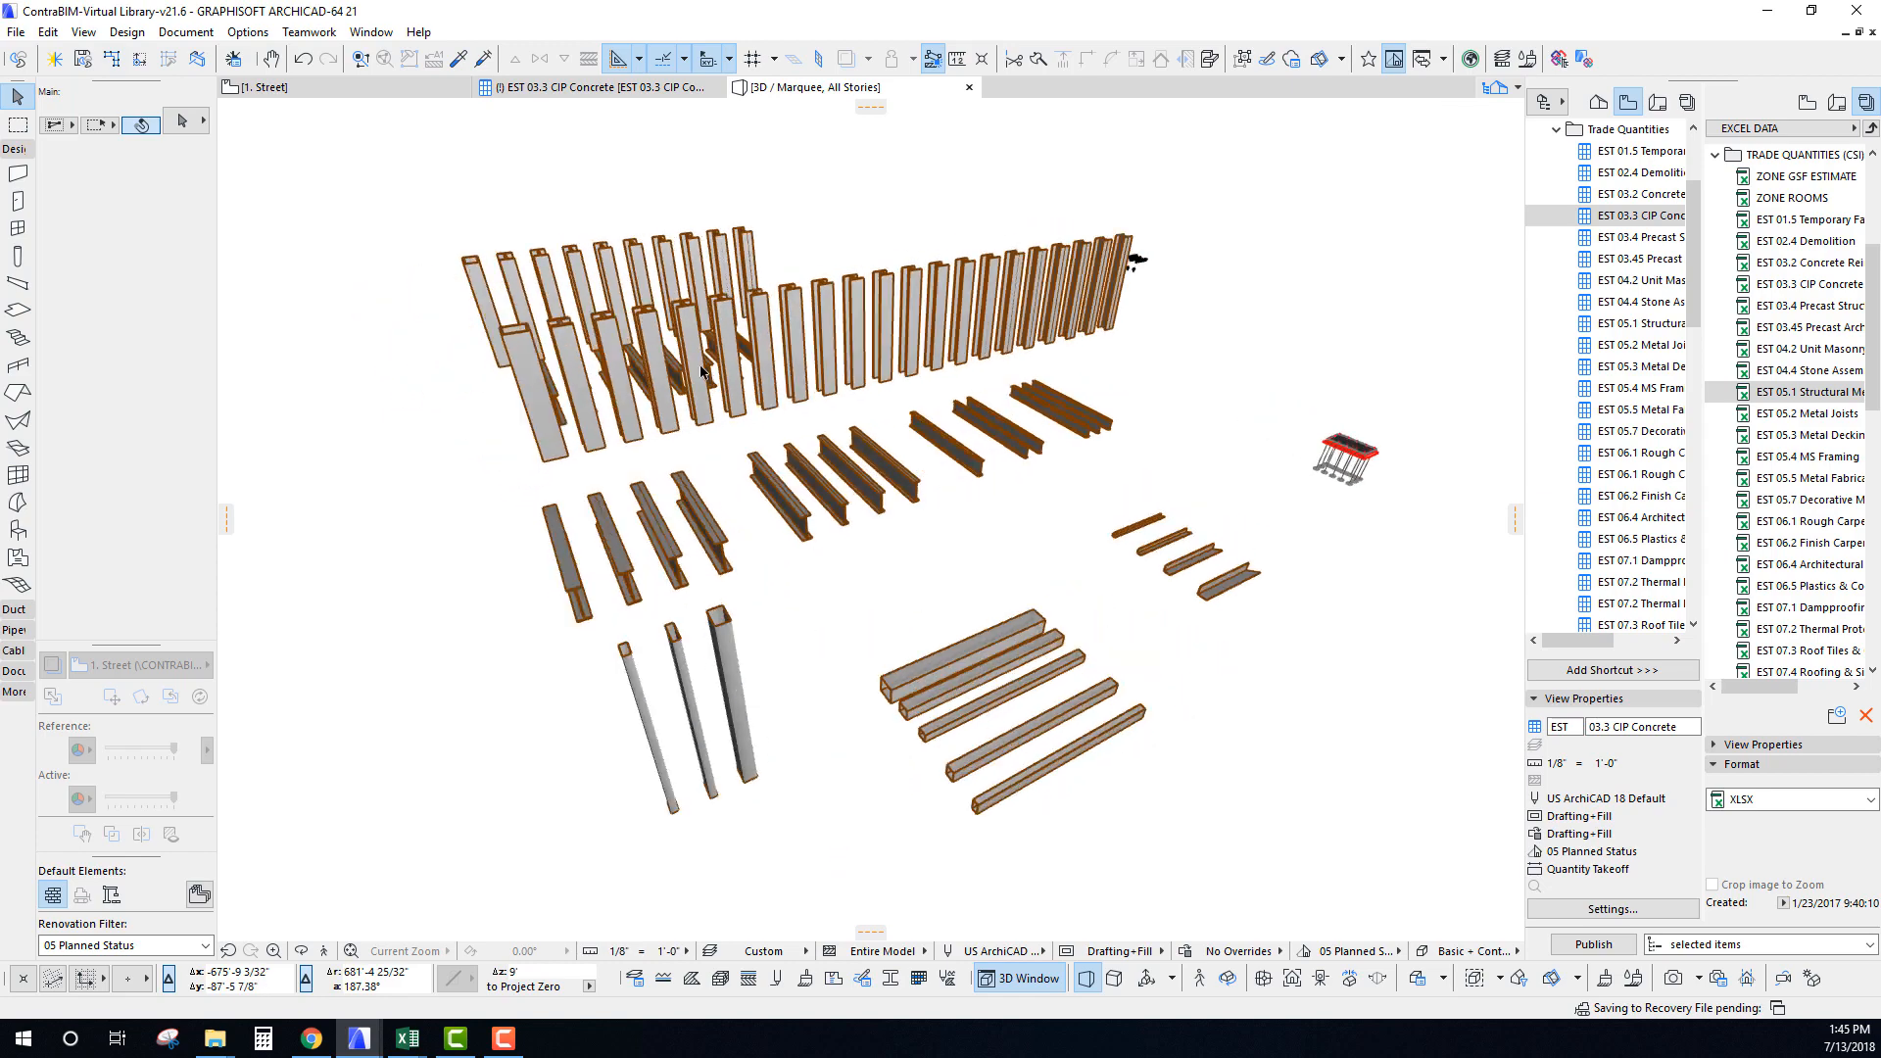
# Open the selection settings of the front W beam and view the Steel Beams 21 and Steel Columns 21 library folders.
pyautogui.scroll(10, 686, 372)
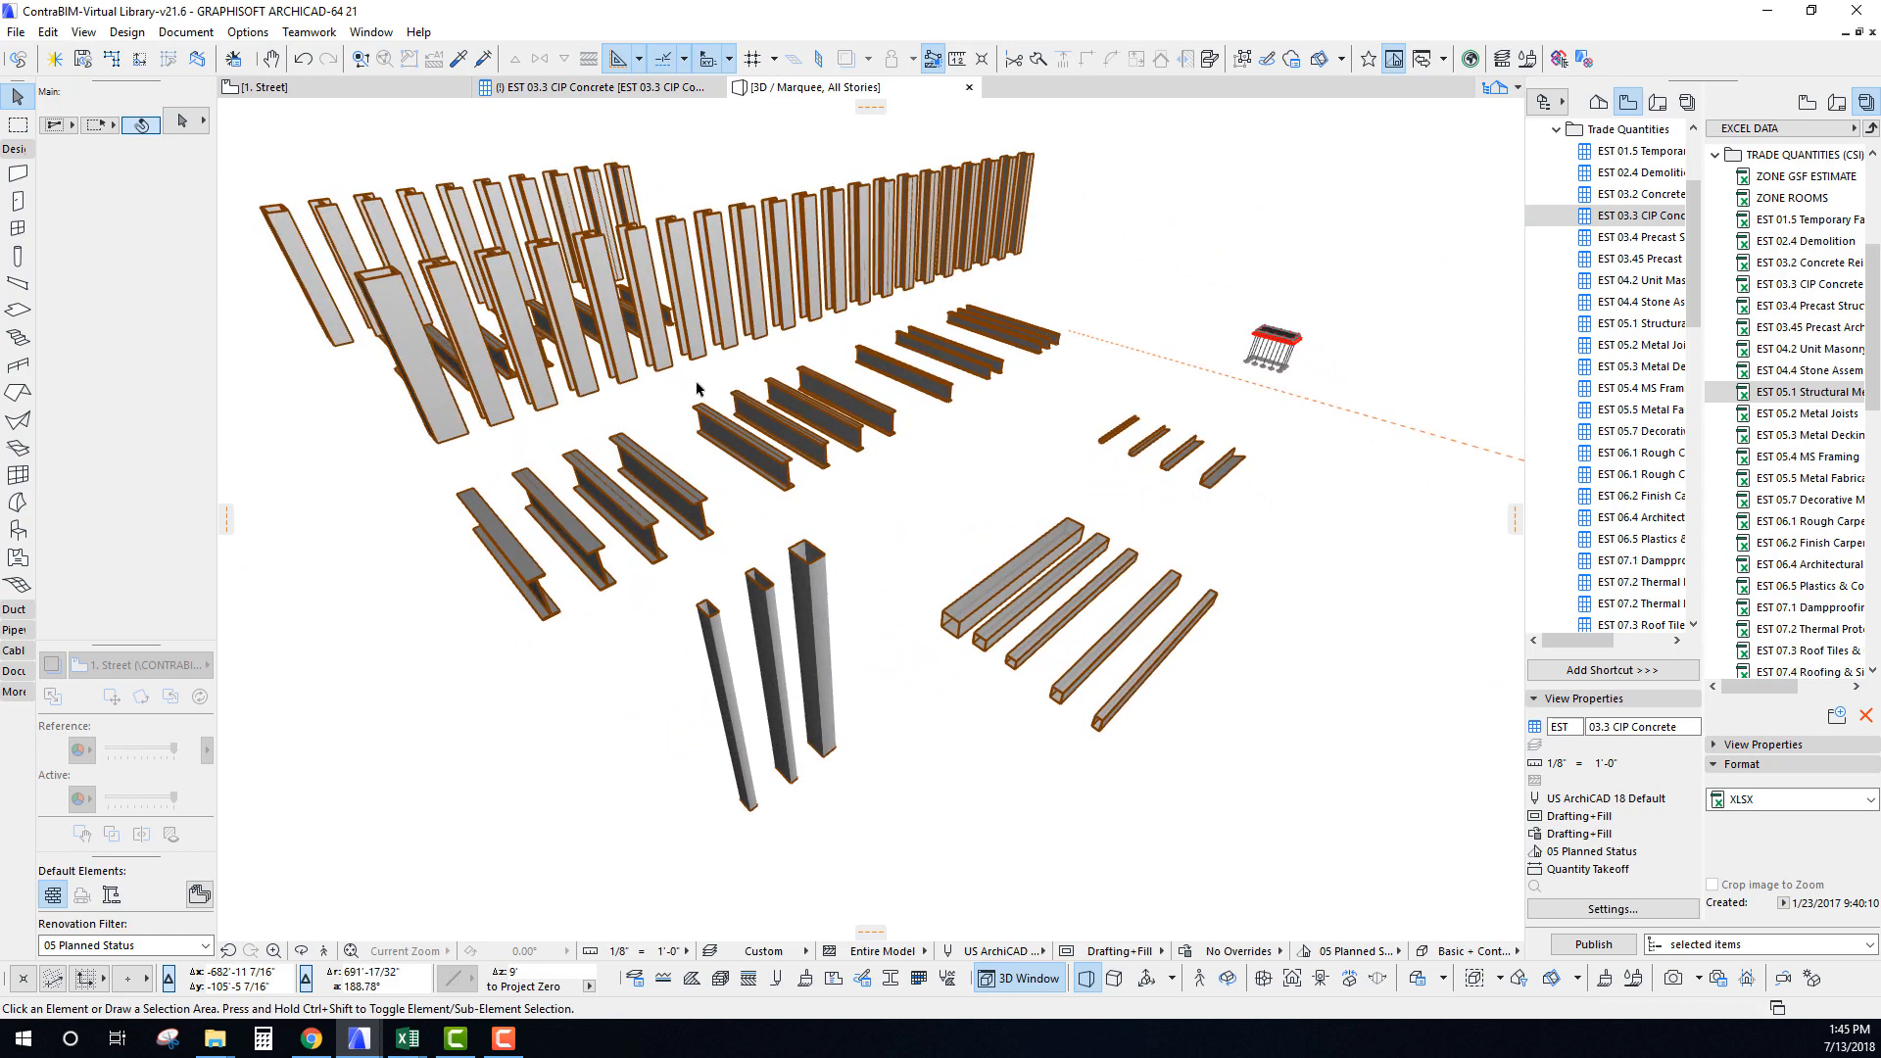
pyautogui.scroll(10, 666, 407)
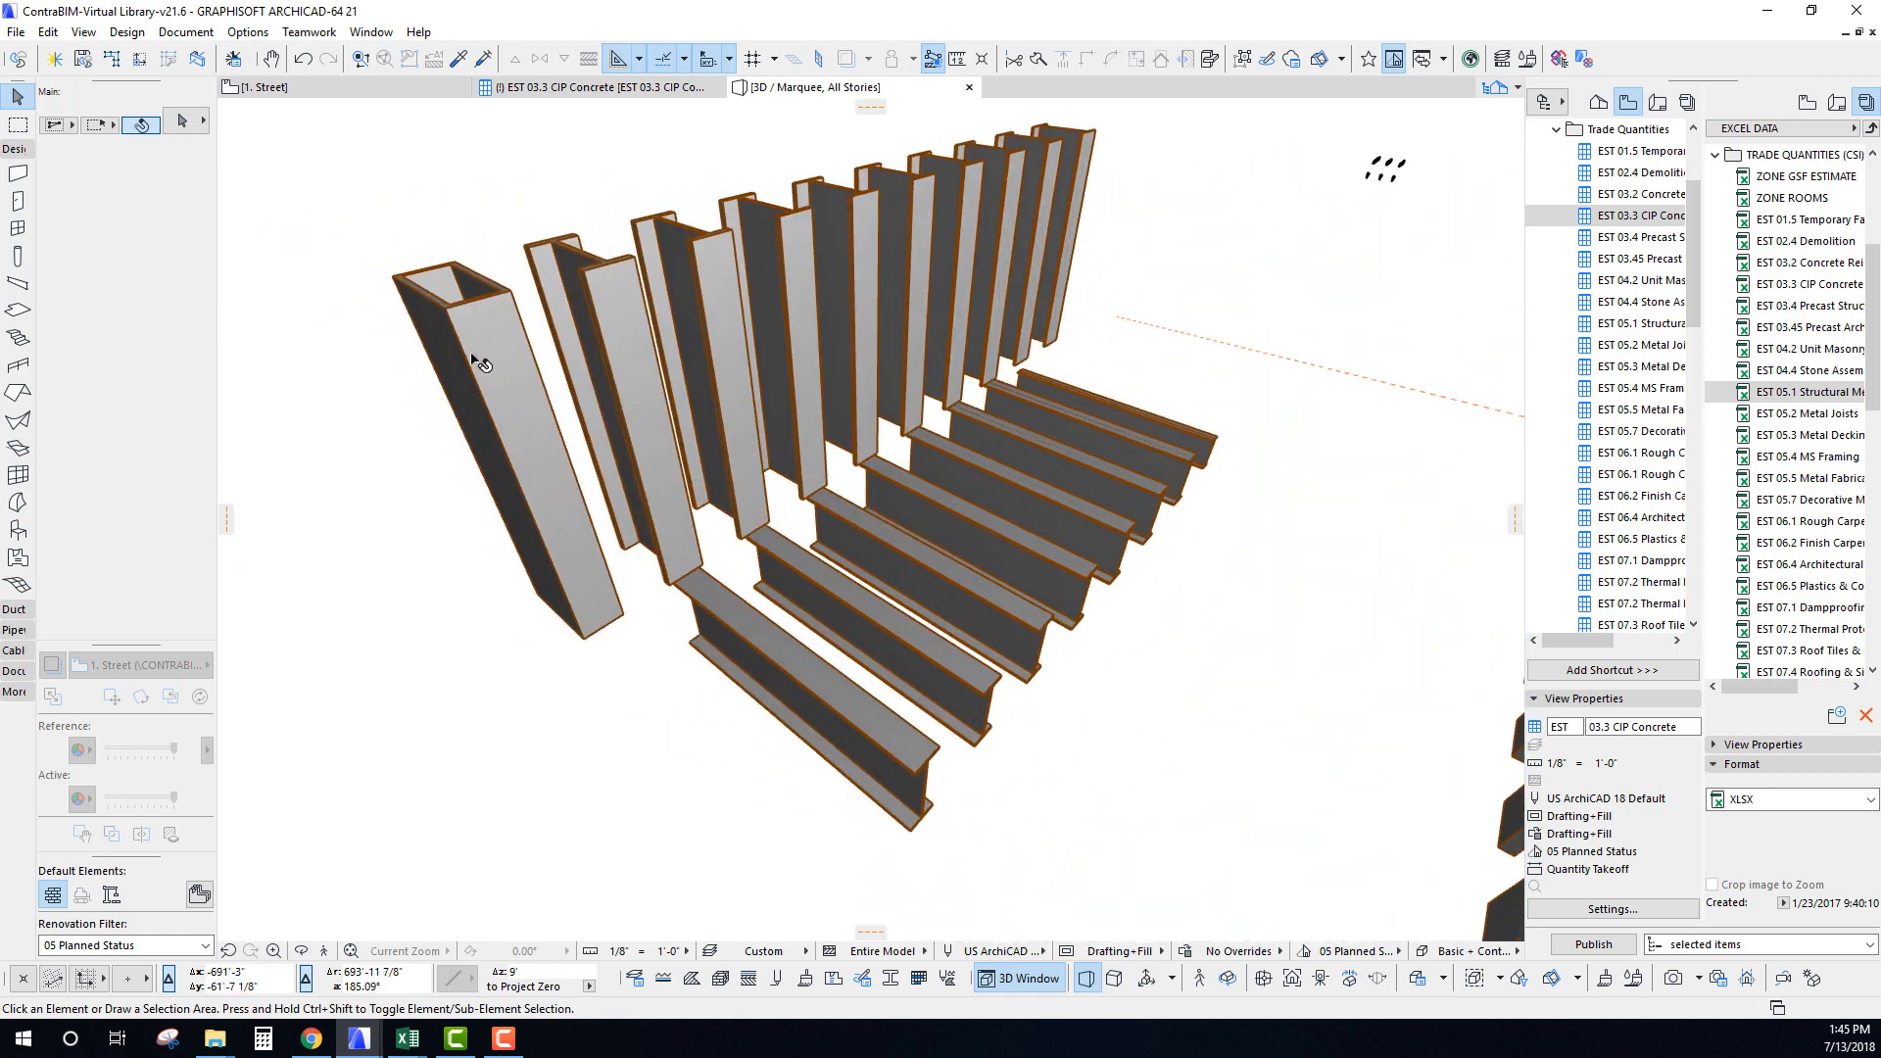
pyautogui.click(843, 669)
pyautogui.keyDown('shift'); pyautogui.moveTo(843, 669); pyautogui.dragTo(281, 407, button='middle'); pyautogui.keyUp('shift')
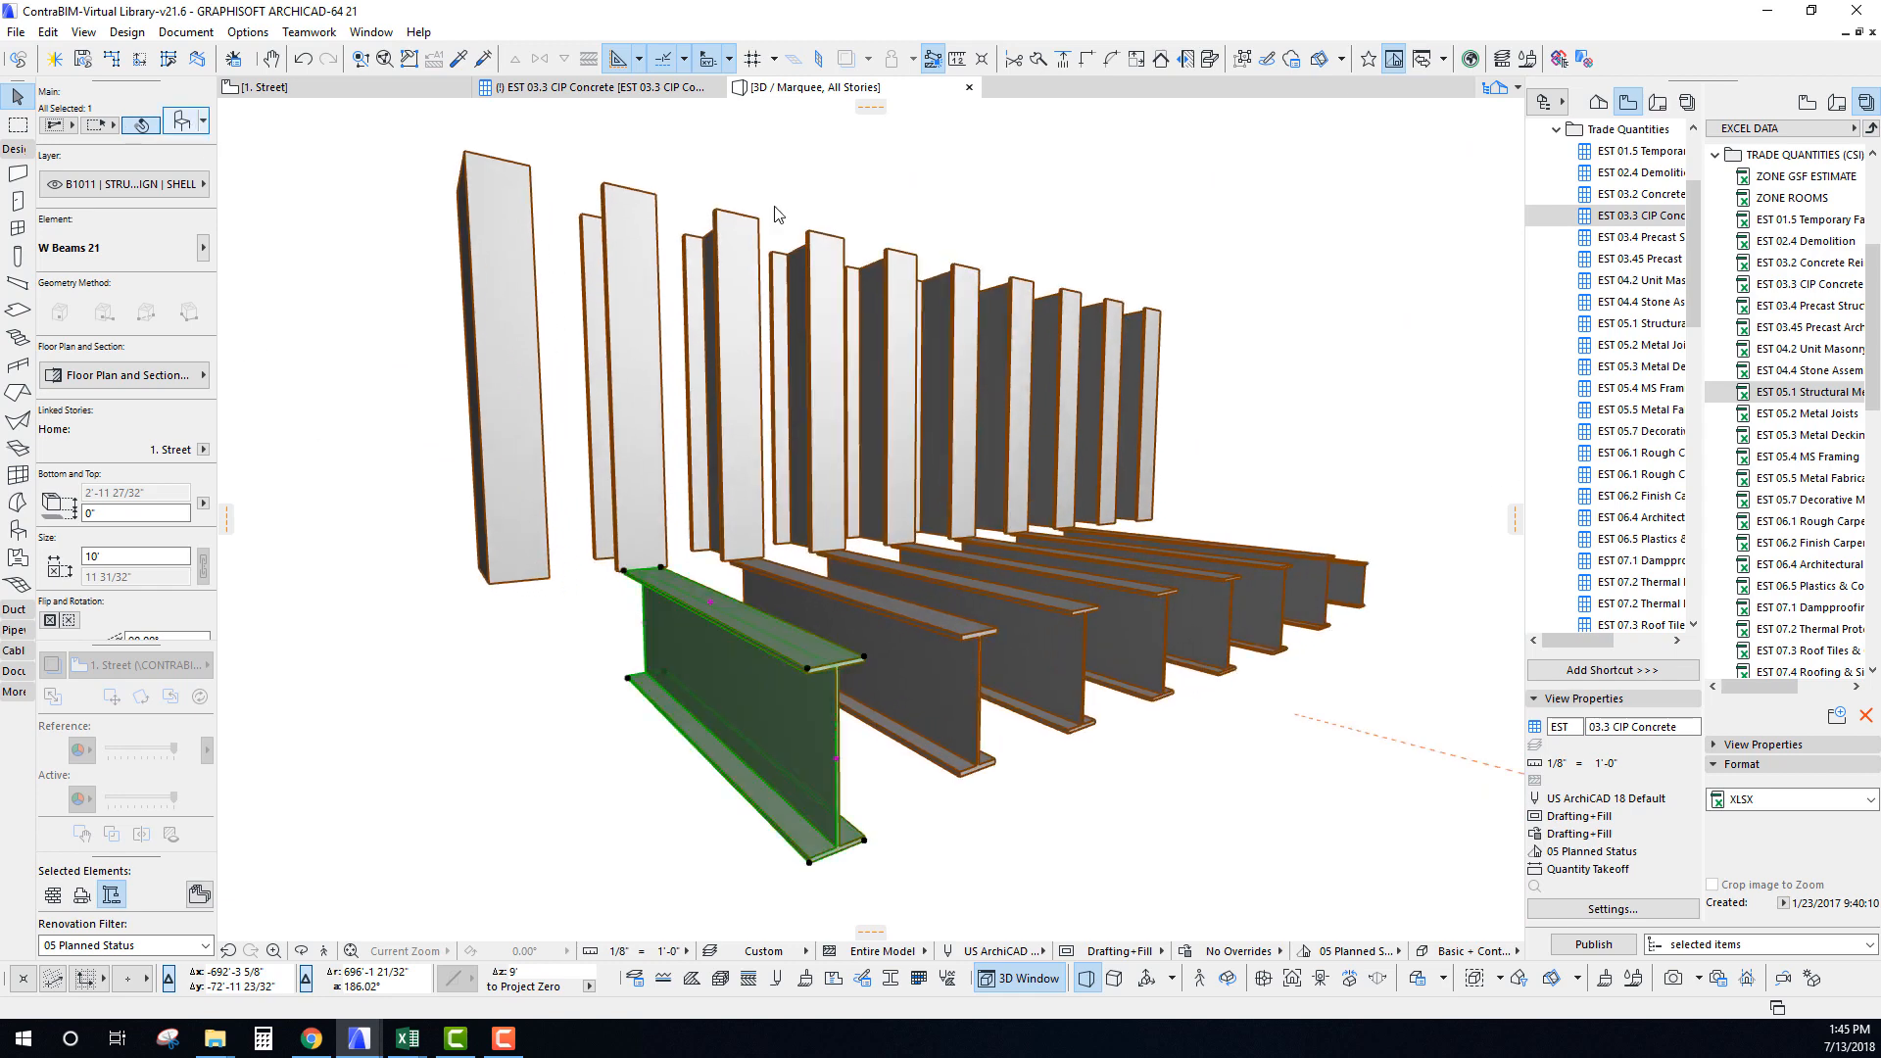
pyautogui.hotkey('ctrl', 't')
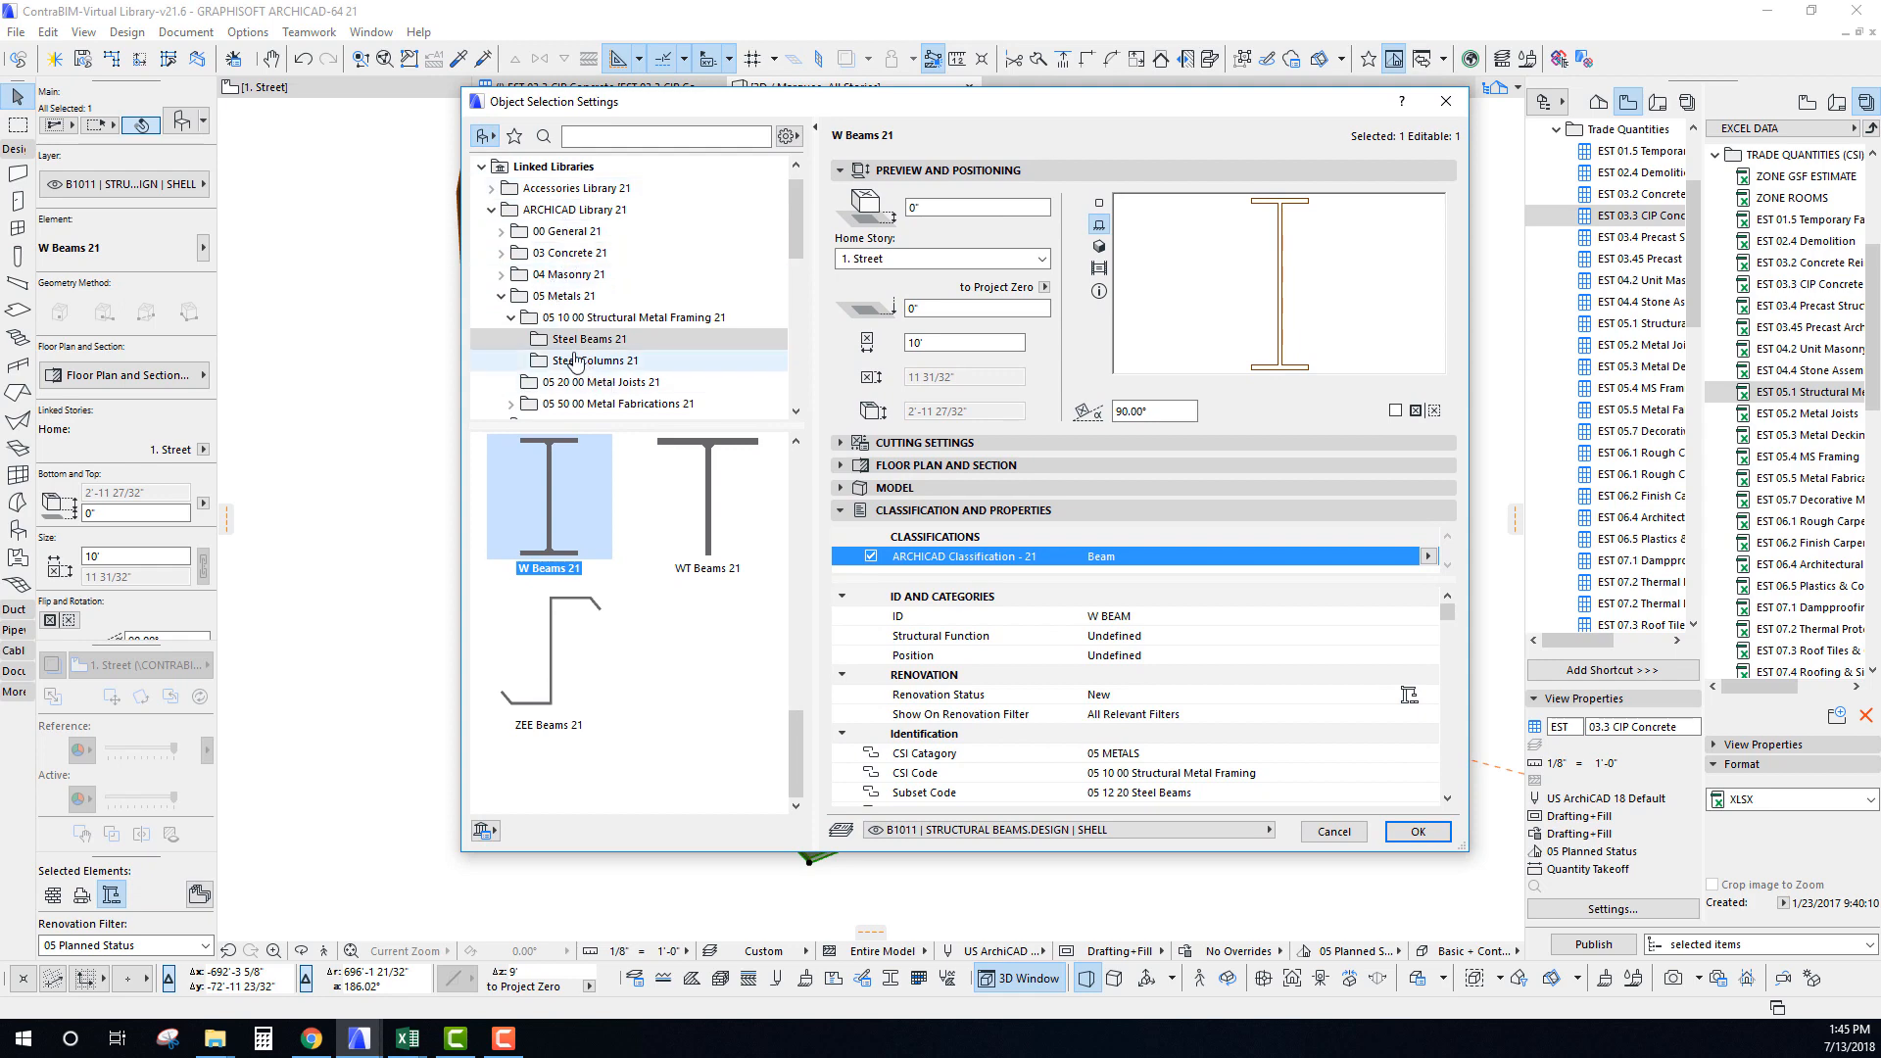
pyautogui.click(582, 319)
pyautogui.click(579, 340)
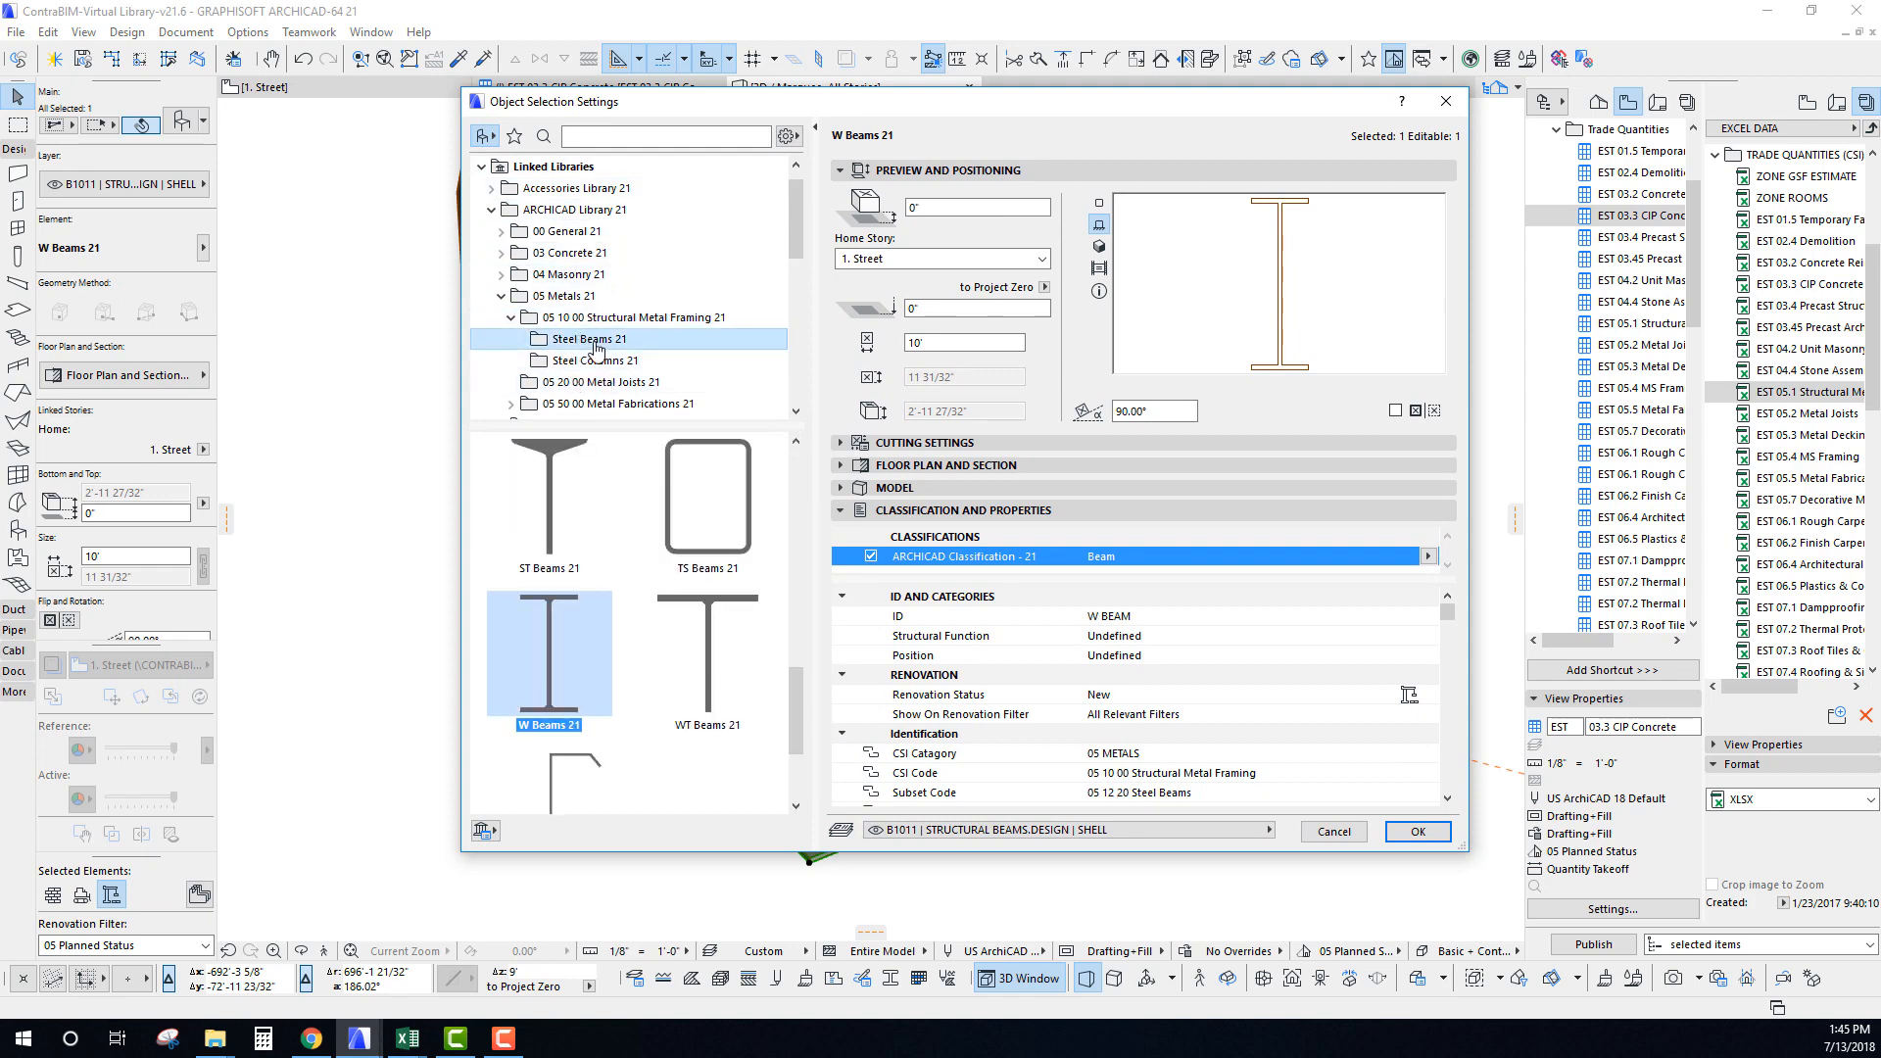
pyautogui.click(594, 360)
pyautogui.click(591, 340)
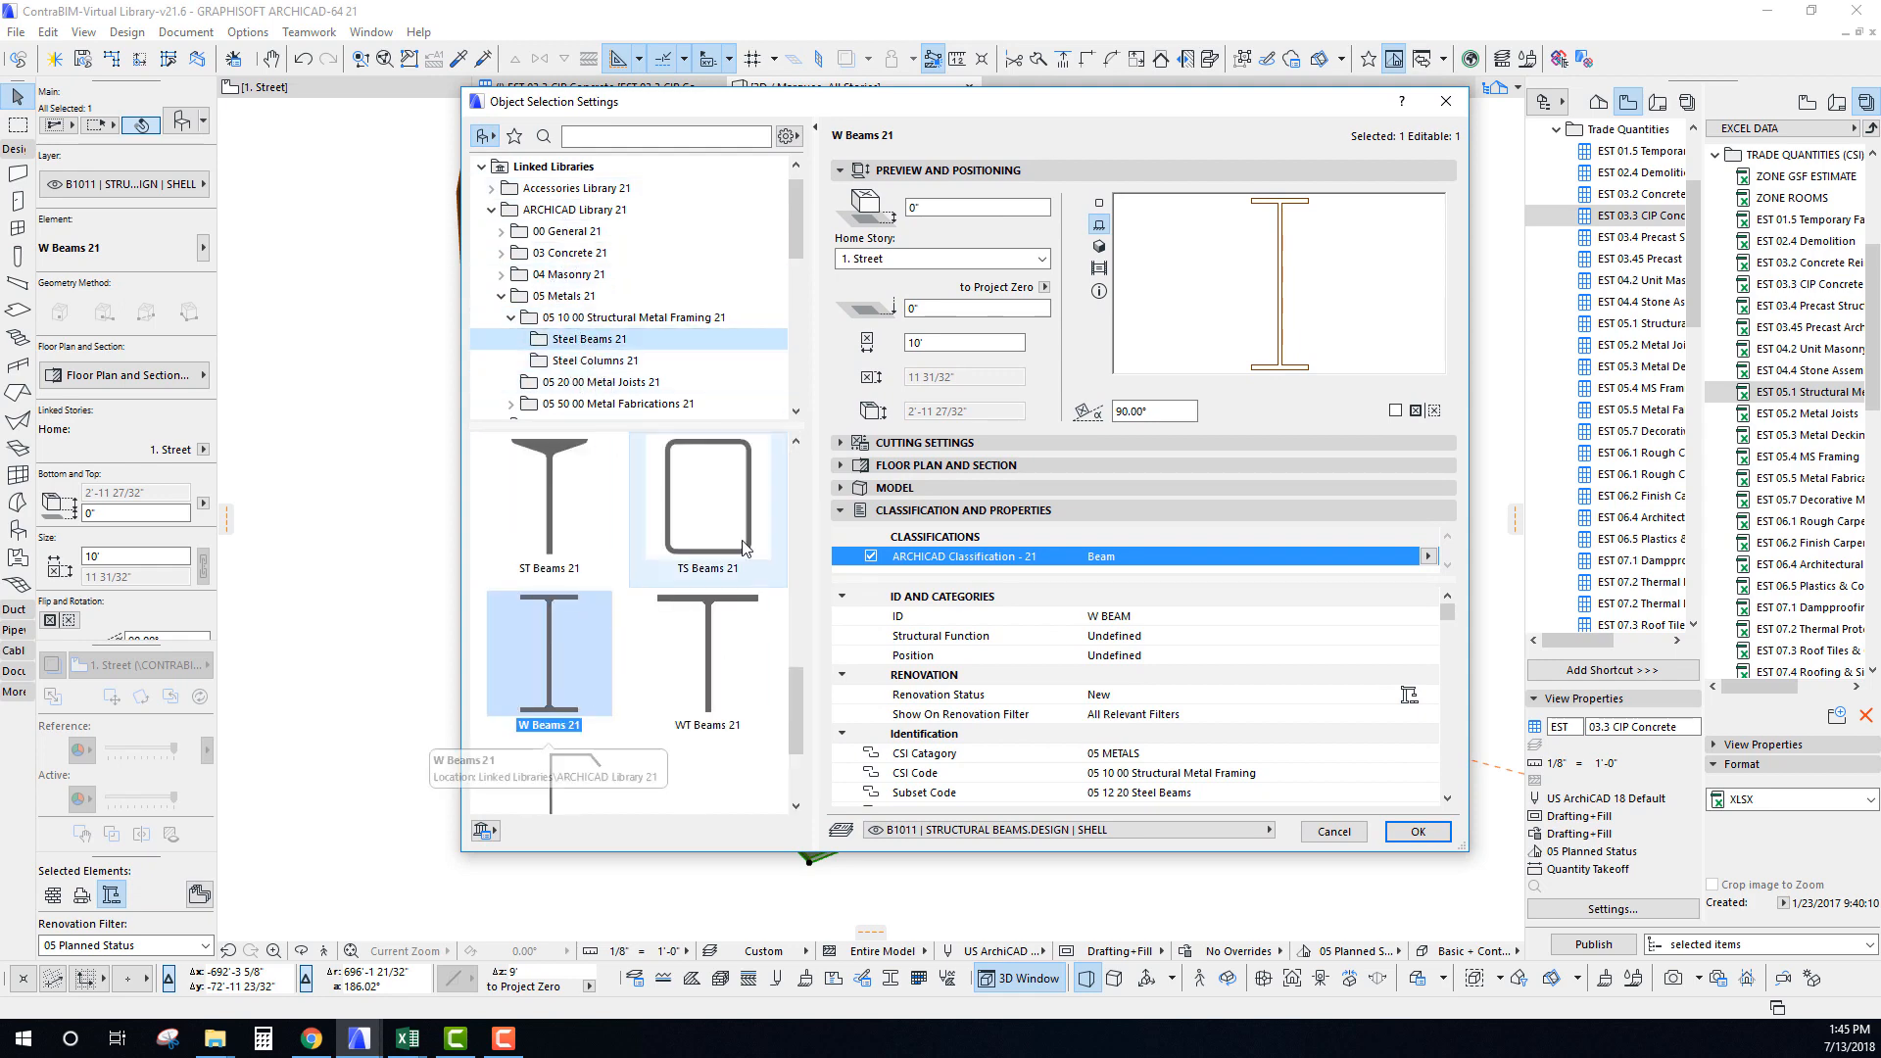
# Review the W beam's ID field and the list of available W-Shapes sizes in its cutting settings.
pyautogui.click(1134, 618)
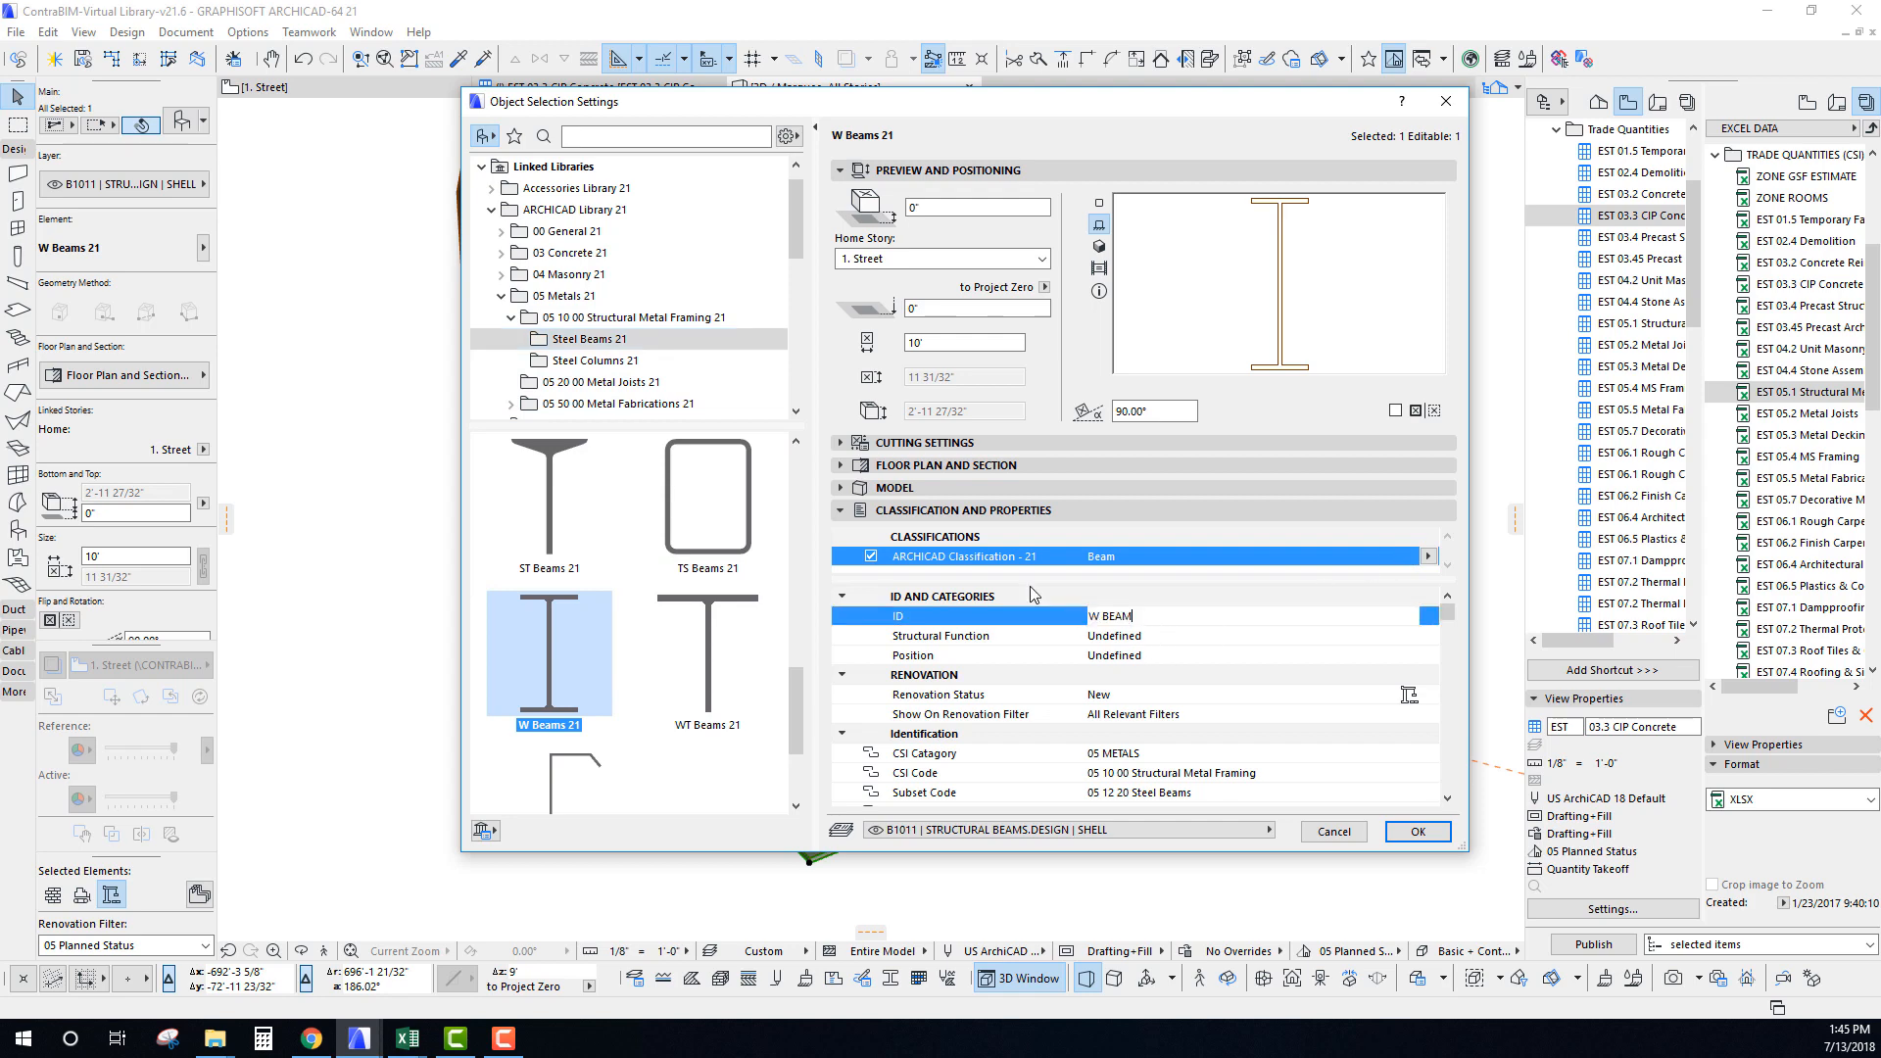
pyautogui.click(844, 511)
pyautogui.click(843, 443)
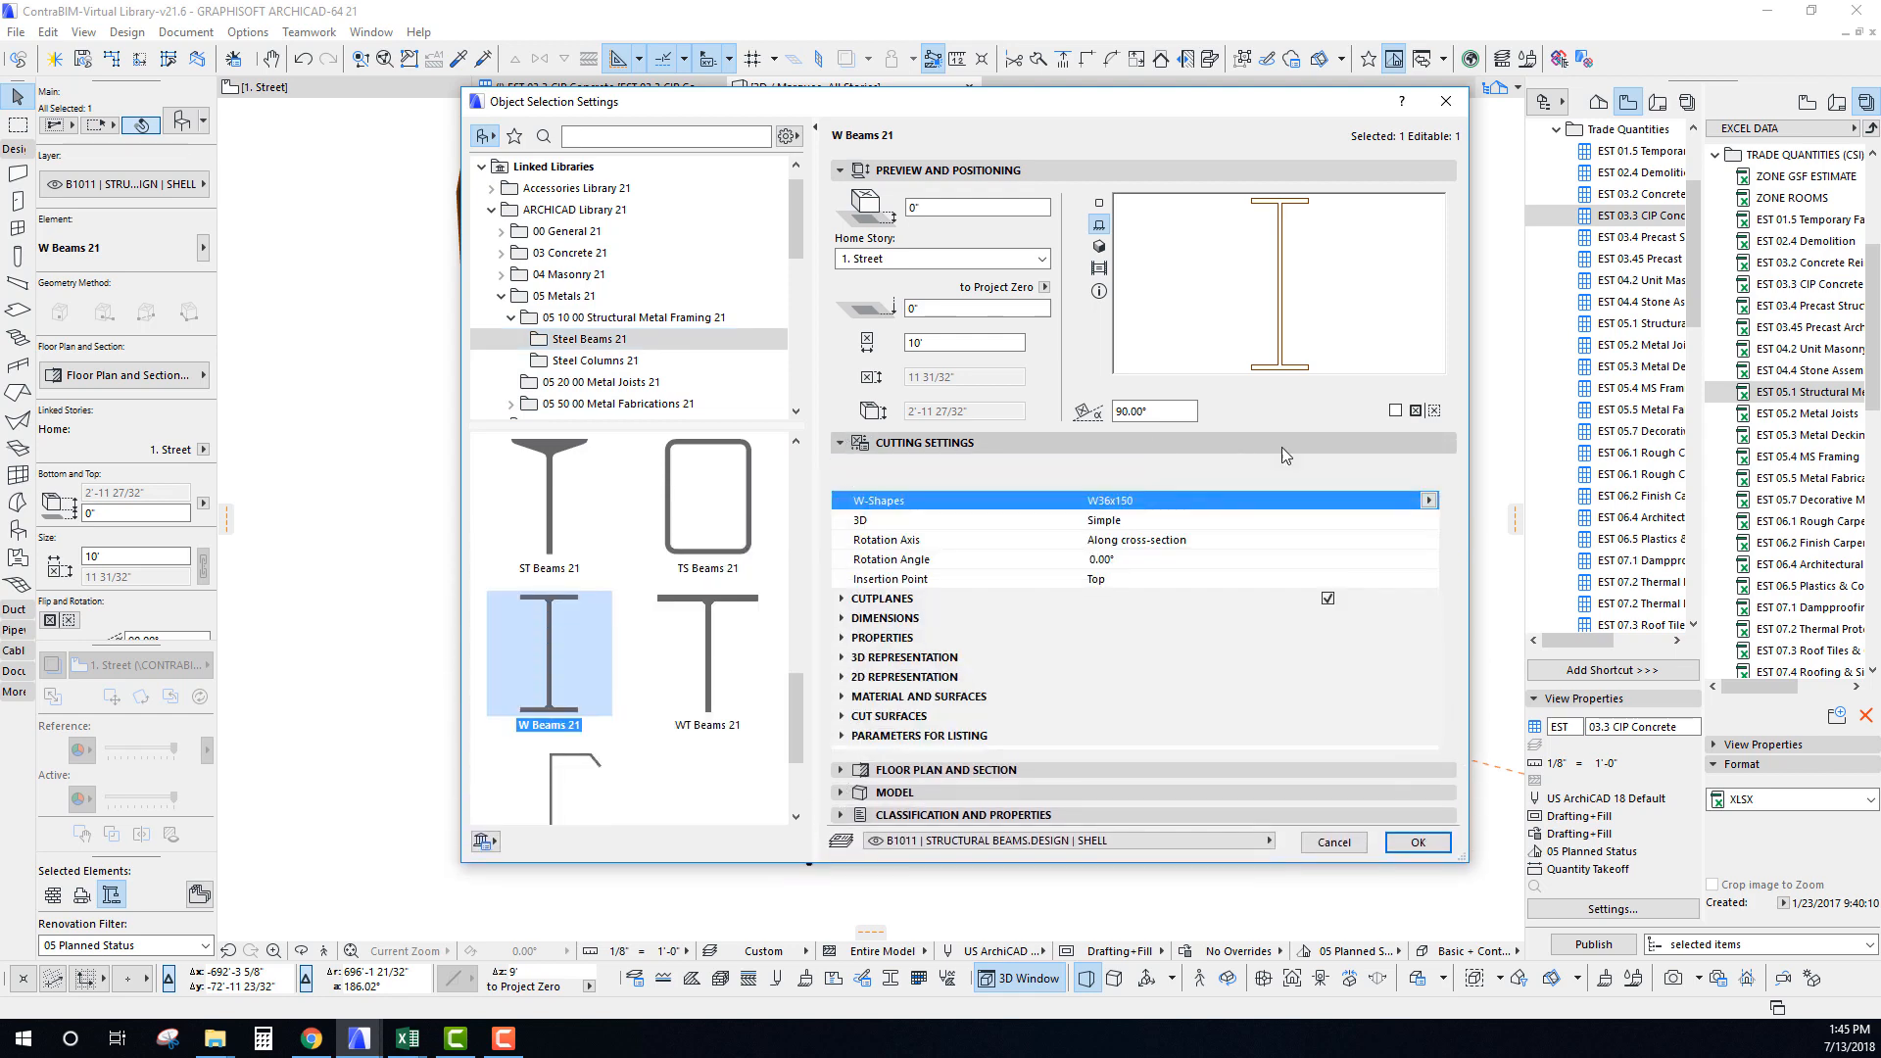
pyautogui.click(1428, 501)
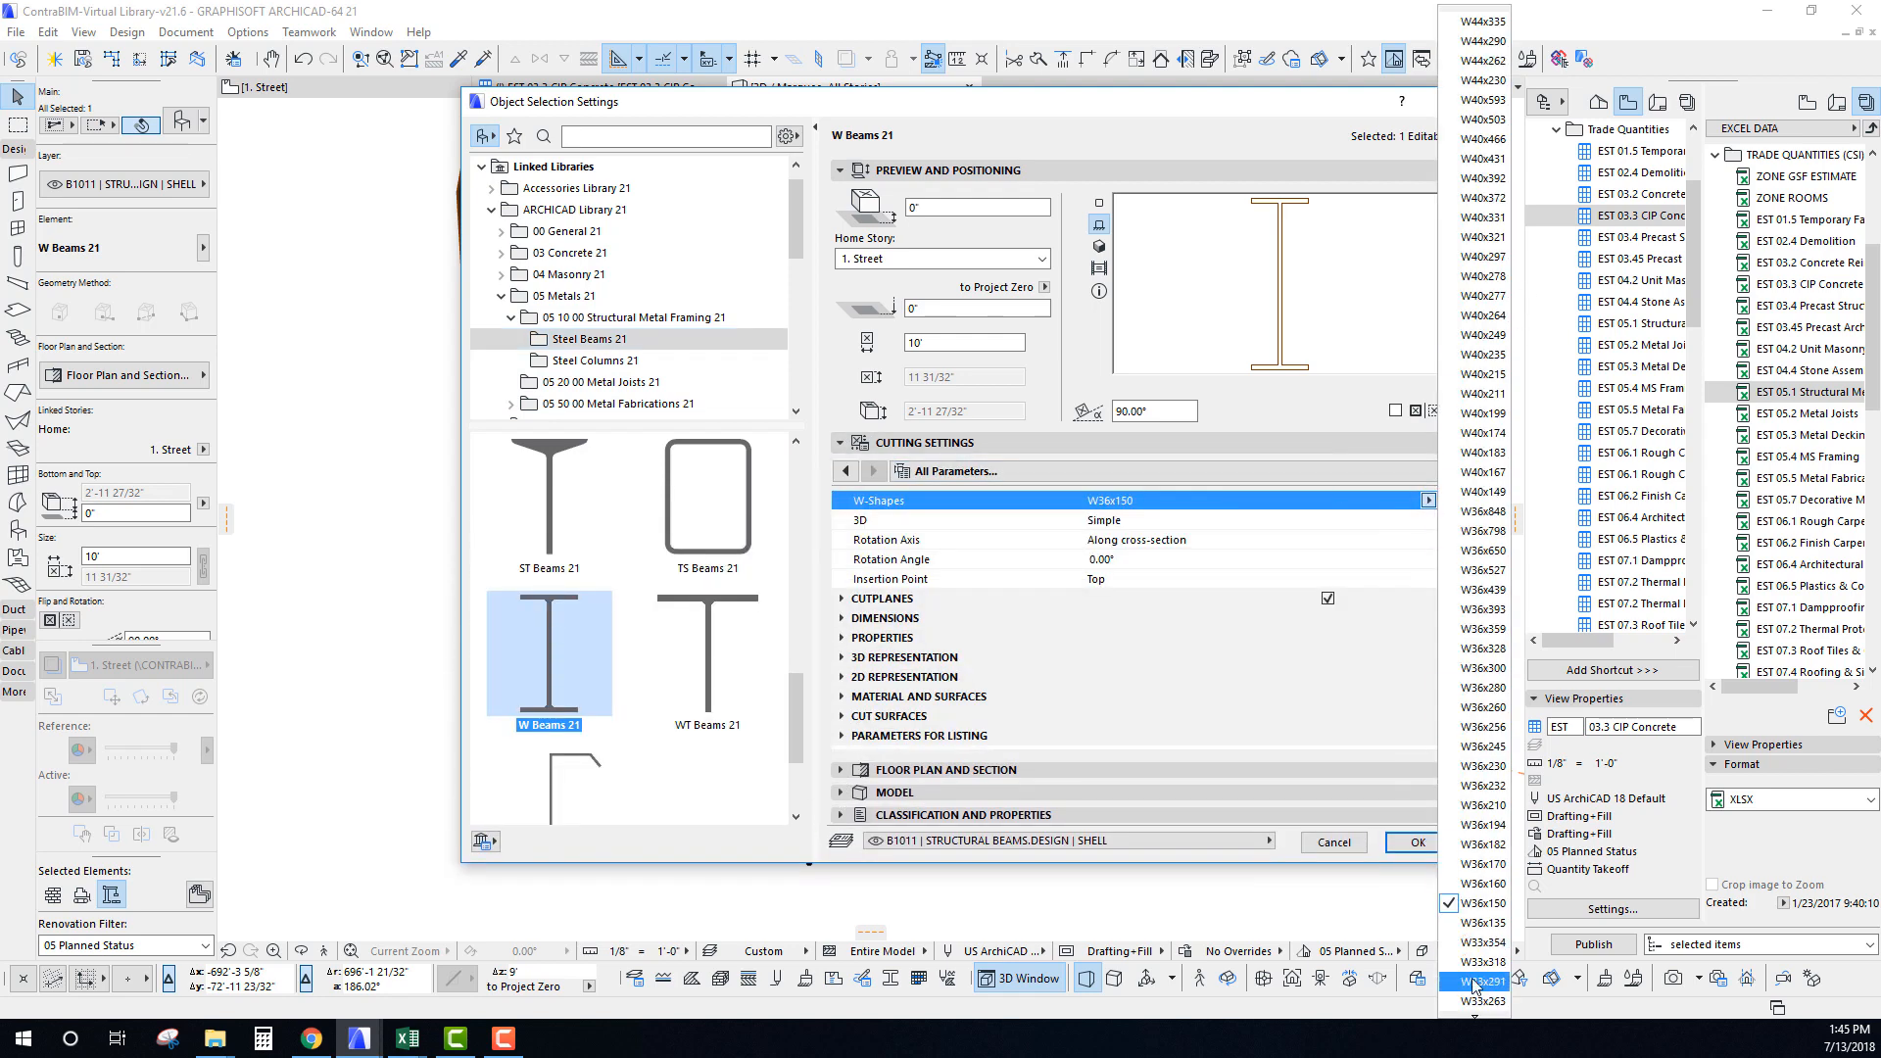
pyautogui.click(1084, 76)
# Collapse the expanded metals folder to view the main ARCHICAD Library 21 divisions, and close the object settings without changes.
pyautogui.moveTo(1042, 101); pyautogui.dragTo(944, 125)
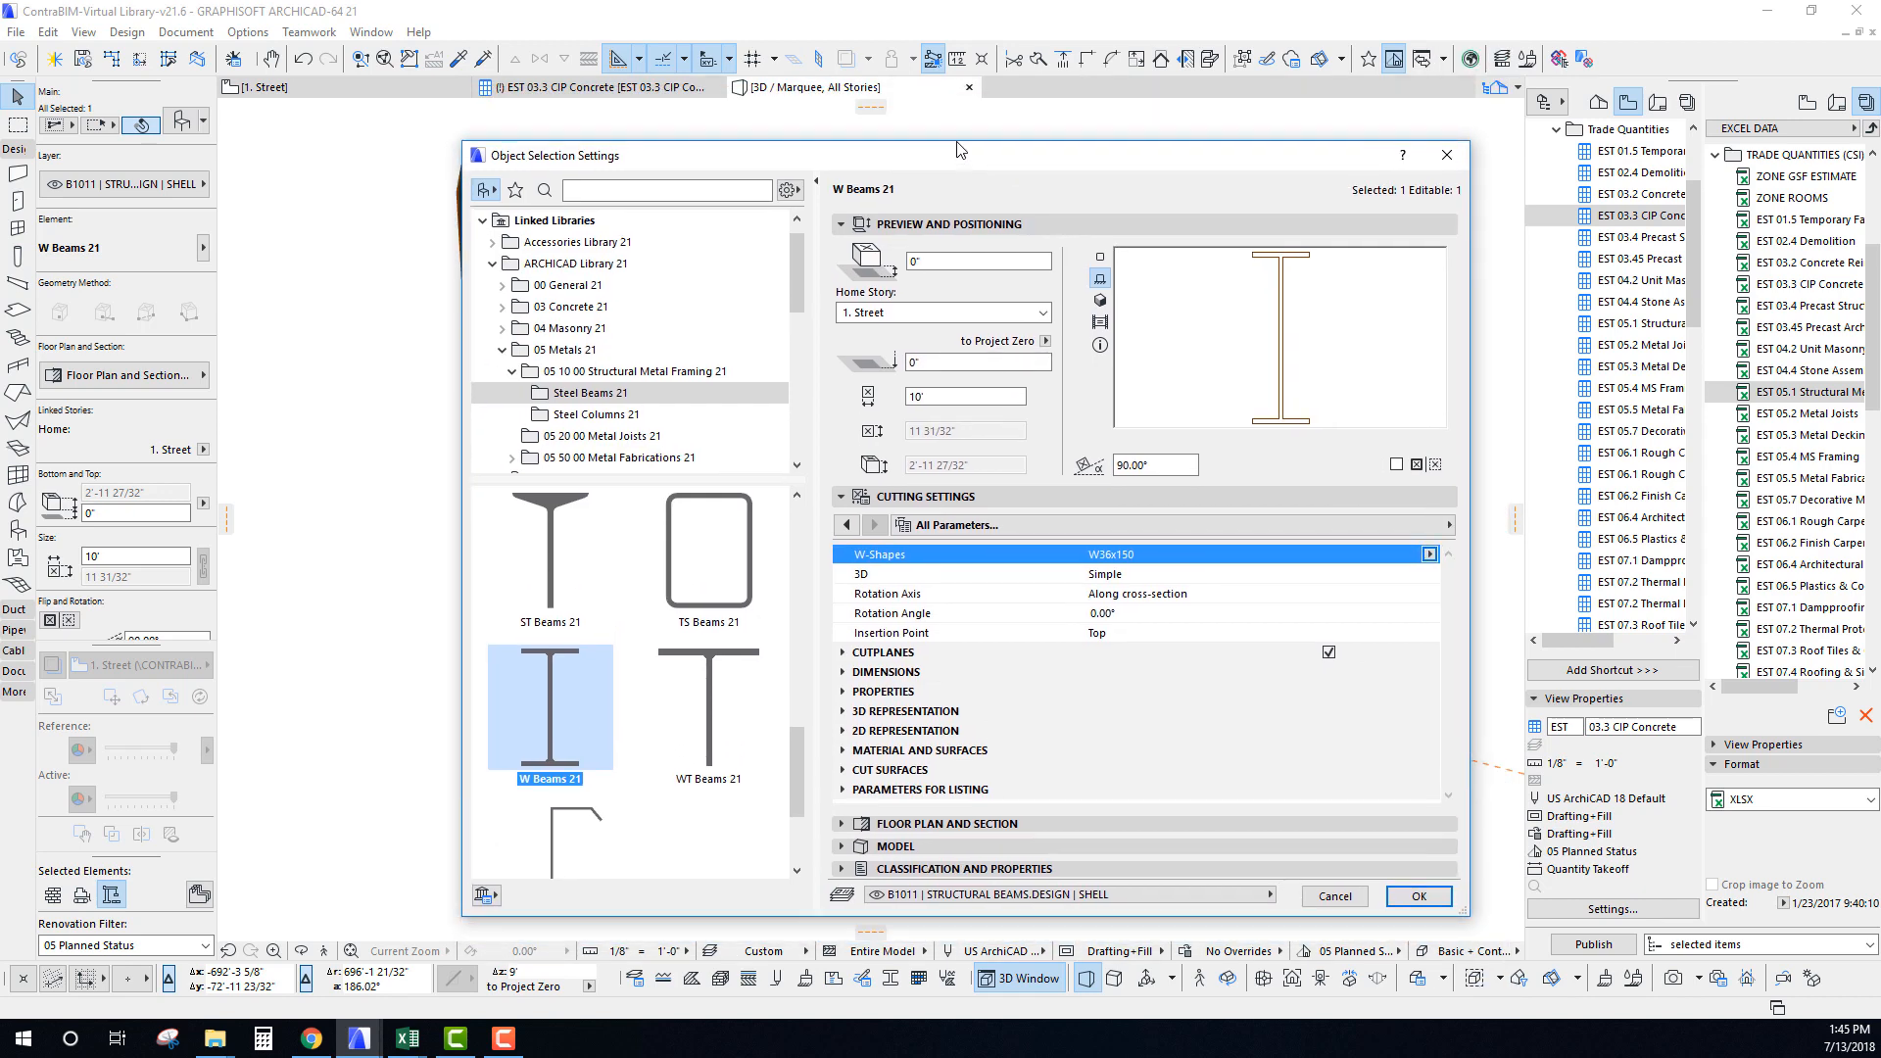
pyautogui.moveTo(676, 135); pyautogui.dragTo(704, 159)
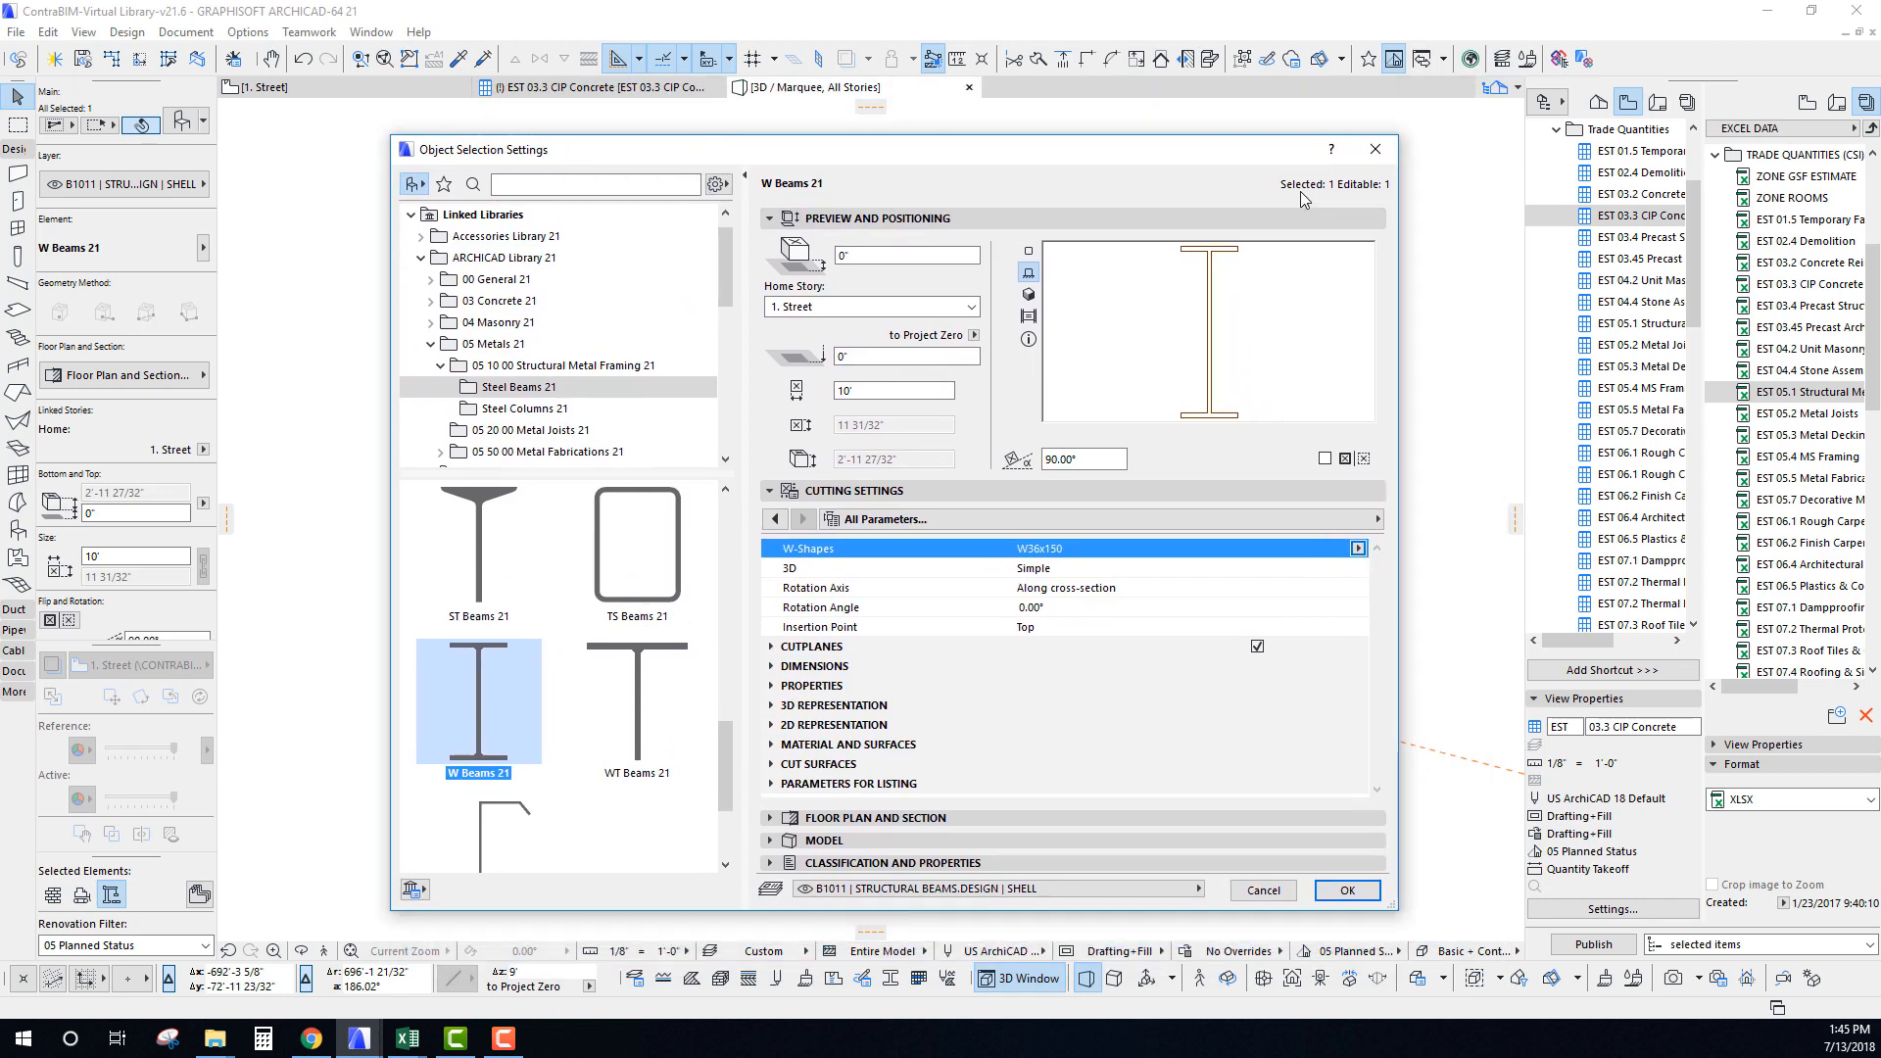
pyautogui.moveTo(1255, 162); pyautogui.dragTo(1247, 149)
pyautogui.scroll(1, 481, 245)
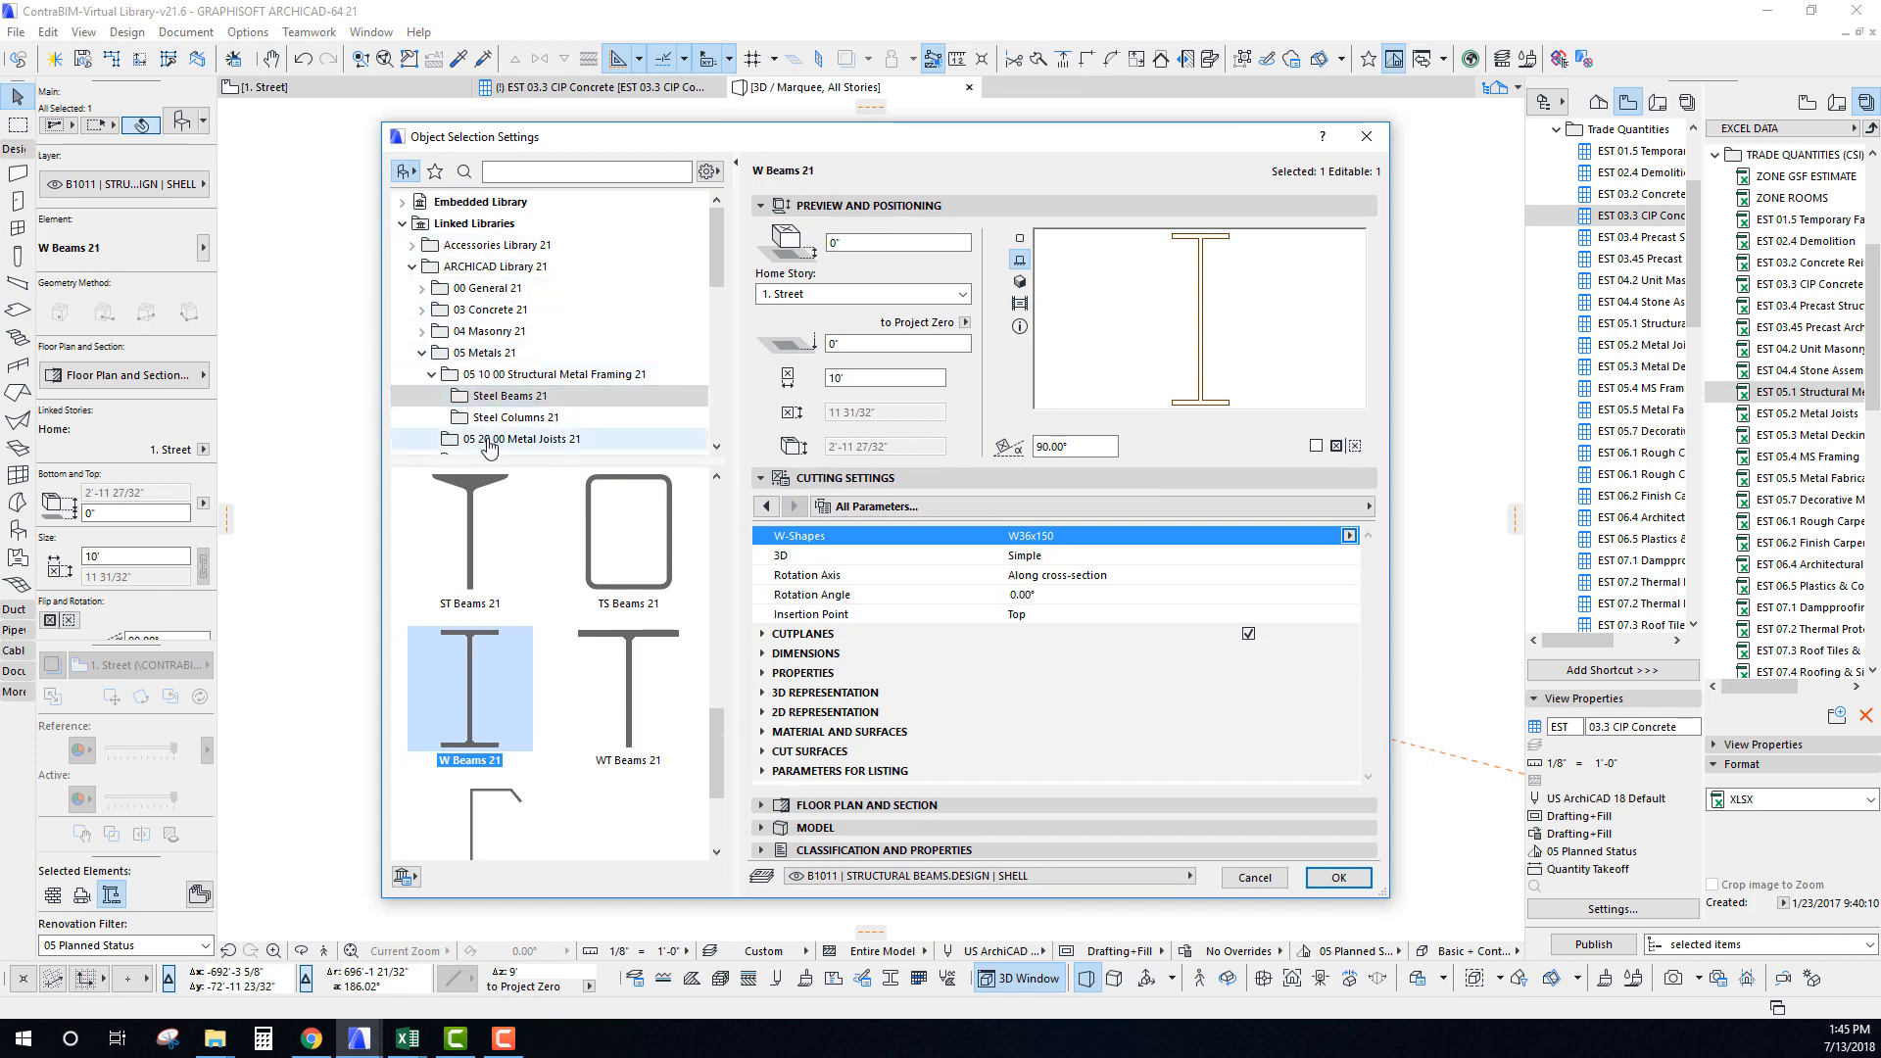
pyautogui.click(433, 375)
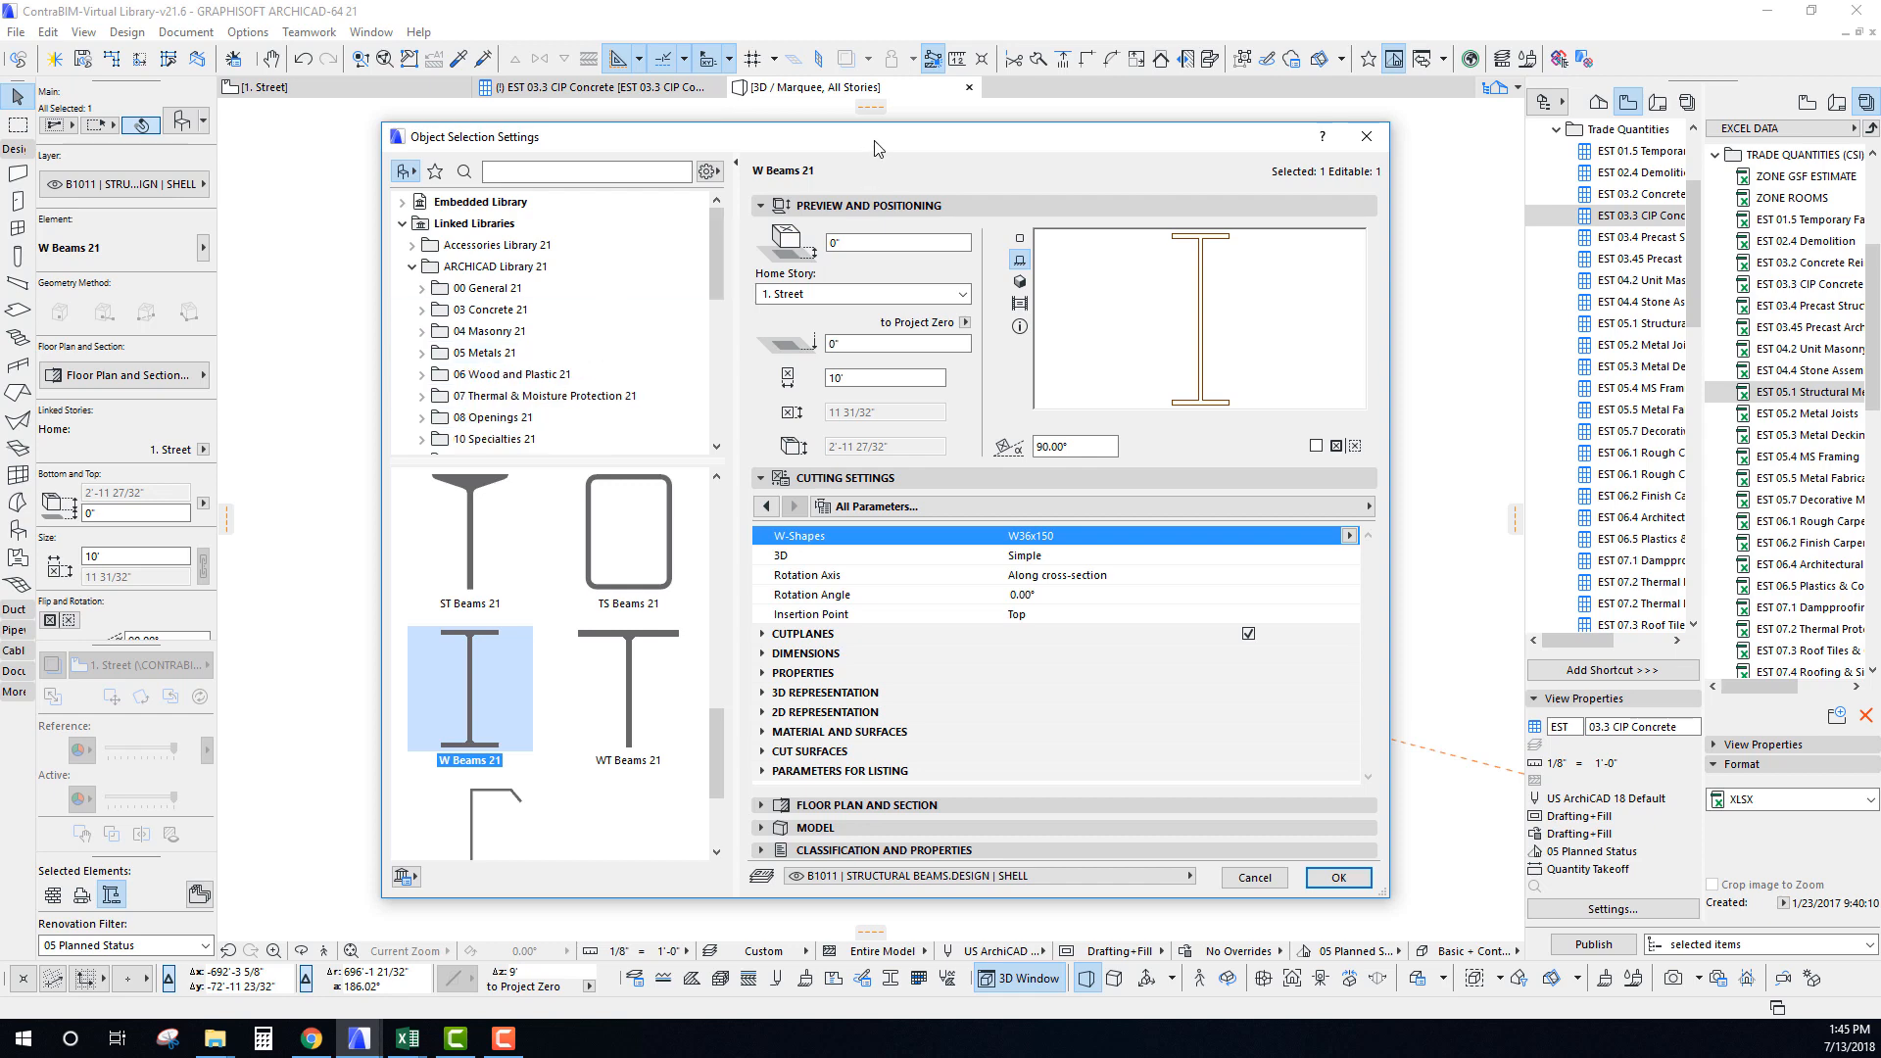
pyautogui.moveTo(875, 148); pyautogui.dragTo(829, 159)
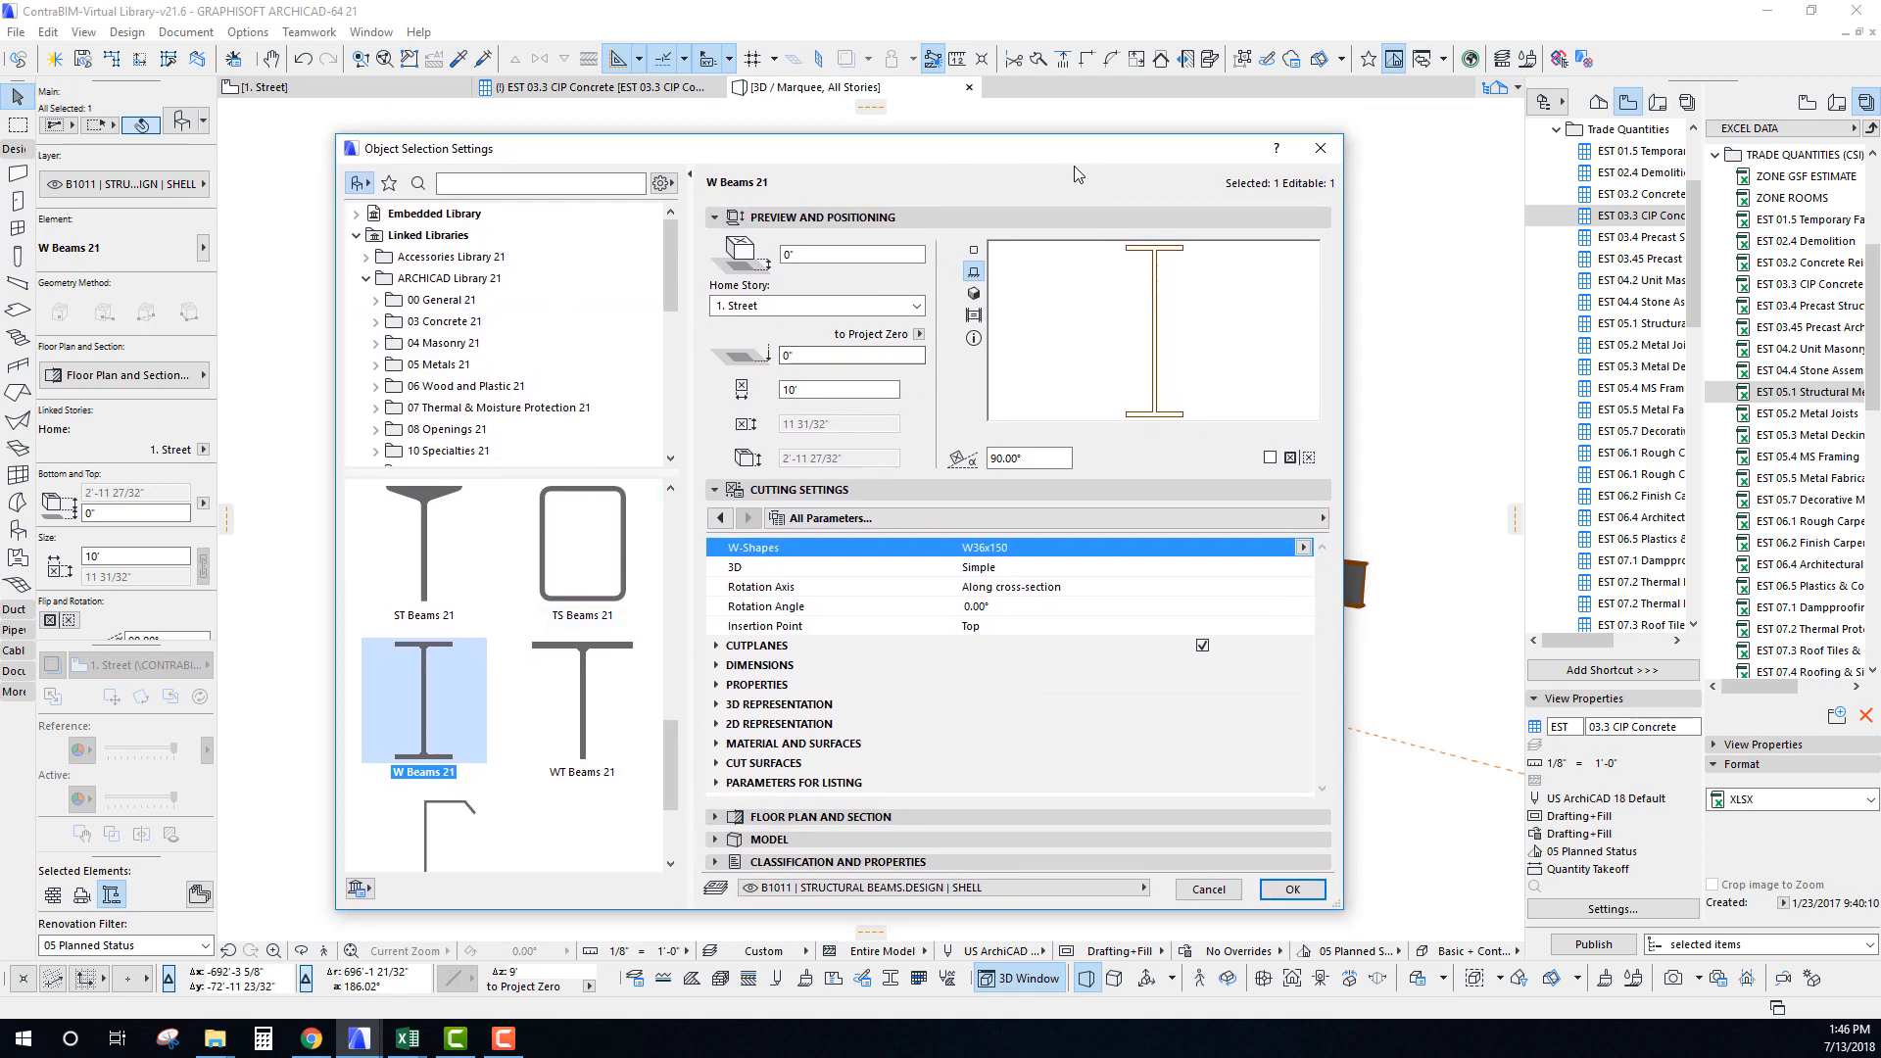
pyautogui.click(1321, 148)
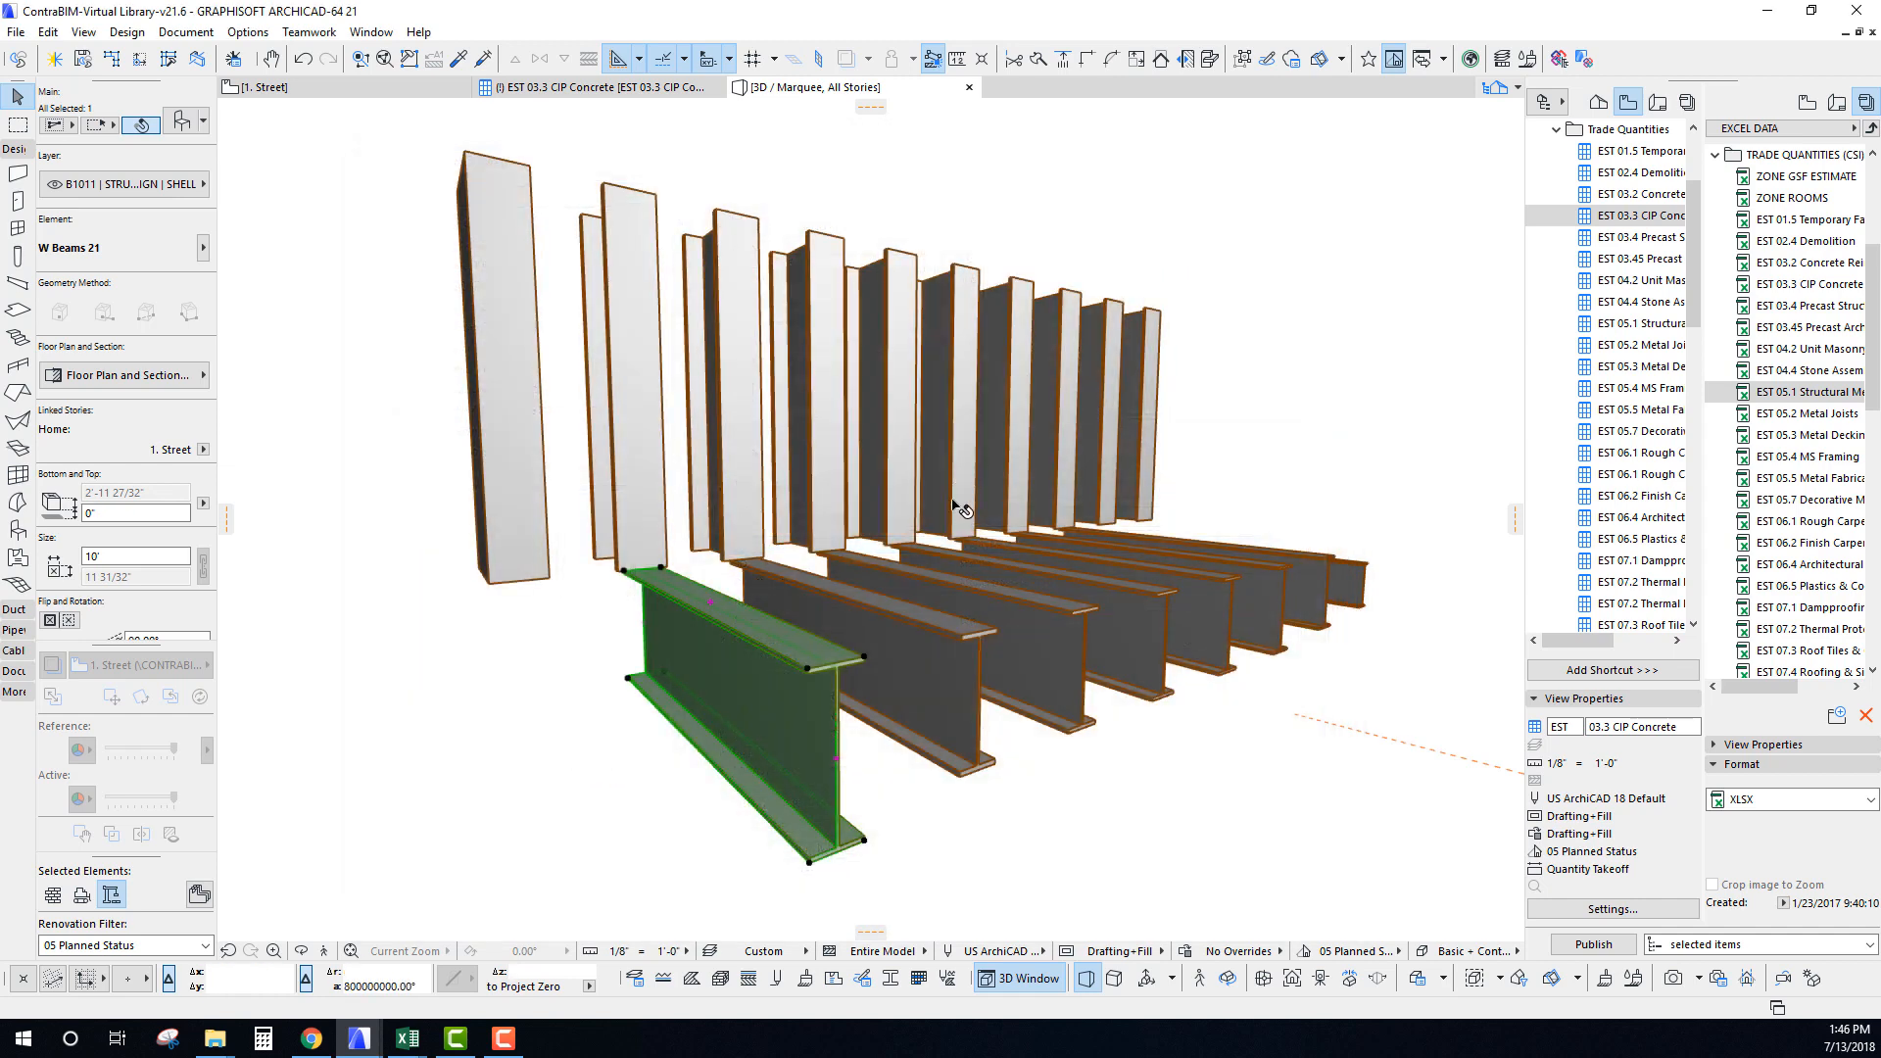
# Deselect the W beam and examine the steel frame, interior column and beam groups in the 3D model.
pyautogui.press('Escape')
pyautogui.scroll(-3, 957, 529)
pyautogui.keyDown('shift'); pyautogui.moveTo(958, 529); pyautogui.dragTo(1133, 845, button='middle'); pyautogui.keyUp('shift')
pyautogui.scroll(3, 932, 559)
pyautogui.keyDown('shift'); pyautogui.moveTo(1047, 502); pyautogui.dragTo(967, 439, button='middle'); pyautogui.keyUp('shift')
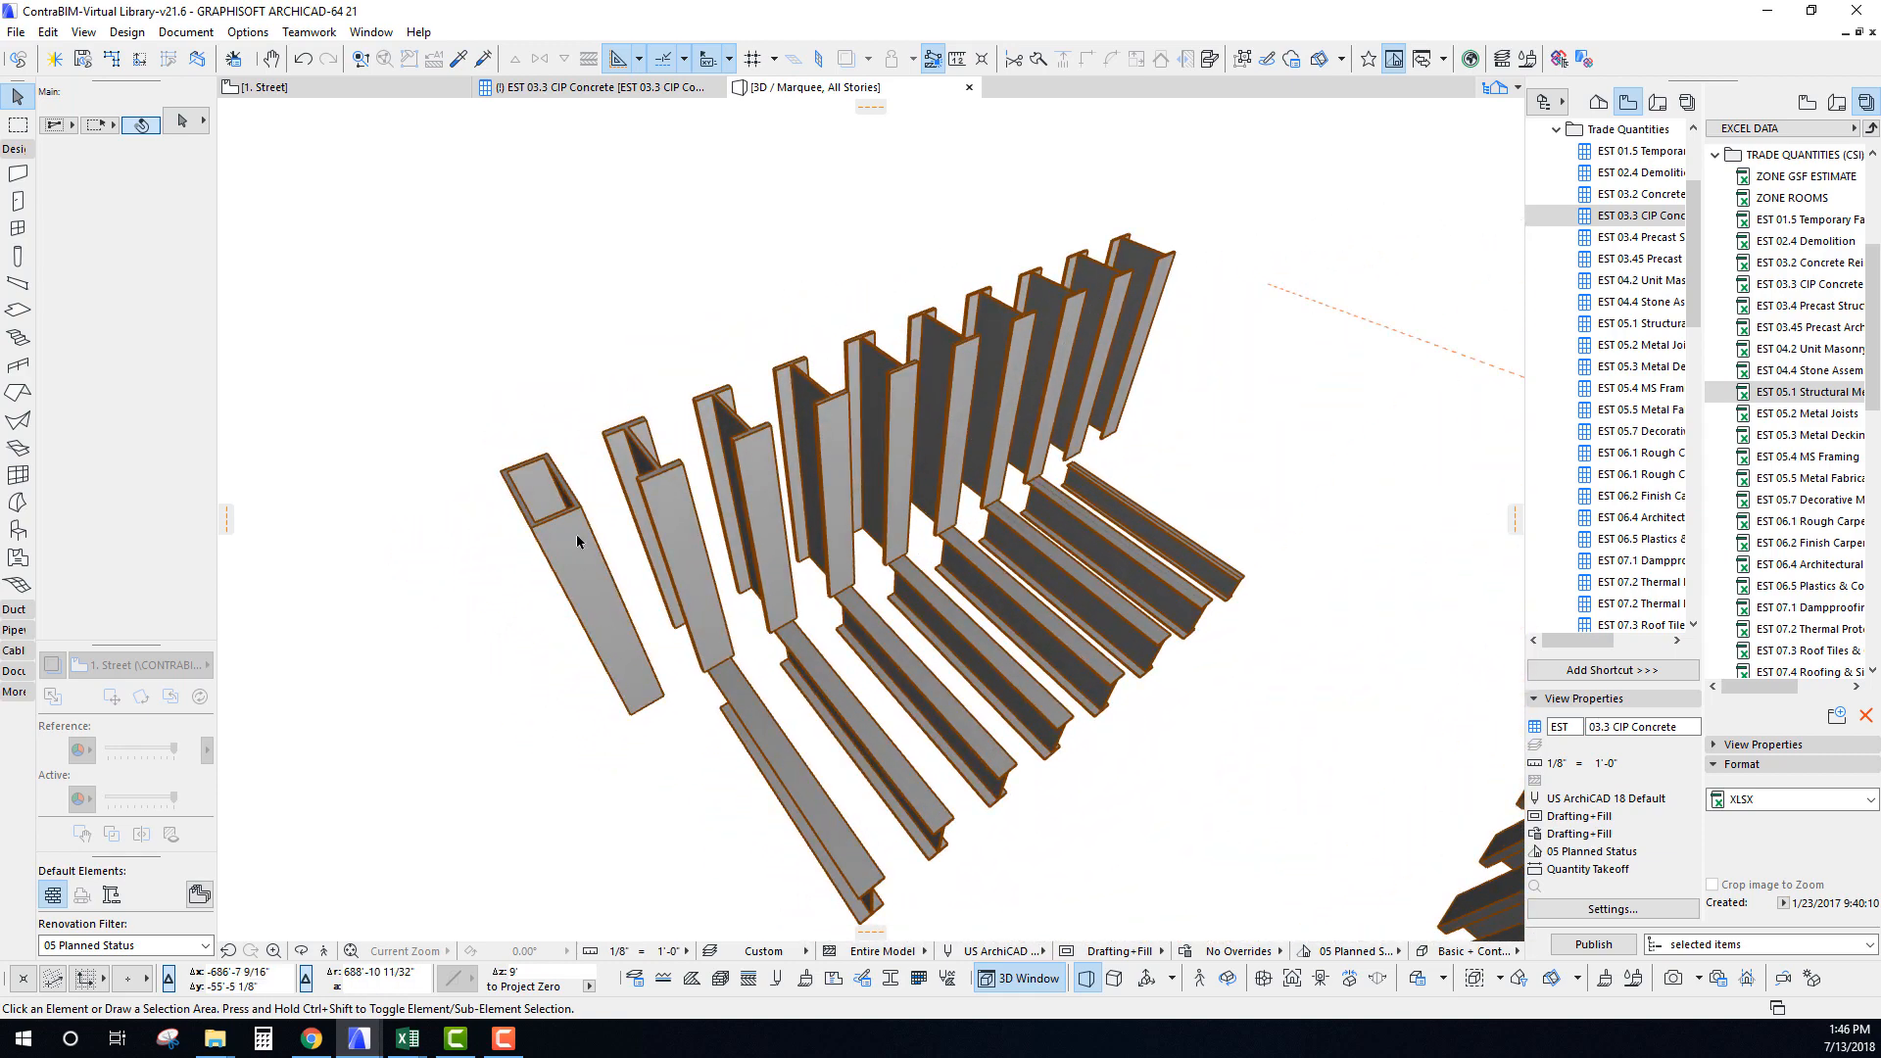
pyautogui.keyDown('shift'); pyautogui.moveTo(1187, 345); pyautogui.dragTo(1173, 231, button='middle'); pyautogui.keyUp('shift')
pyautogui.keyDown('shift'); pyautogui.moveTo(959, 272); pyautogui.dragTo(840, 614, button='middle'); pyautogui.keyUp('shift')
pyautogui.scroll(-6, 840, 614)
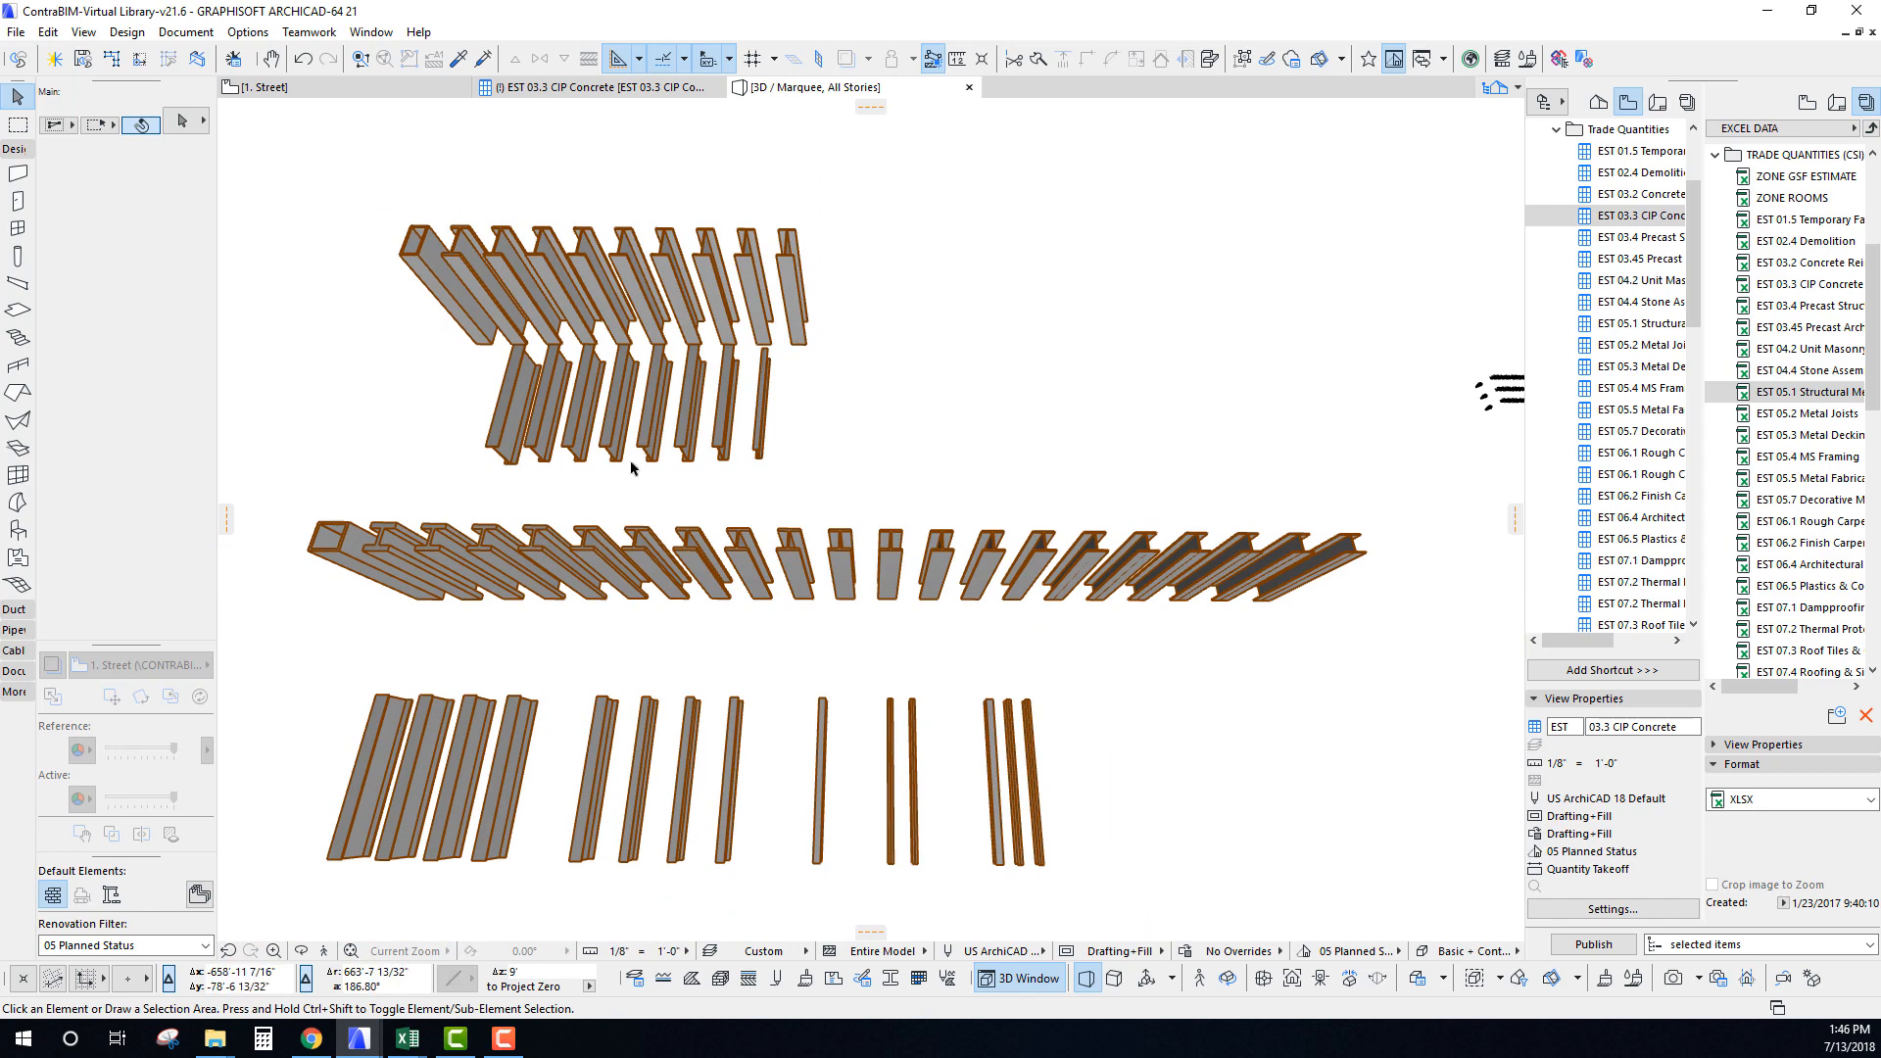
pyautogui.keyDown('shift'); pyautogui.moveTo(718, 722); pyautogui.dragTo(892, 529, button='middle'); pyautogui.keyUp('shift')
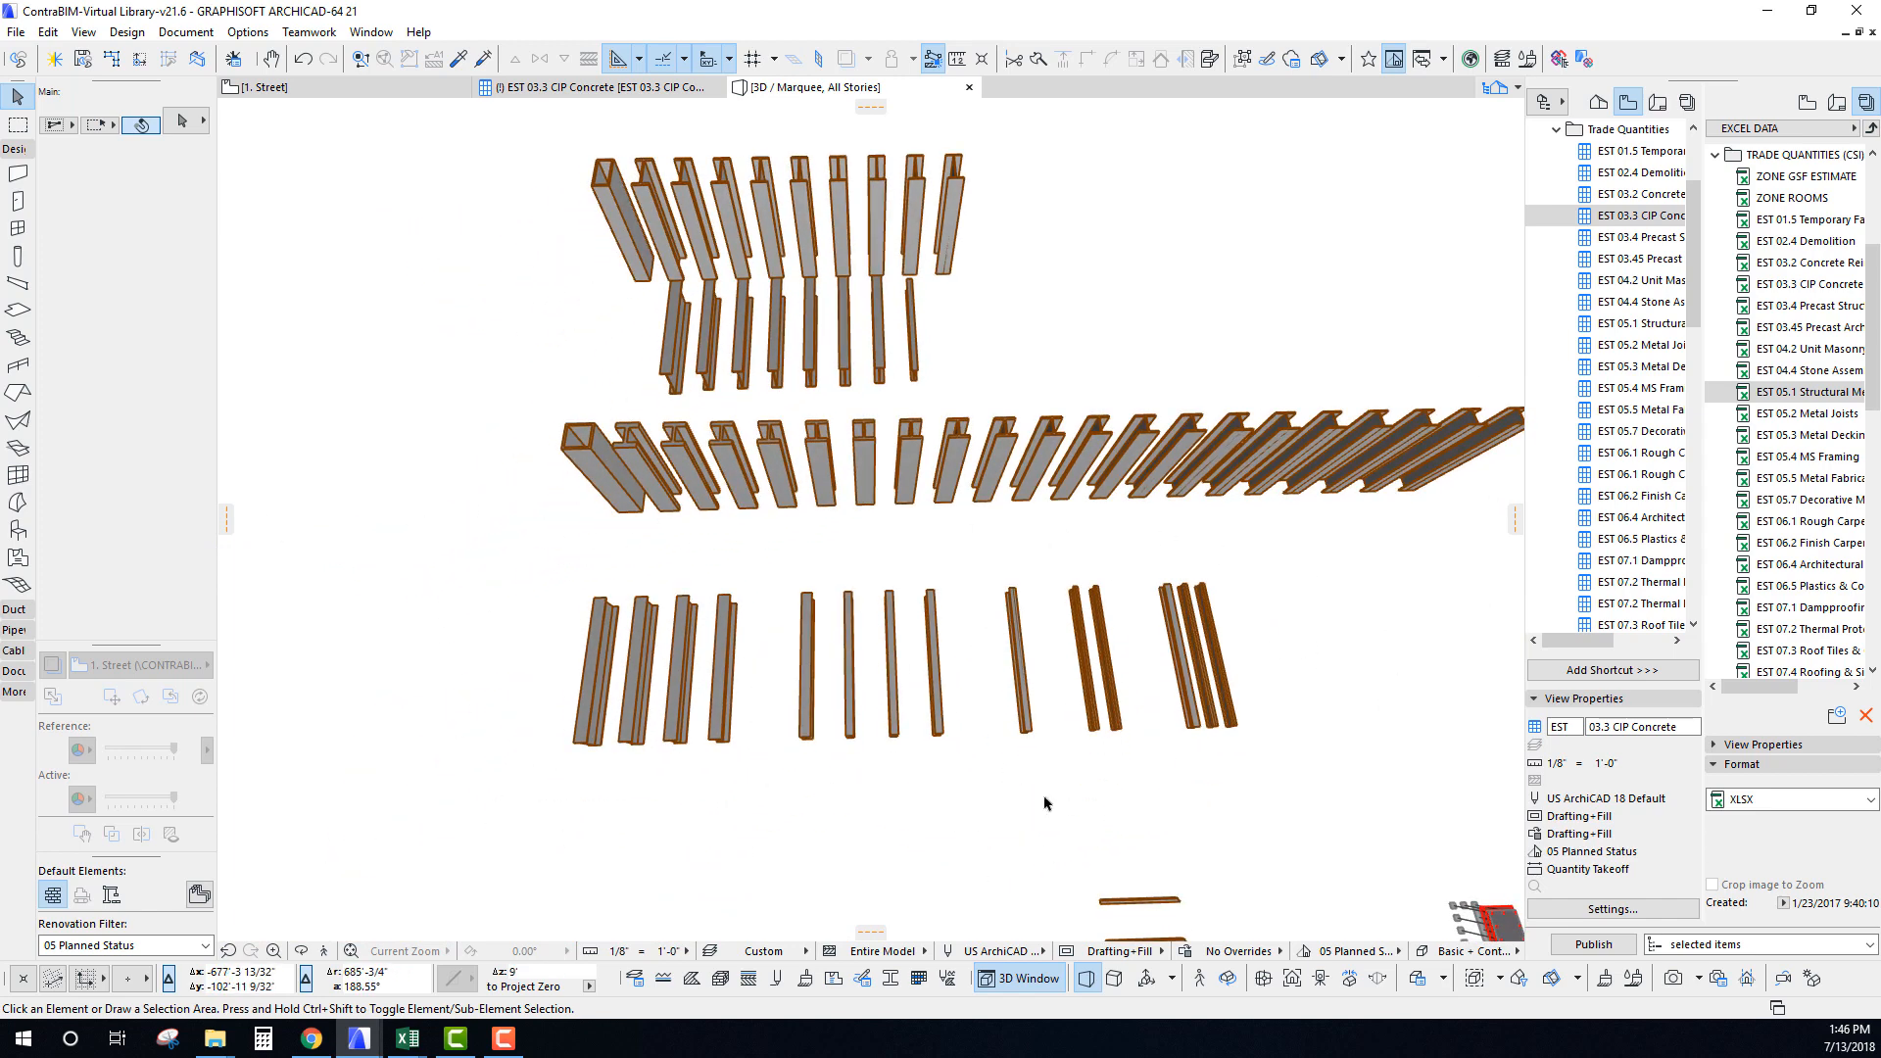
pyautogui.keyDown('shift'); pyautogui.moveTo(1159, 606); pyautogui.dragTo(842, 664, button='middle'); pyautogui.keyUp('shift')
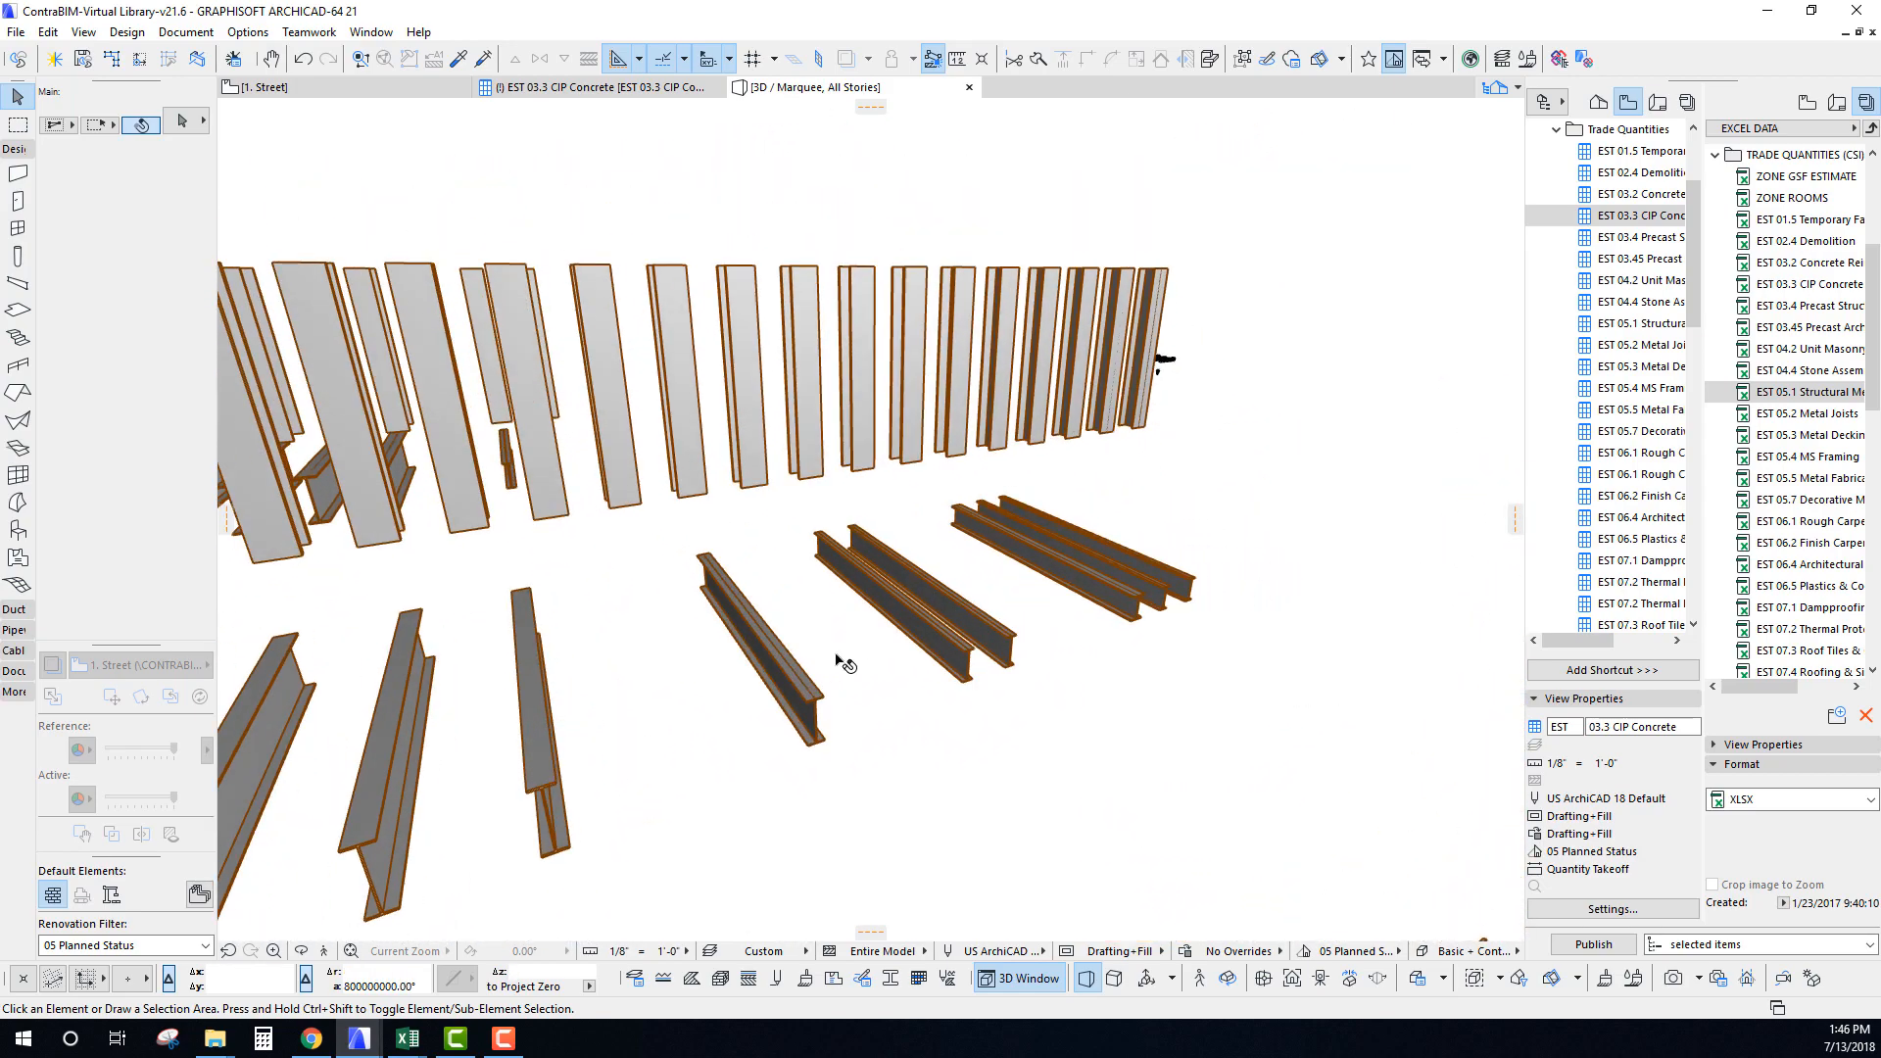
# Examine the tube steel columns and beams in front of the W-shape rows in the 3D model.
pyautogui.scroll(-7, 767, 592)
pyautogui.keyDown('shift'); pyautogui.moveTo(761, 575); pyautogui.dragTo(652, 576, button='middle'); pyautogui.keyUp('shift')
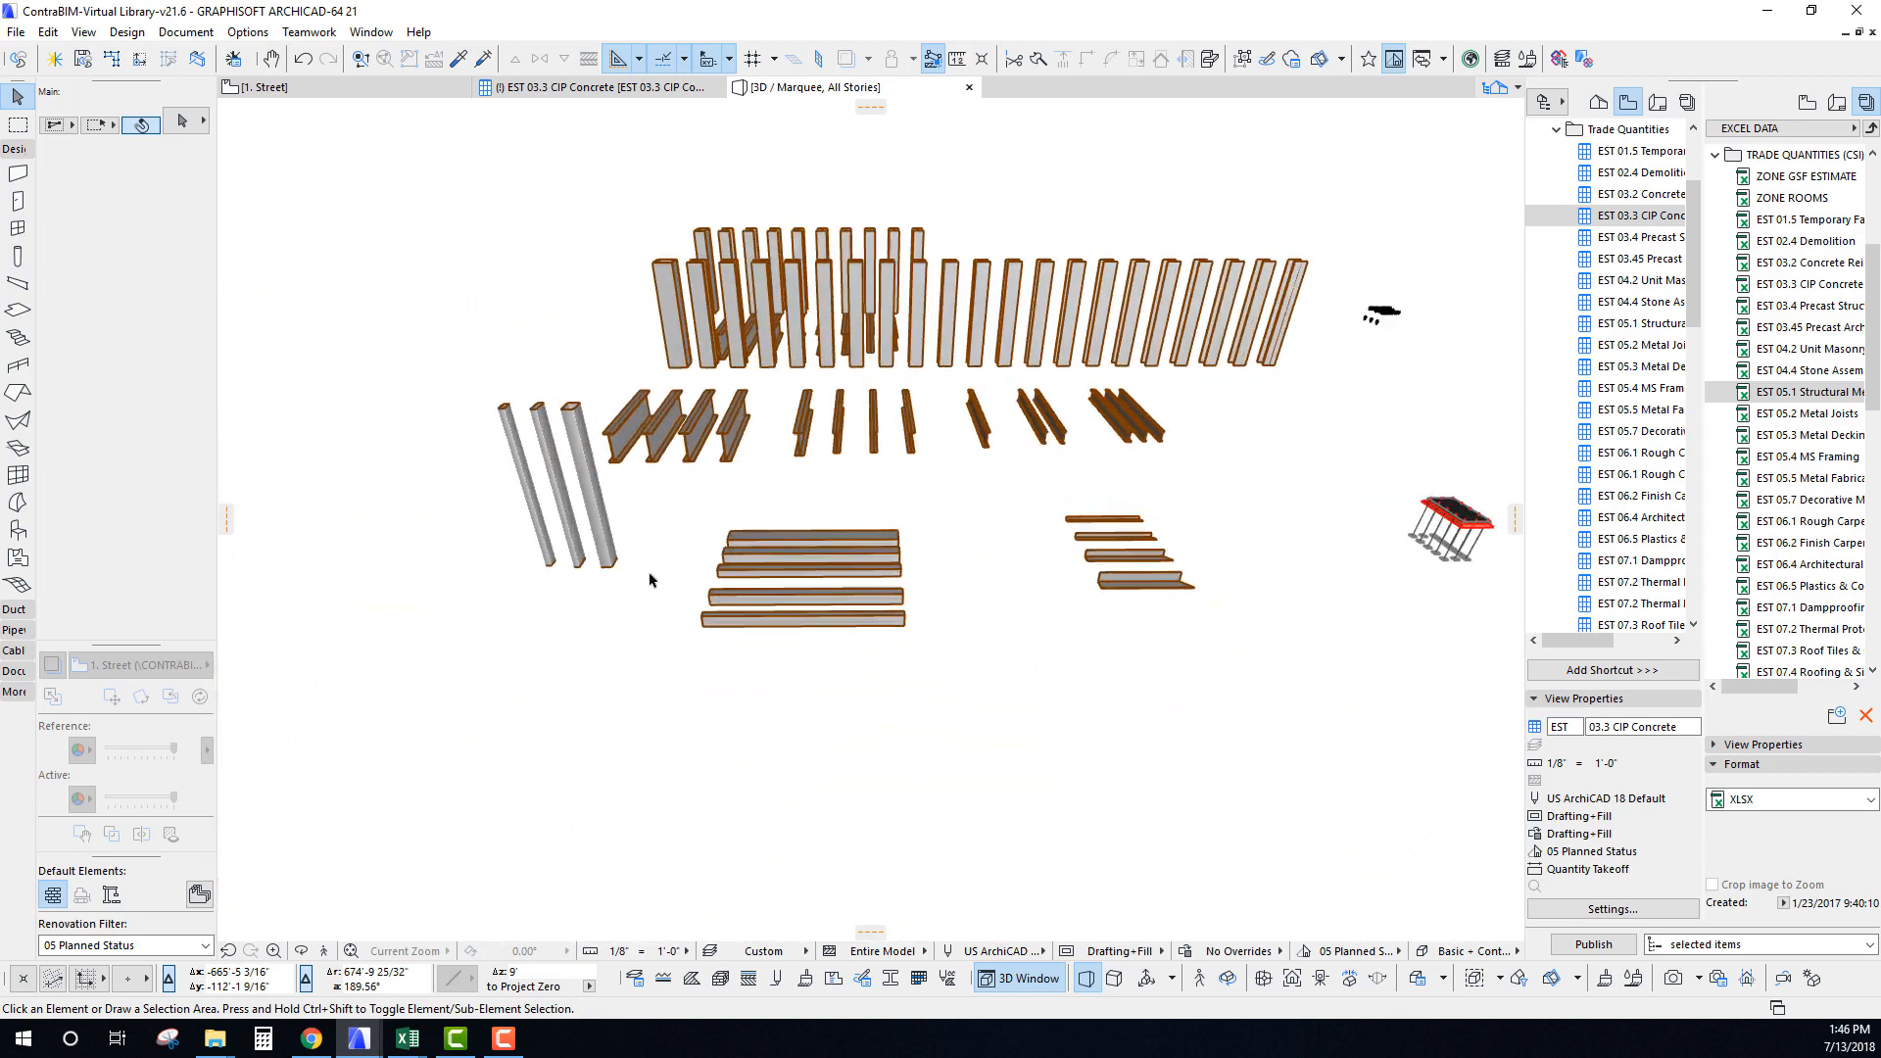
pyautogui.scroll(3, 653, 576)
pyautogui.scroll(5, 672, 406)
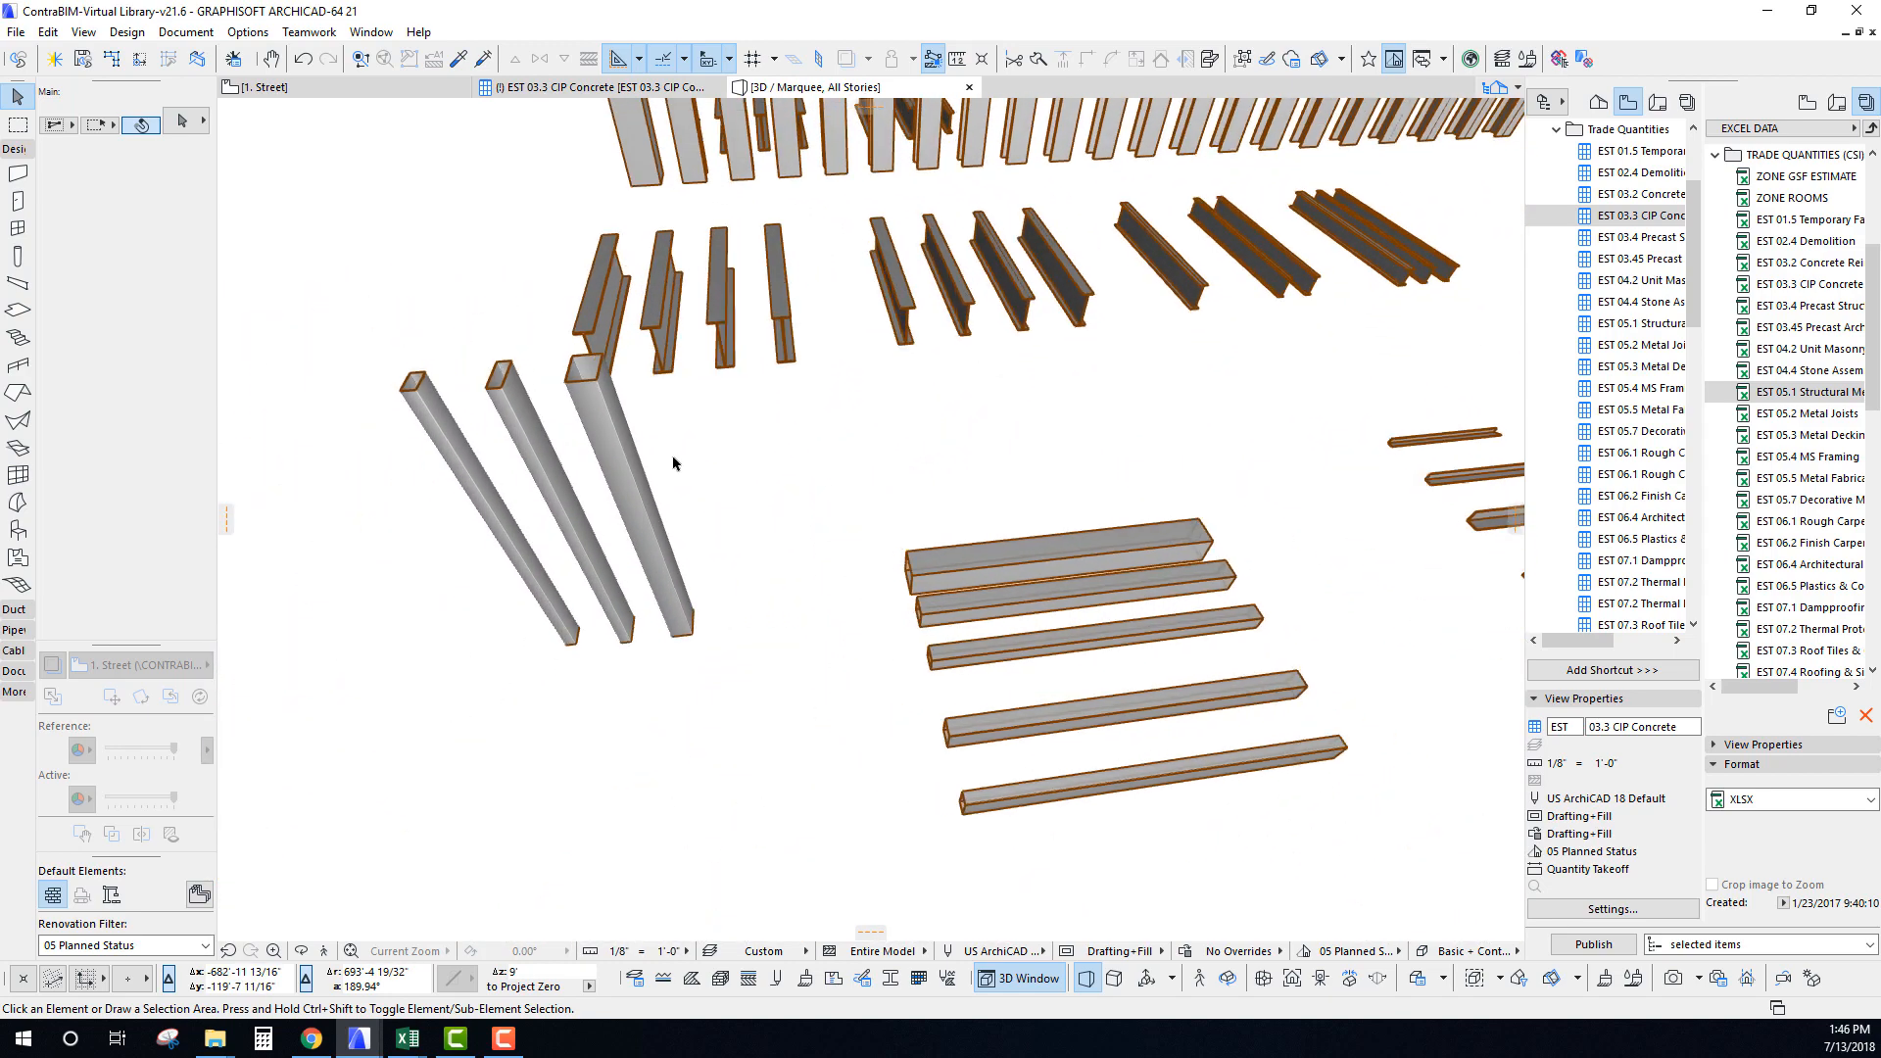
pyautogui.keyDown('shift'); pyautogui.moveTo(670, 400); pyautogui.dragTo(883, 323, button='middle'); pyautogui.keyUp('shift')
pyautogui.keyDown('shift'); pyautogui.moveTo(608, 420); pyautogui.dragTo(977, 378, button='middle'); pyautogui.keyUp('shift')
# Inspect the baseplate assembly and its slab from several sides in the 3D model.
pyautogui.keyDown('shift'); pyautogui.moveTo(774, 622); pyautogui.dragTo(1024, 436, button='middle'); pyautogui.keyUp('shift')
pyautogui.scroll(5, 851, 498)
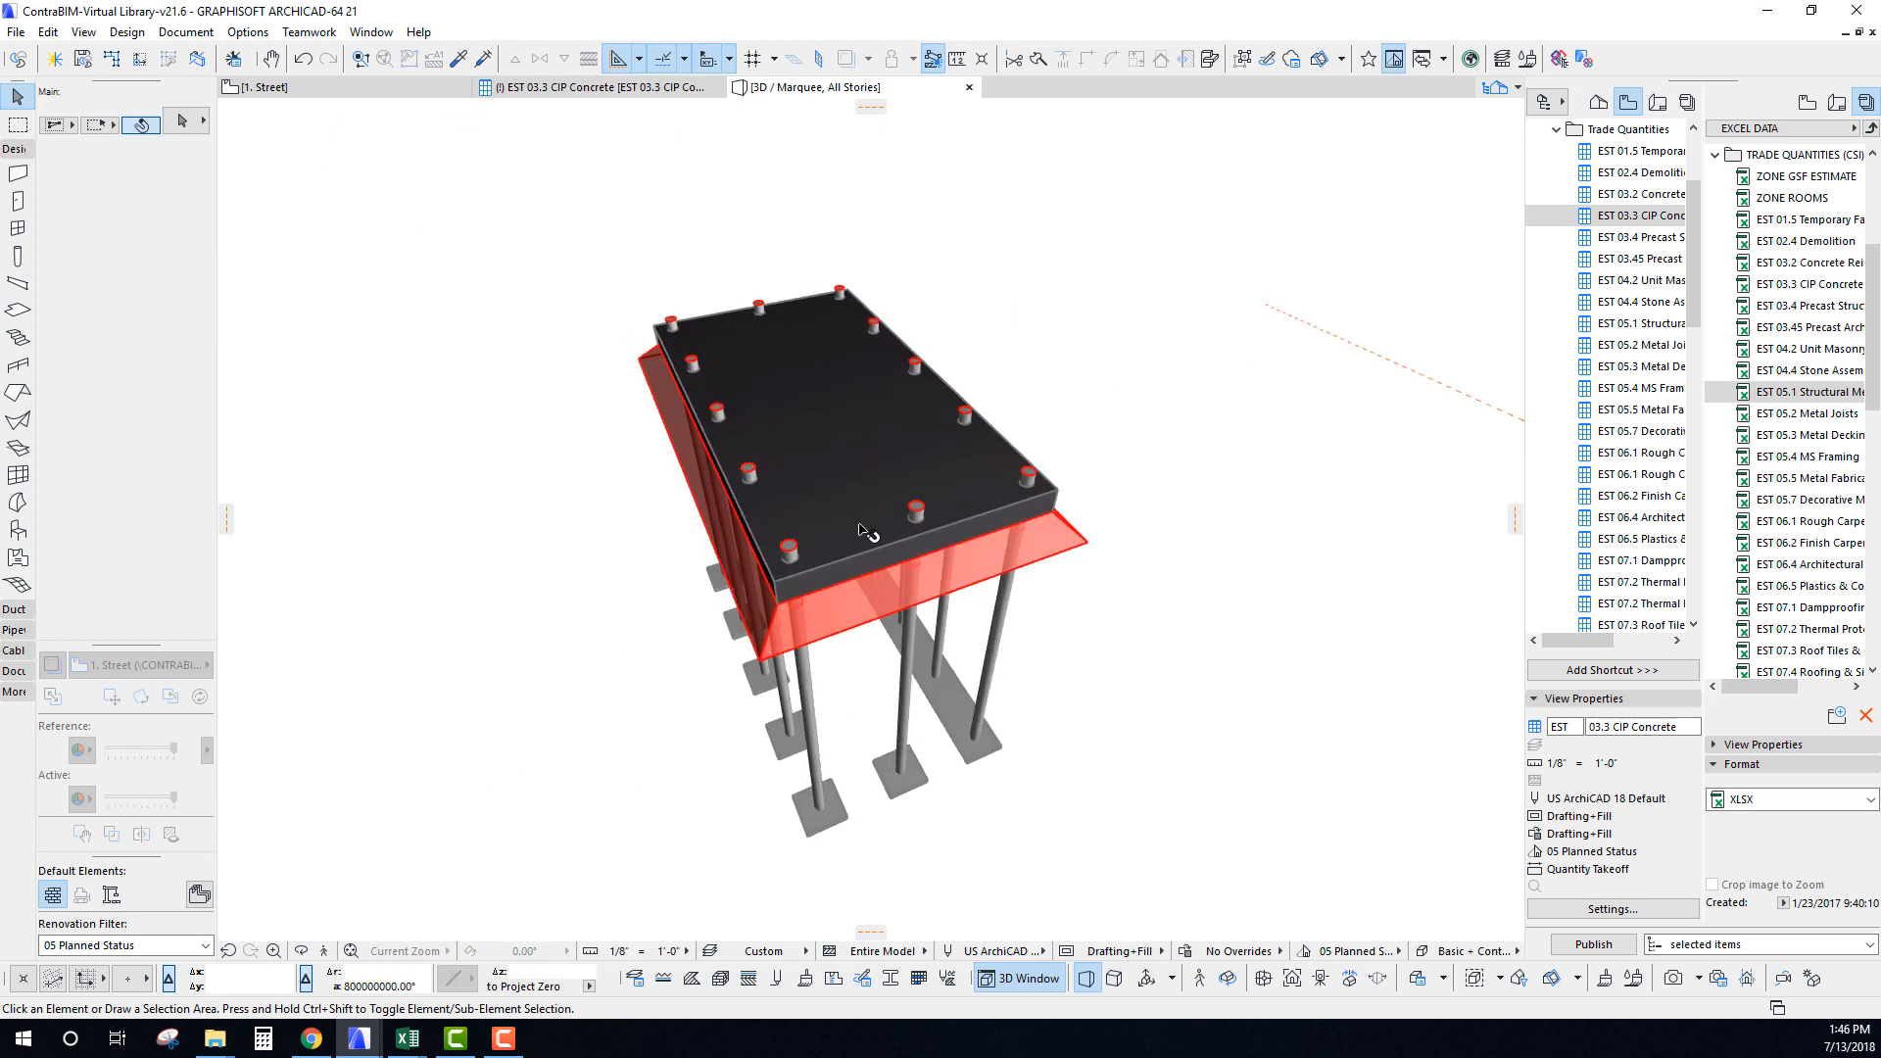
pyautogui.keyDown('shift'); pyautogui.moveTo(860, 530); pyautogui.dragTo(965, 290, button='middle'); pyautogui.keyUp('shift')
pyautogui.keyDown('shift'); pyautogui.moveTo(915, 504); pyautogui.dragTo(880, 600, button='middle'); pyautogui.keyUp('shift')
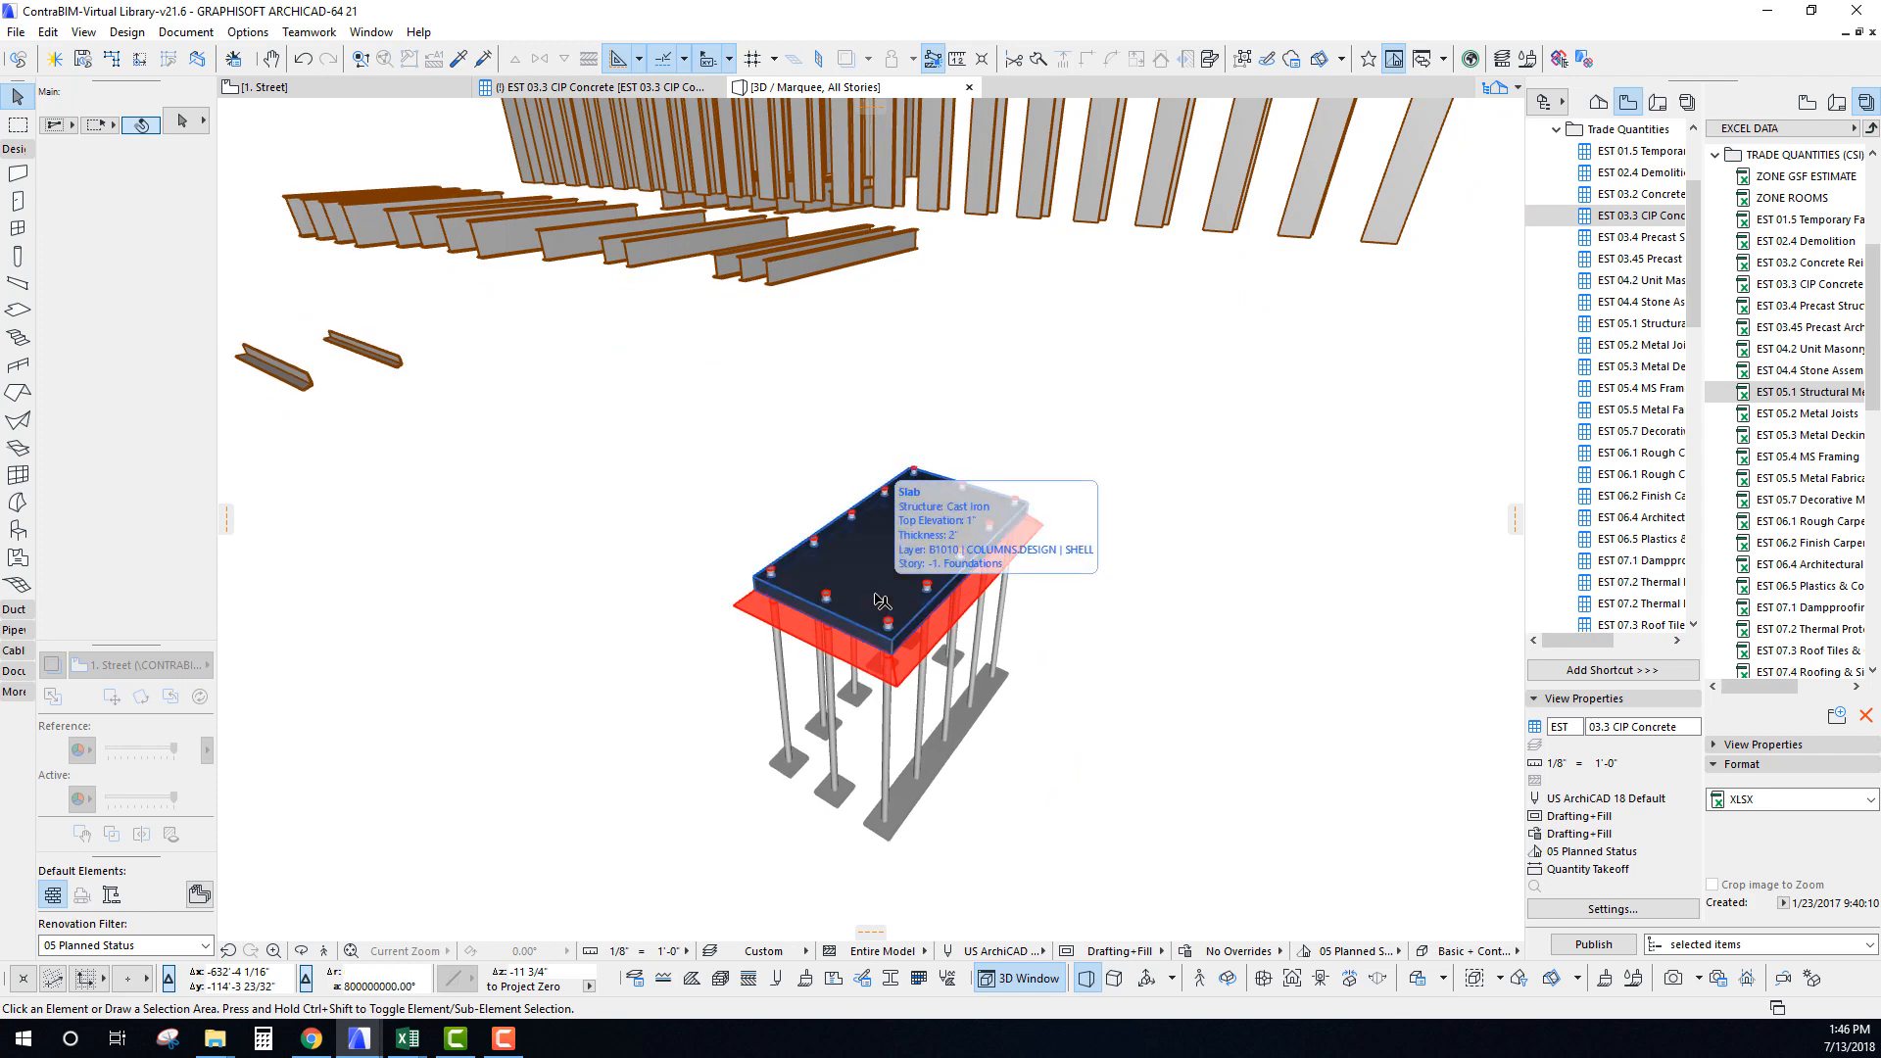
pyautogui.scroll(-10, 683, 181)
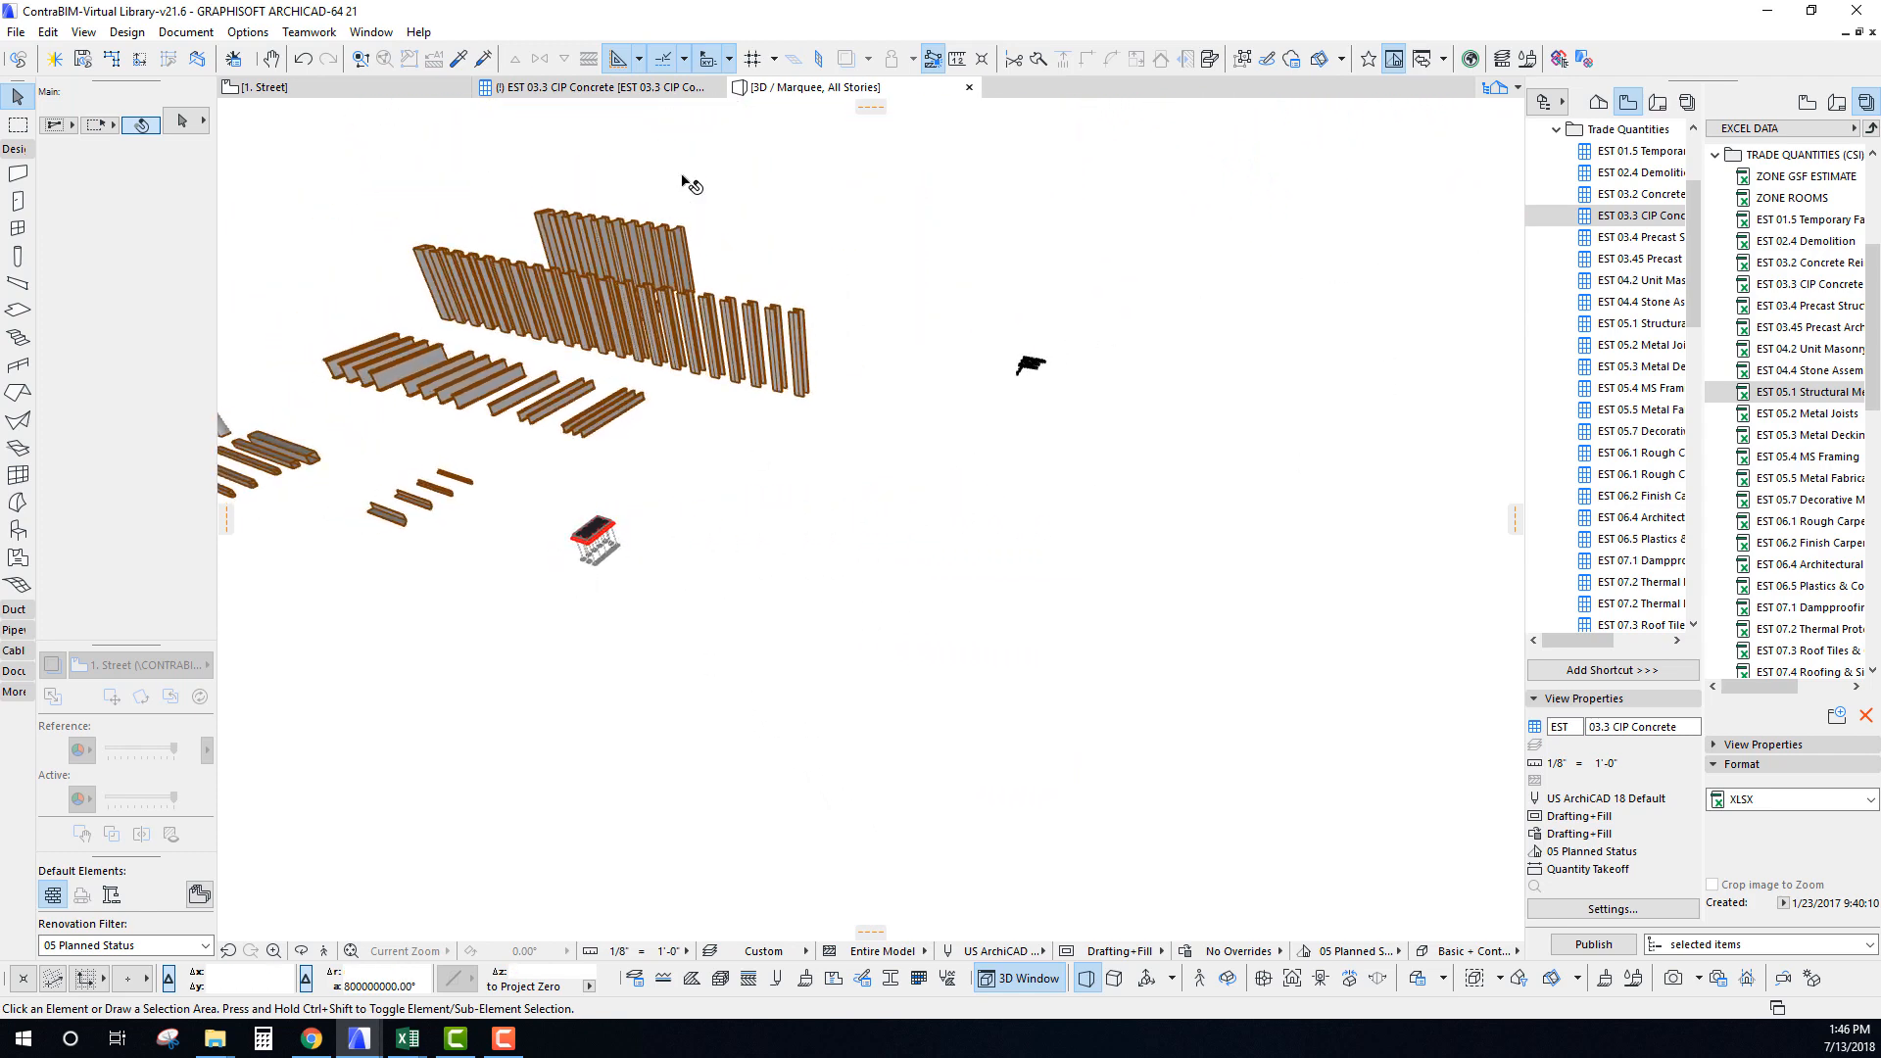
# Inspect the SSBOLTS001, SSEMB001 and SSEOD001 layout points up close and return to the overall 3D model.
pyautogui.scroll(15, 1019, 349)
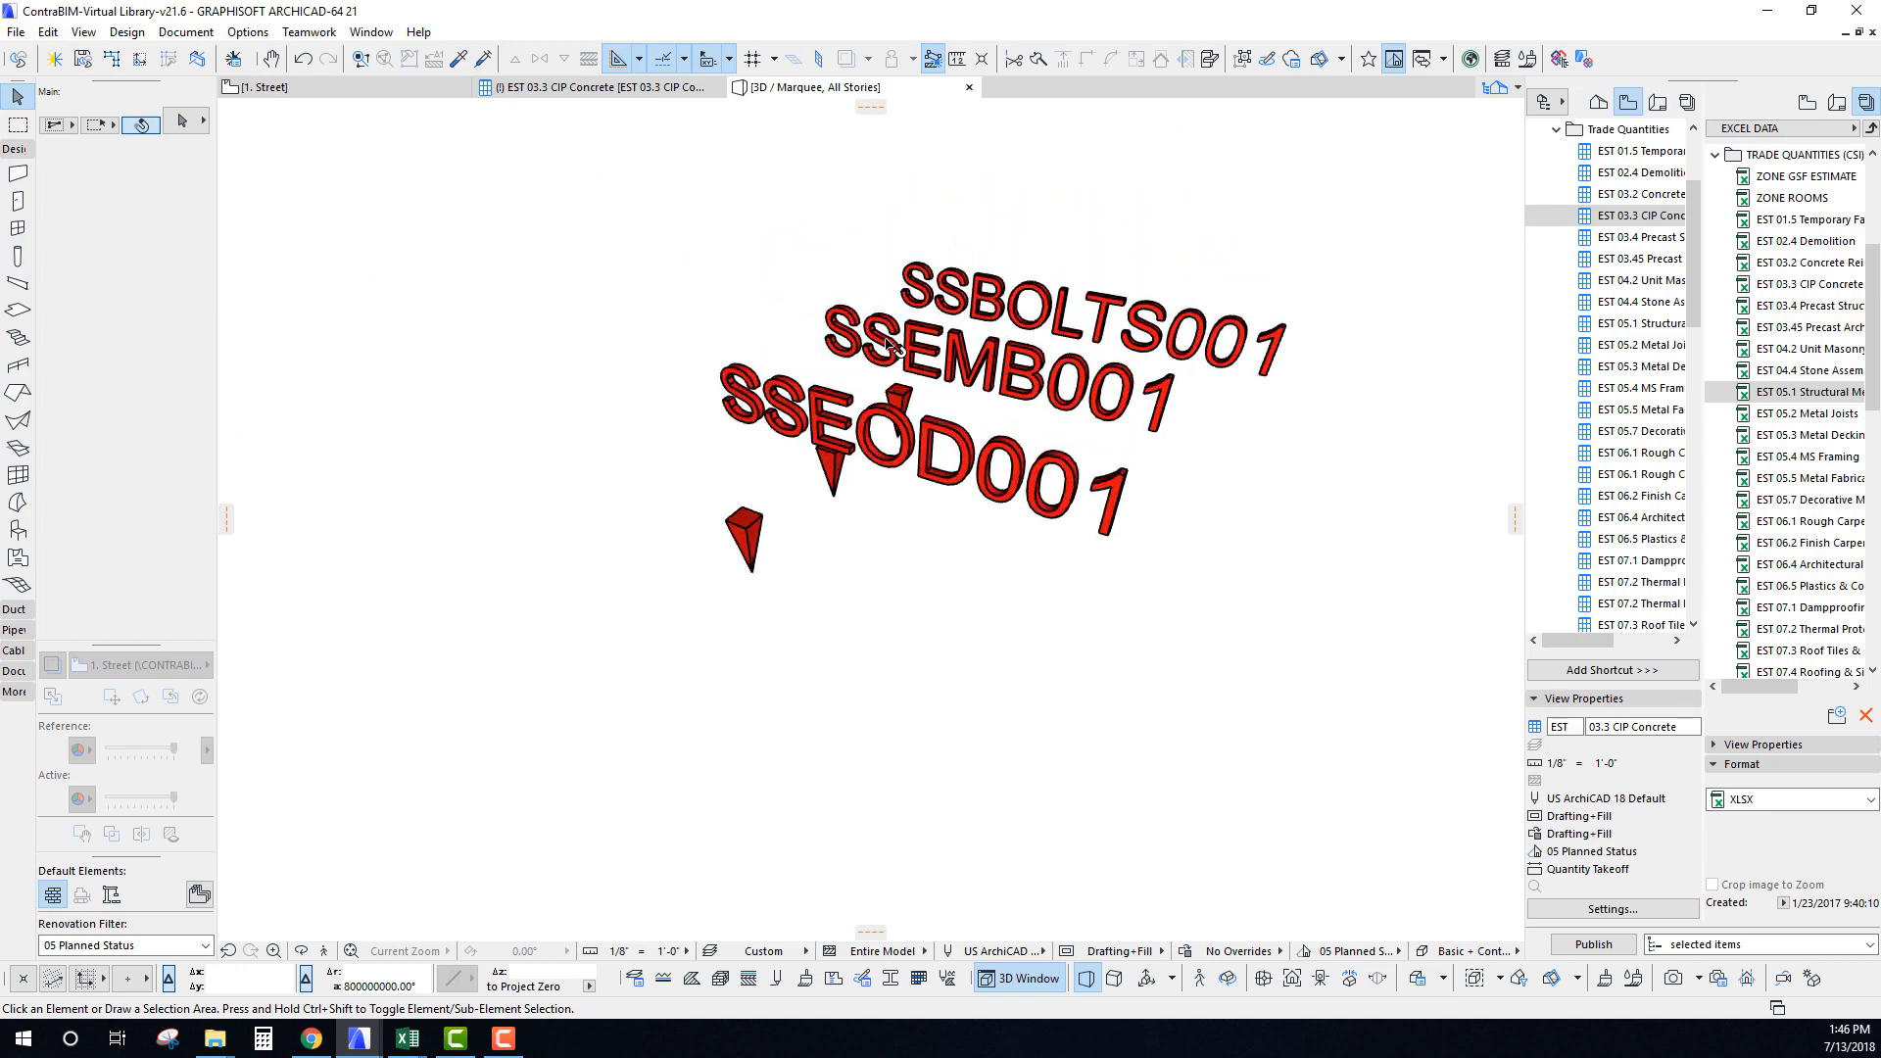
pyautogui.scroll(5, 843, 475)
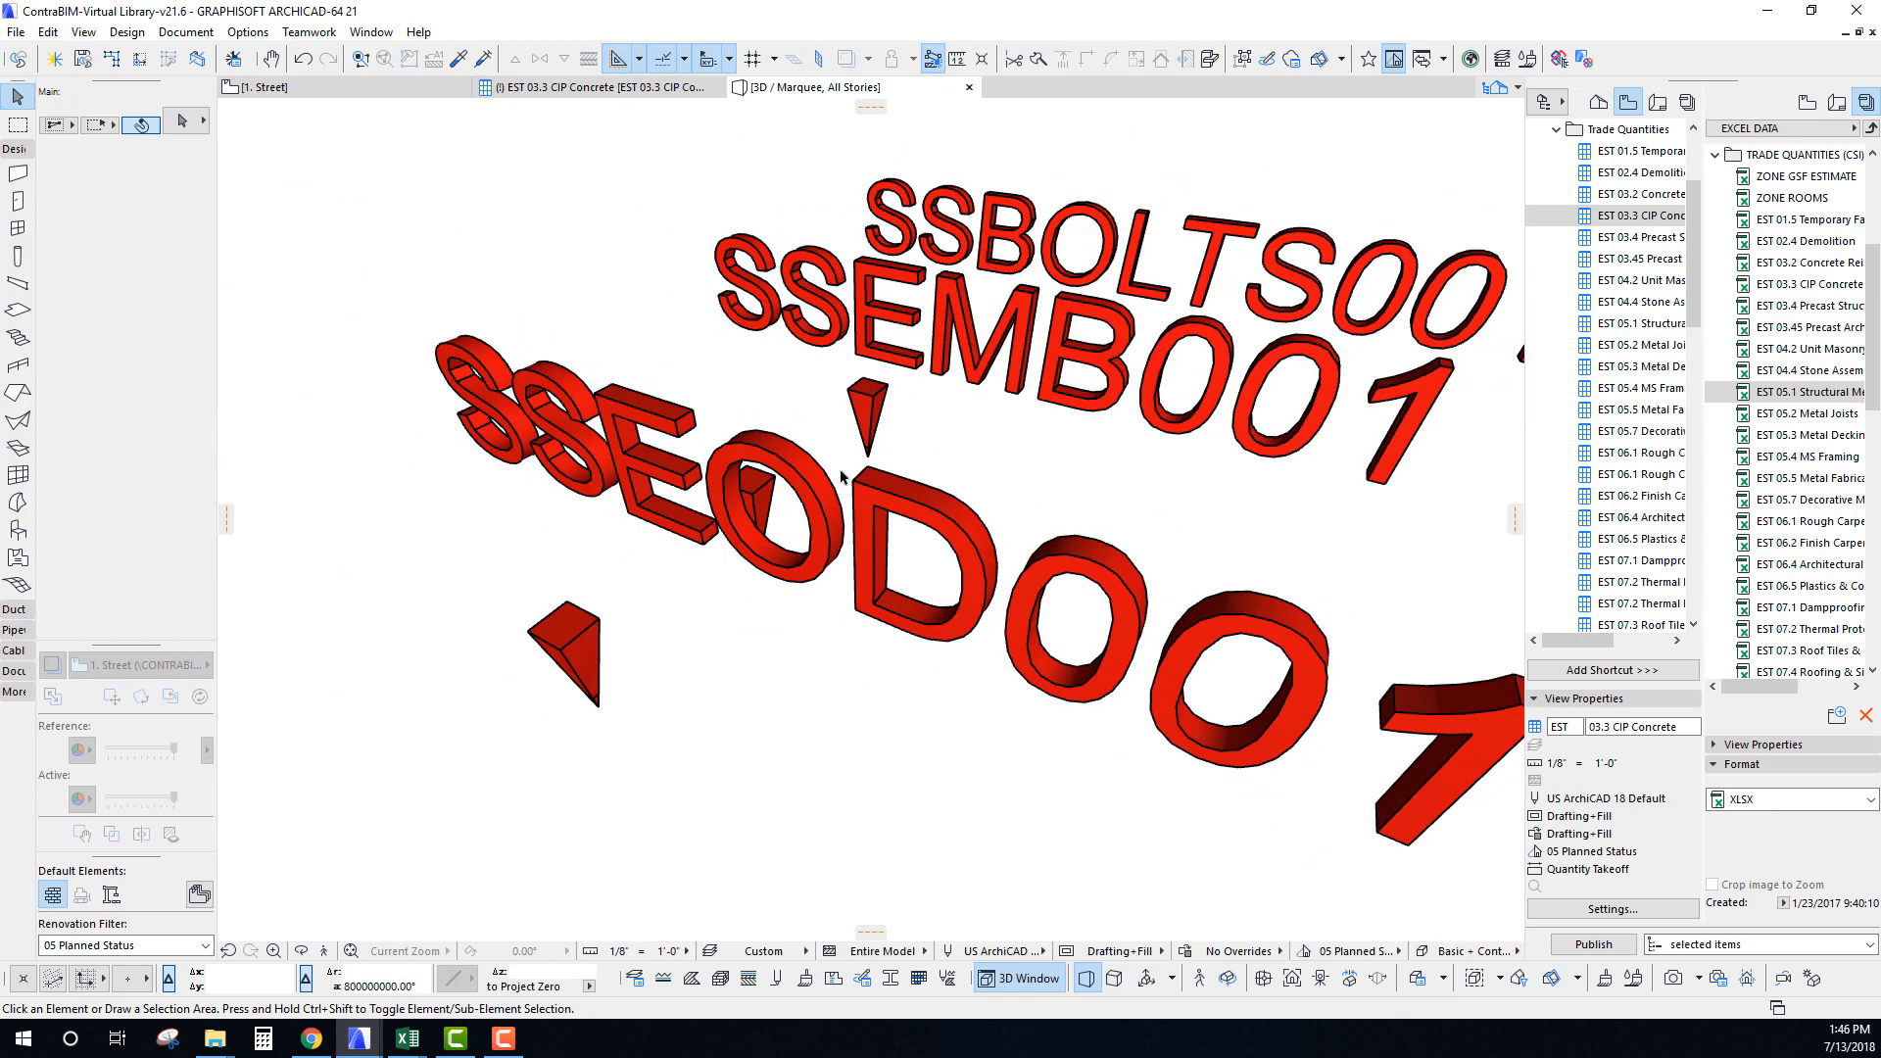
pyautogui.scroll(-3, 834, 477)
pyautogui.keyDown('shift'); pyautogui.moveTo(833, 478); pyautogui.dragTo(890, 308, button='middle'); pyautogui.keyUp('shift')
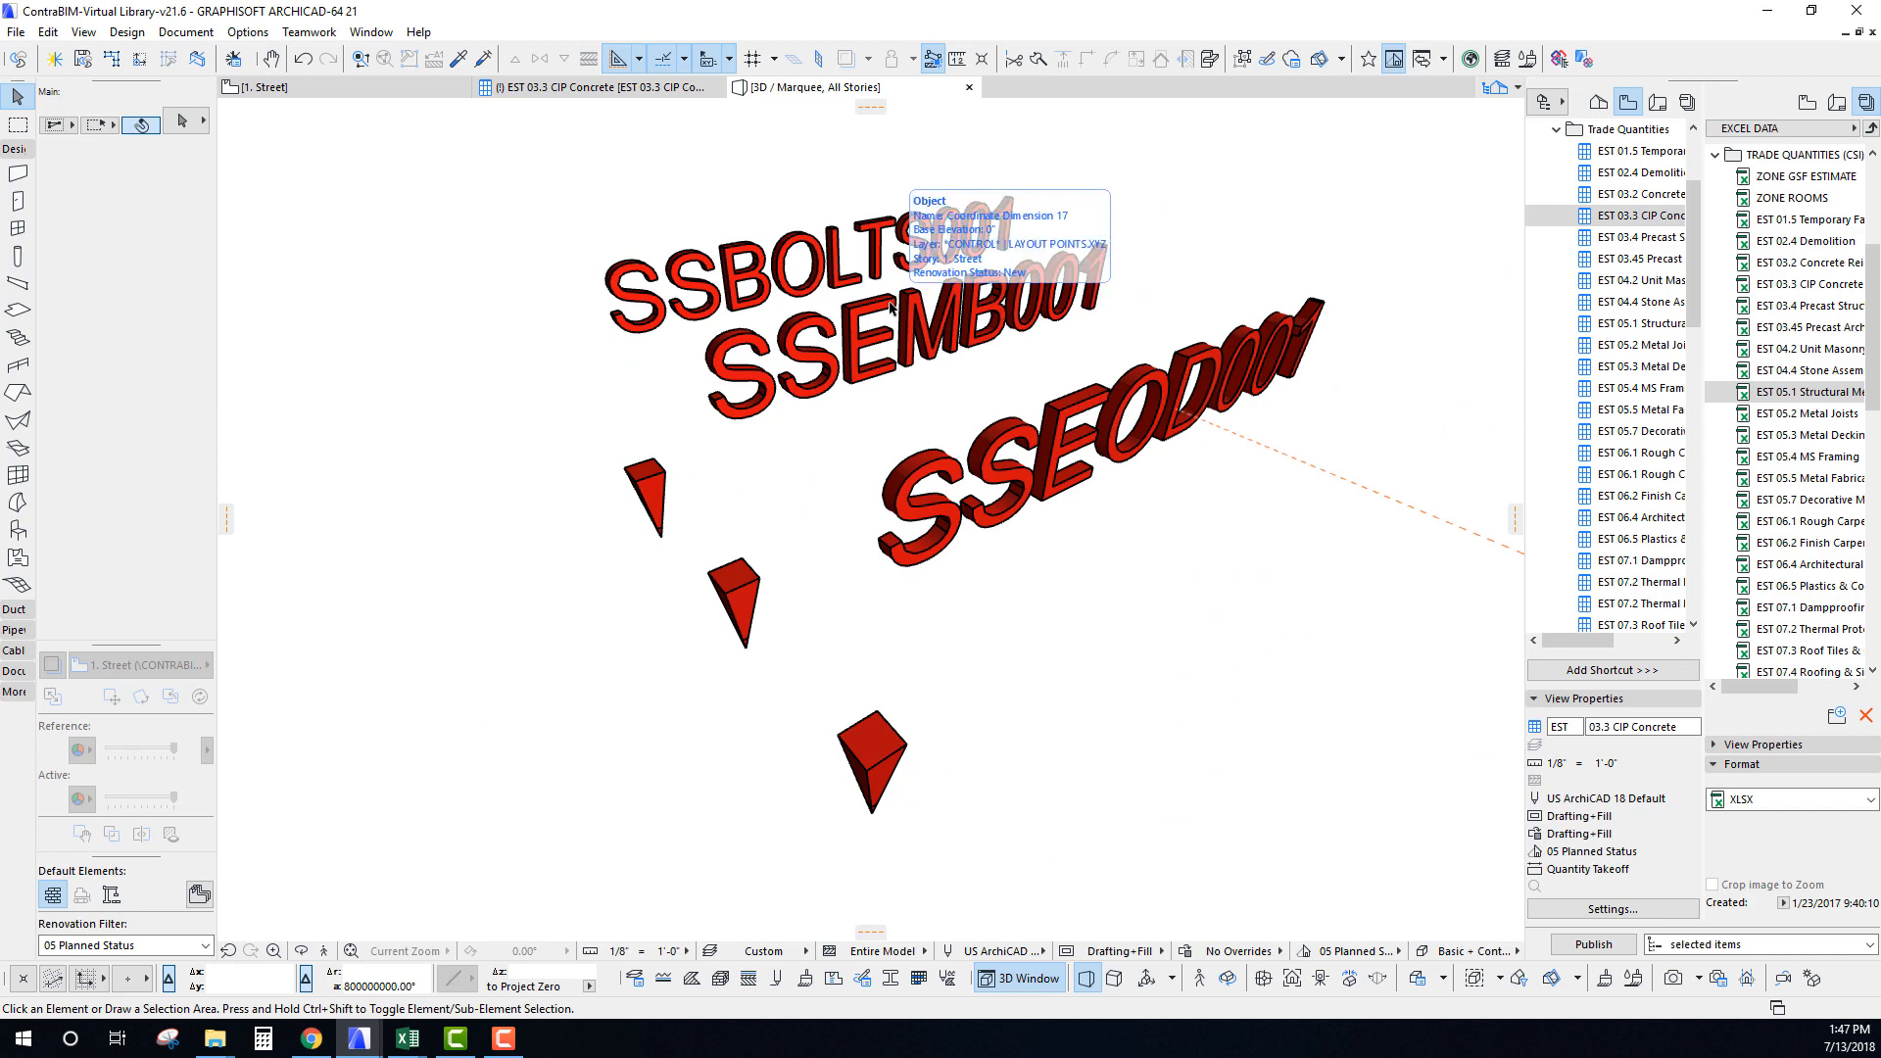
pyautogui.moveTo(972, 519); pyautogui.dragTo(774, 425, button='middle')
pyautogui.scroll(-10, 774, 425)
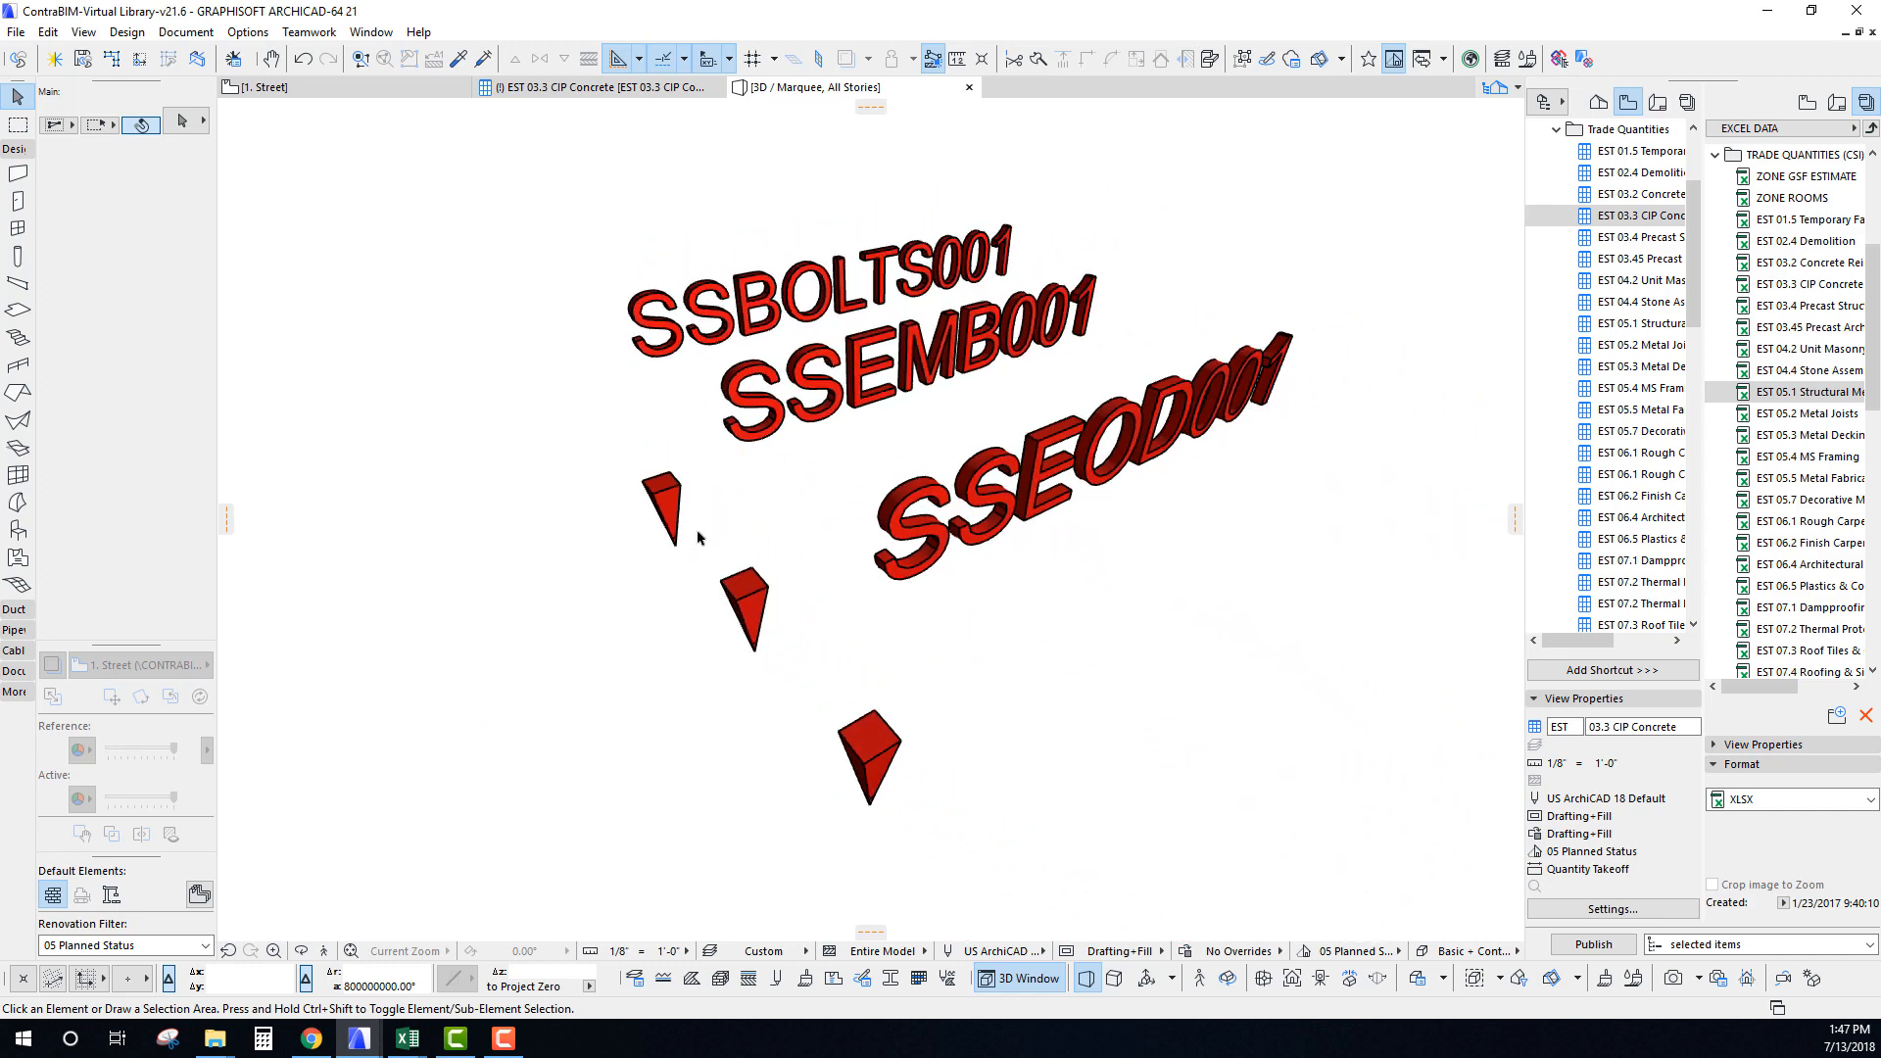
pyautogui.scroll(-10, 849, 464)
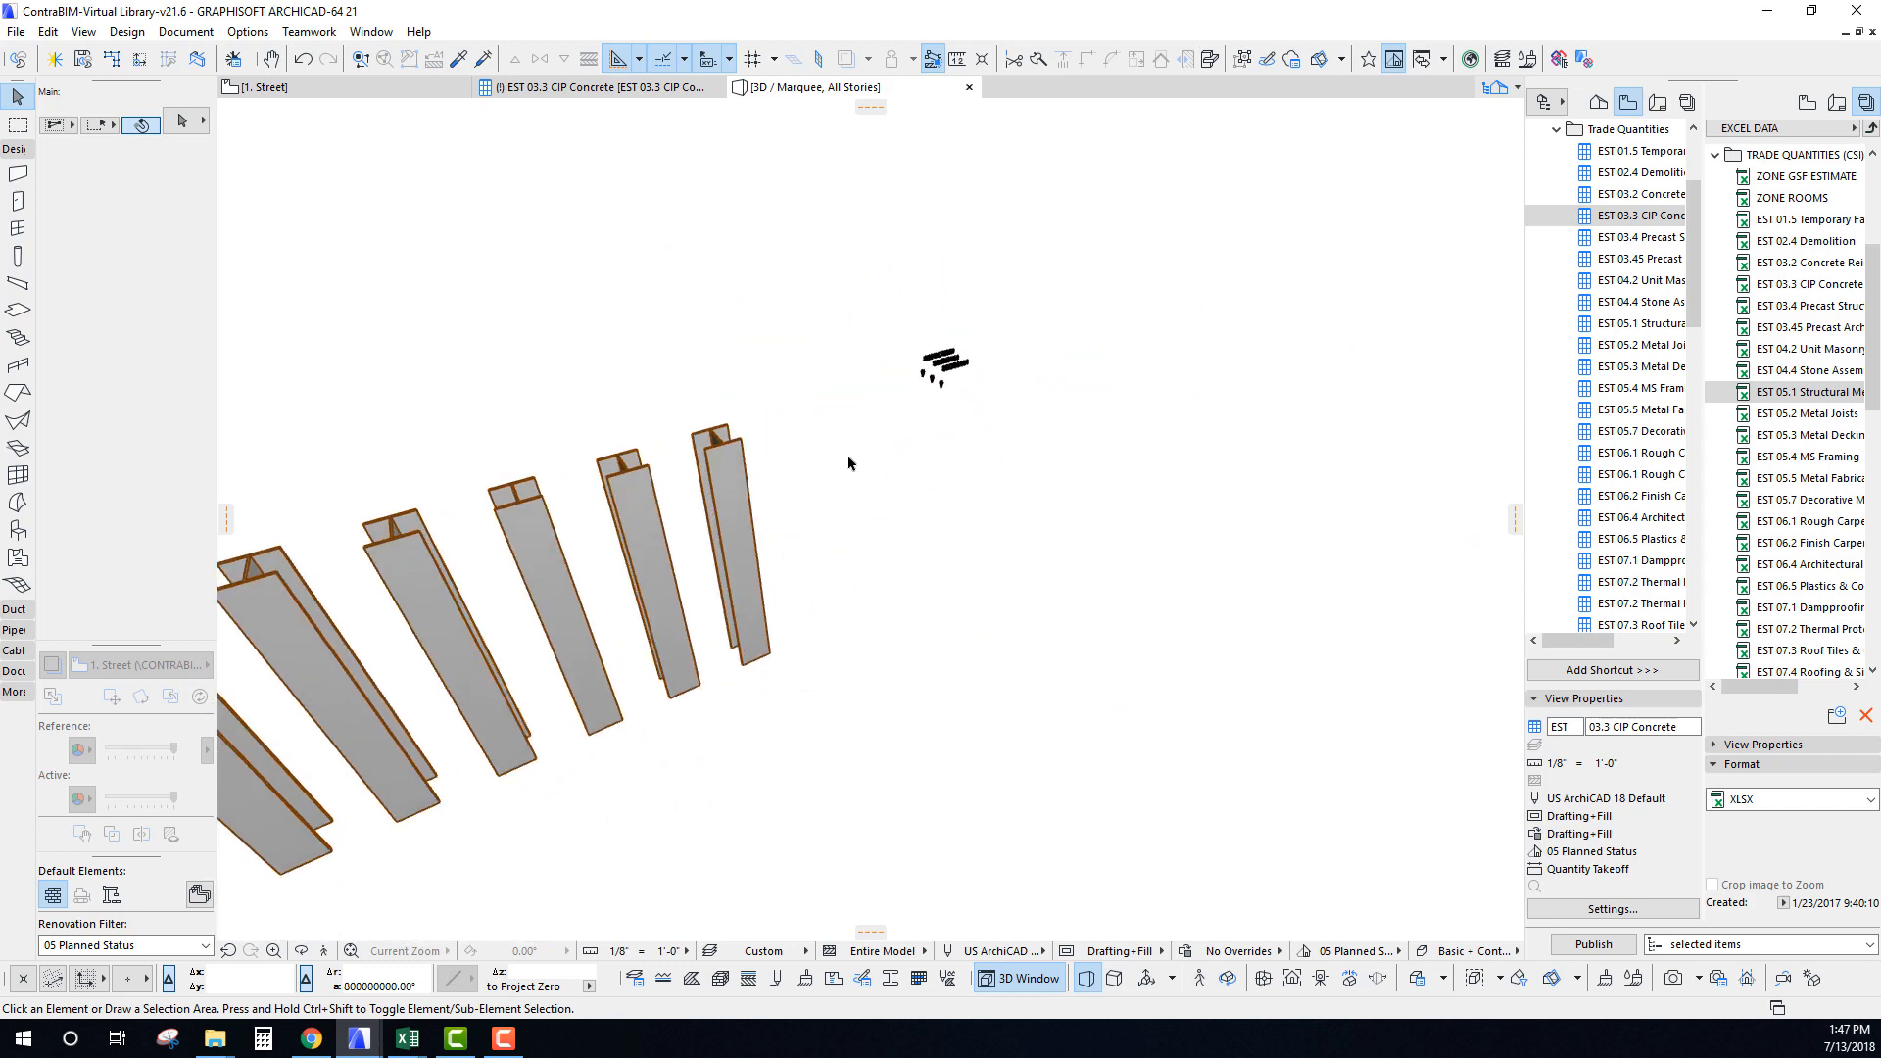
pyautogui.scroll(2, 845, 511)
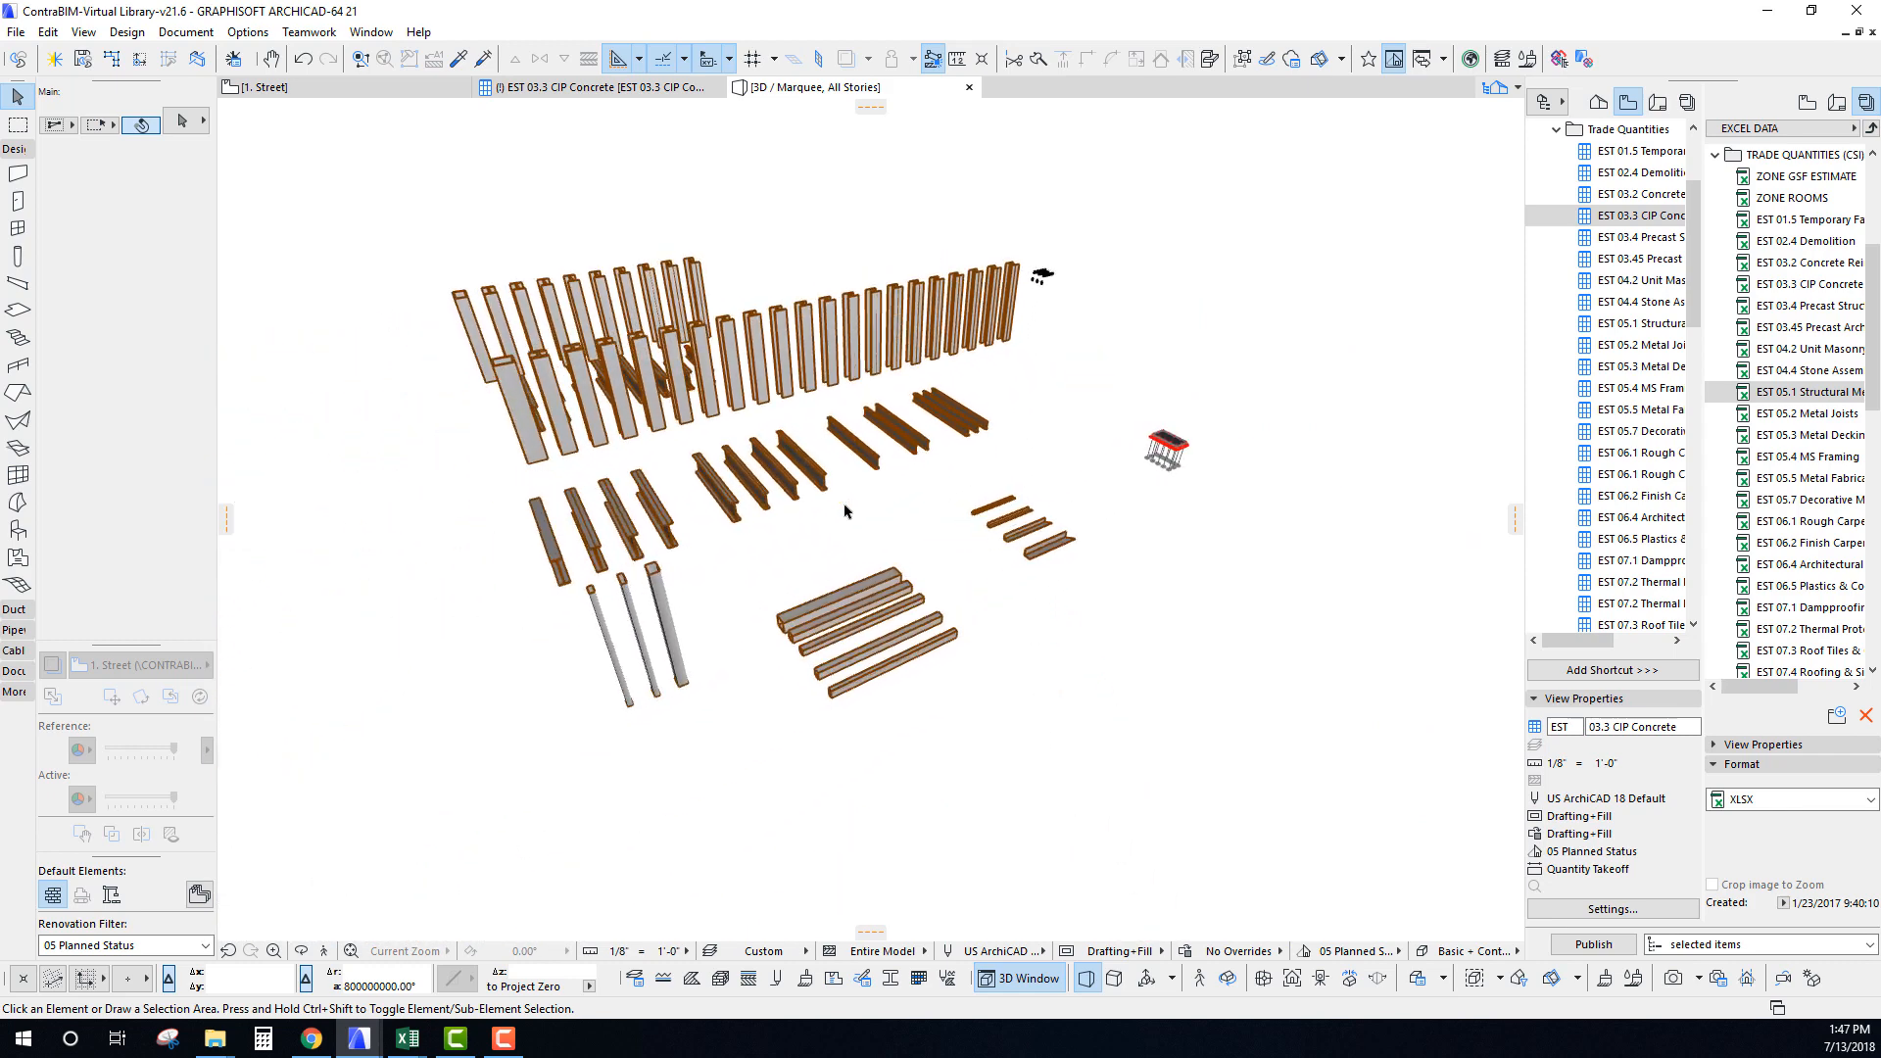
# Switch to the 1. Street floor plan and examine the element groups of the 05 10 Module Builder.
pyautogui.click(328, 91)
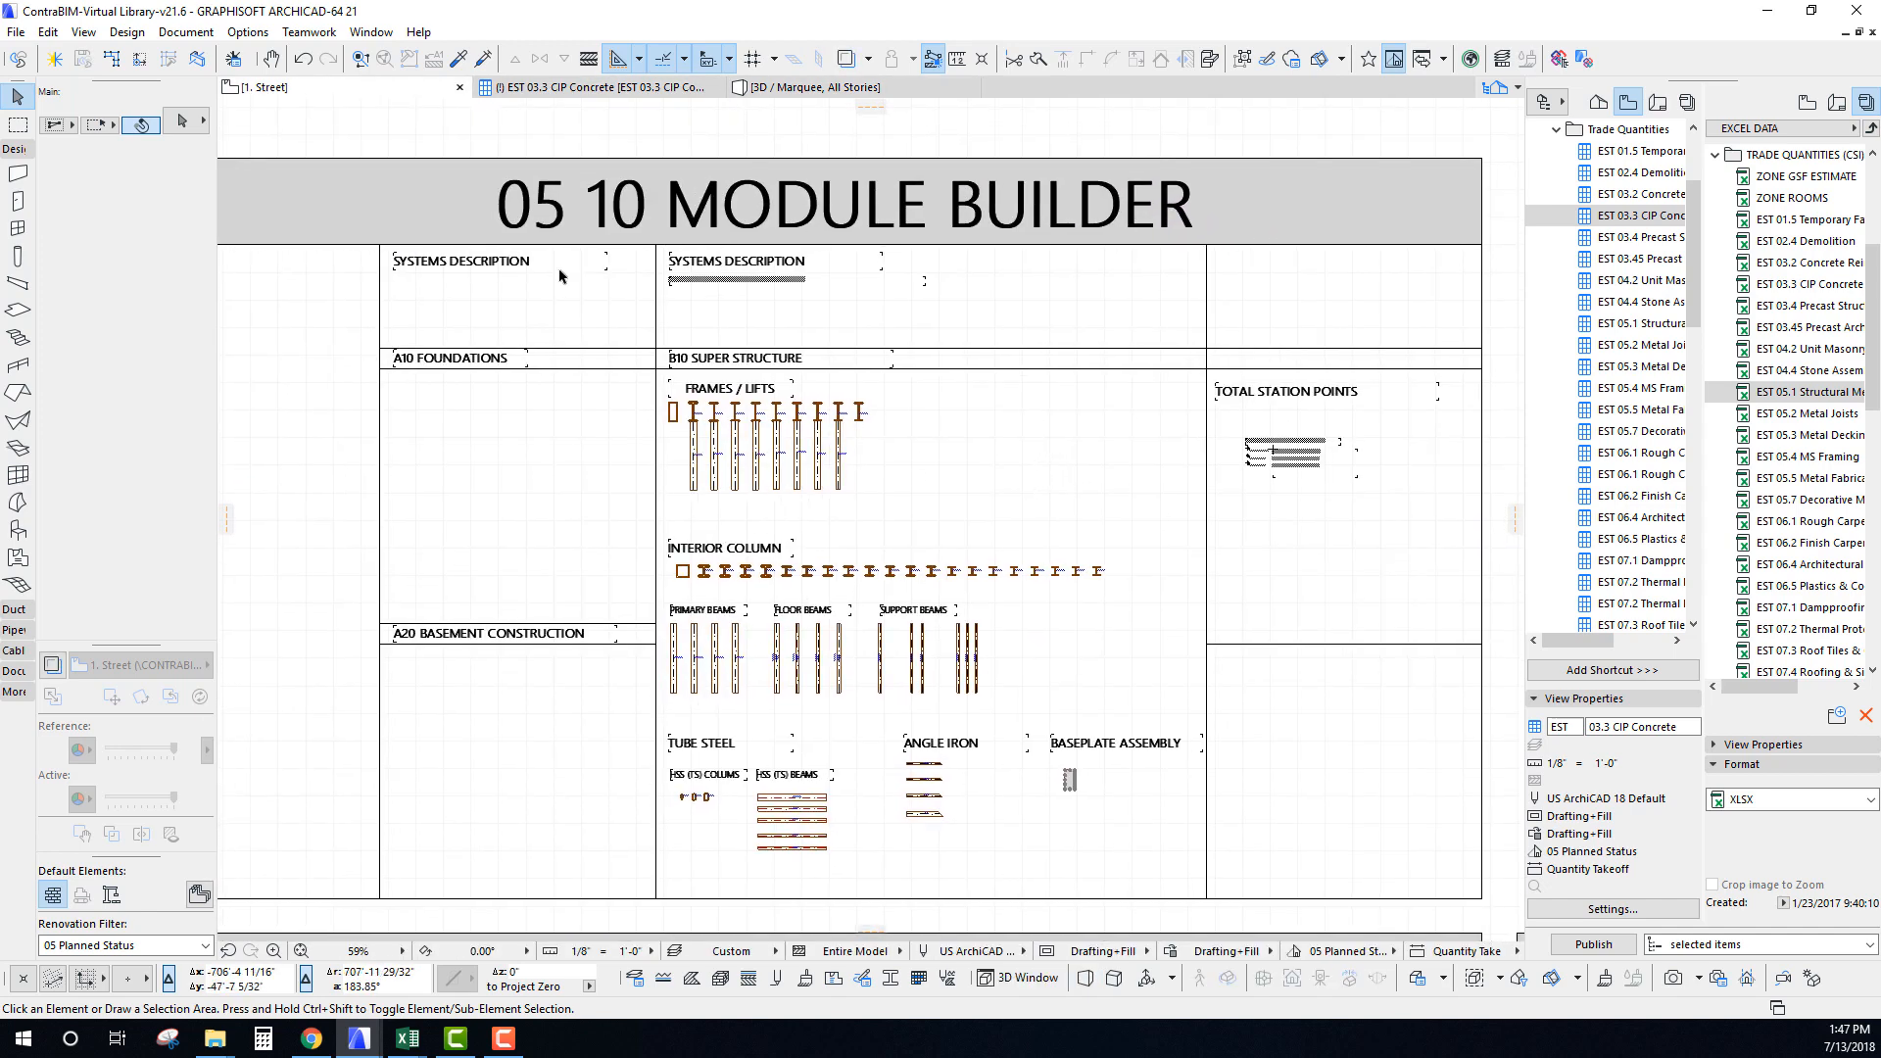
pyautogui.moveTo(983, 765); pyautogui.dragTo(874, 685, button='middle')
pyautogui.scroll(1, 871, 672)
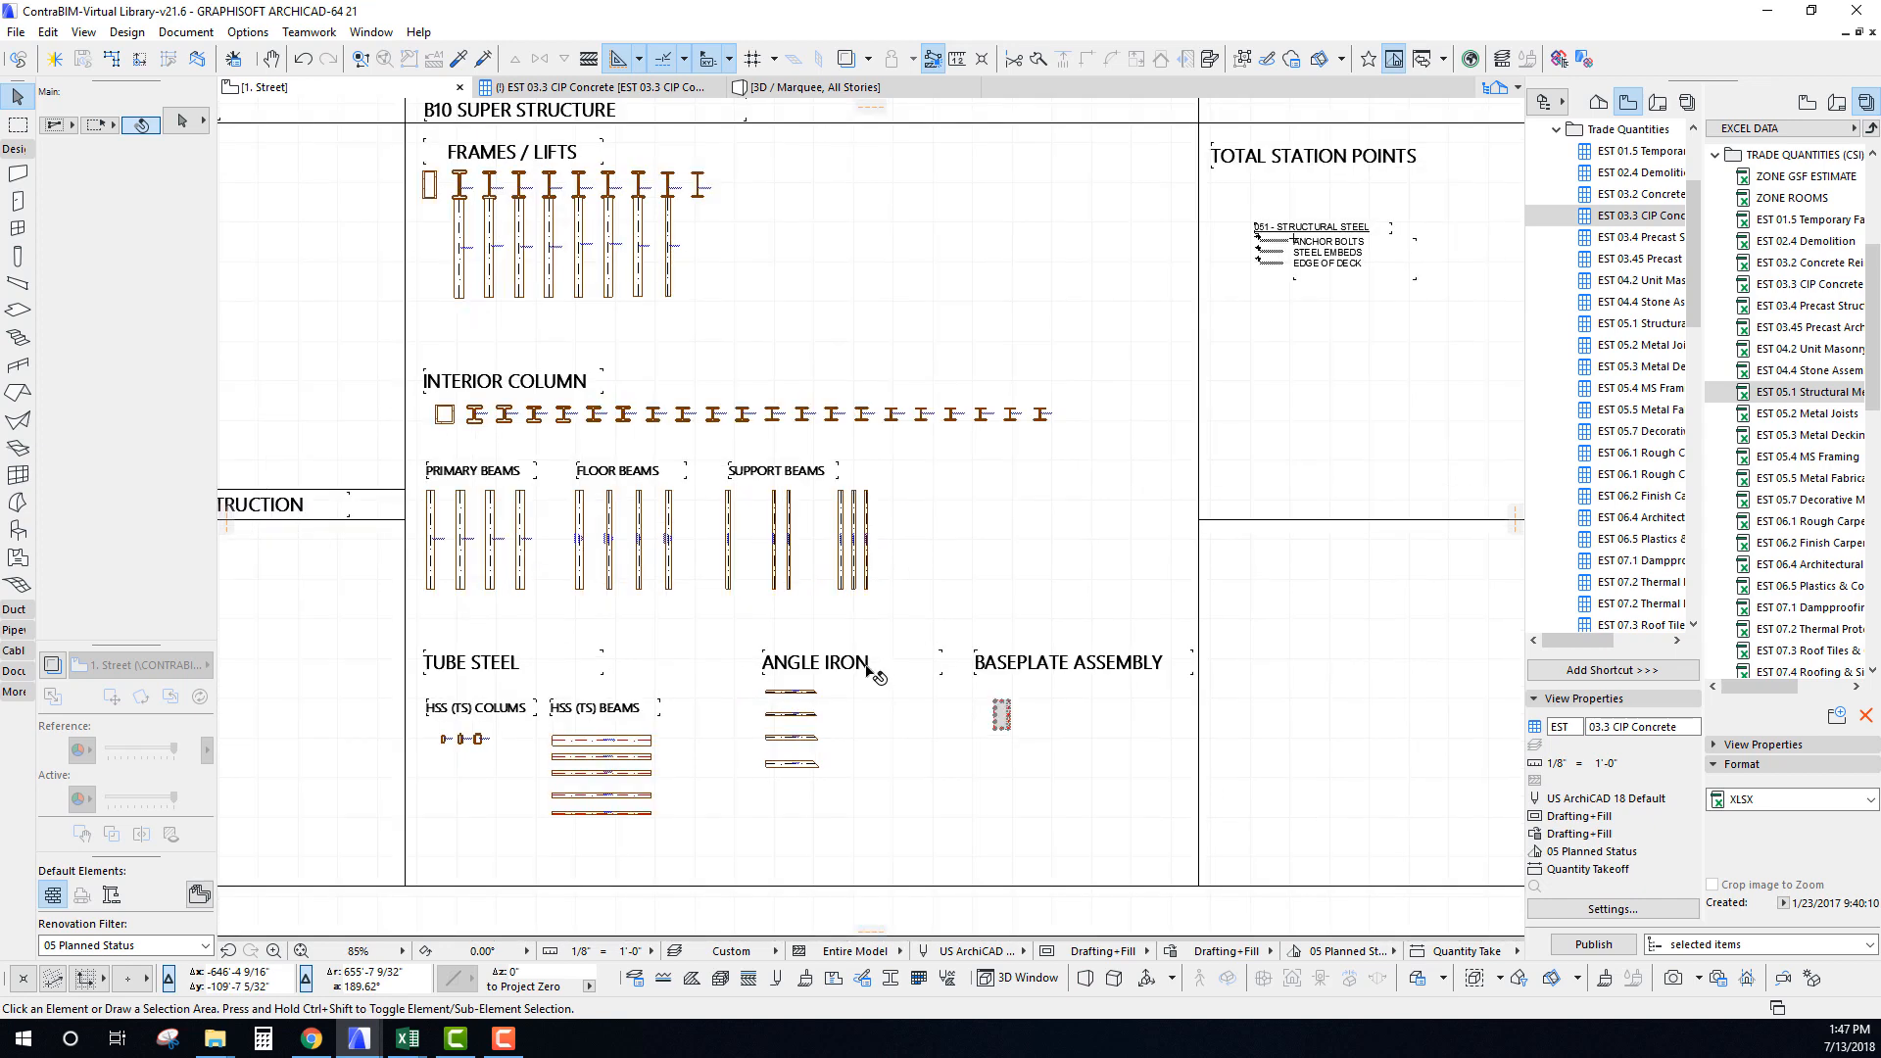
pyautogui.scroll(-1, 781, 638)
pyautogui.moveTo(707, 510); pyautogui.dragTo(788, 628, button='middle')
pyautogui.scroll(-1, 784, 598)
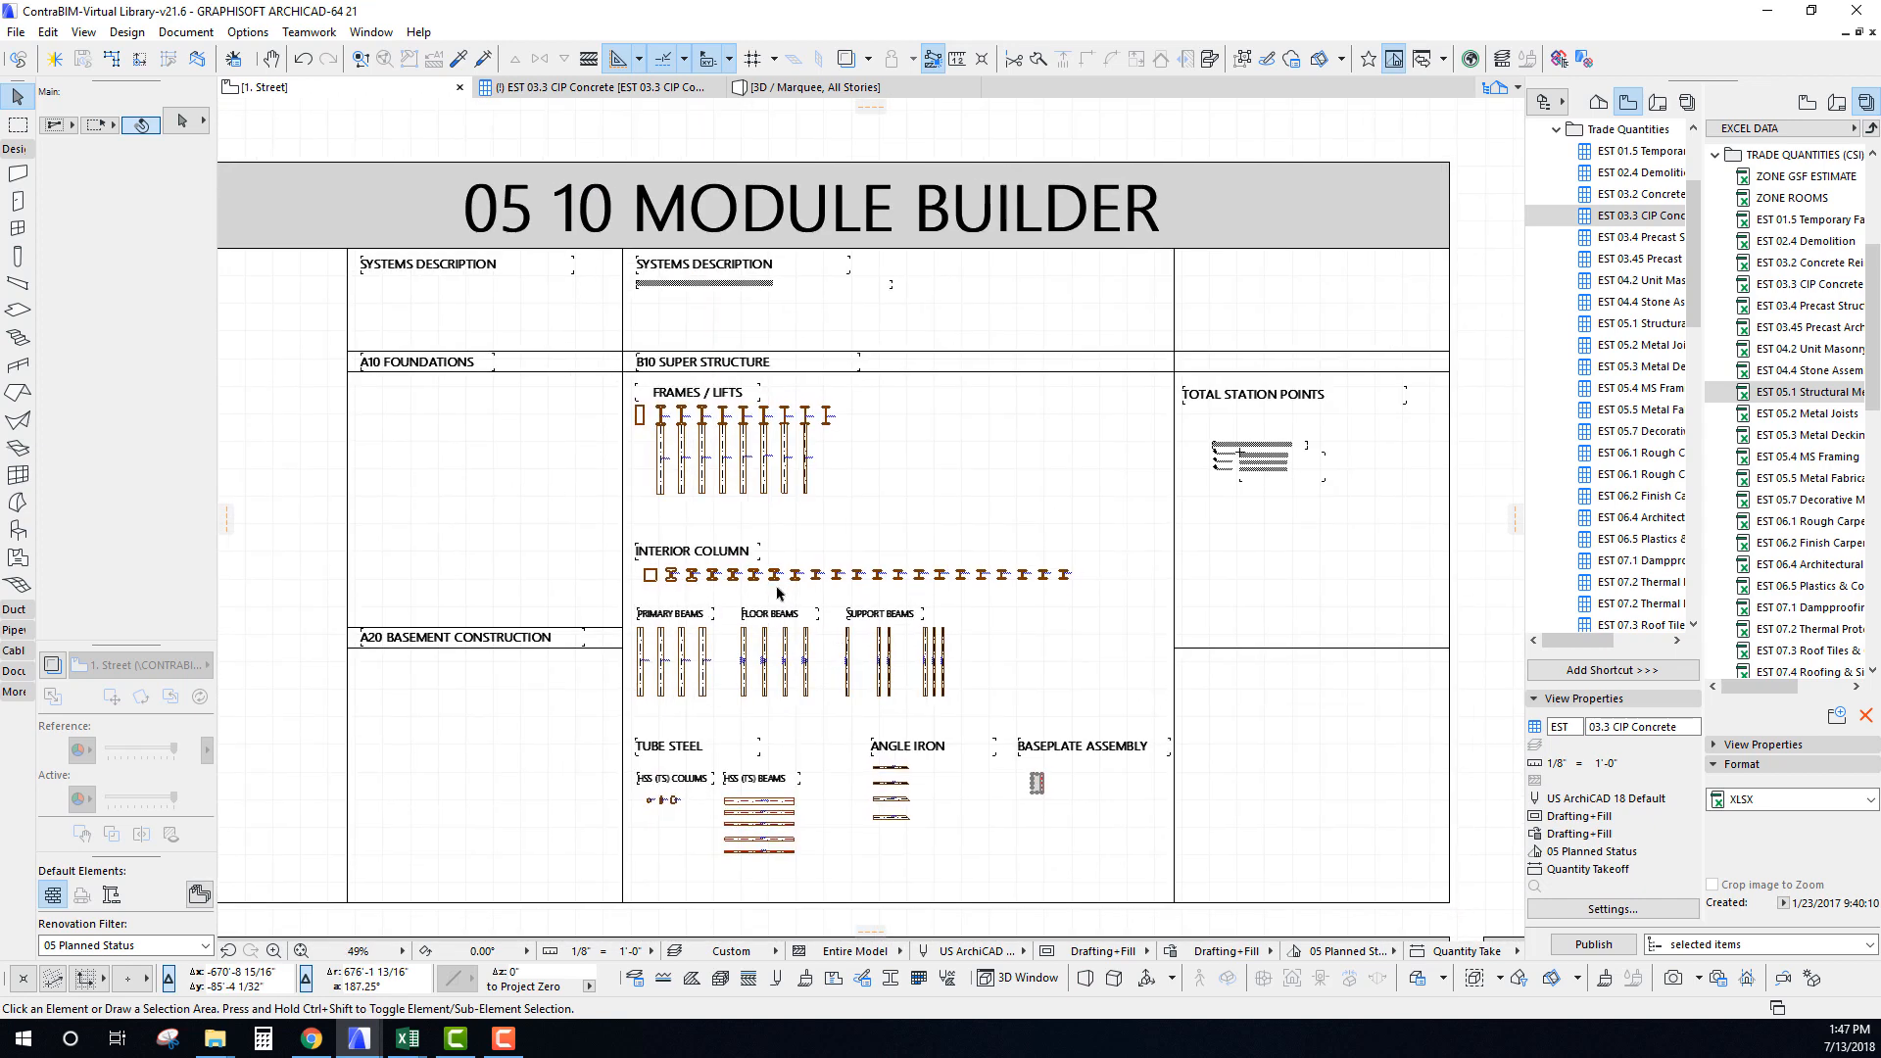
# Draw a rectangular marquee around the whole 05 10 Module Builder block on the floor plan.
pyautogui.click(19, 124)
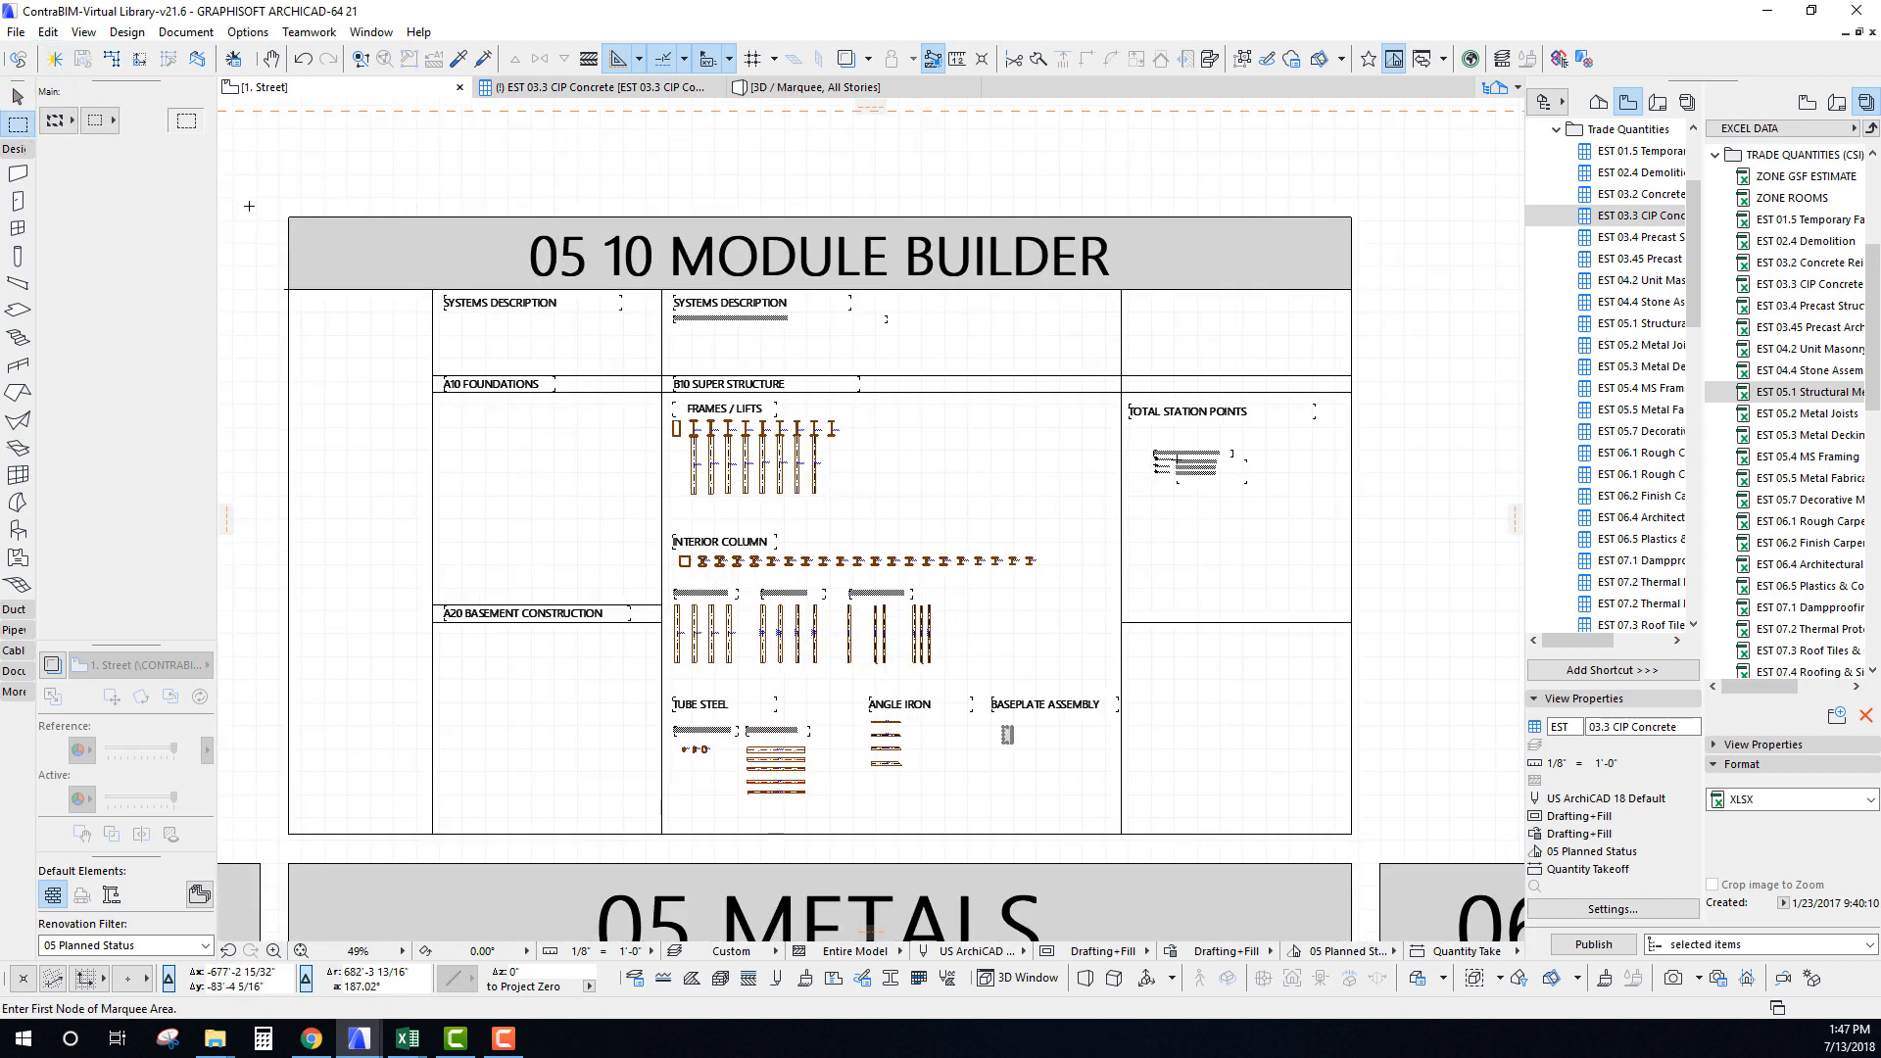
pyautogui.click(250, 182)
pyautogui.click(1384, 844)
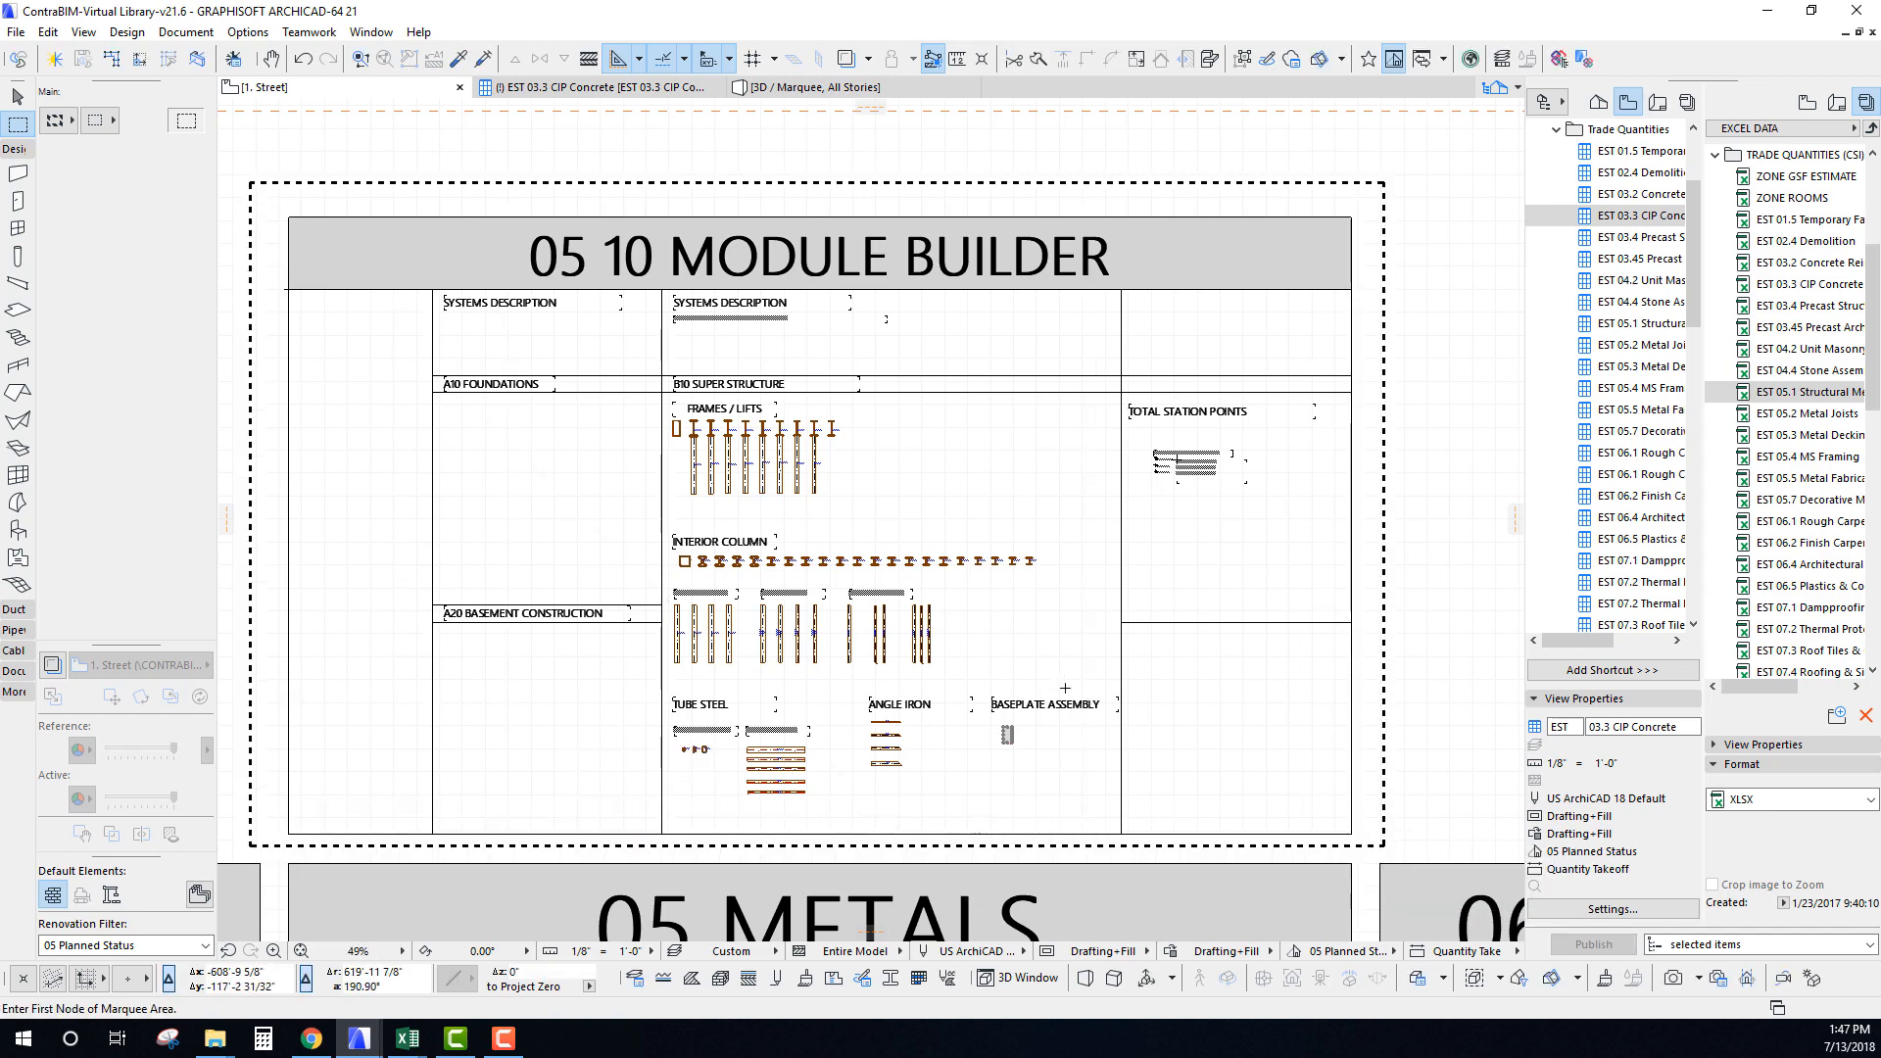
# Save all elements inside the marquee as module file 0510 Structural Steel Framing.mod in 01_Reference Files, replacing the existing file, and clear the marquee.
pyautogui.hotkey('ctrl', 'a')
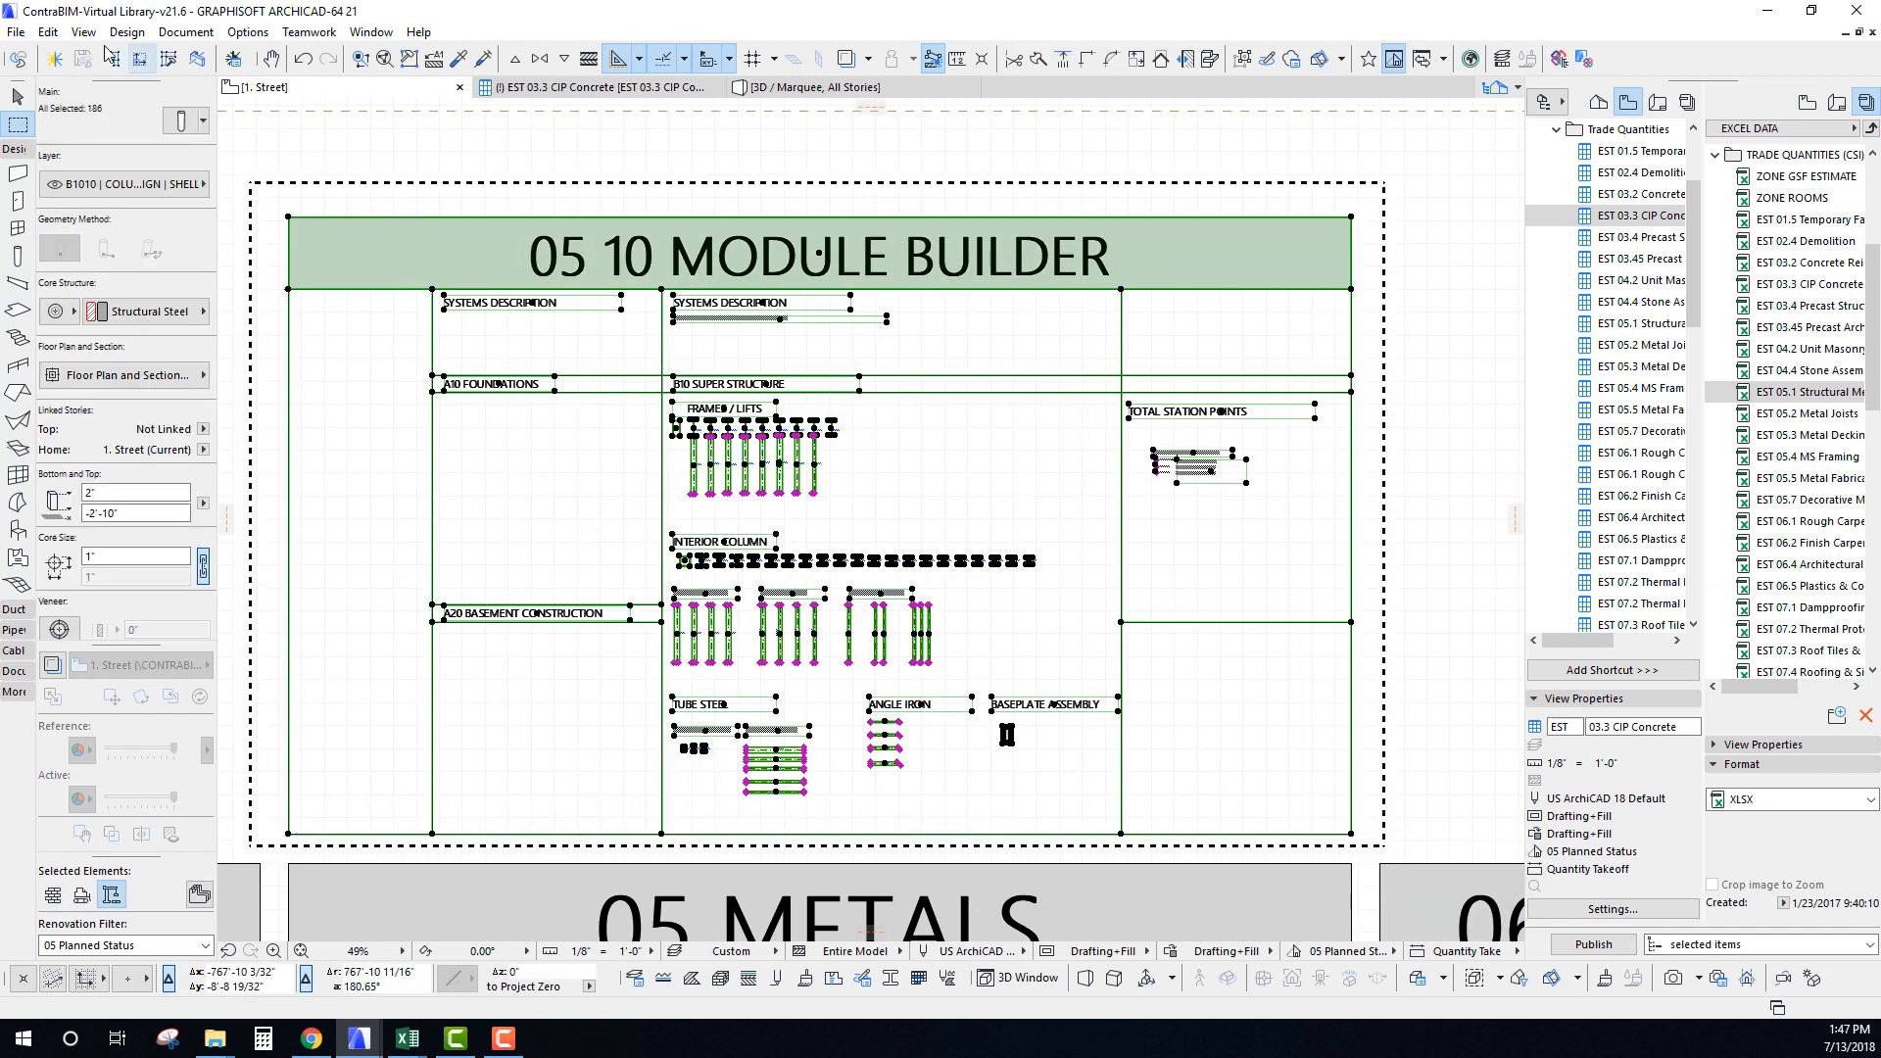
pyautogui.click(15, 31)
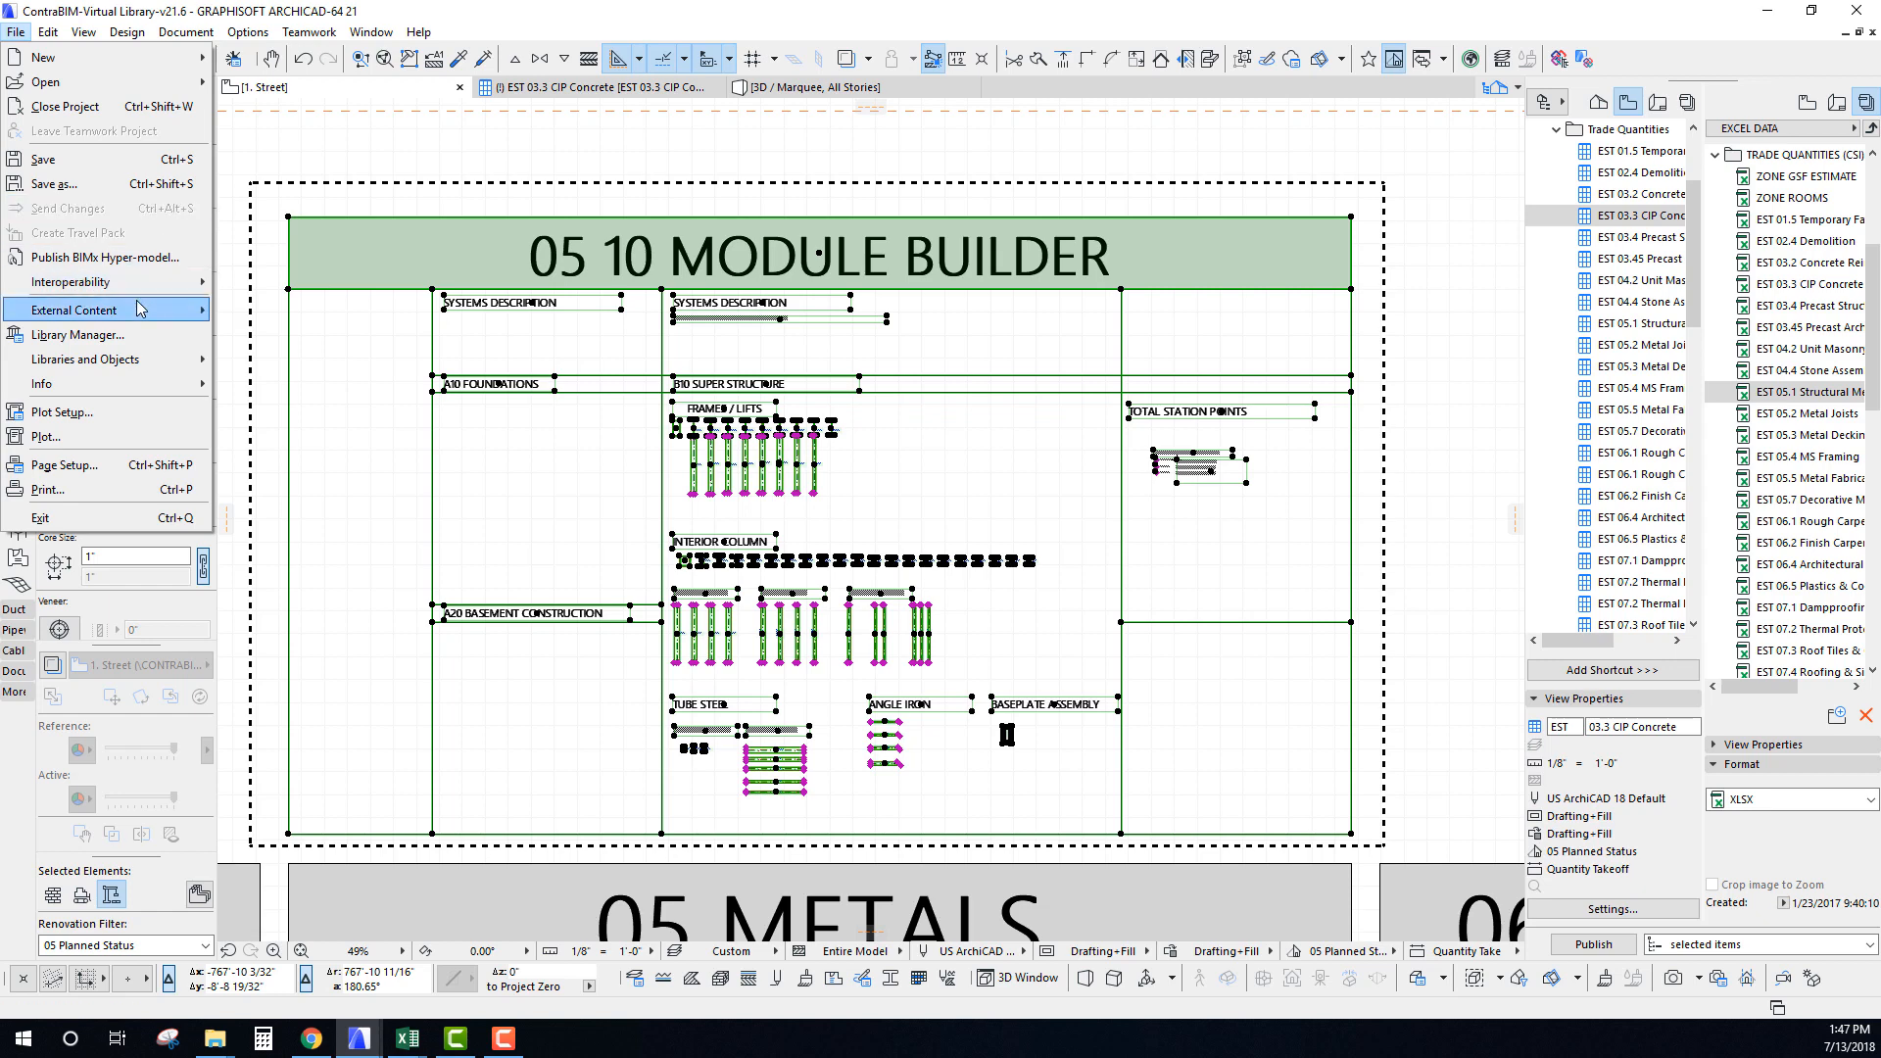
pyautogui.moveTo(108, 310)
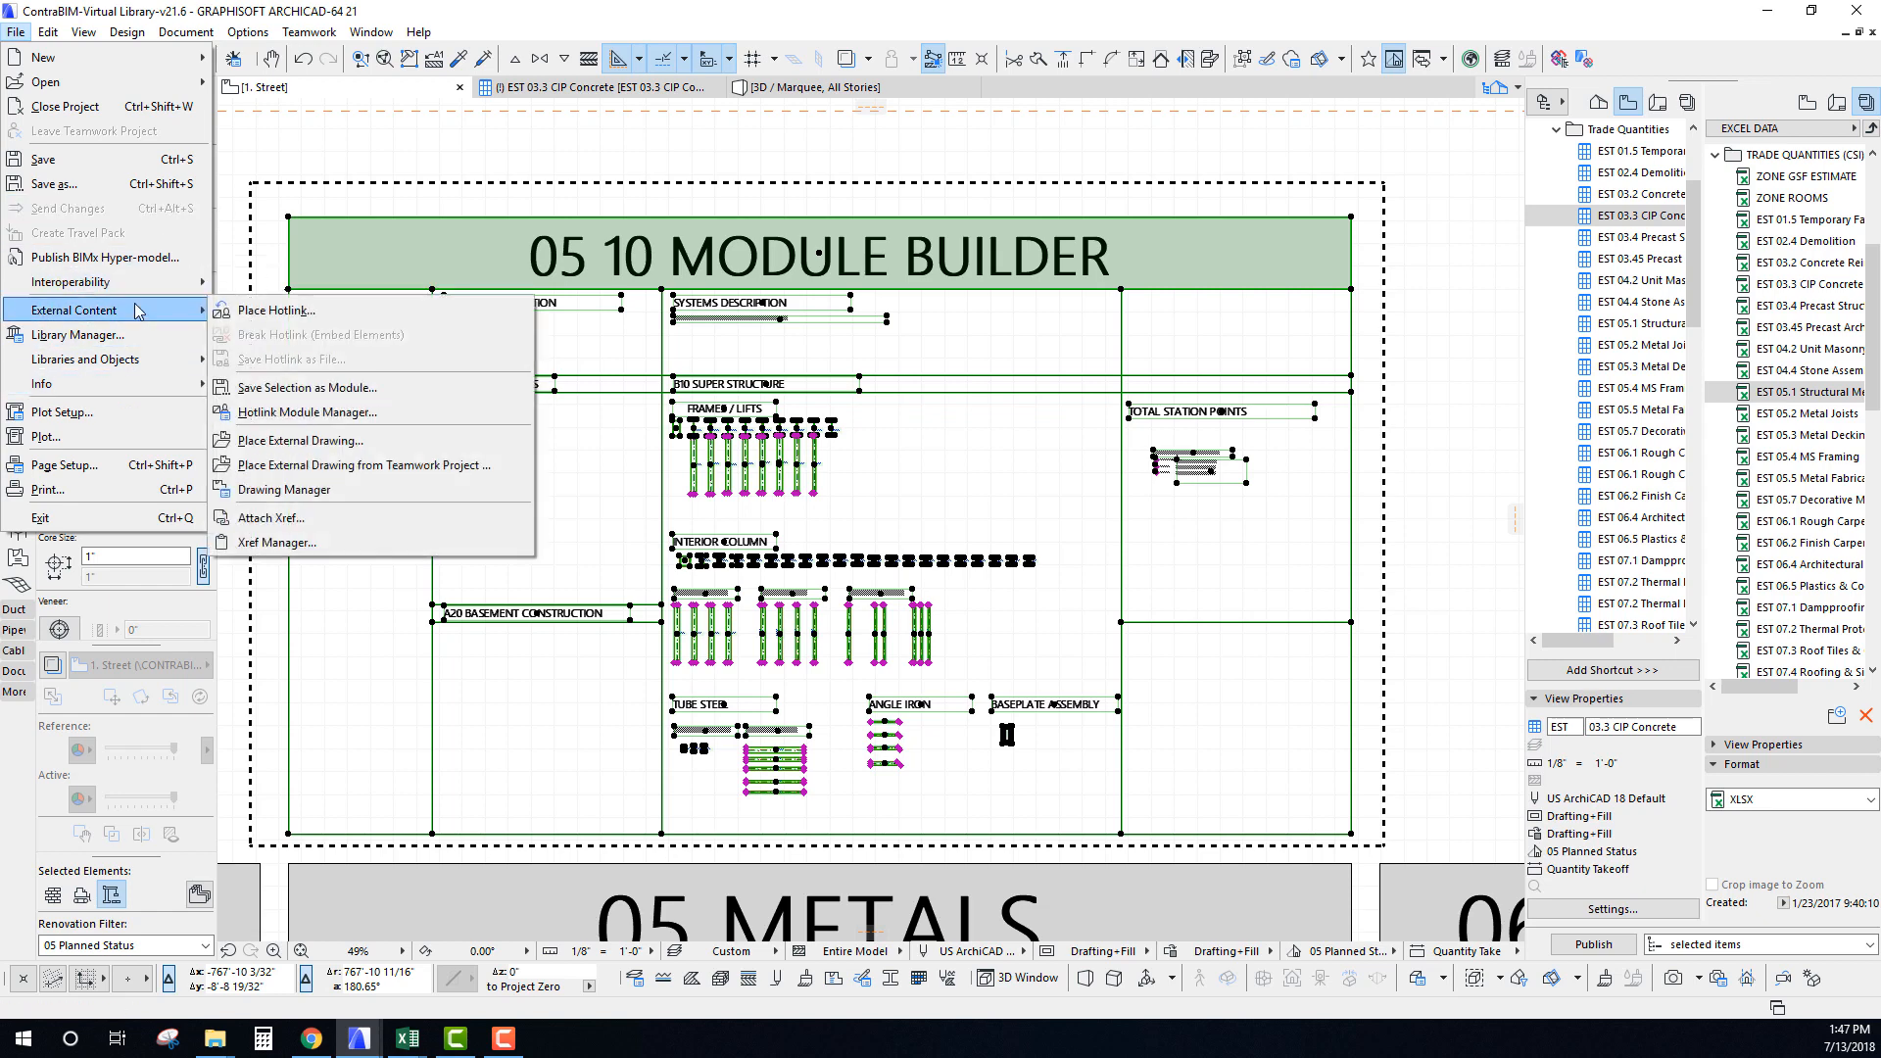
pyautogui.click(328, 388)
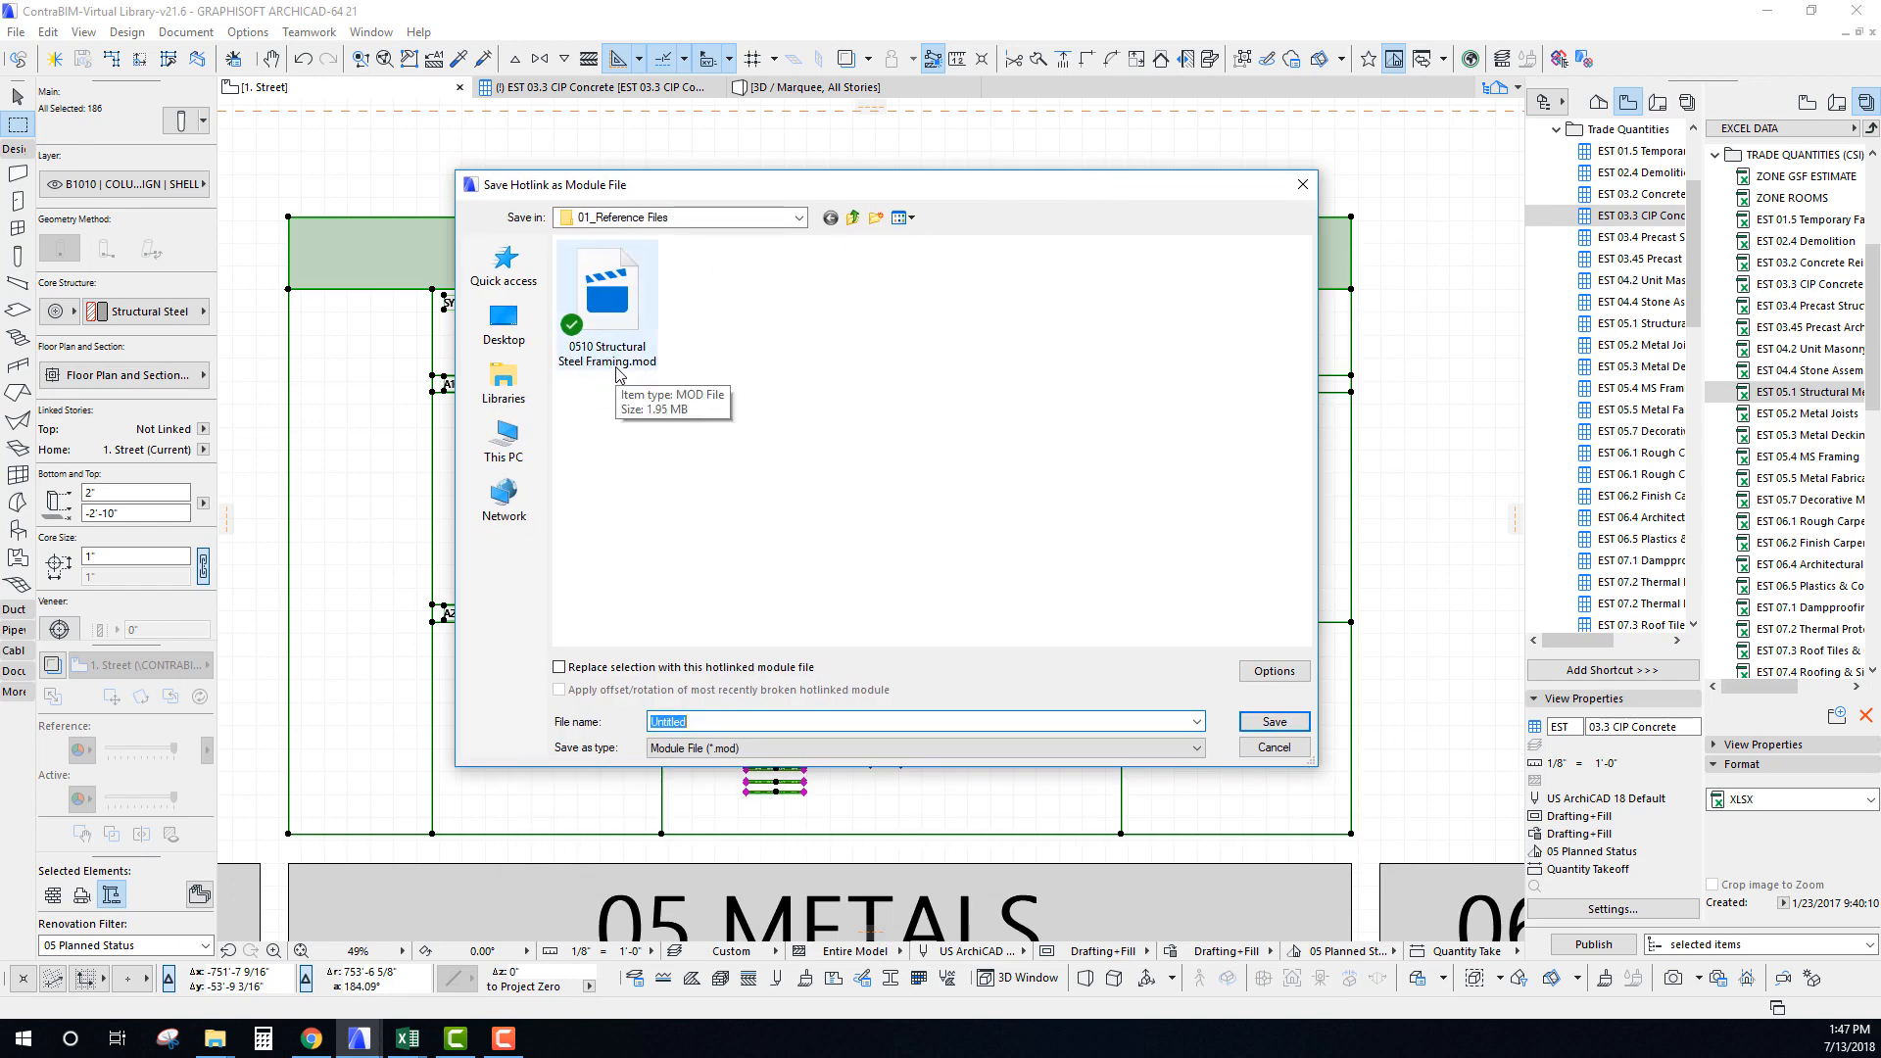
pyautogui.click(610, 308)
pyautogui.click(801, 219)
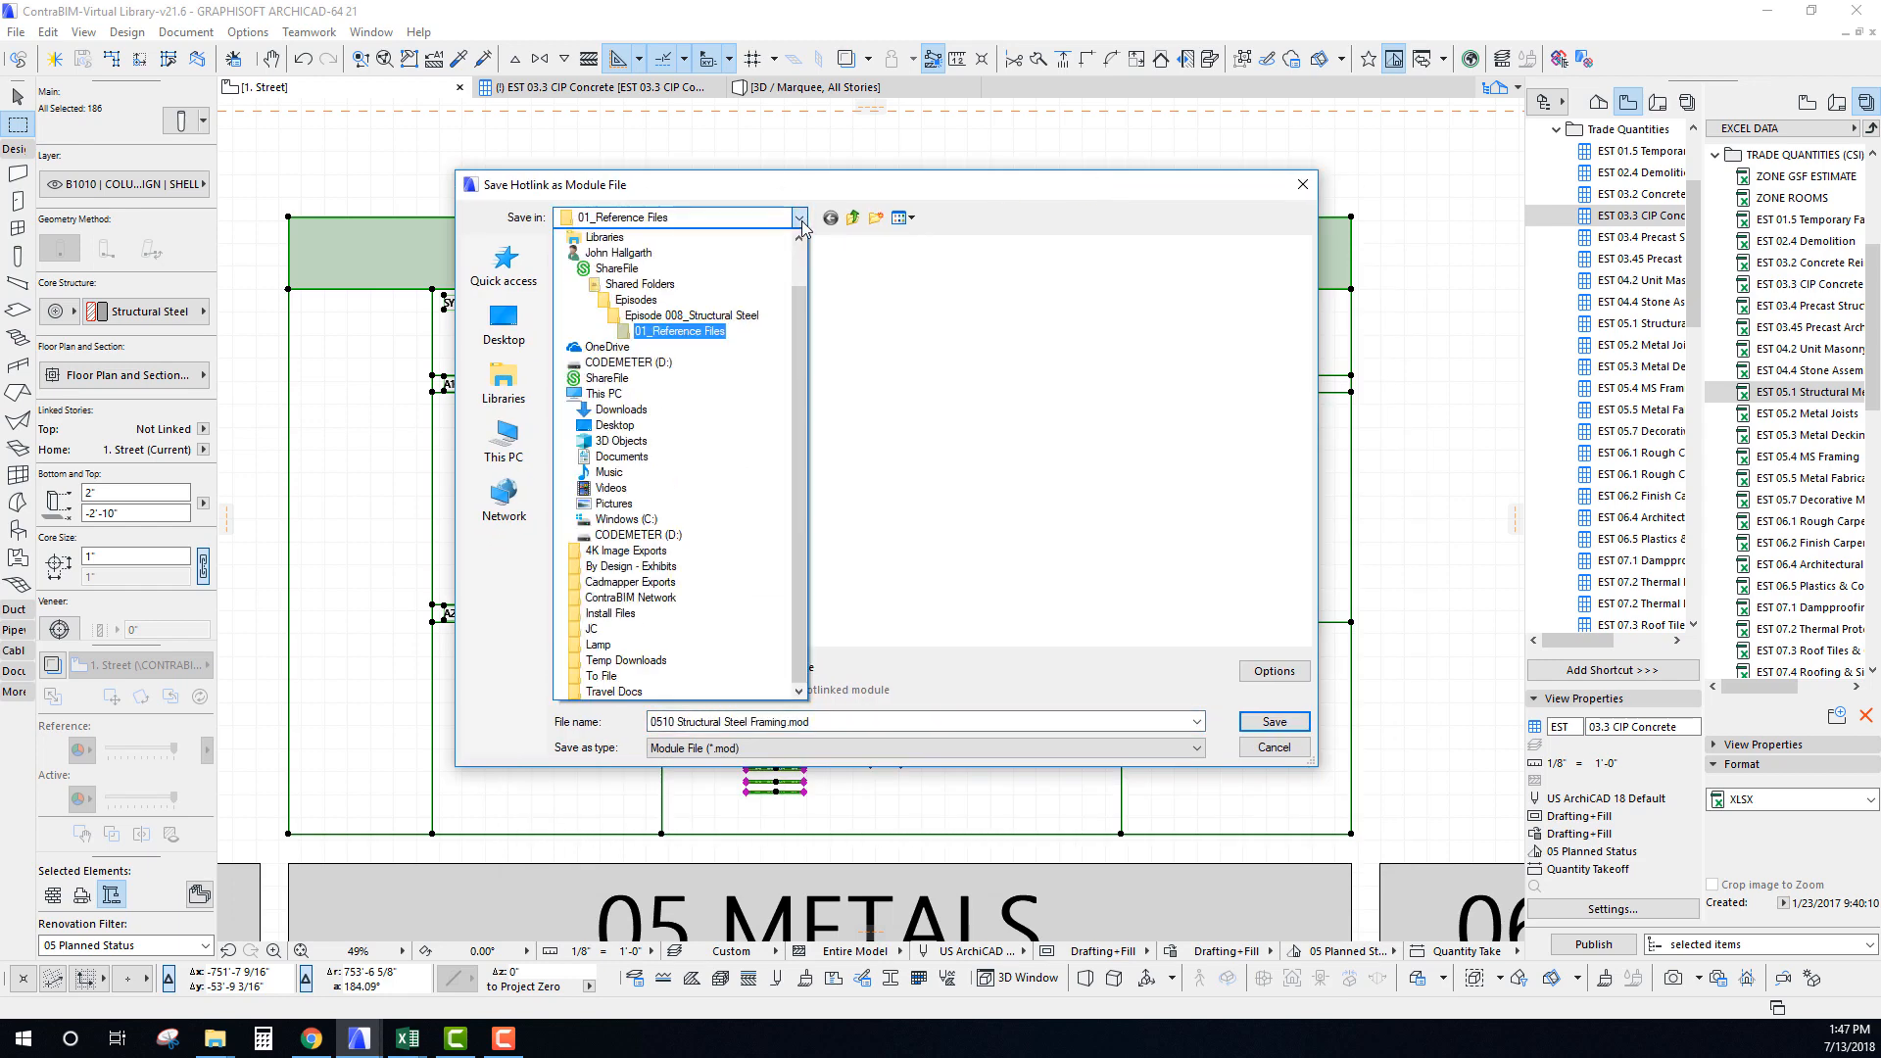
pyautogui.click(700, 332)
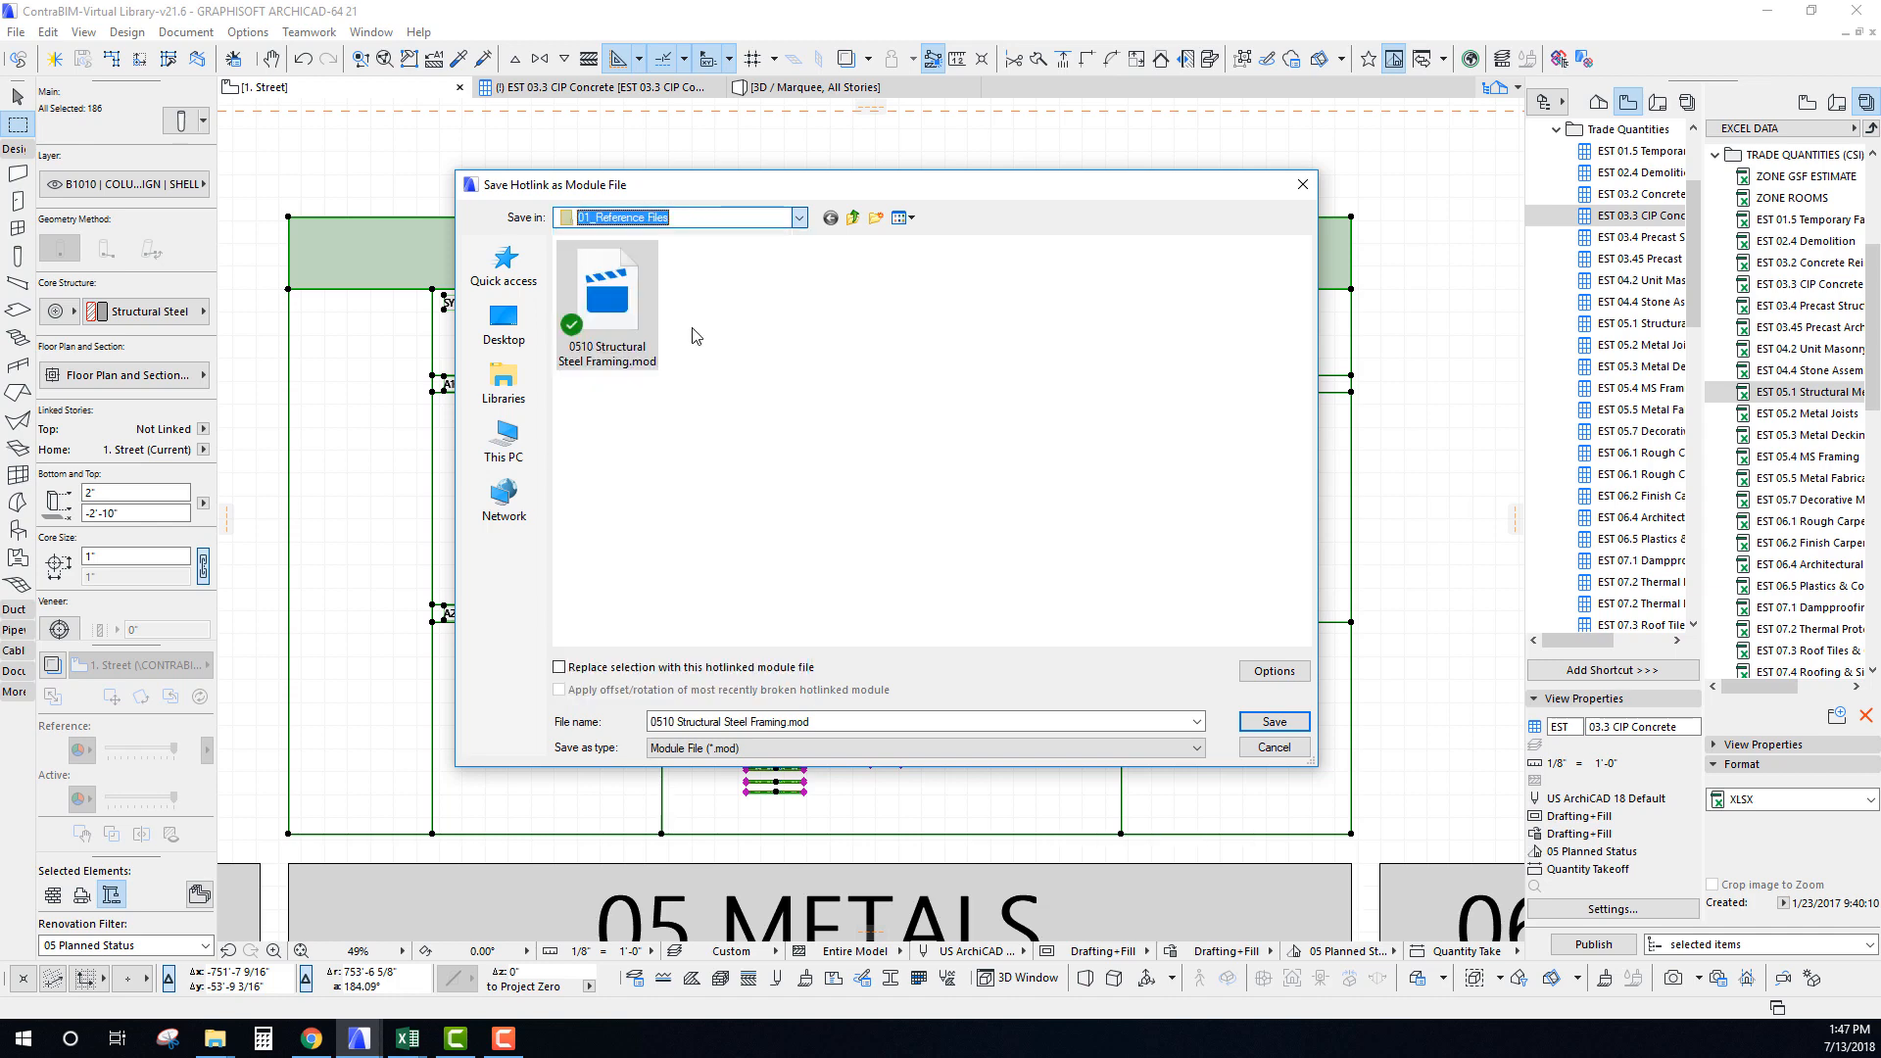
pyautogui.moveTo(703, 192); pyautogui.dragTo(561, 249)
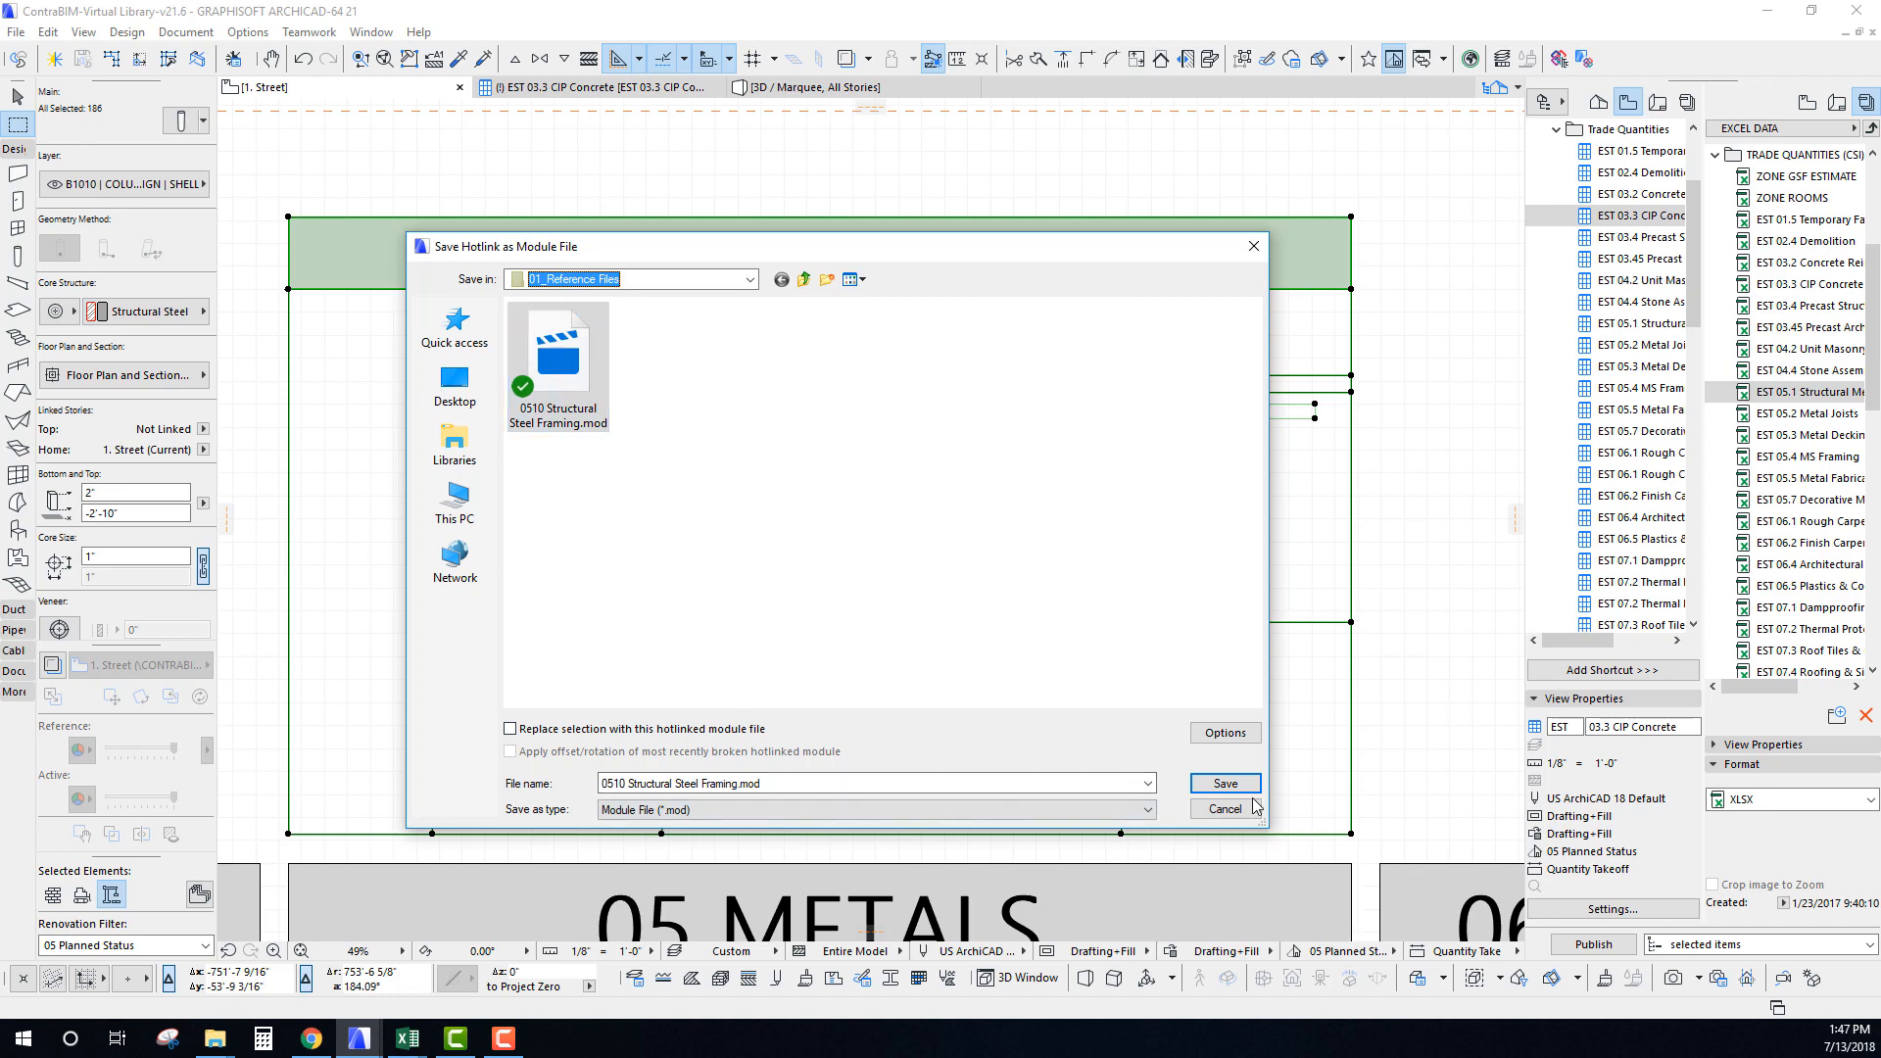
pyautogui.click(1226, 783)
pyautogui.click(985, 520)
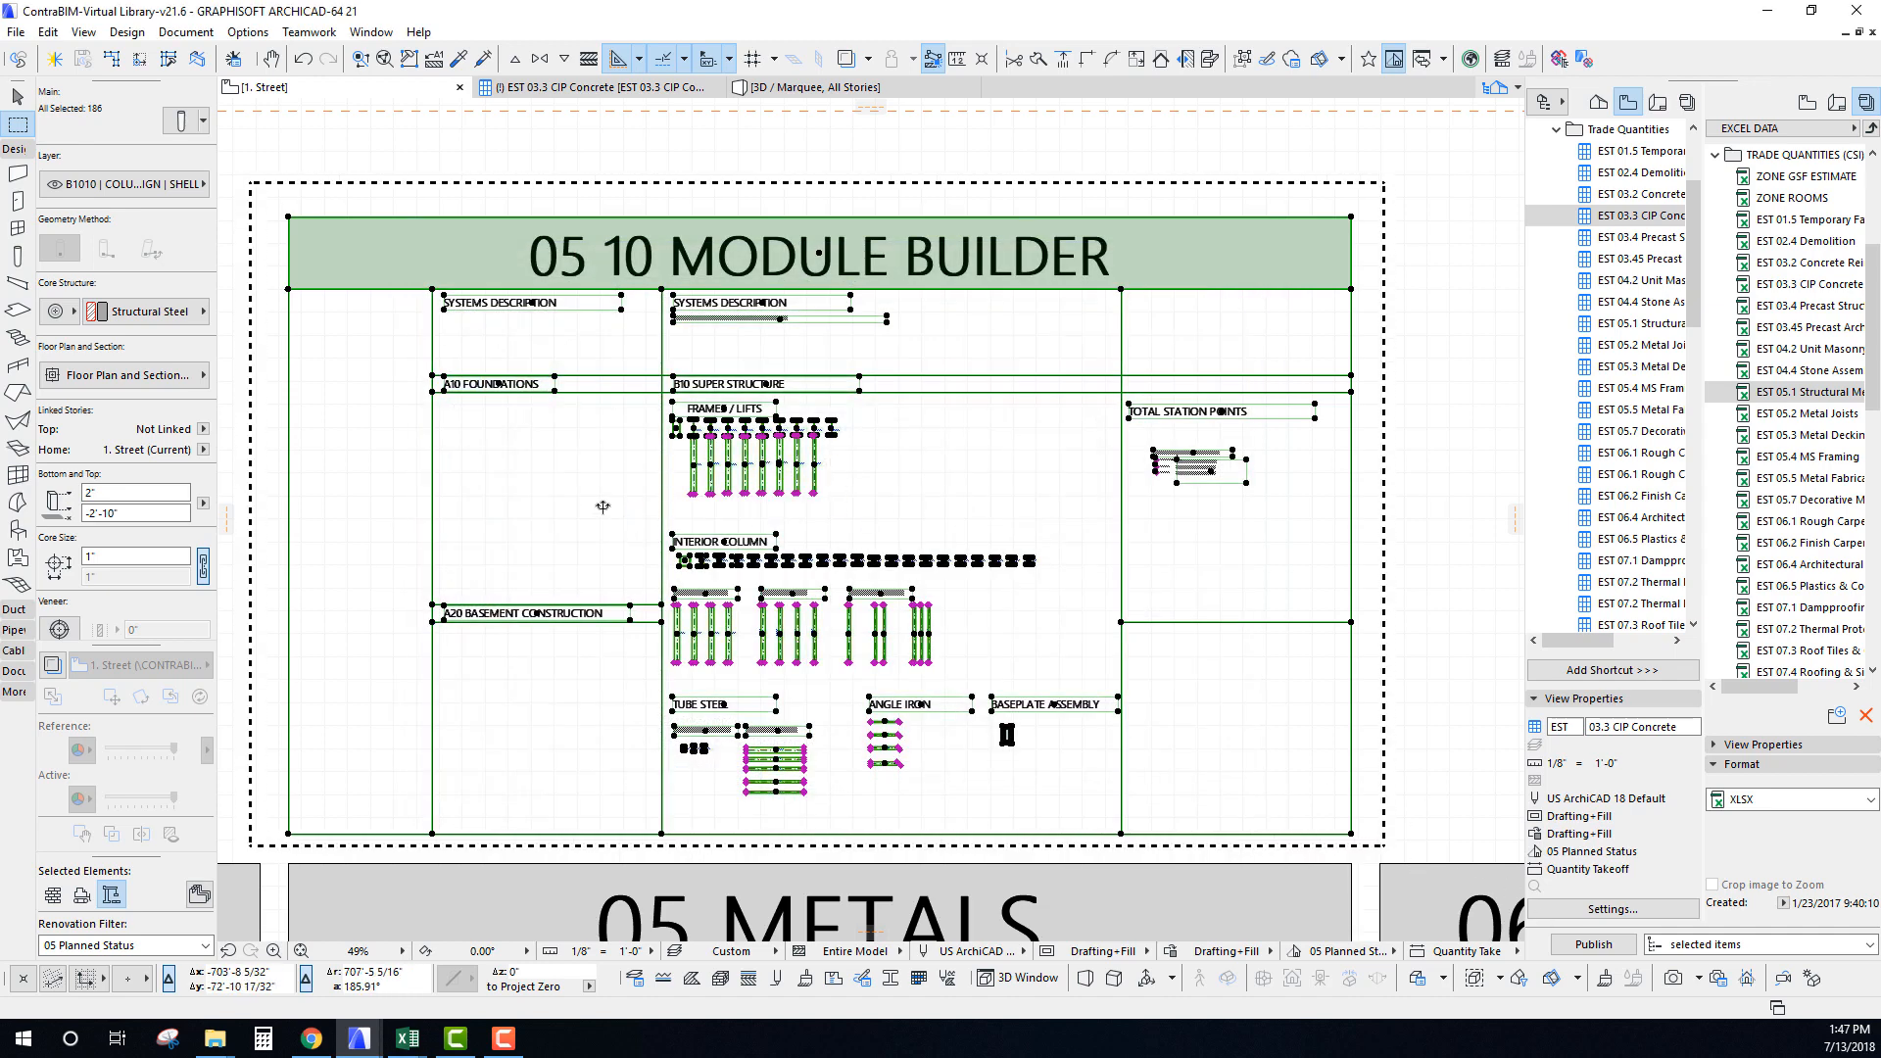
pyautogui.press('Escape')
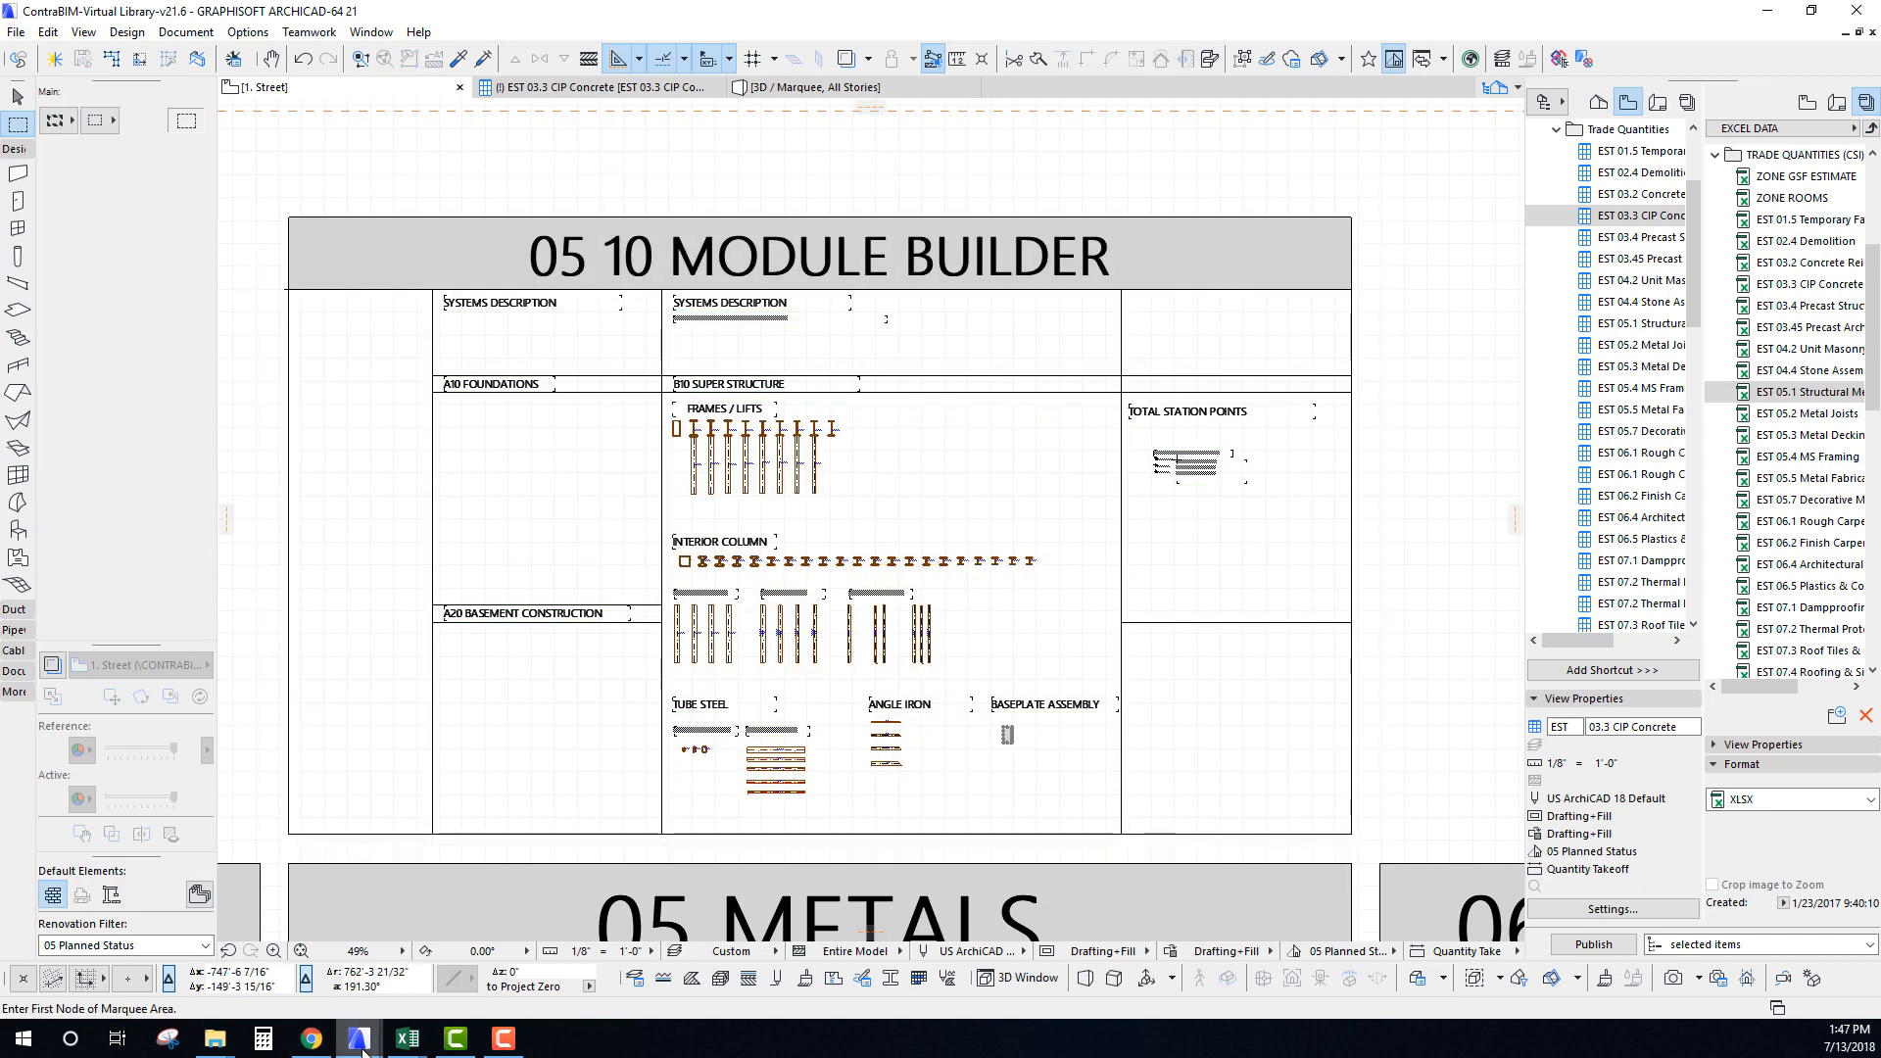
# Switch to the Structural Steel-v21.6 project and examine the overall layout of its 1. Street floor plan.
pyautogui.moveTo(363, 1050)
pyautogui.click(251, 965)
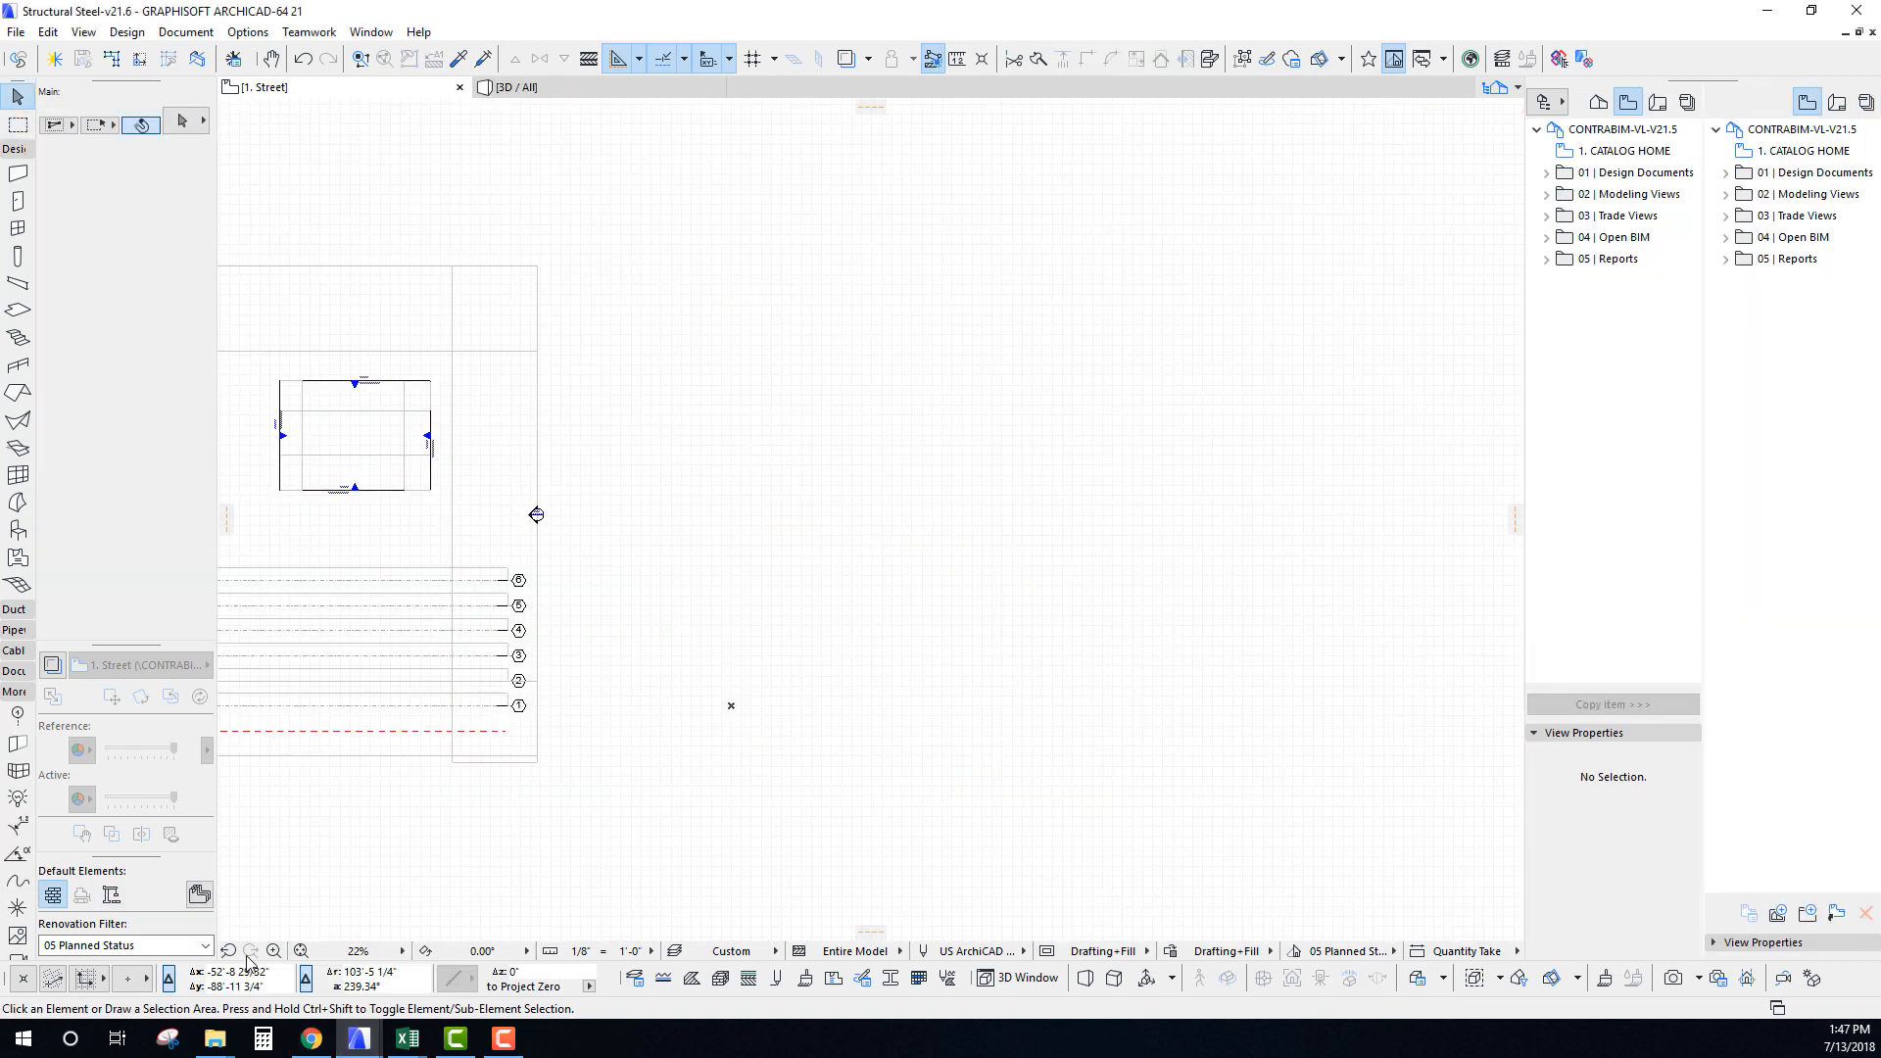
pyautogui.scroll(-4, 676, 672)
pyautogui.moveTo(649, 650); pyautogui.dragTo(958, 606, button='middle')
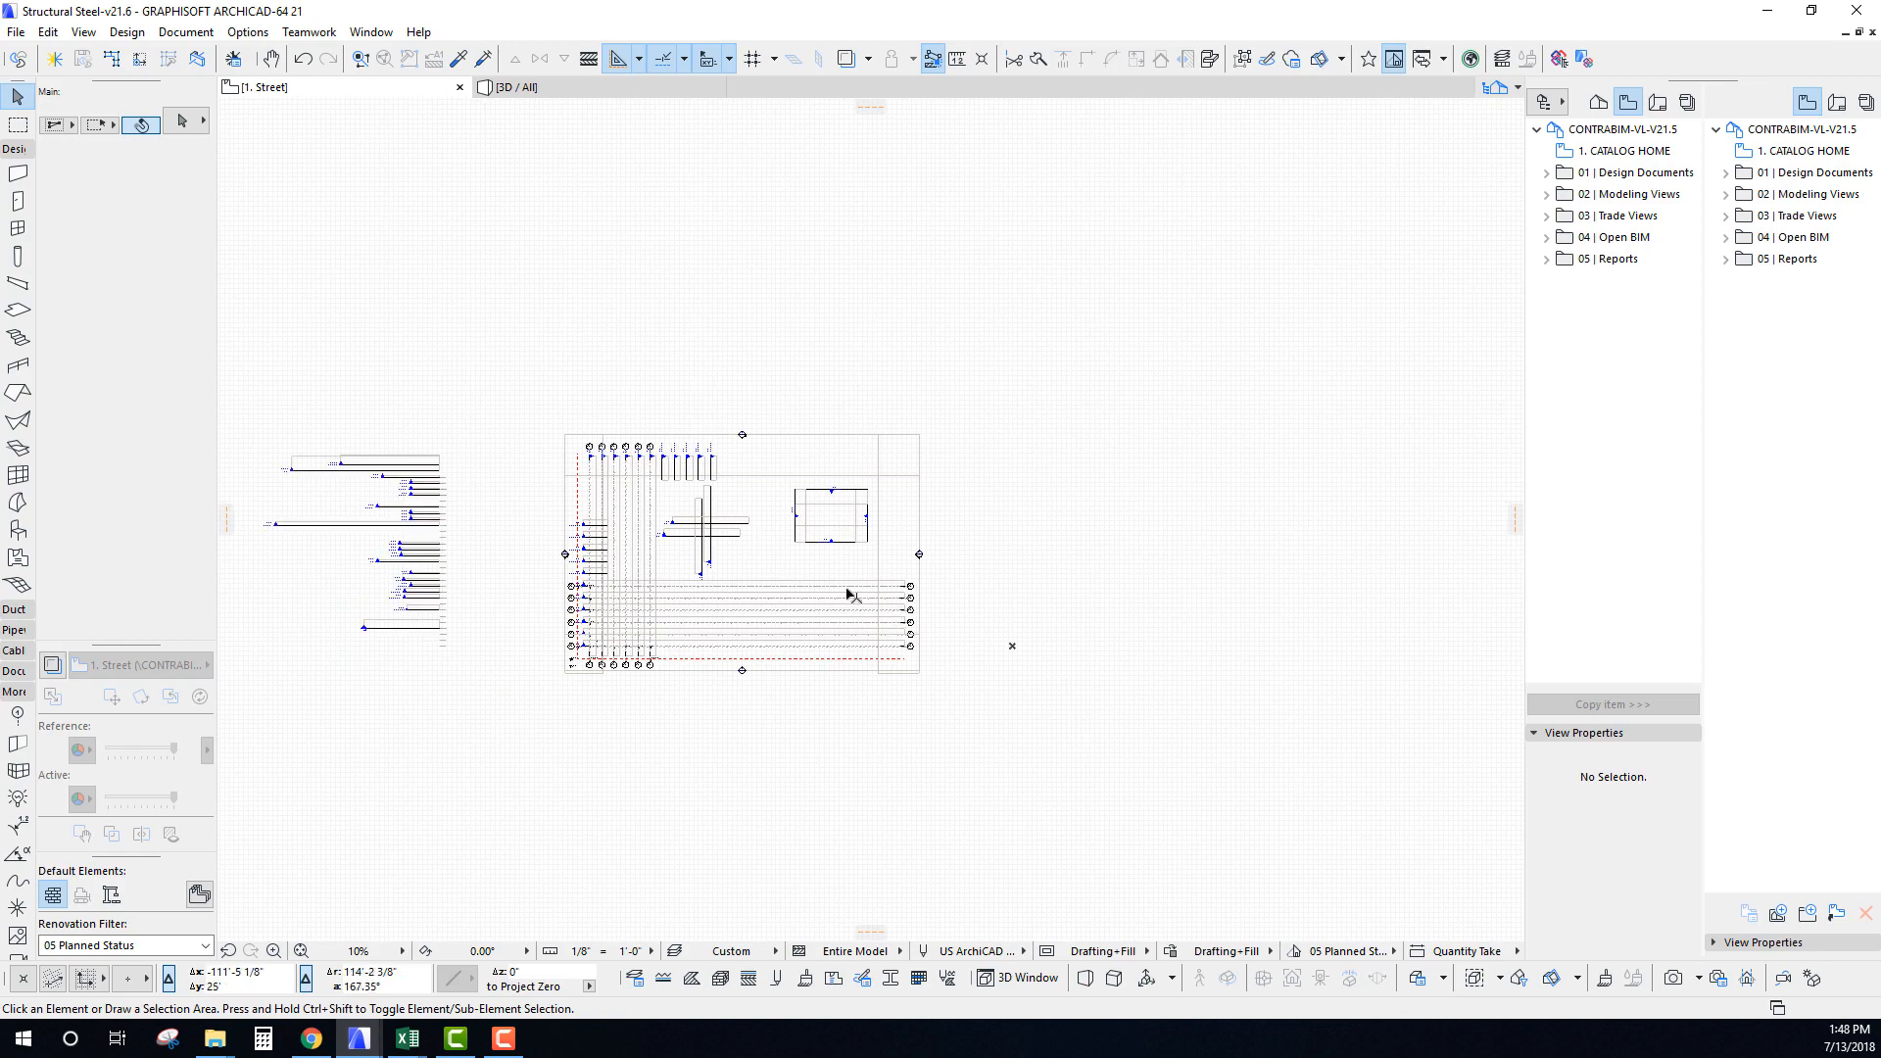
pyautogui.moveTo(770, 510); pyautogui.dragTo(1084, 487, button='middle')
pyautogui.scroll(2, 1078, 504)
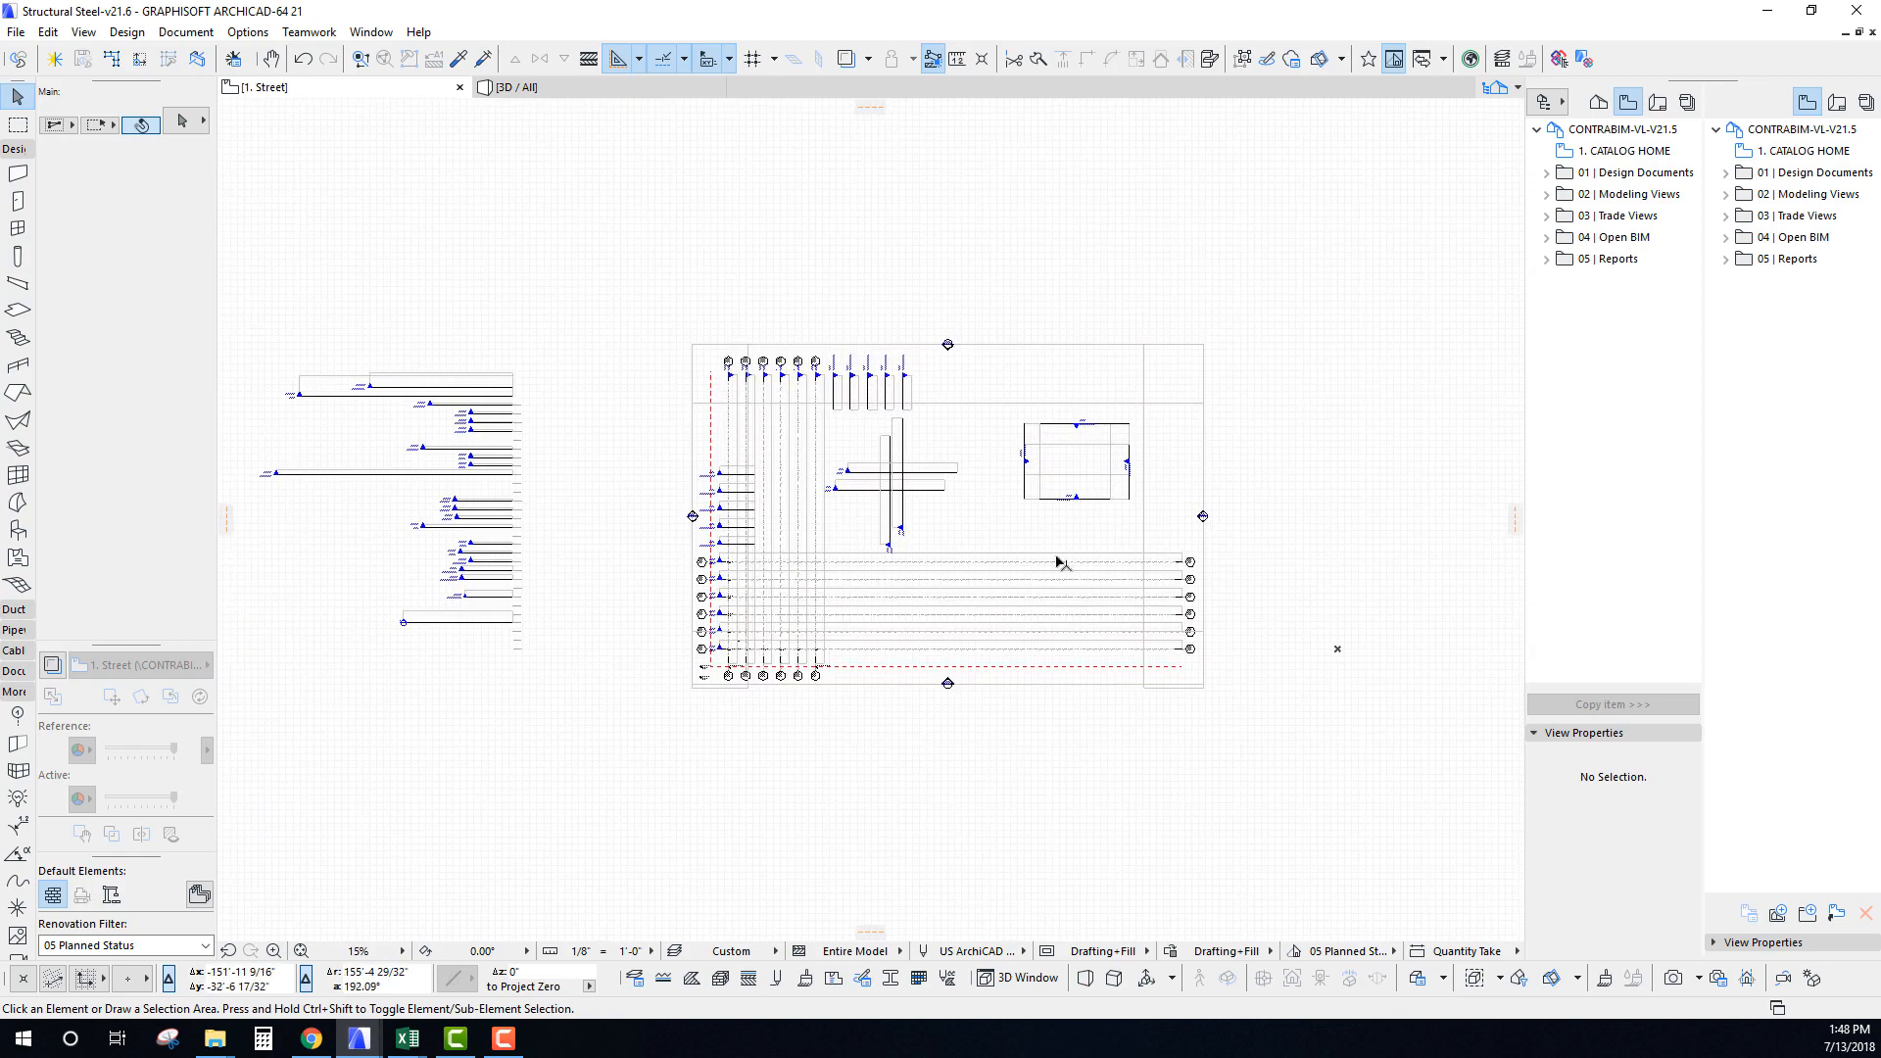
pyautogui.moveTo(1335, 637); pyautogui.dragTo(1025, 604, button='middle')
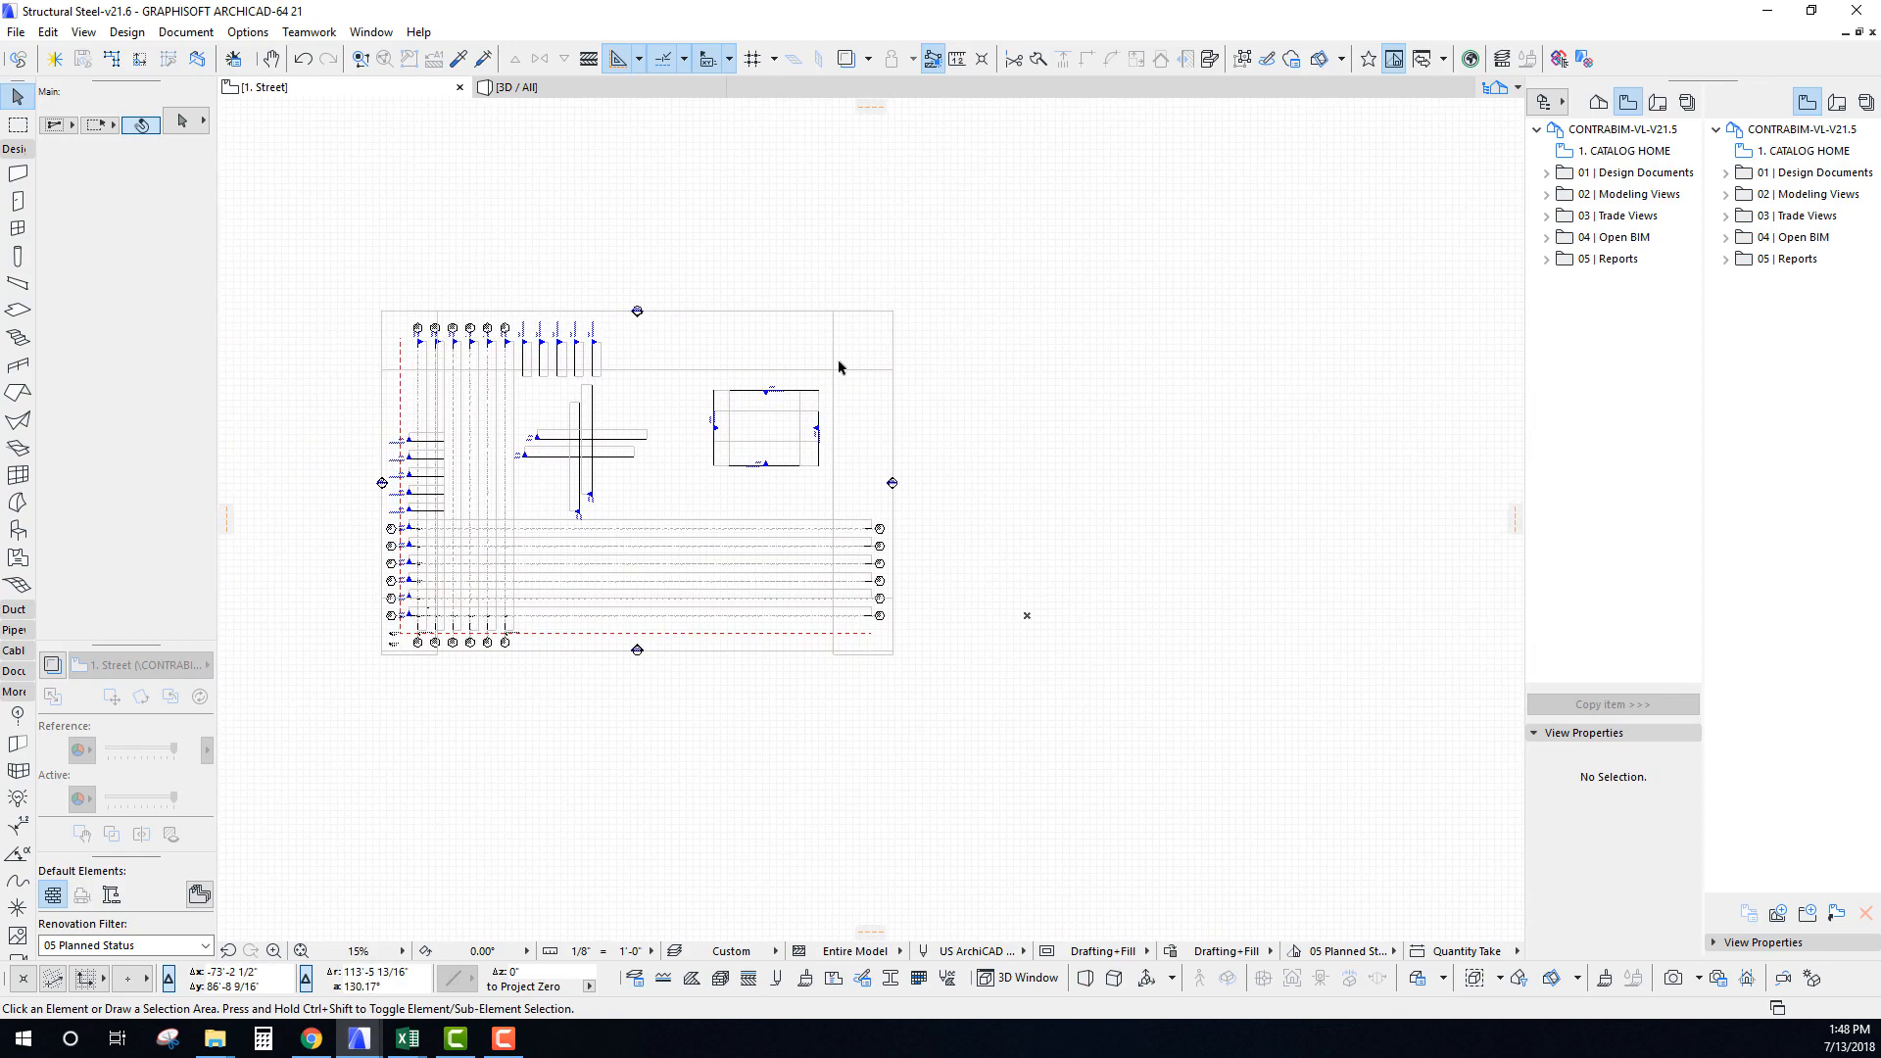
pyautogui.moveTo(656, 500); pyautogui.dragTo(747, 499, button='middle')
pyautogui.scroll(-7, 750, 513)
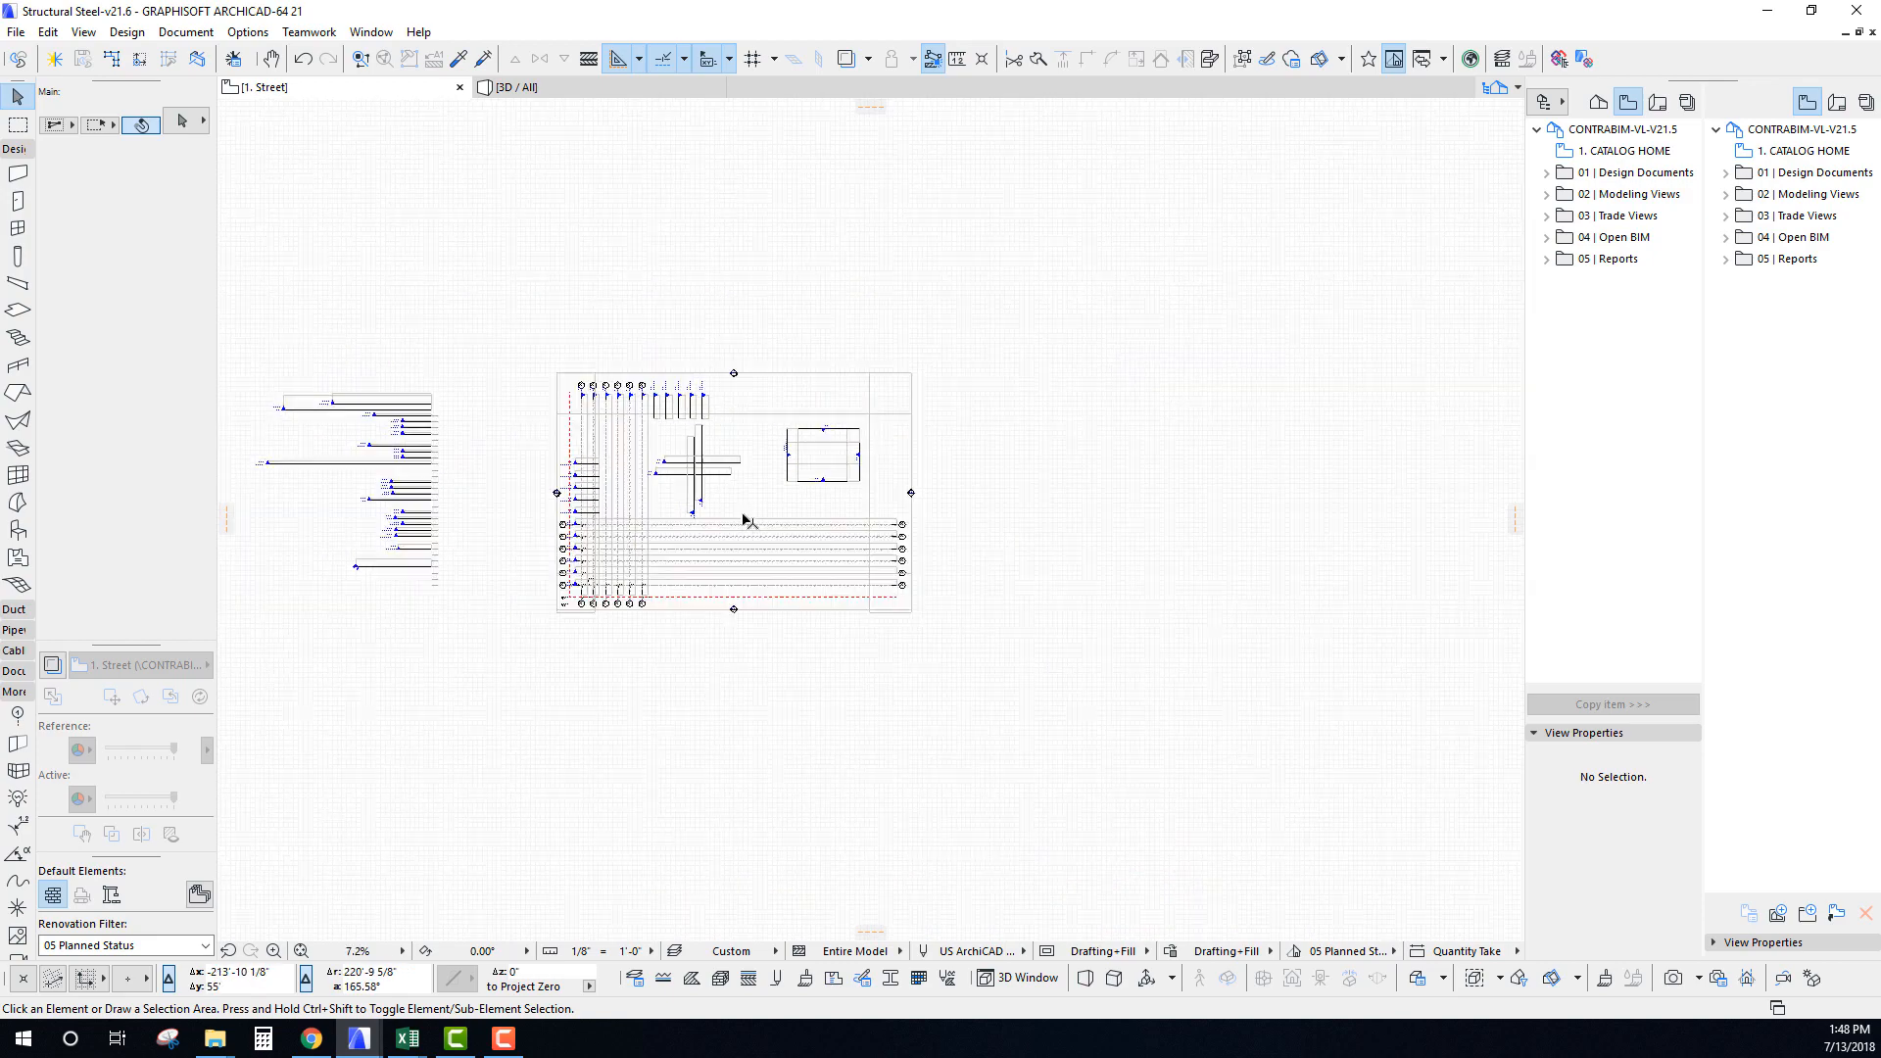
pyautogui.moveTo(833, 559); pyautogui.dragTo(820, 465, button='middle')
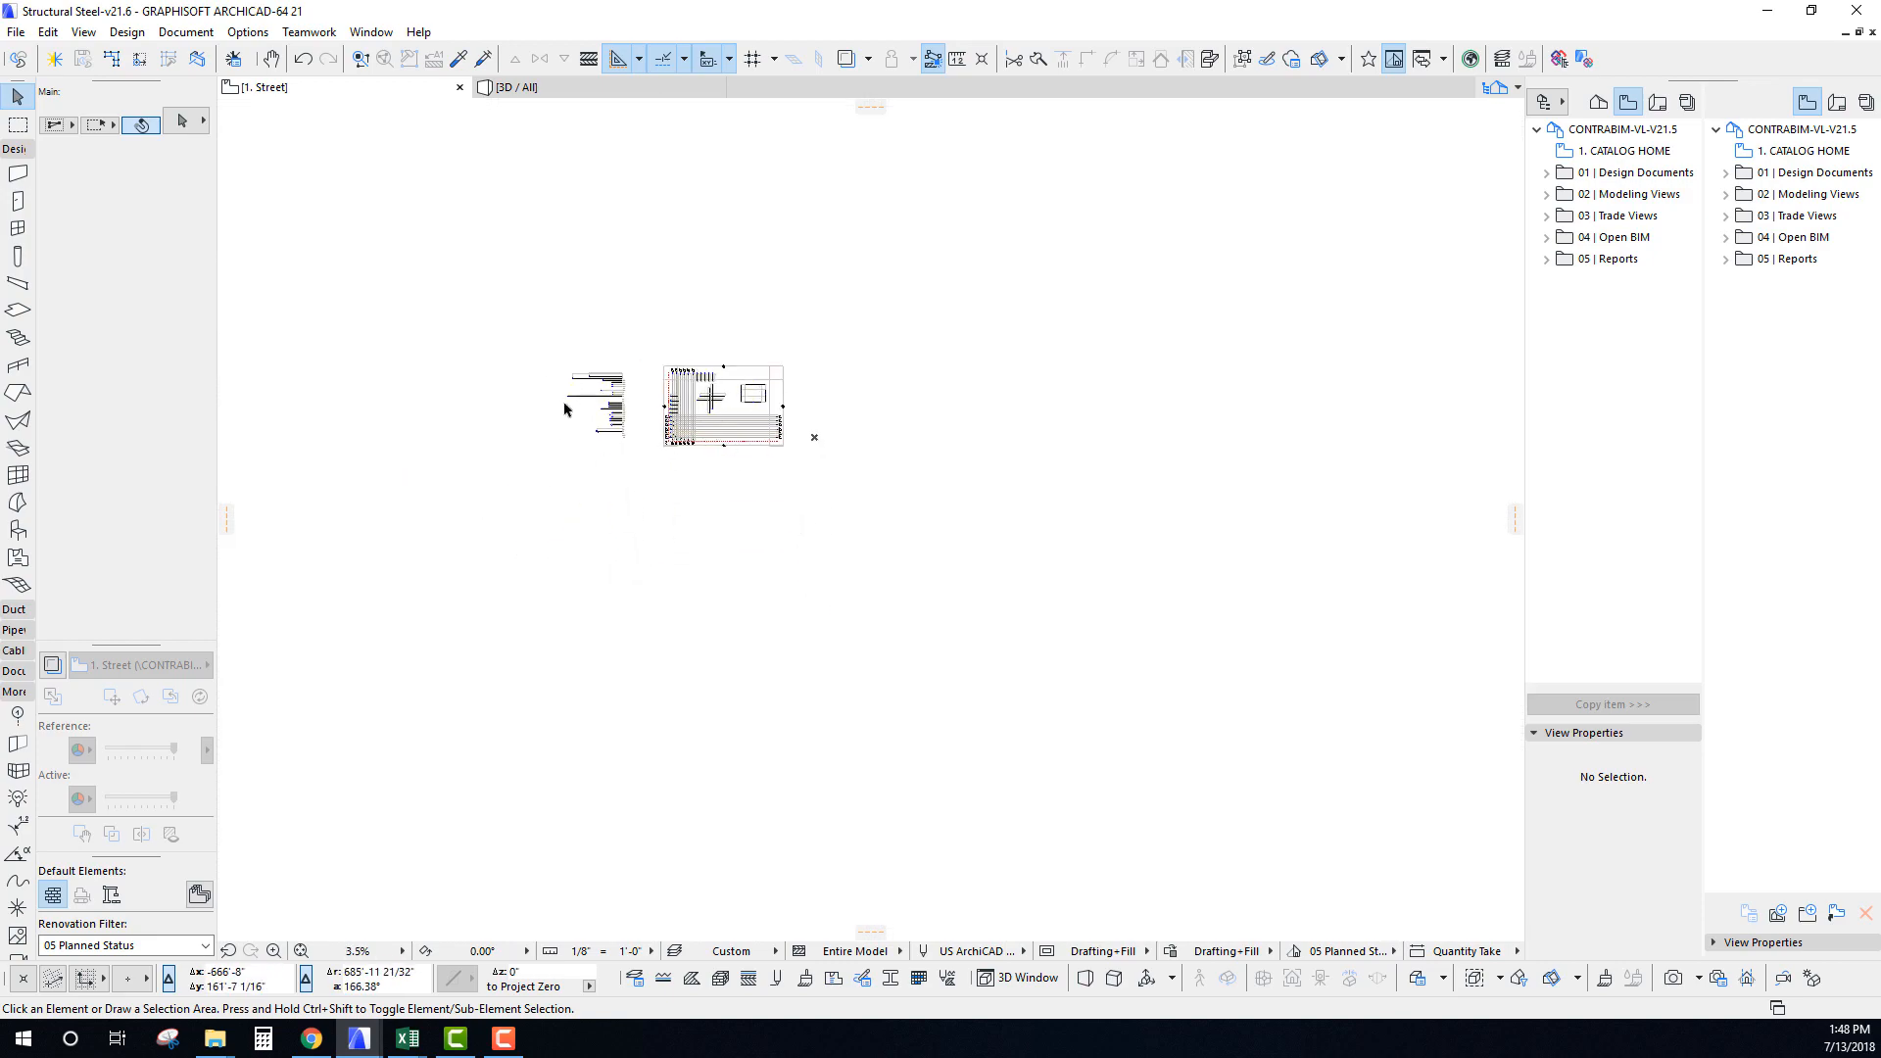
# Examine the section markers beside the framed layout and the empty area around the project origin.
pyautogui.scroll(7, 622, 402)
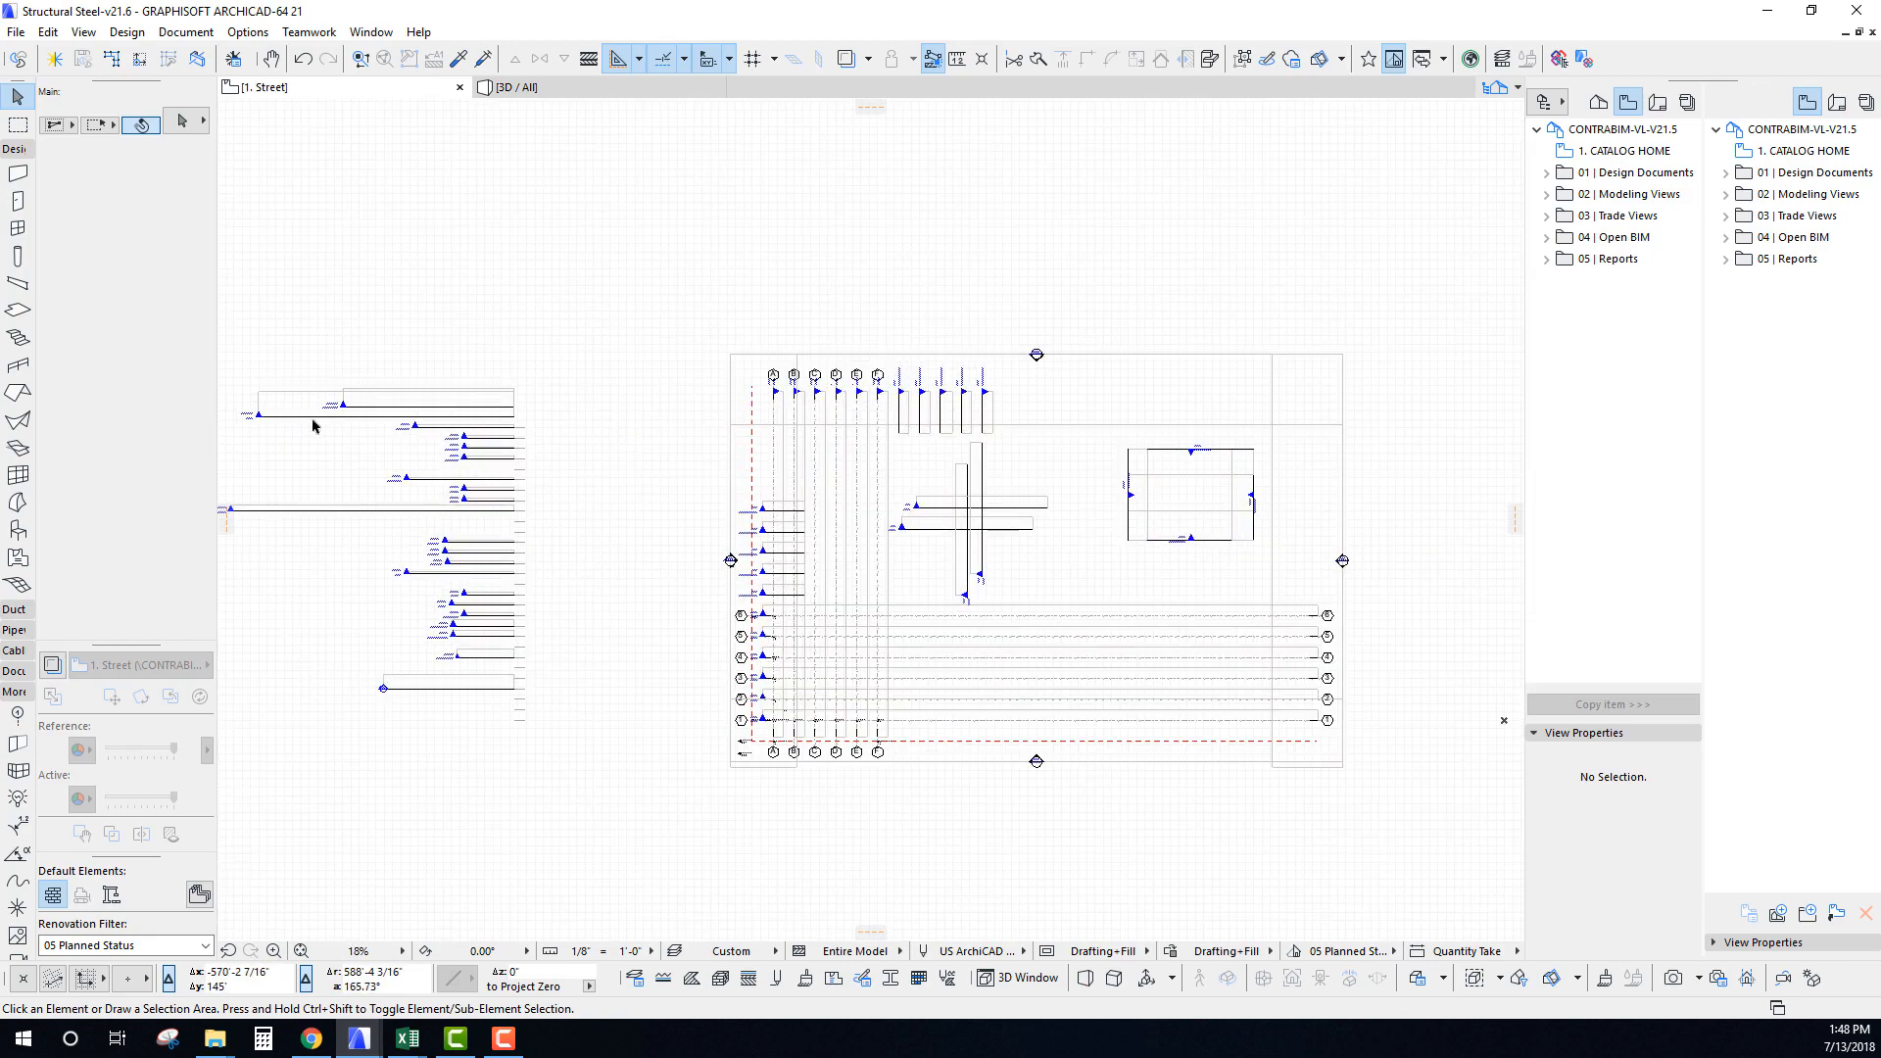
pyautogui.moveTo(827, 414); pyautogui.dragTo(585, 420, button='middle')
pyautogui.scroll(3, 752, 578)
pyautogui.scroll(3, 420, 578)
pyautogui.scroll(-9, 589, 567)
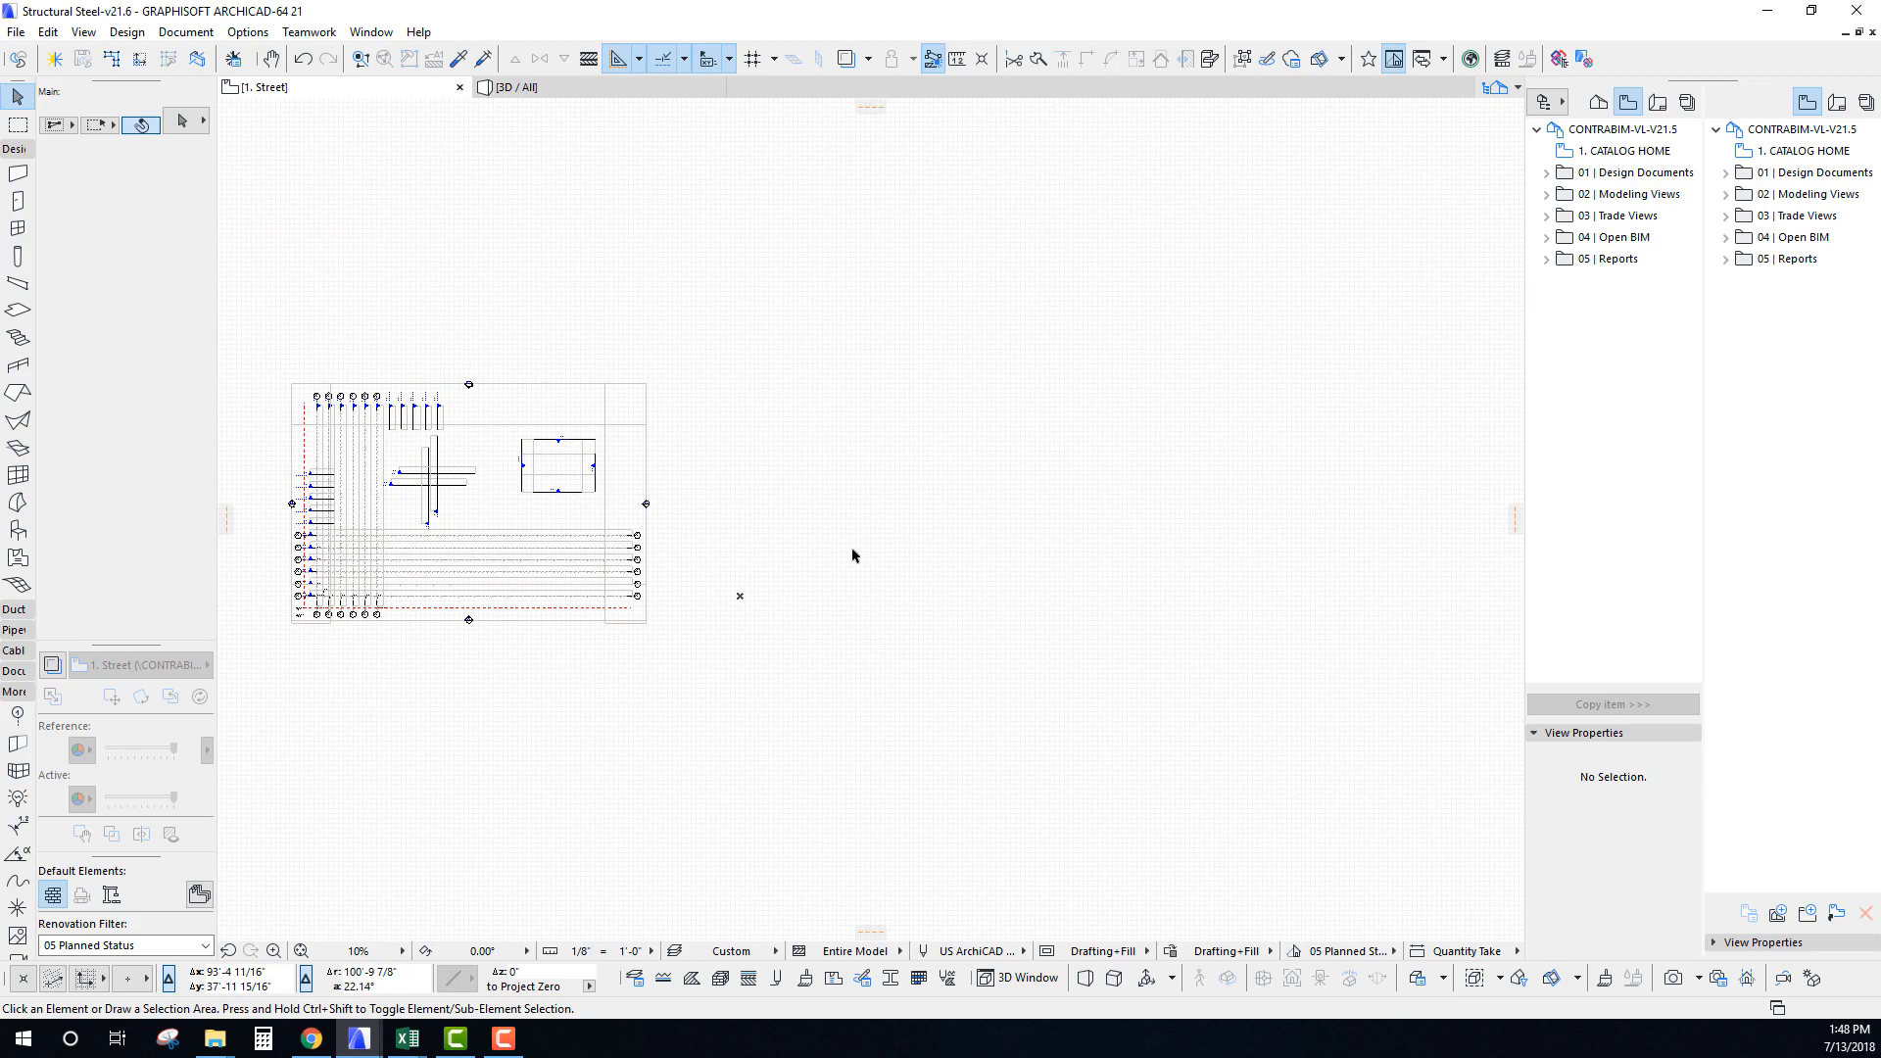
pyautogui.scroll(1, 802, 542)
pyautogui.moveTo(802, 542); pyautogui.dragTo(856, 557, button='middle')
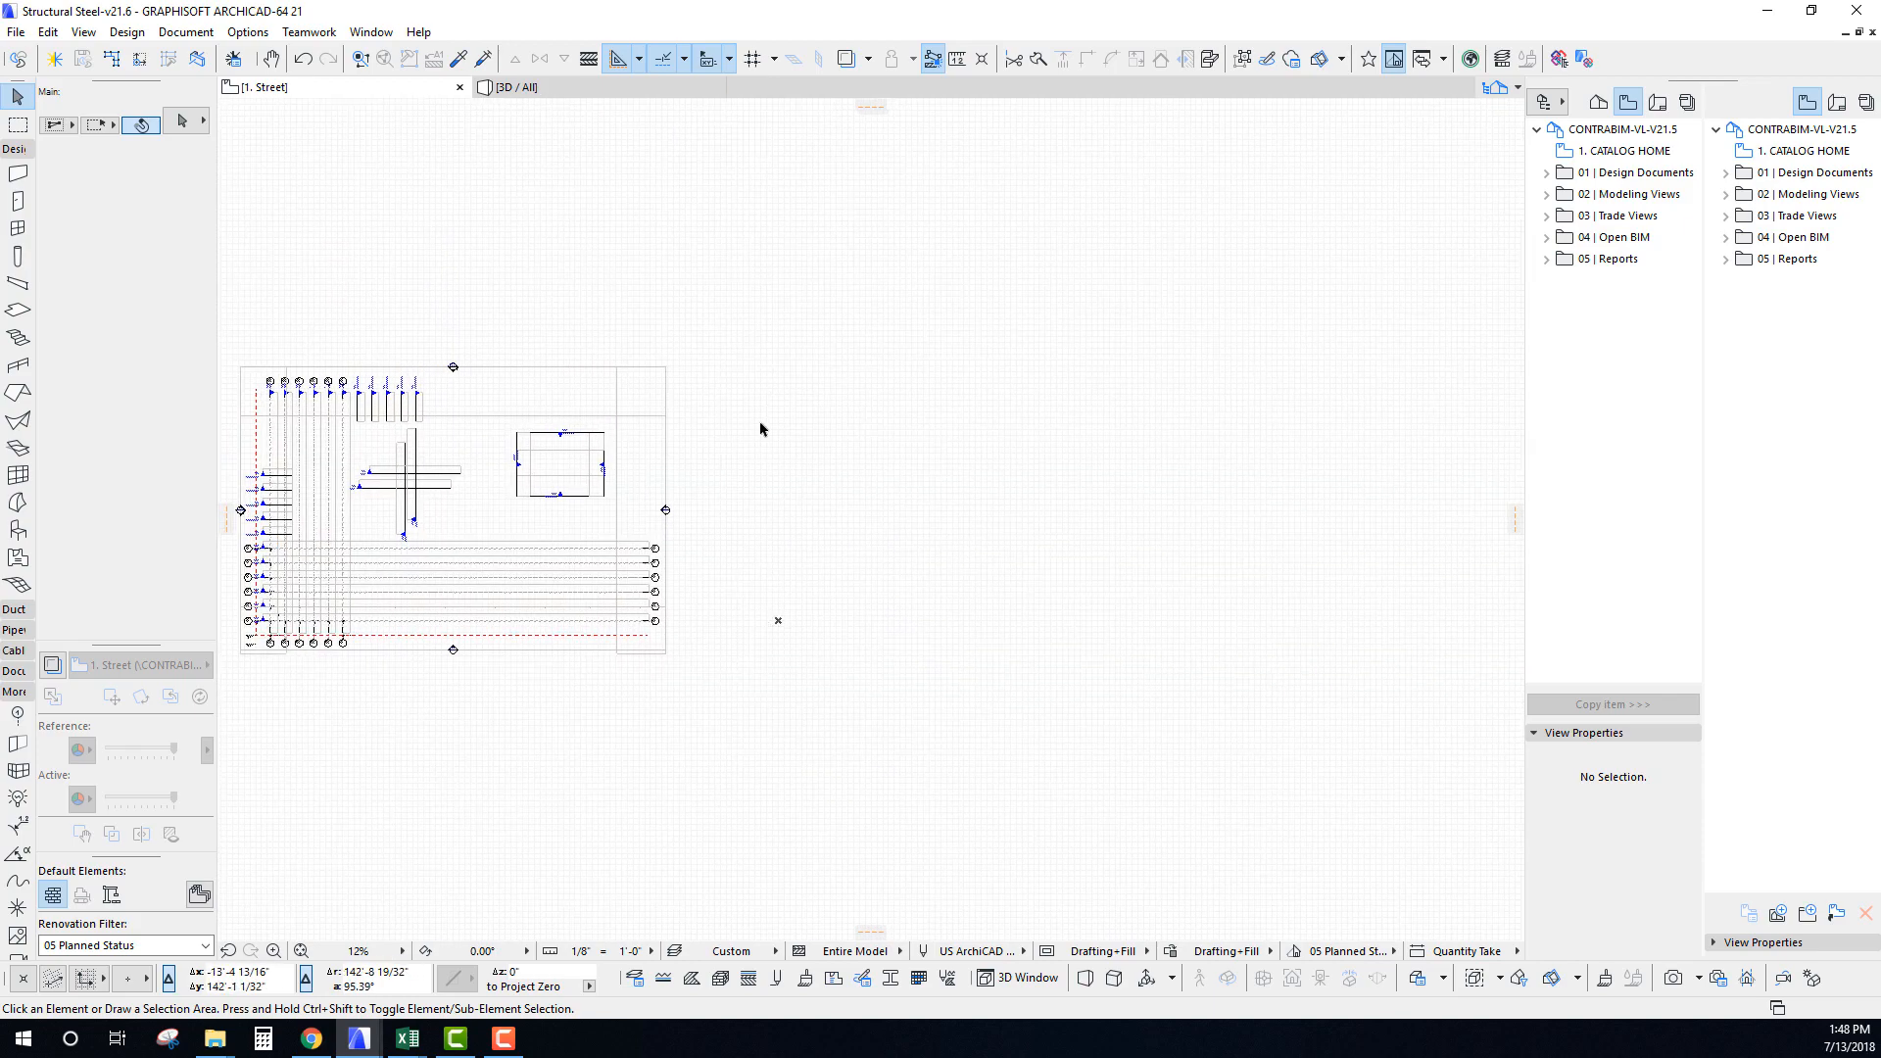
pyautogui.moveTo(1188, 620); pyautogui.dragTo(1046, 600, button='middle')
pyautogui.scroll(2, 1050, 577)
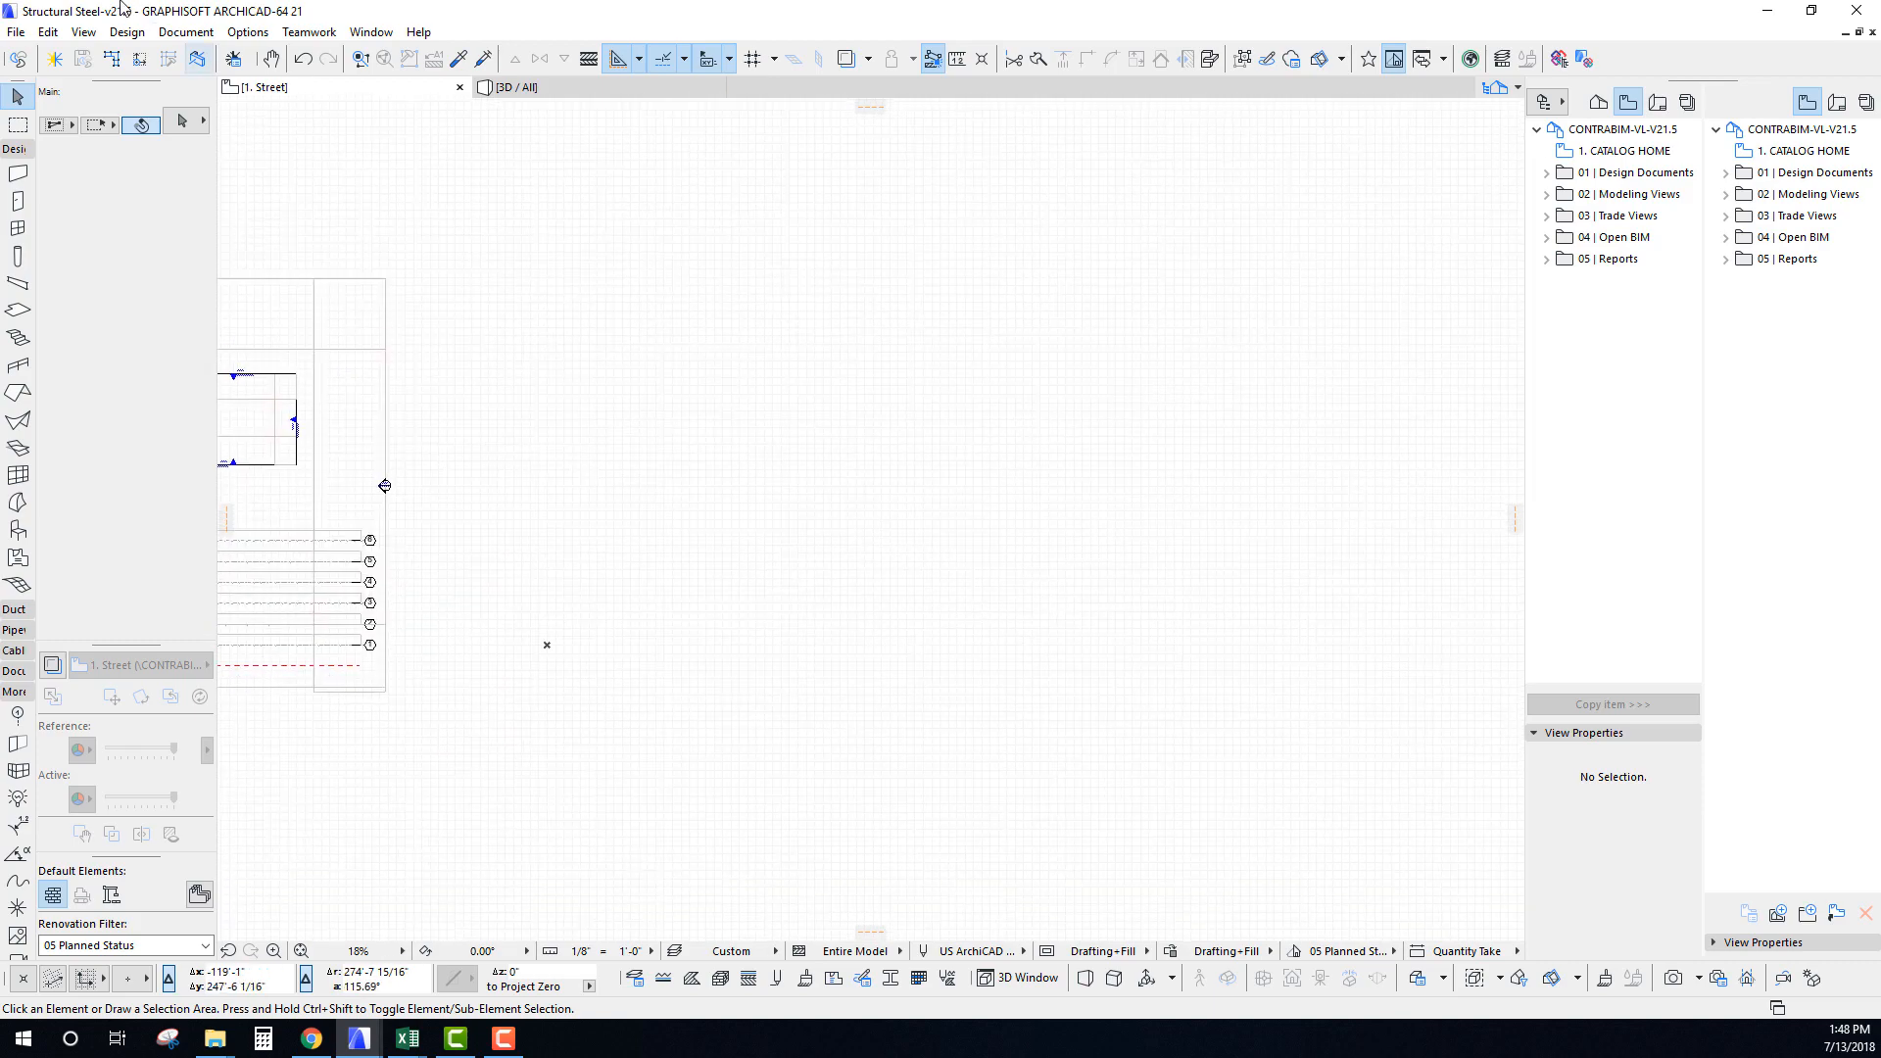
# Open the Grid System settings and review the element types offered for placement at grid line intersections.
pyautogui.click(129, 32)
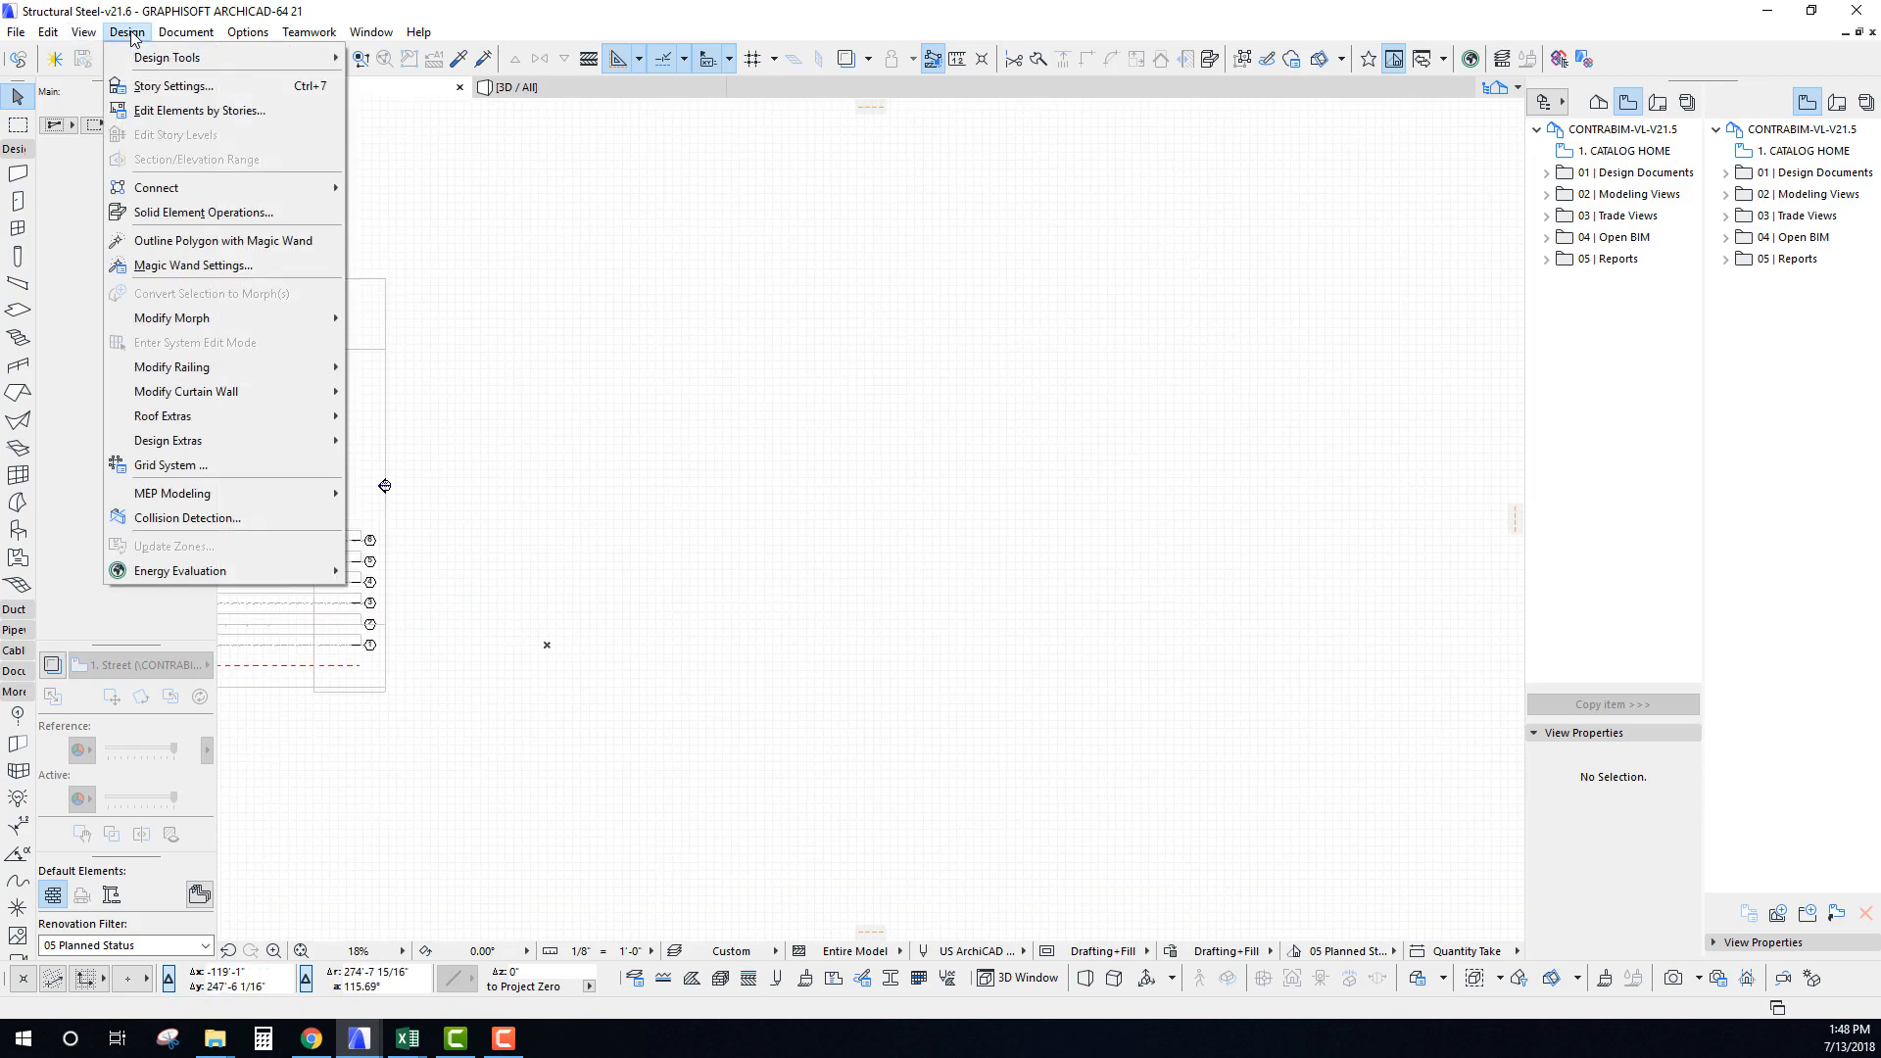
pyautogui.click(233, 462)
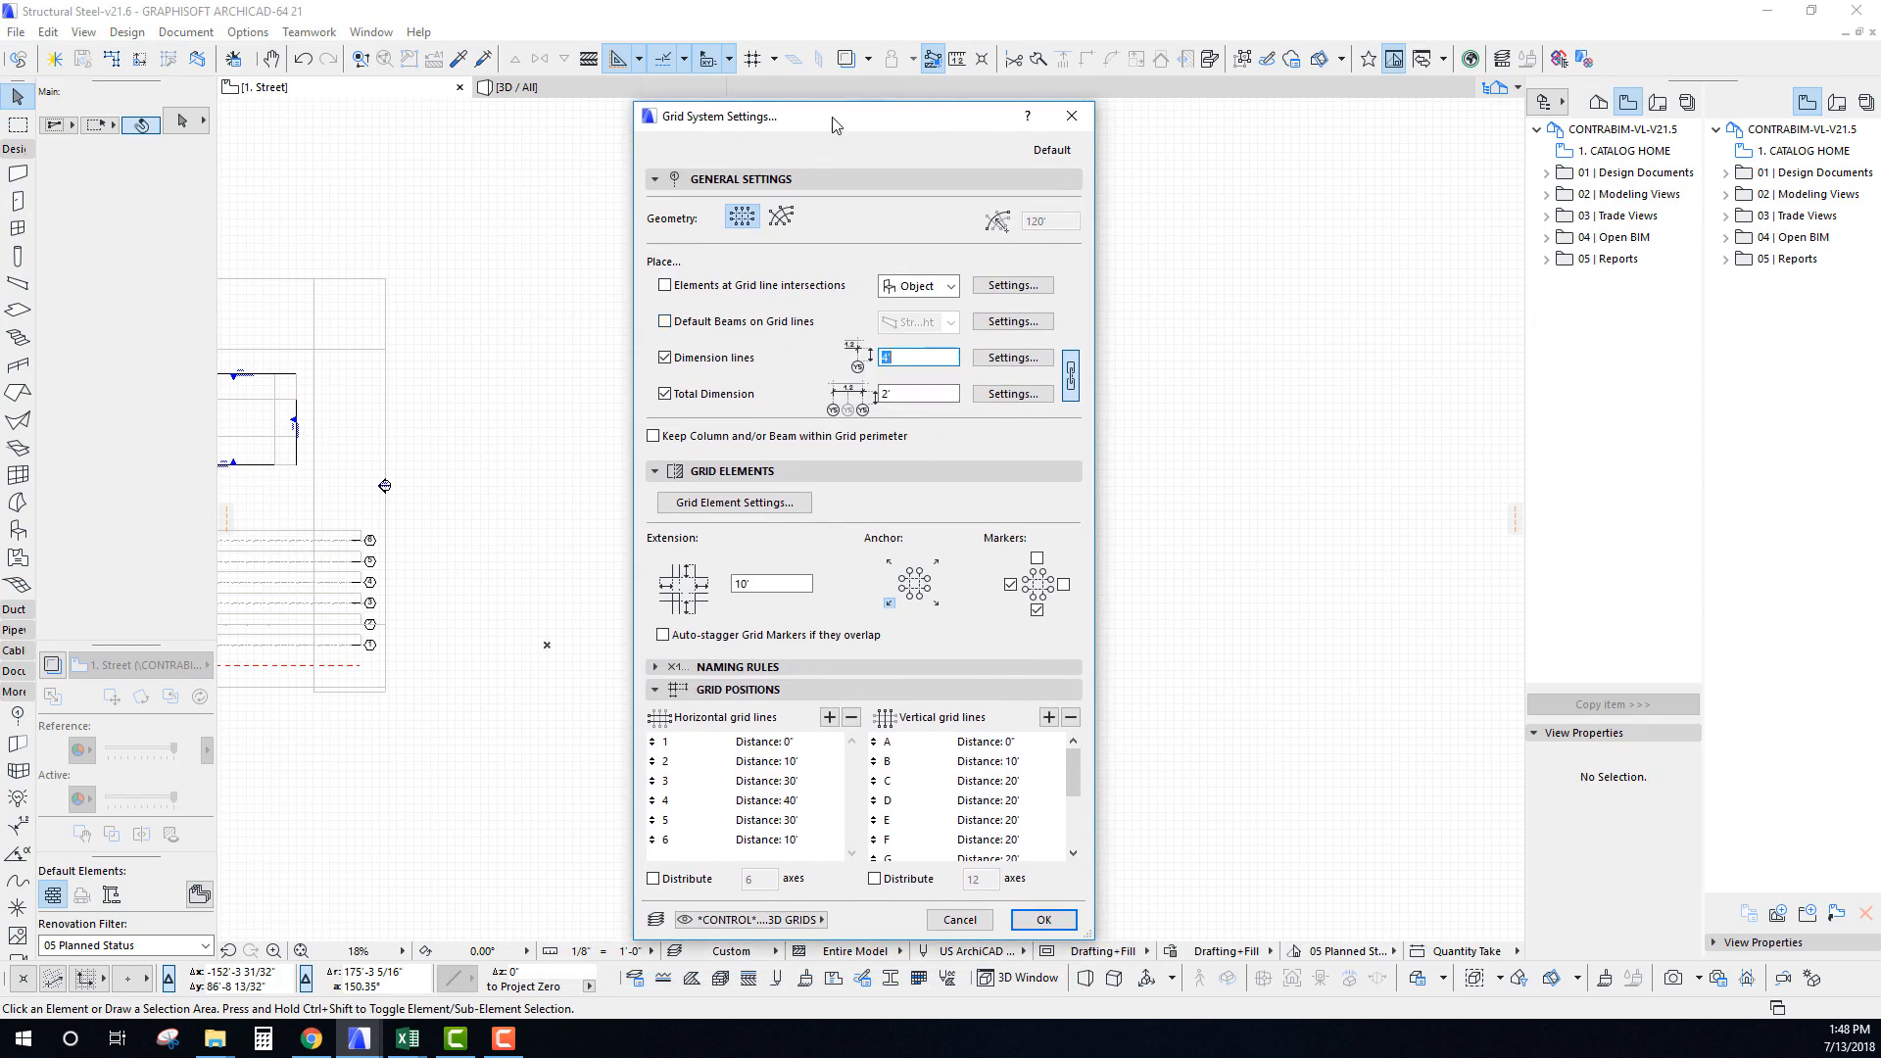
pyautogui.moveTo(836, 125); pyautogui.dragTo(683, 178)
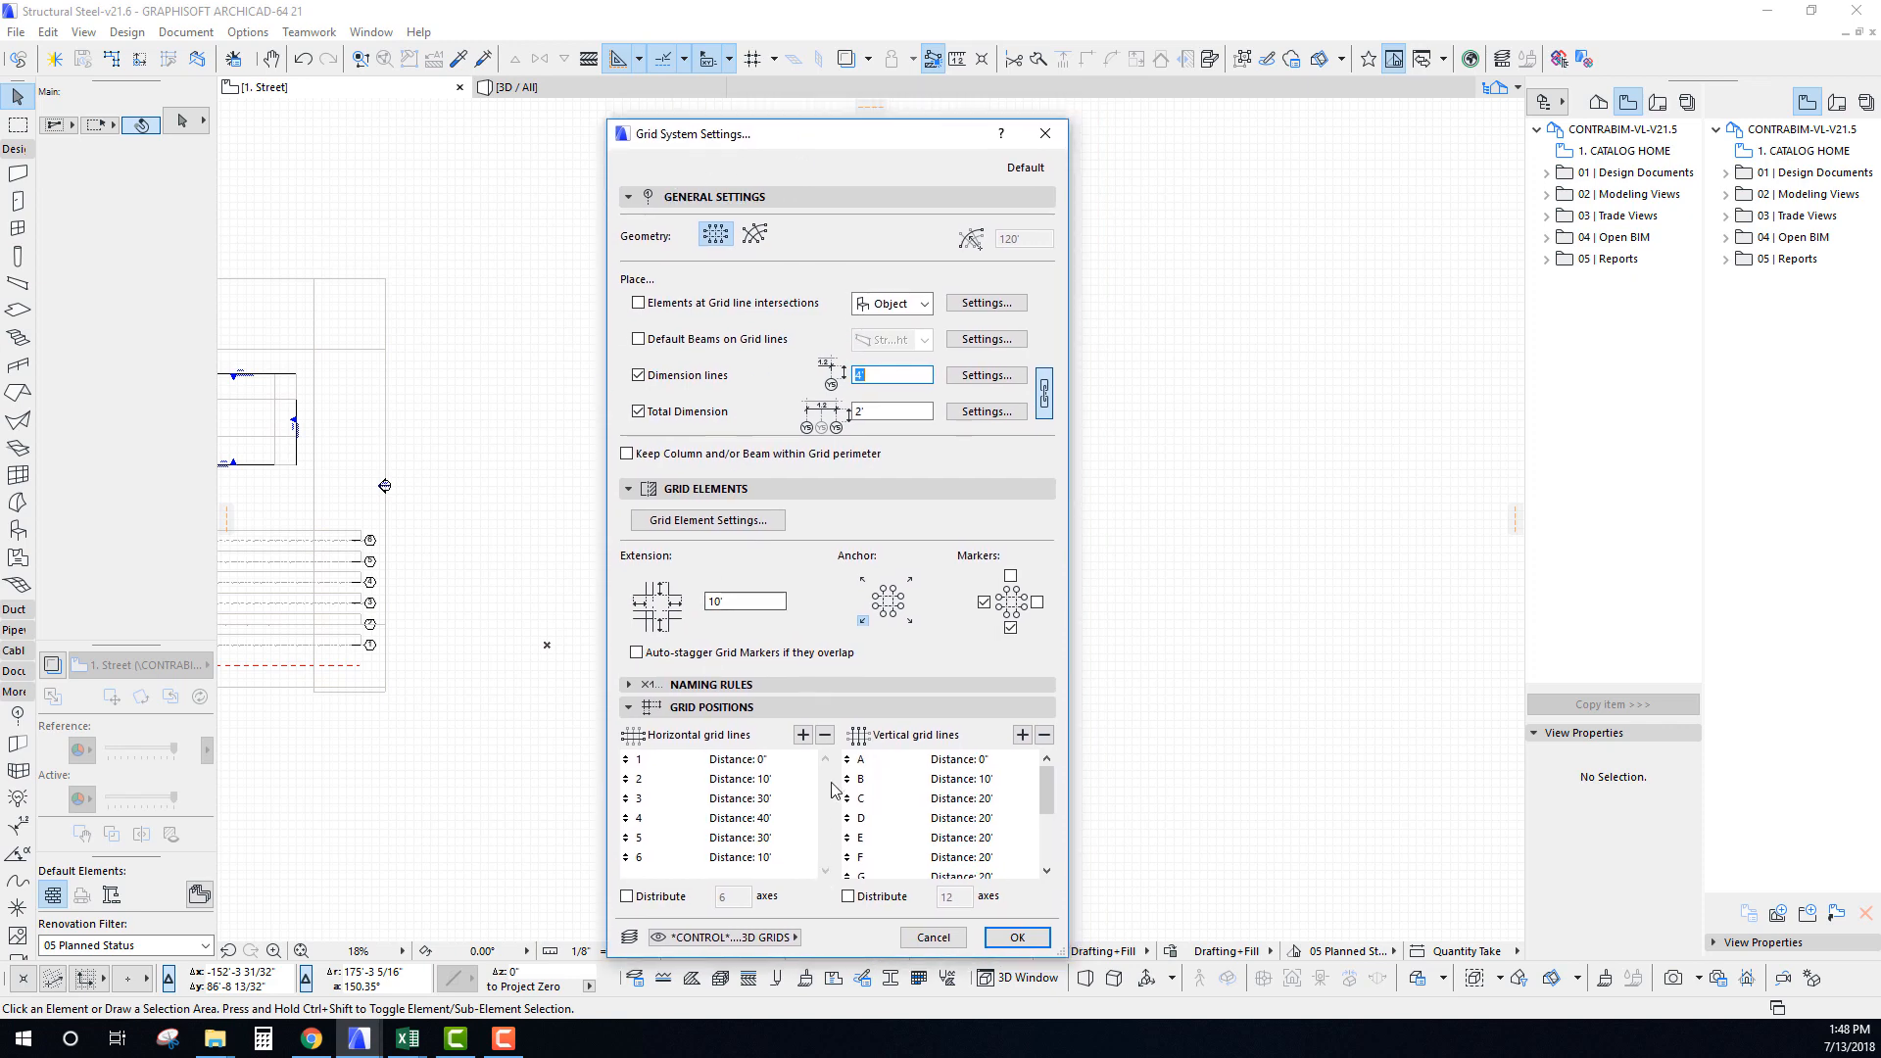
pyautogui.moveTo(832, 149); pyautogui.dragTo(855, 145)
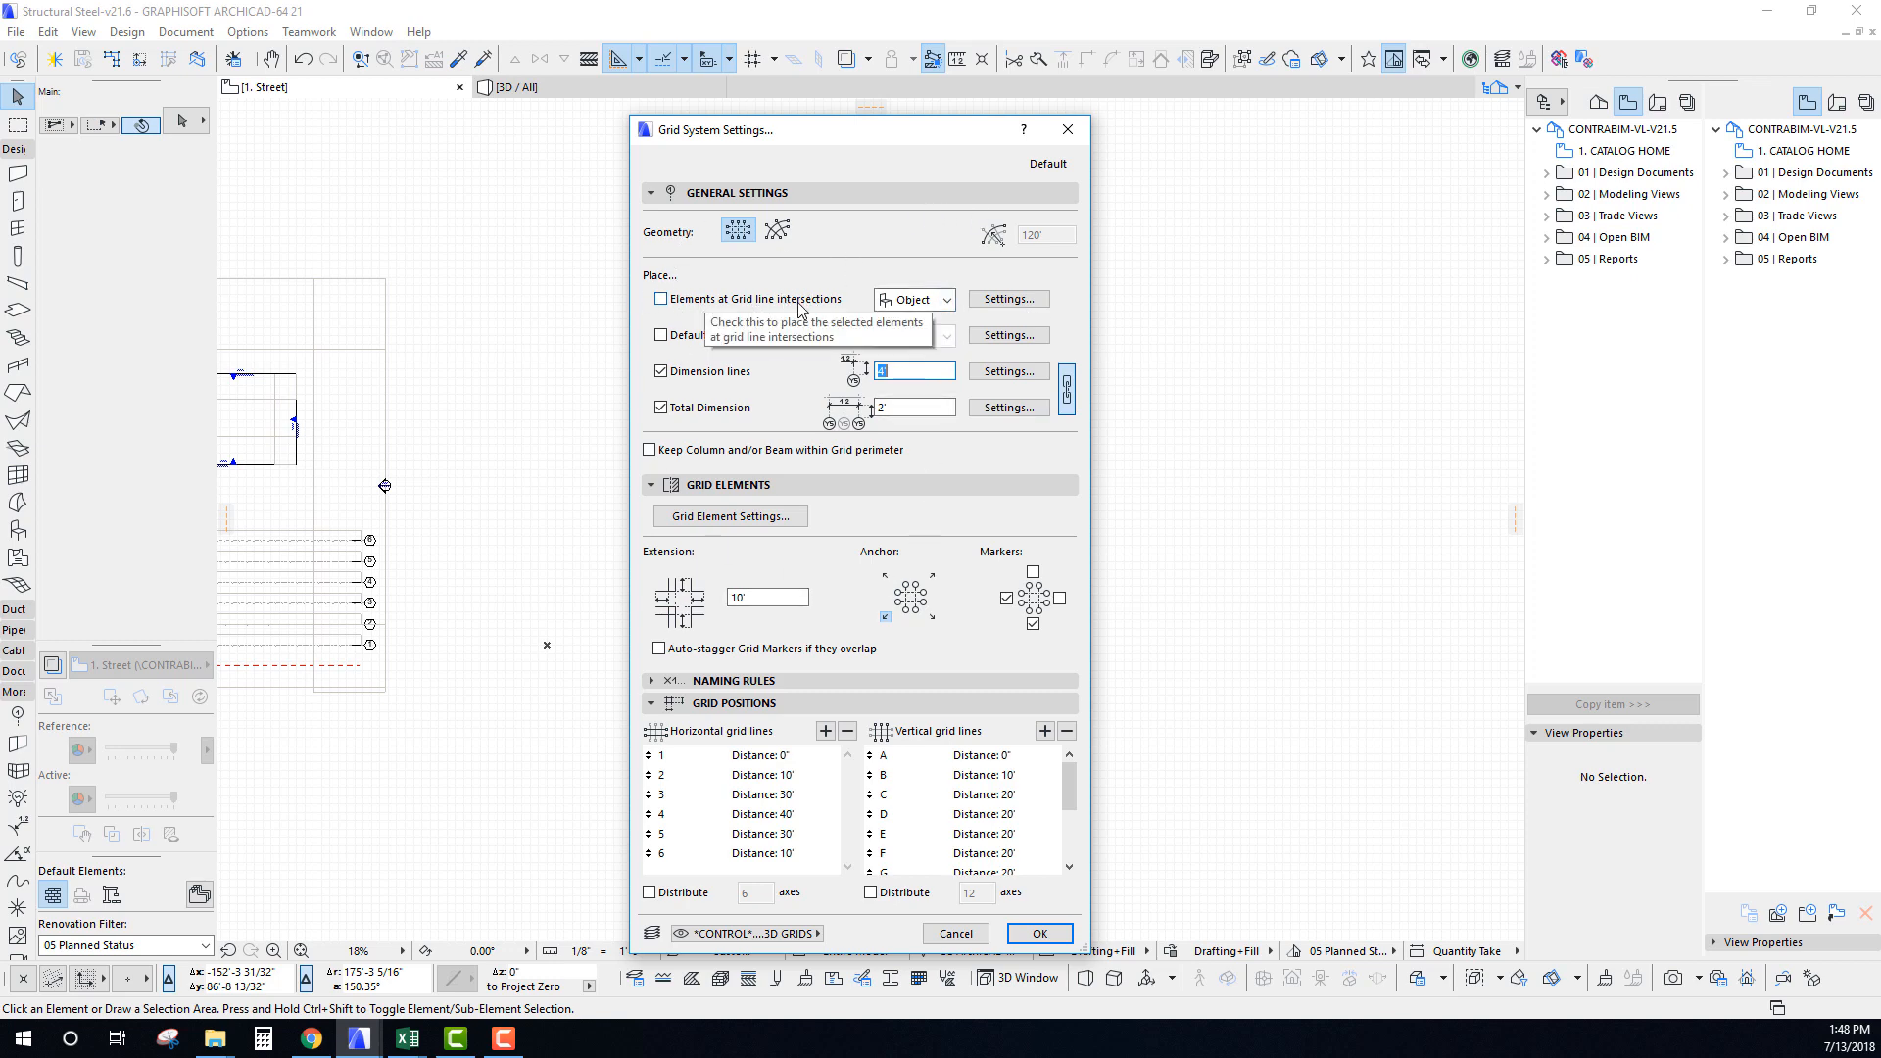
pyautogui.click(947, 300)
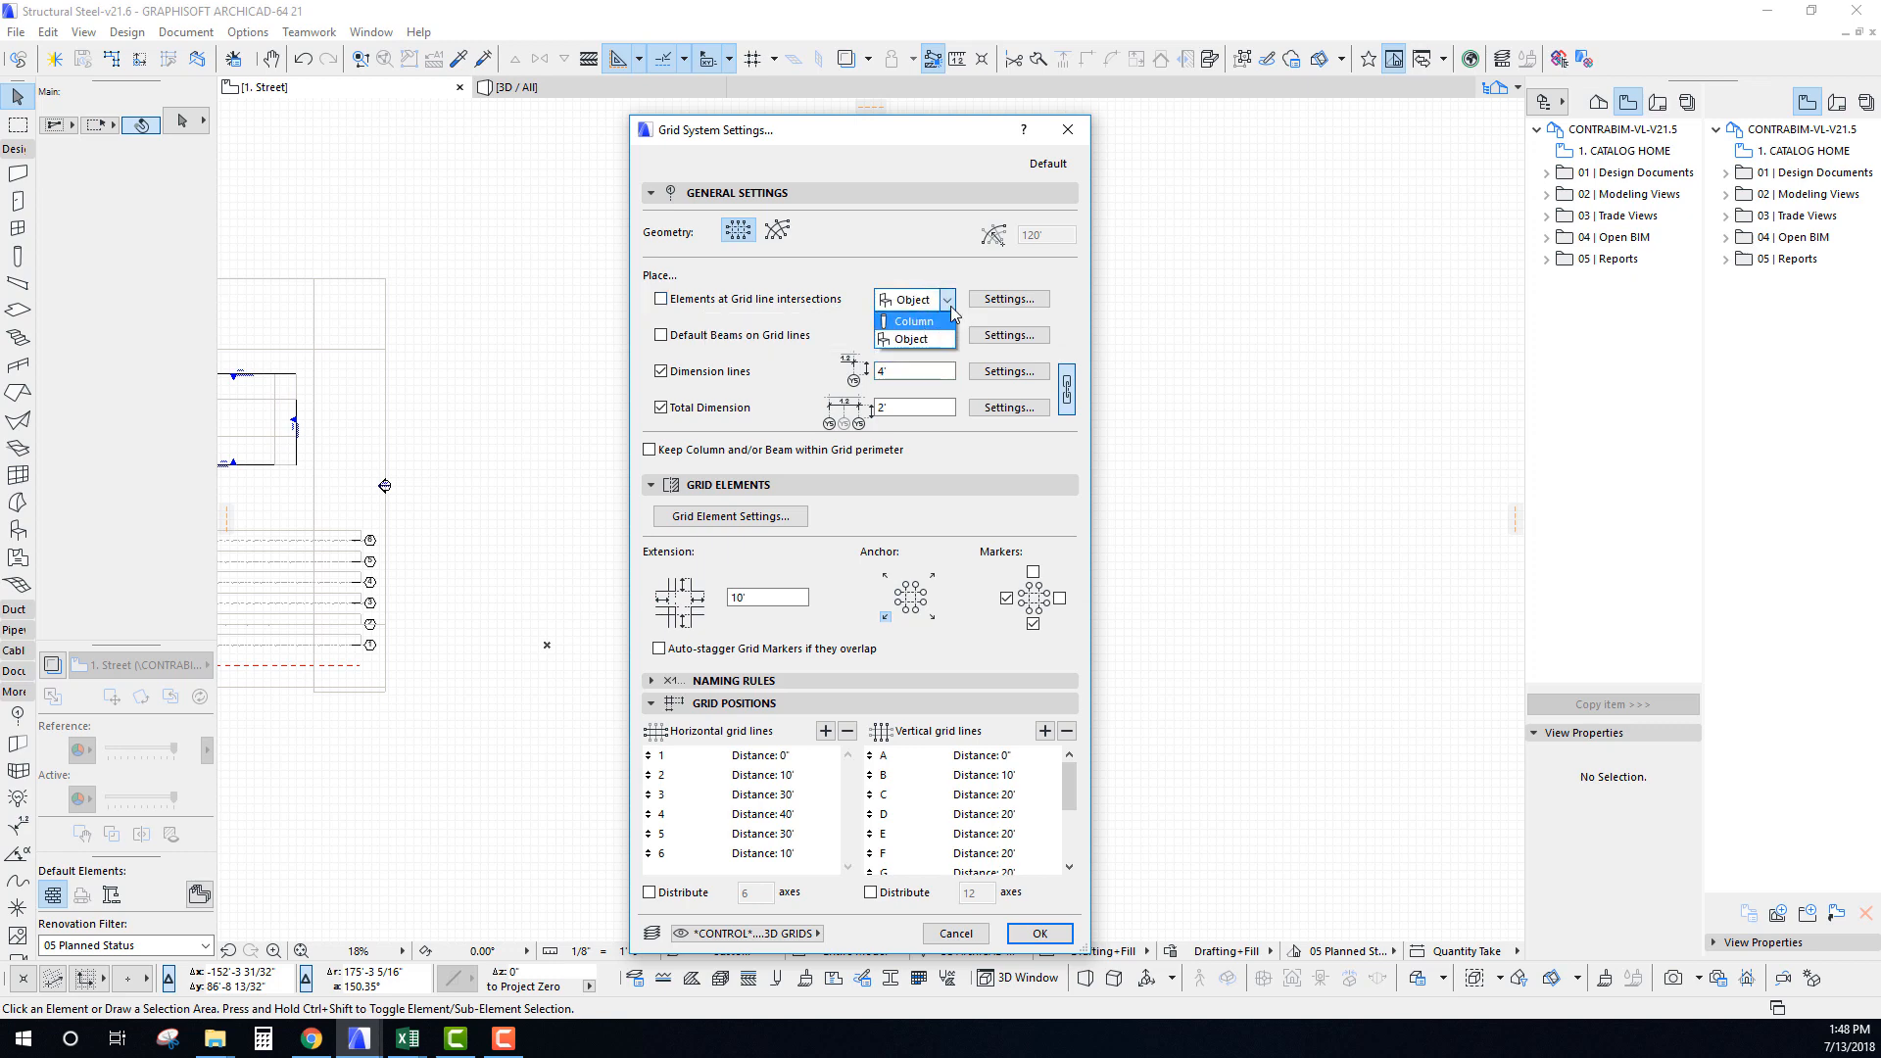
pyautogui.click(948, 302)
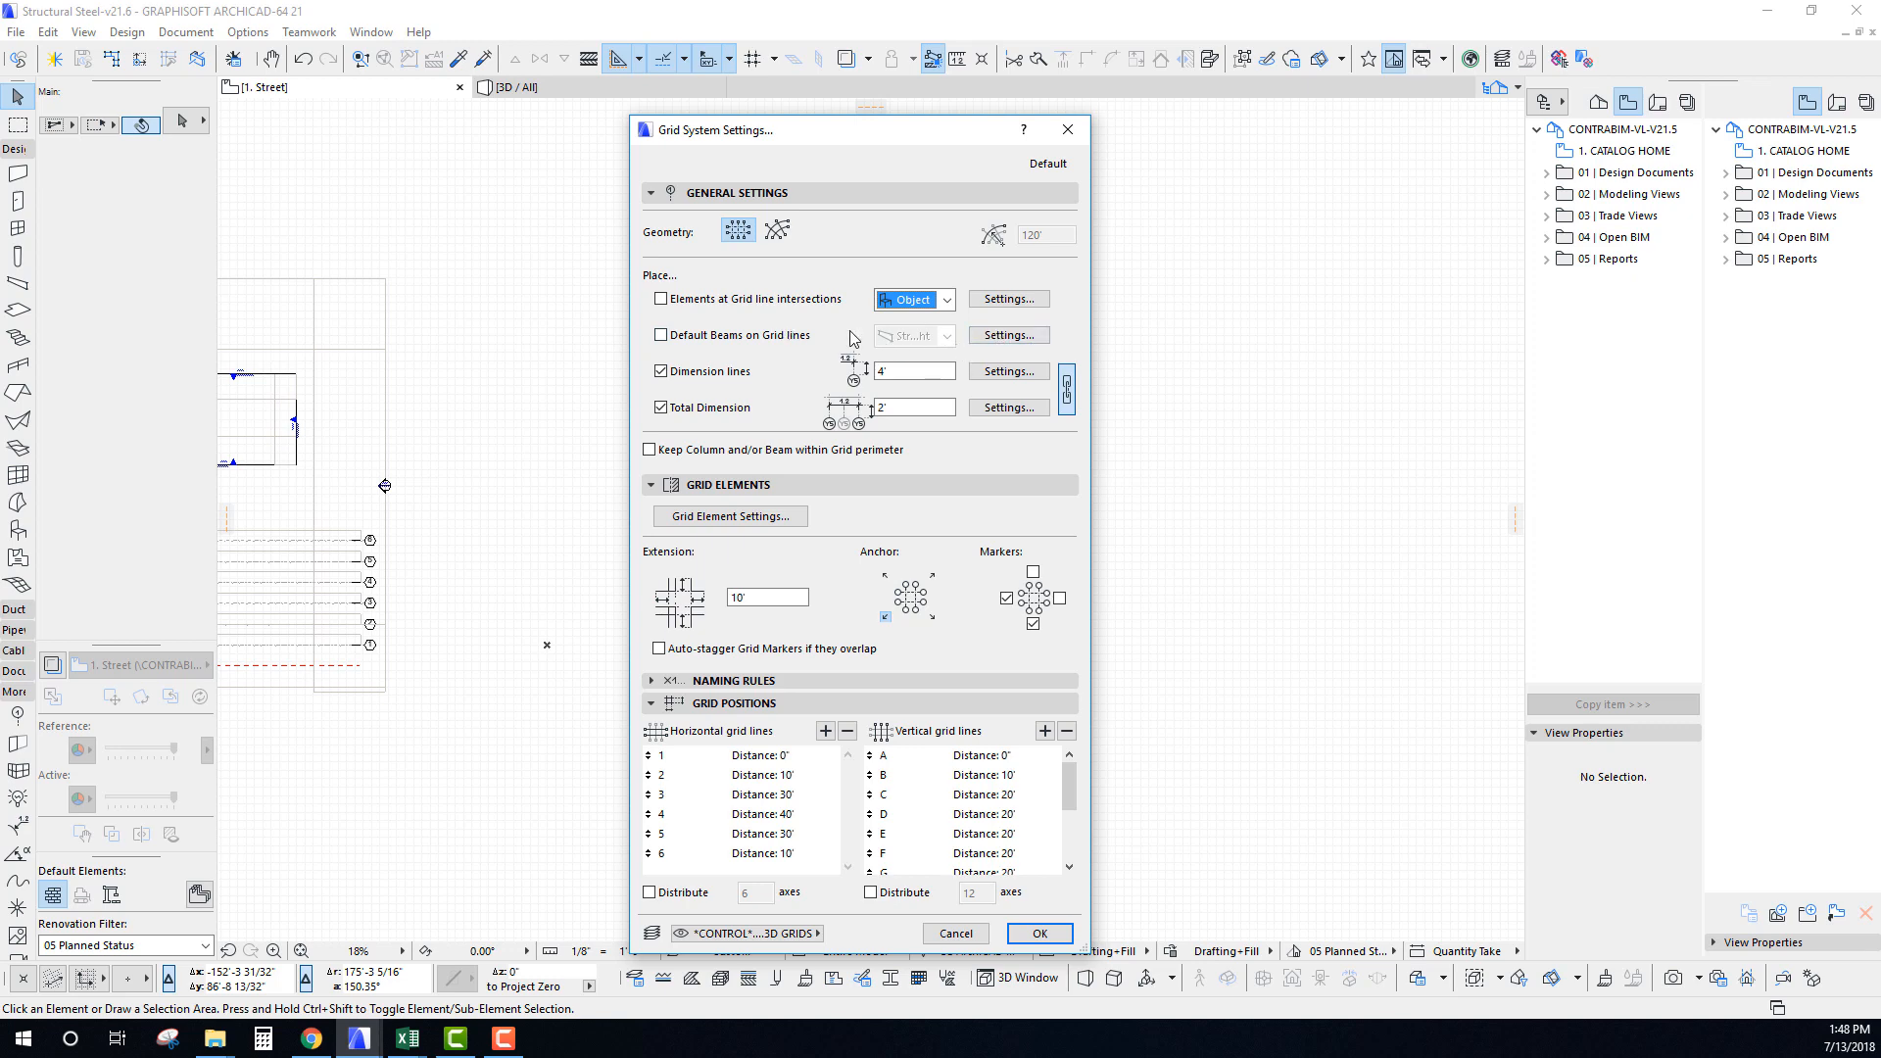
# Review the default beam, dimension line and total dimension options in the Grid System's general settings.
pyautogui.click(696, 336)
pyautogui.click(660, 335)
pyautogui.moveTo(895, 140); pyautogui.dragTo(881, 137)
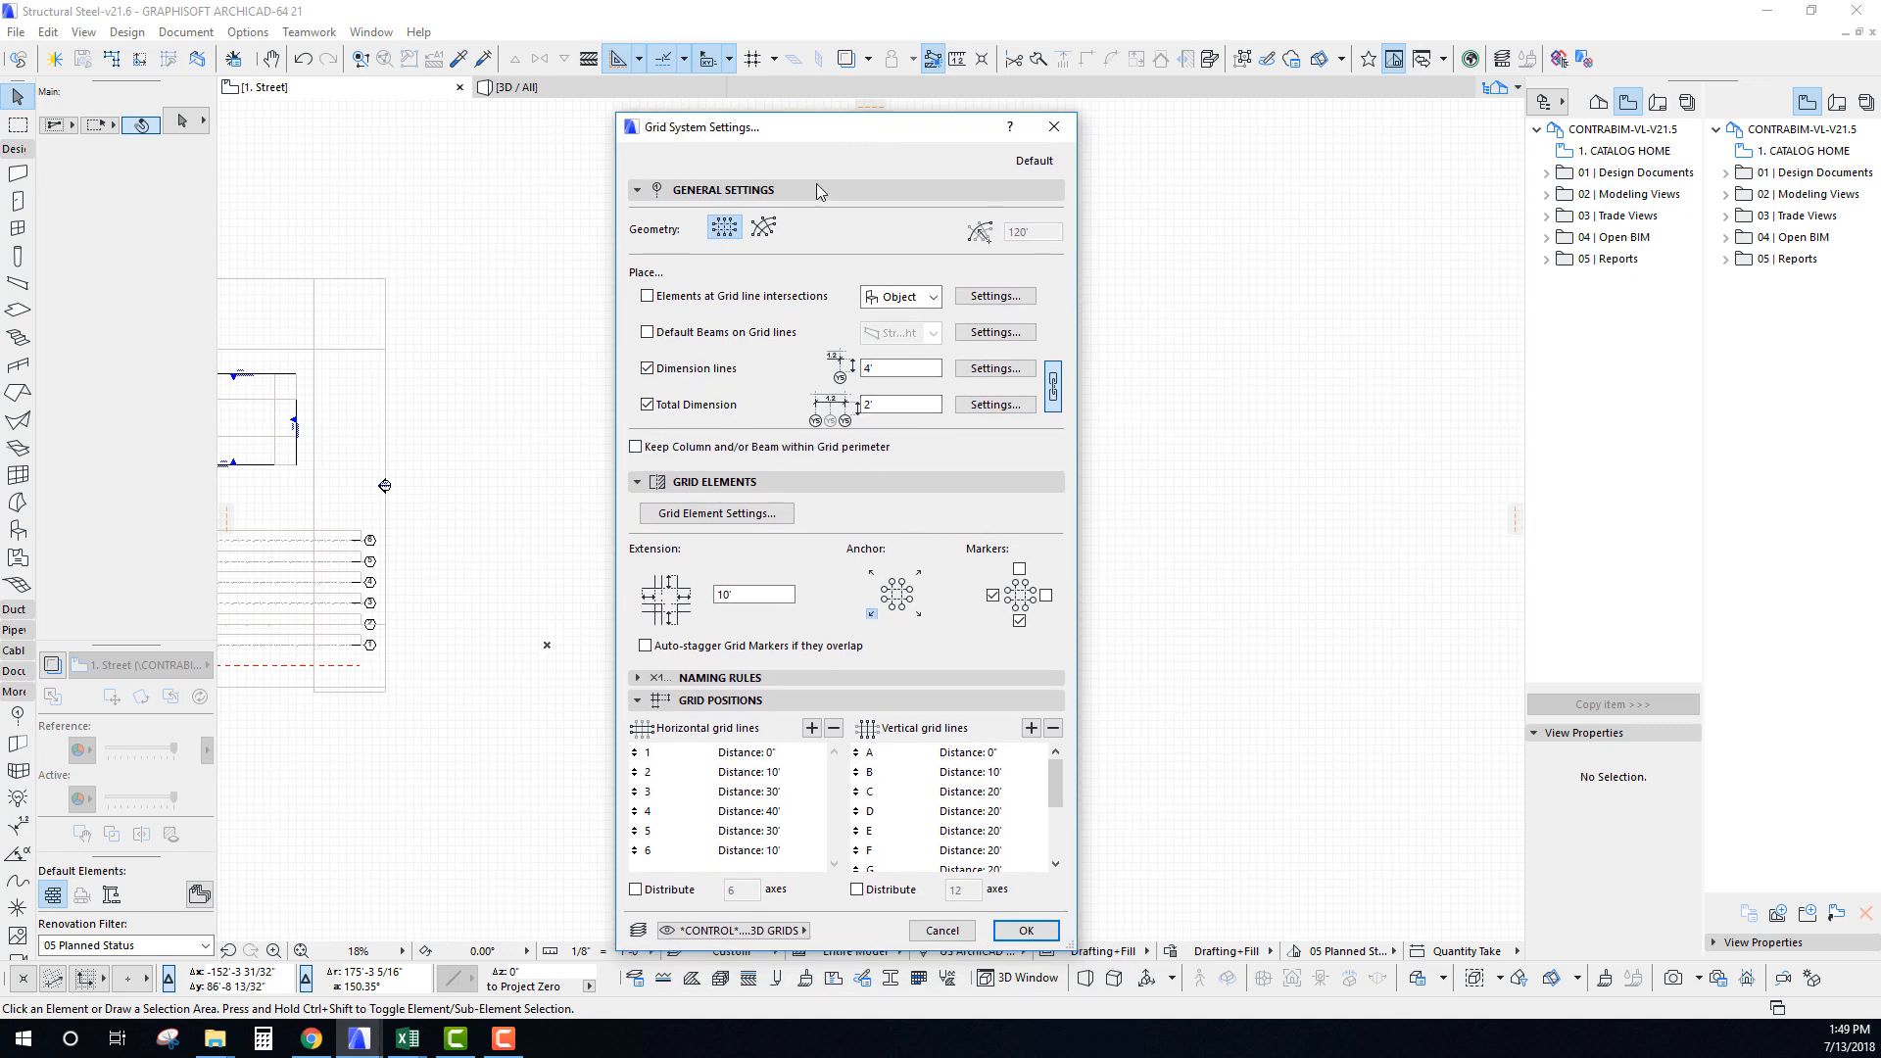
pyautogui.click(657, 365)
pyautogui.click(662, 371)
pyautogui.click(880, 404)
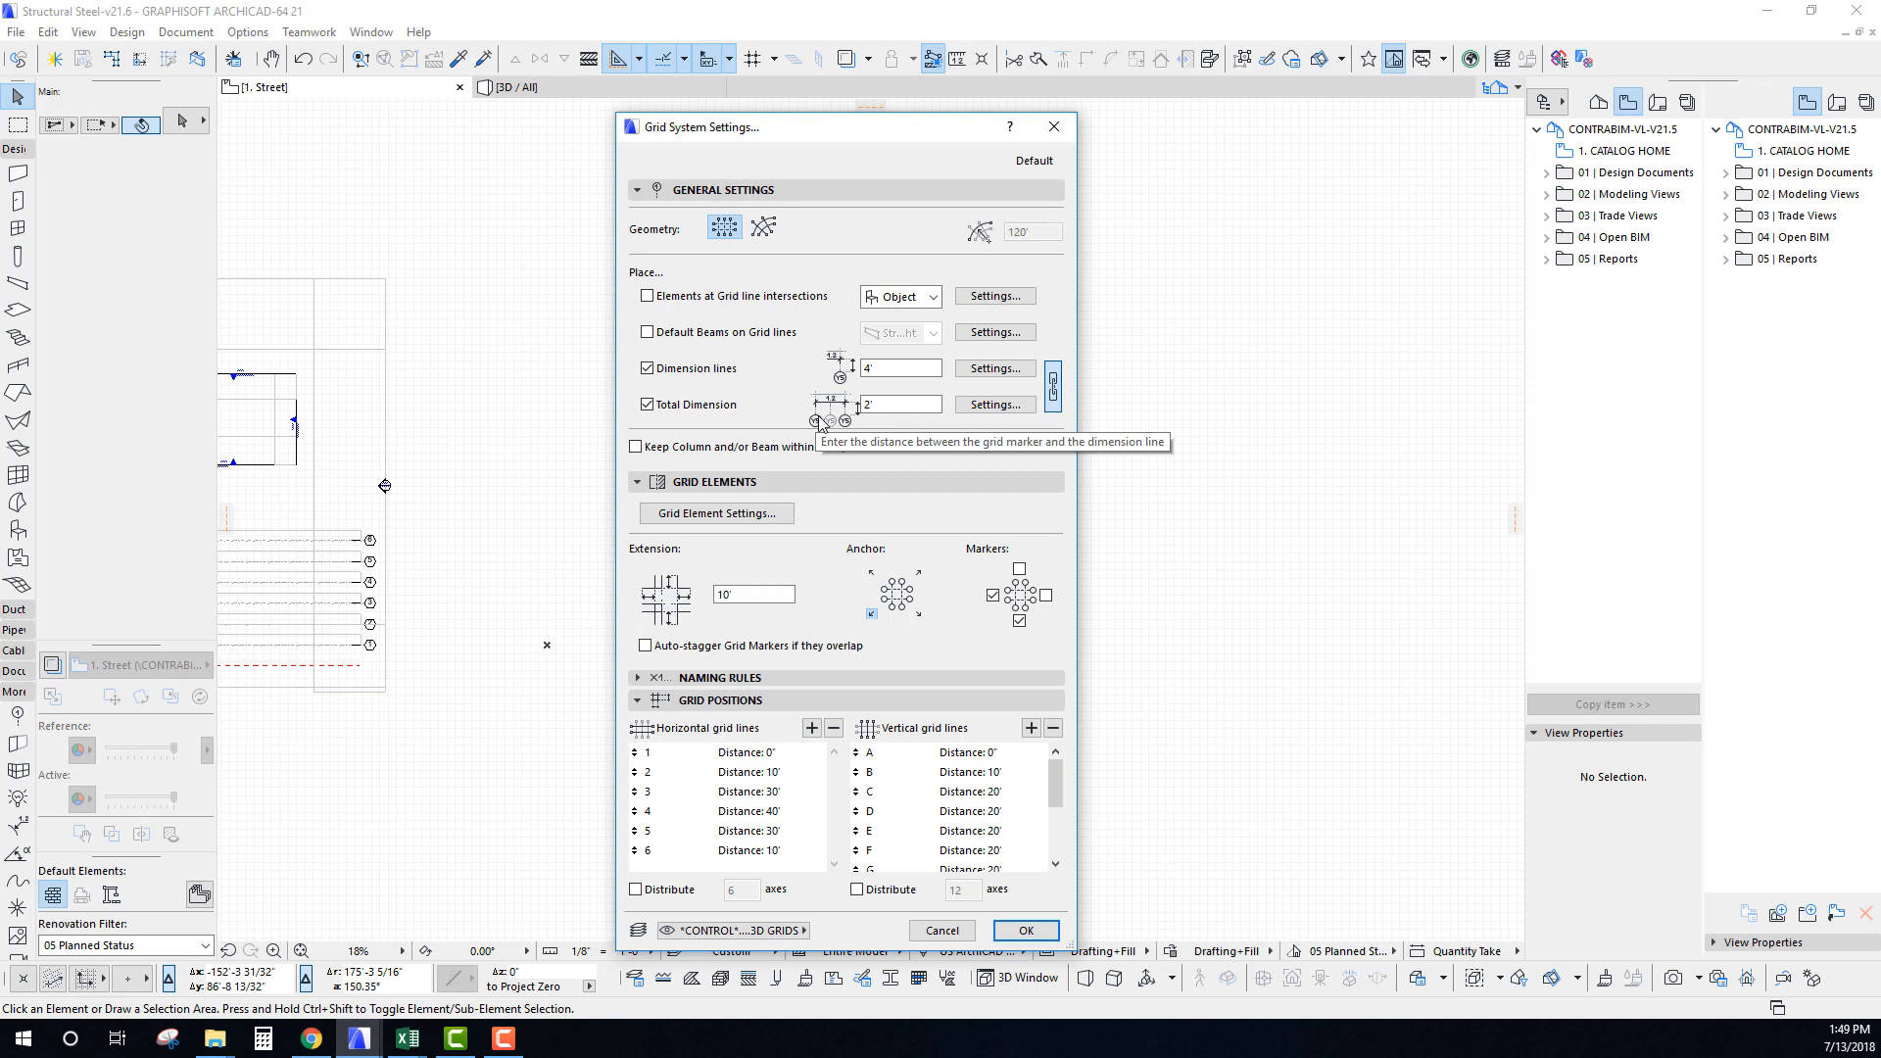
pyautogui.click(892, 406)
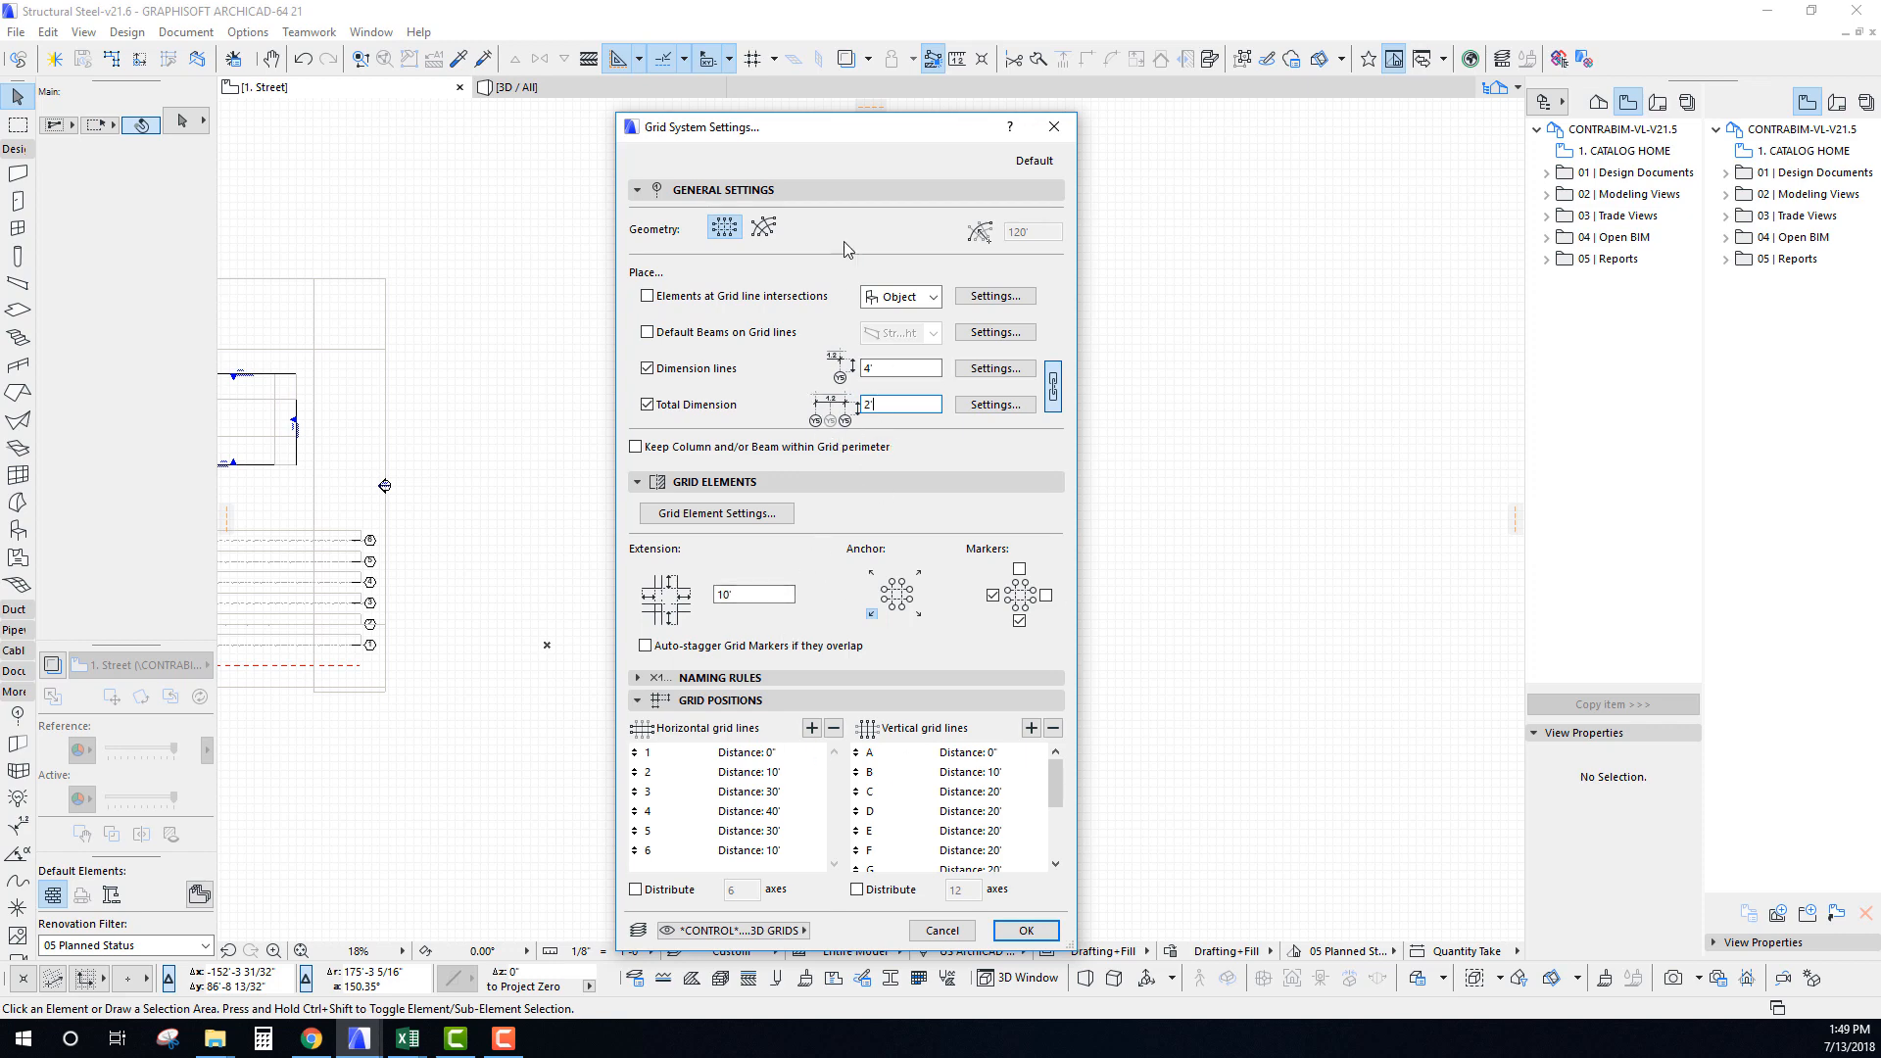
pyautogui.moveTo(826, 136); pyautogui.dragTo(799, 120)
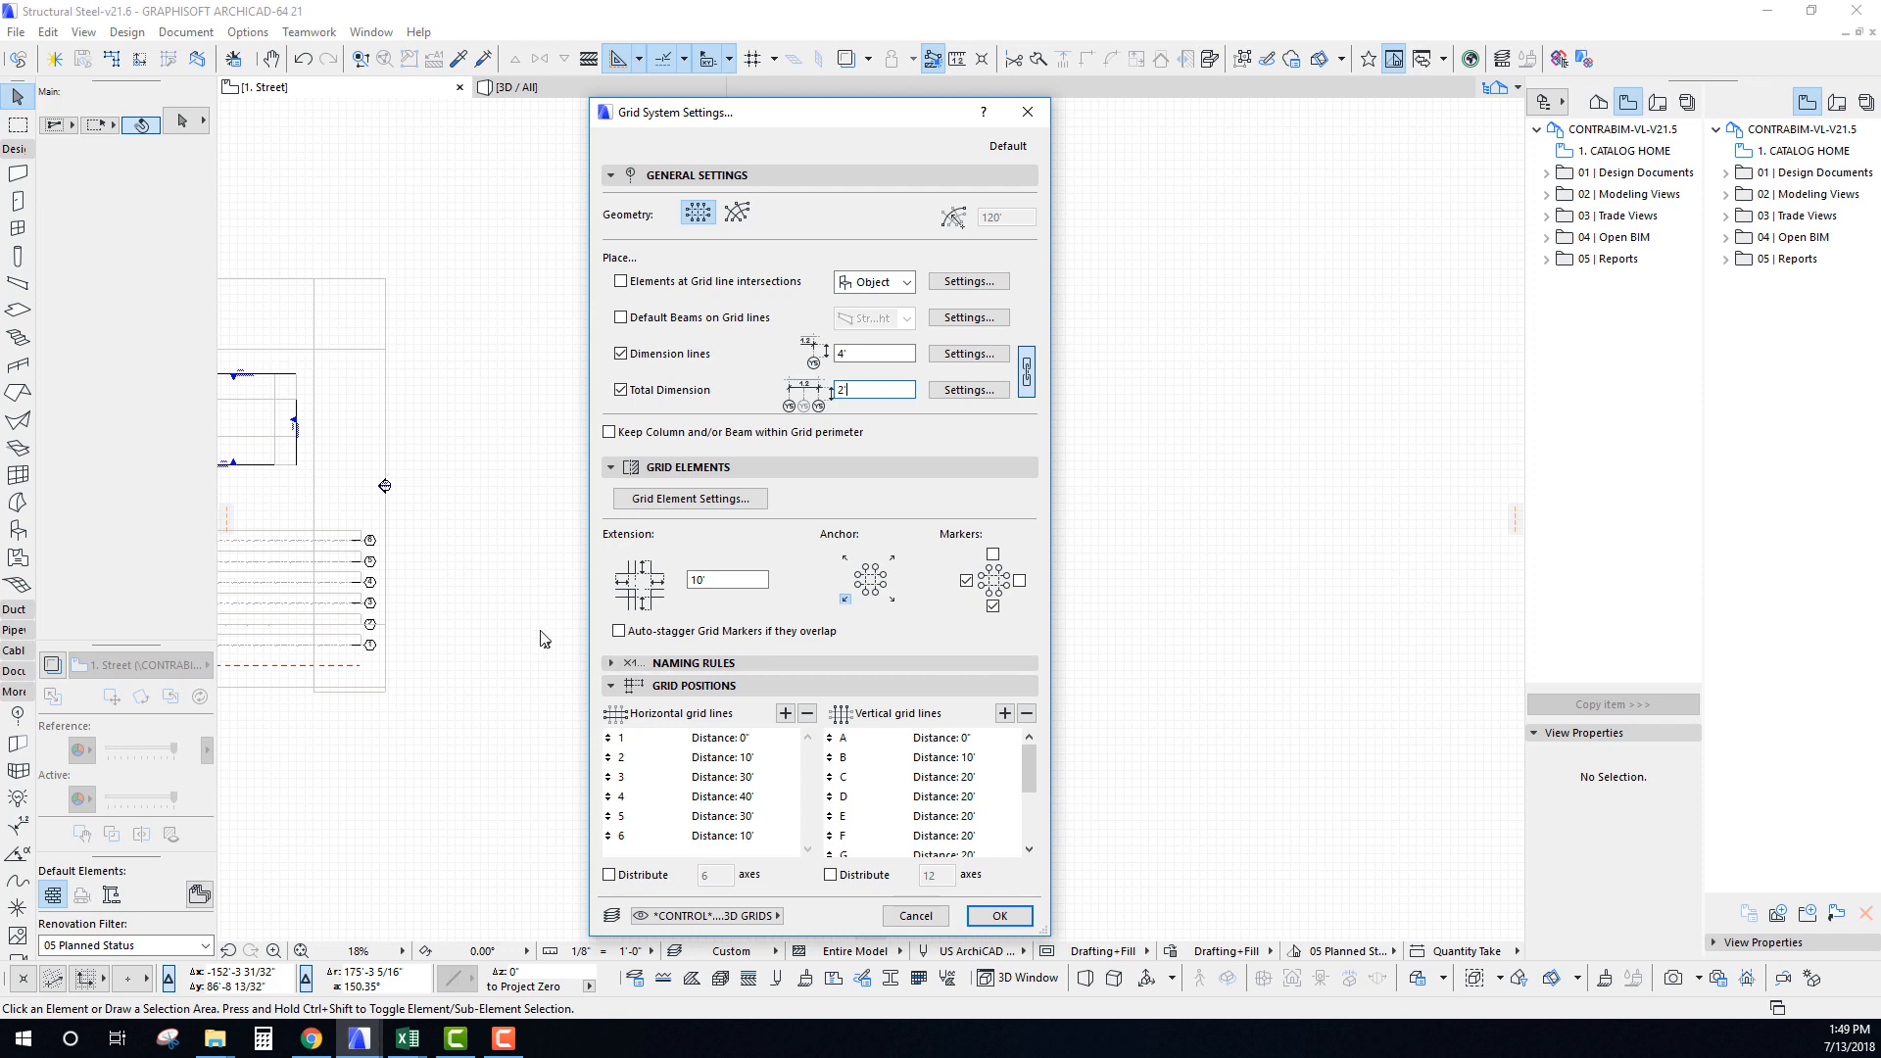
# Collapse the General Settings and Grid Elements sections, expand Naming Rules, and enlarge the dialog to show all grid positions.
pyautogui.click(610, 467)
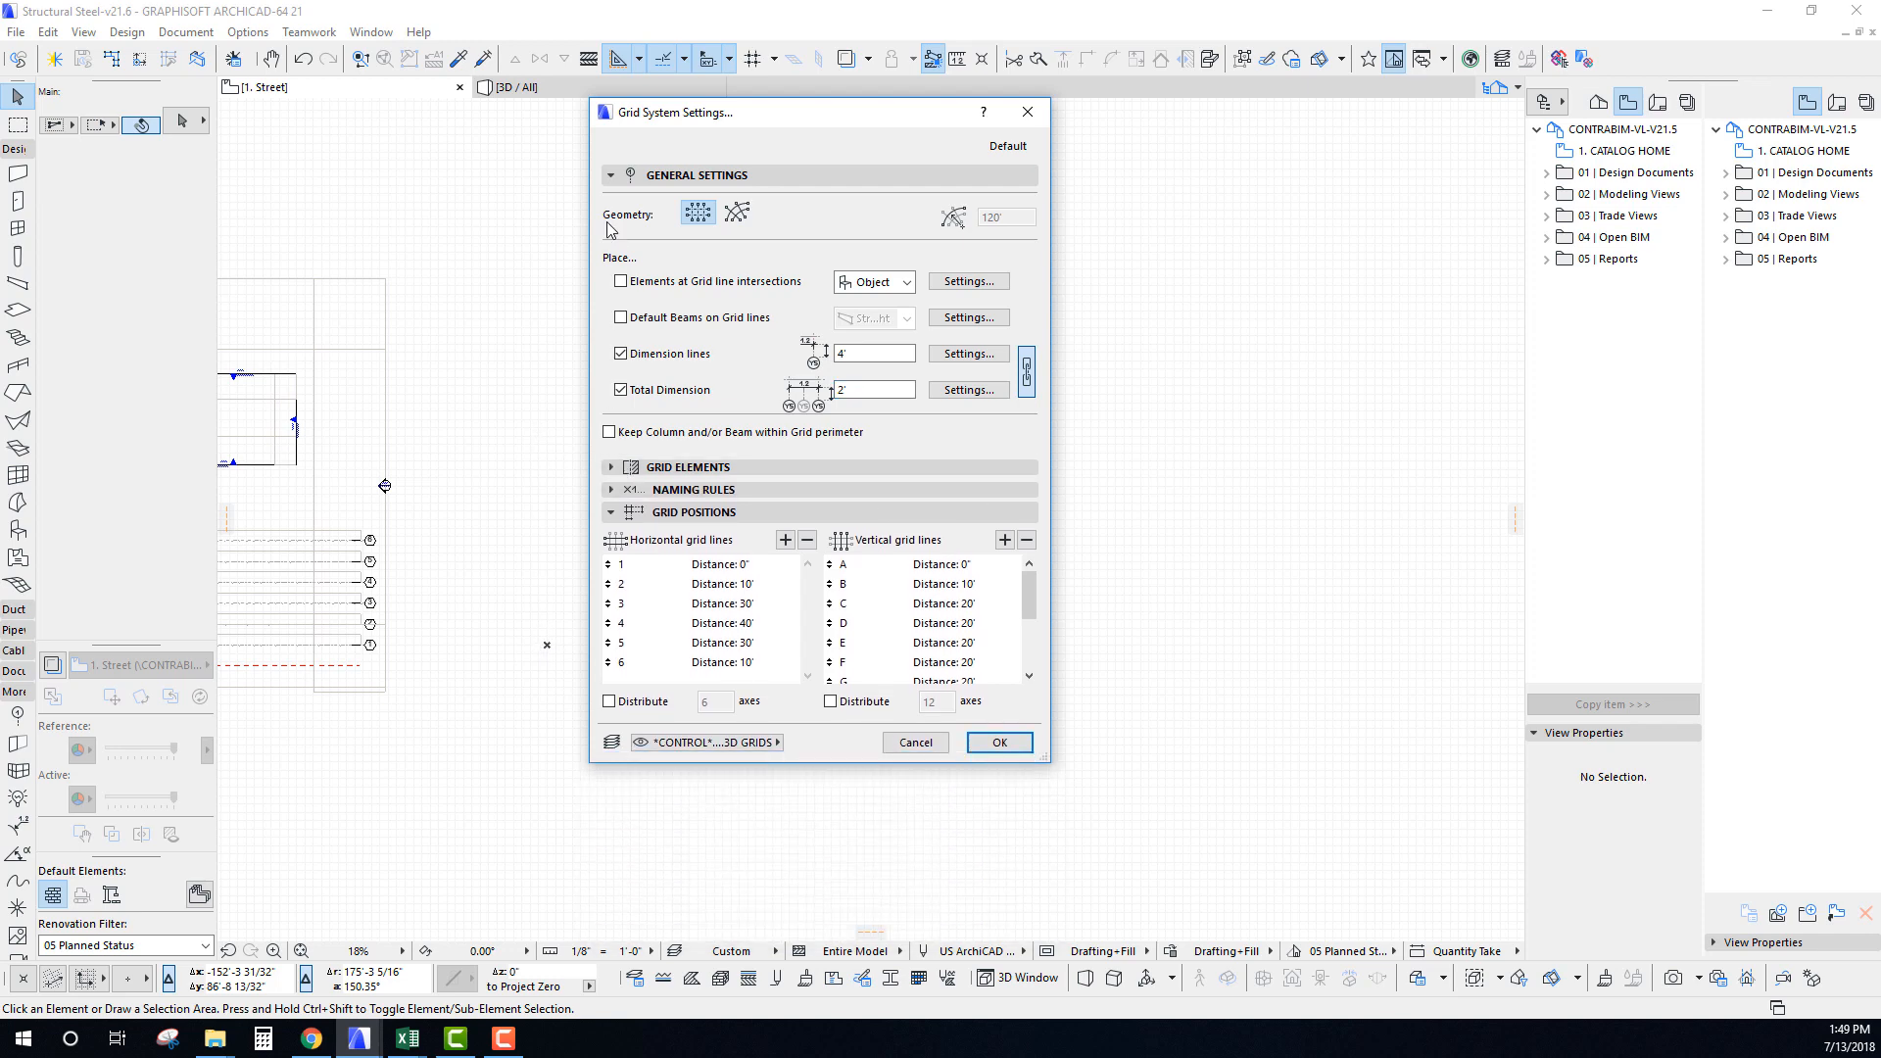
pyautogui.click(610, 175)
pyautogui.click(612, 219)
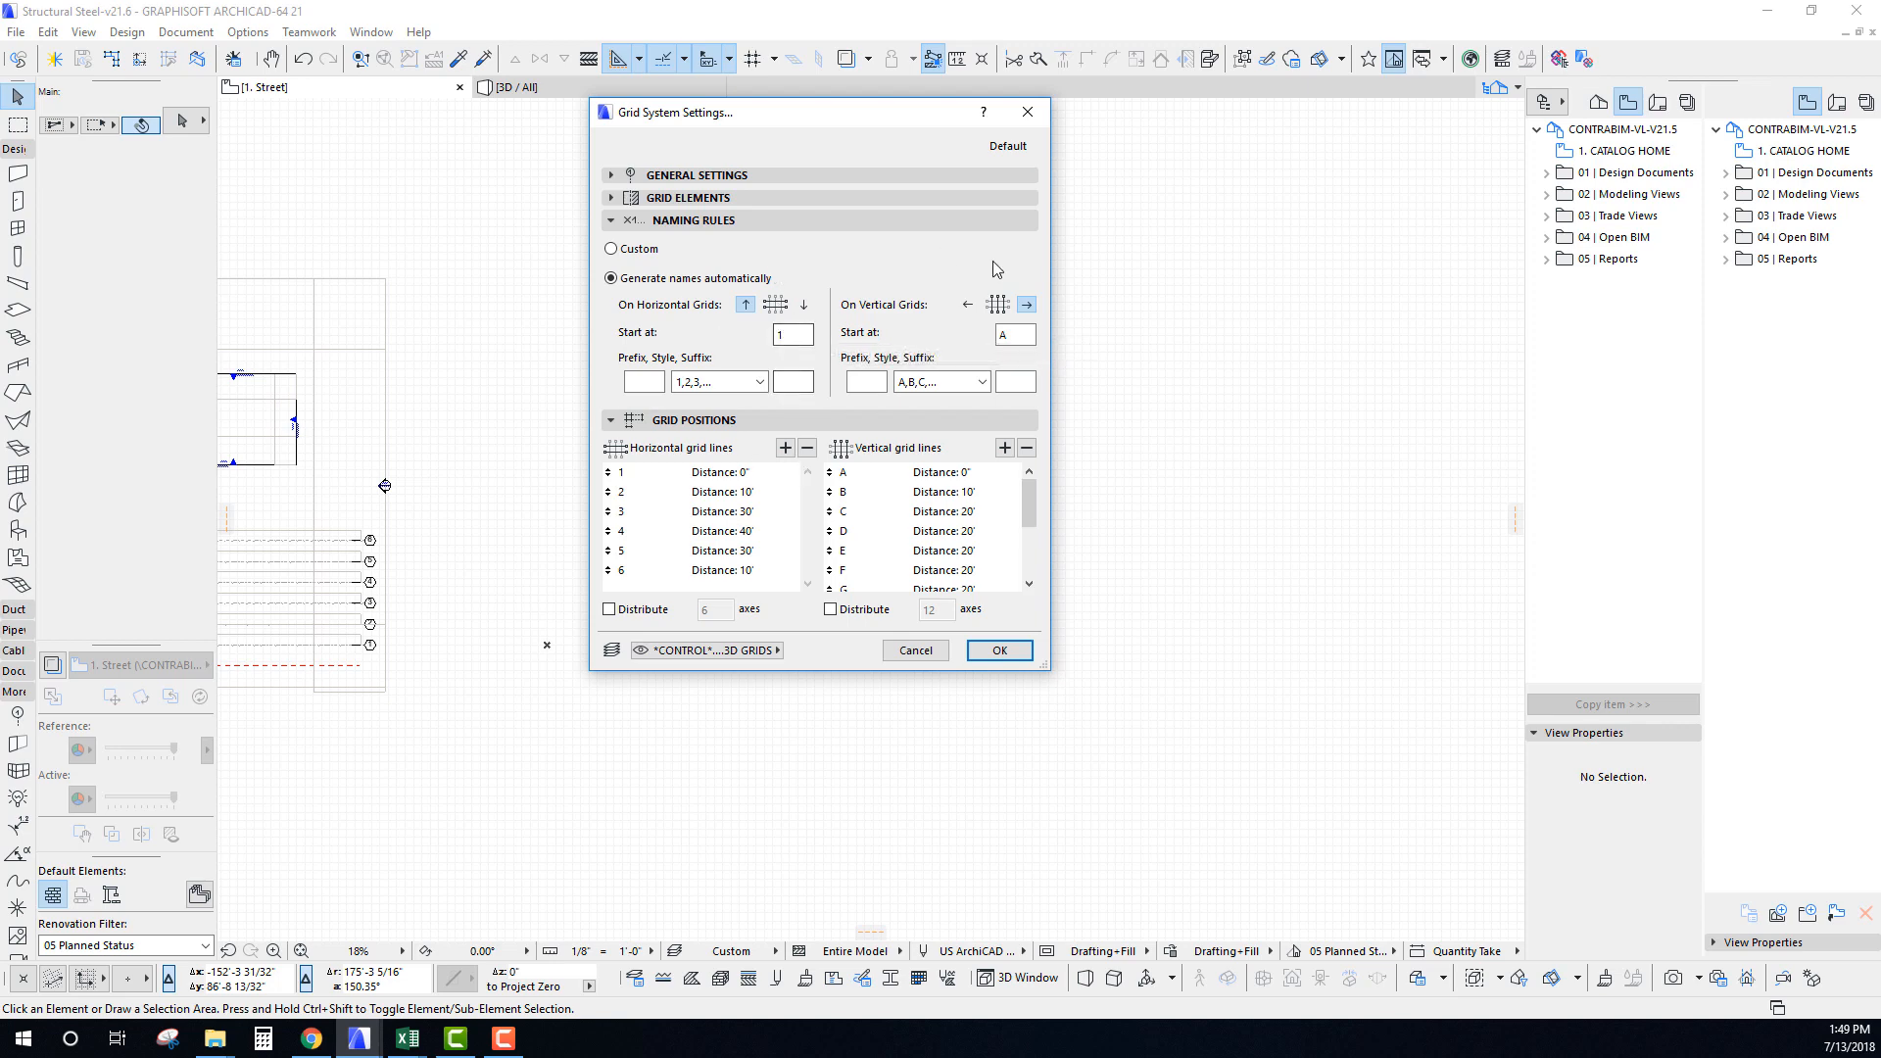
pyautogui.click(1001, 334)
pyautogui.moveTo(770, 117); pyautogui.dragTo(714, 109)
pyautogui.moveTo(990, 664); pyautogui.dragTo(1071, 784)
# Review the distances of horizontal grid lines 1 and 3 and move the dialog clear of the project origin.
pyautogui.click(674, 480)
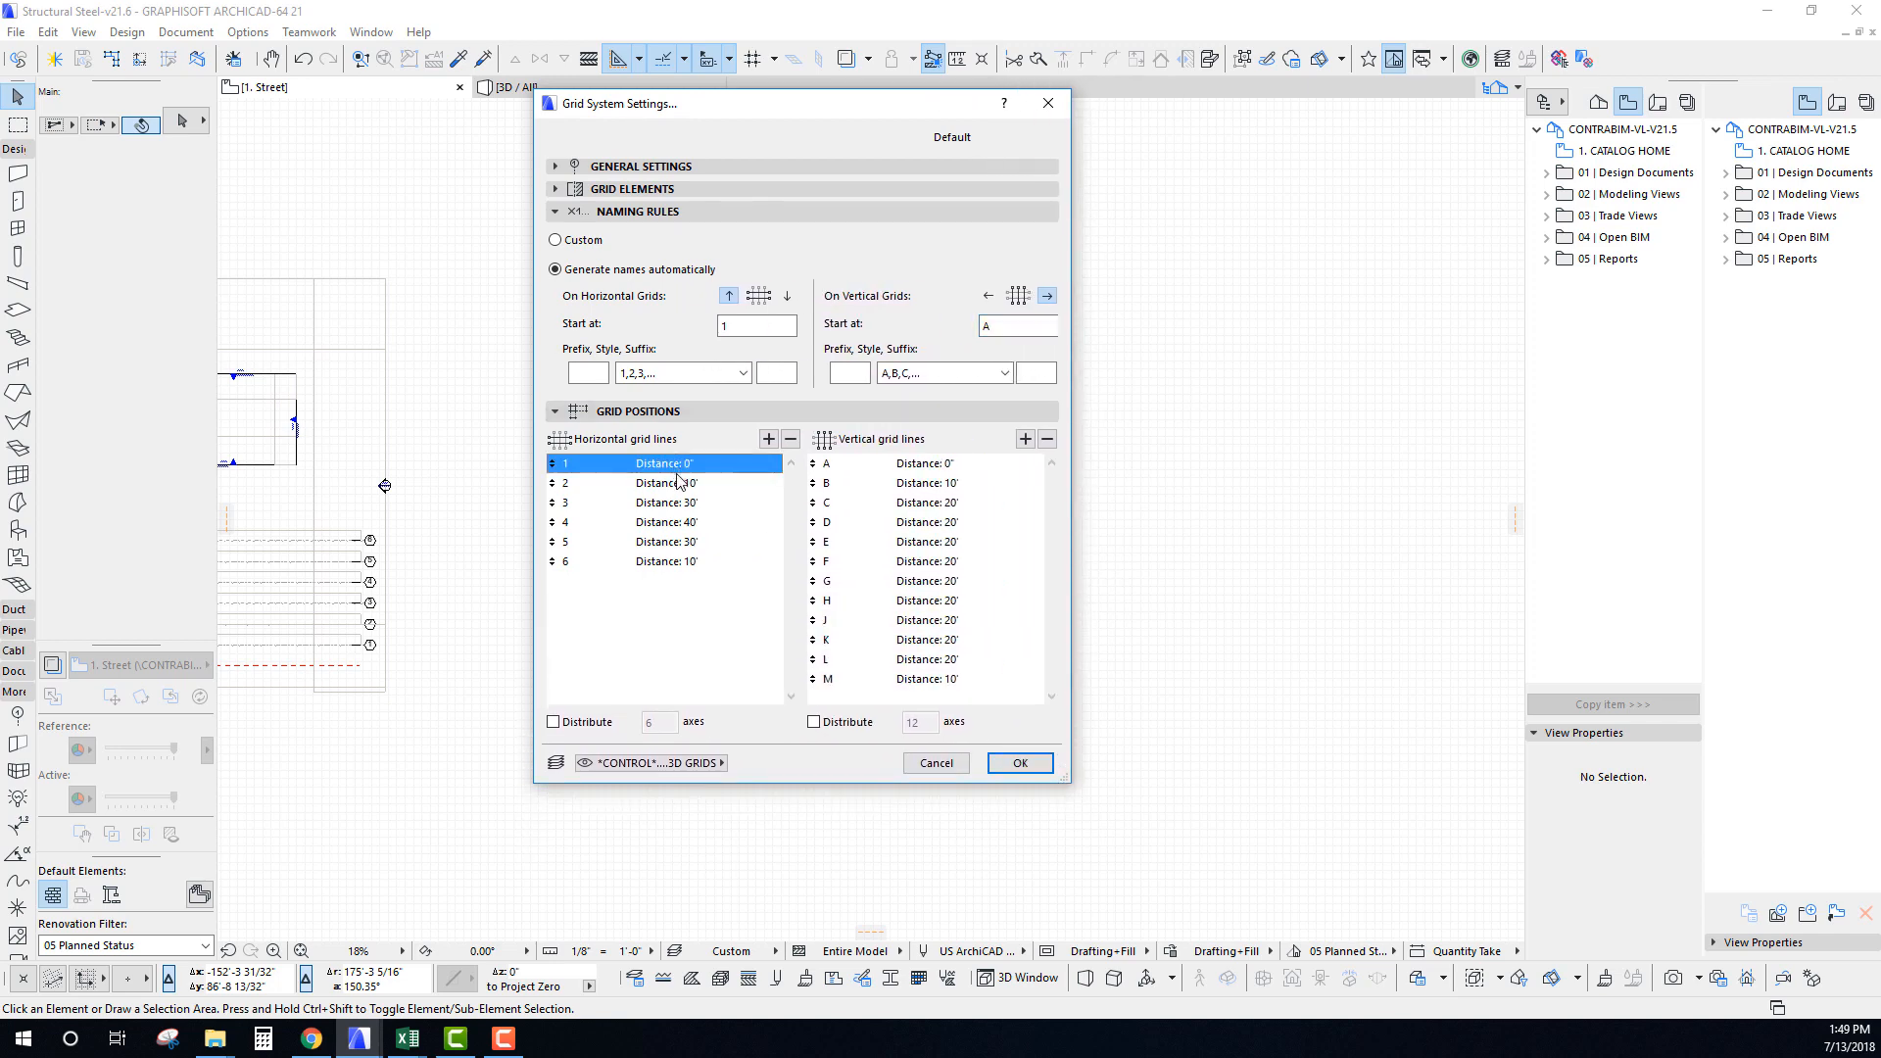
pyautogui.click(682, 506)
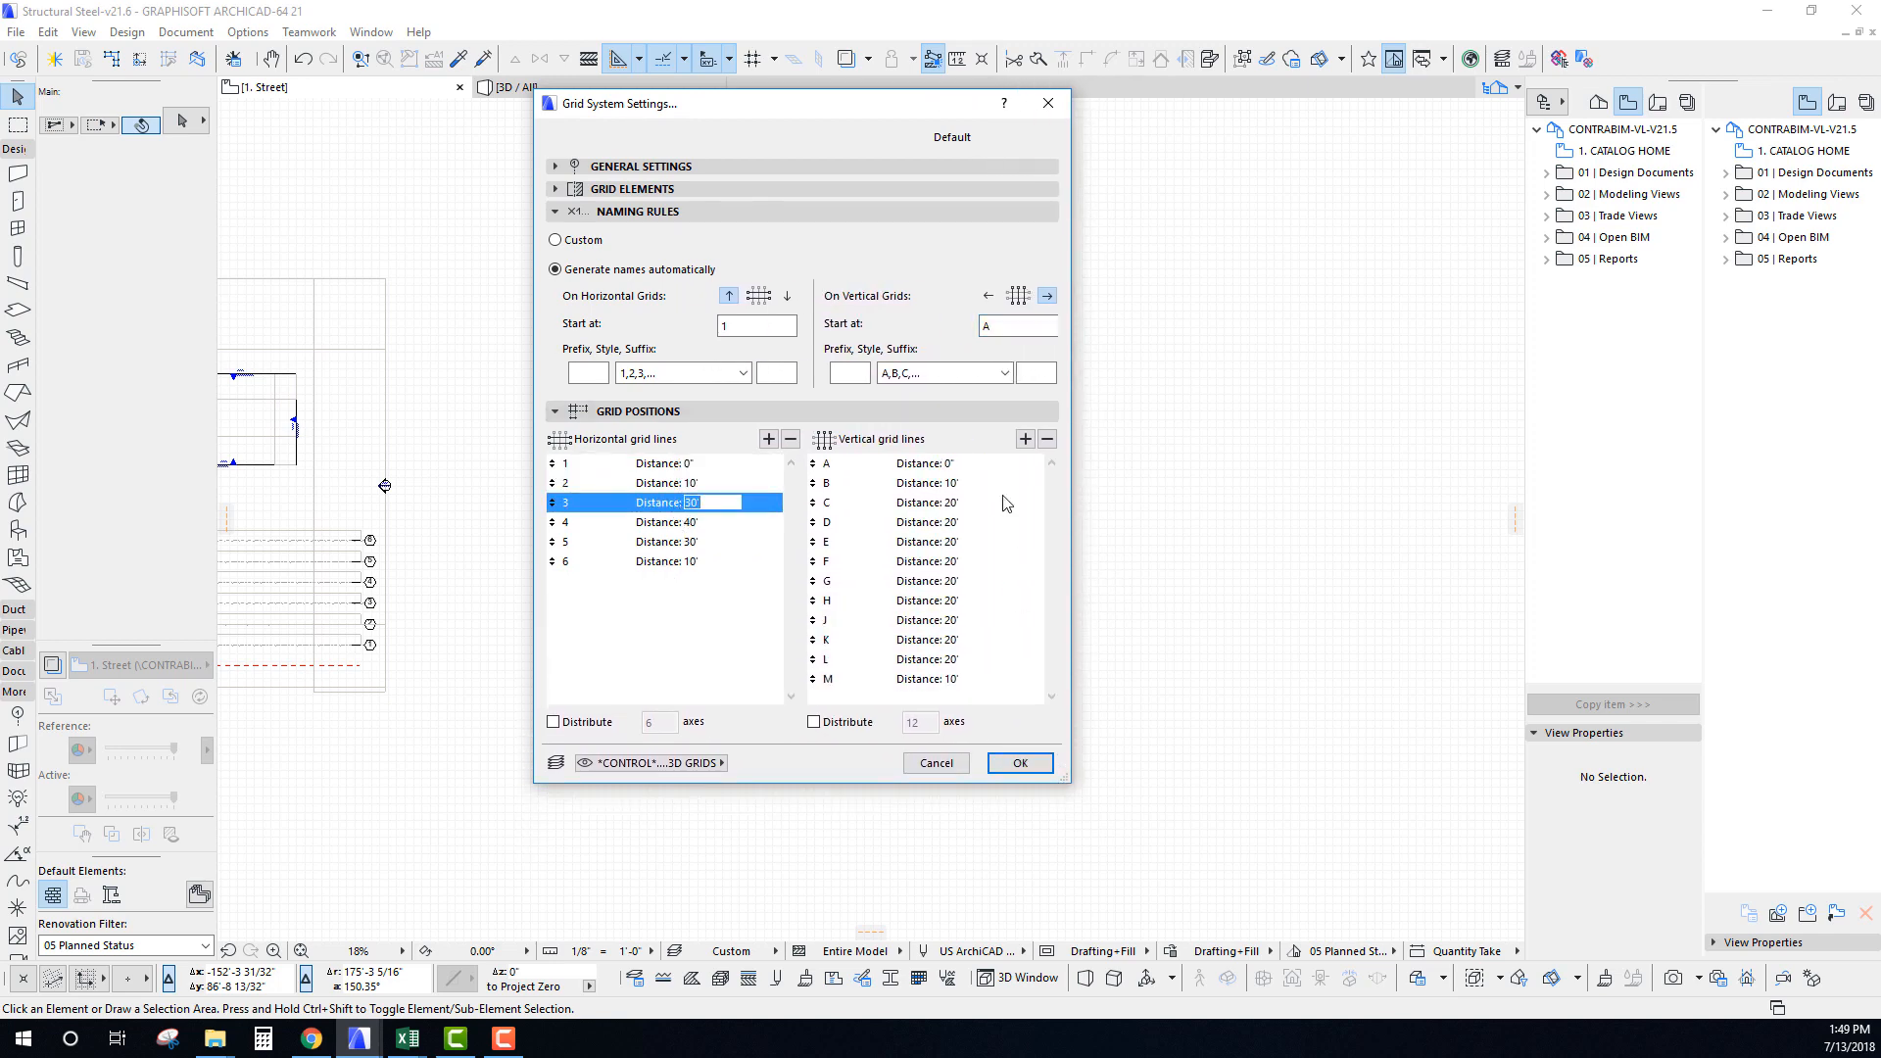
pyautogui.click(666, 465)
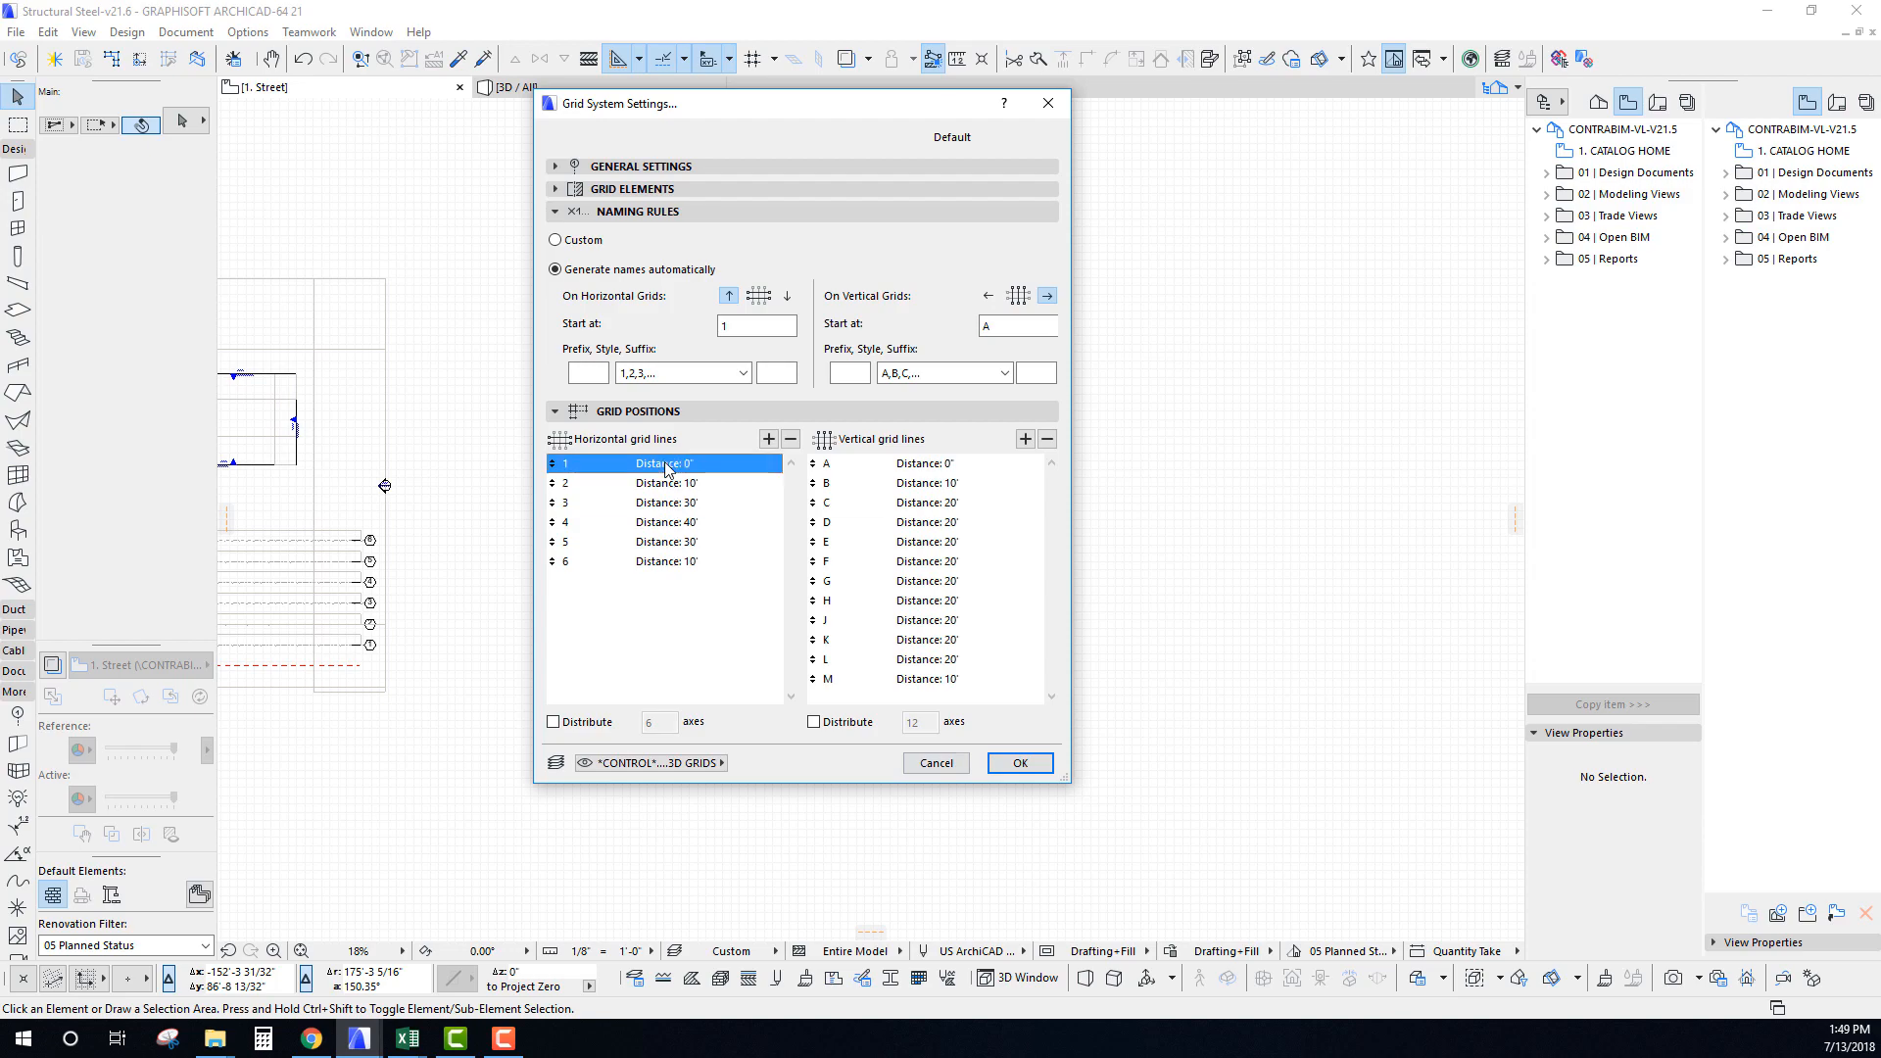
pyautogui.moveTo(813, 103); pyautogui.dragTo(1347, 168)
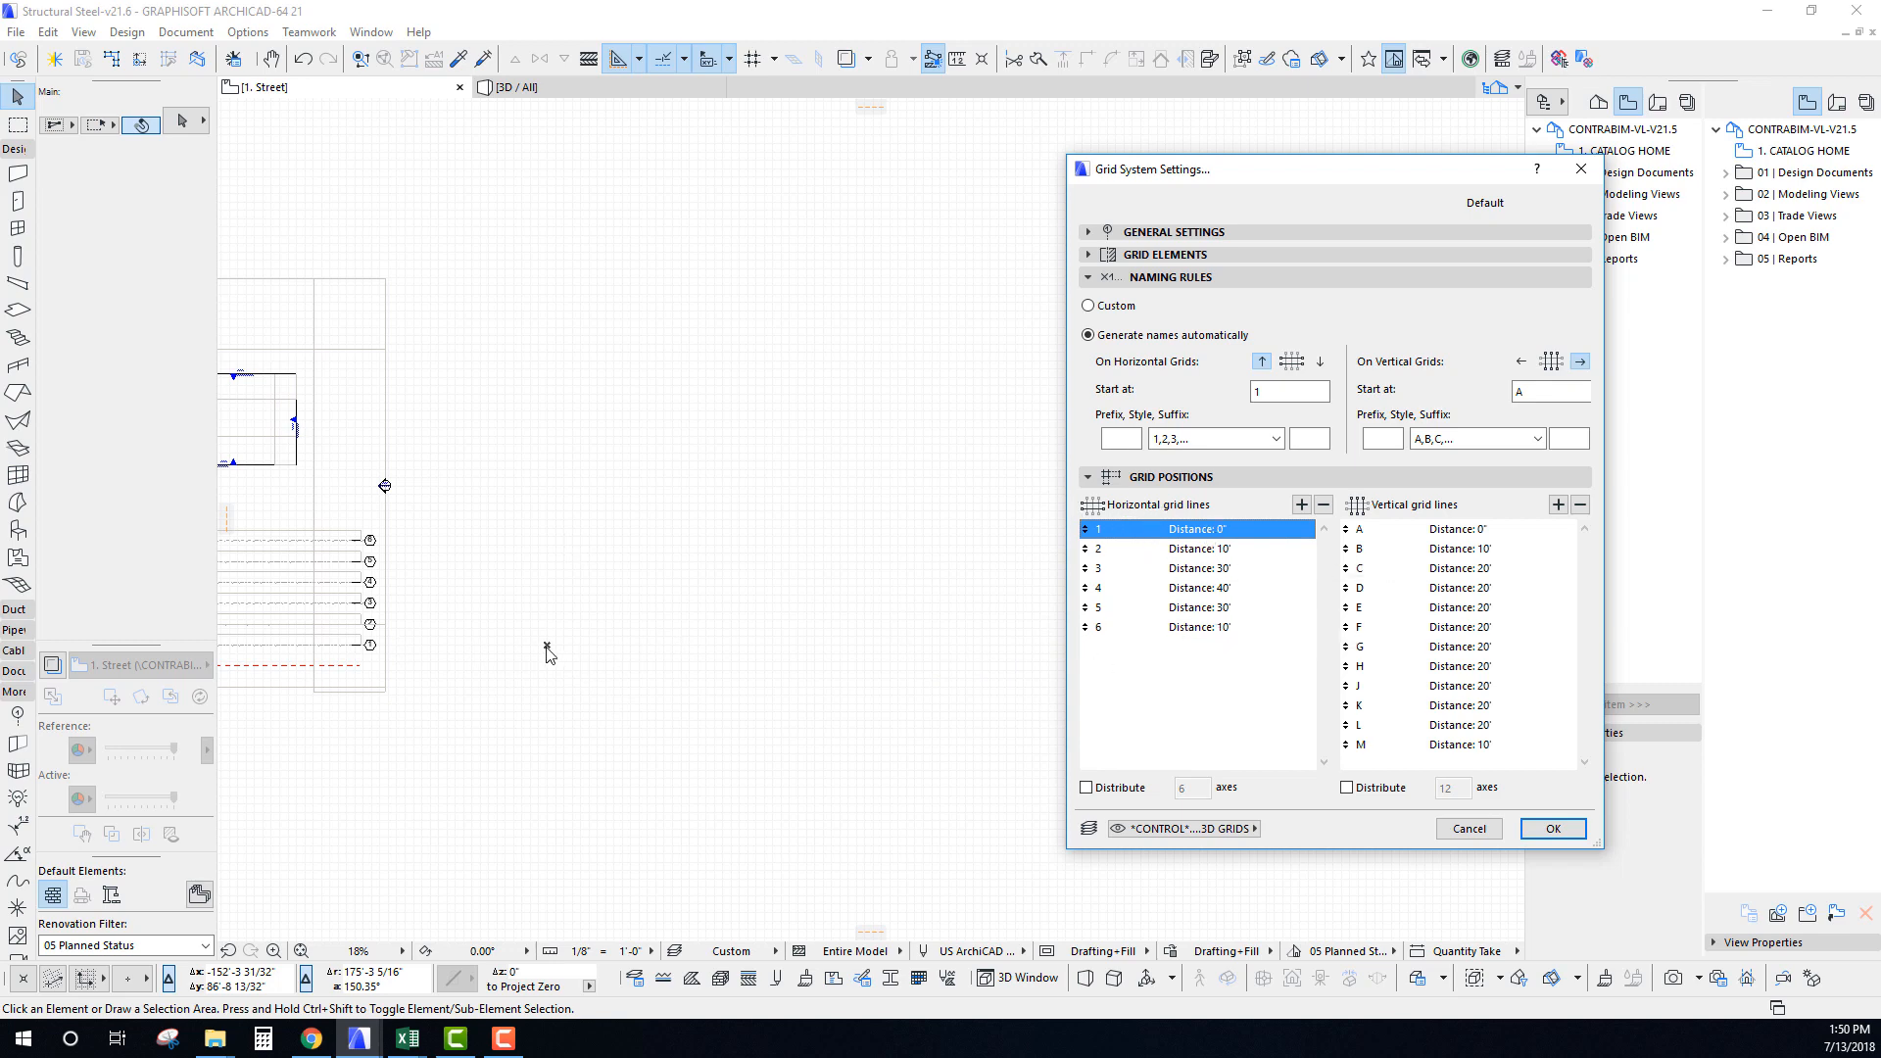
# Review the distances of horizontal grid lines 2 to 6 and vertical grid line B in the grid positions.
pyautogui.doubleClick(1219, 551)
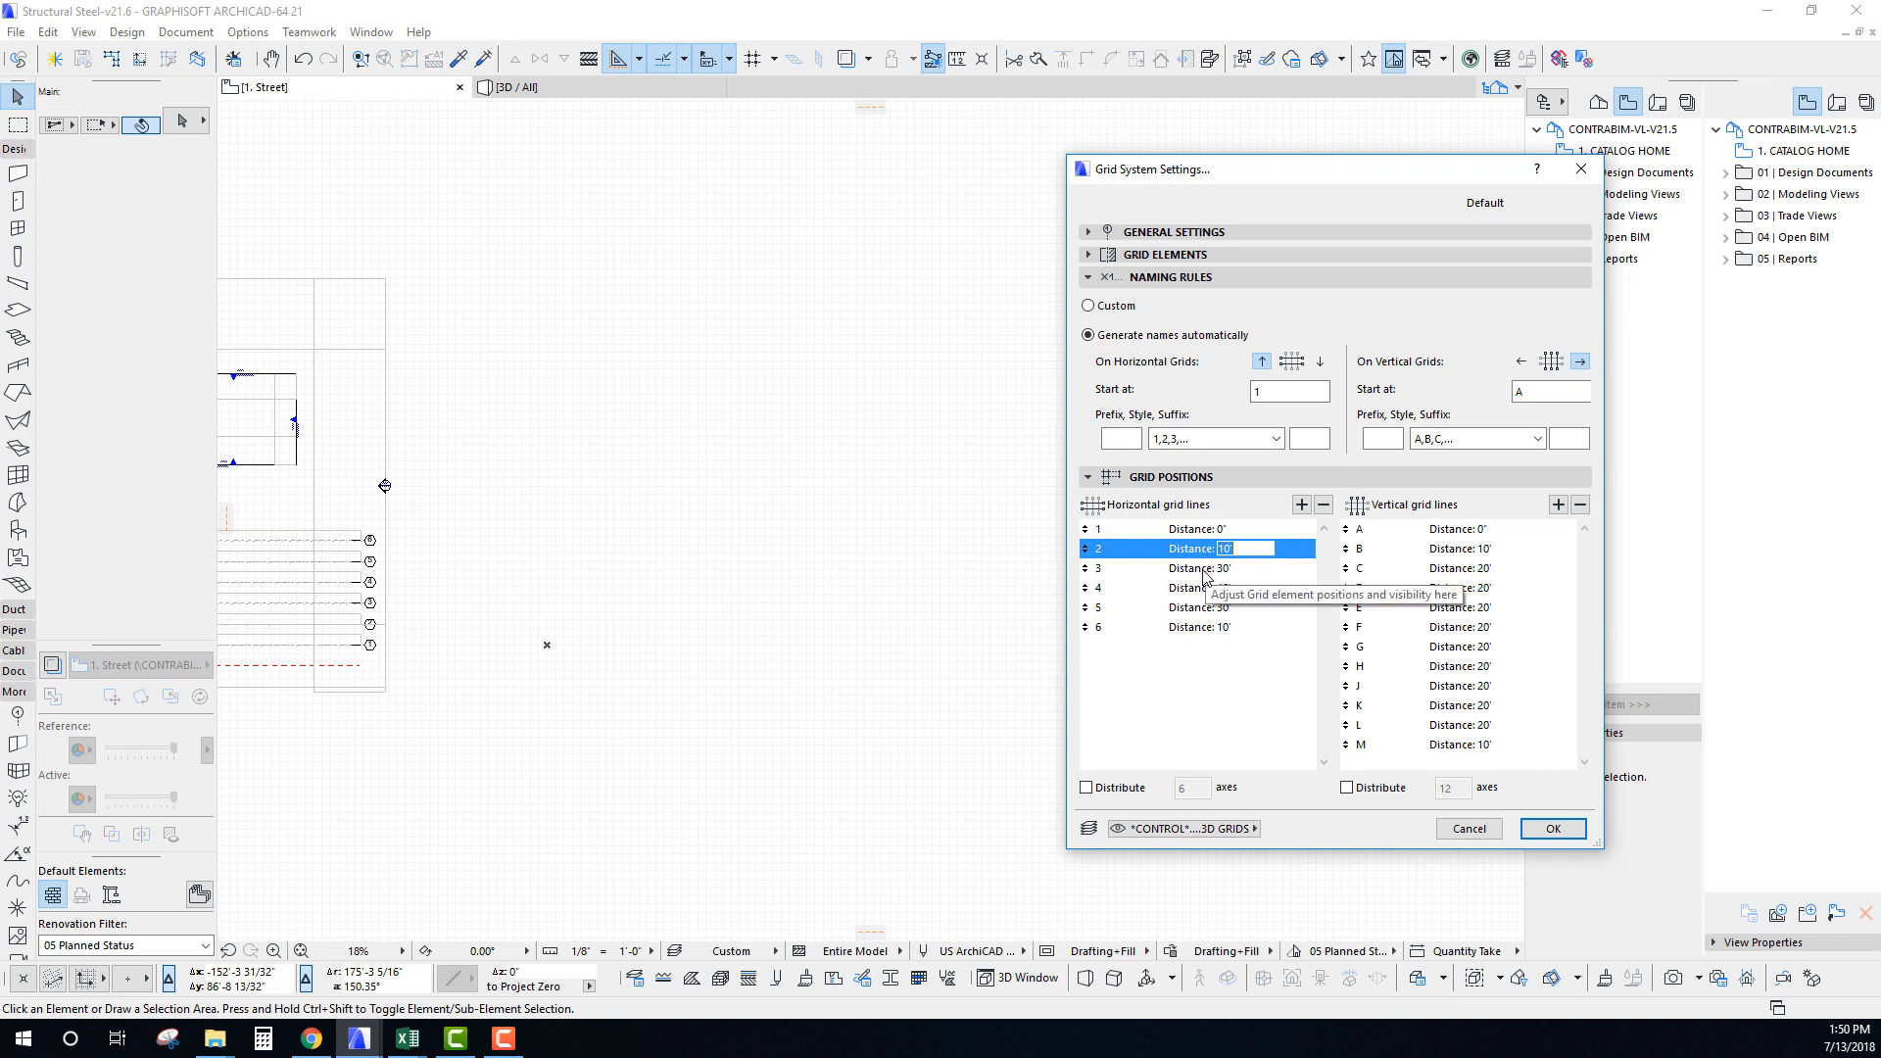
pyautogui.doubleClick(1208, 571)
pyautogui.doubleClick(1222, 592)
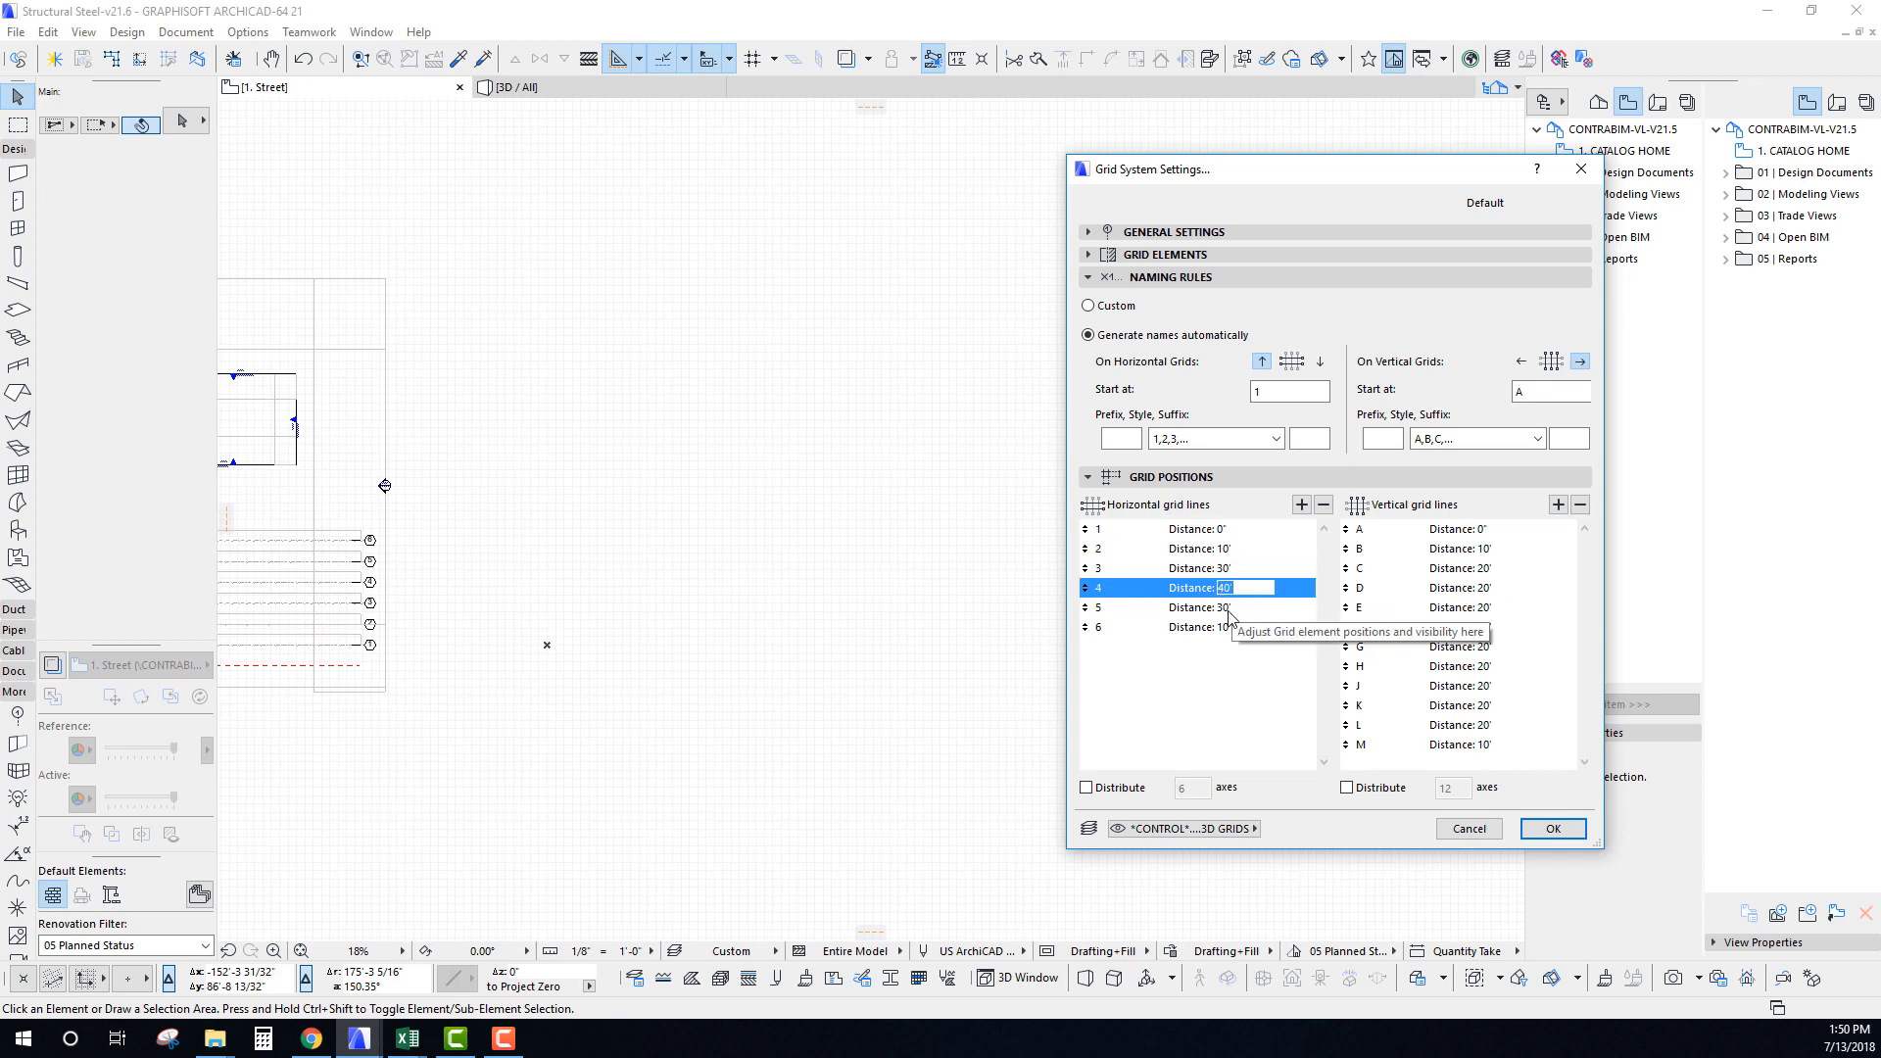
pyautogui.click(1209, 611)
pyautogui.click(1206, 632)
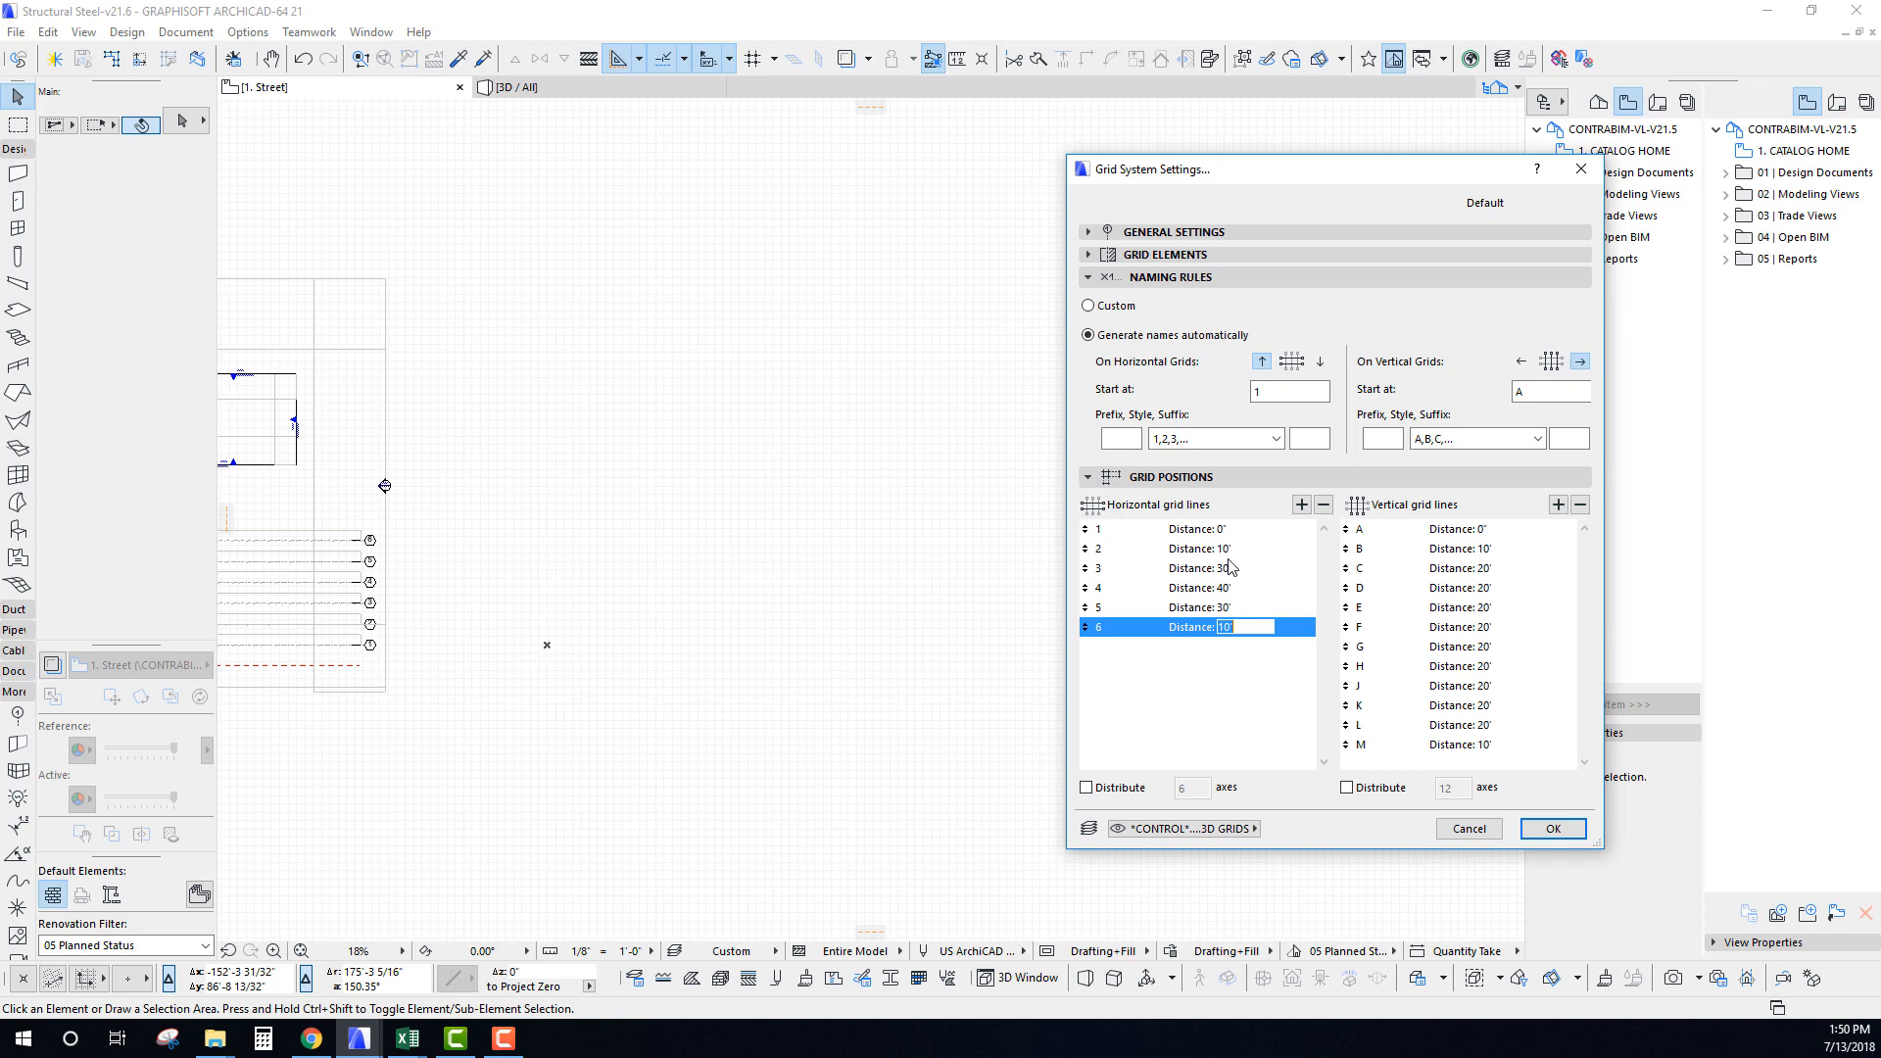
pyautogui.click(1212, 611)
pyautogui.click(1213, 592)
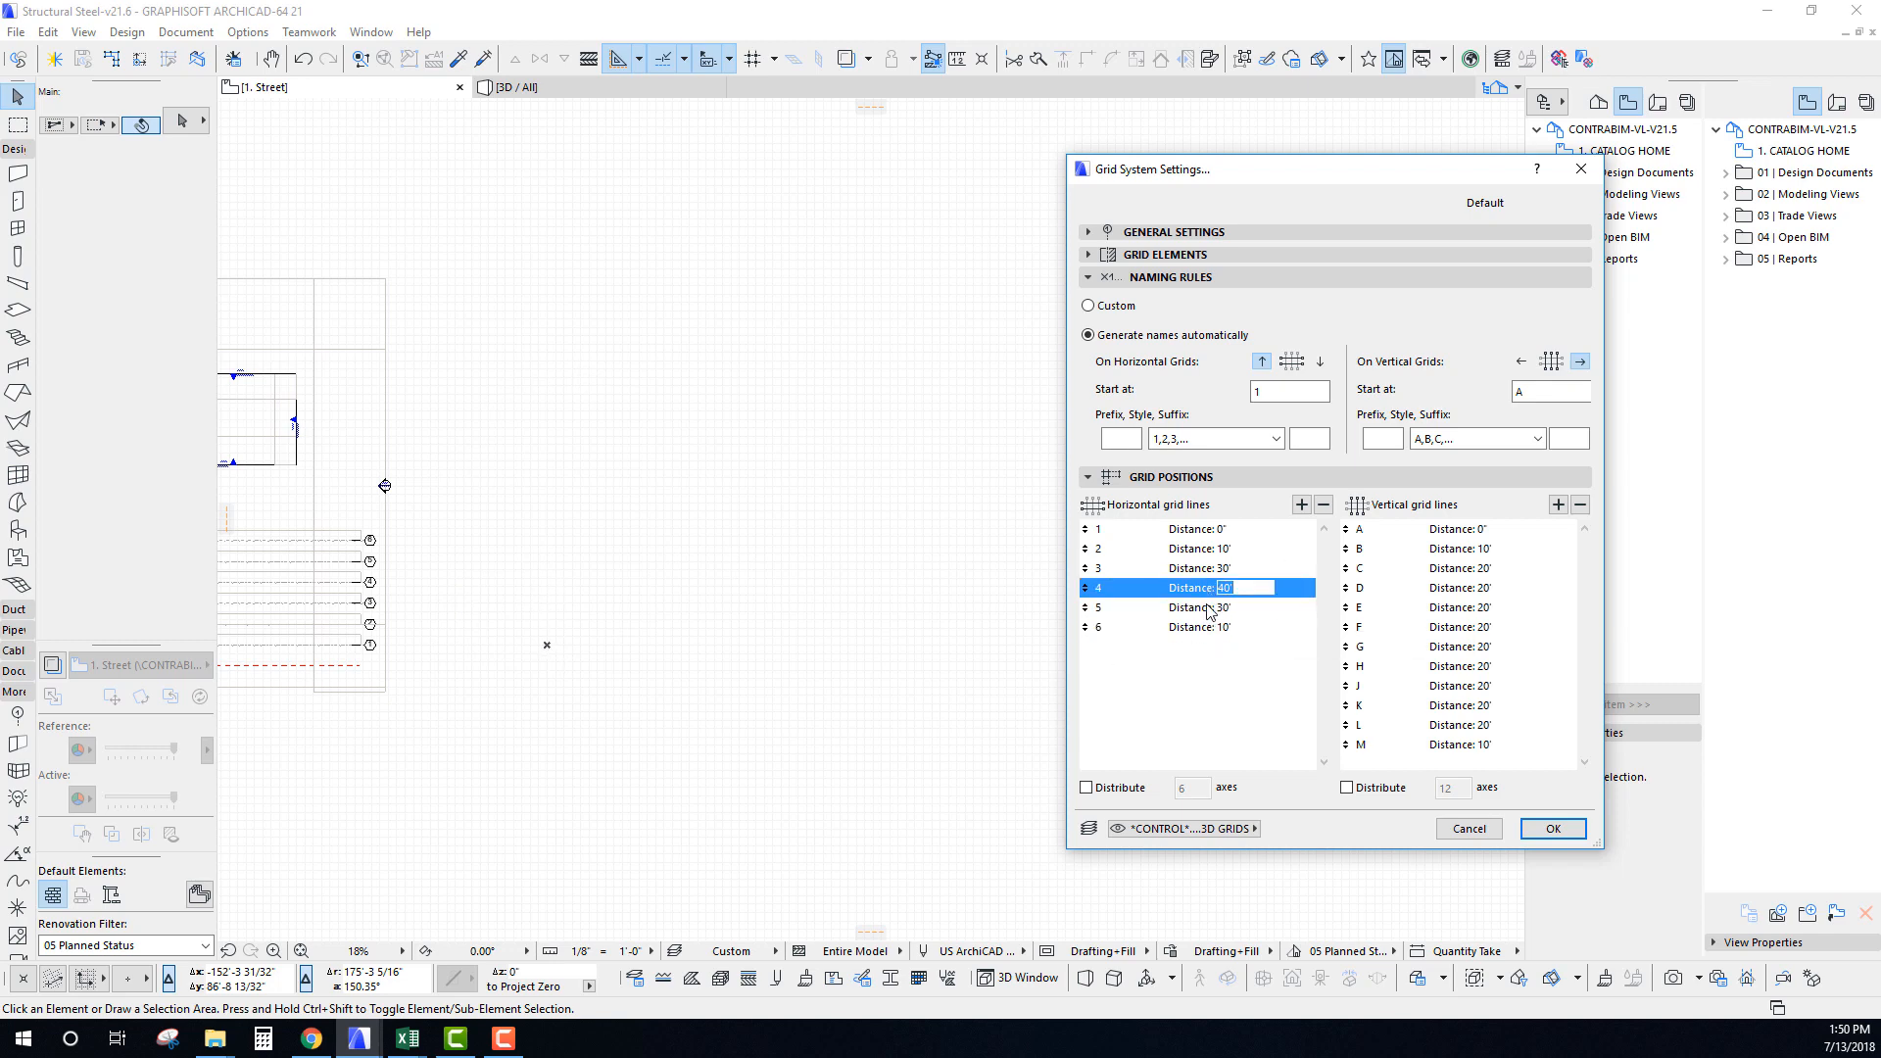
pyautogui.click(1207, 608)
pyautogui.click(1209, 589)
pyautogui.click(1208, 571)
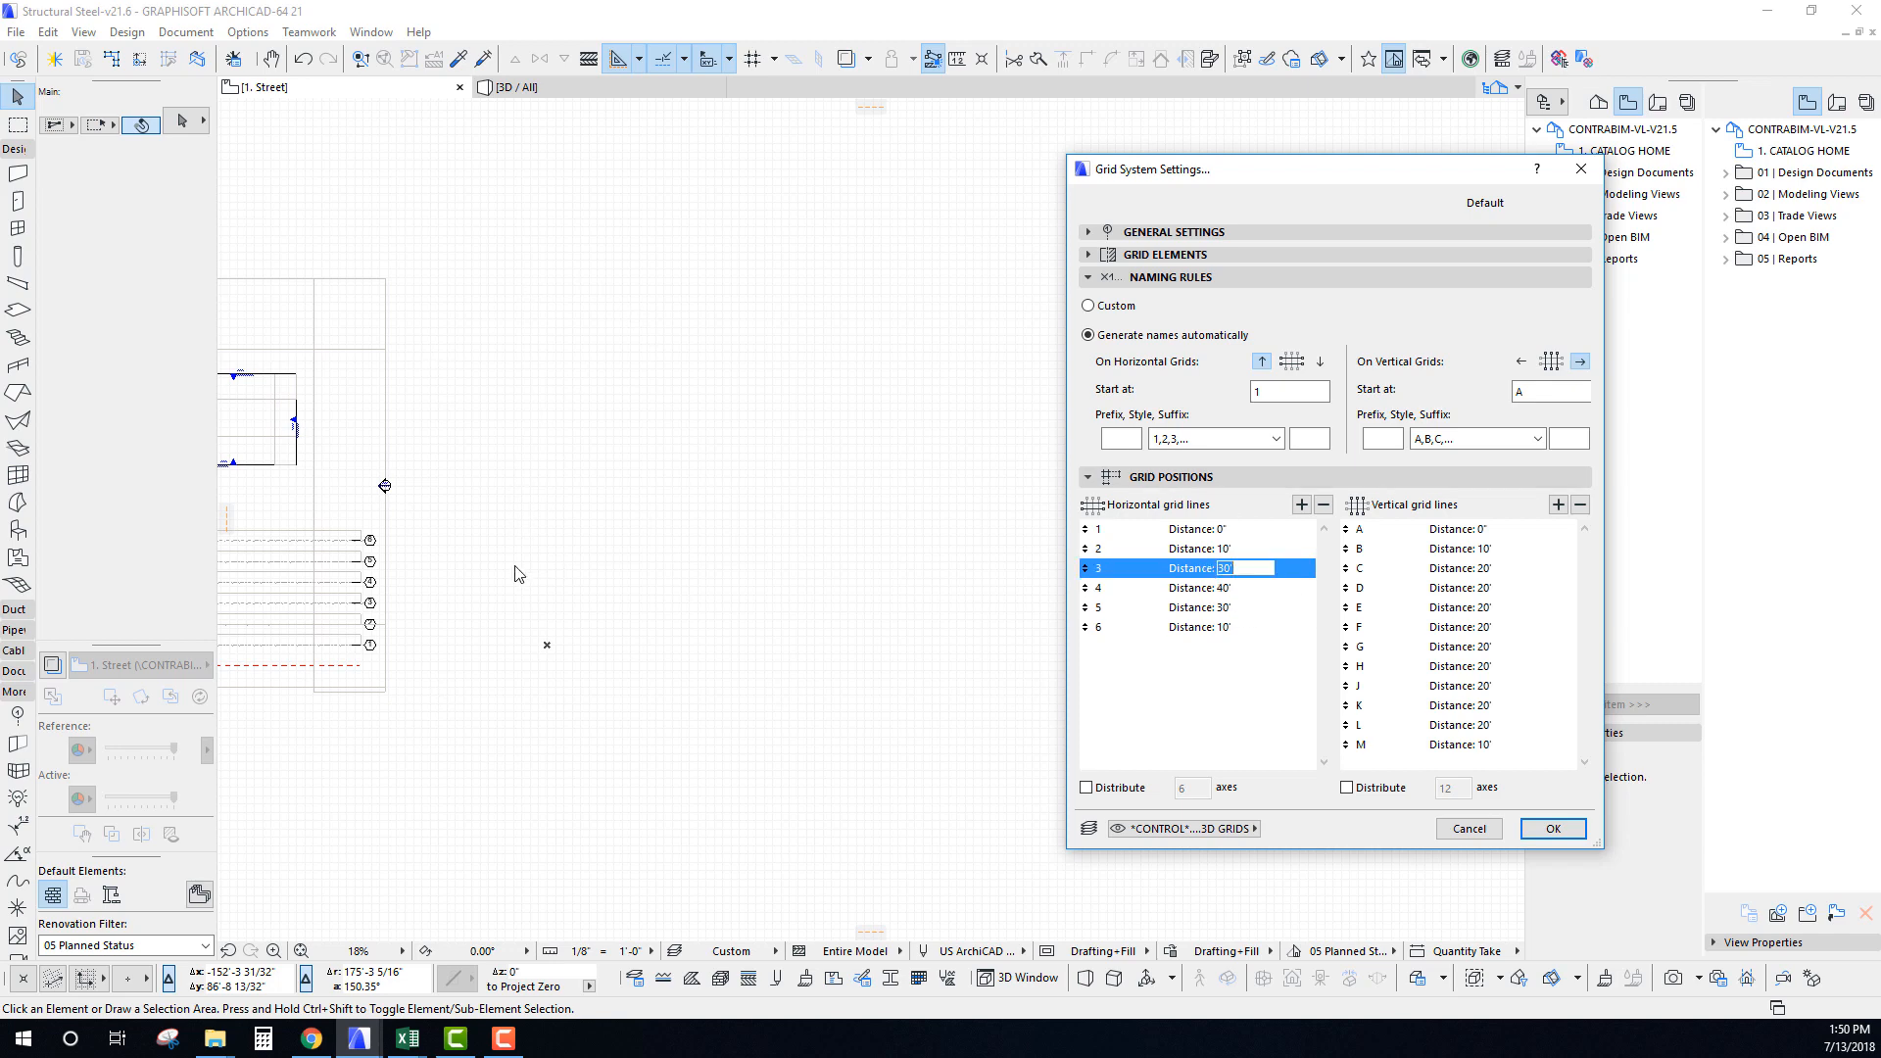
pyautogui.moveTo(1301, 168); pyautogui.dragTo(1118, 152)
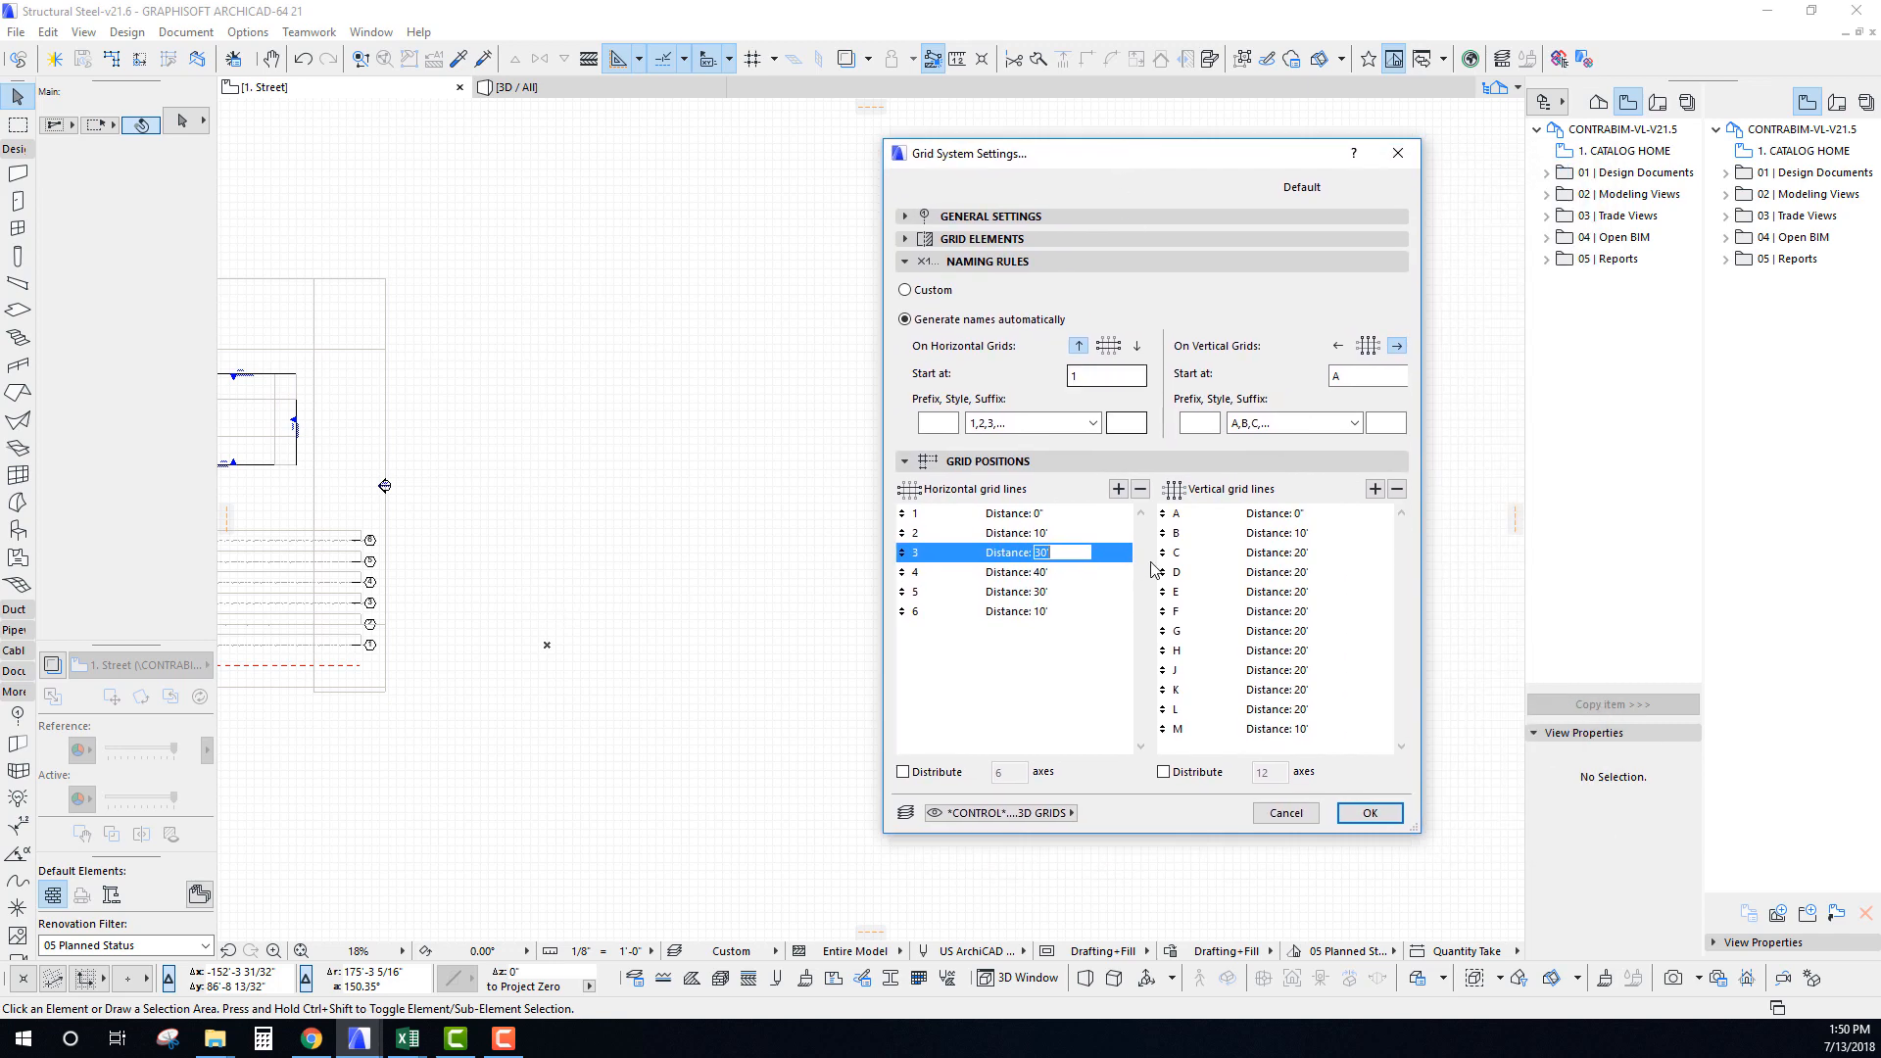
pyautogui.click(1282, 533)
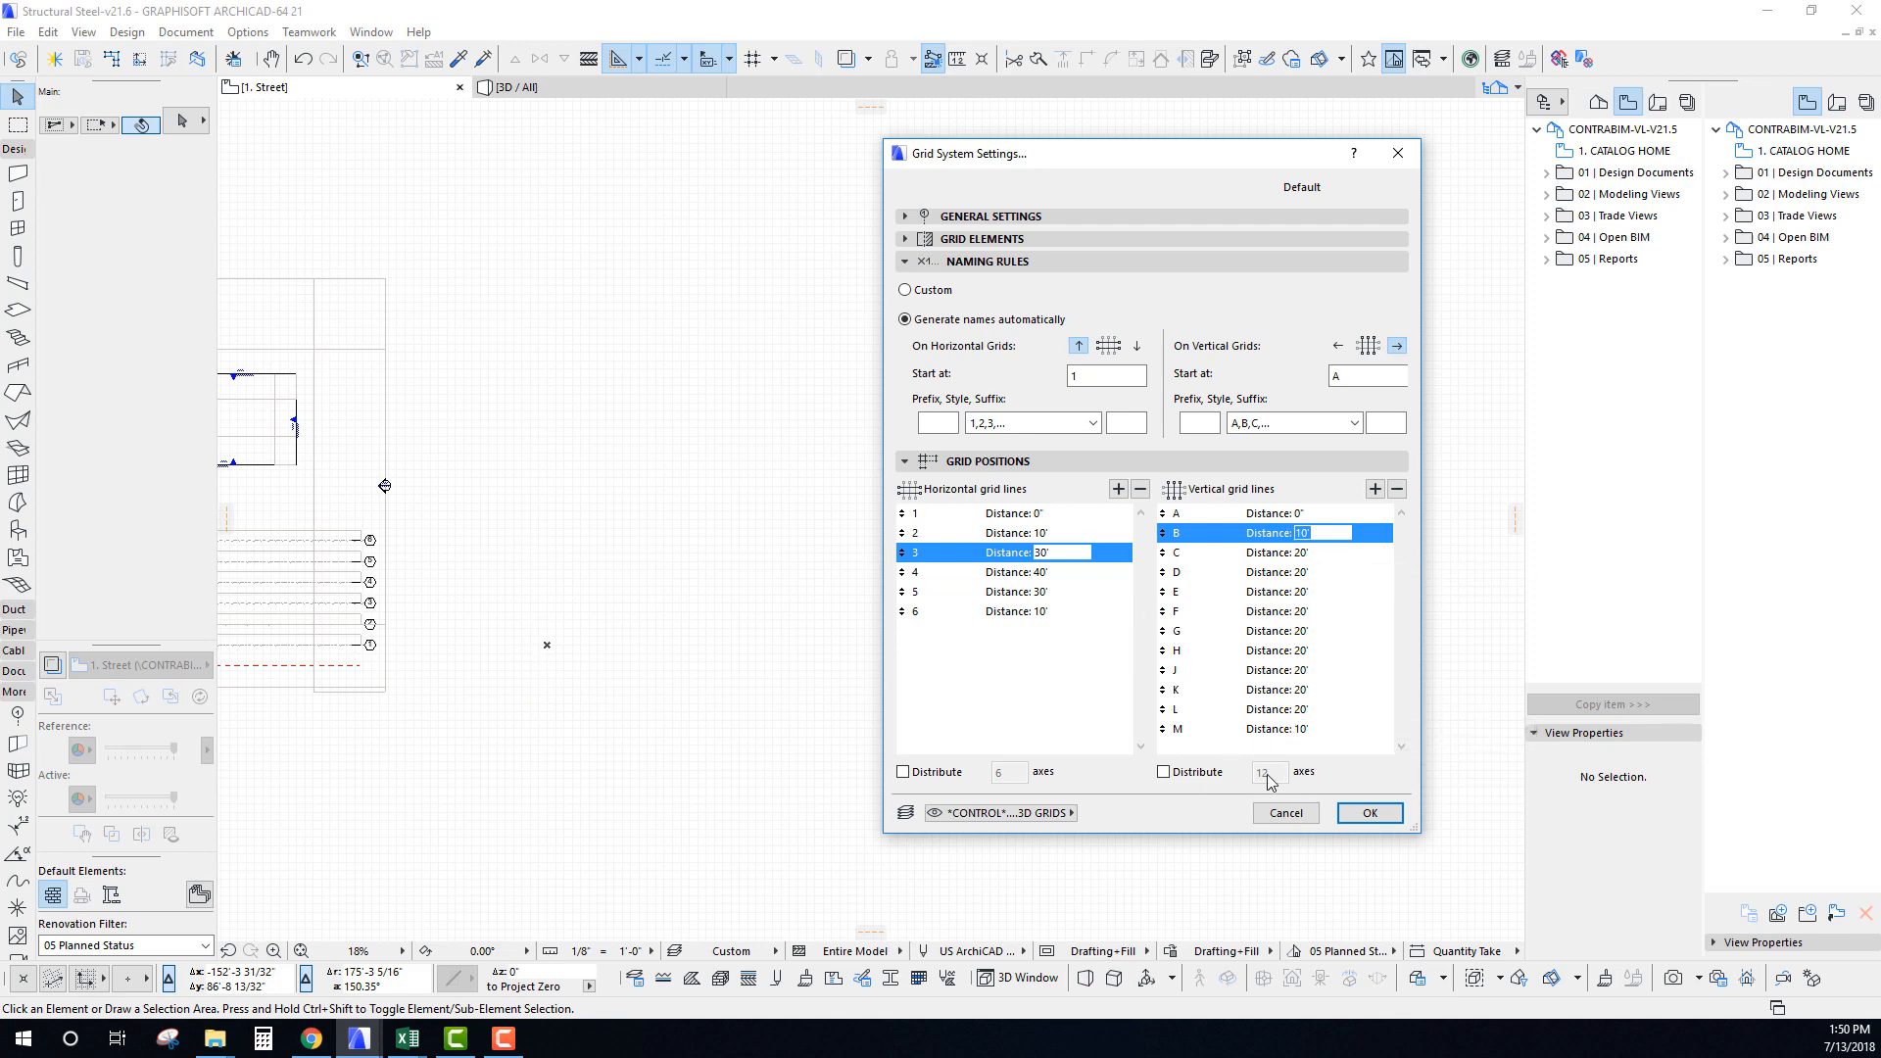
pyautogui.moveTo(1116, 165); pyautogui.dragTo(1064, 178)
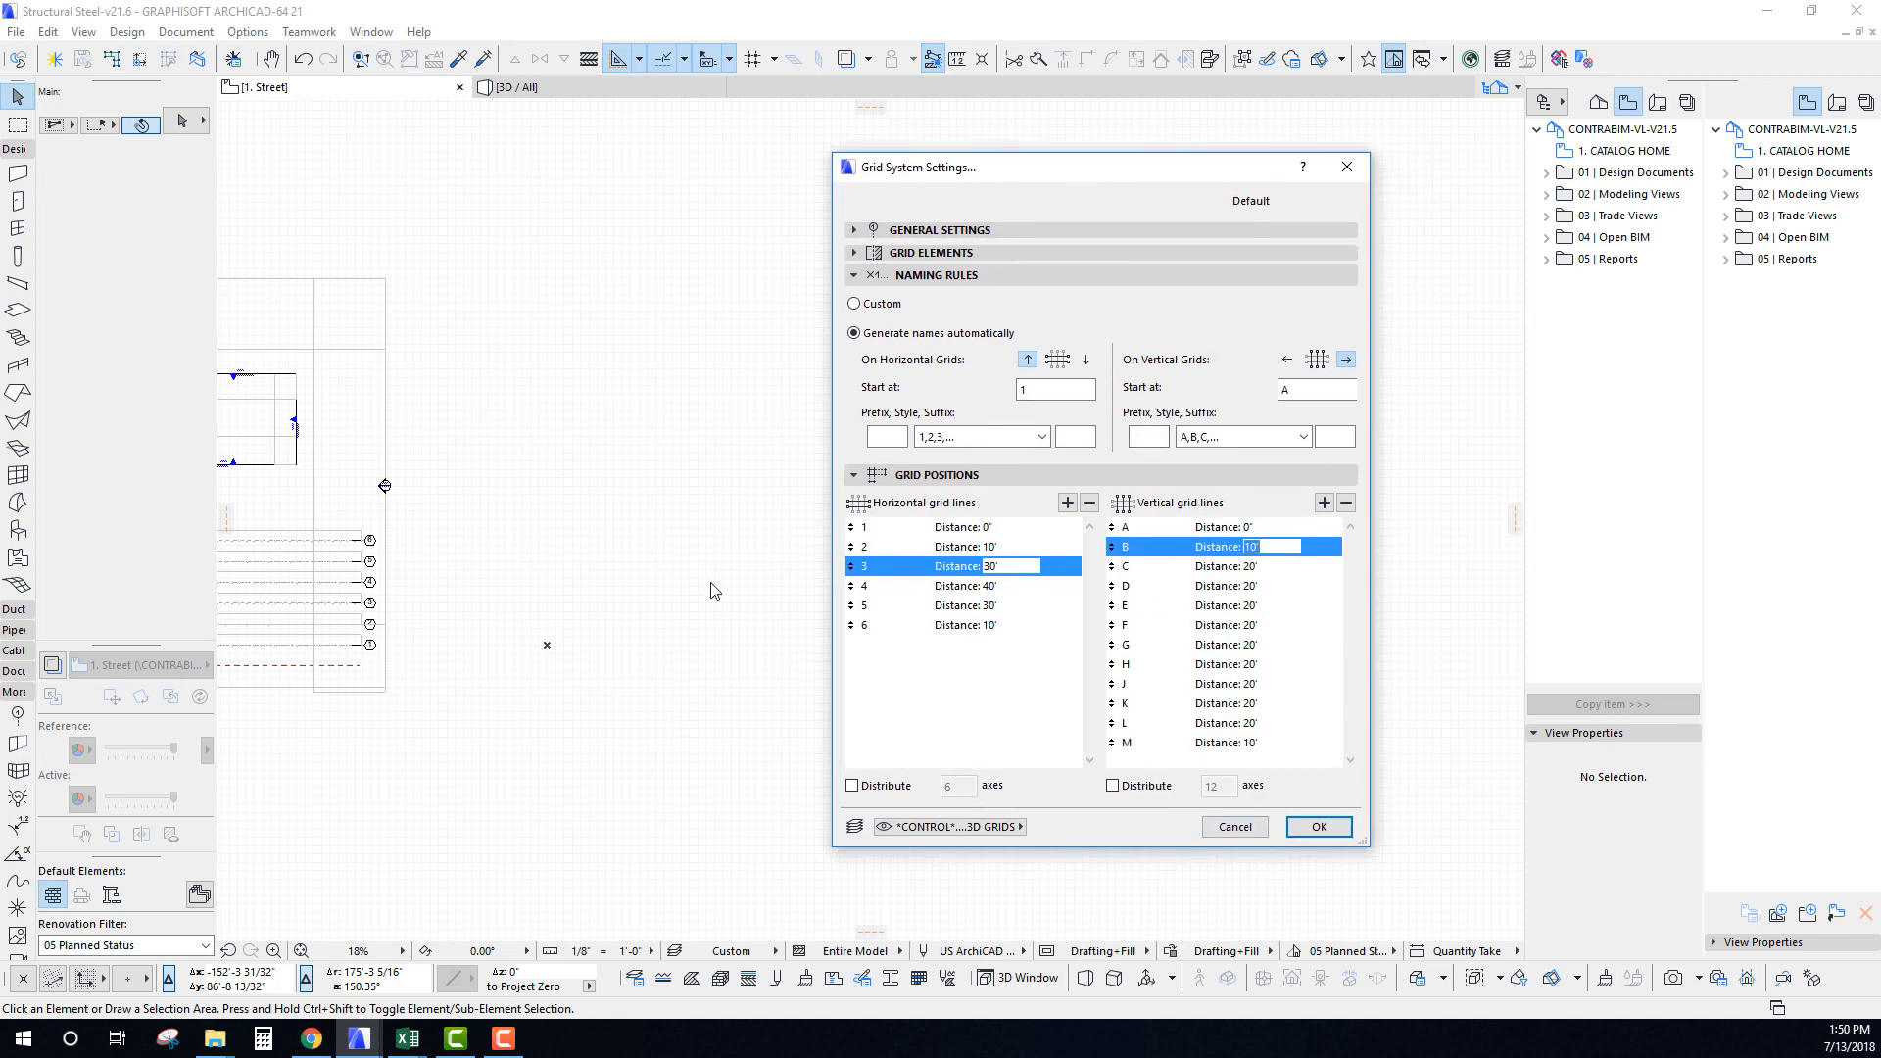
# Assign the grid system to the *CONTROL* | GRID LINES.3D GRIDS layer and place it unrotated with its A-1 corner at the project origin.
pyautogui.click(973, 828)
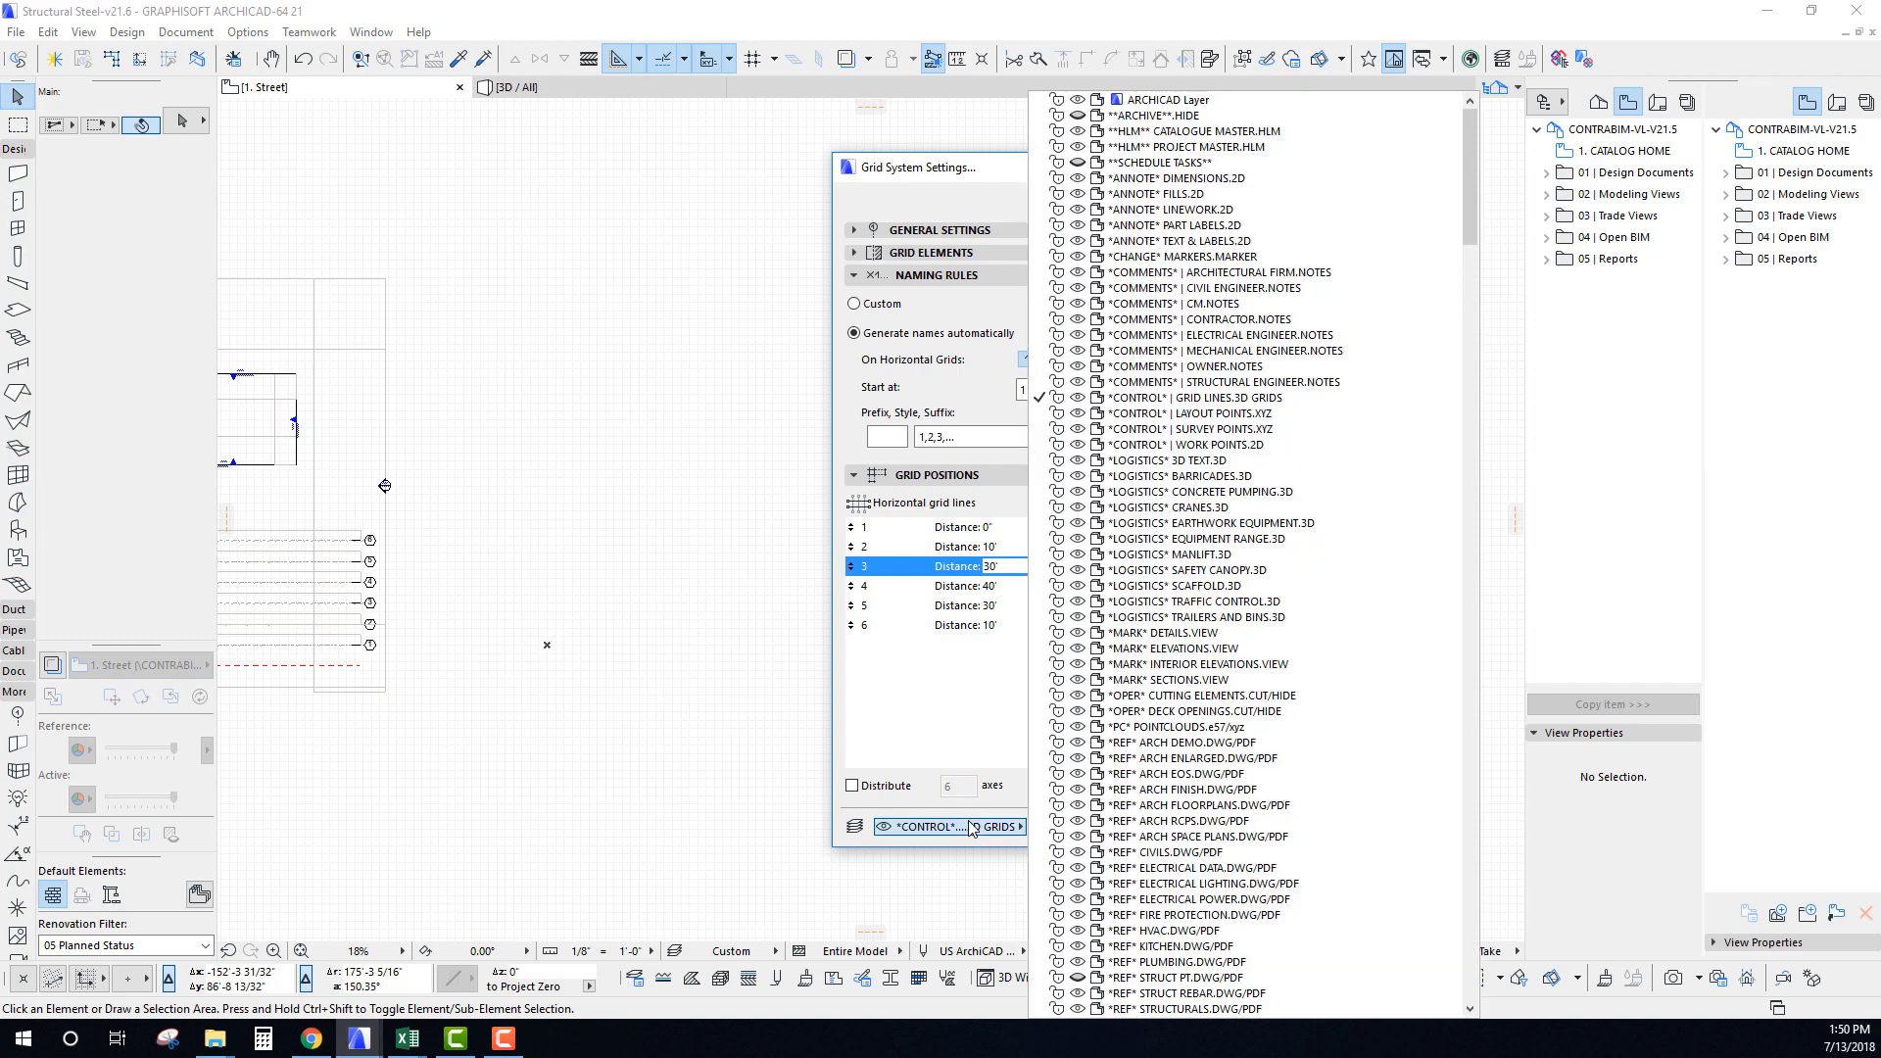
pyautogui.click(1143, 399)
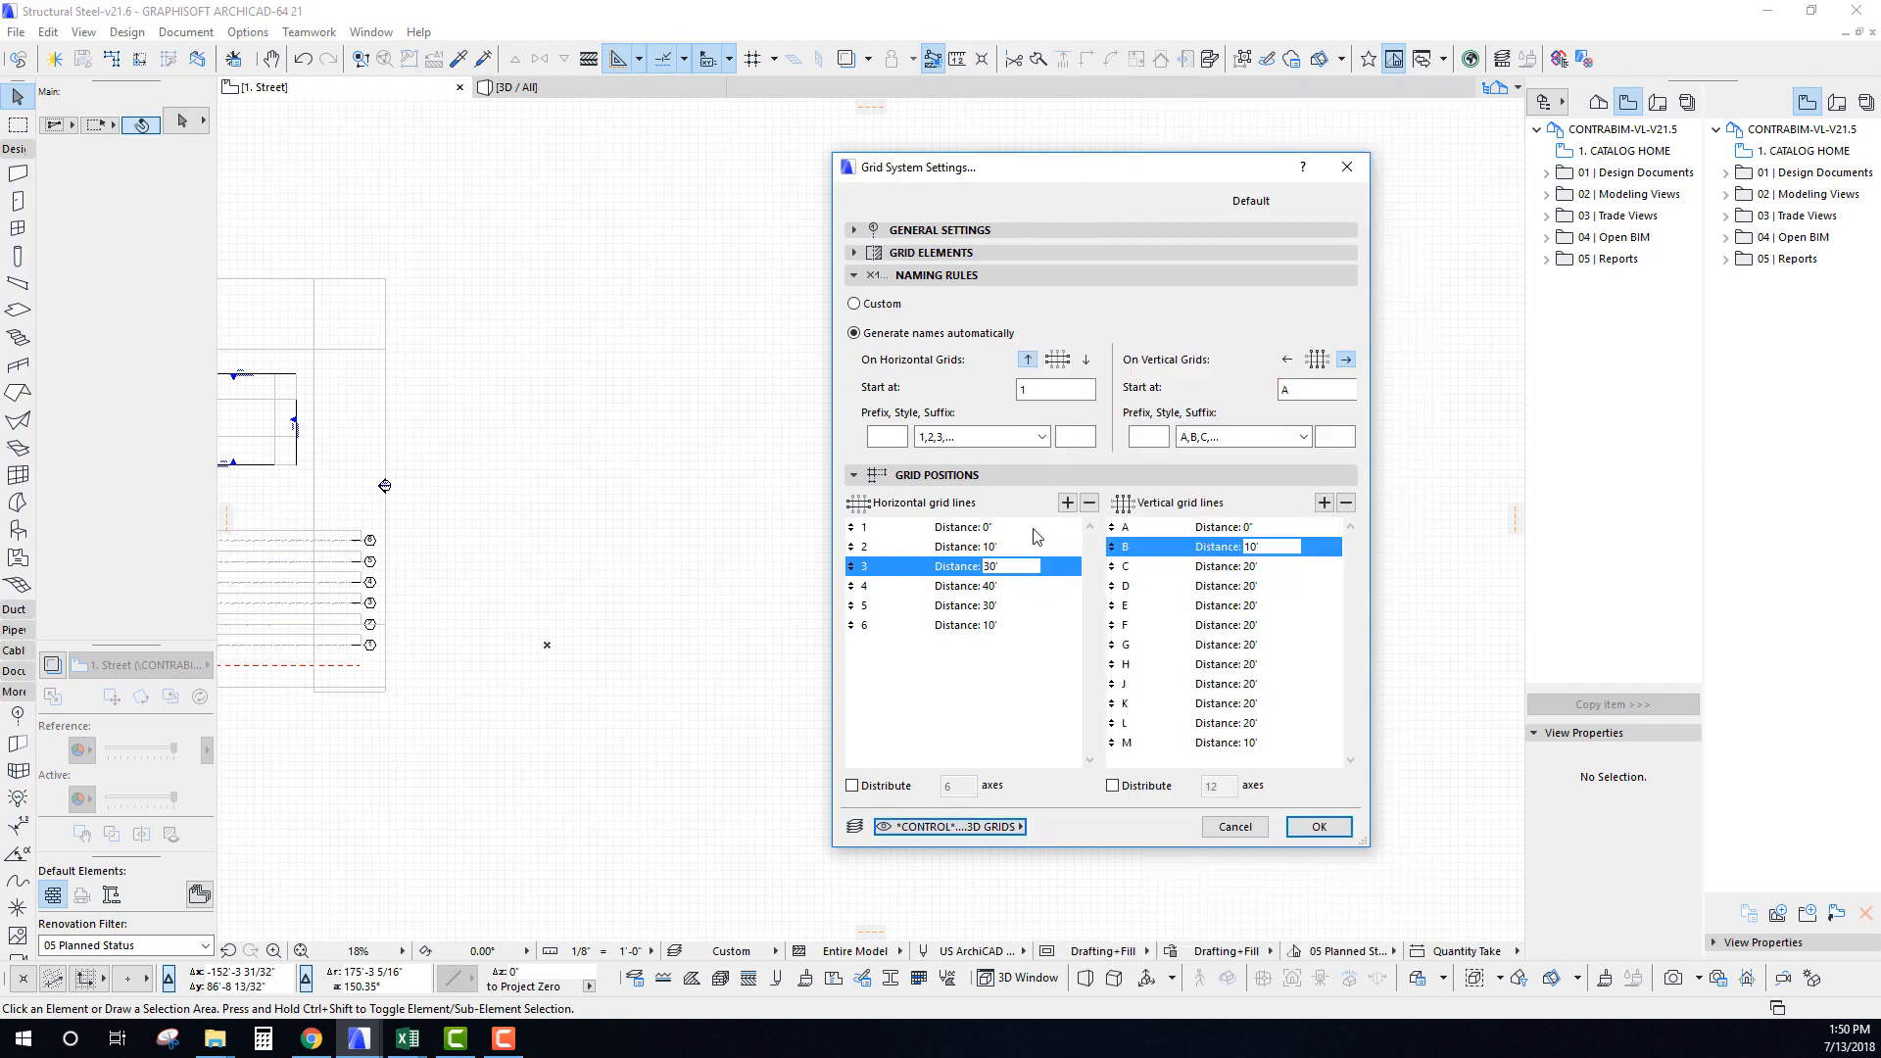
pyautogui.click(1325, 828)
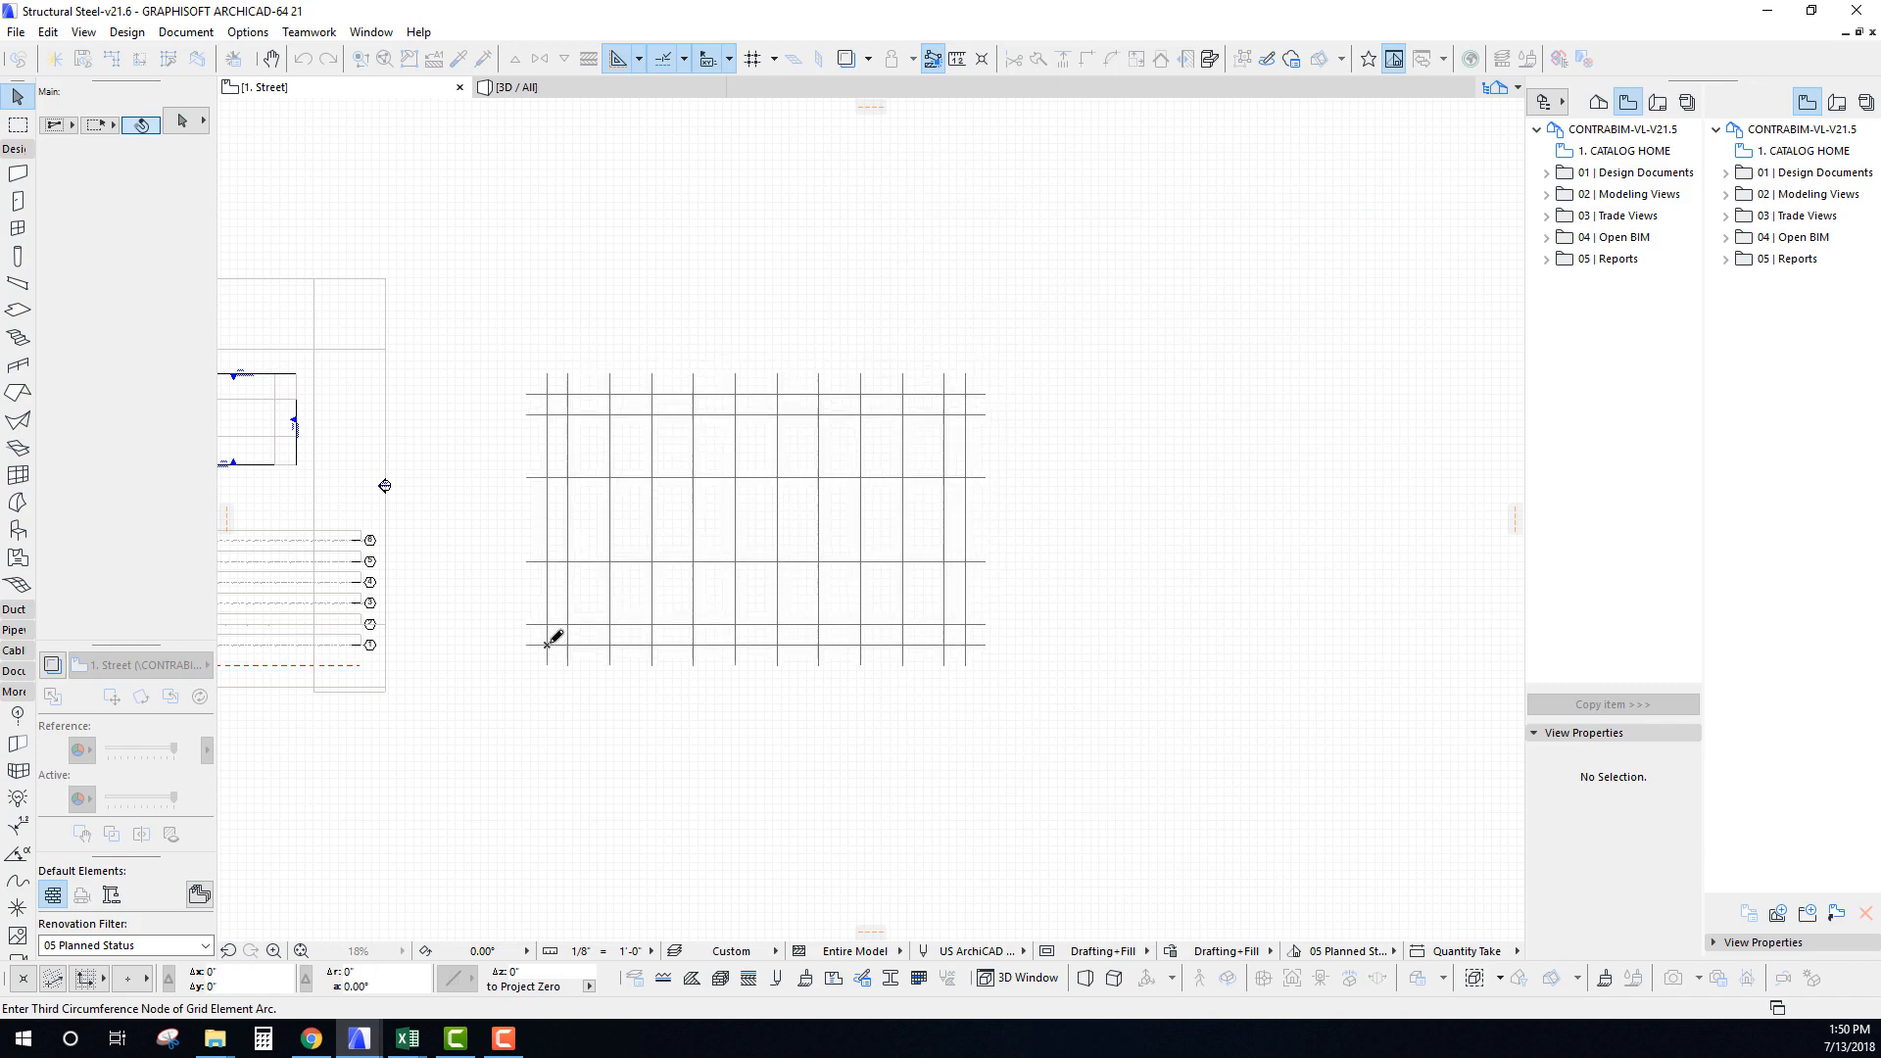
pyautogui.click(547, 645)
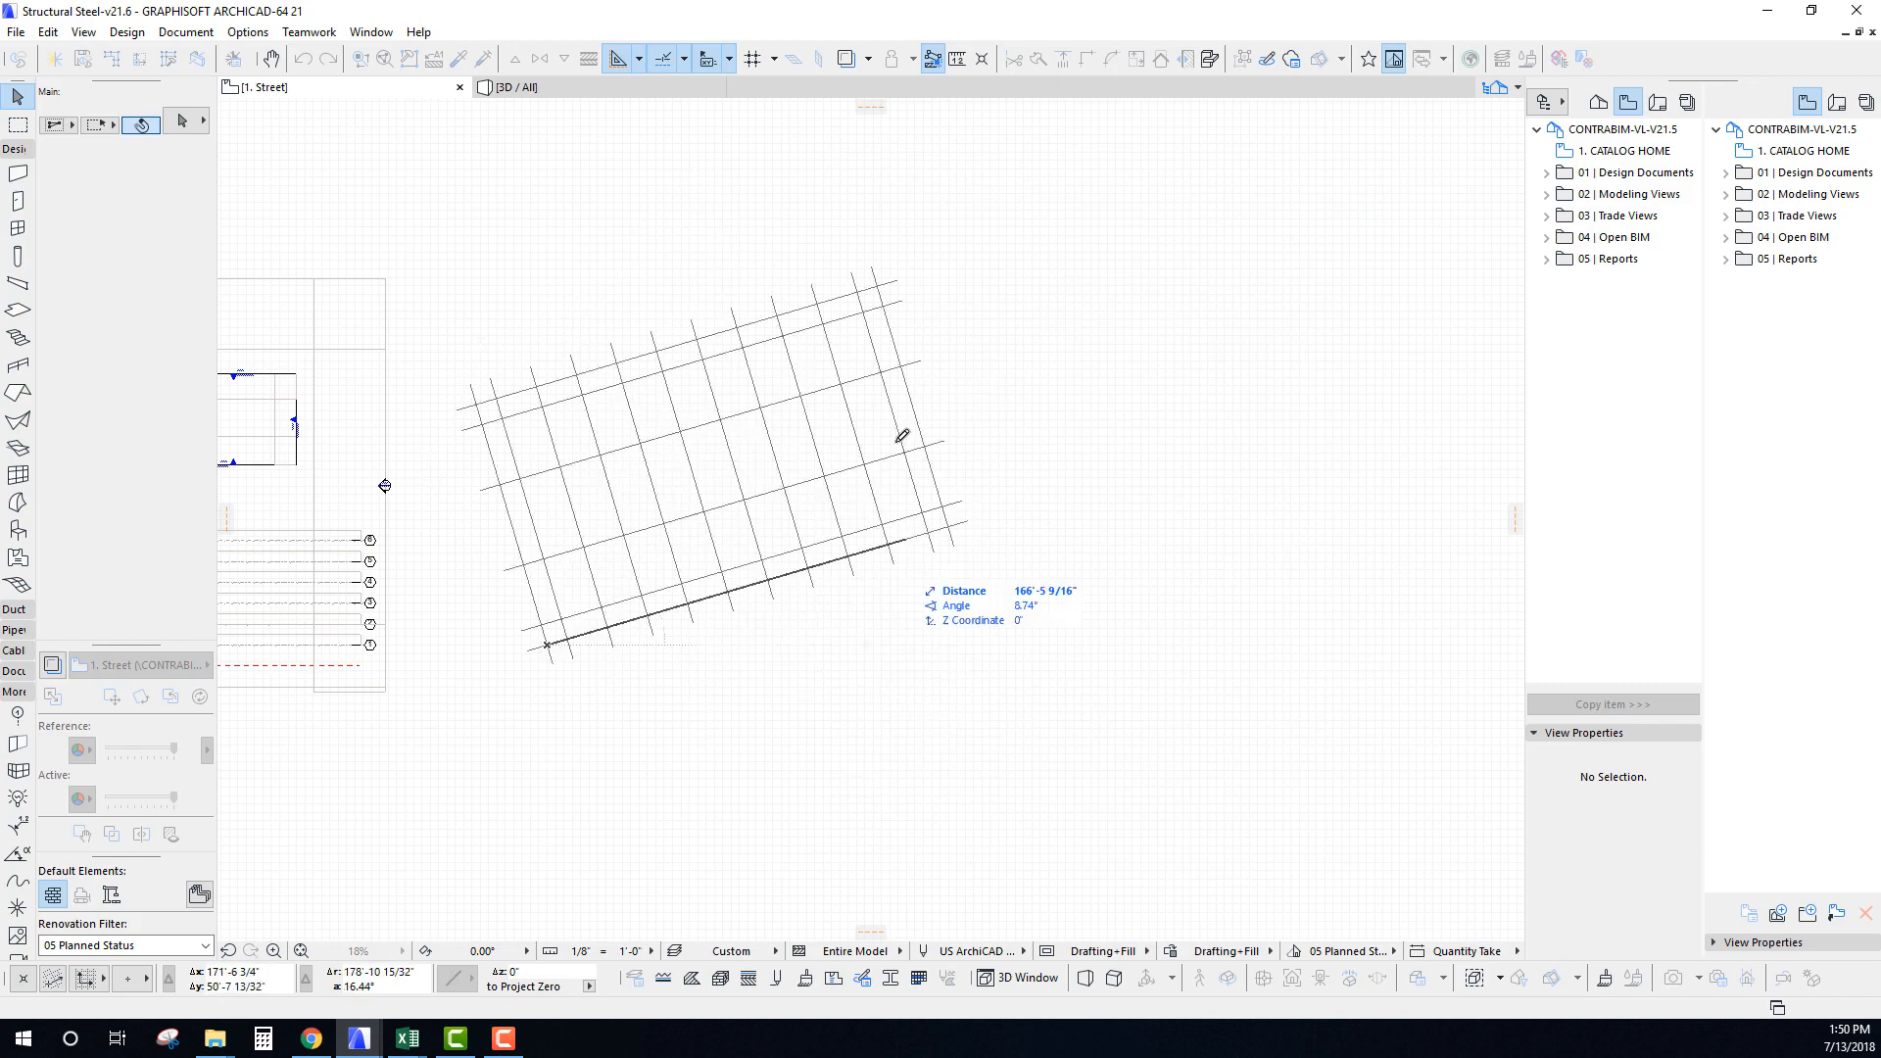
pyautogui.click(949, 645)
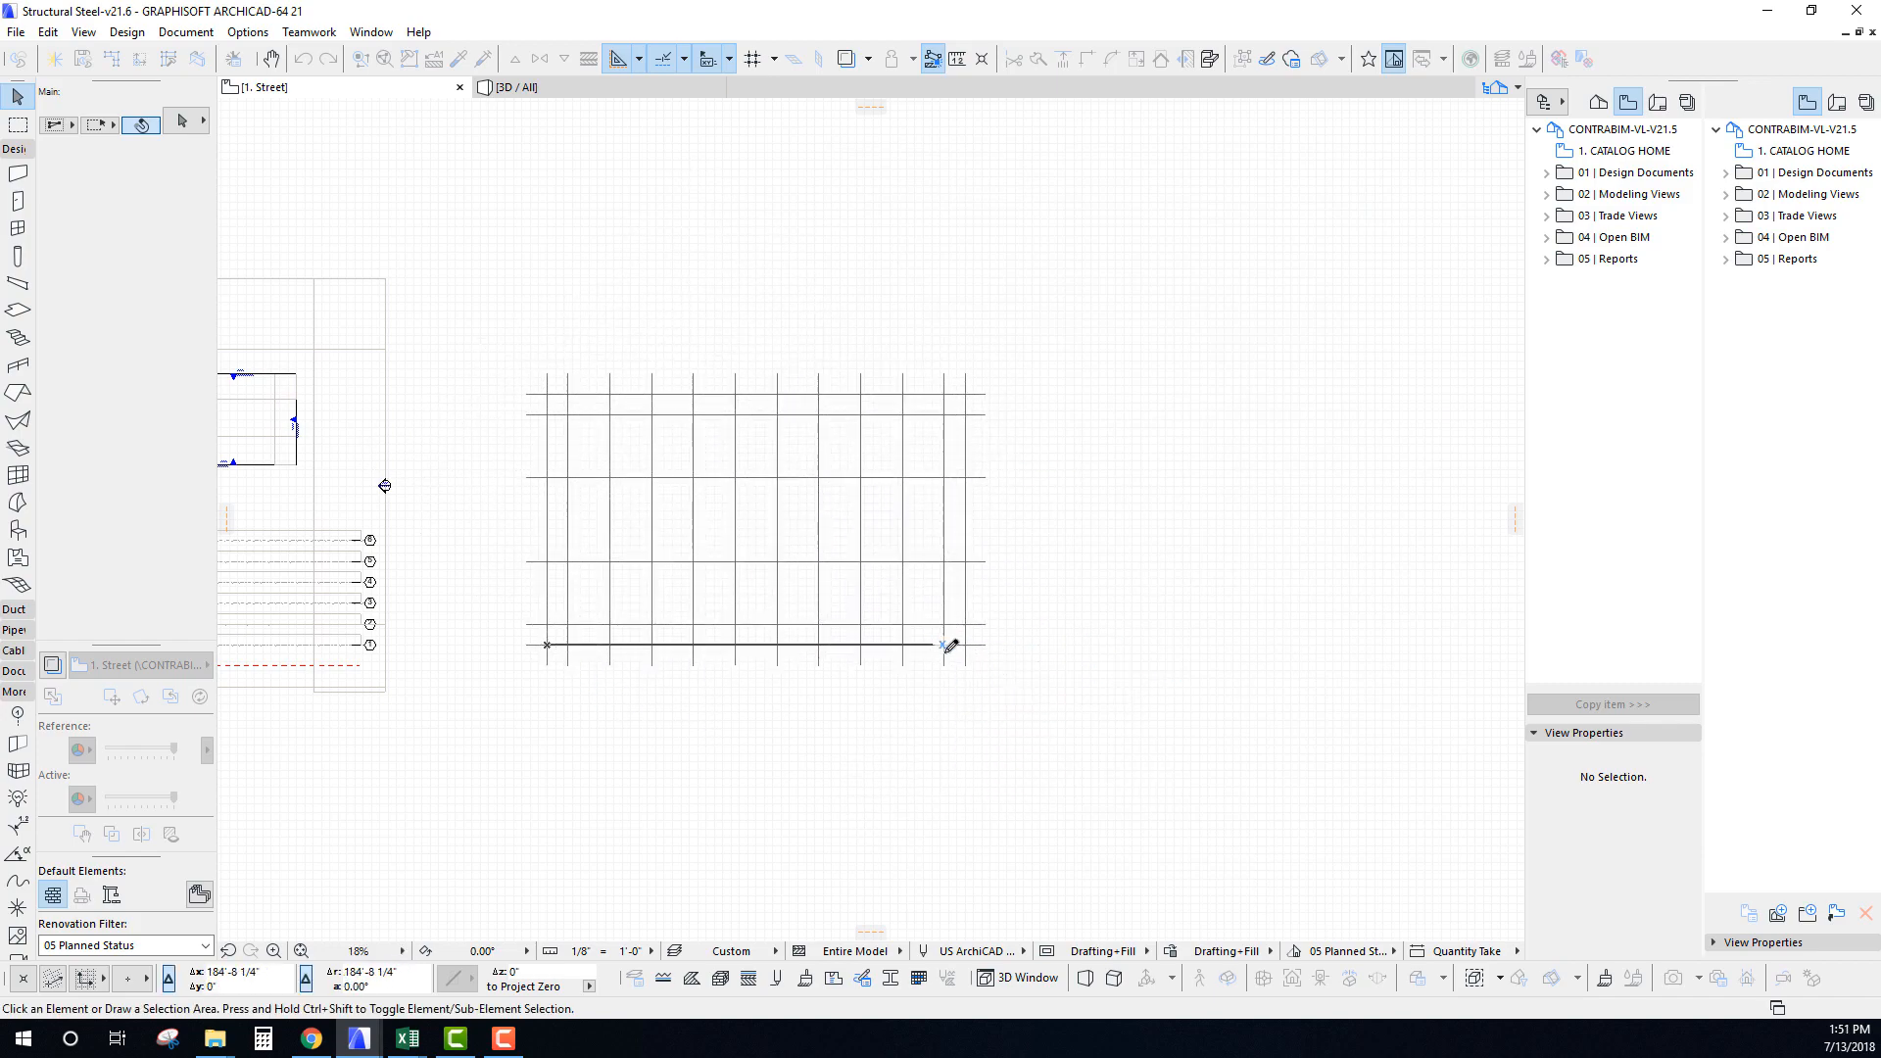
pyautogui.scroll(3, 669, 532)
pyautogui.scroll(3, 676, 534)
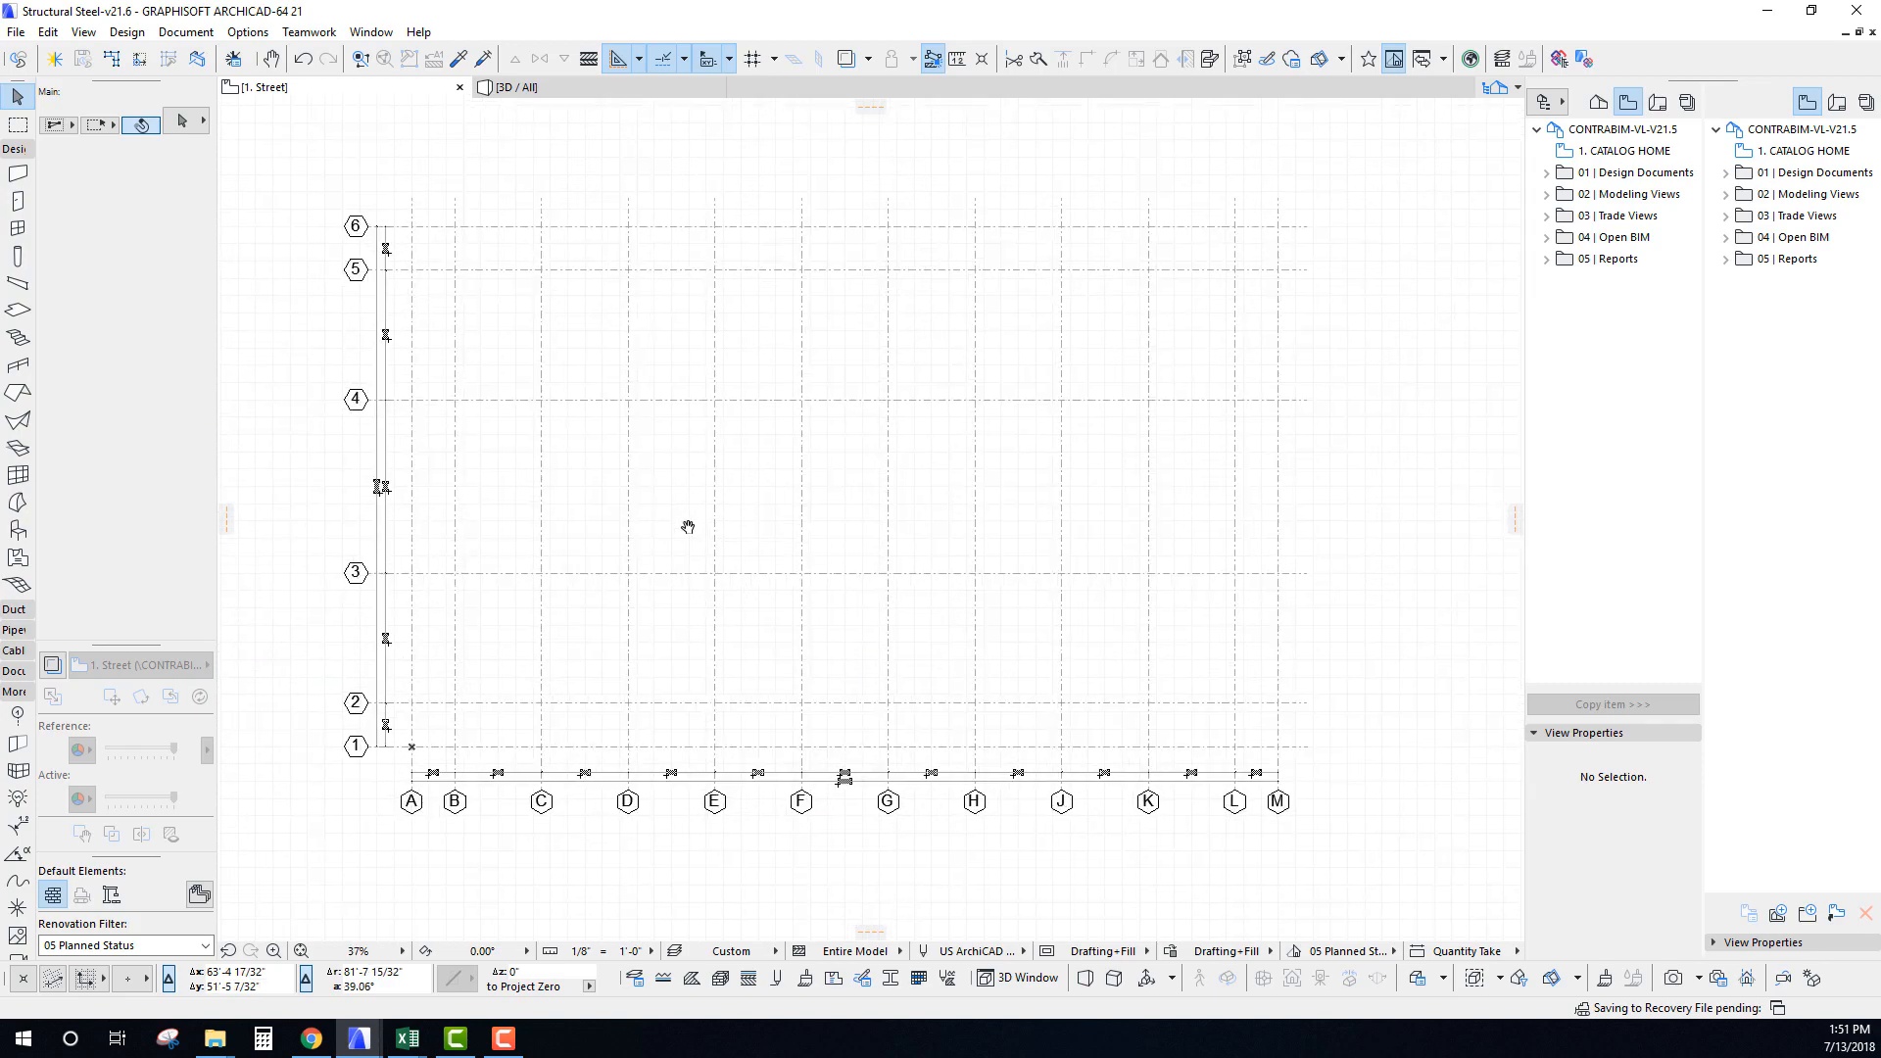
# Enclose the whole new grid in a marquee, inspect it in 3D, and return to the floor plan.
pyautogui.click(12, 125)
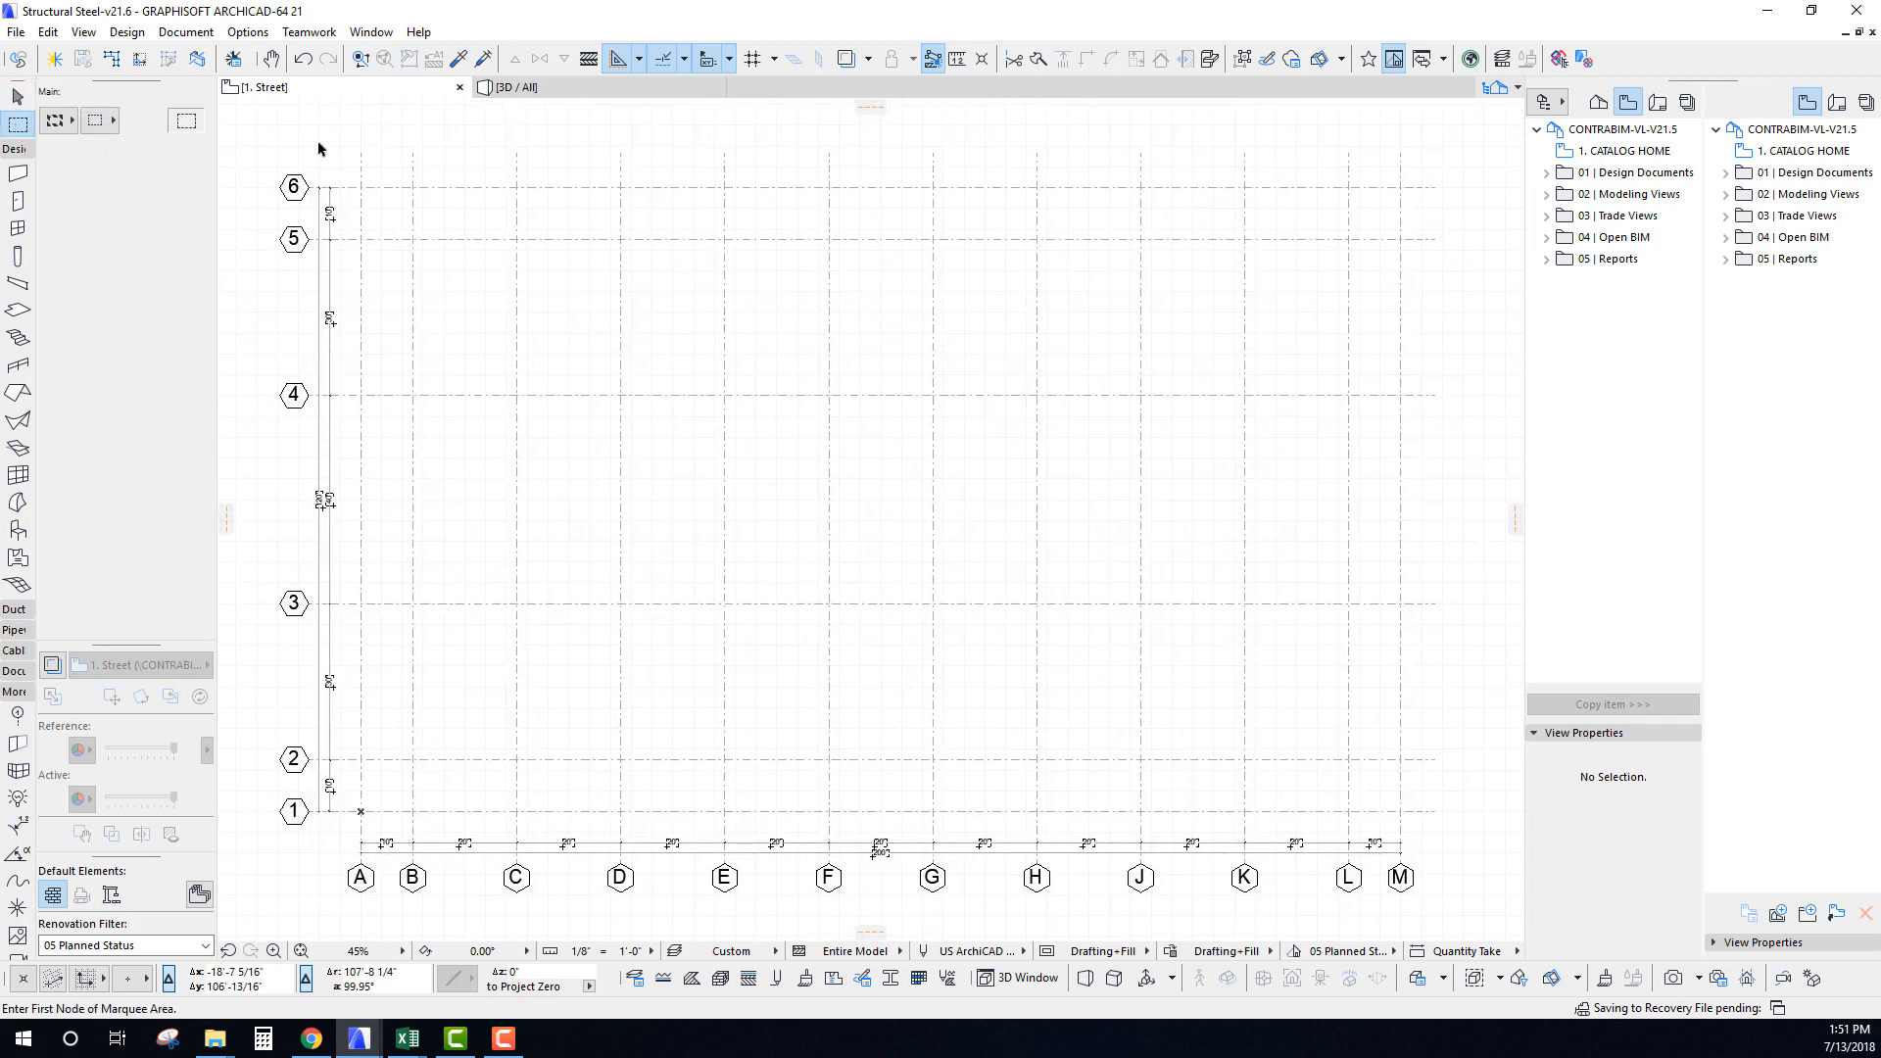
pyautogui.click(247, 120)
pyautogui.scroll(-6, 409, 477)
pyautogui.click(841, 672)
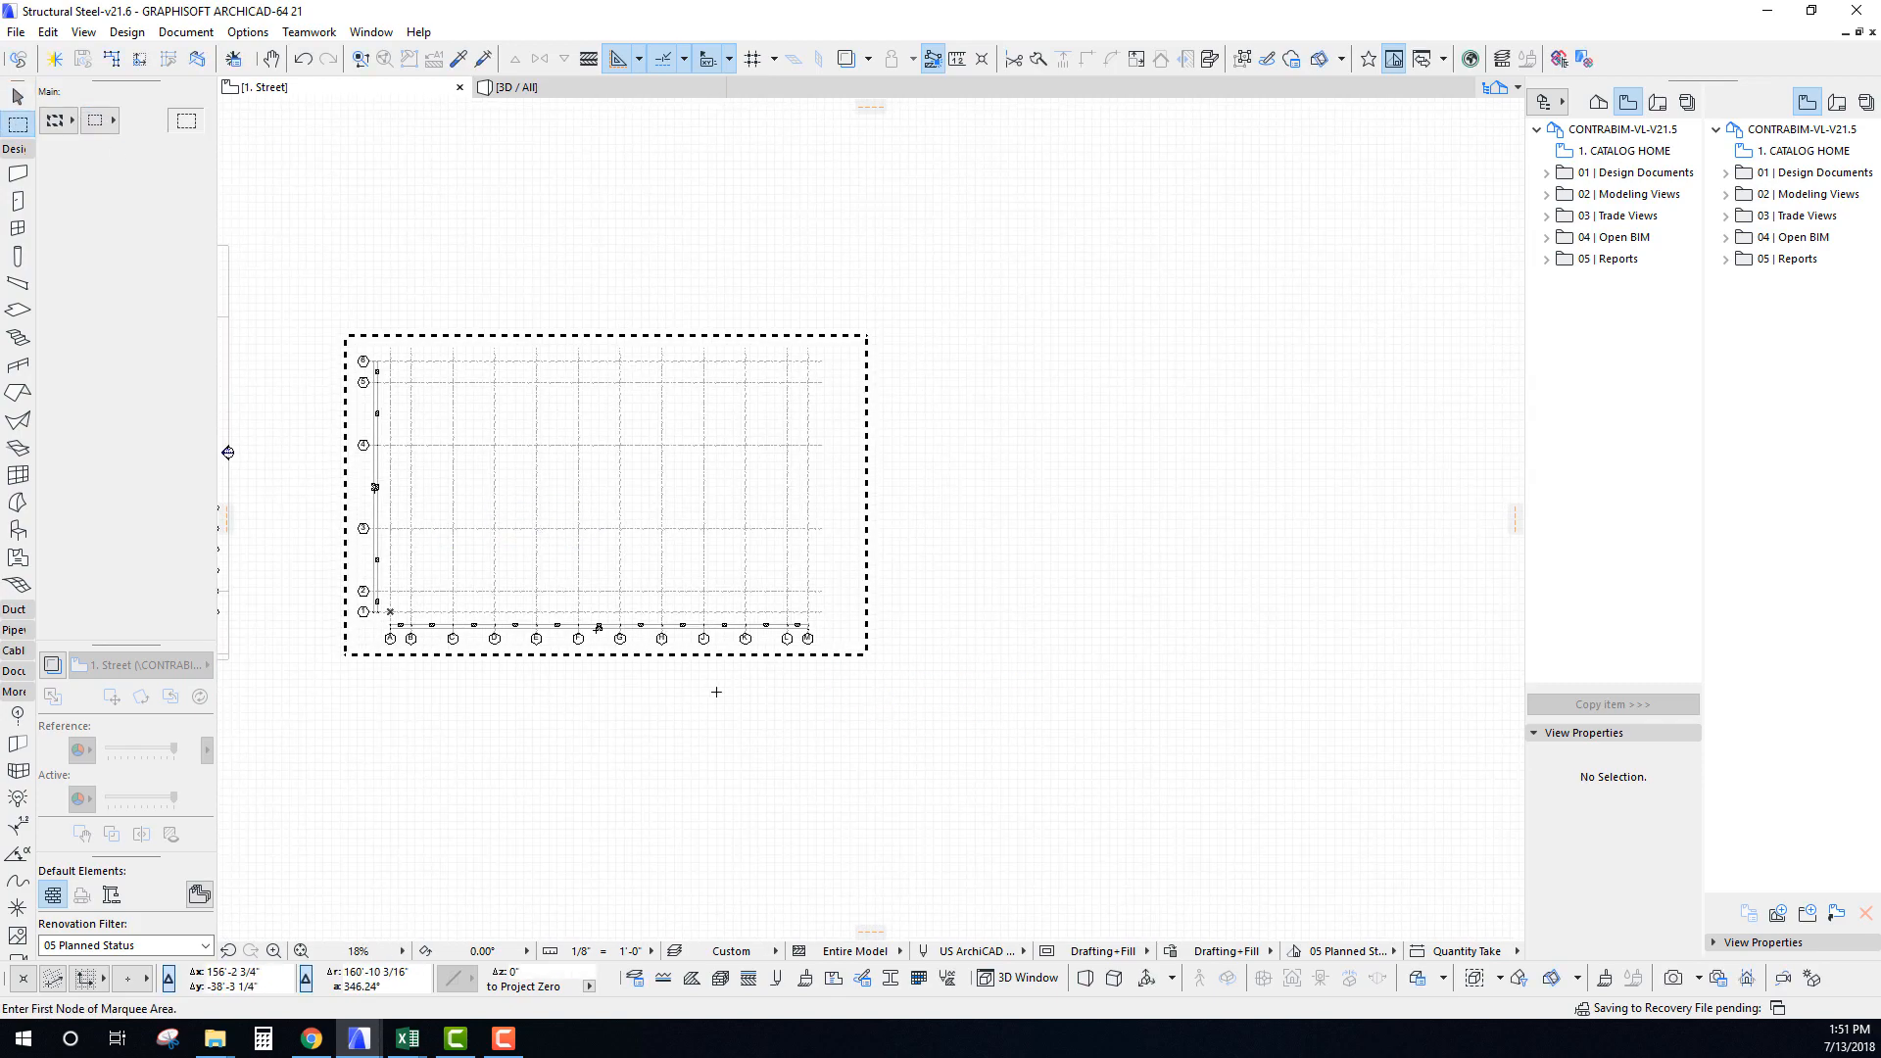
pyautogui.press('F5')
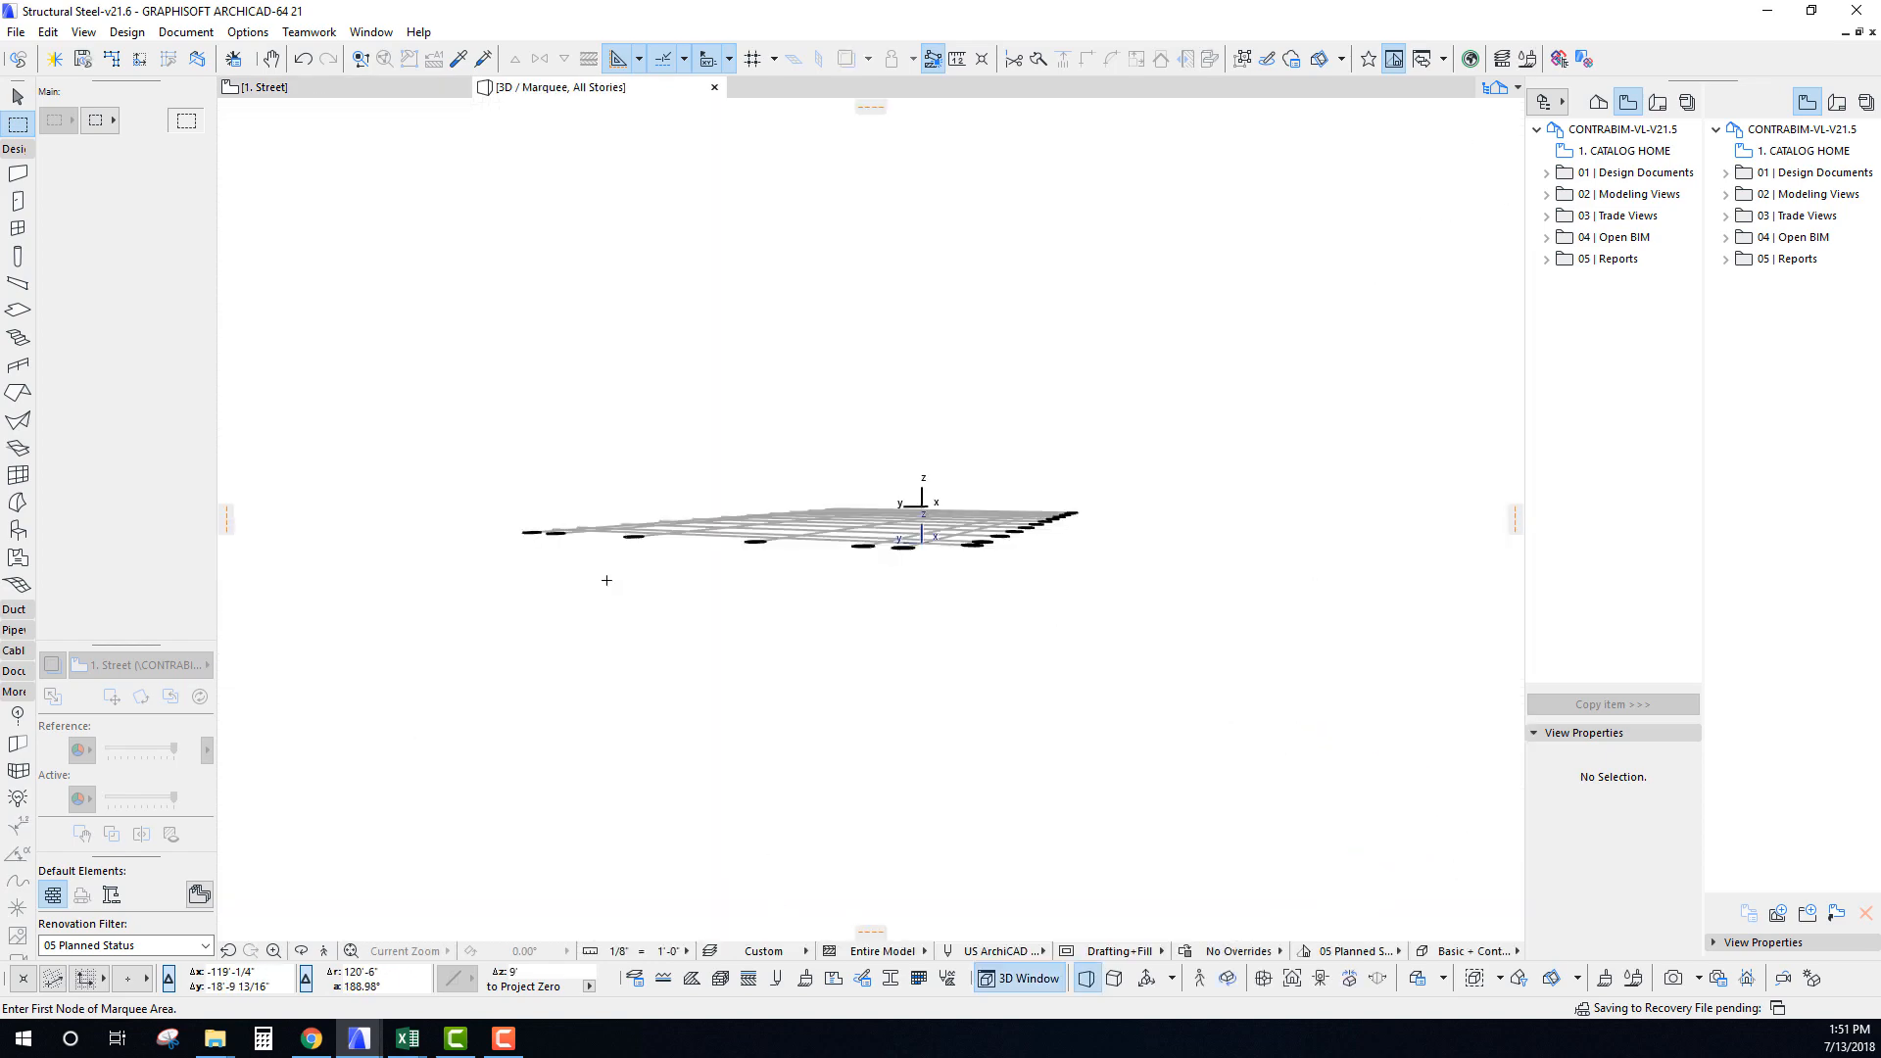
pyautogui.keyDown('shift'); pyautogui.moveTo(600, 789); pyautogui.dragTo(630, 771, button='middle'); pyautogui.keyUp('shift')
pyautogui.press('F2')
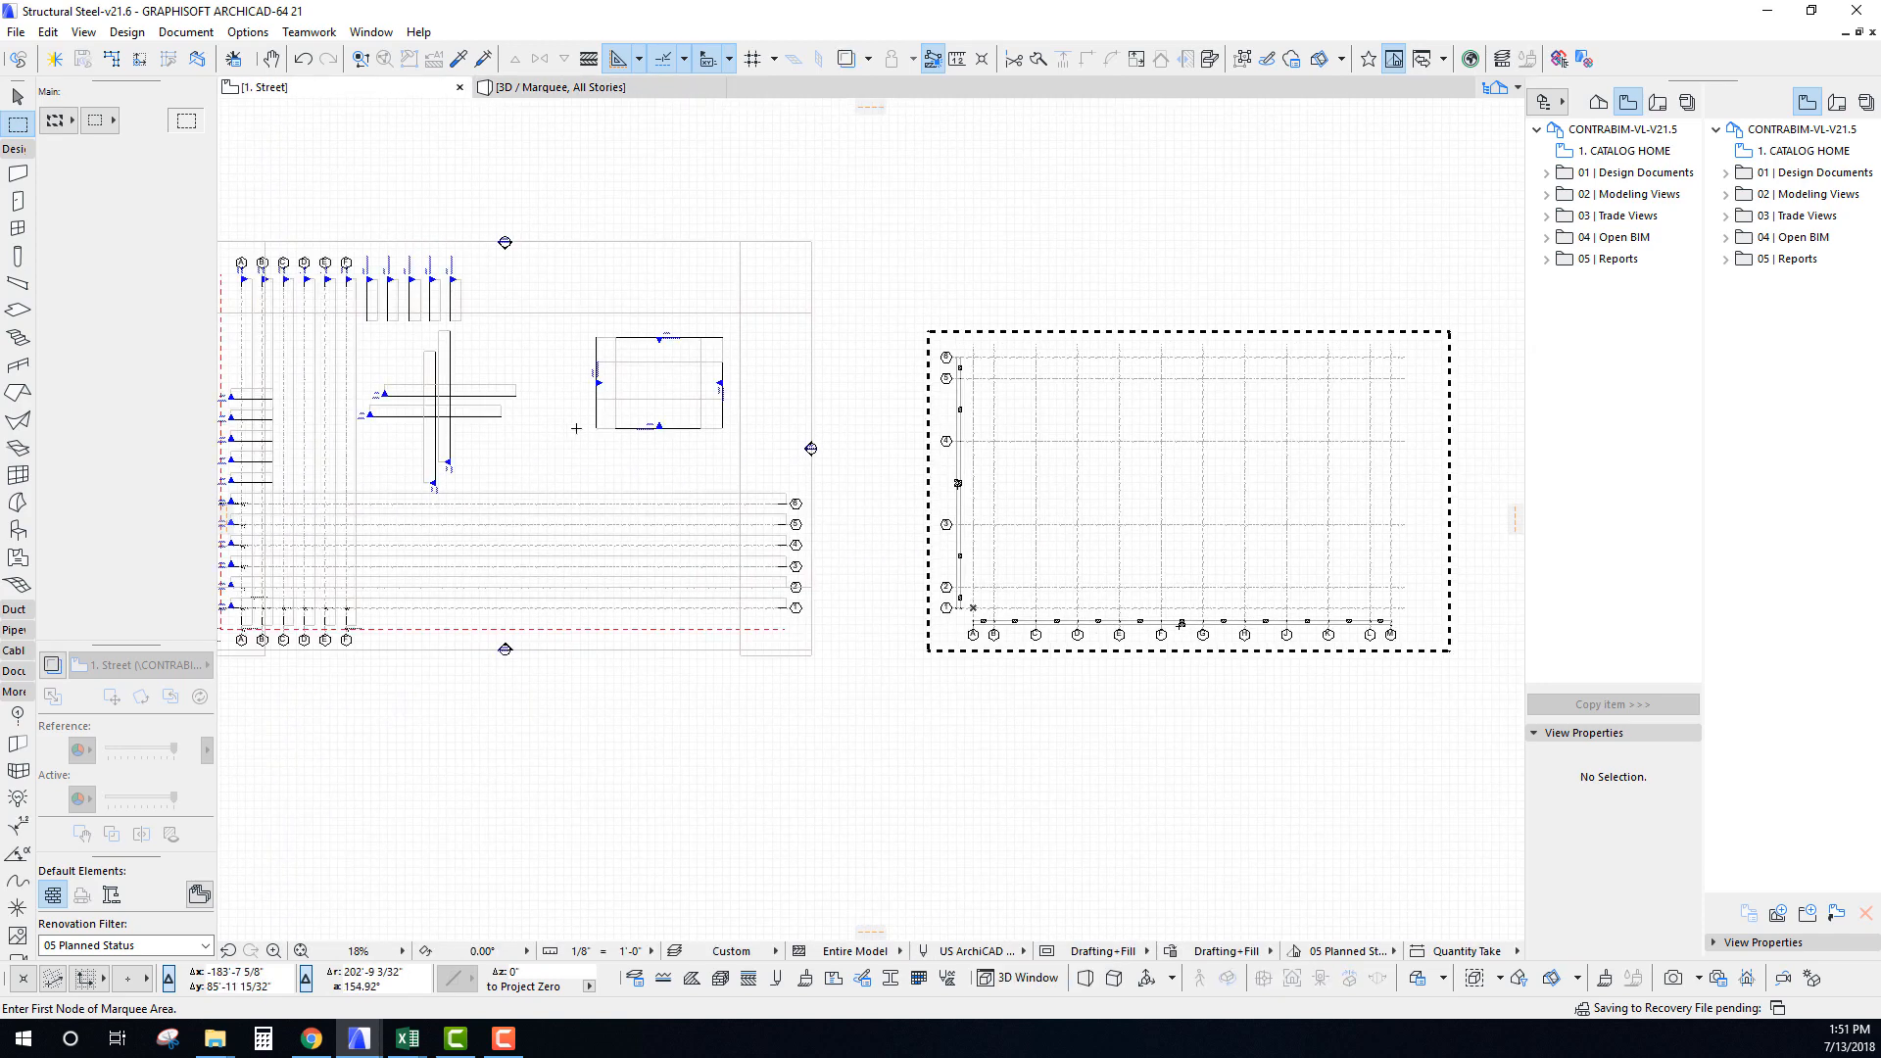
# Move the GL-02 section from the template grid to the new grid, placing its marker just below grid line 2 near grid A.
pyautogui.scroll(3, 379, 344)
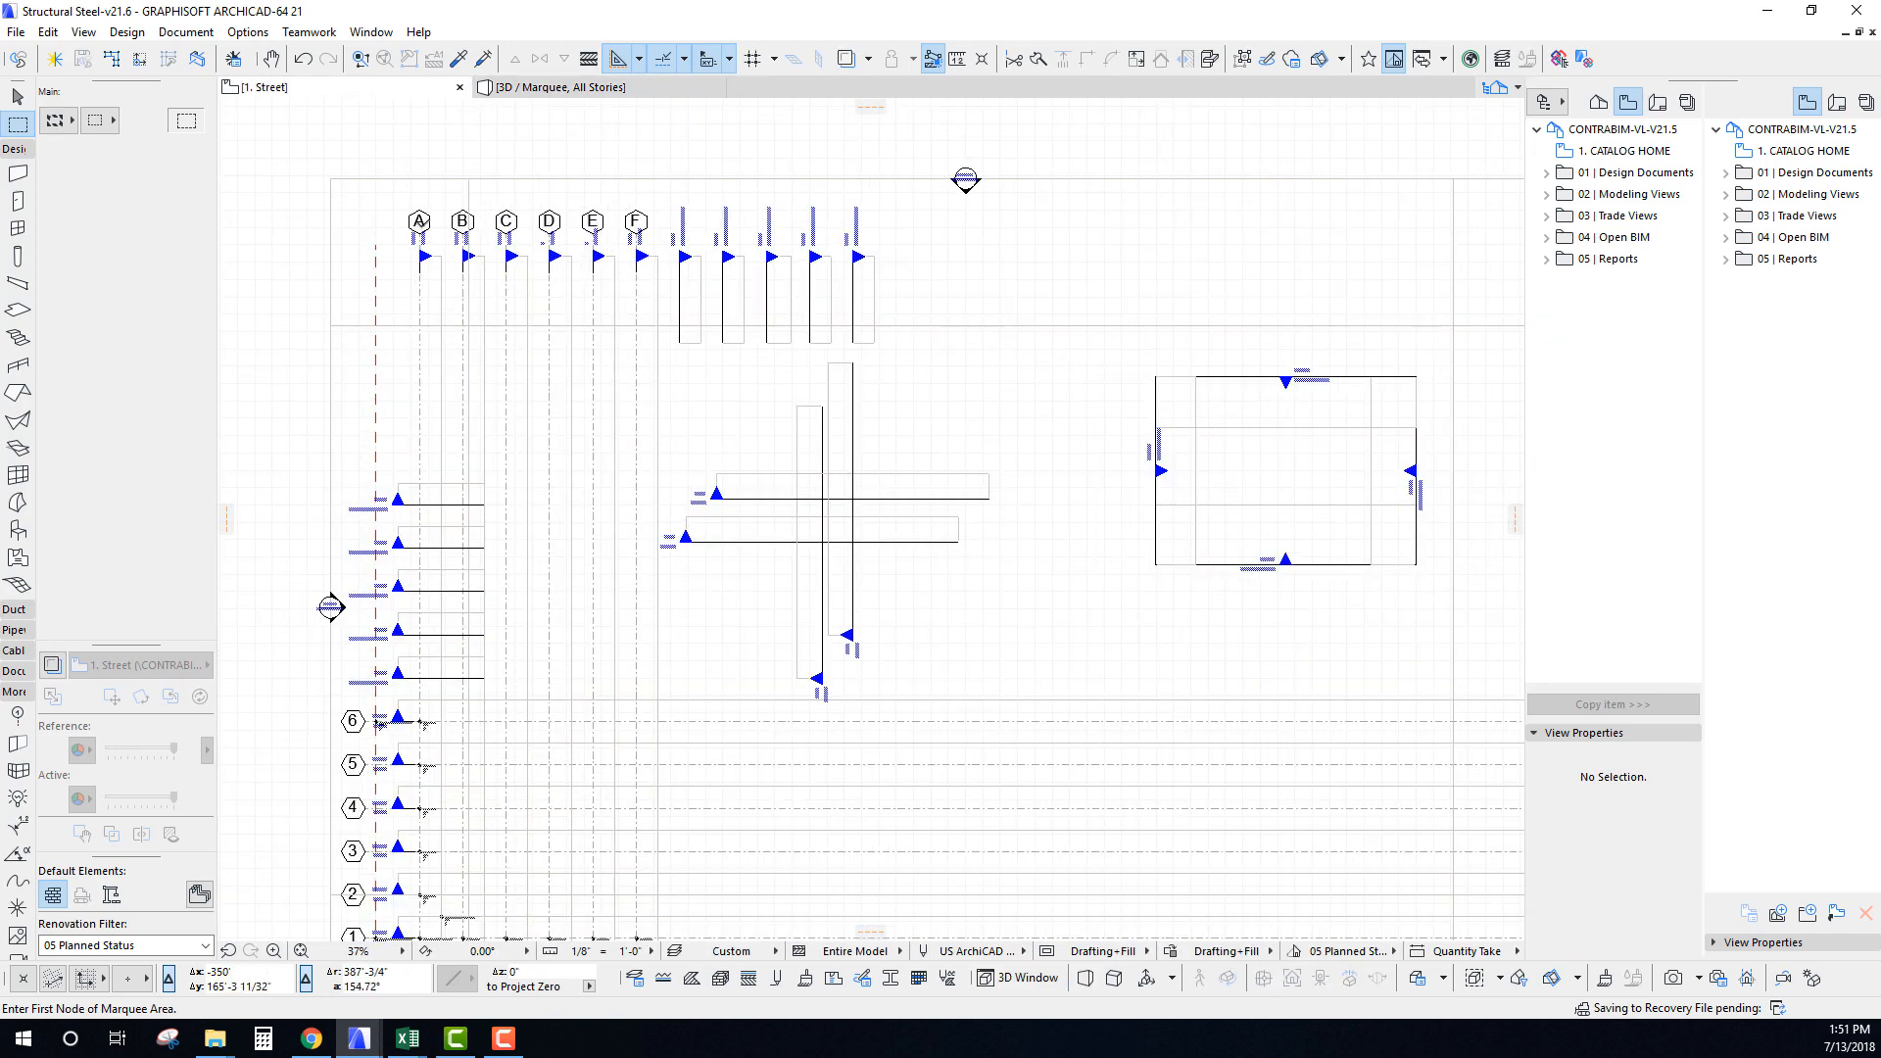
pyautogui.scroll(7, 419, 230)
pyautogui.scroll(-8, 436, 348)
pyautogui.moveTo(438, 359); pyautogui.dragTo(640, 266, button='middle')
pyautogui.scroll(5, 502, 690)
pyautogui.moveTo(454, 577); pyautogui.dragTo(500, 633, button='middle')
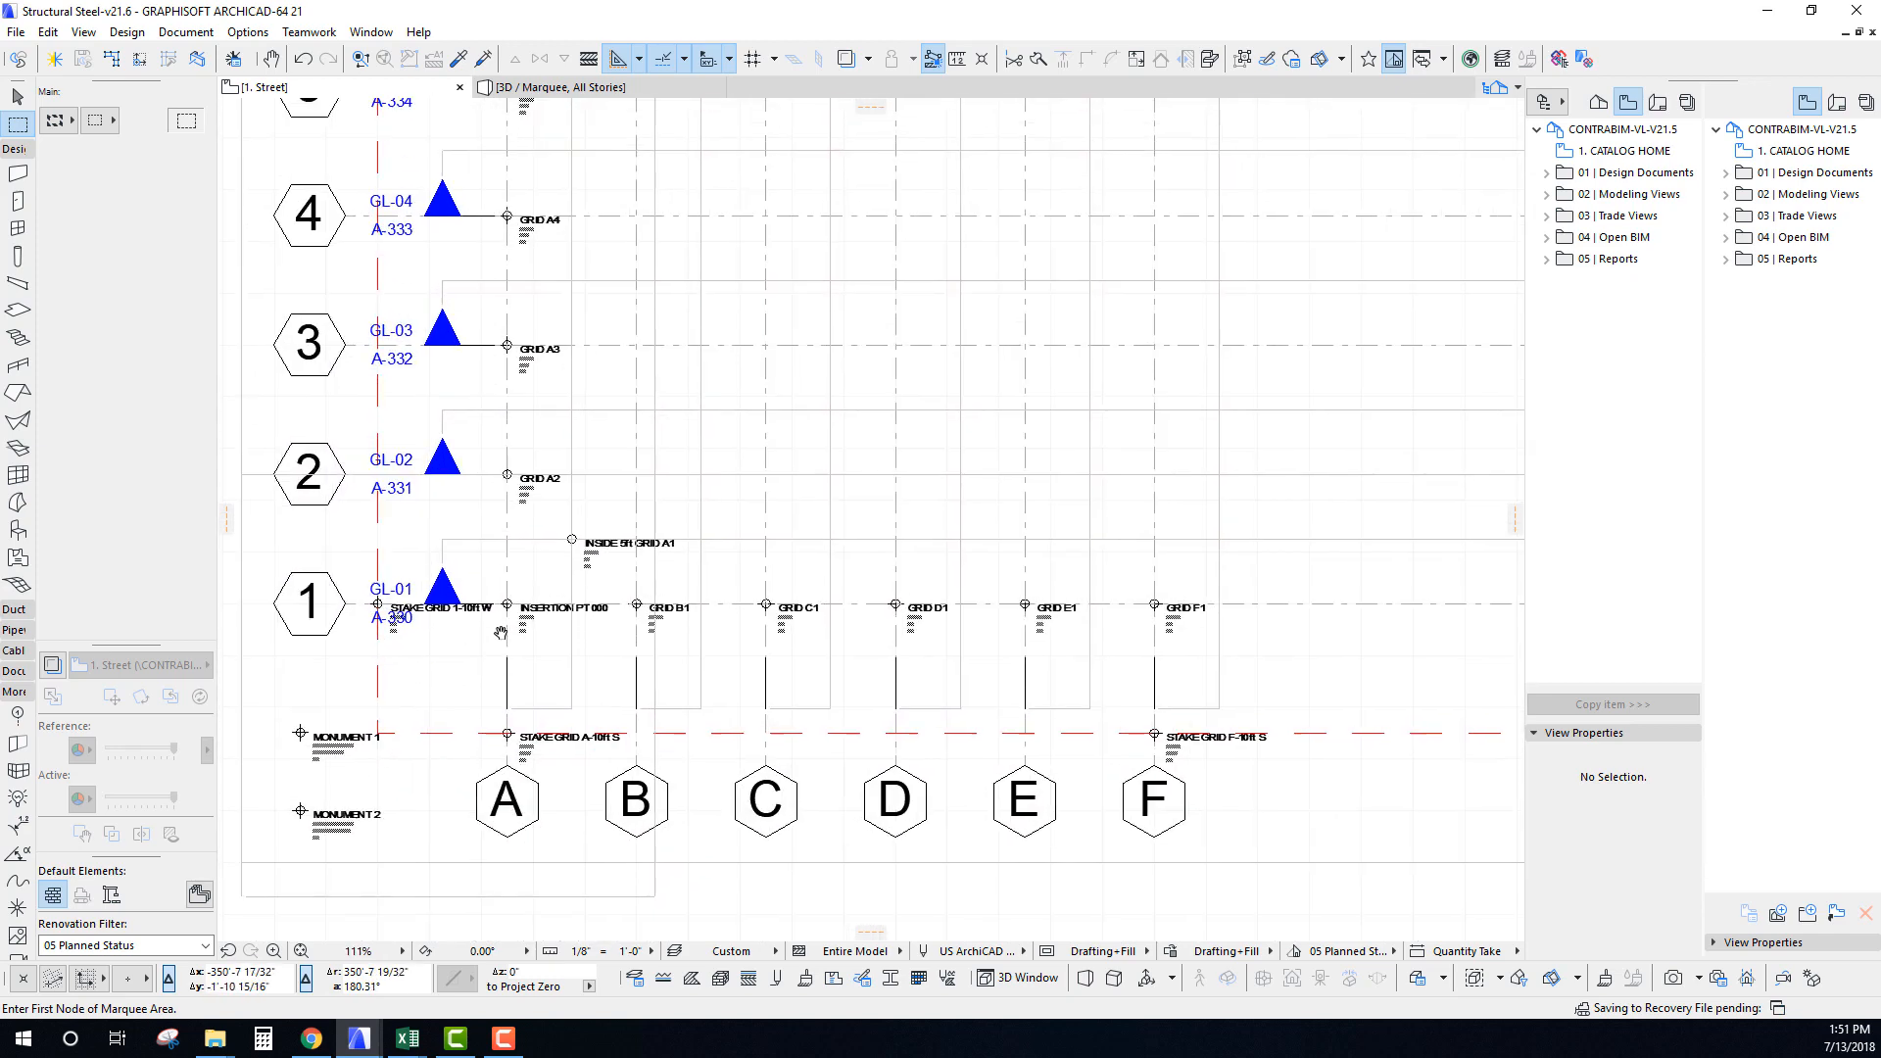
pyautogui.scroll(2, 424, 599)
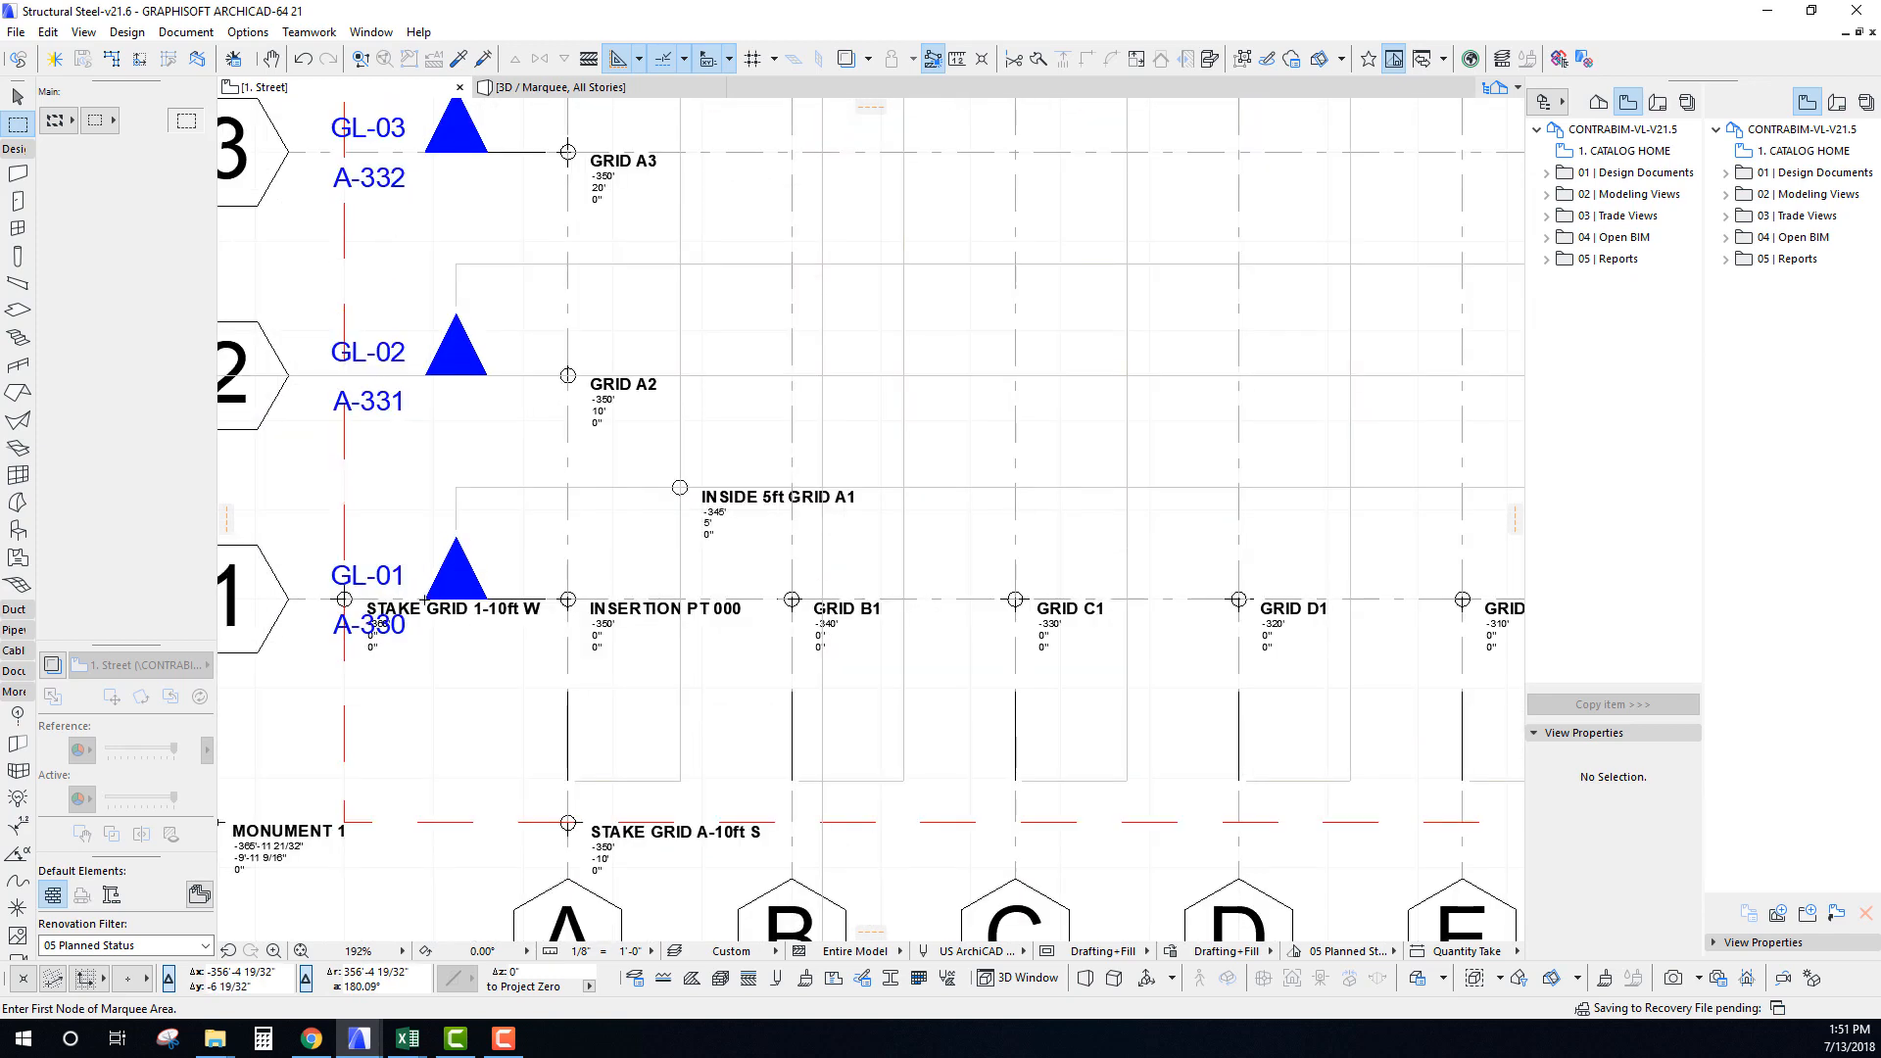
pyautogui.click(451, 367)
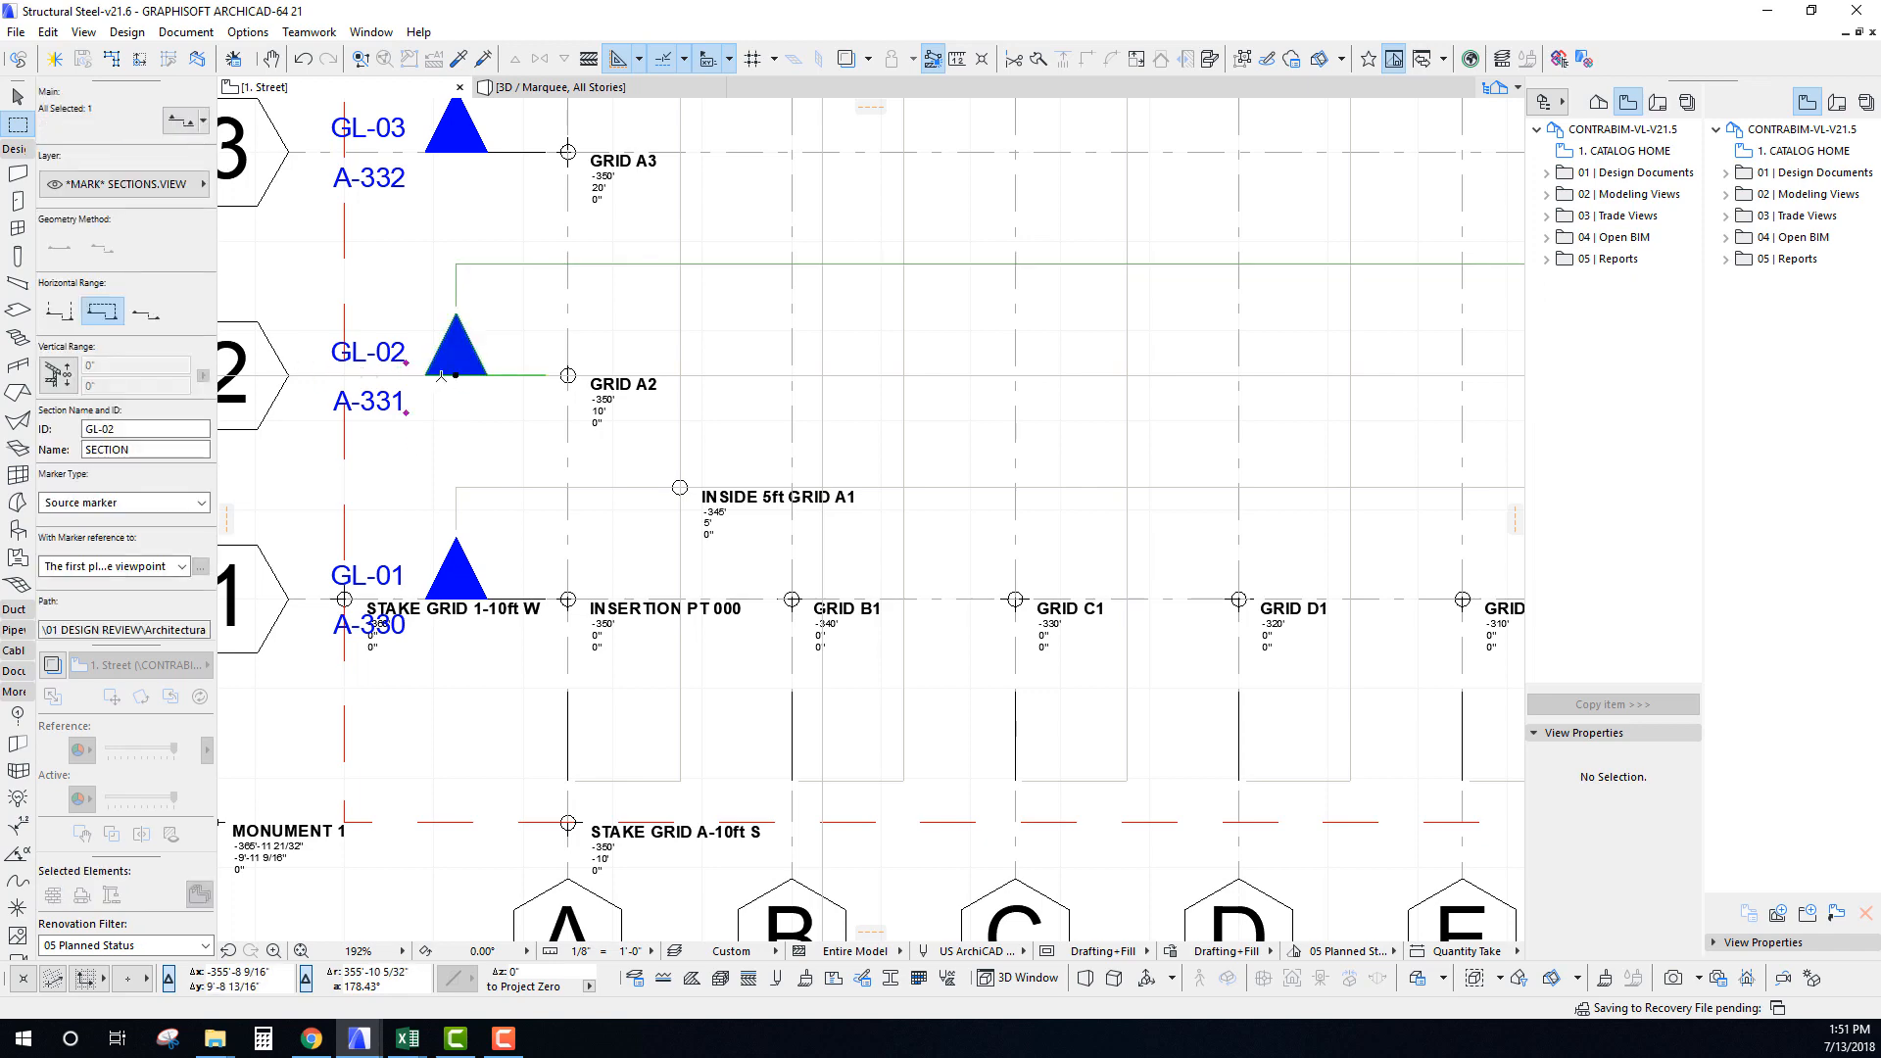
pyautogui.scroll(-2, 548, 383)
pyautogui.hotkey('ctrl', 'd')
pyautogui.click(580, 389)
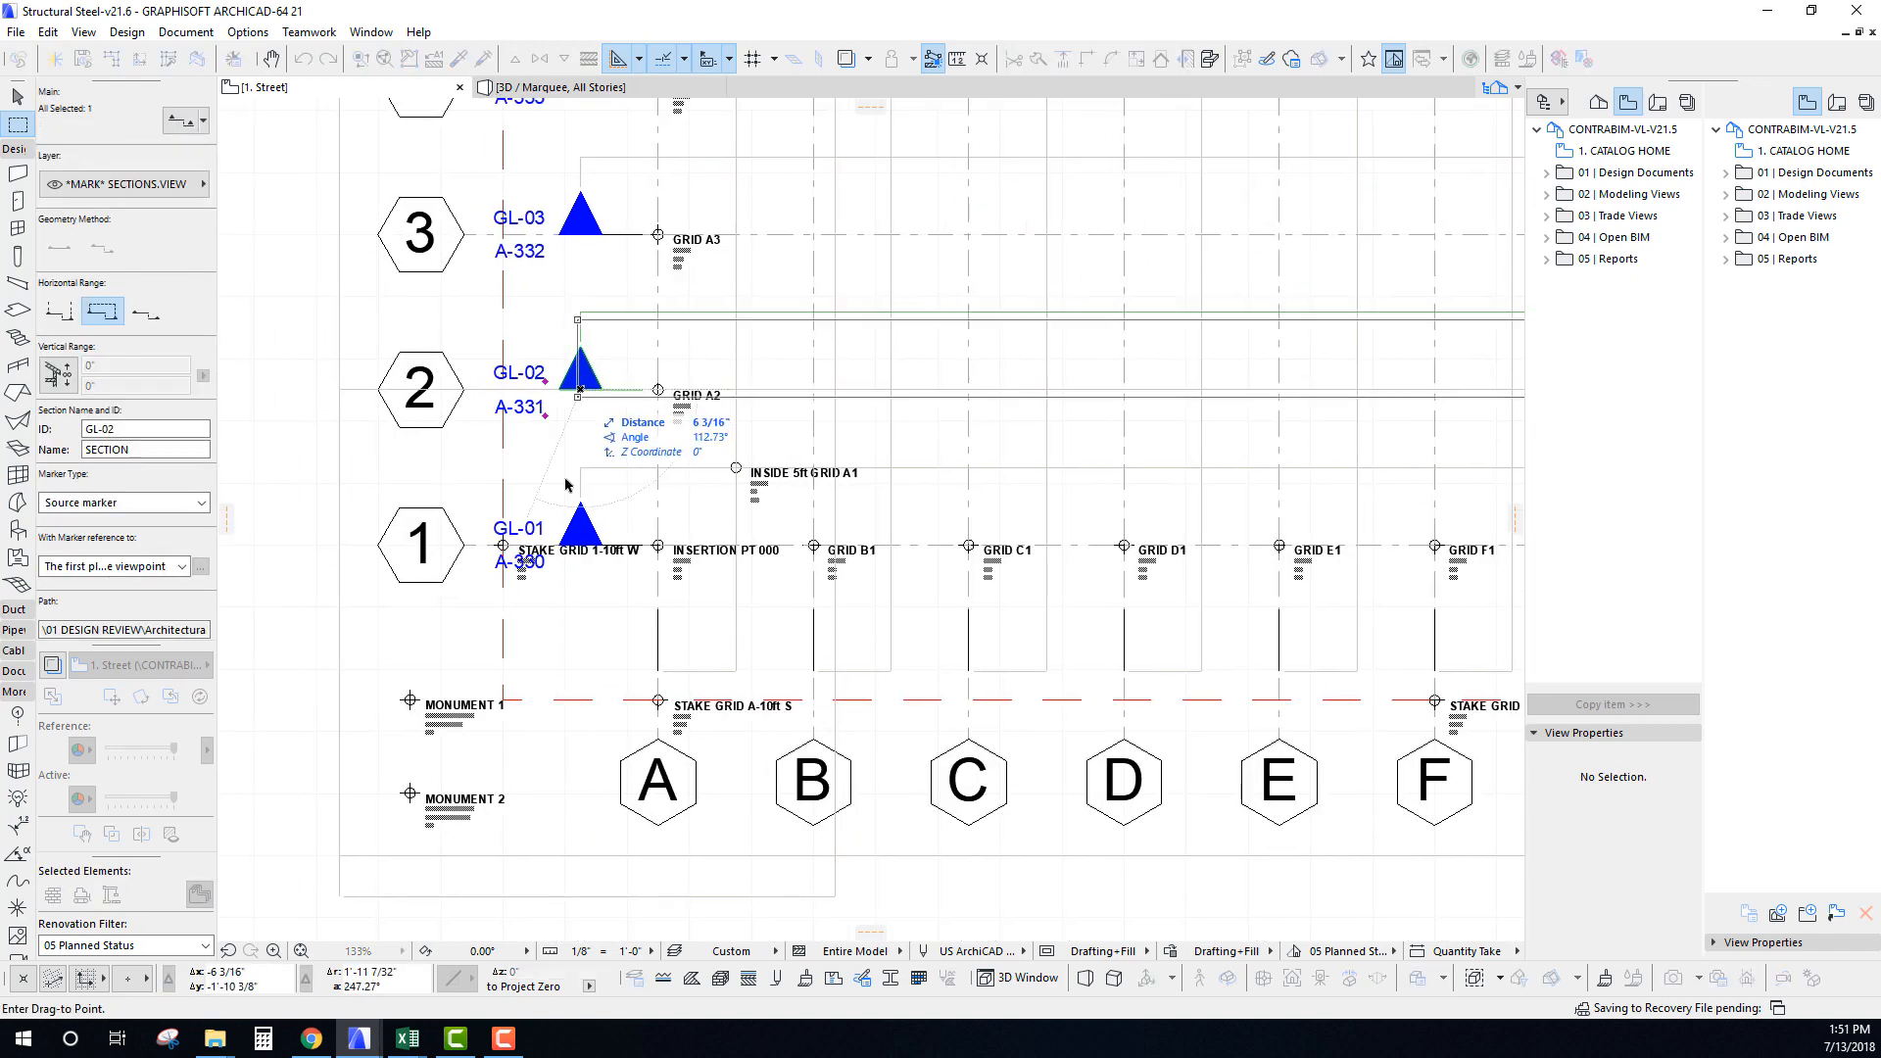
pyautogui.scroll(-10, 518, 475)
pyautogui.moveTo(951, 493); pyautogui.dragTo(307, 492, button='middle')
pyautogui.scroll(5, 764, 485)
pyautogui.moveTo(770, 502); pyautogui.dragTo(442, 636, button='middle')
pyautogui.scroll(4, 773, 602)
pyautogui.click(502, 507)
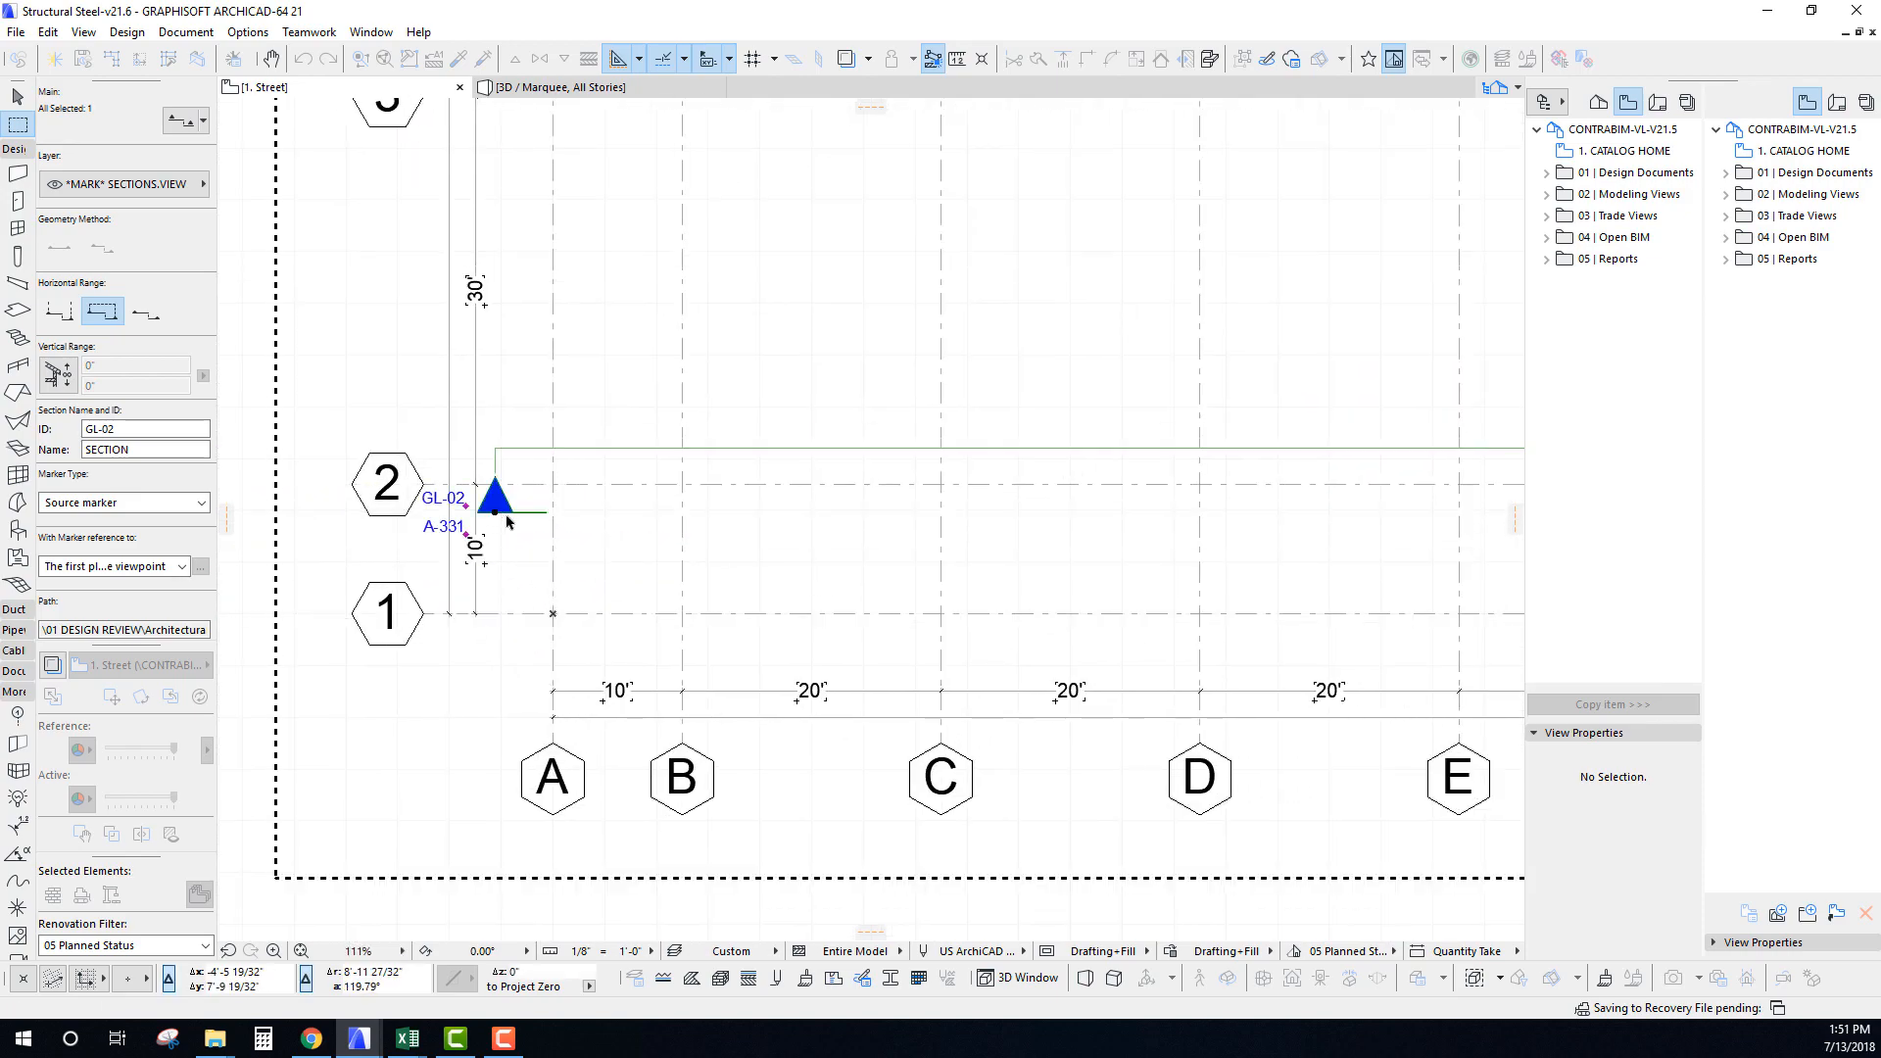
# Shorten the GL-02 section line so its far end stops just beyond grid line M.
pyautogui.scroll(-4, 1175, 602)
pyautogui.moveTo(1176, 601); pyautogui.dragTo(264, 591, button='middle')
pyautogui.scroll(-3, 1041, 610)
pyautogui.moveTo(999, 605); pyautogui.dragTo(862, 595, button='middle')
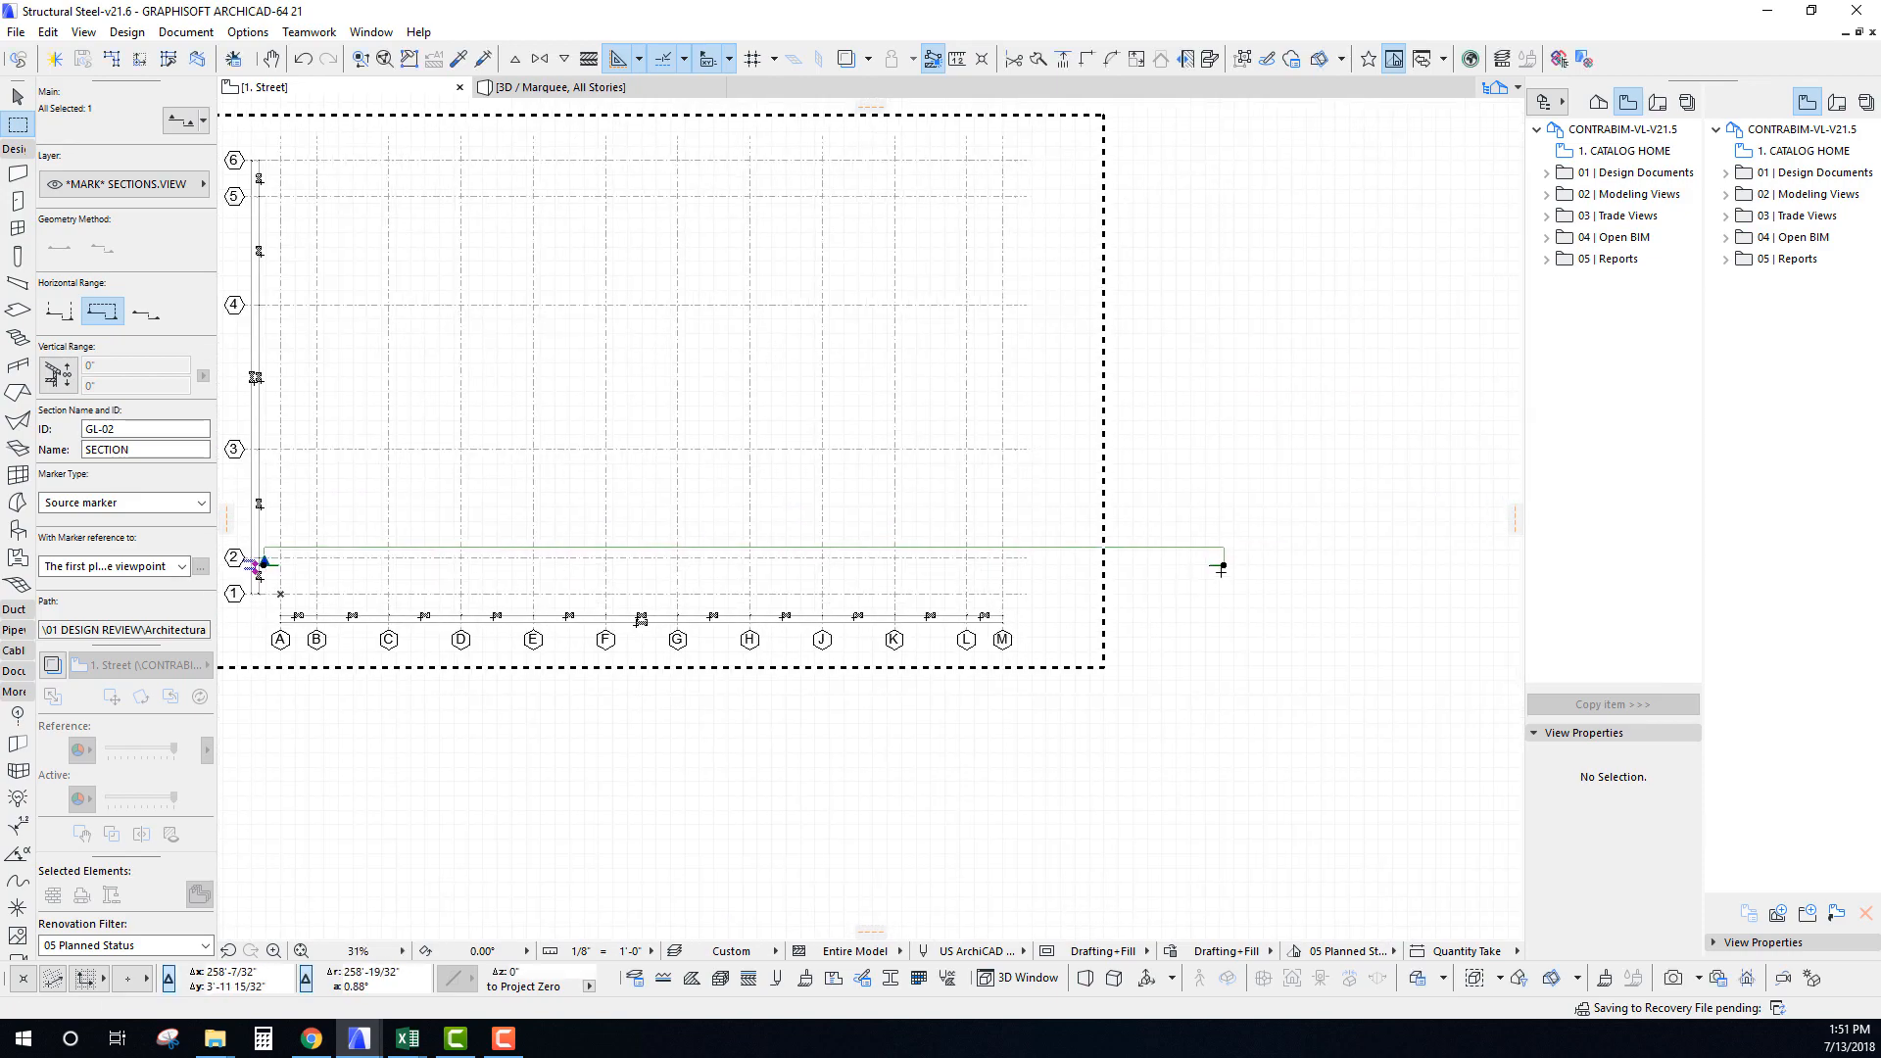
pyautogui.click(1340, 574)
pyautogui.click(1279, 660)
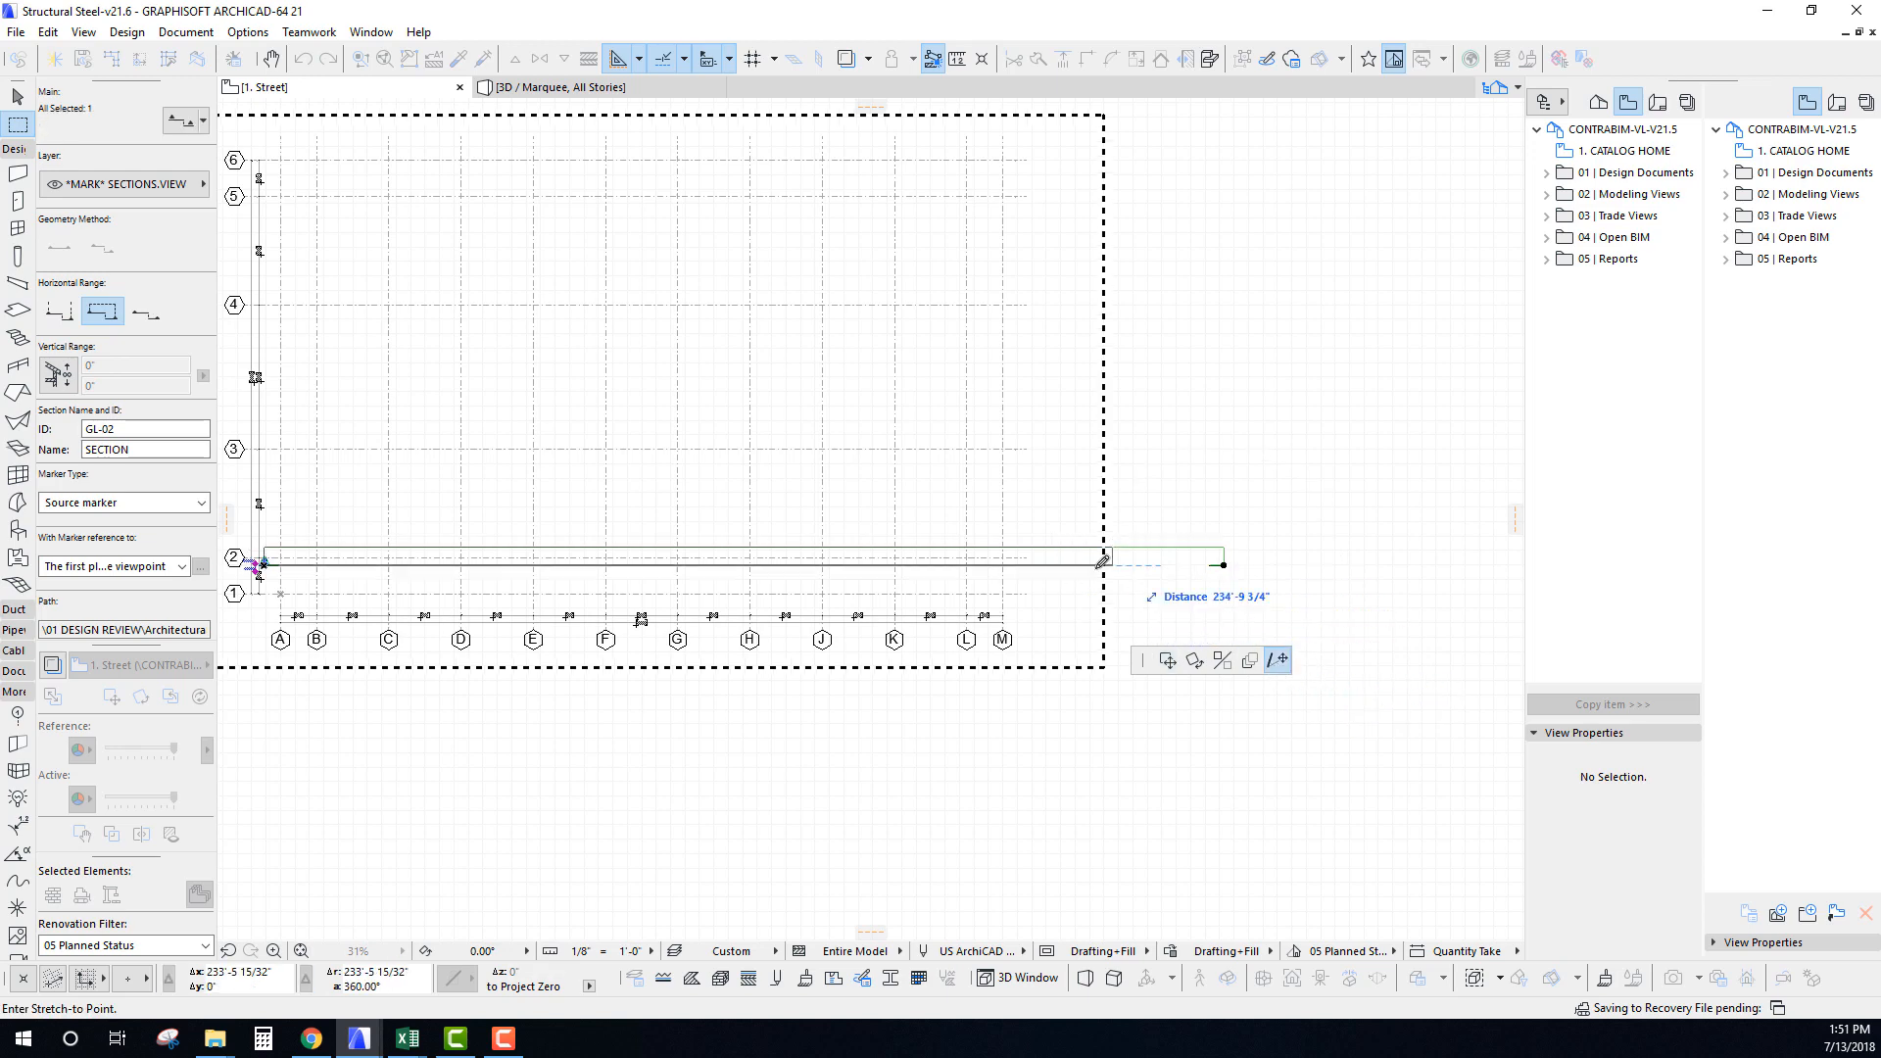
pyautogui.click(1068, 563)
pyautogui.moveTo(616, 526); pyautogui.dragTo(787, 524, button='middle')
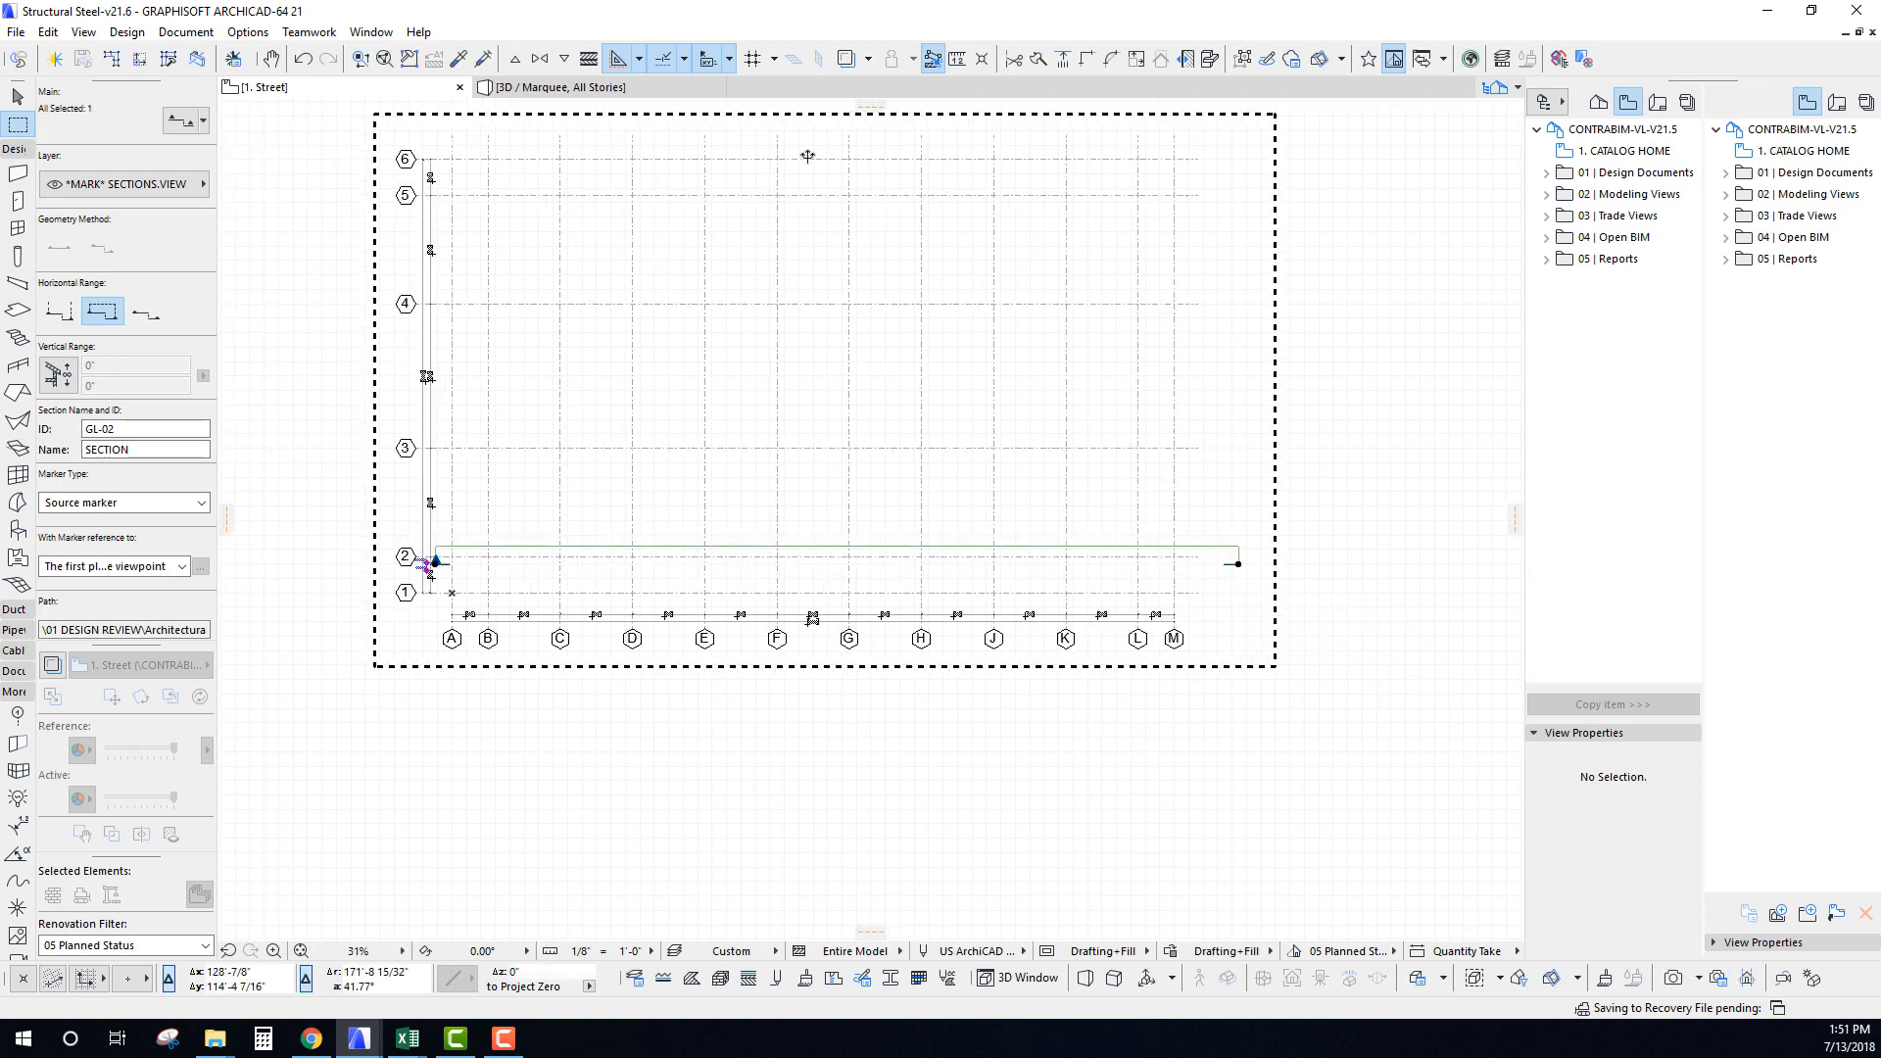
pyautogui.press('Escape')
# Stretch the marker end of the GL-02 section line outward past the grid 2 bubble.
pyautogui.moveTo(655, 265); pyautogui.dragTo(638, 309, button='middle')
pyautogui.scroll(3, 422, 598)
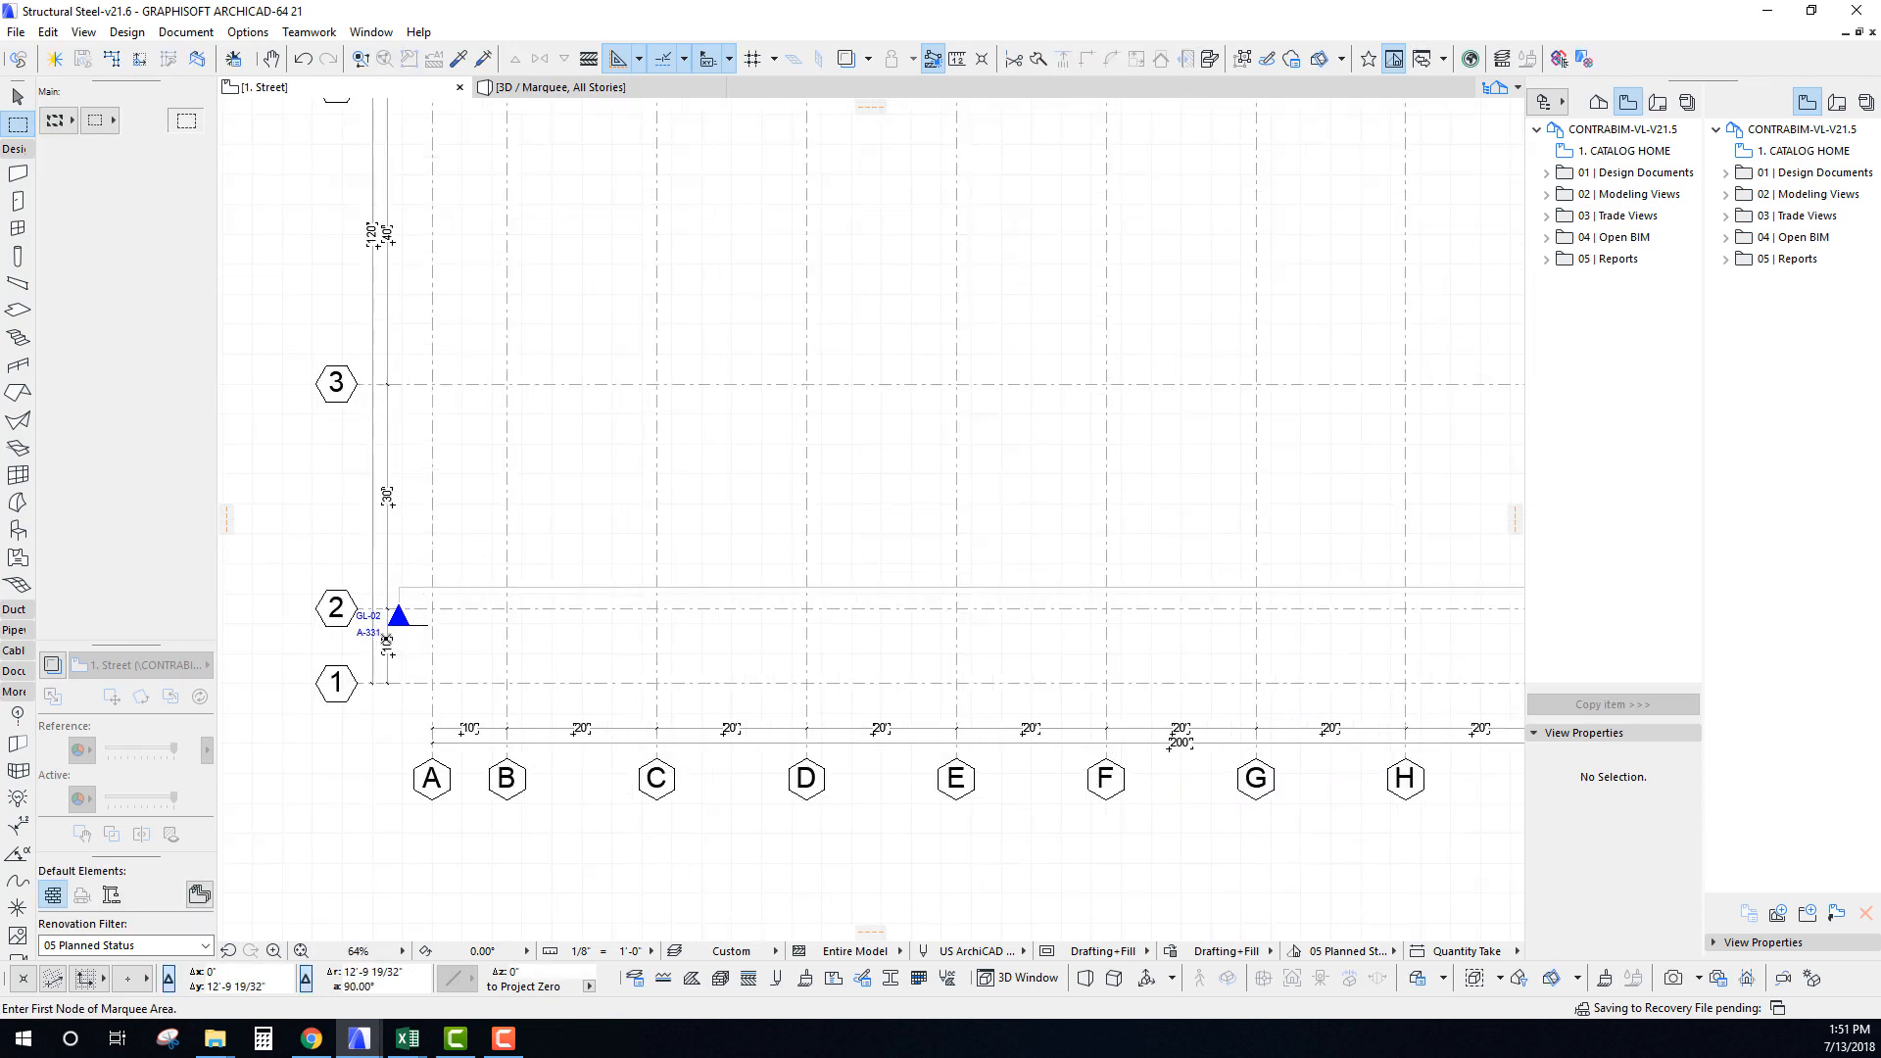
pyautogui.click(416, 606)
pyautogui.click(399, 624)
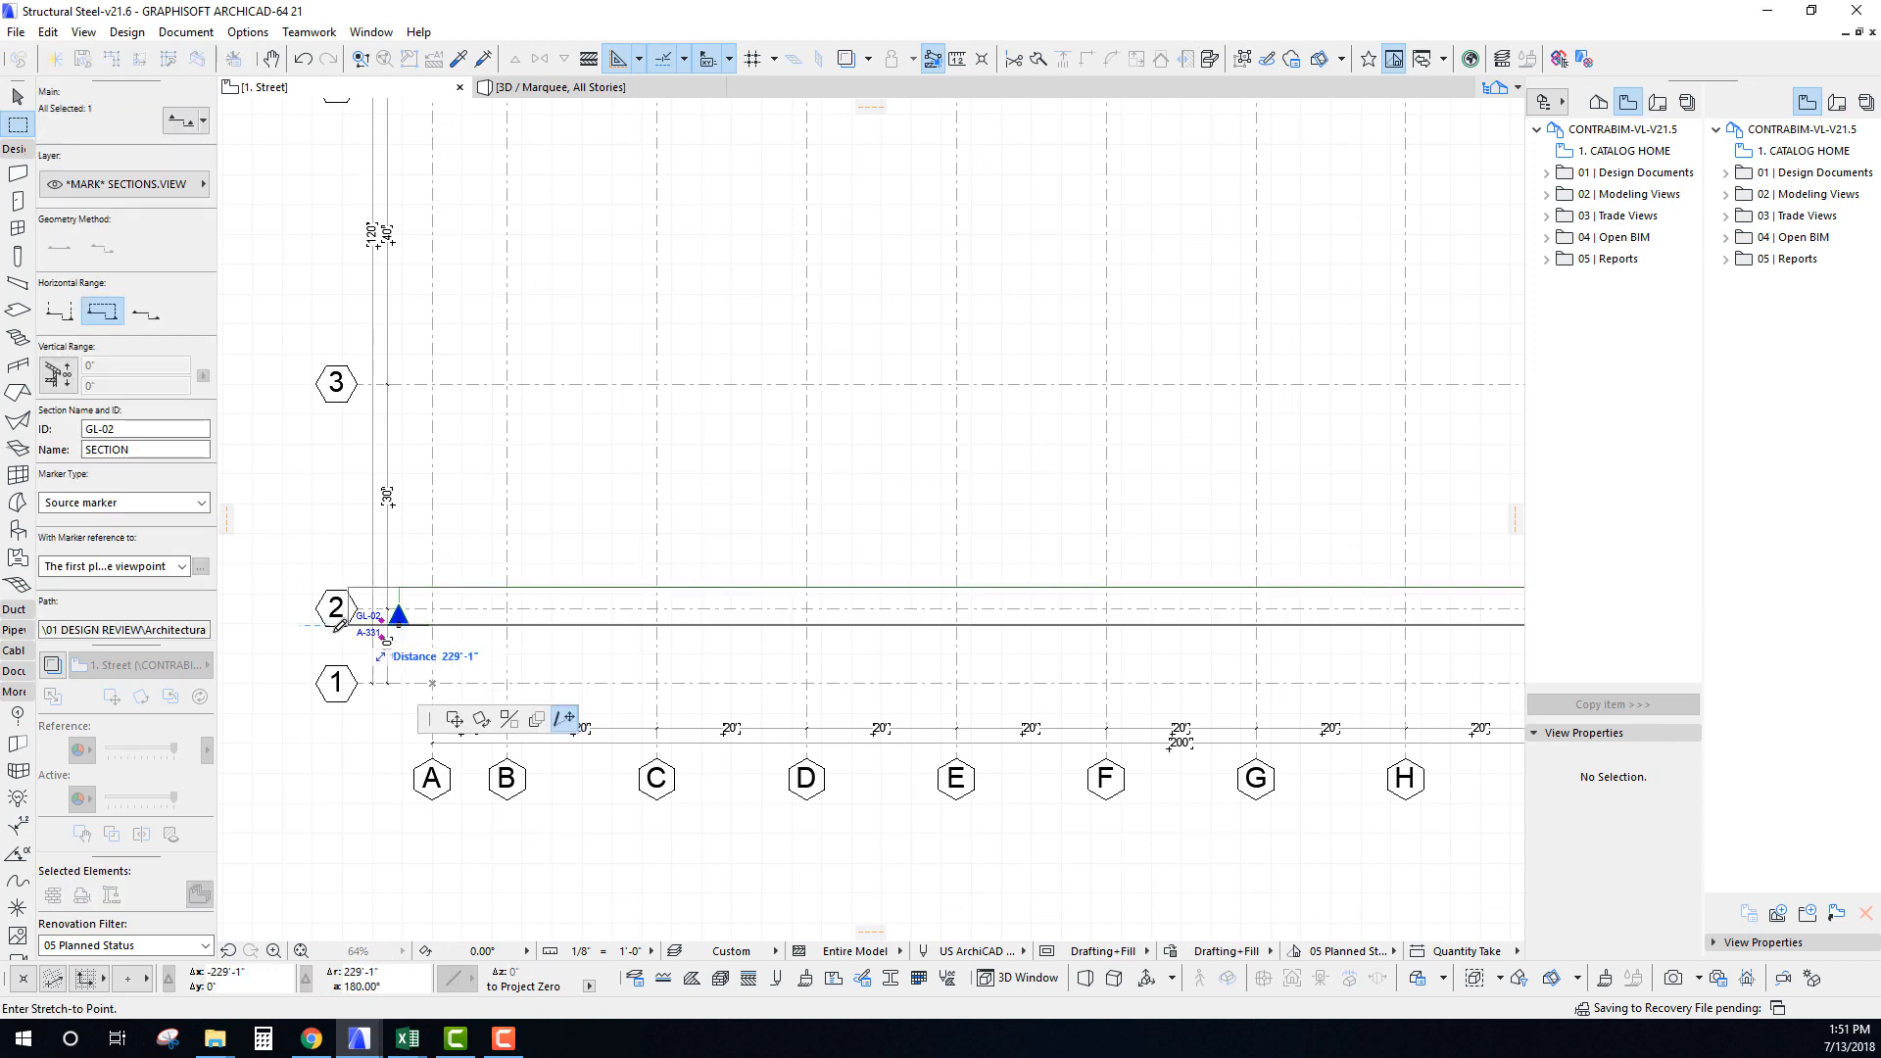
pyautogui.click(298, 624)
pyautogui.press('Escape')
pyautogui.press('Escape')
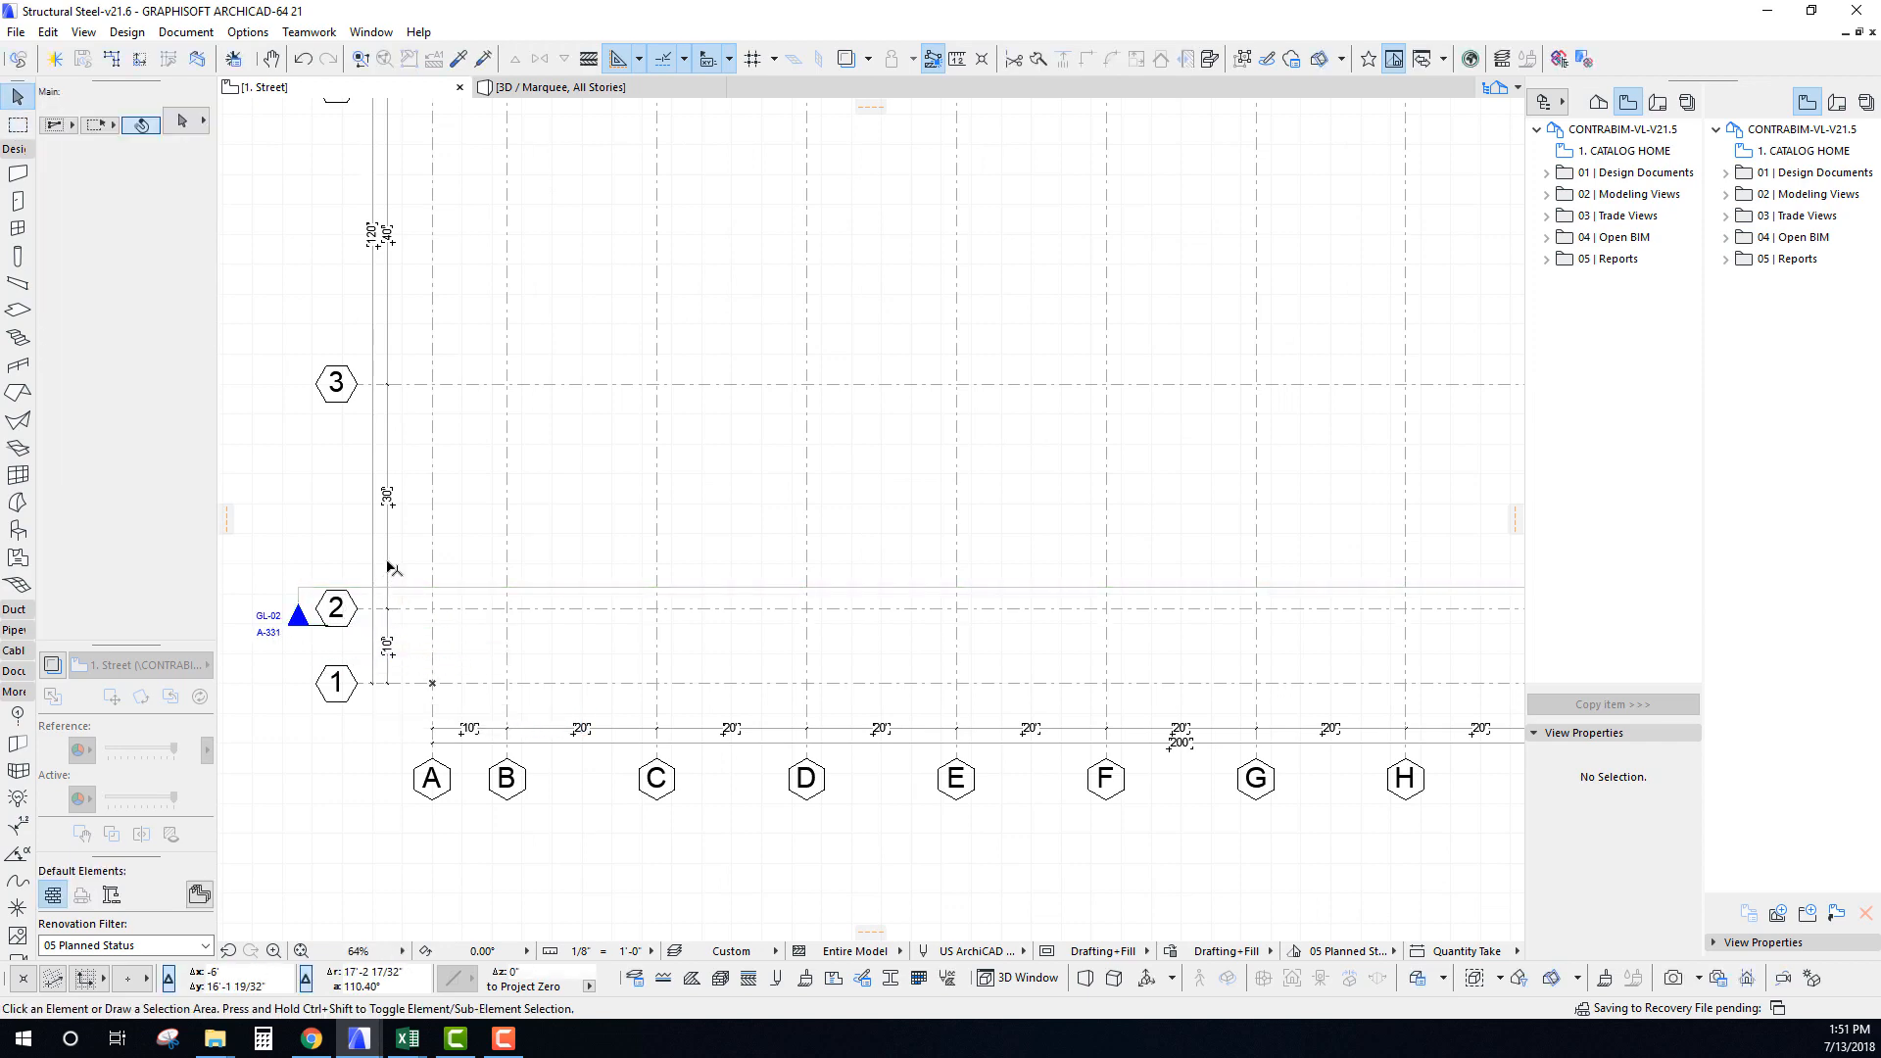
# Examine the new grid and its GL-02 section in plan alongside the template's grid lines and section markers.
pyautogui.scroll(-4, 388, 562)
pyautogui.moveTo(591, 464); pyautogui.dragTo(662, 612, button='middle')
pyautogui.scroll(2, 596, 703)
pyautogui.moveTo(616, 697); pyautogui.dragTo(629, 660, button='middle')
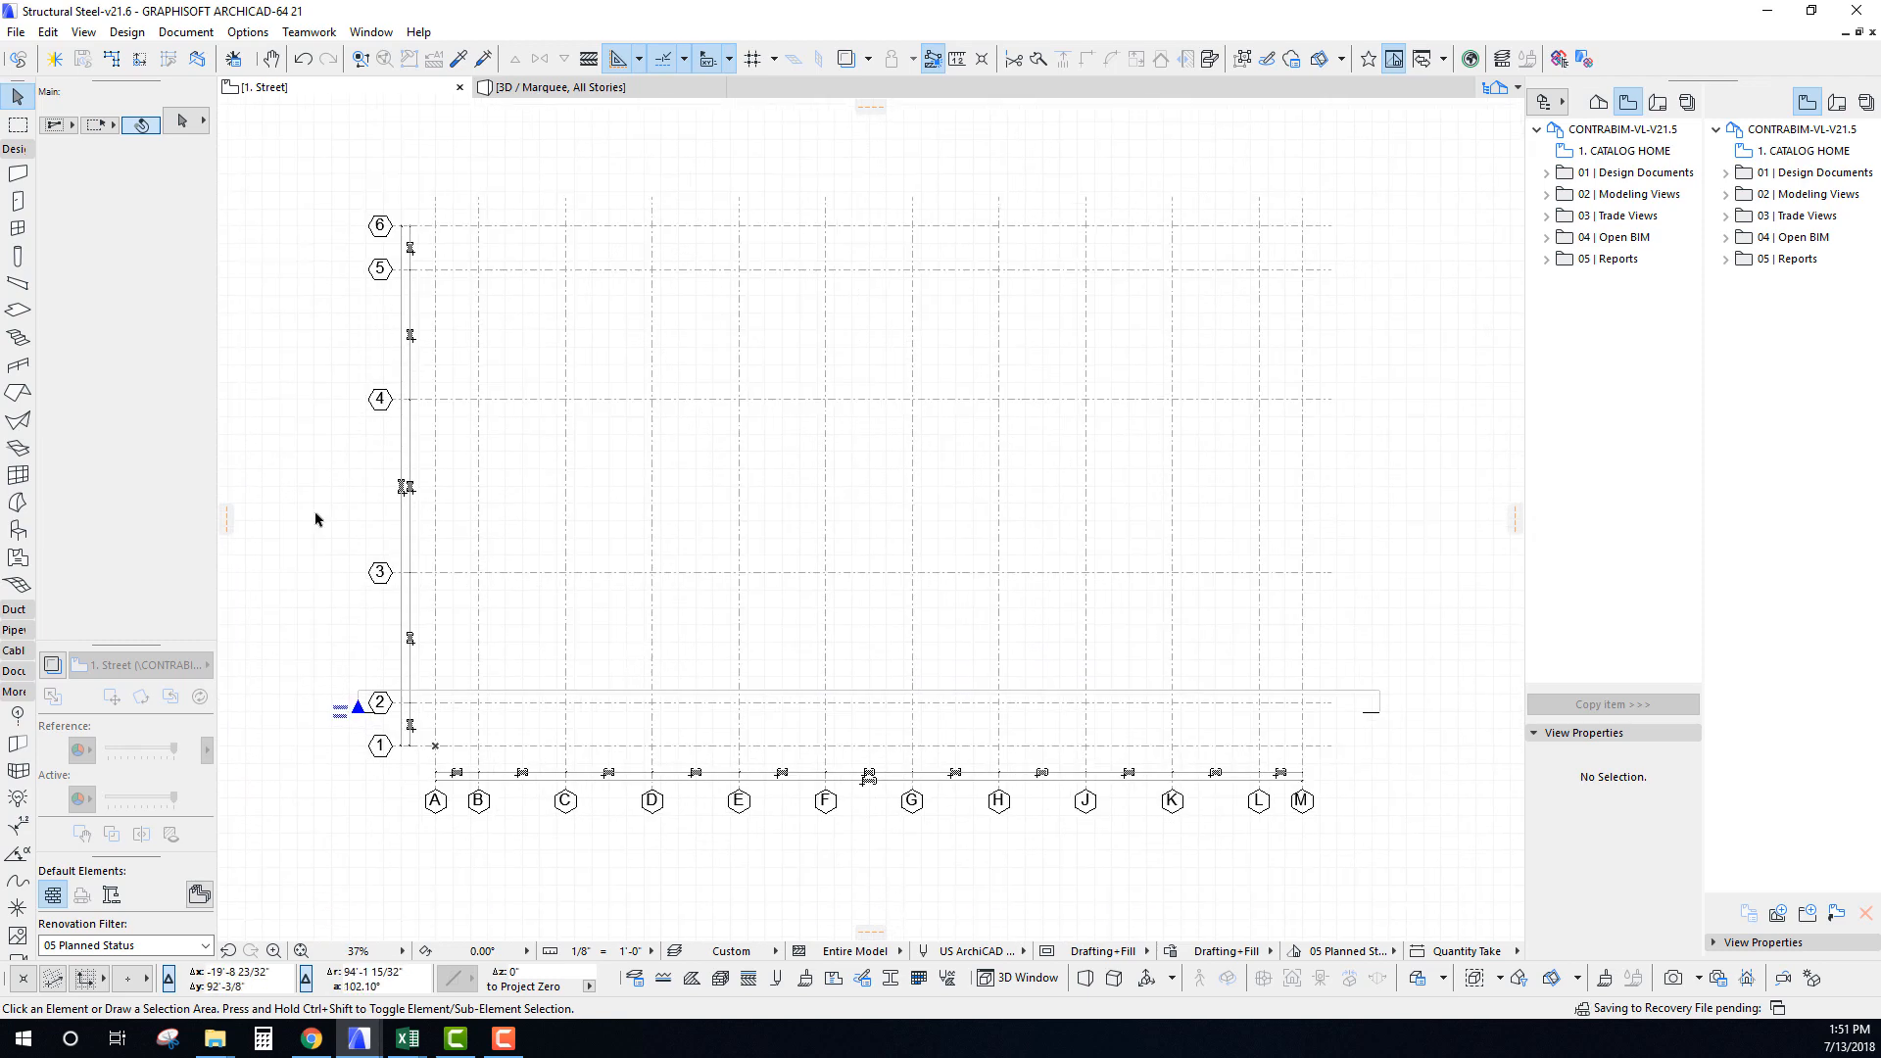
pyautogui.scroll(-4, 735, 637)
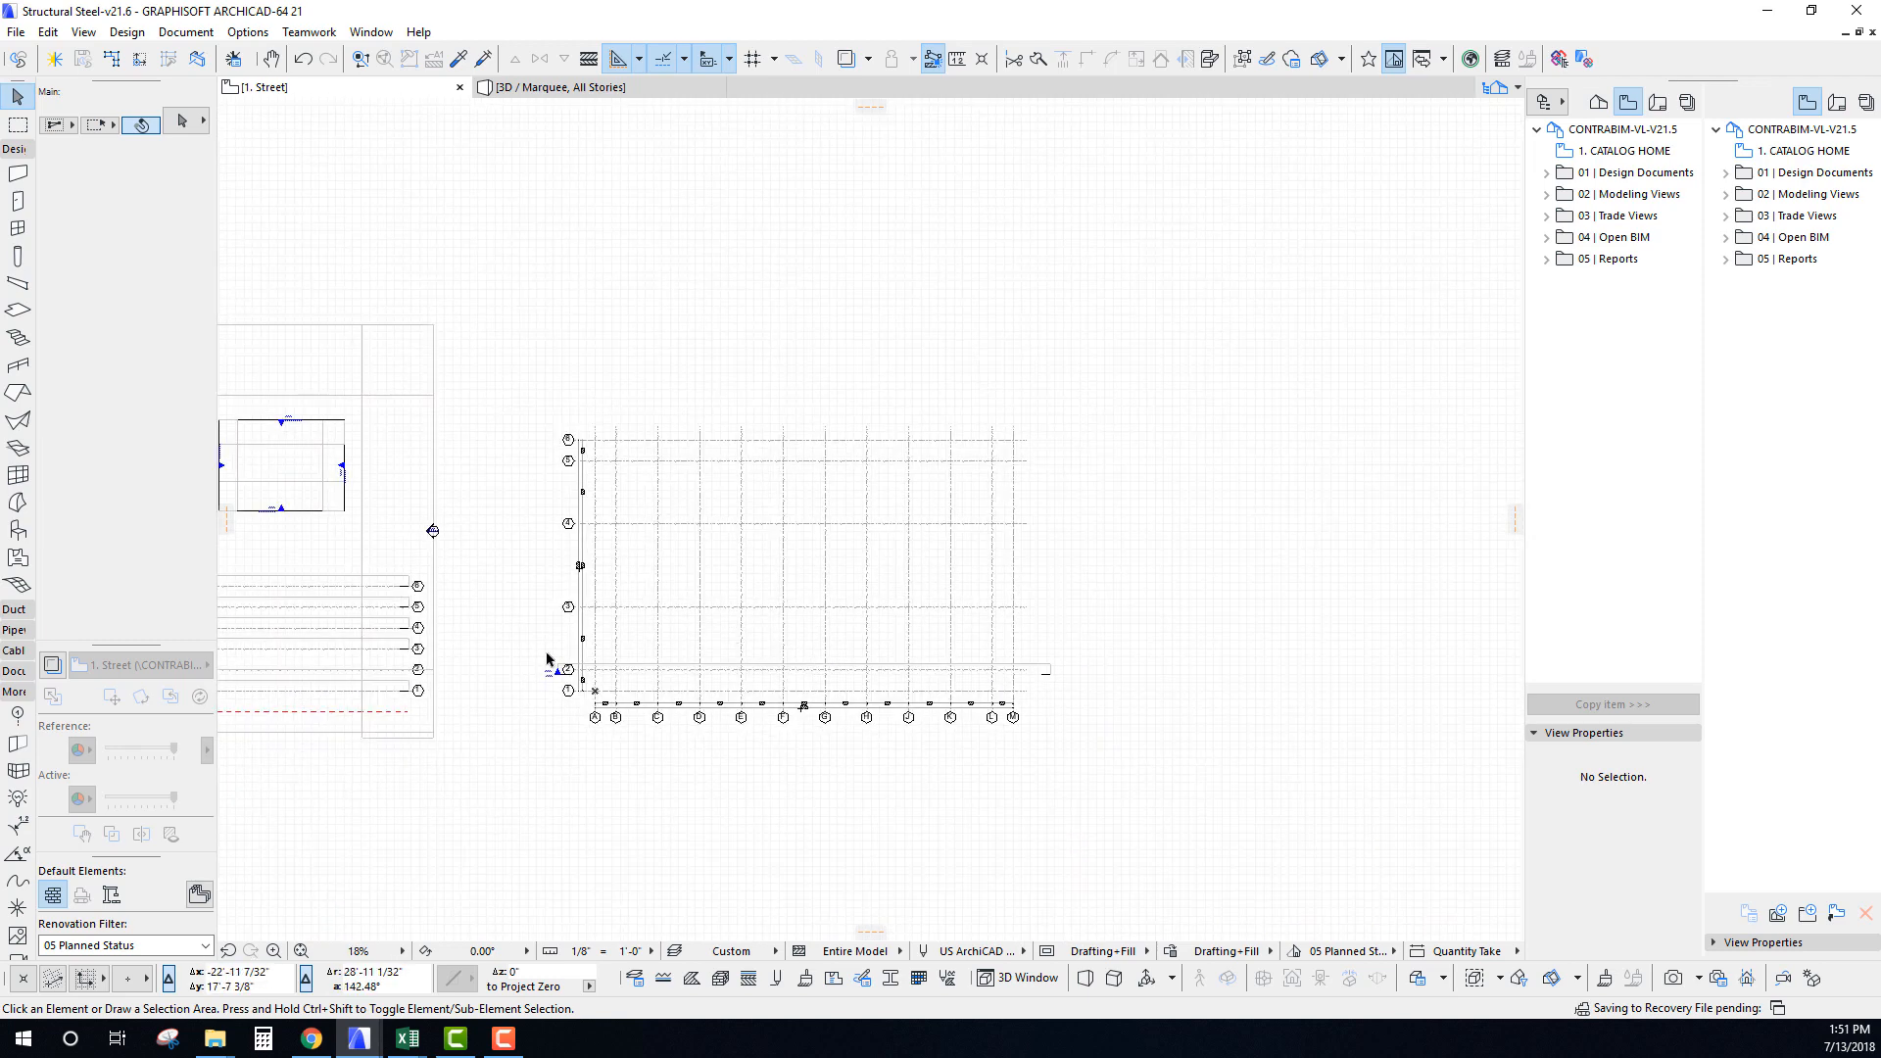
pyautogui.scroll(-3, 546, 660)
pyautogui.moveTo(547, 659); pyautogui.dragTo(935, 556, button='middle')
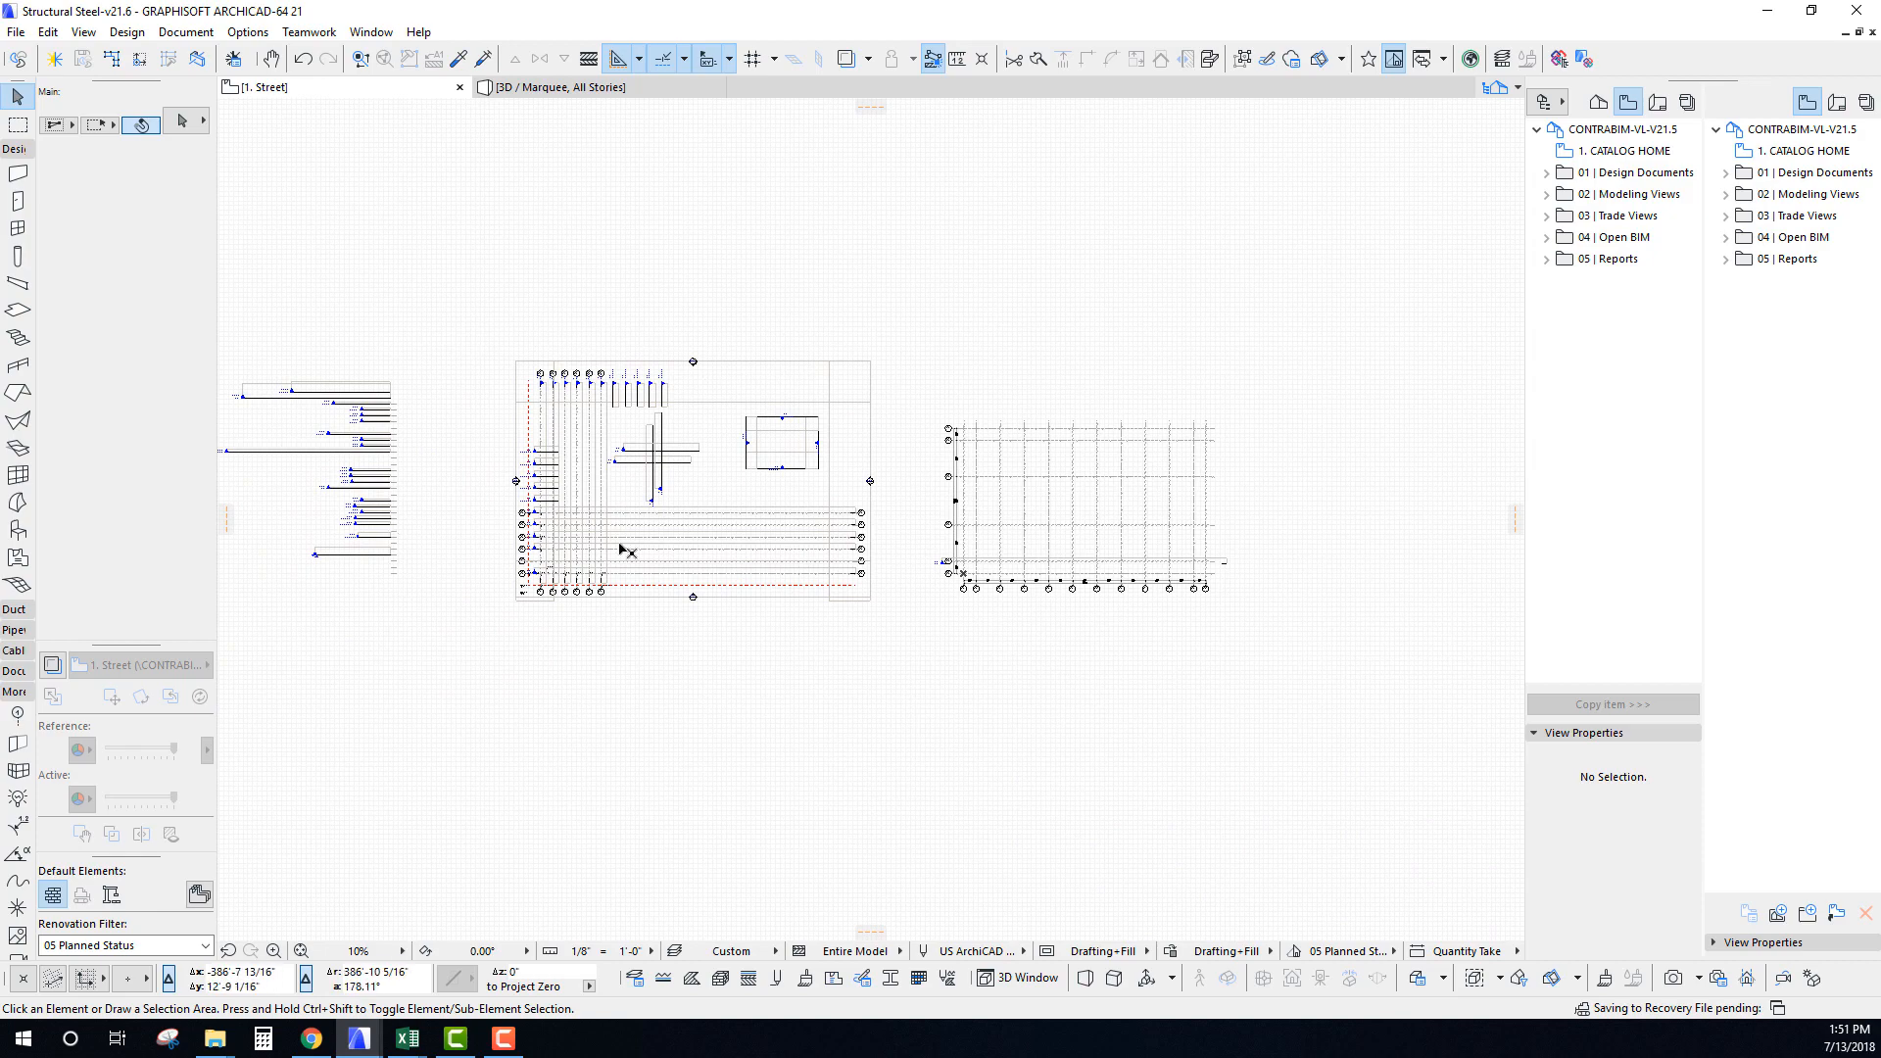
pyautogui.scroll(2, 621, 549)
pyautogui.moveTo(1268, 553); pyautogui.dragTo(865, 495, button='middle')
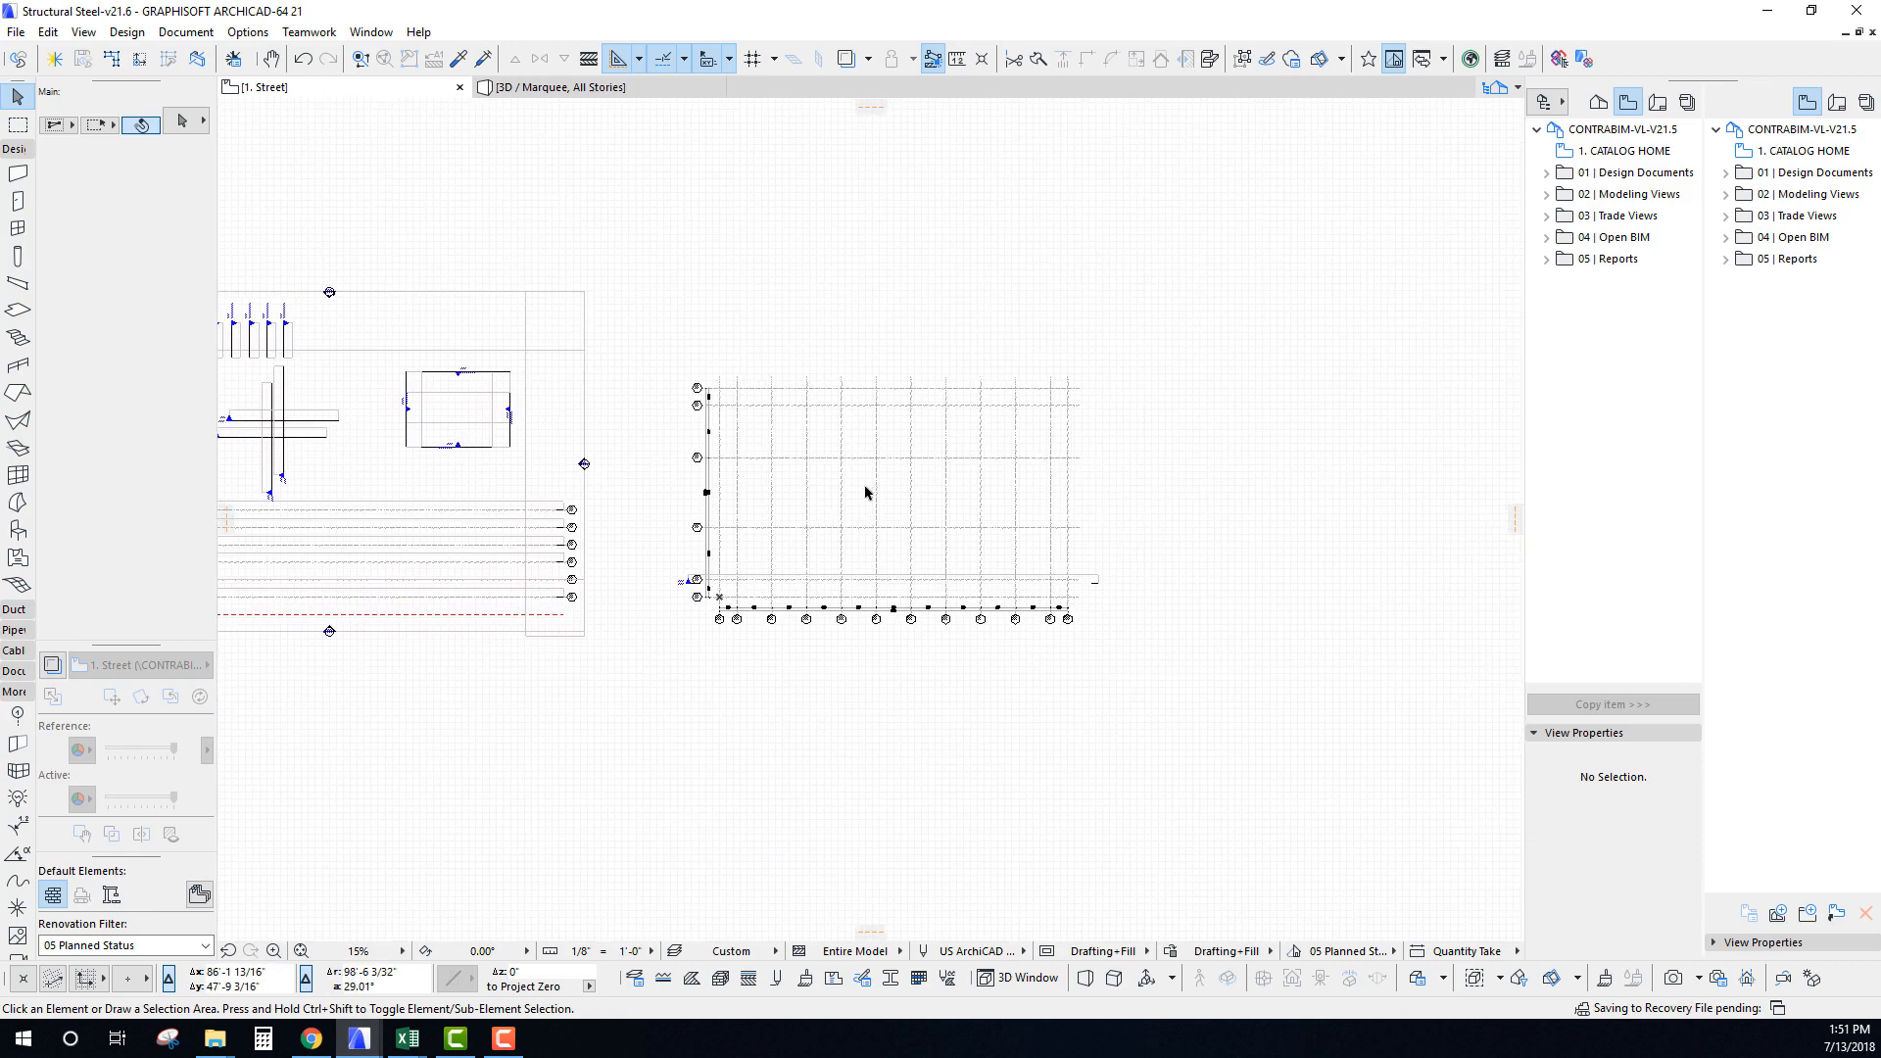
pyautogui.scroll(5, 869, 500)
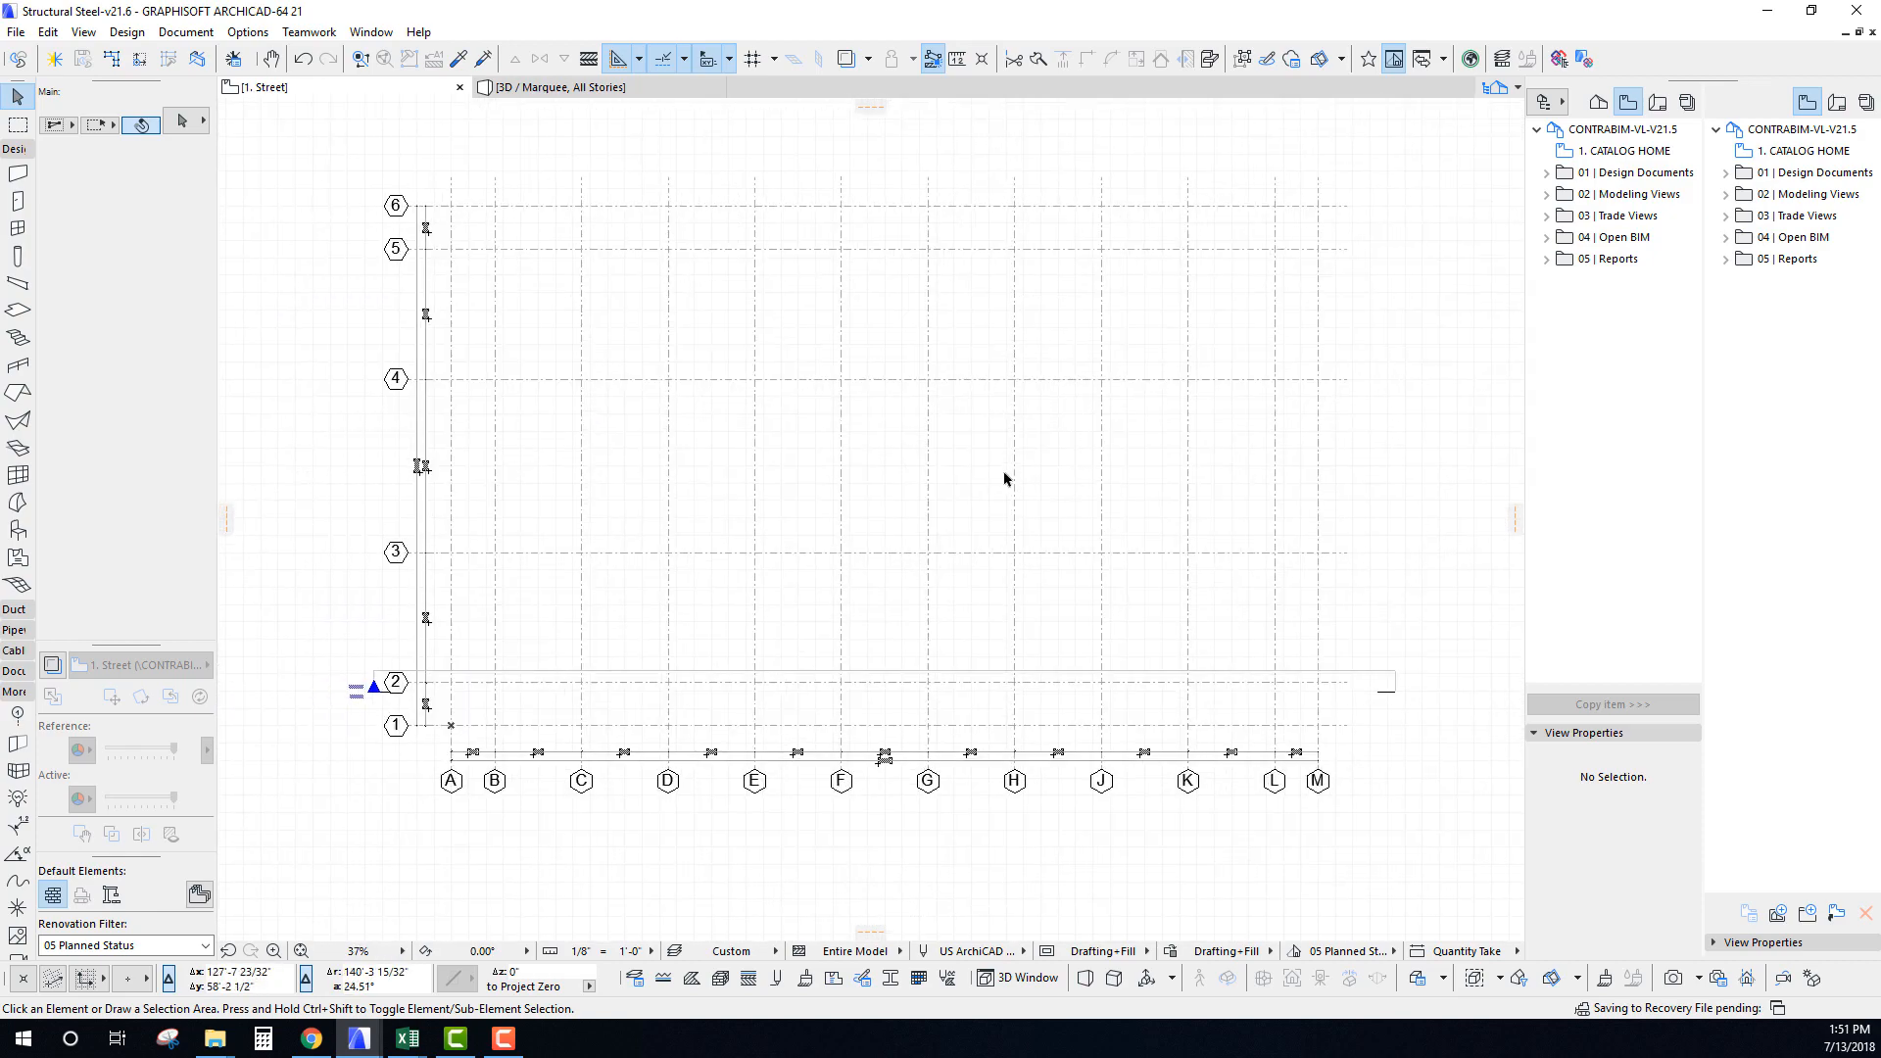
# Open the project's Story Settings and examine the elevation and height to next of the Street, Level 2, Level 3 and Roof stories.
pyautogui.click(1599, 105)
pyautogui.moveTo(1696, 213); pyautogui.dragTo(1696, 179)
pyautogui.rightClick(1592, 150)
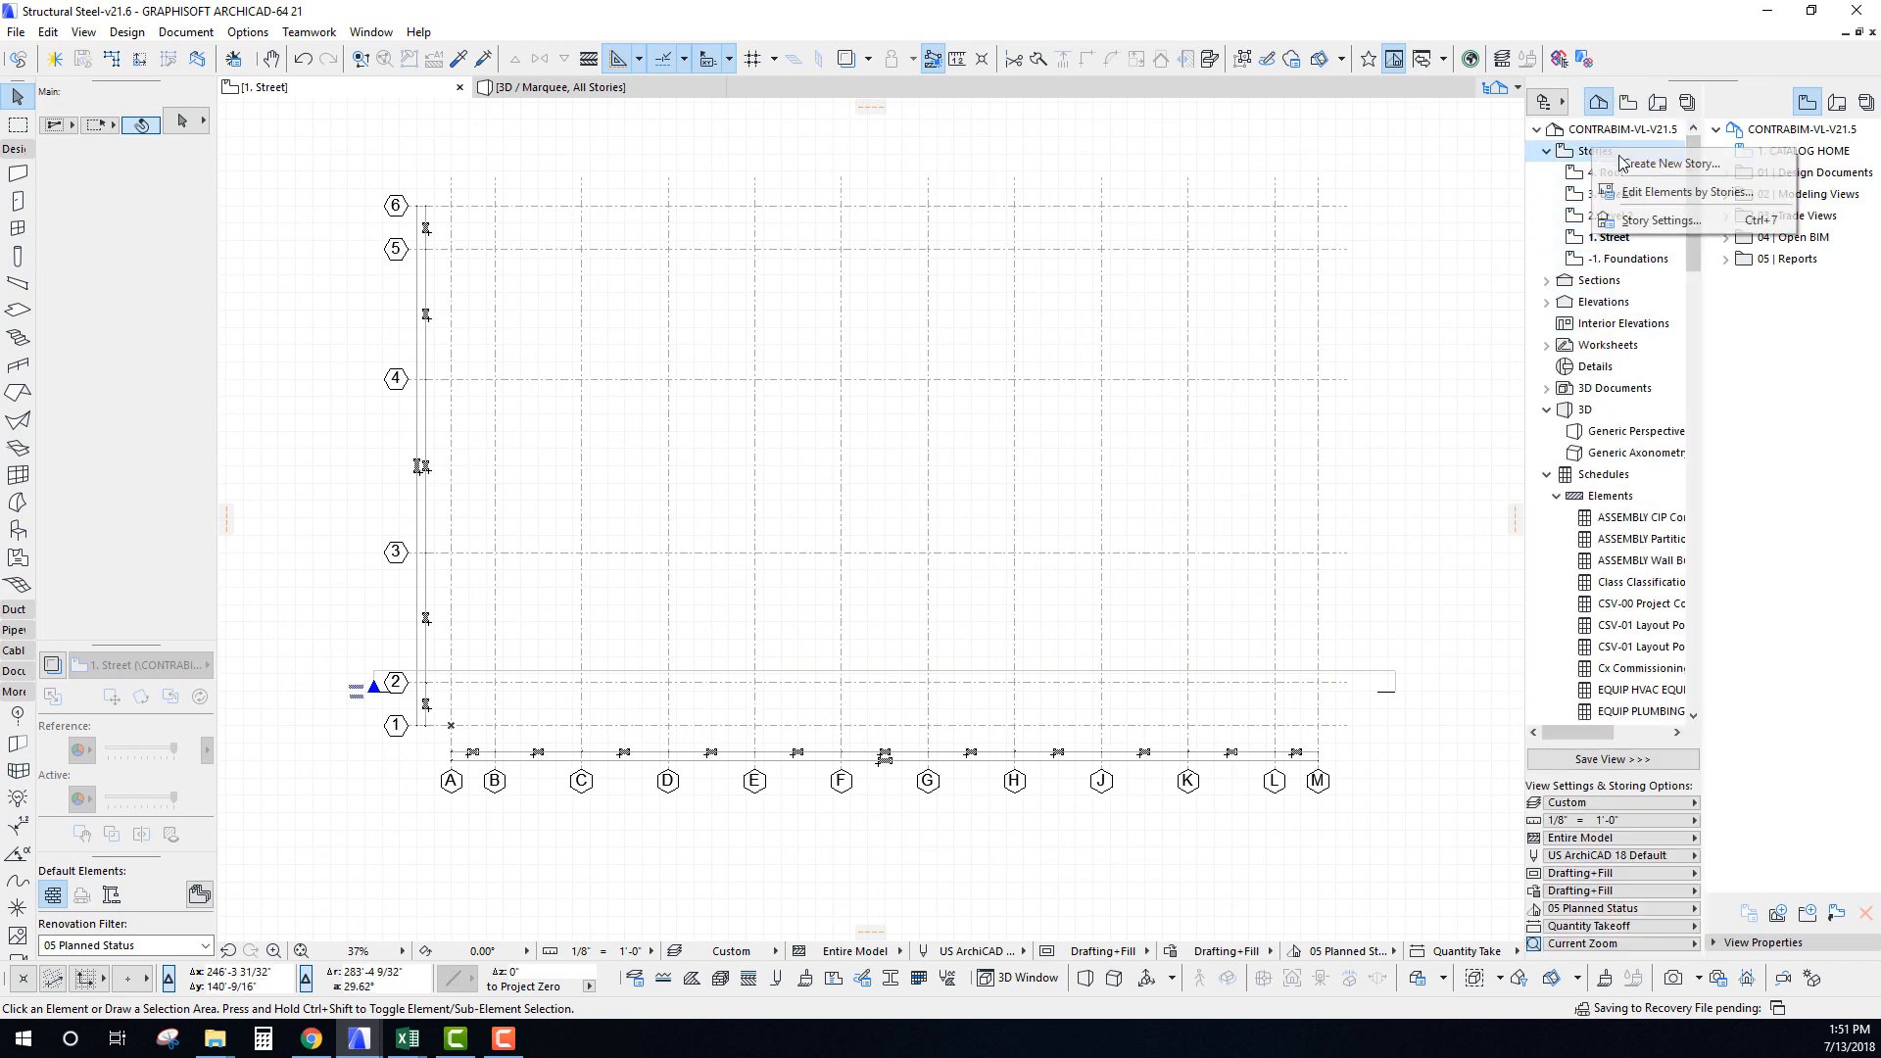
pyautogui.click(1656, 222)
pyautogui.moveTo(1880, 245); pyautogui.dragTo(742, 255)
pyautogui.click(786, 353)
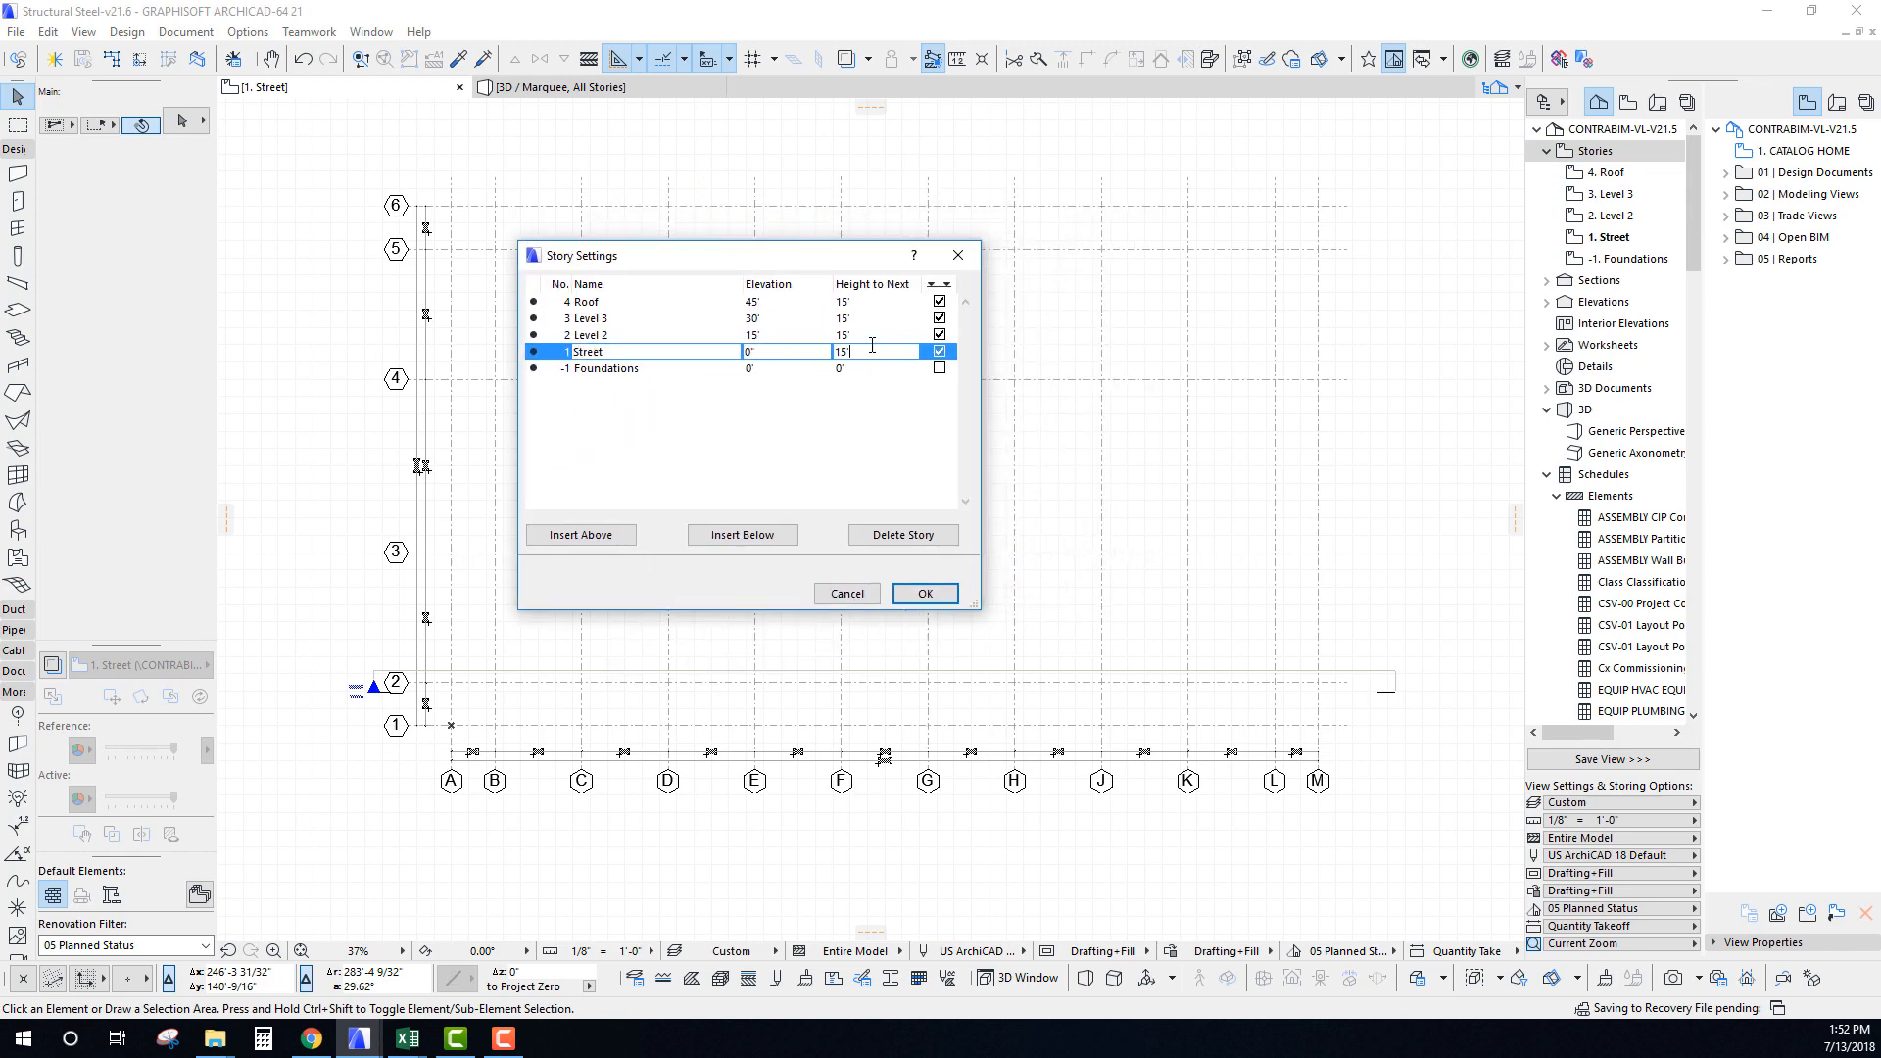
pyautogui.doubleClick(618, 349)
pyautogui.click(866, 334)
pyautogui.click(866, 319)
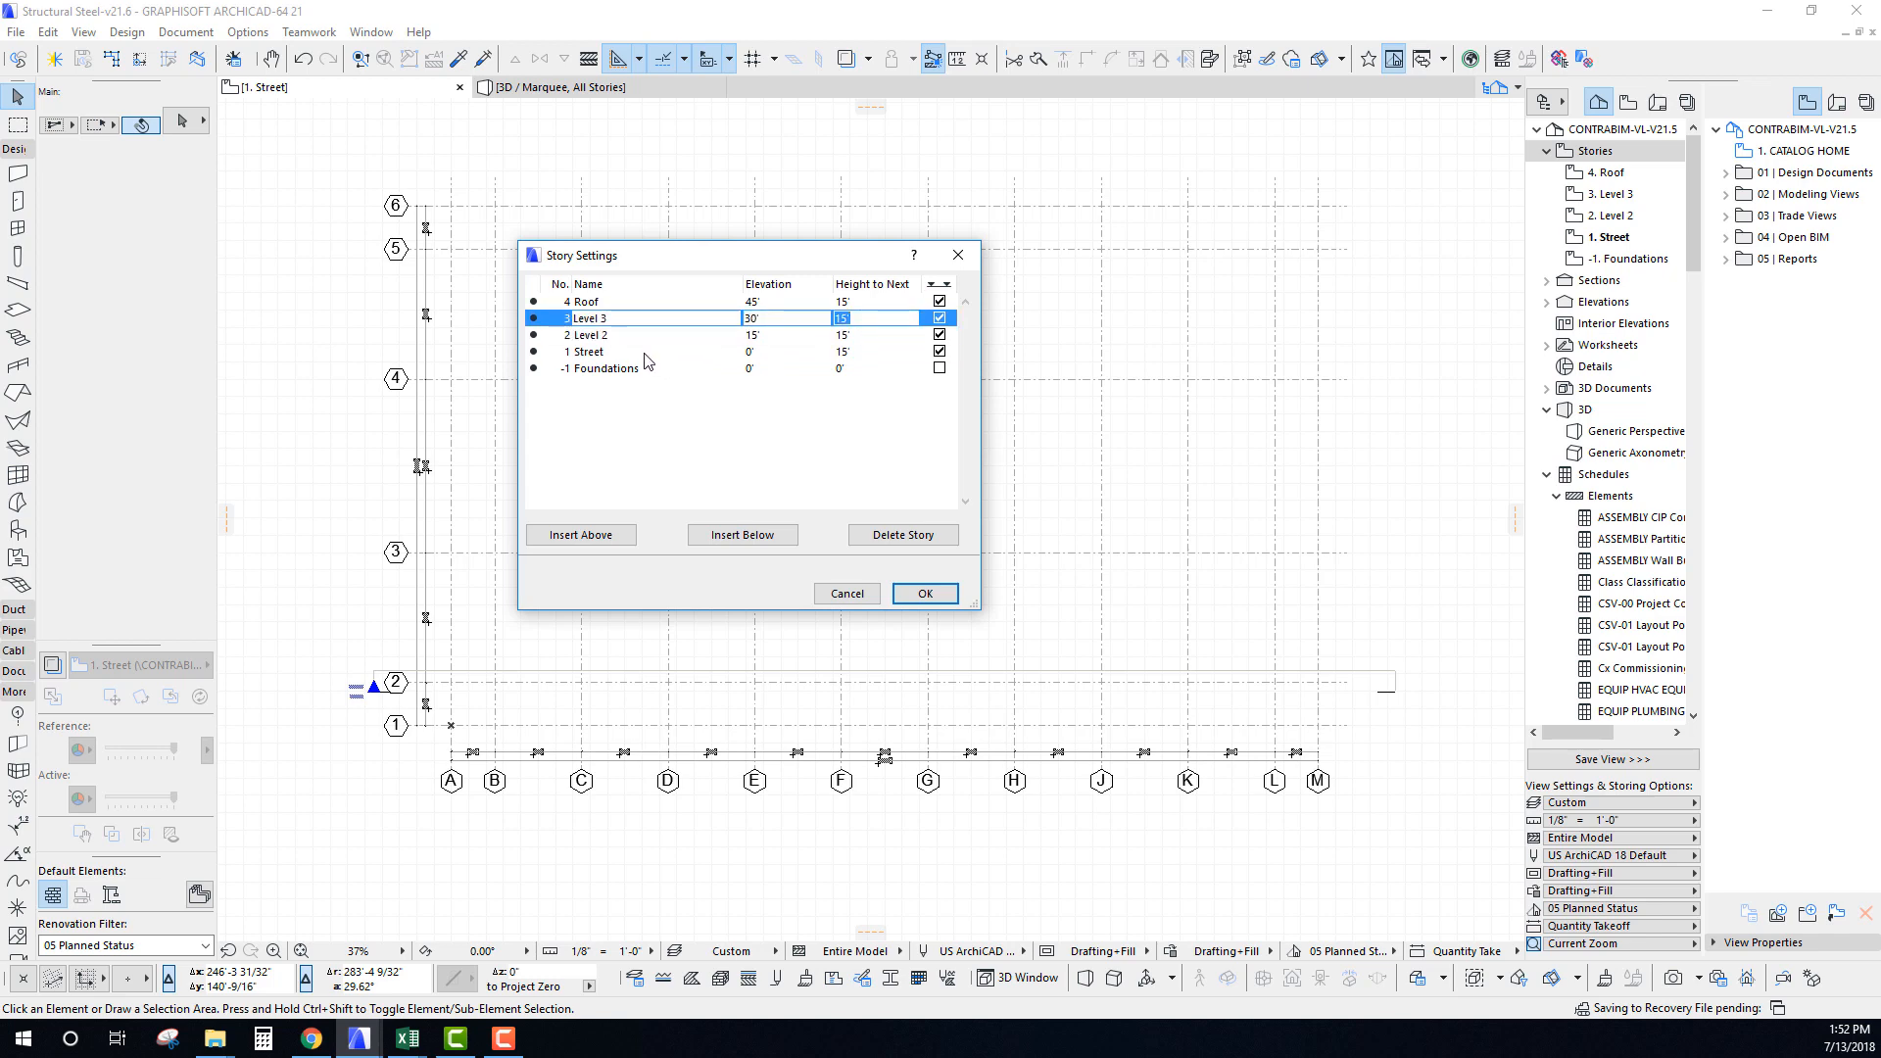
pyautogui.click(617, 351)
pyautogui.click(862, 334)
pyautogui.click(862, 319)
pyautogui.click(858, 301)
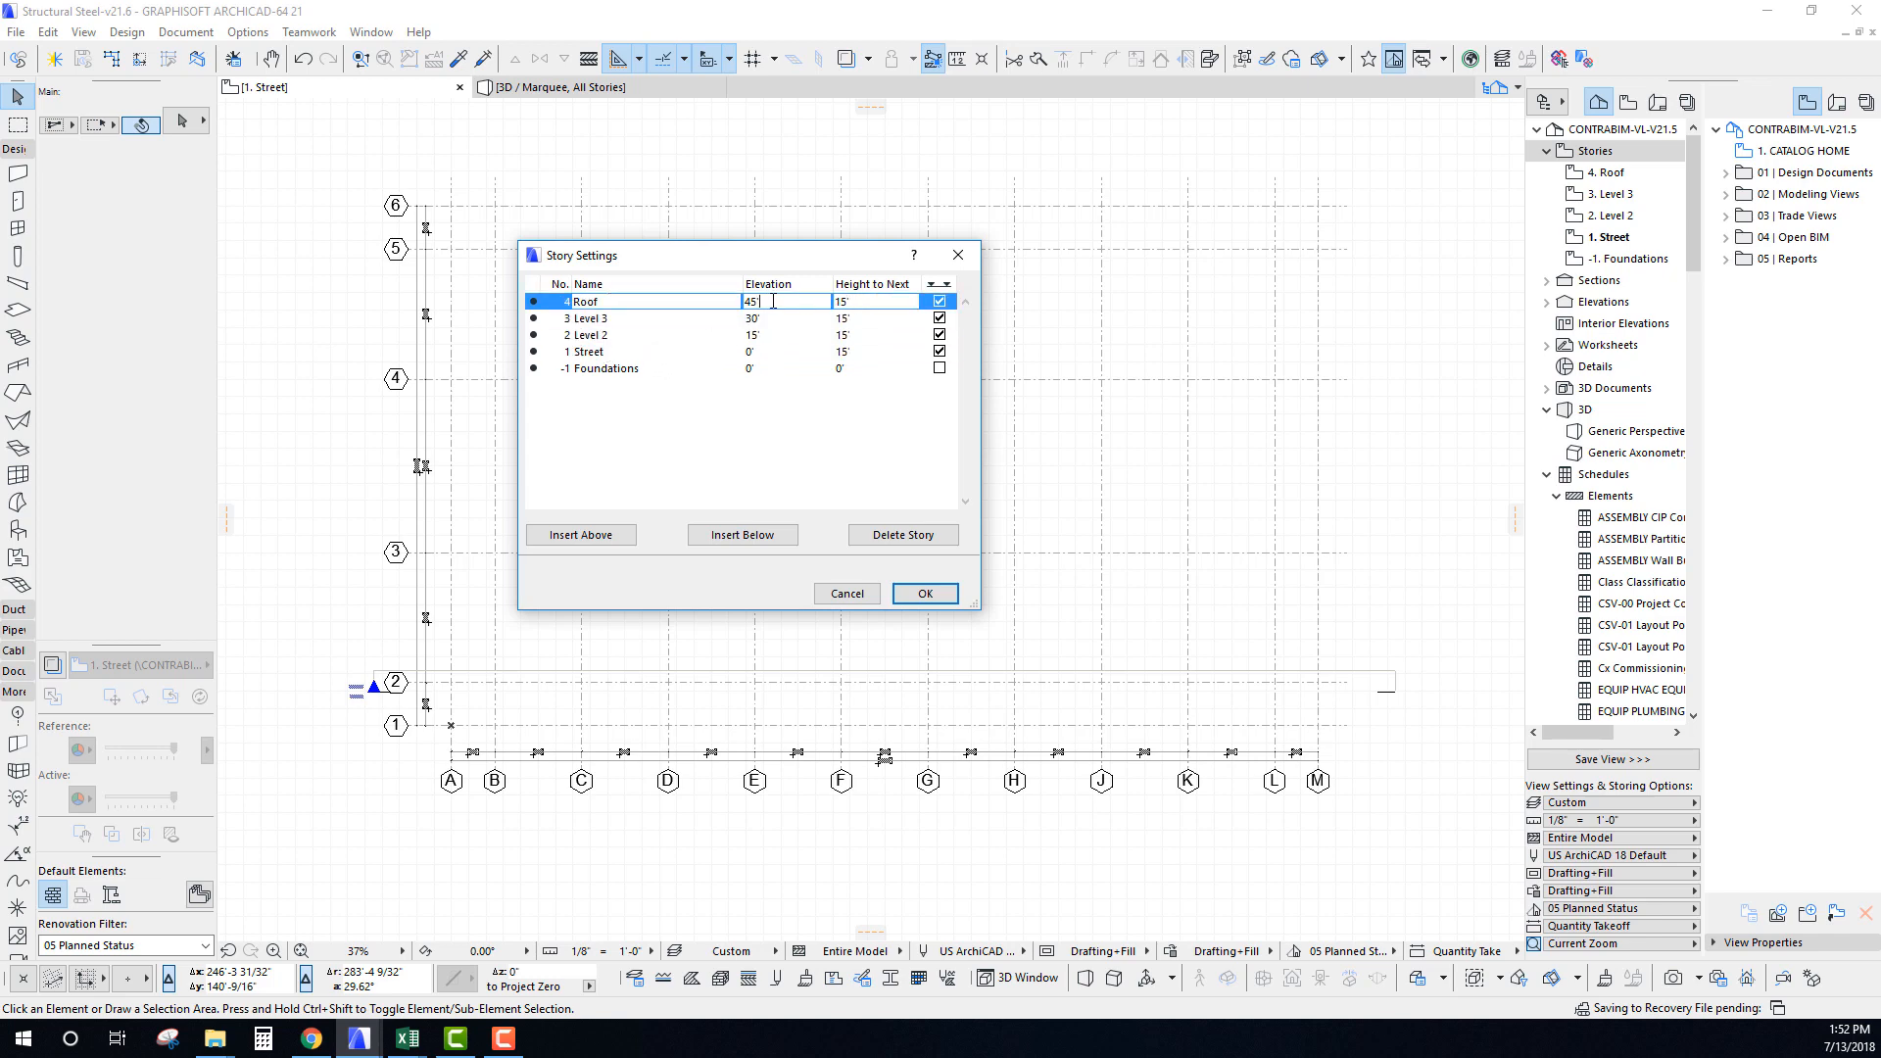
# Insert a story named Mech Roof above the Roof story and apply the story settings.
pyautogui.click(595, 540)
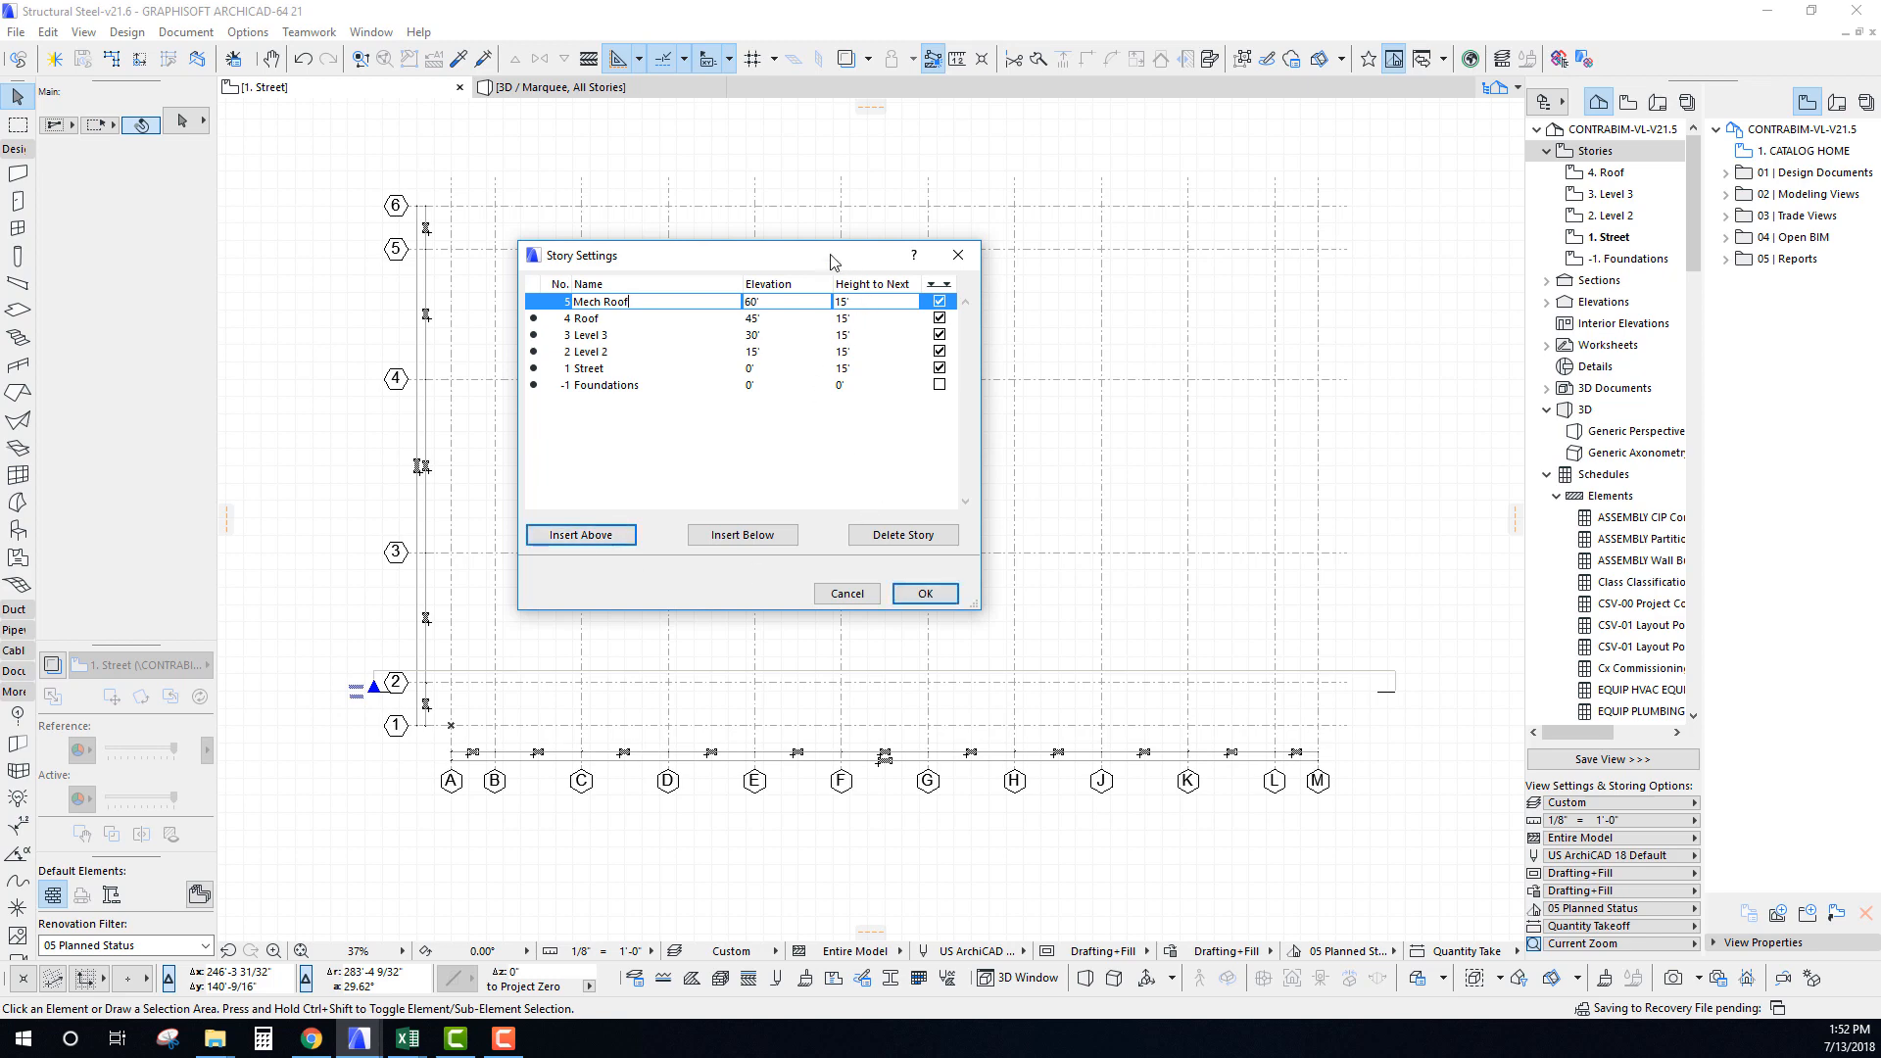
pyautogui.moveTo(830, 256); pyautogui.dragTo(850, 270)
pyautogui.moveTo(686, 276); pyautogui.dragTo(750, 288)
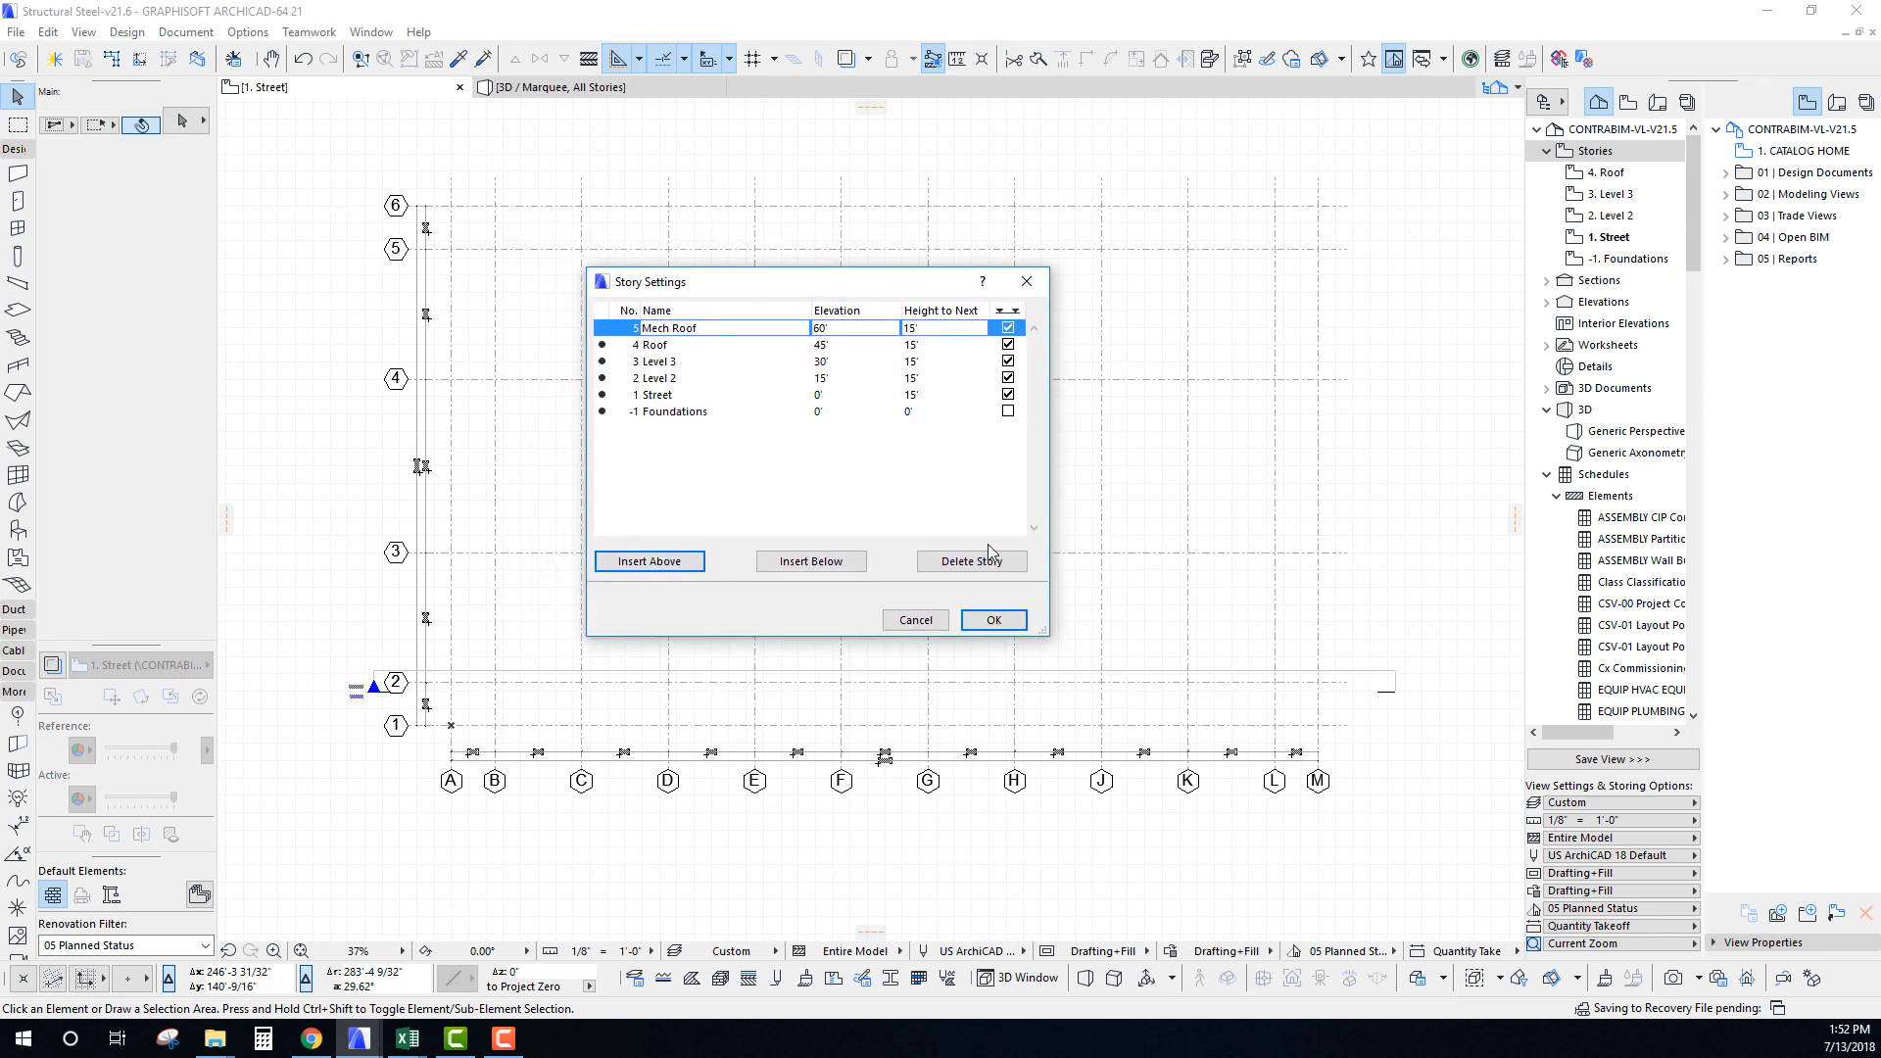
pyautogui.click(994, 620)
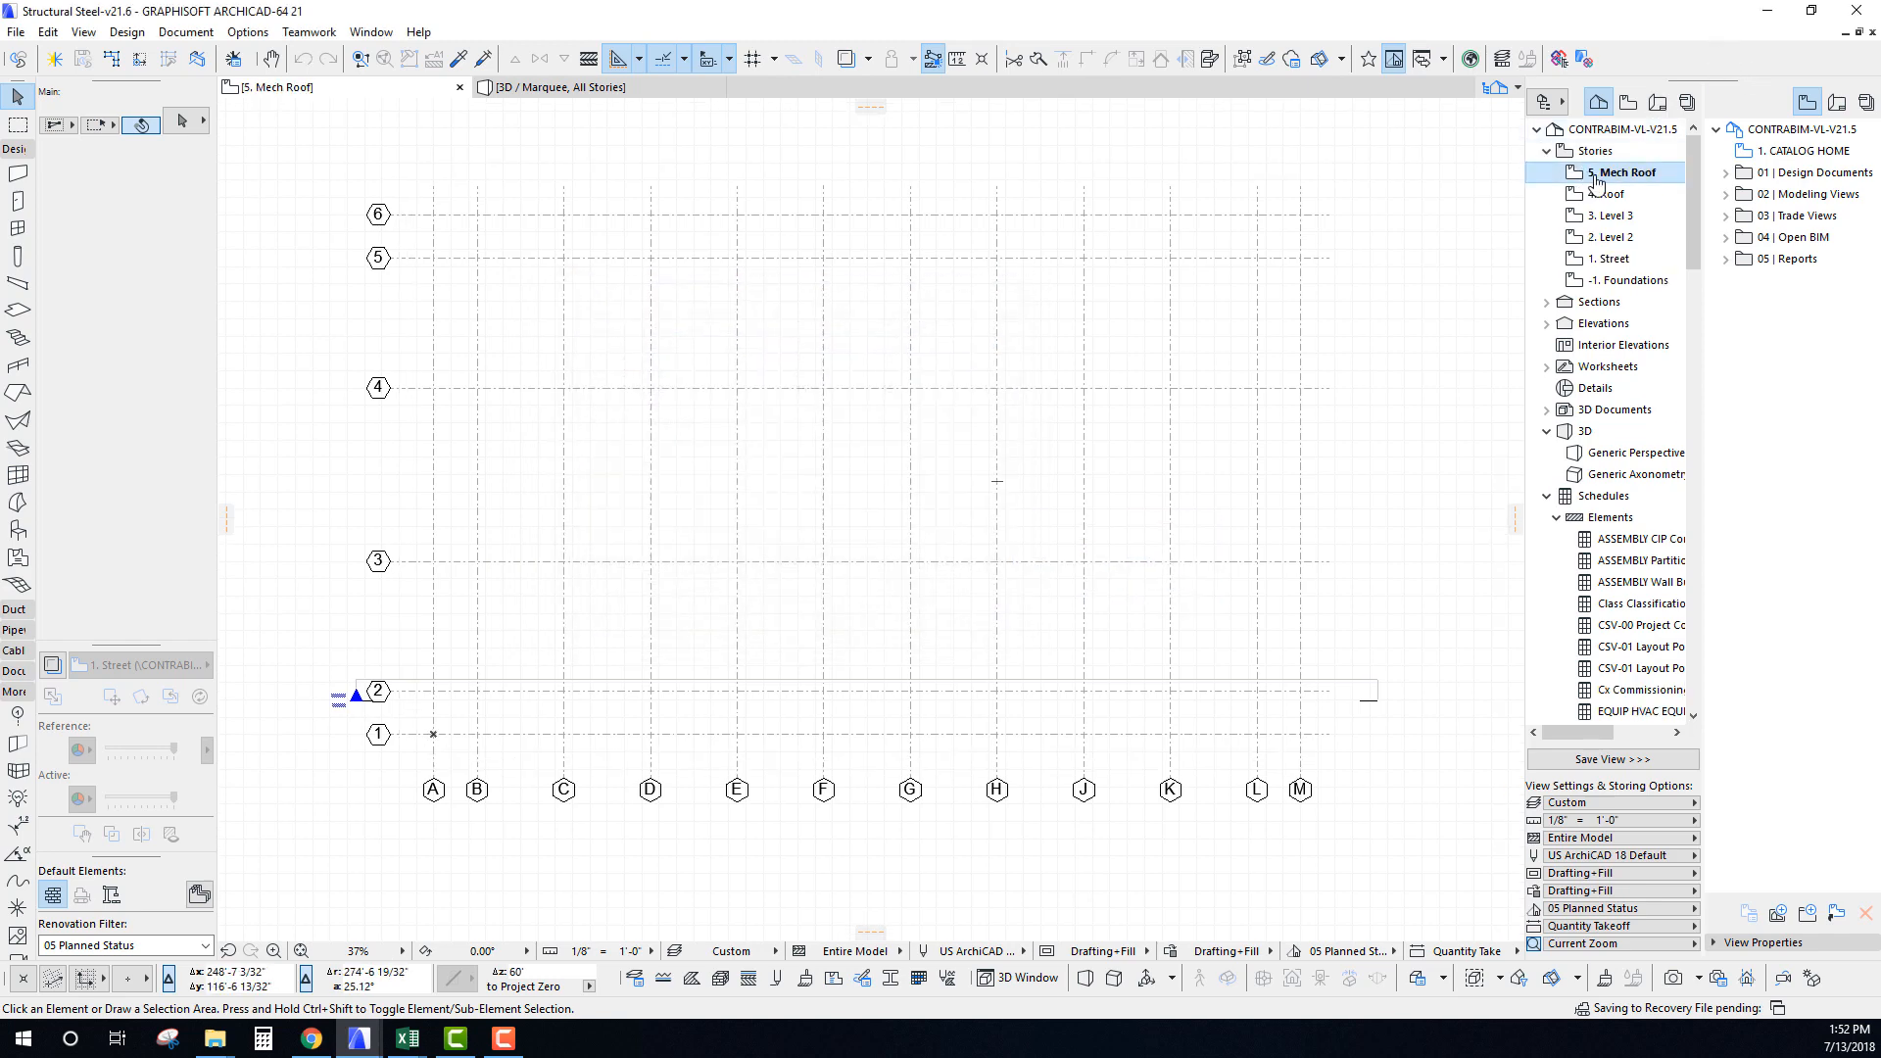
# Return to the 1. Street floor plan, showing the new grid beside the template's grid.
pyautogui.click(1609, 260)
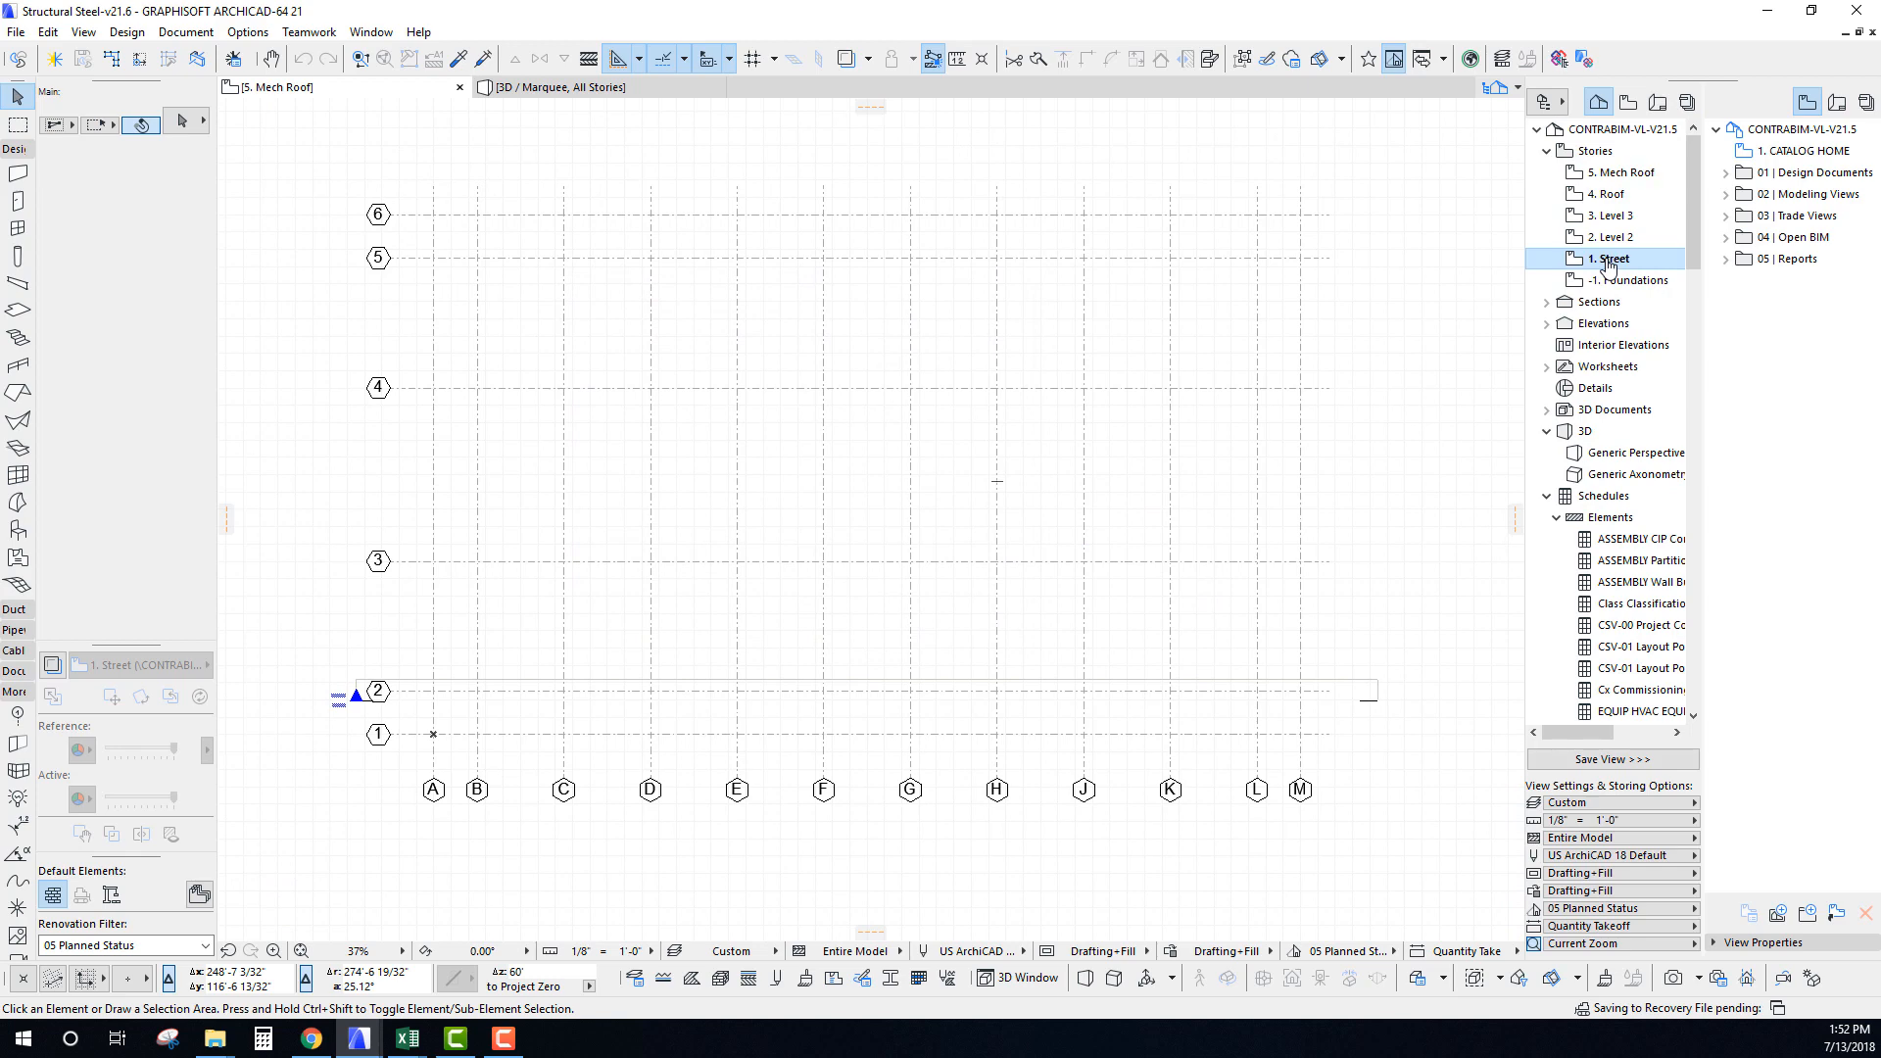
pyautogui.doubleClick(1608, 261)
pyautogui.scroll(-3, 845, 545)
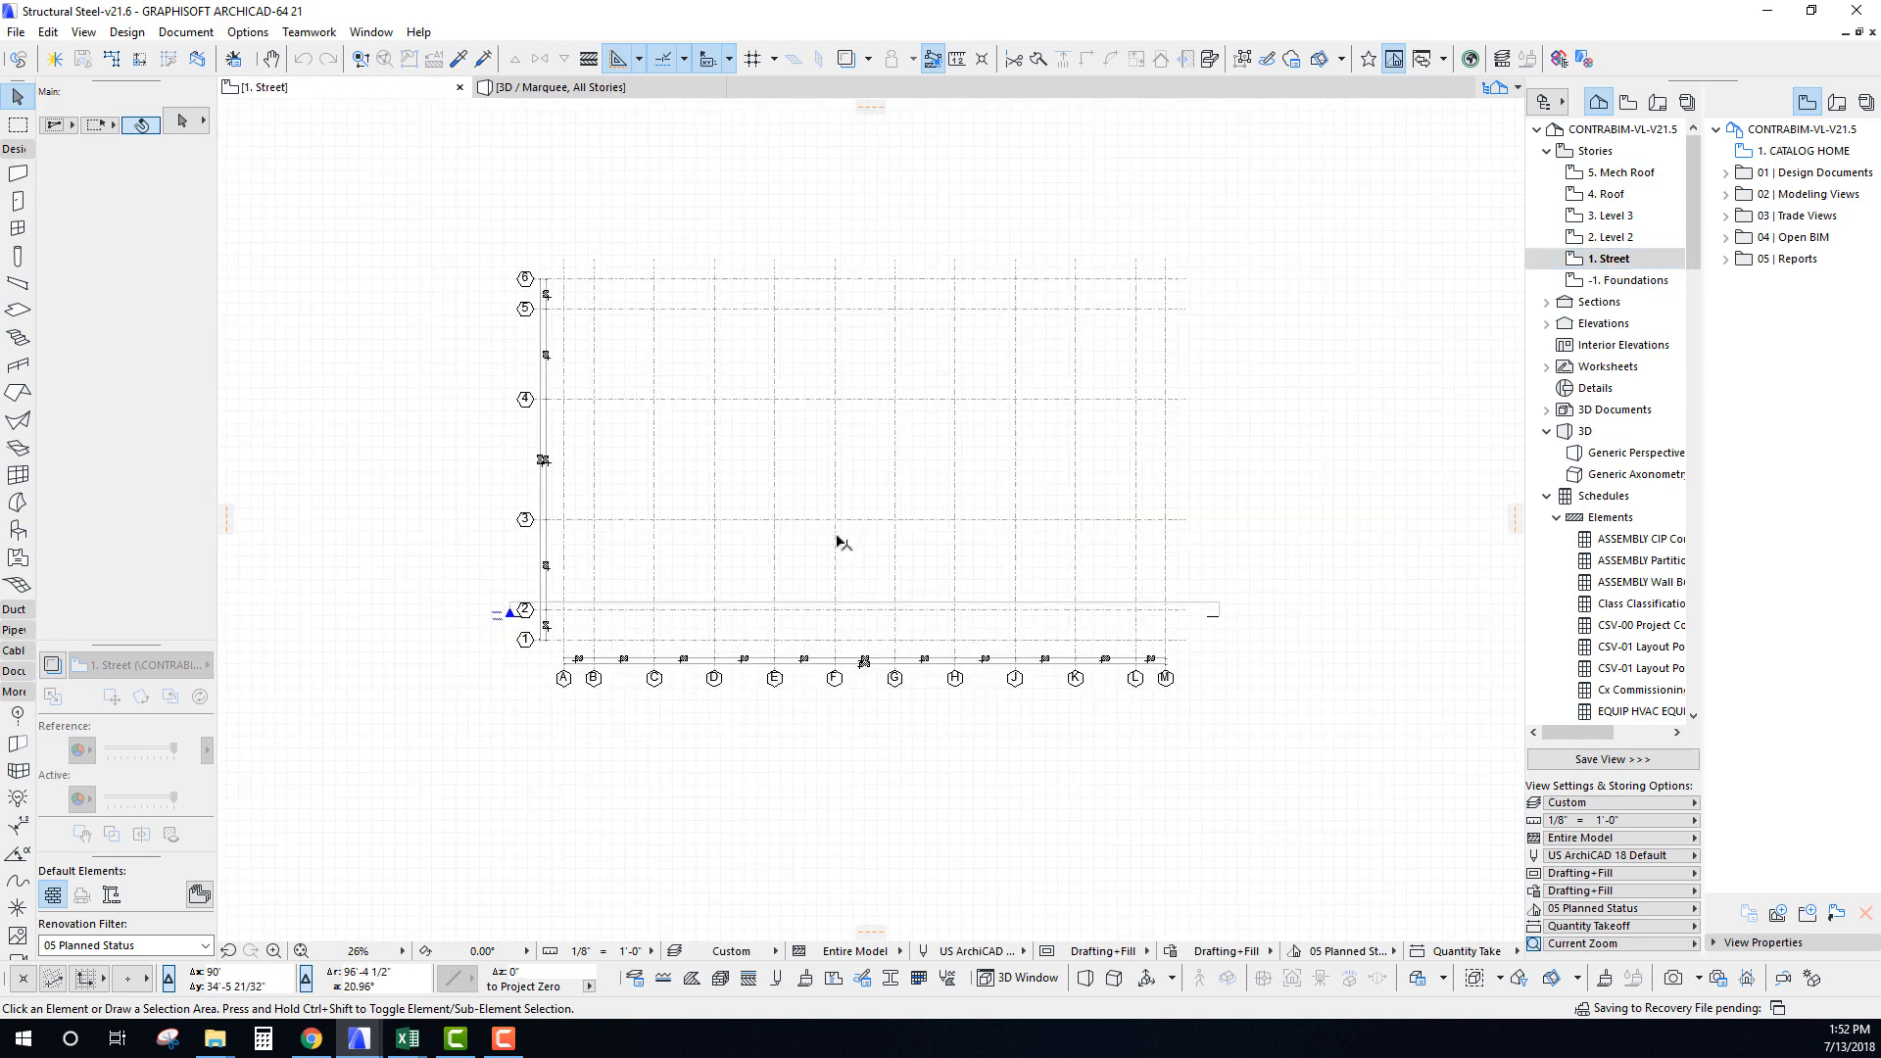
pyautogui.scroll(-3, 845, 545)
# Switch to File Explorer and bring 0510 Structural Steel Framing.mod from the 01_Reference Files folder into the Street floor plan for merging.
pyautogui.click(16, 32)
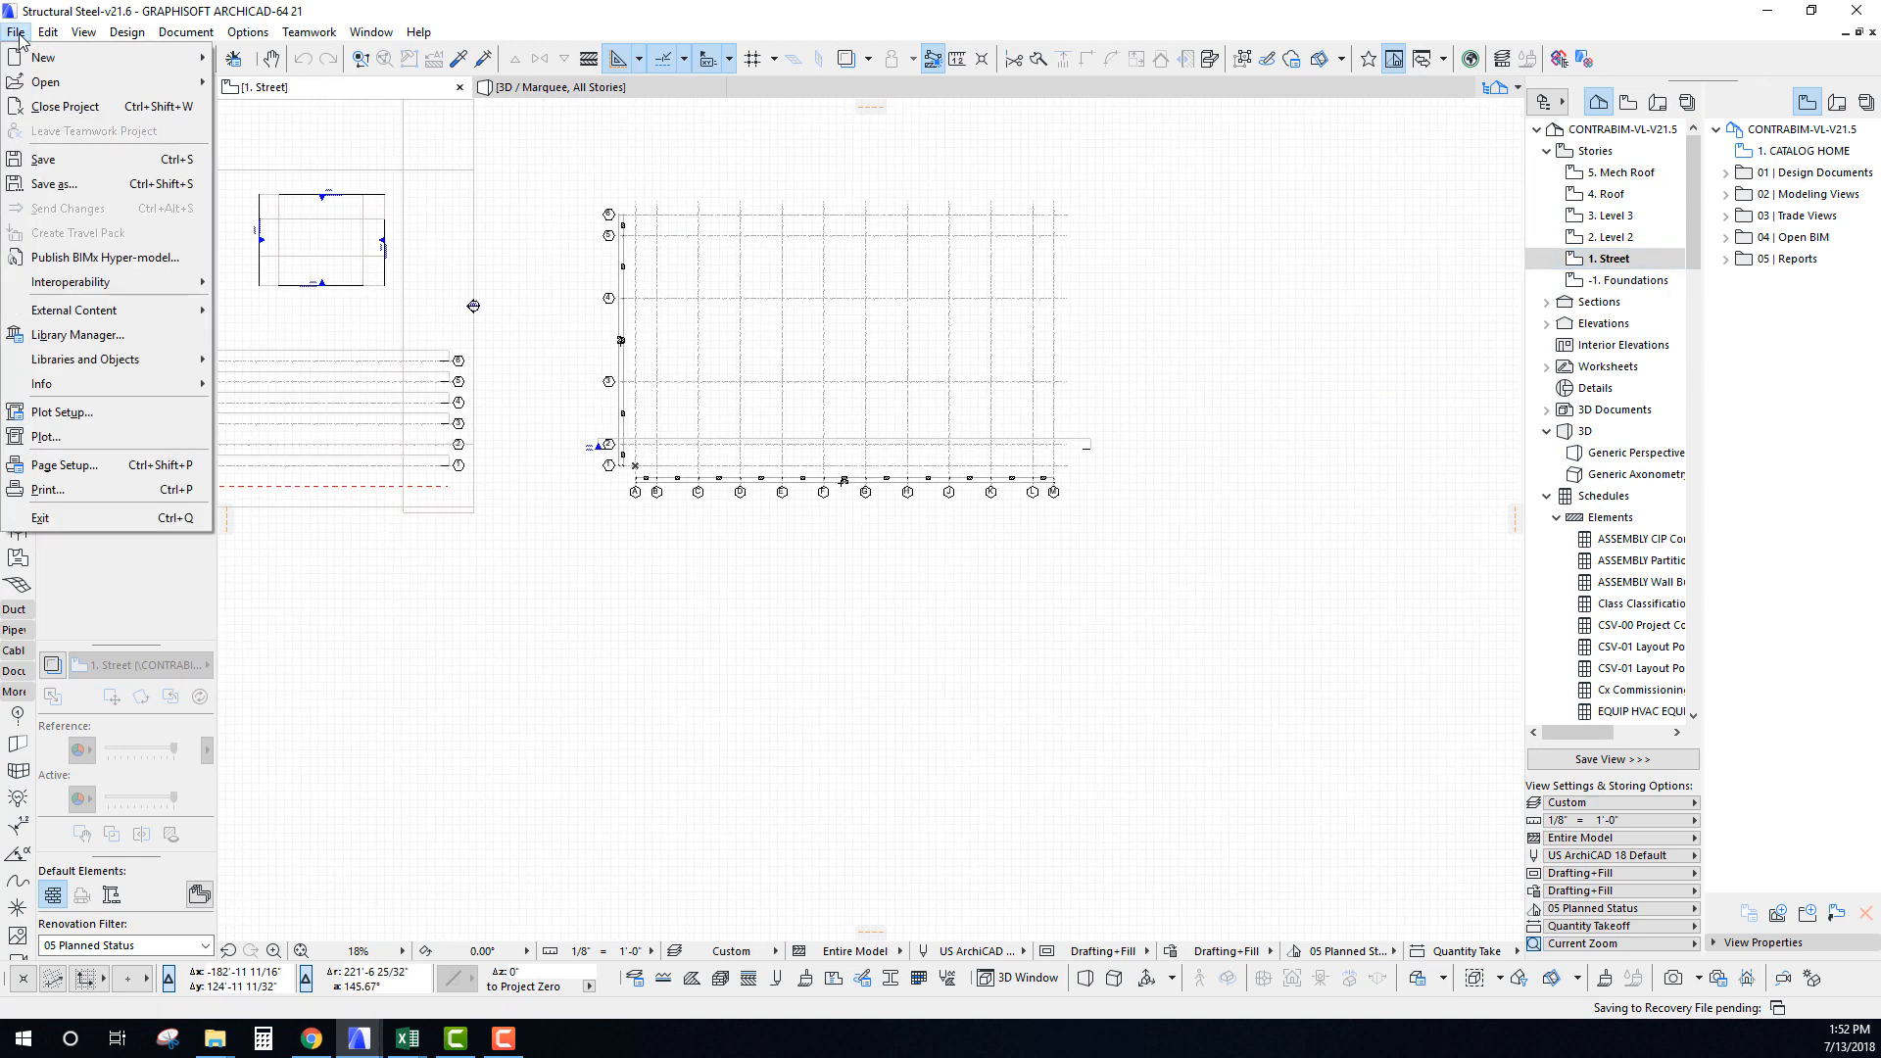
pyautogui.click(458, 757)
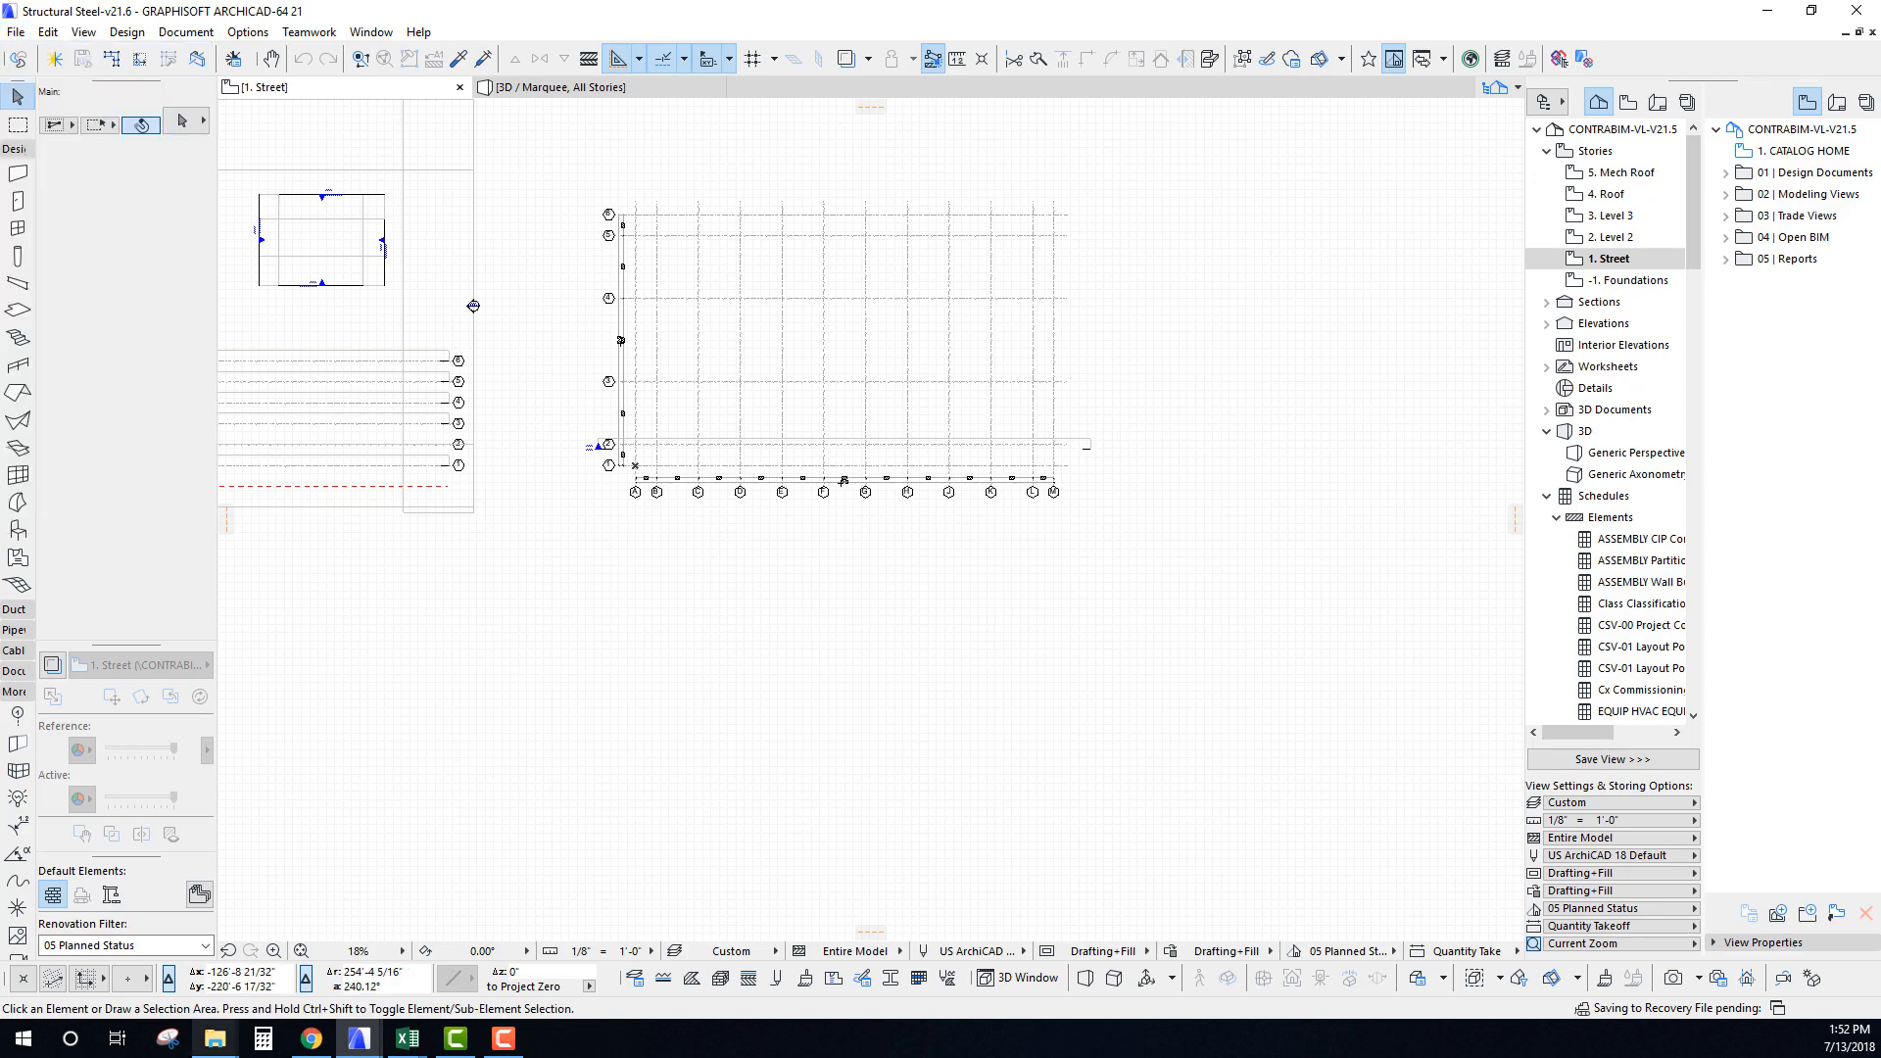
pyautogui.click(212, 1047)
pyautogui.click(89, 956)
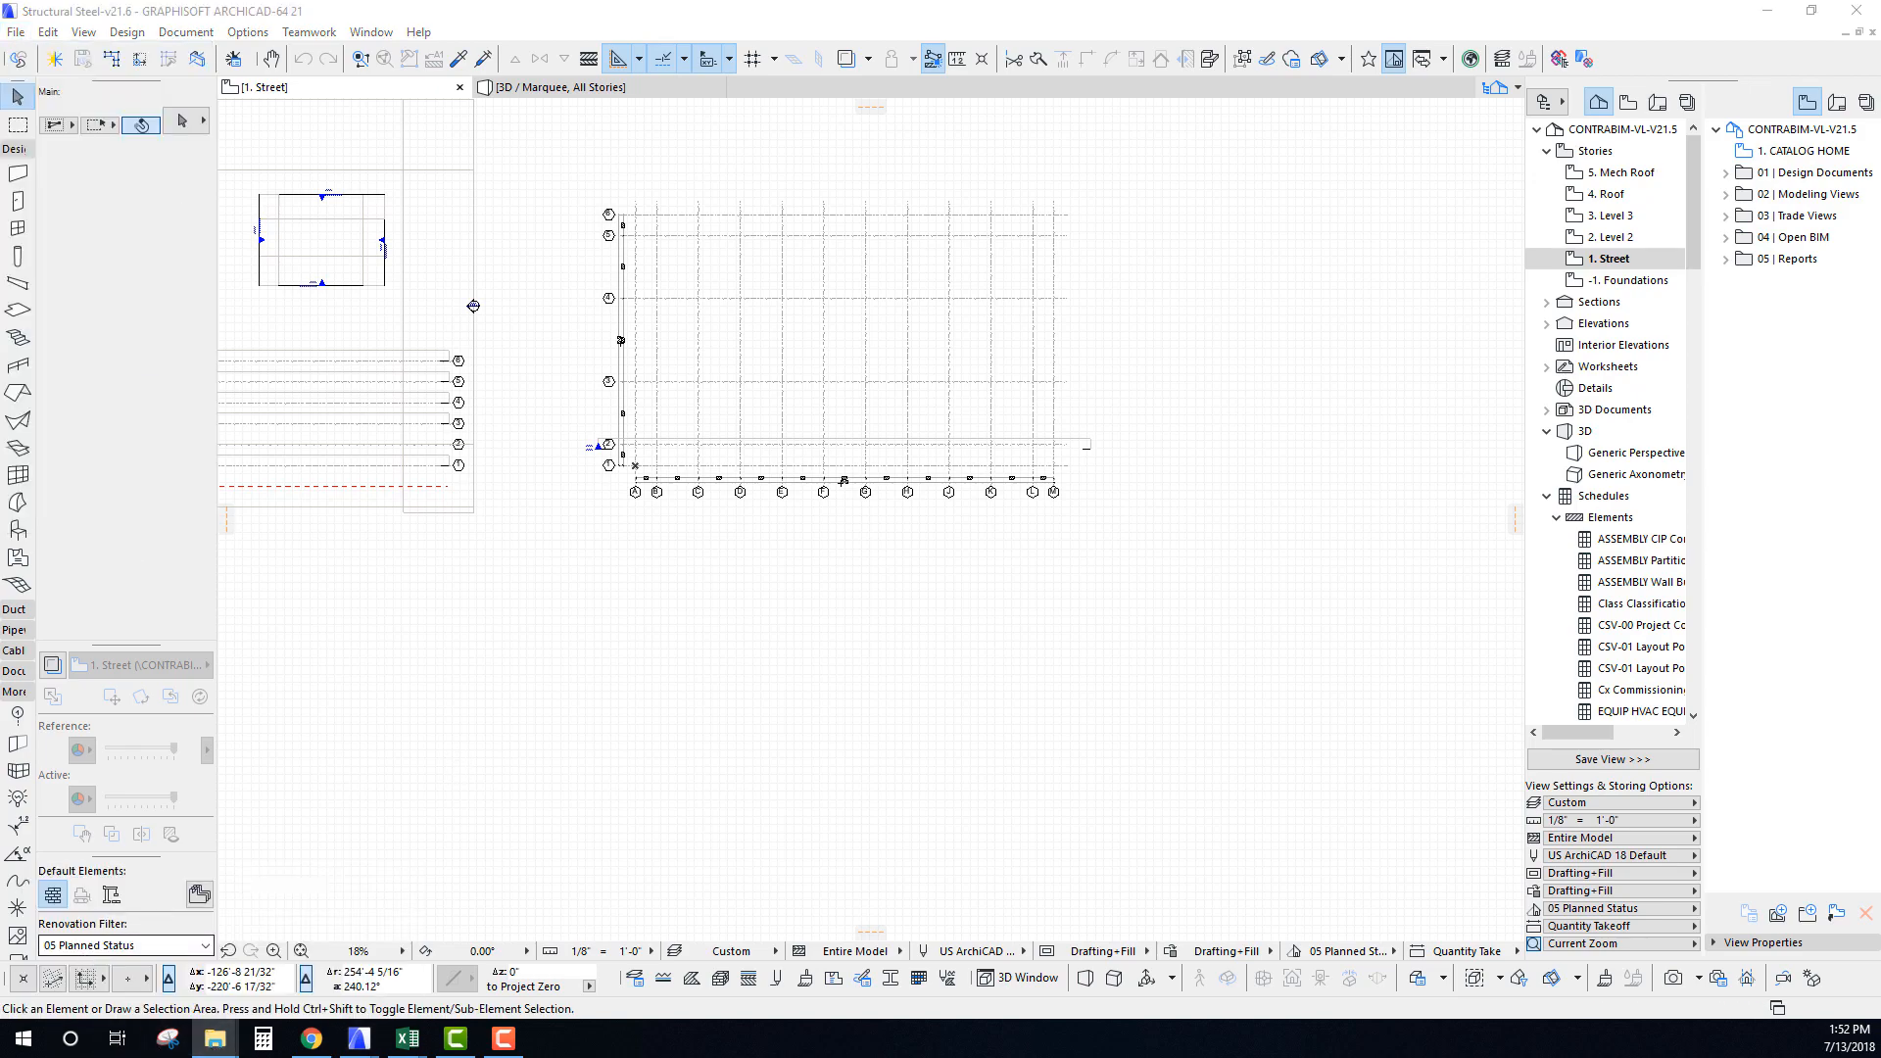
pyautogui.moveTo(0, 147); pyautogui.dragTo(1354, 178)
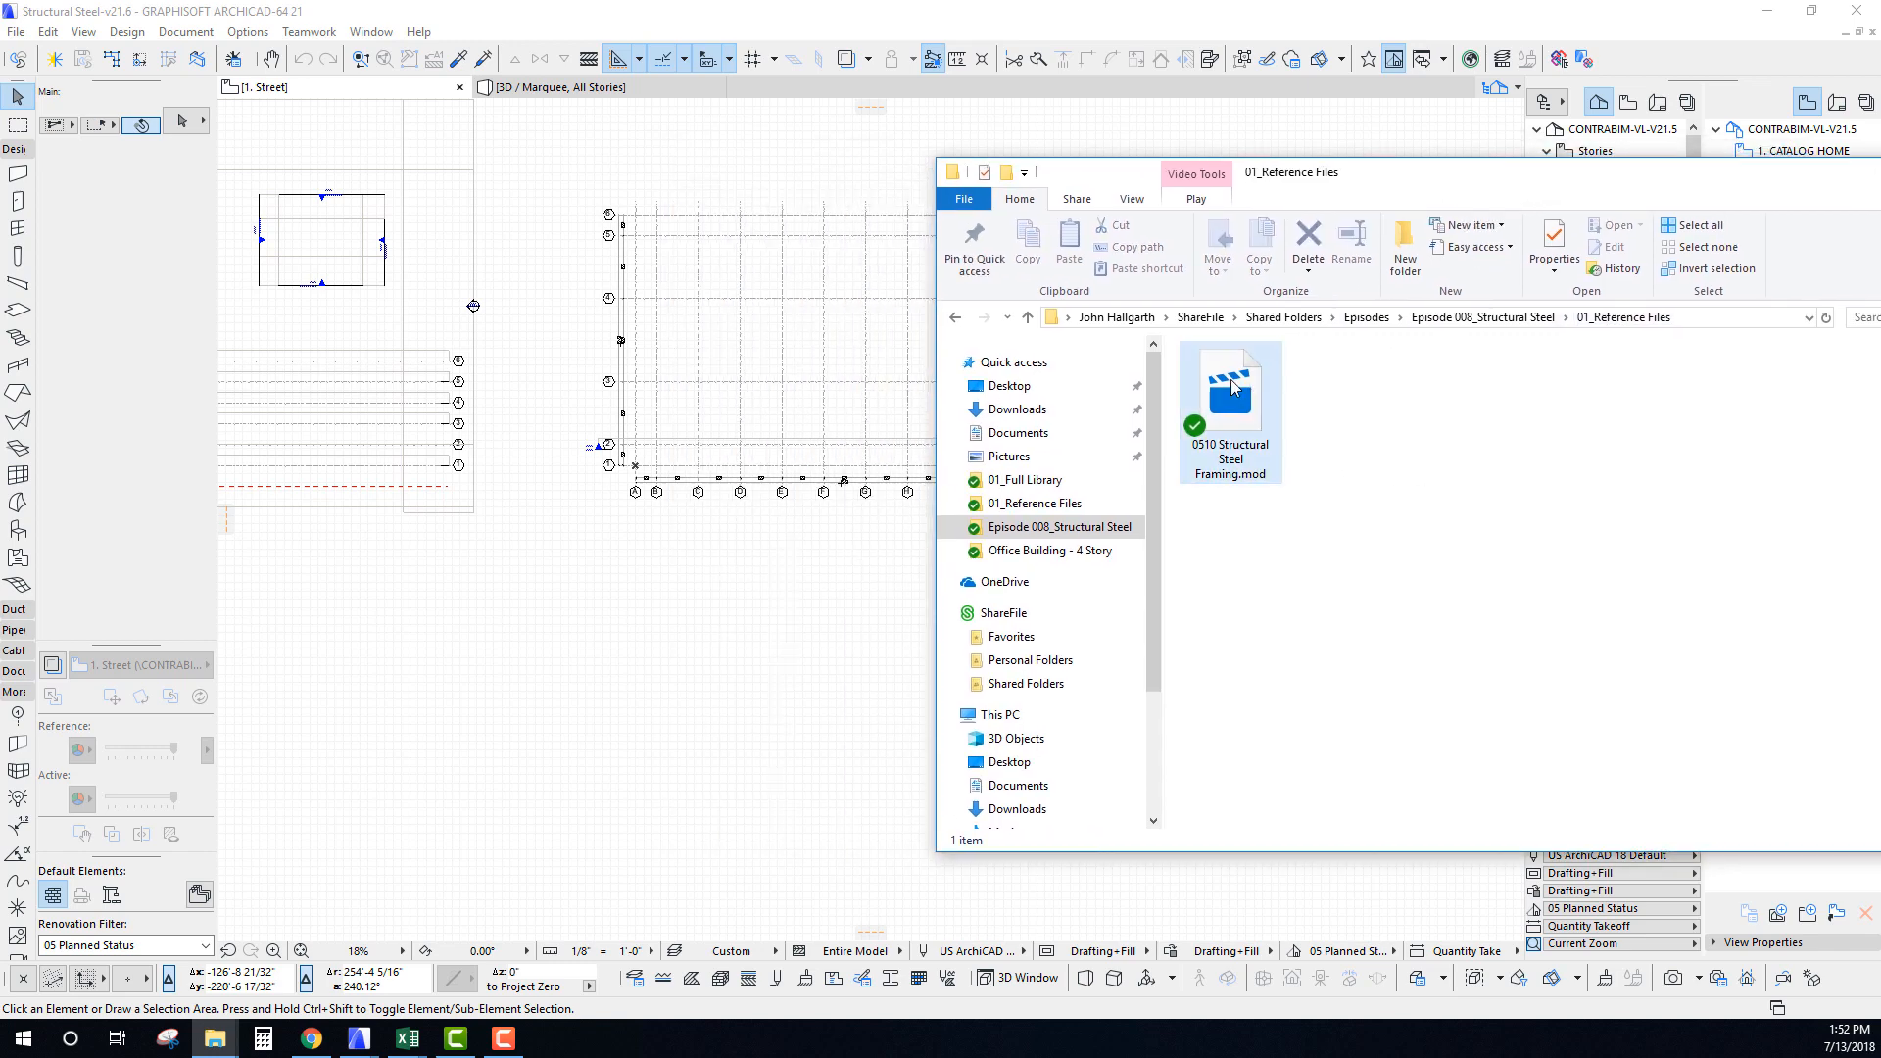
pyautogui.moveTo(1232, 407); pyautogui.dragTo(643, 731)
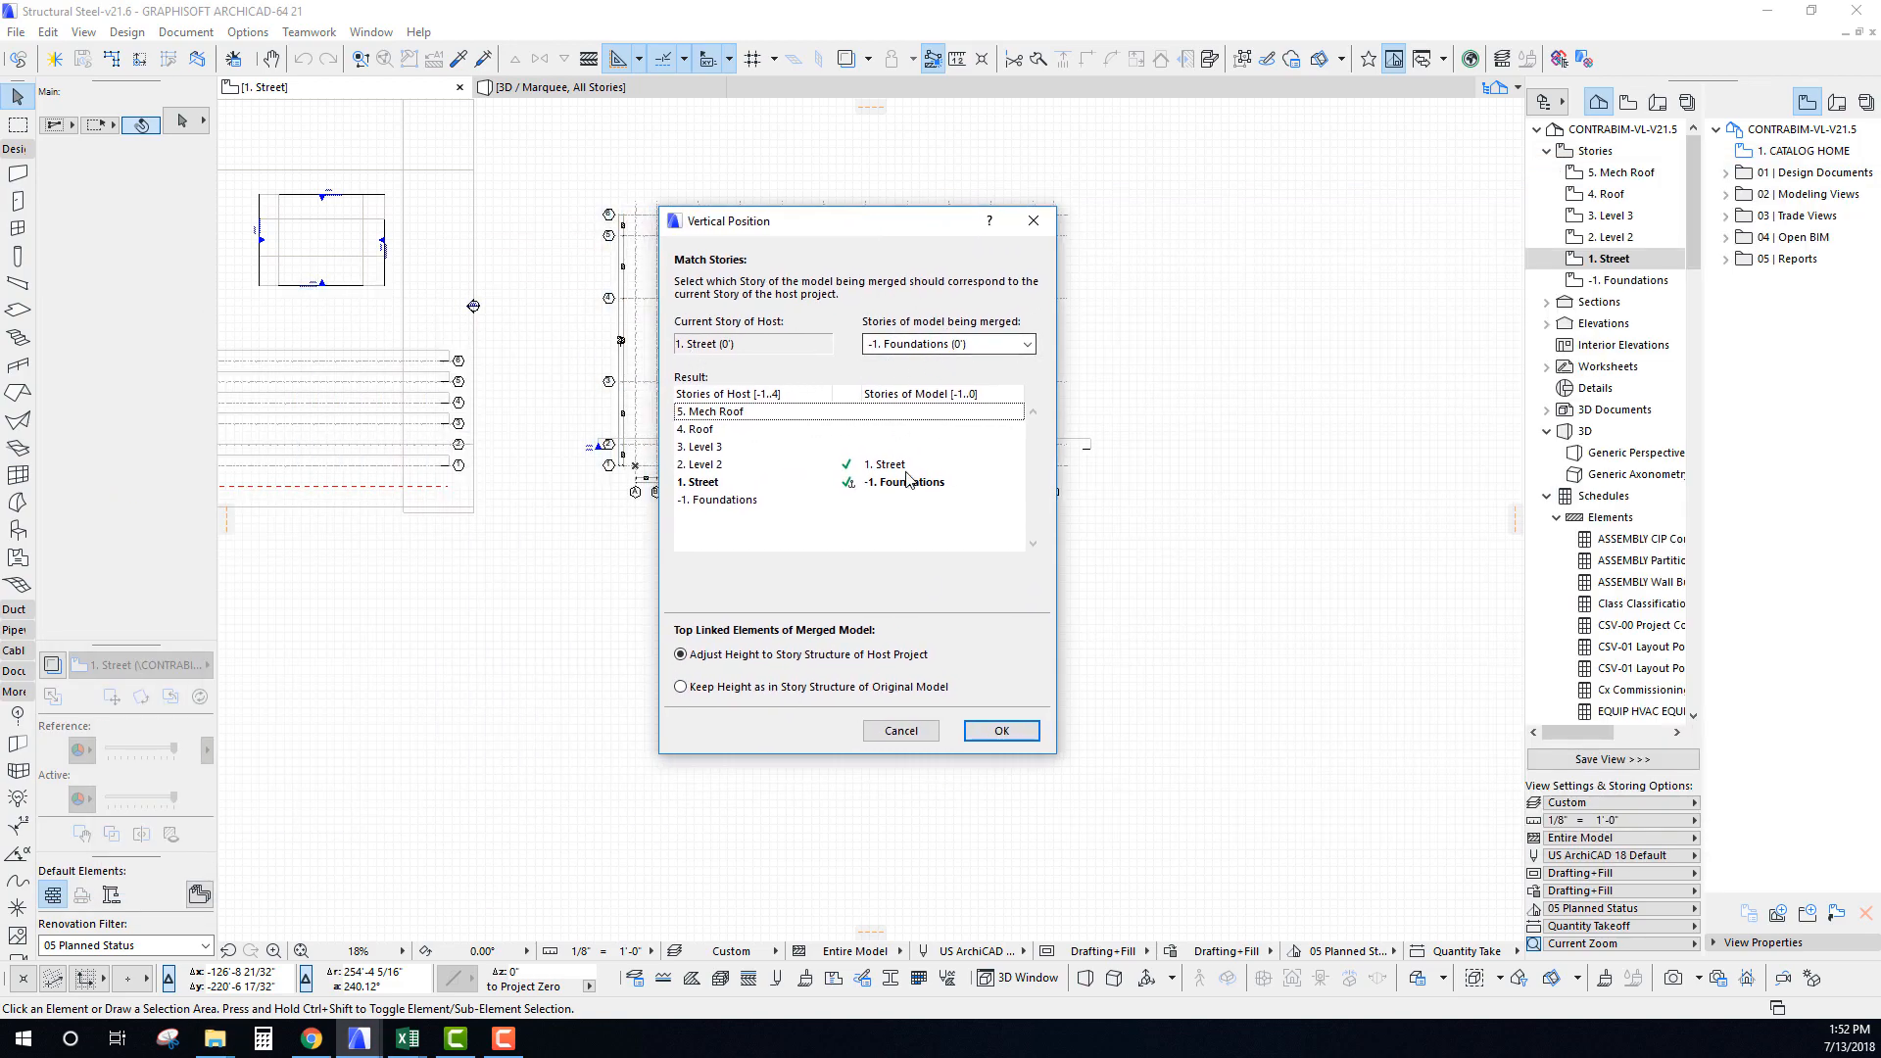
# Match the merged model's 1. Street story to the host's 1. Street story and complete the merge.
pyautogui.click(946, 344)
pyautogui.click(929, 366)
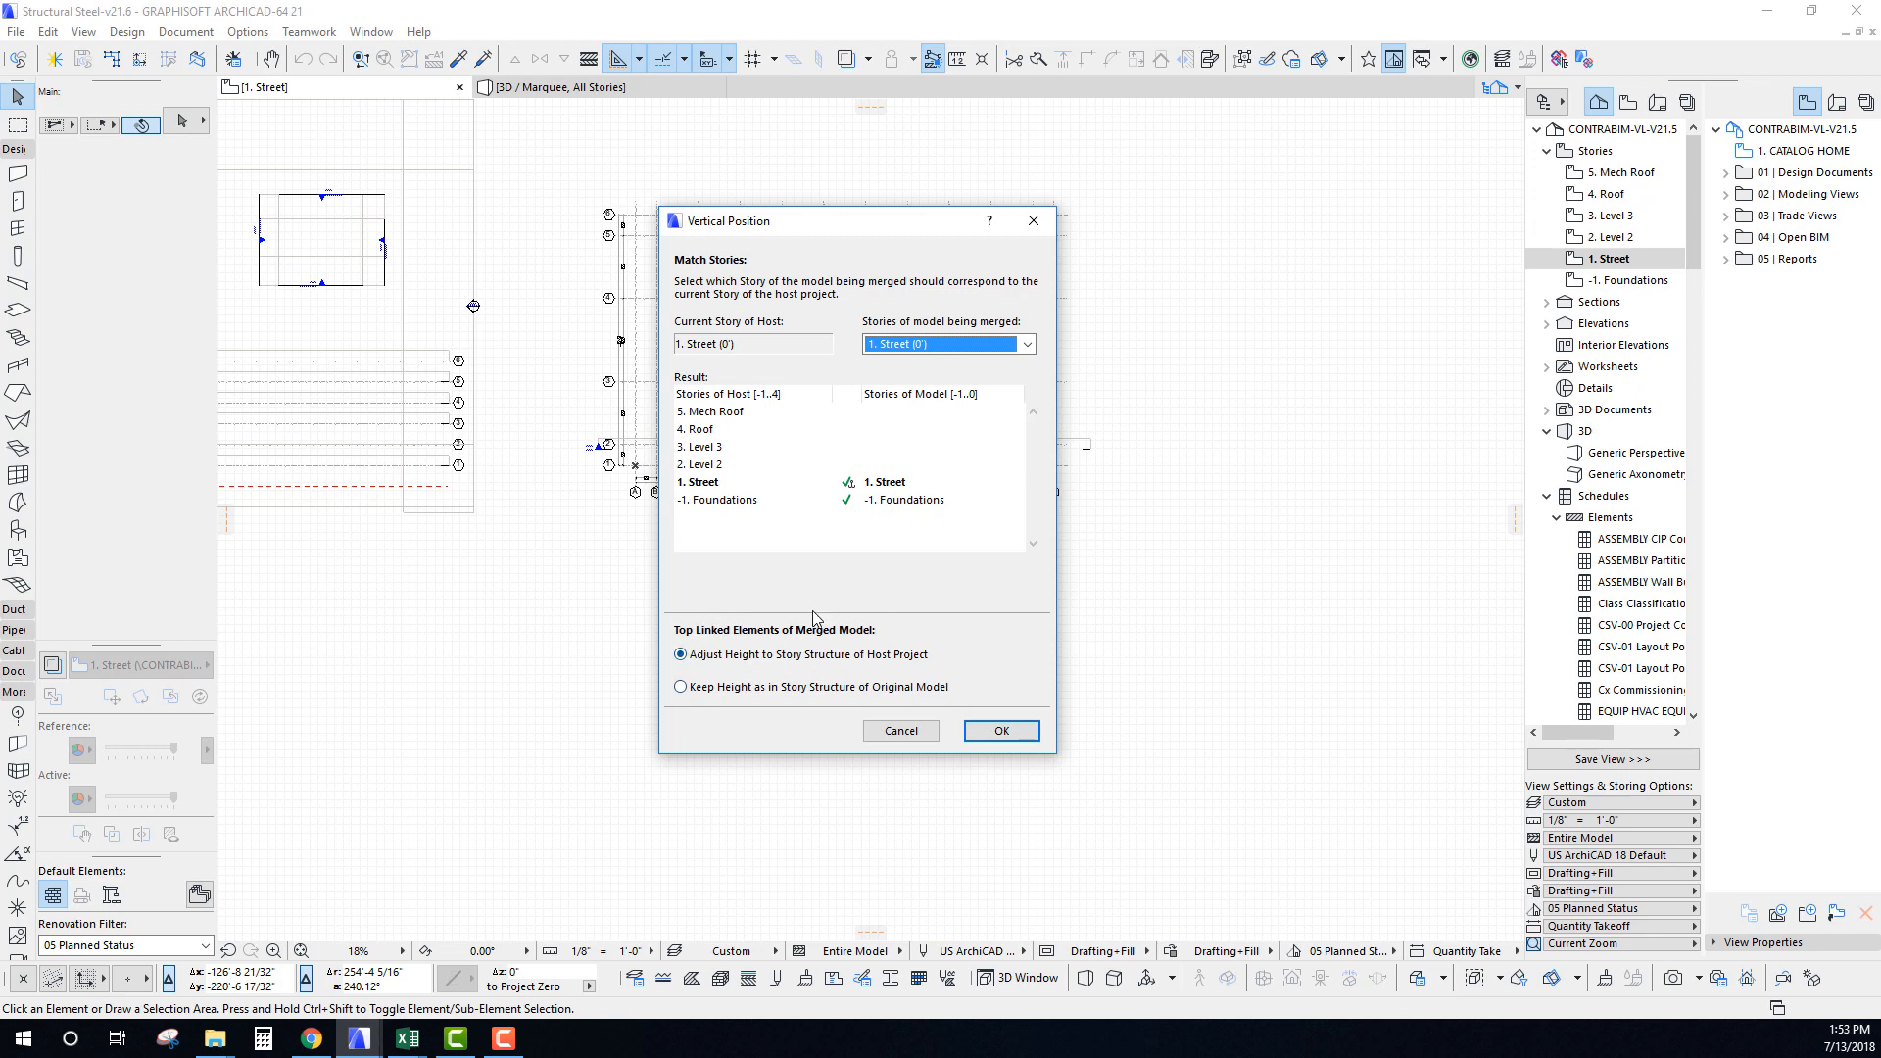
pyautogui.moveTo(801, 223); pyautogui.dragTo(1104, 289)
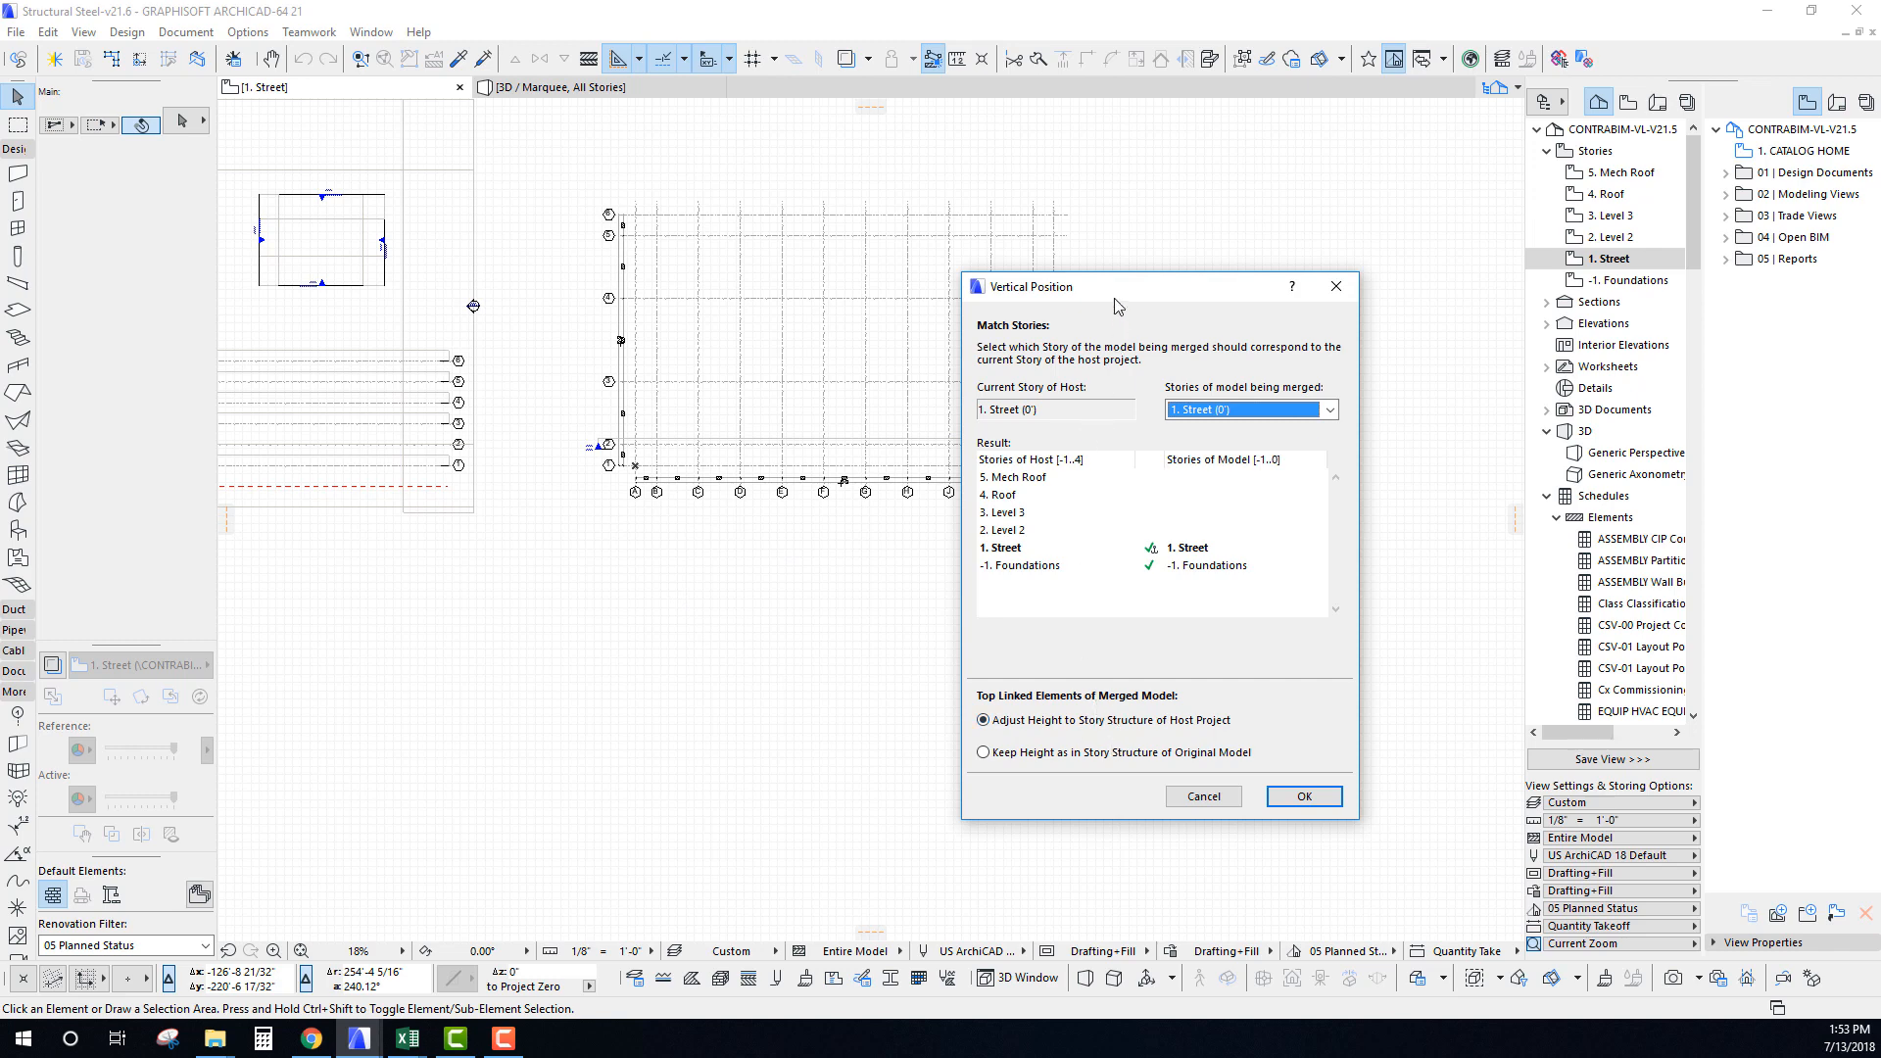
pyautogui.moveTo(1116, 300); pyautogui.dragTo(1060, 302)
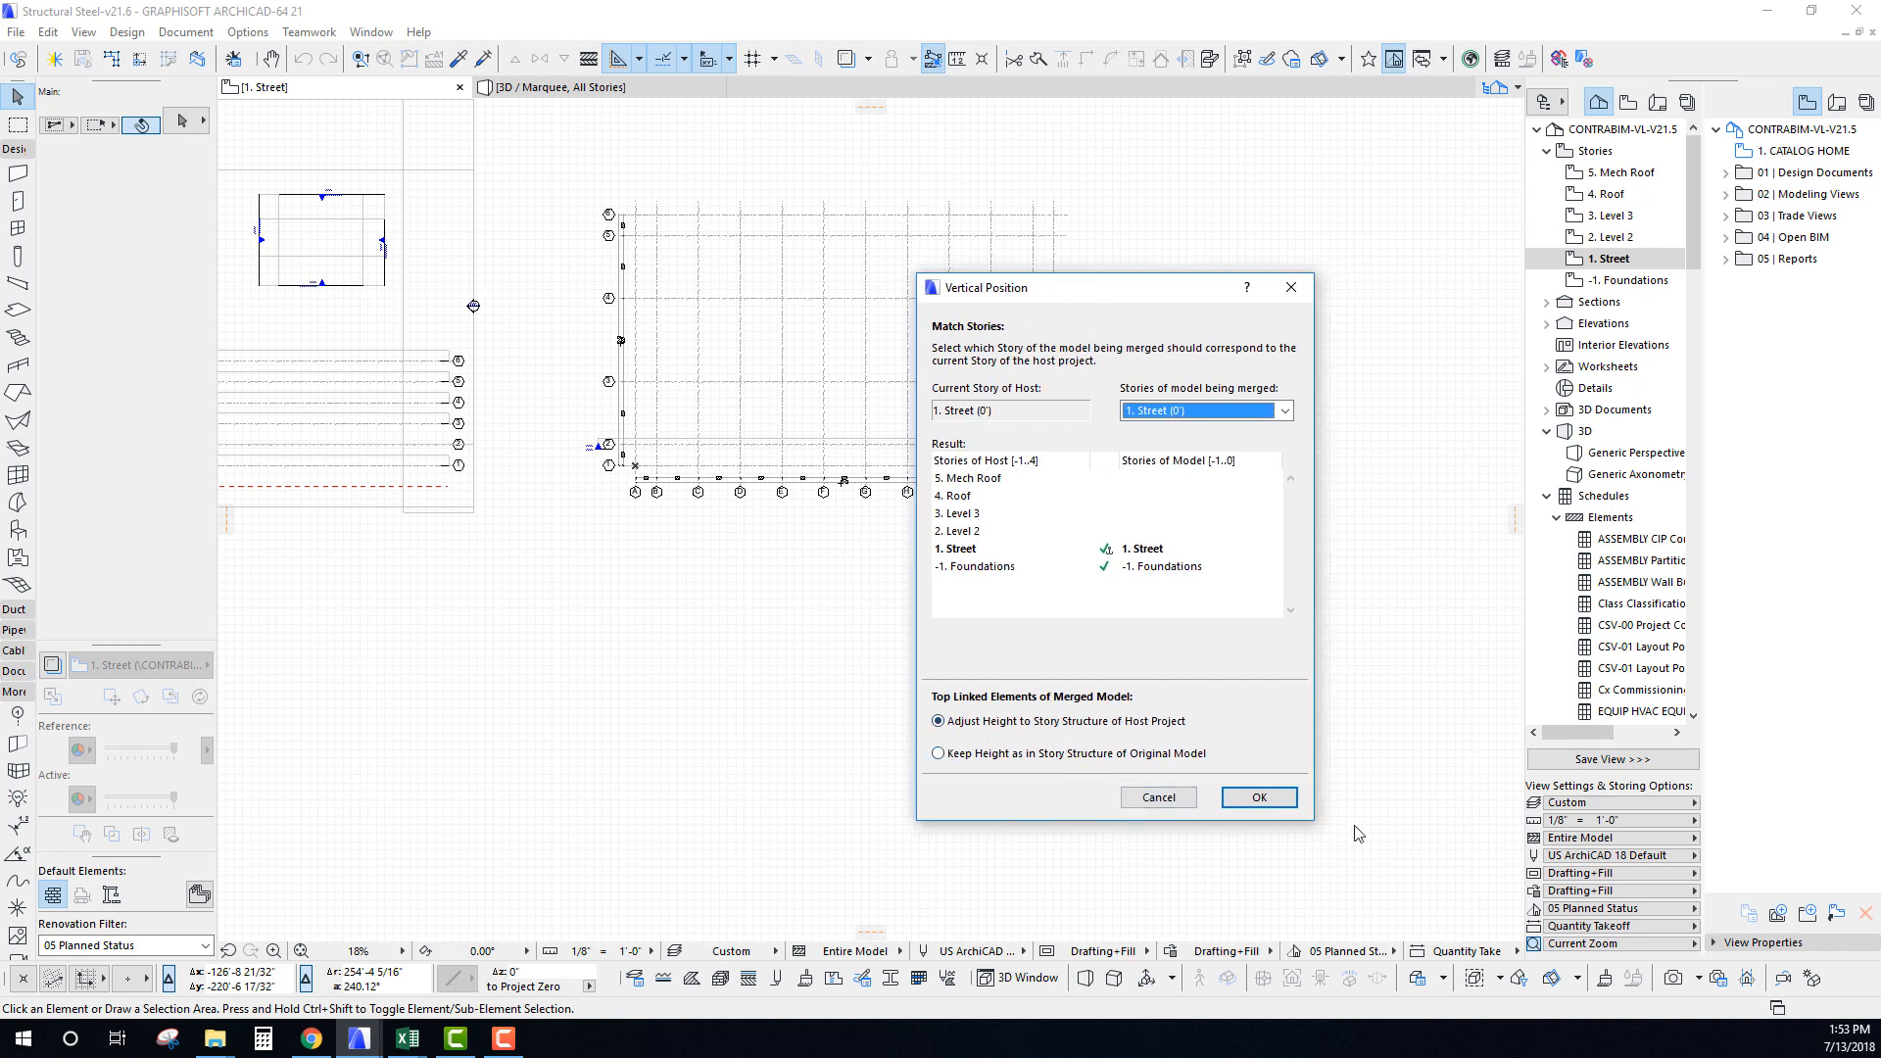
pyautogui.moveTo(1112, 306); pyautogui.dragTo(1151, 268)
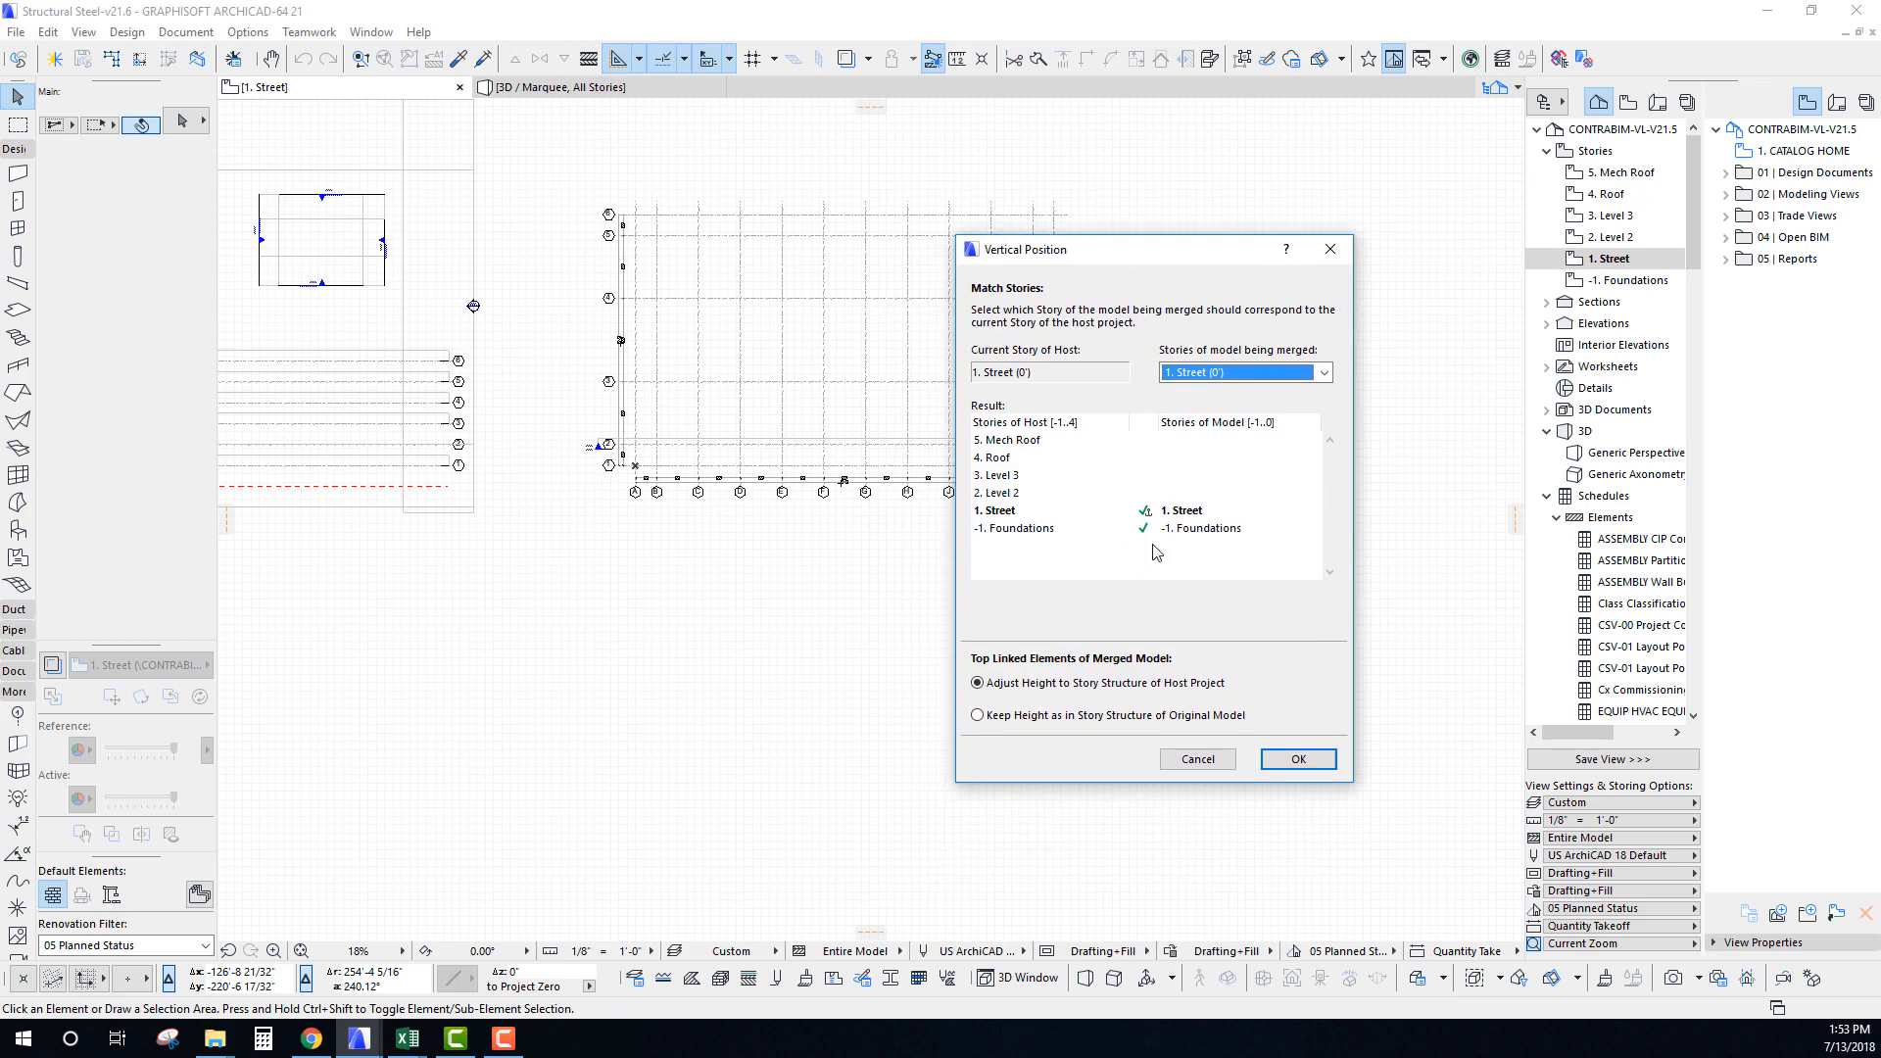
pyautogui.click(1313, 760)
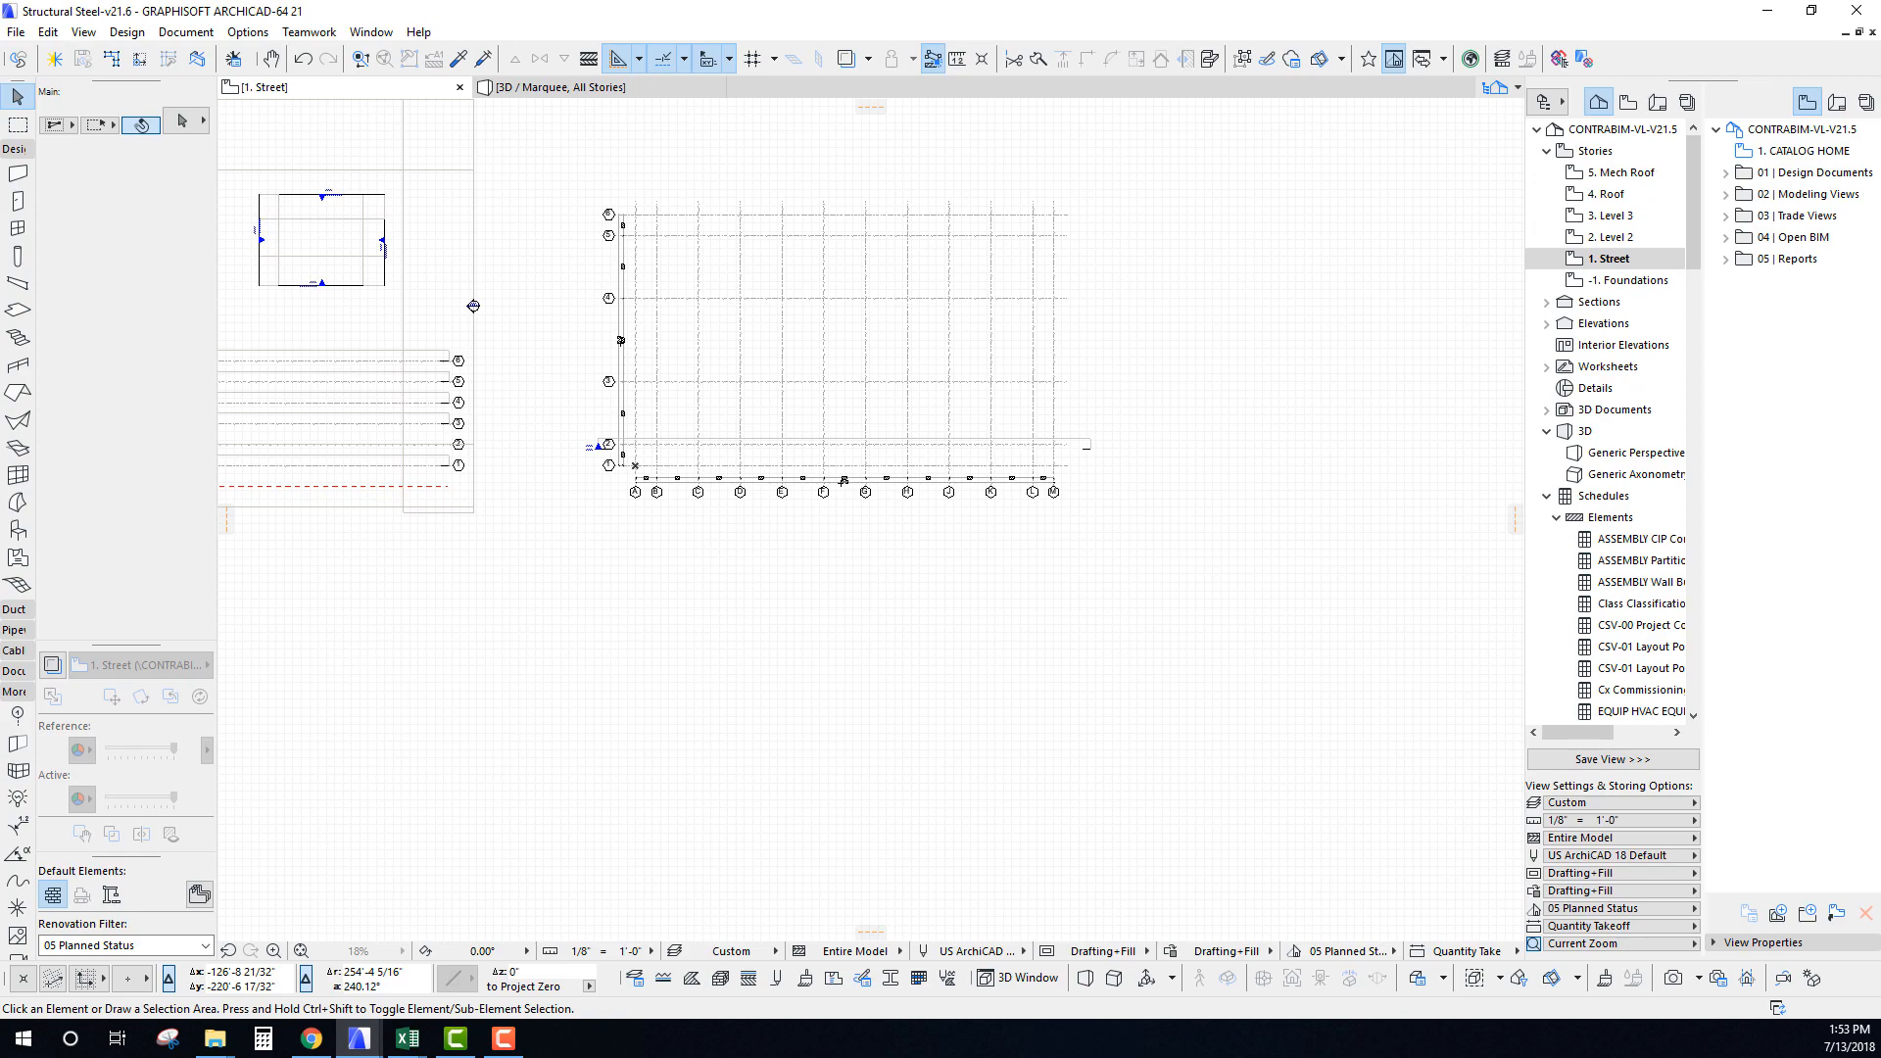
# Move the whole merged 05 10 Module Builder board by its upper-left corner to just below the new grid, near grid A.
pyautogui.scroll(-8, 833, 570)
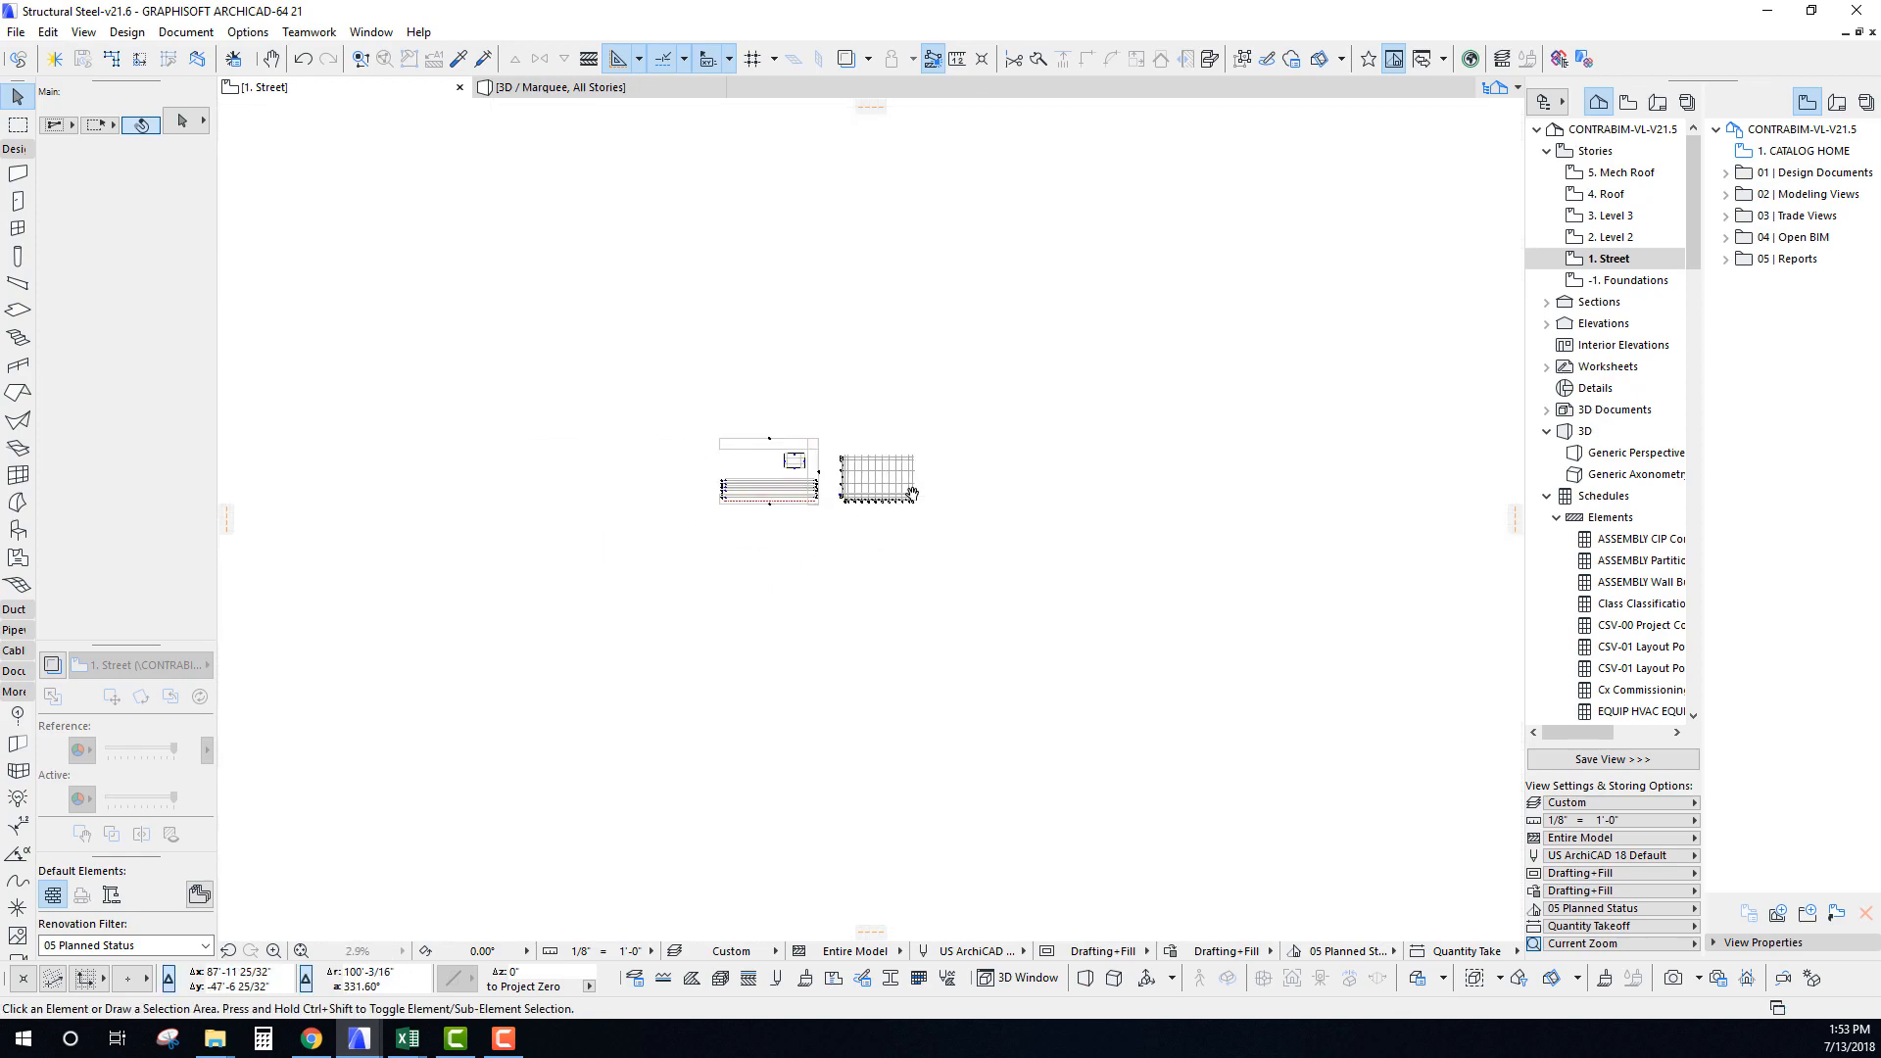
pyautogui.scroll(5, 679, 441)
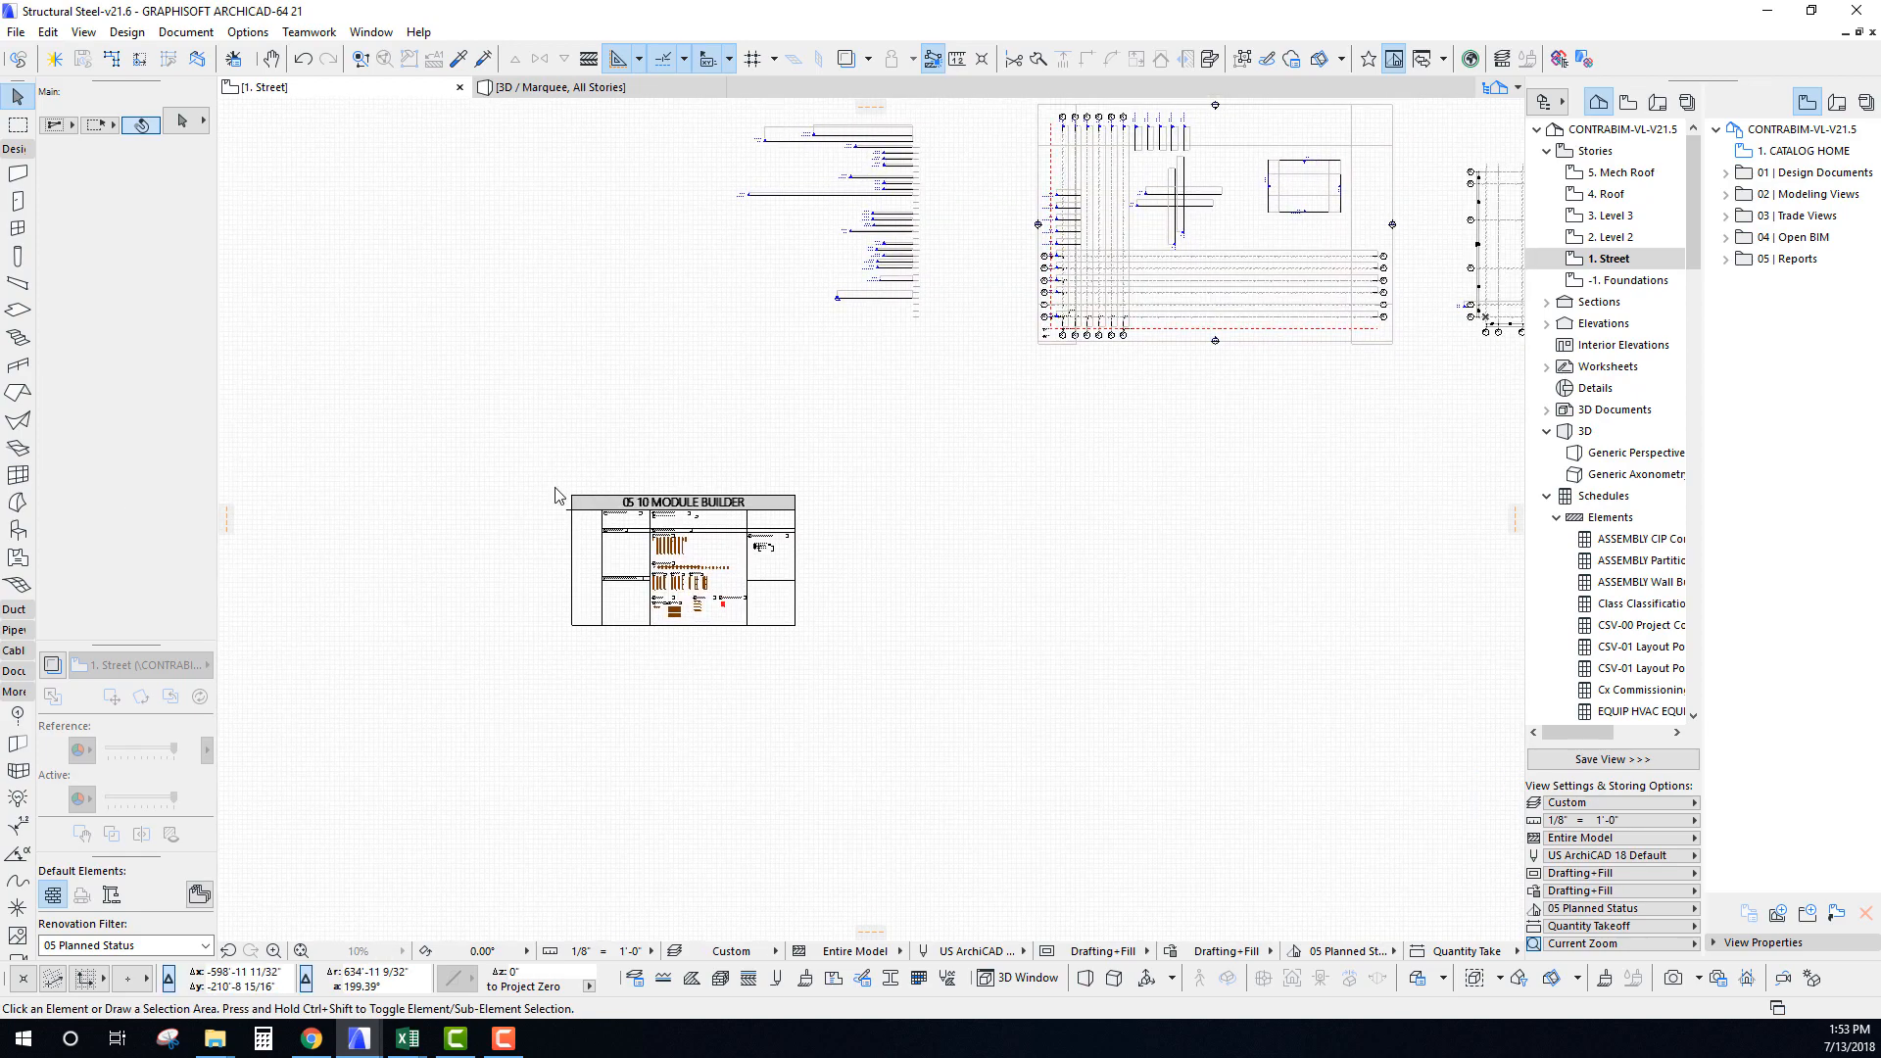
pyautogui.moveTo(846, 627); pyautogui.dragTo(558, 482)
pyautogui.hotkey('ctrl', 'd')
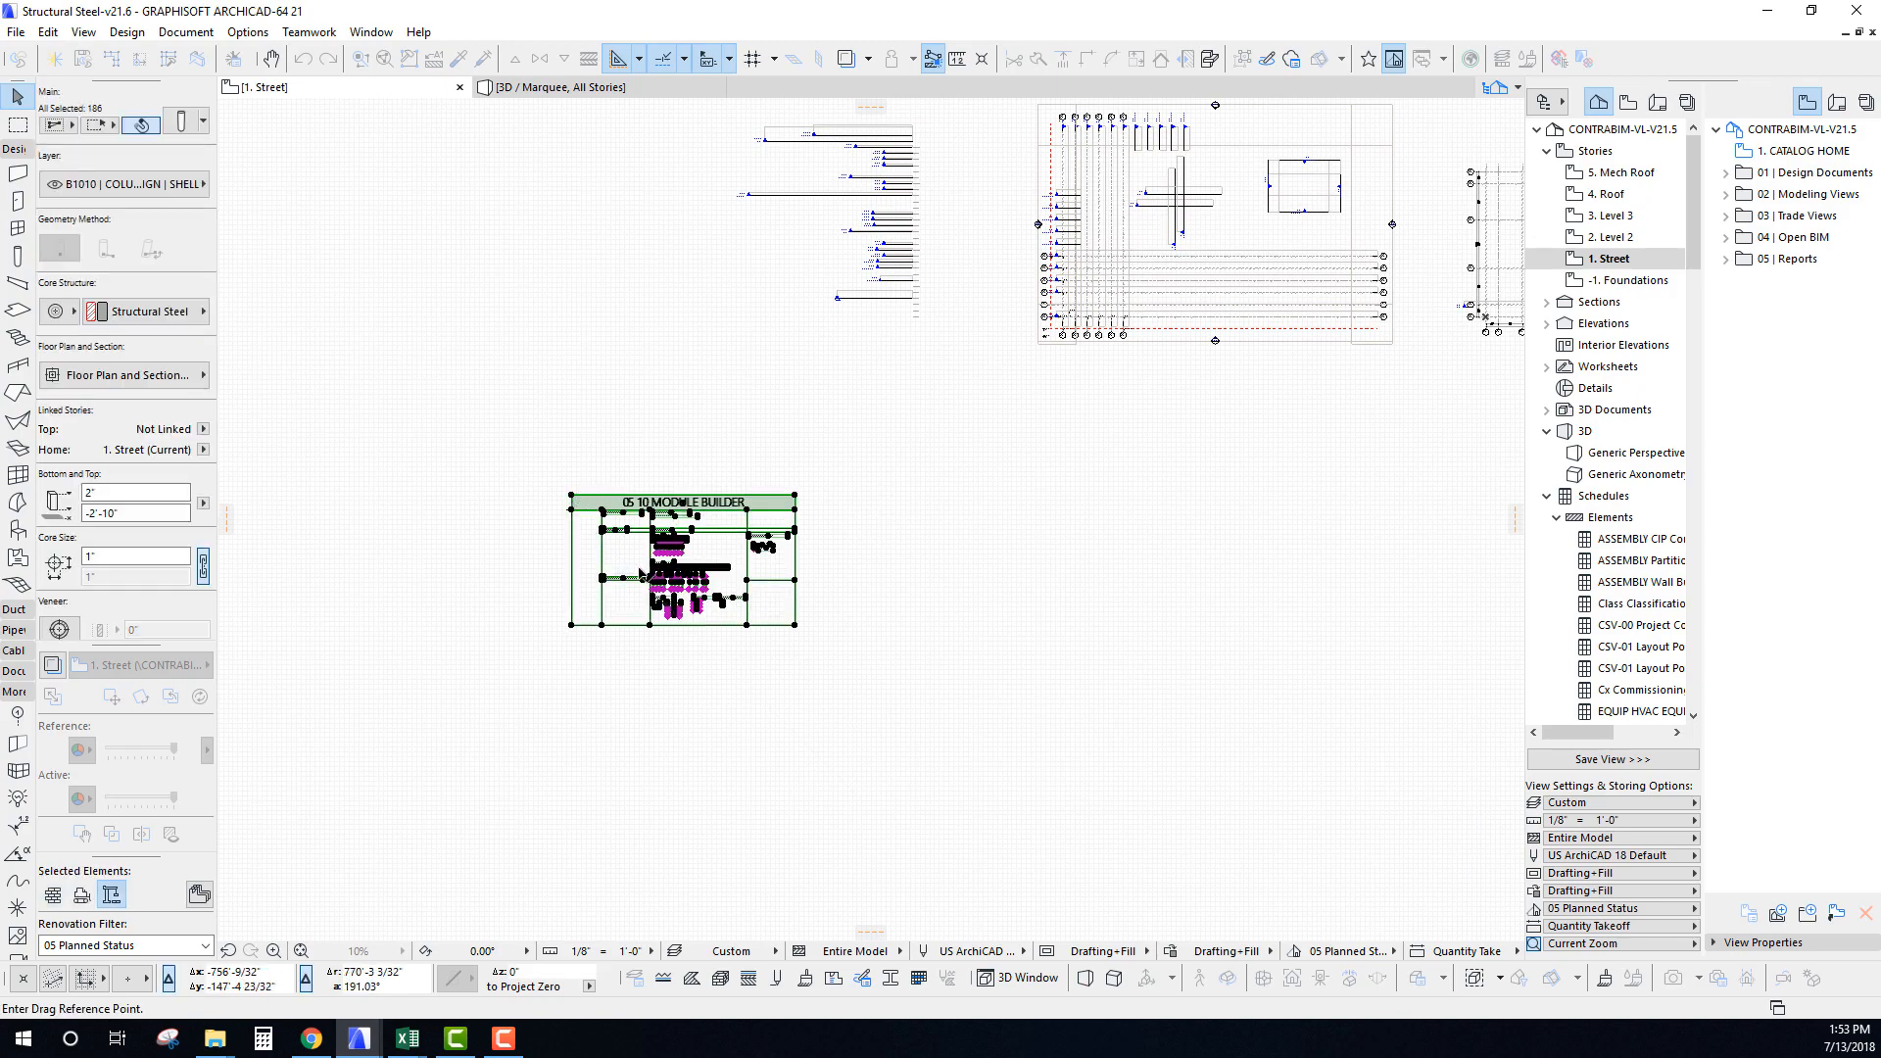
pyautogui.click(572, 495)
pyautogui.scroll(-2, 821, 578)
pyautogui.moveTo(1295, 460); pyautogui.dragTo(800, 463, button='middle')
pyautogui.scroll(5, 745, 452)
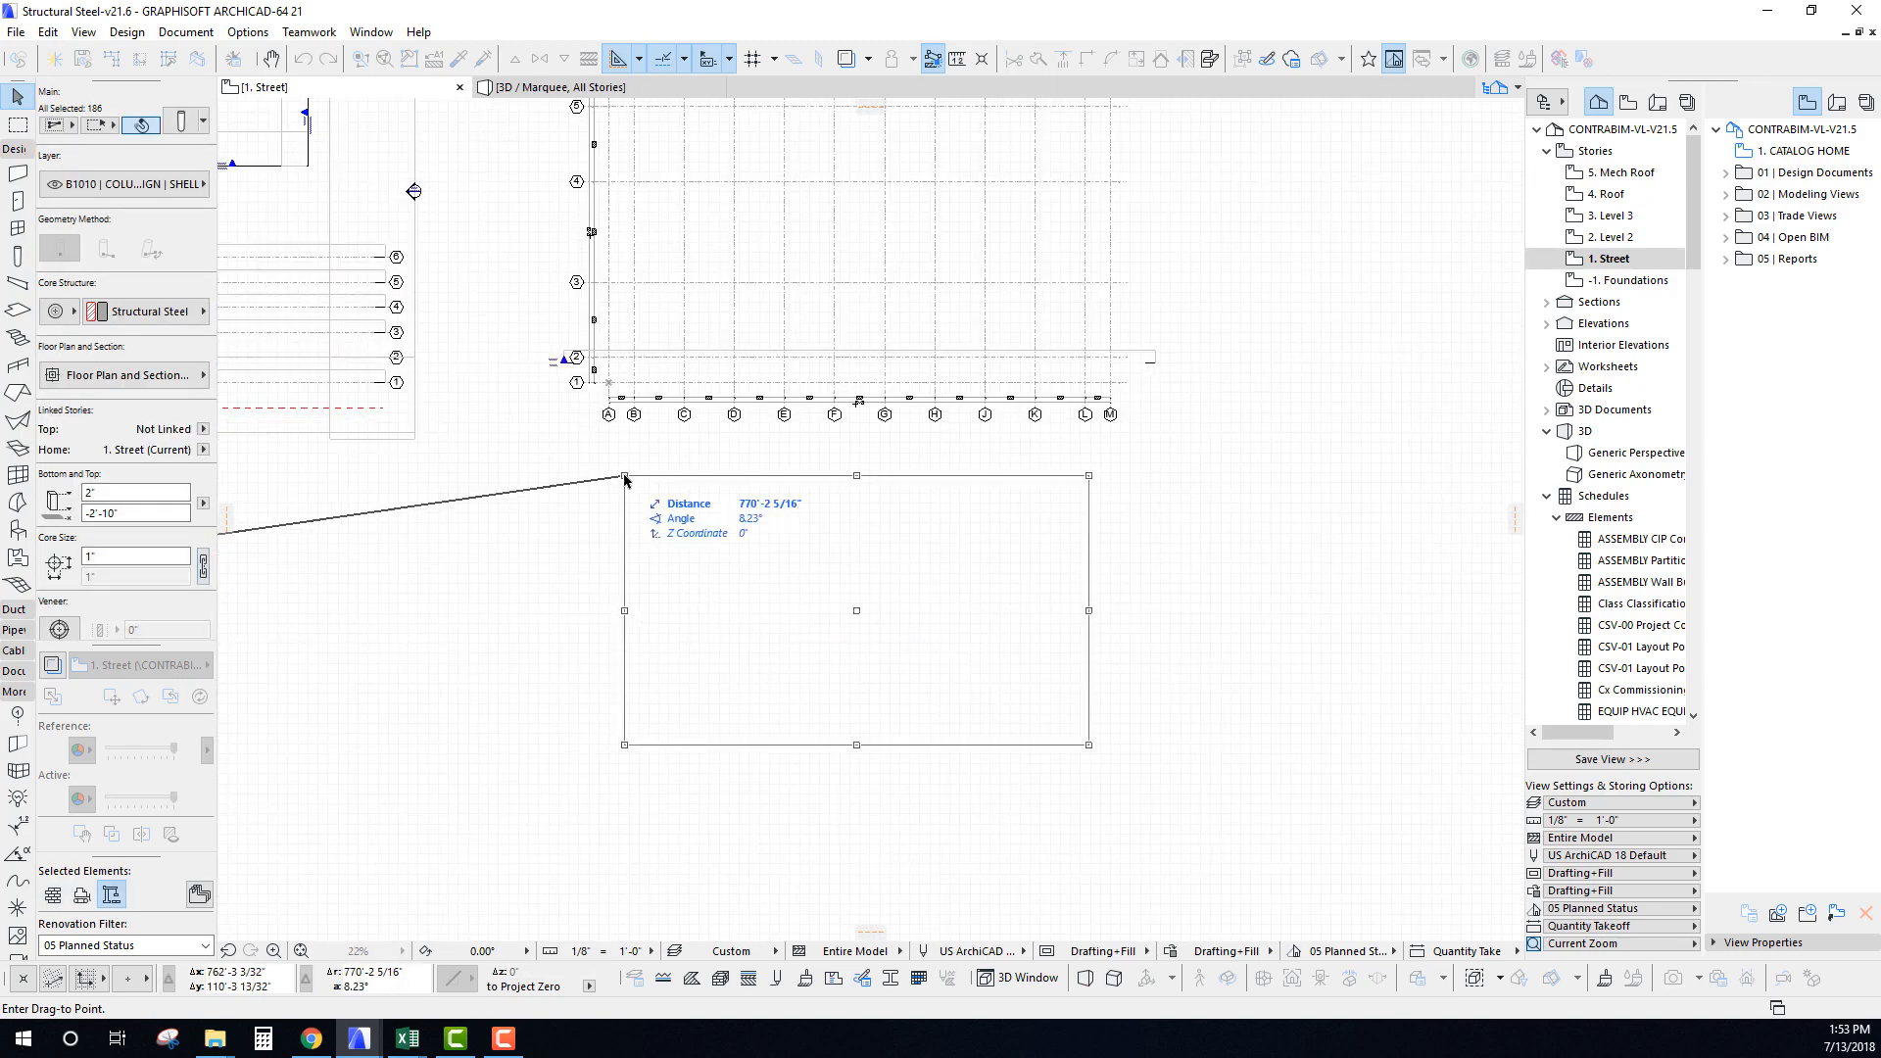
pyautogui.click(618, 484)
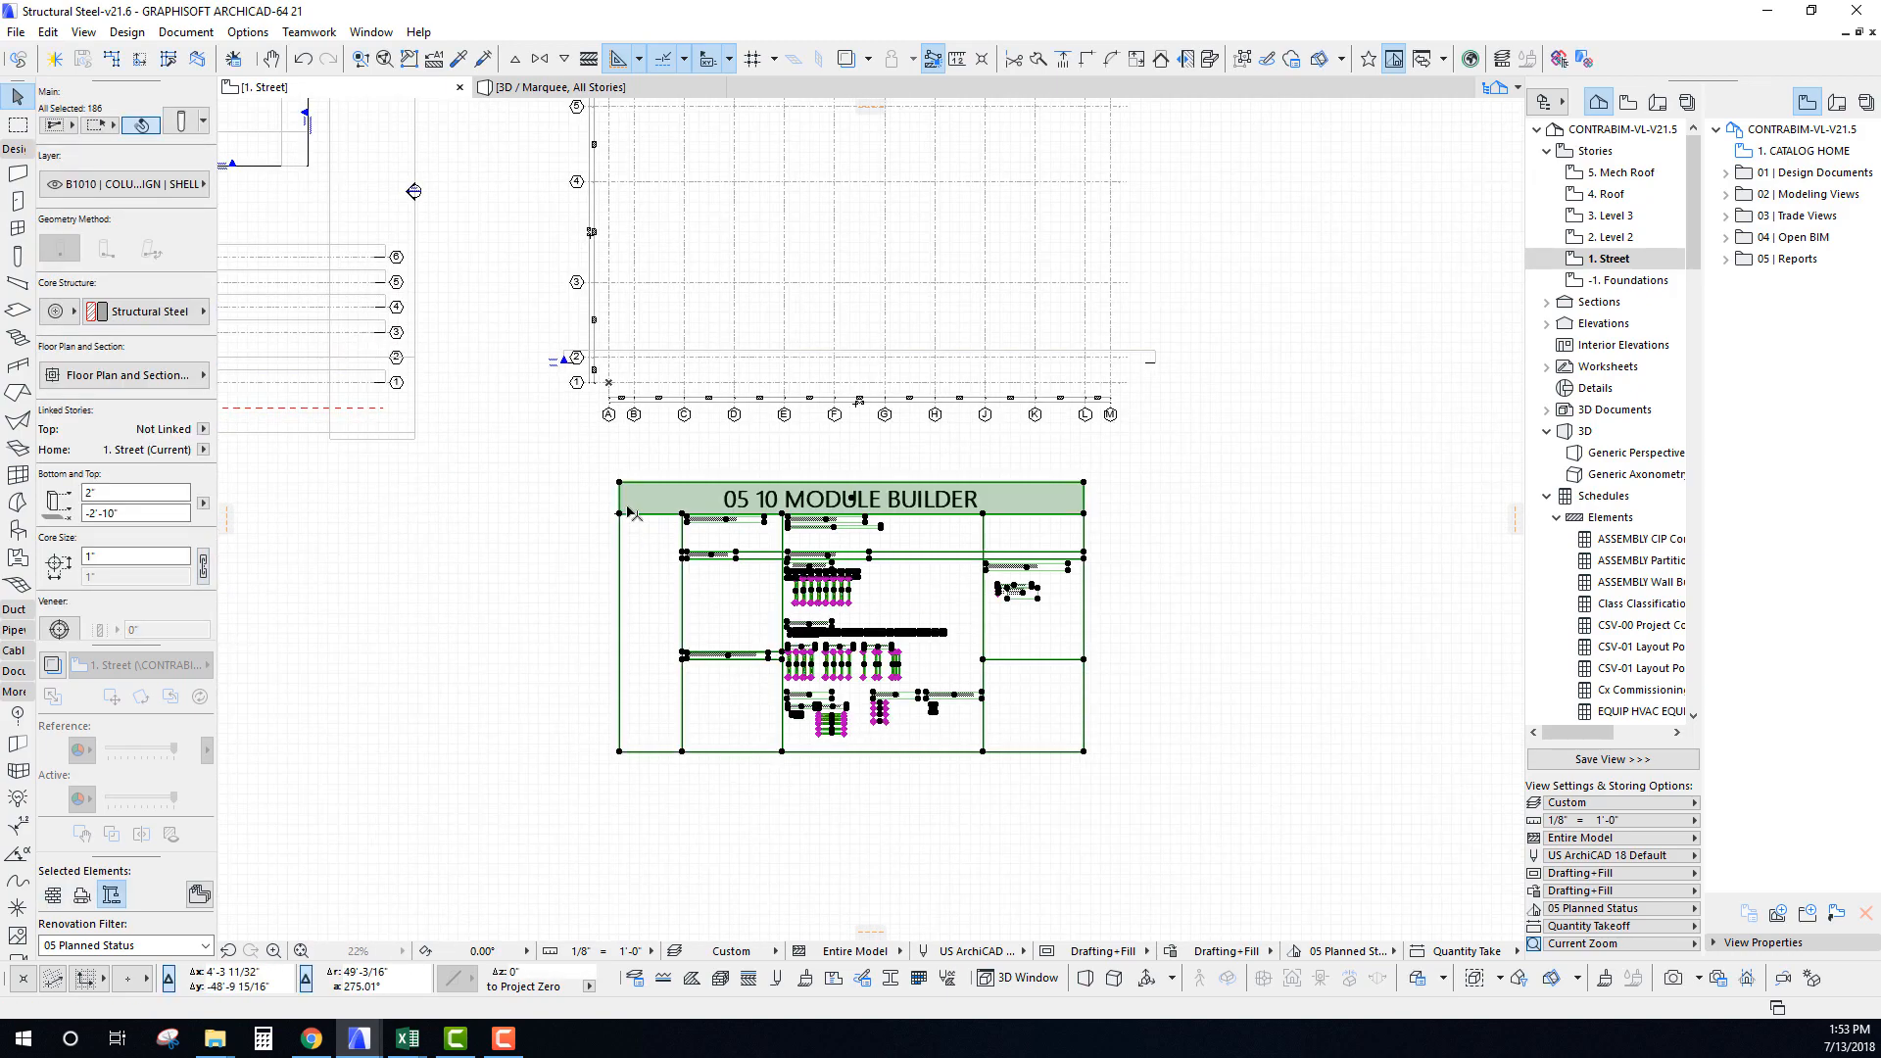
pyautogui.moveTo(850, 604); pyautogui.dragTo(813, 506, button='middle')
pyautogui.press('Escape')
# Enclose the 05 10 Module Builder board with a marquee and examine its steel columns and beams in 3D from several angles.
pyautogui.scroll(4, 811, 505)
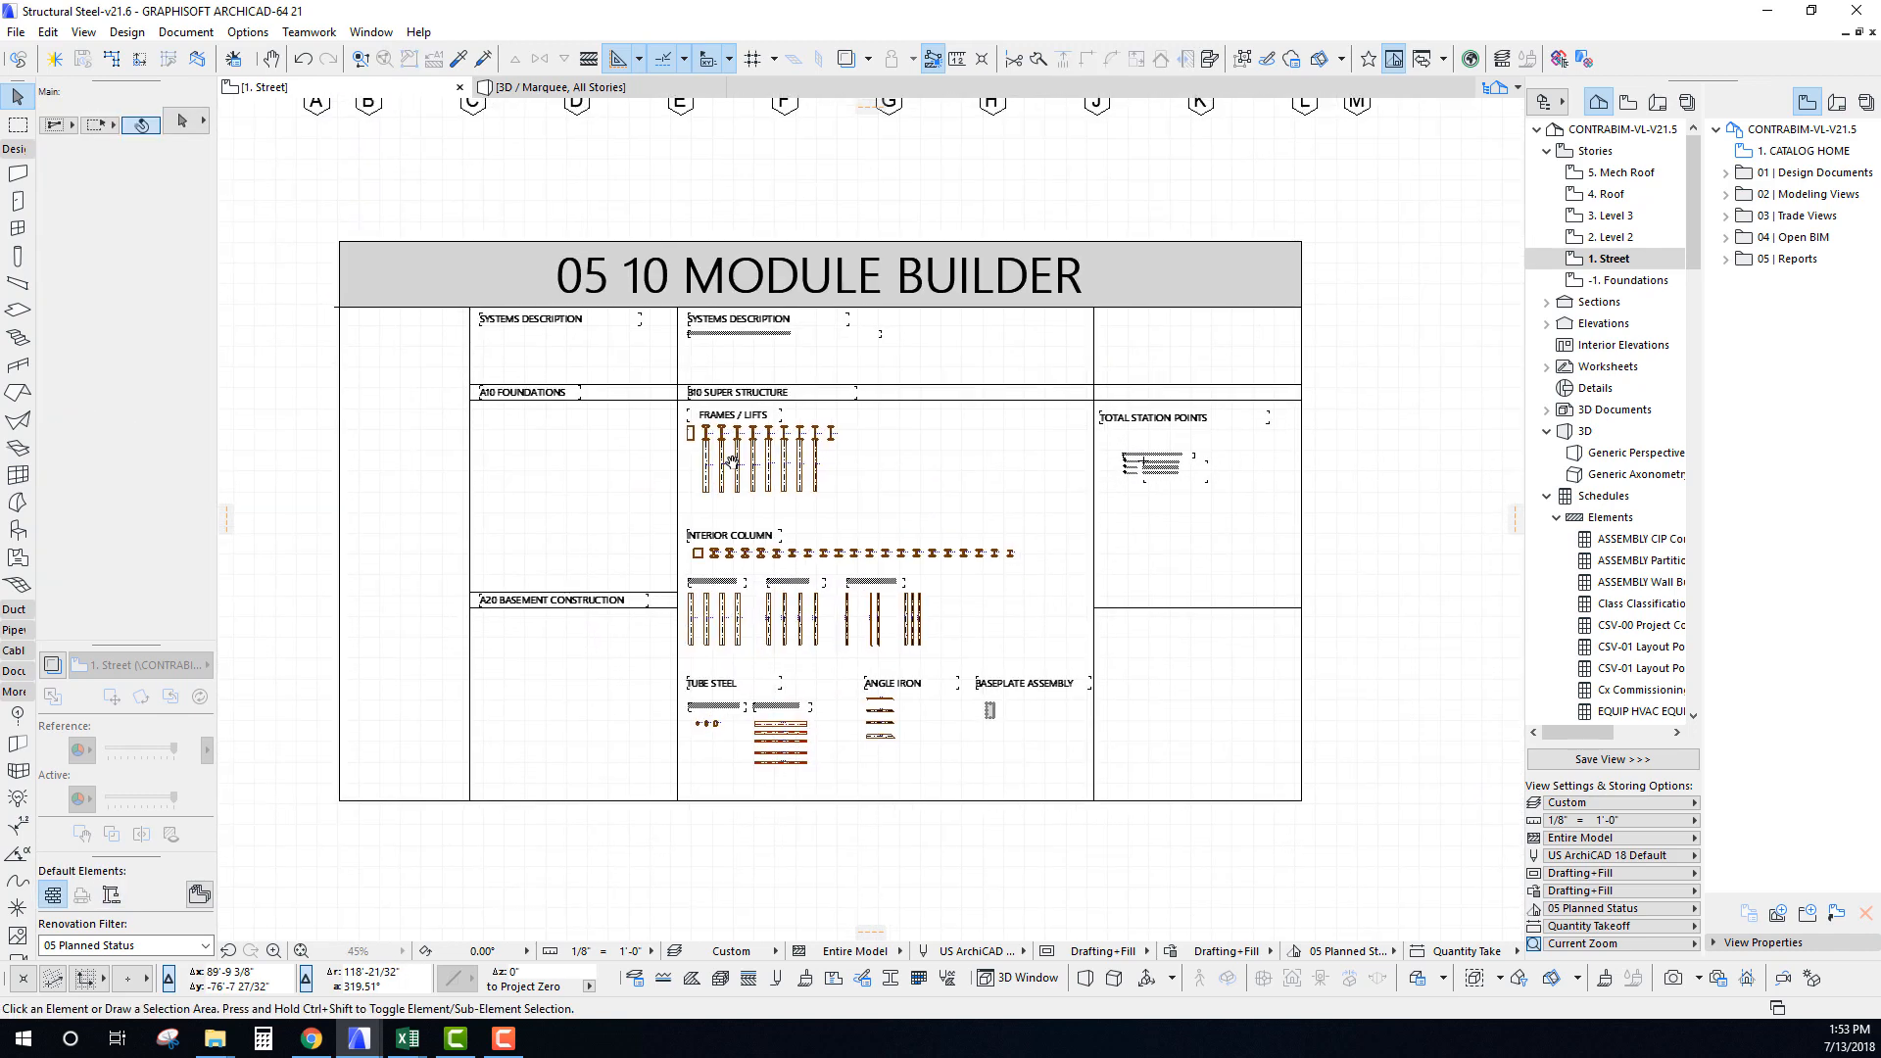
pyautogui.click(10, 126)
pyautogui.click(291, 206)
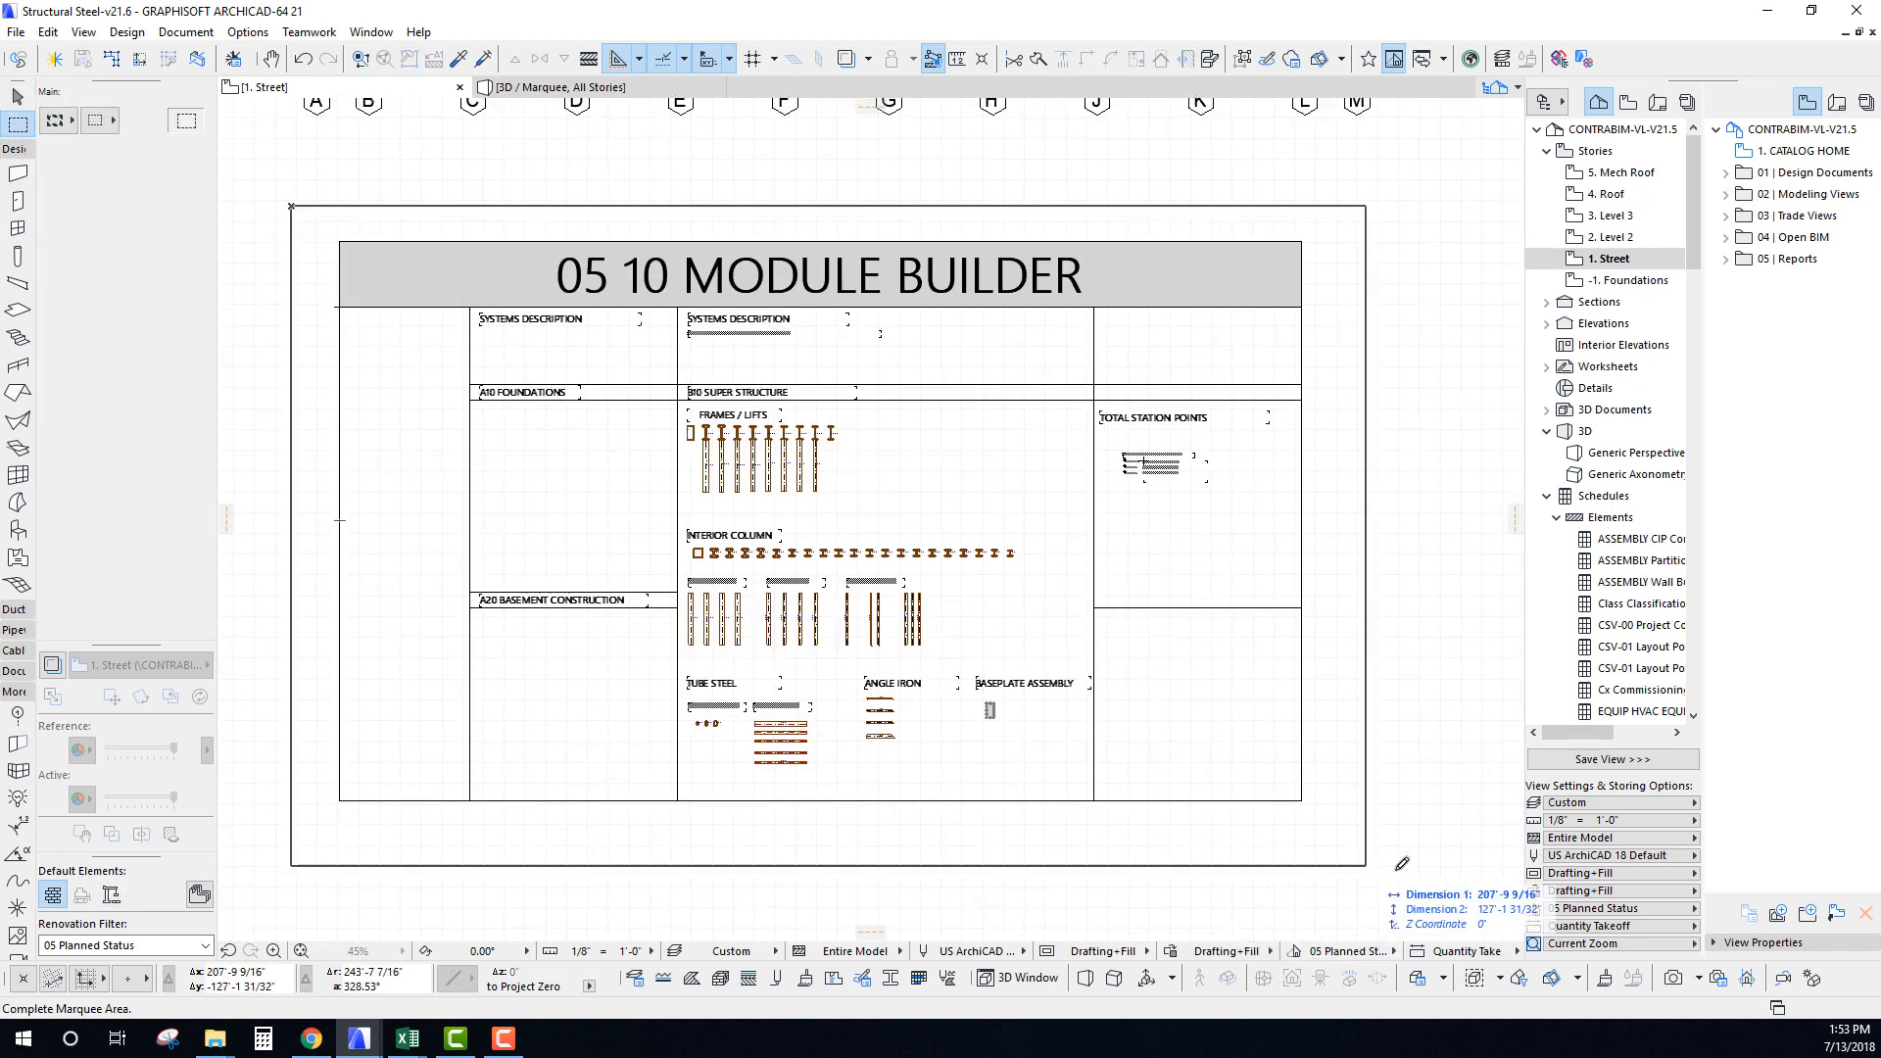
pyautogui.click(1398, 867)
pyautogui.press('F5')
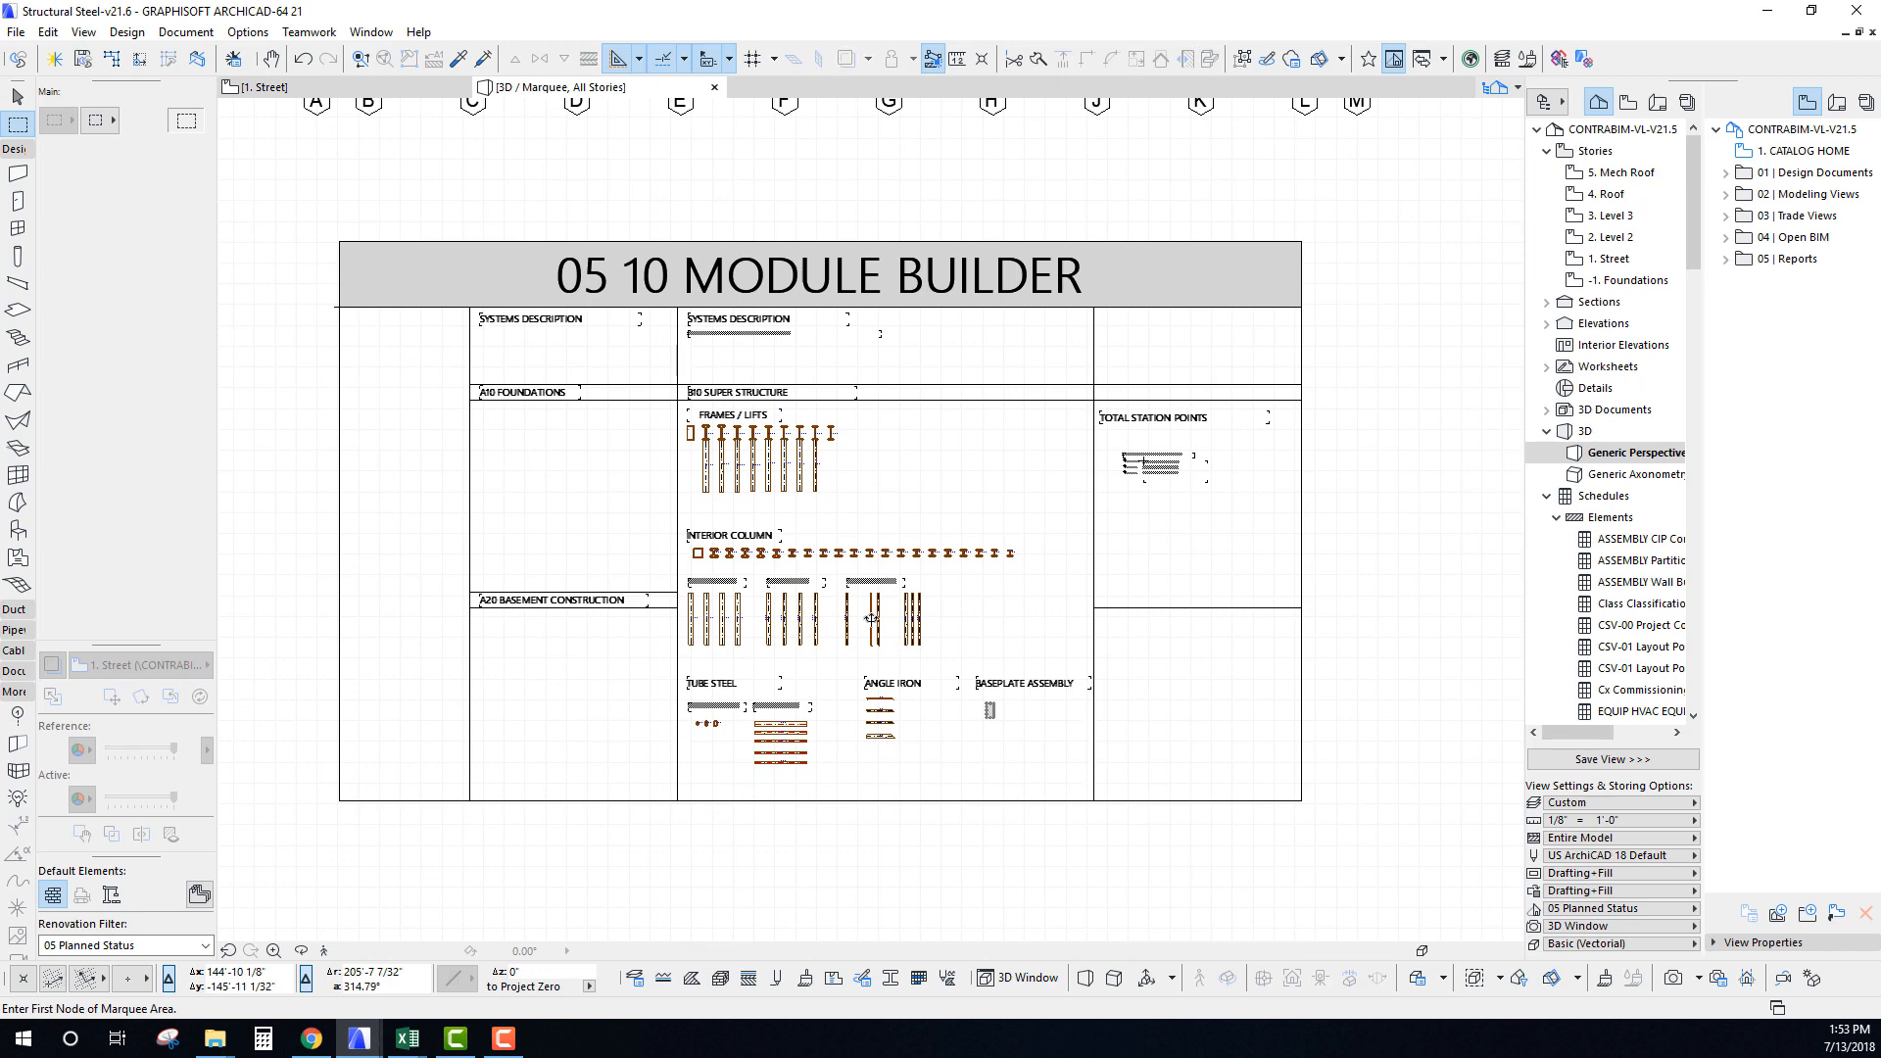
pyautogui.keyDown('shift'); pyautogui.moveTo(1107, 666); pyautogui.dragTo(970, 610, button='middle'); pyautogui.keyUp('shift')
pyautogui.scroll(6, 885, 632)
pyautogui.scroll(-4, 735, 419)
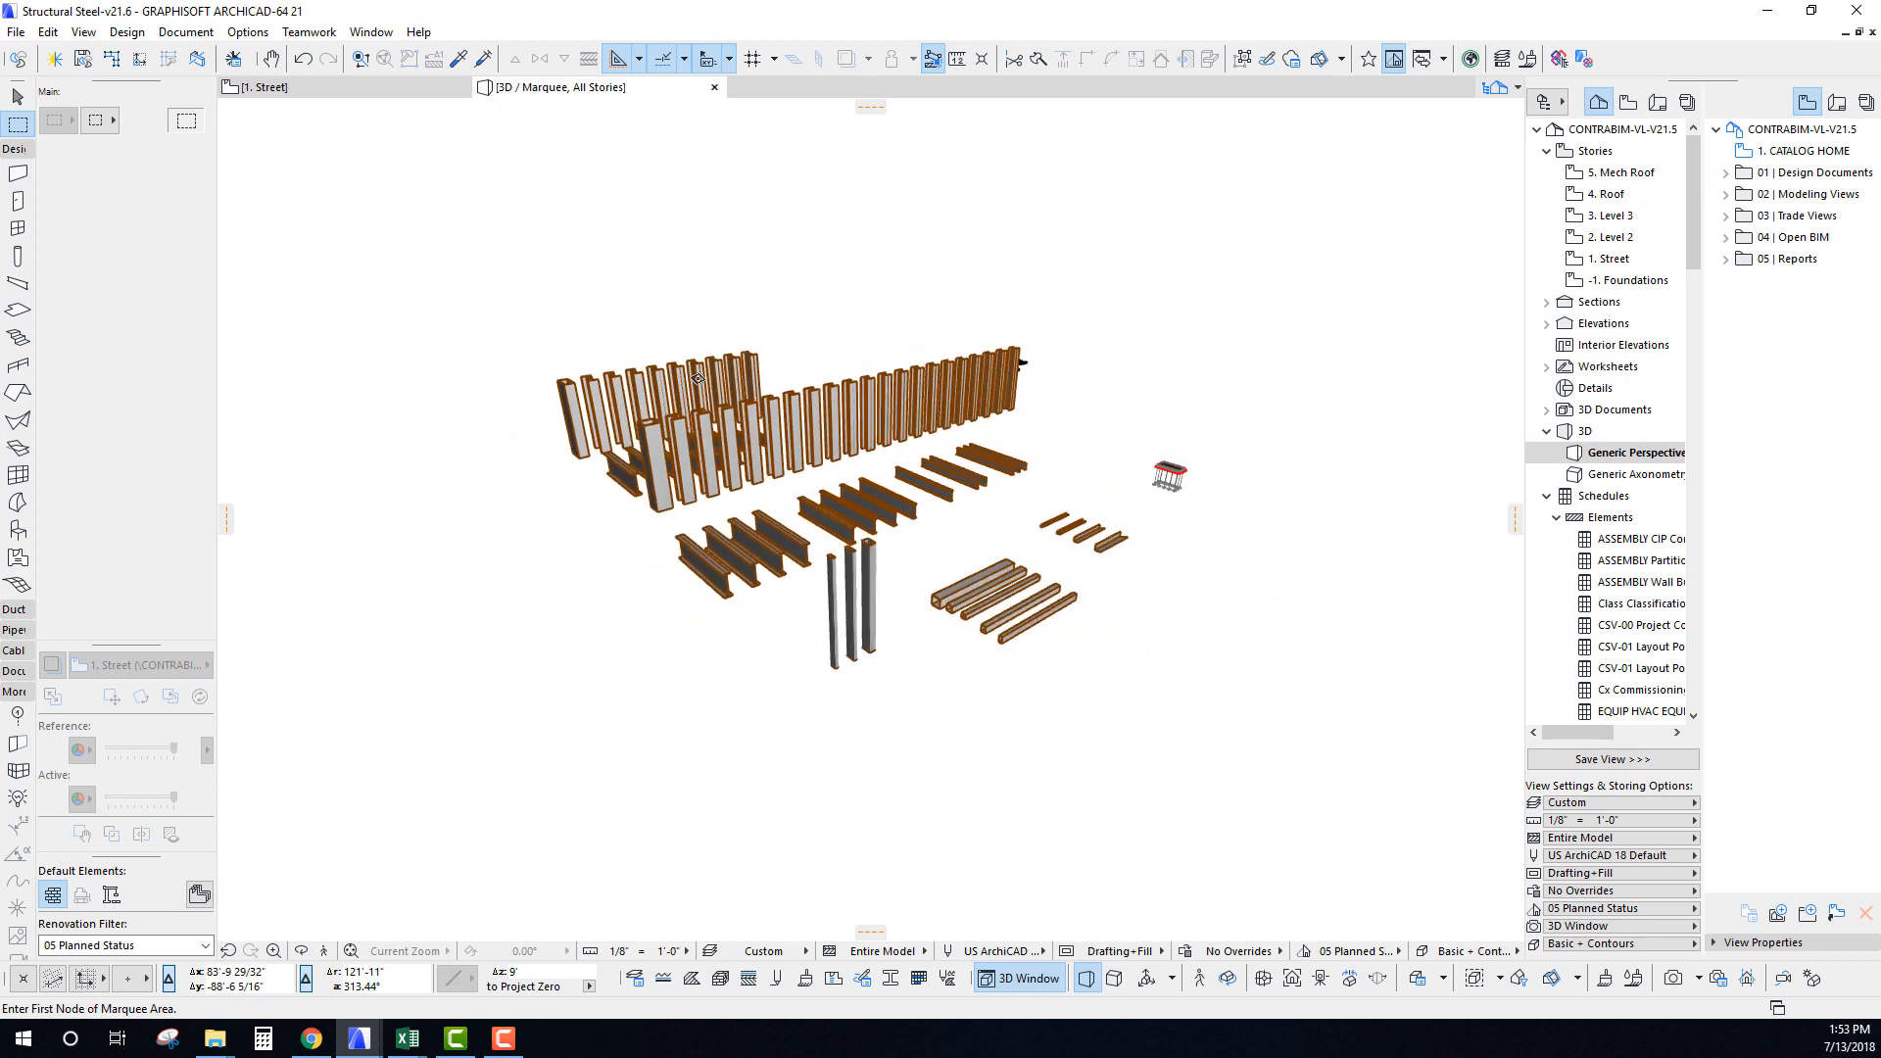
pyautogui.keyDown('shift'); pyautogui.moveTo(764, 416); pyautogui.dragTo(529, 364, button='middle'); pyautogui.keyUp('shift')
pyautogui.keyDown('shift'); pyautogui.moveTo(529, 364); pyautogui.dragTo(517, 416); pyautogui.keyUp('shift')
pyautogui.keyDown('shift'); pyautogui.moveTo(509, 426); pyautogui.dragTo(745, 482, button='middle'); pyautogui.keyUp('shift')
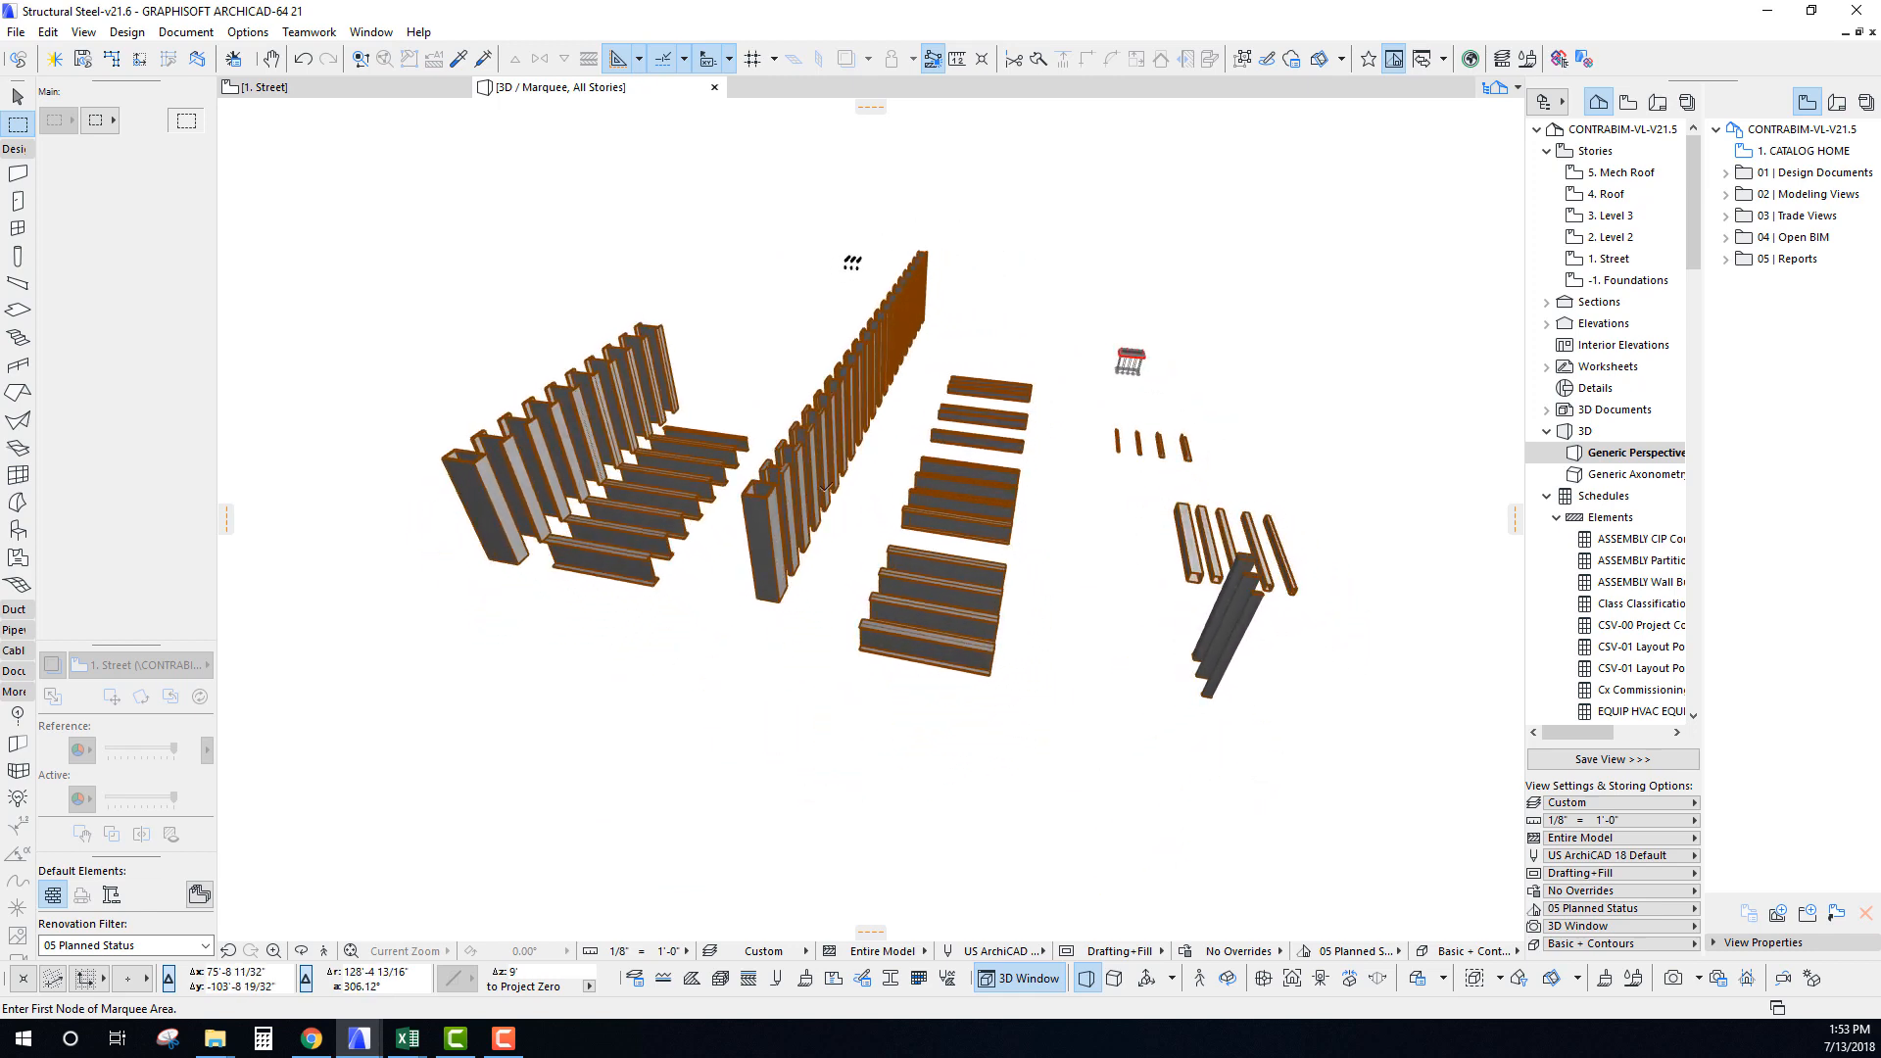
# Return to the Street floor plan and examine the Module Builder's column, beam, tube steel and total station sections beneath the grid.
pyautogui.press('F2')
pyautogui.scroll(-6, 743, 530)
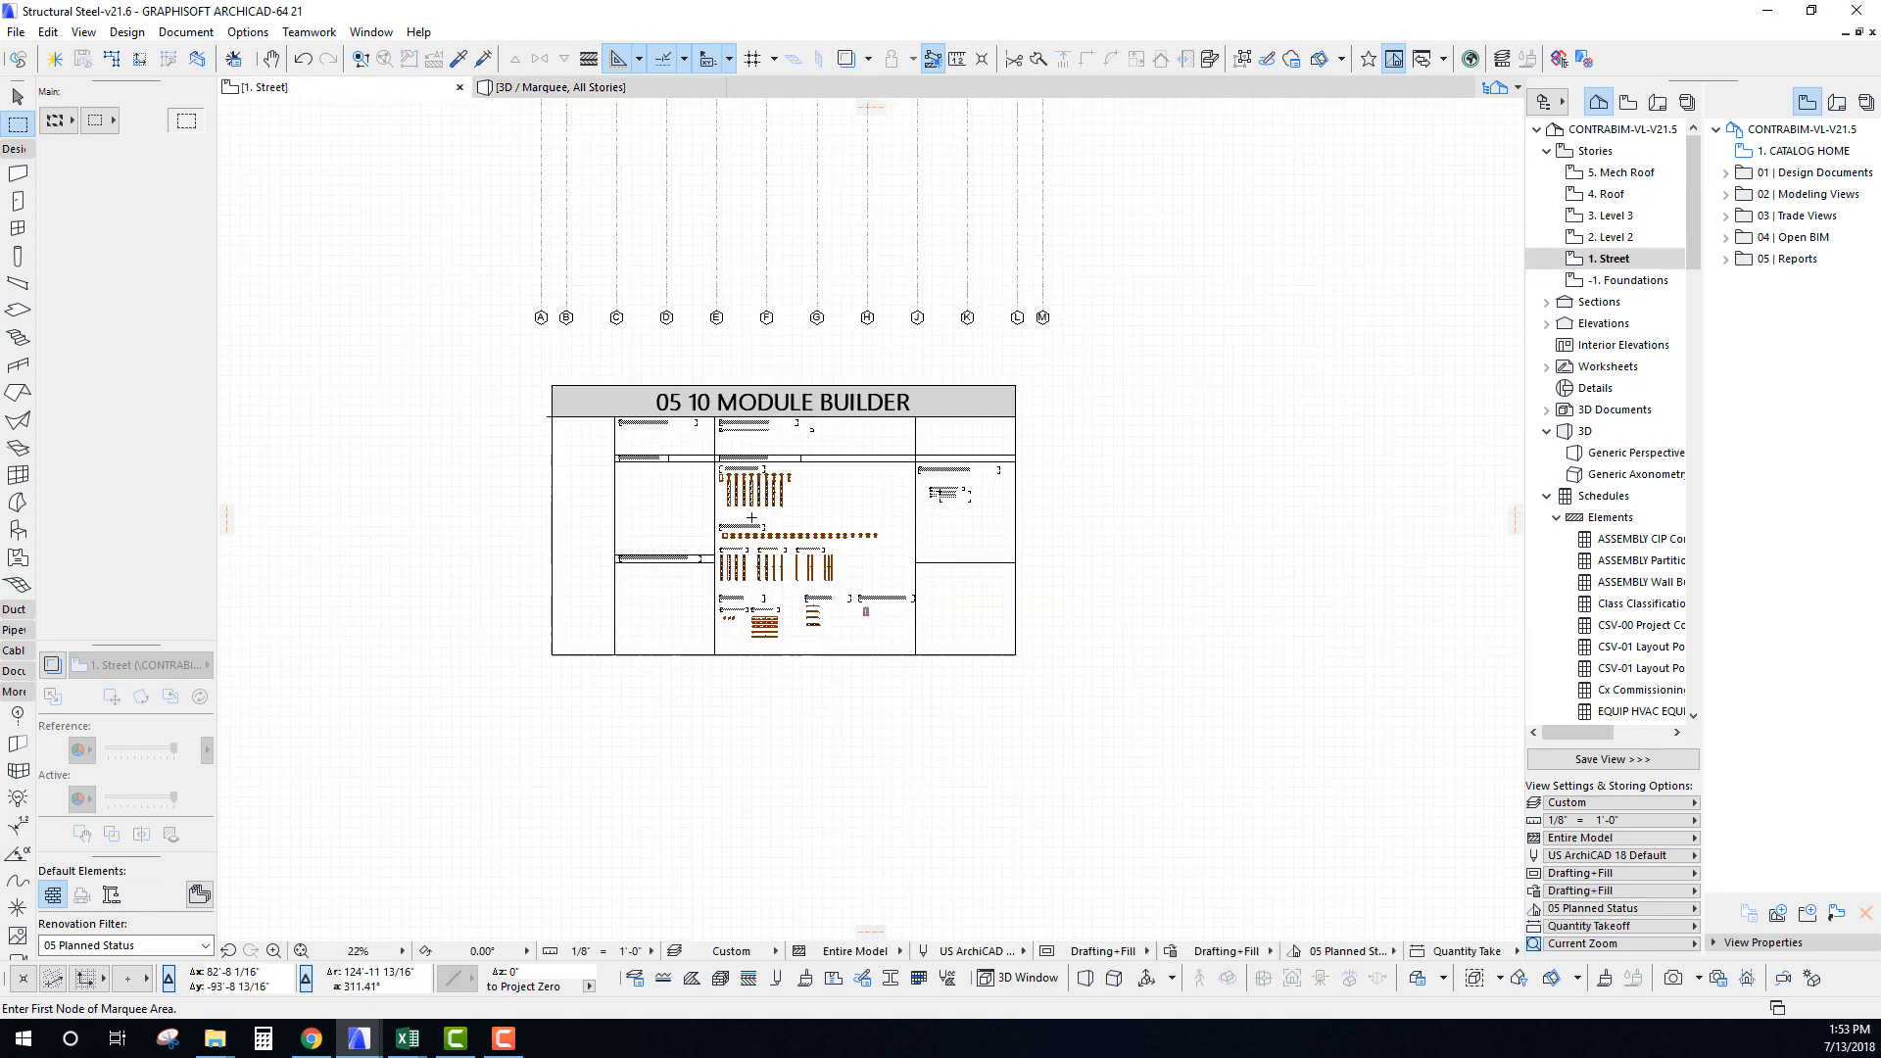
pyautogui.moveTo(774, 328); pyautogui.dragTo(746, 398, button='middle')
pyautogui.scroll(3, 742, 541)
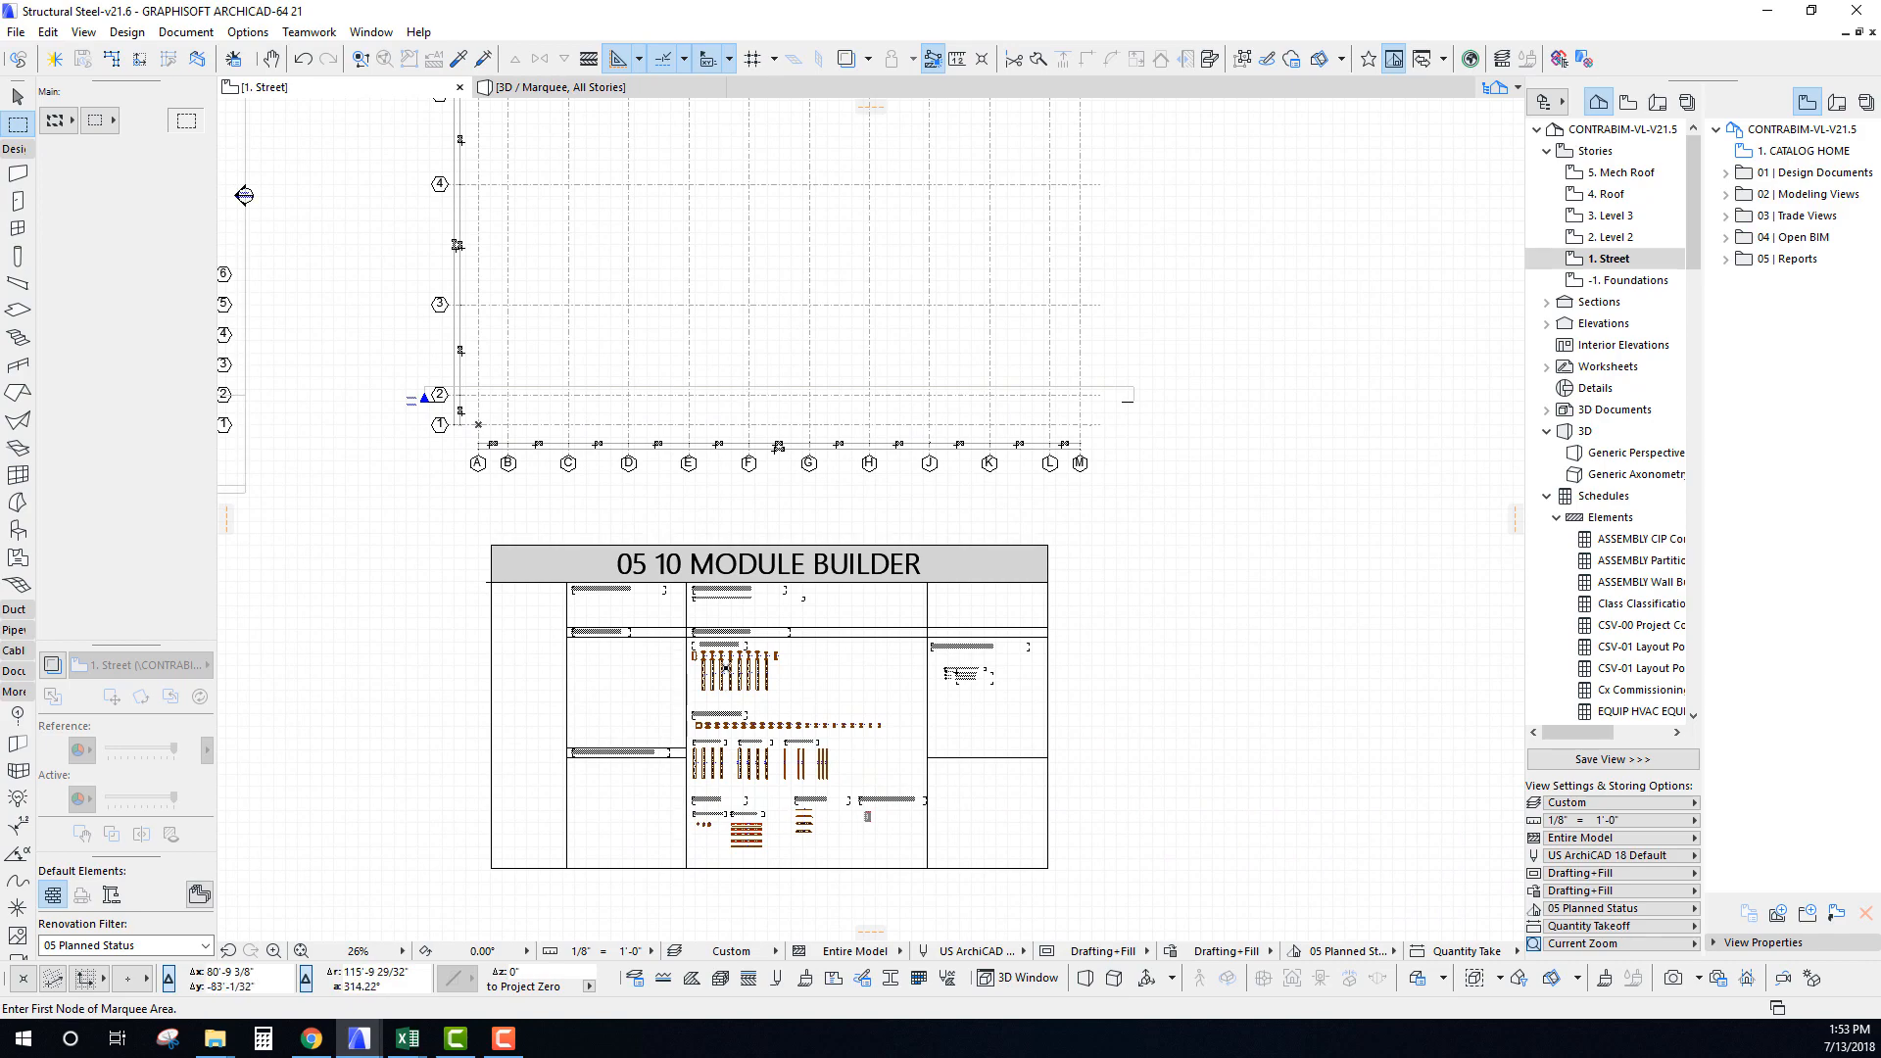
pyautogui.scroll(-1, 717, 632)
pyautogui.moveTo(715, 627); pyautogui.dragTo(704, 679, button='middle')
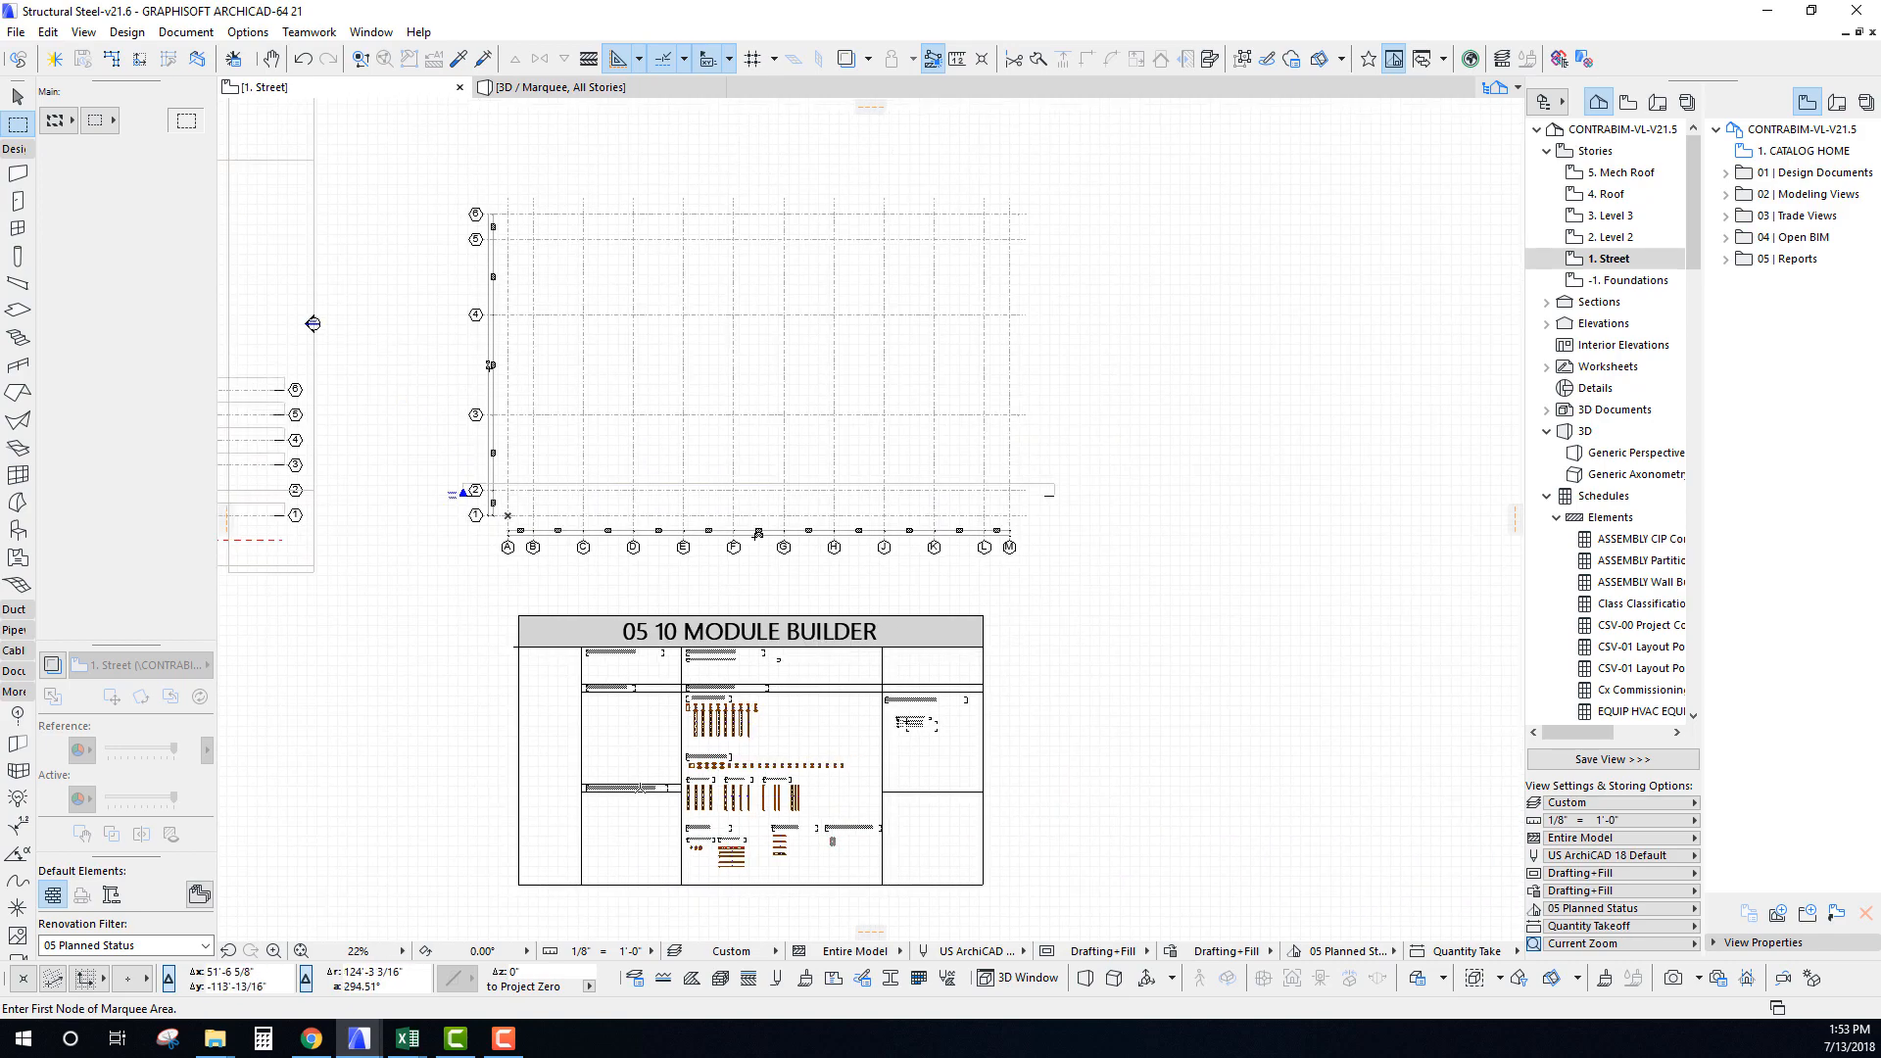
pyautogui.scroll(-1, 750, 754)
pyautogui.scroll(8, 744, 793)
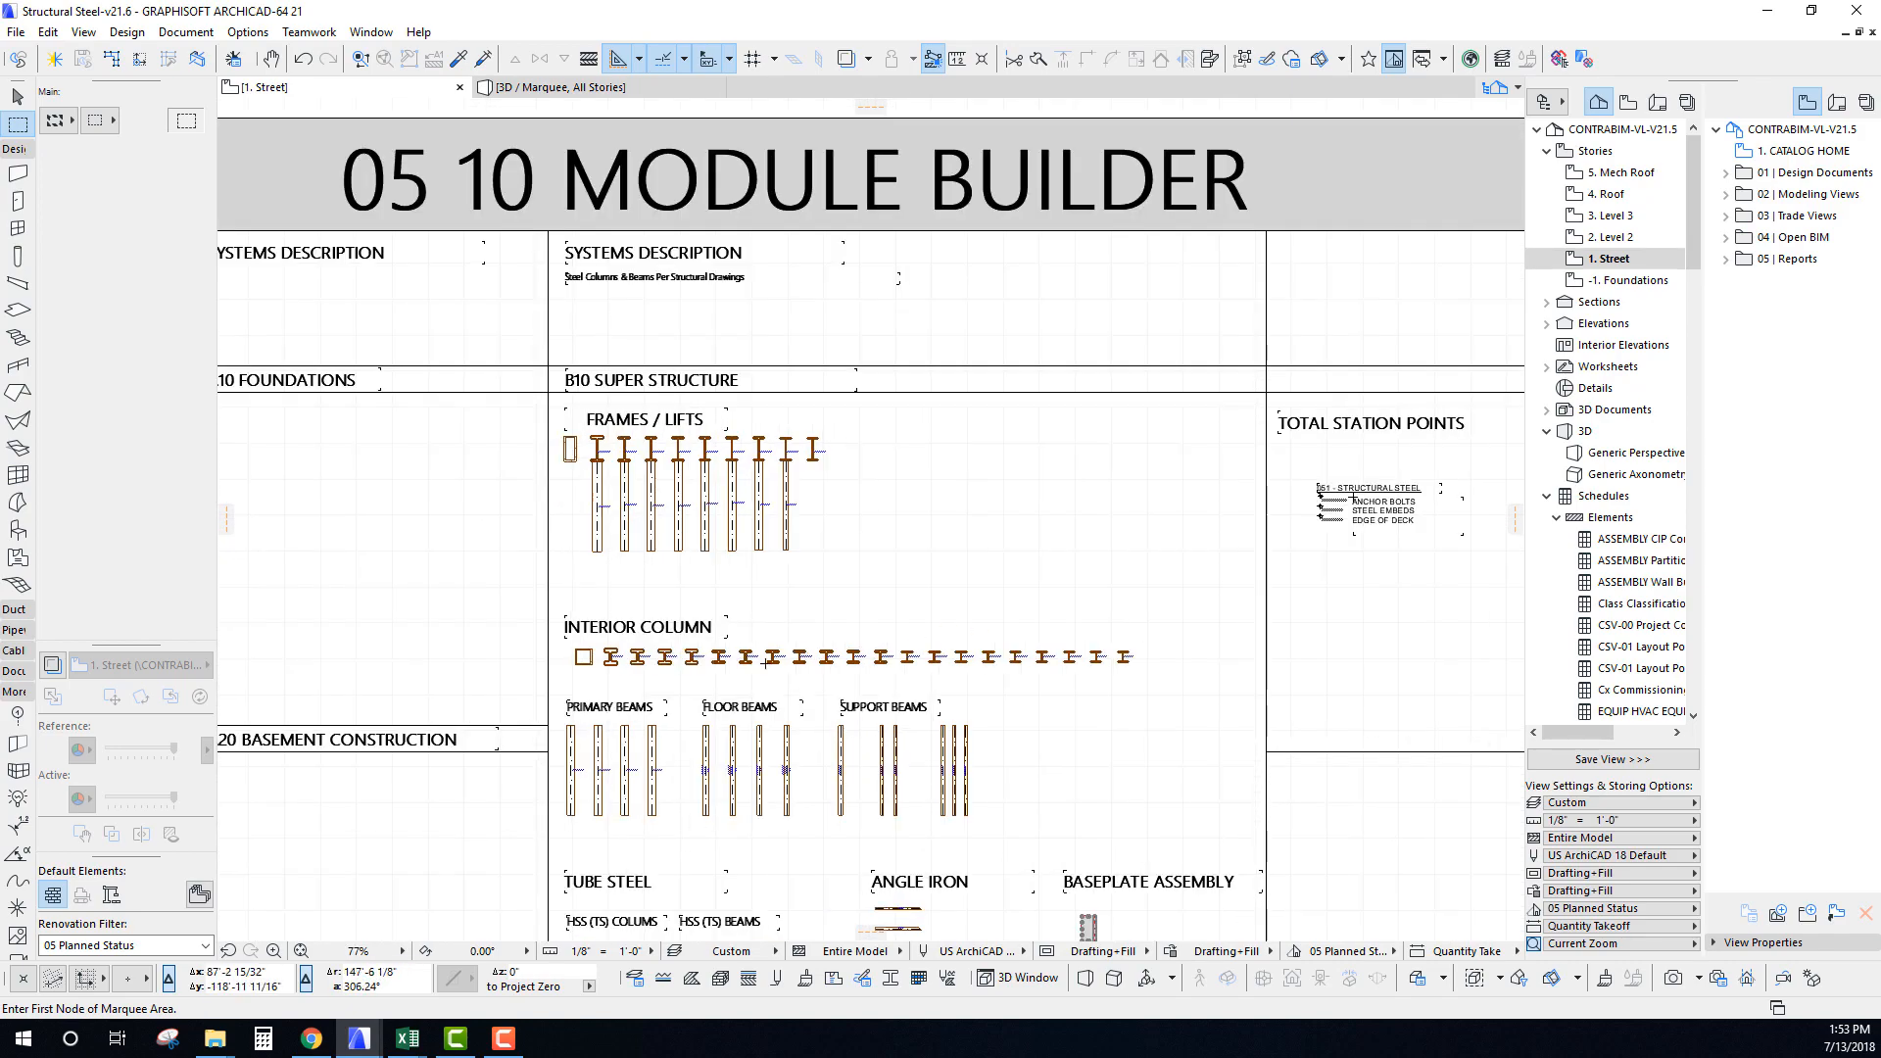
pyautogui.scroll(-6, 661, 419)
pyautogui.scroll(2, 621, 595)
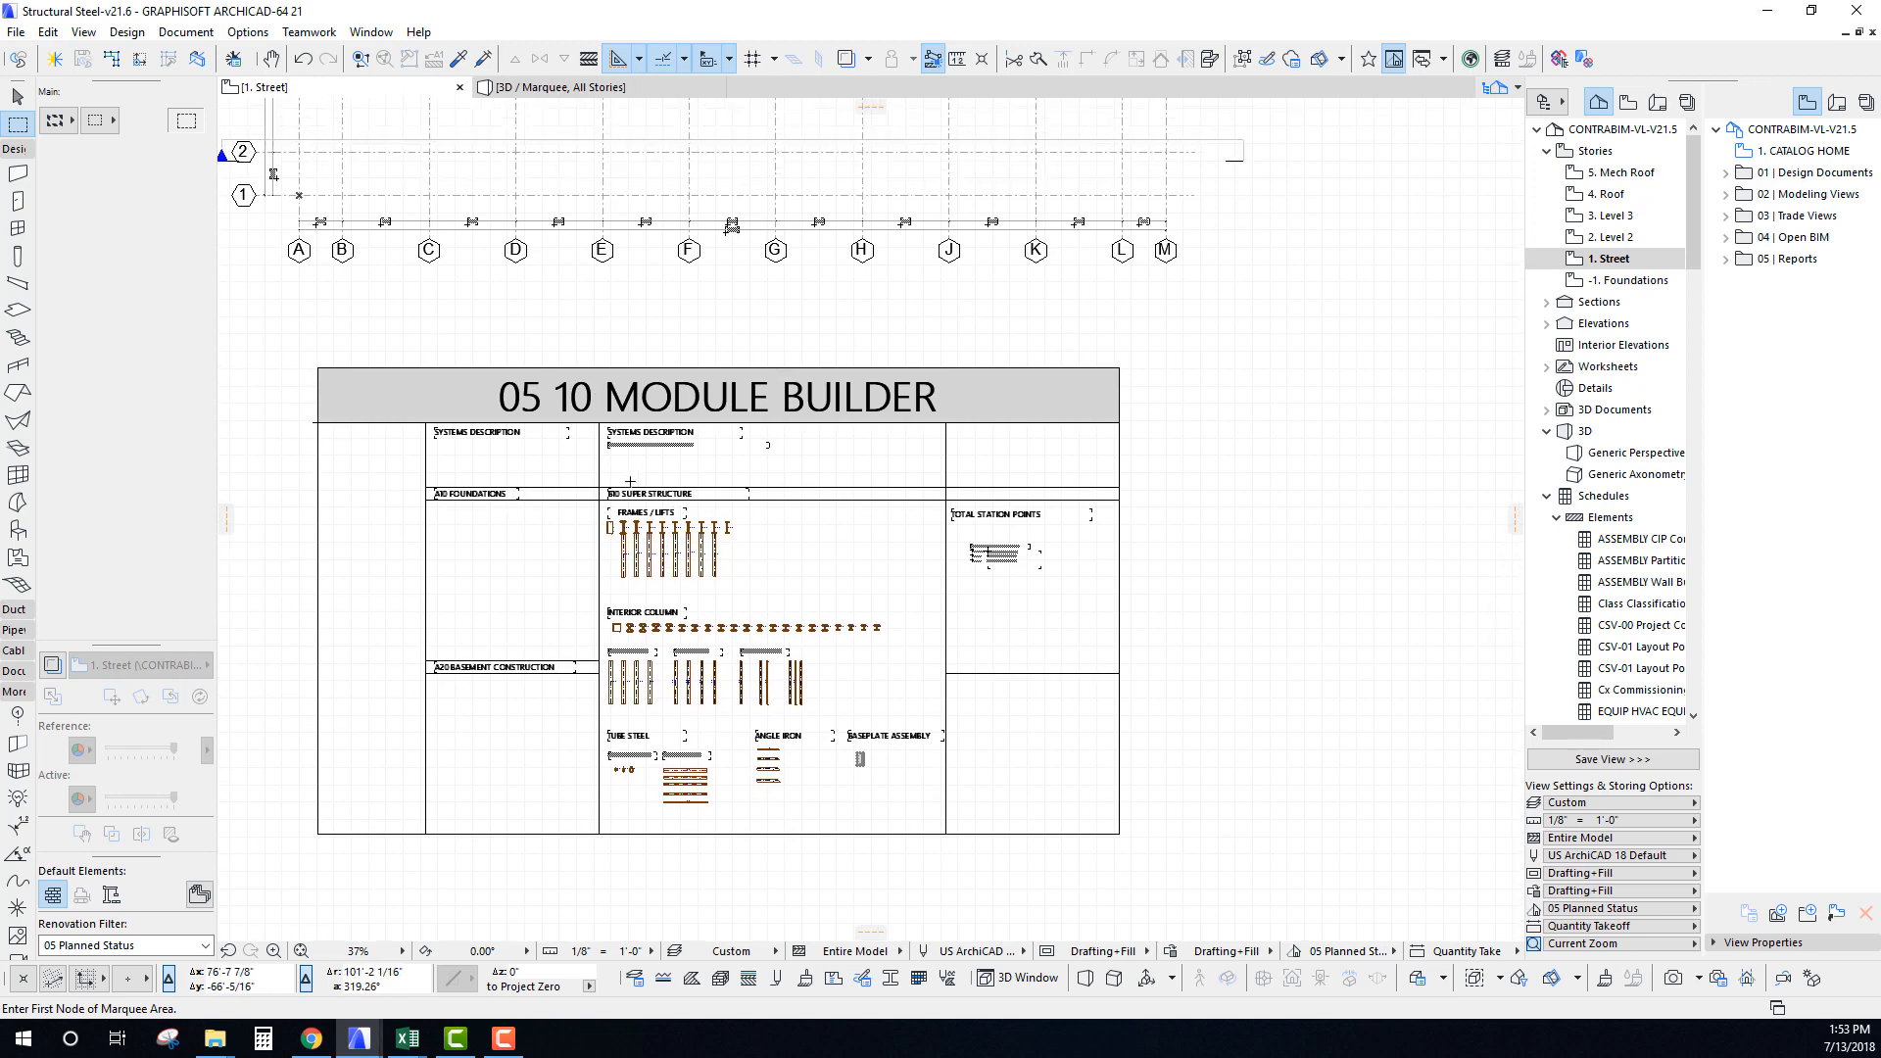
pyautogui.moveTo(637, 526); pyautogui.dragTo(666, 447, button='middle')
pyautogui.moveTo(759, 143); pyautogui.dragTo(779, 343, button='middle')
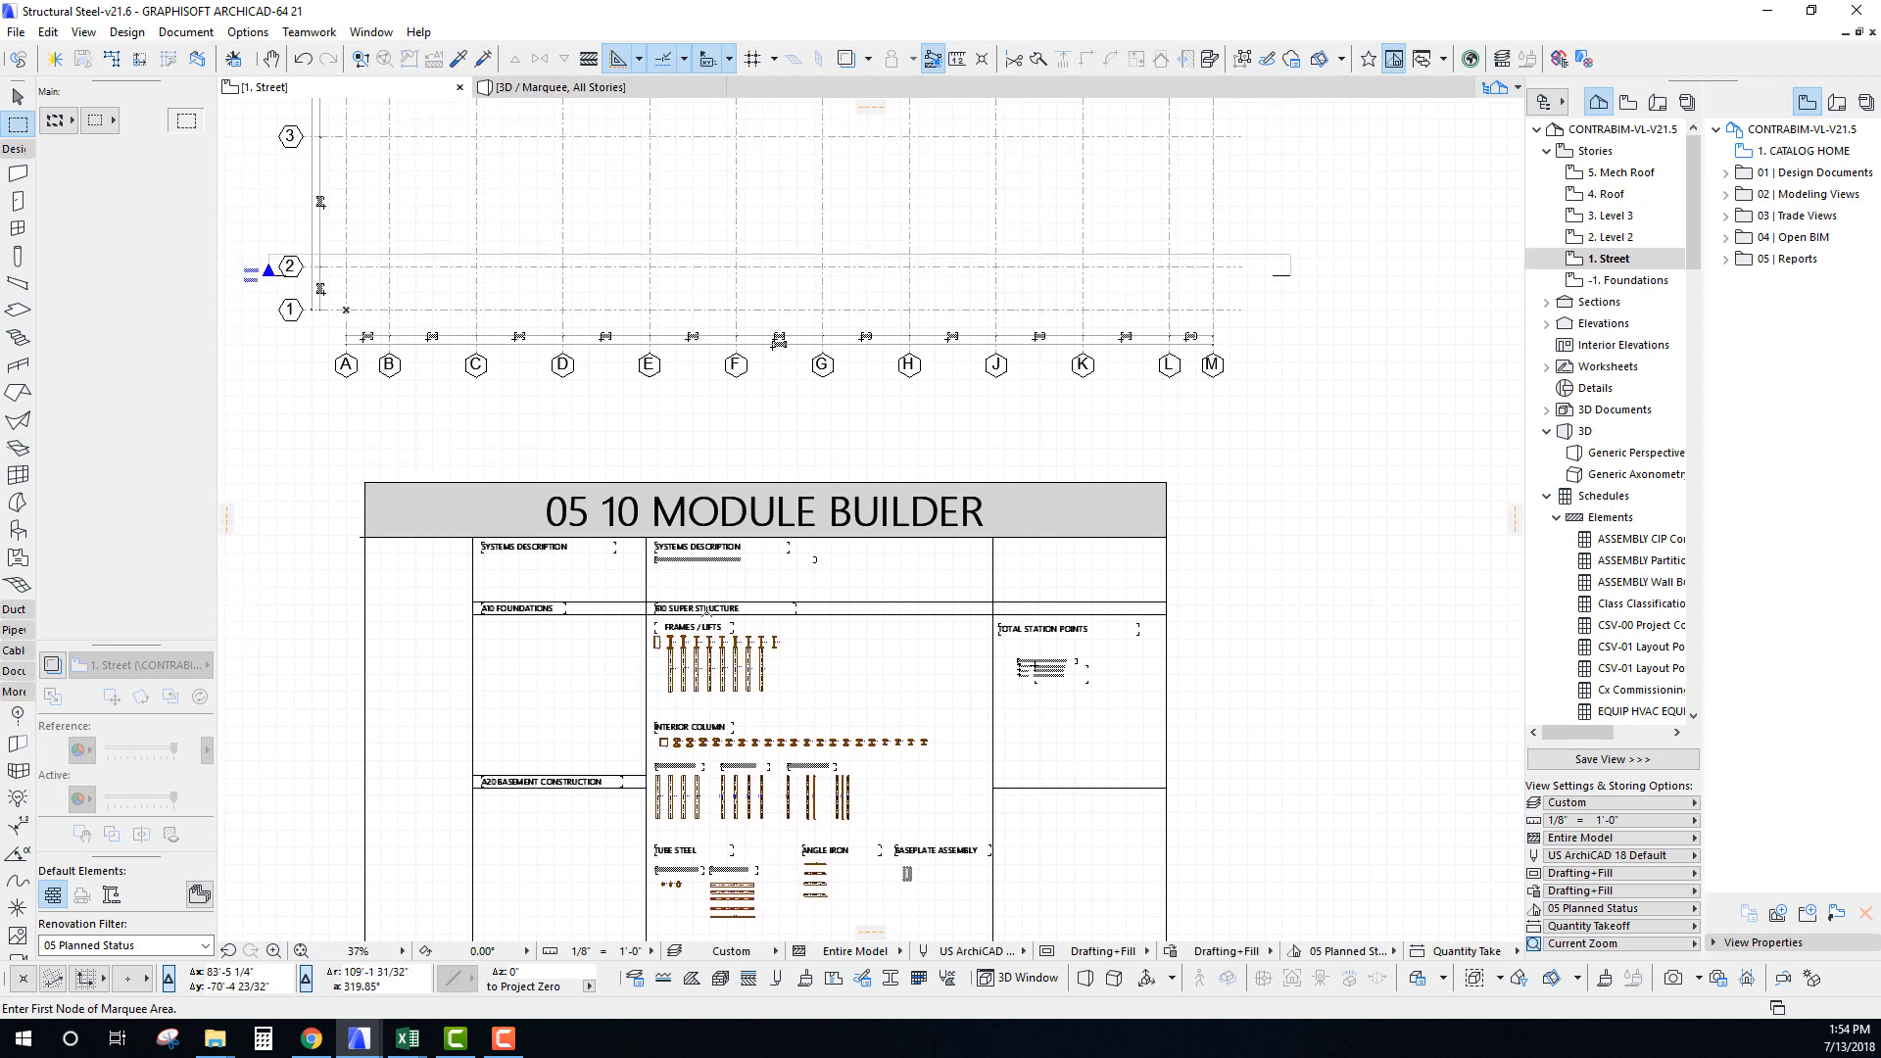
# Examine the column and beam size labels in the Module Builder's Frames / Lifts section.
pyautogui.scroll(7, 728, 680)
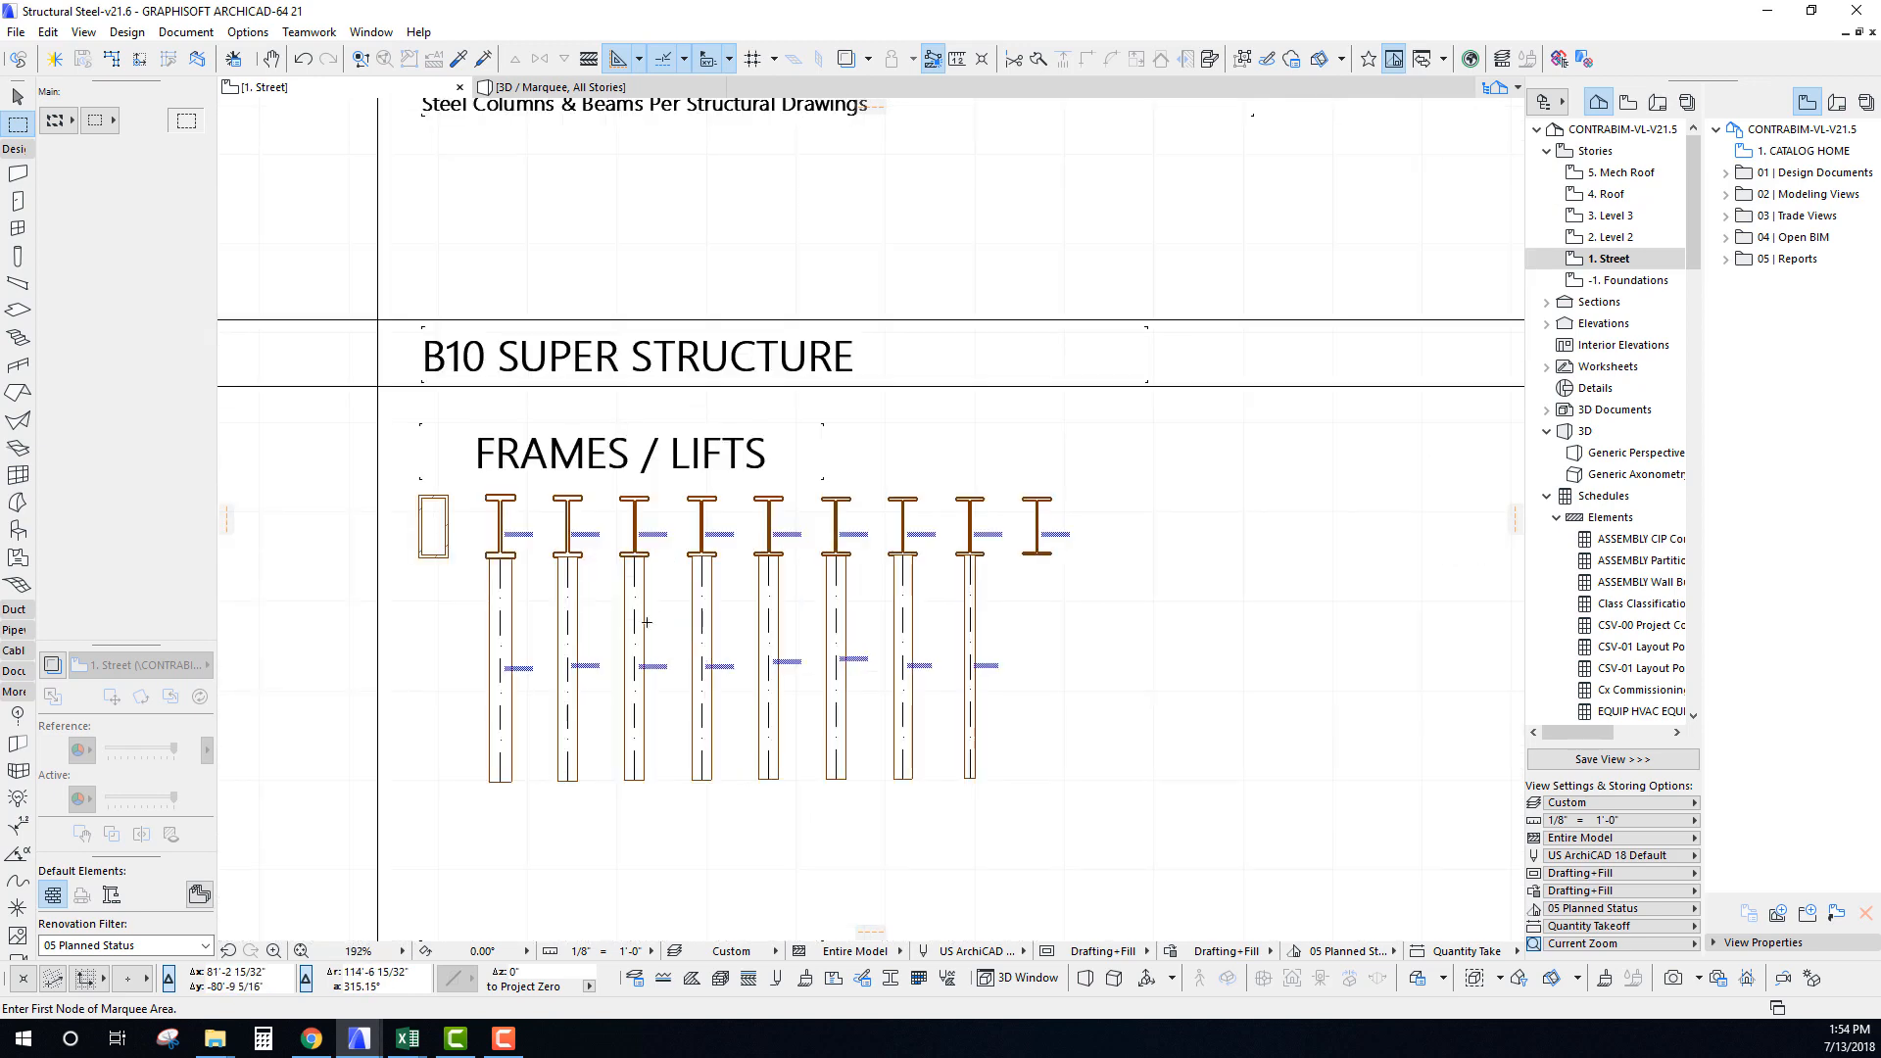
pyautogui.scroll(2, 662, 646)
pyautogui.moveTo(815, 549); pyautogui.dragTo(702, 459, button='middle')
pyautogui.scroll(-4, 671, 230)
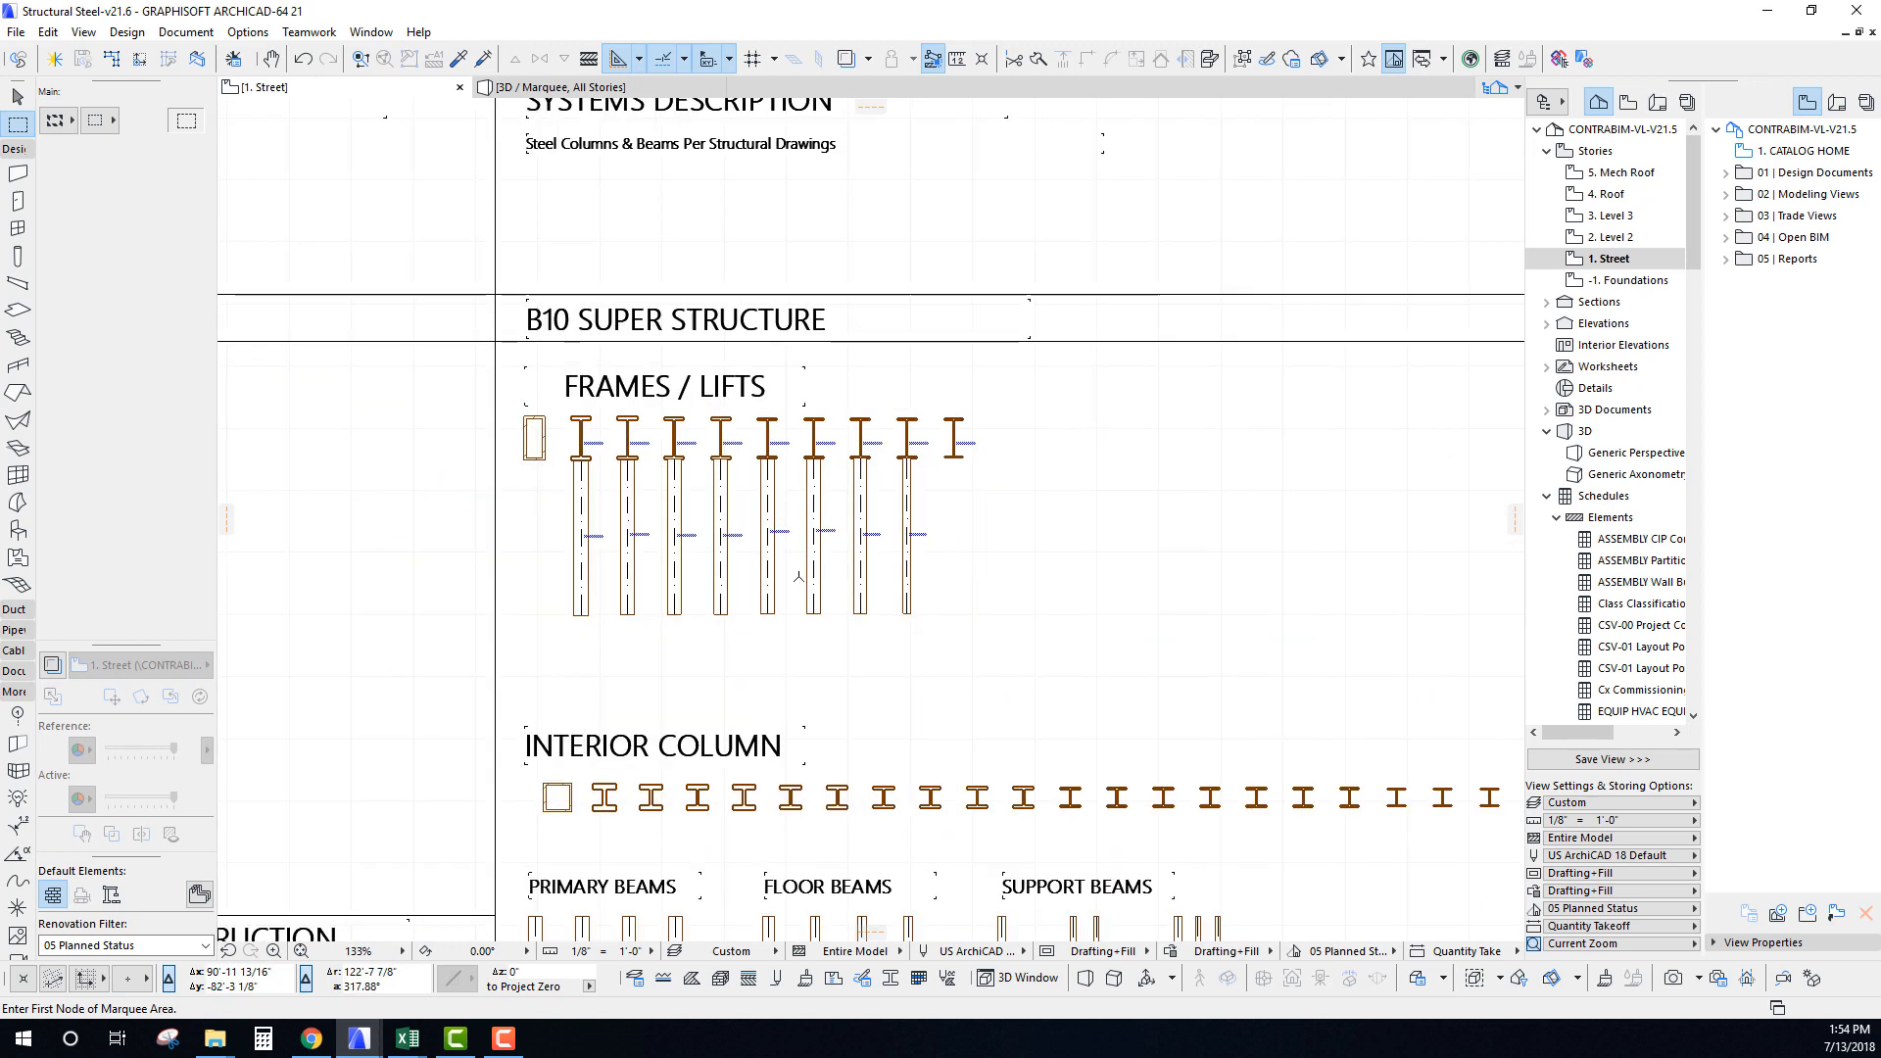
pyautogui.moveTo(1189, 697); pyautogui.dragTo(1072, 574, button='middle')
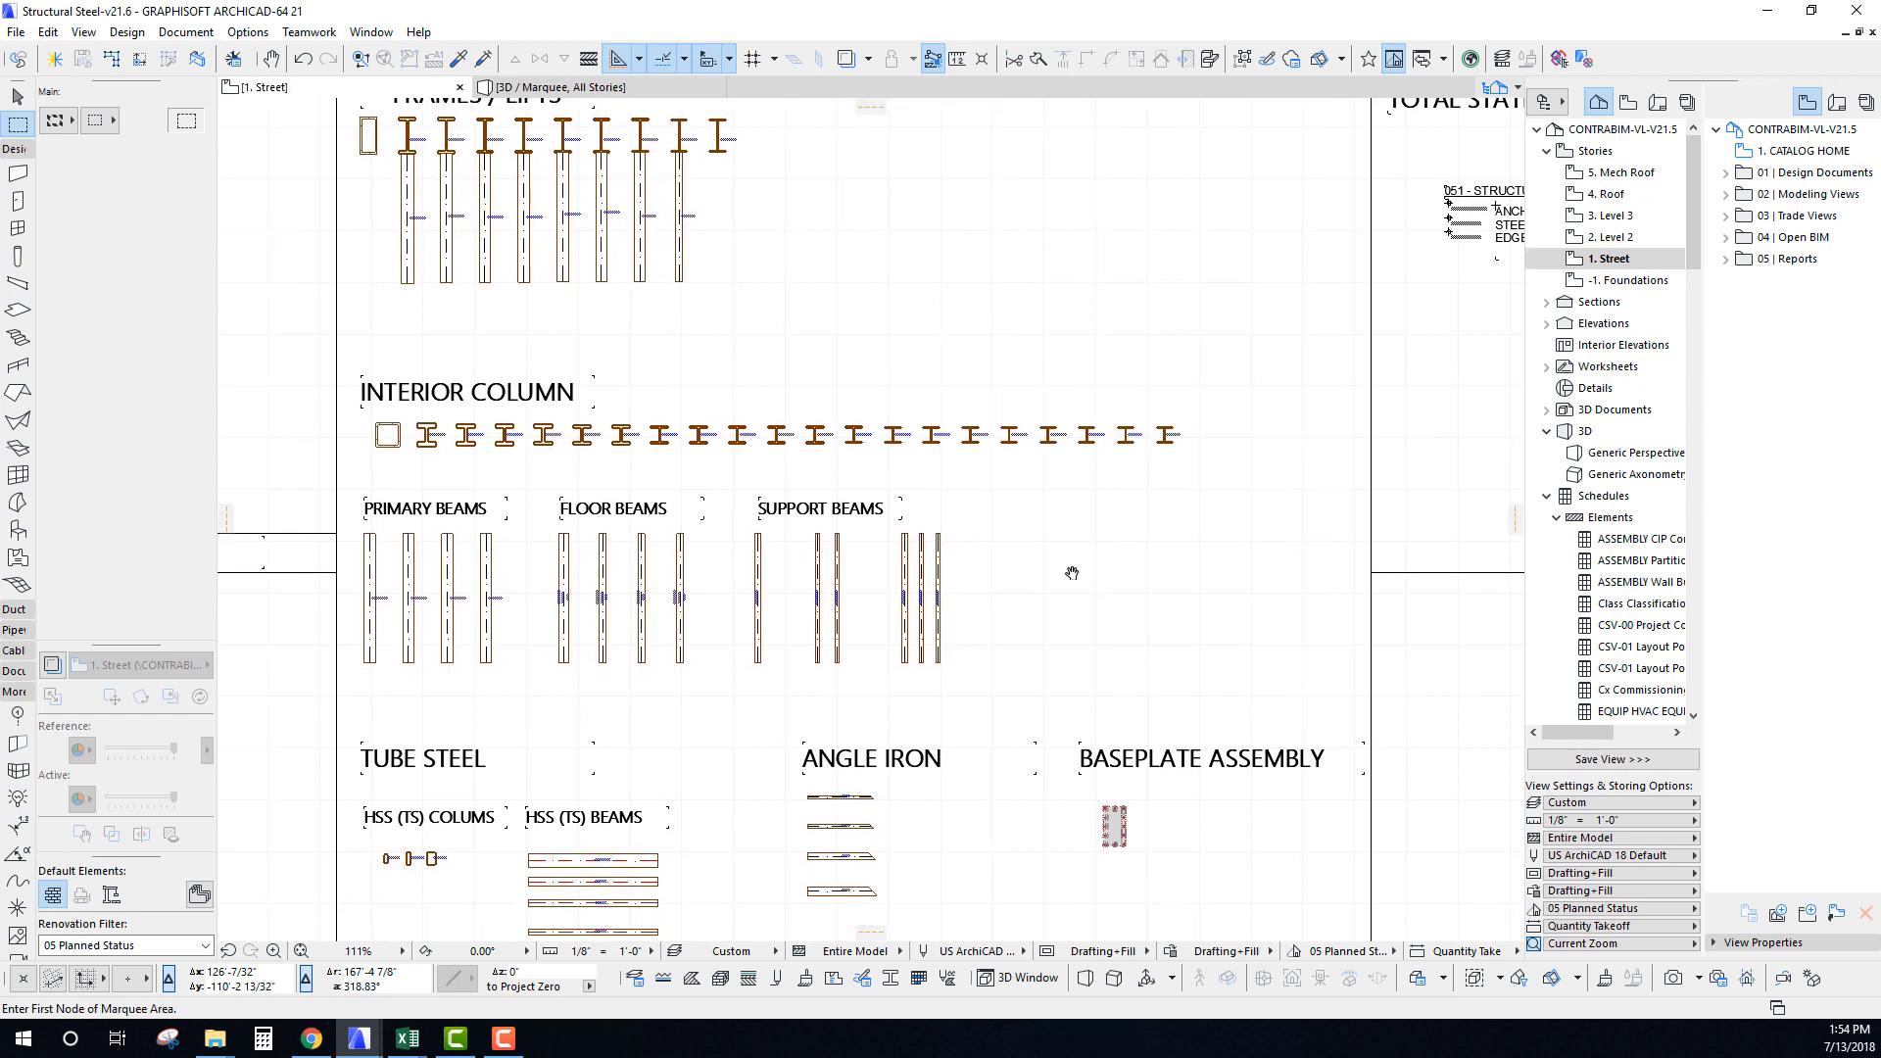
pyautogui.moveTo(646, 404); pyautogui.dragTo(697, 533, button='middle')
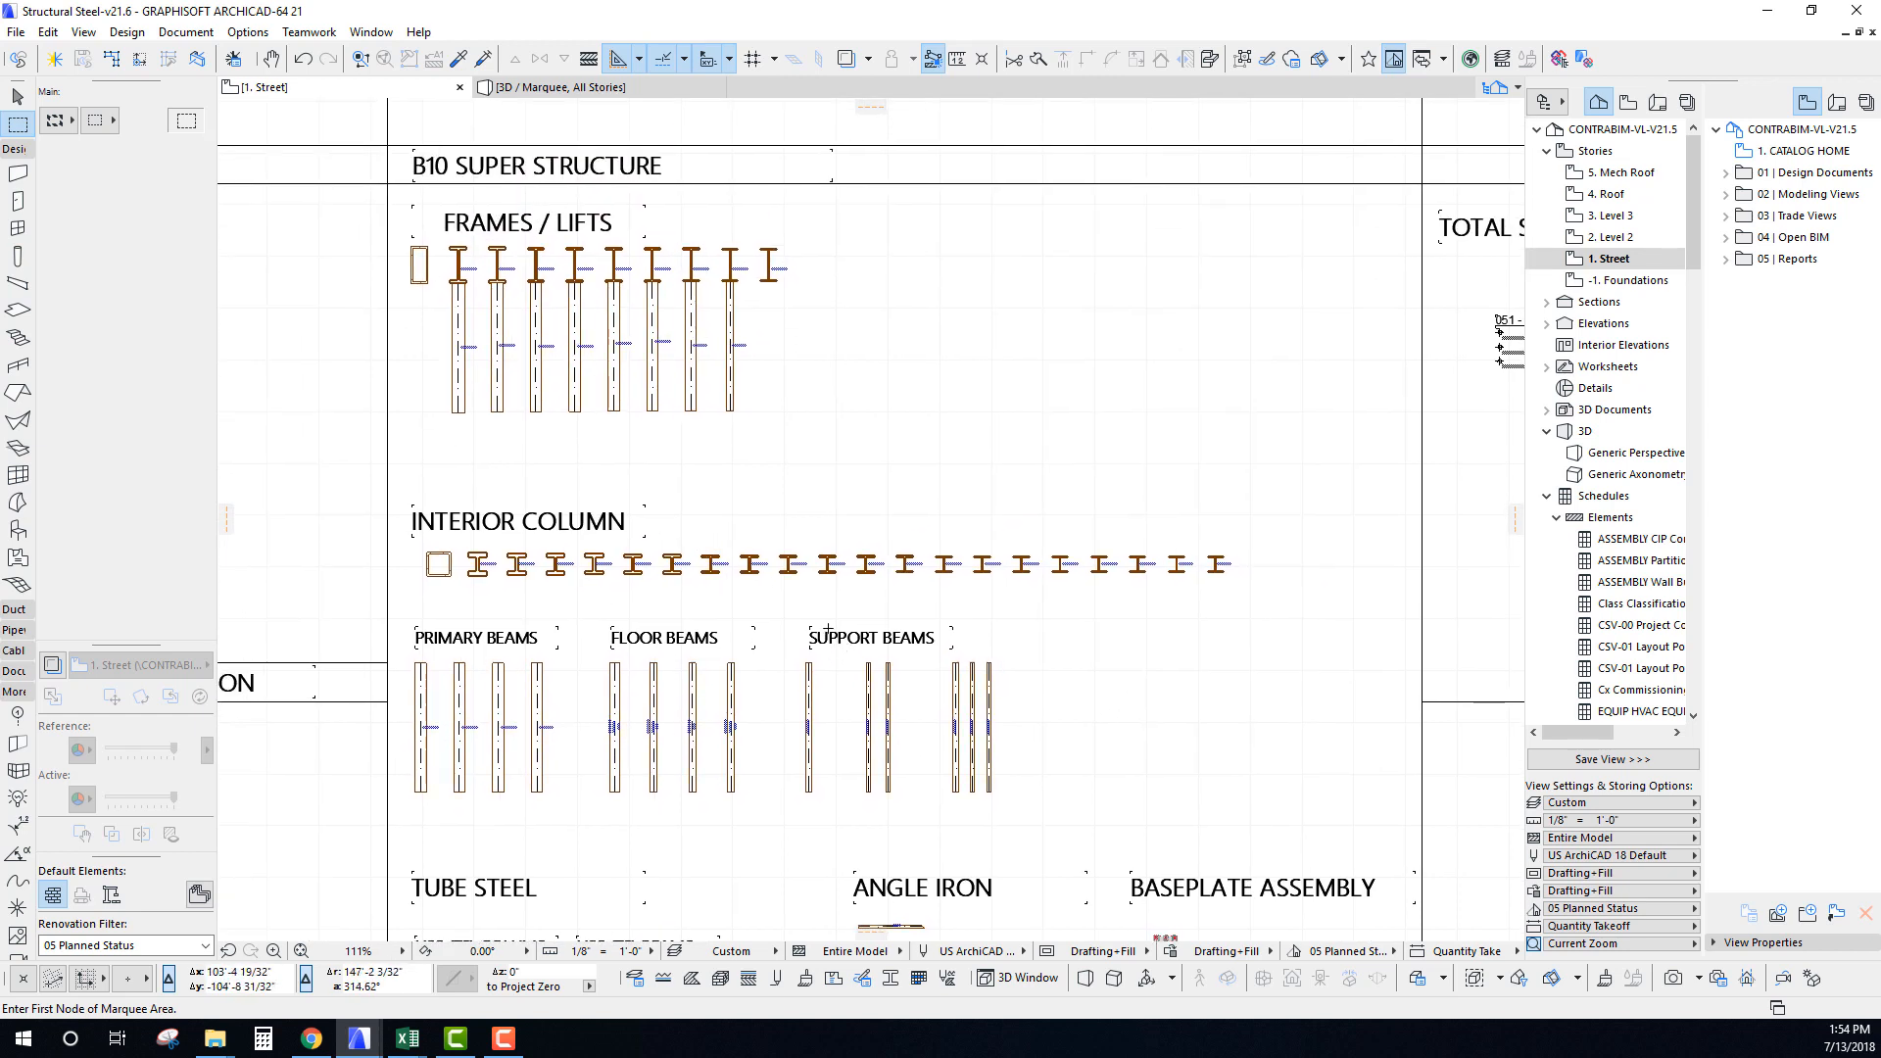
pyautogui.scroll(5, 450, 256)
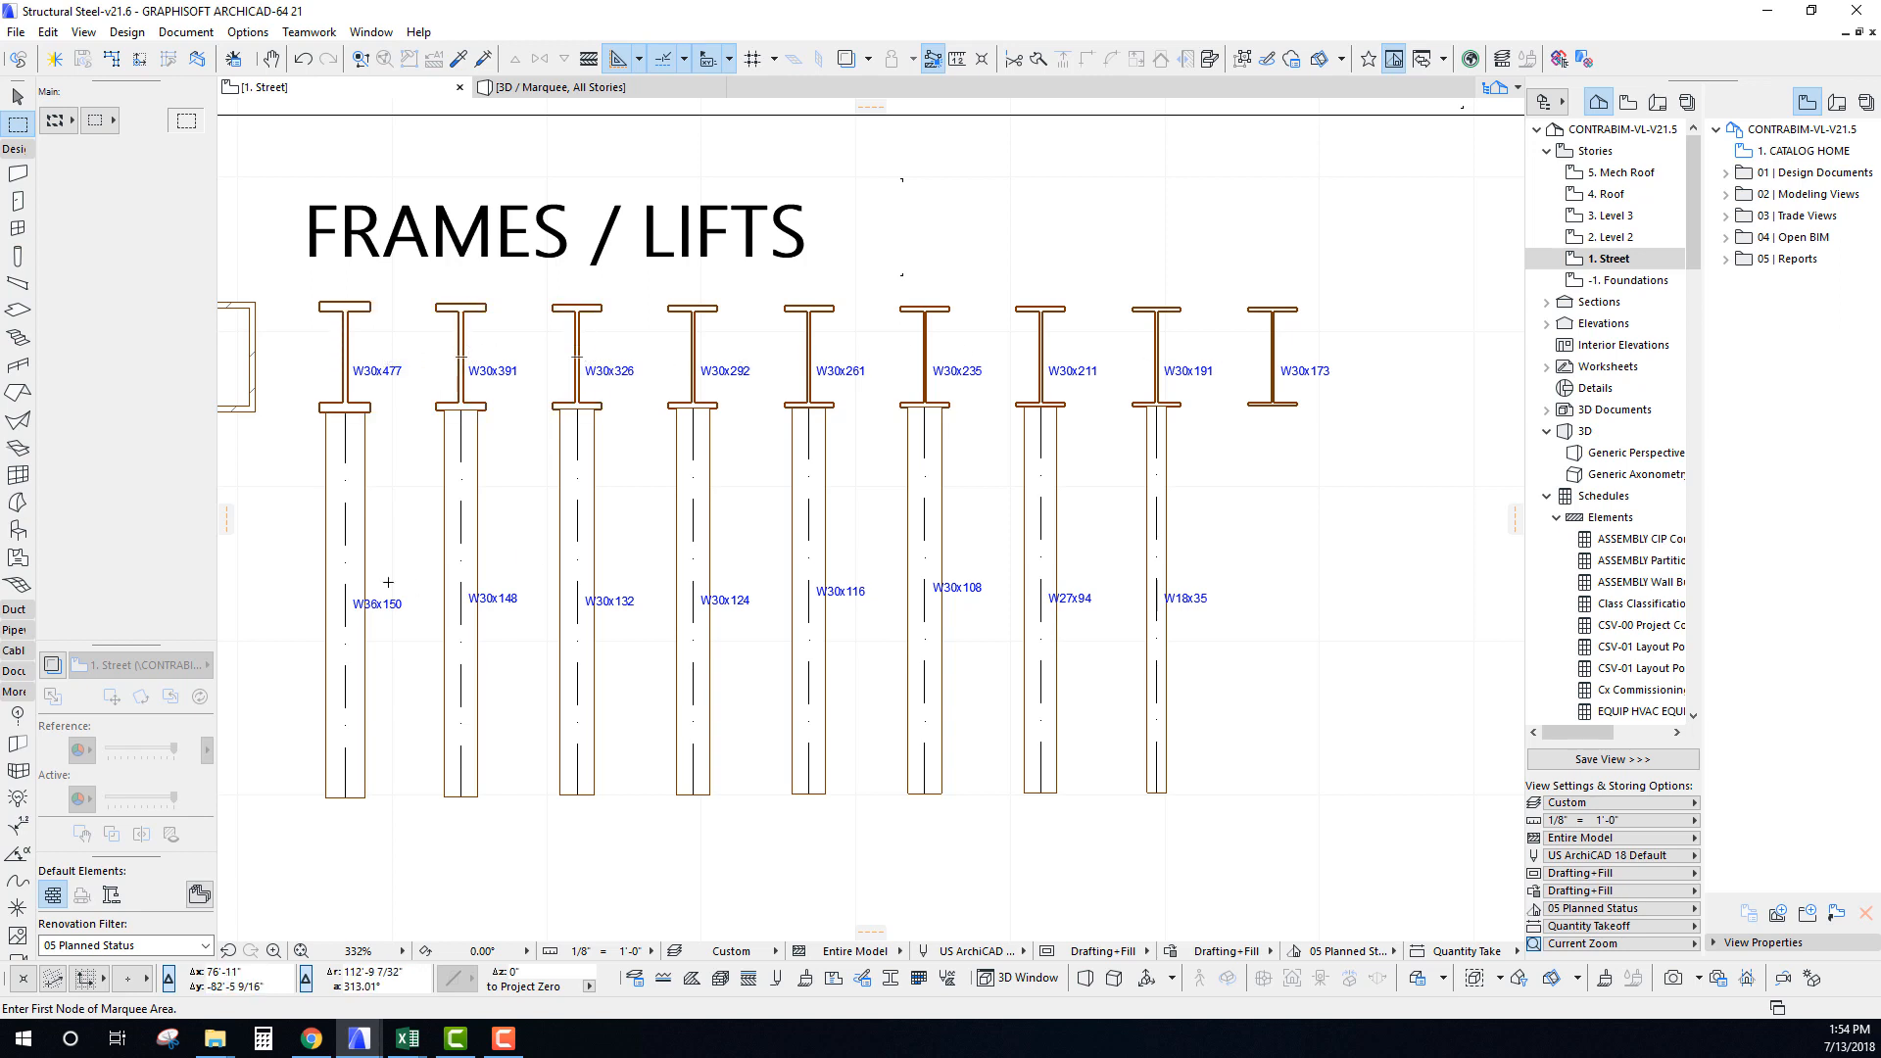
# Examine the size labels of the Module Builder's Interior Column, Primary Beams, Floor Beams and Support Beams sections.
pyautogui.scroll(-3, 739, 686)
pyautogui.moveTo(759, 712); pyautogui.dragTo(727, 390, button='middle')
pyautogui.moveTo(996, 744); pyautogui.dragTo(912, 440, button='middle')
pyautogui.scroll(5, 431, 357)
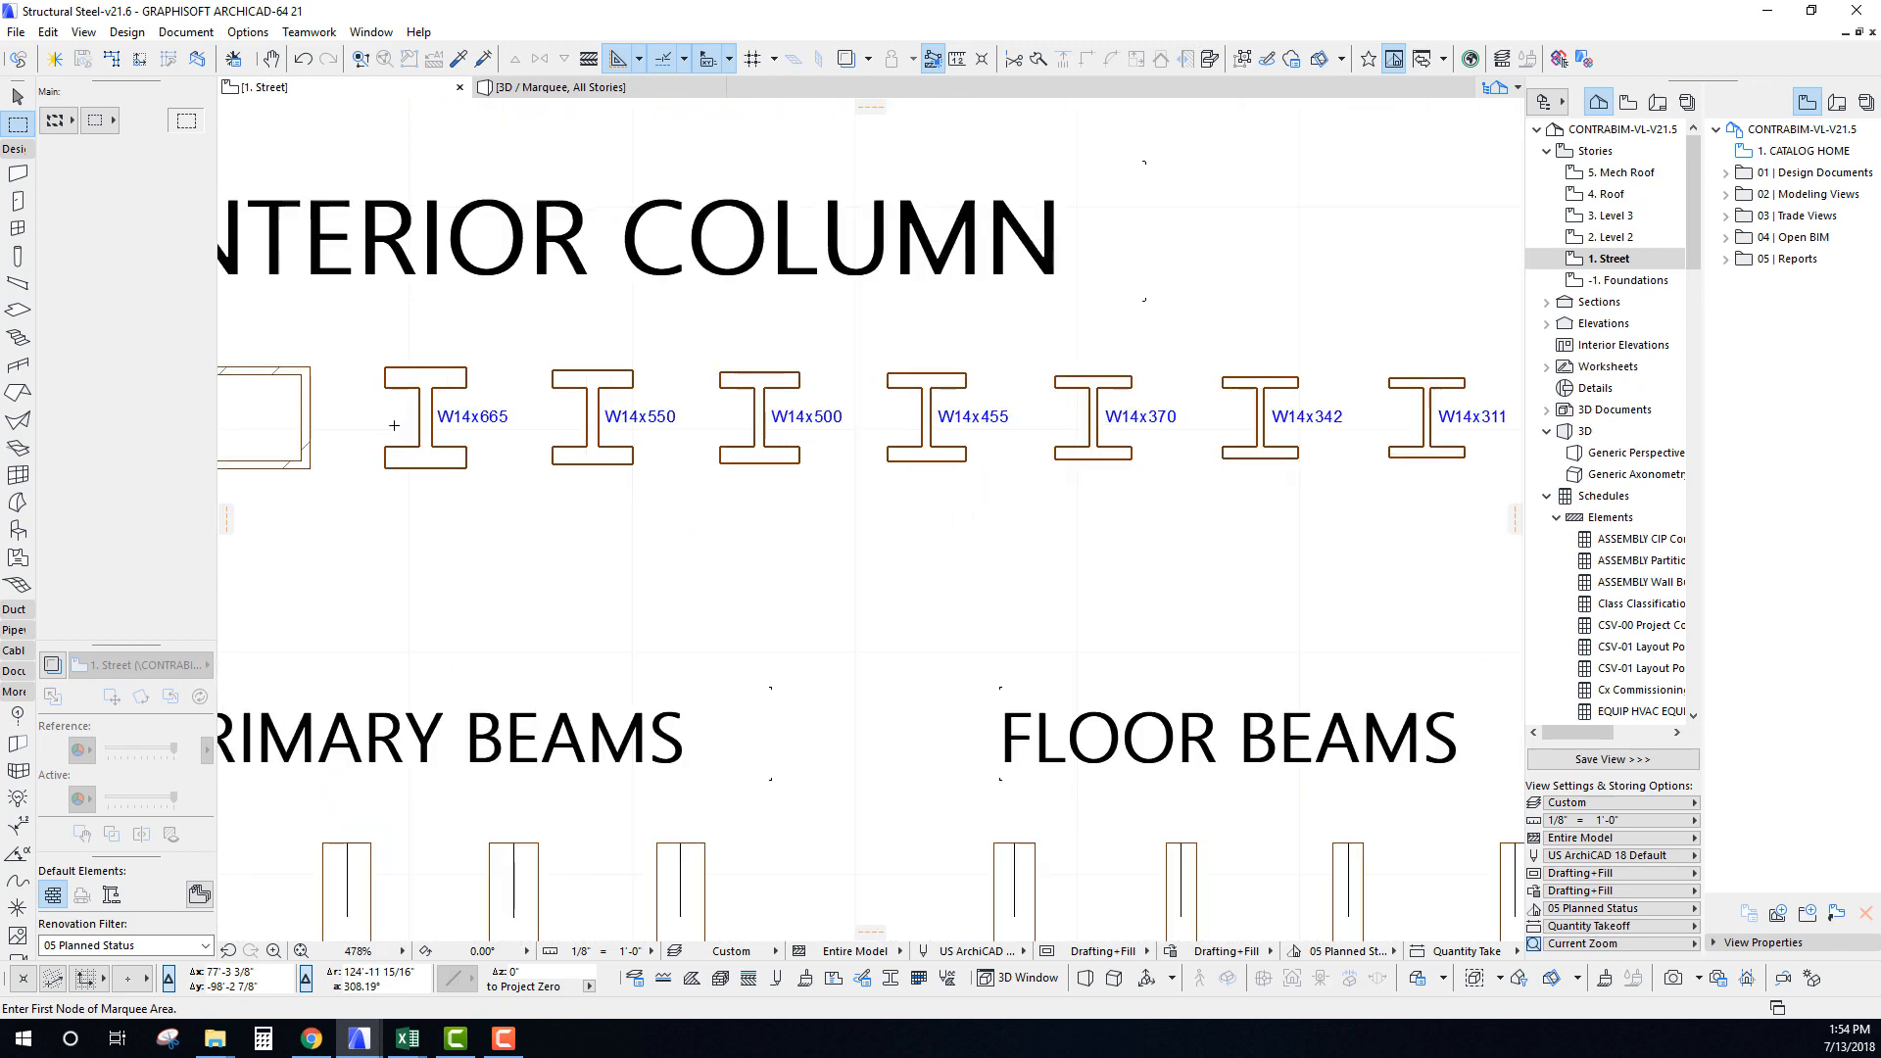
pyautogui.moveTo(400, 434); pyautogui.dragTo(471, 460, button='middle')
pyautogui.scroll(-2, 470, 460)
pyautogui.scroll(-1, 470, 460)
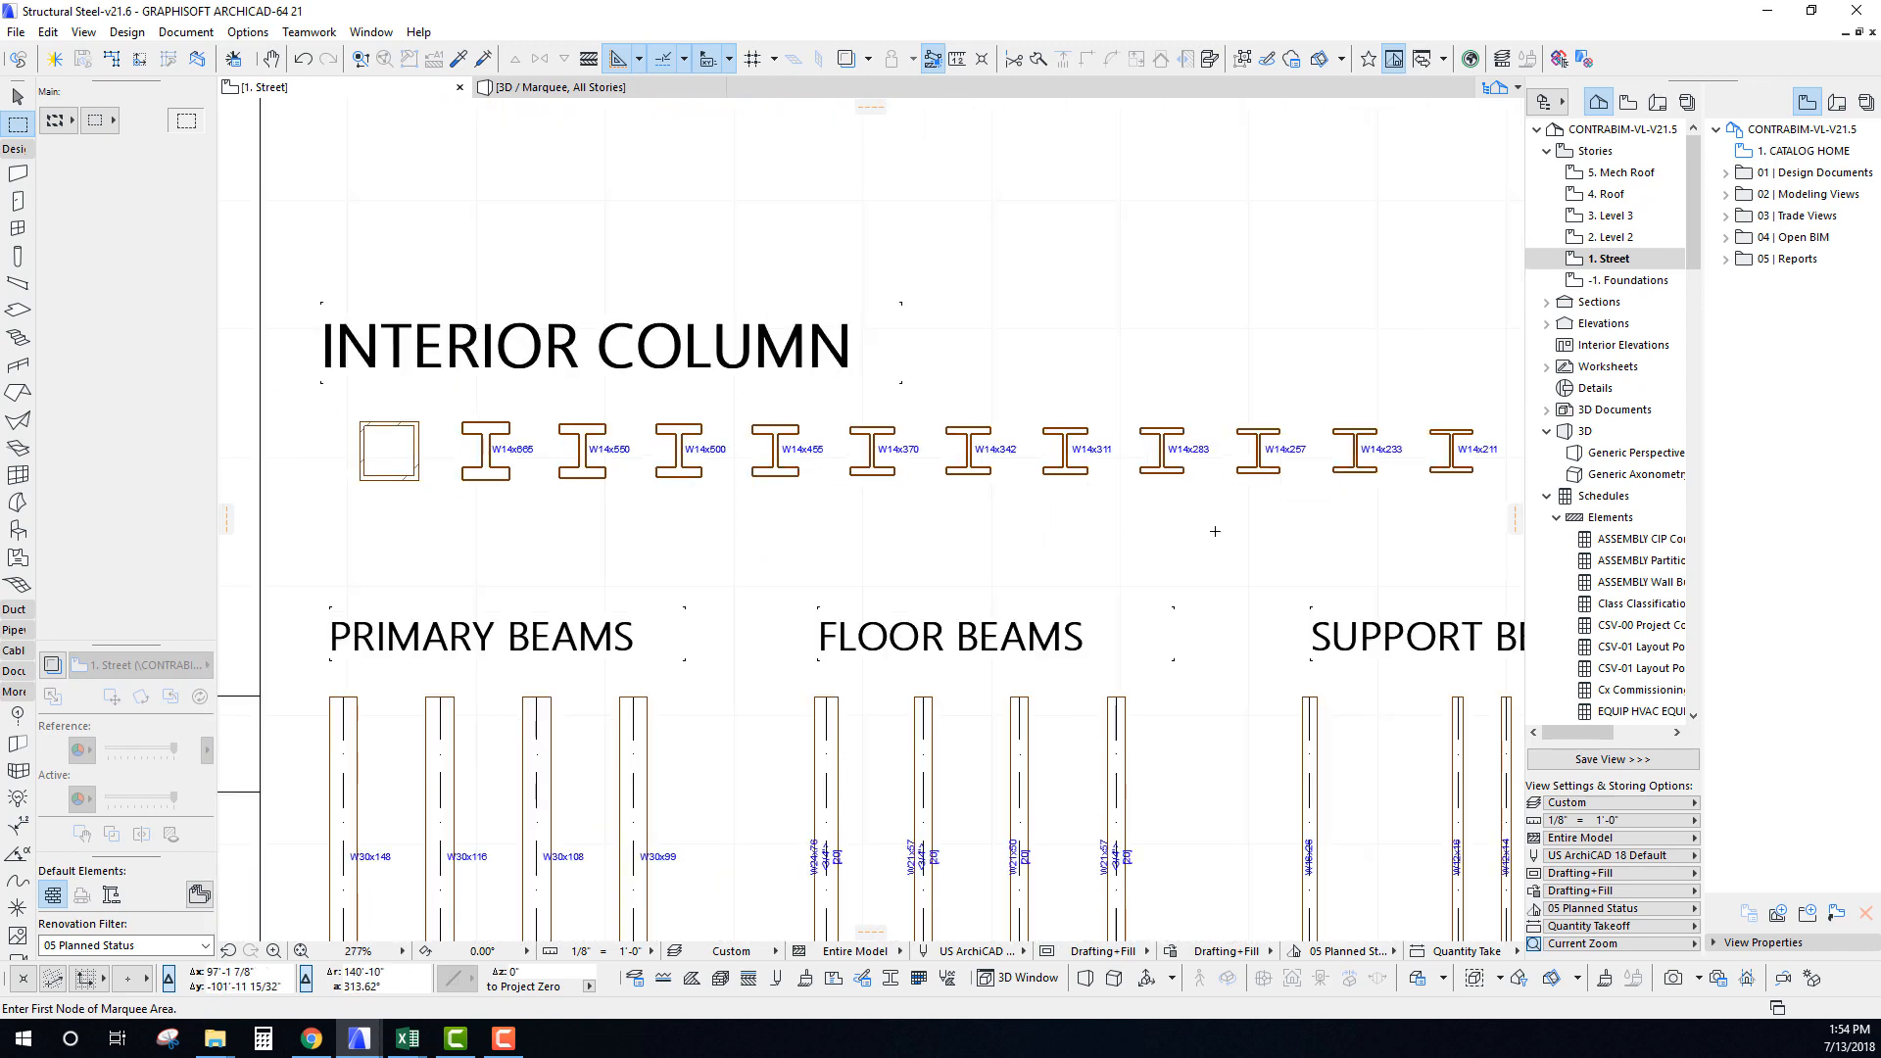
pyautogui.moveTo(1209, 533); pyautogui.dragTo(862, 391, button='middle')
pyautogui.scroll(-3, 823, 435)
pyautogui.scroll(-1, 823, 435)
pyautogui.moveTo(382, 492); pyautogui.dragTo(454, 443, button='middle')
pyautogui.scroll(4, 454, 443)
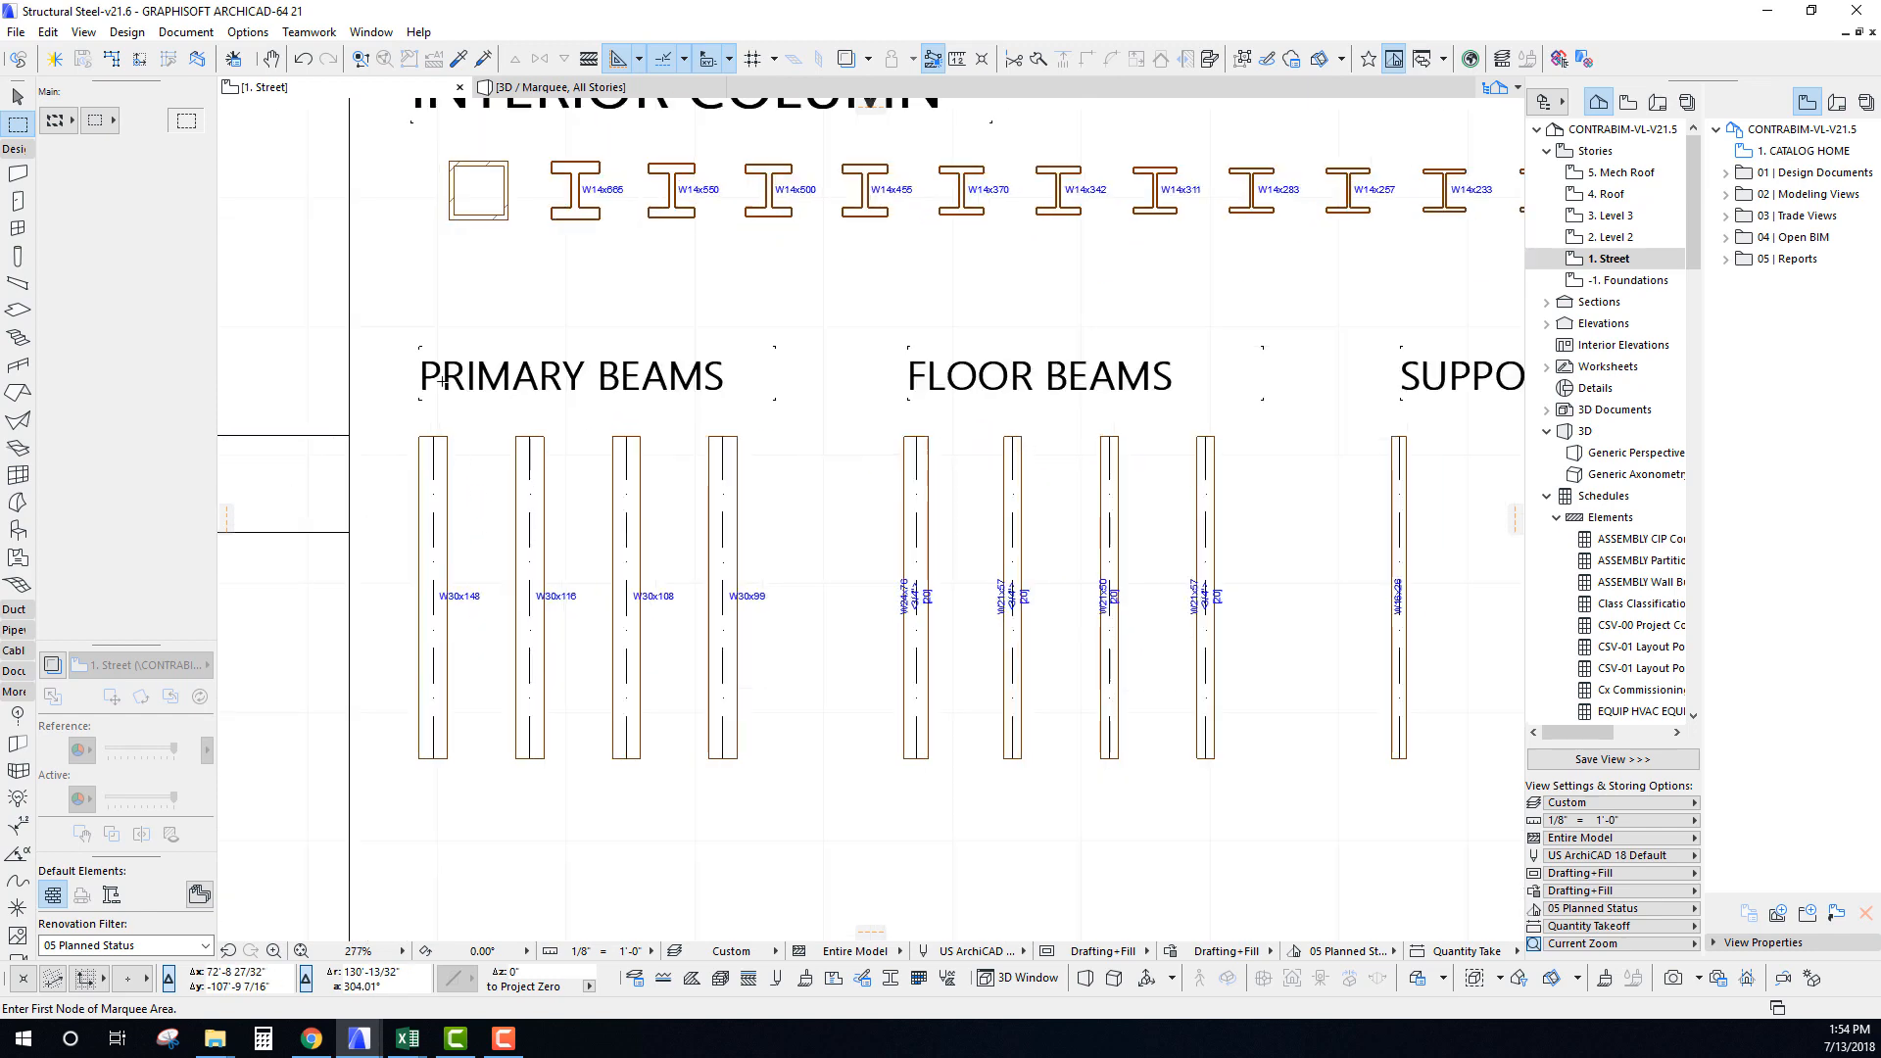
pyautogui.moveTo(1104, 602); pyautogui.dragTo(546, 554, button='middle')
pyautogui.scroll(3, 1015, 484)
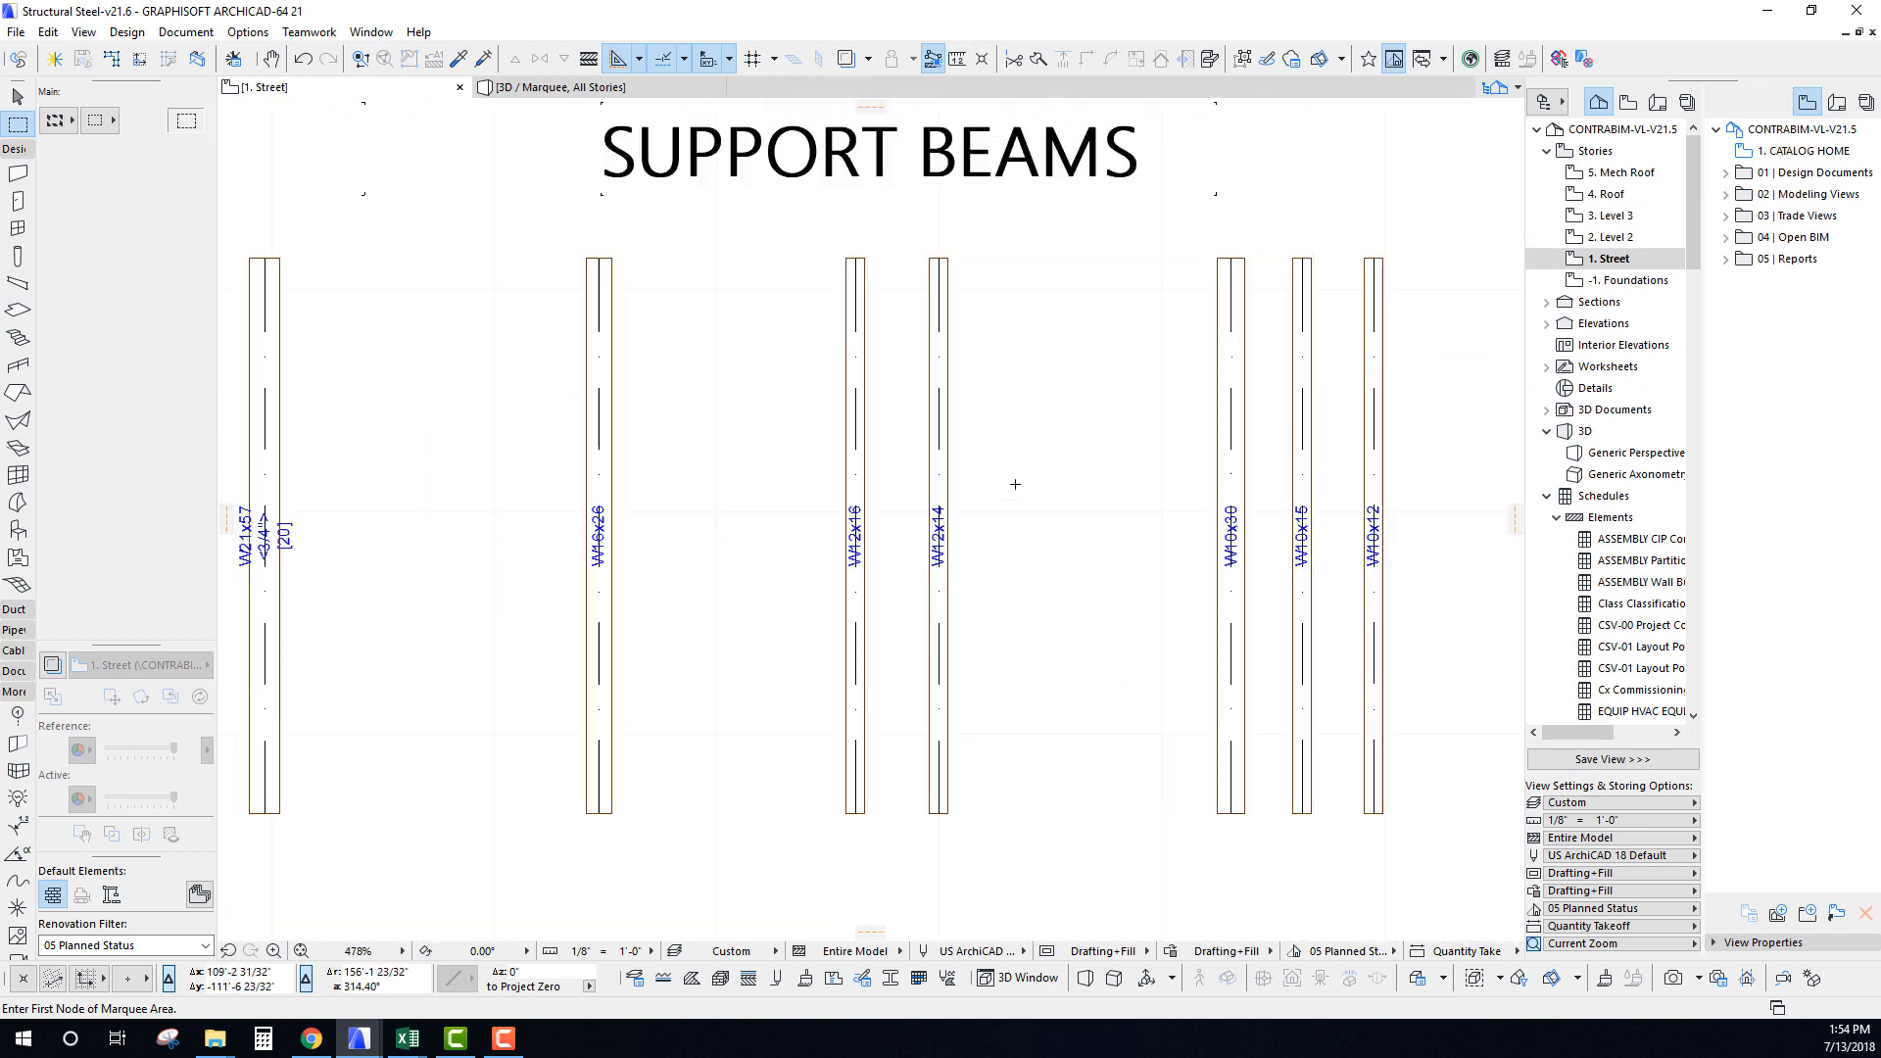
pyautogui.scroll(-5, 942, 272)
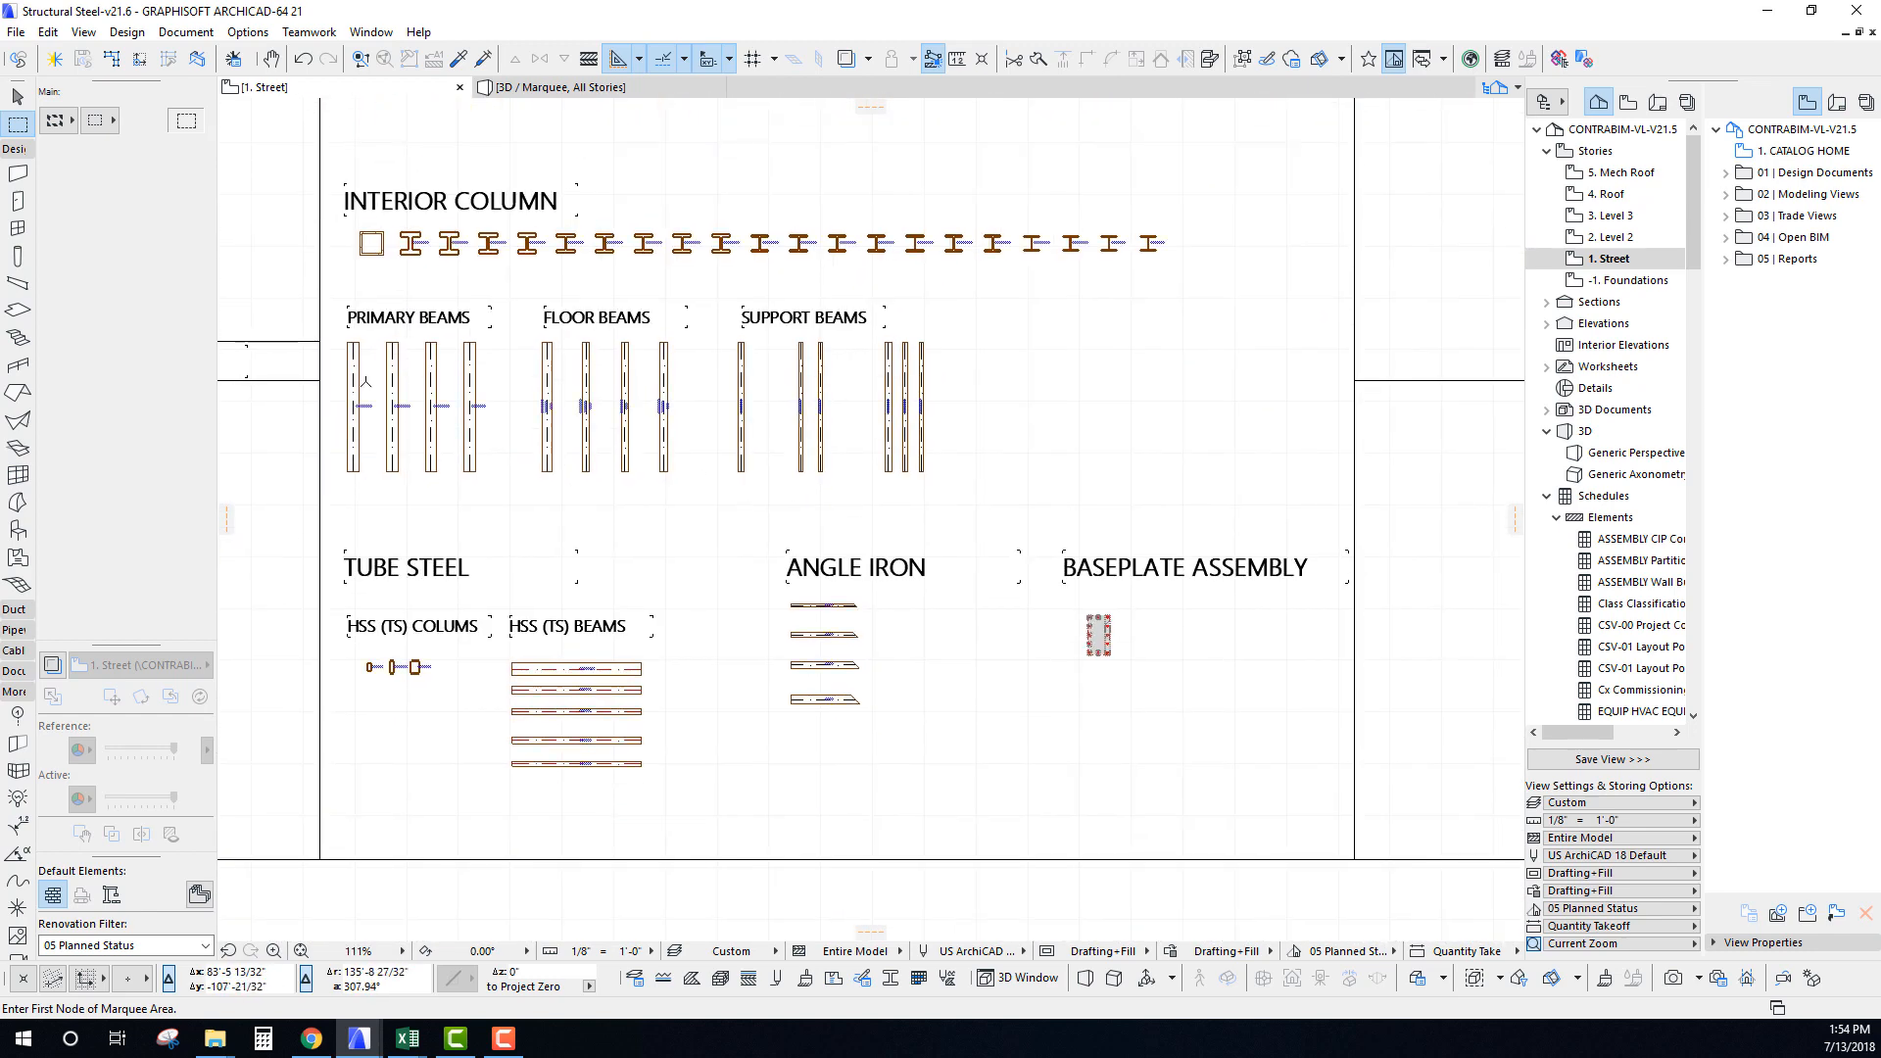
pyautogui.scroll(-4, 944, 681)
pyautogui.moveTo(829, 418); pyautogui.dragTo(709, 446, button='middle')
# Move the W30x261 column and its W30x116 beam together by the column's centre from Frames / Lifts to the intersection of grids B and 1.
pyautogui.scroll(9, 656, 451)
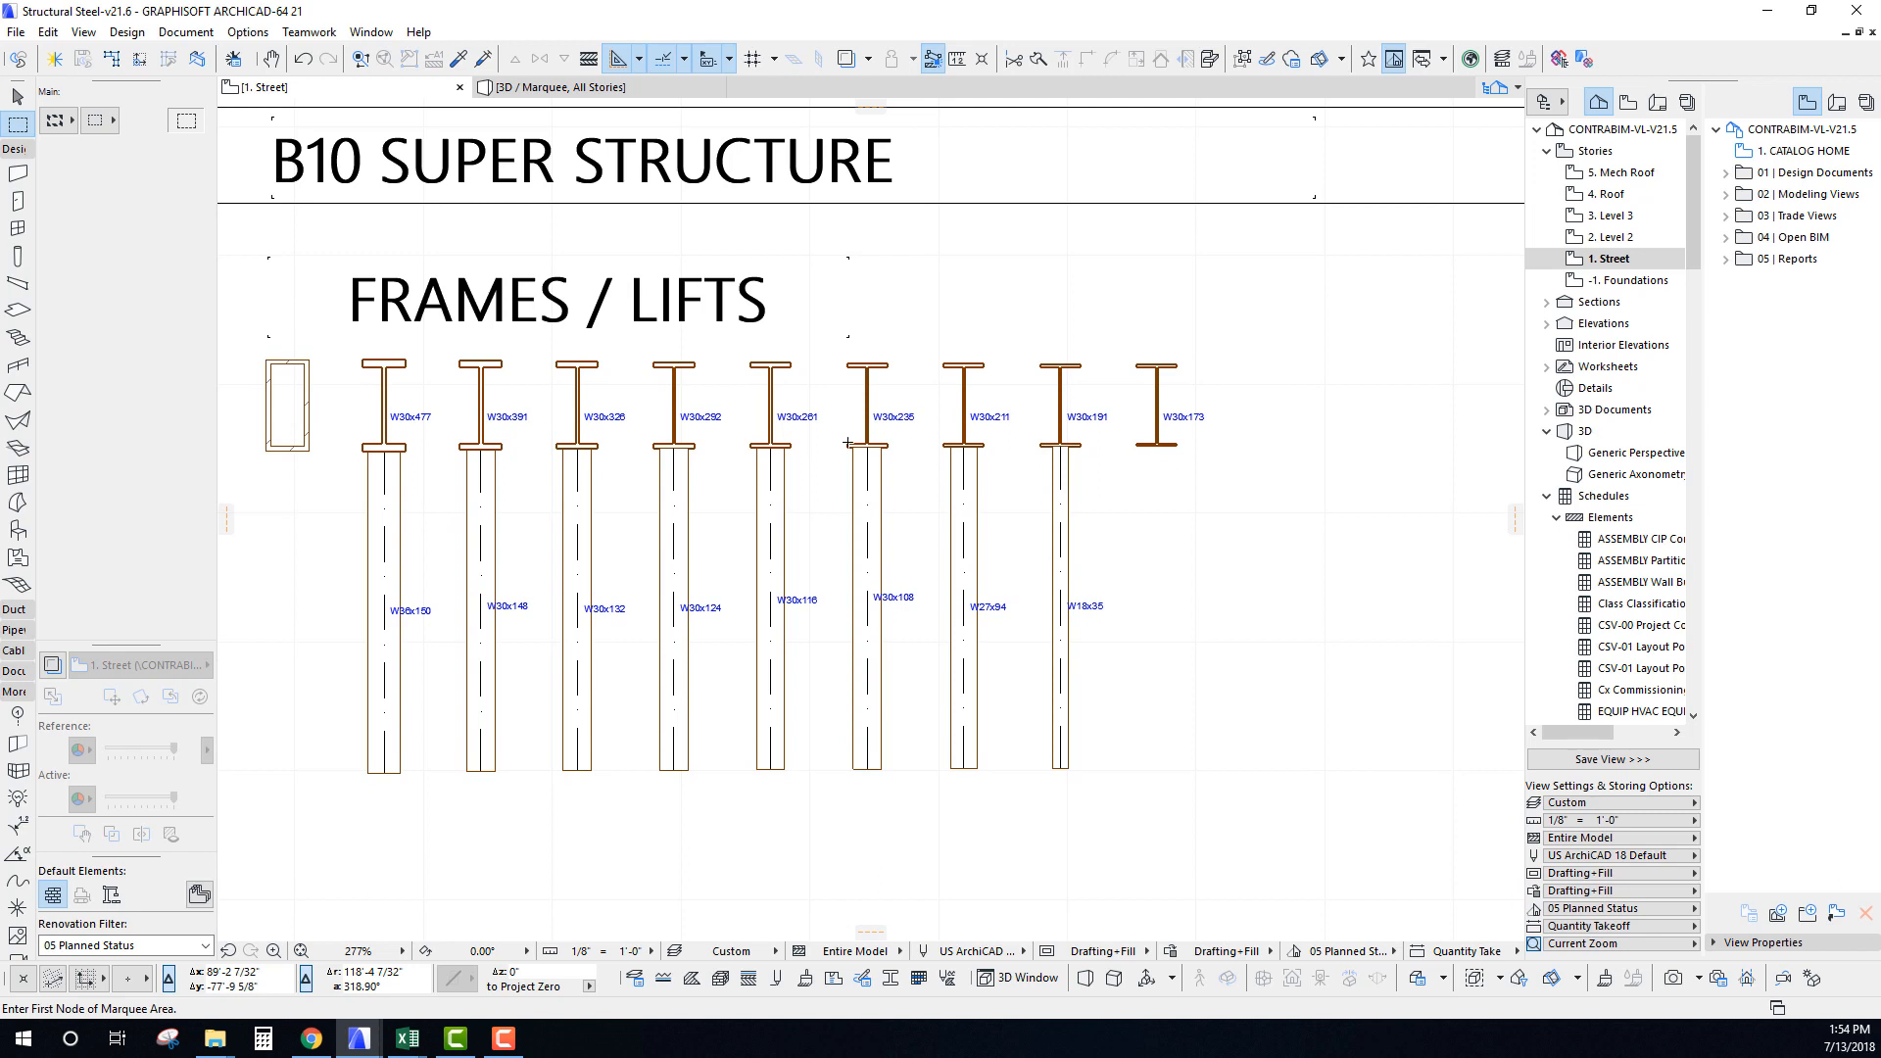
pyautogui.moveTo(1069, 318); pyautogui.dragTo(1017, 239, button='middle')
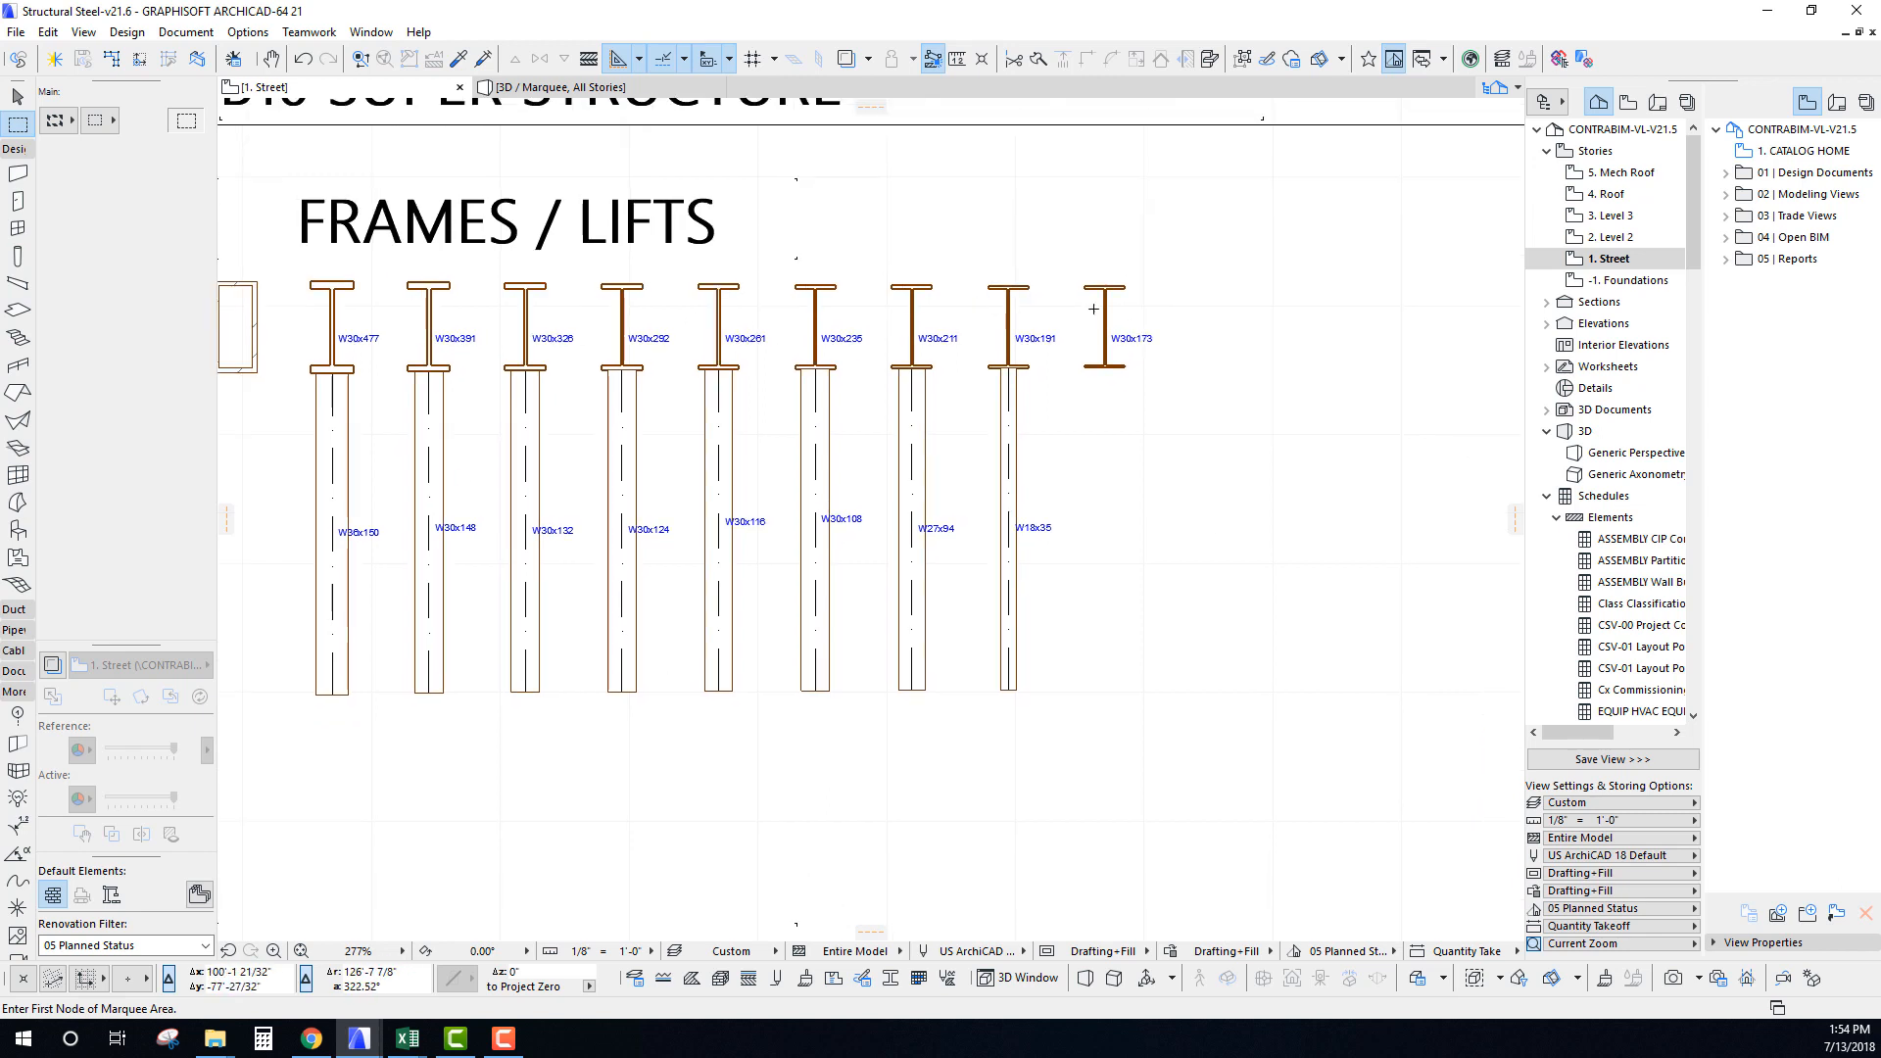
pyautogui.moveTo(724, 421); pyautogui.dragTo(764, 414, button='middle')
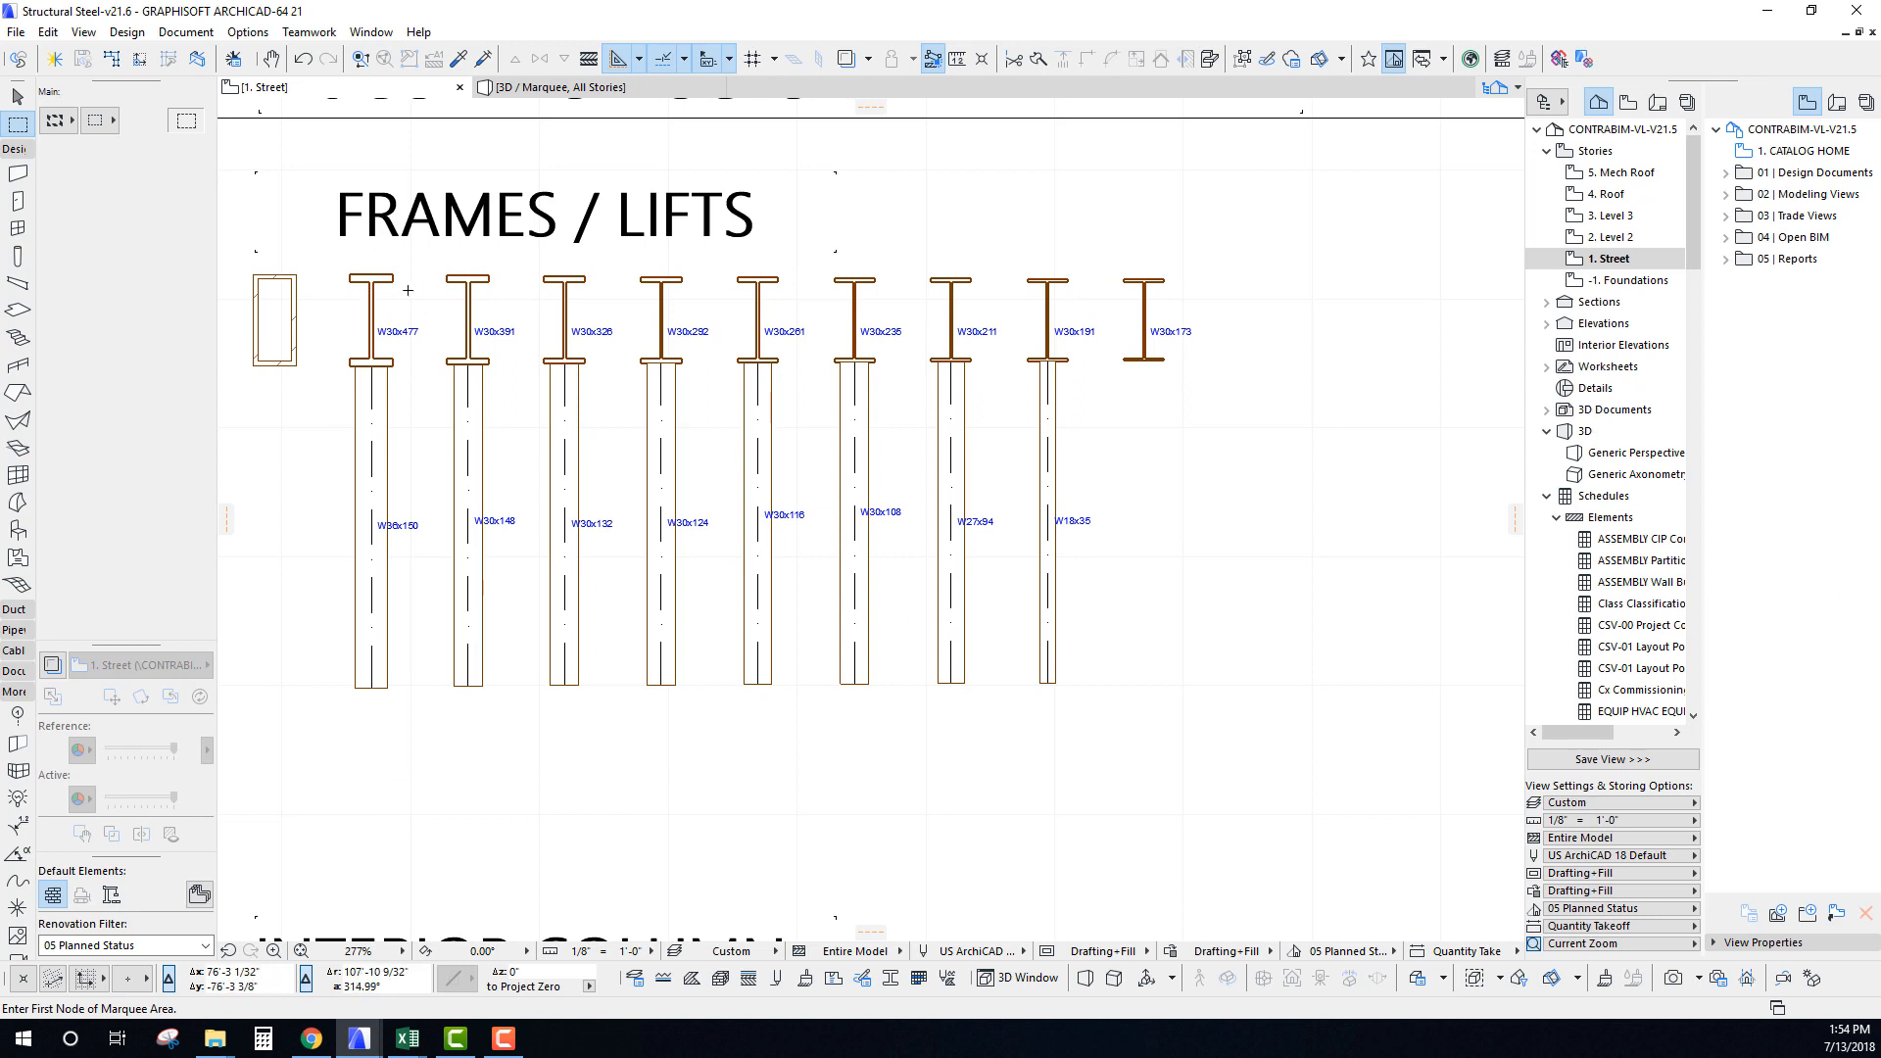
pyautogui.scroll(2, 966, 459)
pyautogui.moveTo(952, 466); pyautogui.dragTo(928, 505, button='middle')
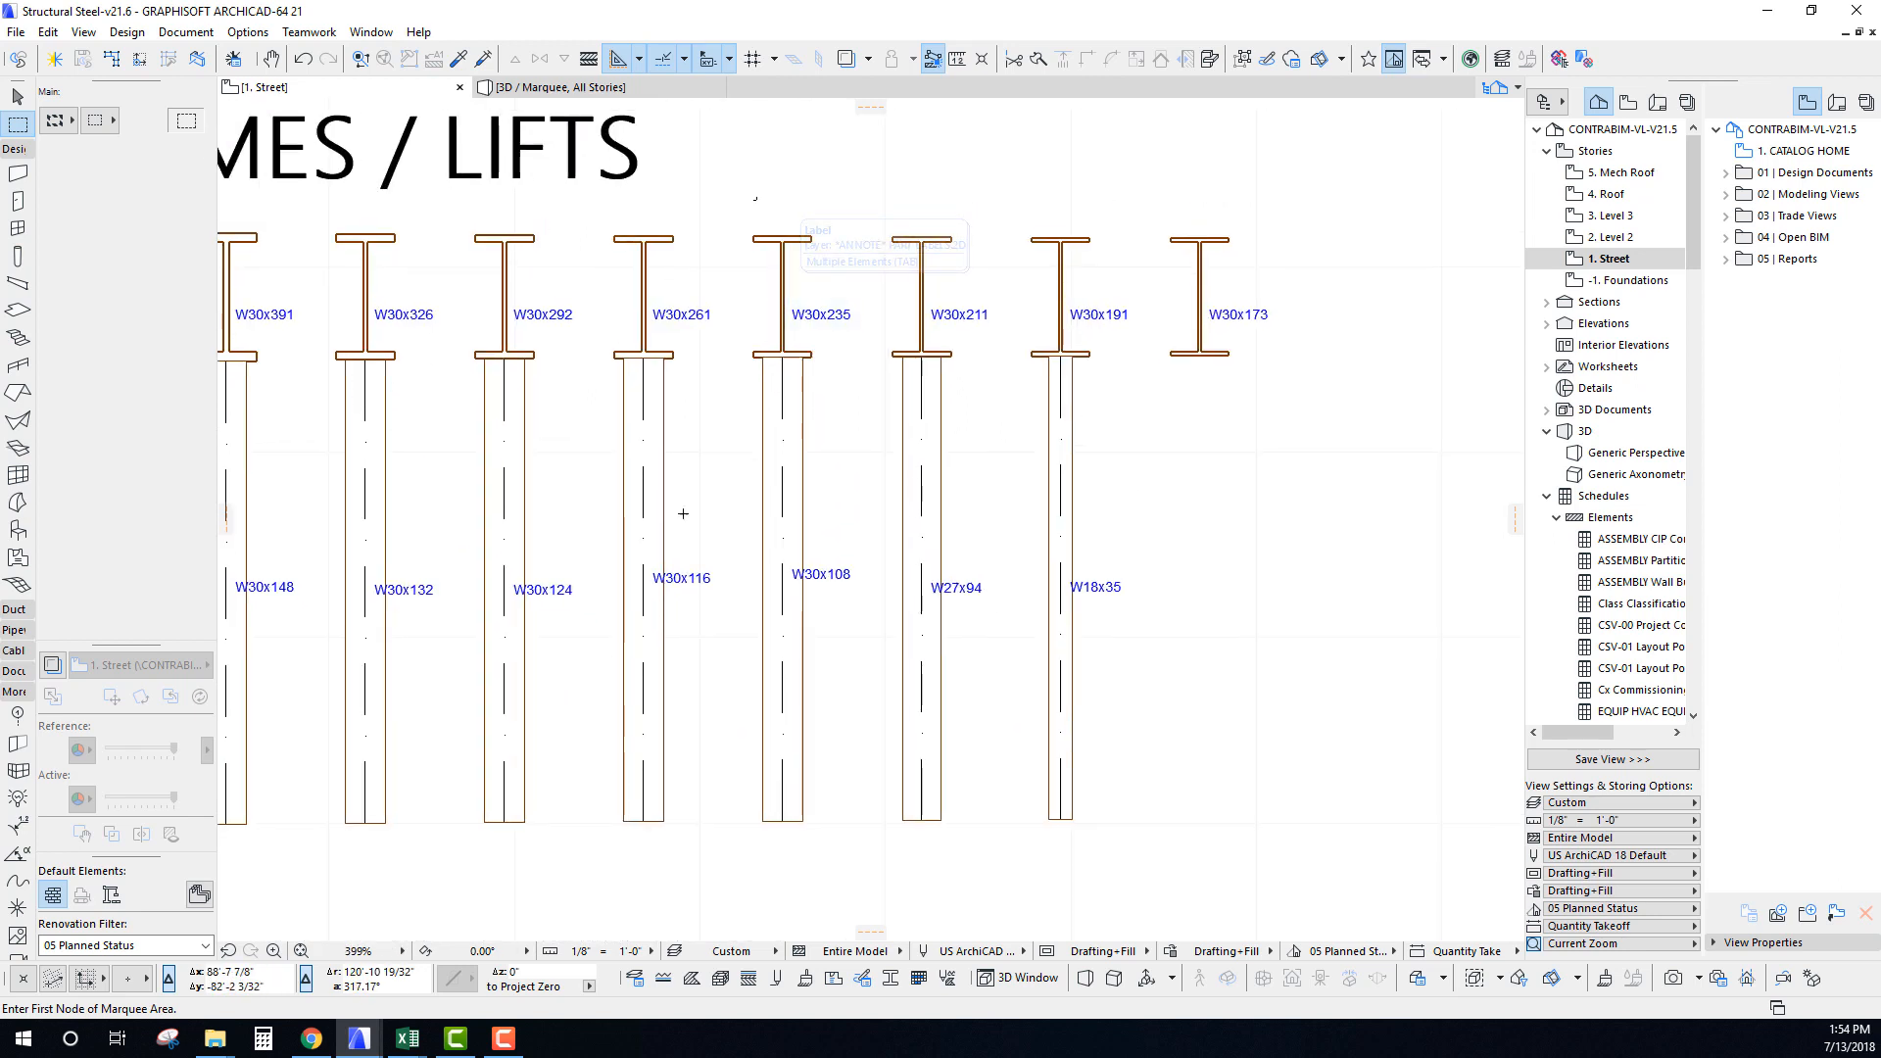
pyautogui.moveTo(748, 410); pyautogui.dragTo(934, 331, button='middle')
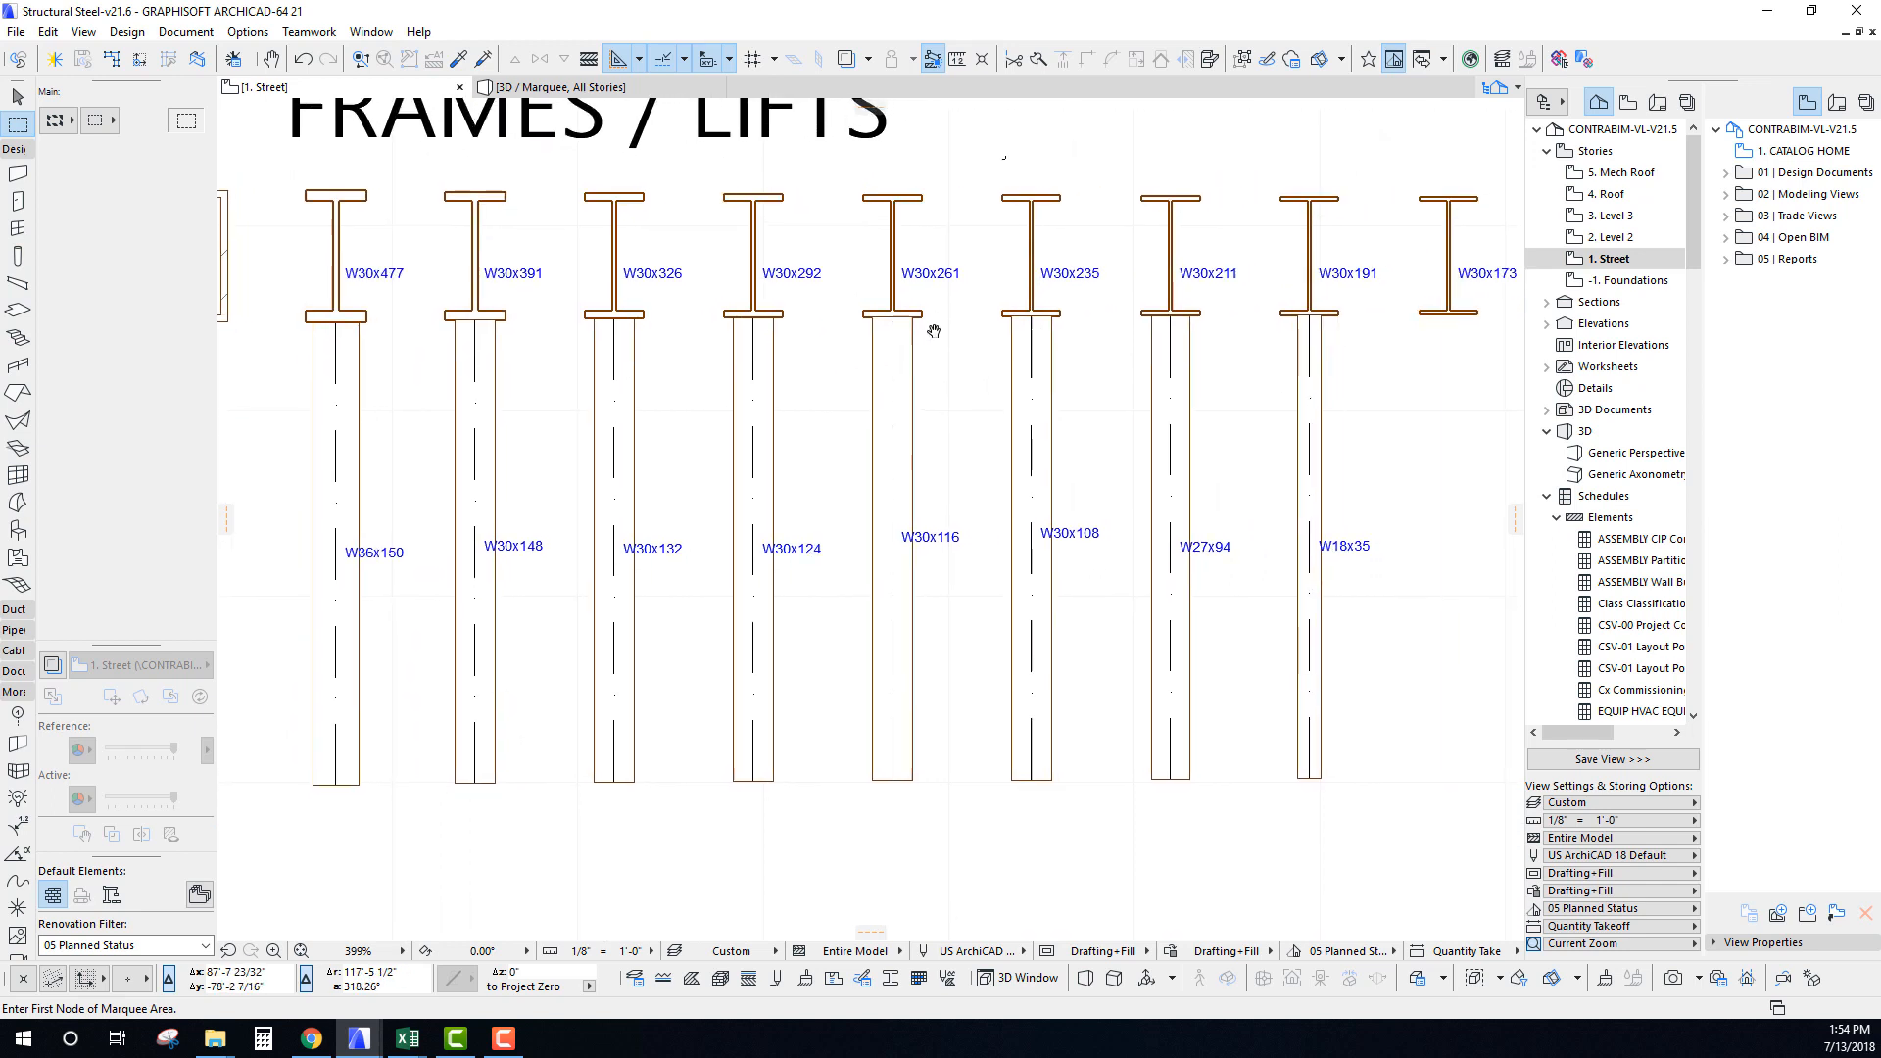
pyautogui.click(893, 253)
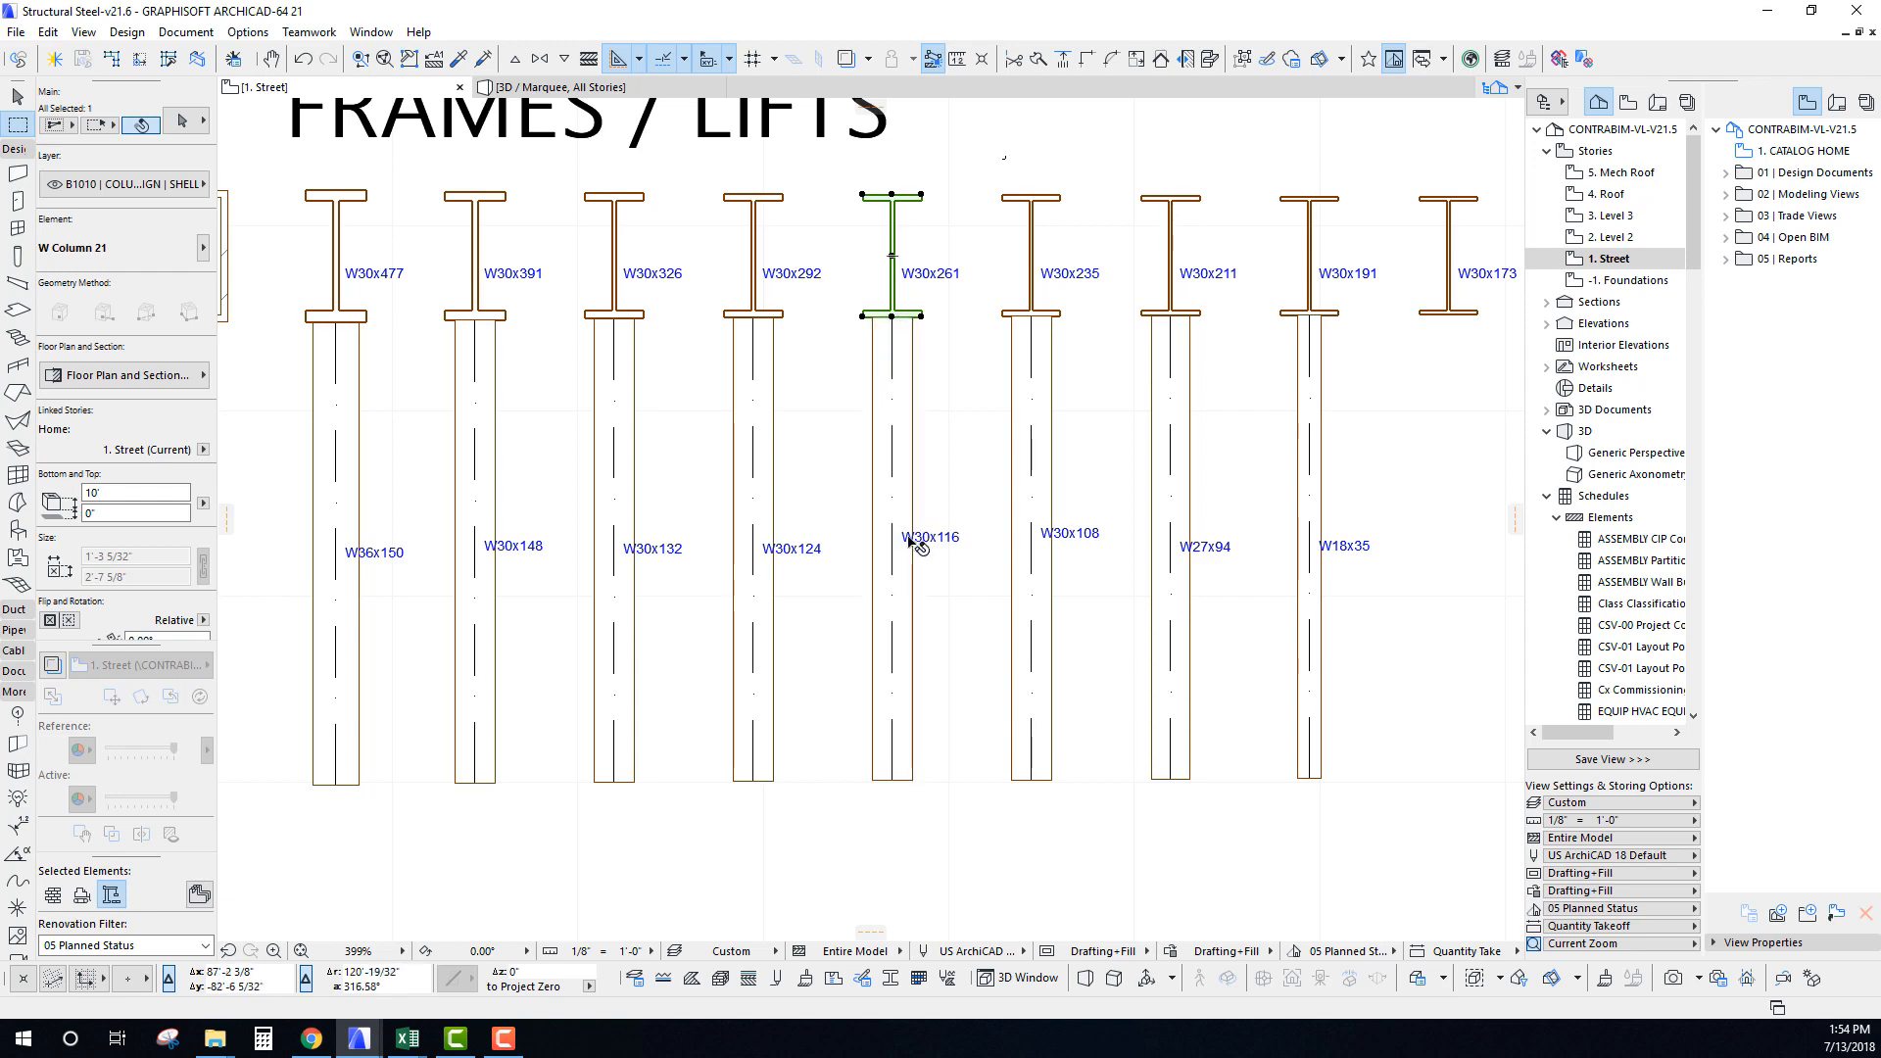
pyautogui.keyDown('shift'); pyautogui.click(888, 424); pyautogui.keyUp('shift')
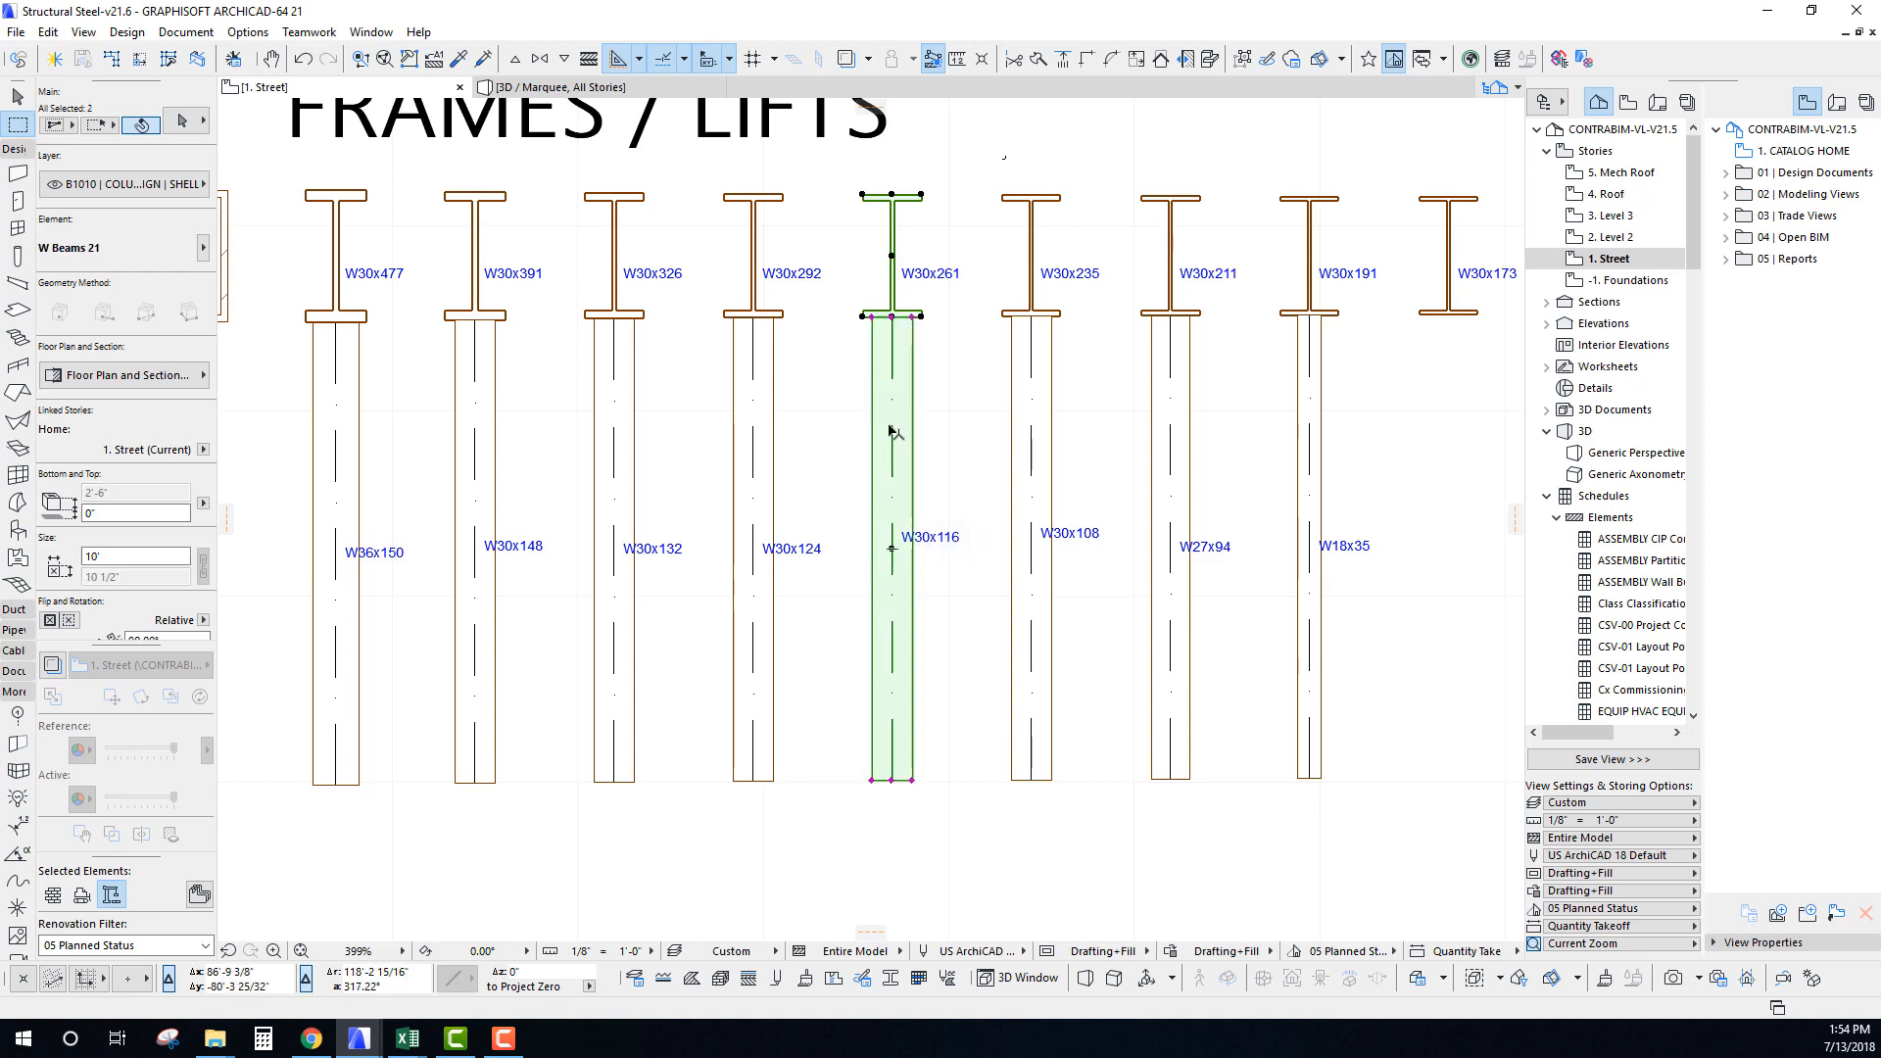
pyautogui.hotkey('ctrl', 'd')
pyautogui.click(893, 257)
pyautogui.scroll(-10, 893, 257)
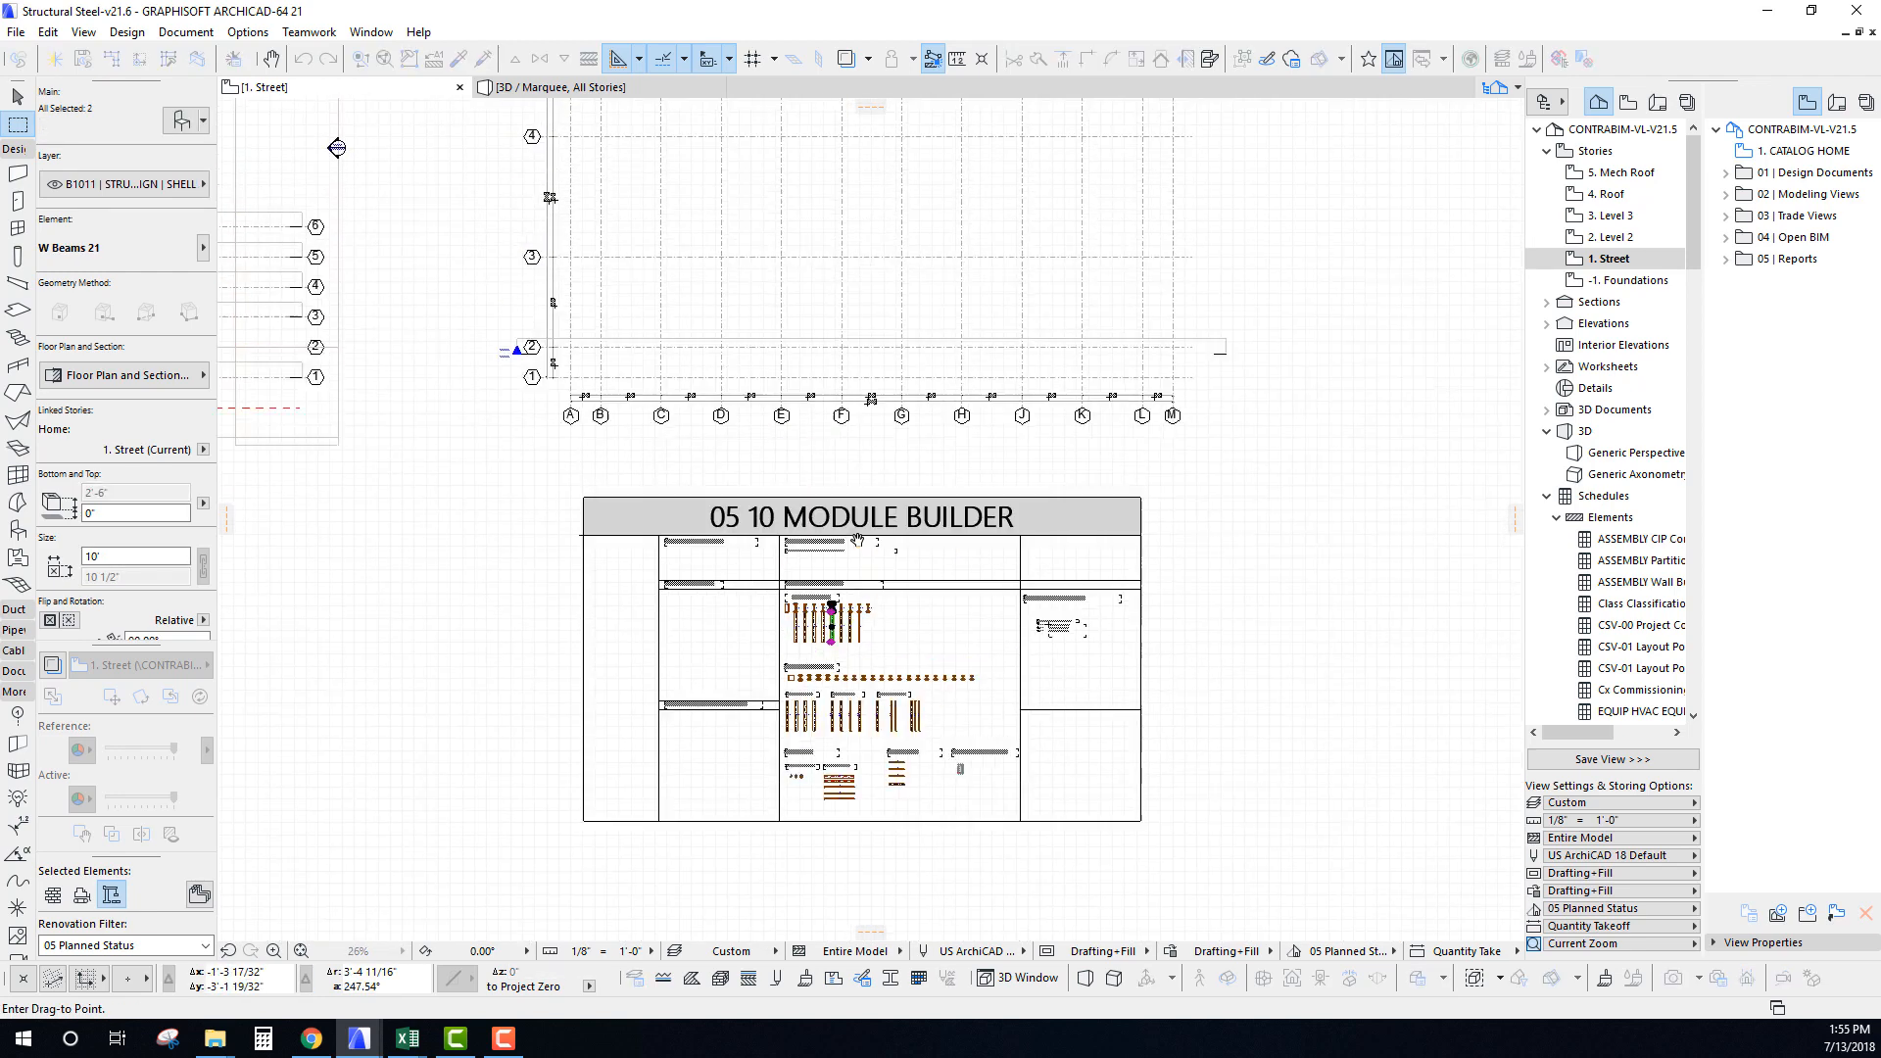
pyautogui.scroll(7, 608, 392)
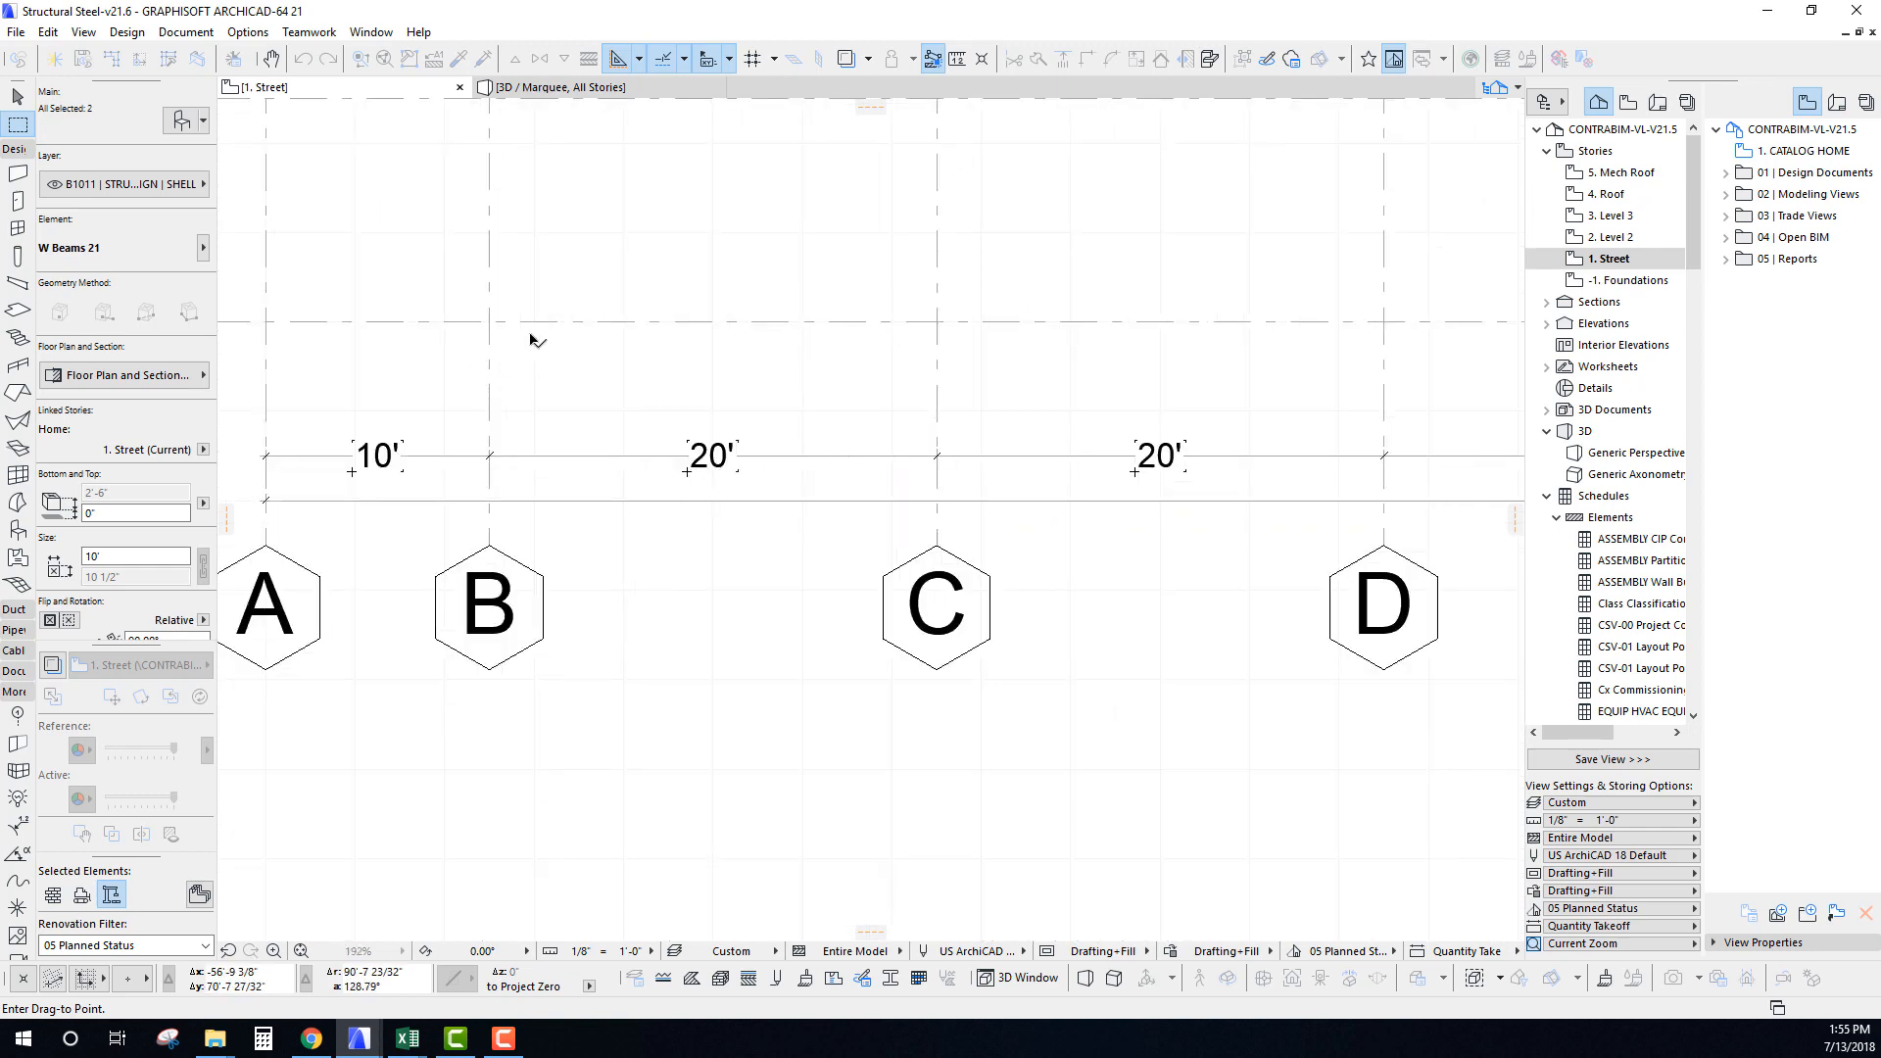
pyautogui.click(489, 321)
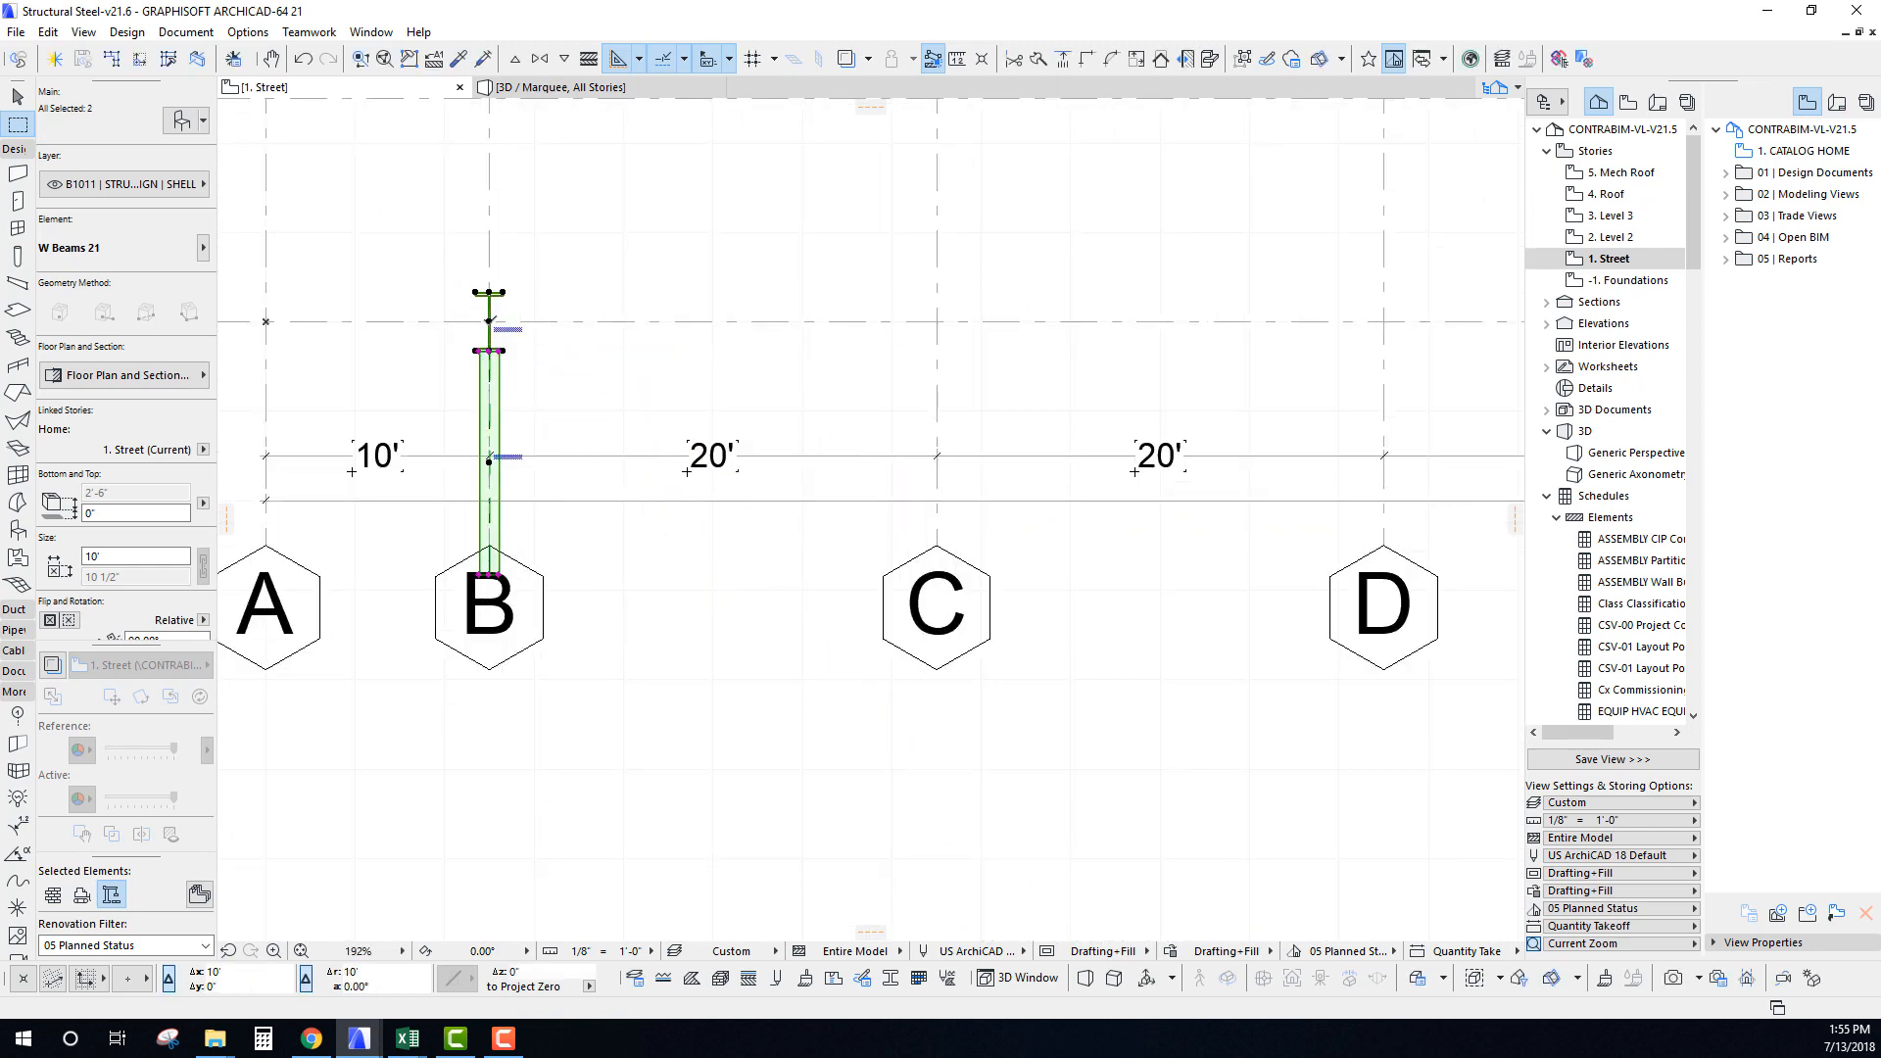
# Rotate the placed column and beam about the grid B/1 intersection so the beam runs along grid line 1 toward grid C.
pyautogui.hotkey('ctrl', 'e')
pyautogui.click(490, 322)
pyautogui.click(490, 500)
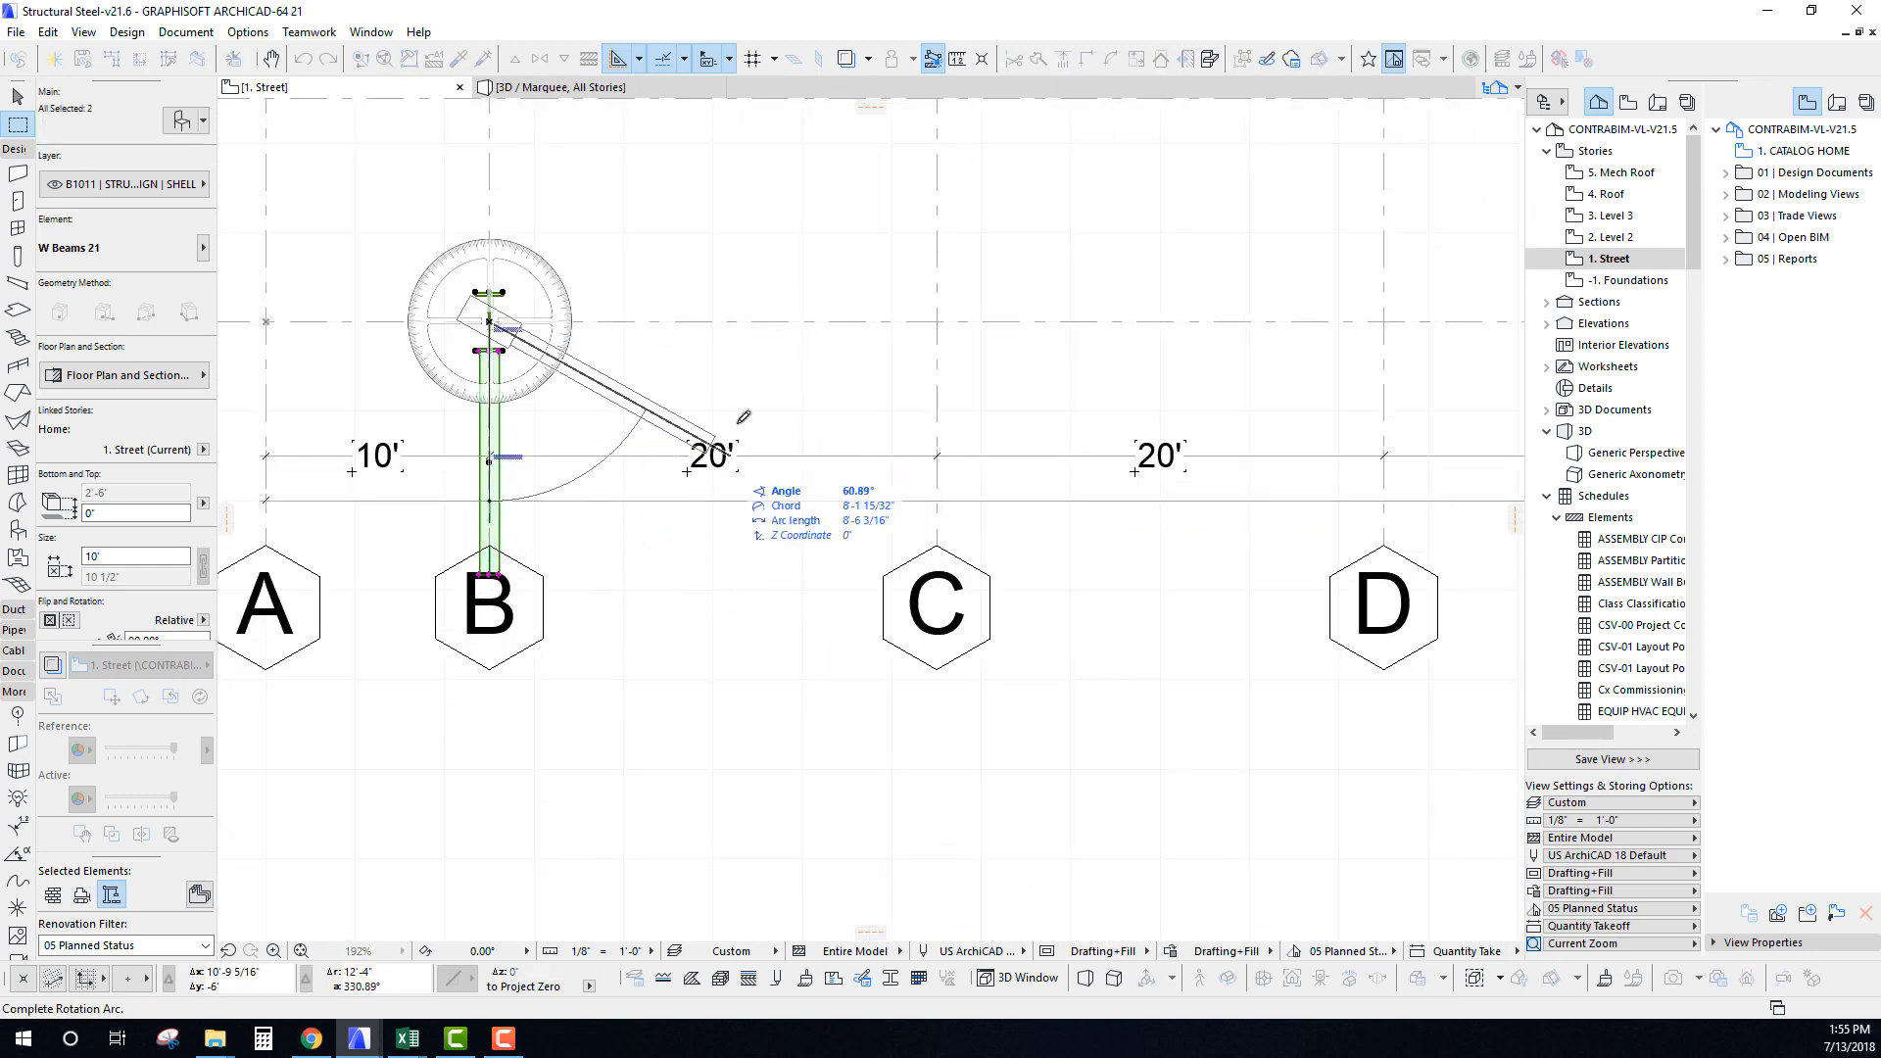
pyautogui.click(773, 337)
pyautogui.press('Escape')
pyautogui.scroll(-5, 613, 361)
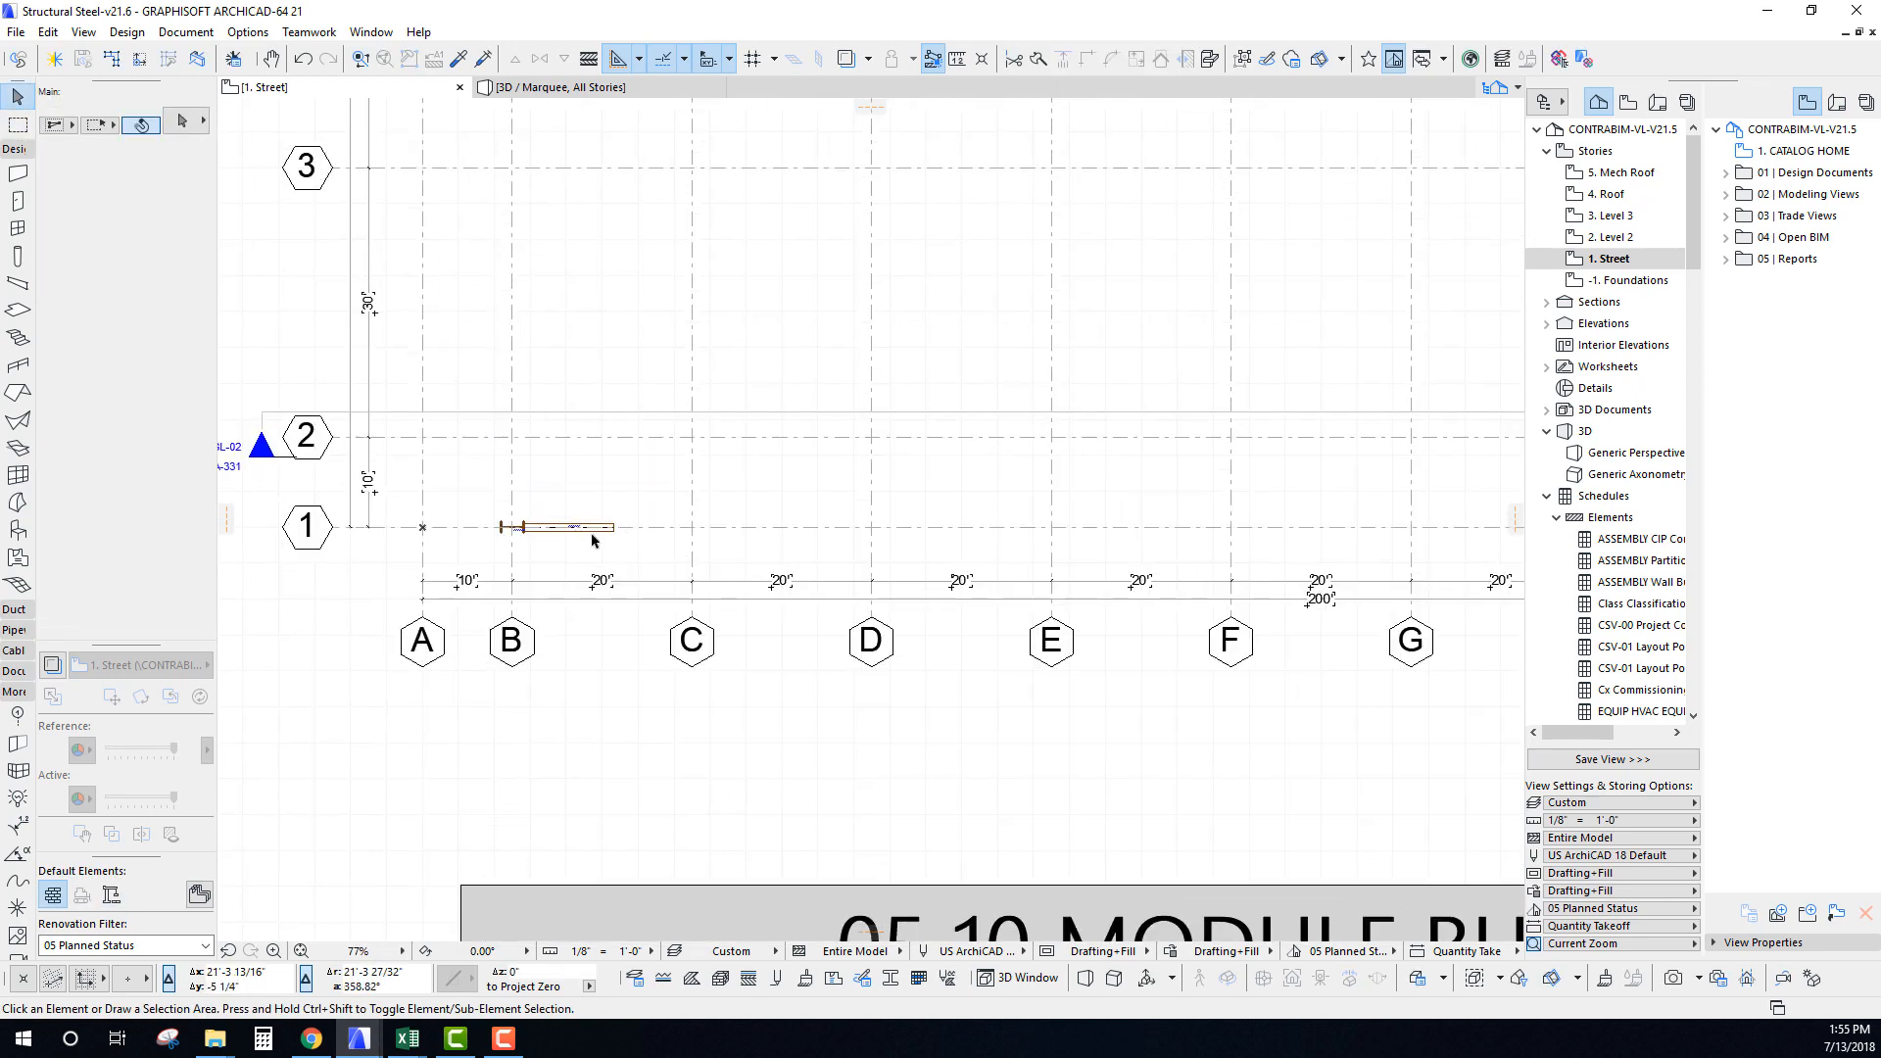
pyautogui.scroll(-3, 804, 387)
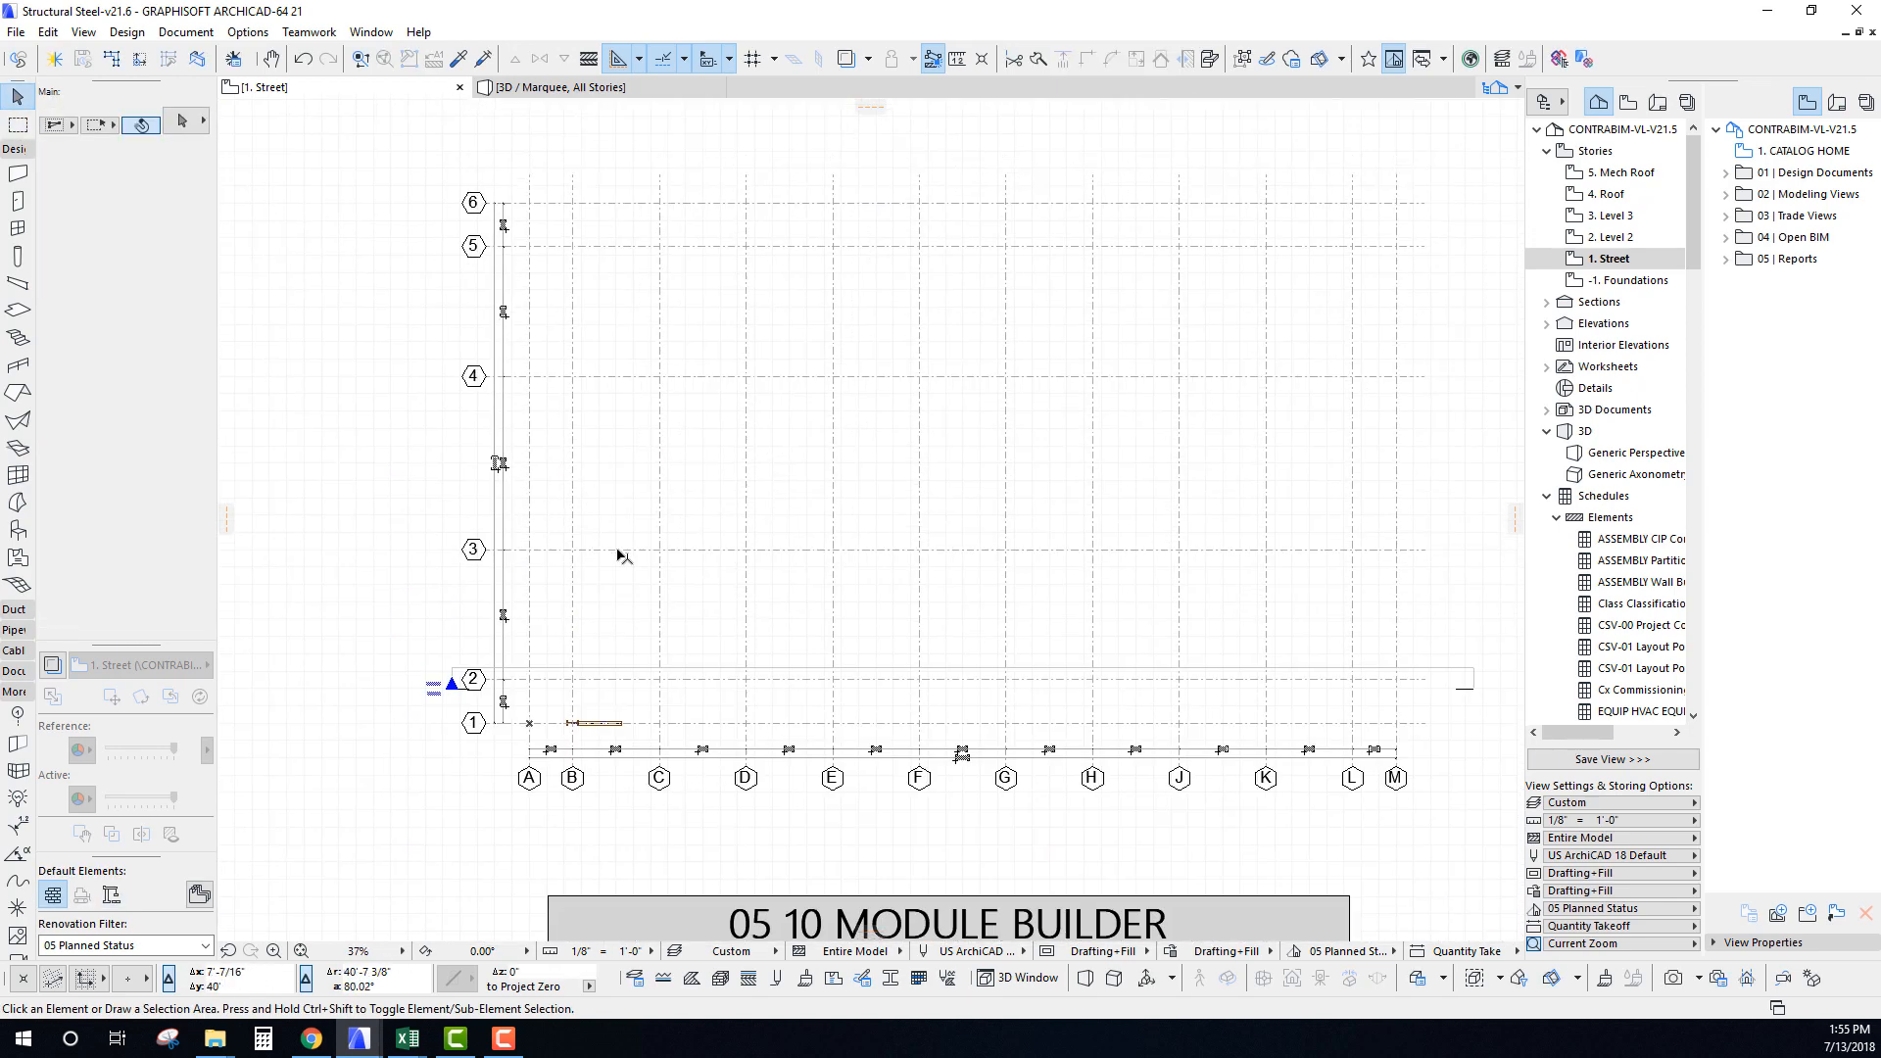
pyautogui.scroll(9, 591, 735)
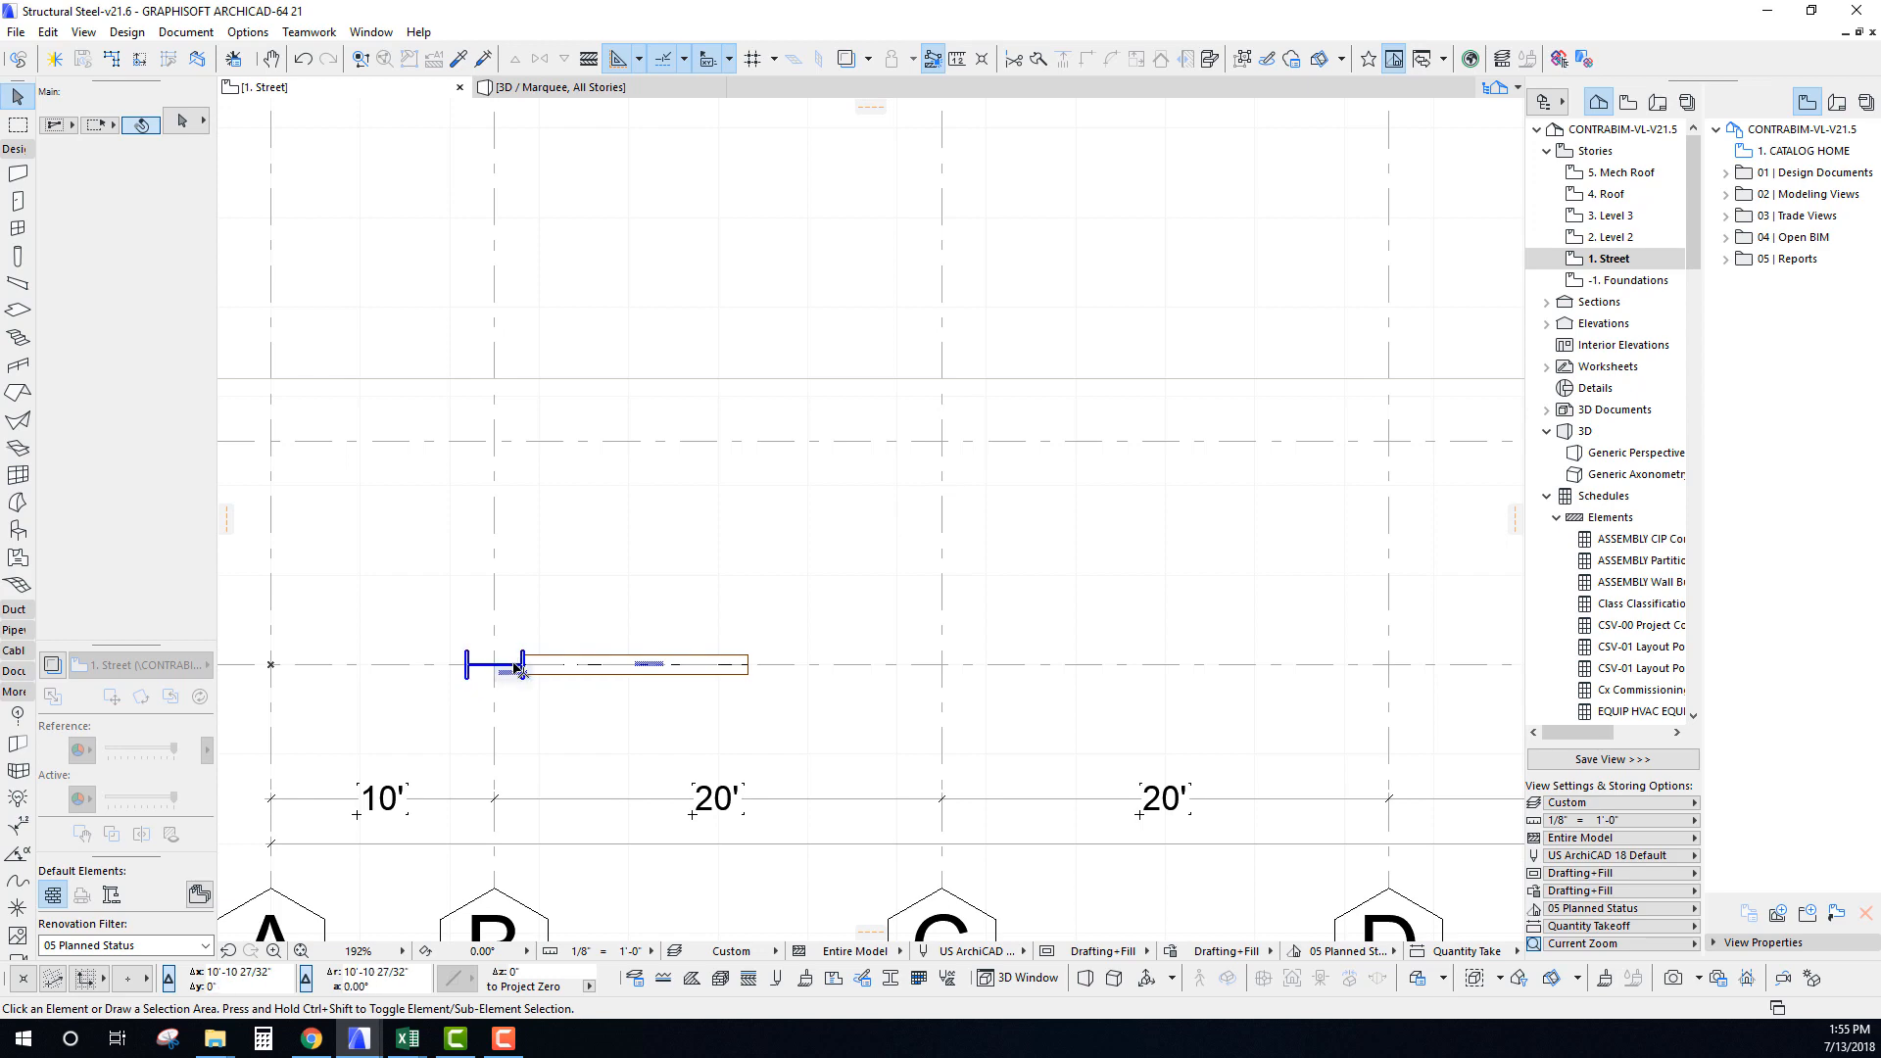
pyautogui.scroll(-5, 516, 667)
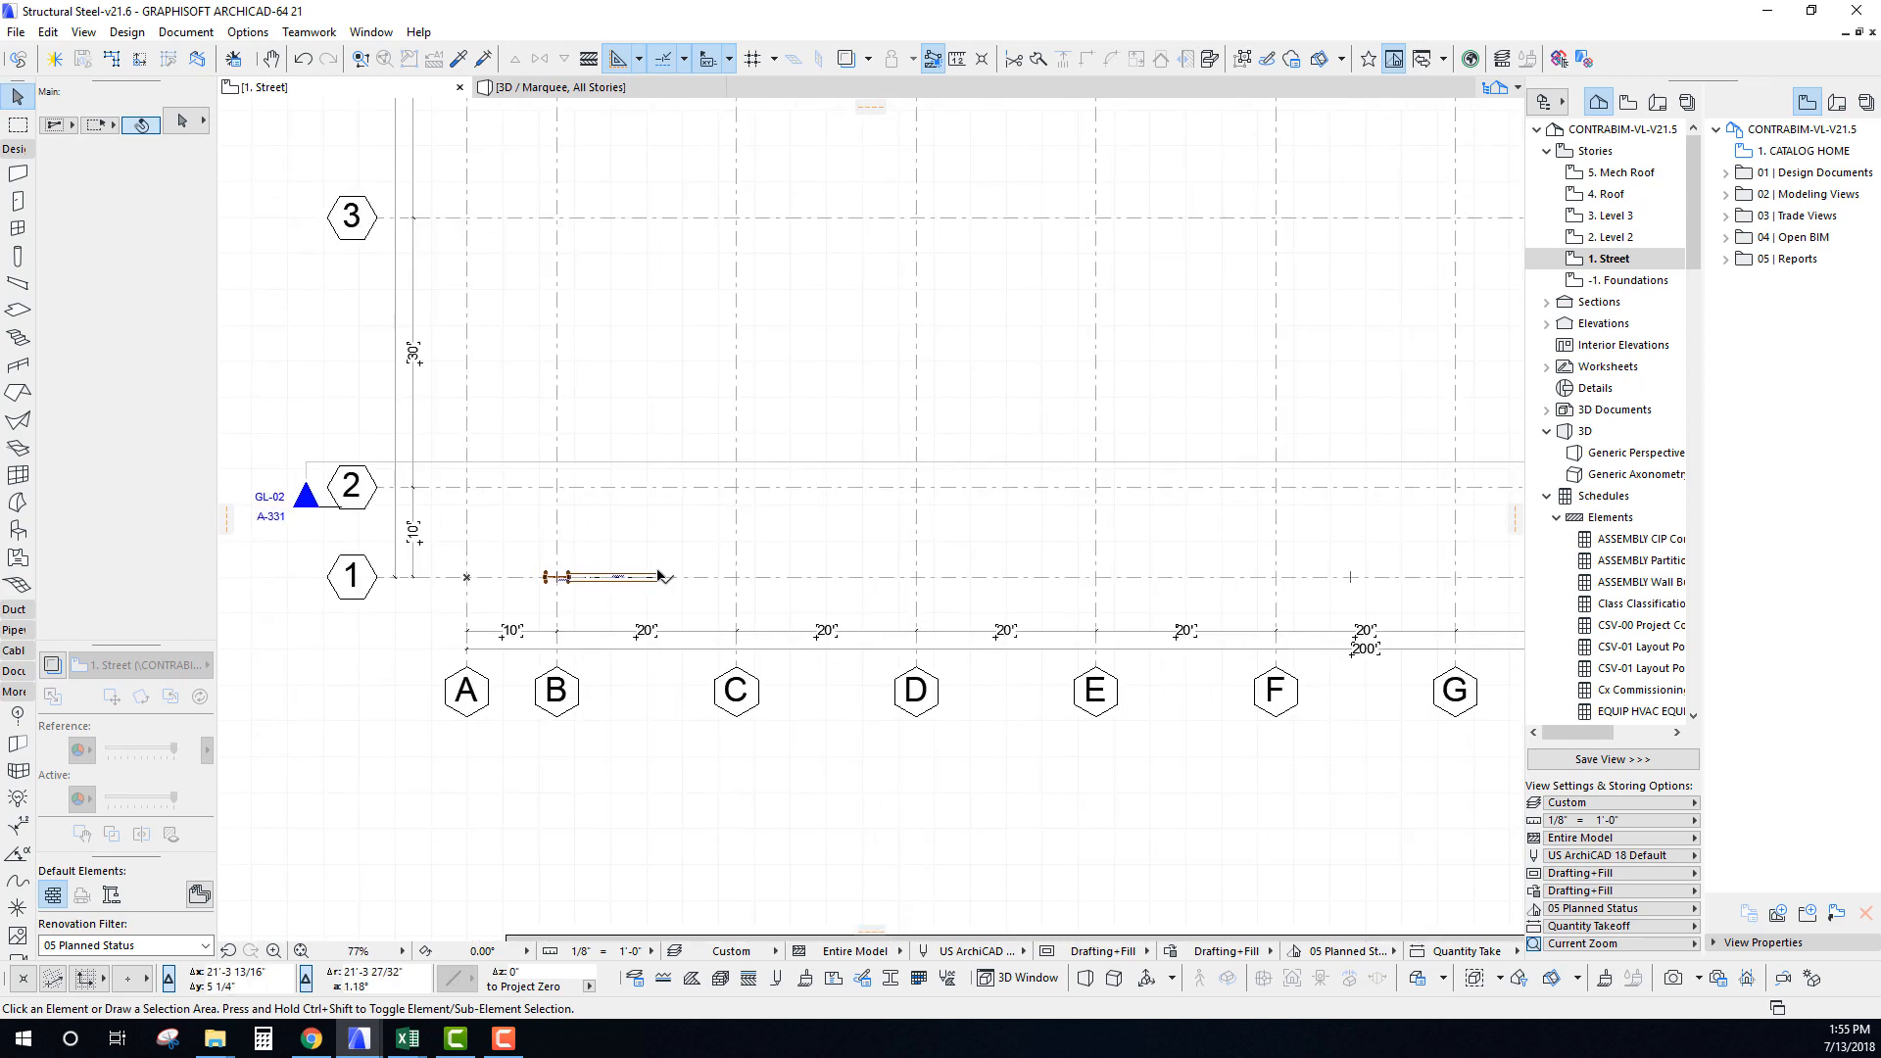
# Select the beam placed on grid line 1 together with all remaining Frames / Lifts beams and their labels.
pyautogui.scroll(-7, 688, 621)
pyautogui.moveTo(750, 658); pyautogui.dragTo(609, 436, button='middle')
pyautogui.scroll(2, 723, 528)
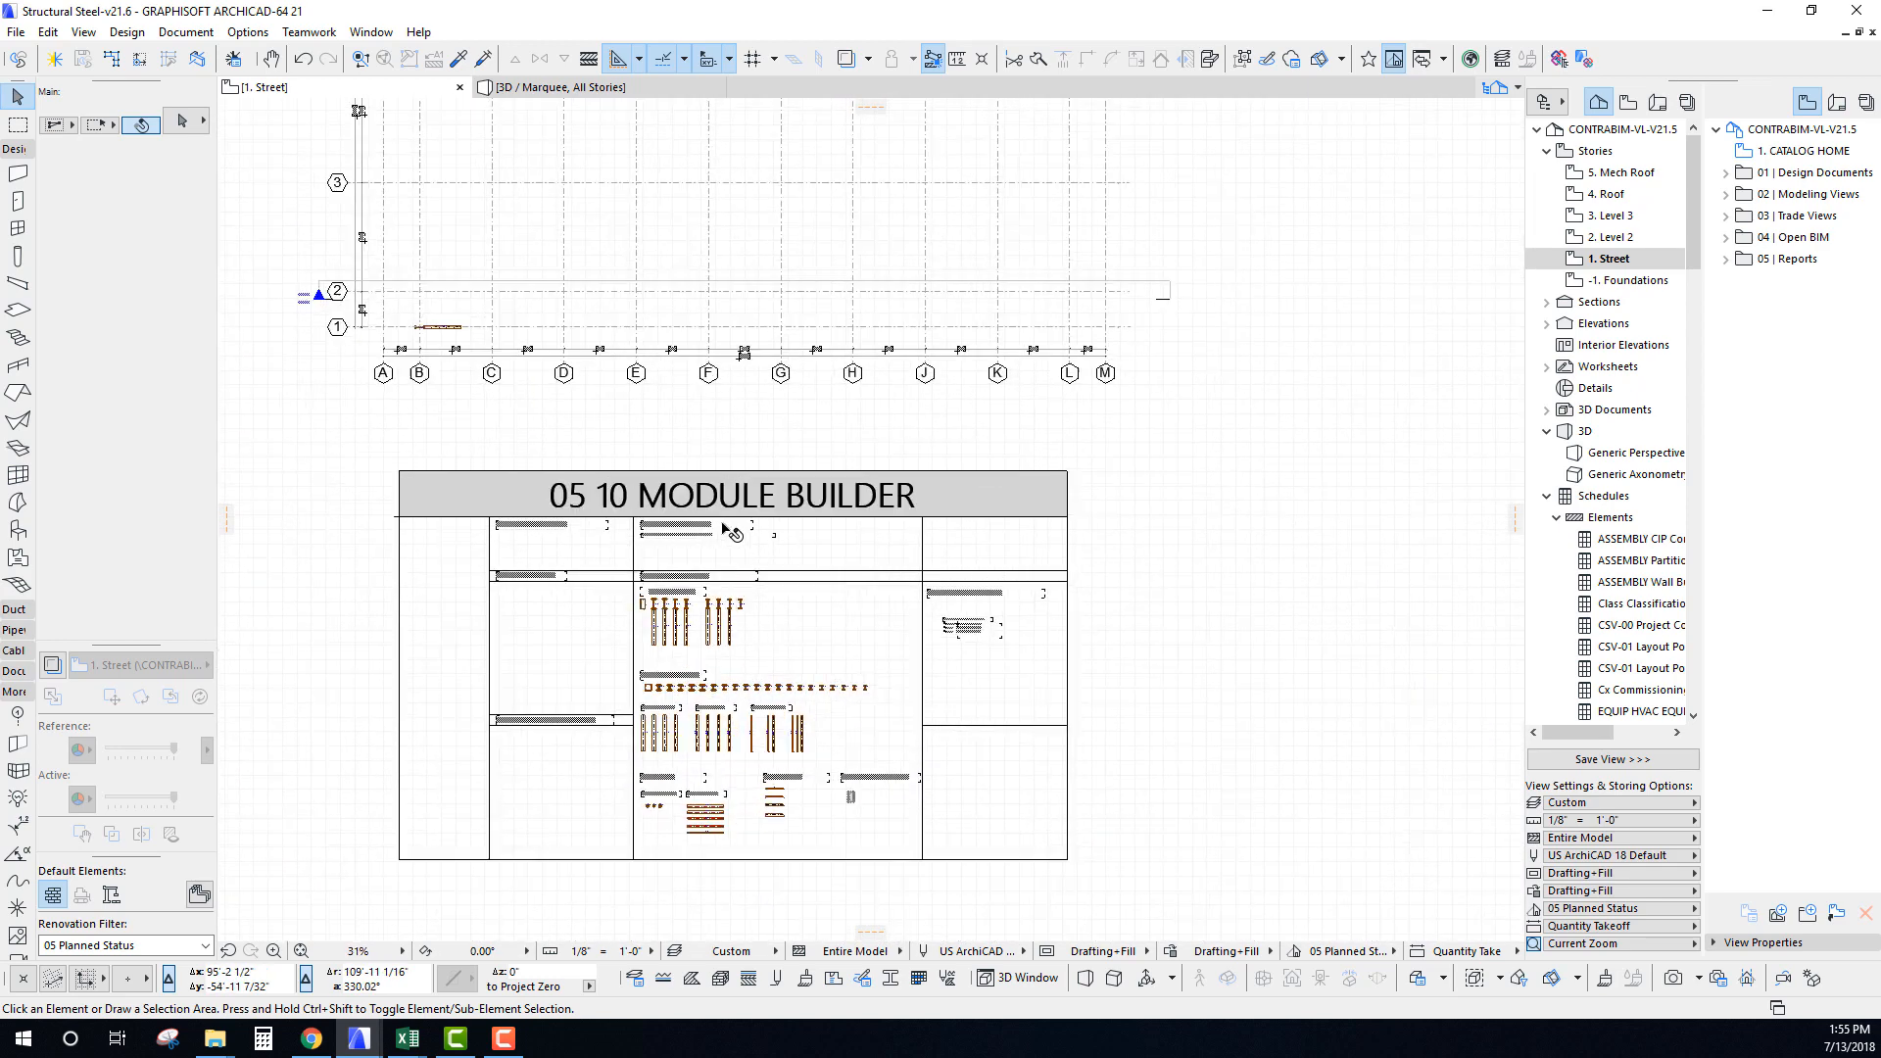
pyautogui.click(460, 331)
pyautogui.scroll(9, 676, 632)
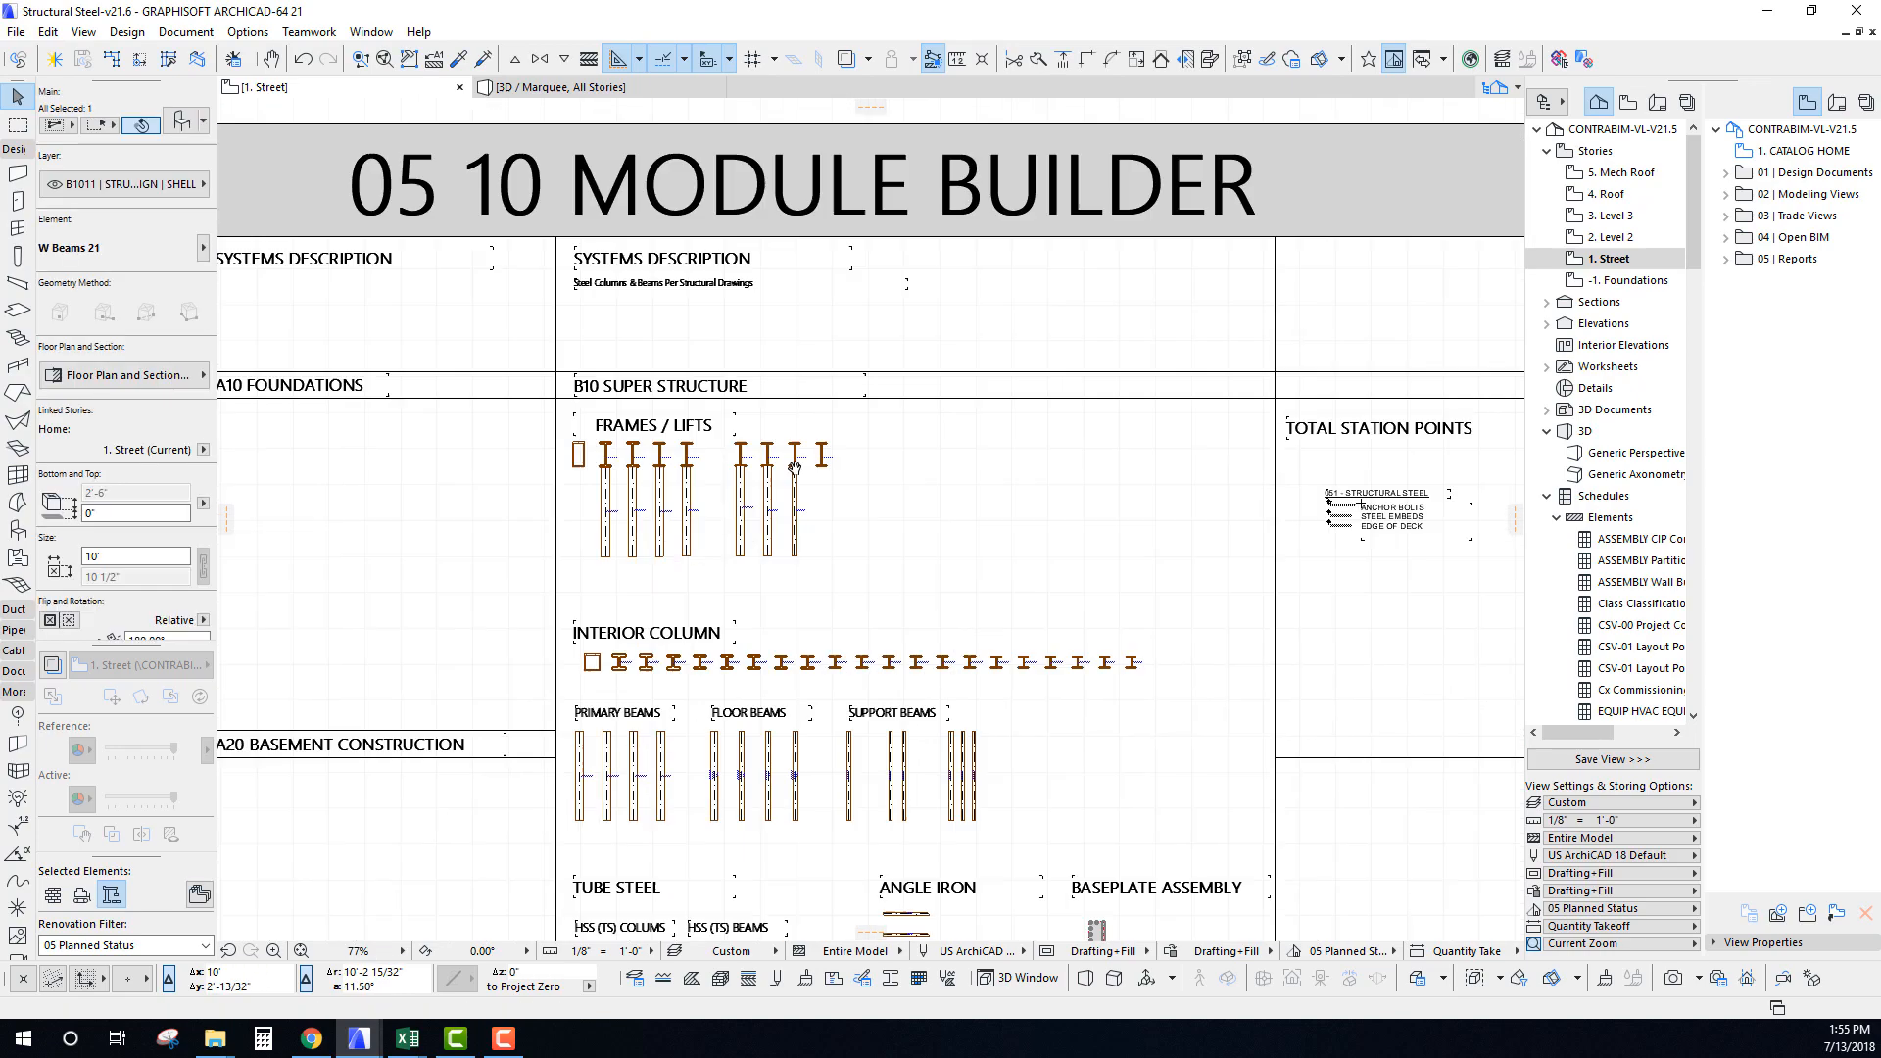
pyautogui.scroll(3, 592, 416)
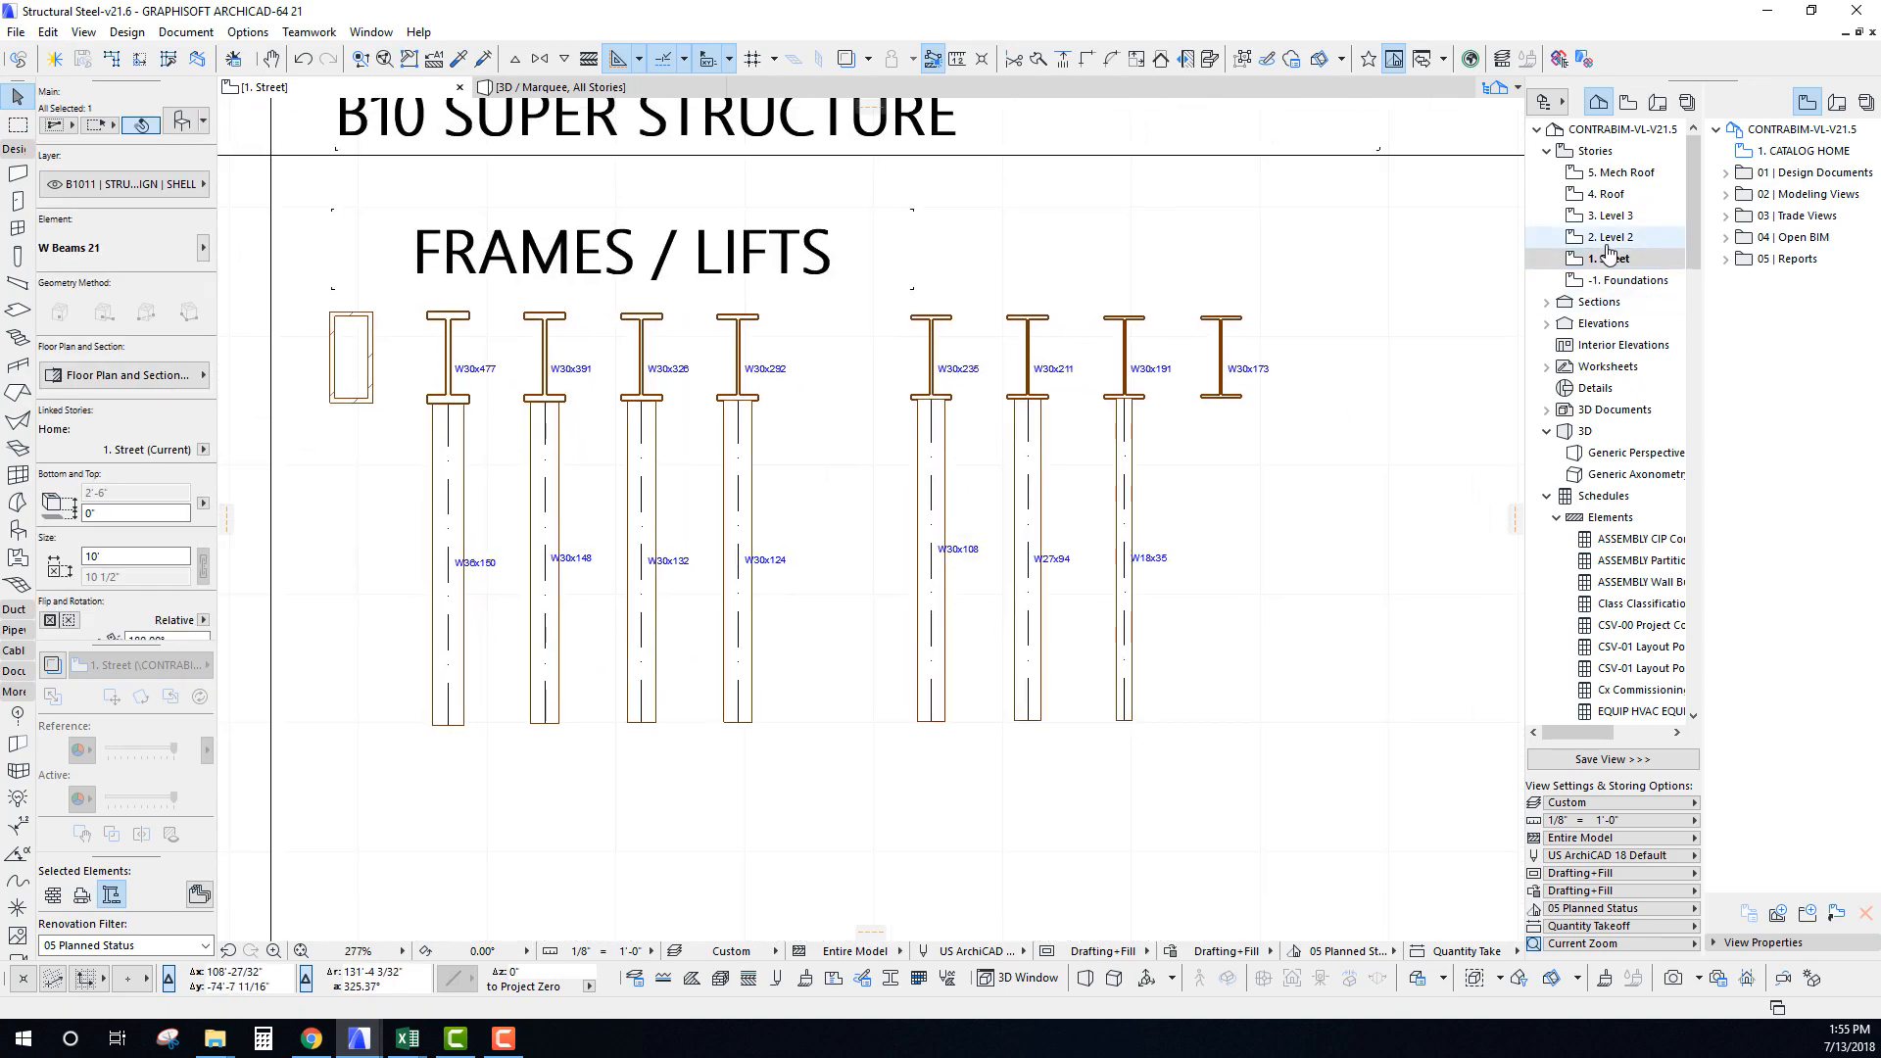
pyautogui.moveTo(1261, 793); pyautogui.dragTo(439, 404)
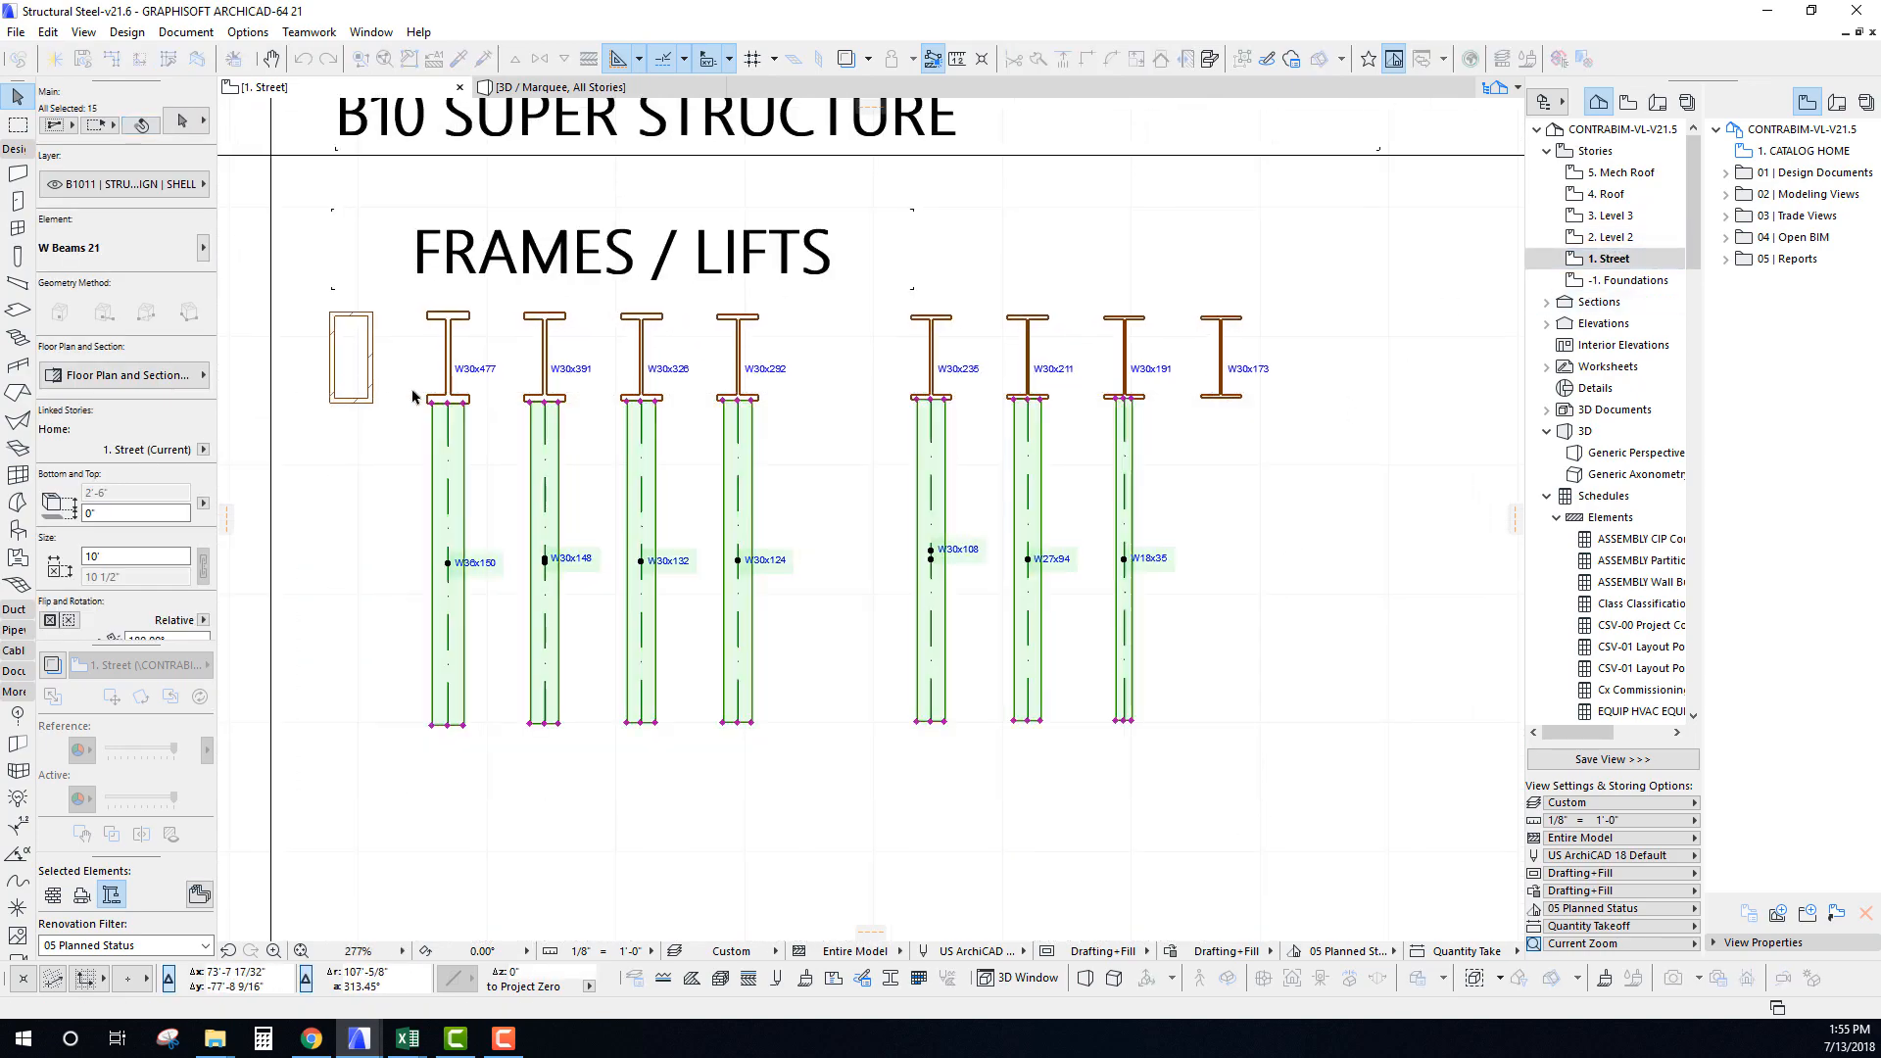
# Add all Primary, Floor and Support Beams and their three headings to the selection.
pyautogui.scroll(-5, 439, 404)
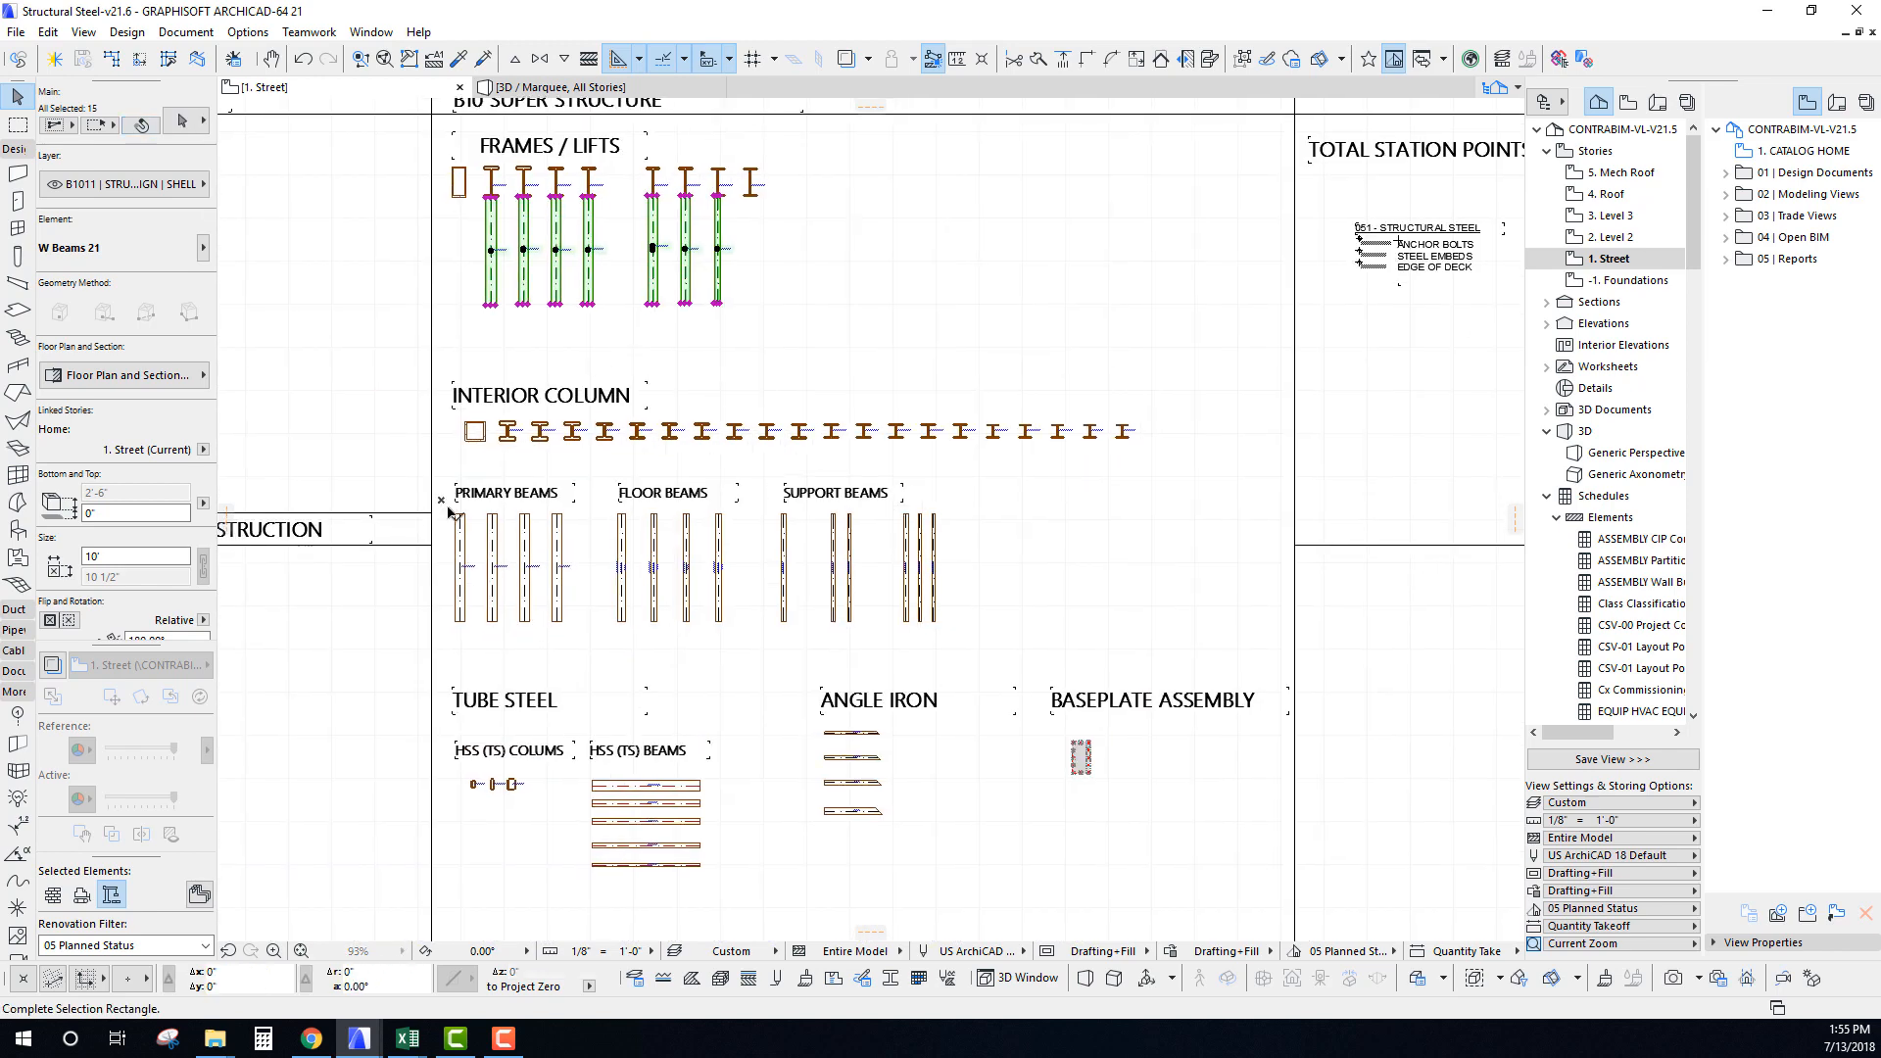
pyautogui.keyDown('shift'); pyautogui.moveTo(441, 500); pyautogui.dragTo(1040, 673); pyautogui.keyUp('shift')
pyautogui.keyDown('shift'); pyautogui.click(542, 496); pyautogui.keyUp('shift')
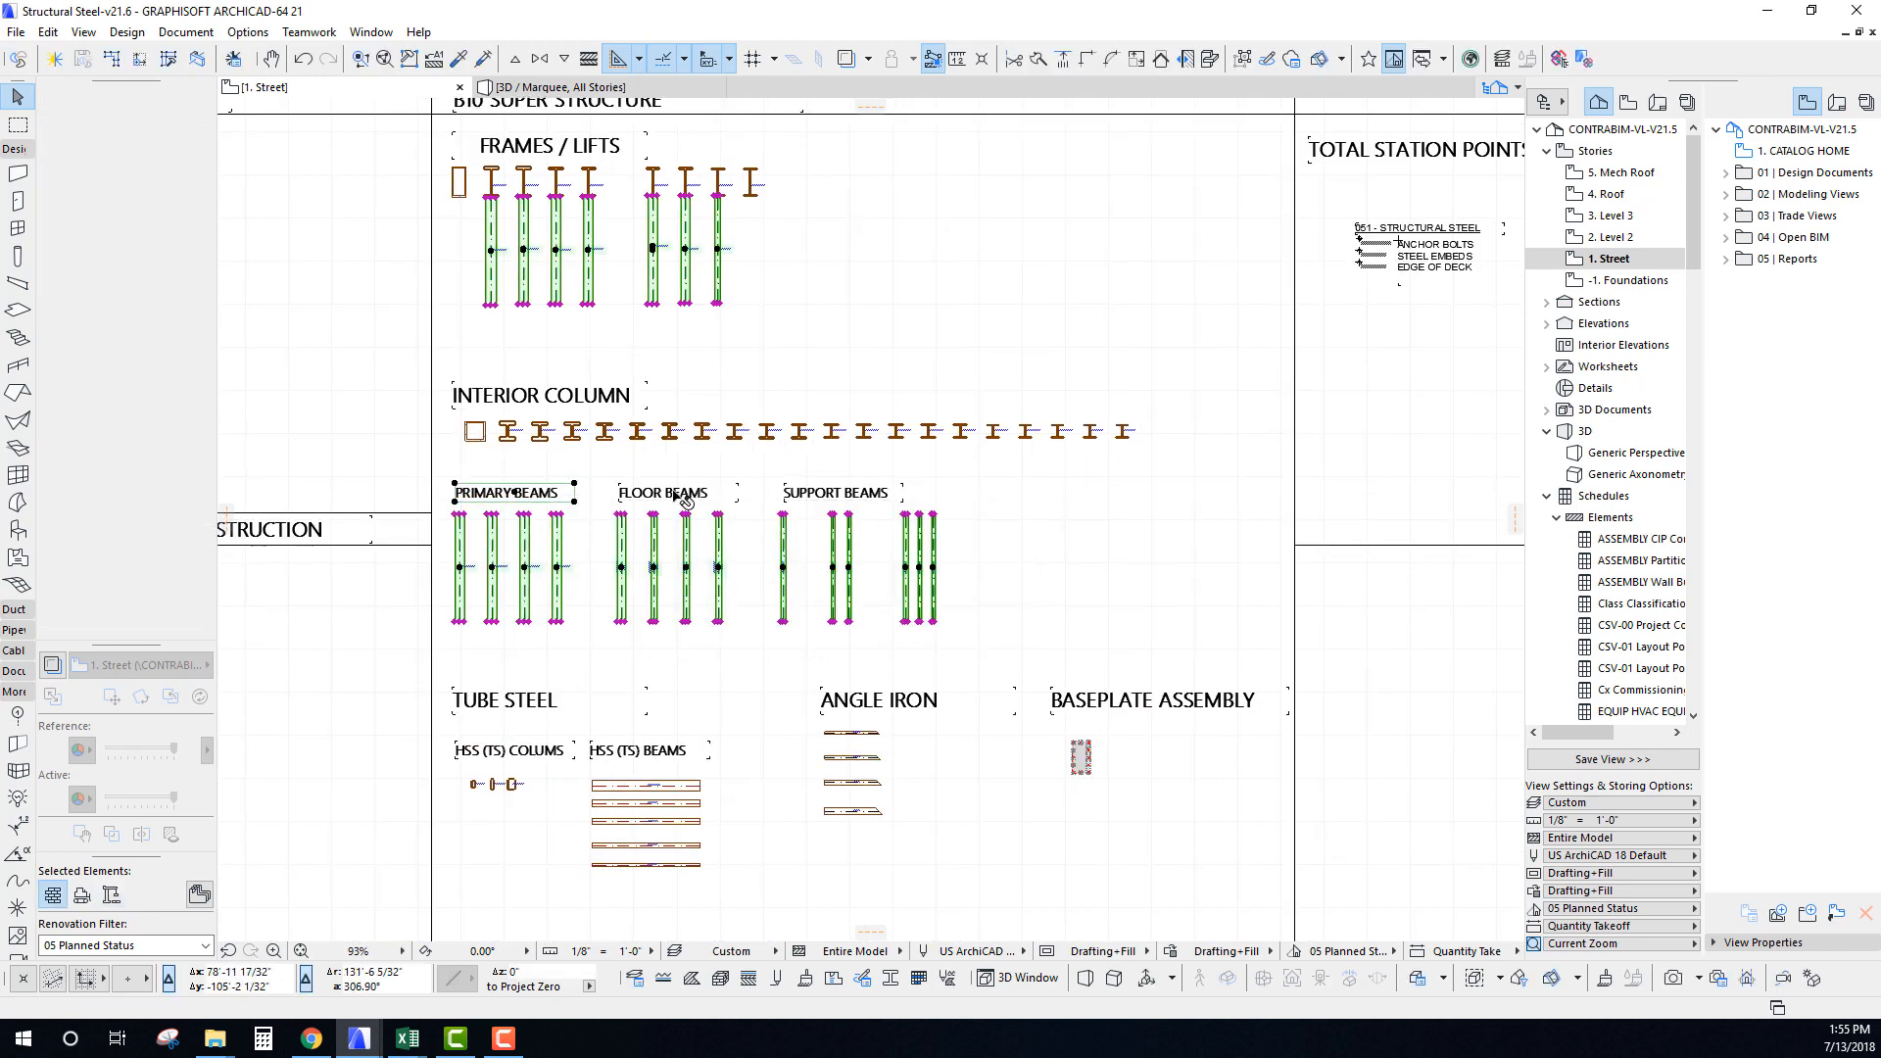
pyautogui.keyDown('shift'); pyautogui.click(676, 492); pyautogui.keyUp('shift')
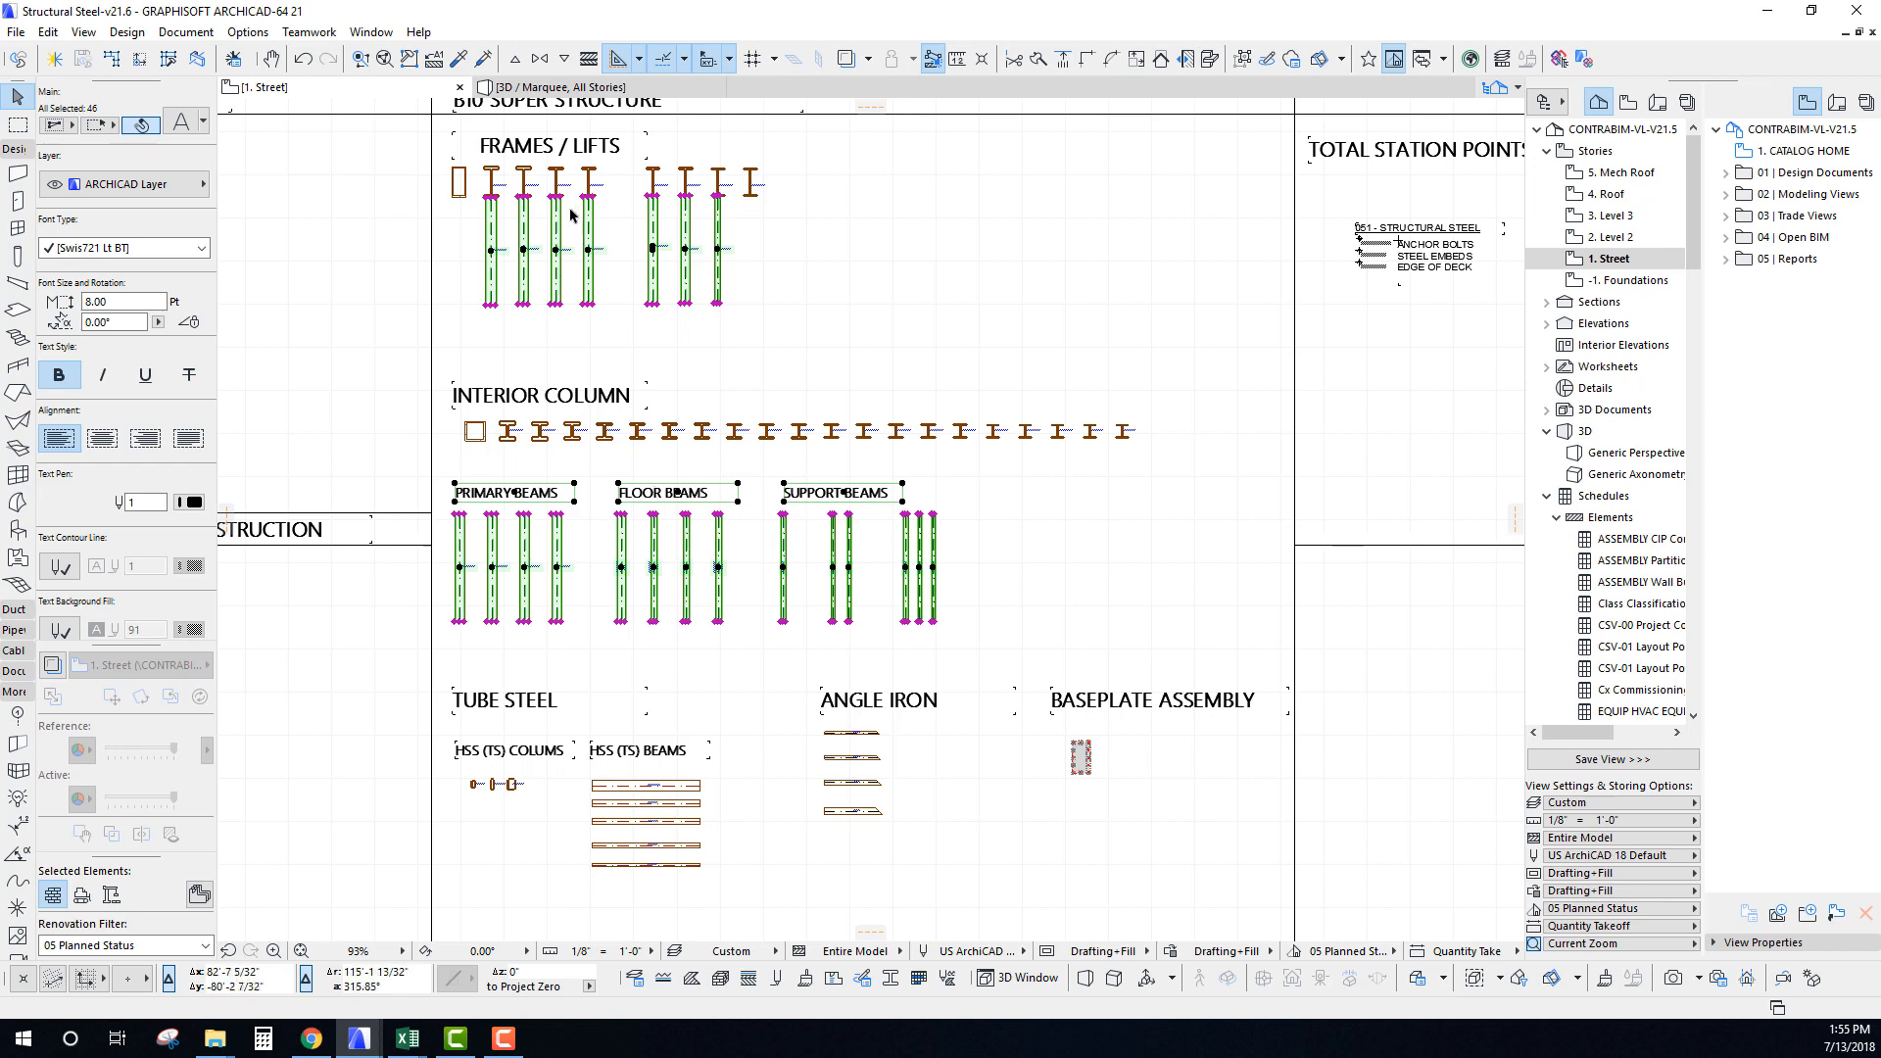
# Add the HSS (TS) Beams with their heading and the Angle Iron pieces to the selection.
pyautogui.moveTo(573, 215); pyautogui.dragTo(600, 431, button='middle')
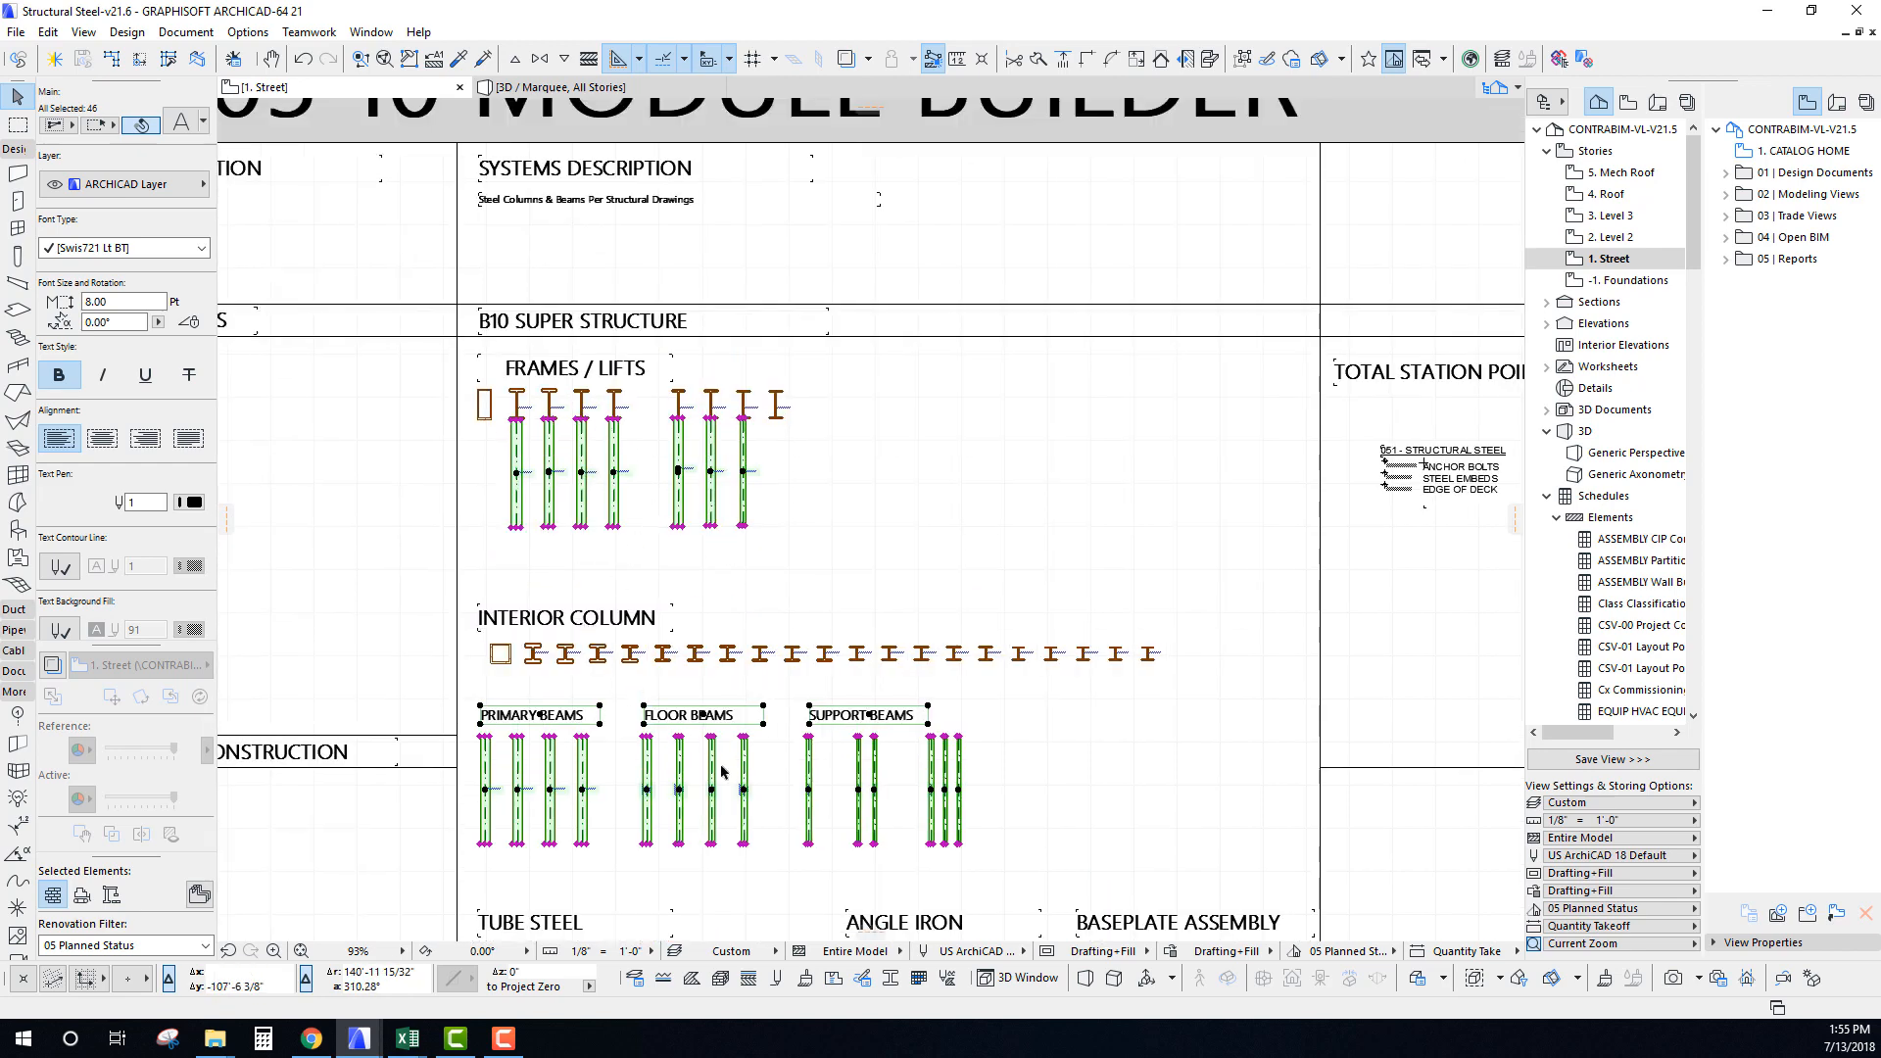
pyautogui.moveTo(723, 772); pyautogui.dragTo(693, 451, button='middle')
pyautogui.moveTo(1007, 785); pyautogui.dragTo(578, 554)
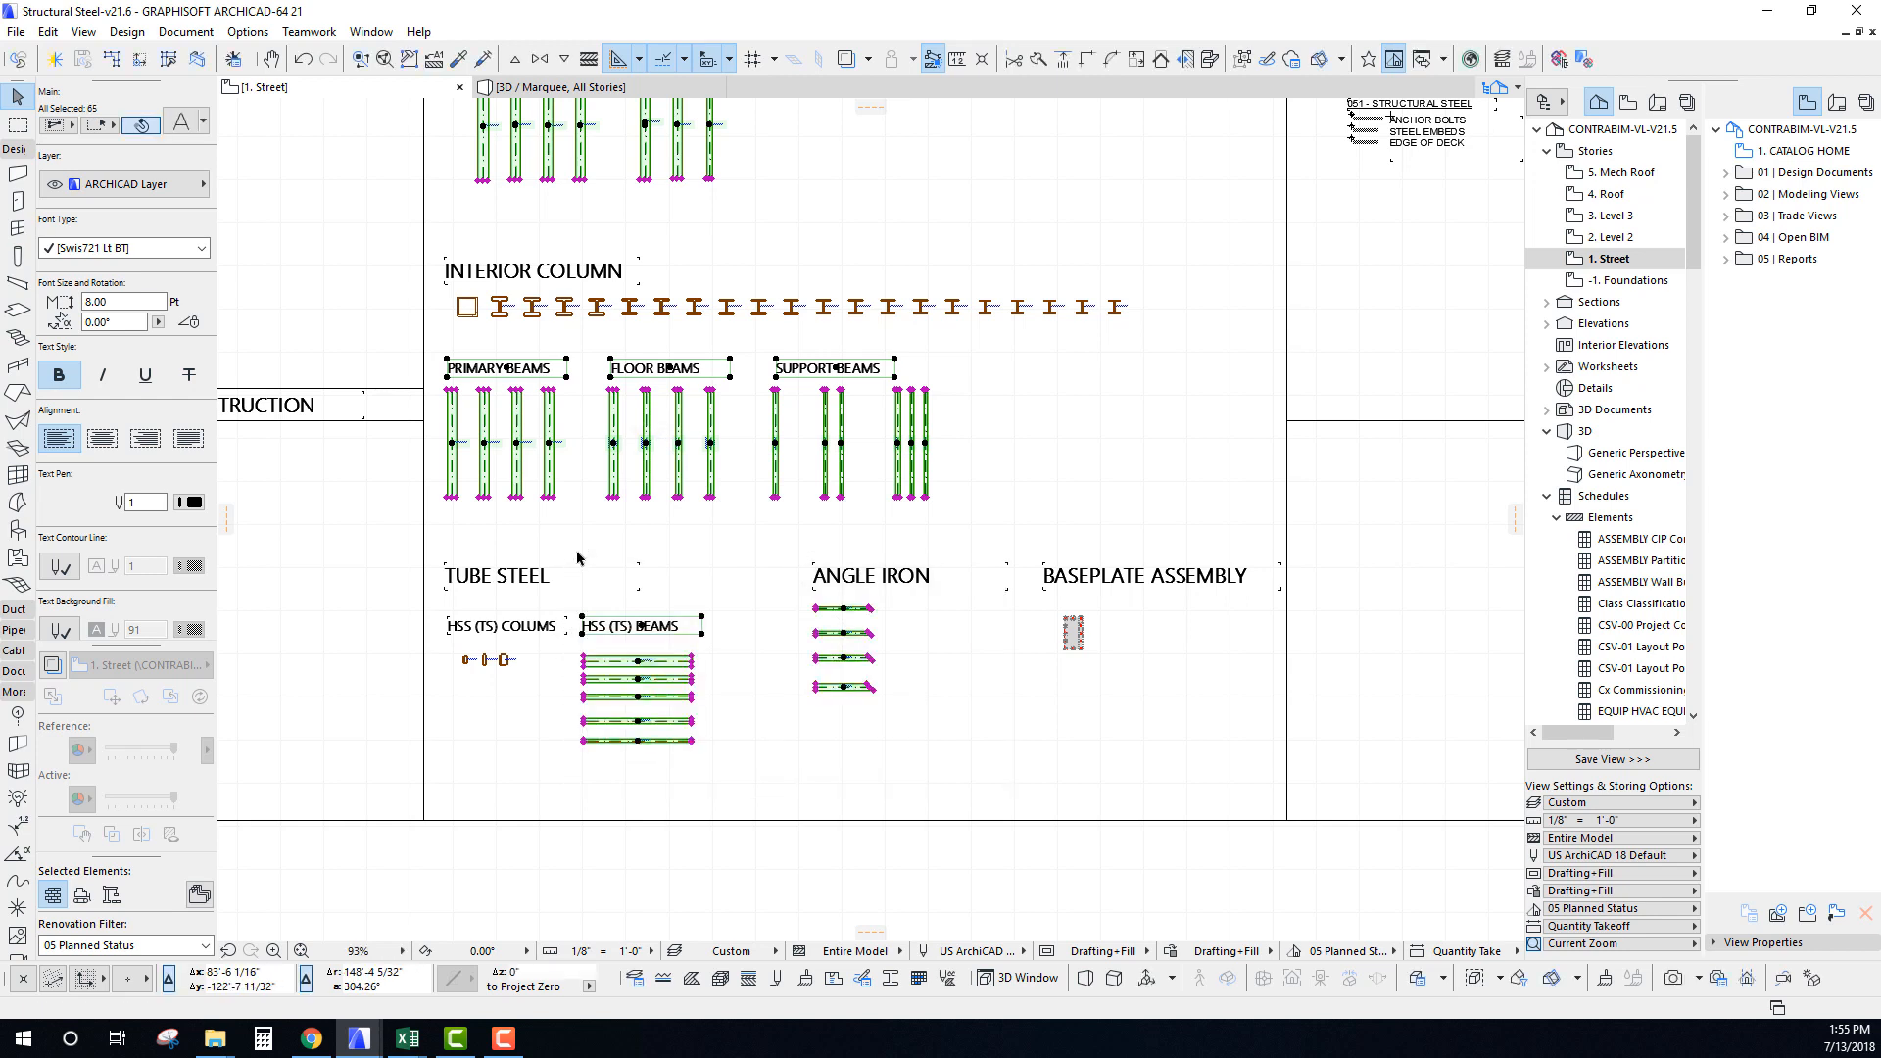
pyautogui.moveTo(578, 604); pyautogui.dragTo(588, 527, button='middle')
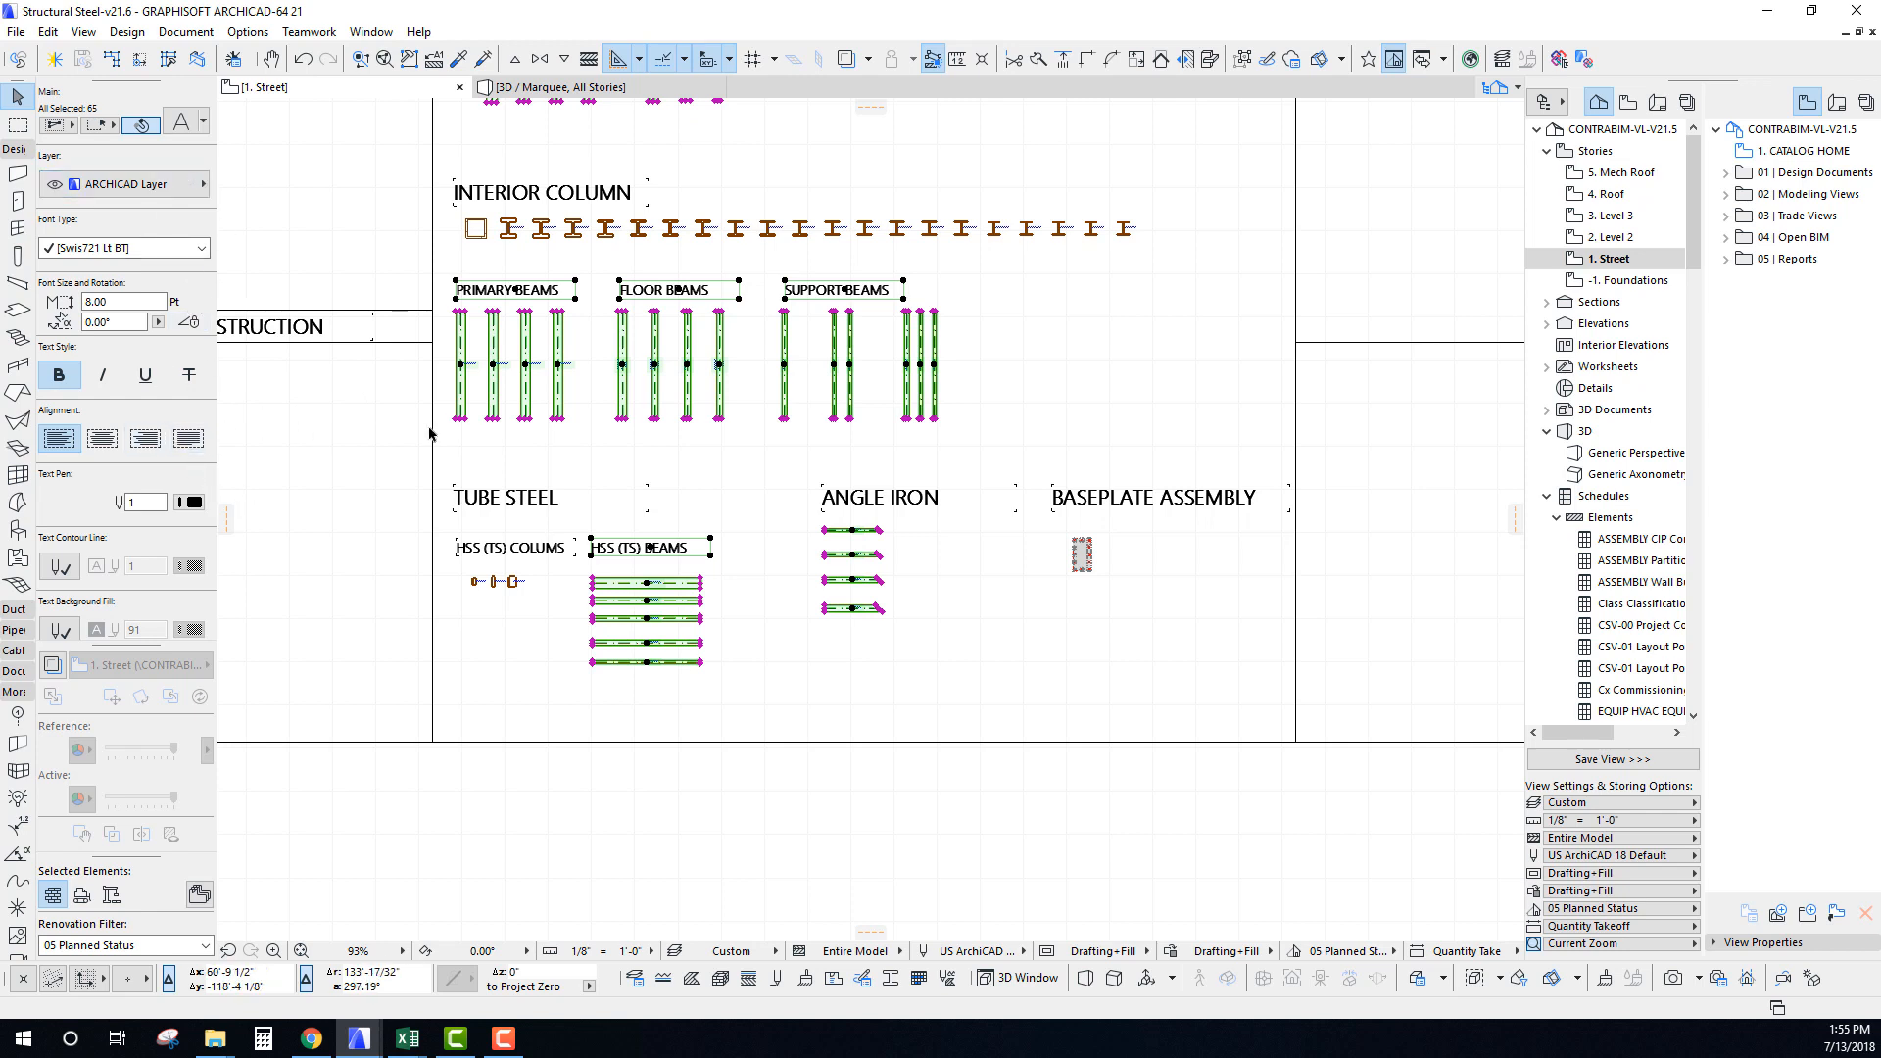
pyautogui.moveTo(429, 434); pyautogui.dragTo(456, 442, button='middle')
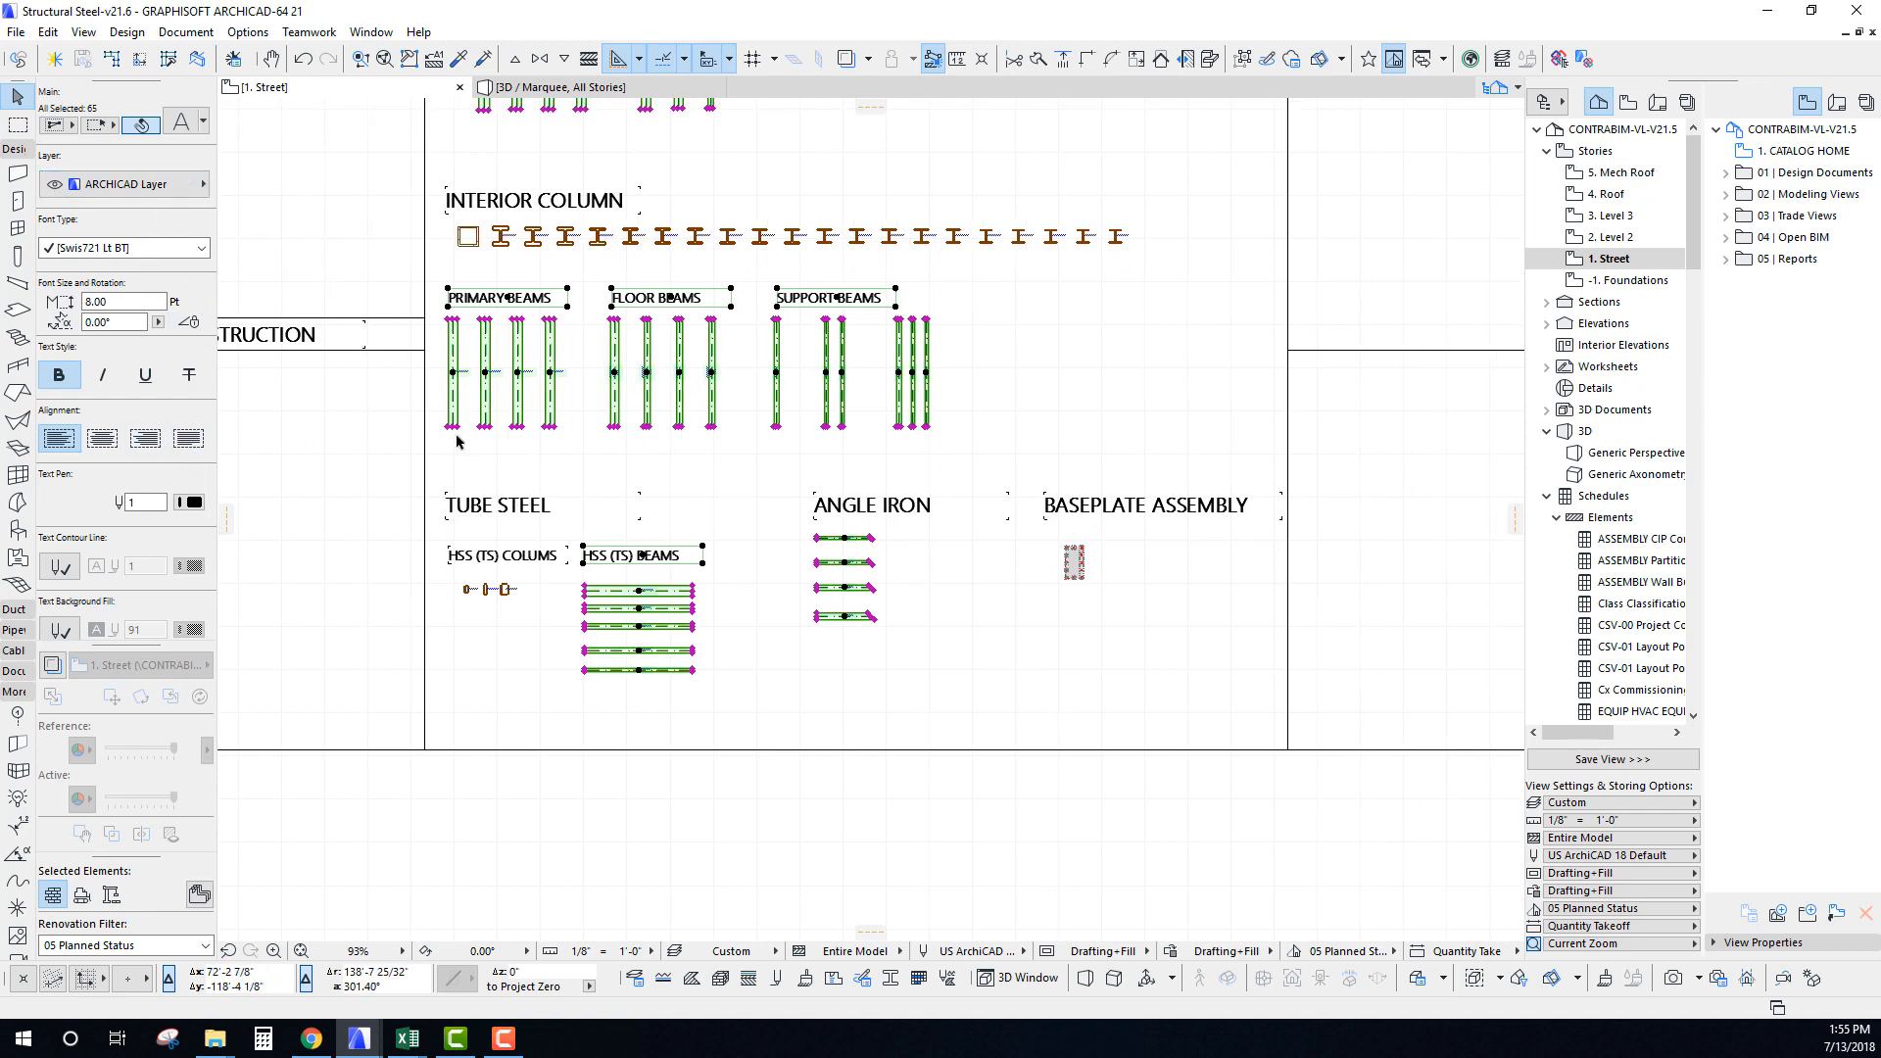
# Transfer the selected beams and headings from 1. Street to 2. Level 2, pasting at the Original Location with Zoom to Pasted Elements.
pyautogui.press('Delete')
pyautogui.hotkey('ctrl', 'Up')
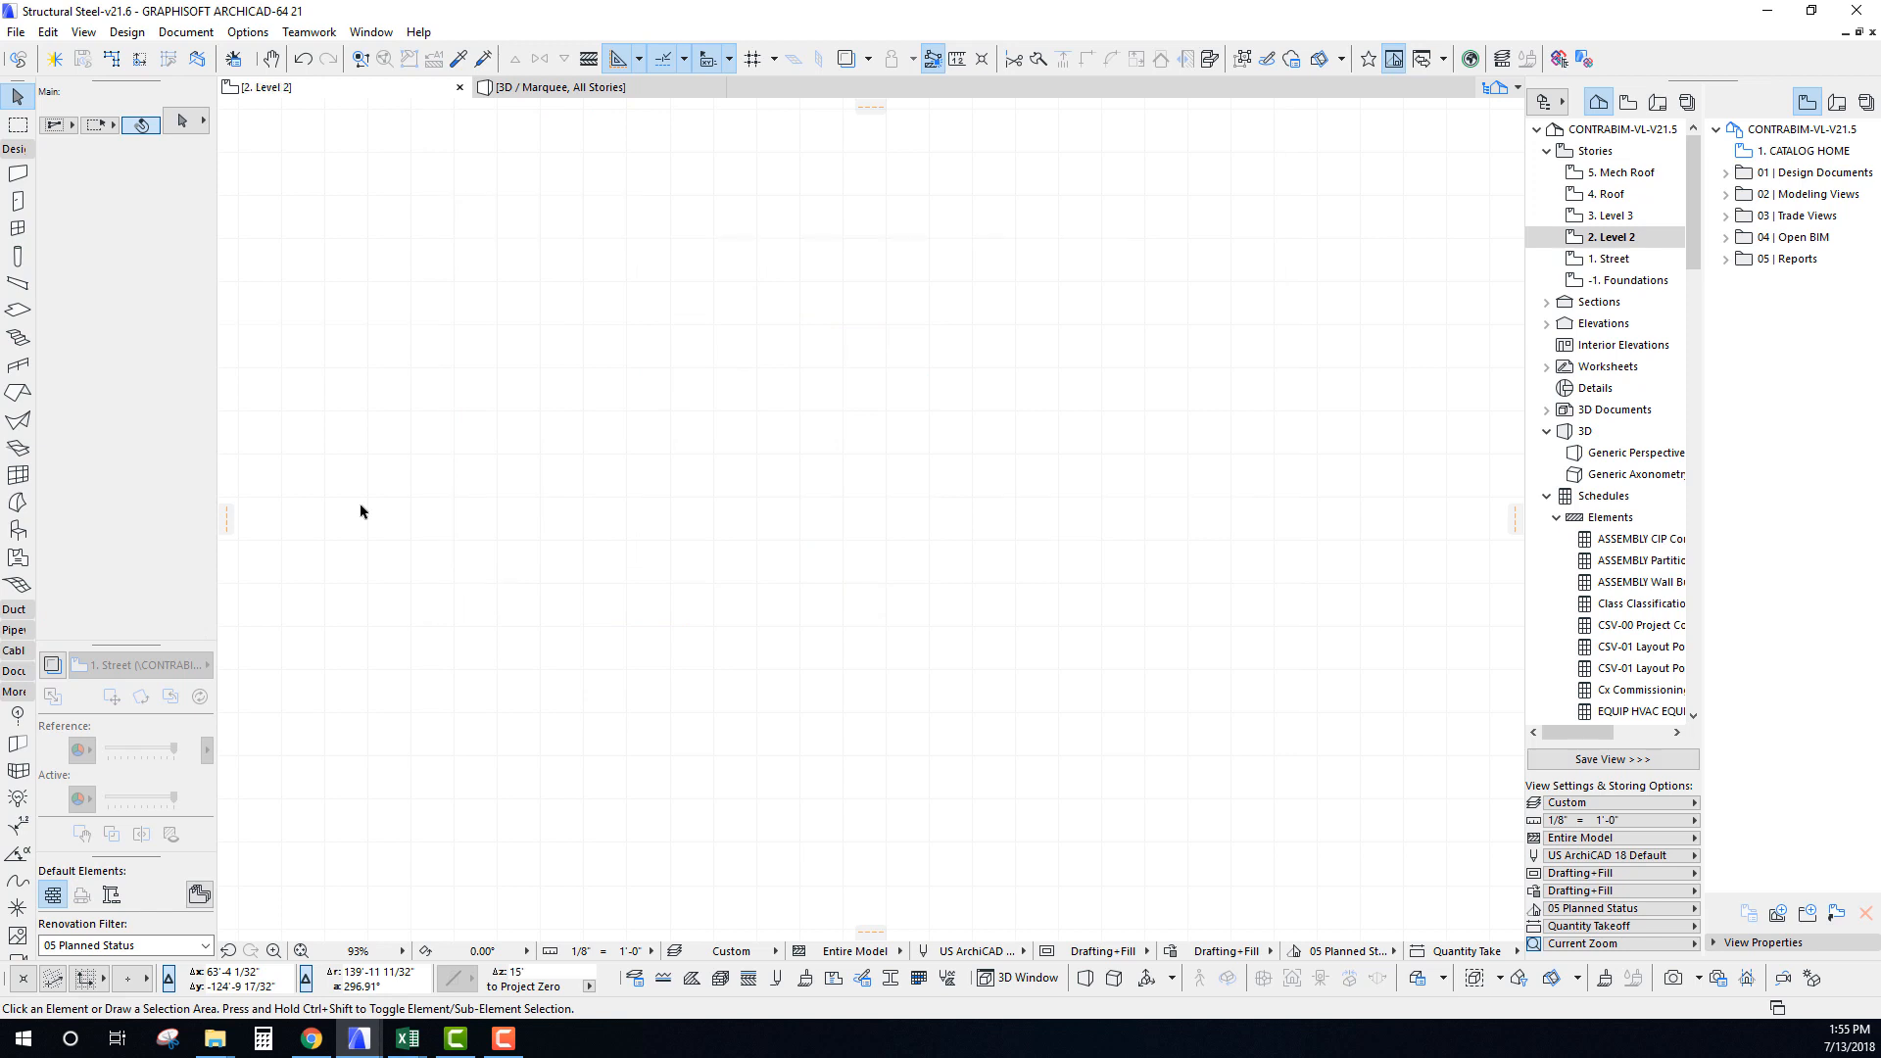
pyautogui.hotkey('ctrl', 'v')
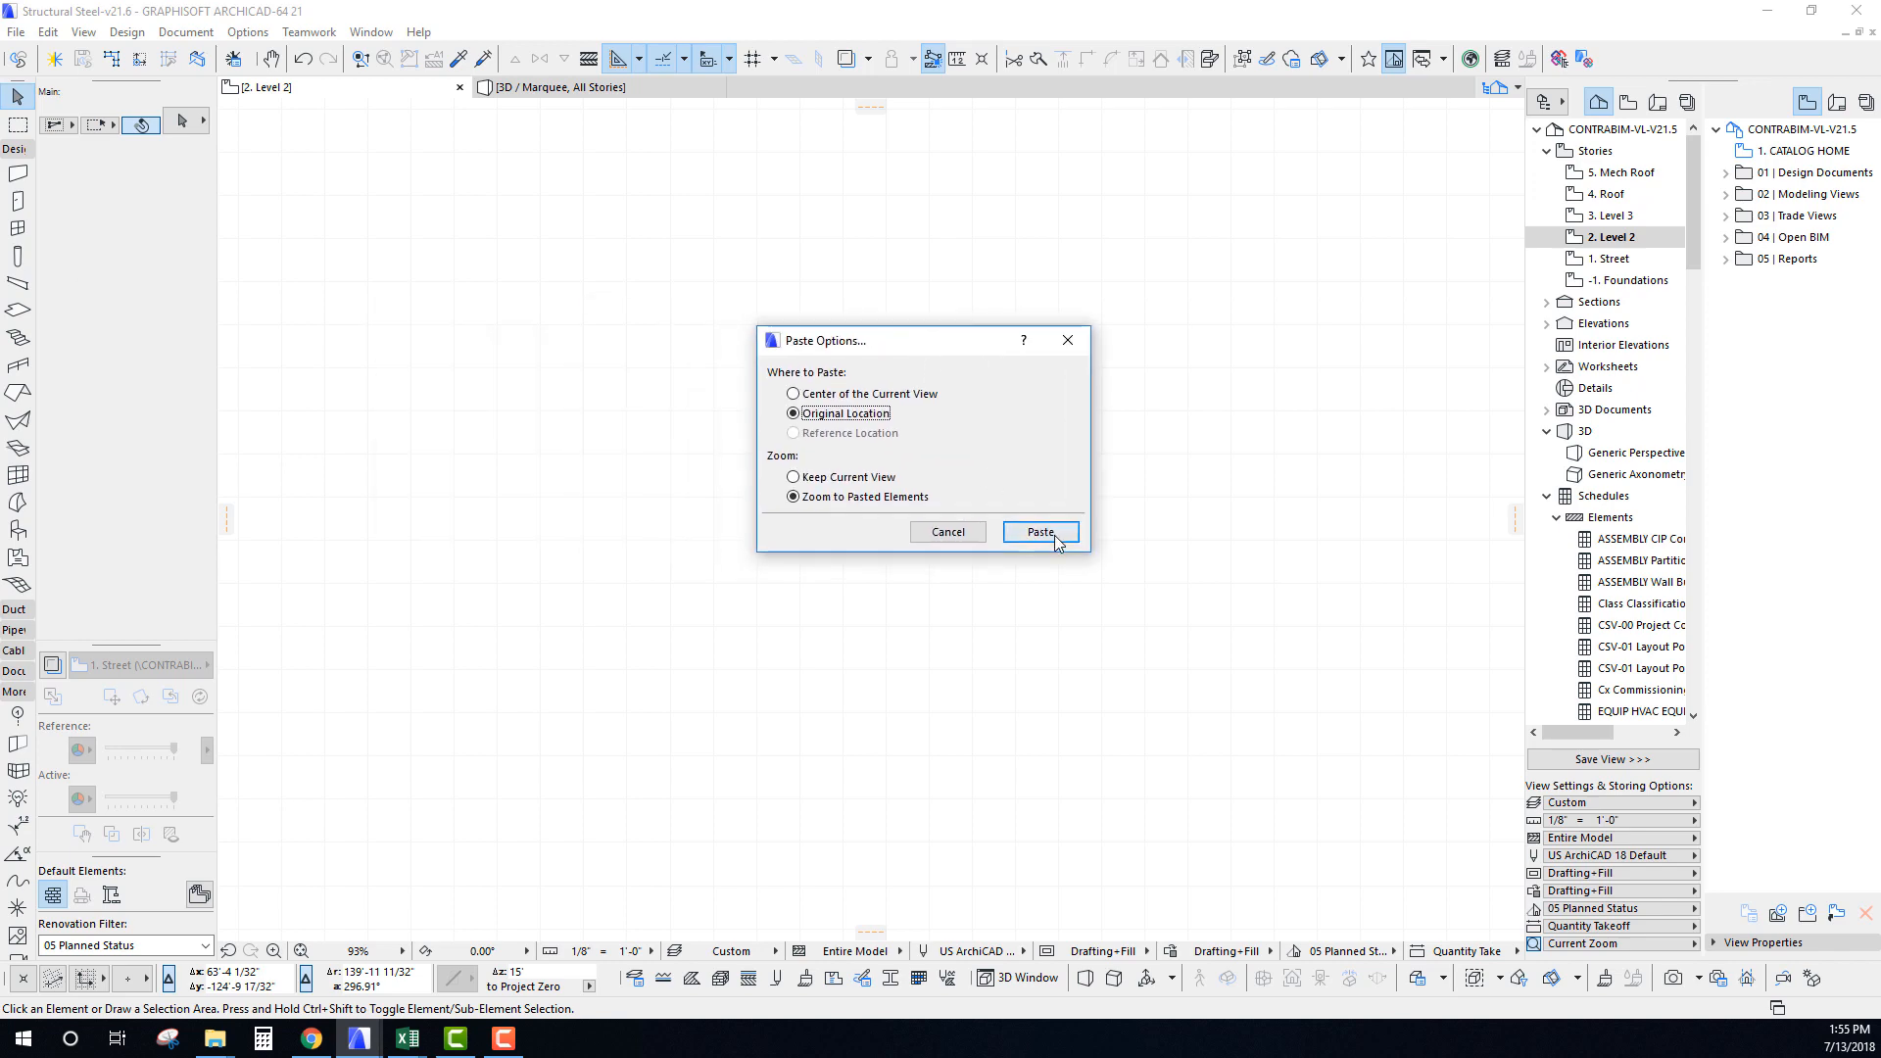
pyautogui.click(1054, 535)
pyautogui.scroll(-3, 808, 598)
pyautogui.click(1219, 722)
pyautogui.scroll(2, 992, 611)
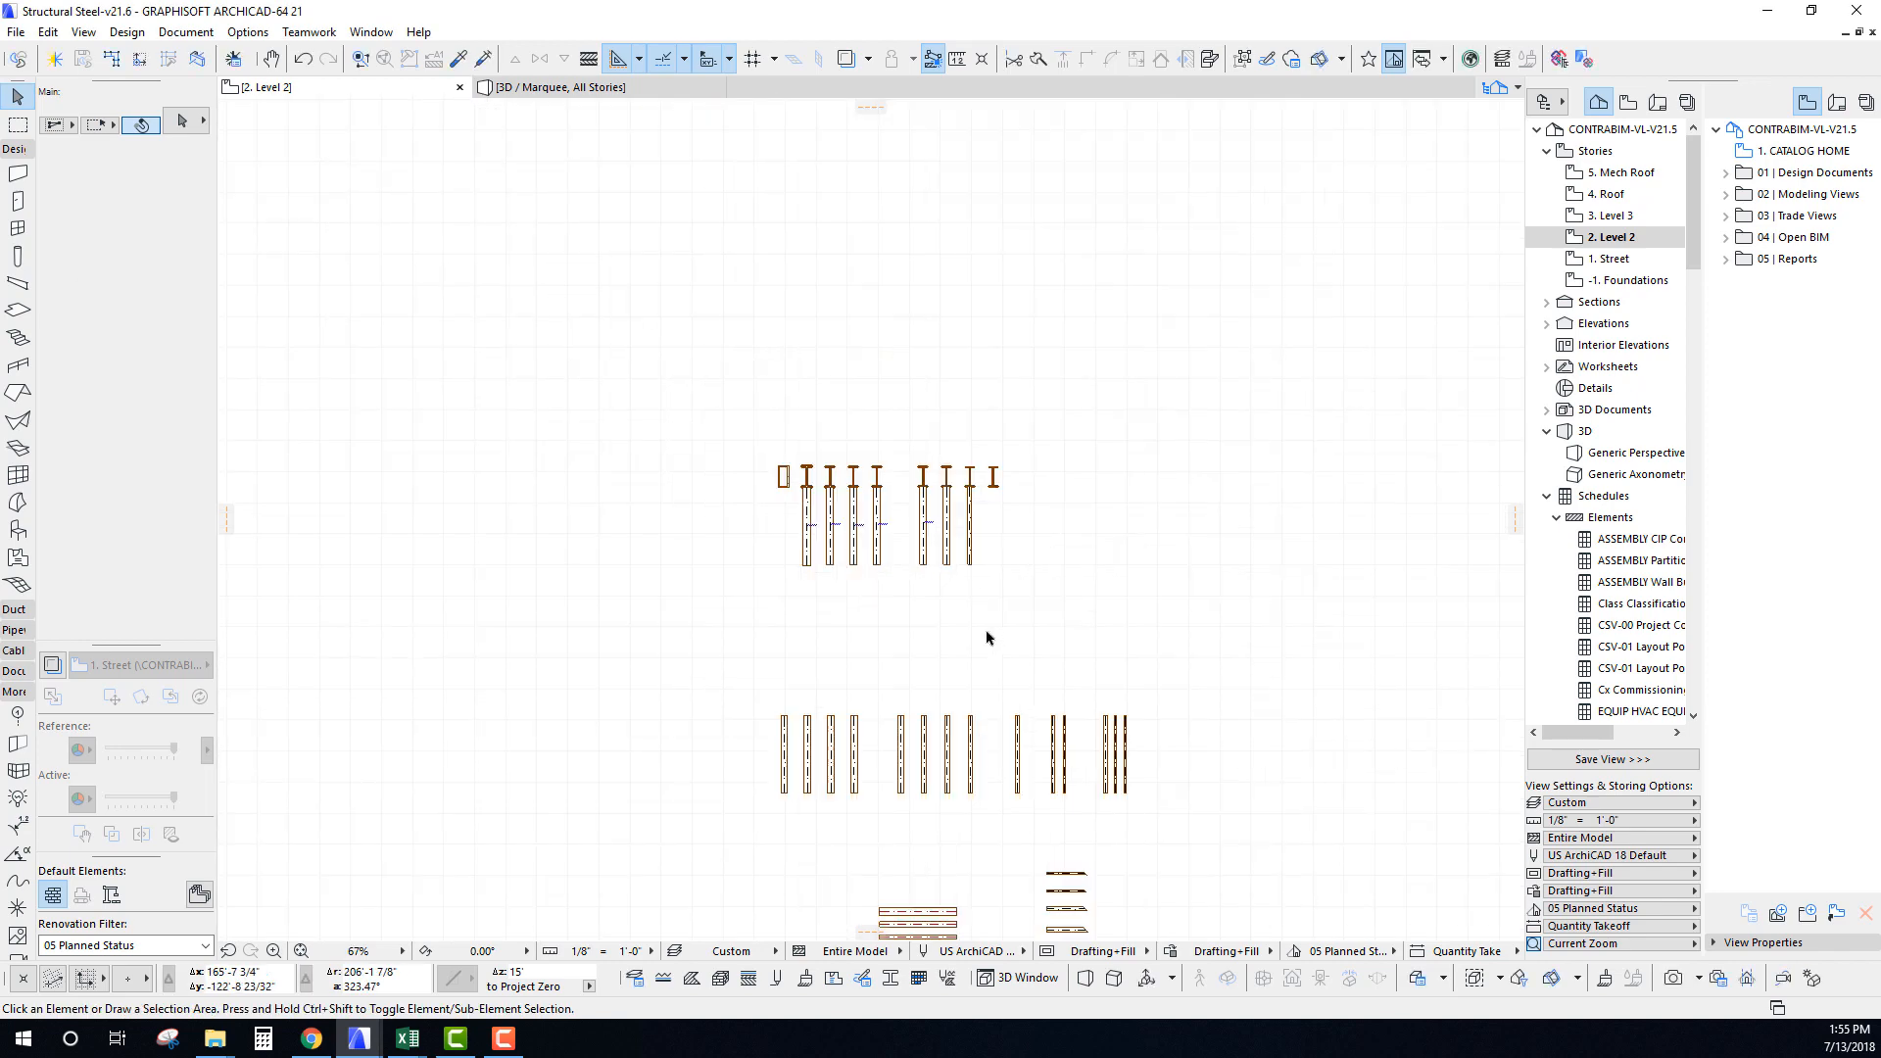
# Examine the pasted beams on Level 2 and check the home story of the beam on grid line 1.
pyautogui.scroll(-2, 805, 578)
pyautogui.moveTo(782, 530); pyautogui.dragTo(785, 556, button='middle')
pyautogui.scroll(5, 571, 324)
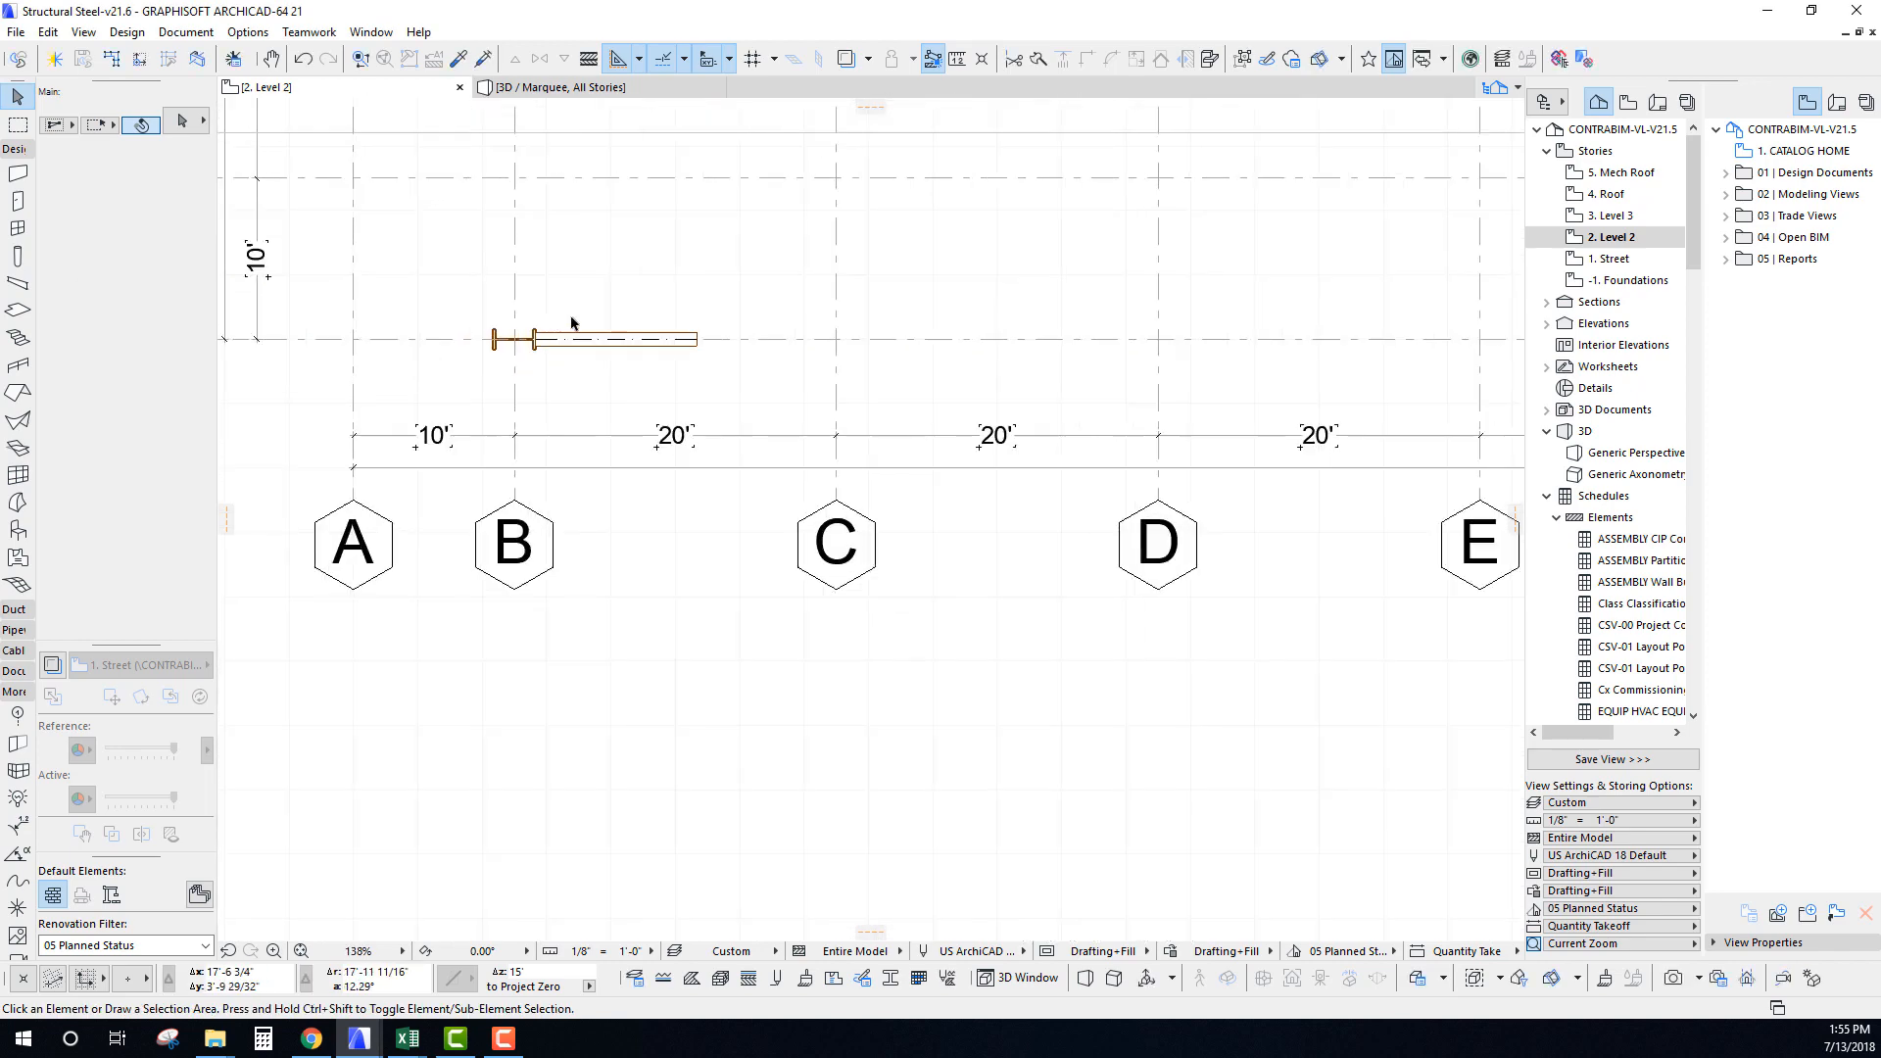
pyautogui.click(697, 342)
pyautogui.scroll(-3, 514, 653)
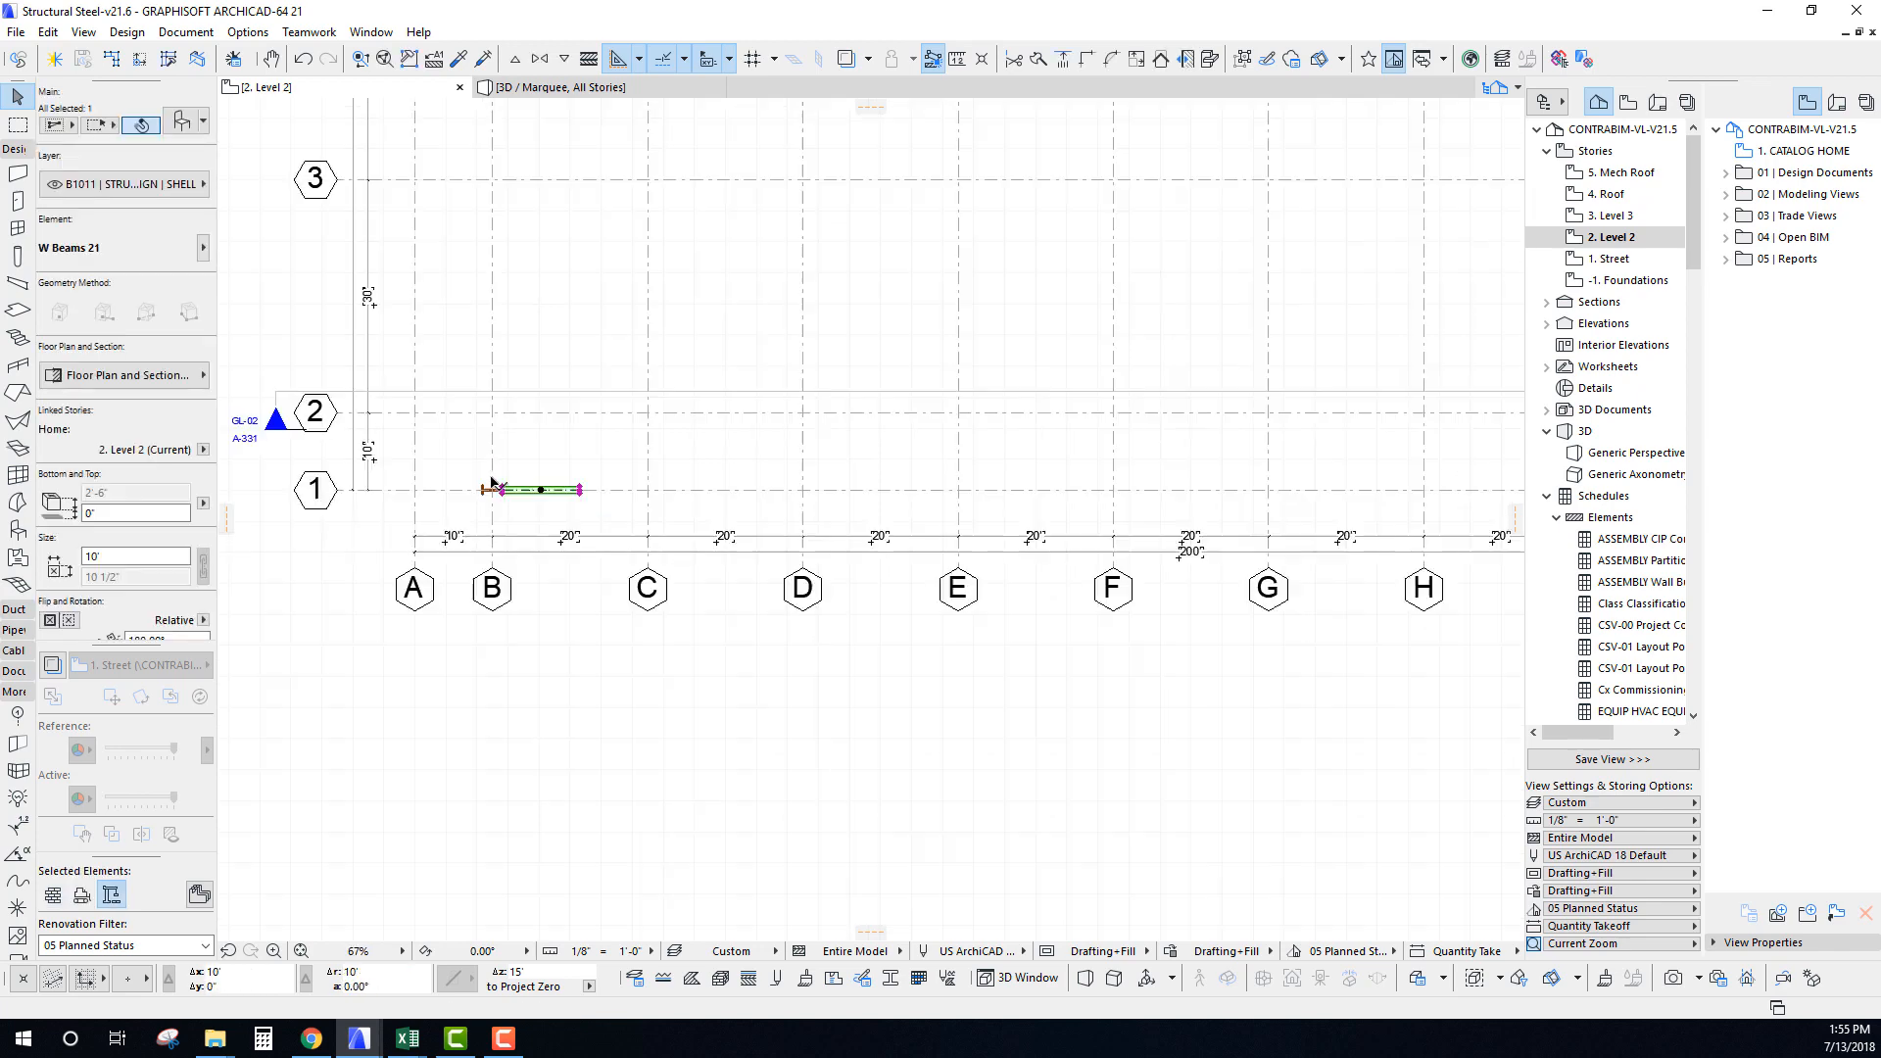
pyautogui.scroll(-4, 514, 653)
pyautogui.moveTo(501, 628); pyautogui.dragTo(479, 637, button='middle')
pyautogui.moveTo(485, 743); pyautogui.dragTo(473, 404, button='middle')
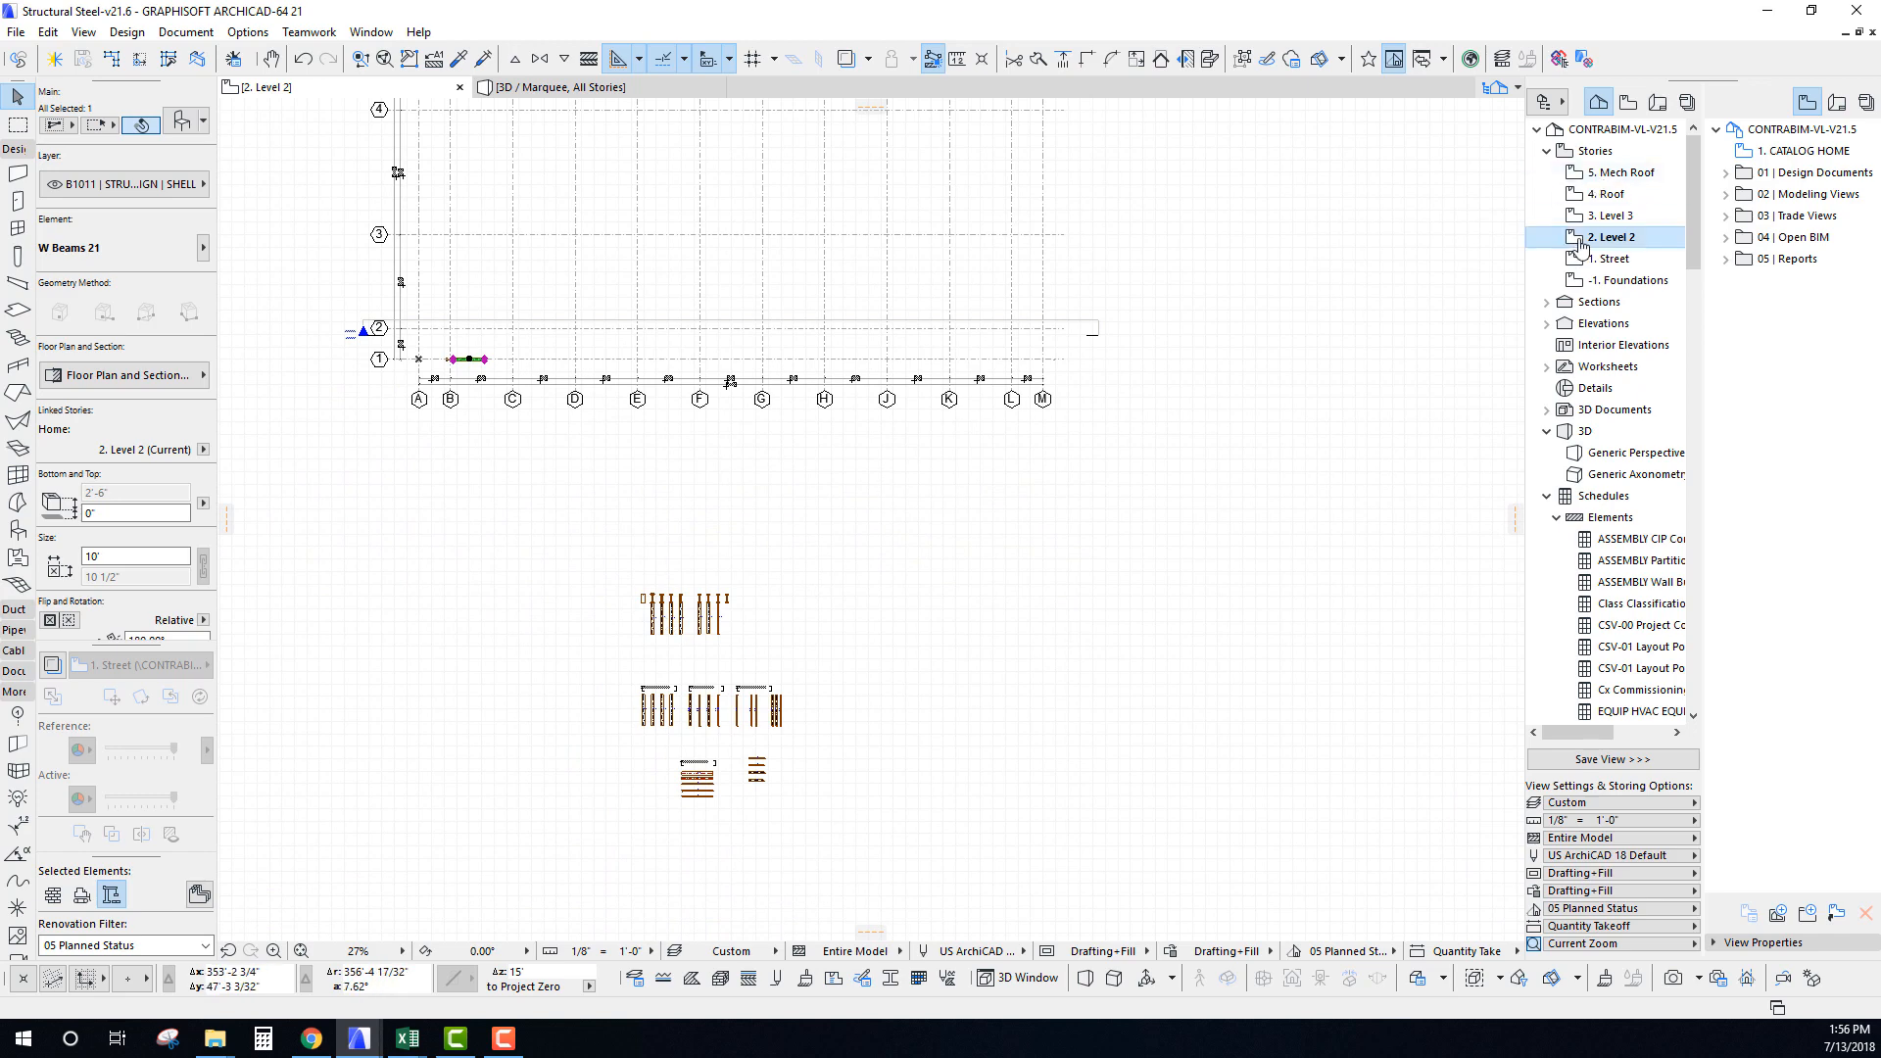
pyautogui.moveTo(665, 323); pyautogui.dragTo(675, 372, button='middle')
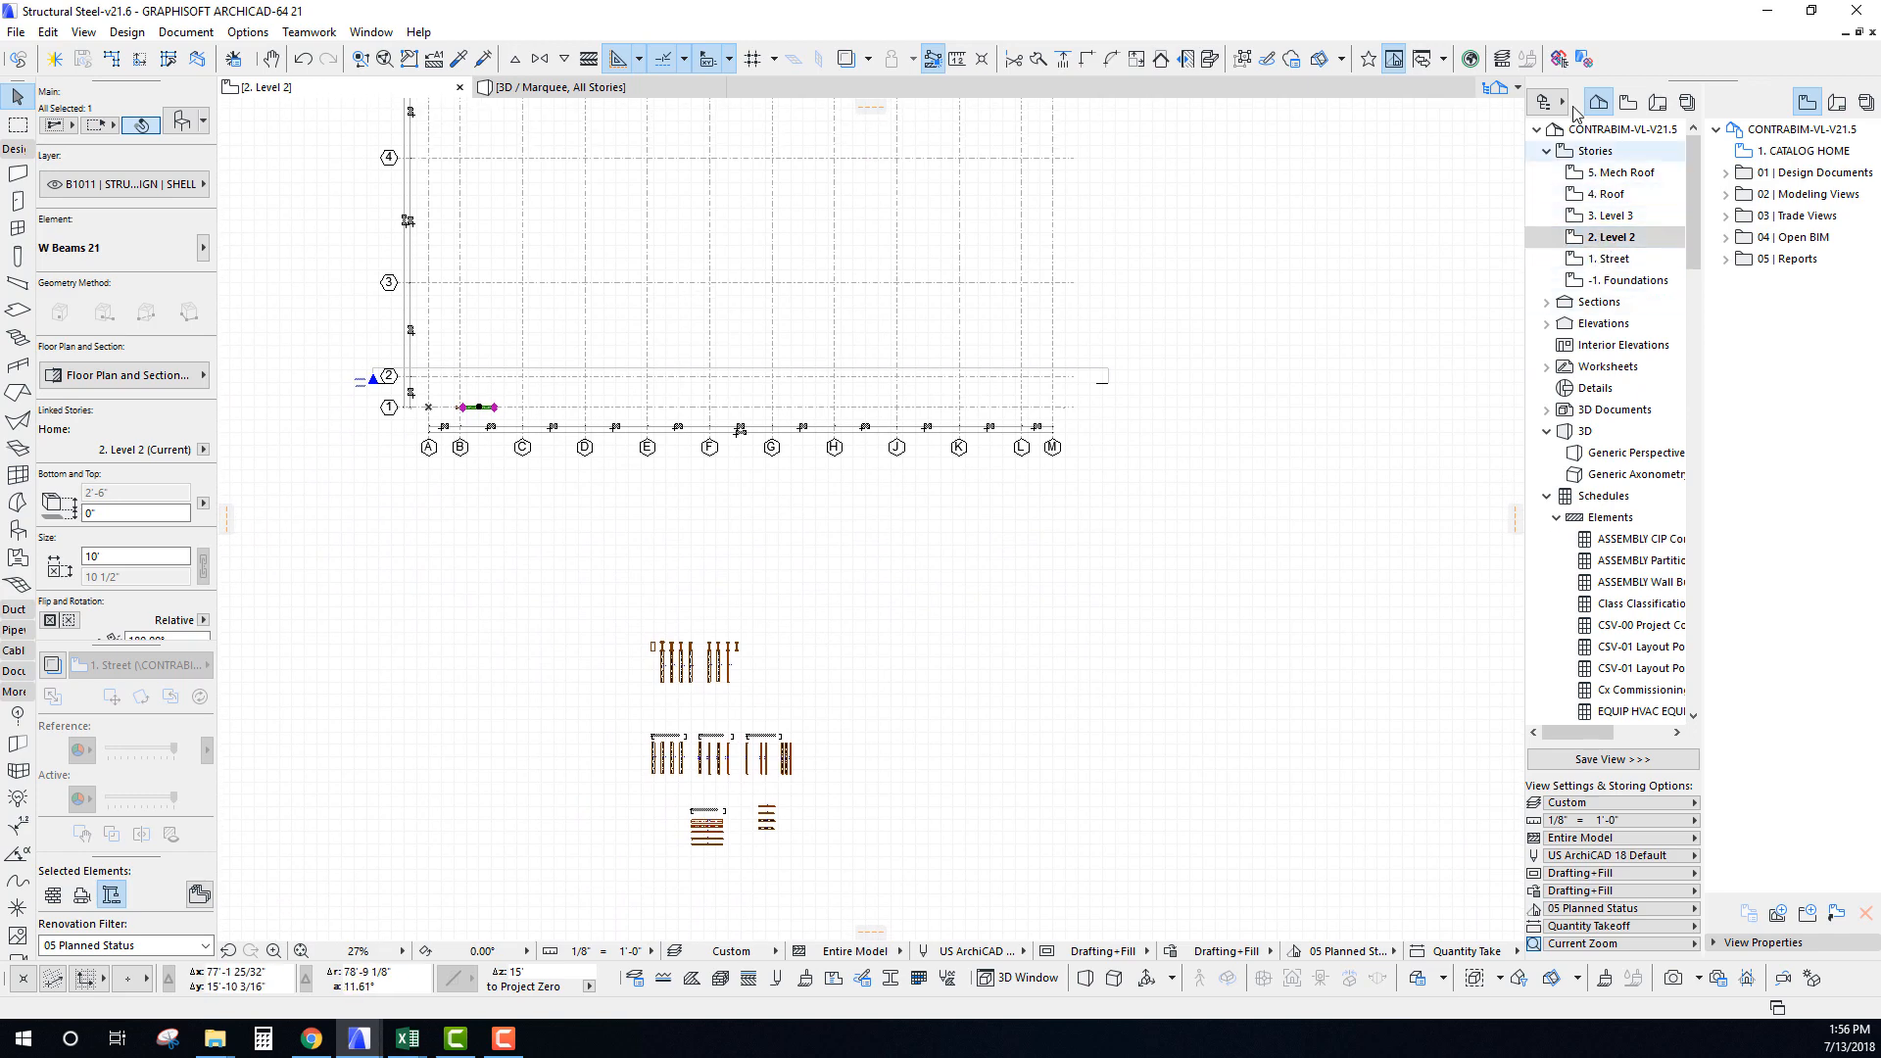
# Open the 2. Level 2 view under 02 | Modeling Views, B | SHELL, B10 Superstructure.
pyautogui.click(1627, 102)
pyautogui.click(1546, 194)
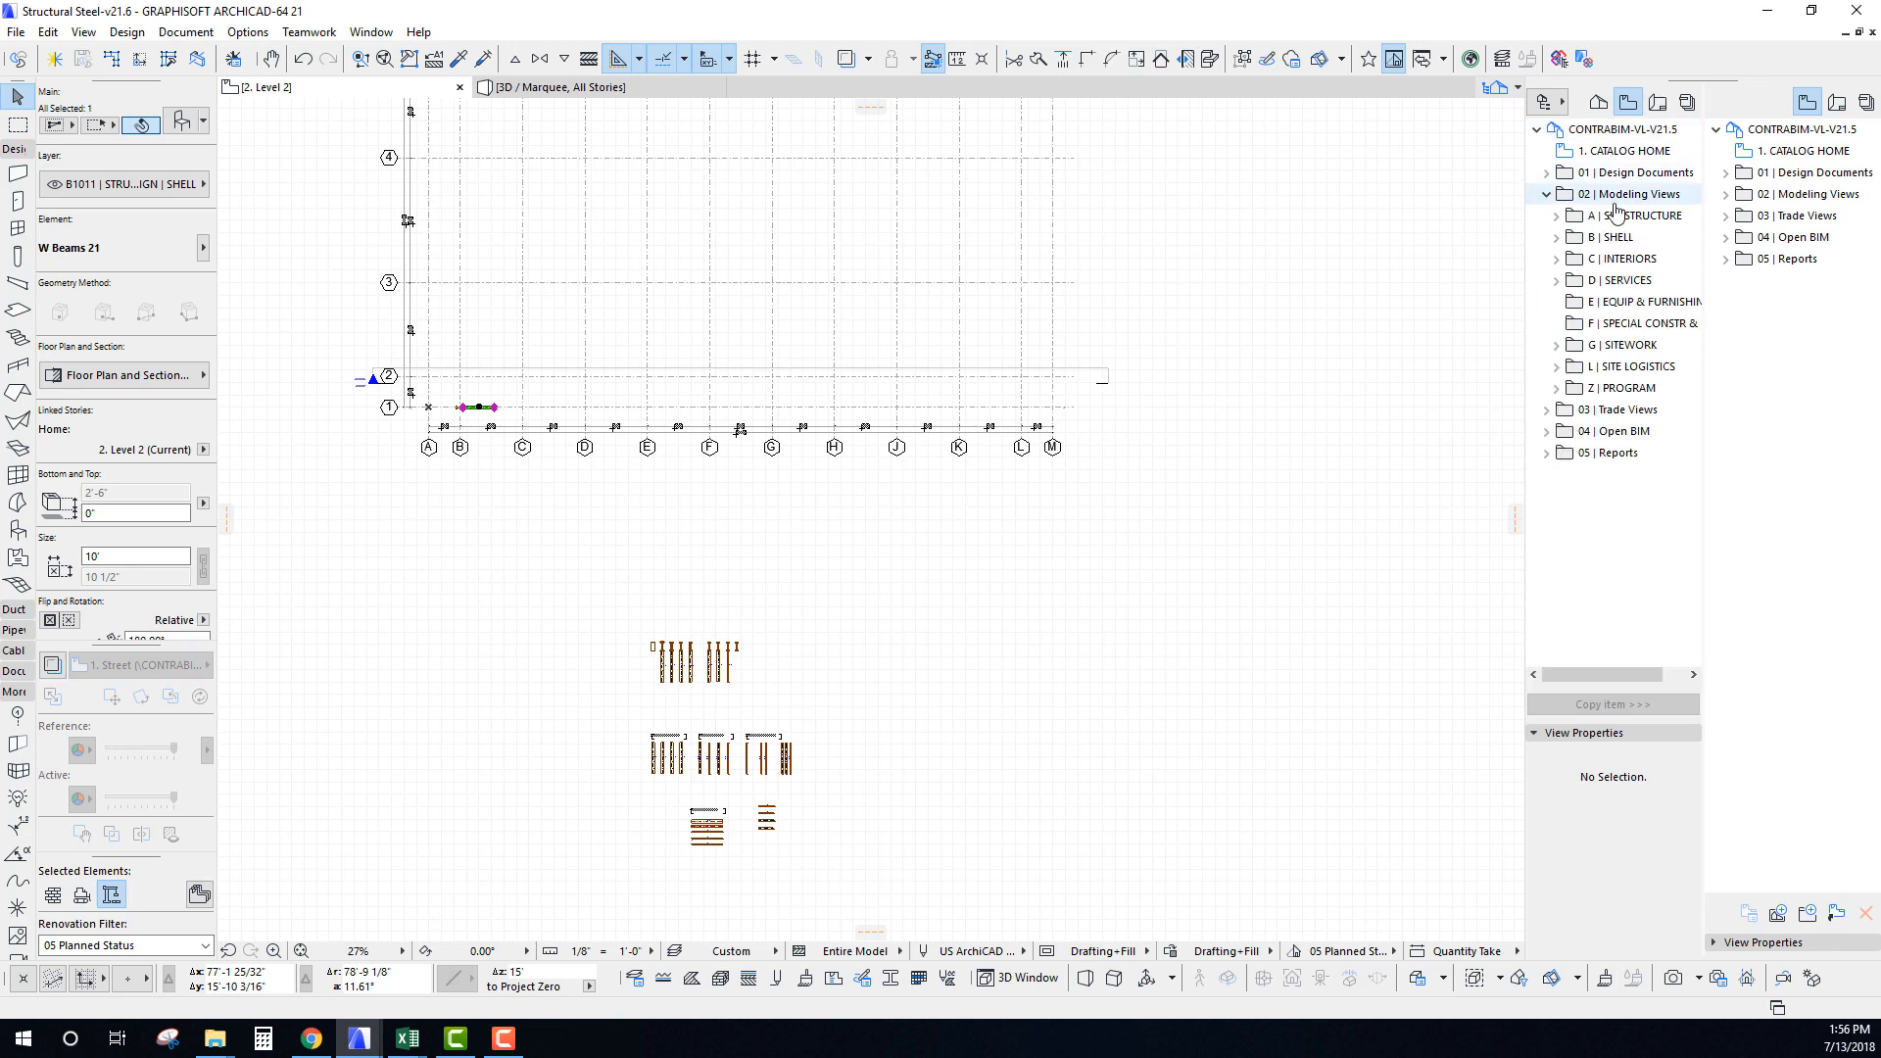
pyautogui.click(1557, 238)
pyautogui.click(1566, 259)
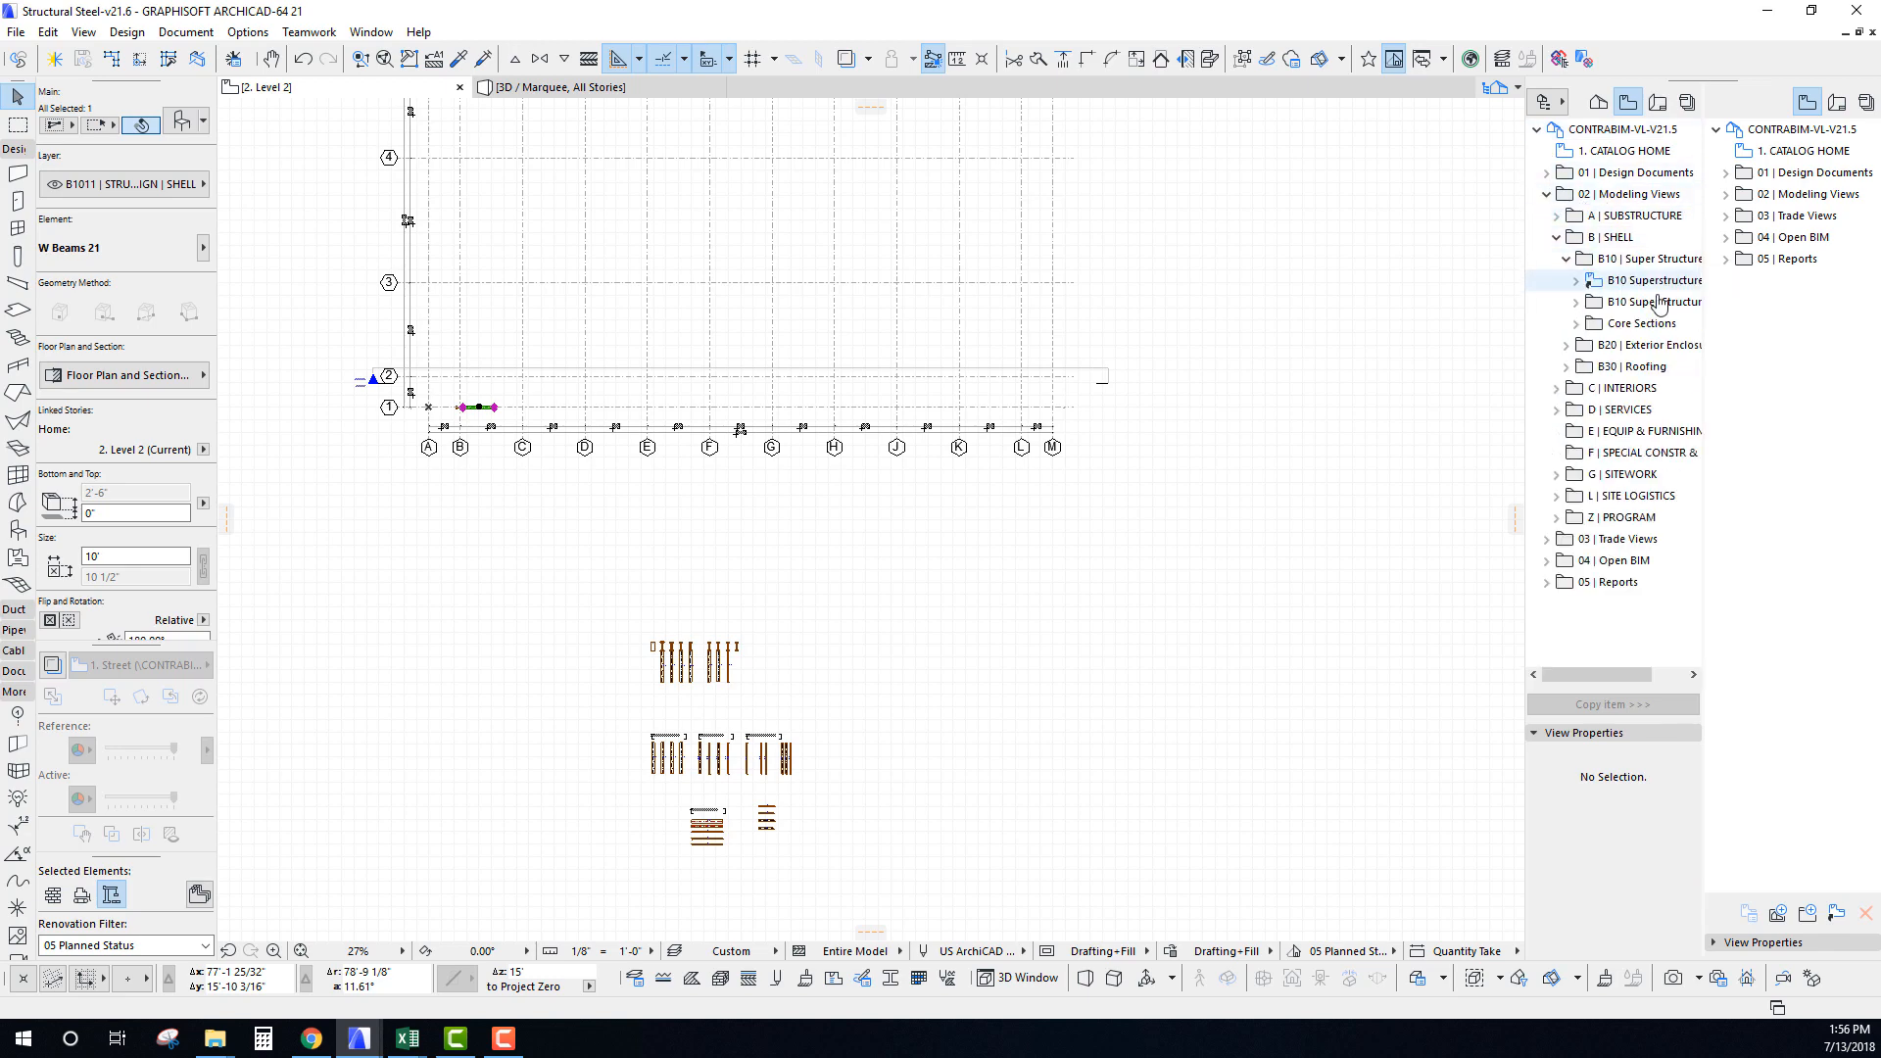
pyautogui.click(1575, 281)
pyautogui.doubleClick(1641, 367)
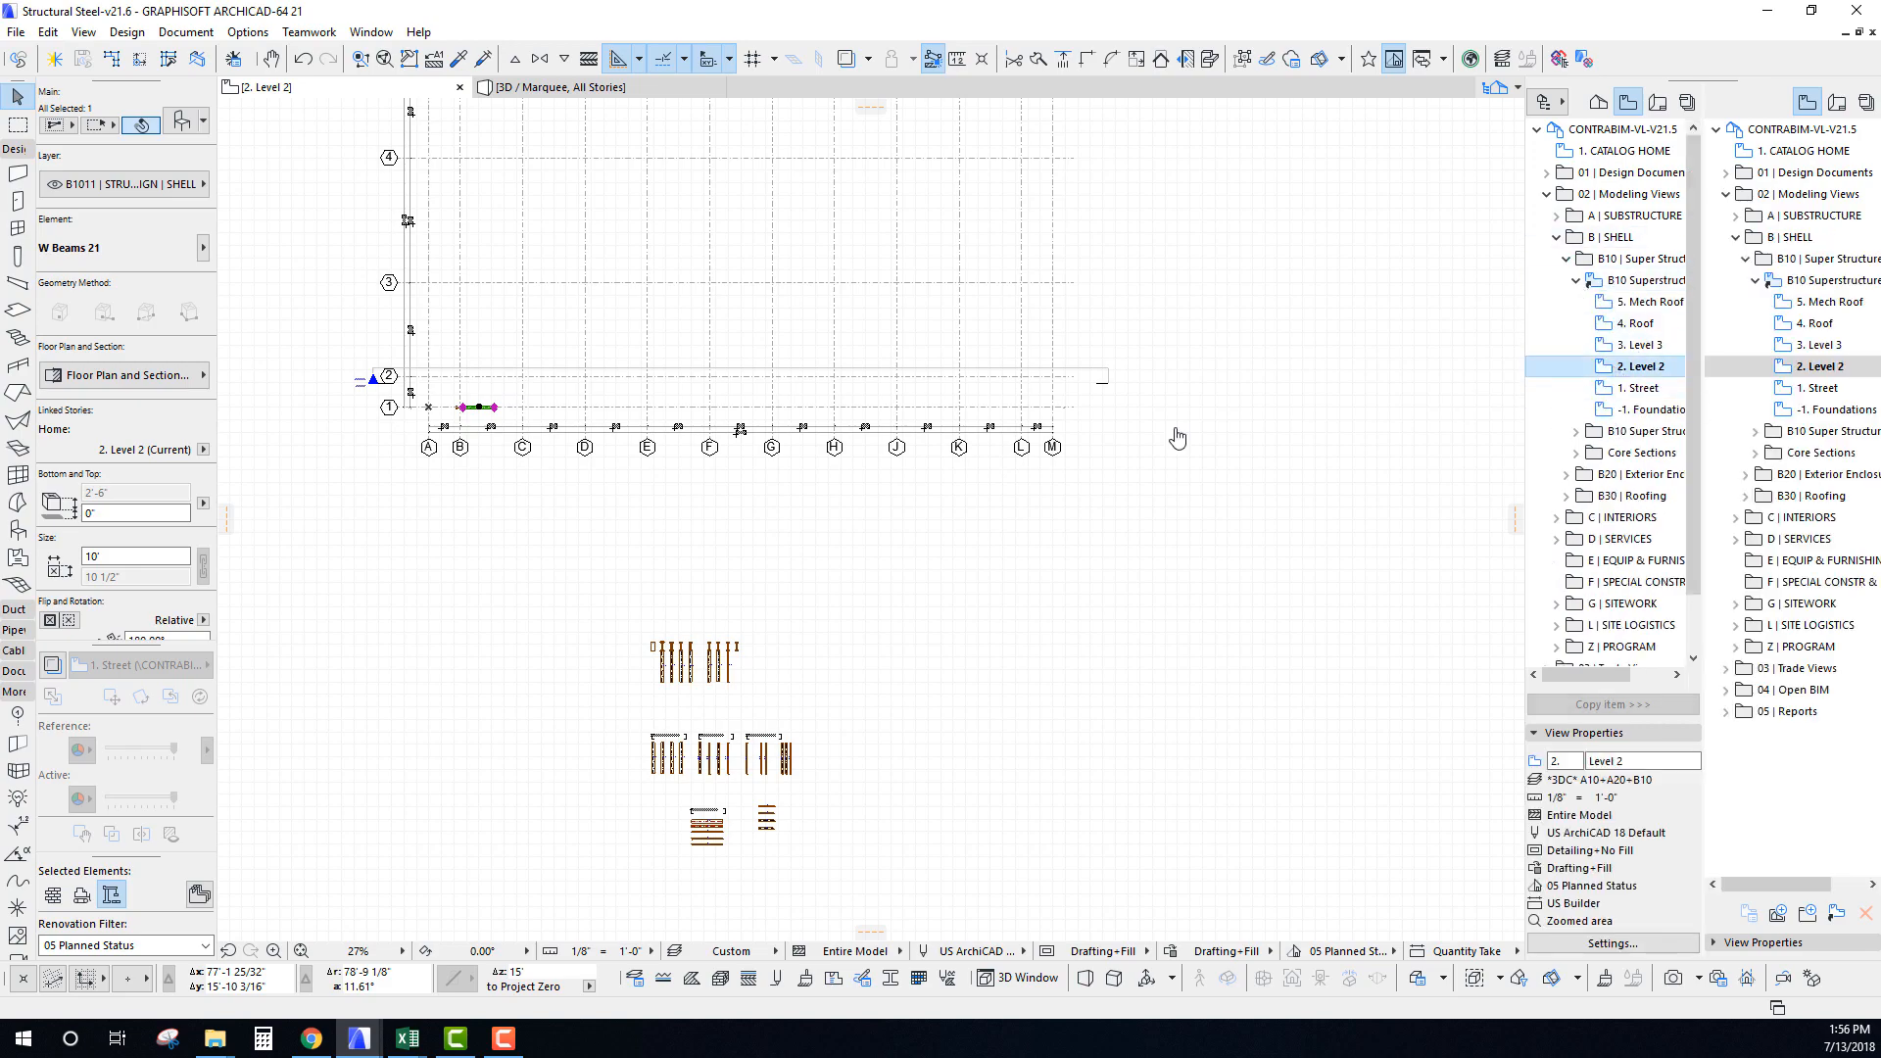
# Examine the column and beam at grid B/1 and the beam catalogue in the B10 Level 2 view.
pyautogui.moveTo(631, 834); pyautogui.dragTo(580, 516, button='middle')
pyautogui.scroll(-3, 632, 469)
pyautogui.scroll(2, 663, 444)
pyautogui.click(527, 485)
pyautogui.scroll(1, 586, 458)
pyautogui.scroll(8, 453, 473)
pyautogui.moveTo(453, 473); pyautogui.dragTo(369, 450, button='middle')
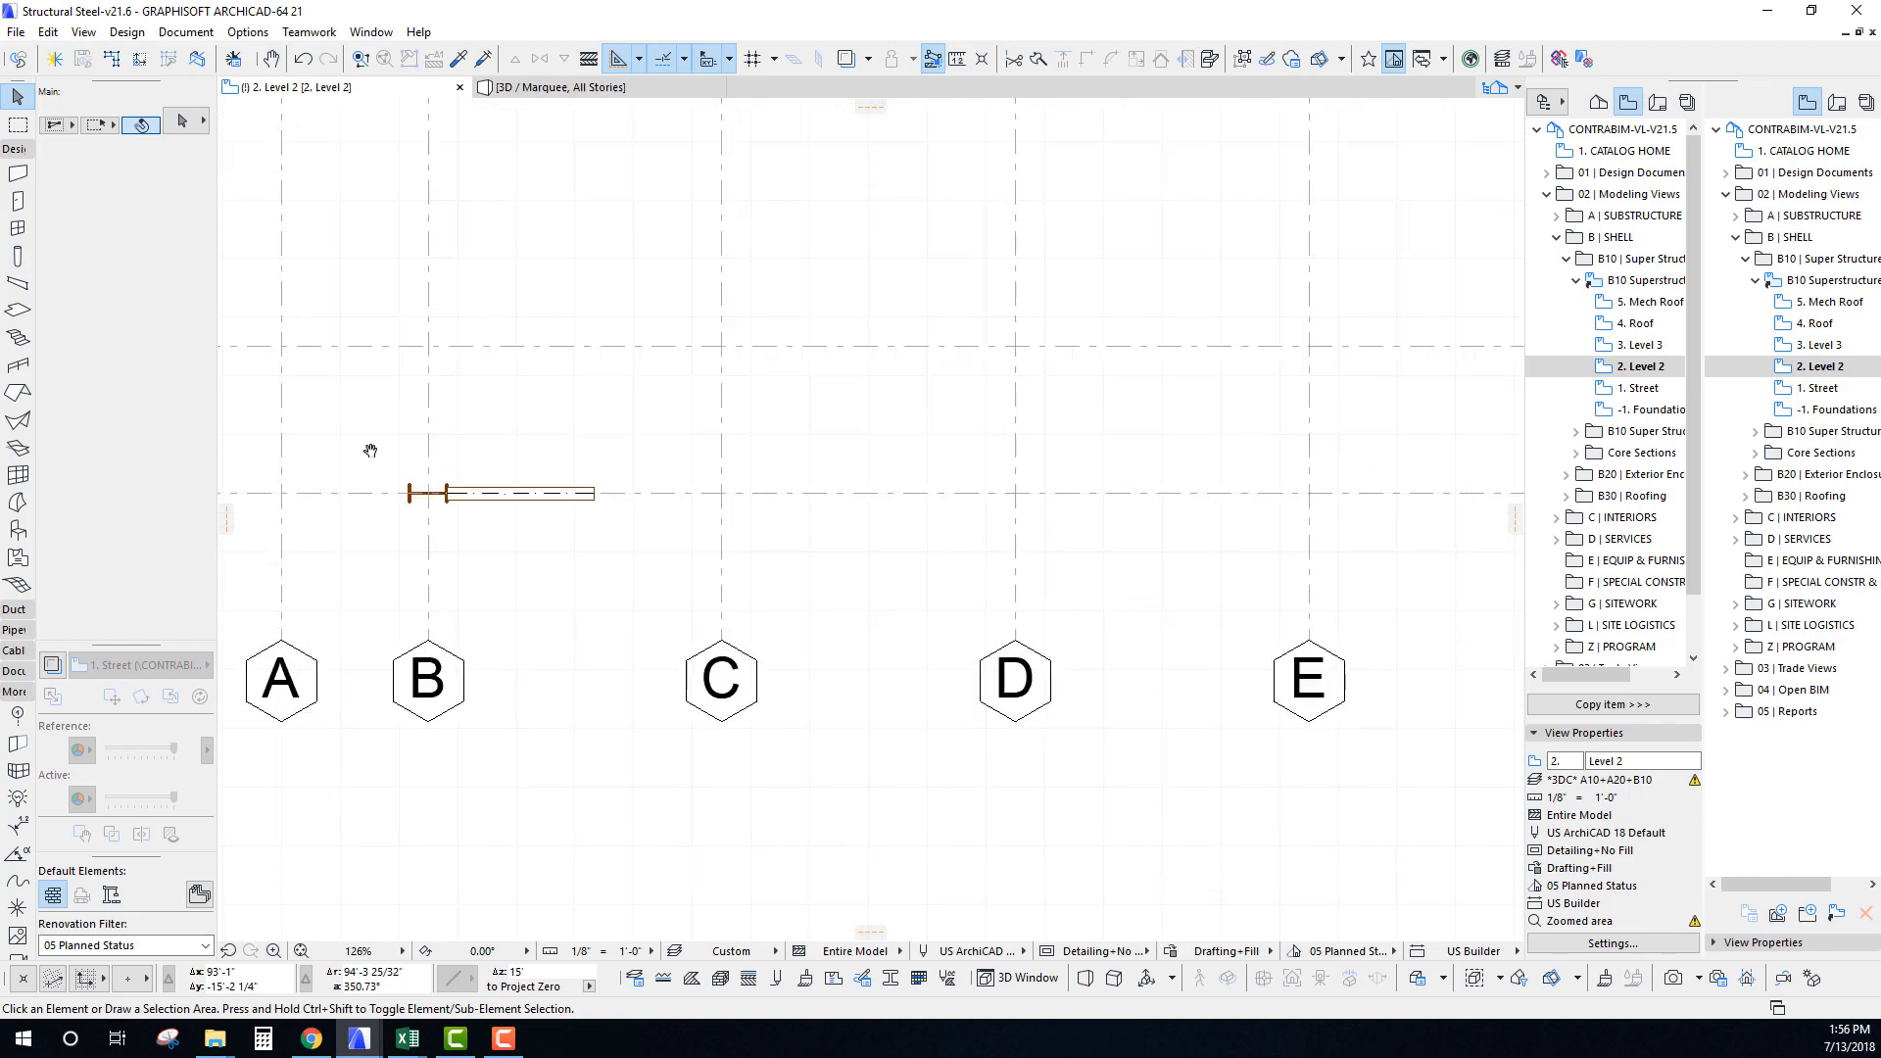
pyautogui.scroll(-8, 490, 509)
pyautogui.moveTo(720, 833); pyautogui.dragTo(759, 617, button='middle')
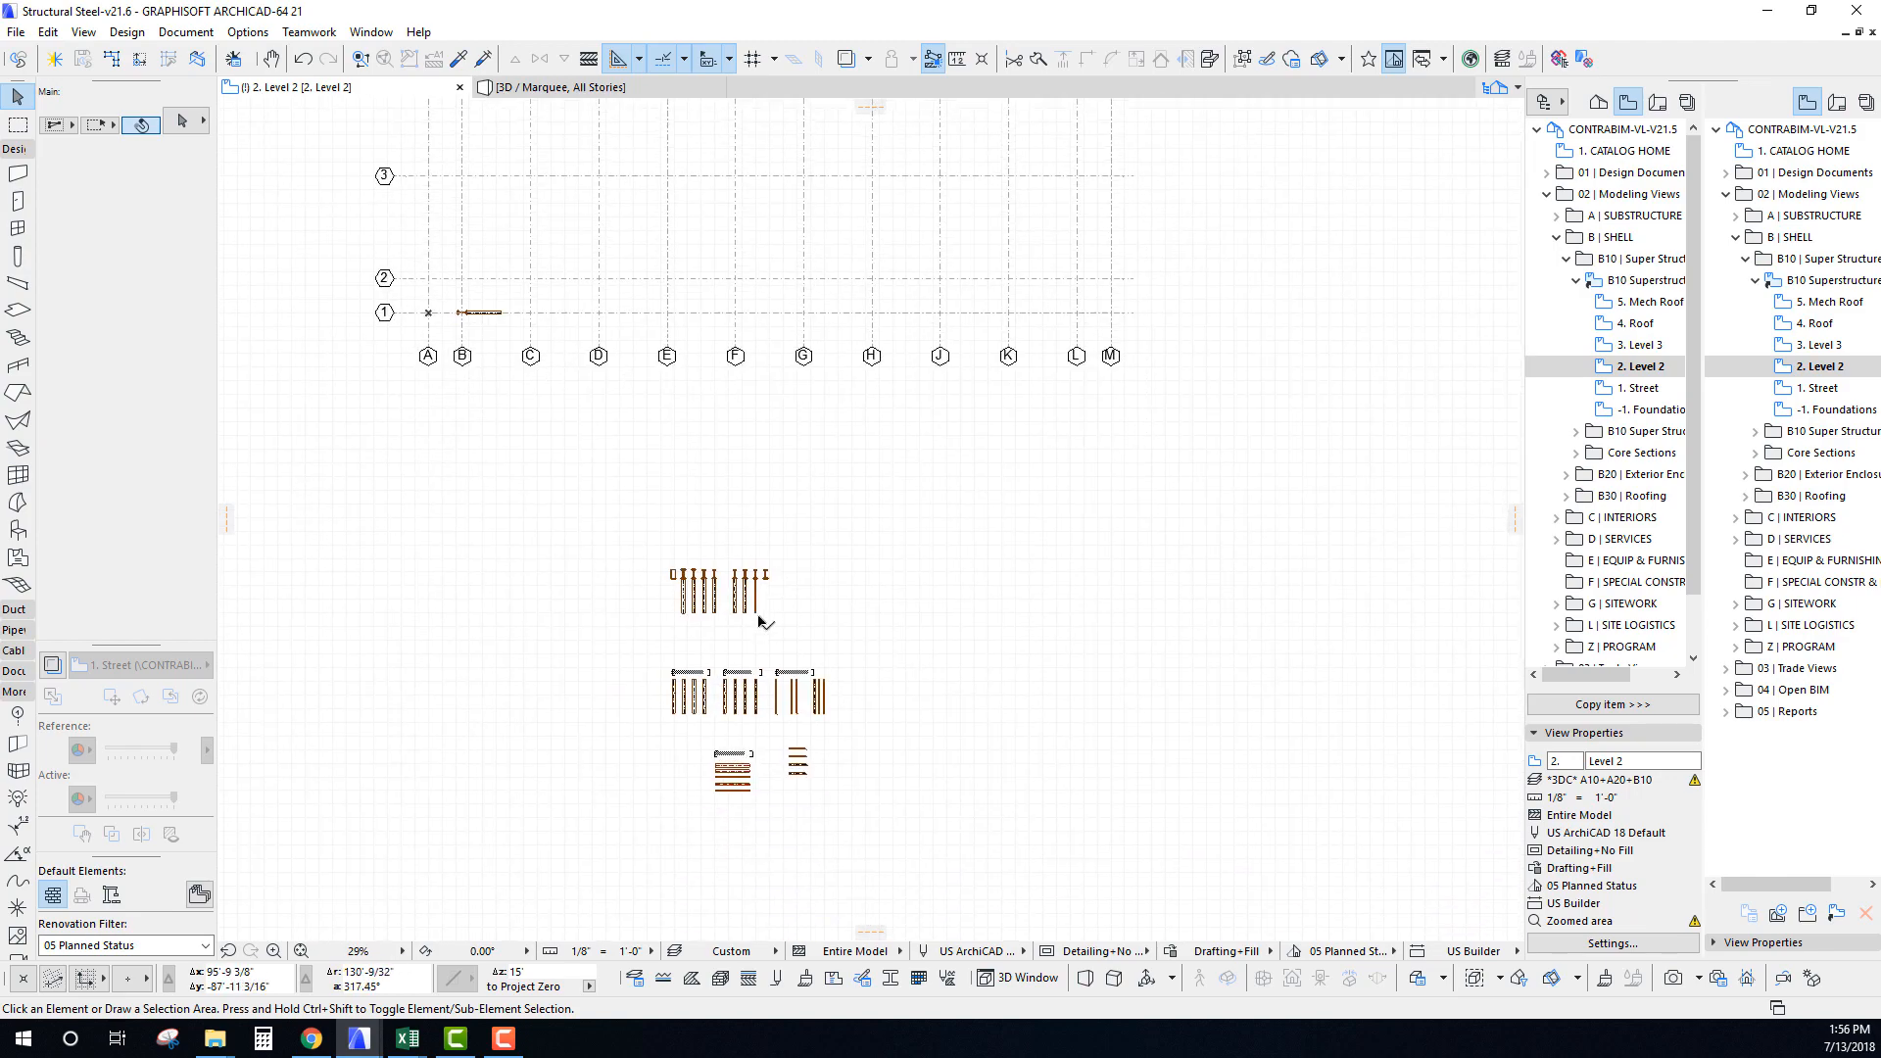
# Show the *ANNOTE* layers for dimensions, fills, linework, part labels and text & labels, plus the *CHANGE* MARKERS layer.
pyautogui.hotkey('ctrl', 'l')
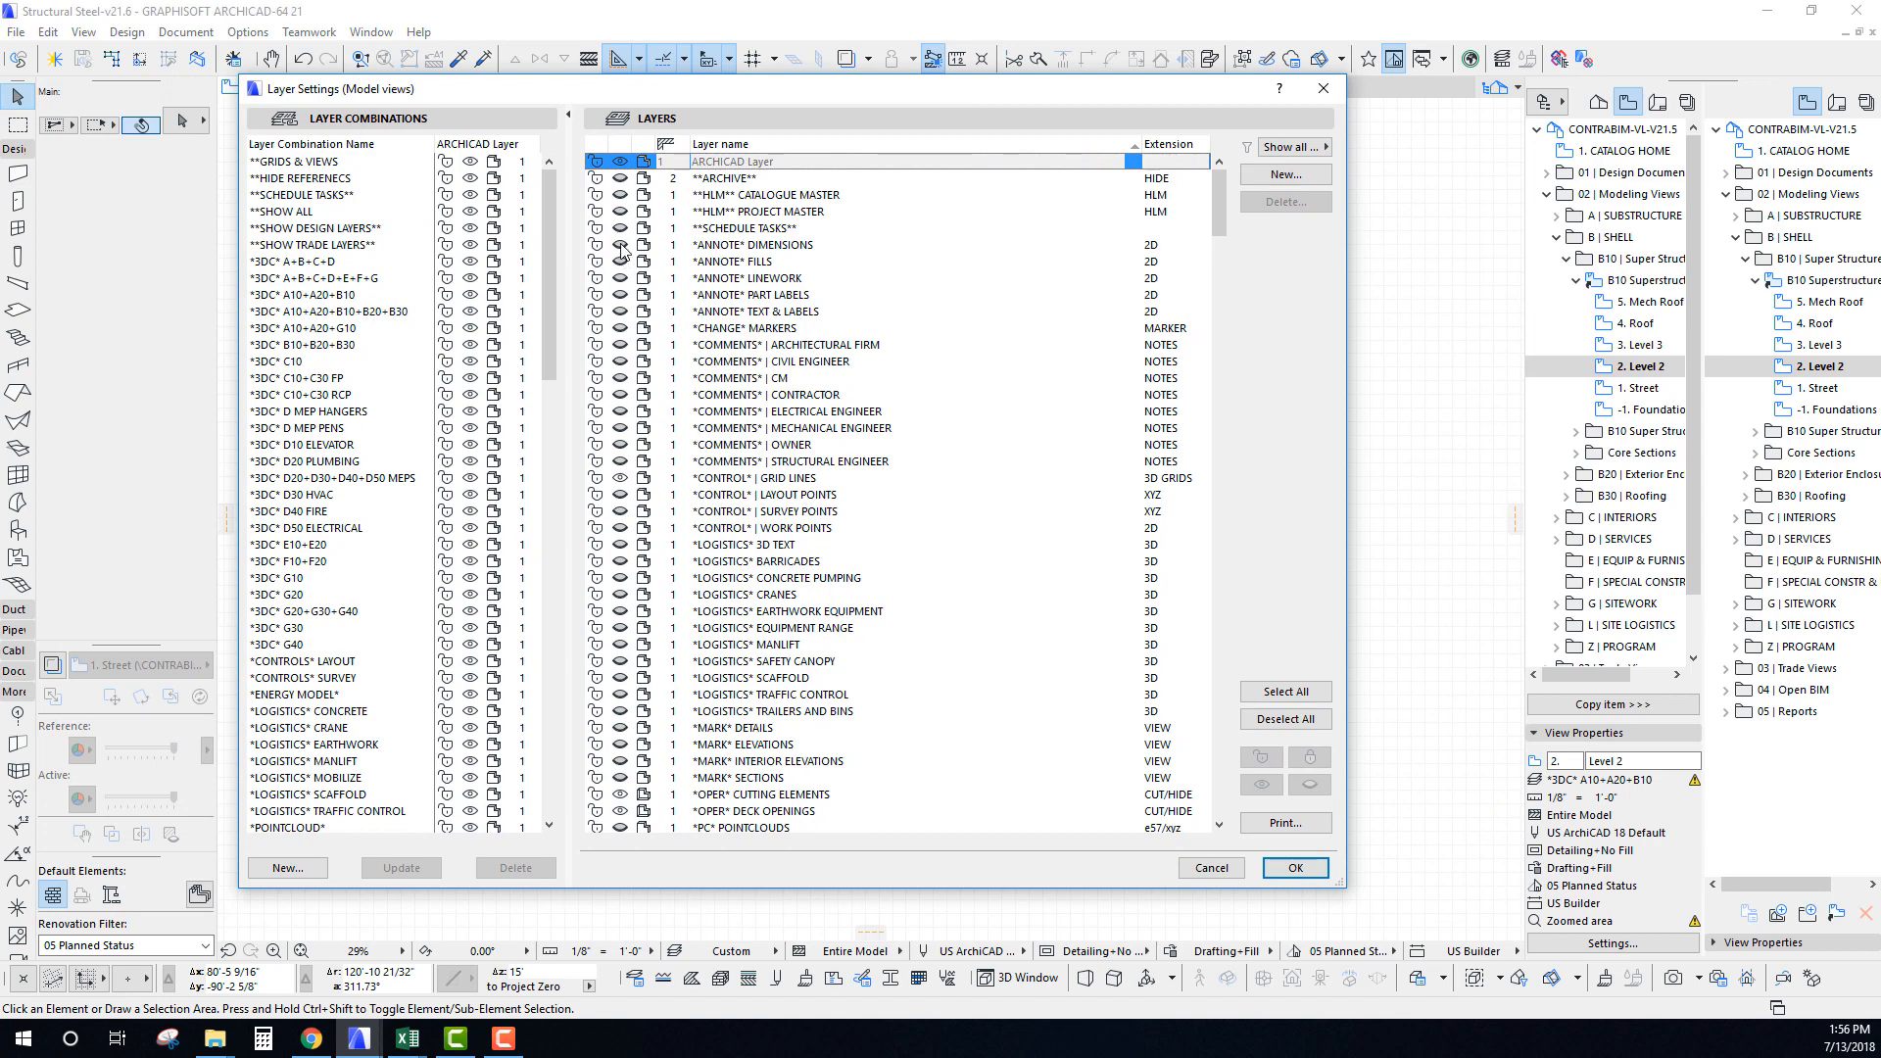
pyautogui.click(625, 314)
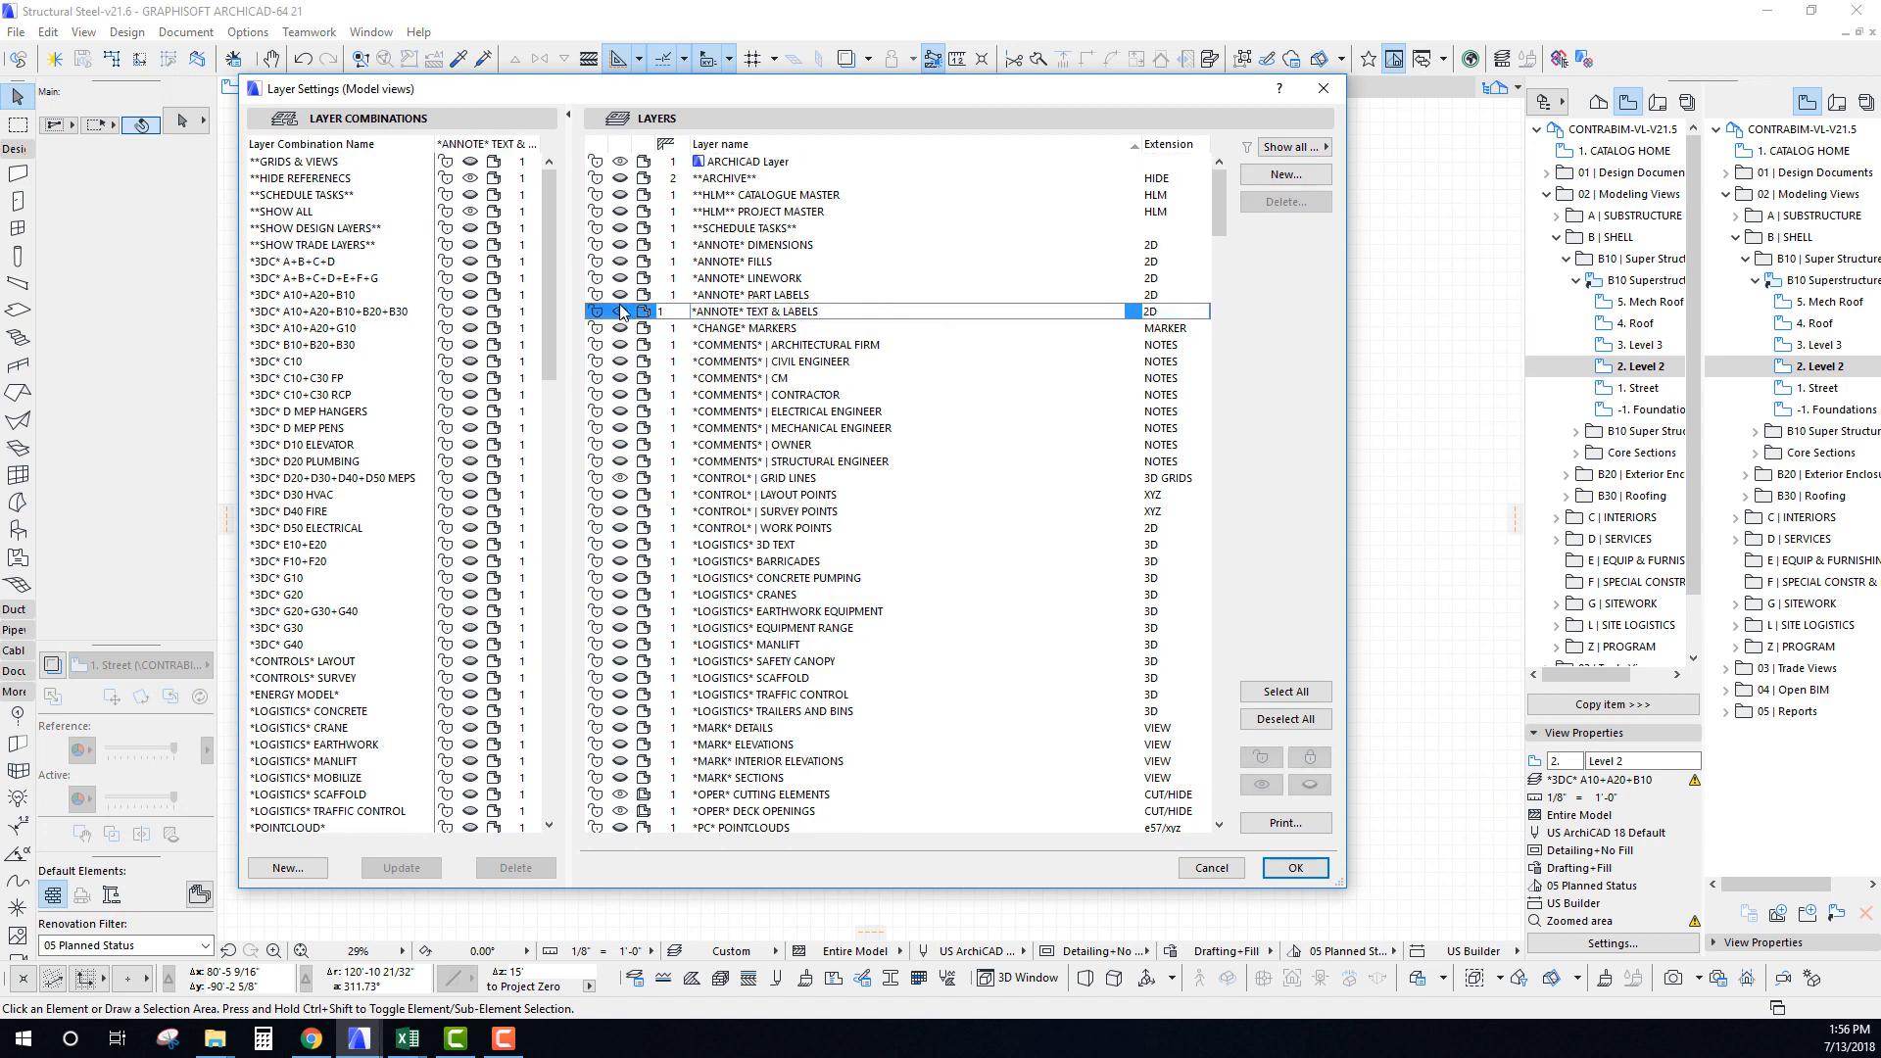
pyautogui.click(620, 263)
pyautogui.click(621, 278)
pyautogui.click(621, 261)
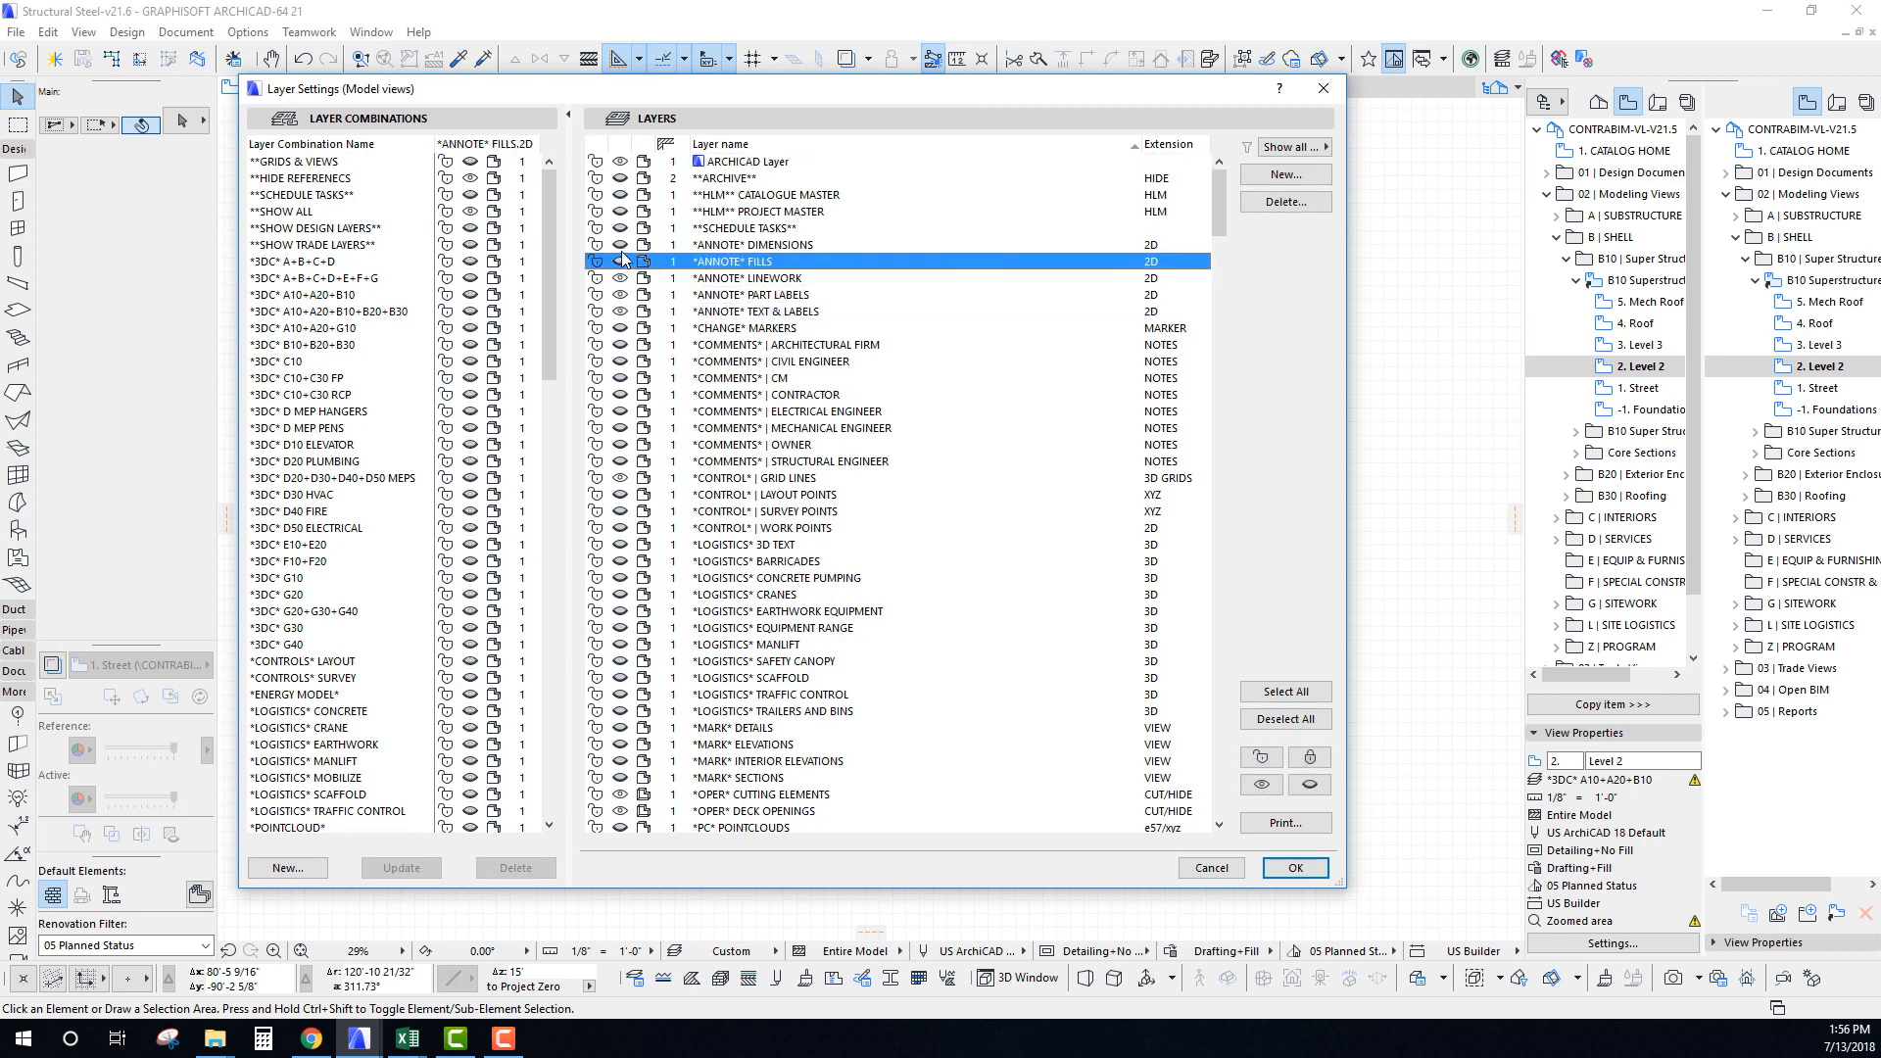
pyautogui.click(621, 245)
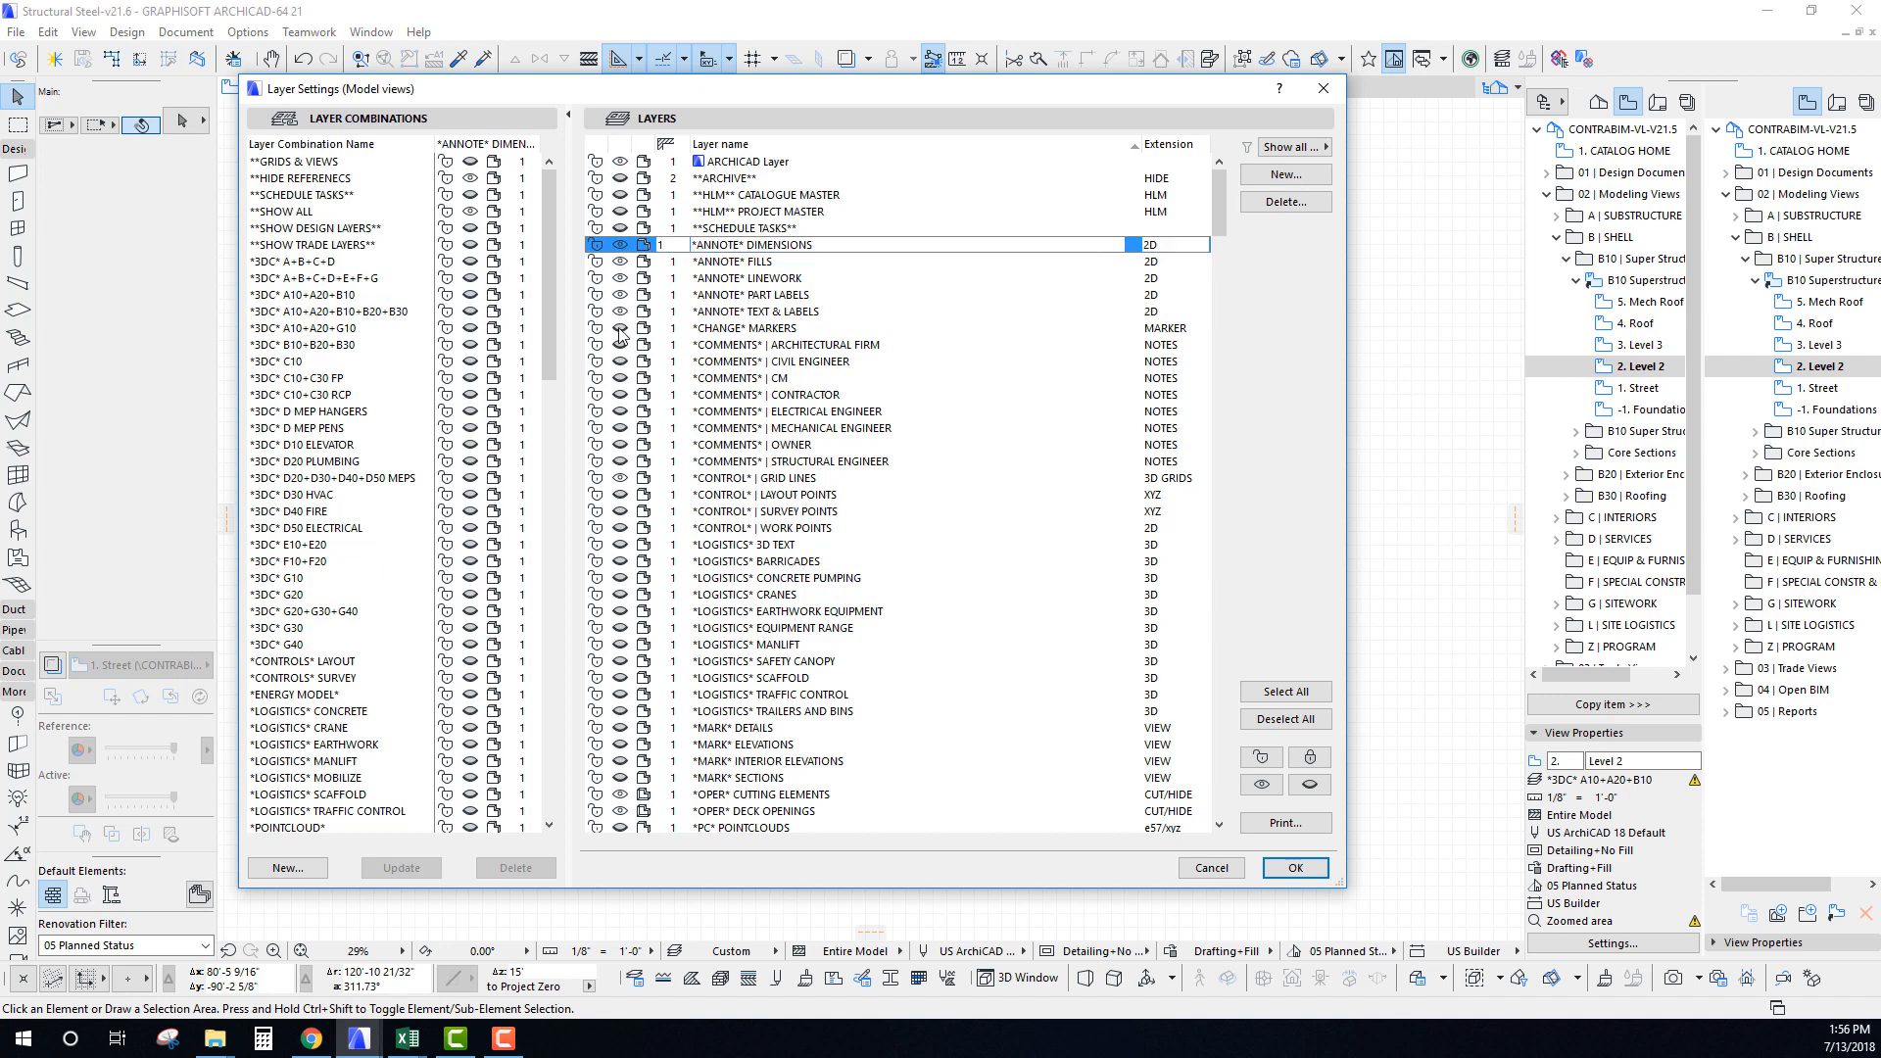
pyautogui.click(620, 329)
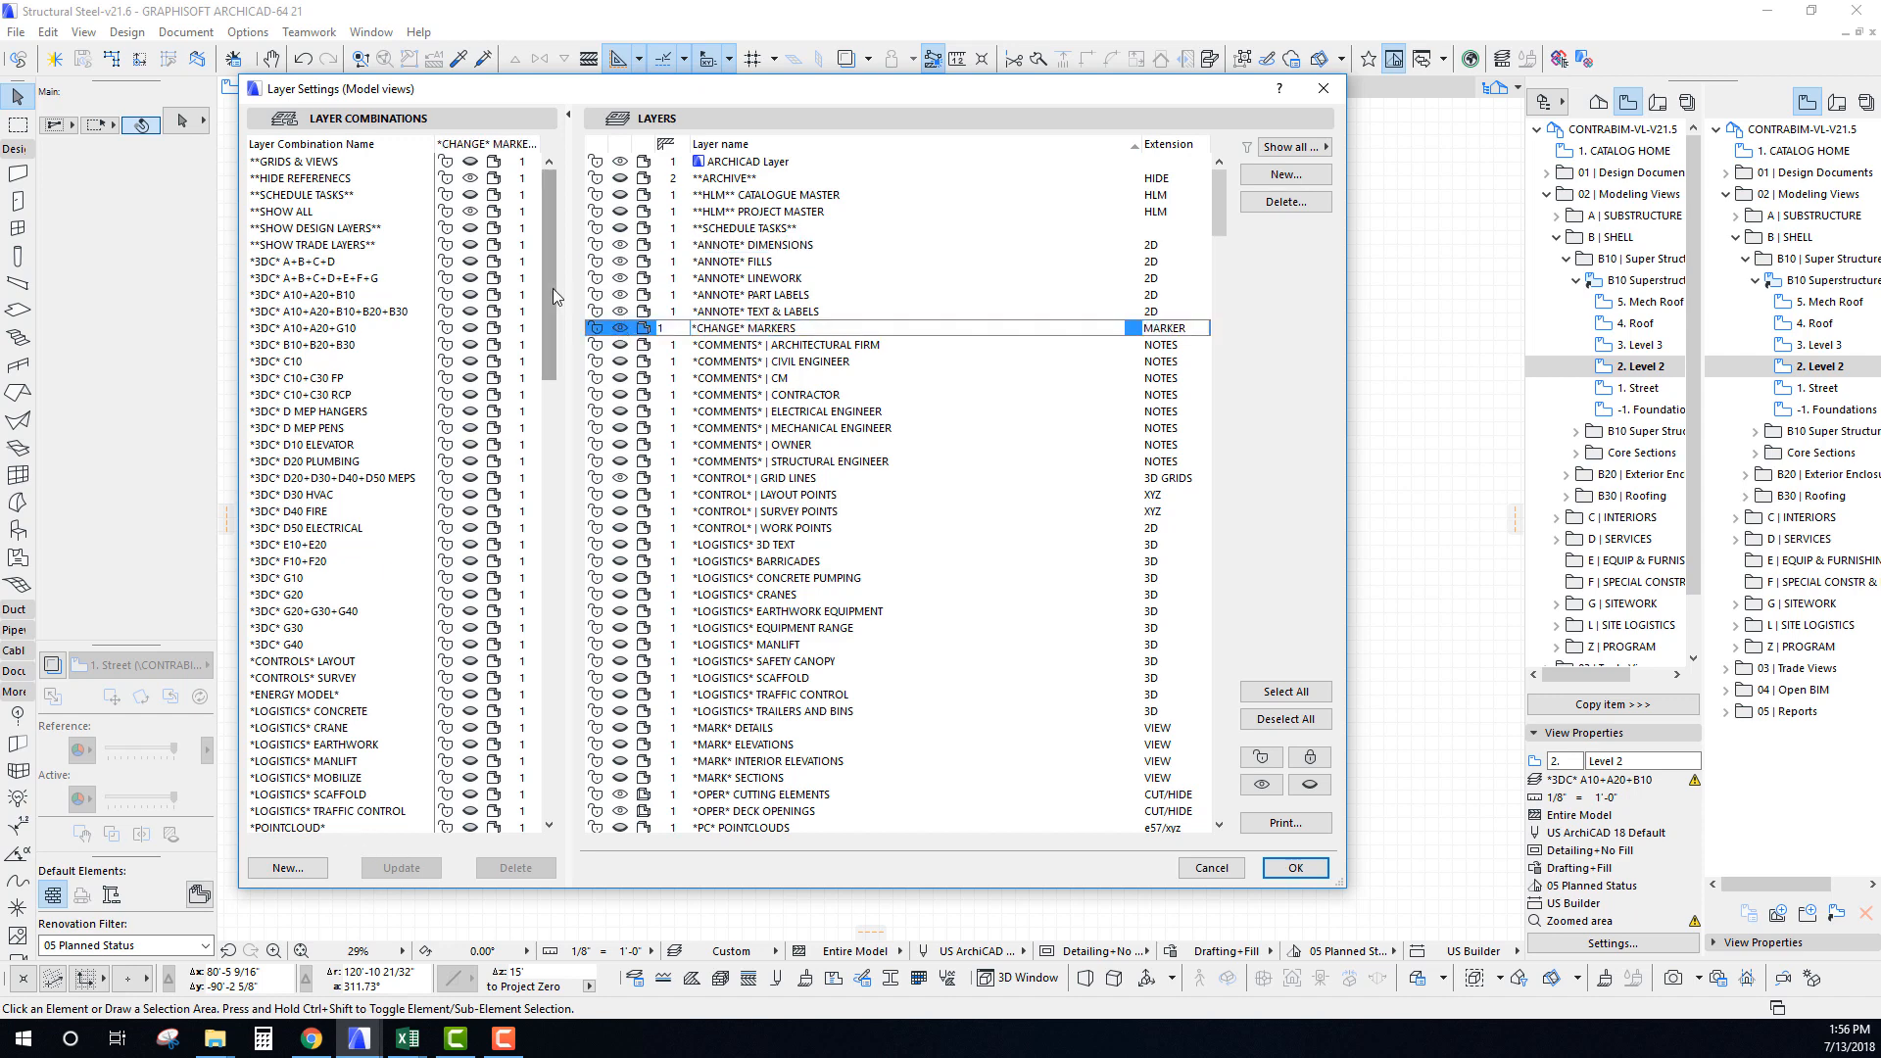
pyautogui.click(1295, 869)
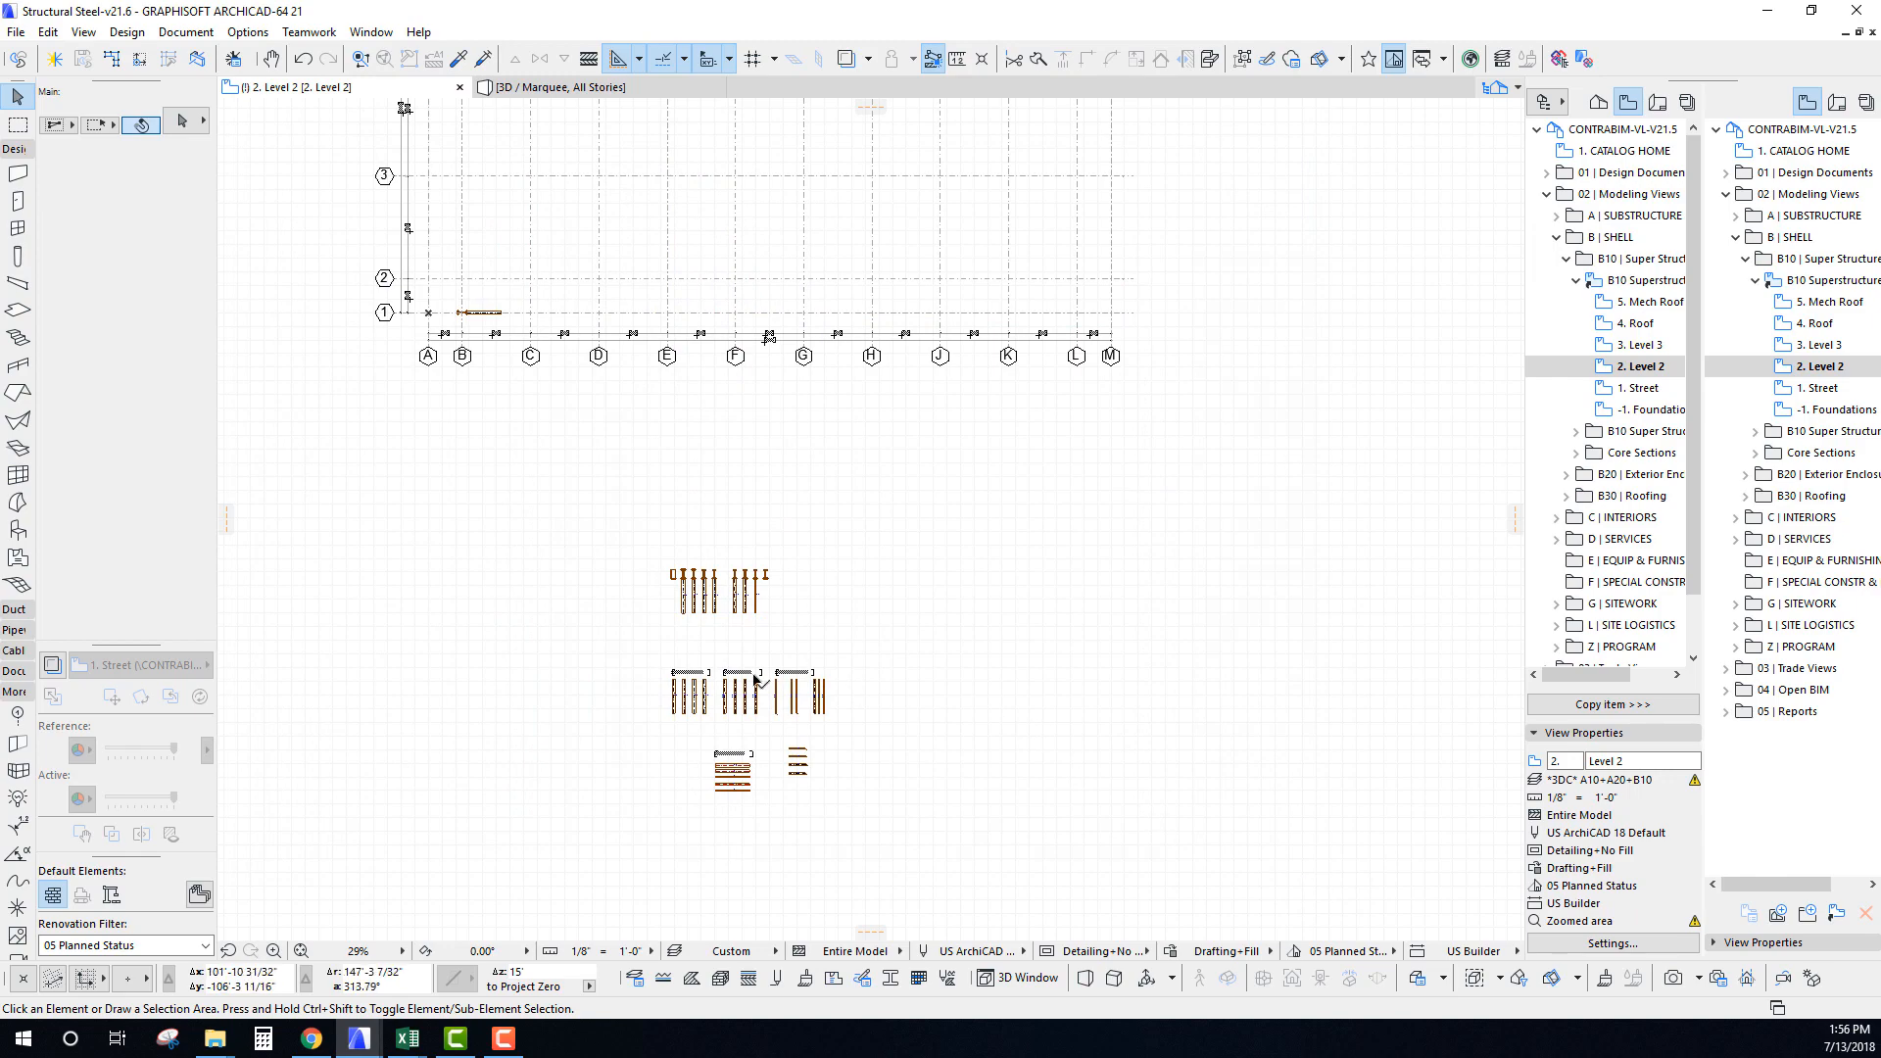
# Examine the beam headings, grid dimensions and whole grid layout on Level 2.
pyautogui.scroll(5, 755, 679)
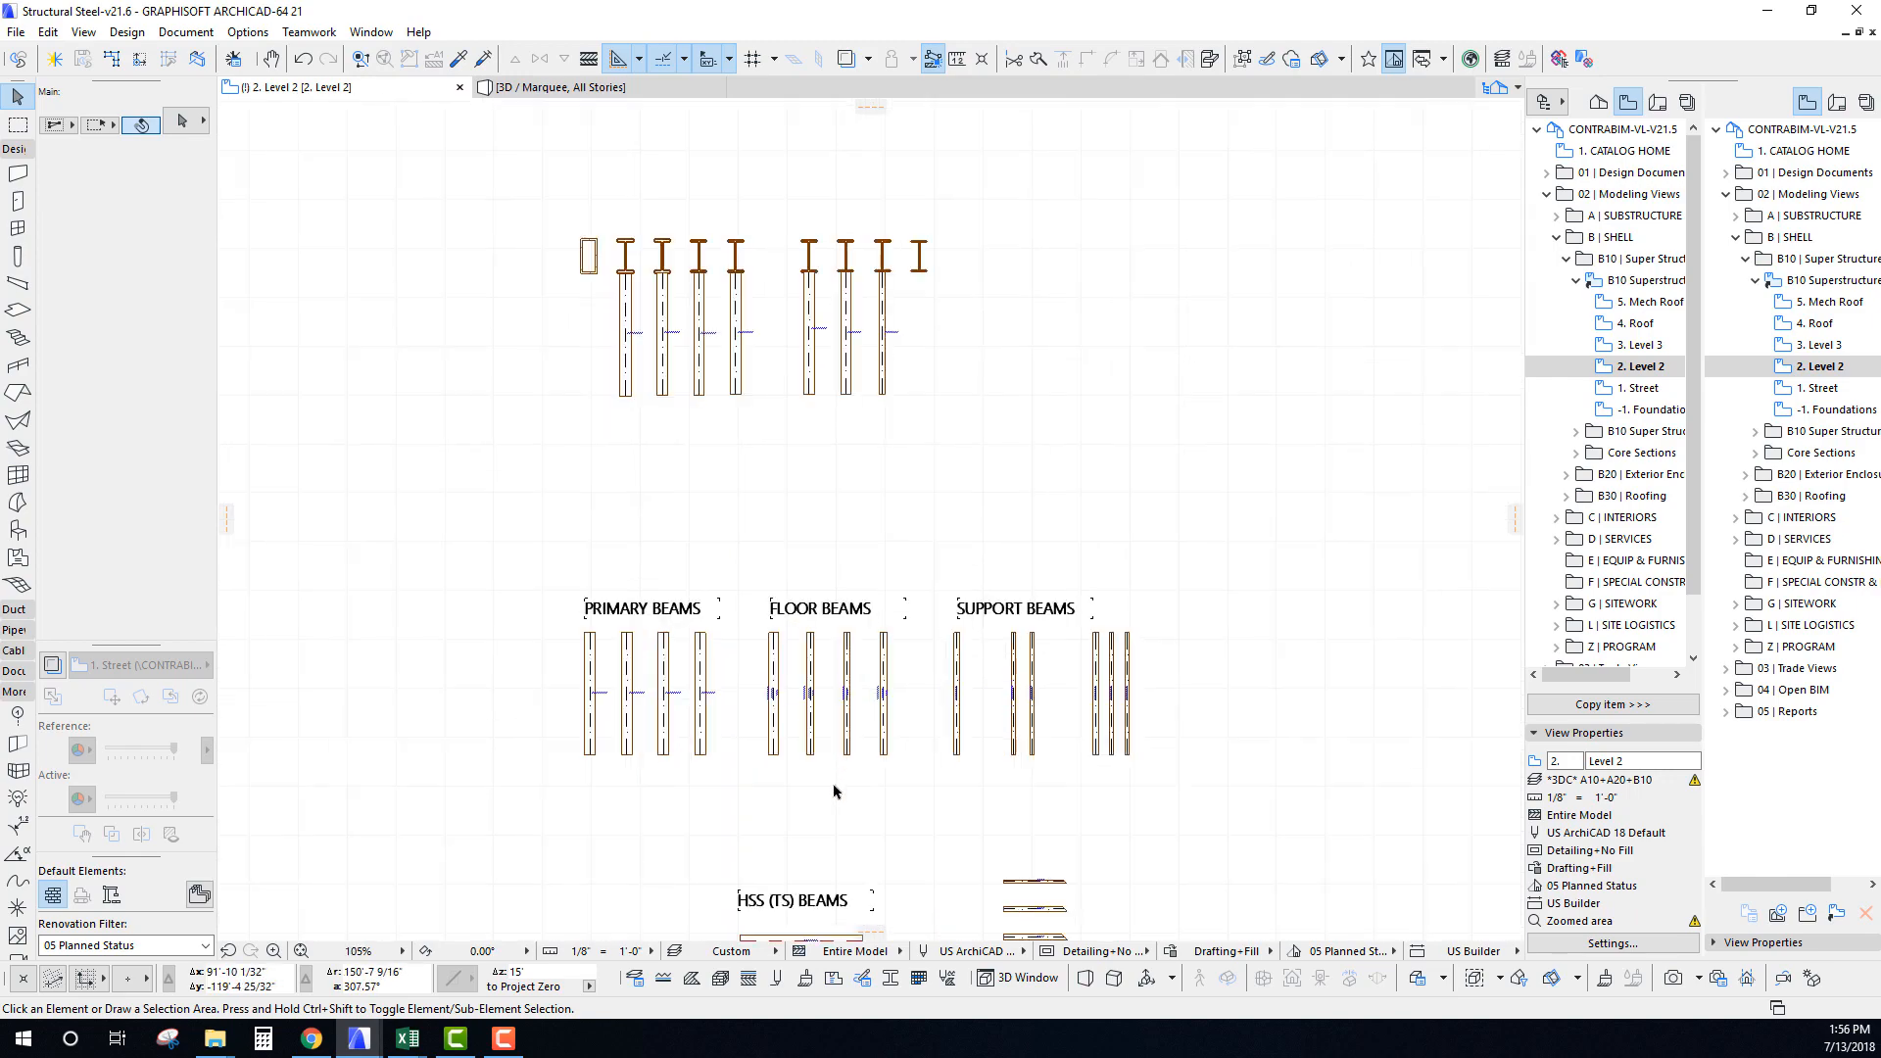
pyautogui.scroll(-5, 550, 406)
pyautogui.scroll(3, 532, 400)
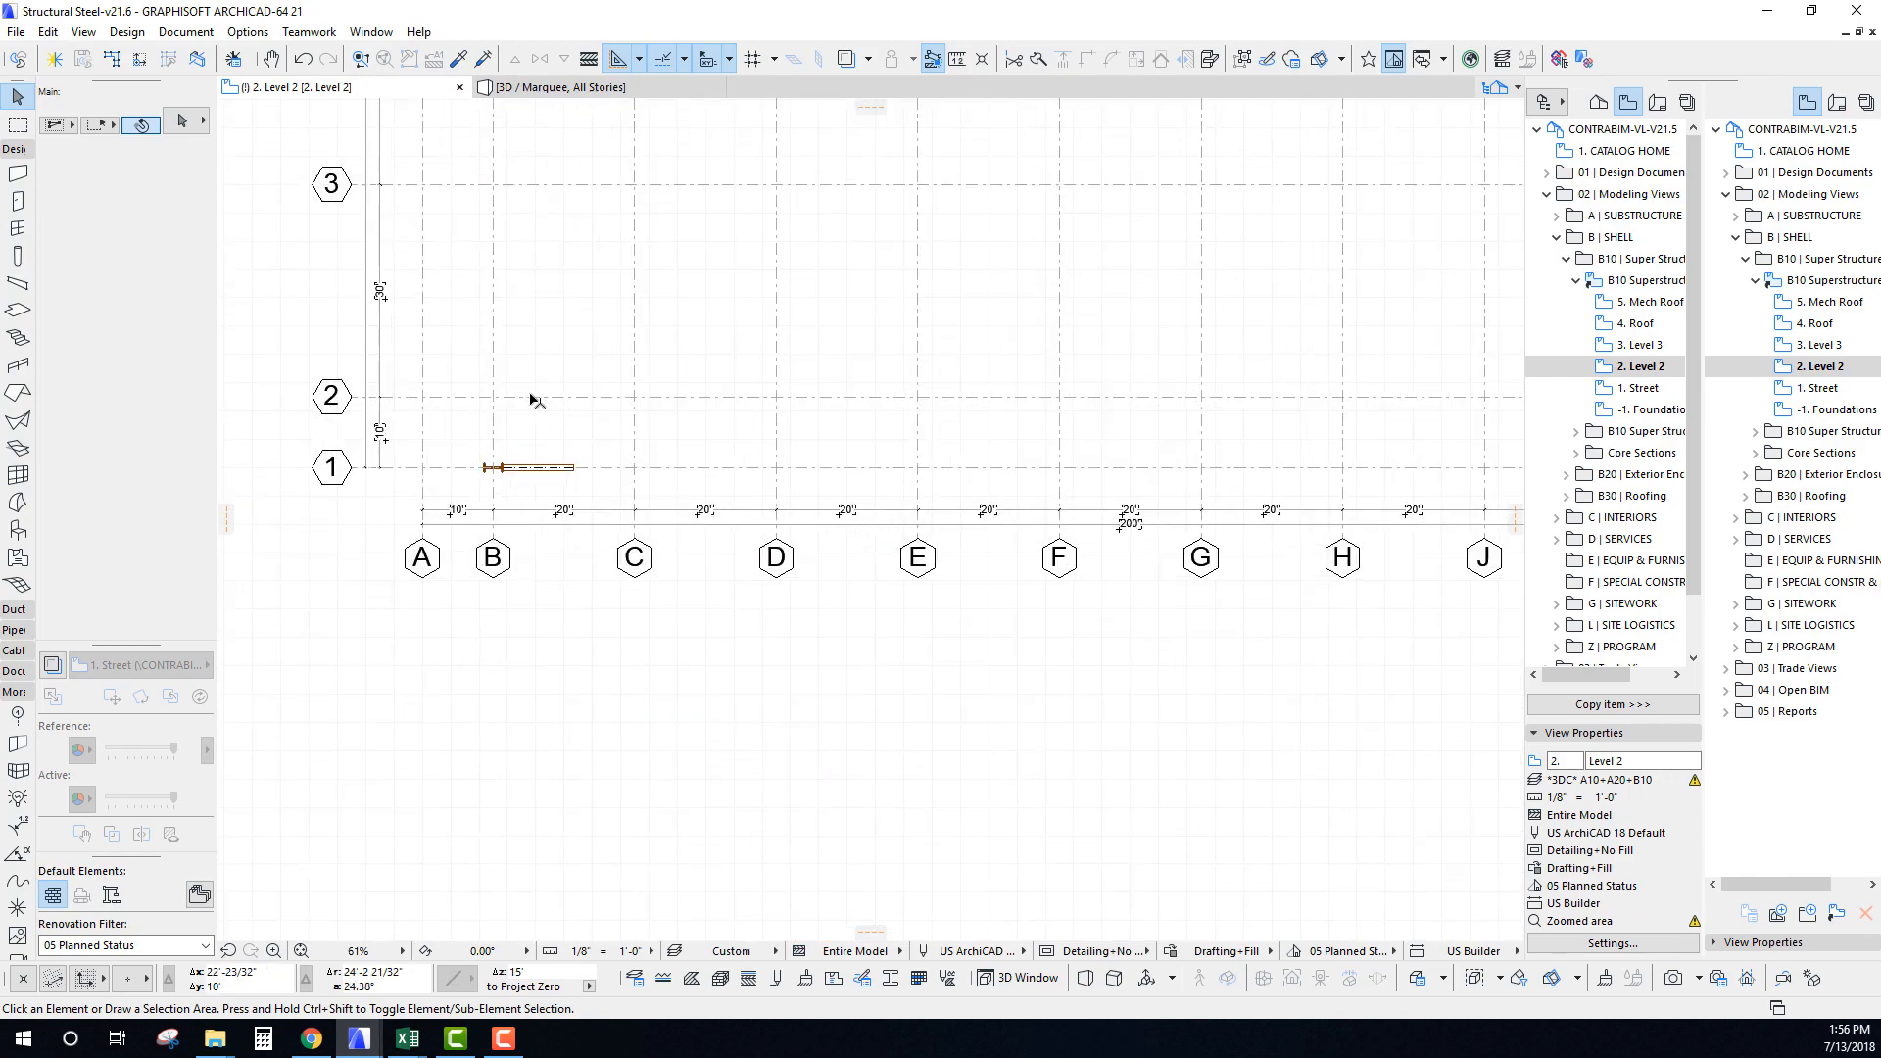
pyautogui.scroll(3, 510, 423)
pyautogui.moveTo(531, 515); pyautogui.dragTo(522, 667, button='middle')
pyautogui.scroll(-1, 509, 534)
pyautogui.scroll(-5, 533, 671)
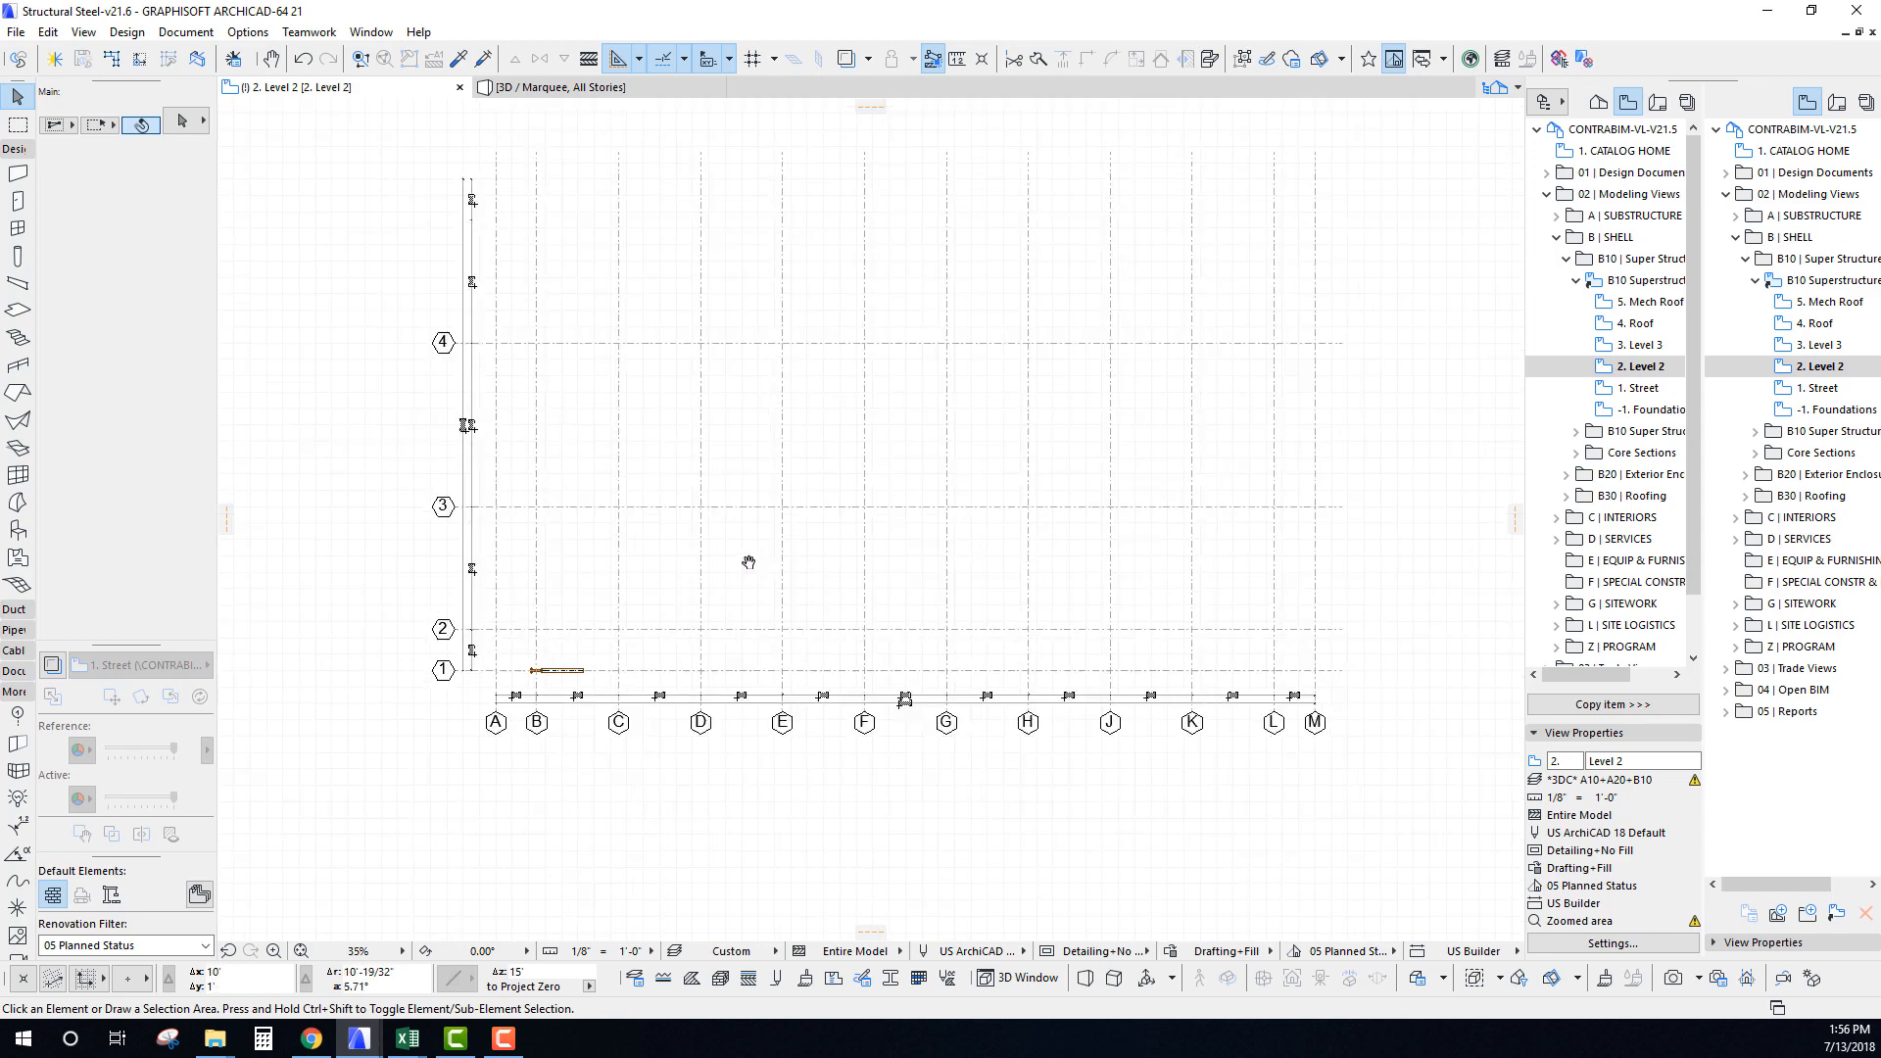
pyautogui.scroll(1, 735, 568)
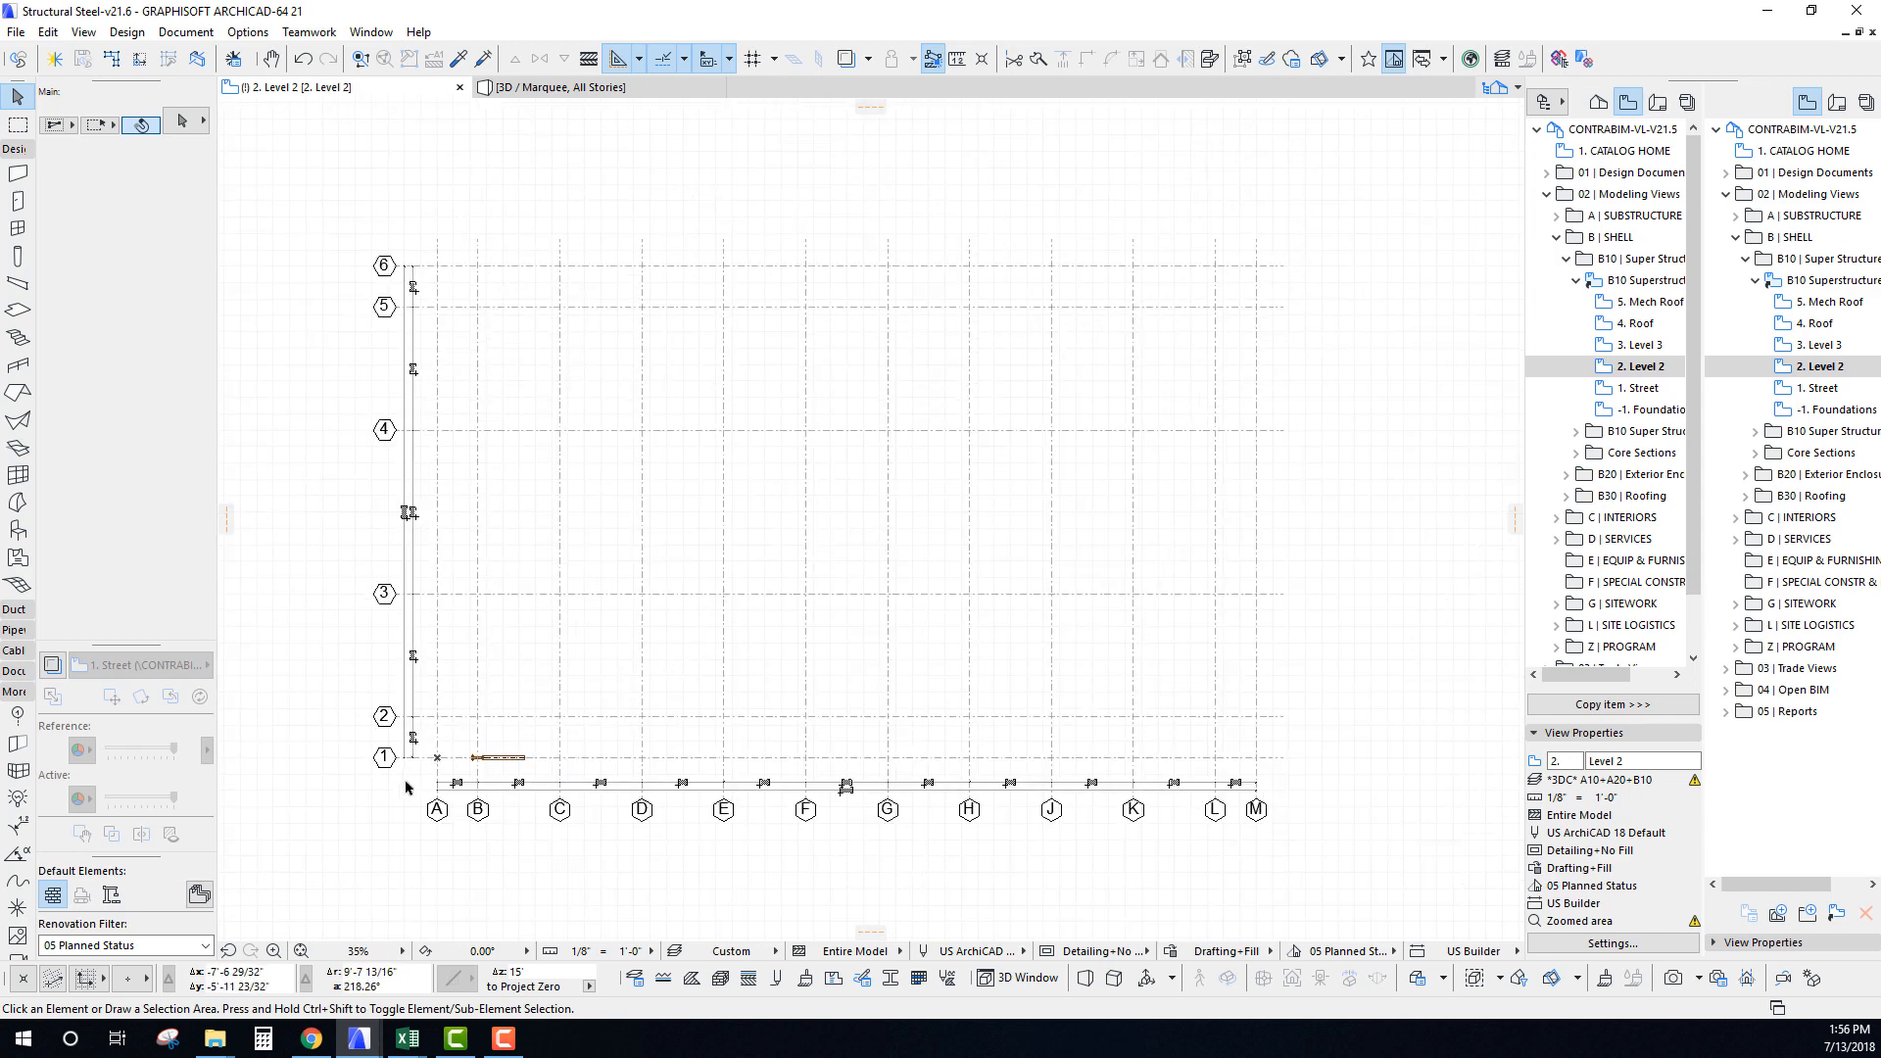
pyautogui.moveTo(406, 787); pyautogui.dragTo(613, 683, button='middle')
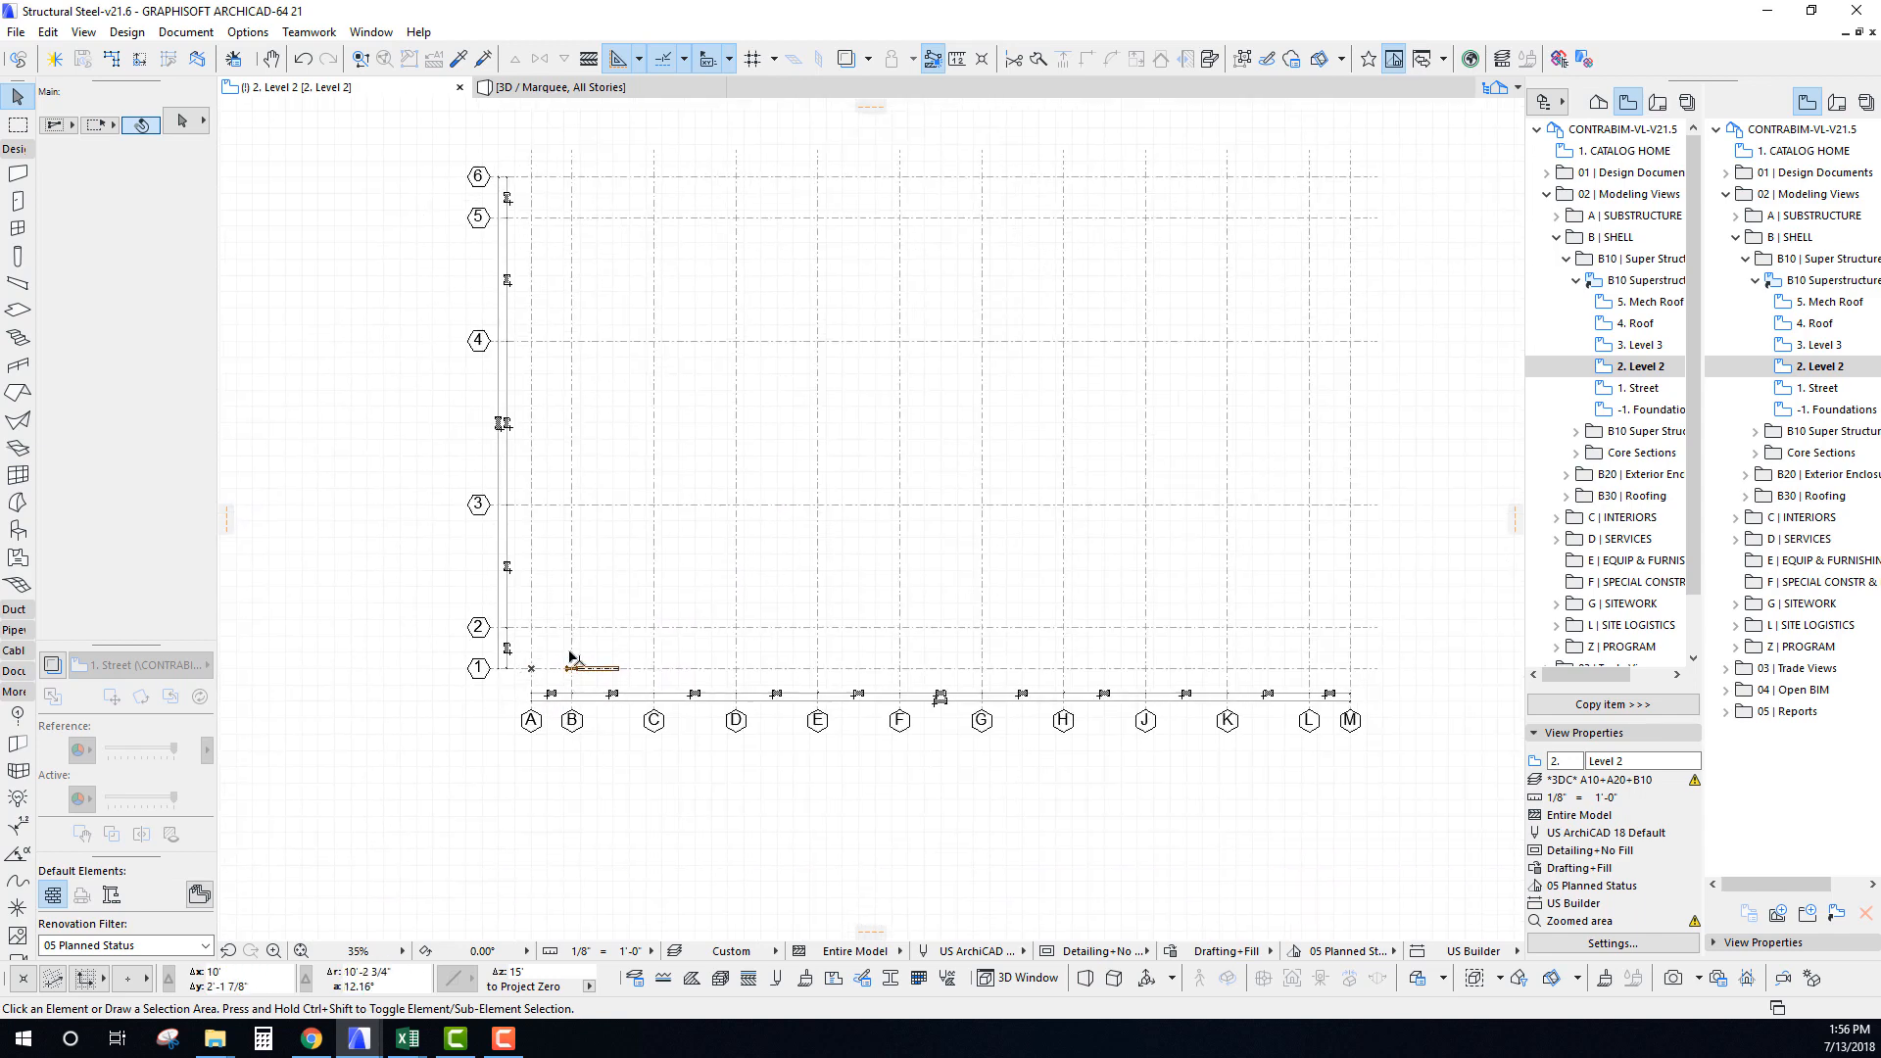
# Apply the **HIDE REFERENECES layer combination to the Level 2 view.
pyautogui.click(731, 950)
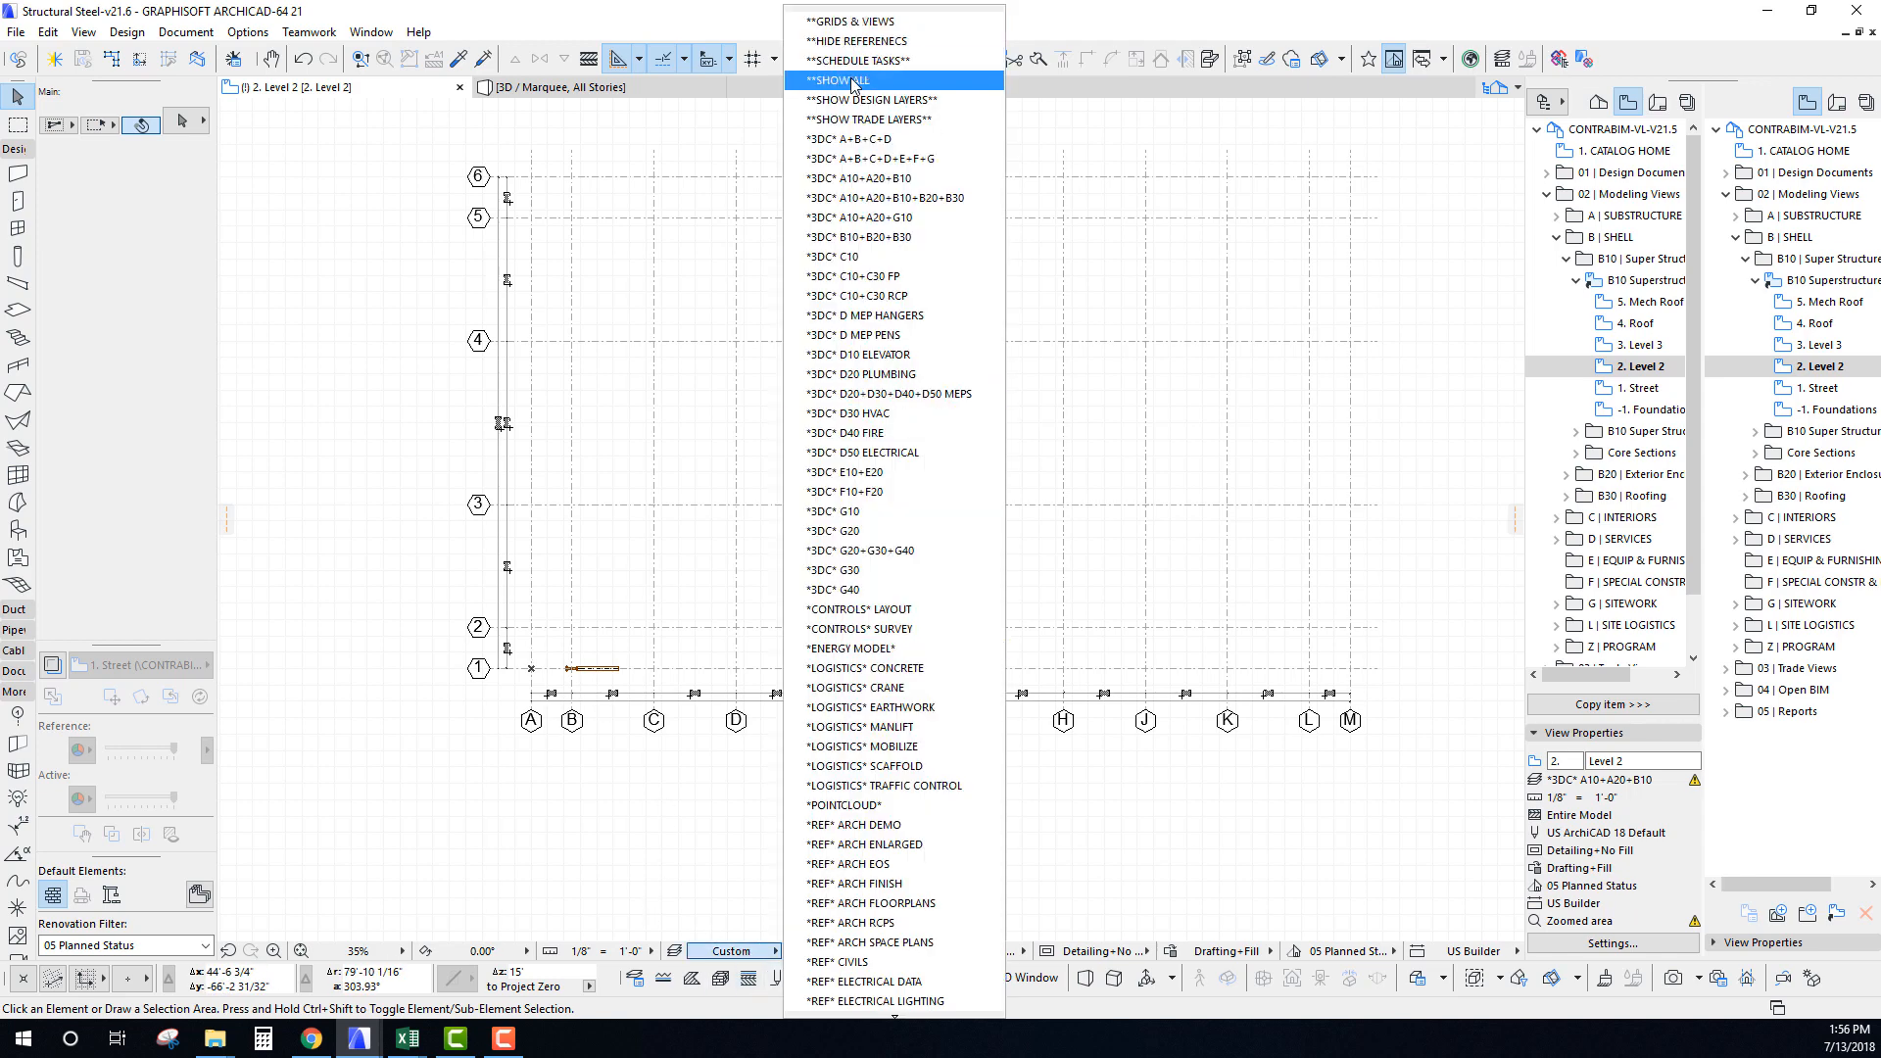
pyautogui.click(833, 51)
pyautogui.scroll(6, 699, 654)
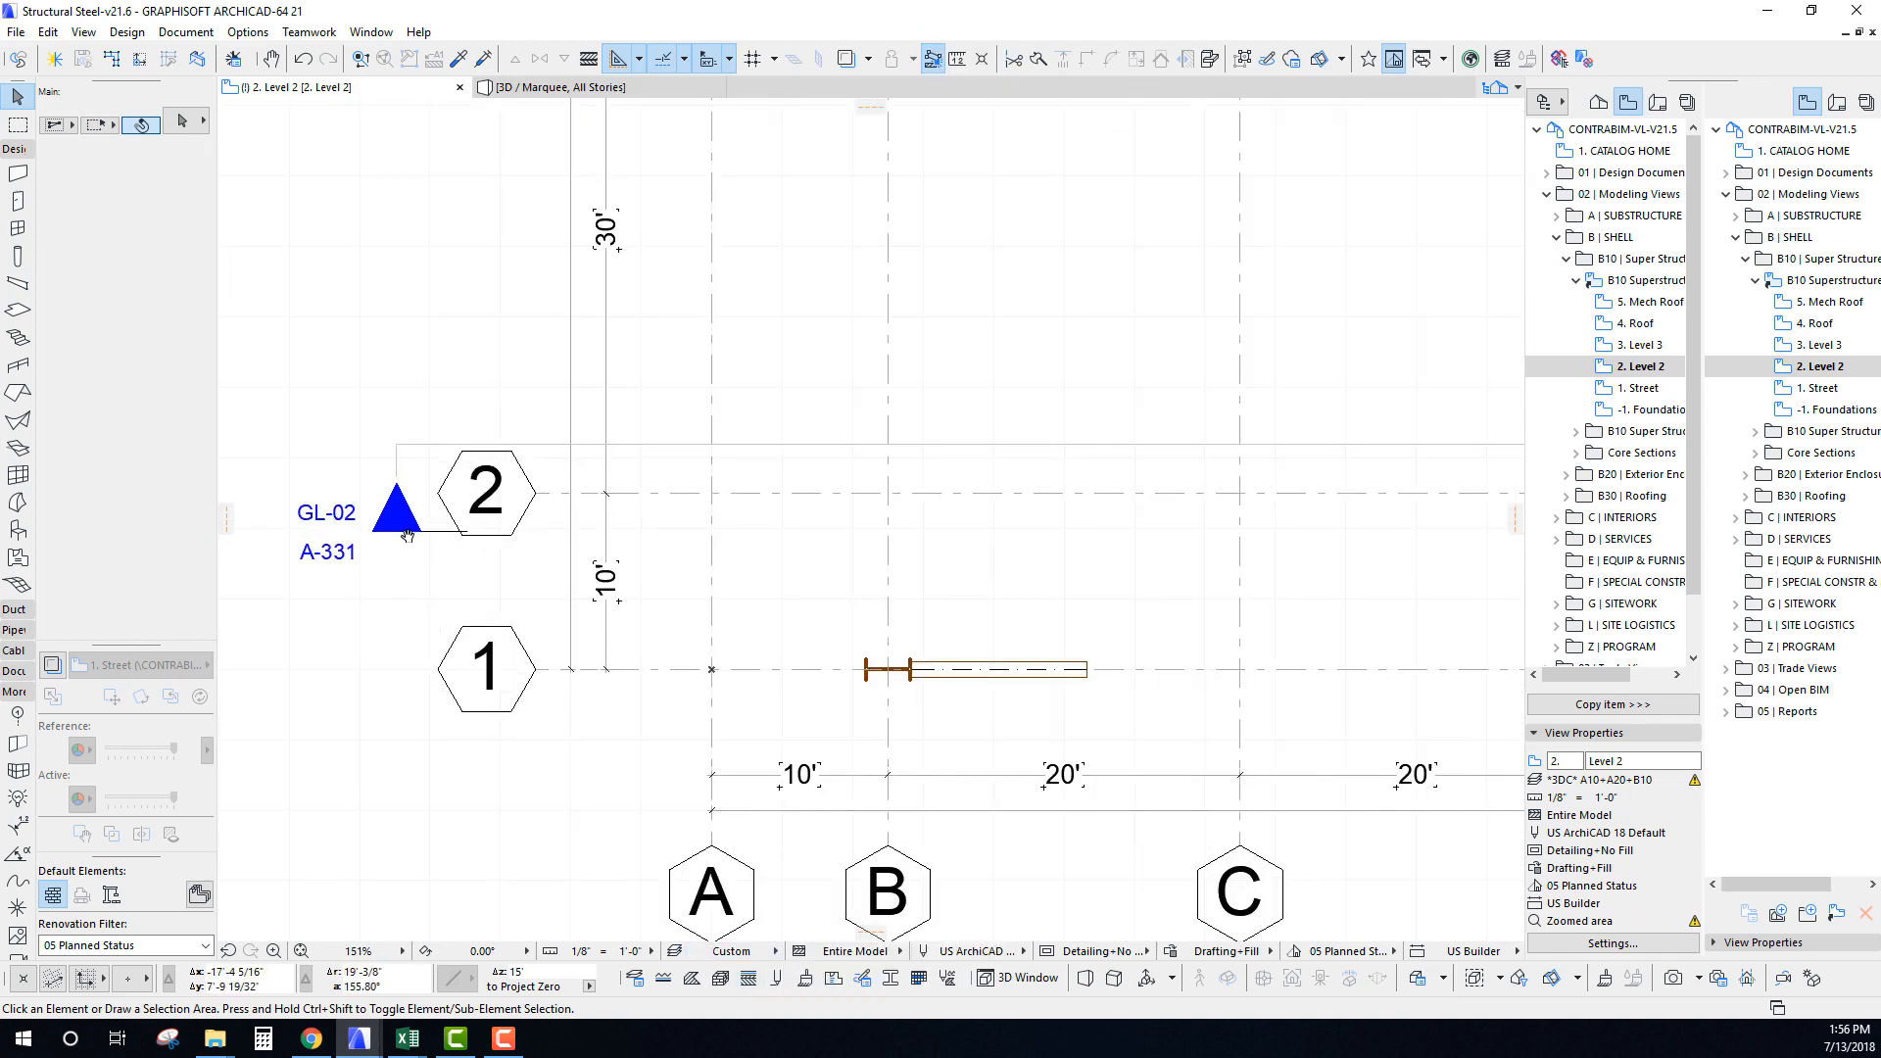
# Set the bottom offset of the column at grid B/1 to -2' on Level 2.
pyautogui.click(911, 667)
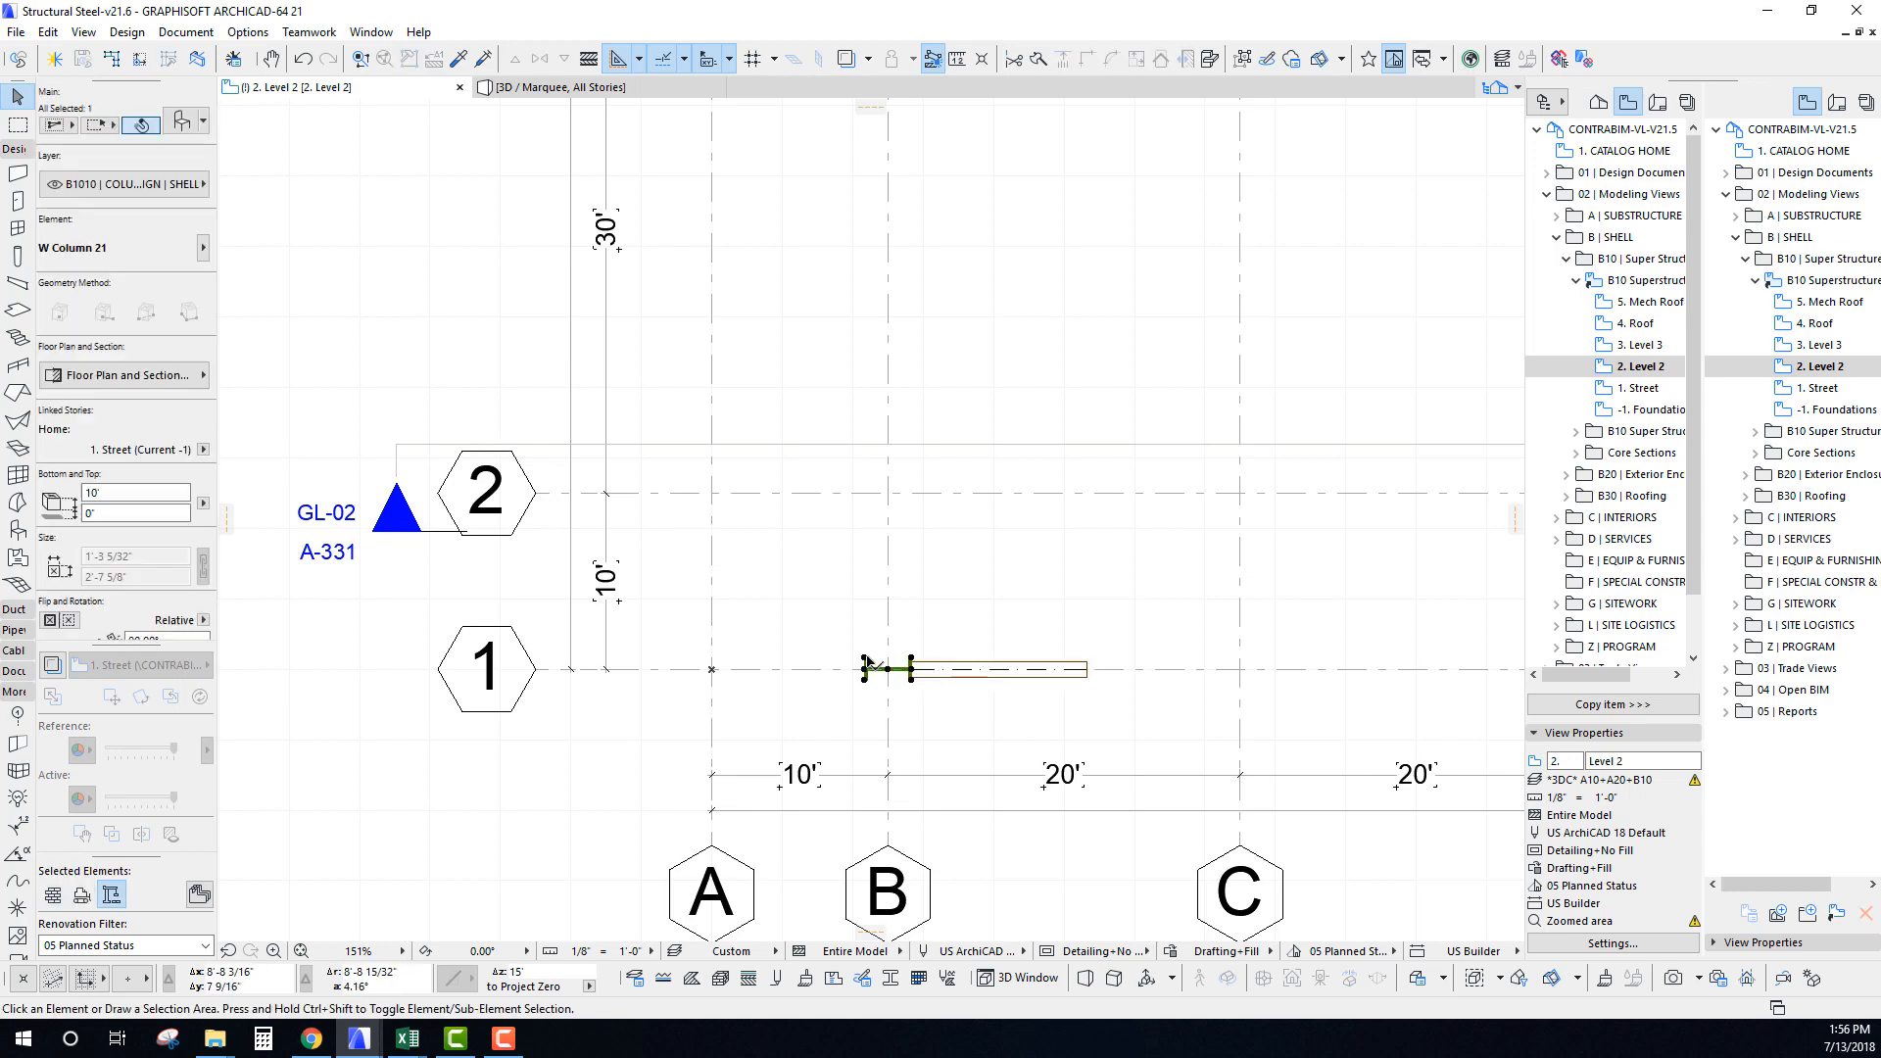
pyautogui.scroll(-6, 797, 664)
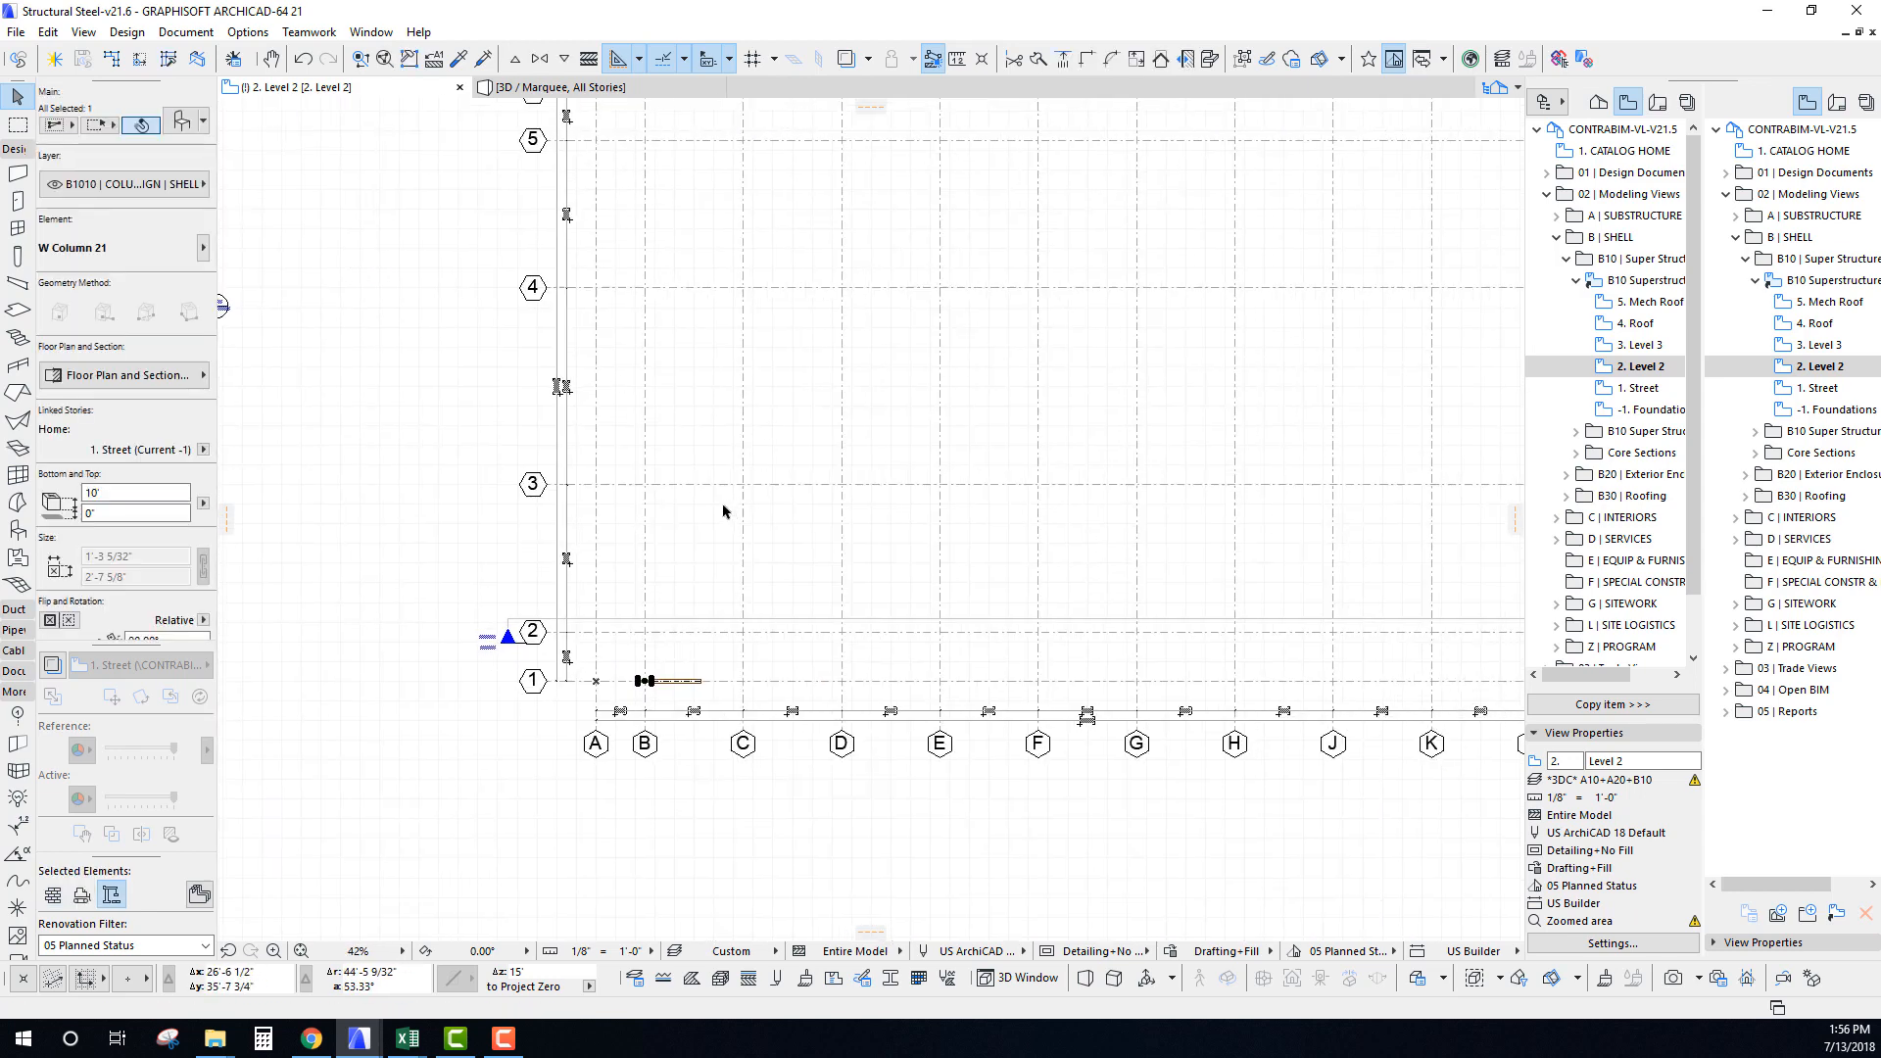
pyautogui.moveTo(723, 510); pyautogui.dragTo(660, 577, button='middle')
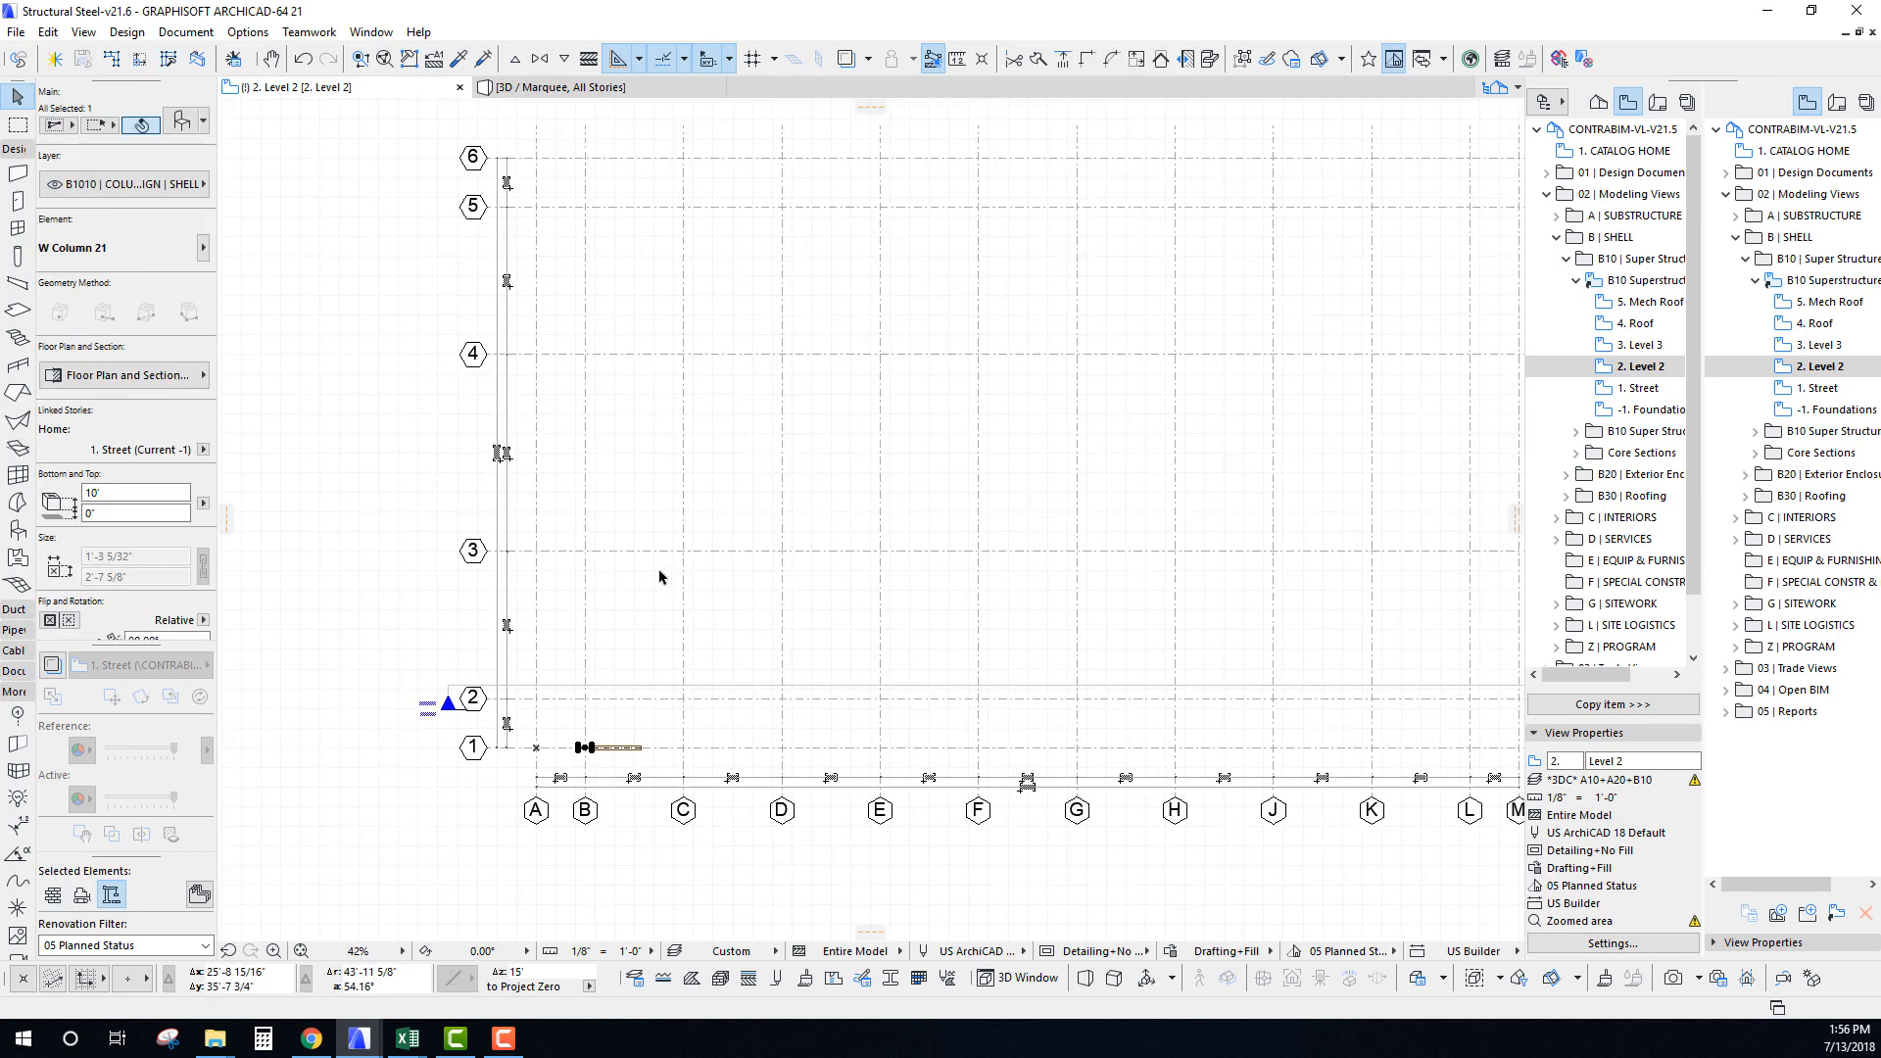
pyautogui.click(132, 512)
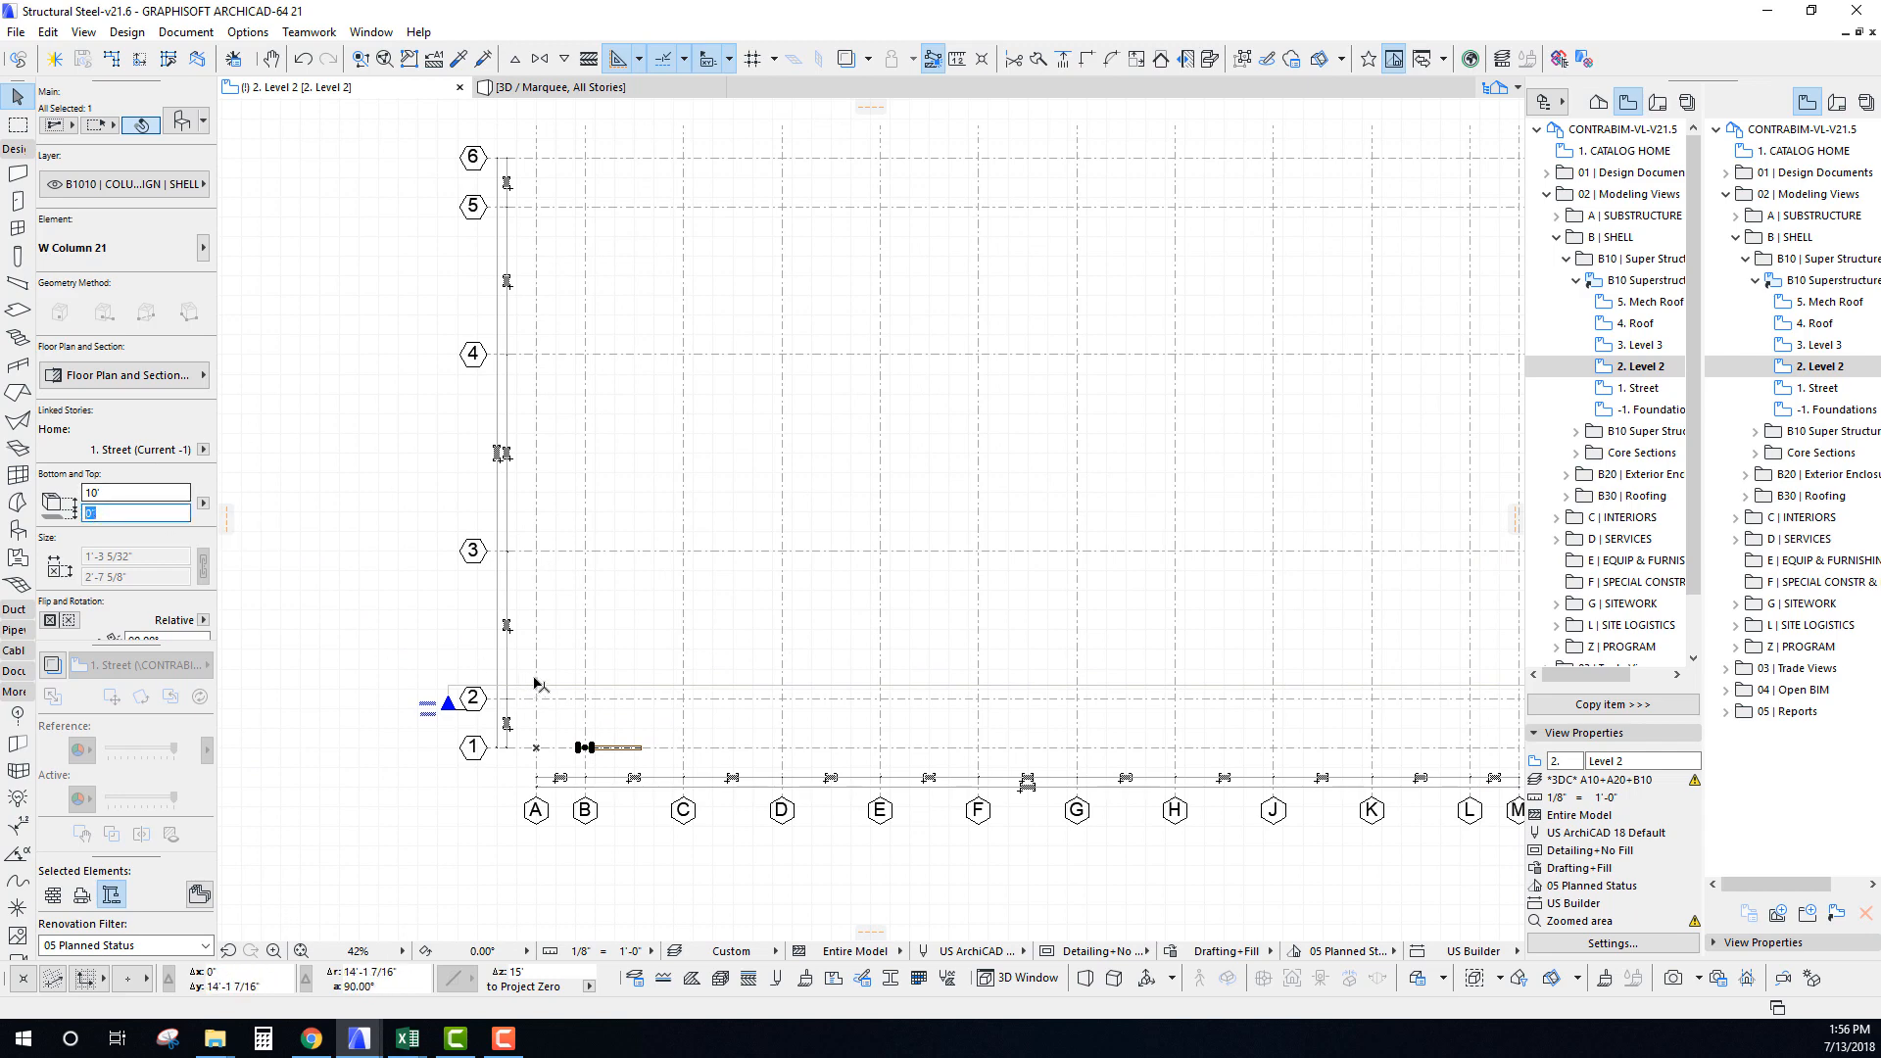
pyautogui.scroll(-2, 535, 696)
pyautogui.scroll(3, 552, 638)
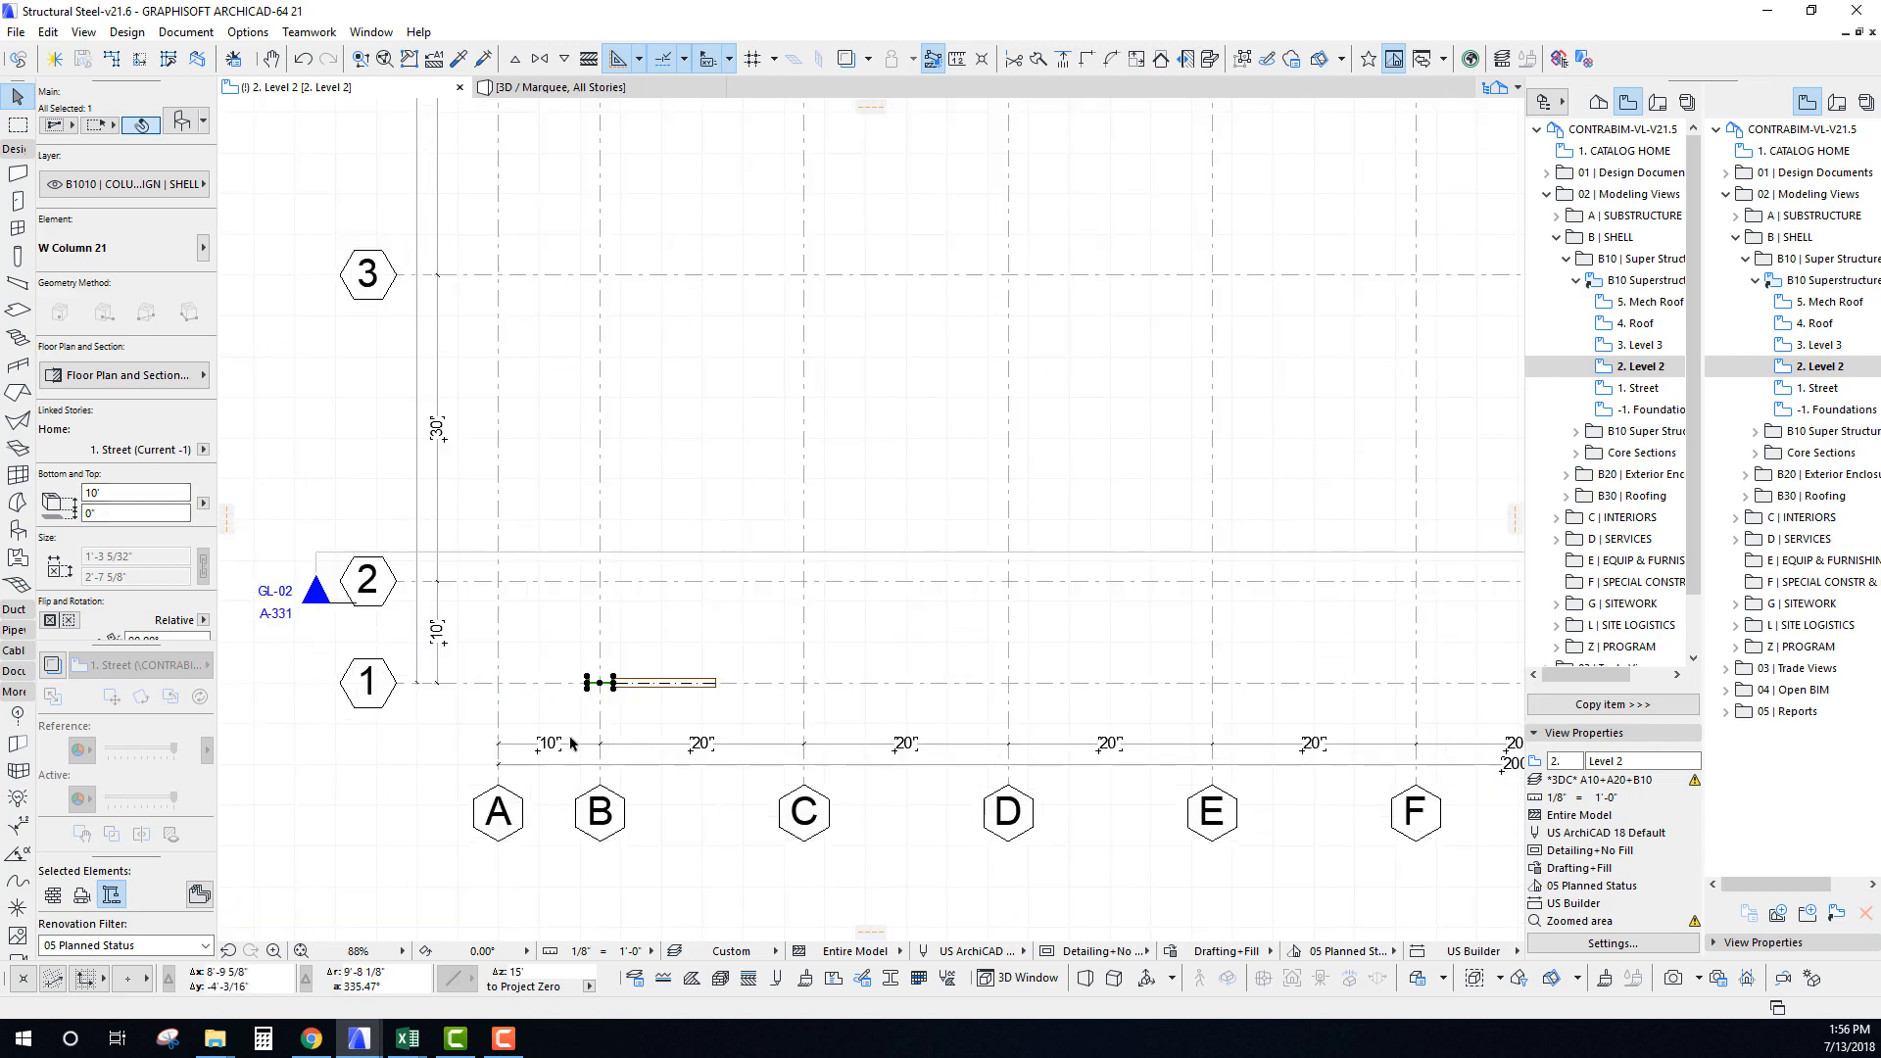
pyautogui.scroll(3, 588, 686)
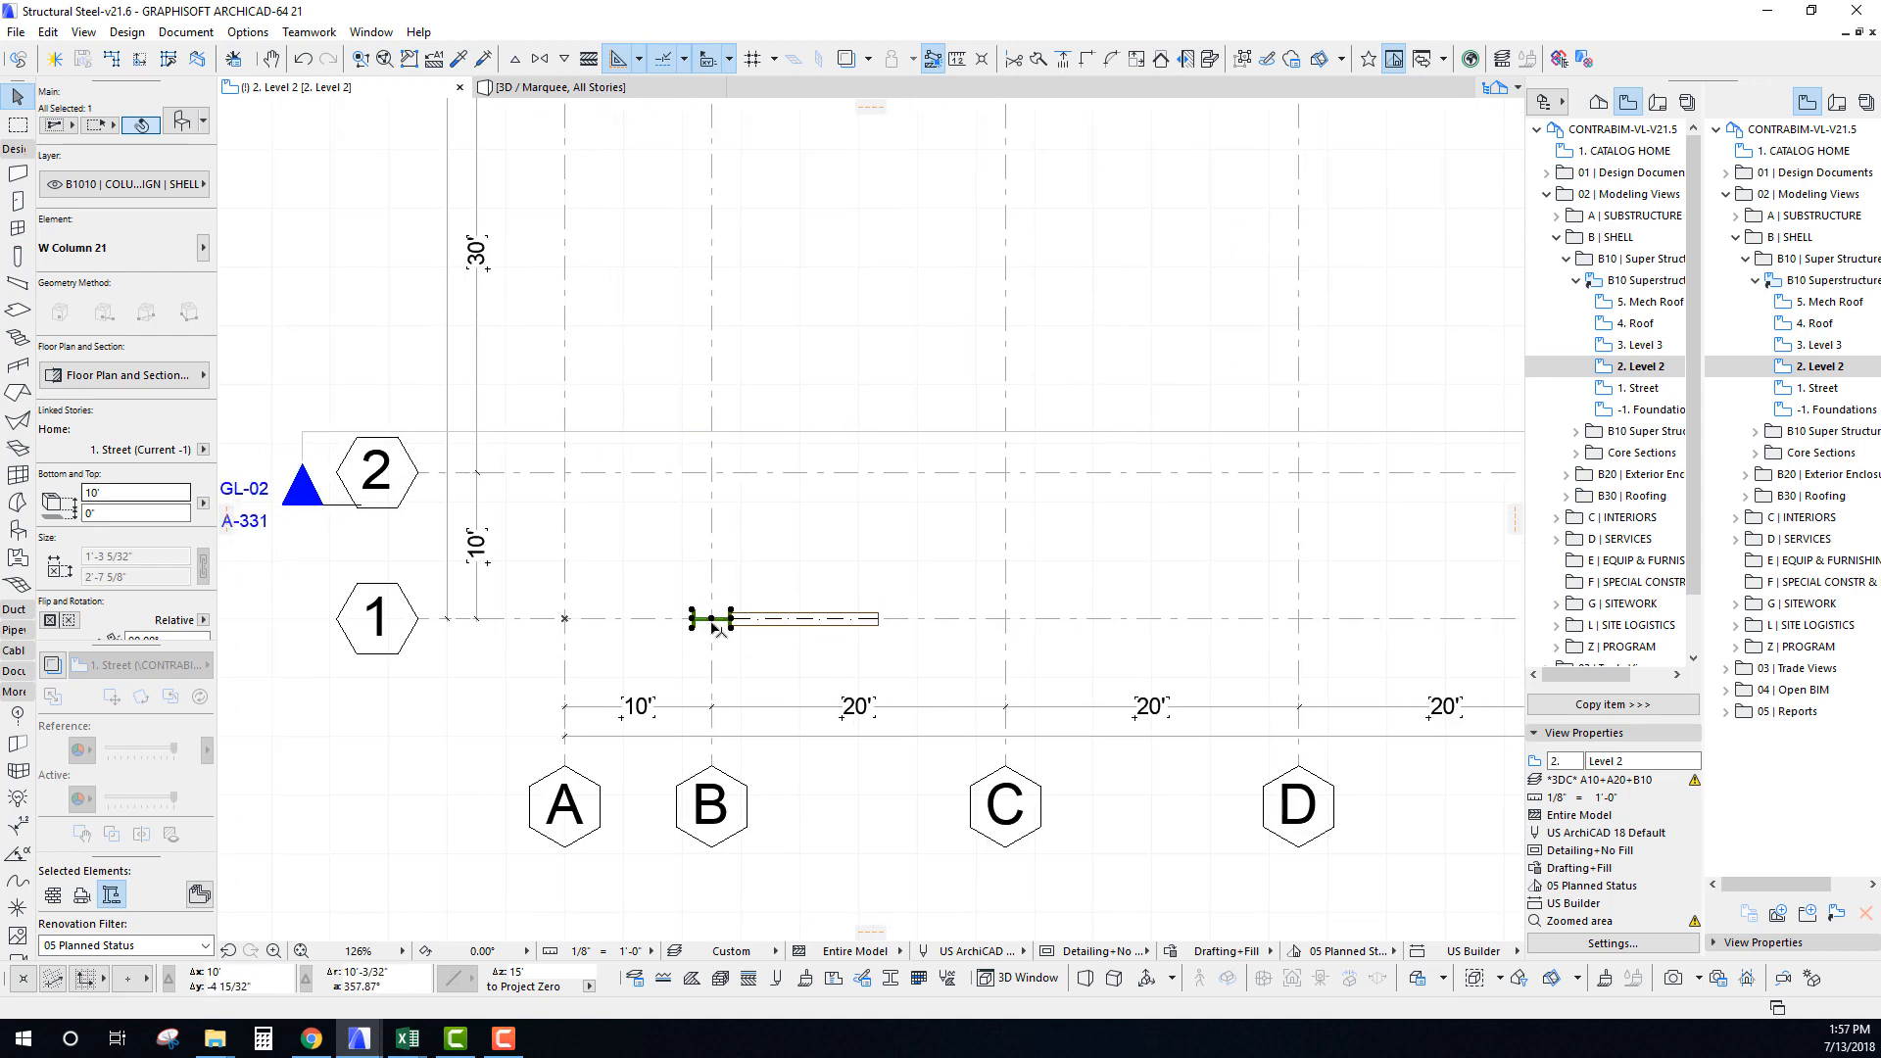
pyautogui.moveTo(439, 595); pyautogui.dragTo(540, 581, button='middle')
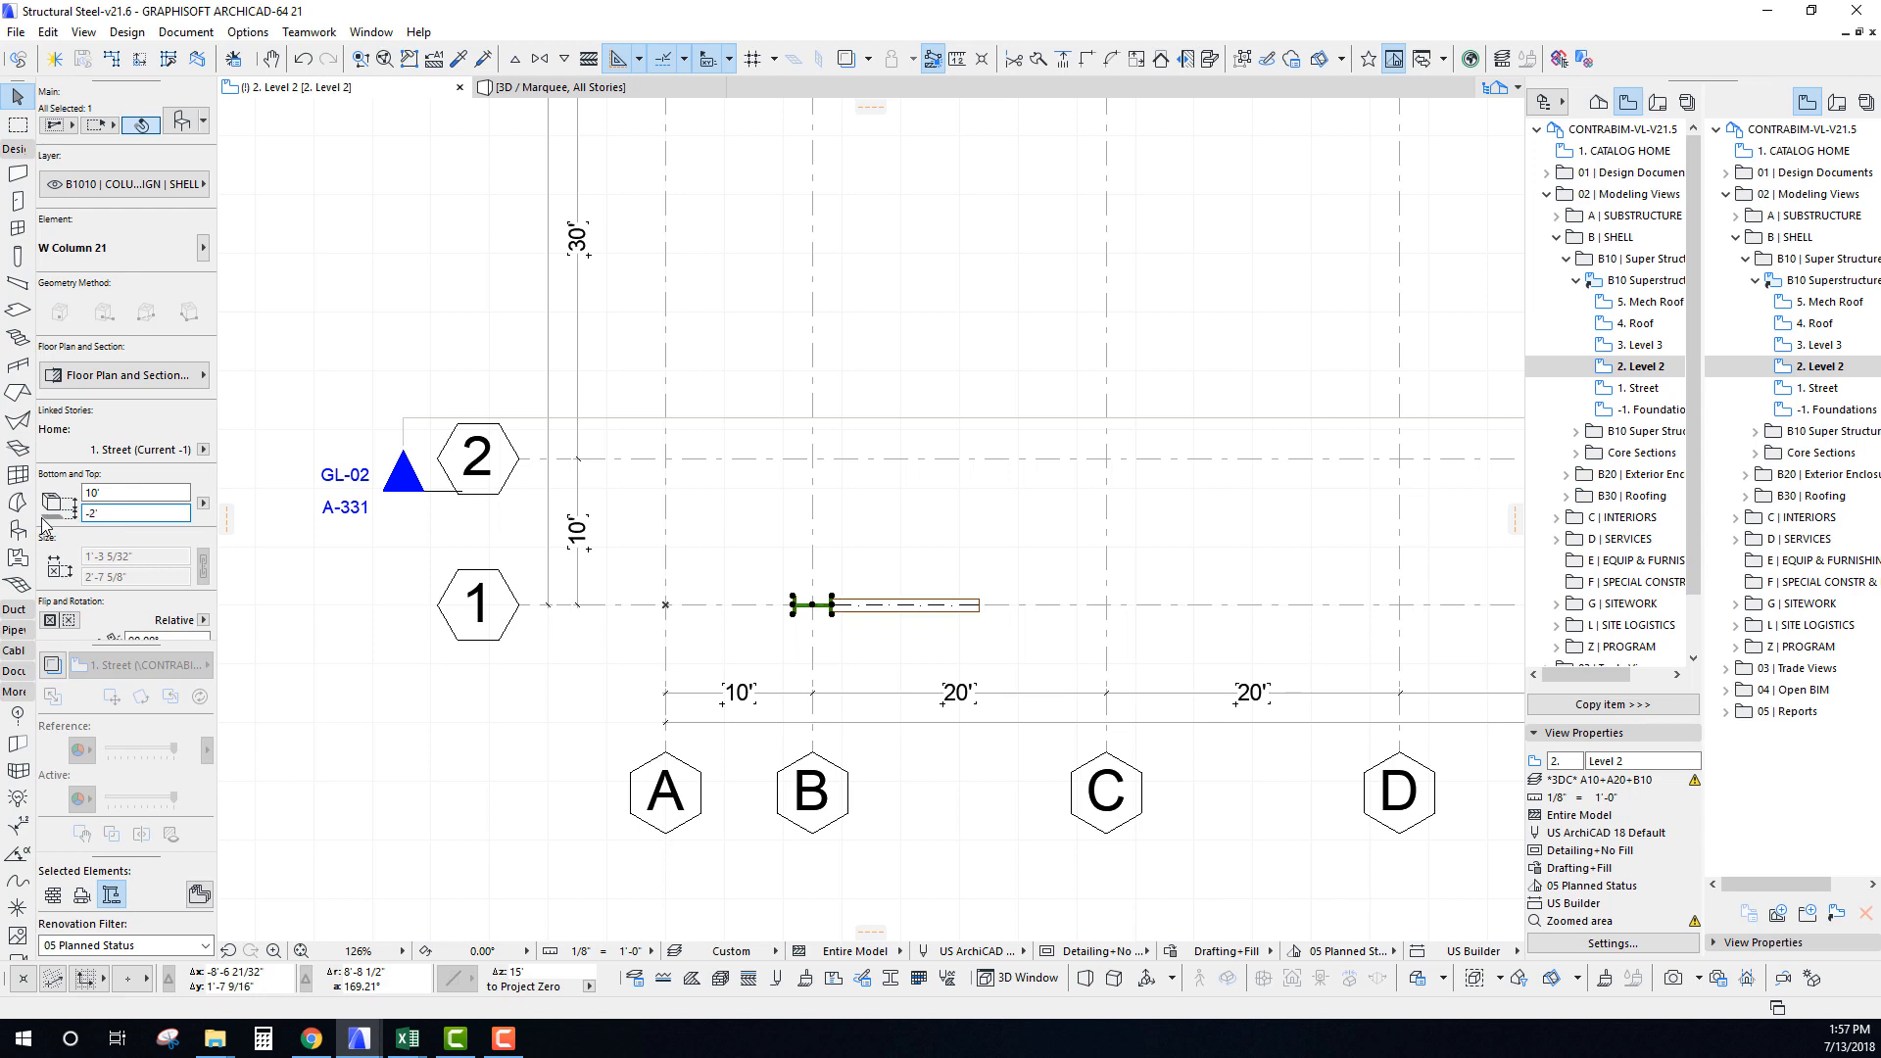
pyautogui.click(850, 562)
# Enclose the whole structural grid in a marquee and show that area in 3D, focused on the column and beam.
pyautogui.scroll(-9, 790, 534)
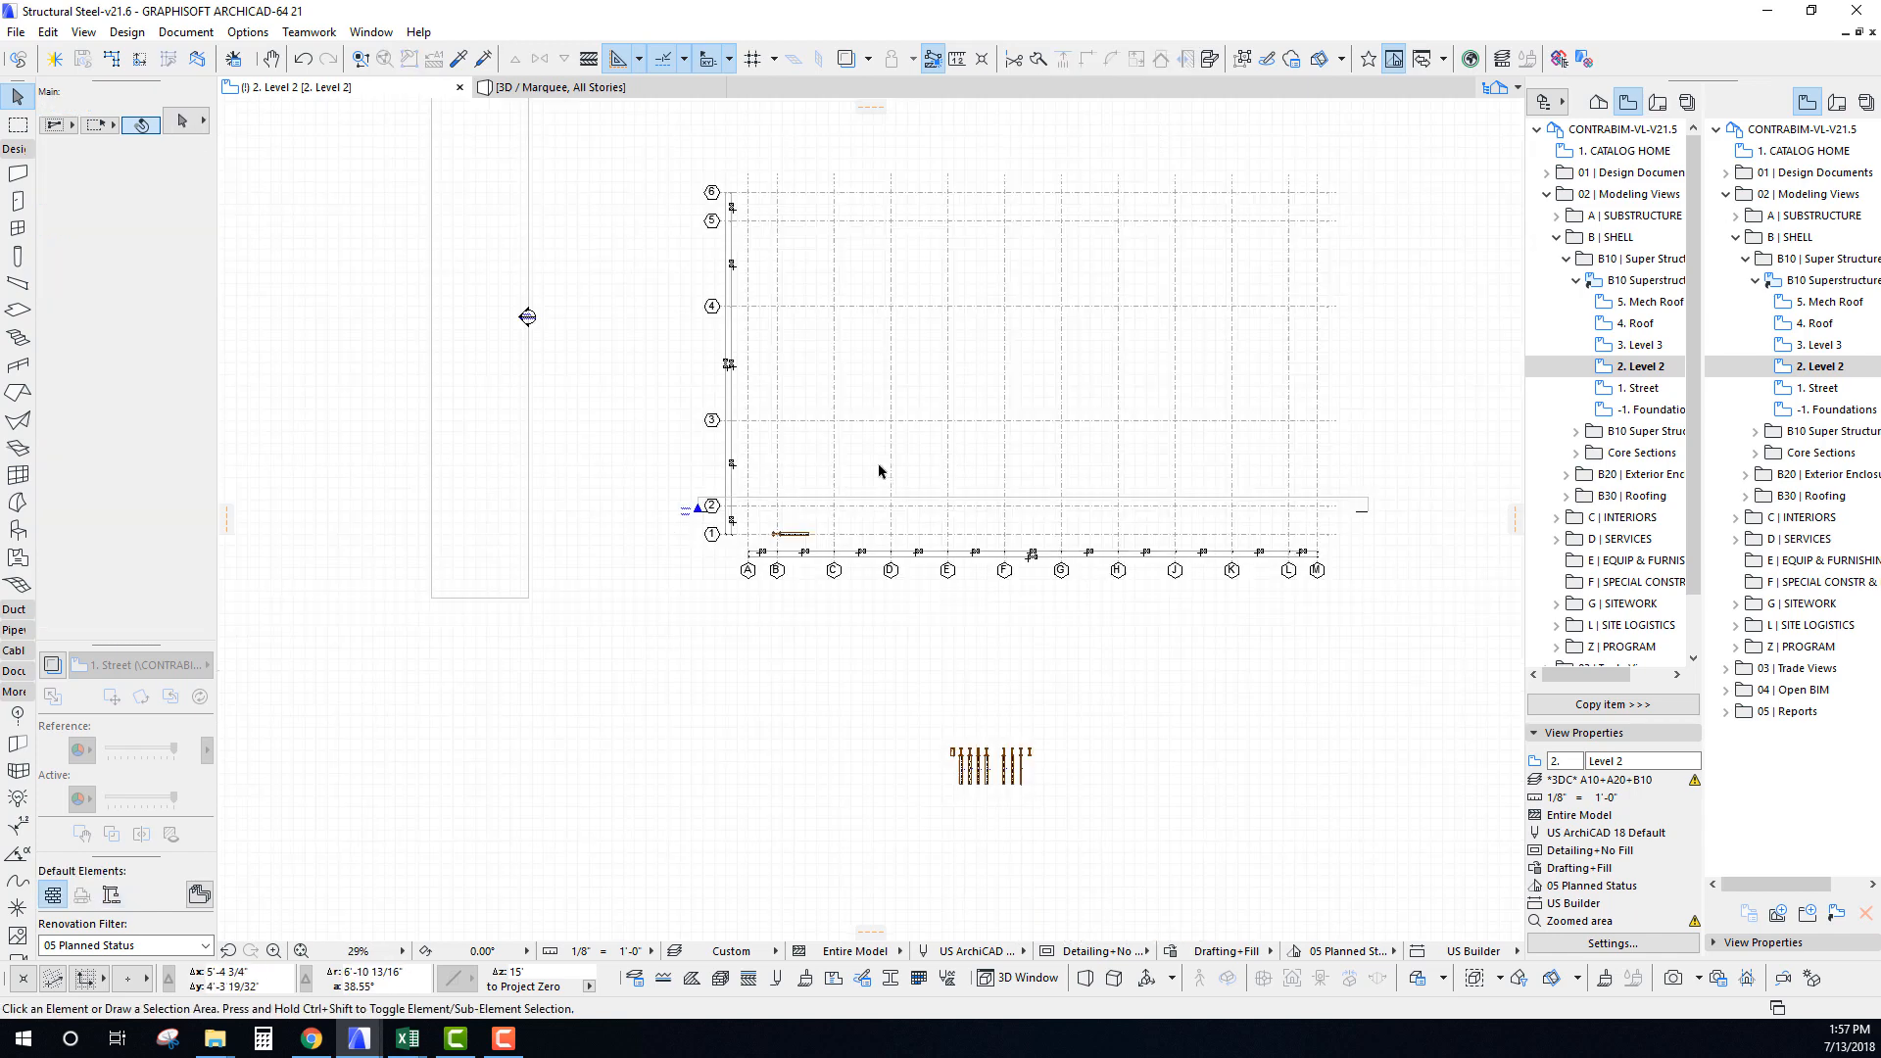
pyautogui.moveTo(878, 470); pyautogui.dragTo(709, 615, button='middle')
pyautogui.click(18, 124)
pyautogui.click(507, 323)
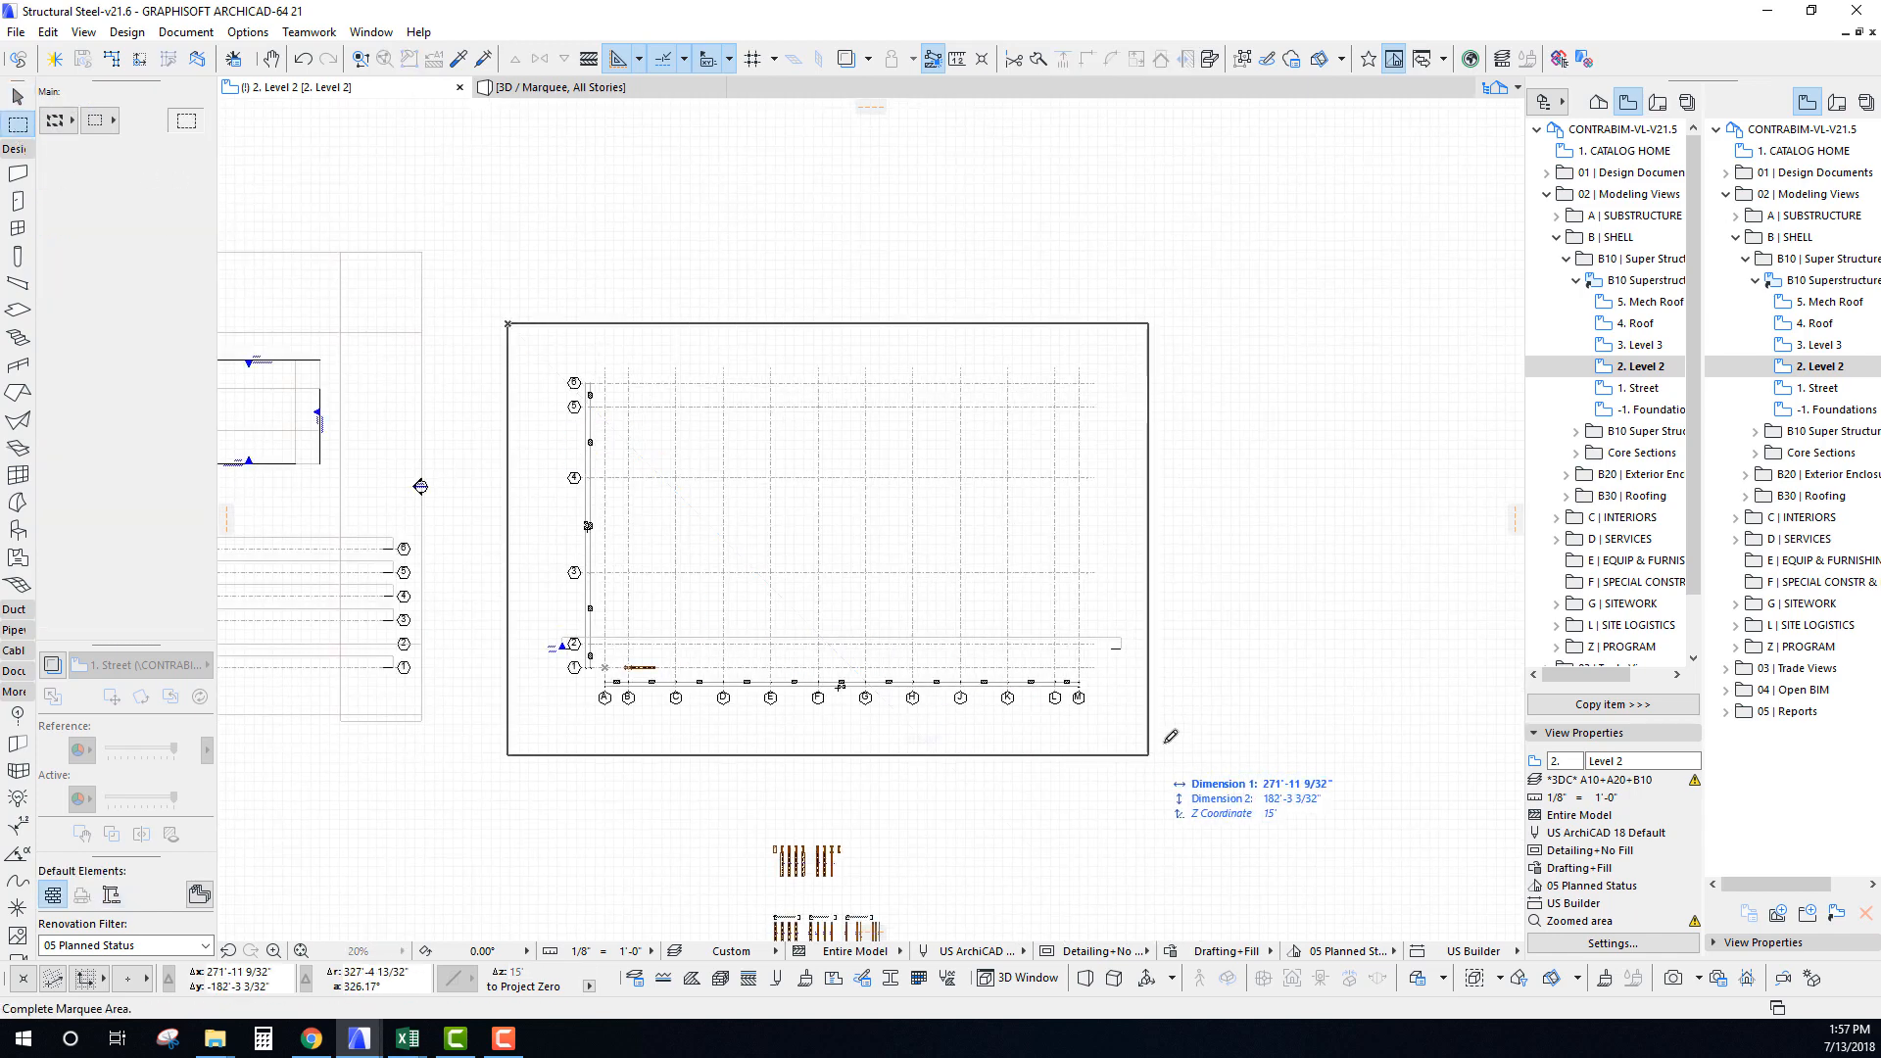
pyautogui.click(1179, 731)
pyautogui.press('F5')
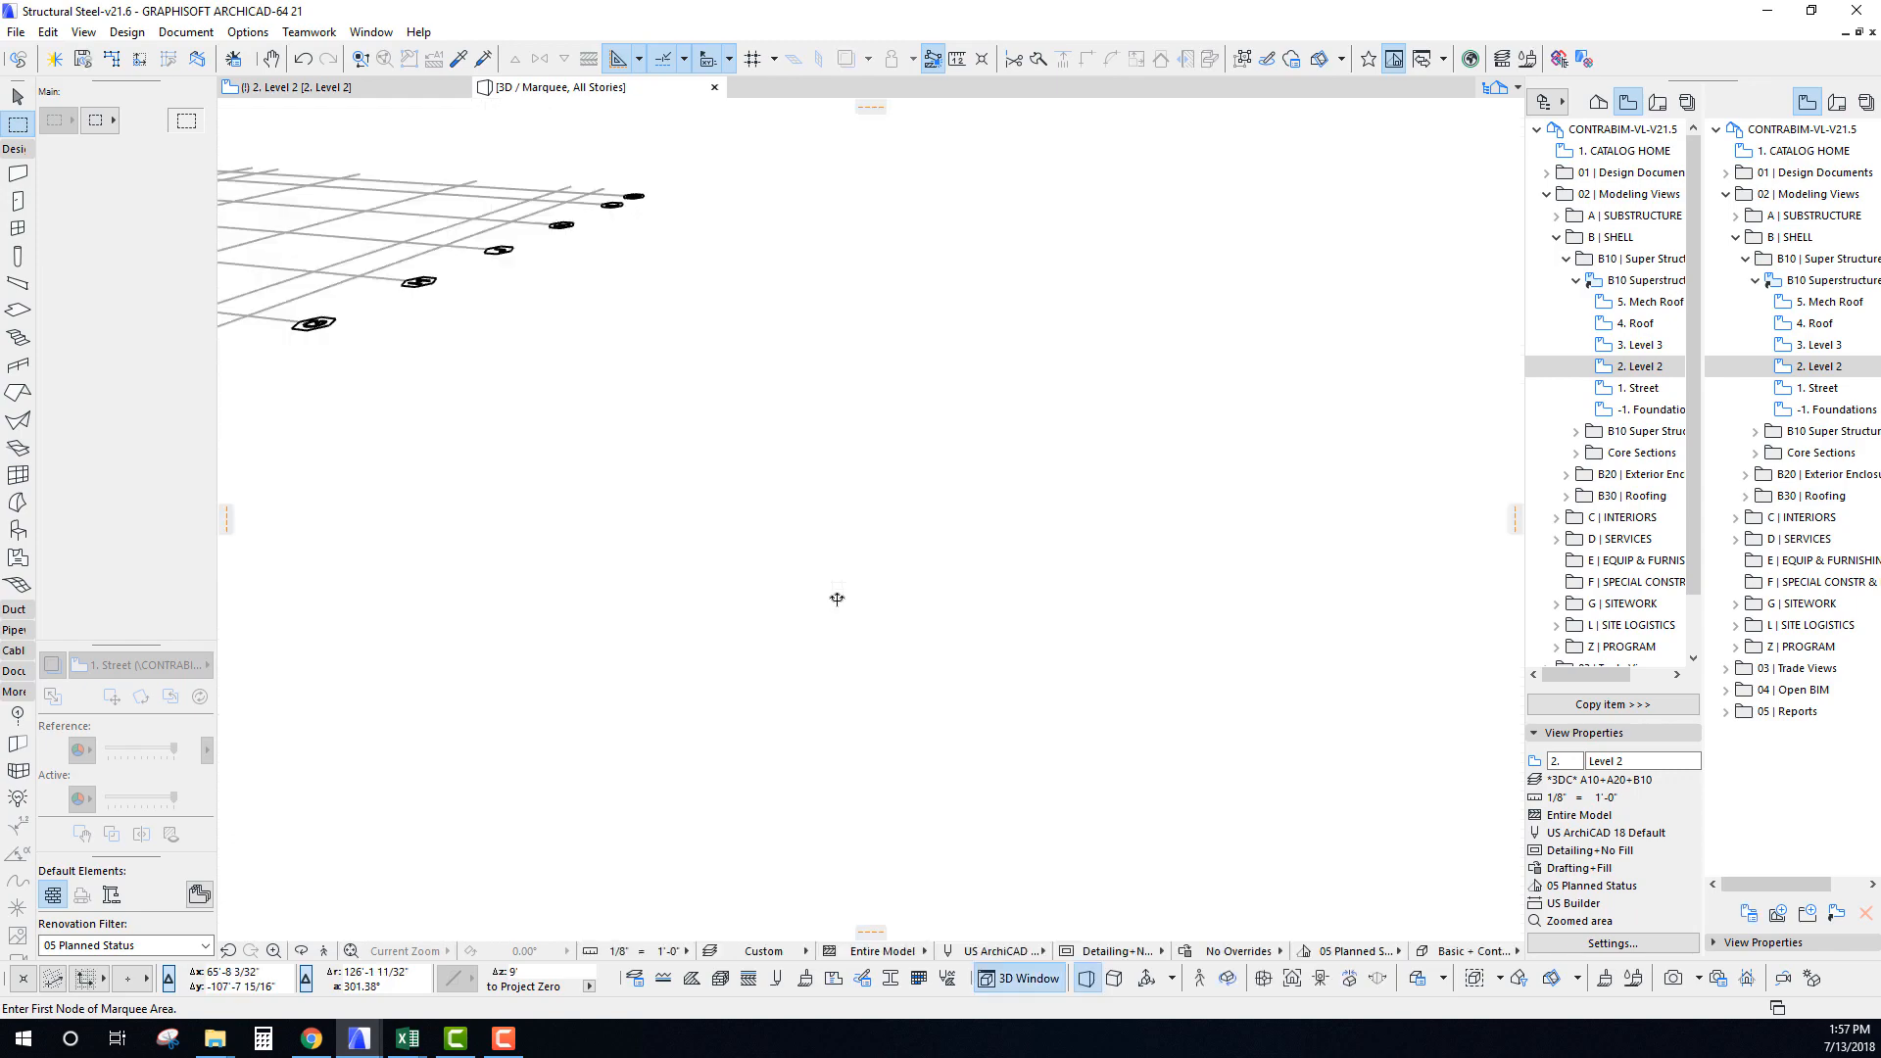
pyautogui.middleClick(836, 596)
pyautogui.middleClick(836, 597)
pyautogui.keyDown('shift'); pyautogui.moveTo(632, 610); pyautogui.dragTo(831, 618, button='middle'); pyautogui.keyUp('shift')
pyautogui.scroll(5, 829, 612)
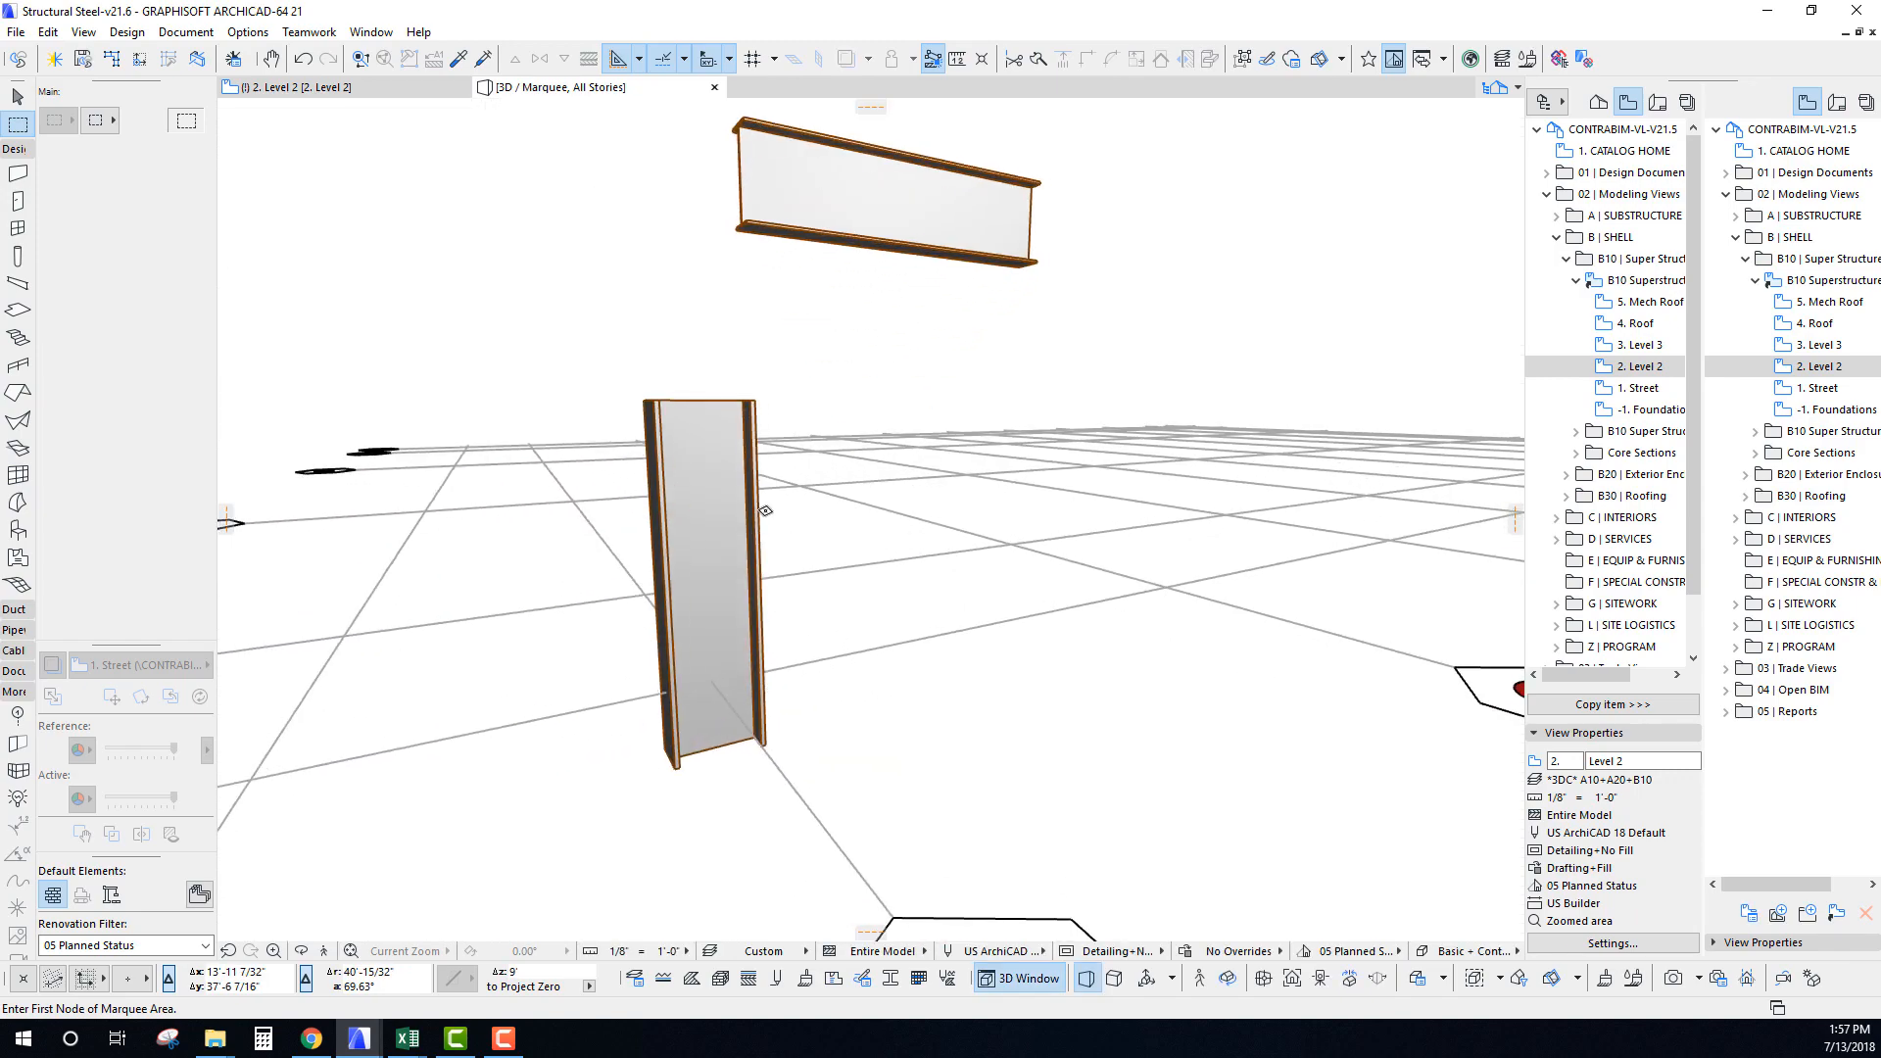
# Select the column at grid B/1 in 3D and examine its base against the grid plane.
pyautogui.click(918, 621)
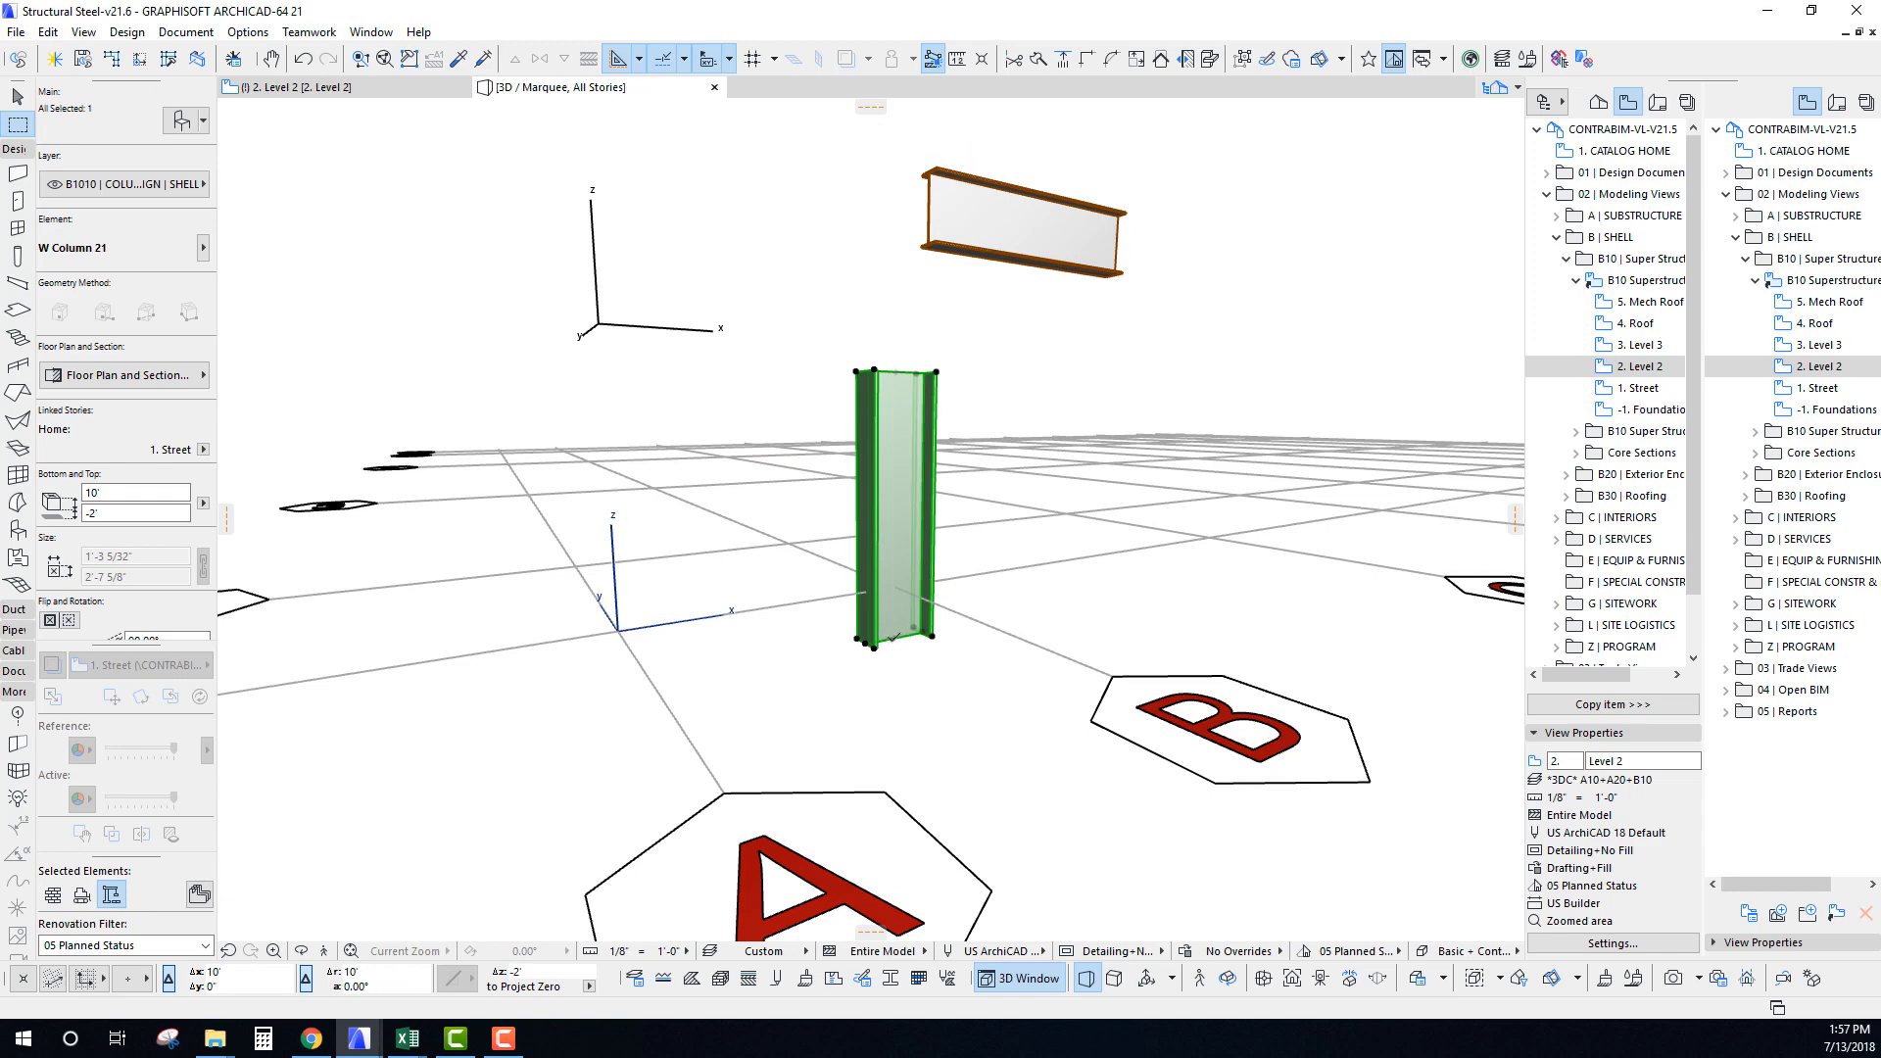
pyautogui.scroll(6, 901, 627)
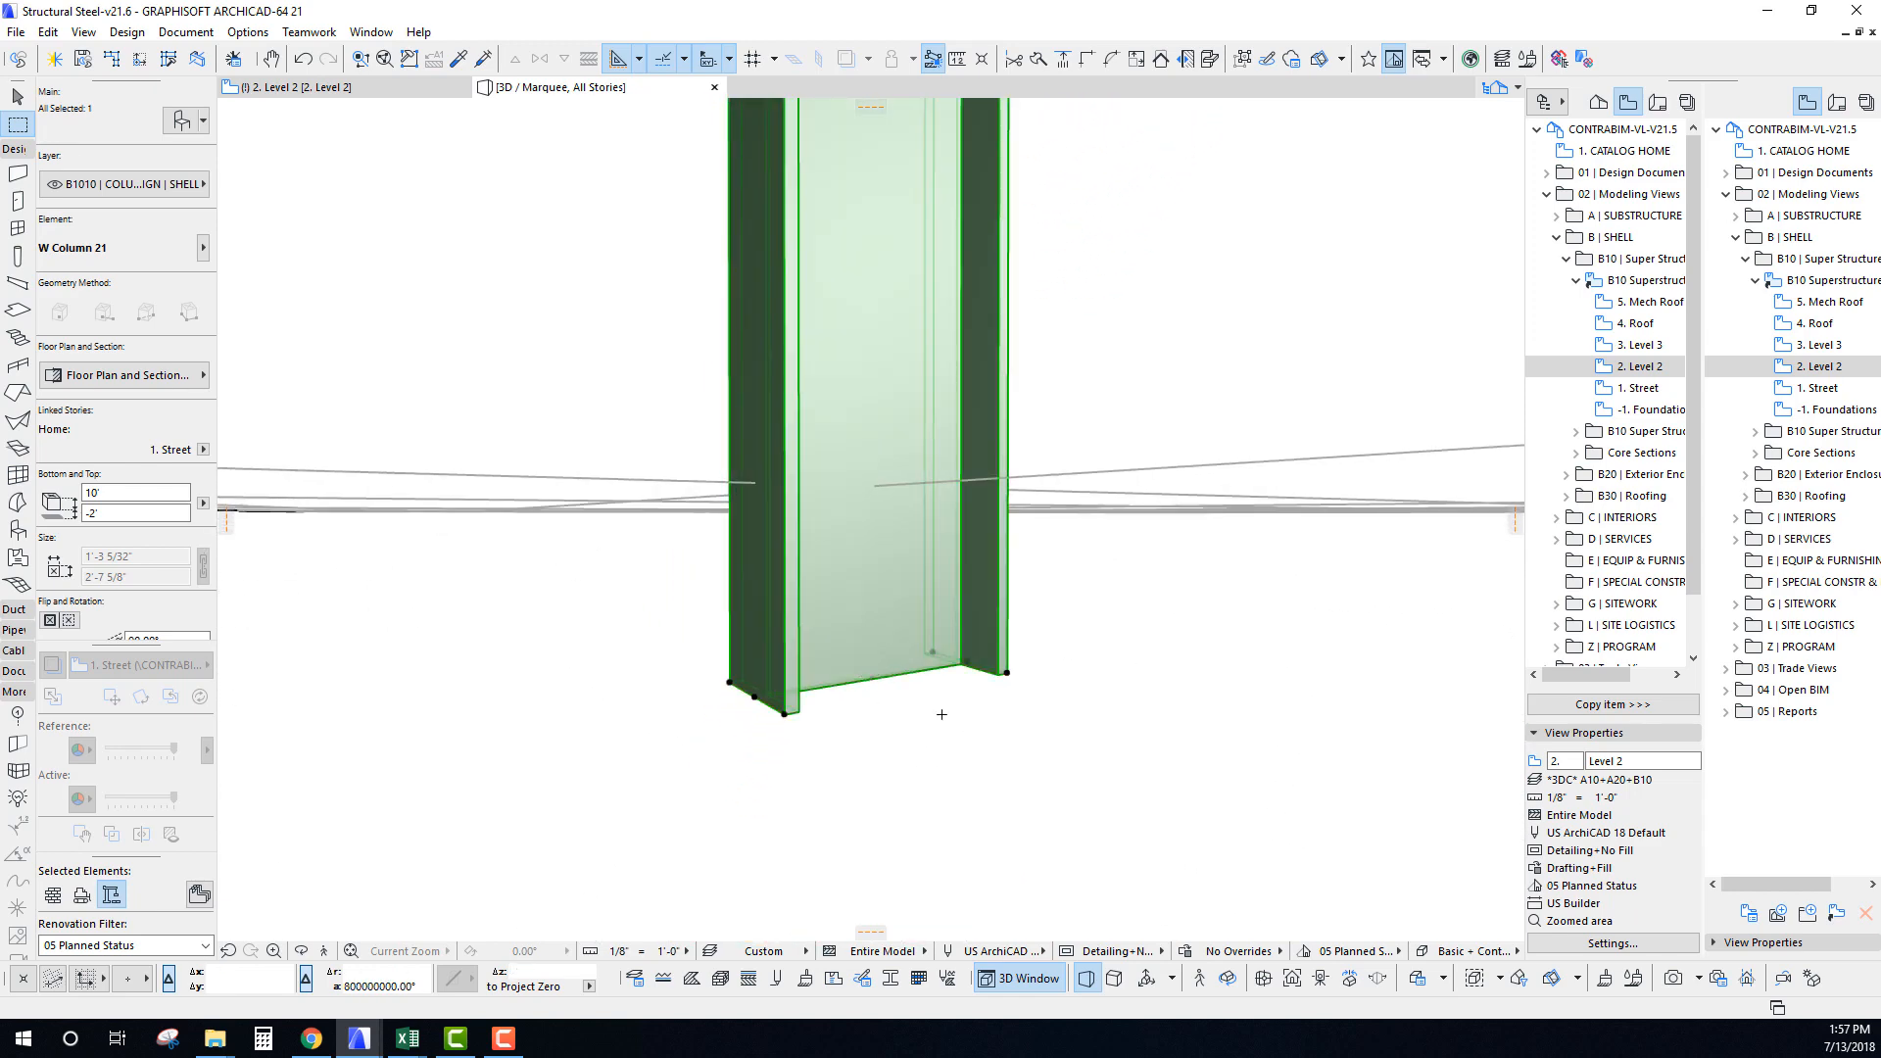
pyautogui.scroll(-6, 828, 592)
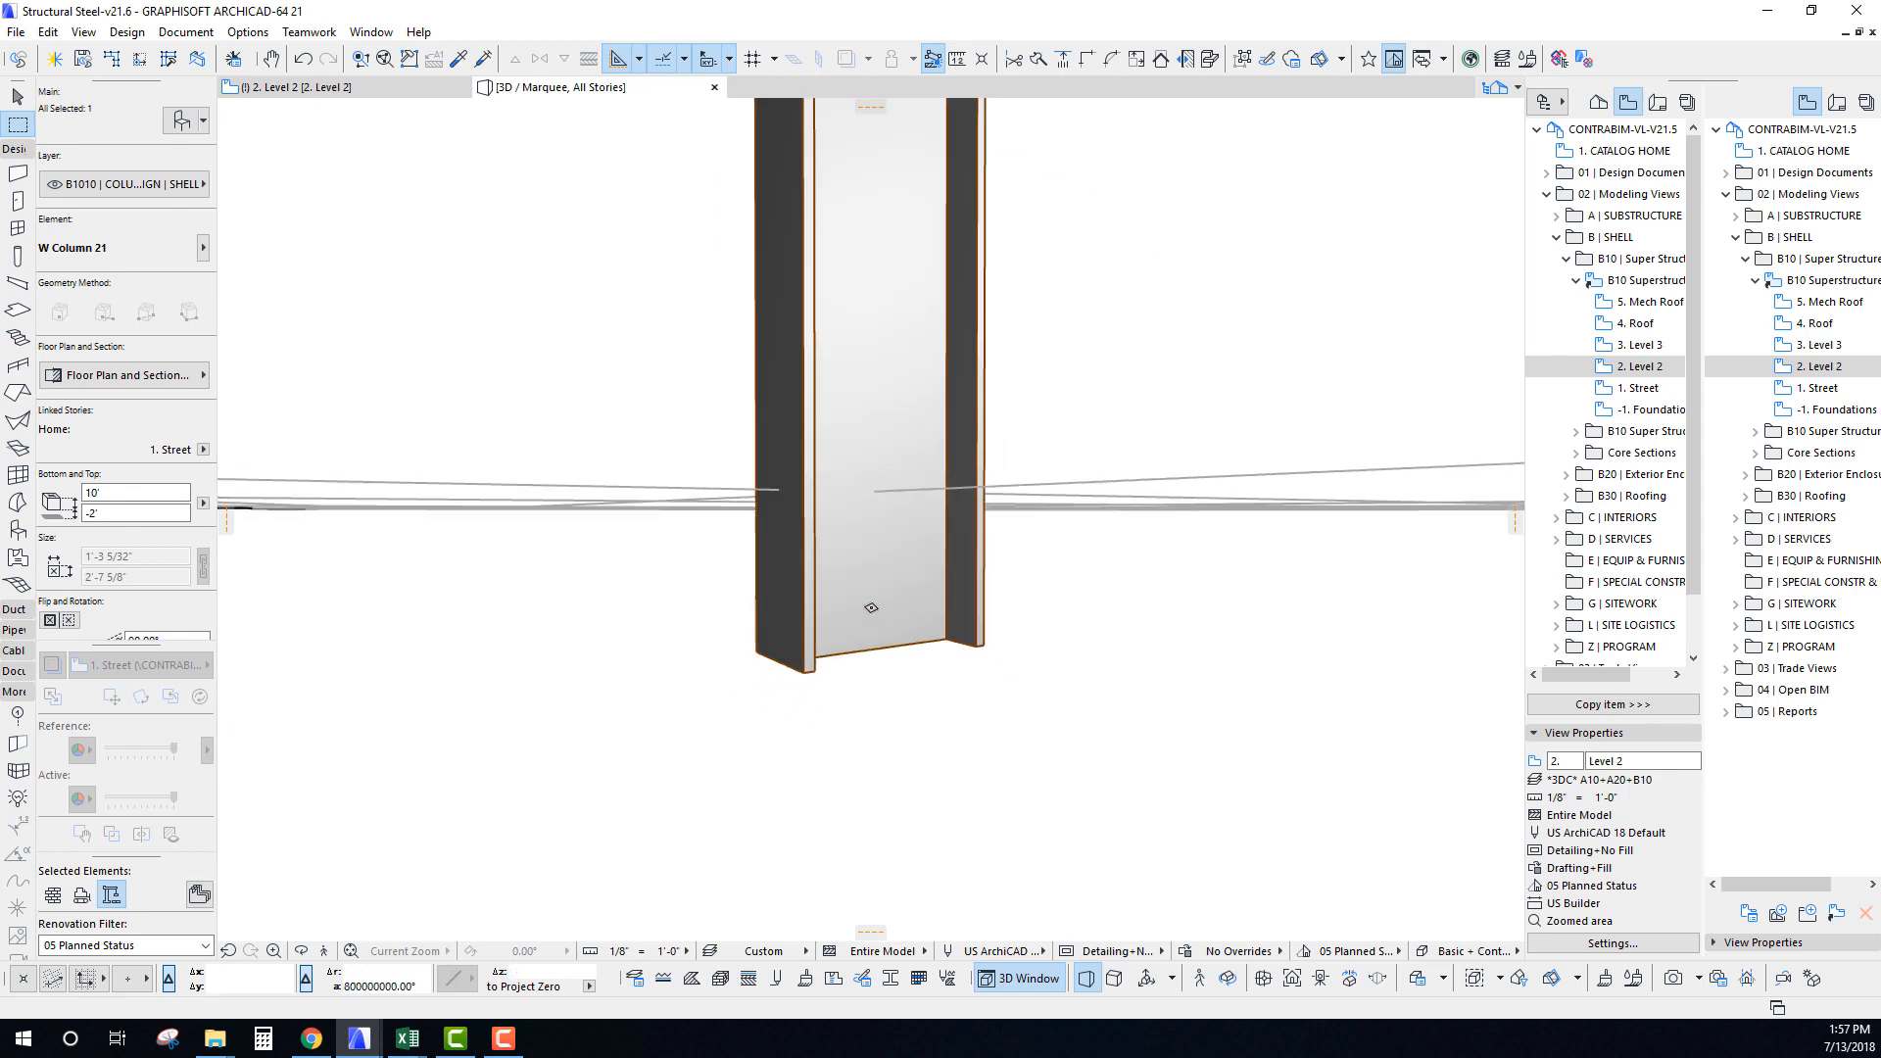
# Stretch the column's top up to the Level 2 story, making the column 17' high.
pyautogui.click(937, 448)
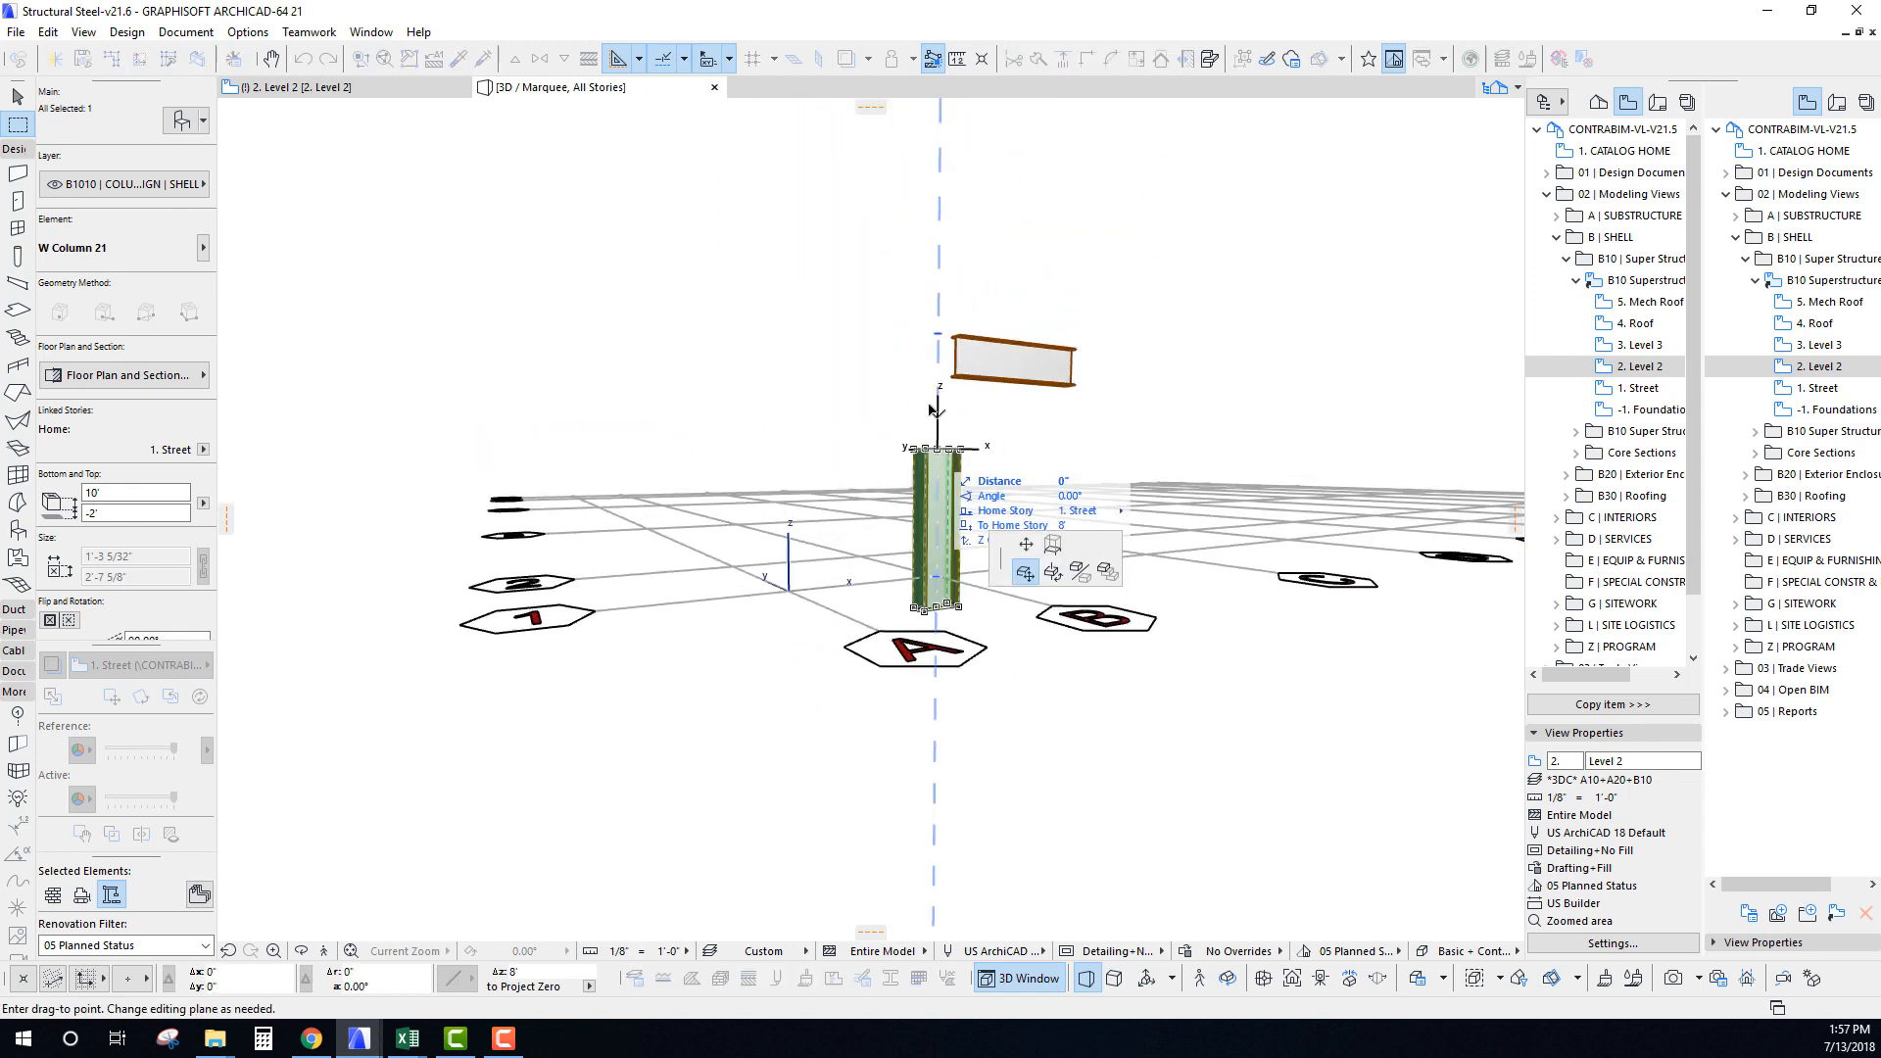
pyautogui.click(1053, 465)
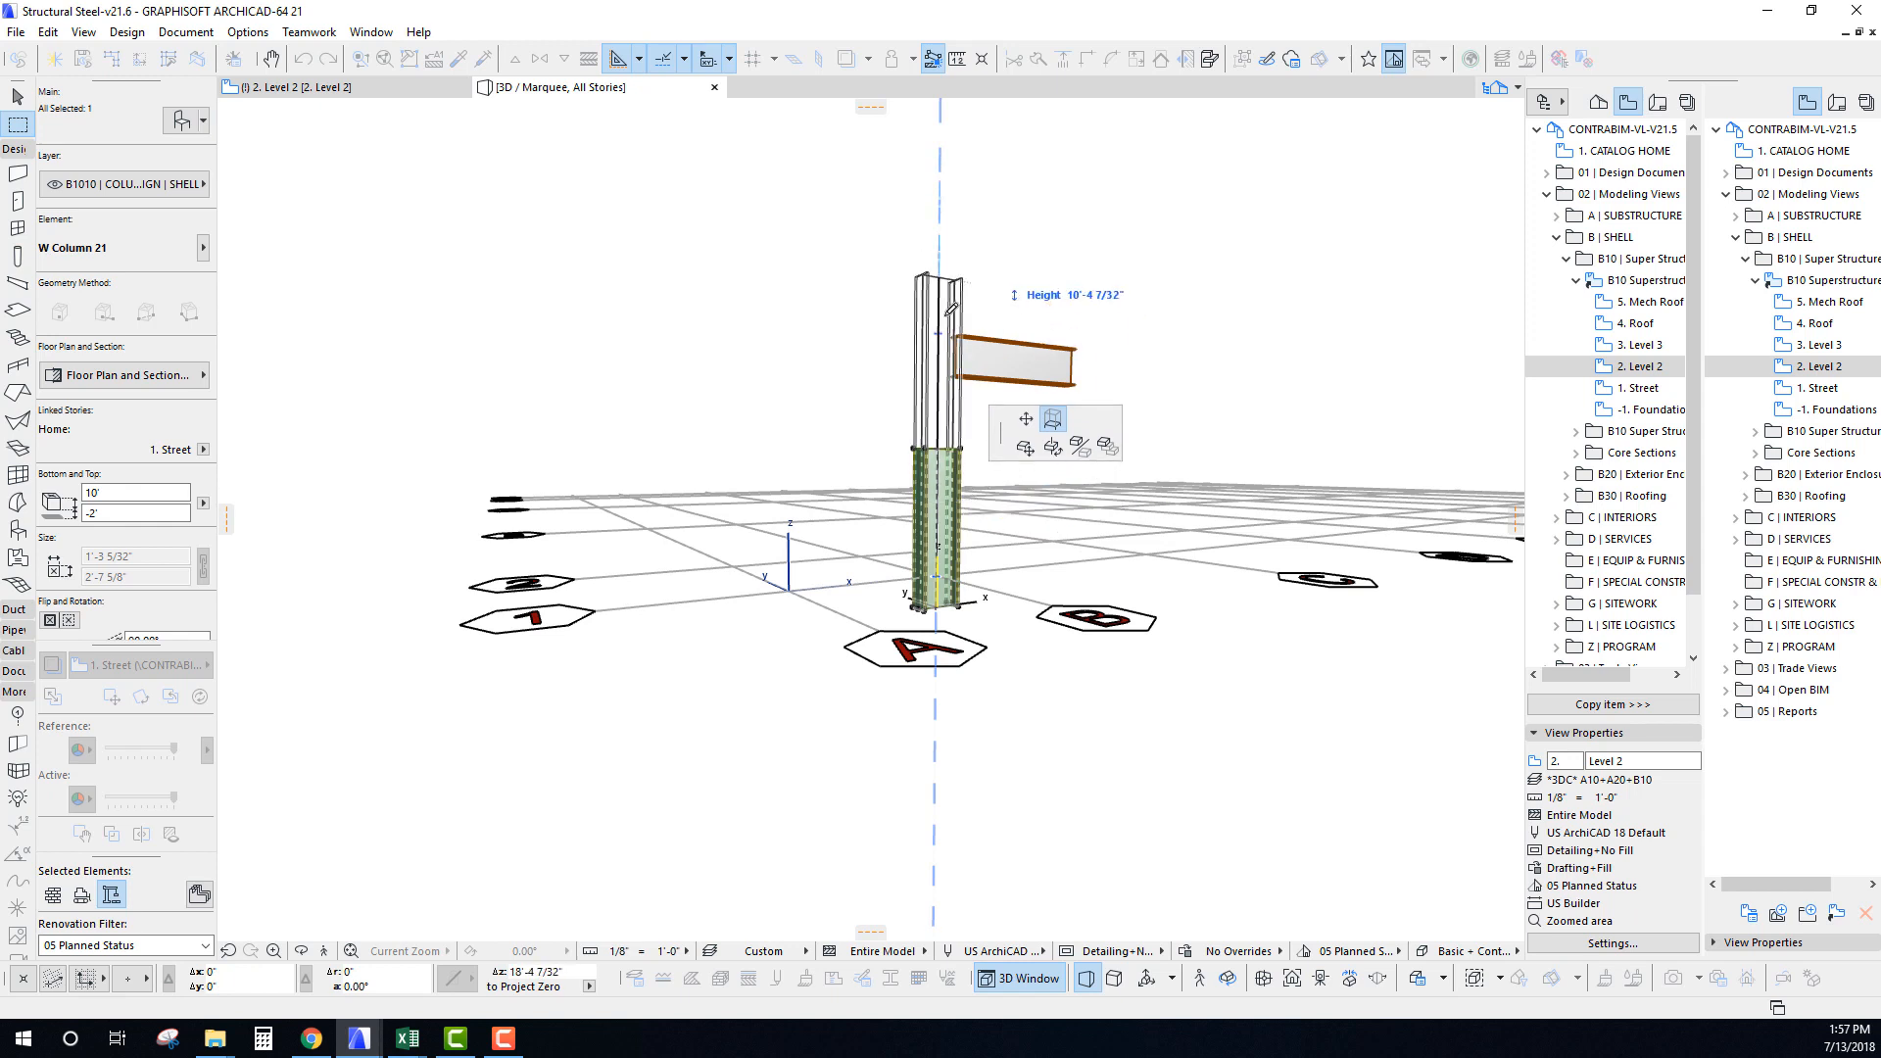
pyautogui.scroll(-3, 942, 333)
pyautogui.keyDown('shift'); pyautogui.moveTo(942, 333); pyautogui.dragTo(803, 528, button='middle'); pyautogui.keyUp('shift')
pyautogui.scroll(3, 803, 528)
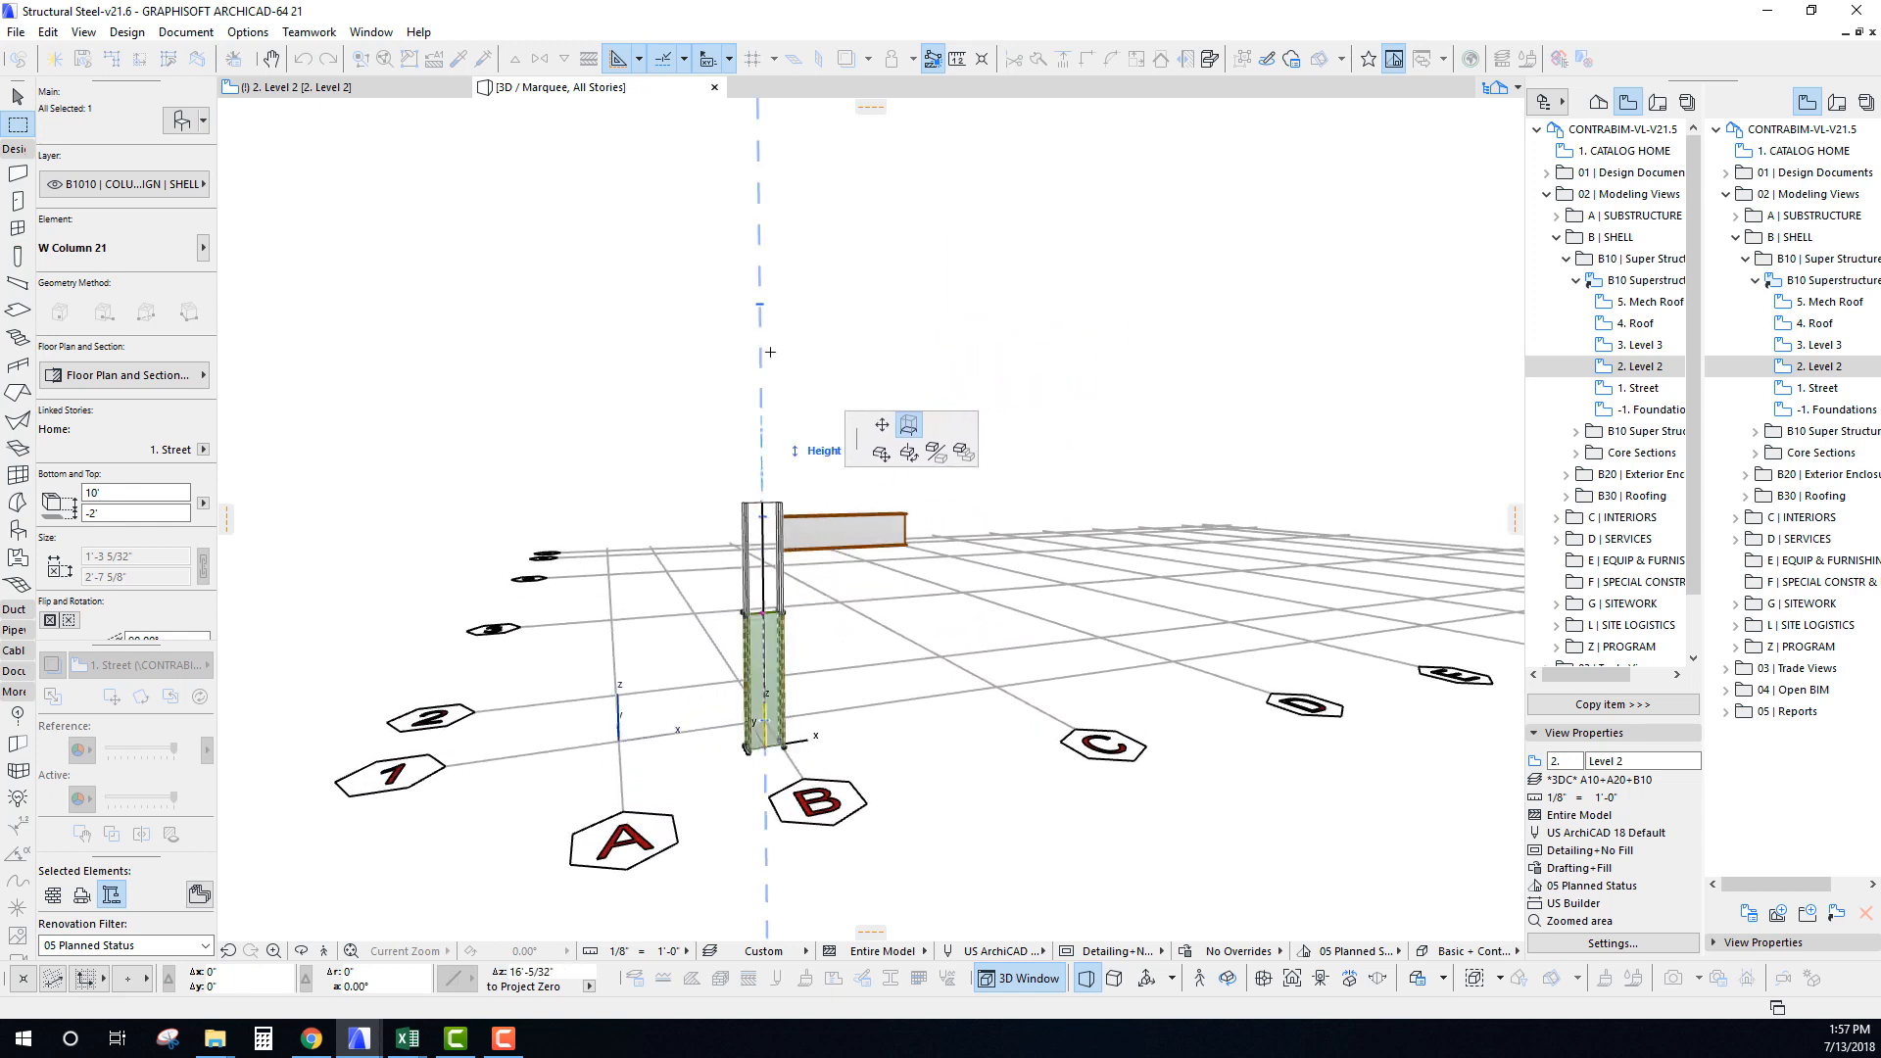
pyautogui.scroll(-2, 760, 302)
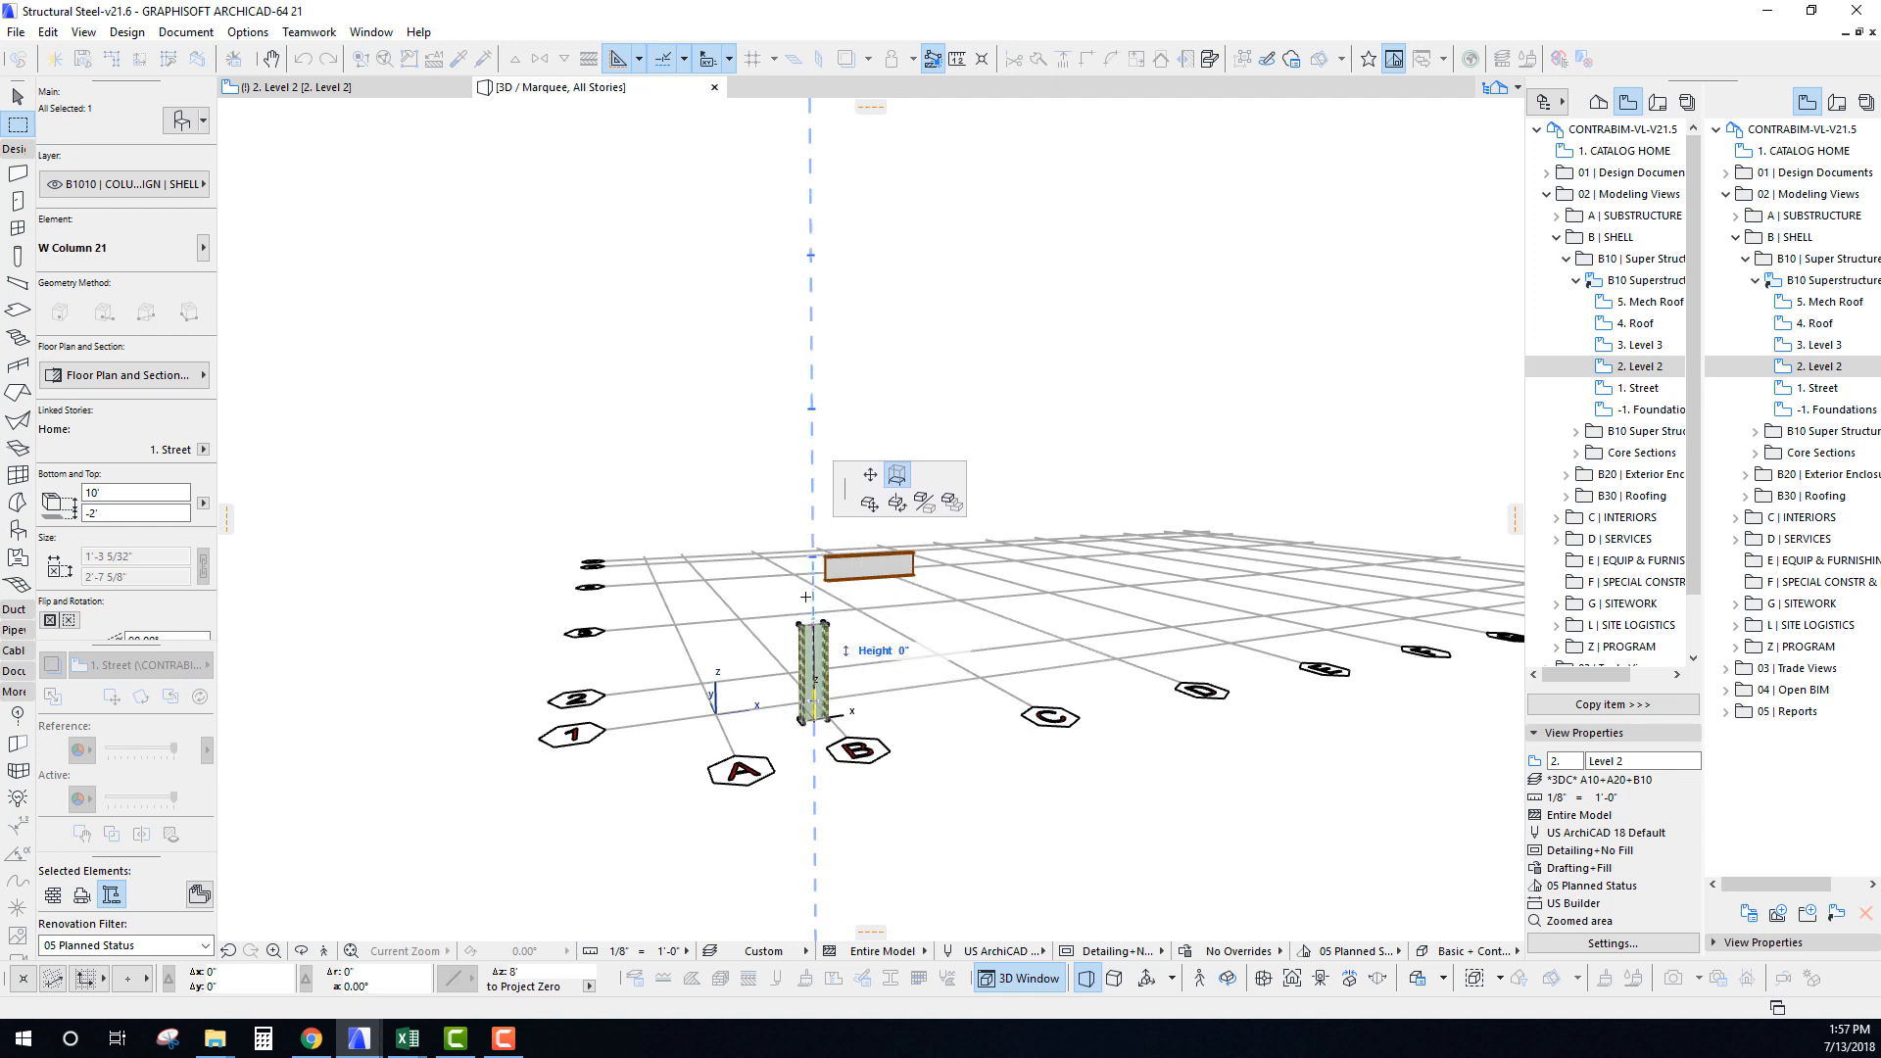
pyautogui.click(812, 551)
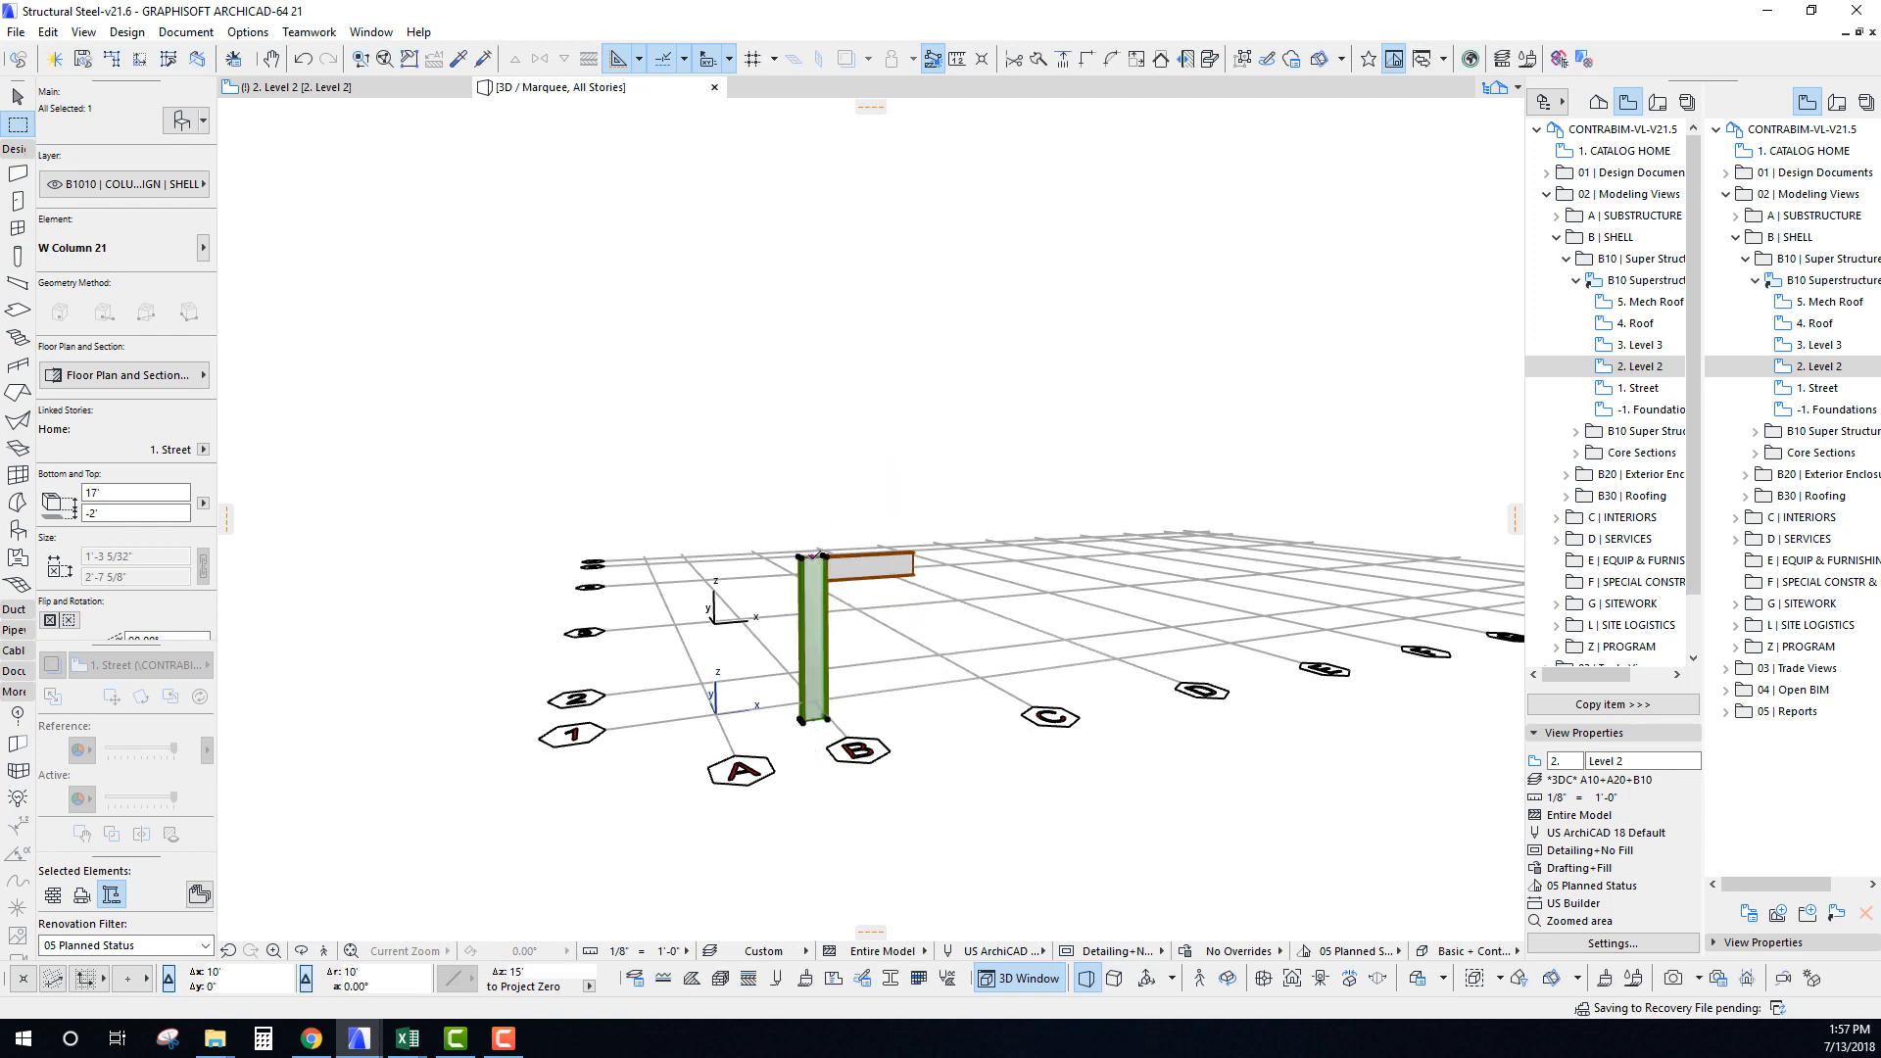
# Stretch the column's top up to the 4. Roof story for a 47' height, and measure its full length.
pyautogui.click(812, 556)
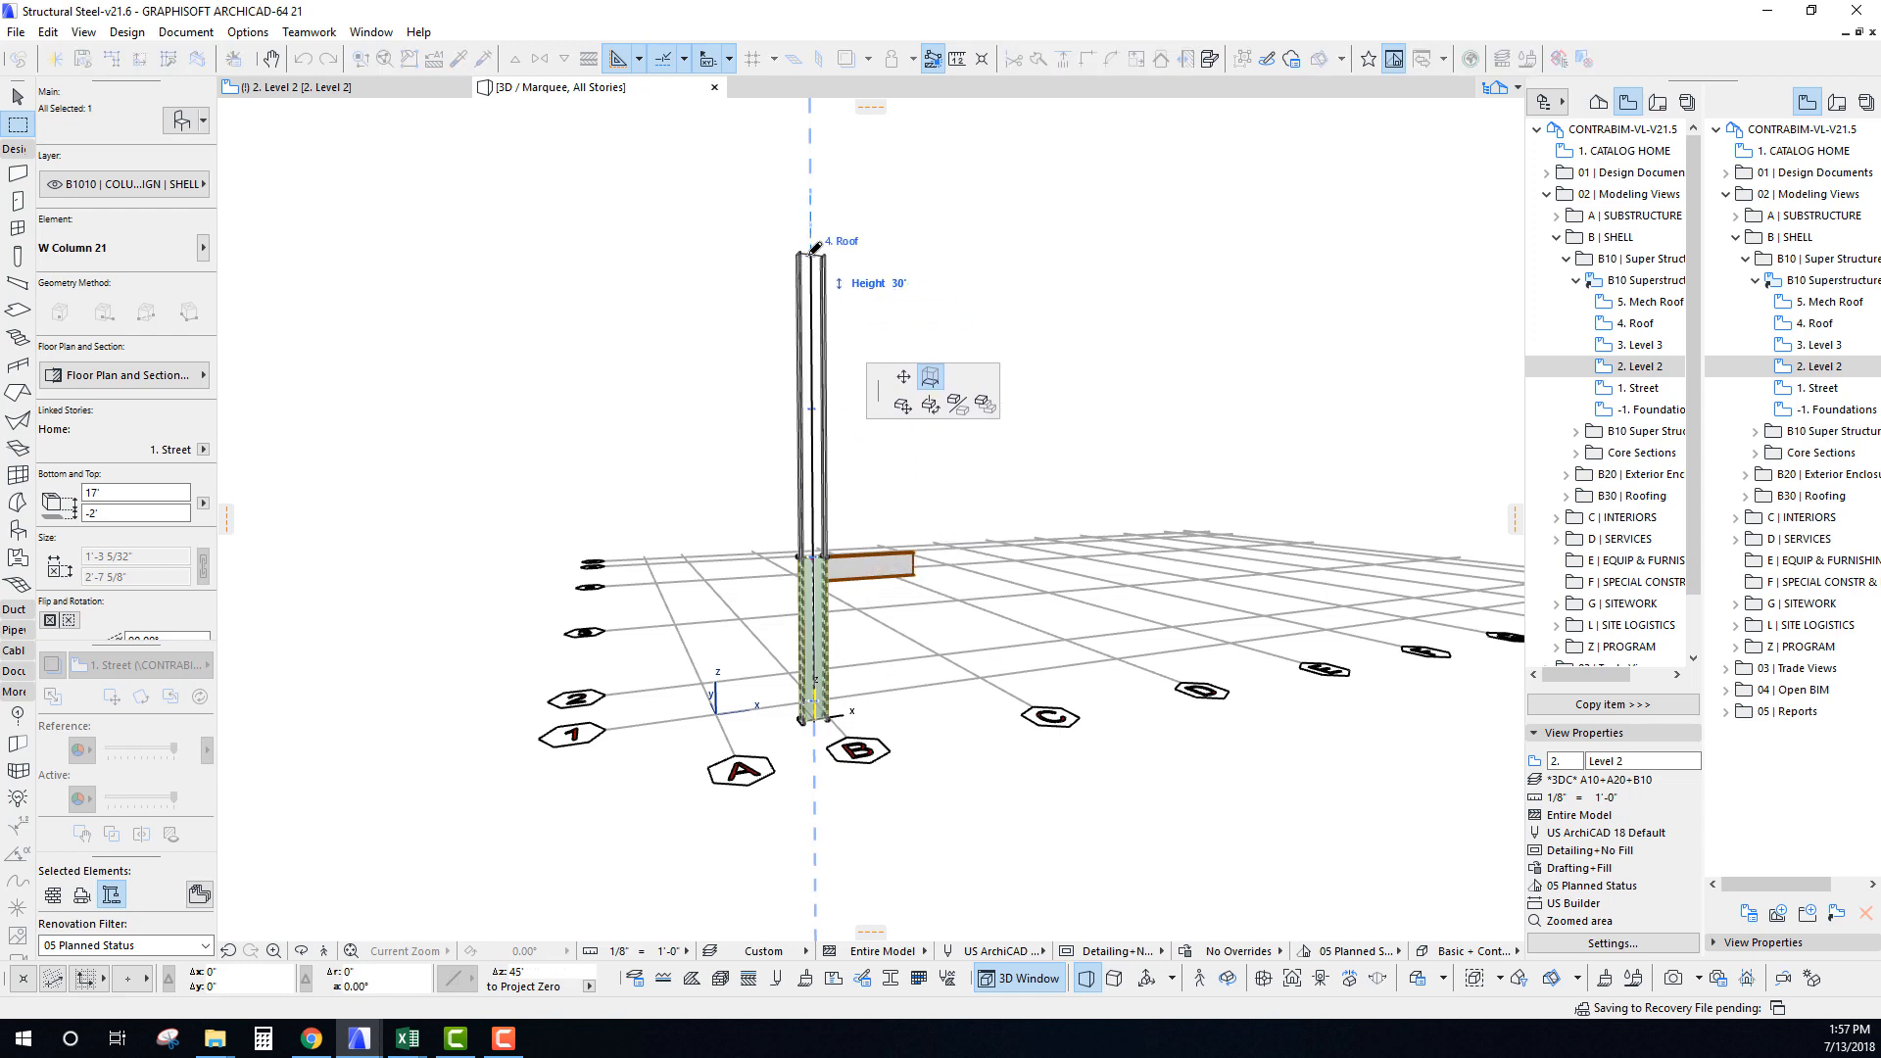
pyautogui.click(814, 248)
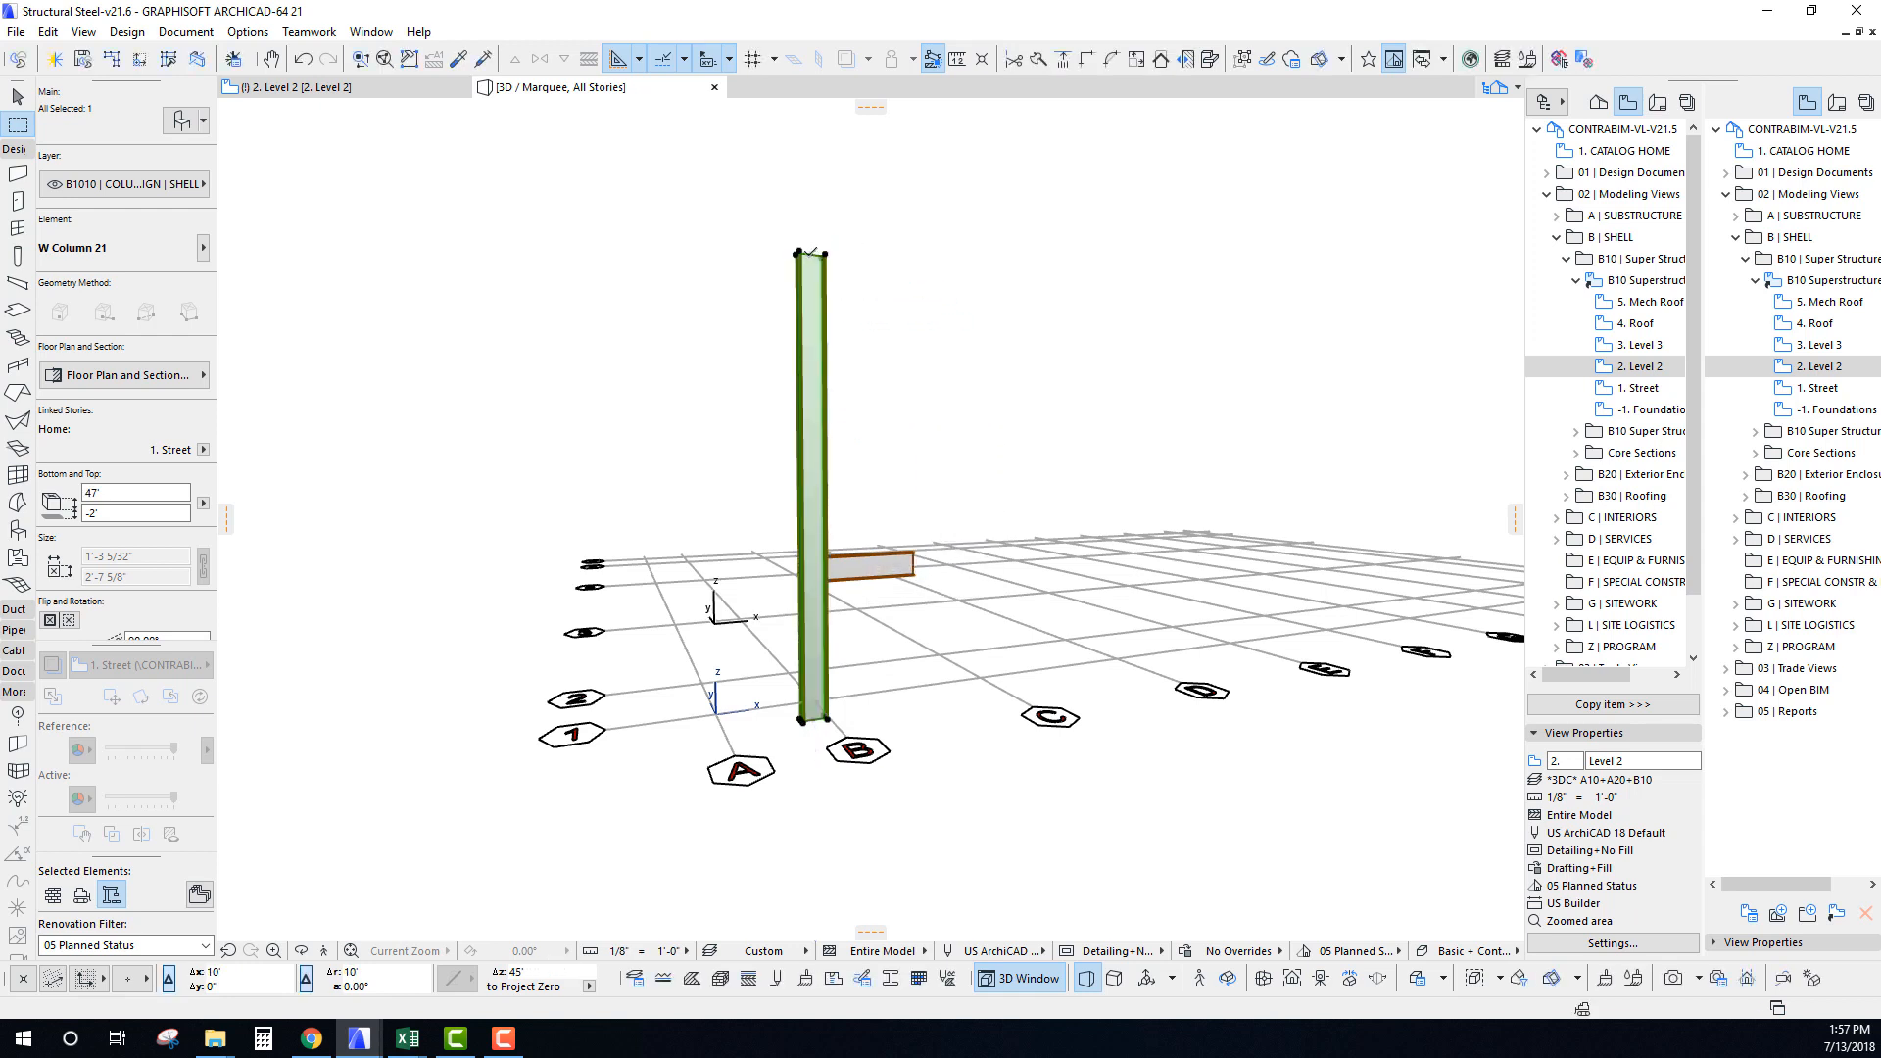
pyautogui.press('m')
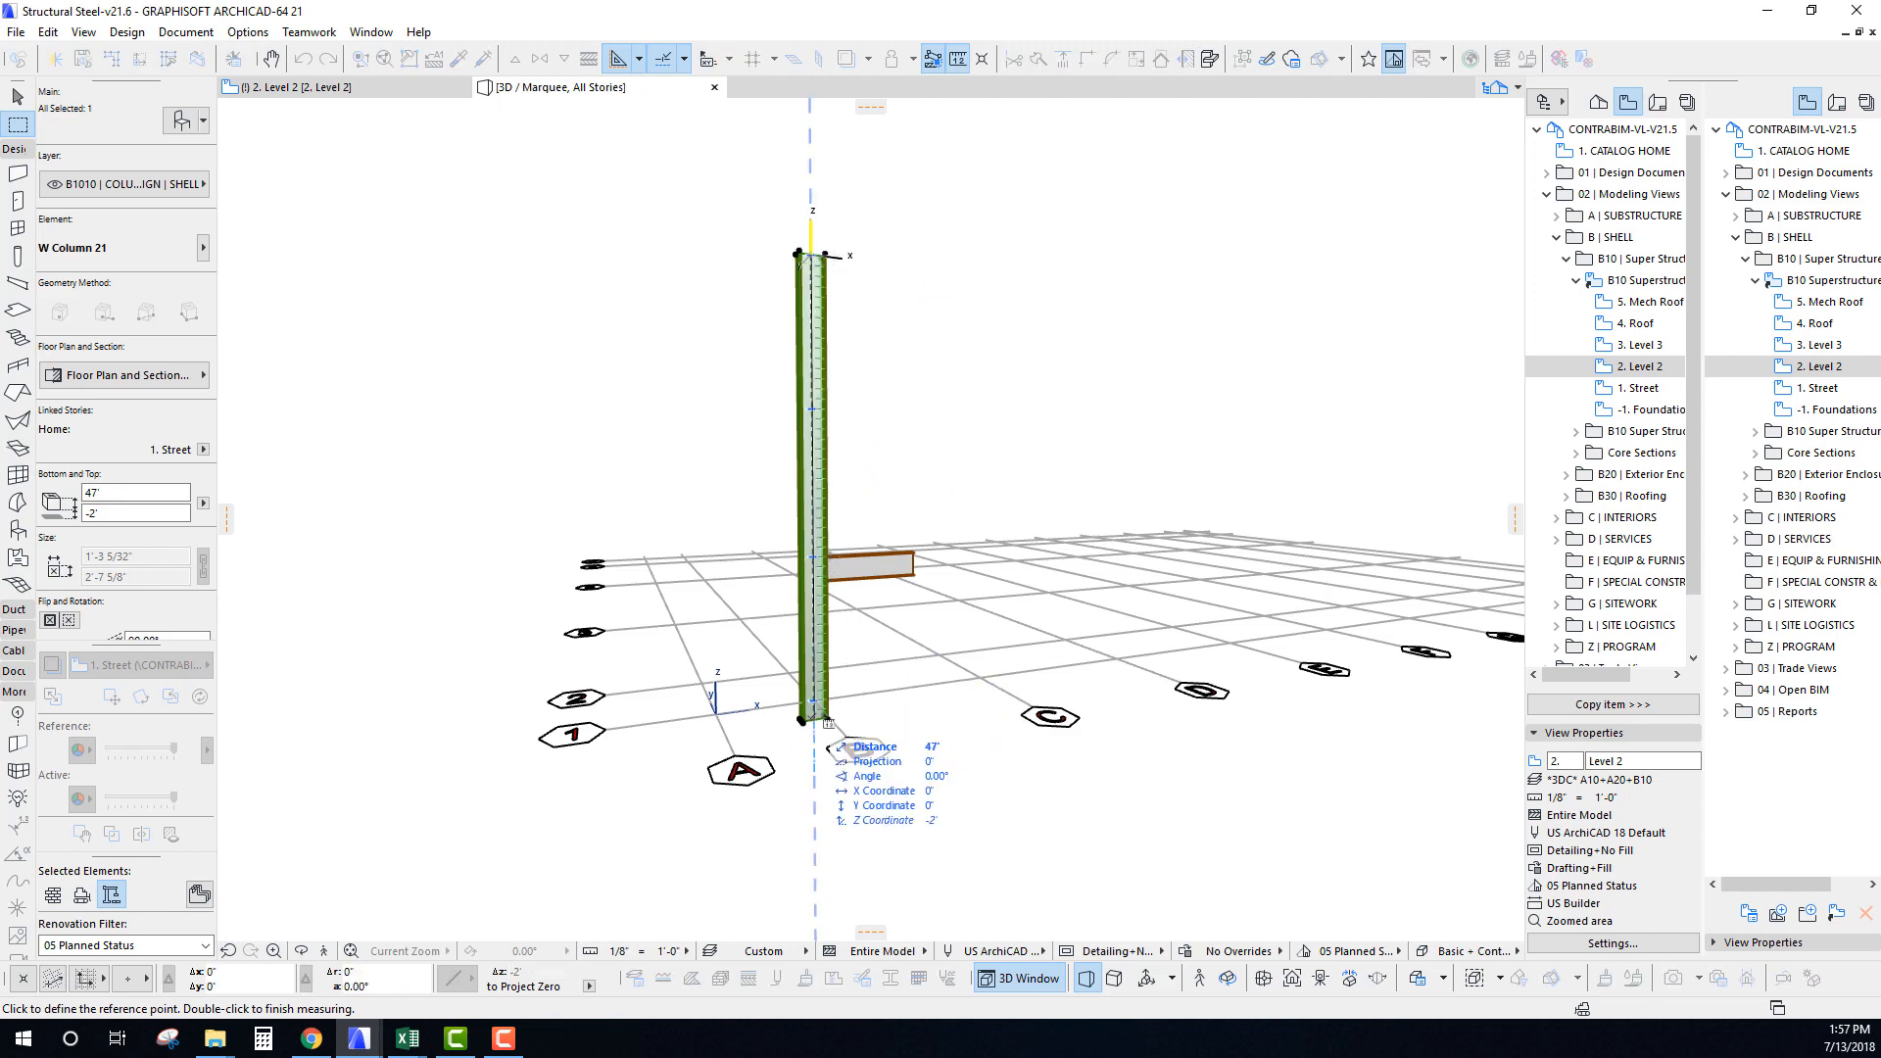
pyautogui.press('Escape')
pyautogui.press('Escape')
pyautogui.press('Escape')
pyautogui.moveTo(853, 534); pyautogui.dragTo(784, 314, button='middle')
pyautogui.click(780, 294)
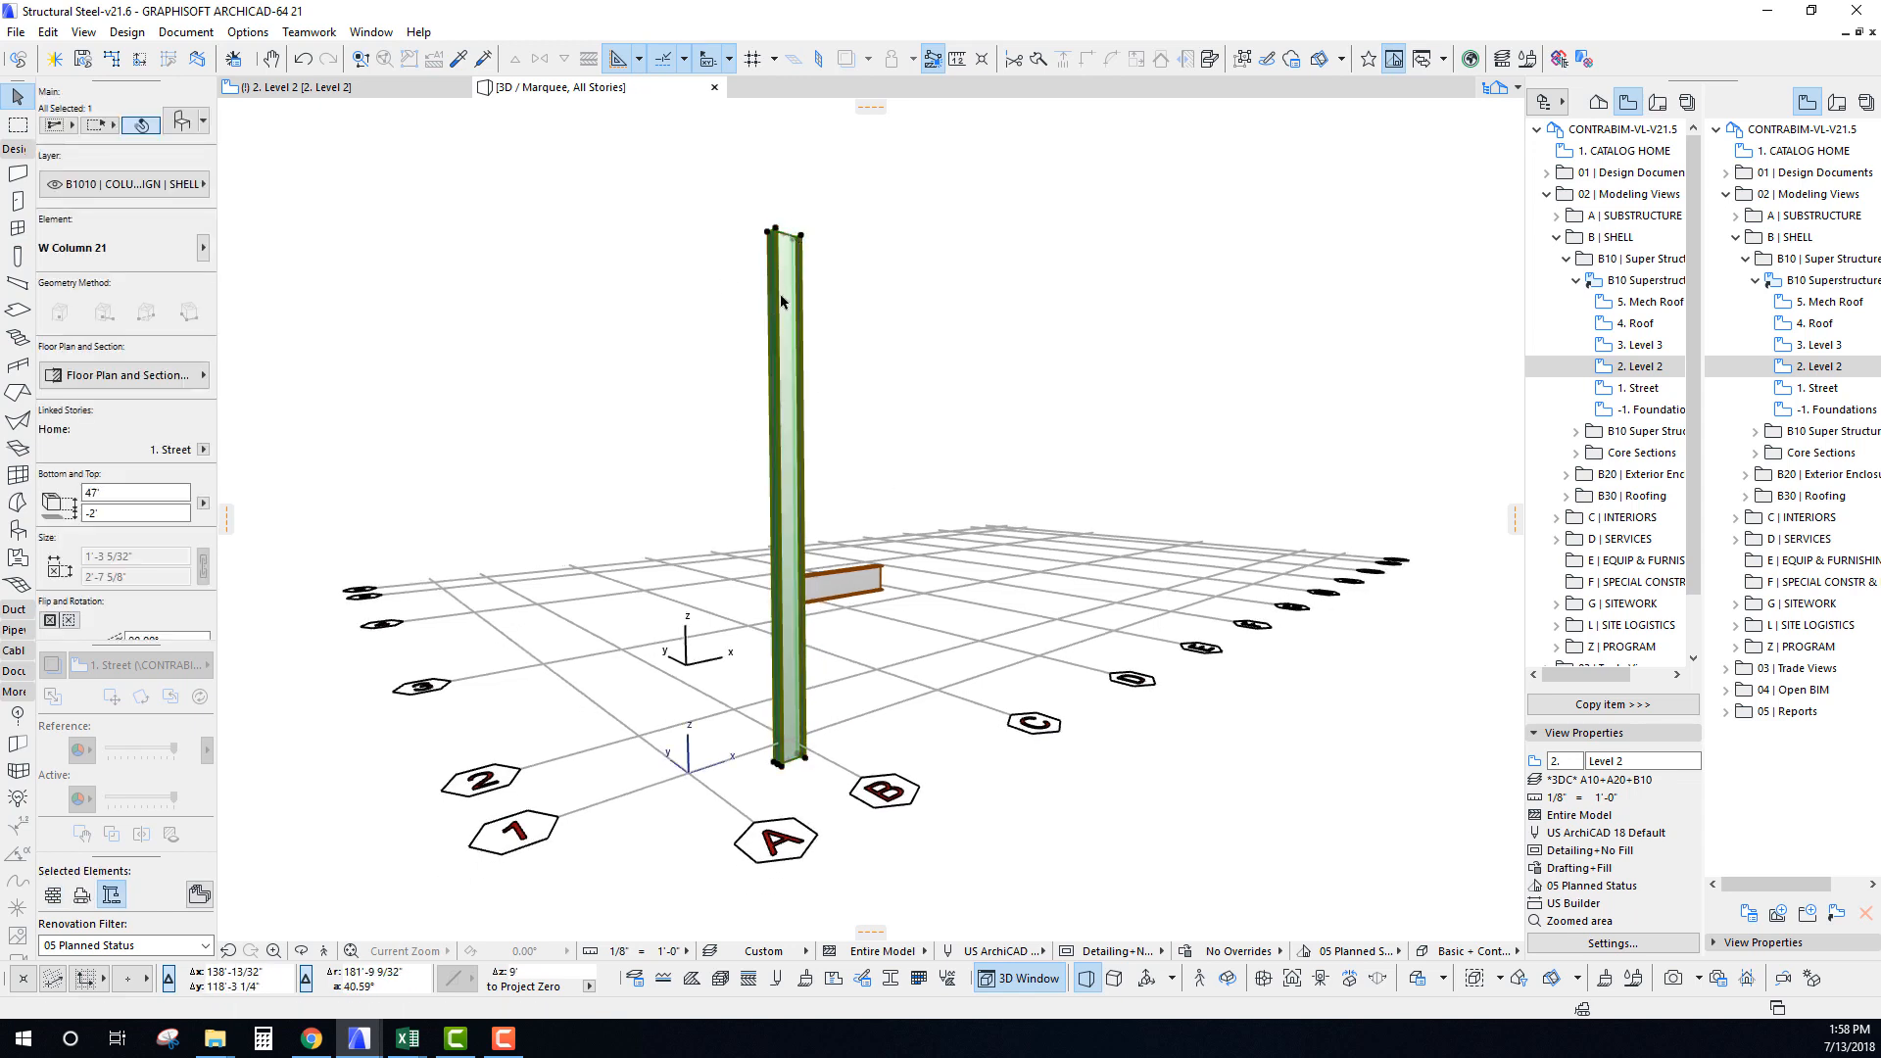
pyautogui.click(787, 238)
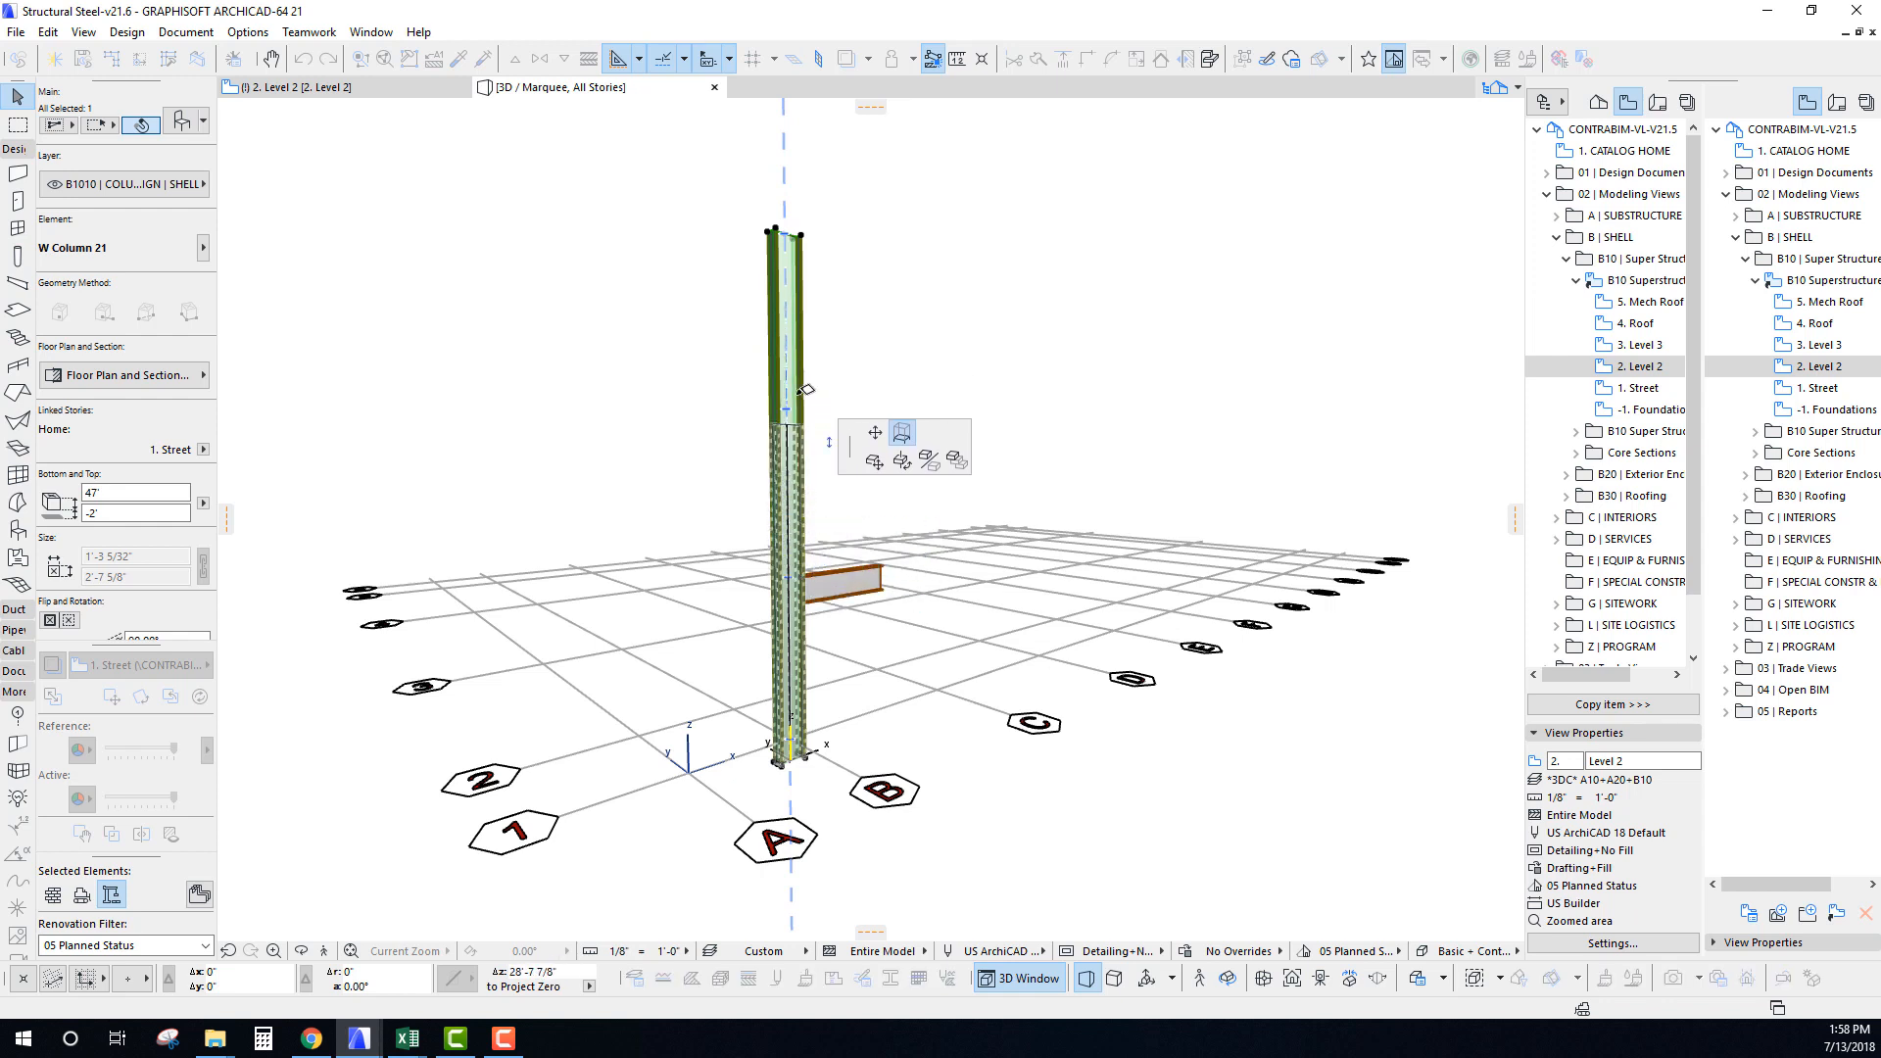
pyautogui.moveTo(795, 313); pyautogui.dragTo(691, 404, button='middle')
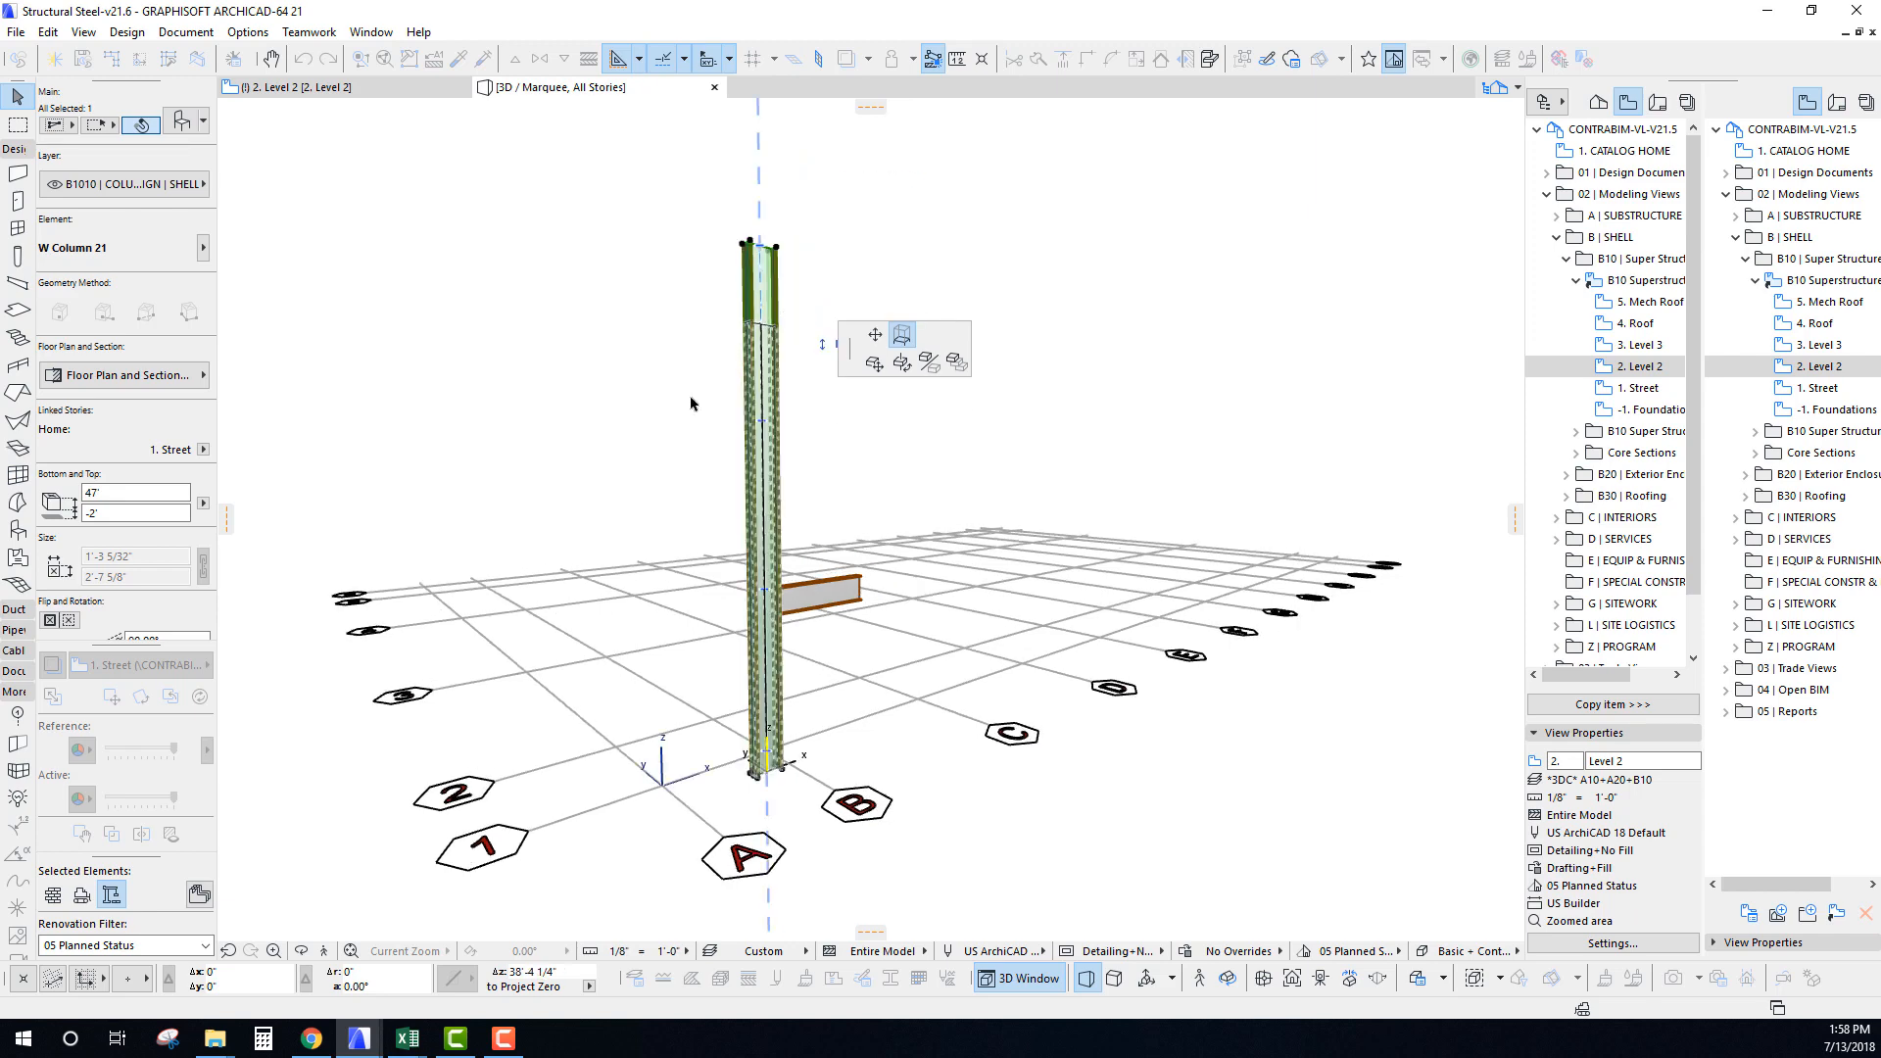
pyautogui.press('Escape')
pyautogui.press('Escape')
pyautogui.moveTo(840, 442); pyautogui.dragTo(748, 447, button='middle')
pyautogui.moveTo(860, 708); pyautogui.dragTo(916, 608, button='middle')
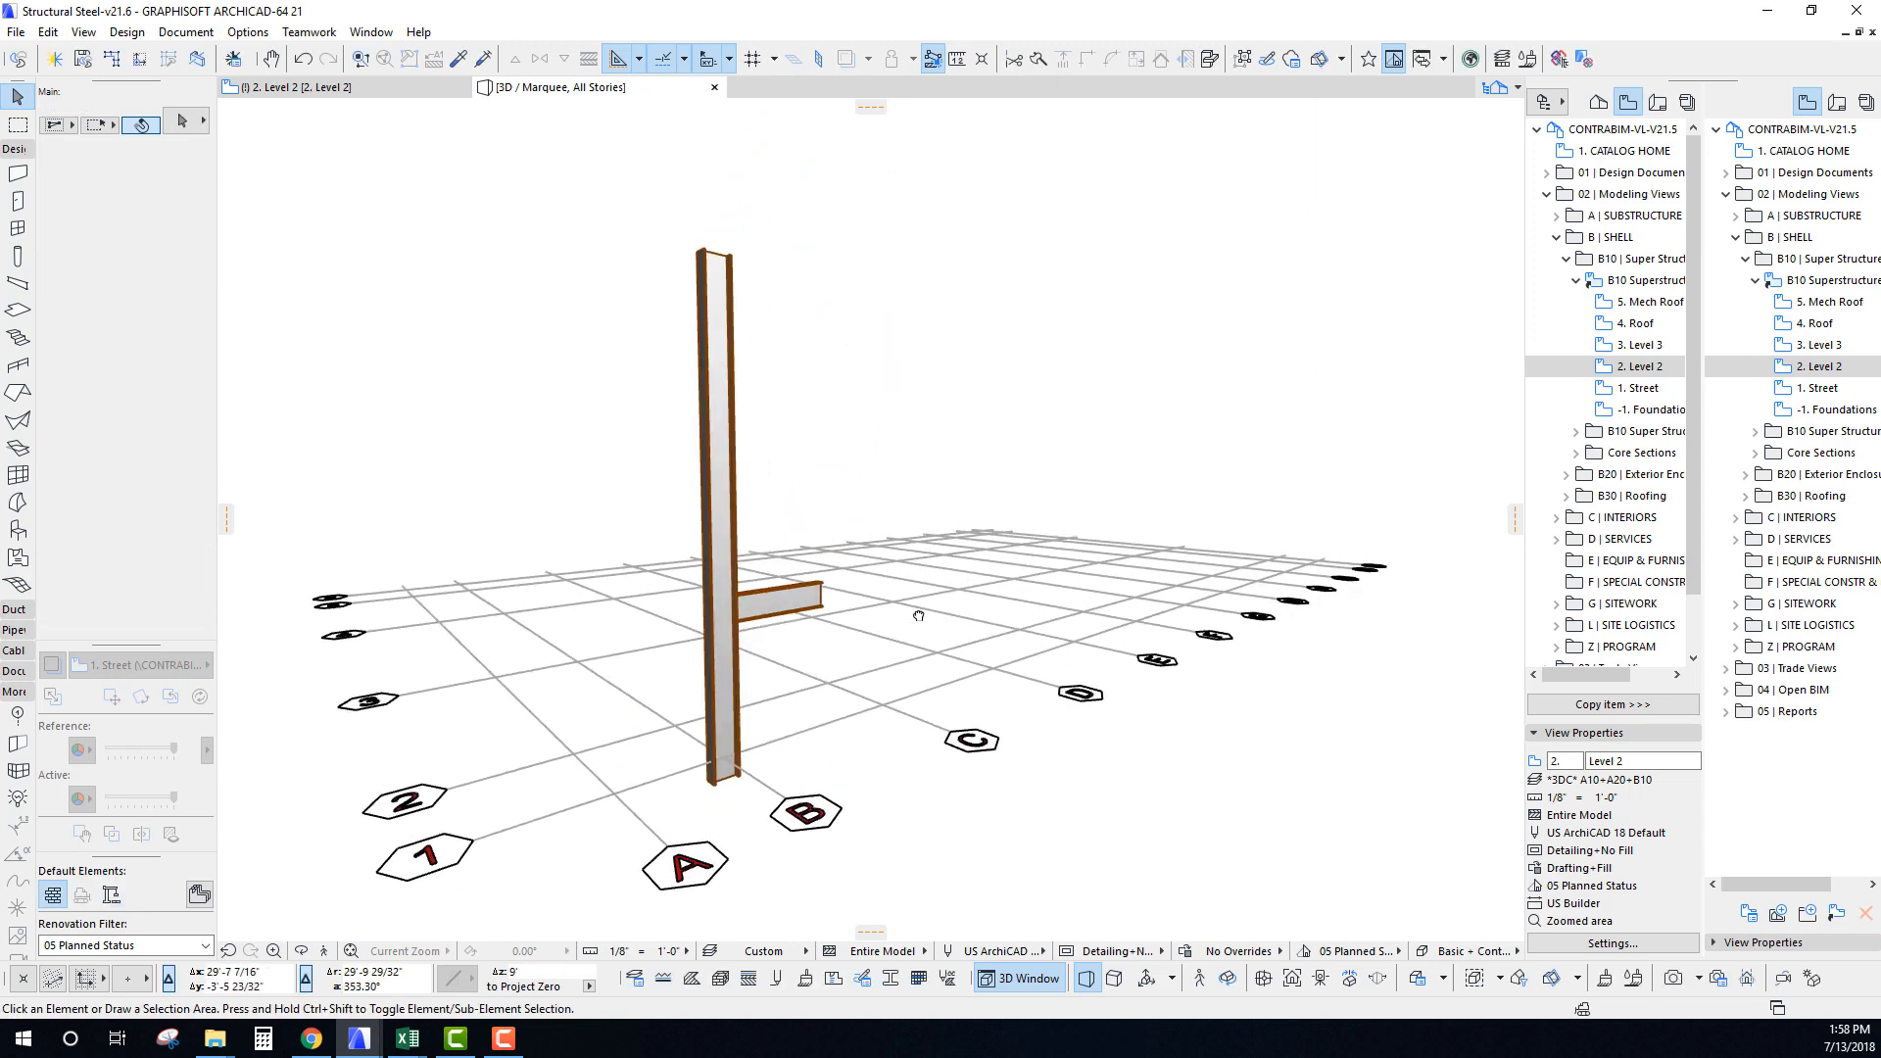
# Return to the Level 2 plan and copy the W column from grid B/1 to grid C/1.
pyautogui.press('F2')
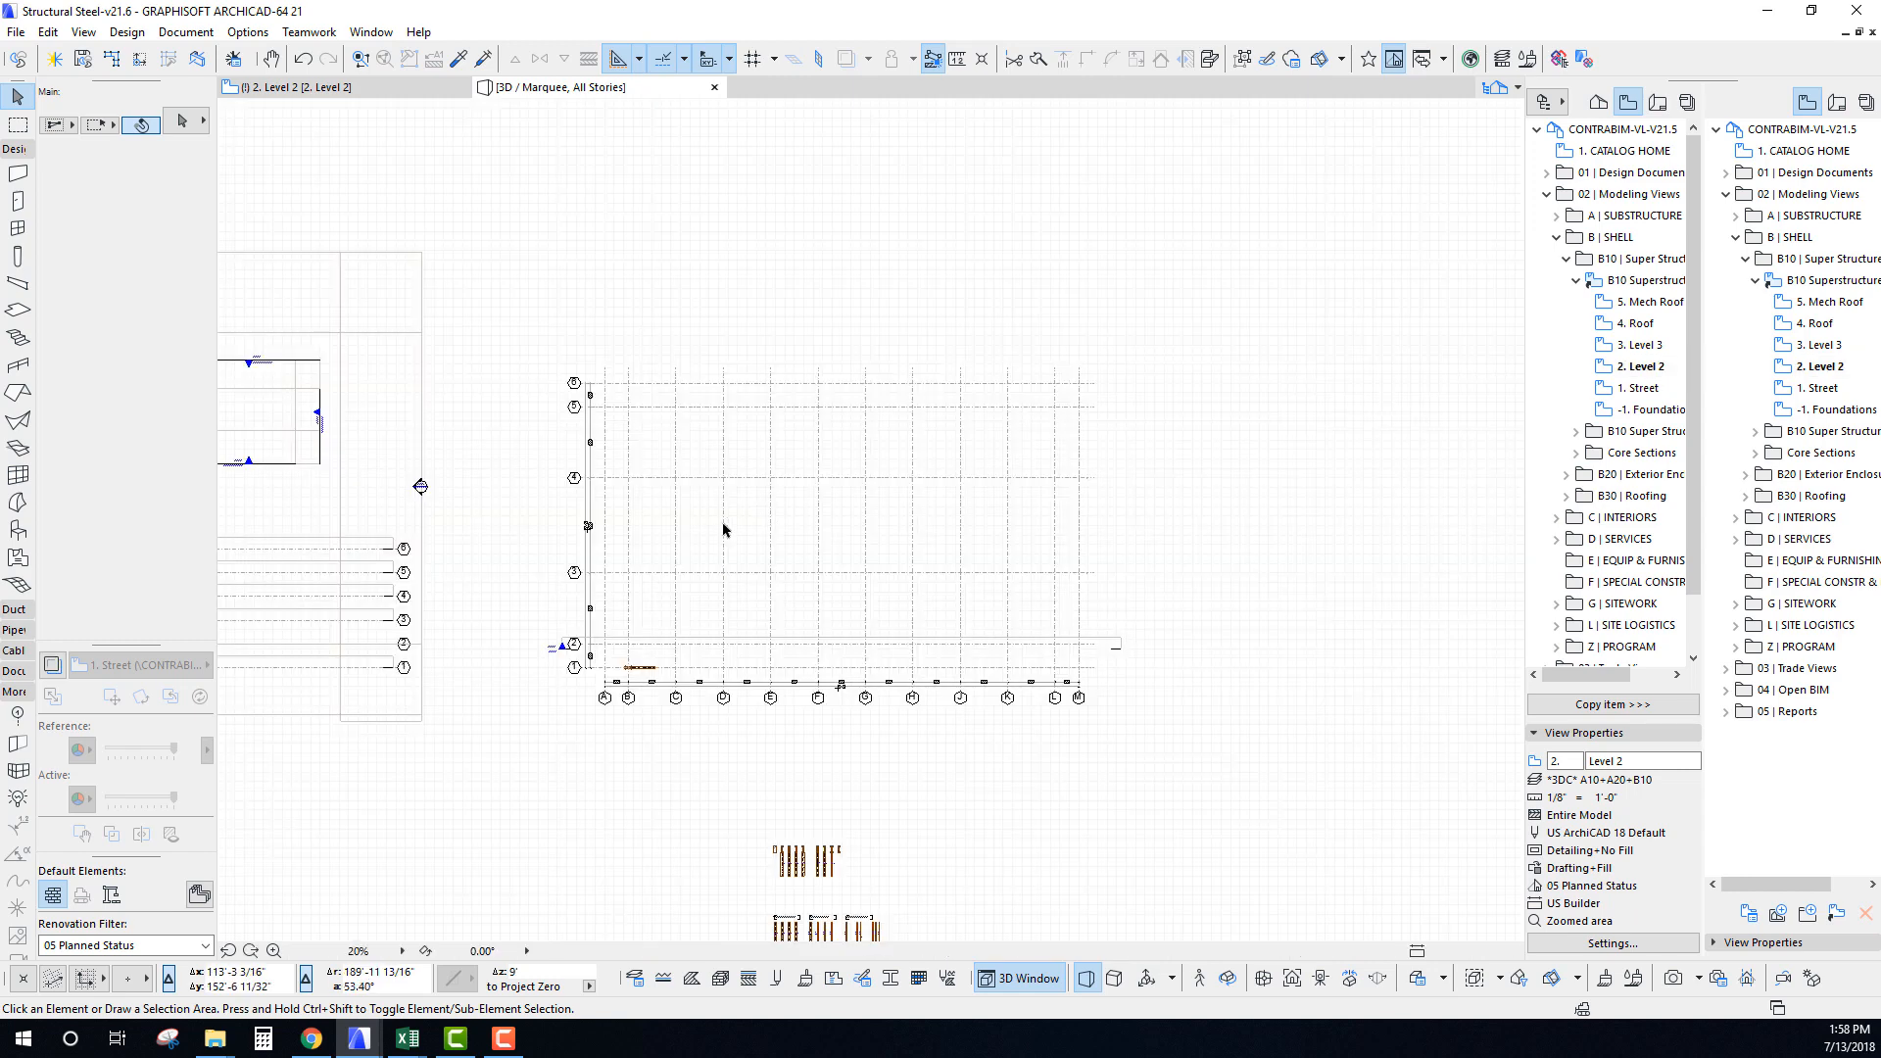
pyautogui.scroll(5, 633, 675)
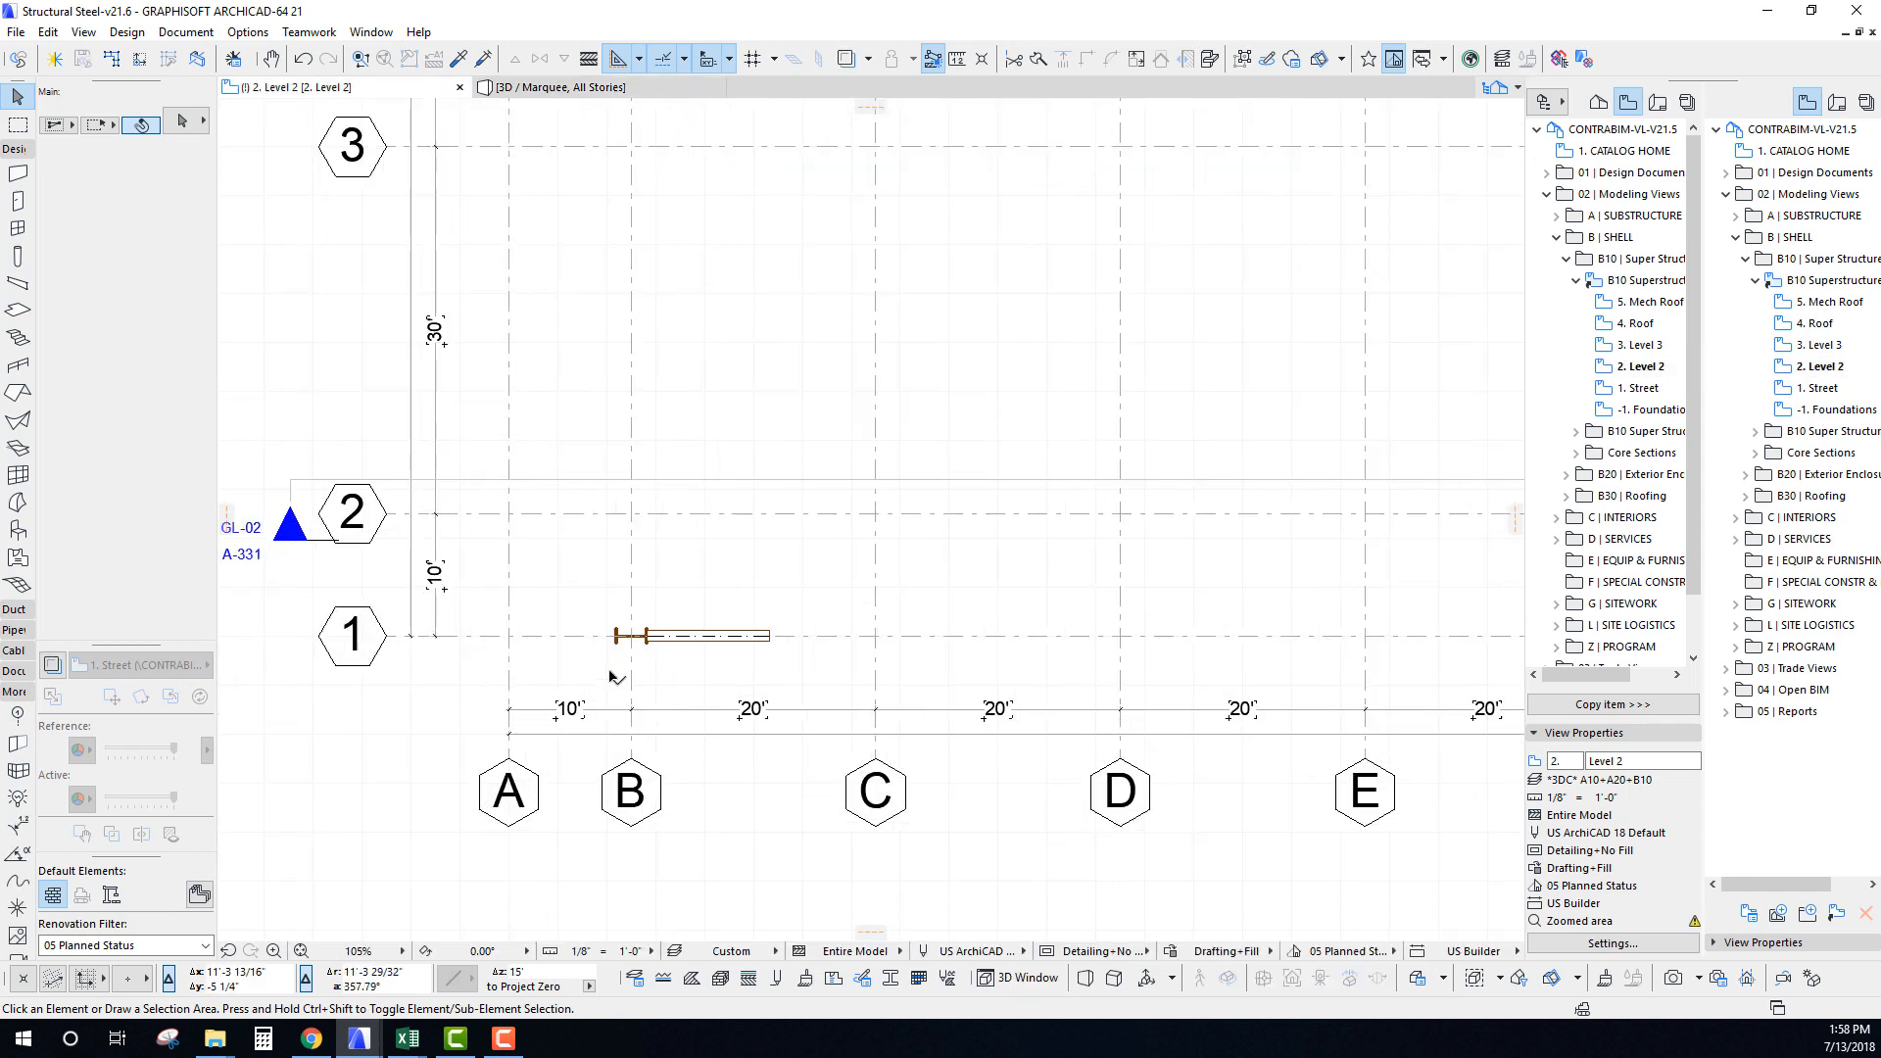
pyautogui.click(619, 606)
pyautogui.scroll(-3, 627, 627)
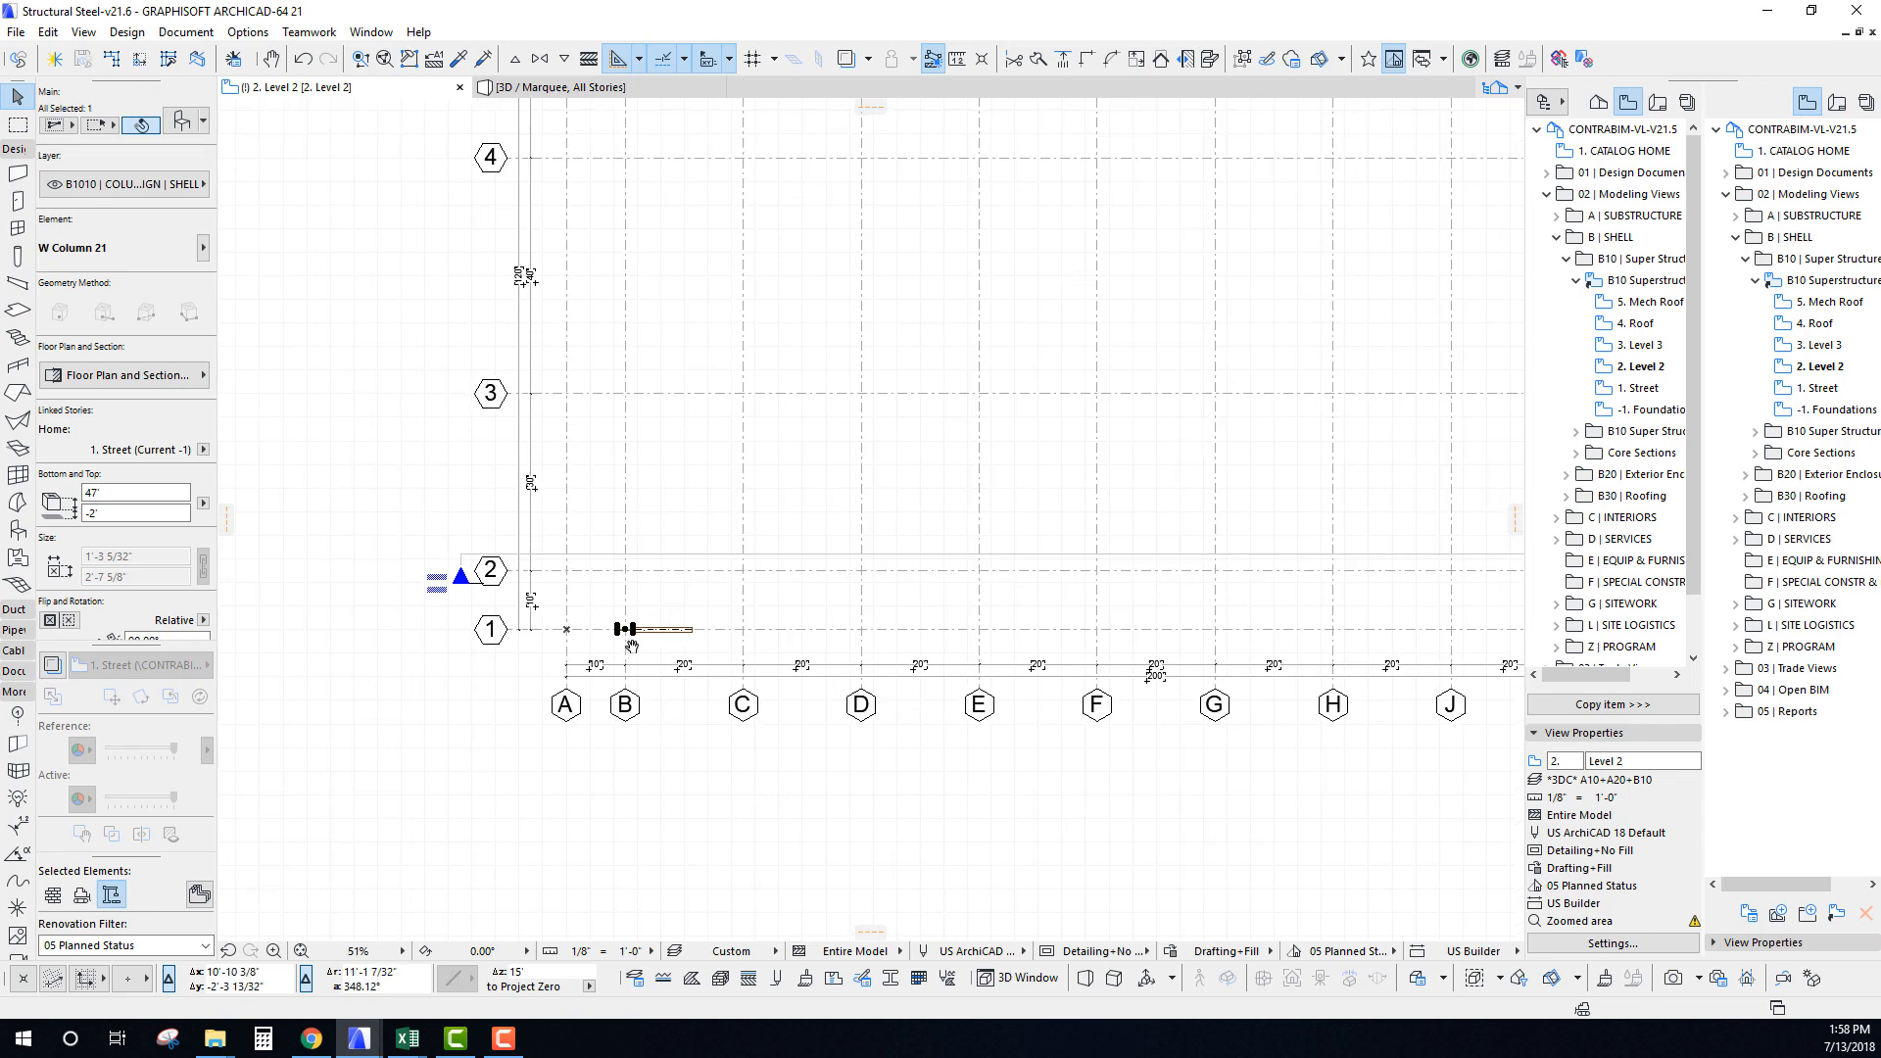
pyautogui.scroll(4, 637, 637)
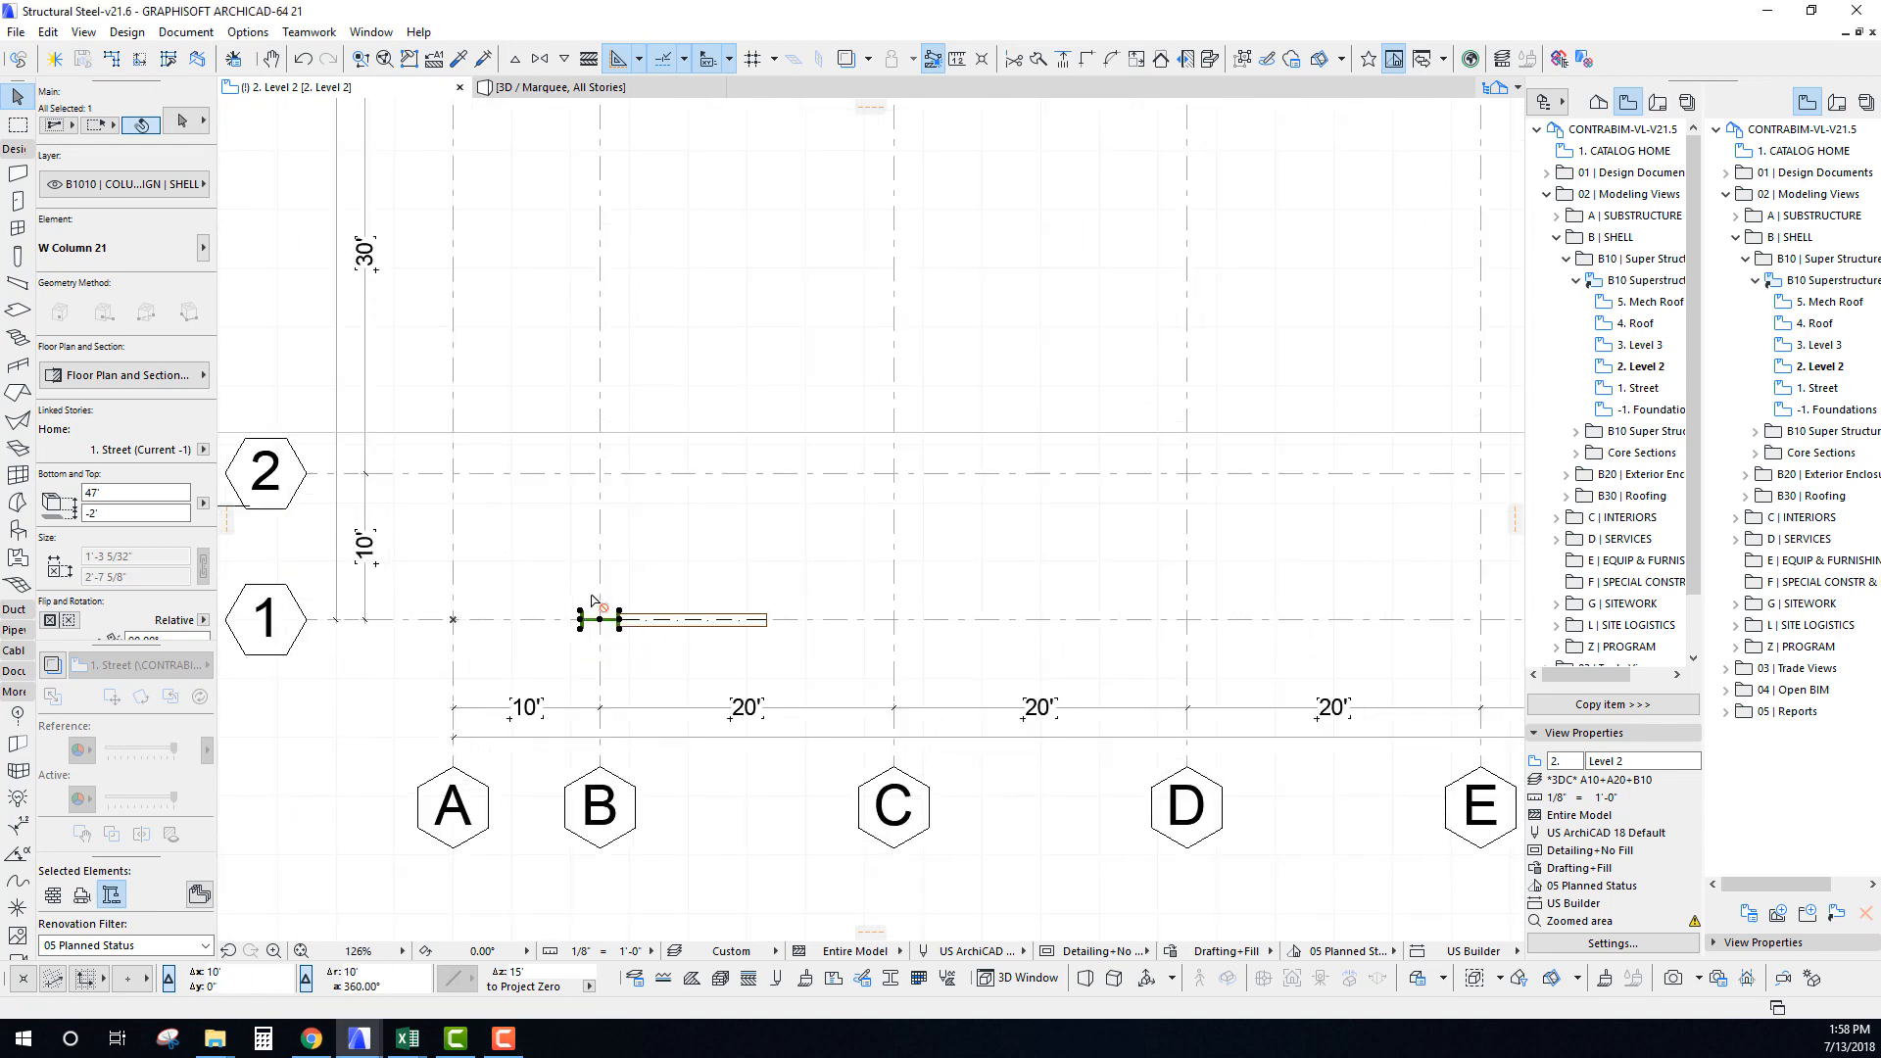
pyautogui.scroll(3, 599, 619)
pyautogui.moveTo(600, 619); pyautogui.dragTo(399, 493, button='middle')
pyautogui.hotkey('ctrl', 'shift', 'd')
pyautogui.click(398, 493)
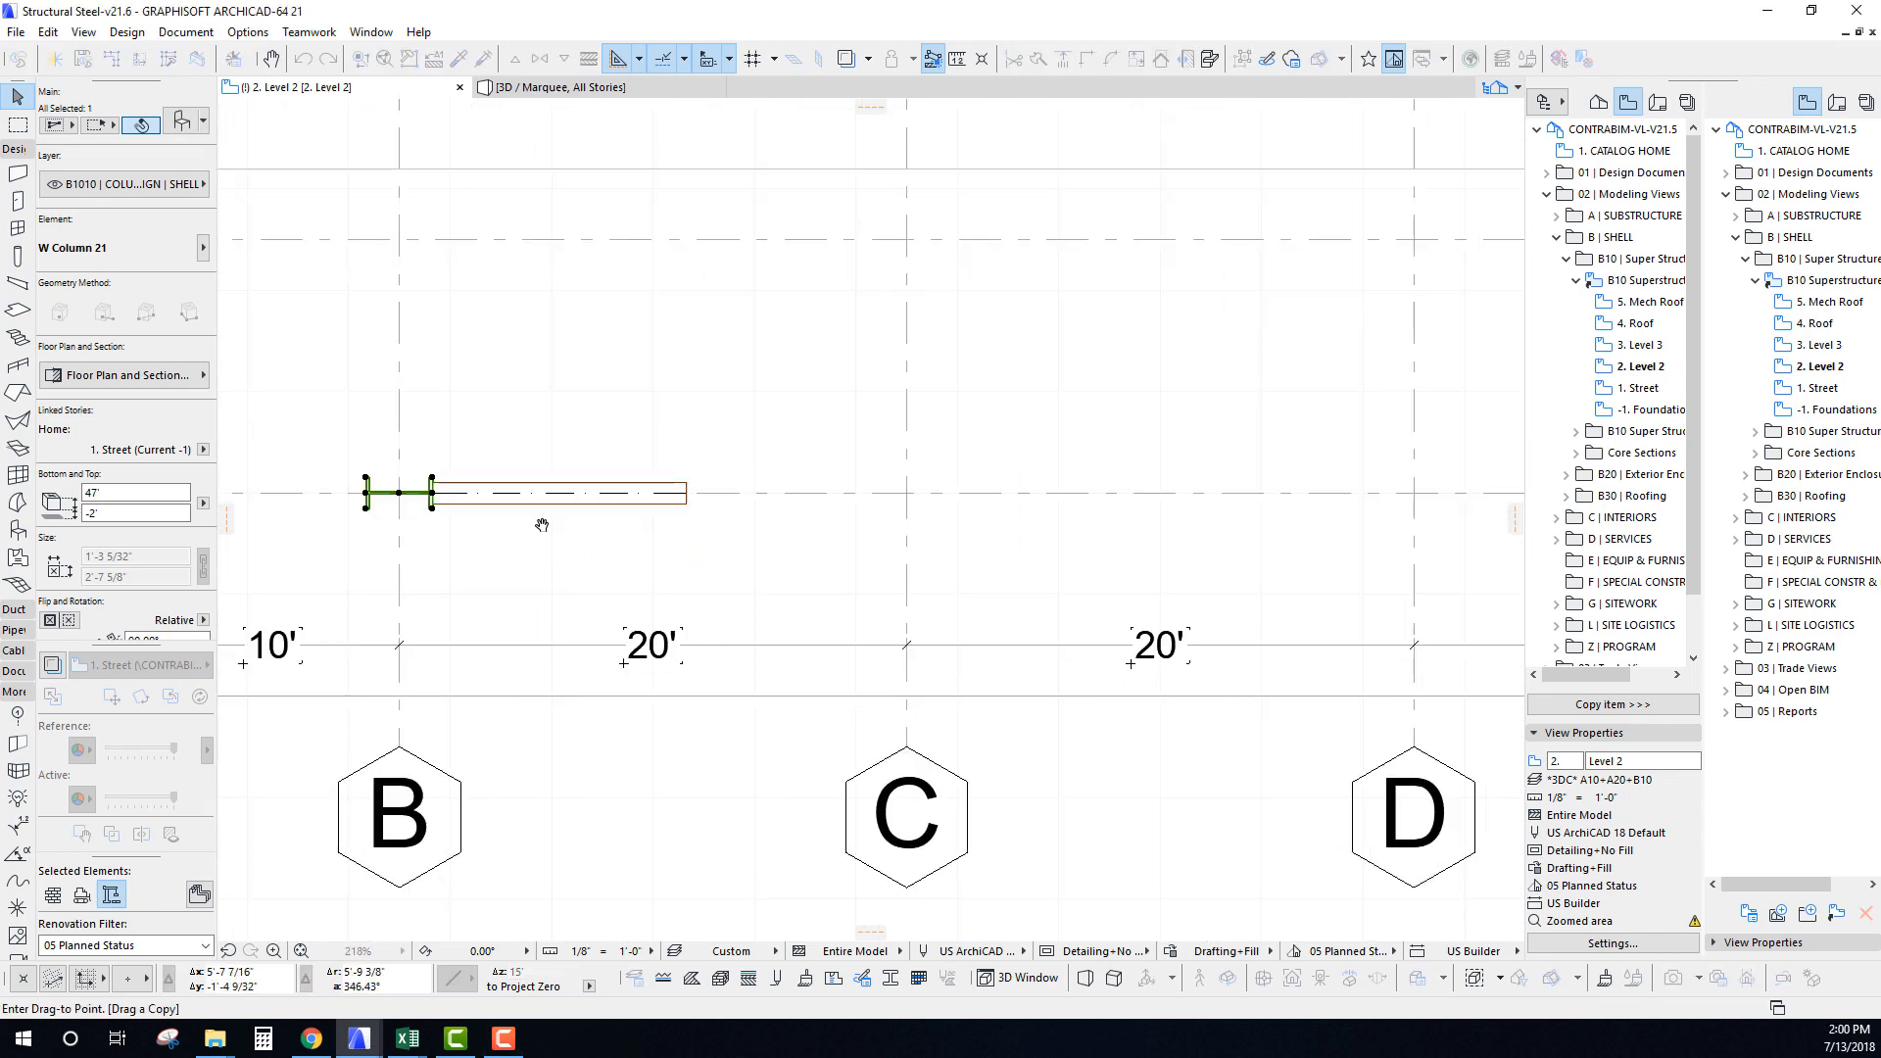
pyautogui.click(907, 494)
pyautogui.moveTo(727, 601); pyautogui.dragTo(819, 577, button='middle')
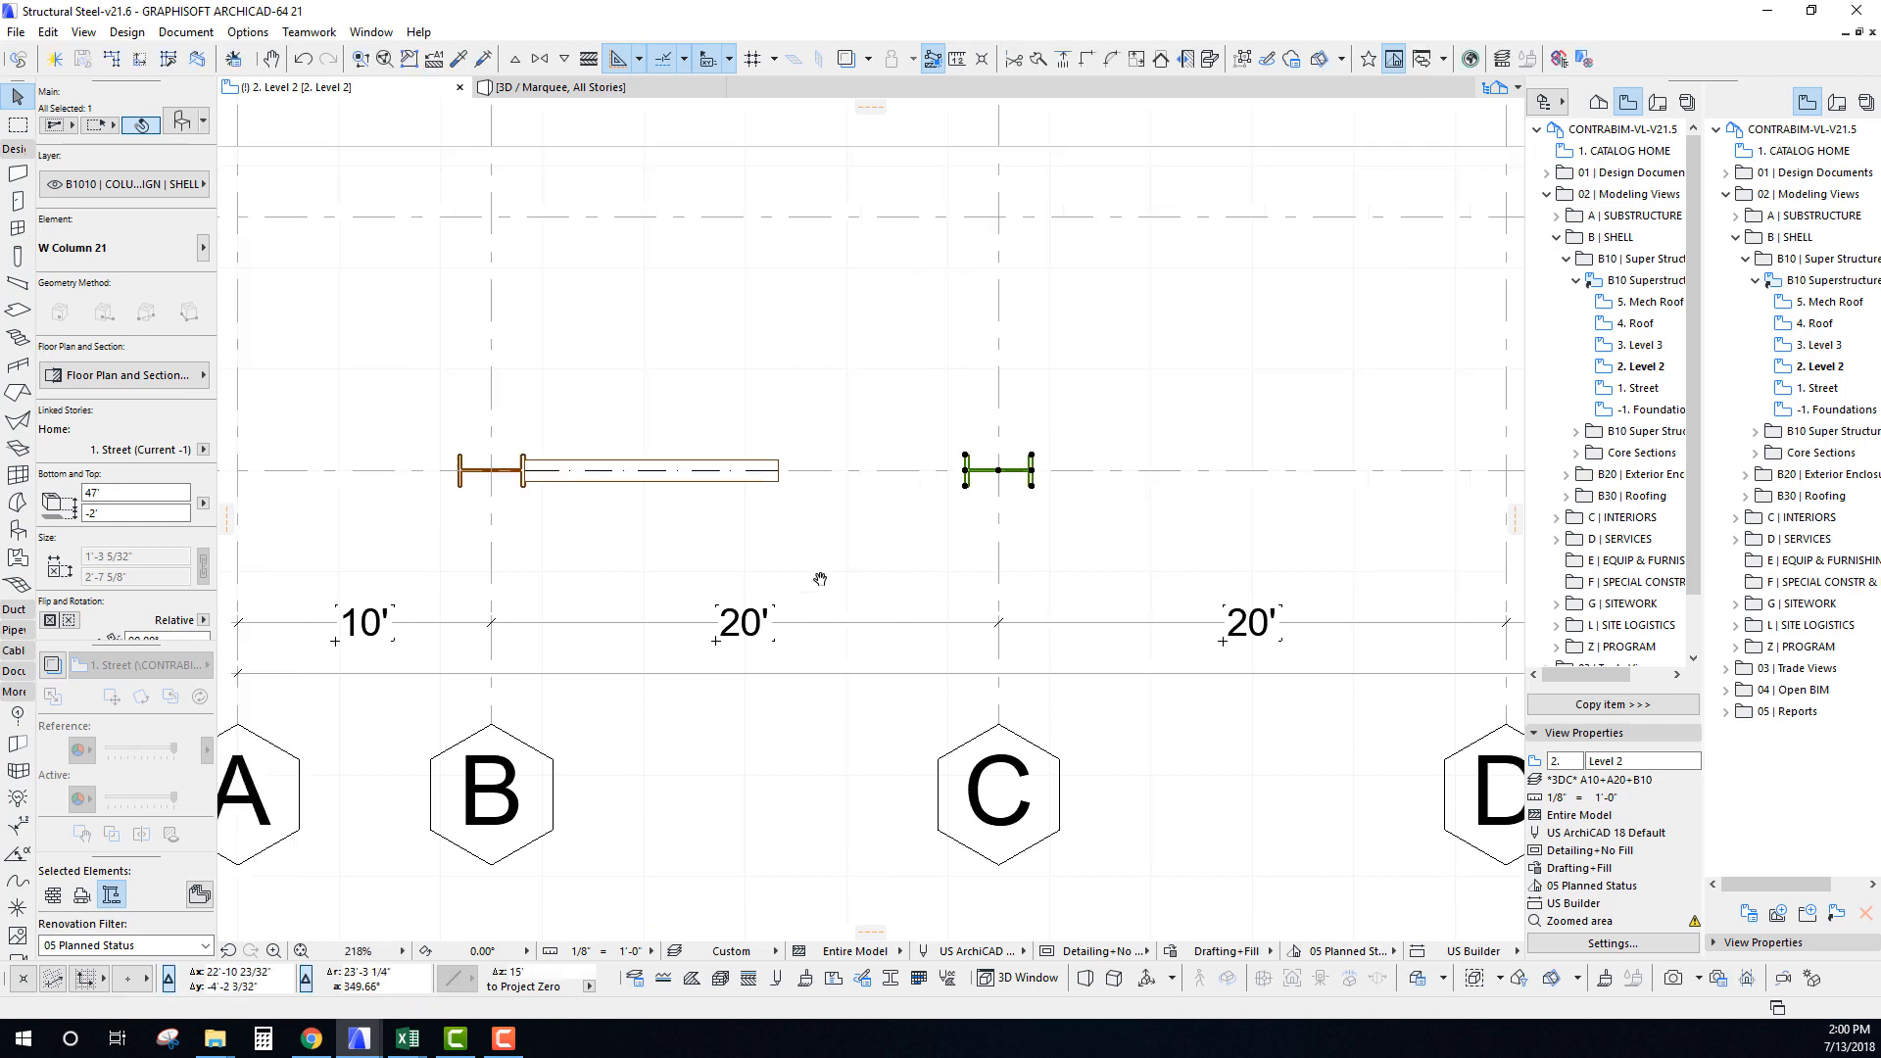
# Stretch the free end of the W beam on gridline 1 to meet the column at grid C.
pyautogui.press('Escape')
pyautogui.click(781, 479)
pyautogui.click(779, 470)
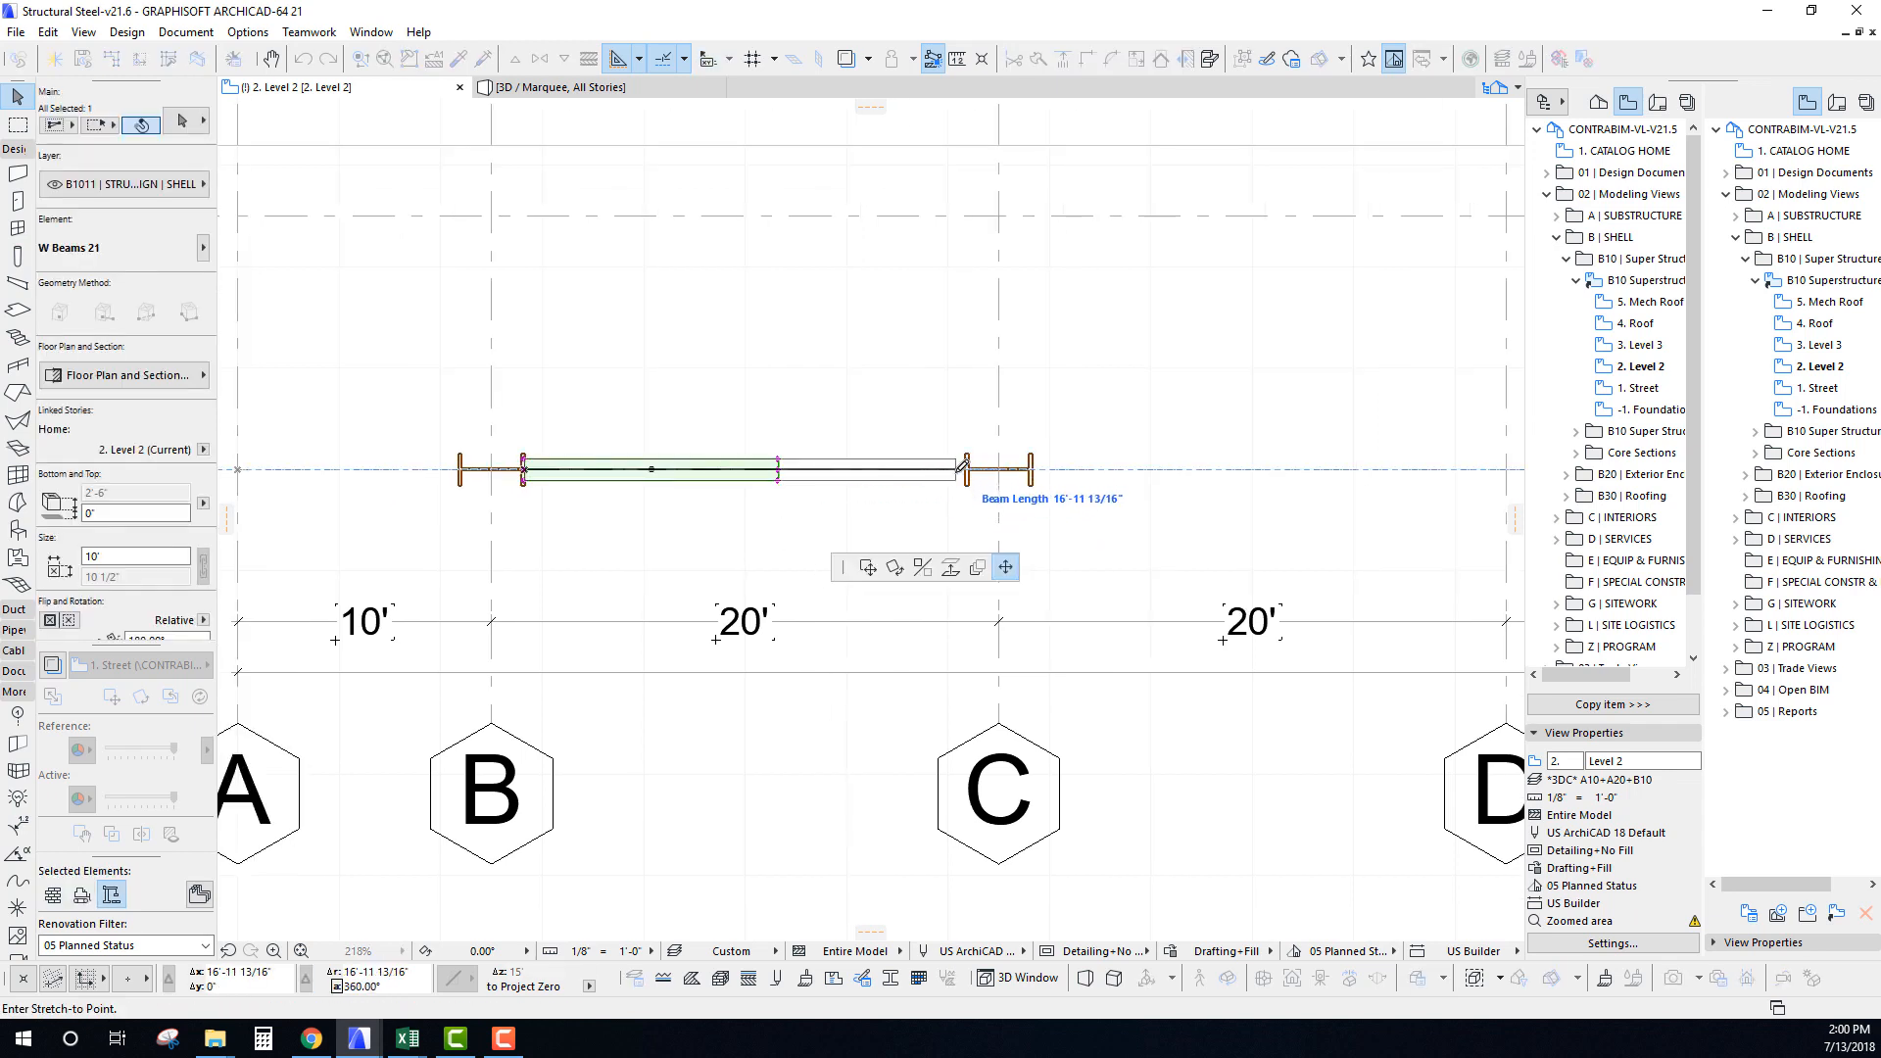
pyautogui.click(1019, 469)
pyautogui.press('Escape')
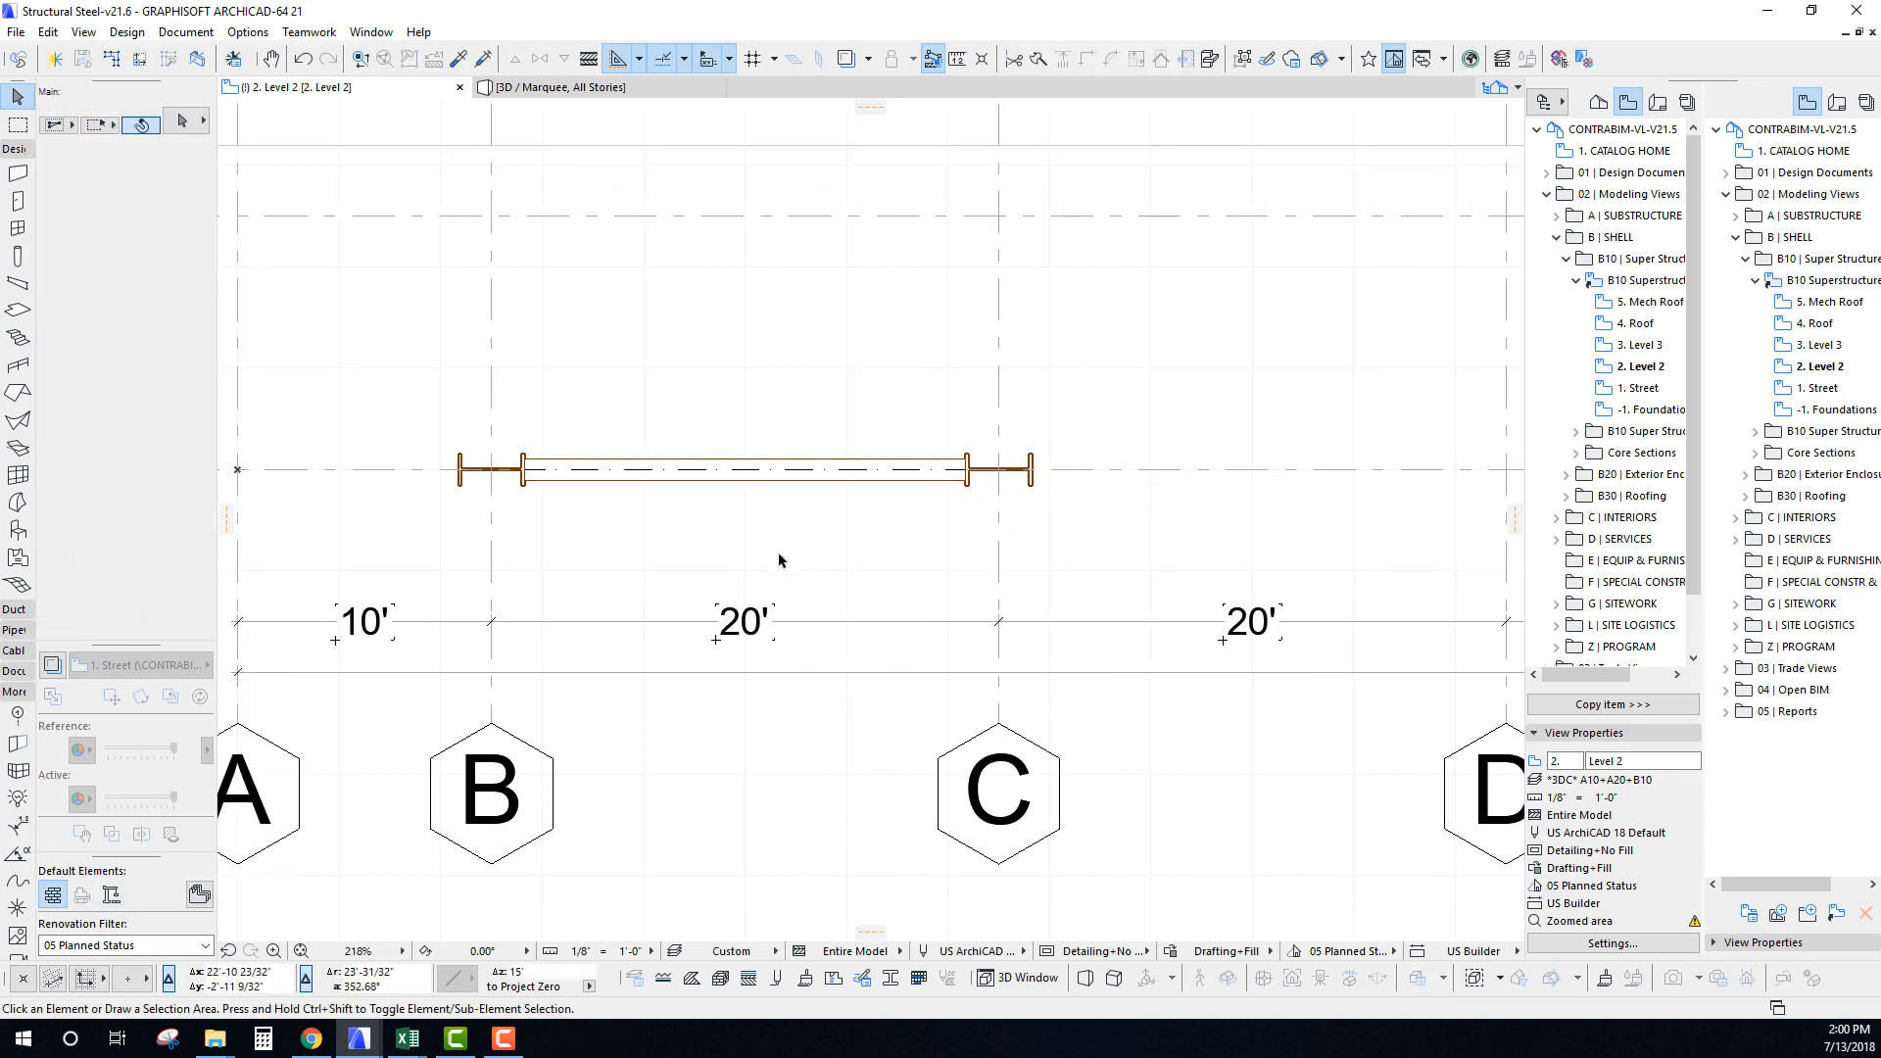
pyautogui.scroll(-4, 705, 517)
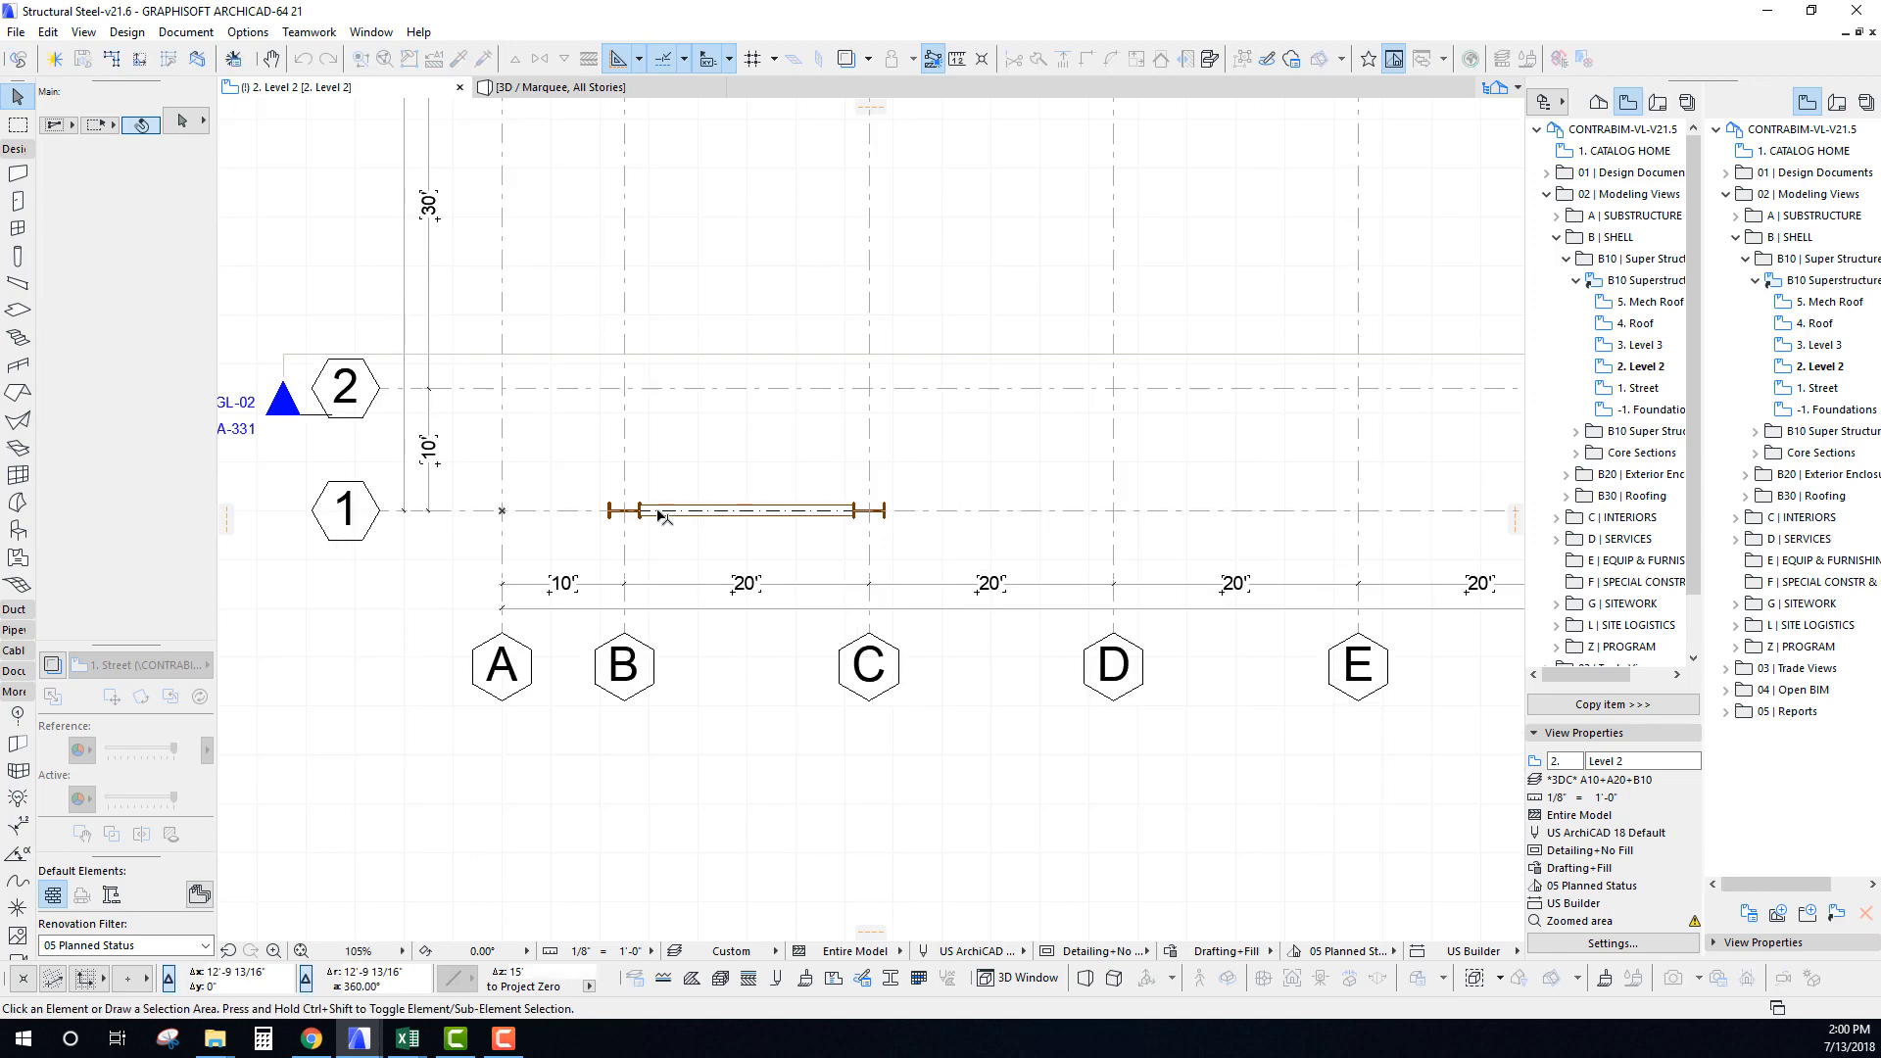
# Set the relative base height of the W beam between grids B and C on gridline 1 to -6" from Level 2.
pyautogui.click(672, 511)
pyautogui.scroll(4, 744, 535)
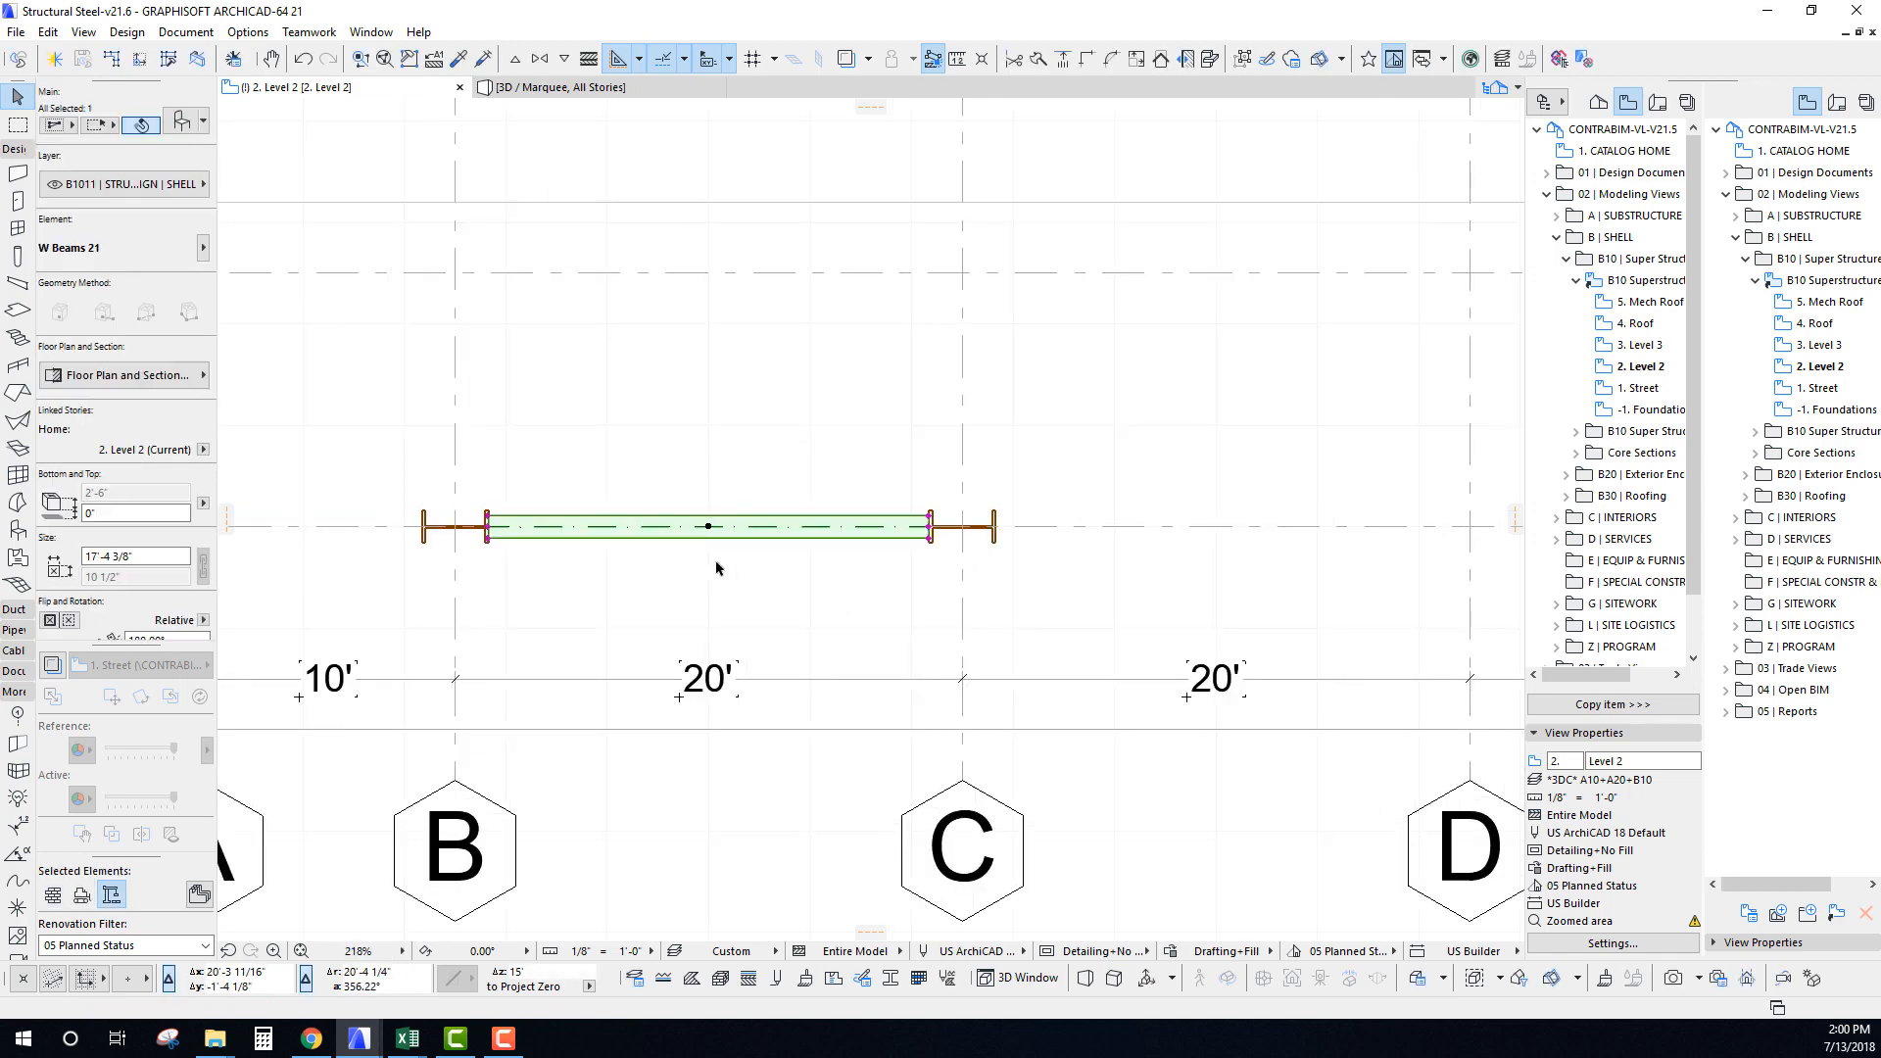
pyautogui.scroll(-5, 716, 568)
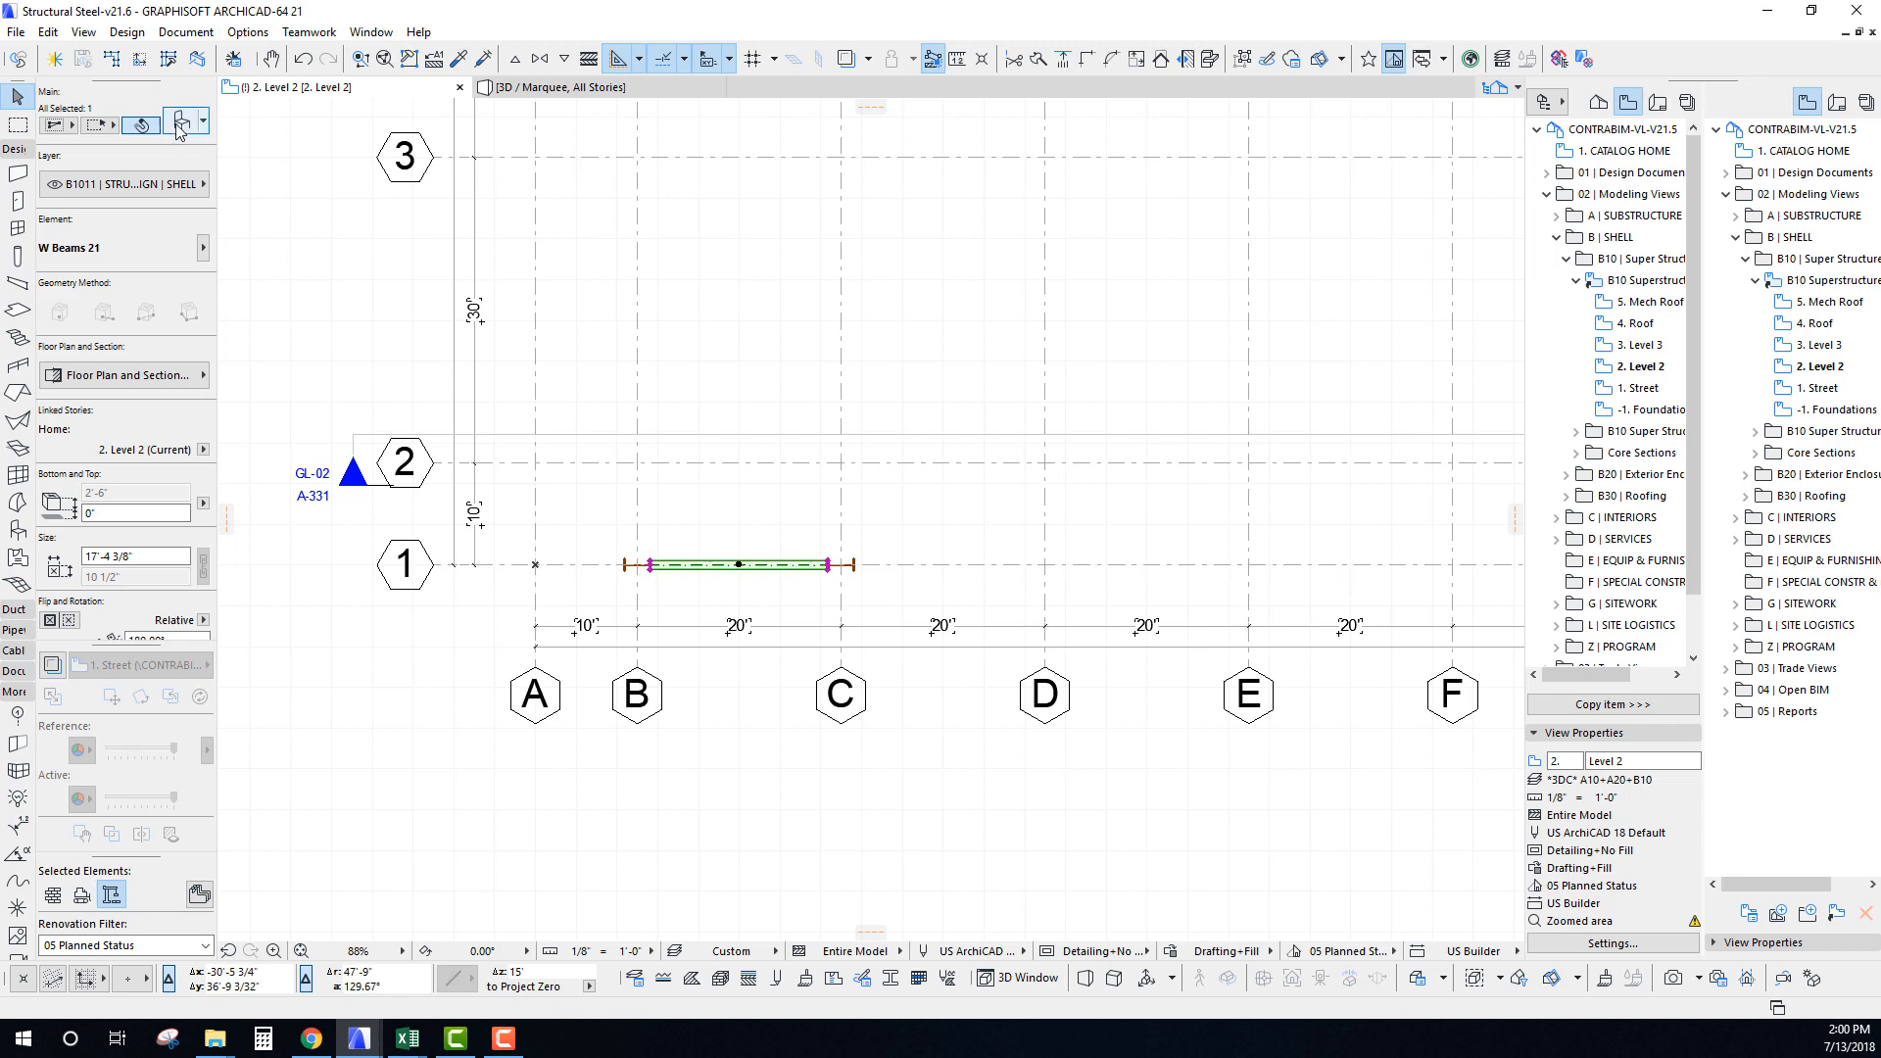
pyautogui.hotkey('ctrl', 't')
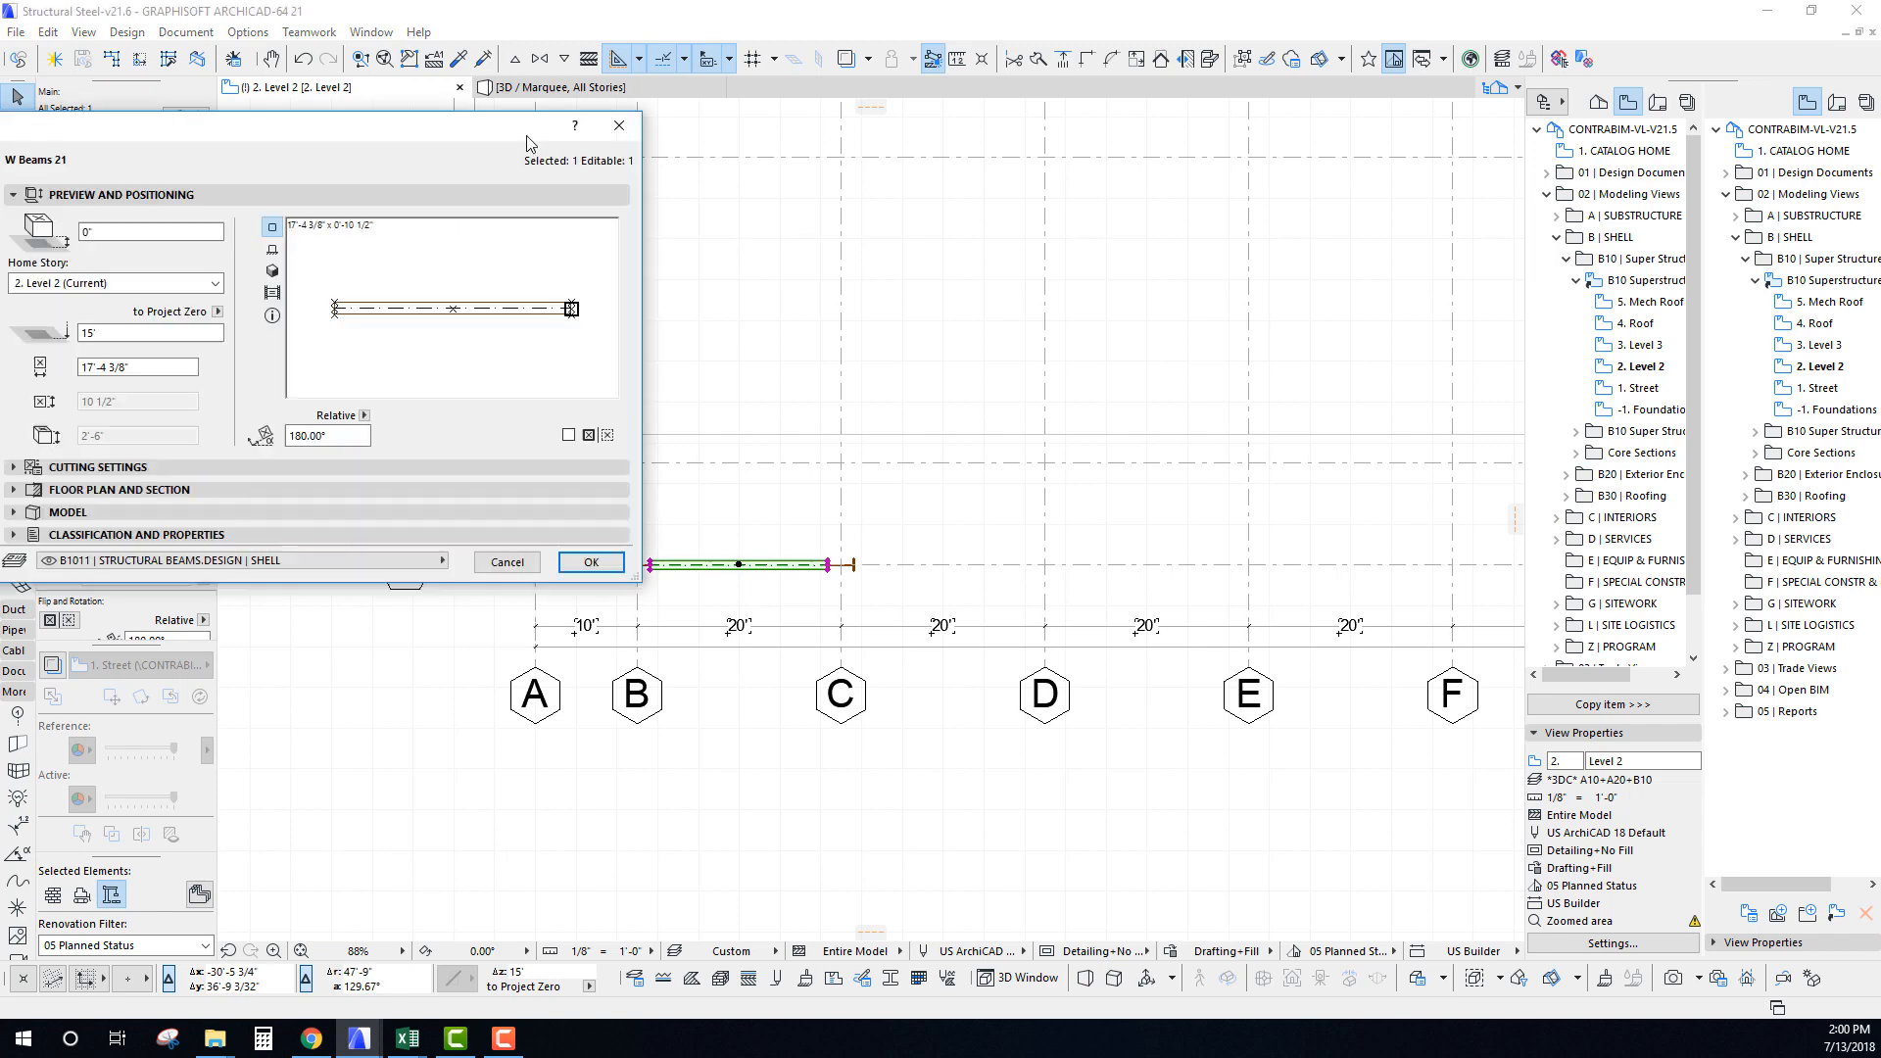
pyautogui.moveTo(1307, 508); pyautogui.dragTo(1310, 849)
pyautogui.moveTo(683, 61); pyautogui.dragTo(579, 132)
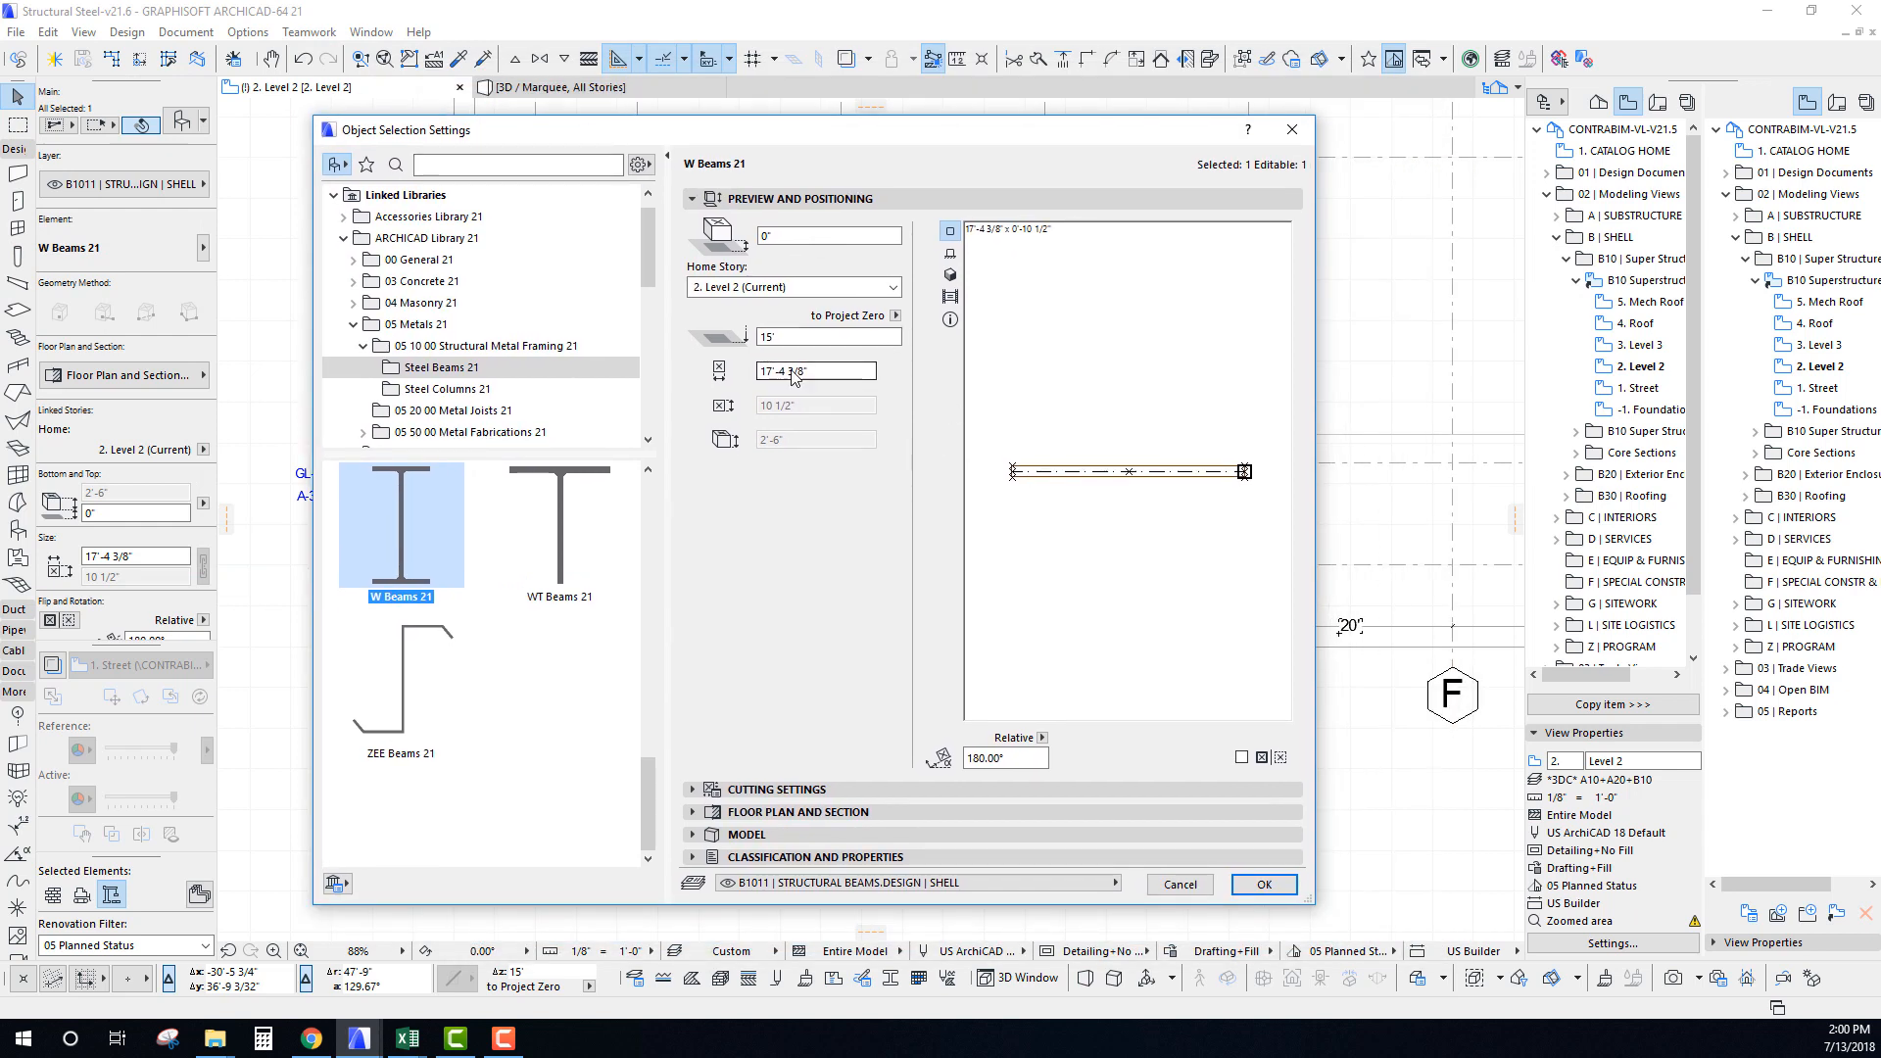
pyautogui.click(801, 236)
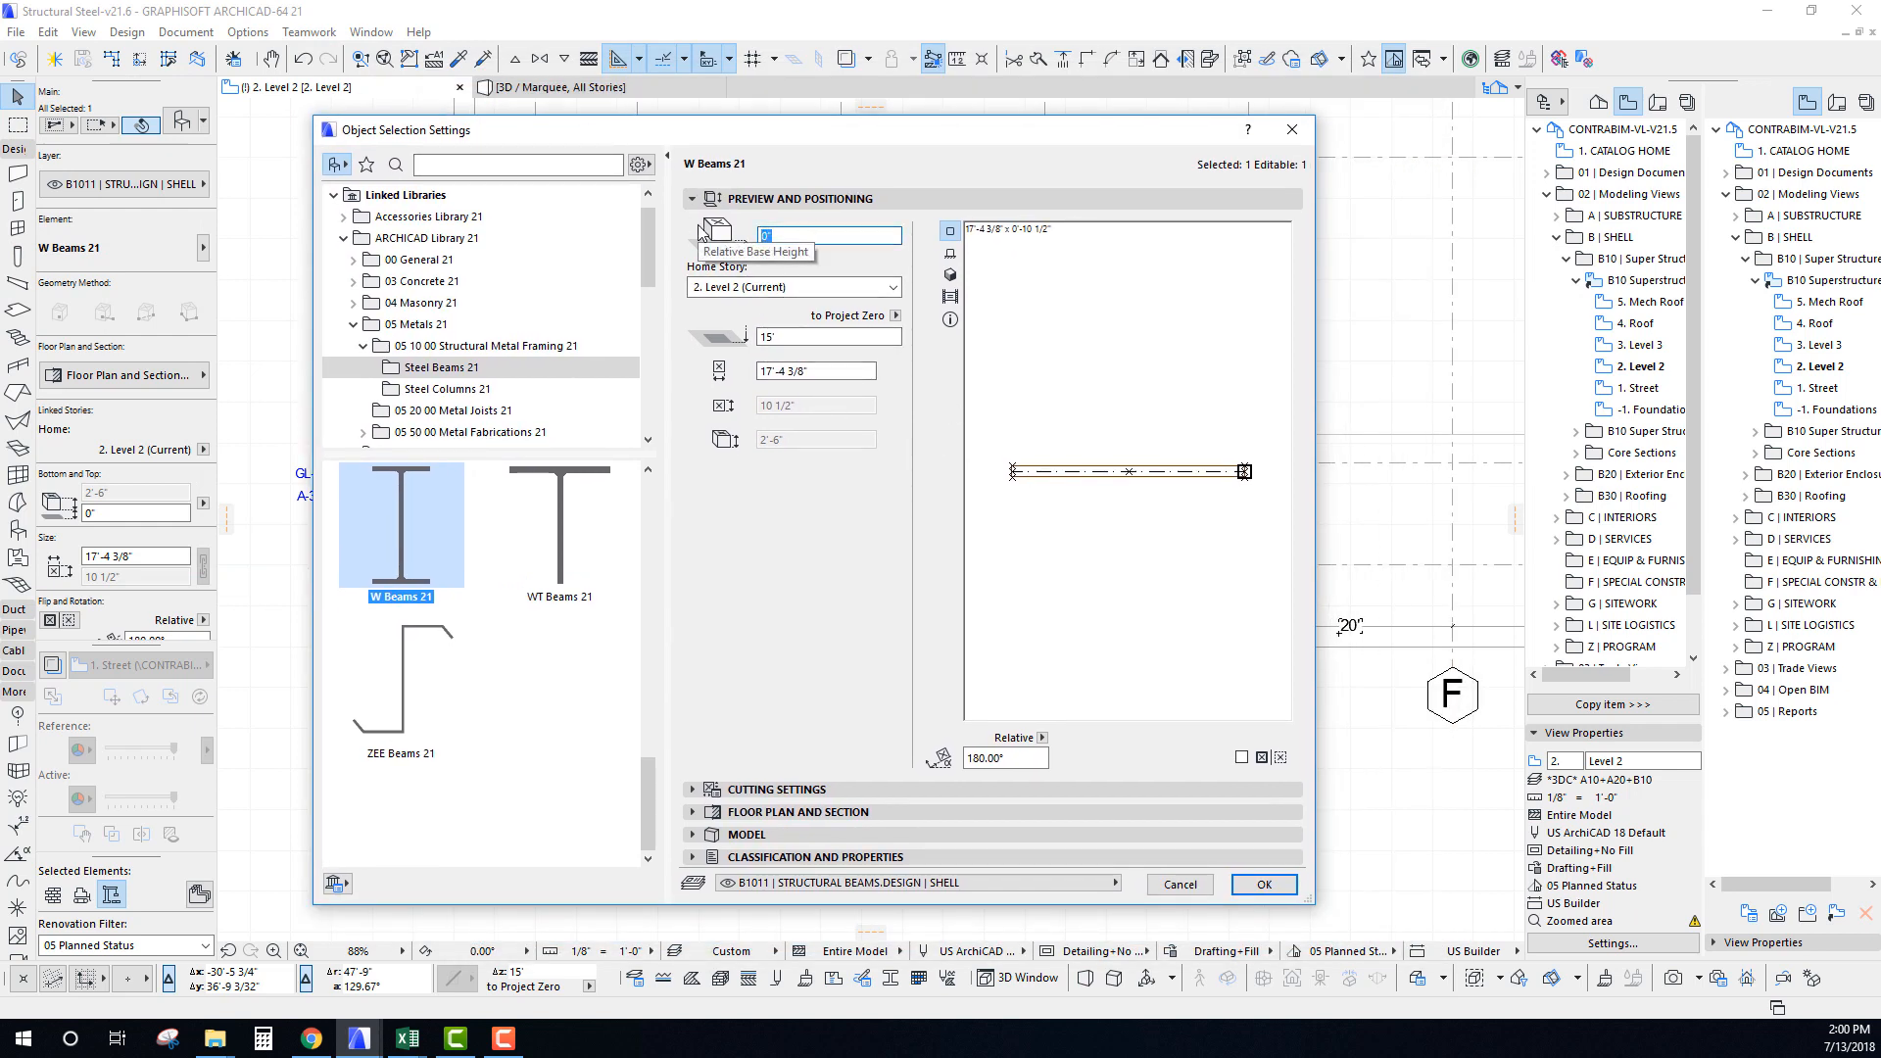
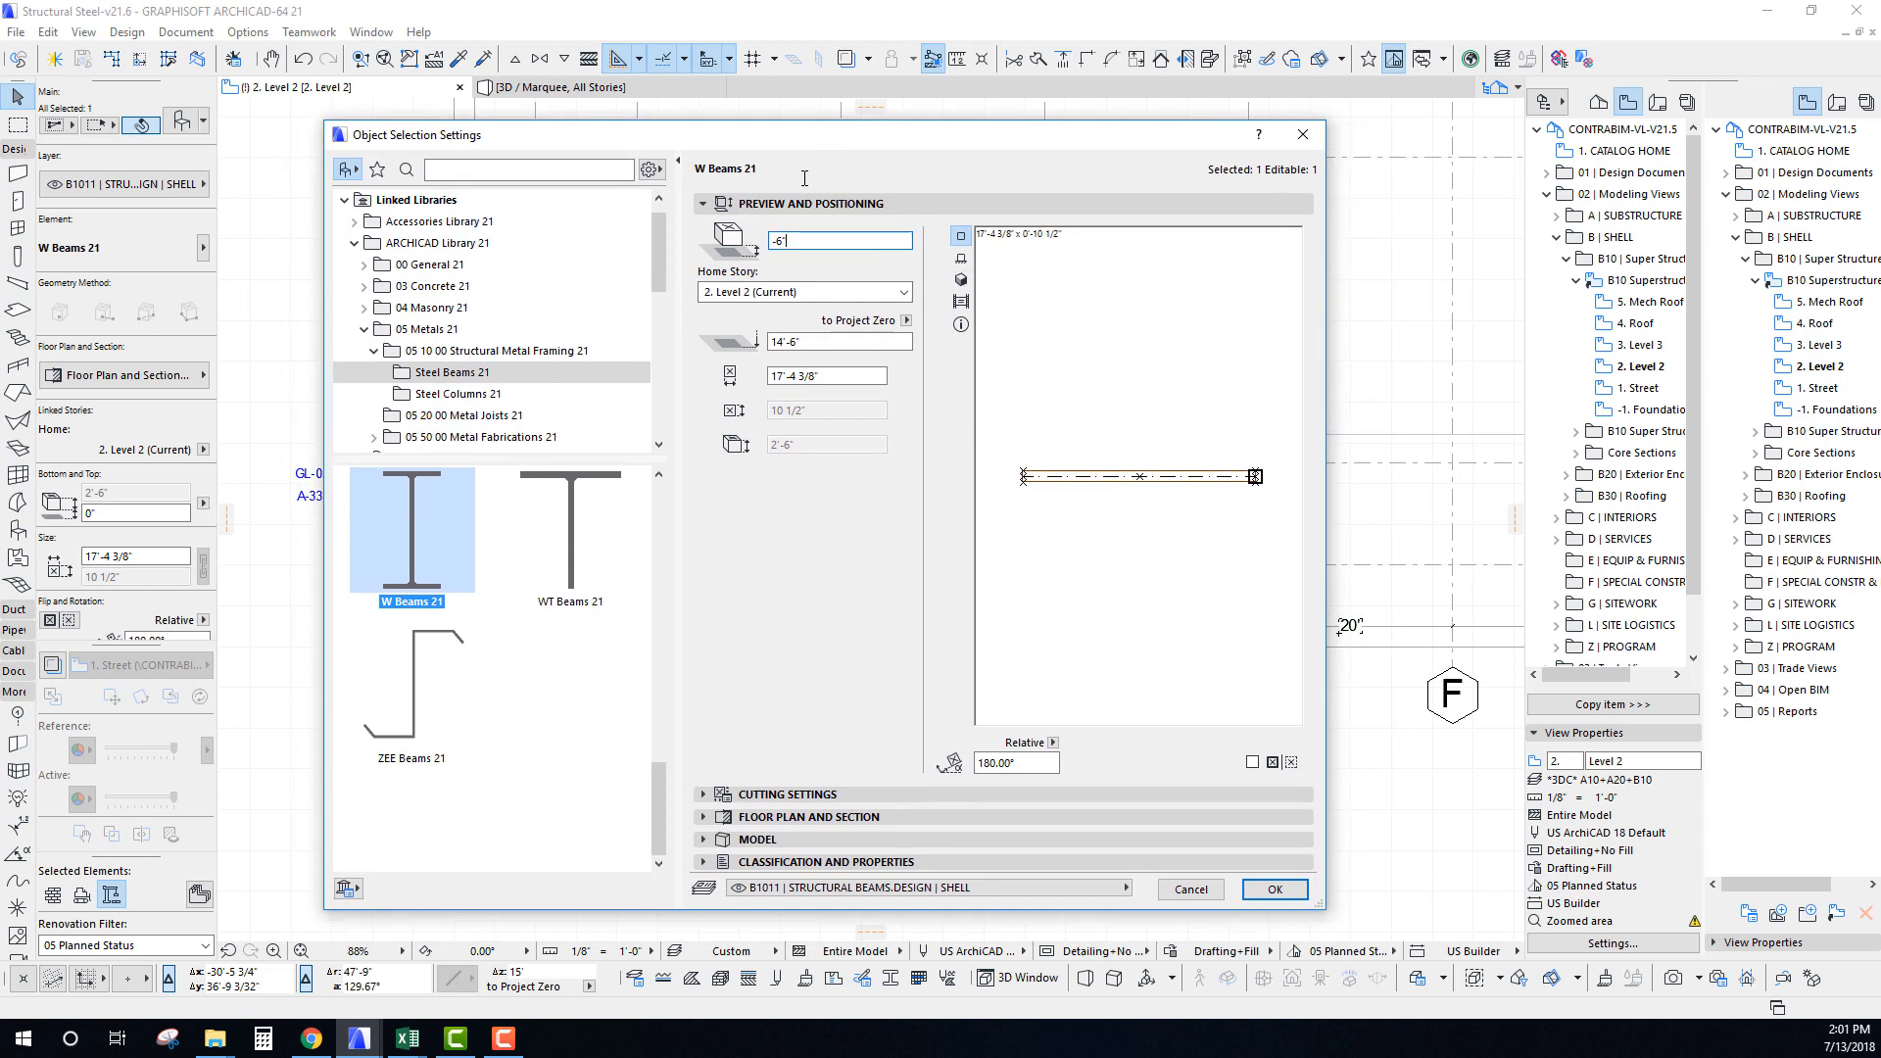
pyautogui.click(1236, 907)
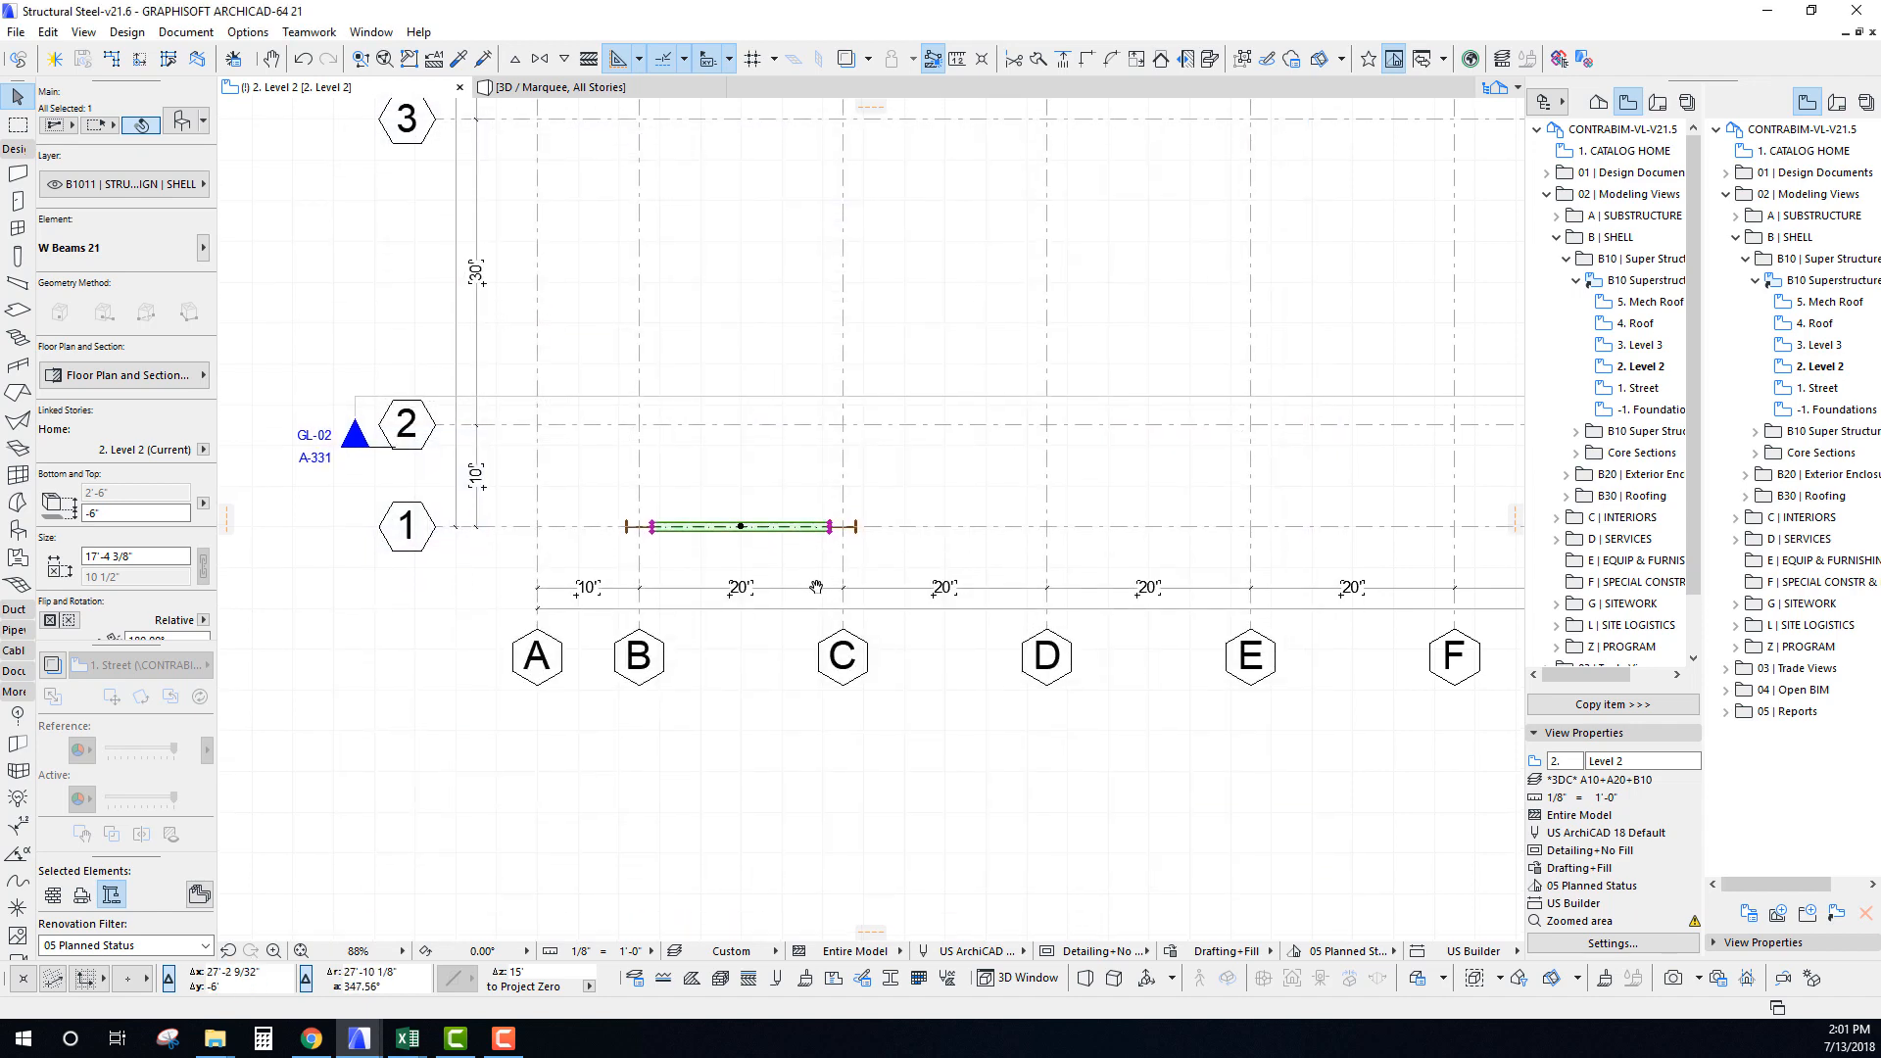
# Select all the beams in the beam catalogue and lower their relative base height below Level 2.
pyautogui.click(781, 550)
pyautogui.scroll(-5, 894, 702)
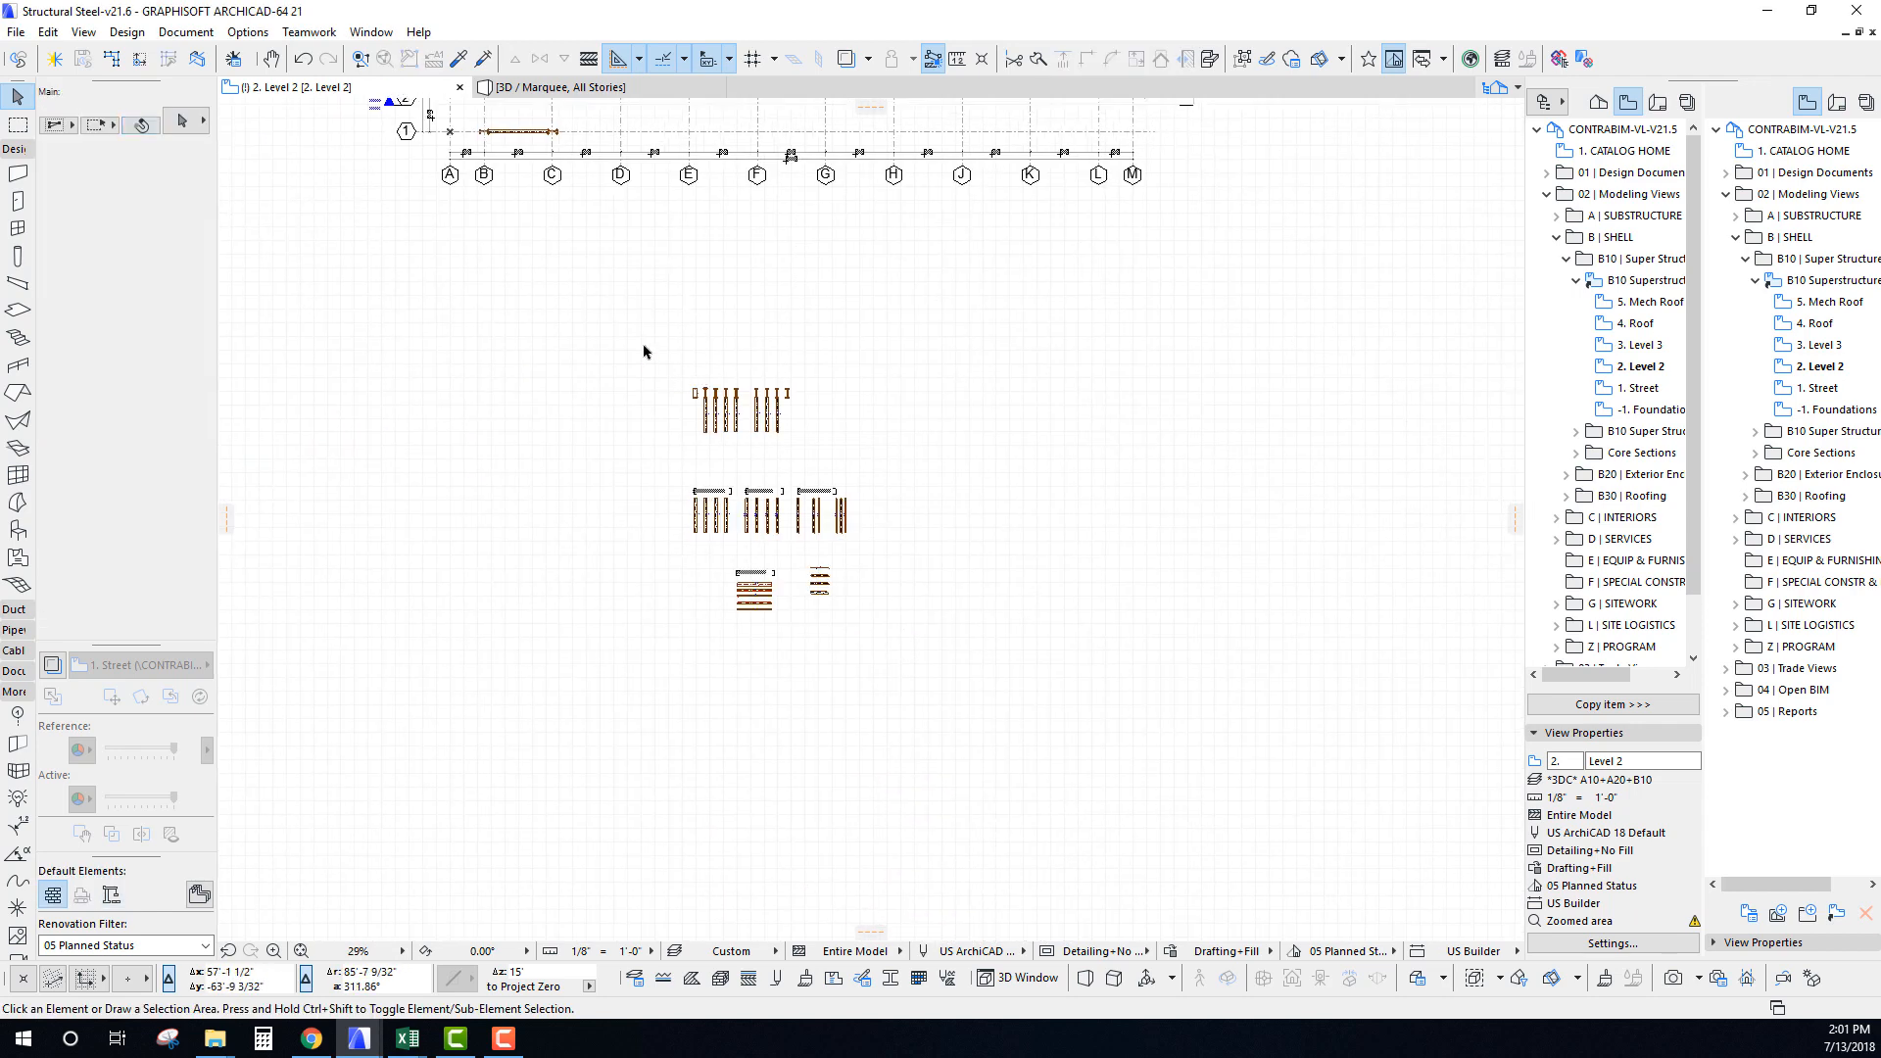
pyautogui.click(643, 351)
pyautogui.press('Escape')
pyautogui.click(915, 655)
pyautogui.scroll(6, 676, 390)
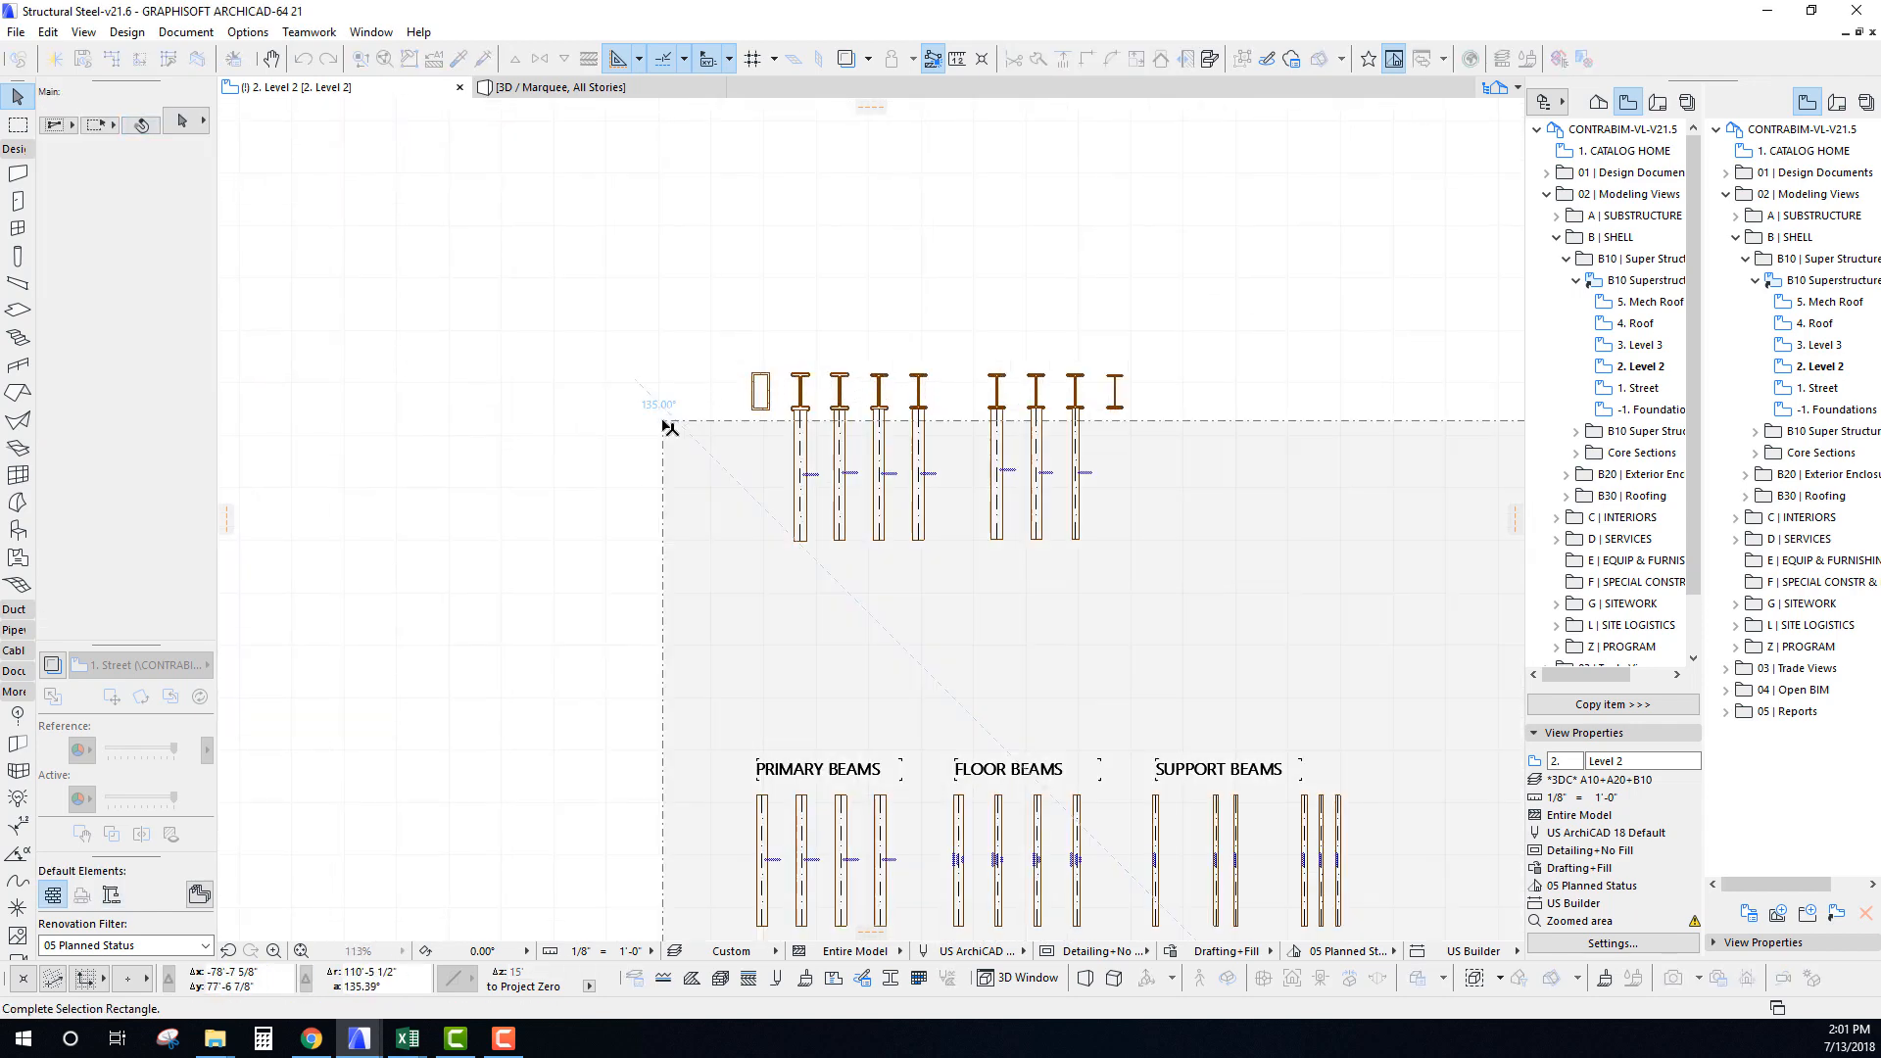
pyautogui.click(647, 403)
pyautogui.scroll(-3, 667, 392)
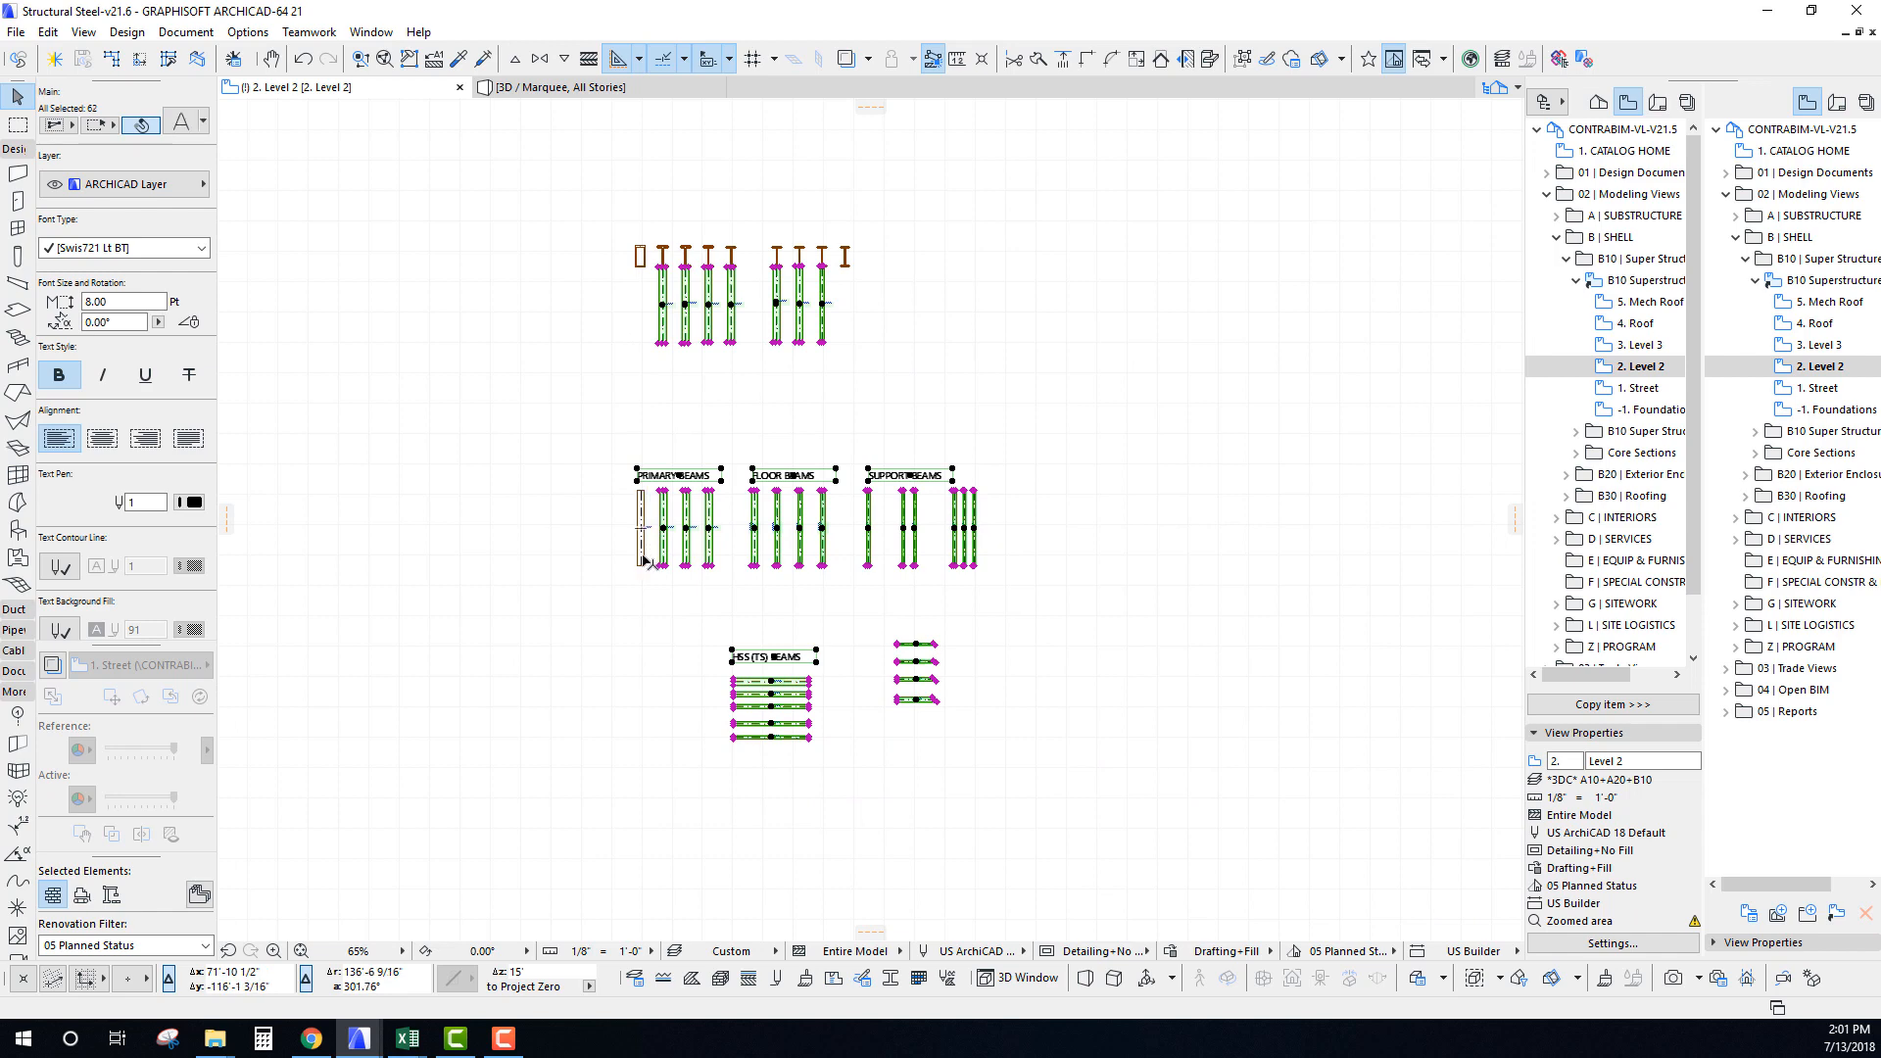
pyautogui.keyDown('shift'); pyautogui.click(642, 559); pyautogui.keyUp('shift')
pyautogui.moveTo(680, 554); pyautogui.dragTo(682, 538, button='middle')
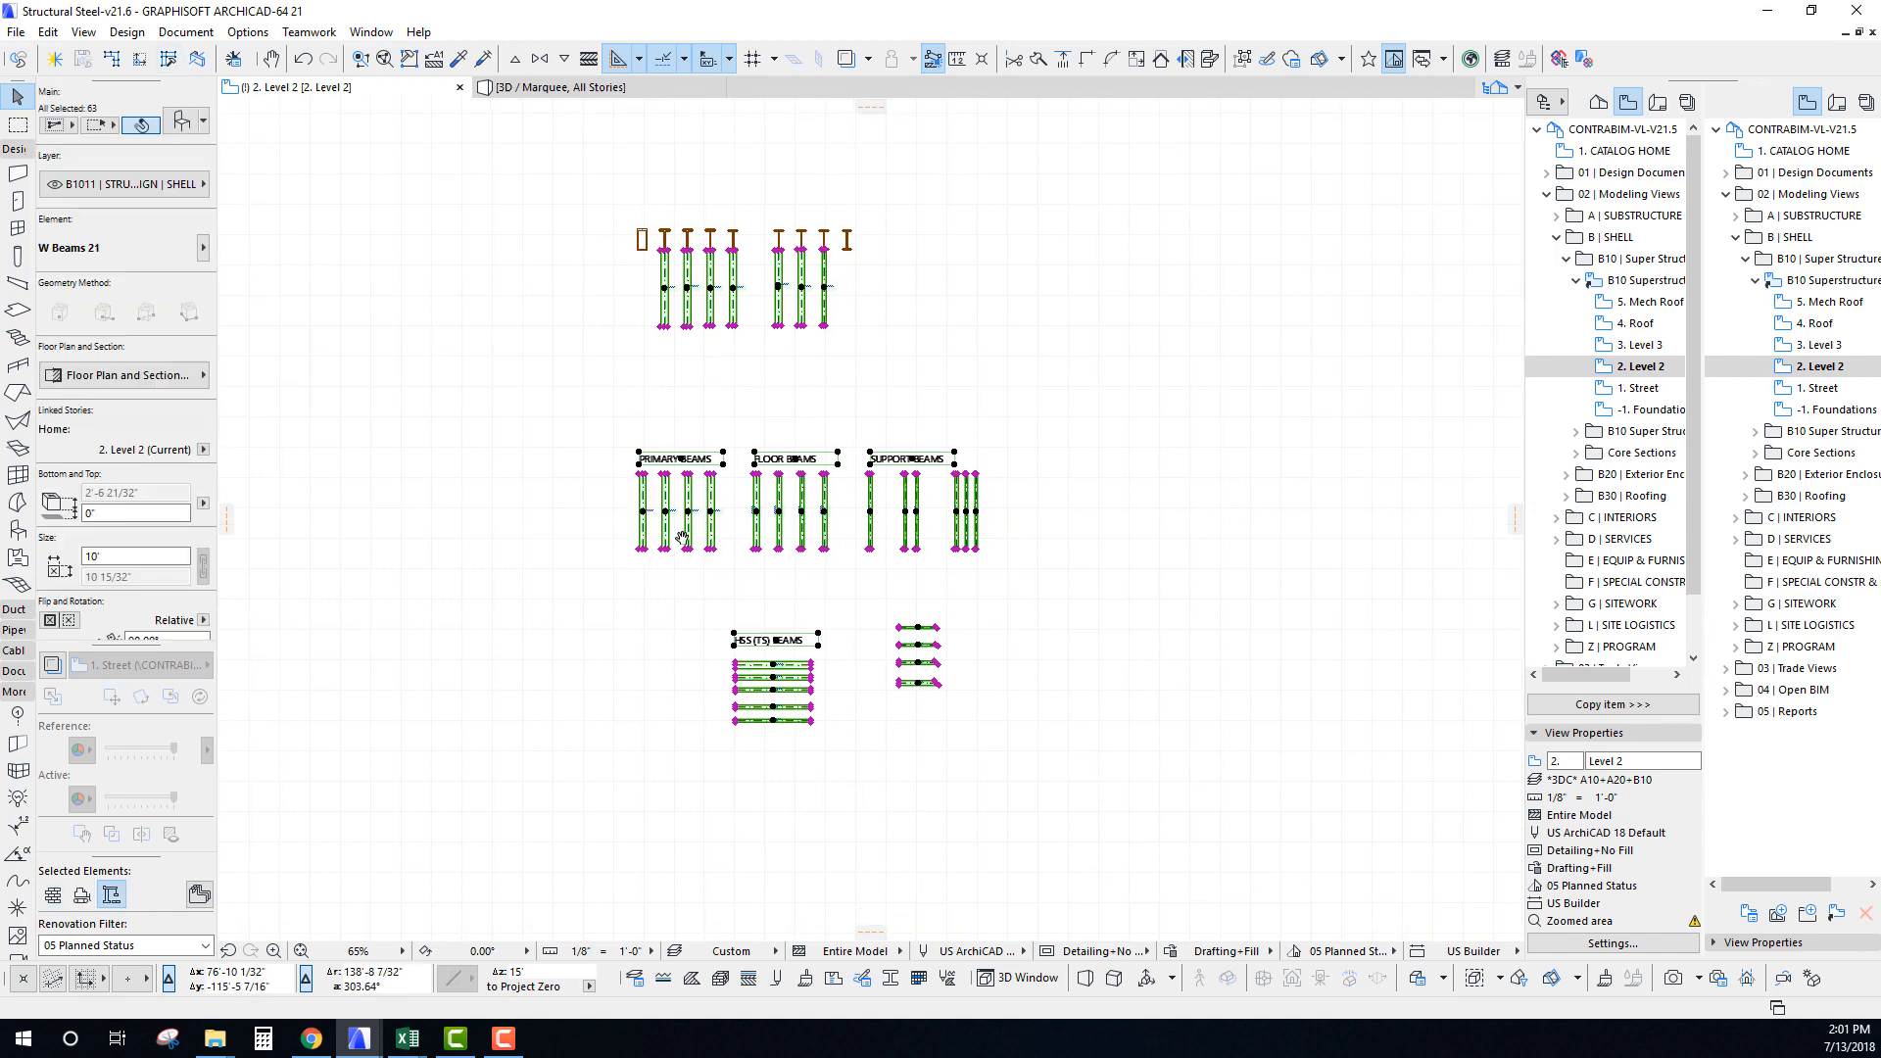
pyautogui.doubleClick(713, 284)
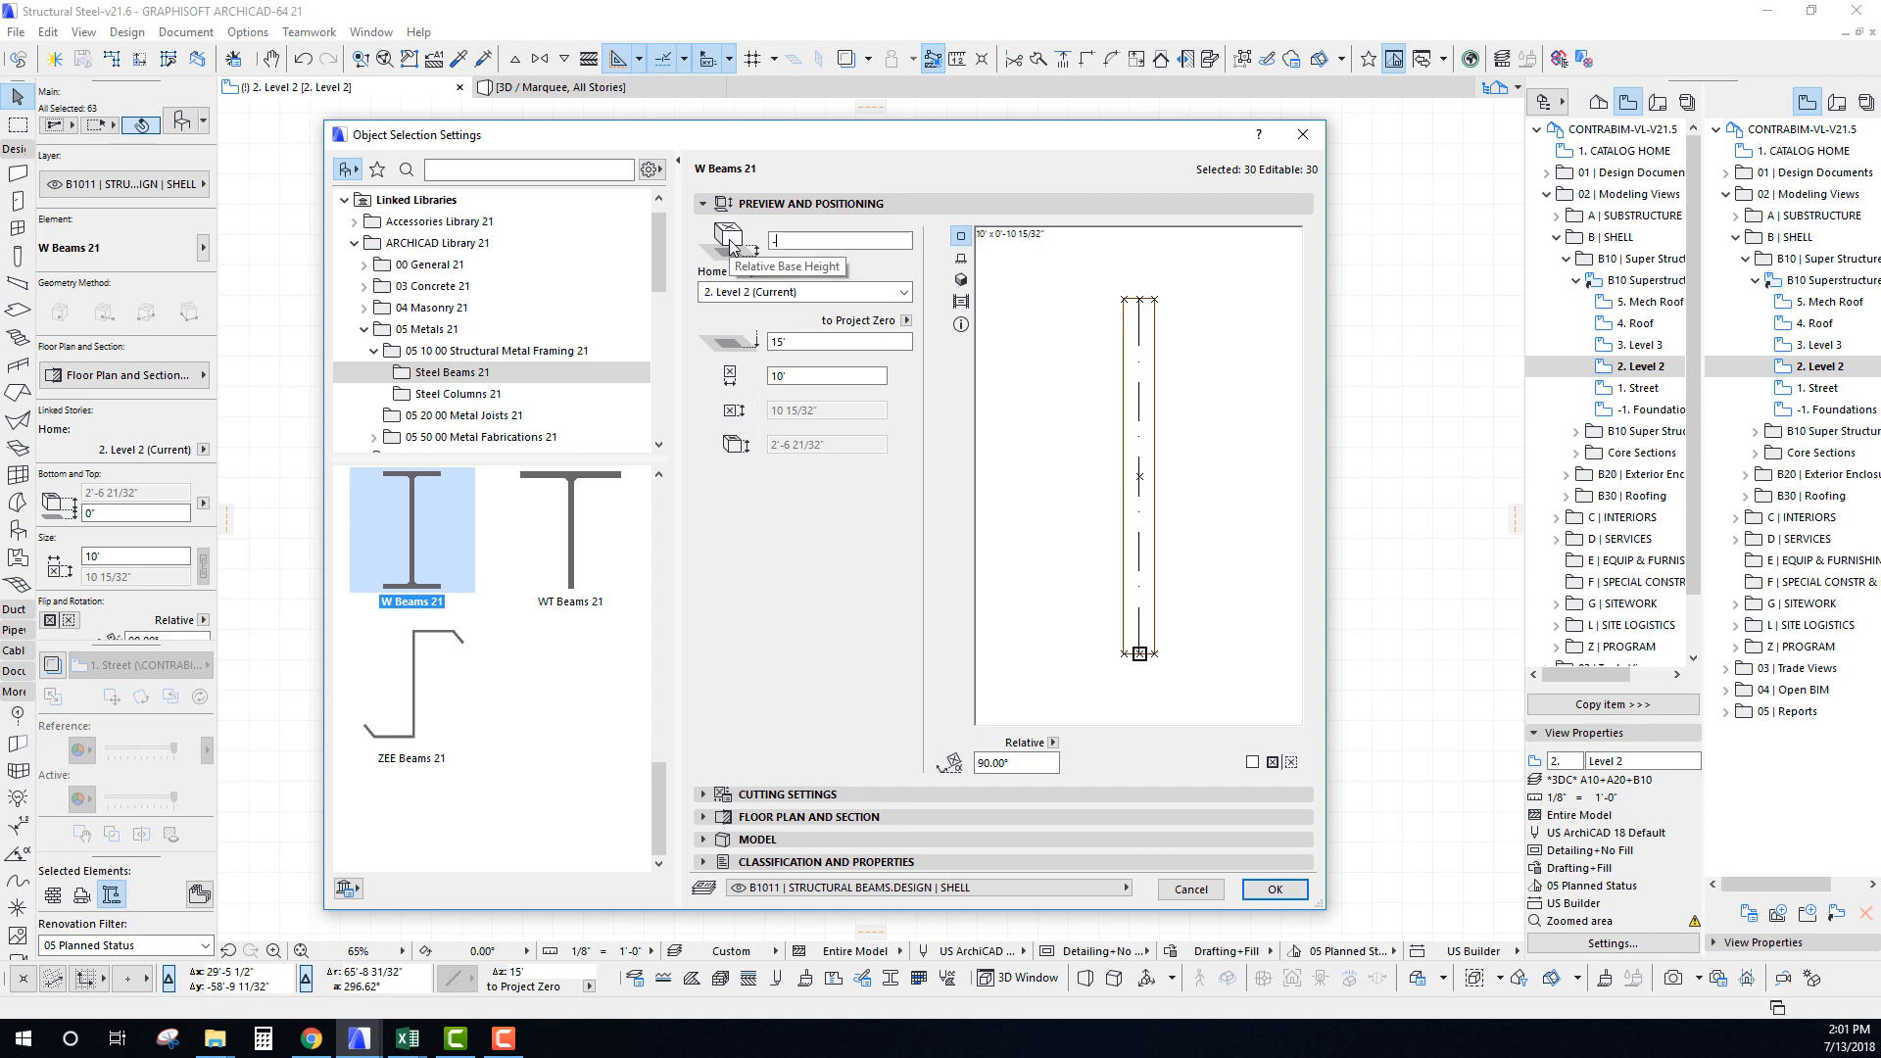
pyautogui.click(1274, 889)
pyautogui.press('Escape')
pyautogui.moveTo(663, 356); pyautogui.dragTo(797, 814, button='middle')
pyautogui.scroll(-1, 798, 815)
pyautogui.moveTo(445, 325); pyautogui.dragTo(545, 748, button='middle')
pyautogui.scroll(-4, 542, 745)
pyautogui.scroll(10, 654, 696)
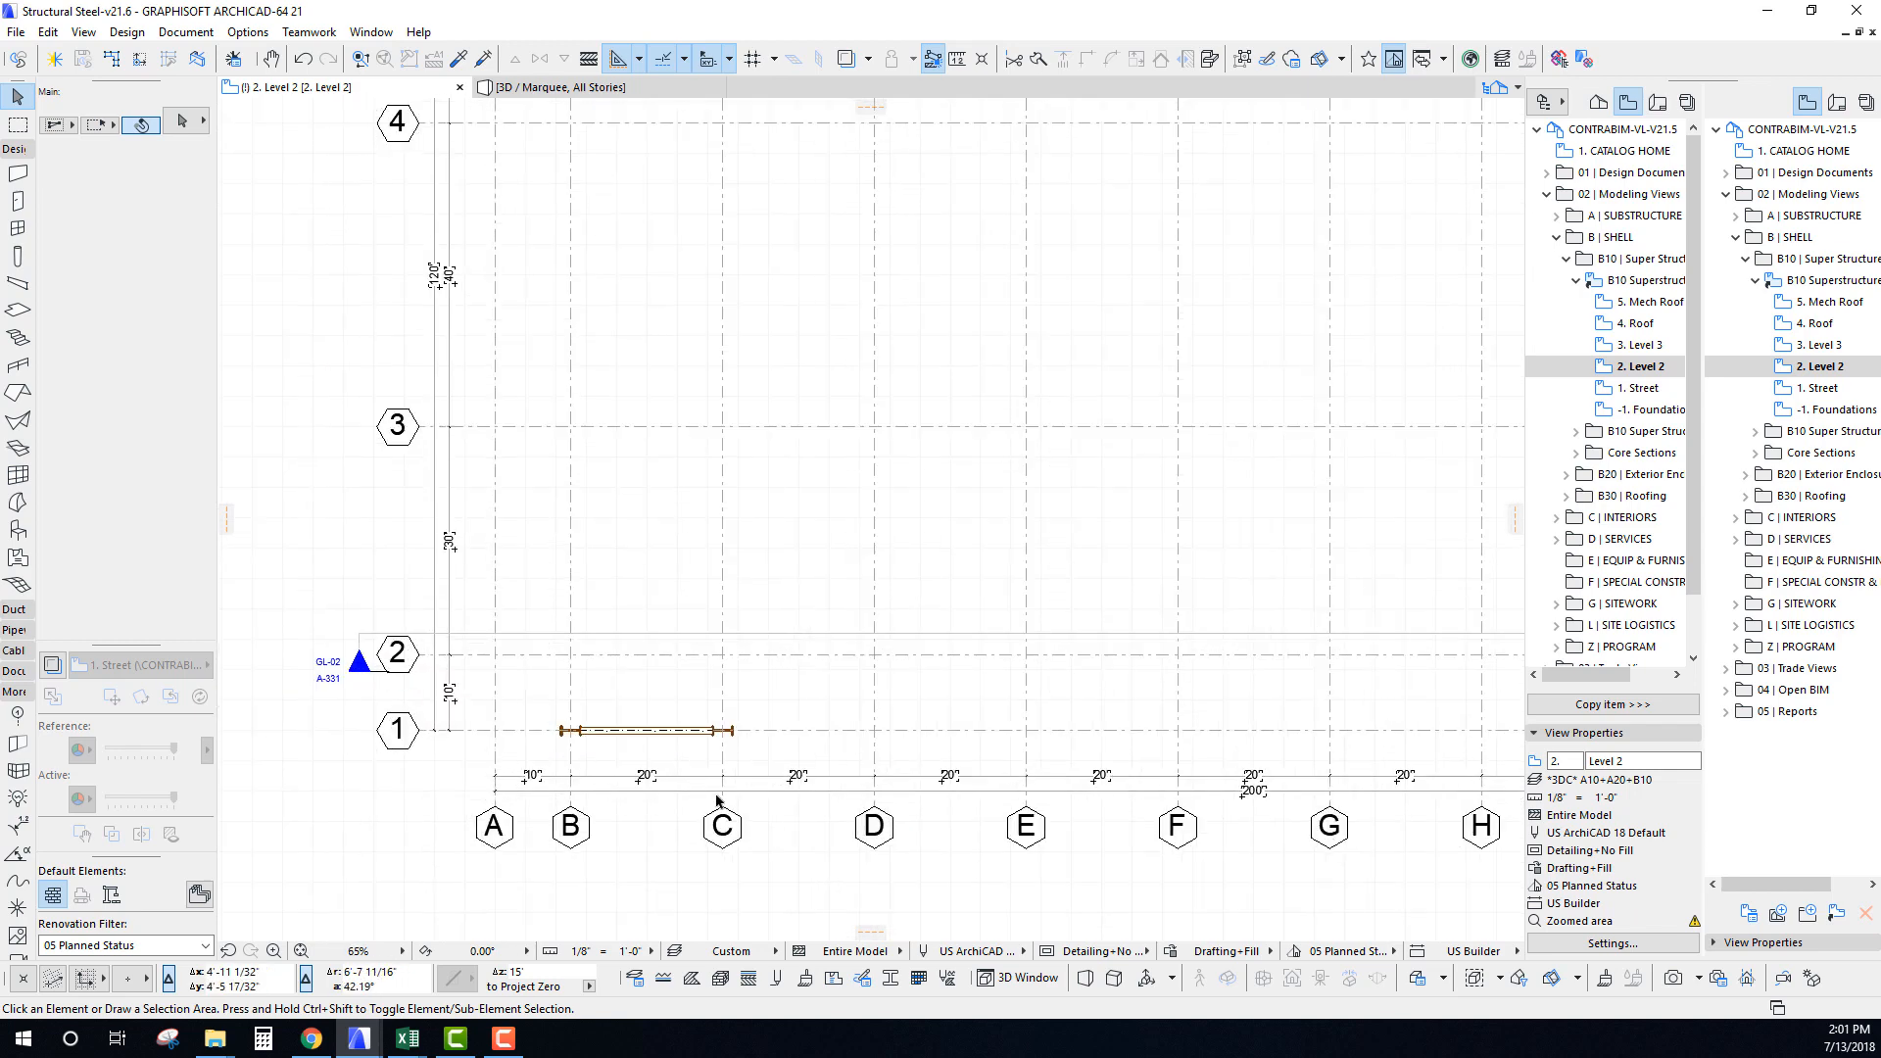
pyautogui.scroll(-10, 687, 709)
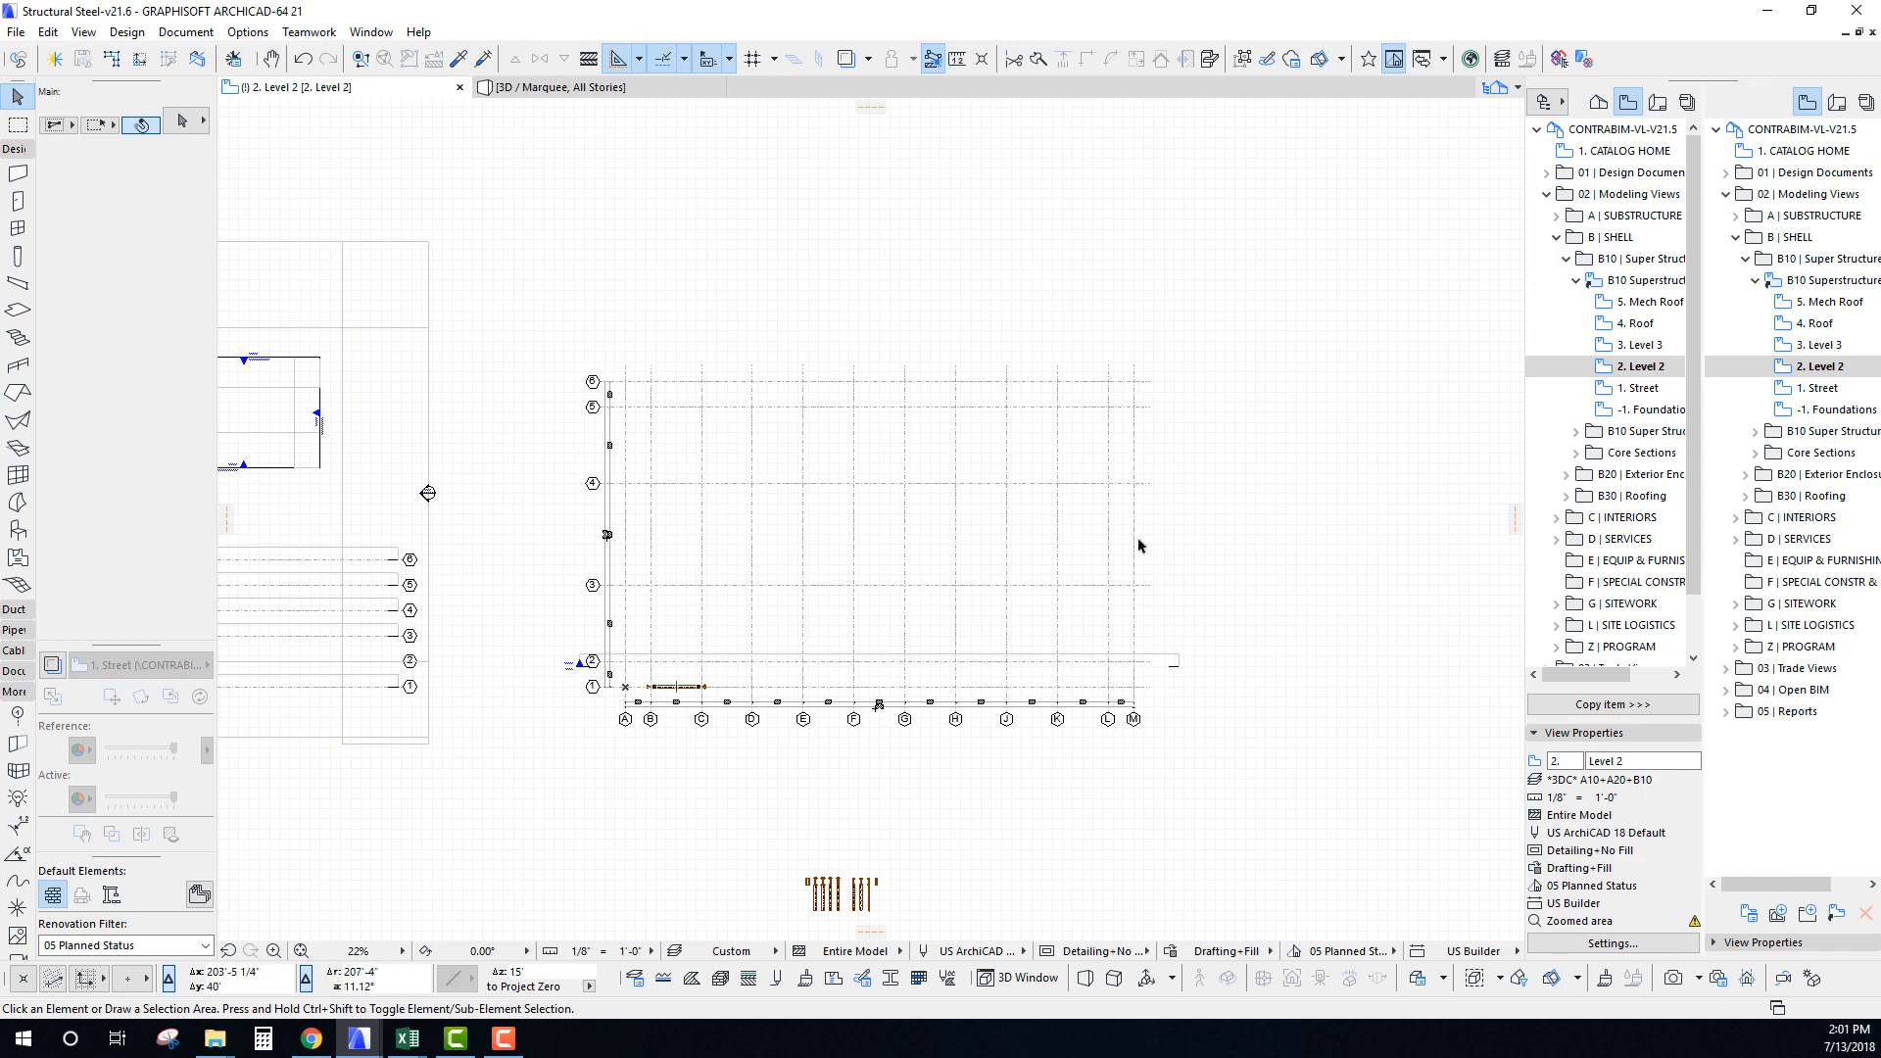
pyautogui.scroll(10, 656, 710)
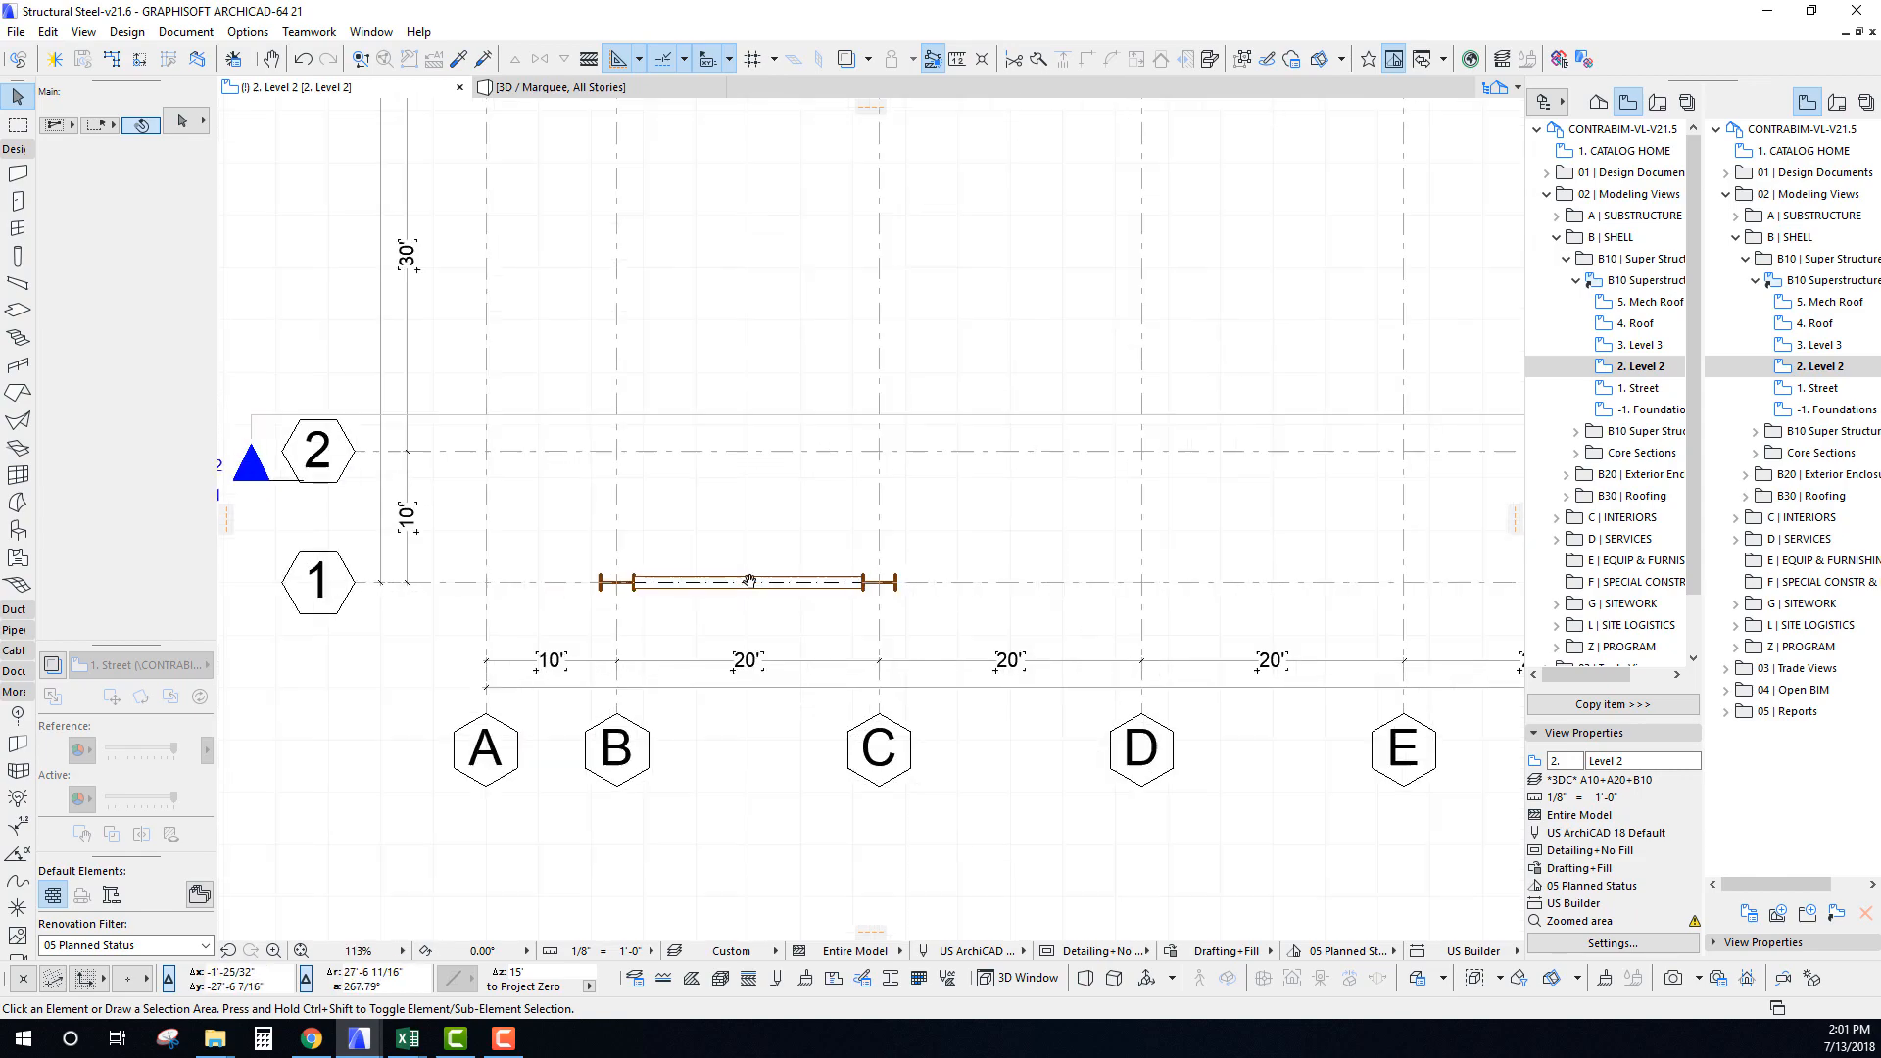
pyautogui.click(929, 584)
pyautogui.keyDown('shift'); pyautogui.click(926, 585); pyautogui.keyUp('shift')
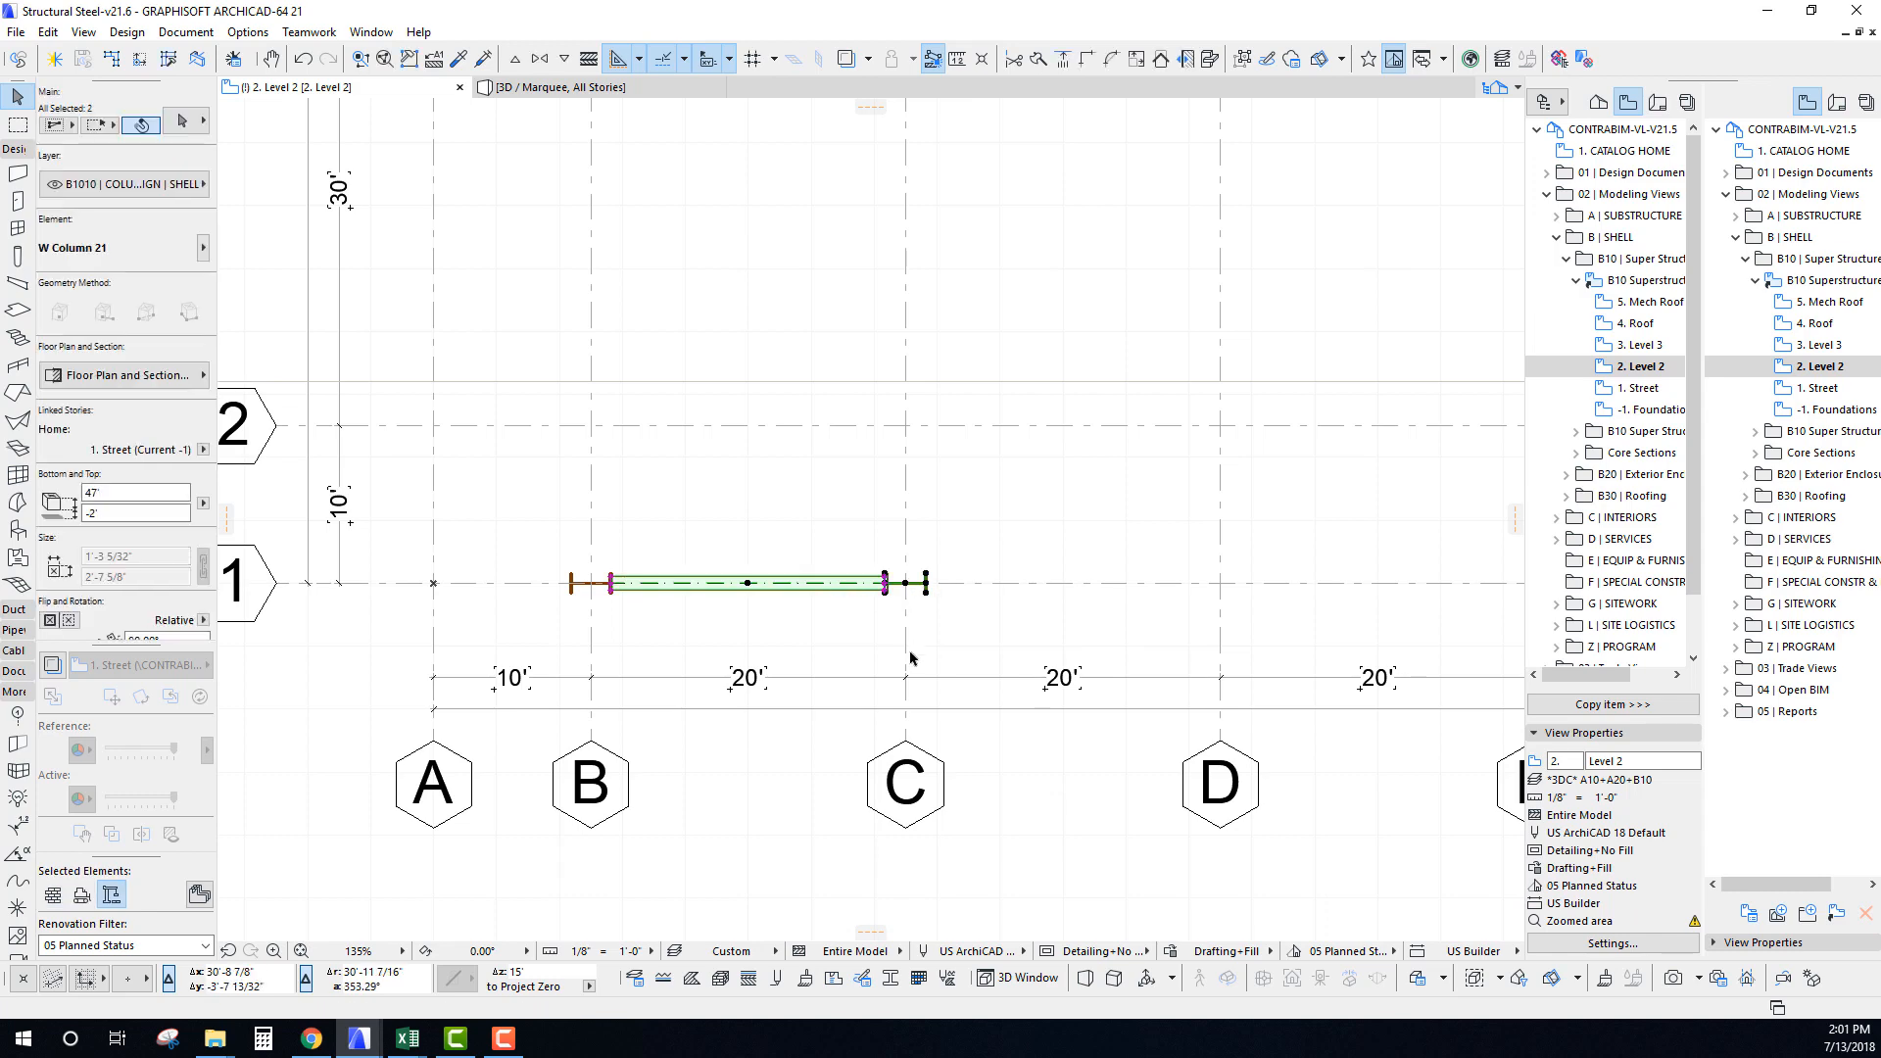
pyautogui.scroll(-3, 879, 649)
pyautogui.moveTo(885, 627); pyautogui.dragTo(810, 667, button='middle')
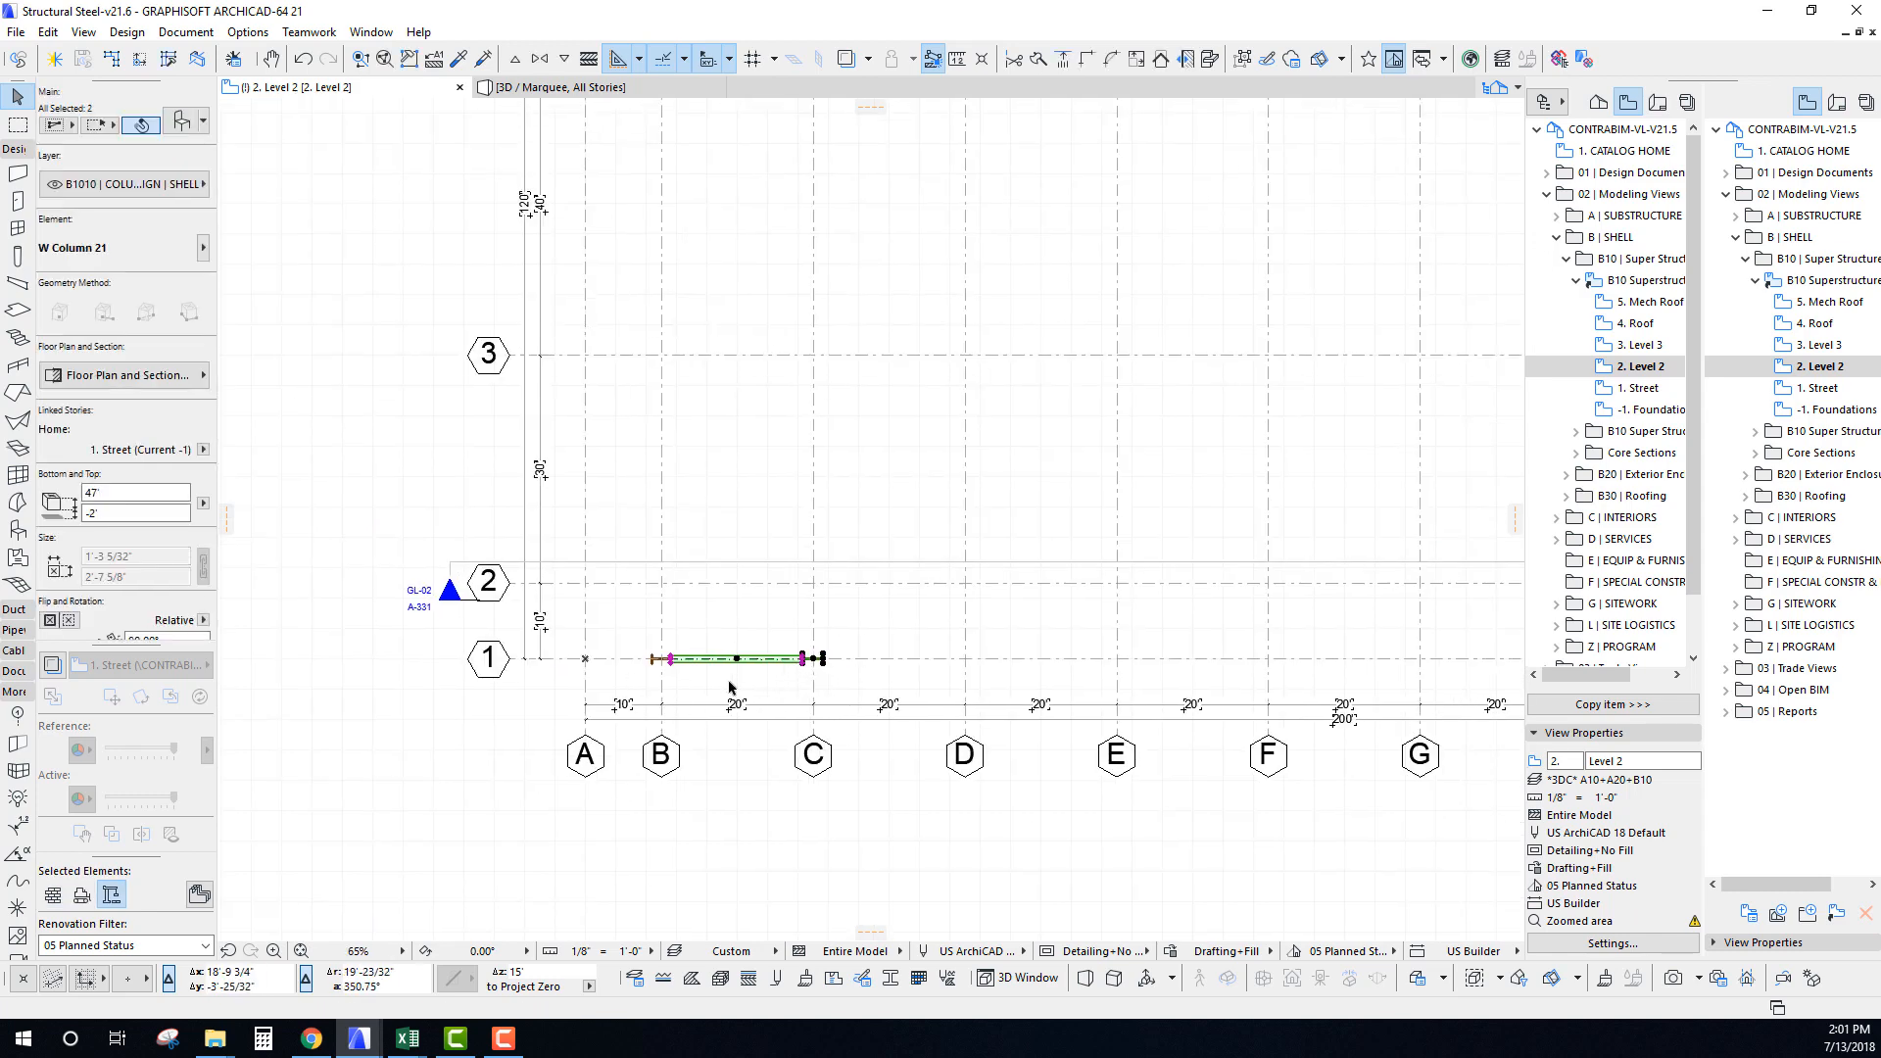
pyautogui.scroll(4, 781, 678)
pyautogui.press('Escape')
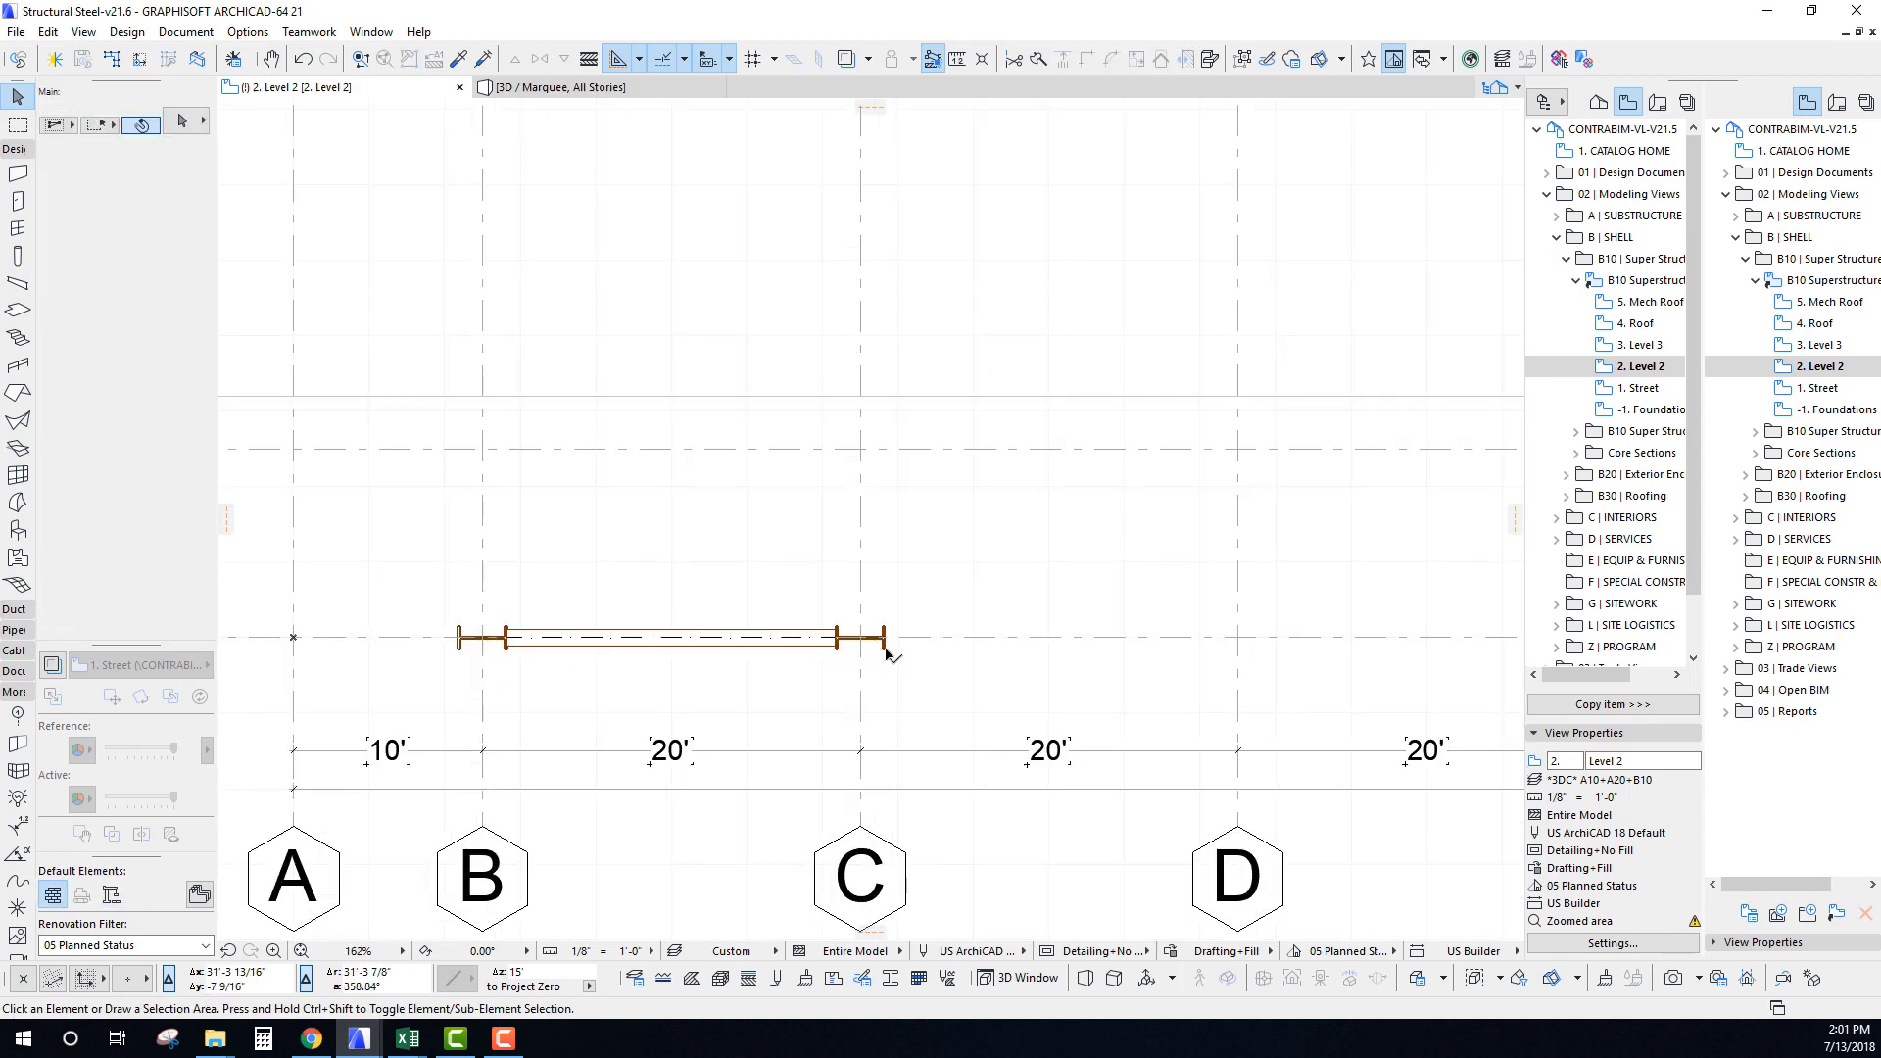
# Set up a Multiply of the C/1 column and the B–C beam using Drag with Increment and Spread, no path and no rotation.
pyautogui.click(881, 644)
pyautogui.scroll(-3, 850, 684)
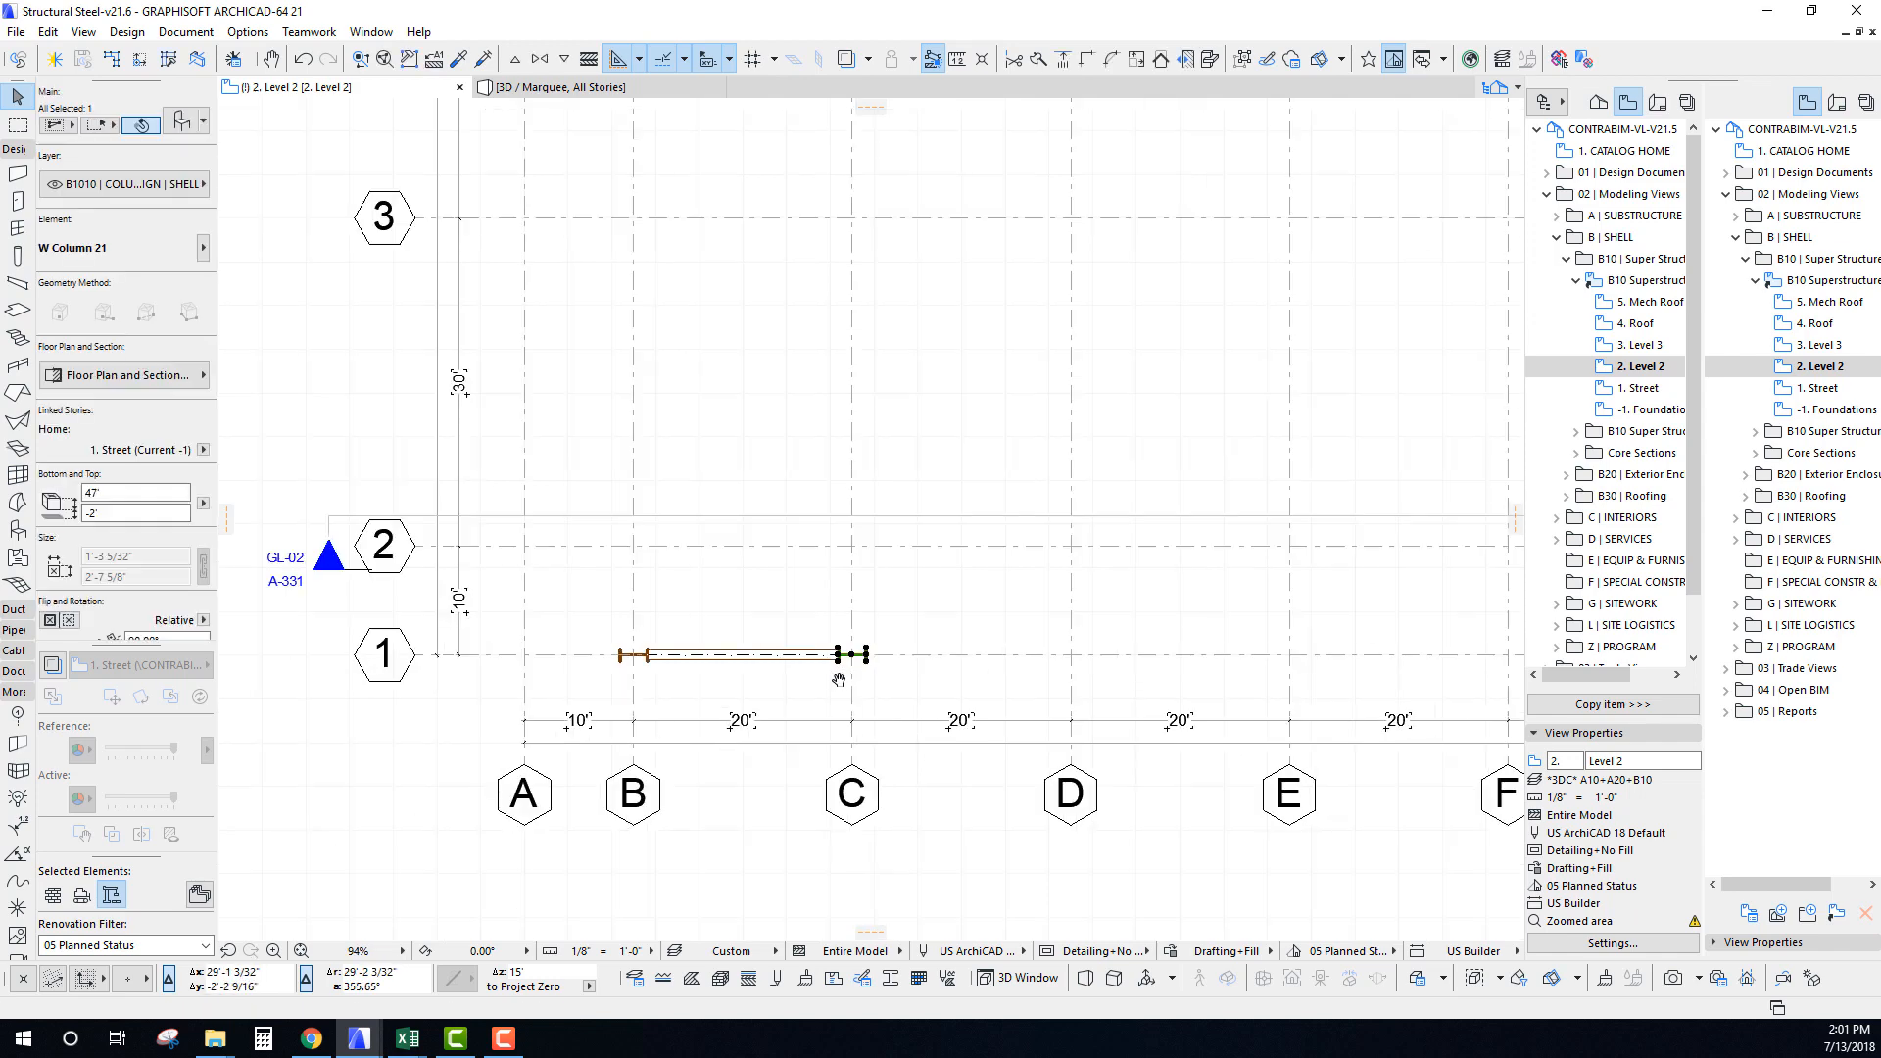
pyautogui.keyDown('shift'); pyautogui.click(784, 672); pyautogui.keyUp('shift')
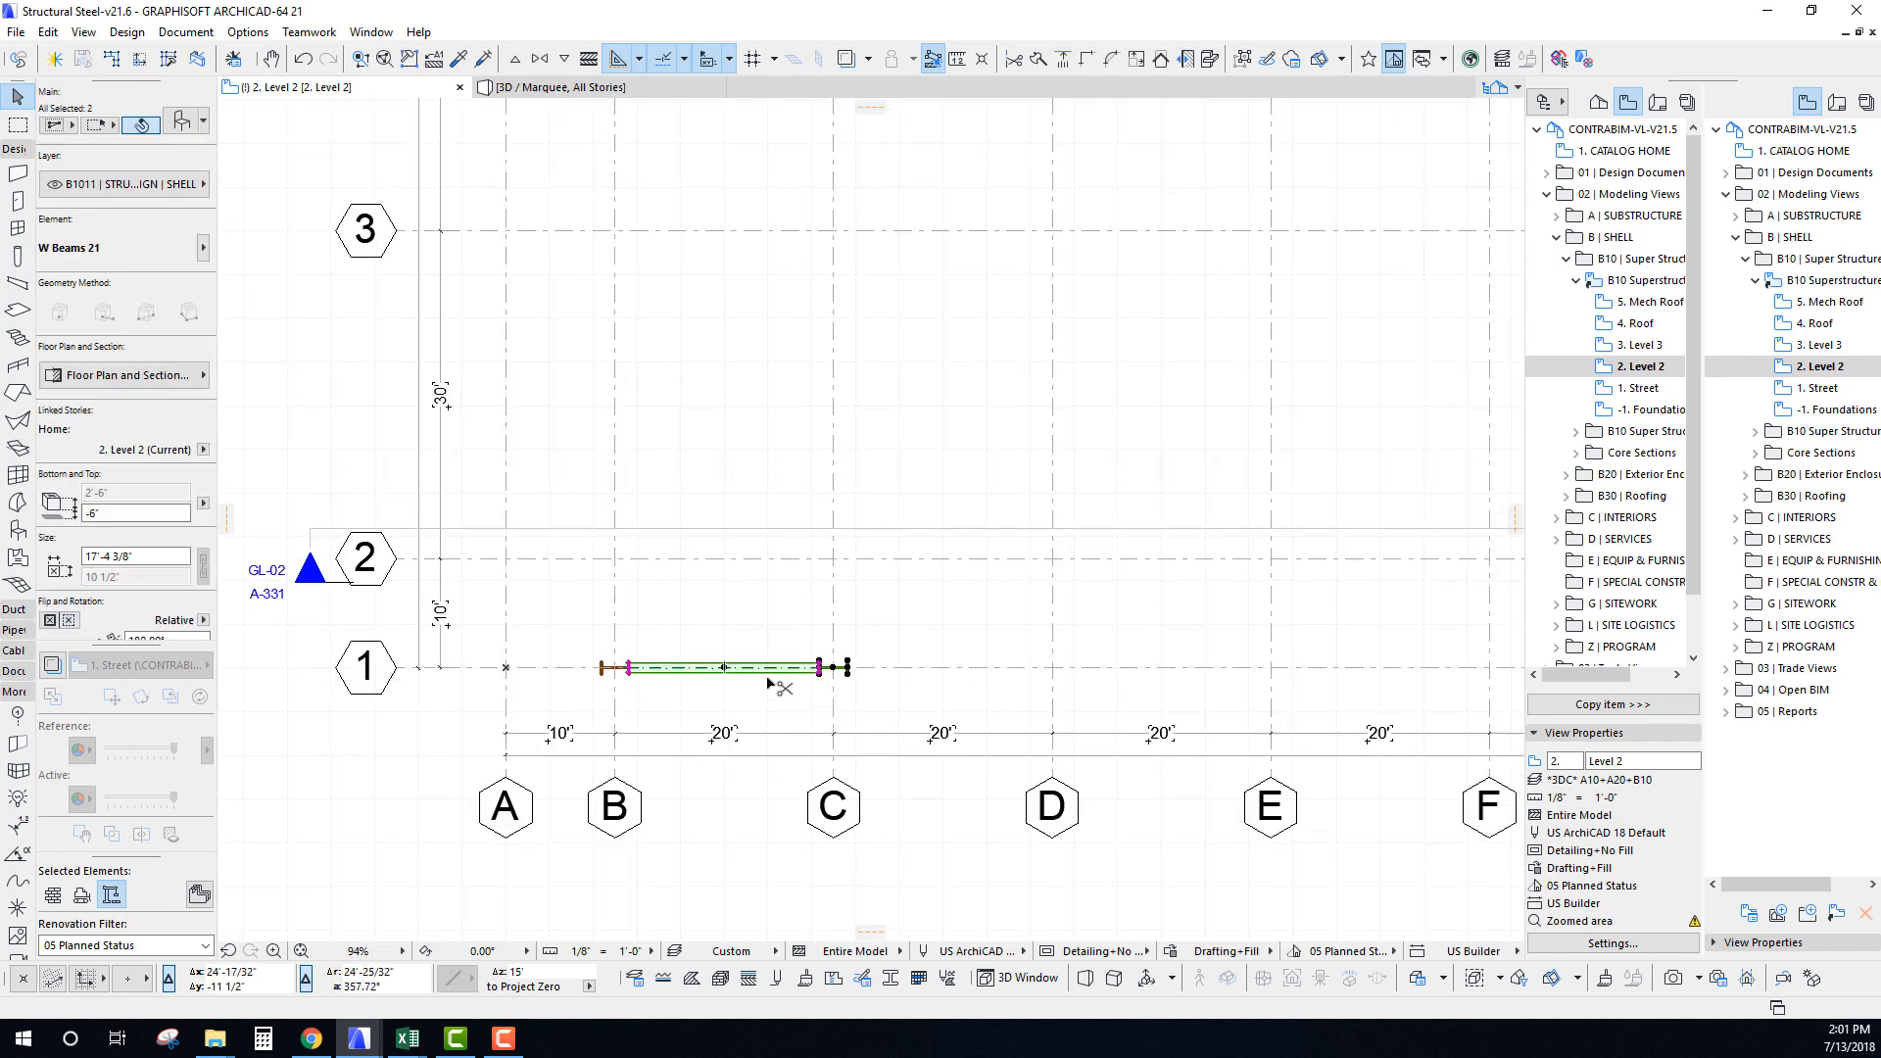
pyautogui.hotkey('ctrl', 'u')
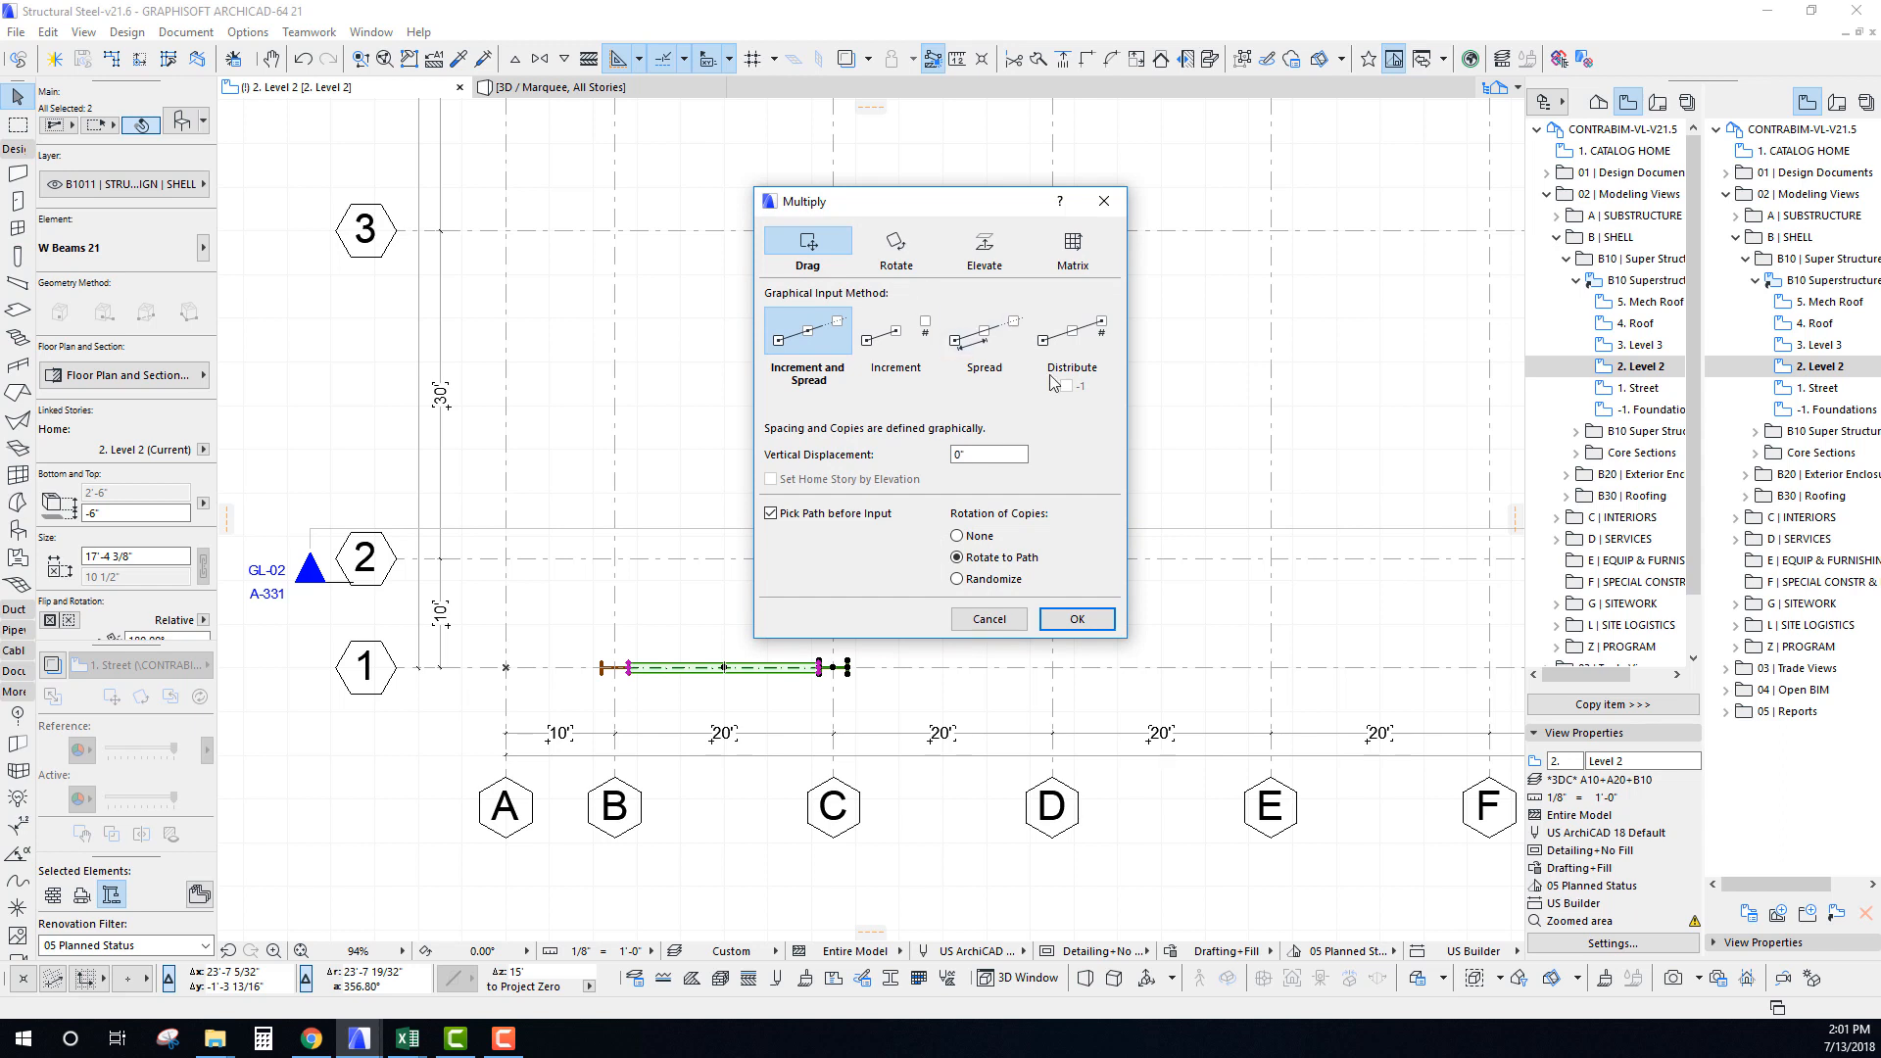
pyautogui.click(895, 336)
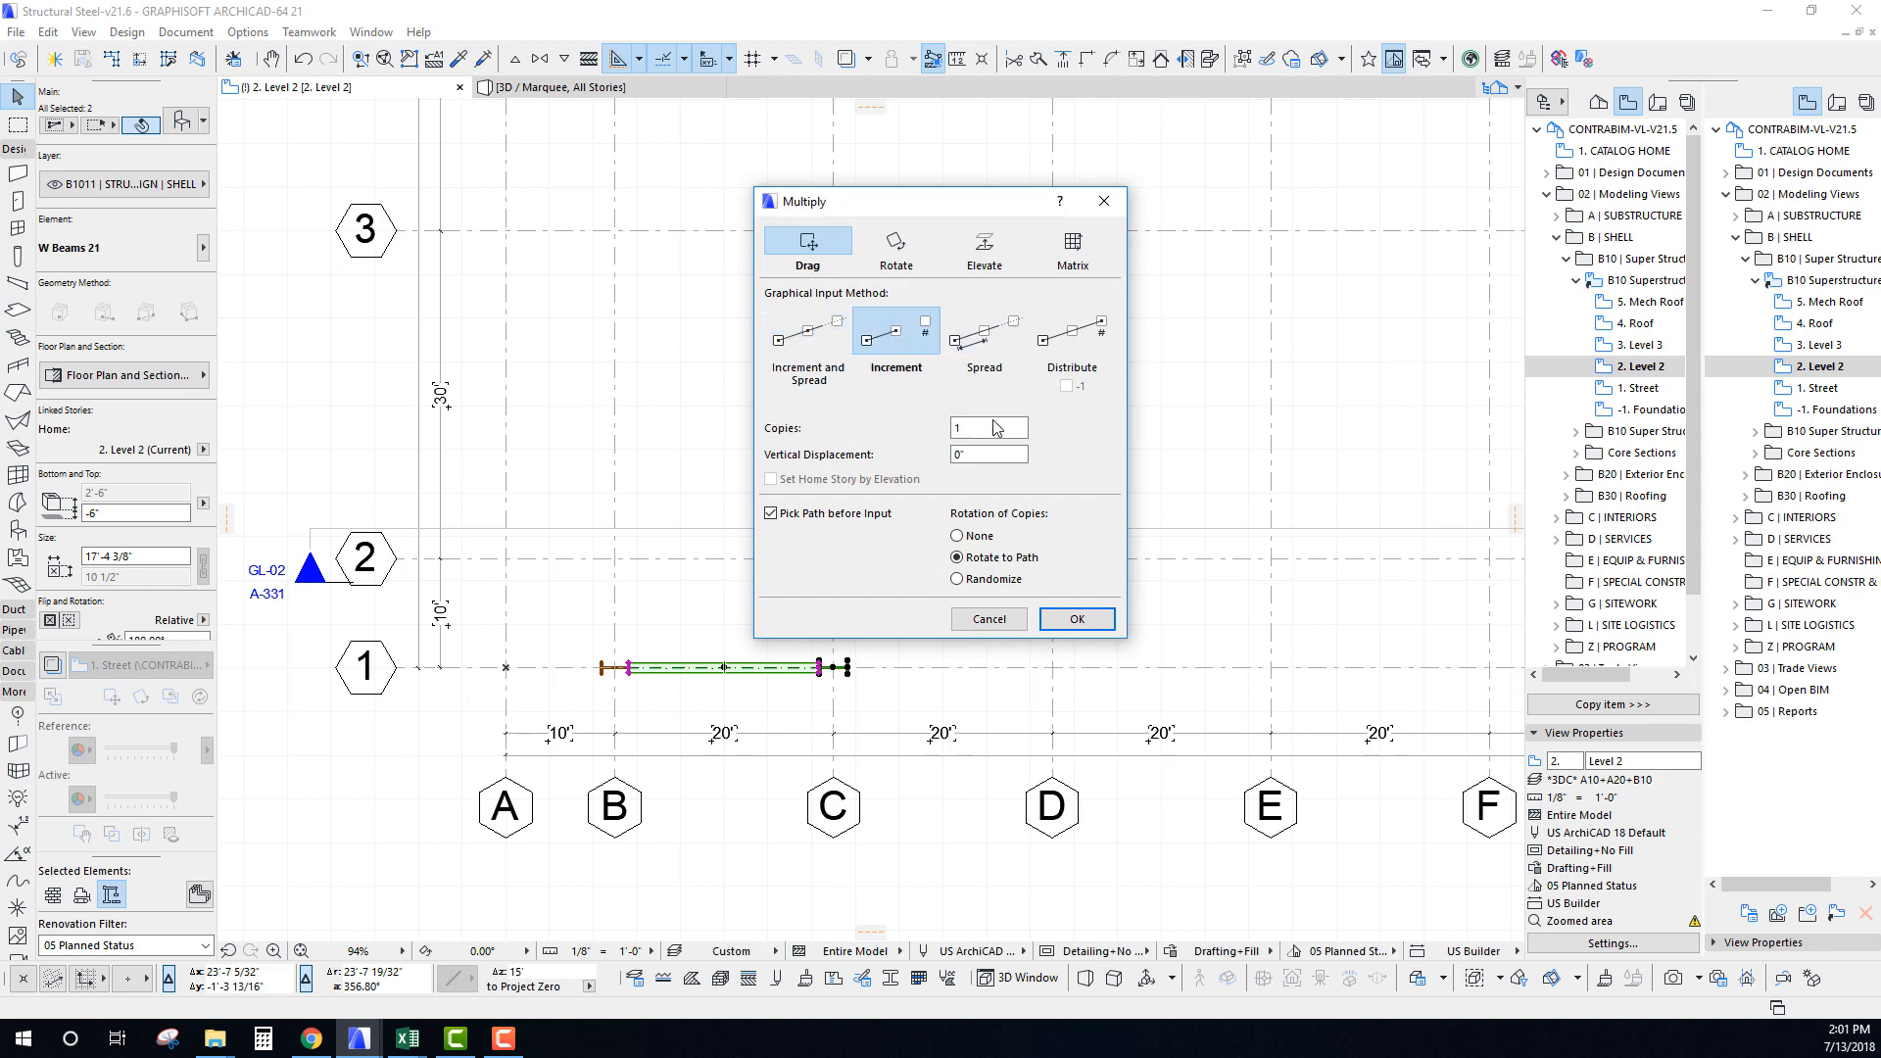
pyautogui.click(982, 333)
pyautogui.click(824, 343)
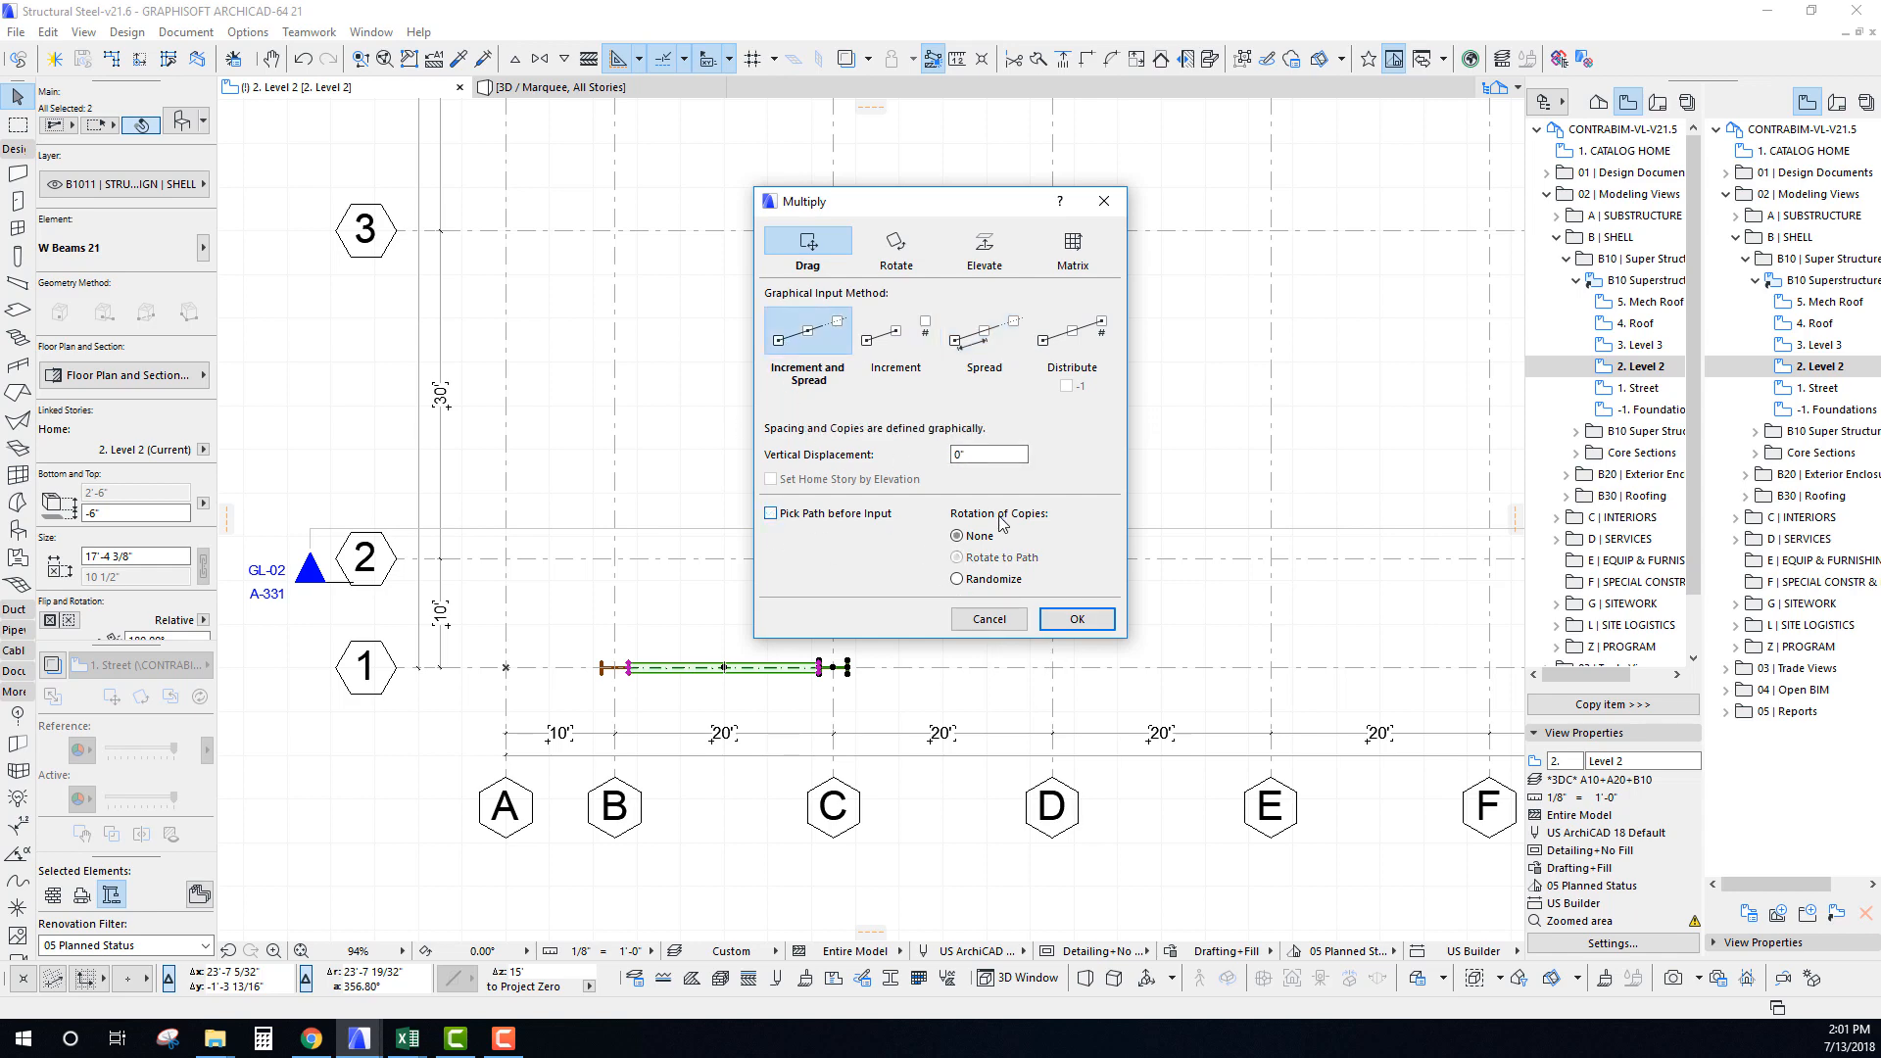
pyautogui.click(1083, 623)
# Spread the column and beam copies along gridline 1 at the 20' bay spacing, from grid C to grid L.
pyautogui.click(614, 703)
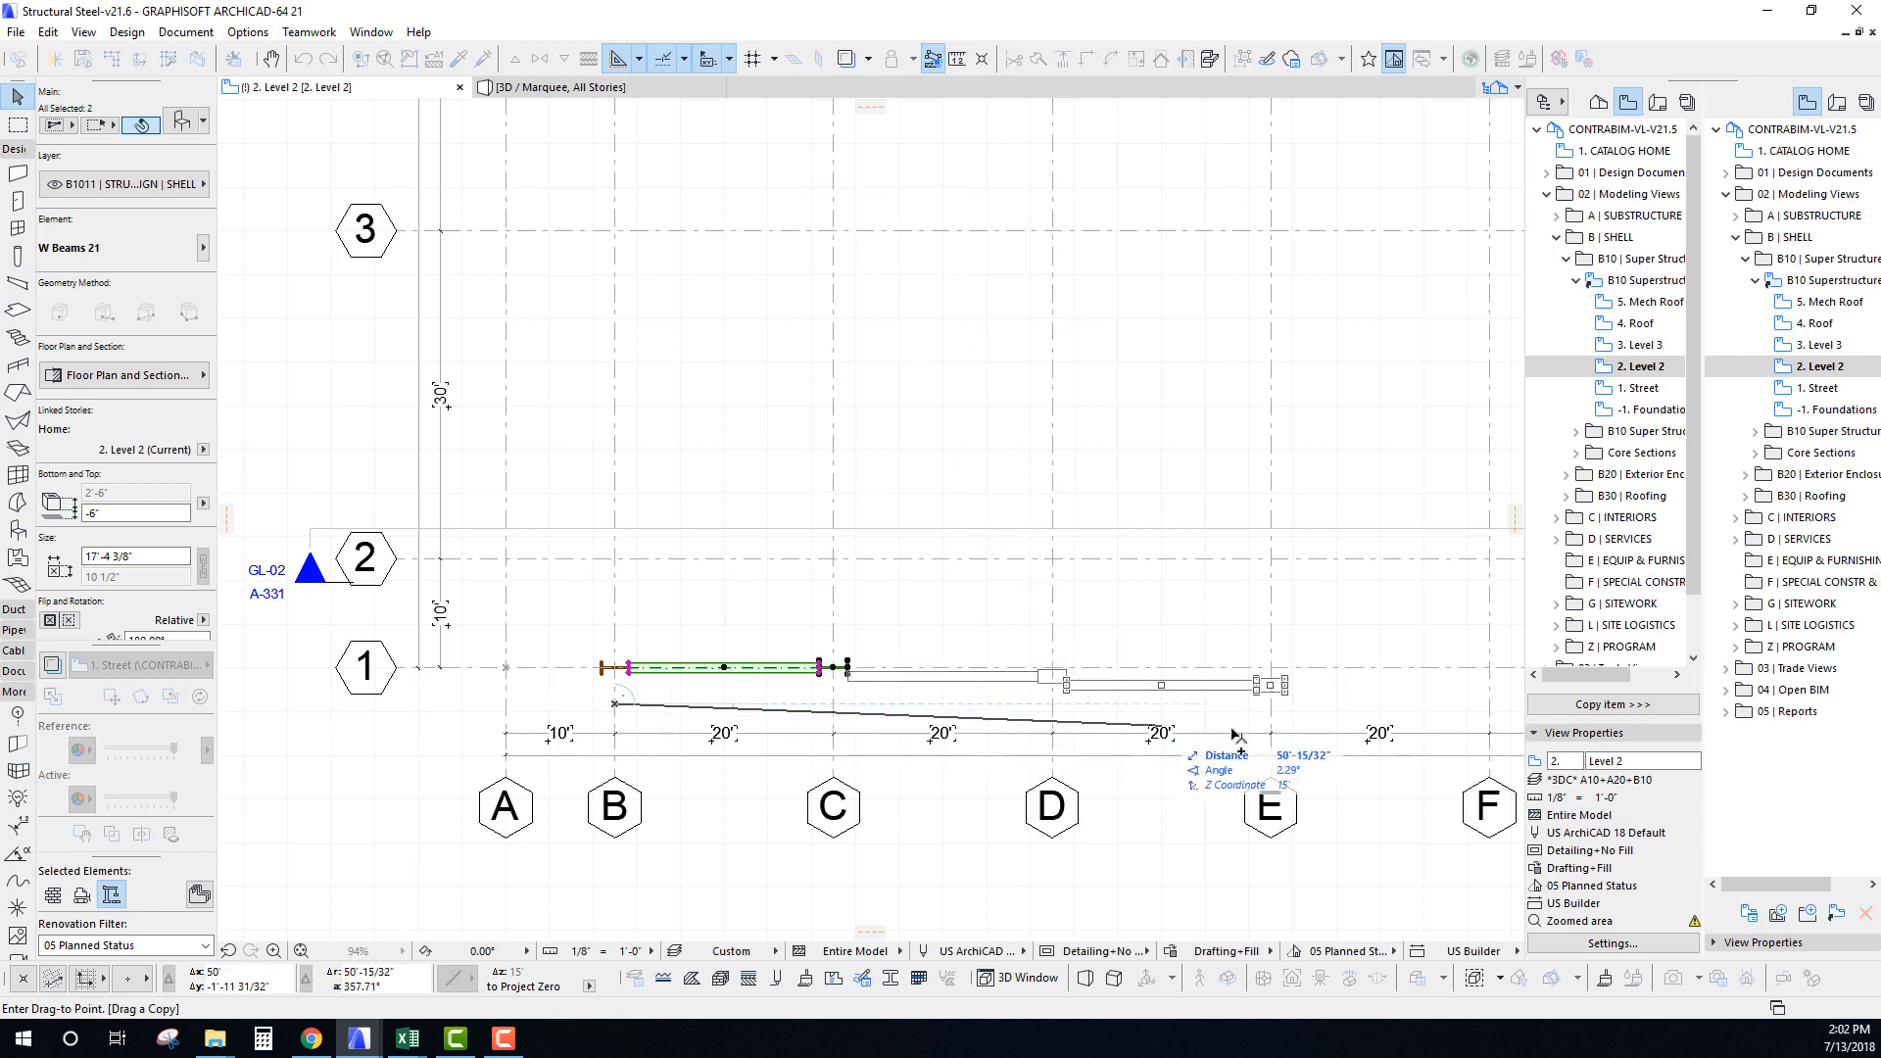
pyautogui.scroll(-5, 1264, 715)
pyautogui.scroll(2, 676, 605)
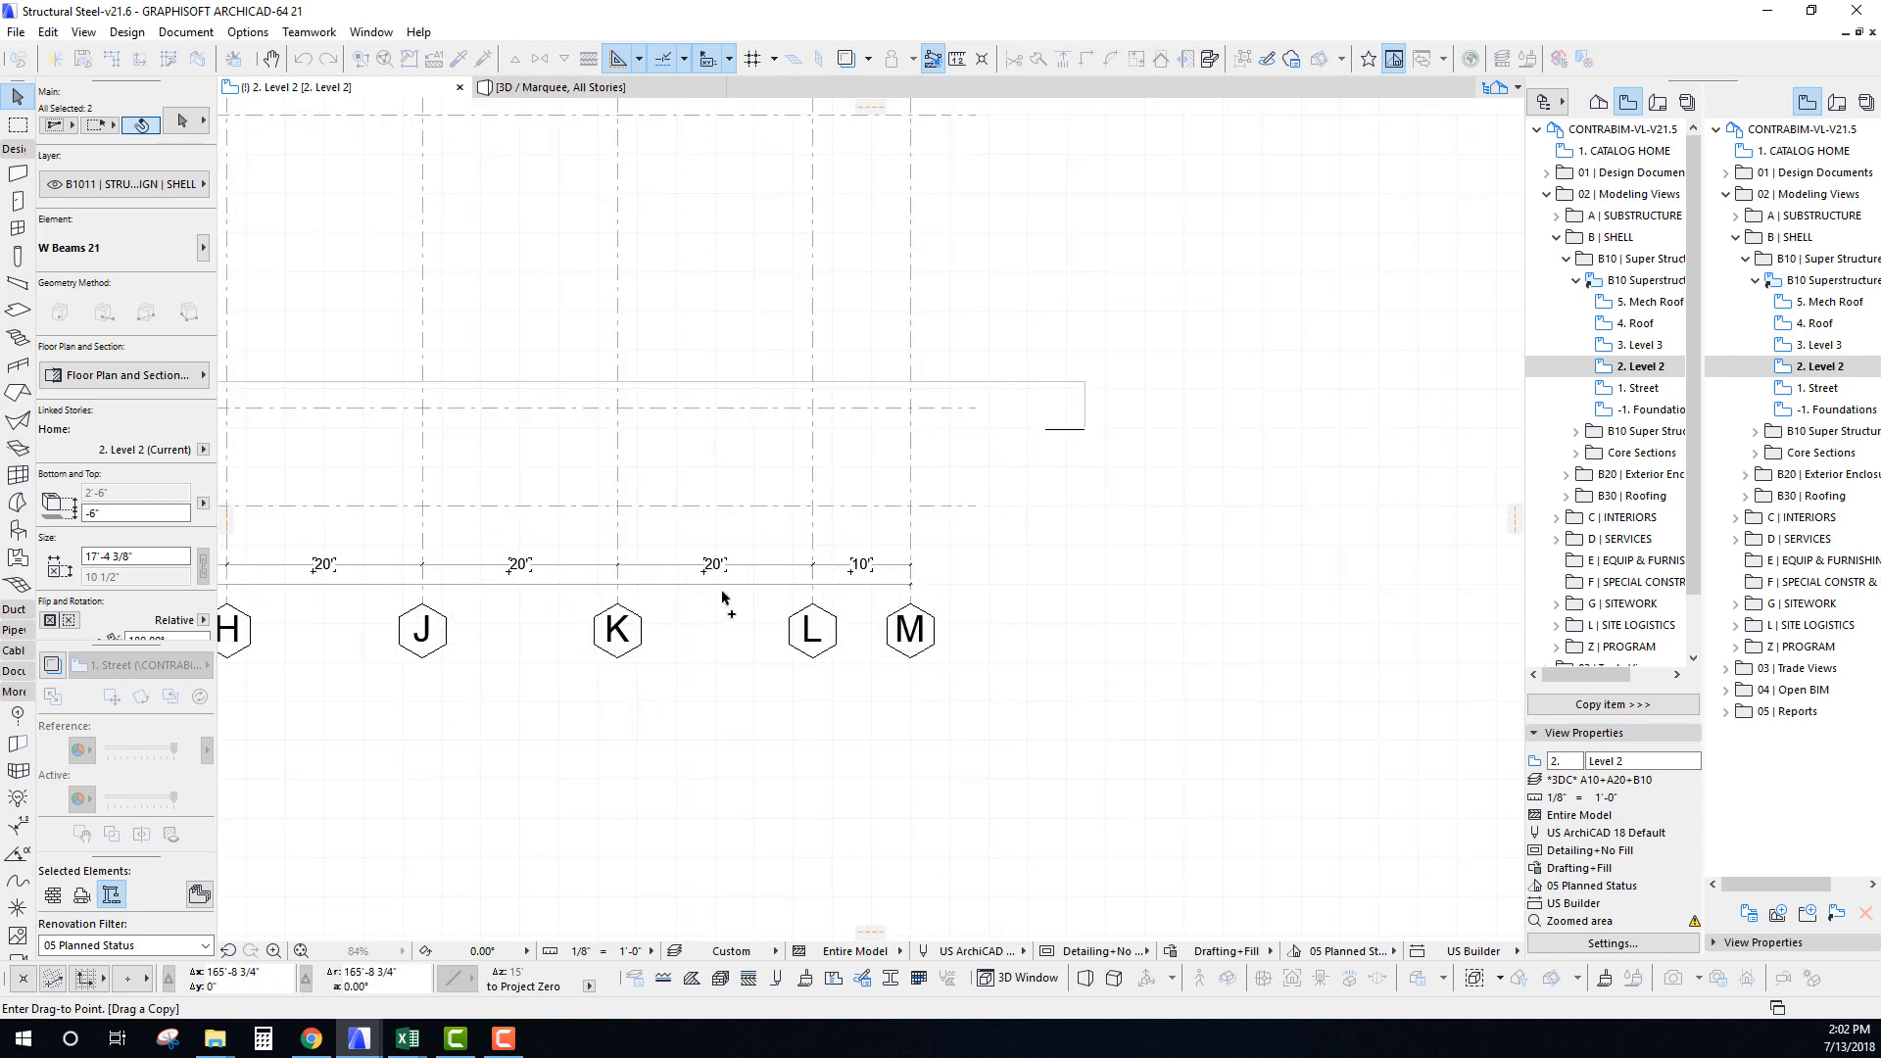
pyautogui.click(708, 607)
pyautogui.moveTo(660, 653); pyautogui.dragTo(1189, 660, button='middle')
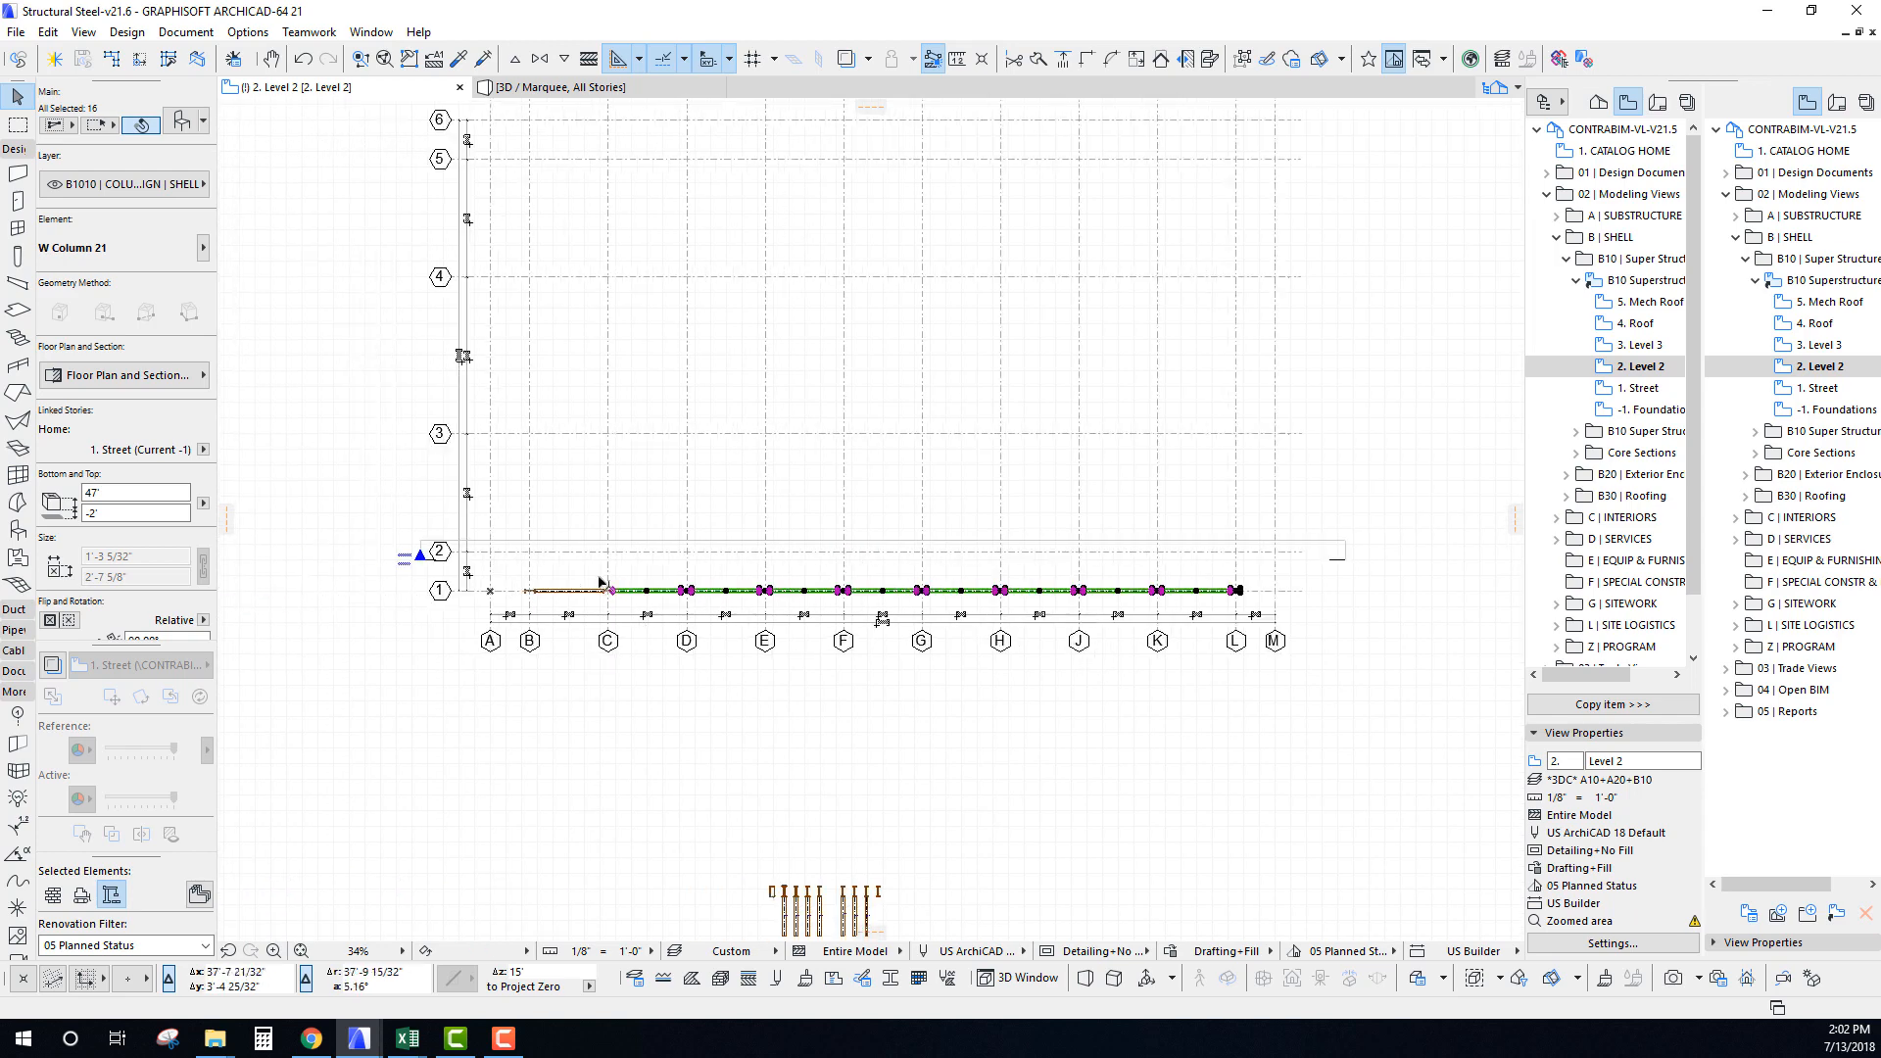
pyautogui.scroll(5, 544, 578)
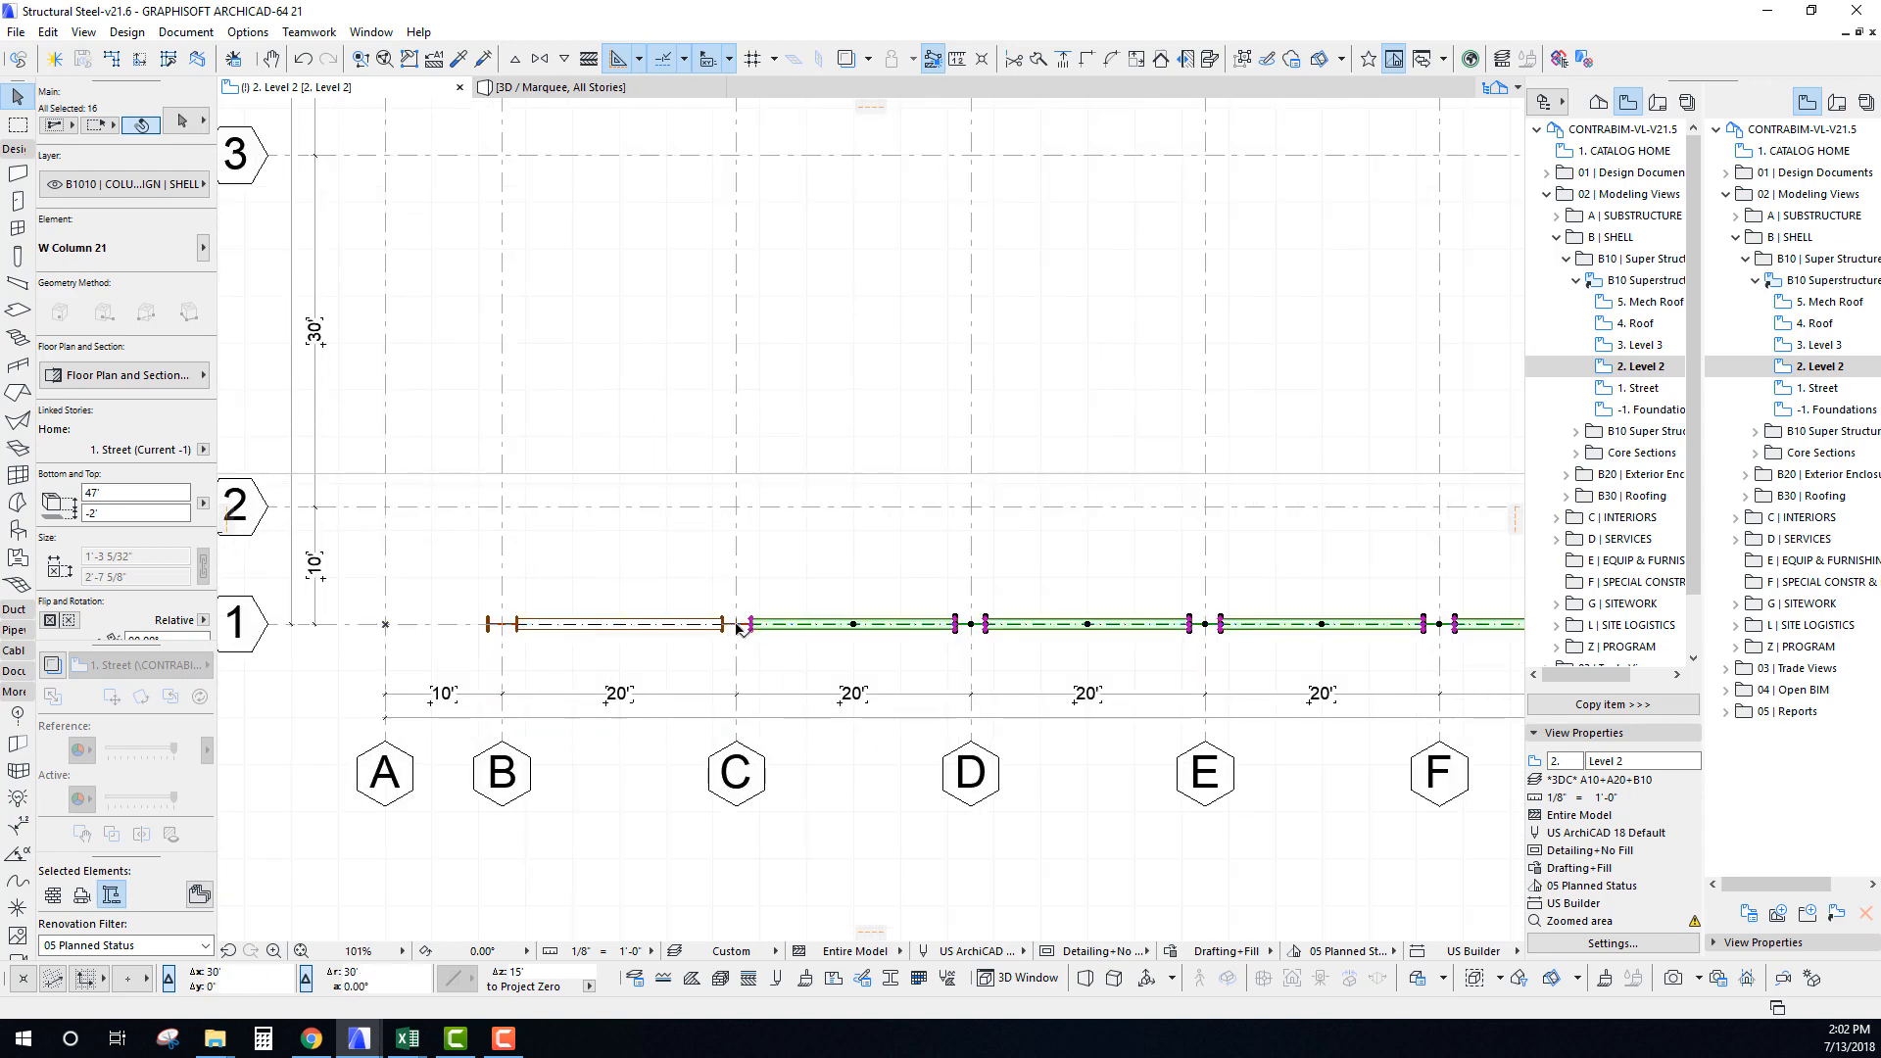
pyautogui.keyDown('shift'); pyautogui.click(671, 625); pyautogui.keyUp('shift')
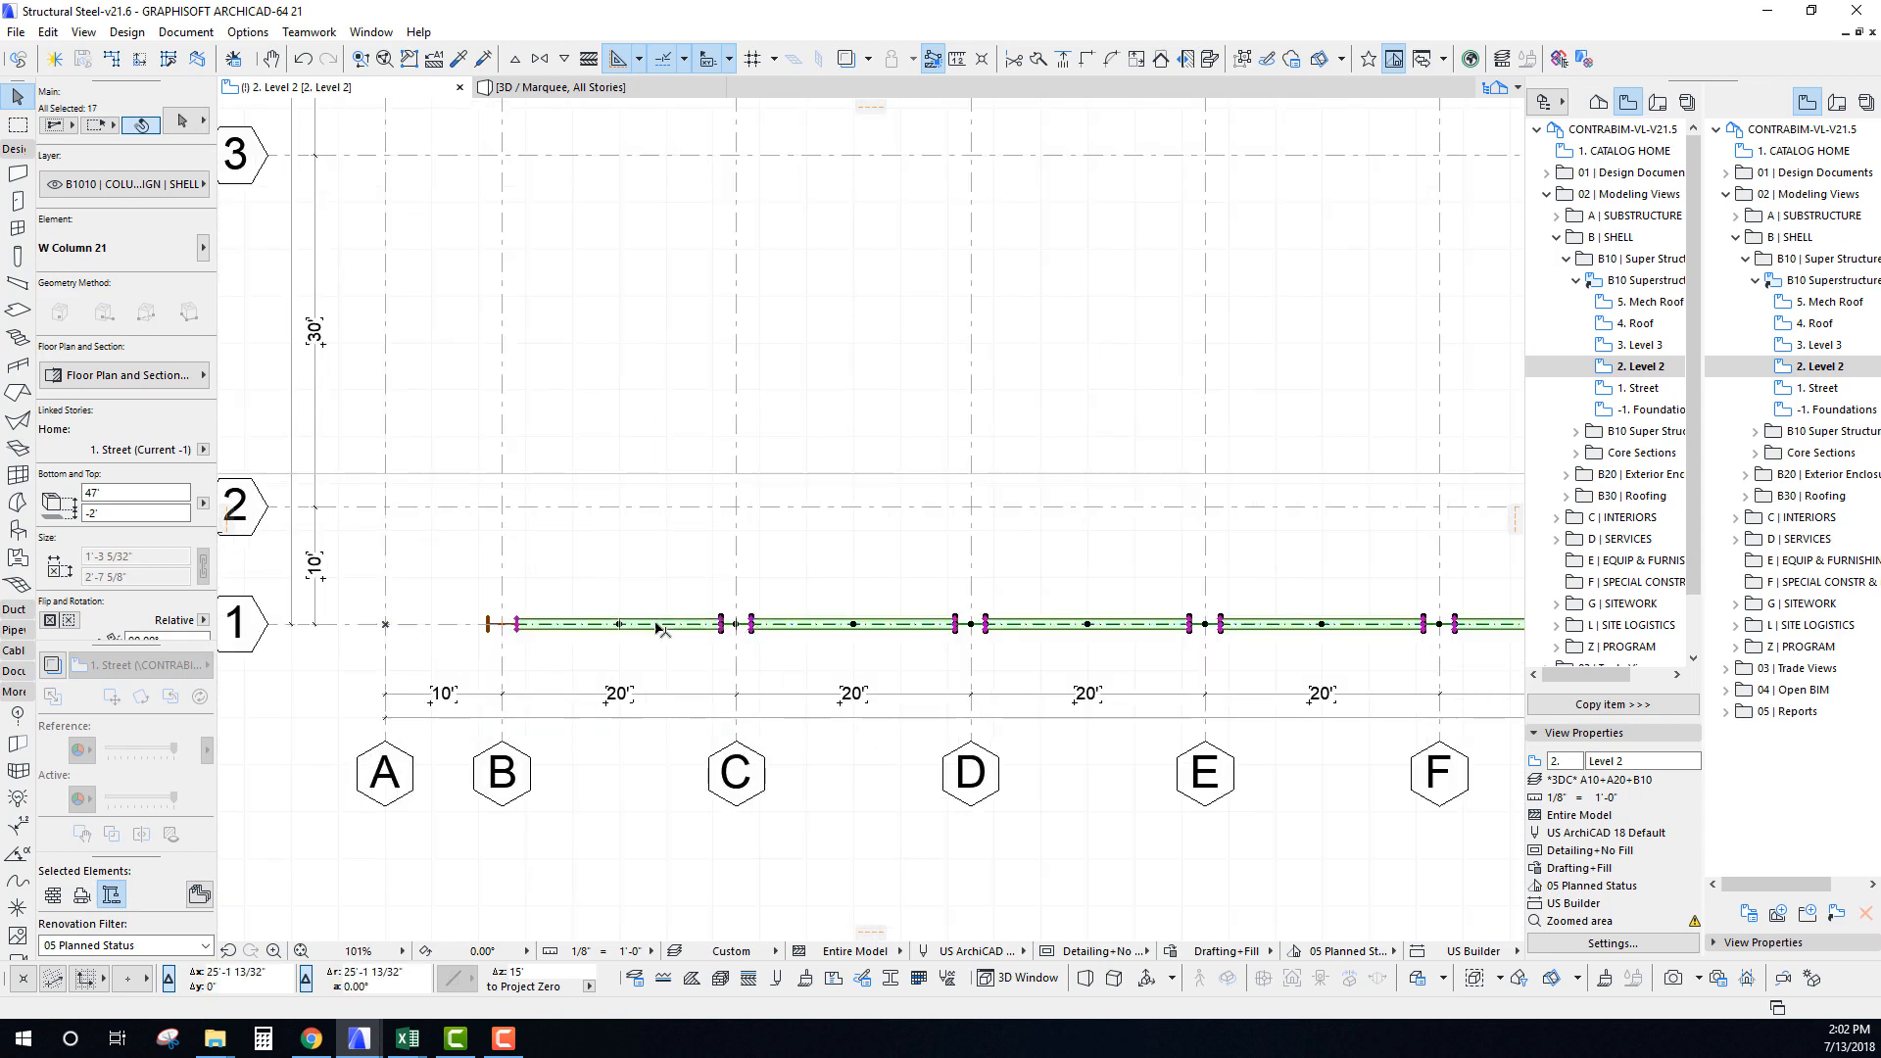
pyautogui.keyDown('shift'); pyautogui.click(505, 628); pyautogui.keyUp('shift')
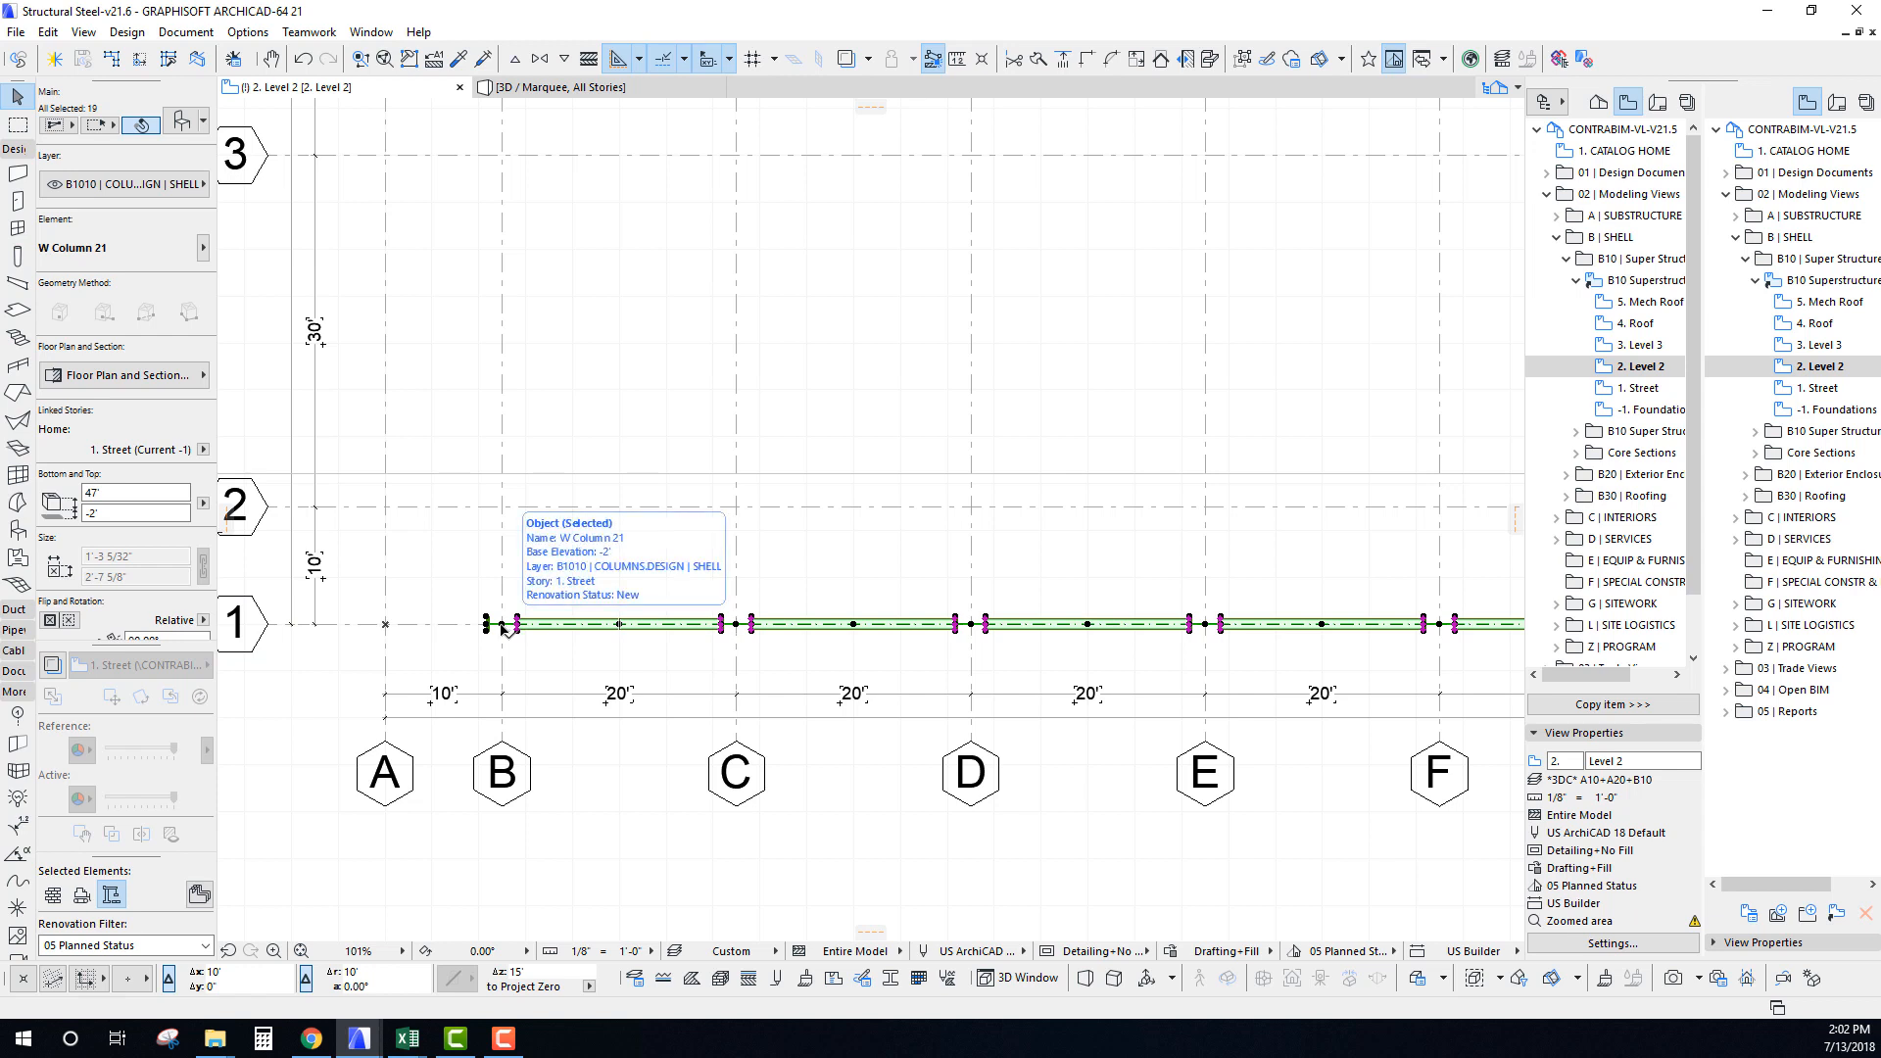
pyautogui.press('Escape')
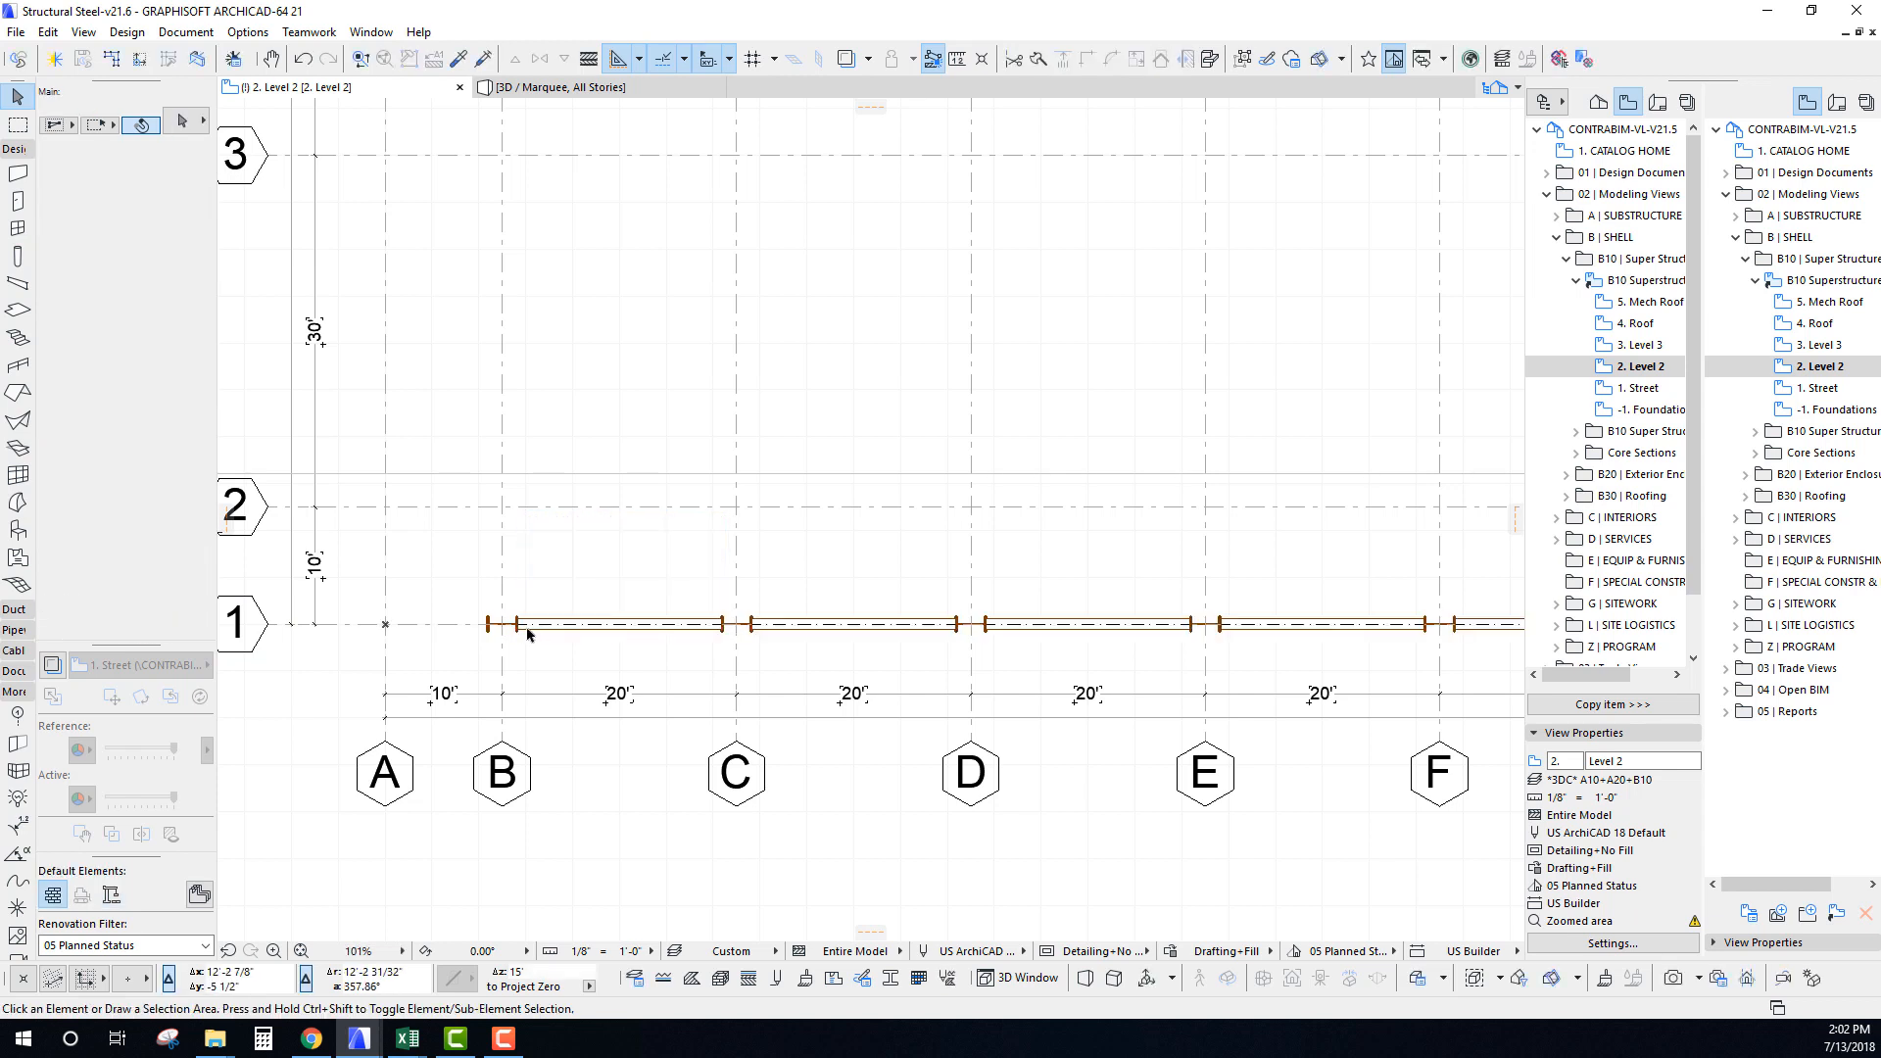
# Try copying the B–C beam 20' along gridline 1 past column B towards grid A, and delete the copy.
pyautogui.click(543, 623)
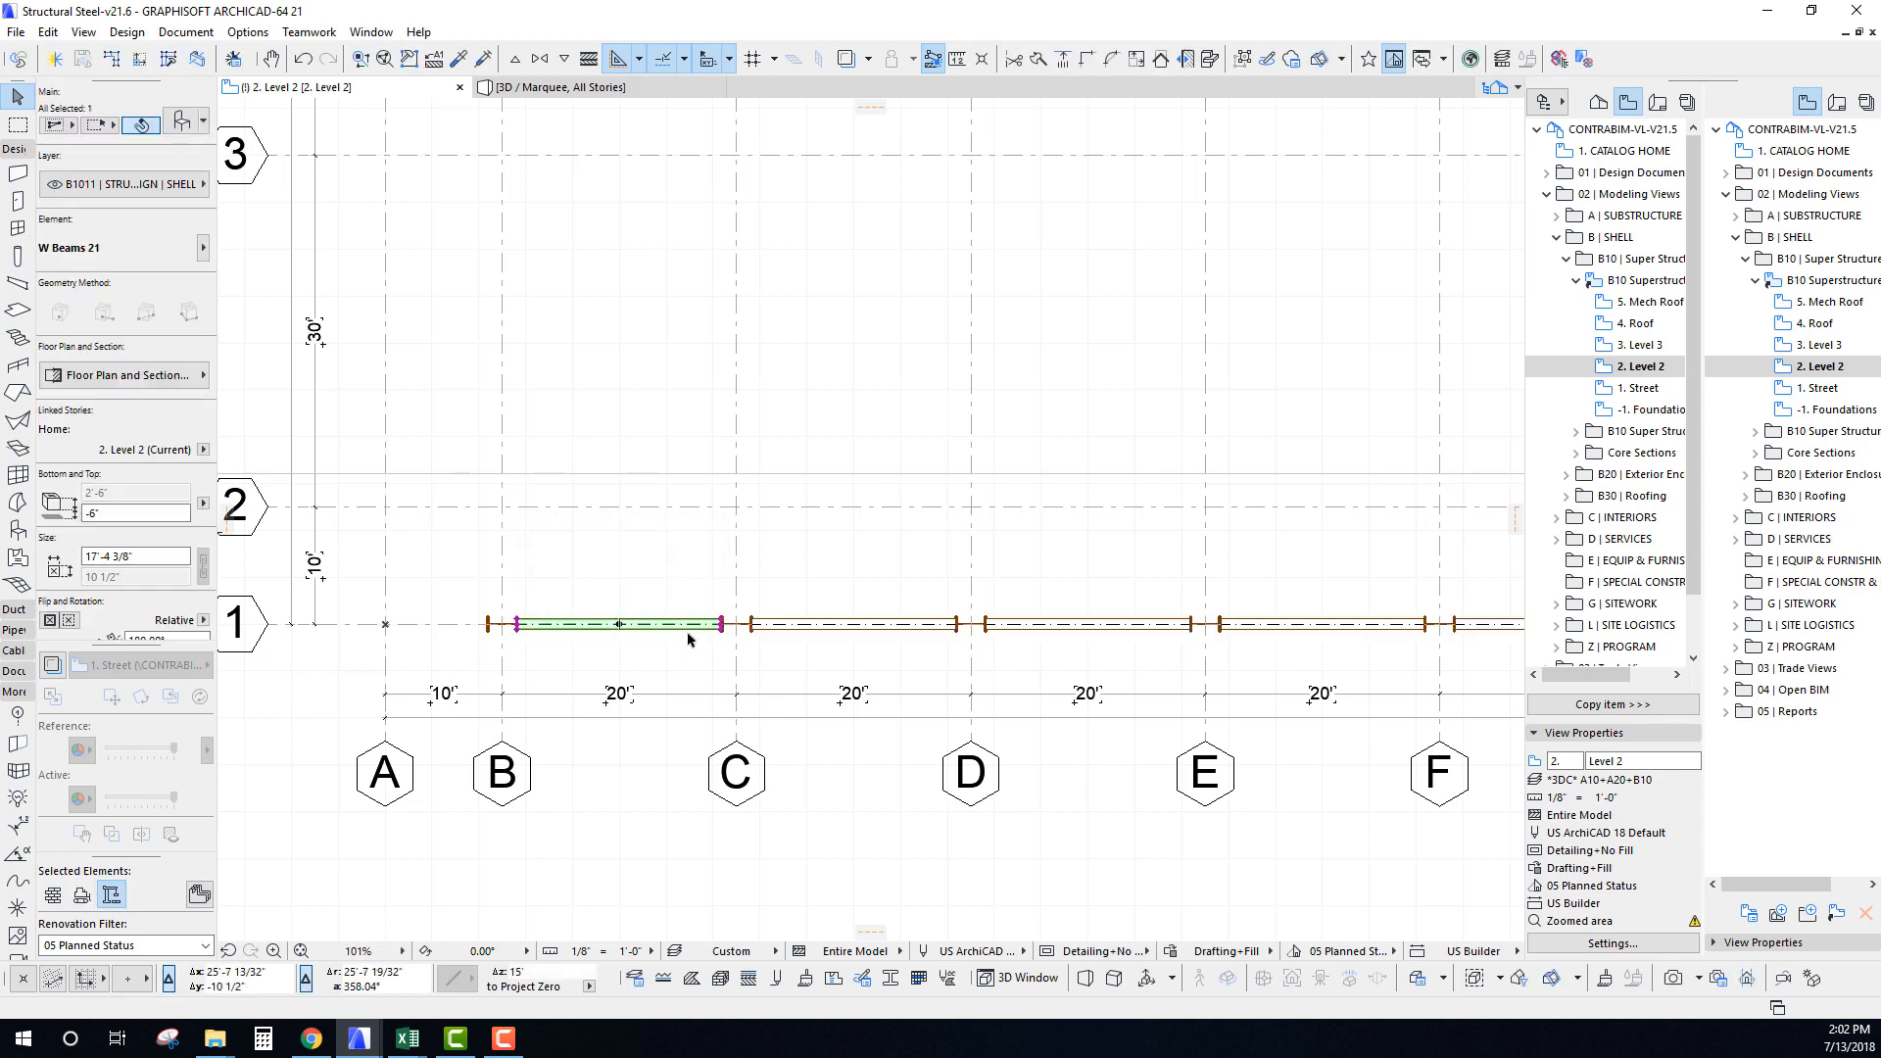
pyautogui.hotkey('ctrl', 'shift', 'd')
pyautogui.click(723, 625)
pyautogui.scroll(4, 491, 621)
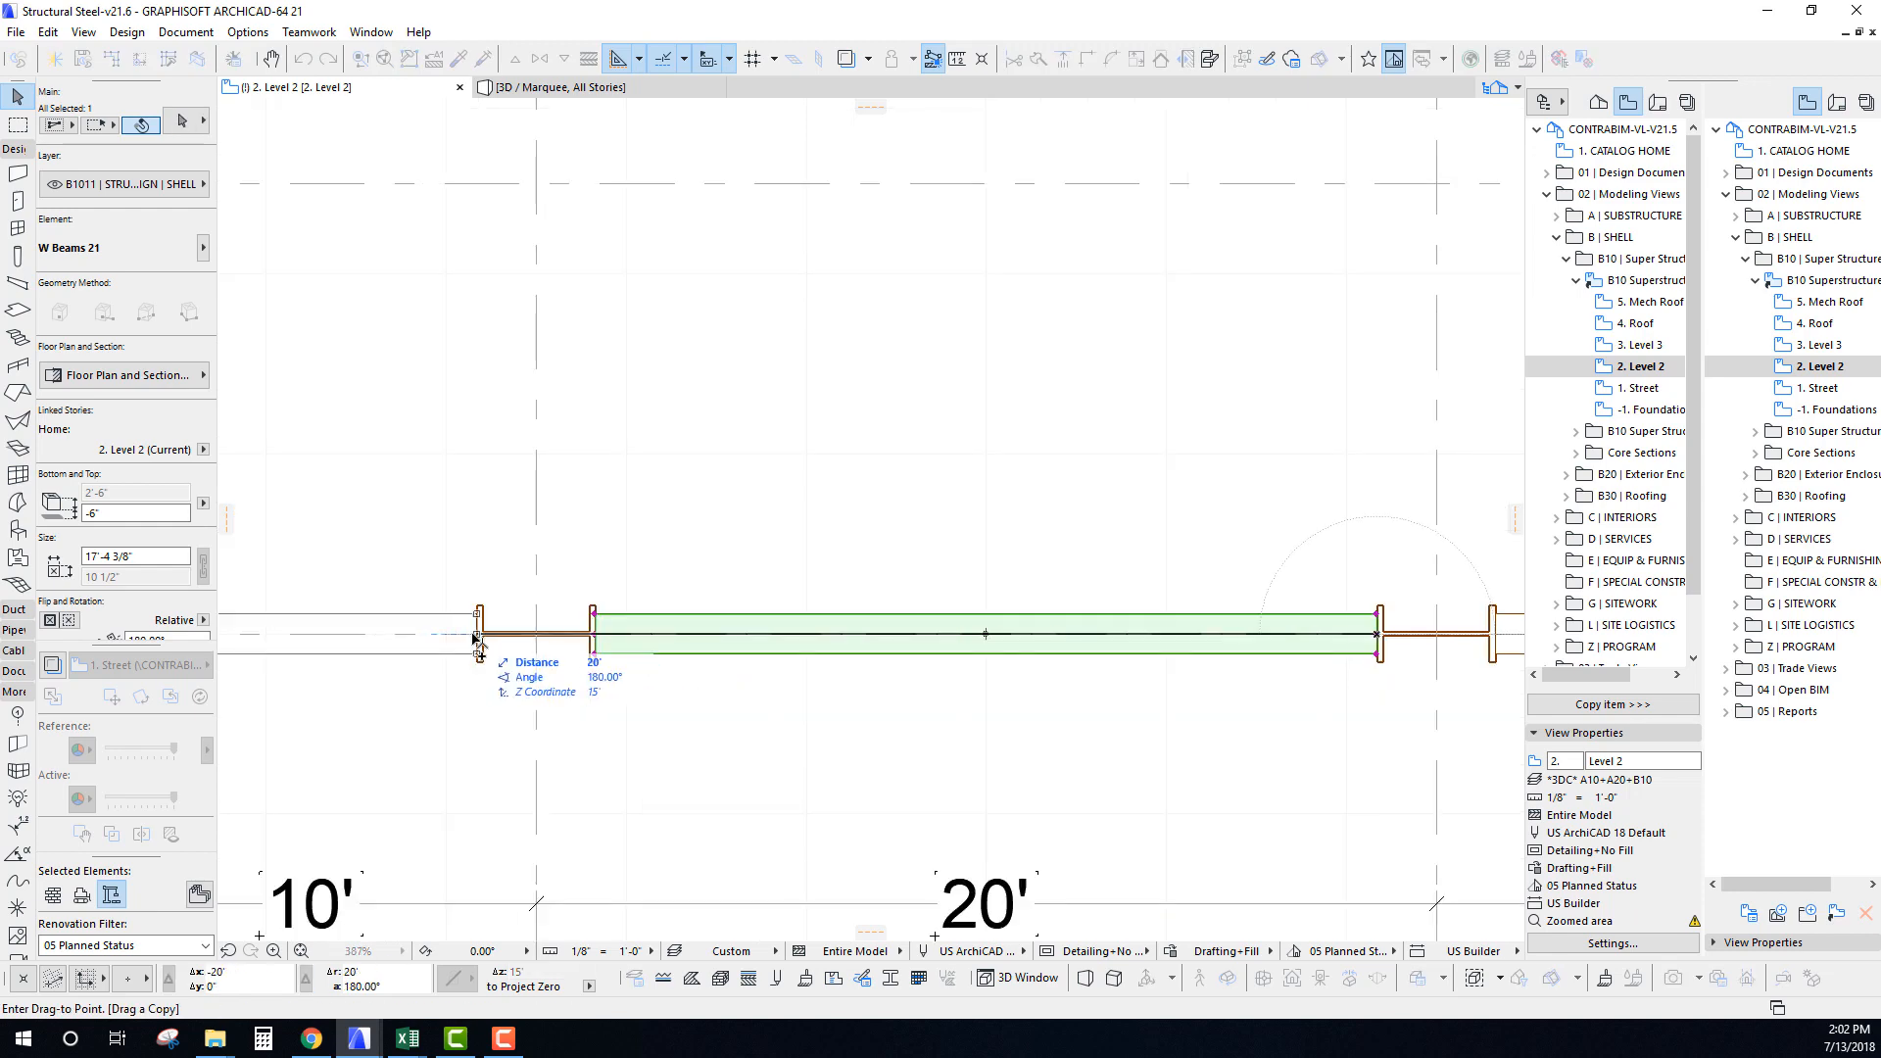
pyautogui.click(478, 632)
pyautogui.scroll(-4, 1063, 627)
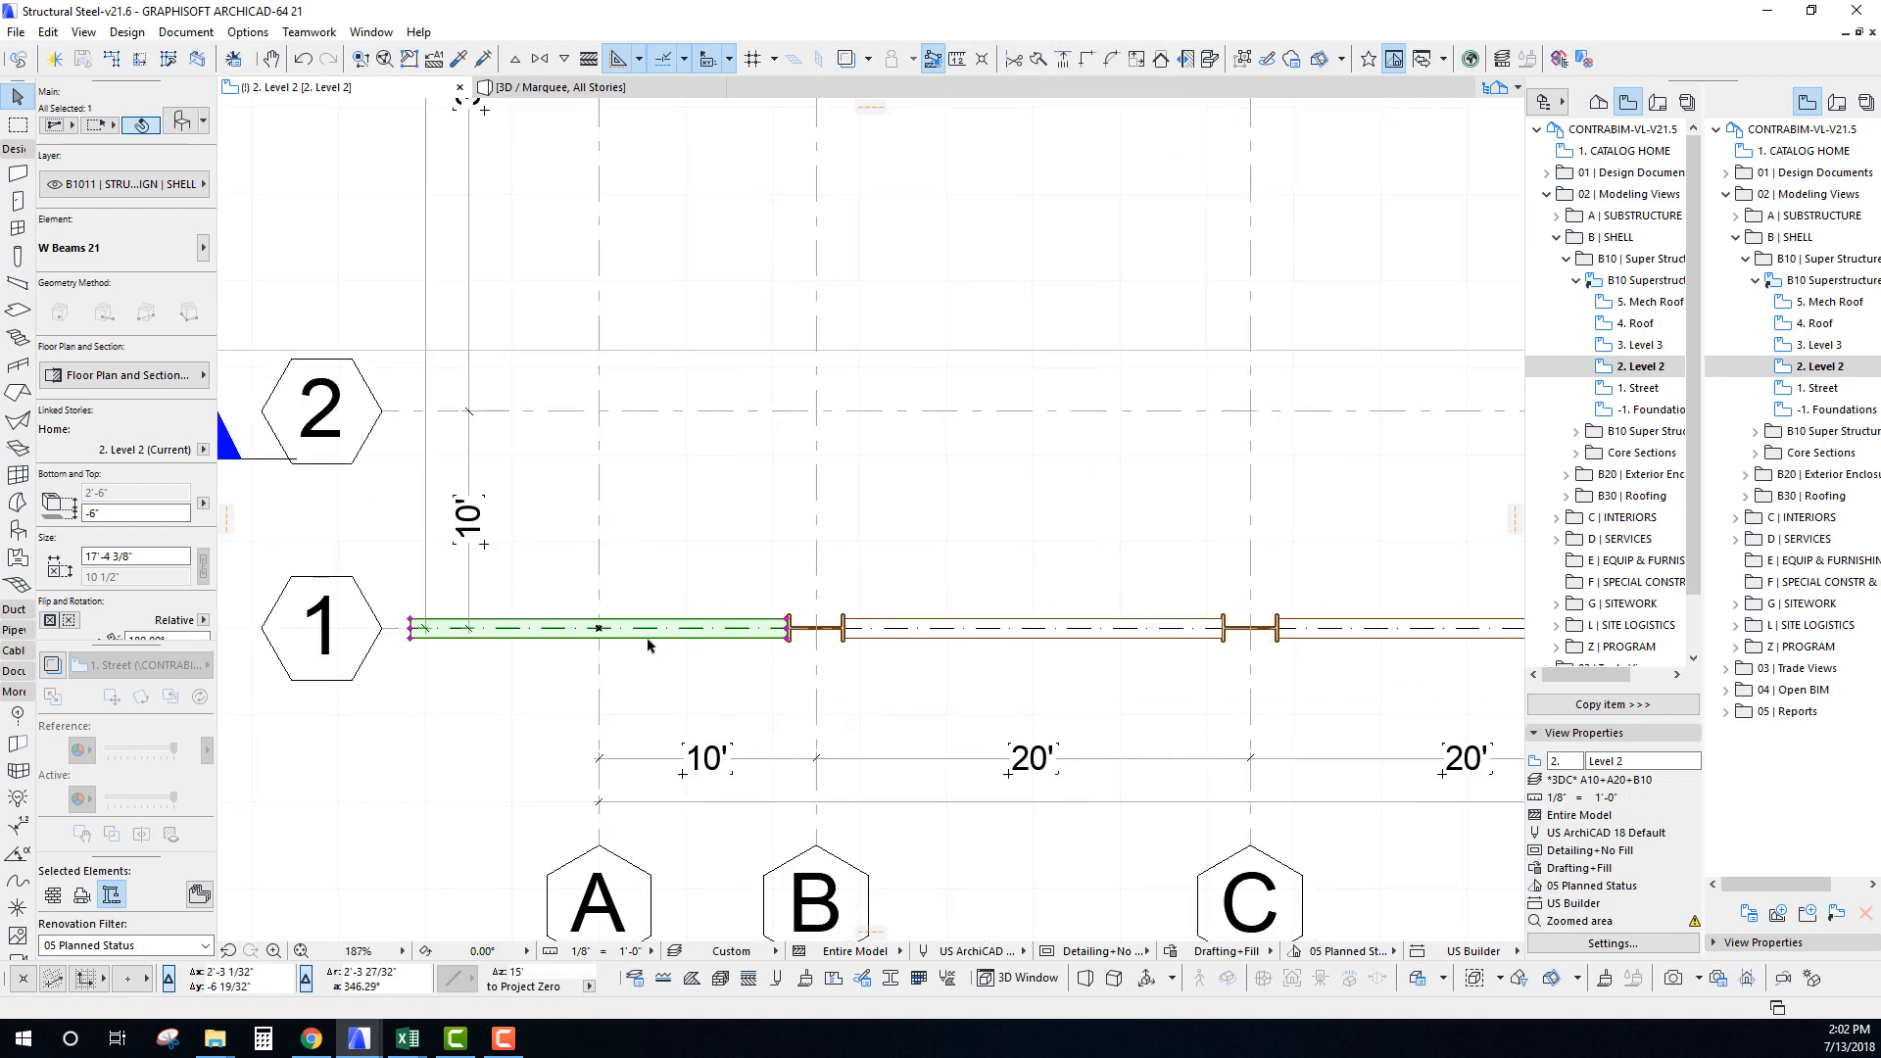
pyautogui.press('Delete')
# Copy the W21x57 floor beam from the beam catalogue to the A-side face of column B on gridline 1.
pyautogui.scroll(-10, 689, 666)
pyautogui.moveTo(839, 778); pyautogui.dragTo(711, 533, button='middle')
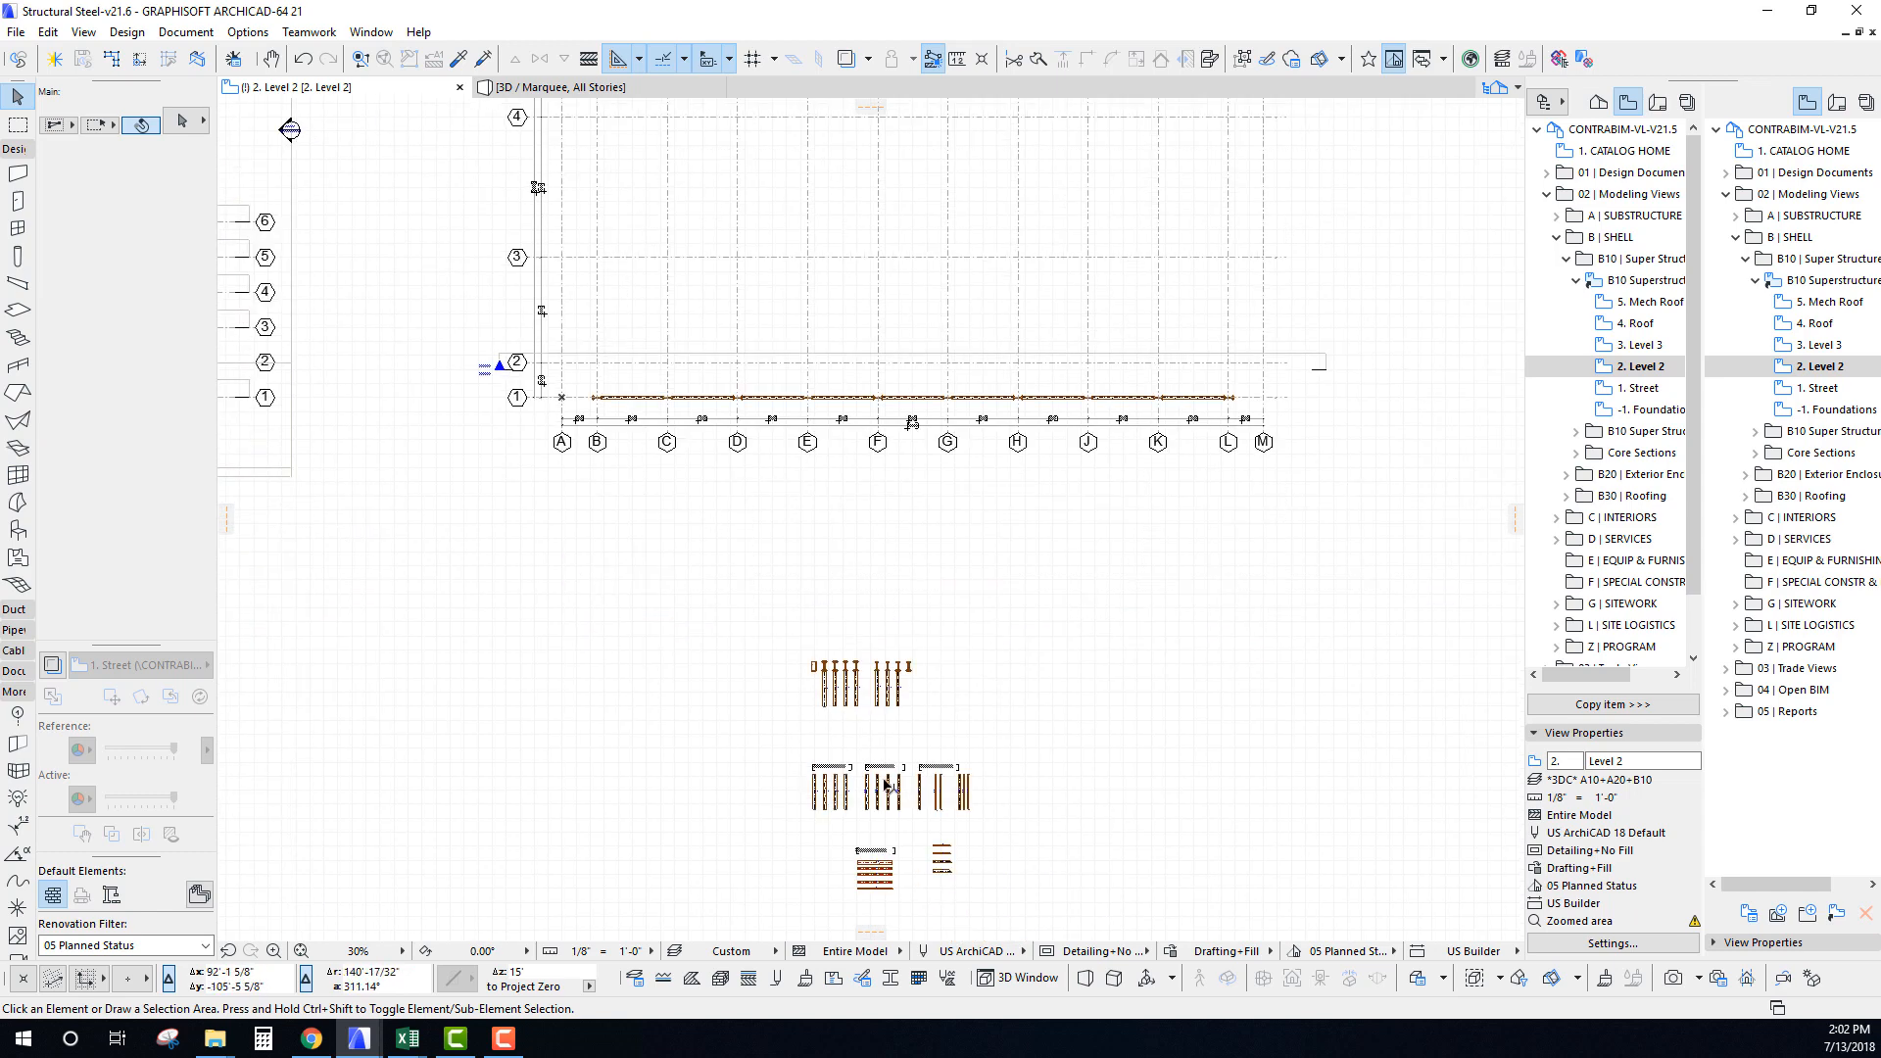
pyautogui.scroll(9, 858, 720)
pyautogui.moveTo(999, 679); pyautogui.dragTo(806, 460, button='middle')
pyautogui.moveTo(801, 687); pyautogui.dragTo(766, 425, button='middle')
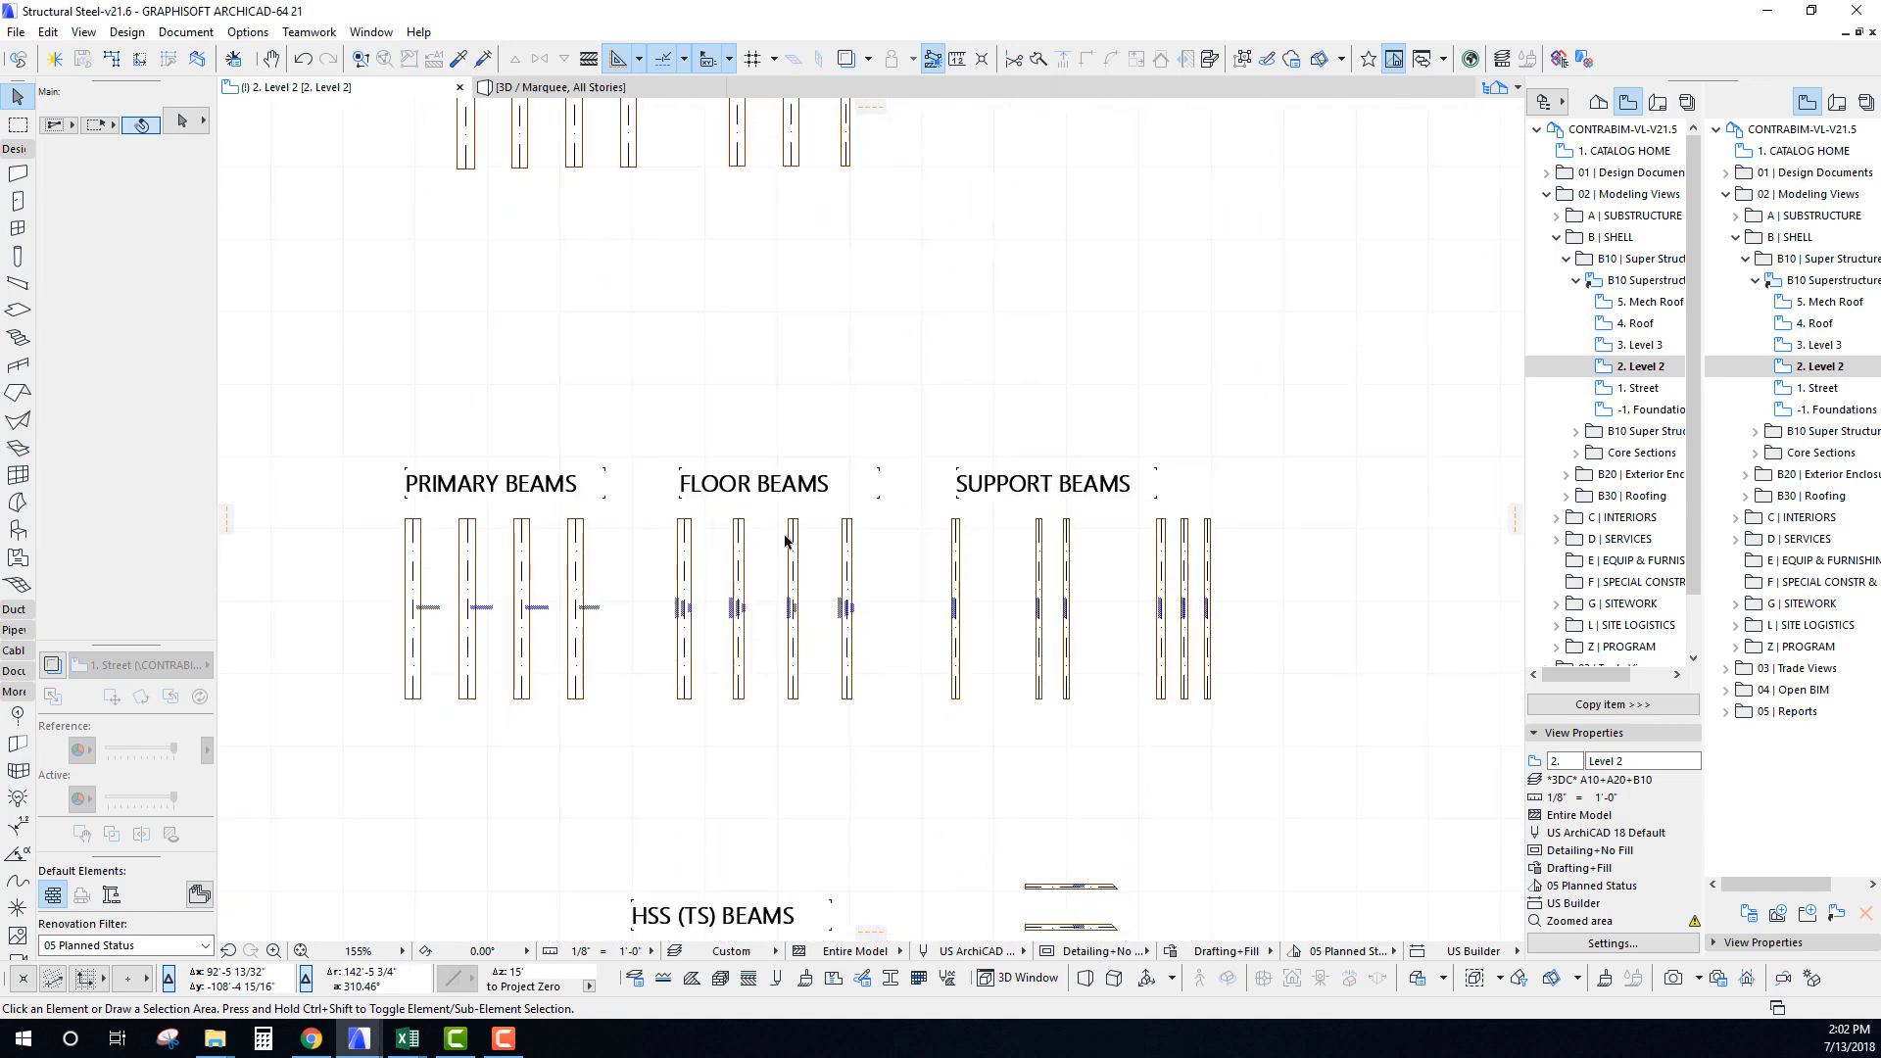
pyautogui.scroll(4, 465, 558)
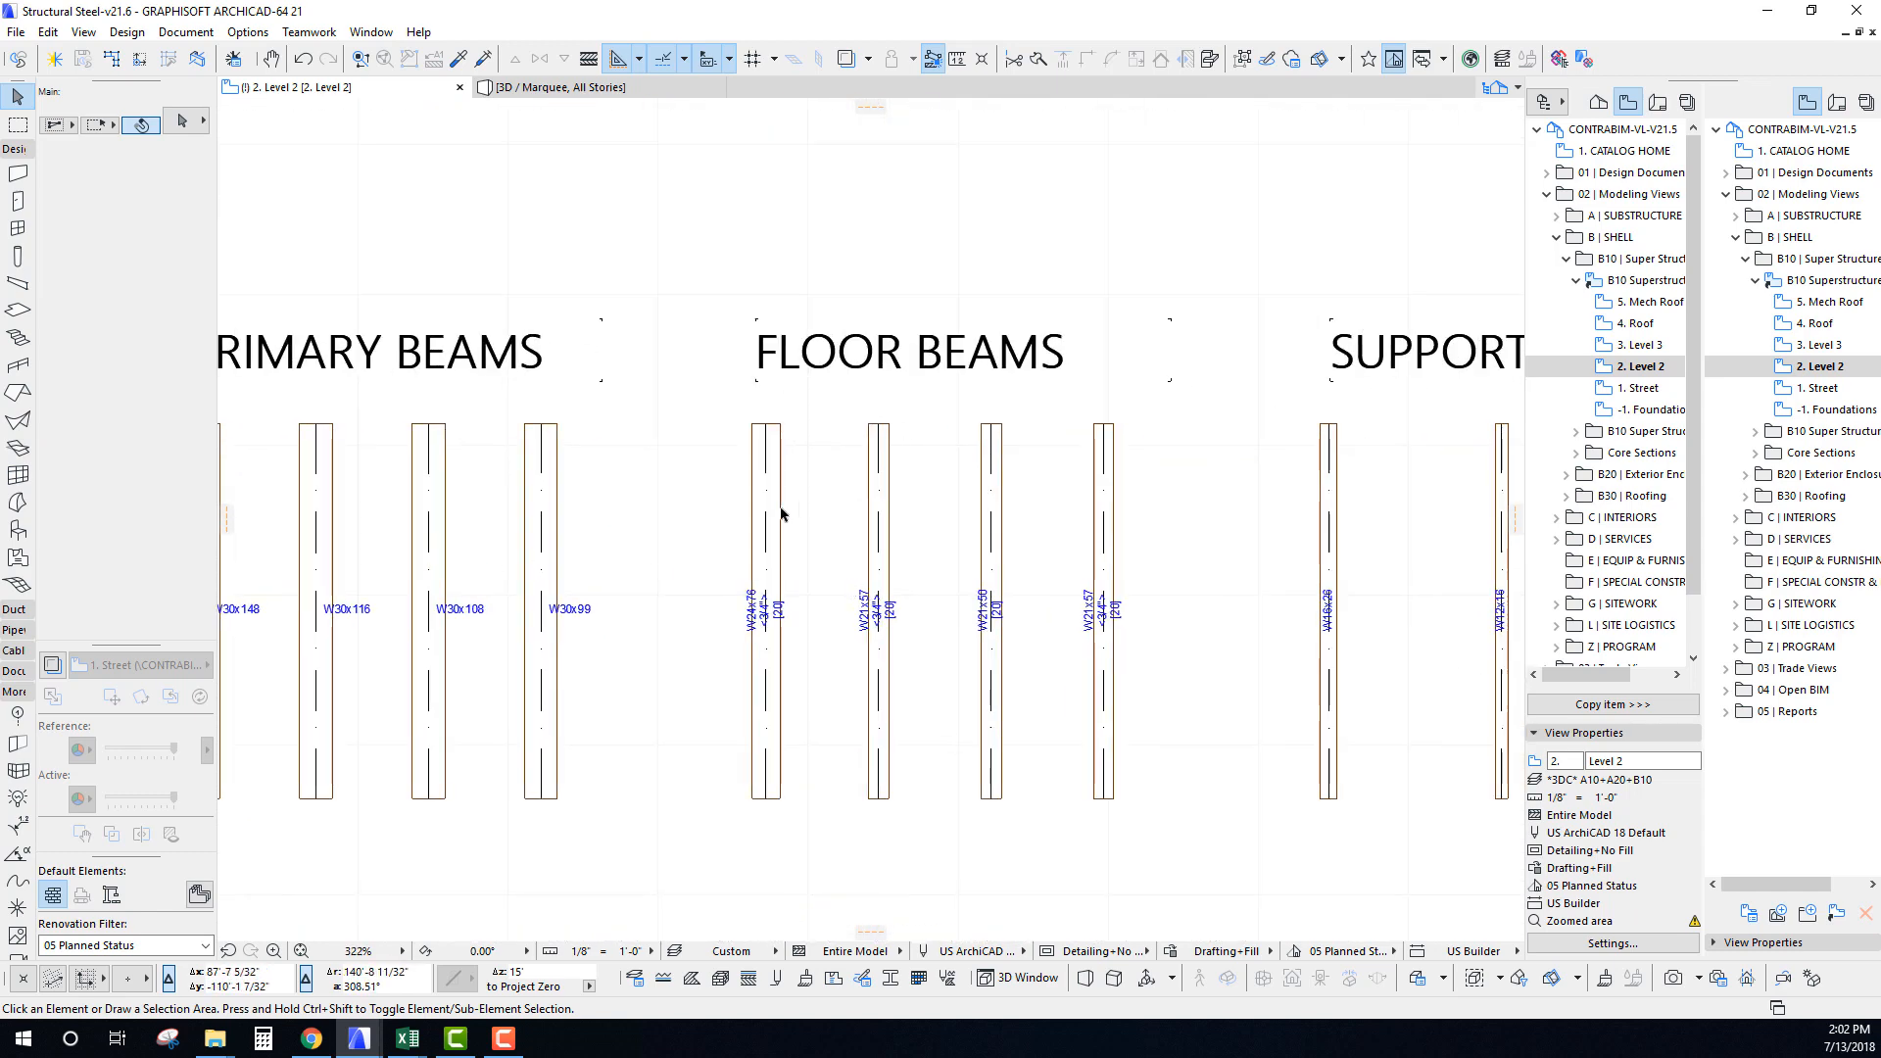
pyautogui.click(880, 431)
pyautogui.hotkey('ctrl', 'shift', 'd')
pyautogui.click(879, 425)
pyautogui.scroll(-12, 723, 620)
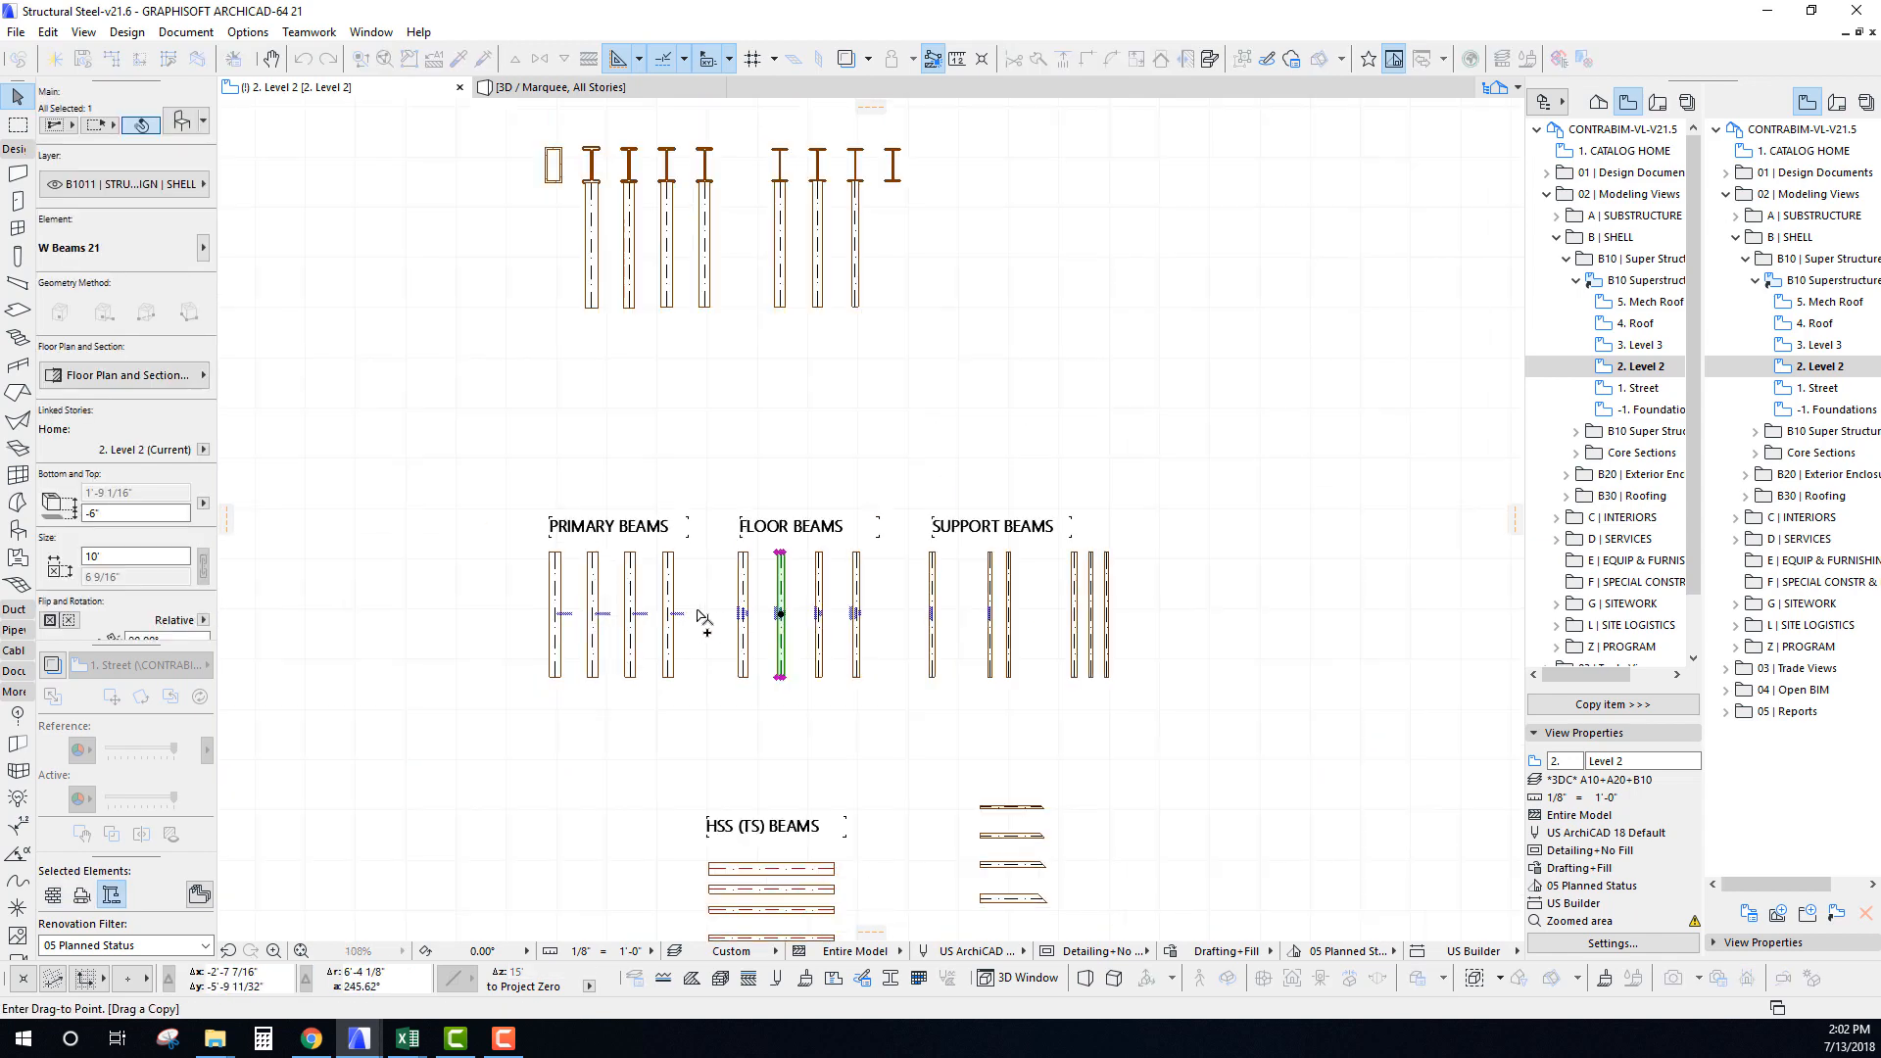
pyautogui.moveTo(609, 235); pyautogui.dragTo(658, 649, button='middle')
pyautogui.scroll(9, 416, 550)
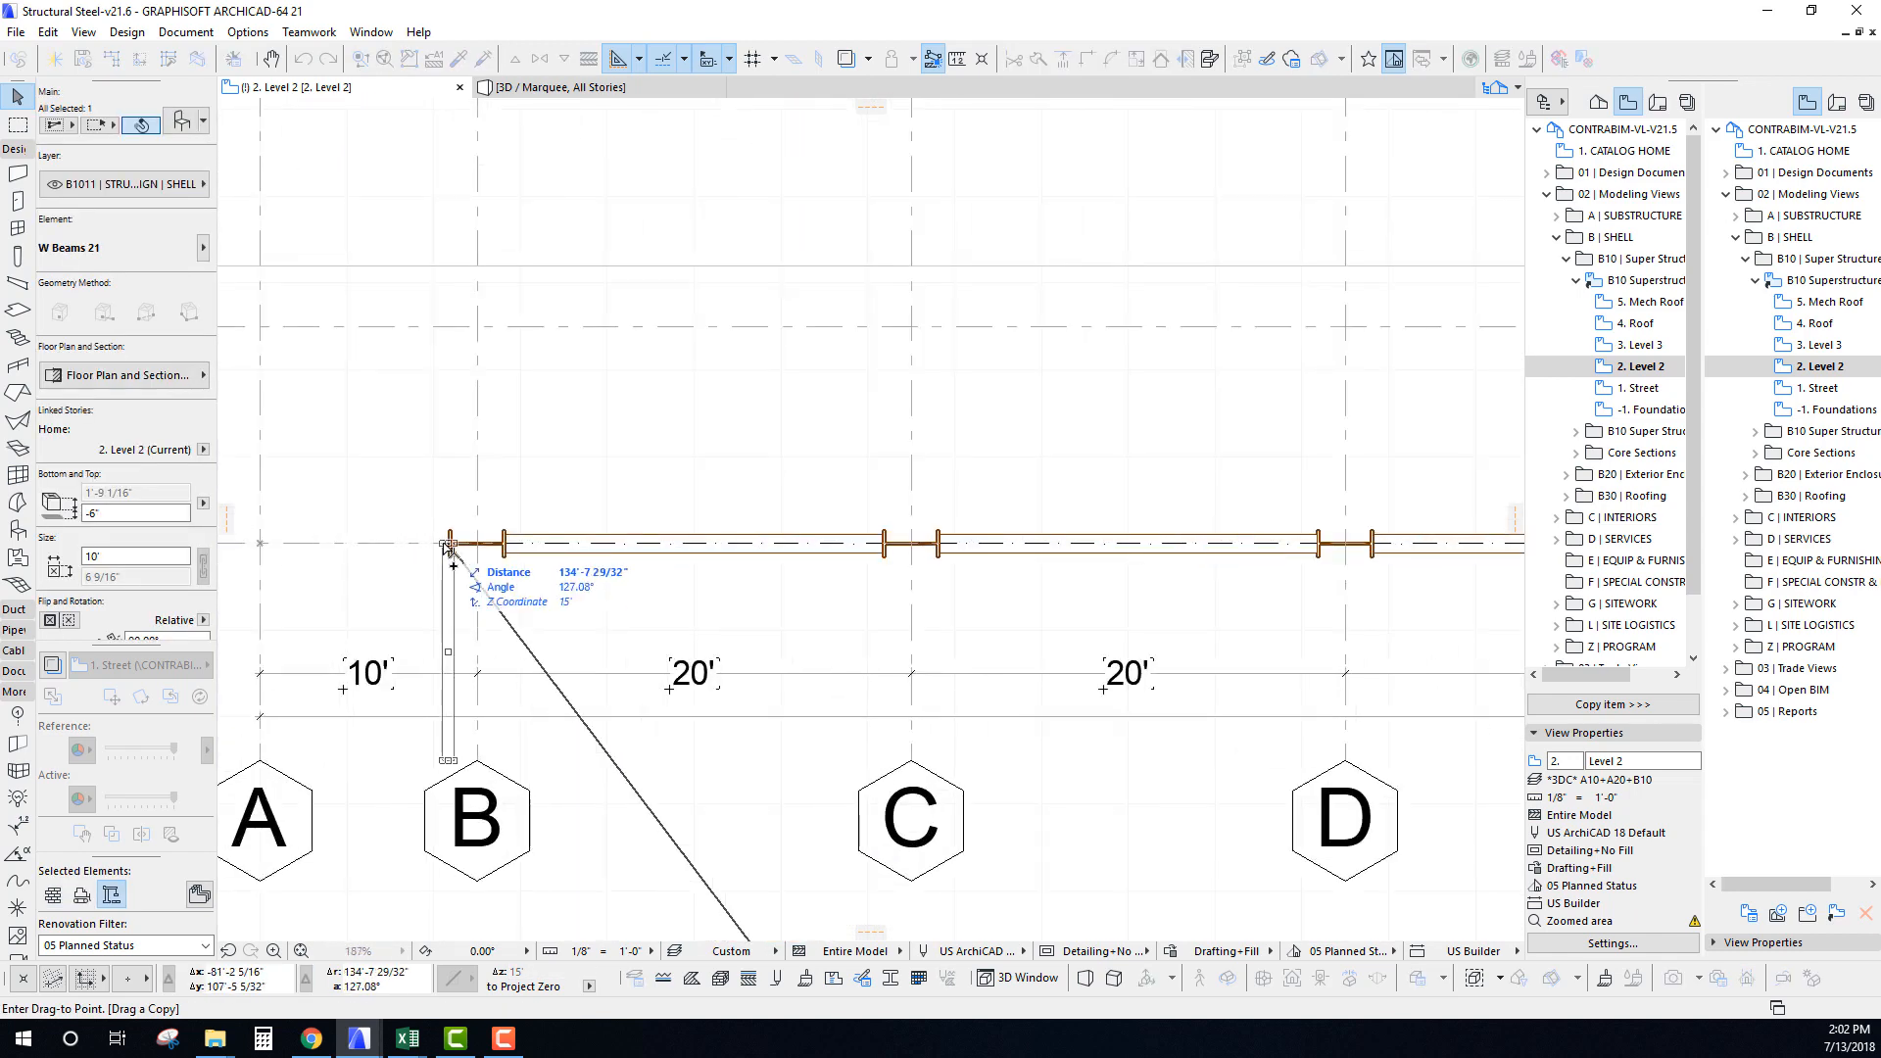
pyautogui.click(447, 545)
# Rotate the copied floor beam about its end at column B so it runs along gridline 1 towards grid A.
pyautogui.hotkey('ctrl', 'e')
pyautogui.click(448, 544)
pyautogui.click(447, 609)
pyautogui.click(315, 543)
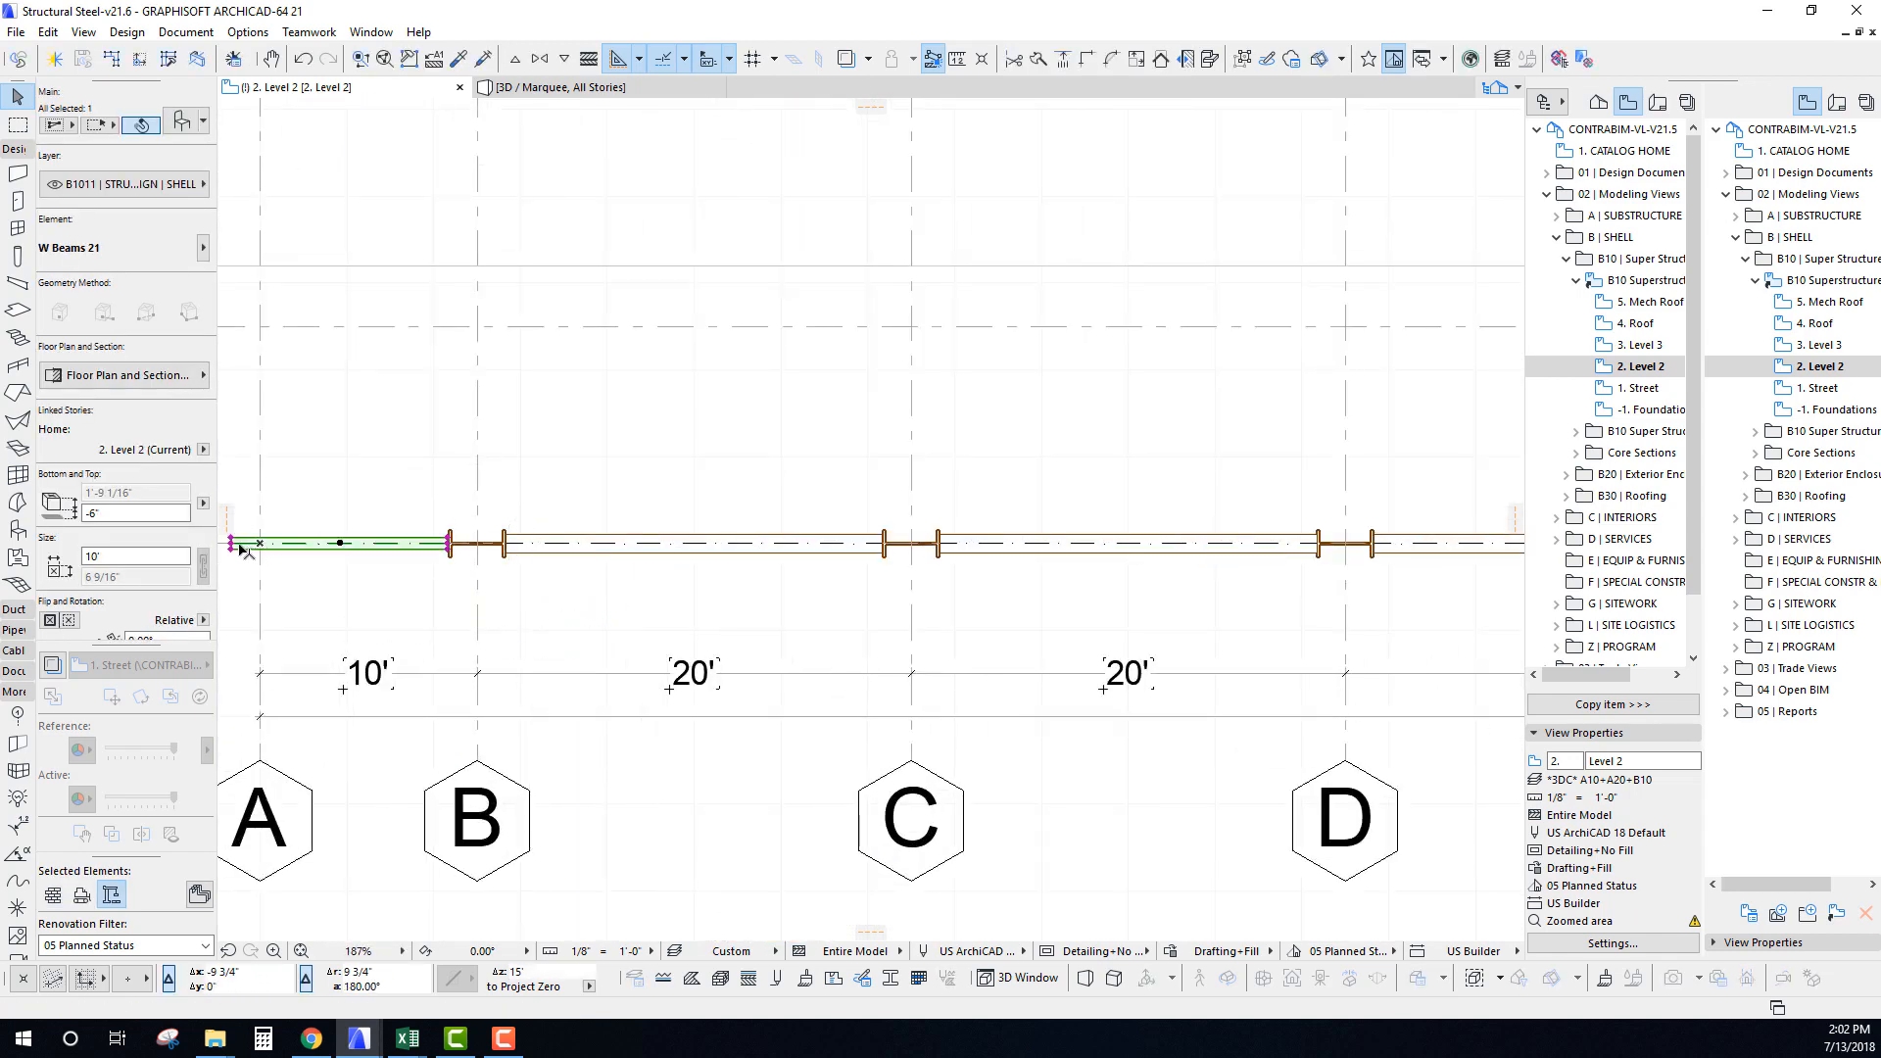
# Shorten the A–B beam to end at gridline A and miter that end at 45°.
pyautogui.click(231, 542)
pyautogui.scroll(10, 263, 537)
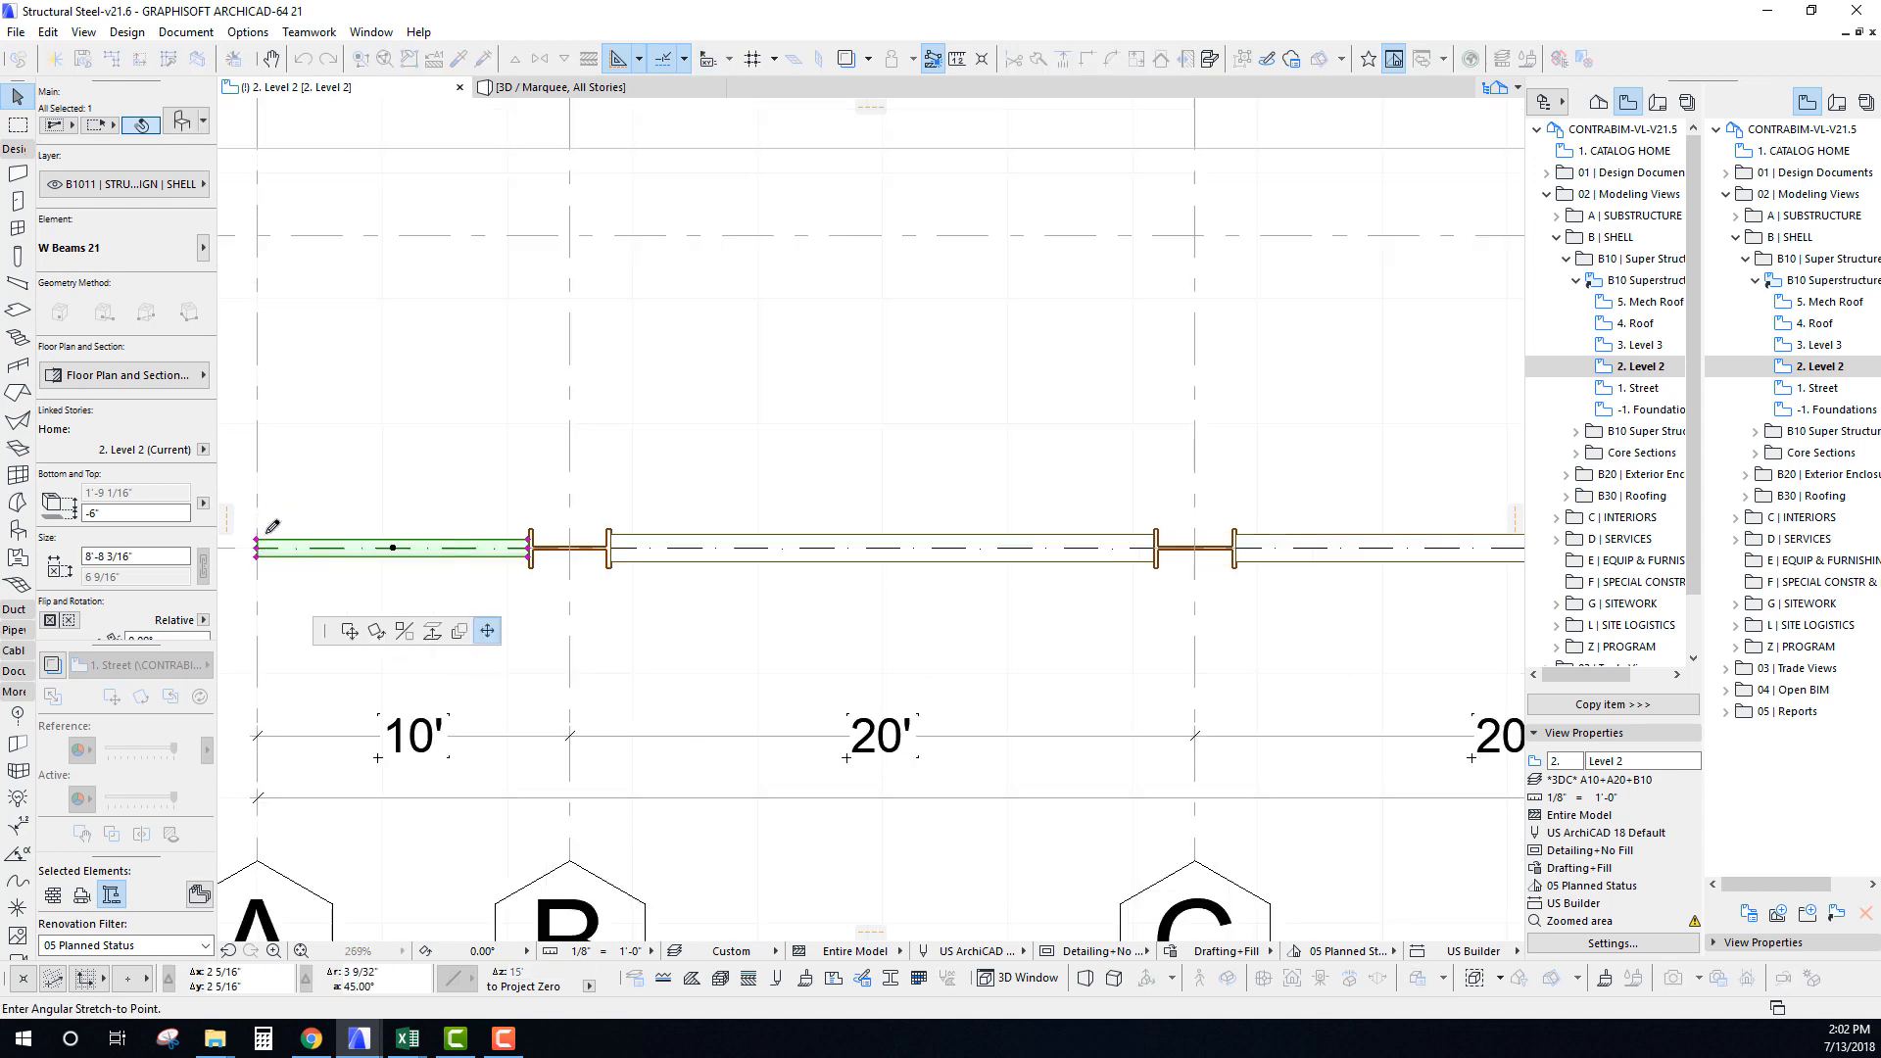
pyautogui.moveTo(303, 528); pyautogui.dragTo(625, 425, button='middle')
pyautogui.click(588, 445)
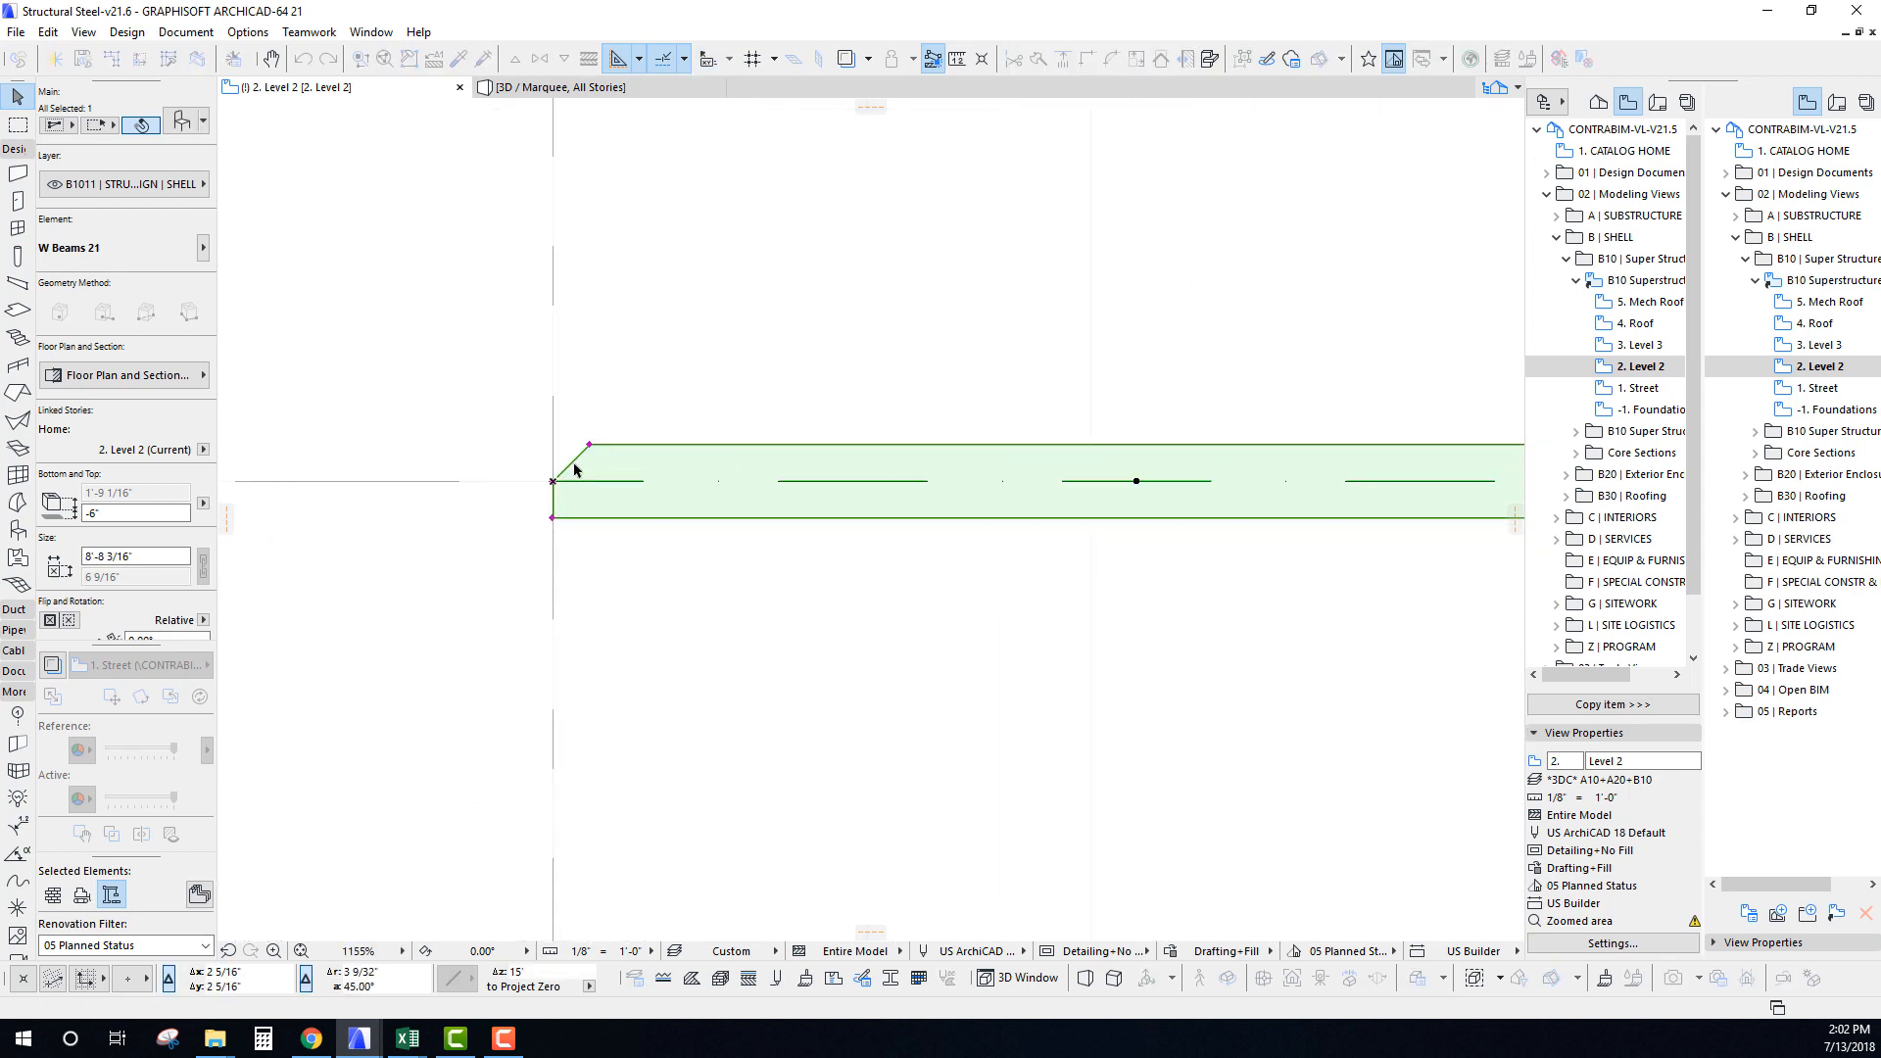
pyautogui.click(556, 516)
pyautogui.click(515, 518)
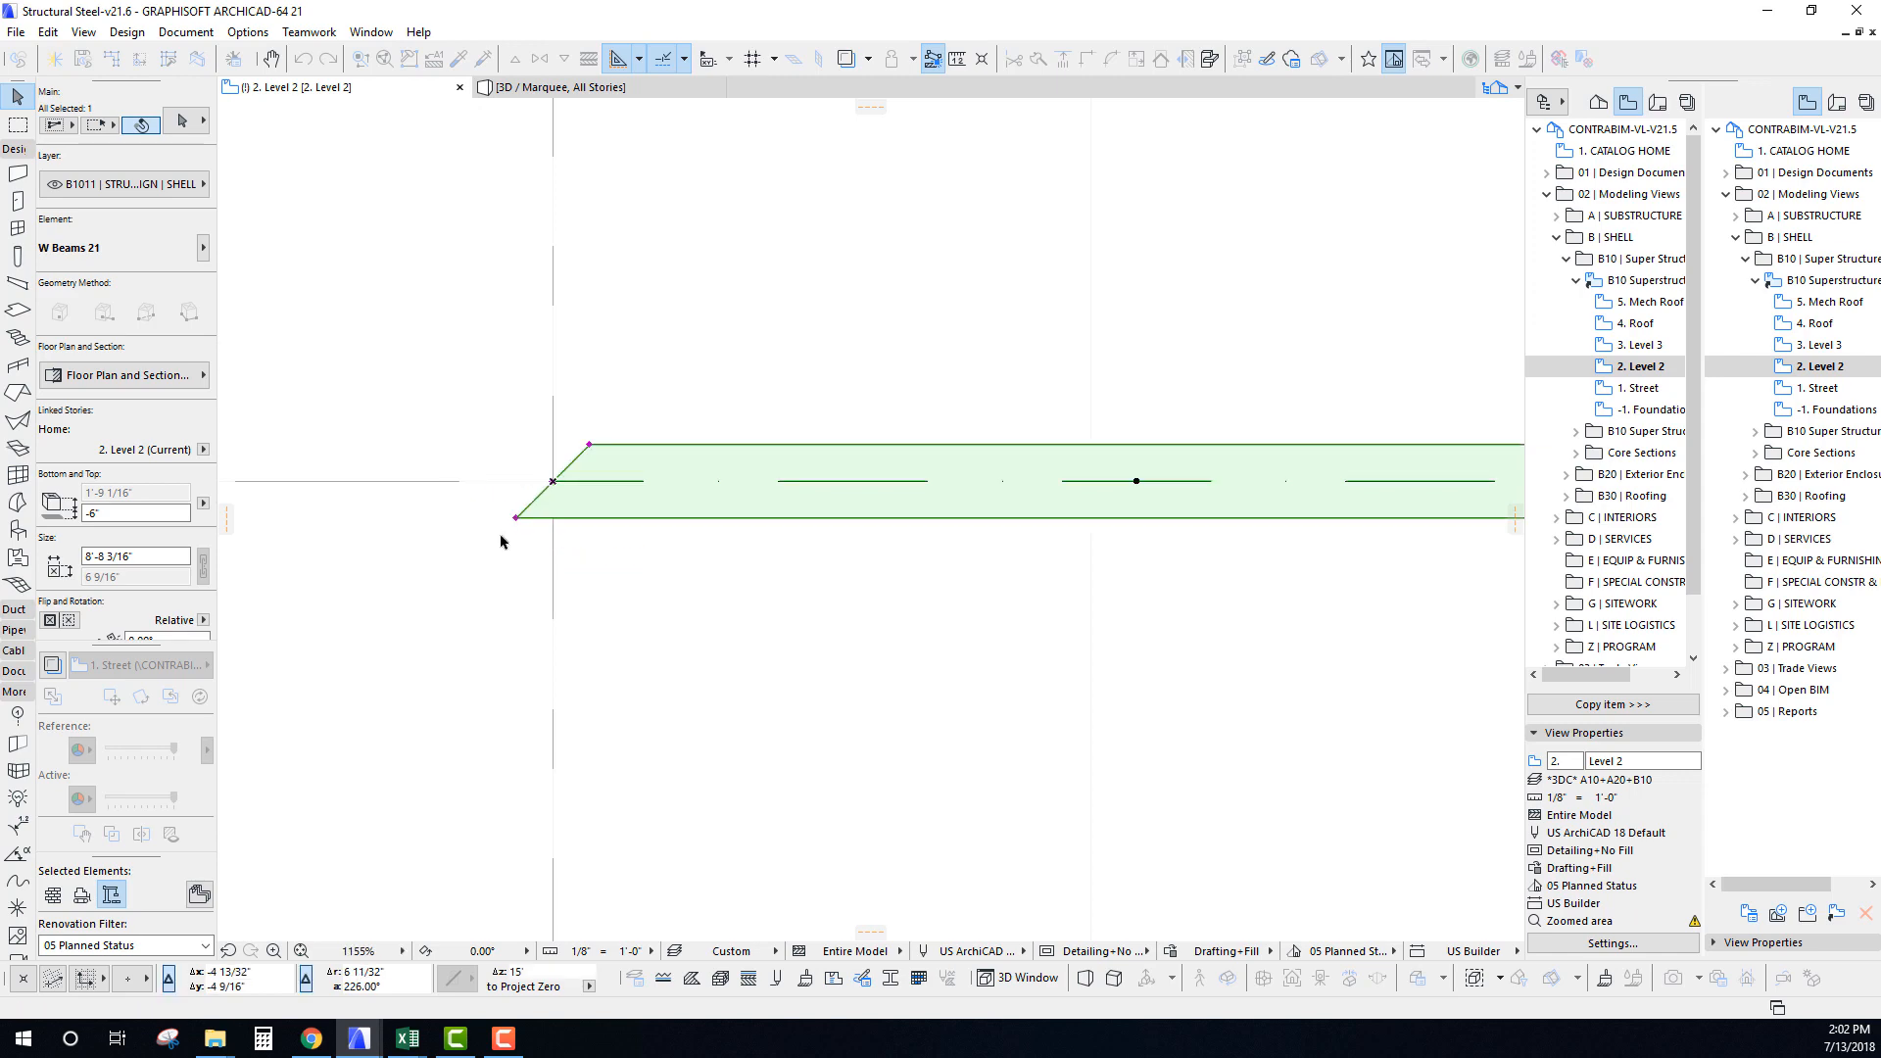
pyautogui.press('Escape')
# Mirror a copy of the mitered A–B beam about gridline G.
pyautogui.scroll(-15, 544, 493)
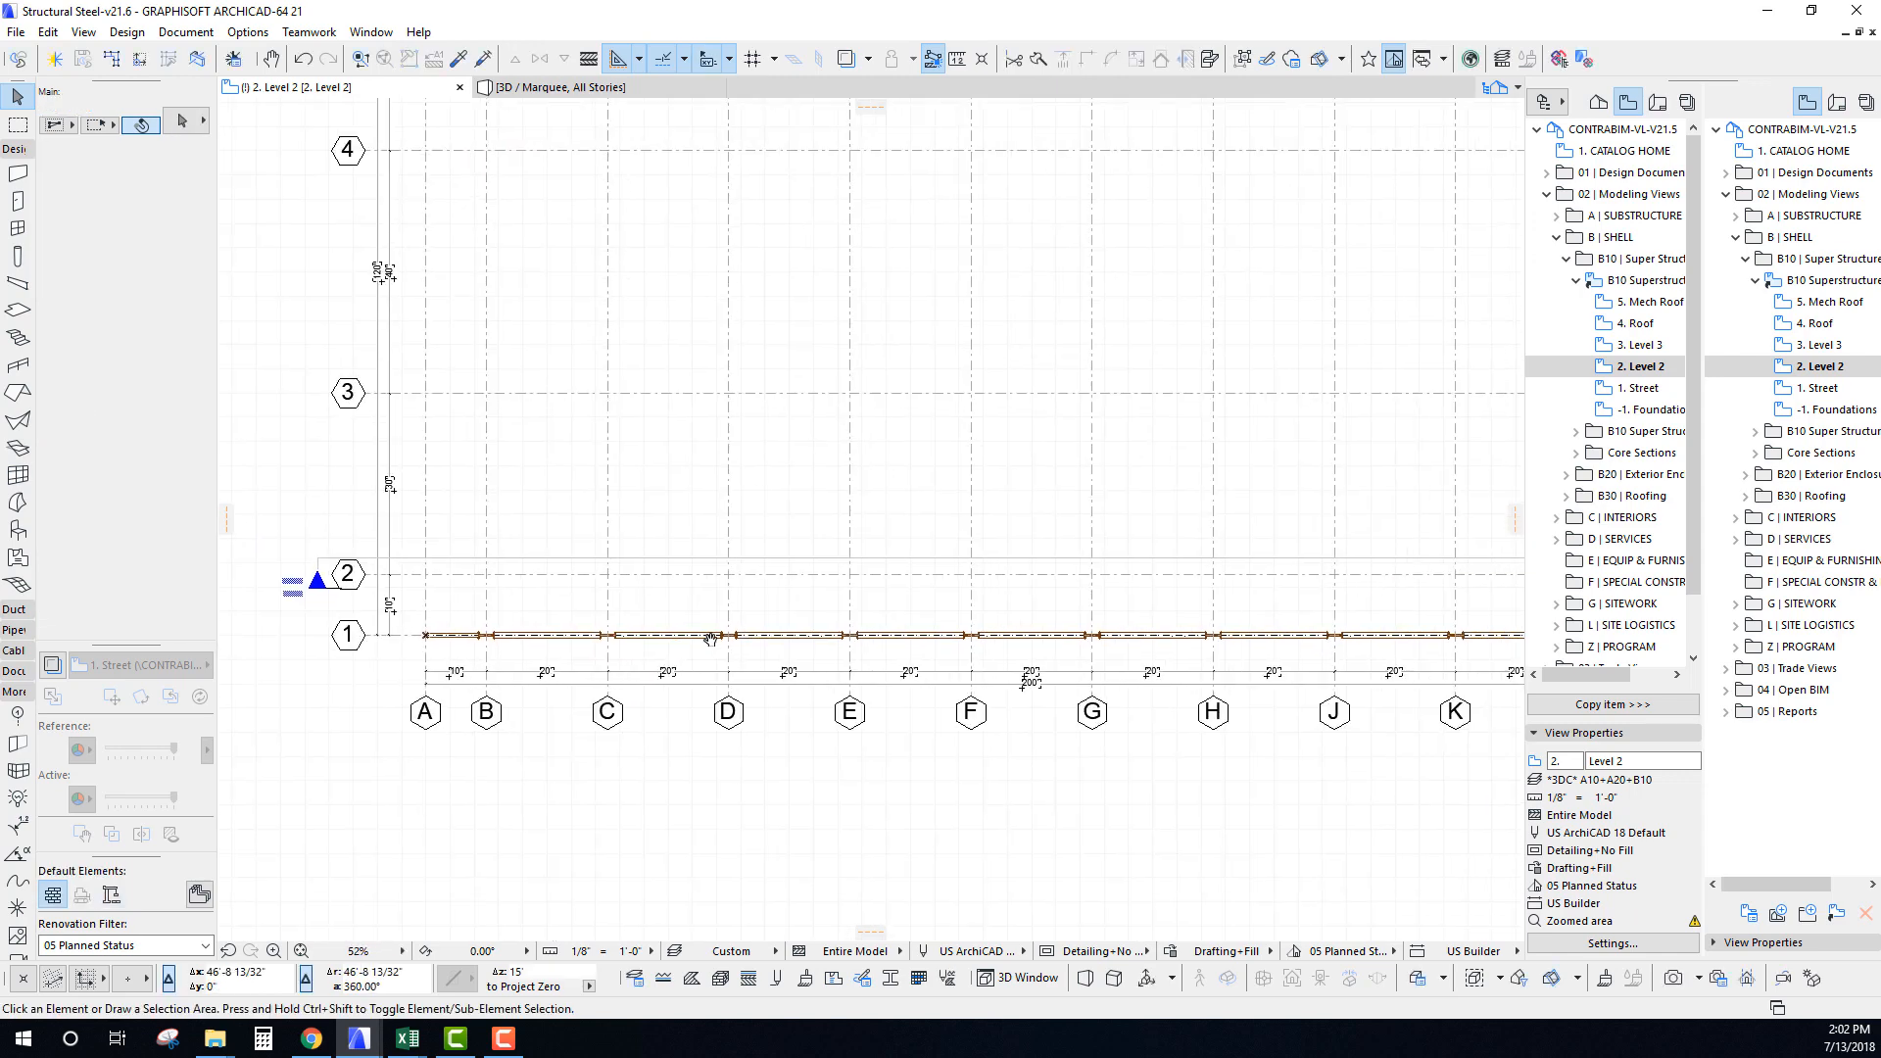
pyautogui.scroll(-2, 679, 646)
pyautogui.scroll(3, 576, 627)
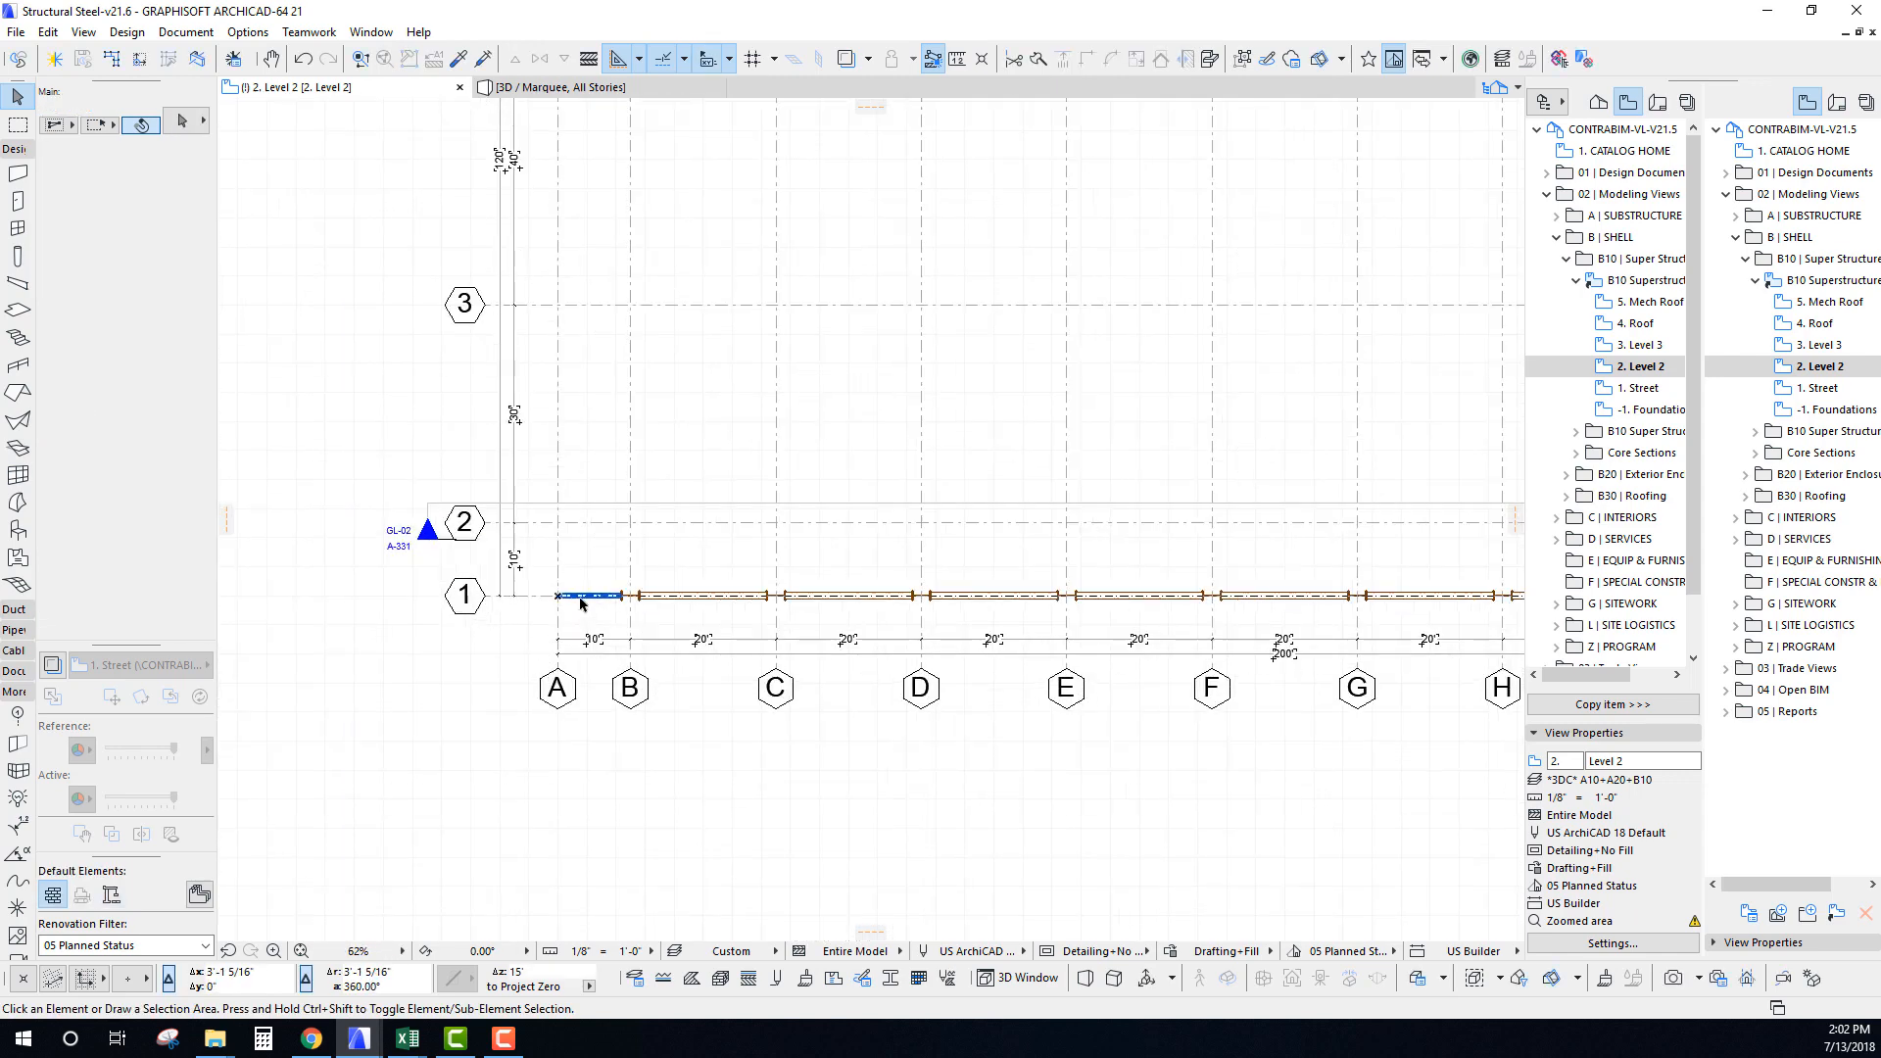
pyautogui.click(581, 604)
pyautogui.hotkey('ctrl', 'alt', 'm')
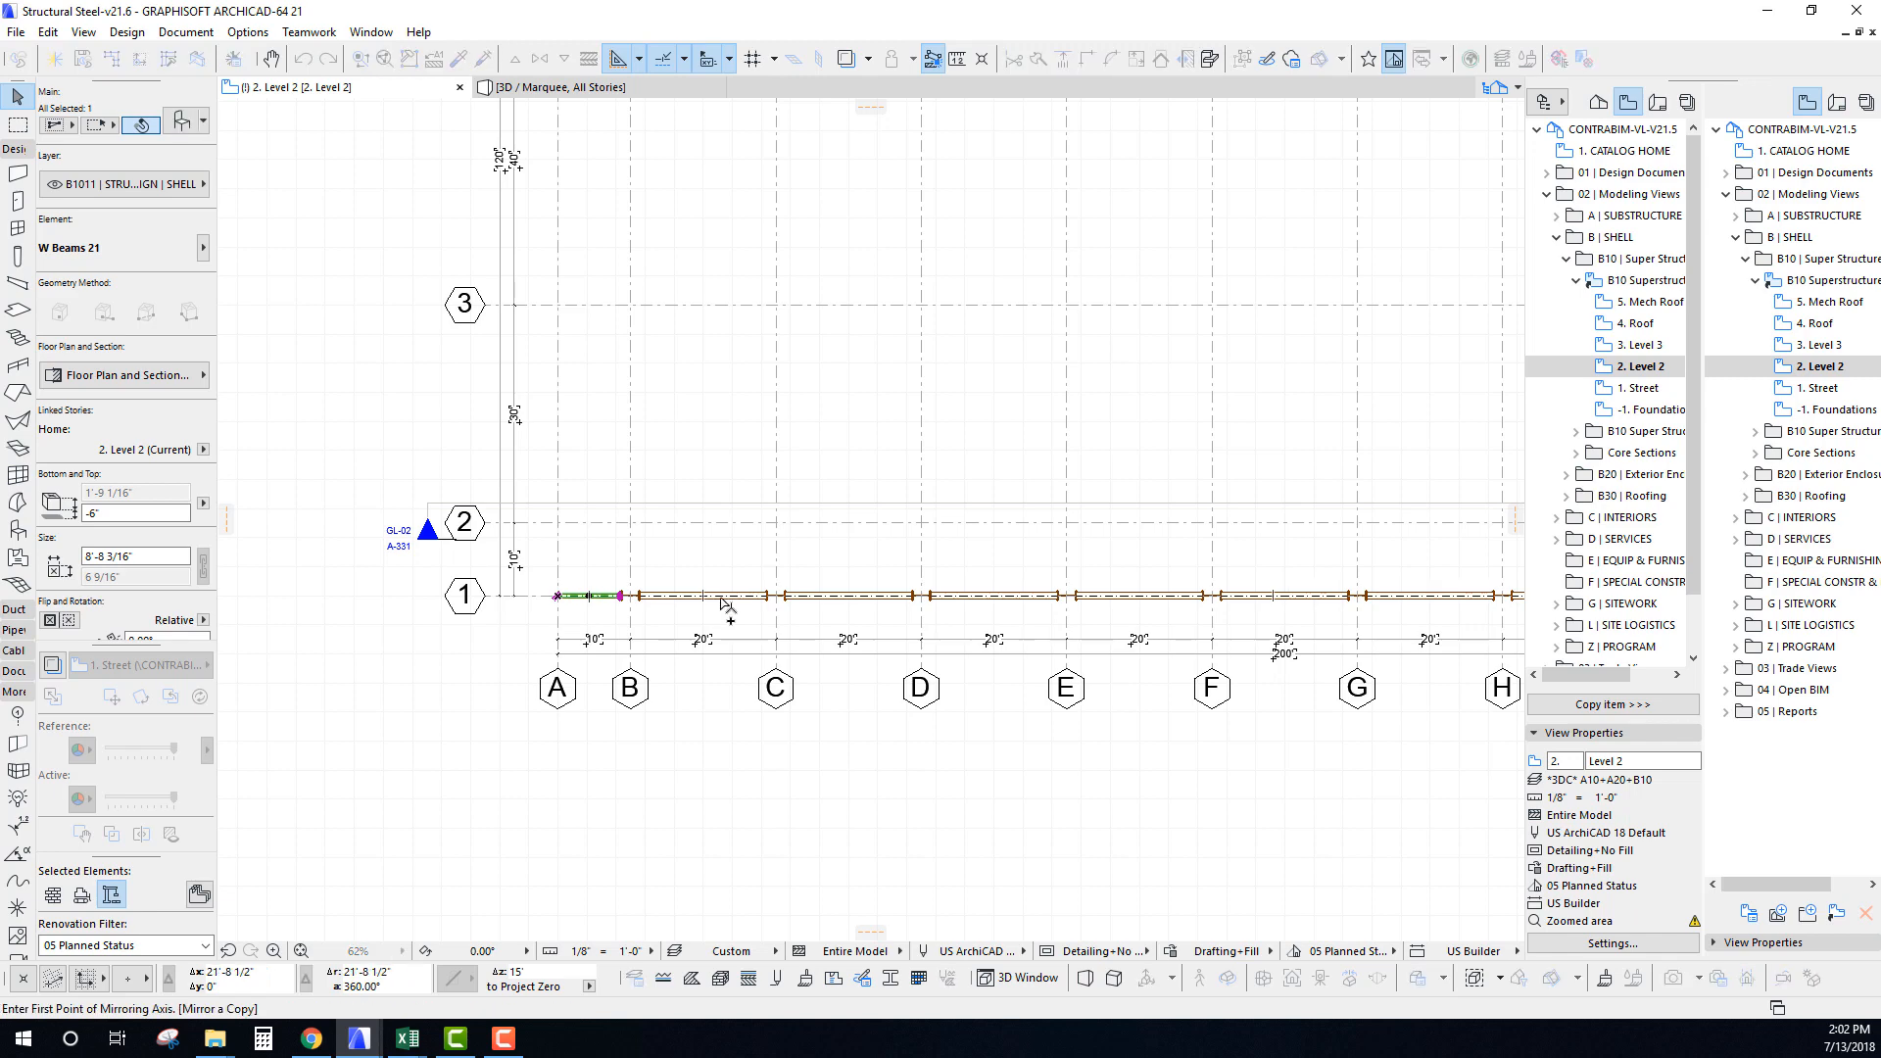
pyautogui.scroll(-3, 726, 605)
pyautogui.click(863, 446)
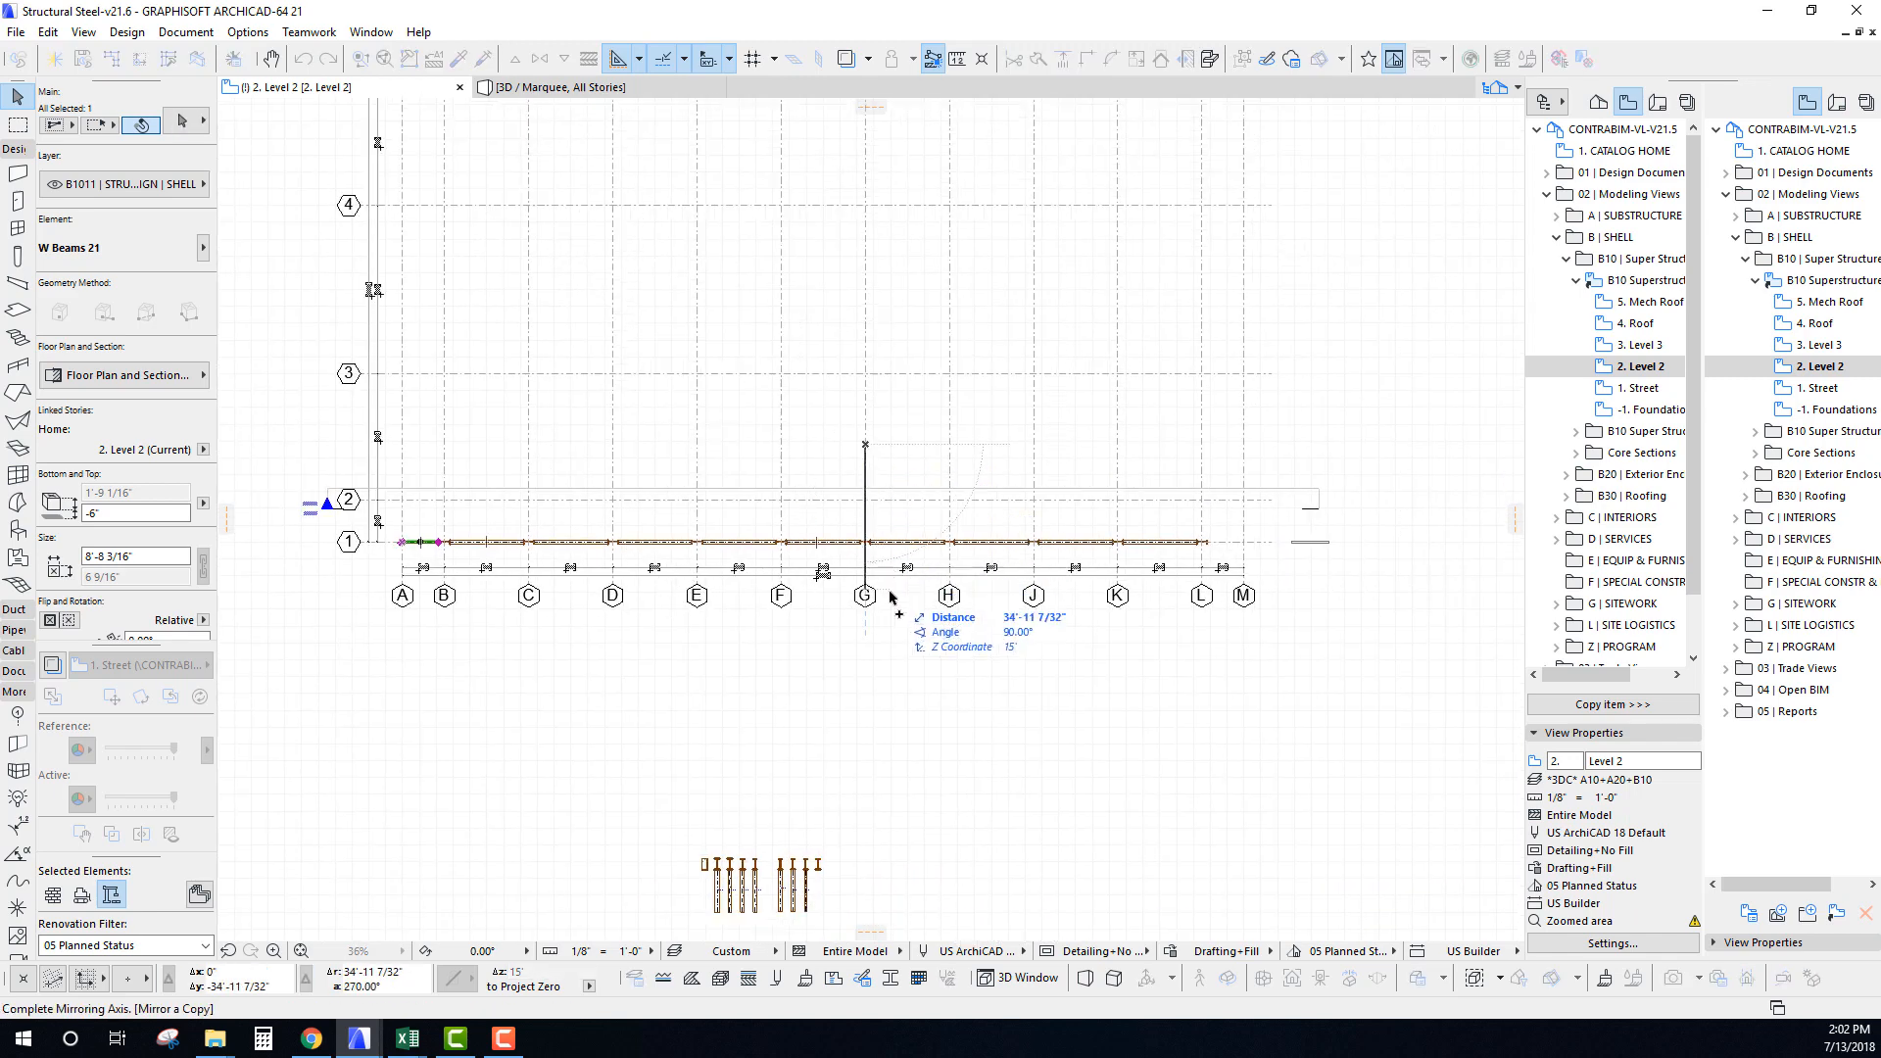
pyautogui.click(865, 541)
# Move the mirrored beam along gridline 1 so it starts at the M-side face of column L.
pyautogui.hotkey('ctrl', 'd')
pyautogui.click(1244, 464)
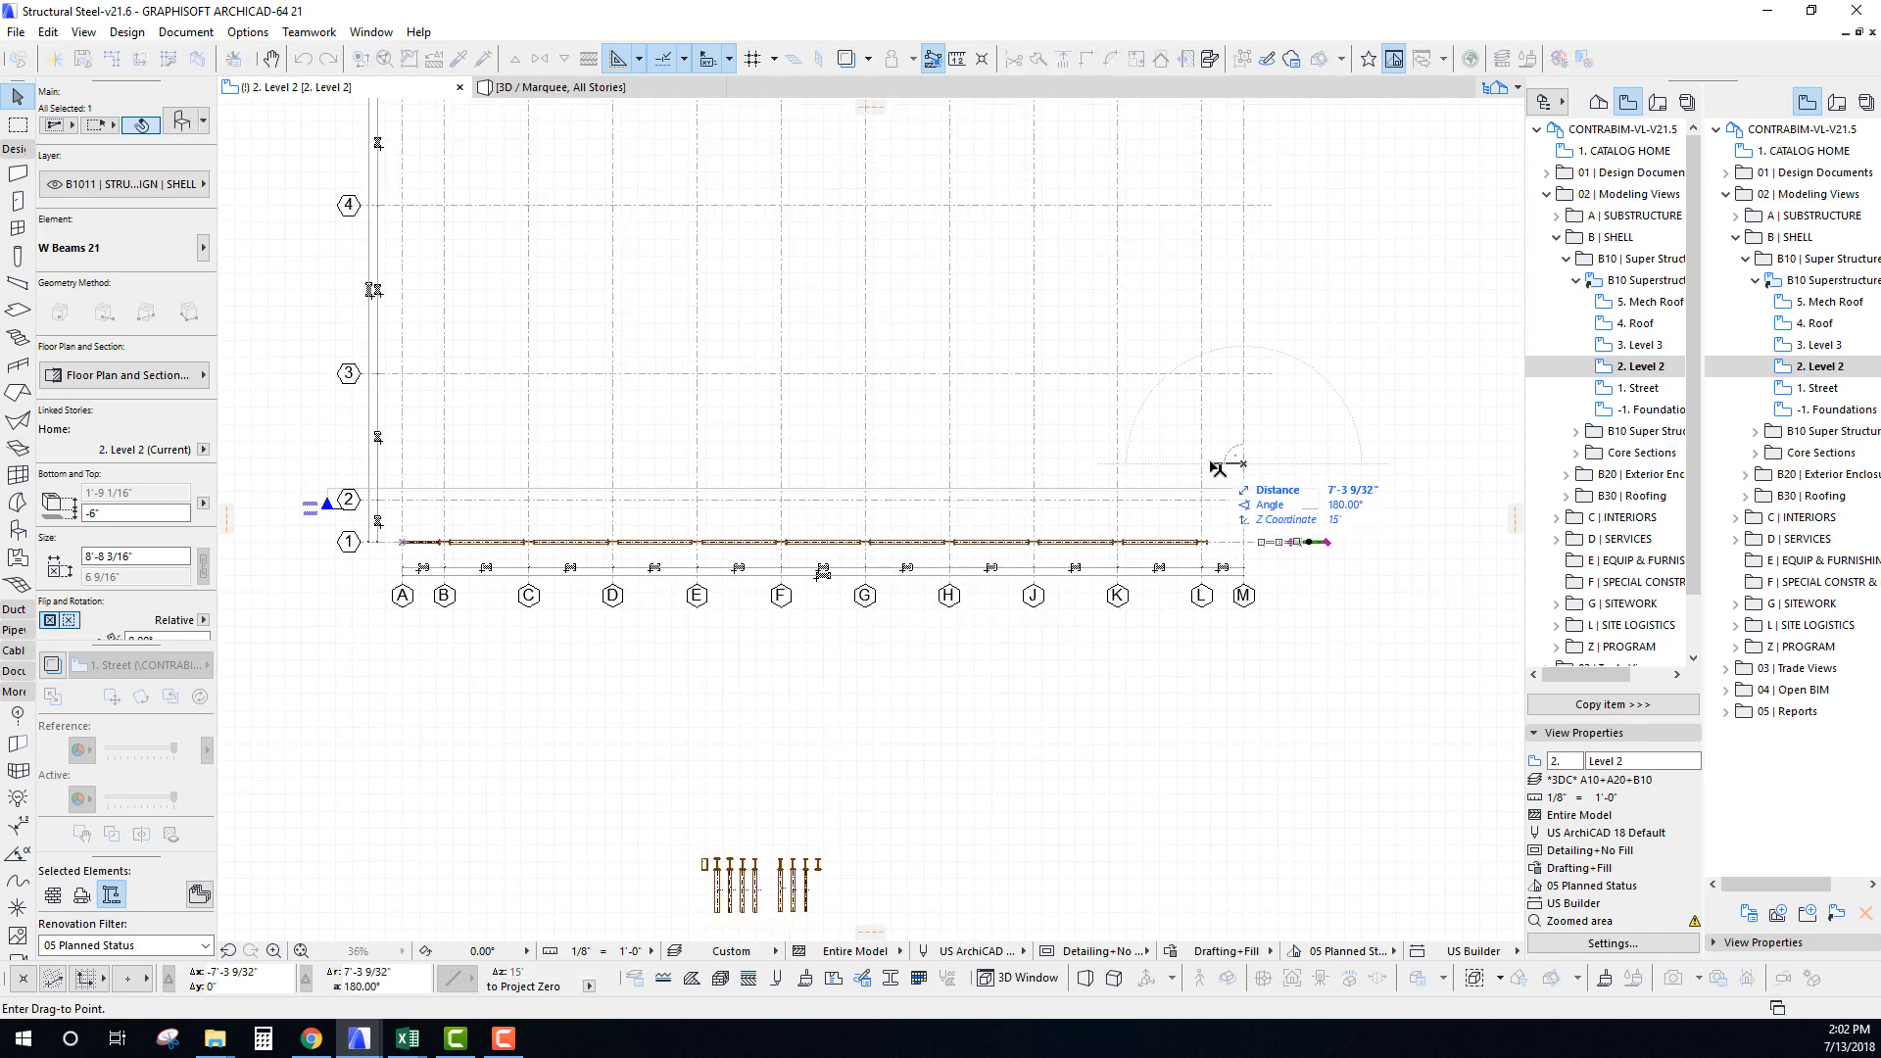
pyautogui.scroll(5, 1313, 539)
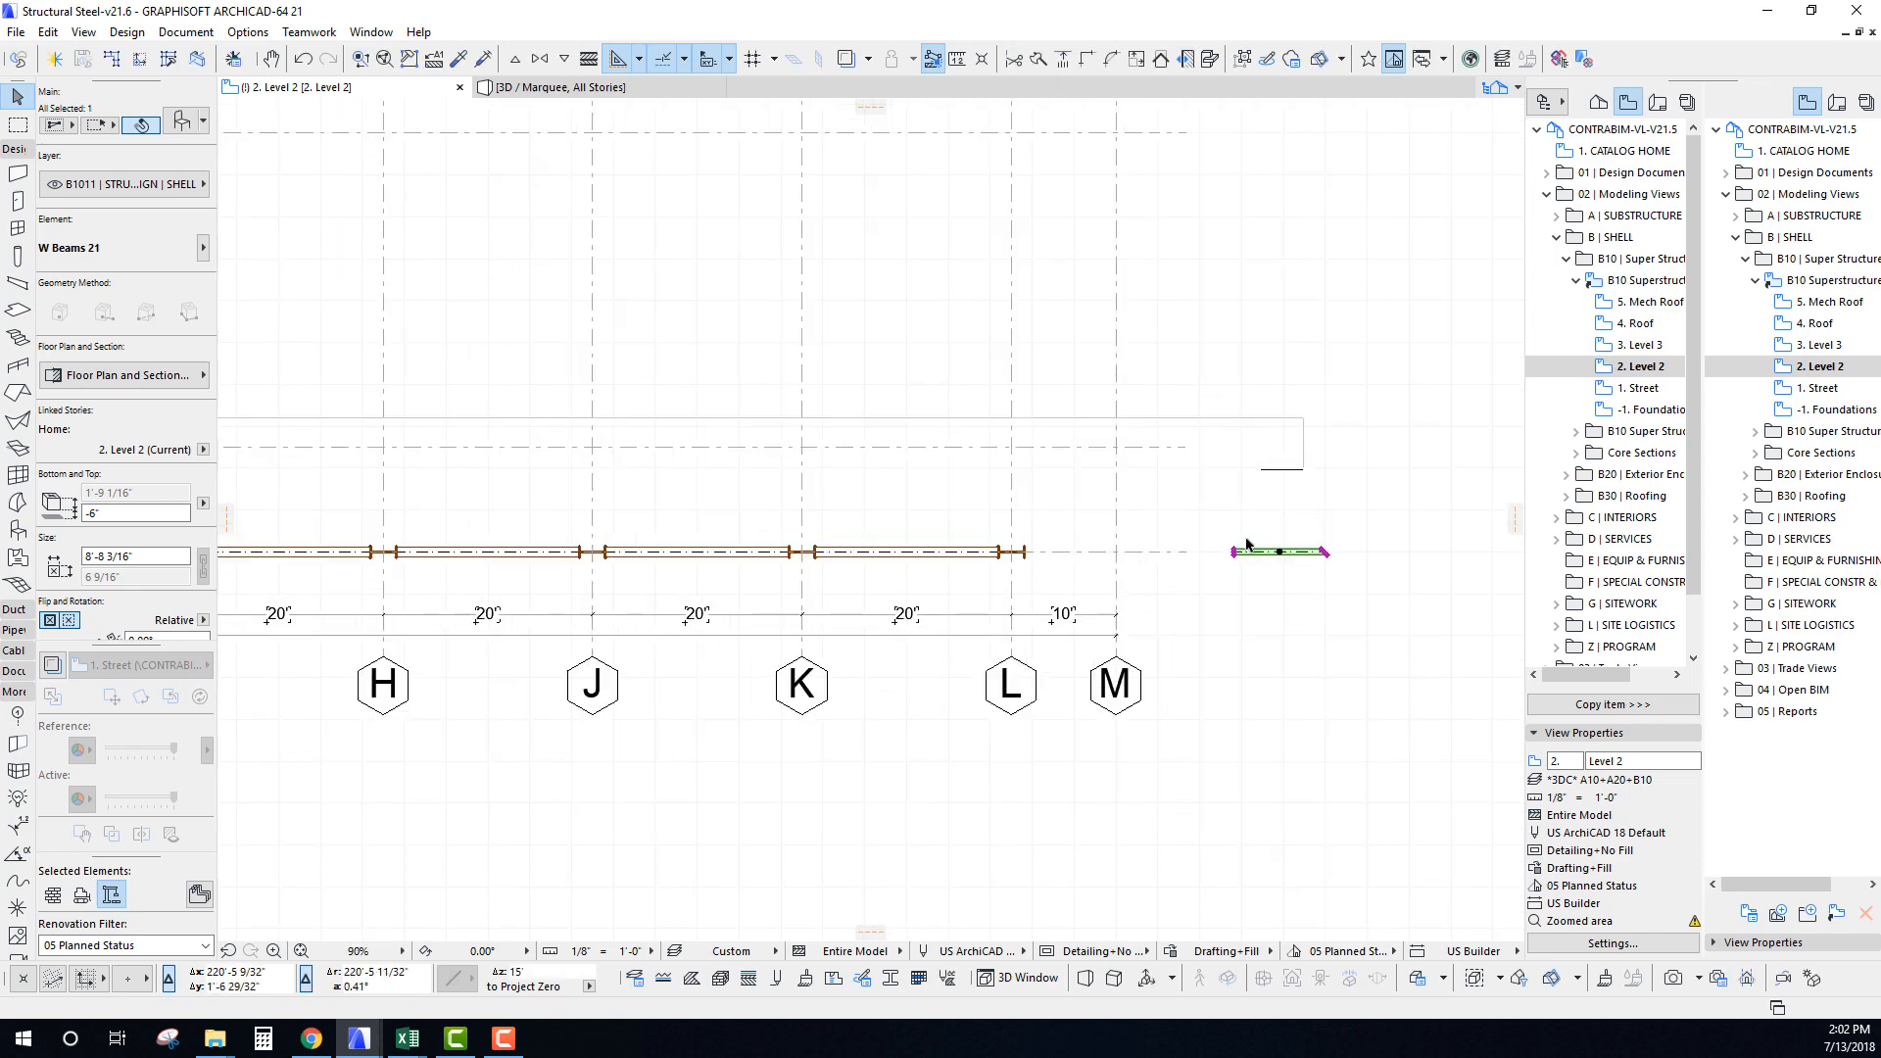
pyautogui.scroll(5, 905, 576)
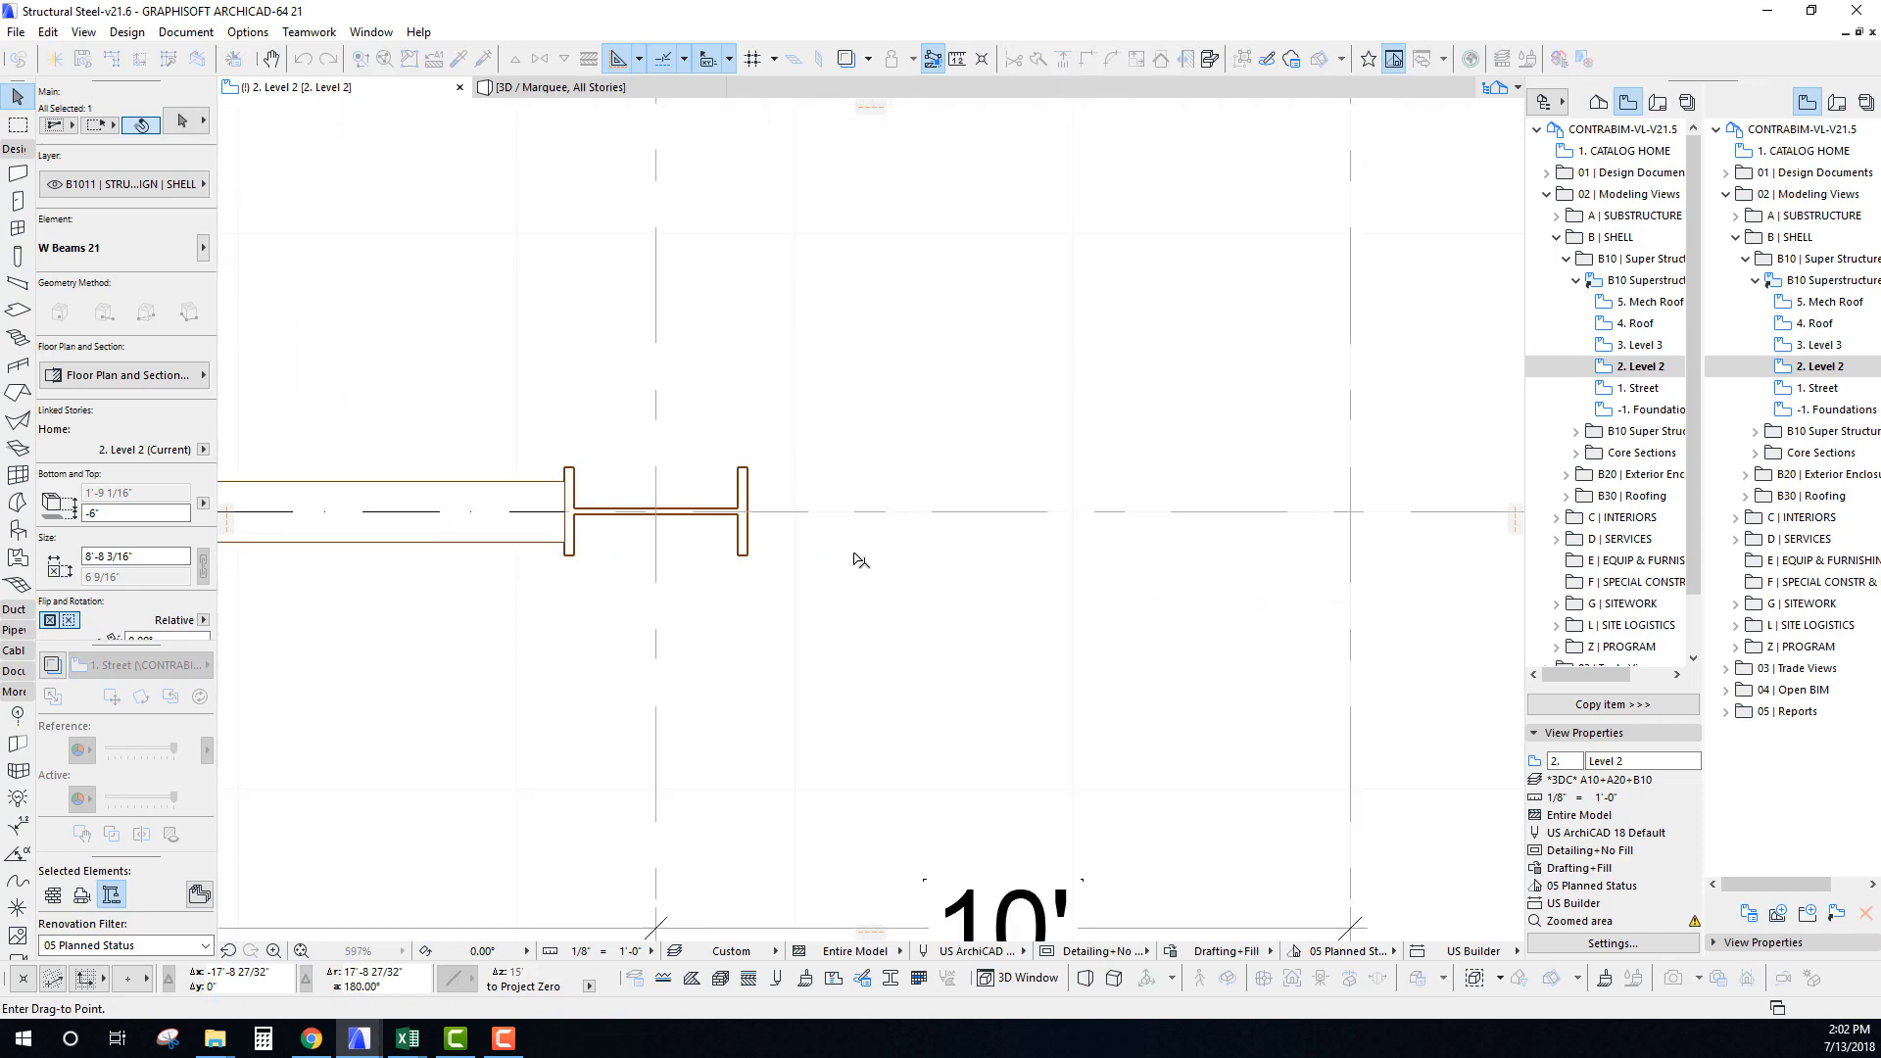
pyautogui.click(745, 513)
pyautogui.scroll(-7, 773, 551)
pyautogui.scroll(-6, 617, 470)
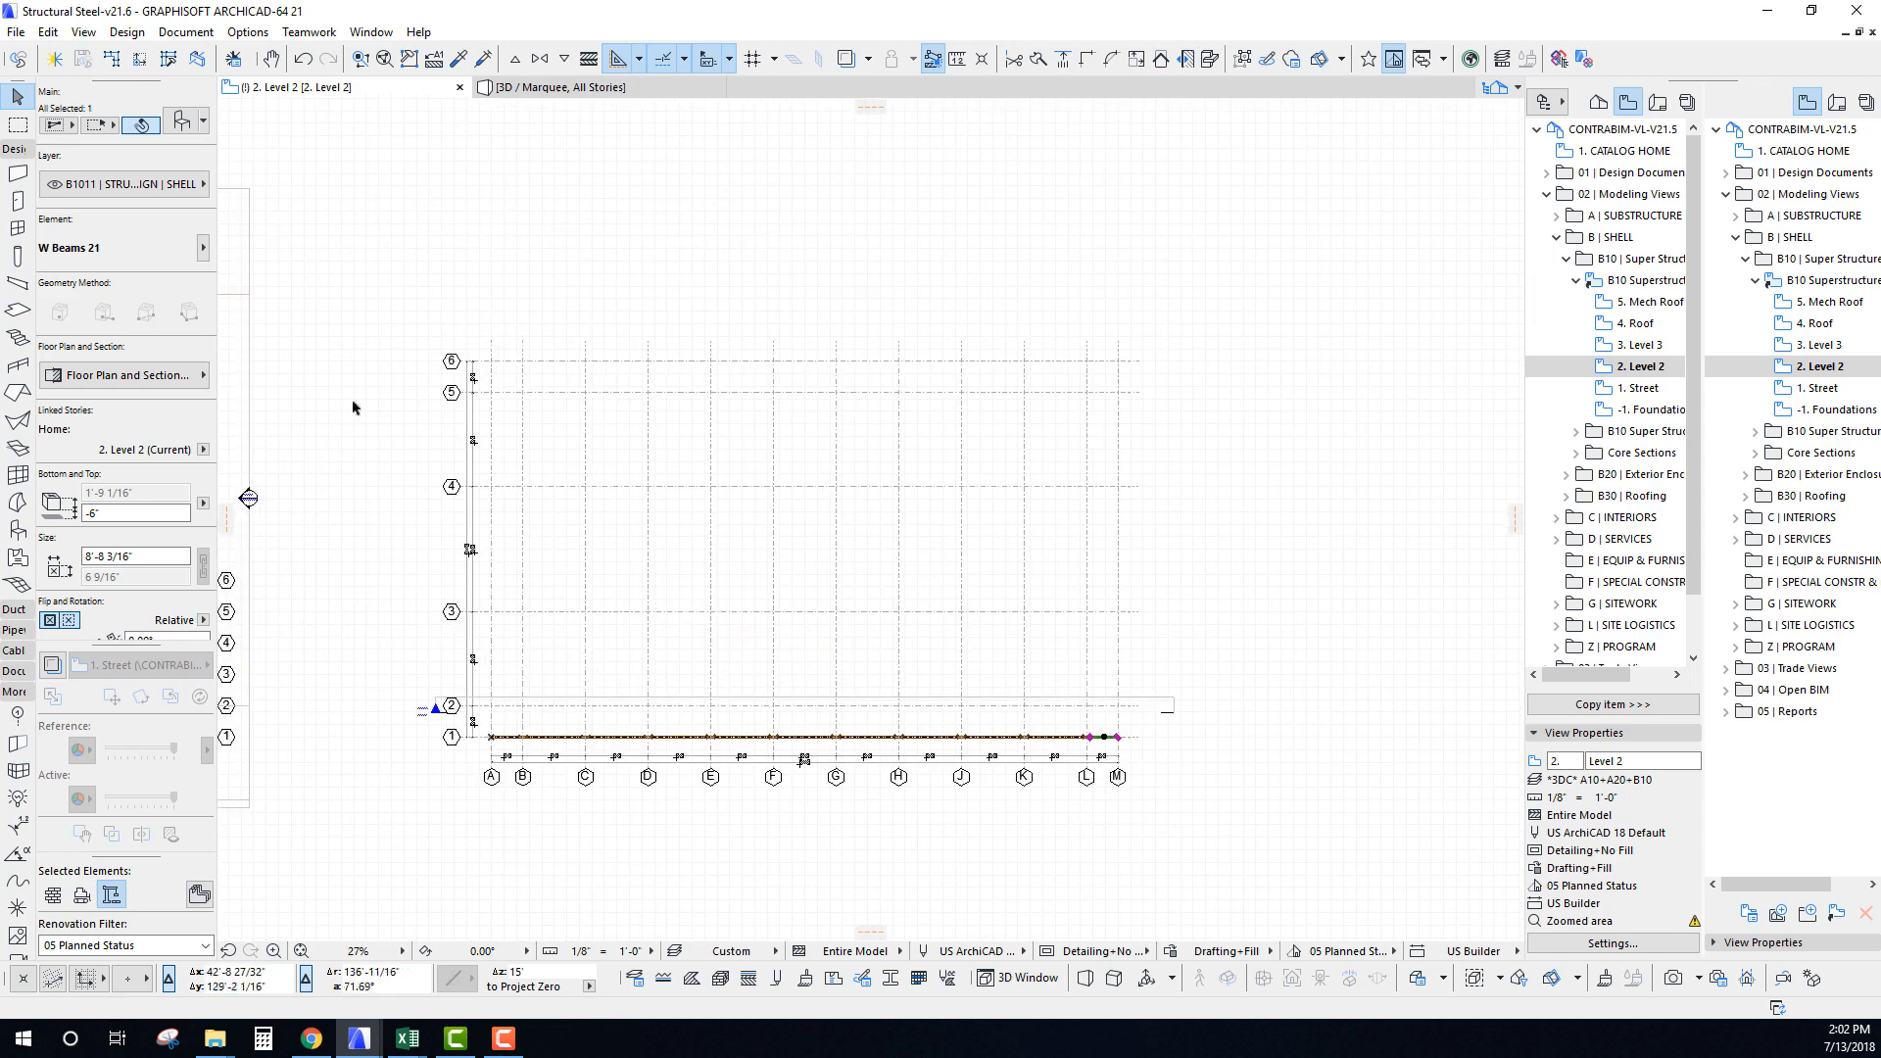
pyautogui.press('Escape')
# Enclose the whole grid in a marquee, examine the gridline 1 framing in 3D, and return to the Level 2 plan.
pyautogui.scroll(2, 740, 652)
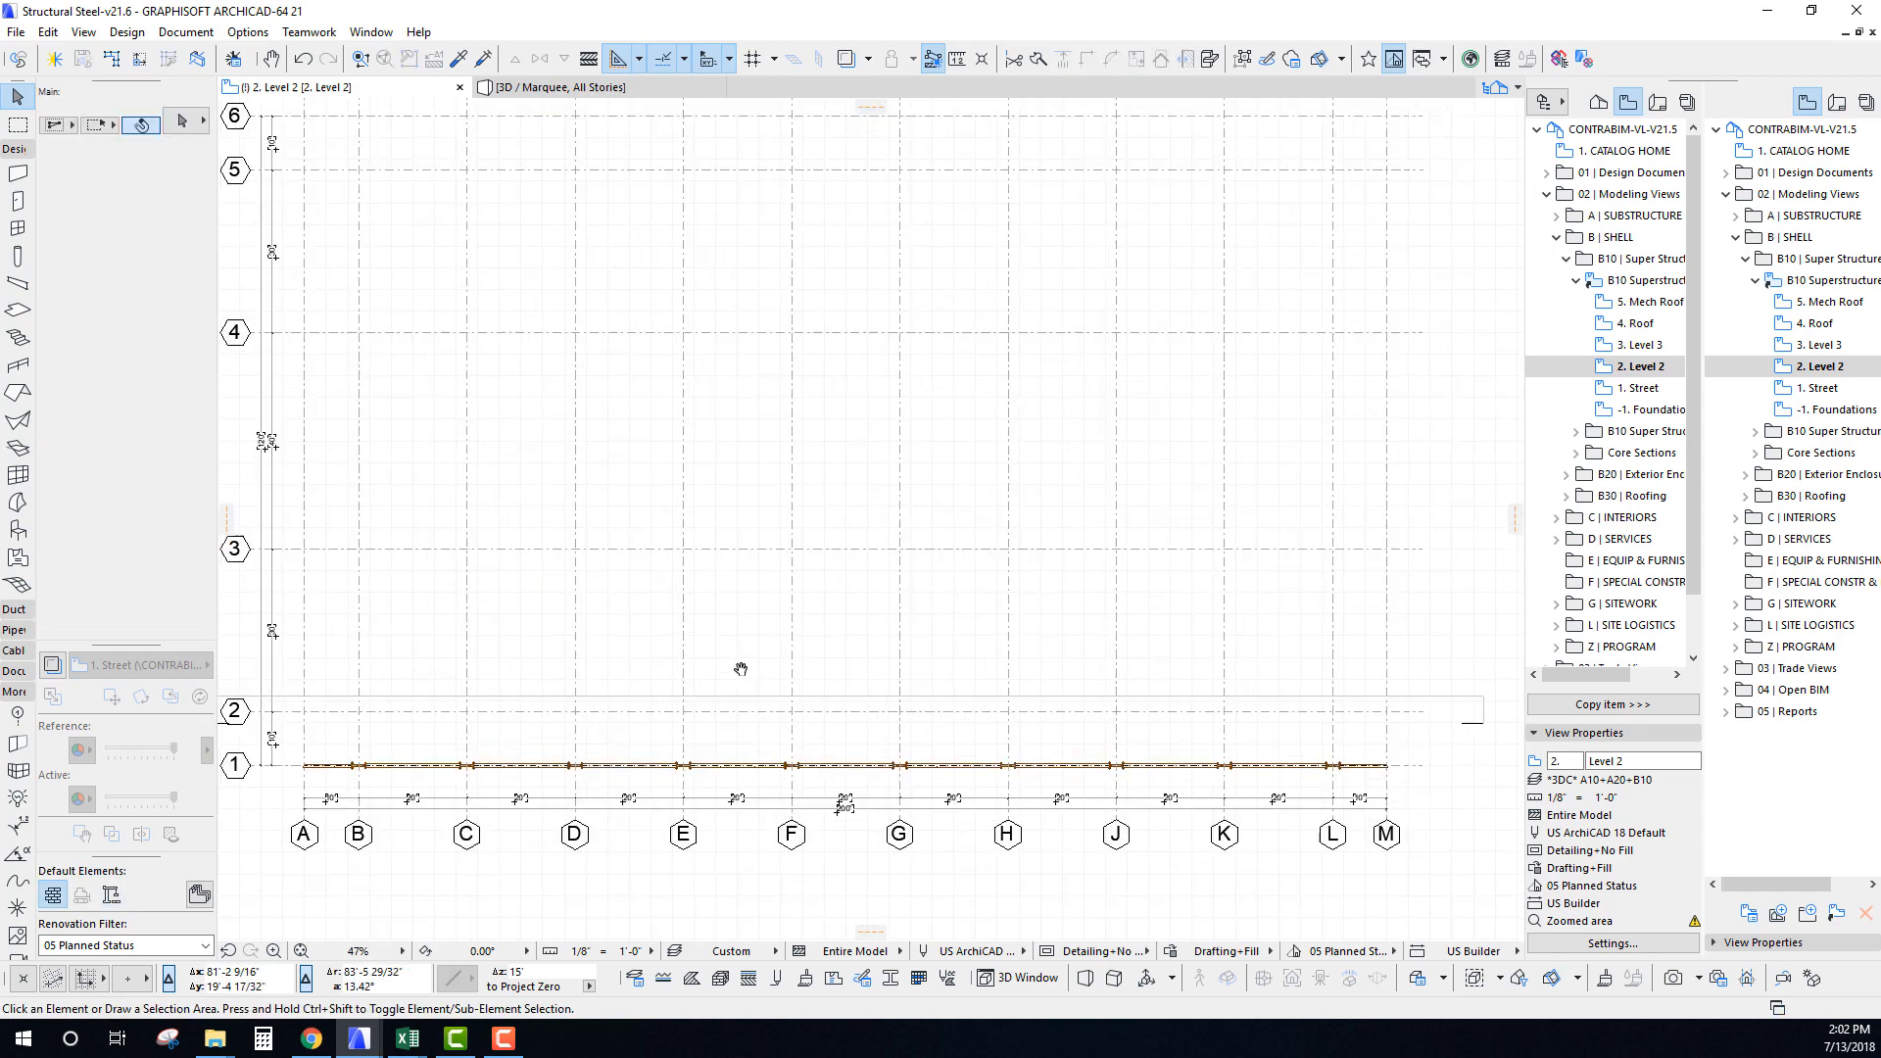
pyautogui.scroll(-1, 896, 499)
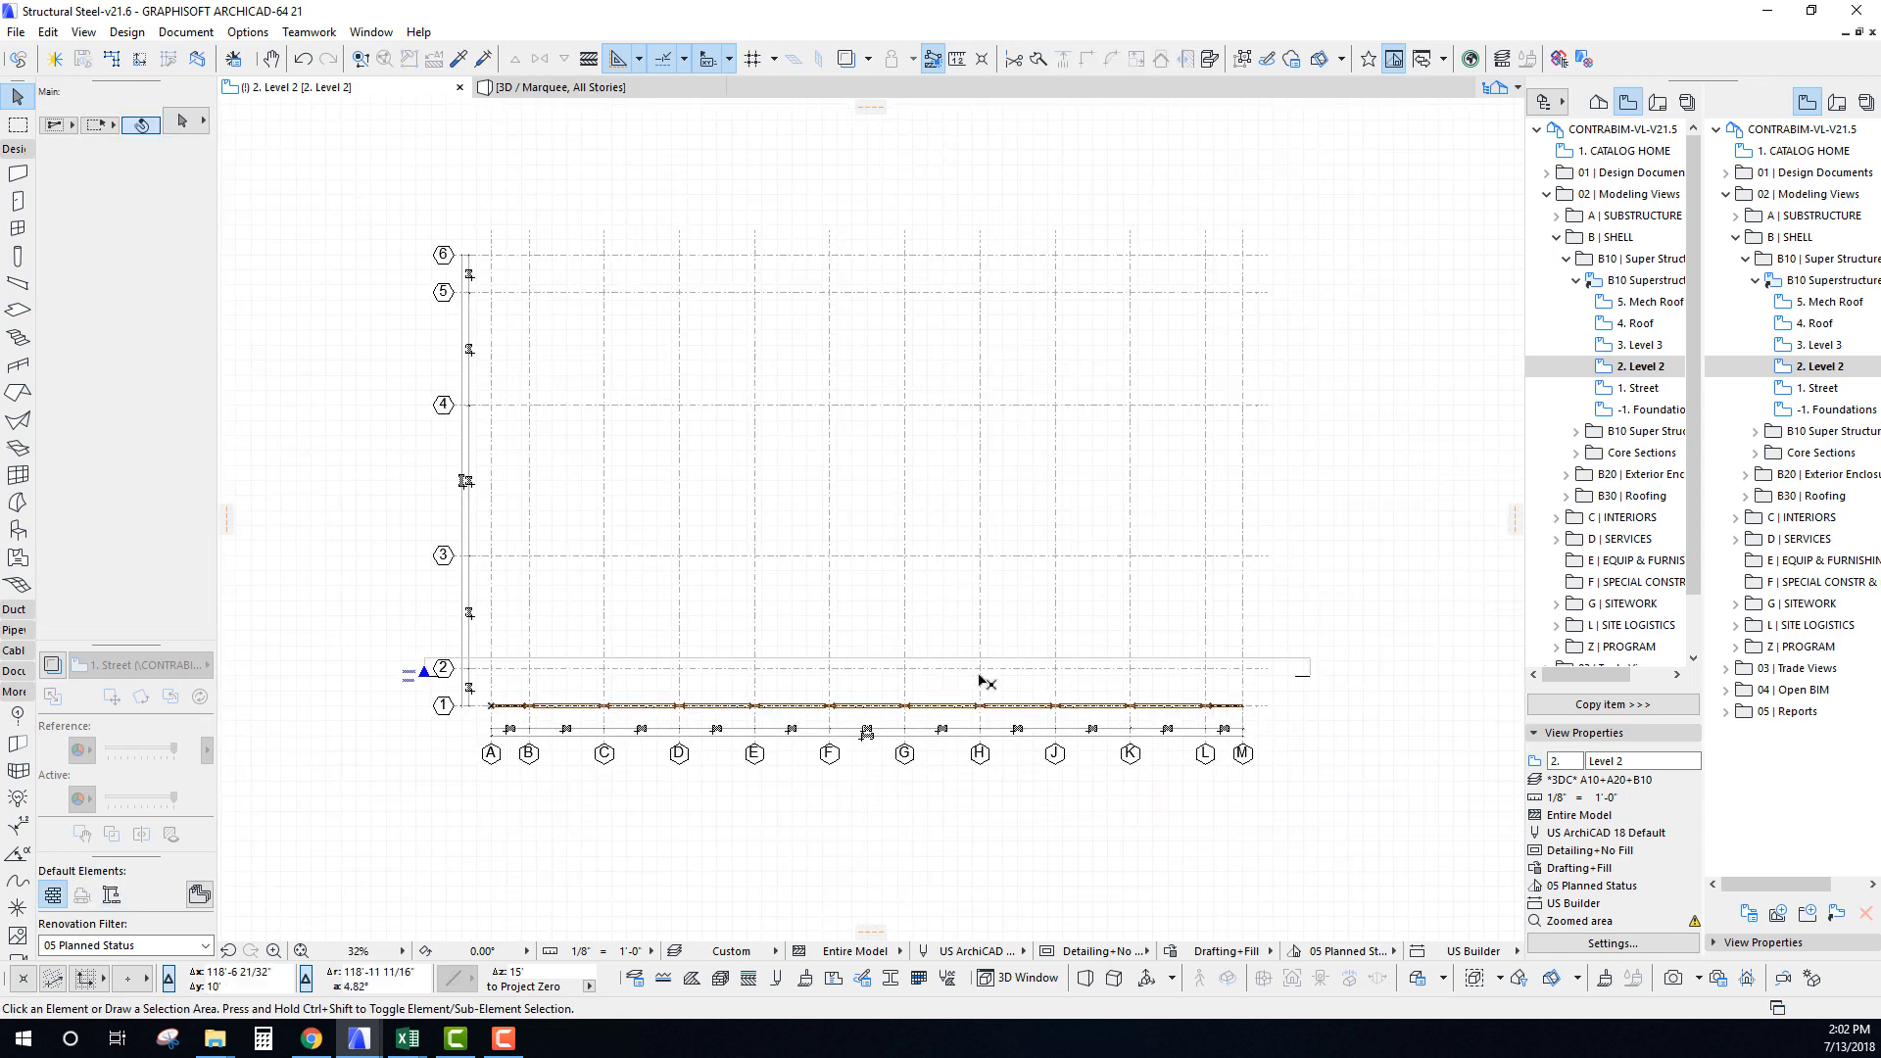
pyautogui.moveTo(864, 495); pyautogui.dragTo(866, 520, button='middle')
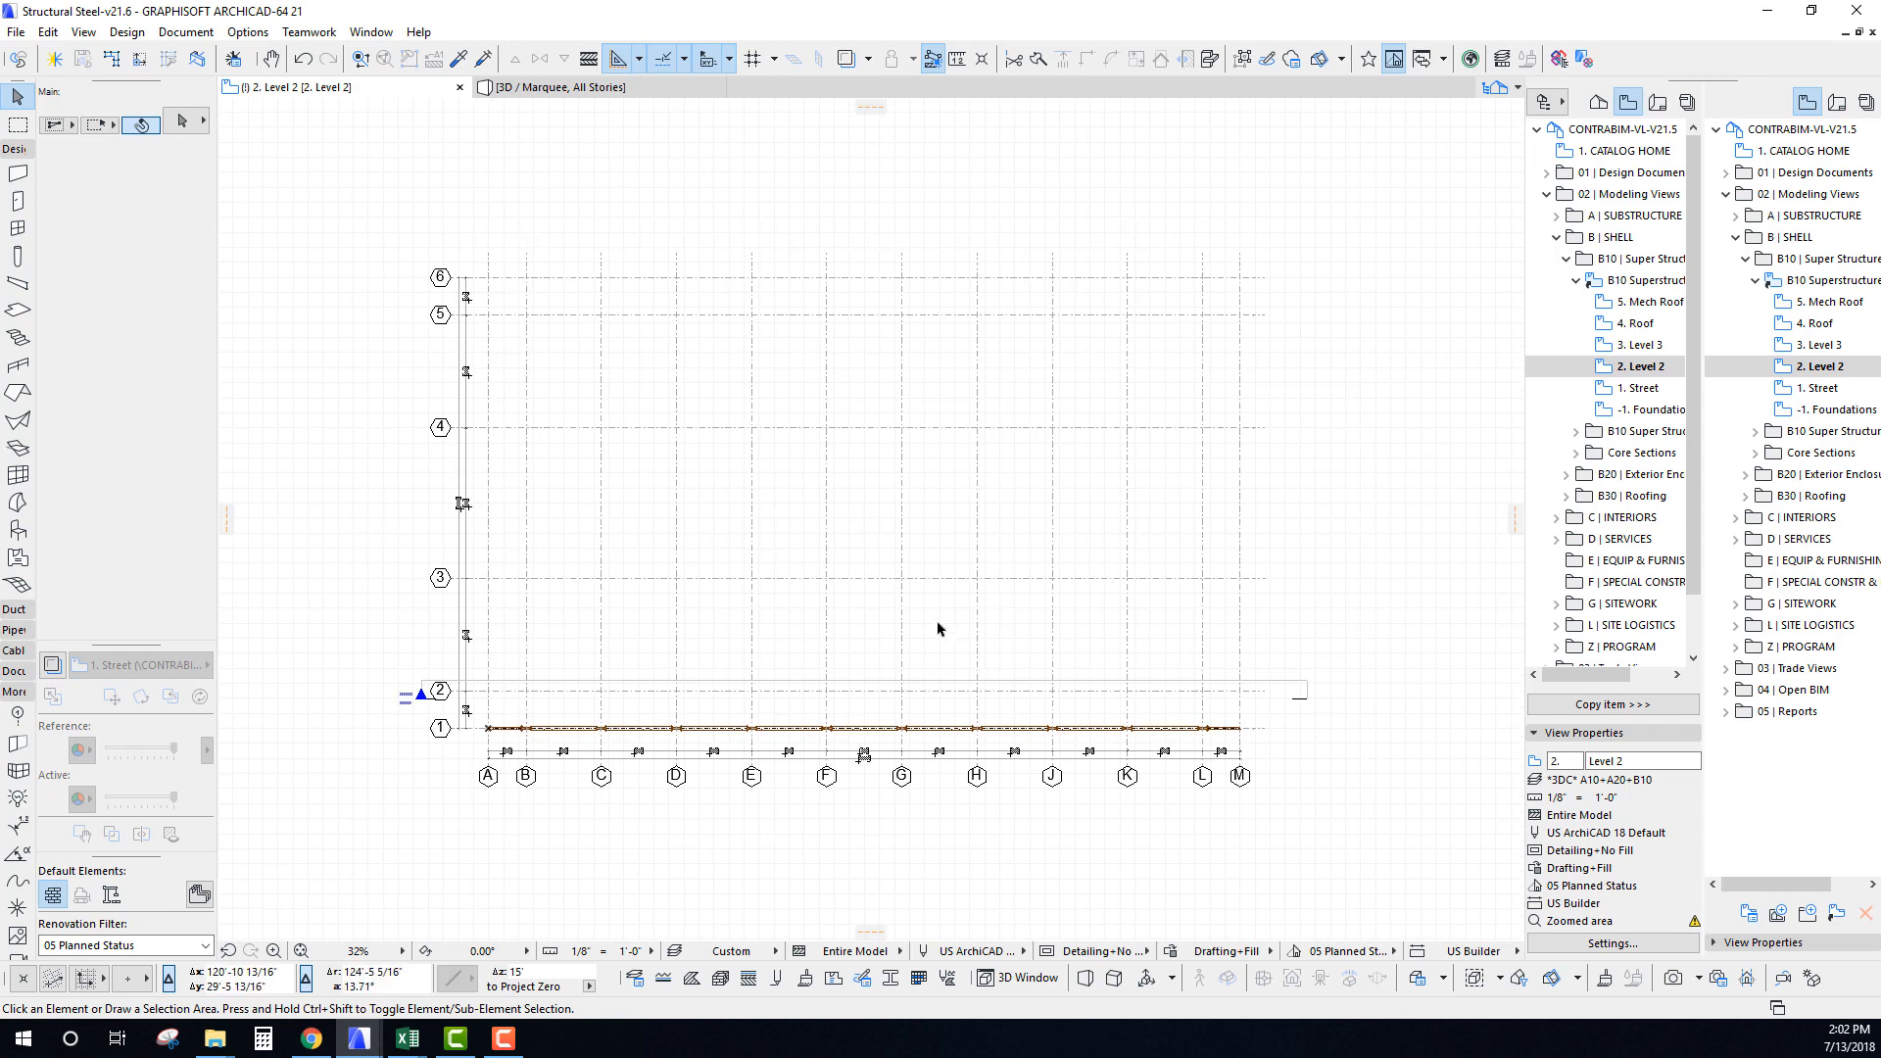
pyautogui.moveTo(938, 623); pyautogui.dragTo(945, 591, button='middle')
pyautogui.press('m')
pyautogui.click(350, 170)
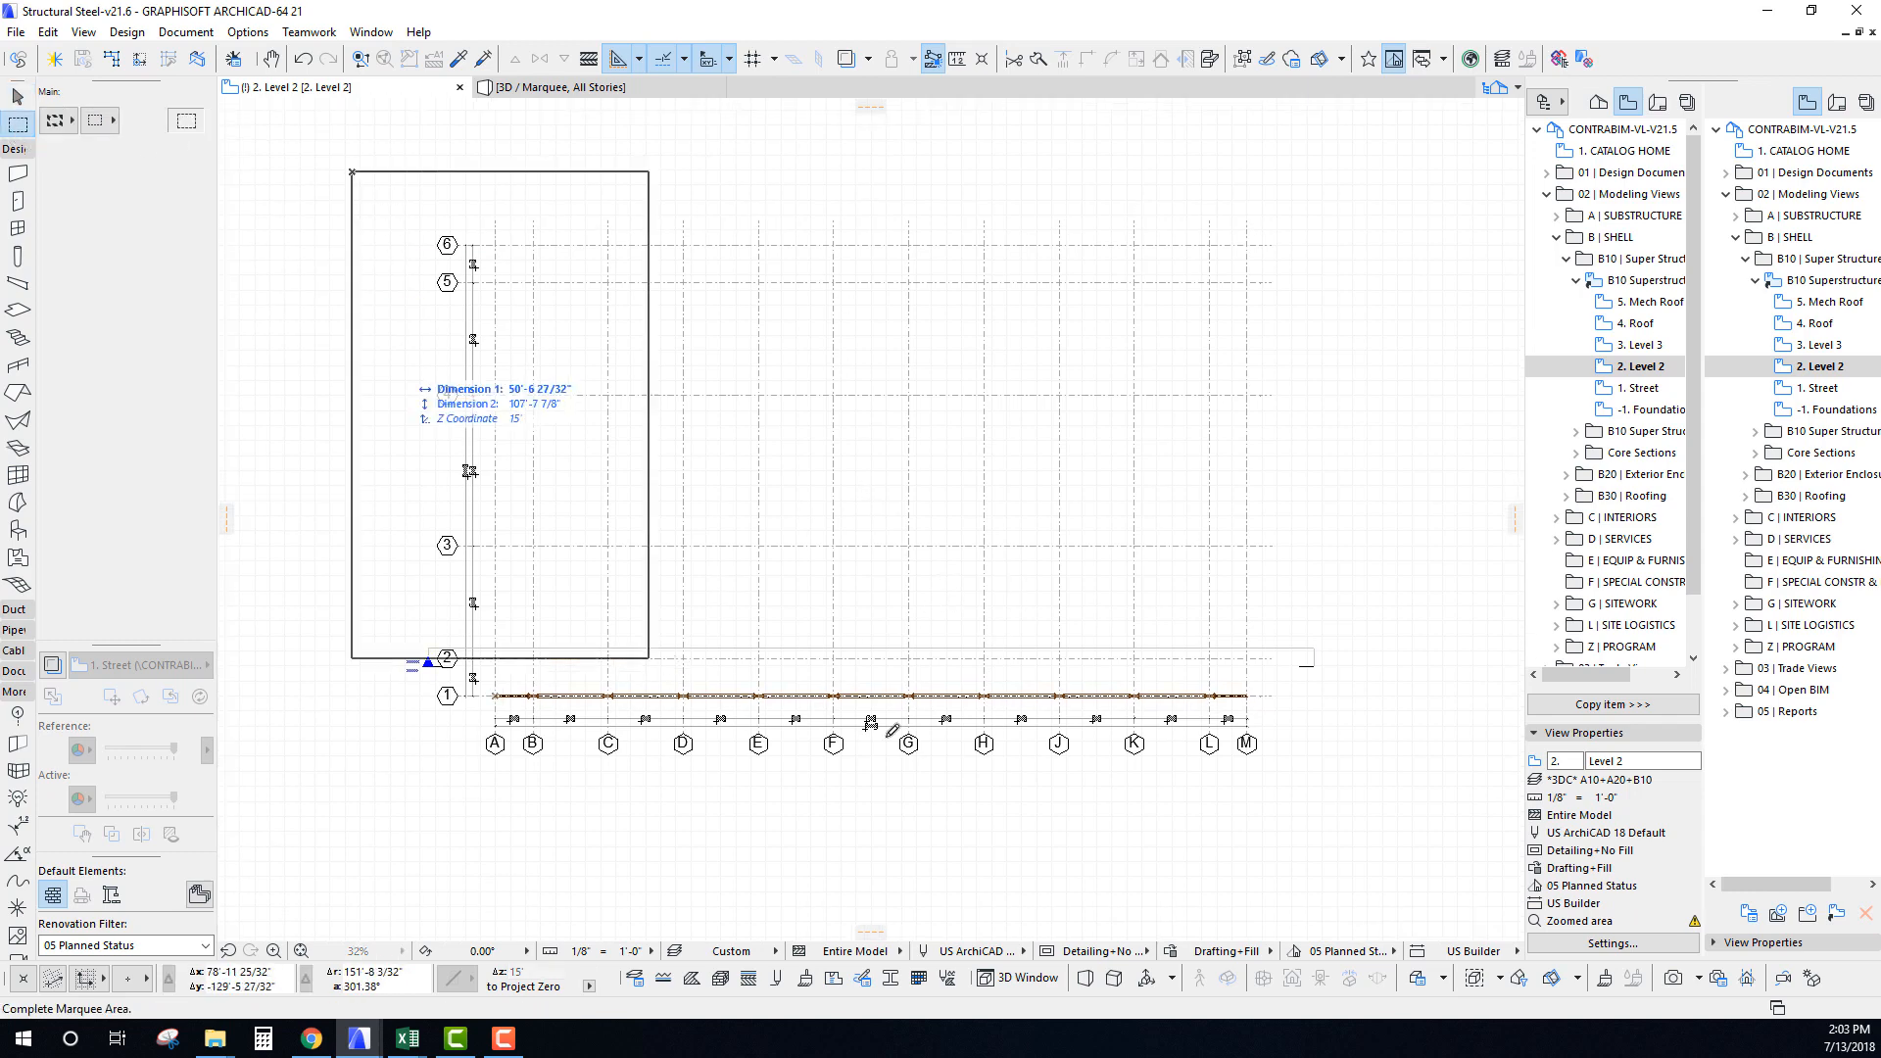
pyautogui.click(1387, 792)
pyautogui.press('F5')
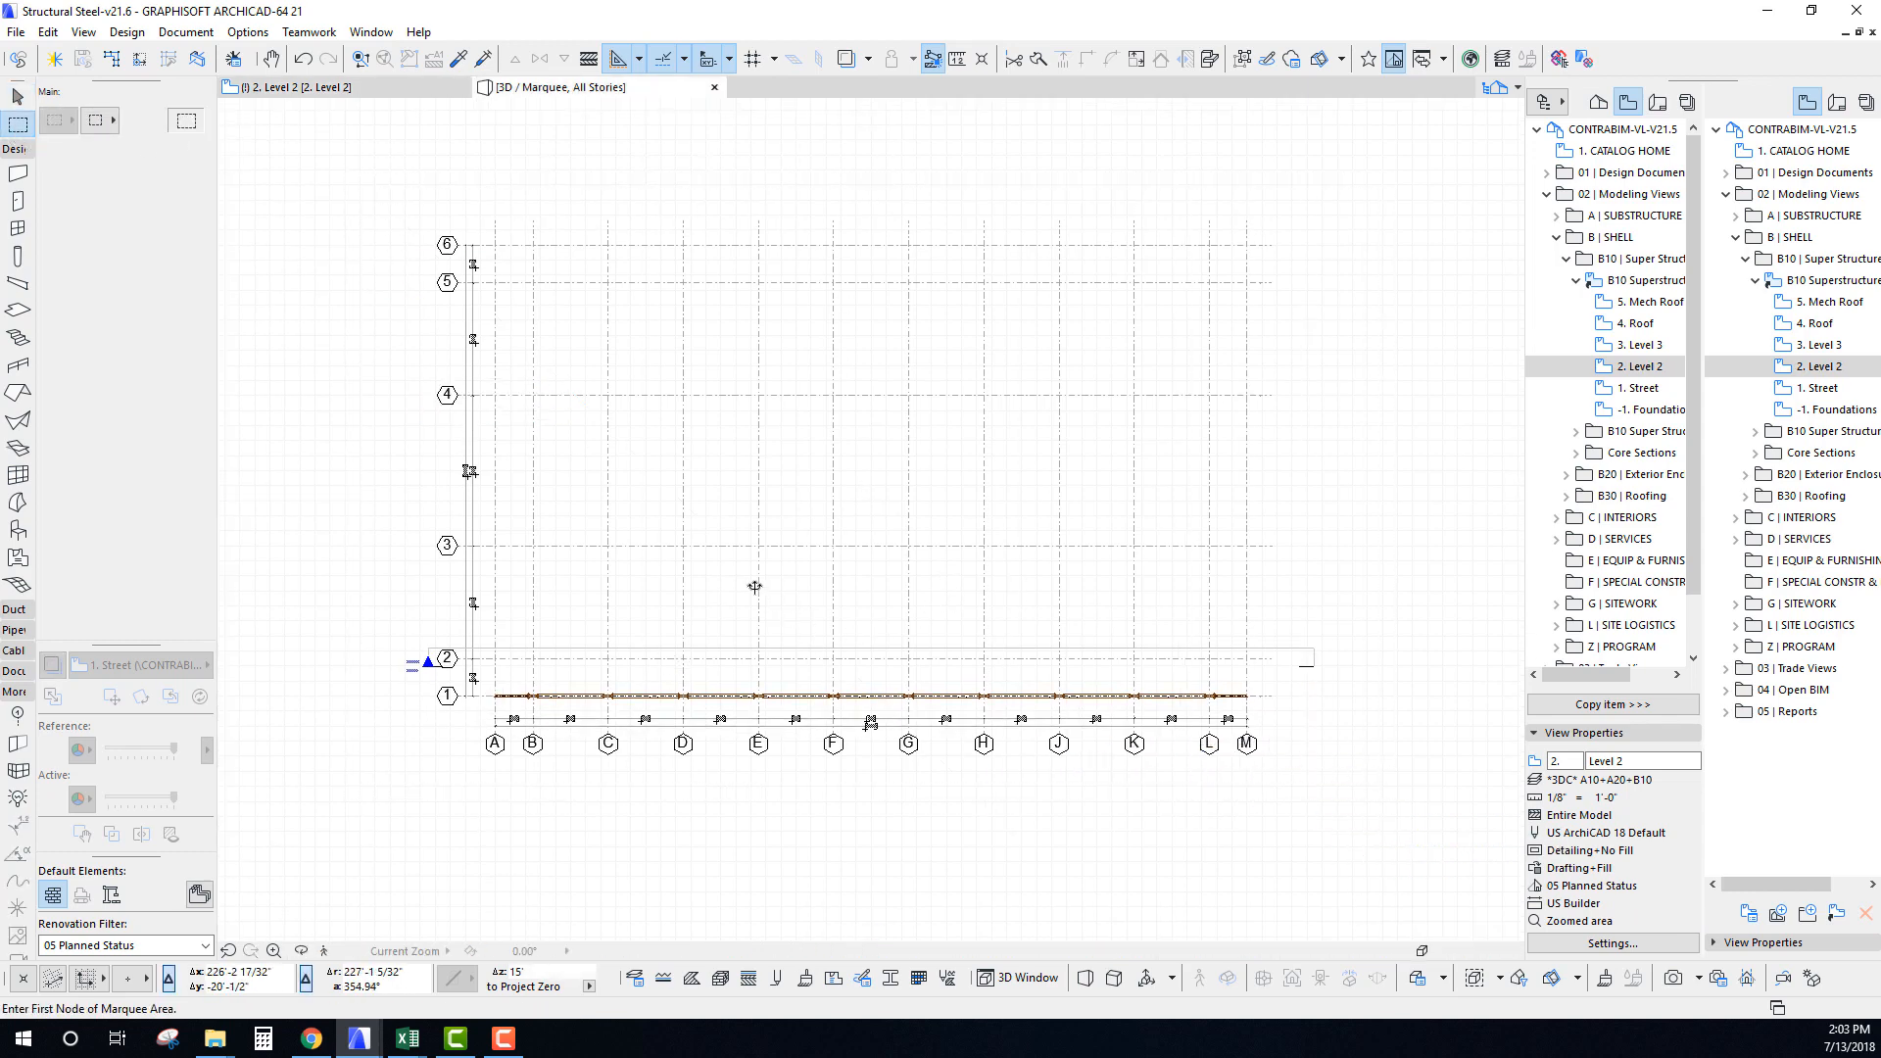
pyautogui.keyDown('shift'); pyautogui.moveTo(806, 576); pyautogui.dragTo(867, 473, button='middle'); pyautogui.keyUp('shift')
pyautogui.press('Escape')
pyautogui.press('F2')
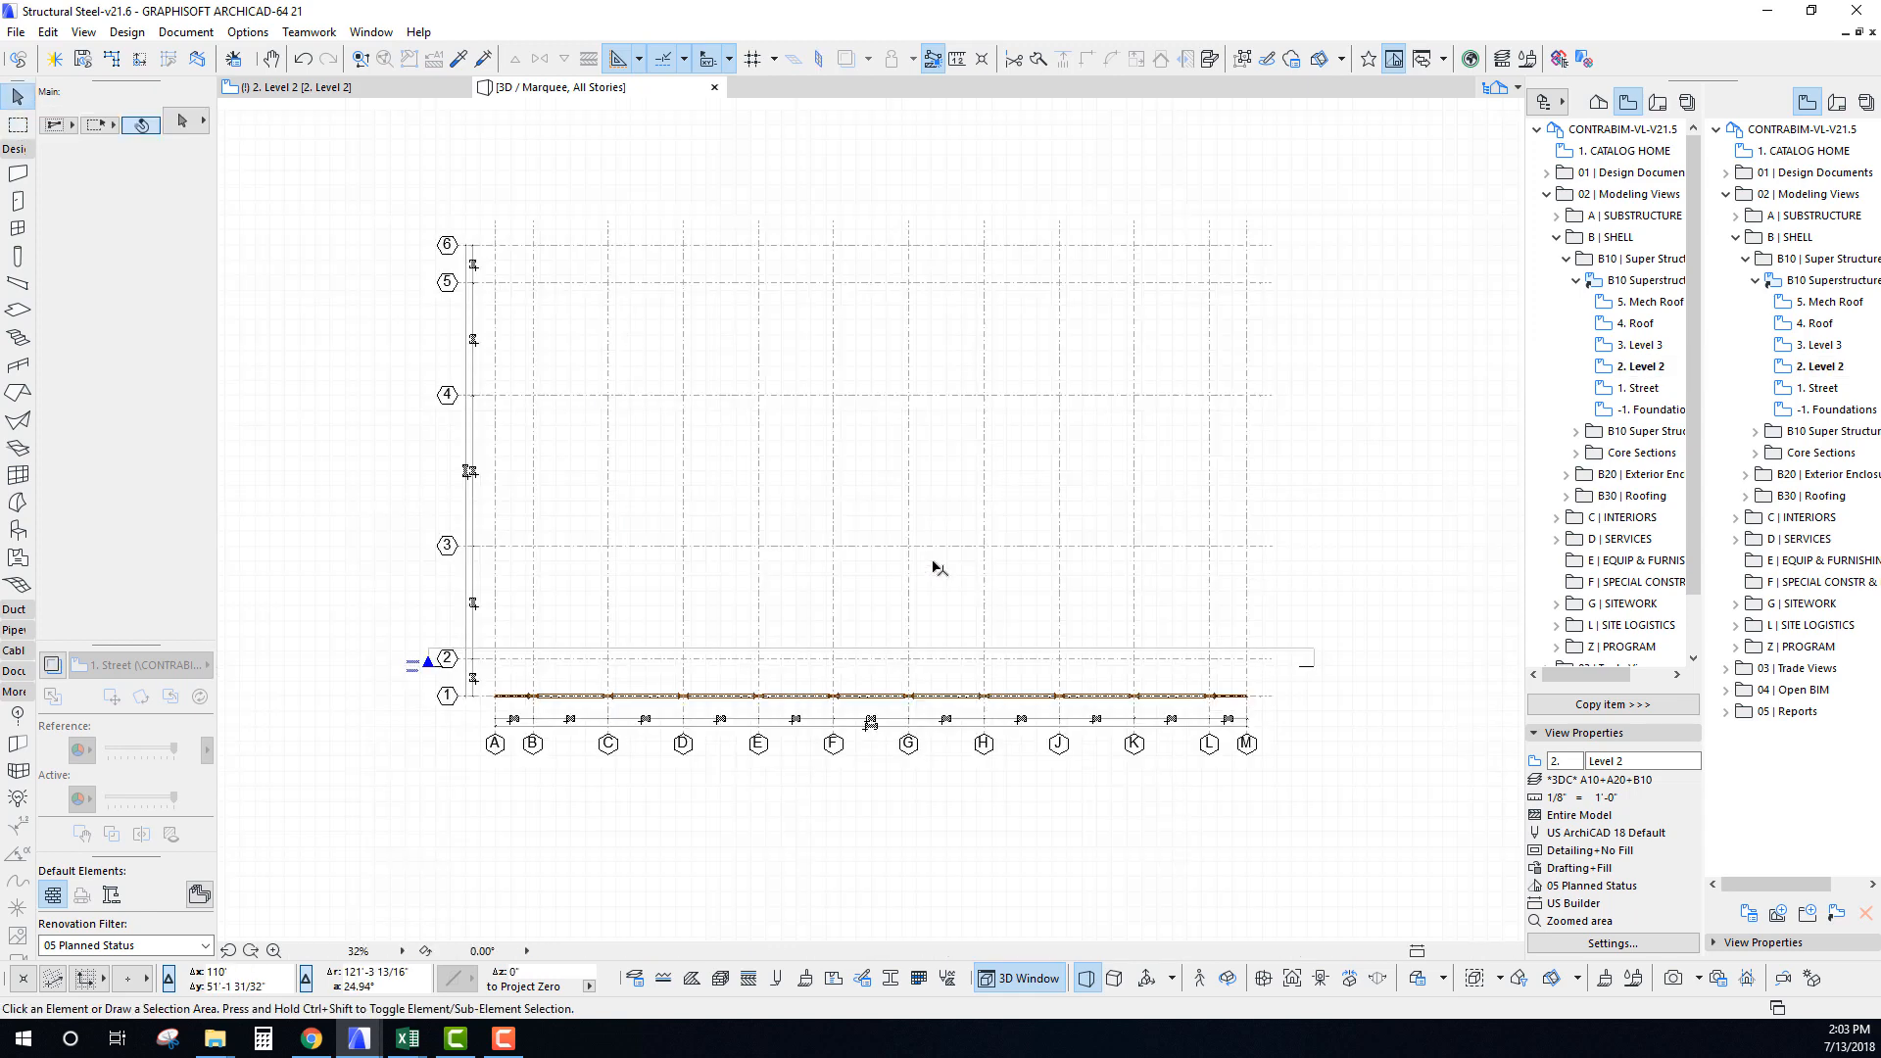
# Rotate a copy of the gridline 1 columns and beams from B to H by 90° about the A/1 intersection onto gridline A.
pyautogui.scroll(5, 515, 695)
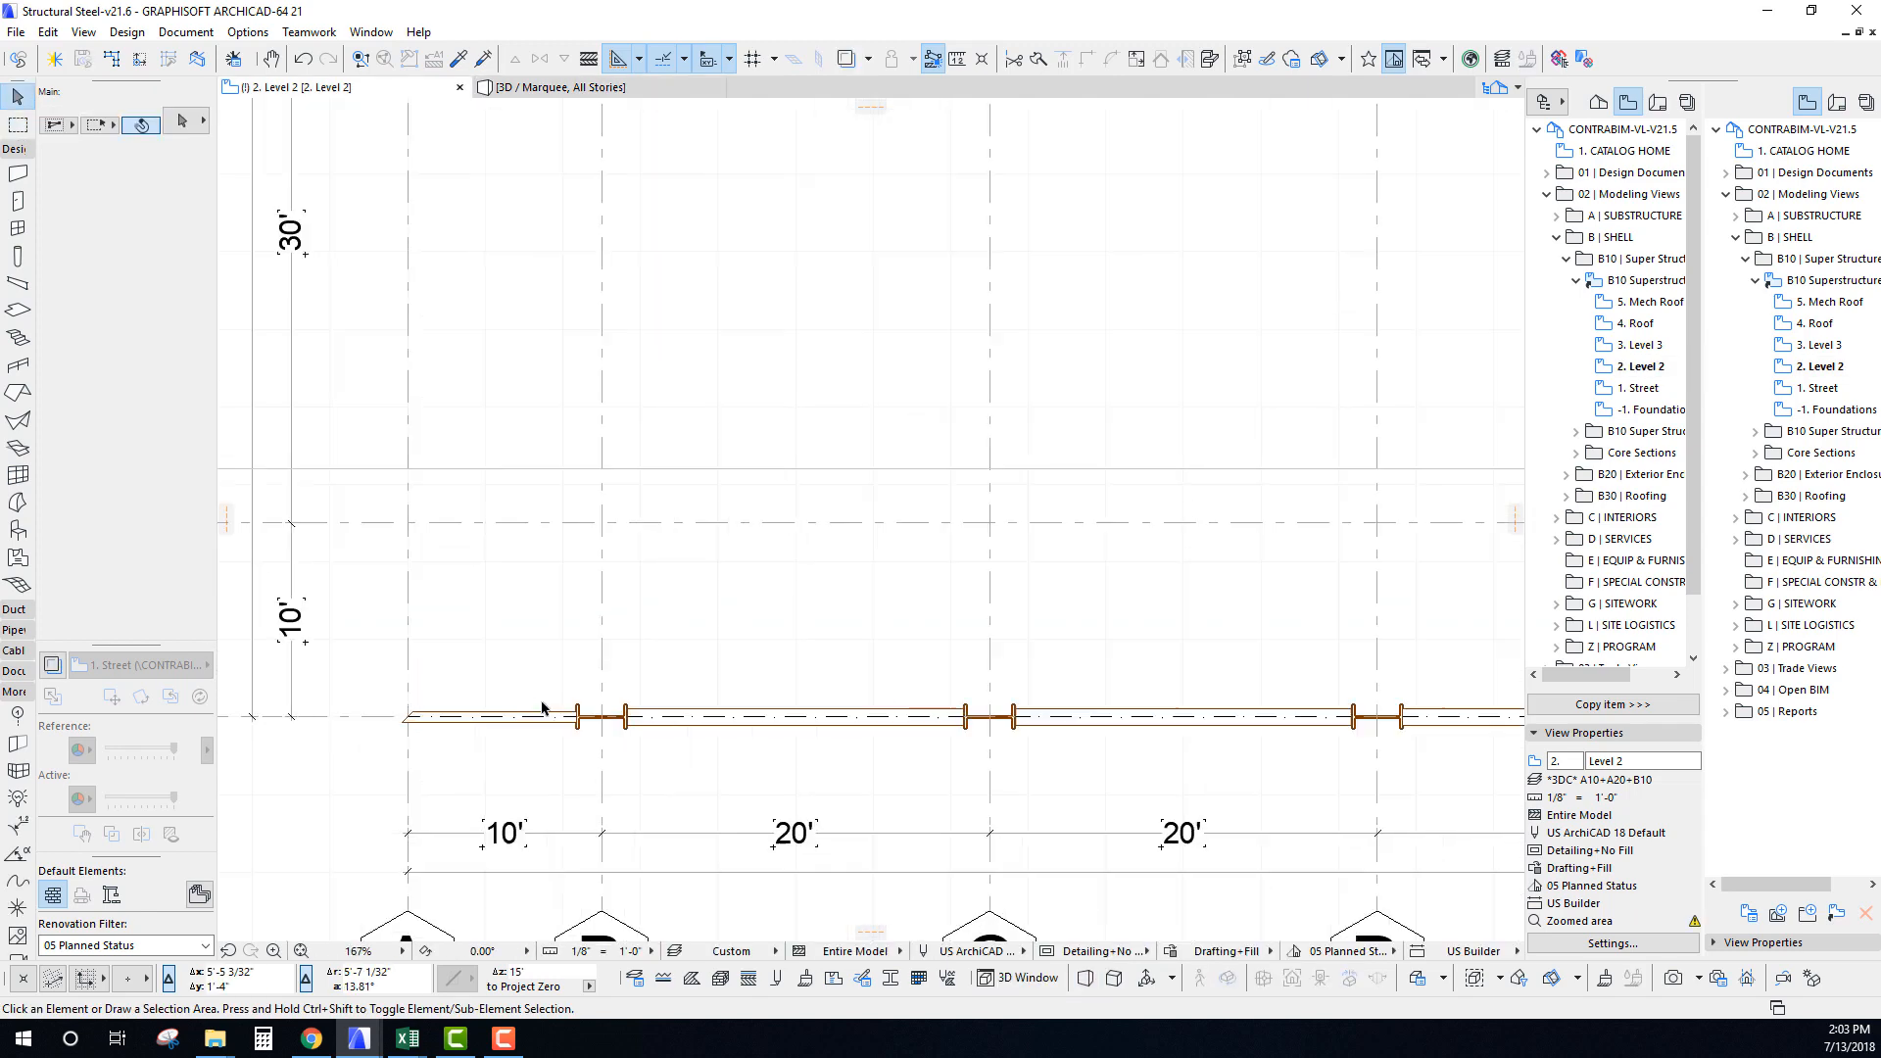
pyautogui.click(541, 616)
pyautogui.scroll(-4, 1166, 701)
pyautogui.moveTo(1166, 691); pyautogui.dragTo(480, 616, button='middle')
pyautogui.click(960, 657)
pyautogui.scroll(3, 625, 669)
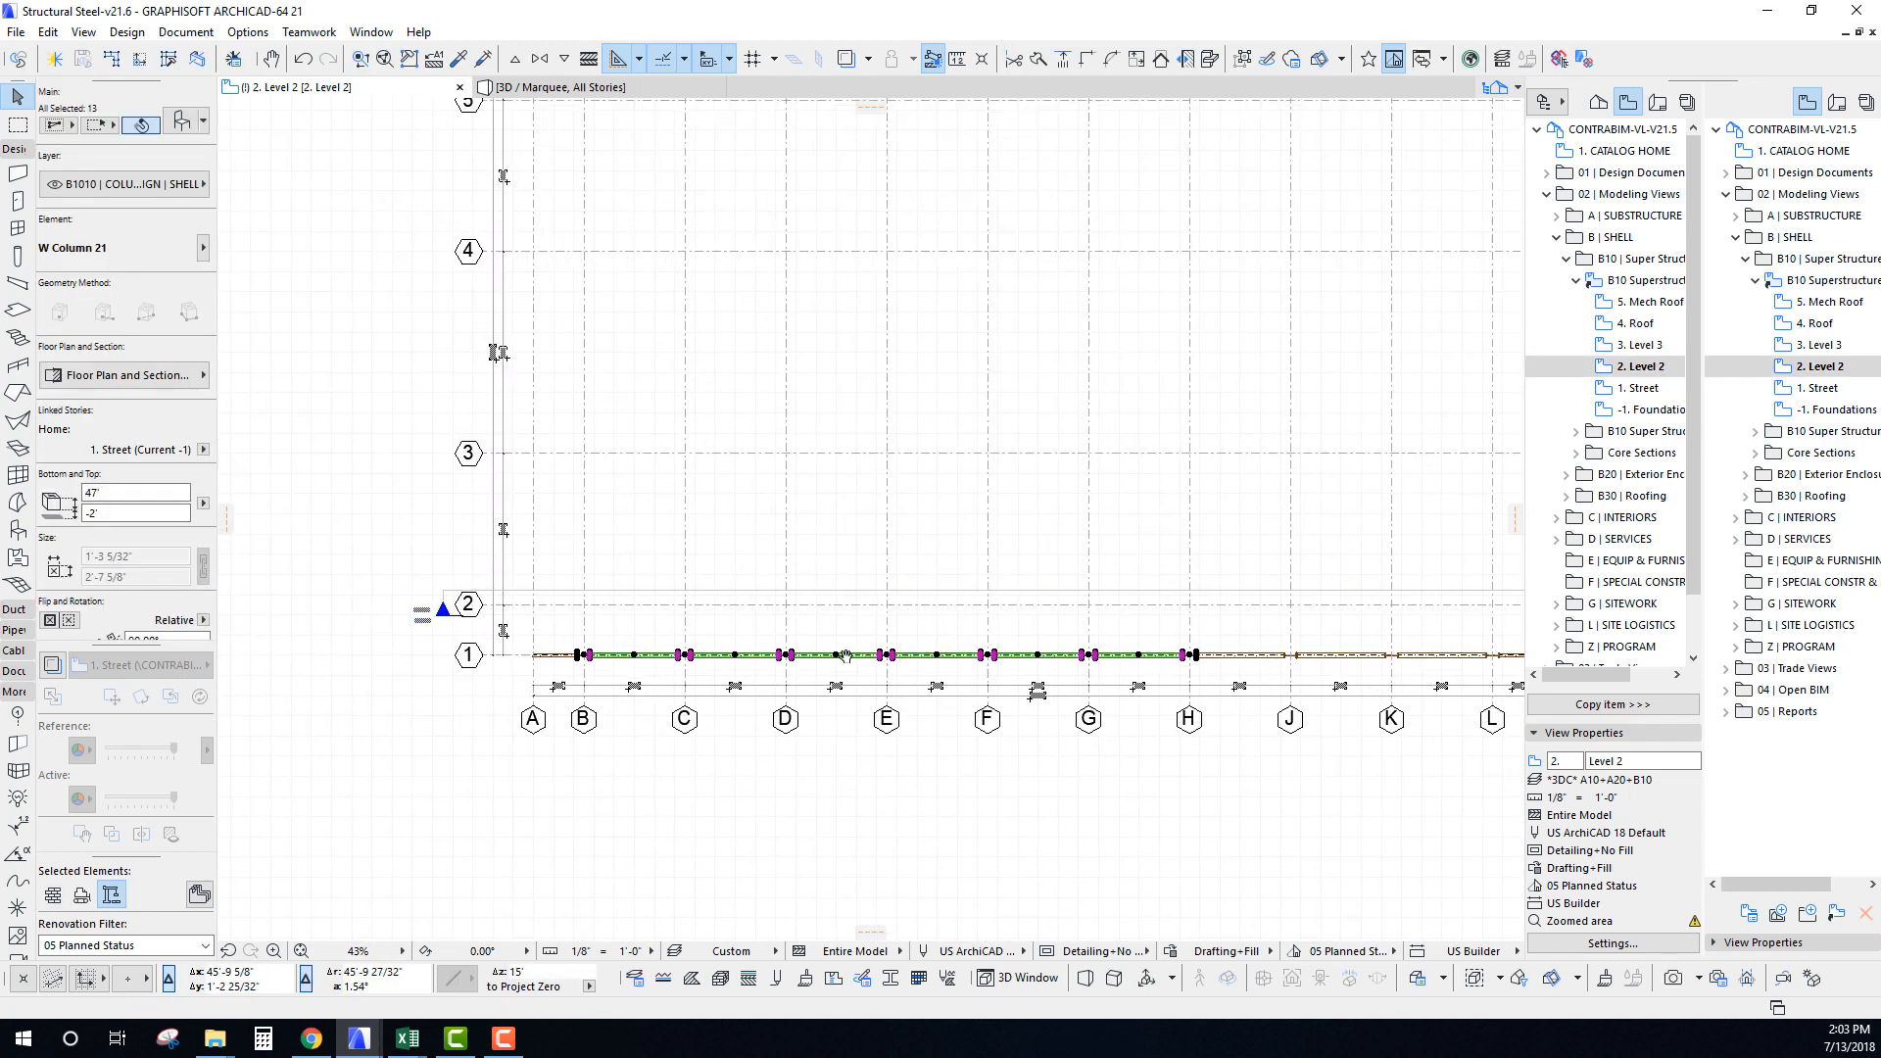
pyautogui.hotkey('ctrl', 'alt', 'e')
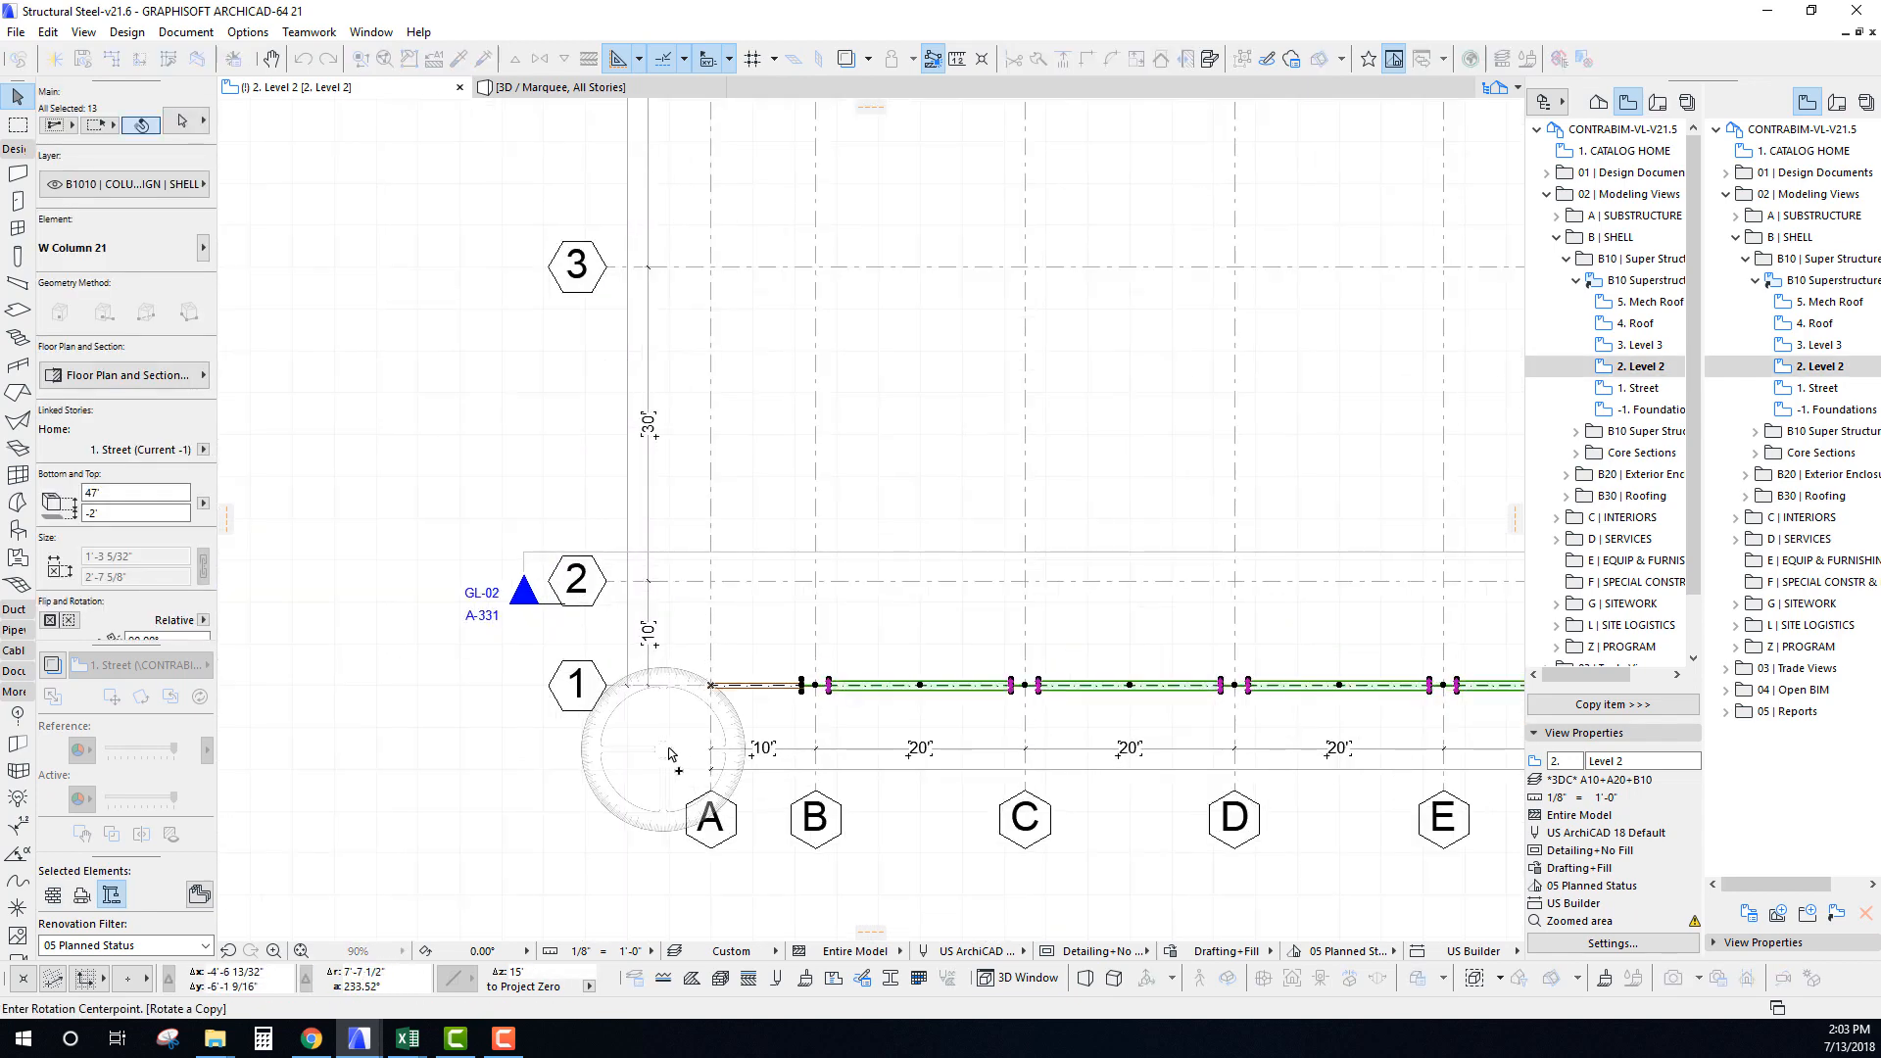
pyautogui.click(710, 685)
pyautogui.click(946, 687)
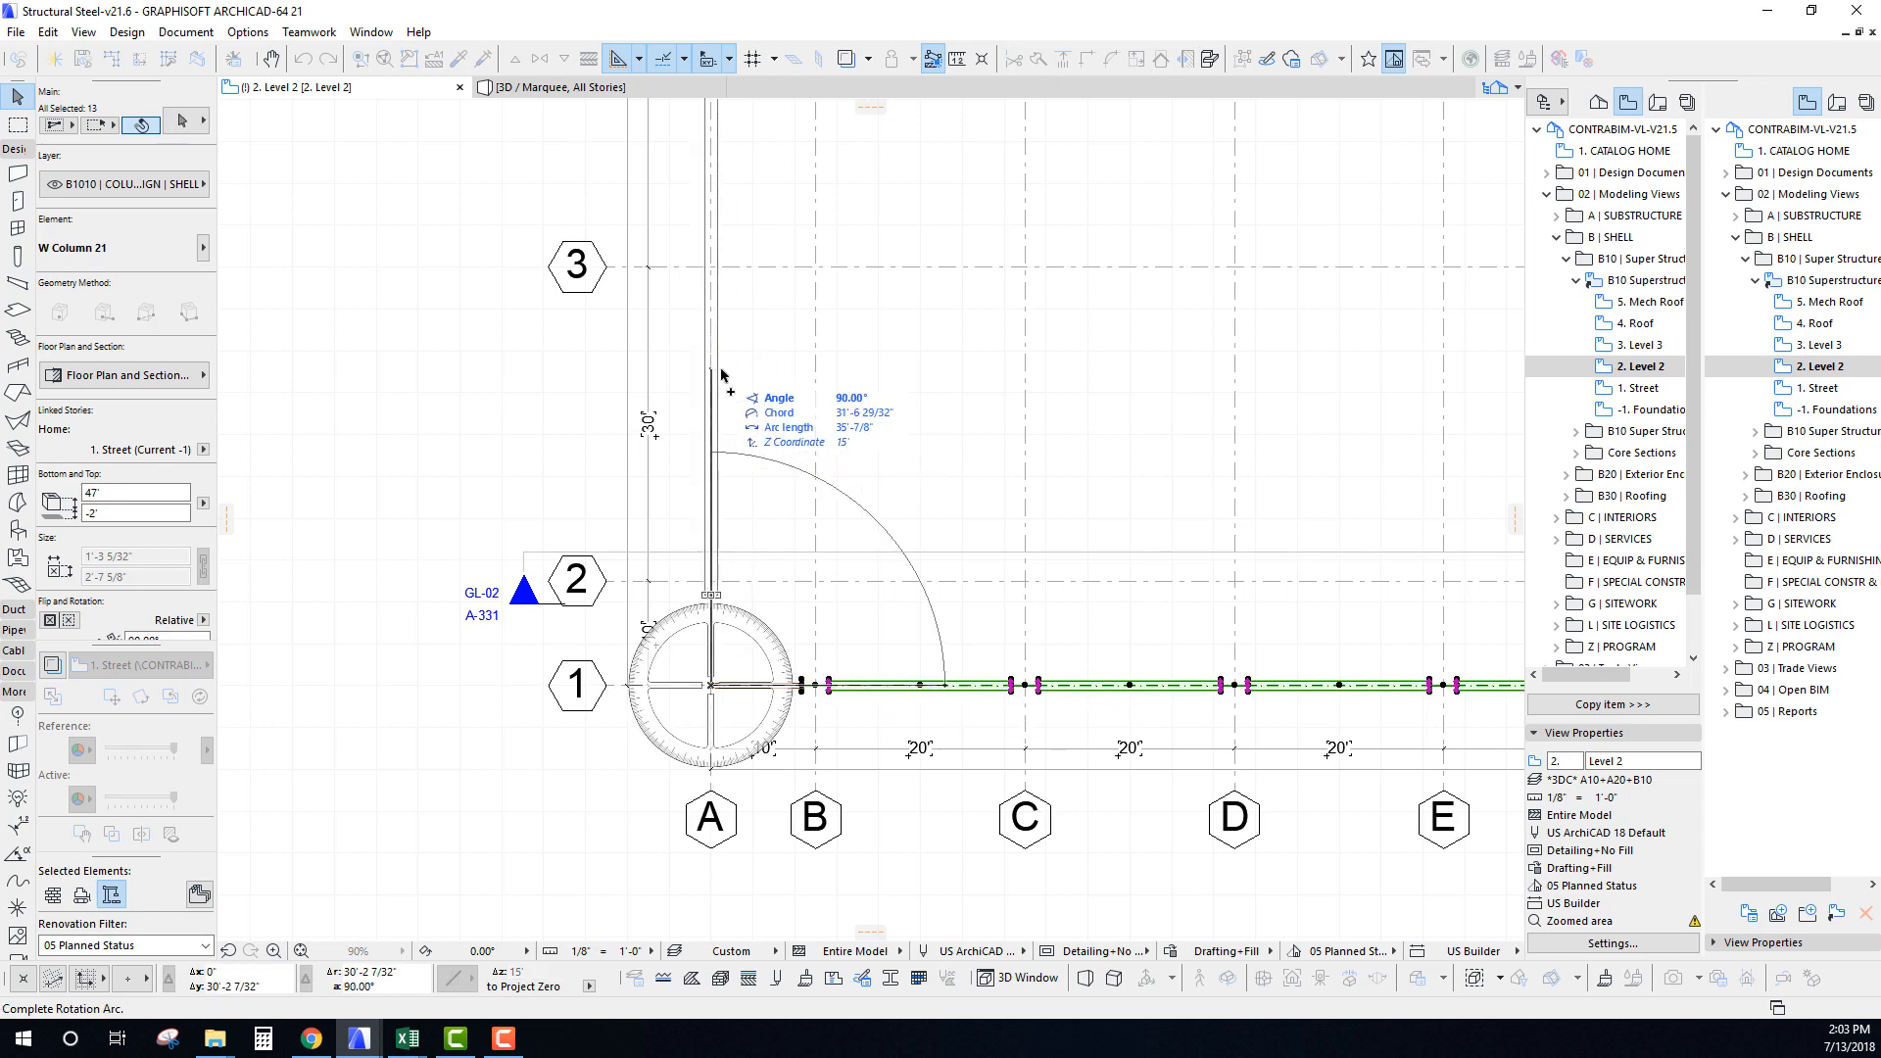
pyautogui.click(716, 431)
pyautogui.scroll(-3, 718, 396)
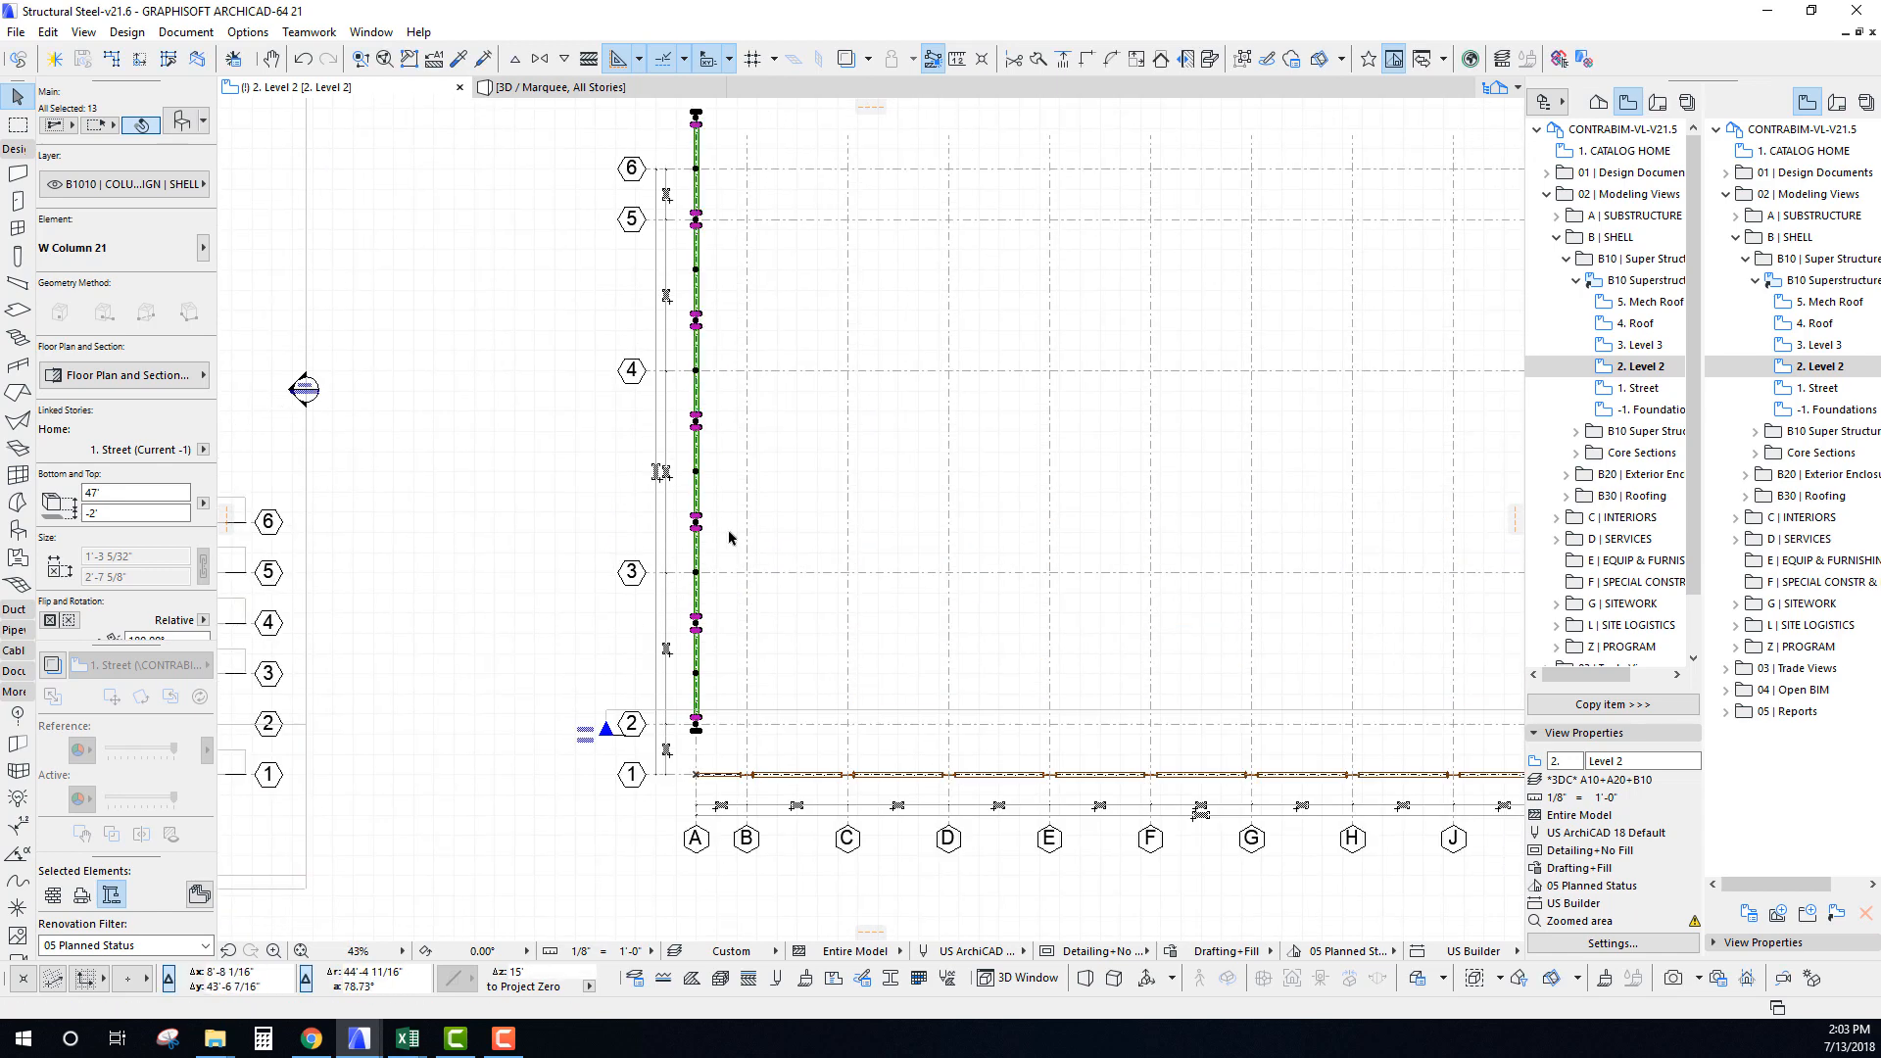
# Delete the column beyond gridline 6 on gridline A and the beam connecting it to the gridline 5 column.
pyautogui.scroll(3, 720, 236)
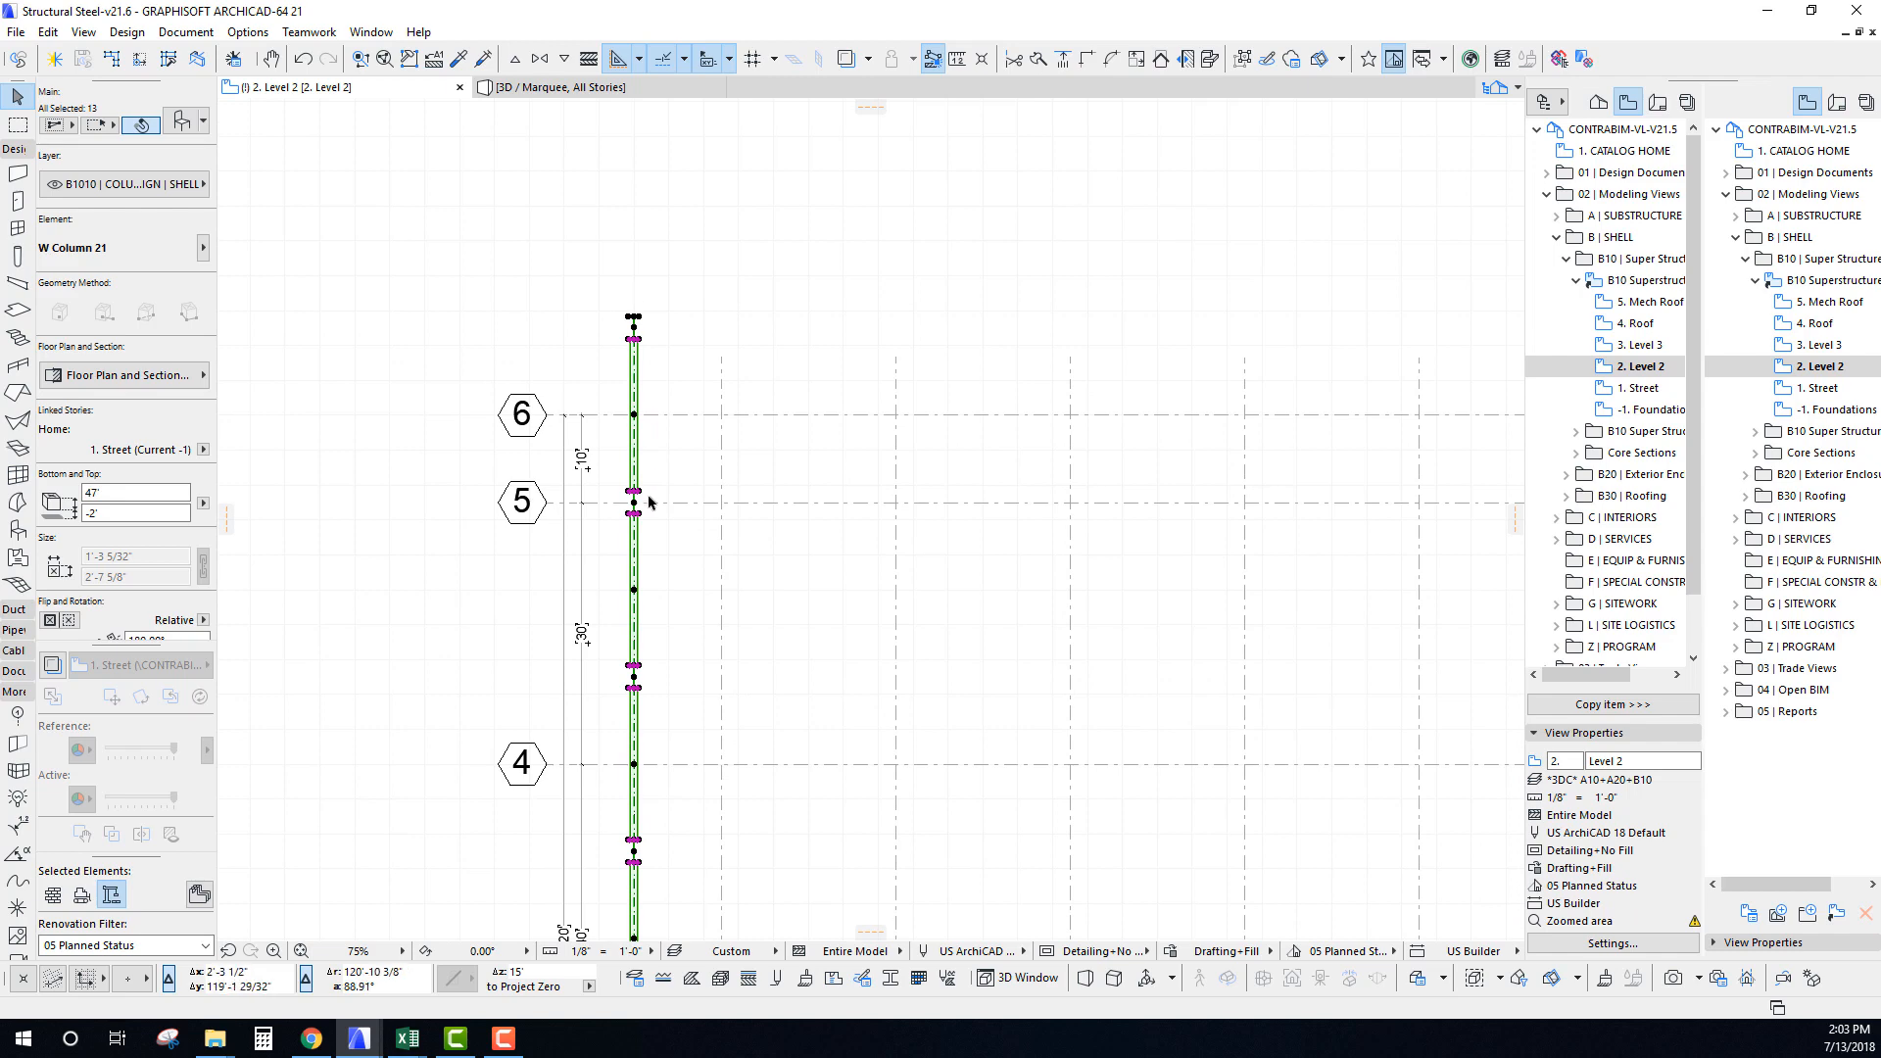
pyautogui.moveTo(662, 571); pyautogui.dragTo(665, 558, button='middle')
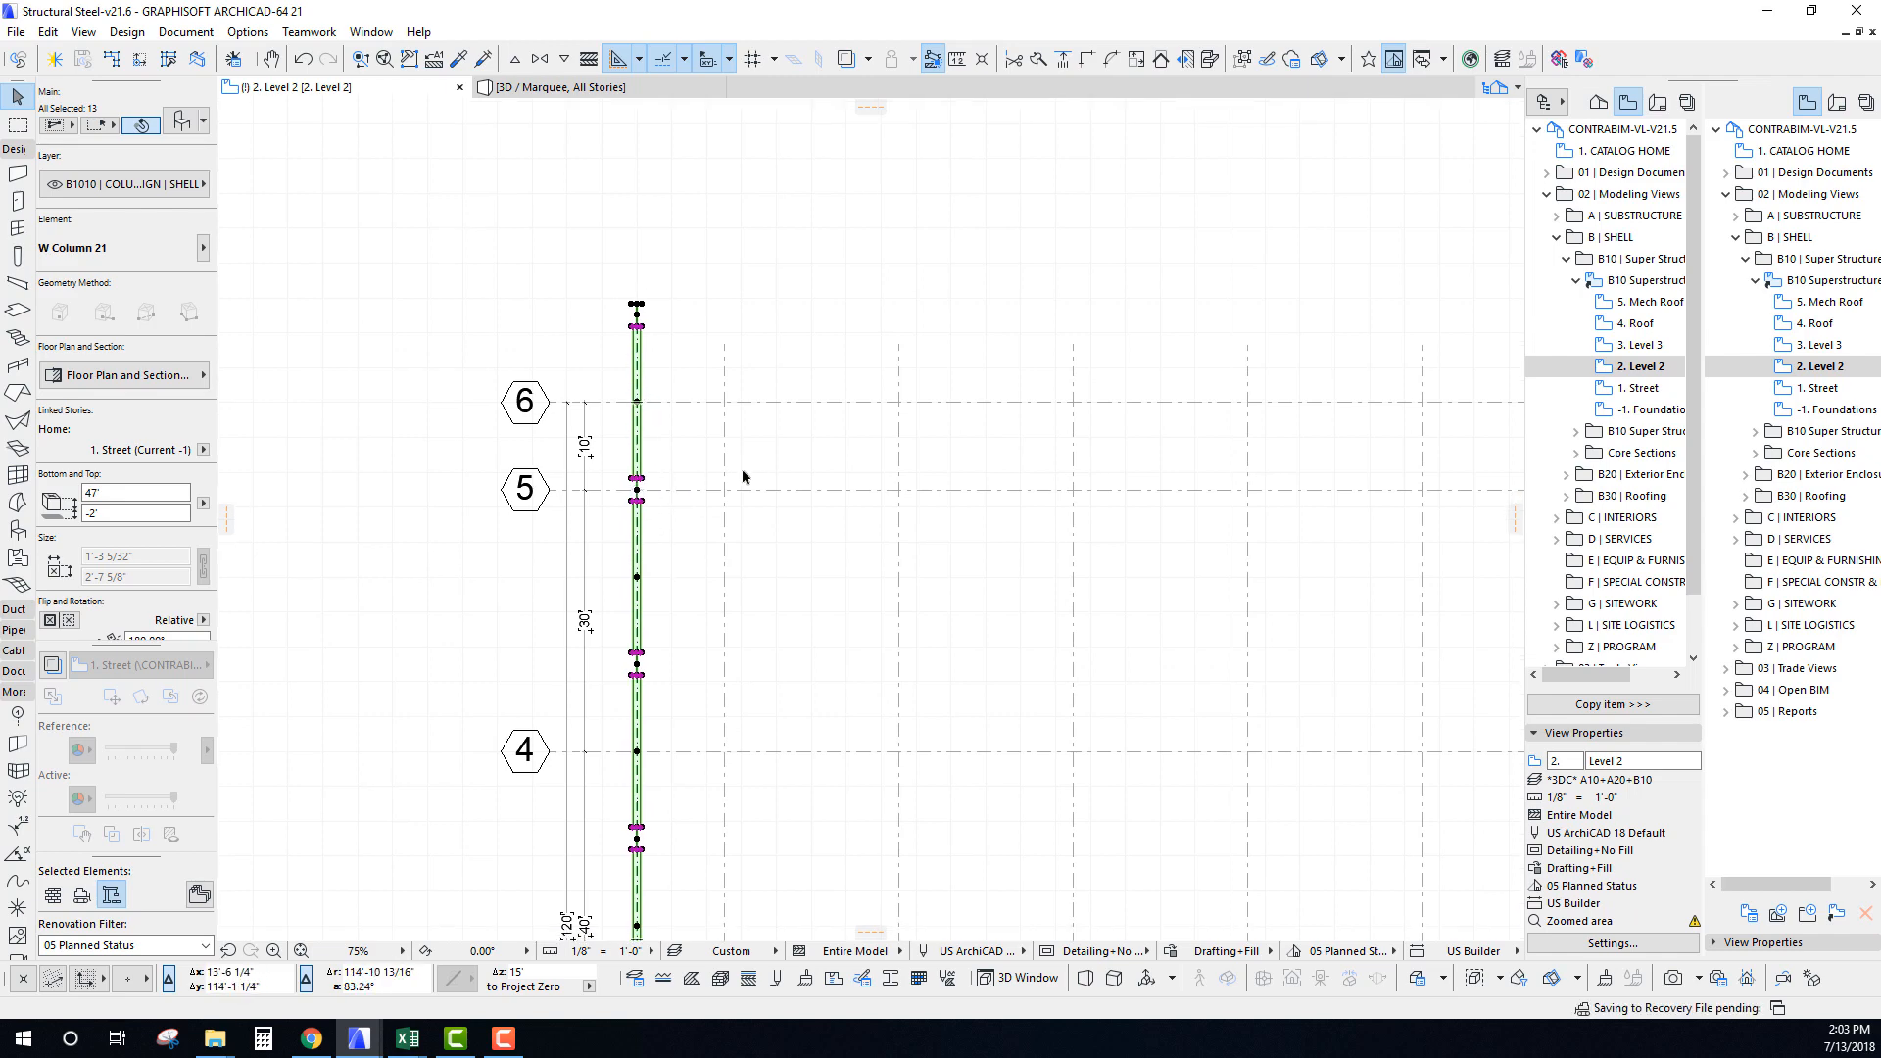
pyautogui.scroll(-3, 652, 576)
pyautogui.moveTo(693, 642); pyautogui.dragTo(647, 495, button='middle')
pyautogui.press('Escape')
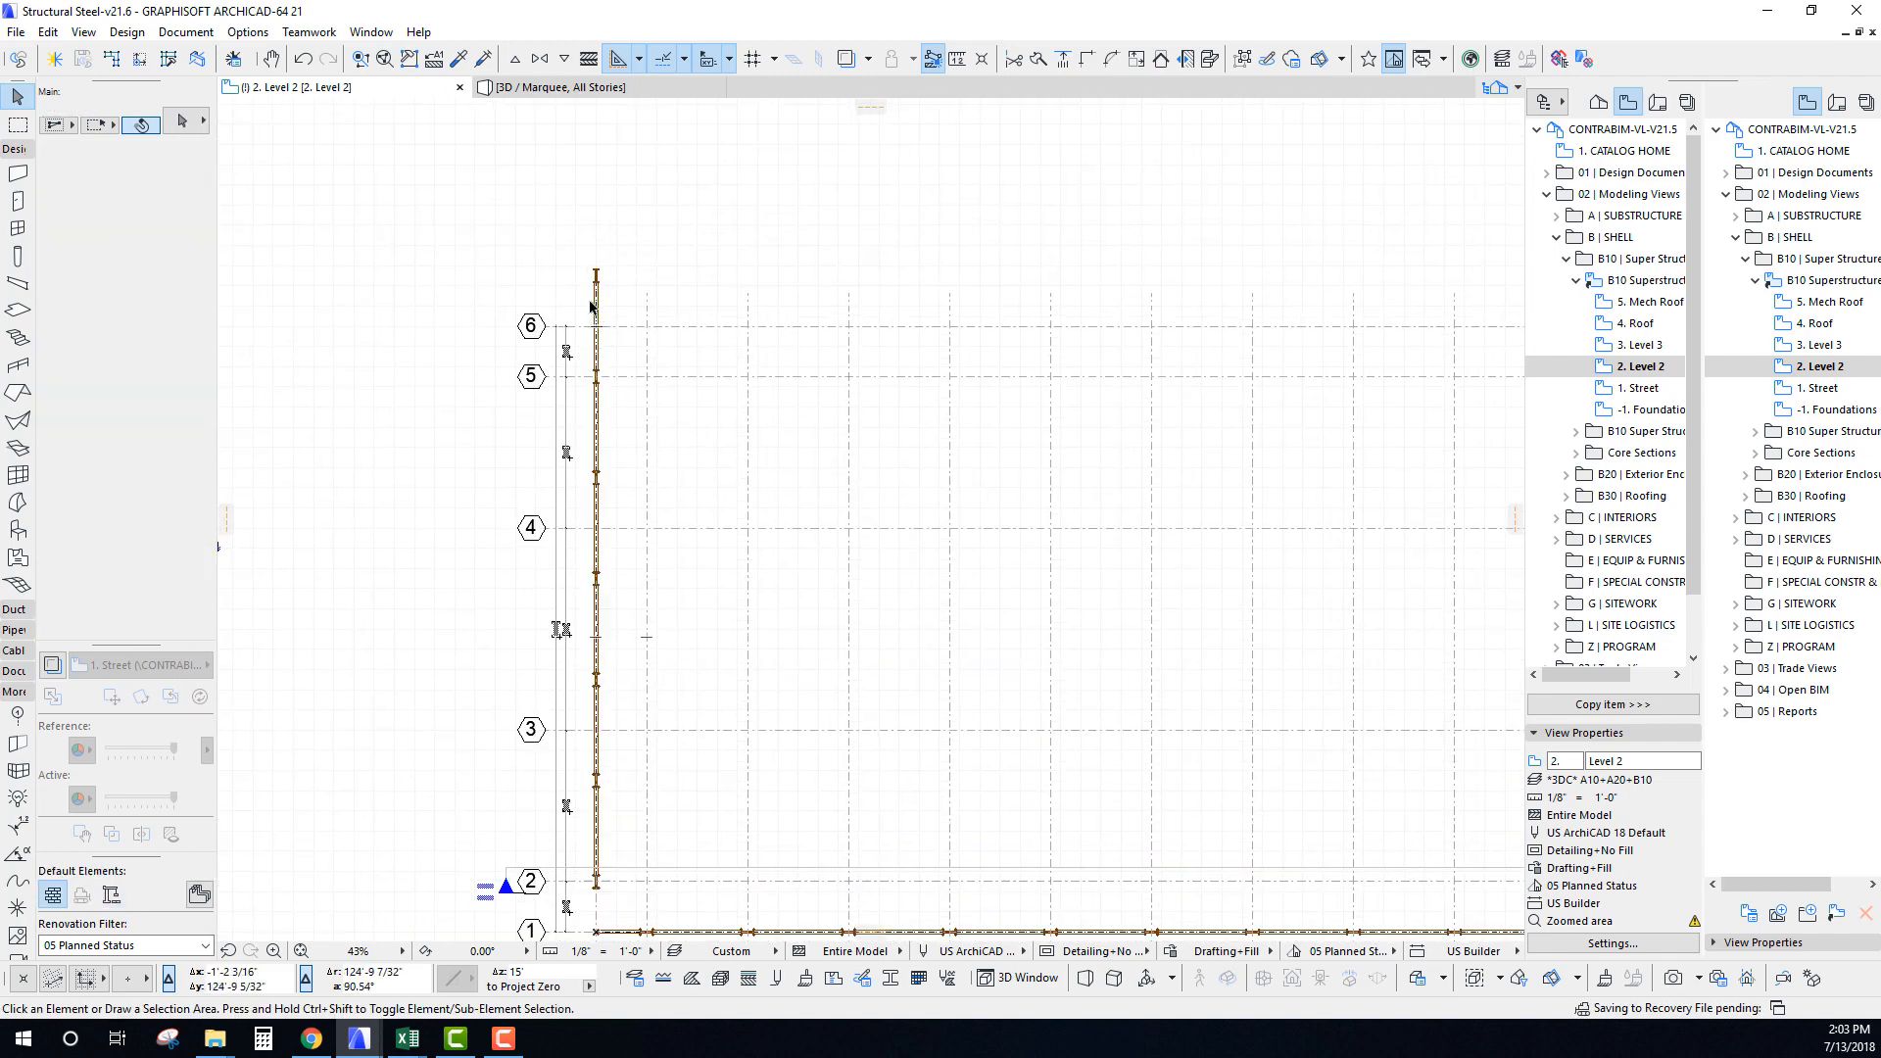
pyautogui.scroll(5, 591, 300)
pyautogui.moveTo(599, 304); pyautogui.dragTo(575, 392, button='middle')
pyautogui.moveTo(546, 262); pyautogui.dragTo(621, 581)
pyautogui.click(623, 585)
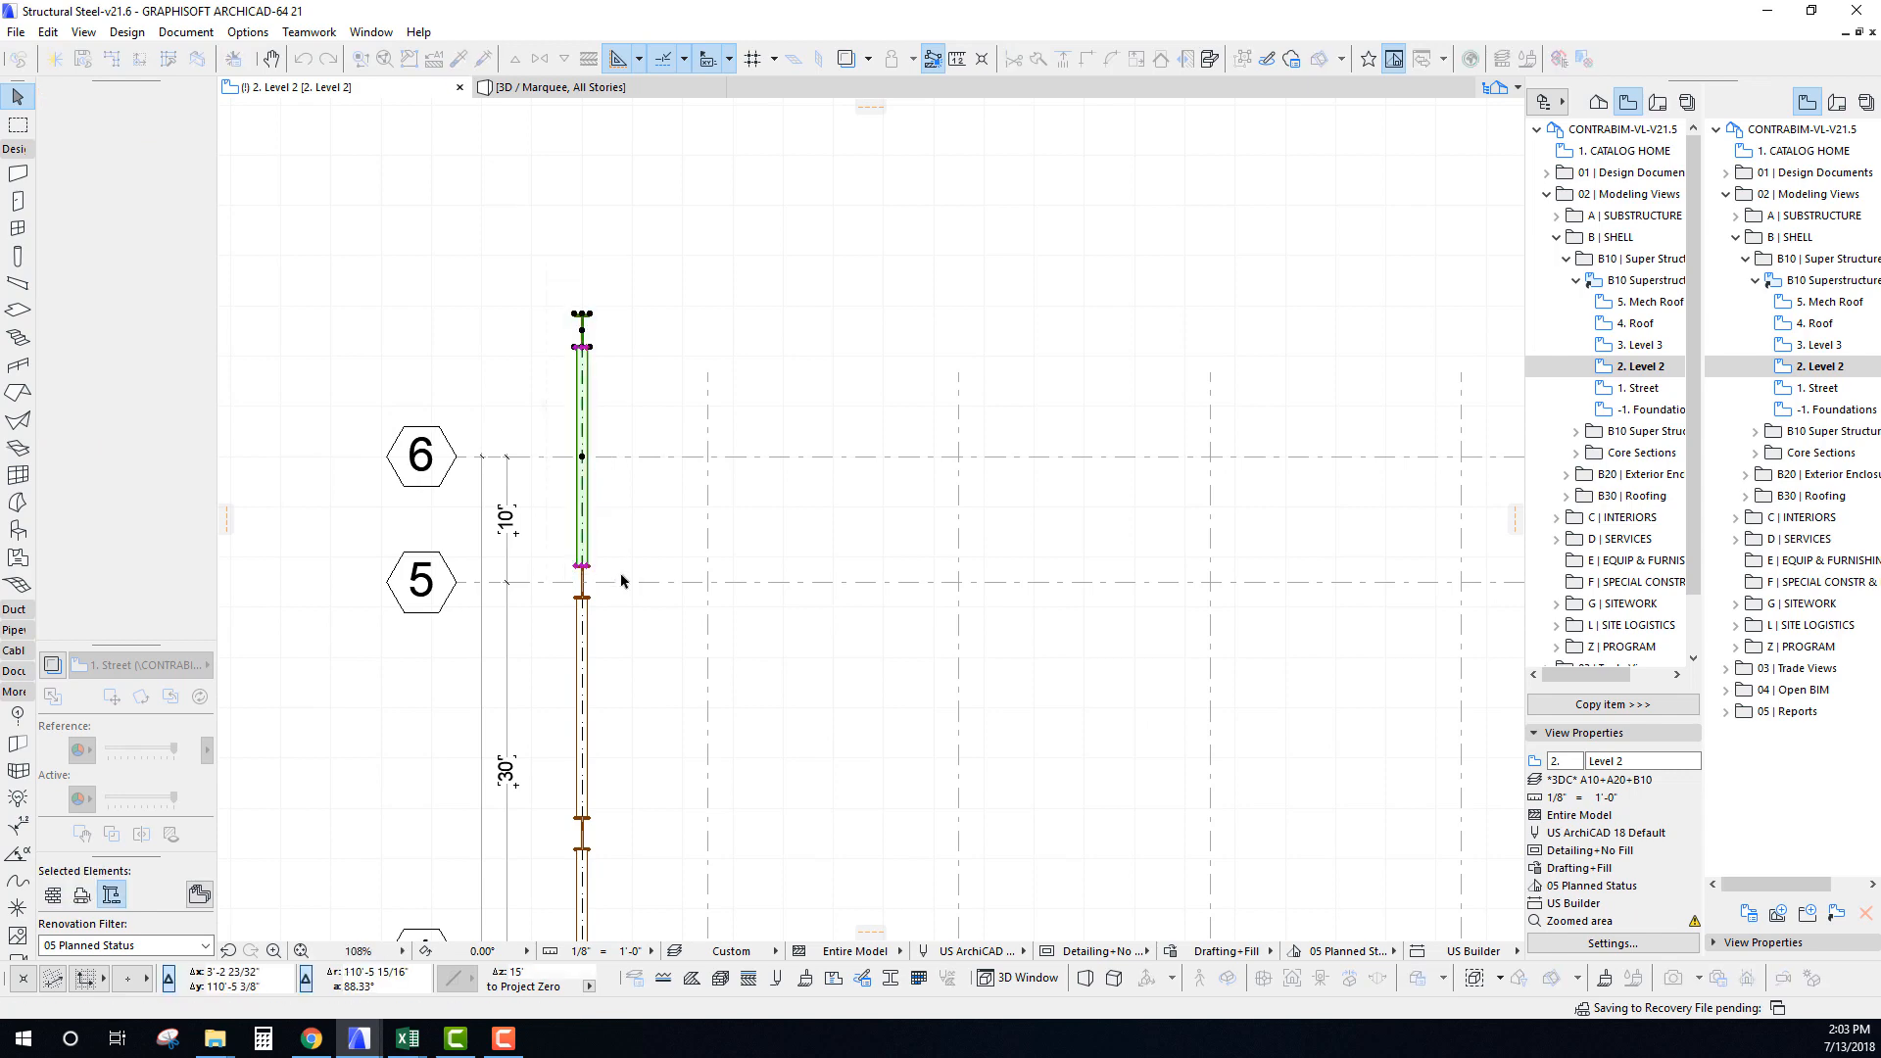
pyautogui.press('Escape')
# Mirror a copy of the gridline 1 beam between A and B about a diagonal axis through A/1 onto gridline A.
pyautogui.scroll(-5, 621, 563)
pyautogui.moveTo(719, 745); pyautogui.dragTo(665, 361, button='middle')
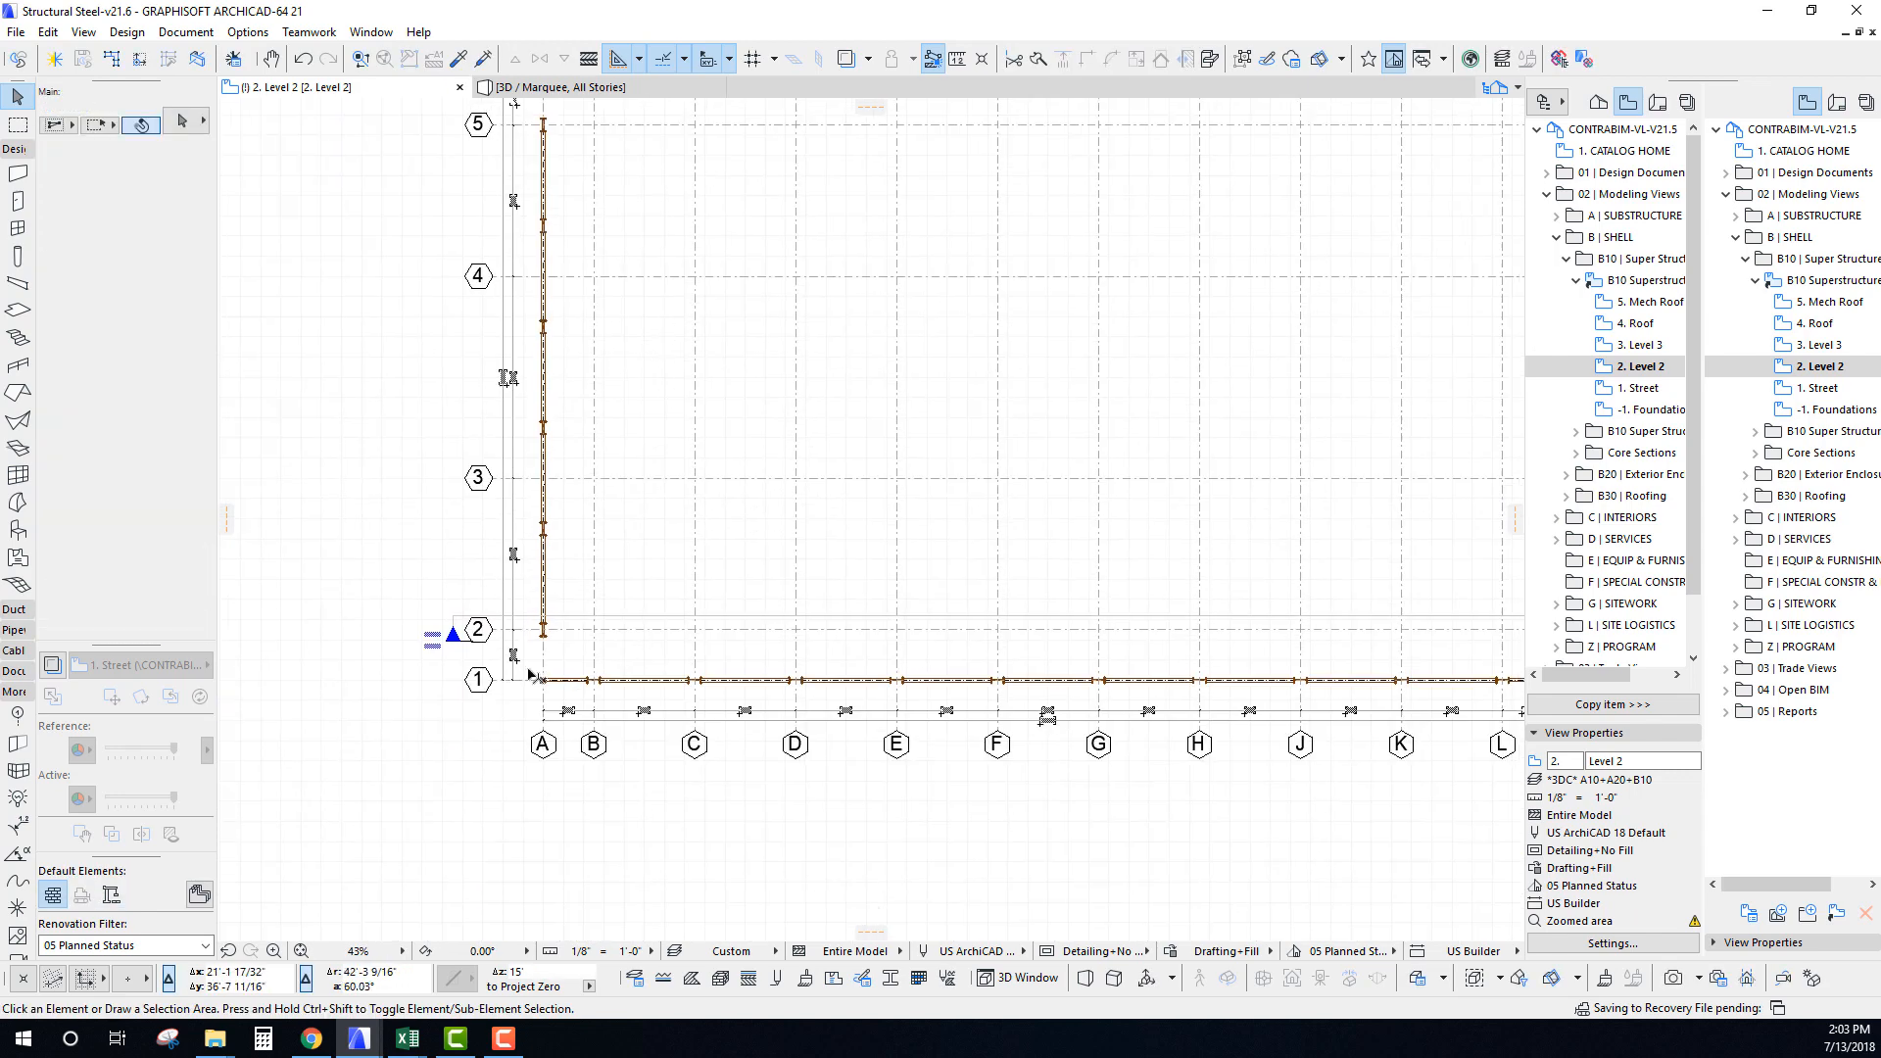
pyautogui.scroll(8, 632, 615)
pyautogui.click(632, 614)
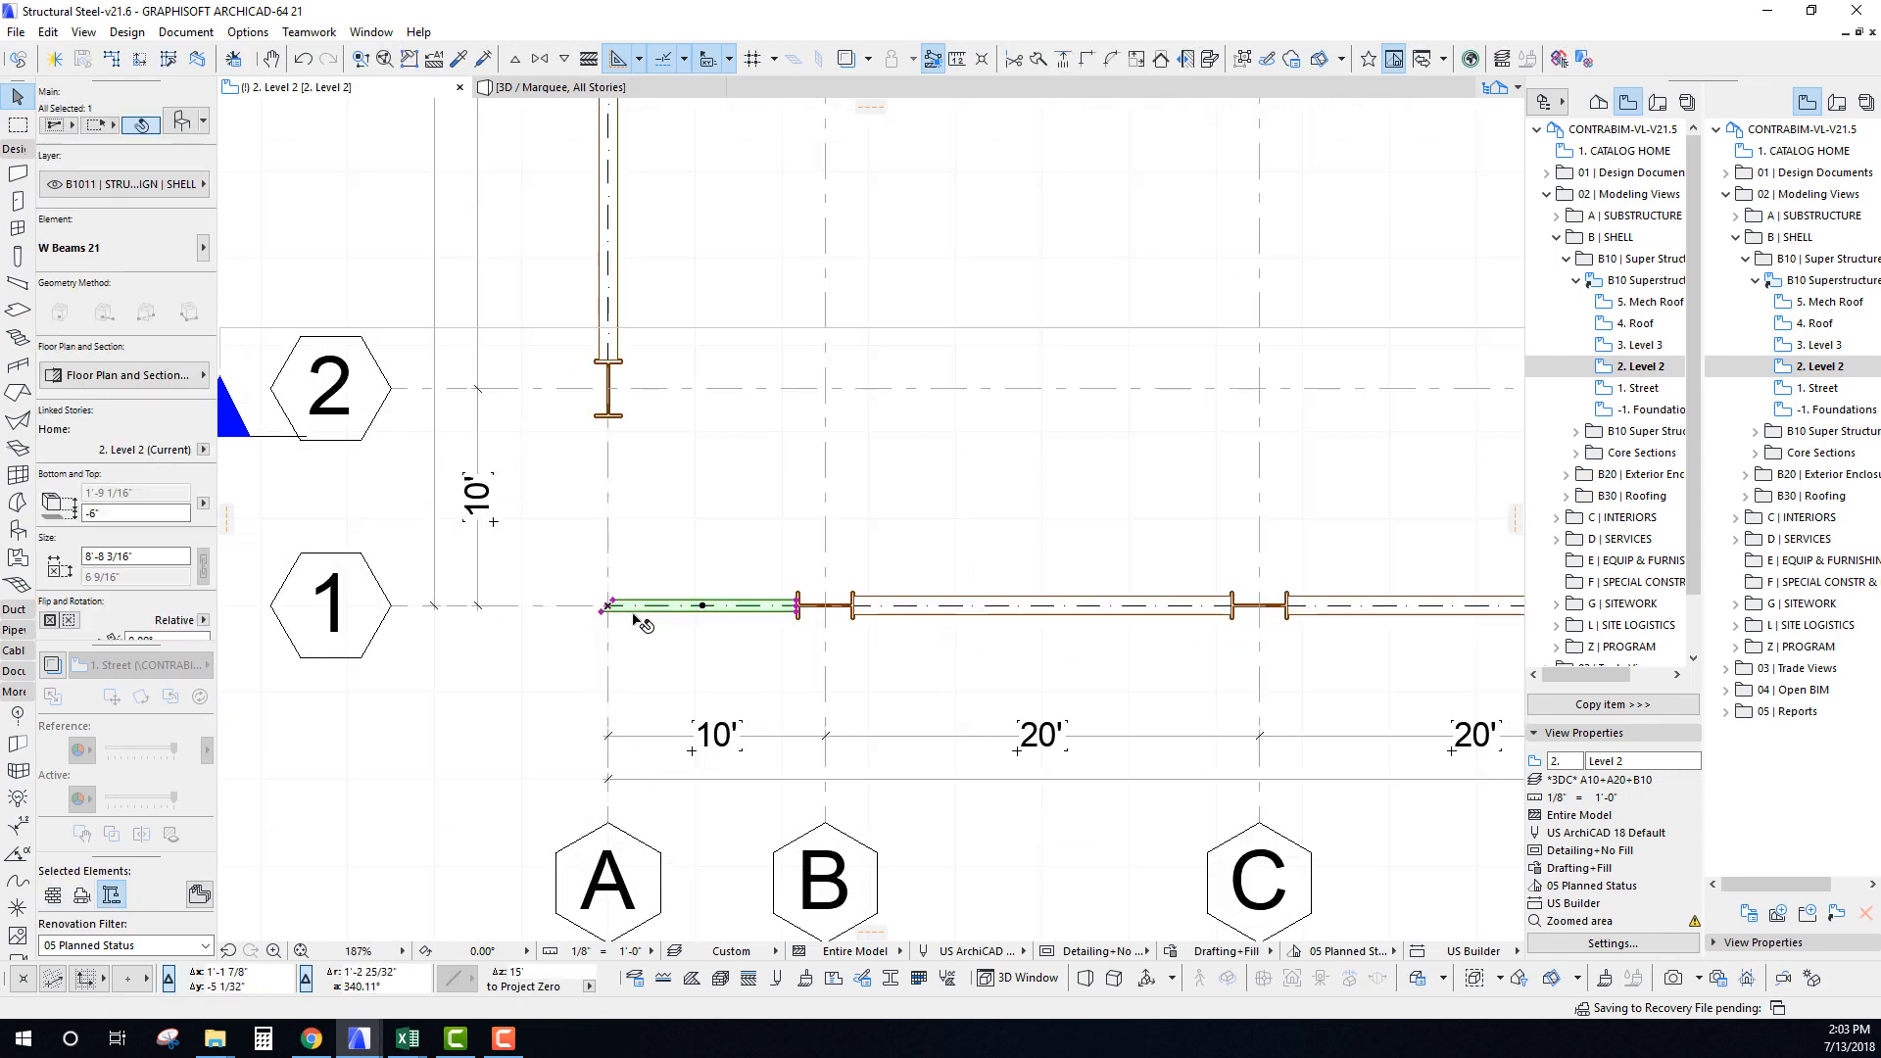
pyautogui.hotkey('ctrl', 'alt', 'm')
pyautogui.click(609, 607)
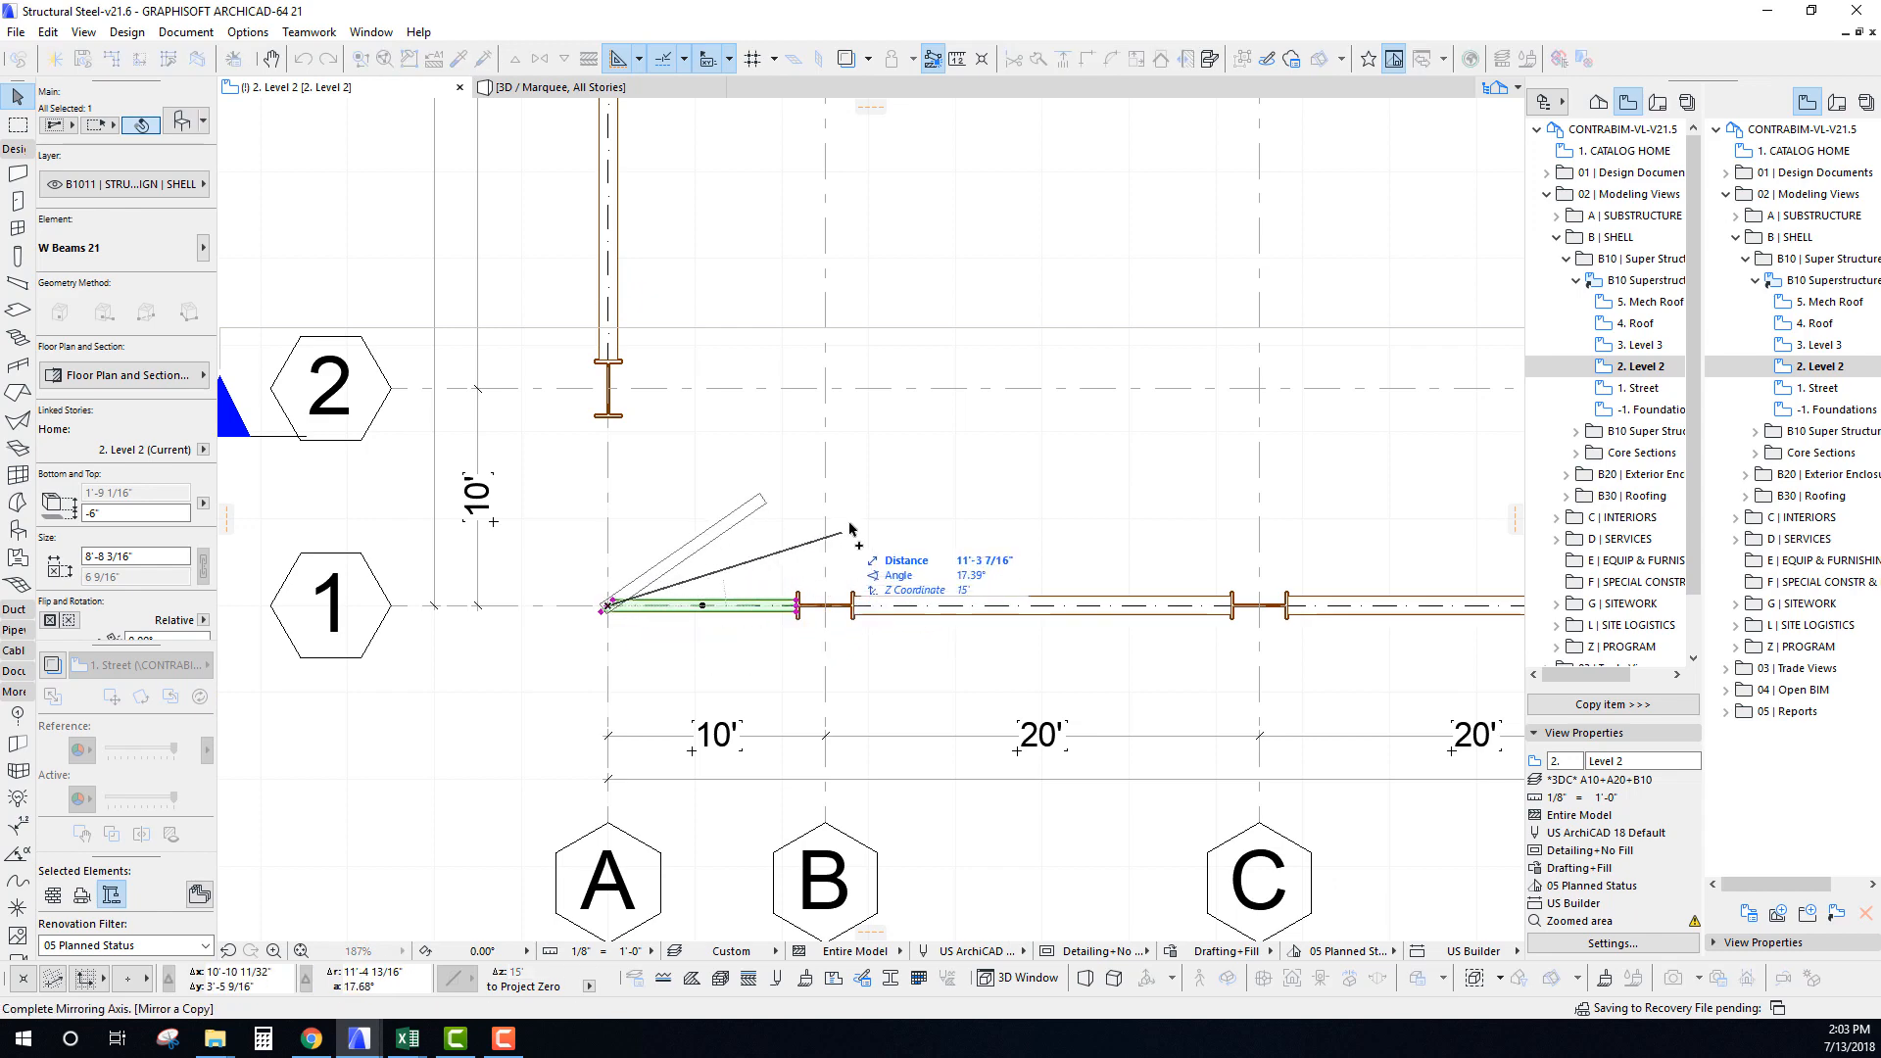
pyautogui.click(840, 448)
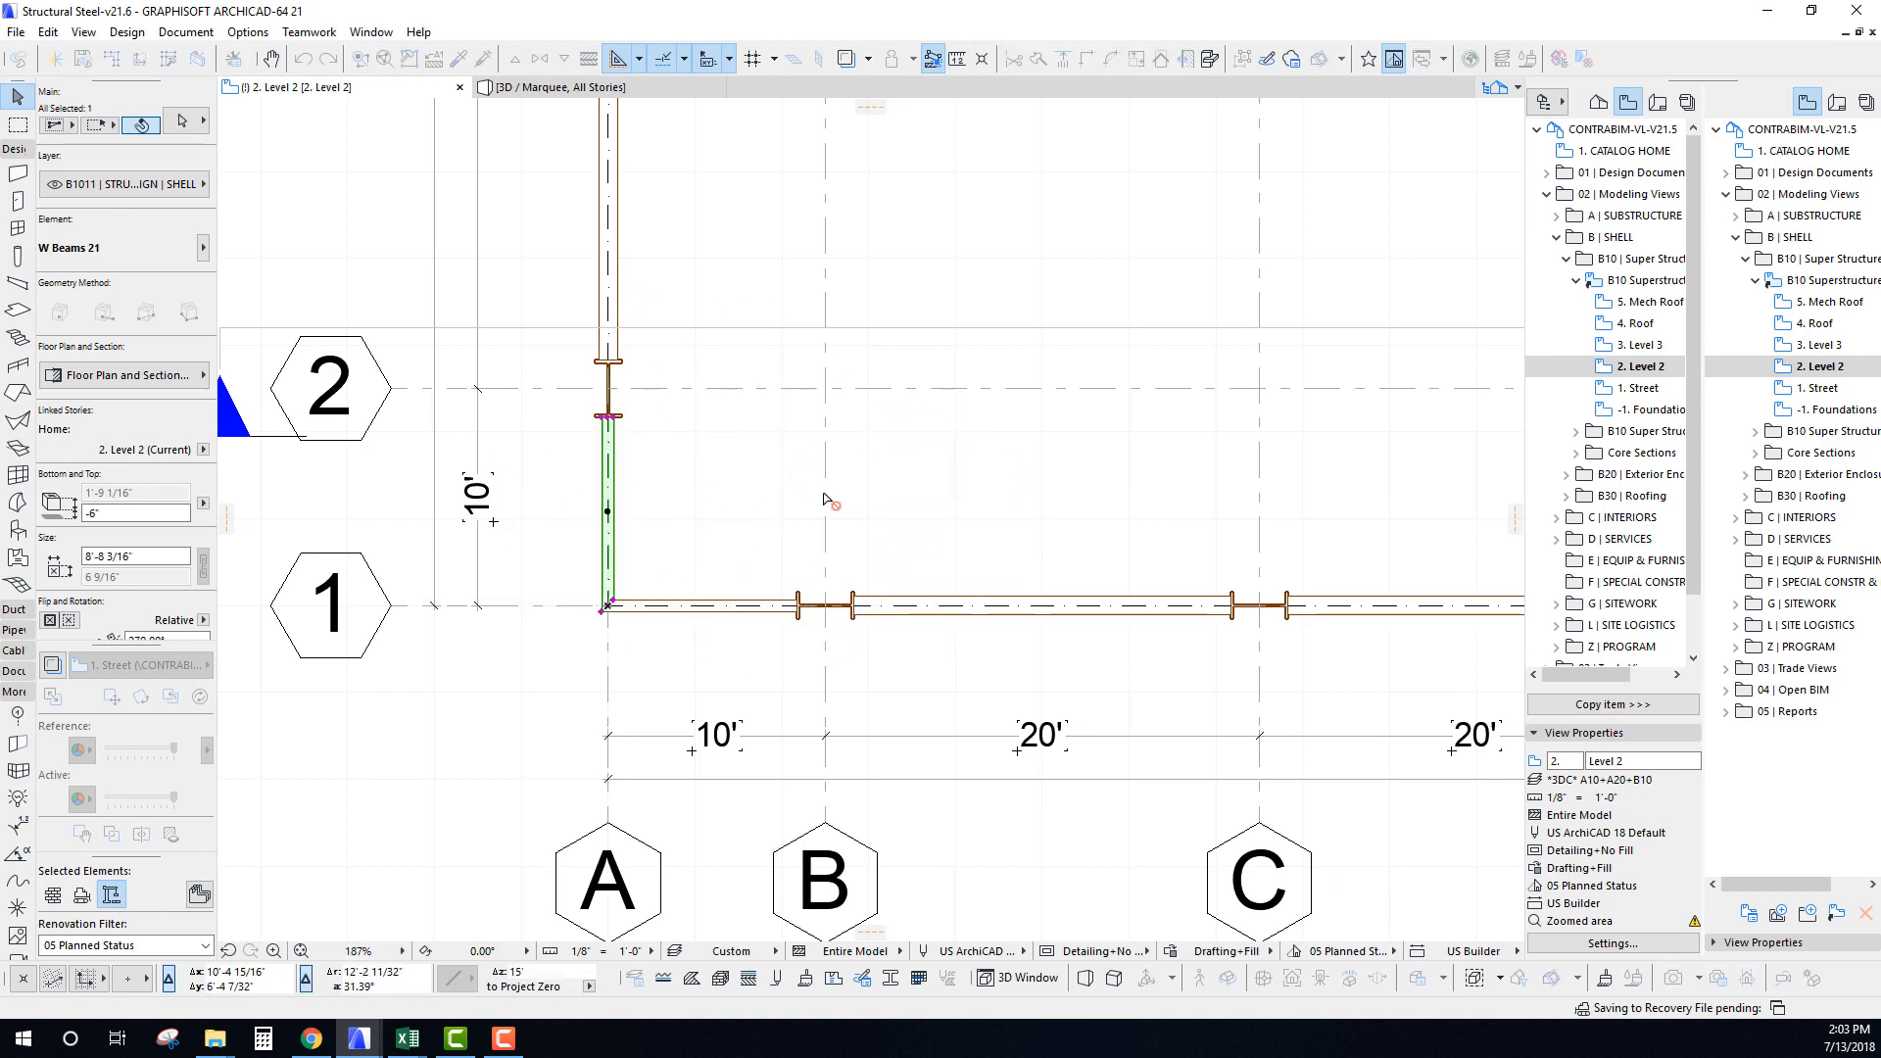
pyautogui.scroll(-5, 691, 703)
pyautogui.scroll(-3, 691, 704)
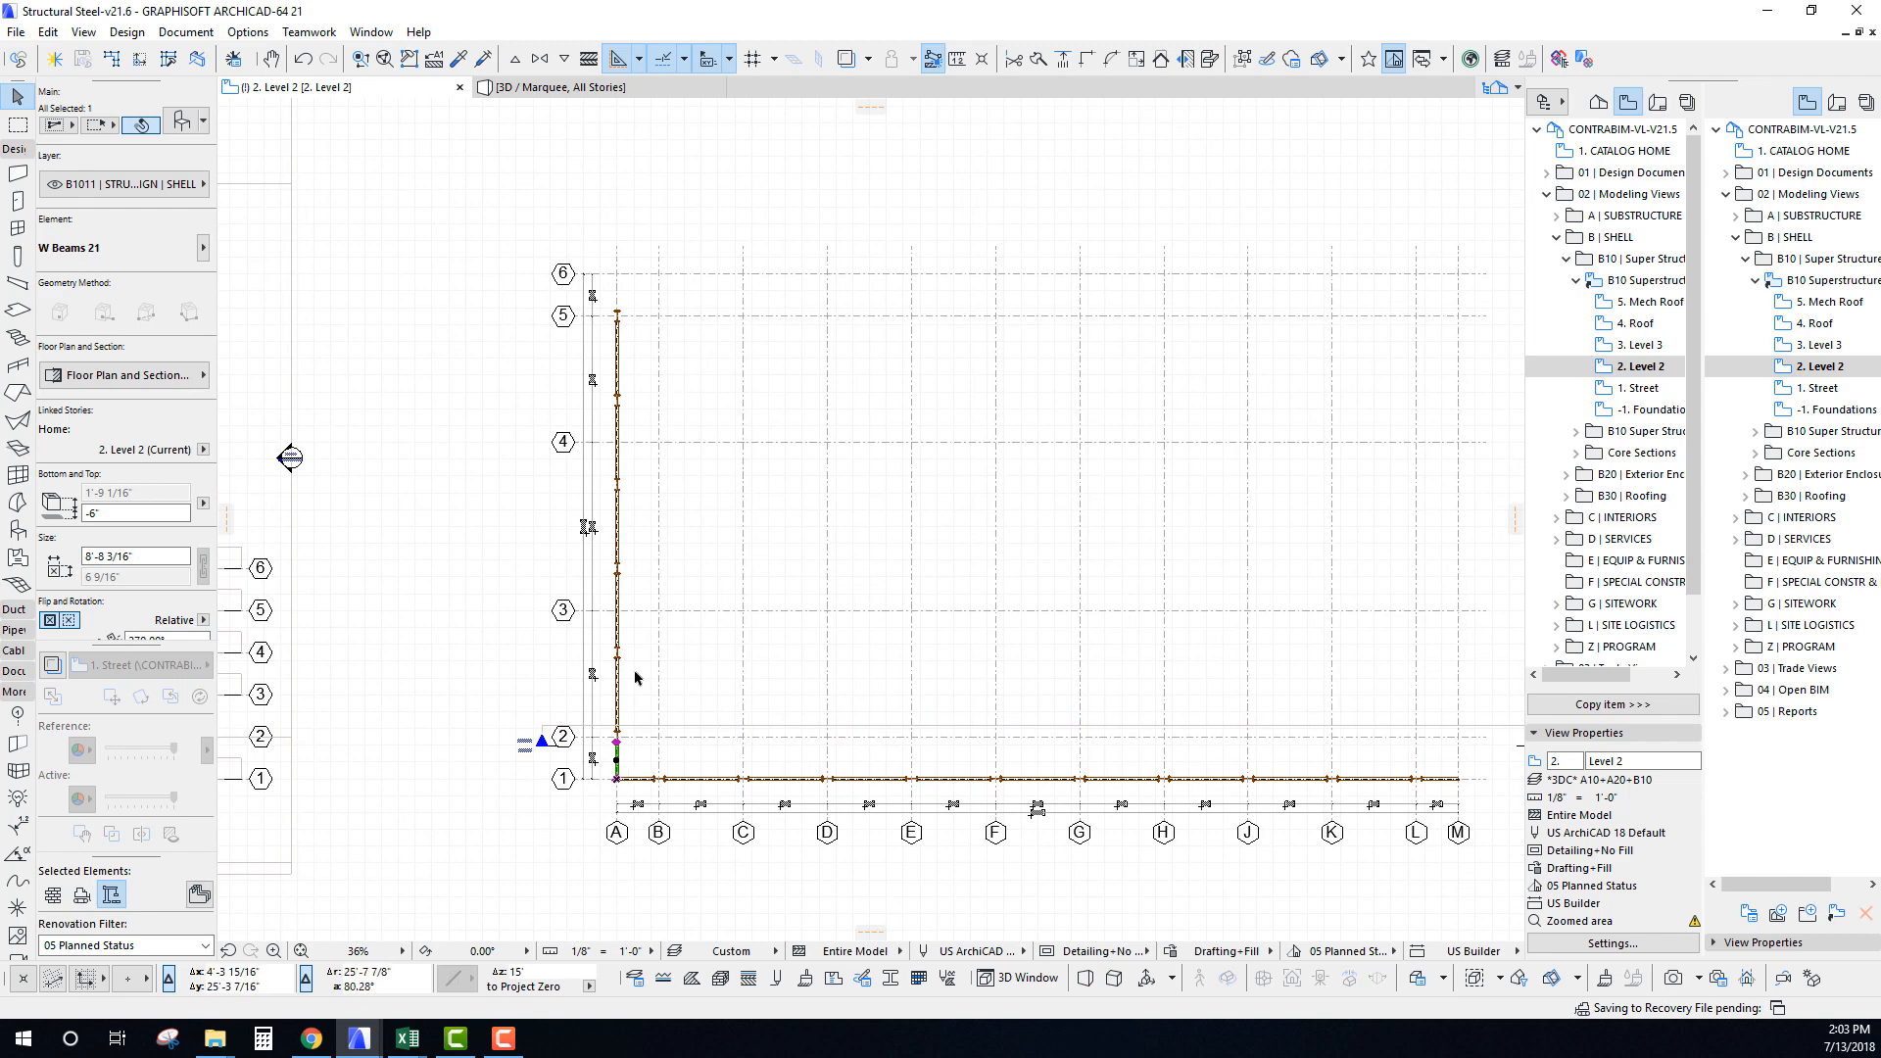
pyautogui.moveTo(994, 578); pyautogui.dragTo(884, 560, button='middle')
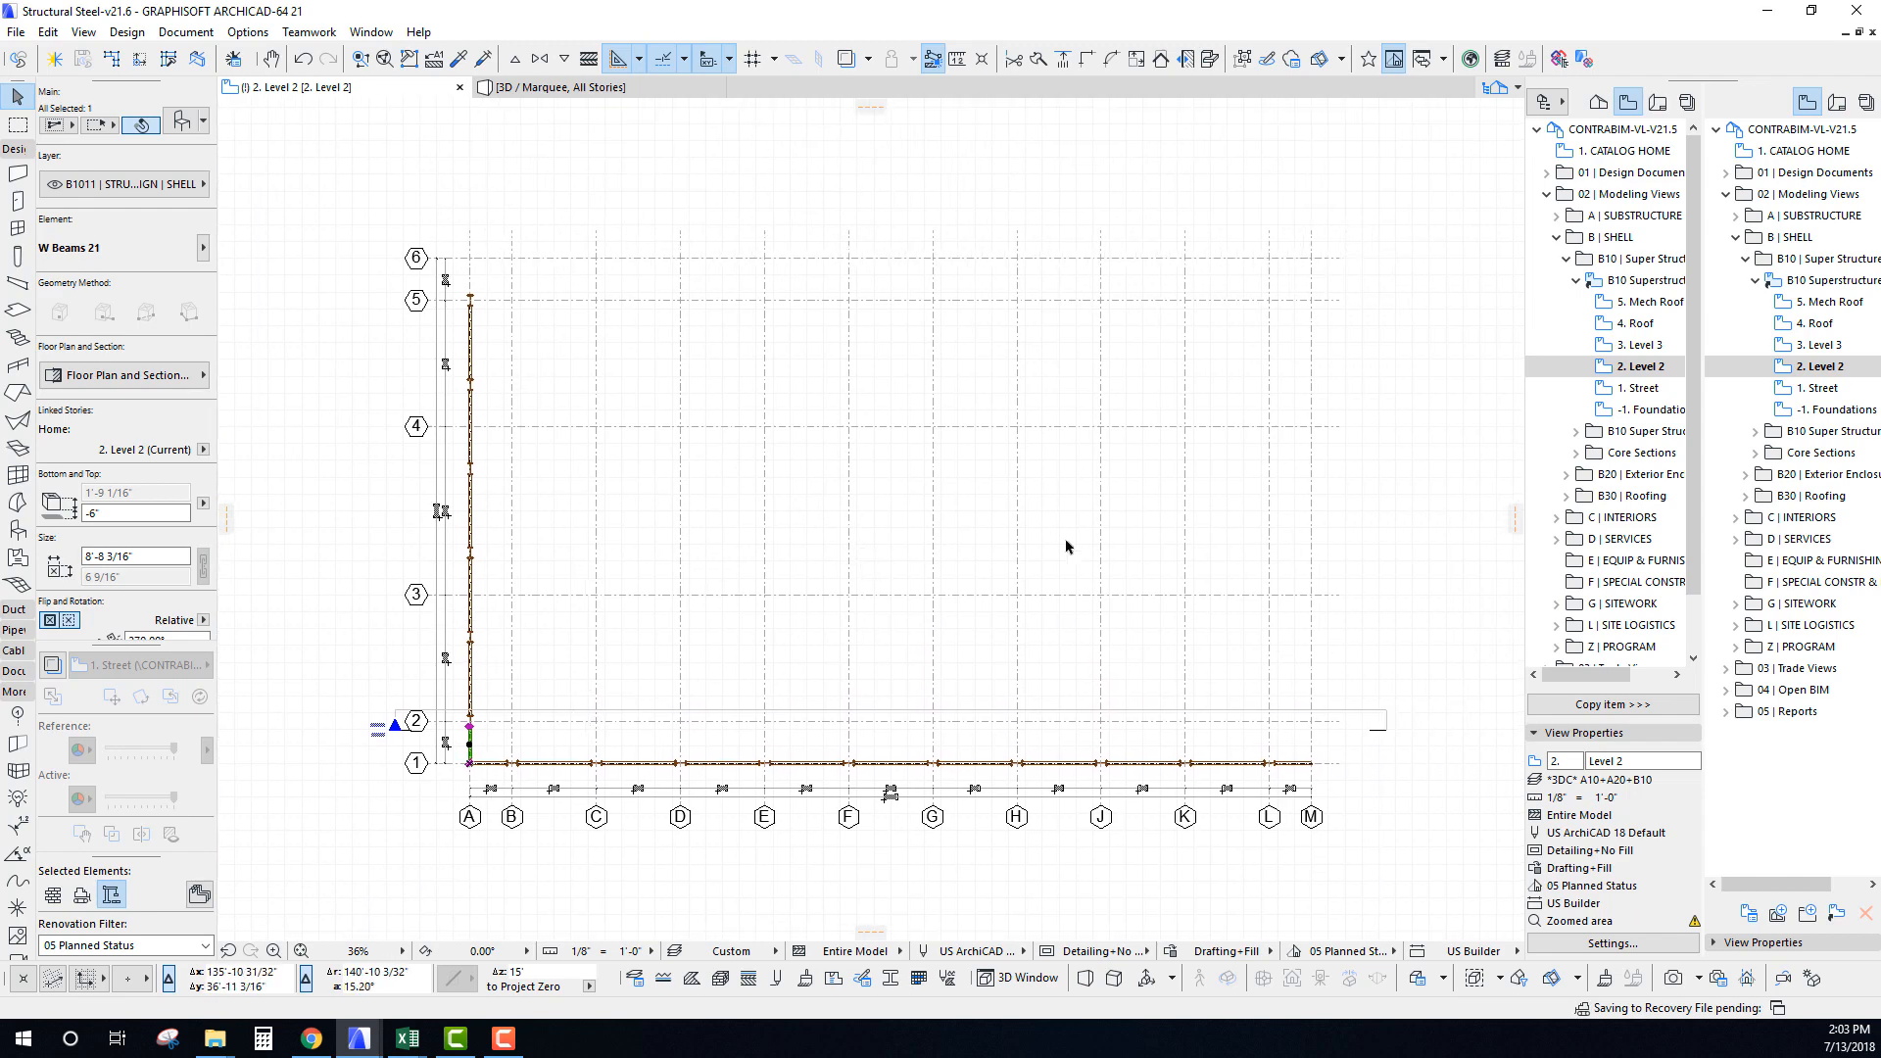
pyautogui.moveTo(1067, 547); pyautogui.dragTo(987, 527, button='middle')
pyautogui.click(846, 393)
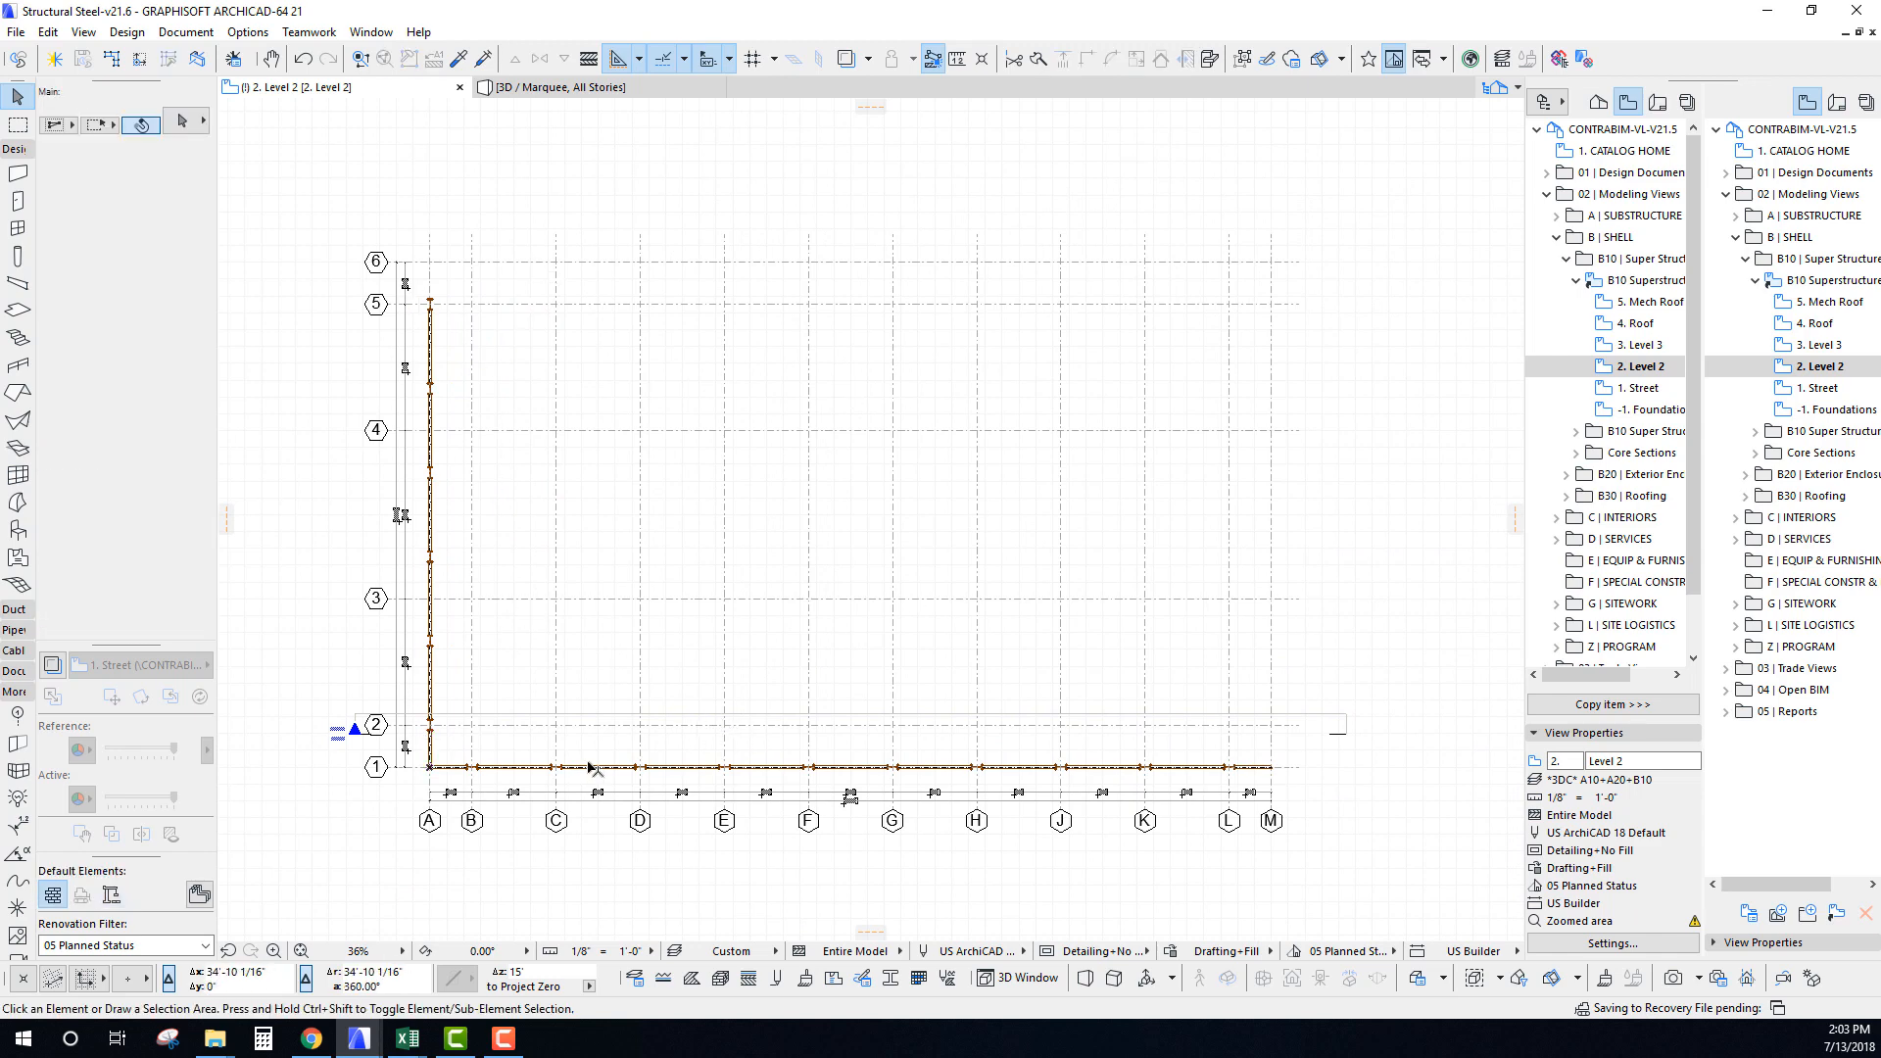
# Browse the Design Documents views to the structural S-2.0 Framing Plans and examine the properties of their Level 2 view.
pyautogui.moveTo(800, 762); pyautogui.dragTo(801, 739, button='middle')
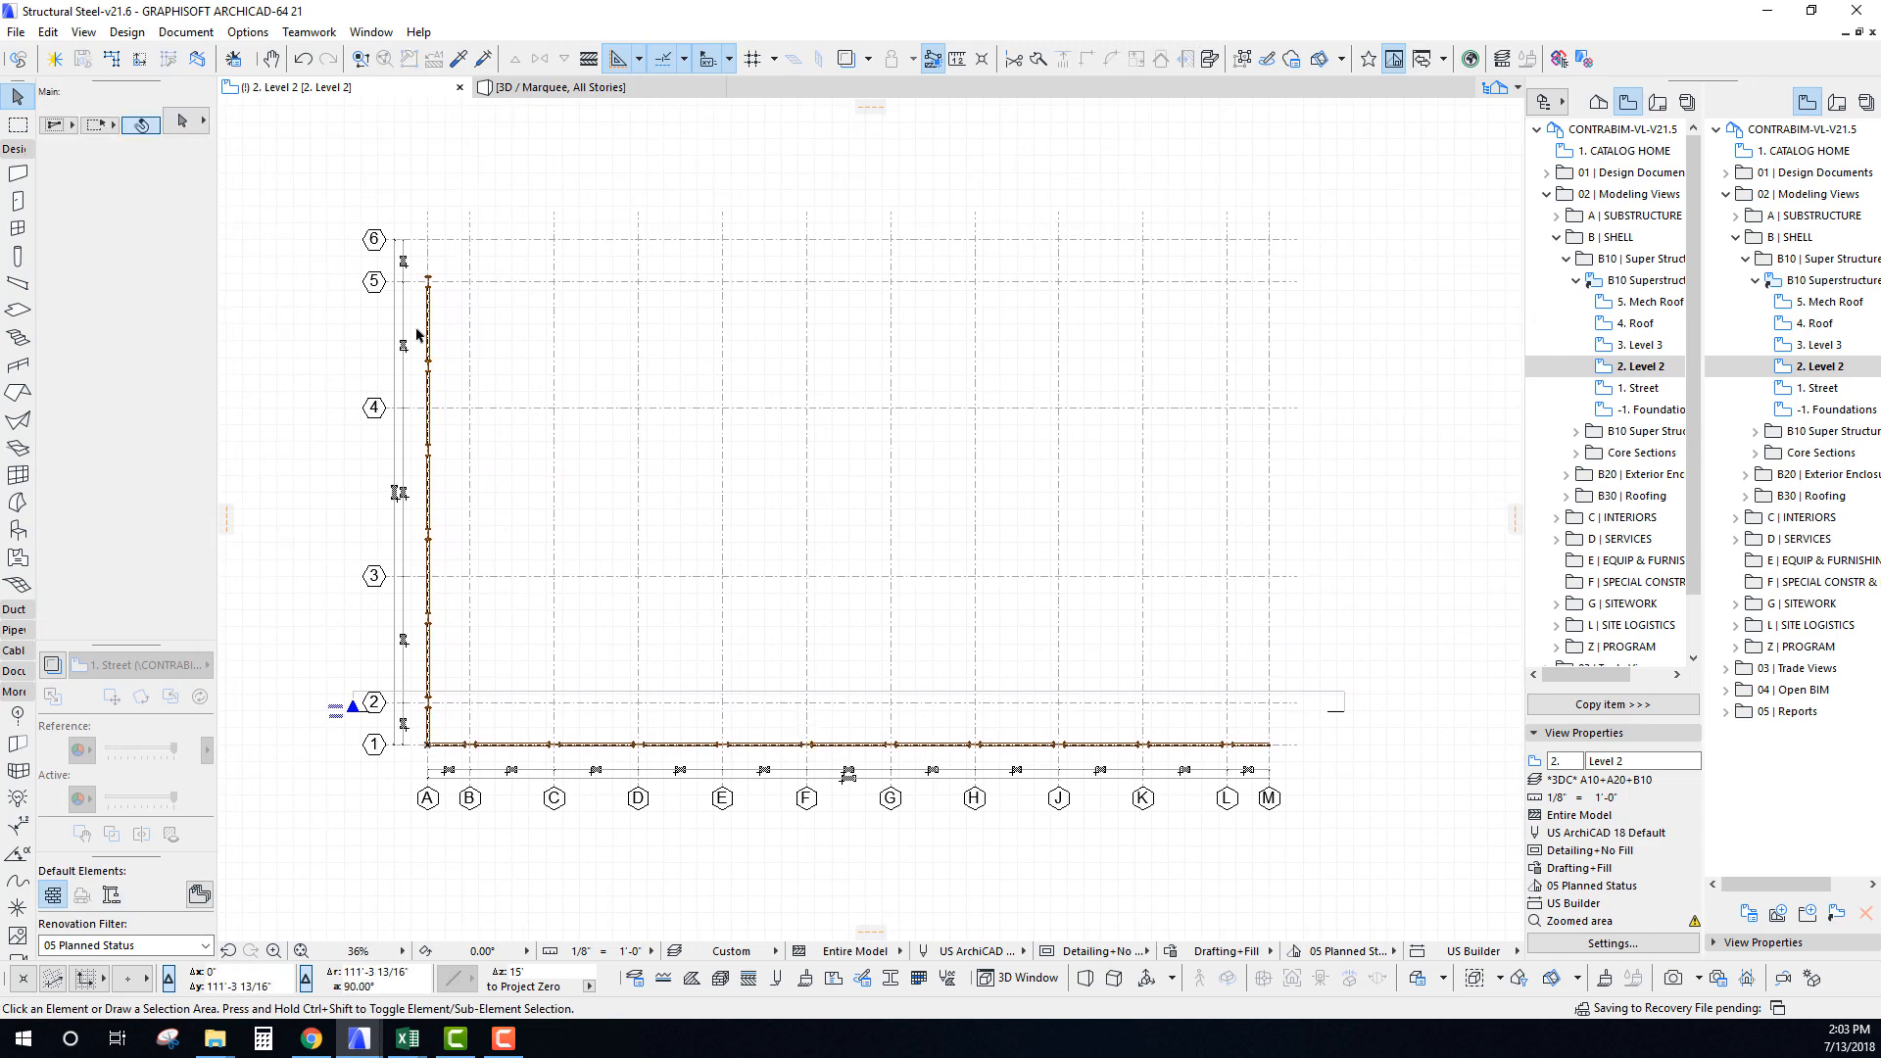
pyautogui.moveTo(1060, 707); pyautogui.dragTo(1057, 724, button='middle')
pyautogui.click(1576, 281)
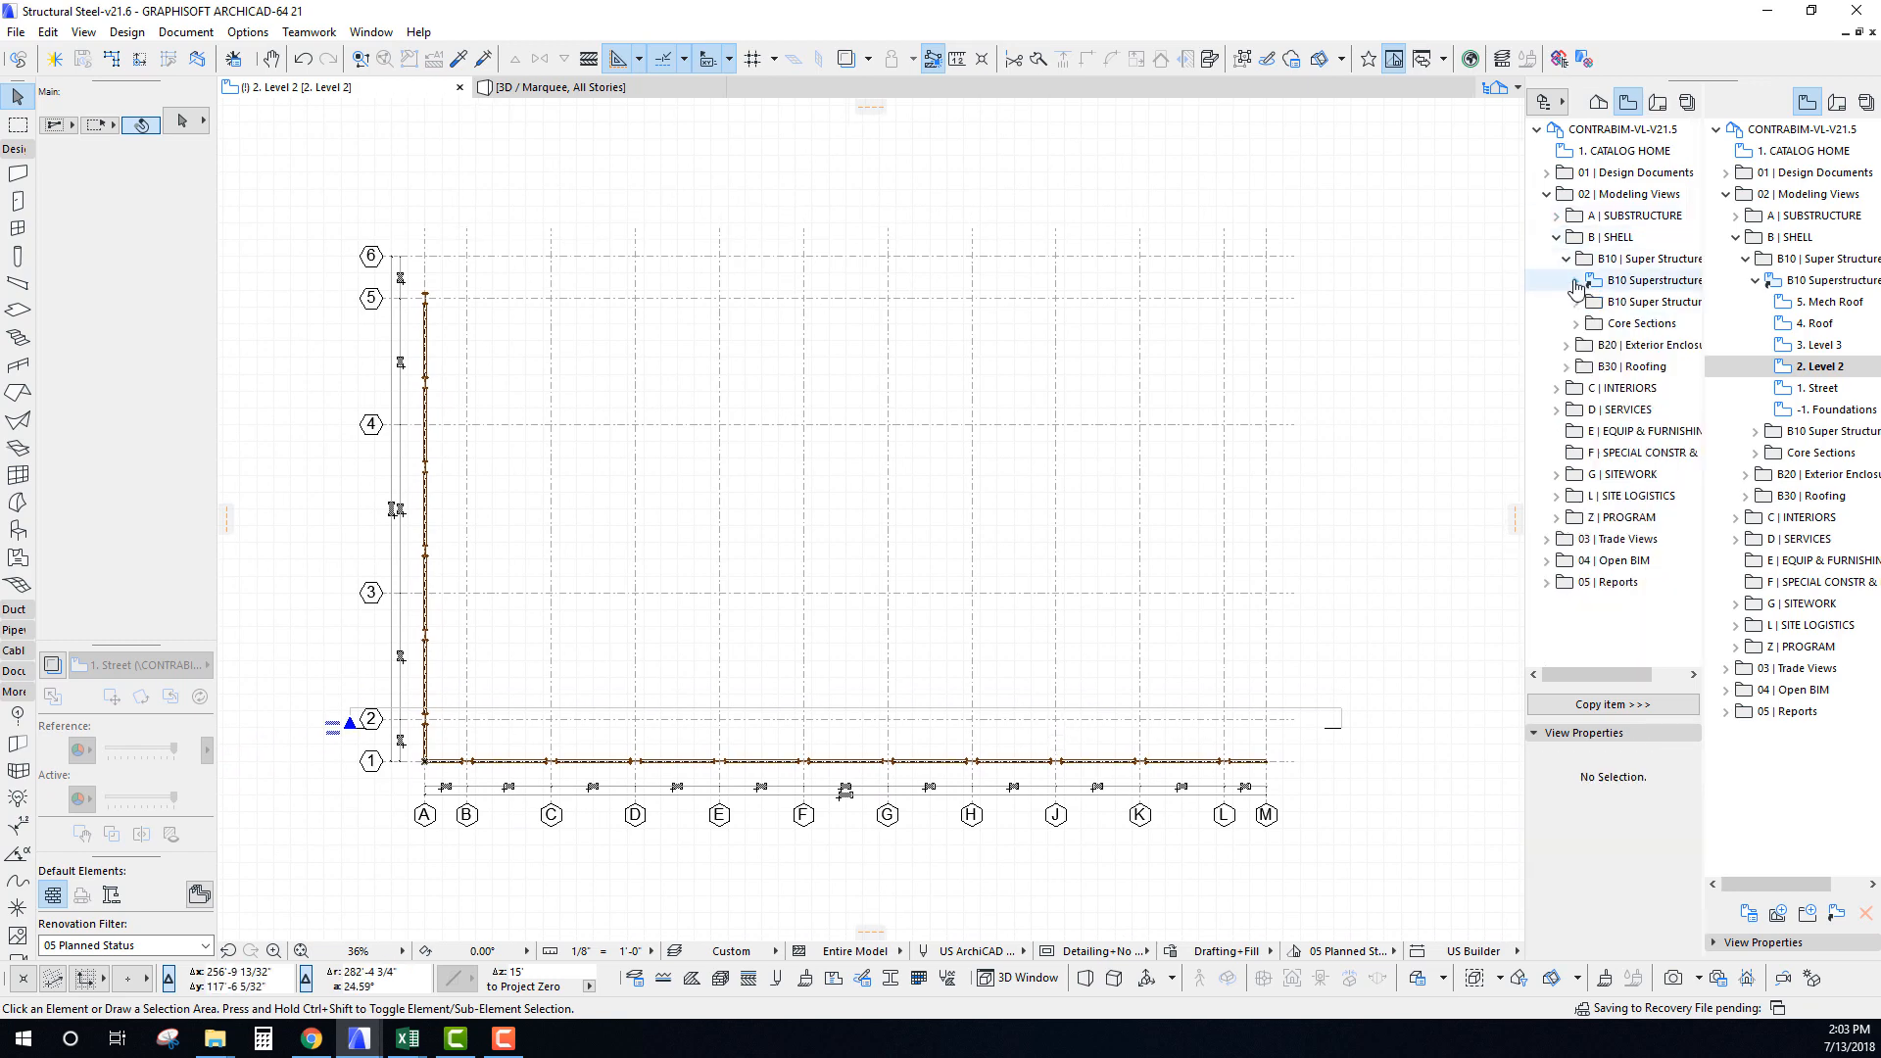
pyautogui.click(1565, 260)
pyautogui.click(1556, 238)
pyautogui.click(1546, 174)
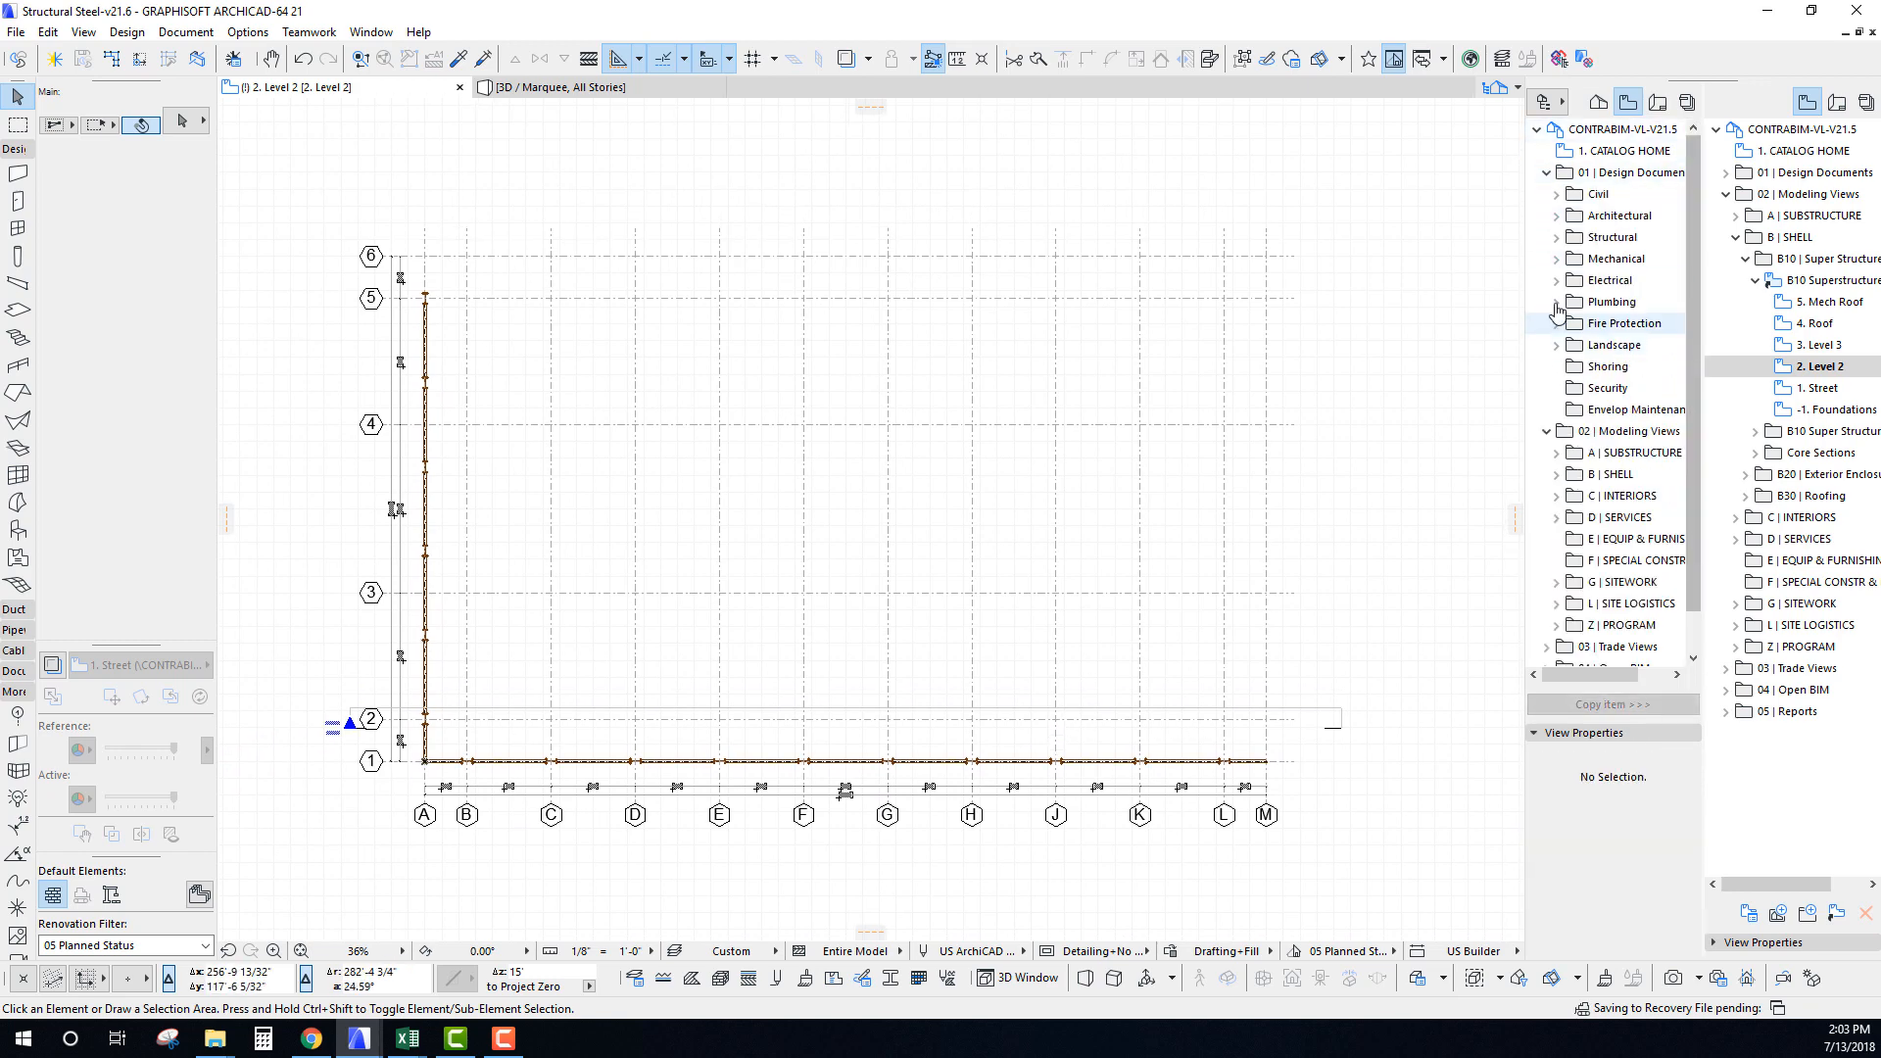
pyautogui.moveTo(1466, 273); pyautogui.dragTo(1339, 273)
pyautogui.click(1493, 261)
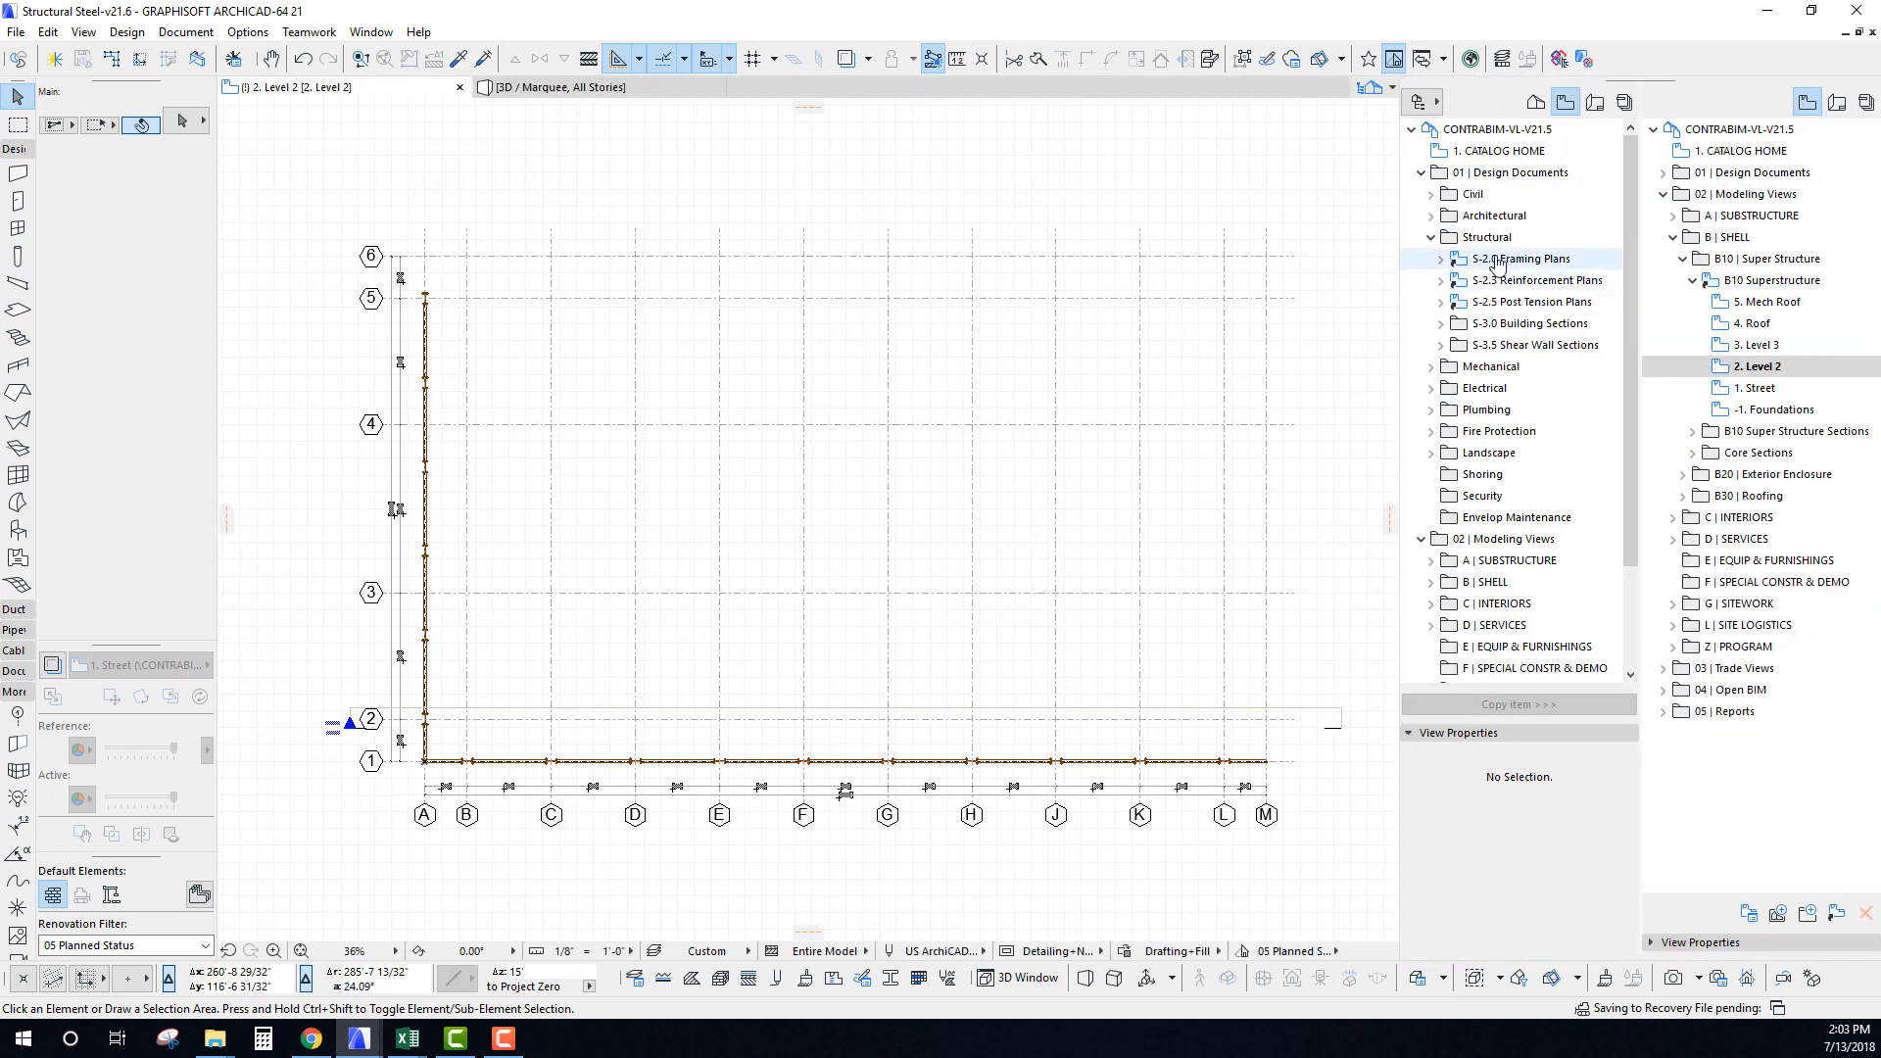
pyautogui.click(1440, 259)
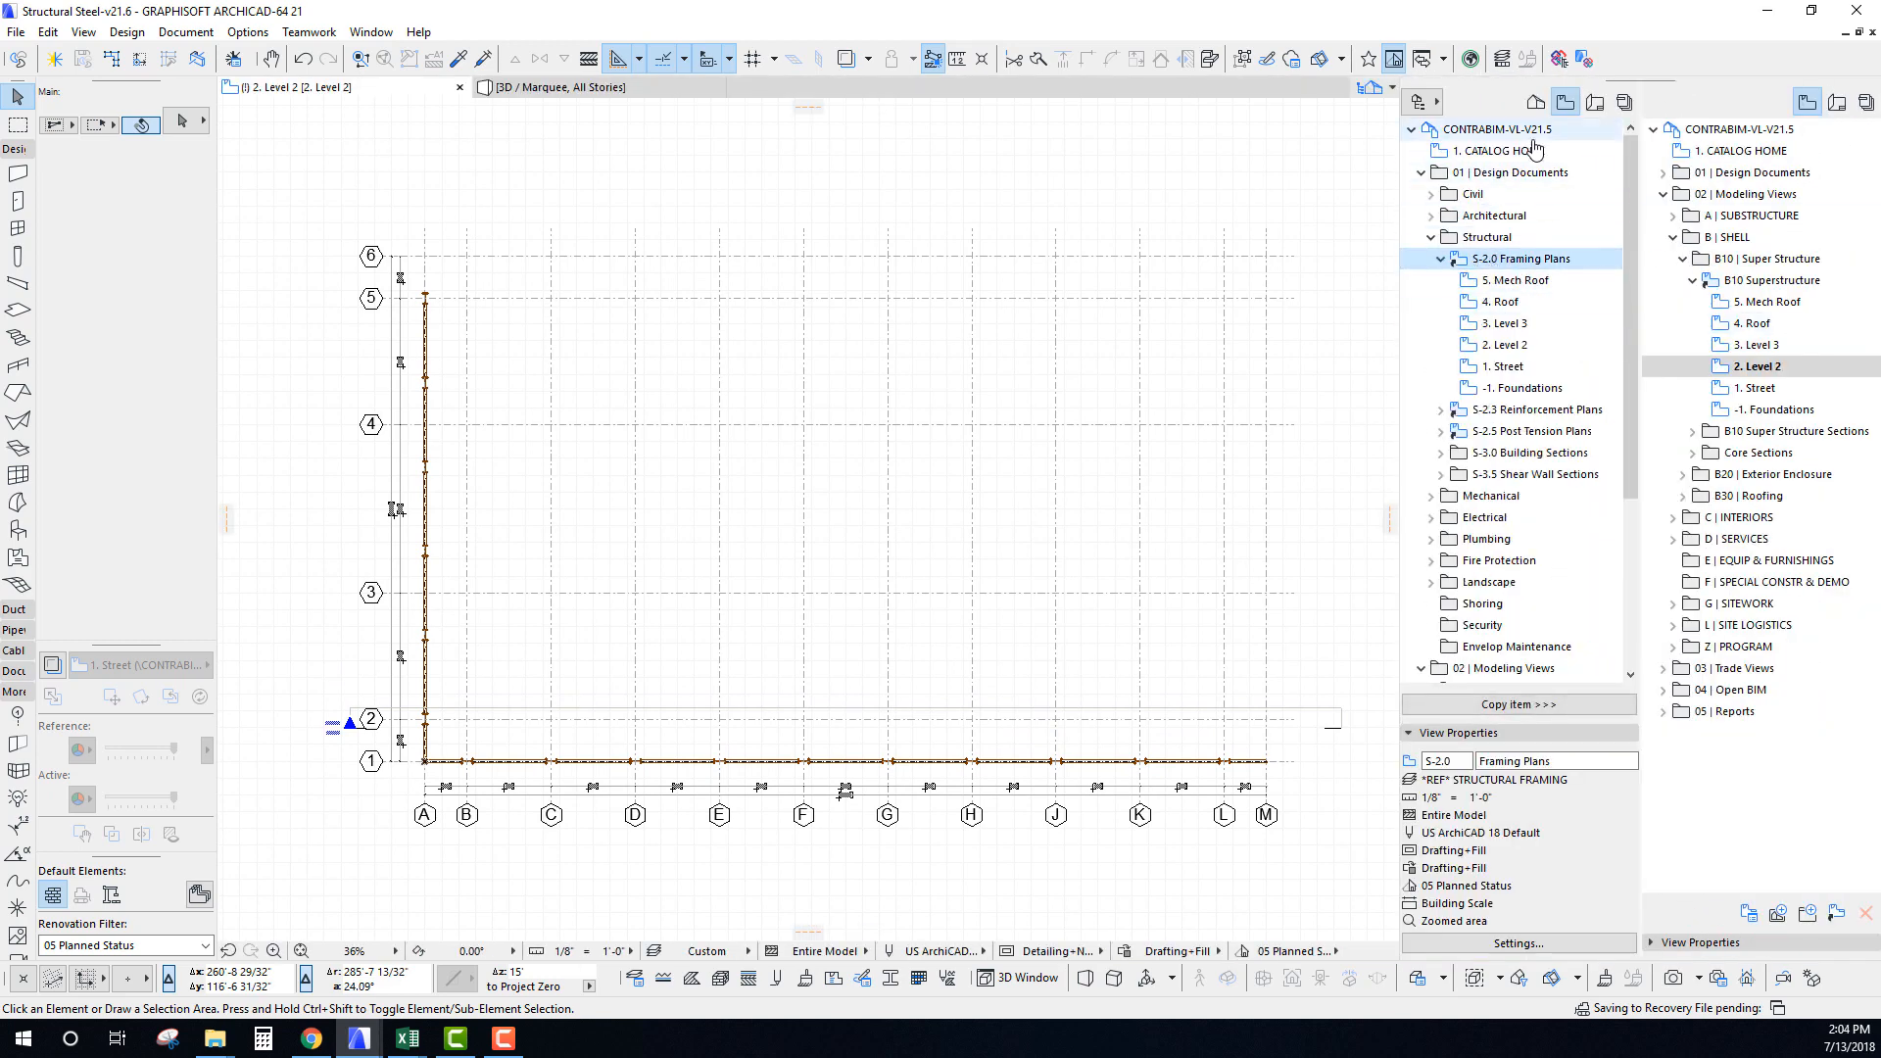
pyautogui.click(1496, 349)
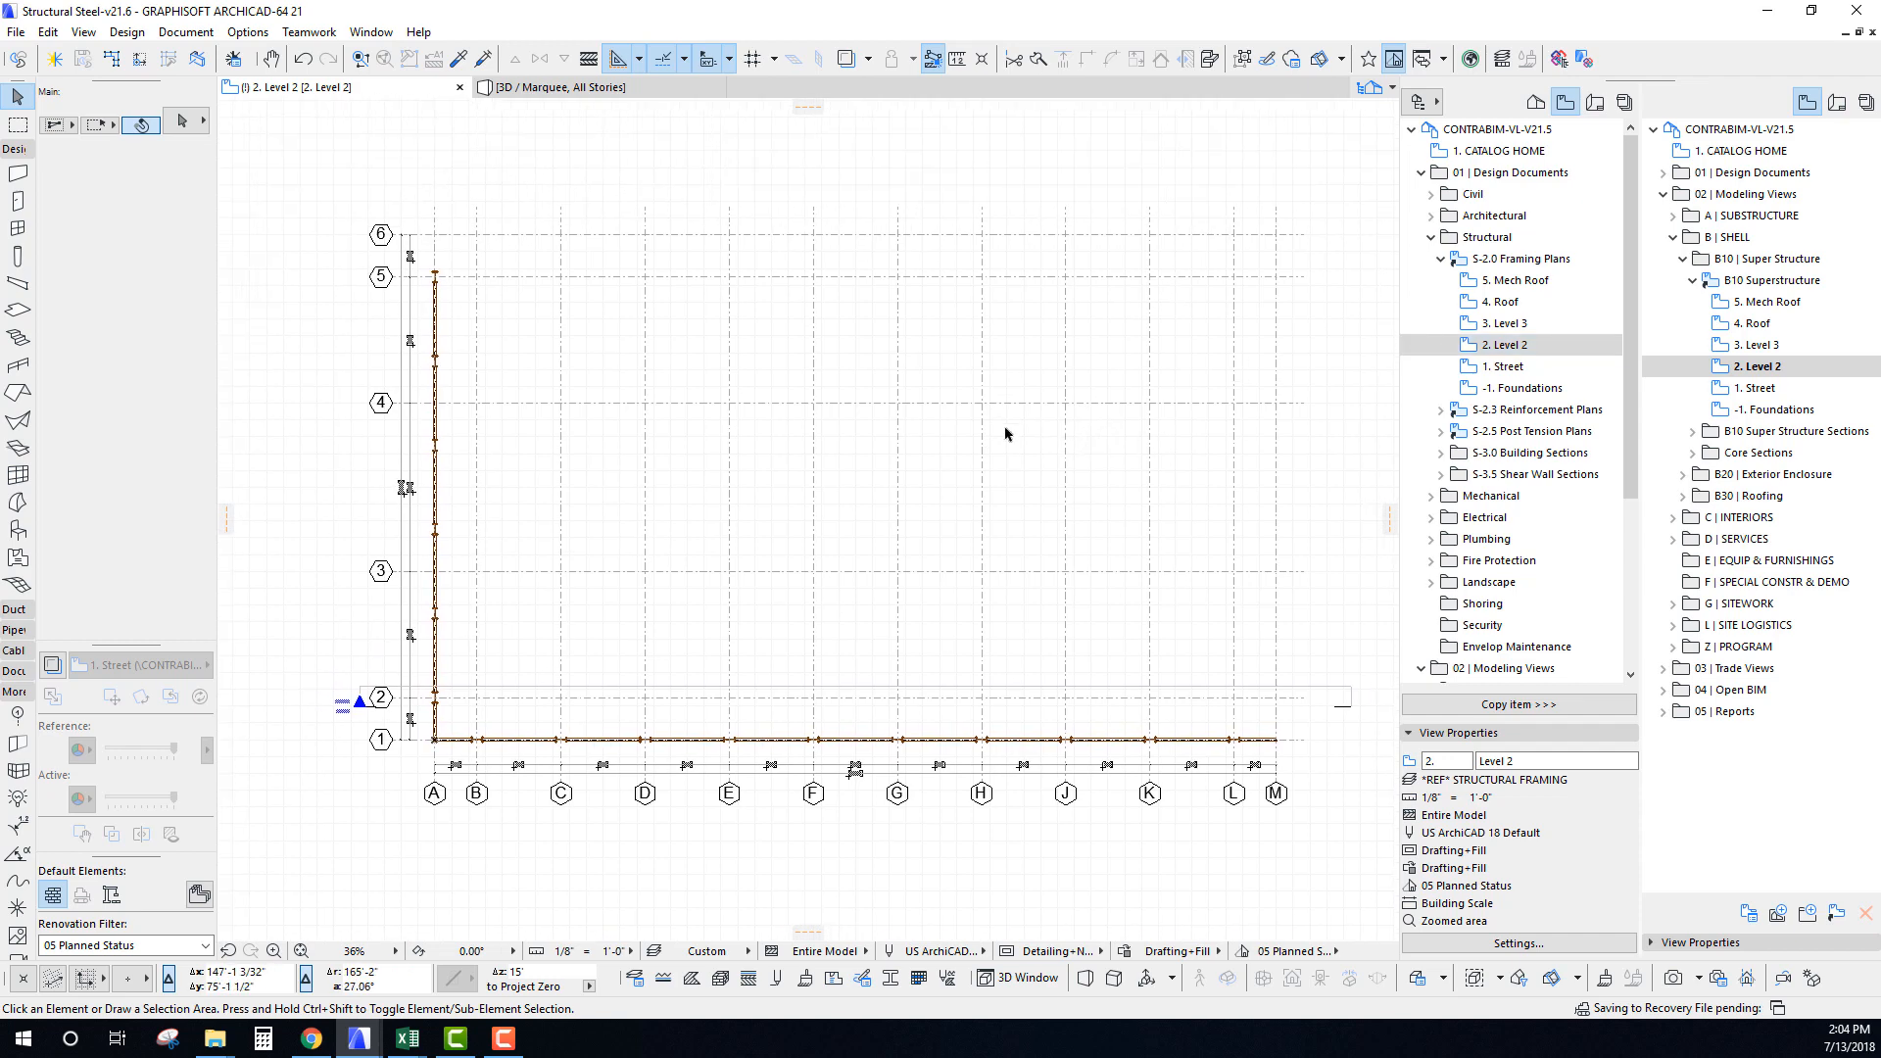
pyautogui.moveTo(747, 538); pyautogui.dragTo(737, 552, button='middle')
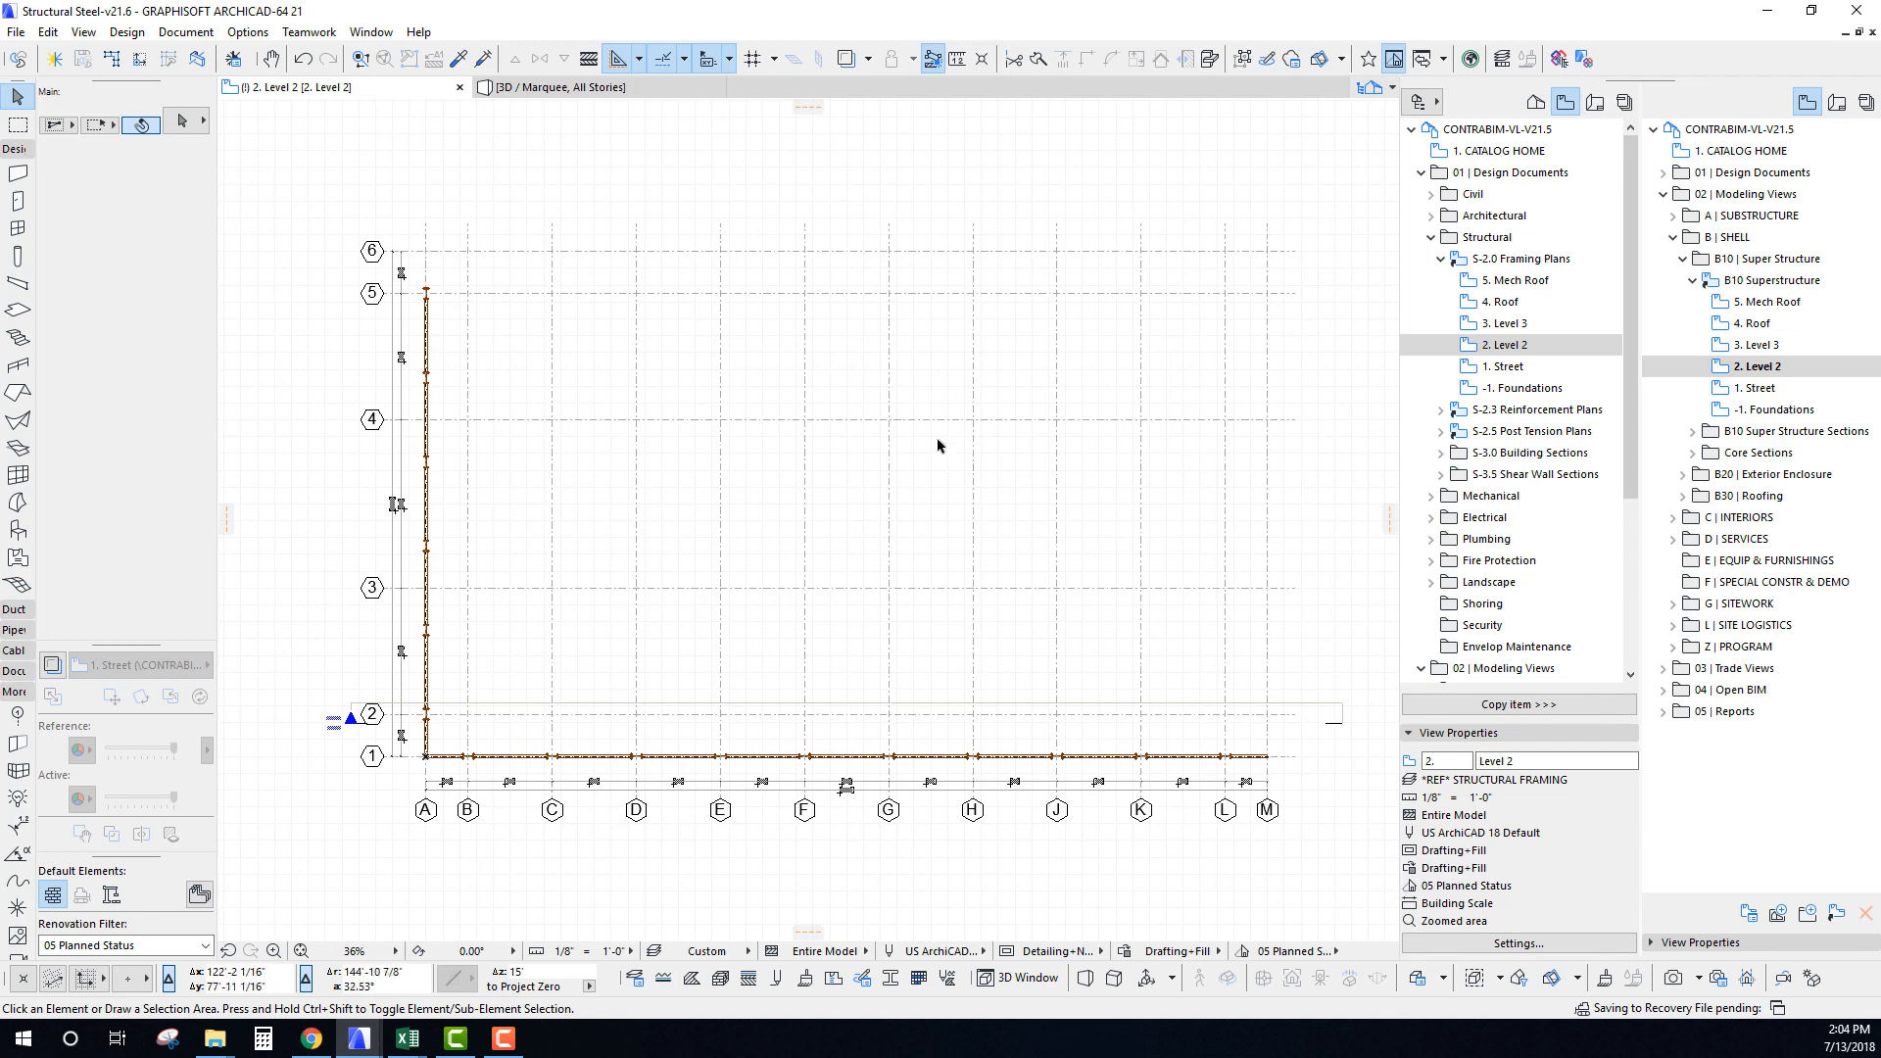
pyautogui.moveTo(938, 446); pyautogui.dragTo(920, 453, button='middle')
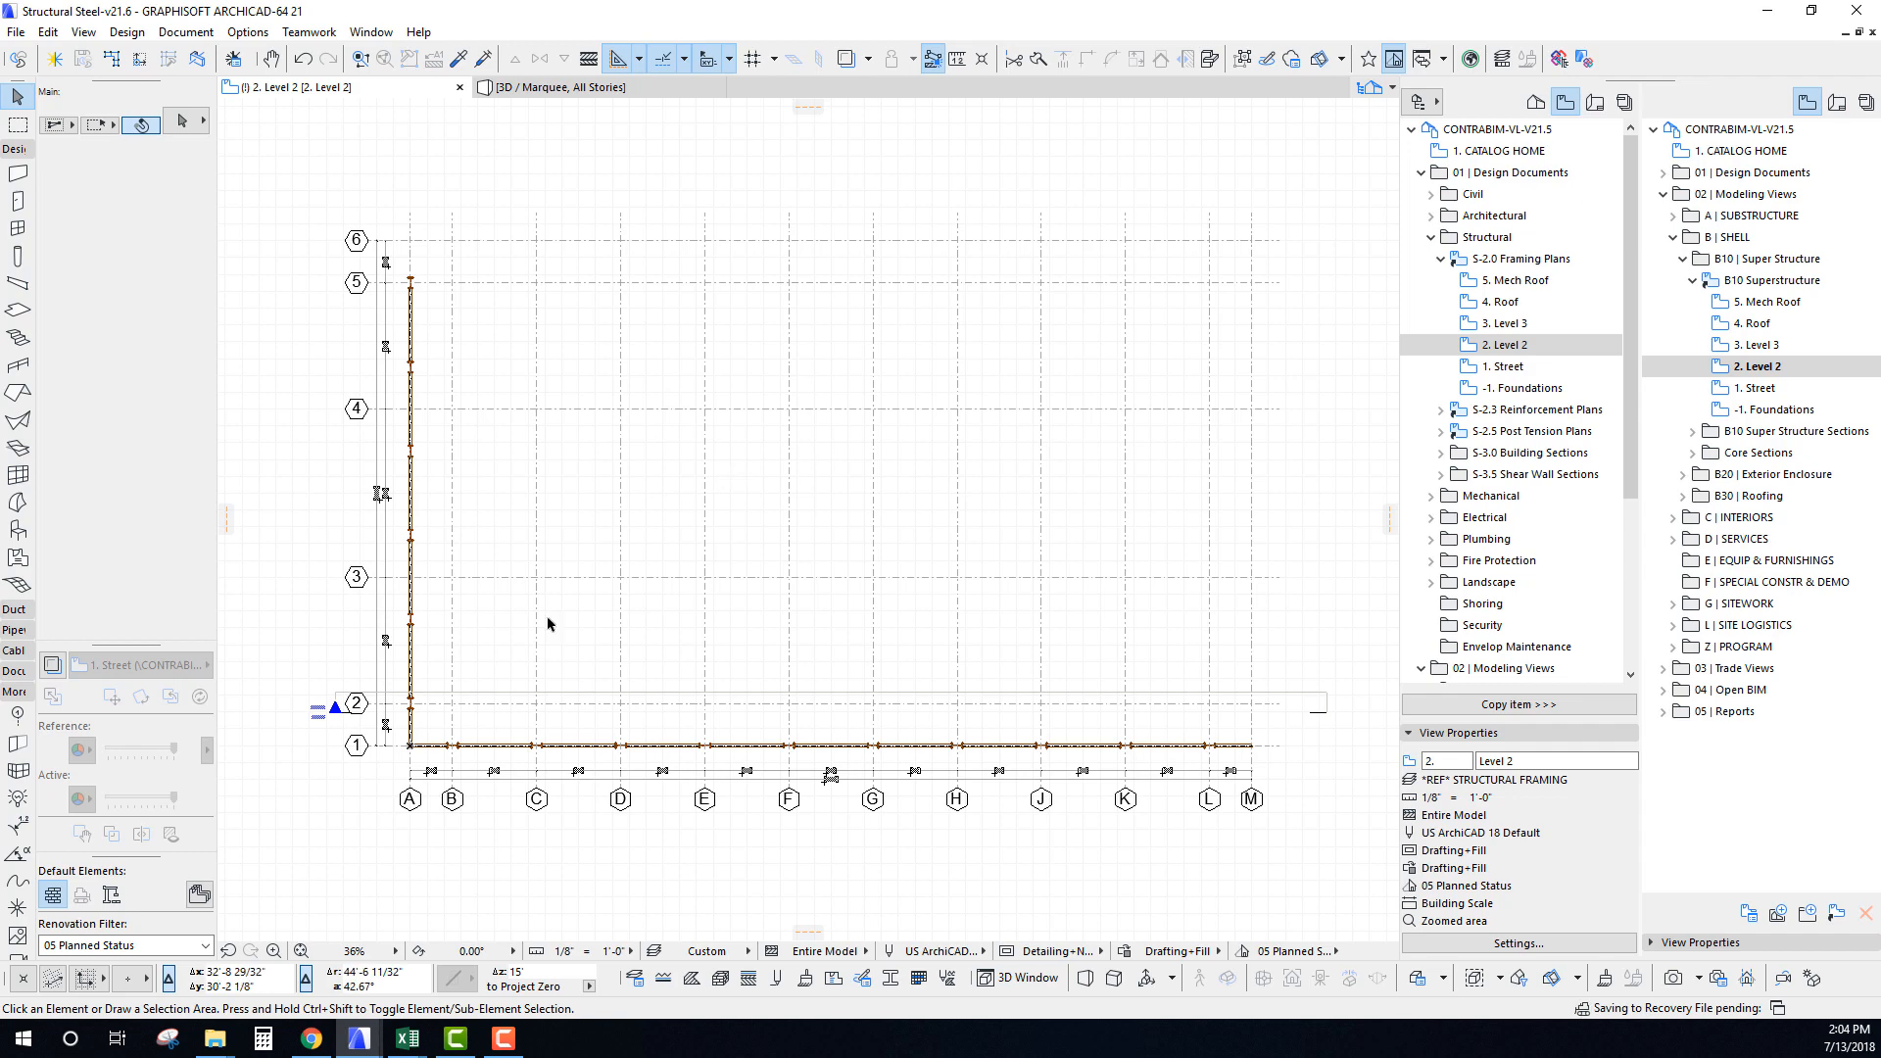
# Mirror a copy of the gridline A beam between 1 and 2 about a horizontal axis through the middle of gridline A.
pyautogui.moveTo(504, 630); pyautogui.dragTo(512, 590, button='middle')
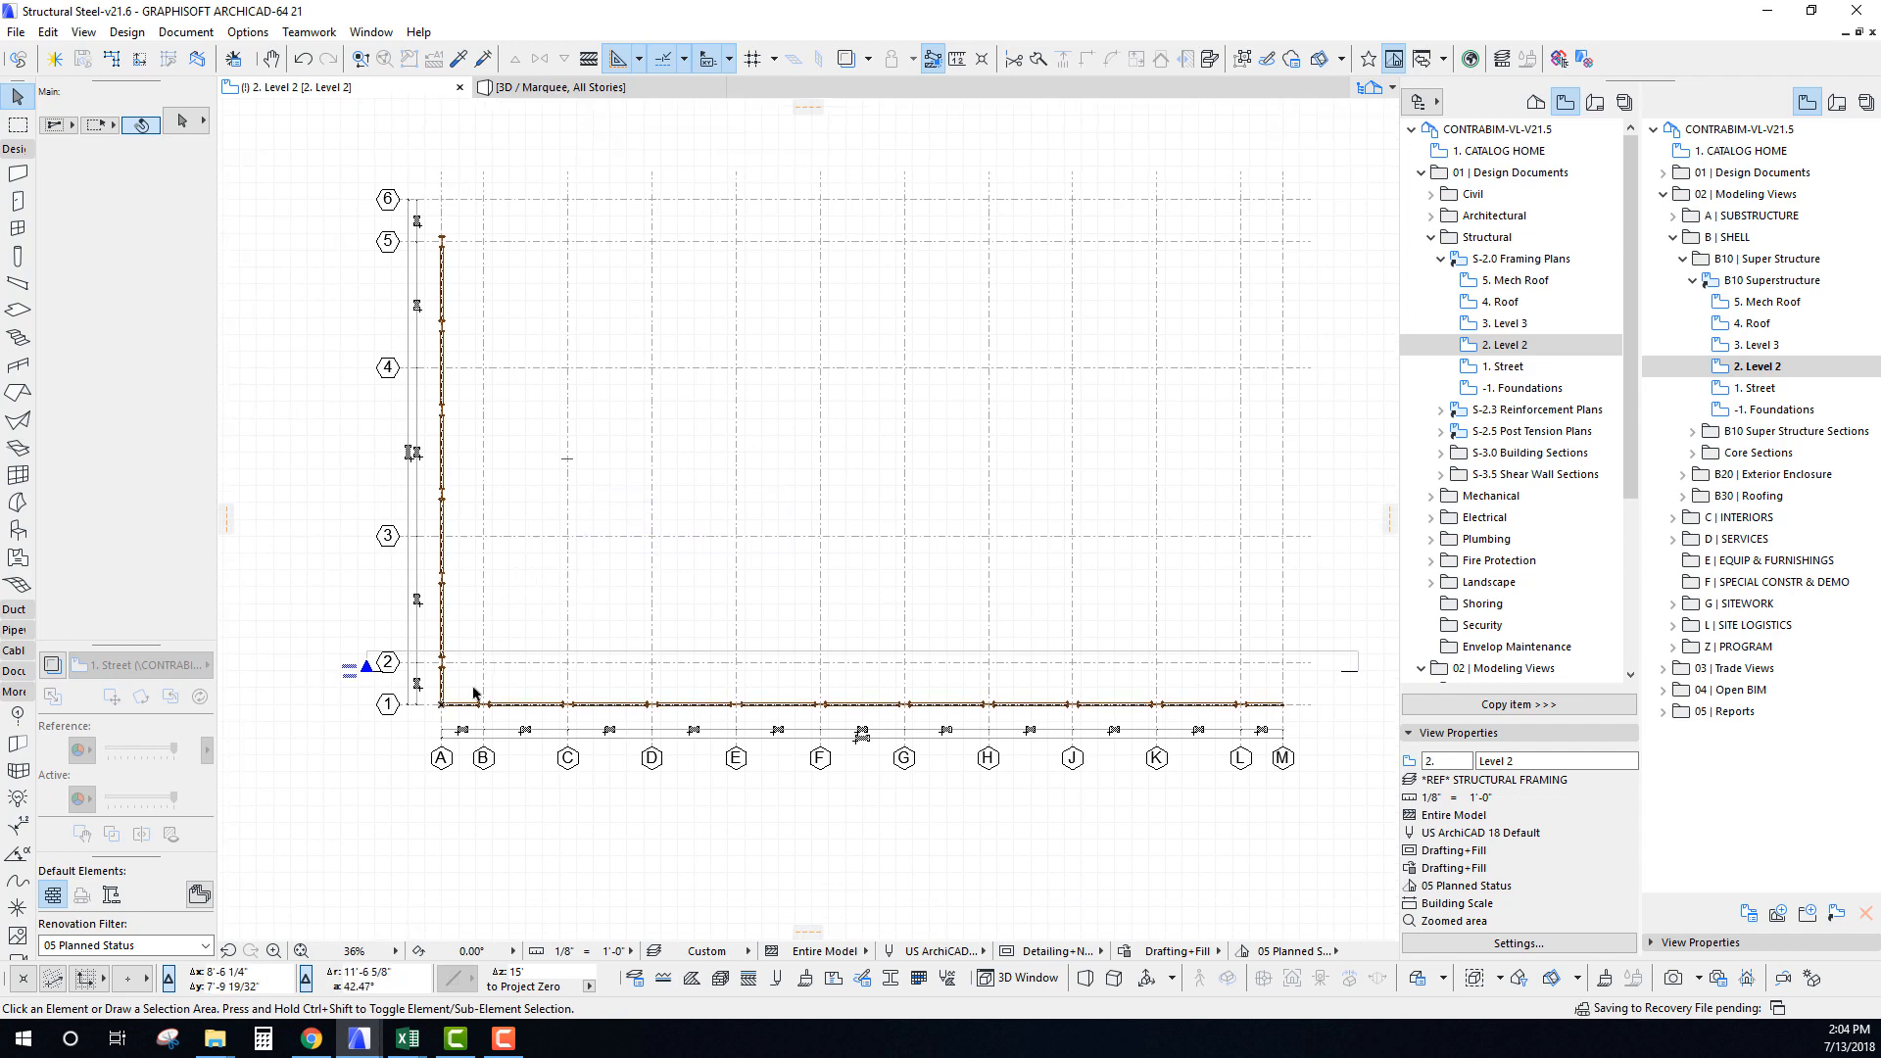
pyautogui.scroll(3, 455, 678)
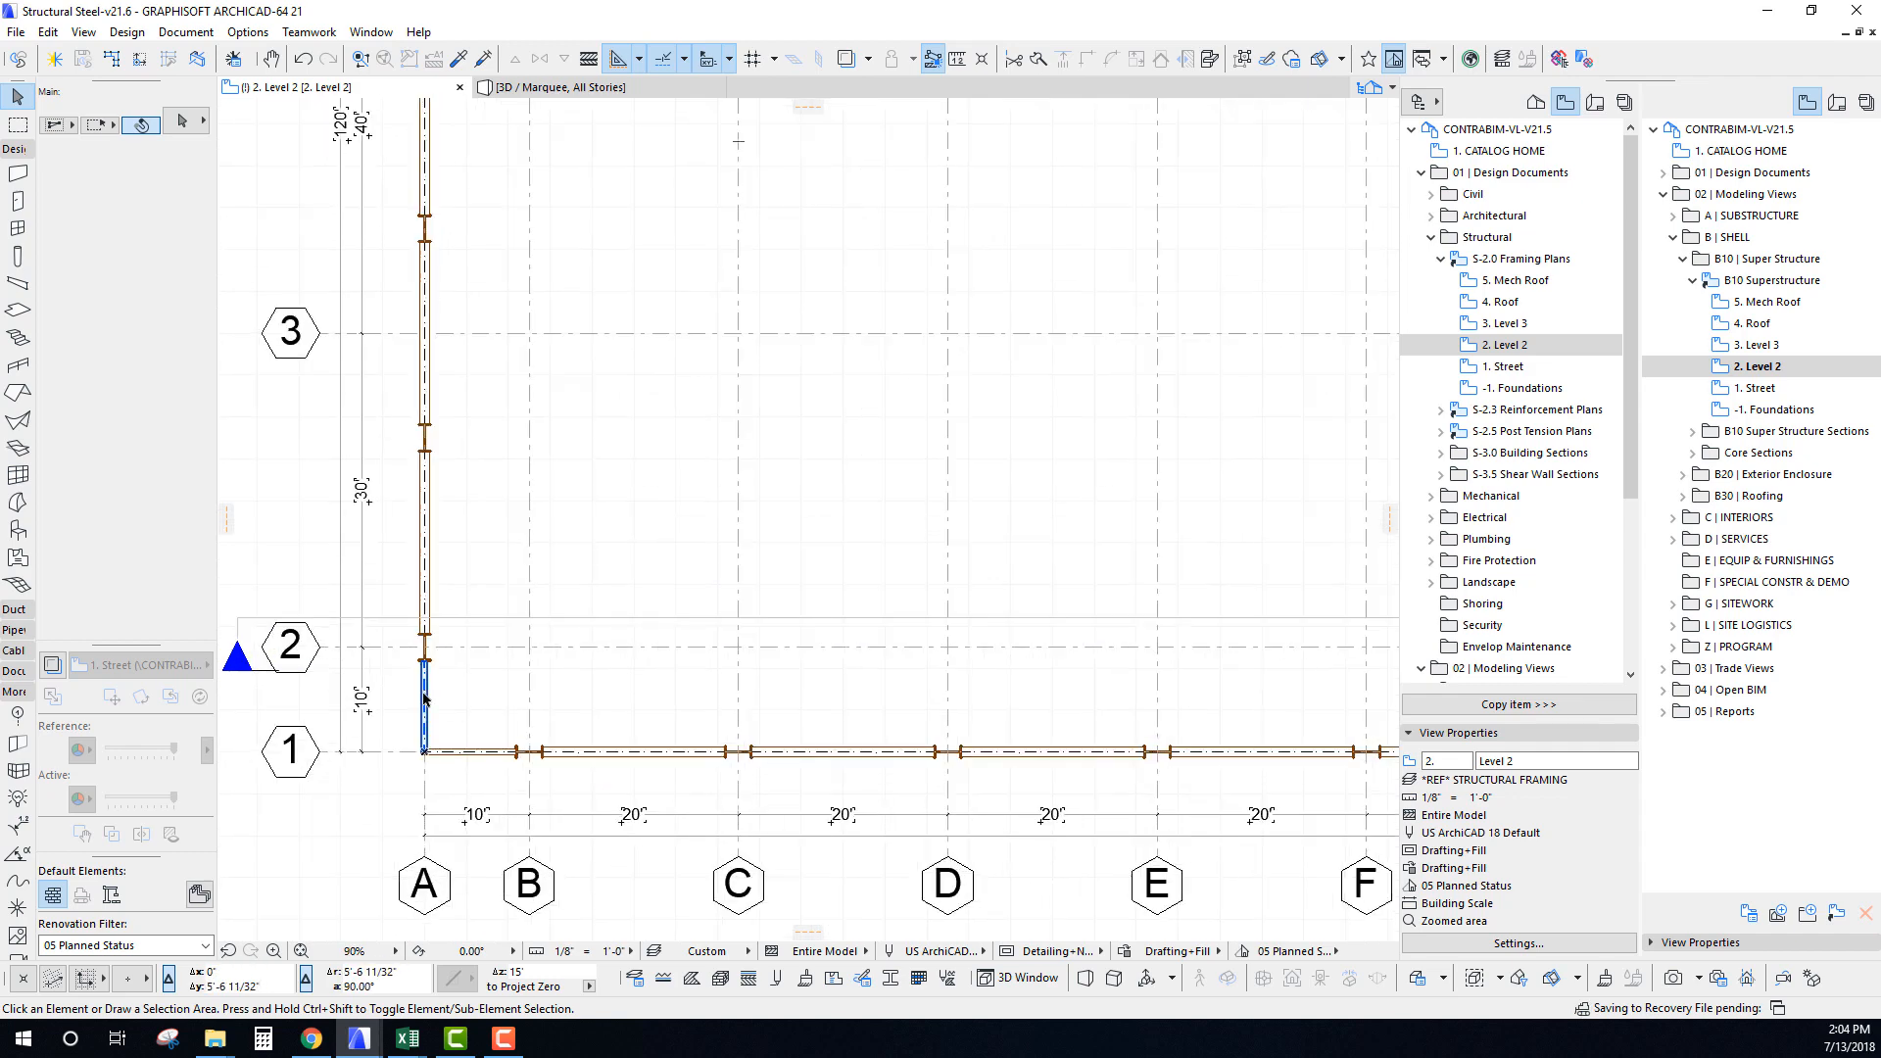
pyautogui.click(425, 697)
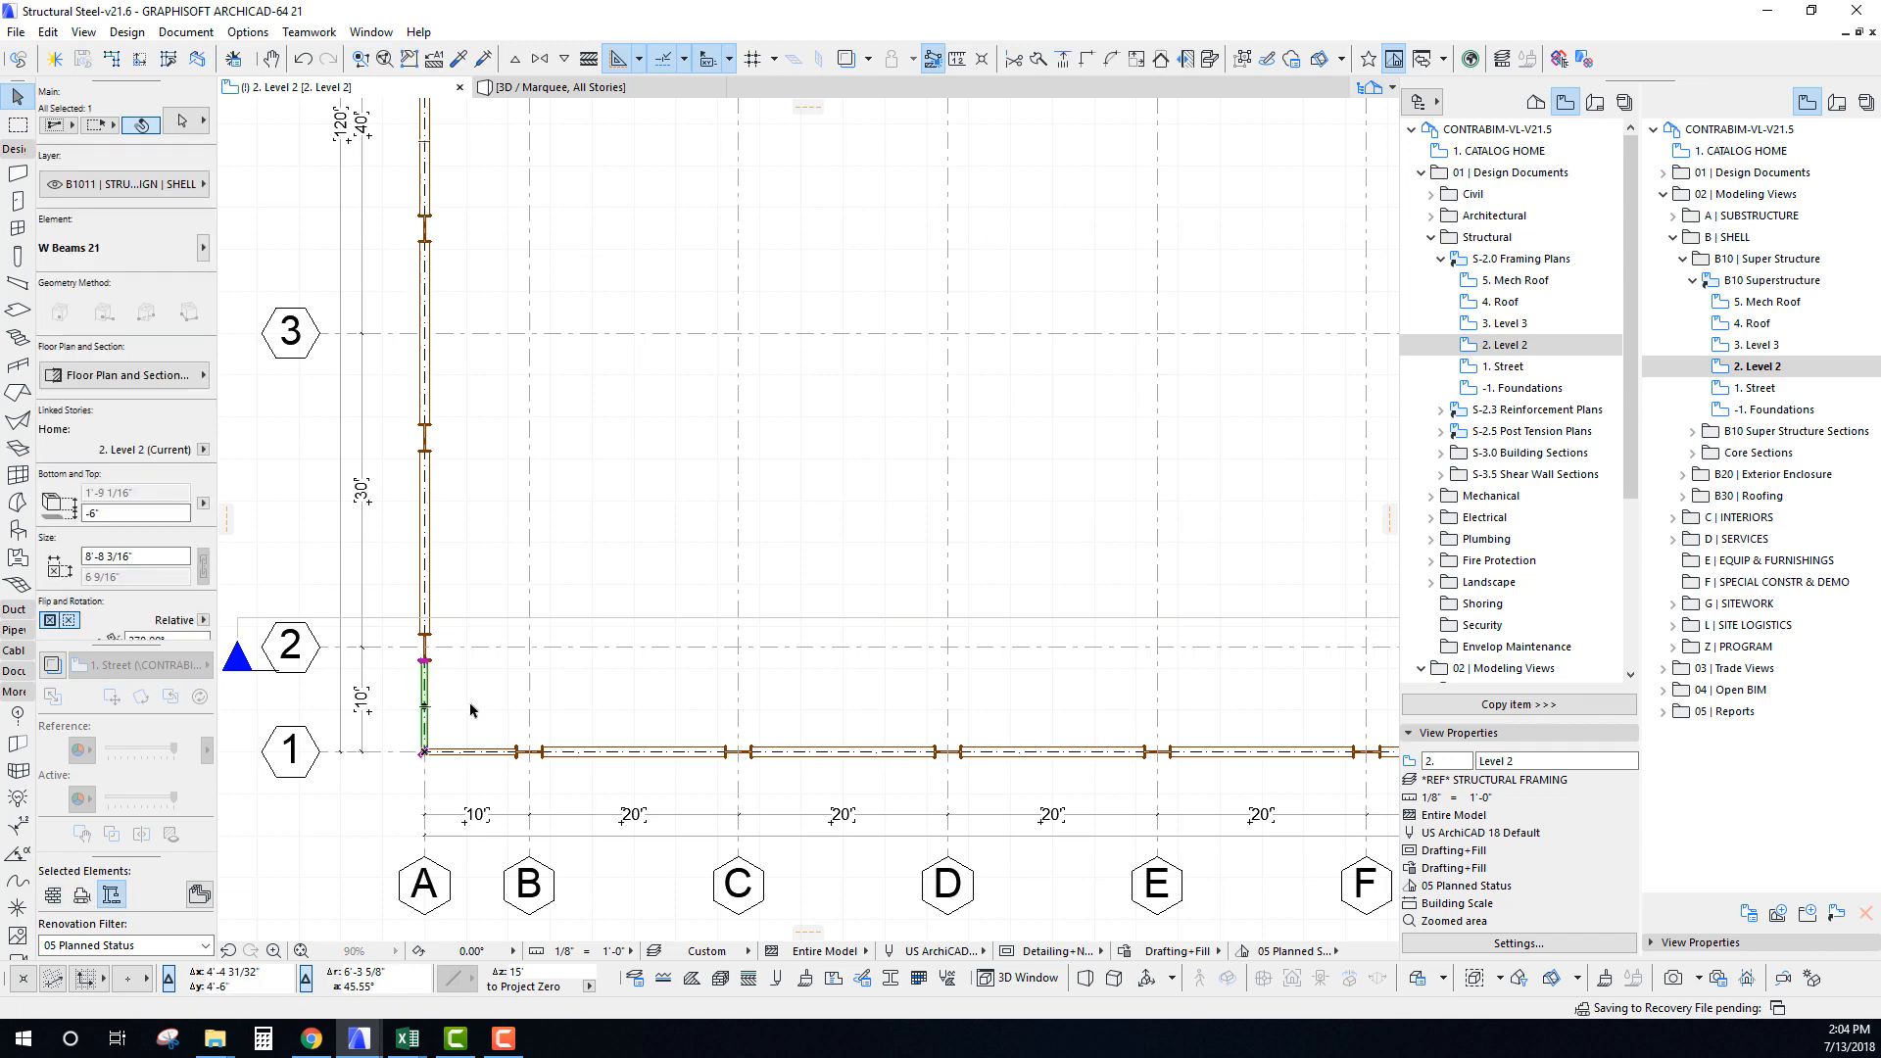
pyautogui.hotkey('ctrl', 'alt', 'm')
pyautogui.scroll(-5, 470, 711)
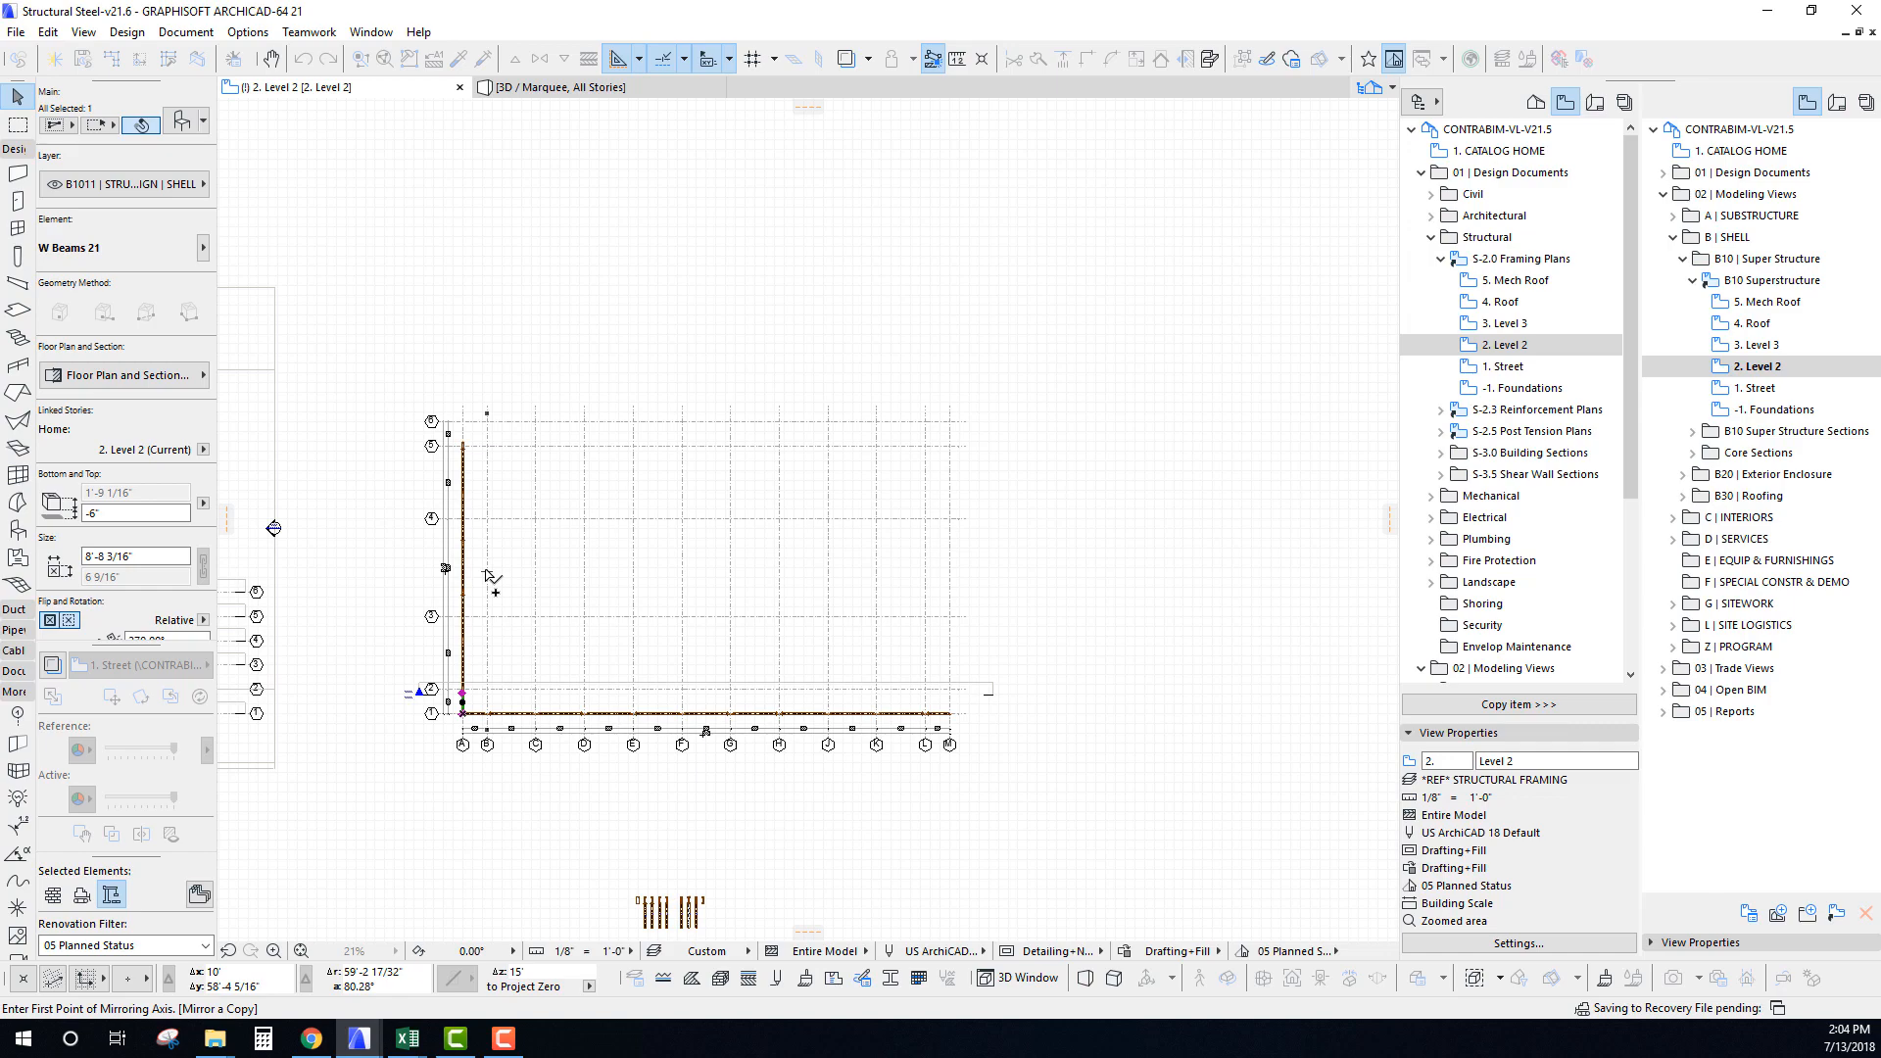
pyautogui.click(487, 572)
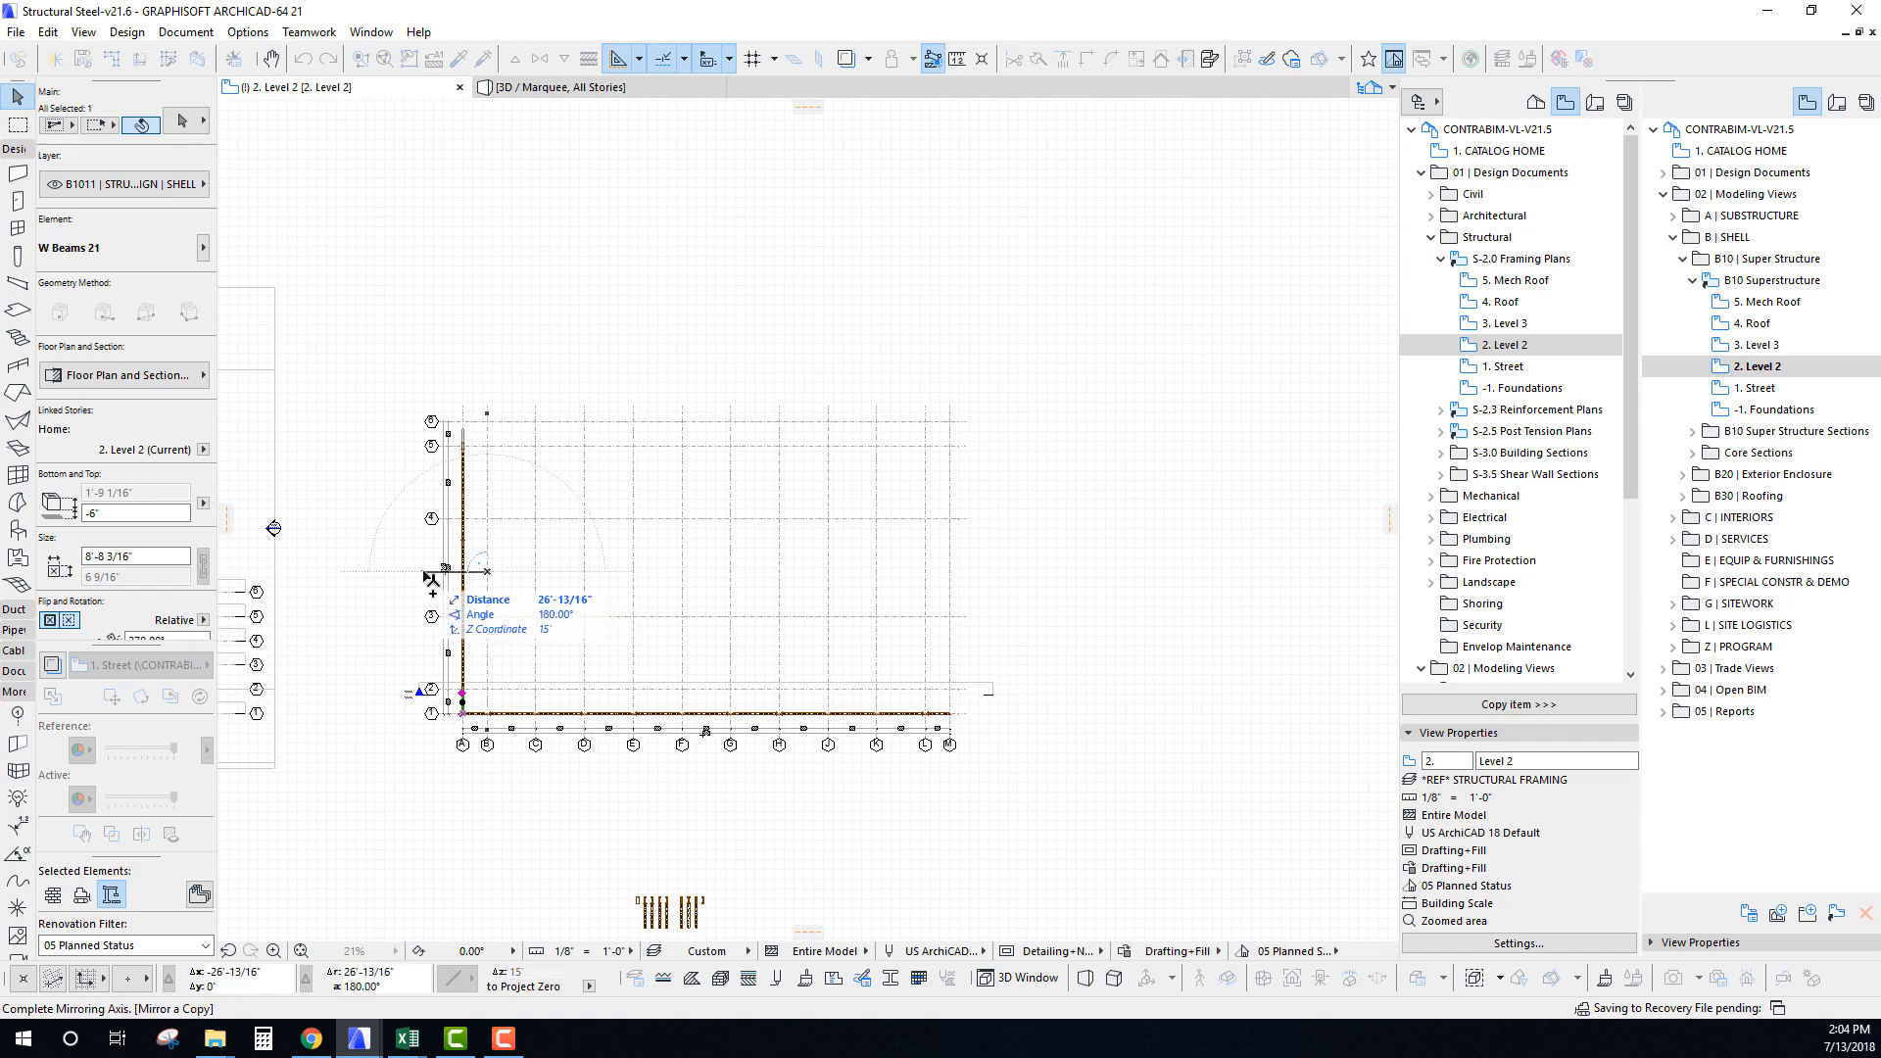
pyautogui.click(426, 584)
# Move the mirrored beam along gridline A so it starts at the gridline 6-side face of column 5.
pyautogui.scroll(10, 446, 588)
pyautogui.hotkey('ctrl', 'd')
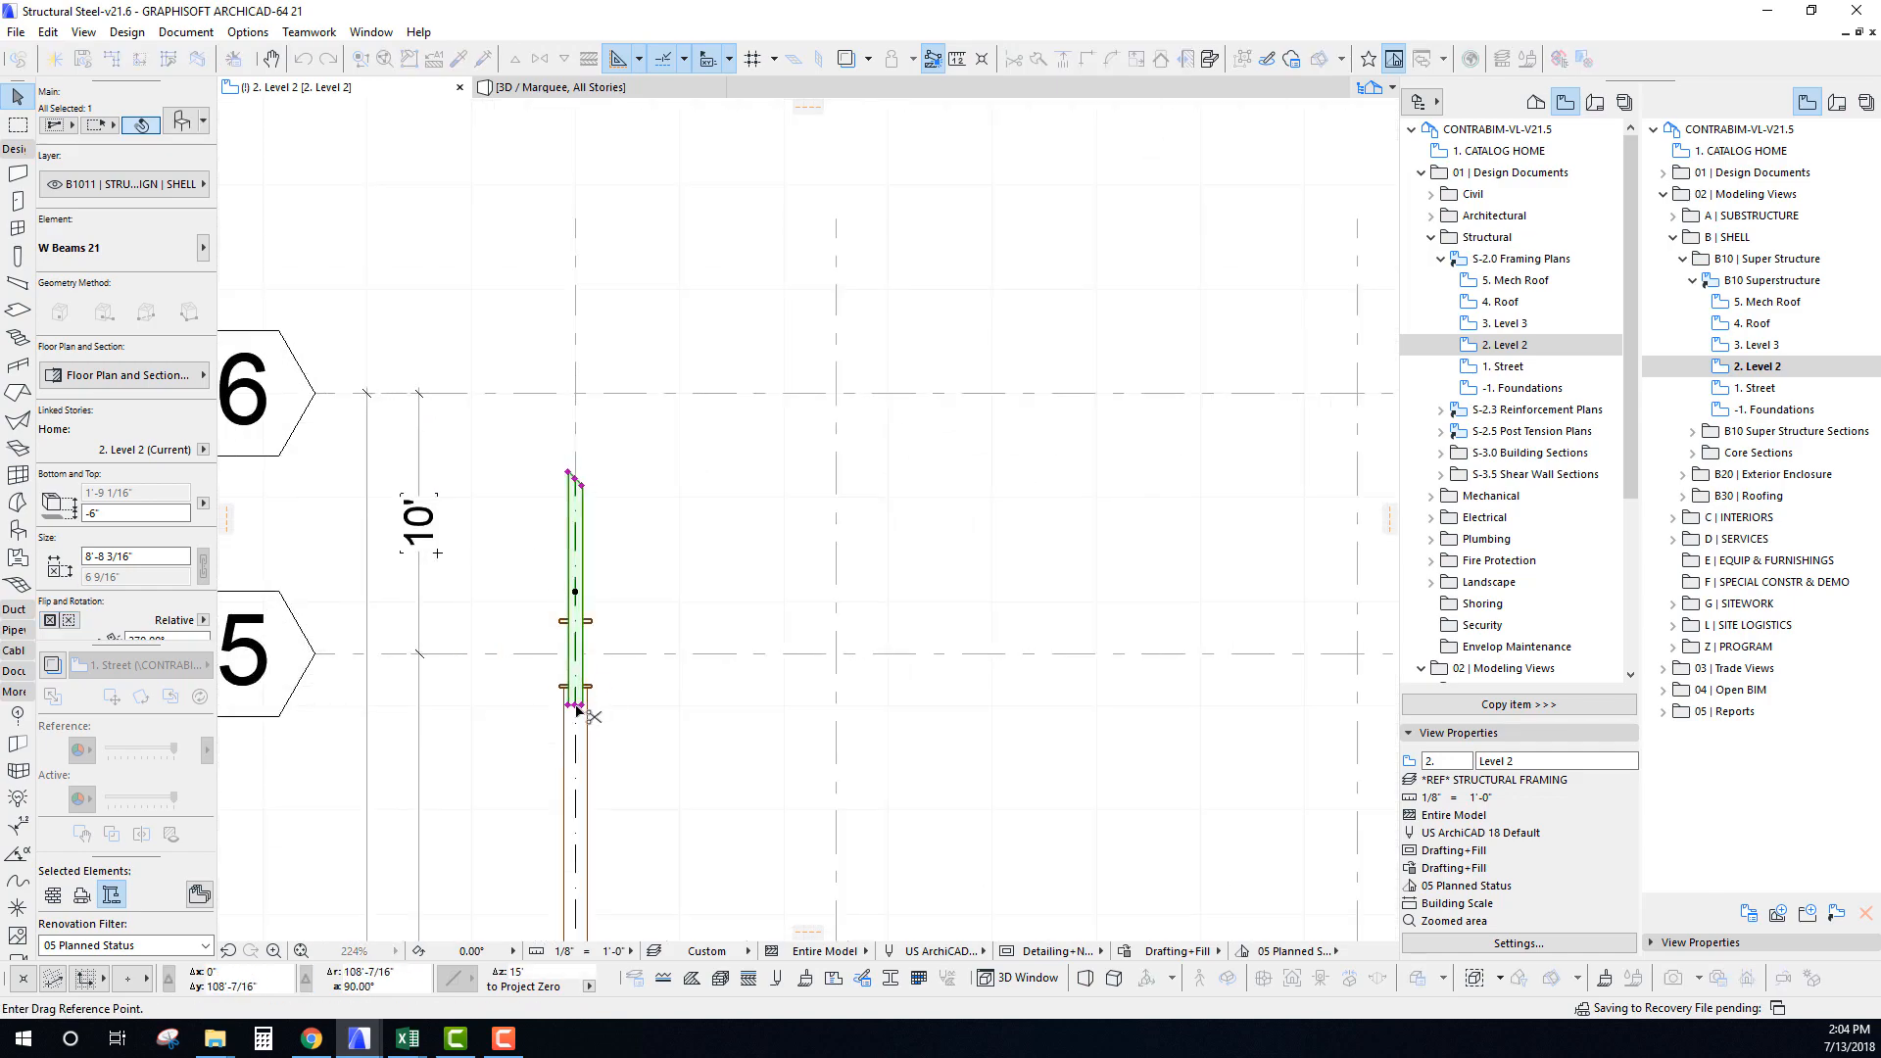
pyautogui.click(576, 705)
pyautogui.click(595, 621)
pyautogui.press('Escape')
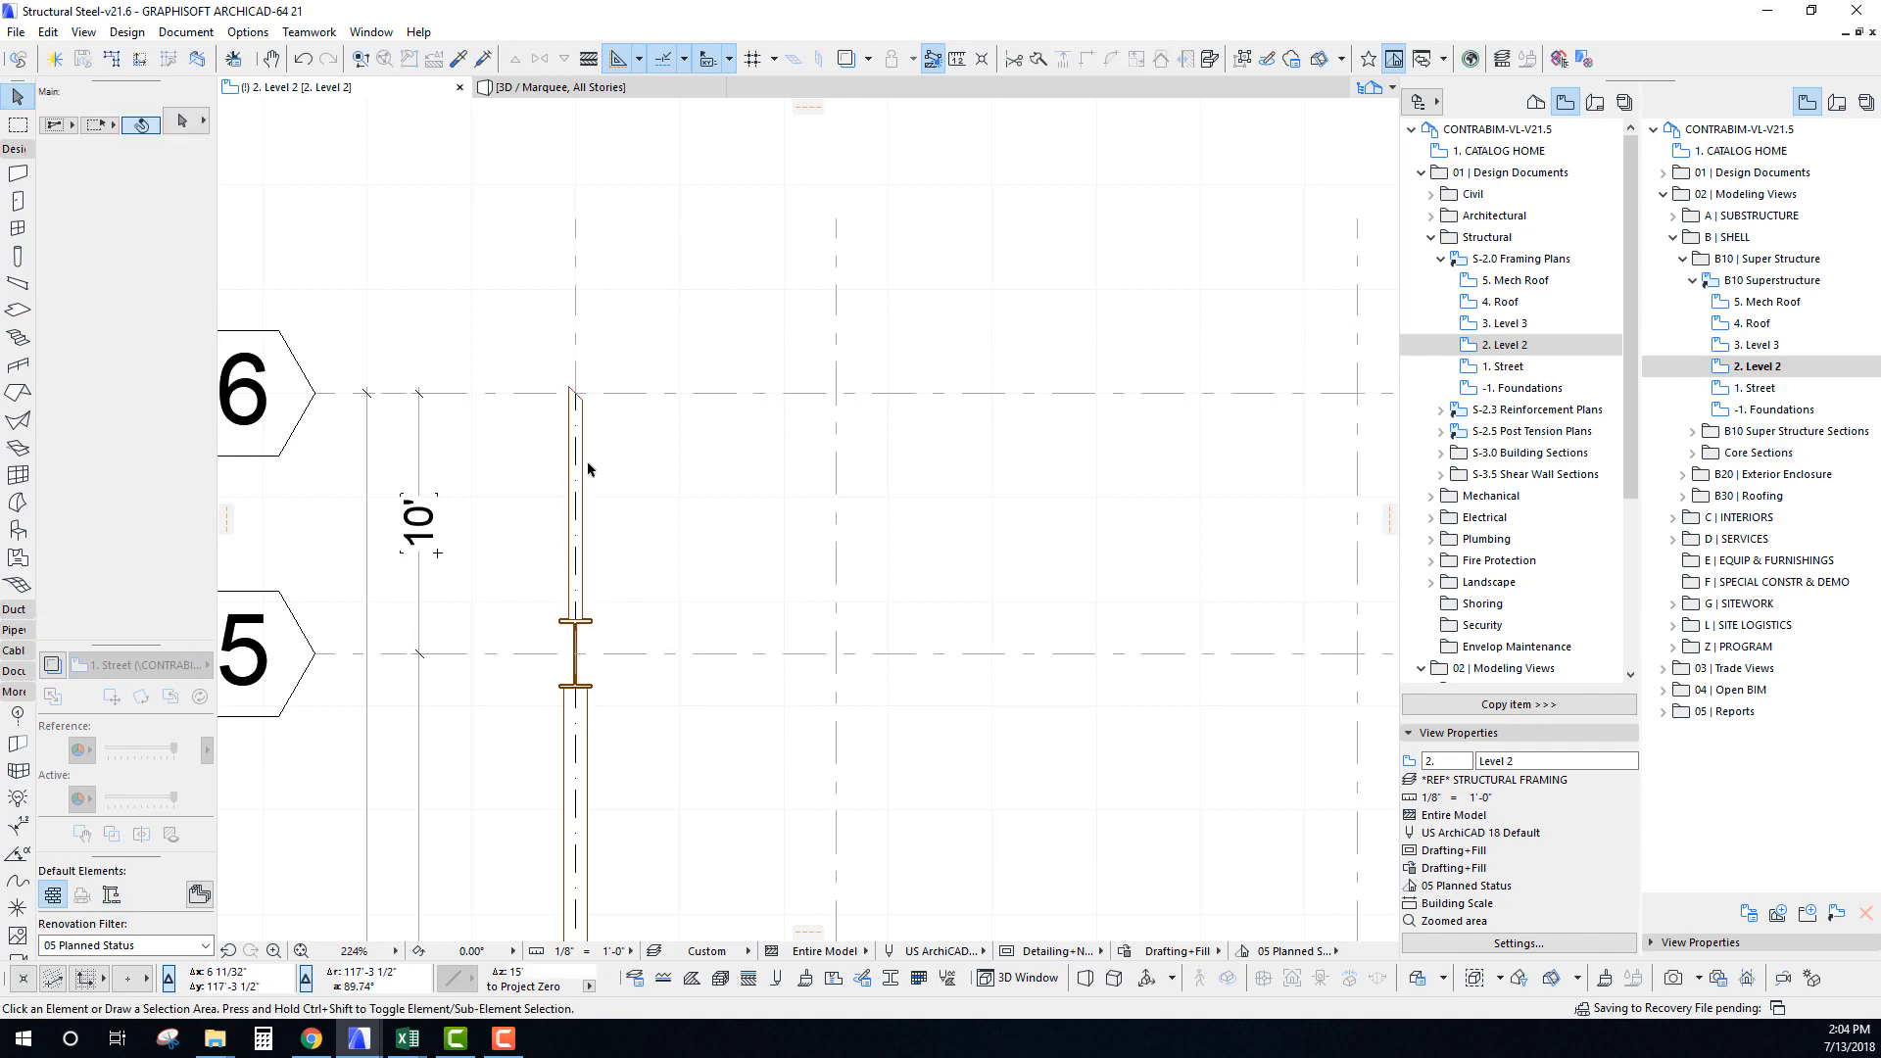
# Mirror a copy of all gridline A columns and beams about a vertical axis through the midpoint of gridline 1 onto gridline M.
pyautogui.scroll(-10, 587, 571)
pyautogui.scroll(2, 686, 544)
pyautogui.moveTo(638, 558); pyautogui.dragTo(660, 646, button='middle')
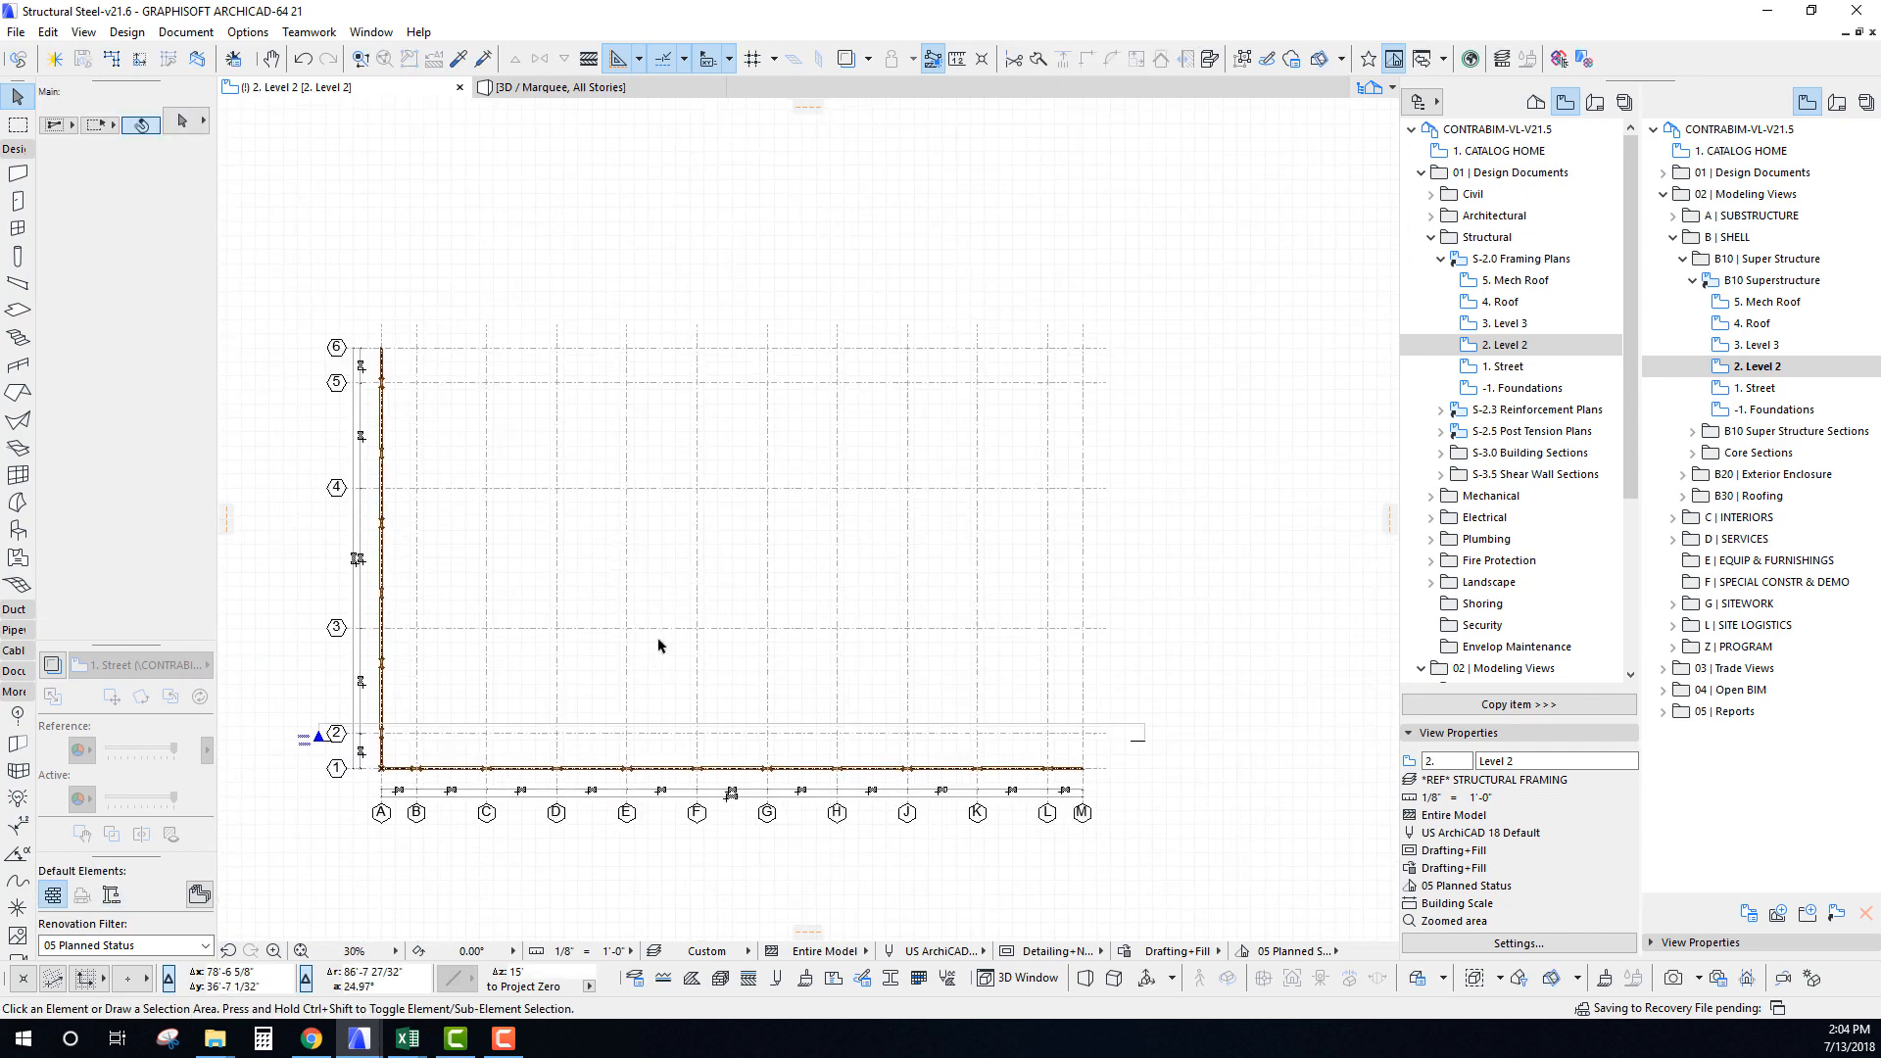
pyautogui.moveTo(367, 324); pyautogui.dragTo(396, 779)
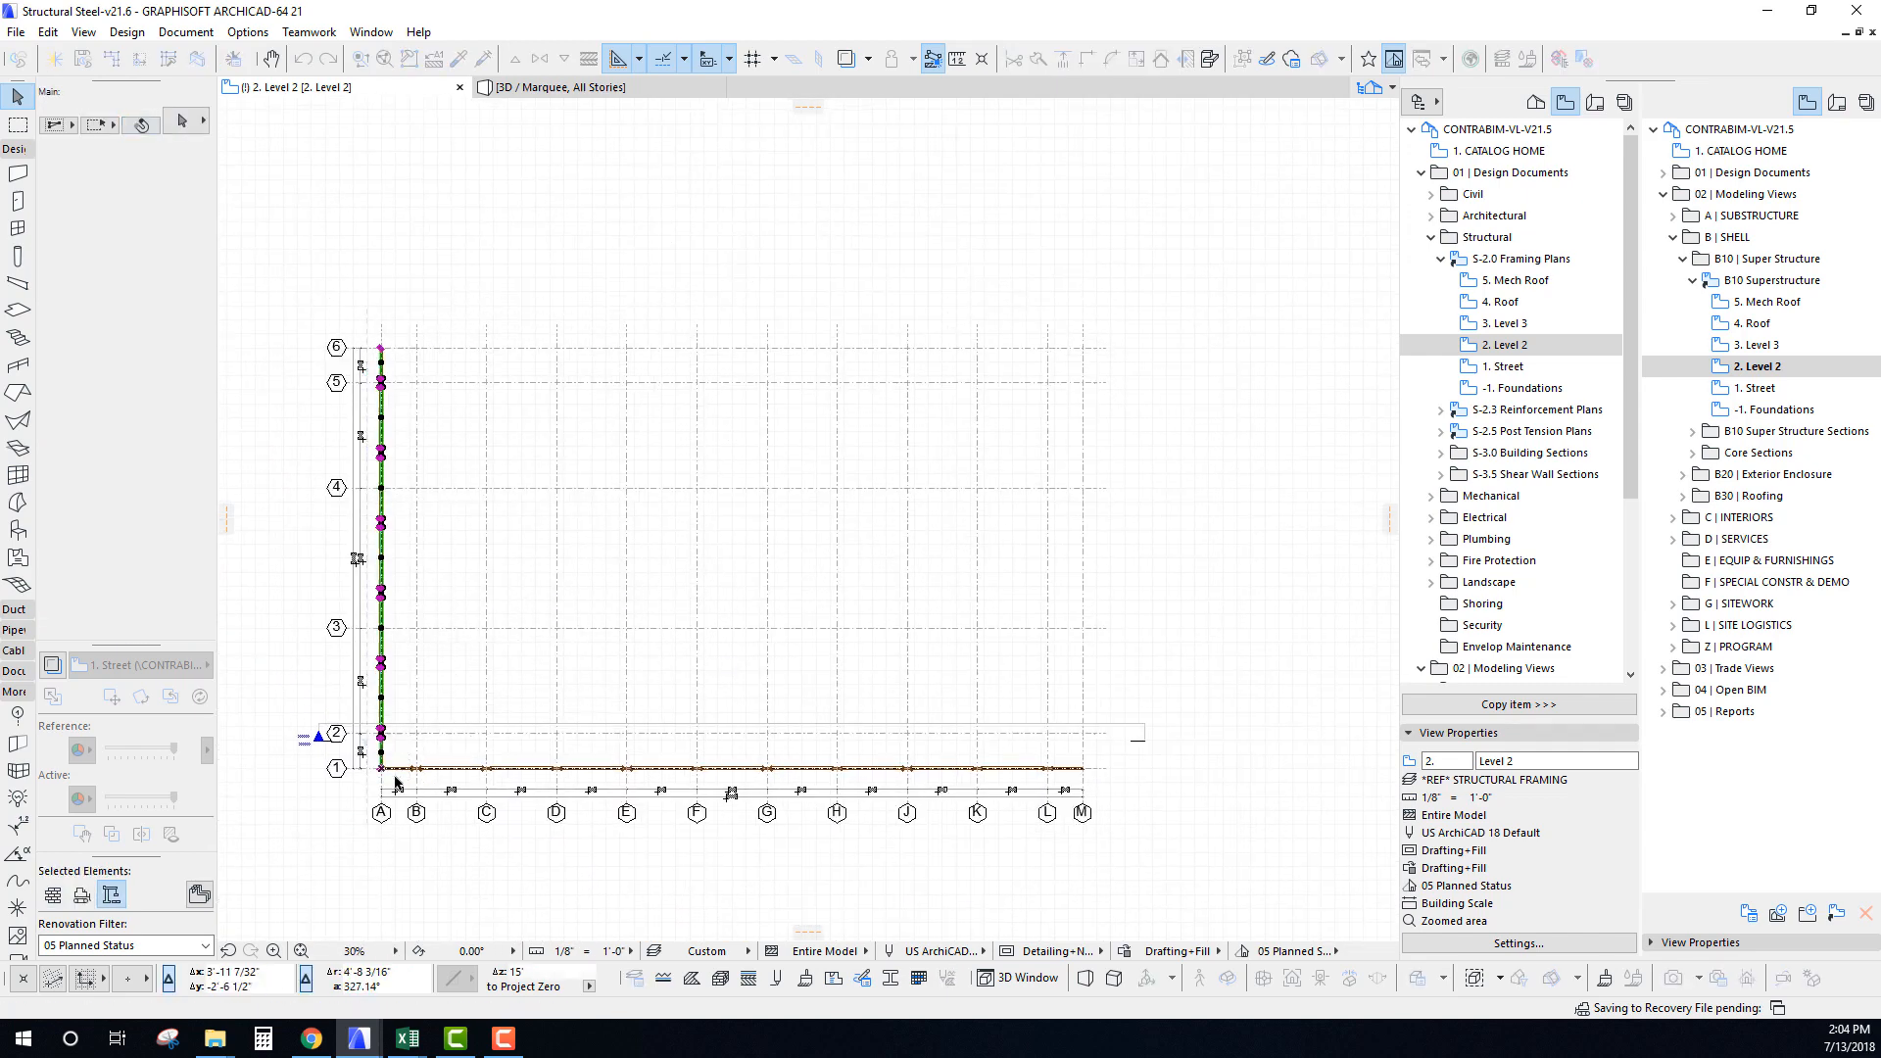
pyautogui.hotkey('ctrl', 'alt', 'm')
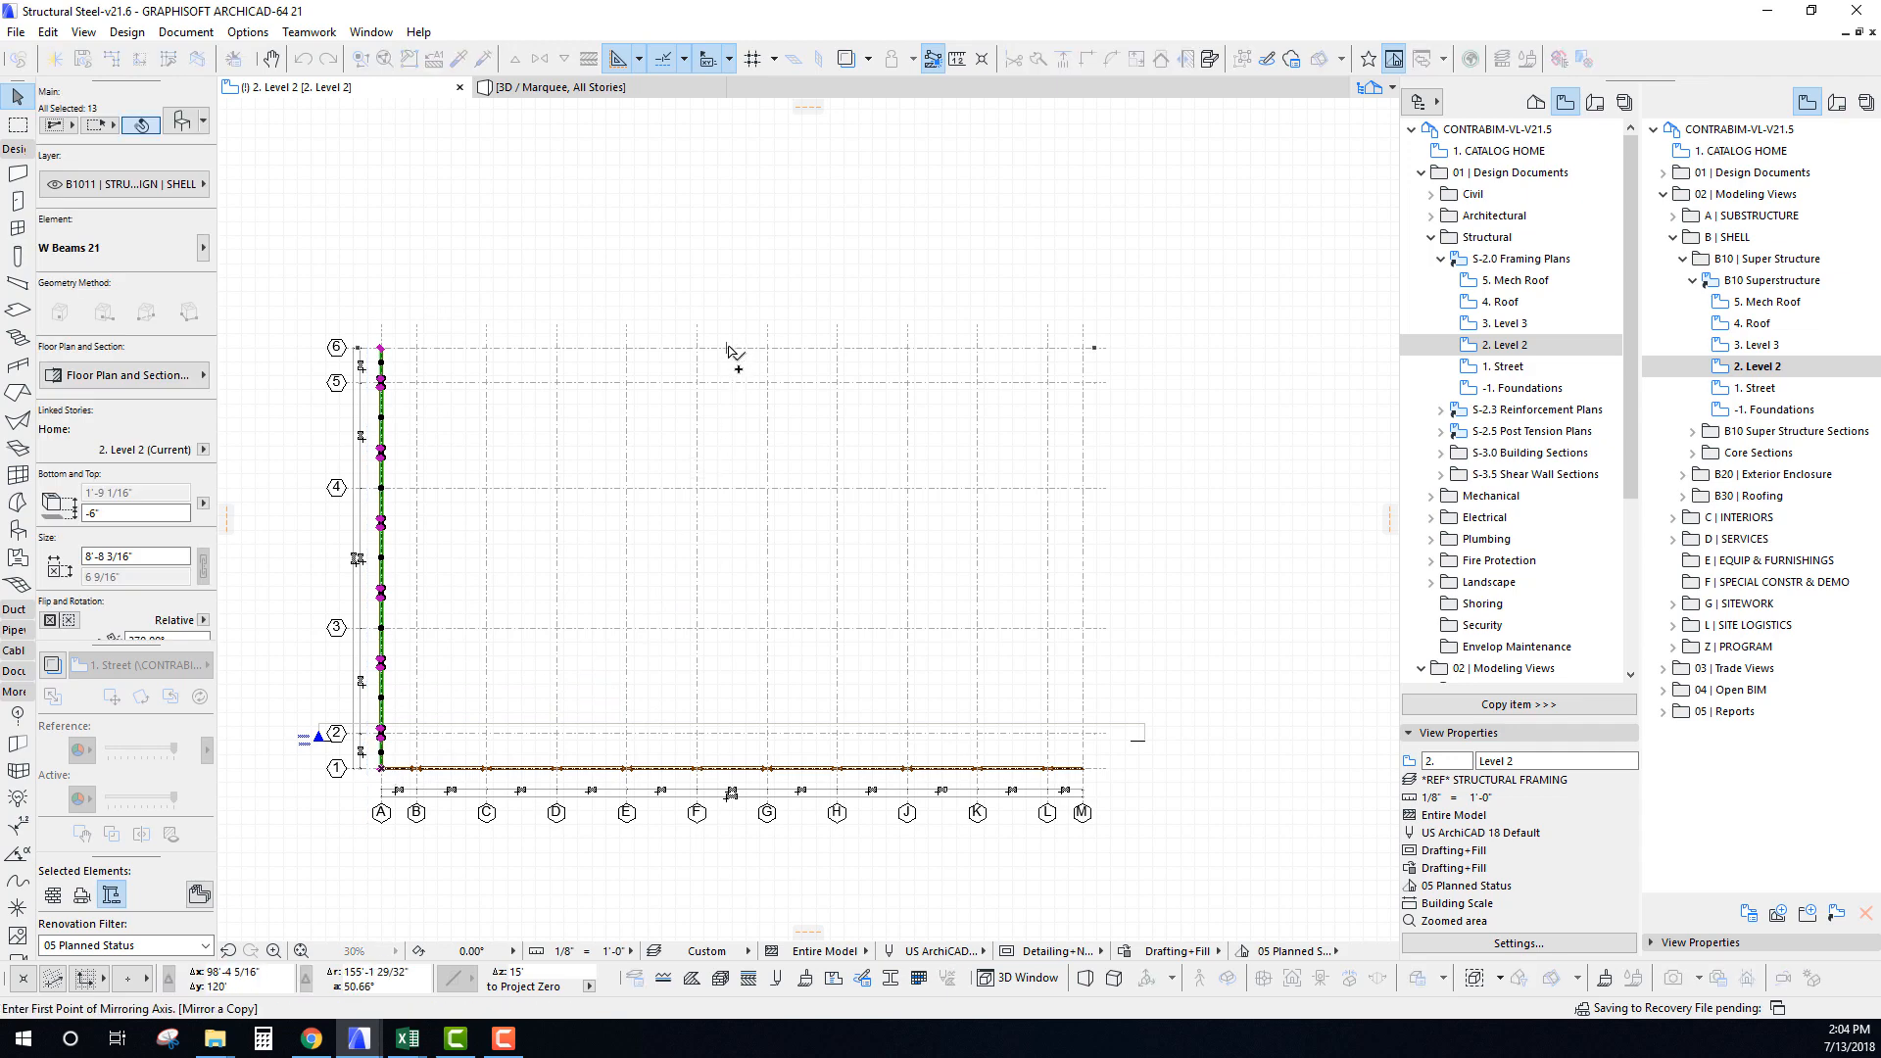
pyautogui.scroll(6, 736, 768)
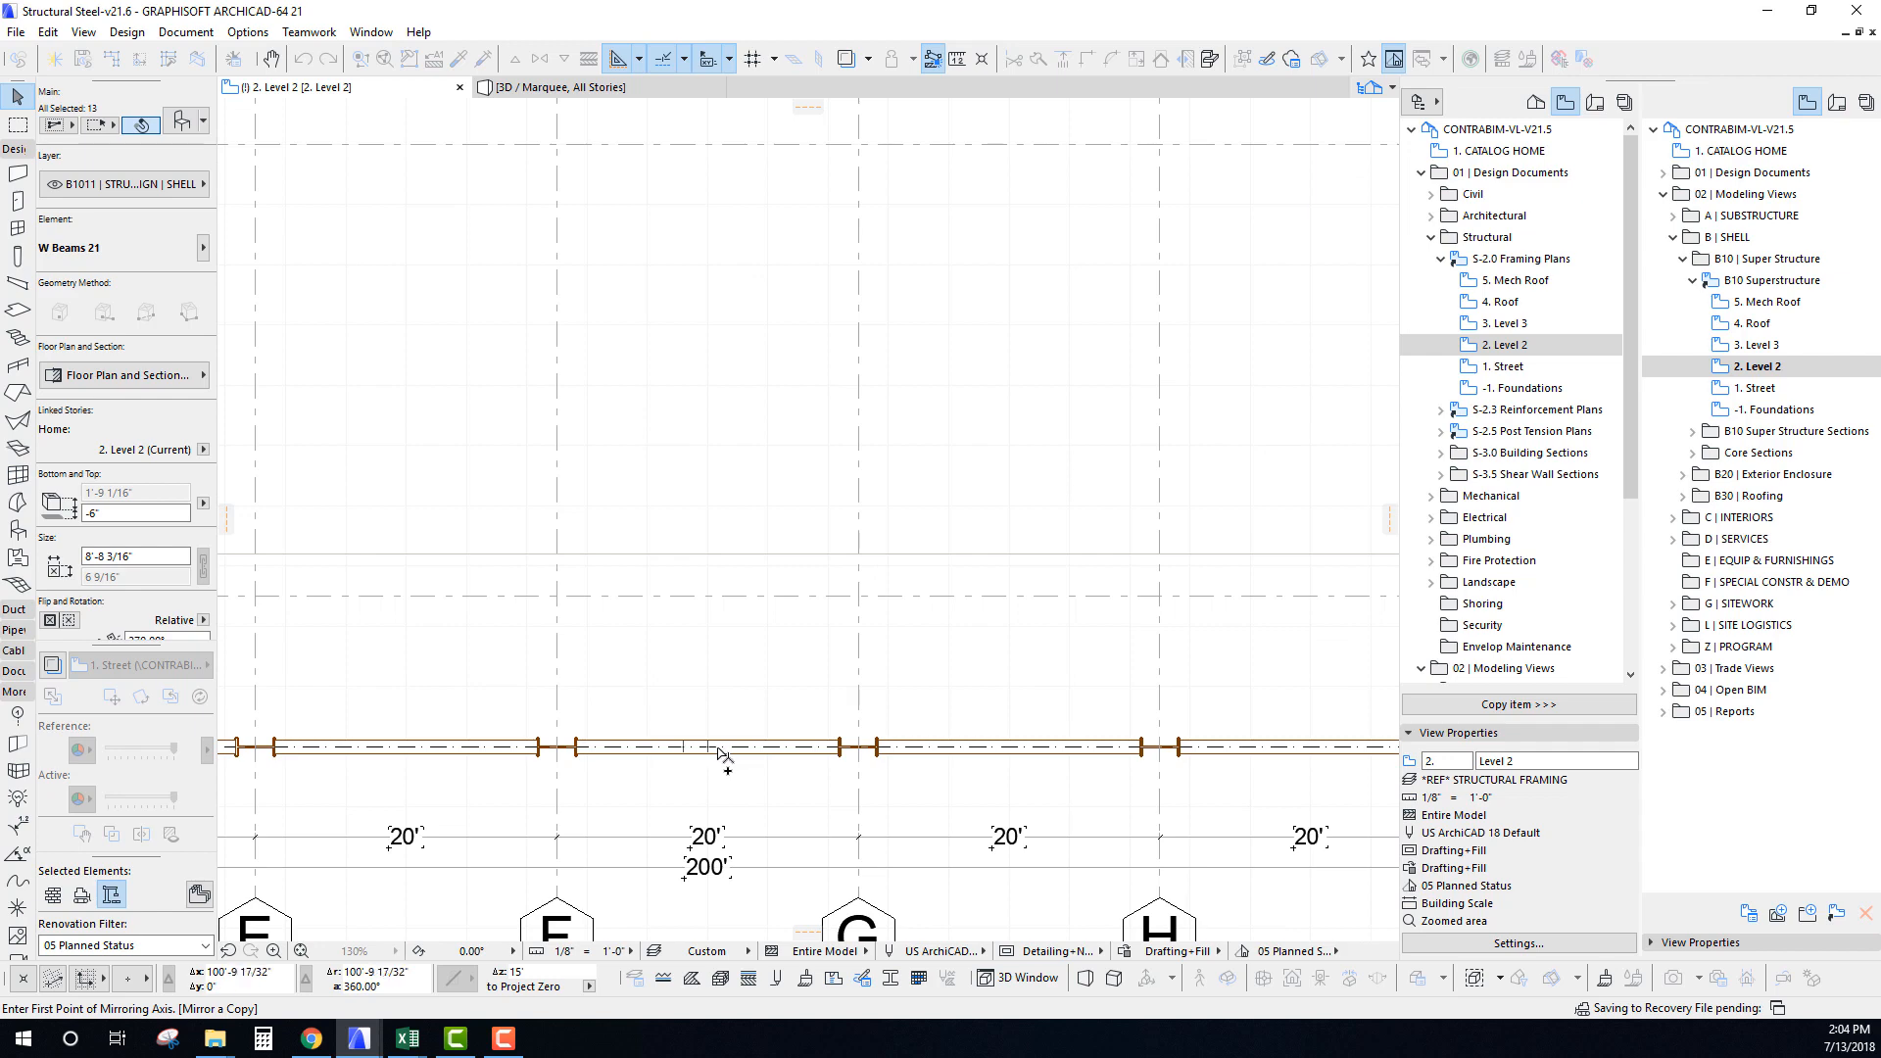
pyautogui.scroll(-6, 711, 752)
pyautogui.click(707, 746)
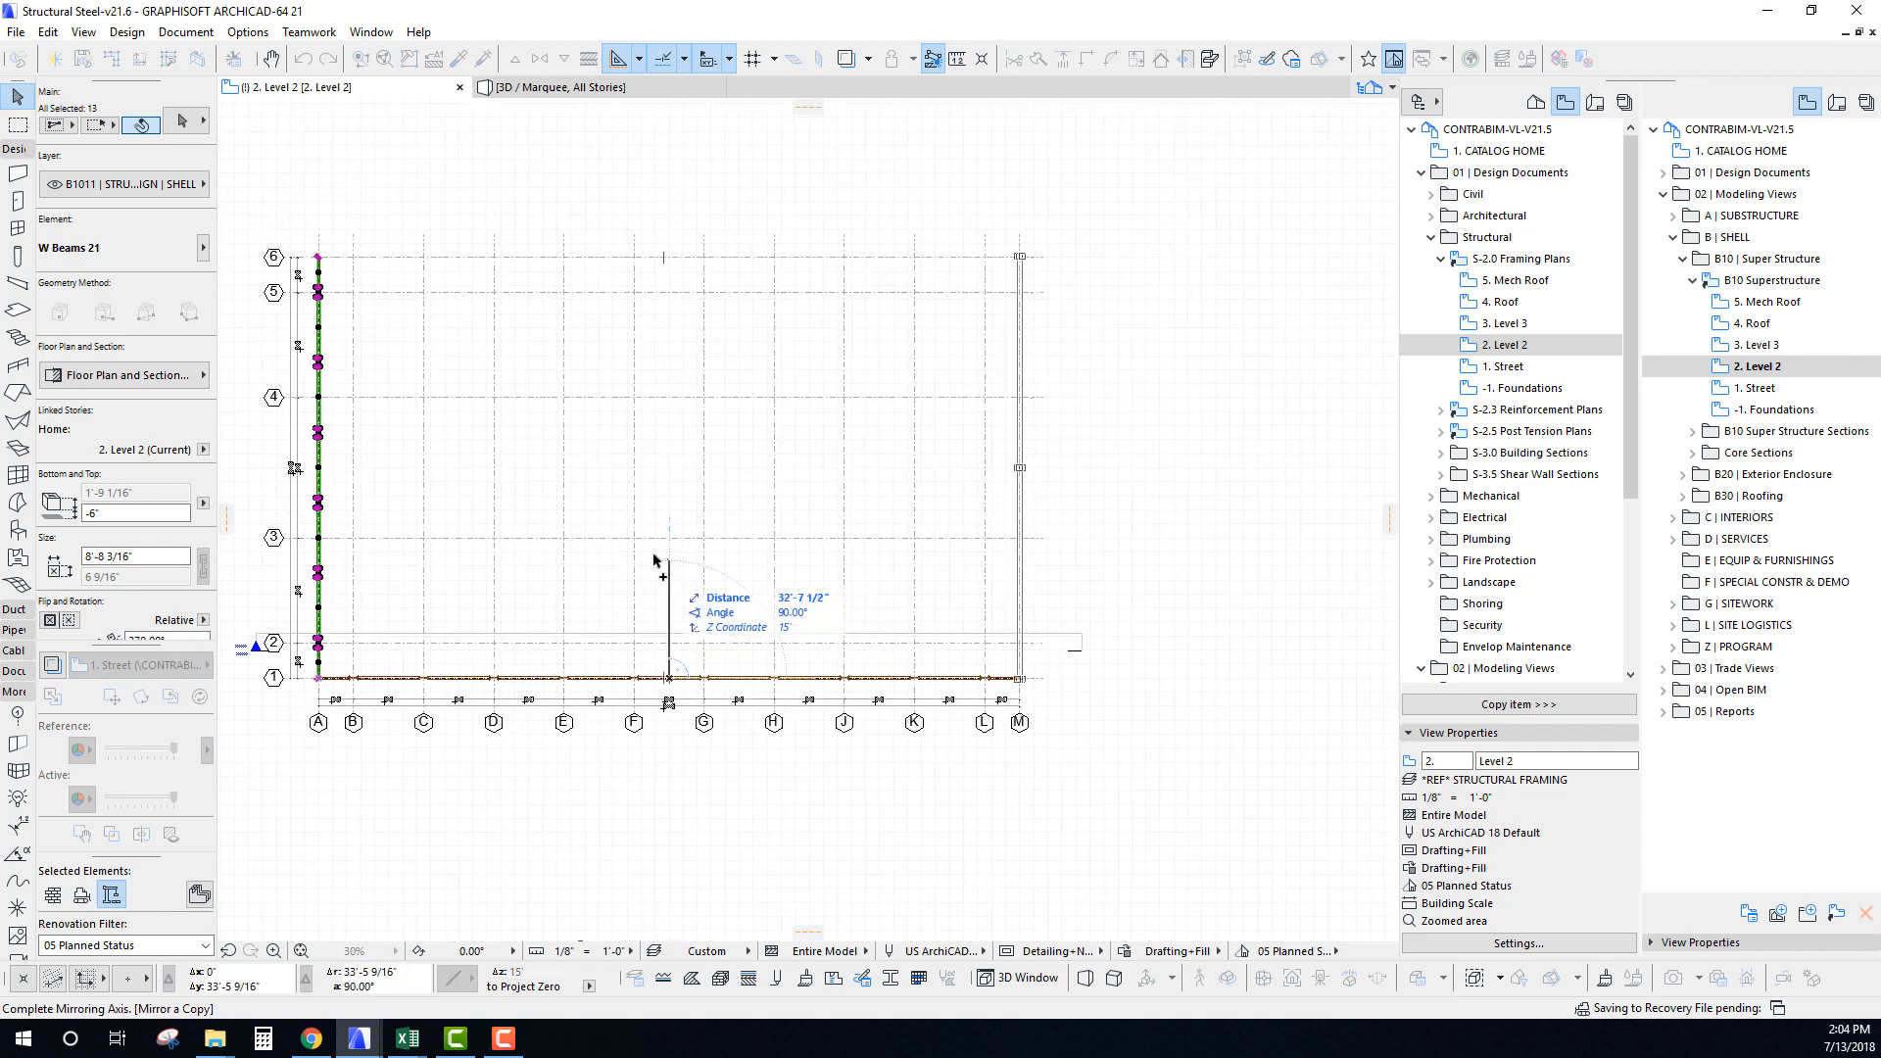
pyautogui.click(652, 550)
pyautogui.scroll(9, 931, 686)
pyautogui.scroll(-10, 1102, 676)
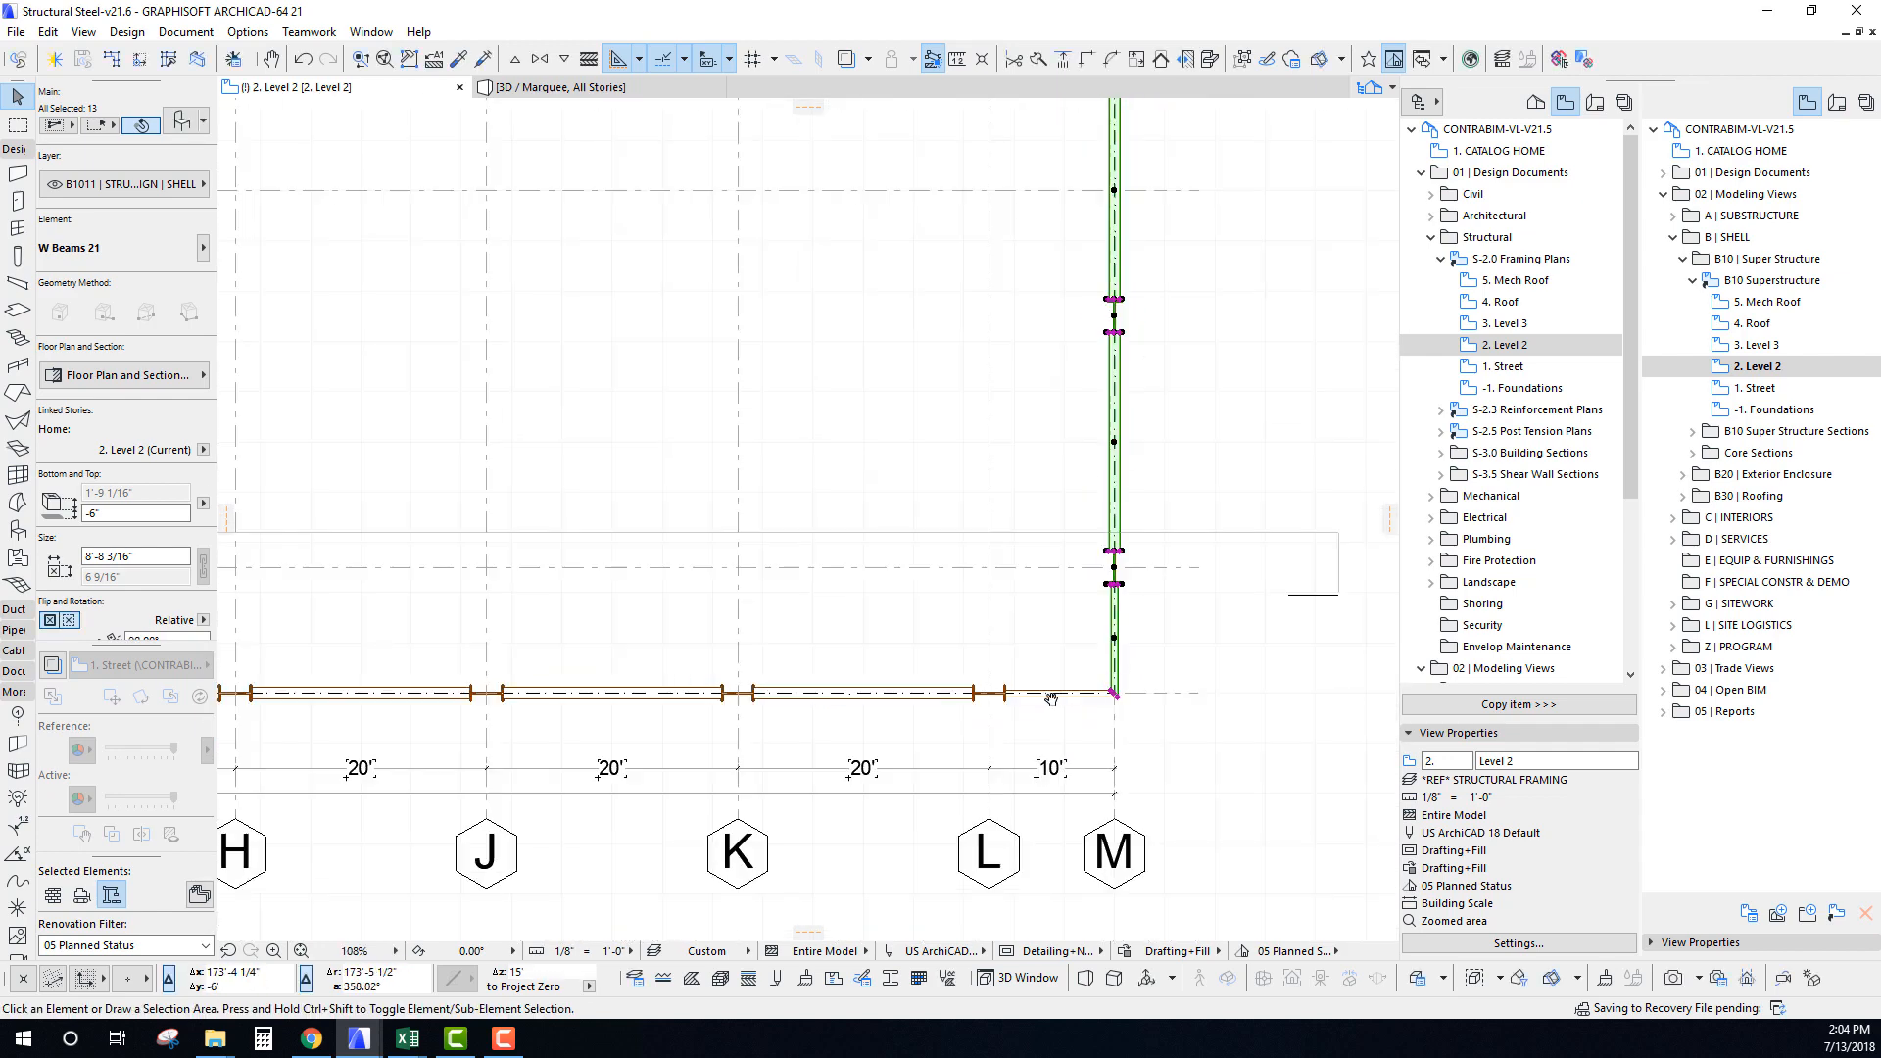
pyautogui.moveTo(929, 658); pyautogui.dragTo(1068, 699, button='middle')
pyautogui.press('Escape')
# Mirror a copy of all gridline 1 columns and beams about a horizontal axis through the midpoint of gridline A onto gridline 6.
pyautogui.scroll(3, 1003, 704)
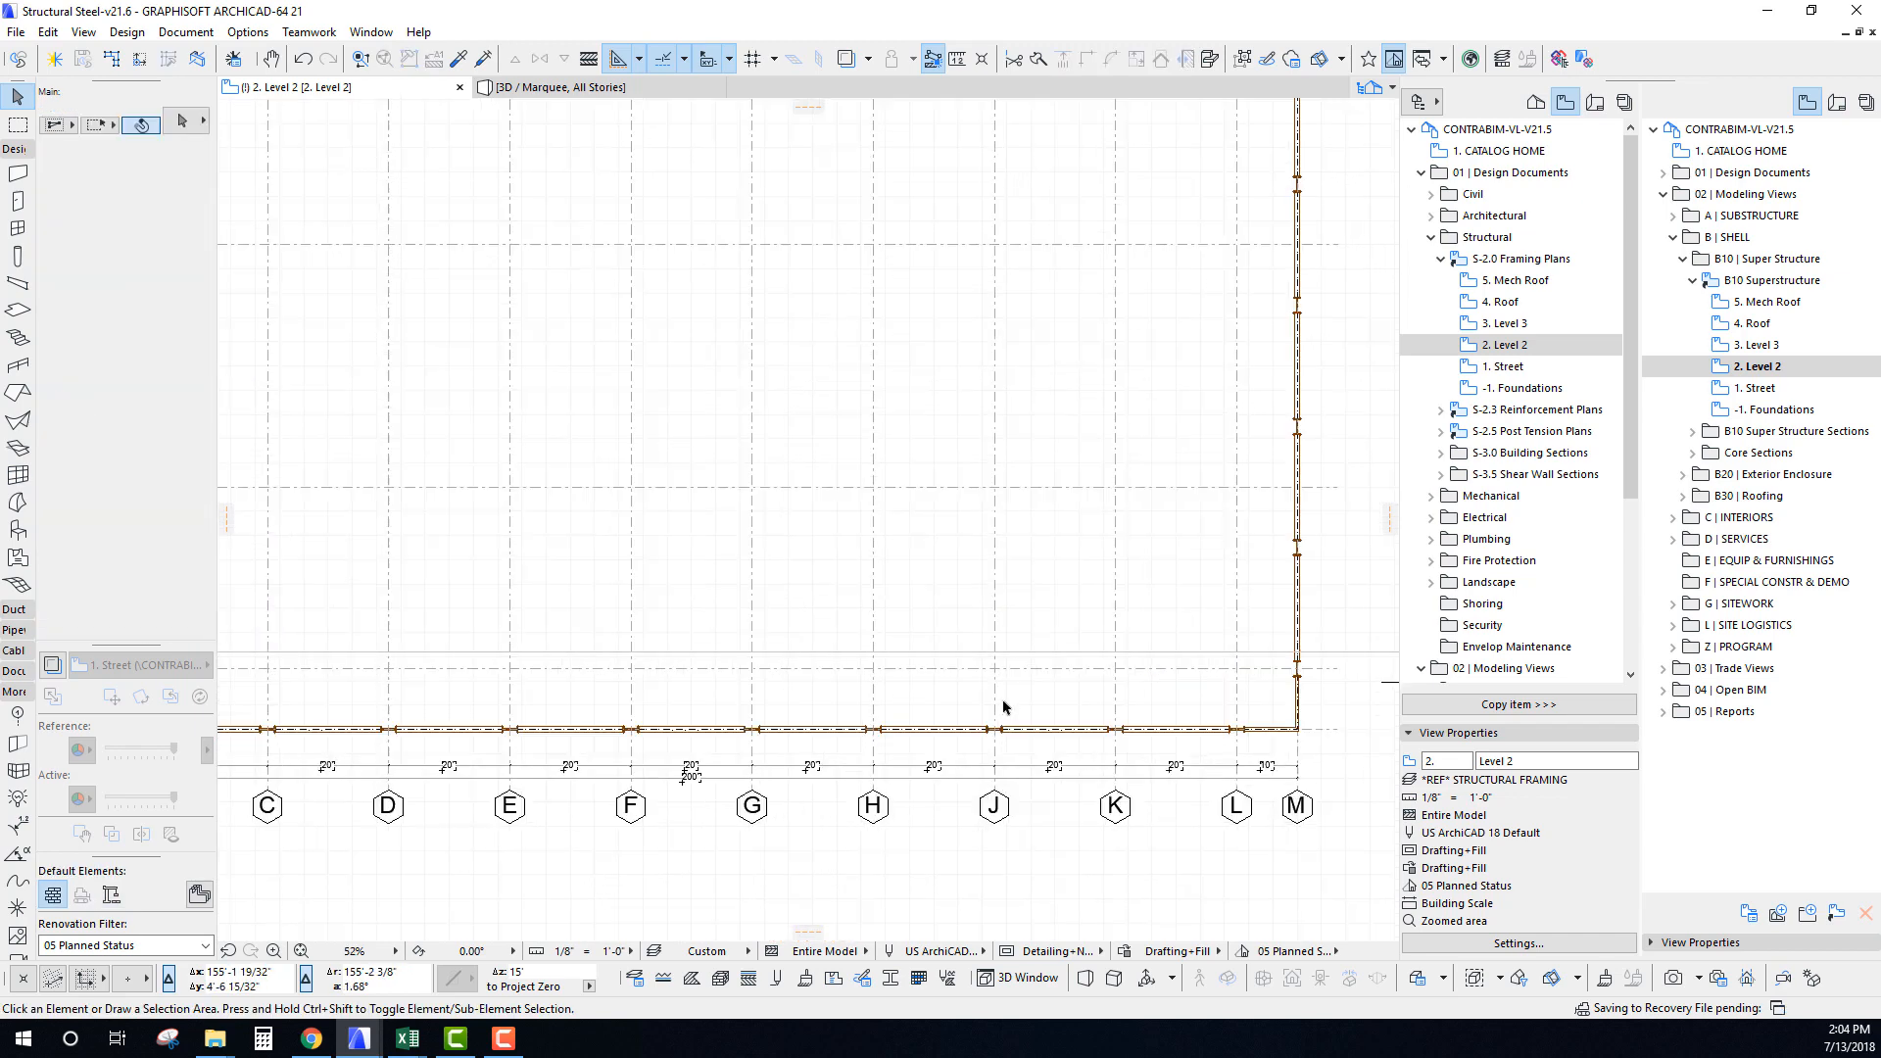
pyautogui.click(1321, 744)
pyautogui.scroll(-3, 390, 474)
pyautogui.scroll(8, 617, 706)
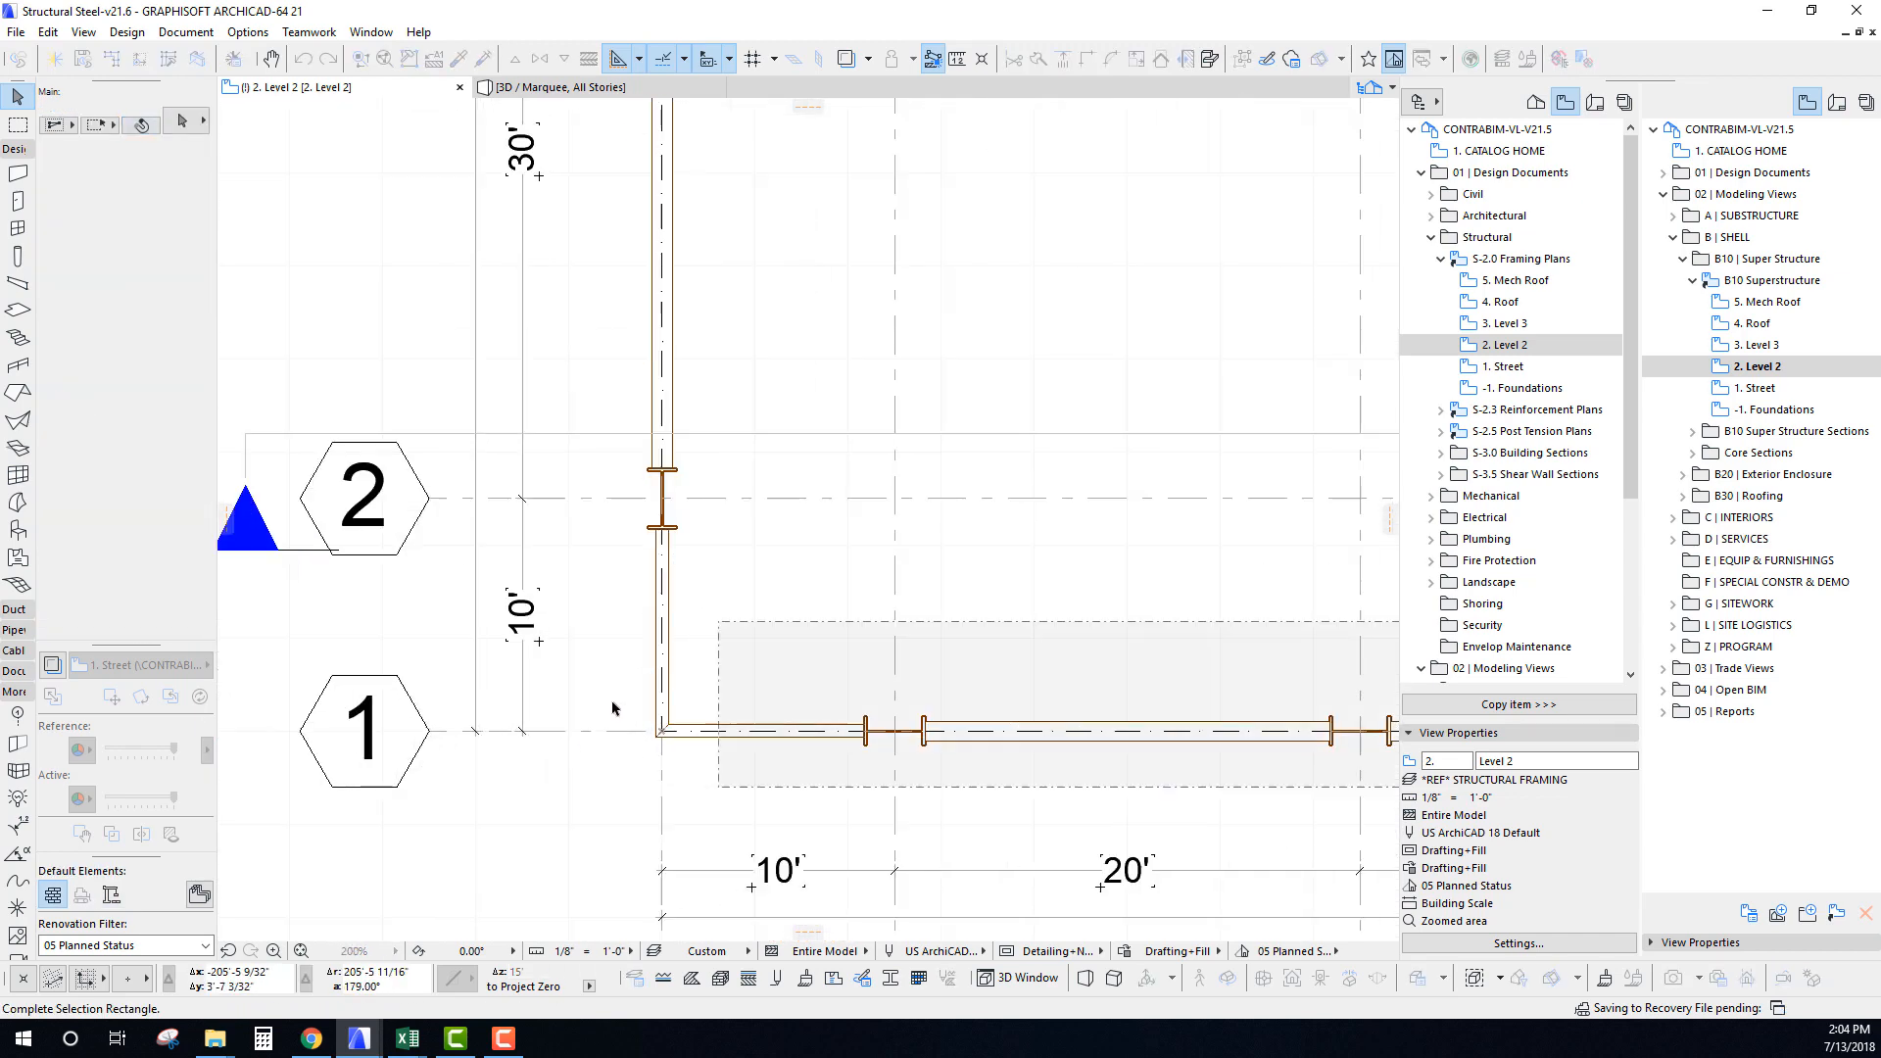
pyautogui.click(615, 698)
pyautogui.scroll(-7, 632, 698)
pyautogui.moveTo(769, 669); pyautogui.dragTo(538, 749, button='middle')
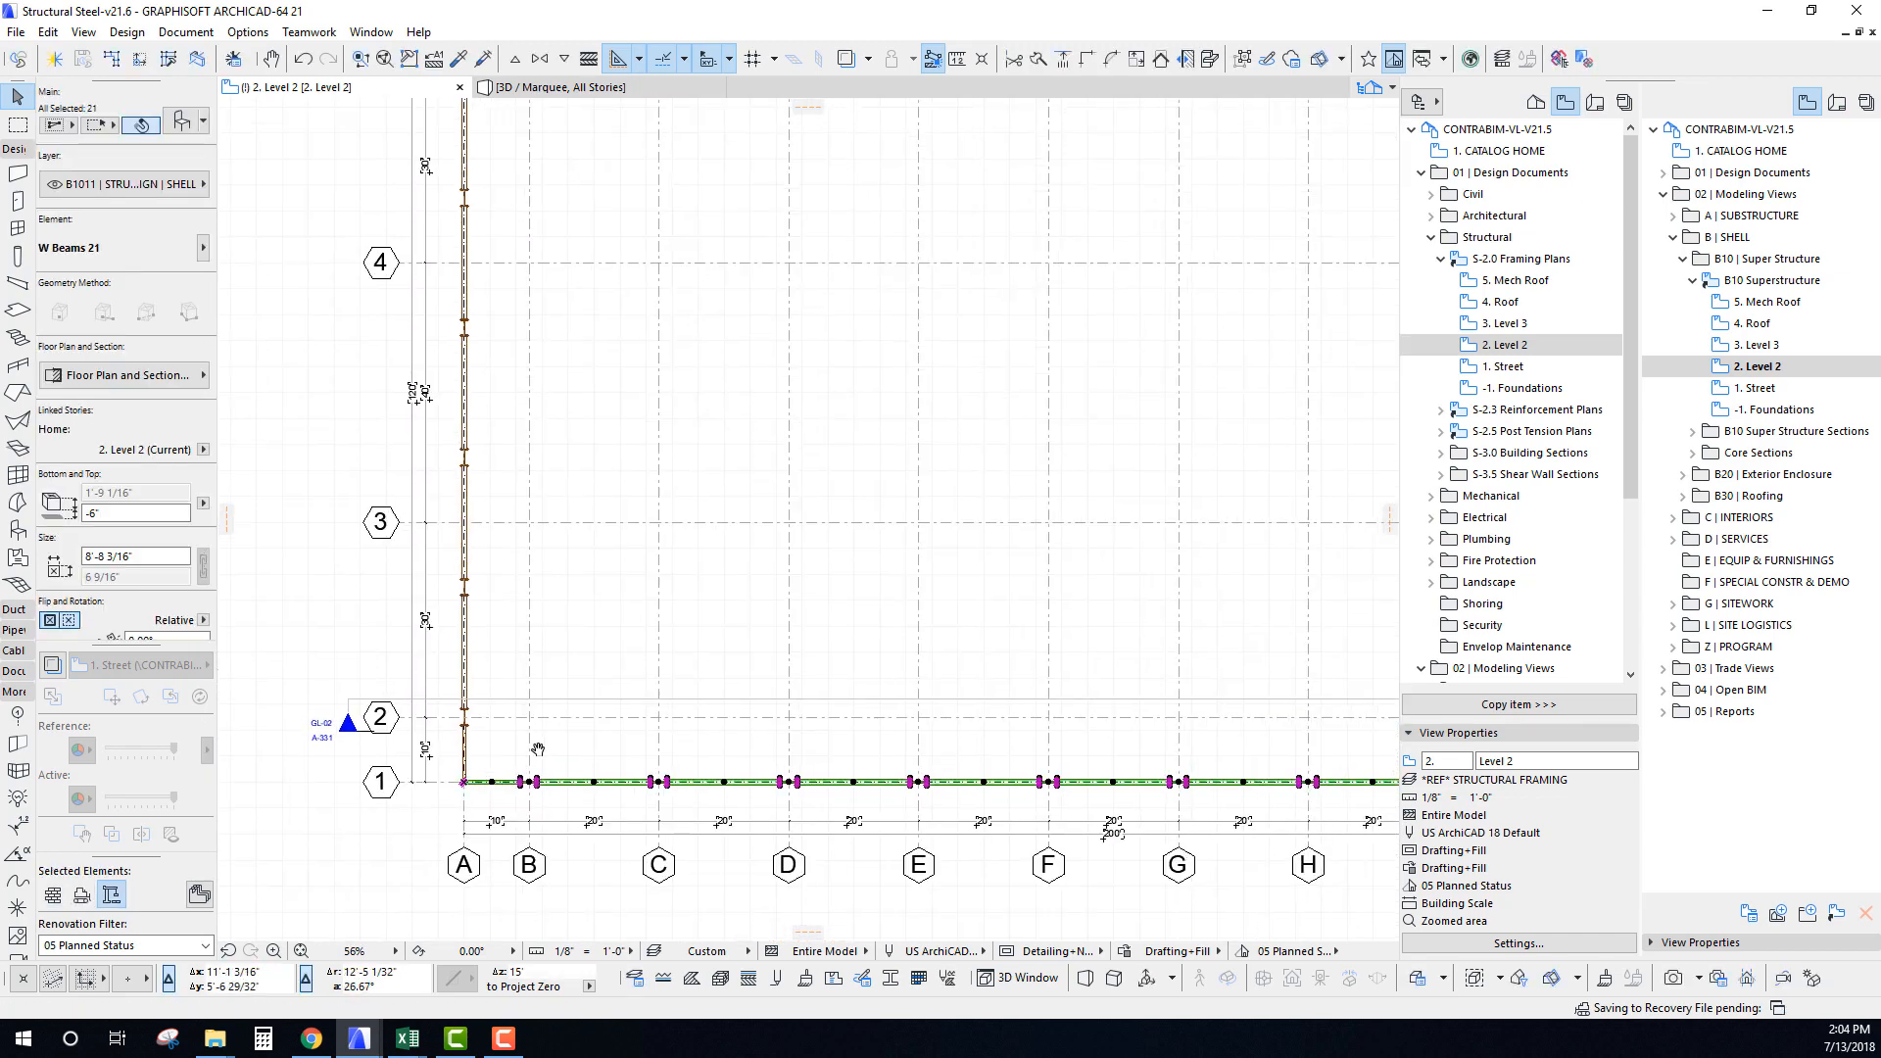
pyautogui.hotkey('ctrl', 'alt', 'm')
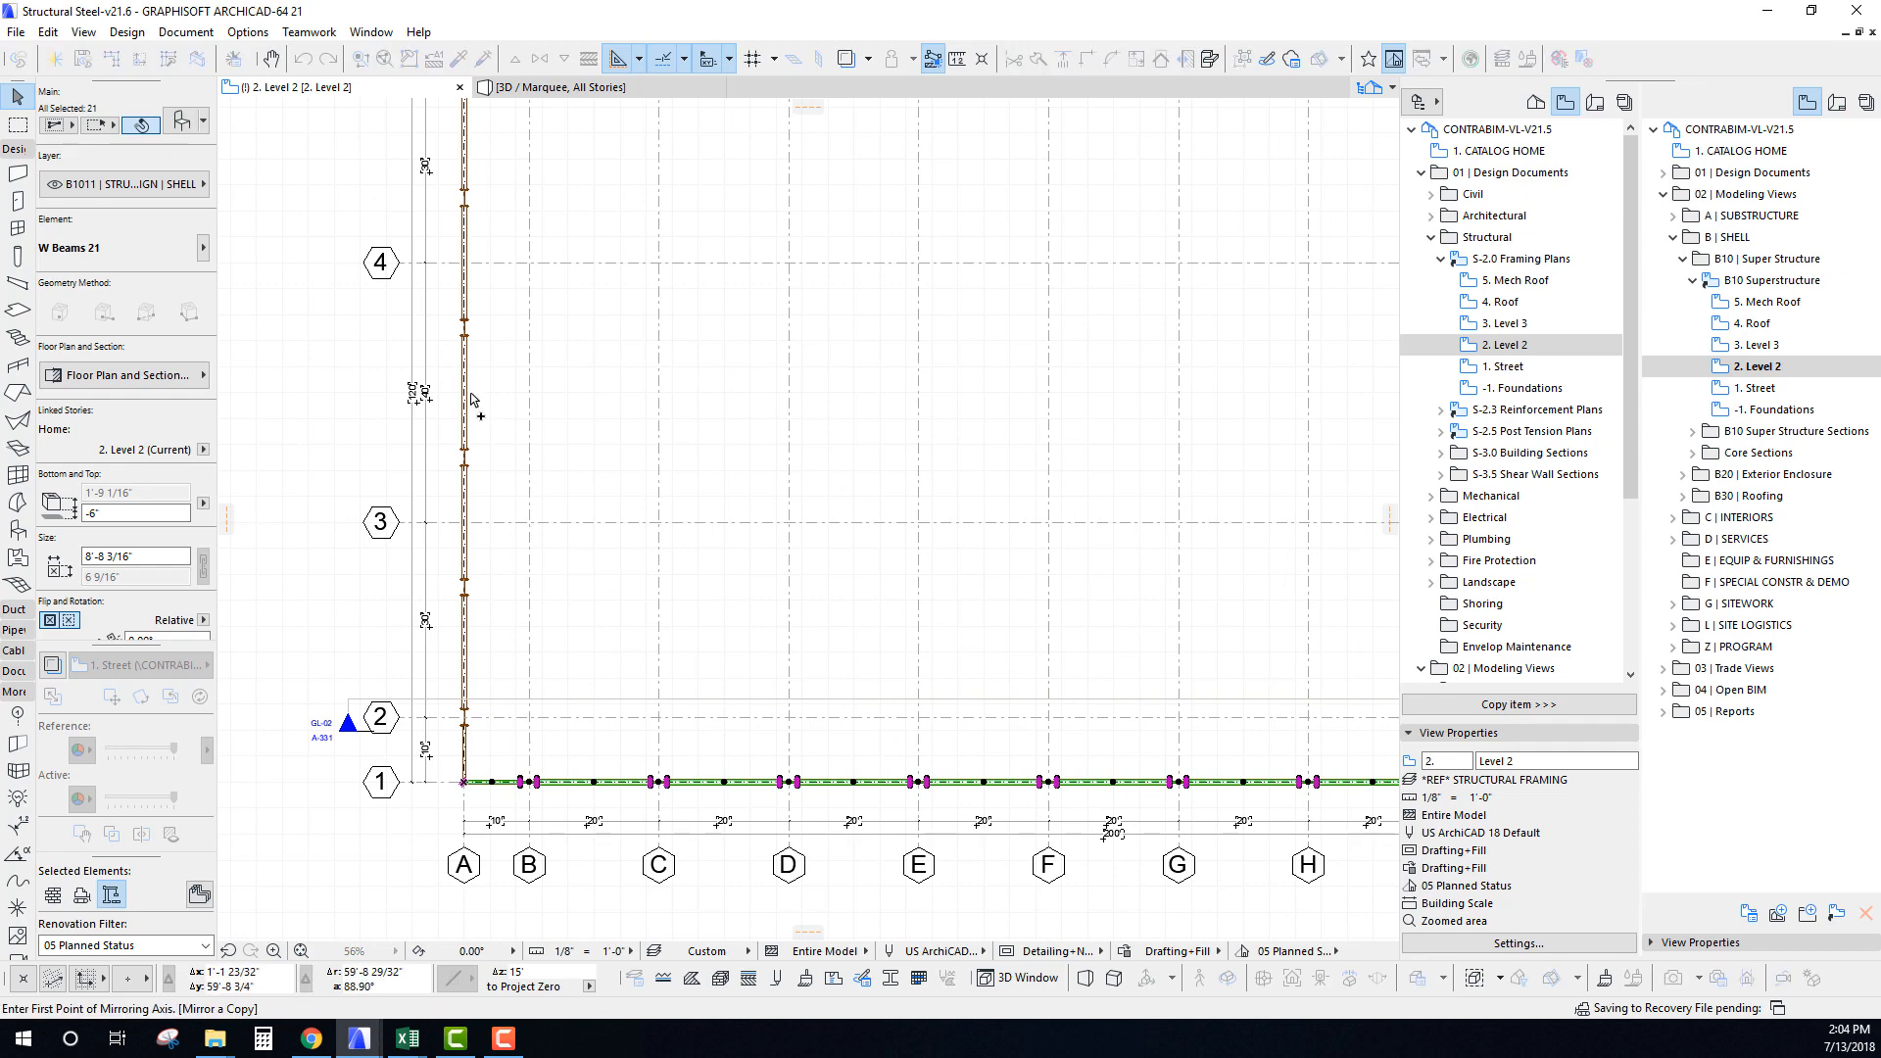
pyautogui.click(466, 395)
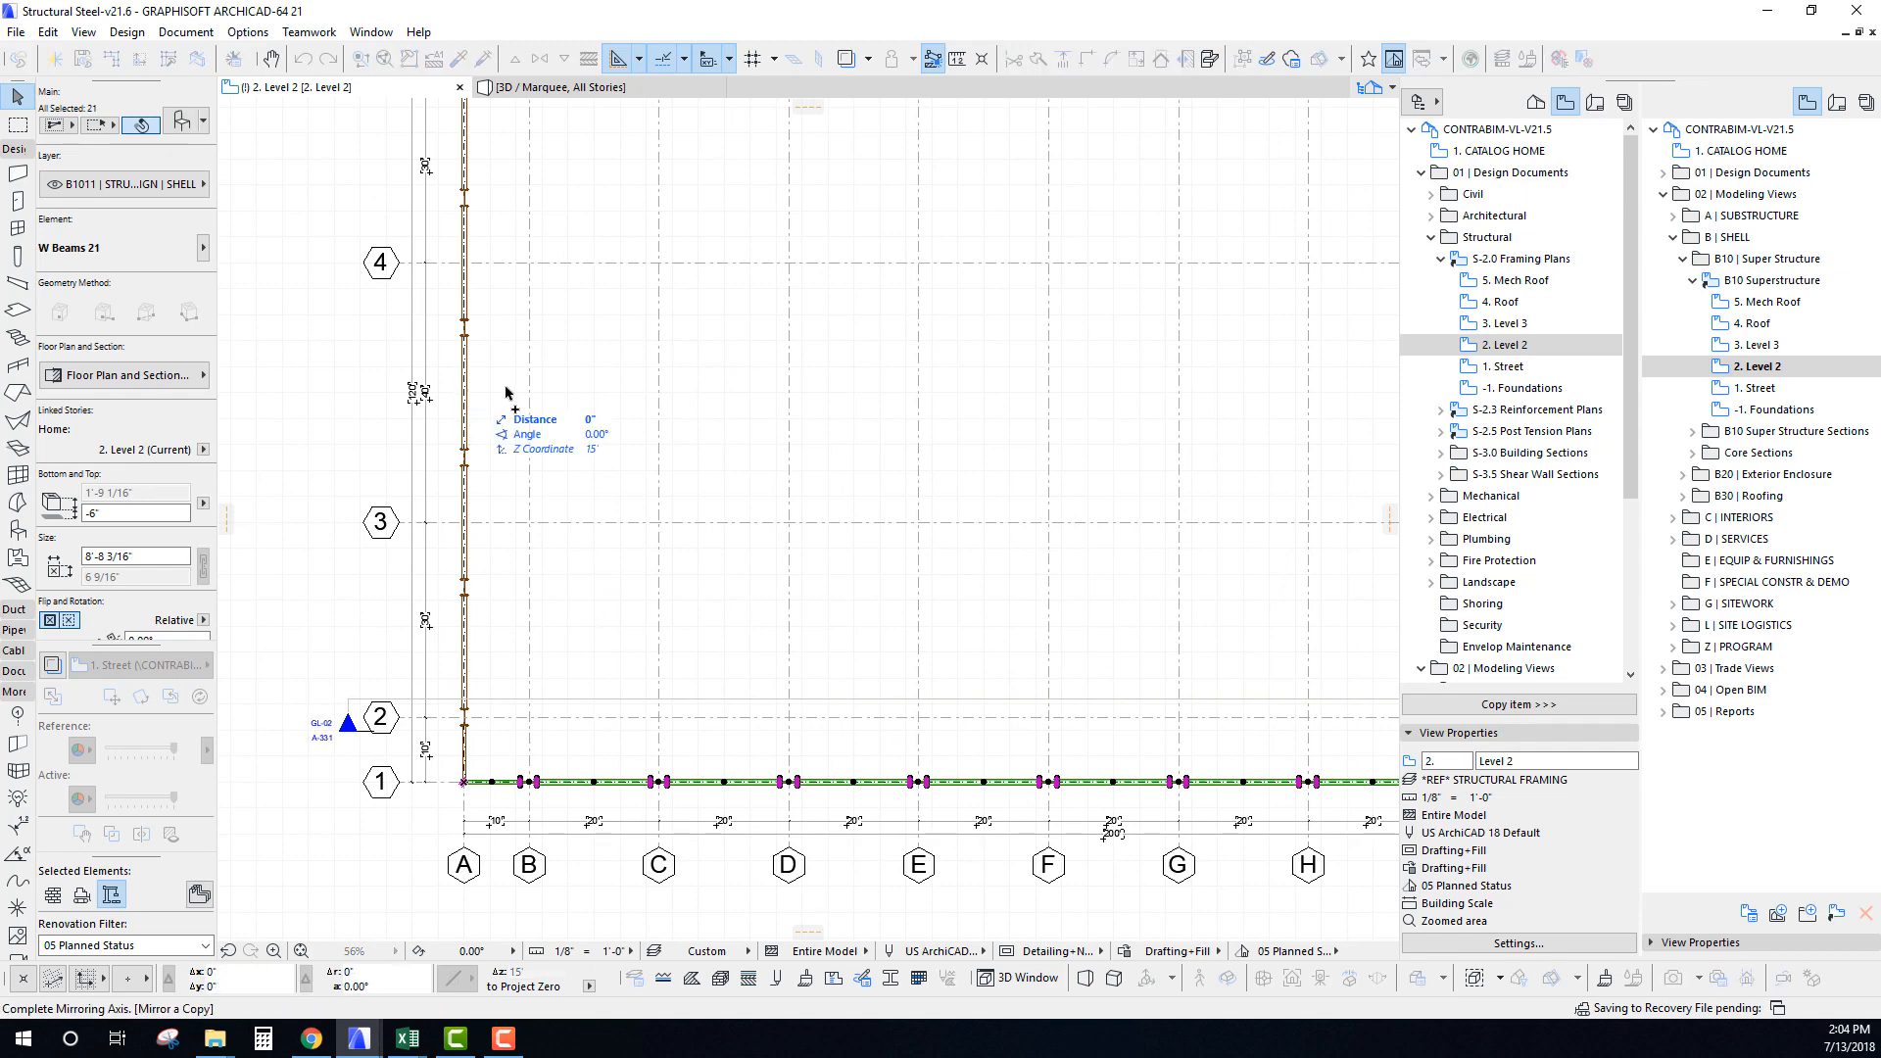
pyautogui.scroll(-4, 557, 686)
pyautogui.click(764, 526)
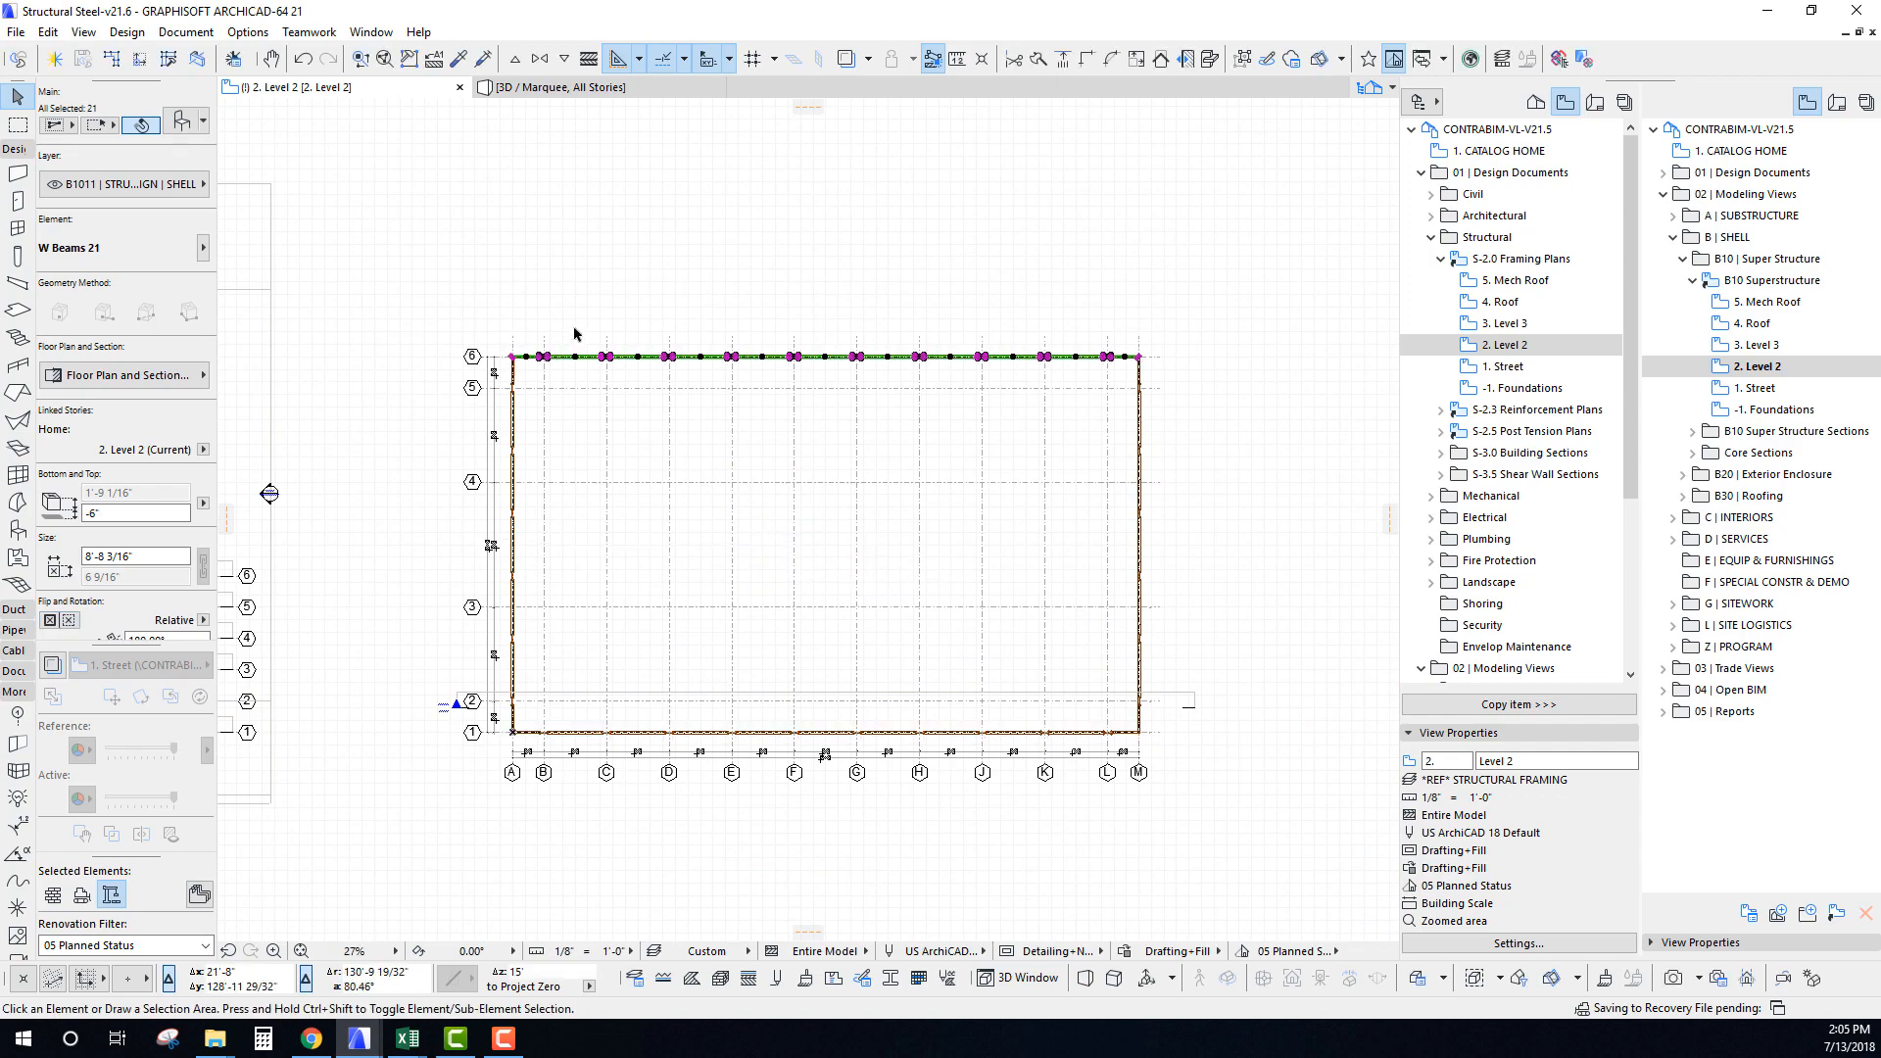
pyautogui.scroll(15, 578, 488)
pyautogui.scroll(-16, 578, 488)
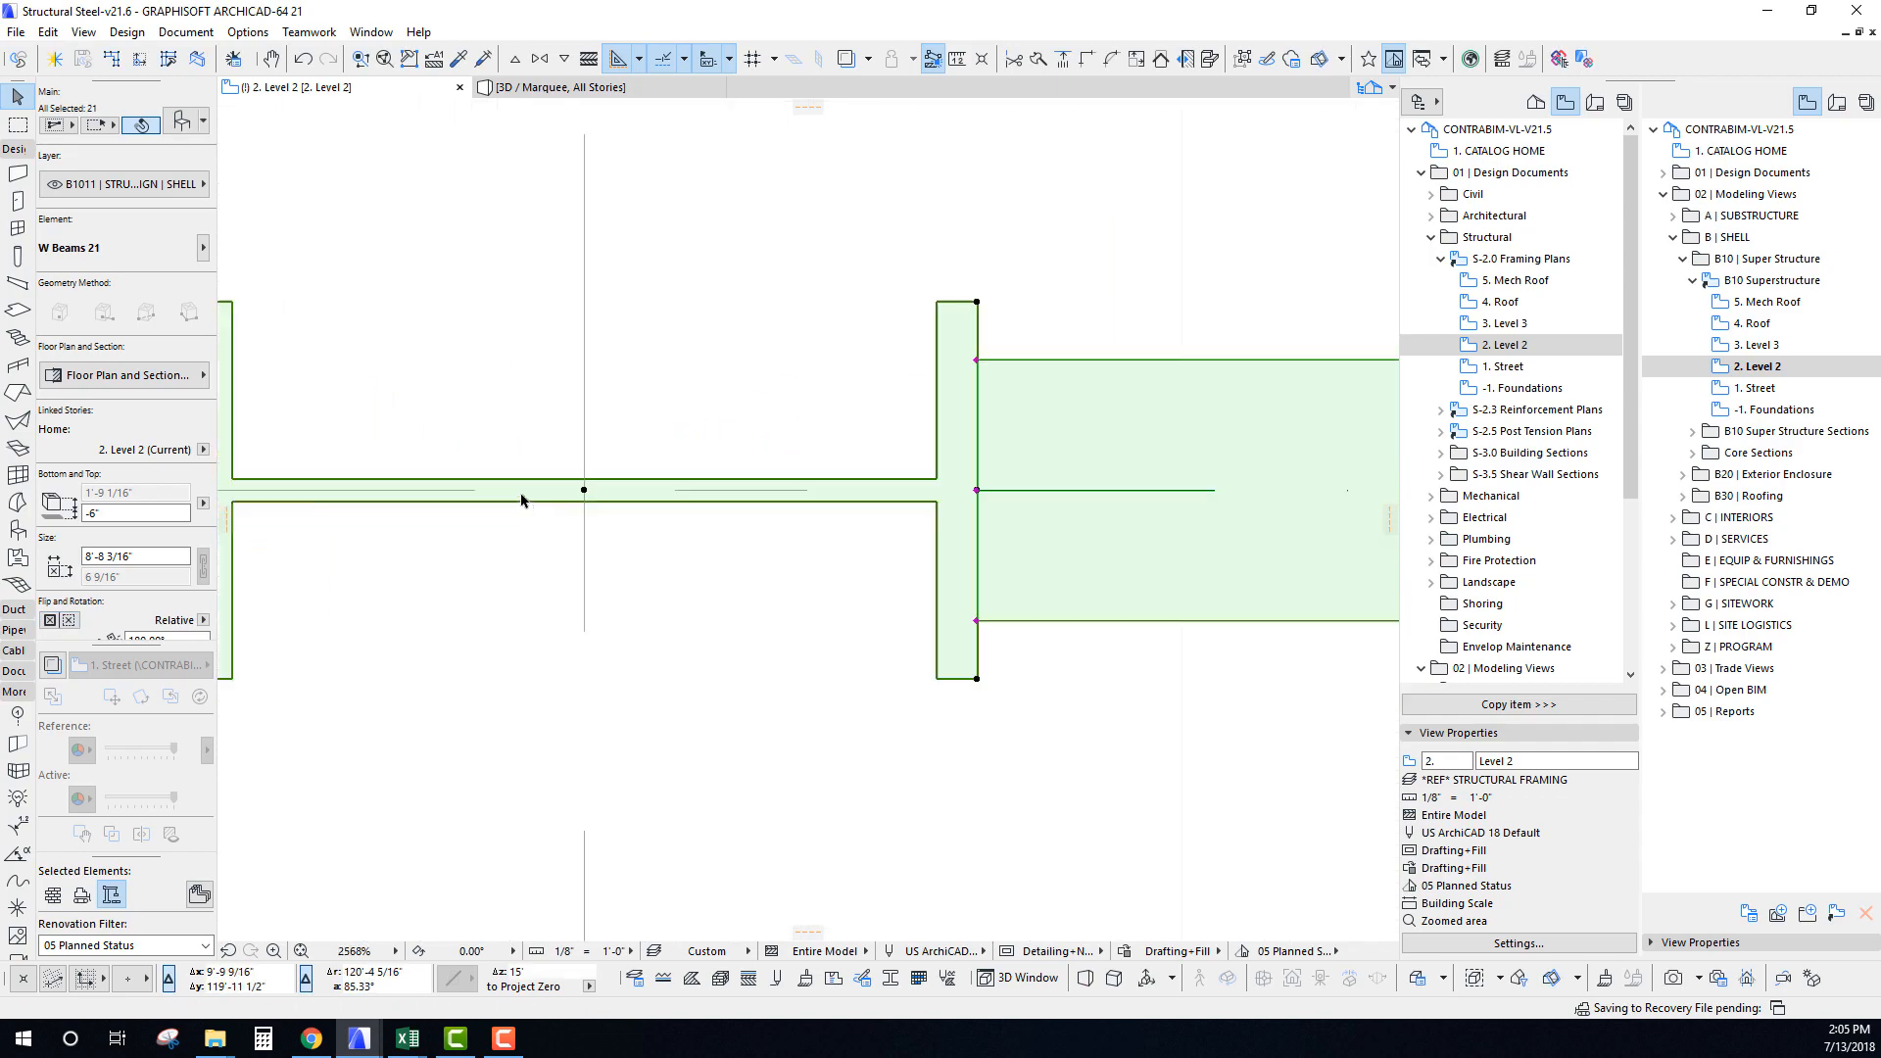
# Marquee the whole Level 2 framing grid and inspect the perimeter columns and beams in 3D.
pyautogui.press('Escape')
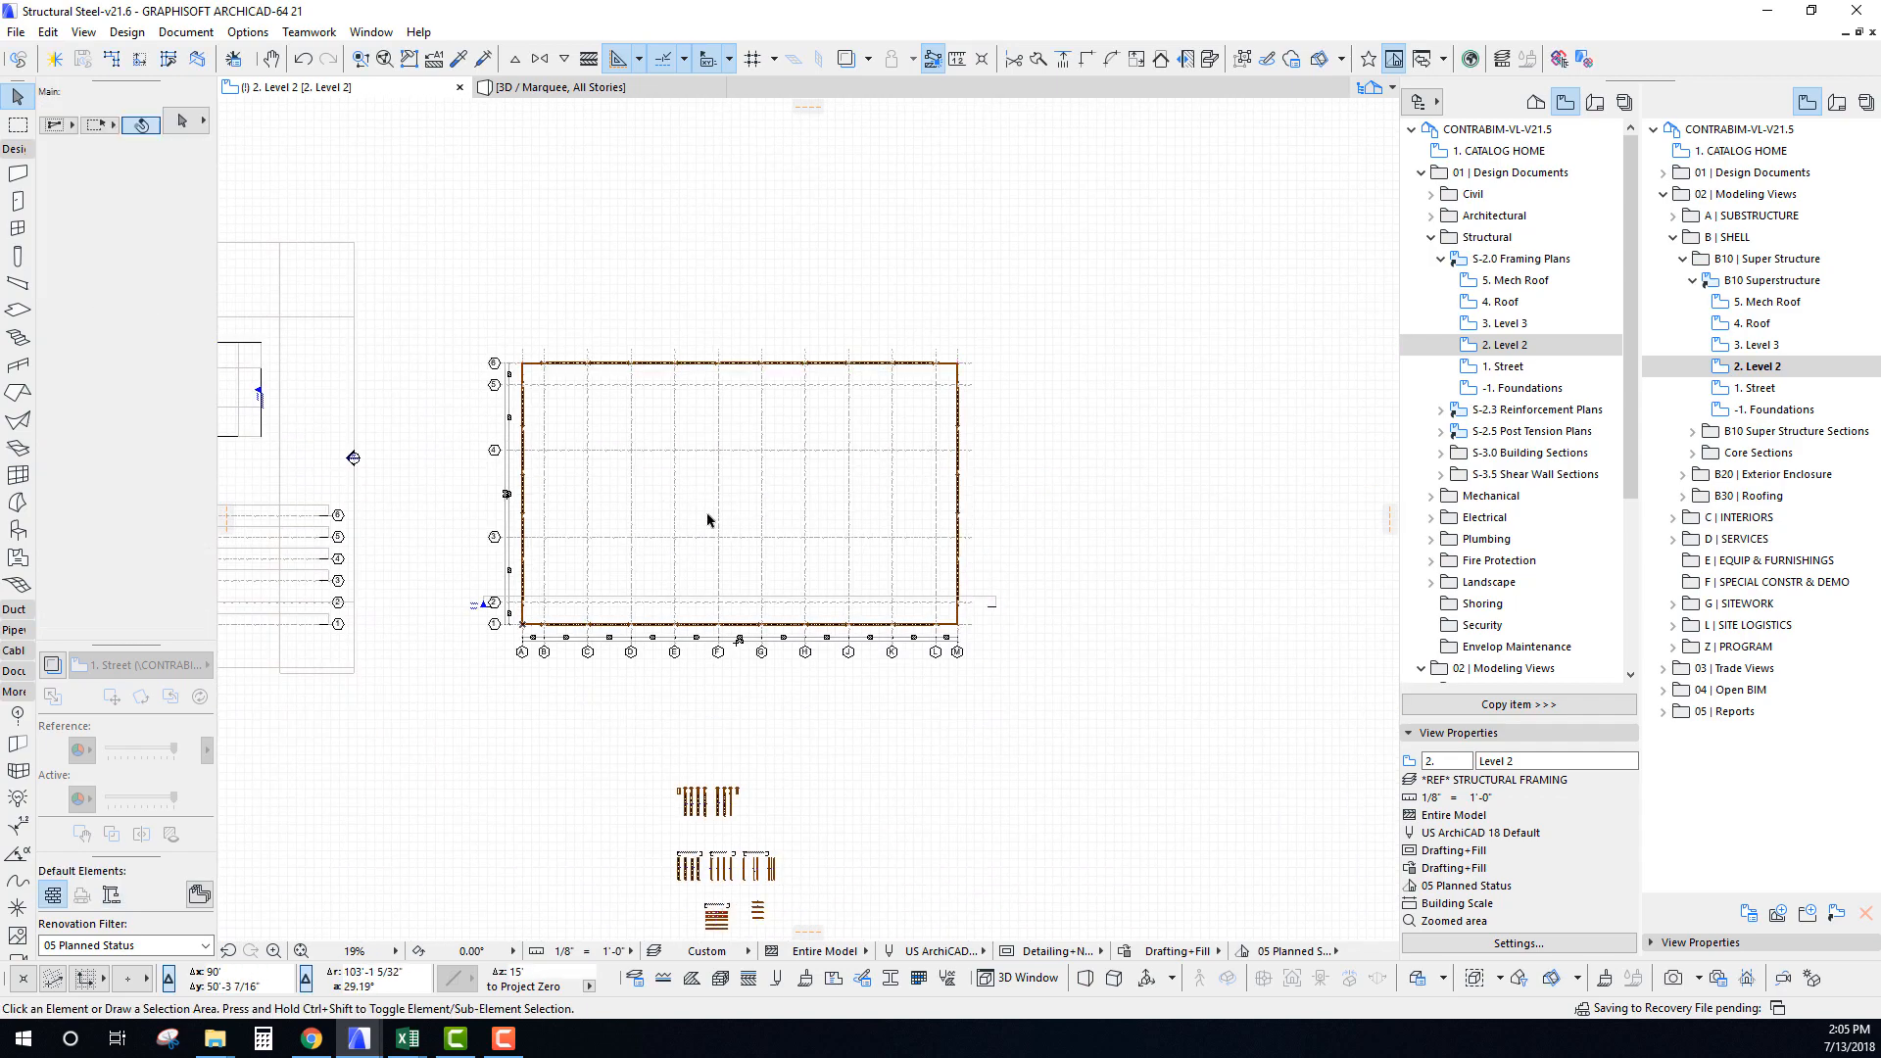
pyautogui.scroll(2, 686, 531)
pyautogui.click(18, 124)
pyautogui.click(300, 184)
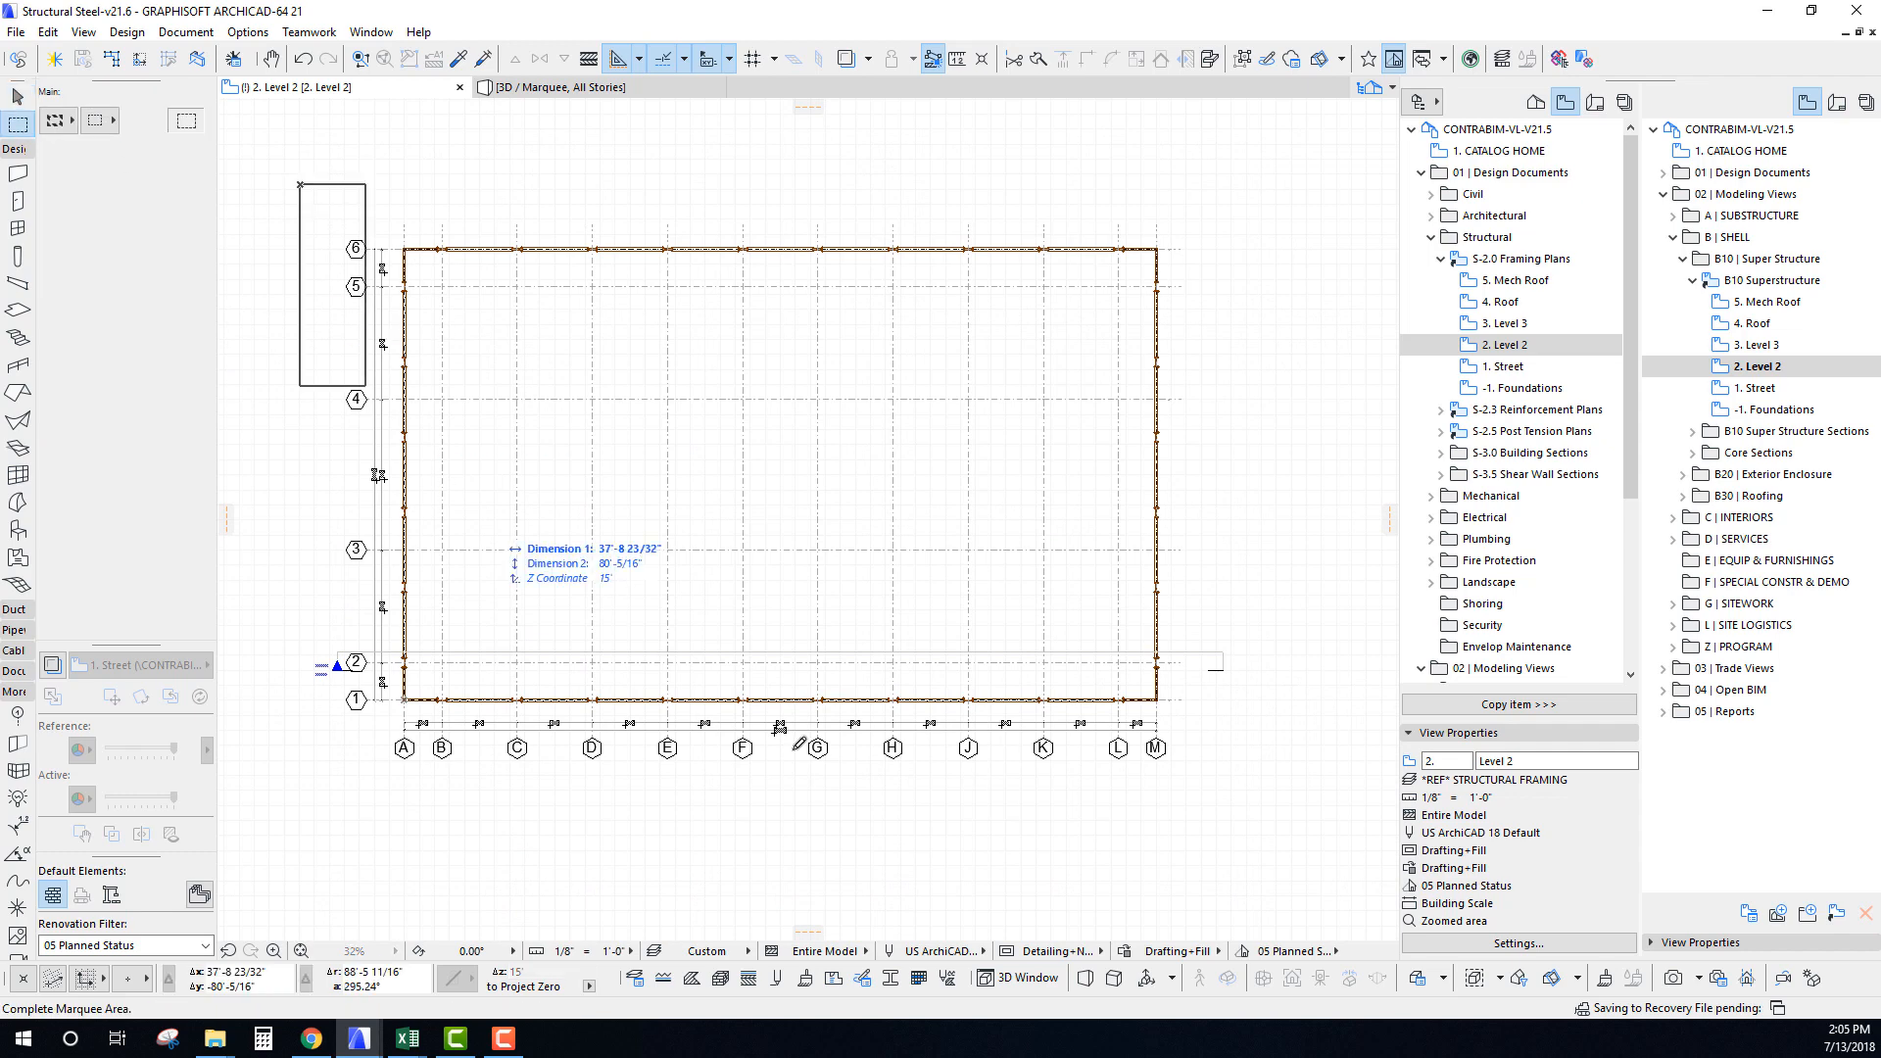
pyautogui.click(1221, 803)
pyautogui.press('F5')
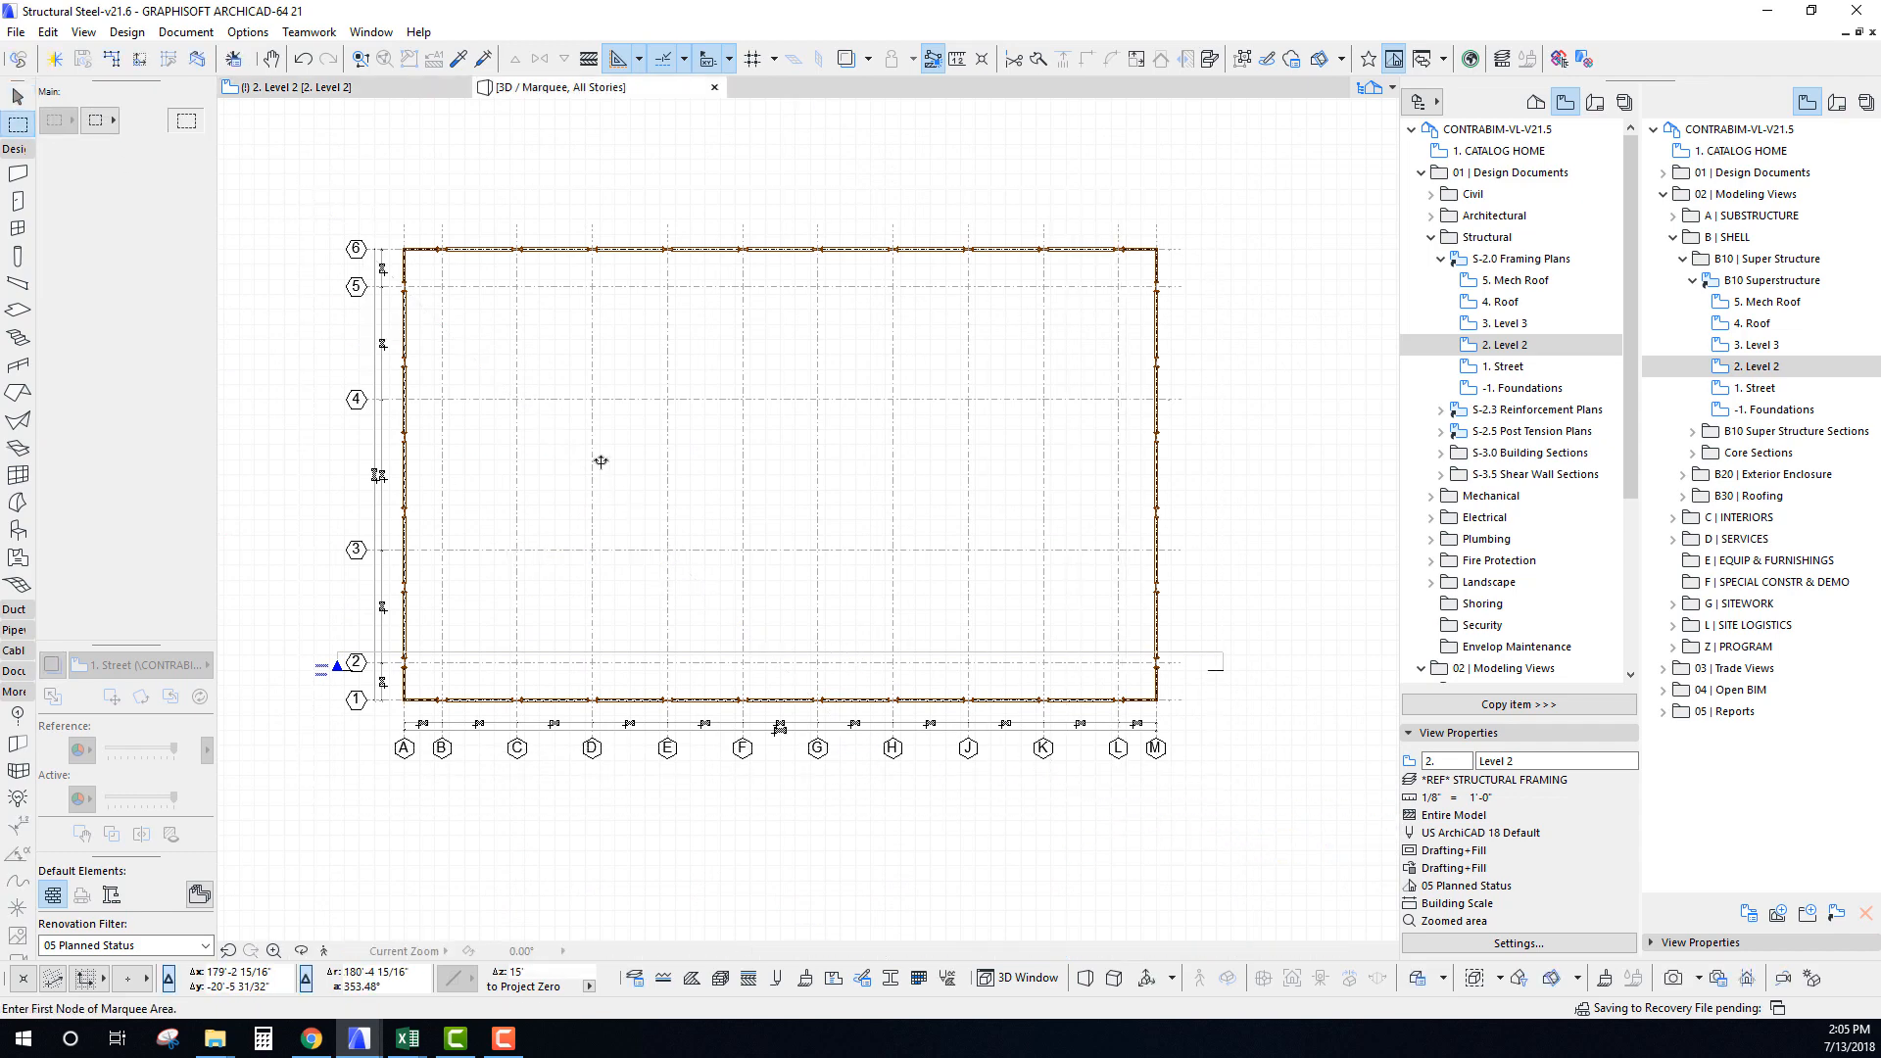
pyautogui.keyDown('shift'); pyautogui.moveTo(960, 431); pyautogui.dragTo(684, 497, button='middle'); pyautogui.keyUp('shift')
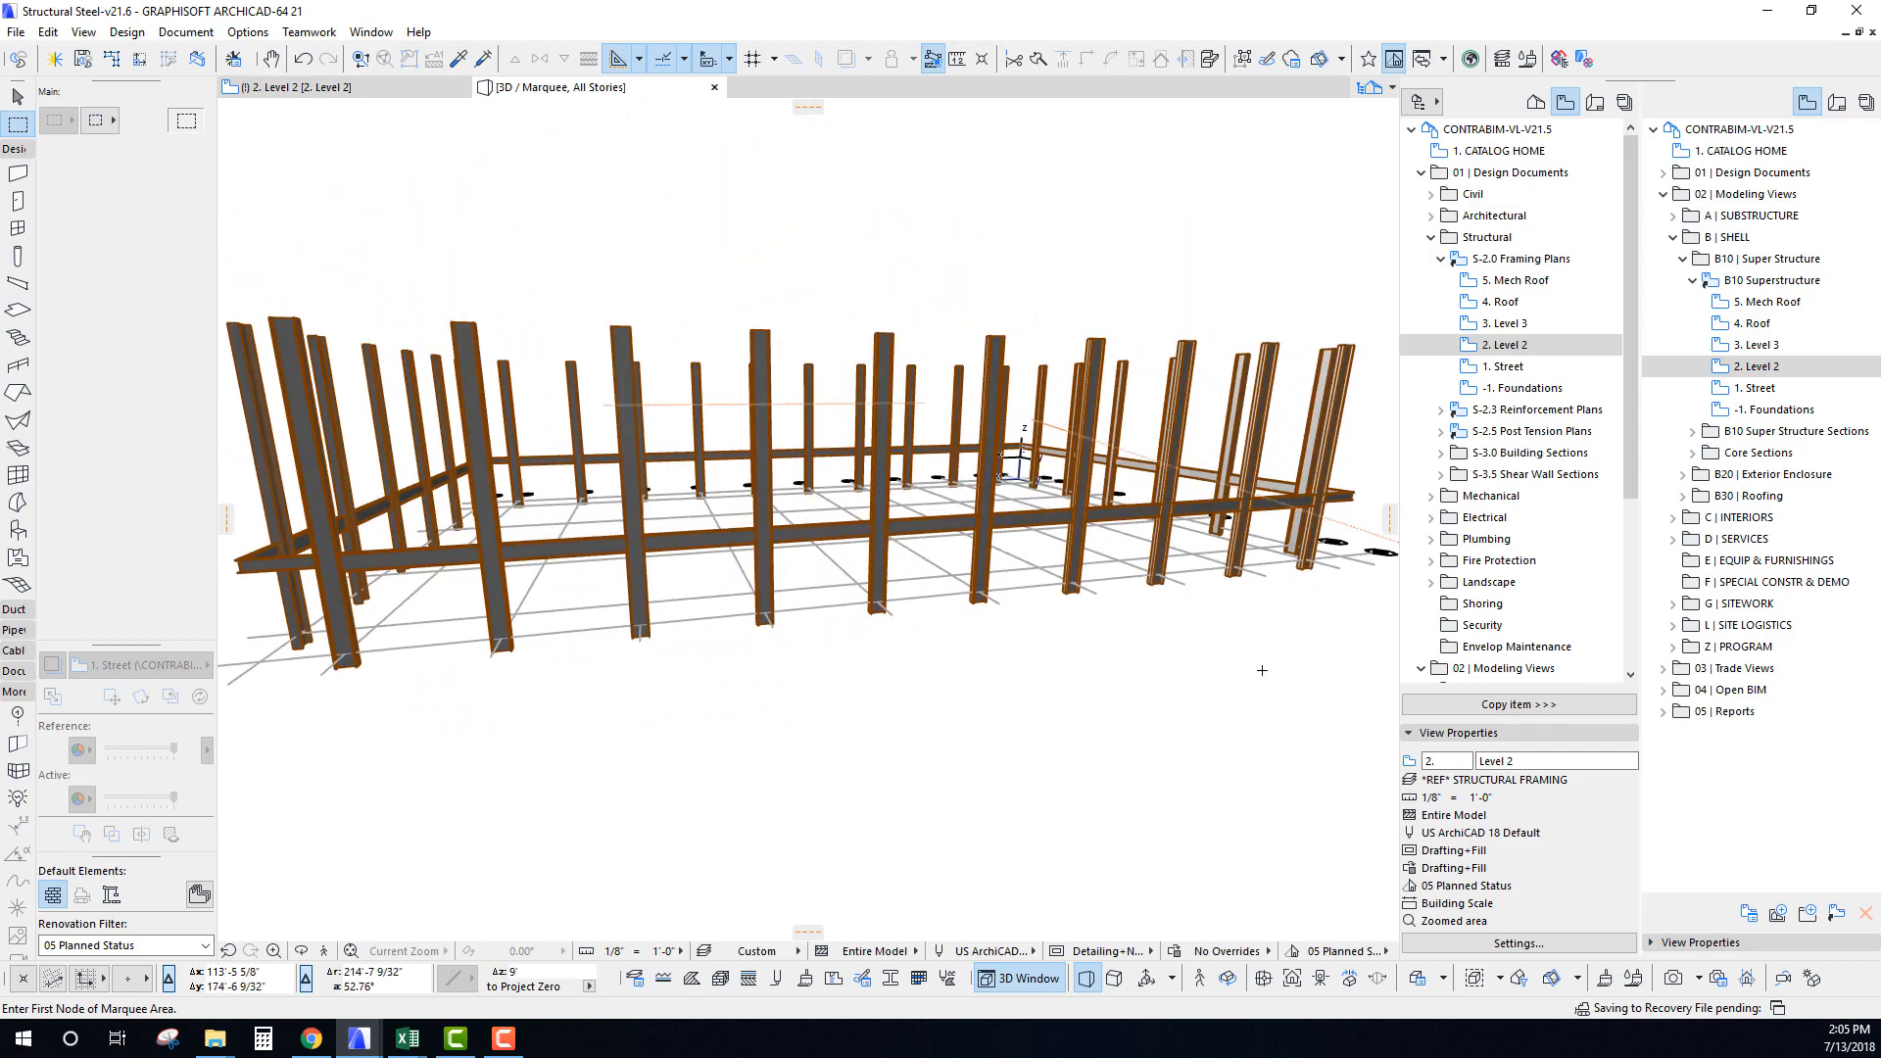
pyautogui.keyDown('shift'); pyautogui.moveTo(1262, 670); pyautogui.dragTo(970, 534, button='middle'); pyautogui.keyUp('shift')
# Return to the Level 2 plan and examine the sample primary, floor and support beams below the grid.
pyautogui.press('F2')
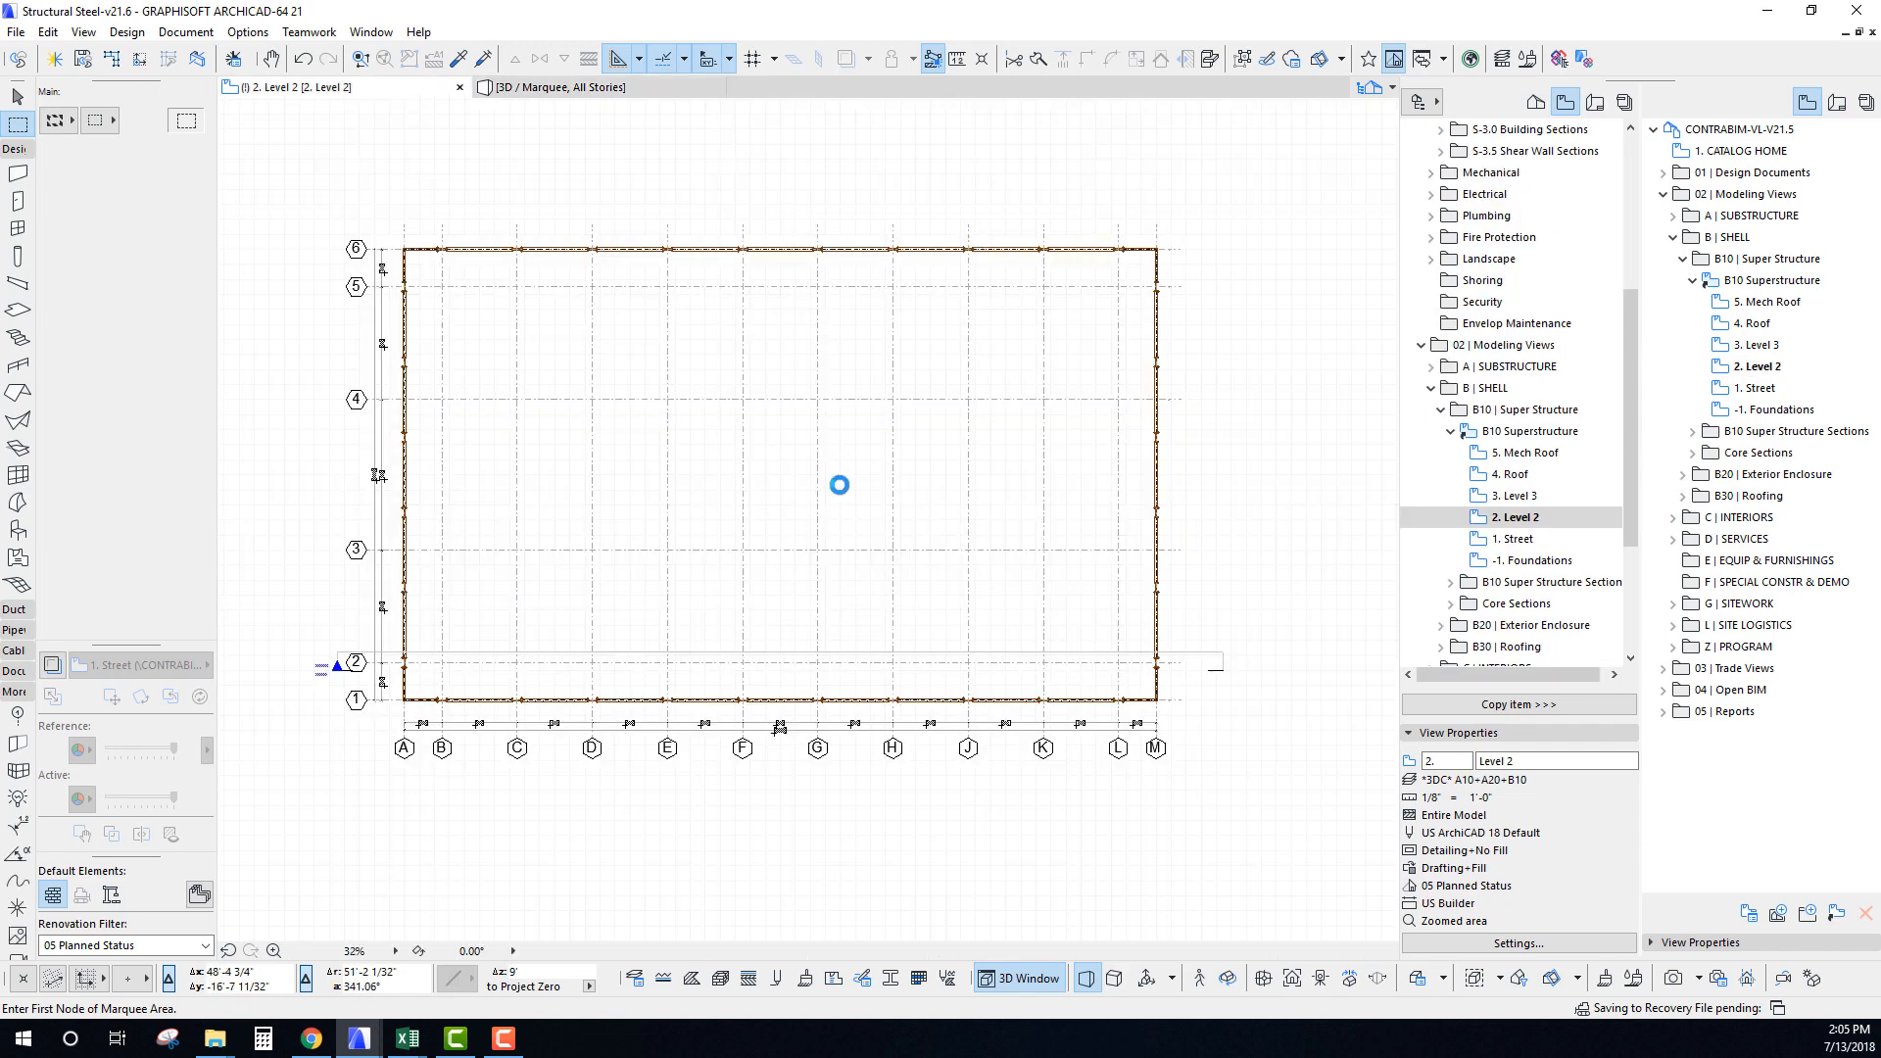
pyautogui.press('Escape')
pyautogui.moveTo(634, 594); pyautogui.dragTo(592, 276, button='middle')
pyautogui.scroll(-3, 576, 444)
pyautogui.scroll(11, 649, 645)
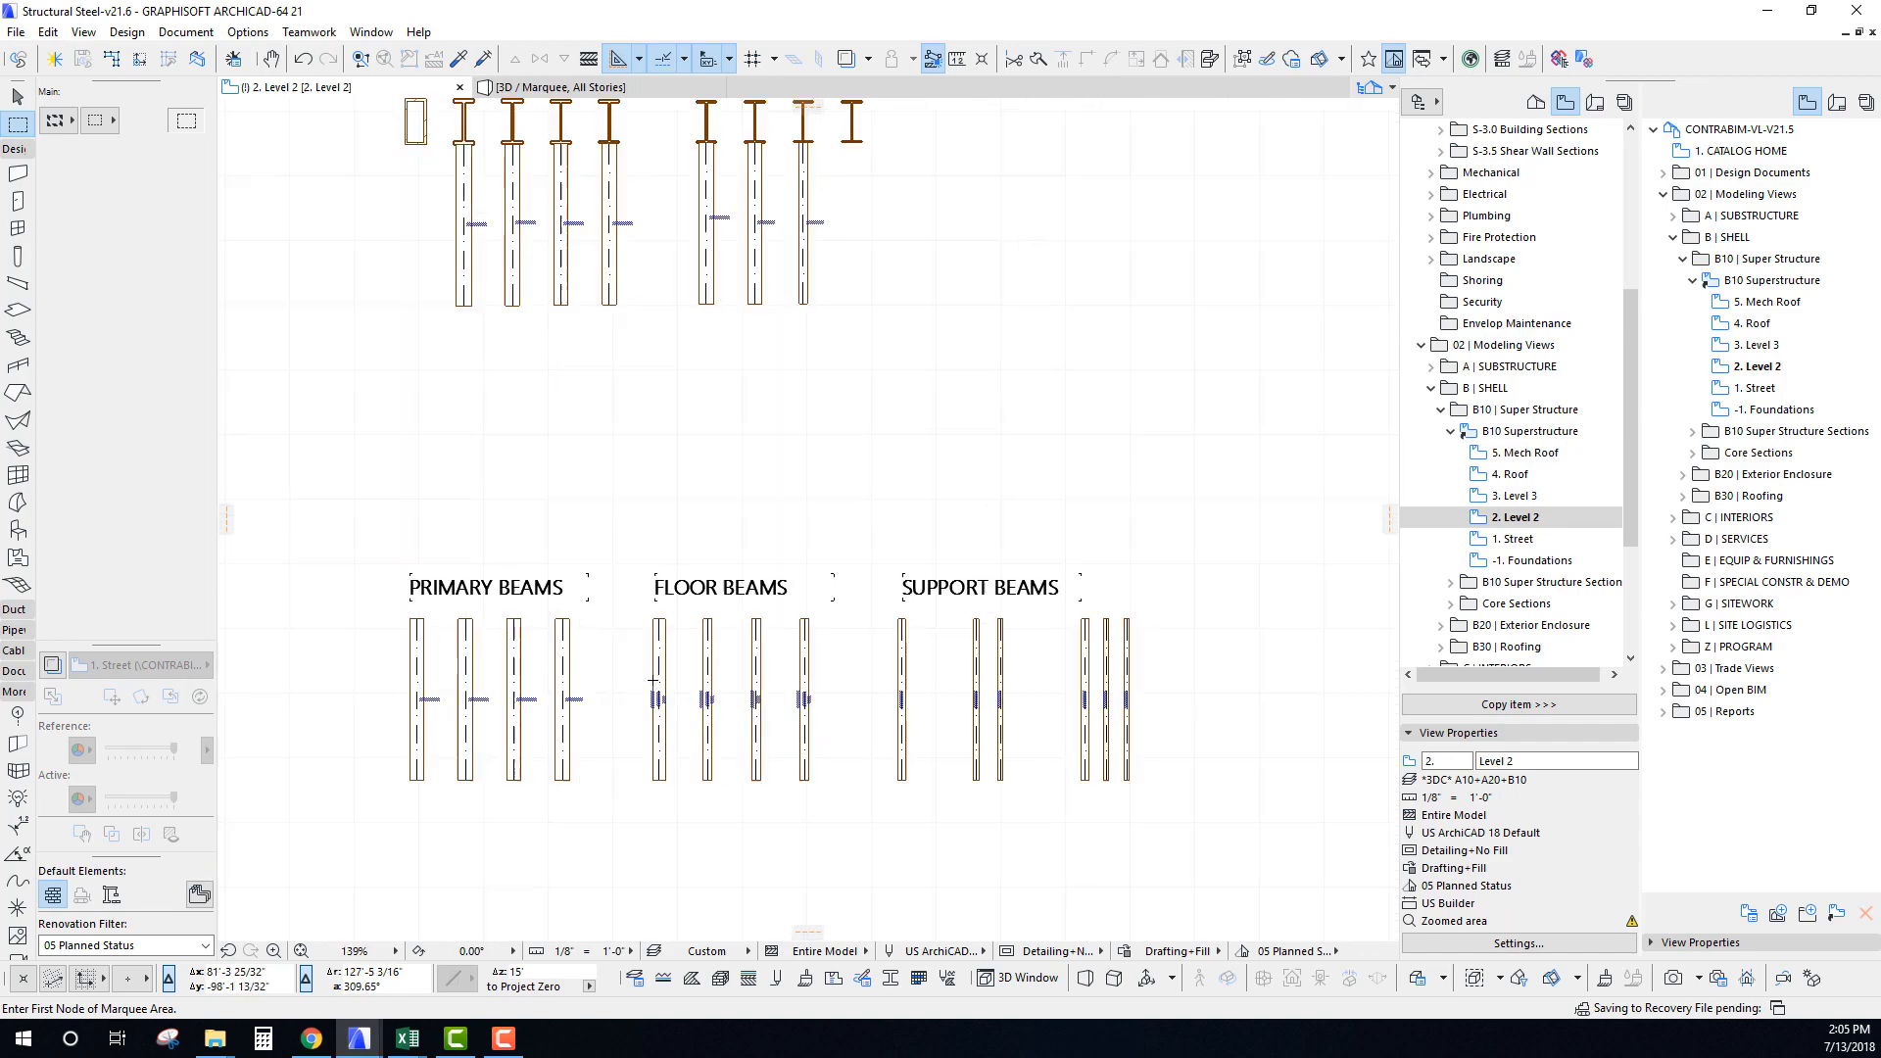
pyautogui.scroll(-5, 653, 661)
pyautogui.moveTo(653, 658); pyautogui.dragTo(749, 507, button='middle')
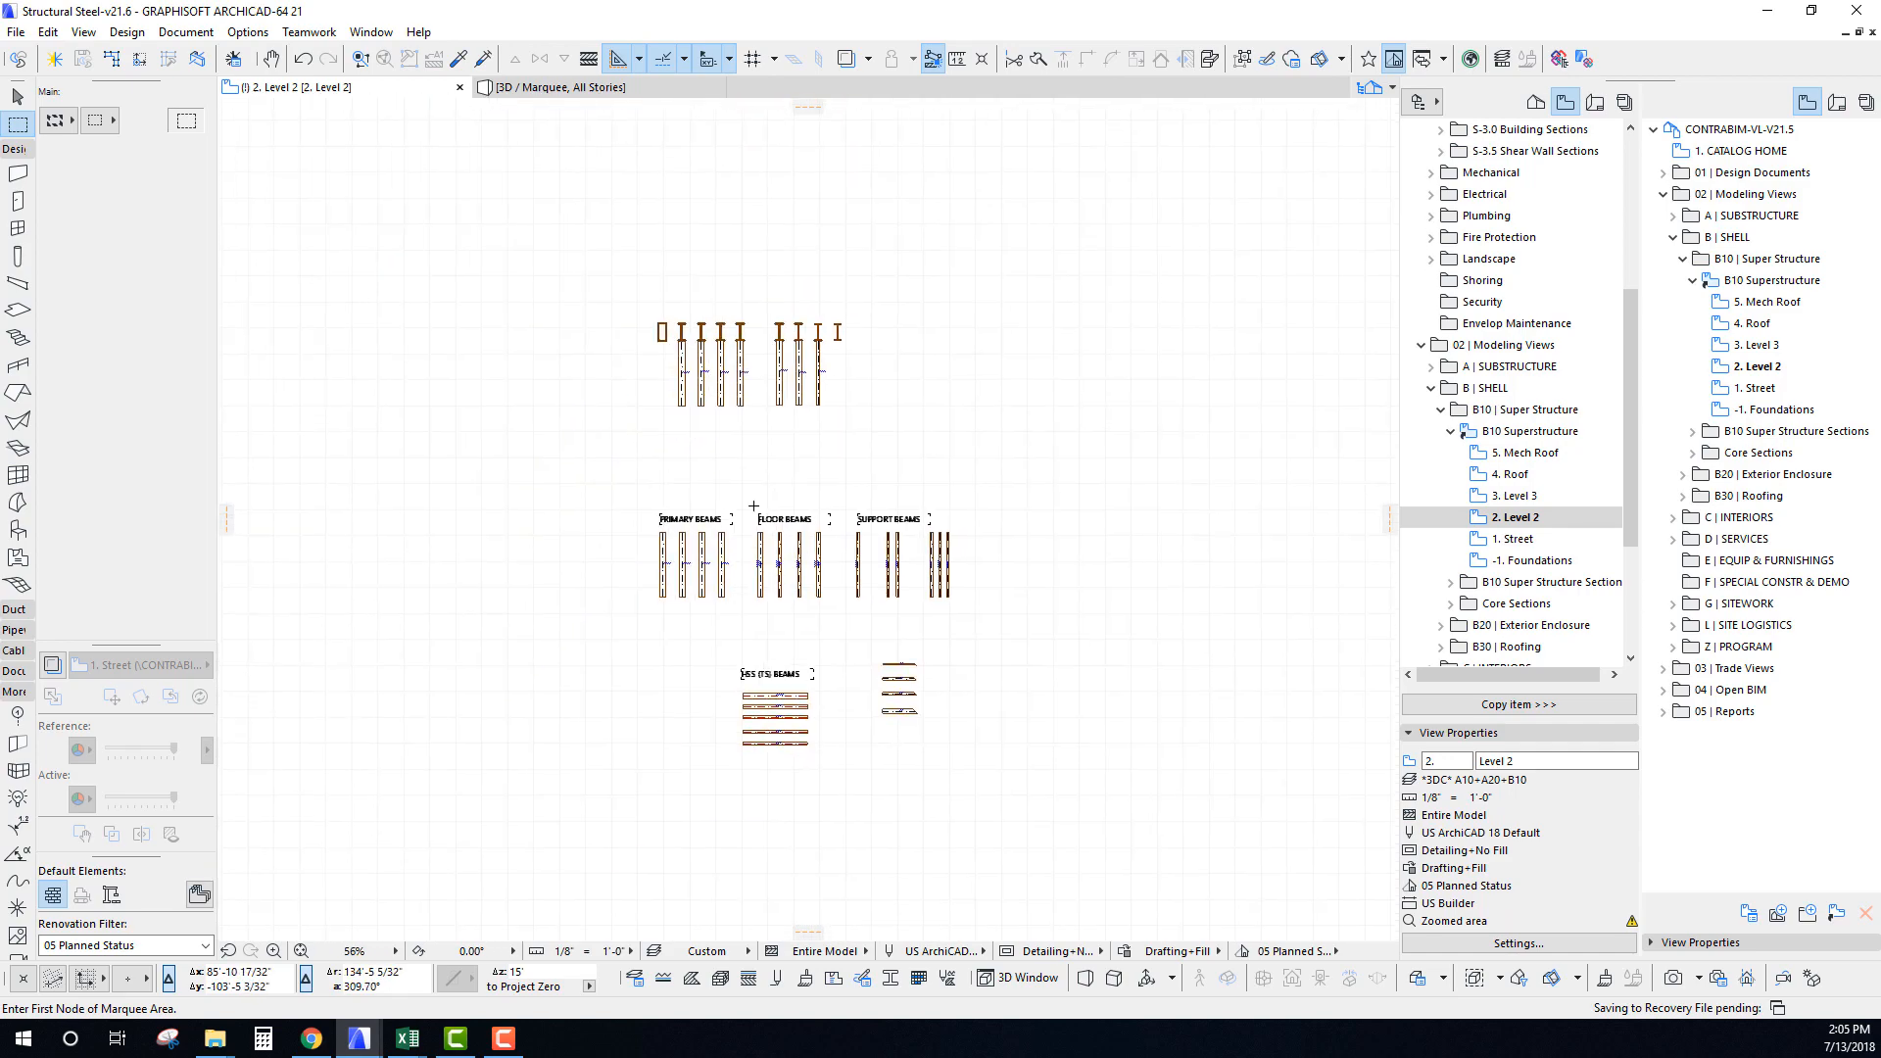
# Go down to the Street story and examine the interior column sizes in the module builder, from W14x665 to W14x90.
pyautogui.hotkey('ctrl', 'Down')
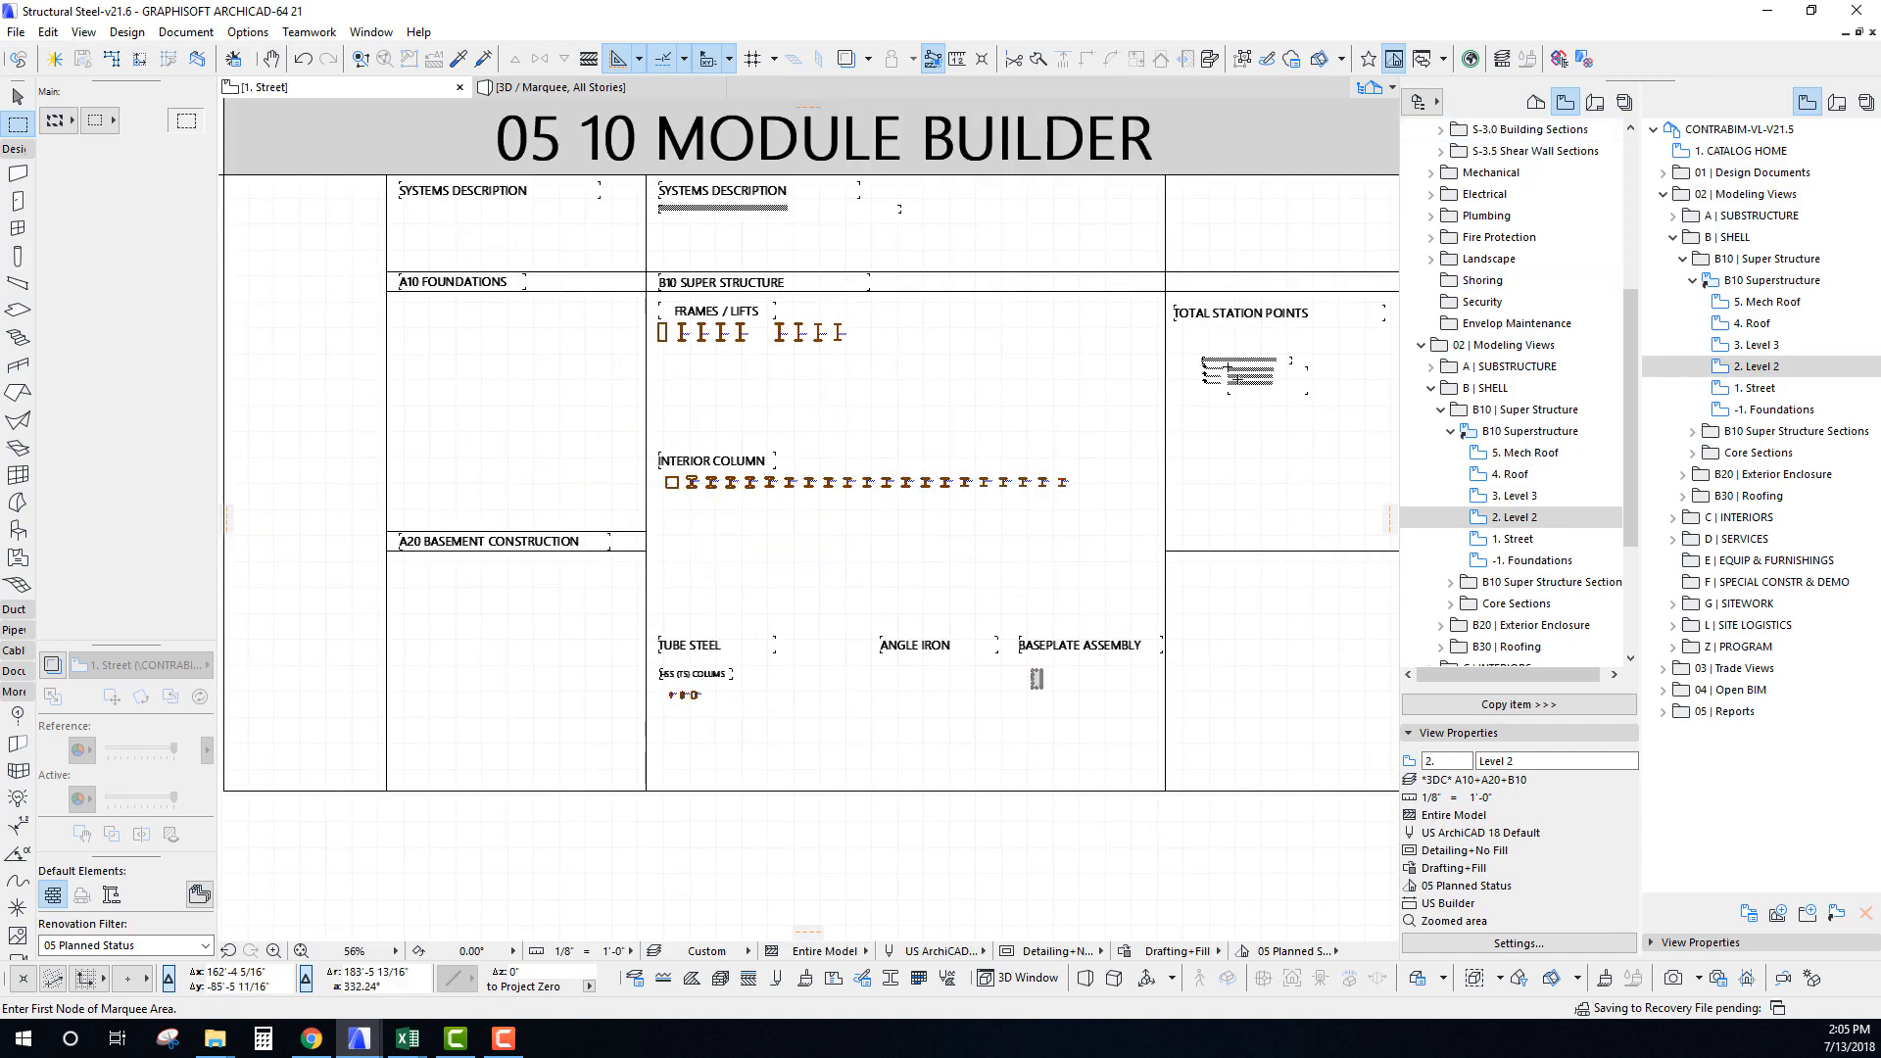
pyautogui.scroll(10, 745, 470)
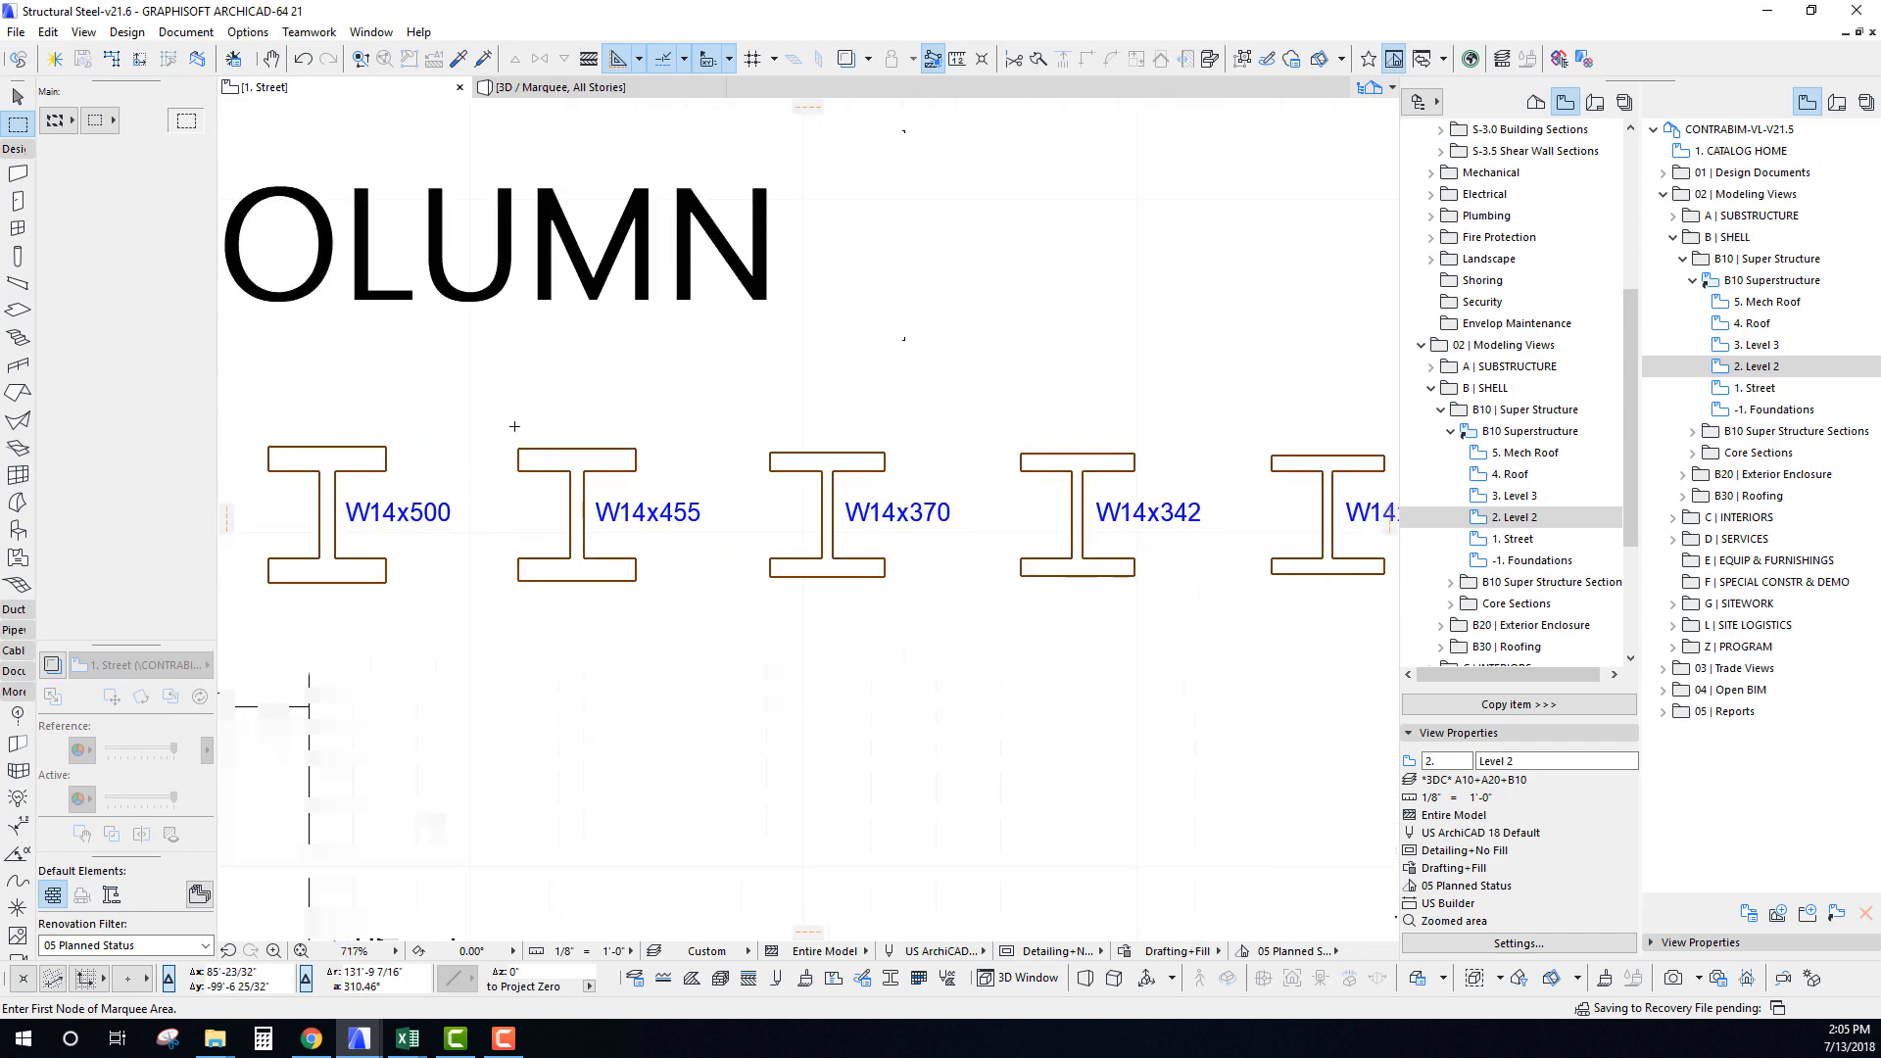
pyautogui.scroll(-4, 952, 520)
pyautogui.moveTo(953, 520); pyautogui.dragTo(684, 472, button='middle')
pyautogui.scroll(4, 568, 470)
pyautogui.scroll(-5, 514, 487)
pyautogui.moveTo(515, 487); pyautogui.dragTo(705, 461, button='middle')
pyautogui.scroll(5, 638, 402)
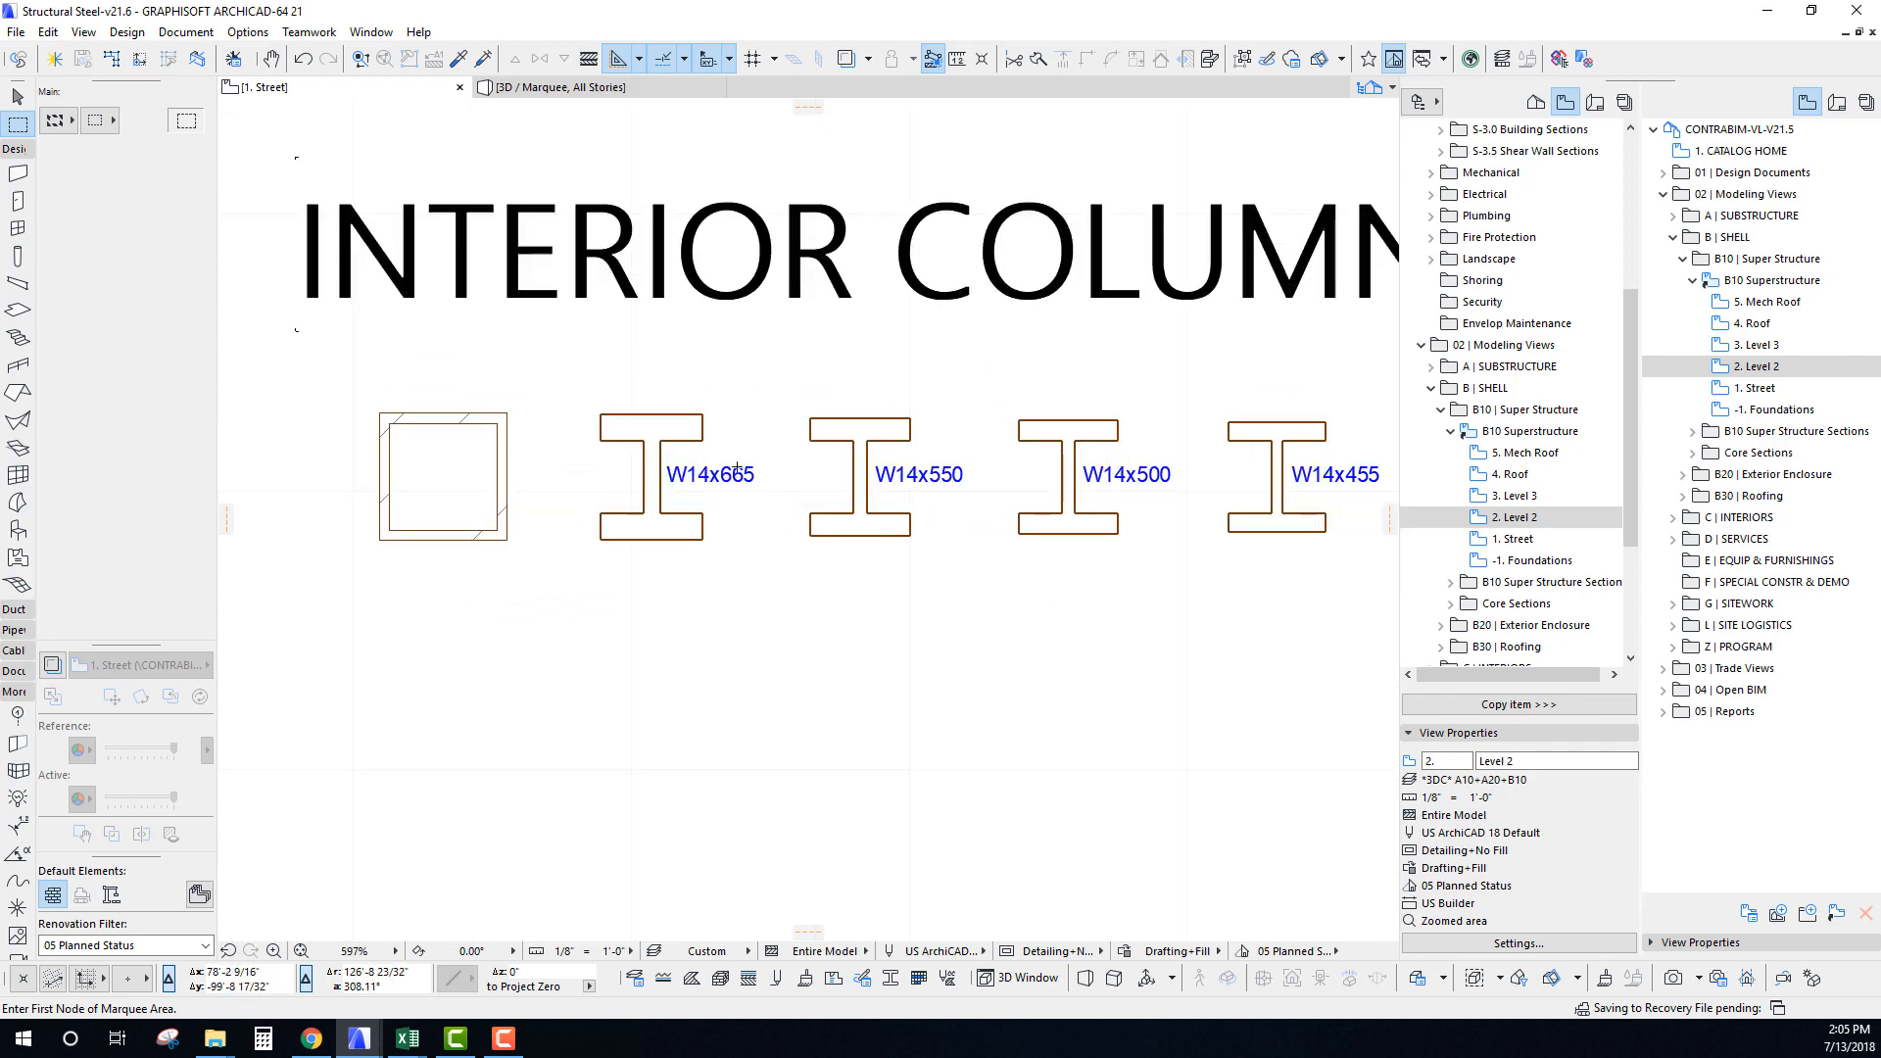
pyautogui.scroll(4, 669, 487)
pyautogui.moveTo(670, 487); pyautogui.dragTo(452, 481, button='middle')
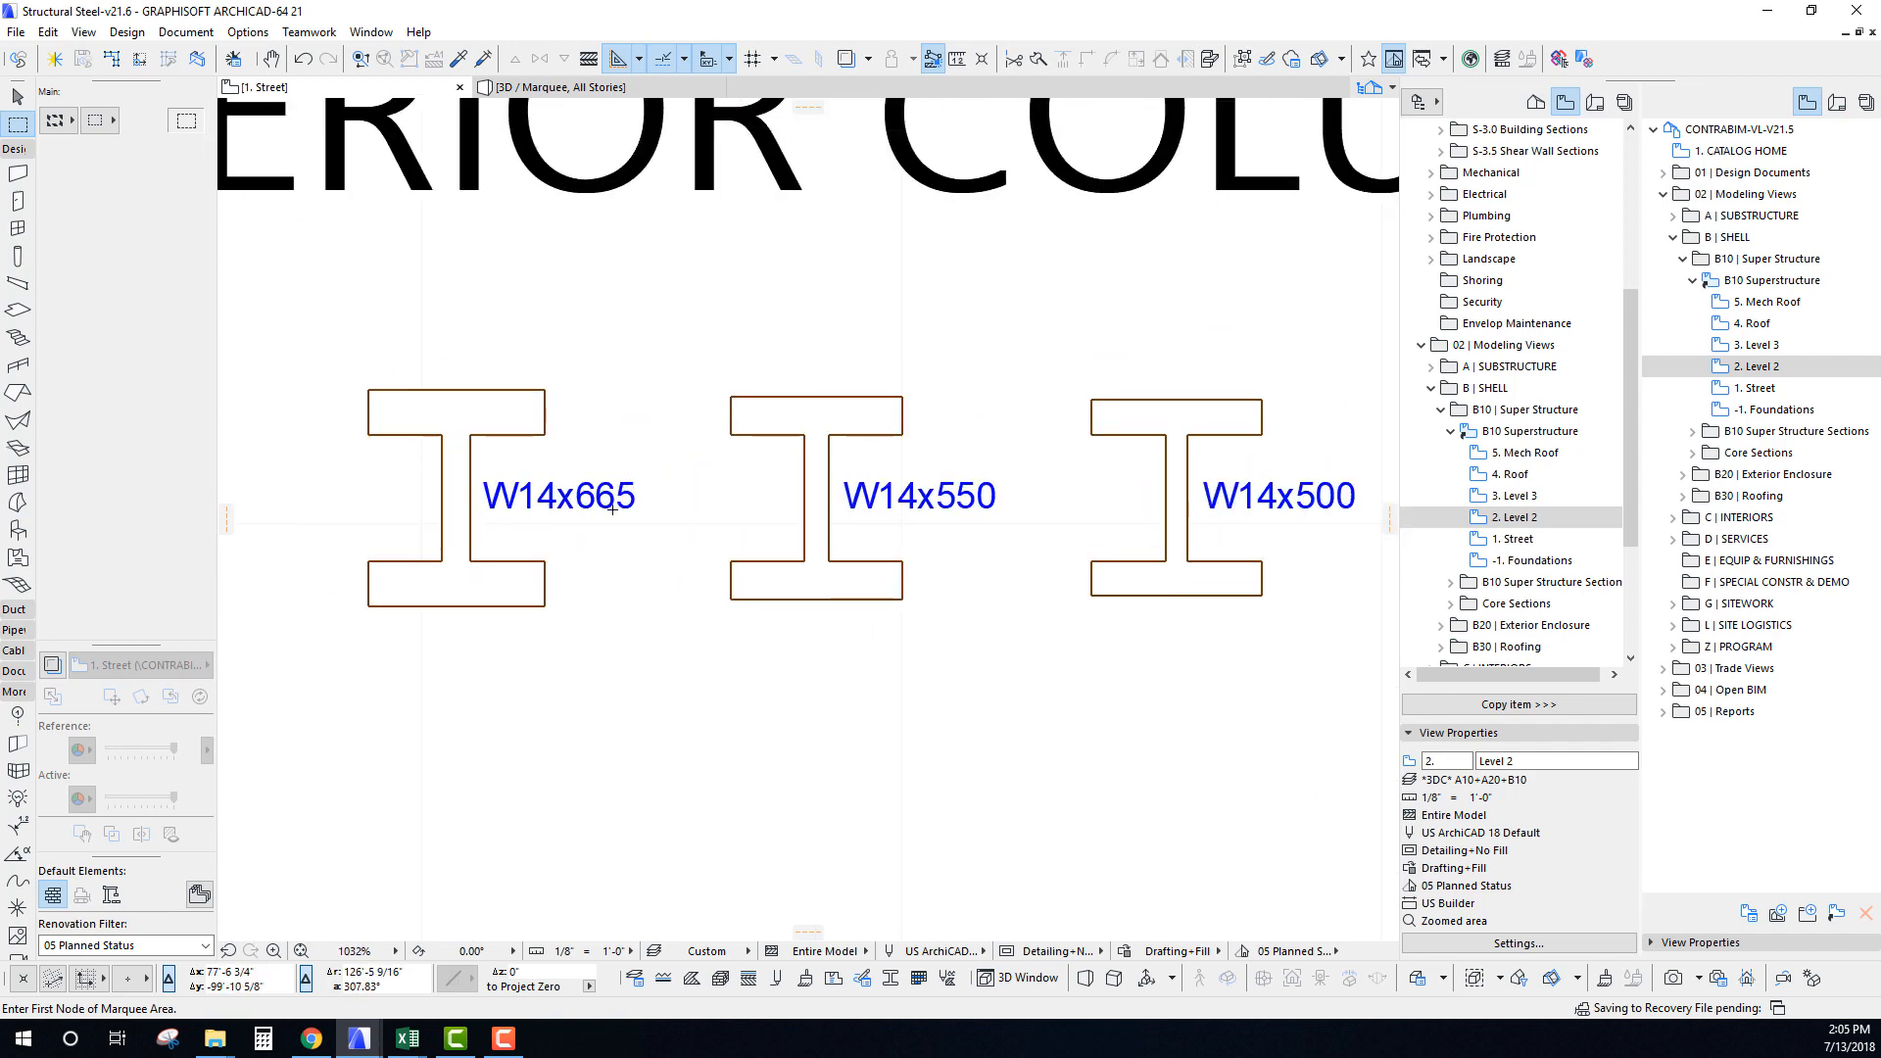
pyautogui.scroll(-4, 612, 508)
pyautogui.moveTo(826, 503); pyautogui.dragTo(629, 480, button='middle')
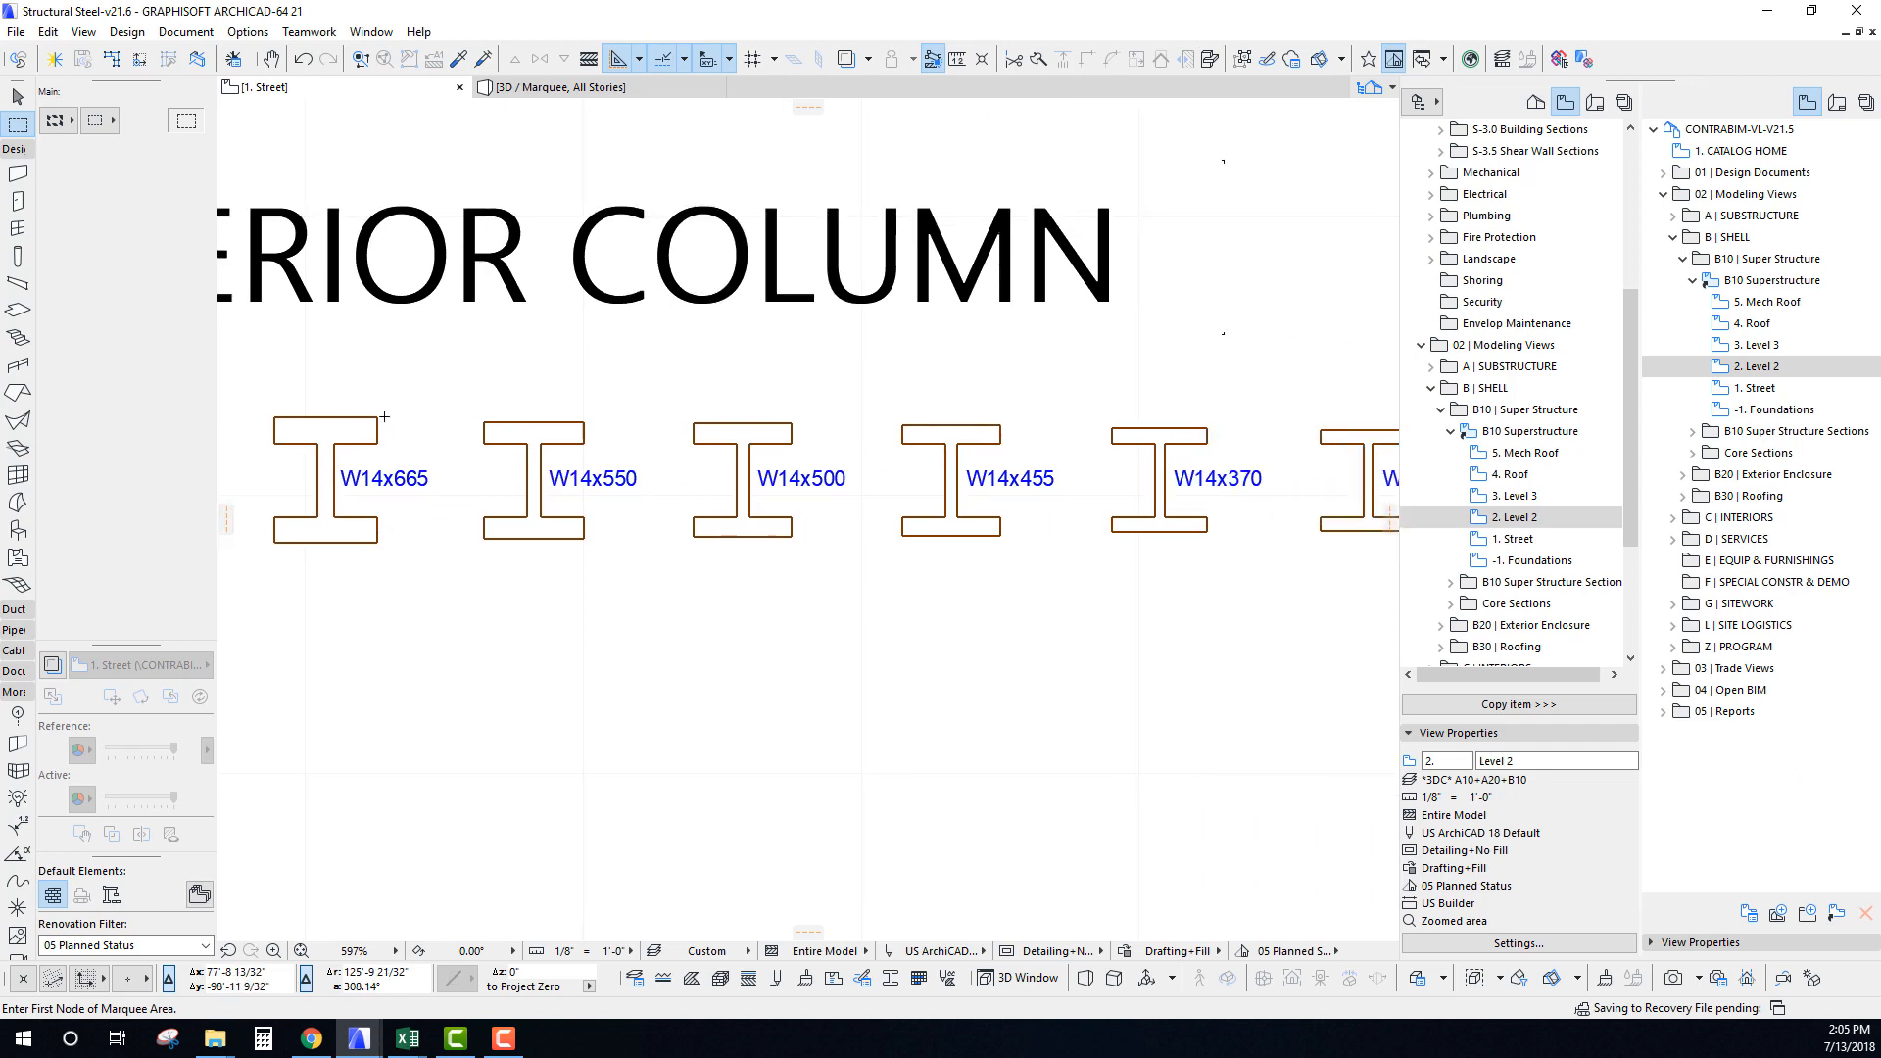
pyautogui.scroll(-3, 582, 479)
pyautogui.scroll(1, 1012, 495)
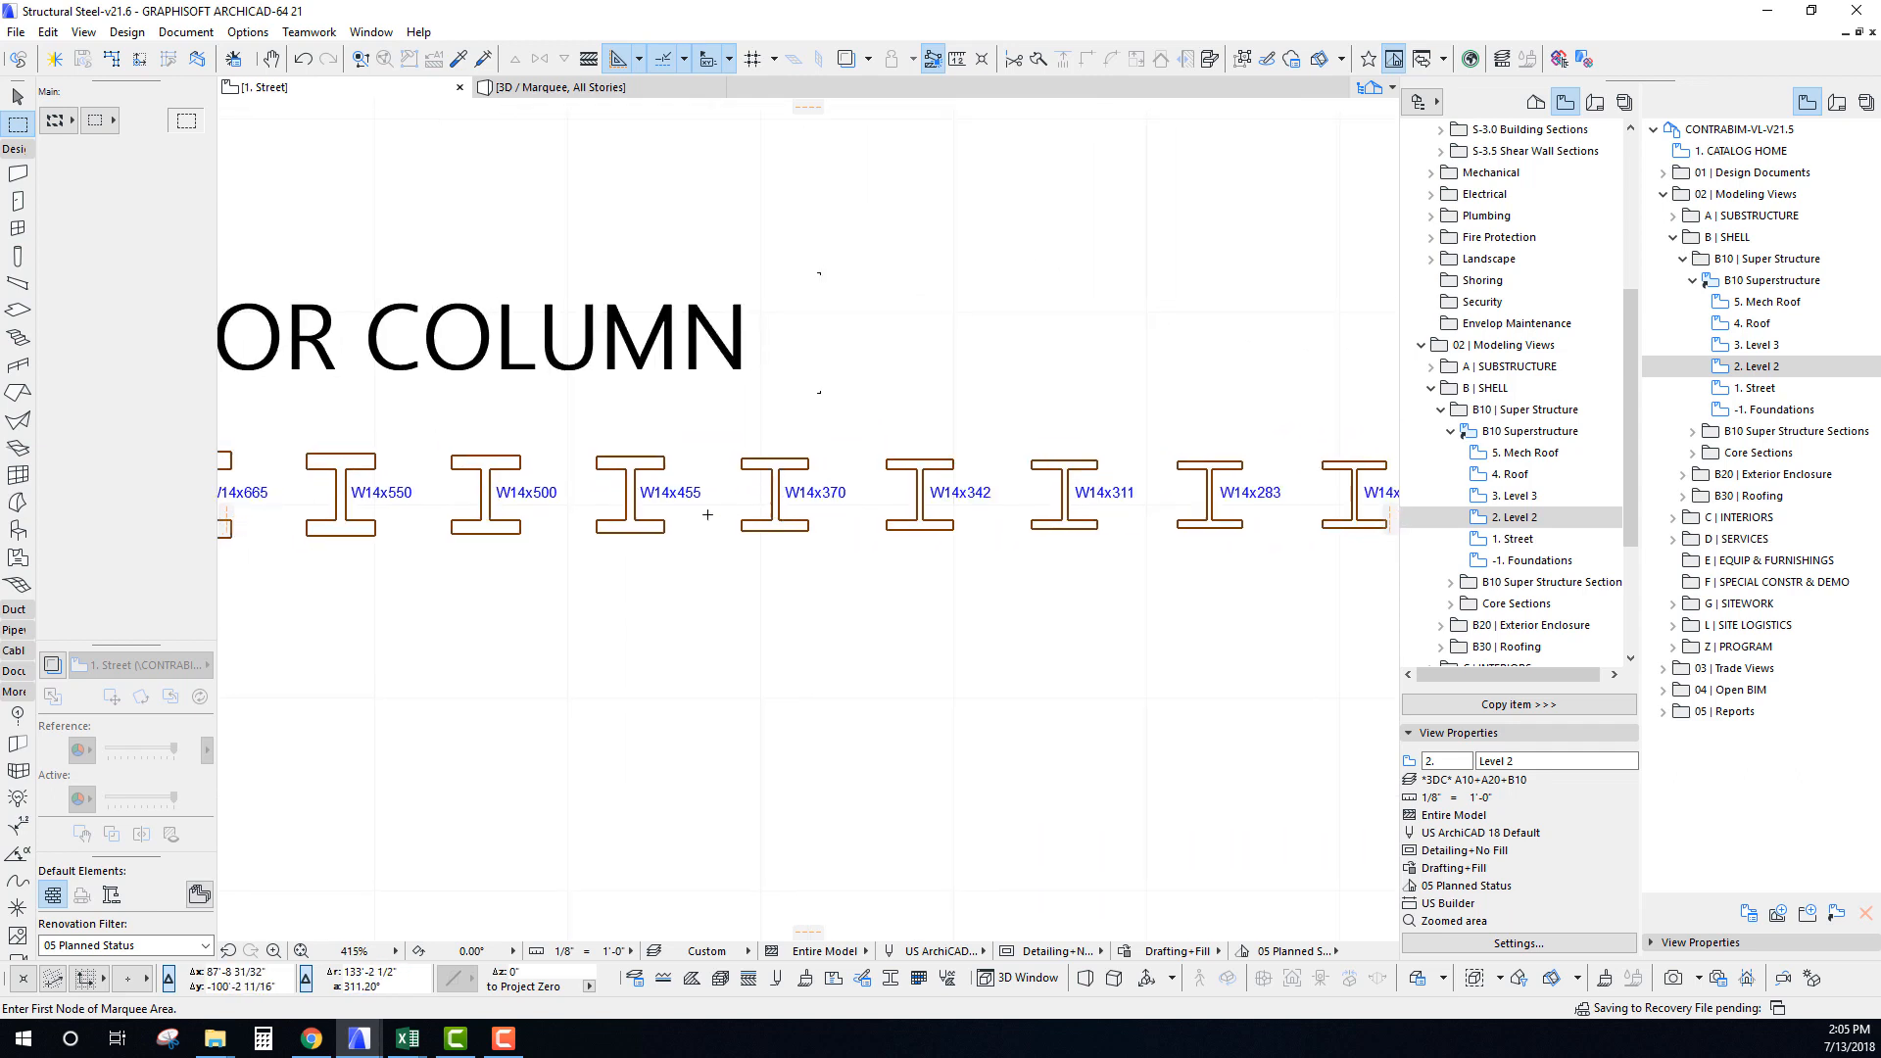
pyautogui.scroll(-2, 1012, 494)
pyautogui.scroll(-2, 1019, 498)
pyautogui.moveTo(1293, 510); pyautogui.dragTo(1056, 506, button='middle')
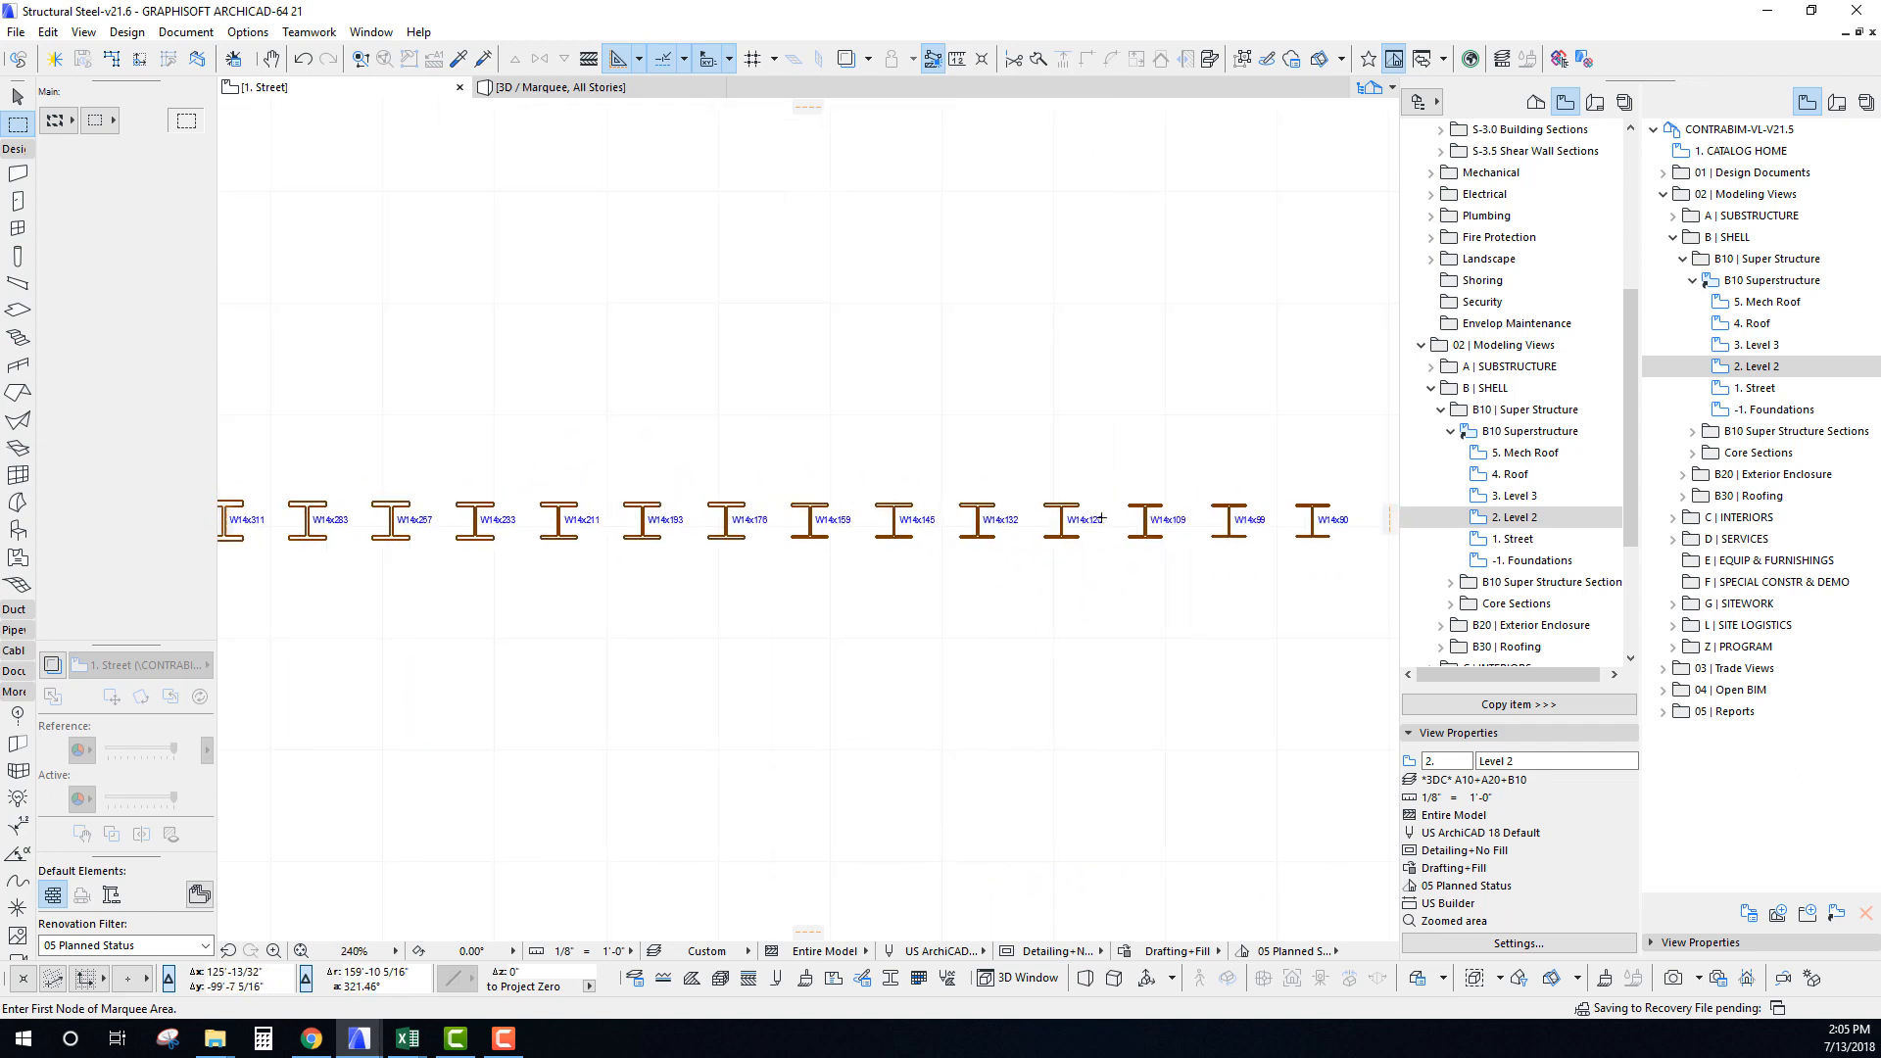
pyautogui.scroll(4, 1055, 547)
pyautogui.scroll(-4, 1162, 484)
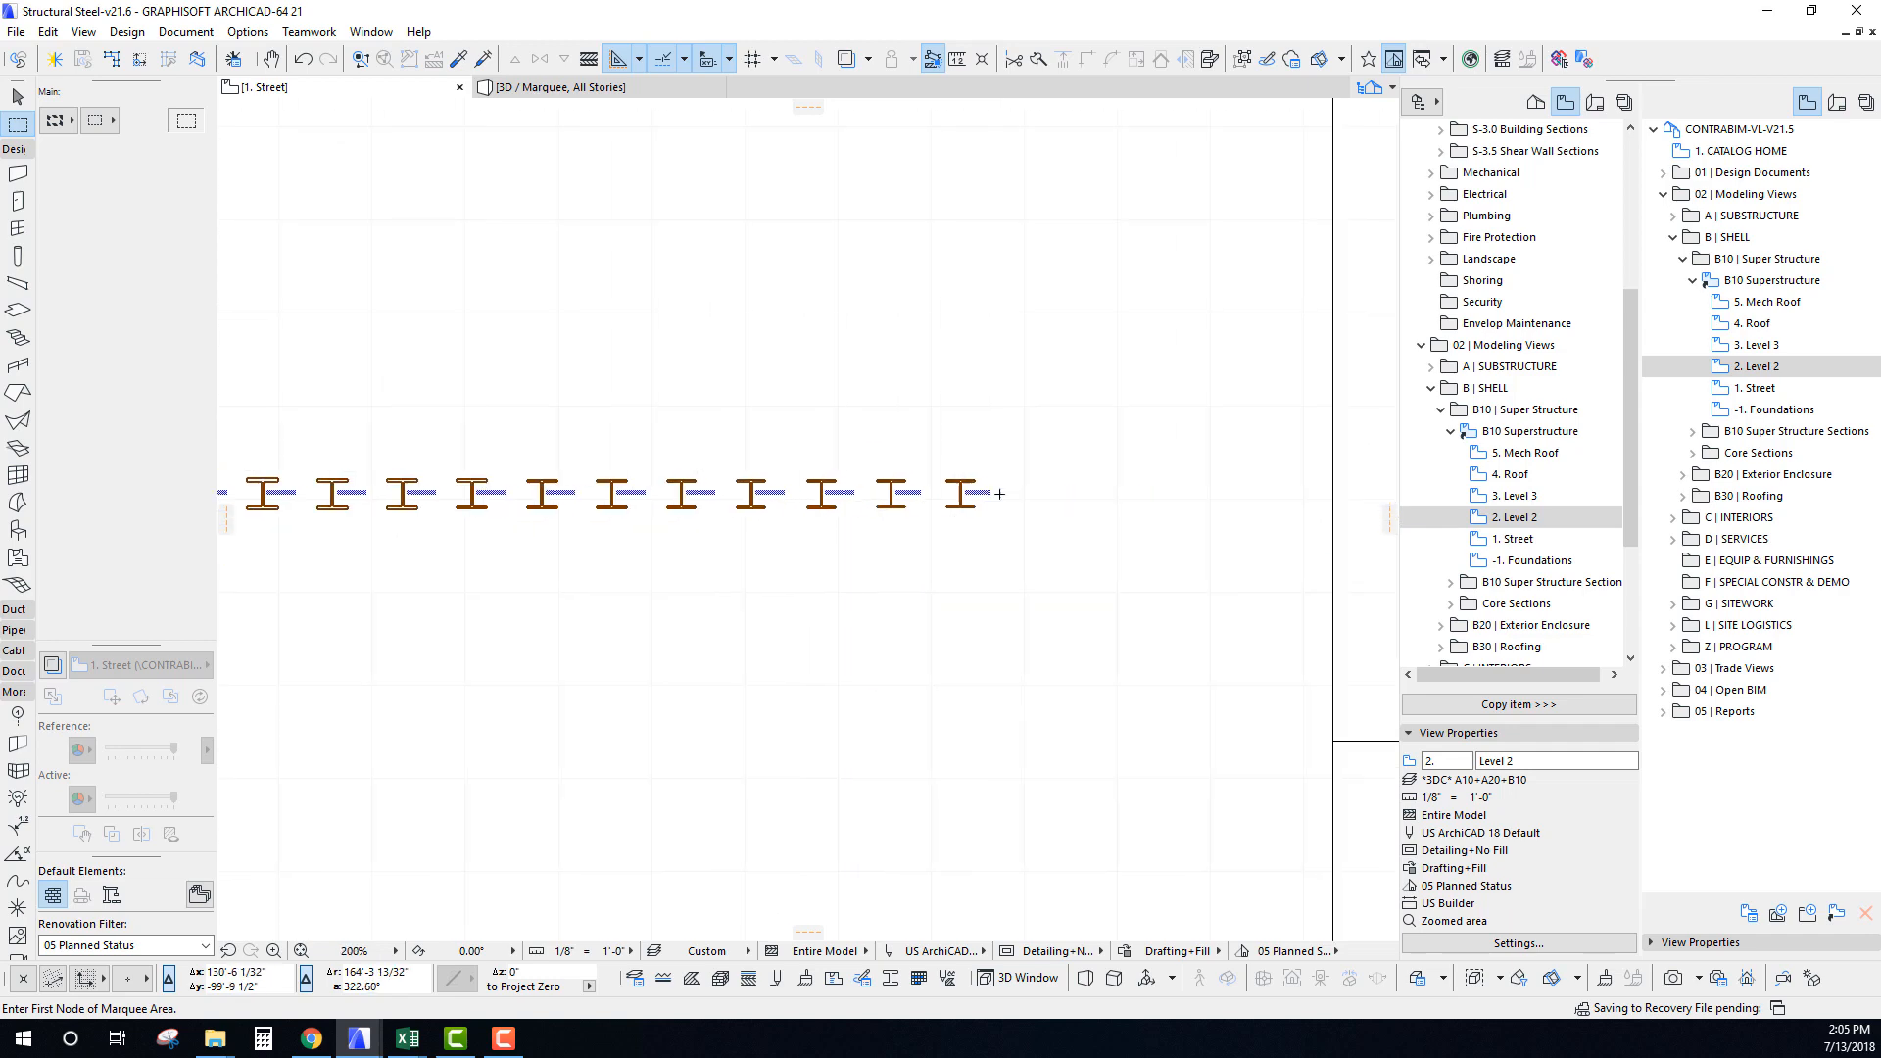
pyautogui.scroll(3, 870, 483)
pyautogui.scroll(-9, 924, 500)
pyautogui.moveTo(412, 502); pyautogui.dragTo(1025, 480, button='middle')
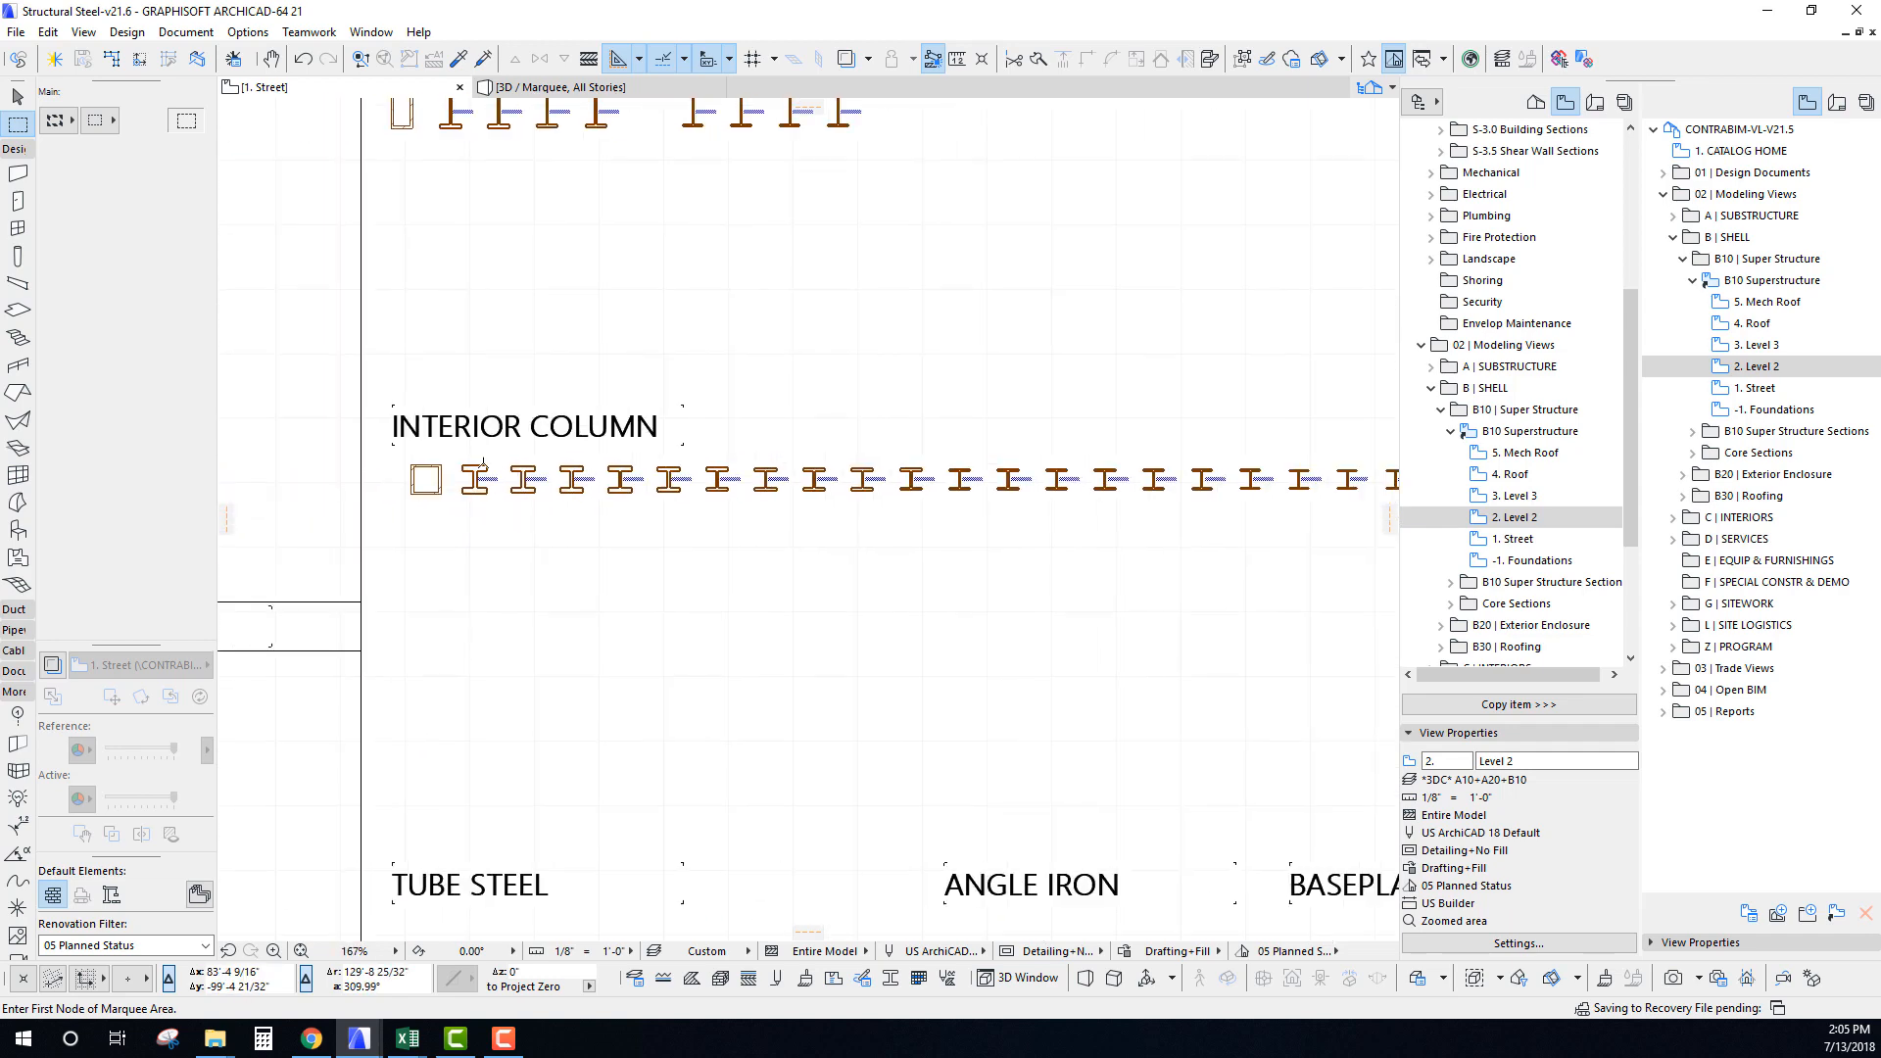
pyautogui.scroll(4, 489, 462)
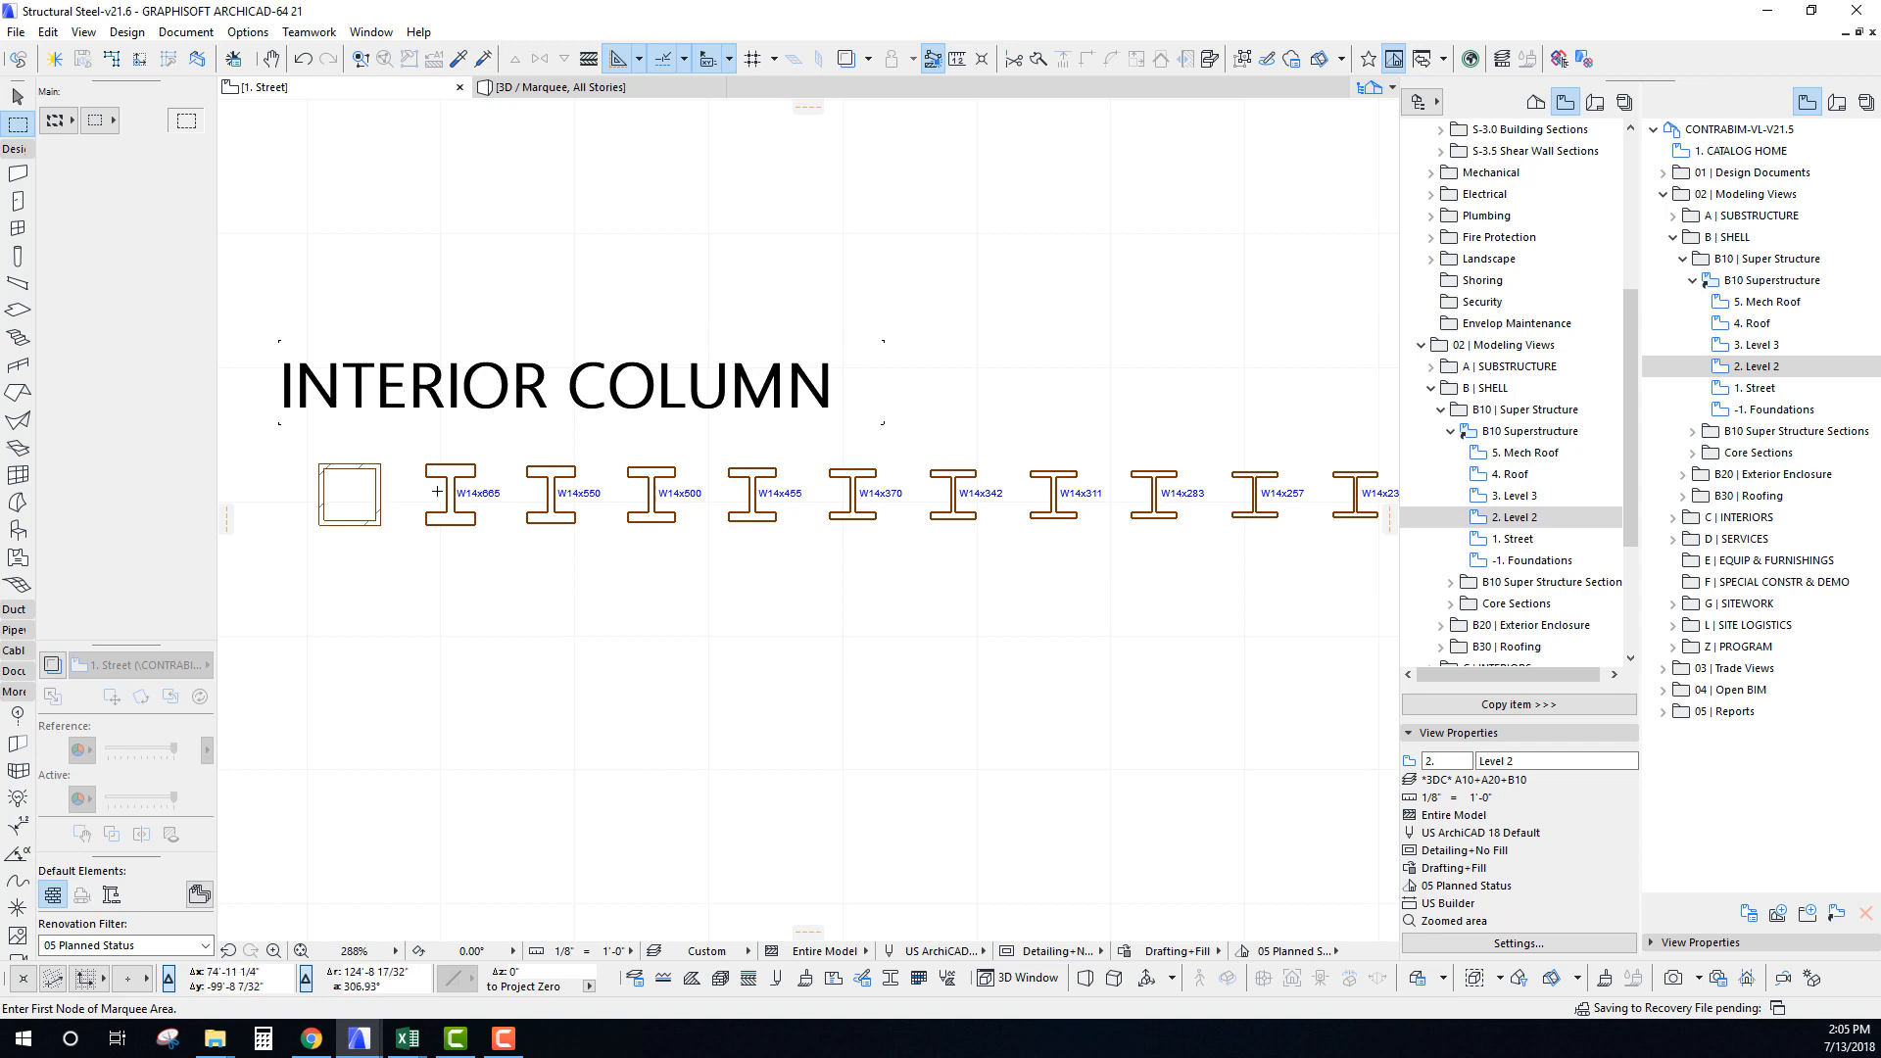
pyautogui.moveTo(437, 491); pyautogui.dragTo(414, 494, button='middle')
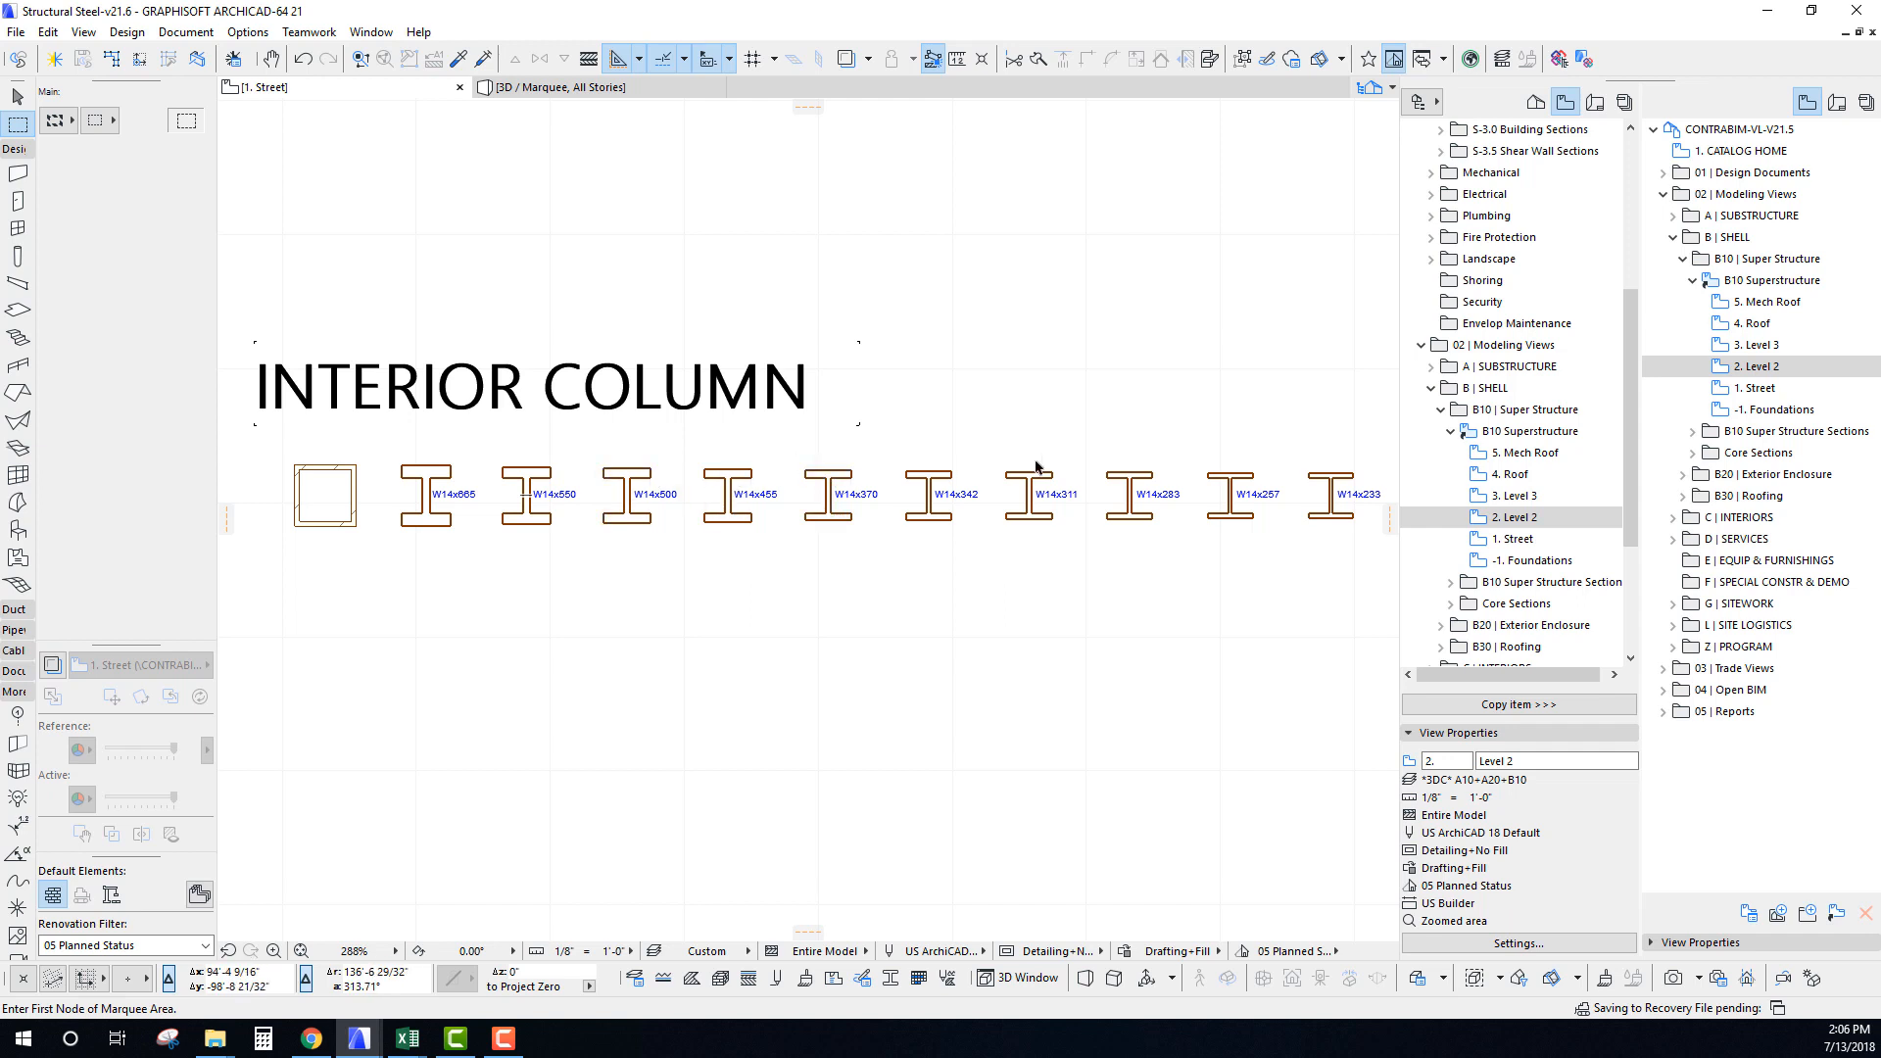
pyautogui.moveTo(1023, 529); pyautogui.dragTo(685, 536, button='middle')
pyautogui.scroll(3, 902, 519)
pyautogui.moveTo(578, 473); pyautogui.dragTo(731, 466, button='middle')
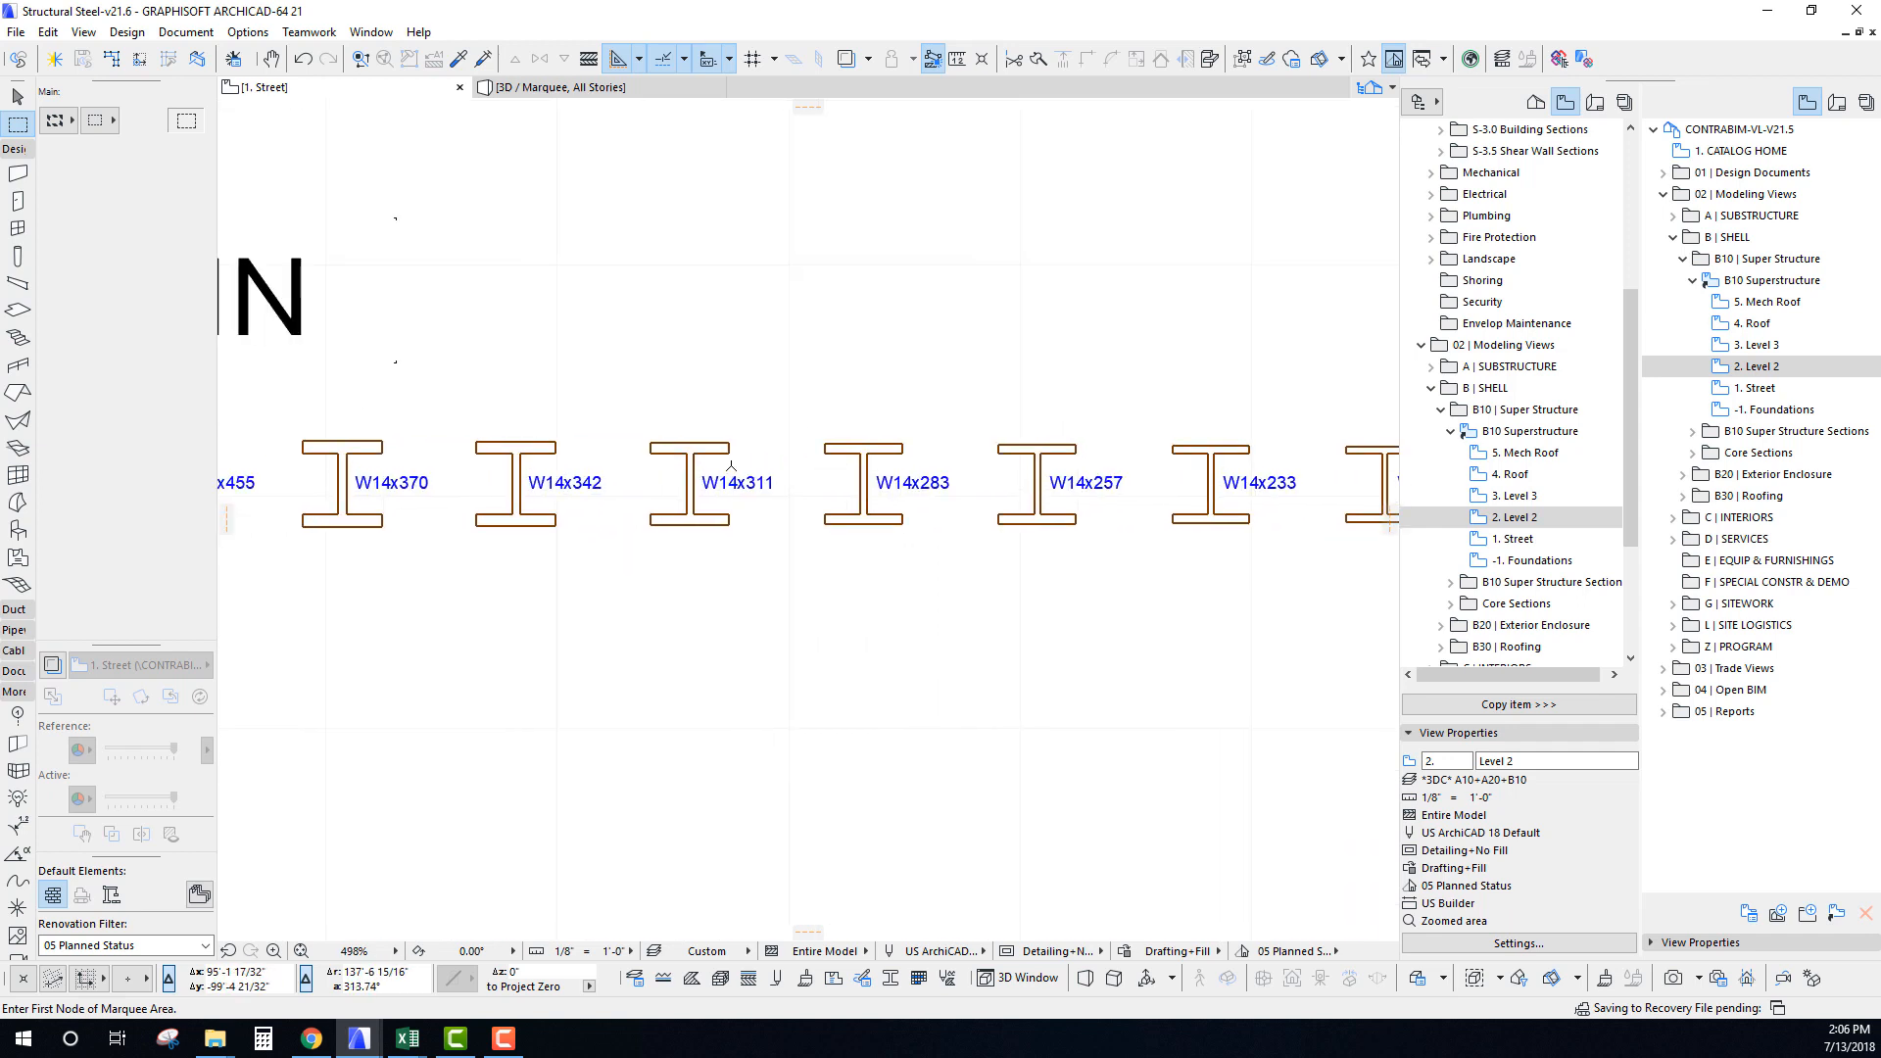
pyautogui.scroll(-2, 856, 479)
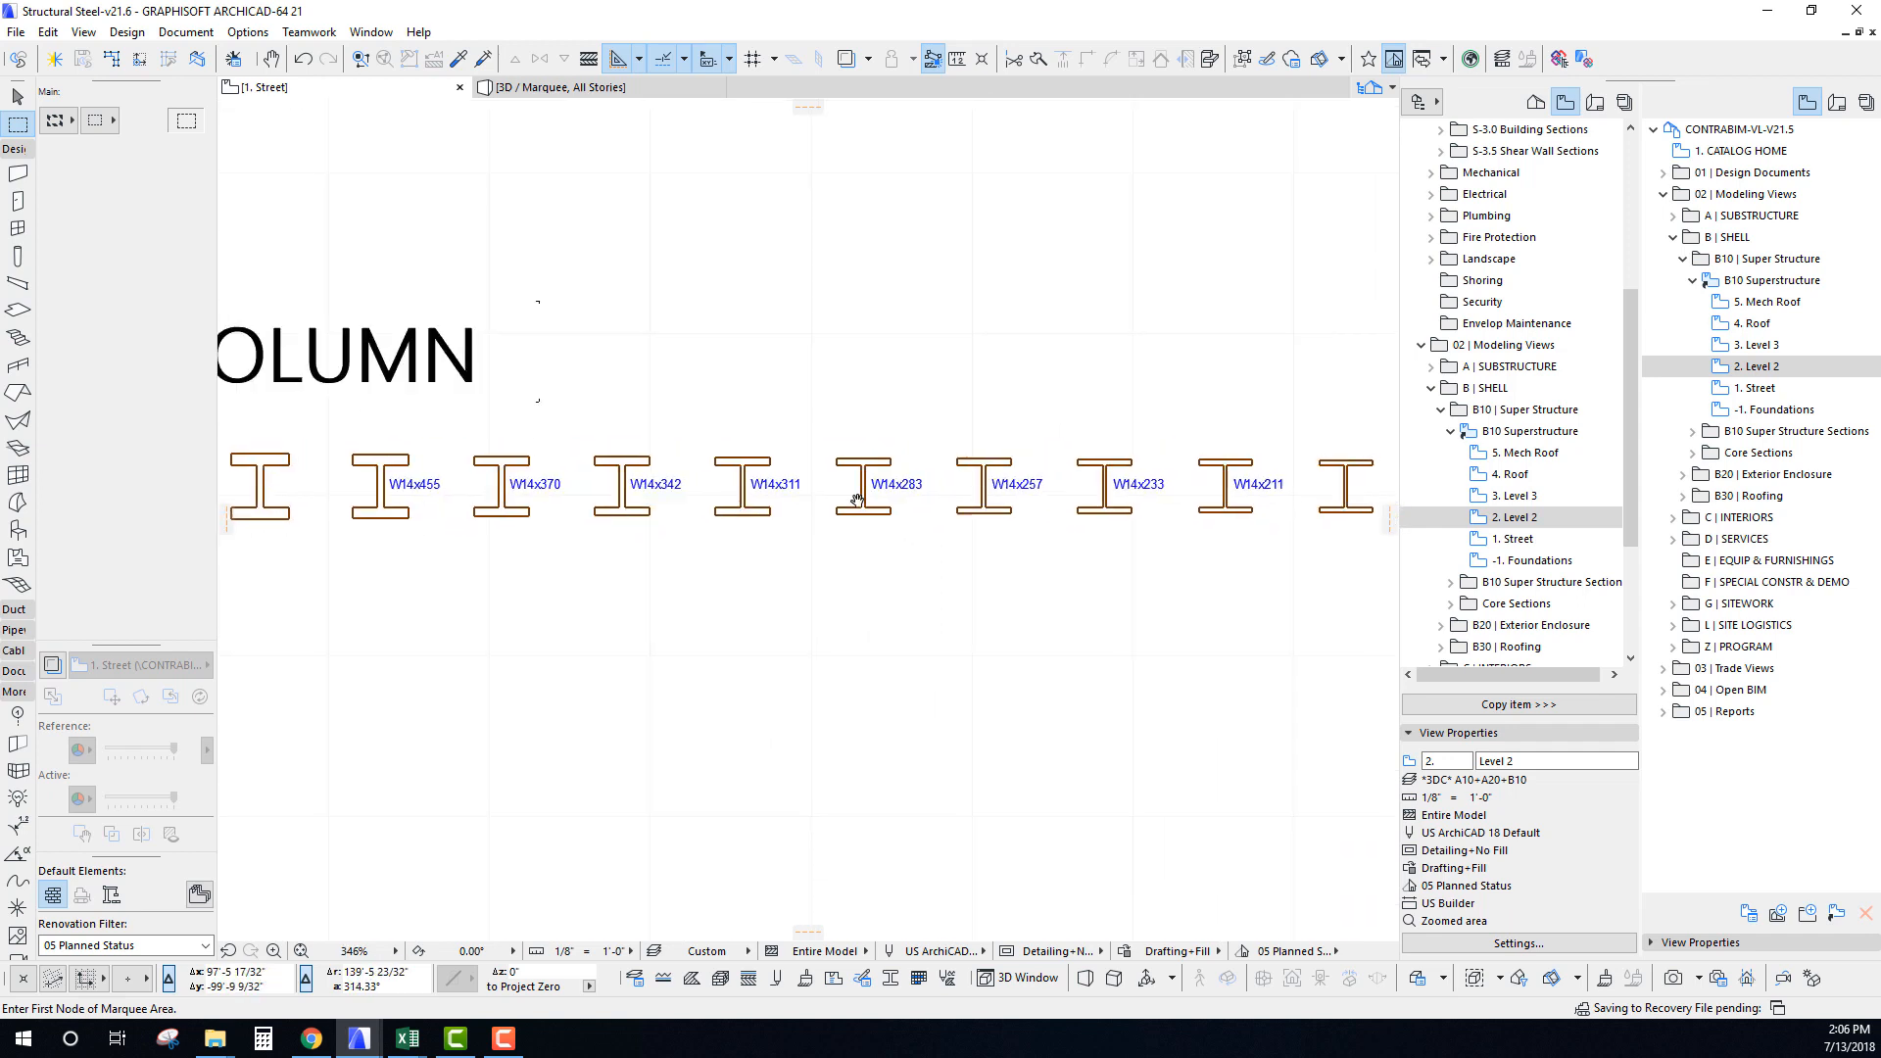
# Copy the W14x311 interior column from the module builder to the intersection of gridlines C and 3.
pyautogui.keyDown('shift'); pyautogui.click(743, 476); pyautogui.keyUp('shift')
pyautogui.hotkey('ctrl', 'shift', 'd')
pyautogui.click(725, 498)
pyautogui.scroll(-12, 686, 590)
pyautogui.moveTo(686, 590); pyautogui.dragTo(944, 868, button='middle')
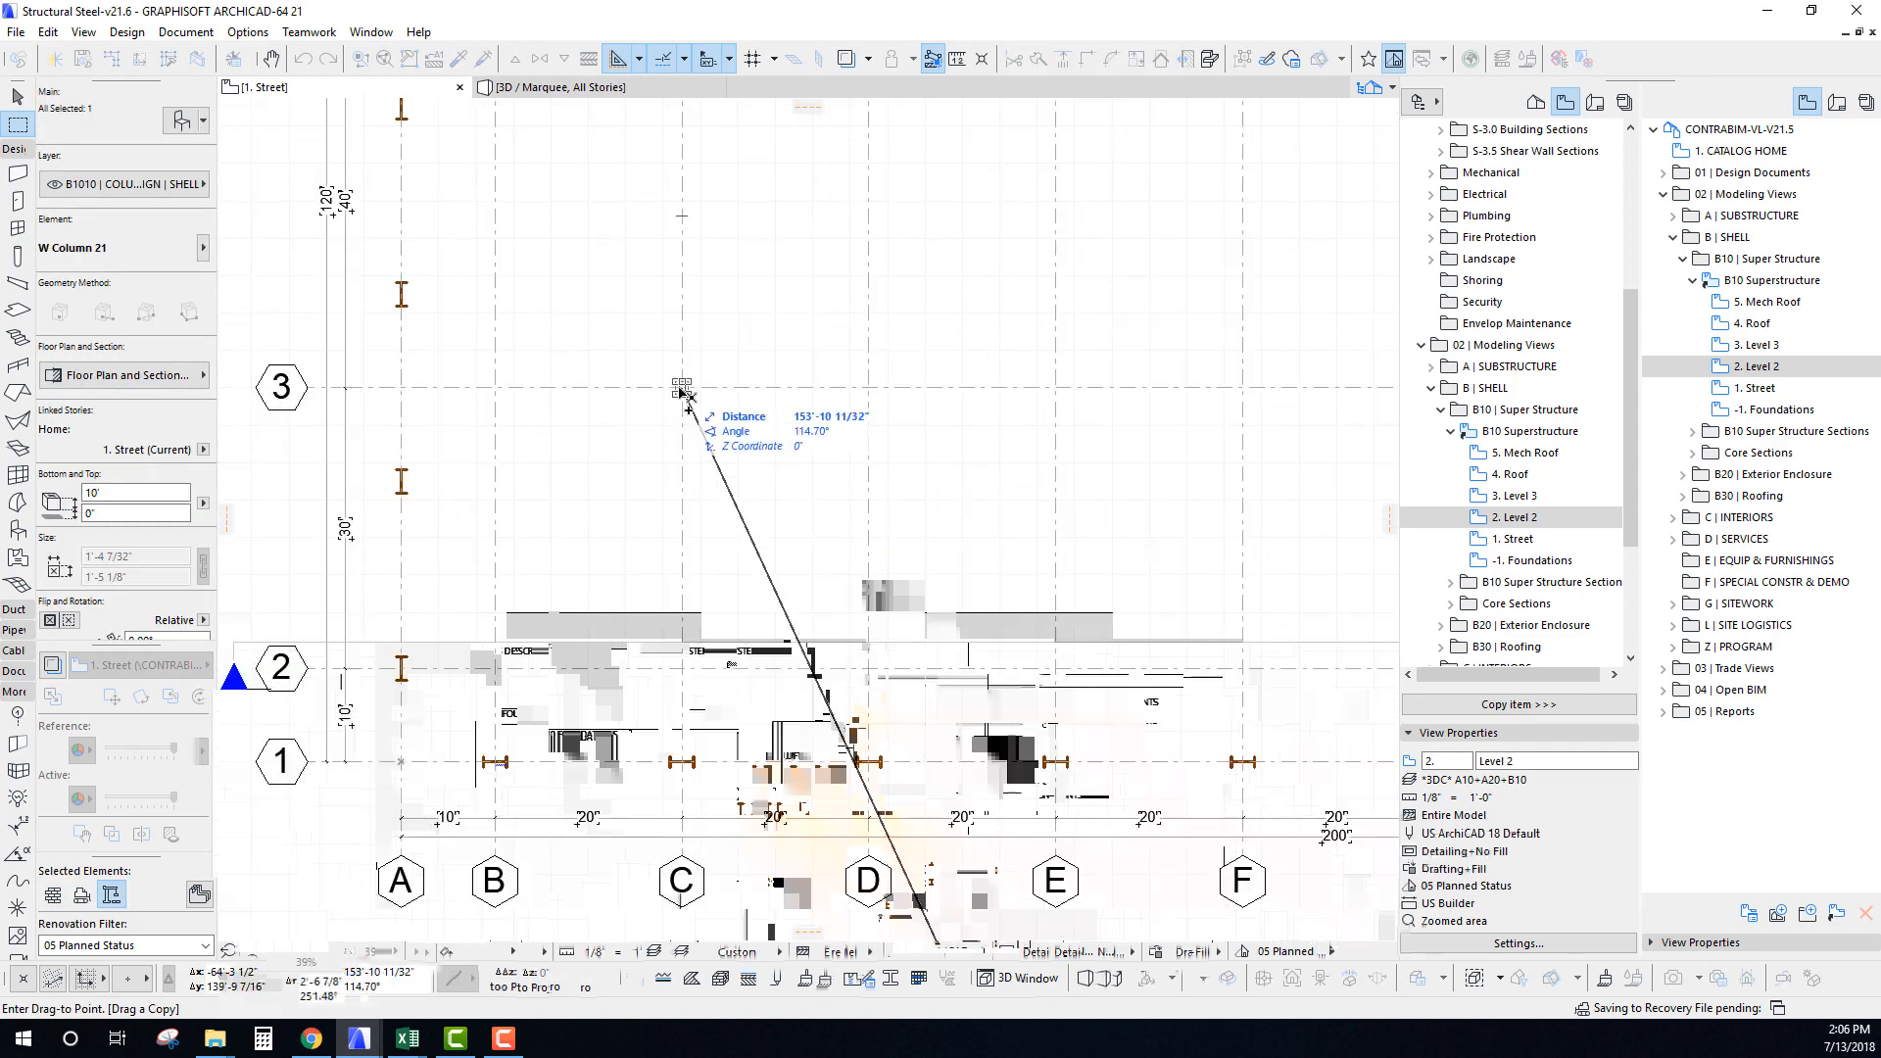
pyautogui.click(682, 391)
pyautogui.scroll(10, 683, 391)
pyautogui.scroll(-10, 678, 398)
pyautogui.moveTo(760, 402); pyautogui.dragTo(235, 385, button='middle')
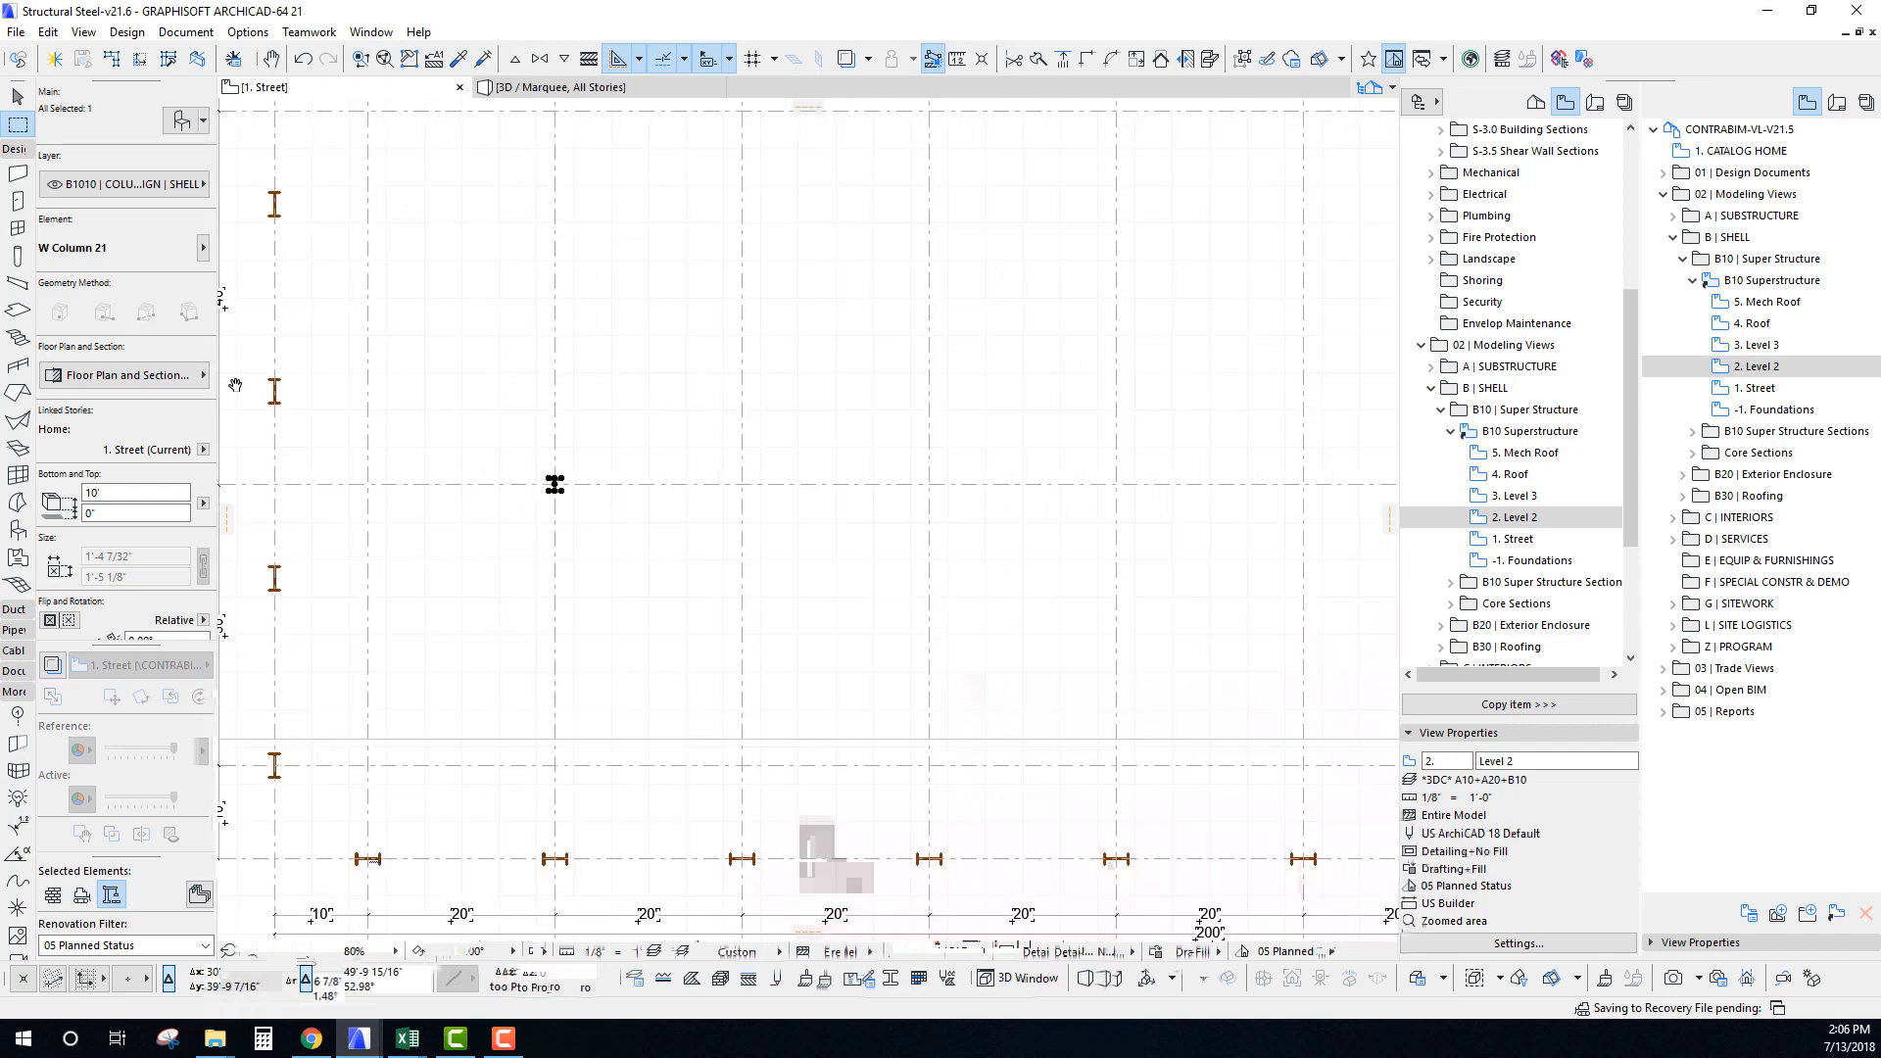
pyautogui.scroll(-5, 454, 396)
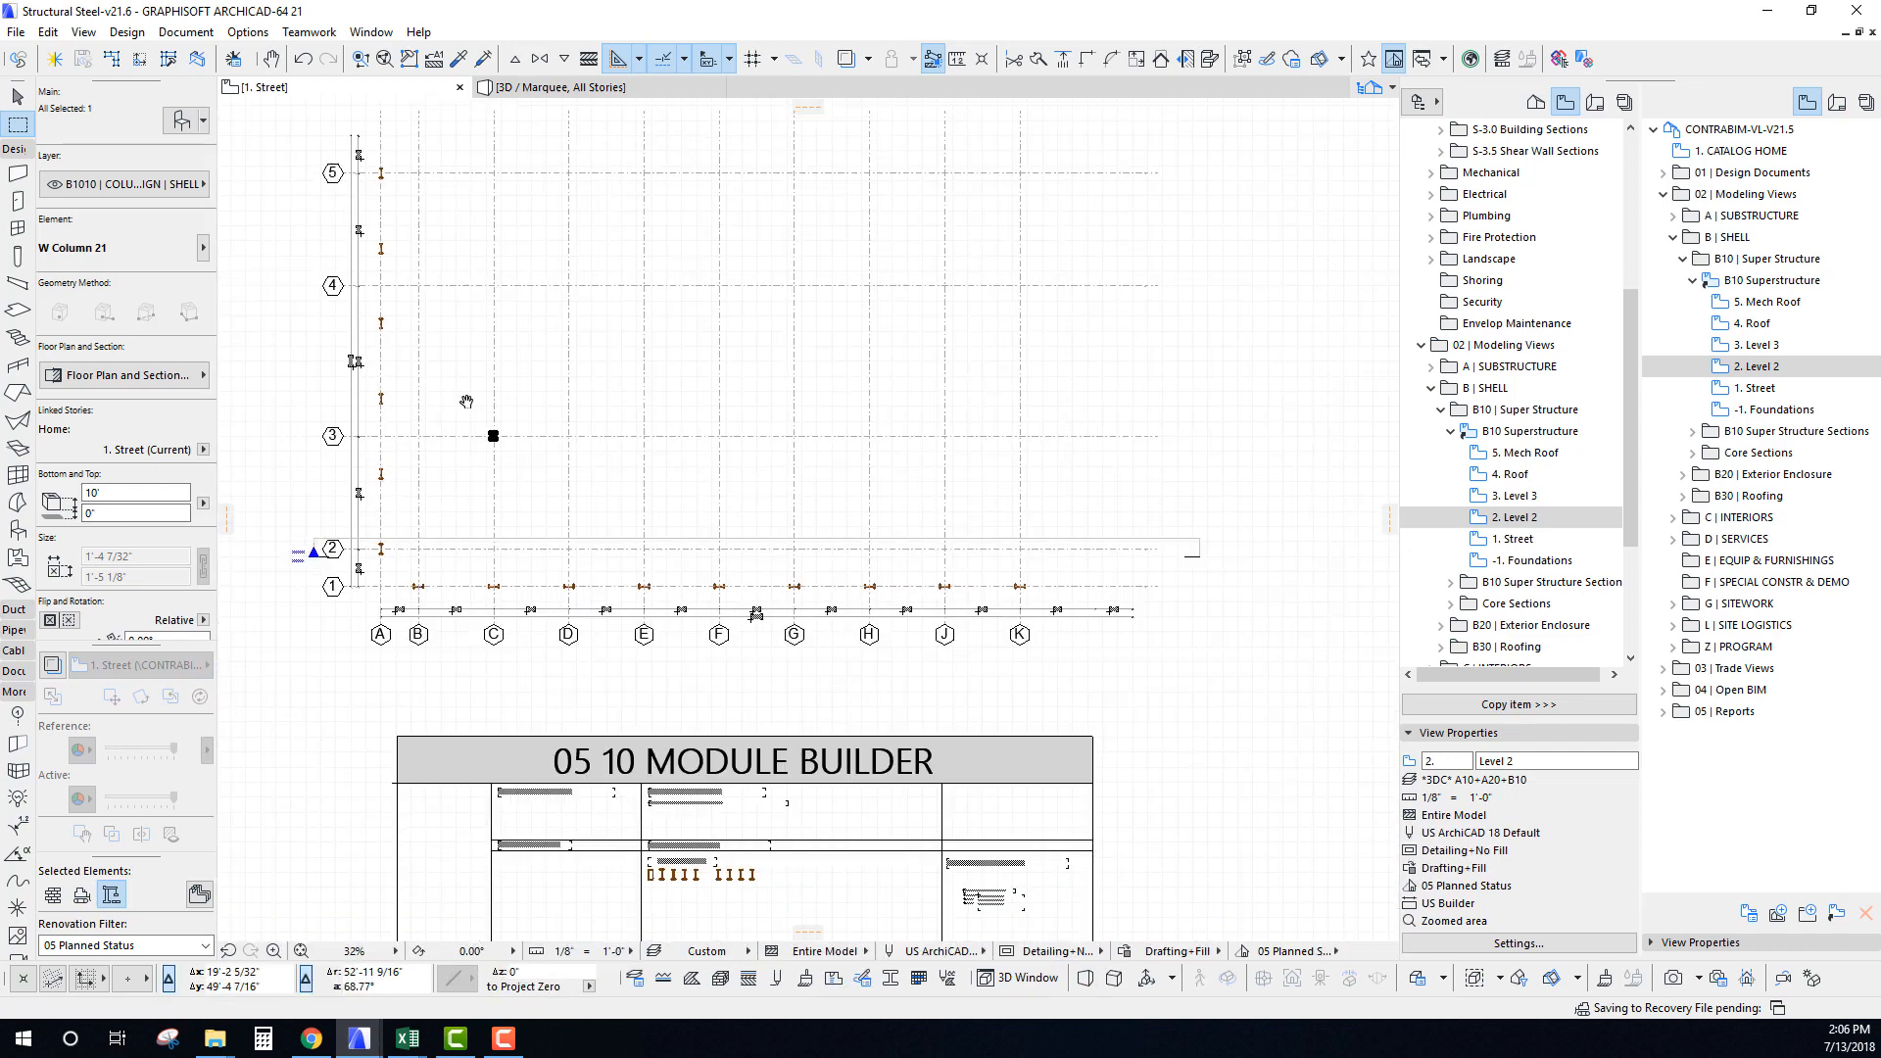
pyautogui.press('Escape')
# In 3D, stretch the base of the interior column at C-3 down to -2', level with the perimeter column bases.
pyautogui.press('F3')
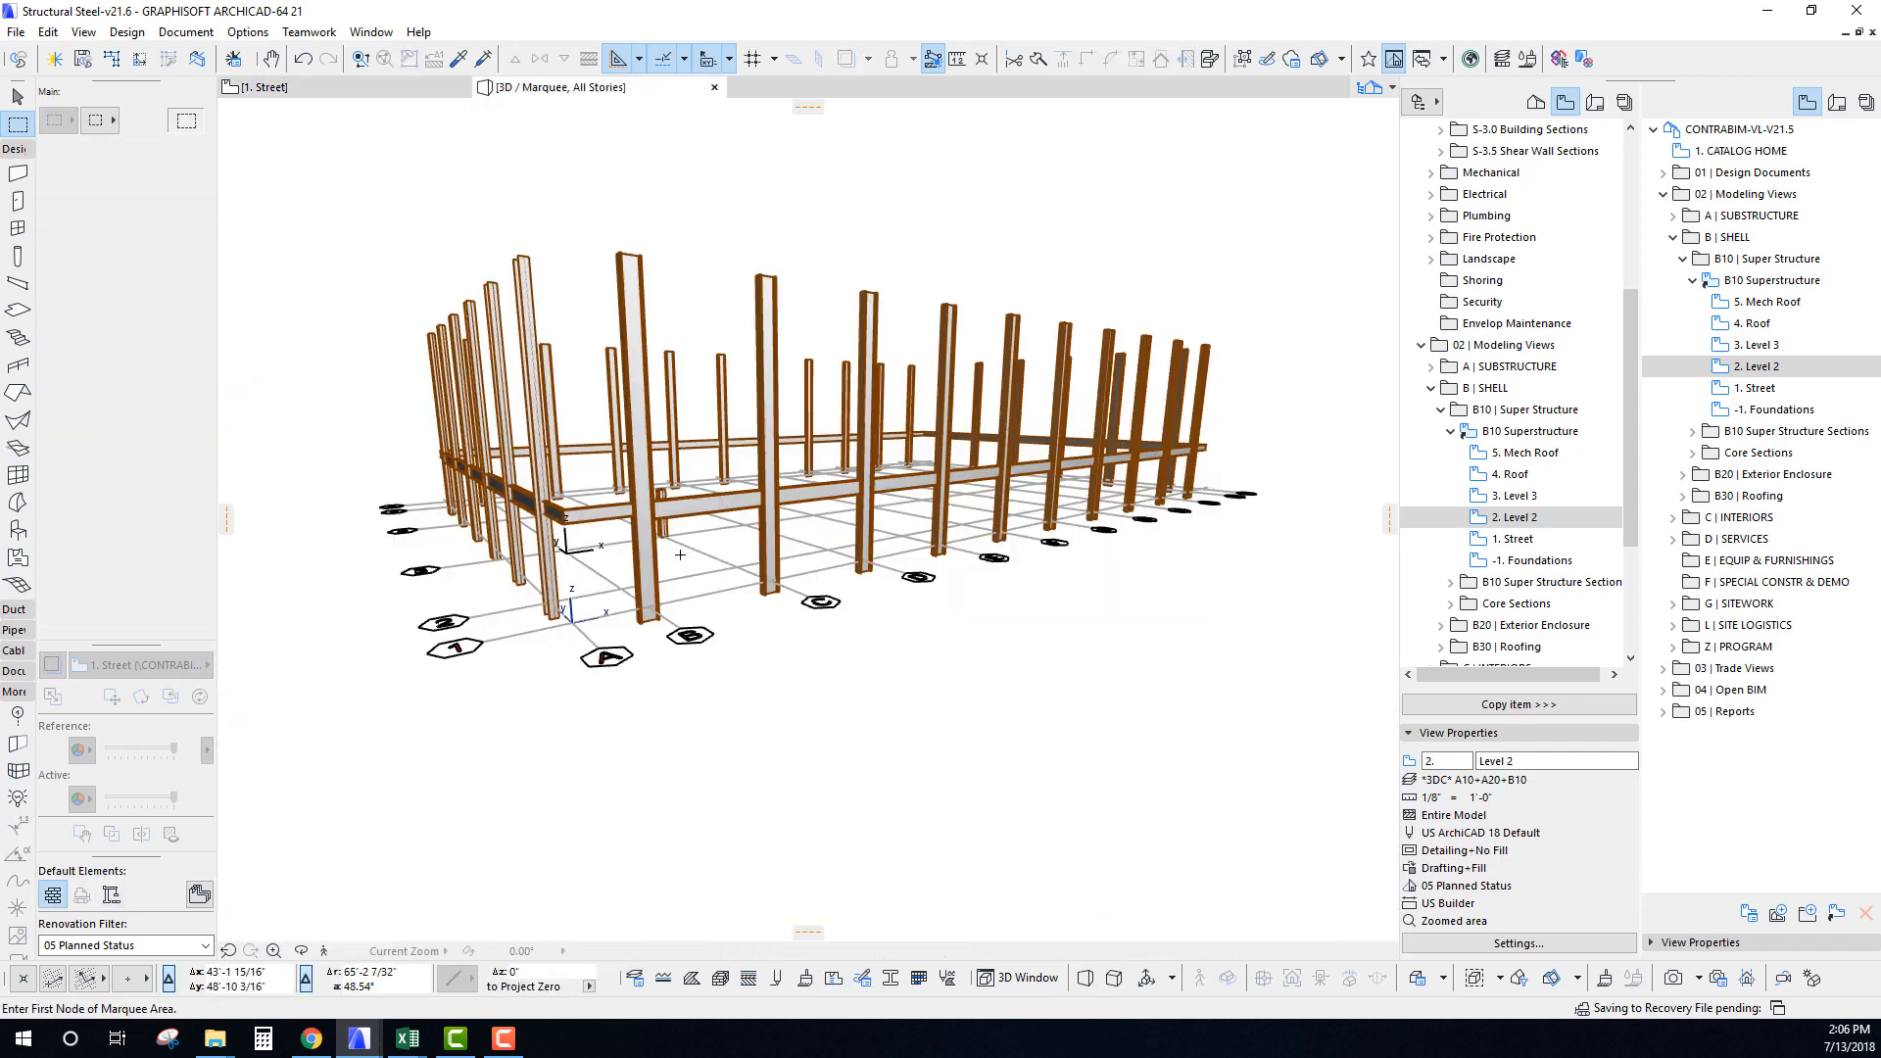
pyautogui.keyDown('shift'); pyautogui.moveTo(642, 567); pyautogui.dragTo(678, 540, button='middle'); pyautogui.keyUp('shift')
pyautogui.scroll(6, 677, 539)
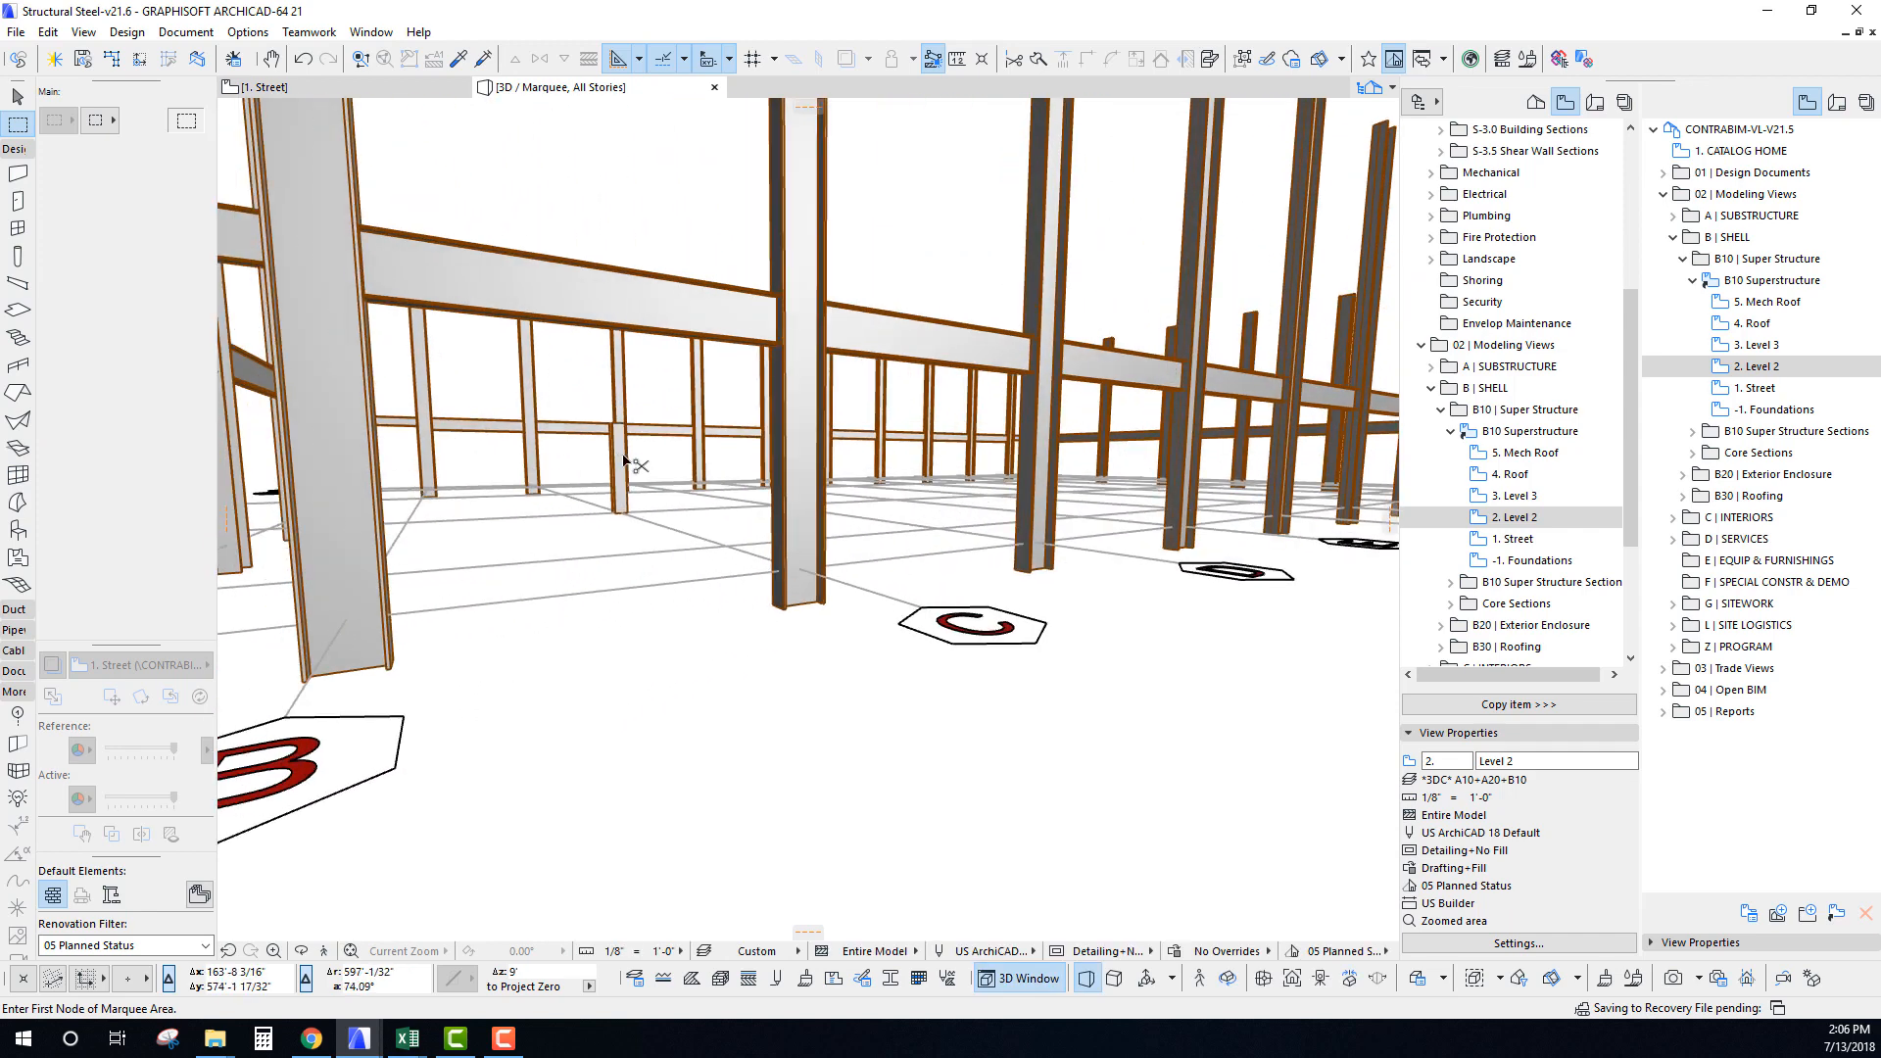
pyautogui.click(620, 469)
pyautogui.click(621, 511)
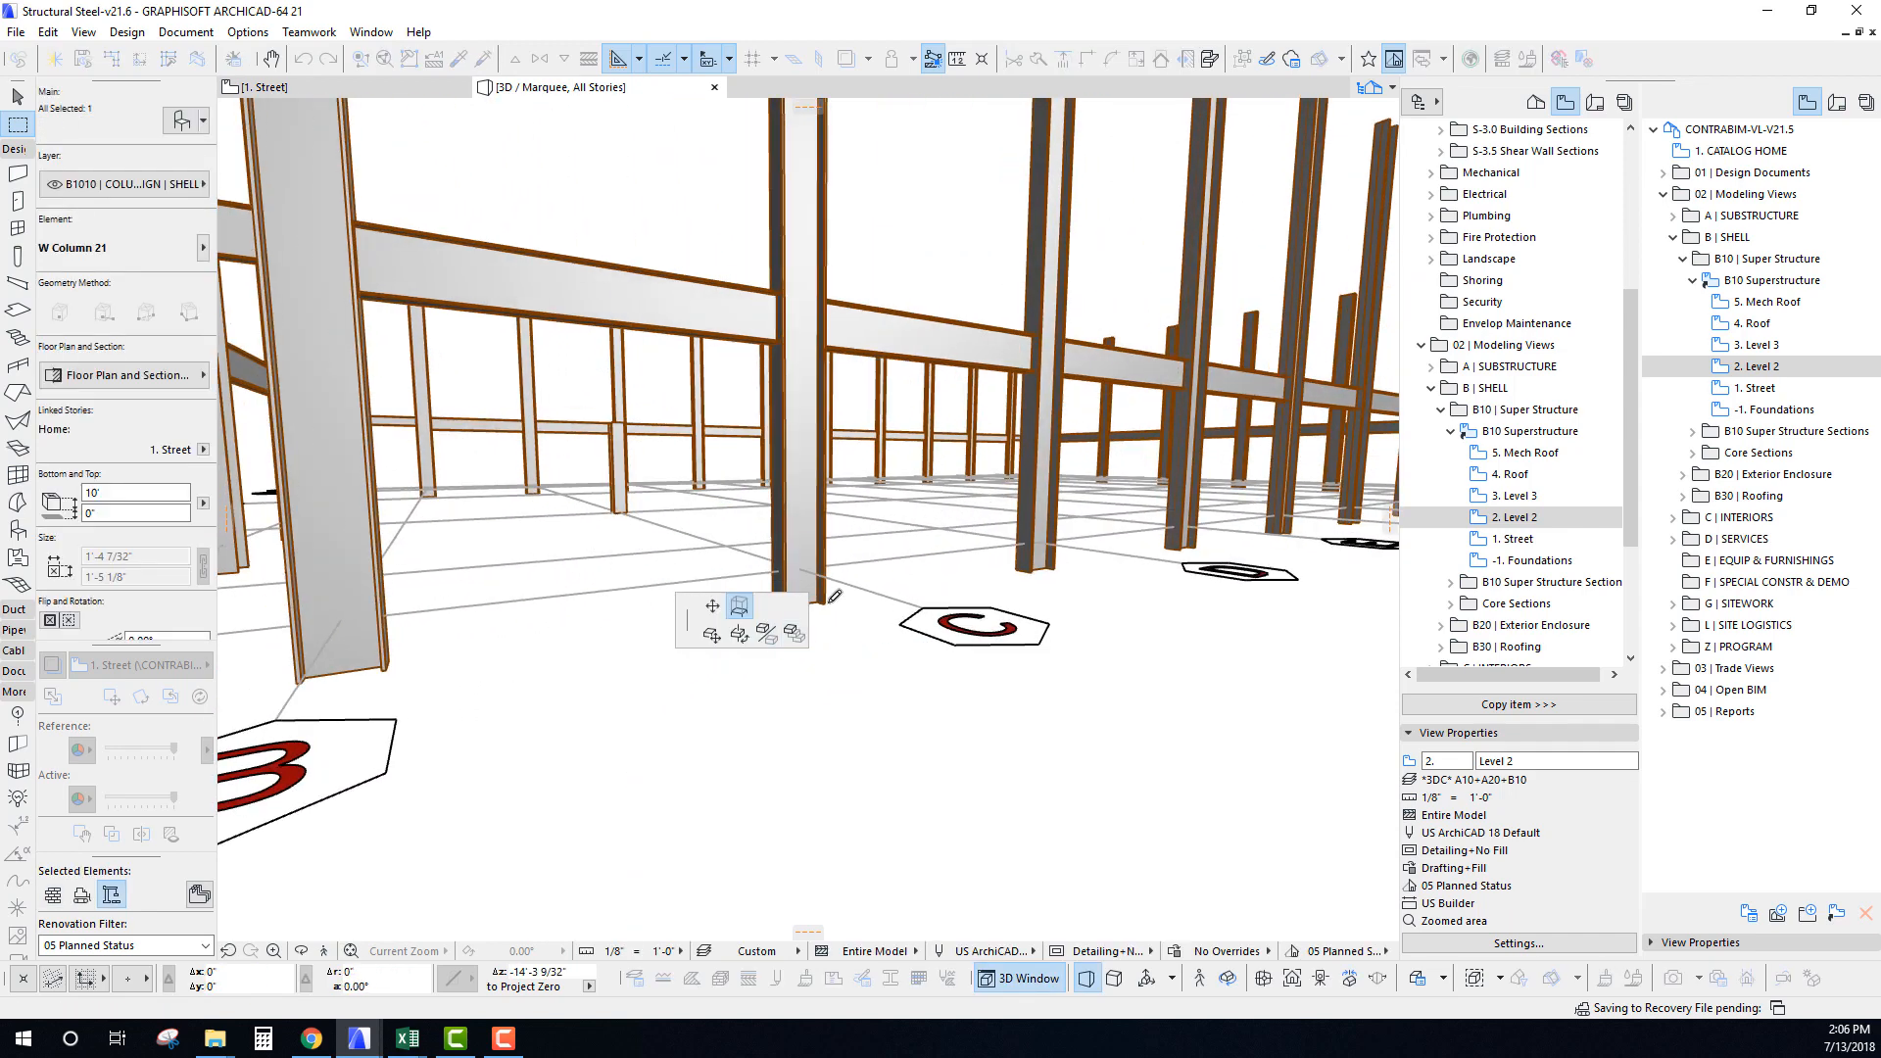
pyautogui.scroll(2, 830, 597)
pyautogui.click(917, 633)
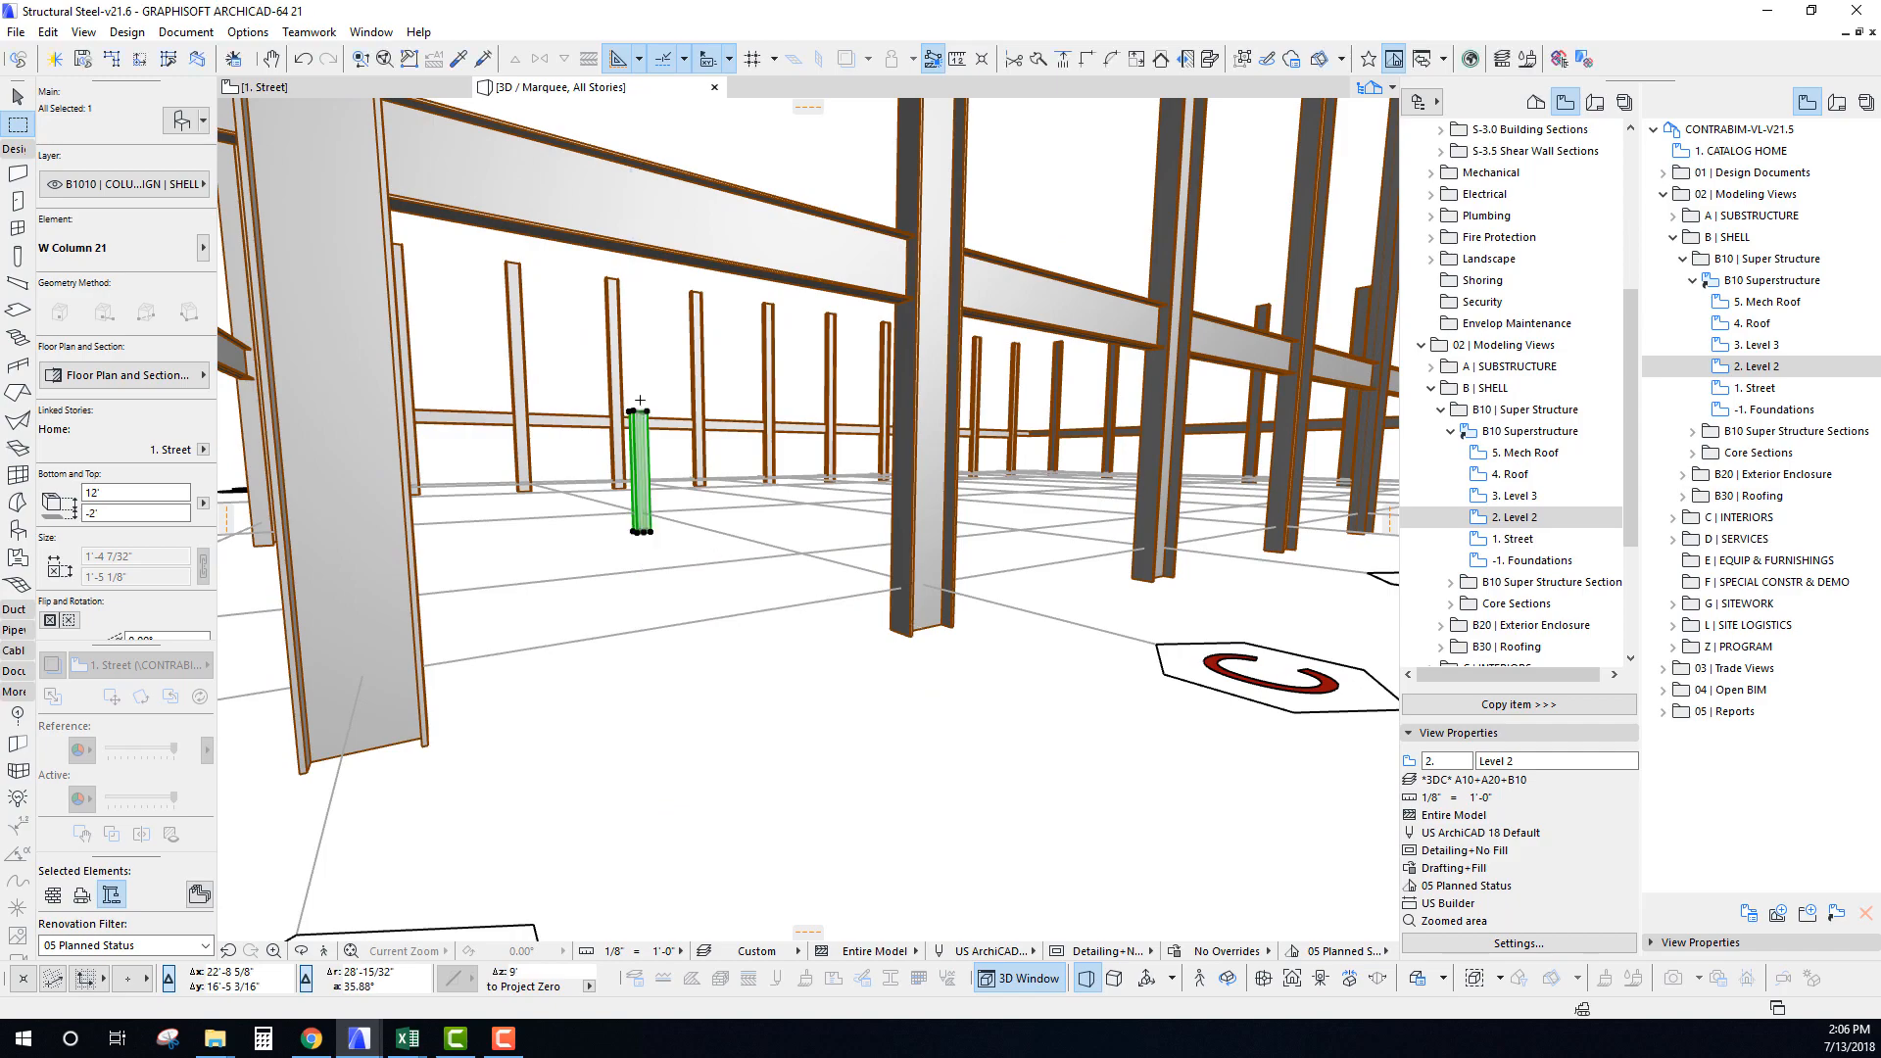
# Stretch the top of the C-3 interior column up to match the perimeter columns, giving it a height of 47'.
pyautogui.click(640, 400)
pyautogui.scroll(4, 640, 400)
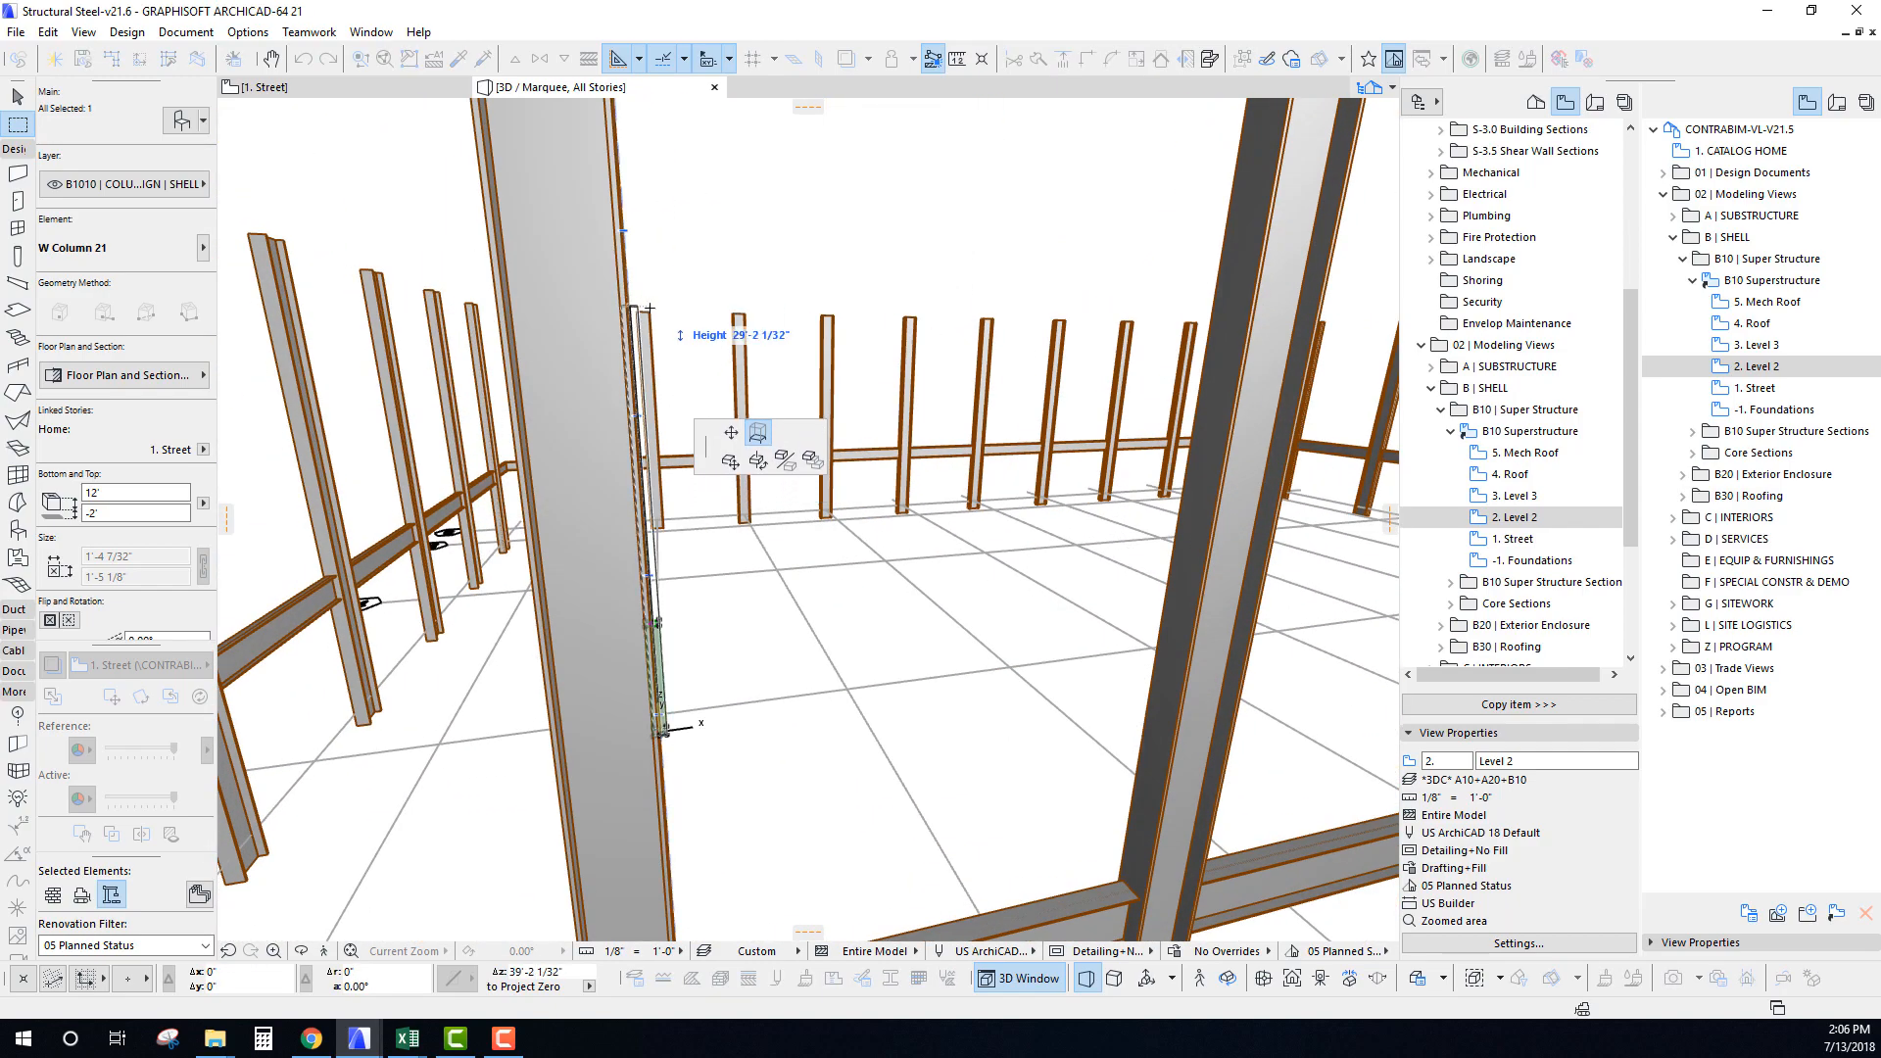
pyautogui.click(630, 202)
pyautogui.scroll(-6, 773, 485)
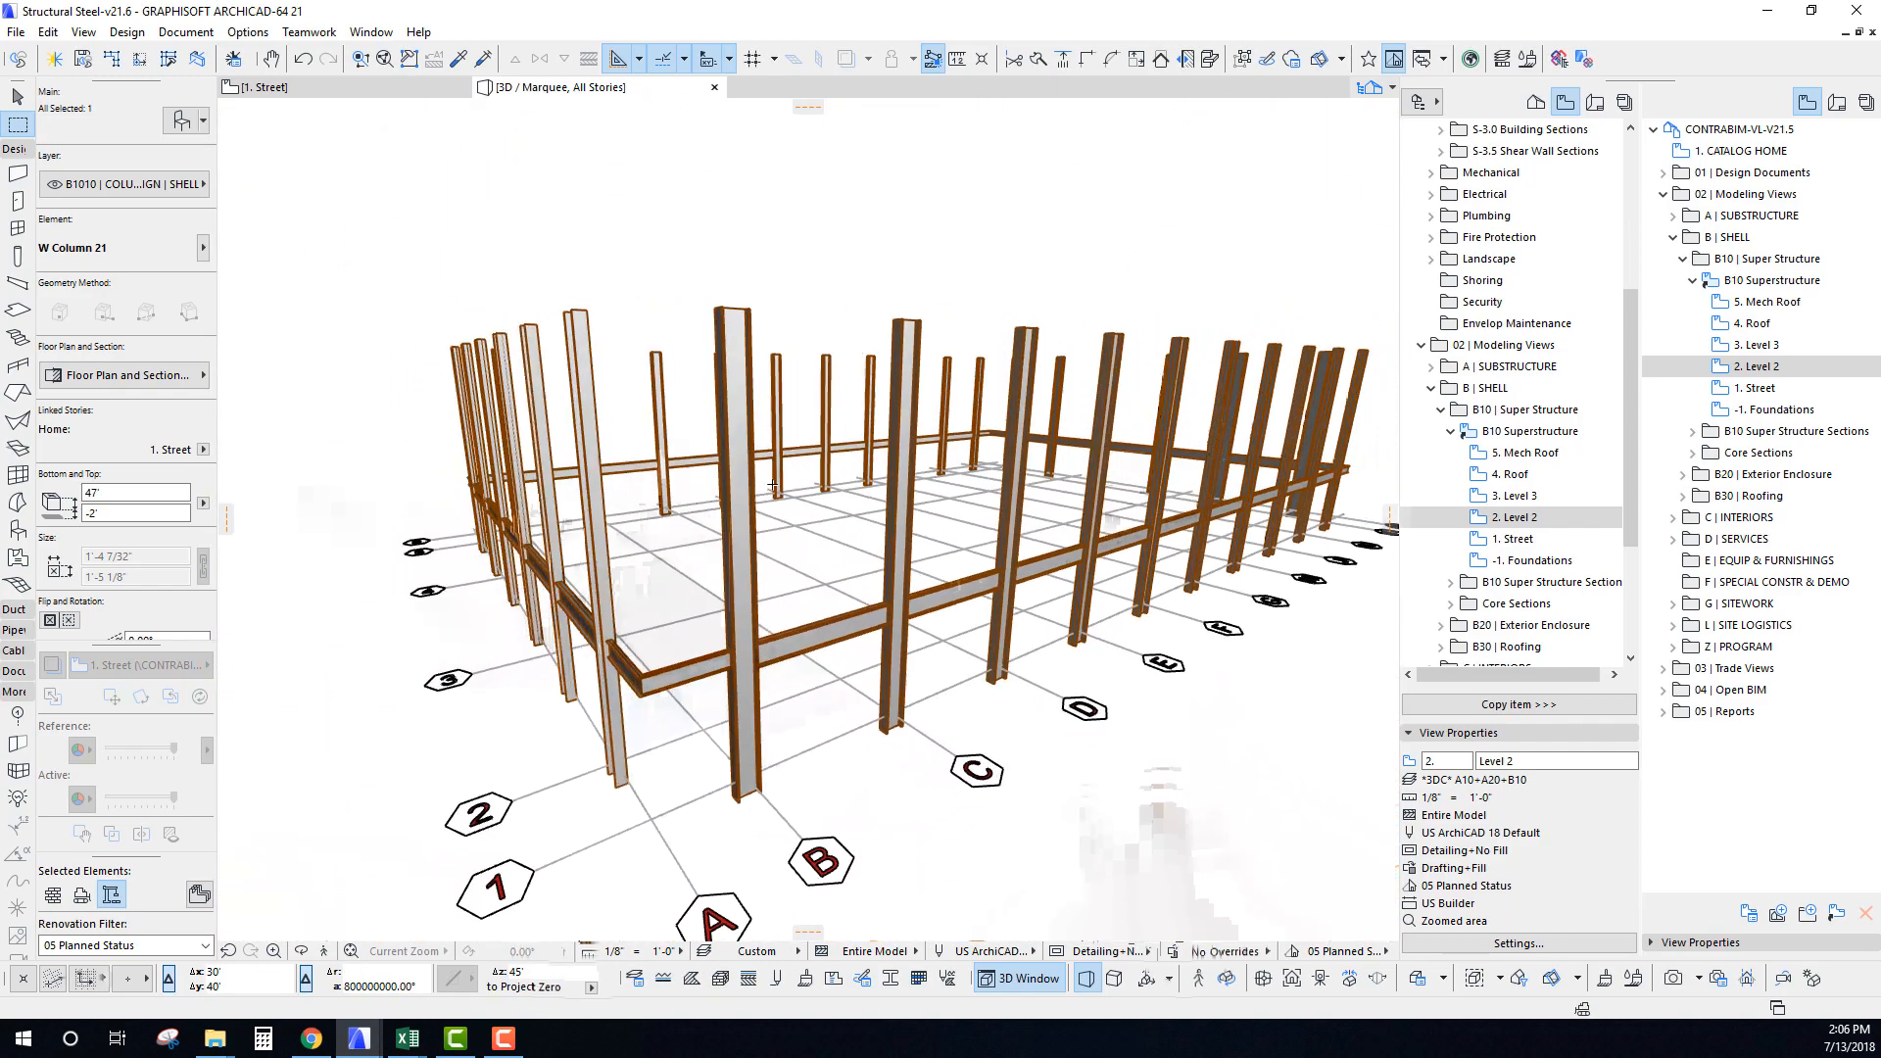
pyautogui.scroll(2, 772, 485)
pyautogui.keyDown('shift'); pyautogui.moveTo(772, 485); pyautogui.dragTo(758, 397, button='middle'); pyautogui.keyUp('shift')
pyautogui.scroll(-4, 759, 400)
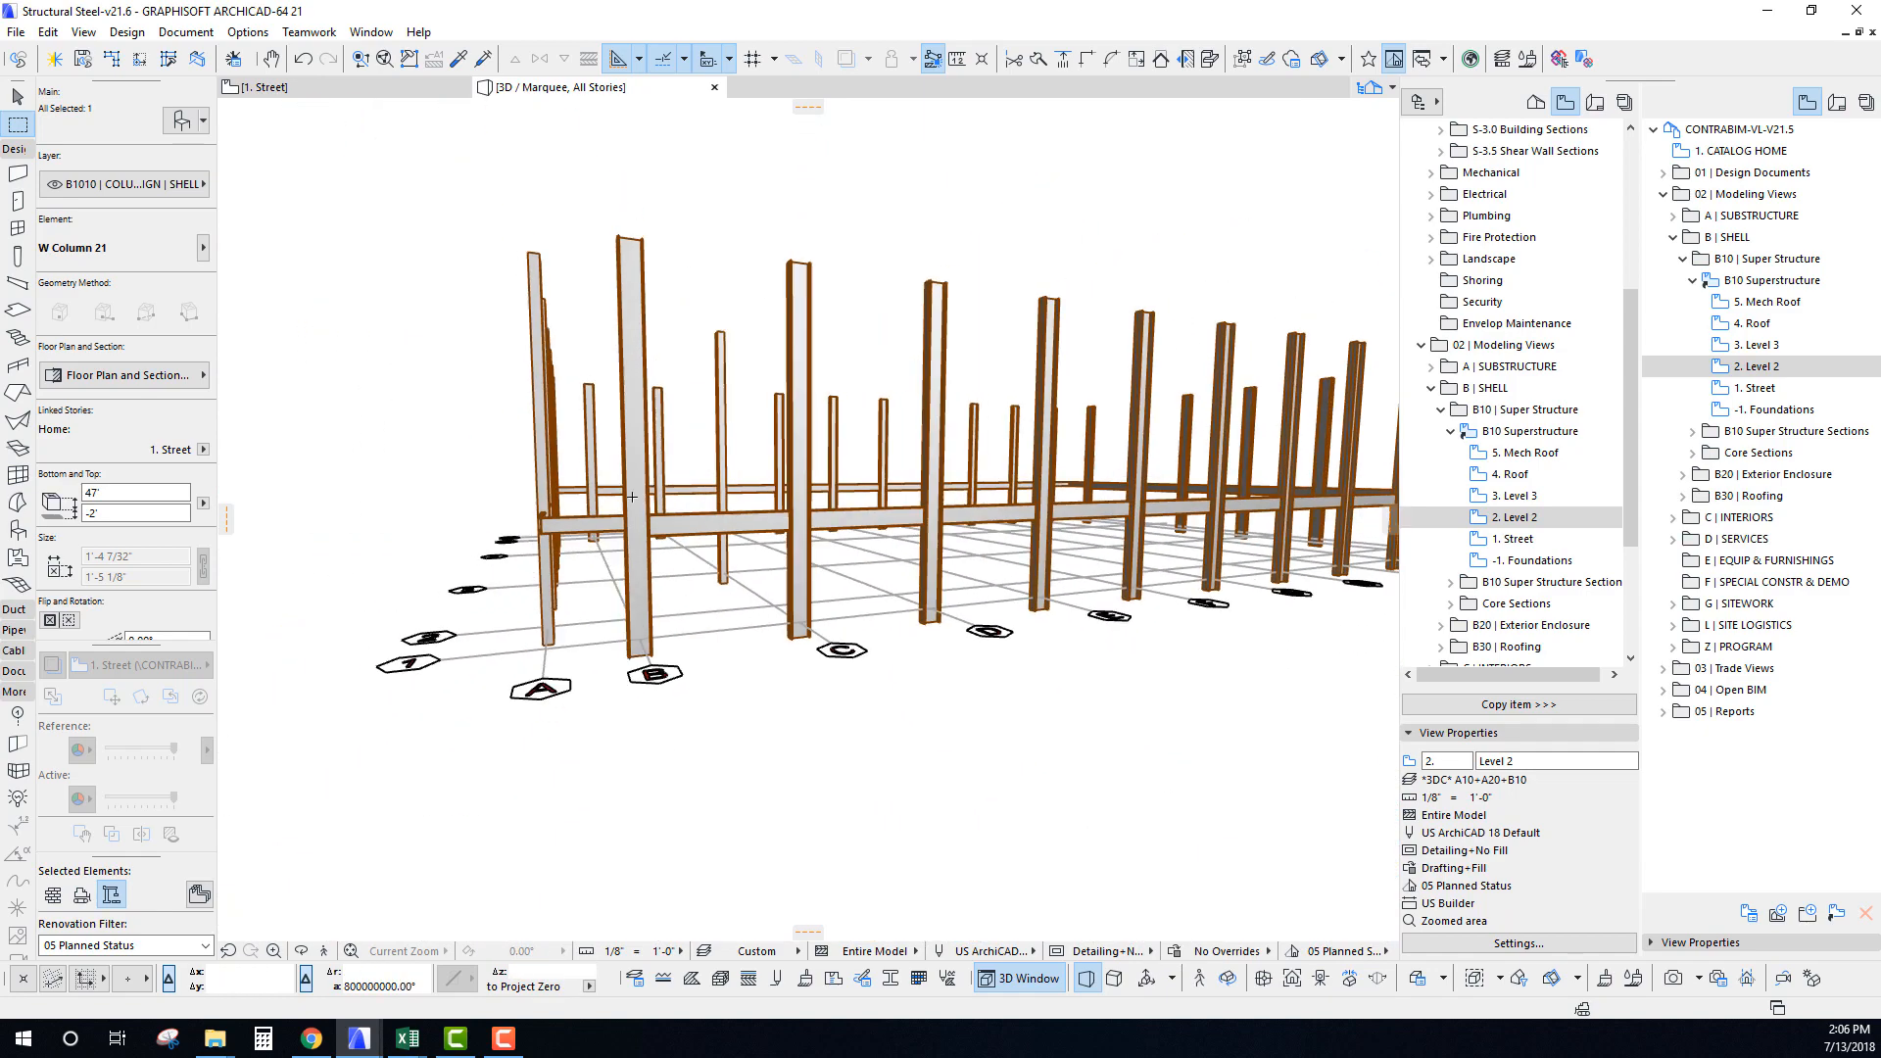
pyautogui.keyDown('shift'); pyautogui.moveTo(632, 496); pyautogui.dragTo(680, 534); pyautogui.keyUp('shift')
pyautogui.press('Escape')
# On the Street floor plan, copy the interior column from C-3 to the intersection of gridlines C and 4.
pyautogui.press('F2')
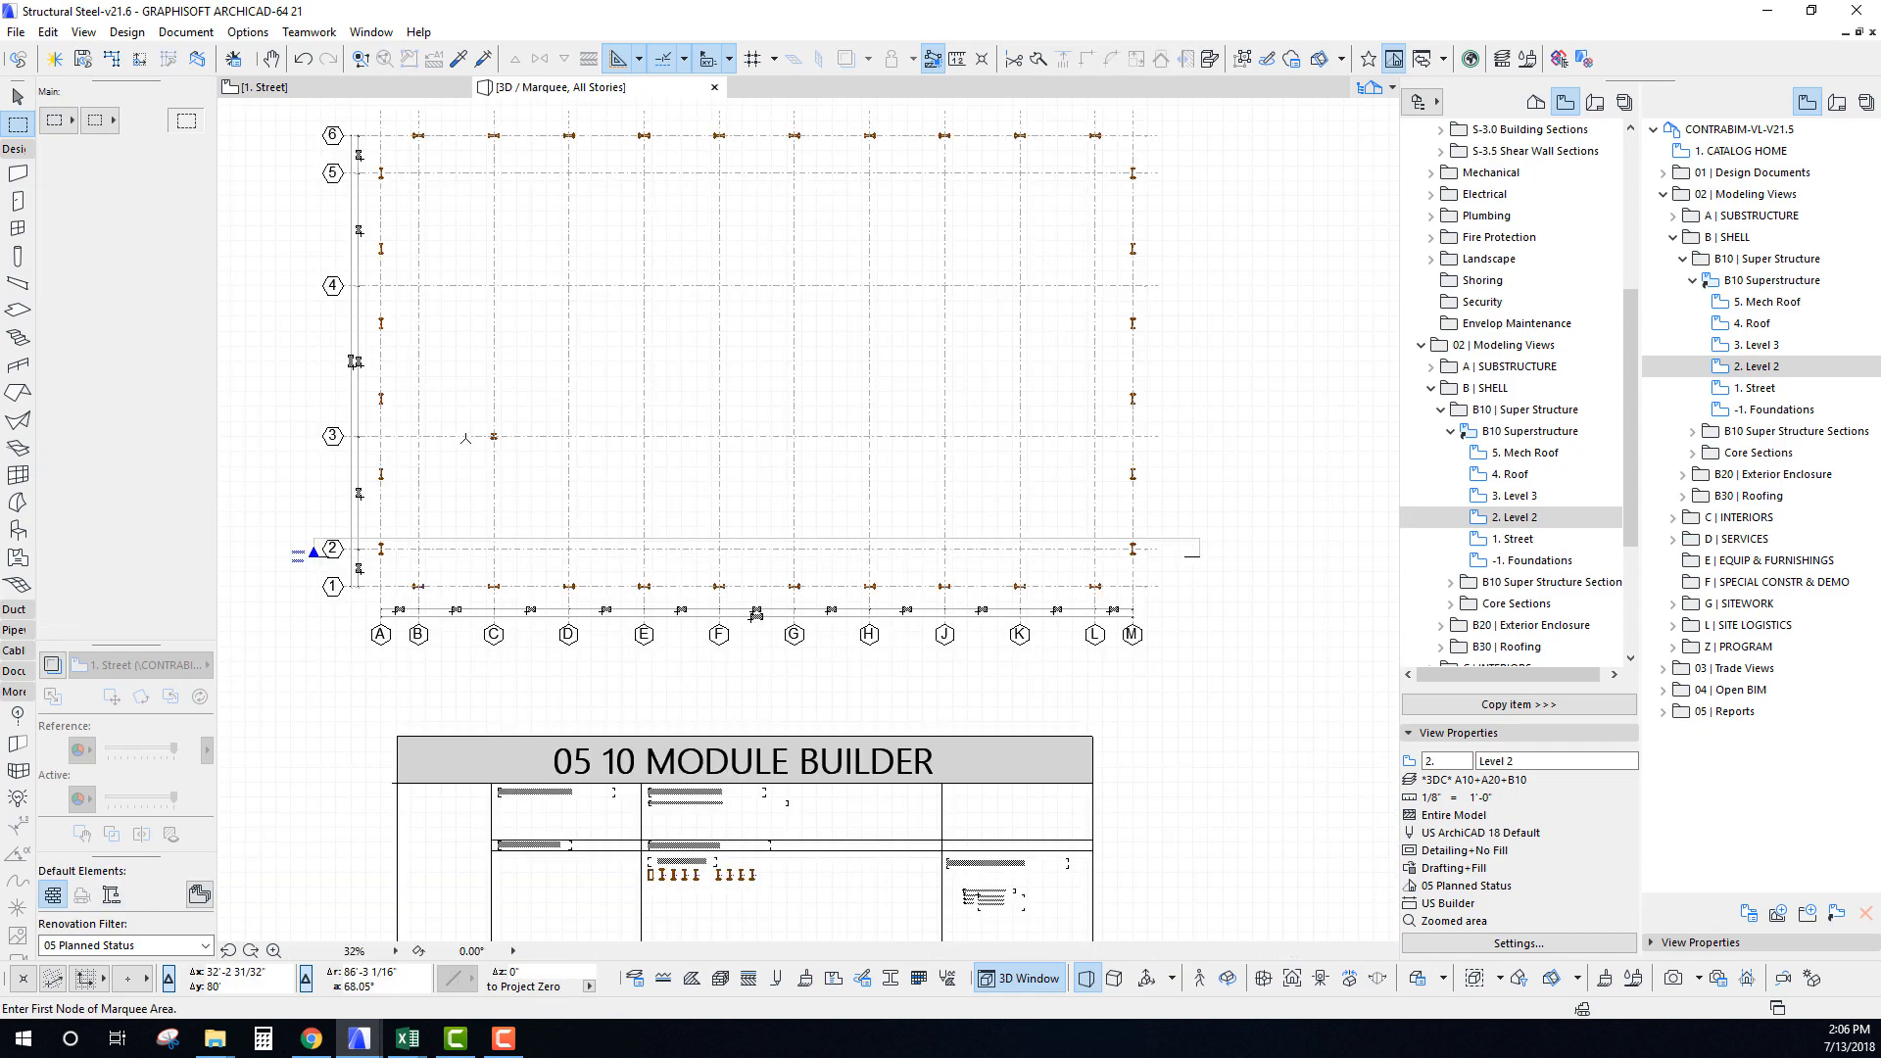
pyautogui.scroll(5, 491, 432)
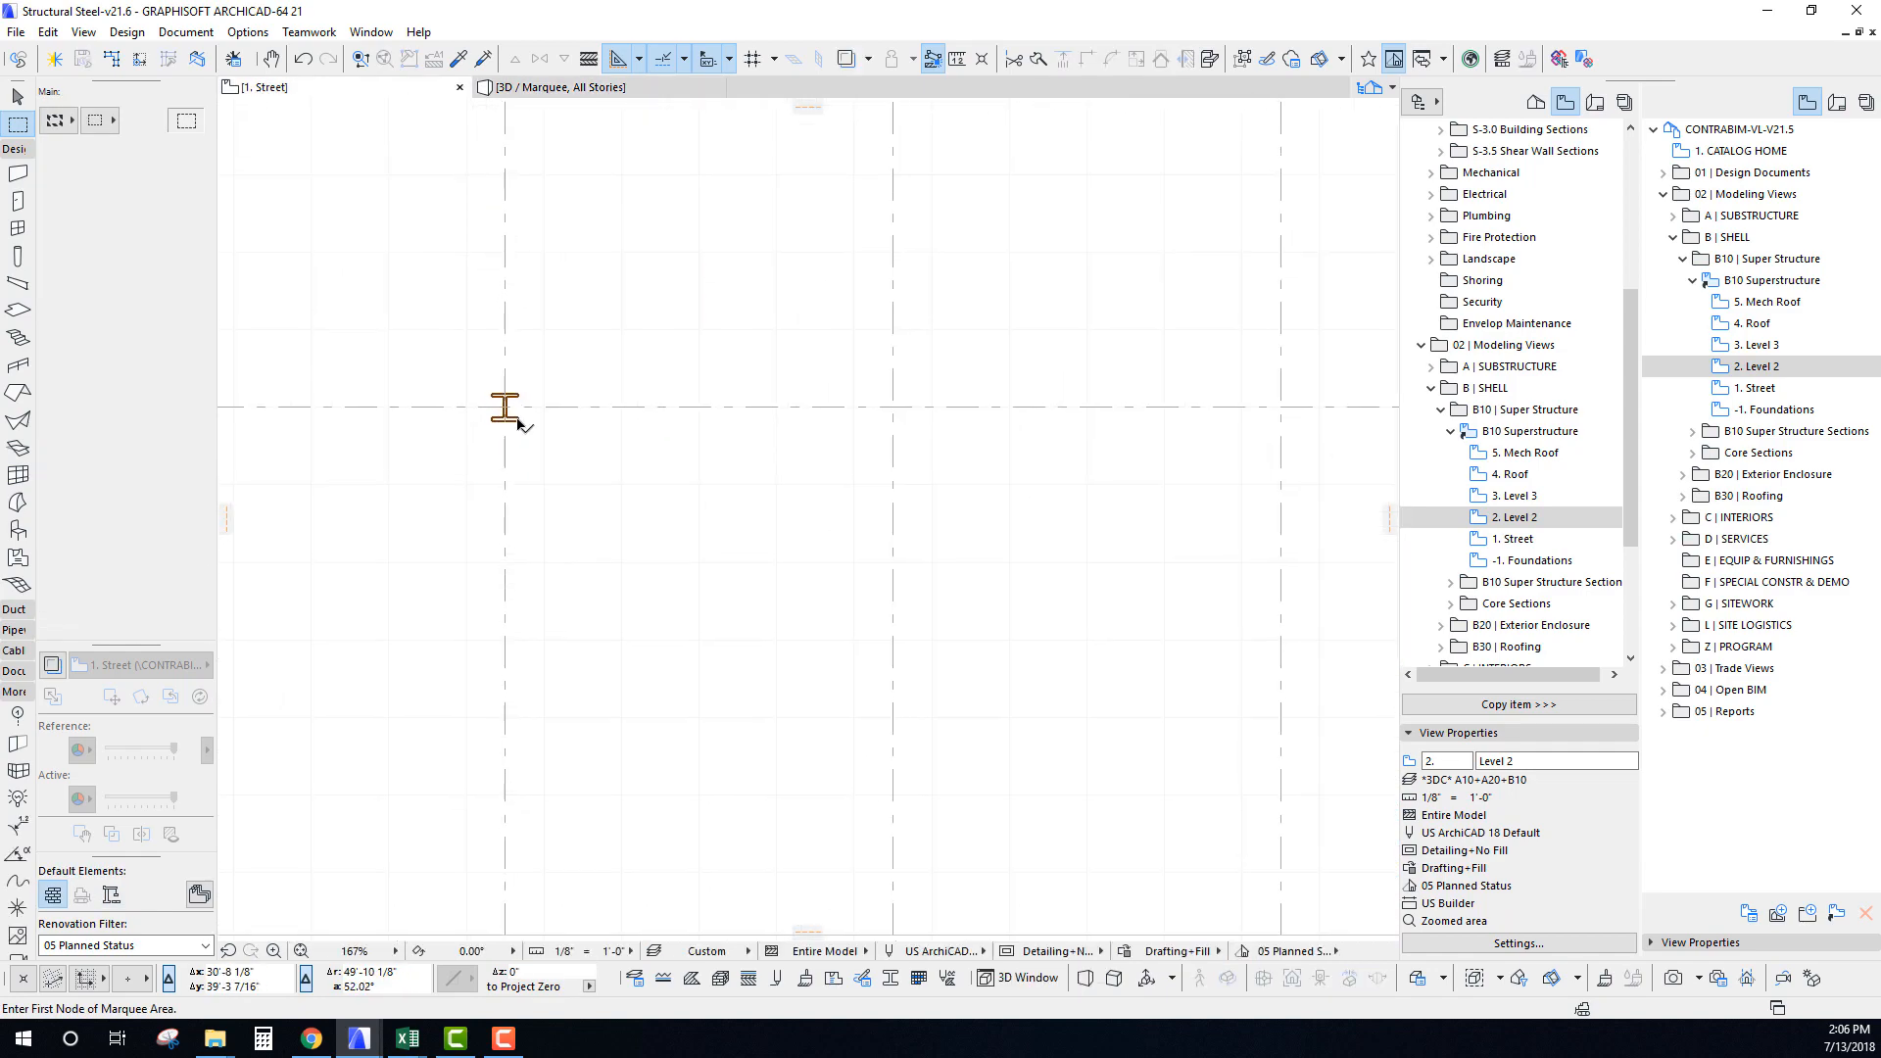
pyautogui.keyDown('shift'); pyautogui.click(518, 421); pyautogui.keyUp('shift')
pyautogui.scroll(-5, 604, 522)
pyautogui.moveTo(678, 541); pyautogui.dragTo(621, 606, button='middle')
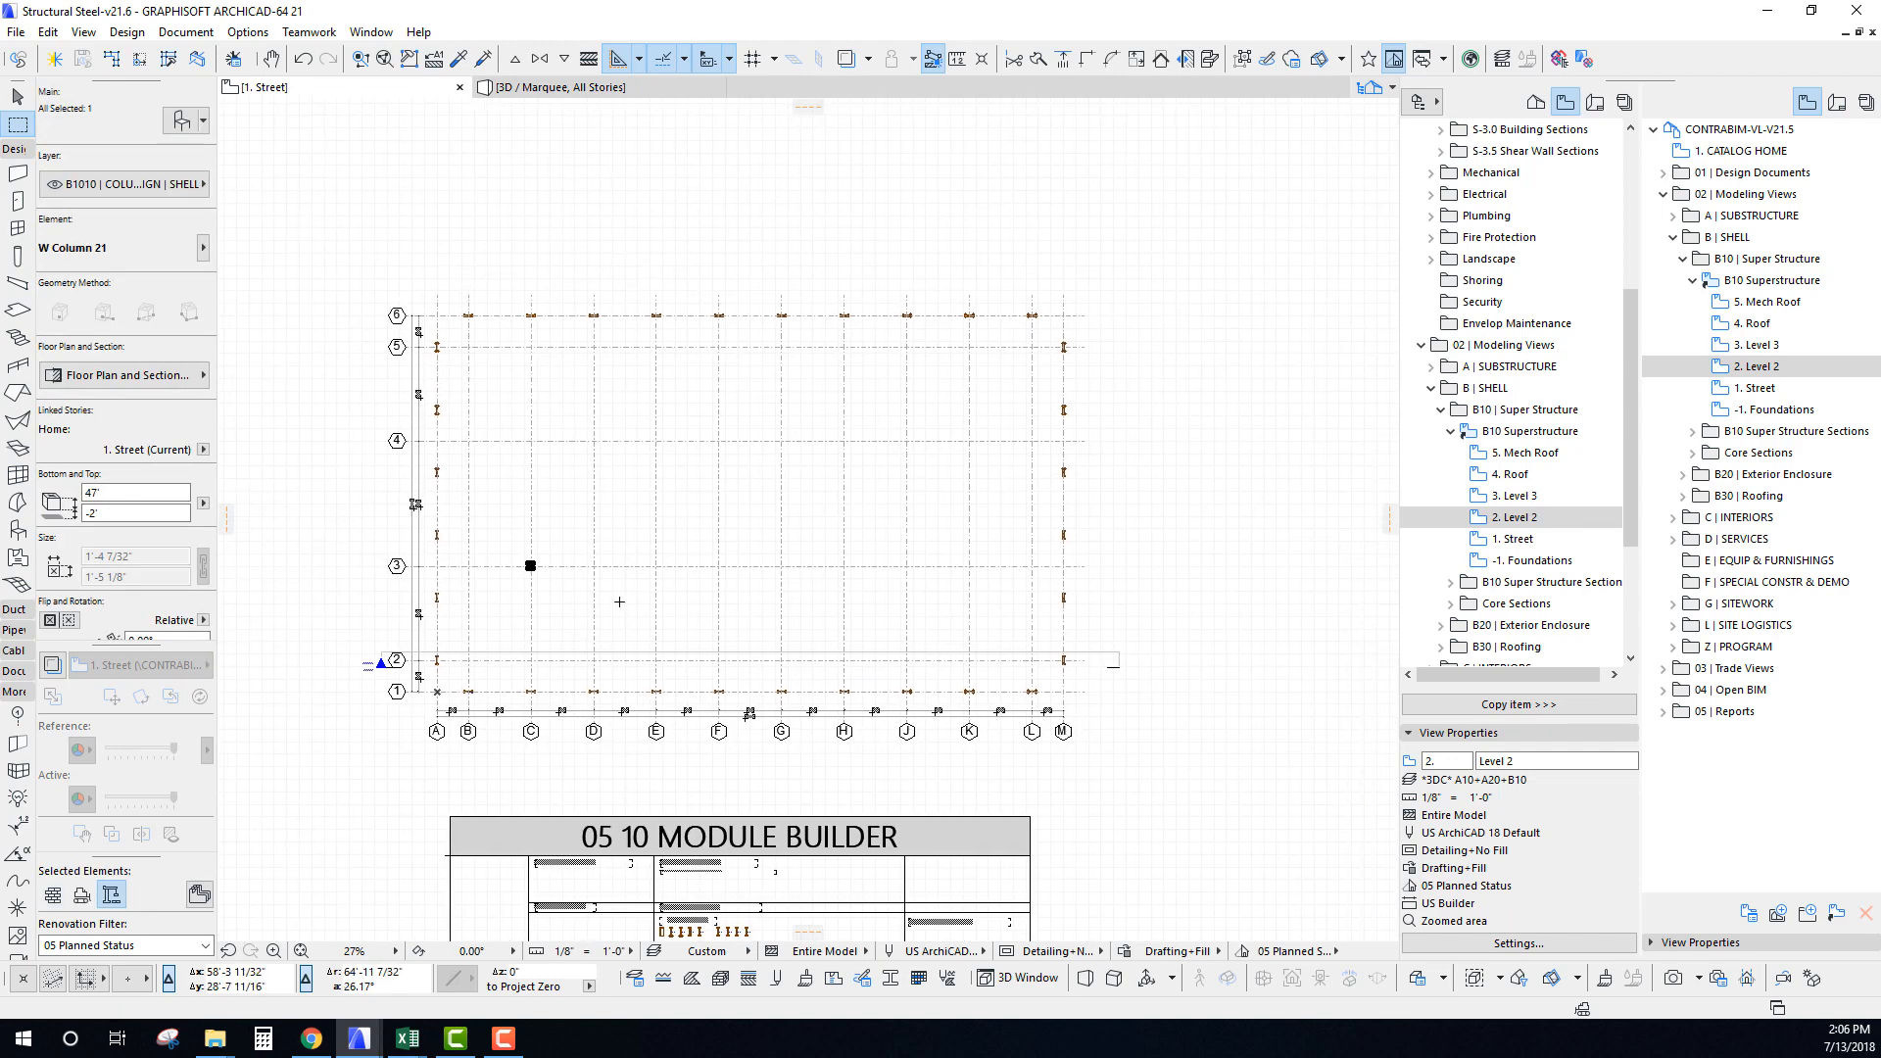
pyautogui.scroll(5, 512, 566)
pyautogui.hotkey('ctrl', 'shift', 'd')
pyautogui.click(557, 567)
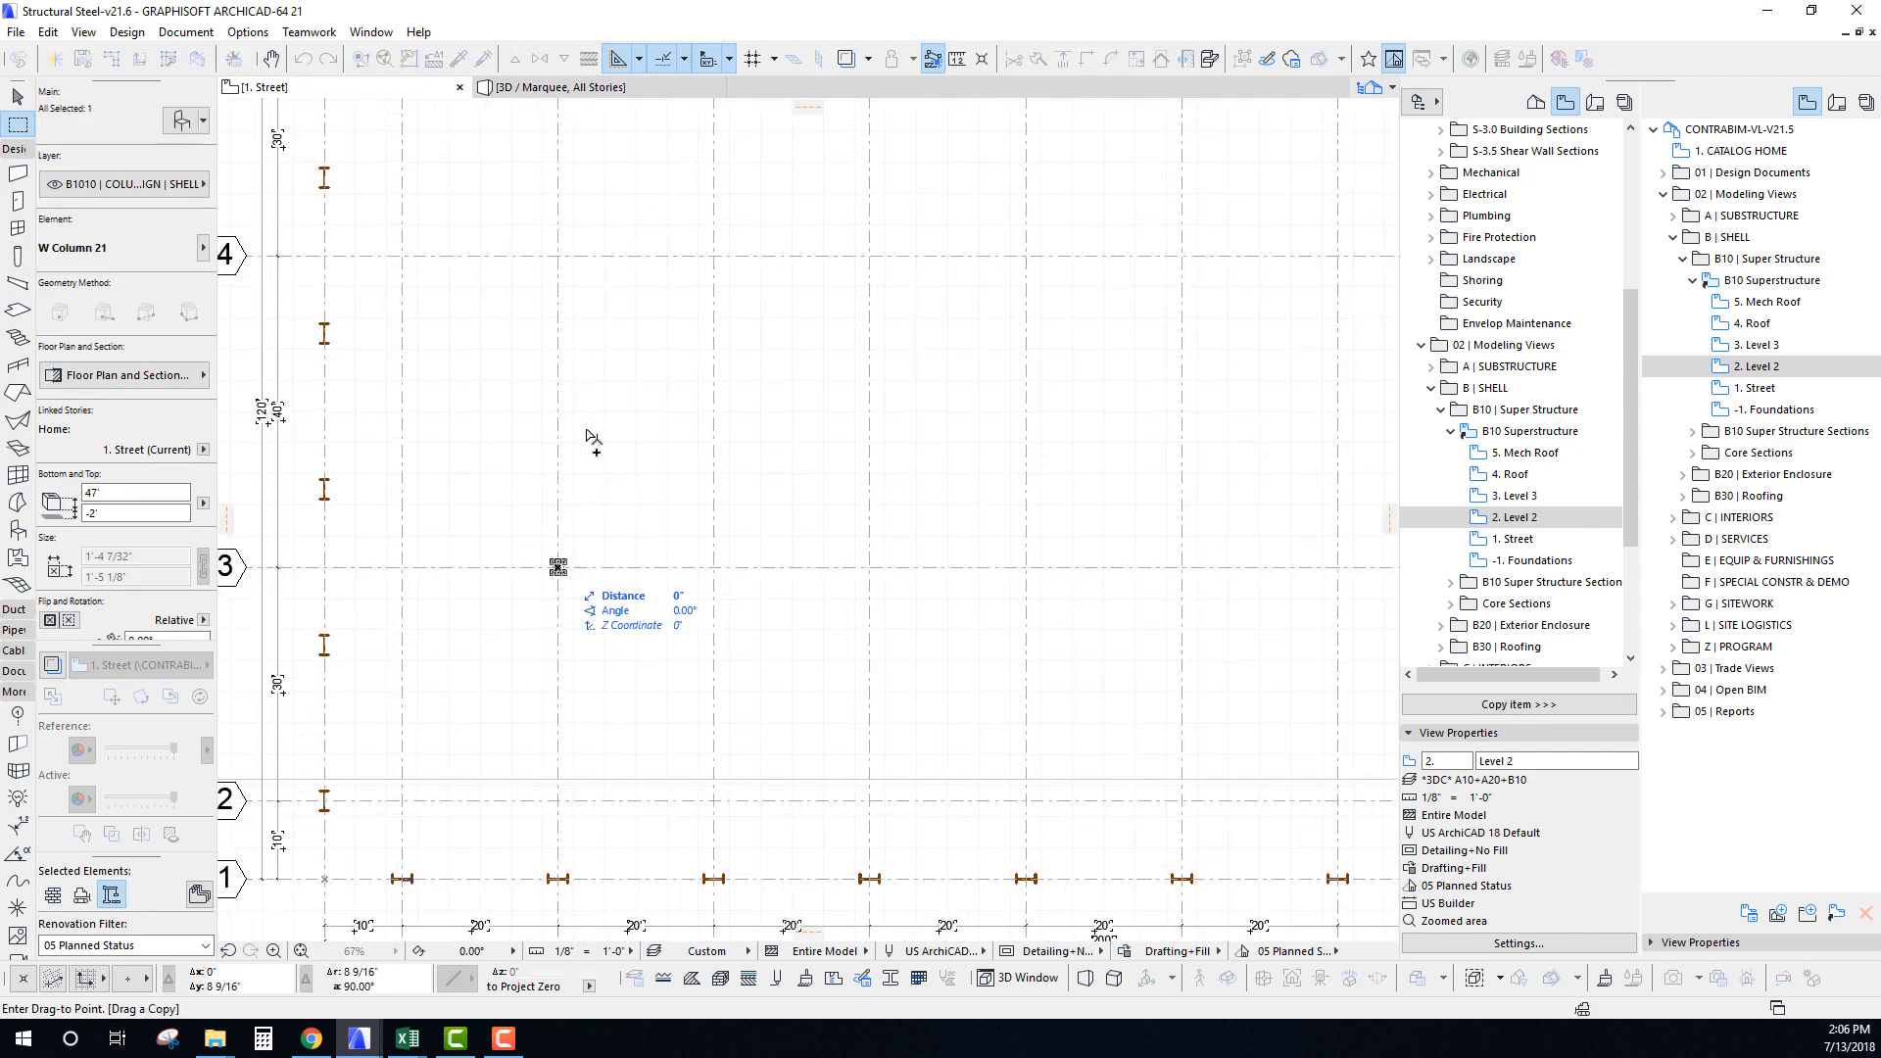
pyautogui.click(558, 257)
pyautogui.moveTo(536, 577); pyautogui.dragTo(492, 564, button='middle')
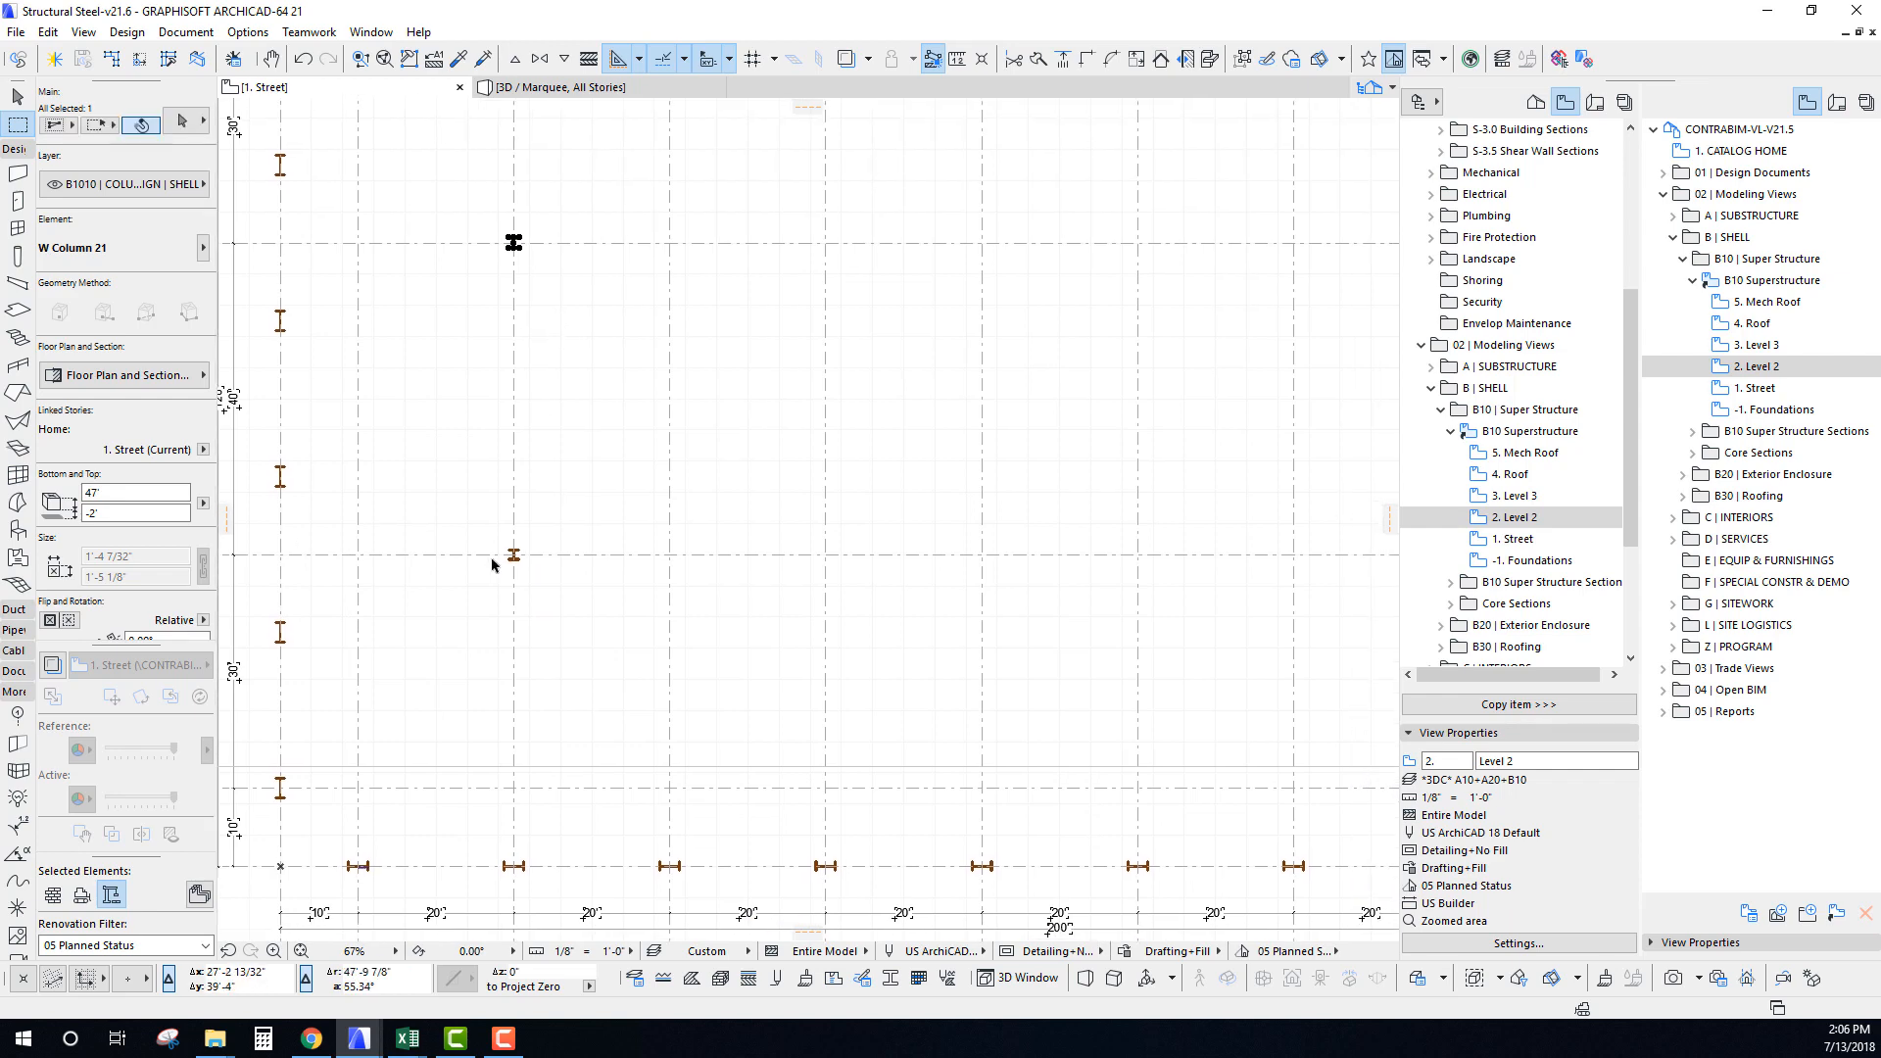
# Select the interior columns at C-3 and C-4 together and set their rotation angle to 90°.
pyautogui.keyDown('shift'); pyautogui.click(510, 556); pyautogui.keyUp('shift')
pyautogui.scroll(-3, 551, 609)
pyautogui.moveTo(638, 601); pyautogui.dragTo(583, 629, button='middle')
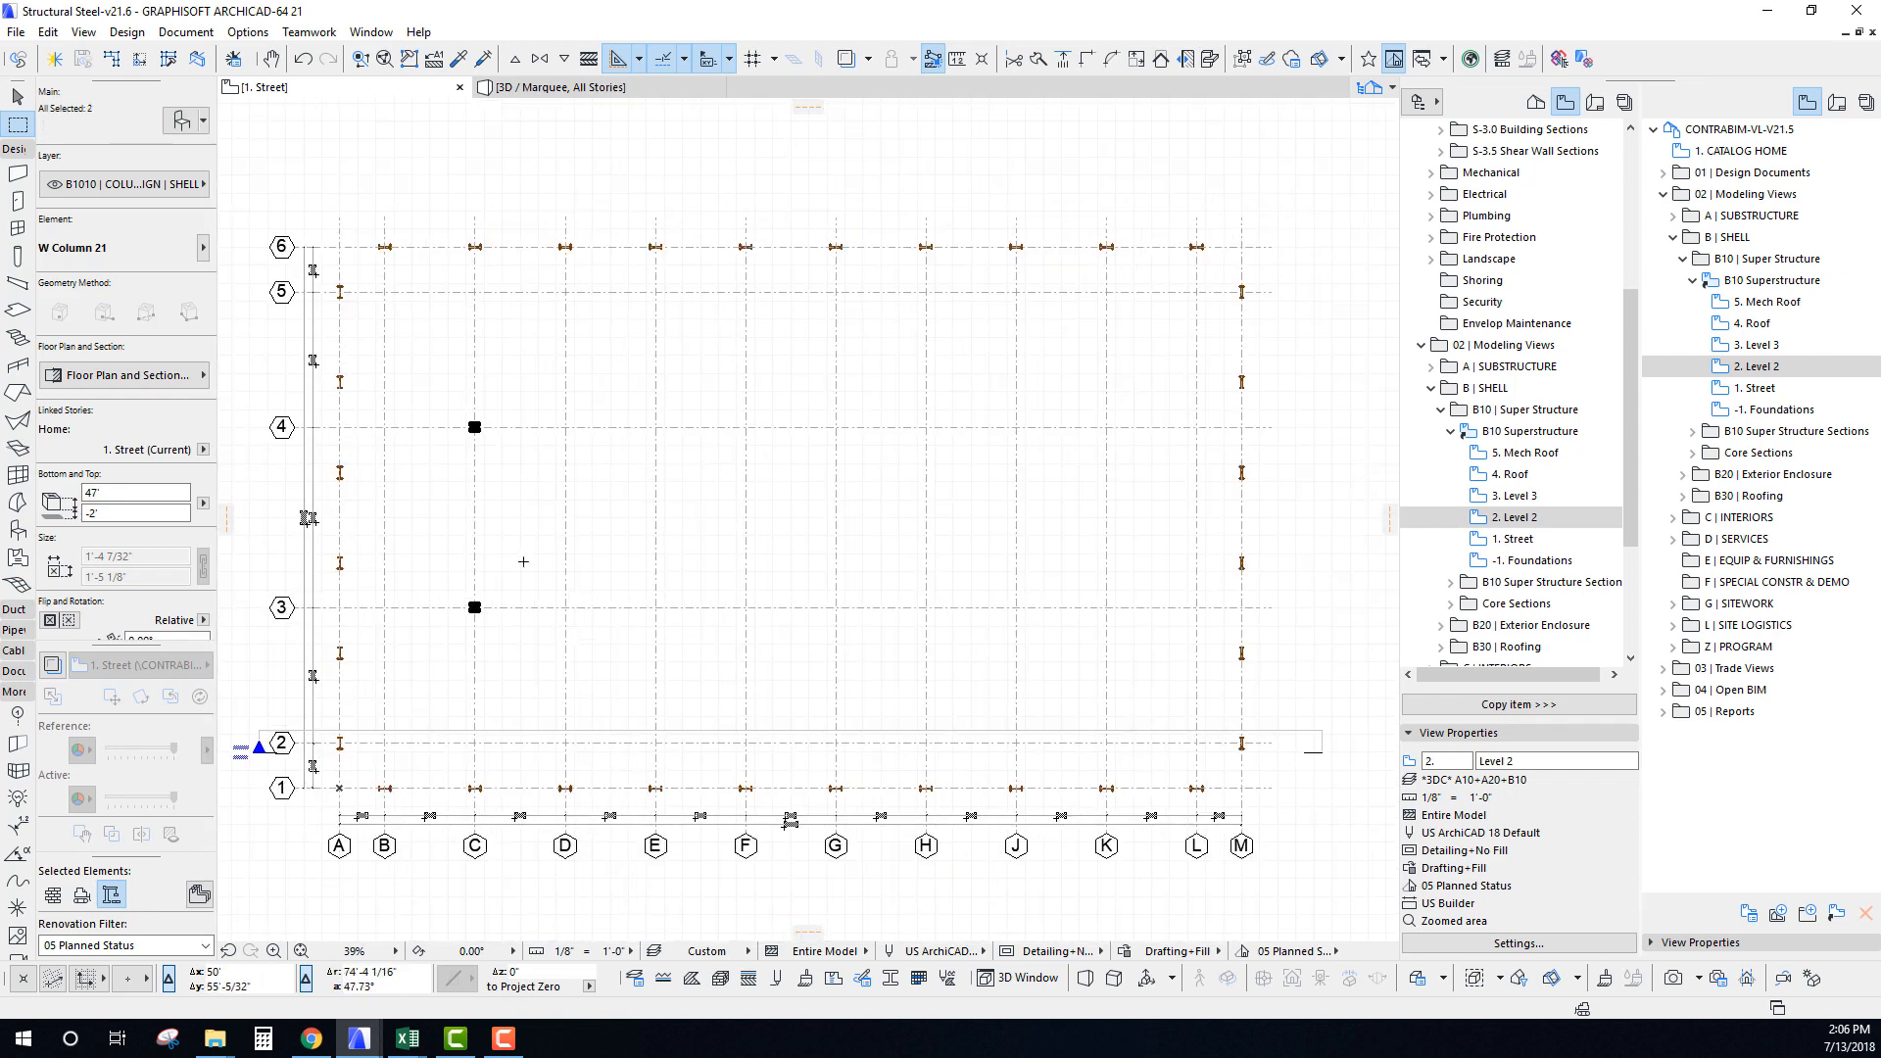
pyautogui.scroll(-5, 131, 487)
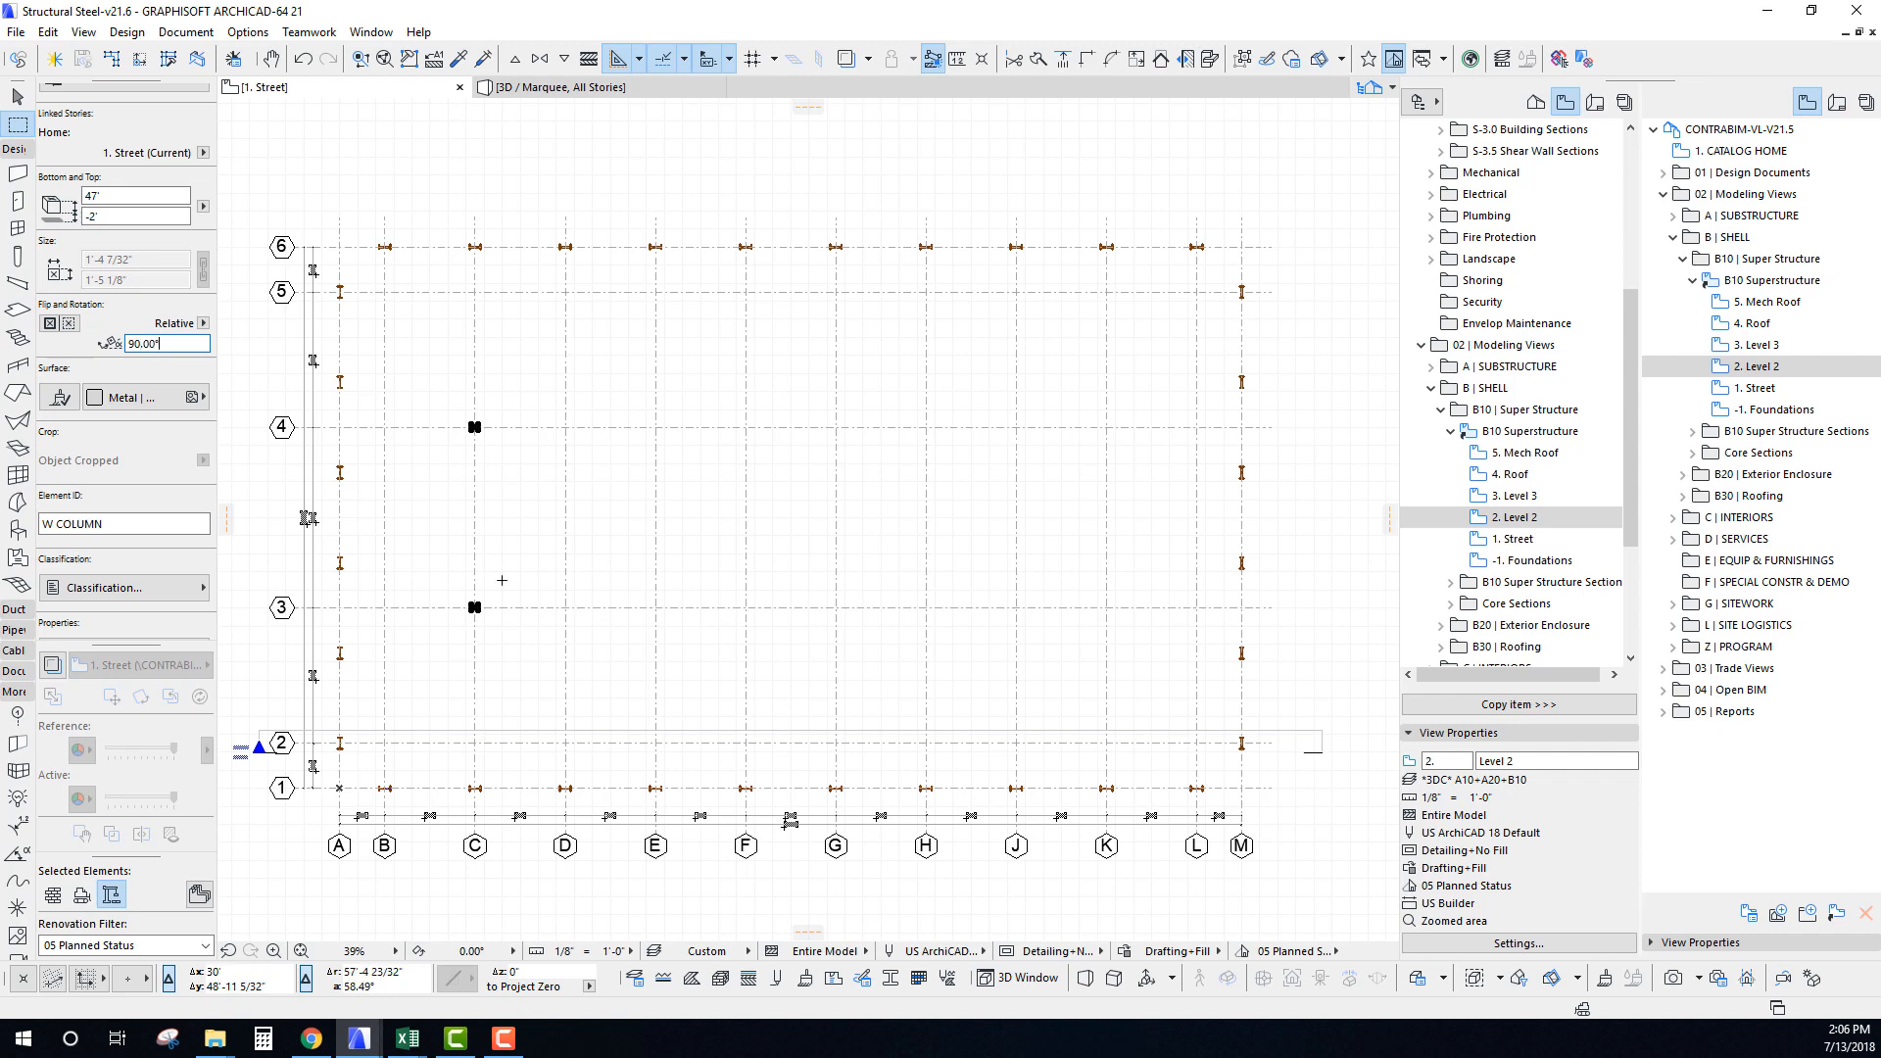
pyautogui.moveTo(477, 590); pyautogui.dragTo(448, 603, button='middle')
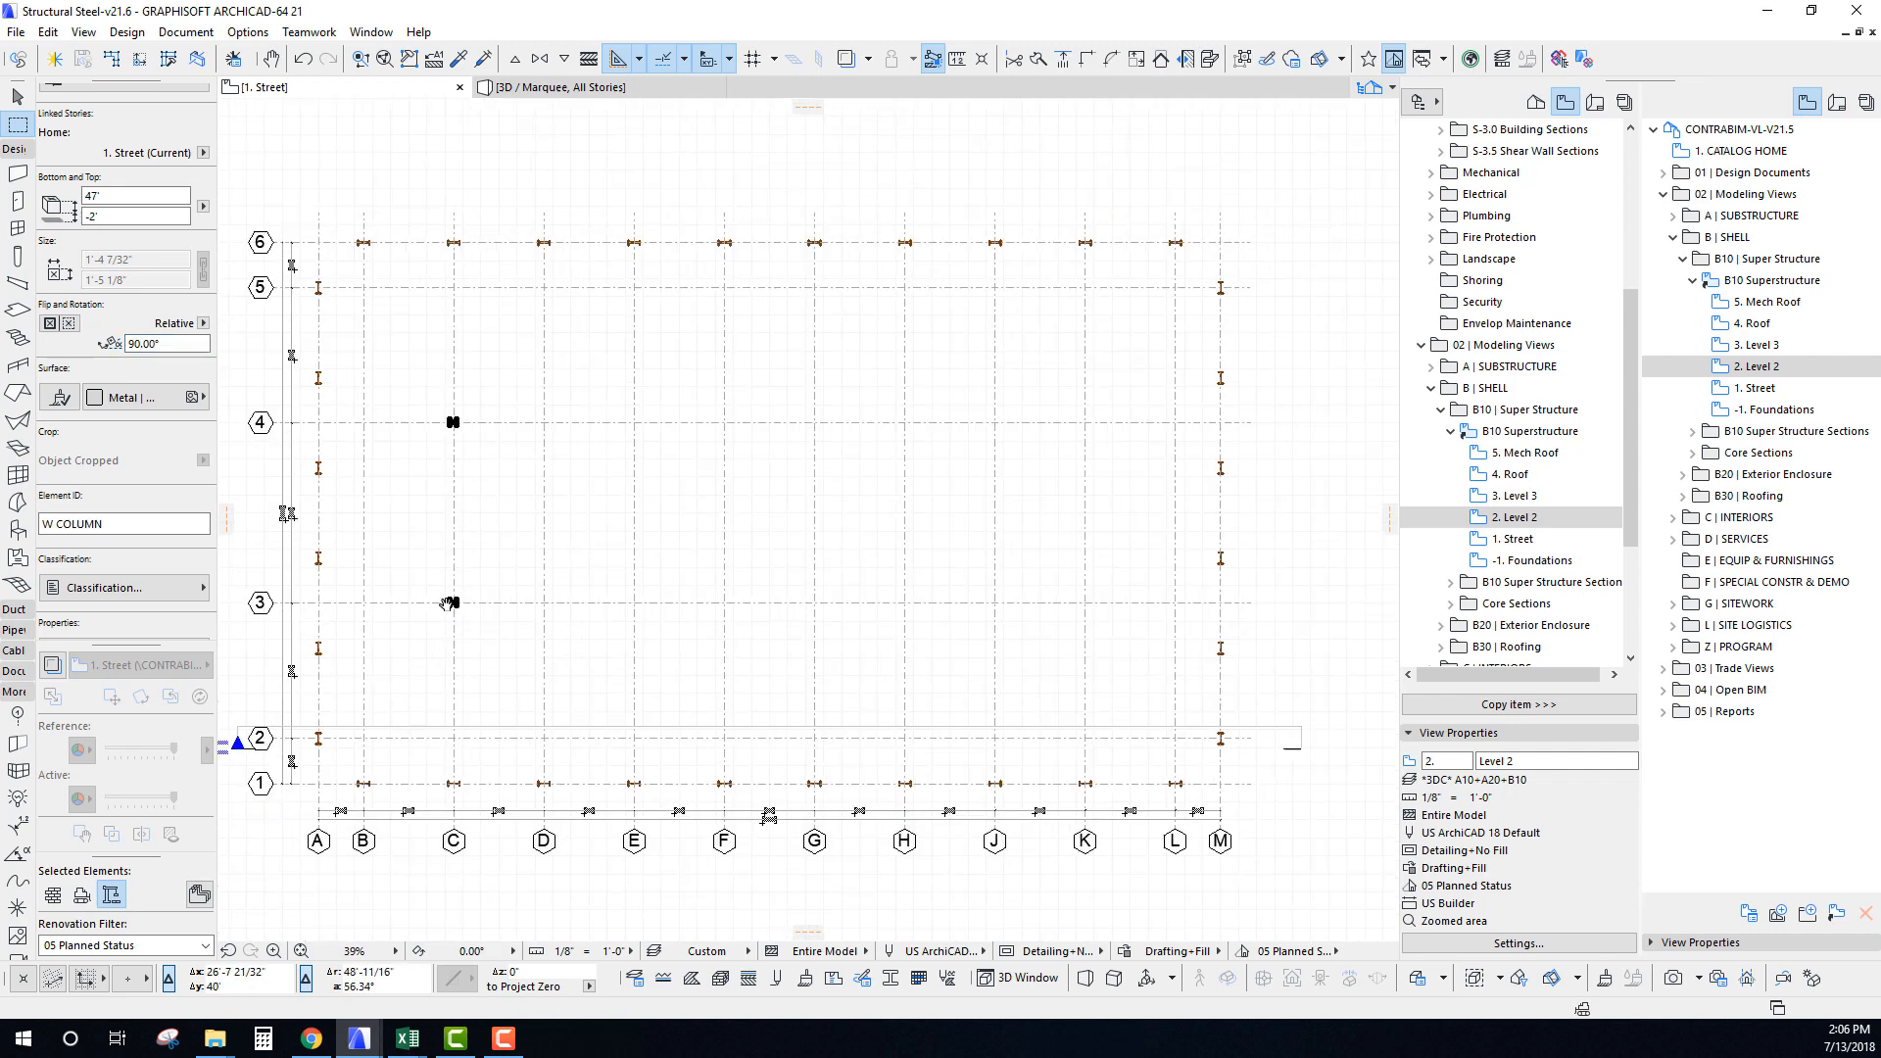
# Multiply the two interior columns along gridlines 3 and 4 with Increment and Spread at 20' spacing, from gridline C through K.
pyautogui.hotkey('ctrl', 'u')
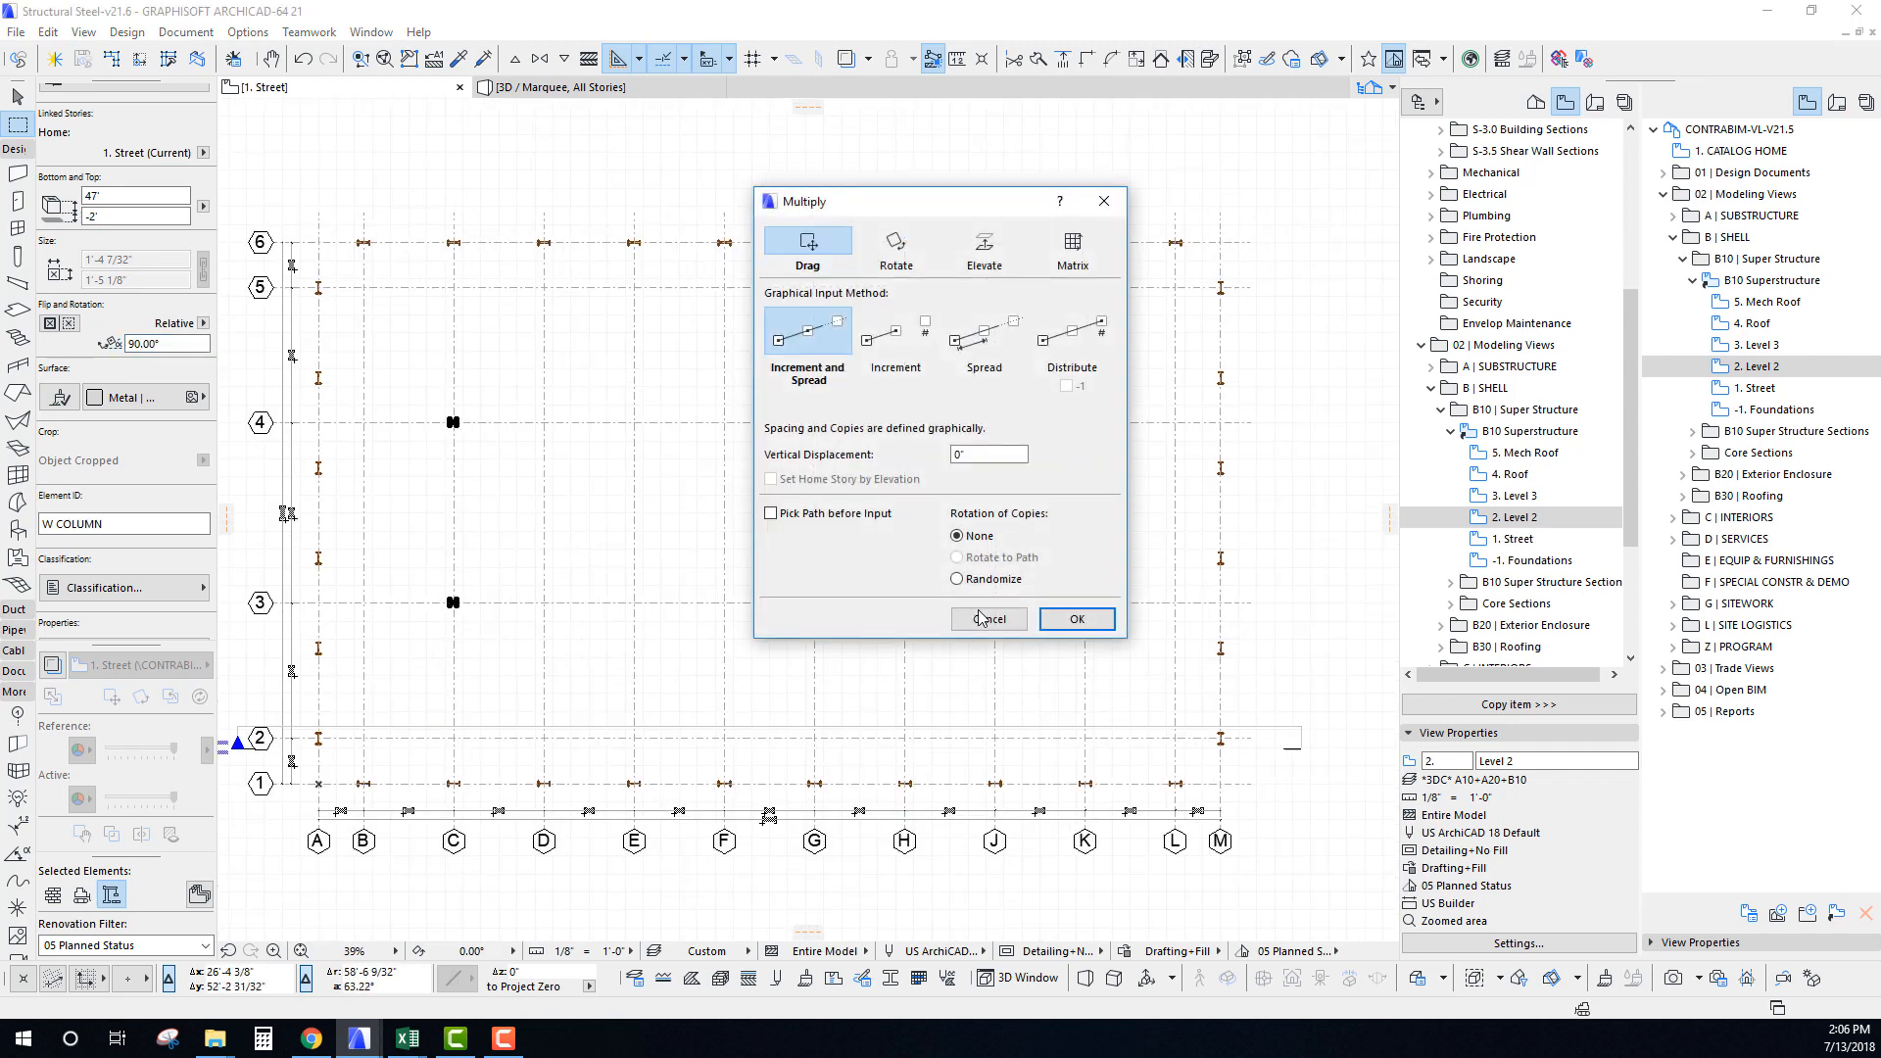
pyautogui.click(1078, 620)
pyautogui.click(453, 511)
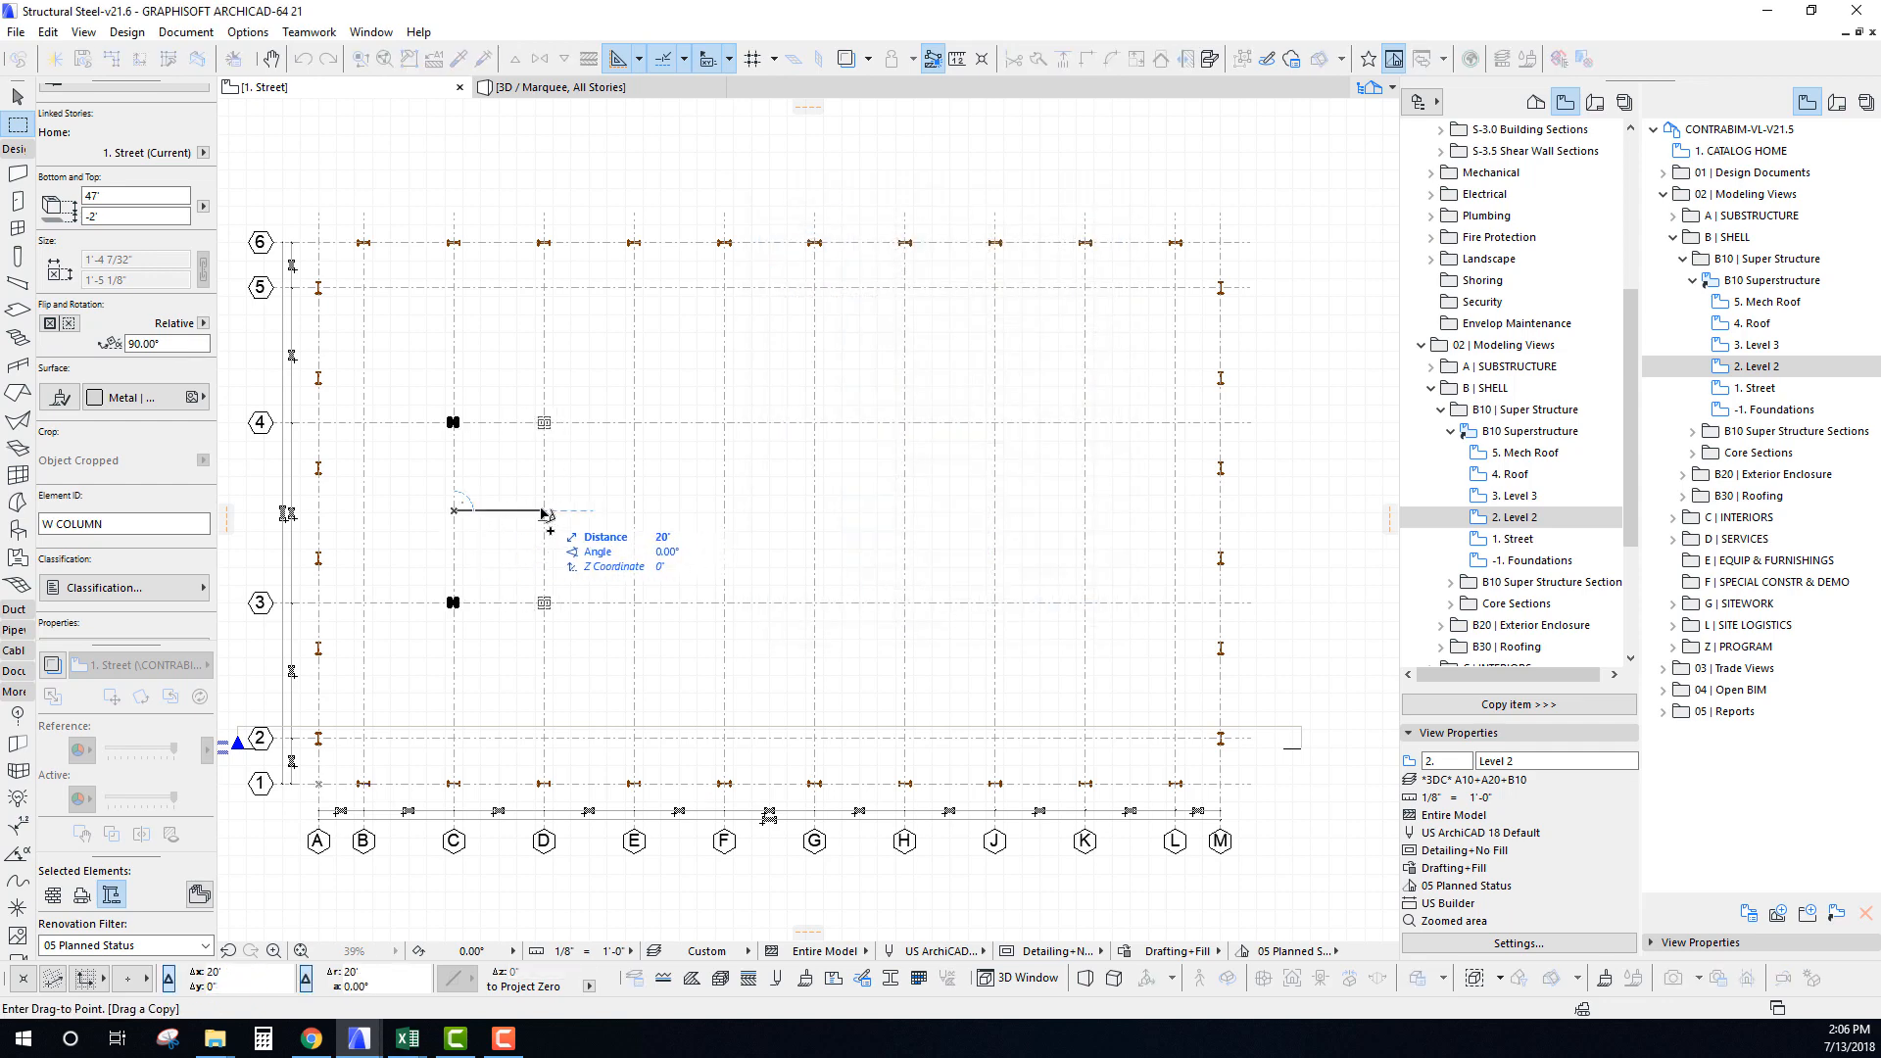
pyautogui.click(1132, 529)
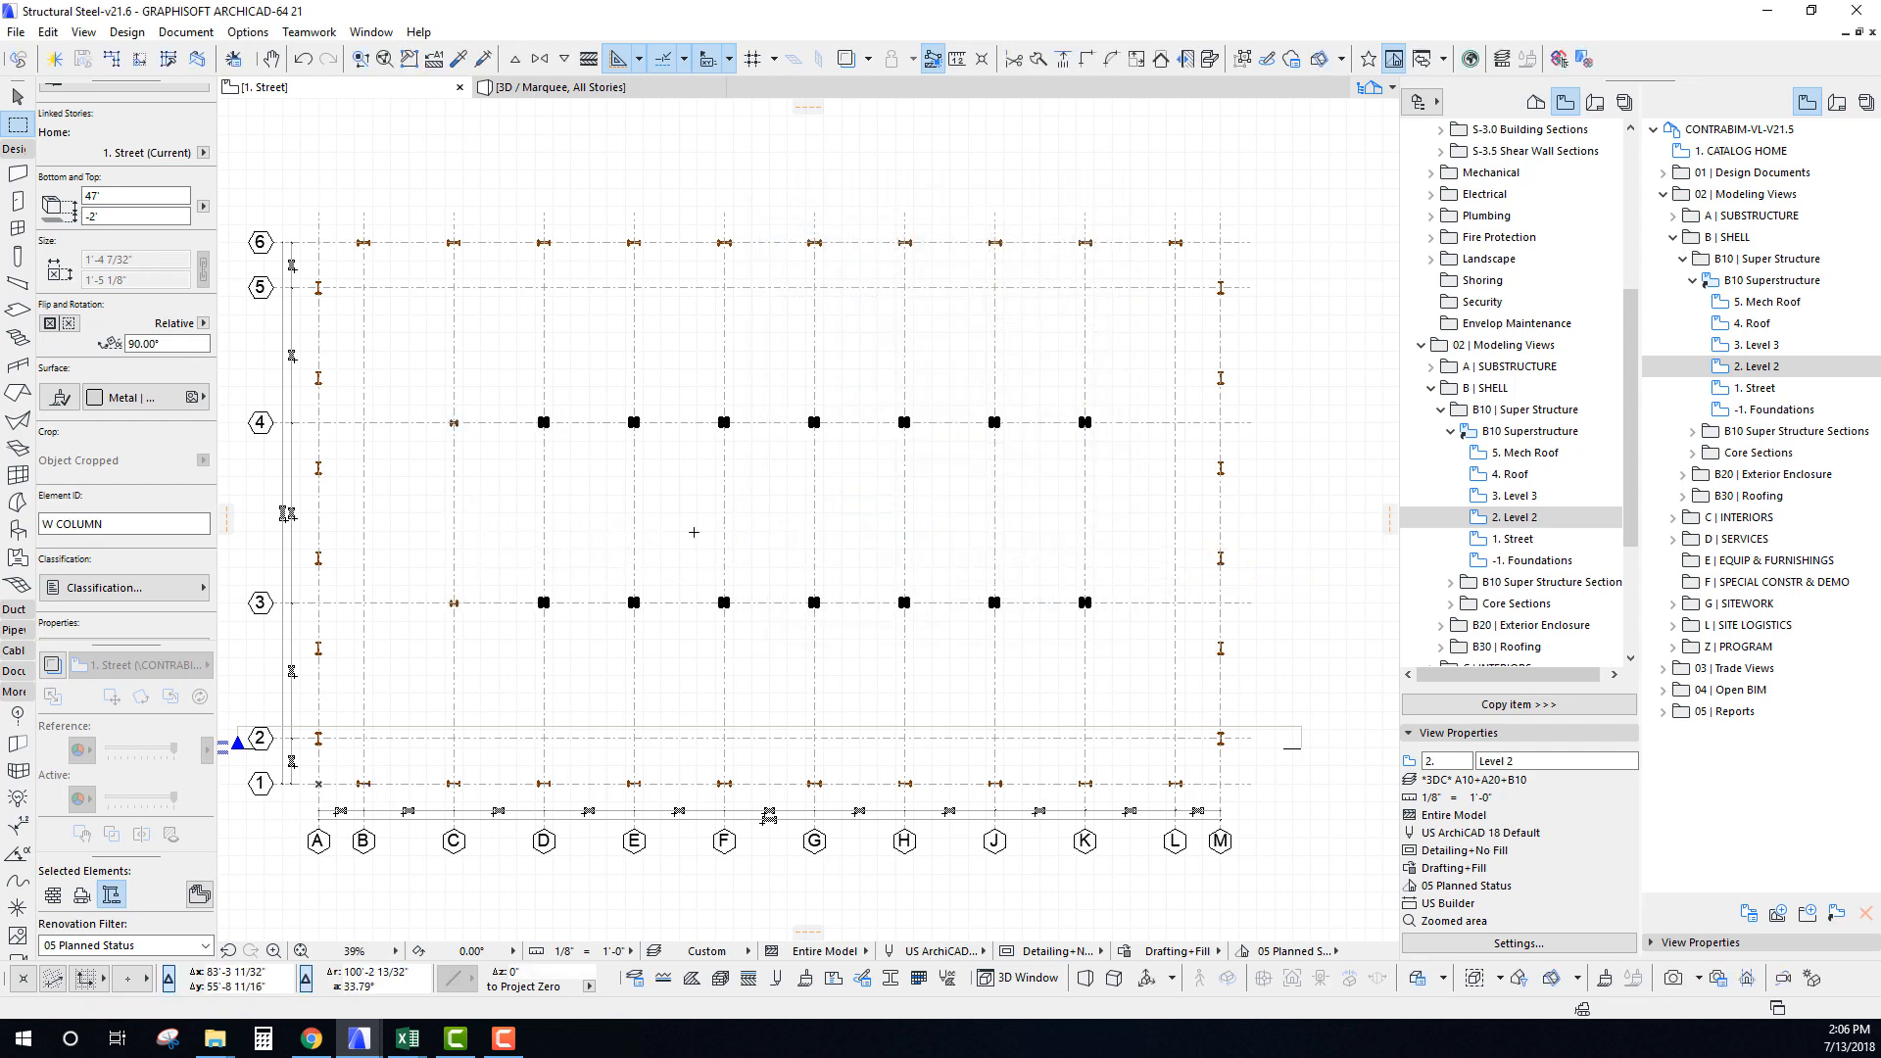
pyautogui.press('Escape')
pyautogui.moveTo(633, 753); pyautogui.dragTo(655, 417, button='middle')
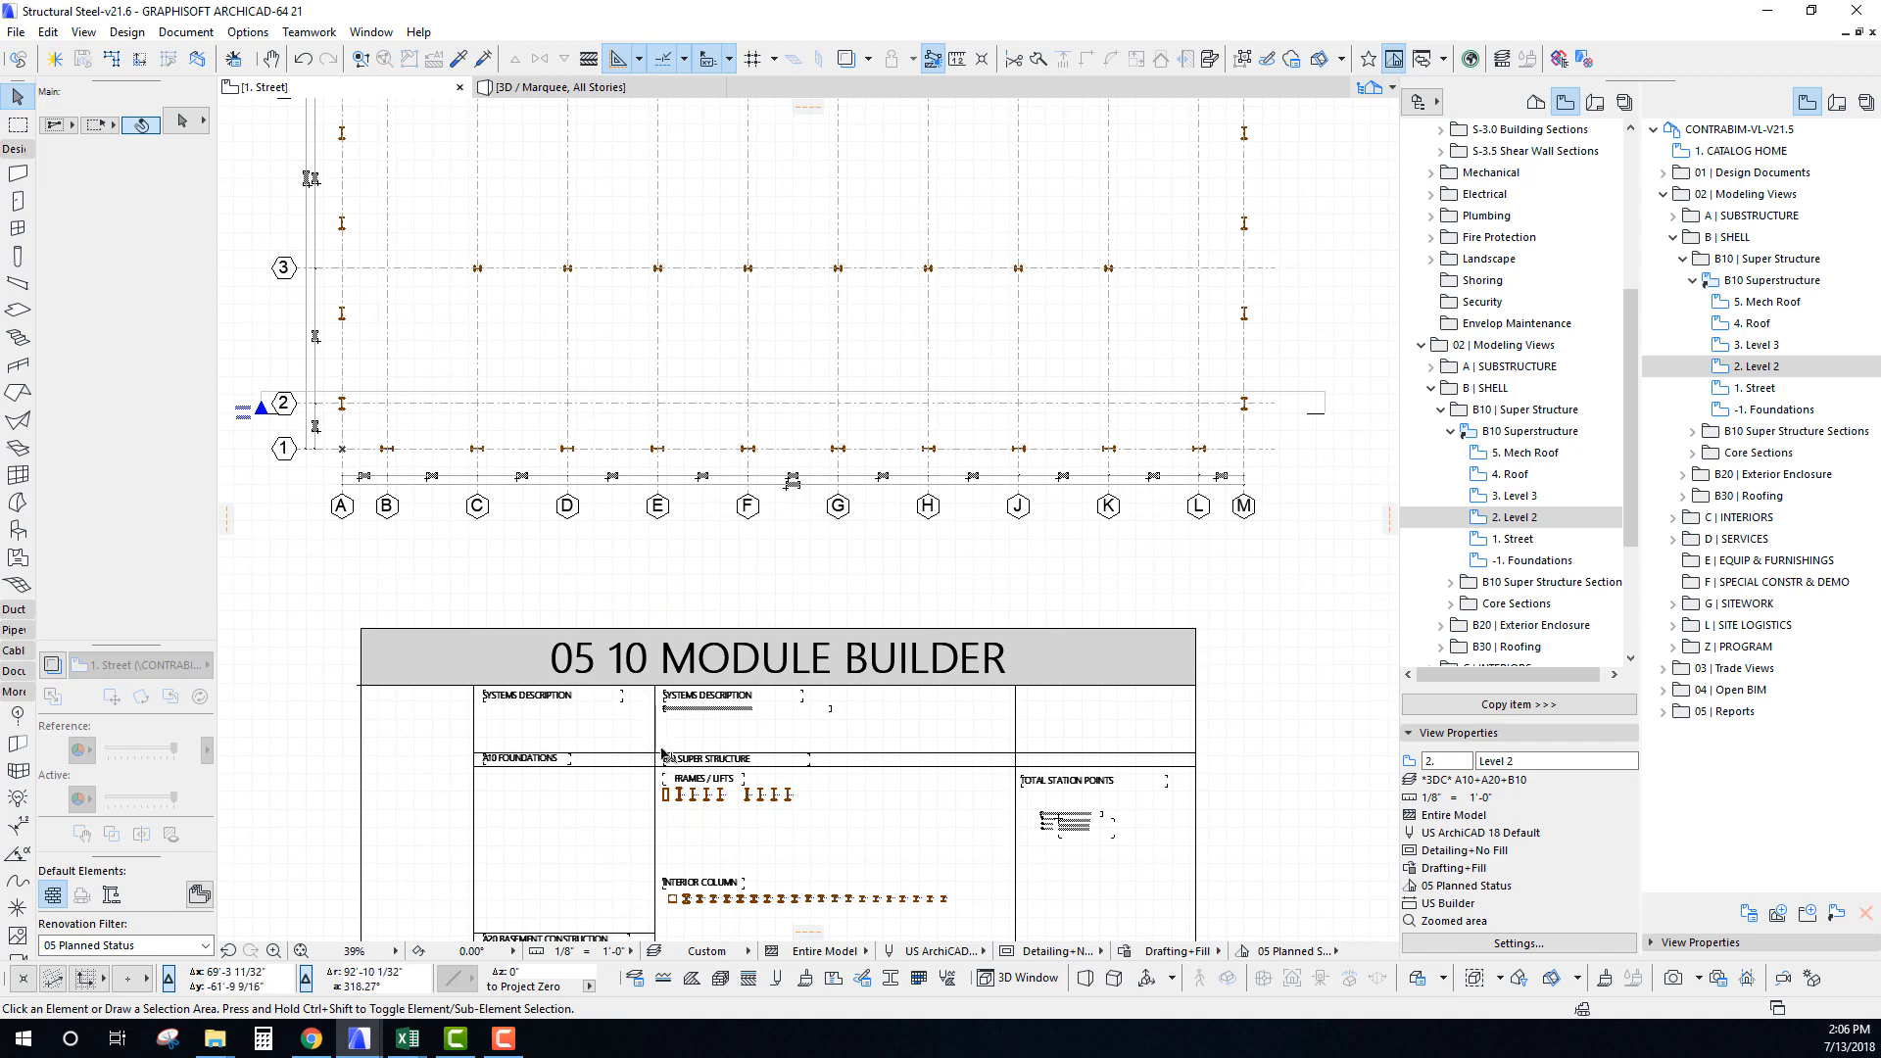
pyautogui.moveTo(662, 753); pyautogui.dragTo(588, 481, button='middle')
pyautogui.moveTo(576, 400); pyautogui.dragTo(625, 544, button='middle')
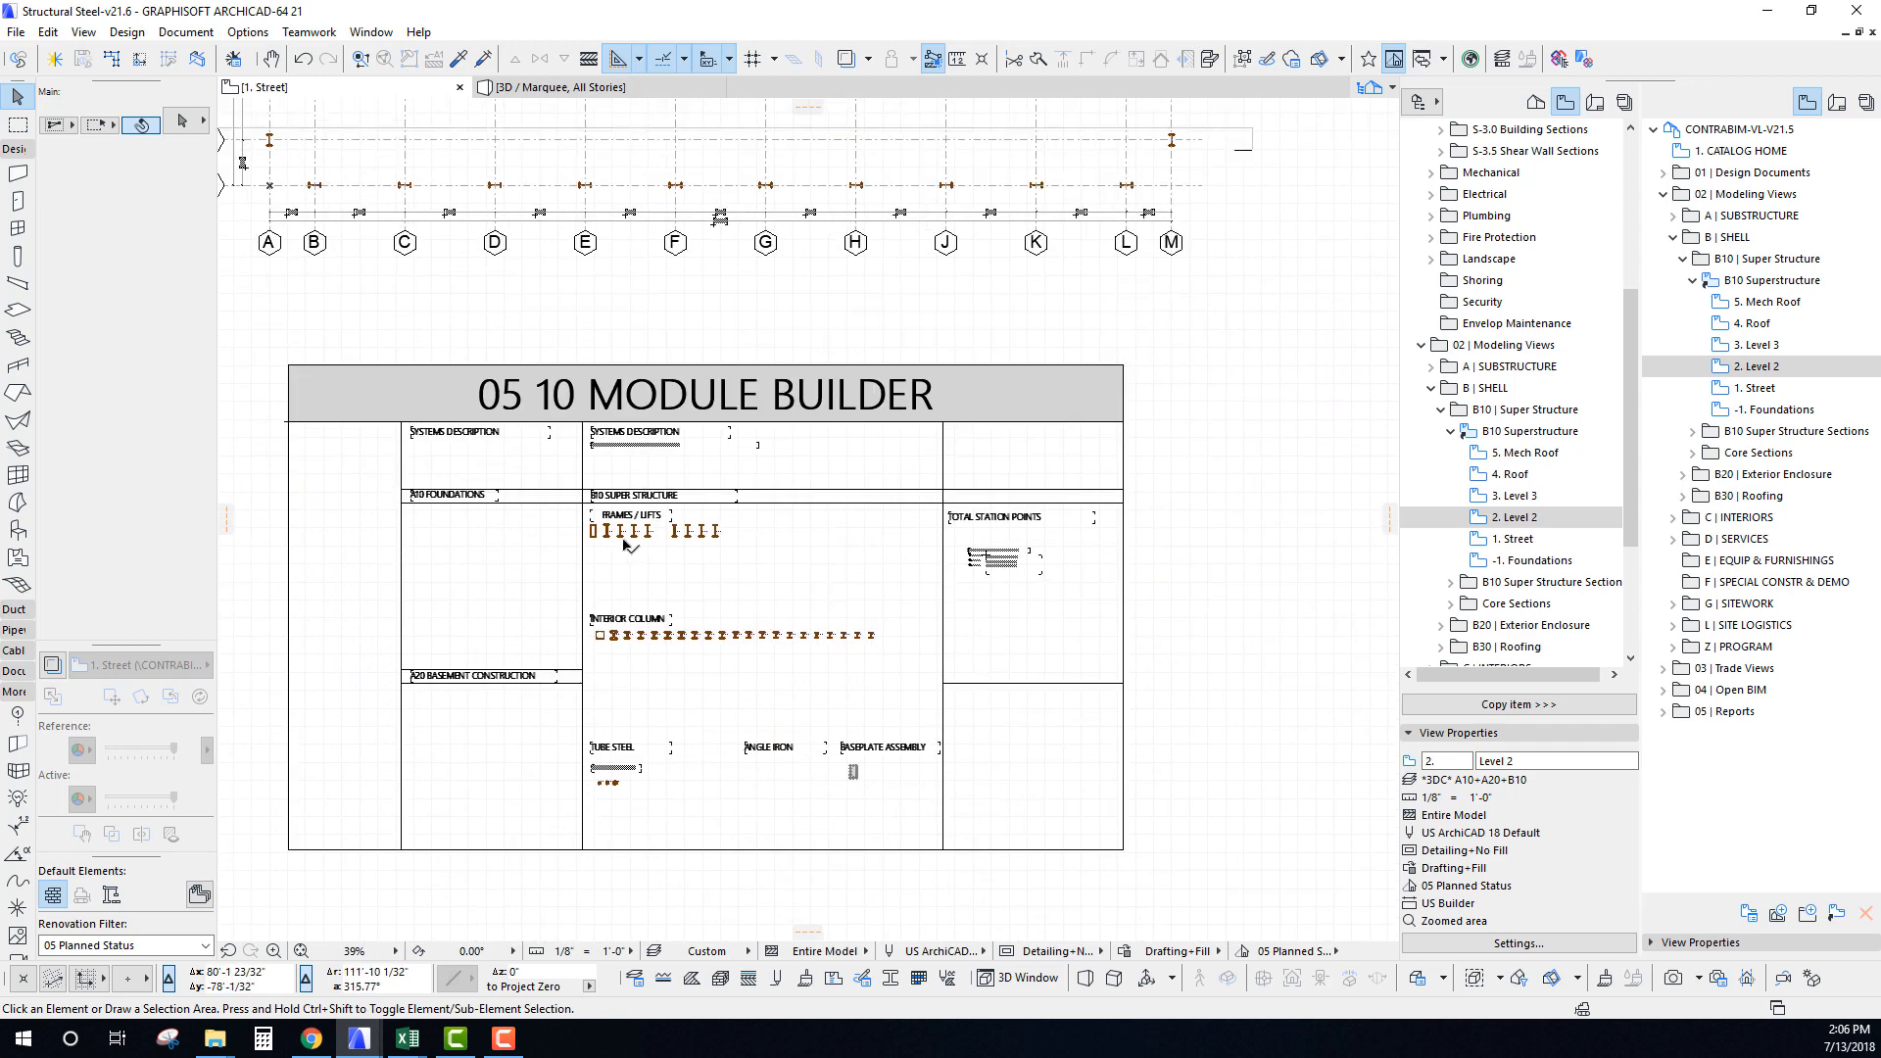
pyautogui.hotkey('ctrl', 'Up')
pyautogui.scroll(3, 644, 572)
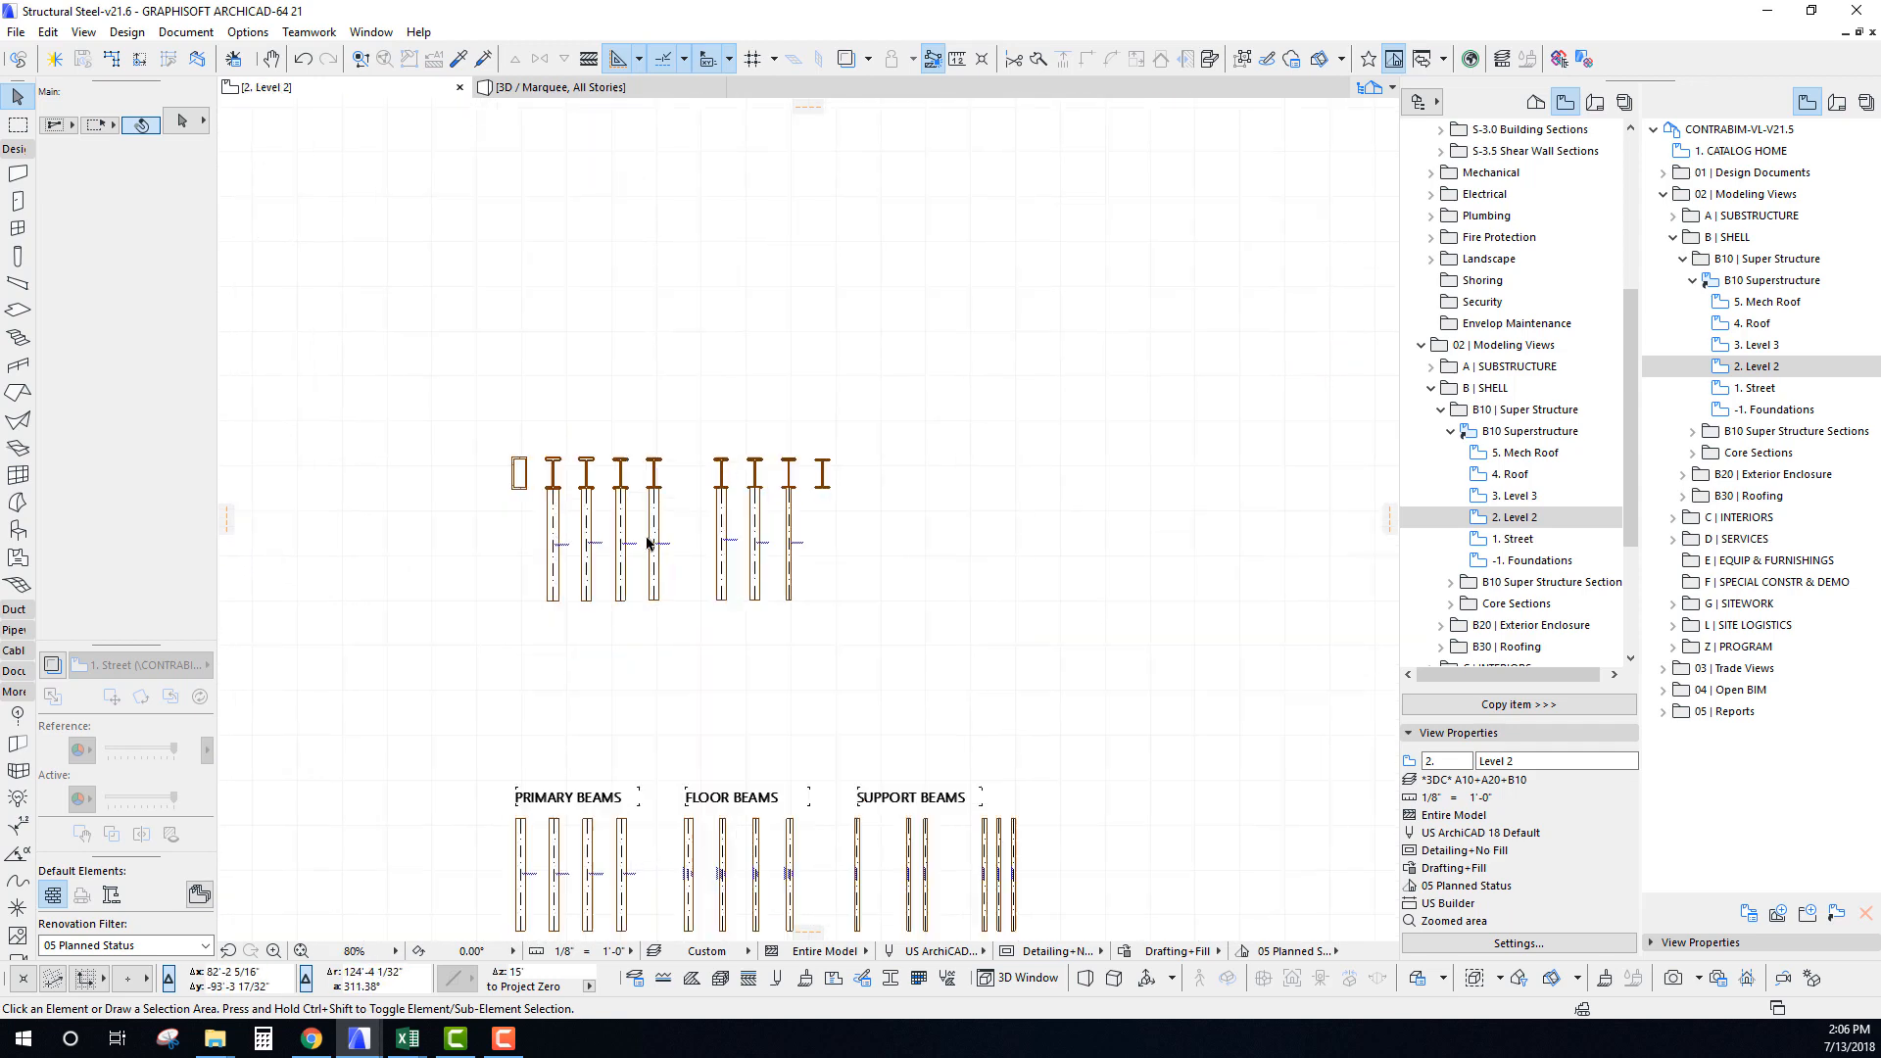
pyautogui.moveTo(617, 746); pyautogui.dragTo(573, 398, button='middle')
pyautogui.scroll(4, 488, 485)
pyautogui.click(452, 460)
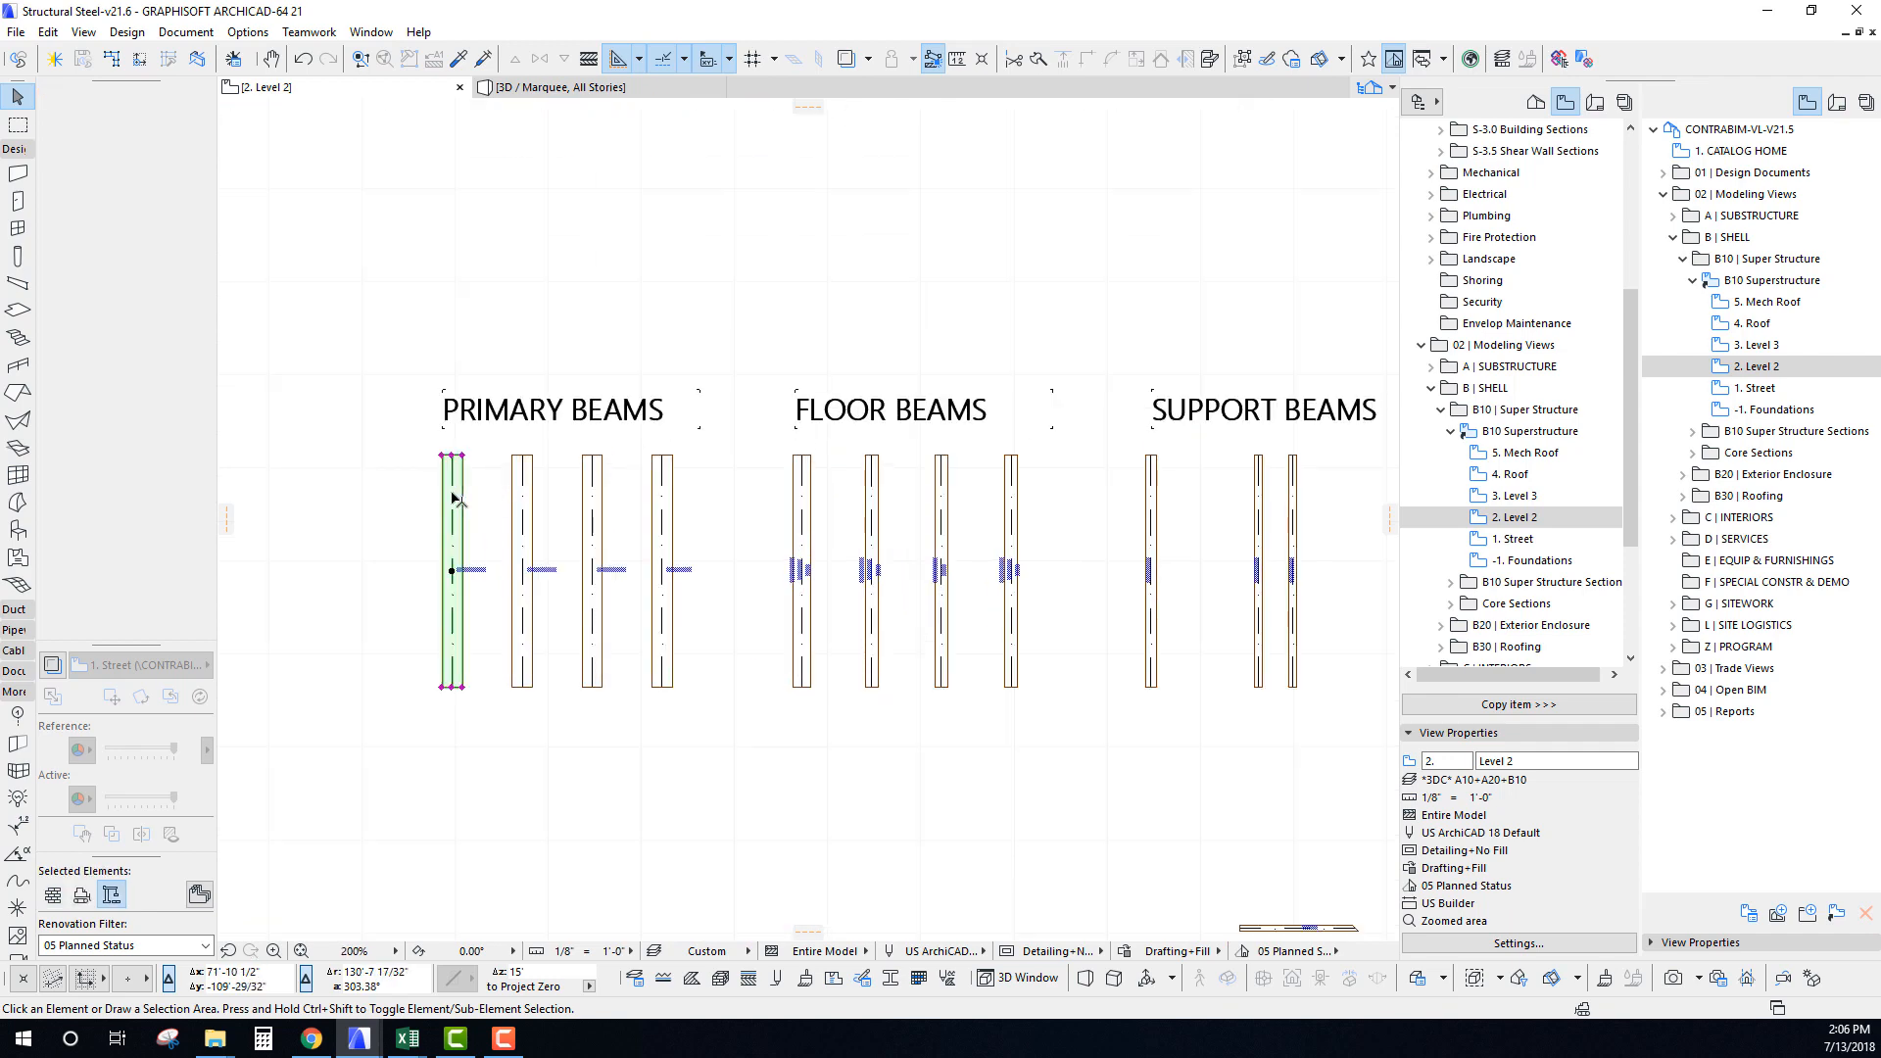
pyautogui.hotkey('ctrl', 'shift', 'd')
pyautogui.click(452, 456)
pyautogui.scroll(-8, 451, 602)
pyautogui.scroll(13, 453, 588)
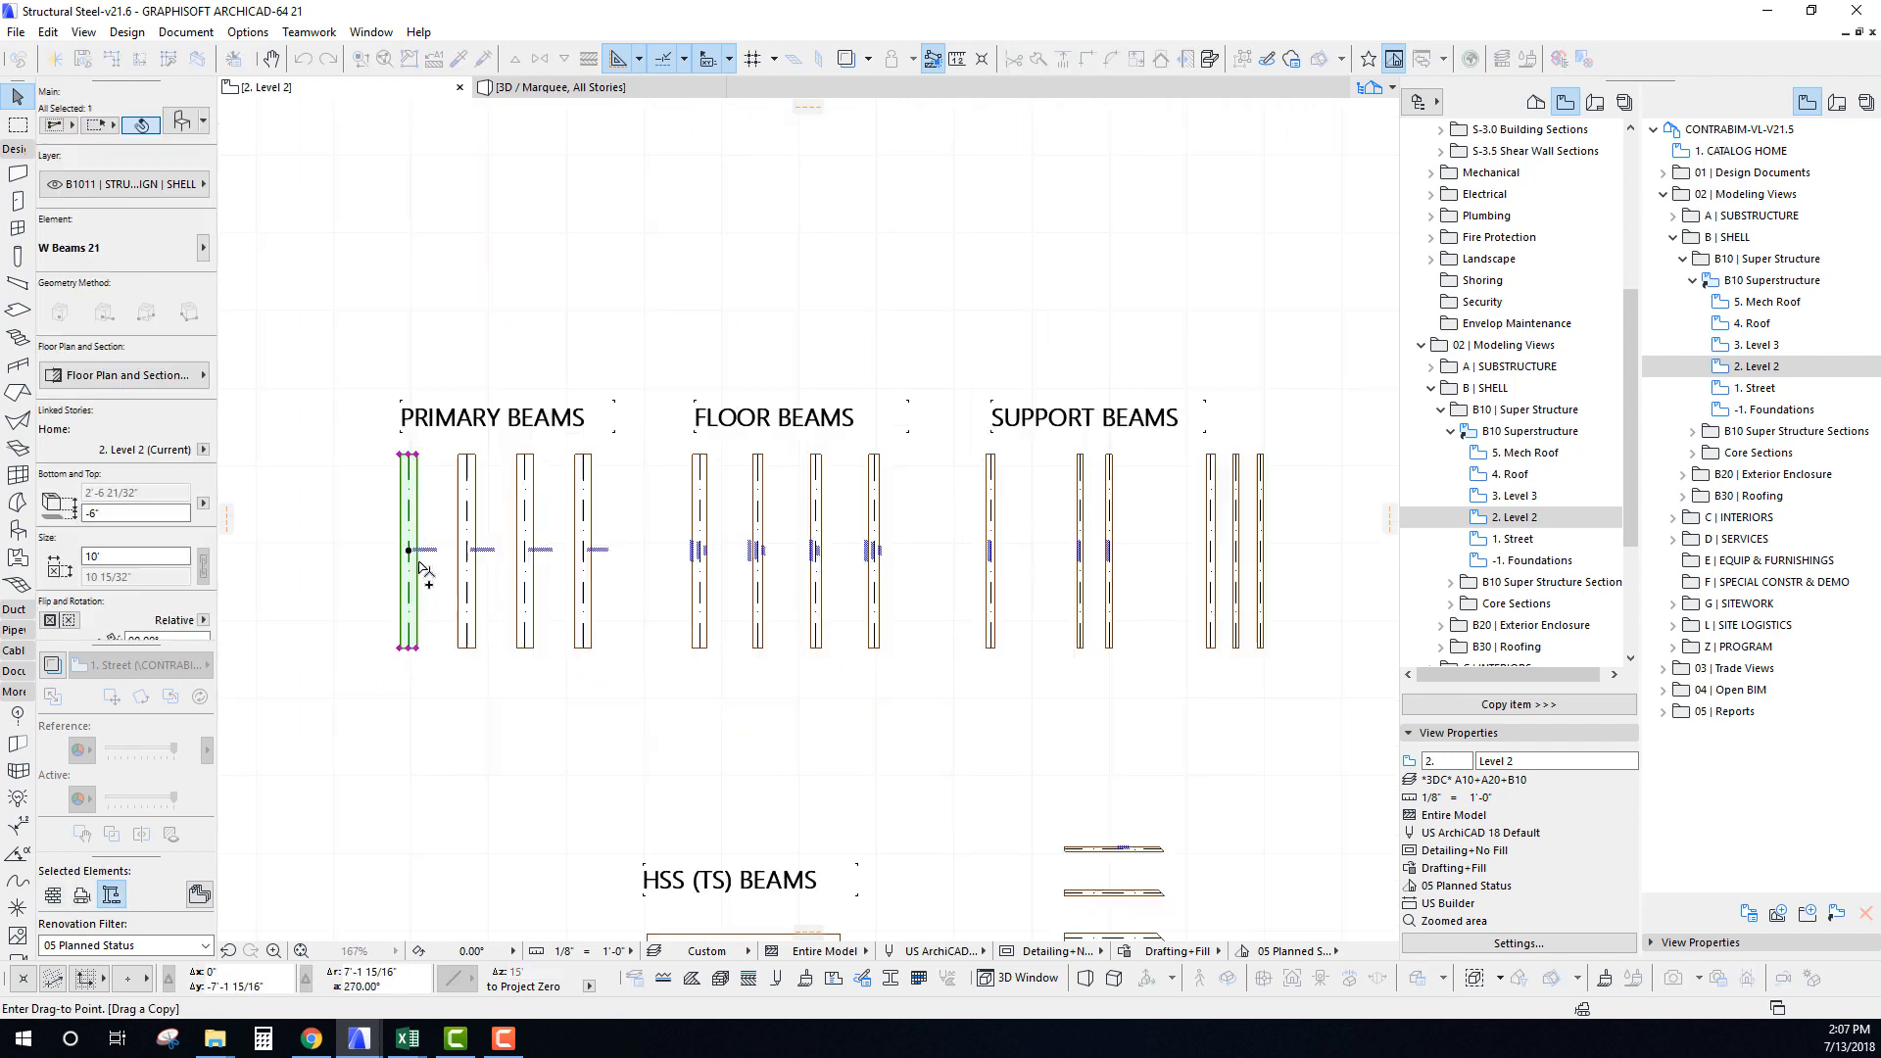
pyautogui.moveTo(409, 564); pyautogui.dragTo(401, 556, button='middle')
pyautogui.click(595, 277)
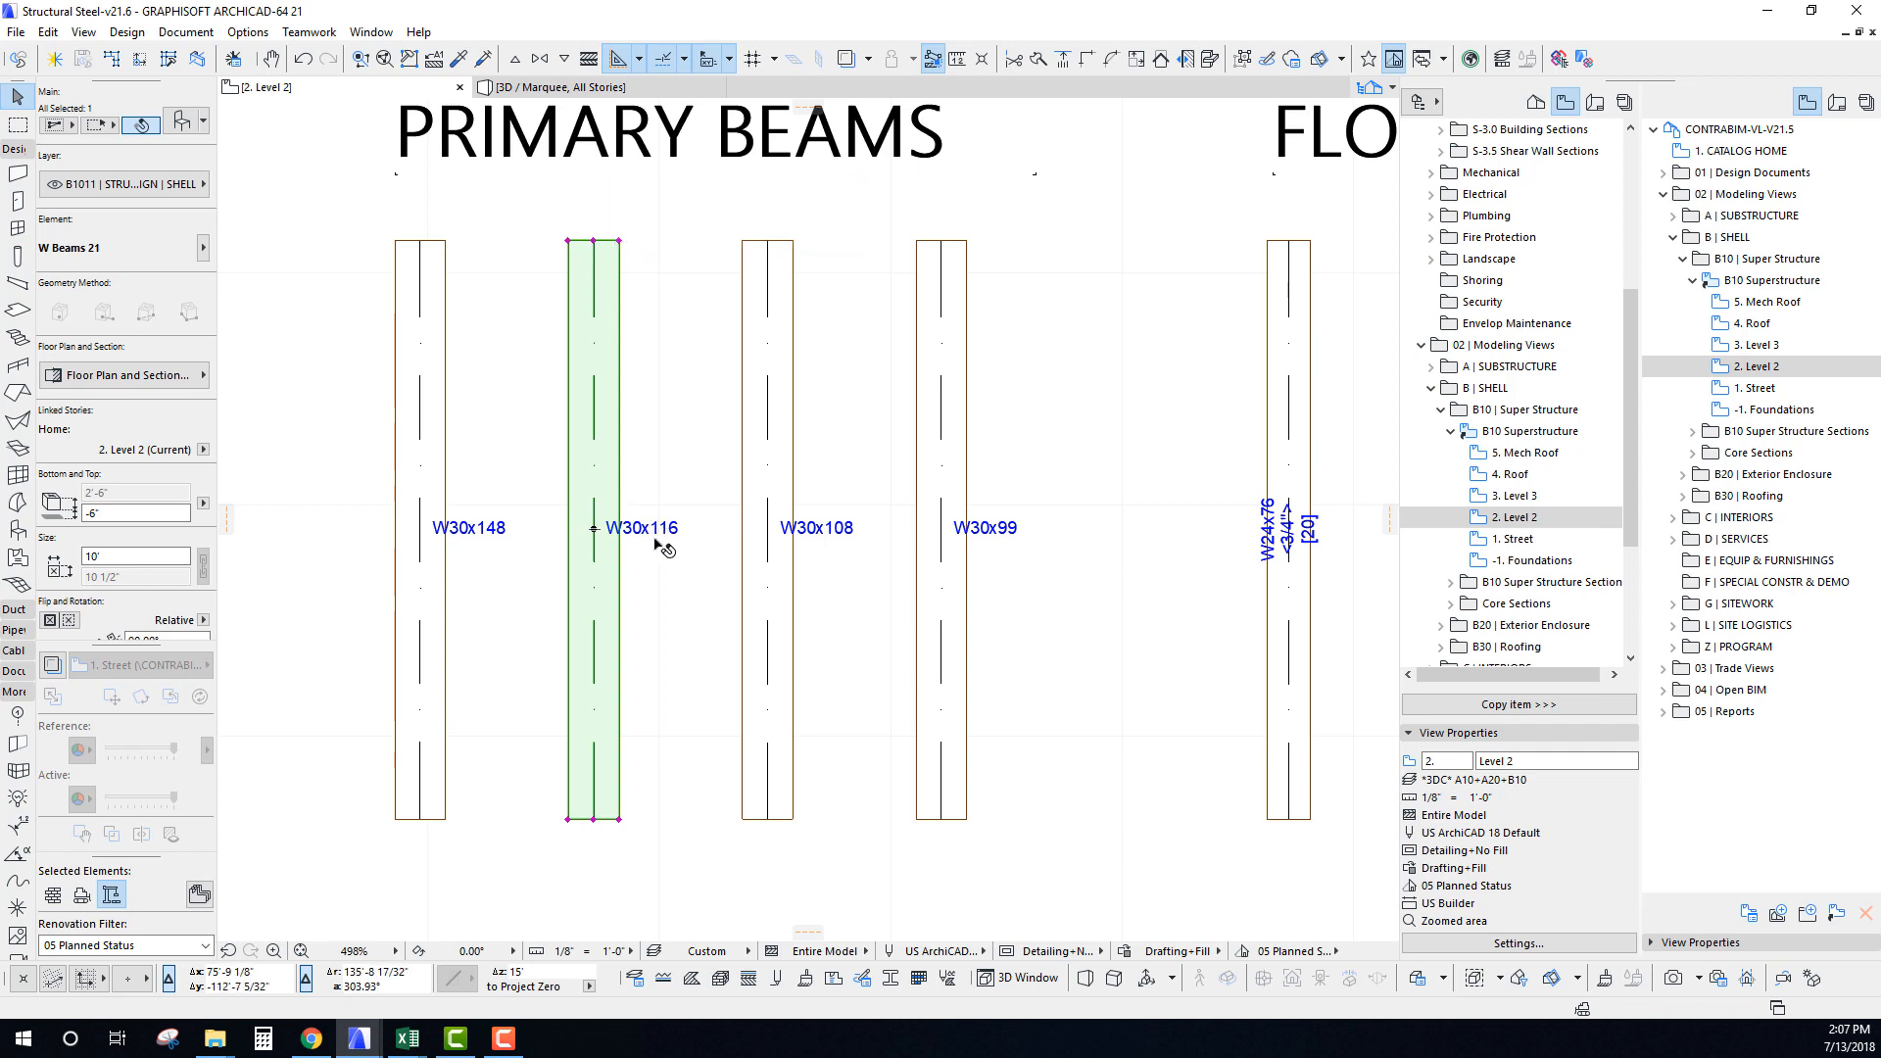
pyautogui.scroll(-3, 594, 263)
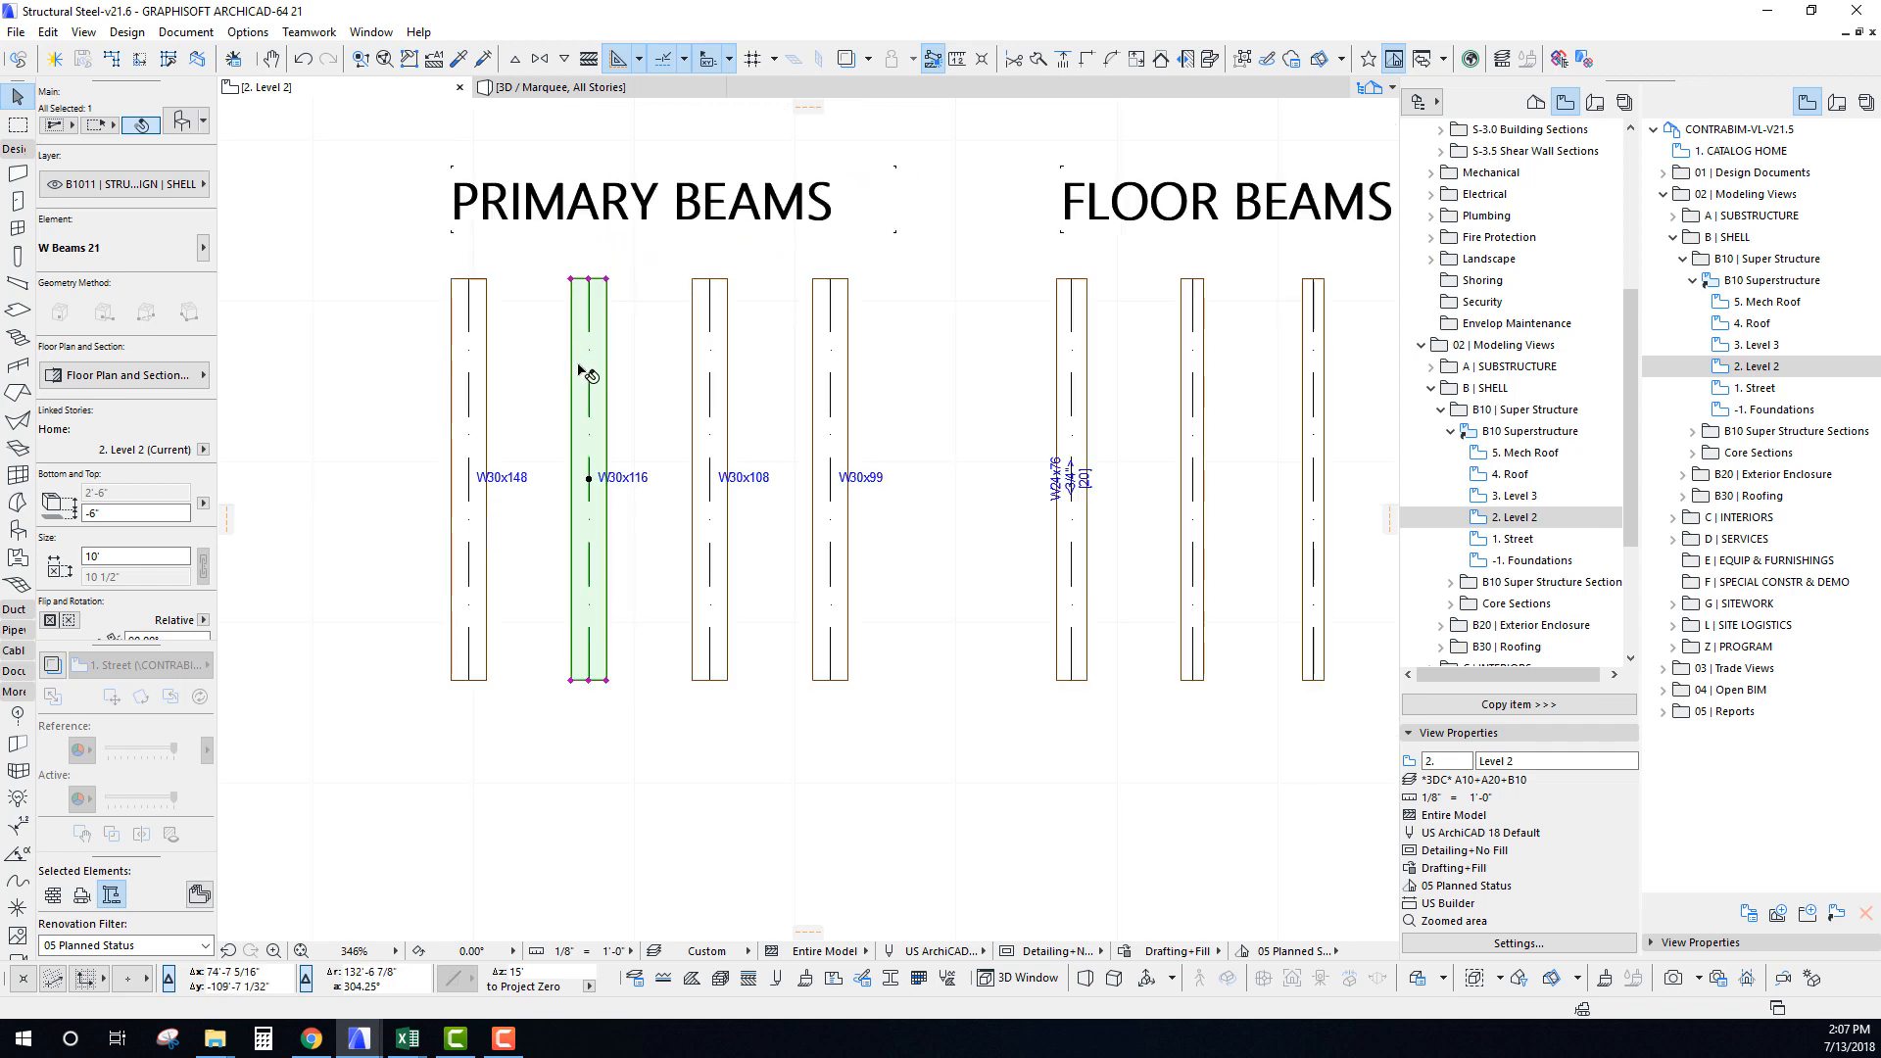
pyautogui.keyDown('ctrl'); pyautogui.click(551, 347); pyautogui.keyUp('ctrl')
pyautogui.scroll(-12, 529, 471)
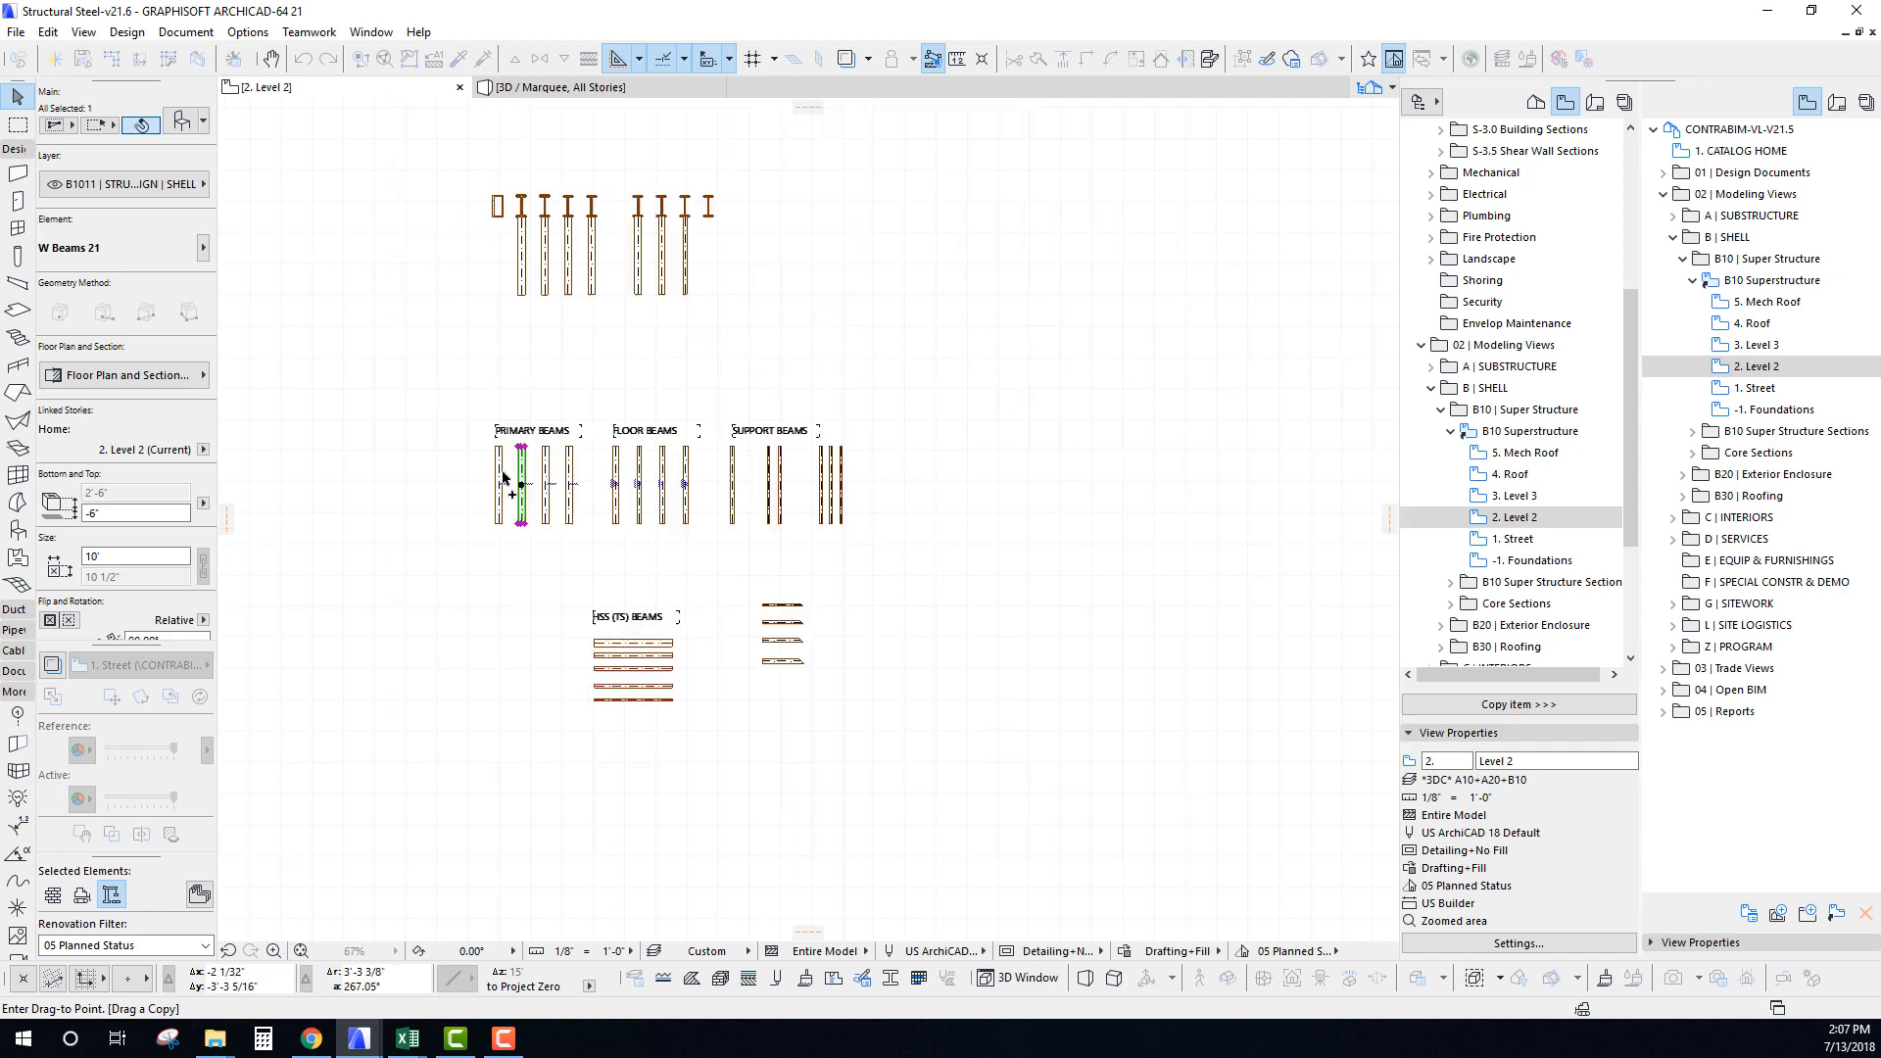
pyautogui.scroll(-4, 498, 512)
pyautogui.moveTo(497, 511); pyautogui.dragTo(633, 572, button='middle')
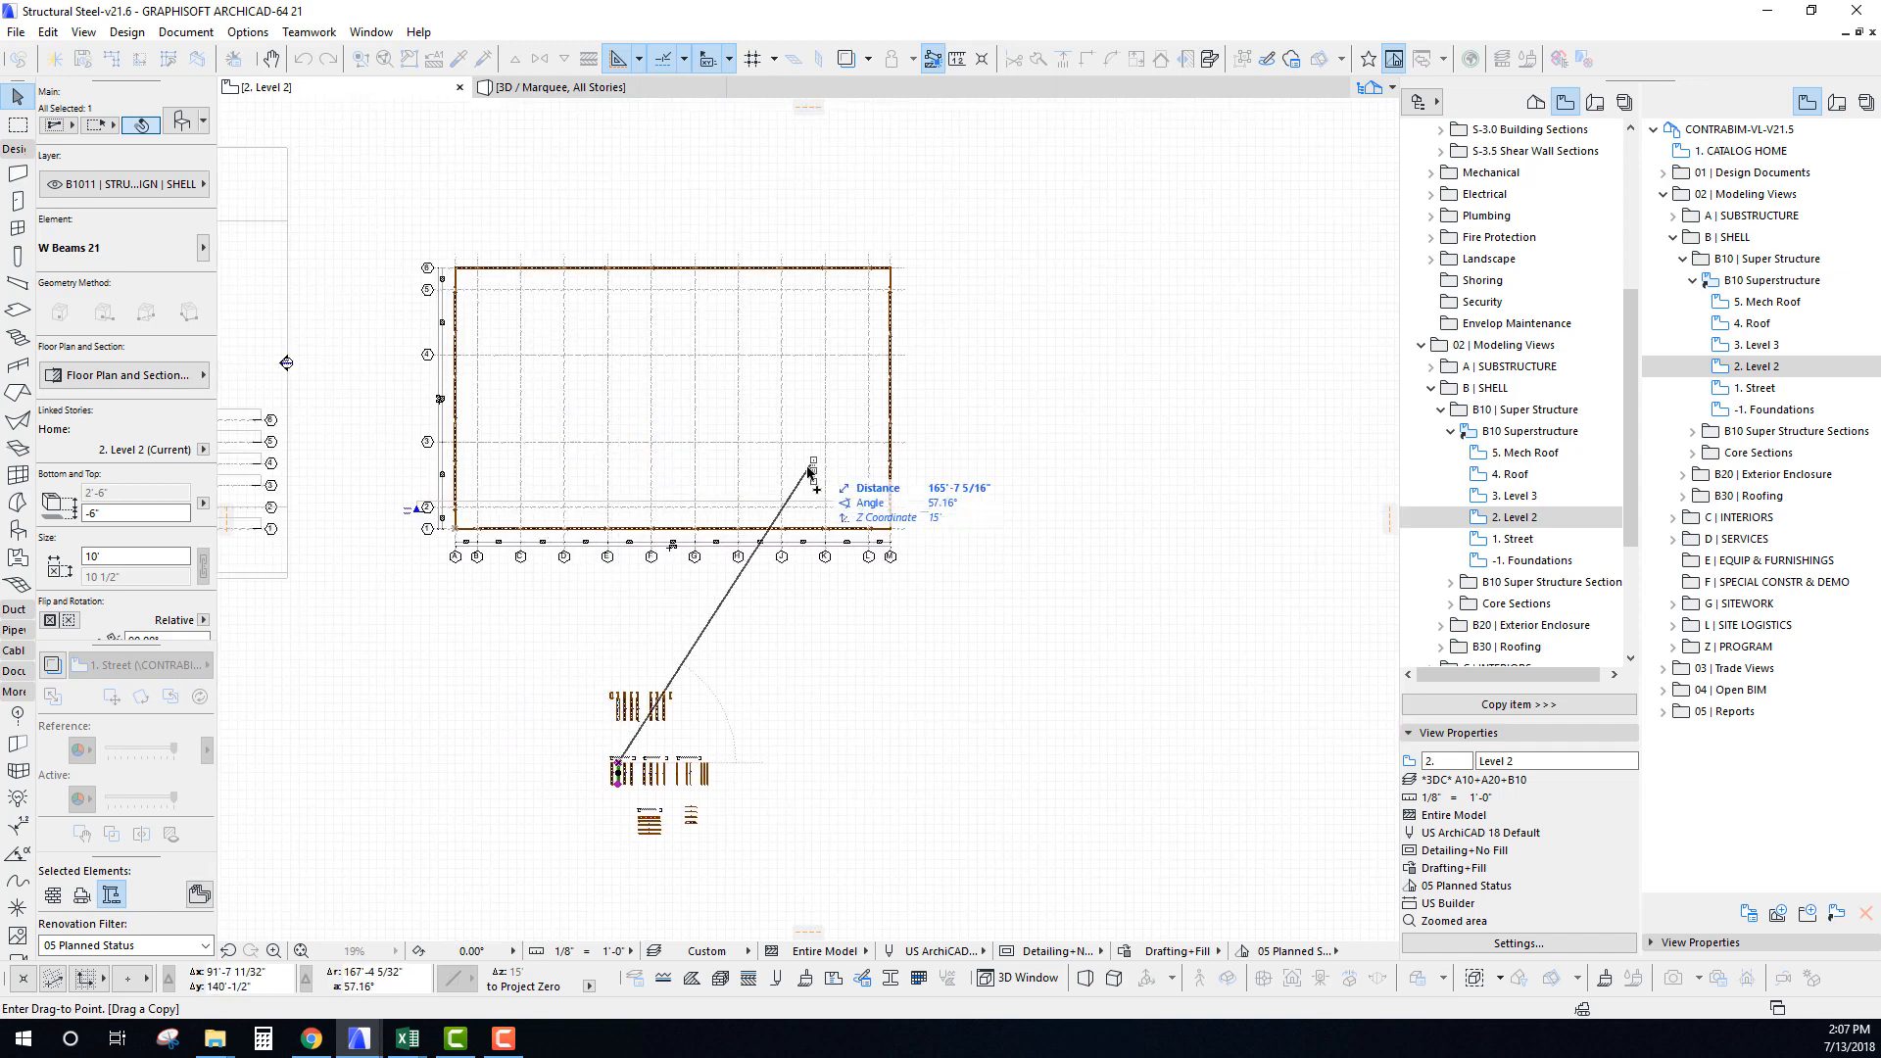
pyautogui.scroll(4, 492, 467)
pyautogui.moveTo(607, 478); pyautogui.dragTo(559, 679, button='middle')
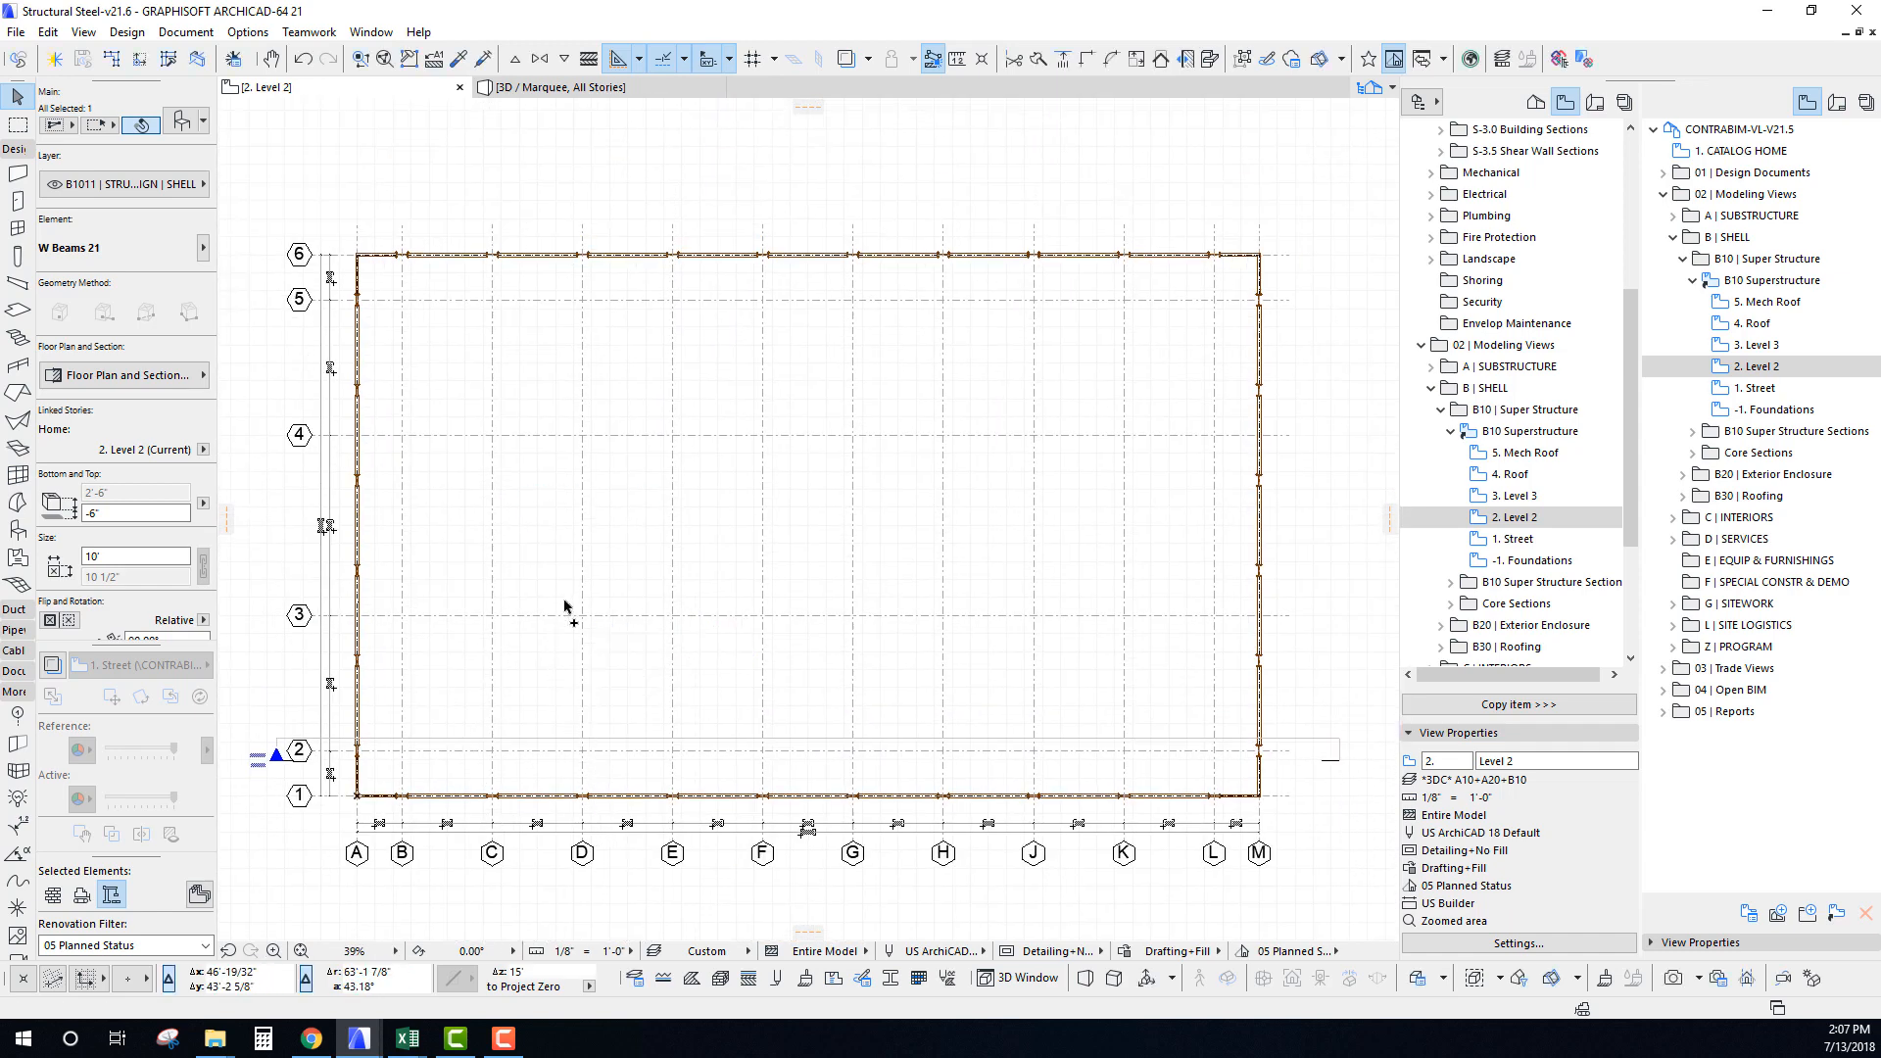
# On the Street floor plan, select all interior columns on gridlines 3 and 4 and set them to show on All Stories.
pyautogui.click(17, 127)
pyautogui.click(441, 390)
pyautogui.click(1166, 659)
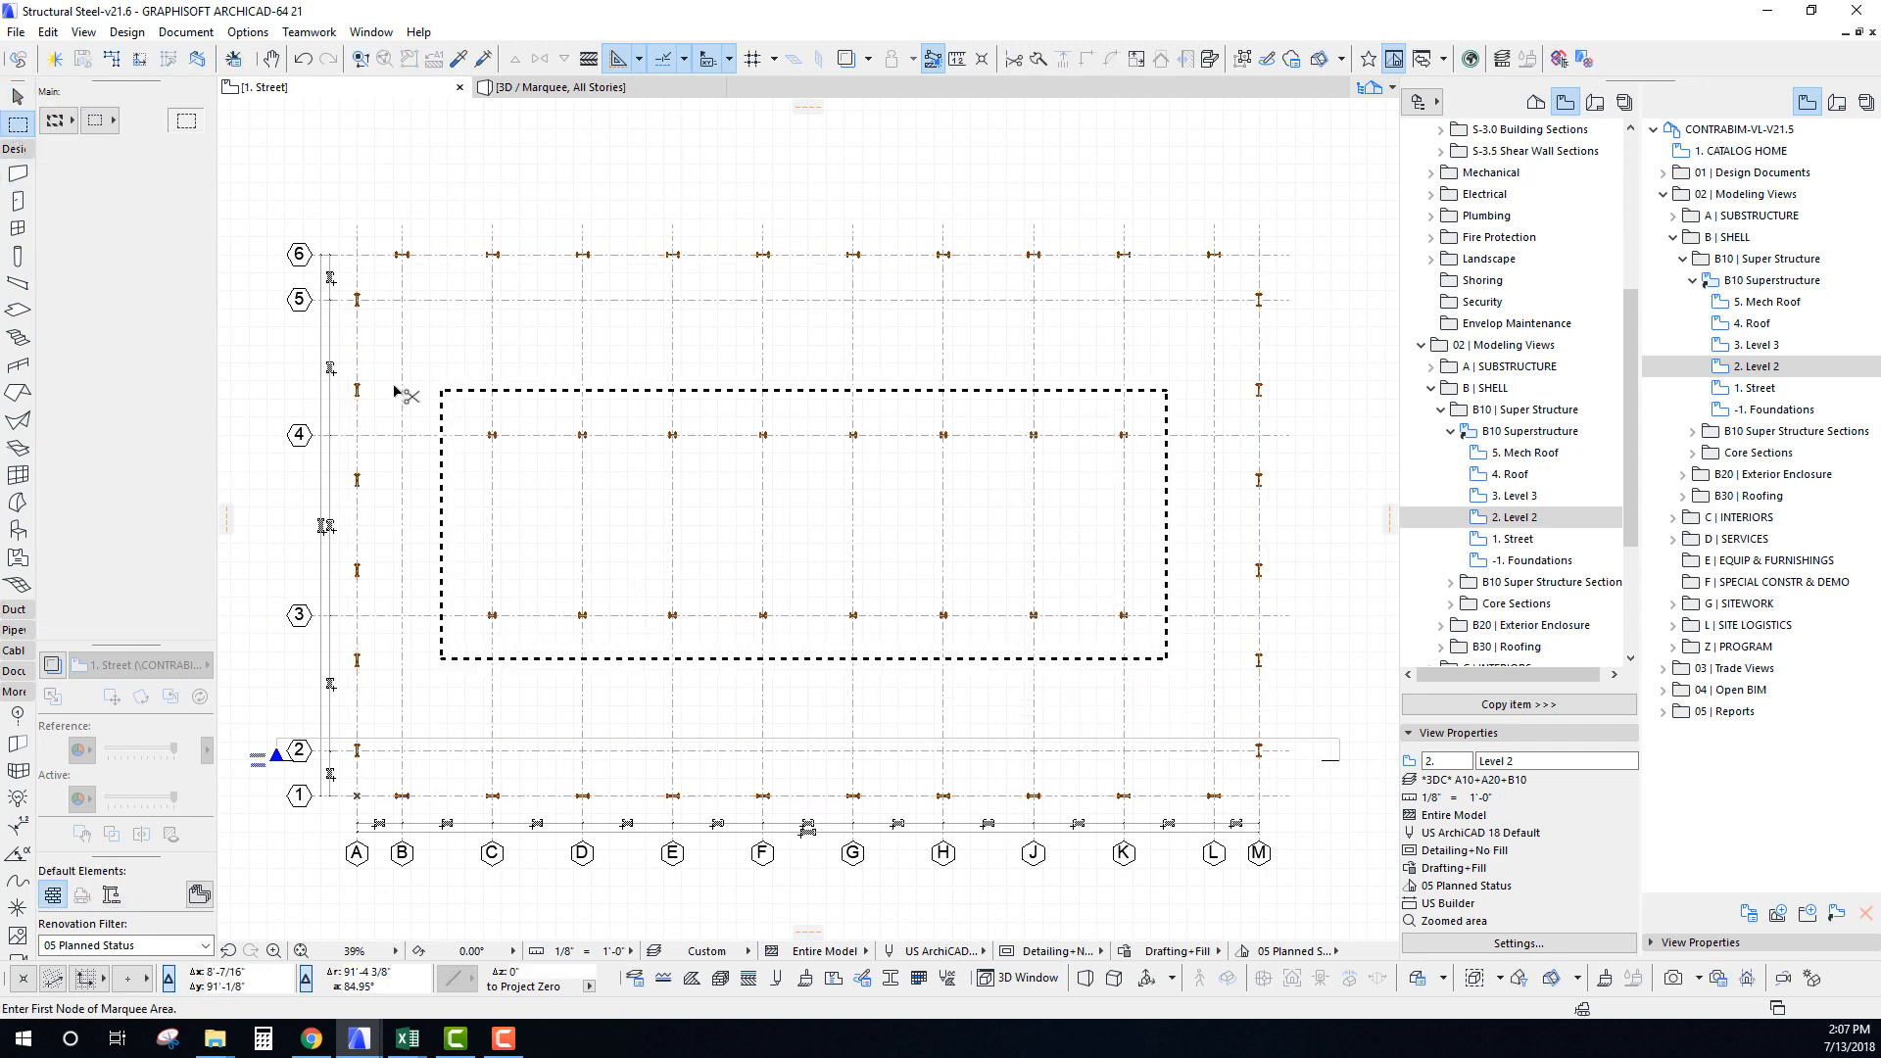
pyautogui.hotkey('ctrl', 'a')
pyautogui.click(127, 375)
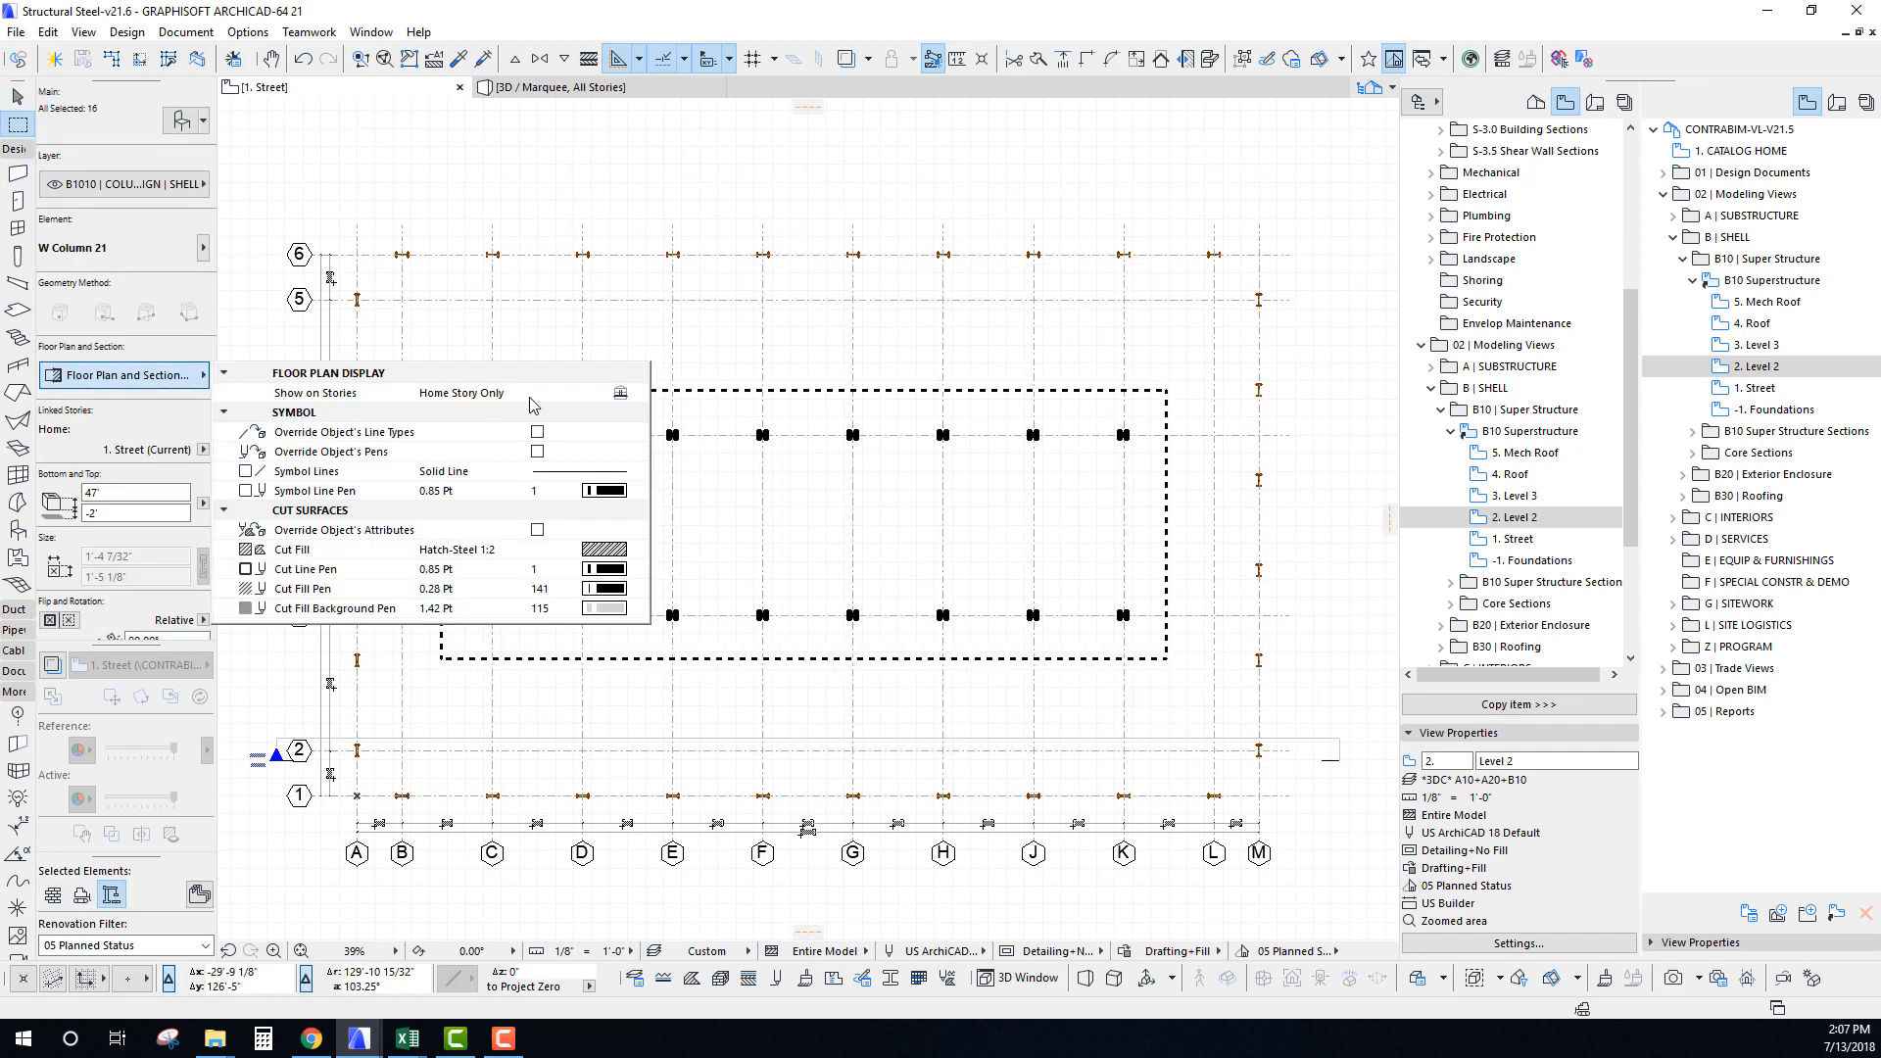
pyautogui.click(638, 394)
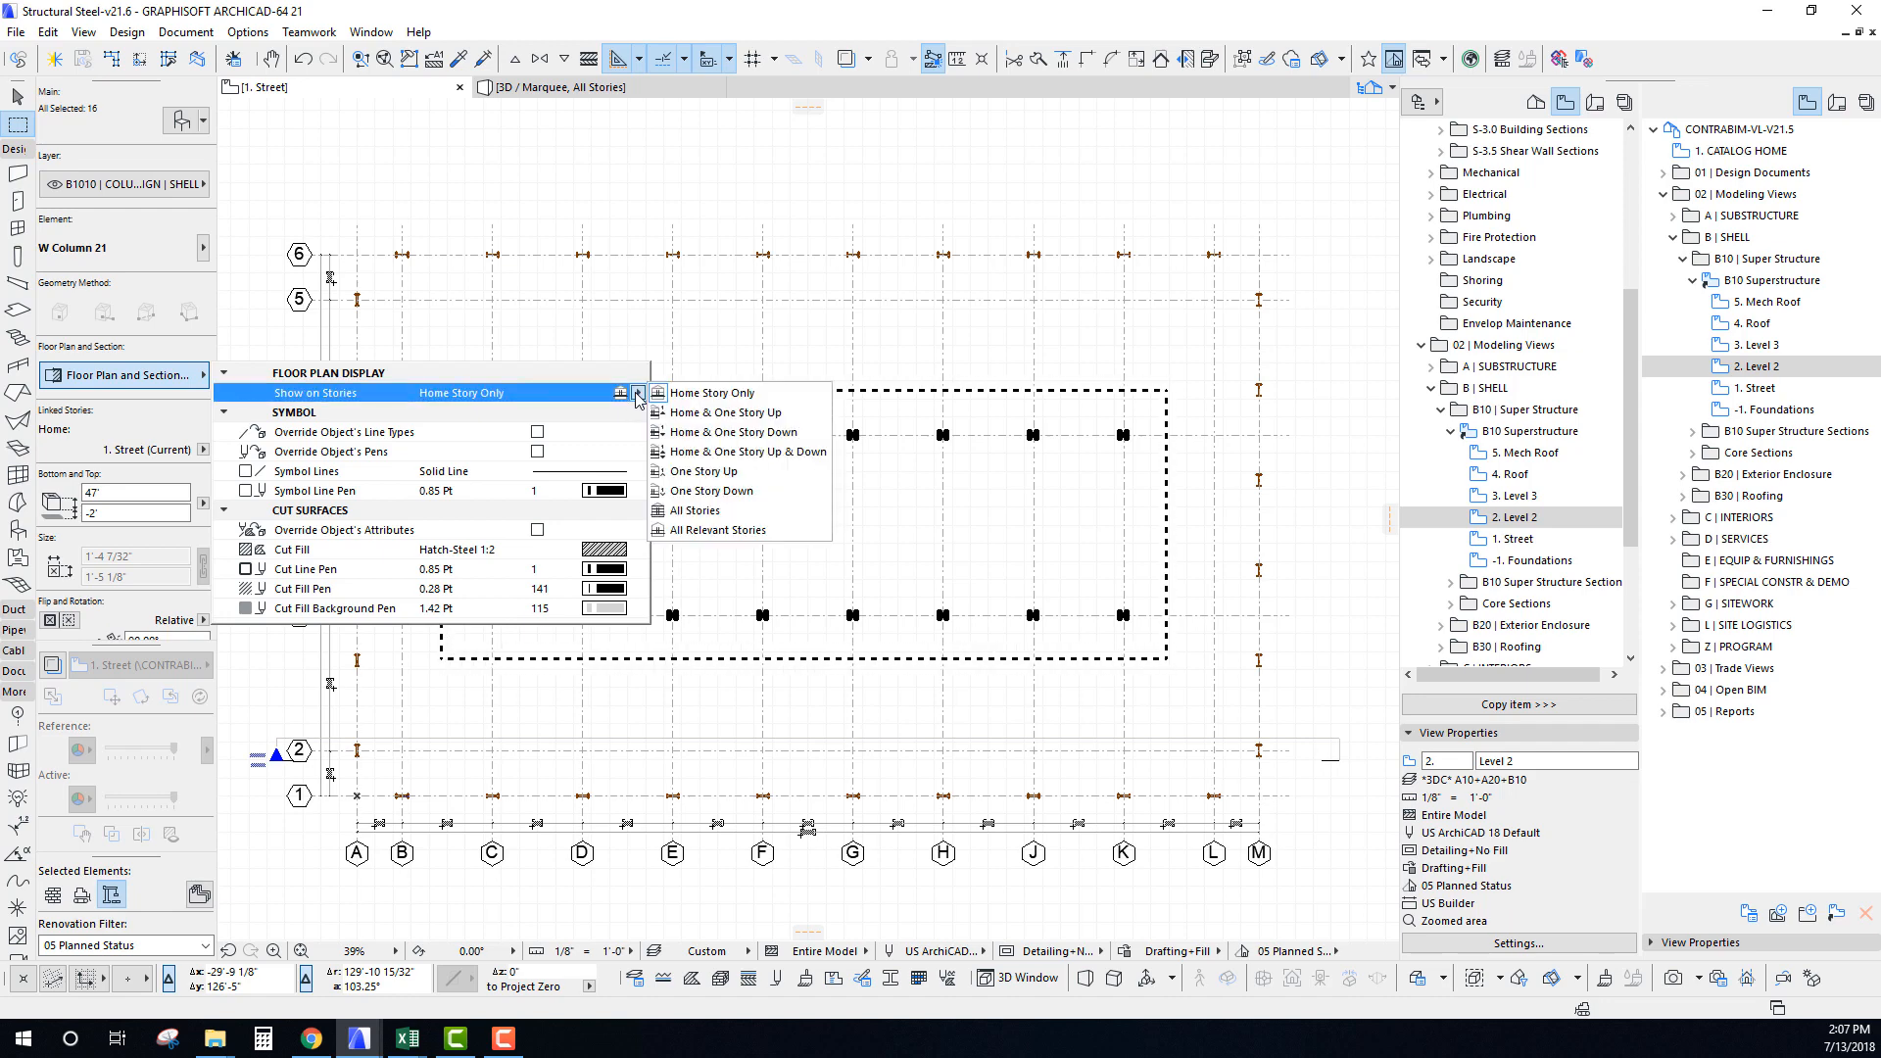
pyautogui.click(695, 510)
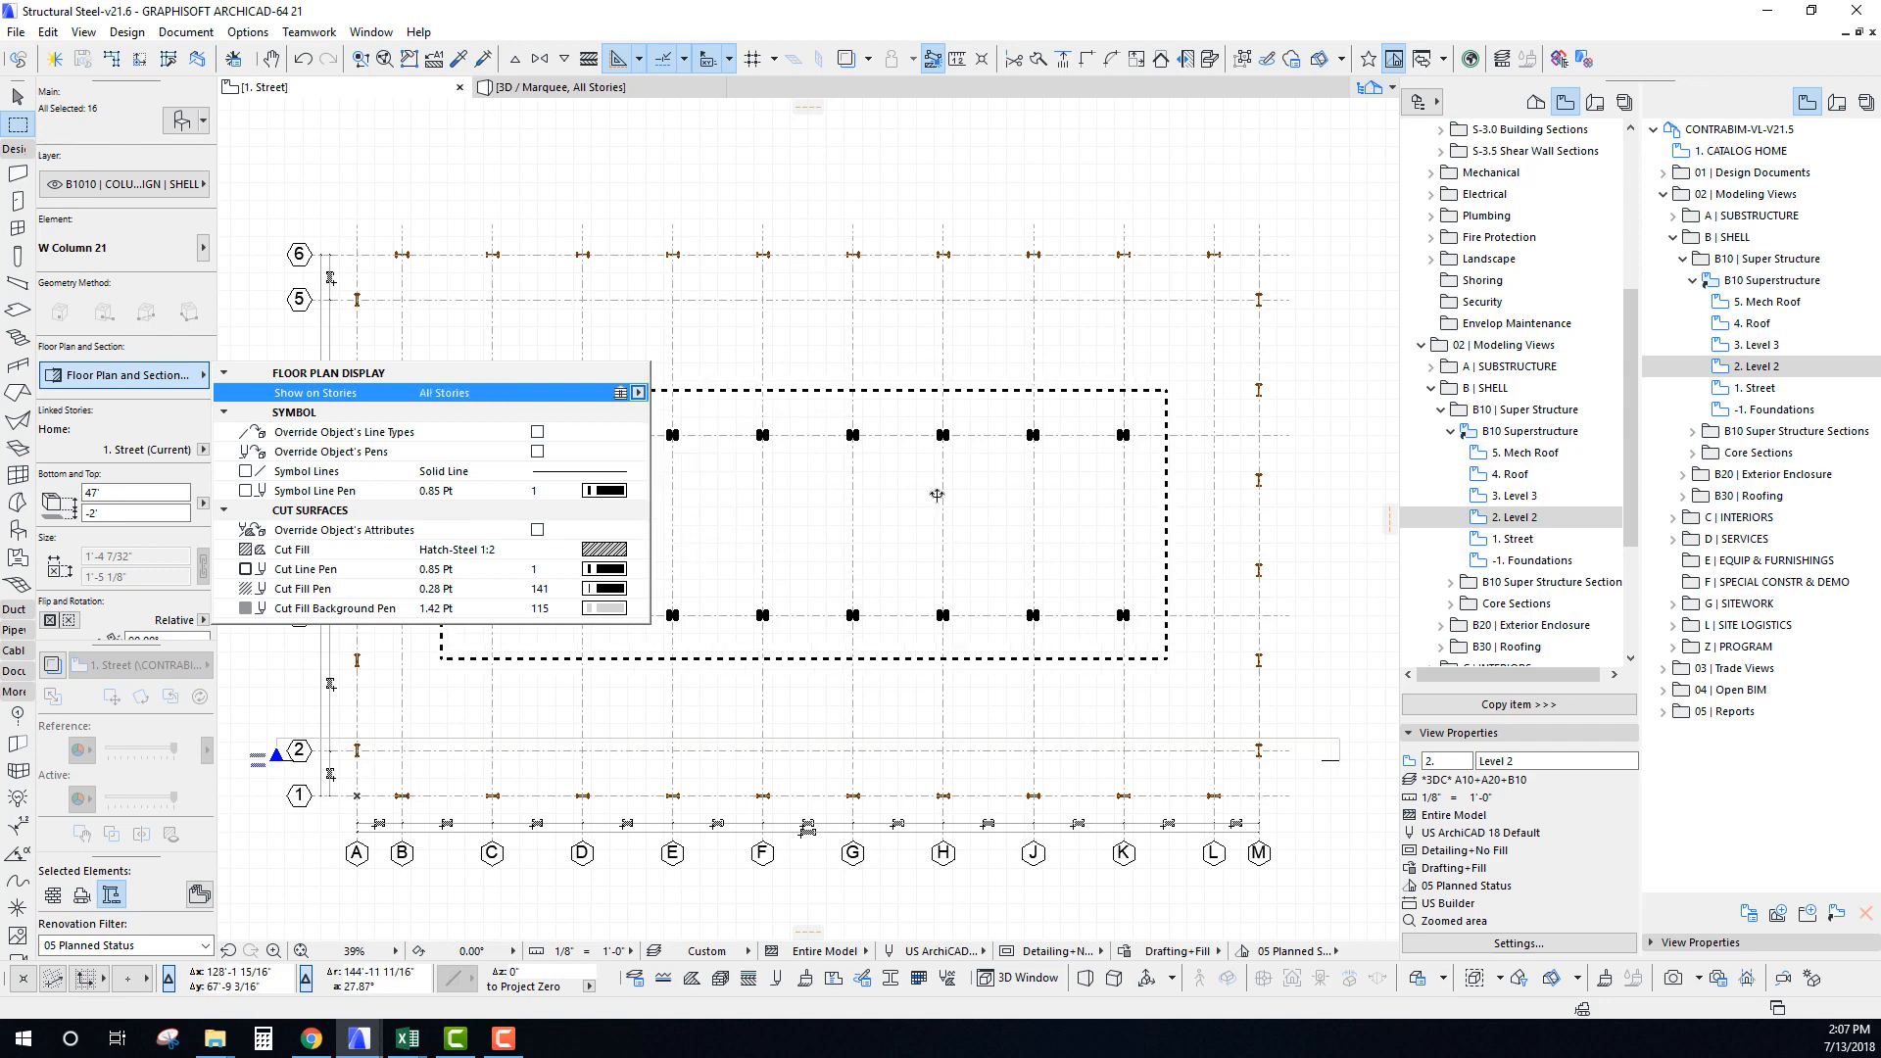
pyautogui.press('Escape')
pyautogui.press('Escape')
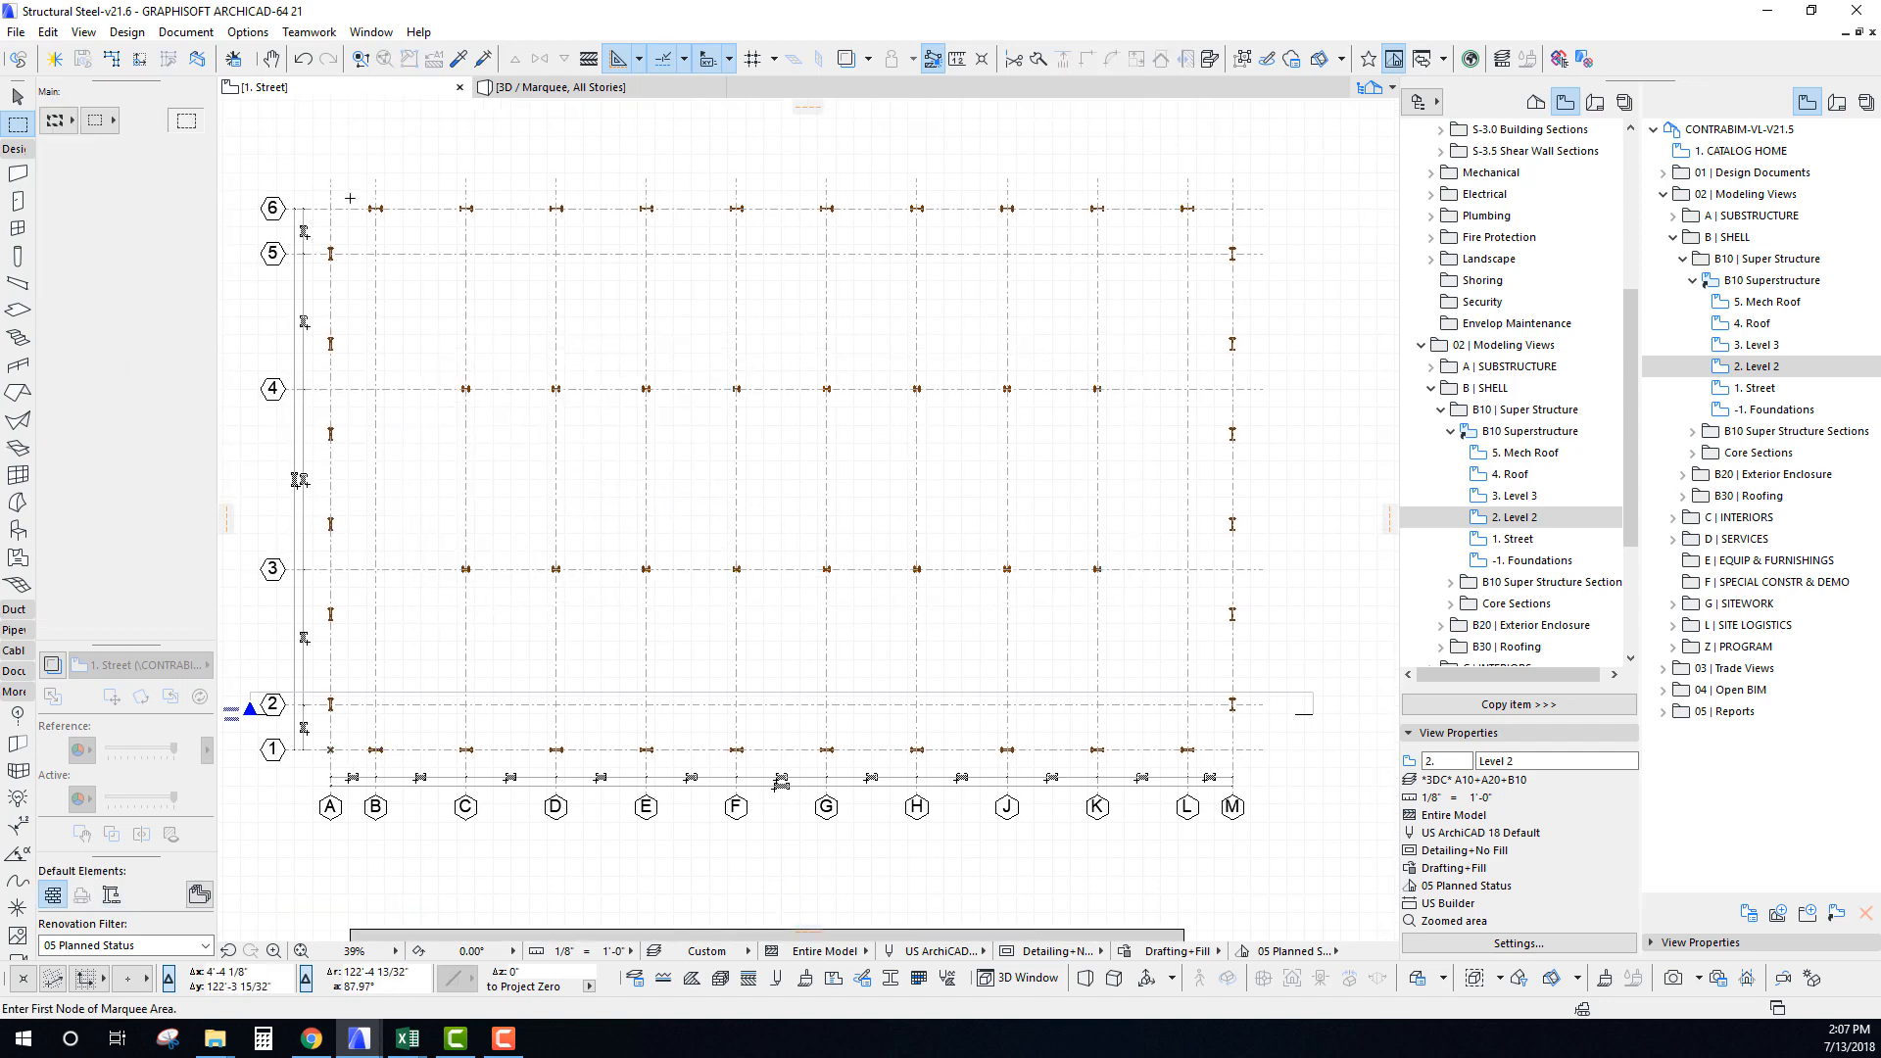
# Select only the perimeter columns, excluding the interior ones, and set their floor plan display to show on All Stories.
pyautogui.click(316, 183)
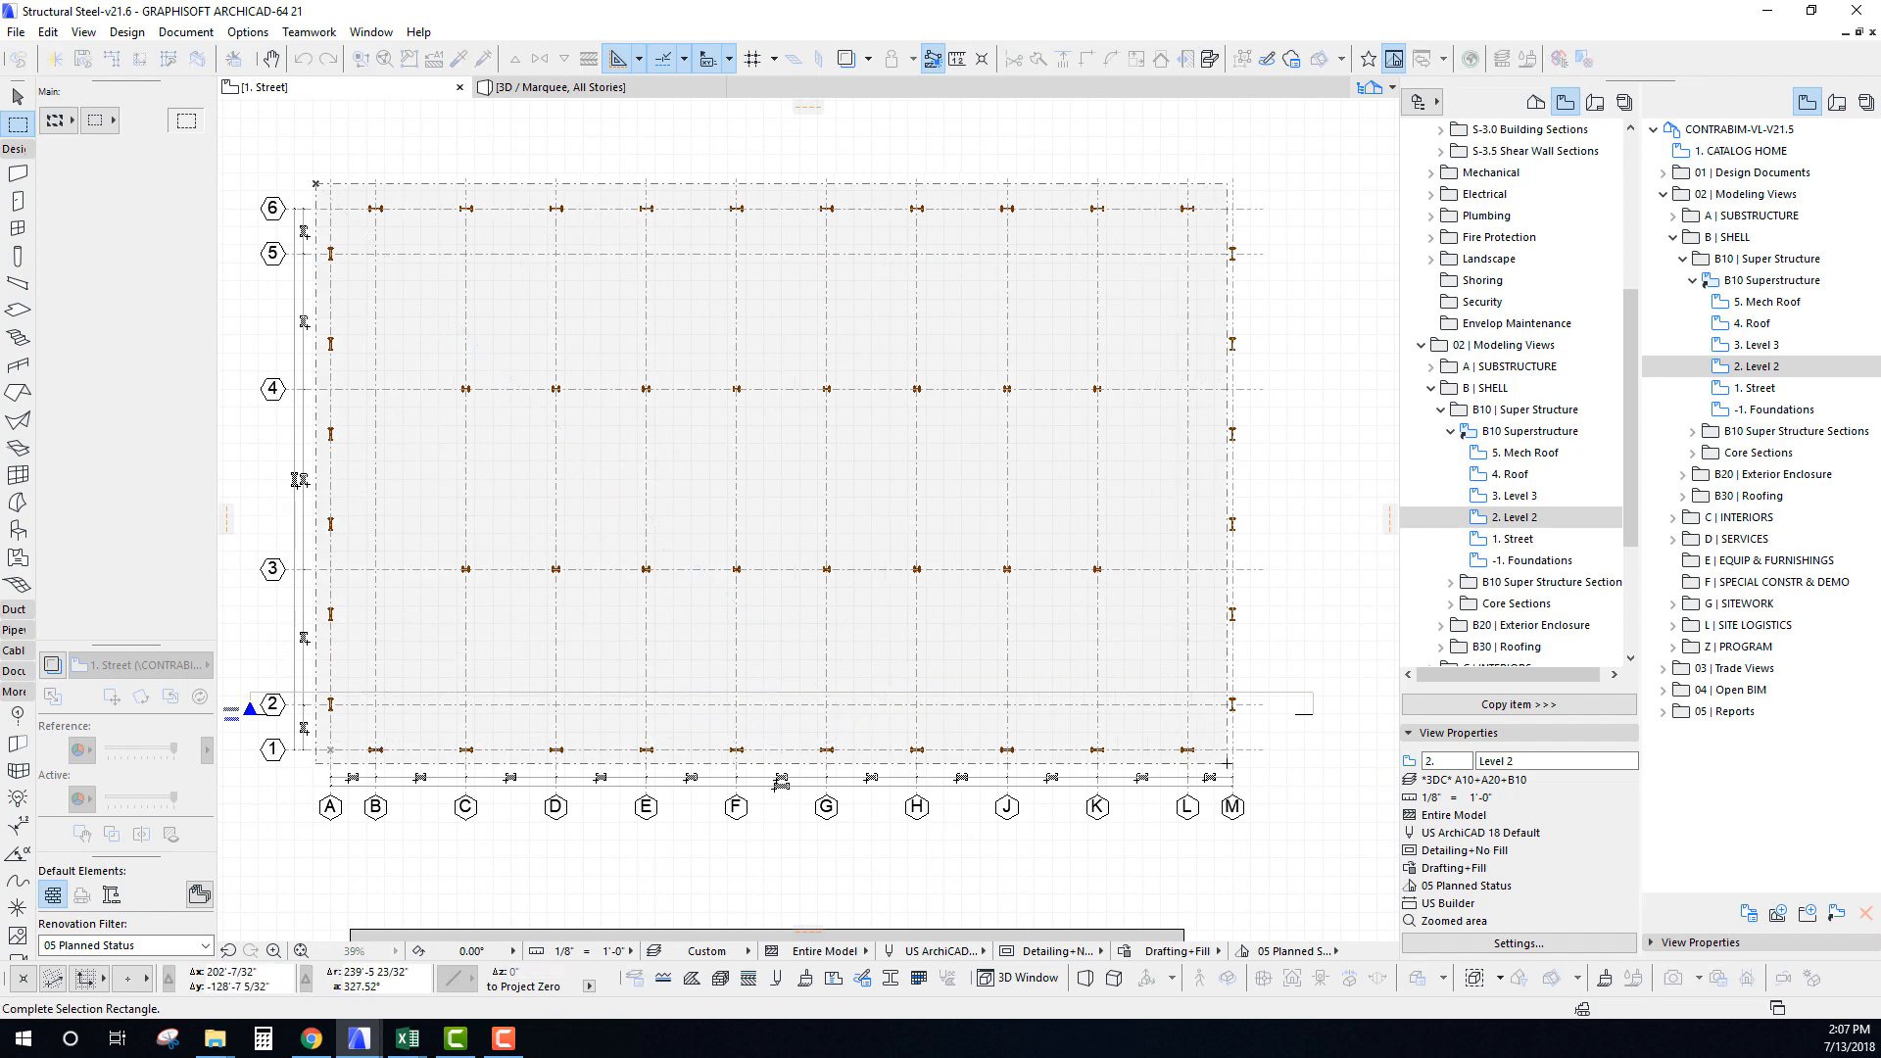
pyautogui.click(1253, 758)
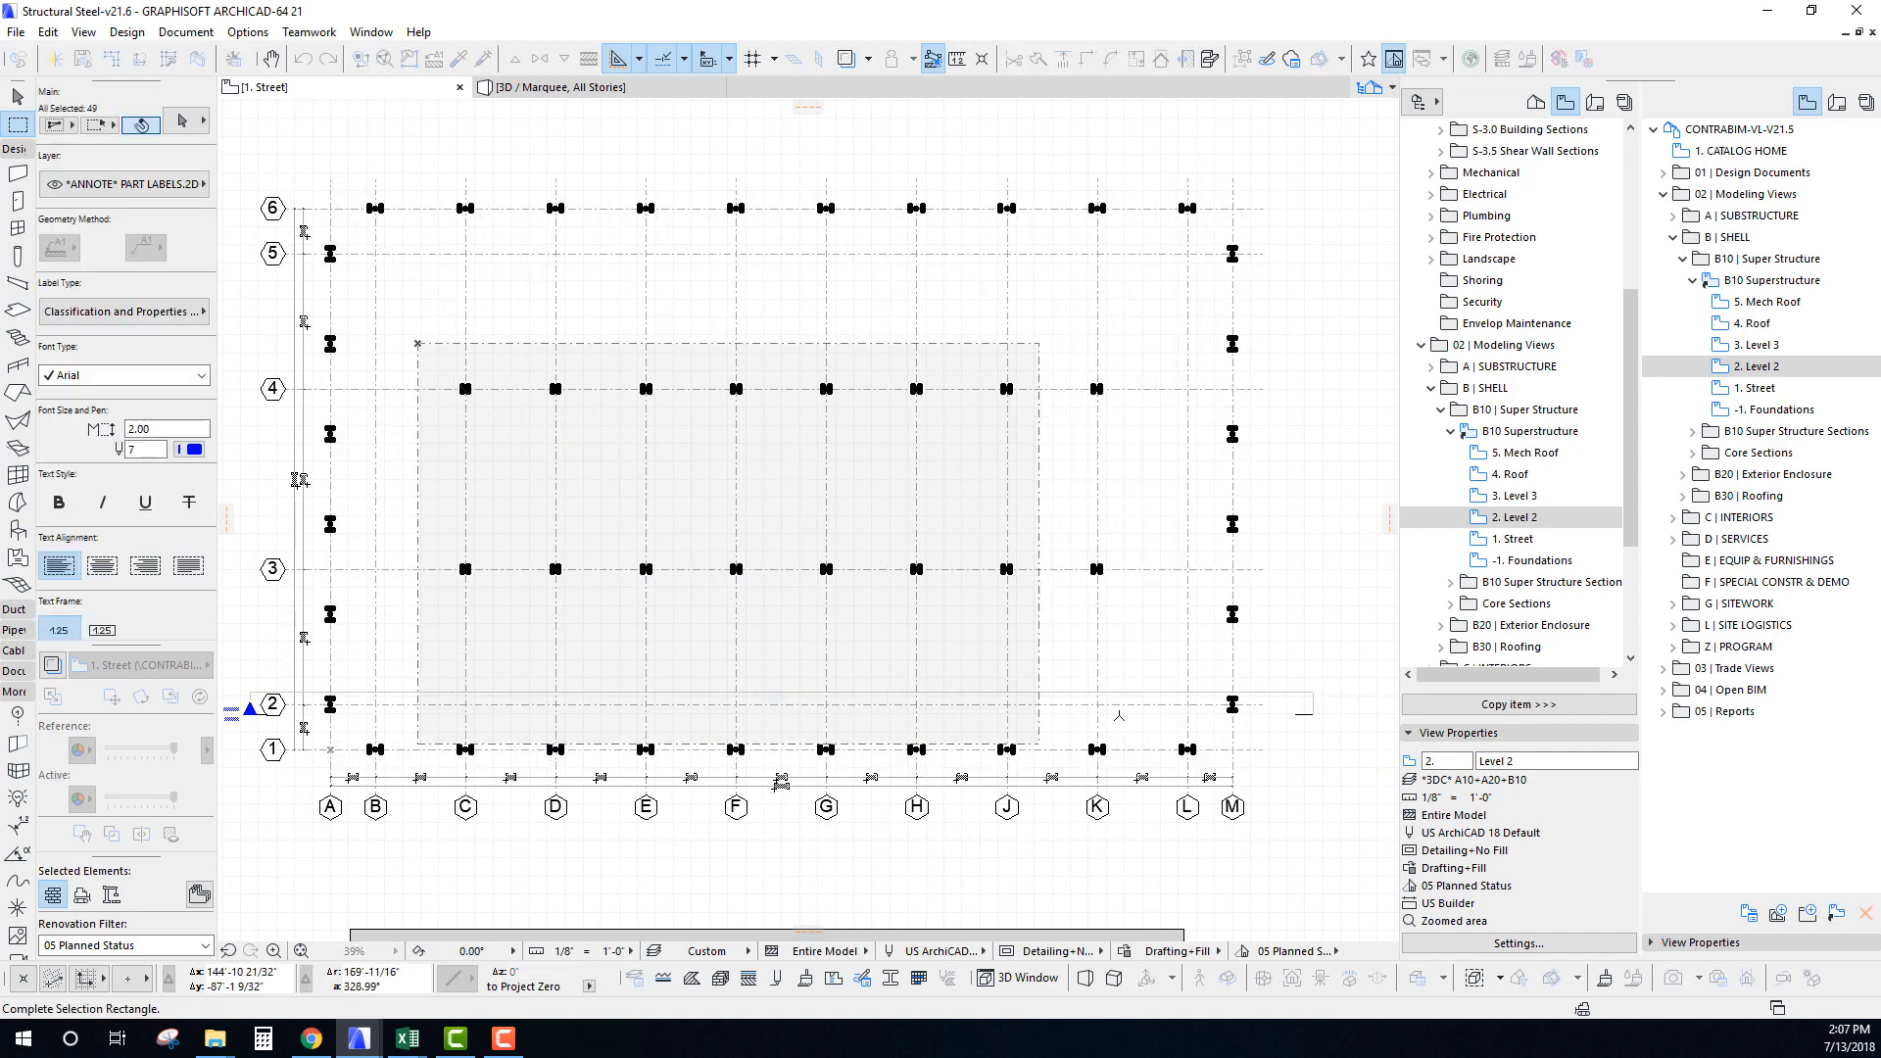
pyautogui.scroll(-7, 93, 649)
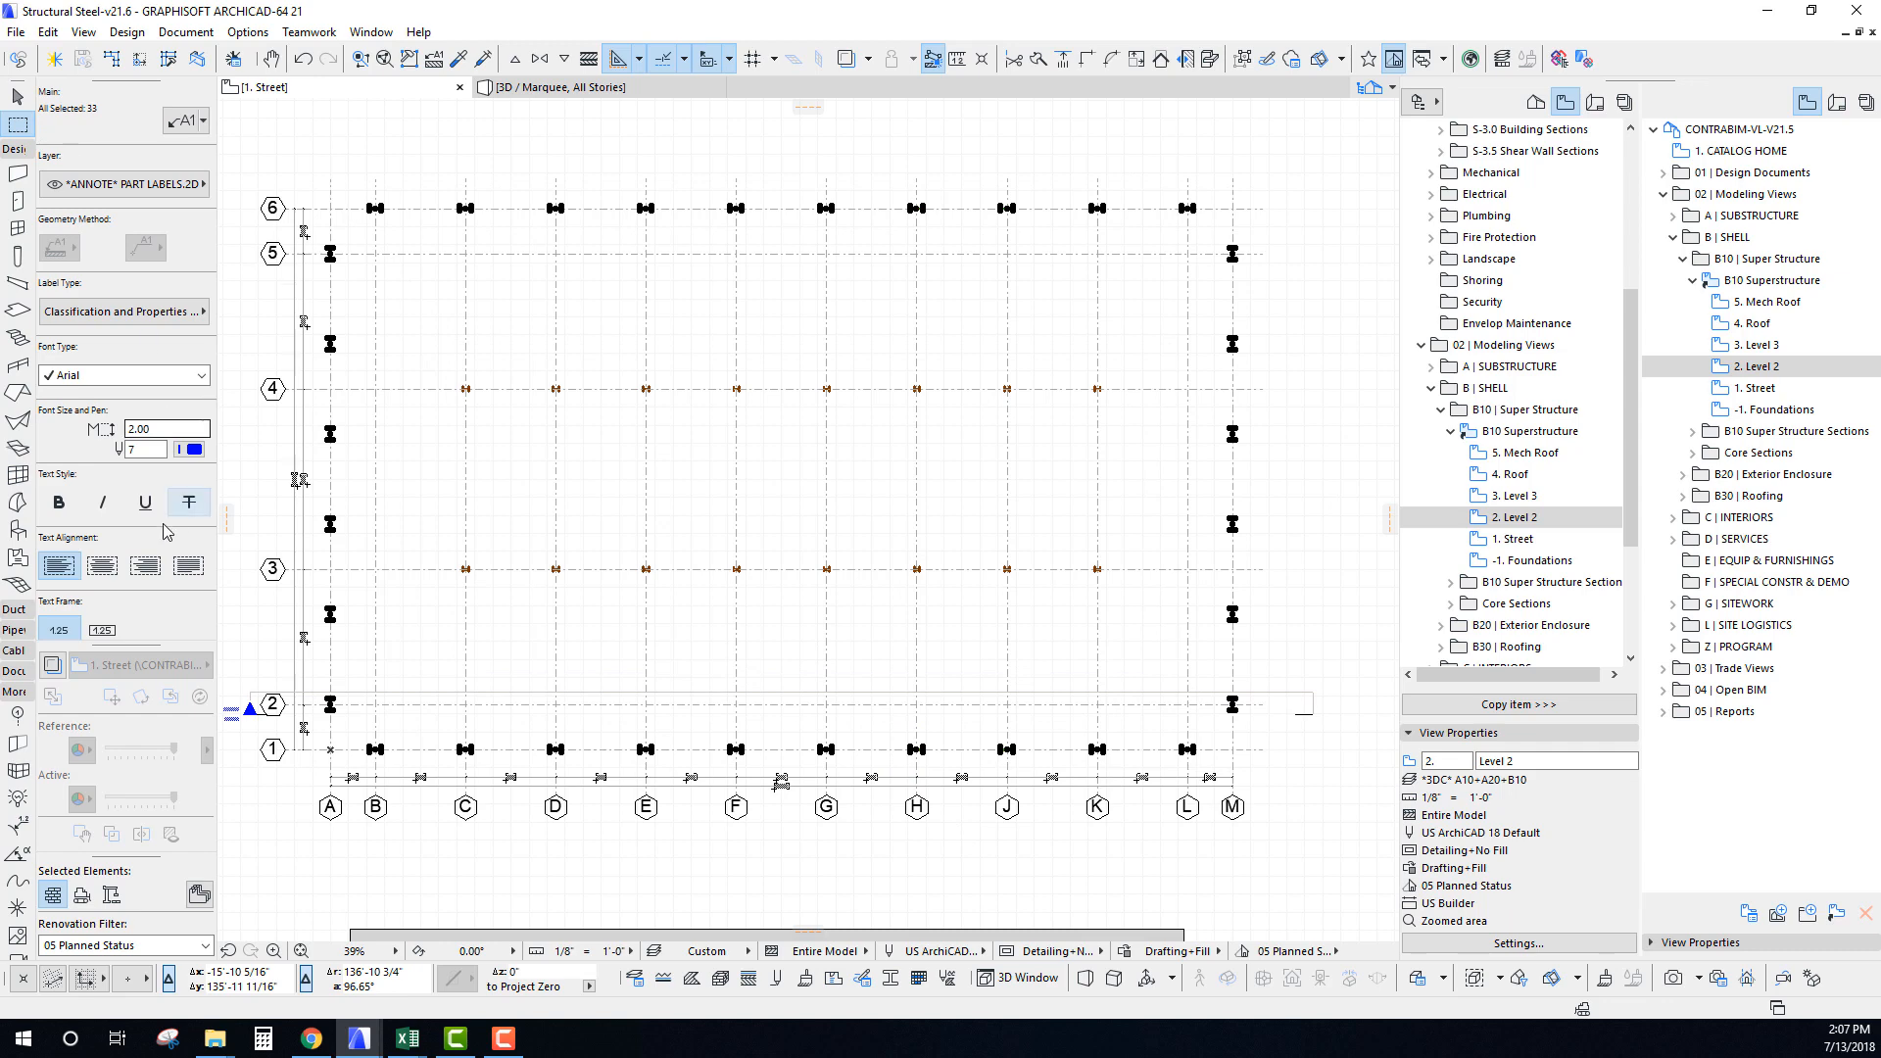
pyautogui.scroll(7, 179, 324)
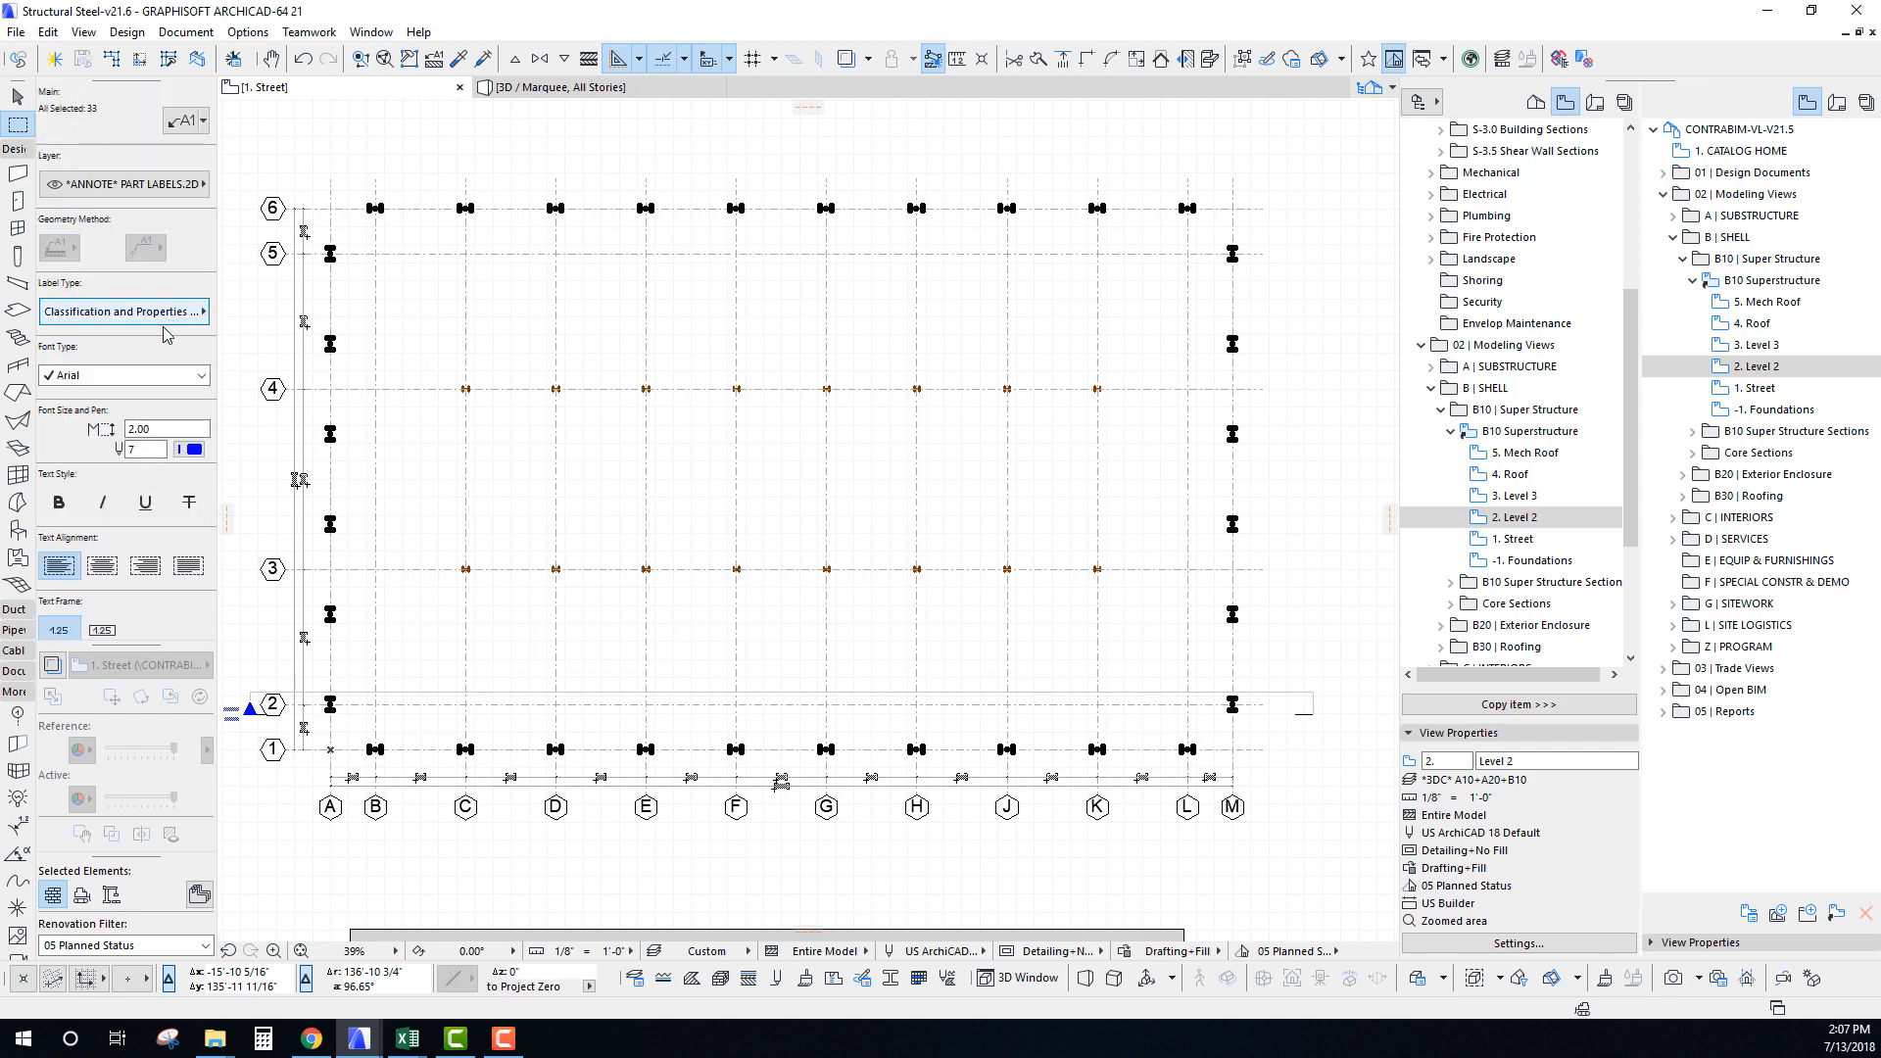
pyautogui.keyDown('shift'); pyautogui.click(383, 211); pyautogui.keyUp('shift')
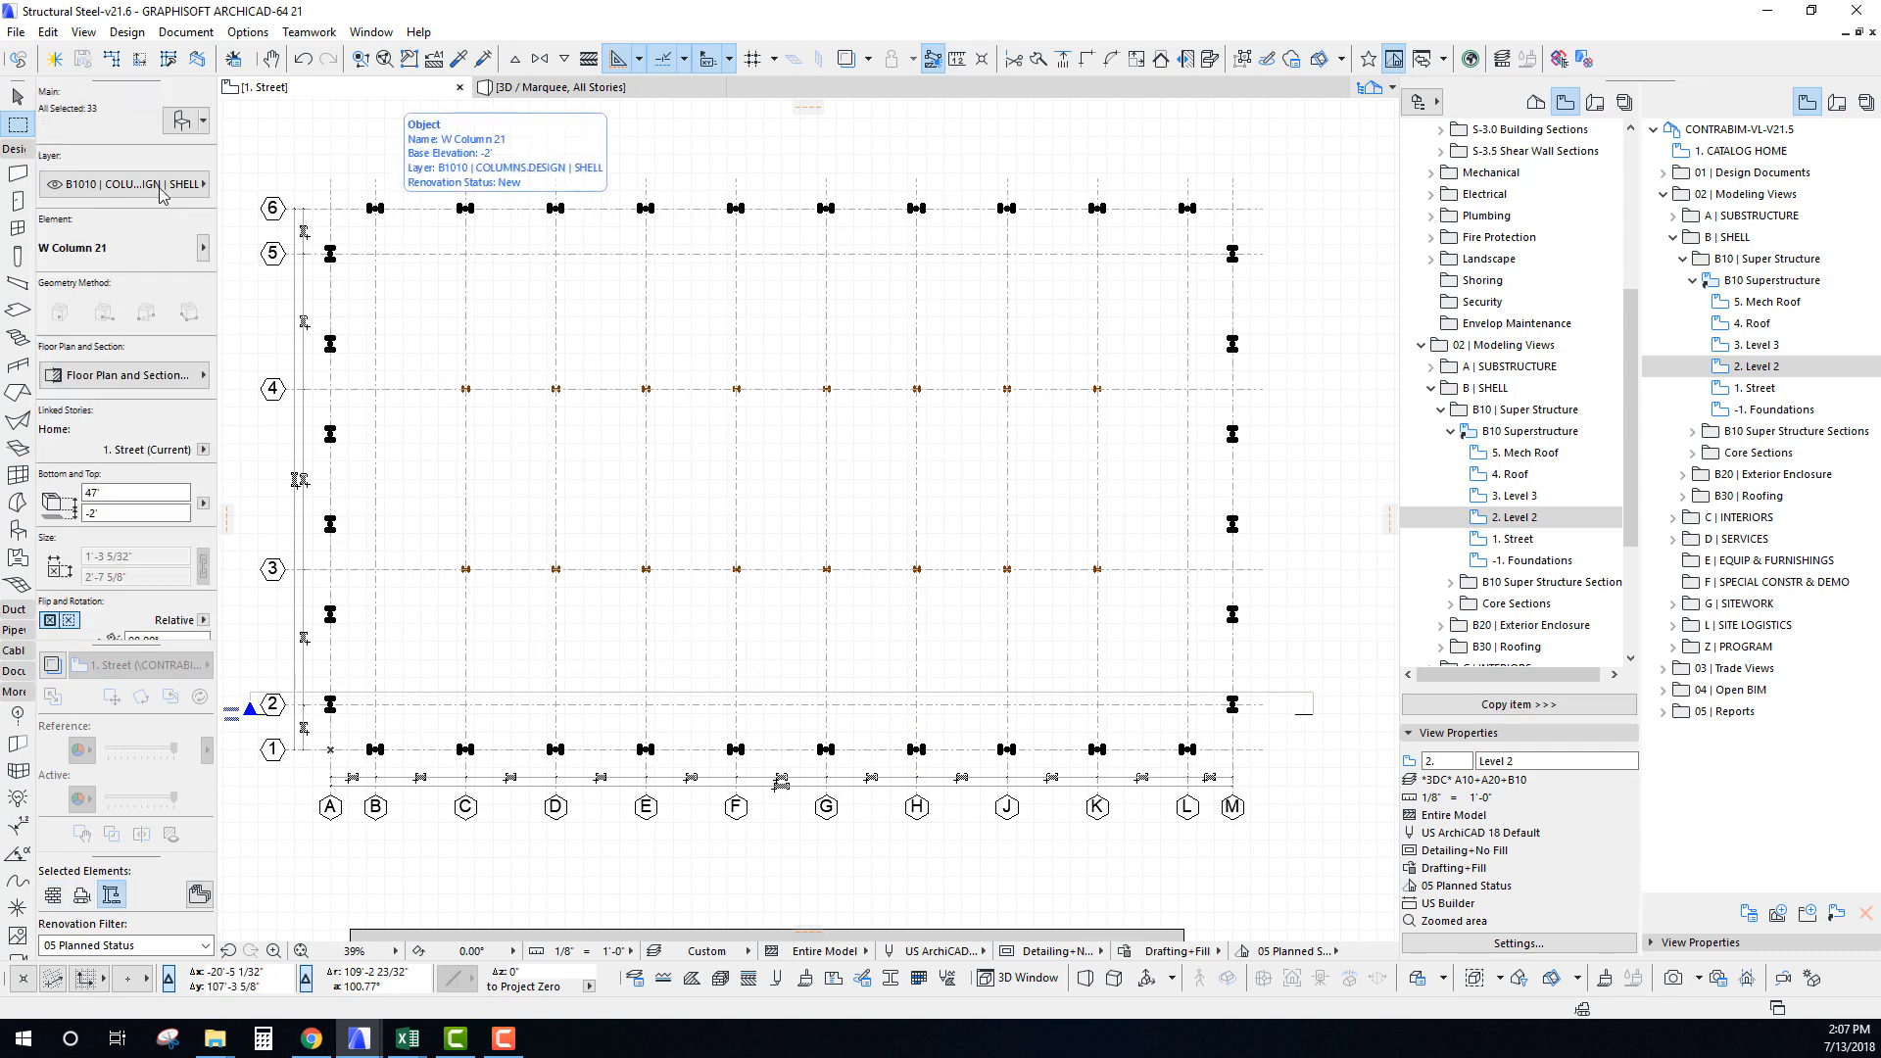
pyautogui.click(127, 375)
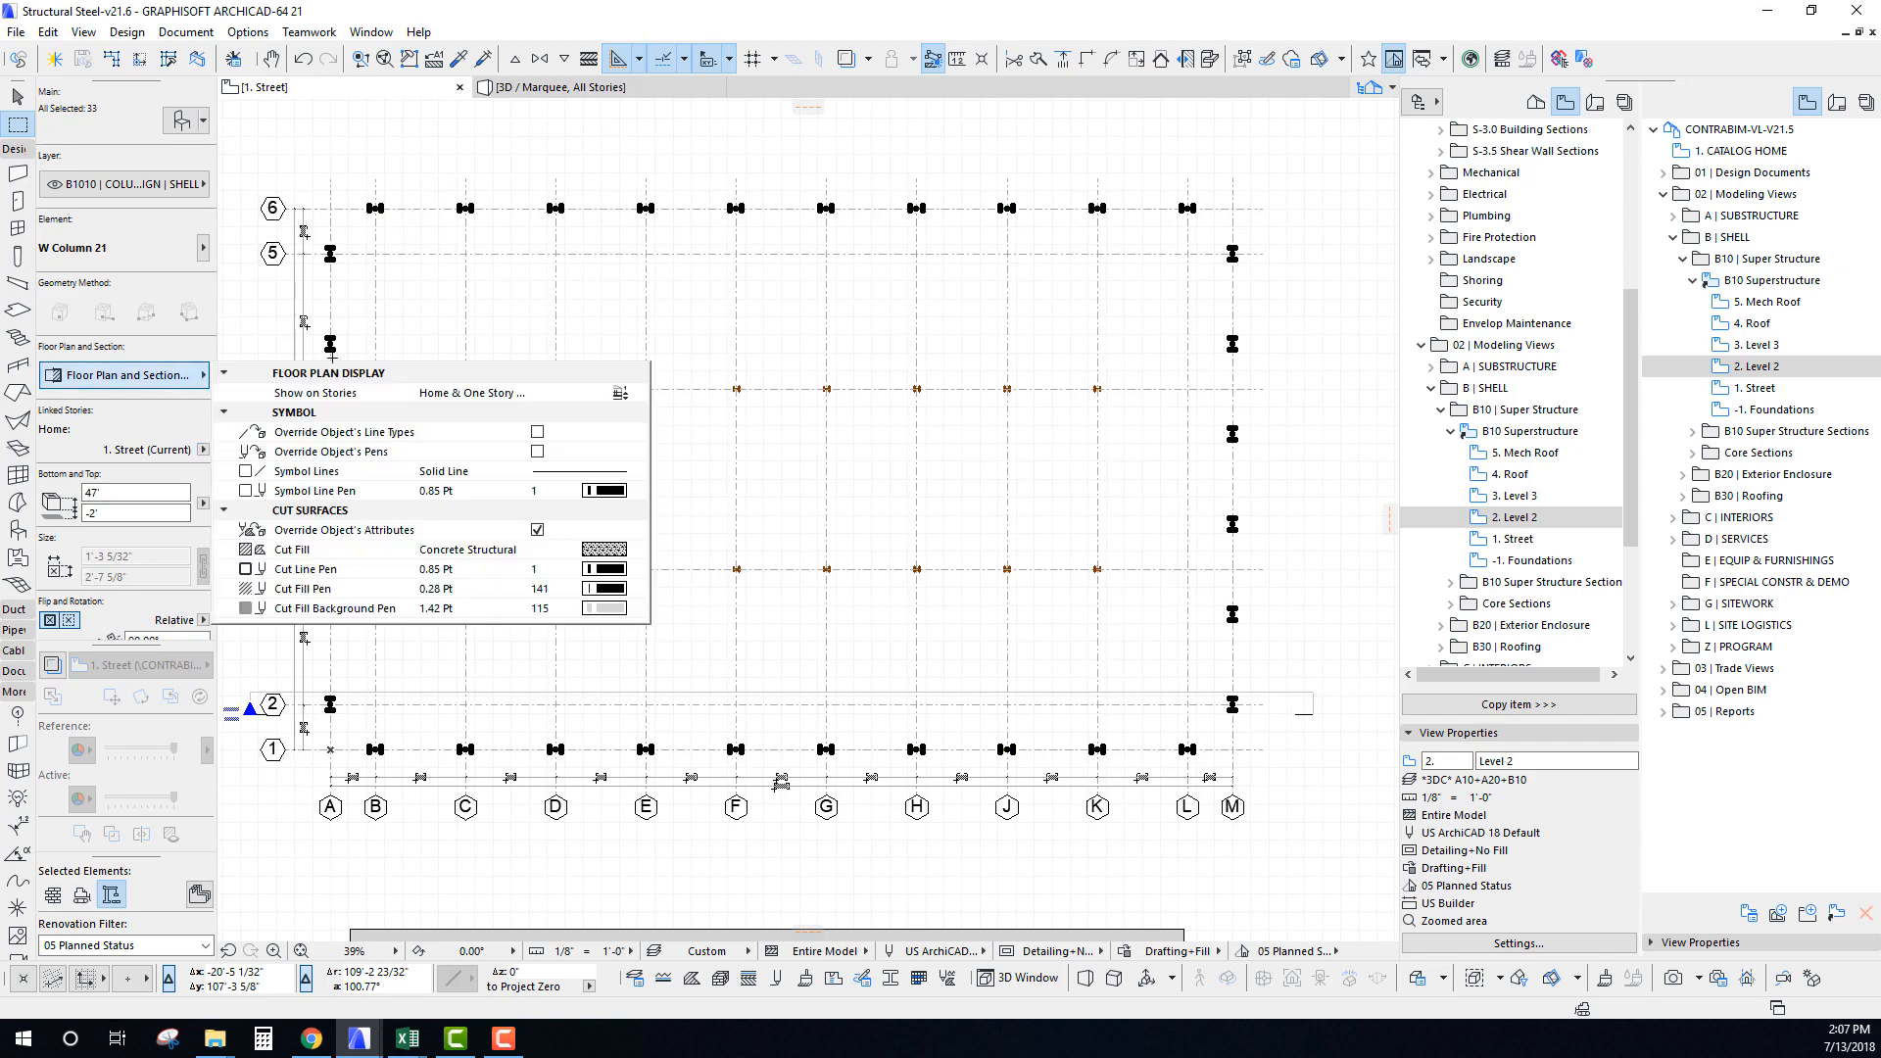
pyautogui.click(632, 393)
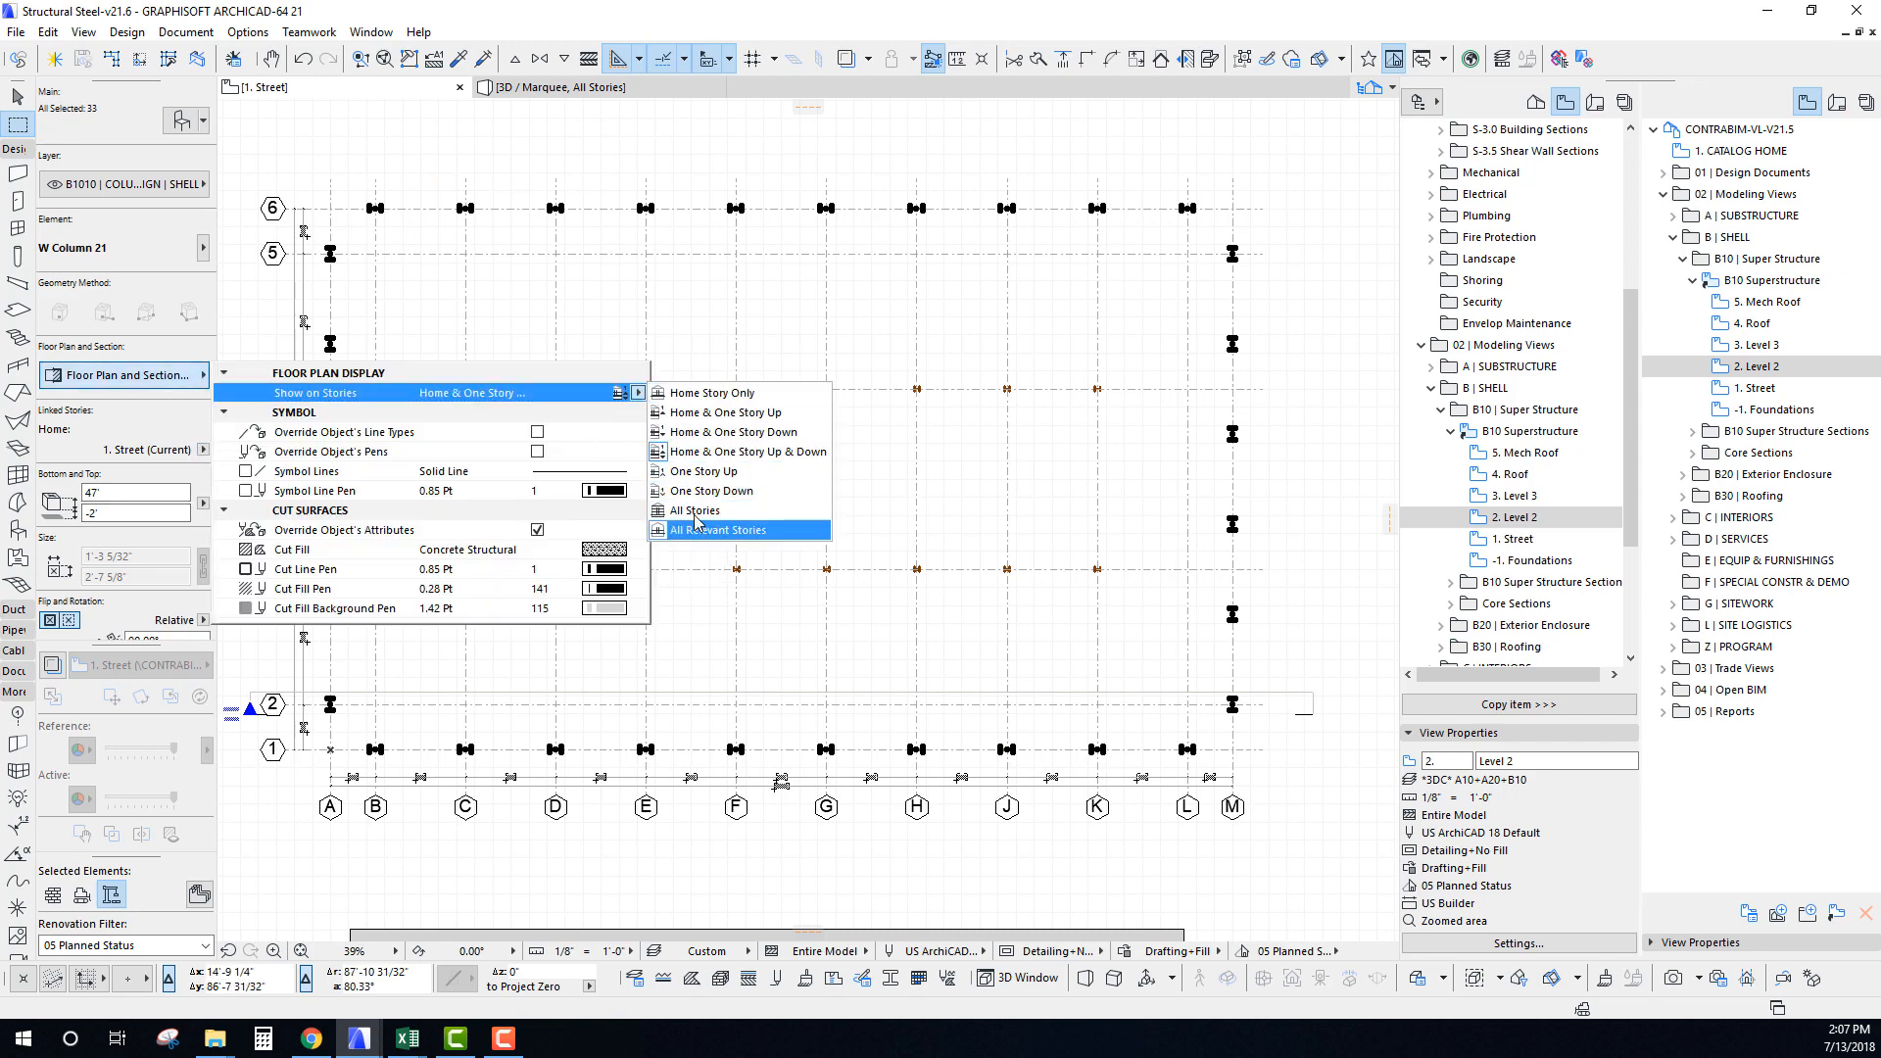
pyautogui.click(696, 511)
pyautogui.click(818, 496)
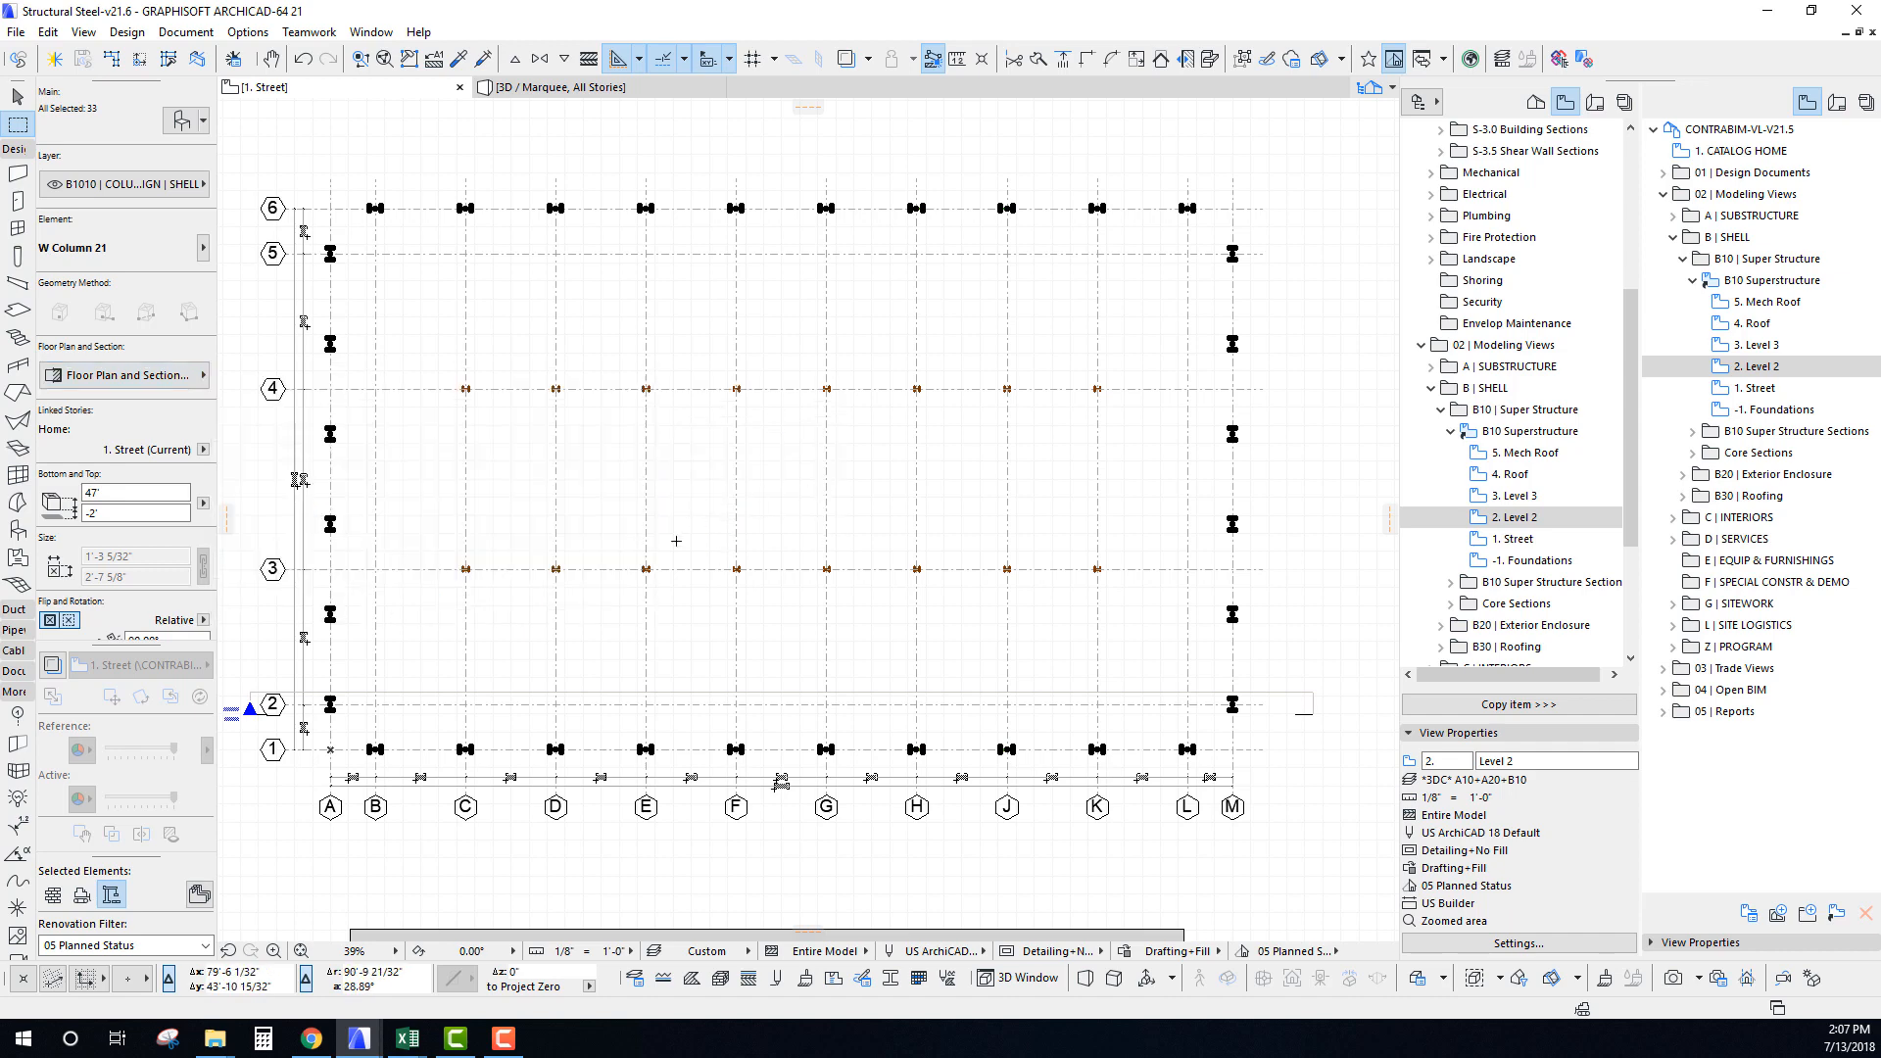
pyautogui.moveTo(651, 496); pyautogui.dragTo(634, 520, button='middle')
pyautogui.press('Escape')
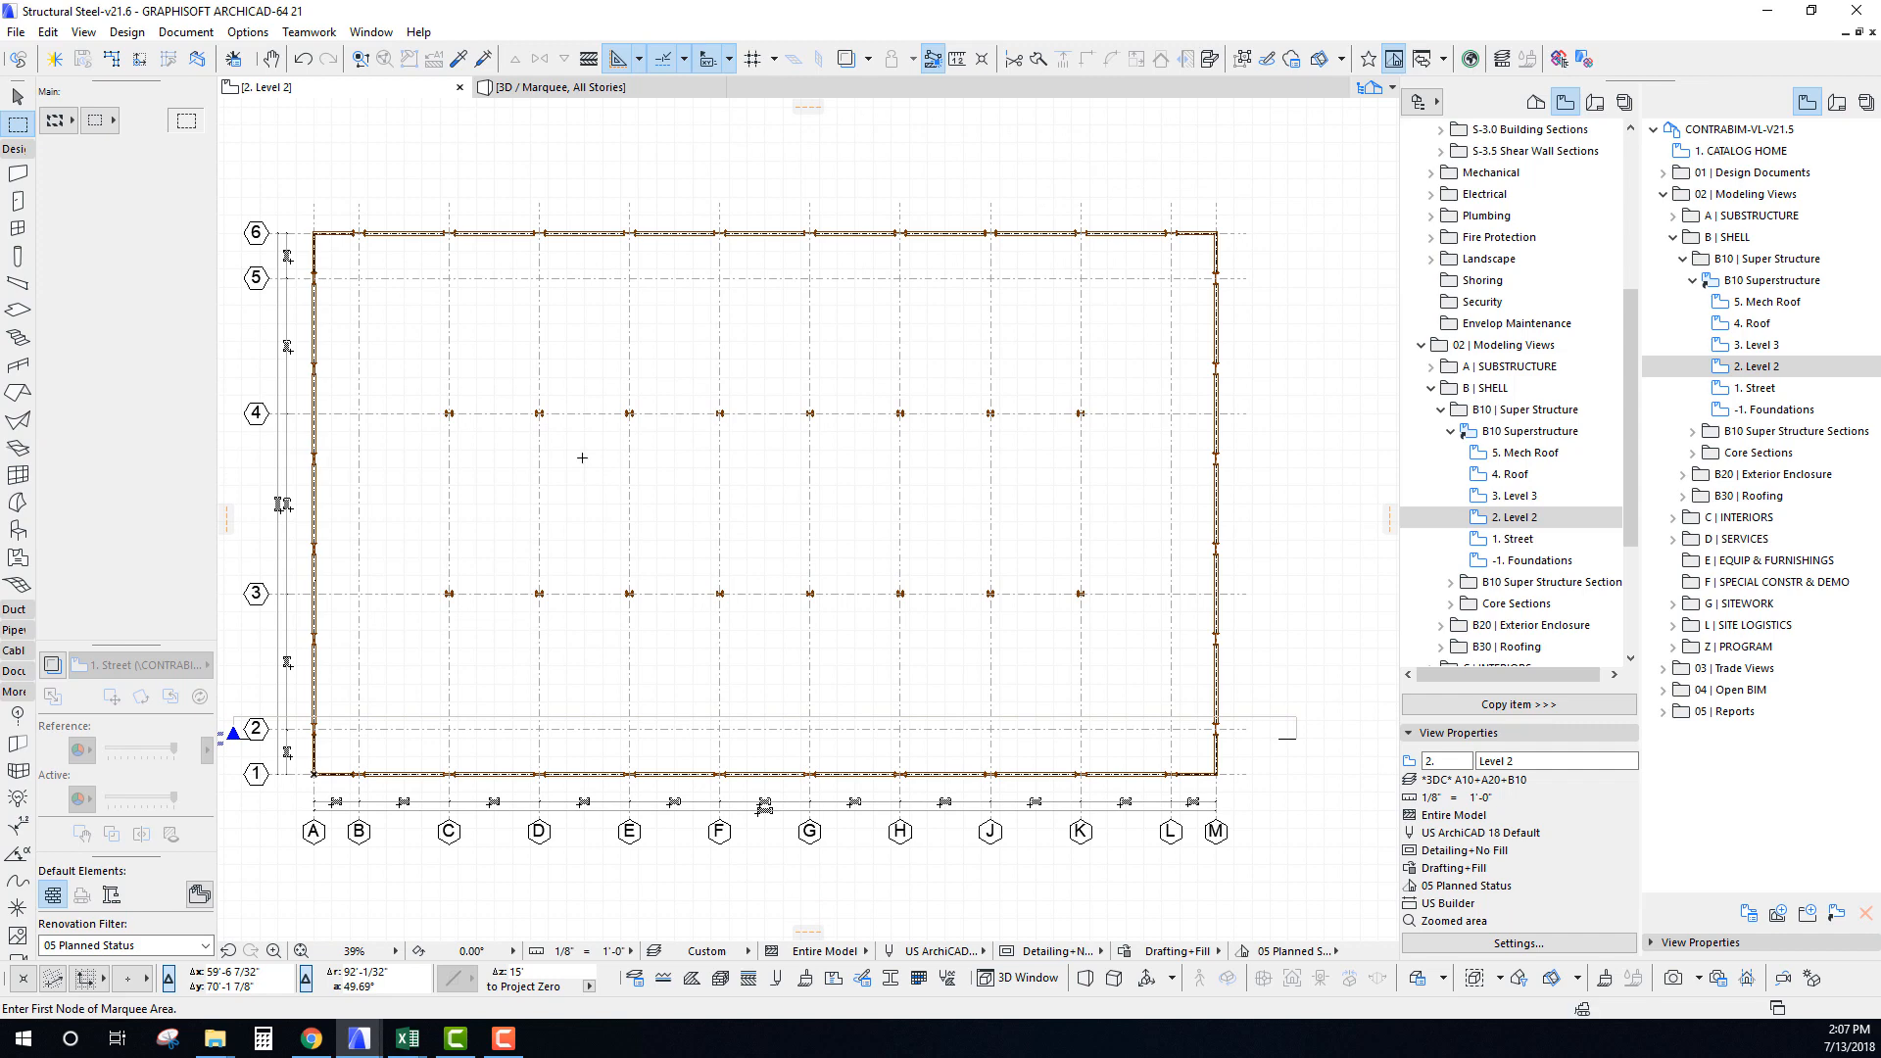
# Step through the floor plans from Level 2 up to Mech Roof and back down to Street to check the column display.
pyautogui.hotkey('ctrl', 'Up')
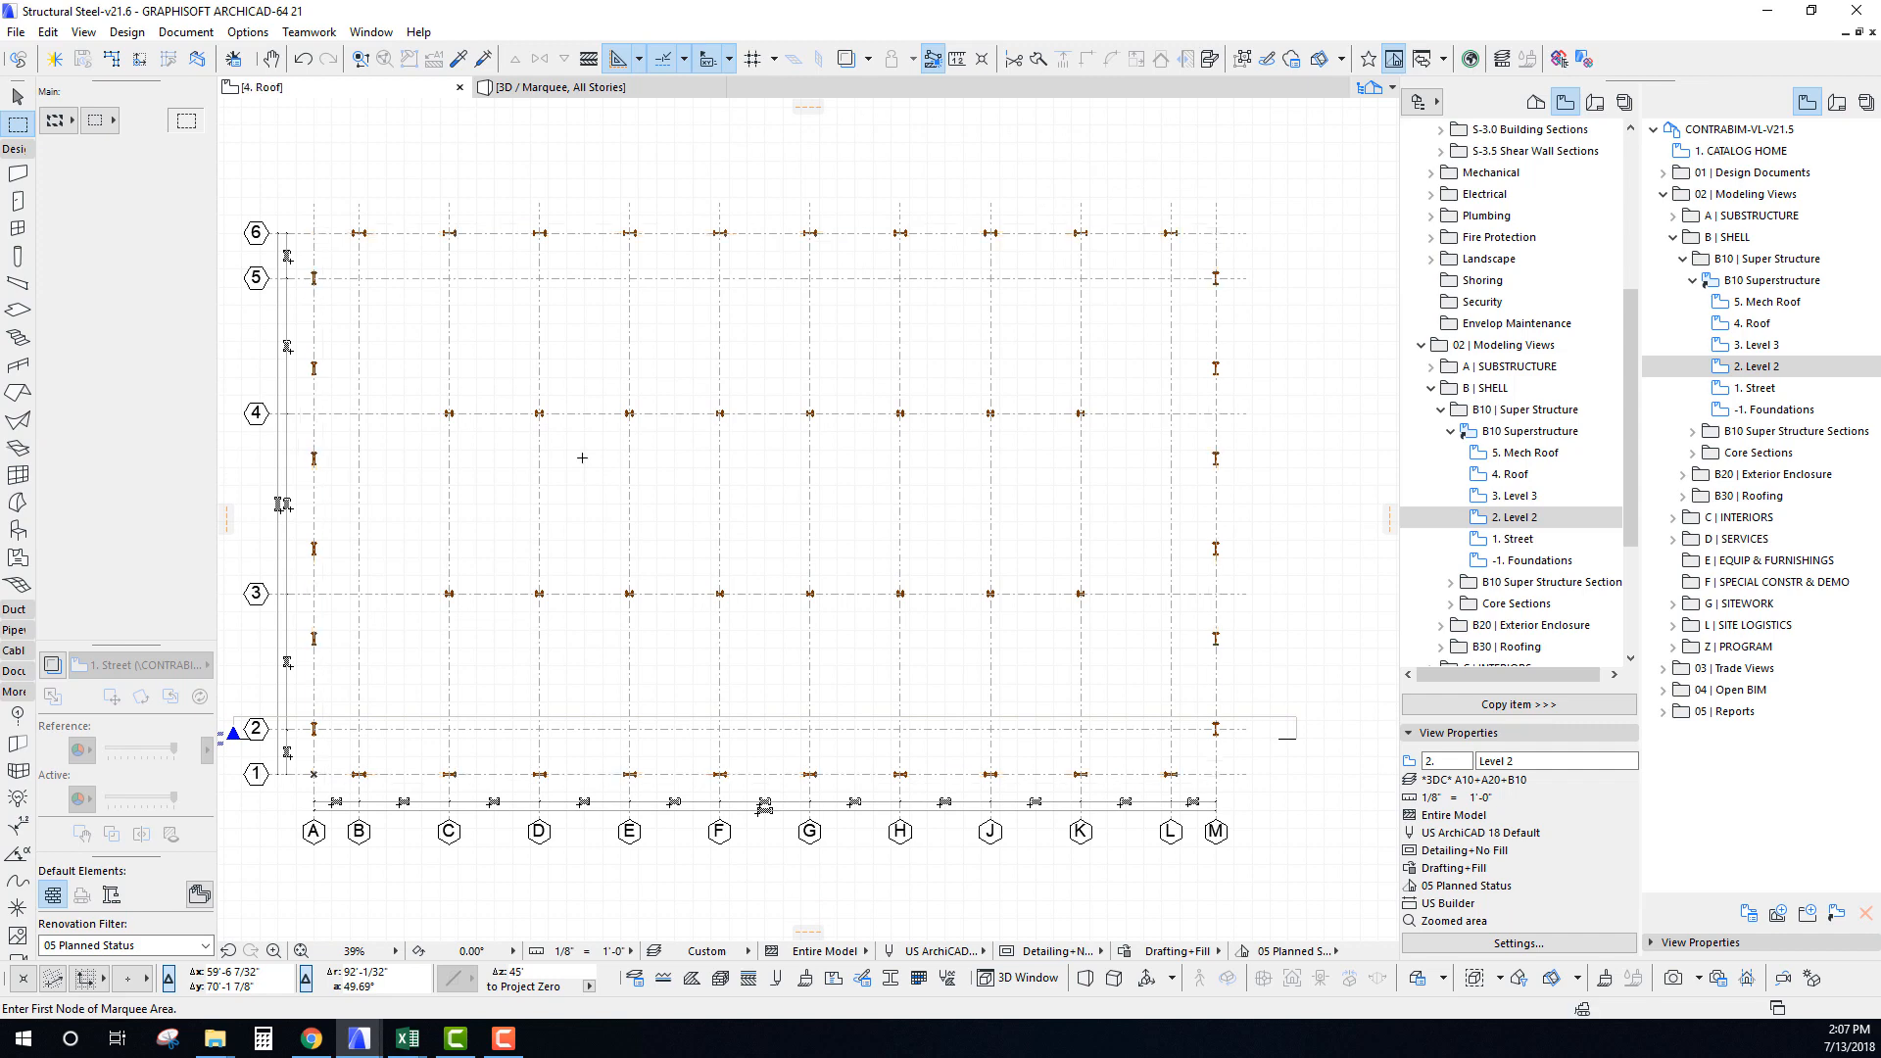
pyautogui.hotkey('ctrl', 'Up')
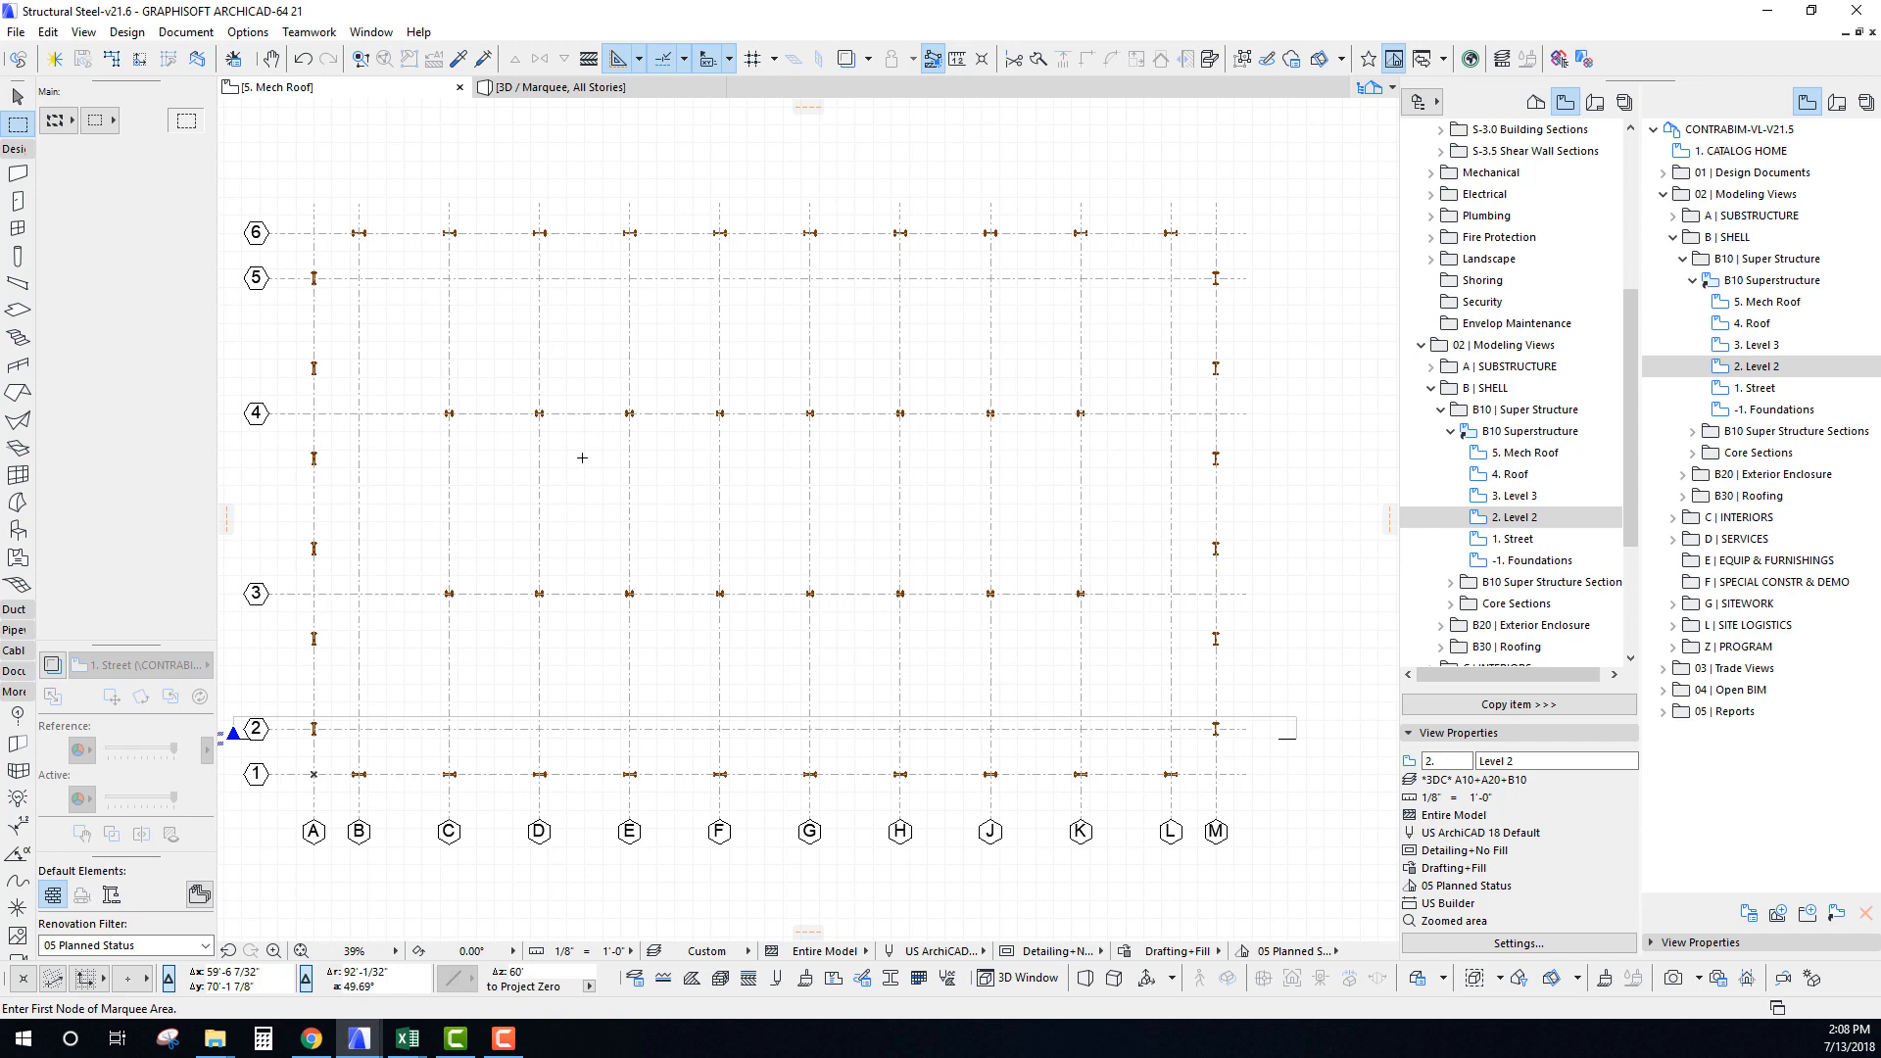
pyautogui.hotkey('ctrl', 'Down')
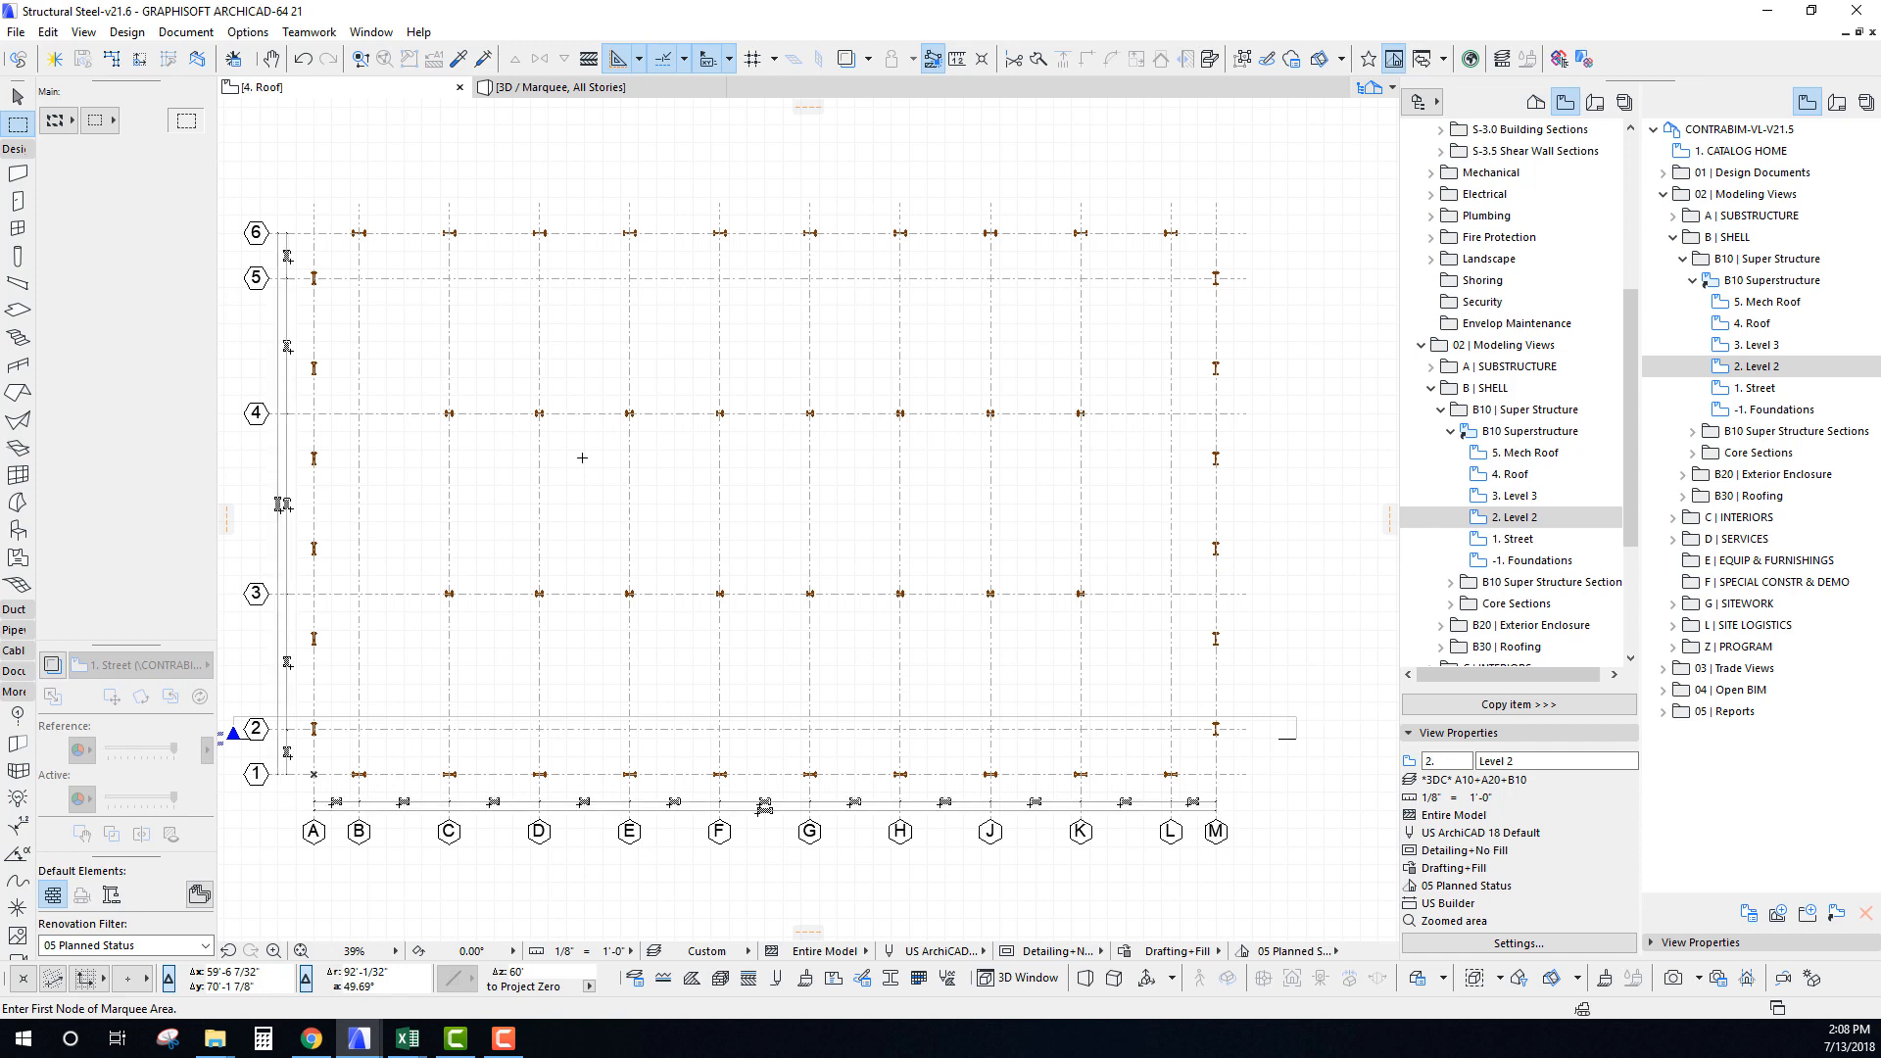
pyautogui.hotkey('ctrl', 'Down')
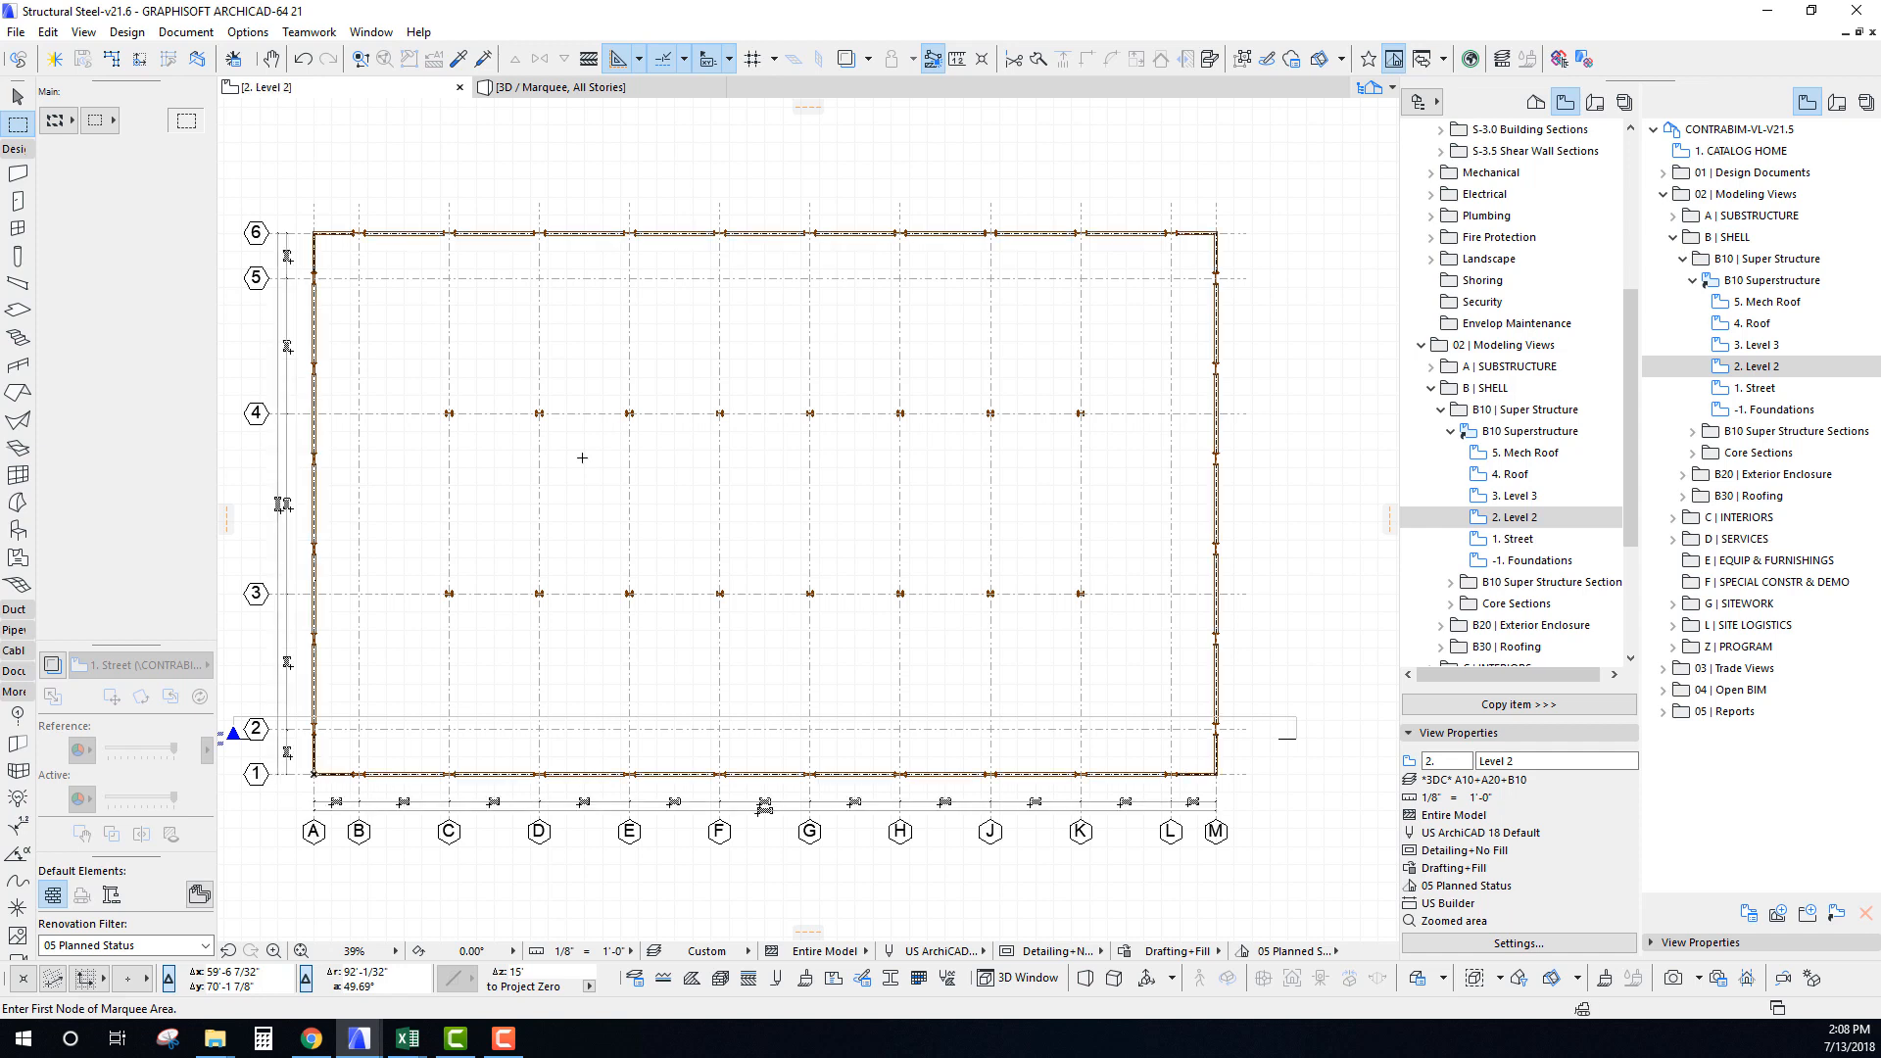
pyautogui.hotkey('ctrl', 'Down')
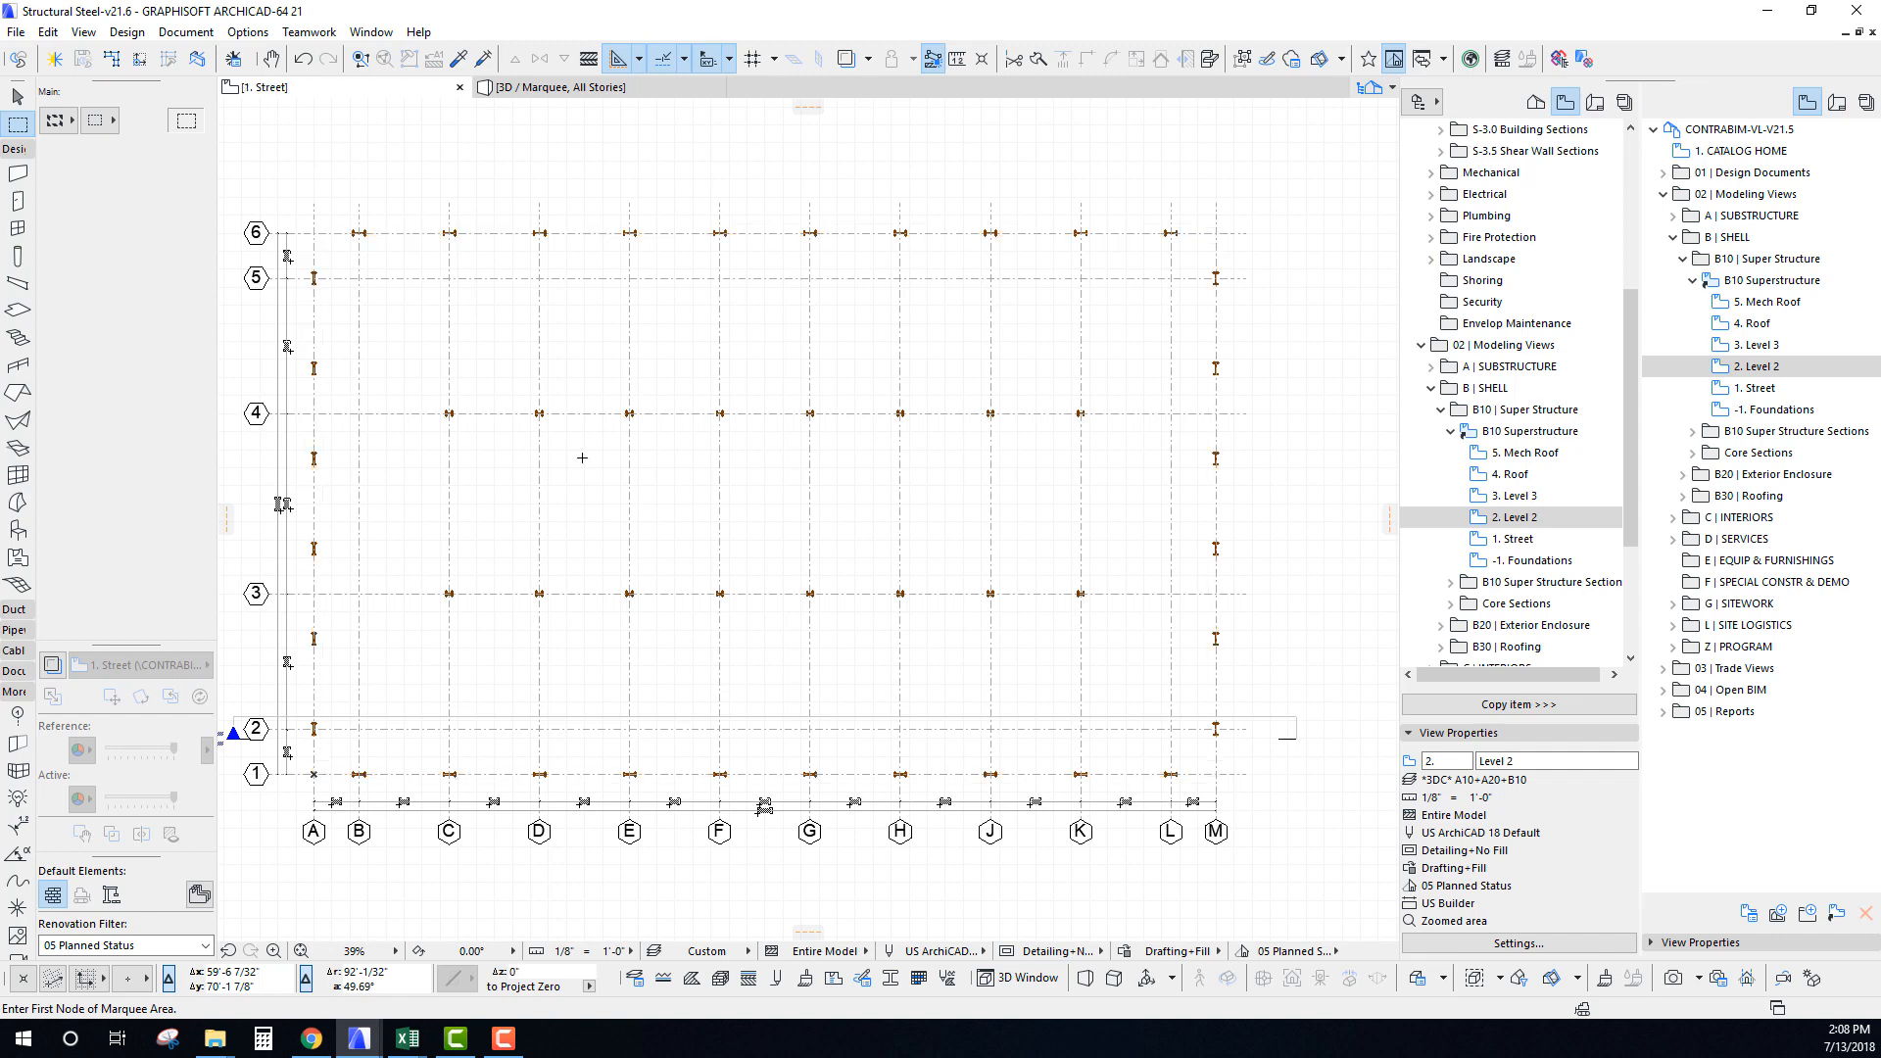
# On Level 2, place a copy of the first primary beam (W Beams 21) with its upper end at the column on grid C-3.
pyautogui.hotkey('ctrl', 'Up')
pyautogui.scroll(-5, 622, 319)
pyautogui.scroll(3, 689, 519)
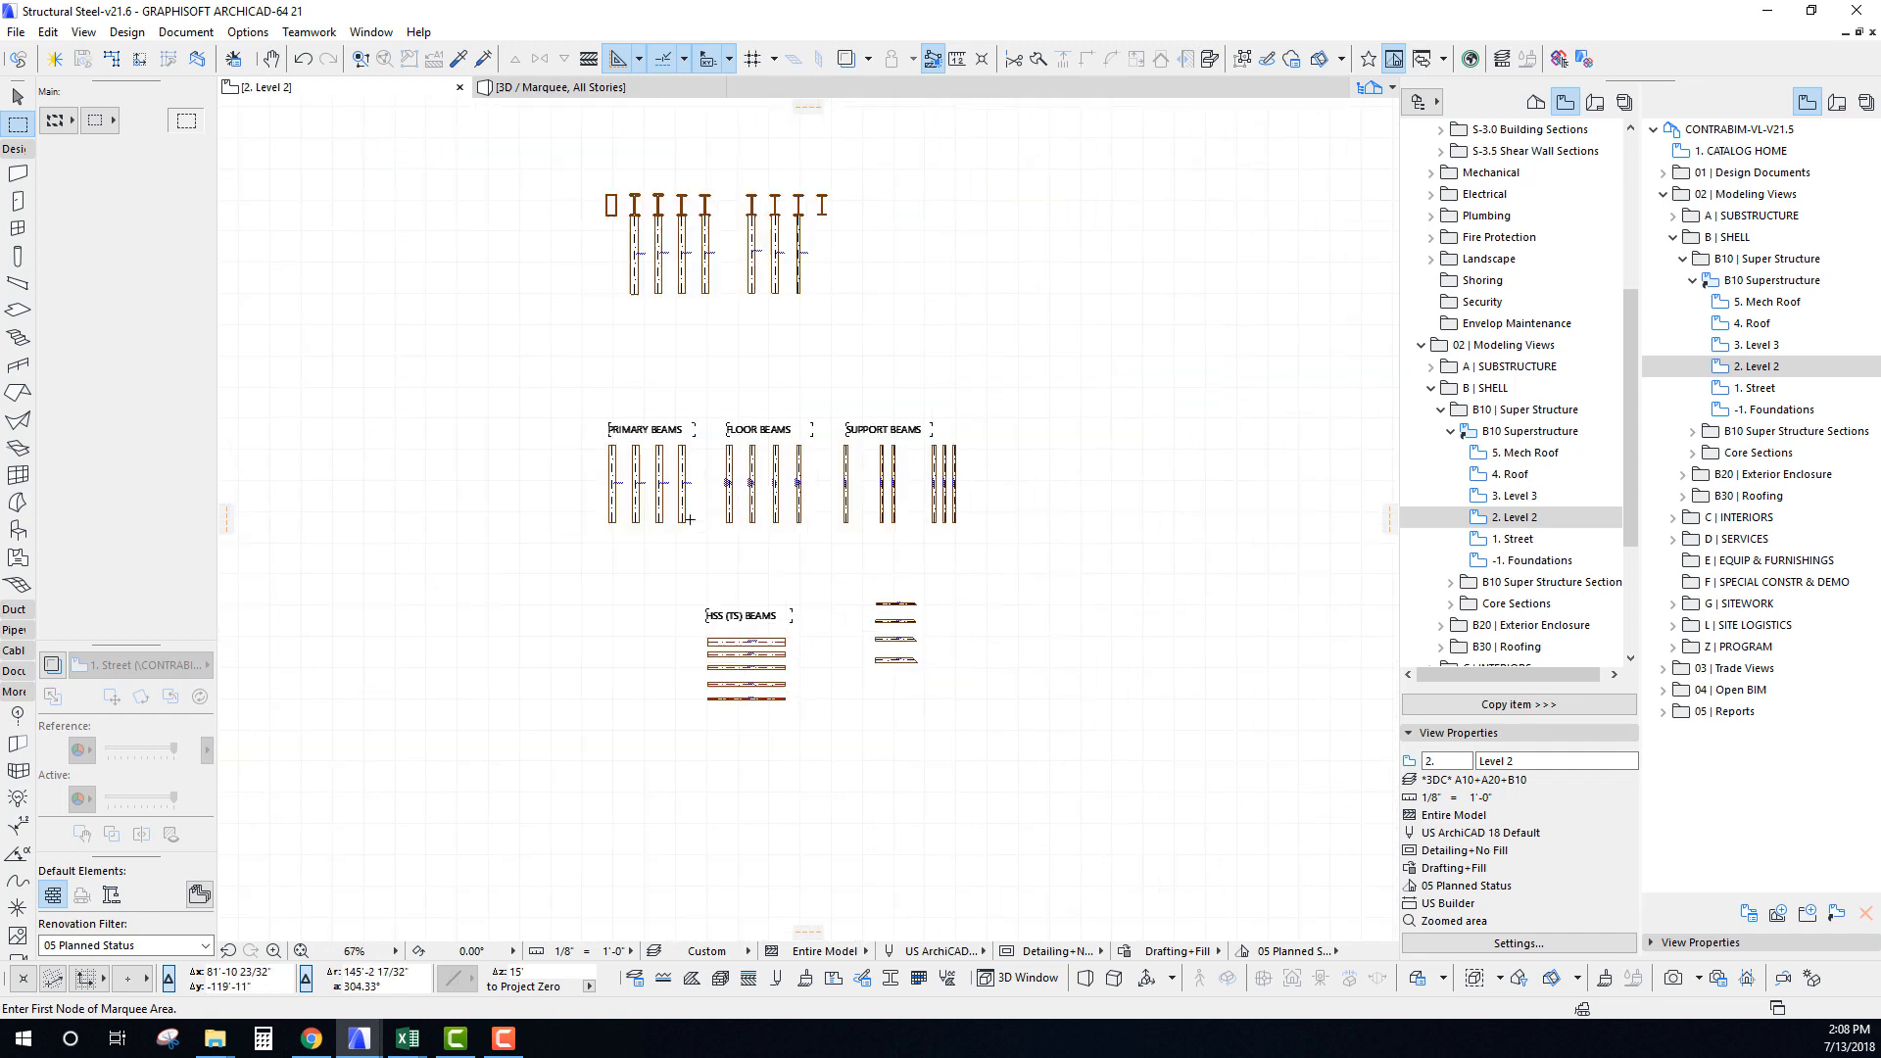
pyautogui.scroll(6, 634, 480)
pyautogui.press('w')
pyautogui.click(569, 379)
pyautogui.hotkey('ctrl', 'shift', 'd')
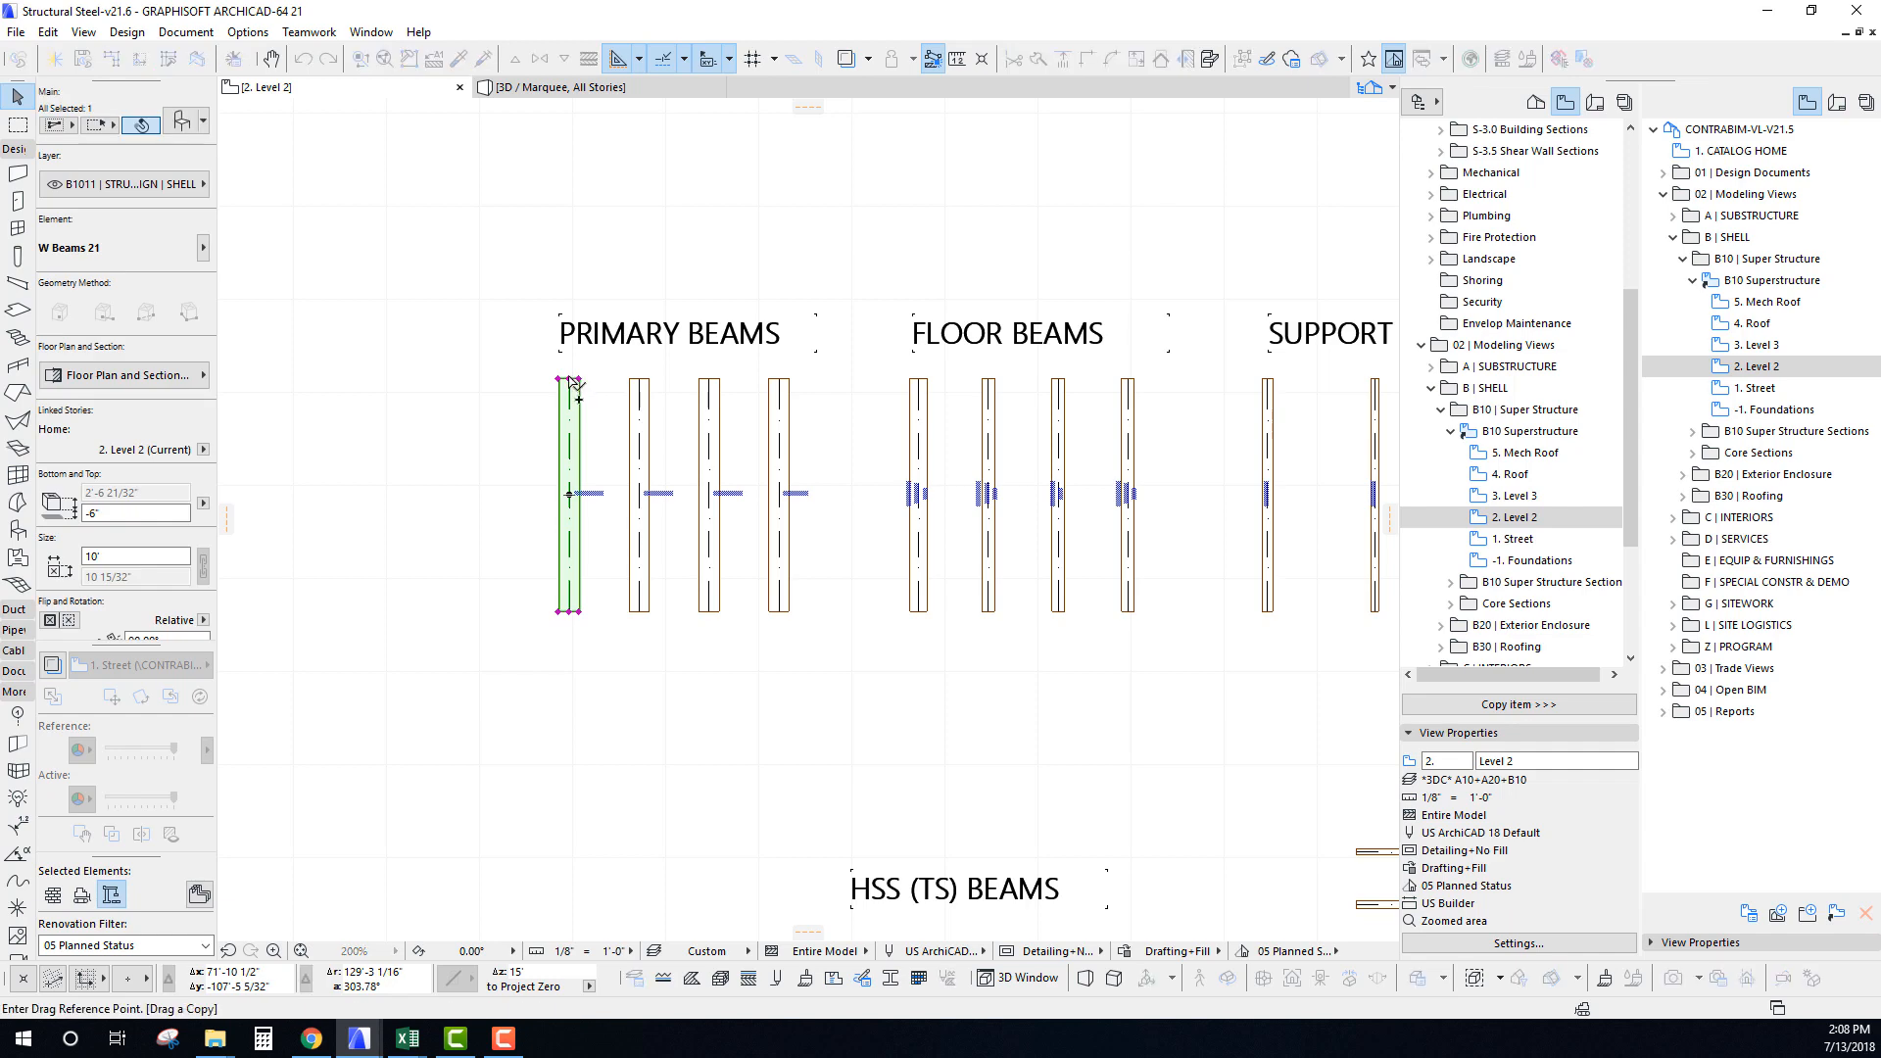
pyautogui.click(569, 379)
pyautogui.scroll(-8, 569, 380)
pyautogui.scroll(7, 545, 432)
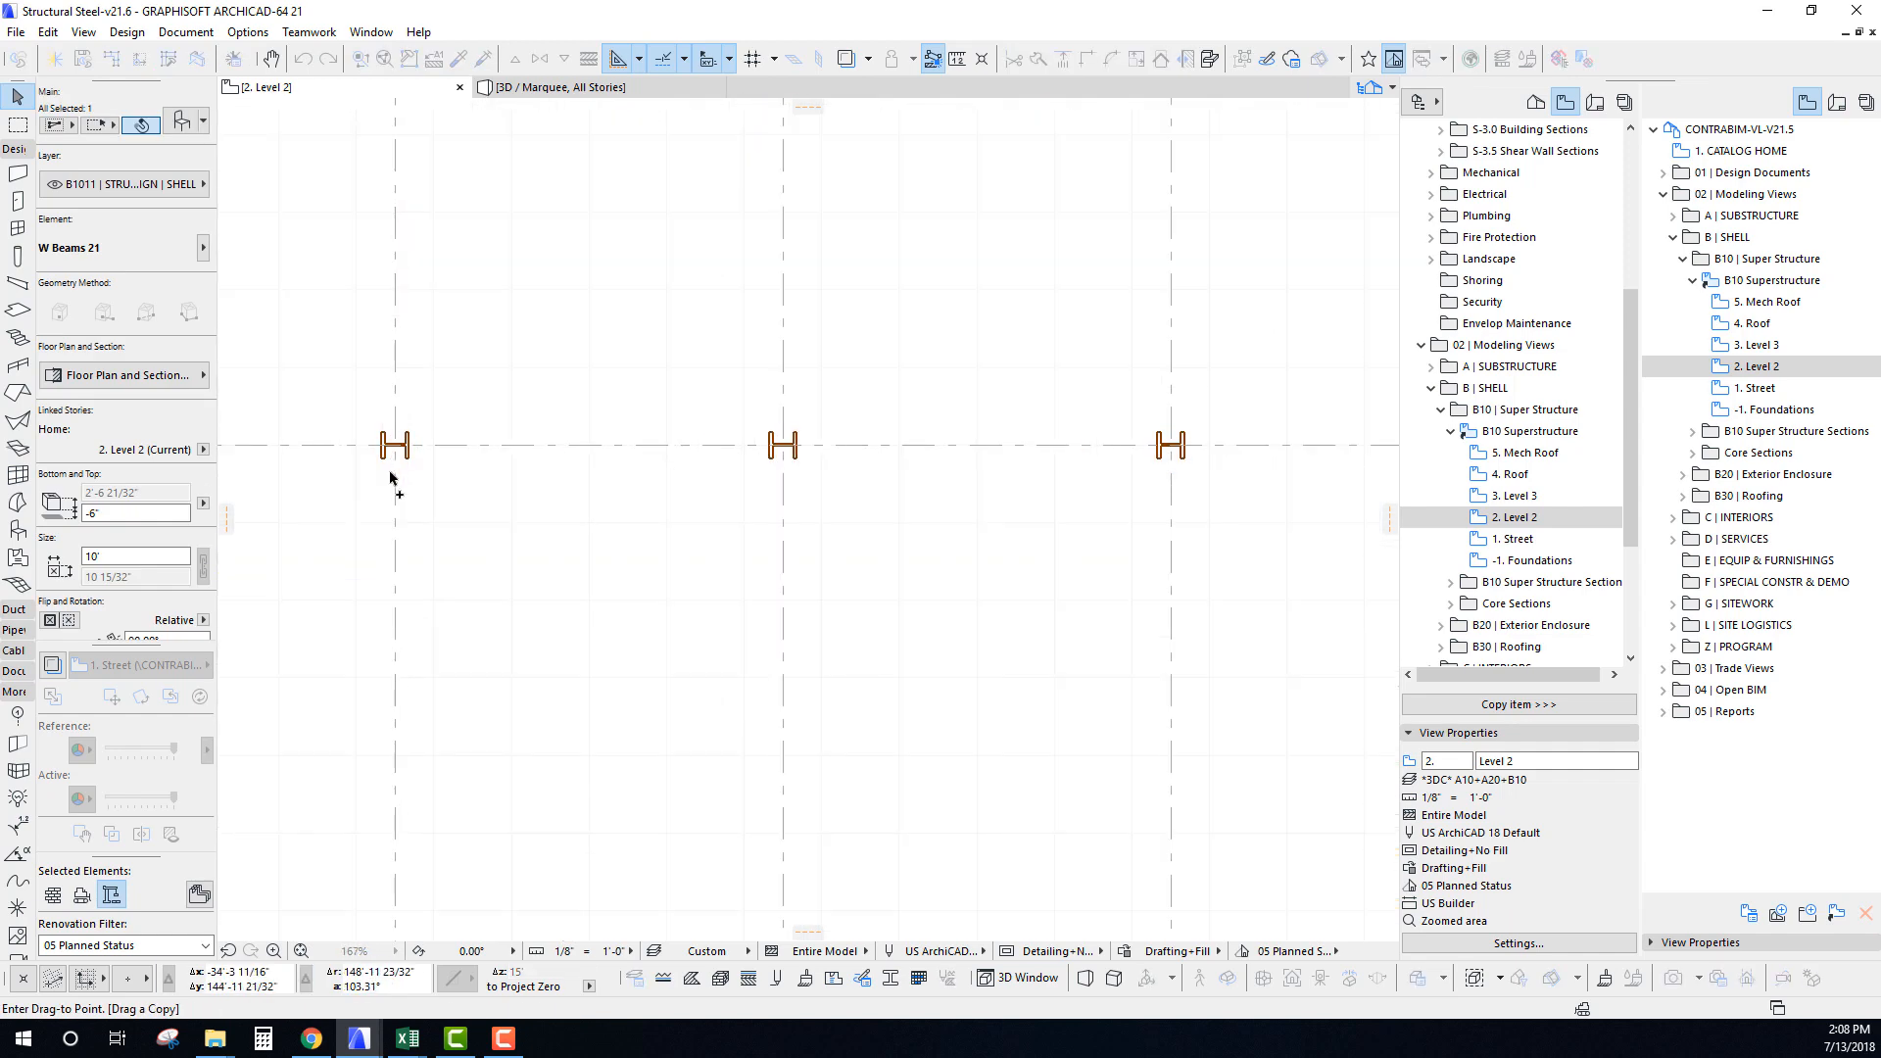
pyautogui.scroll(-5, 388, 509)
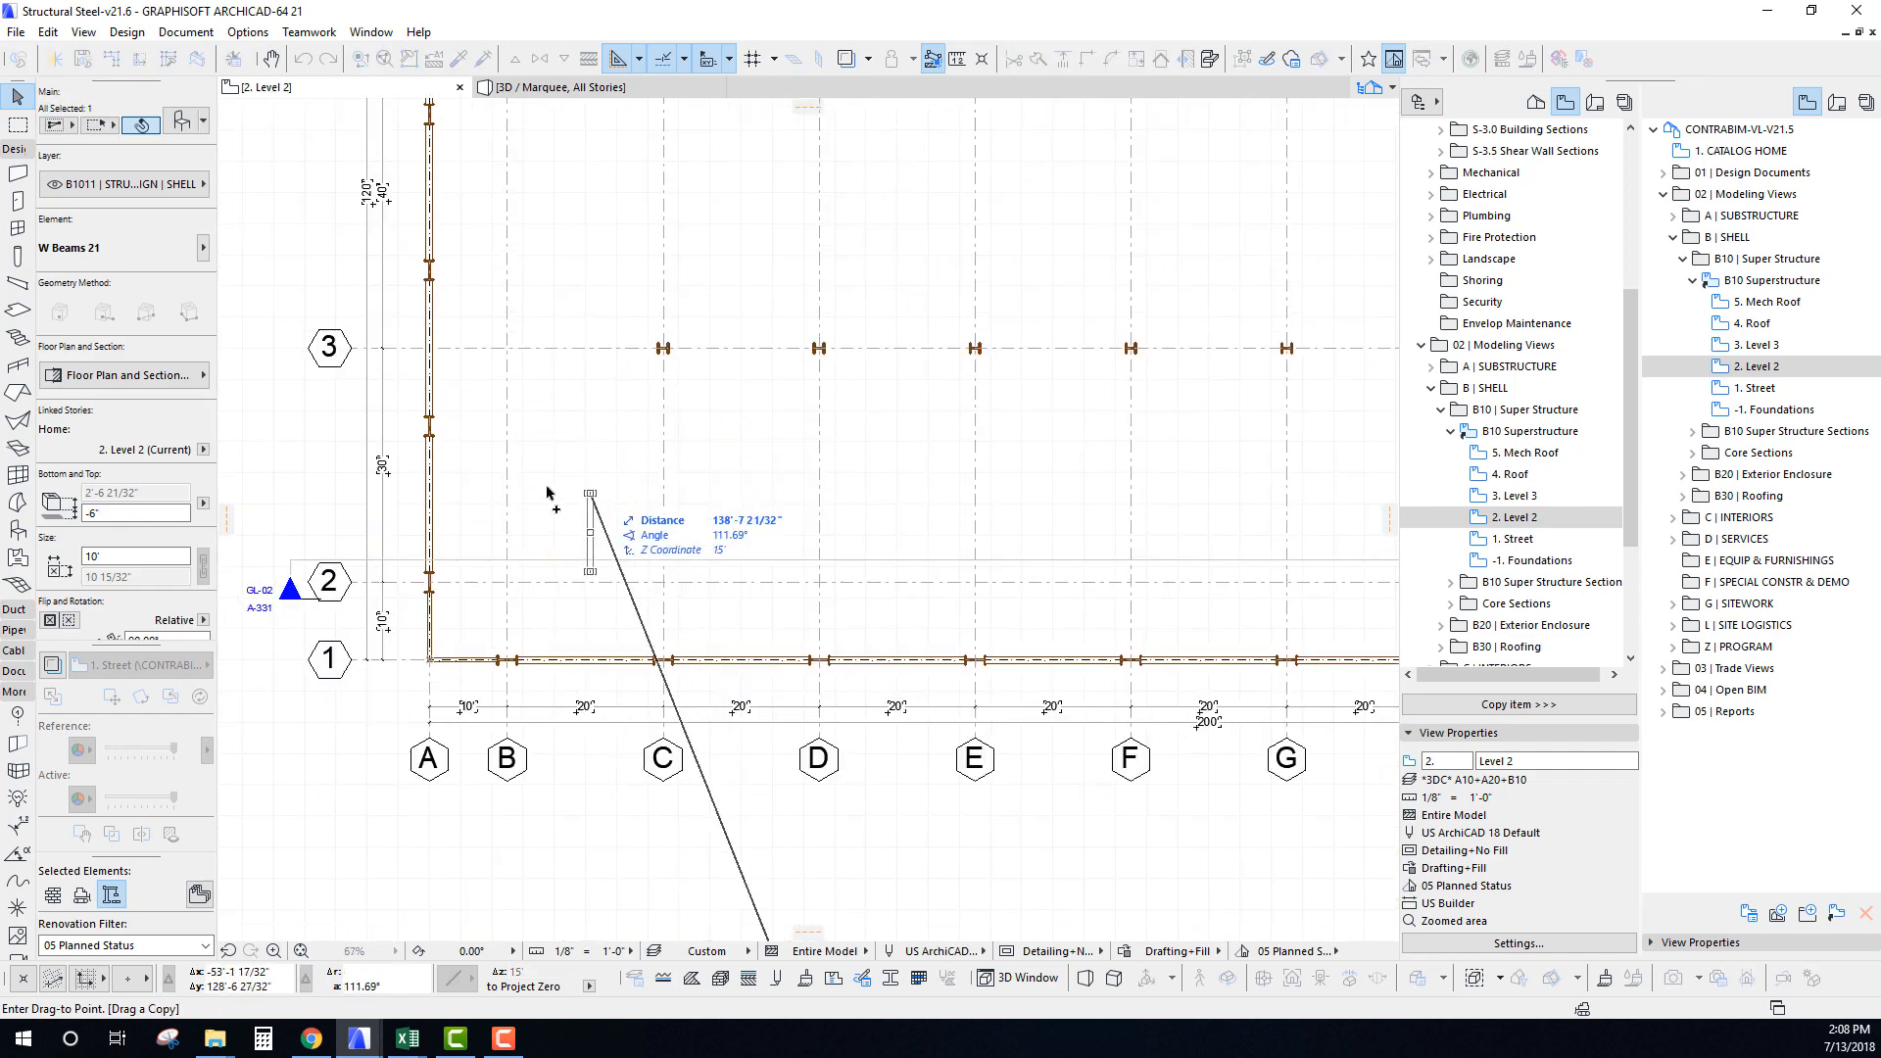
pyautogui.scroll(4, 547, 492)
pyautogui.scroll(8, 784, 325)
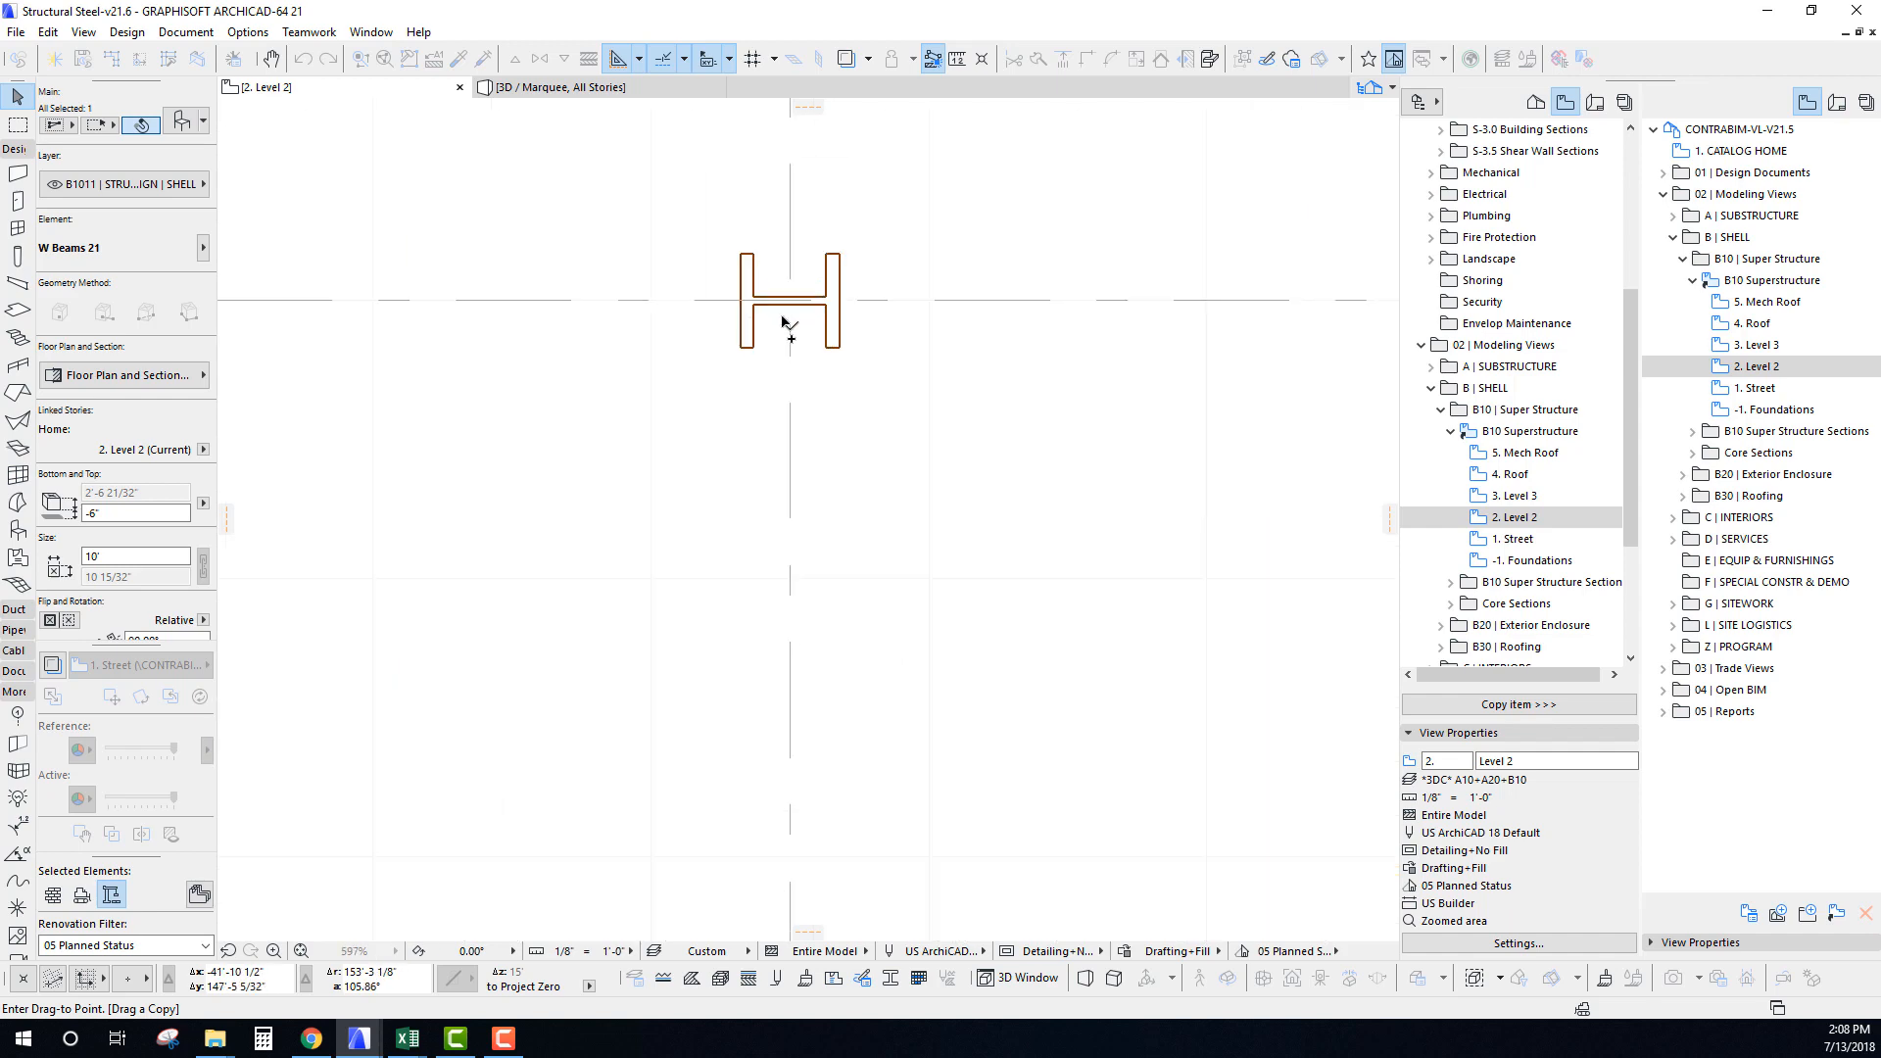
pyautogui.click(790, 307)
# Stretch the beam's lower end along gridline C to the column on gridline 1, making it 40' long.
pyautogui.scroll(-8, 796, 490)
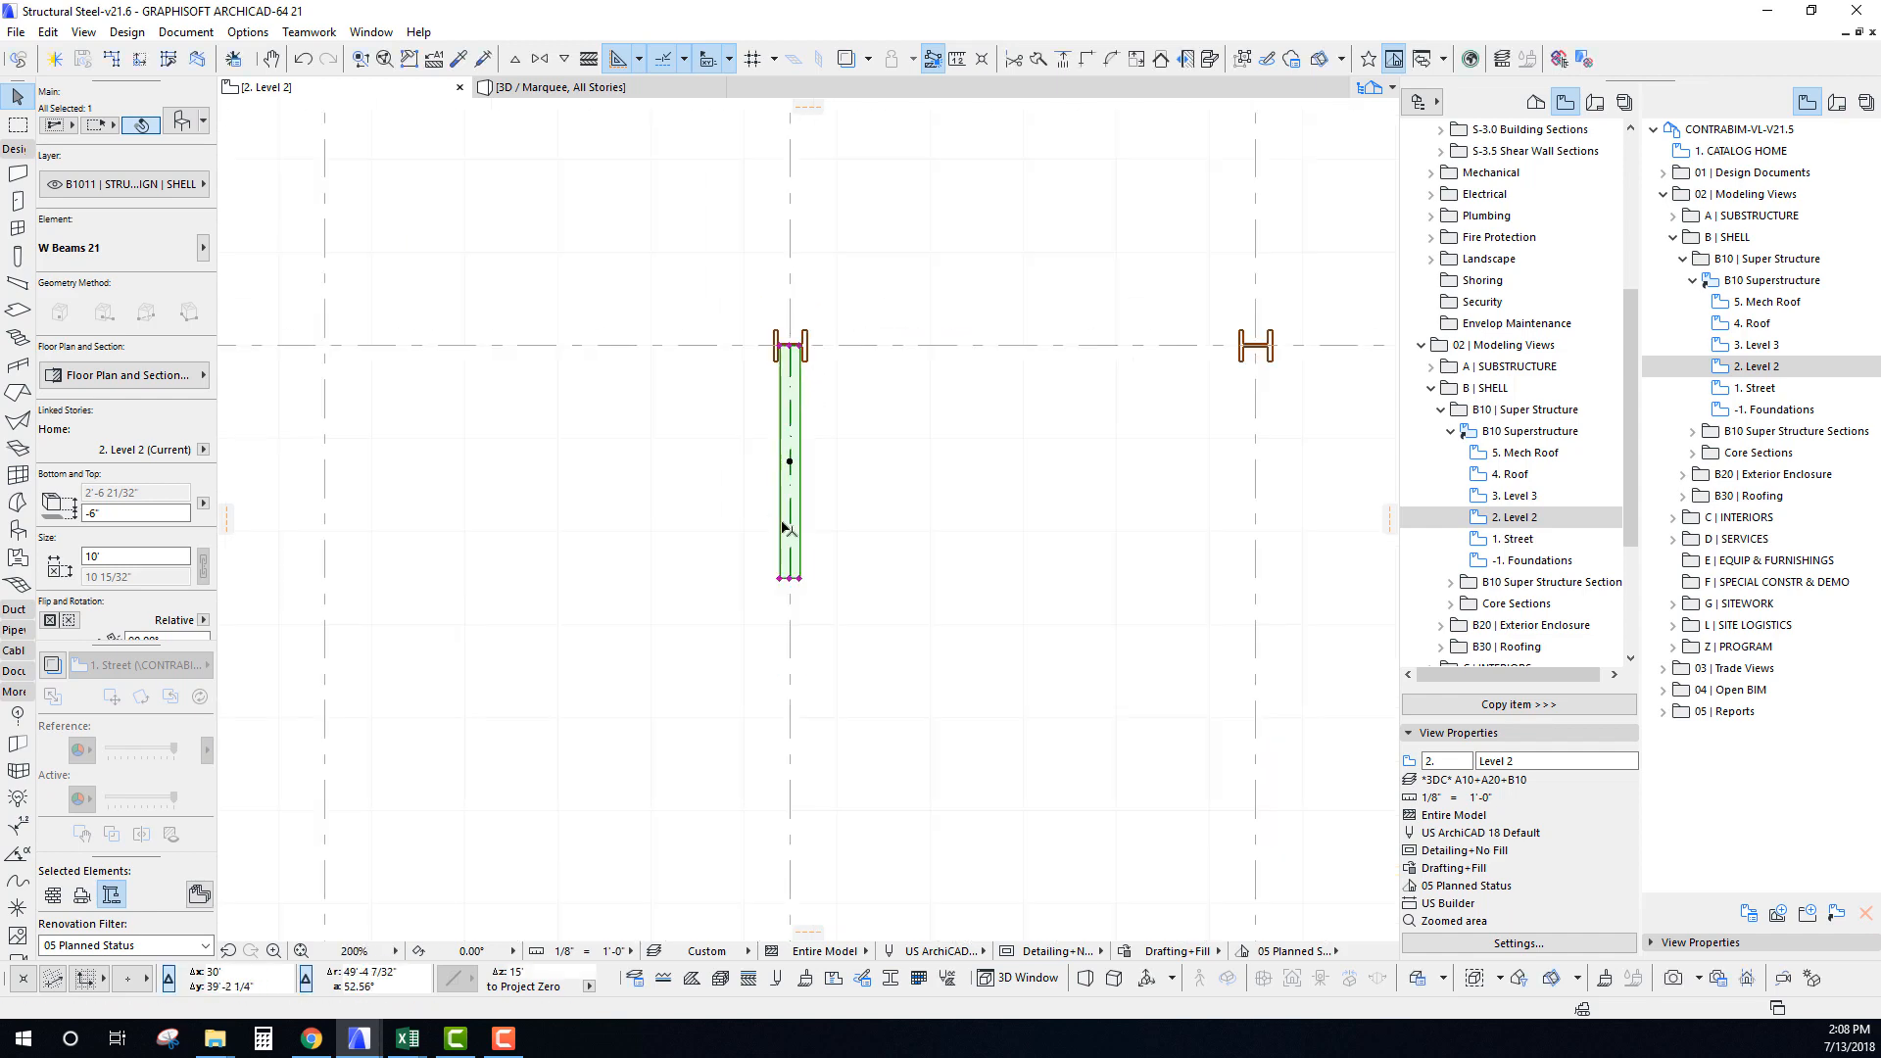
pyautogui.click(789, 557)
pyautogui.scroll(9, 777, 647)
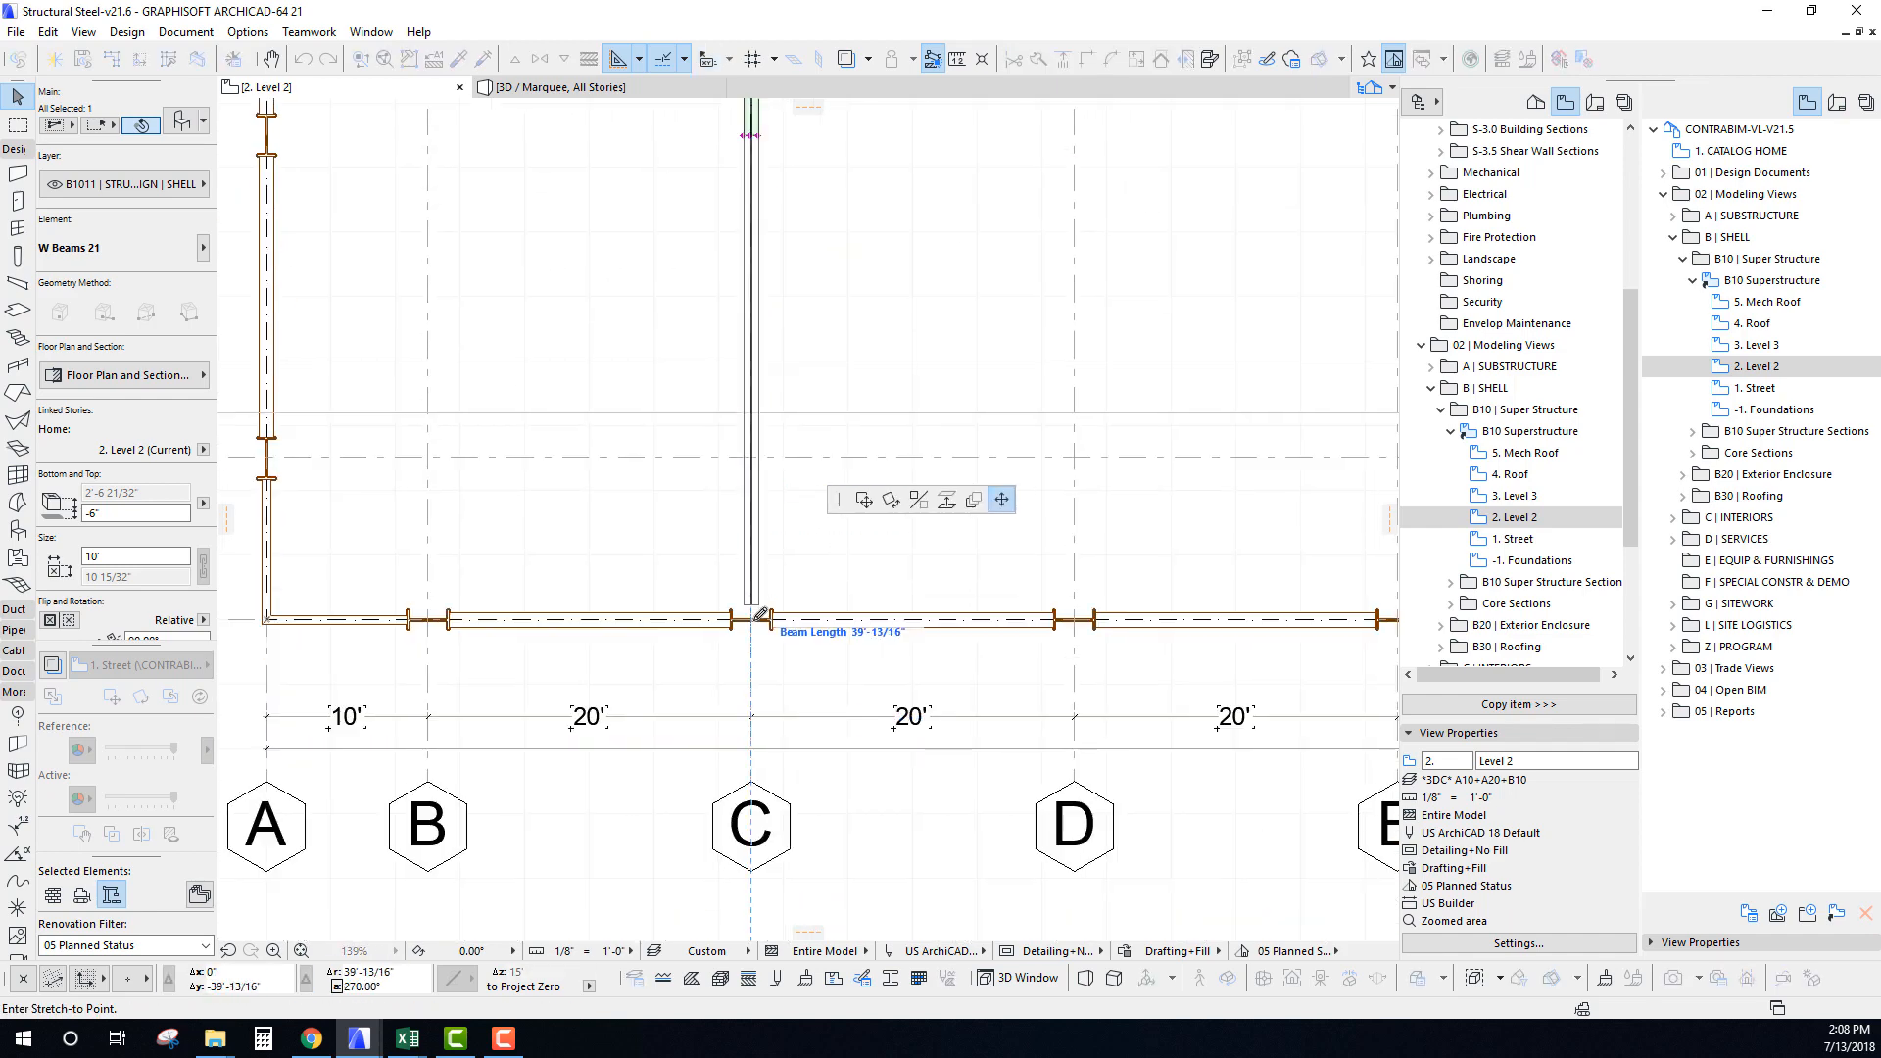
pyautogui.scroll(8, 746, 569)
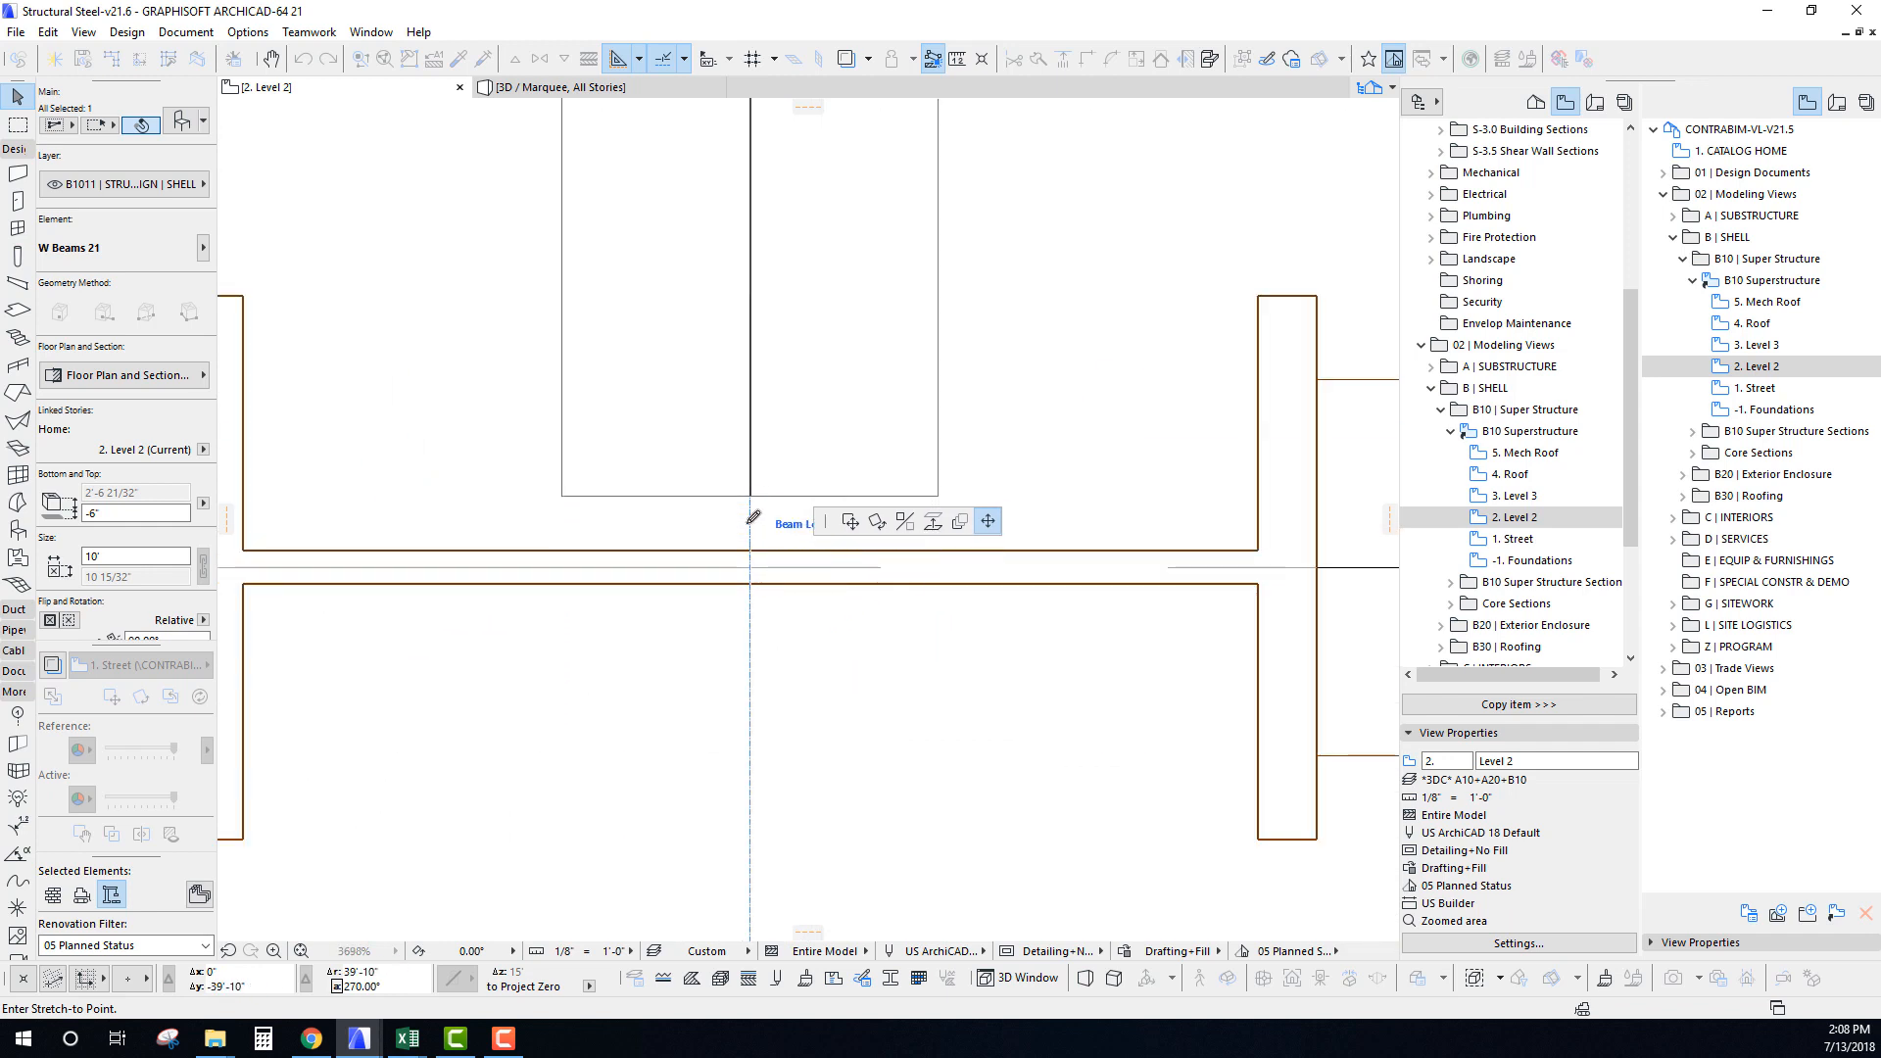
pyautogui.click(754, 564)
pyautogui.scroll(-17, 755, 565)
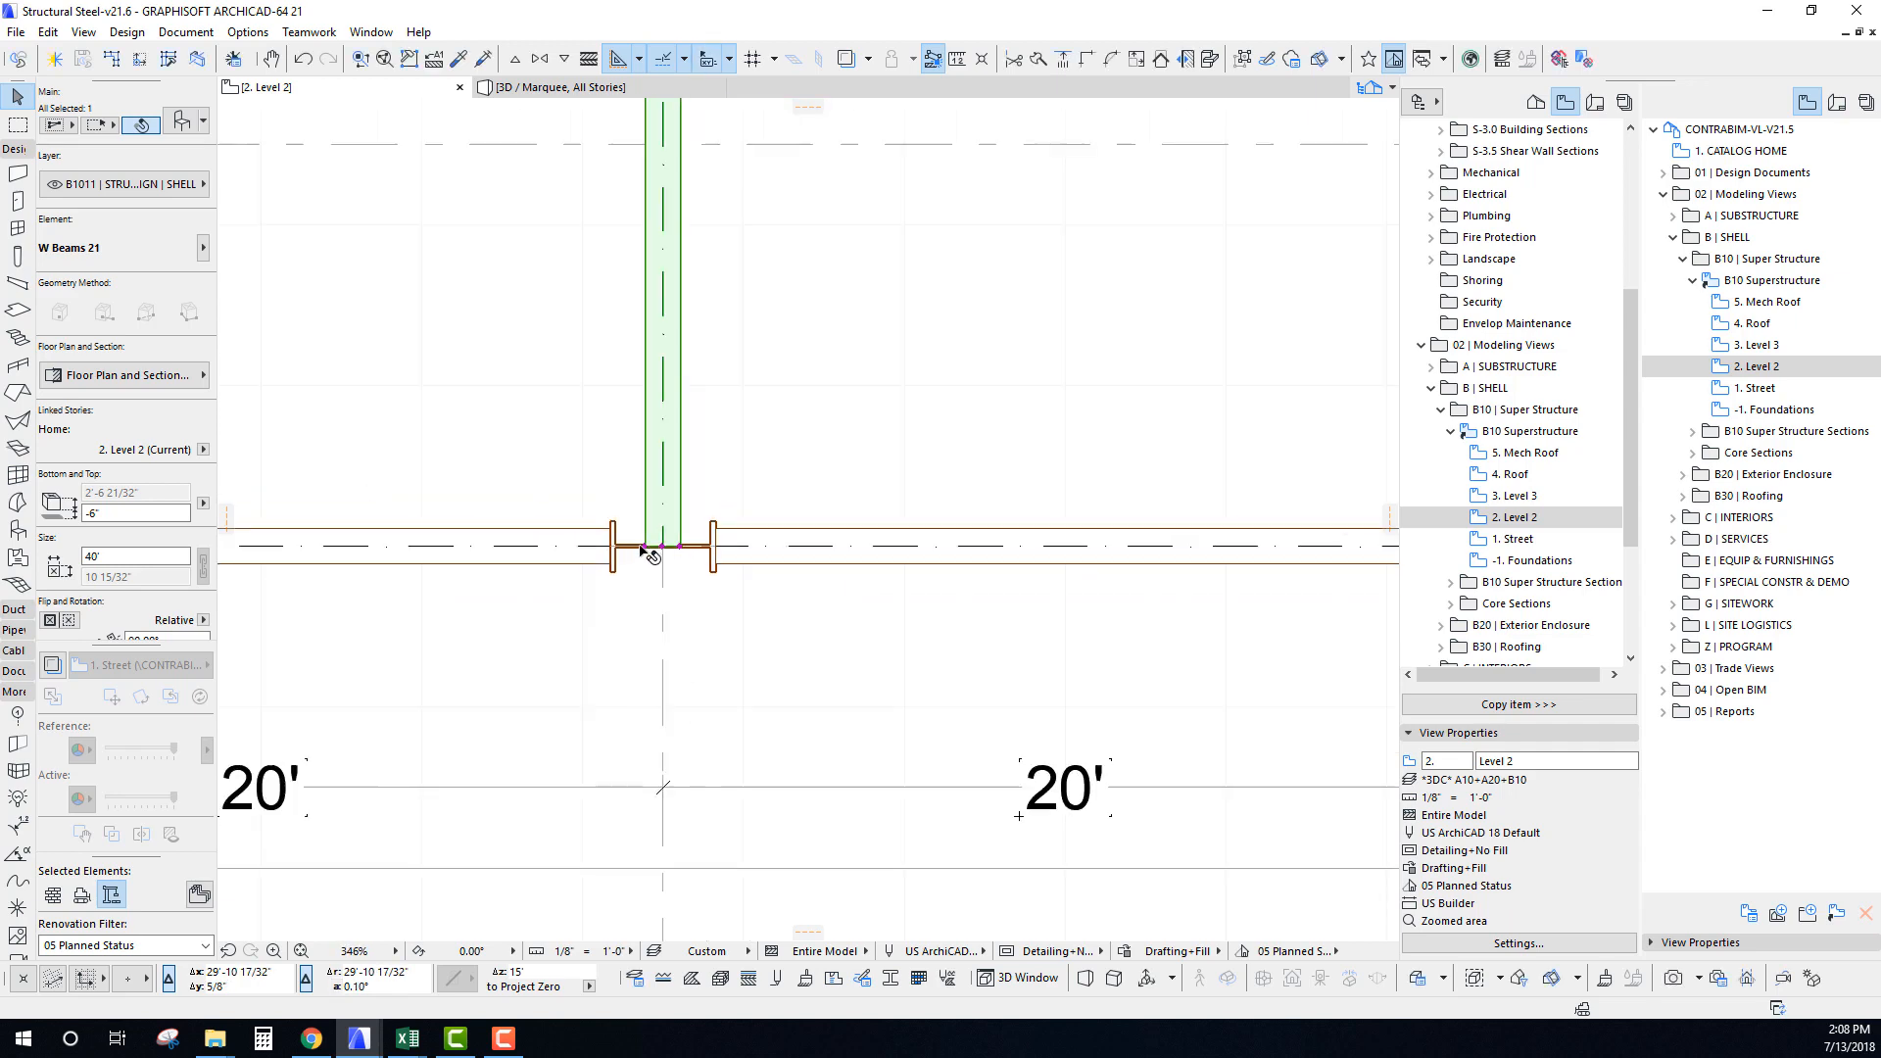
# Rotate a copy of the gridline C beam 90° about the C-3 column so it runs along gridline 3 toward gridline A.
pyautogui.scroll(-3, 552, 308)
pyautogui.moveTo(552, 308); pyautogui.dragTo(687, 413, button='middle')
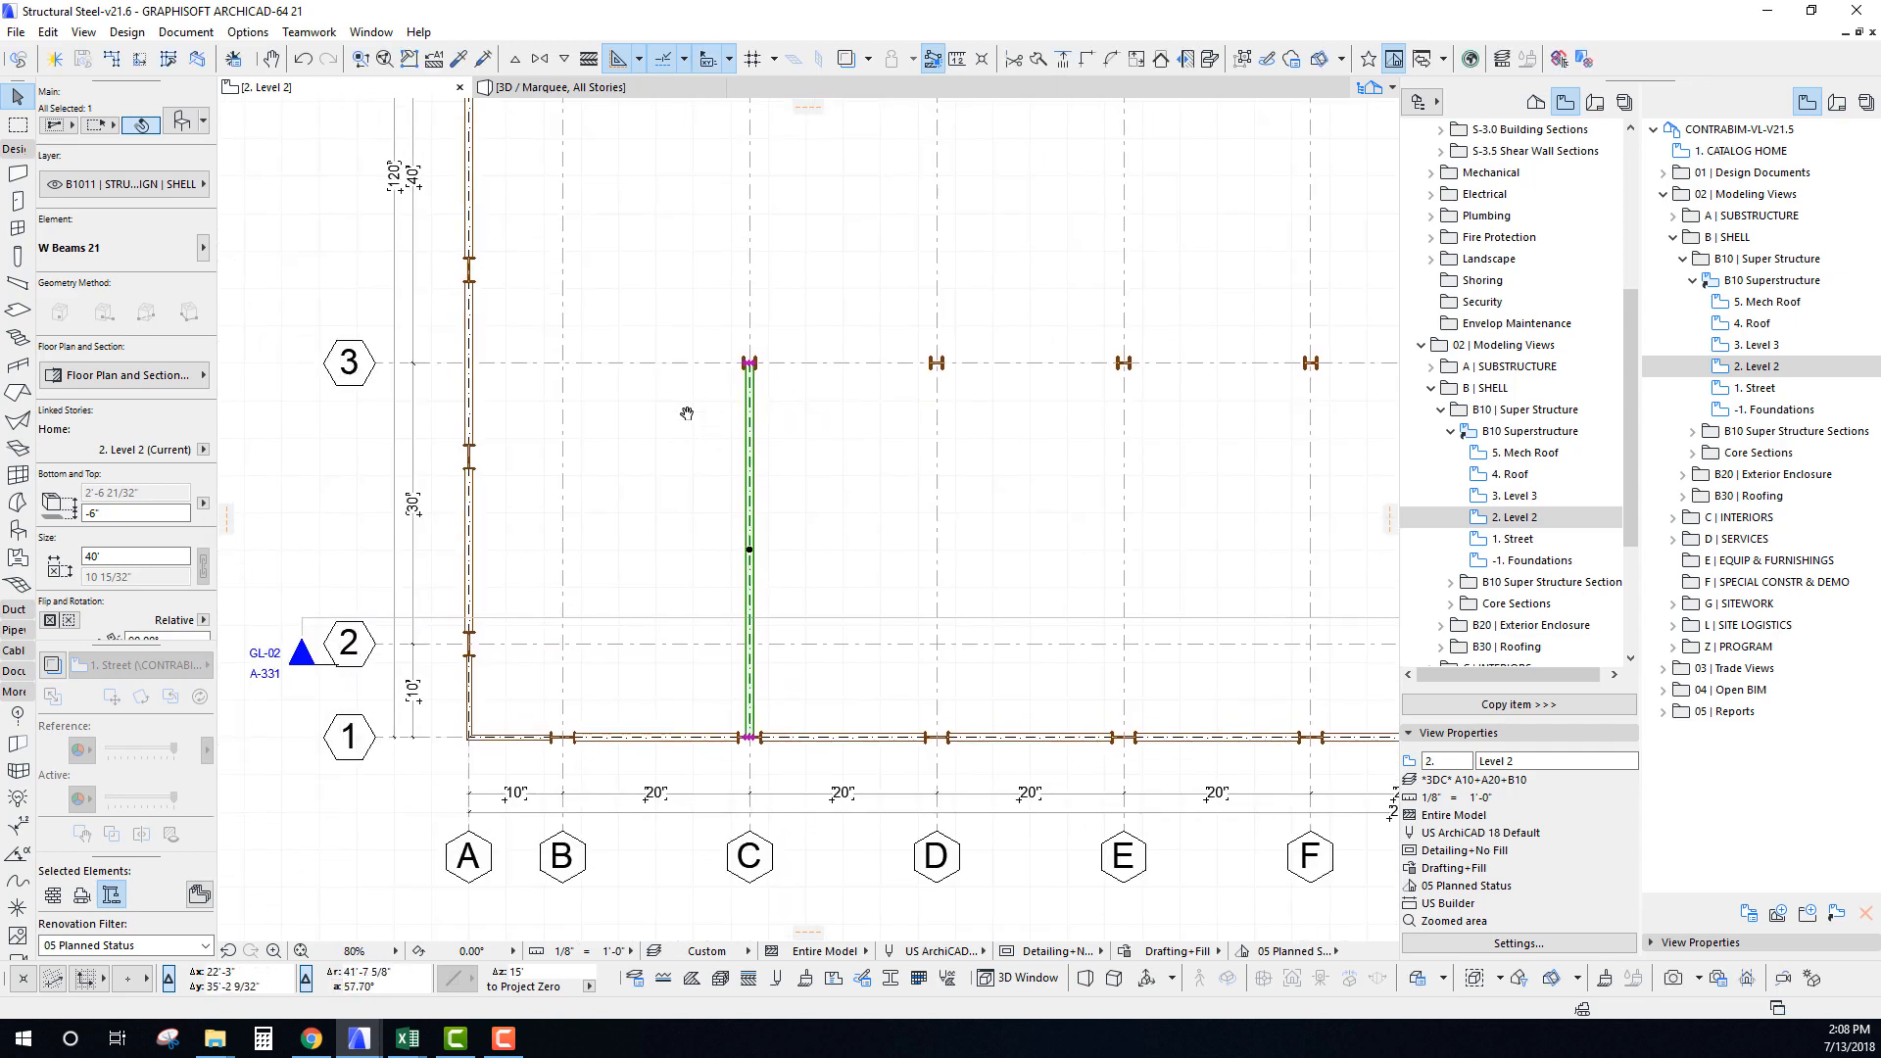
pyautogui.scroll(8, 740, 379)
pyautogui.hotkey('ctrl', 'alt', 'e')
pyautogui.click(750, 363)
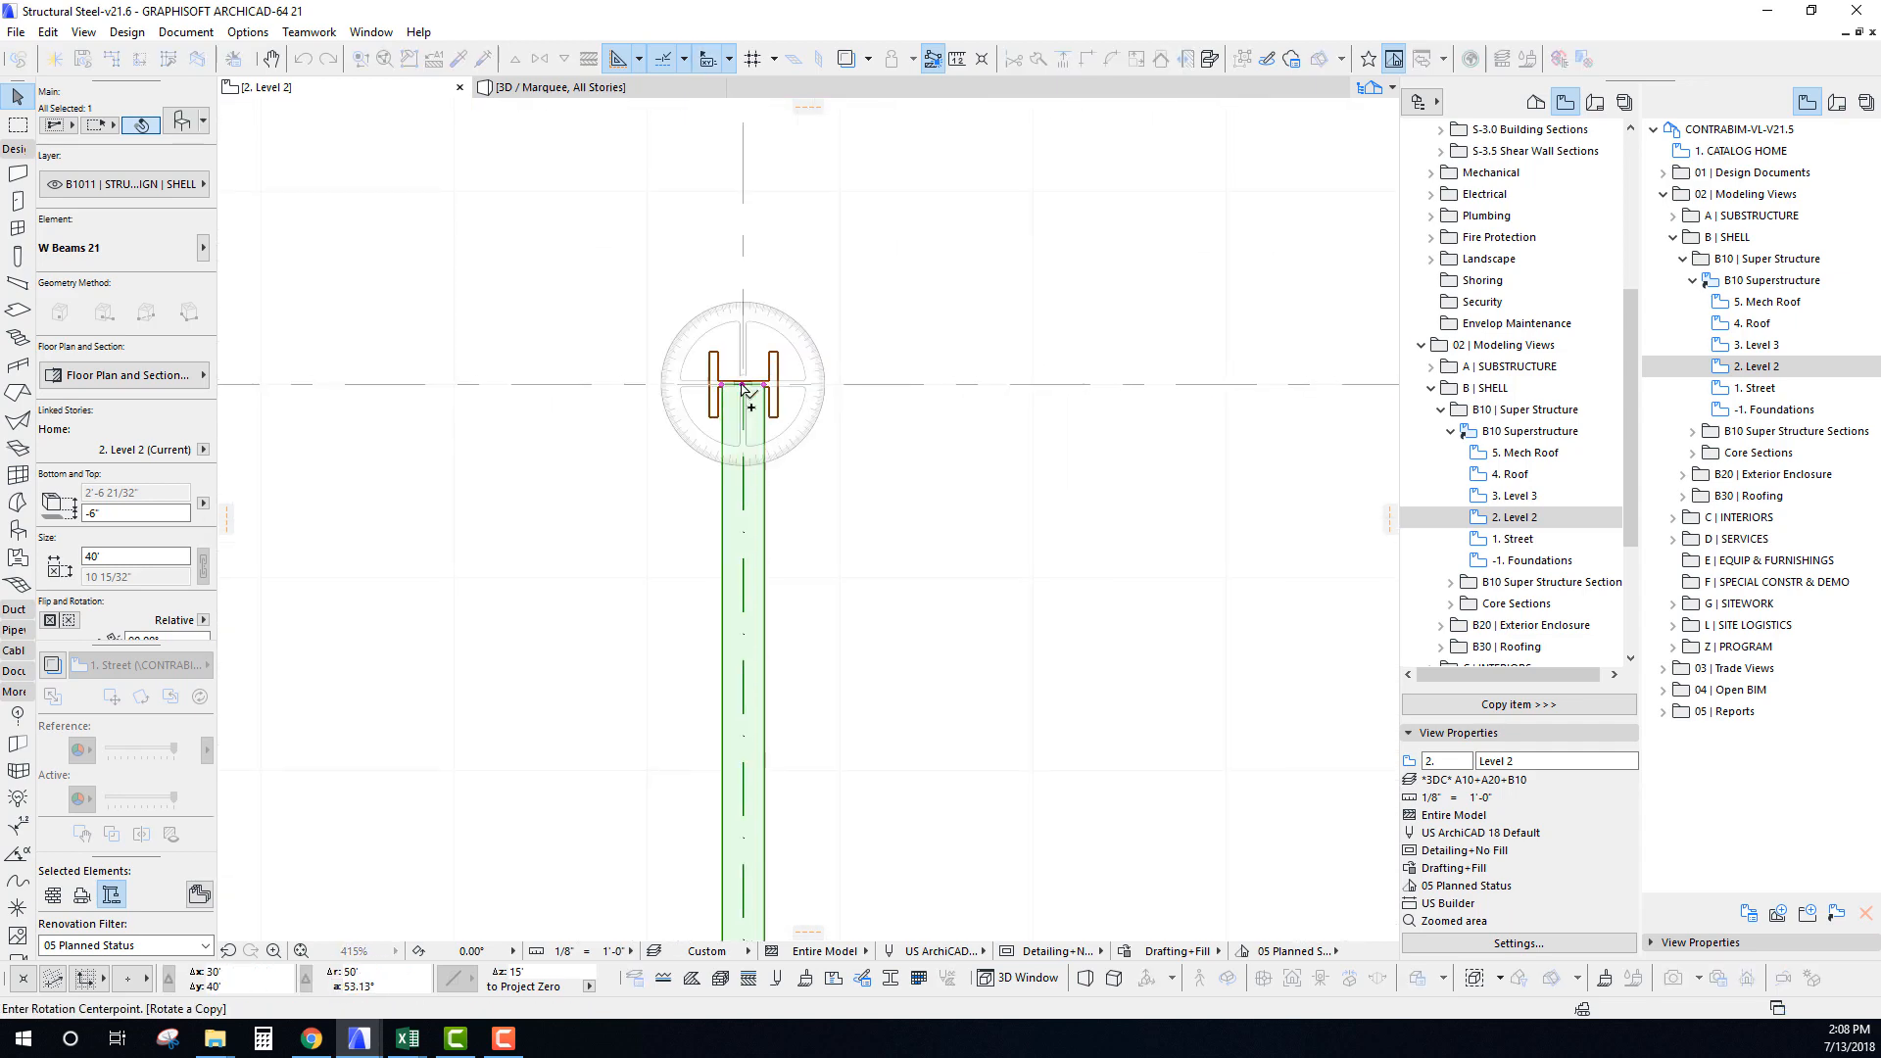
pyautogui.click(744, 466)
pyautogui.click(617, 385)
# Move the gridline 3 beam to the C-3 column's flange facing gridline A and shorten its far end to the edge beam's inner face.
pyautogui.hotkey('ctrl', 'd')
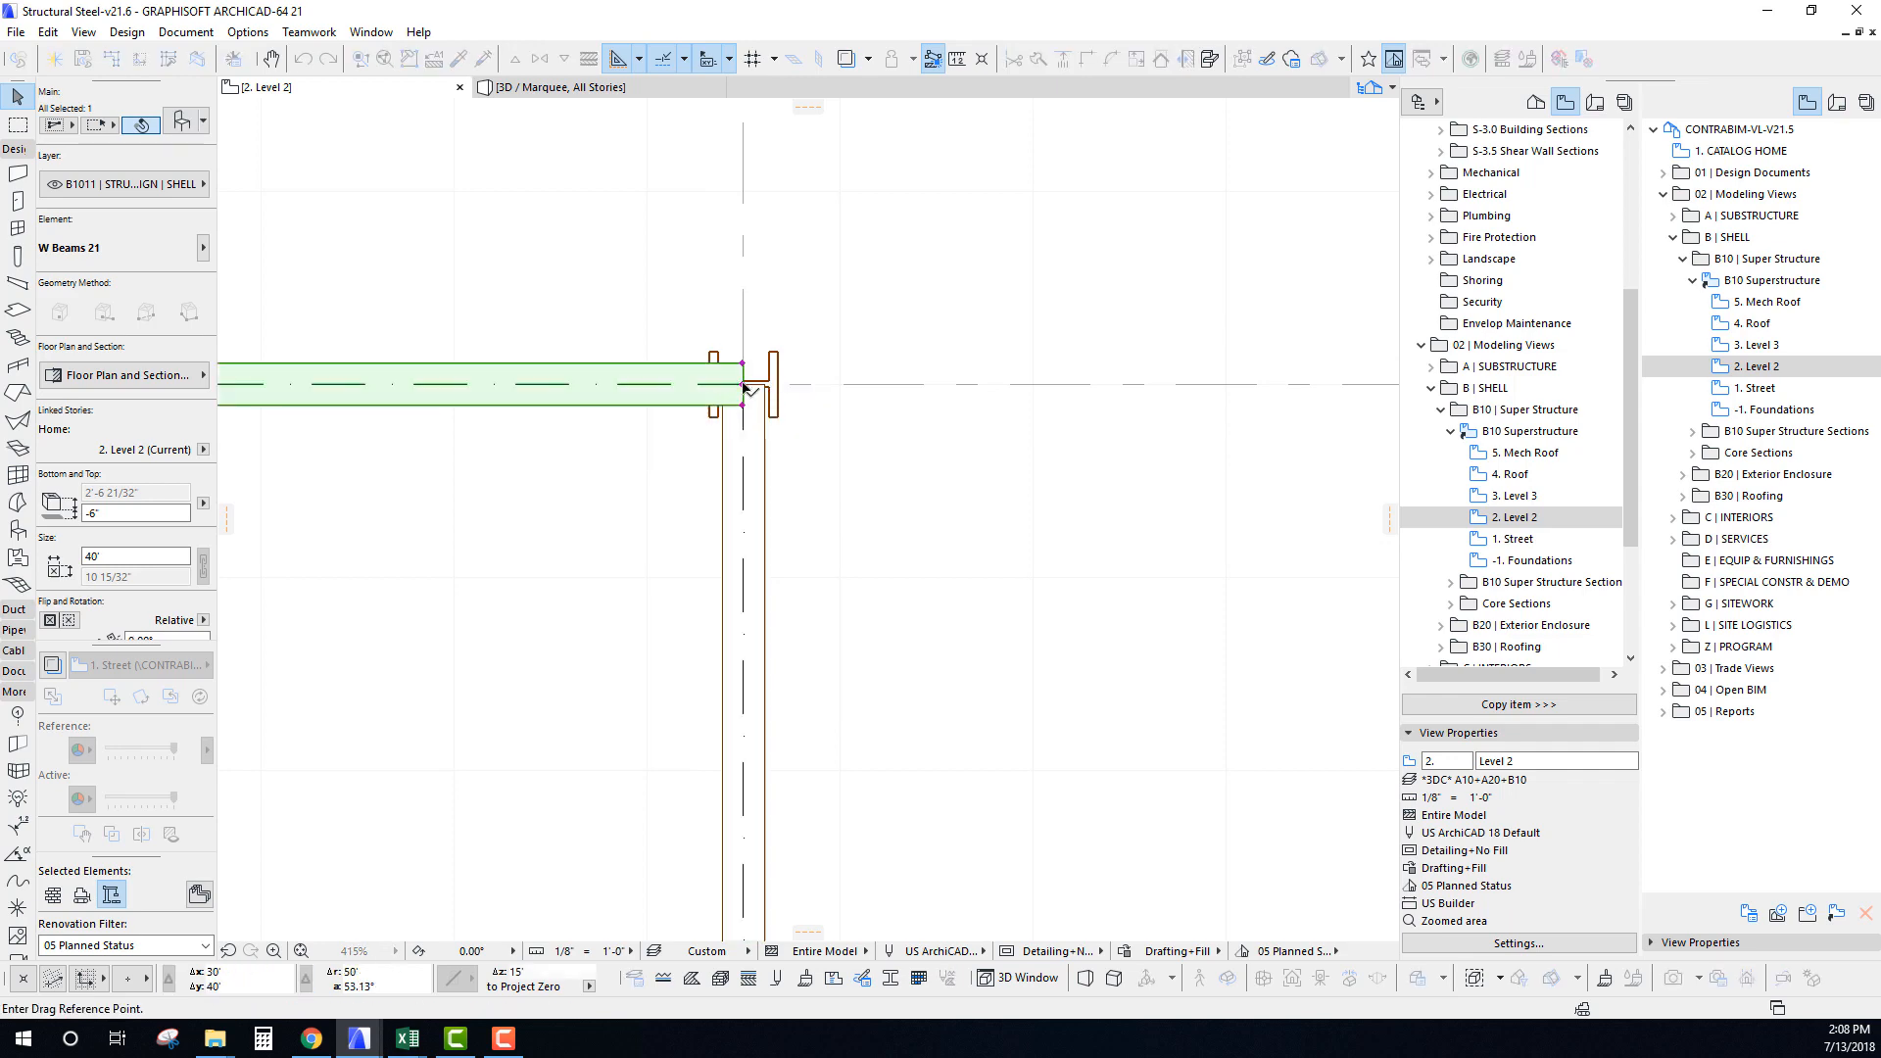
pyautogui.click(743, 384)
pyautogui.click(715, 367)
pyautogui.scroll(-7, 714, 369)
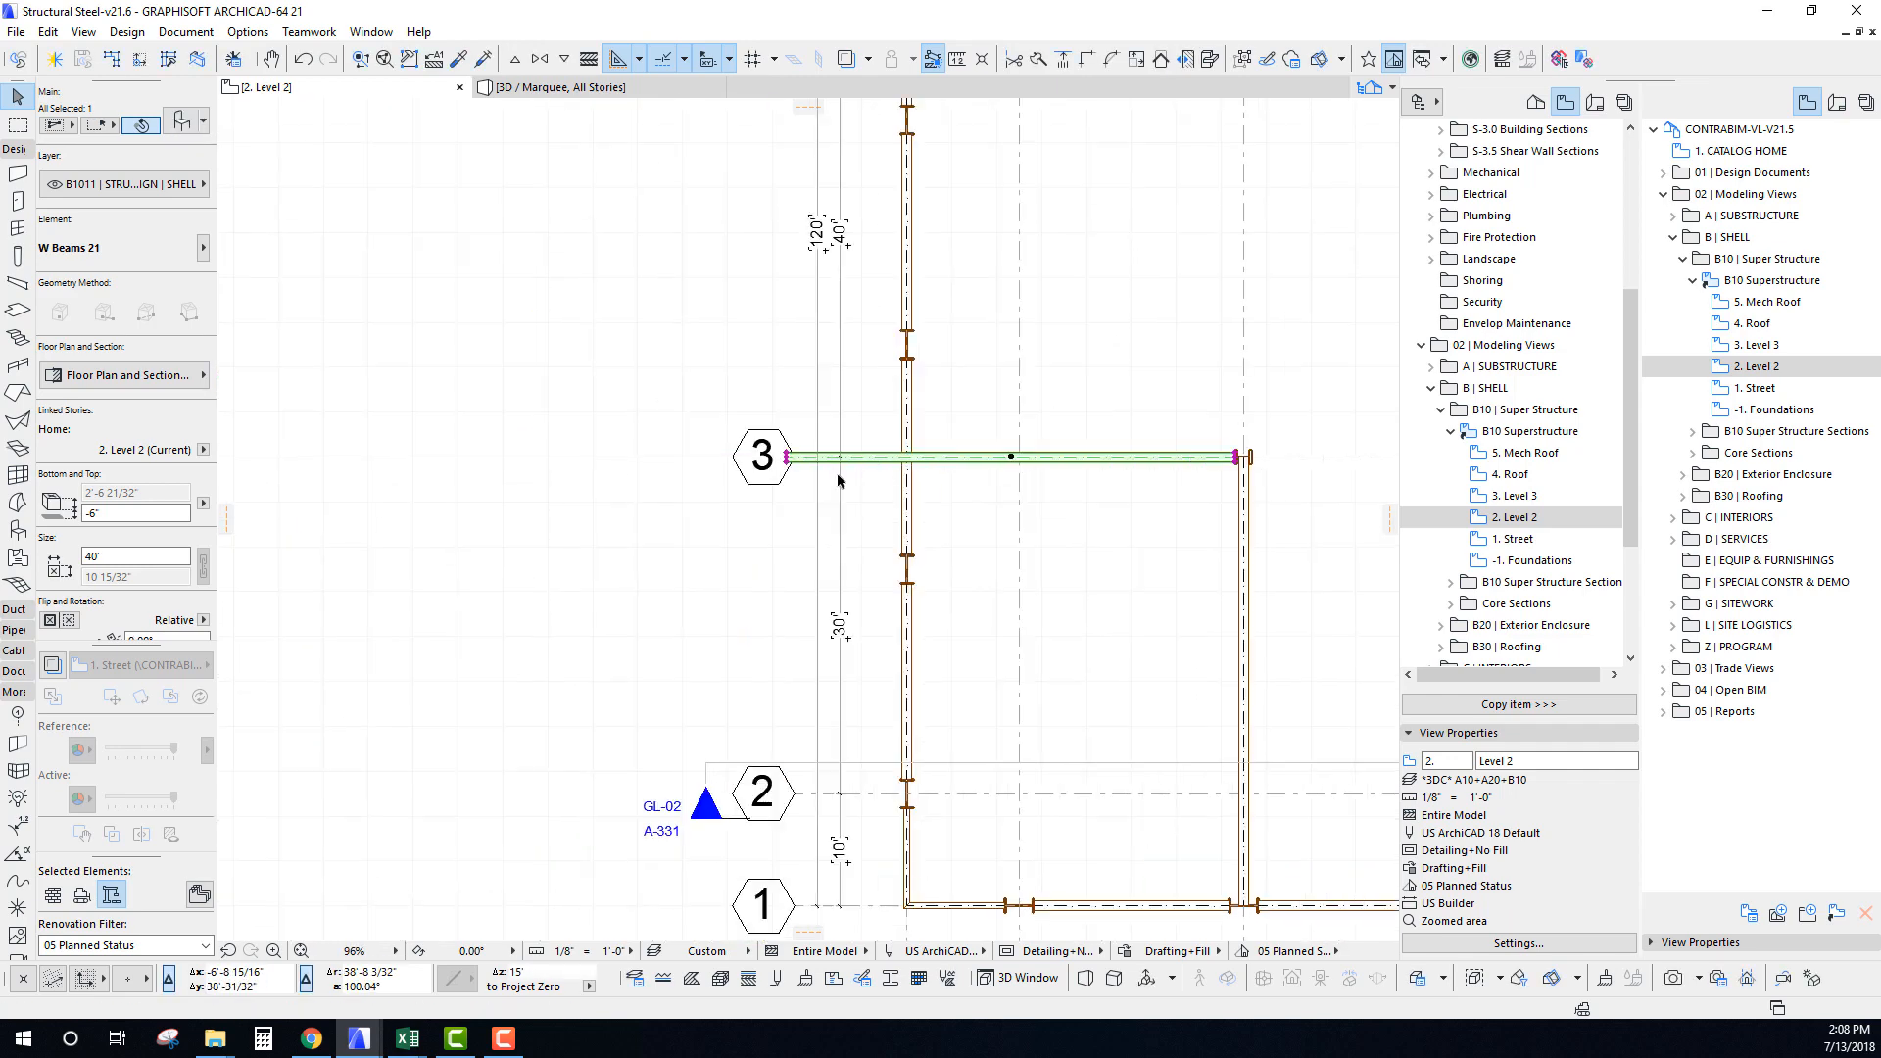
pyautogui.click(788, 457)
pyautogui.scroll(7, 922, 372)
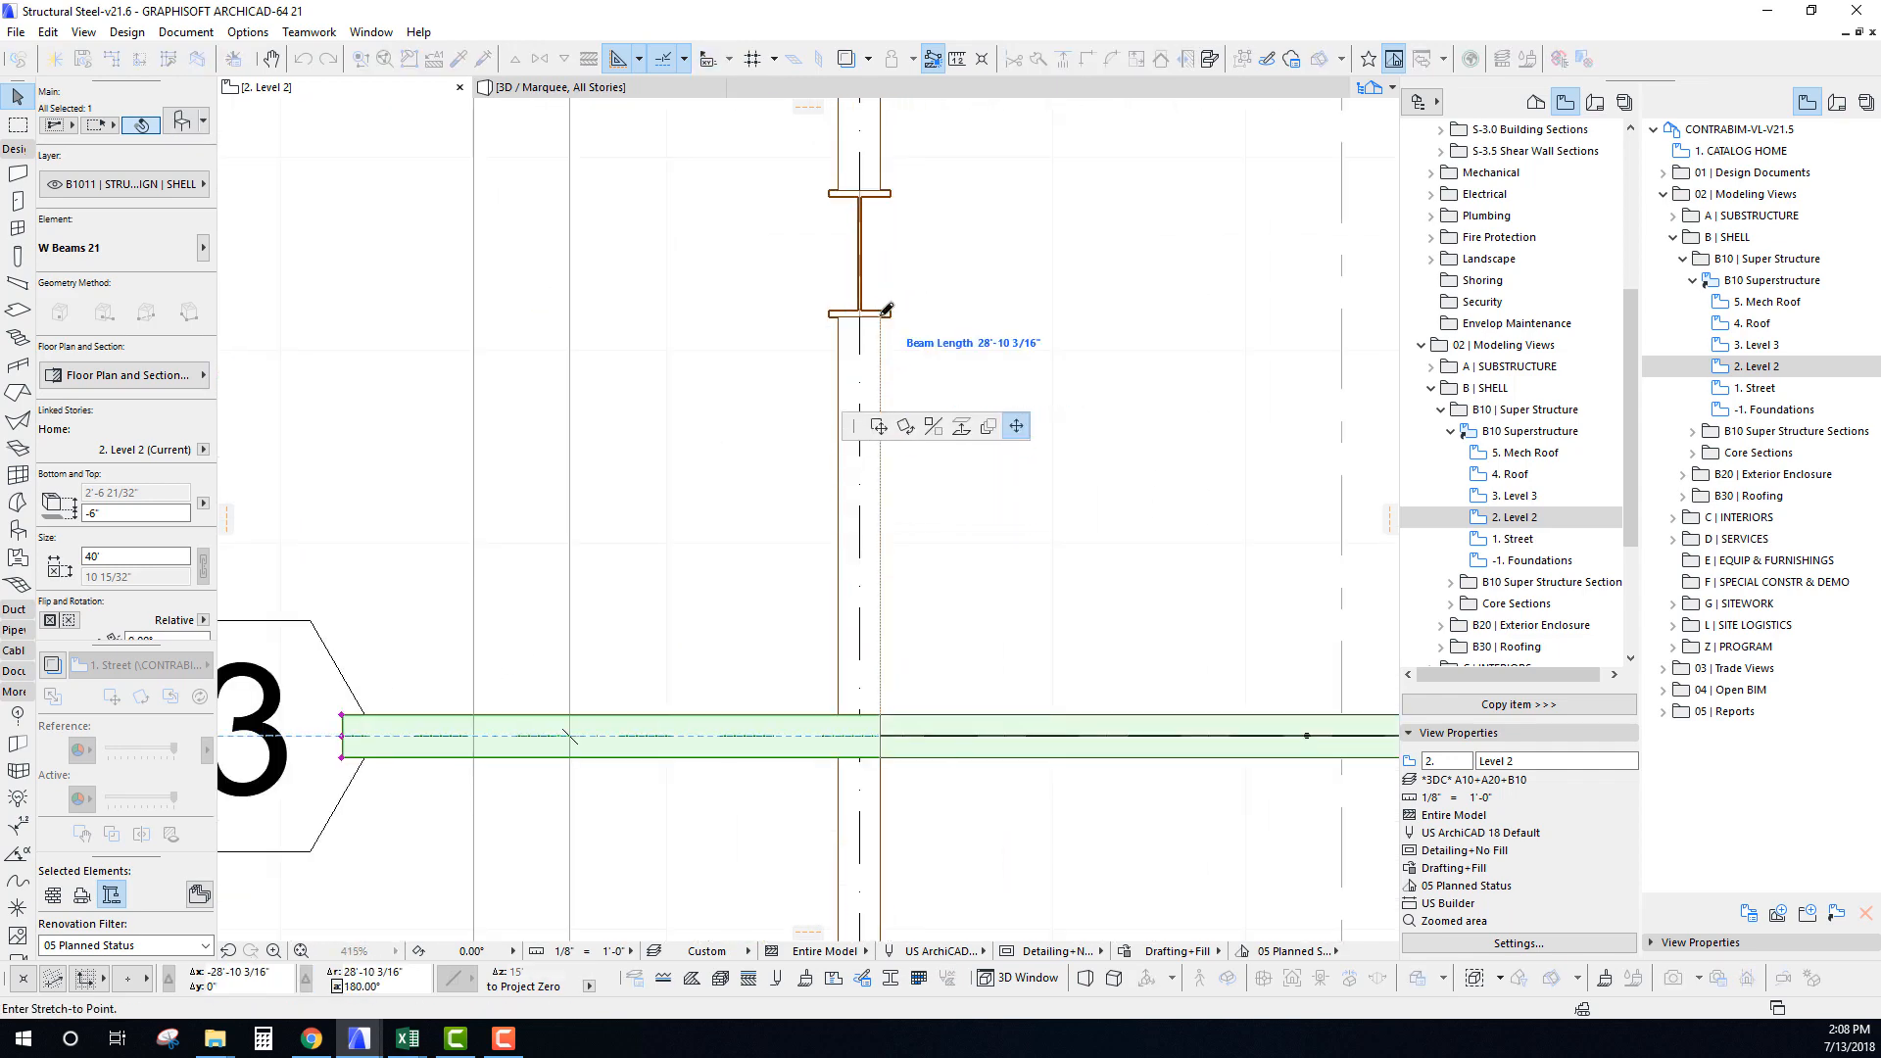
pyautogui.click(881, 317)
# Stretch the gridline 3 beam's far end to the centerline of the edge beam on gridline A.
pyautogui.scroll(-9, 881, 333)
pyautogui.moveTo(989, 446); pyautogui.dragTo(650, 298, button='middle')
pyautogui.scroll(4, 813, 441)
pyautogui.press('Escape')
pyautogui.scroll(5, 457, 183)
pyautogui.moveTo(480, 276); pyautogui.dragTo(483, 399, button='middle')
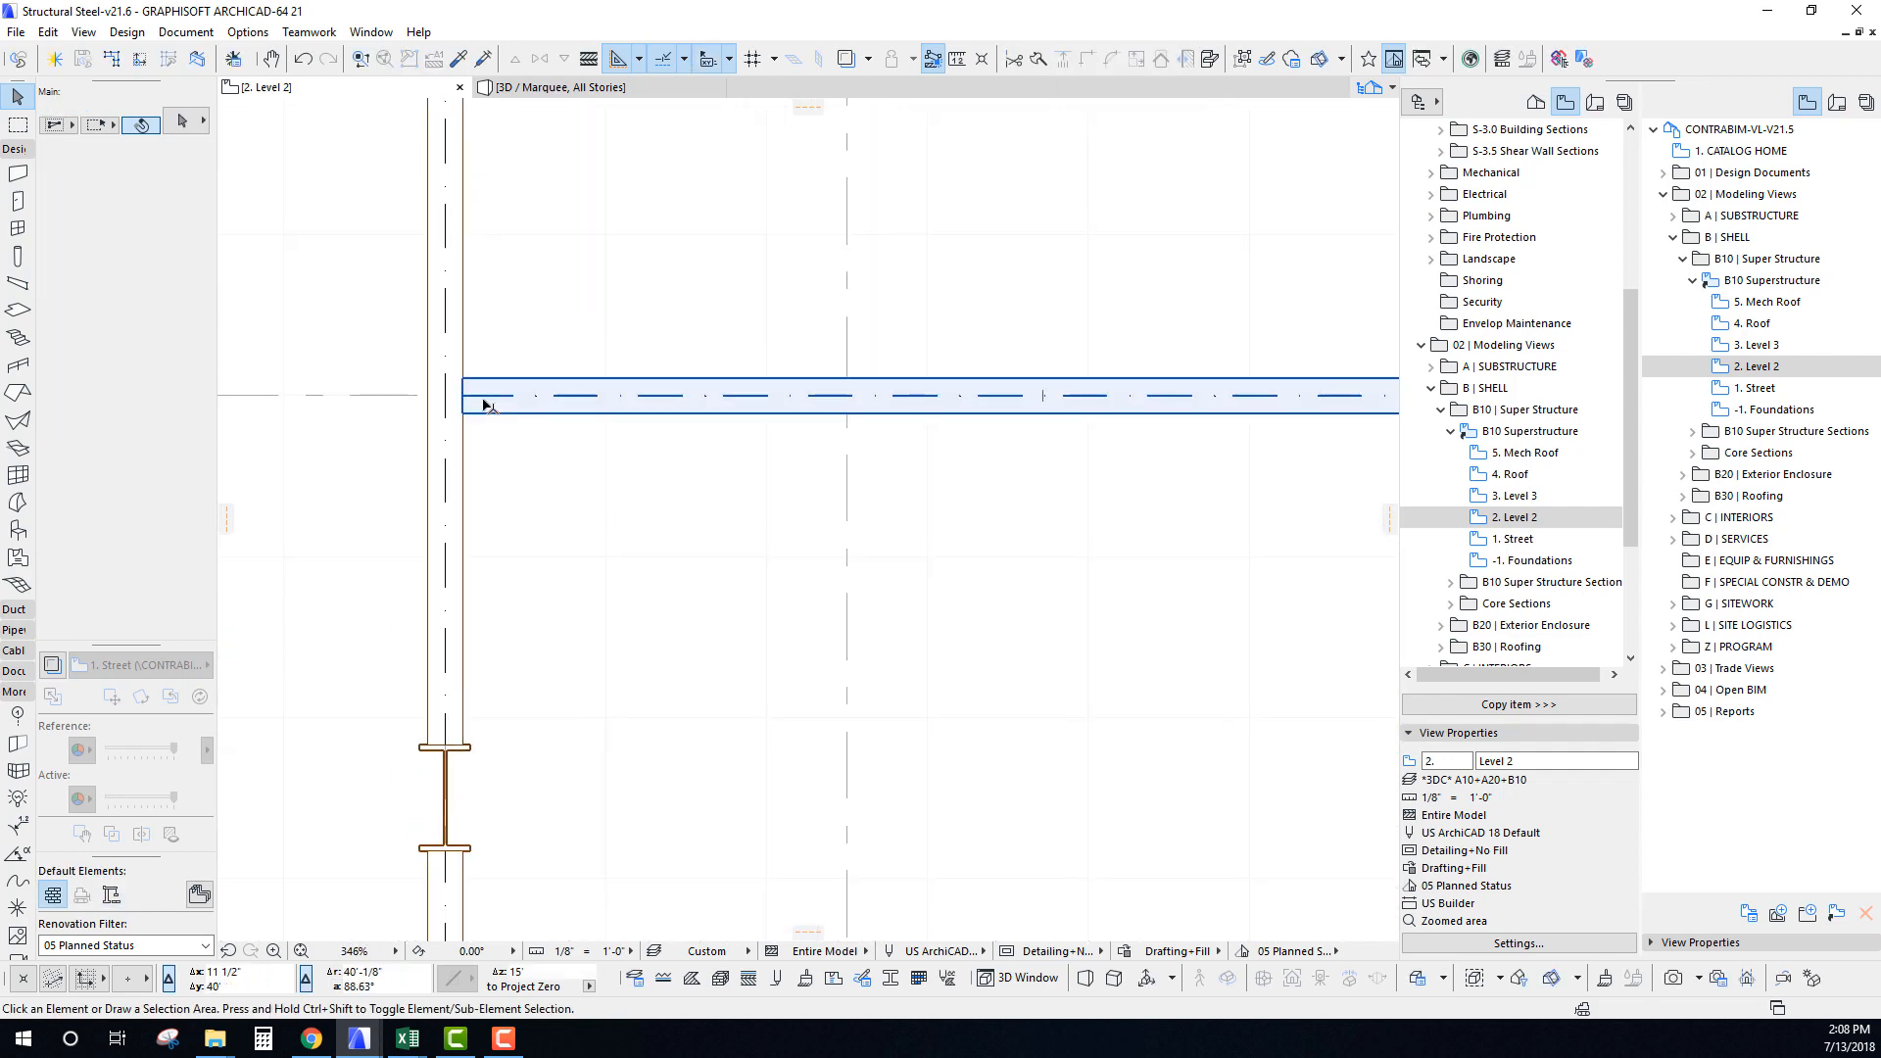
pyautogui.click(464, 401)
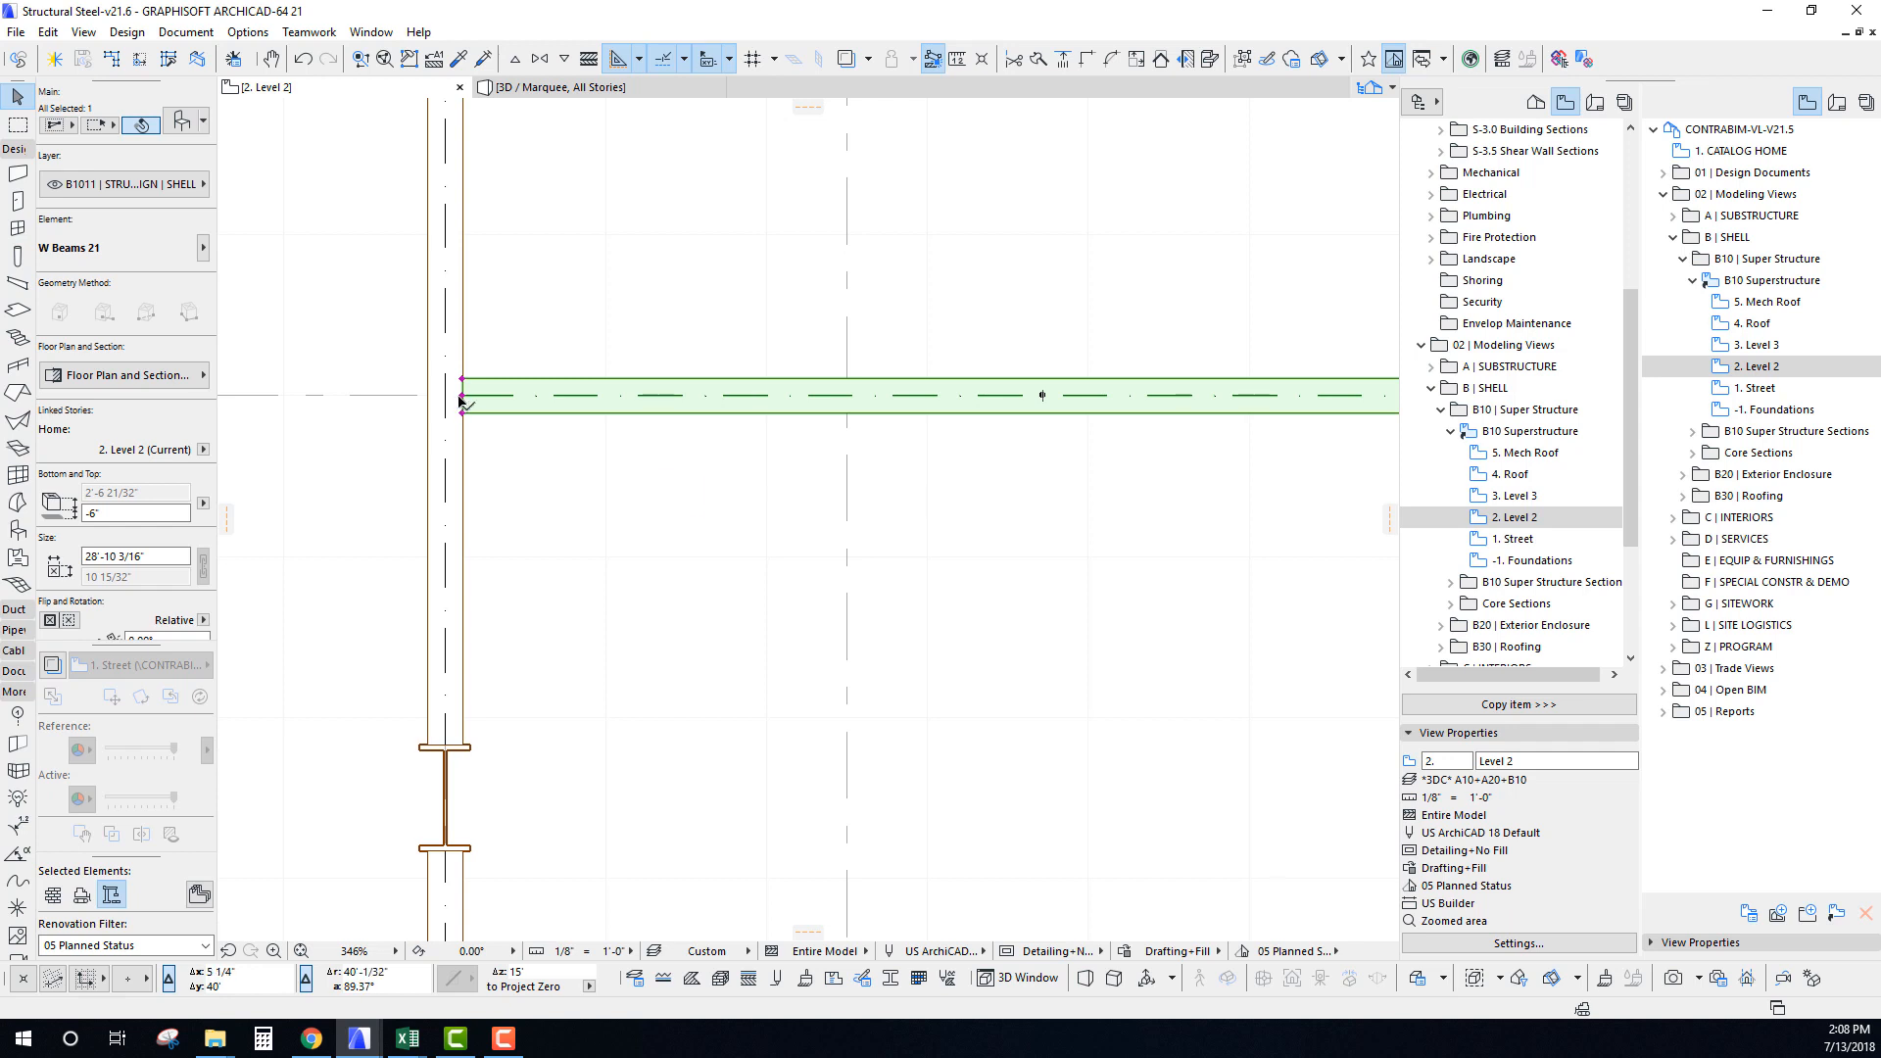
pyautogui.click(462, 396)
pyautogui.click(446, 396)
pyautogui.press('Escape')
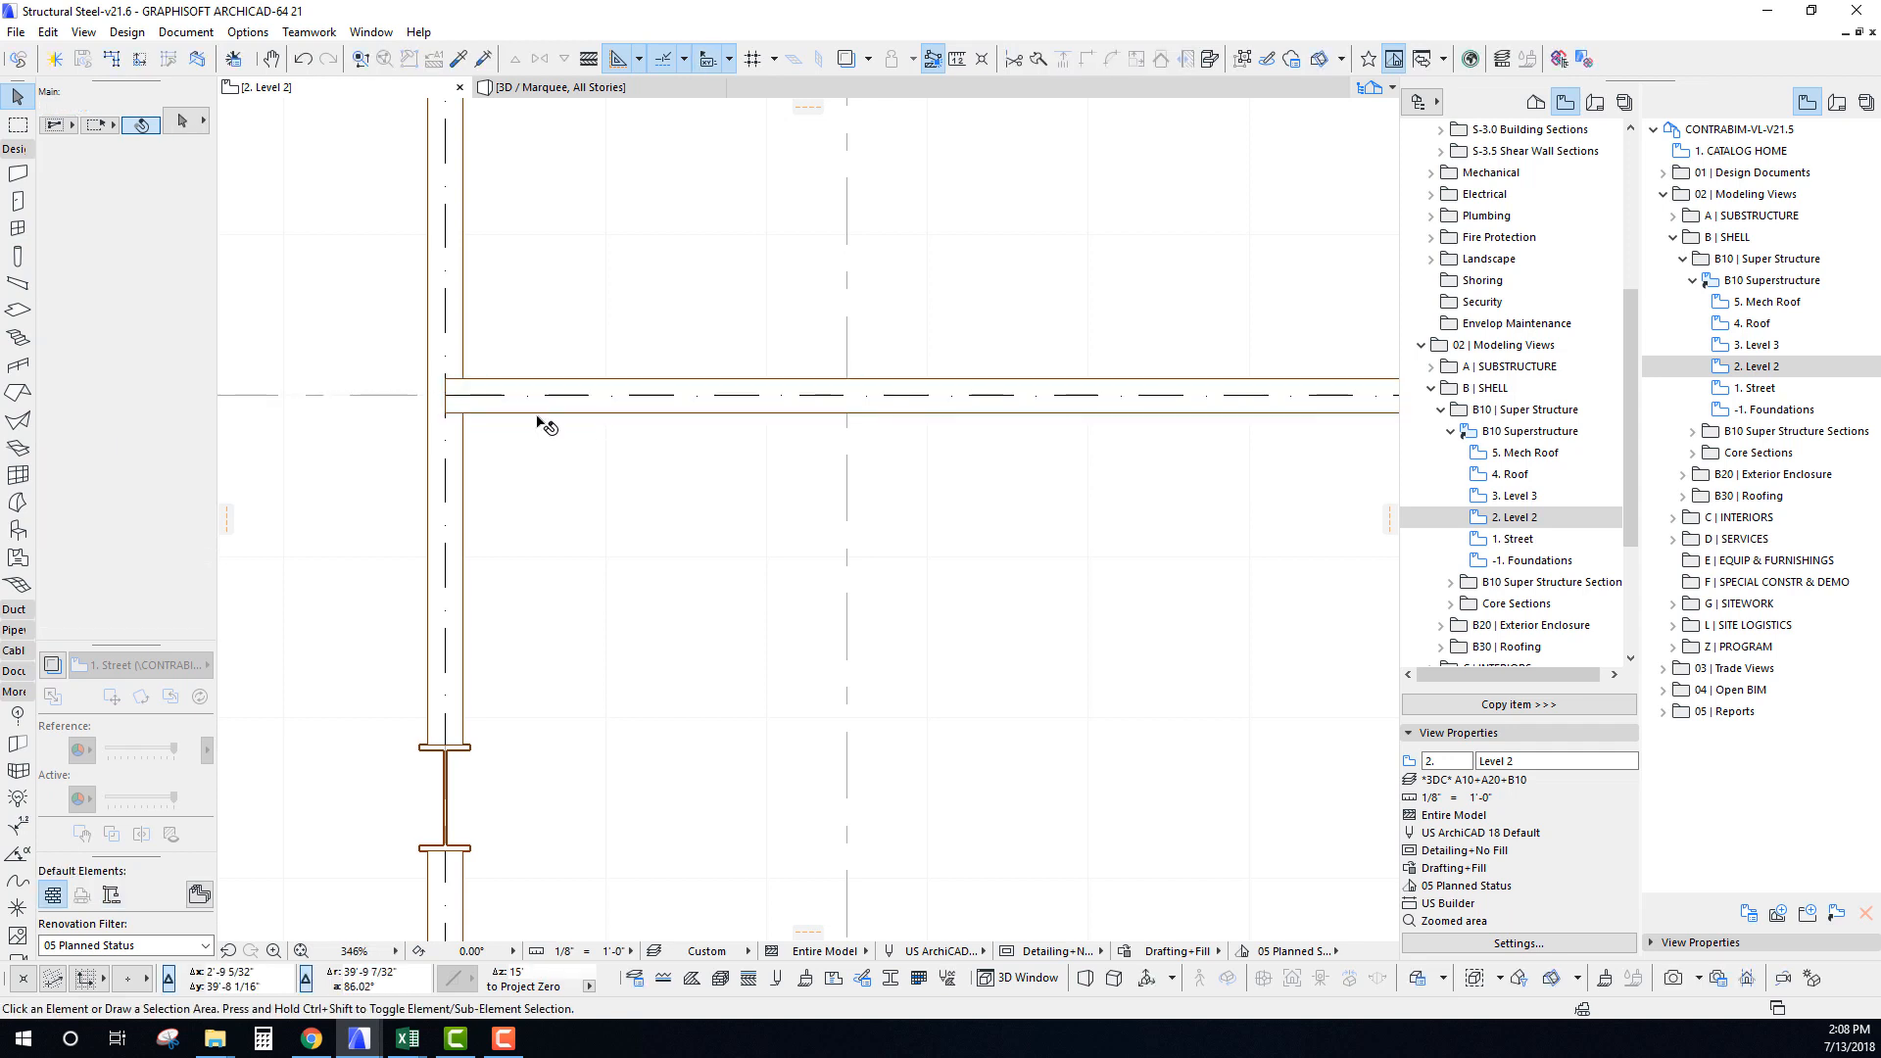
# Inspect the nearby column connection and pull the gridline 3 beam's end back to the edge beam's inner face.
pyautogui.scroll(3, 431, 791)
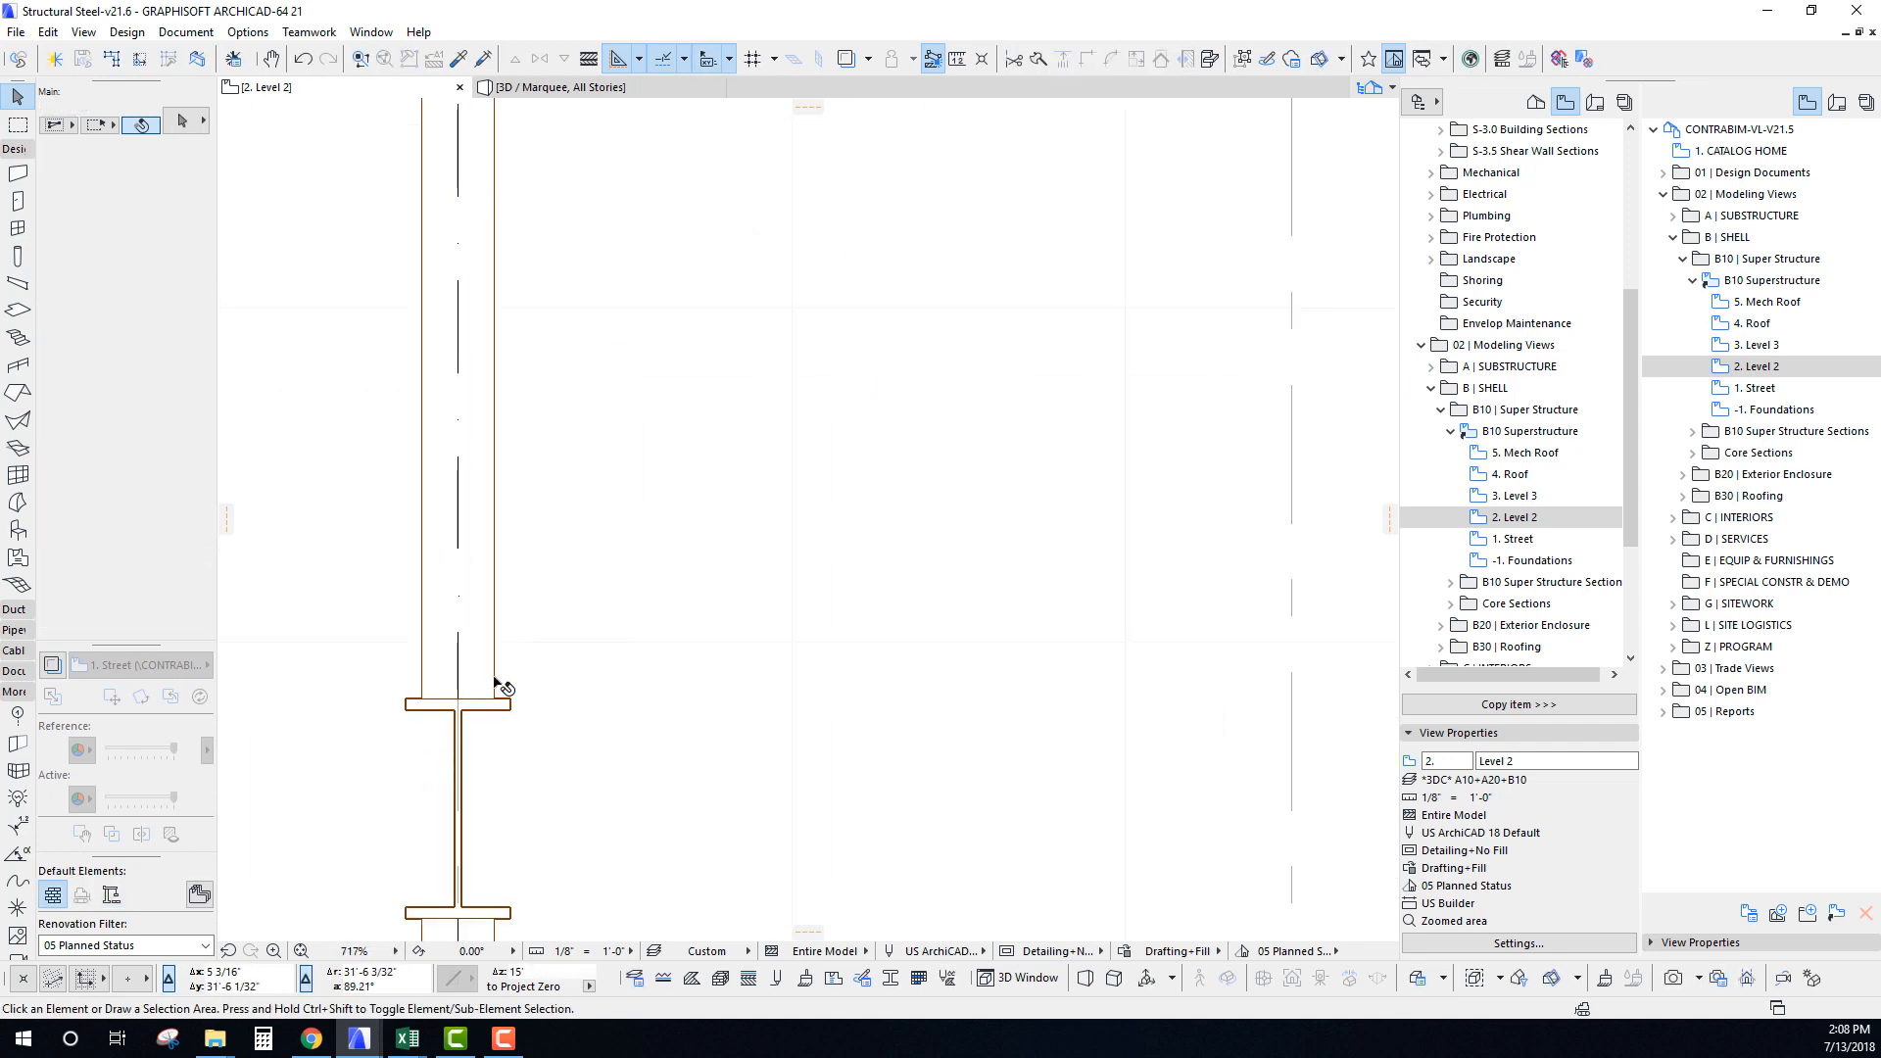
pyautogui.moveTo(507, 803); pyautogui.dragTo(530, 384, button='middle')
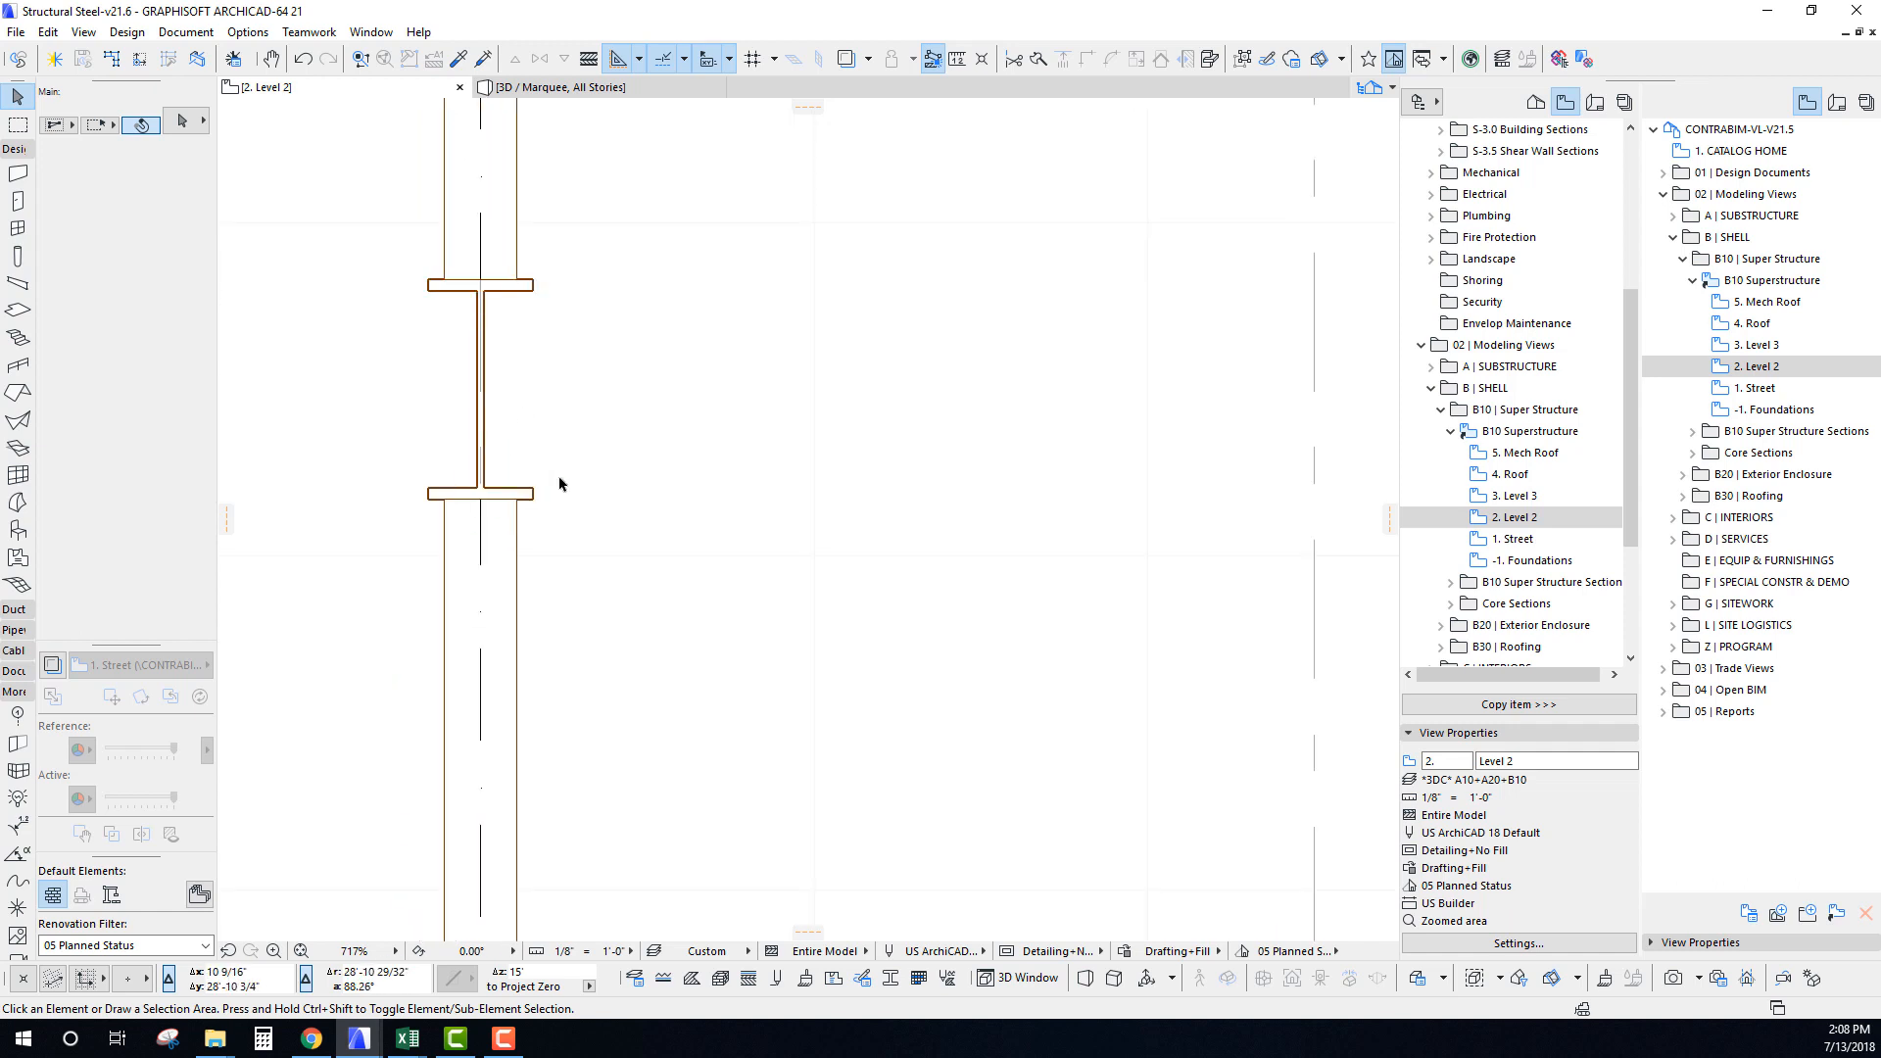
pyautogui.scroll(1, 513, 521)
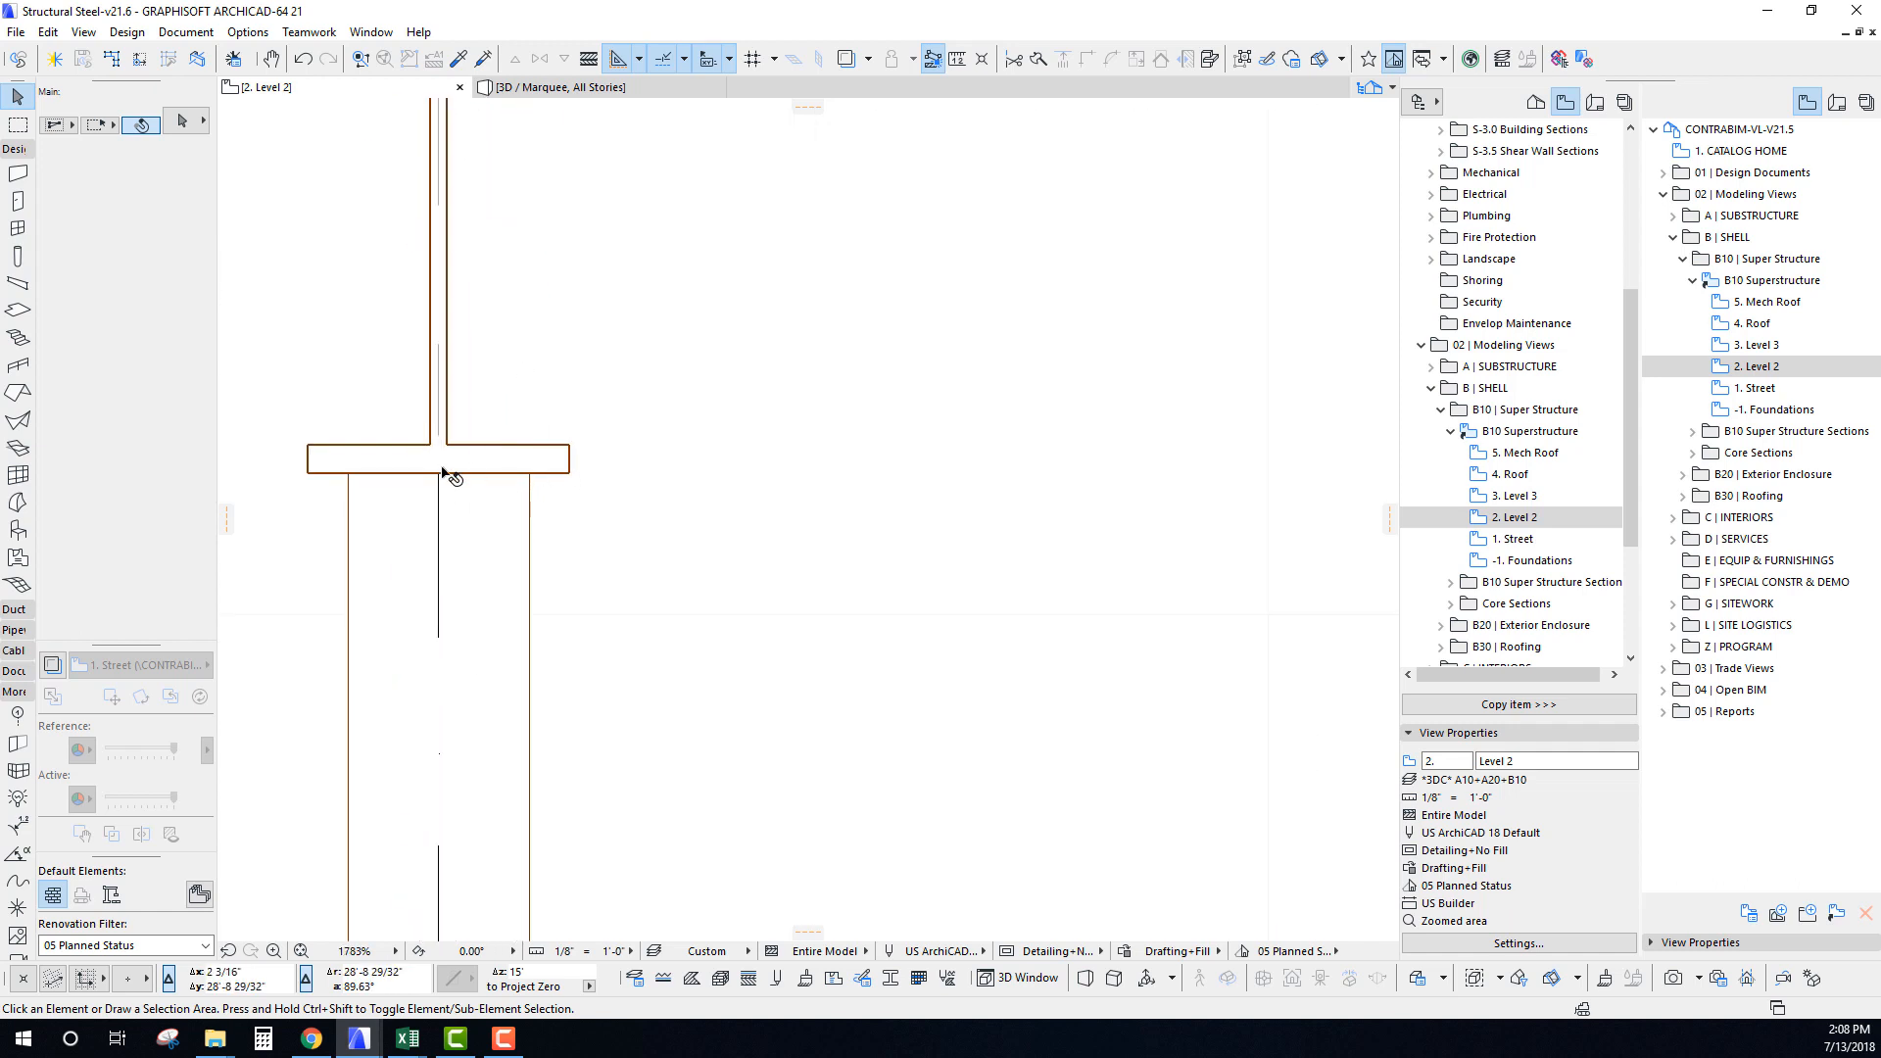
pyautogui.scroll(-5, 446, 475)
pyautogui.scroll(-3, 455, 461)
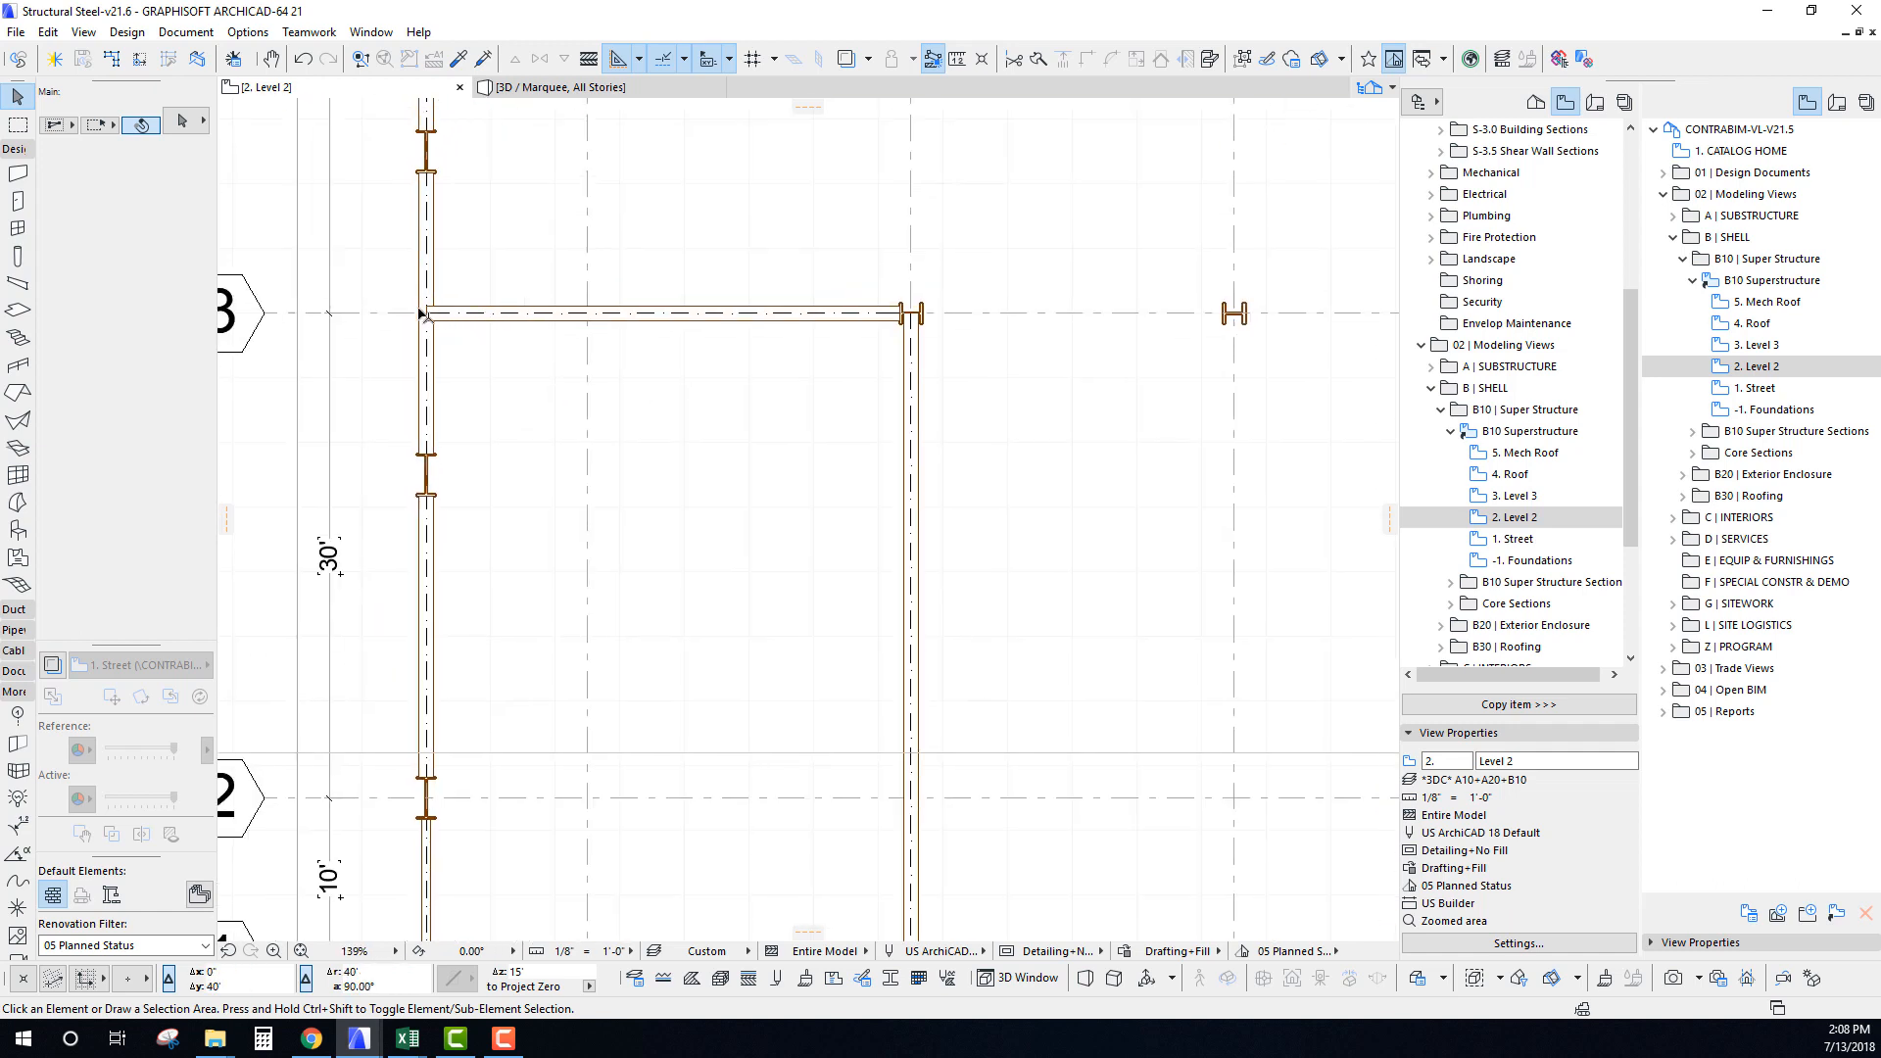
pyautogui.scroll(10, 422, 315)
pyautogui.click(529, 415)
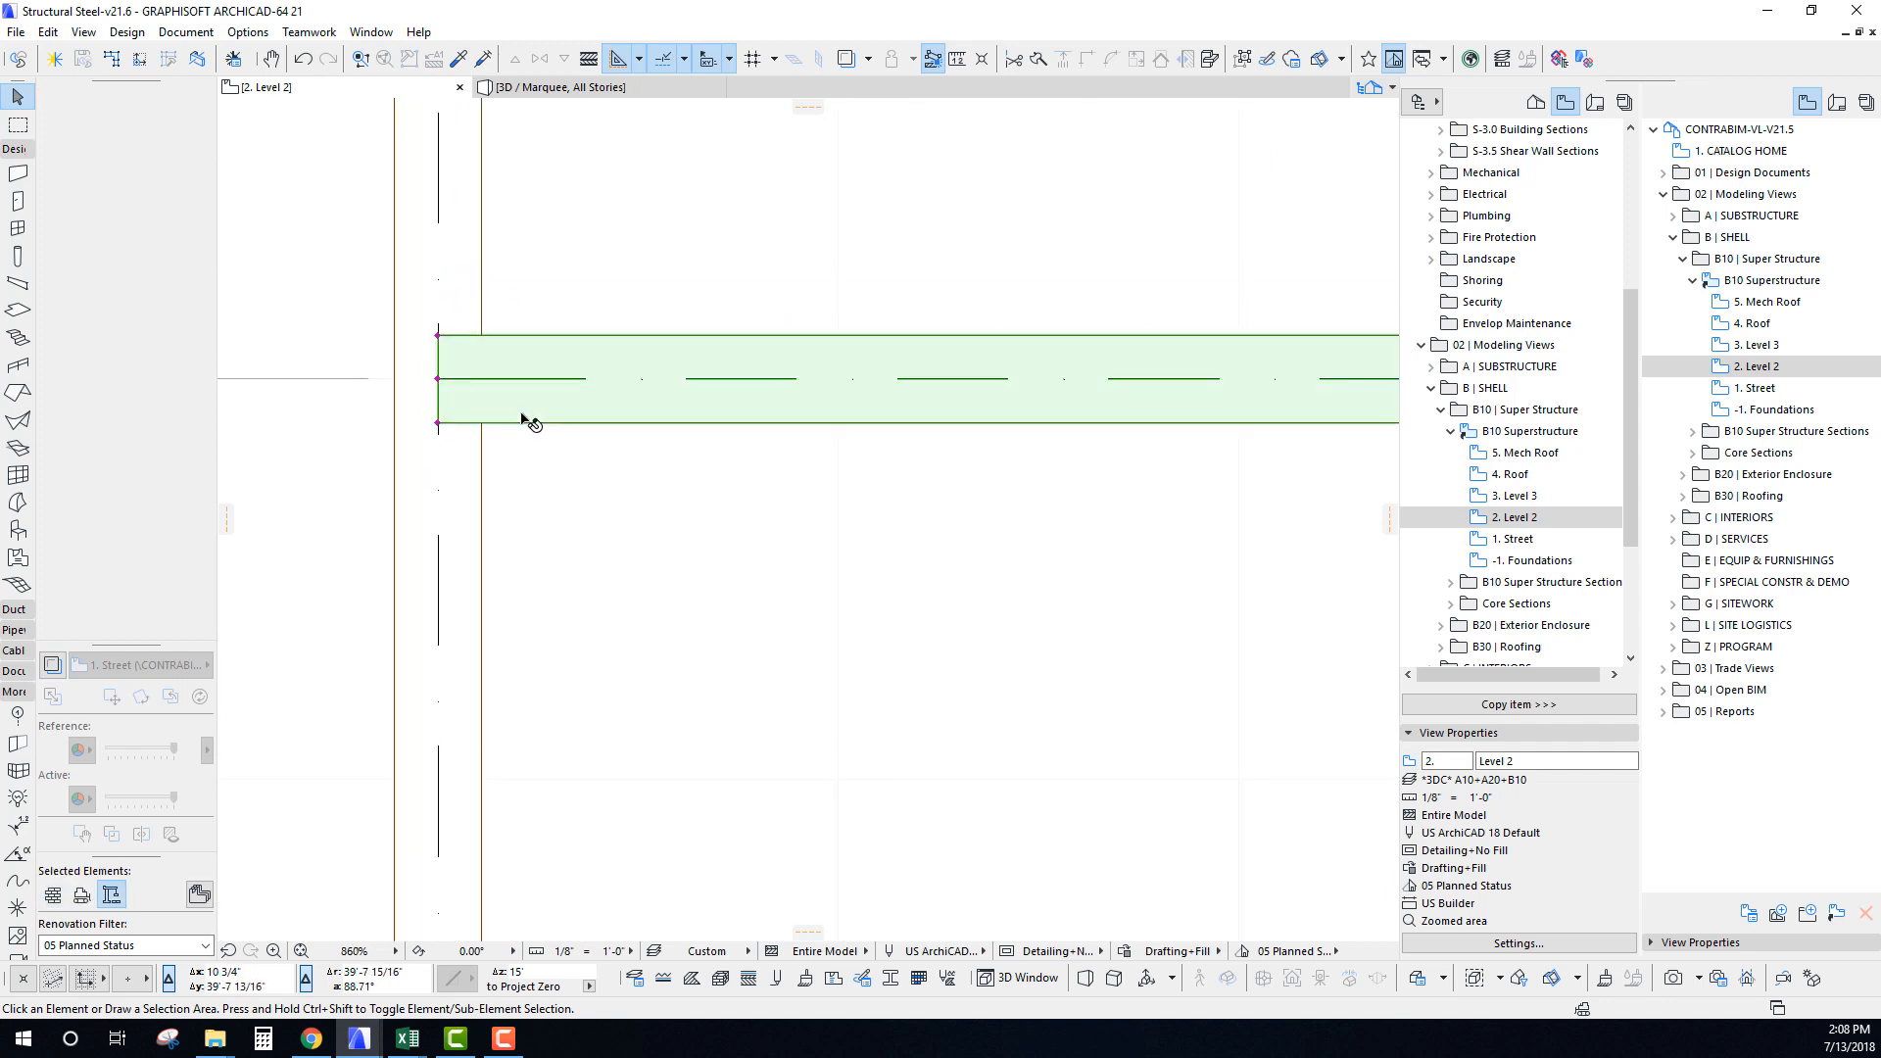
pyautogui.click(437, 379)
pyautogui.scroll(-7, 485, 377)
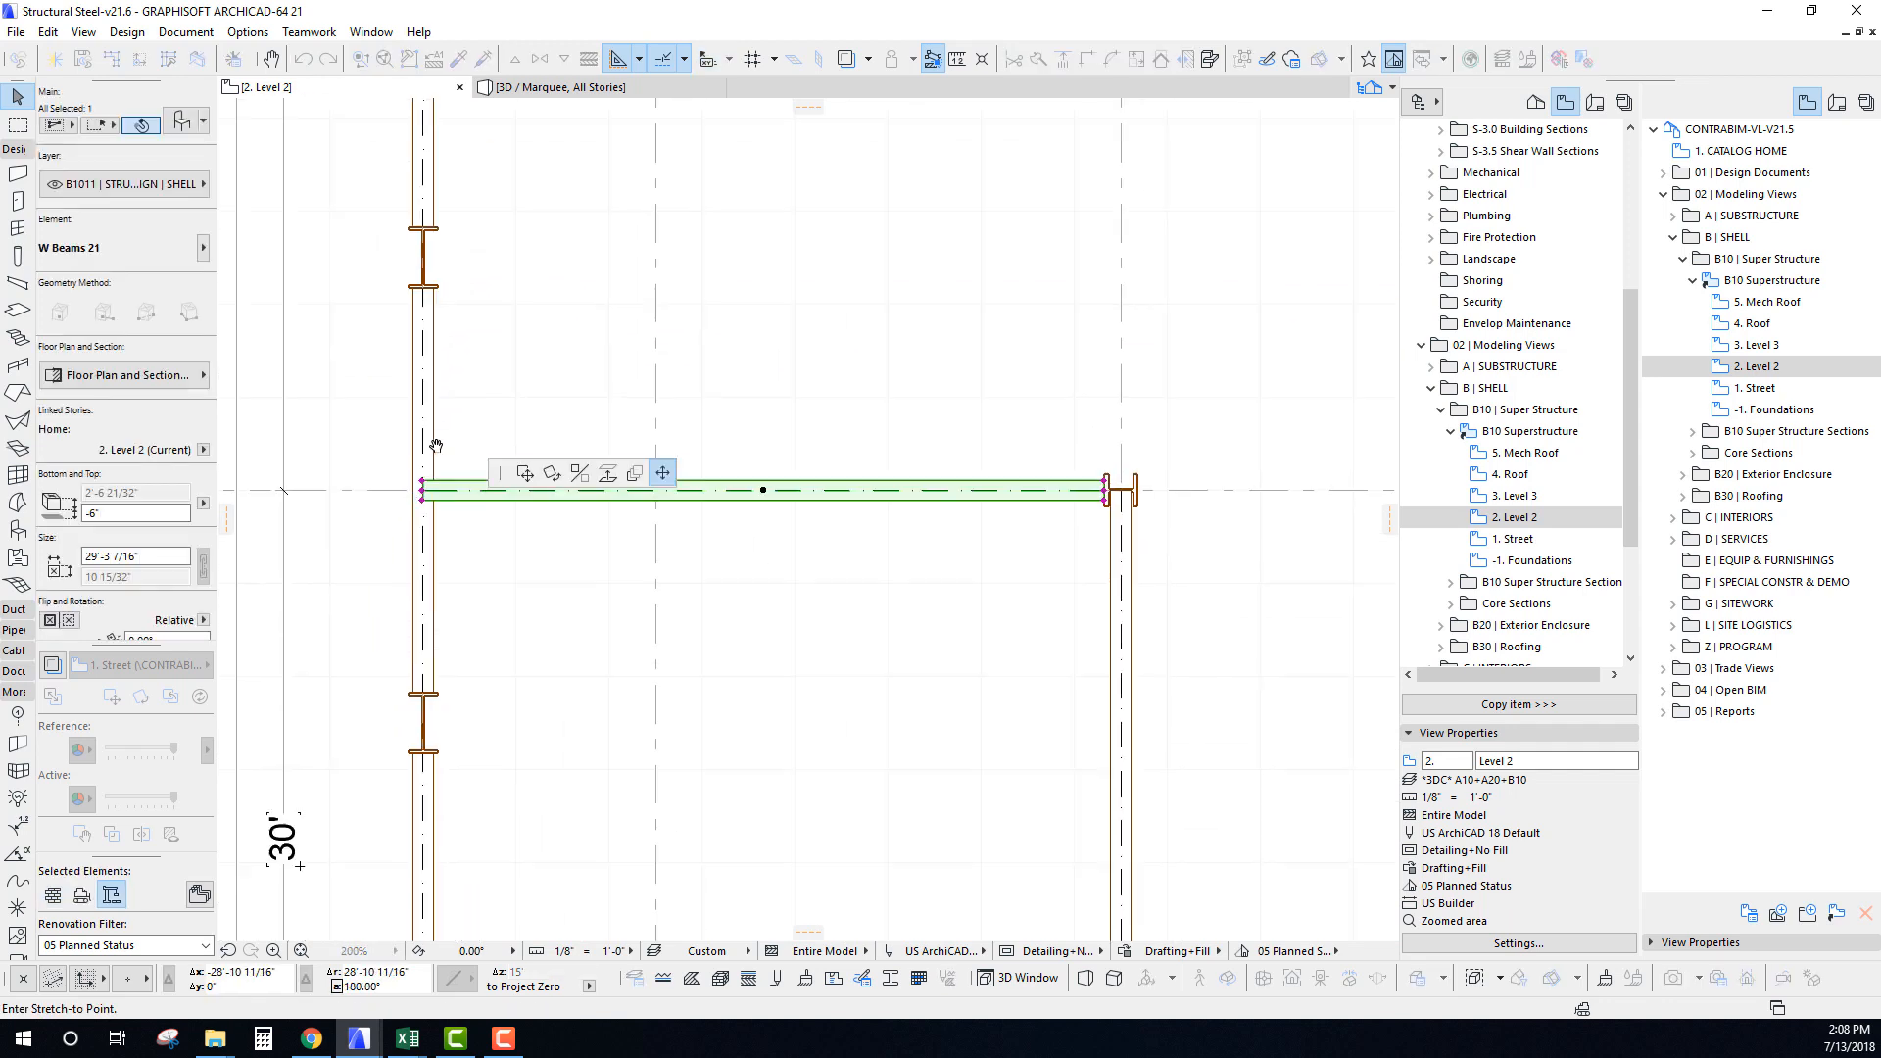
pyautogui.click(431, 489)
pyautogui.scroll(9, 428, 489)
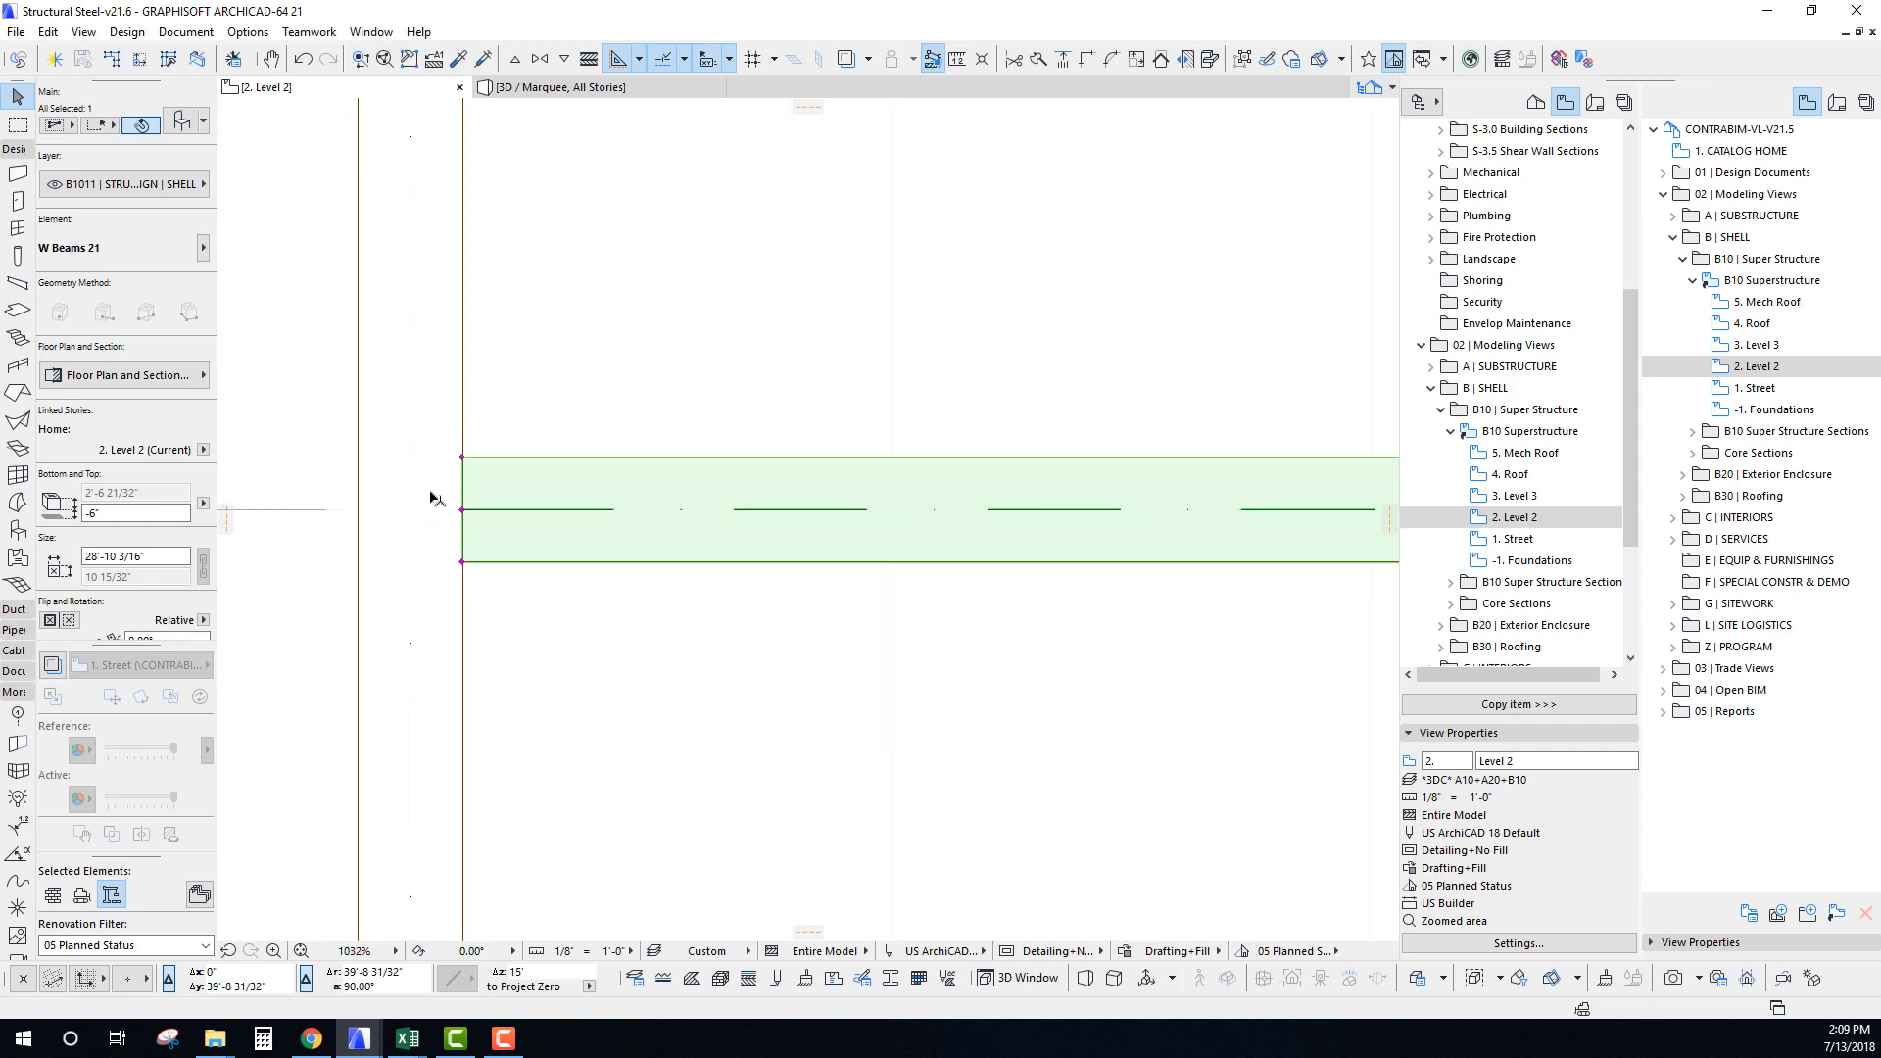
# Extend the gridline 3 beam's end to the centerline of the gridline A edge beam, for a beam length of 29'-3 7/16".
pyautogui.scroll(-6, 918, 574)
pyautogui.moveTo(918, 573); pyautogui.dragTo(492, 517, button='middle')
pyautogui.scroll(-2, 740, 462)
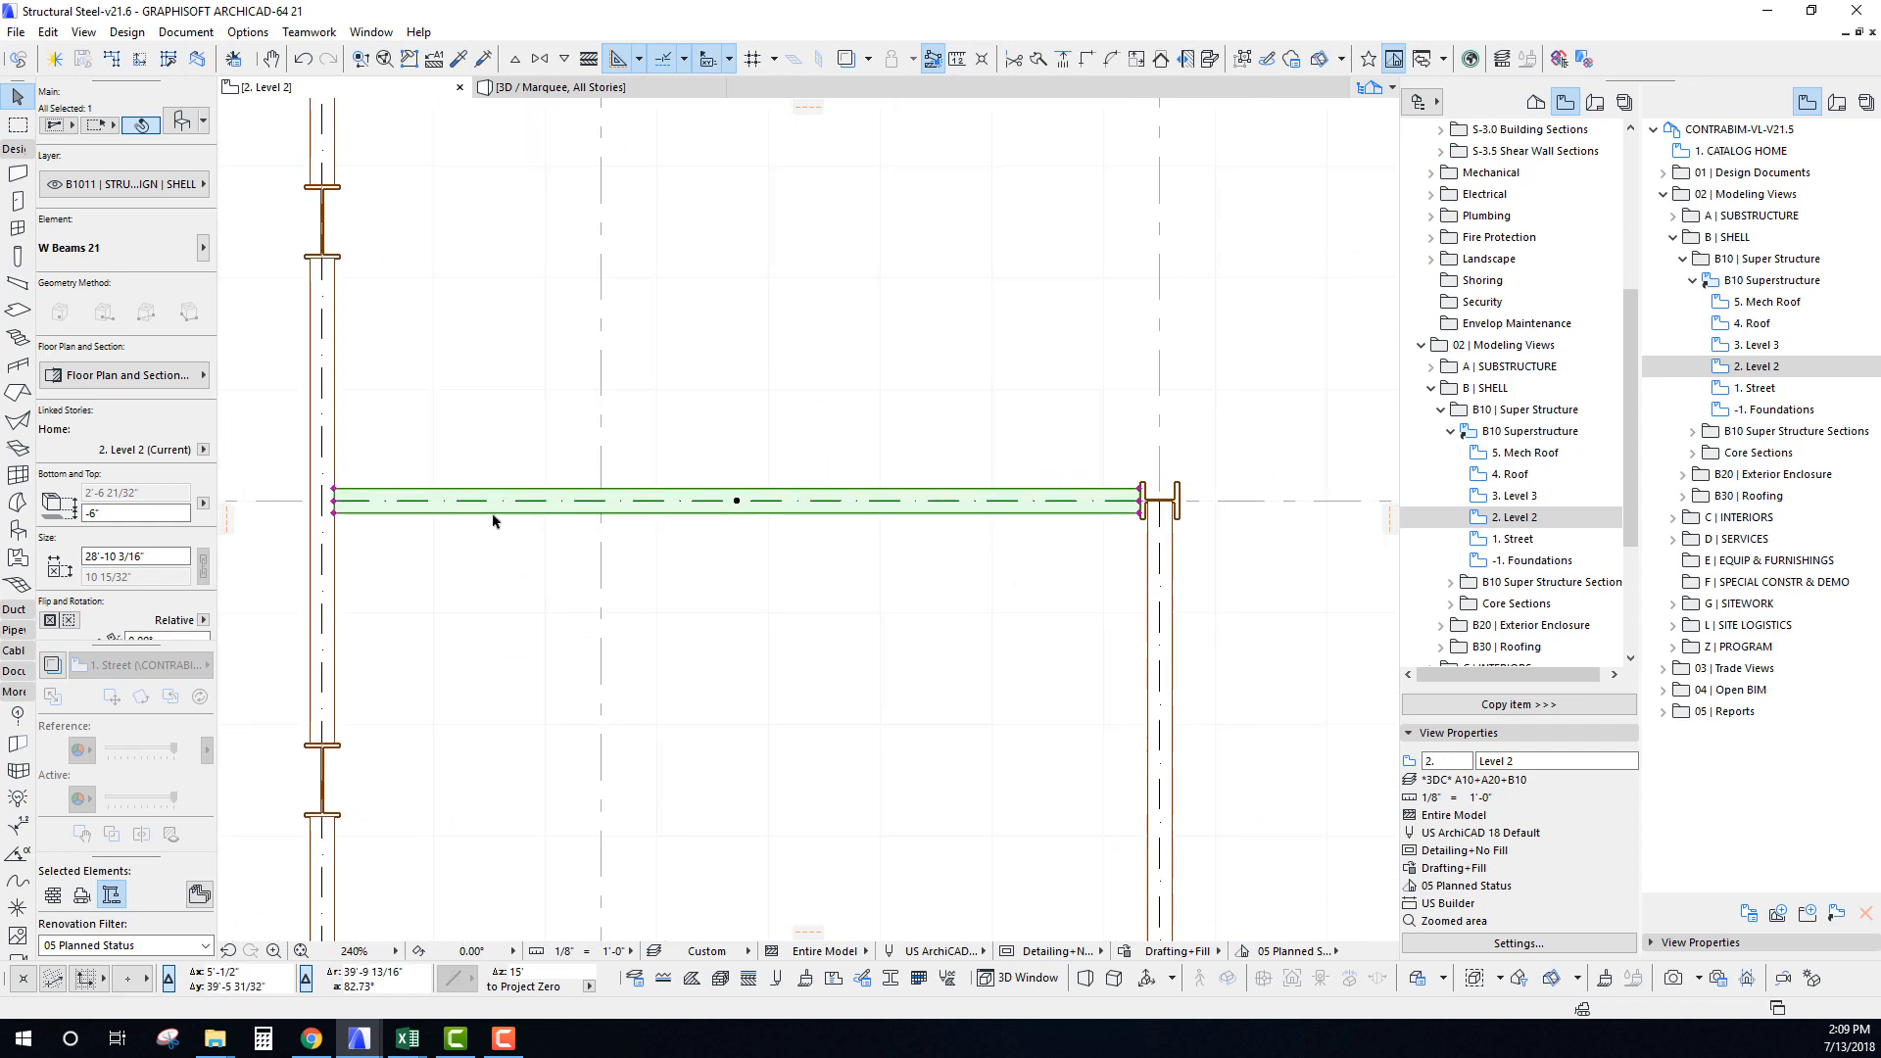
pyautogui.moveTo(335, 503); pyautogui.dragTo(511, 521, button='middle')
pyautogui.scroll(7, 508, 521)
pyautogui.click(504, 520)
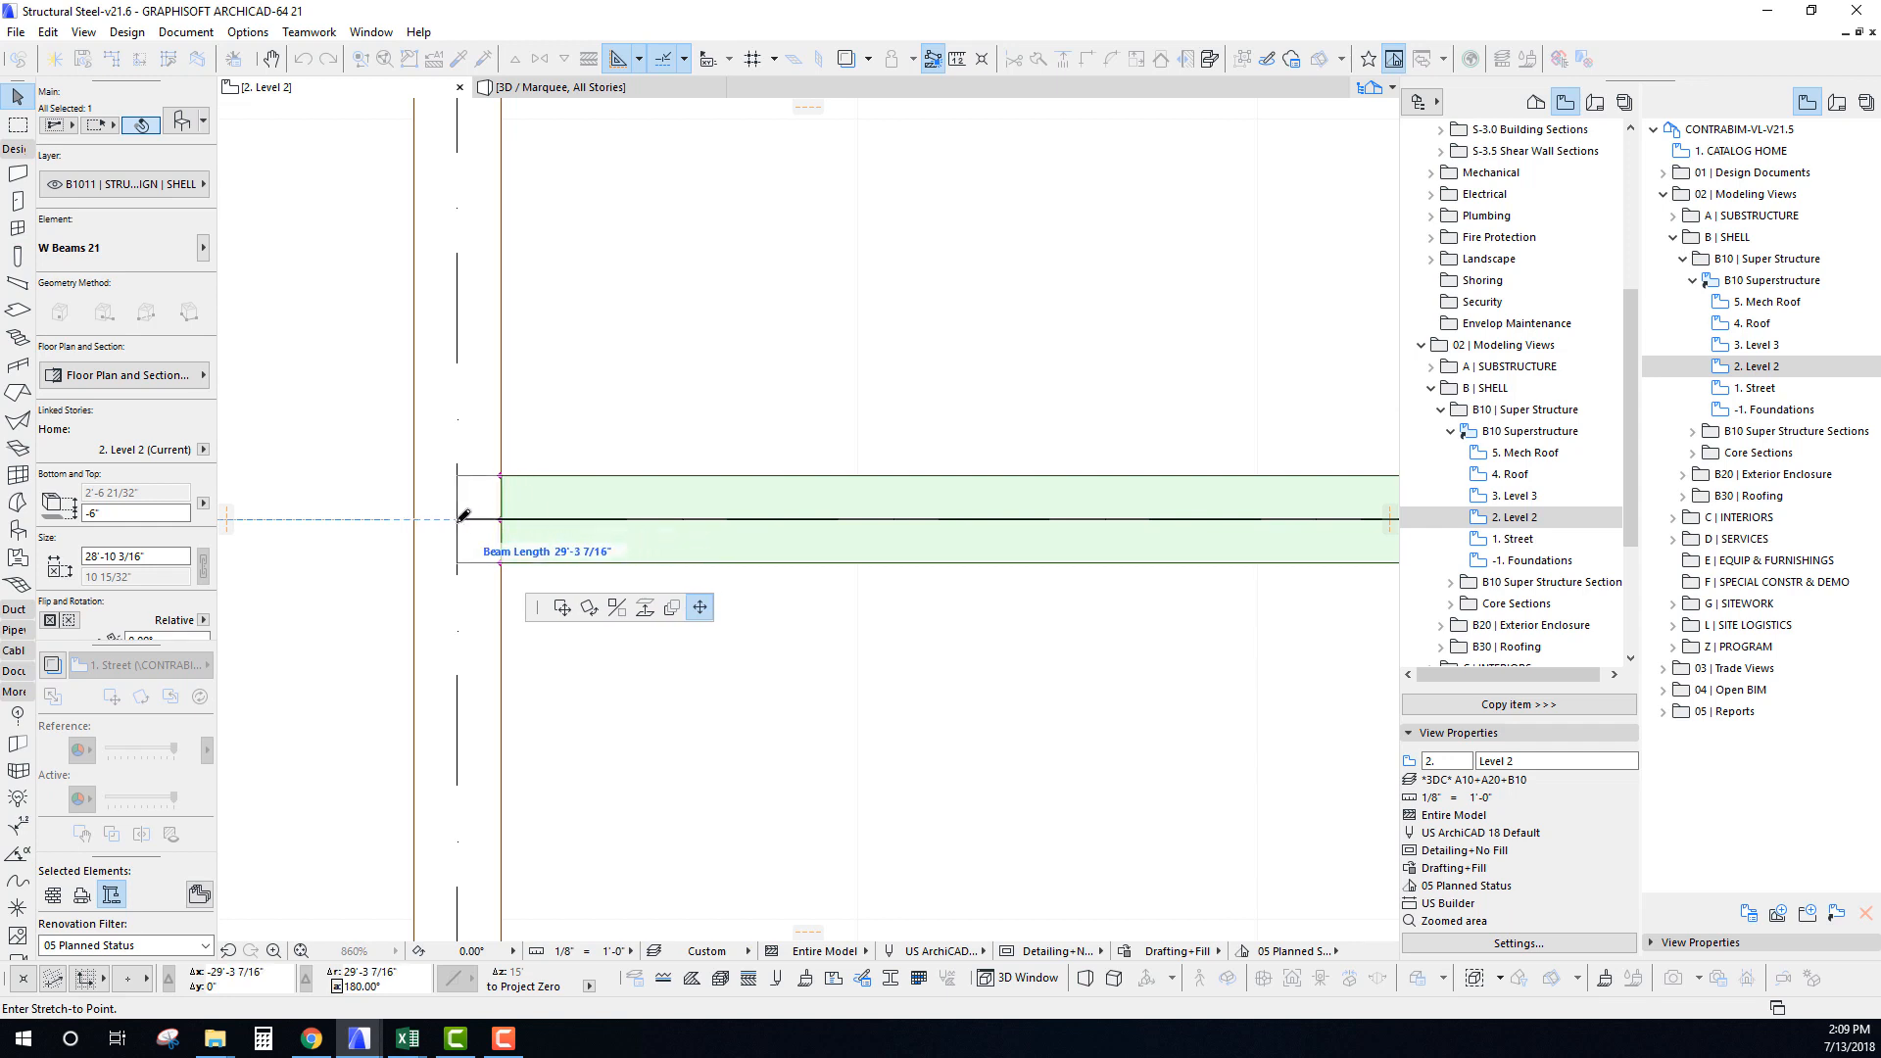
pyautogui.click(459, 518)
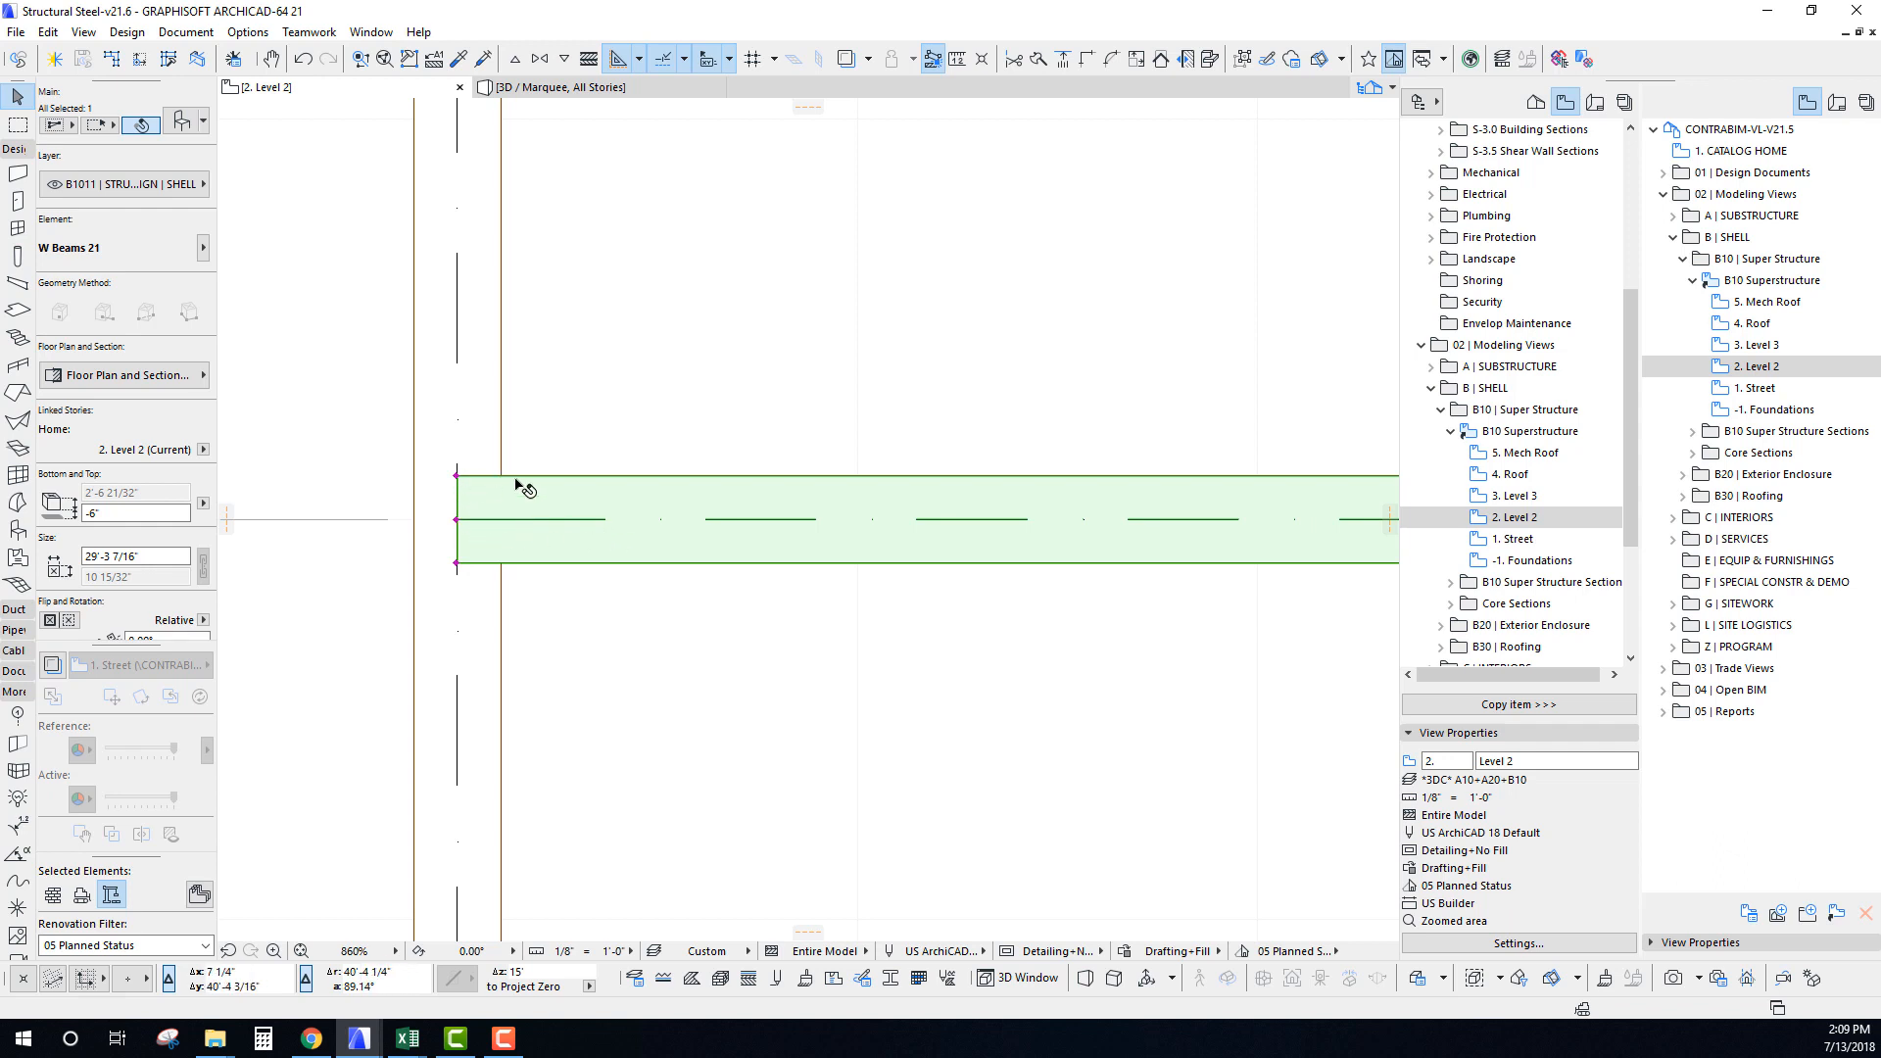
pyautogui.scroll(-2, 547, 487)
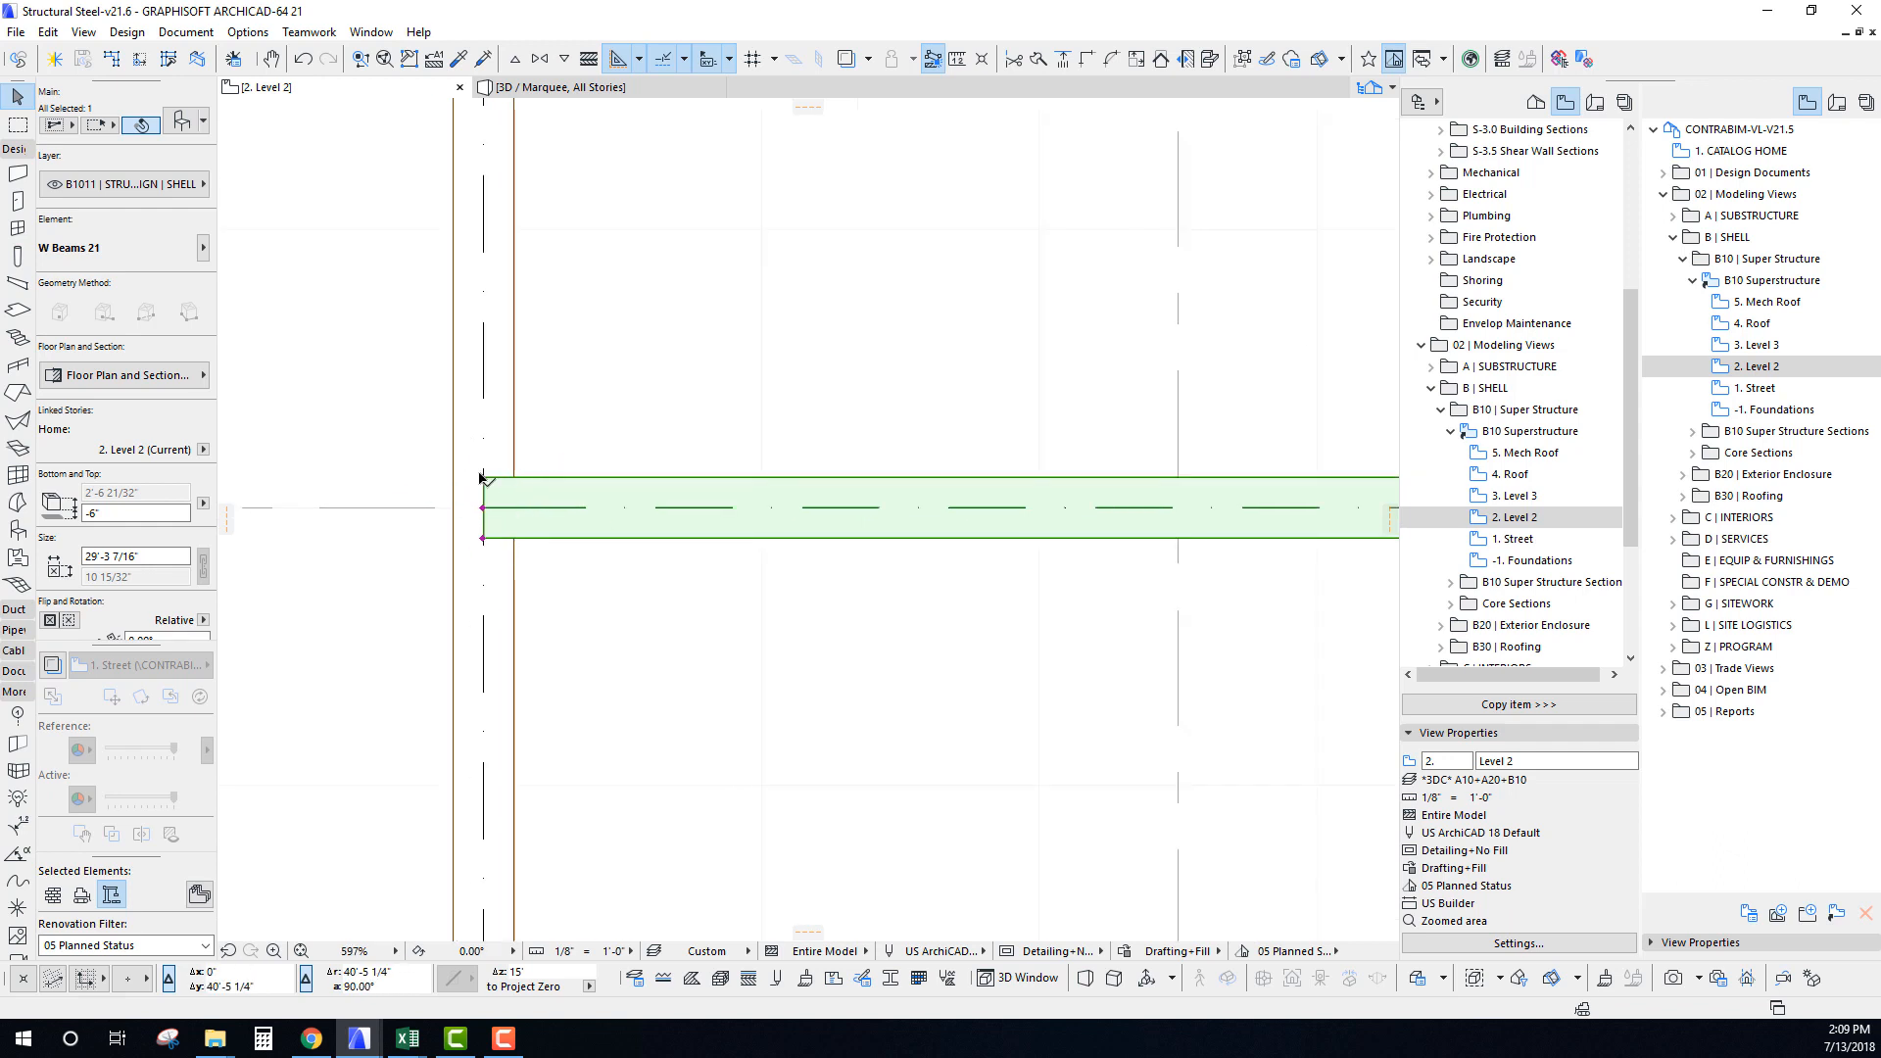
pyautogui.scroll(4, 482, 478)
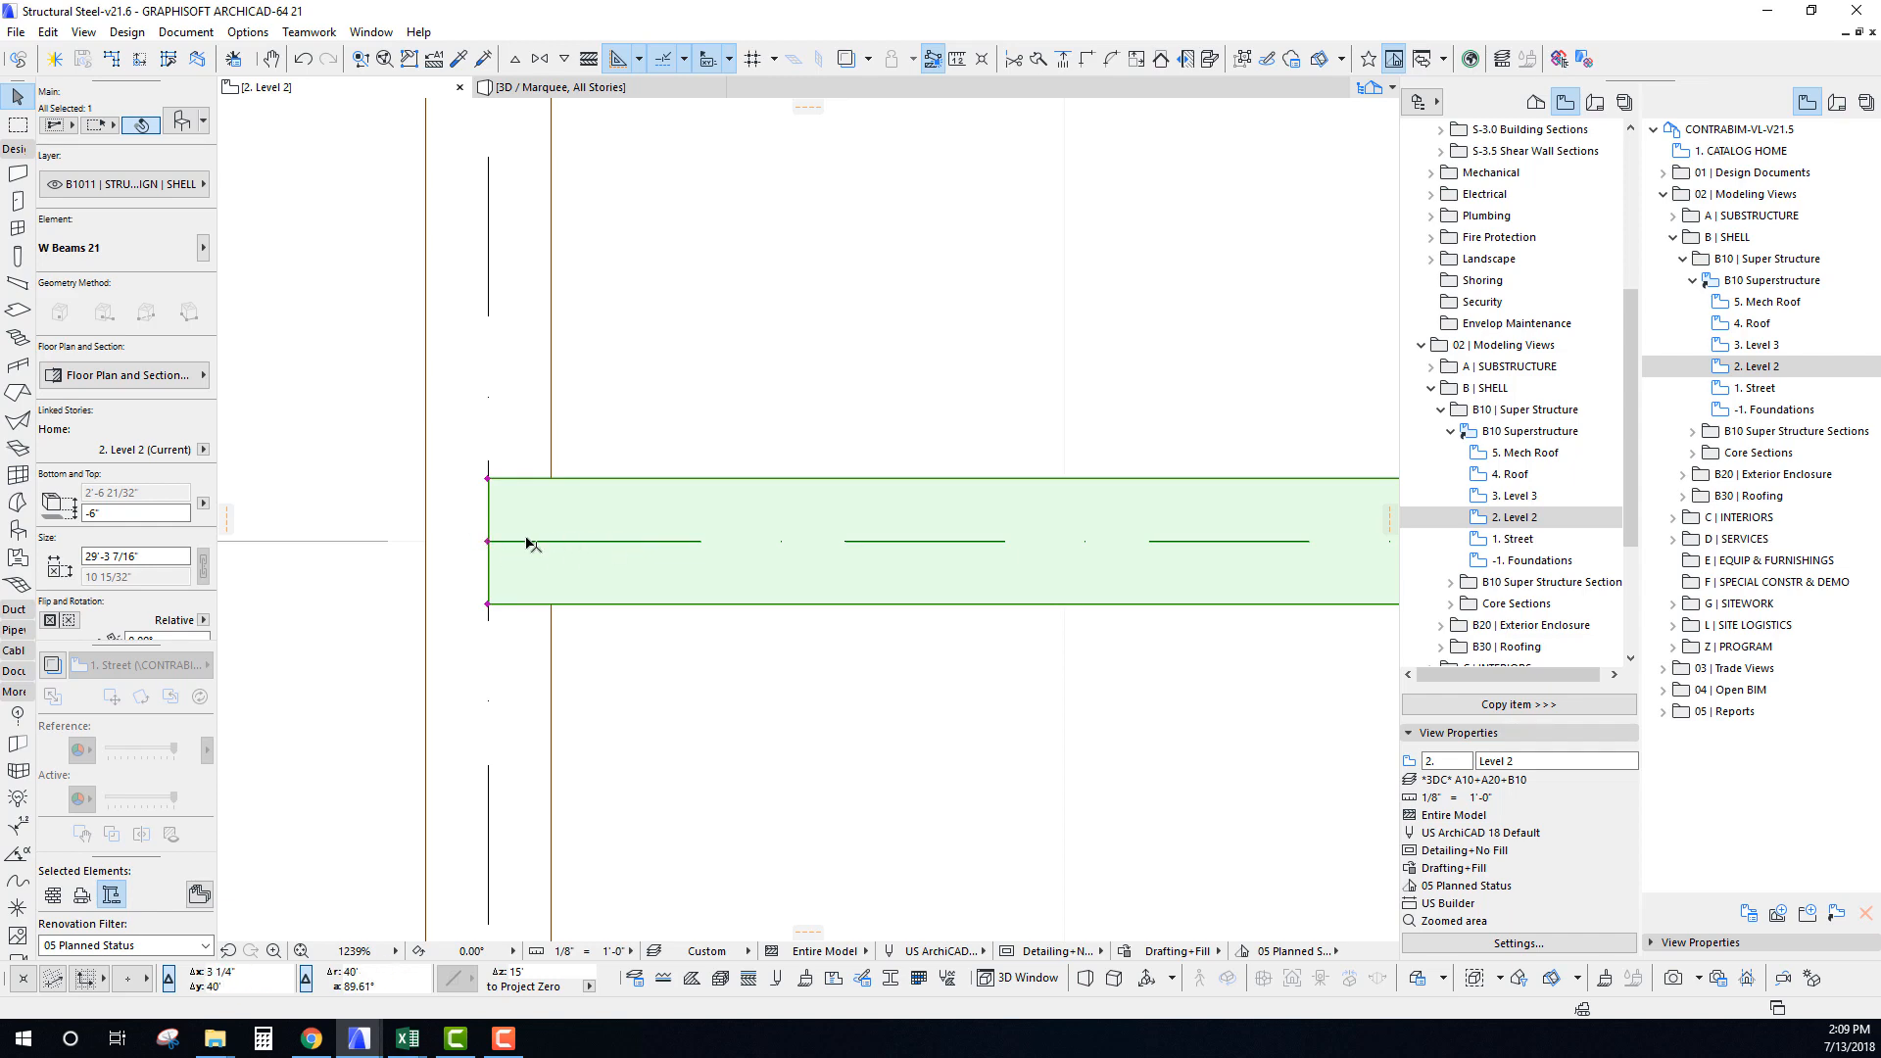
pyautogui.scroll(-10, 529, 544)
pyautogui.scroll(7, 524, 522)
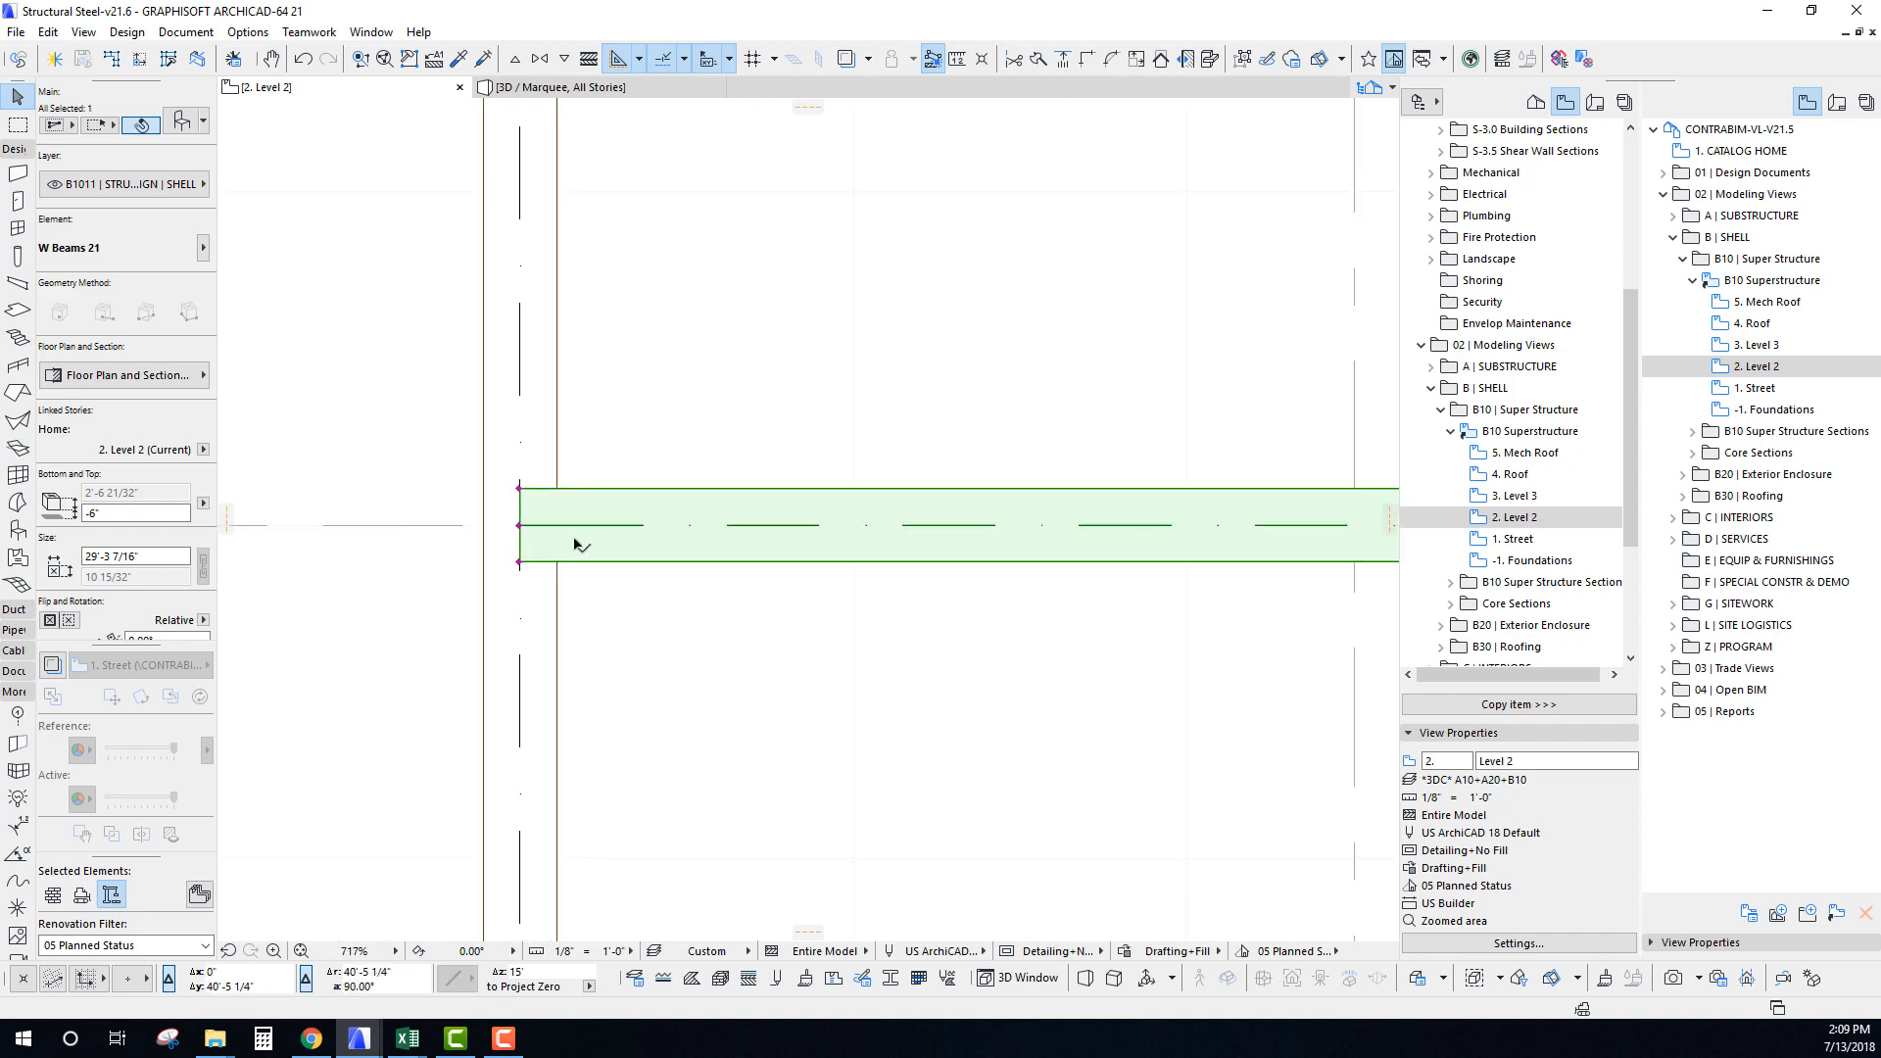
pyautogui.scroll(-12, 571, 524)
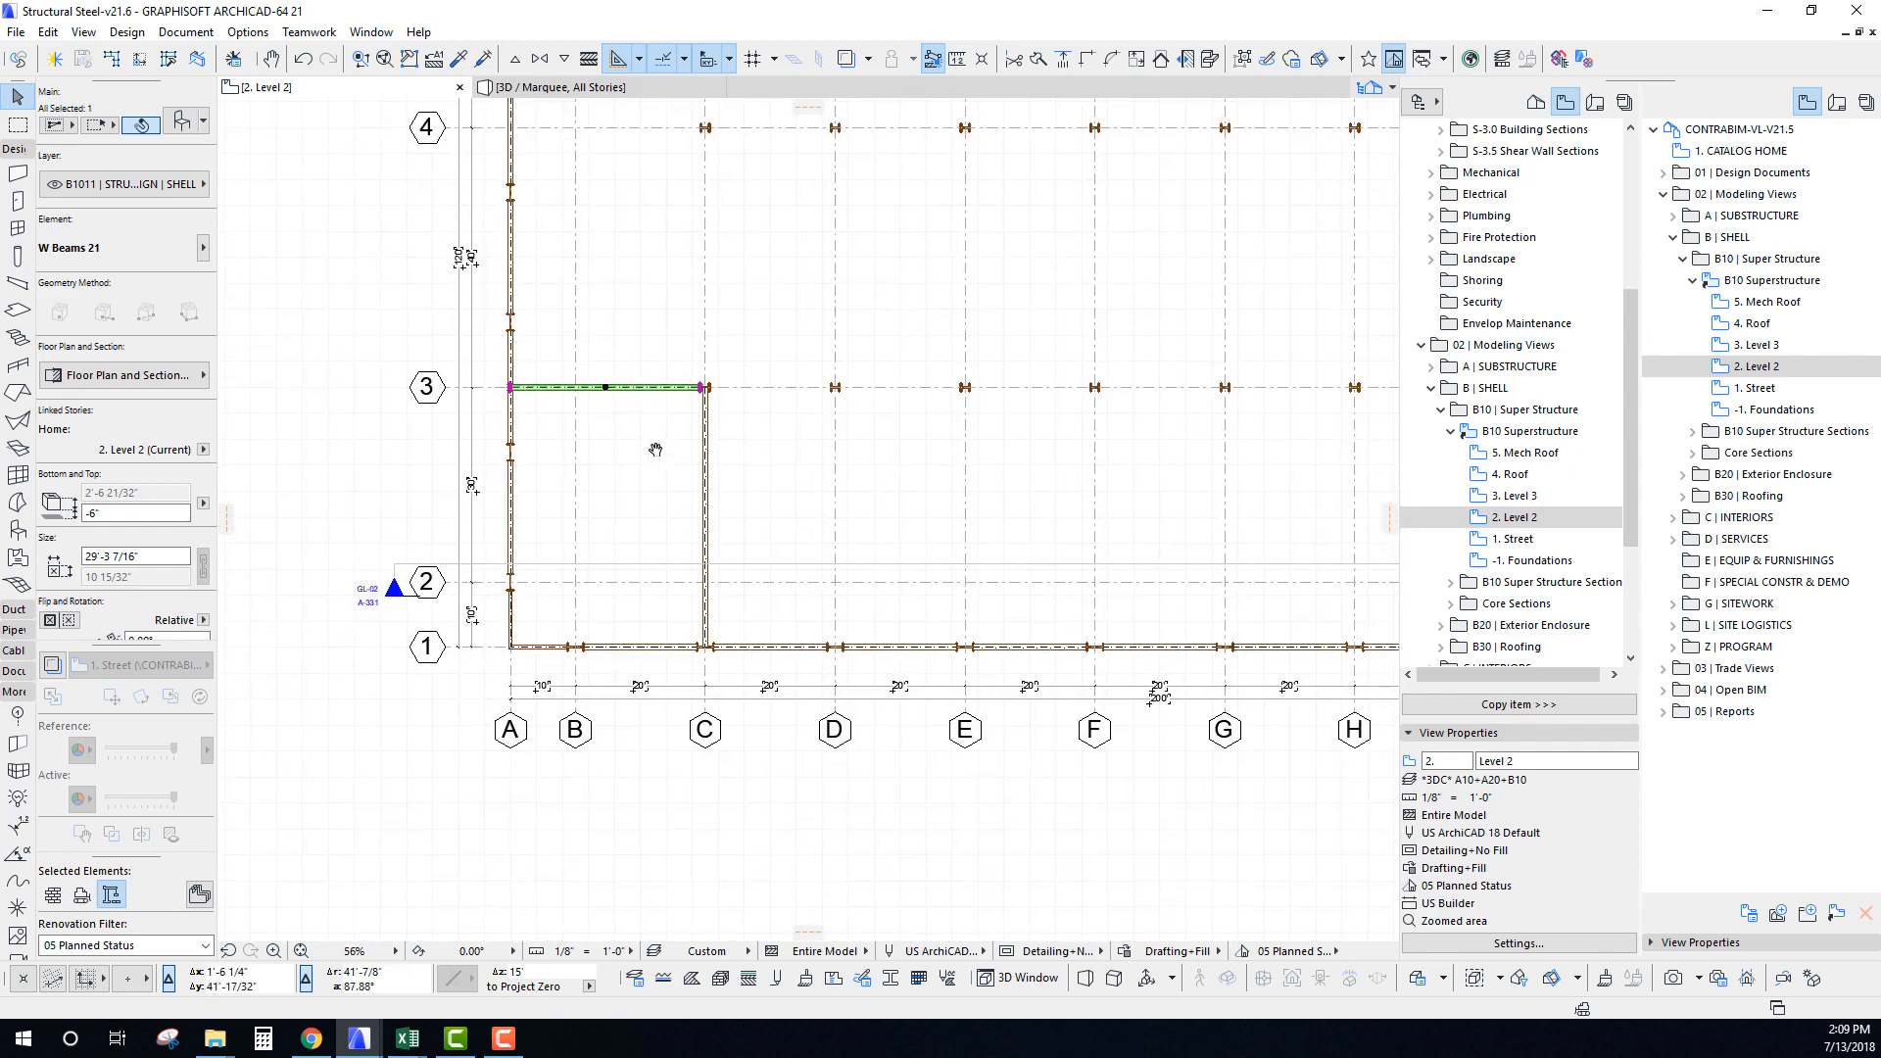
# Copy the 40' beam on gridline C from its gridline 1 end to the C-3 column so it spans gridlines 3 to 4.
pyautogui.scroll(3, 655, 472)
pyautogui.moveTo(615, 379); pyautogui.dragTo(625, 633, button='middle')
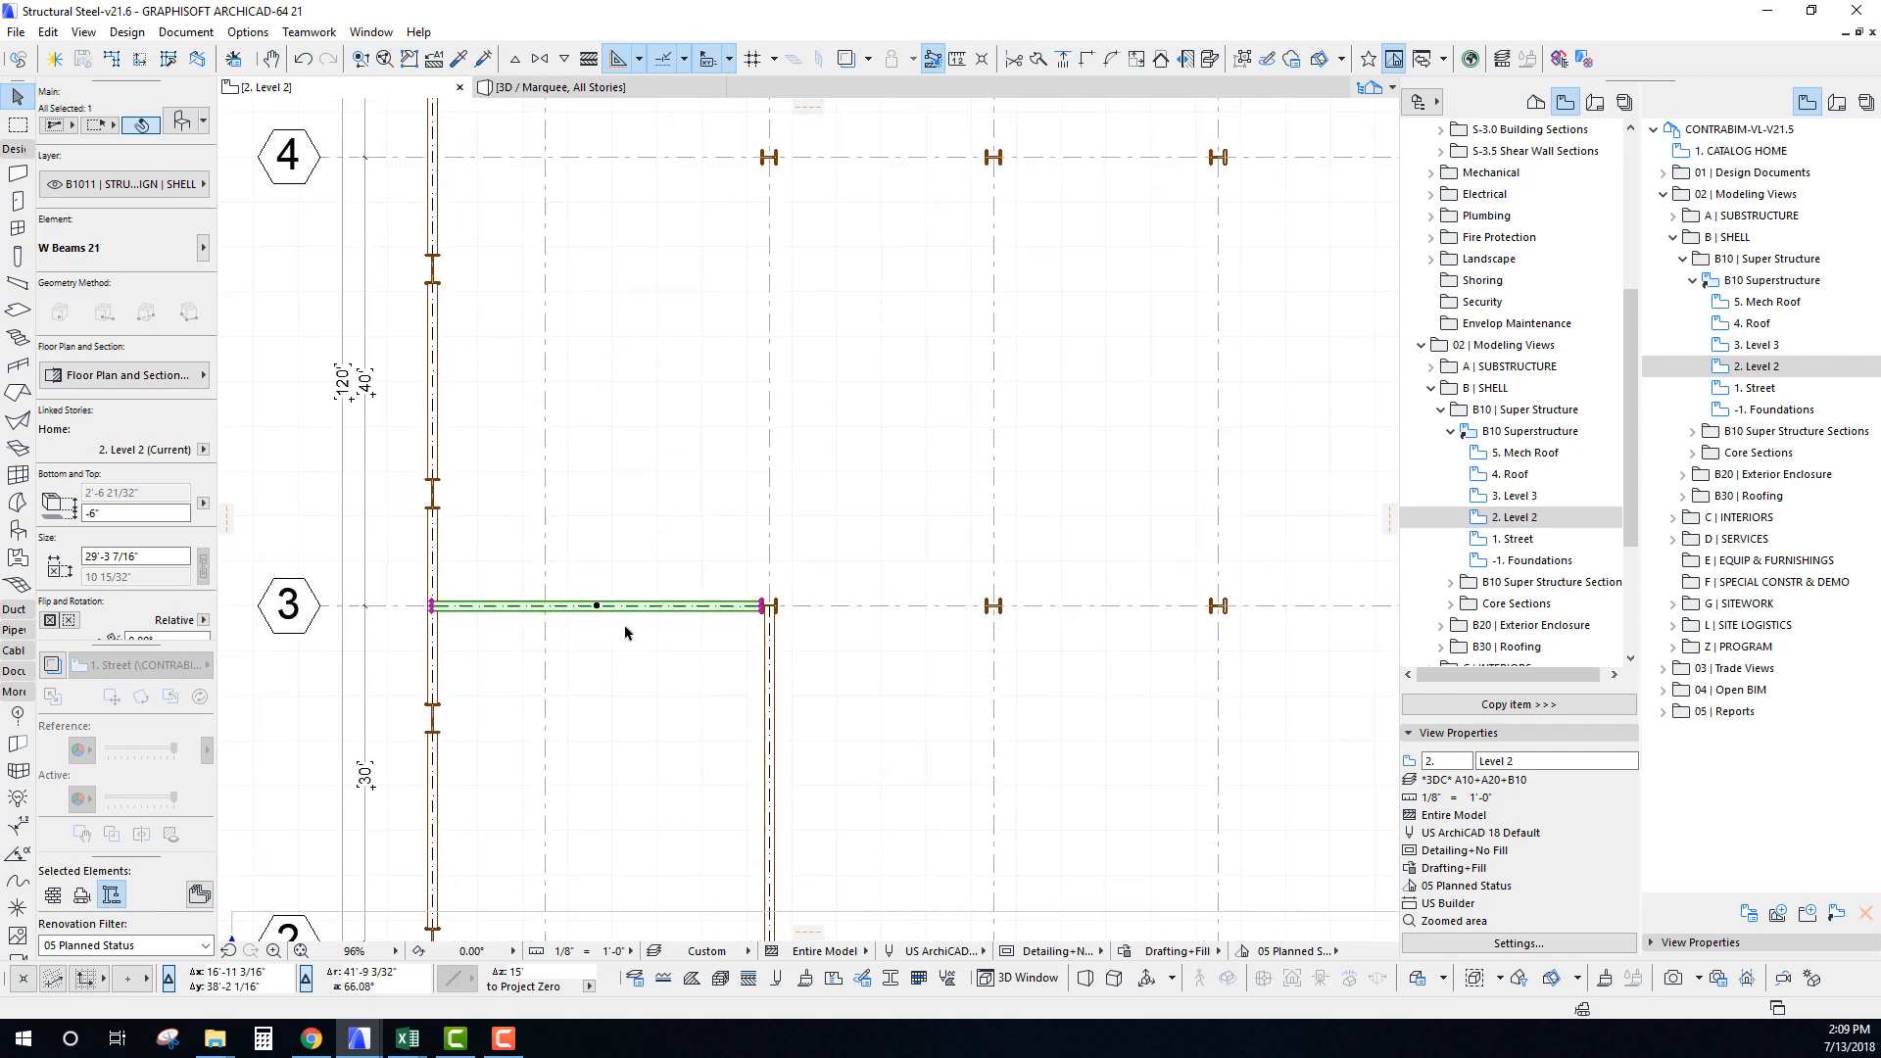
pyautogui.click(770, 664)
pyautogui.moveTo(772, 664); pyautogui.dragTo(775, 435, button='middle')
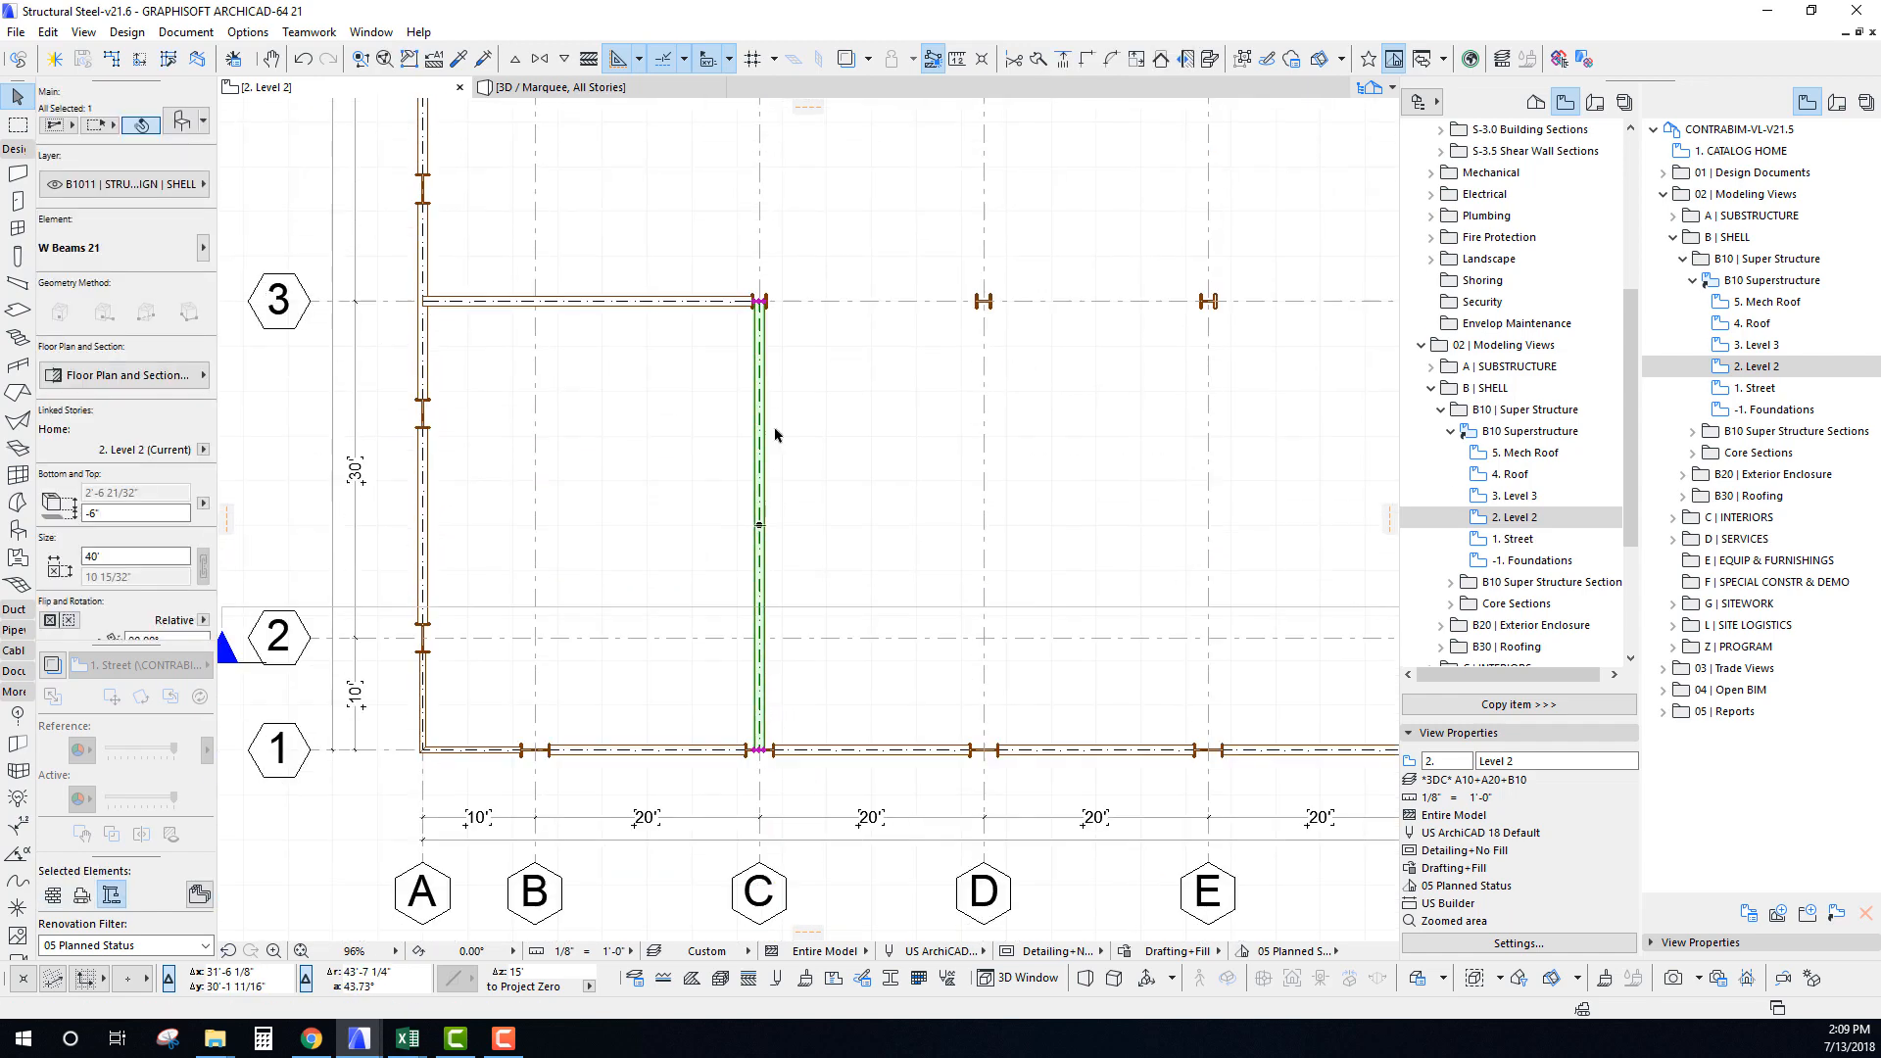
pyautogui.hotkey('ctrl', 'shift', 'd')
pyautogui.click(760, 751)
pyautogui.scroll(8, 760, 301)
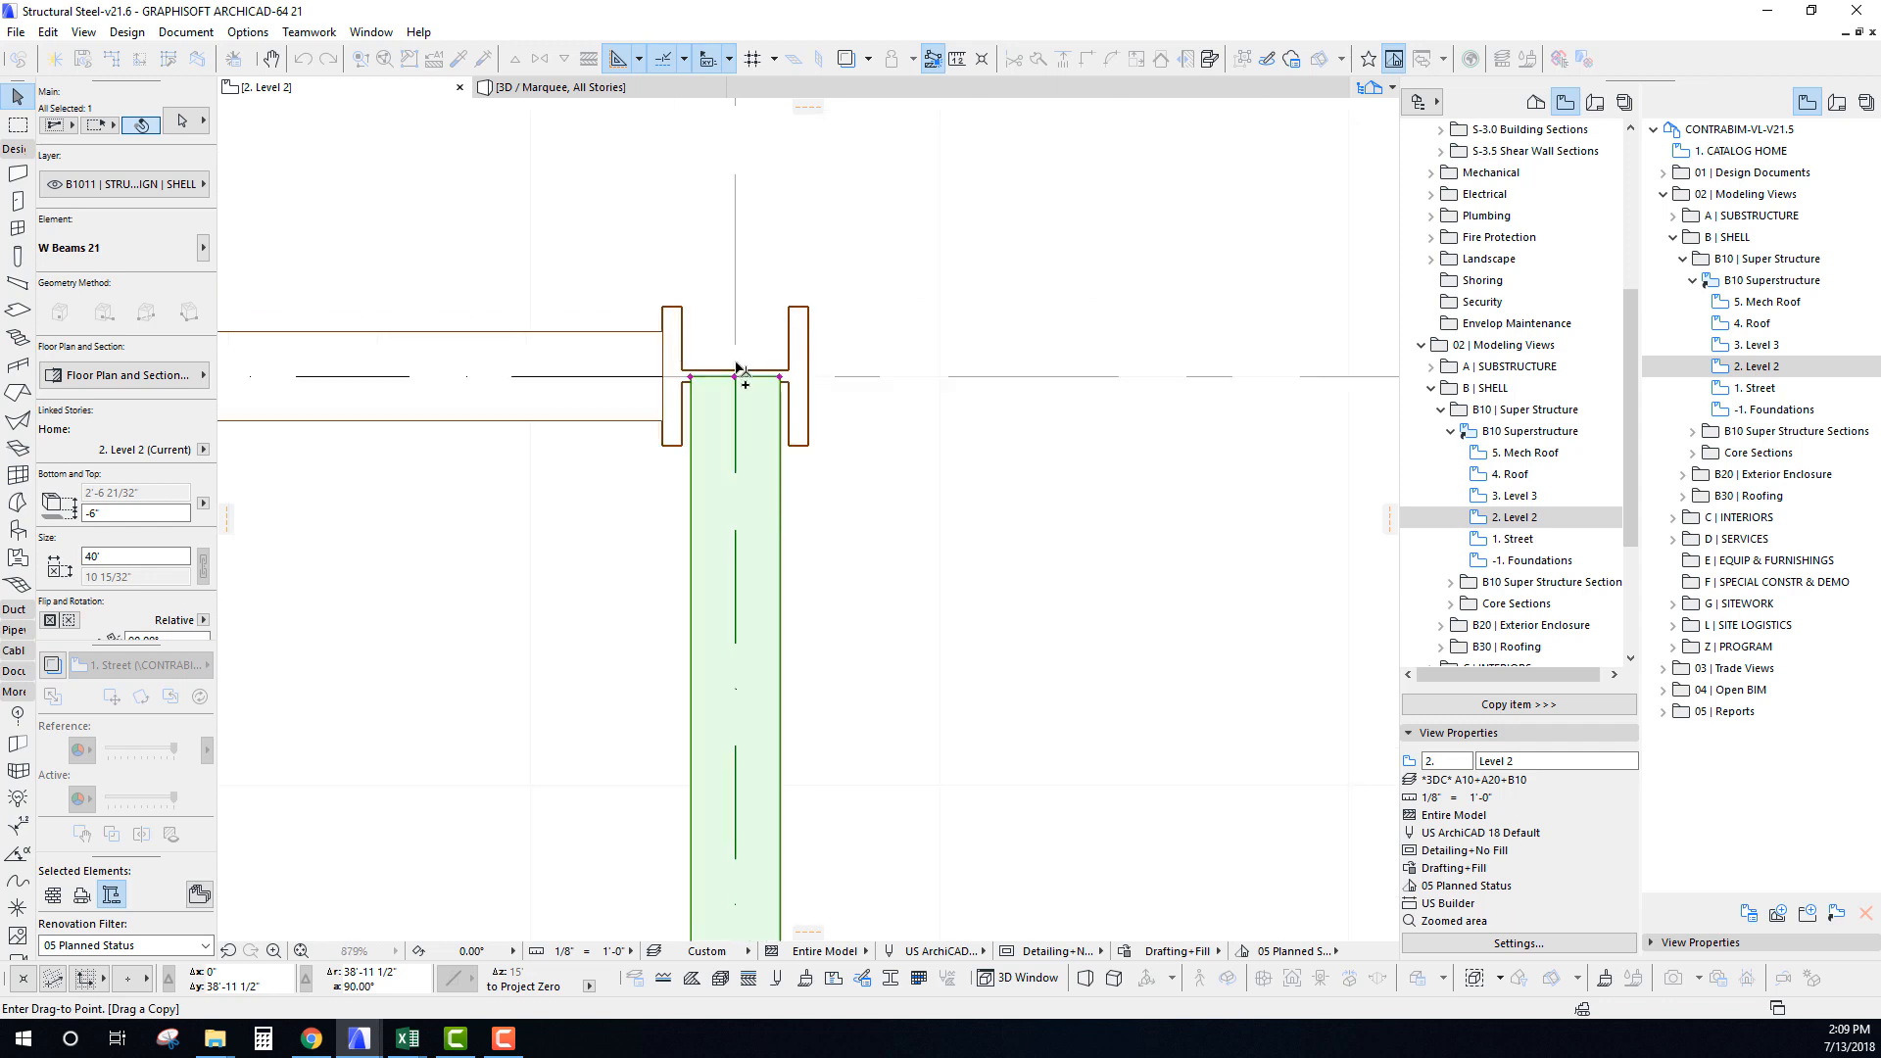
pyautogui.click(736, 380)
pyautogui.scroll(-7, 725, 373)
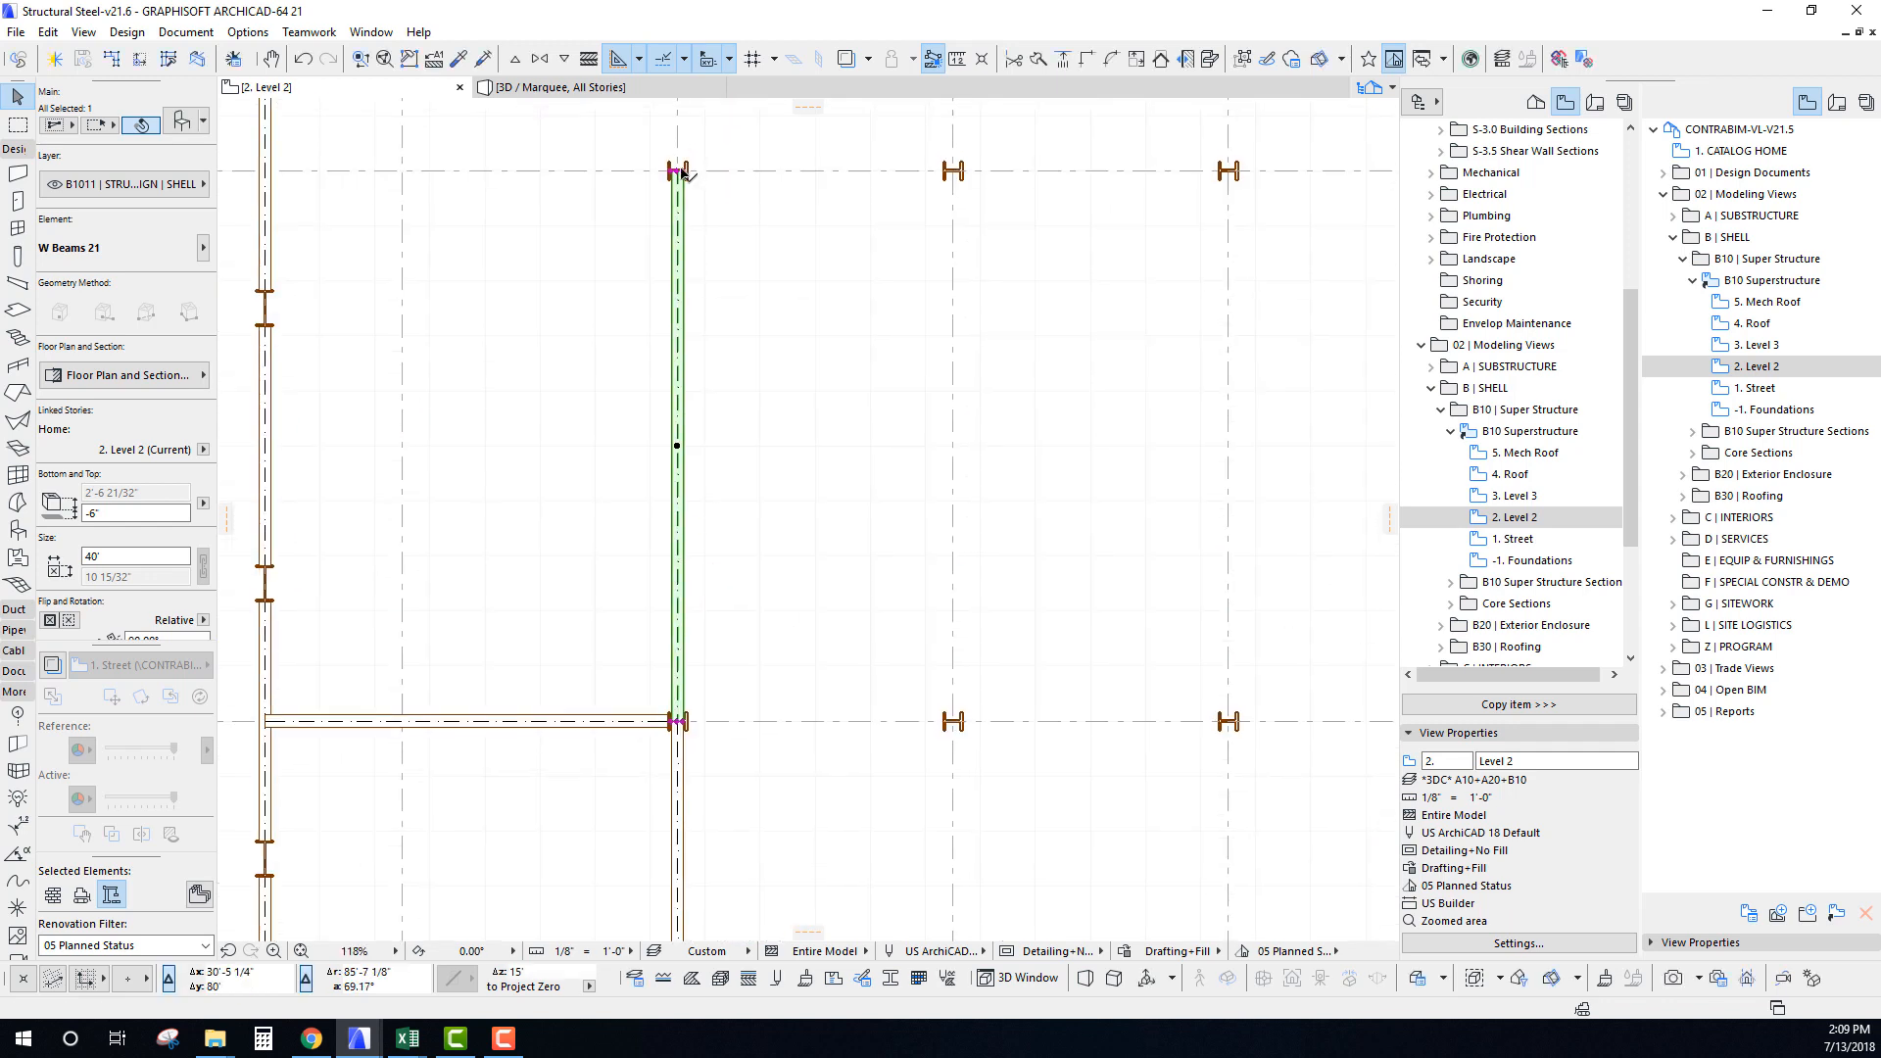
# Copy the gridline 3 beam between gridlines A and C from the C-3 column to the C-4 column's face on gridline 4.
pyautogui.press('Escape')
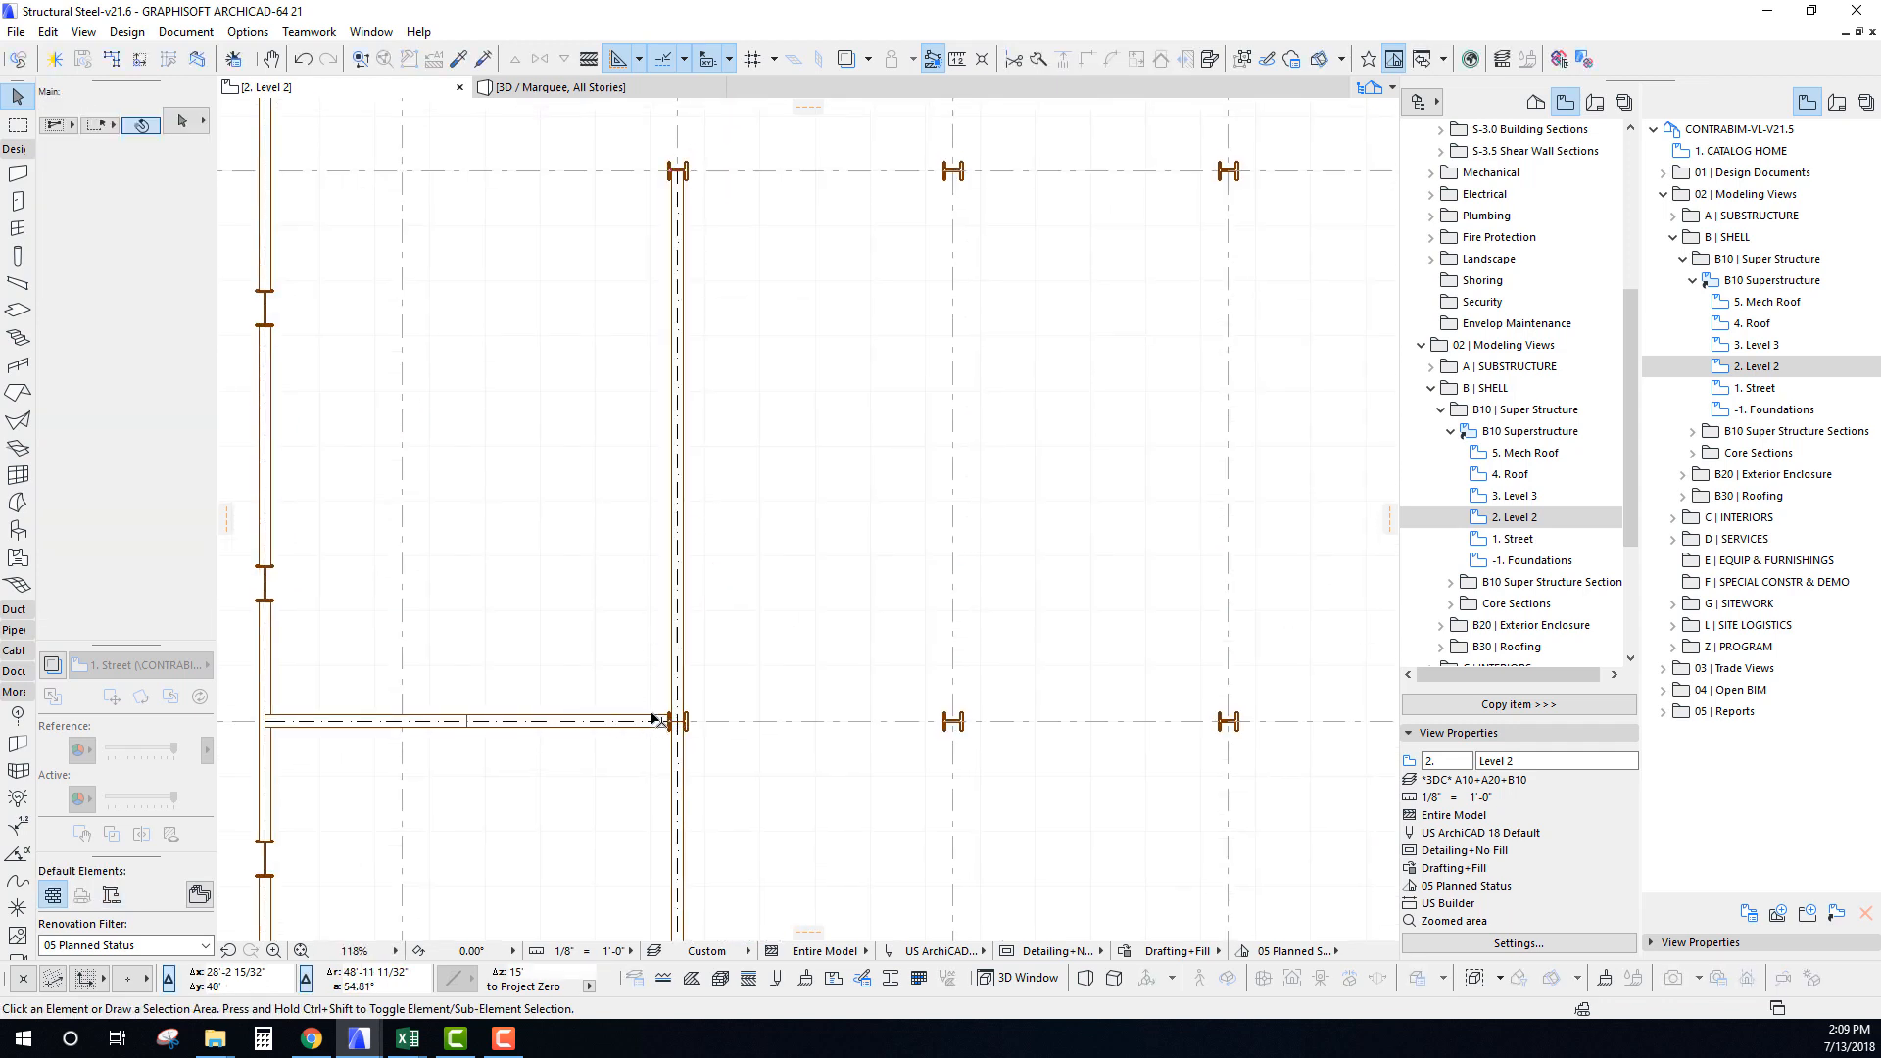
pyautogui.click(648, 720)
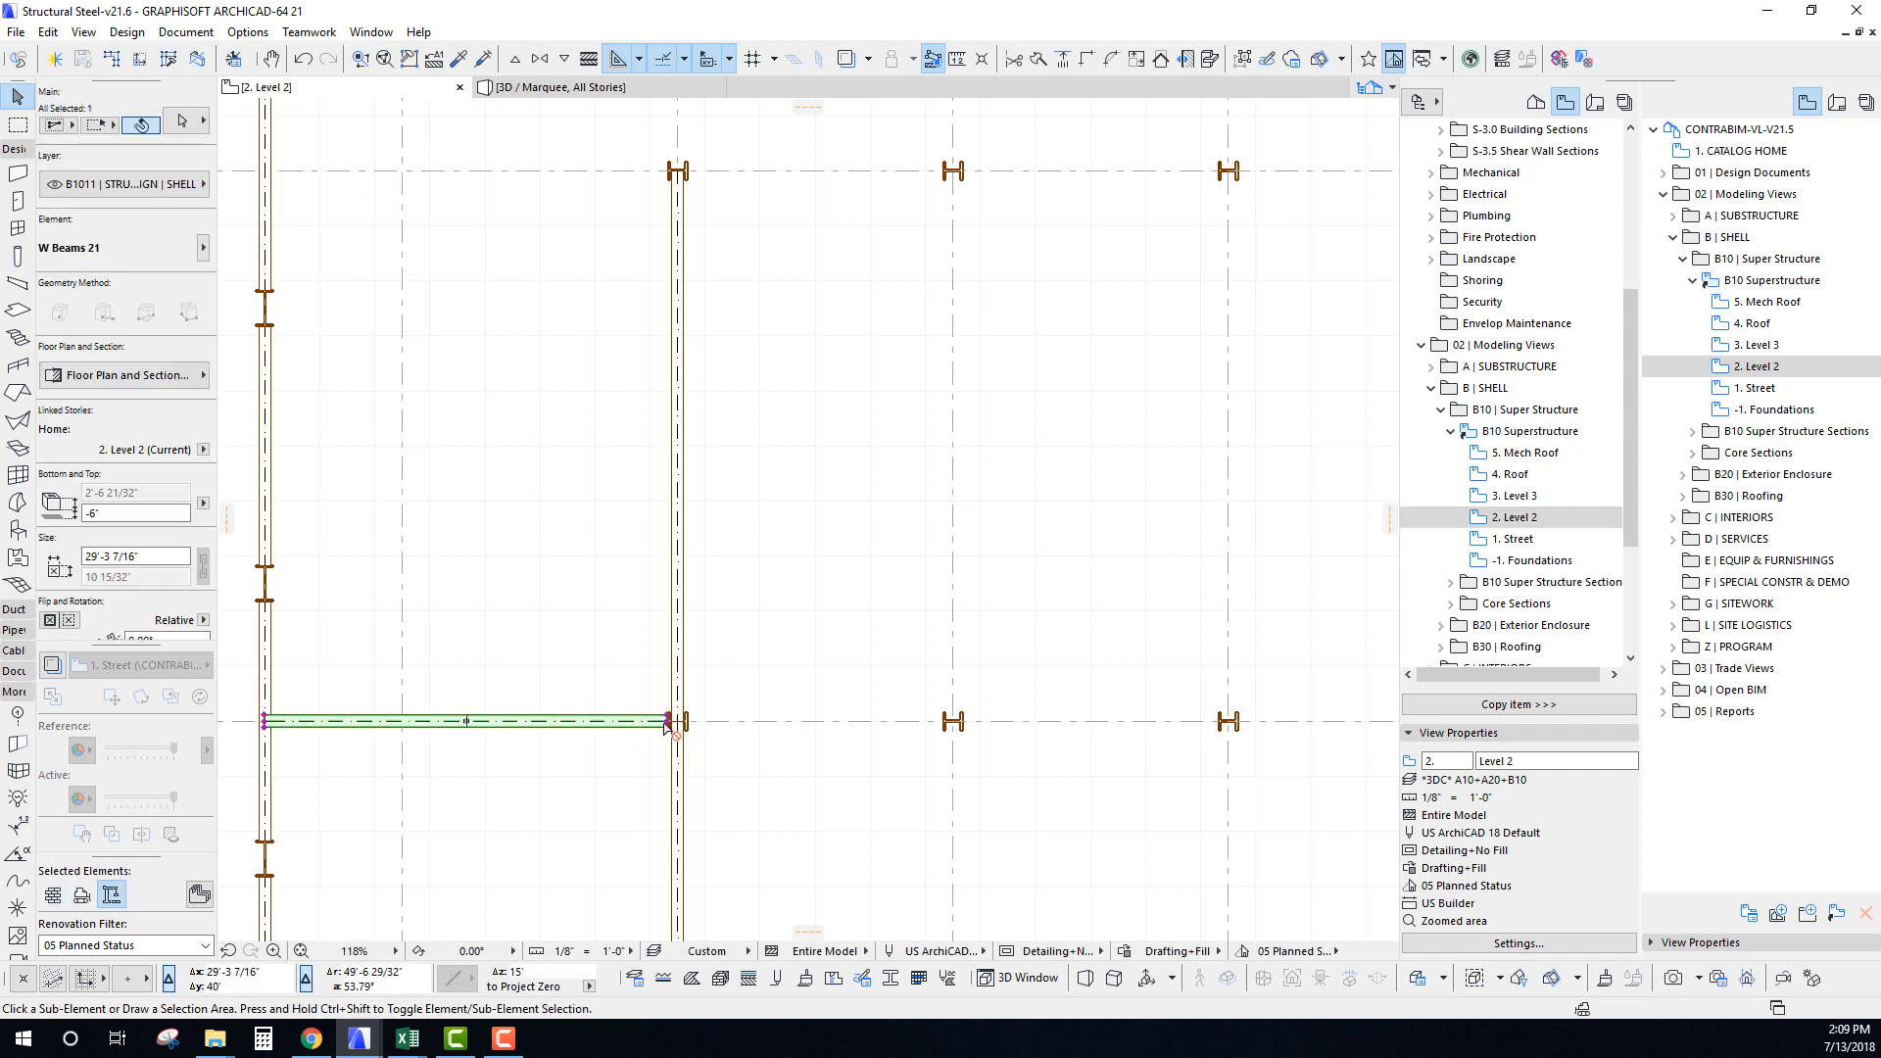
pyautogui.hotkey('ctrl', 'shift', 'd')
pyautogui.click(667, 723)
pyautogui.scroll(5, 674, 169)
pyautogui.click(690, 170)
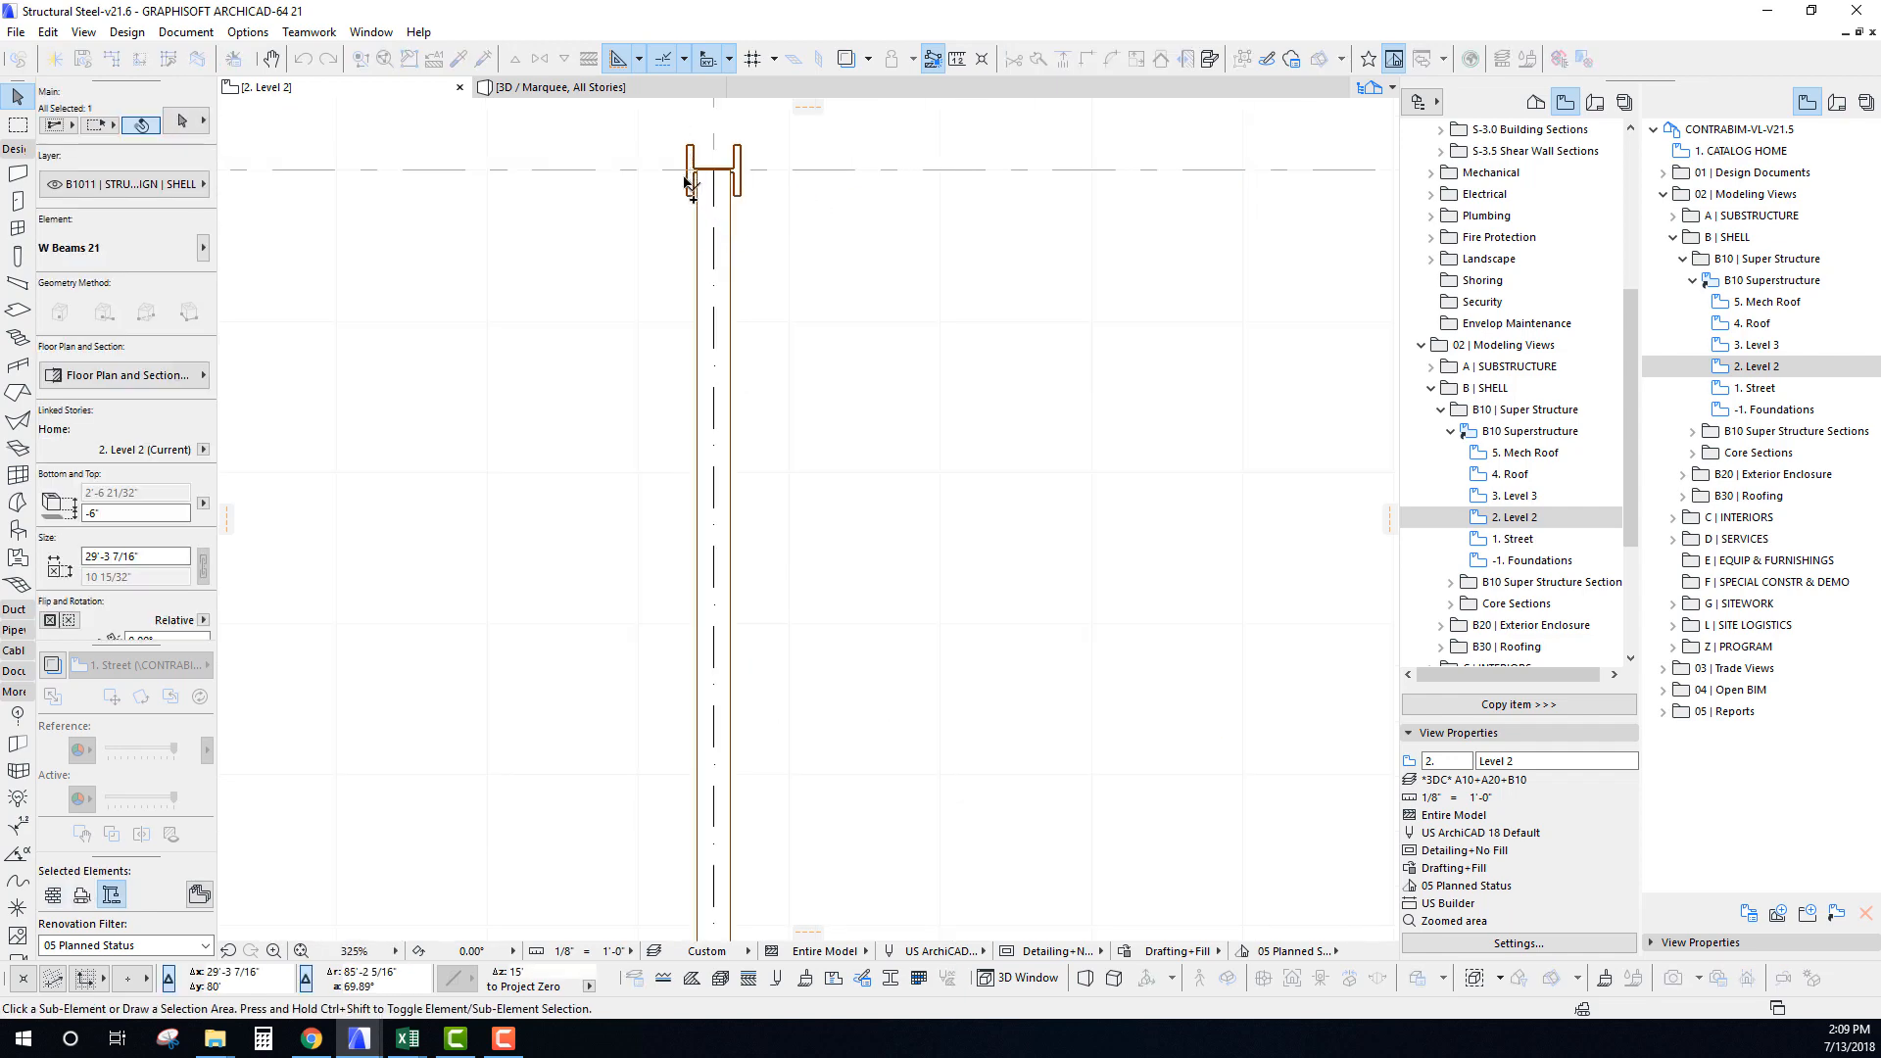
# Copy the 40' beam on gridline C from its gridline 3 end to the C-4 column so it spans gridlines 4 to 6.
pyautogui.click(725, 257)
pyautogui.scroll(-6, 722, 738)
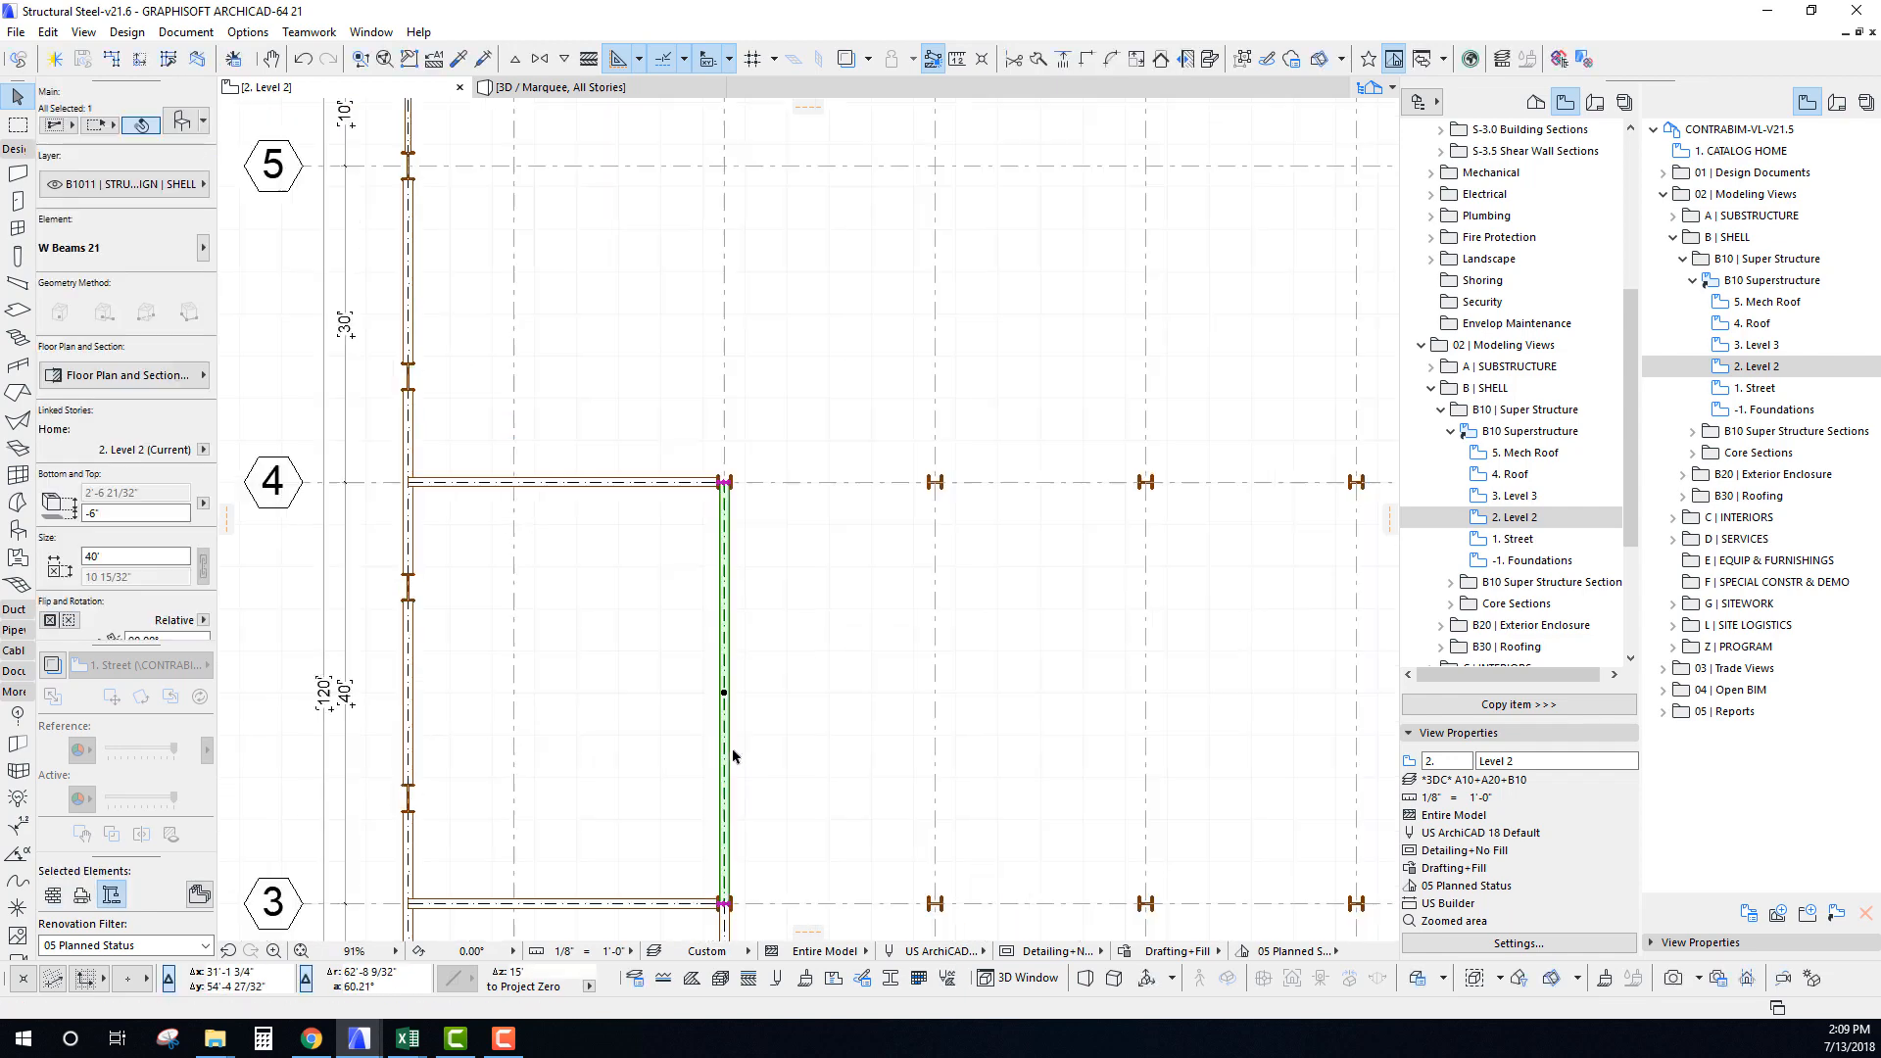
pyautogui.hotkey('ctrl', 'shift', 'd')
pyautogui.click(704, 787)
pyautogui.scroll(8, 705, 371)
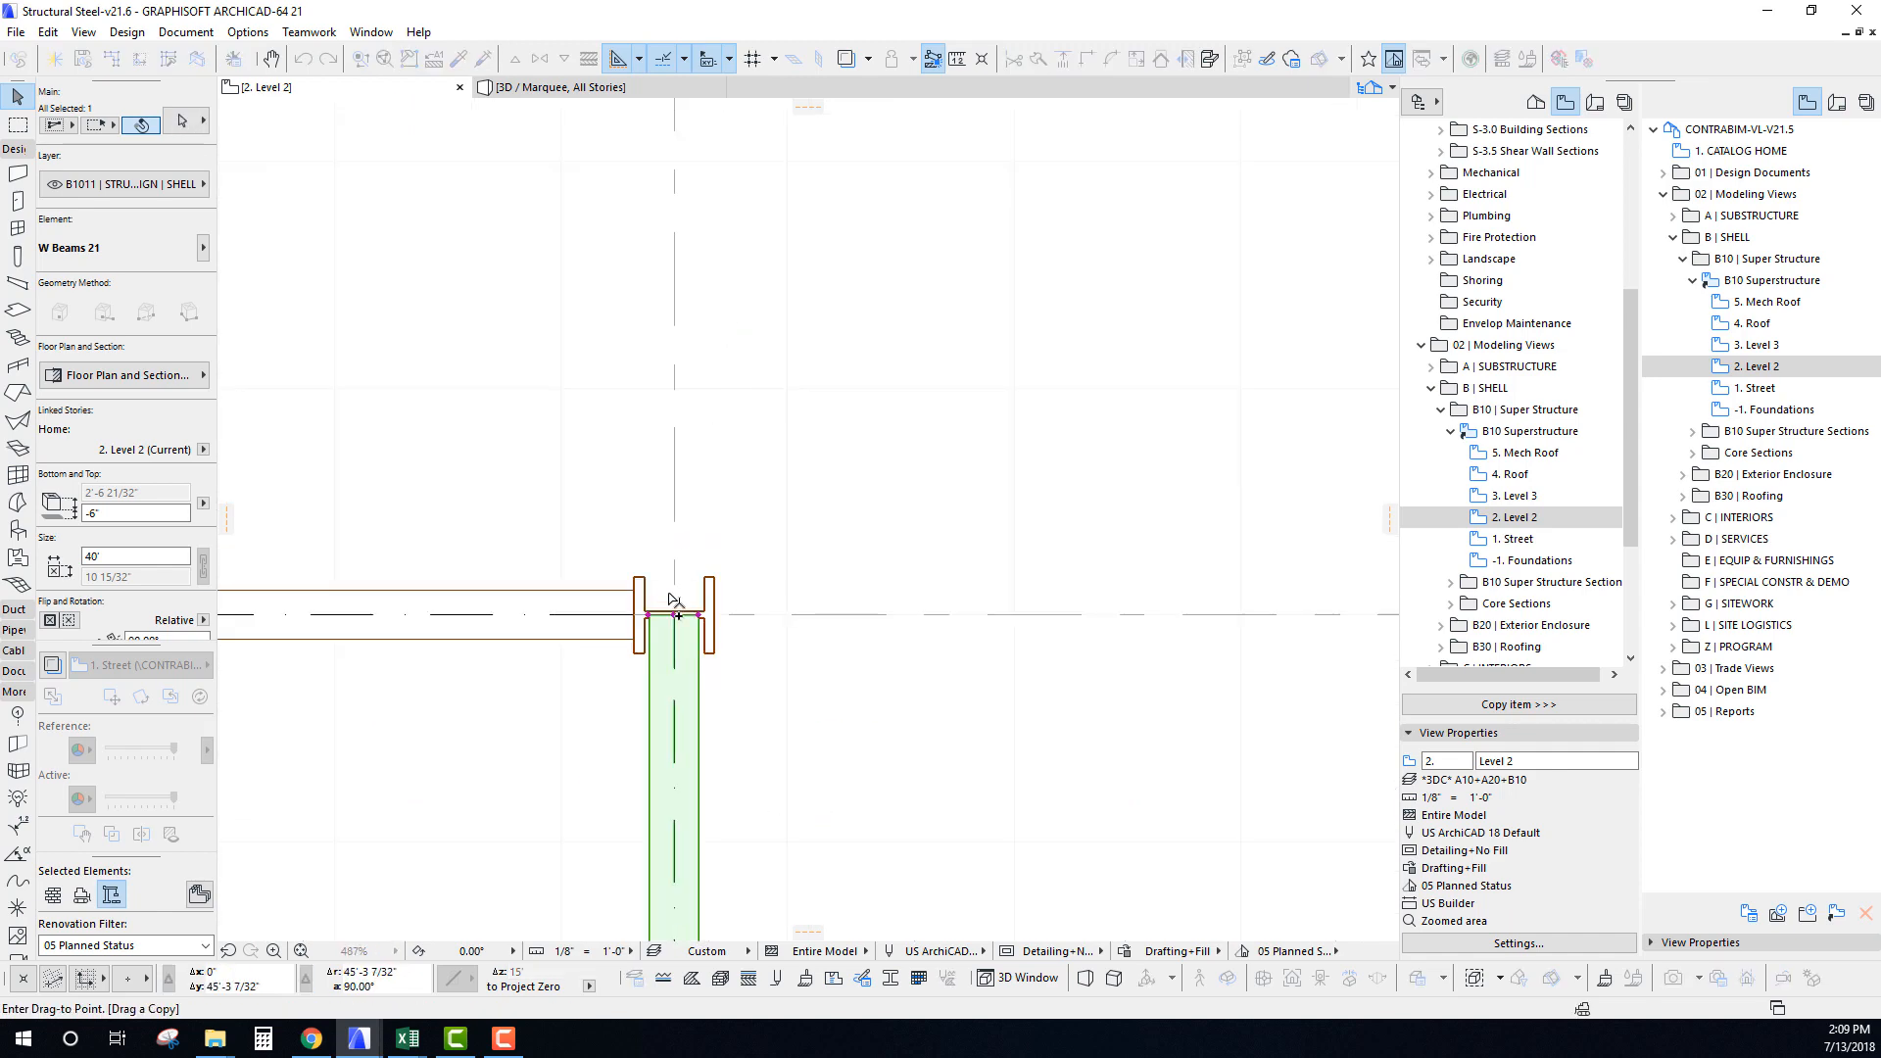
pyautogui.click(675, 615)
pyautogui.scroll(-8, 659, 592)
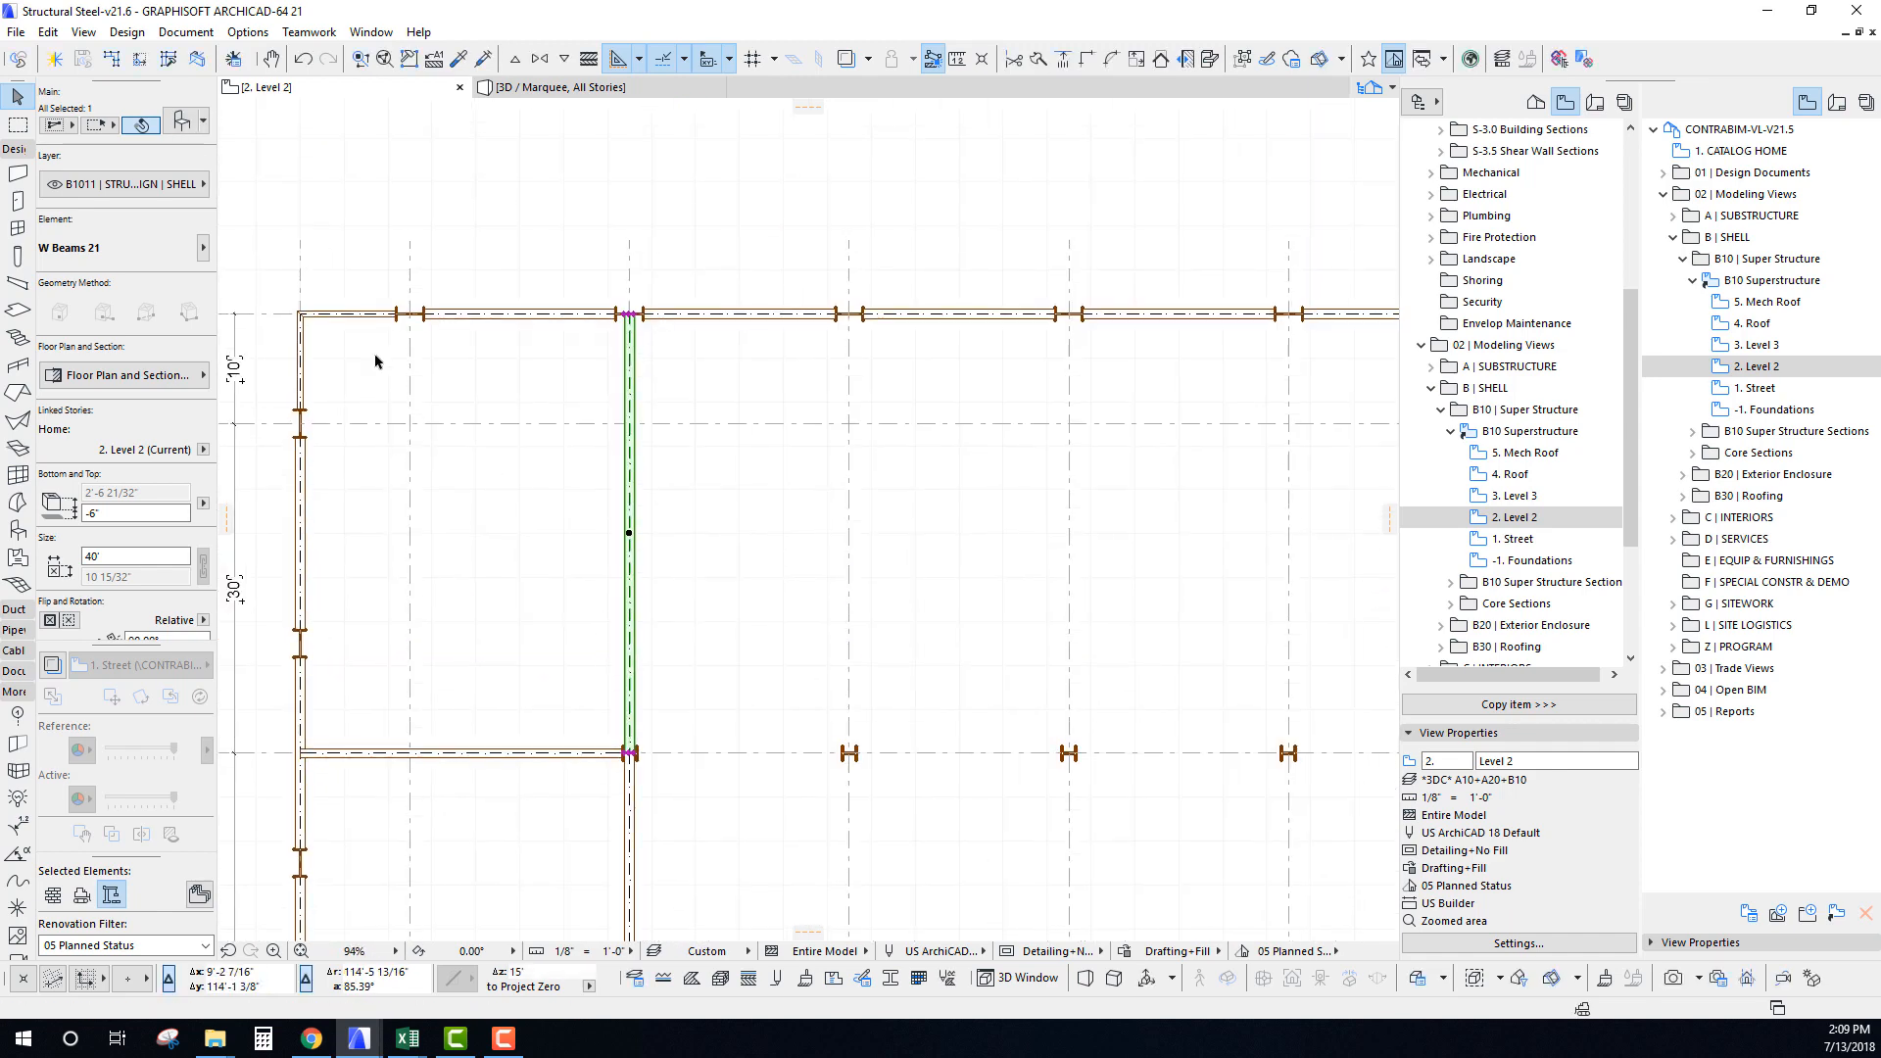
# Copy the gridline C beam between gridlines 3 and 4 from the C-3 column to the D-3 column.
pyautogui.scroll(-4, 465, 587)
pyautogui.moveTo(460, 613); pyautogui.dragTo(479, 295, button='middle')
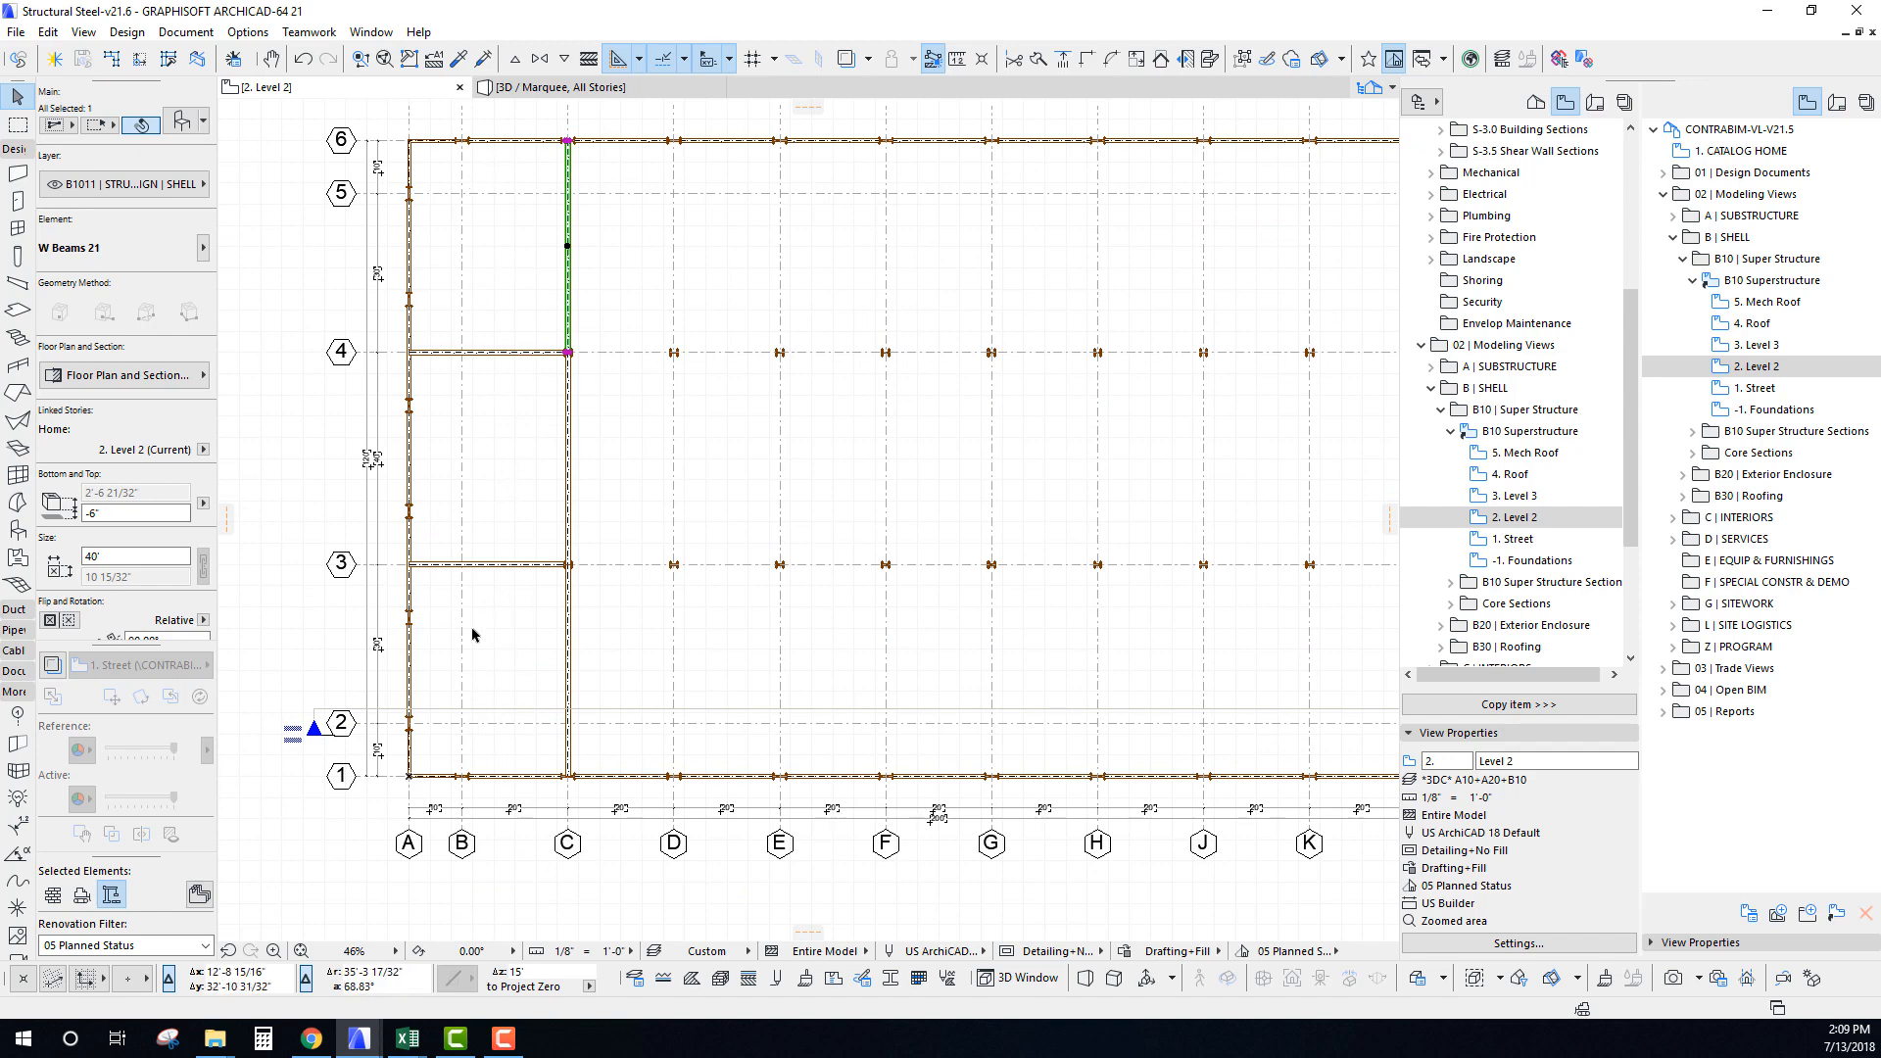
pyautogui.moveTo(499, 656); pyautogui.dragTo(498, 699, button='middle')
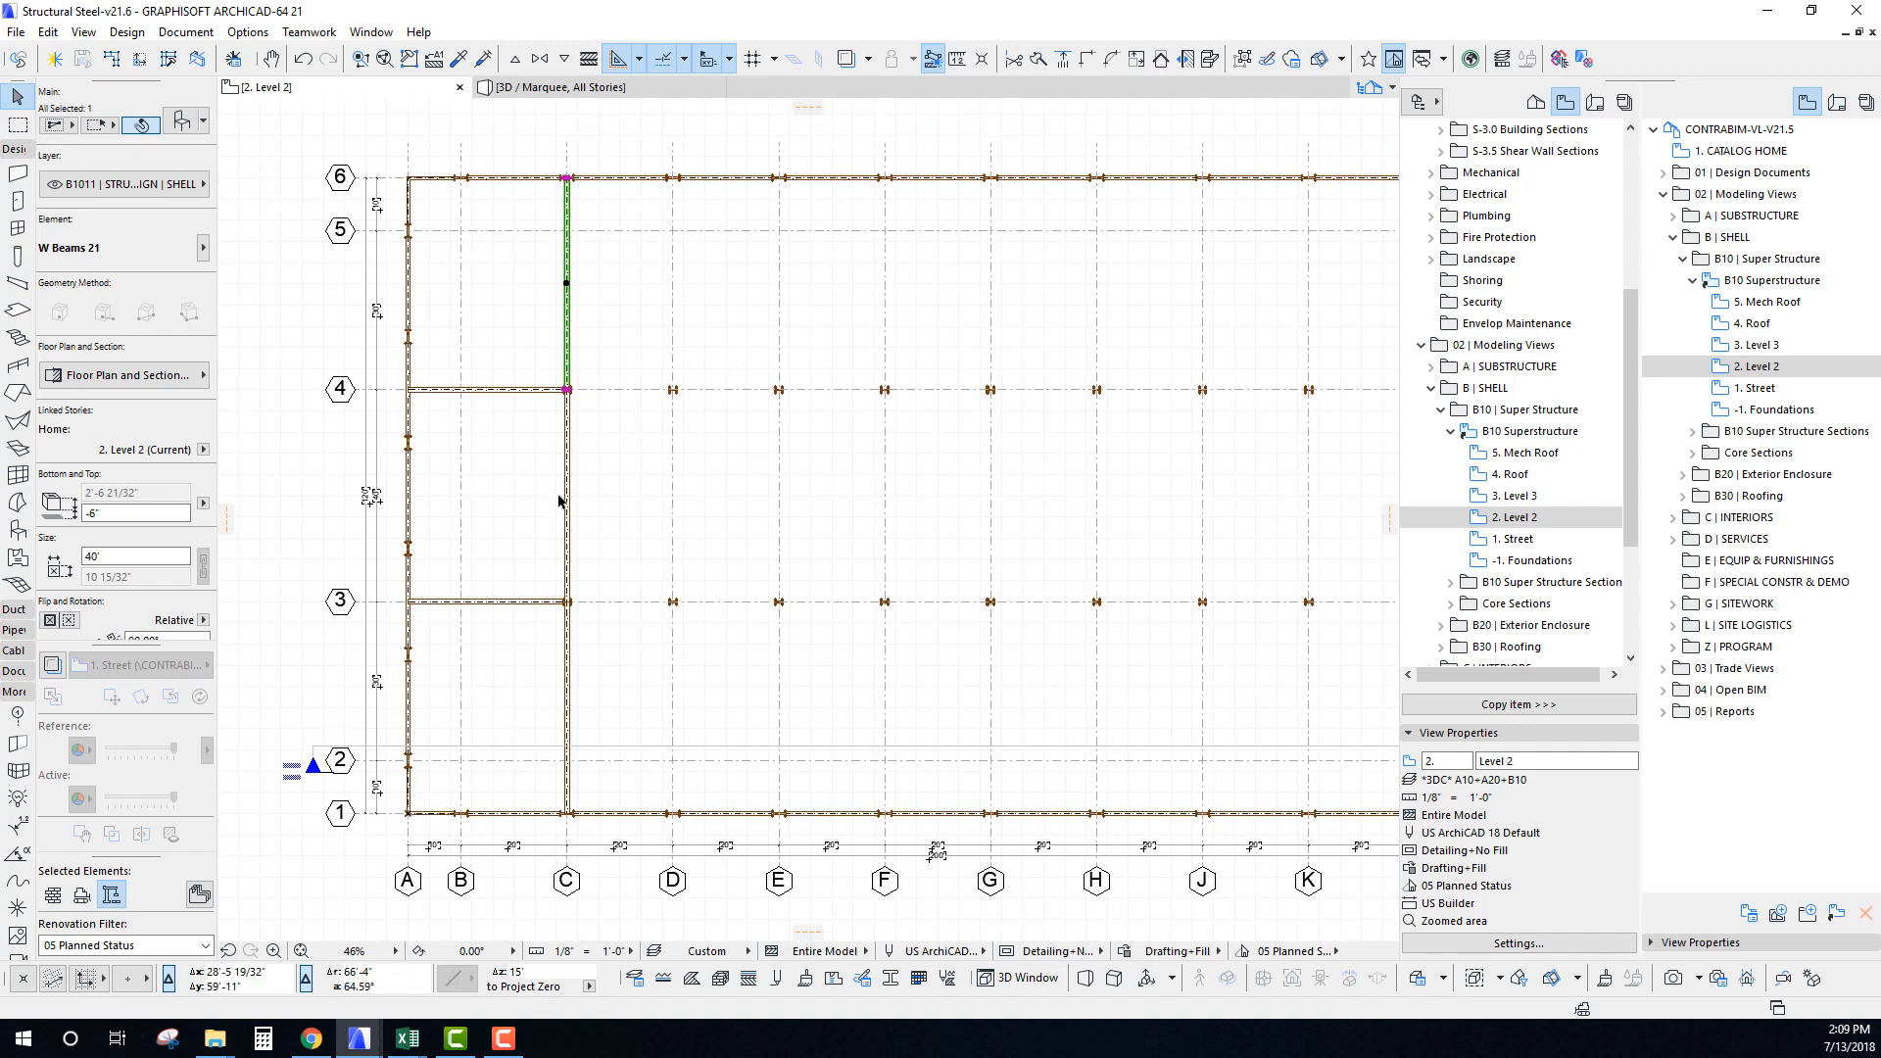
pyautogui.scroll(5, 566, 553)
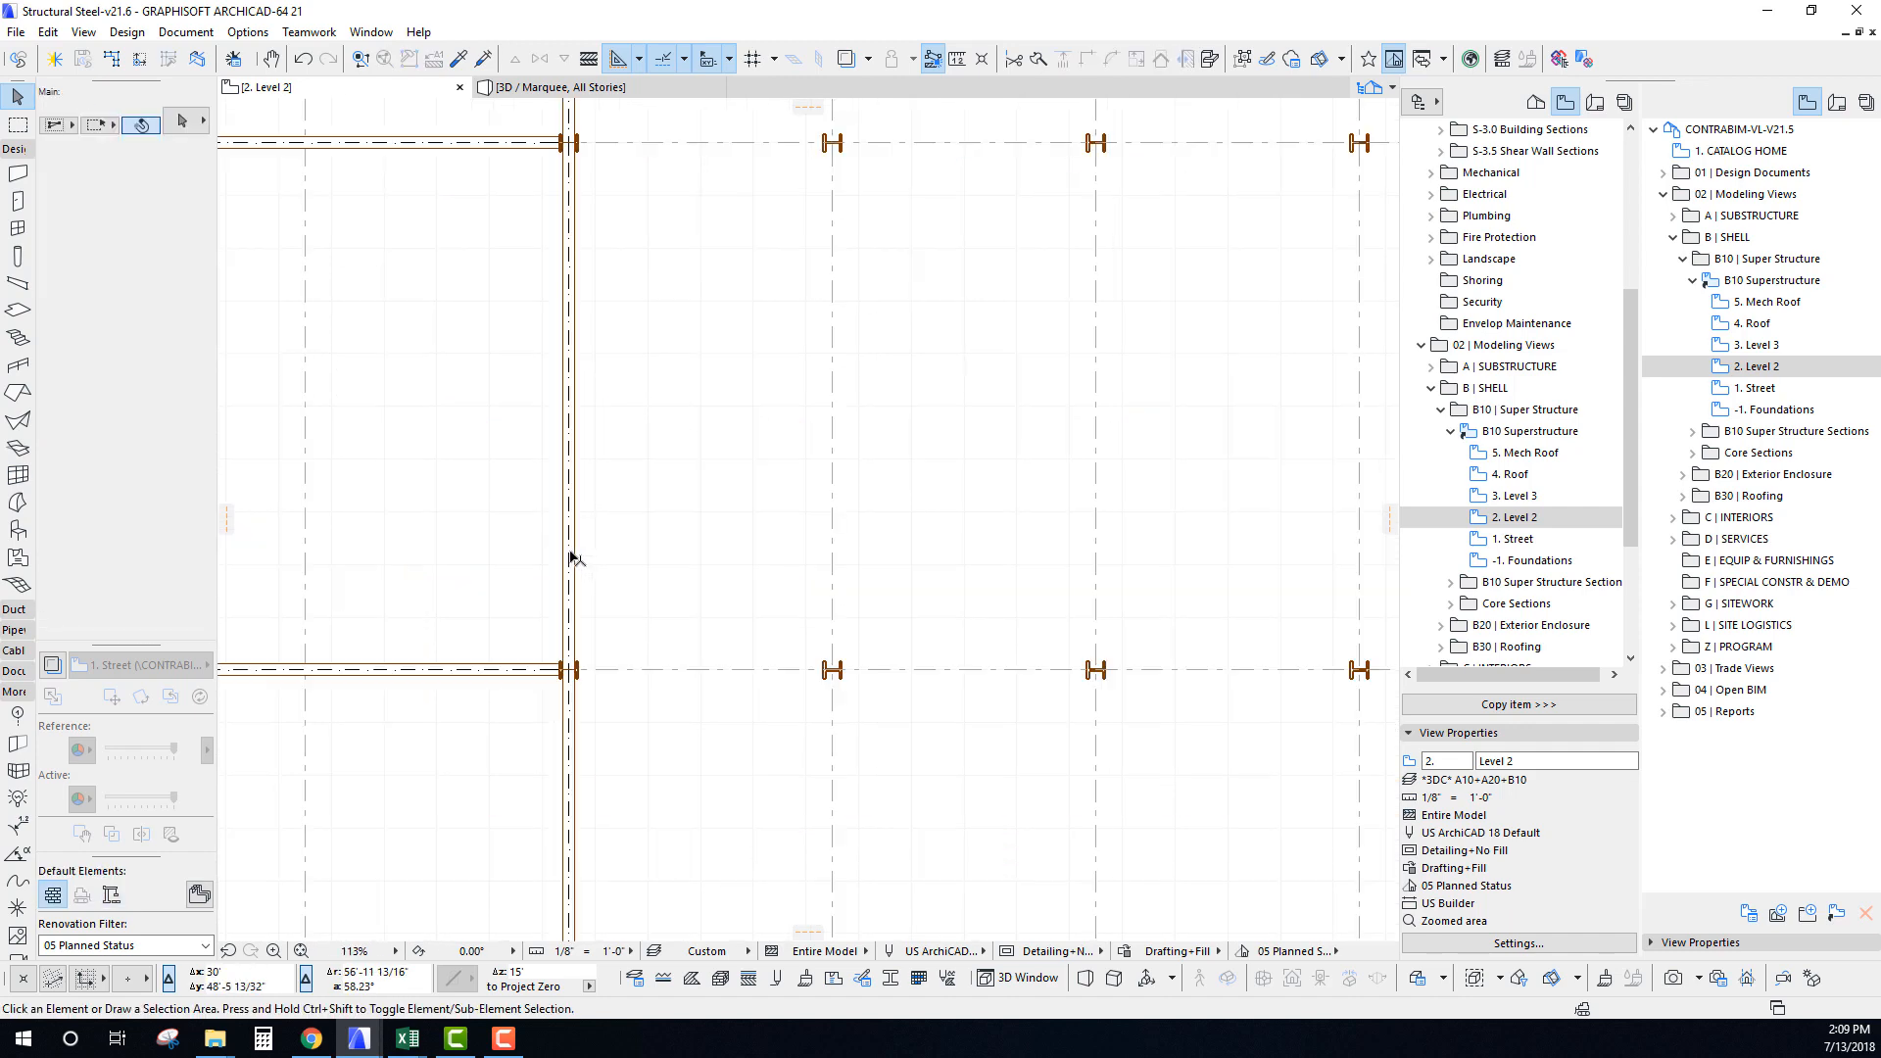
pyautogui.click(568, 550)
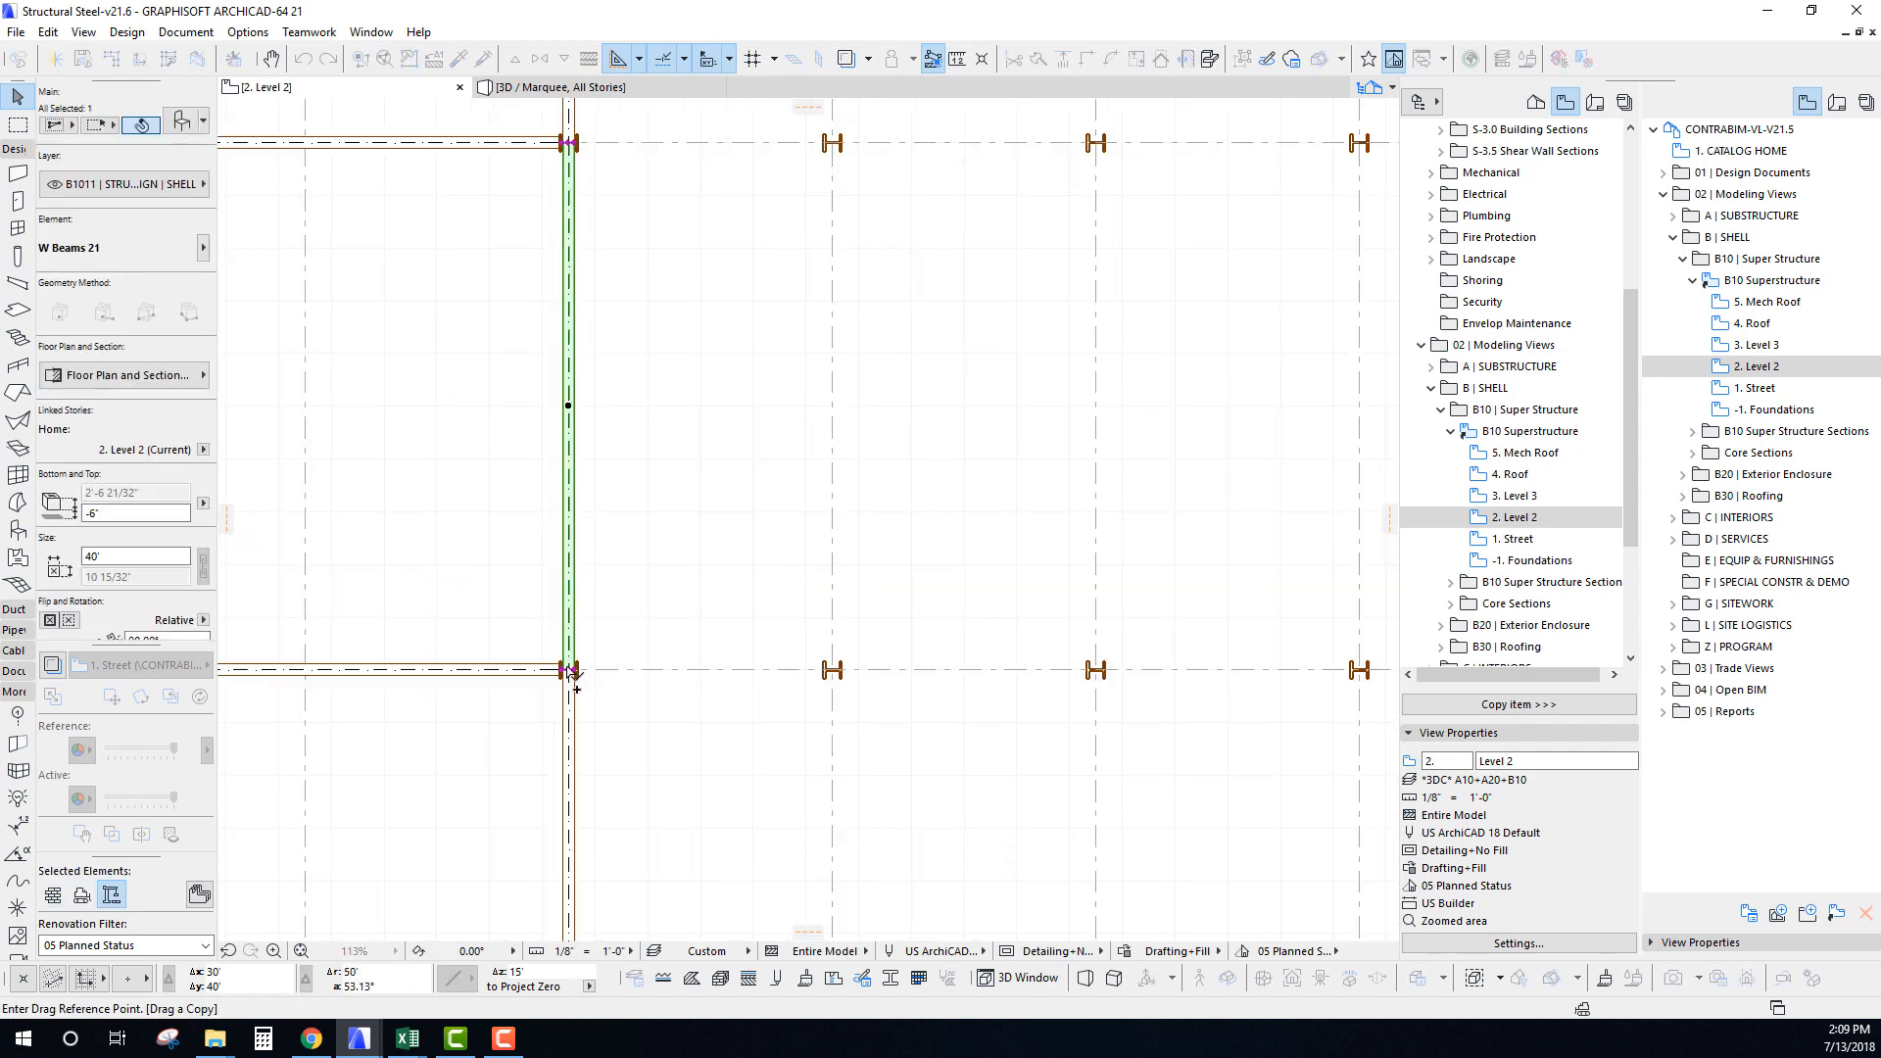
pyautogui.moveTo(568, 674); pyautogui.dragTo(832, 675)
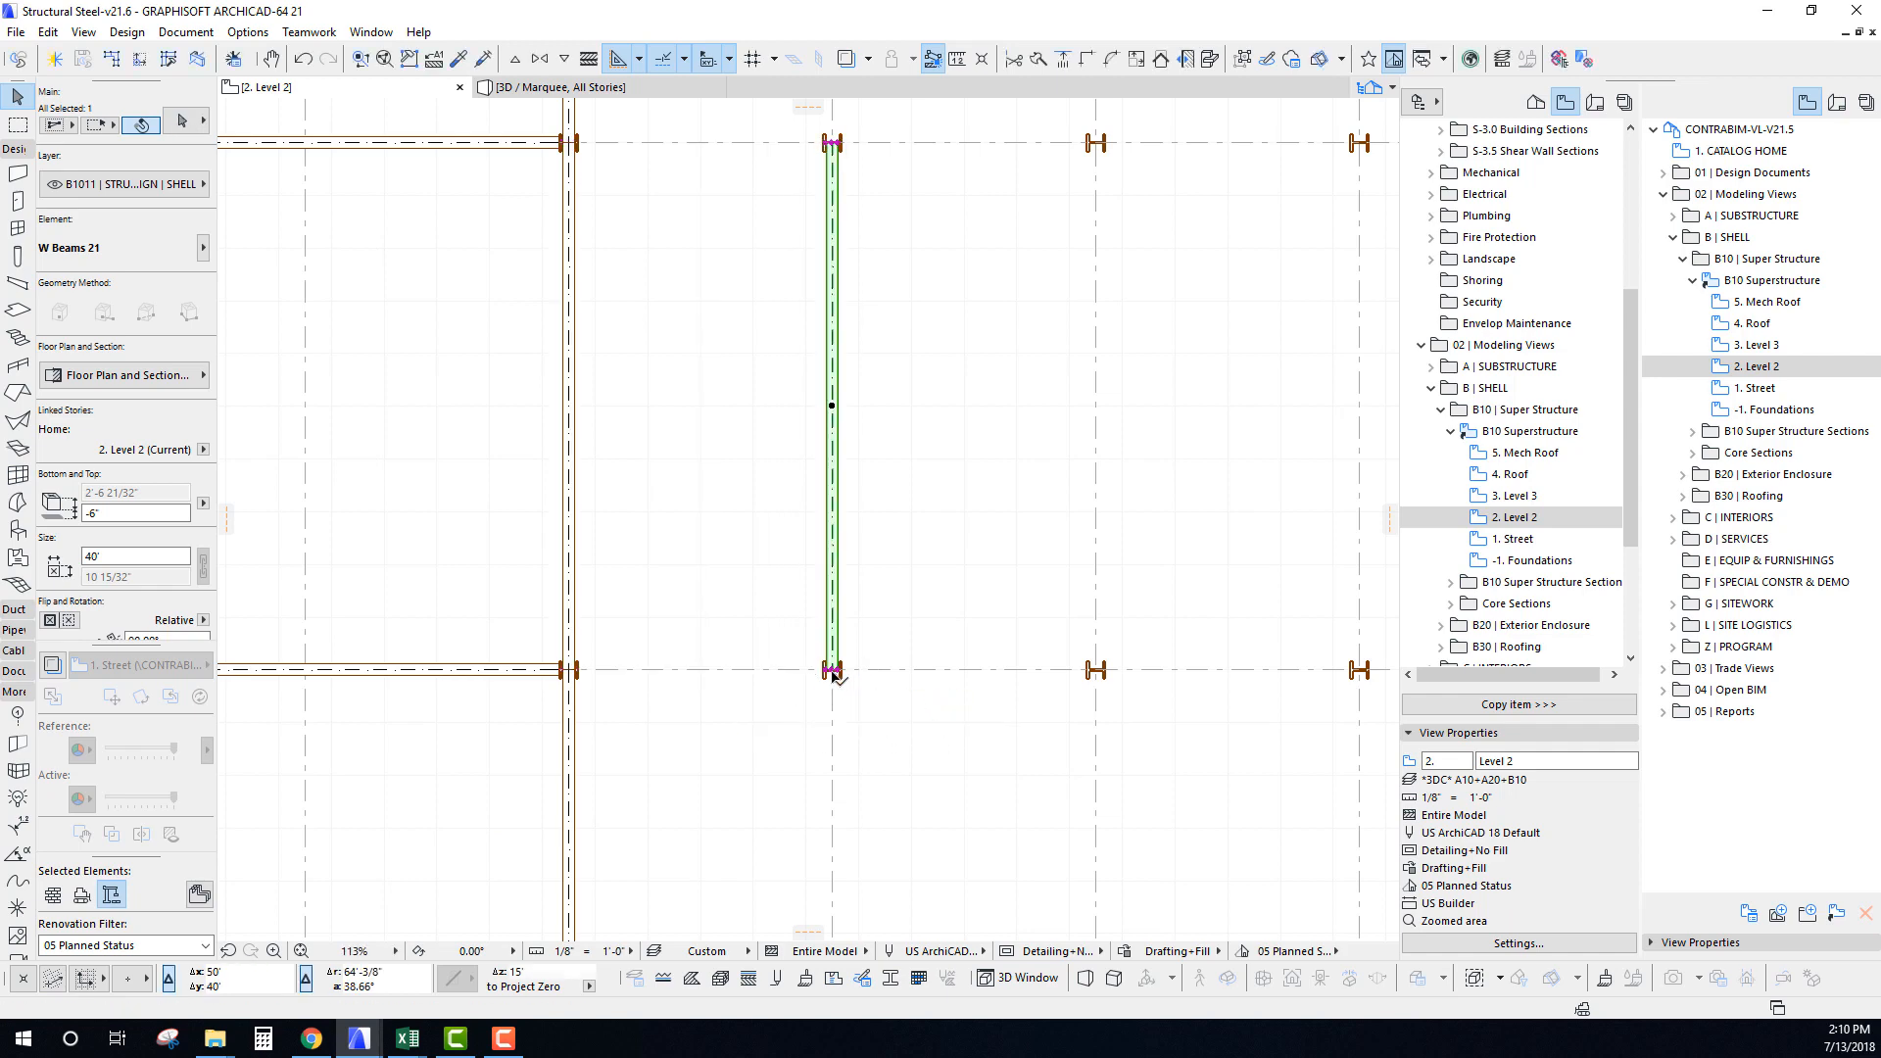
pyautogui.click(707, 628)
pyautogui.scroll(-5, 628, 554)
pyautogui.moveTo(647, 356); pyautogui.dragTo(633, 394, button='middle')
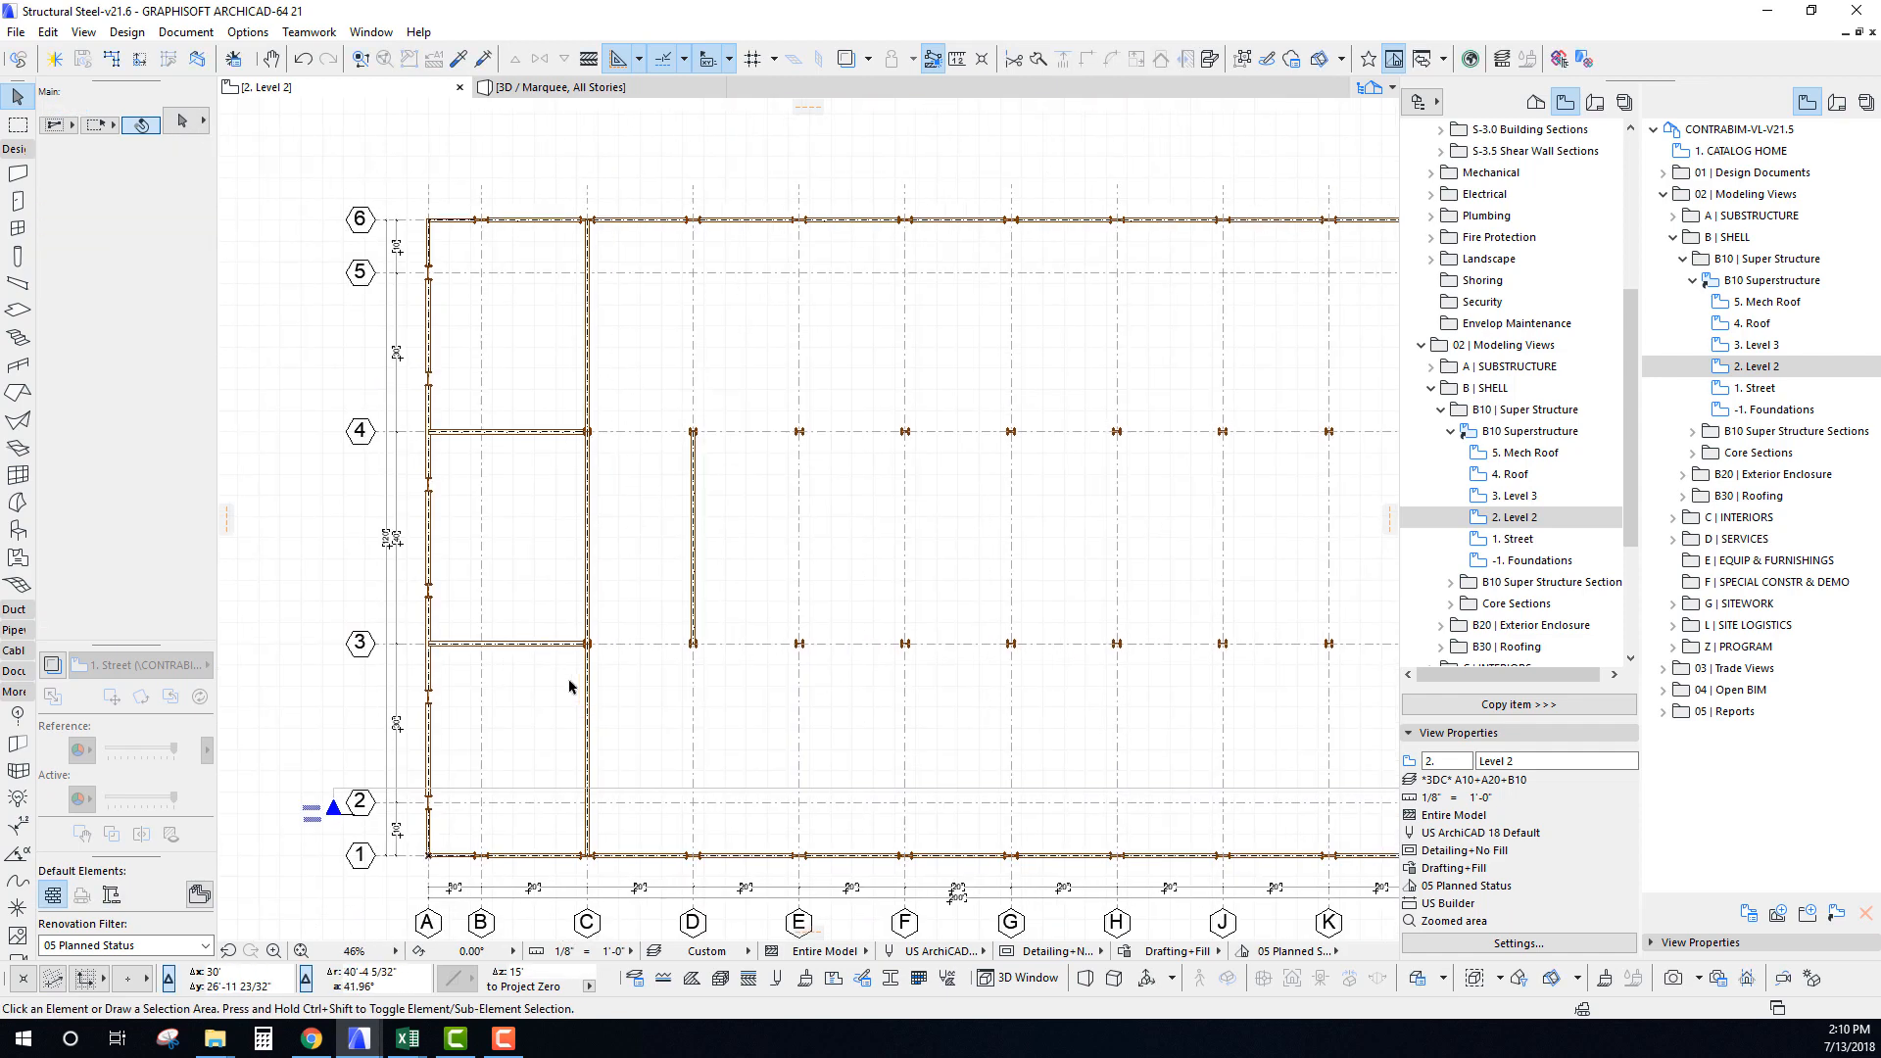
# Copy the gridline 3 and 4 beams together from their gridline C column ends to the matching faces of the gridline D columns.
pyautogui.click(548, 645)
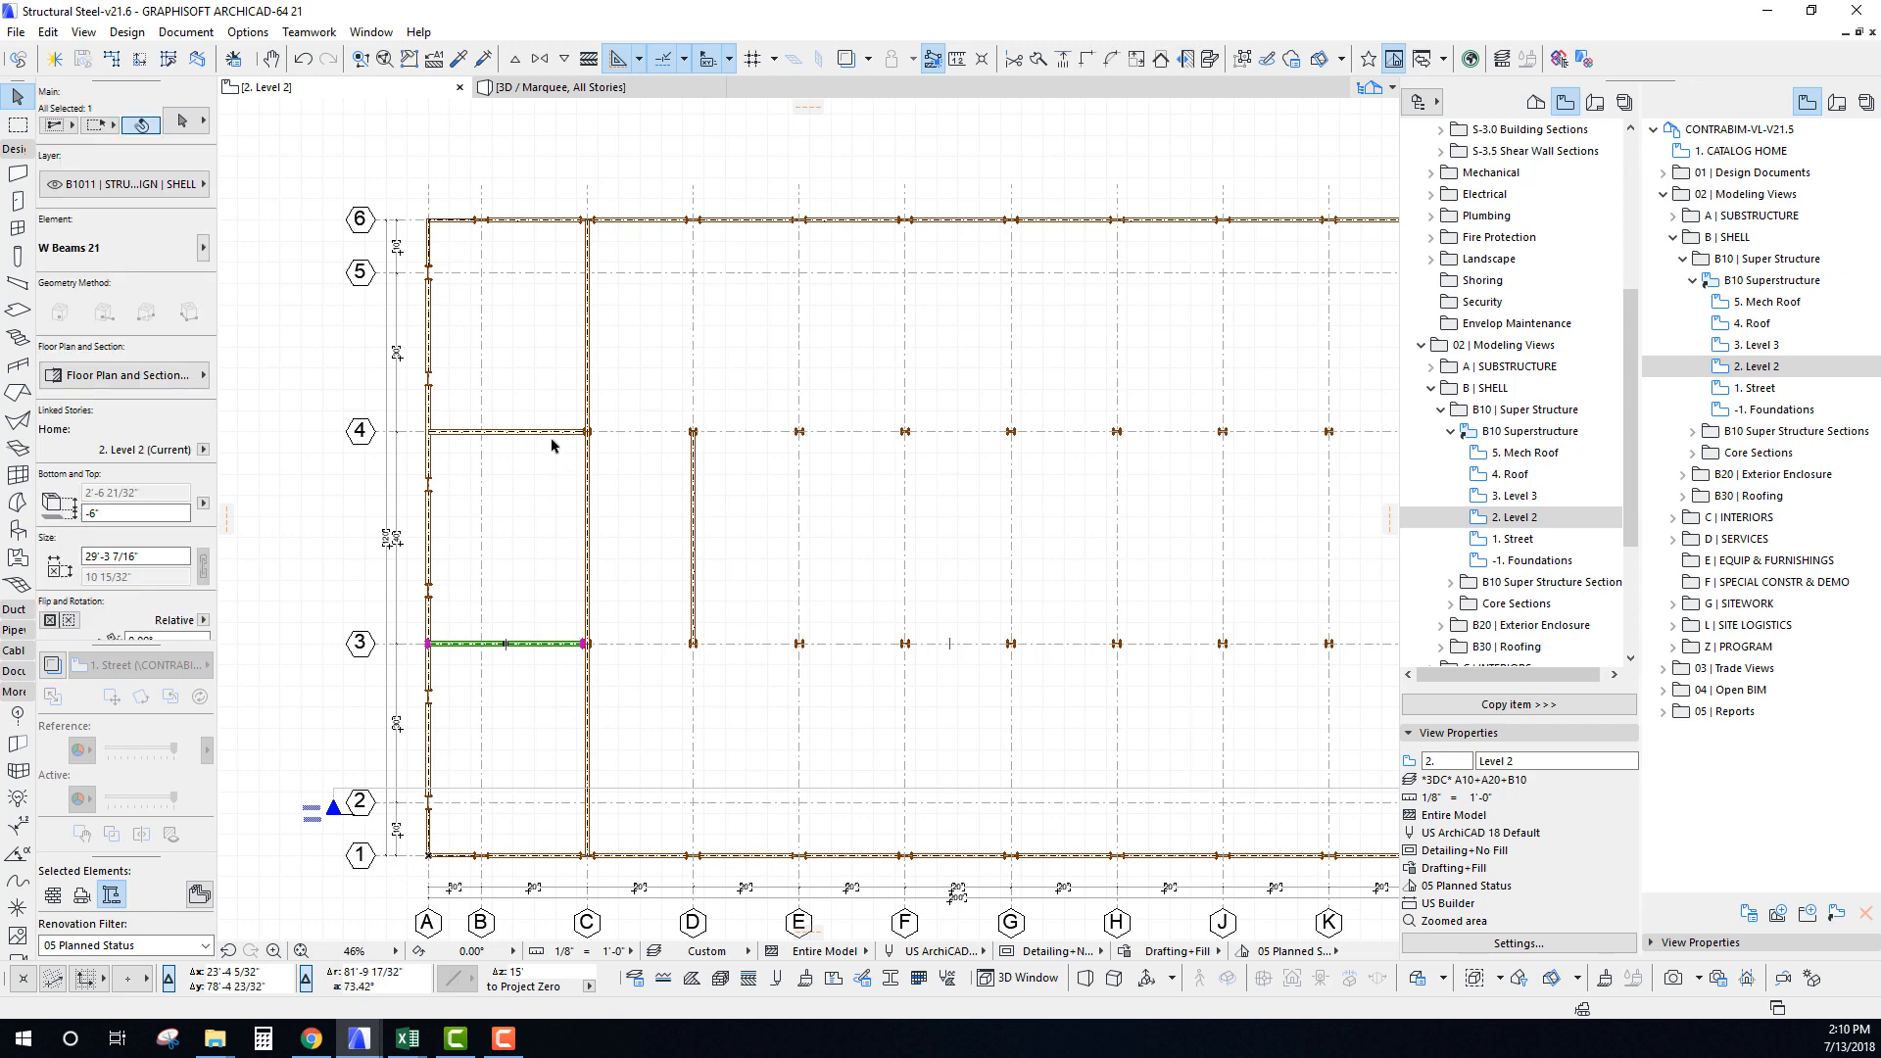
pyautogui.click(586, 432)
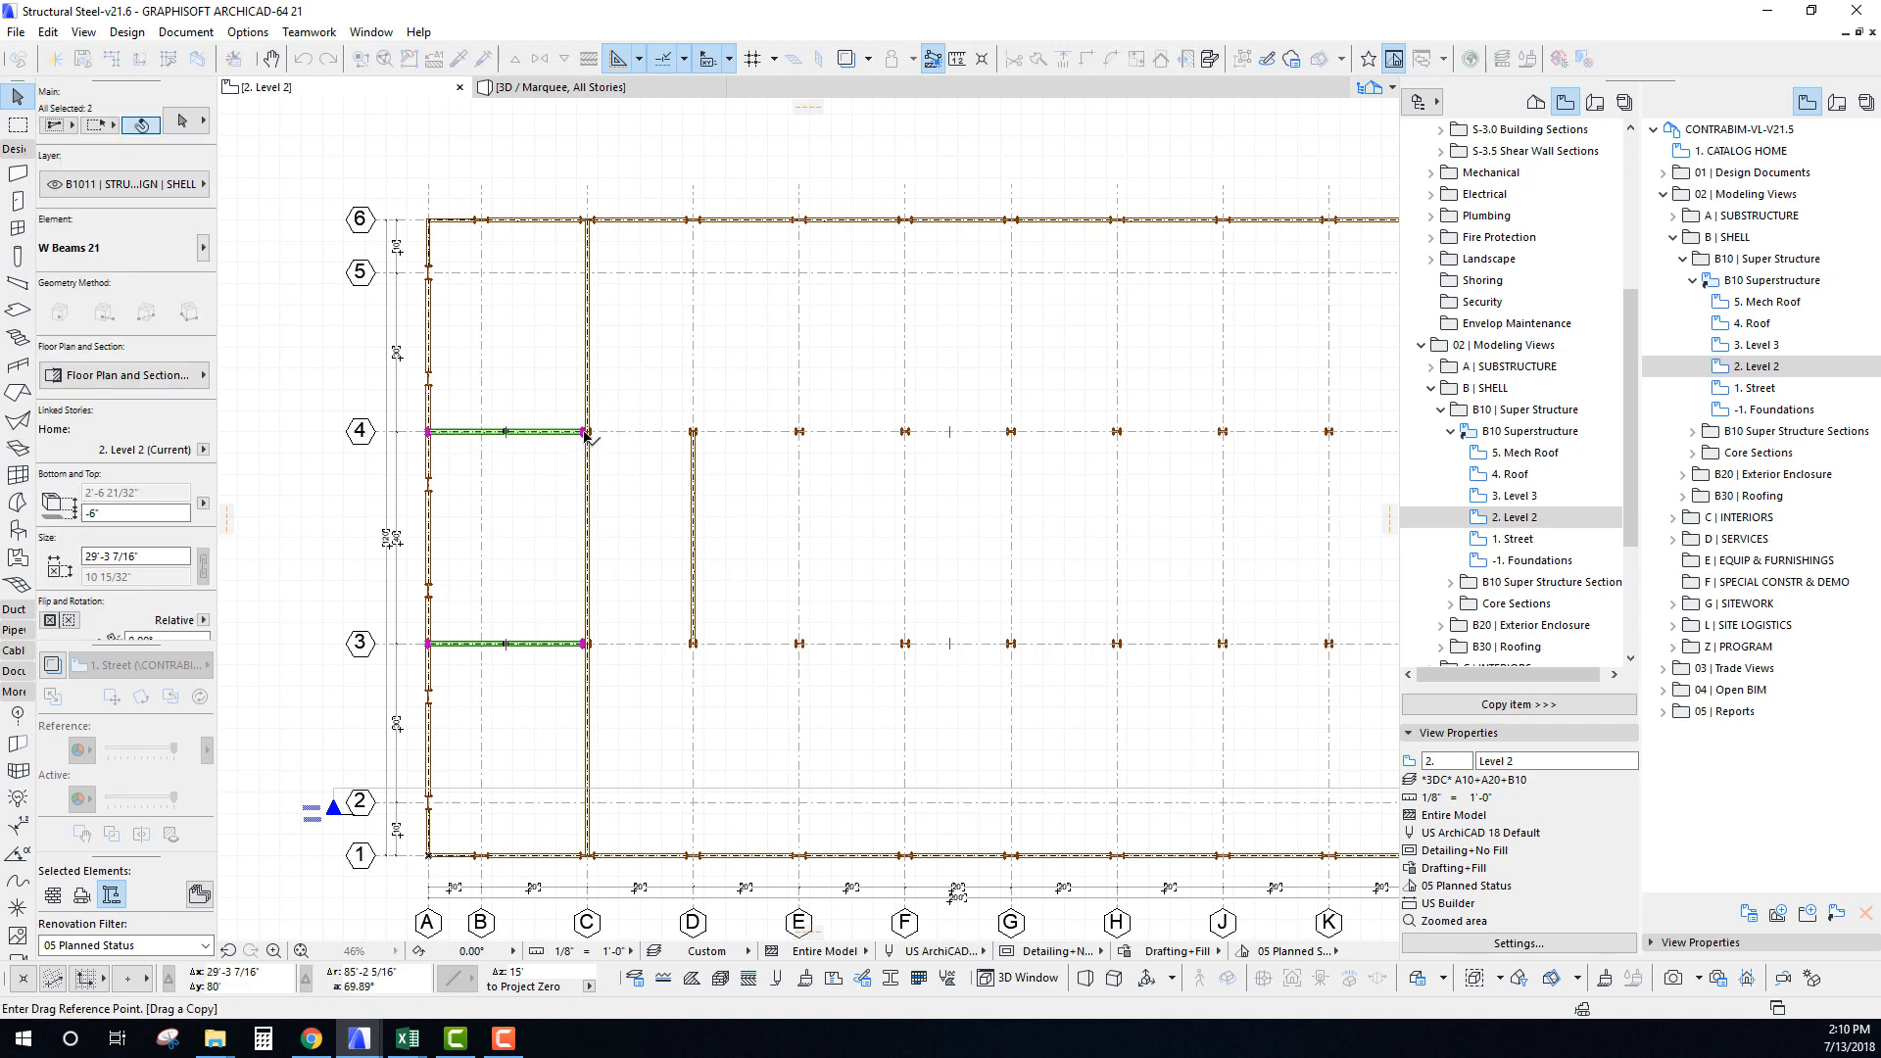
pyautogui.scroll(6, 693, 432)
pyautogui.click(758, 424)
pyautogui.scroll(-5, 669, 465)
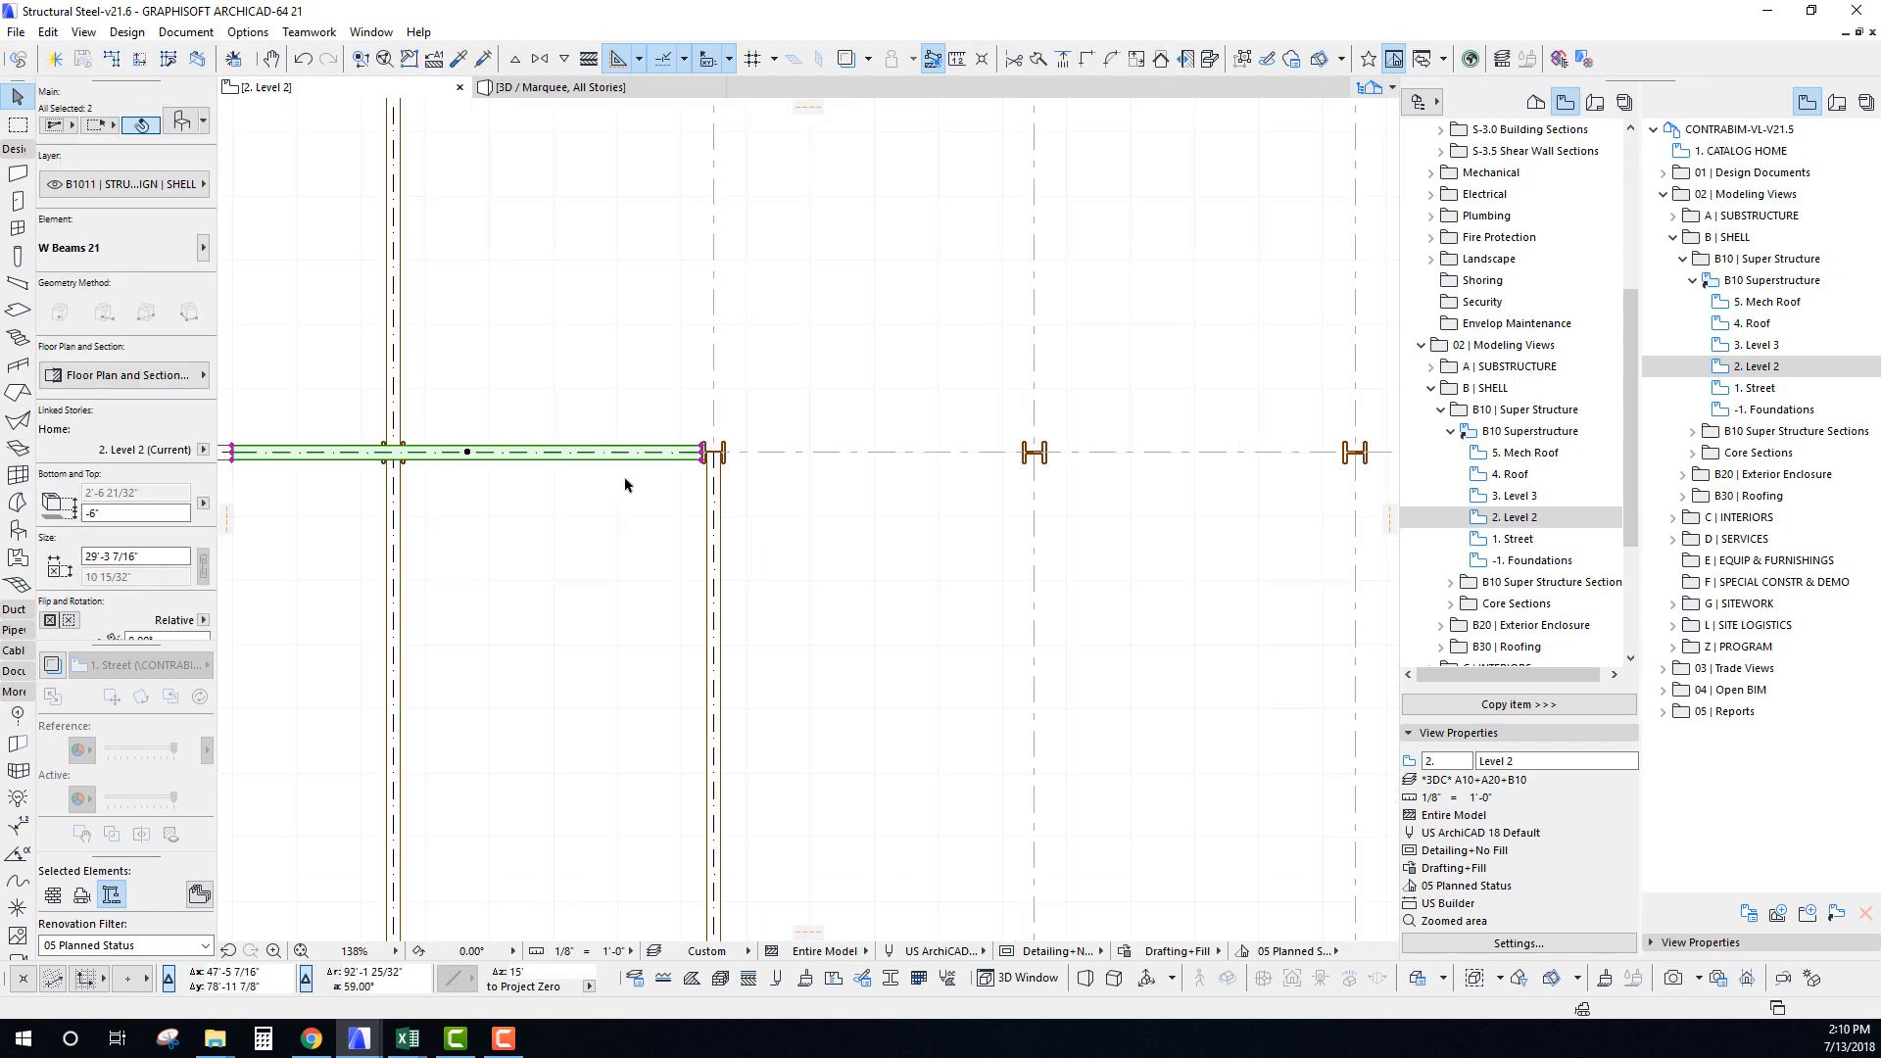
pyautogui.moveTo(612, 482); pyautogui.dragTo(876, 455, button='middle')
# Shorten both copied beams to the faces of the gridline C columns, for a length of 18'-6 7/8" each.
pyautogui.click(498, 424)
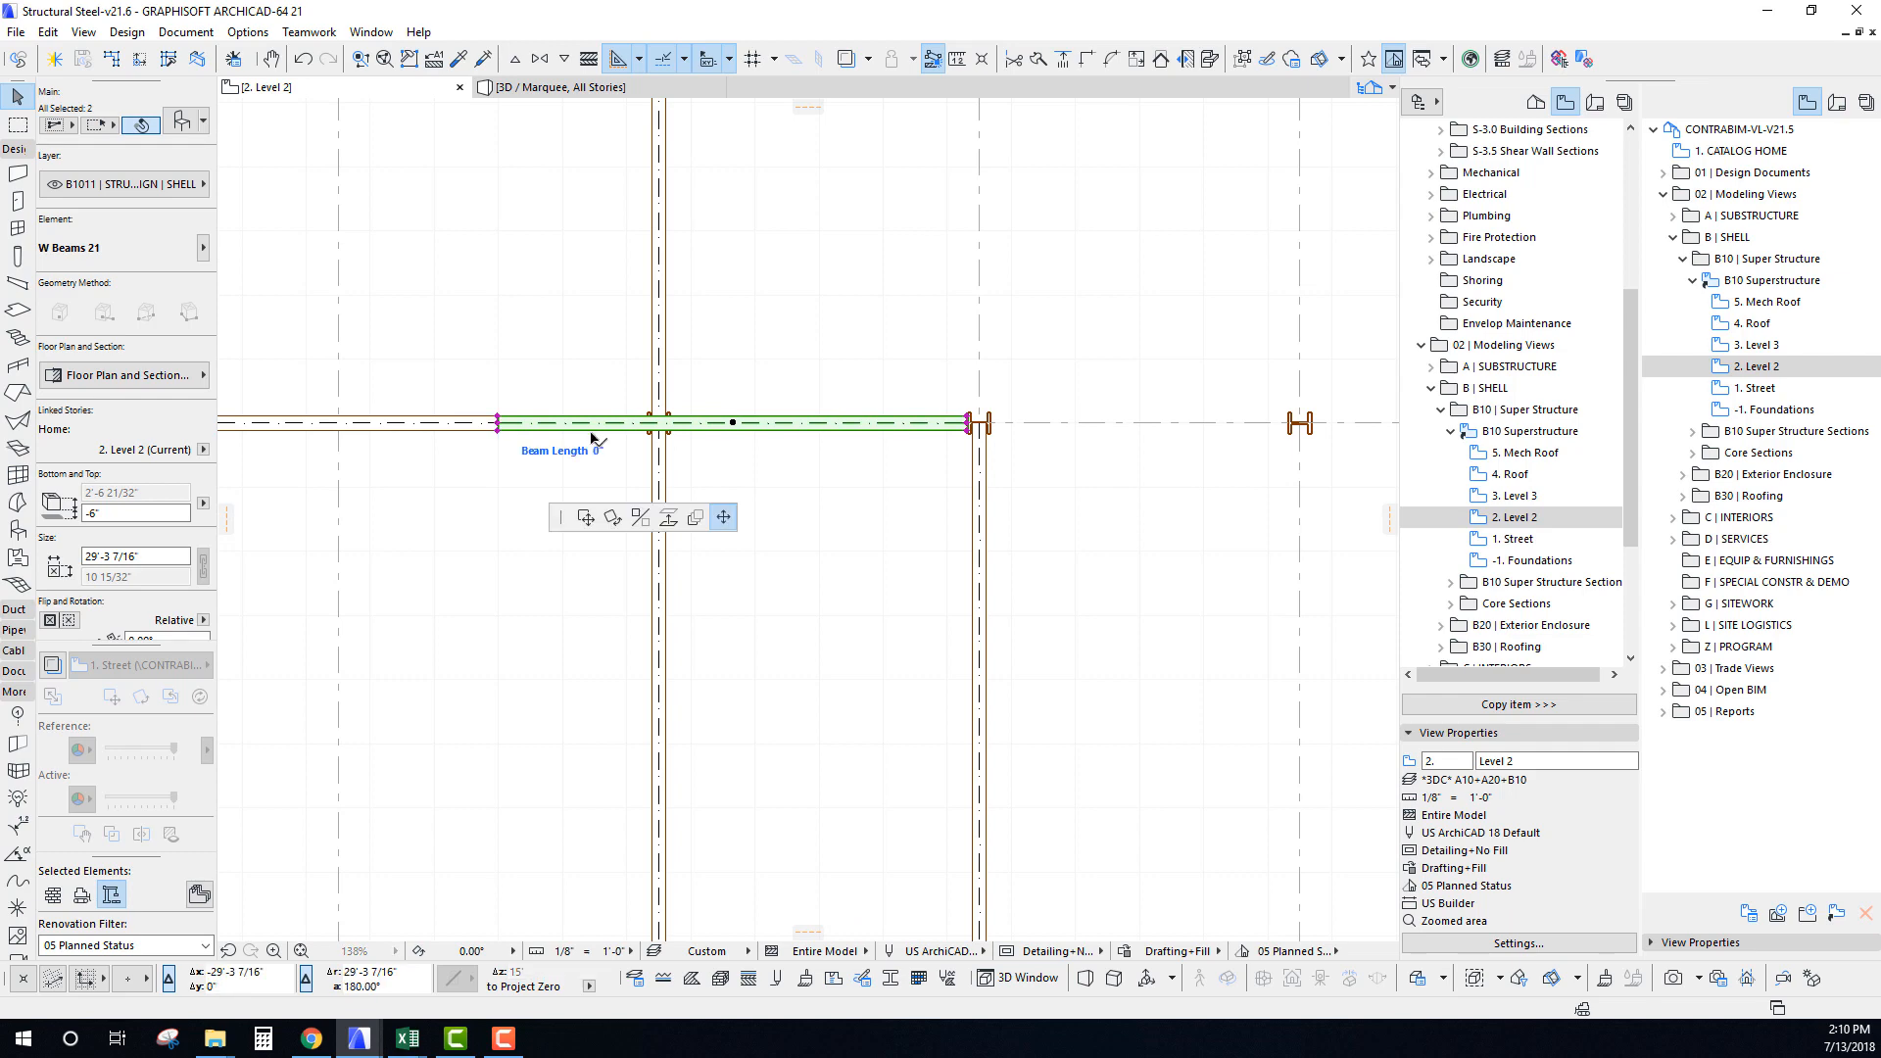
pyautogui.click(672, 410)
pyautogui.scroll(-3, 672, 410)
pyautogui.click(475, 697)
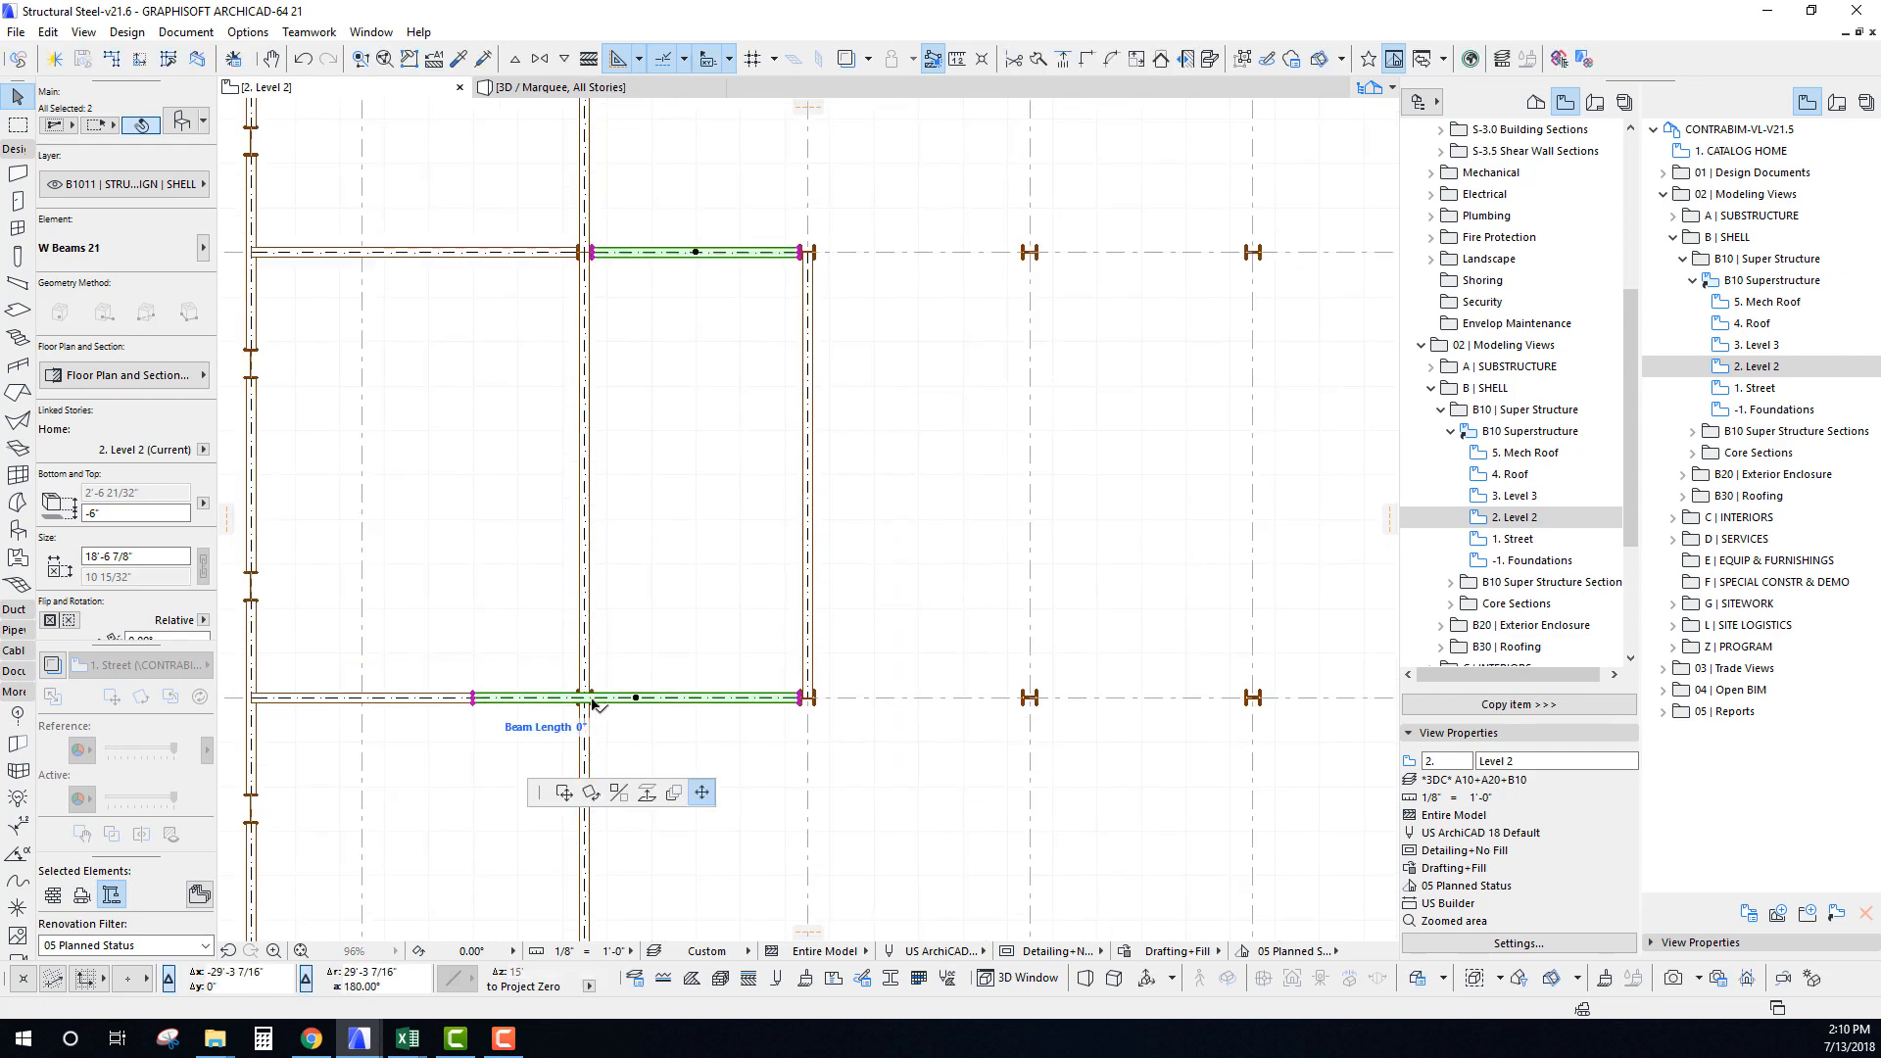
pyautogui.scroll(6, 603, 696)
pyautogui.click(568, 685)
pyautogui.scroll(-5, 568, 673)
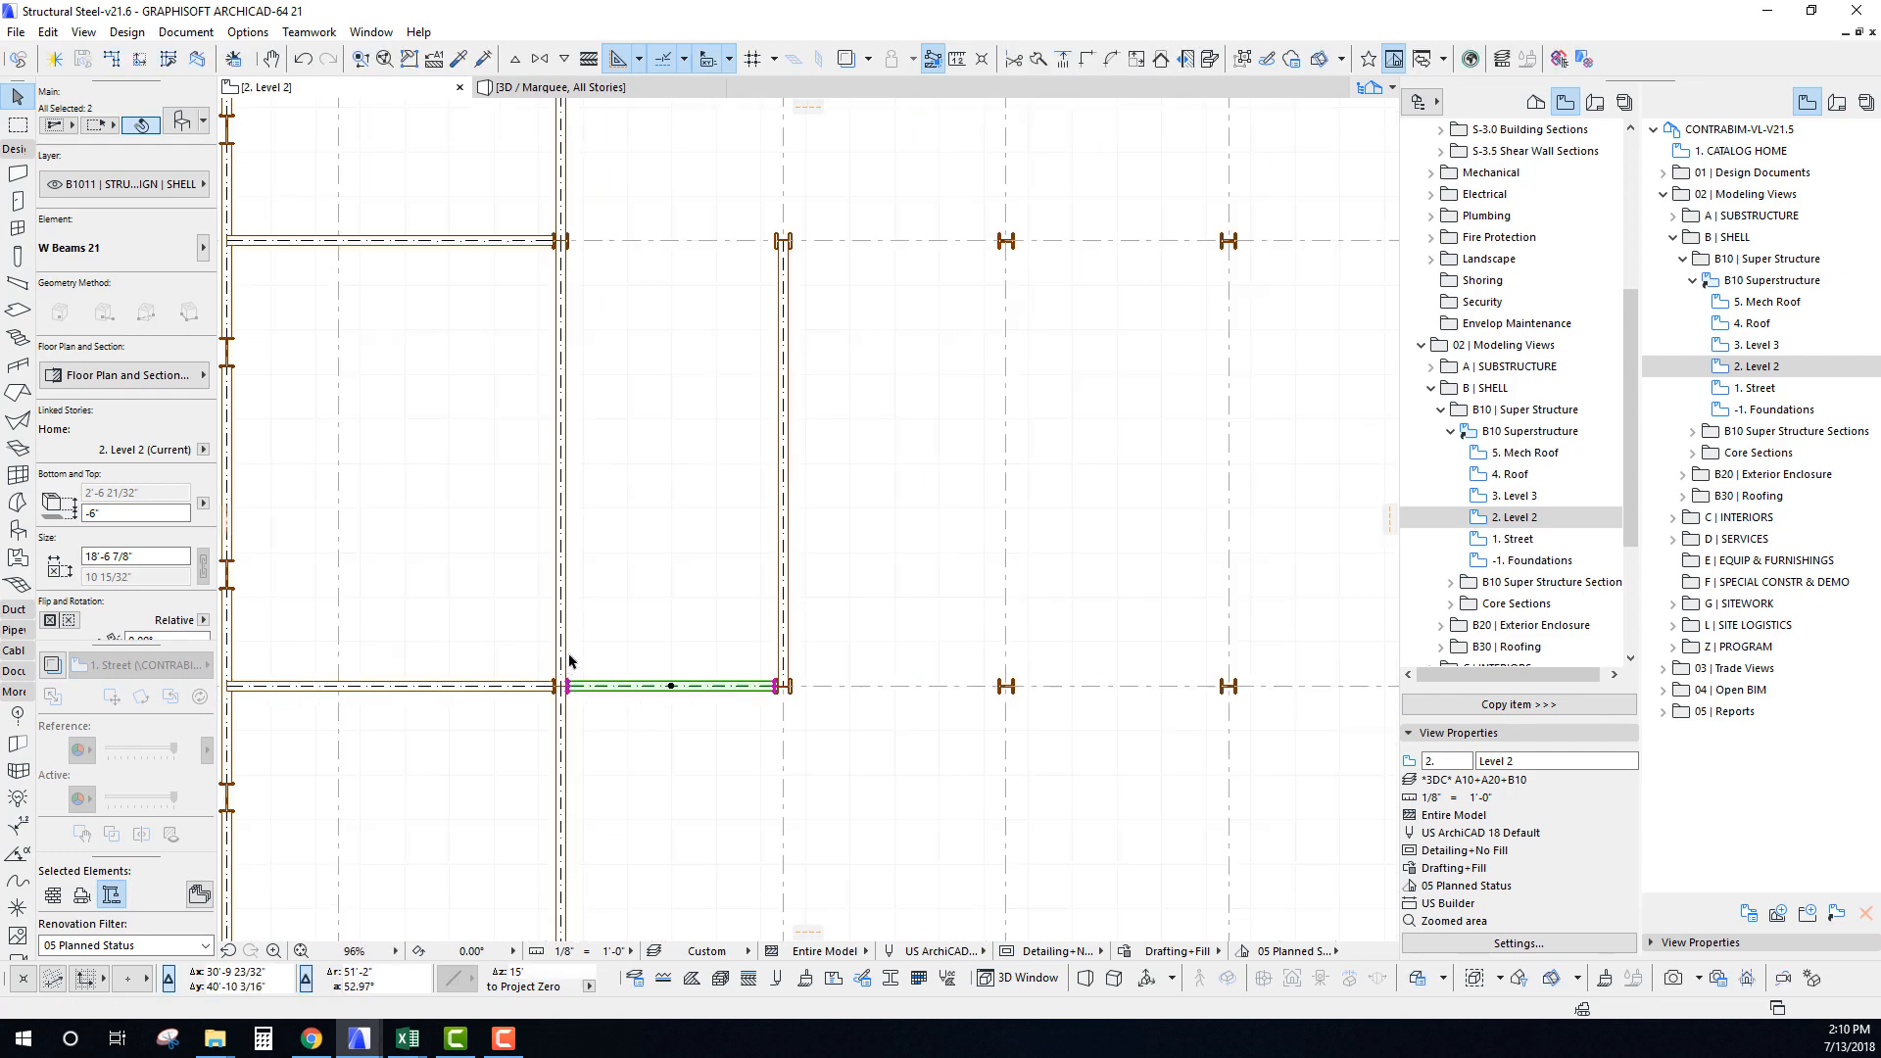
pyautogui.moveTo(617, 526); pyautogui.dragTo(542, 493, button='middle')
pyautogui.press('Escape')
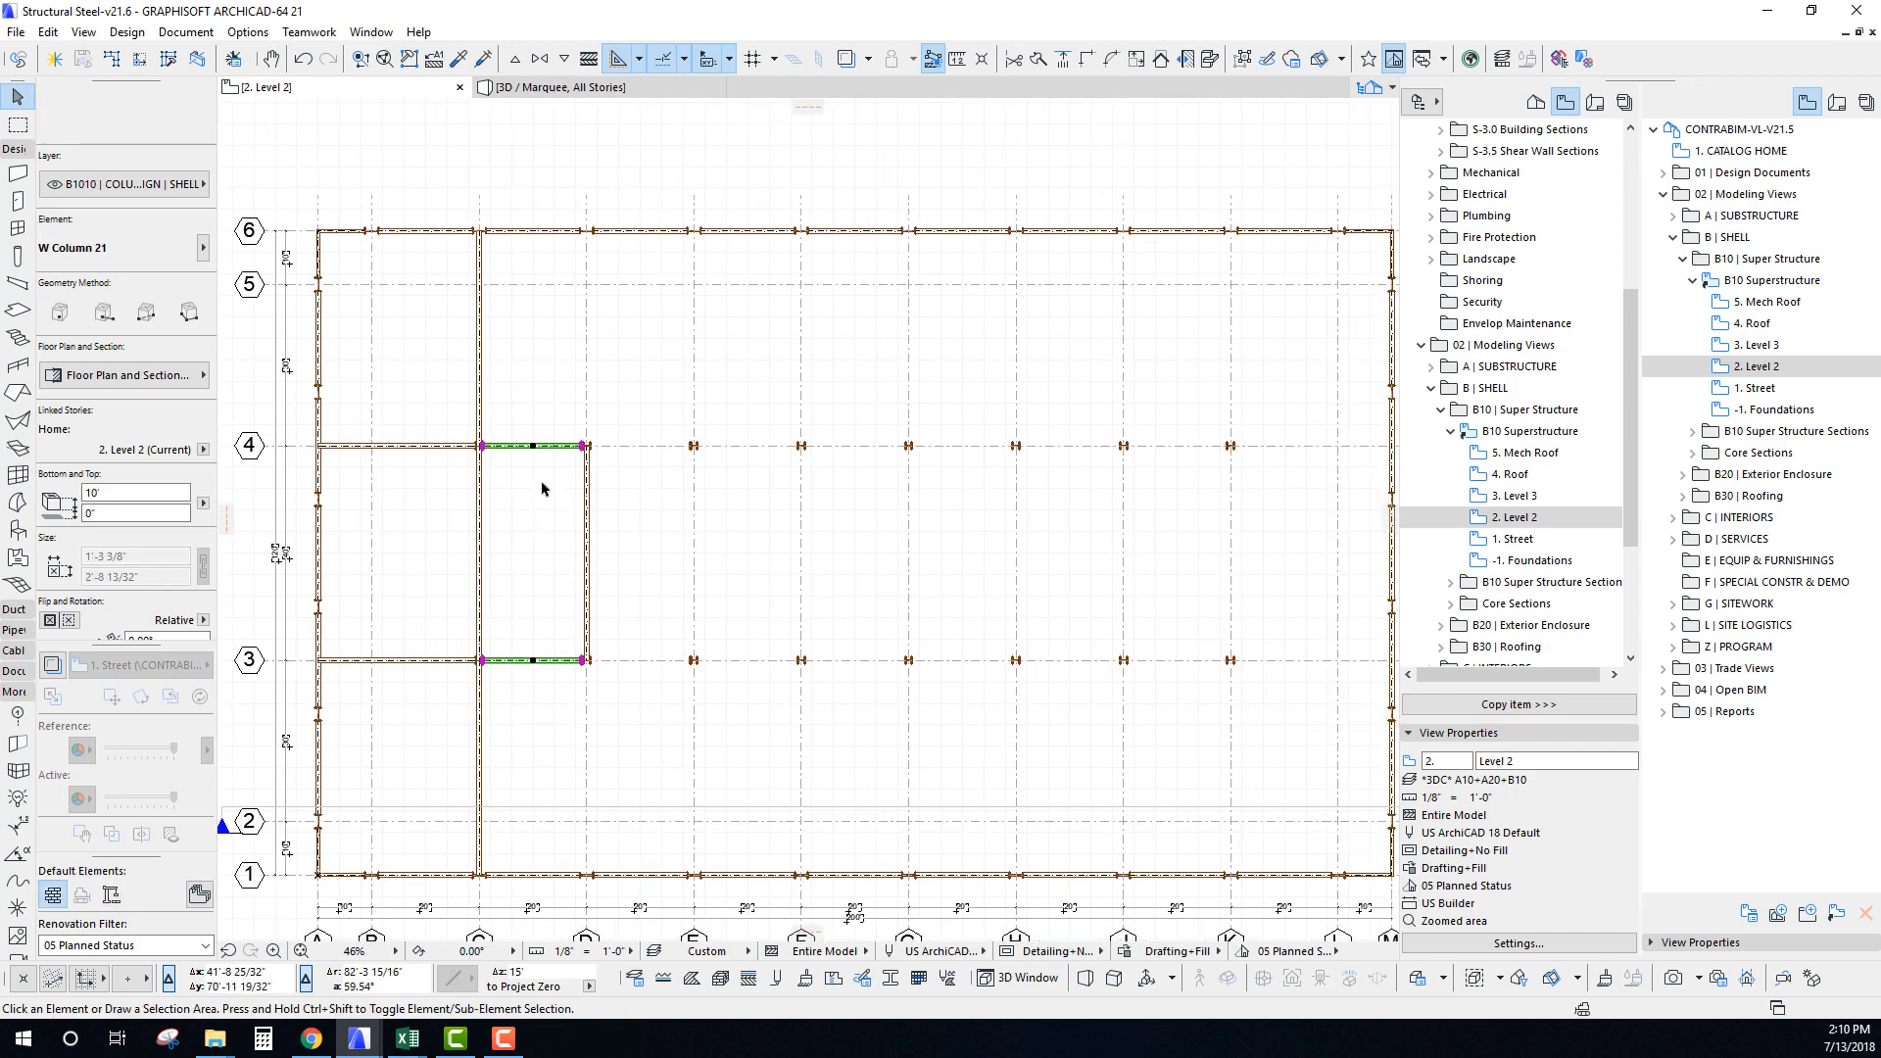
# Delete the beam on gridline D between gridlines 3 and 4.
pyautogui.click(586, 514)
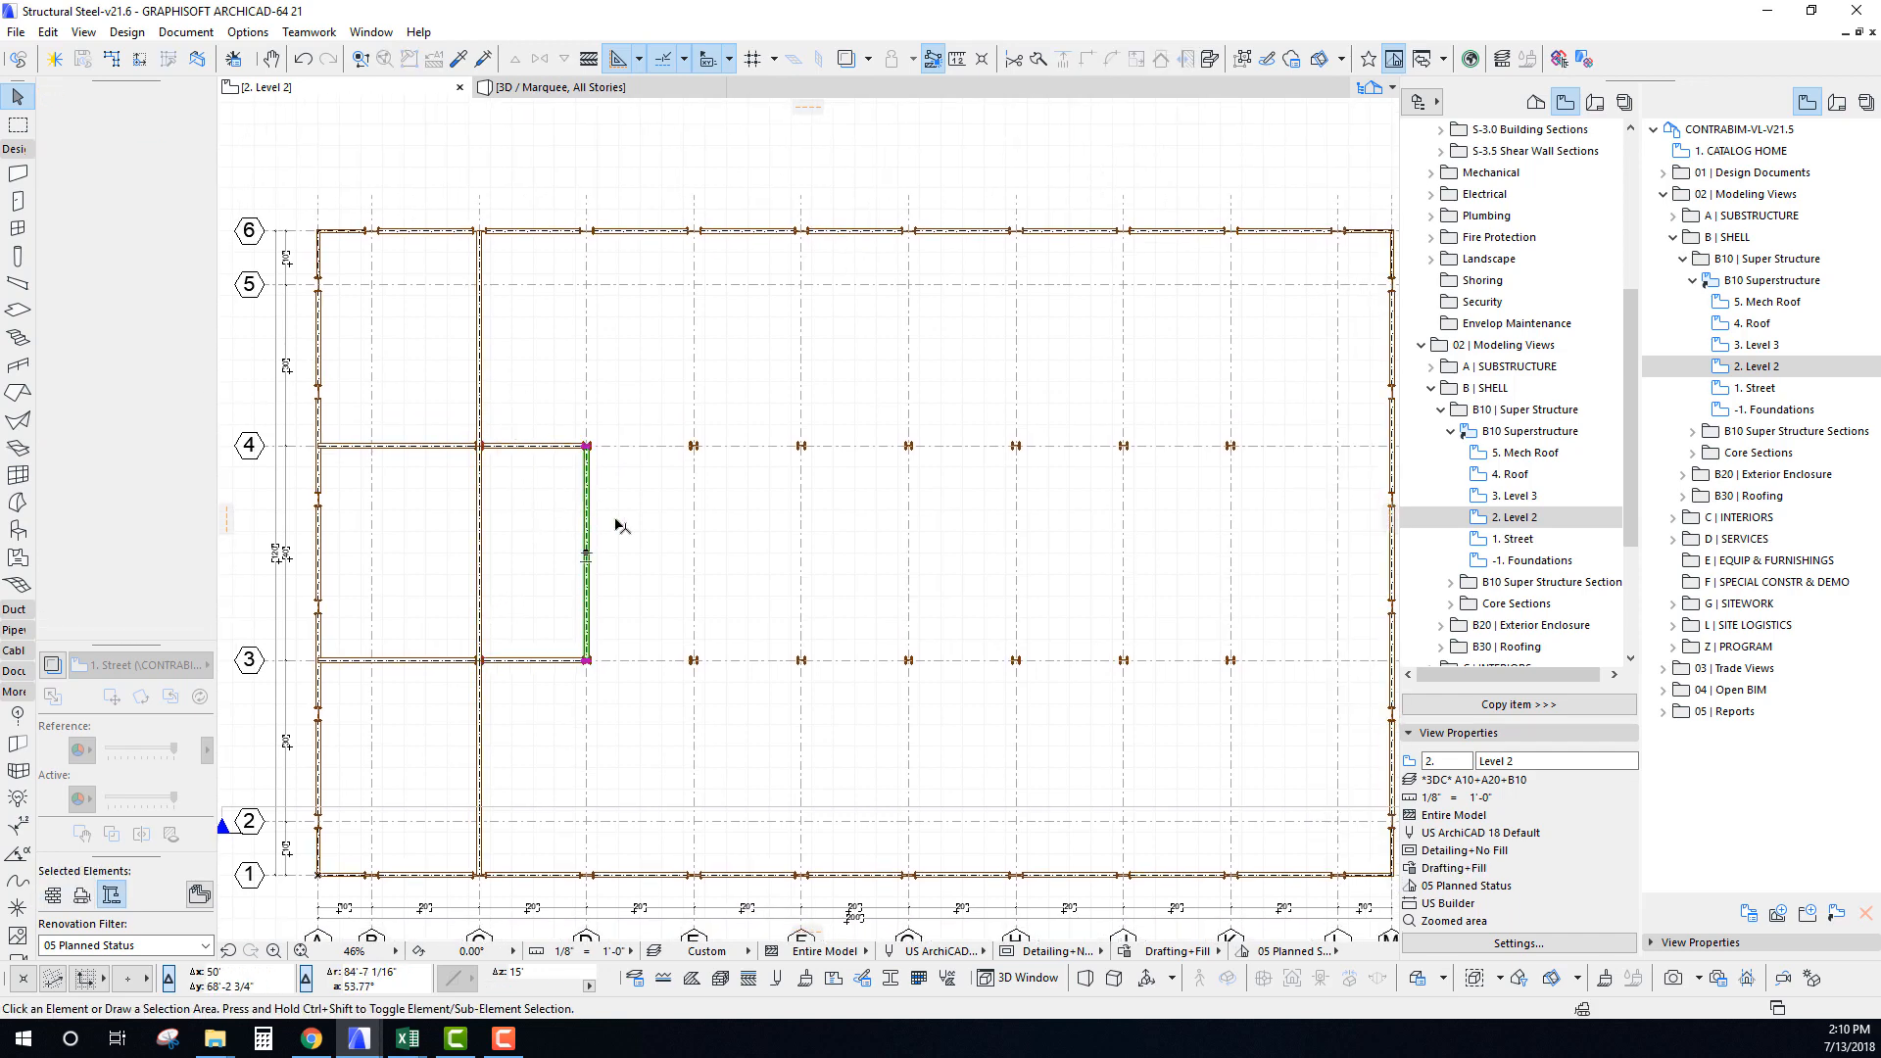
pyautogui.press('Delete')
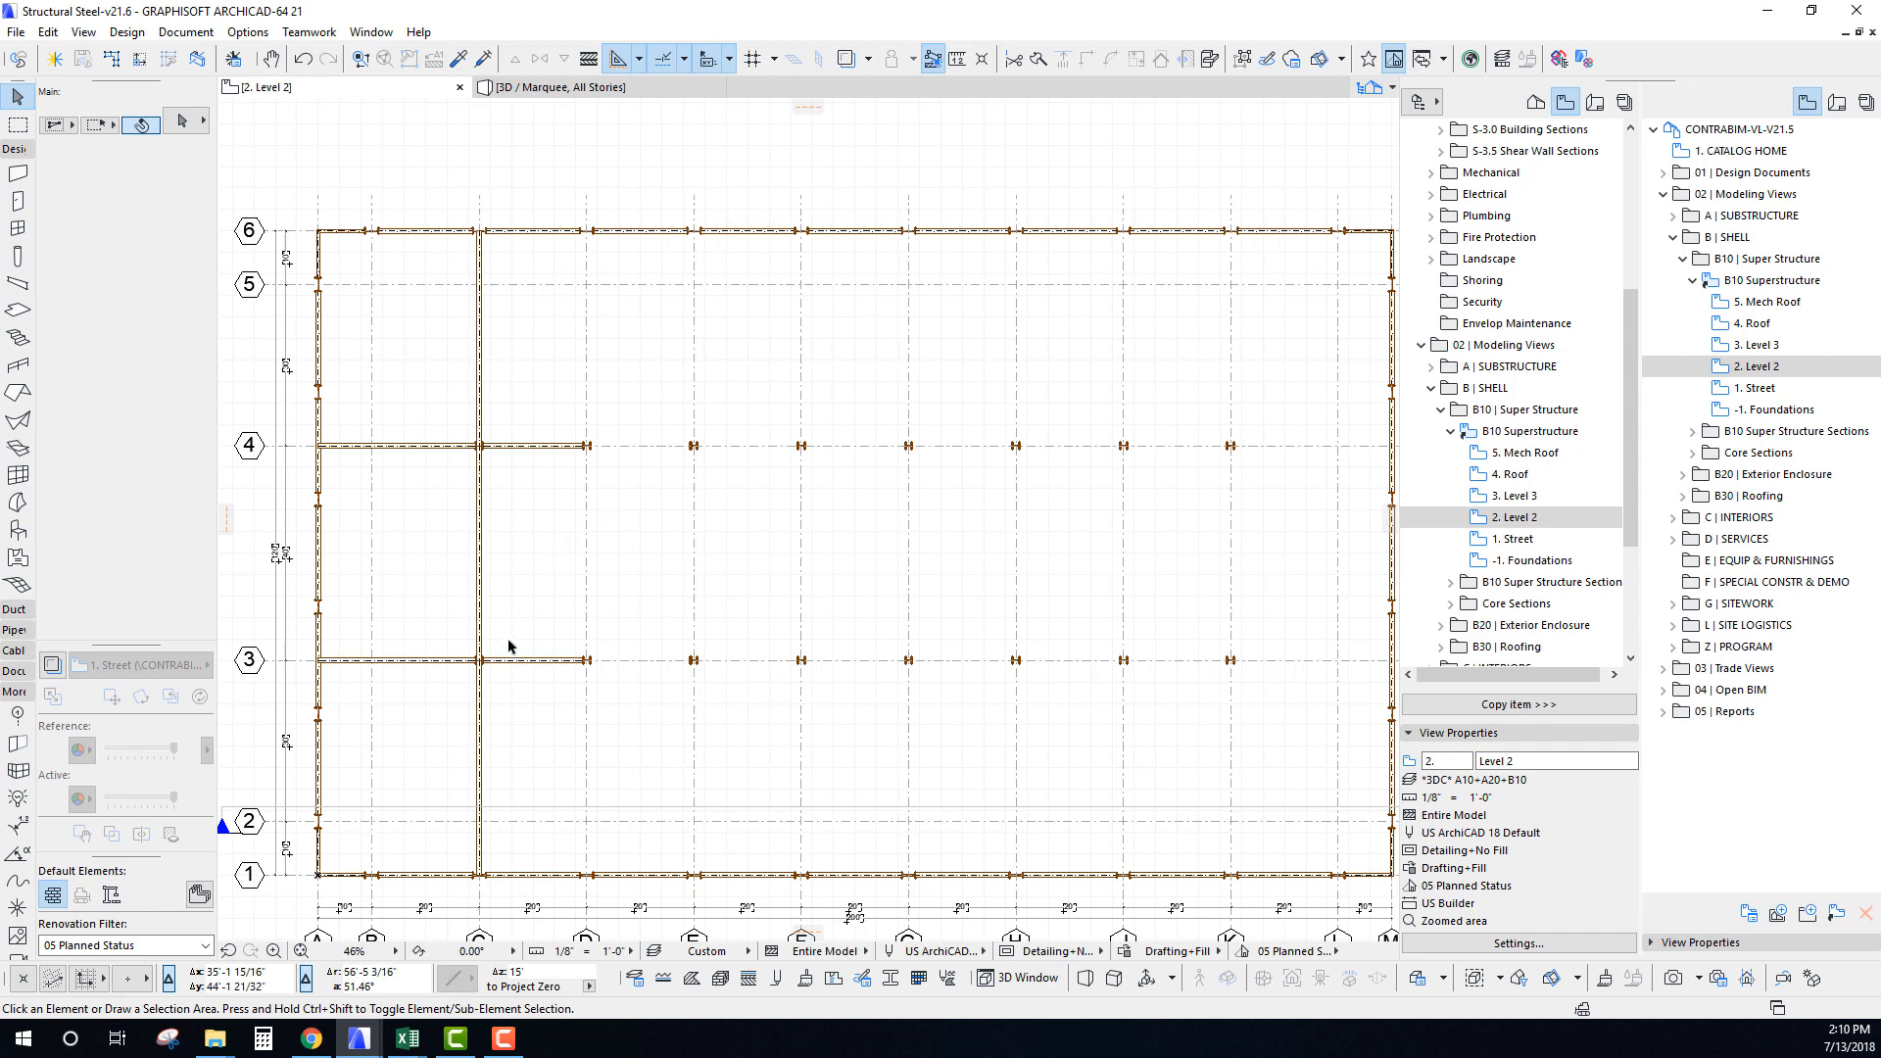
pyautogui.click(517, 670)
pyautogui.click(558, 504)
# Examine the Level 2 framing layout and the labeled floor beam samples drawn below the plan.
pyautogui.moveTo(510, 617); pyautogui.dragTo(520, 509, button='middle')
pyautogui.scroll(-2, 624, 651)
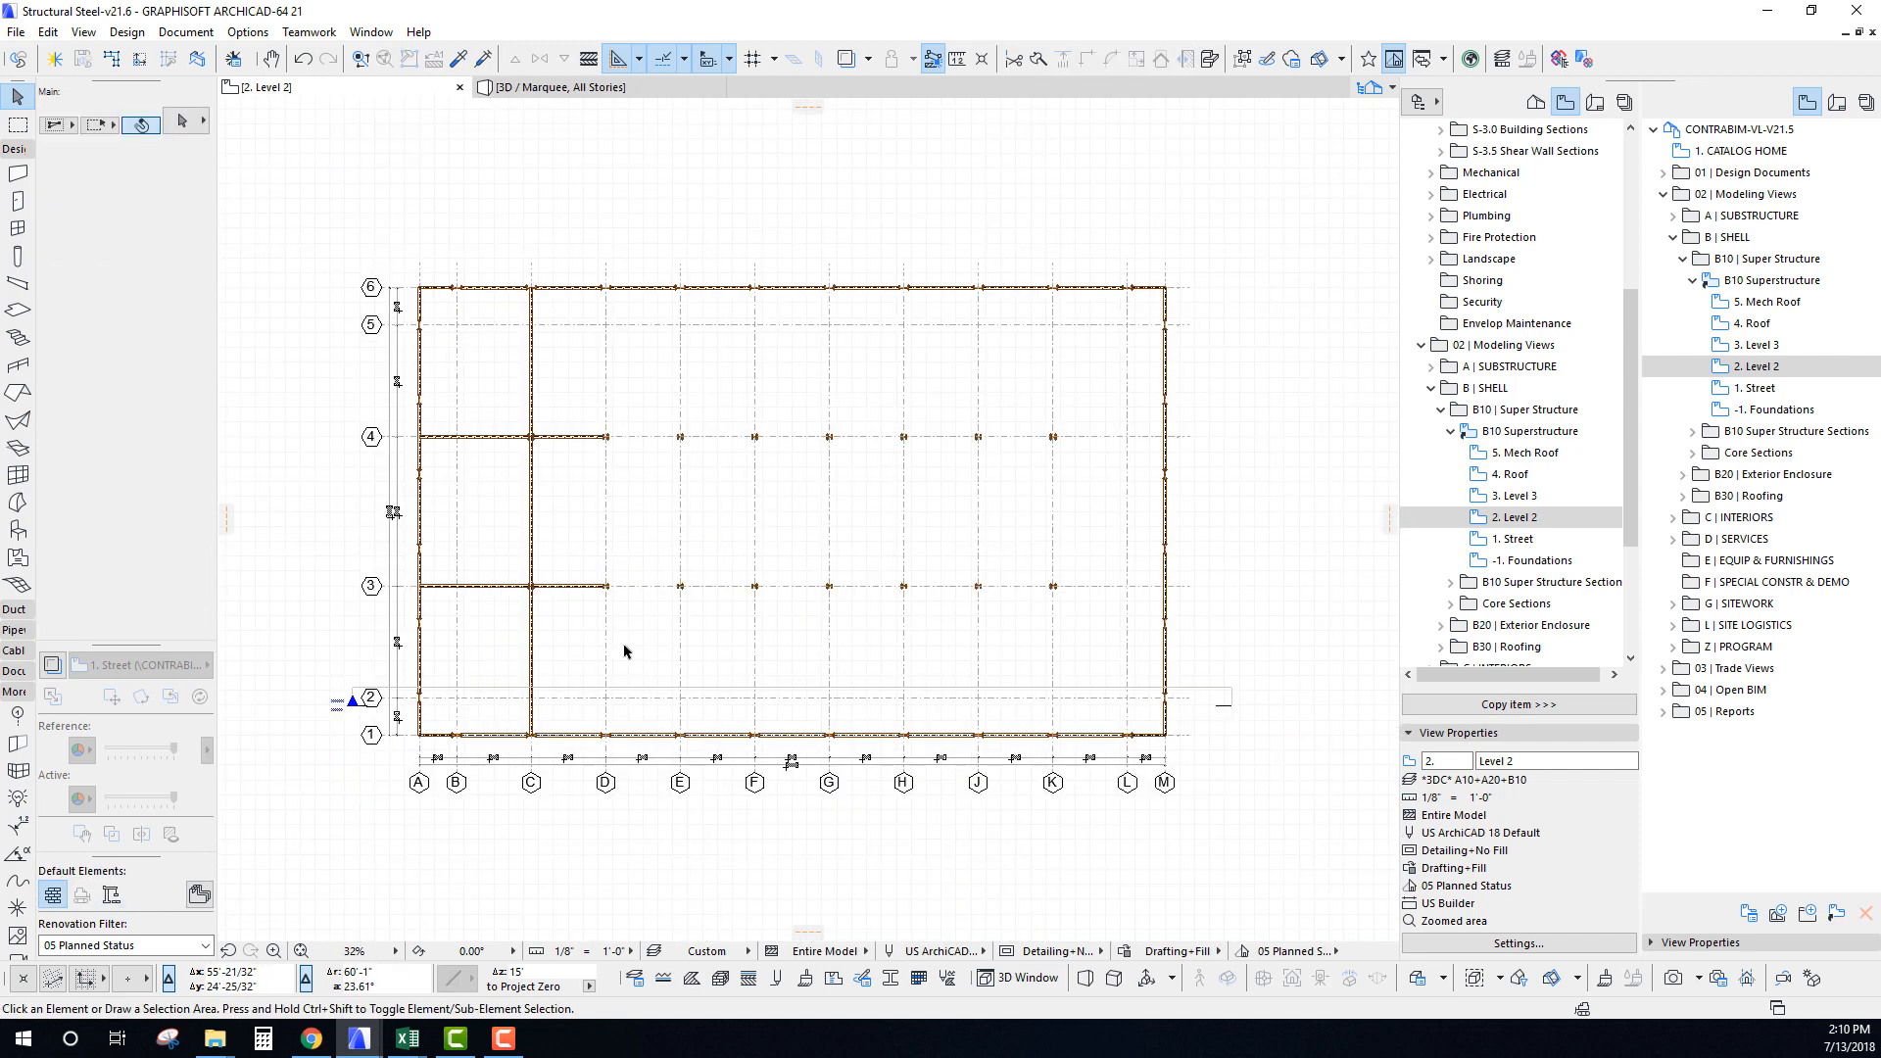
pyautogui.moveTo(519, 747); pyautogui.dragTo(480, 374, button='middle')
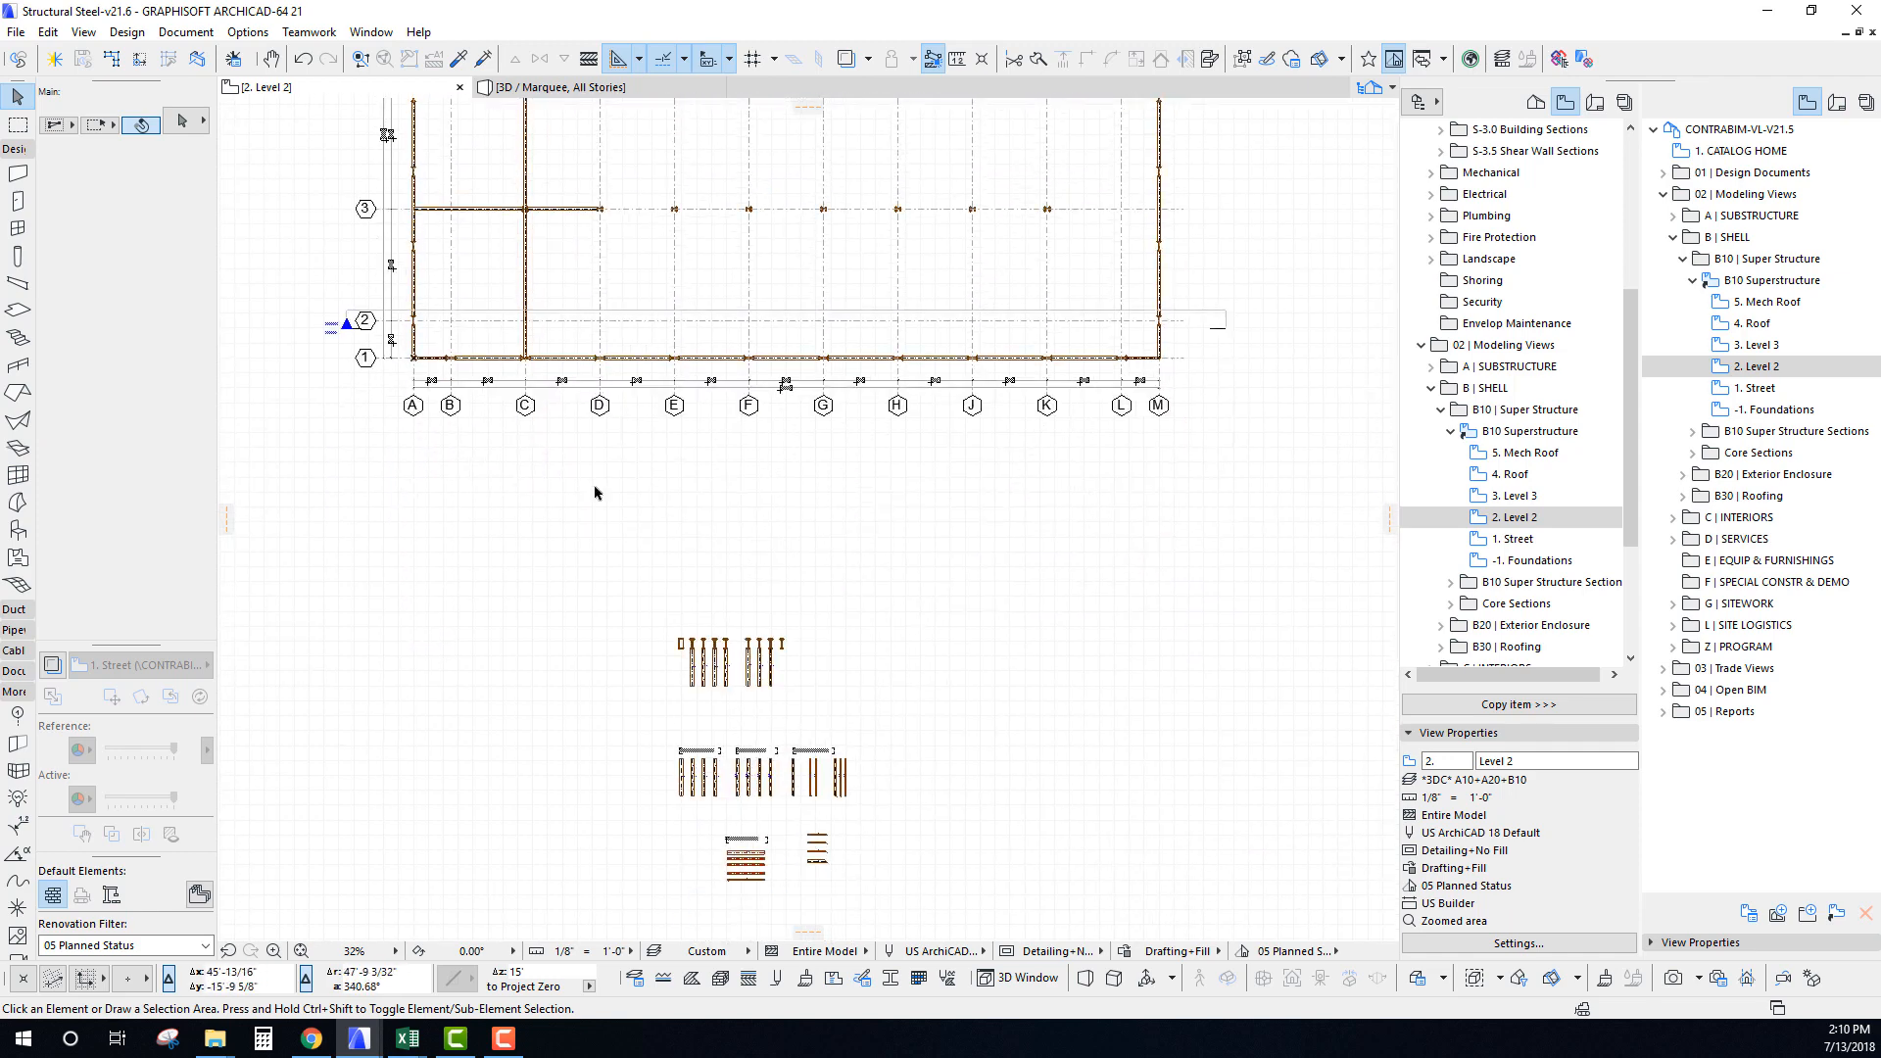
pyautogui.moveTo(699, 825); pyautogui.dragTo(630, 659, button='middle')
pyautogui.moveTo(585, 449); pyautogui.dragTo(627, 726, button='middle')
pyautogui.moveTo(462, 265); pyautogui.dragTo(469, 479, button='middle')
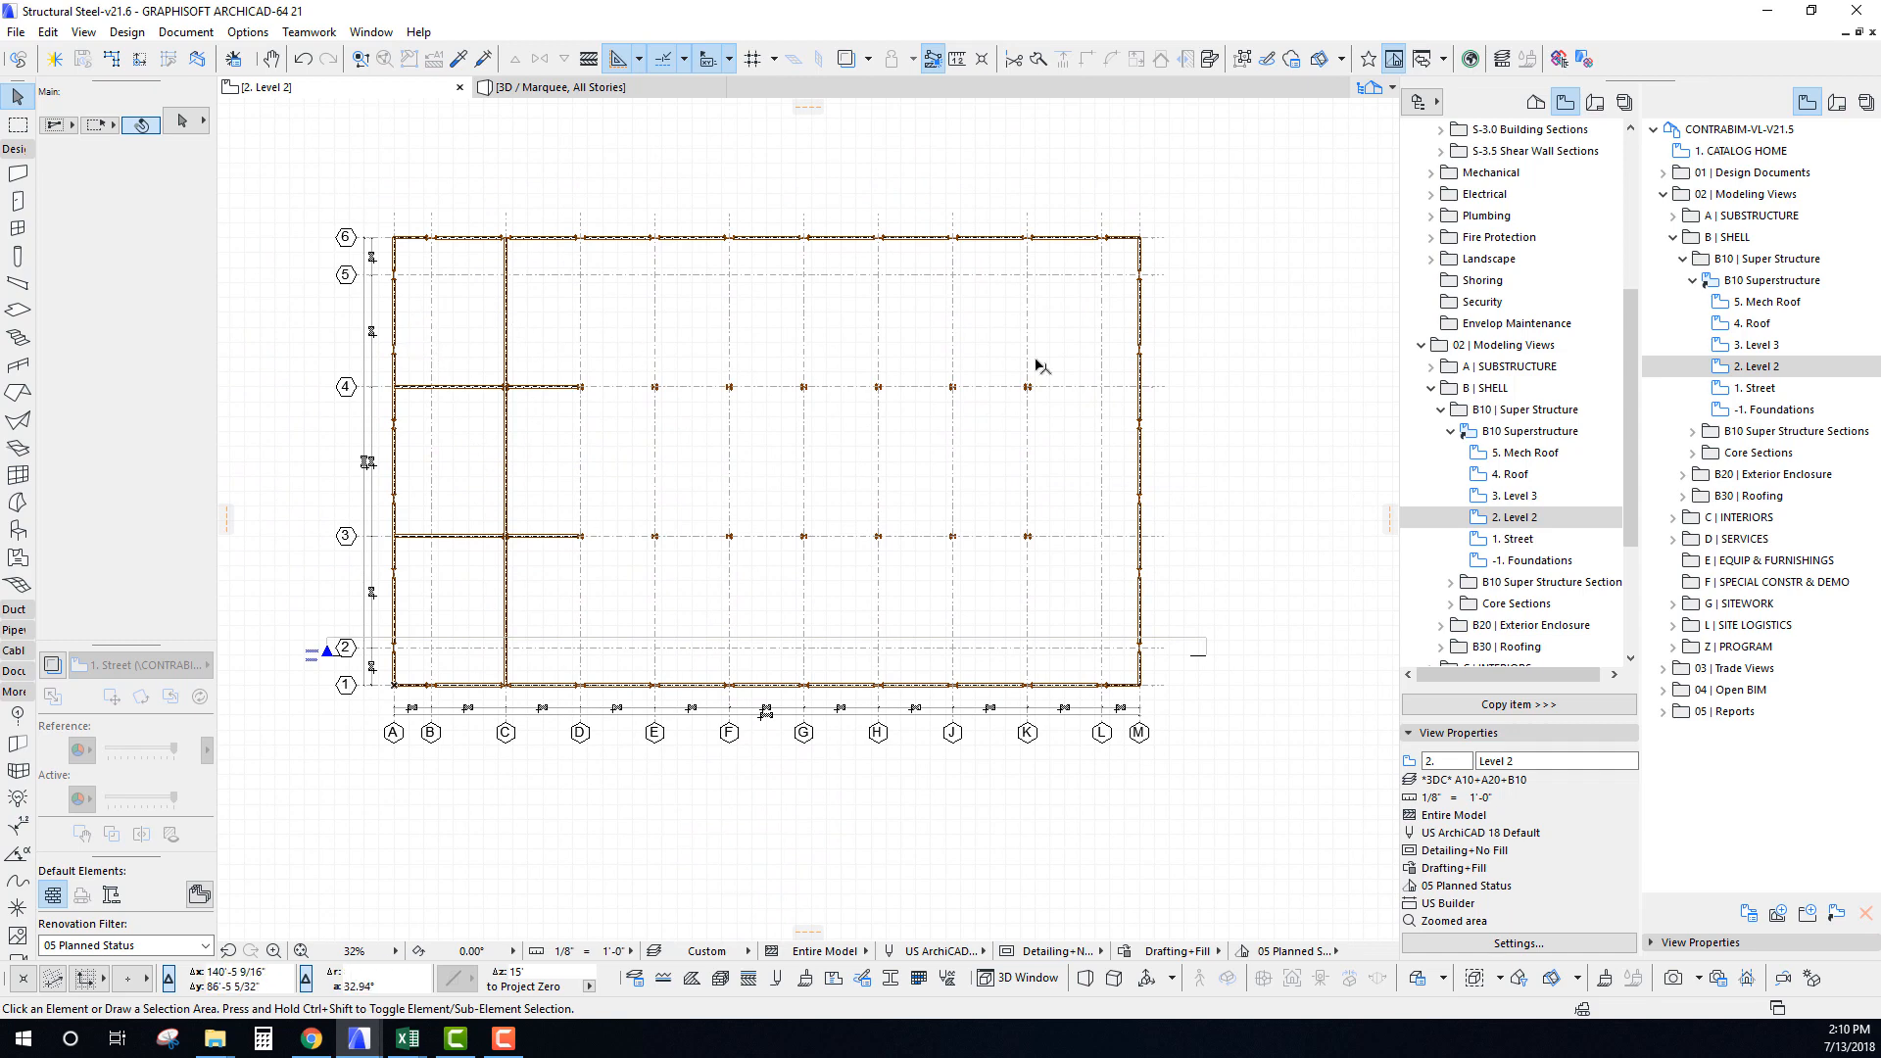
pyautogui.moveTo(793, 858); pyautogui.dragTo(720, 594, button='middle')
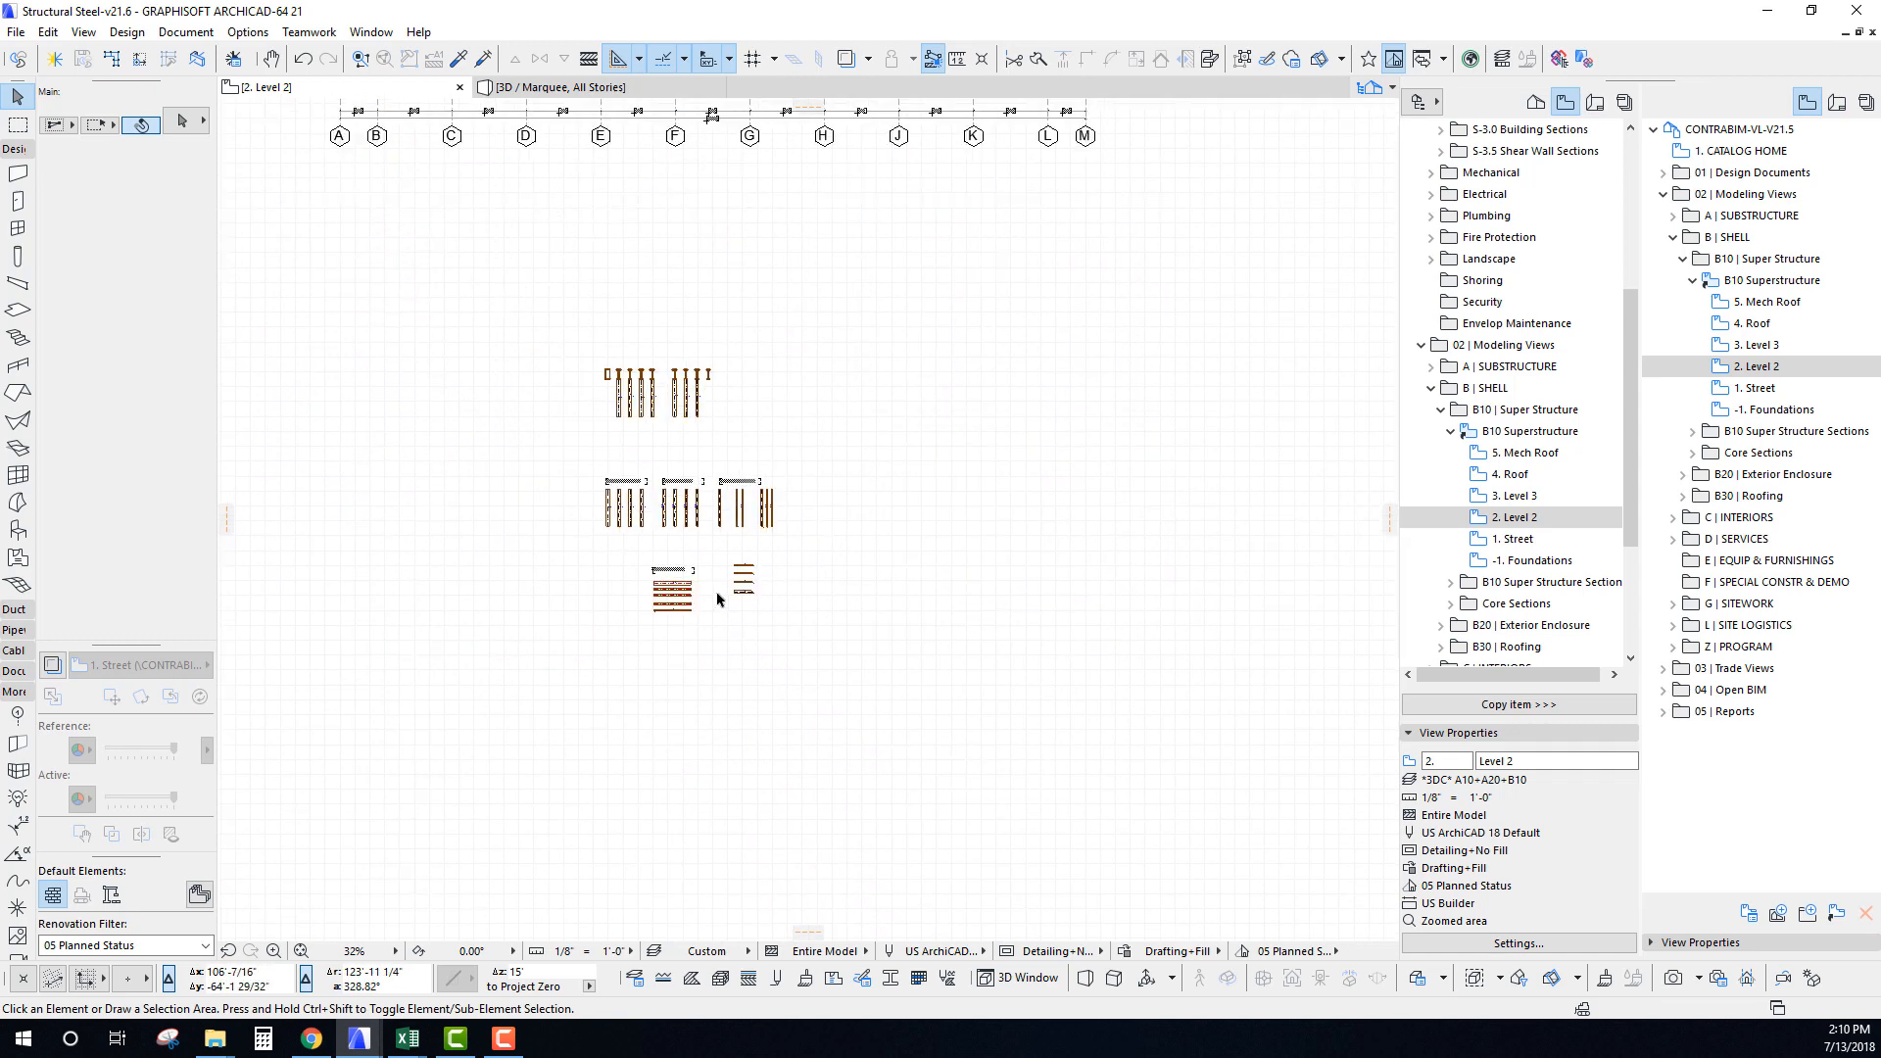
pyautogui.scroll(10, 721, 594)
pyautogui.scroll(2, 634, 604)
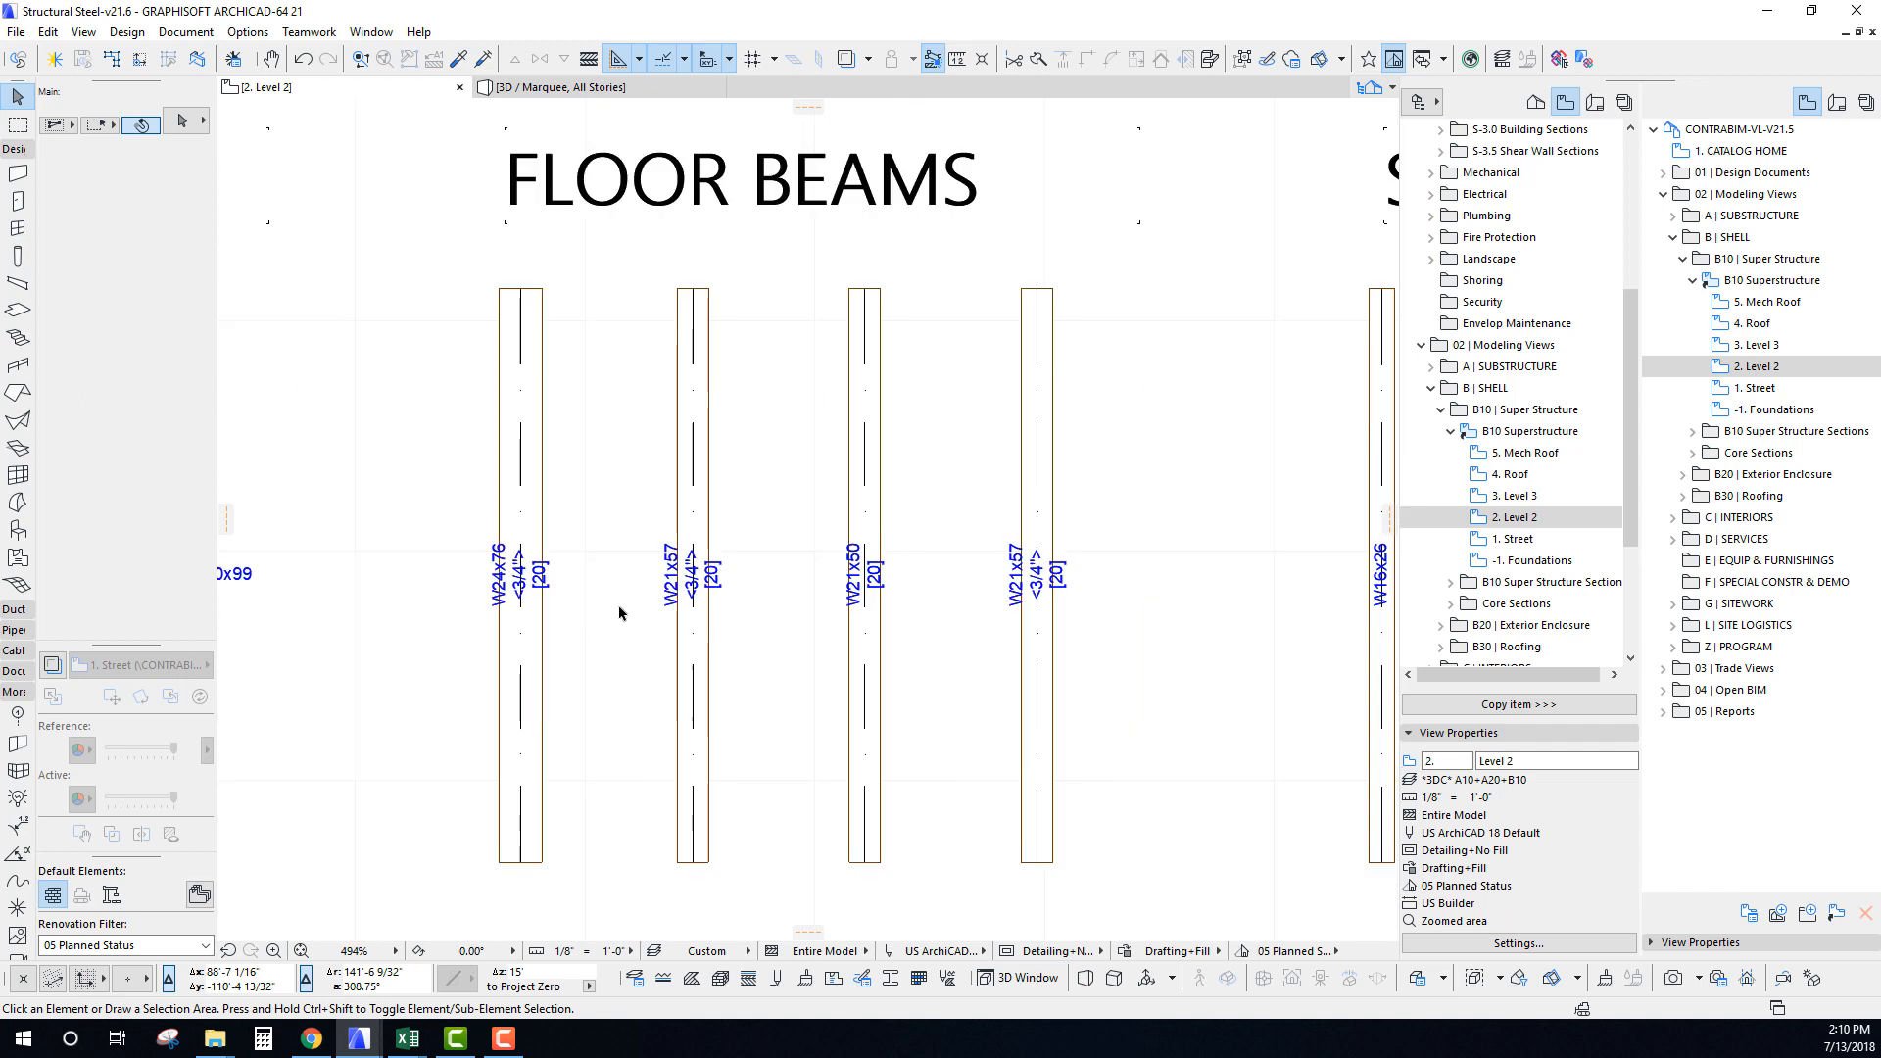
pyautogui.moveTo(630, 675); pyautogui.dragTo(560, 676, button='middle')
pyautogui.moveTo(768, 580); pyautogui.dragTo(701, 659, button='middle')
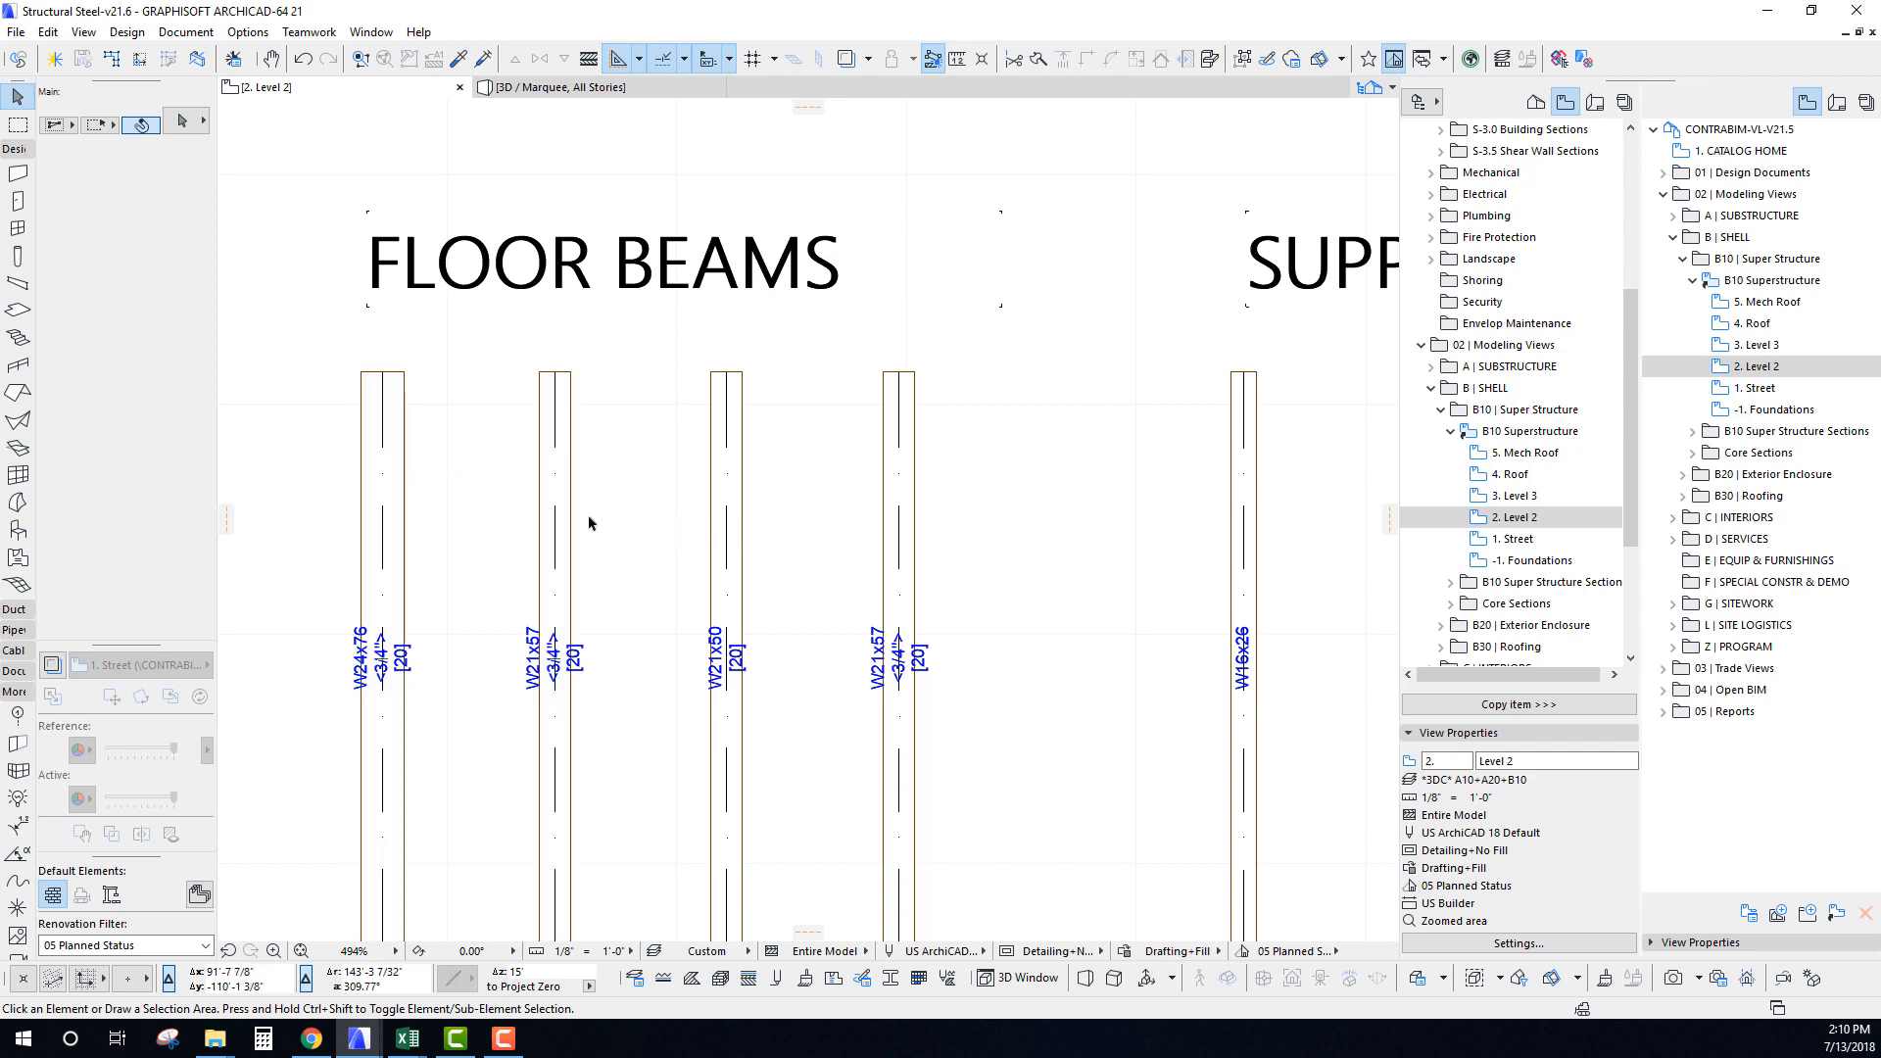
pyautogui.scroll(-3, 664, 582)
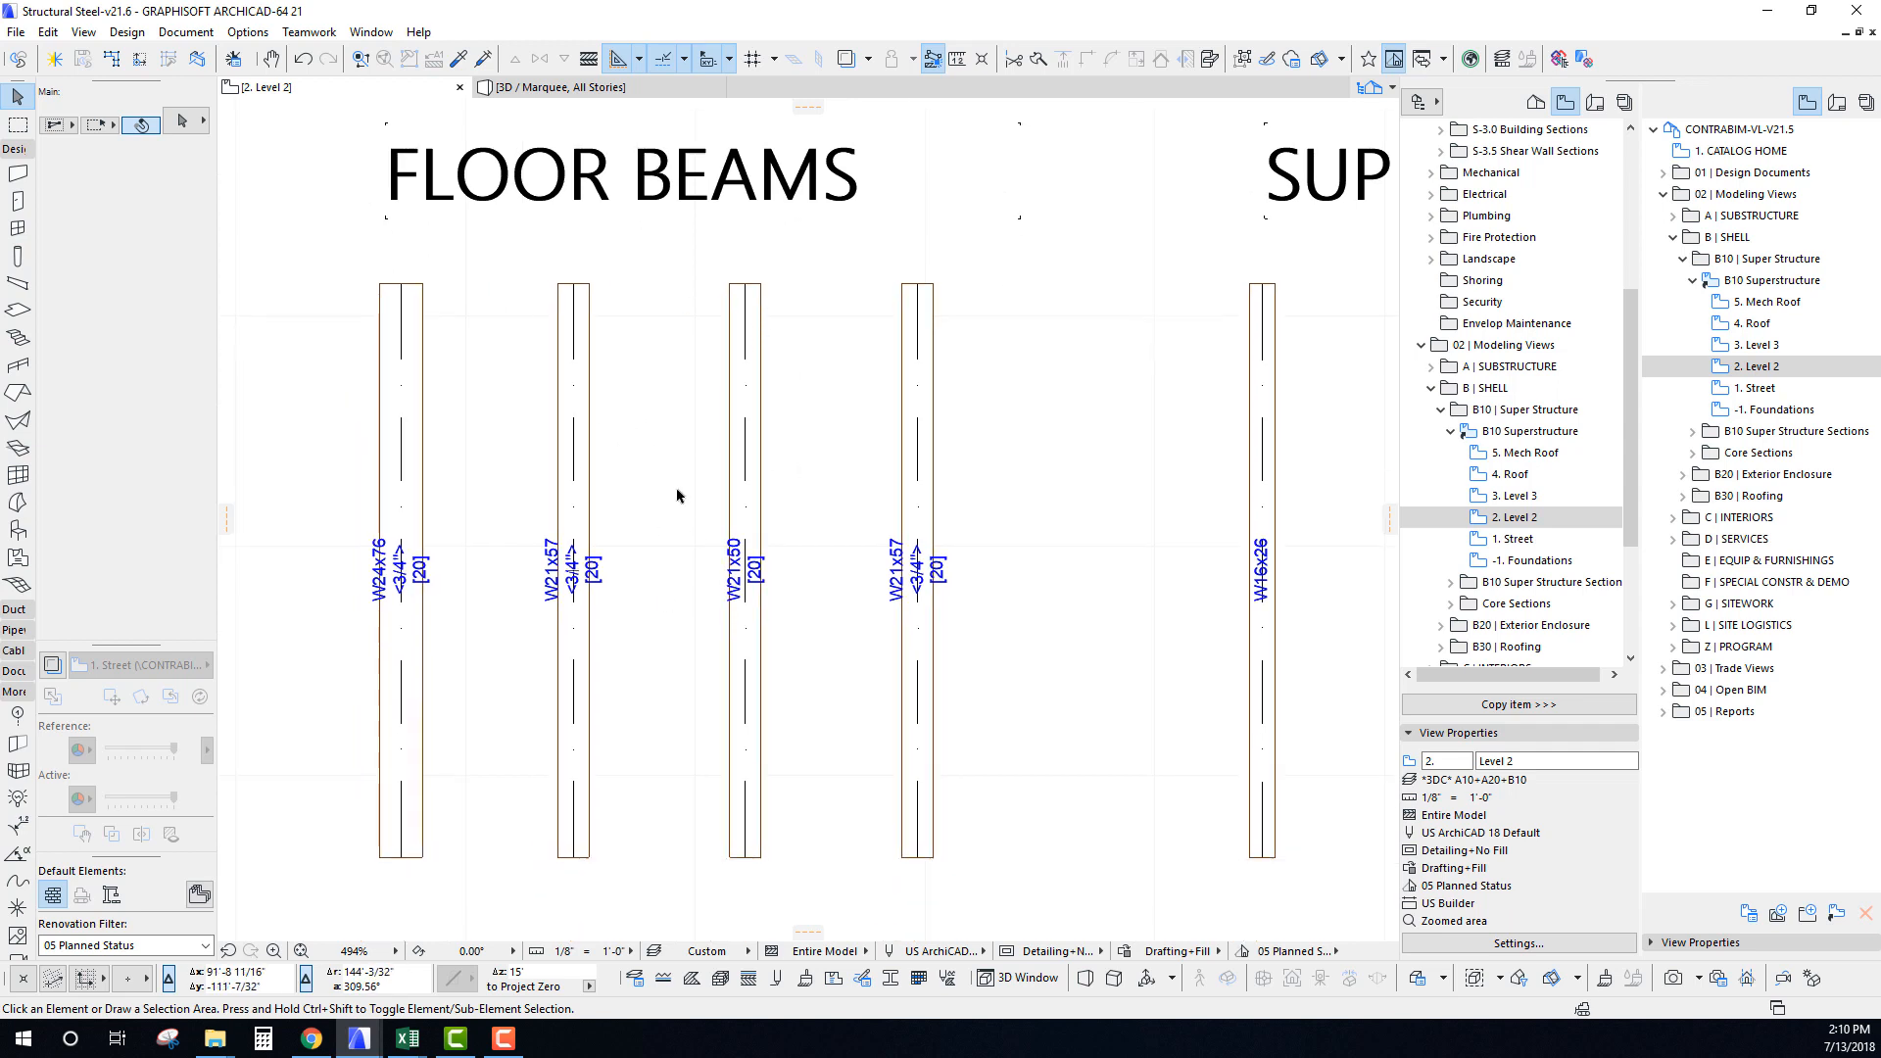
pyautogui.scroll(2, 677, 496)
# Copy the W21x50 floor beam sample by its lower end to the gridline A edge column between gridlines 2 and 3.
pyautogui.click(565, 456)
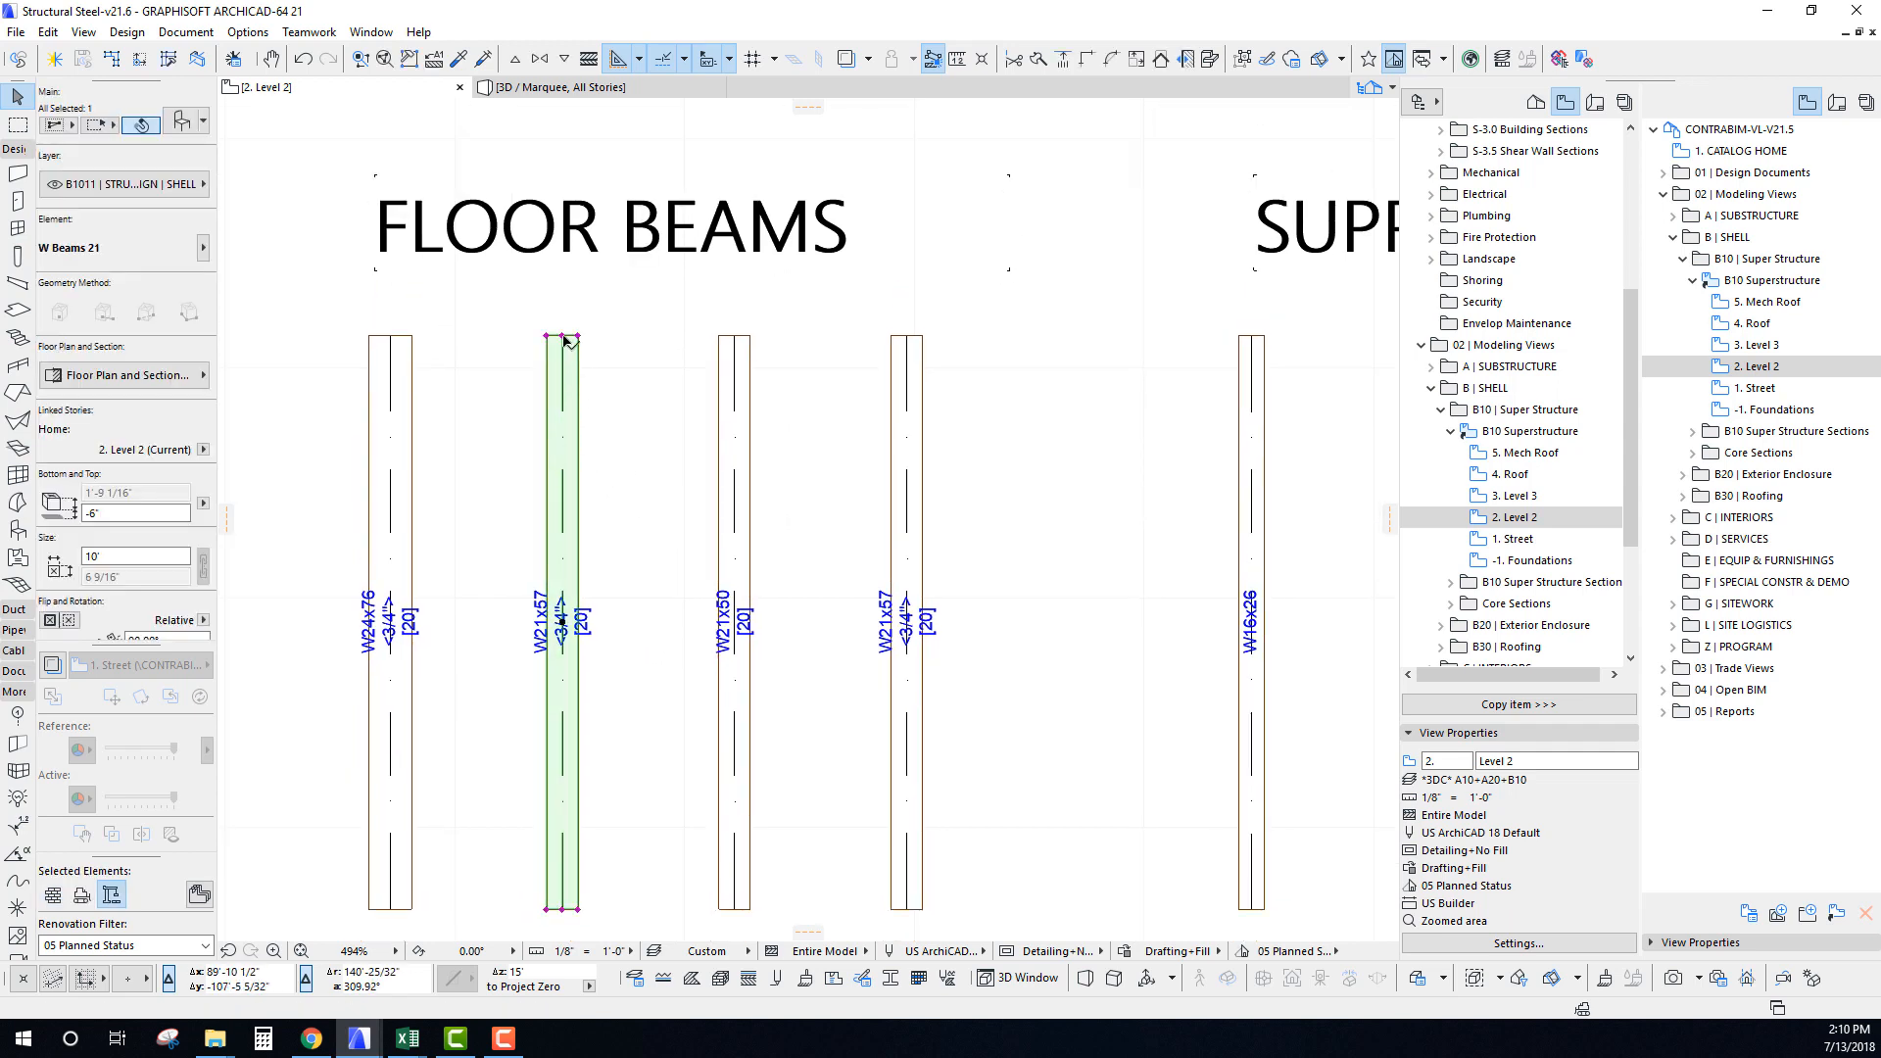
pyautogui.click(734, 357)
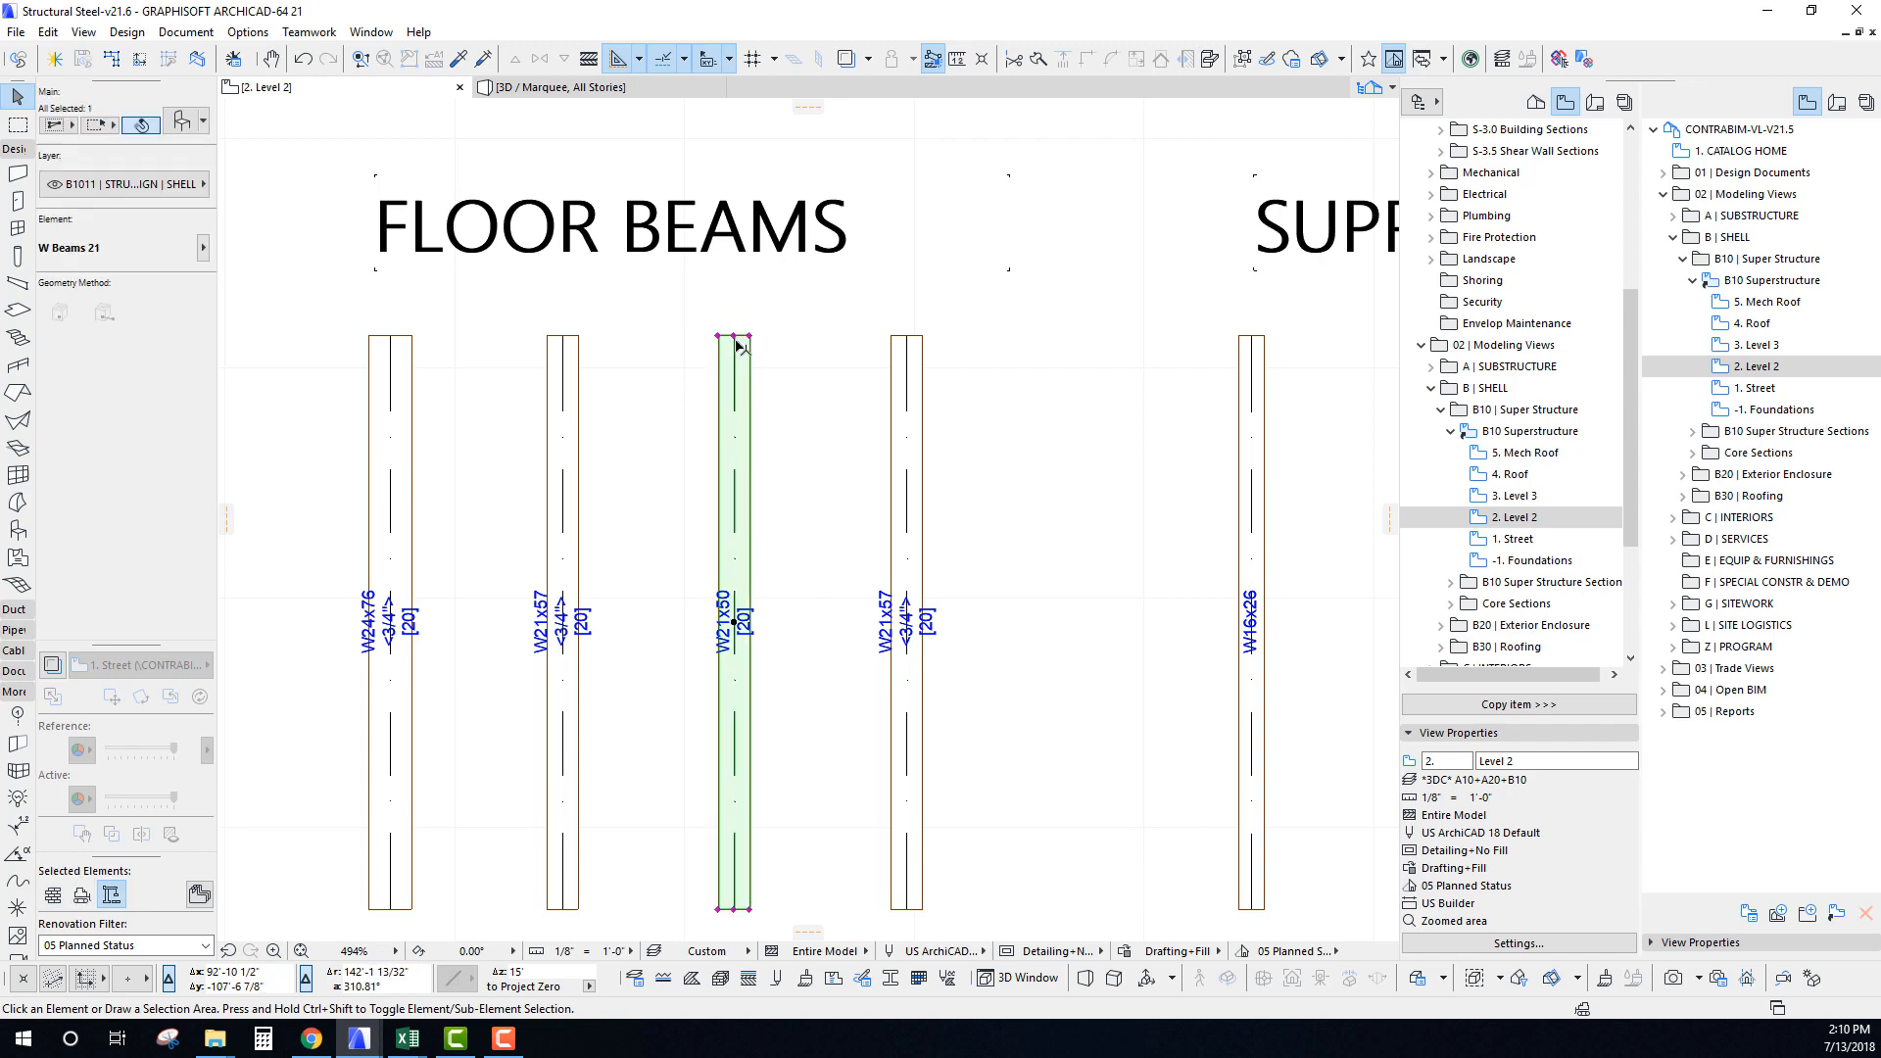
pyautogui.hotkey('ctrl', 'd')
pyautogui.click(735, 911)
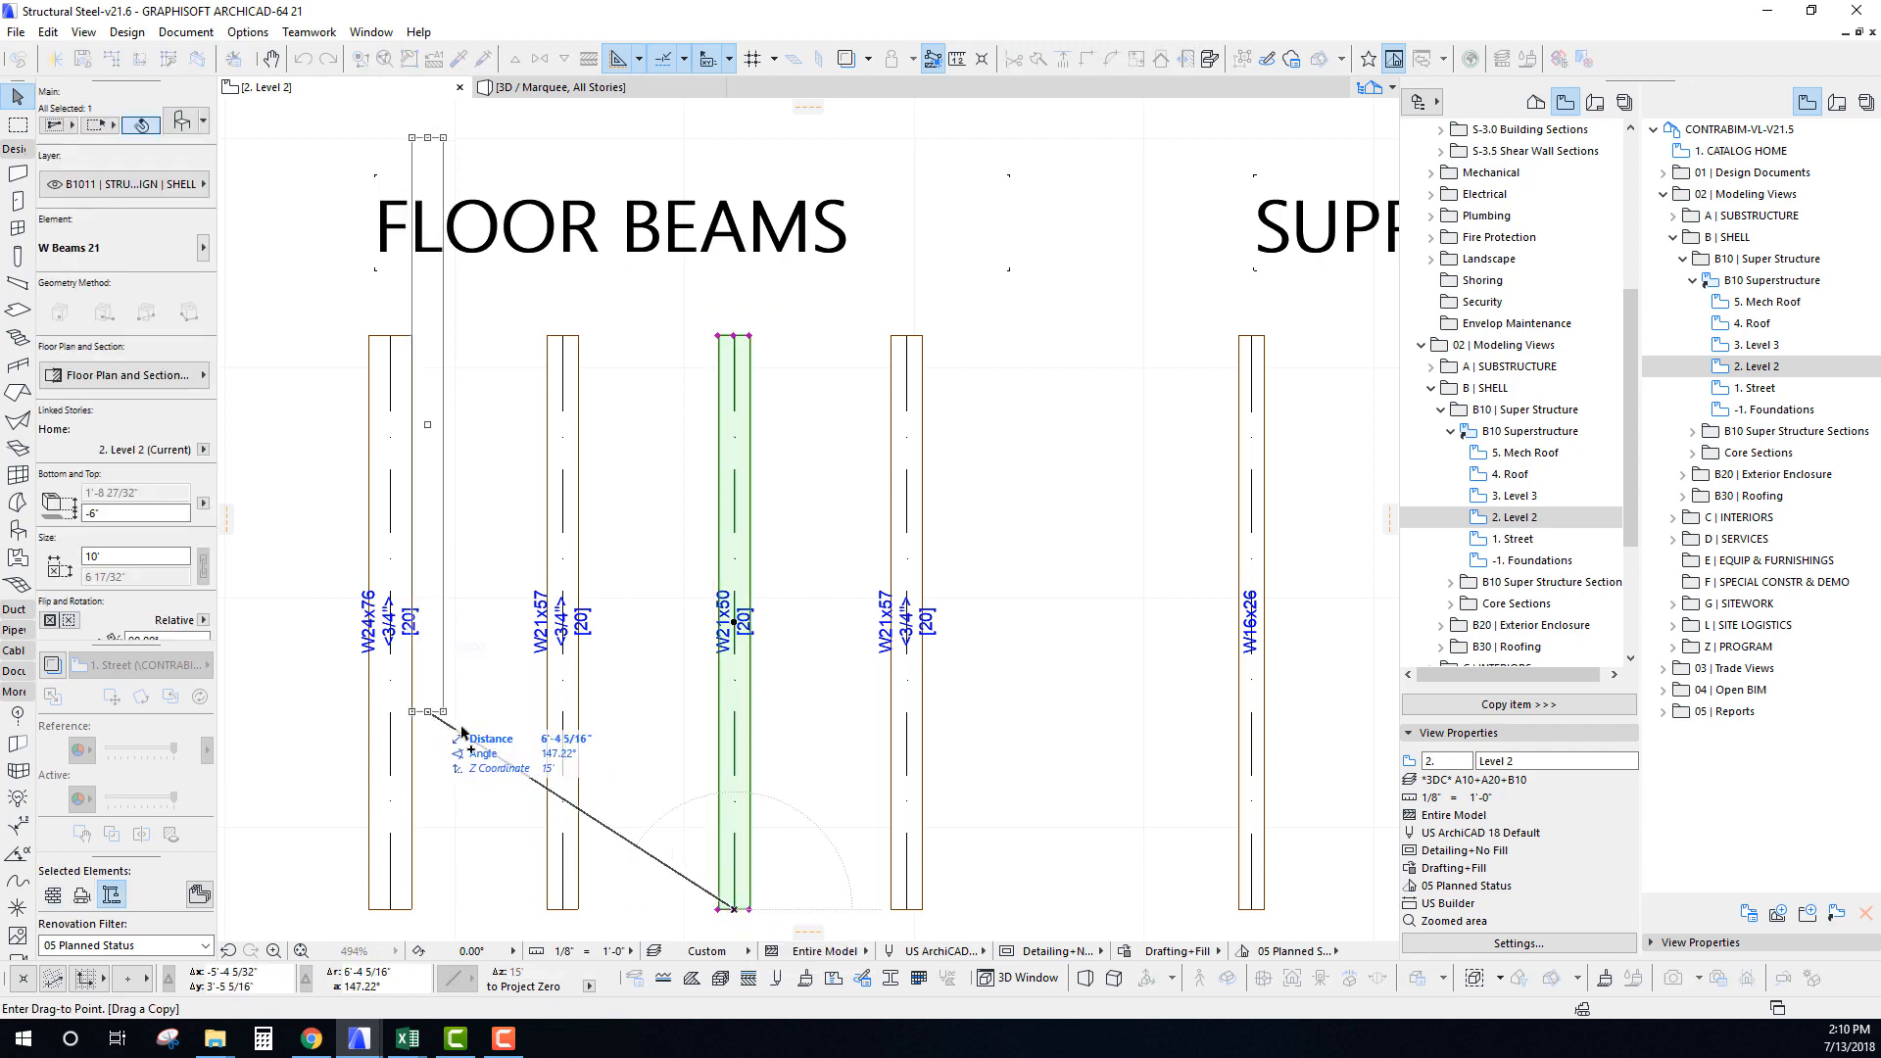
pyautogui.scroll(-10, 575, 691)
pyautogui.scroll(4, 431, 417)
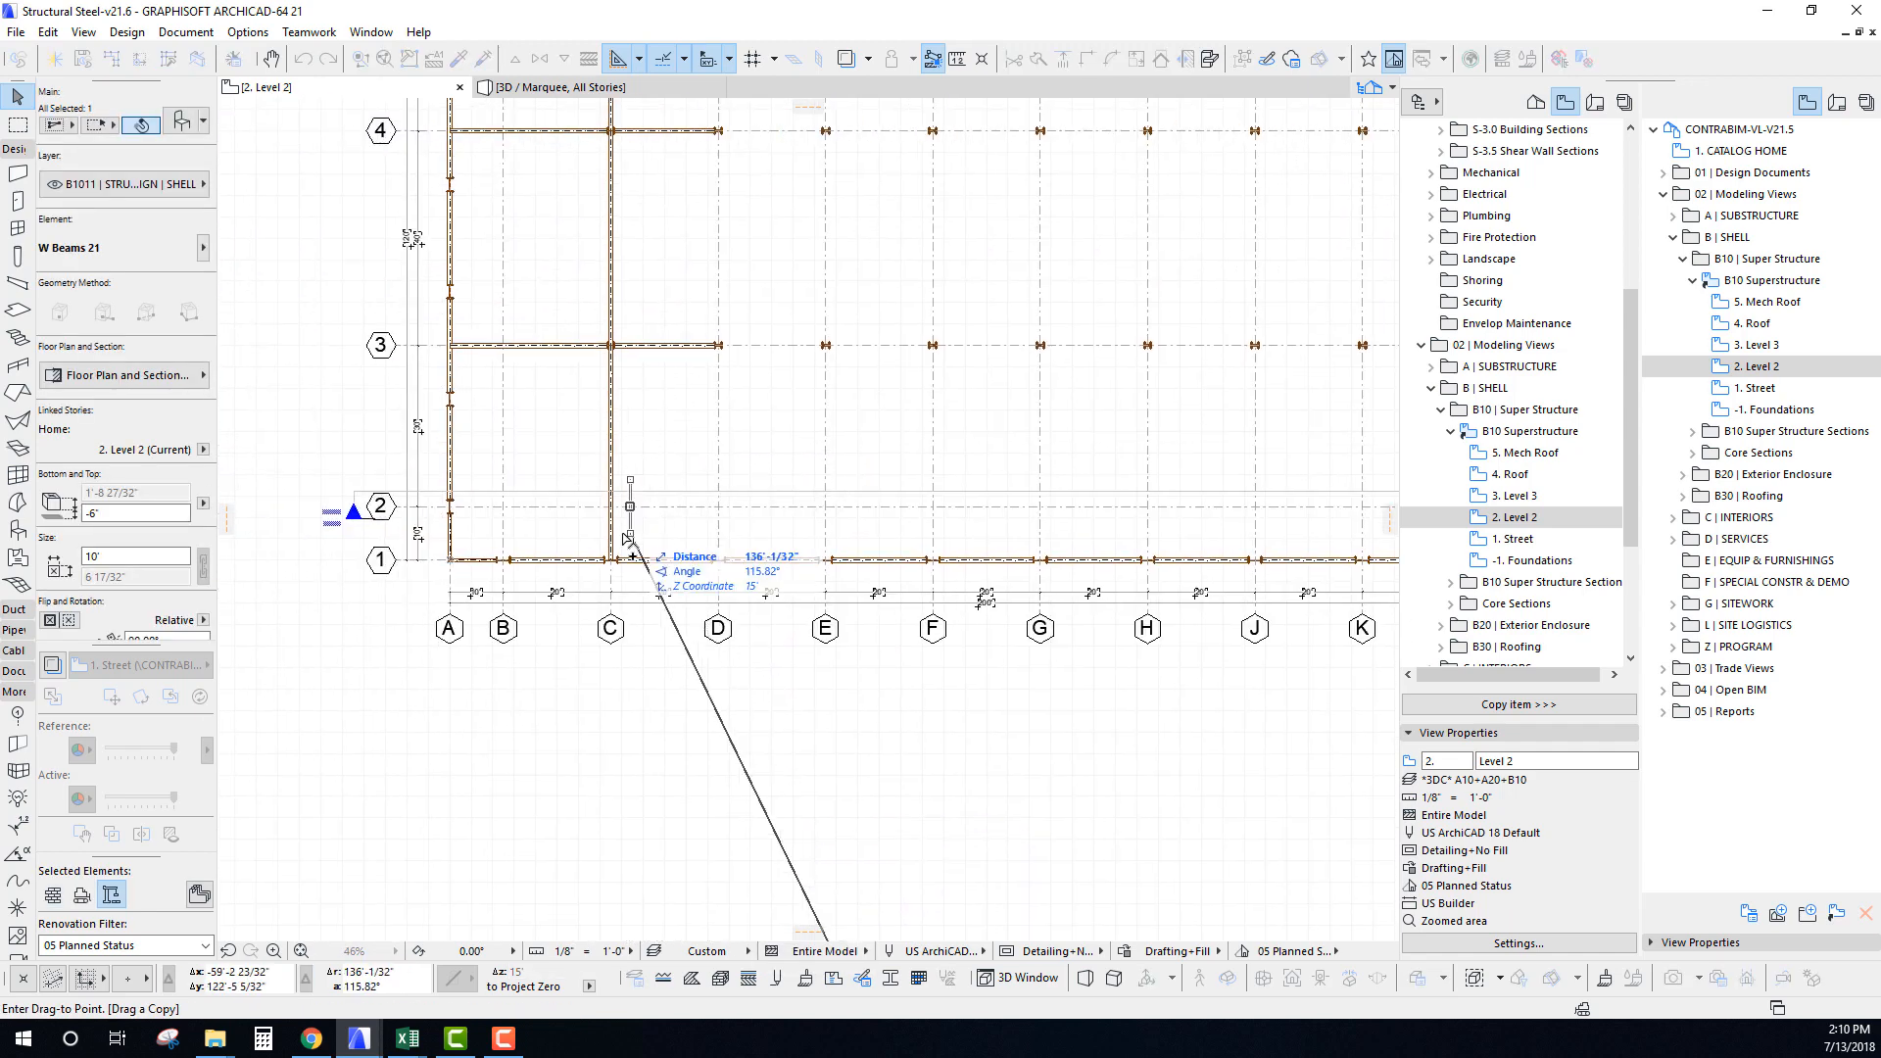
pyautogui.scroll(4, 402, 431)
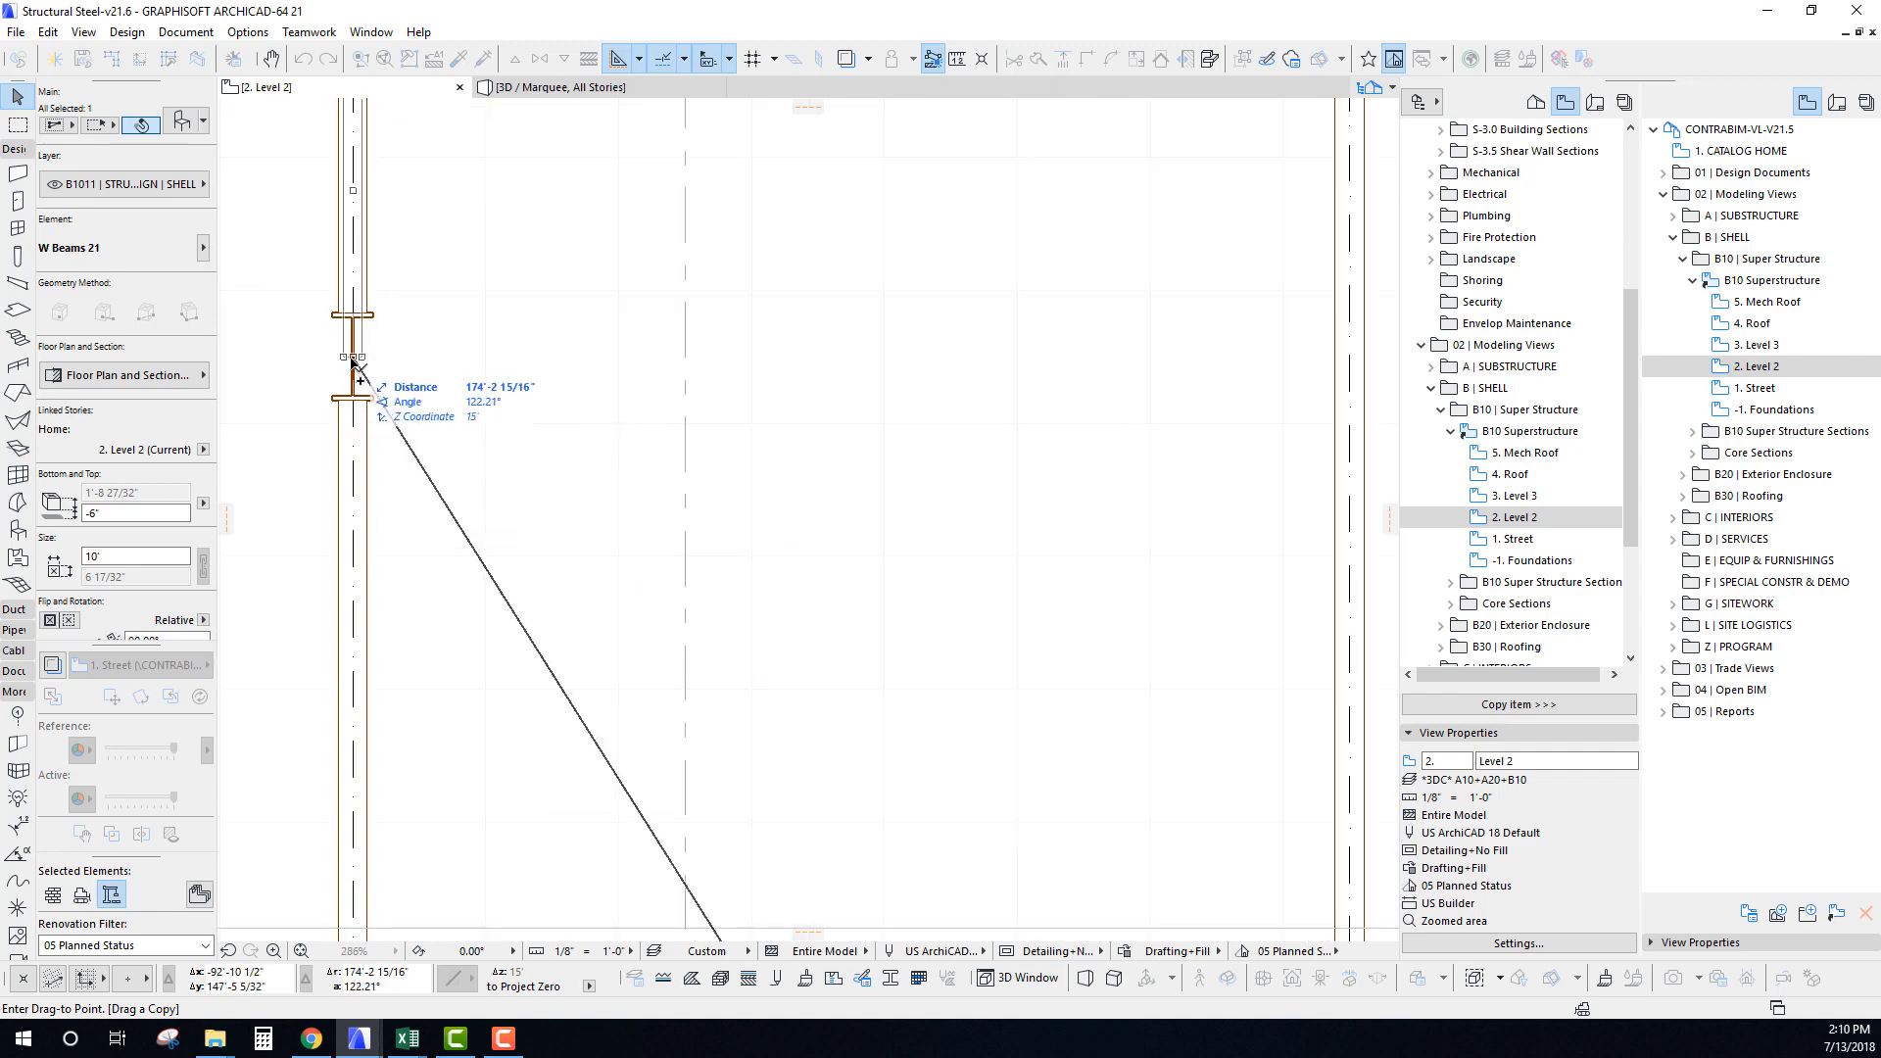
pyautogui.click(353, 357)
# Rotate the copied W21x50 beam about its column end so it runs perpendicular to gridline A toward gridline B.
pyautogui.hotkey('ctrl', 'e')
pyautogui.click(353, 358)
pyautogui.click(359, 223)
pyautogui.click(683, 367)
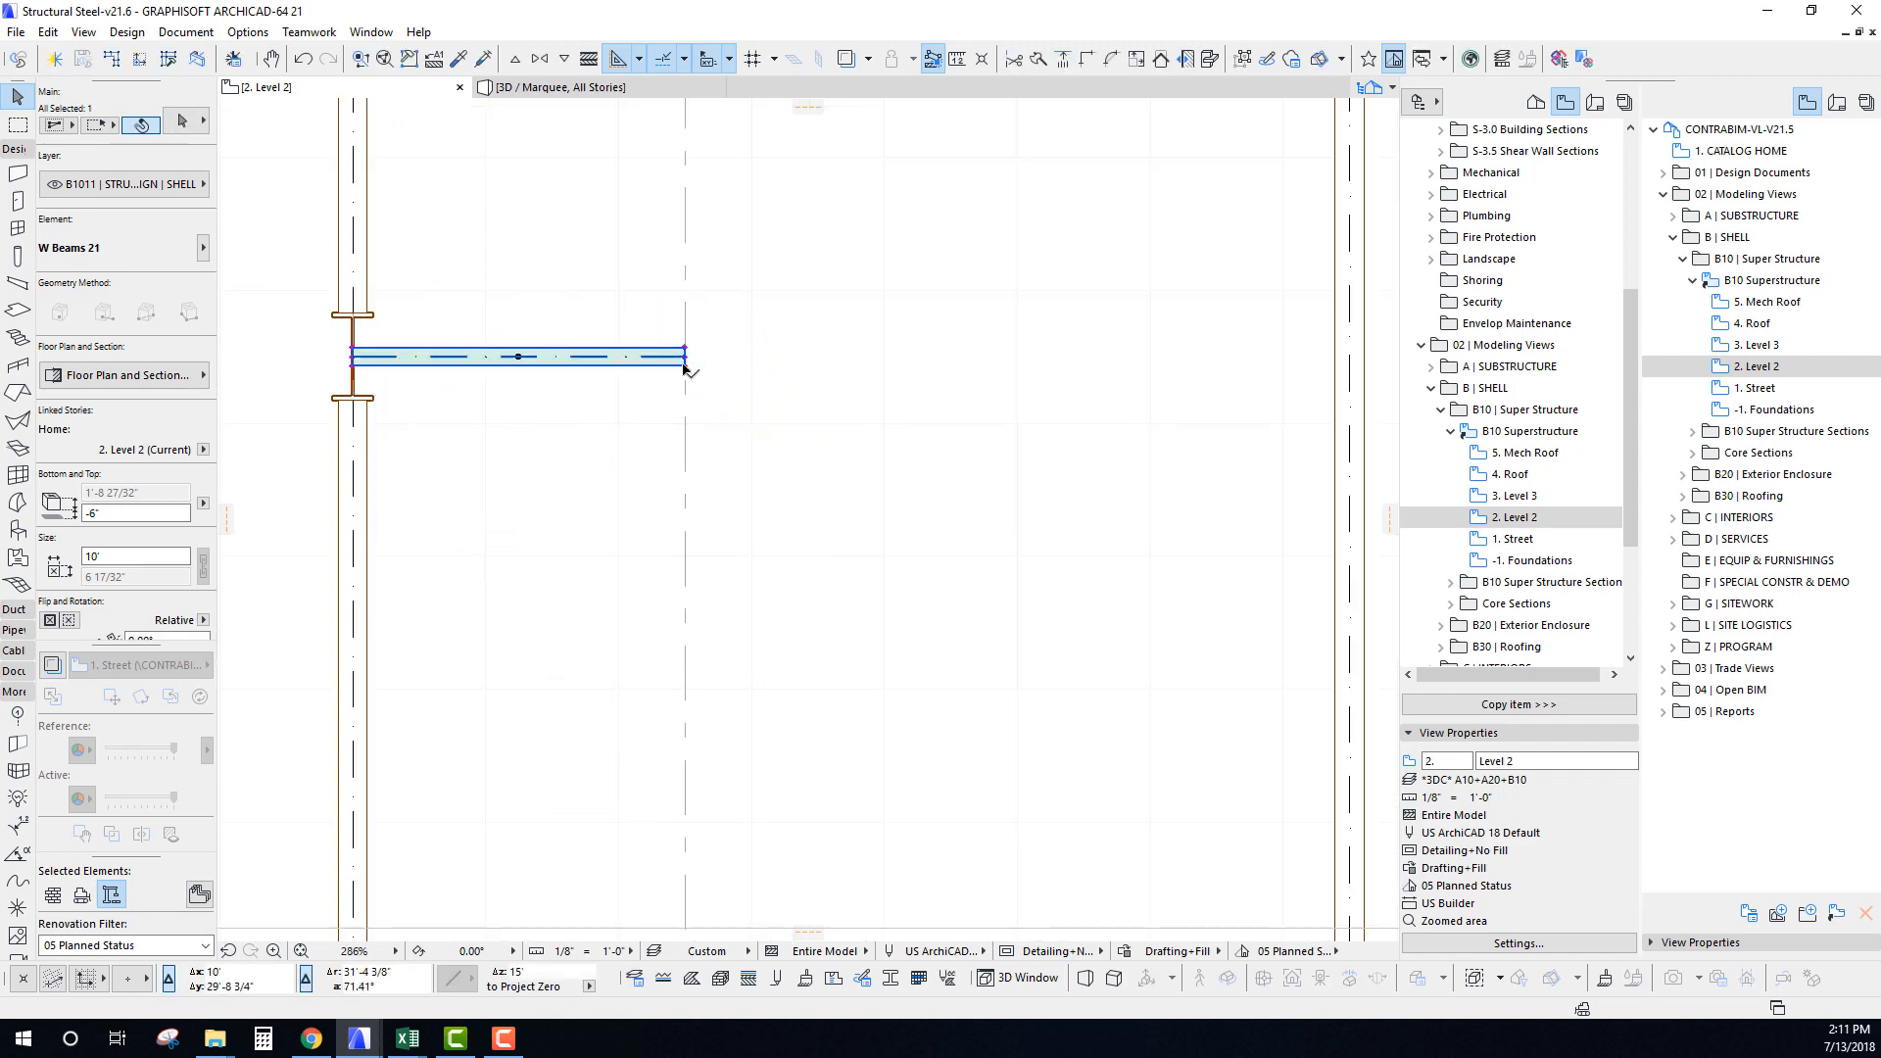
# Stretch the W21x50 beam from the gridline A column to the gridline C girder, making it 30' long.
pyautogui.click(692, 359)
pyautogui.scroll(-2, 769, 377)
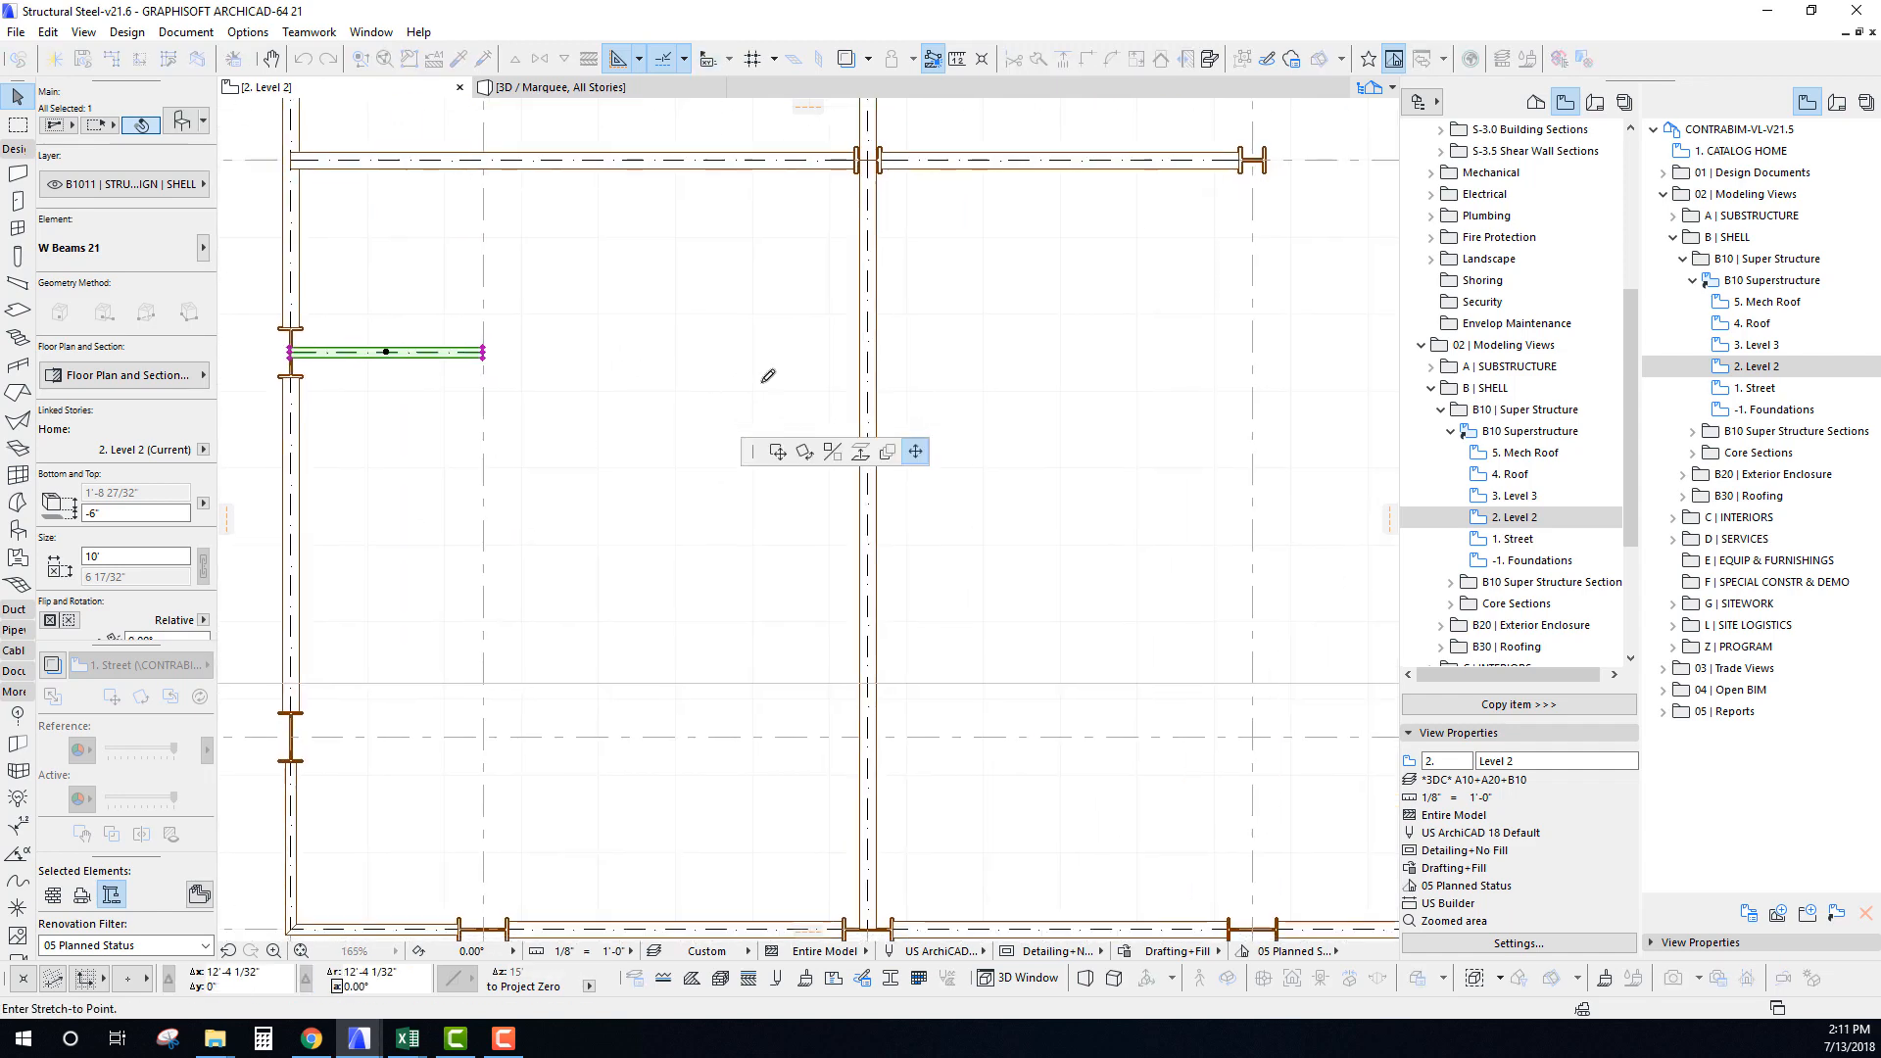
pyautogui.click(867, 352)
pyautogui.press('m')
pyautogui.click(580, 352)
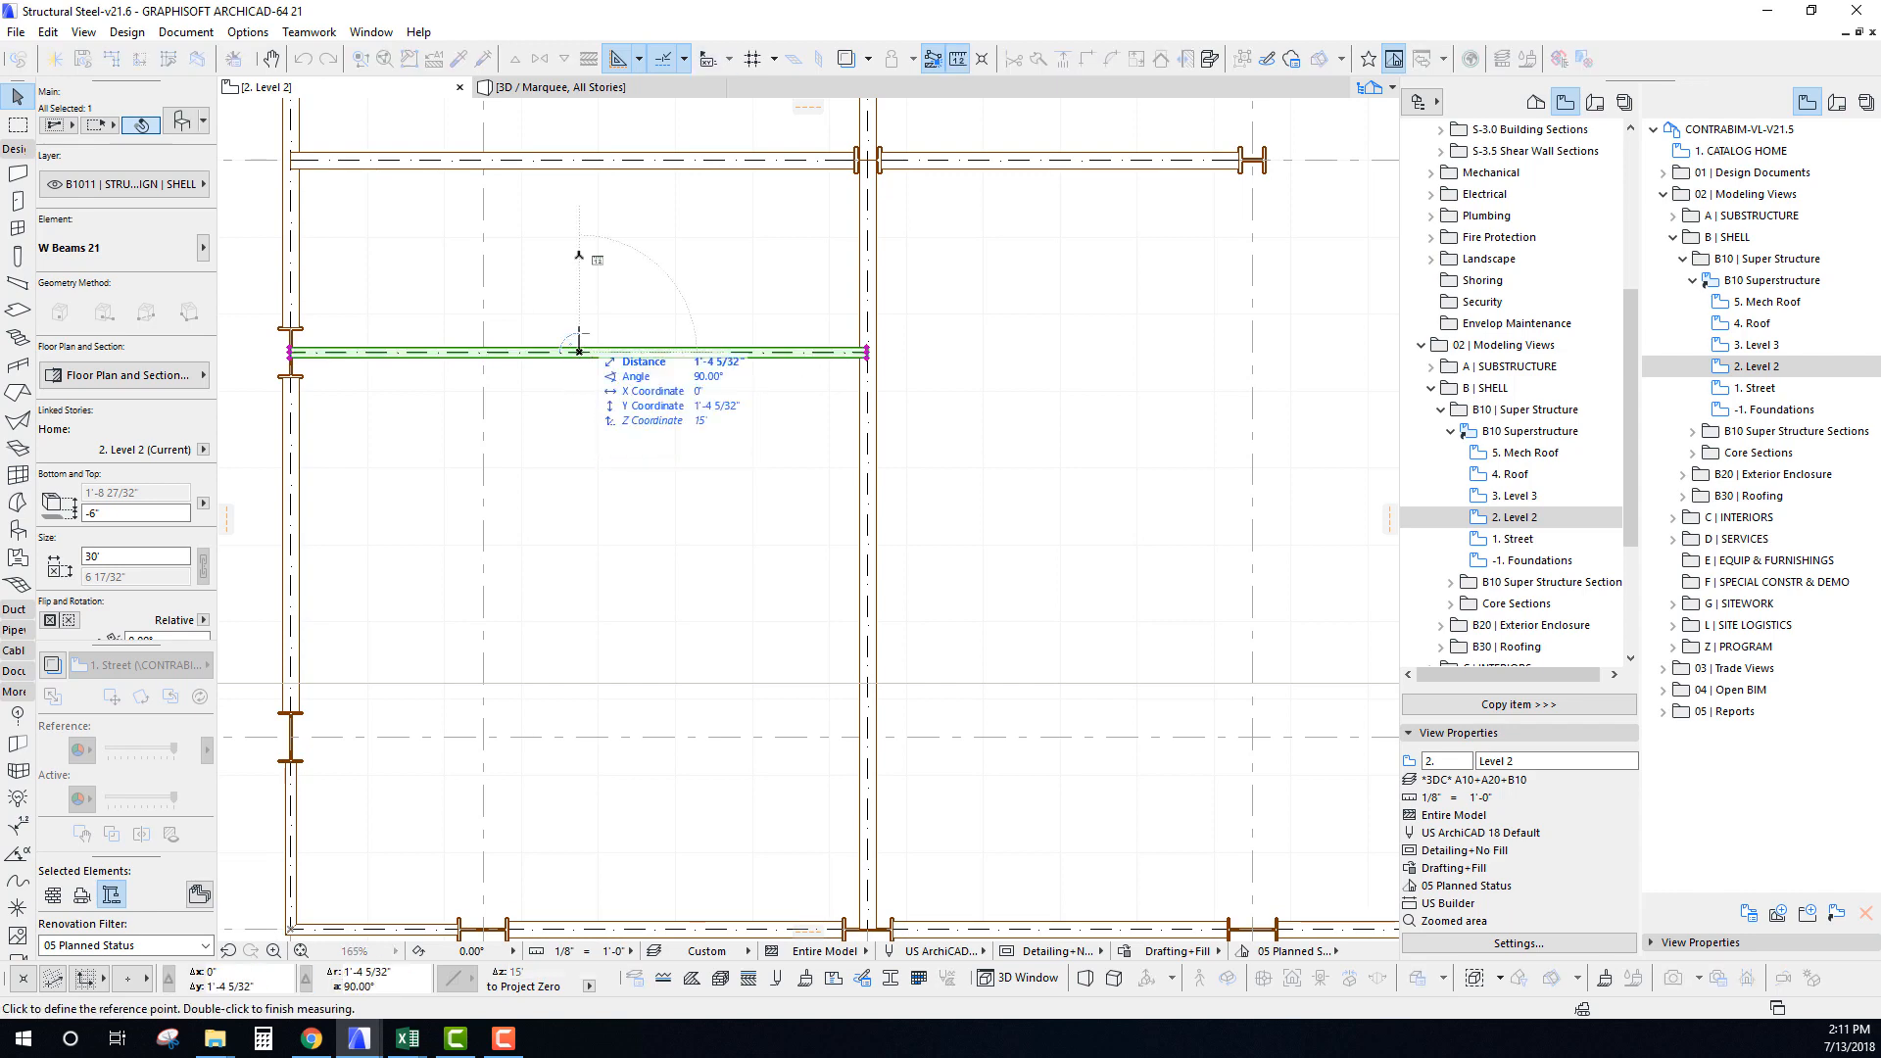
pyautogui.press('Escape')
pyautogui.scroll(-3, 510, 307)
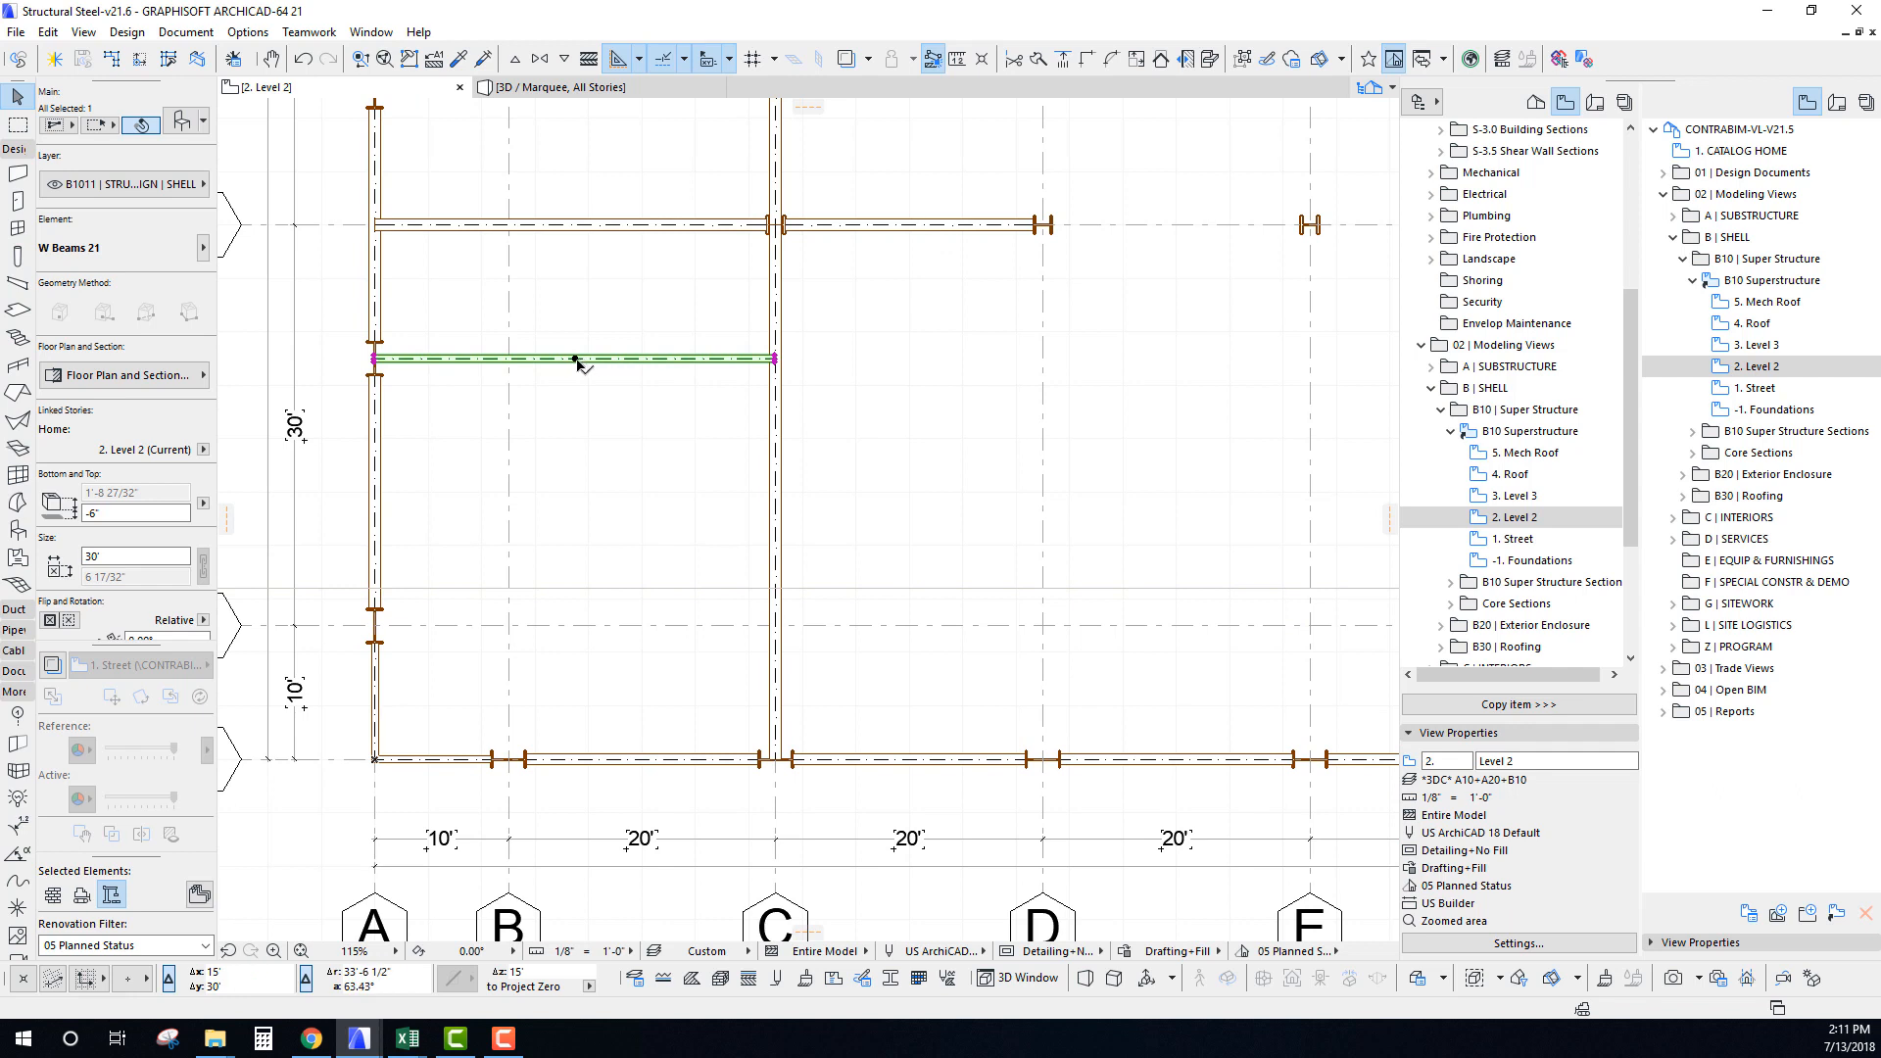
# Multiply the 30' beam downward at 10' spacing, adding two copies so the last one lies on gridline 2.
pyautogui.hotkey('ctrl', 'u')
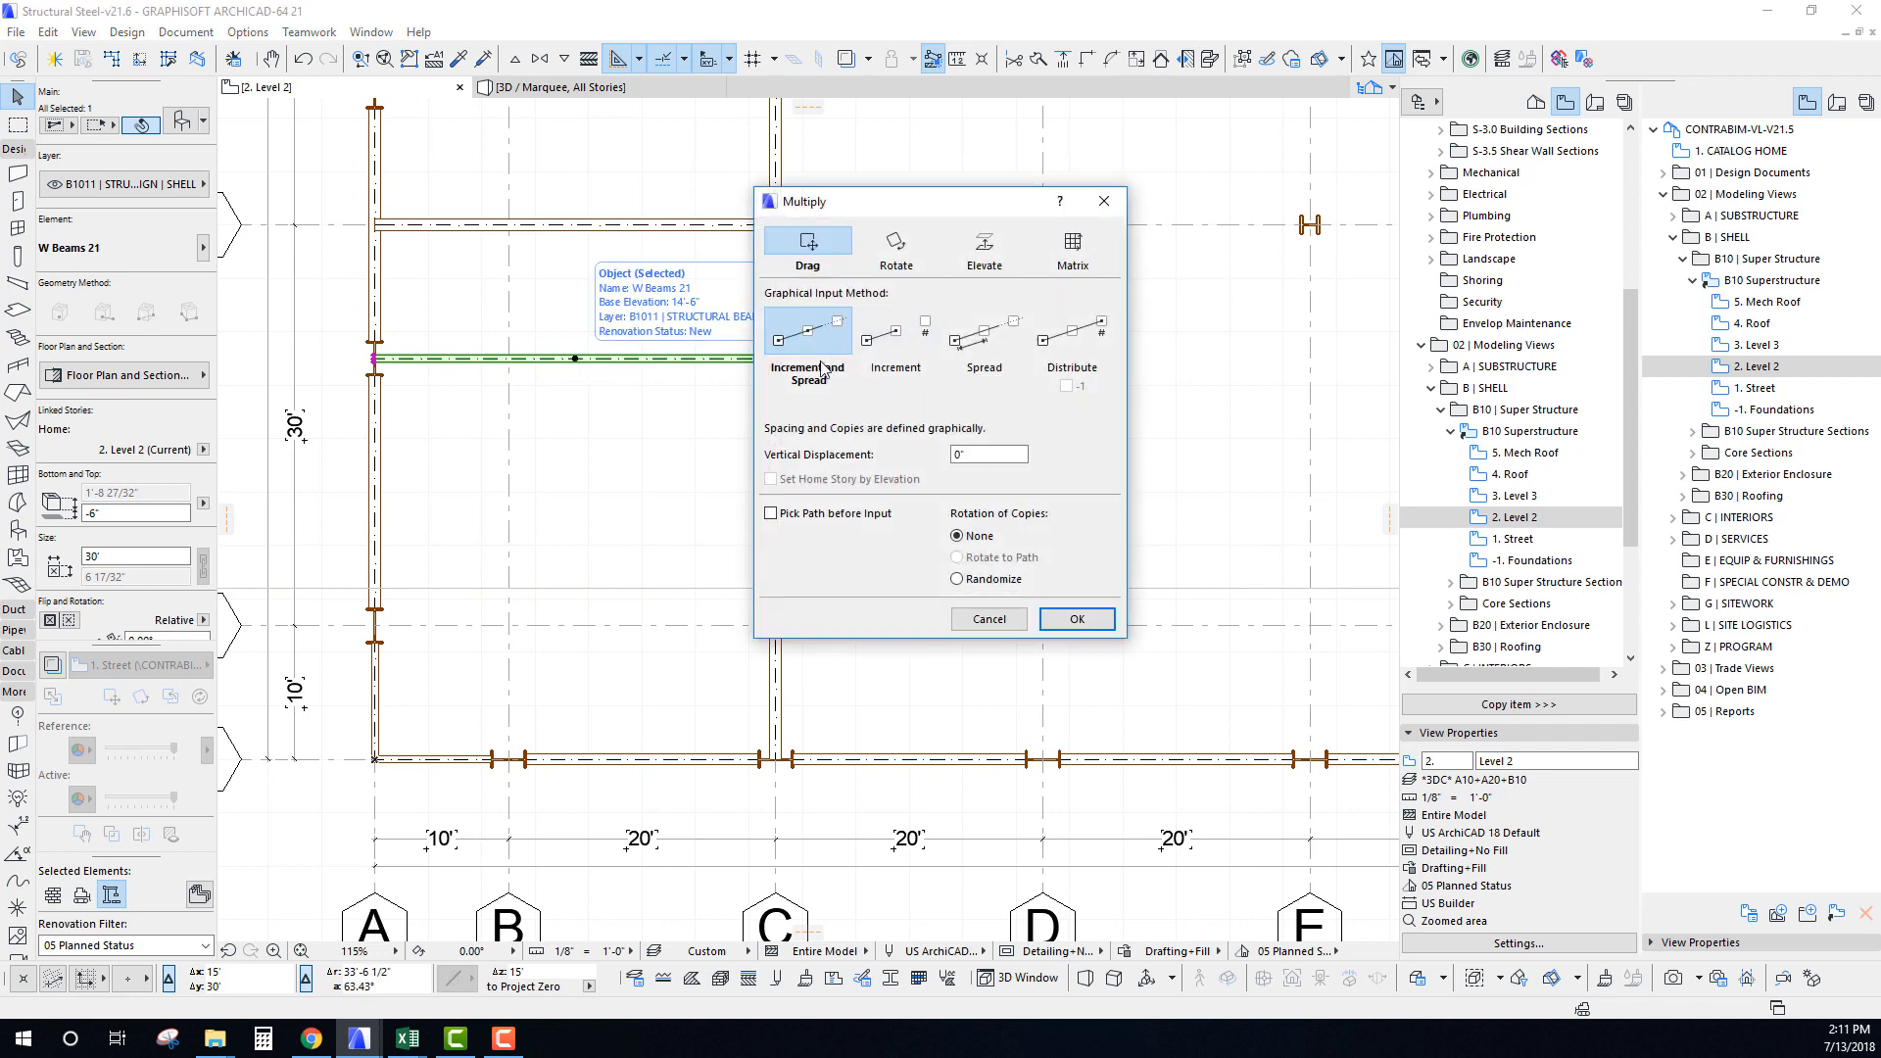
pyautogui.click(1078, 620)
pyautogui.click(575, 359)
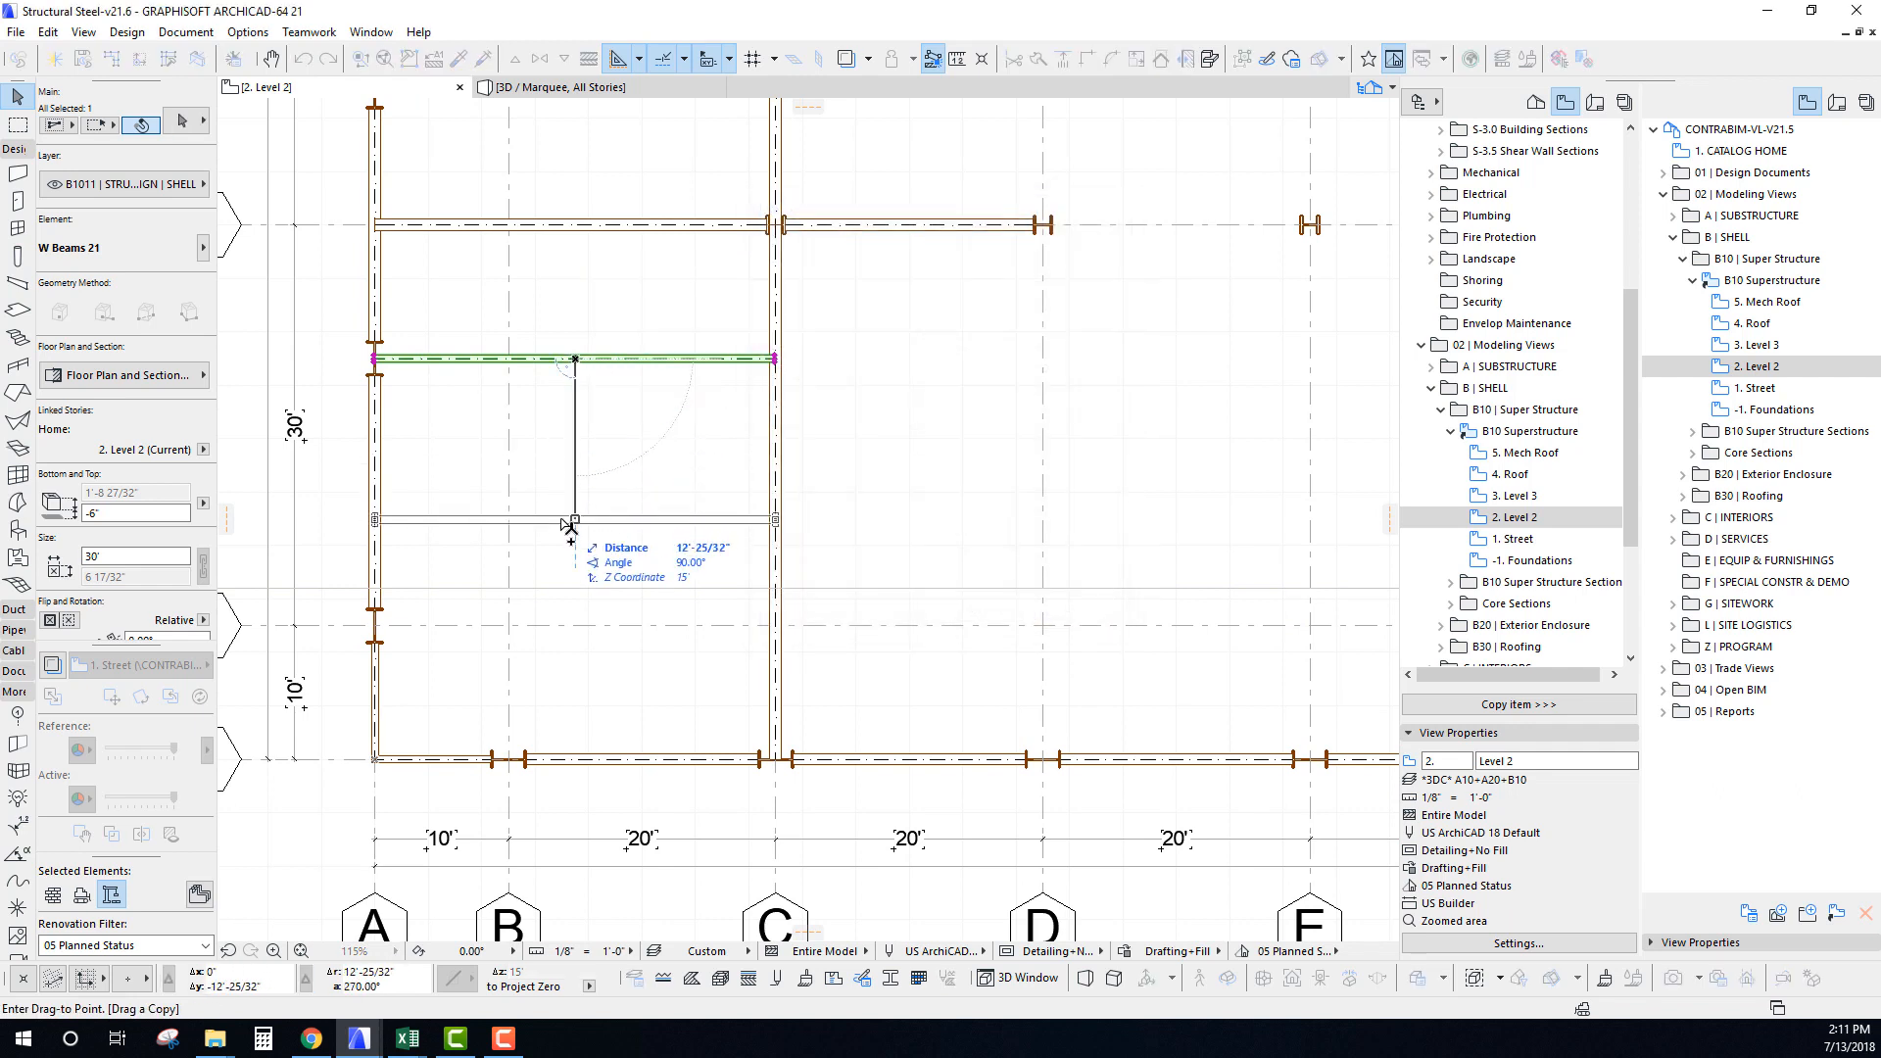
pyautogui.write('10')
pyautogui.press('Return')
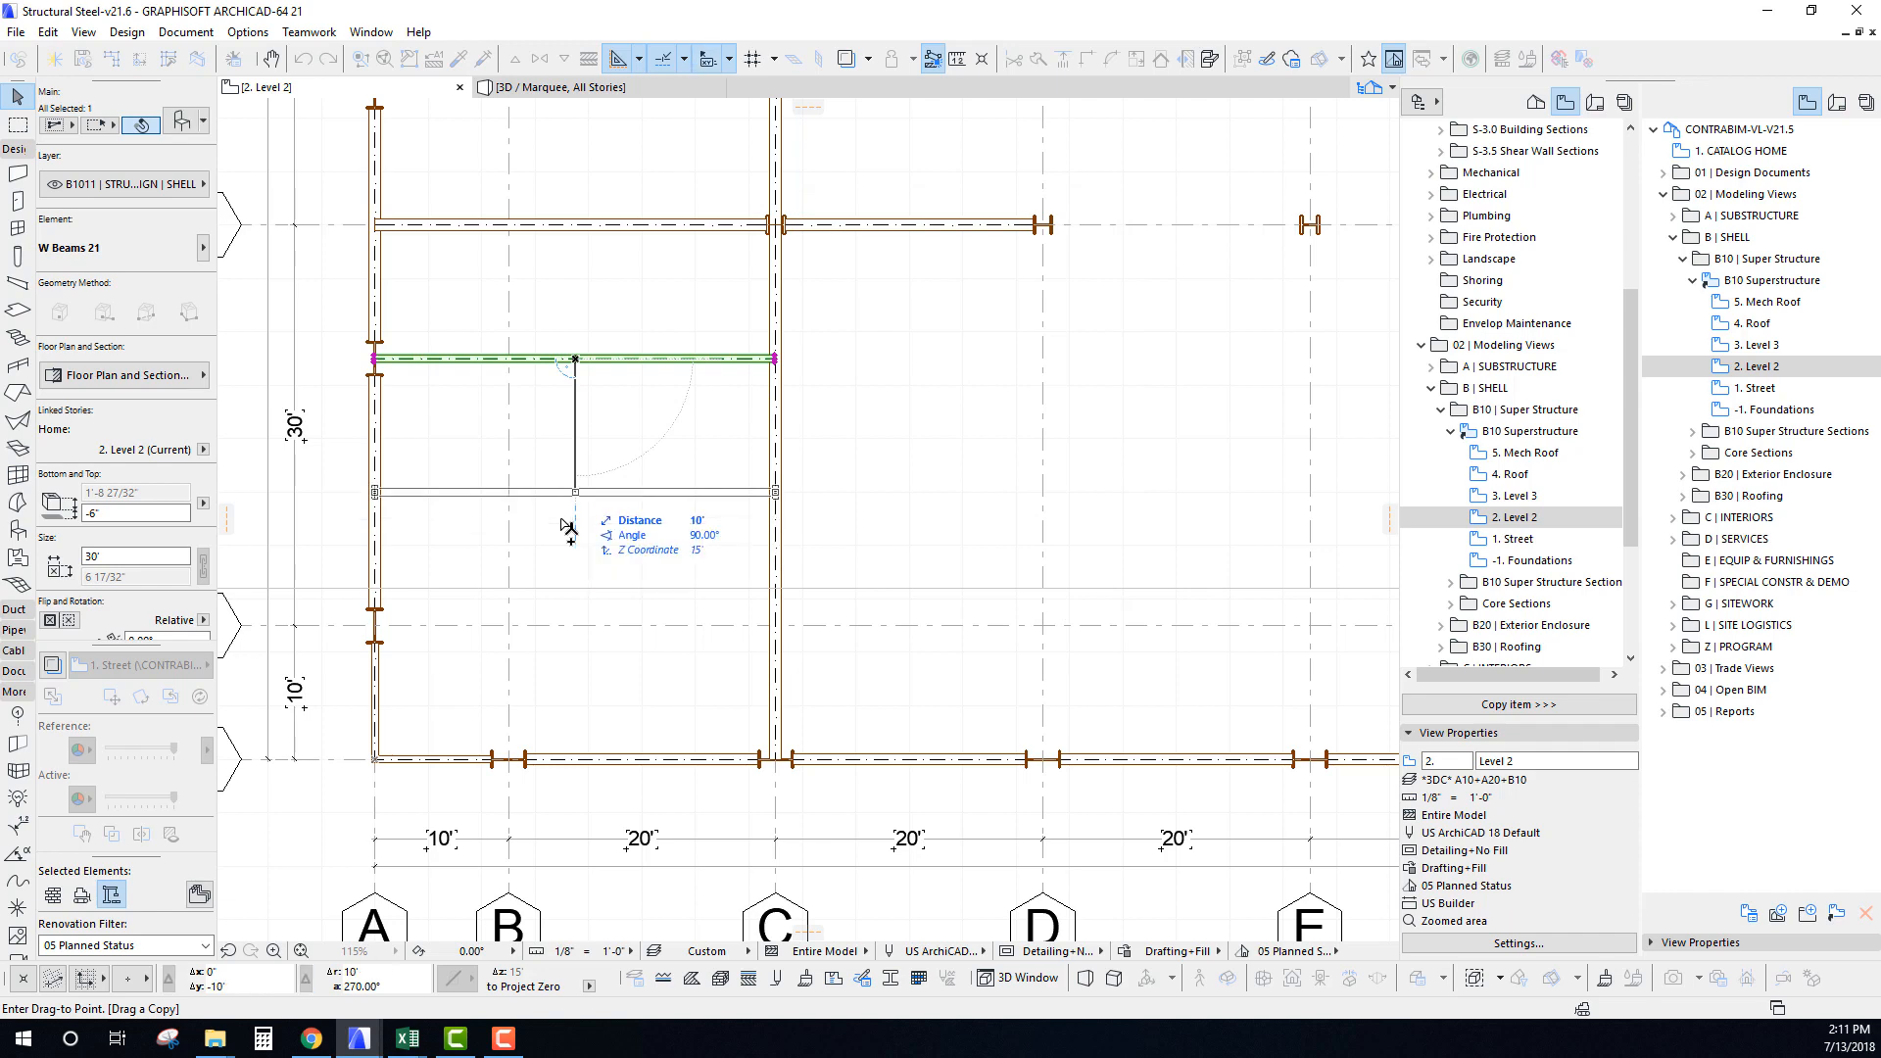
pyautogui.click(604, 745)
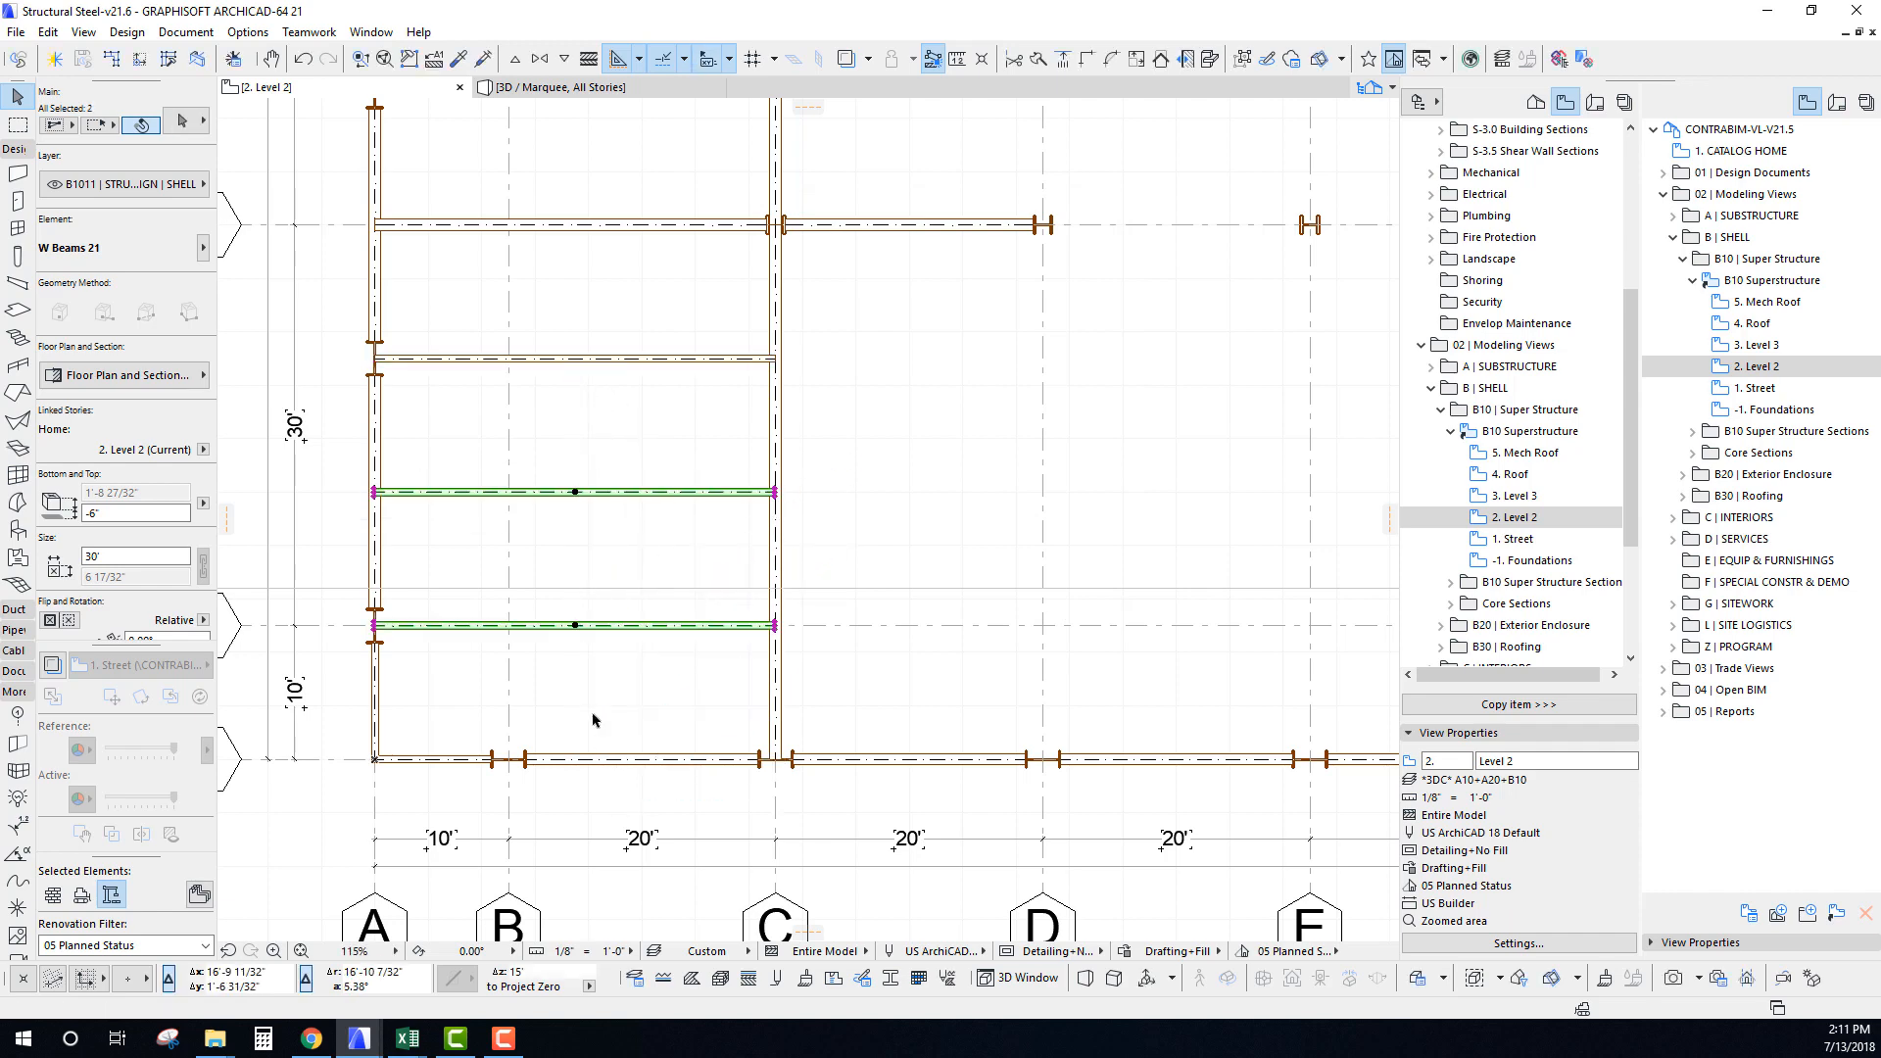
pyautogui.scroll(-2, 592, 714)
pyautogui.moveTo(630, 643); pyautogui.dragTo(579, 663, button='middle')
pyautogui.press('Escape')
# Rotate a copy of the gridline 2 beam about its gridline C end so it runs perpendicular, down past gridline 1.
pyautogui.click(568, 652)
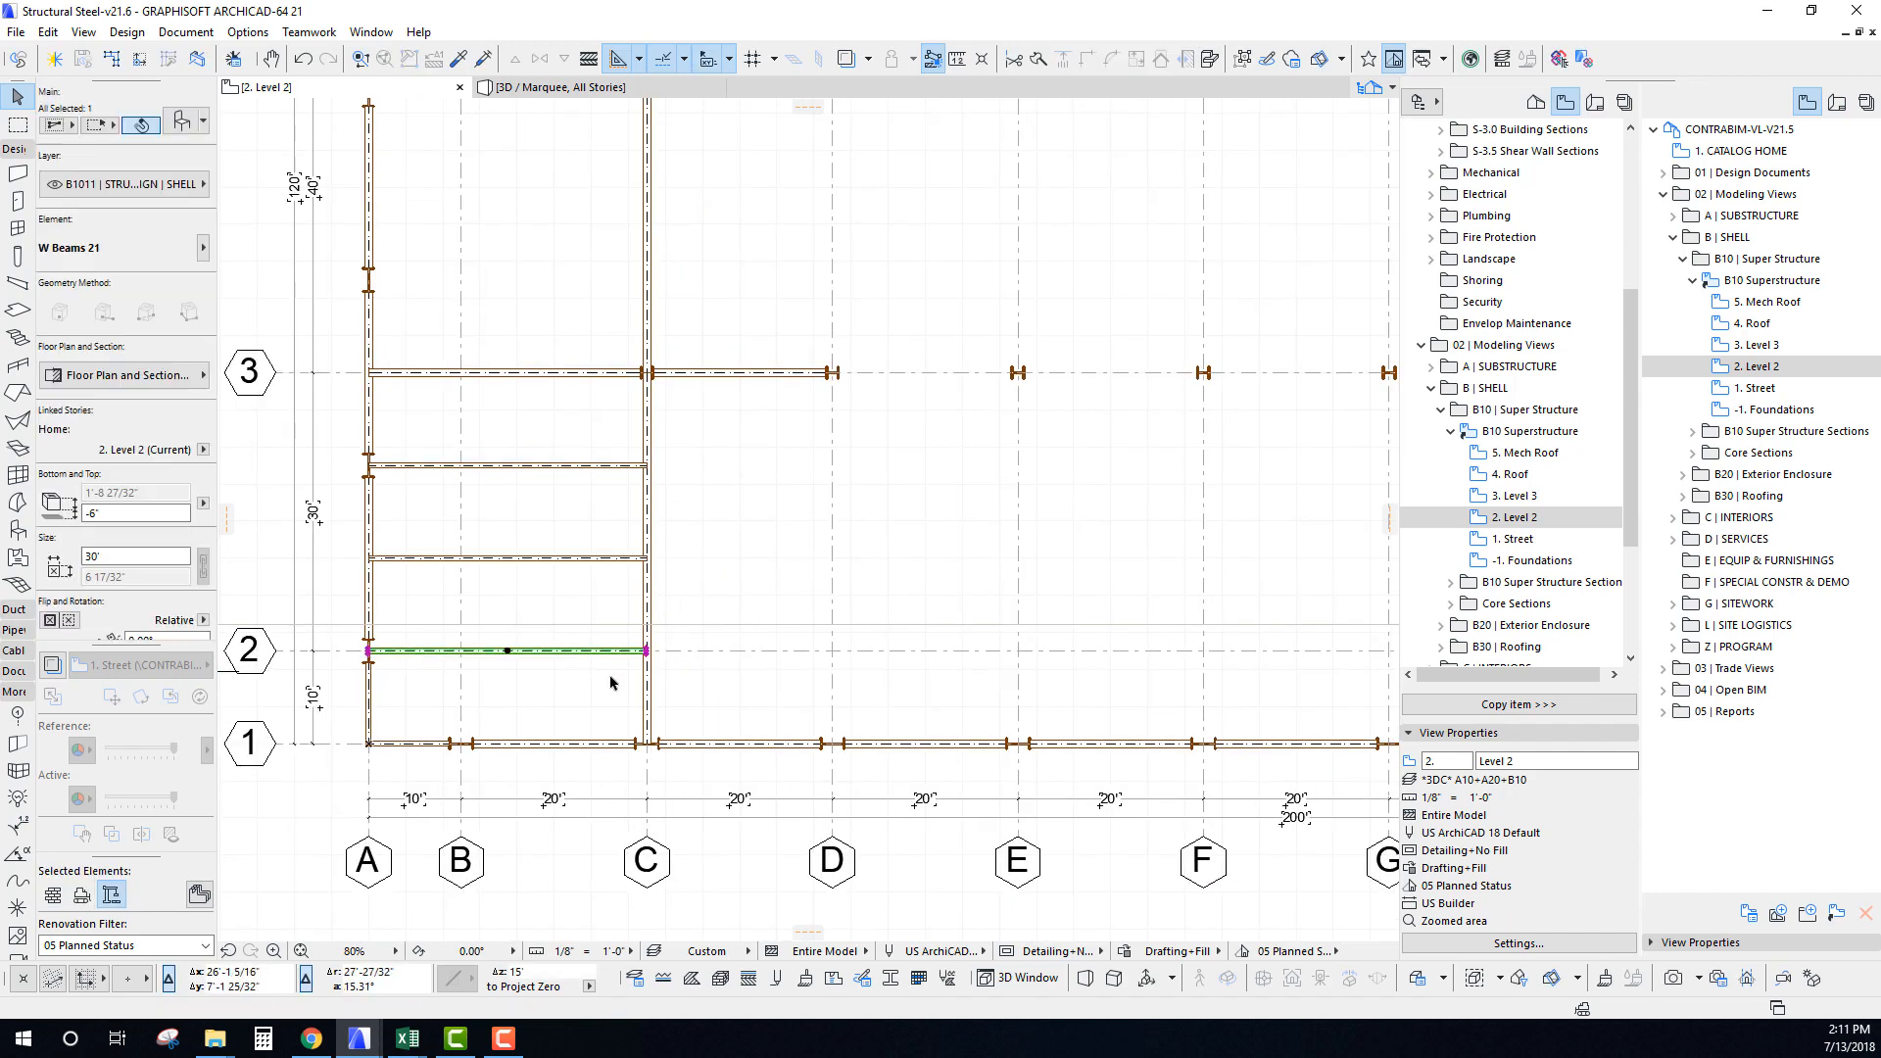
pyautogui.scroll(4, 613, 676)
pyautogui.hotkey('ctrl', 'alt', 'e')
pyautogui.click(685, 622)
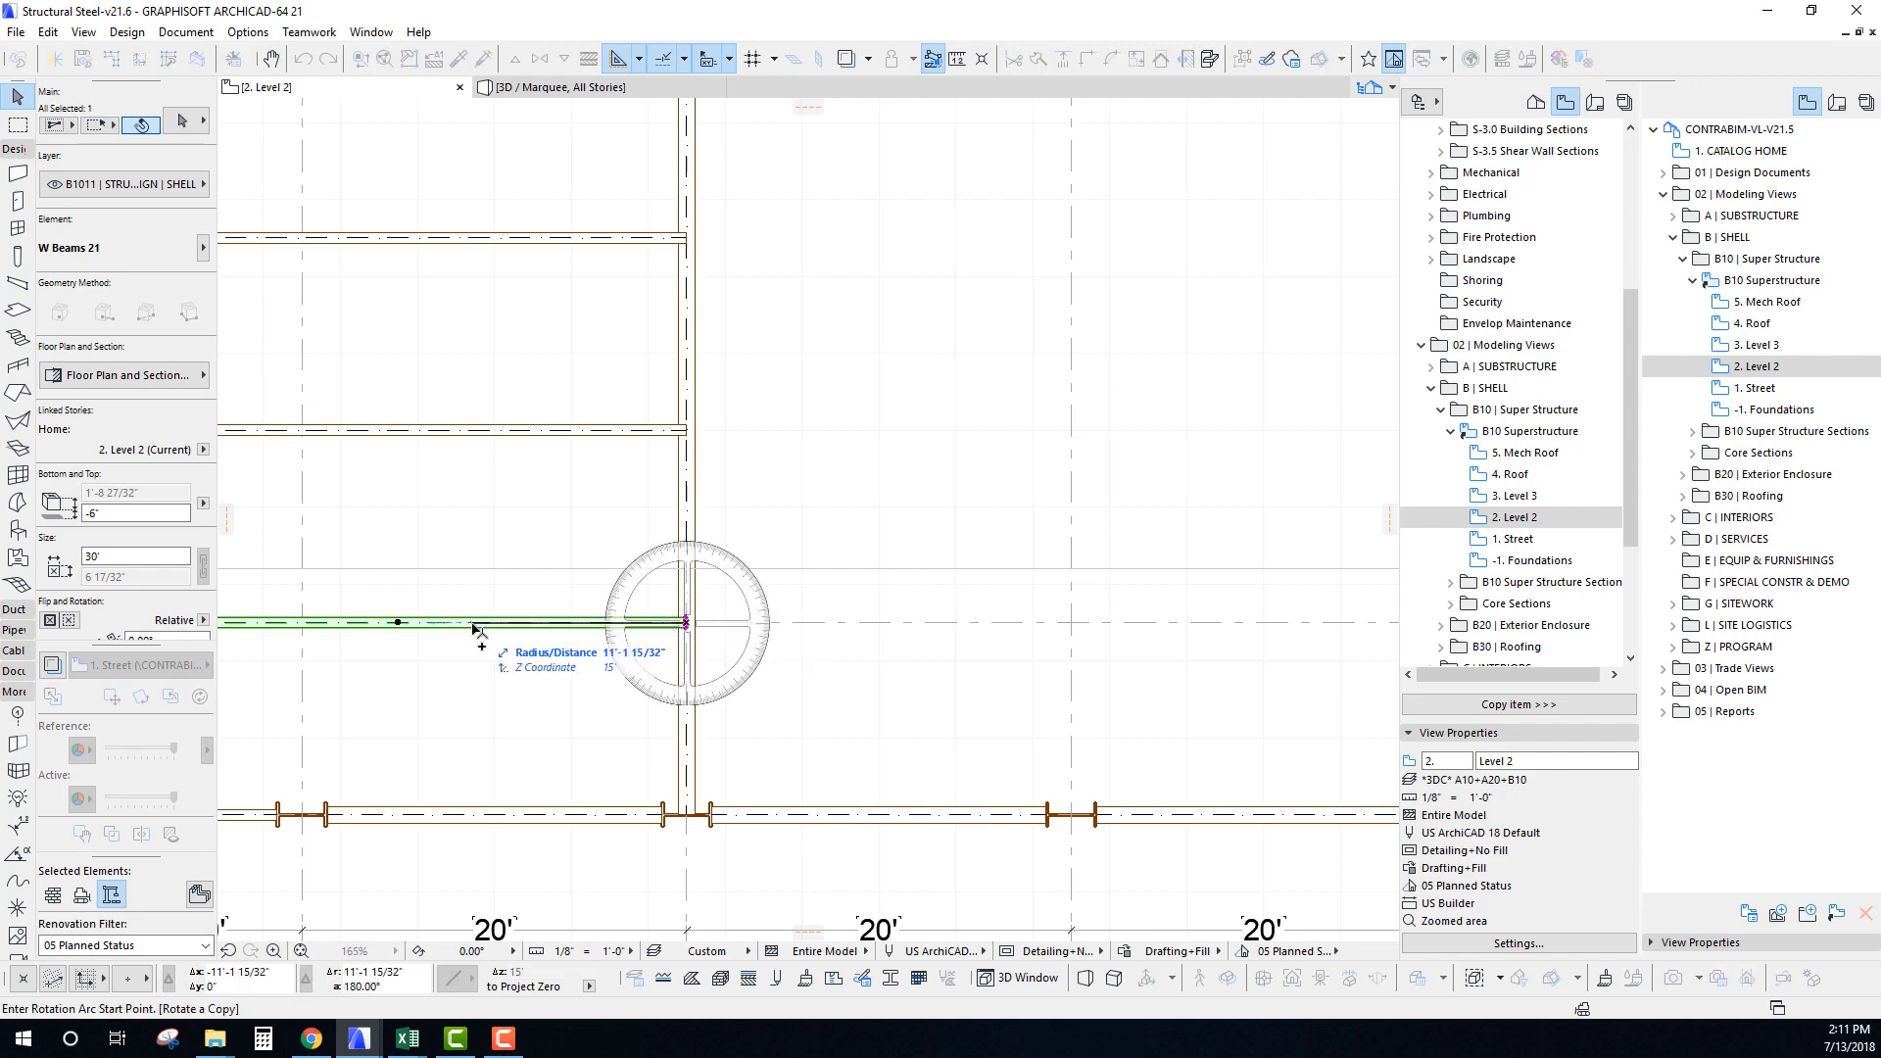
pyautogui.click(519, 623)
pyautogui.click(686, 827)
pyautogui.moveTo(785, 868); pyautogui.dragTo(744, 398, button='middle')
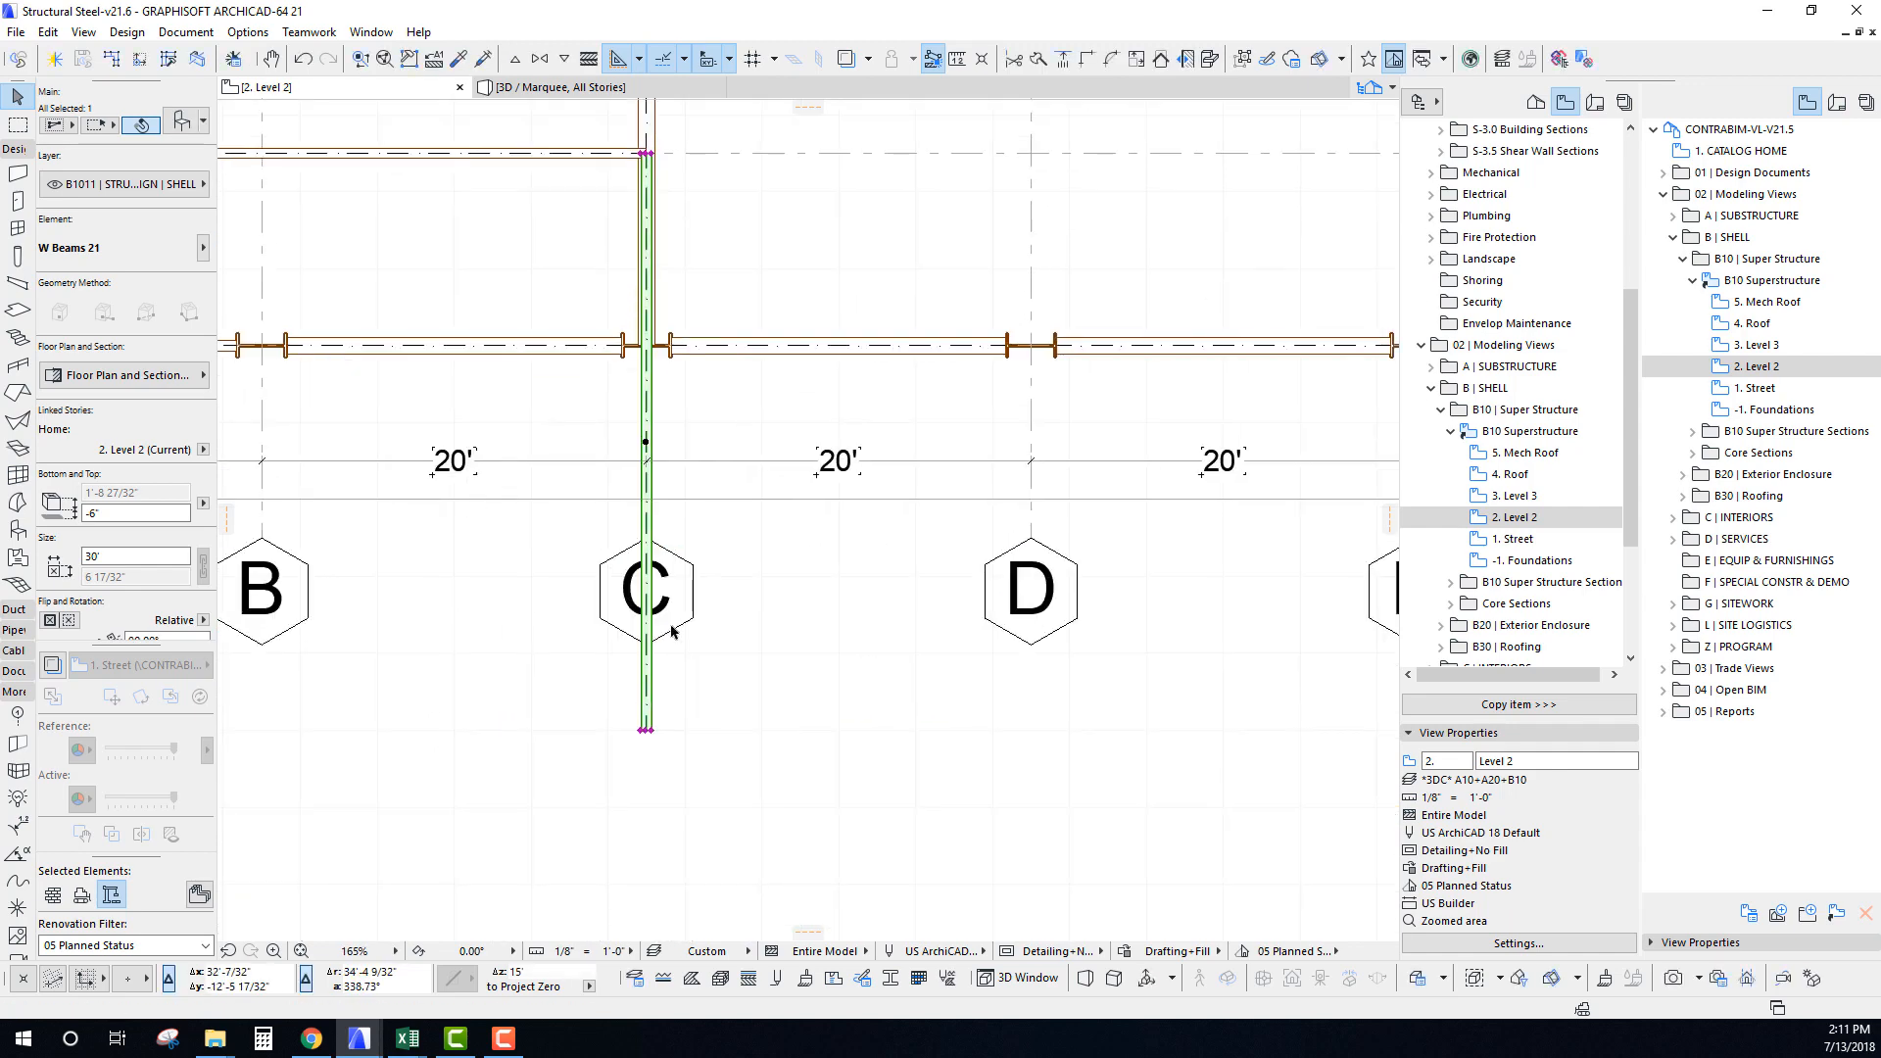
# Move the rotated beam to the gridline 1 beam's midpoint between gridlines C and D and stretch it to gridline 3, 40' long.
pyautogui.hotkey('ctrl', 'd')
pyautogui.click(644, 730)
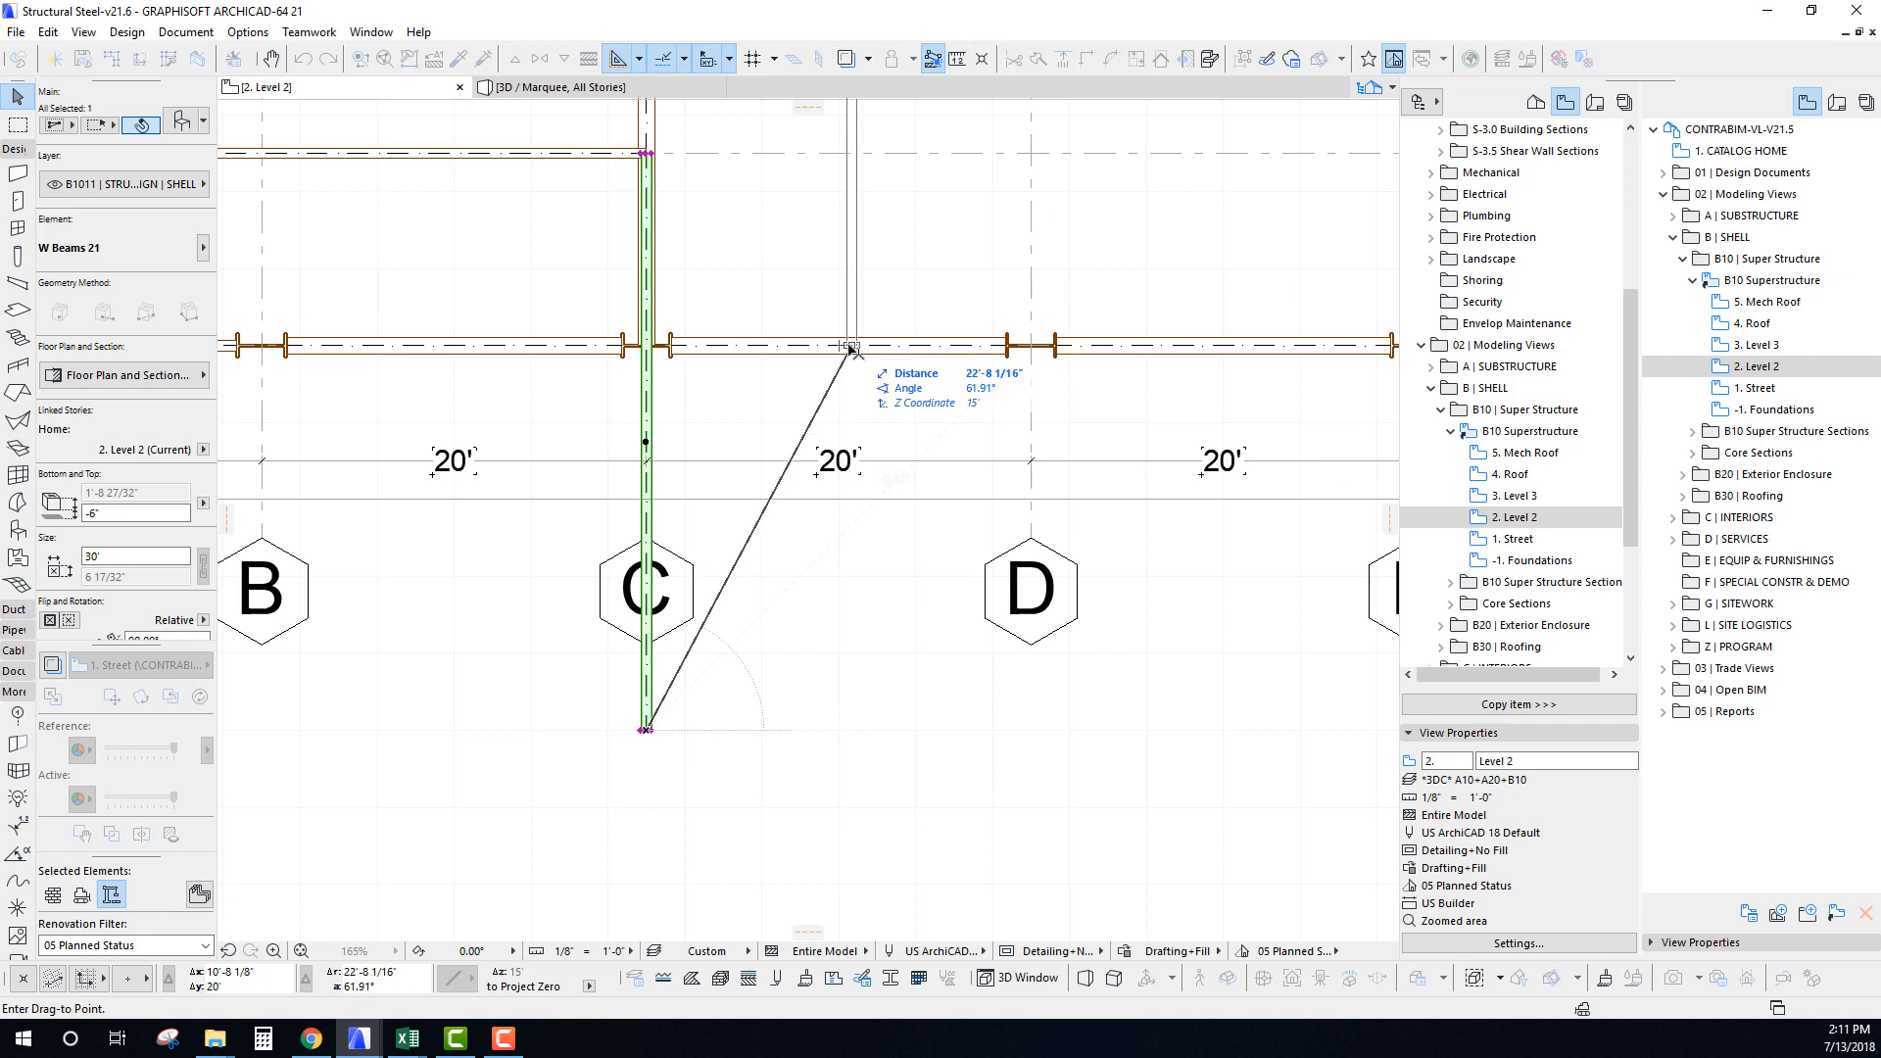
pyautogui.click(852, 348)
pyautogui.scroll(-5, 616, 572)
pyautogui.scroll(2, 617, 572)
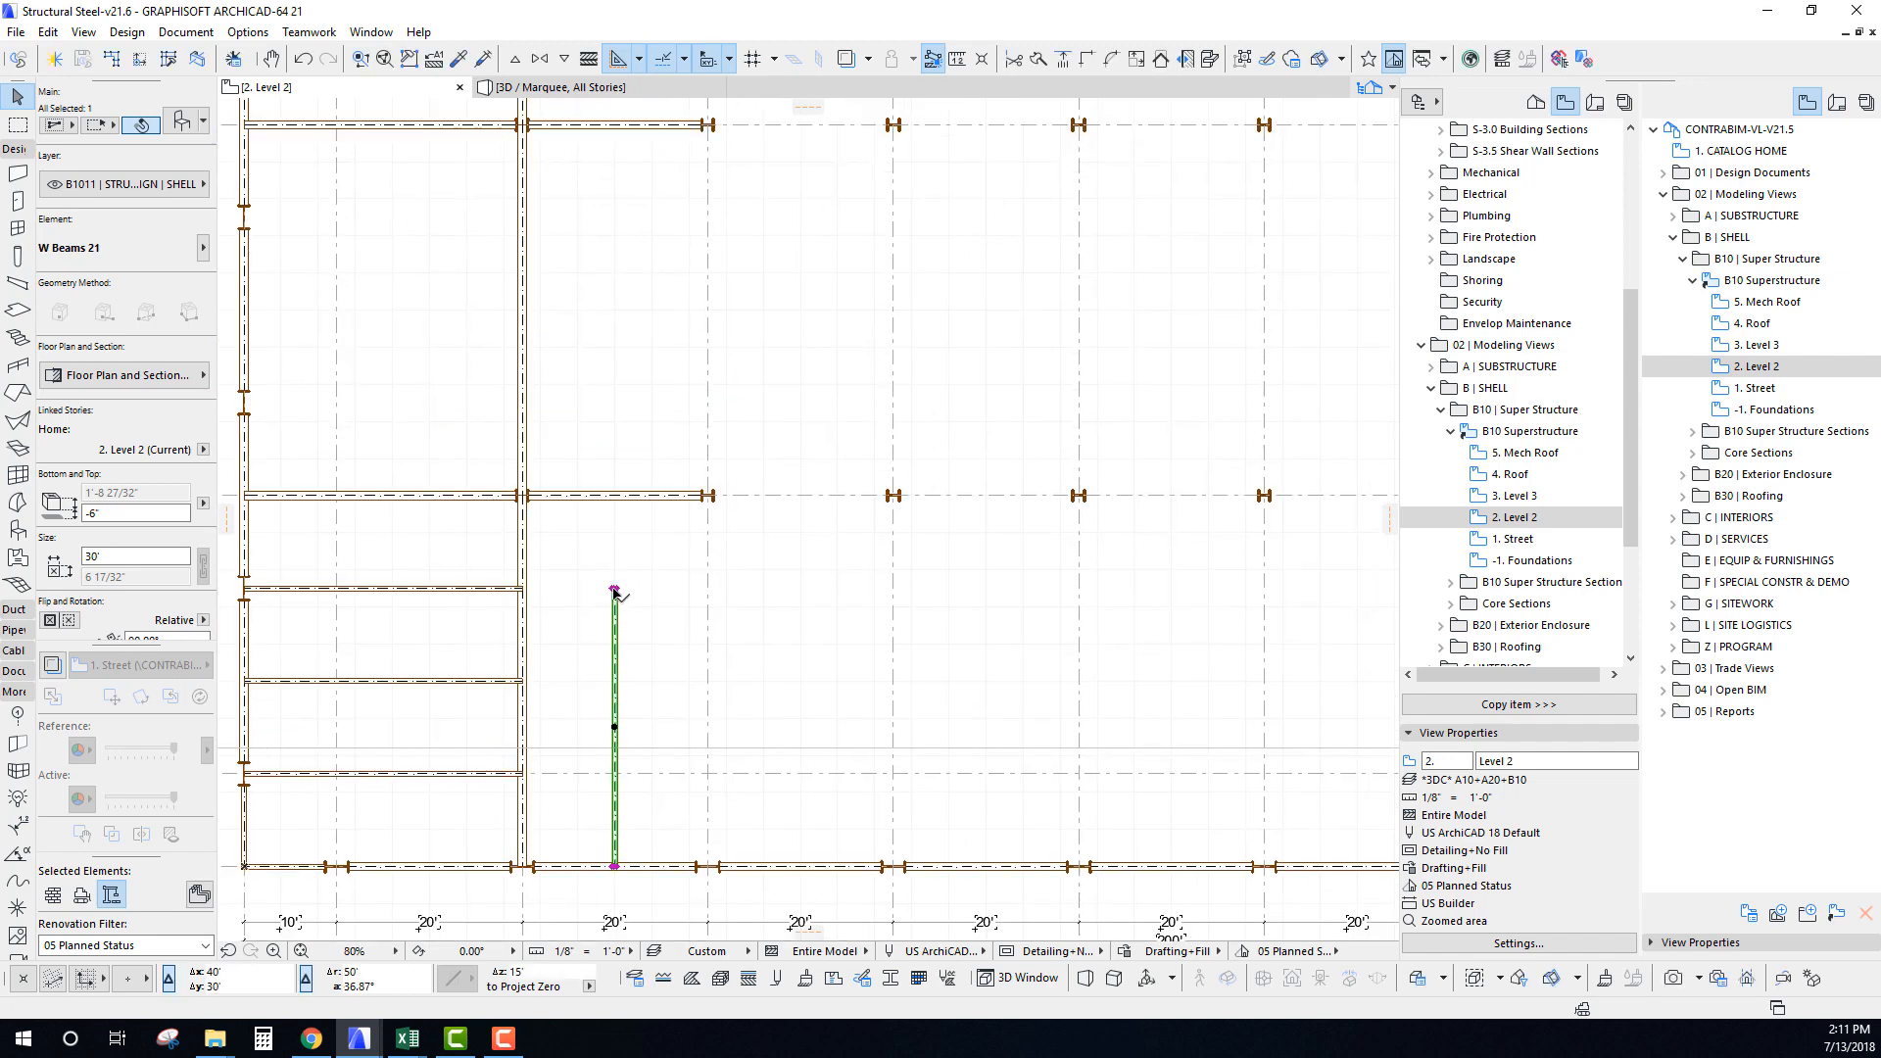
pyautogui.click(615, 590)
pyautogui.scroll(5, 614, 503)
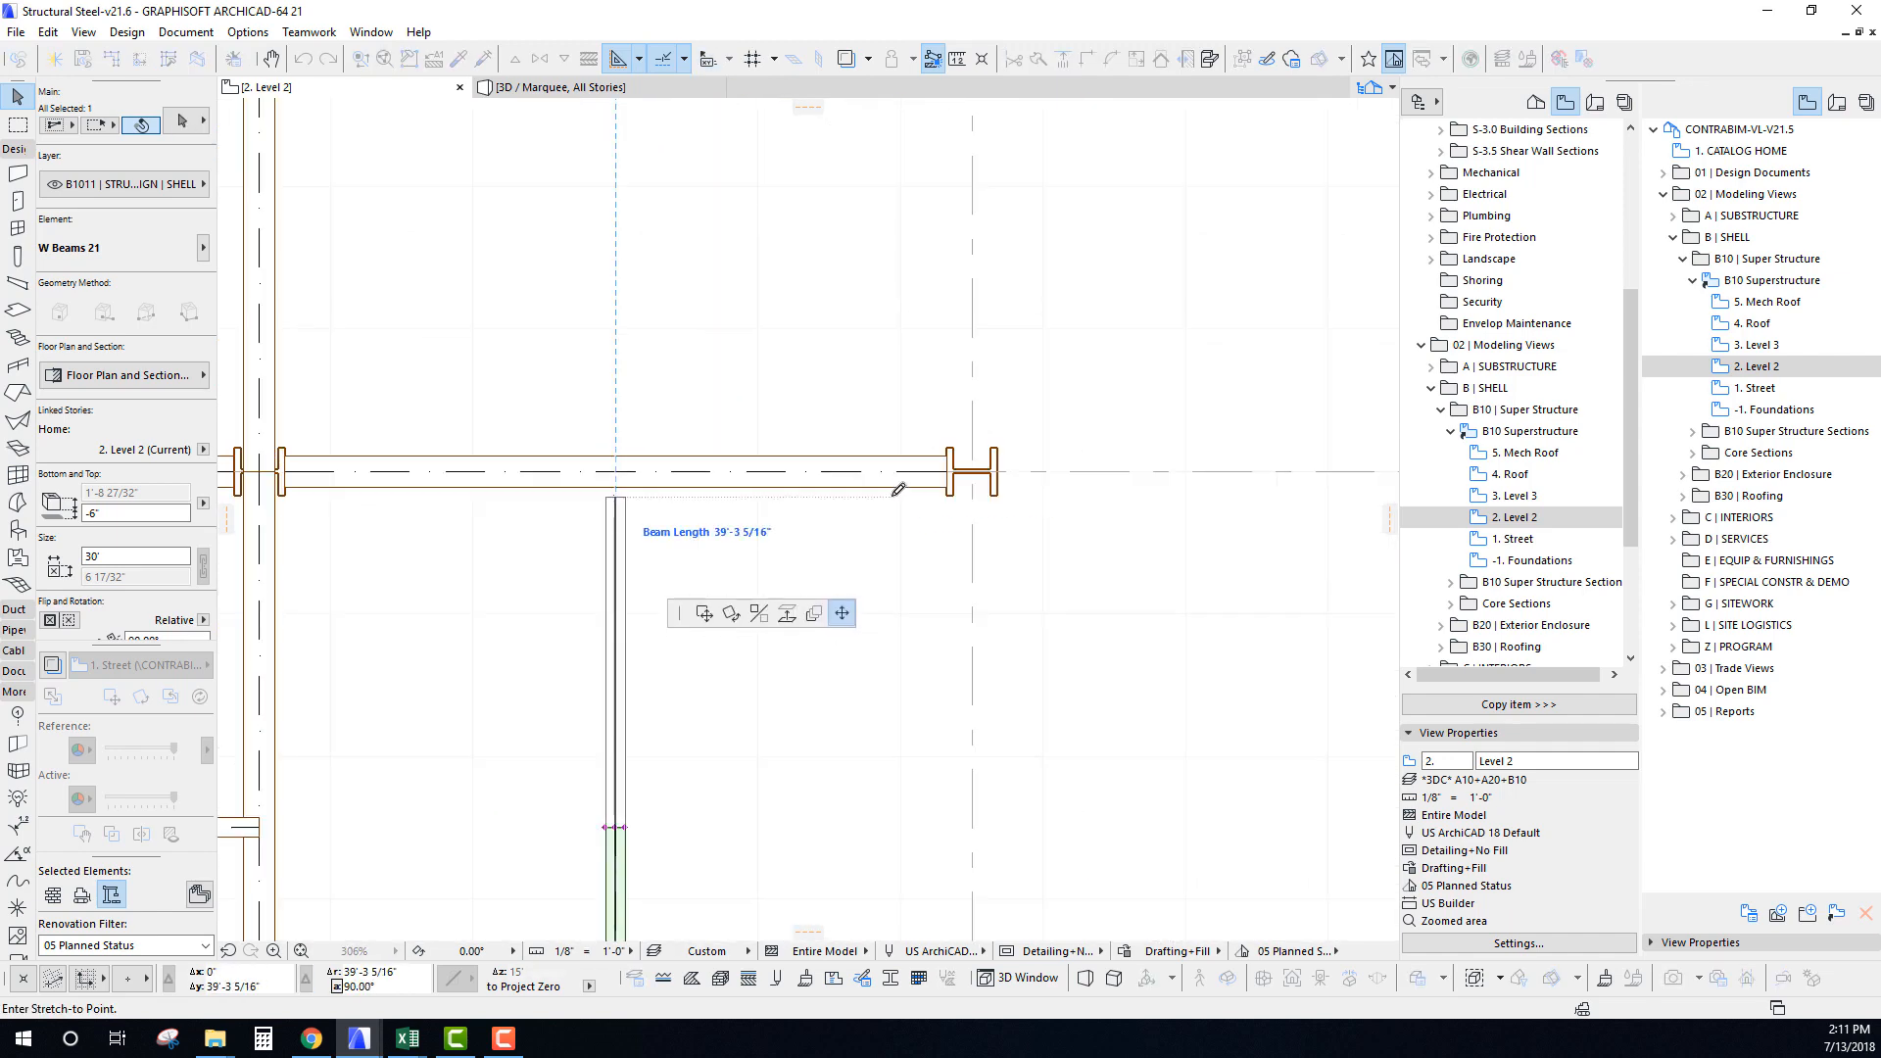
pyautogui.click(616, 471)
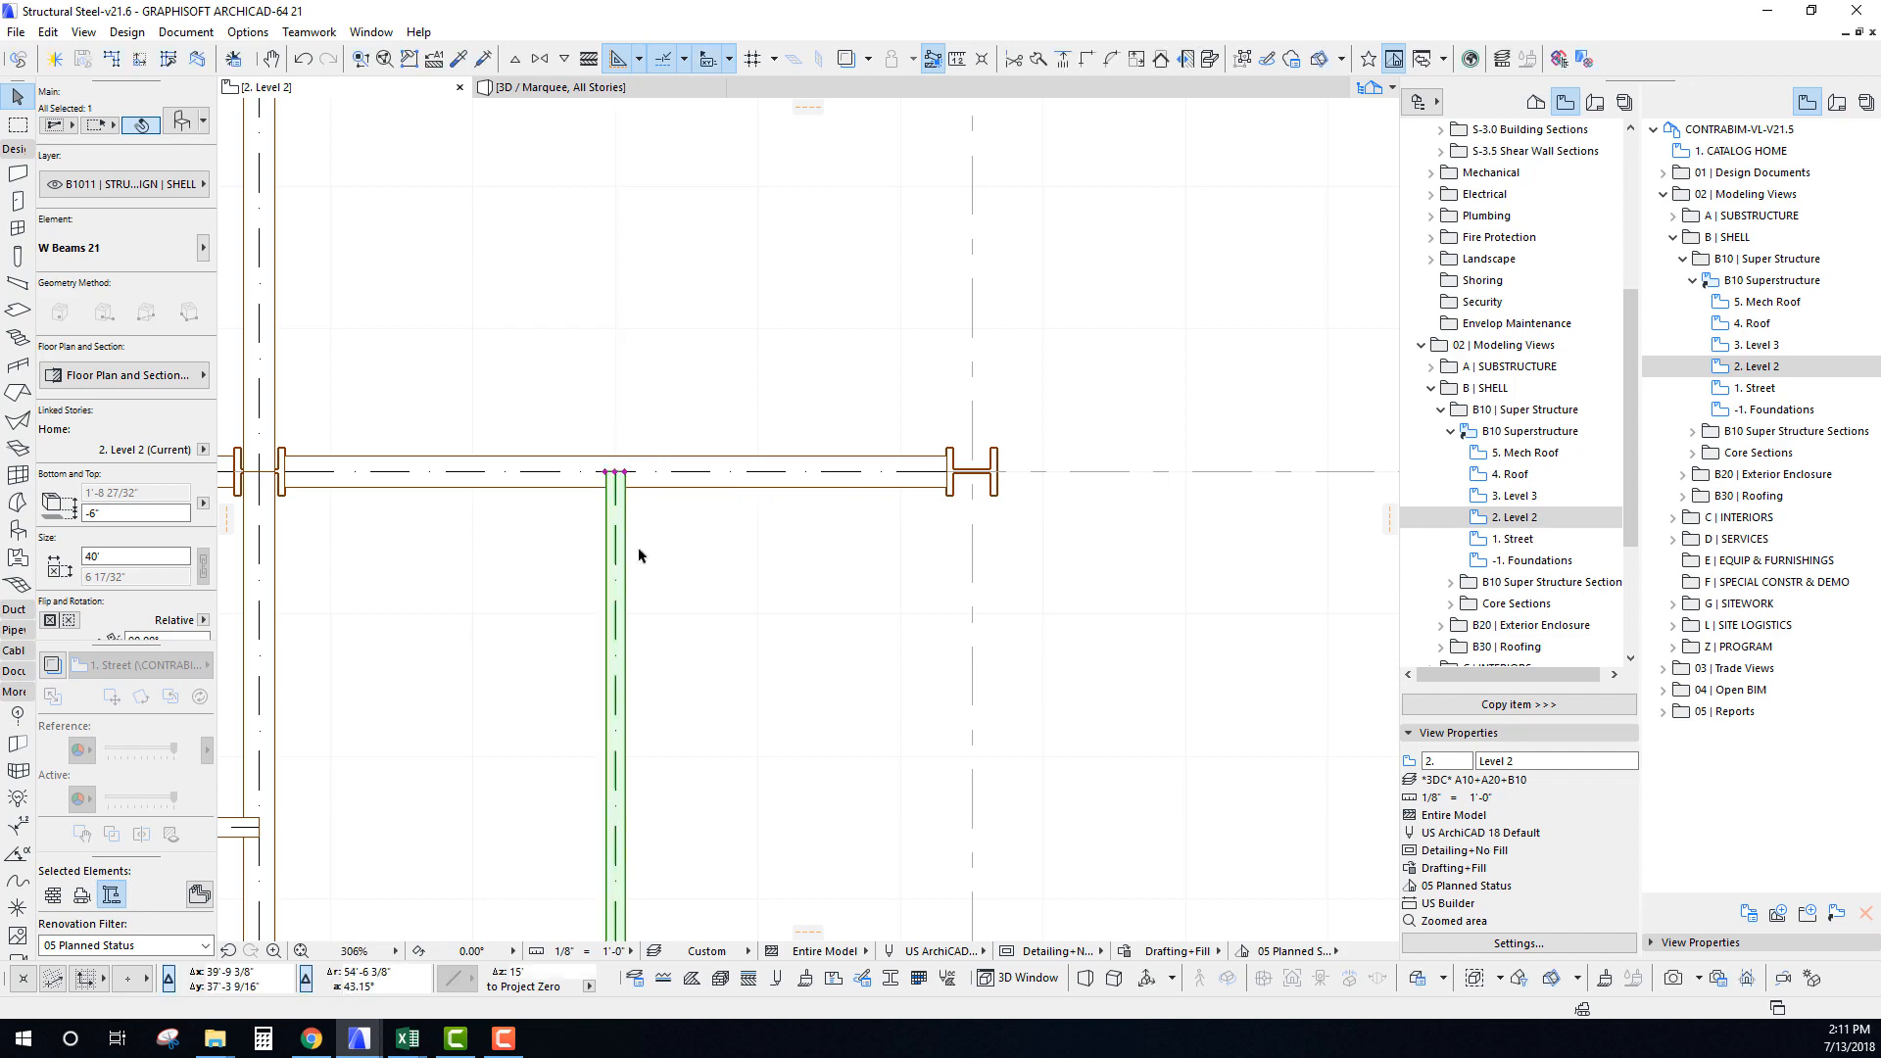
# Copy the 40' floor beam from the middle of the C–D bay onto gridline D, between gridlines 1 and 3.
pyautogui.scroll(-4, 639, 556)
pyautogui.moveTo(617, 432); pyautogui.dragTo(572, 399, button='middle')
pyautogui.hotkey('ctrl', 'shift', 'd')
pyautogui.click(613, 266)
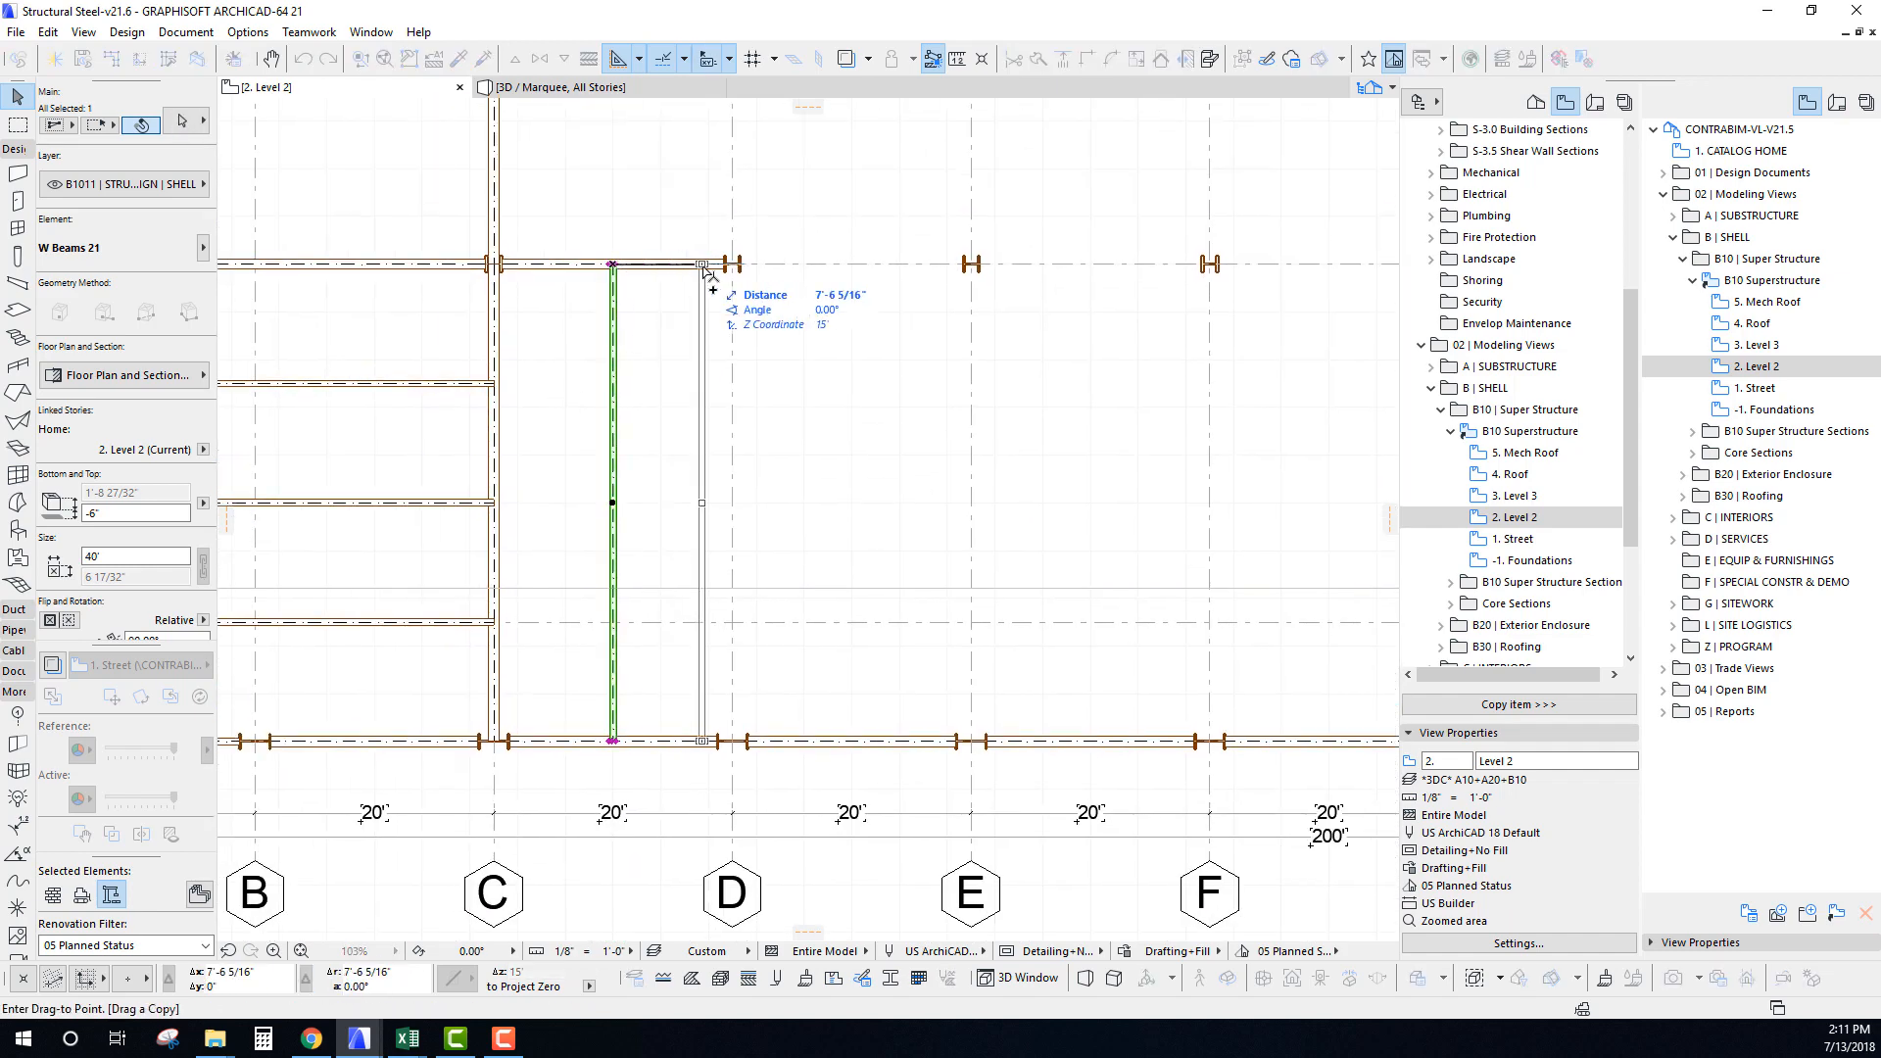
pyautogui.scroll(4, 725, 279)
pyautogui.click(728, 305)
pyautogui.scroll(-5, 691, 345)
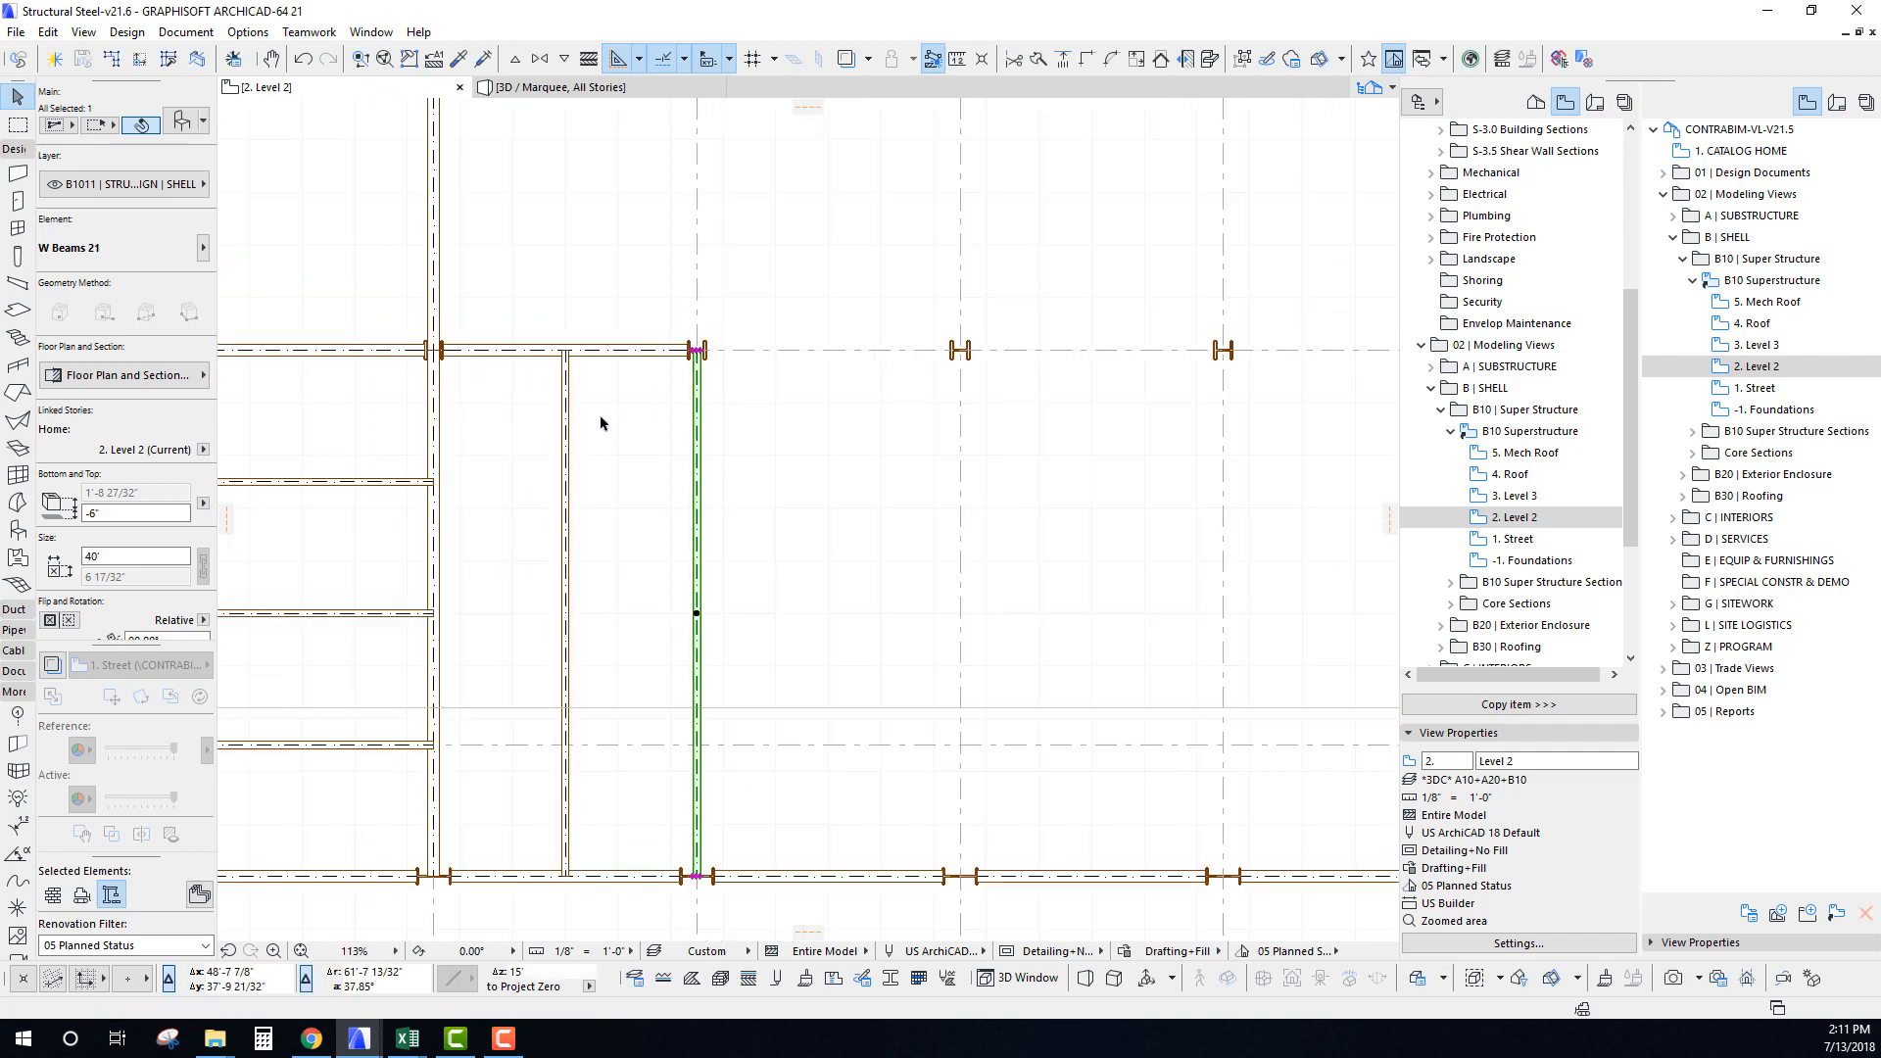
# Examine the gridline C girder and the framing around it between gridlines 1 and 4.
pyautogui.click(511, 406)
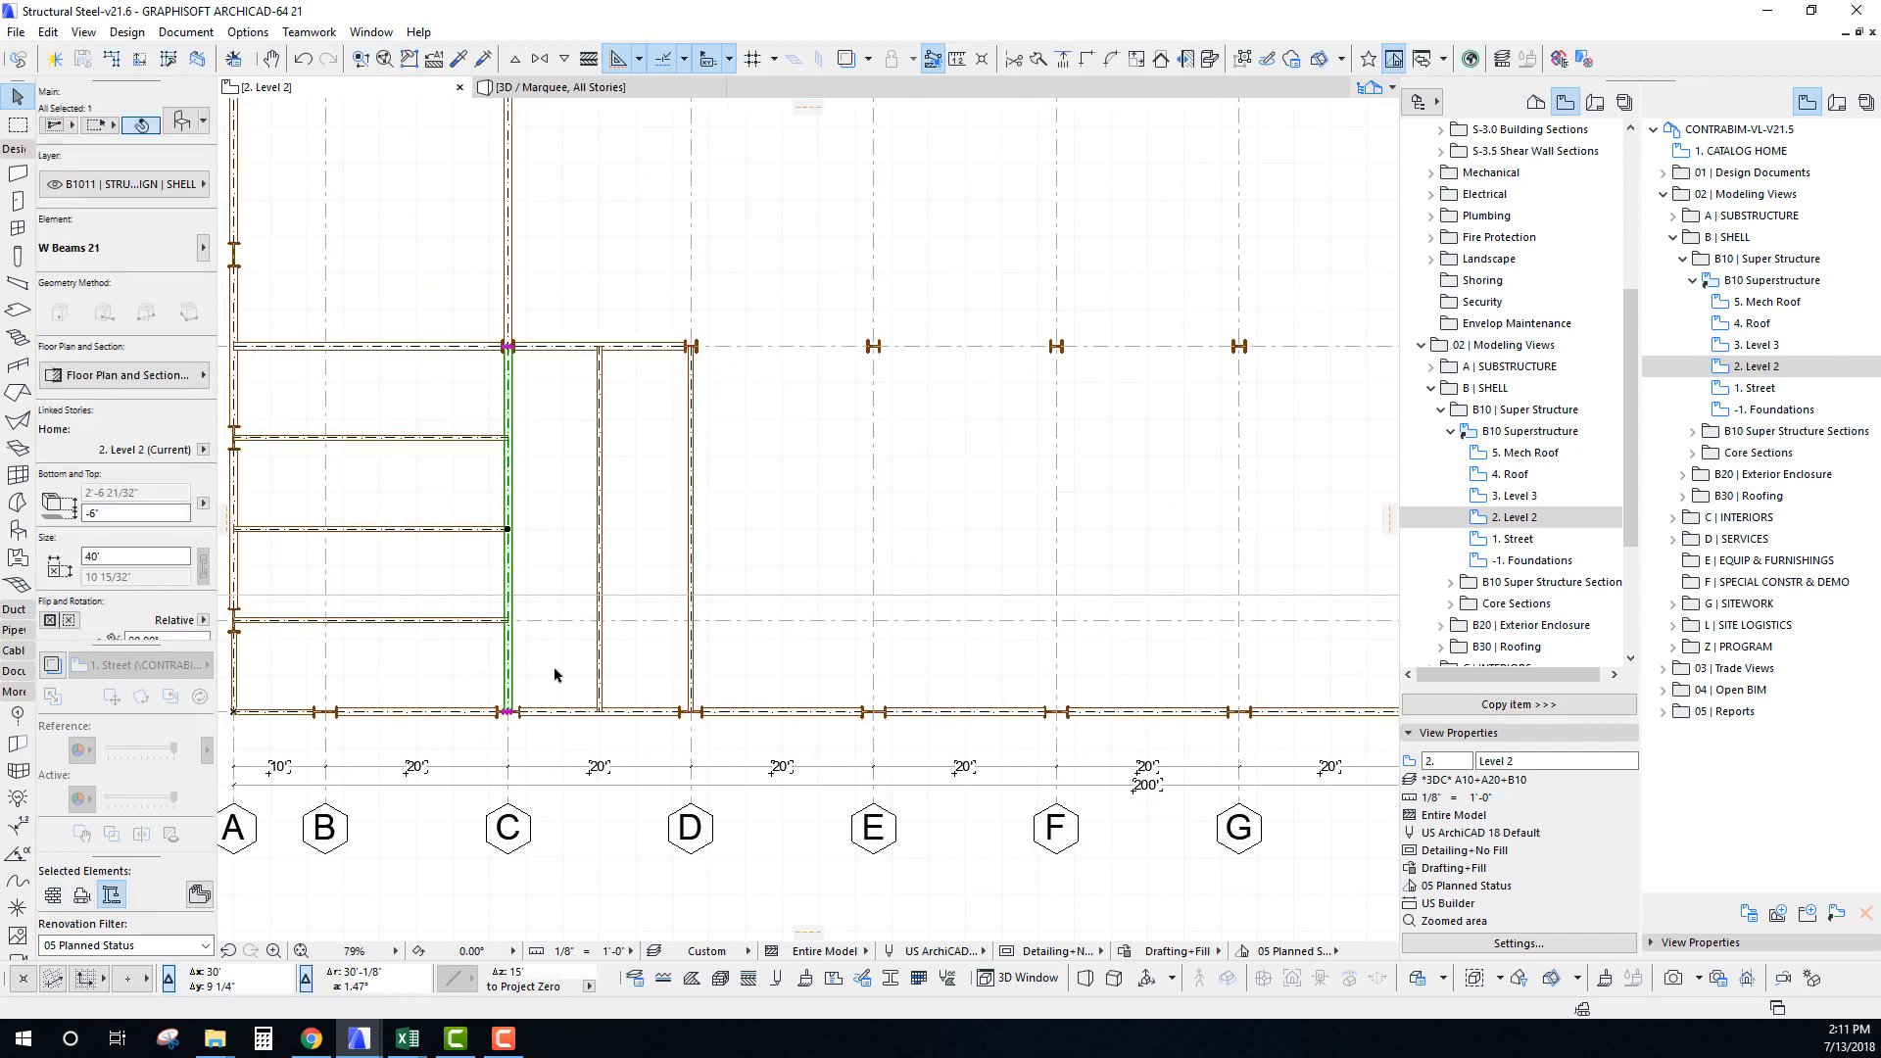
pyautogui.moveTo(536, 491); pyautogui.dragTo(573, 506, button='middle')
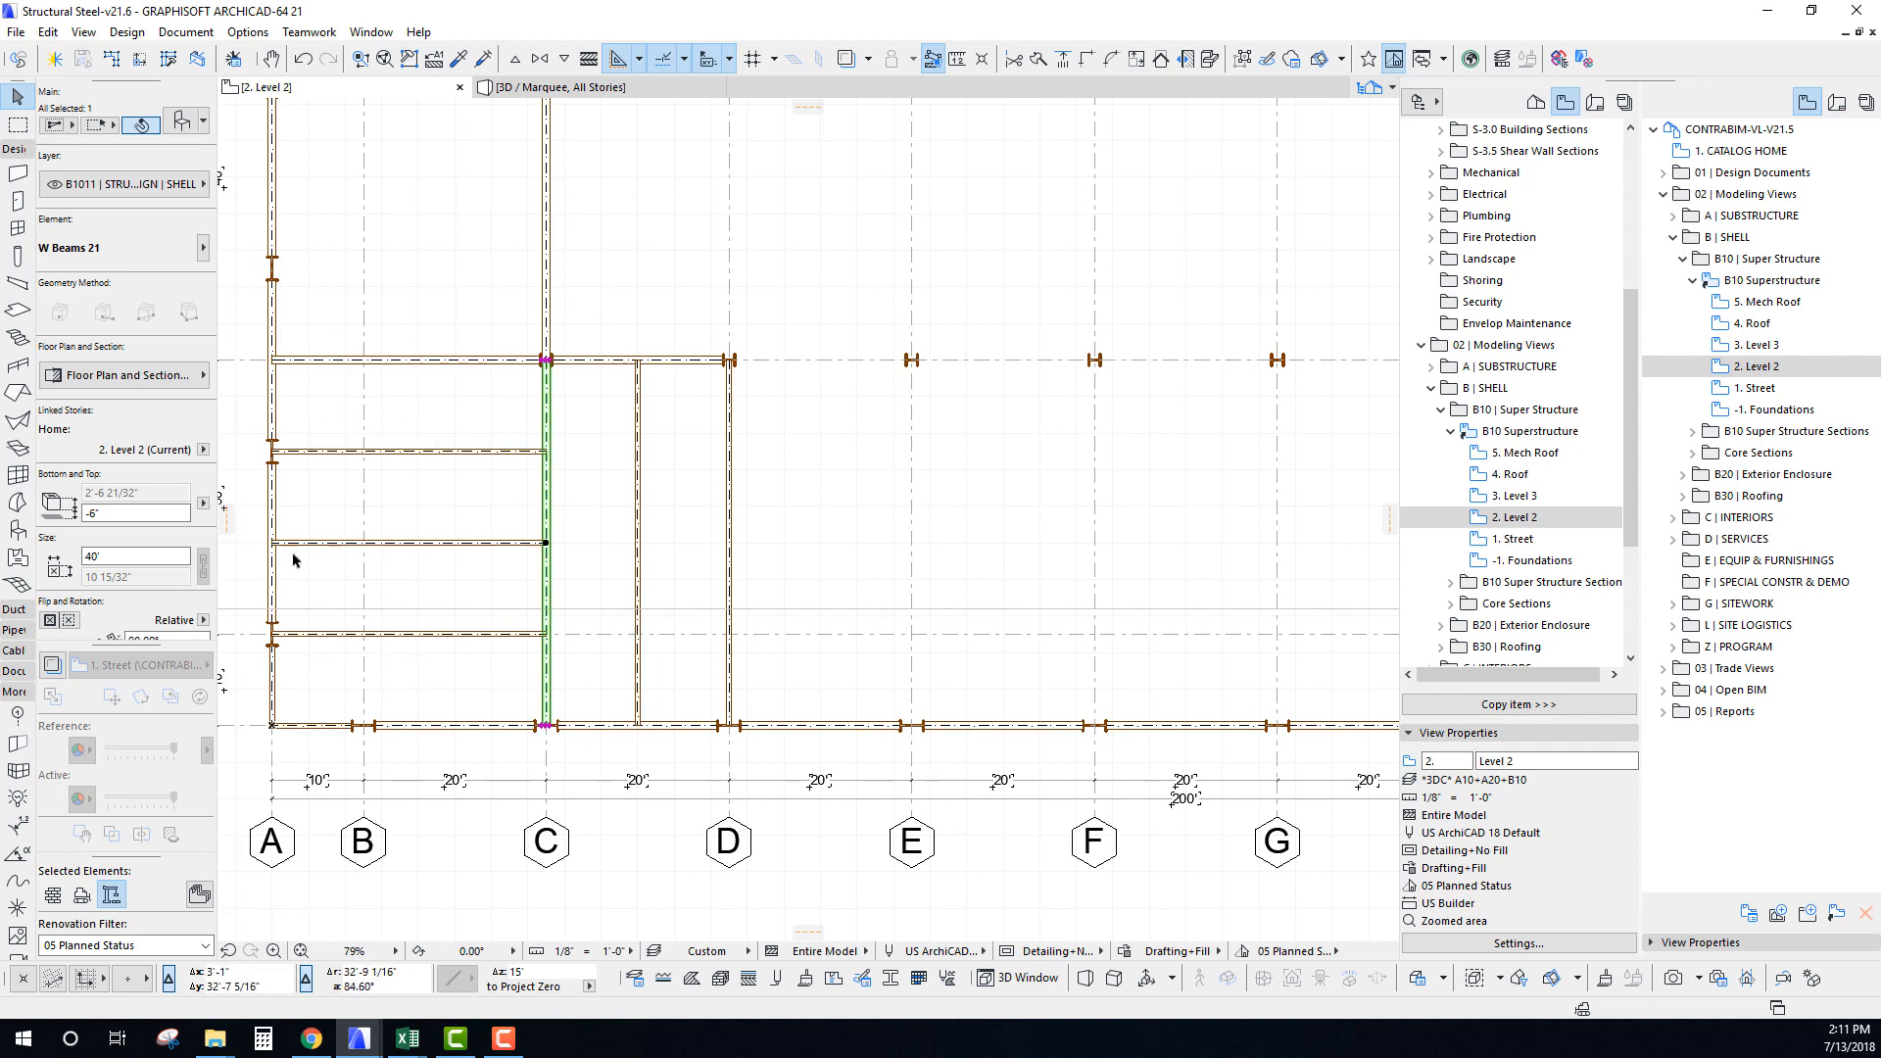
pyautogui.moveTo(397, 515); pyautogui.dragTo(412, 571, button='middle')
pyautogui.press('Escape')
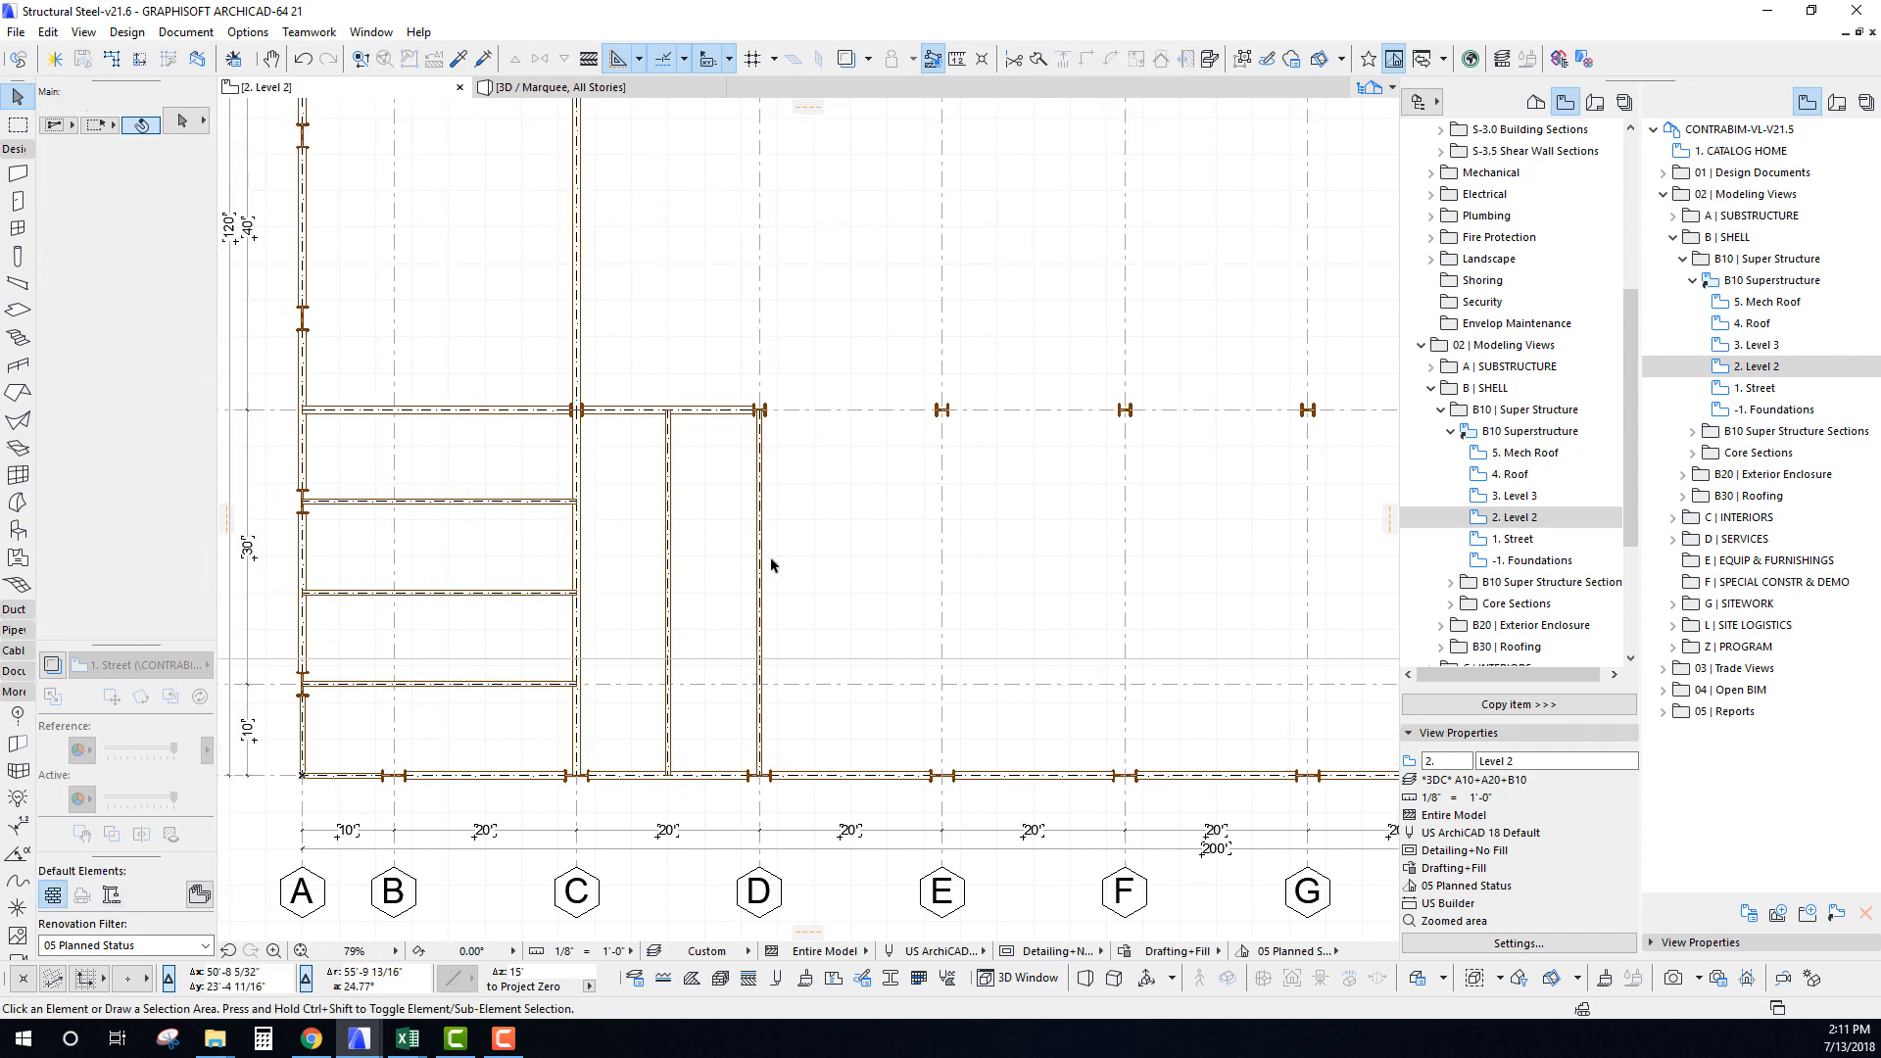
pyautogui.scroll(-3, 743, 638)
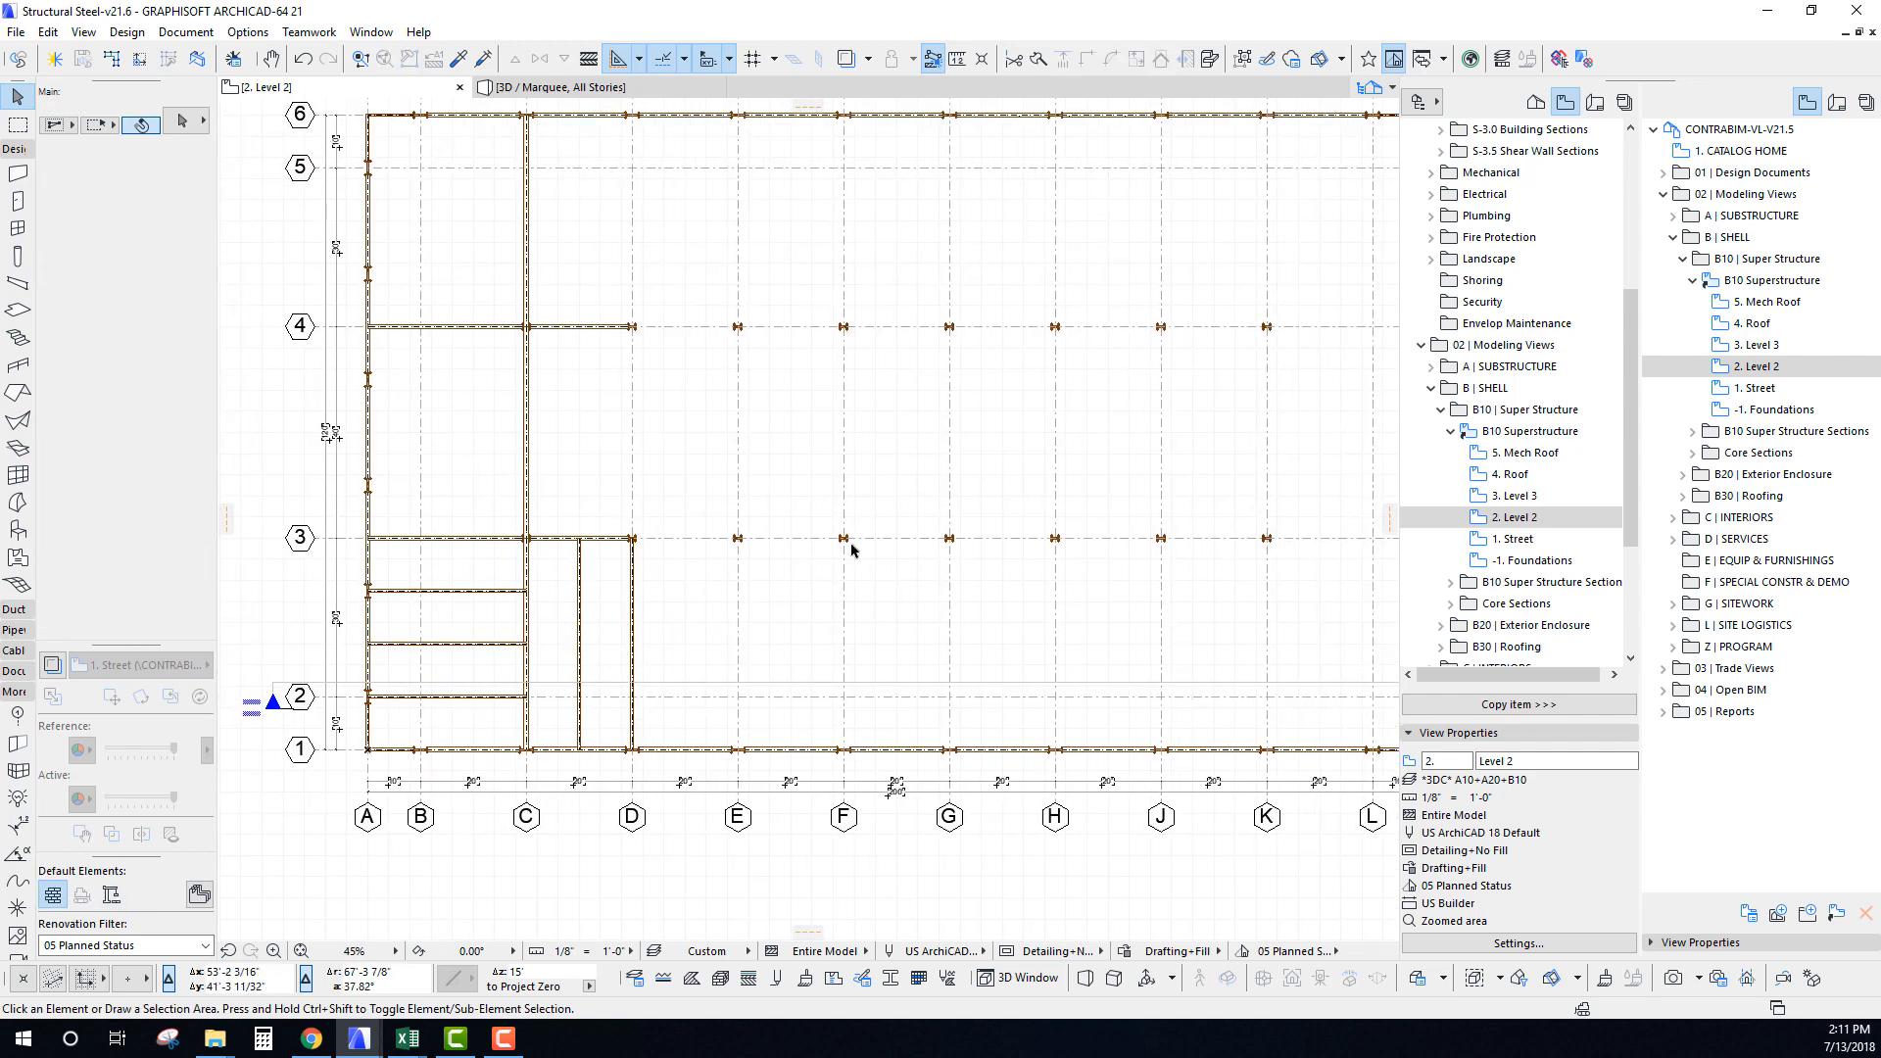
pyautogui.scroll(5, 680, 615)
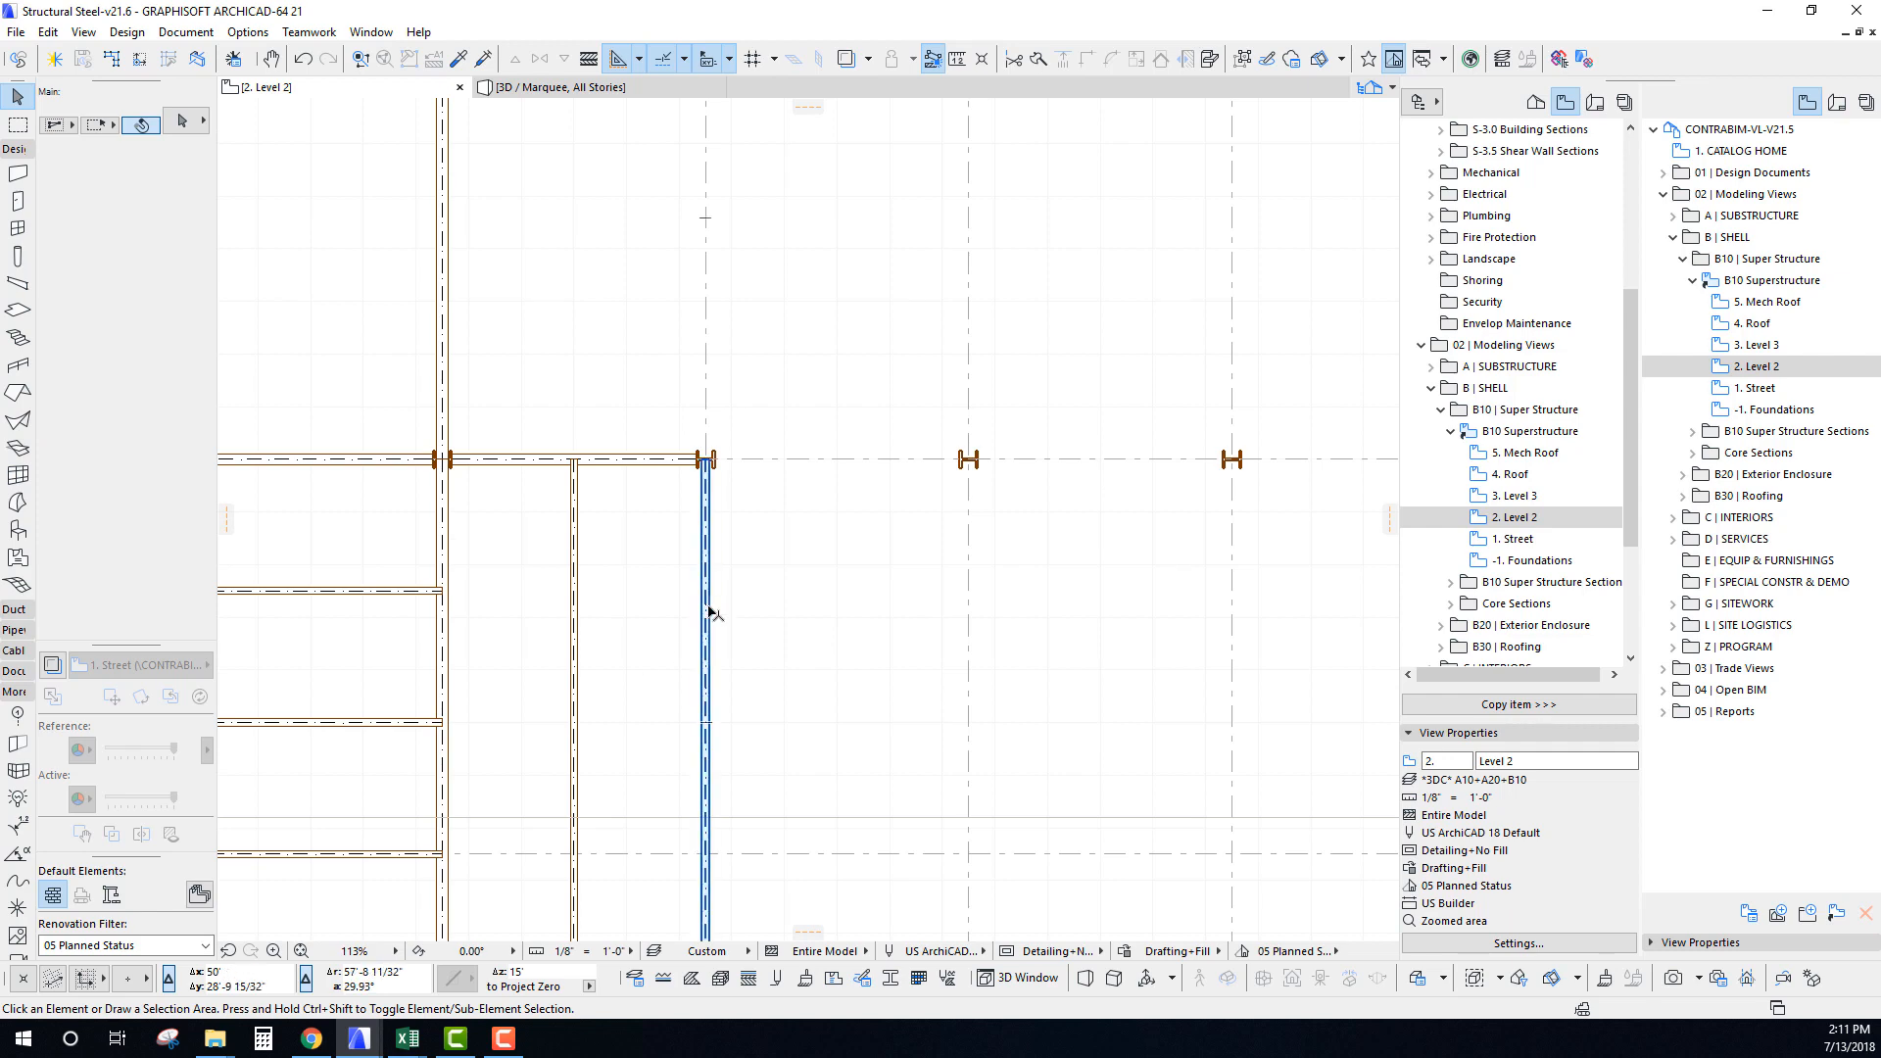
pyautogui.scroll(-4, 593, 588)
pyautogui.scroll(-1, 592, 507)
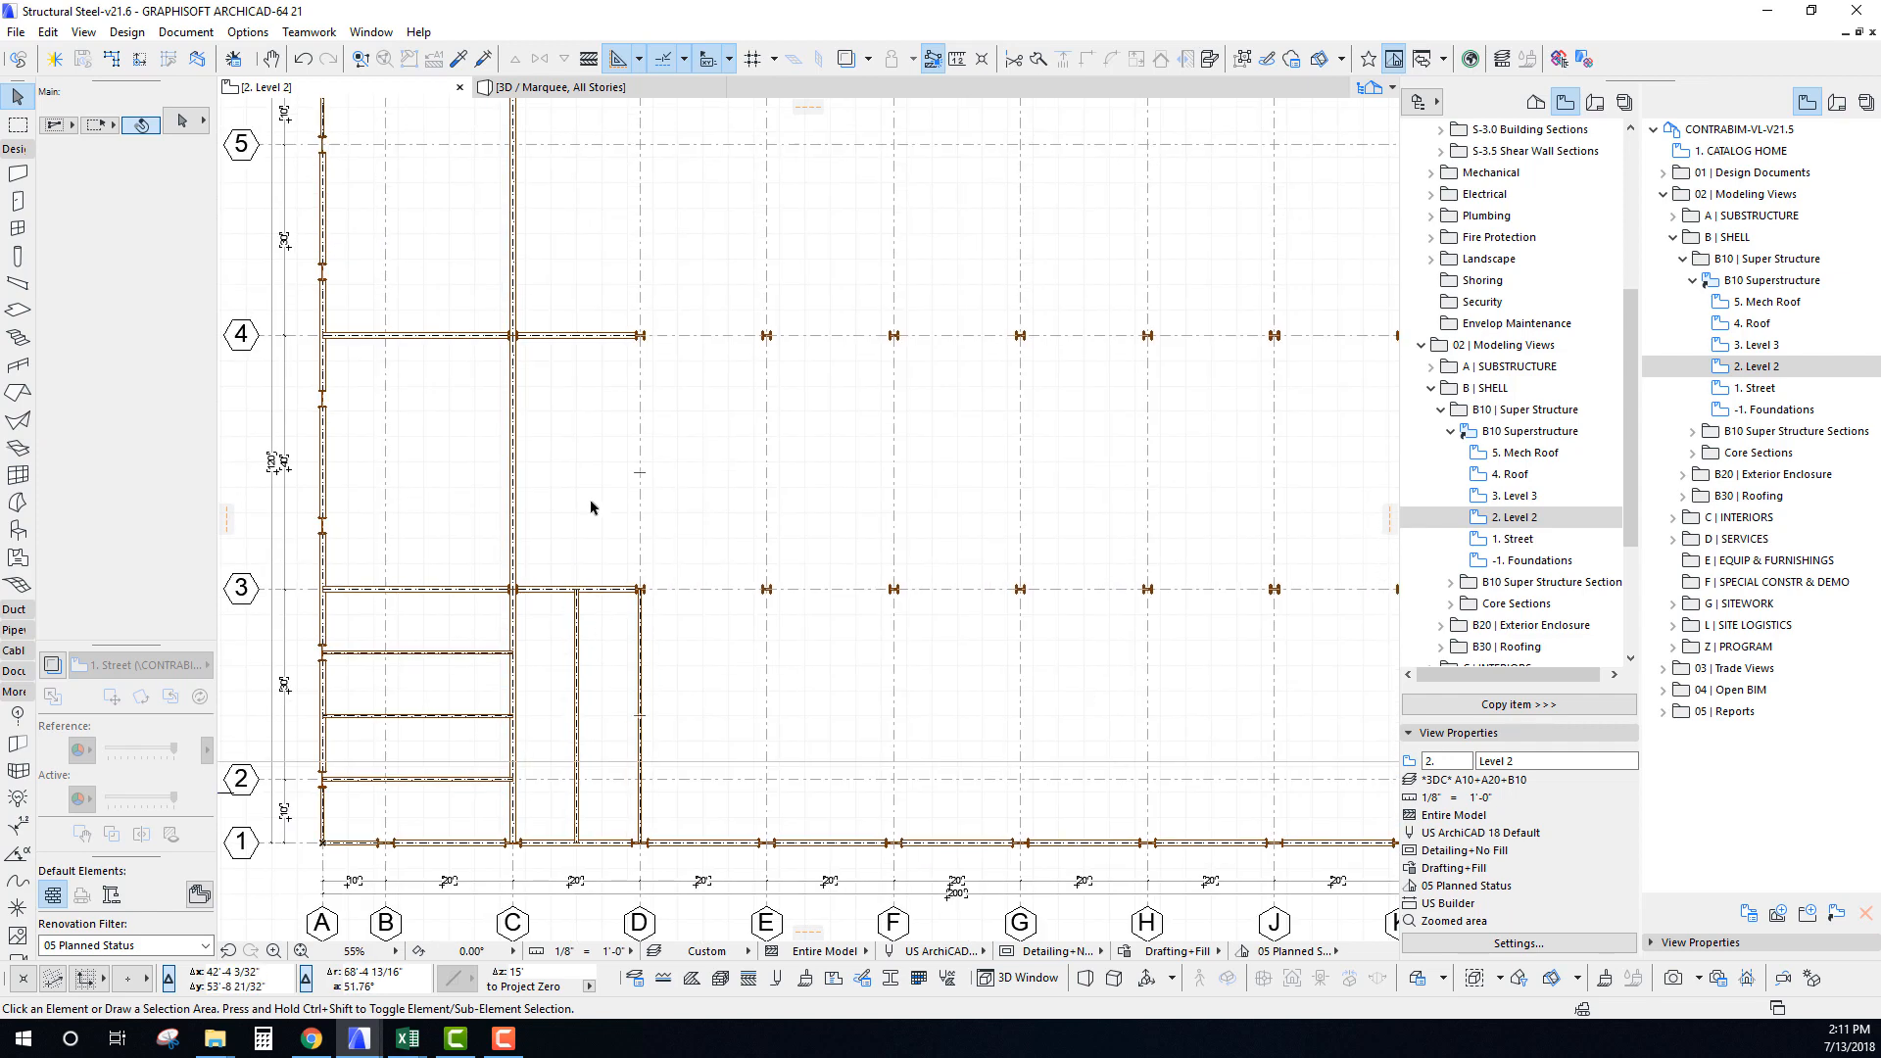
# Copy the gridline C girder between gridlines 3 and 4 onto gridline D.
pyautogui.scroll(5, 599, 462)
pyautogui.click(436, 431)
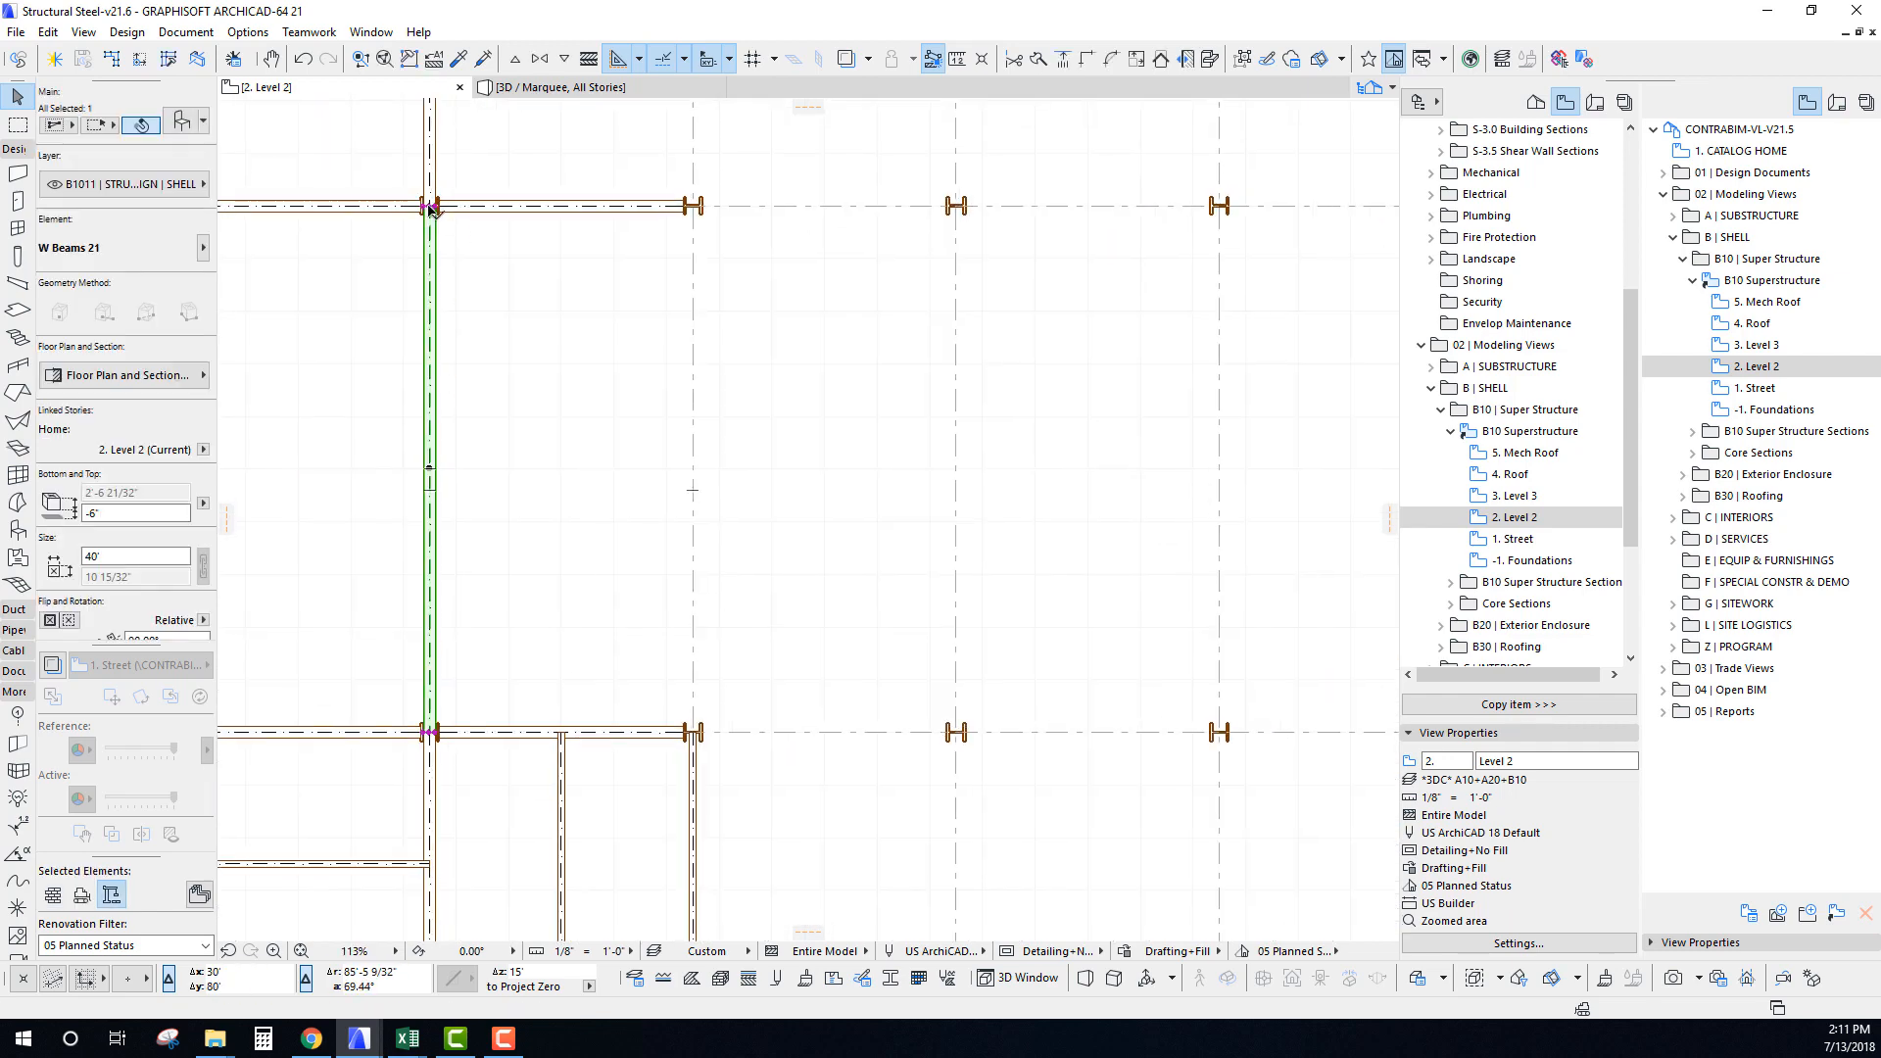
pyautogui.hotkey('ctrl', 'shift', 'd')
pyautogui.click(431, 207)
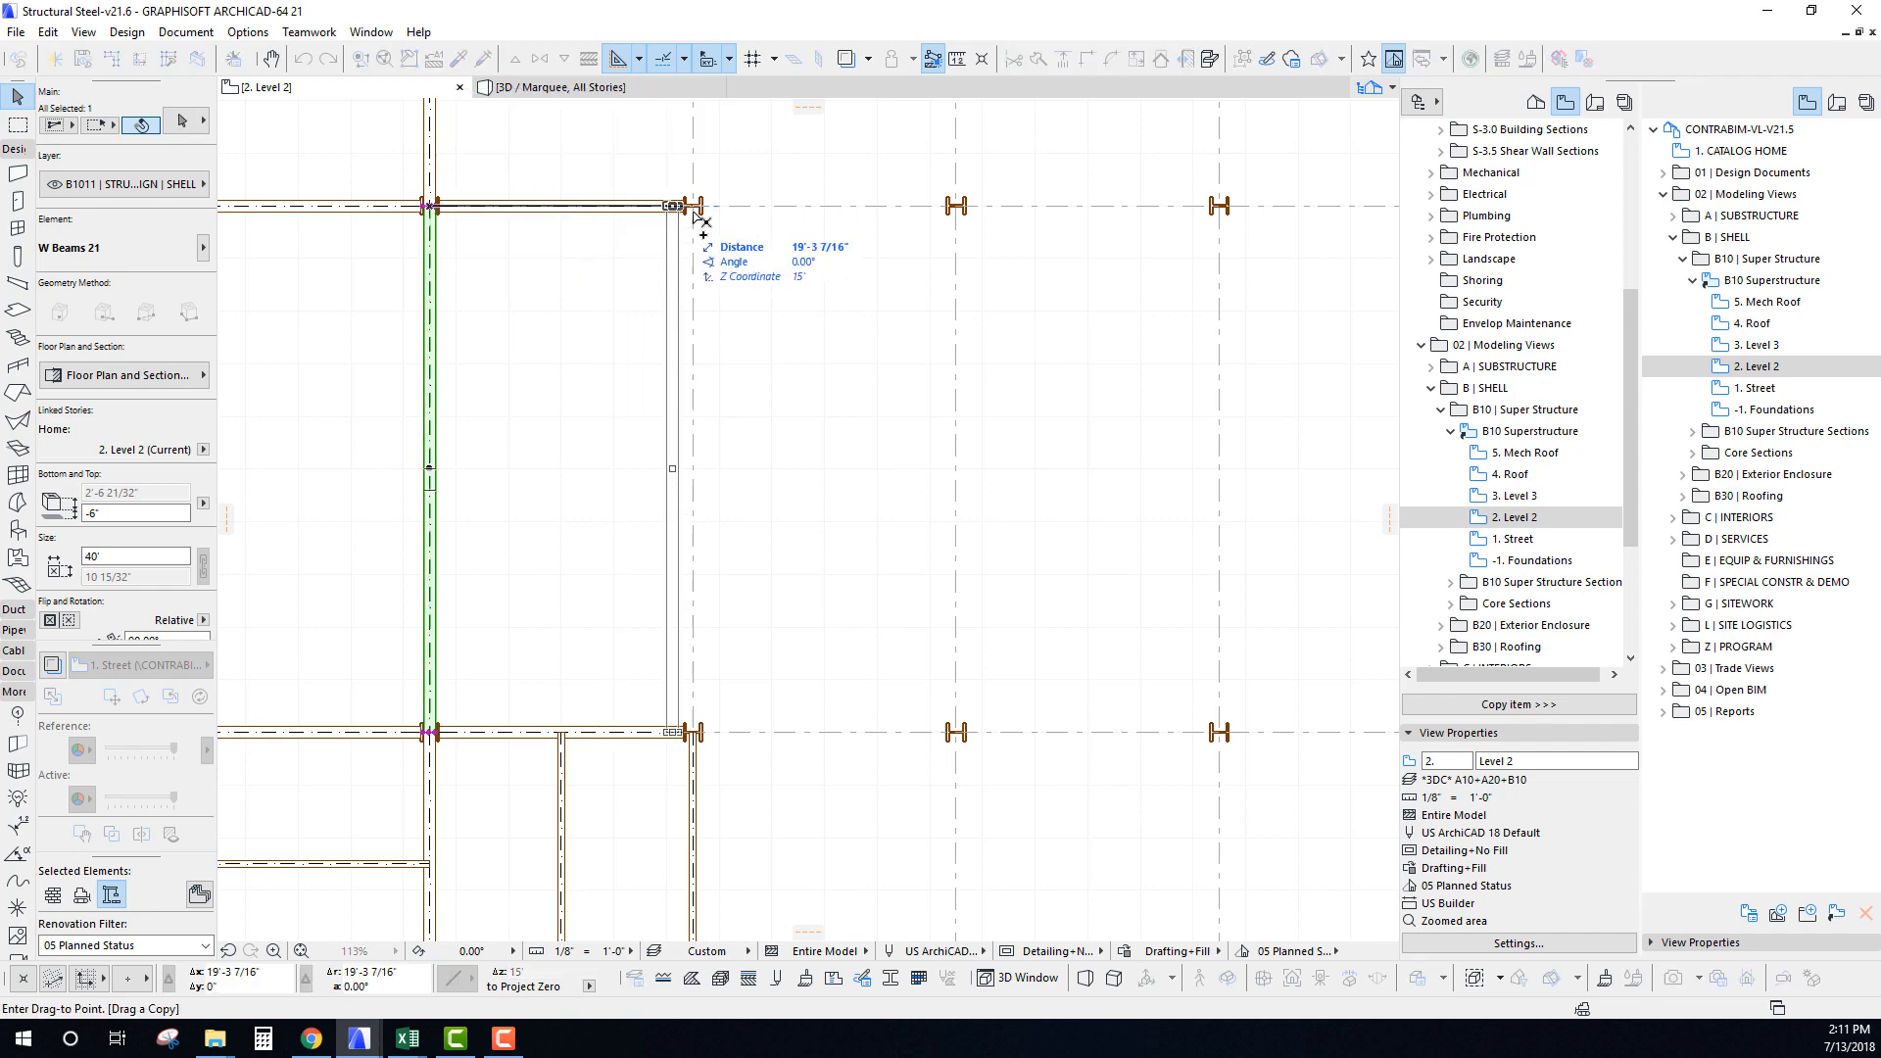
pyautogui.click(695, 206)
pyautogui.press('Escape')
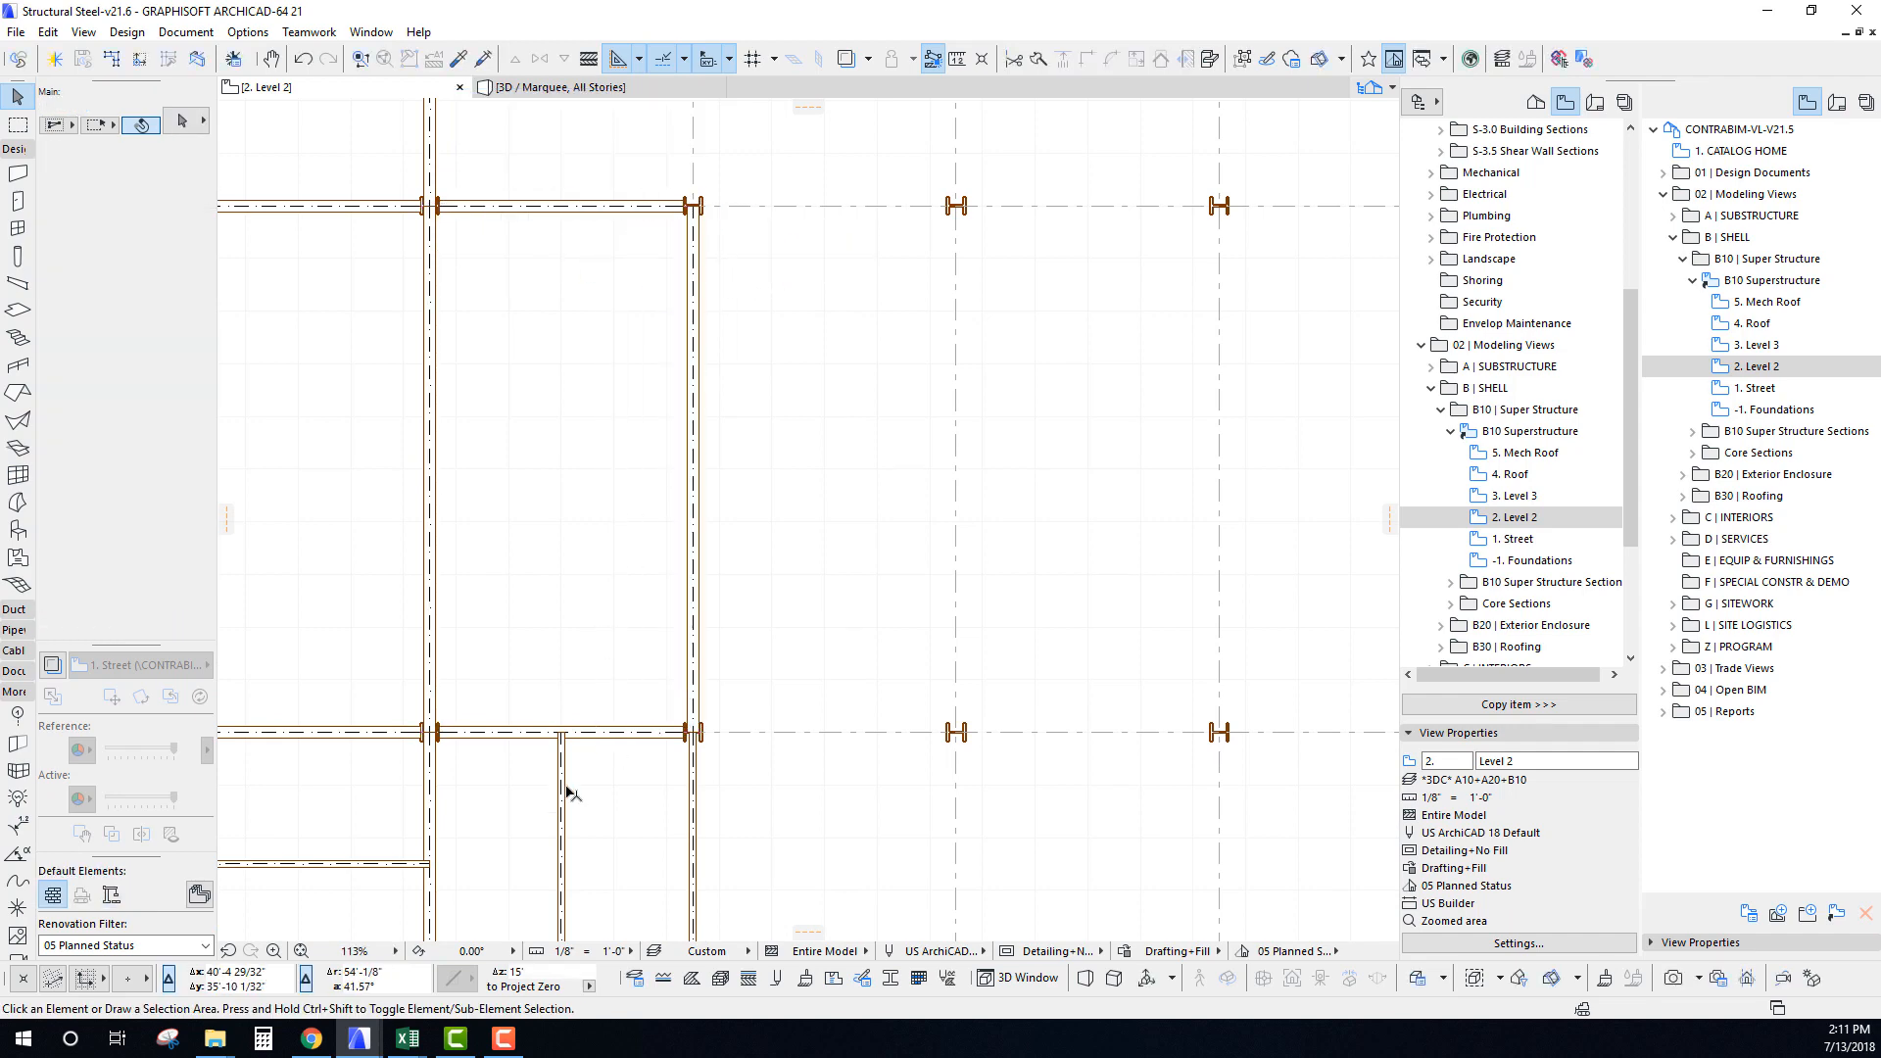
# Examine the labeled floor beam and support beam samples drawn below the plan.
pyautogui.scroll(-5, 571, 777)
pyautogui.moveTo(571, 777); pyautogui.dragTo(614, 323, button='middle')
pyautogui.moveTo(605, 198); pyautogui.dragTo(584, 418, button='middle')
pyautogui.moveTo(606, 599); pyautogui.dragTo(603, 235, button='middle')
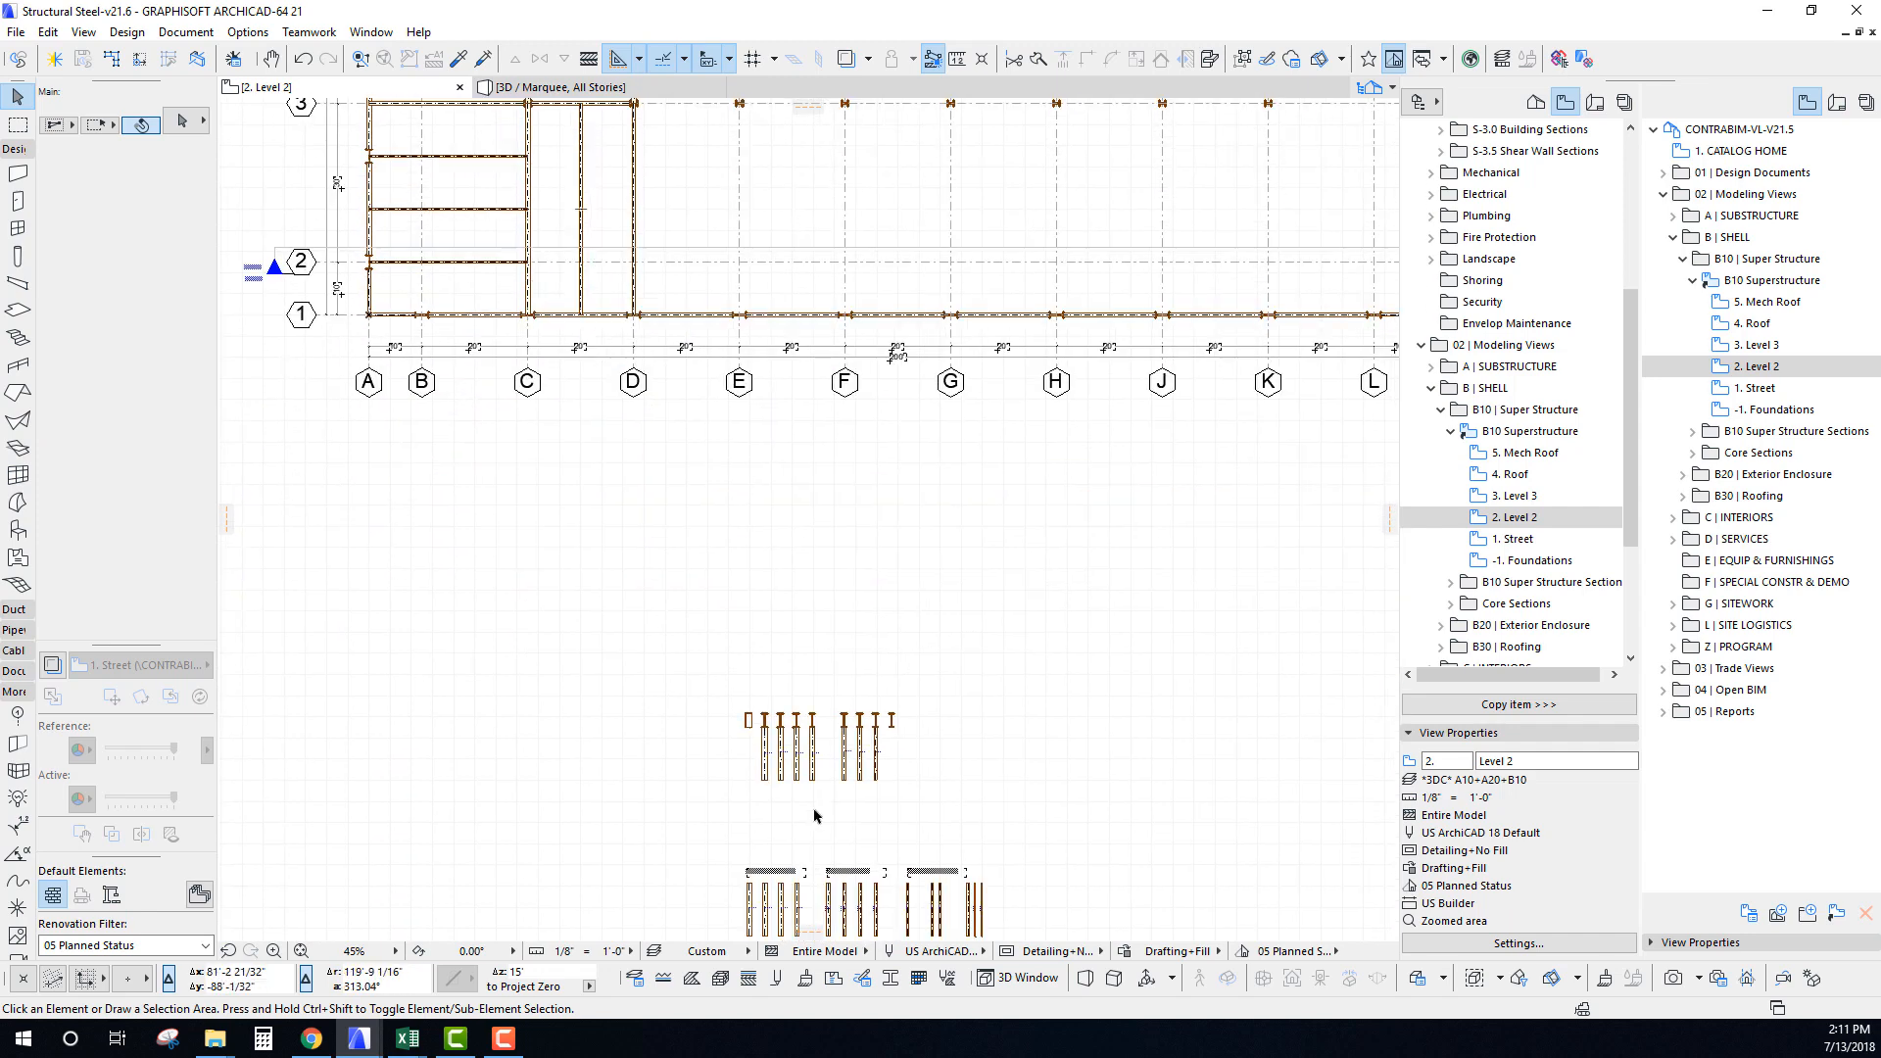
pyautogui.scroll(4, 850, 849)
pyautogui.moveTo(849, 849); pyautogui.dragTo(612, 372, button='middle')
pyautogui.scroll(4, 633, 463)
pyautogui.scroll(2, 633, 463)
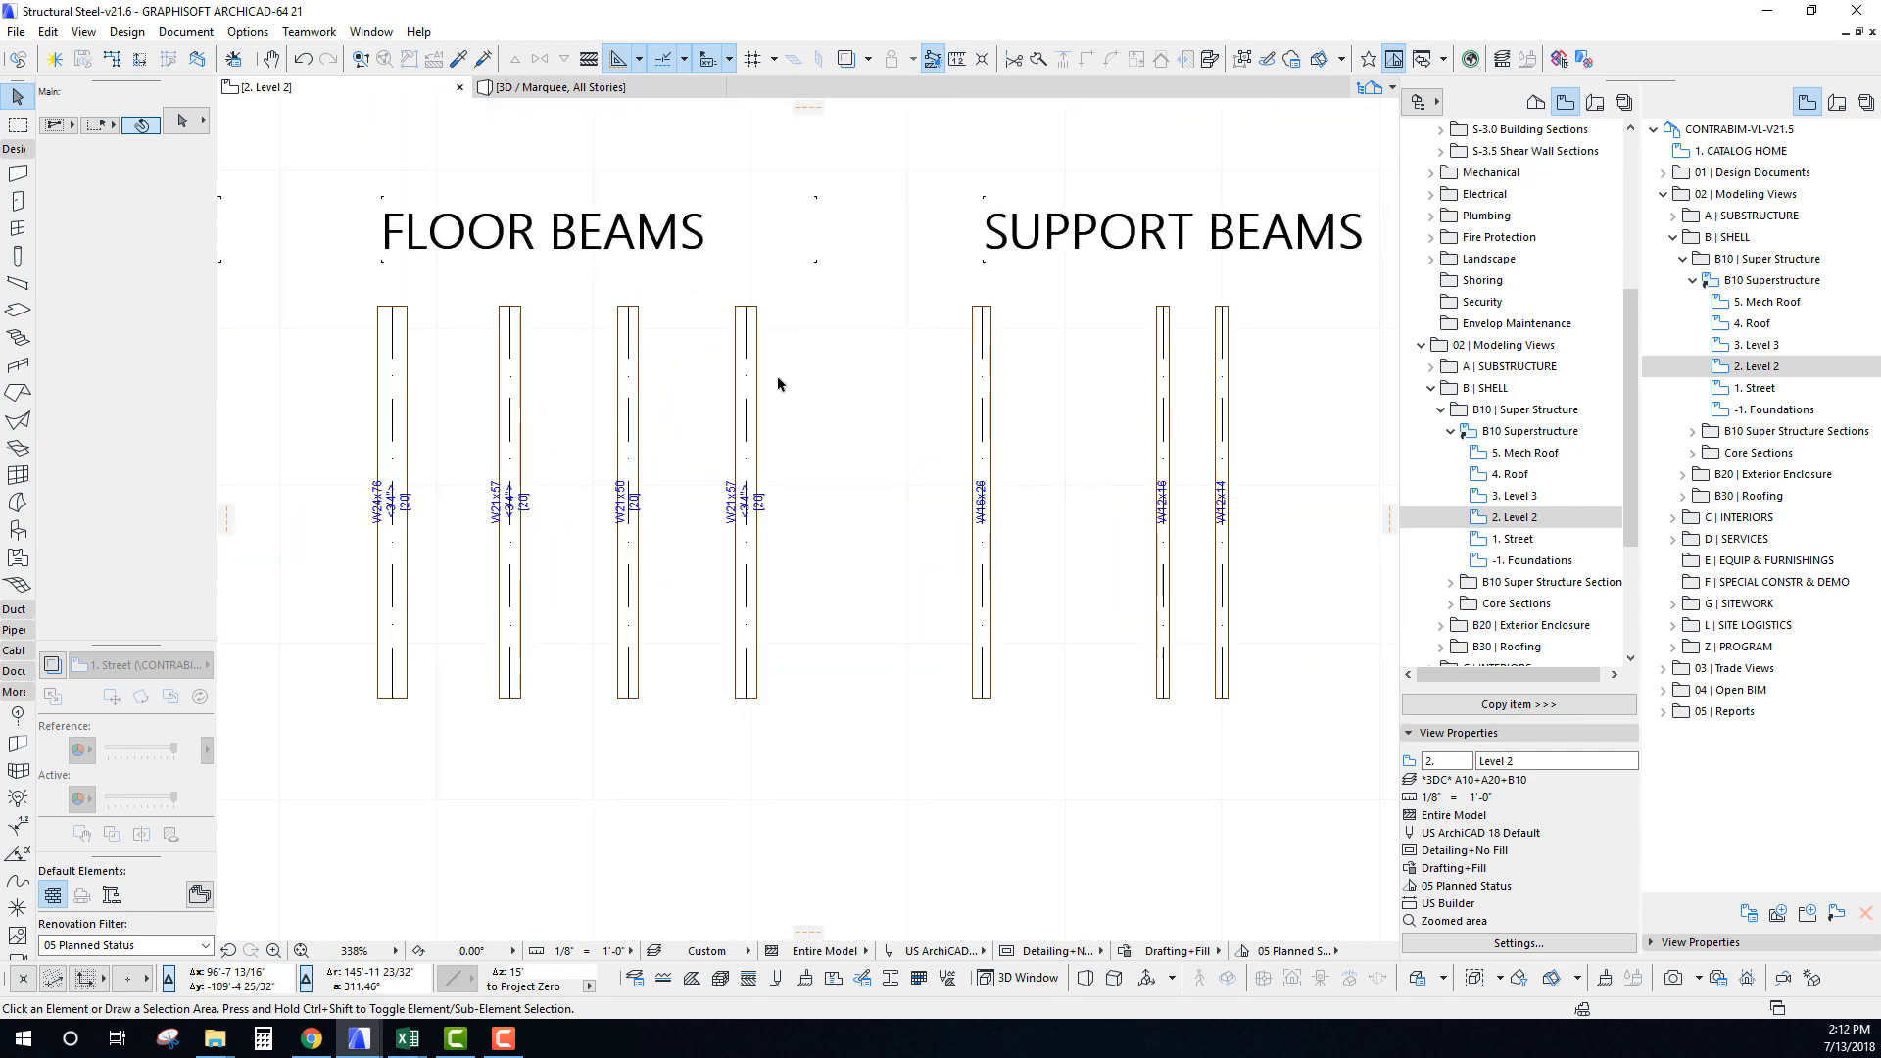
pyautogui.scroll(-3, 774, 446)
pyautogui.scroll(3, 819, 483)
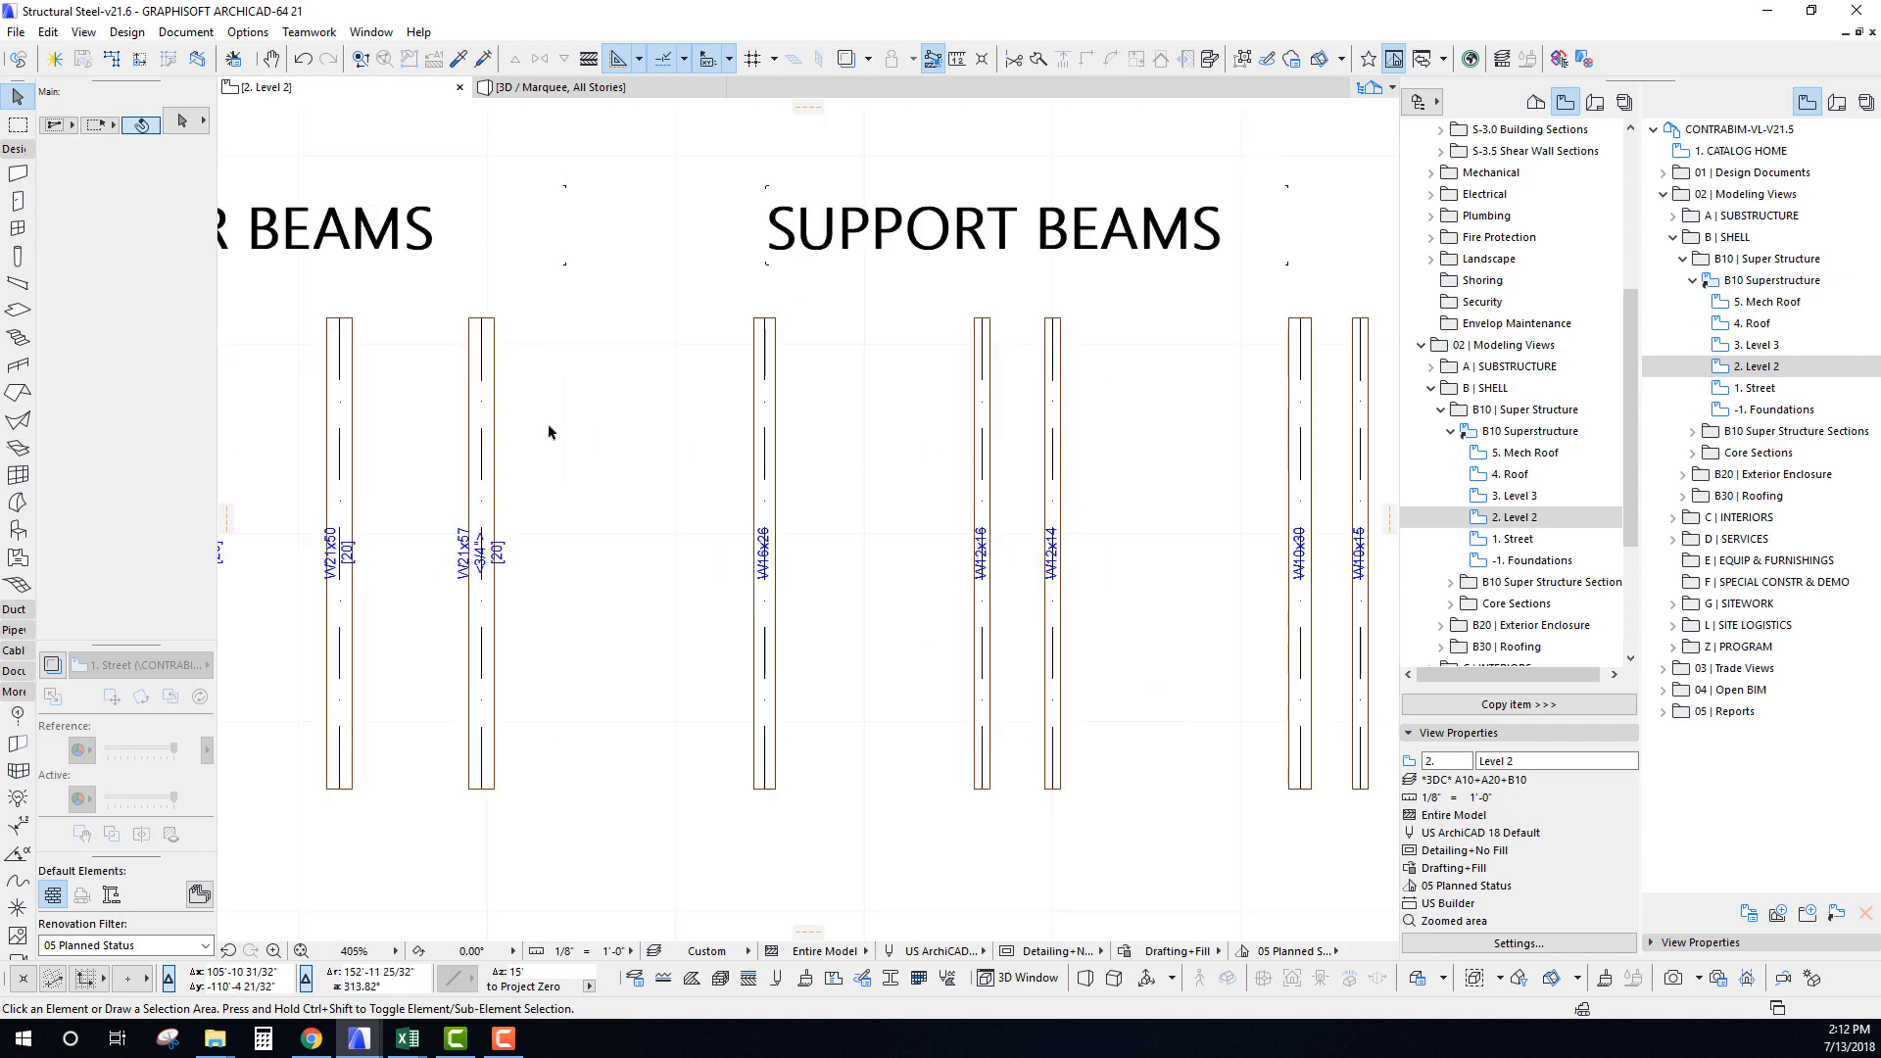
# Copy the W16x26 support beam sample by its lower end to the column at gridlines C and 3.
pyautogui.click(756, 348)
pyautogui.hotkey('ctrl', 'shift', 'd')
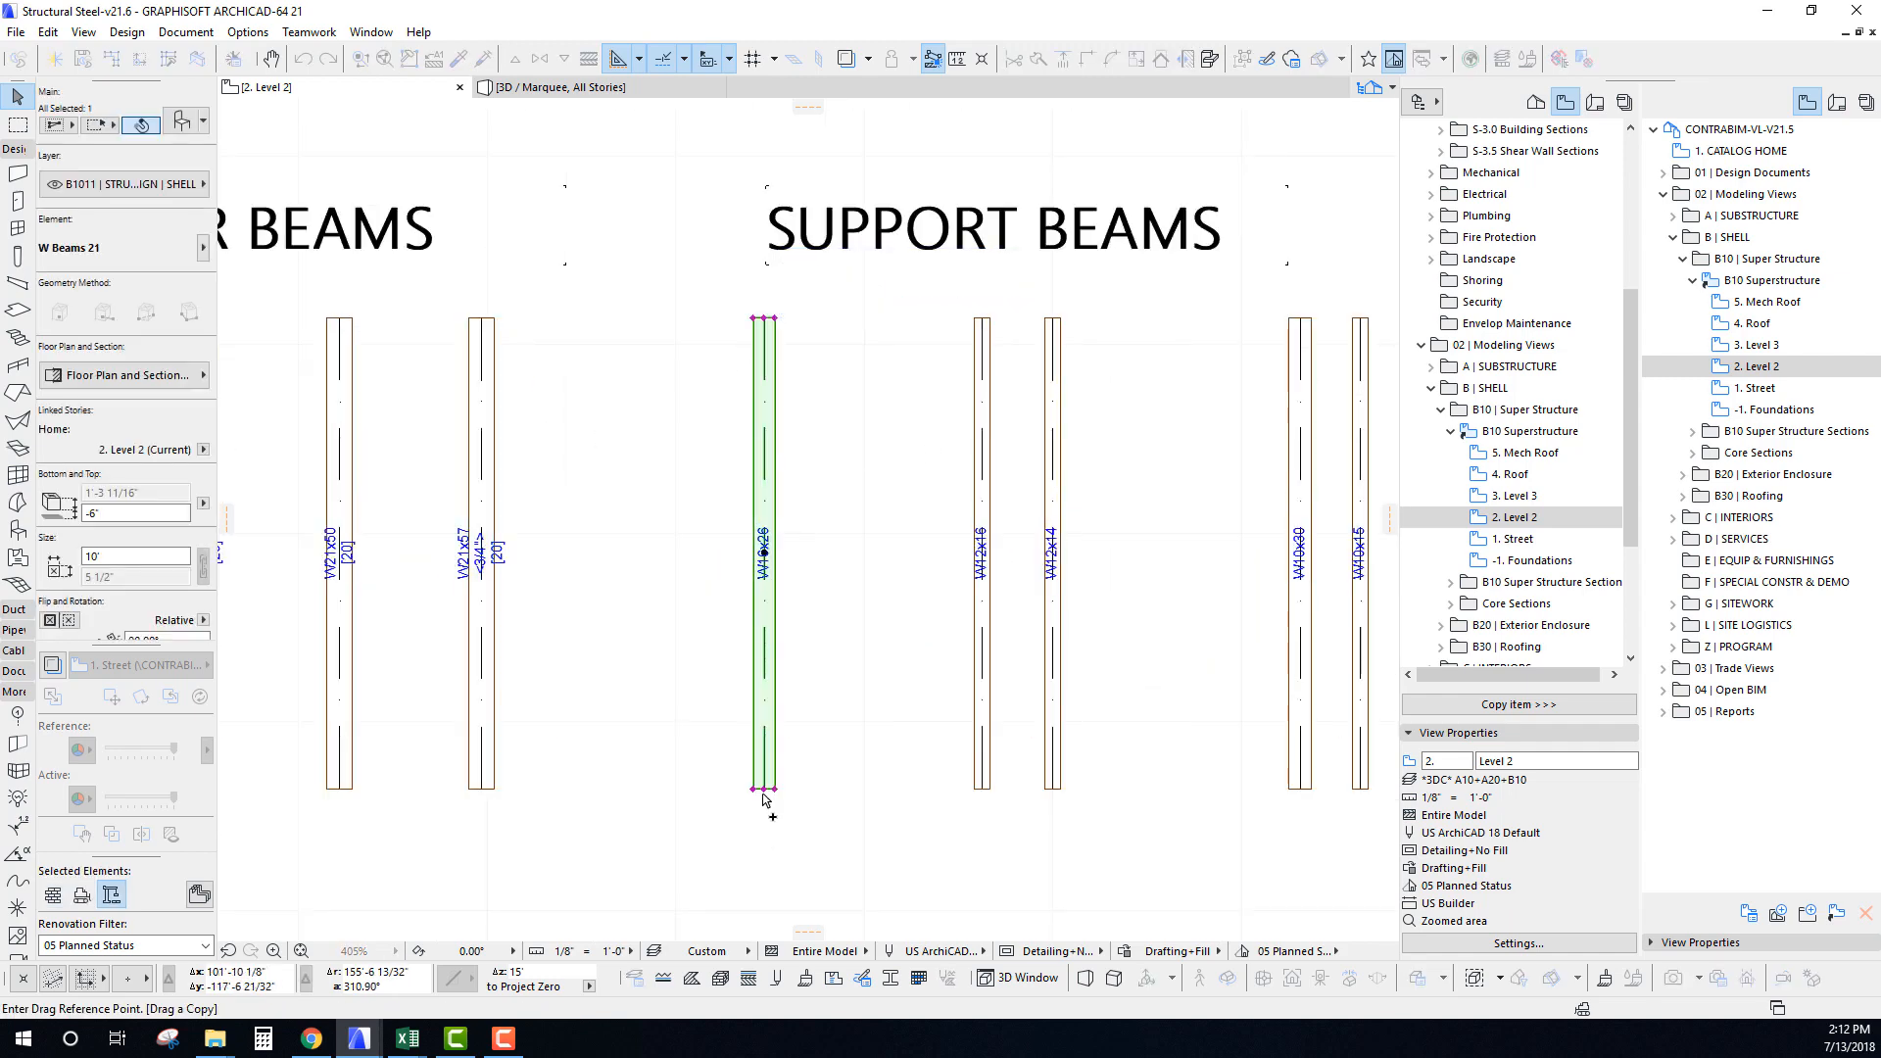
pyautogui.click(764, 788)
pyautogui.scroll(-13, 676, 764)
pyautogui.moveTo(650, 547); pyautogui.dragTo(708, 734, button='middle')
pyautogui.scroll(4, 452, 226)
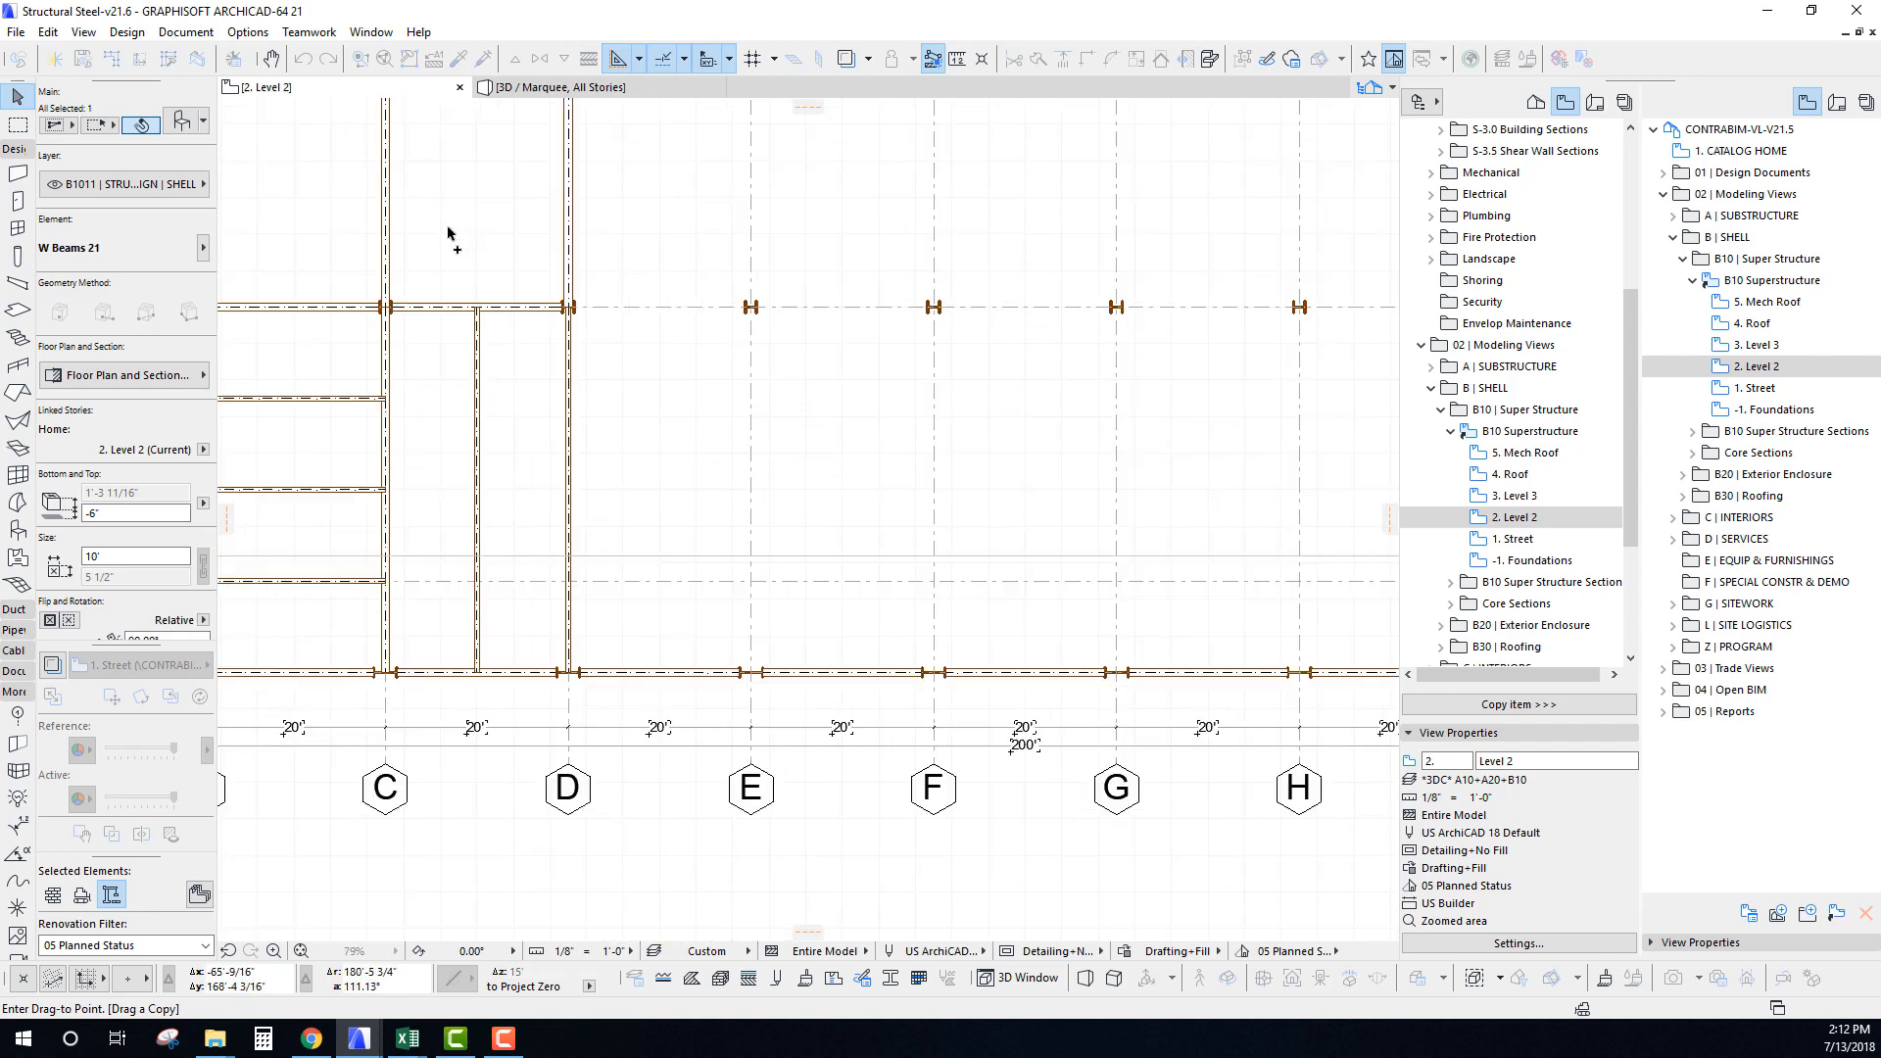
pyautogui.moveTo(454, 233); pyautogui.dragTo(477, 560, button='middle')
pyautogui.scroll(8, 407, 642)
pyautogui.click(438, 636)
# Rotate the W16x26 beam about its column end onto gridline 3 and stretch it to the gridline D column, 20' long.
pyautogui.hotkey('ctrl', 'e')
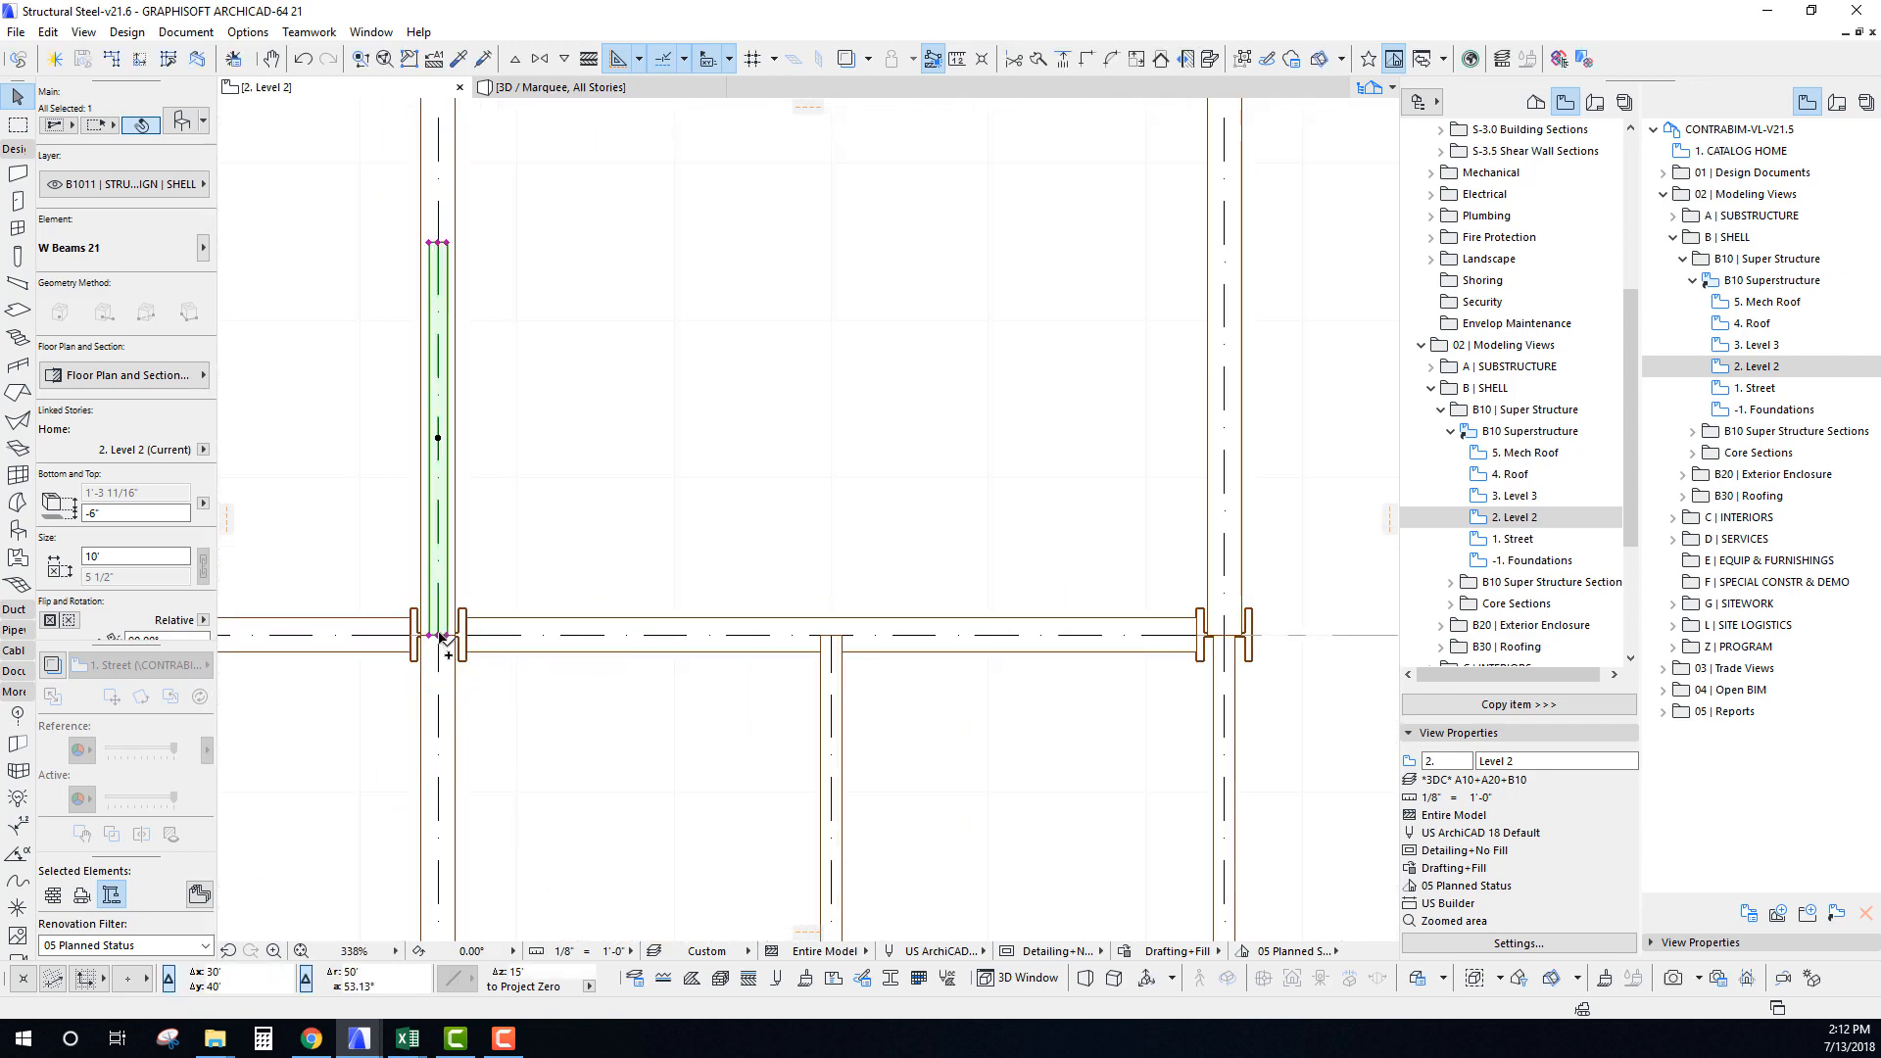
pyautogui.click(438, 636)
pyautogui.click(438, 533)
pyautogui.click(831, 636)
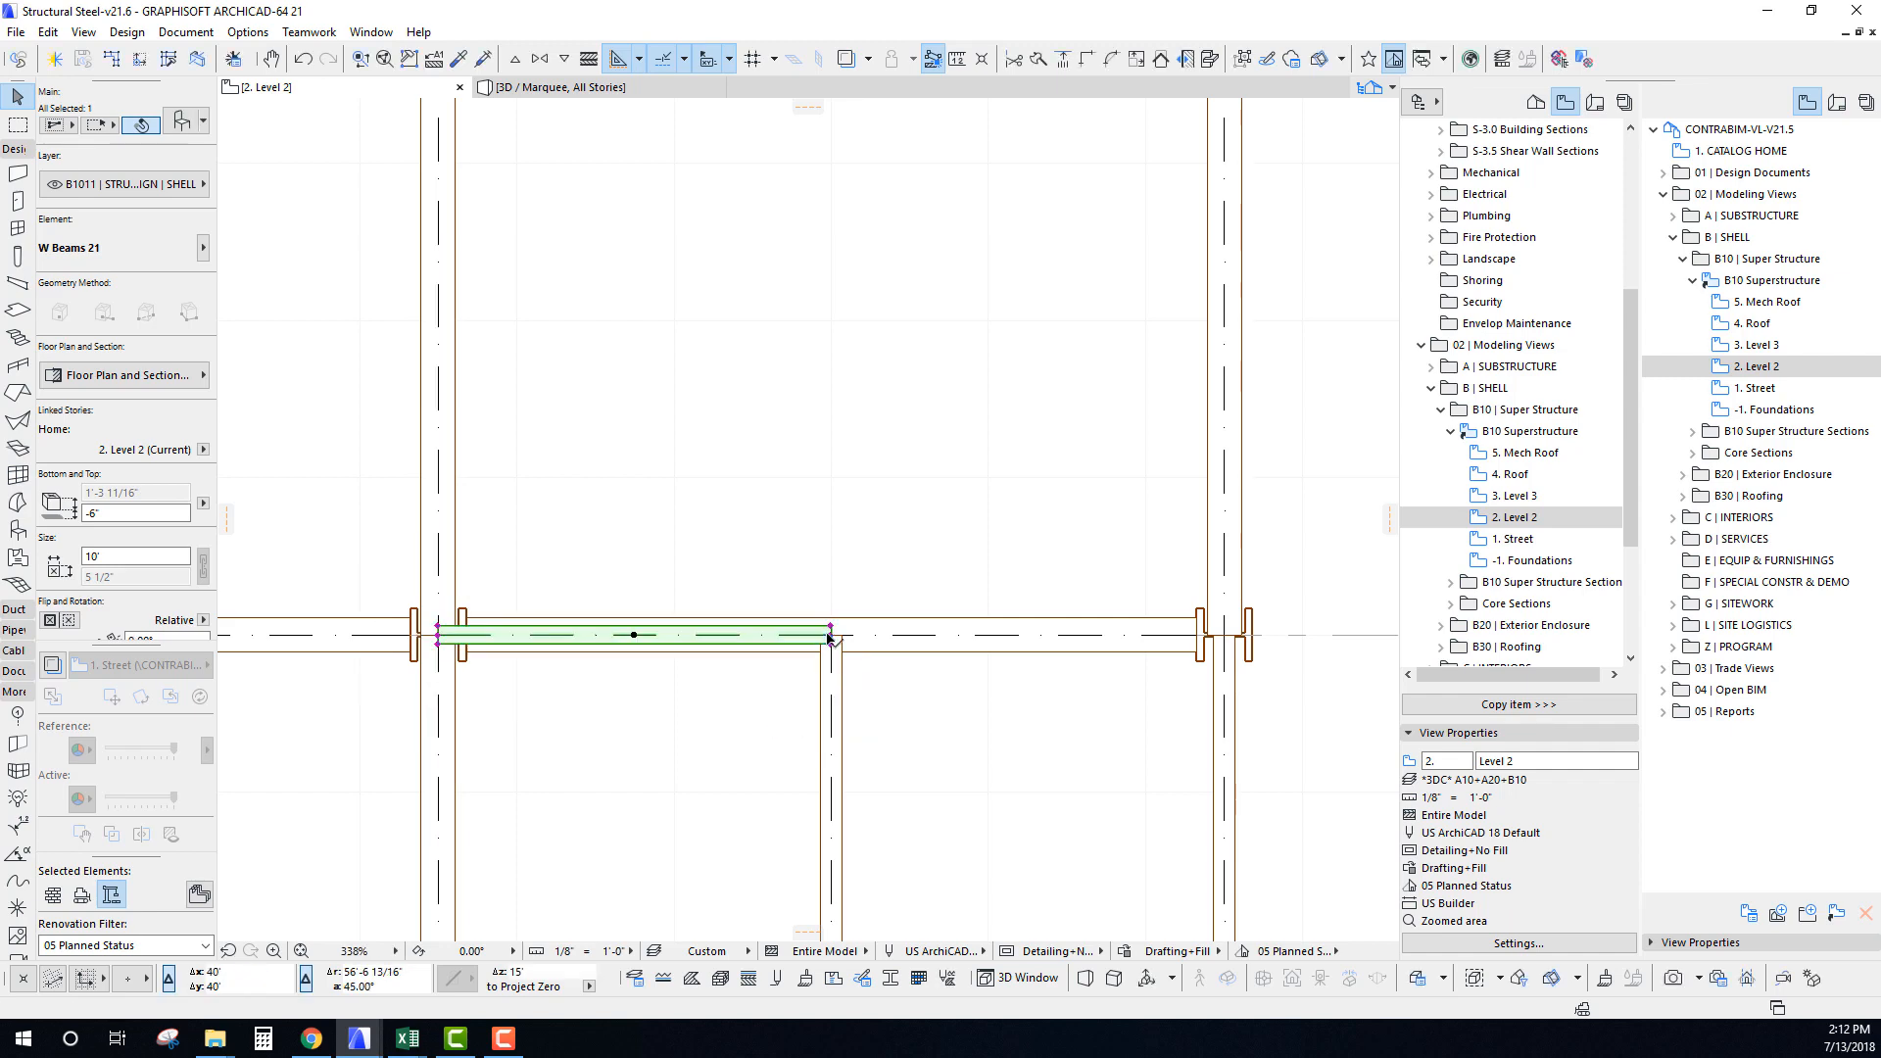
pyautogui.click(830, 636)
pyautogui.click(1224, 635)
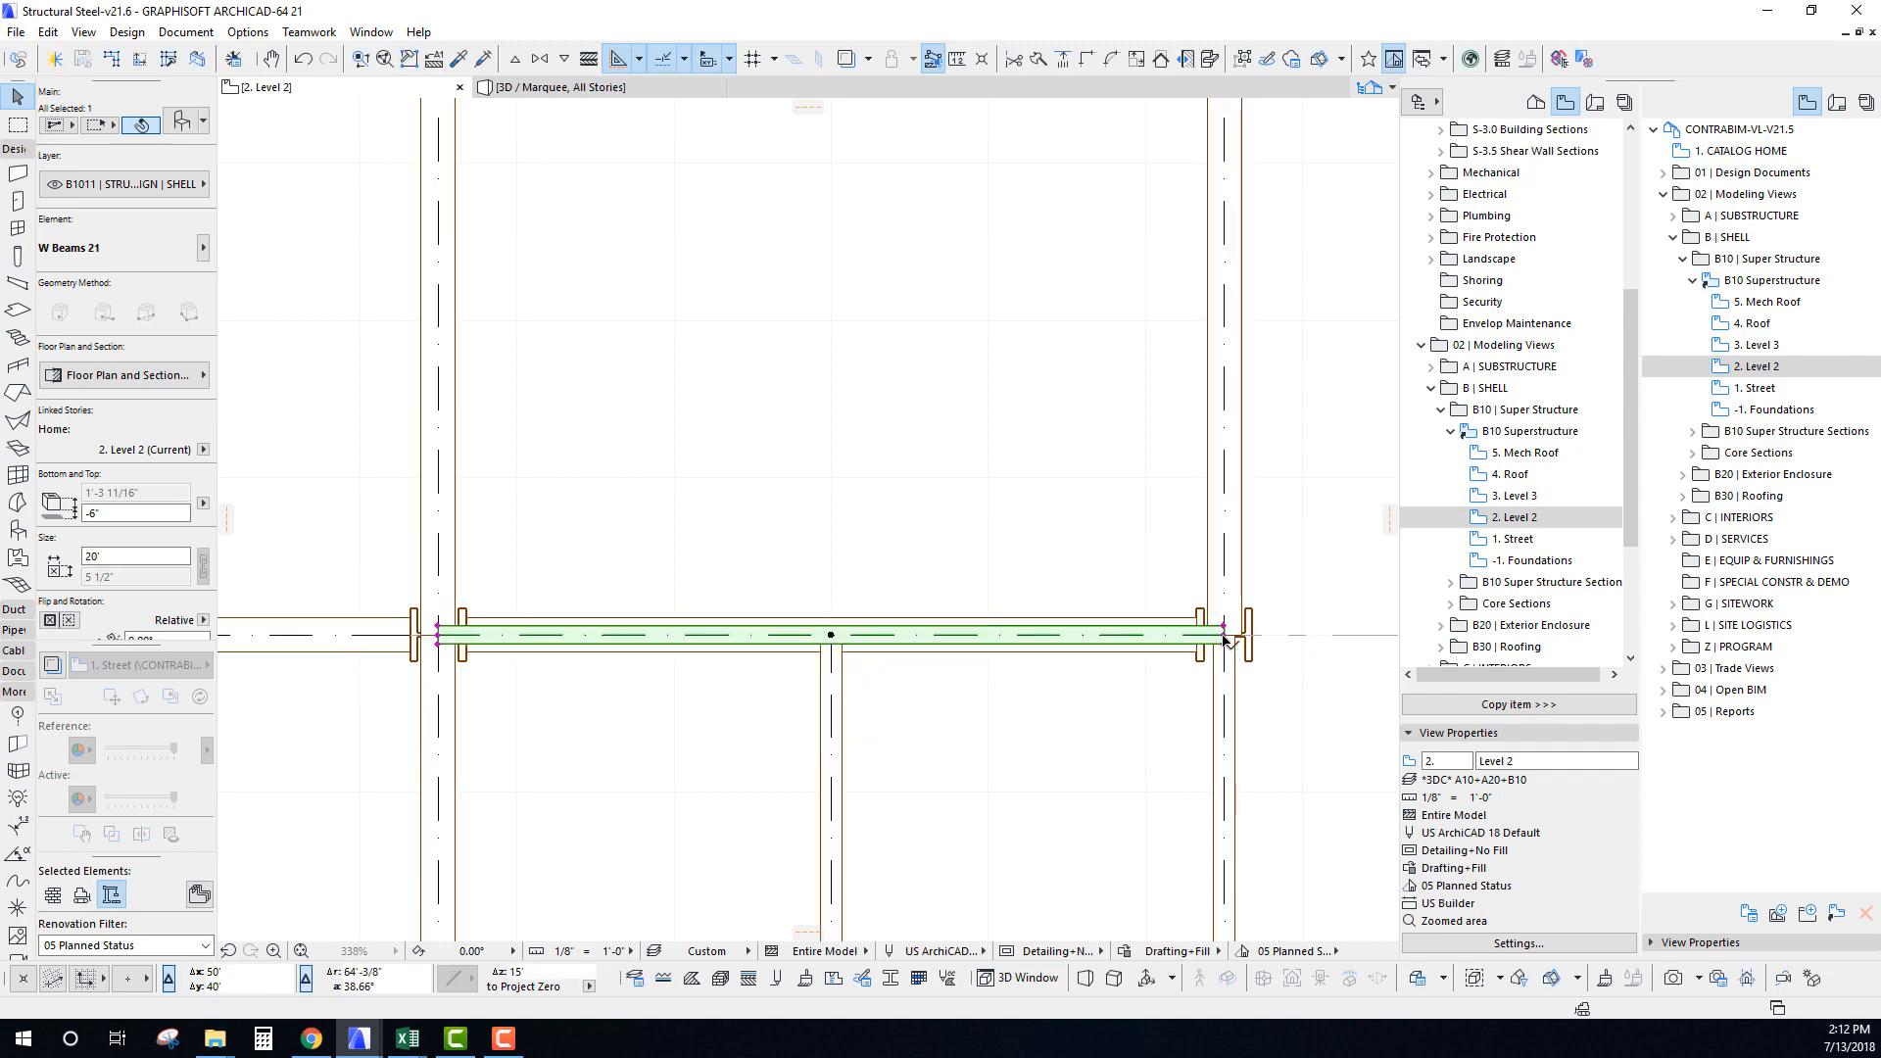
# Move the W16x26 beam straight up from gridline 3 by a quarter of the bay toward gridline 4, between gridlines C and D.
pyautogui.hotkey('ctrl', 'shift', 'd')
pyautogui.click(1224, 636)
pyautogui.scroll(-5, 1224, 460)
pyautogui.moveTo(1223, 460); pyautogui.dragTo(1008, 627, button='middle')
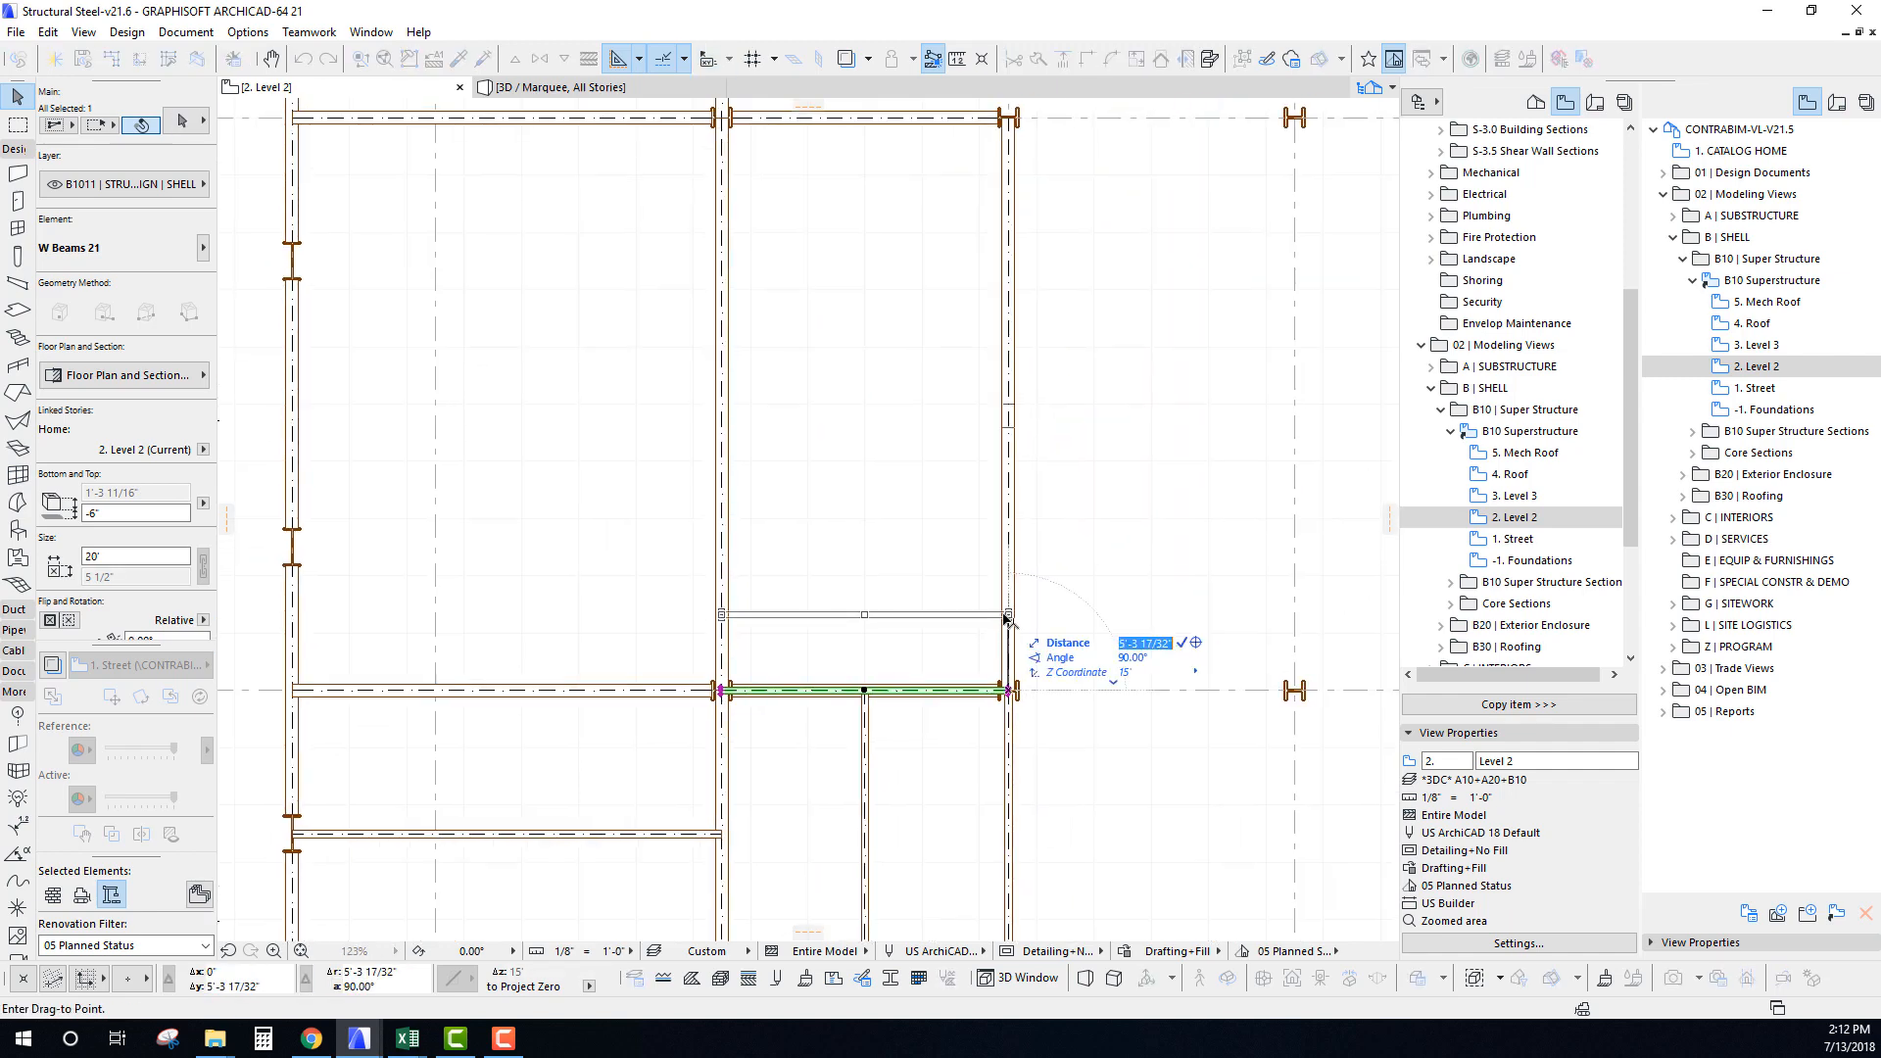
pyautogui.press('Return')
# Multiply the W16x26 beam between gridlines C and D upward at 10' spacing, adding two copies before gridline 4.
pyautogui.hotkey('ctrl', 'u')
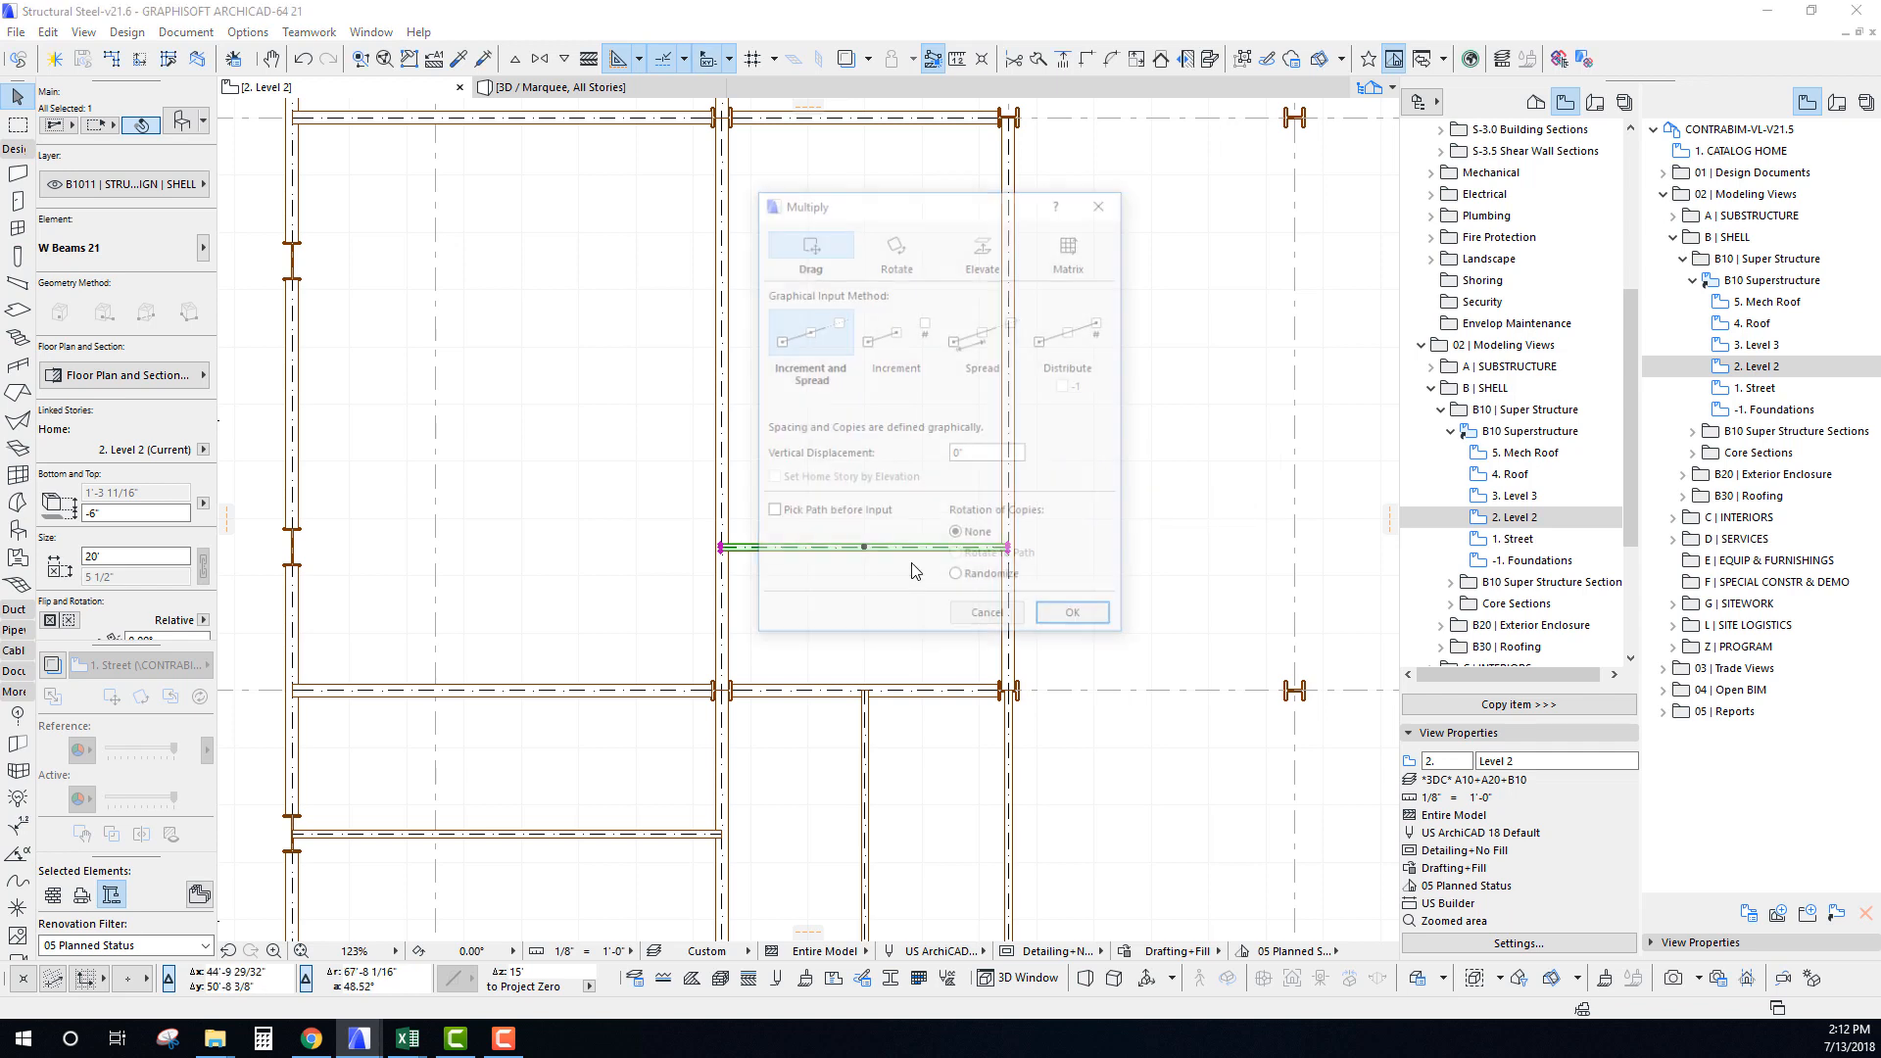
pyautogui.click(1078, 627)
pyautogui.click(864, 545)
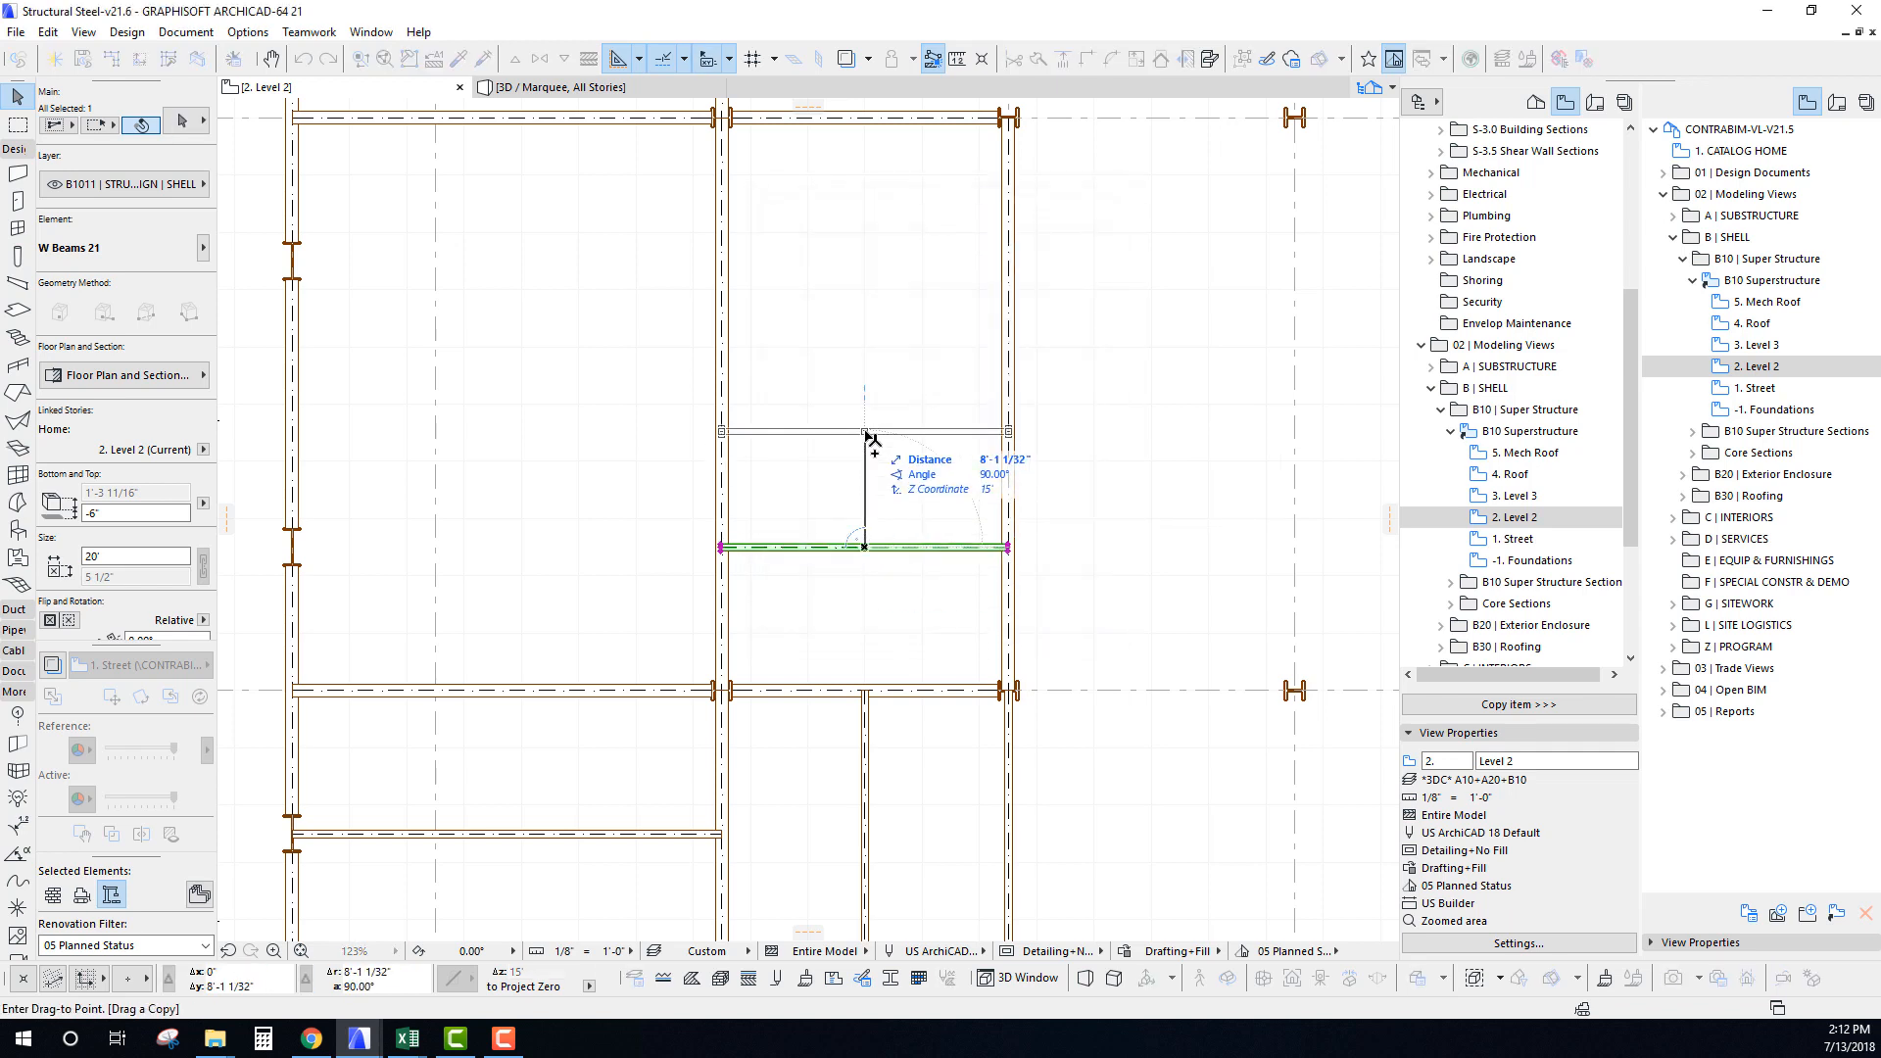
pyautogui.press('Tab')
pyautogui.write('10')
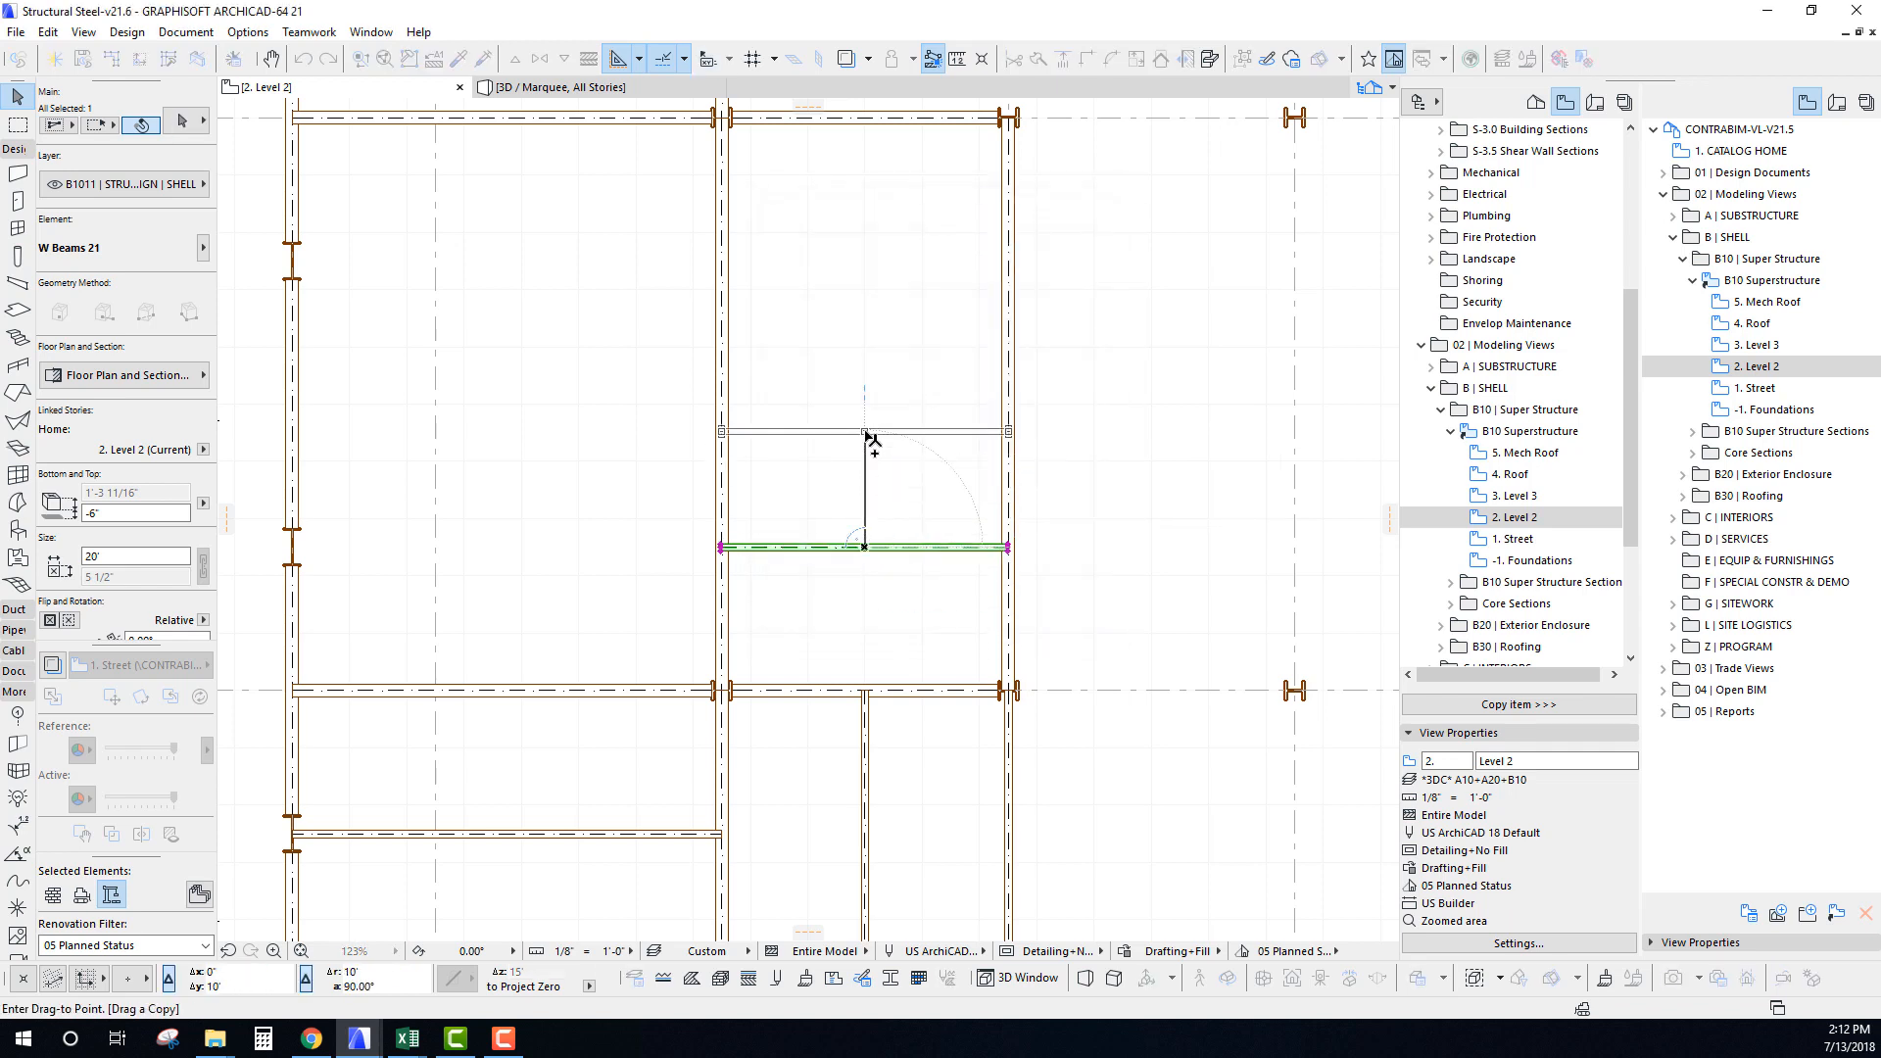
pyautogui.press('Return')
pyautogui.press('Escape')
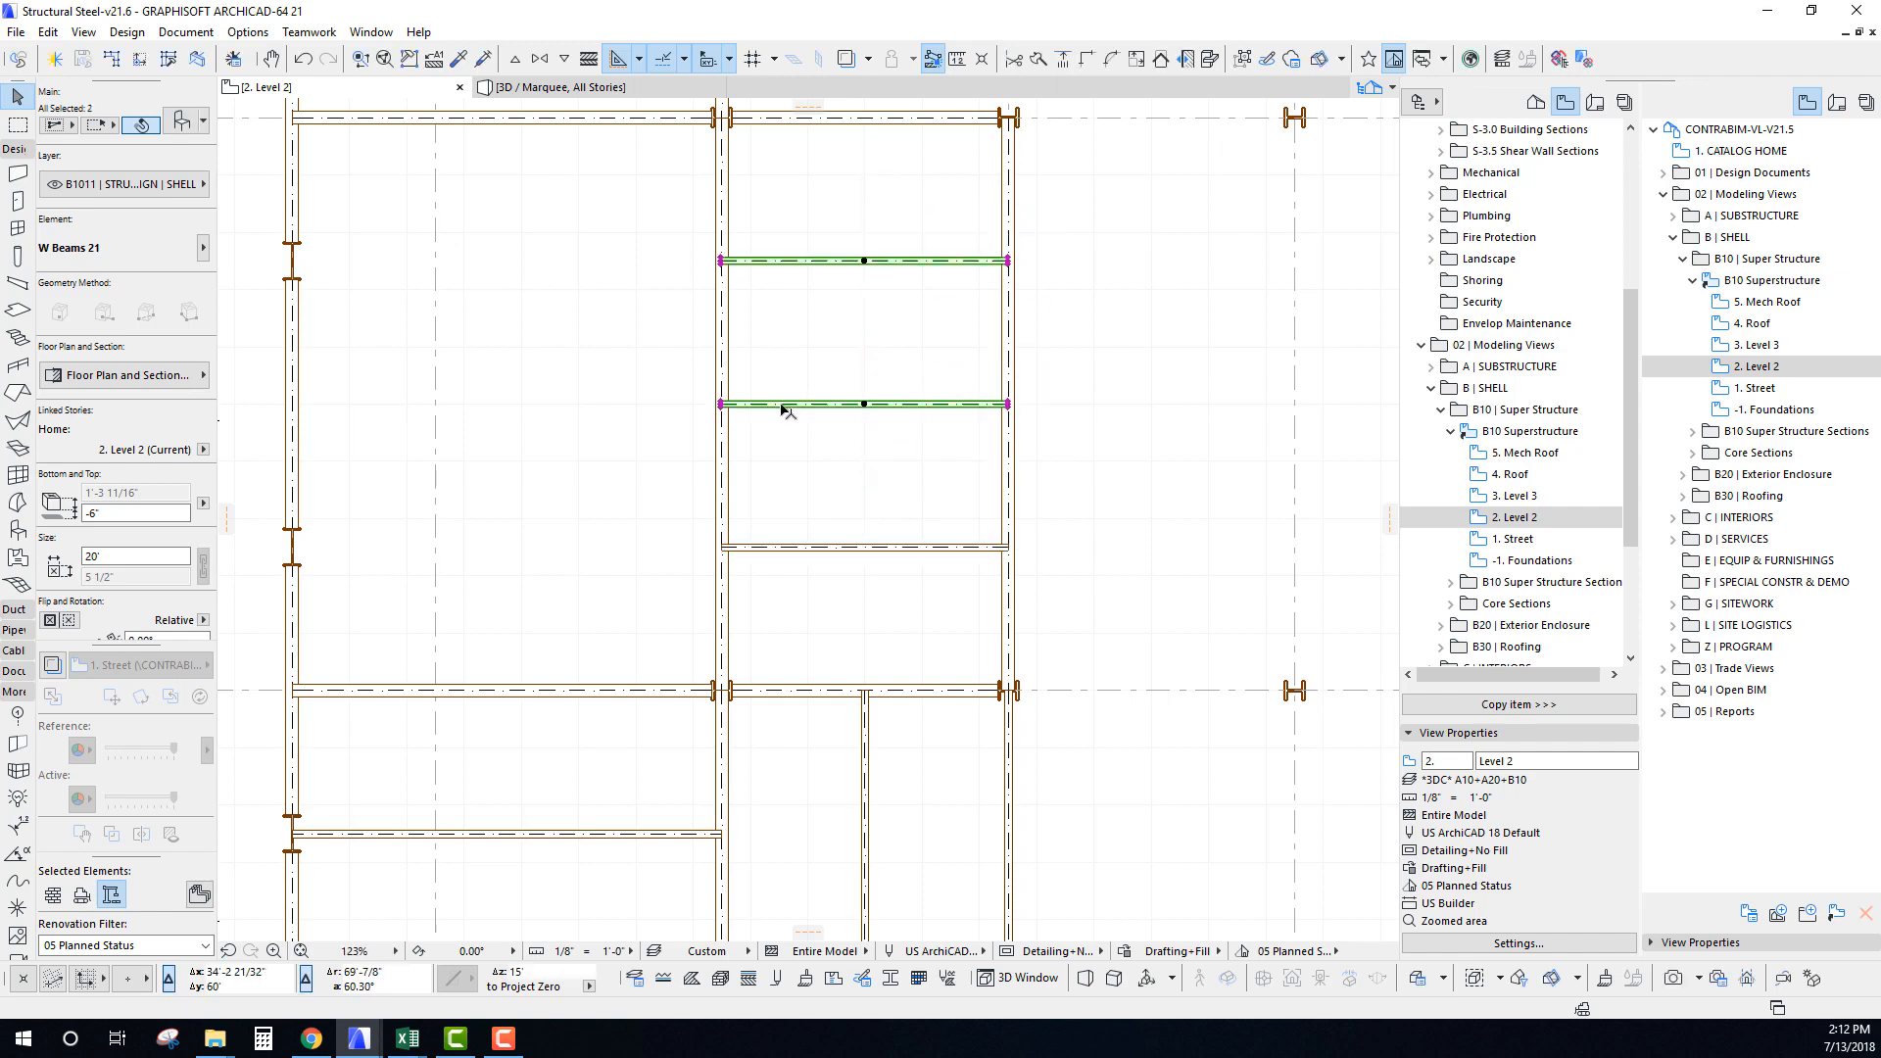
pyautogui.scroll(-3, 784, 412)
pyautogui.moveTo(784, 412); pyautogui.dragTo(784, 427, button='middle')
pyautogui.press('Escape')
# Copy the three 30' floor beams between gridlines A and C below gridline 3 upward, from gridline 3 to gridline 4.
pyautogui.click(699, 673)
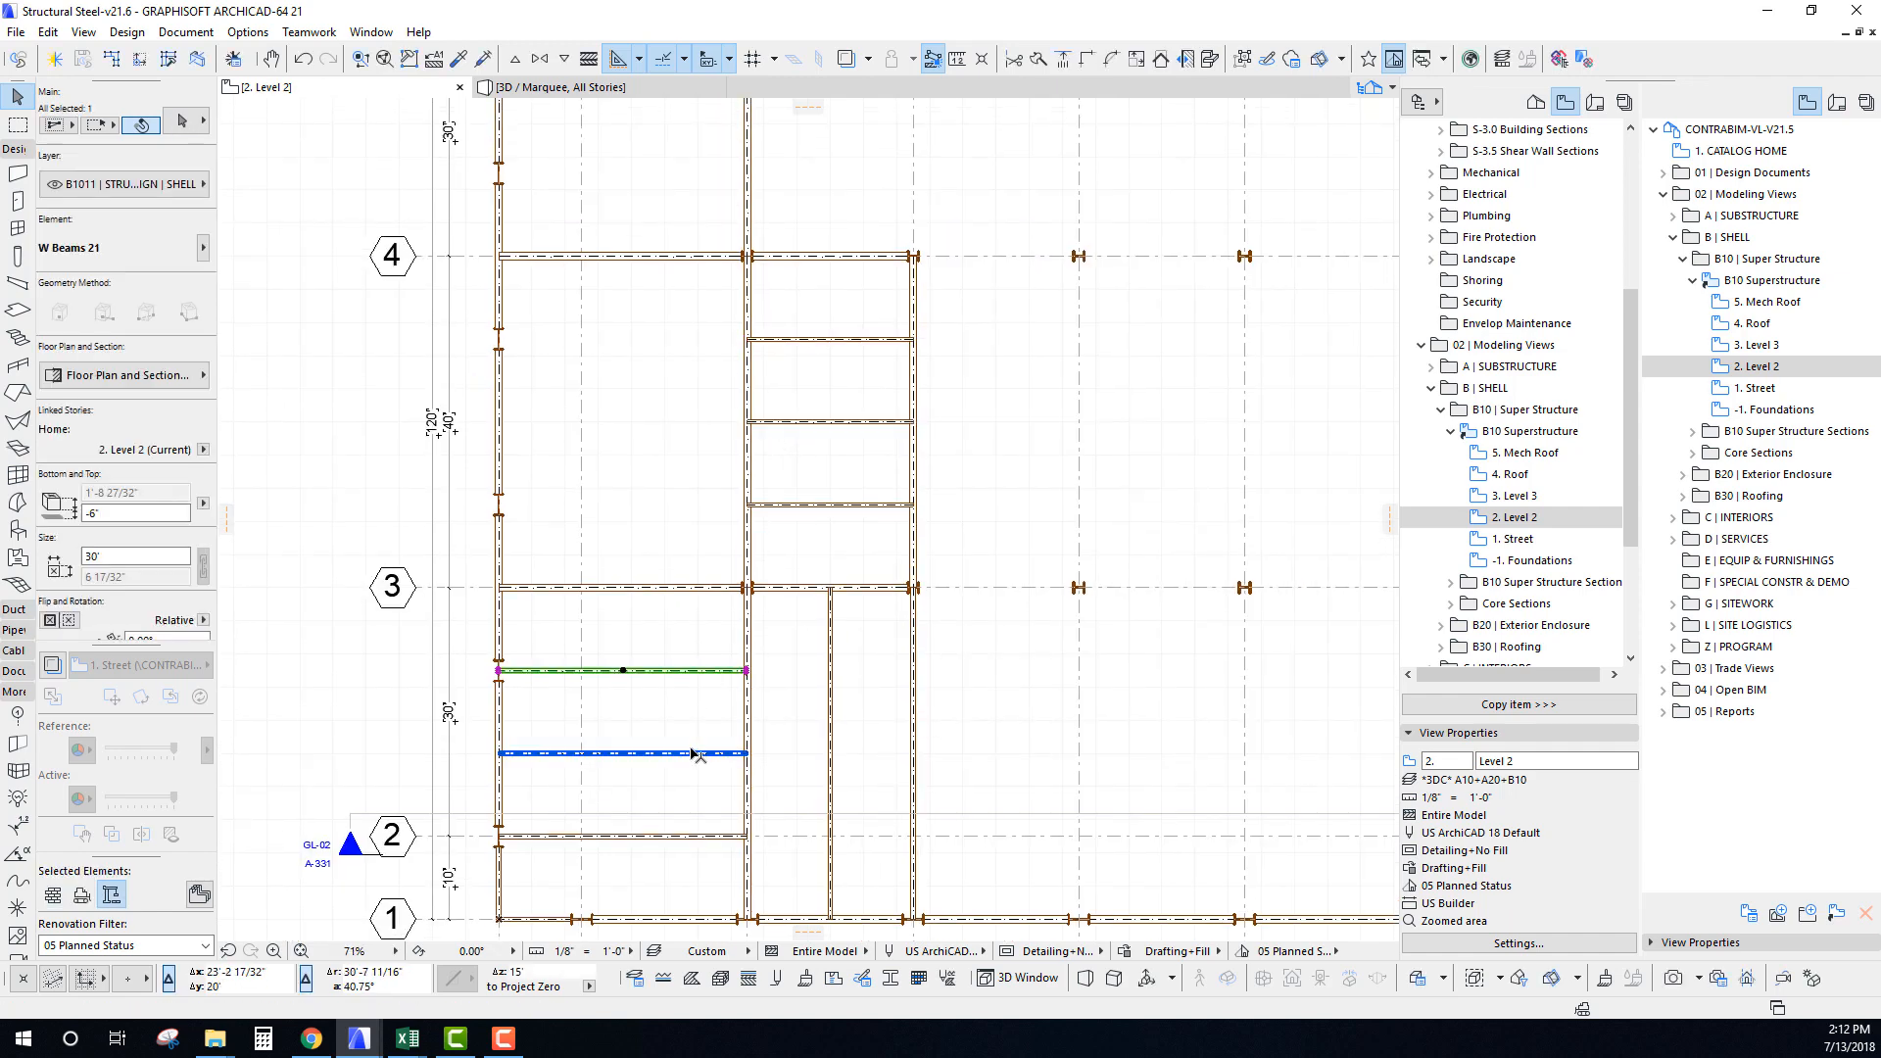
pyautogui.moveTo(704, 749); pyautogui.dragTo(722, 685, button='middle')
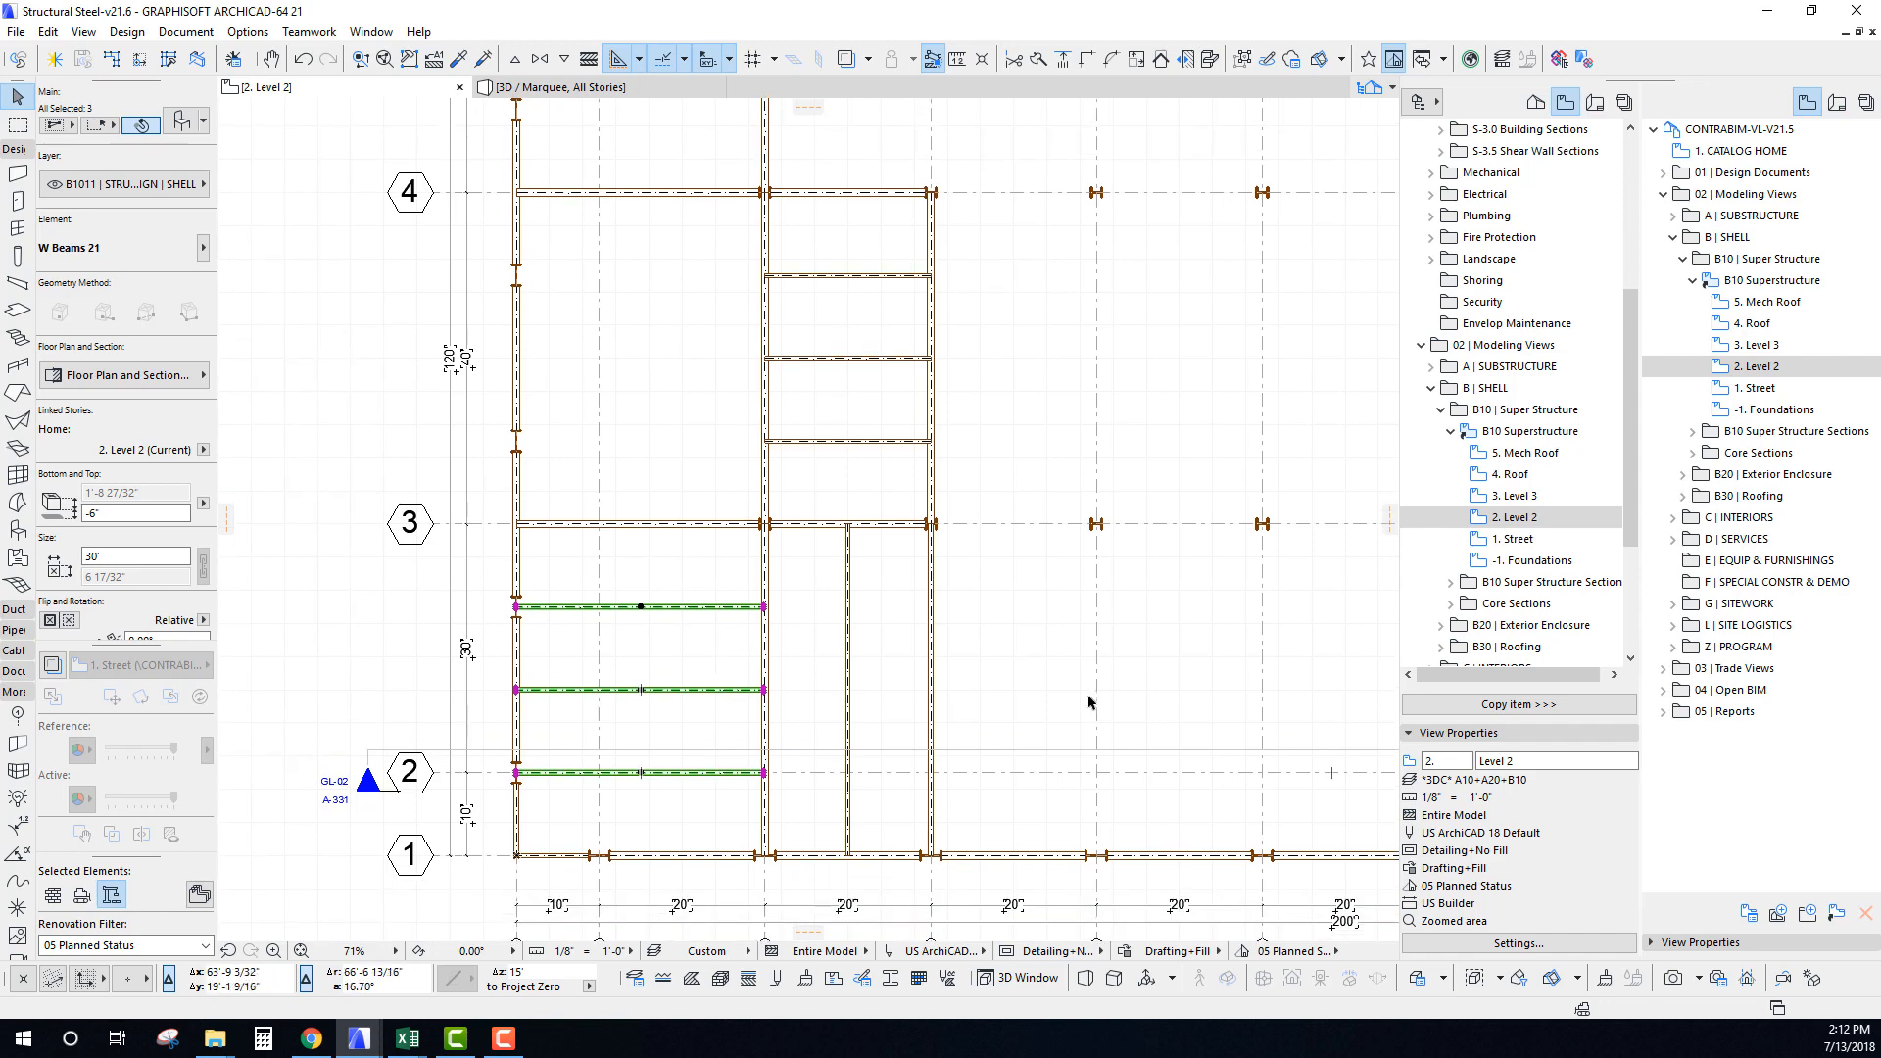
pyautogui.hotkey('ctrl', 'shift', 'd')
pyautogui.click(1001, 774)
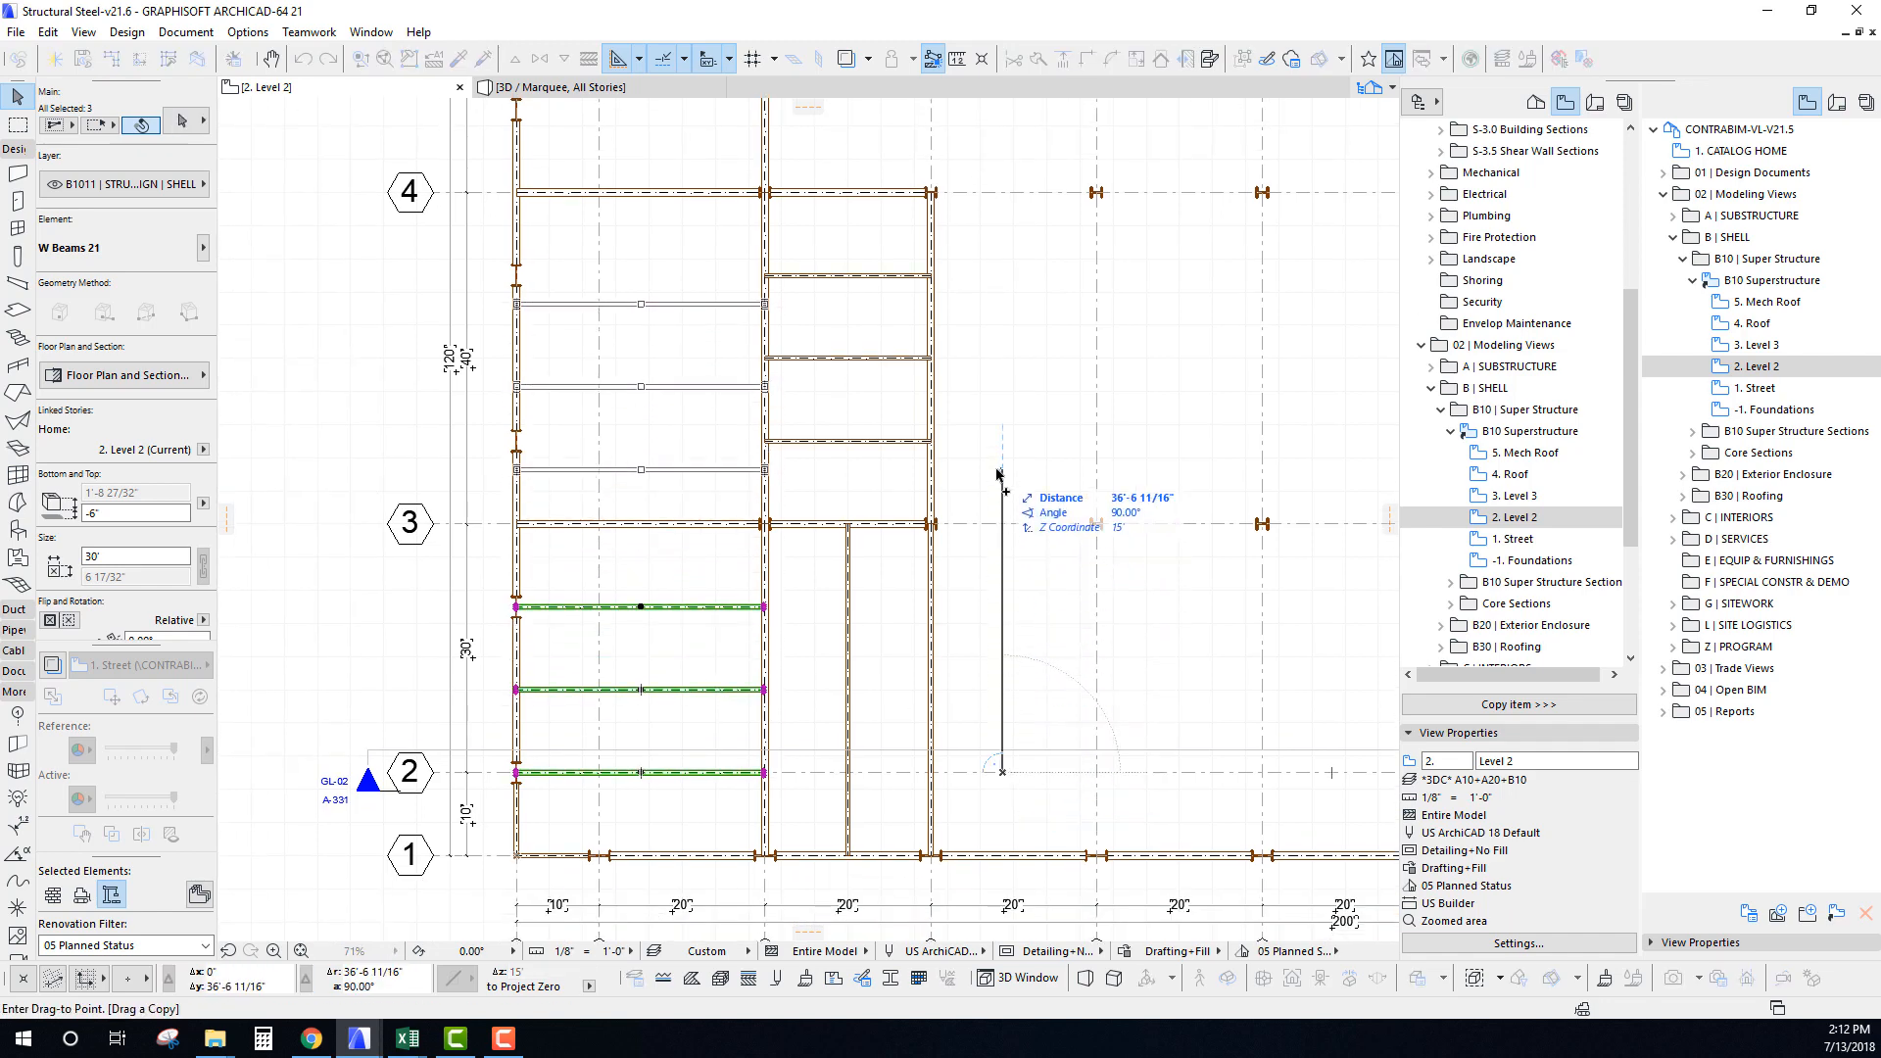
pyautogui.press('Escape')
pyautogui.moveTo(987, 534); pyautogui.dragTo(924, 680, button='middle')
pyautogui.hotkey('ctrl', 'shift', 'd')
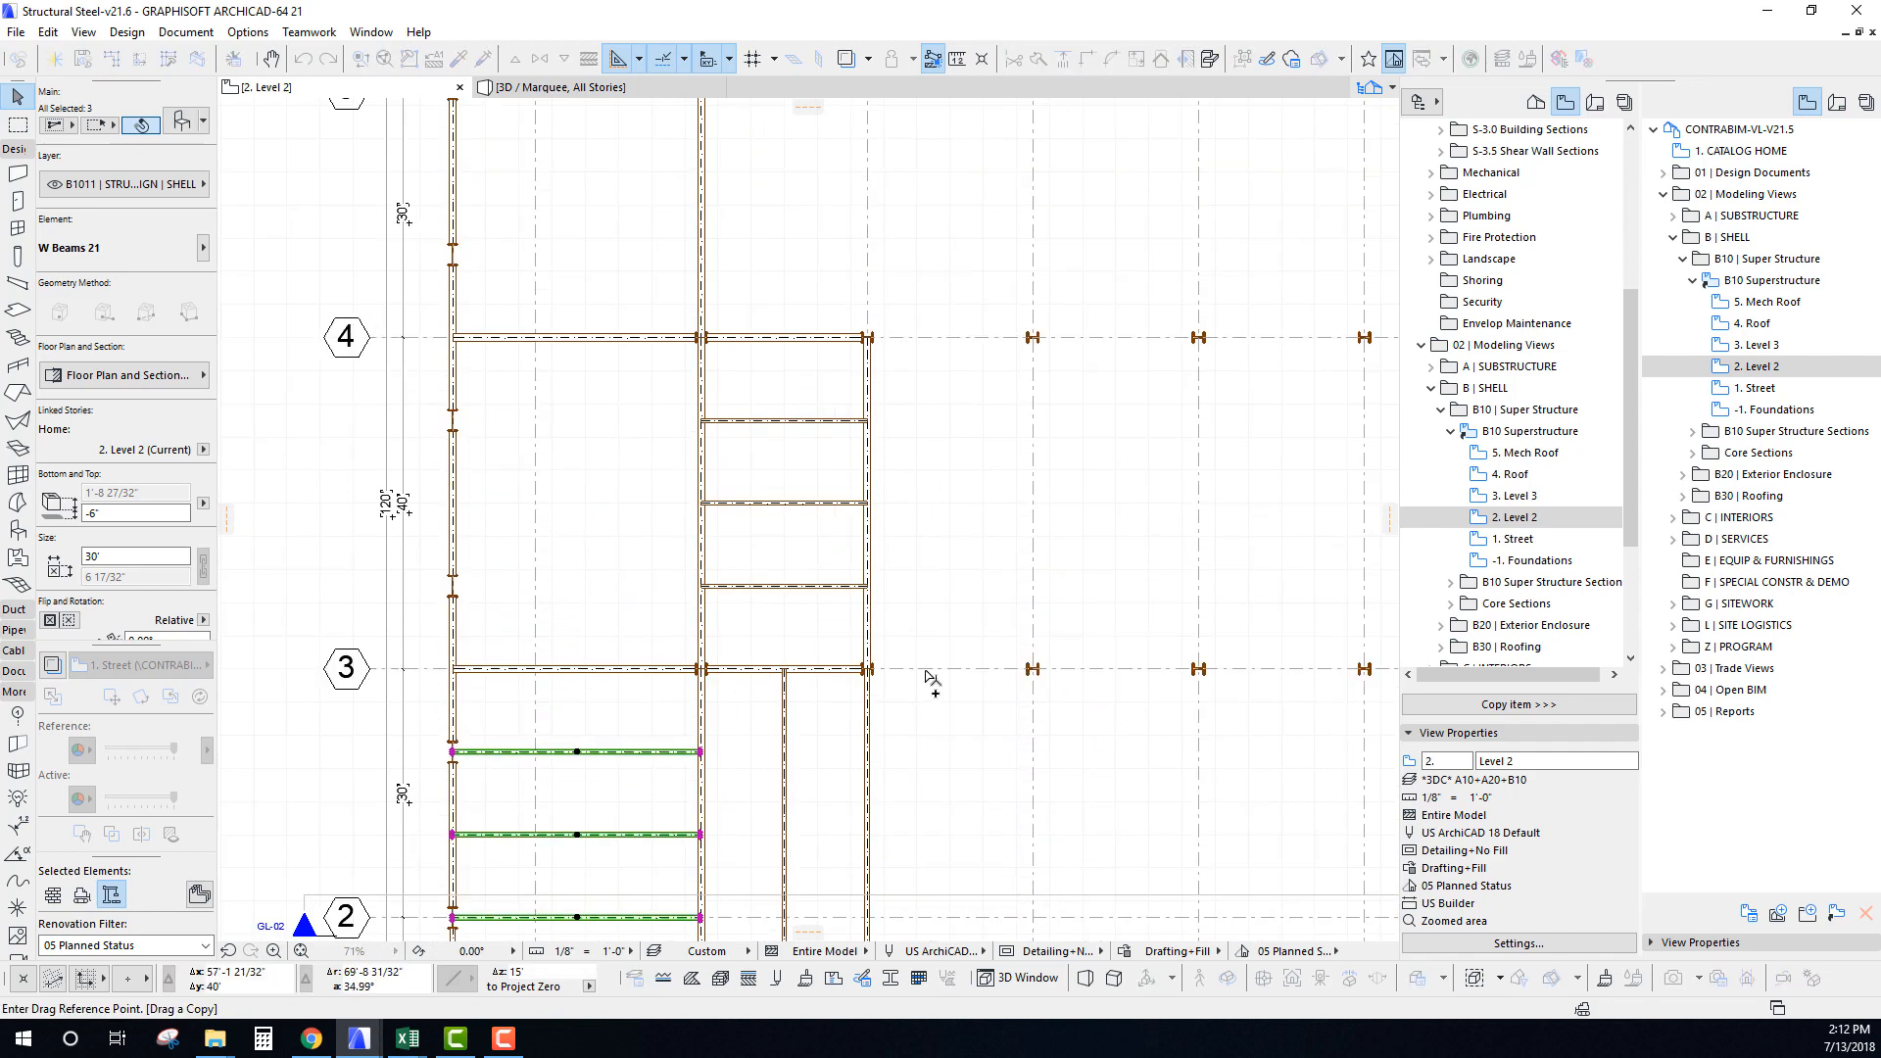
pyautogui.click(926, 668)
pyautogui.click(926, 338)
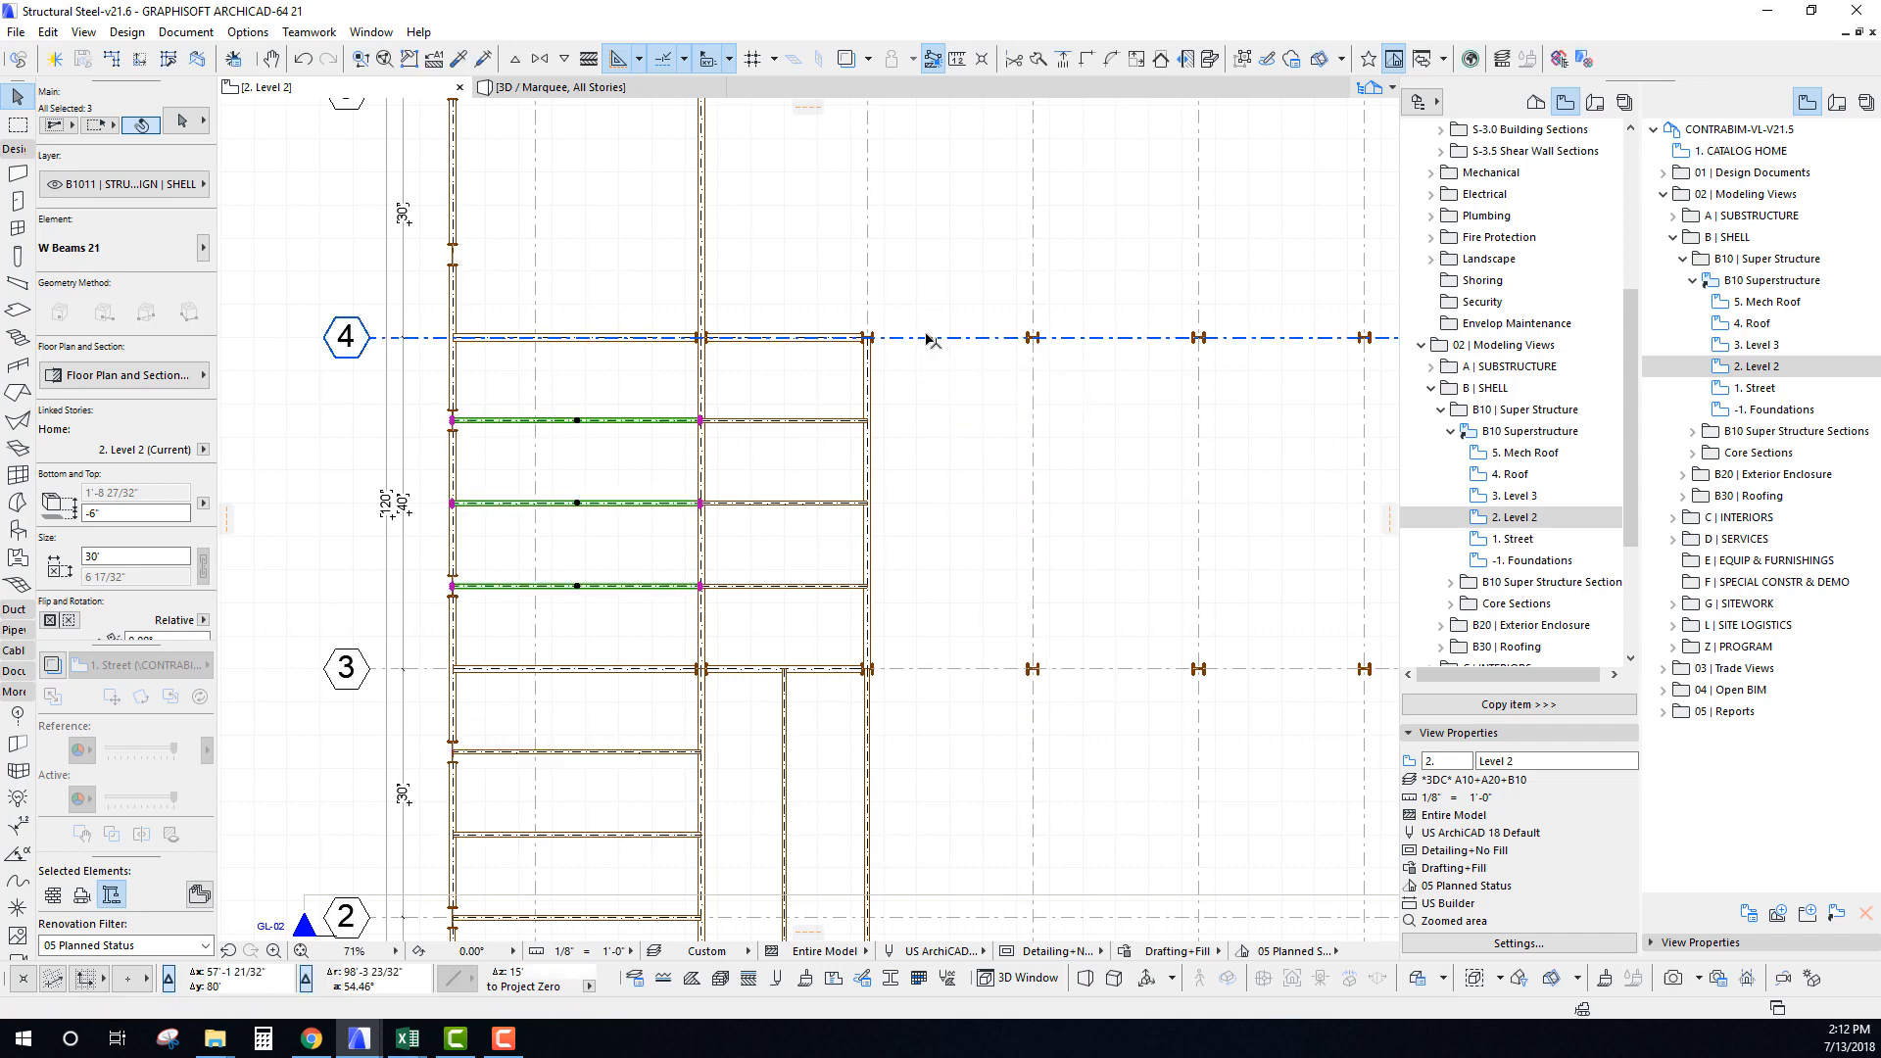
# Copy the same three 30' floor beams upward again, using gridline 4 as reference and gridline 6 as destination.
pyautogui.hotkey('ctrl', 'shift', 'd')
pyautogui.click(926, 336)
pyautogui.moveTo(927, 296); pyautogui.dragTo(925, 614, button='middle')
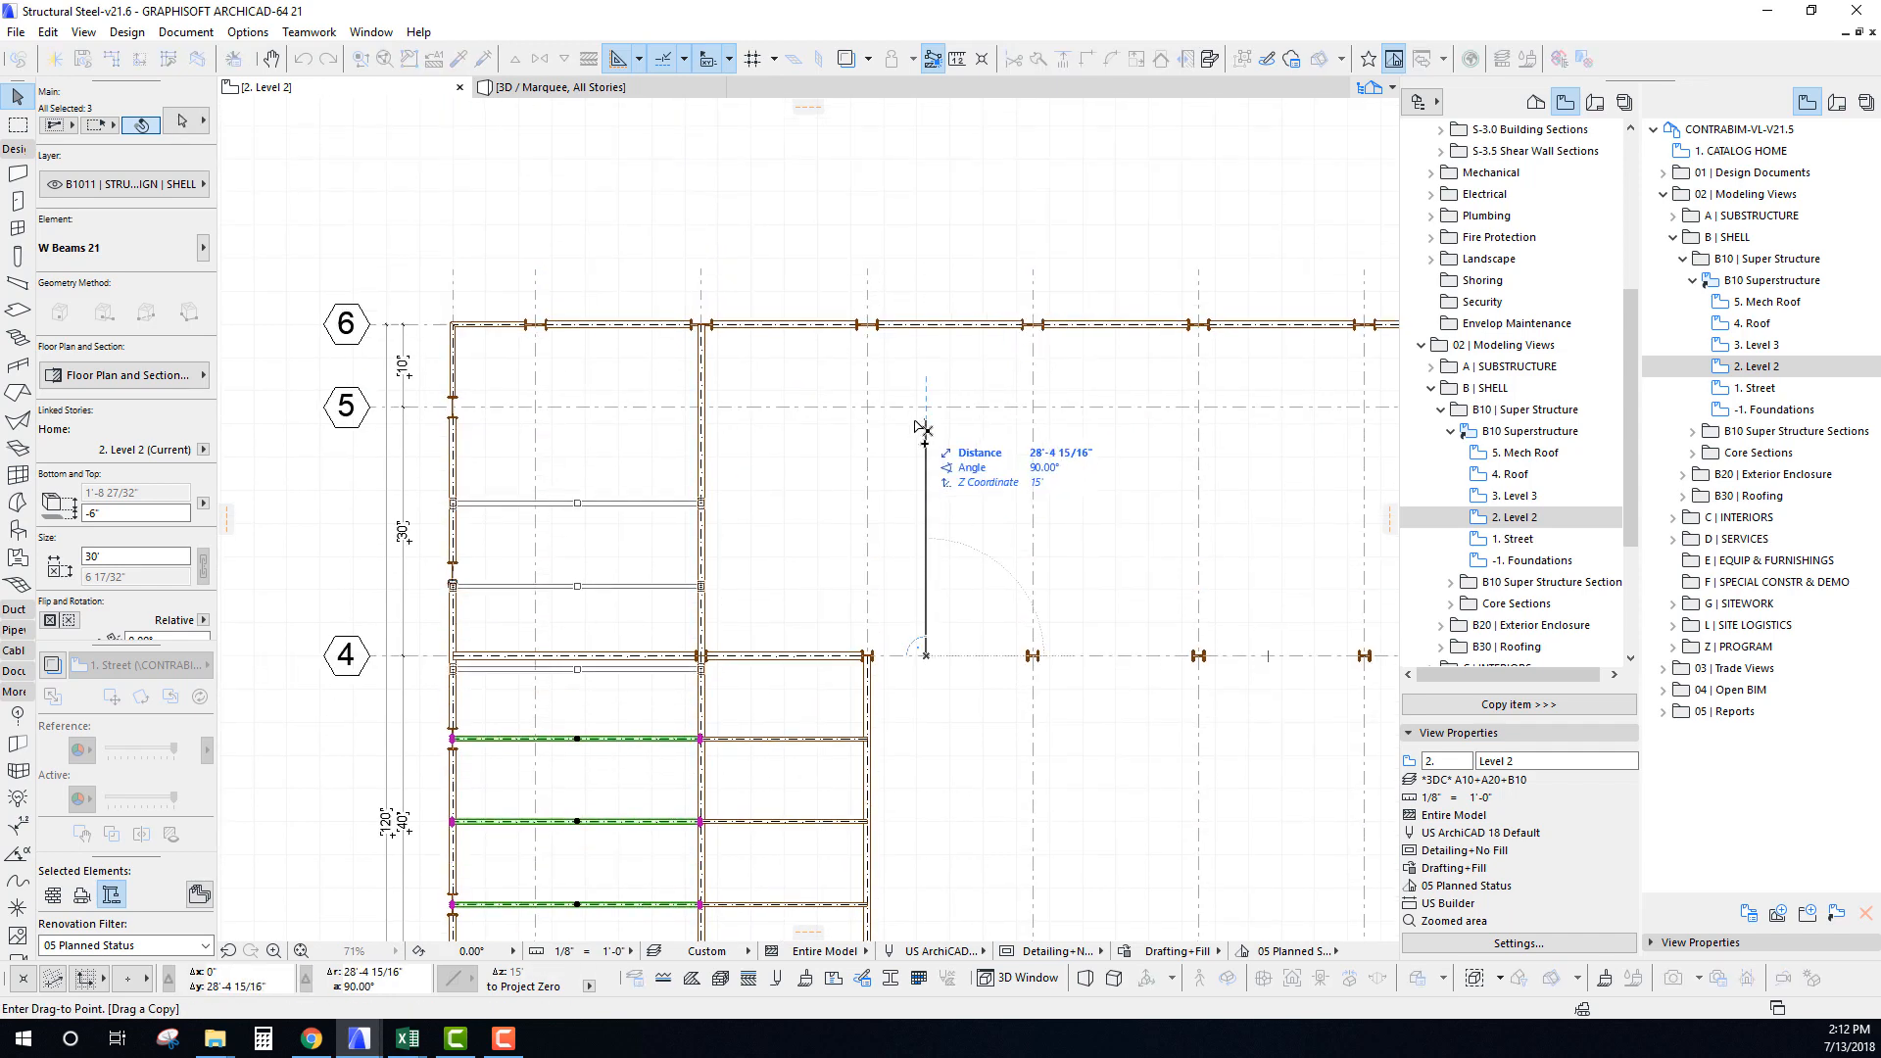
pyautogui.click(925, 325)
pyautogui.scroll(-3, 910, 480)
pyautogui.moveTo(852, 549); pyautogui.dragTo(711, 375, button='middle')
pyautogui.press('Escape')
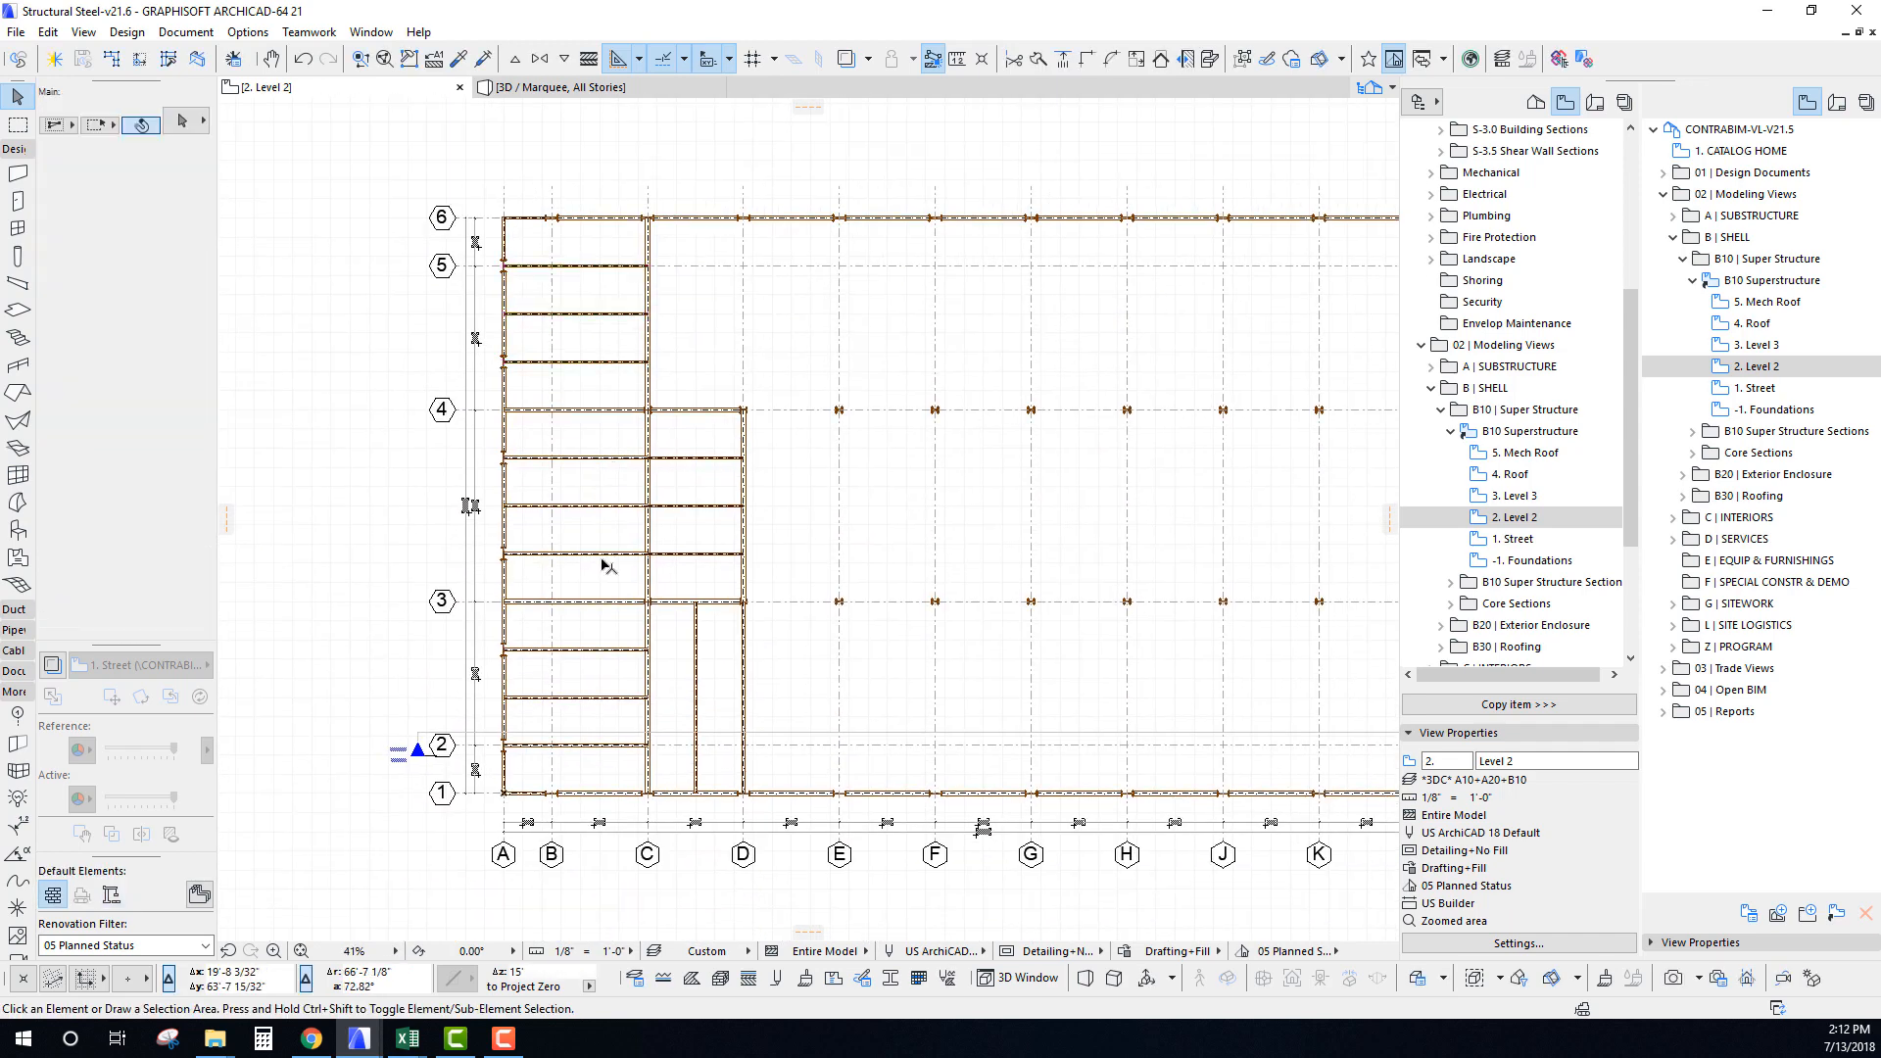
# Mirror a copy of the two 40' vertical beams below gridline 3 about the horizontal midline between gridlines 3 and 4.
pyautogui.scroll(2, 701, 589)
pyautogui.moveTo(709, 497); pyautogui.dragTo(698, 559, button='middle')
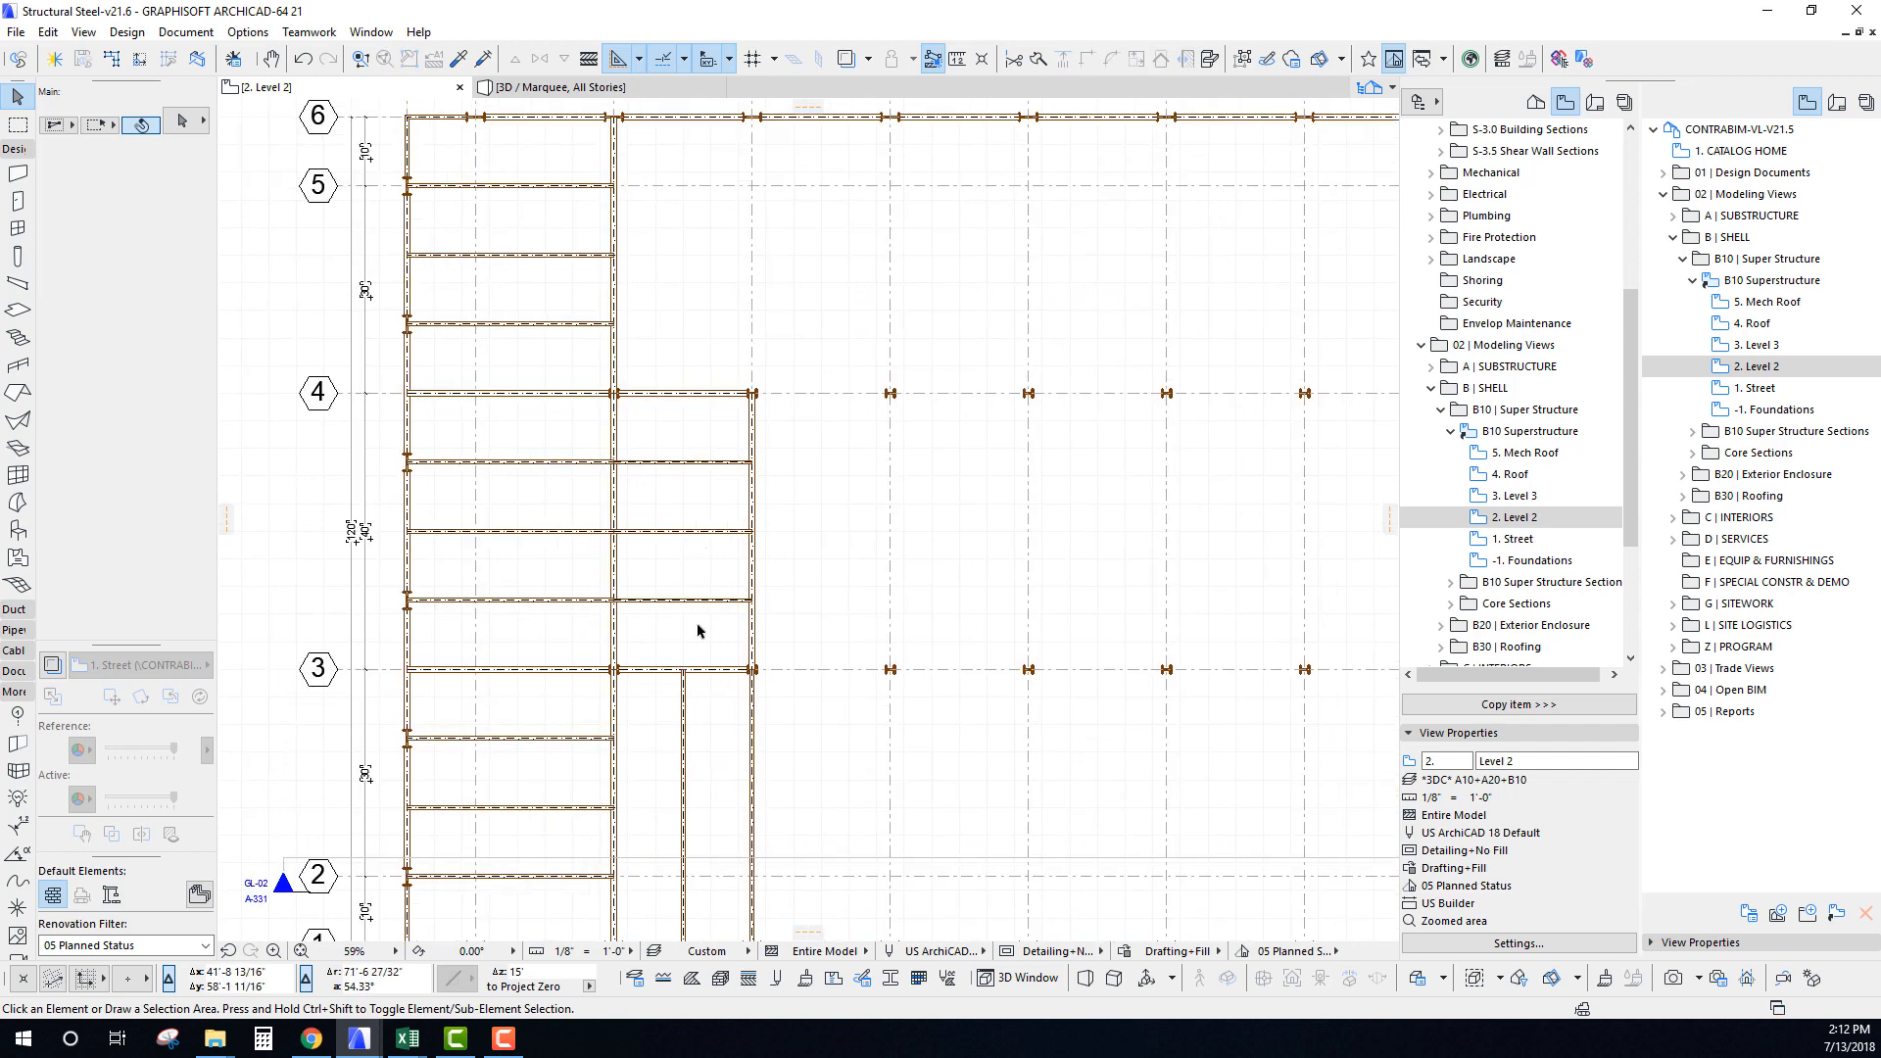
pyautogui.click(684, 757)
pyautogui.moveTo(754, 750); pyautogui.dragTo(777, 651, button='middle')
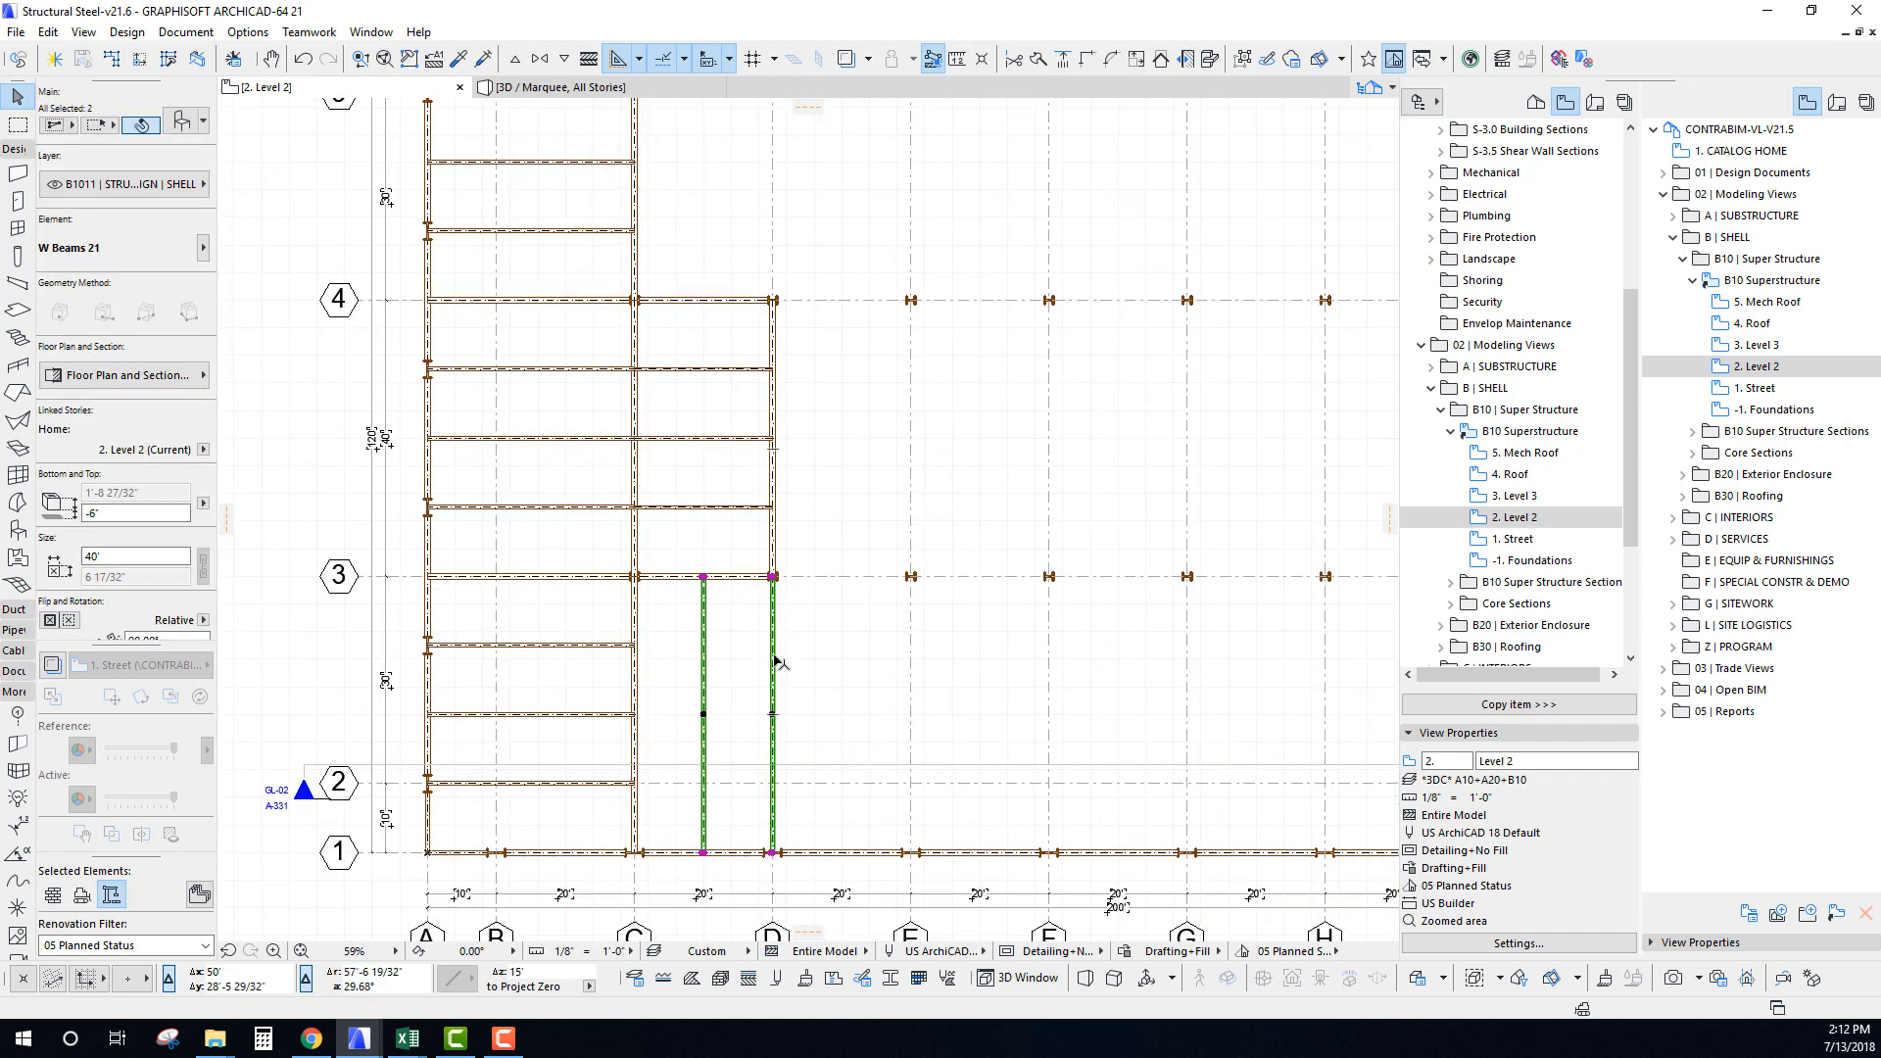
pyautogui.hotkey('ctrl', 'alt', 'm')
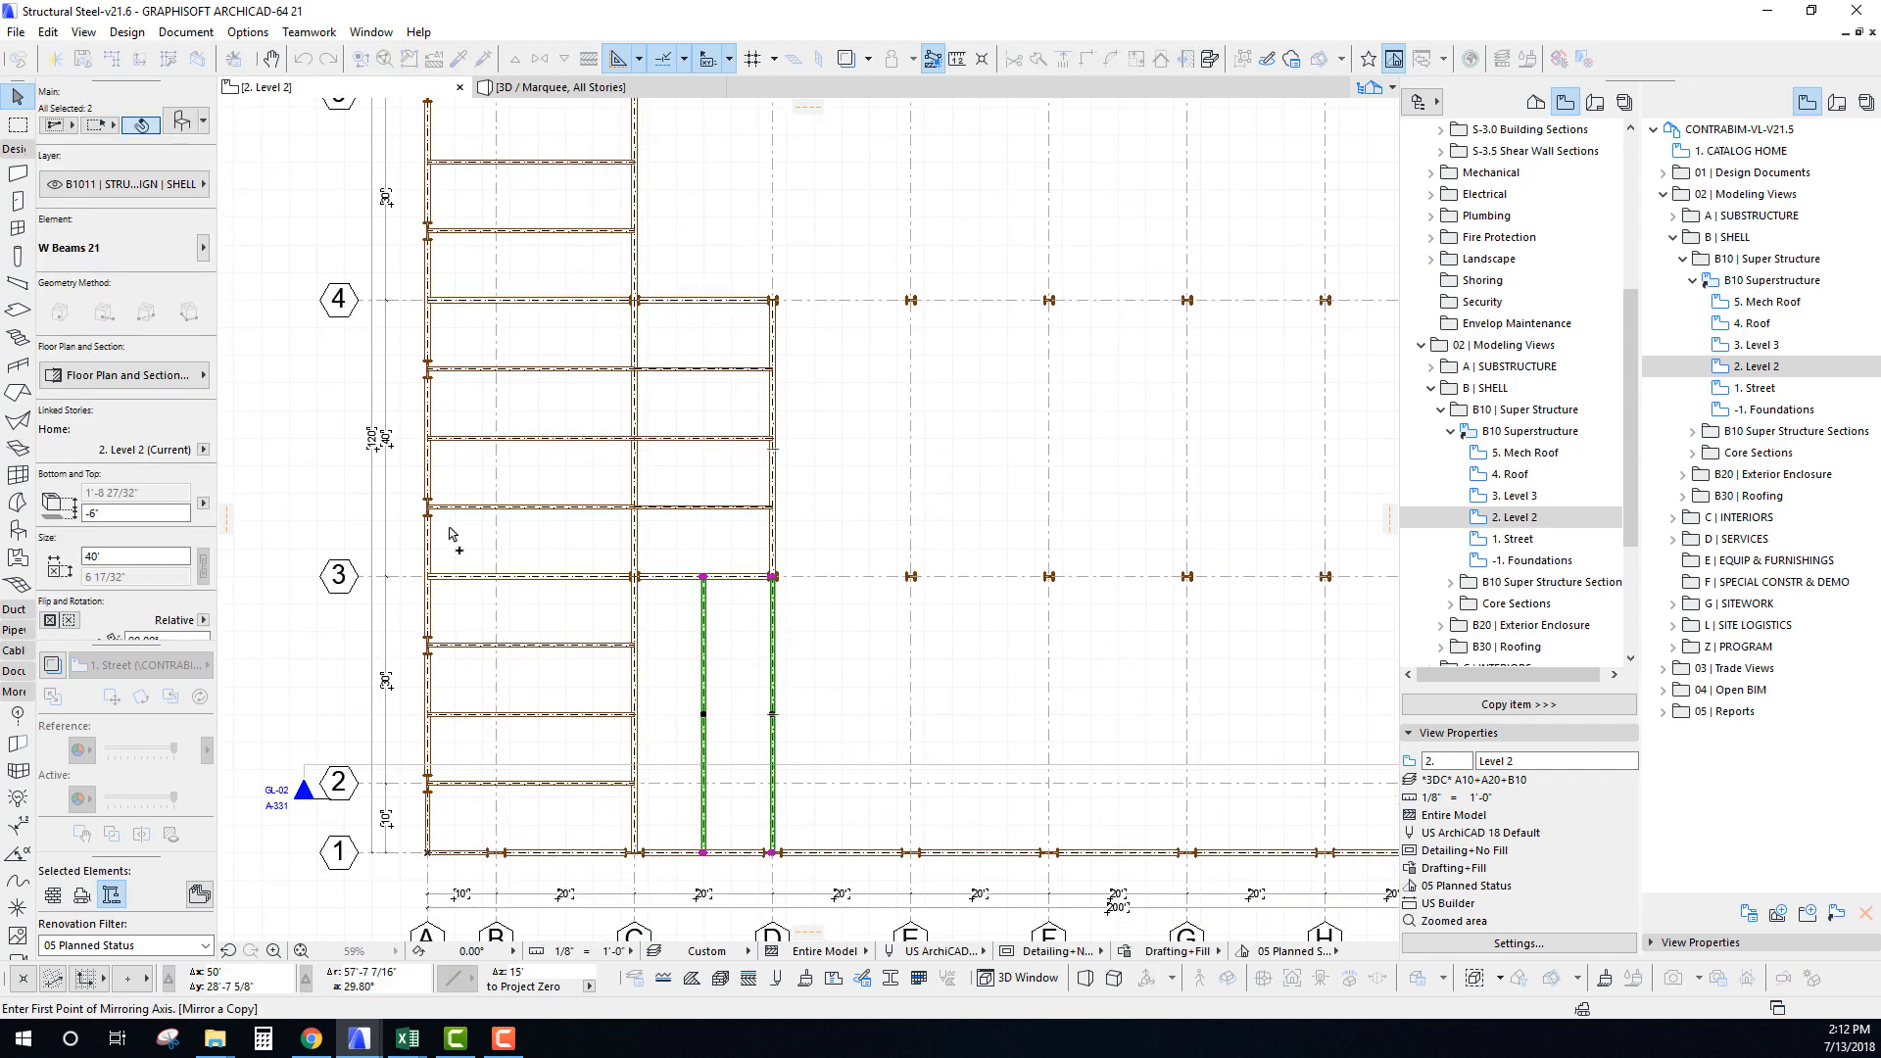
pyautogui.click(692, 438)
pyautogui.click(943, 436)
pyautogui.moveTo(794, 389); pyautogui.dragTo(744, 577, button='middle')
pyautogui.press('Escape')
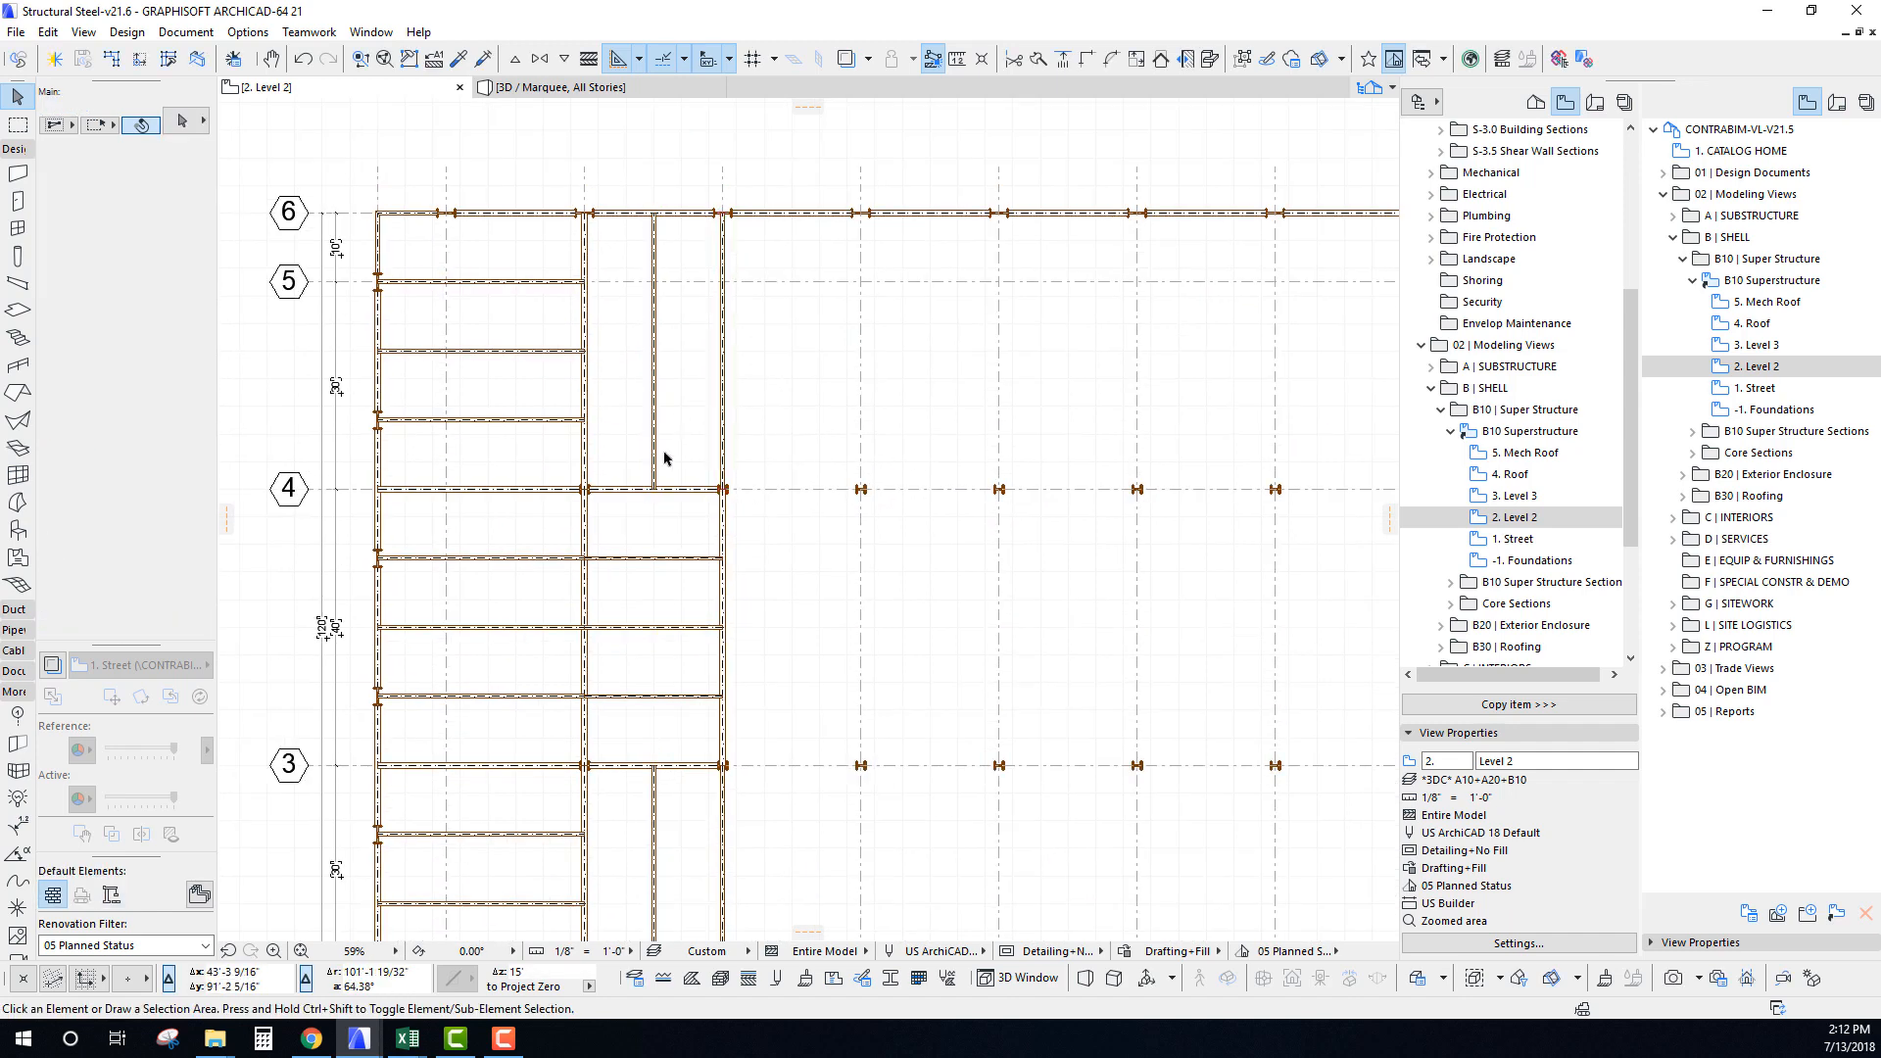
# Select the seven bay C–D members: both vertical beam pairs, the gridline 3 and 4 girders, and the gridline D girder between them.
pyautogui.scroll(-3, 684, 533)
pyautogui.scroll(3, 638, 525)
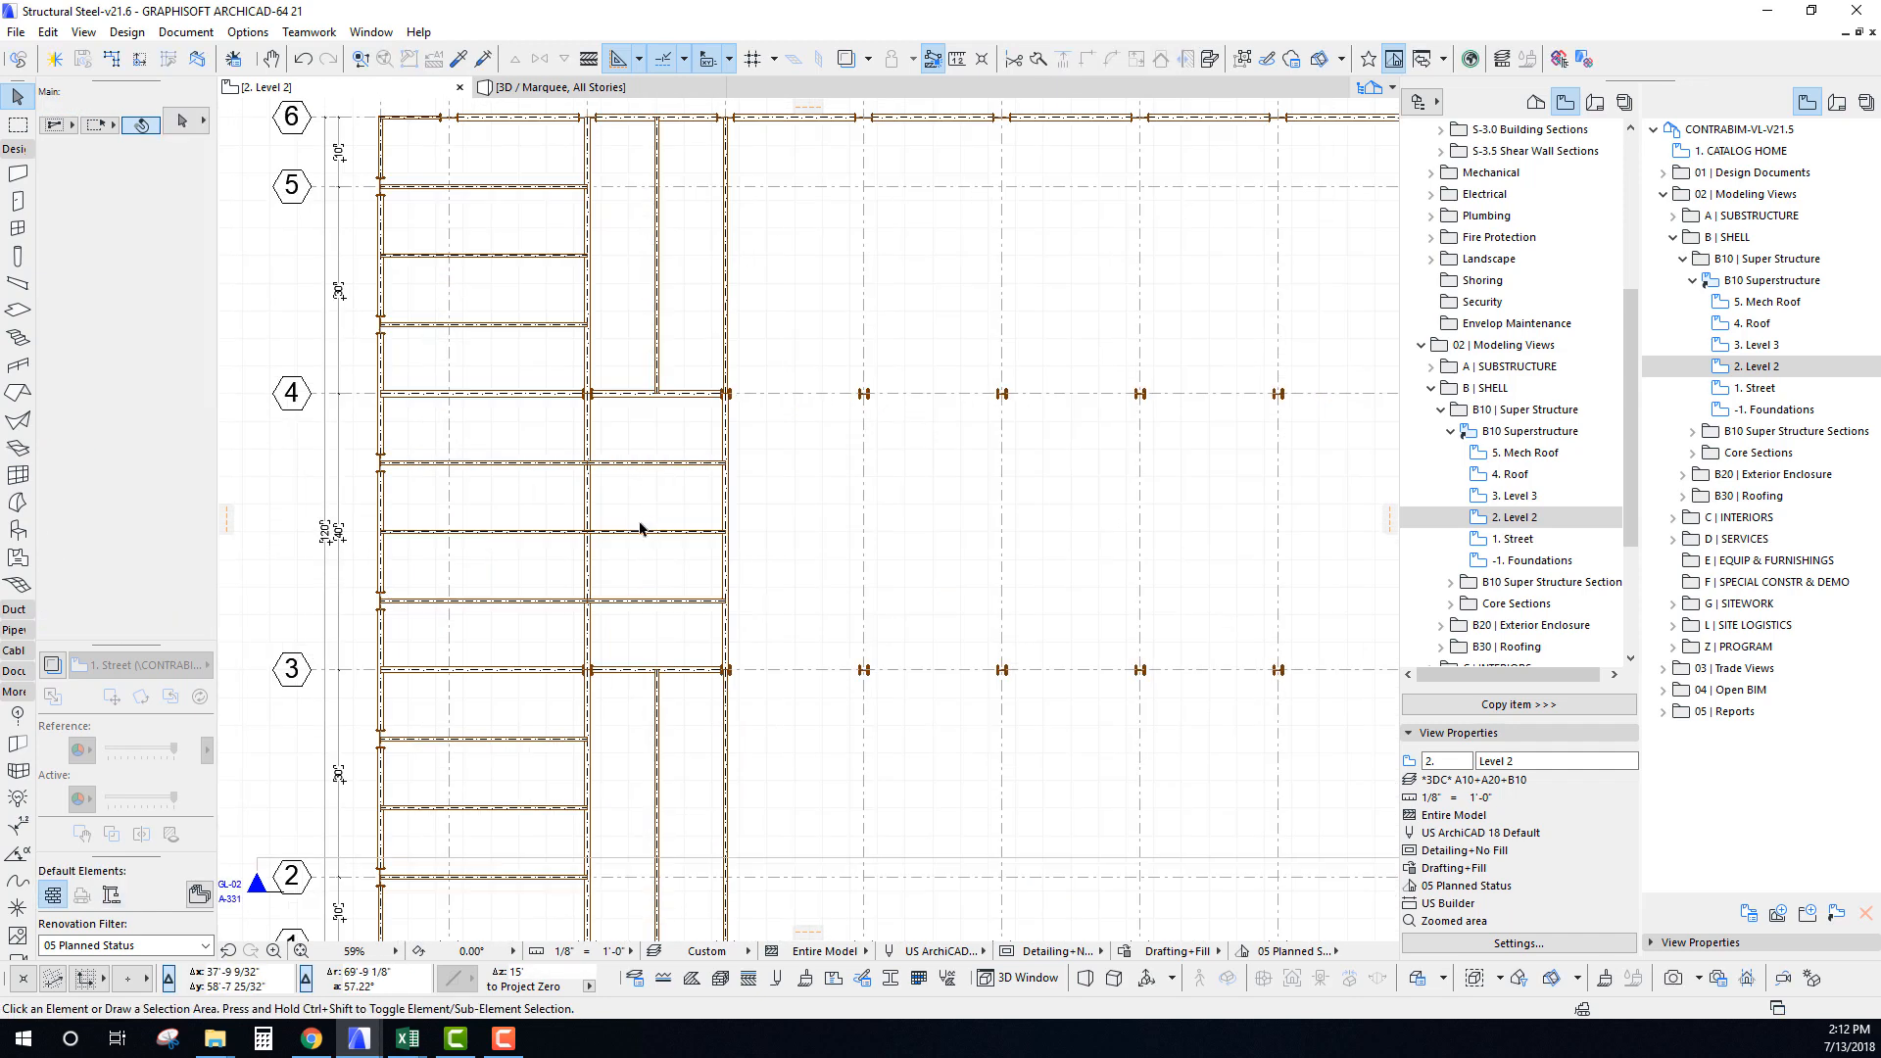
pyautogui.scroll(-2, 593, 554)
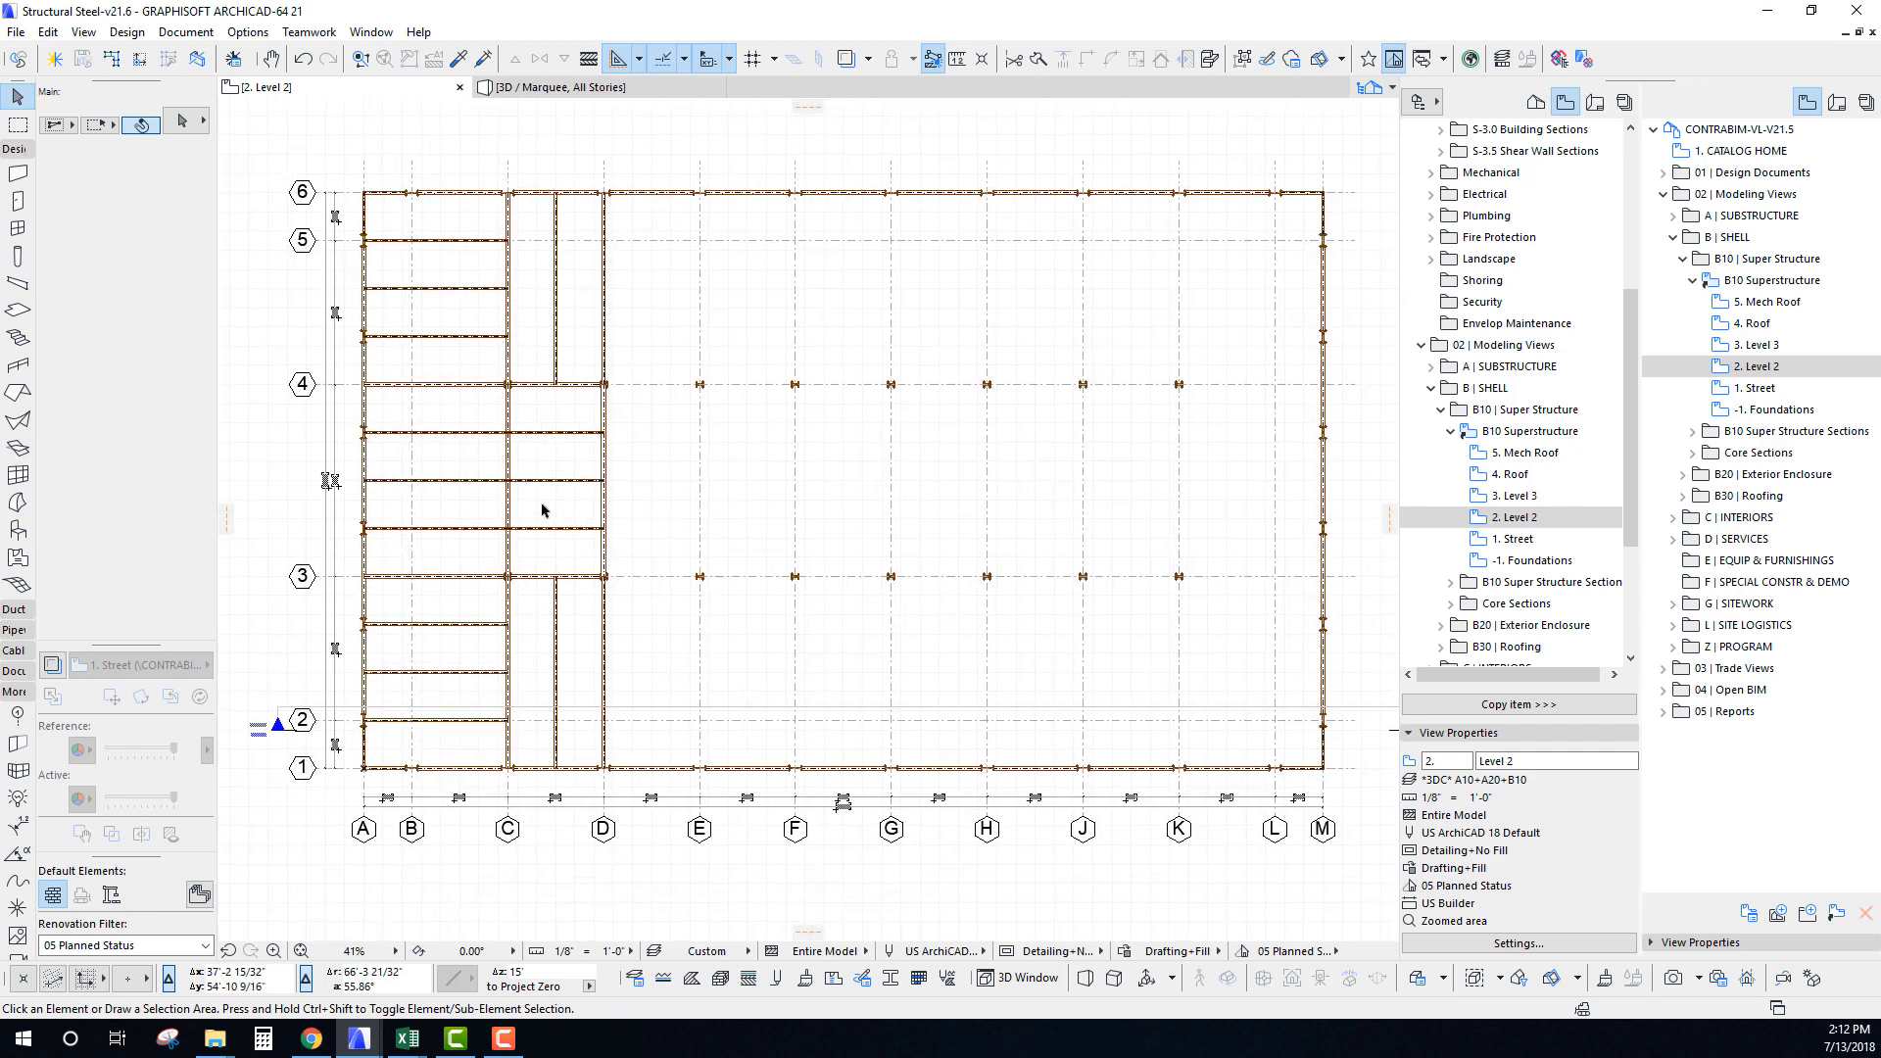
pyautogui.scroll(2, 588, 538)
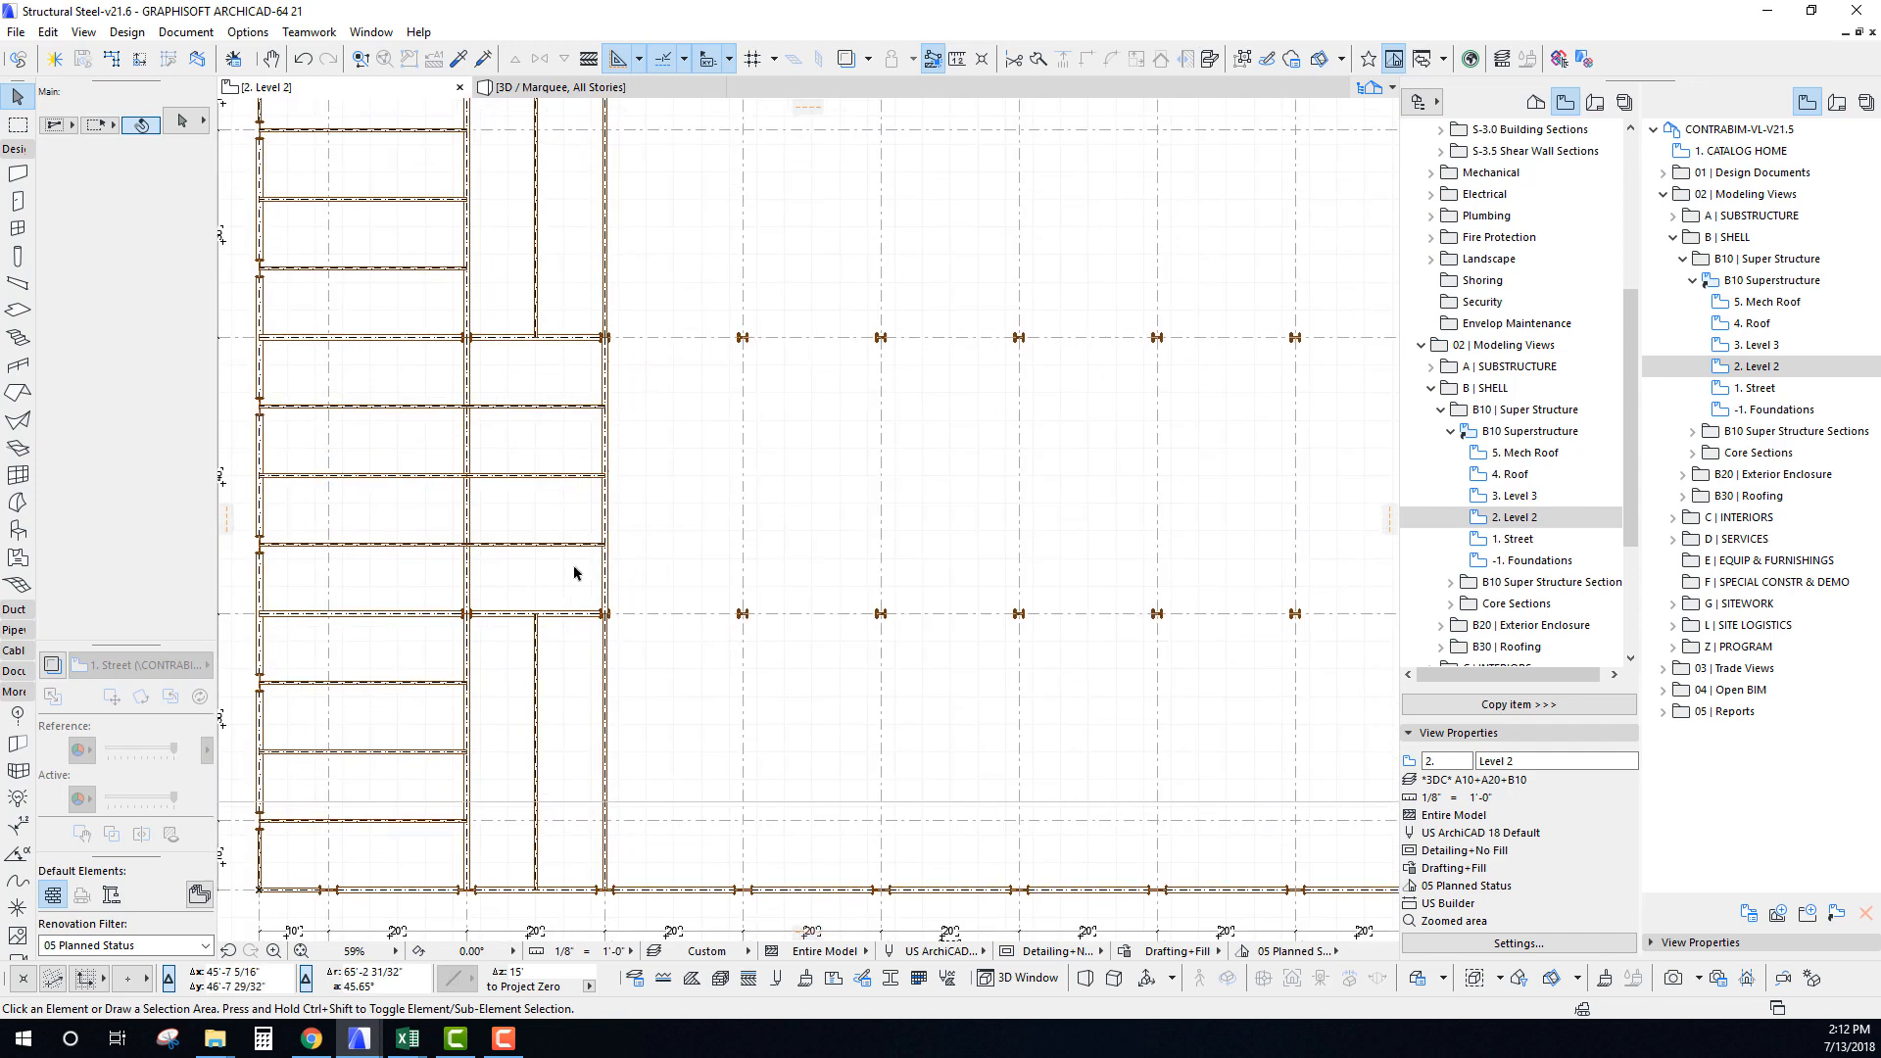
pyautogui.click(612, 692)
pyautogui.keyDown('shift'); pyautogui.click(536, 701); pyautogui.keyUp('shift')
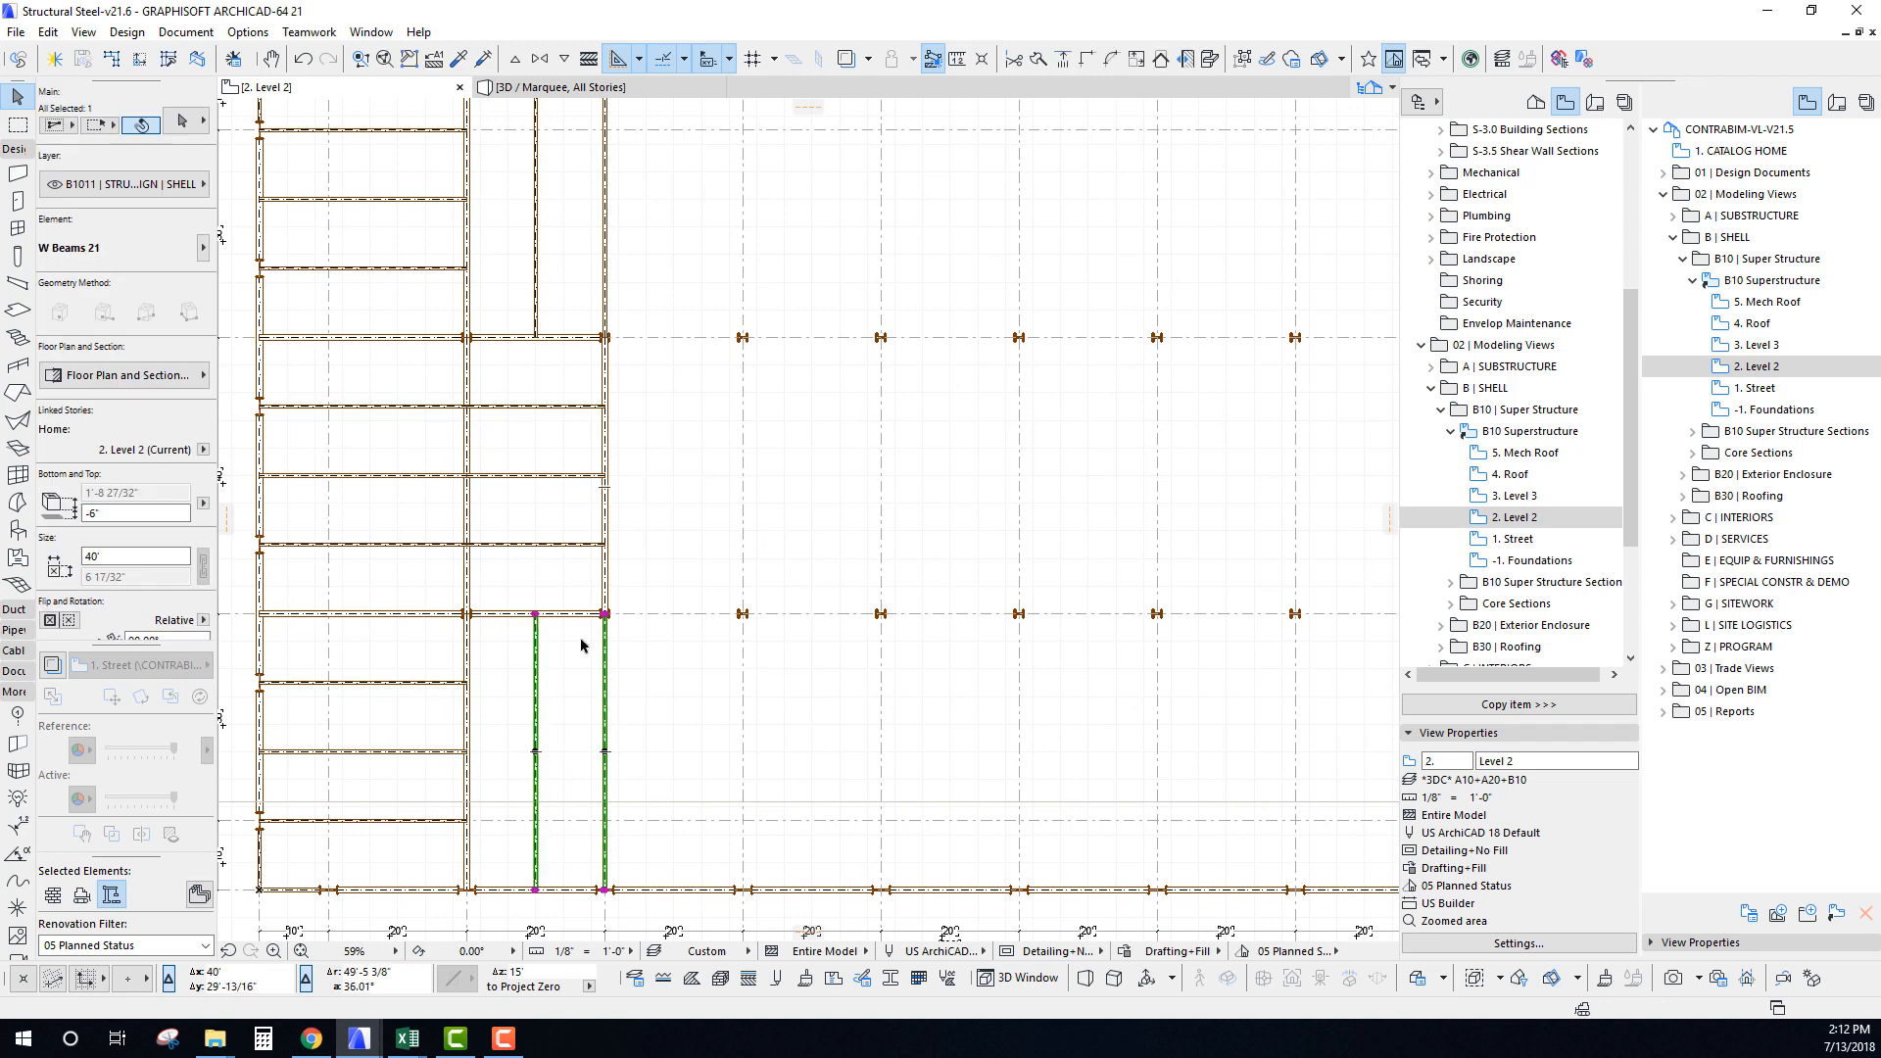
pyautogui.keyDown('shift'); pyautogui.click(606, 586); pyautogui.keyUp('shift')
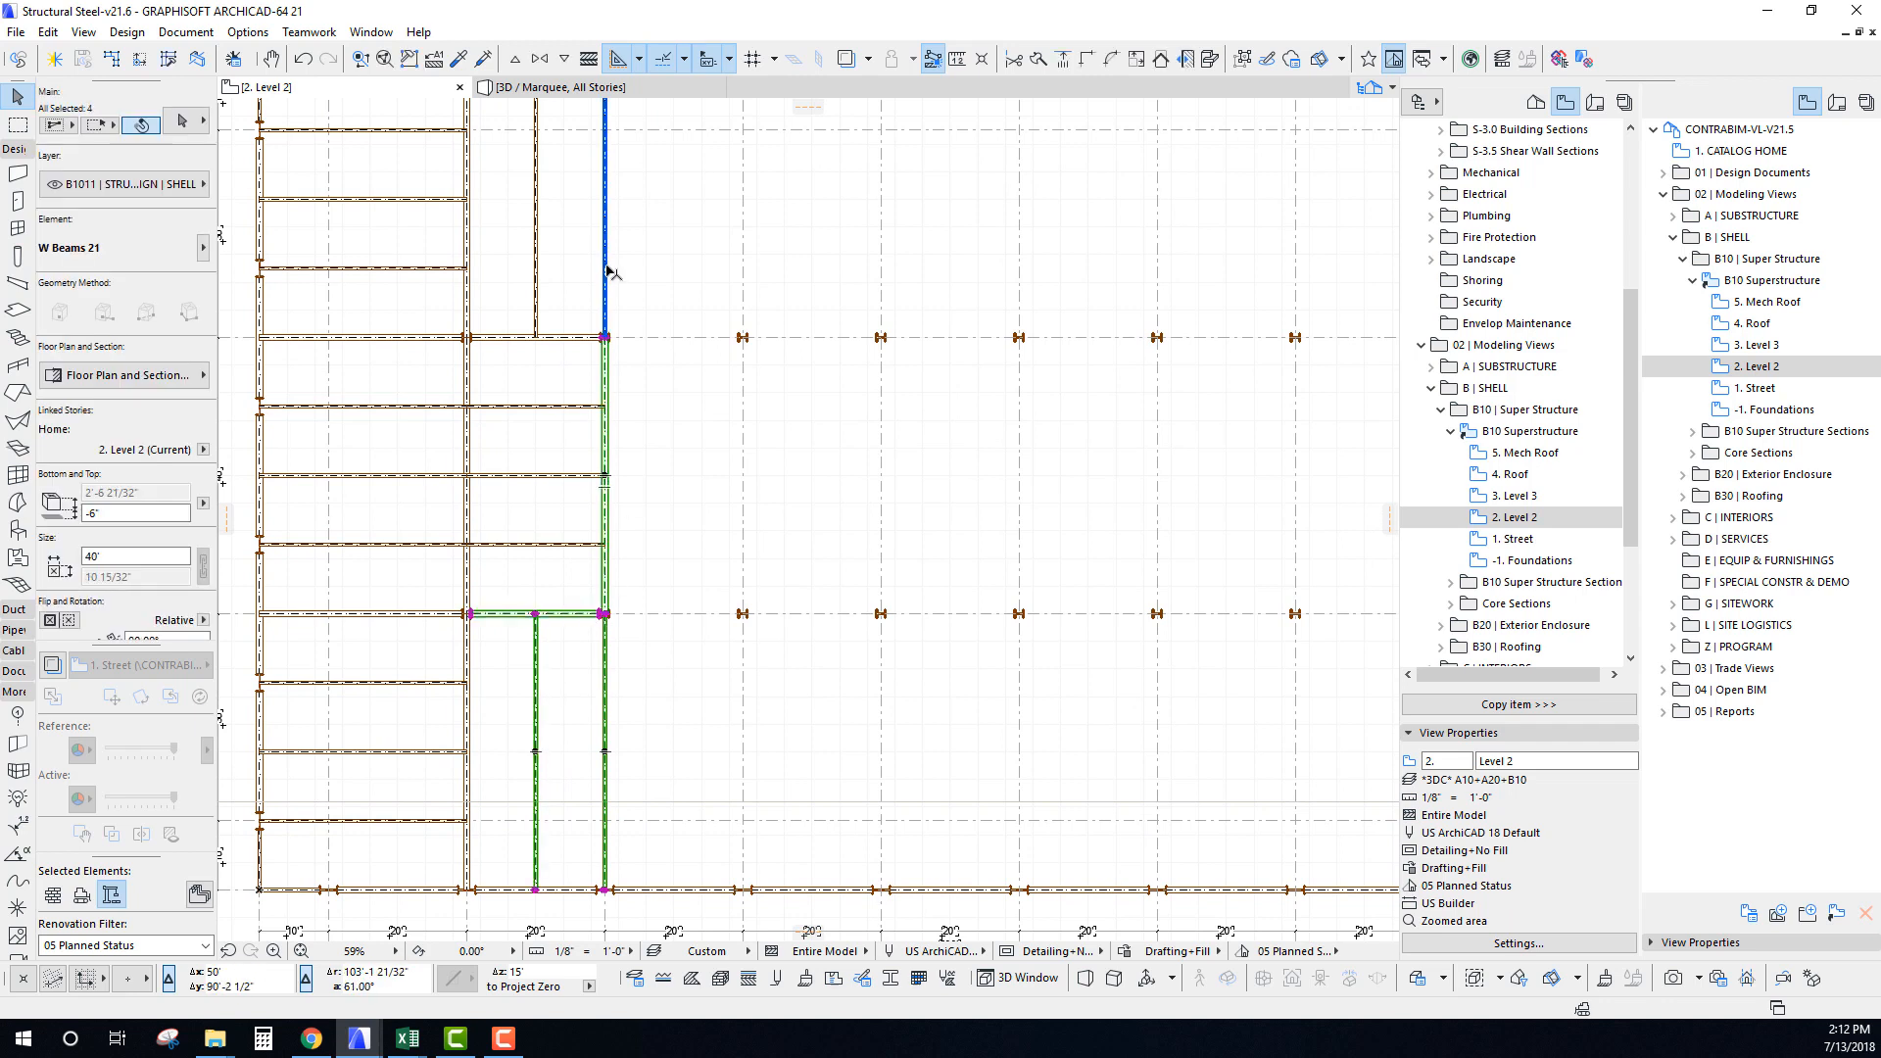
pyautogui.keyDown('shift'); pyautogui.click(569, 343); pyautogui.keyUp('shift')
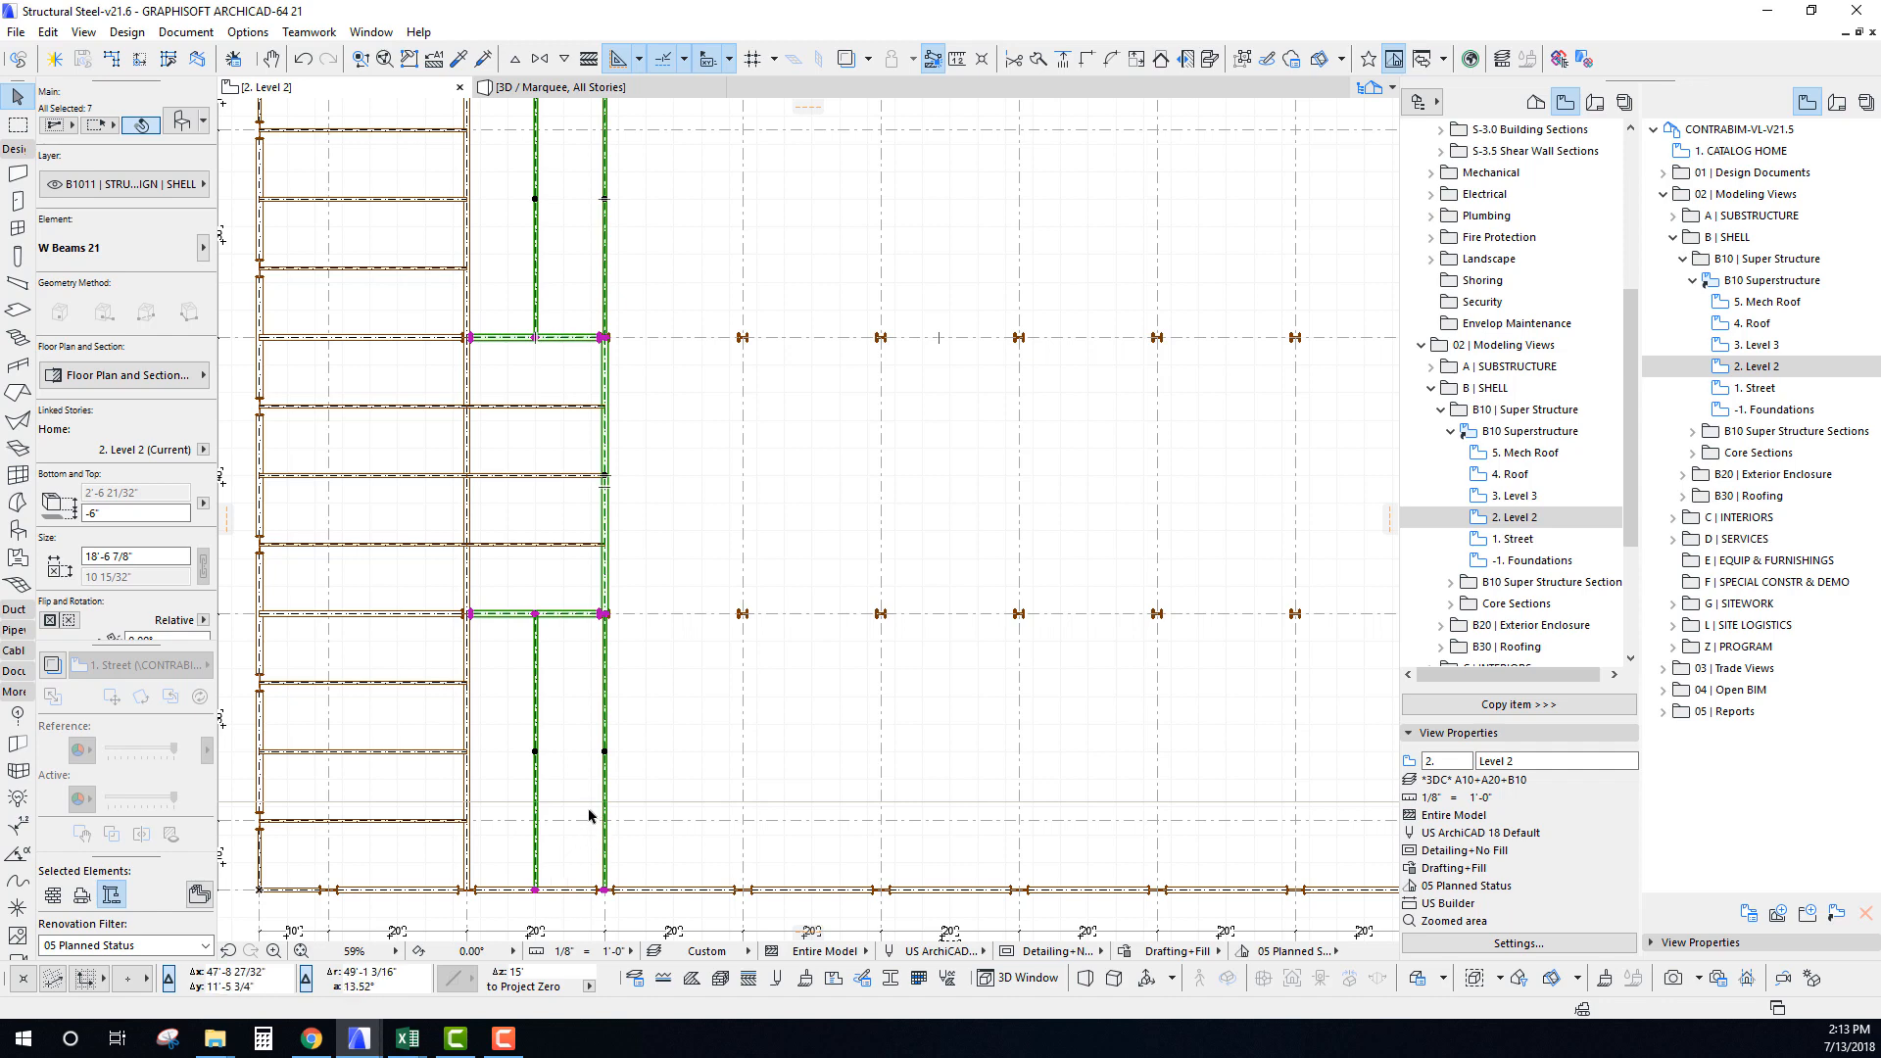
# Examine the selected bay framing against the remaining columns and the labeled beam samples below the plan.
pyautogui.scroll(-2, 589, 815)
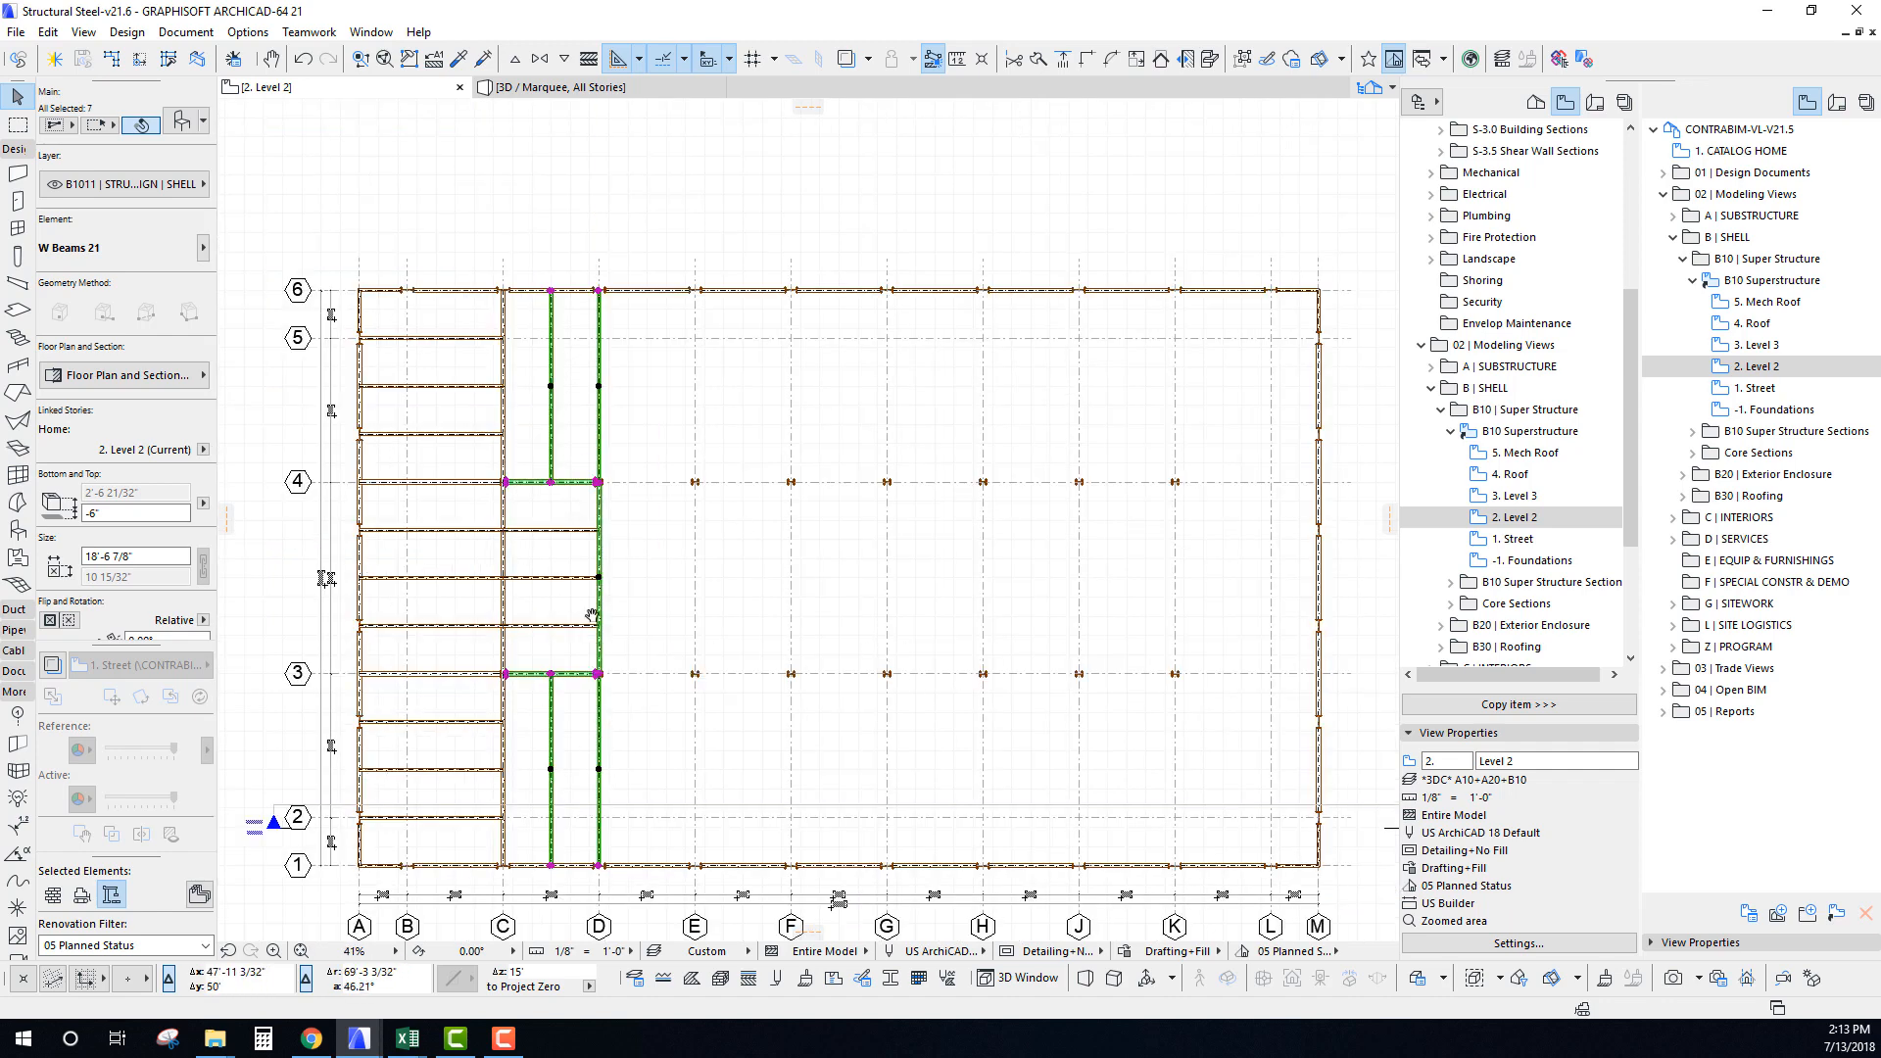
pyautogui.moveTo(592, 616); pyautogui.dragTo(586, 568, button='middle')
pyautogui.scroll(2, 603, 647)
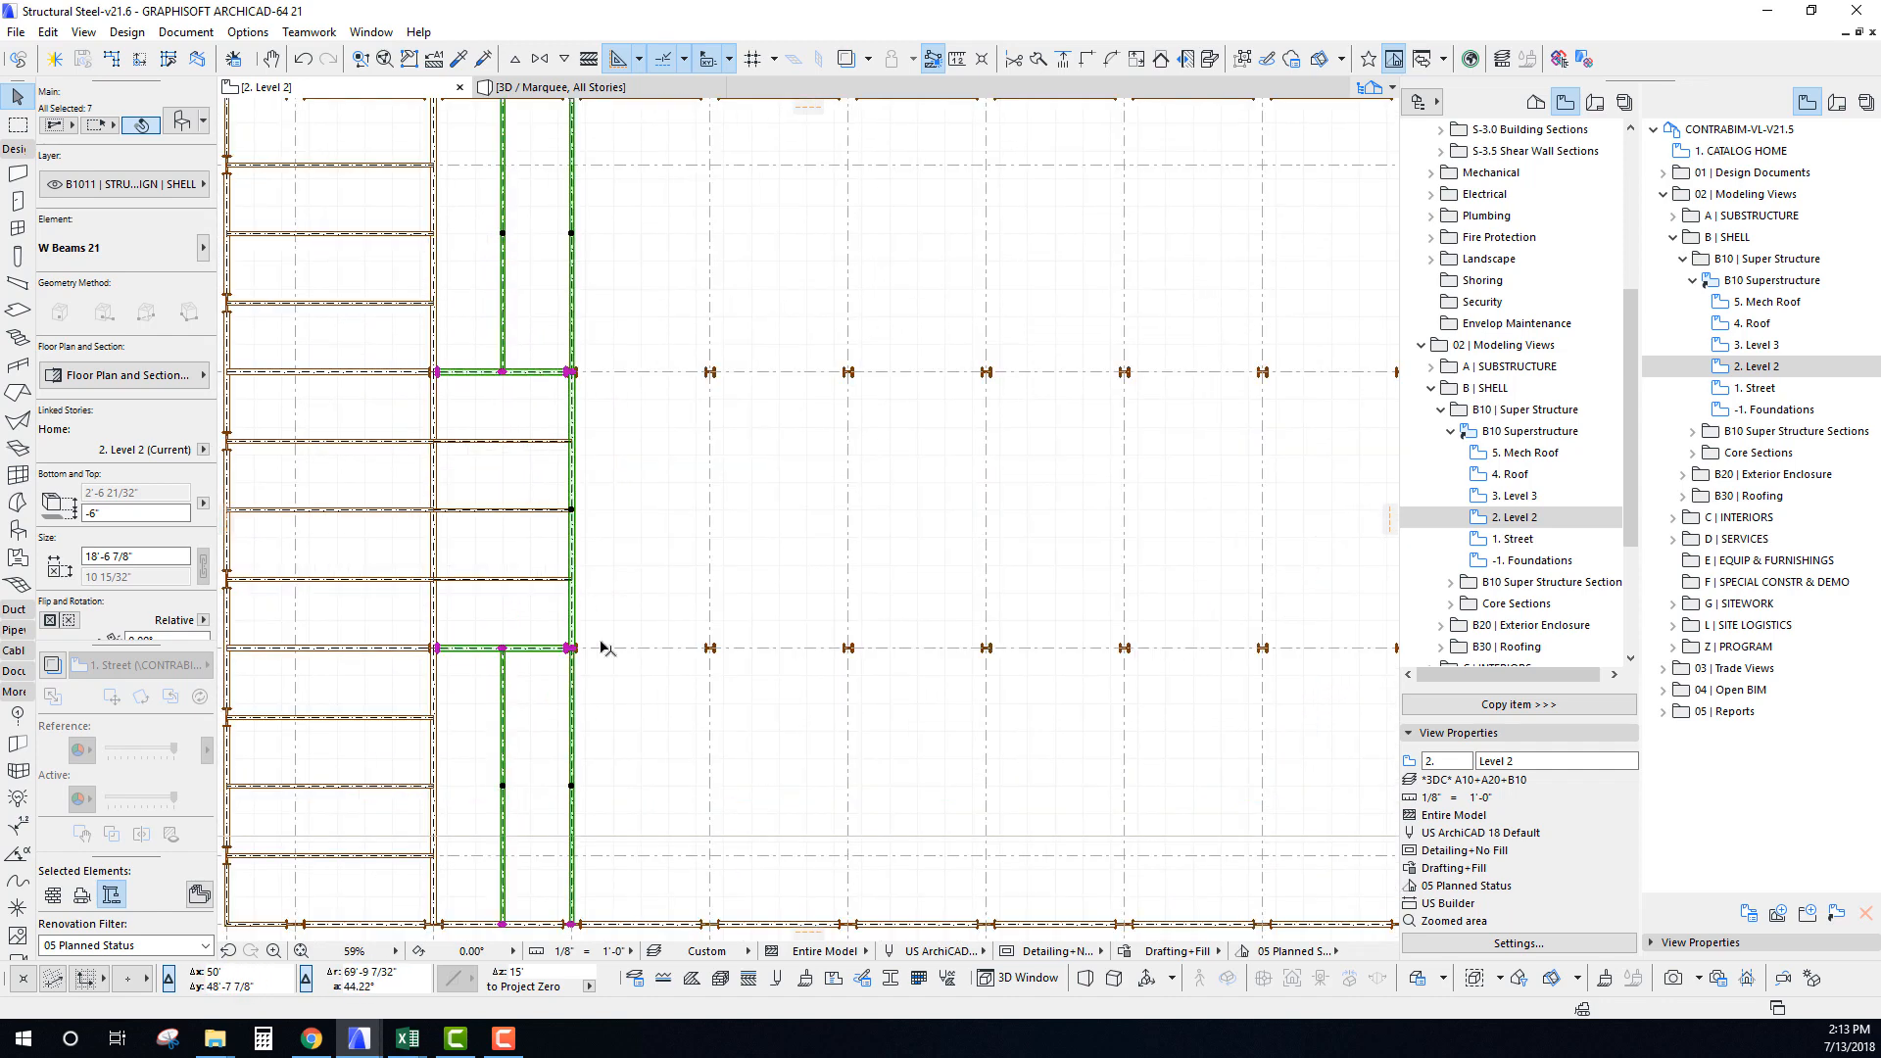
pyautogui.scroll(-2, 625, 673)
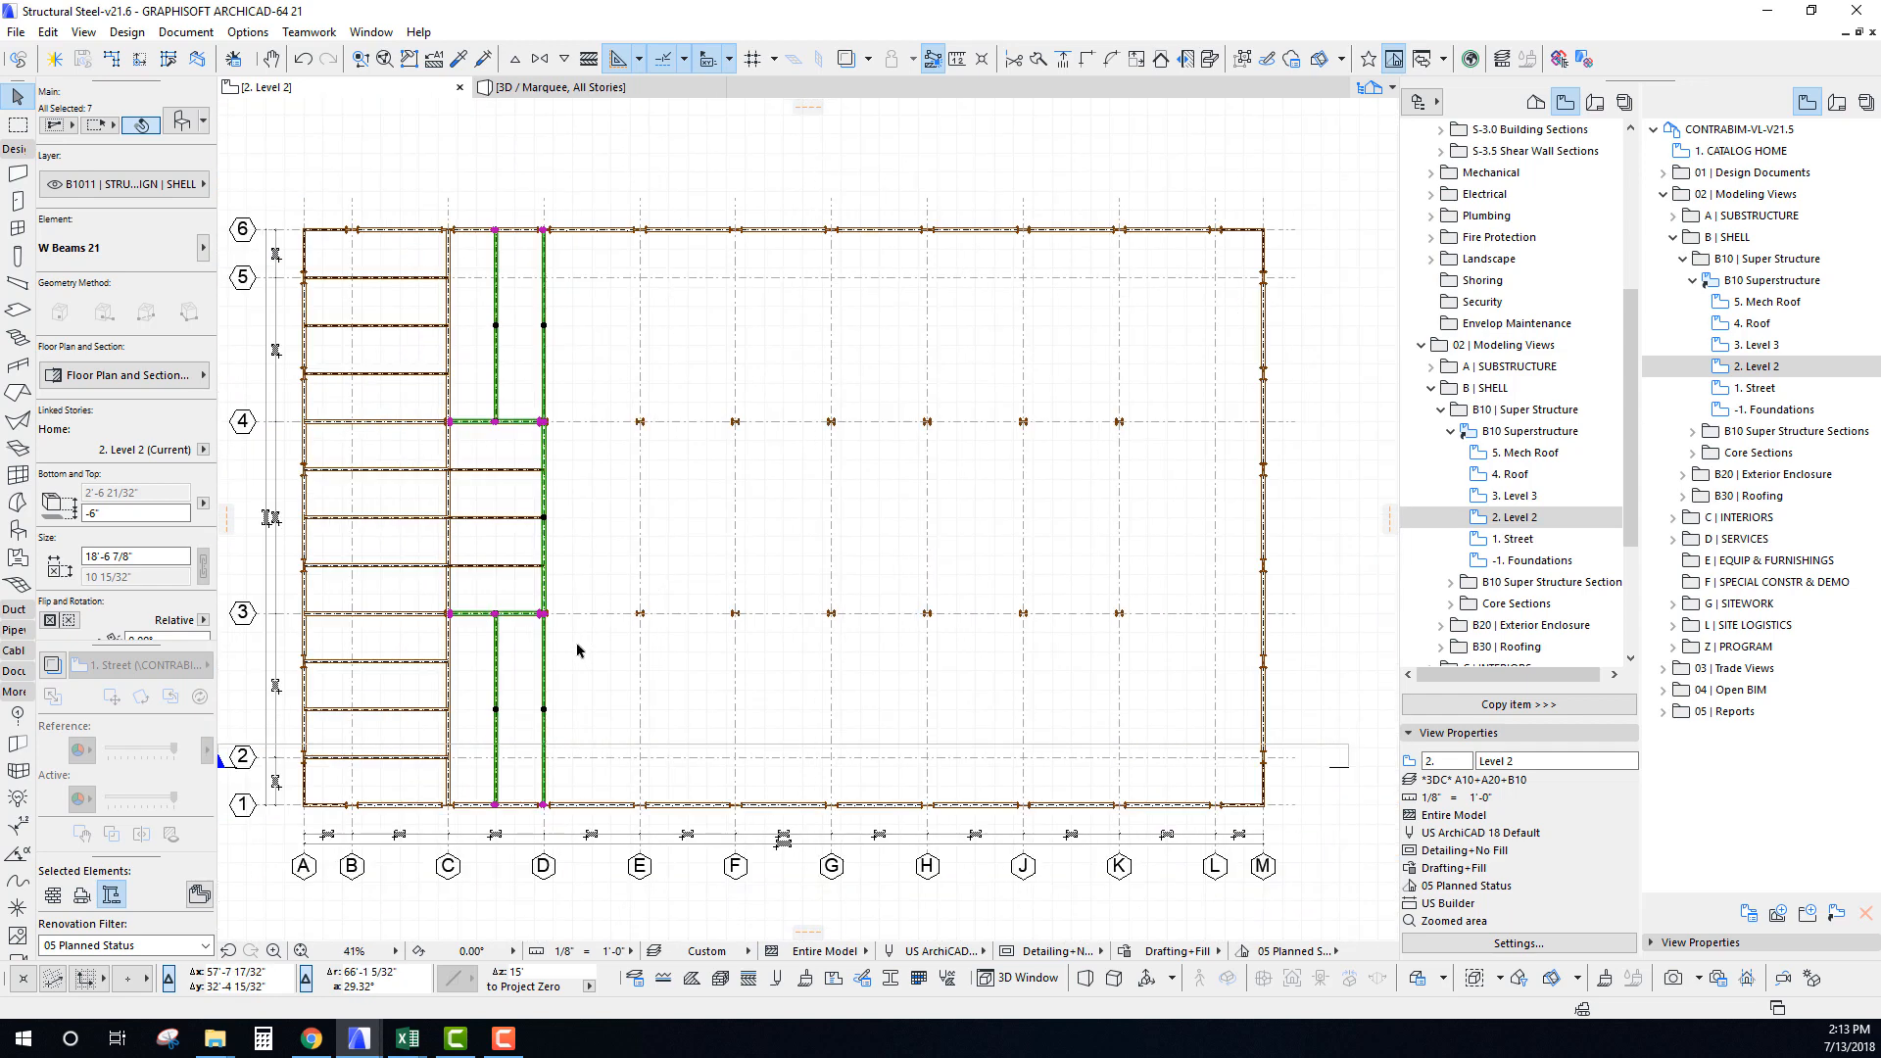
pyautogui.moveTo(575, 643); pyautogui.dragTo(582, 652, button='middle')
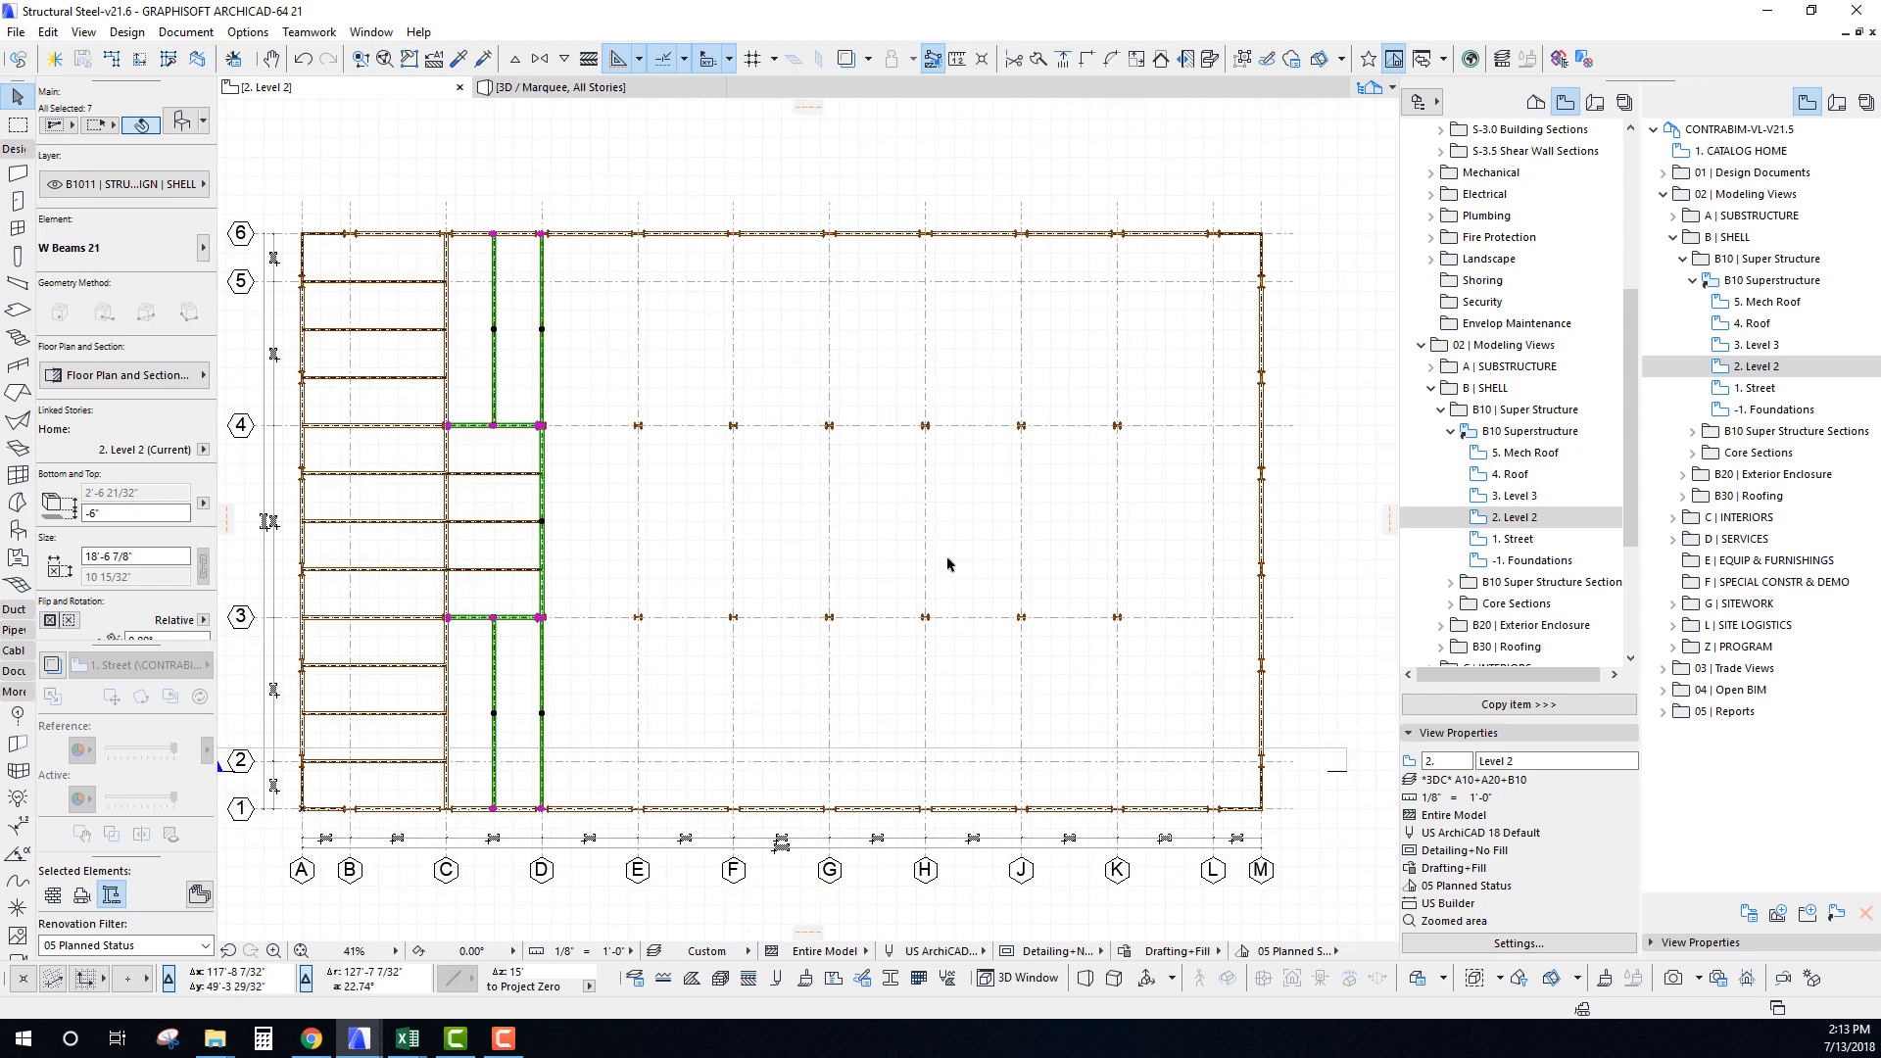
pyautogui.moveTo(619, 490); pyautogui.dragTo(616, 493, button='middle')
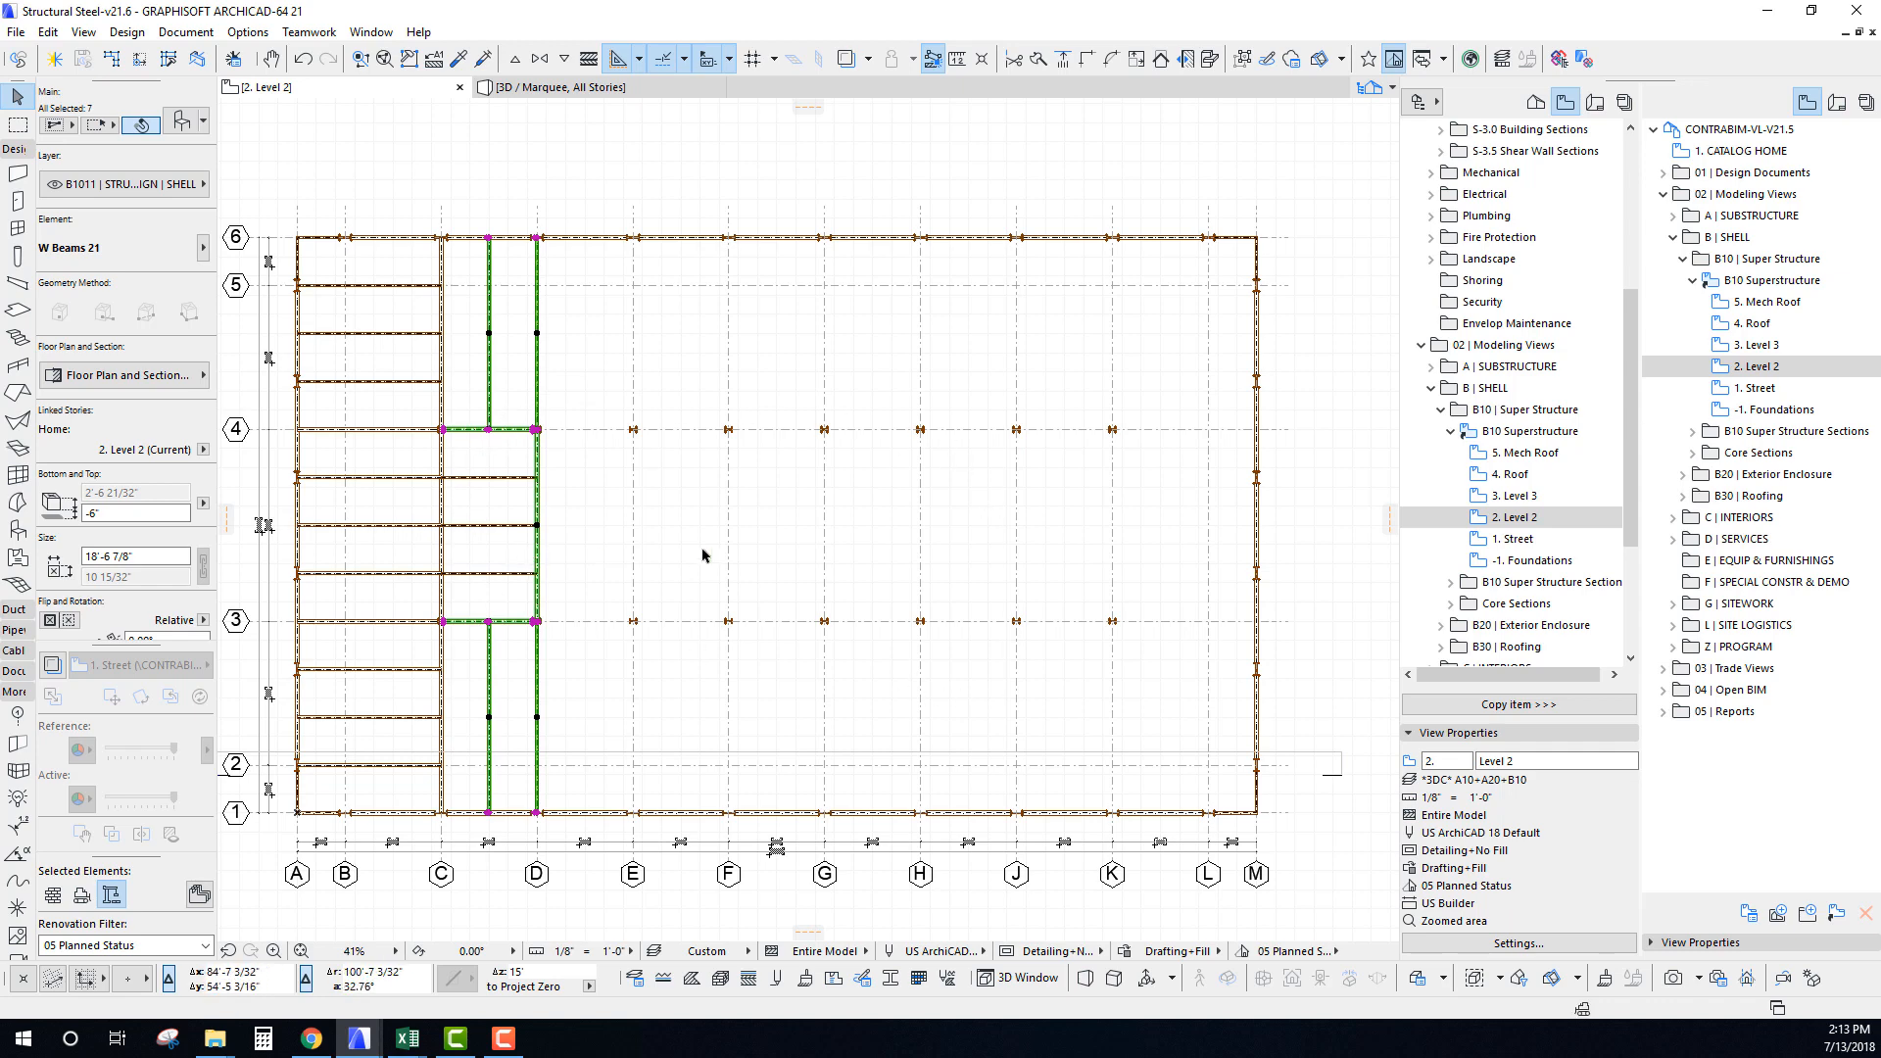
pyautogui.moveTo(702, 555); pyautogui.dragTo(776, 468, button='middle')
pyautogui.scroll(-4, 523, 477)
pyautogui.moveTo(572, 677); pyautogui.dragTo(577, 539, button='middle')
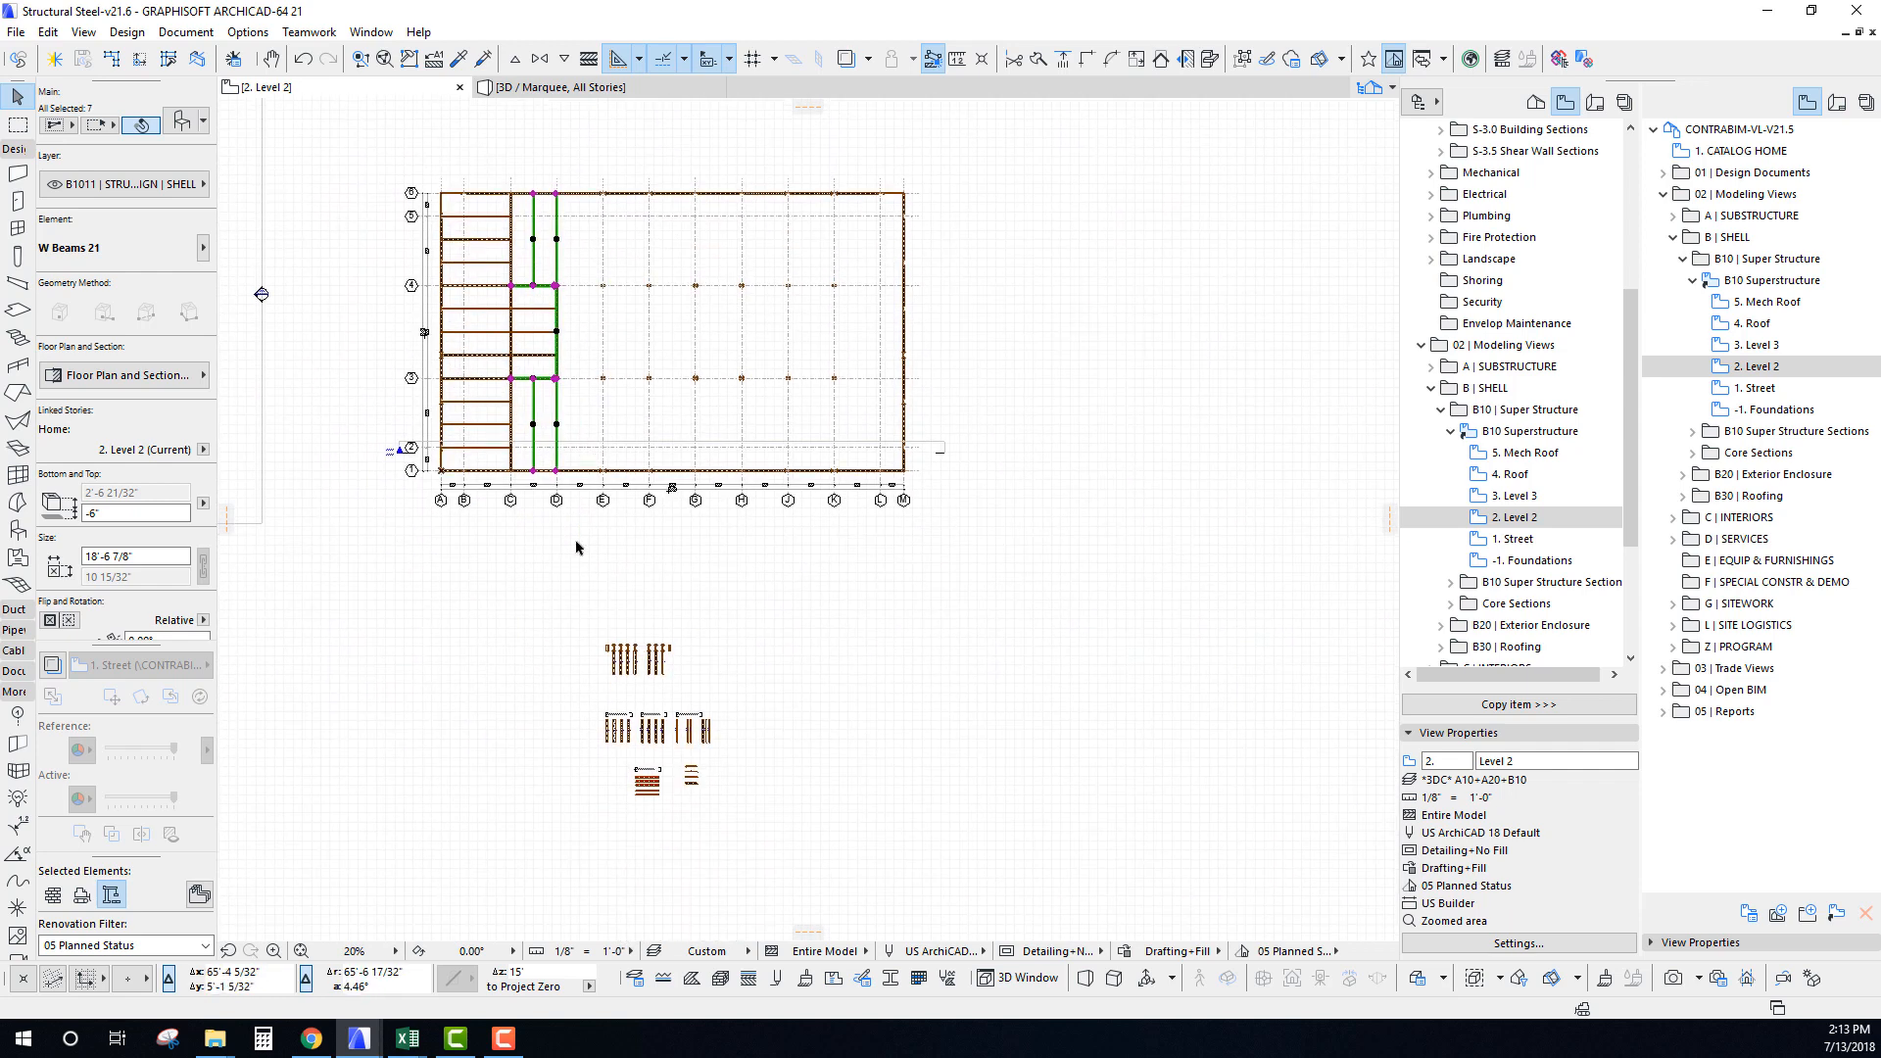
pyautogui.scroll(9, 656, 802)
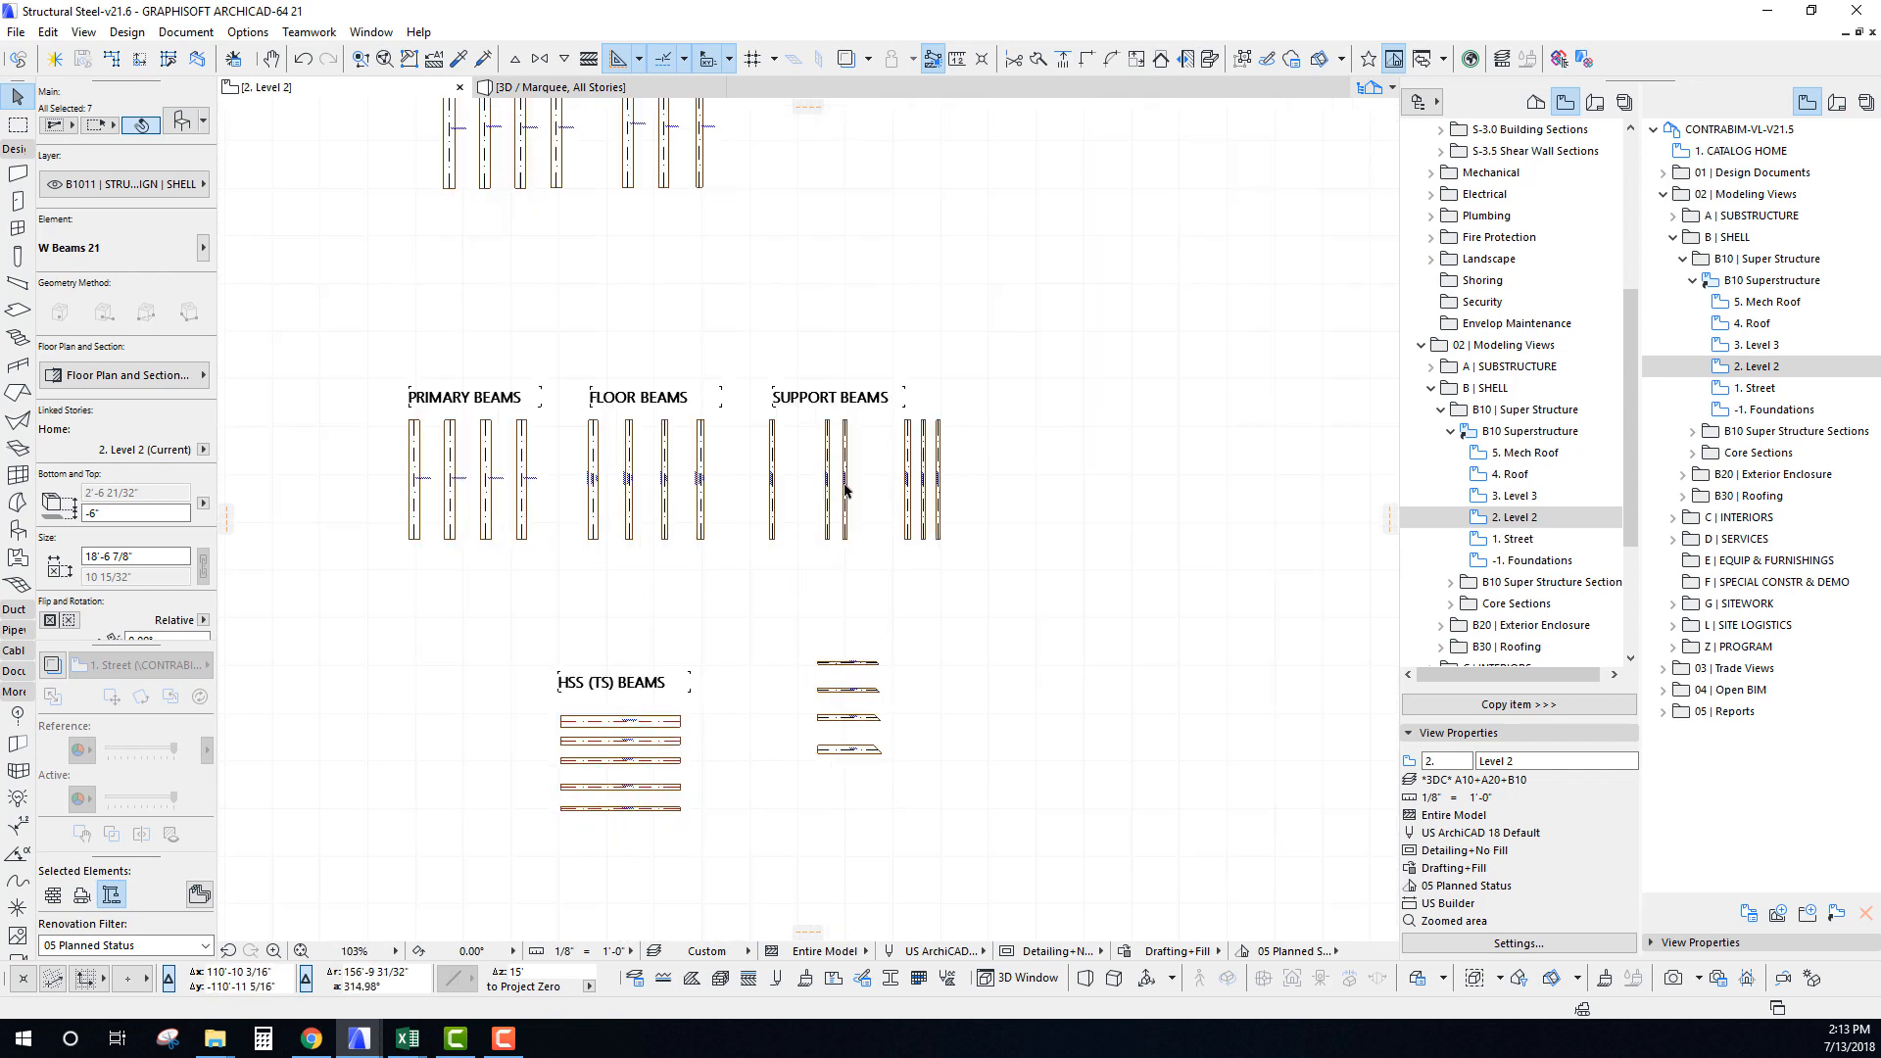
pyautogui.scroll(-4, 833, 541)
pyautogui.moveTo(828, 308); pyautogui.dragTo(719, 617, button='middle')
pyautogui.scroll(-4, 719, 617)
pyautogui.moveTo(614, 236); pyautogui.dragTo(623, 474, button='middle')
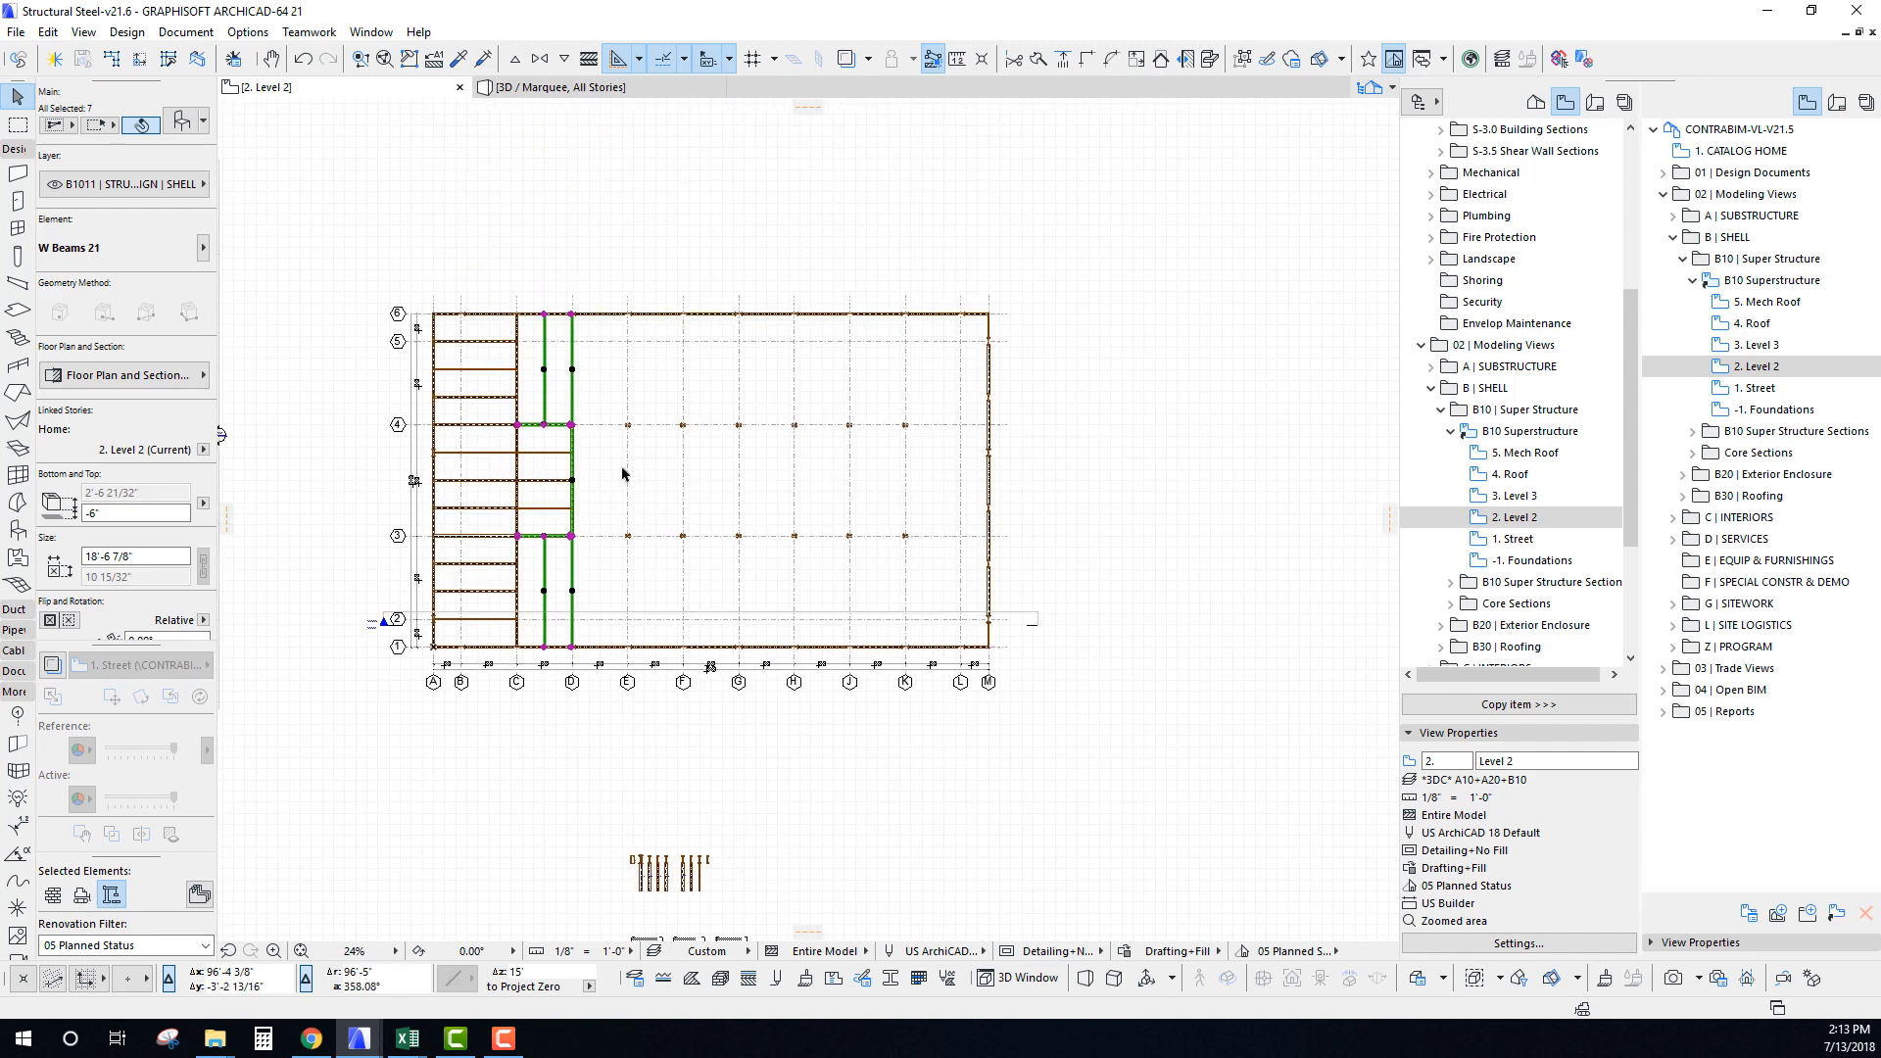
pyautogui.scroll(3, 623, 475)
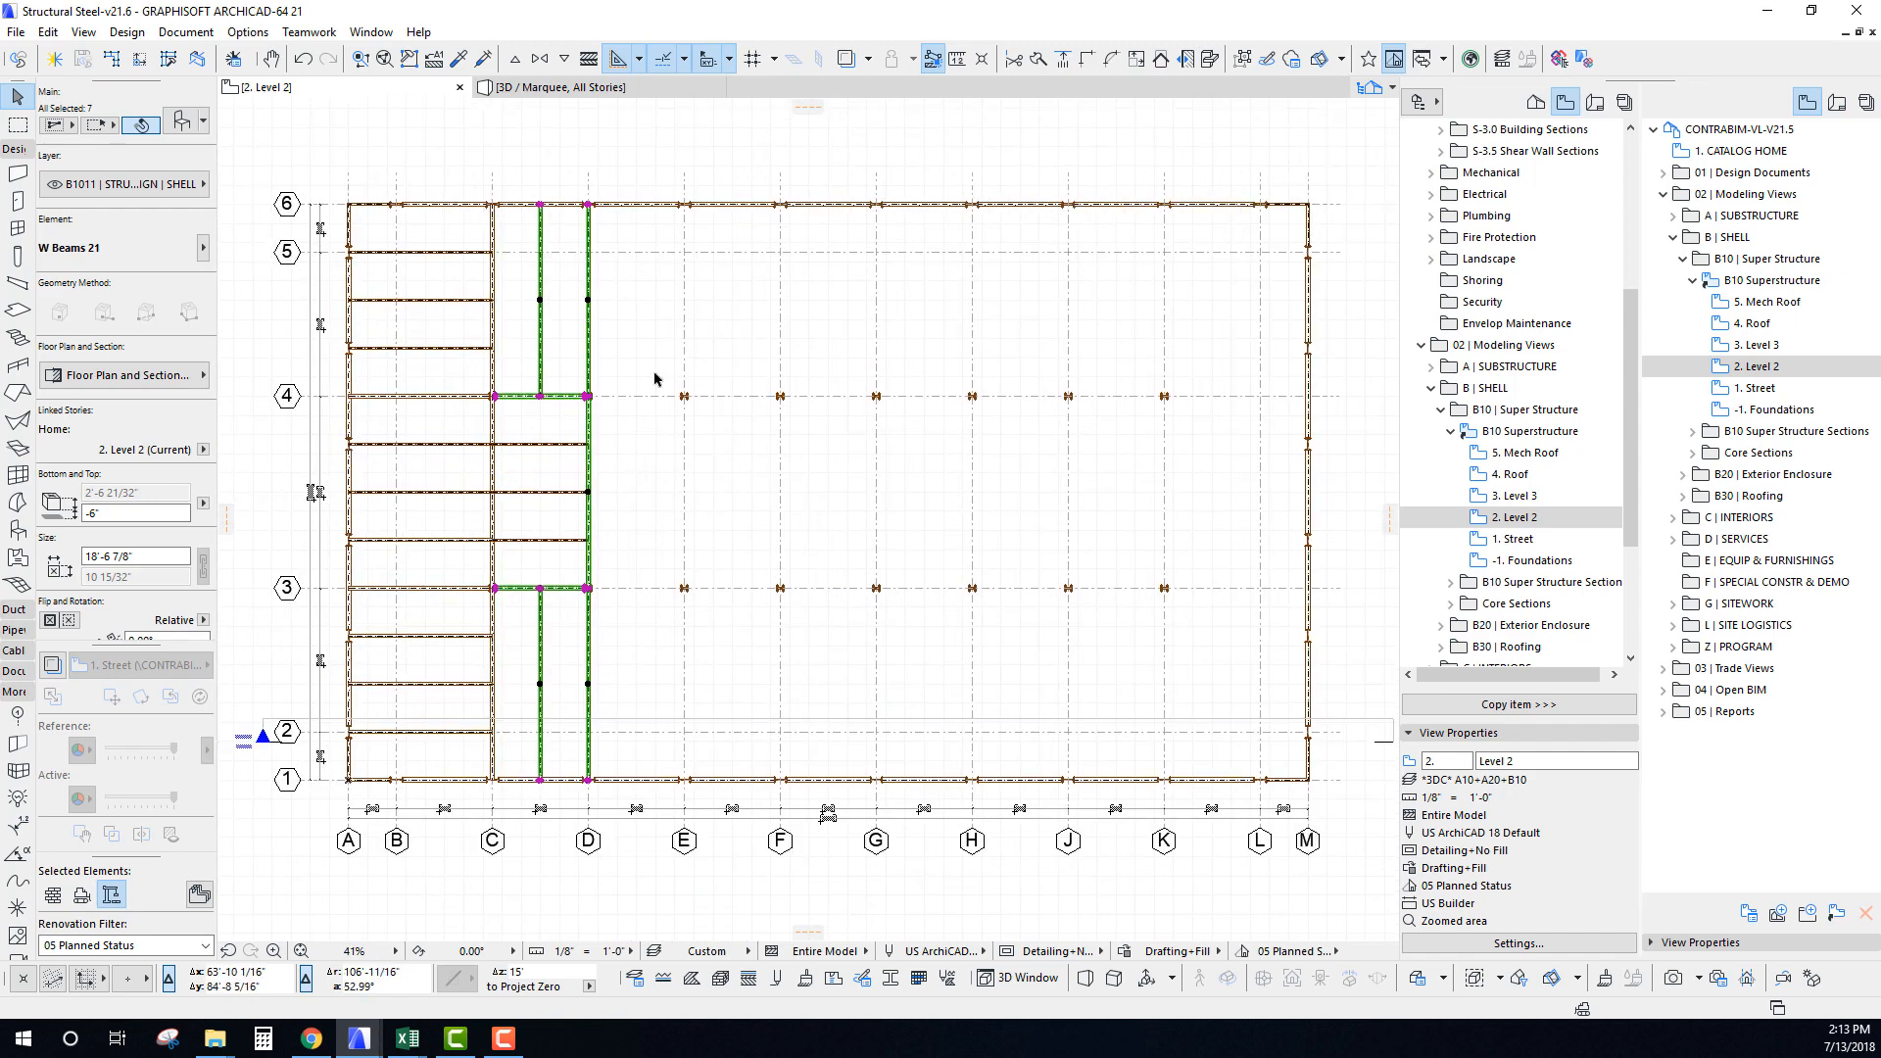
pyautogui.moveTo(910, 389); pyautogui.dragTo(886, 408, button='middle')
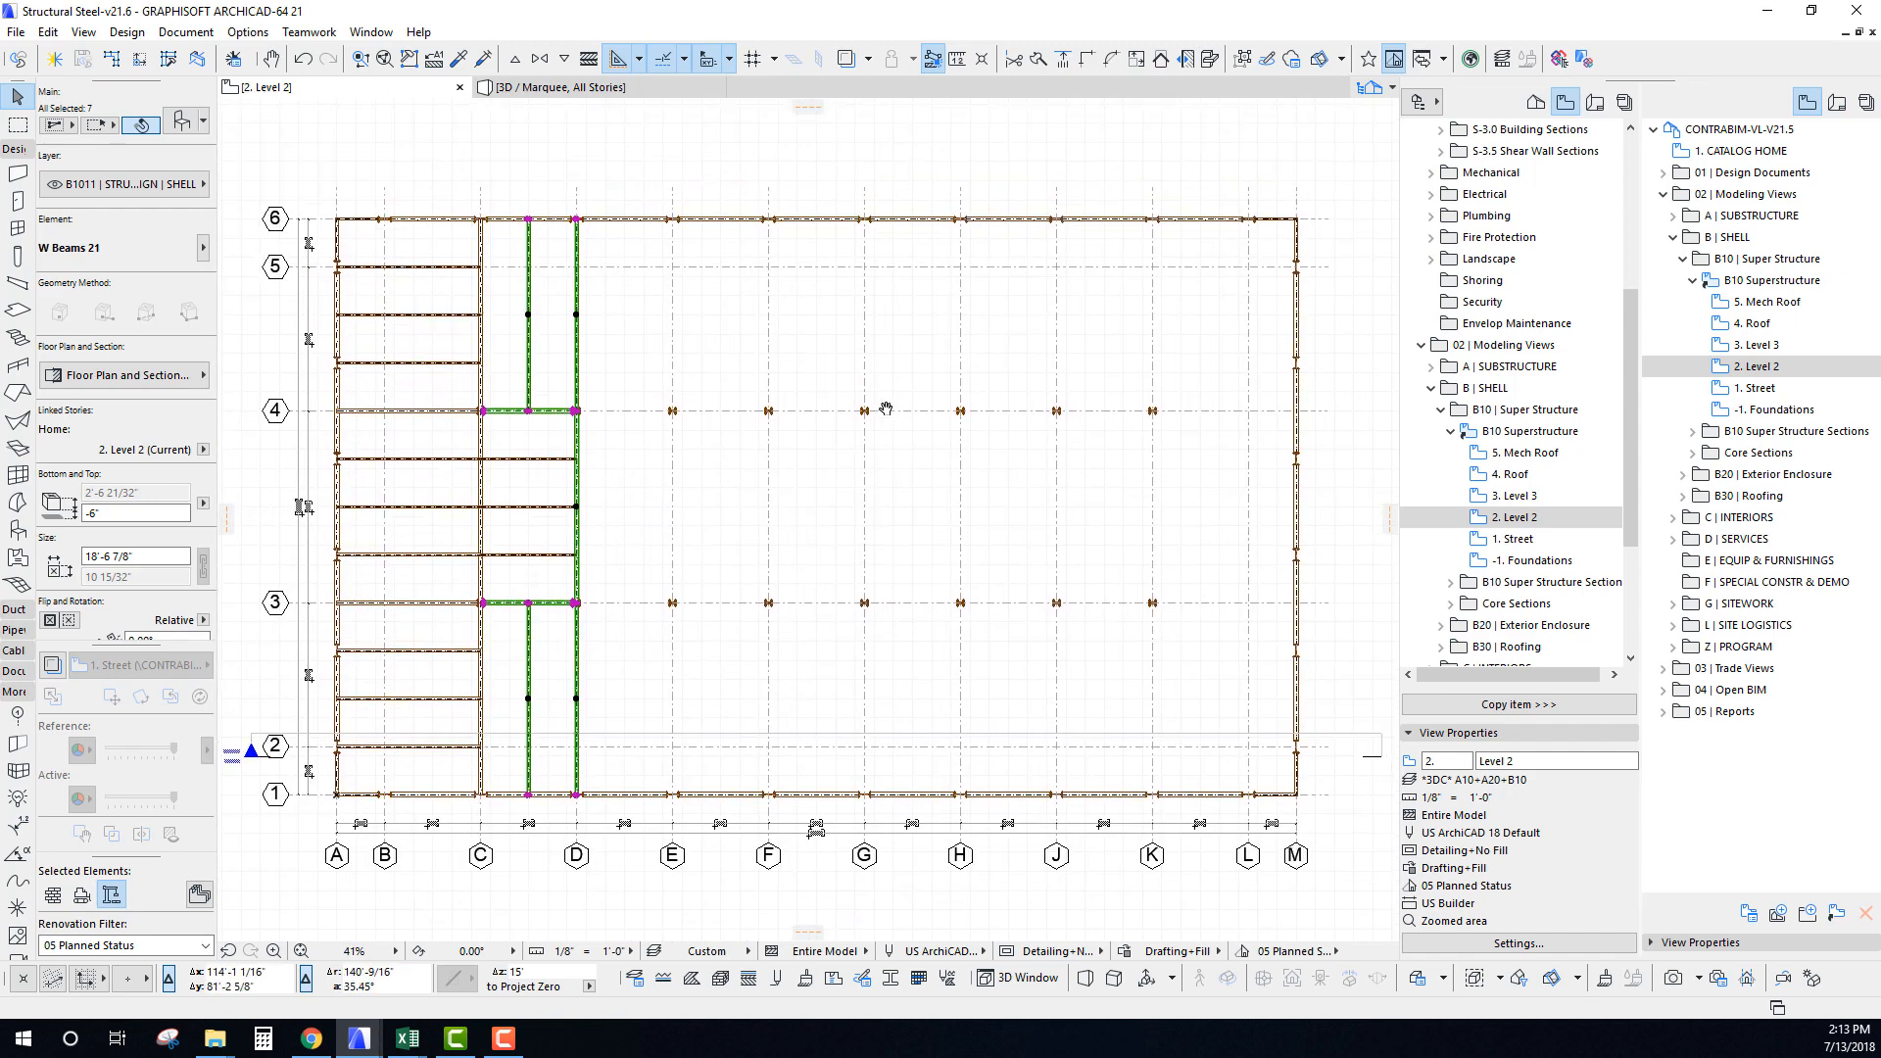
# Multiply the seven selected members horizontally at one-bay spacing from gridline D through gridline K.
pyautogui.hotkey('ctrl', 'u')
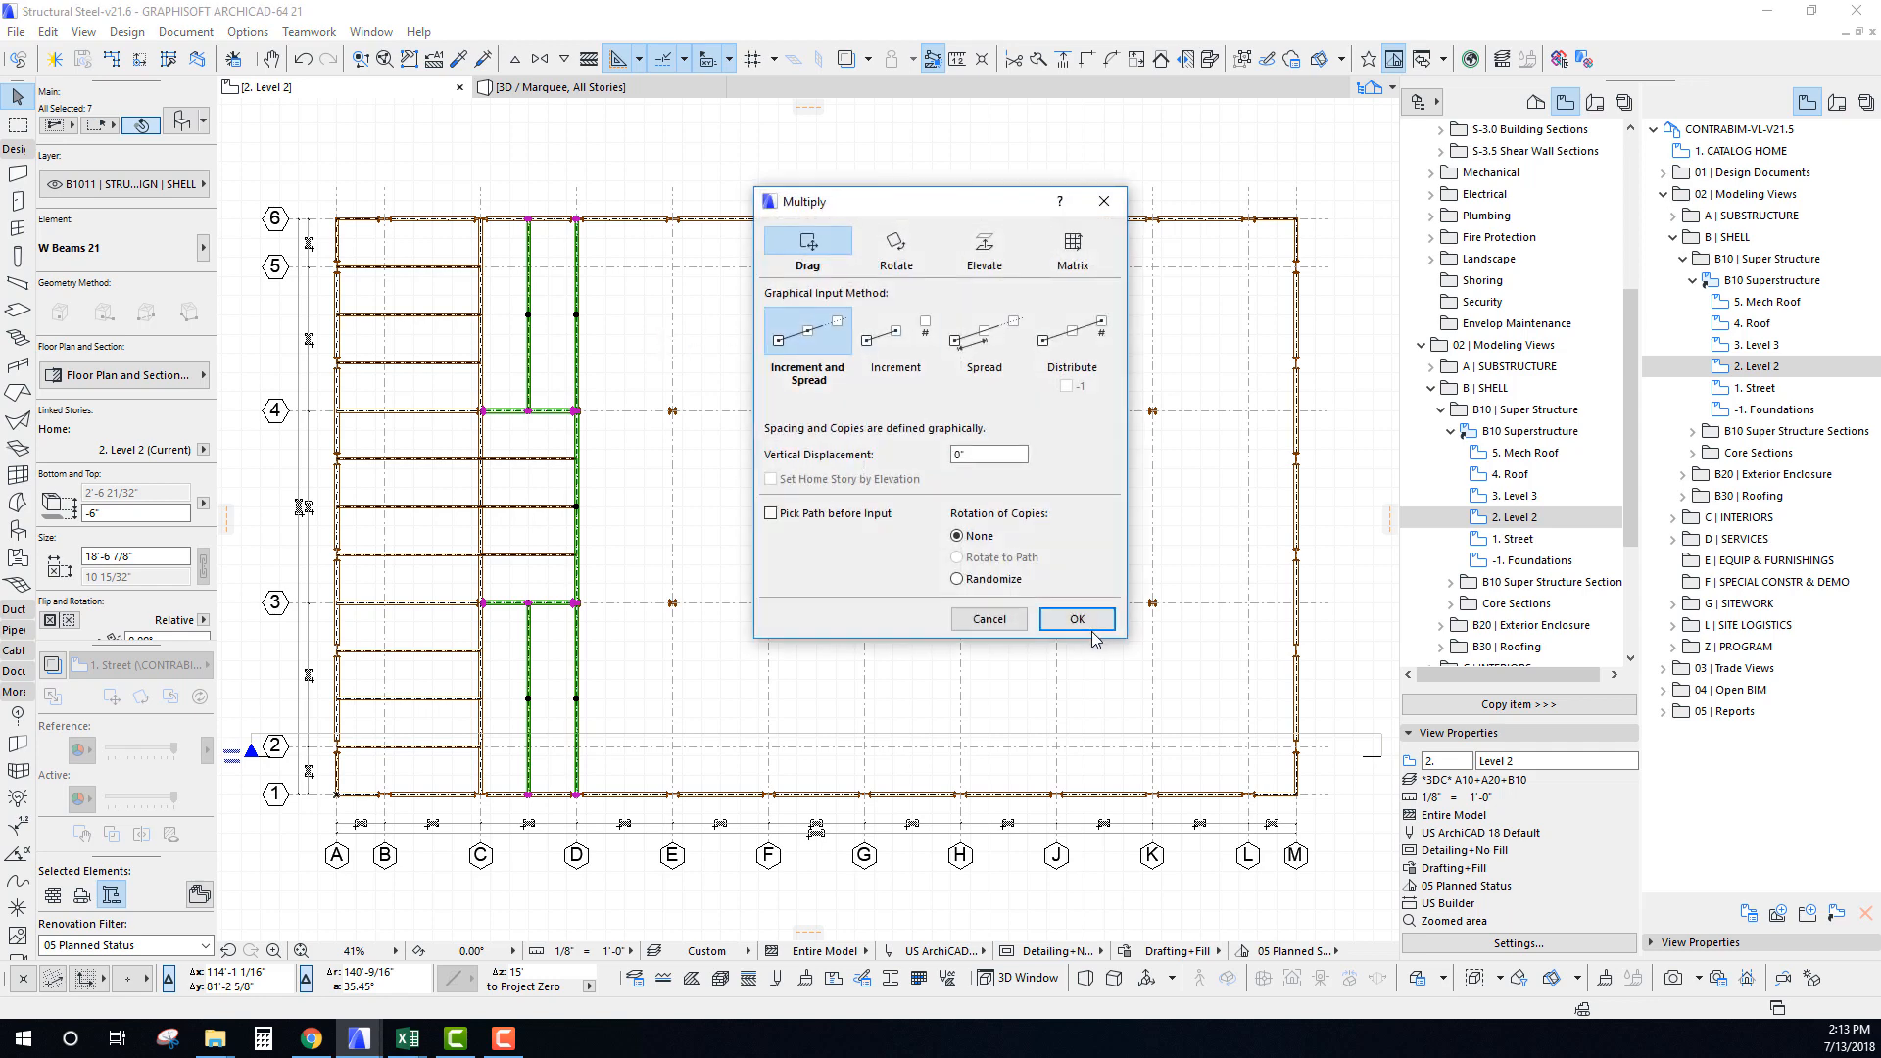
pyautogui.click(1075, 620)
pyautogui.click(576, 315)
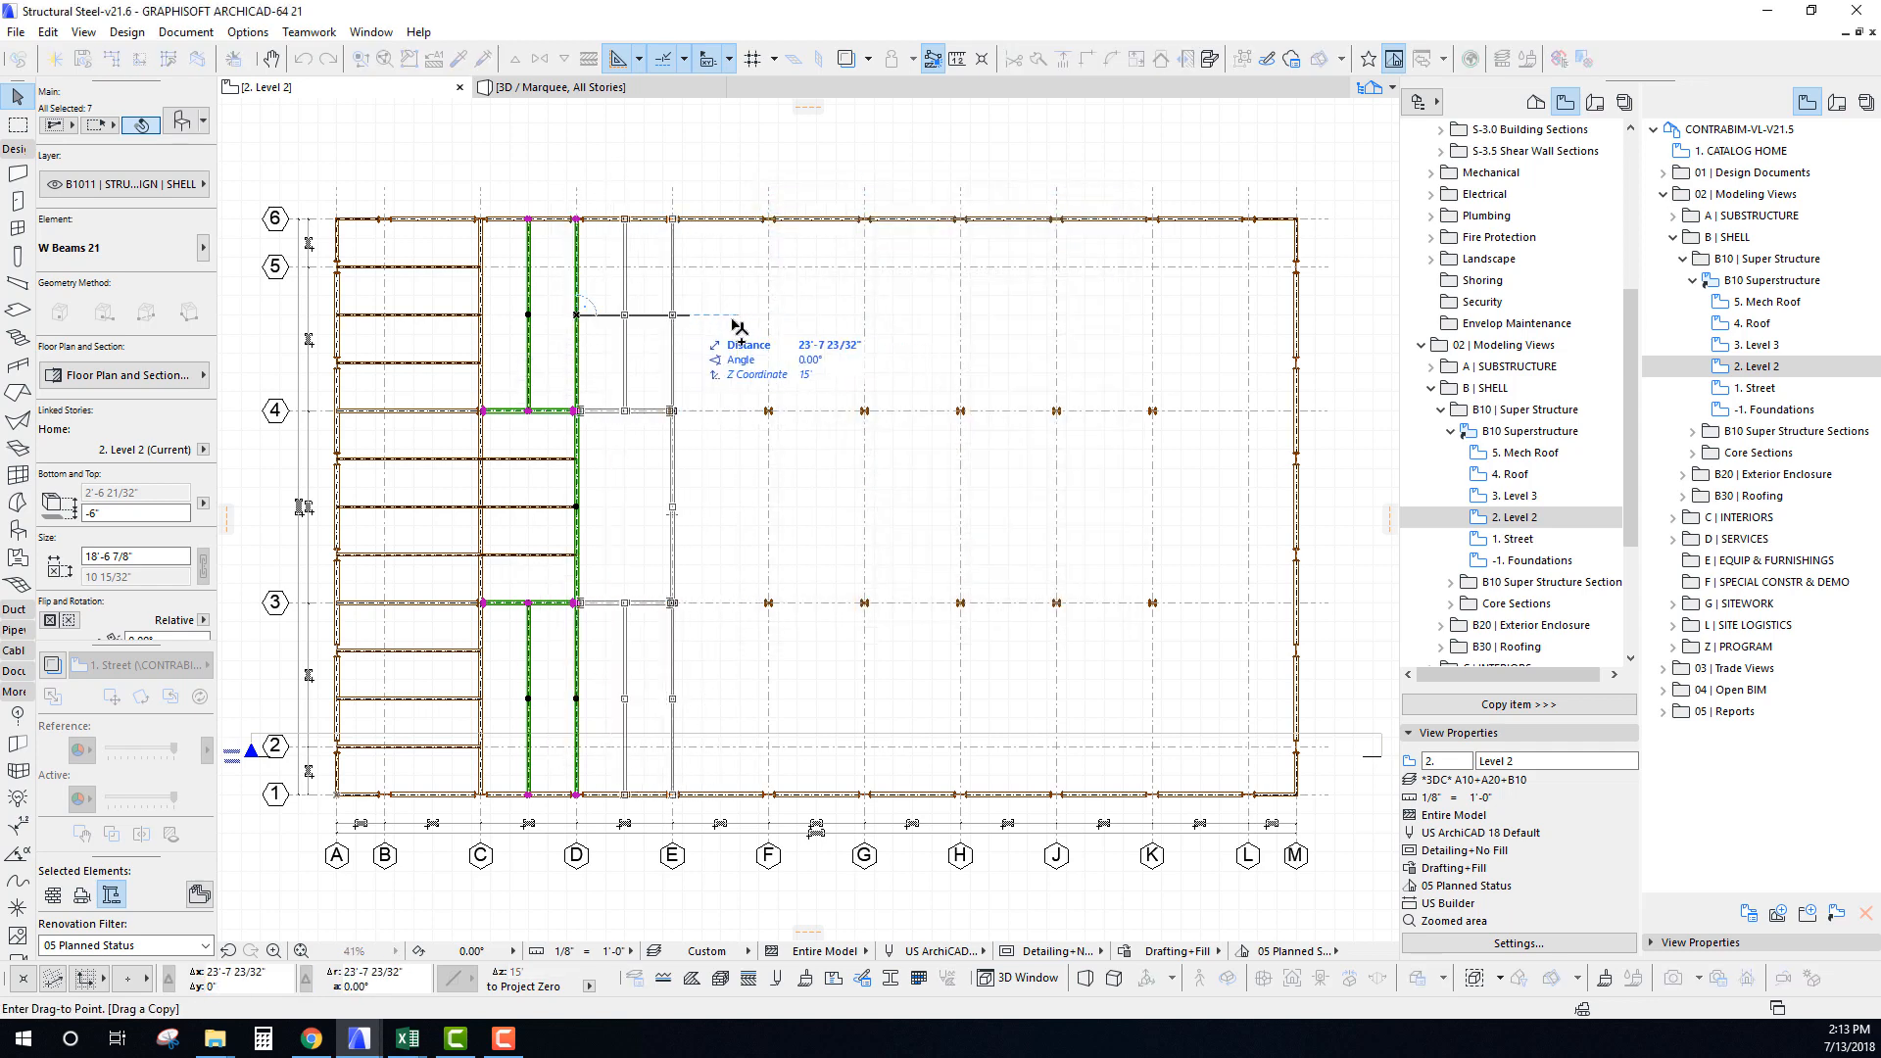
pyautogui.click(1218, 348)
pyautogui.press('Escape')
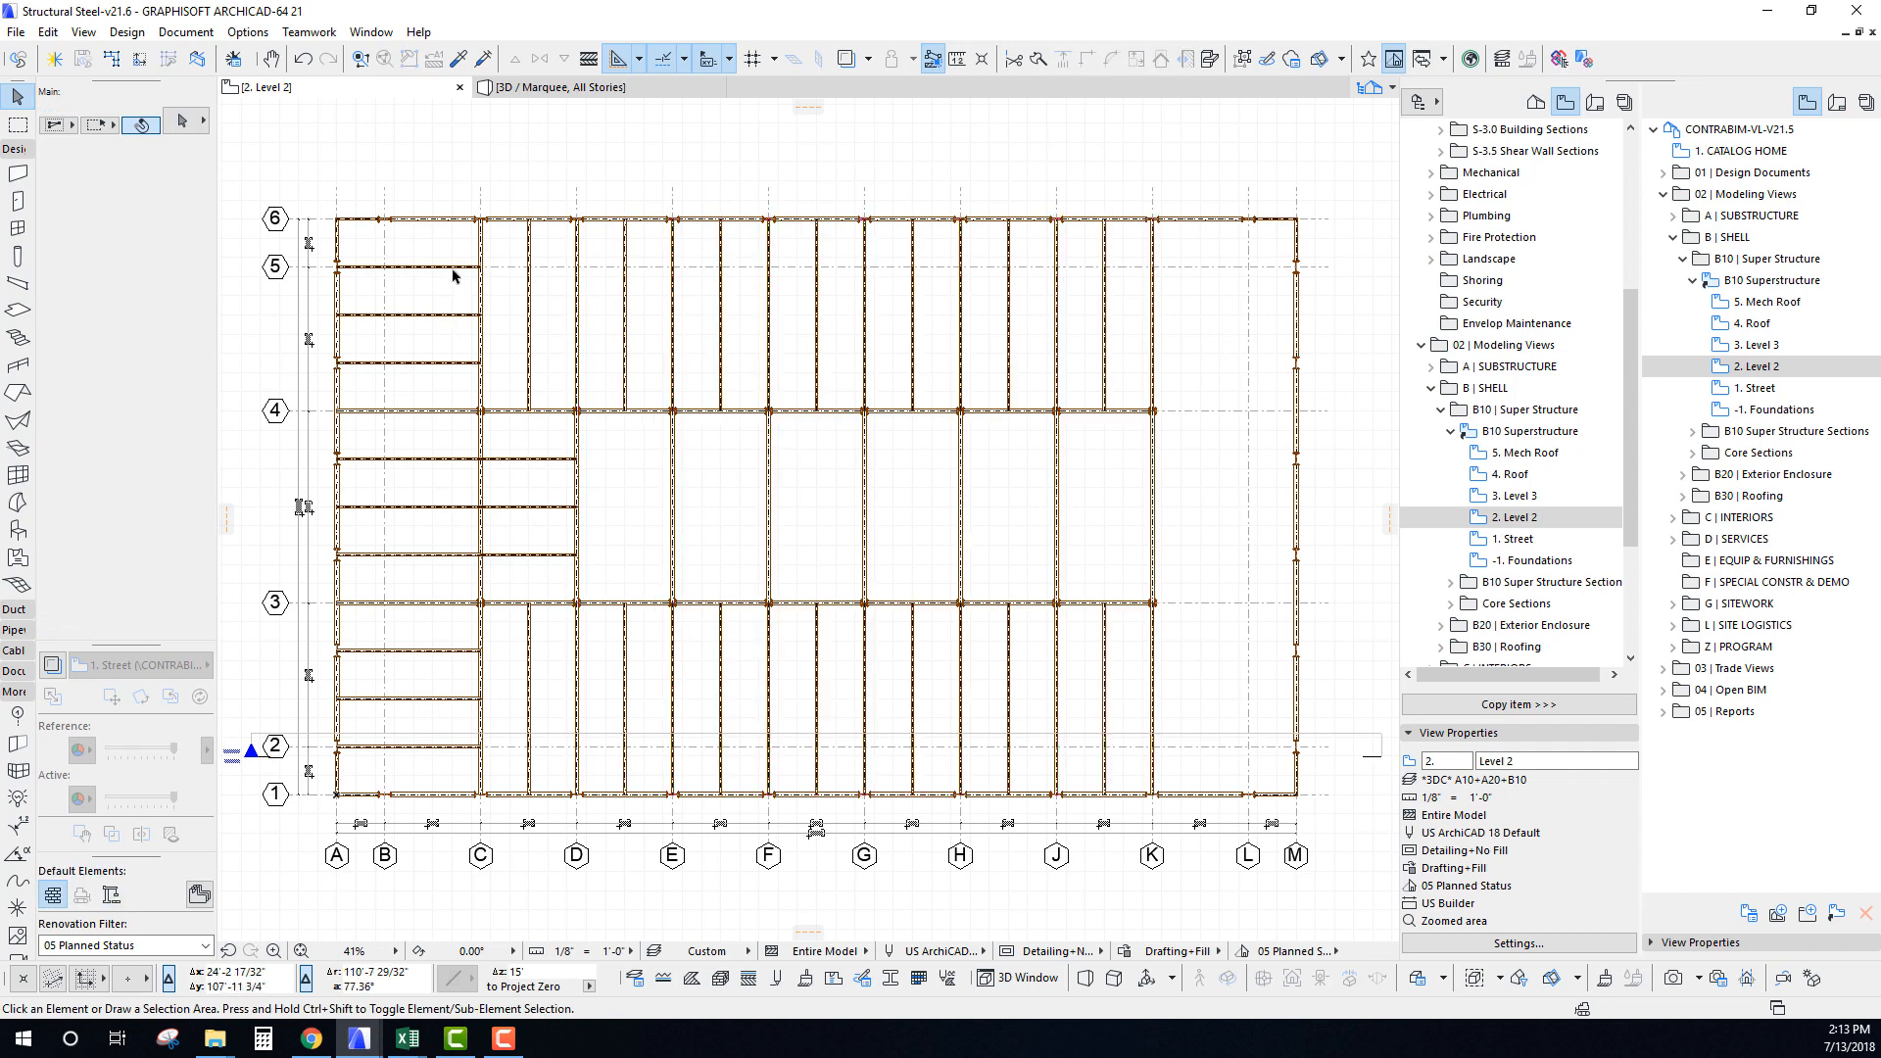
pyautogui.click(458, 266)
pyautogui.keyDown('shift'); pyautogui.click(455, 316); pyautogui.keyUp('shift')
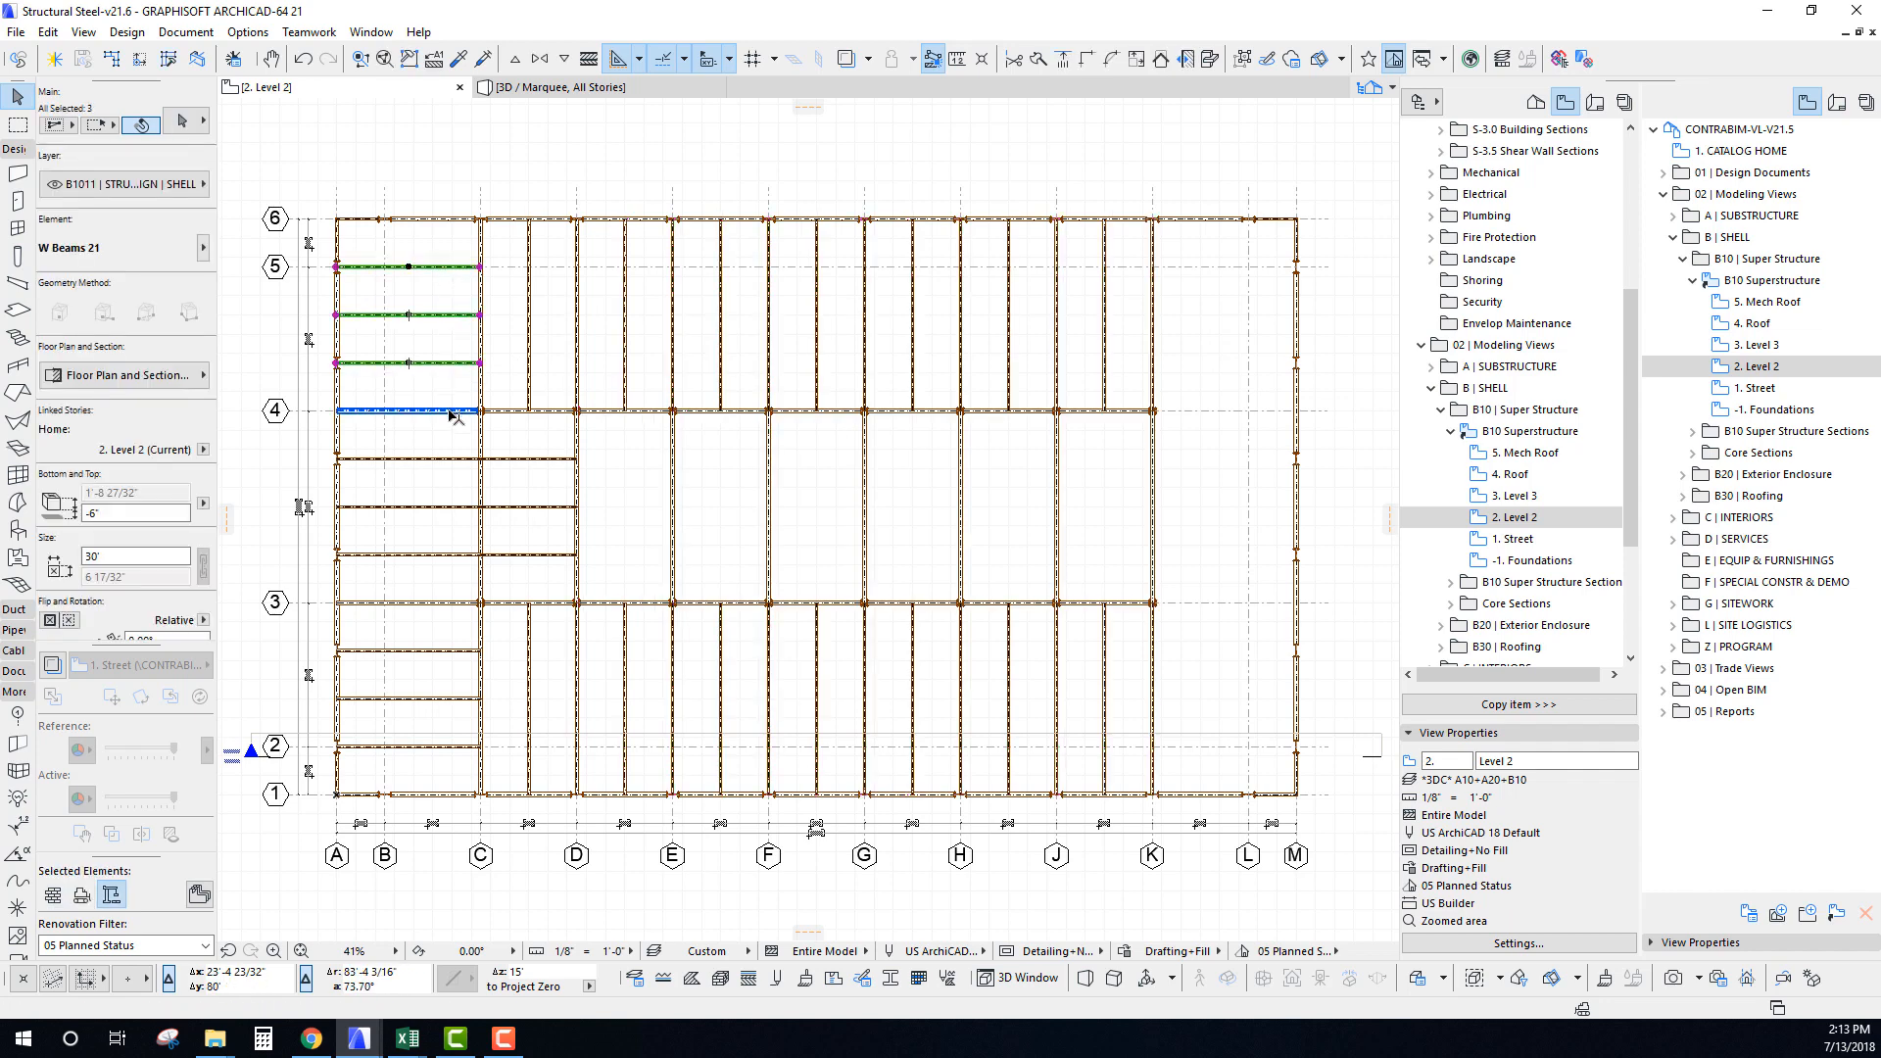
pyautogui.press('Escape')
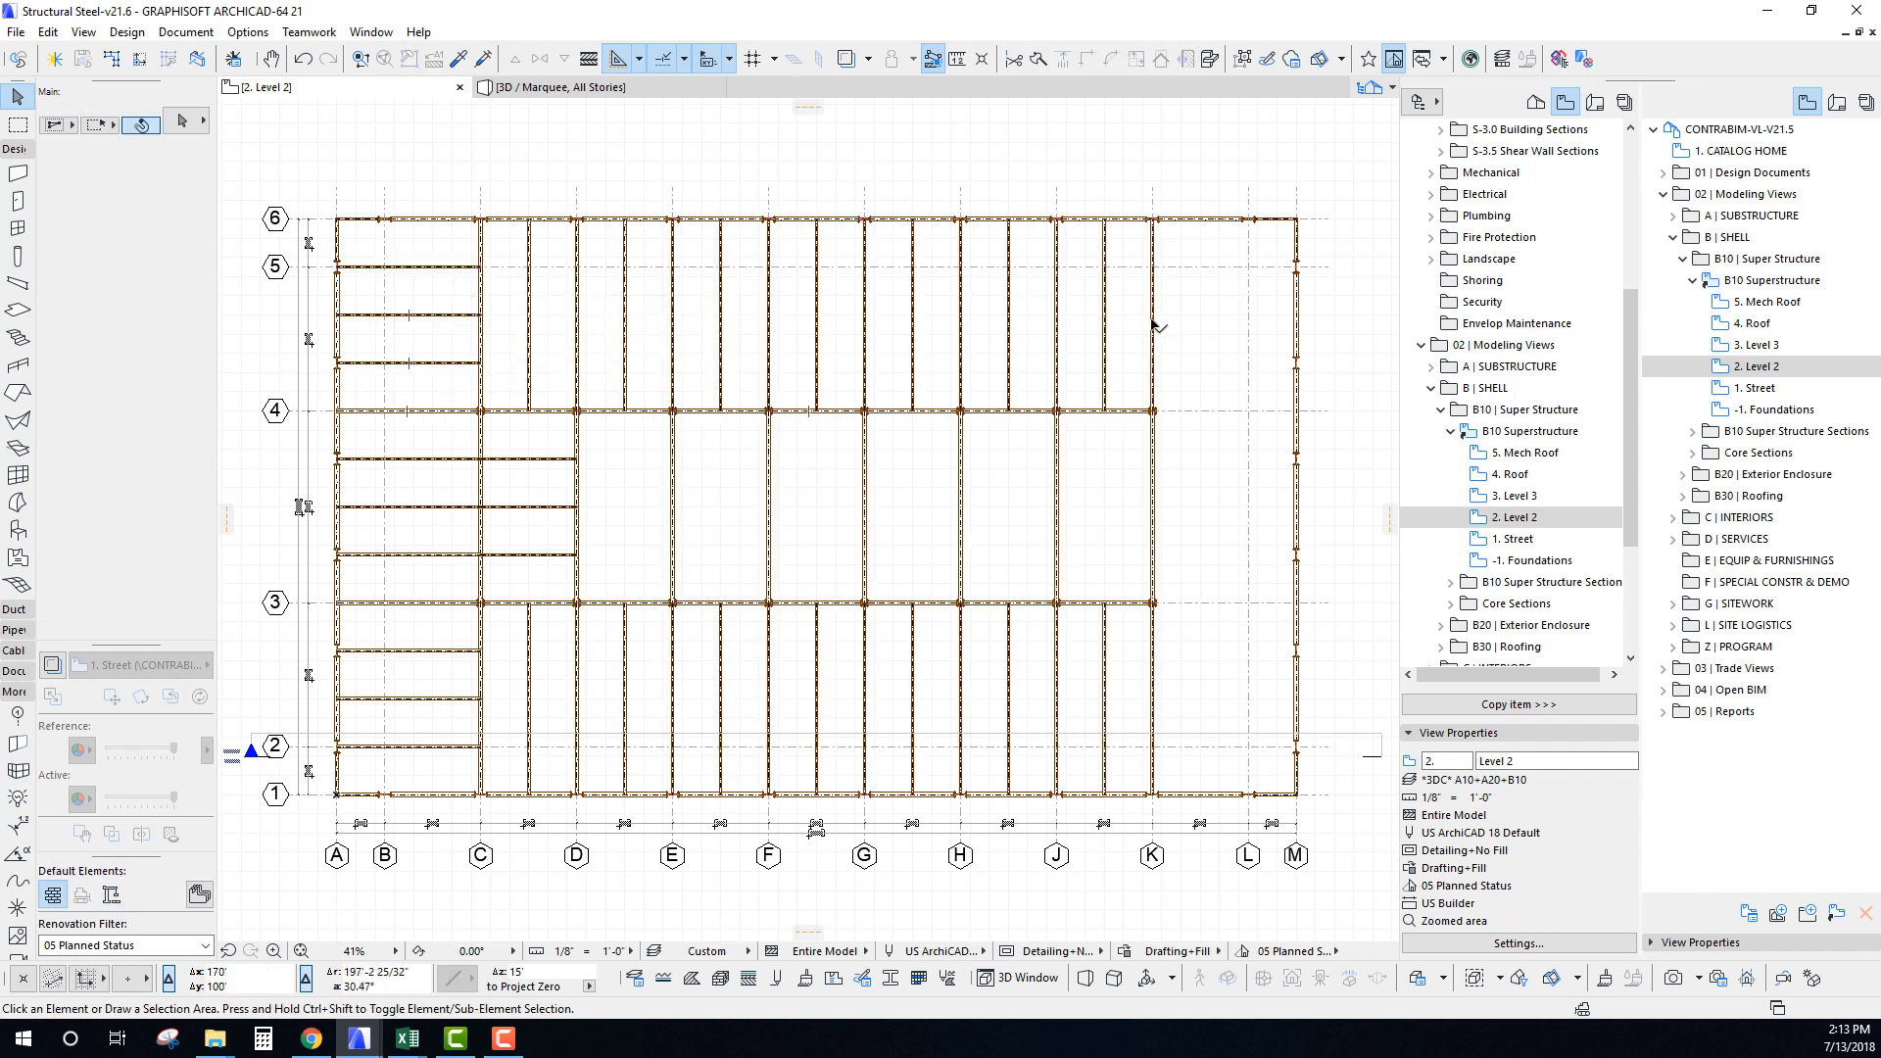
# Delete the two 40' beams on gridline K, above gridline 4 and below gridline 3.
pyautogui.click(1155, 324)
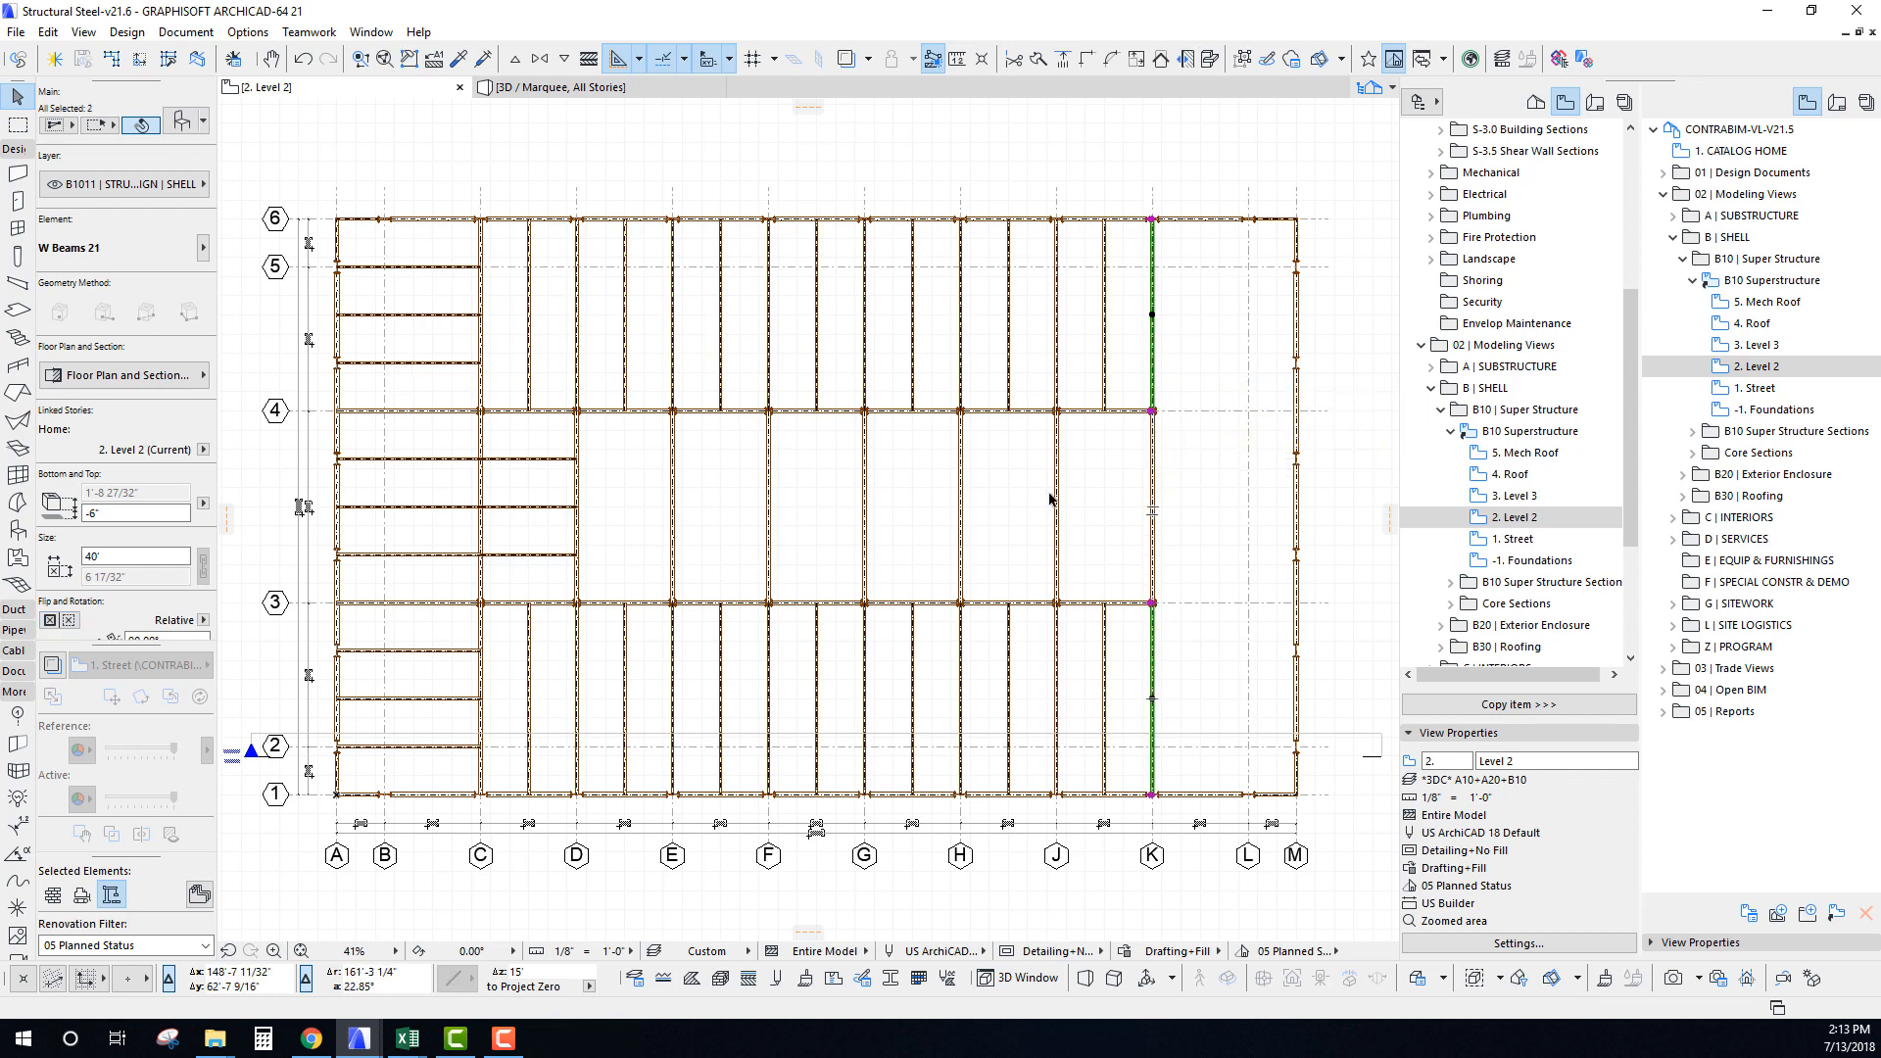
pyautogui.press('Delete')
# Mirror a copy of the eleven horizontal A–C beams and both outer gridline C beams about the plan's vertical midline between gridlines F and G.
pyautogui.click(481, 302)
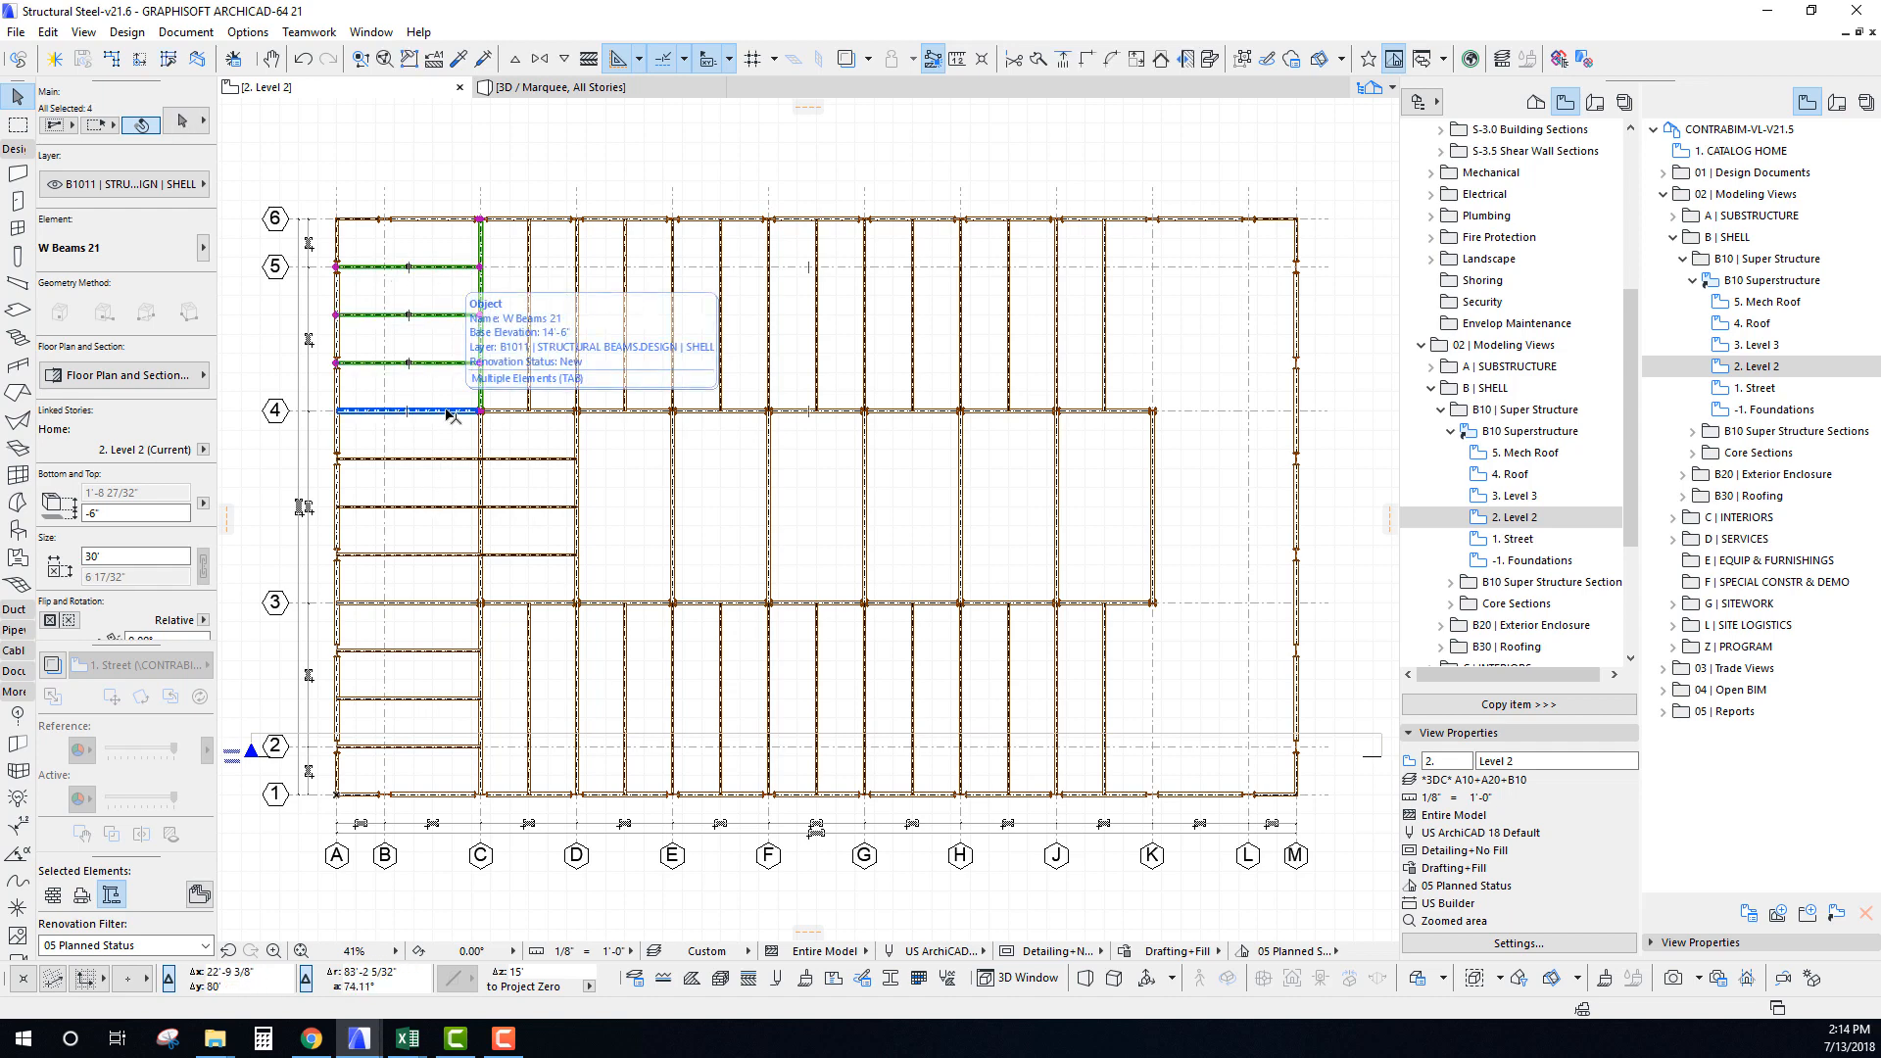
pyautogui.keyDown('shift'); pyautogui.click(447, 413); pyautogui.keyUp('shift')
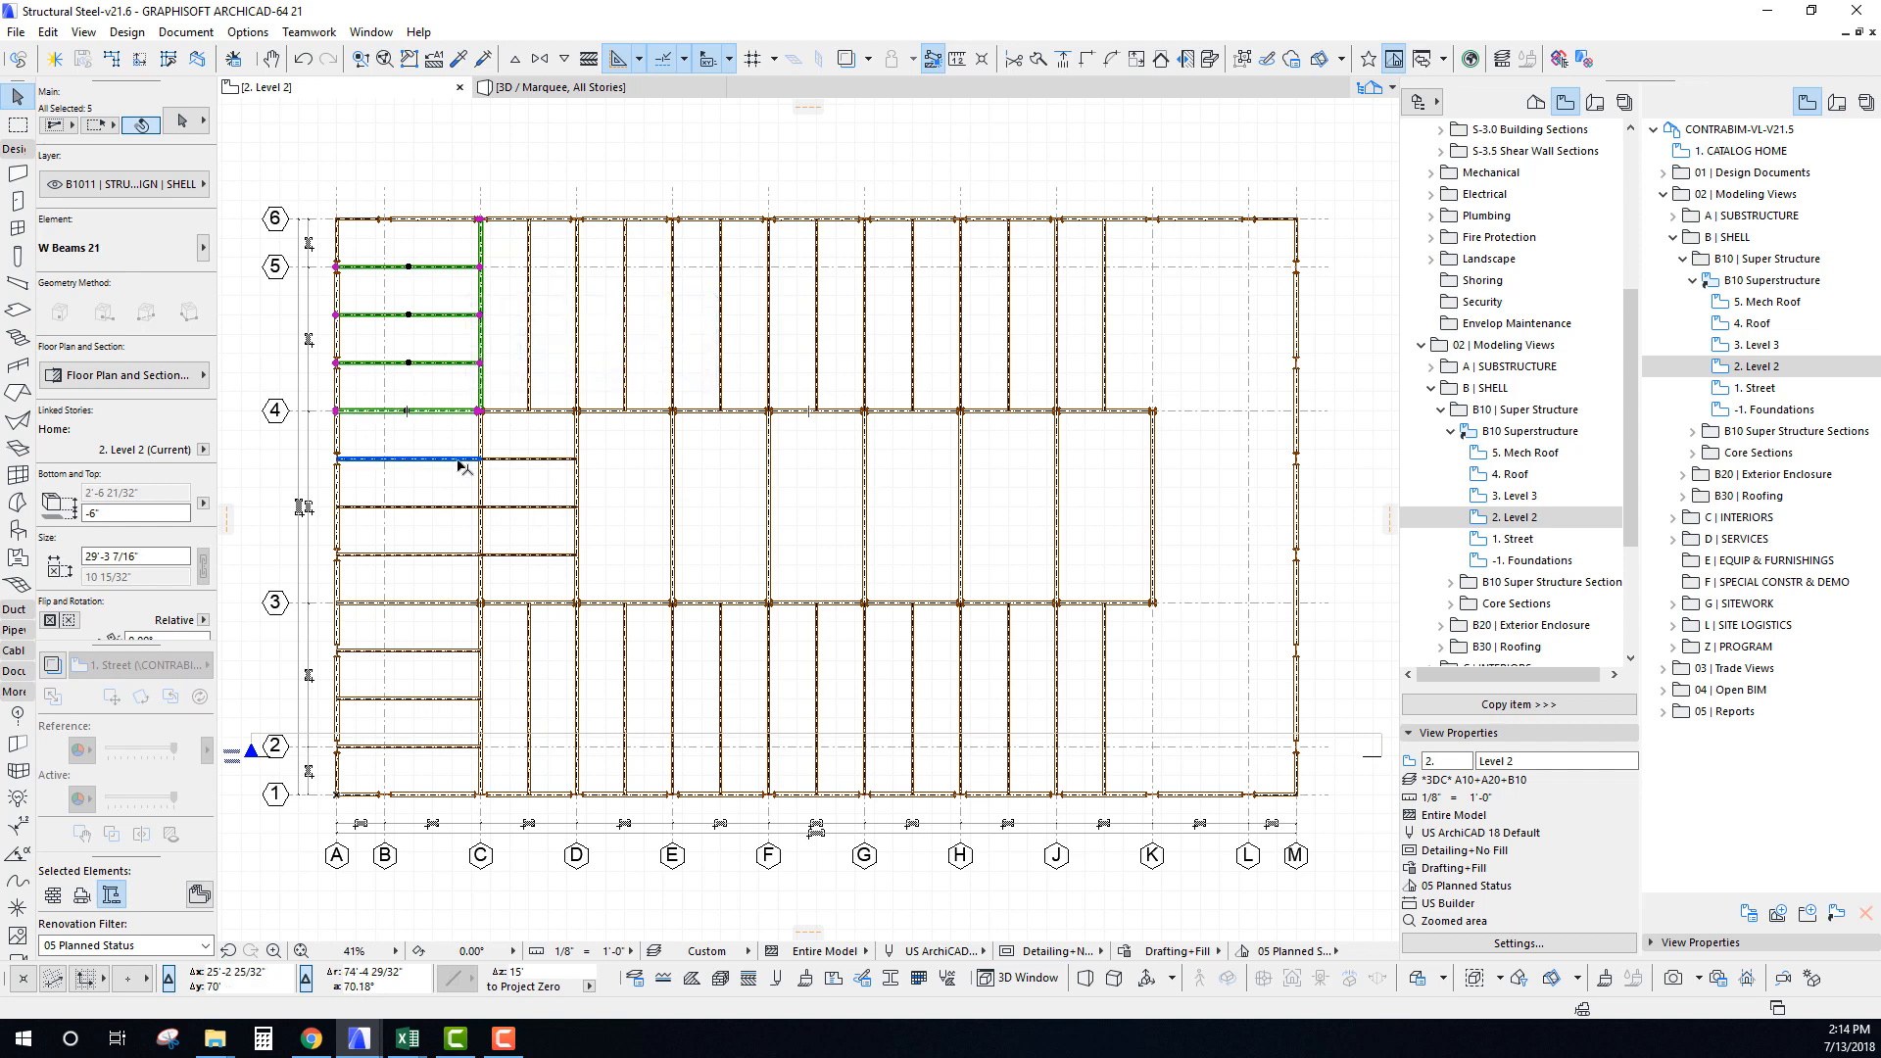
pyautogui.keyDown('shift'); pyautogui.click(465, 459); pyautogui.keyUp('shift')
pyautogui.keyDown('shift'); pyautogui.click(457, 506); pyautogui.keyUp('shift')
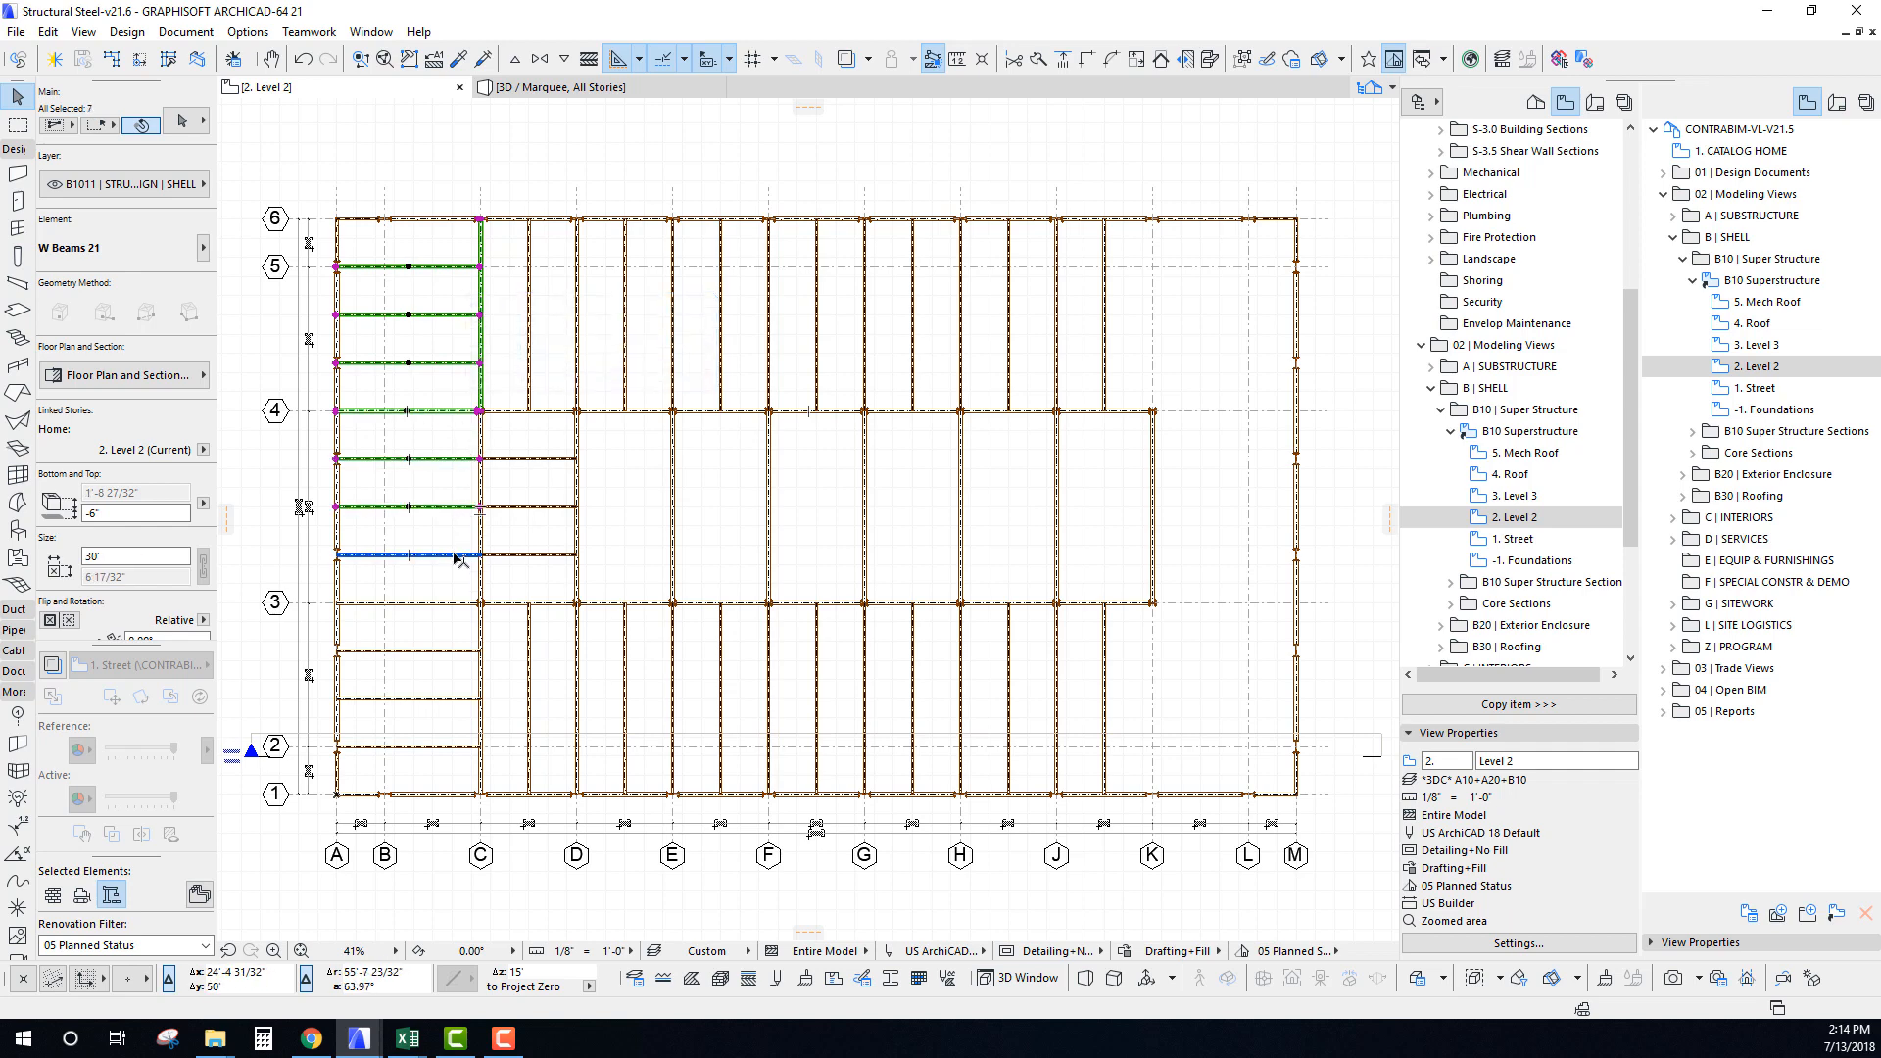
pyautogui.keyDown('shift'); pyautogui.click(452, 604); pyautogui.keyUp('shift')
pyautogui.keyDown('shift'); pyautogui.click(453, 652); pyautogui.keyUp('shift')
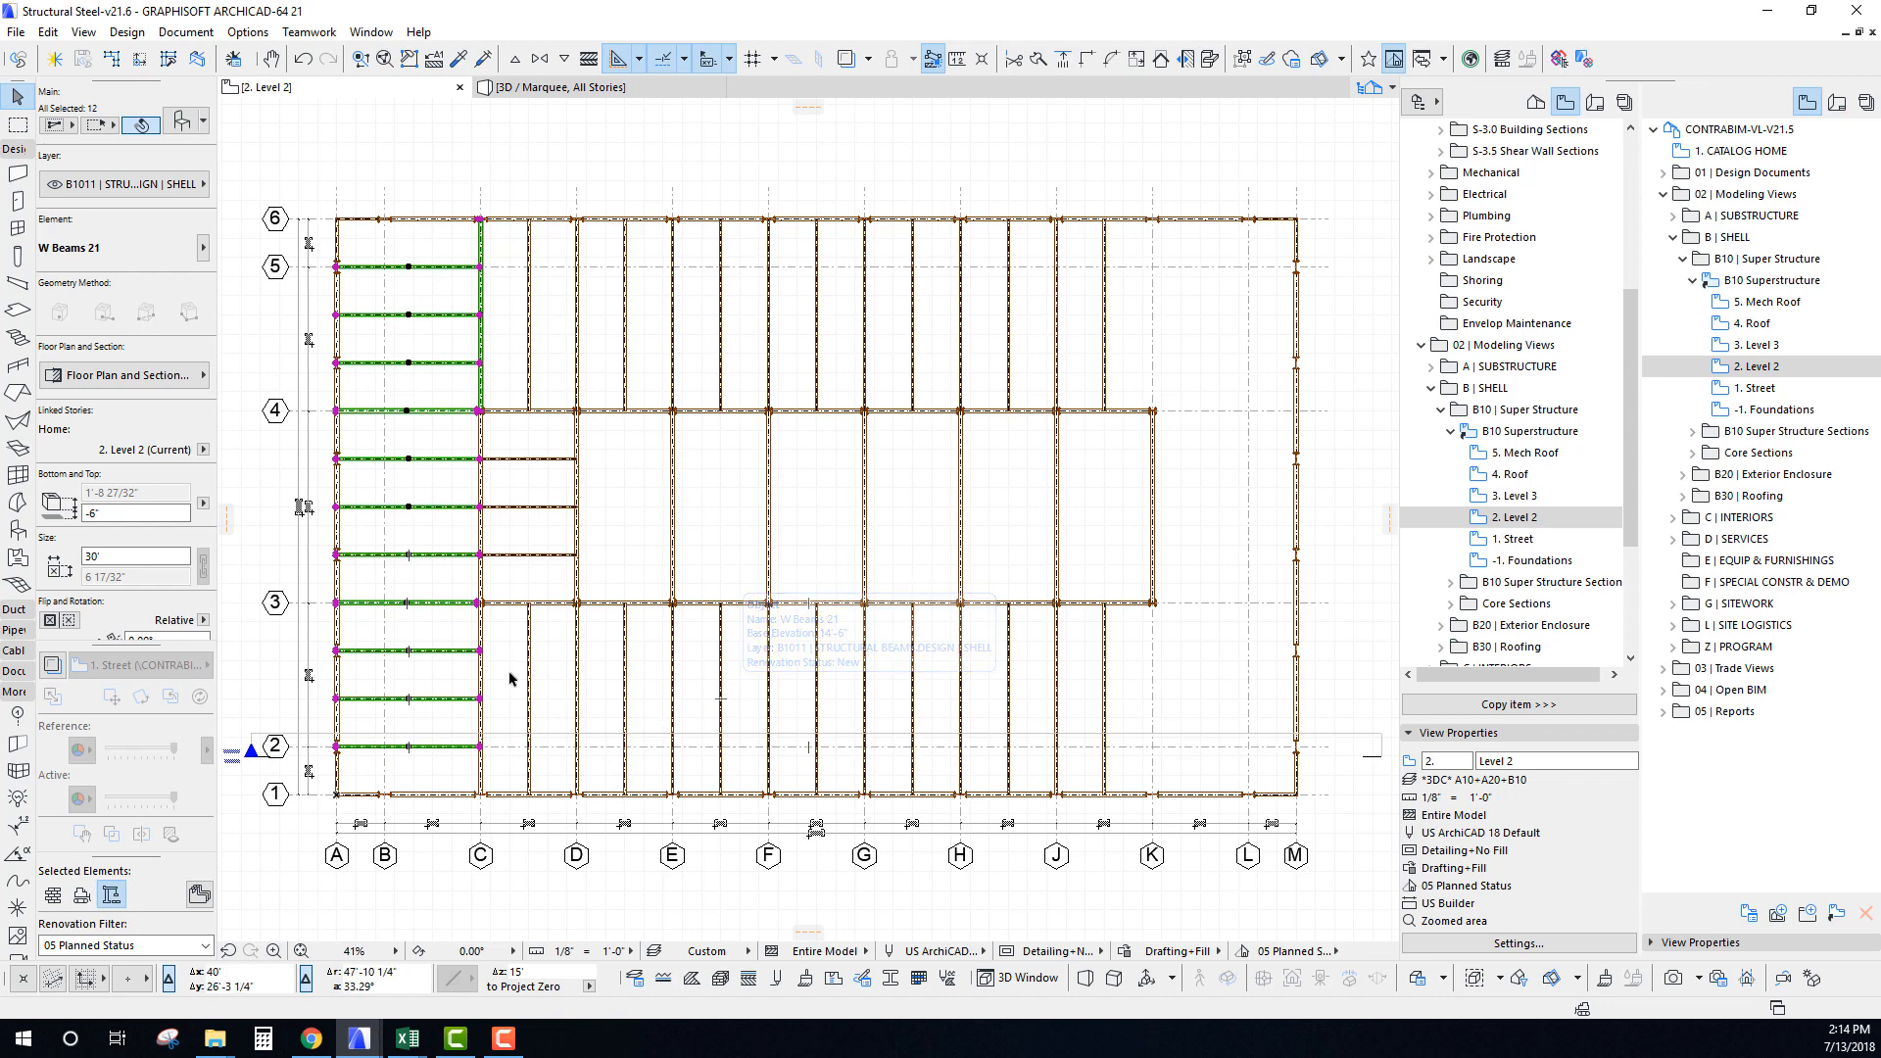
pyautogui.keyDown('shift'); pyautogui.click(481, 725); pyautogui.keyUp('shift')
pyautogui.hotkey('ctrl', 'alt', 'm')
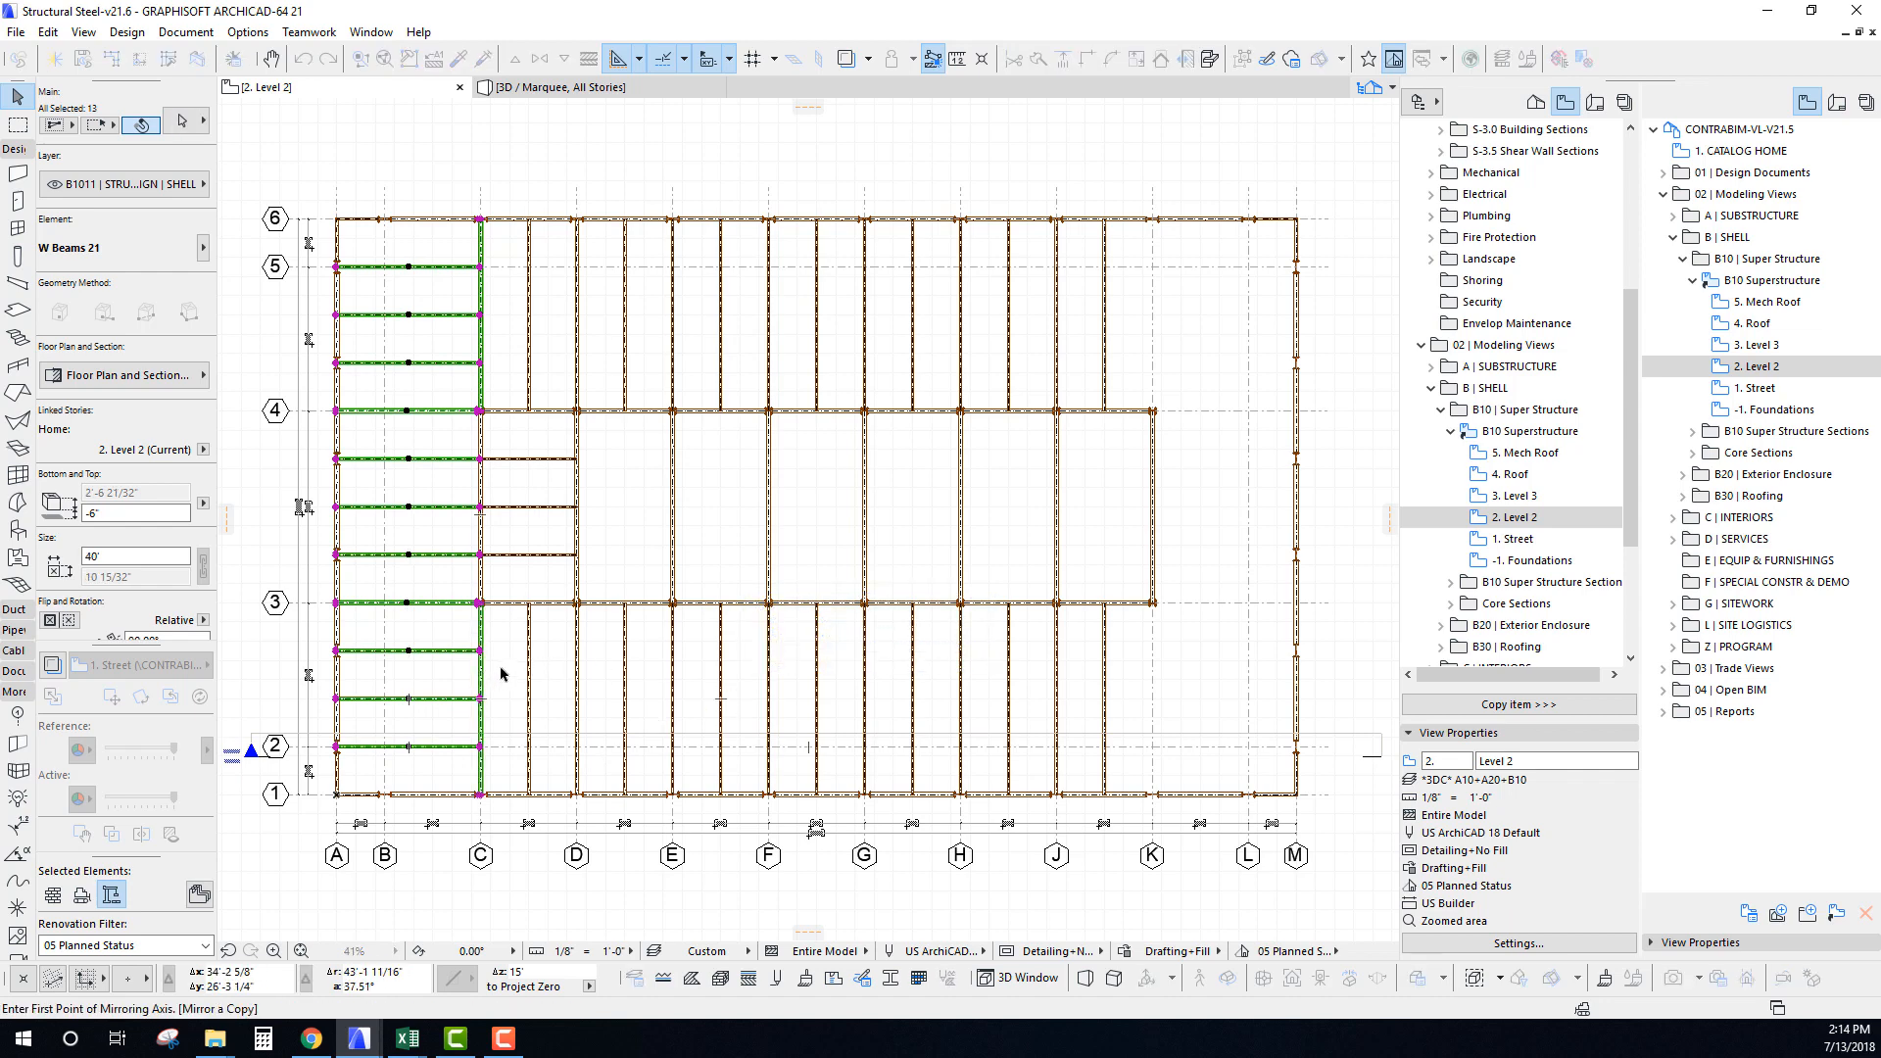
pyautogui.scroll(1, 821, 679)
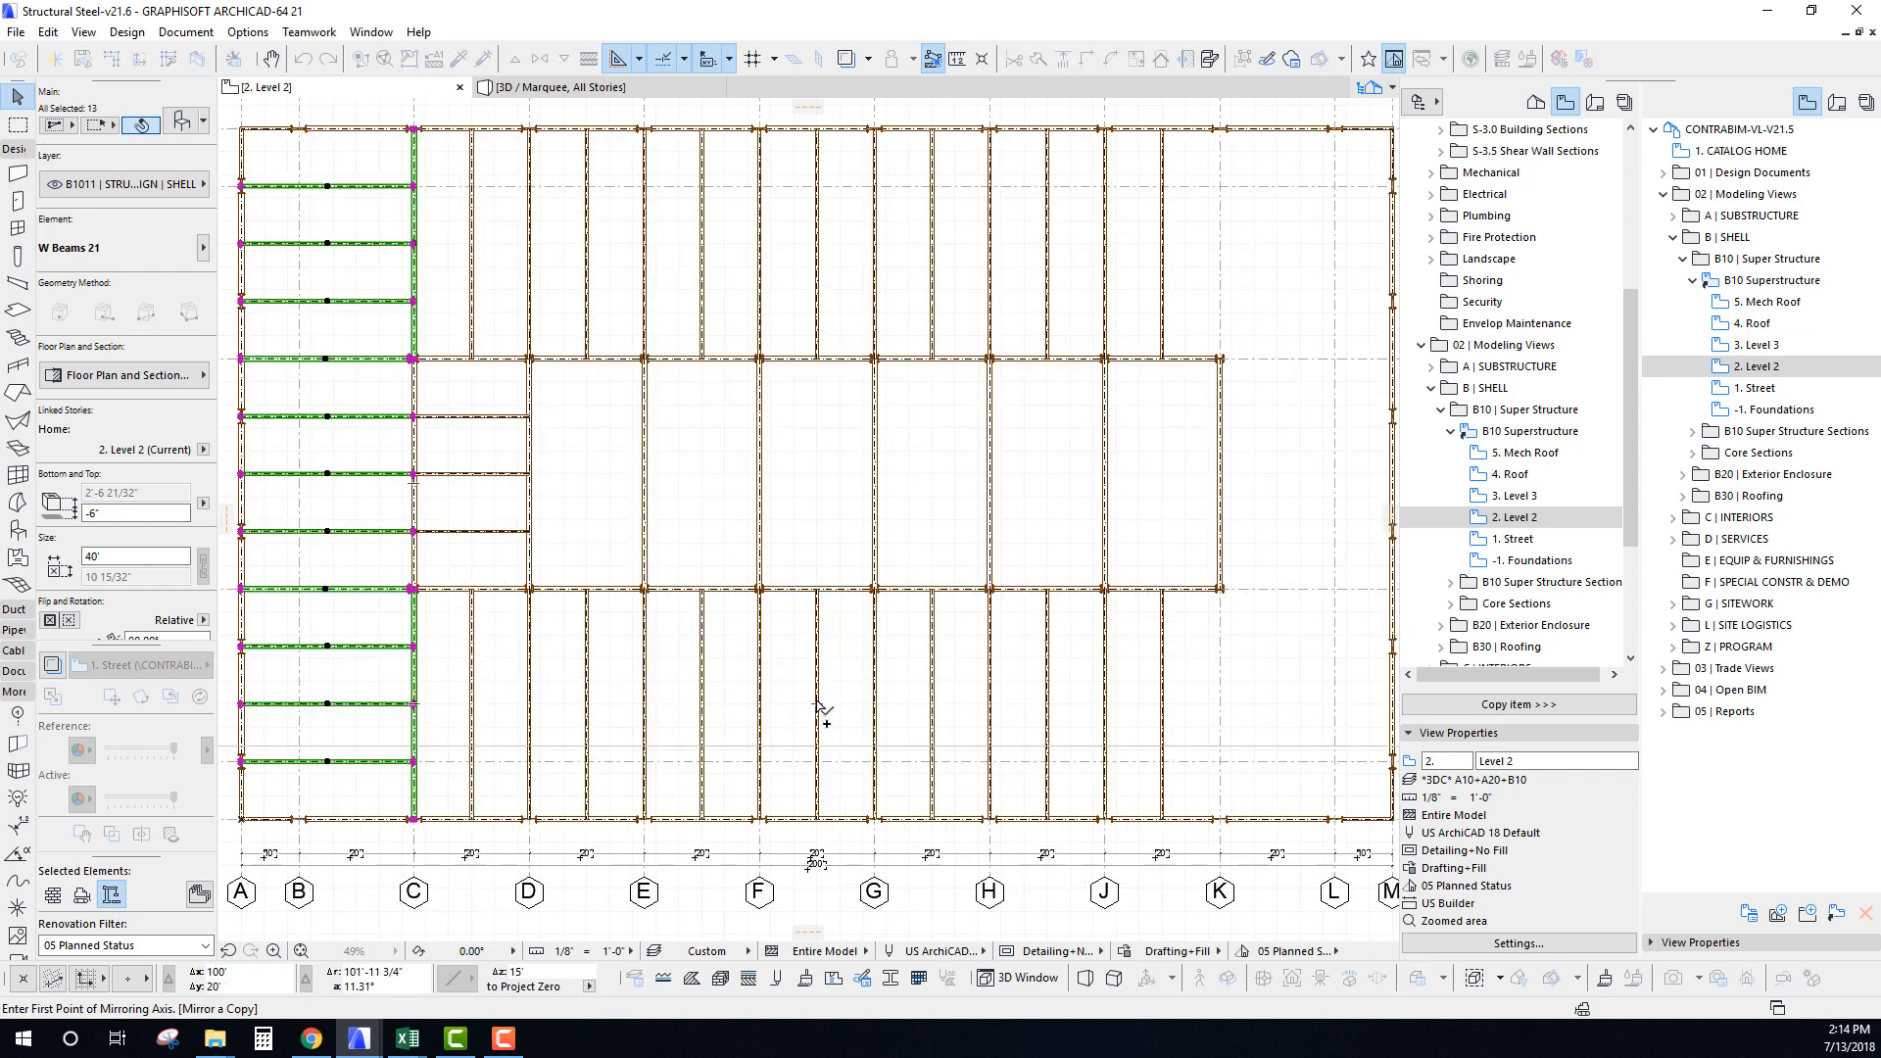
pyautogui.click(821, 706)
pyautogui.click(819, 495)
pyautogui.scroll(8, 1197, 358)
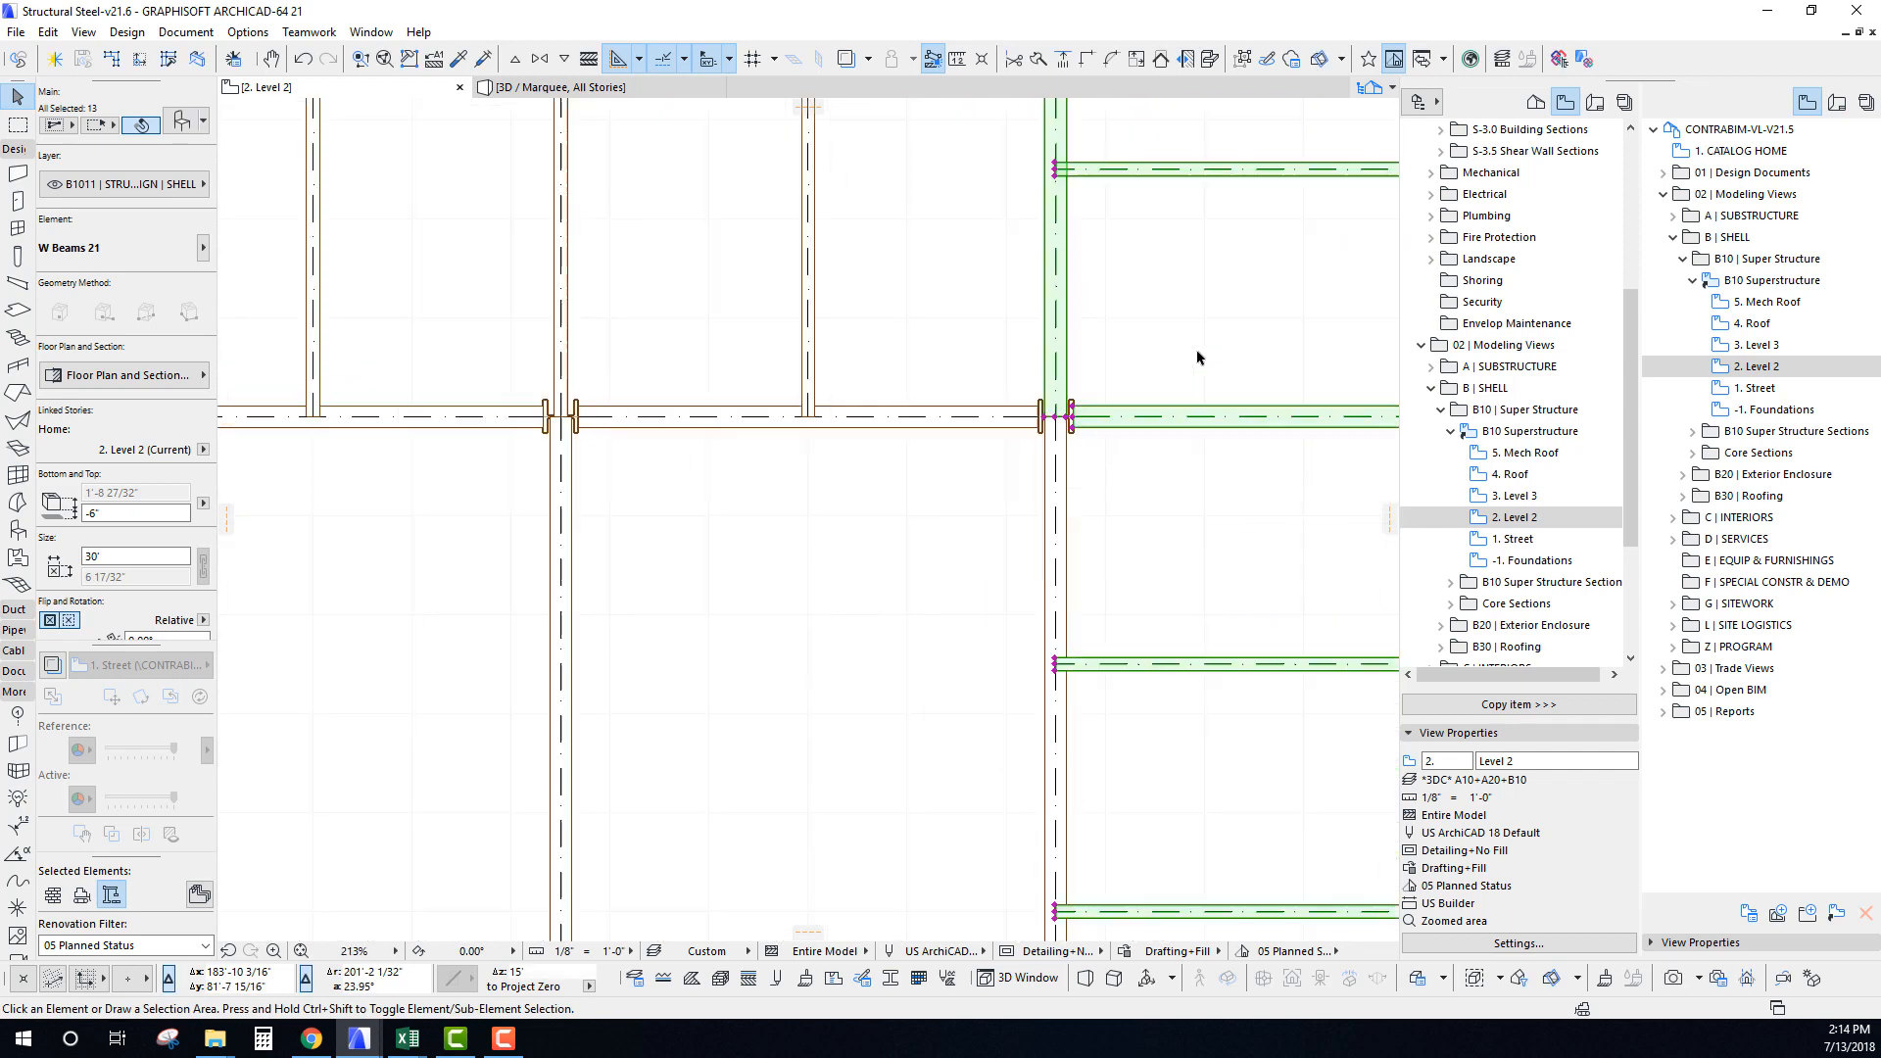
pyautogui.scroll(15, 1053, 416)
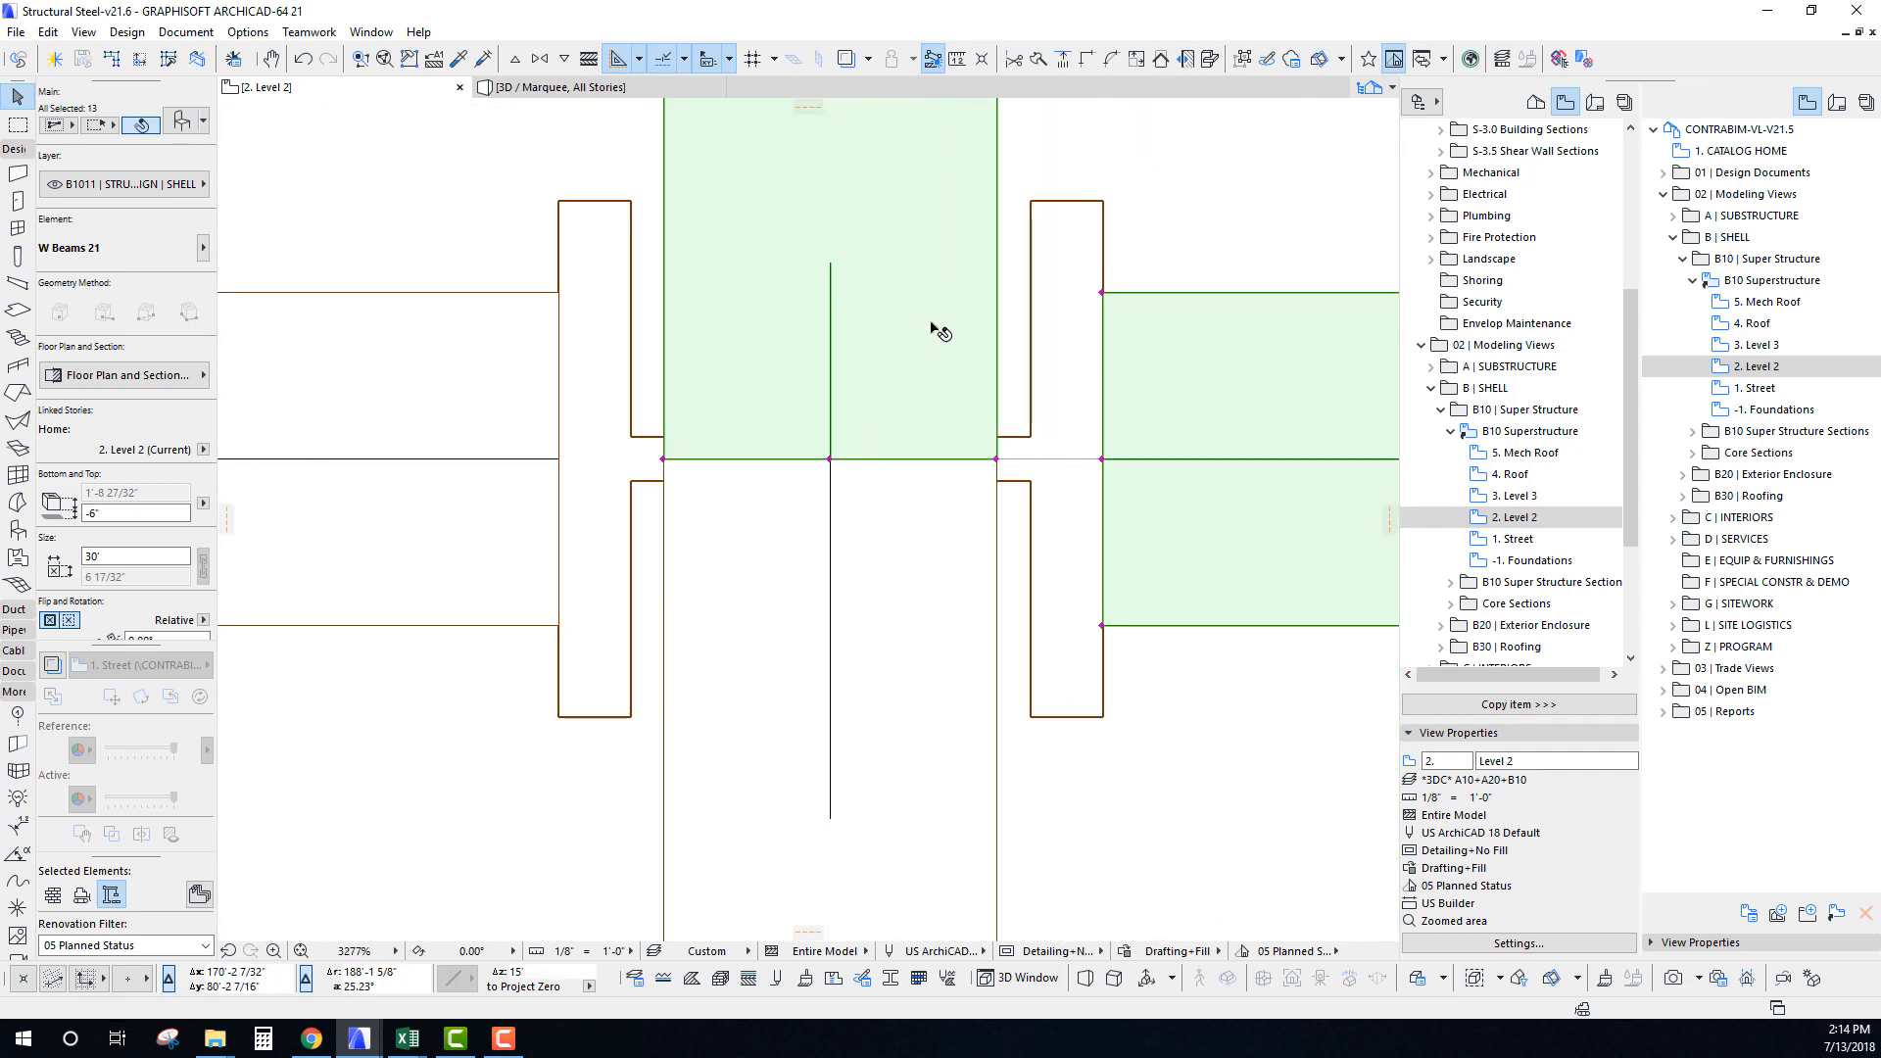
pyautogui.scroll(-20, 900, 461)
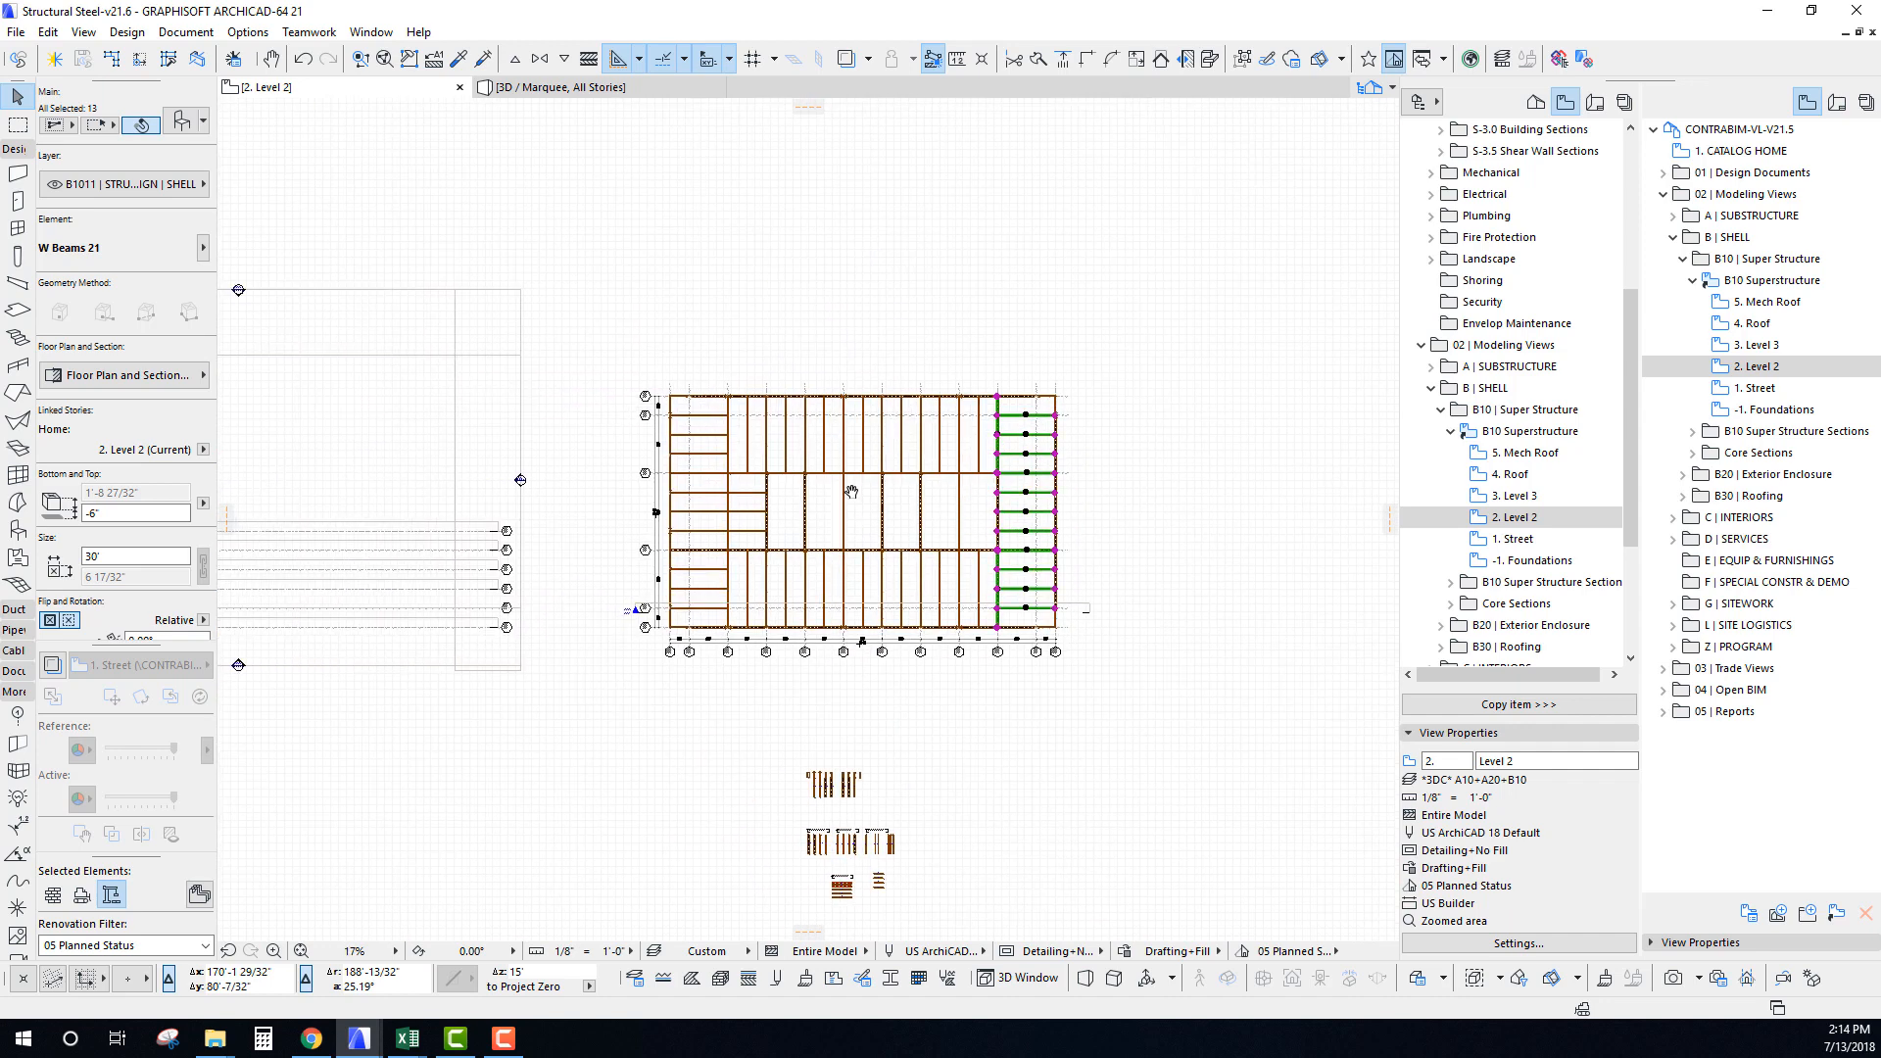
pyautogui.moveTo(841, 502); pyautogui.dragTo(817, 496, button='middle')
pyautogui.click(817, 496)
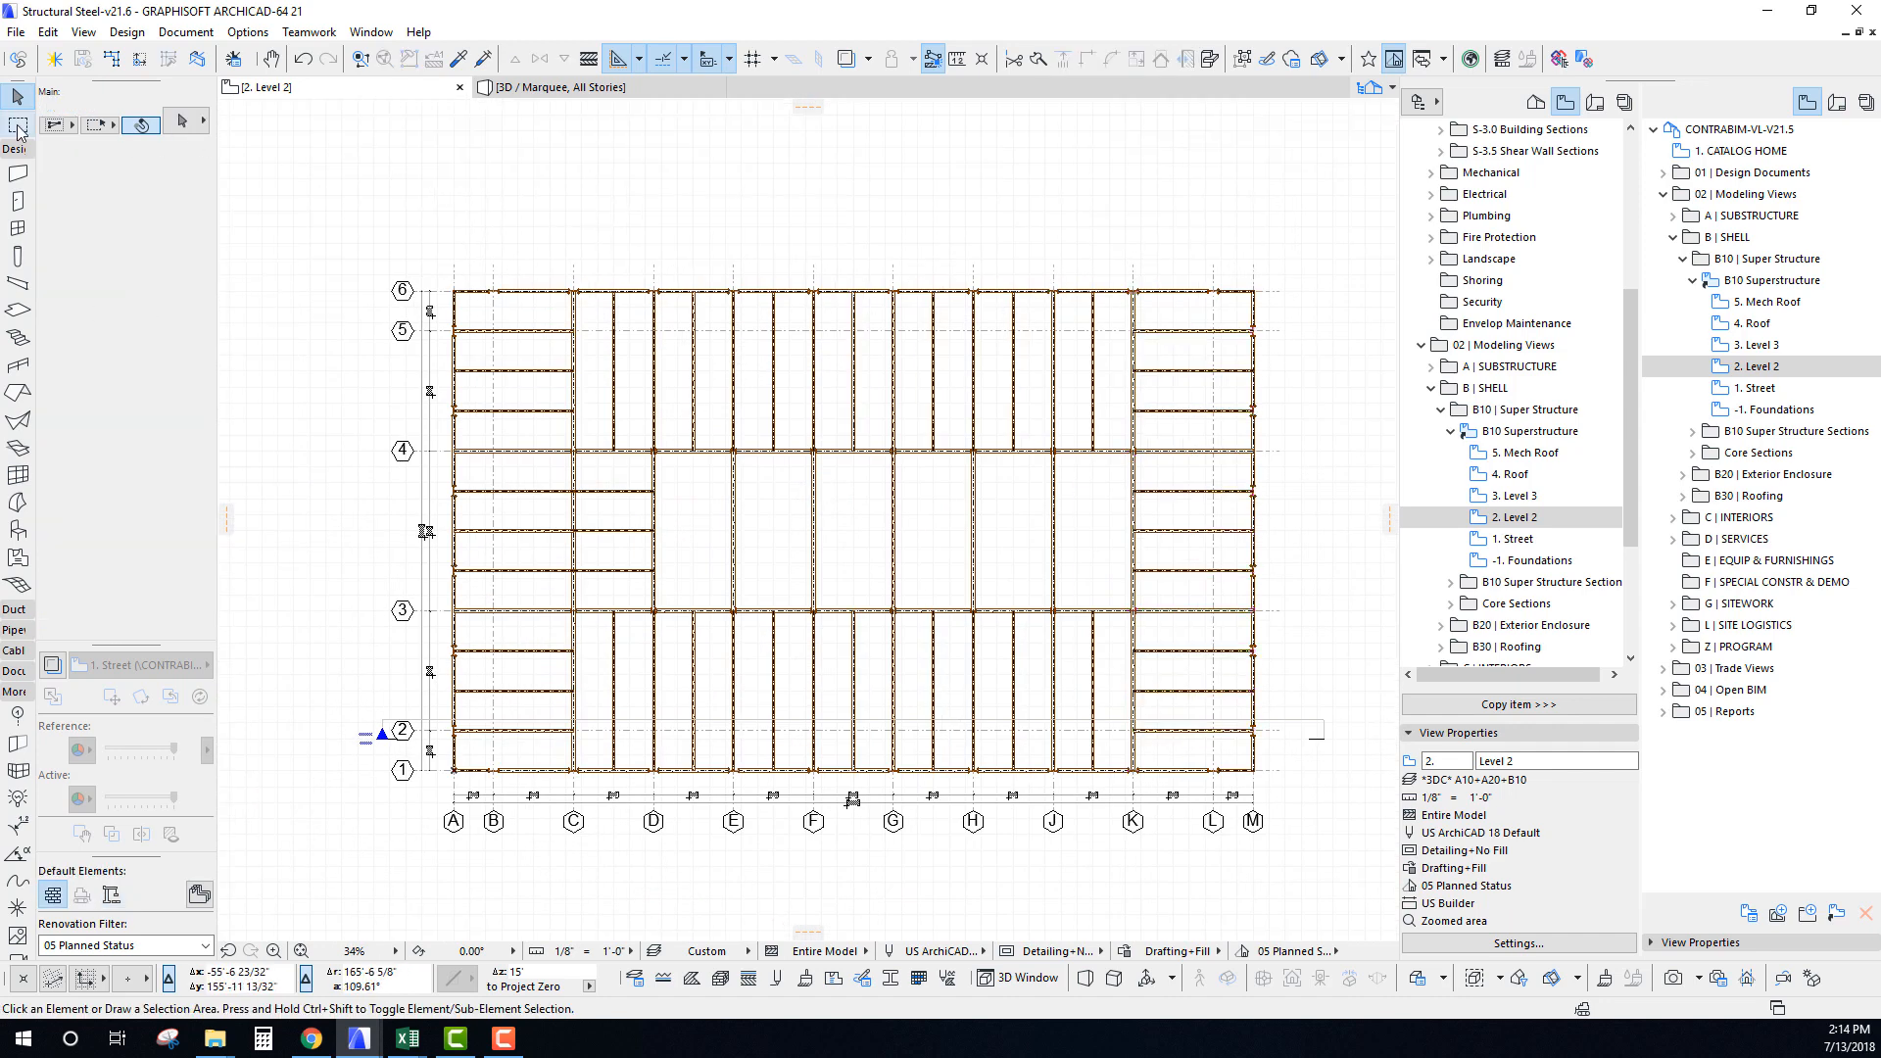
# Enclose the whole Level 2 plan in a marquee and examine the framing in 3D.
pyautogui.click(18, 125)
pyautogui.click(330, 226)
pyautogui.click(1338, 880)
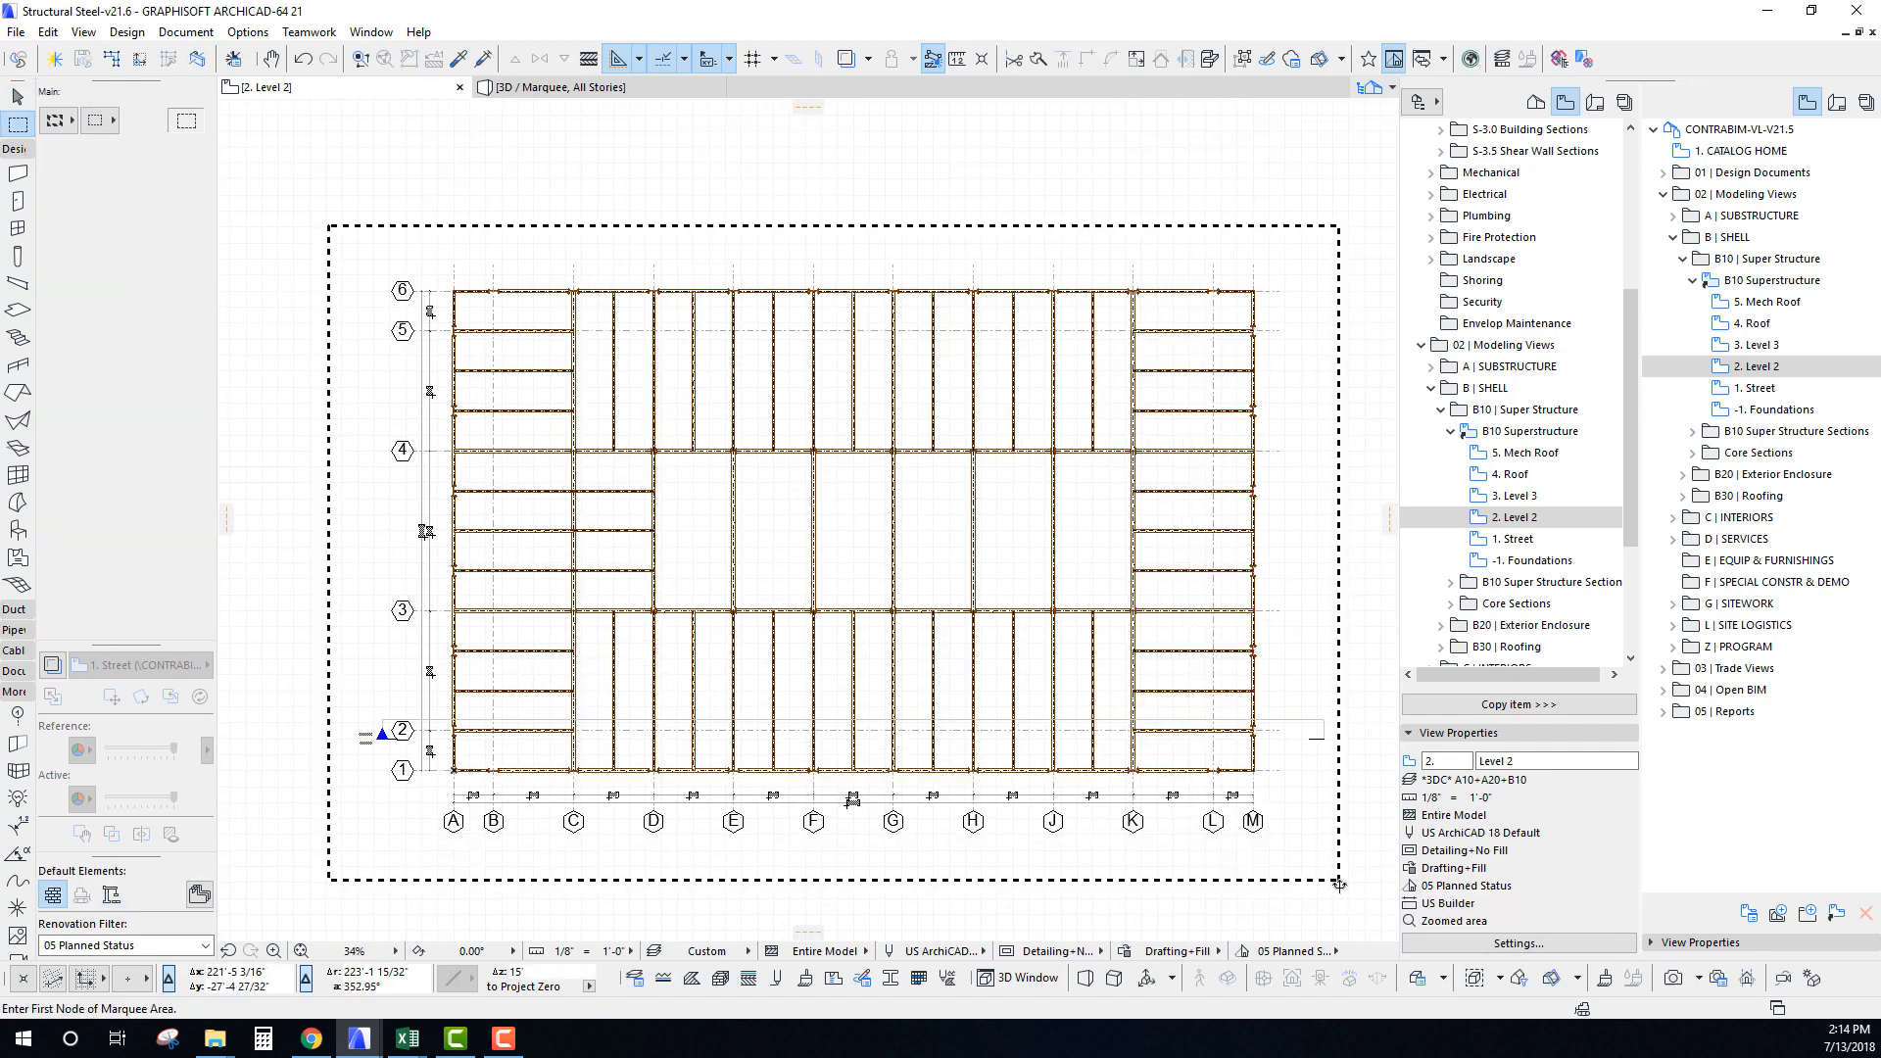
pyautogui.press('F5')
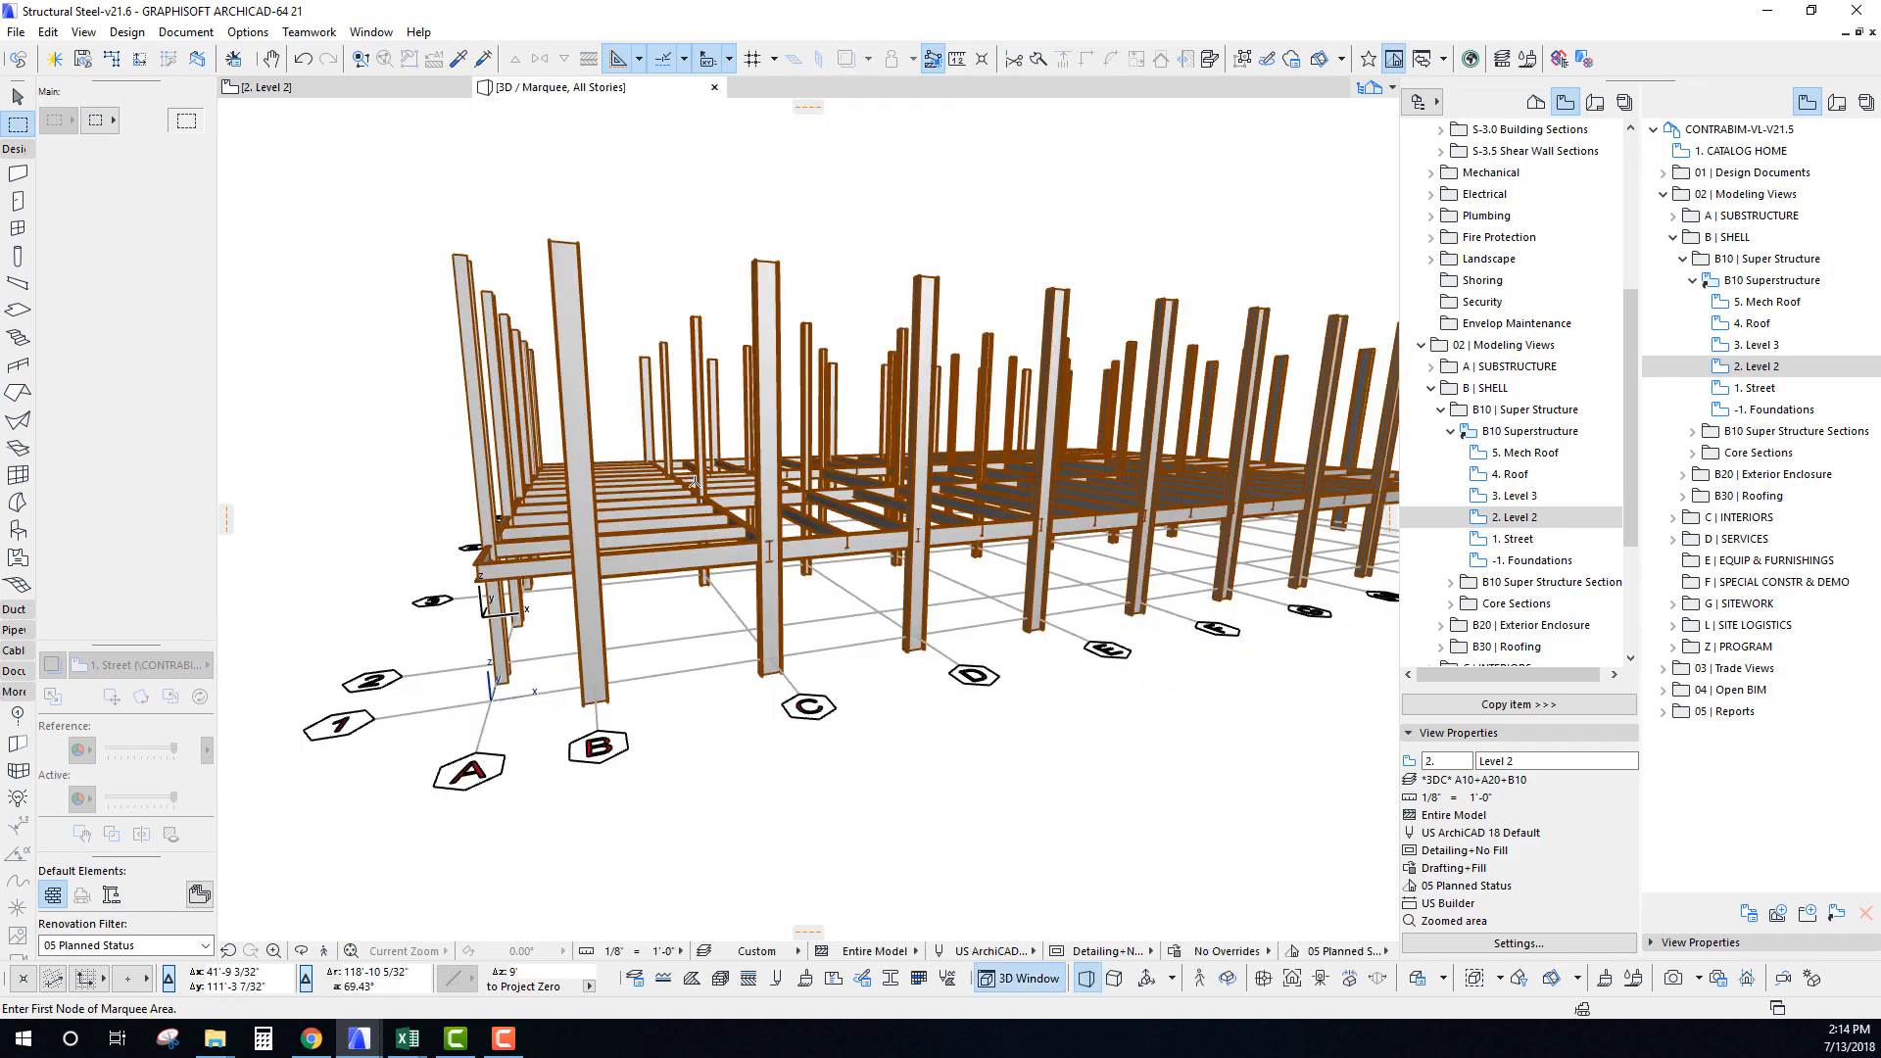
pyautogui.keyDown('shift'); pyautogui.moveTo(735, 491); pyautogui.dragTo(907, 515, button='middle'); pyautogui.keyUp('shift')
pyautogui.scroll(-10, 992, 567)
pyautogui.press('F2')
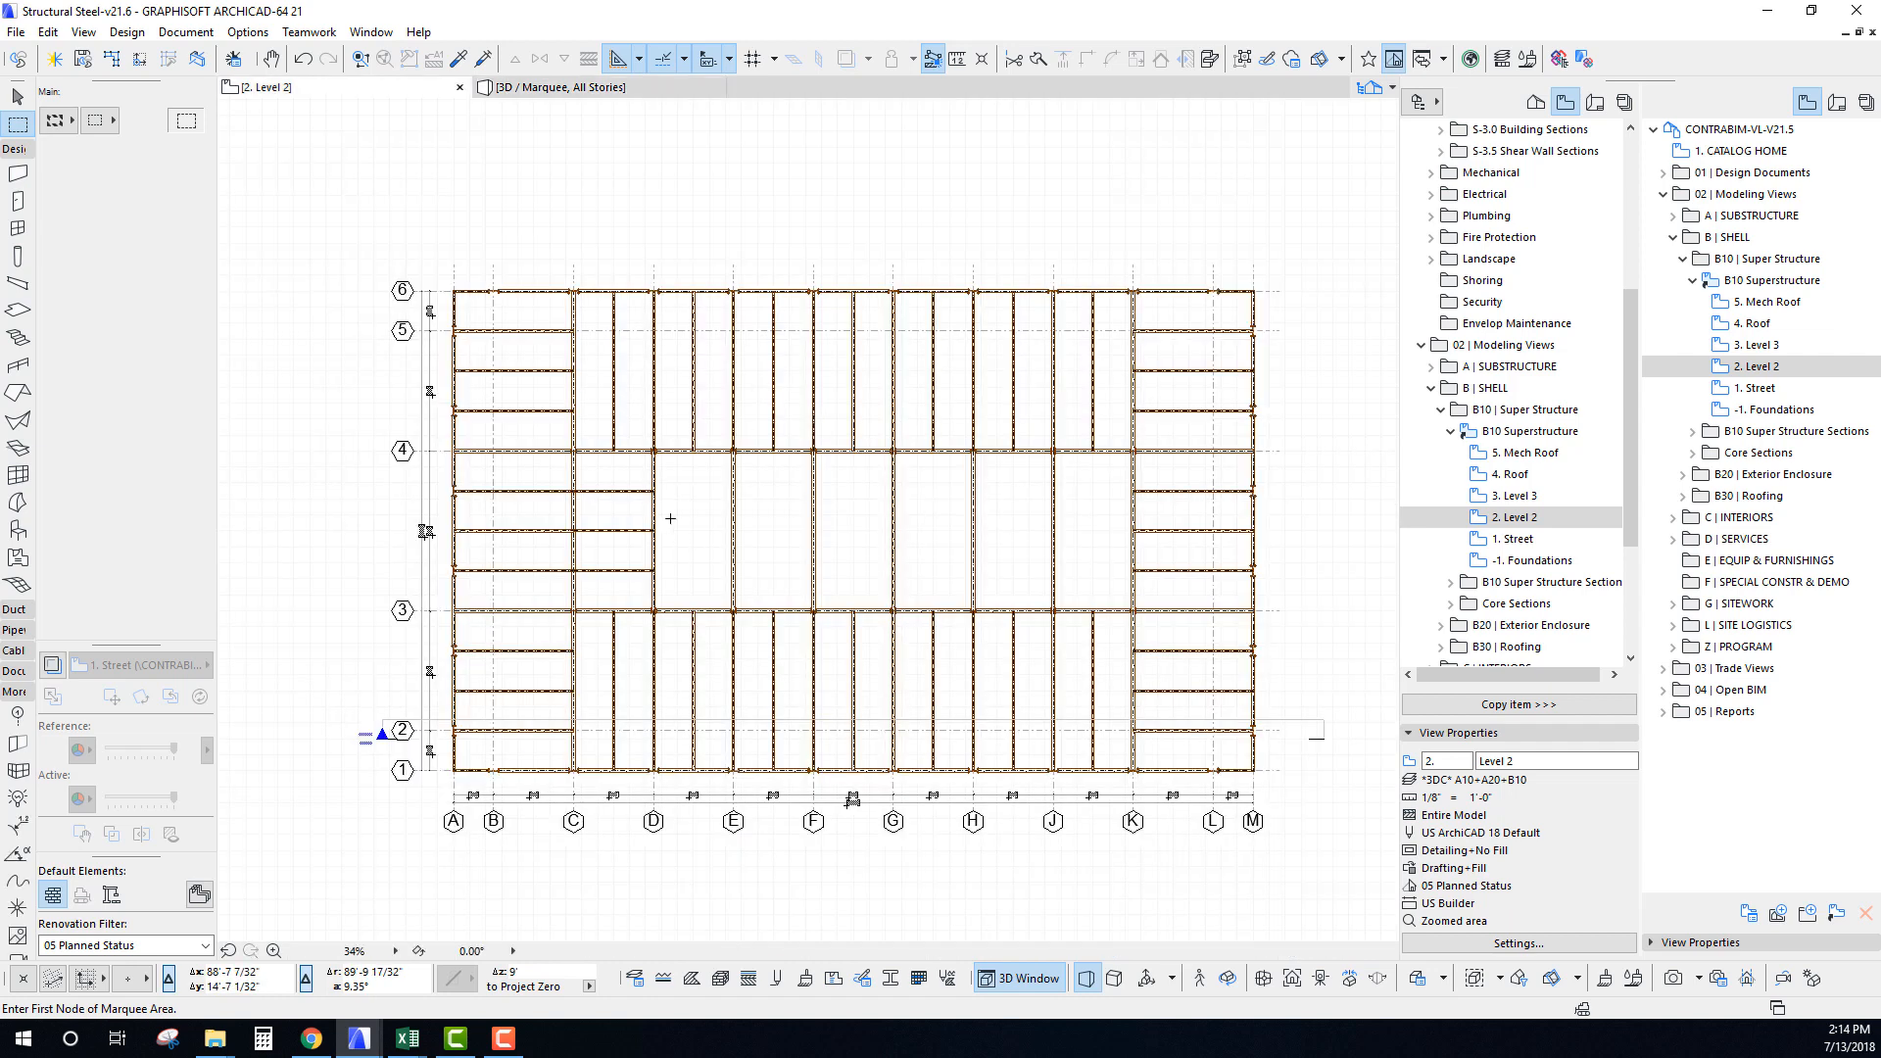
# Drag a copy of the vertical beam midway between gridlines D and E from below gridline 3 into the bay between gridlines 3 and 4.
pyautogui.scroll(5, 634, 520)
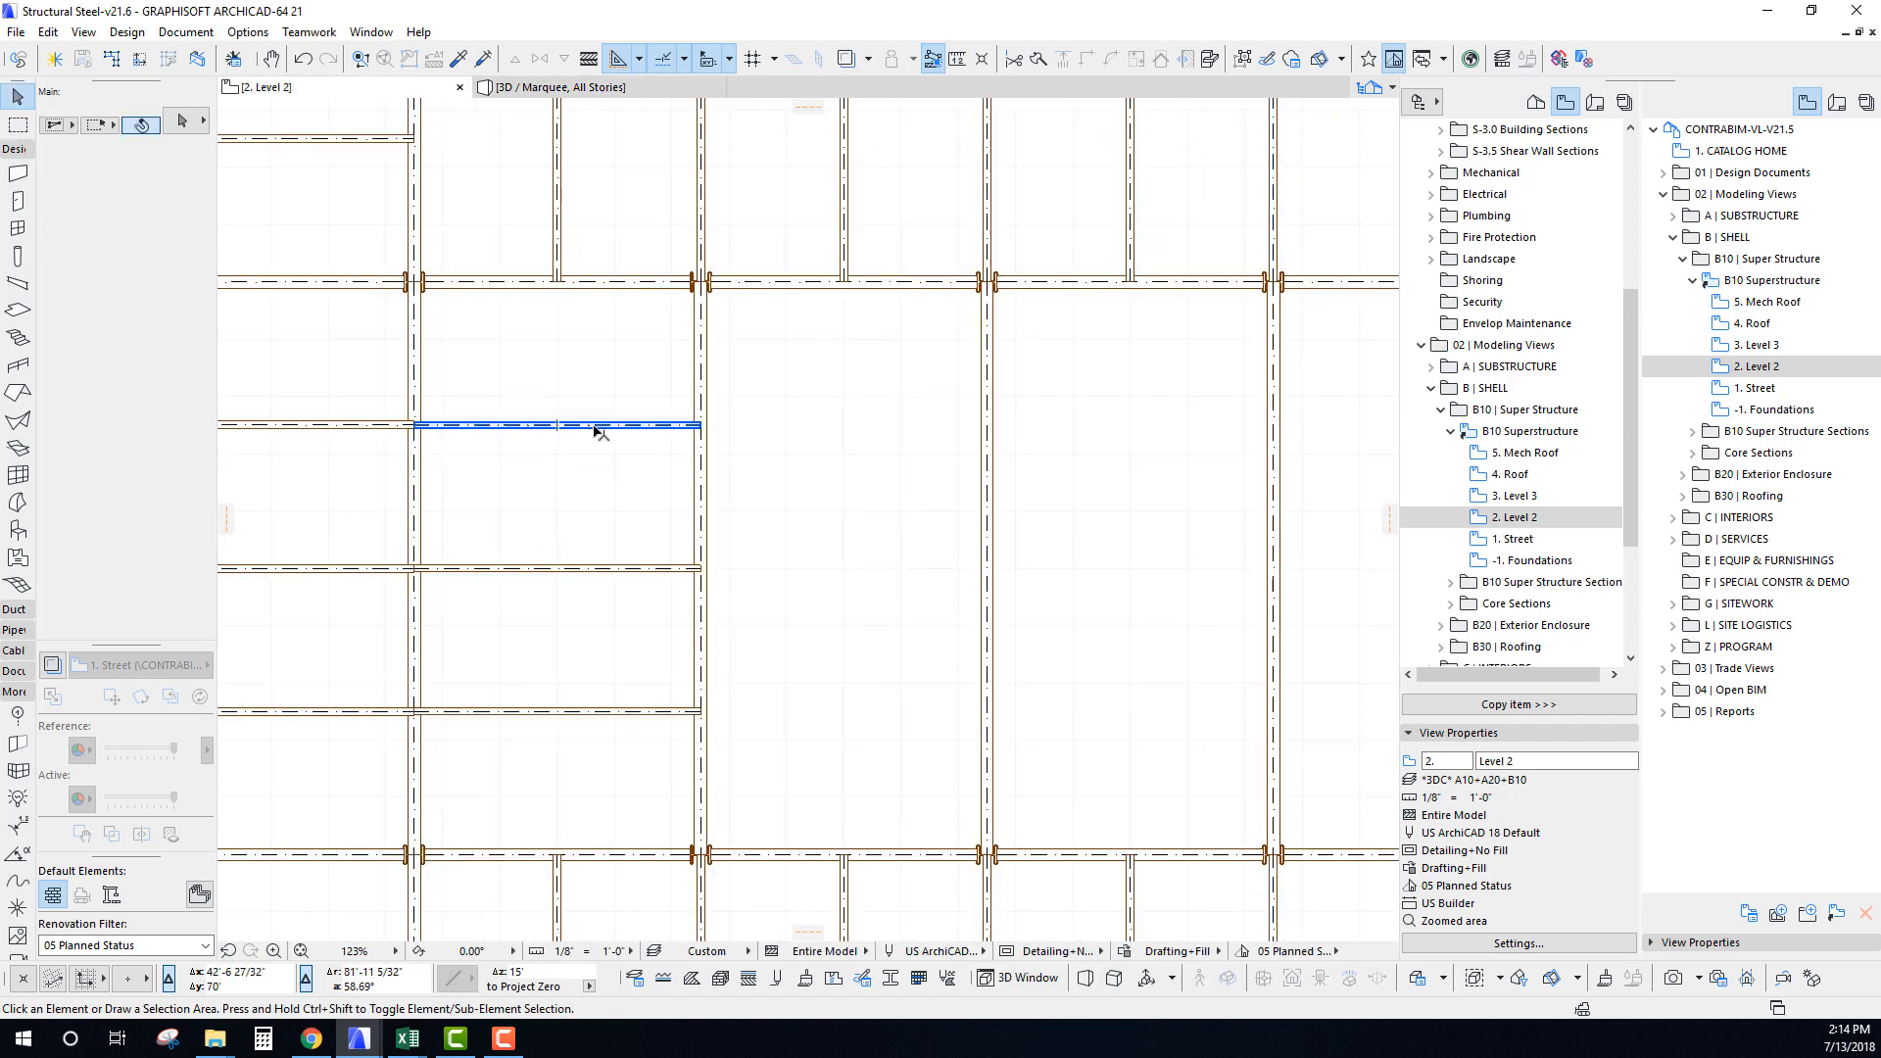
pyautogui.scroll(-3, 794, 700)
pyautogui.click(769, 705)
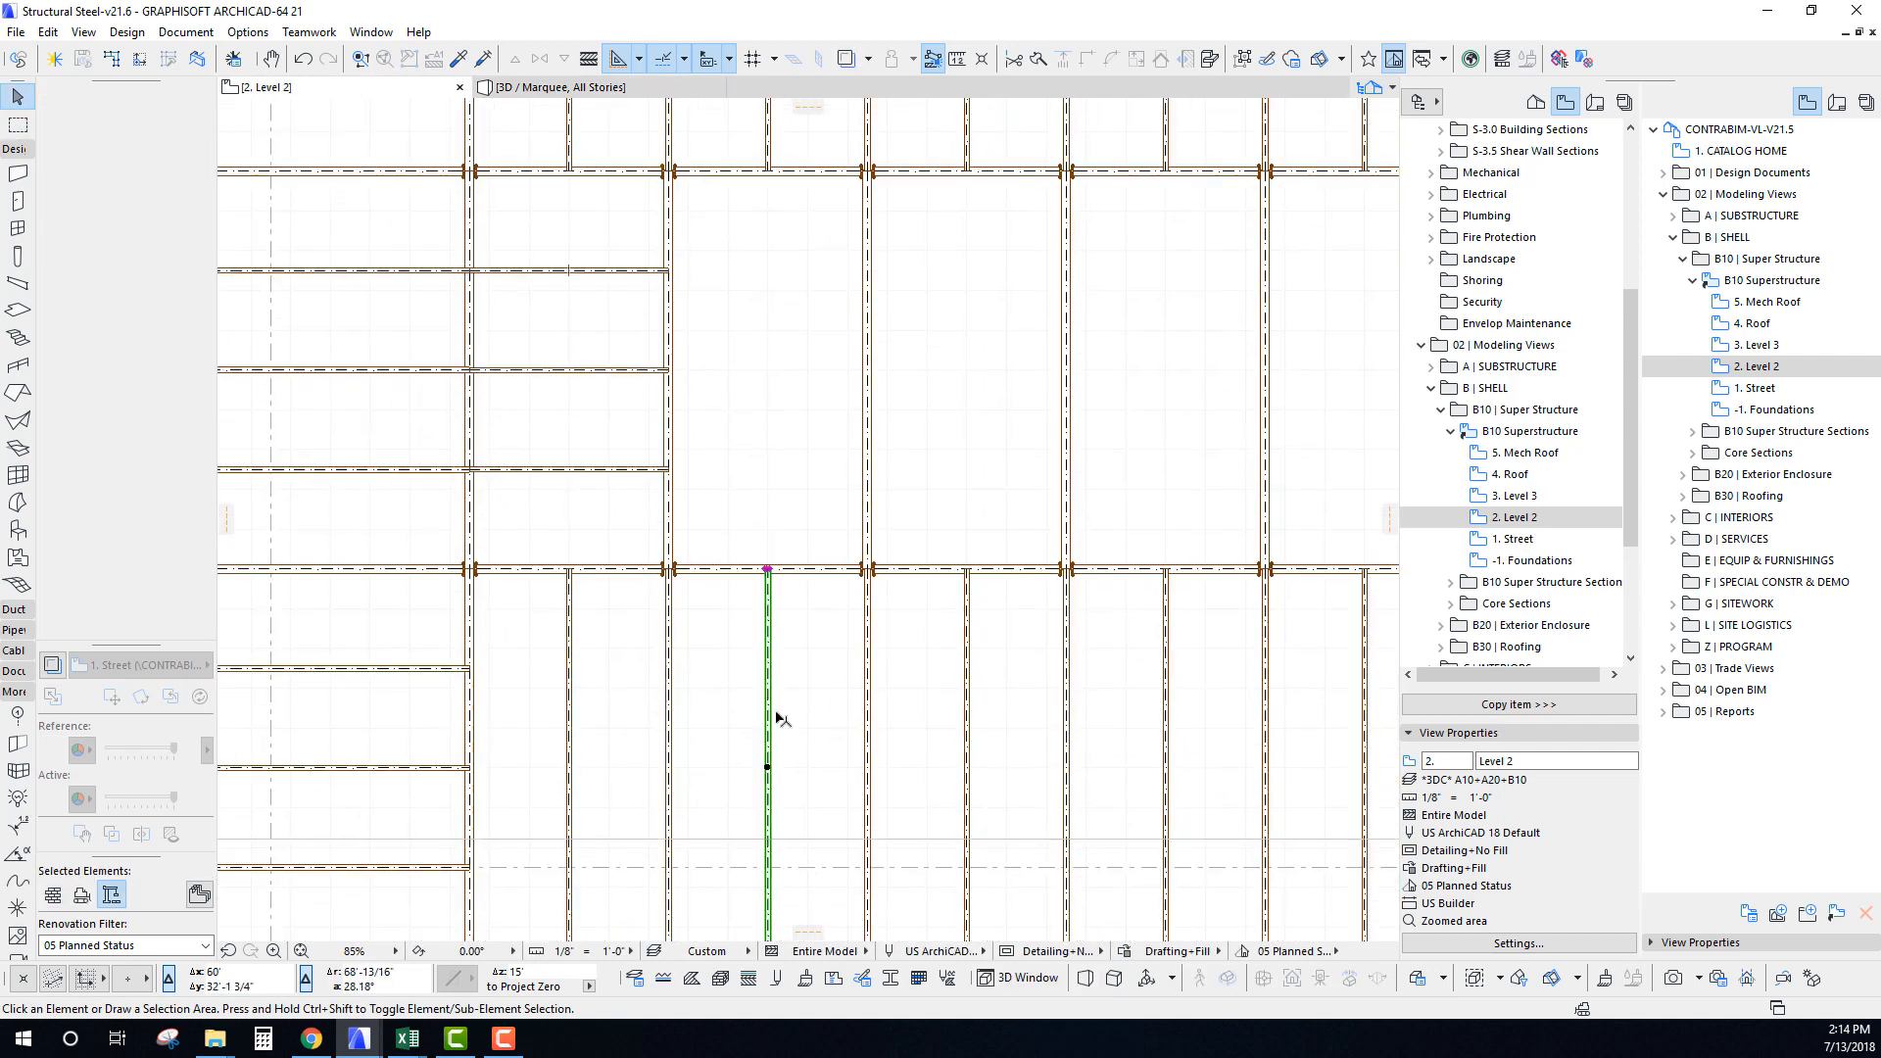
pyautogui.moveTo(803, 746); pyautogui.dragTo(739, 723, button='middle')
pyautogui.hotkey('ctrl', 'shift', 'd')
pyautogui.click(743, 704)
pyautogui.click(735, 586)
pyautogui.moveTo(661, 413); pyautogui.dragTo(693, 513, button='middle')
pyautogui.keyDown('shift'); pyautogui.click(561, 411); pyautogui.keyUp('shift')
pyautogui.keyDown('shift'); pyautogui.click(566, 506); pyautogui.keyUp('shift')
pyautogui.keyDown('shift'); pyautogui.click(566, 608); pyautogui.keyUp('shift')
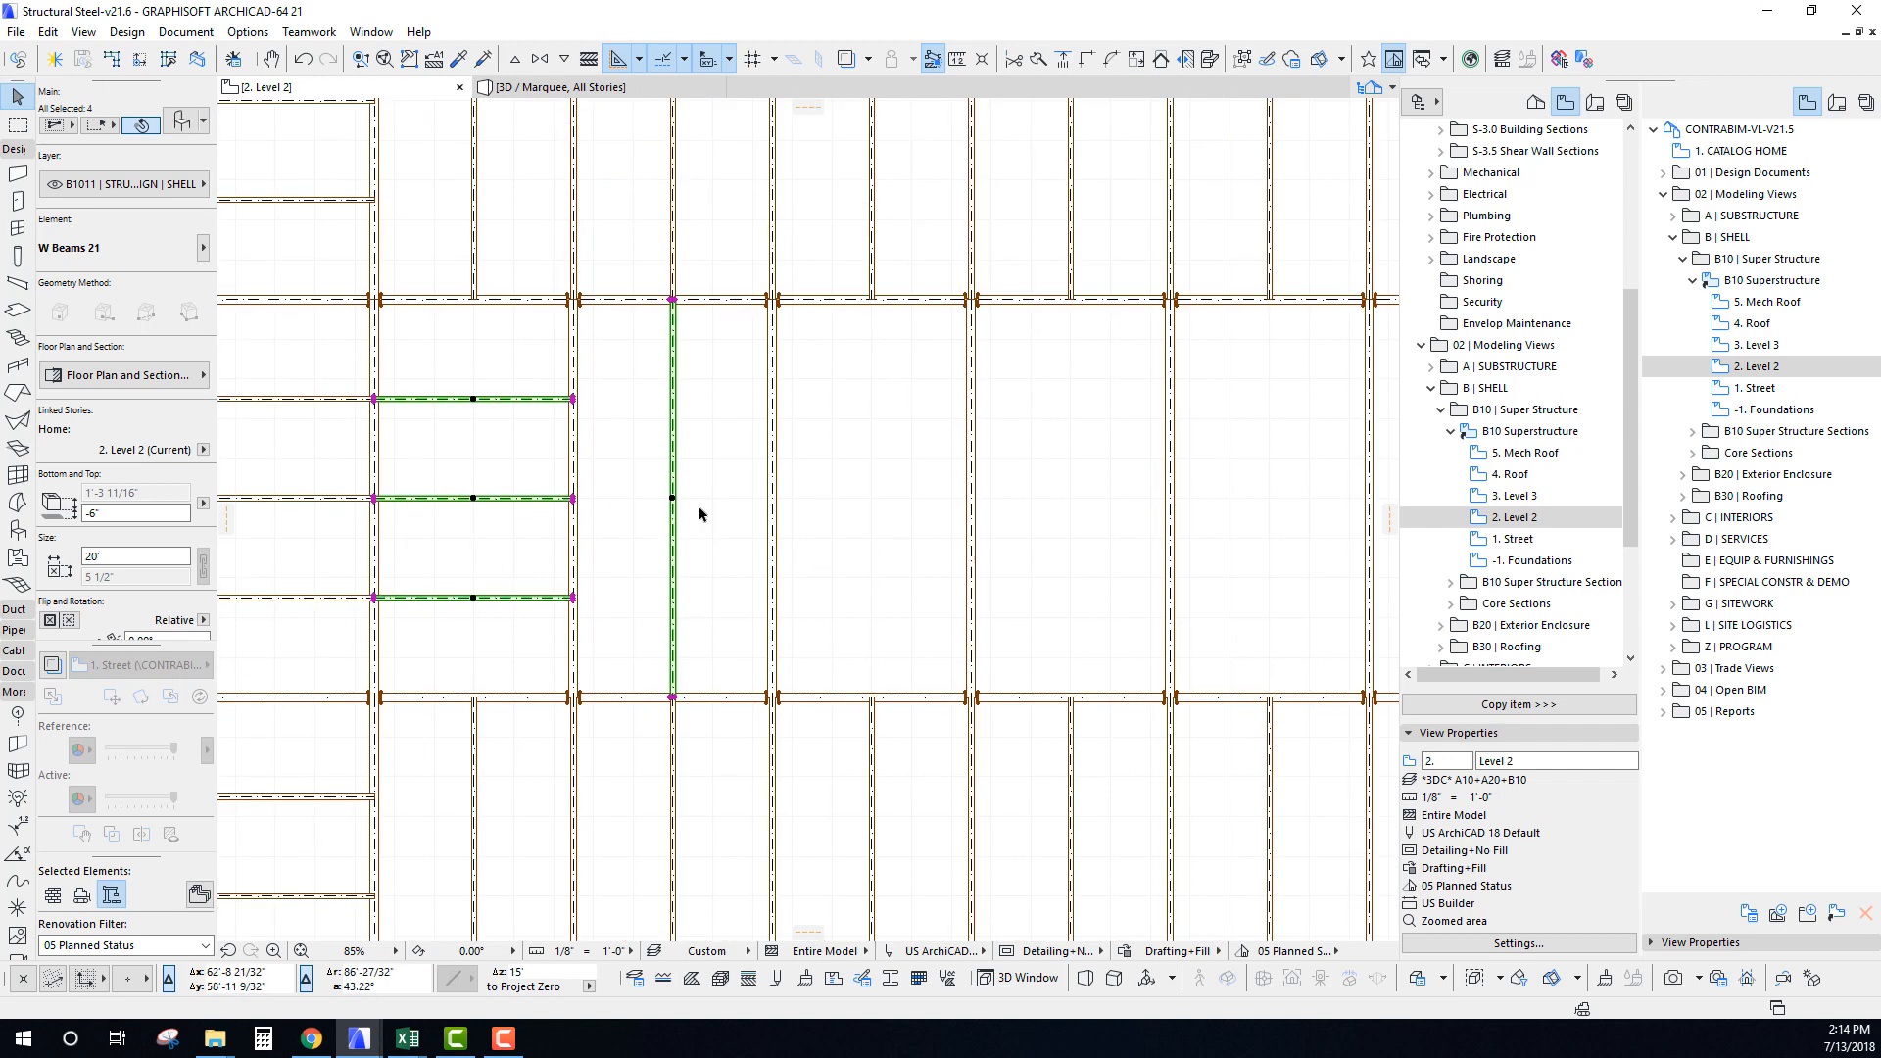
pyautogui.scroll(-2, 539, 450)
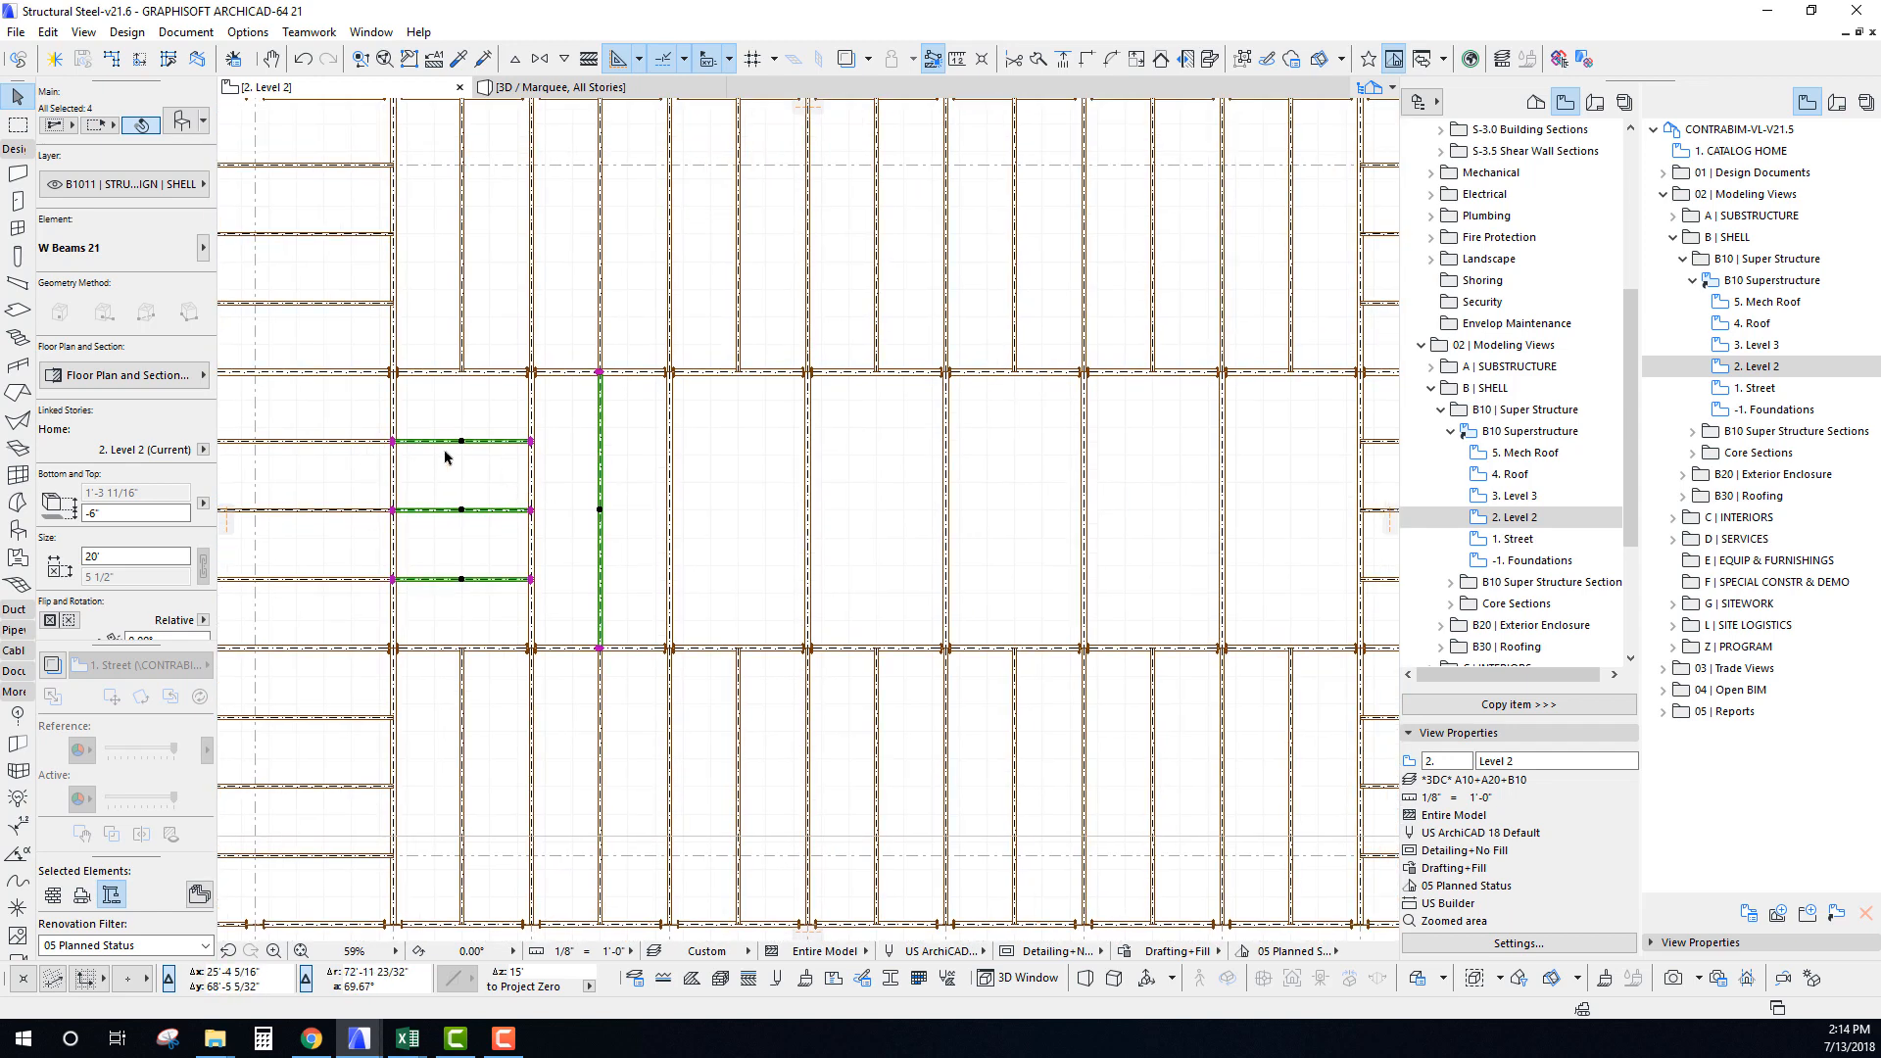
pyautogui.scroll(-1, 611, 525)
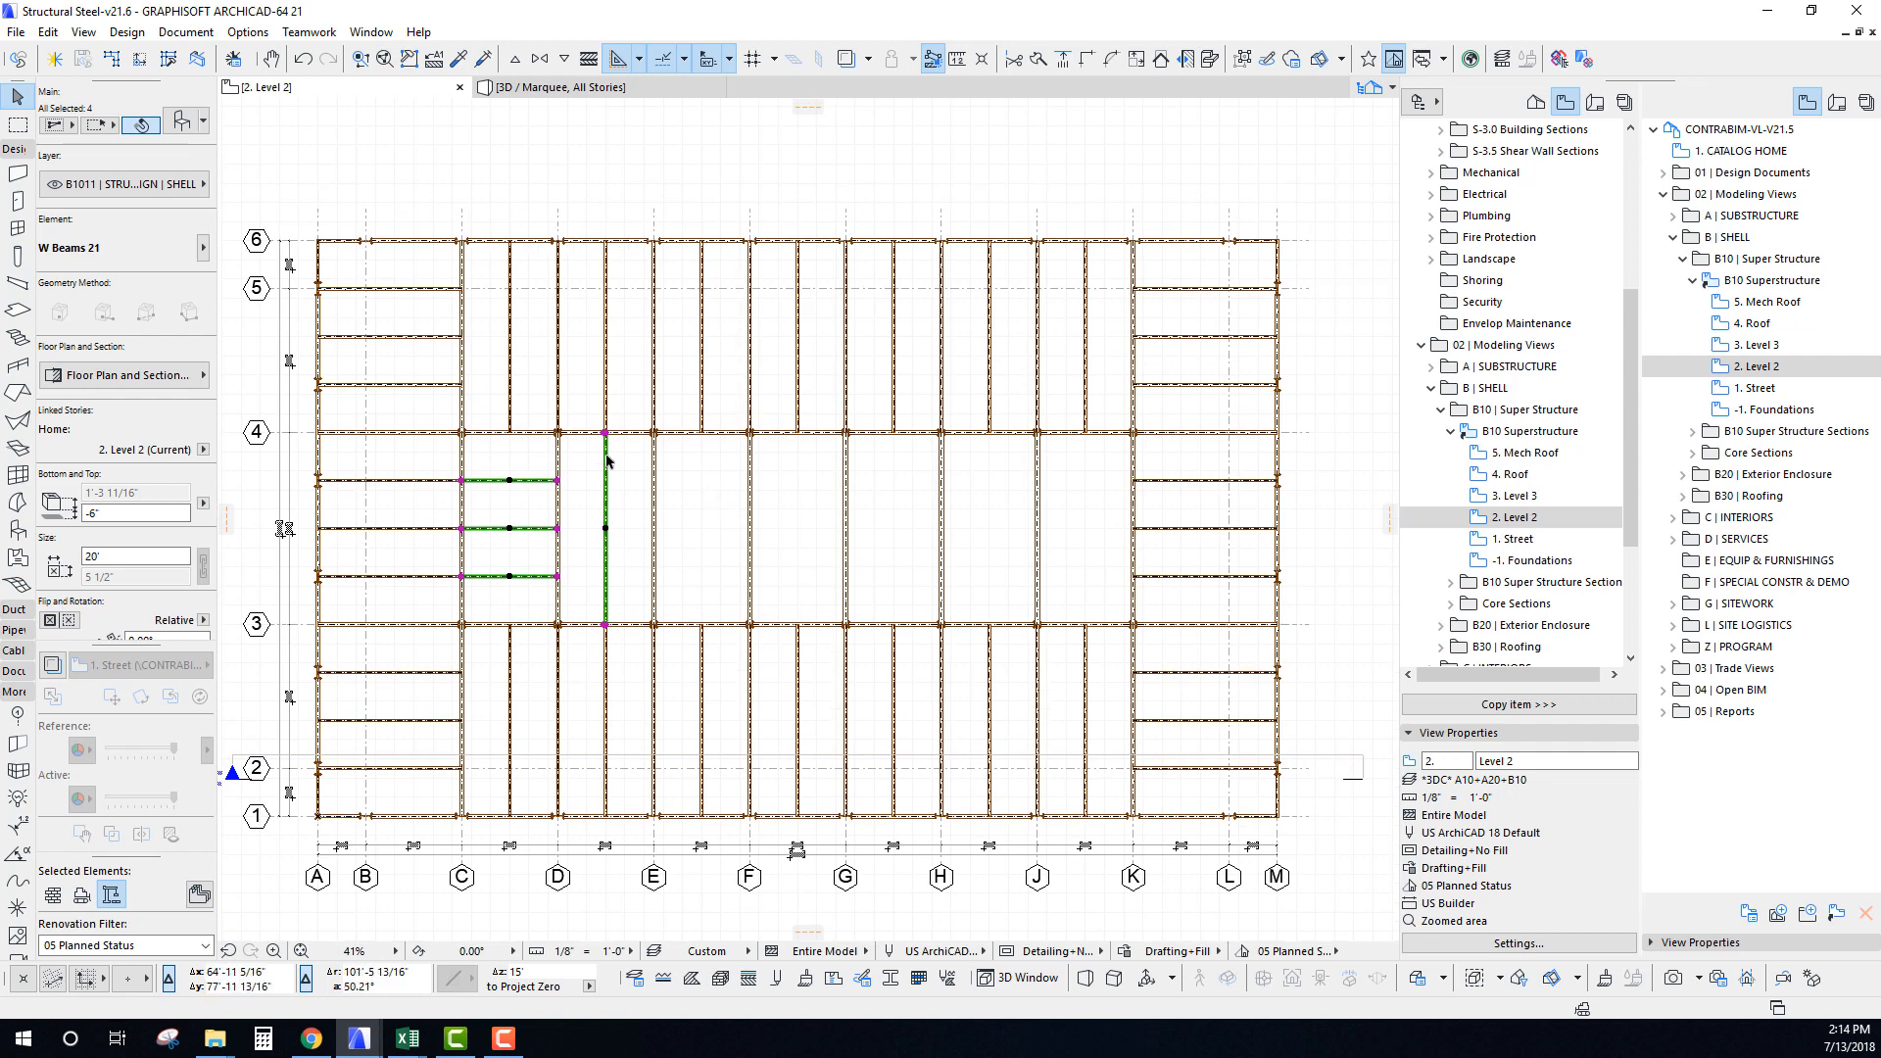
pyautogui.scroll(2, 532, 510)
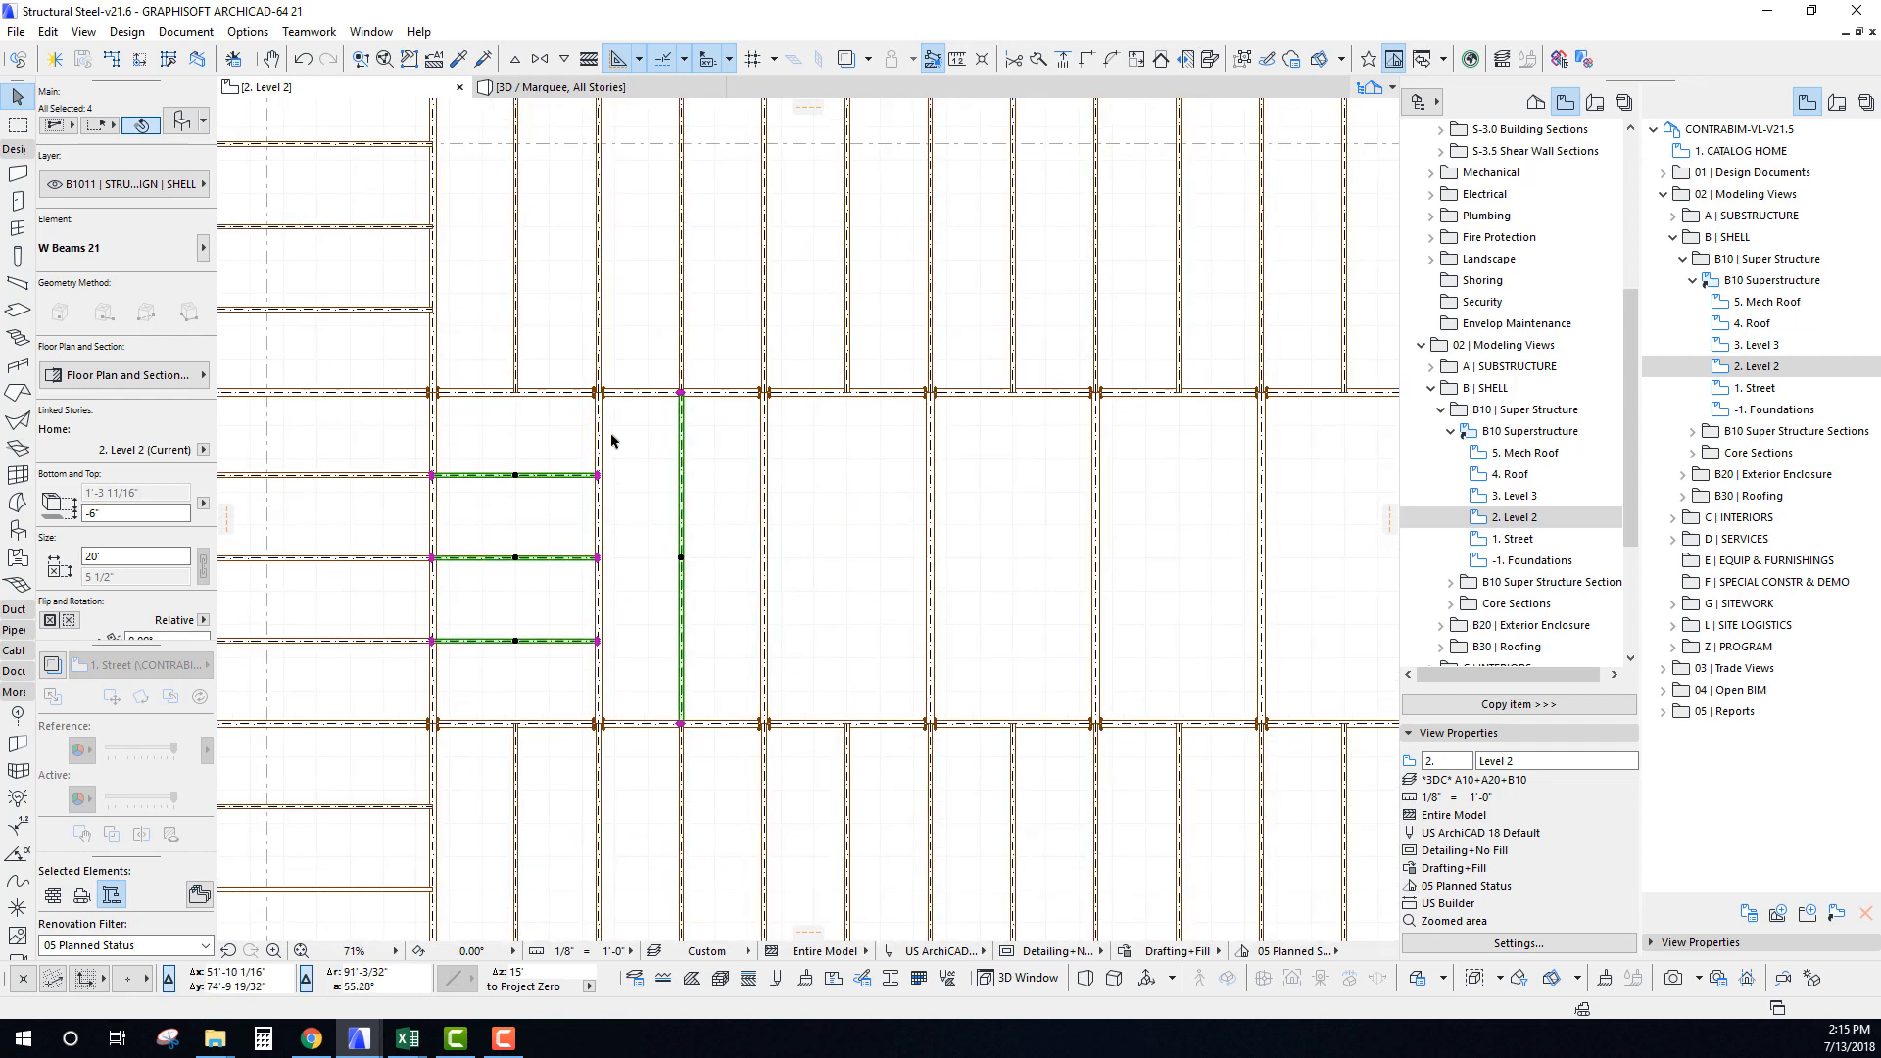
pyautogui.press('Escape')
# Try deleting the gridline D girder between gridlines 3 and 4 together with the vertical beam midway between D and E.
pyautogui.click(601, 435)
pyautogui.keyDown('shift'); pyautogui.click(684, 469); pyautogui.keyUp('shift')
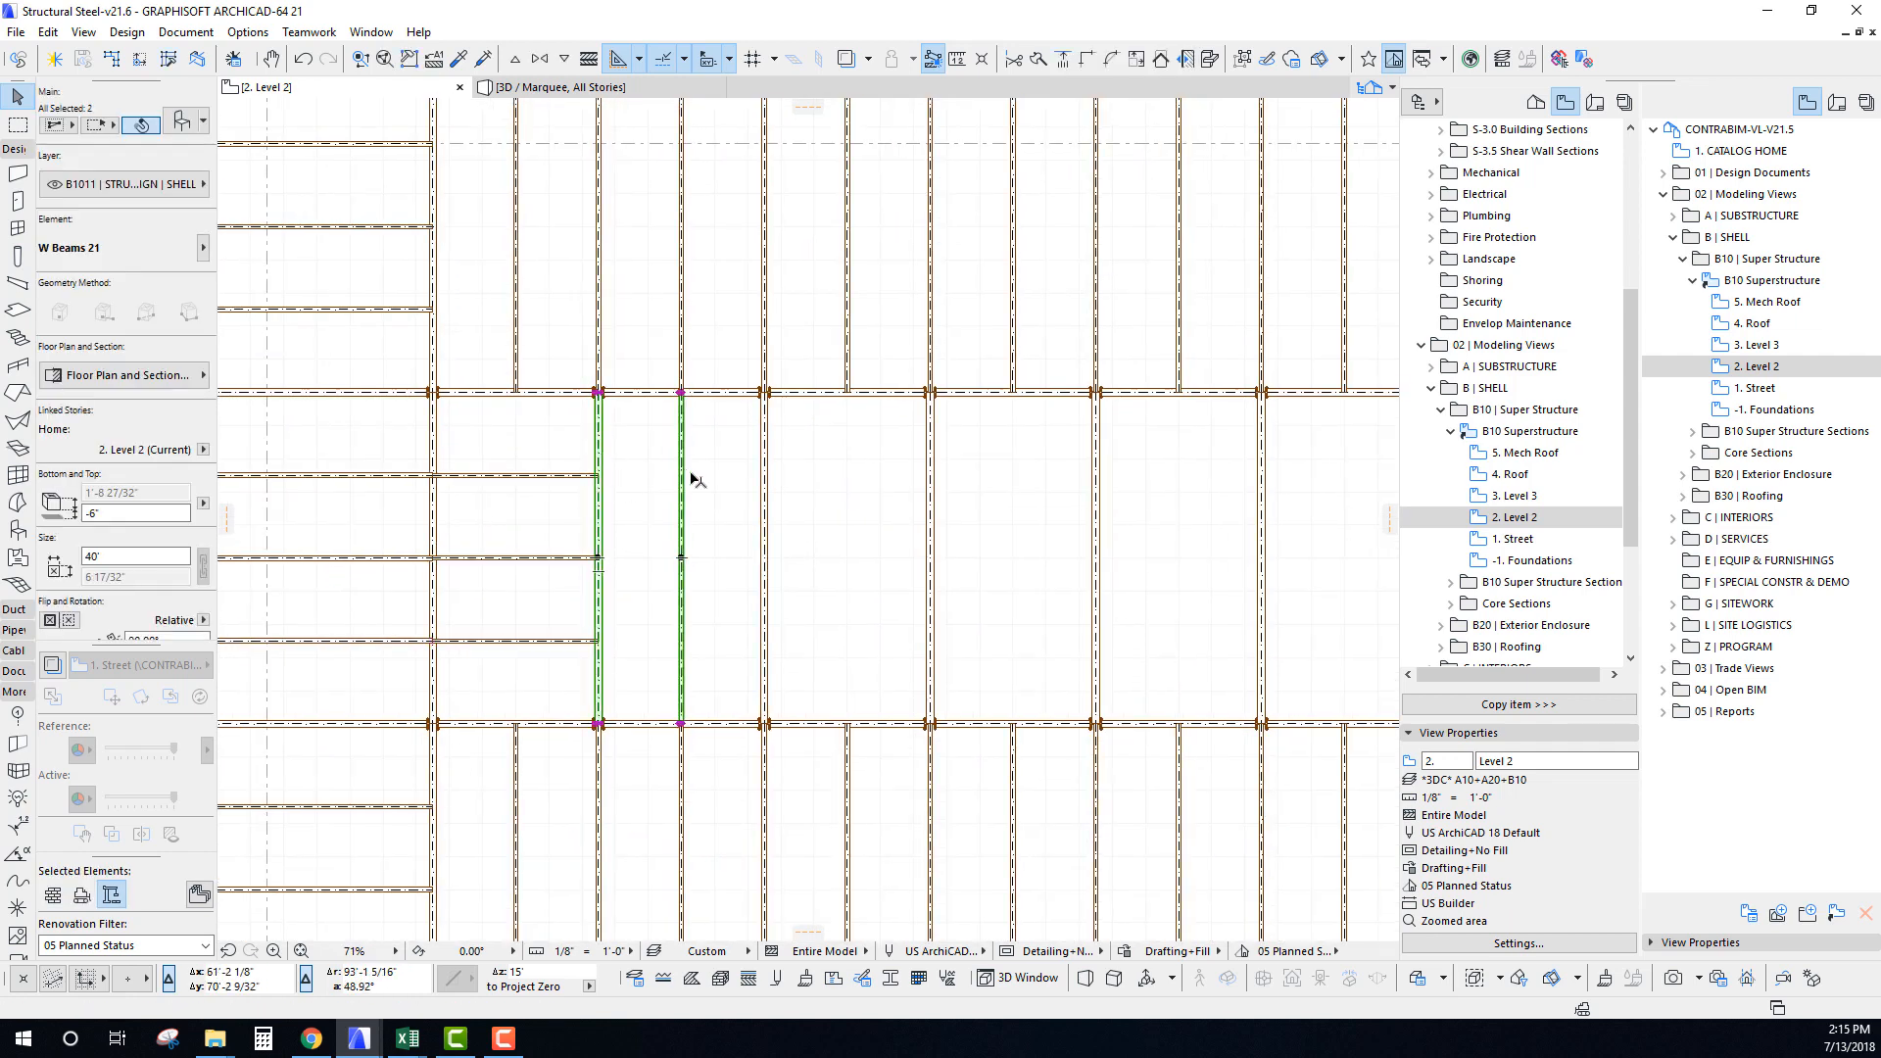
pyautogui.press('Delete')
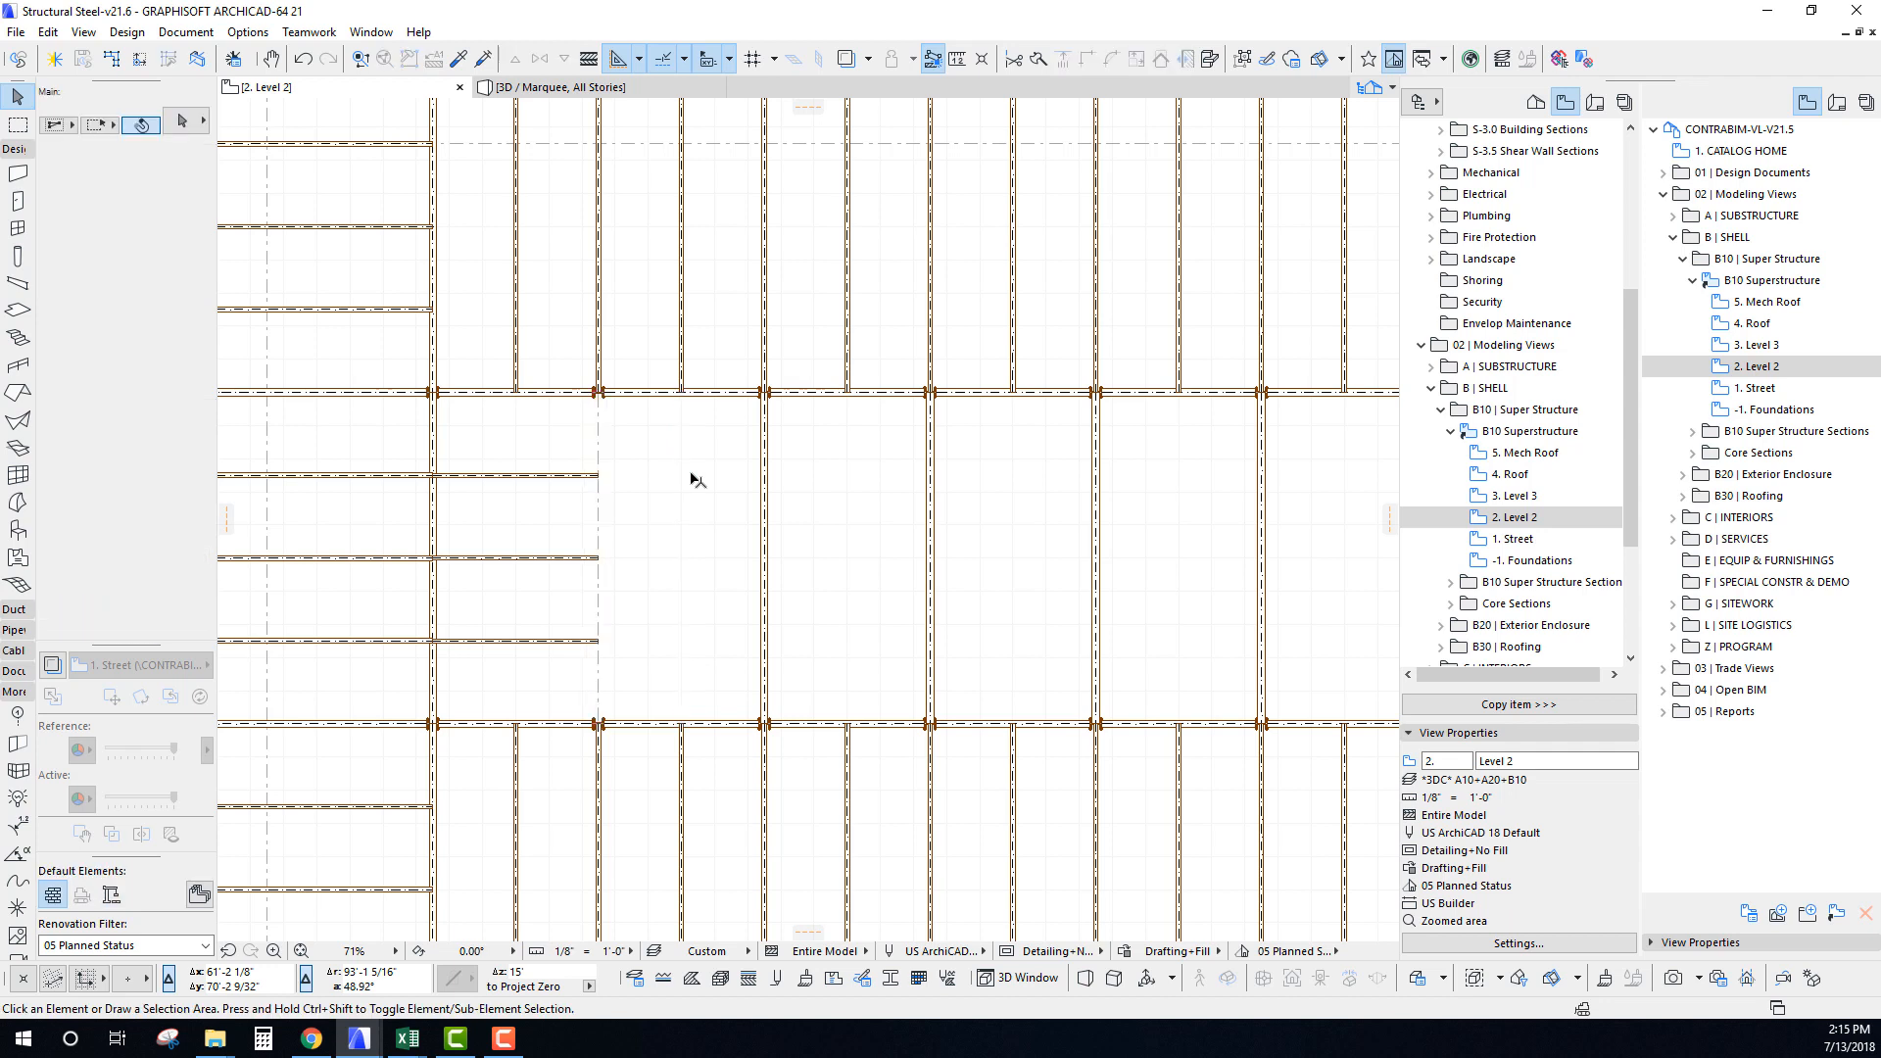
# Try to stretch the uppermost C–D beam between gridlines 3 and 4 to gridline E, and undo the stretch and the beam deletion.
pyautogui.click(586, 476)
pyautogui.click(599, 475)
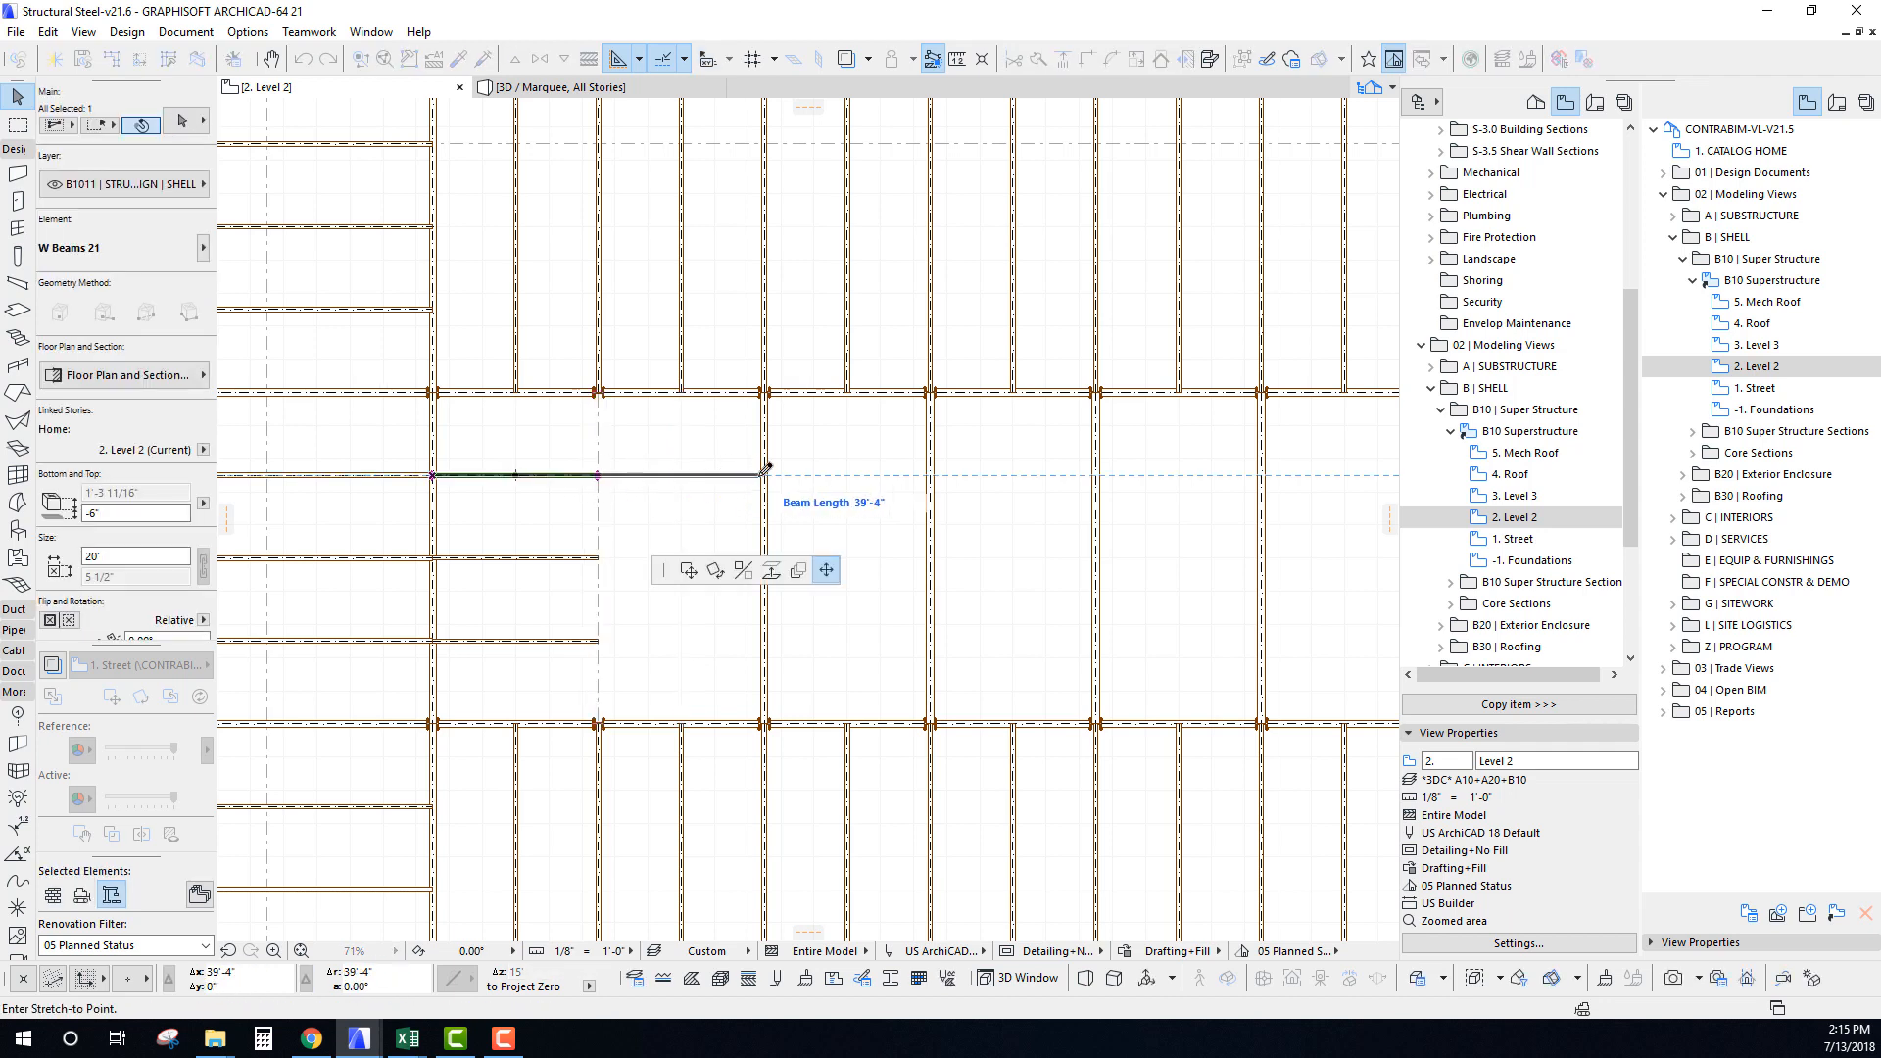
pyautogui.click(767, 476)
pyautogui.click(599, 560)
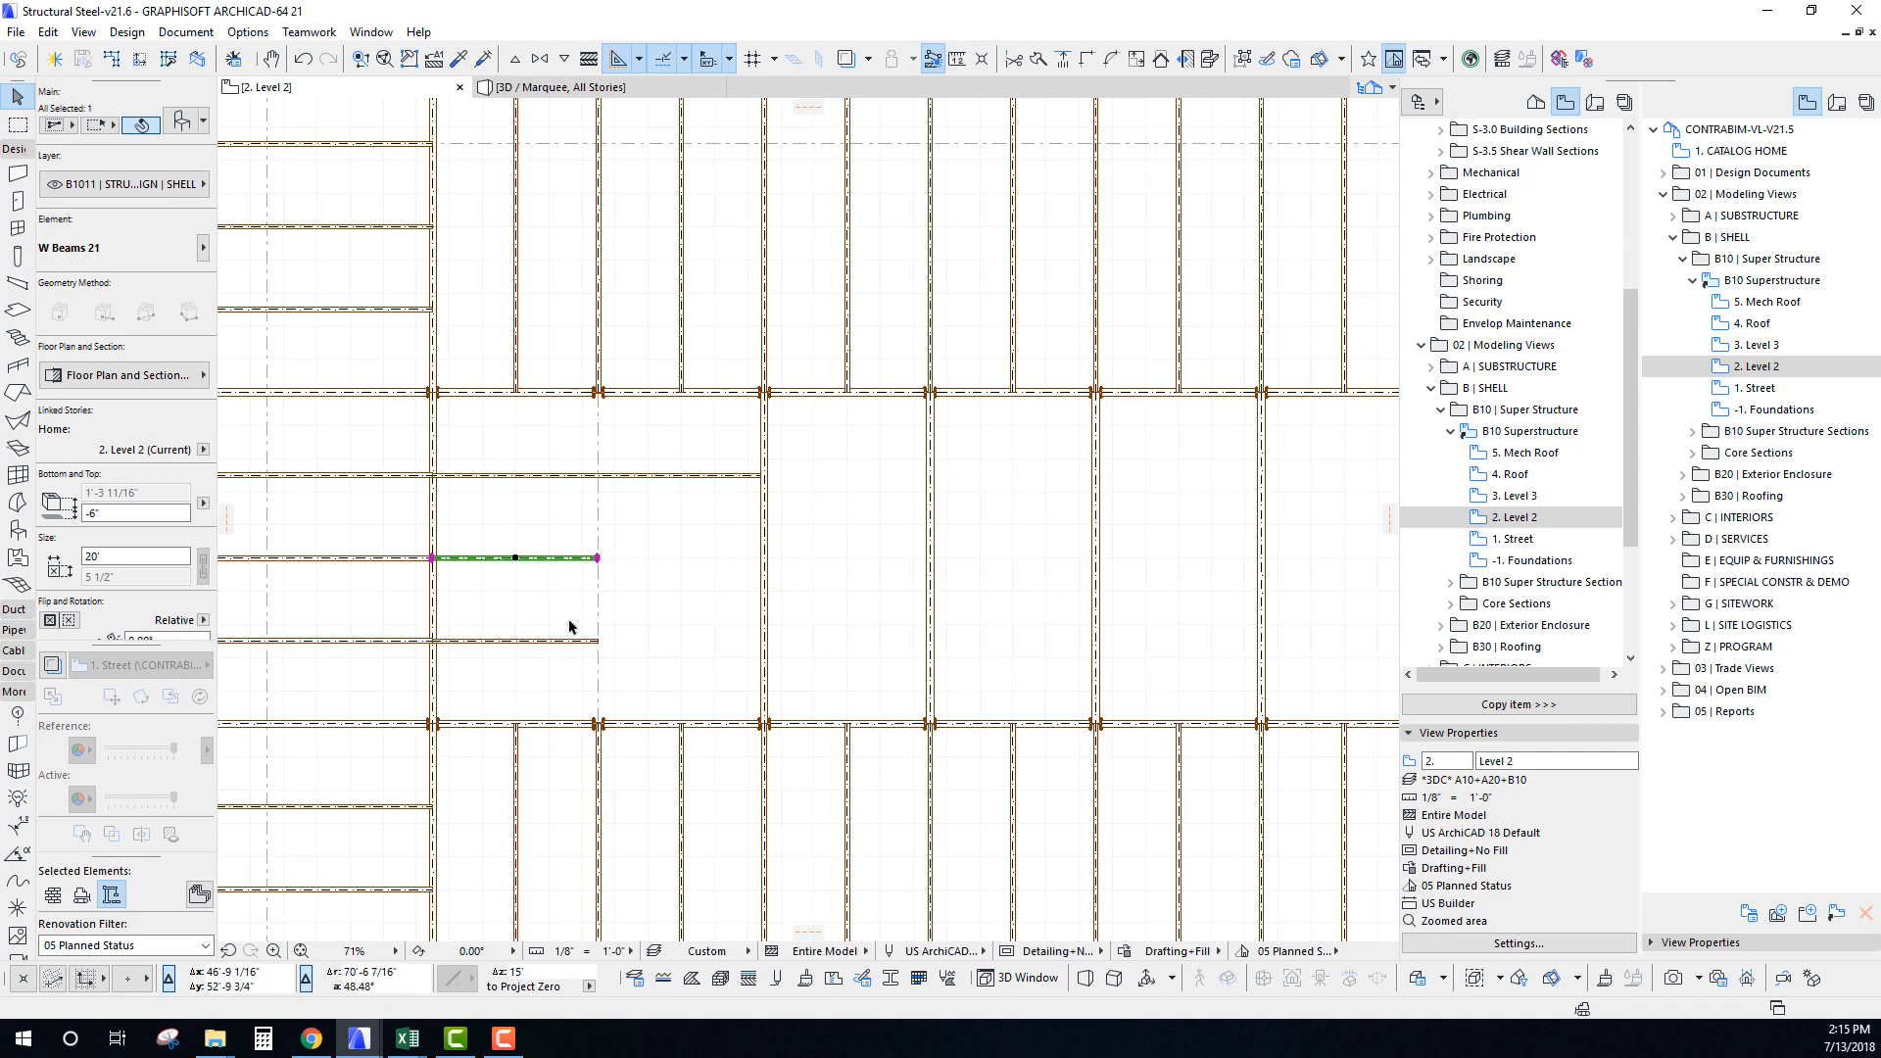
pyautogui.hotkey('ctrl', 'z')
pyautogui.hotkey('ctrl', 'z')
# Multiply the three 20' C–D beams and the vertical D–E beam between gridlines 3 and 4 at two-bay spacing from gridline C through J.
pyautogui.moveTo(681, 585); pyautogui.dragTo(686, 565, button='middle')
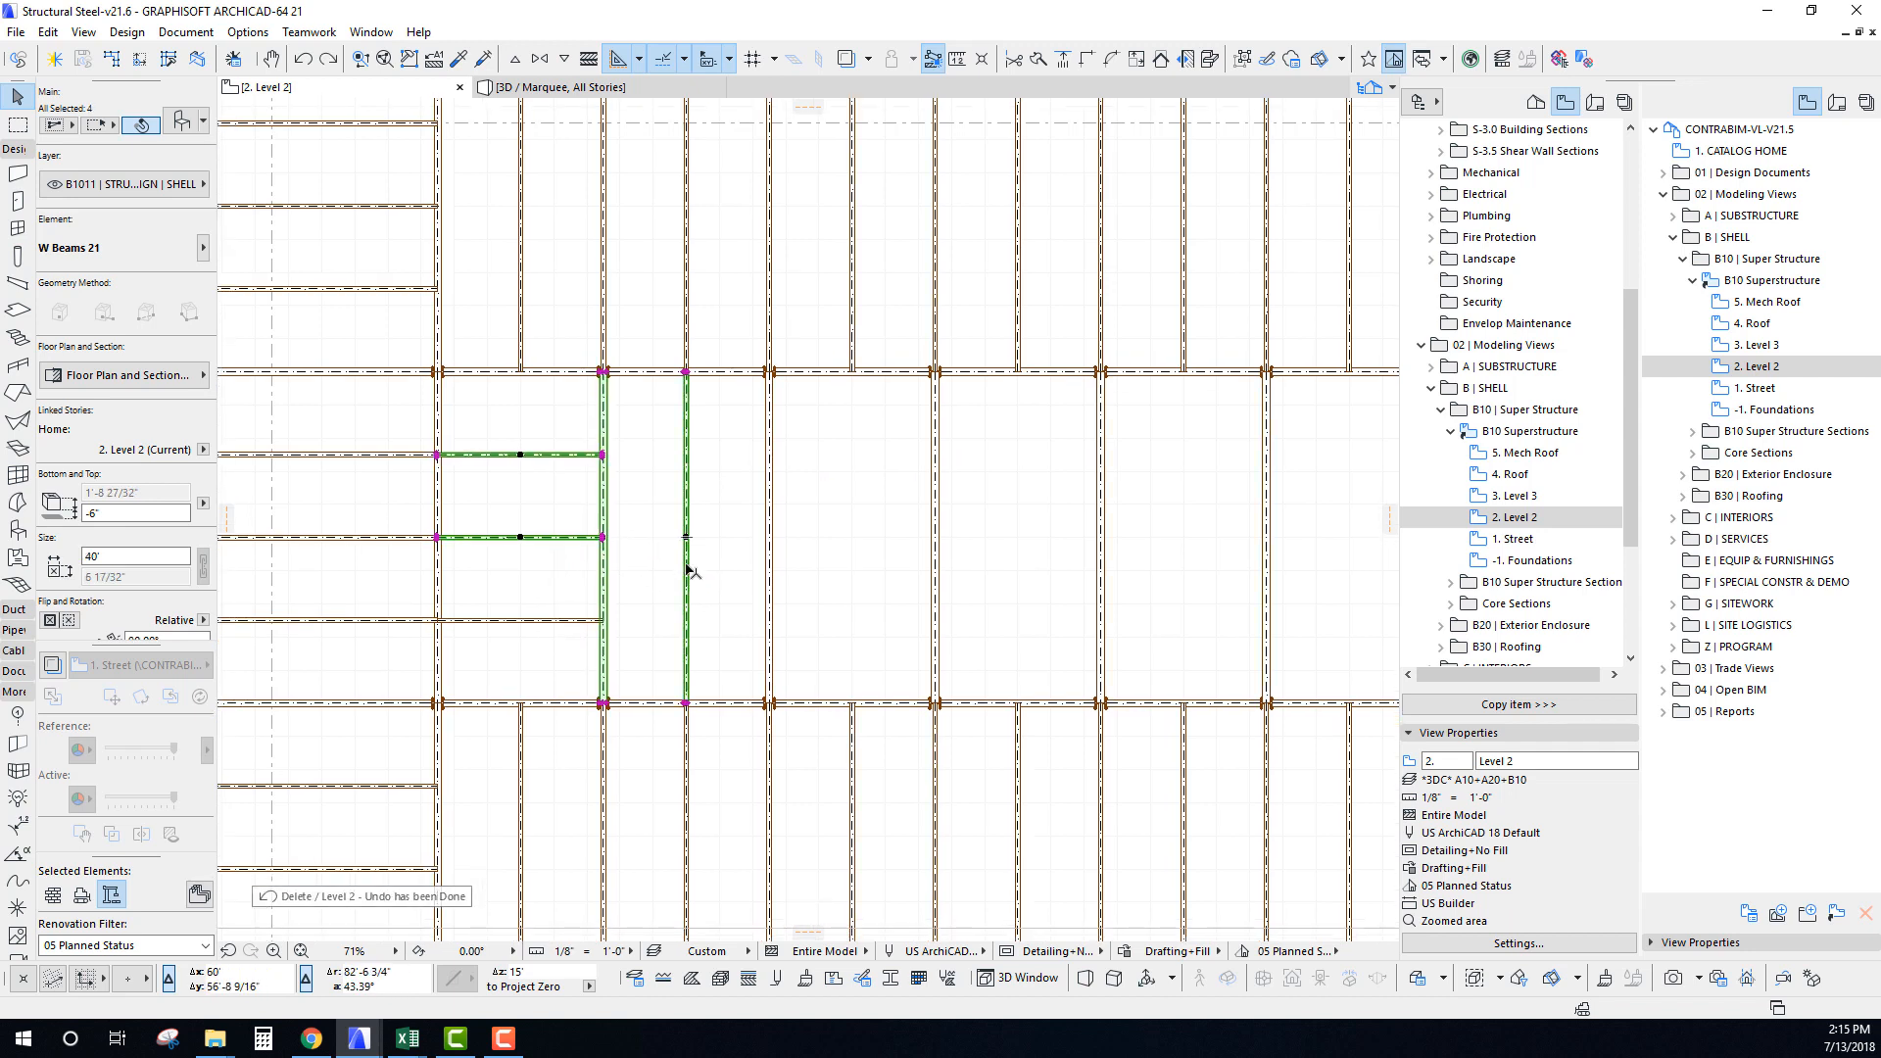
pyautogui.keyDown('shift'); pyautogui.click(603, 505); pyautogui.keyUp('shift')
pyautogui.keyDown('shift'); pyautogui.click(555, 624); pyautogui.keyUp('shift')
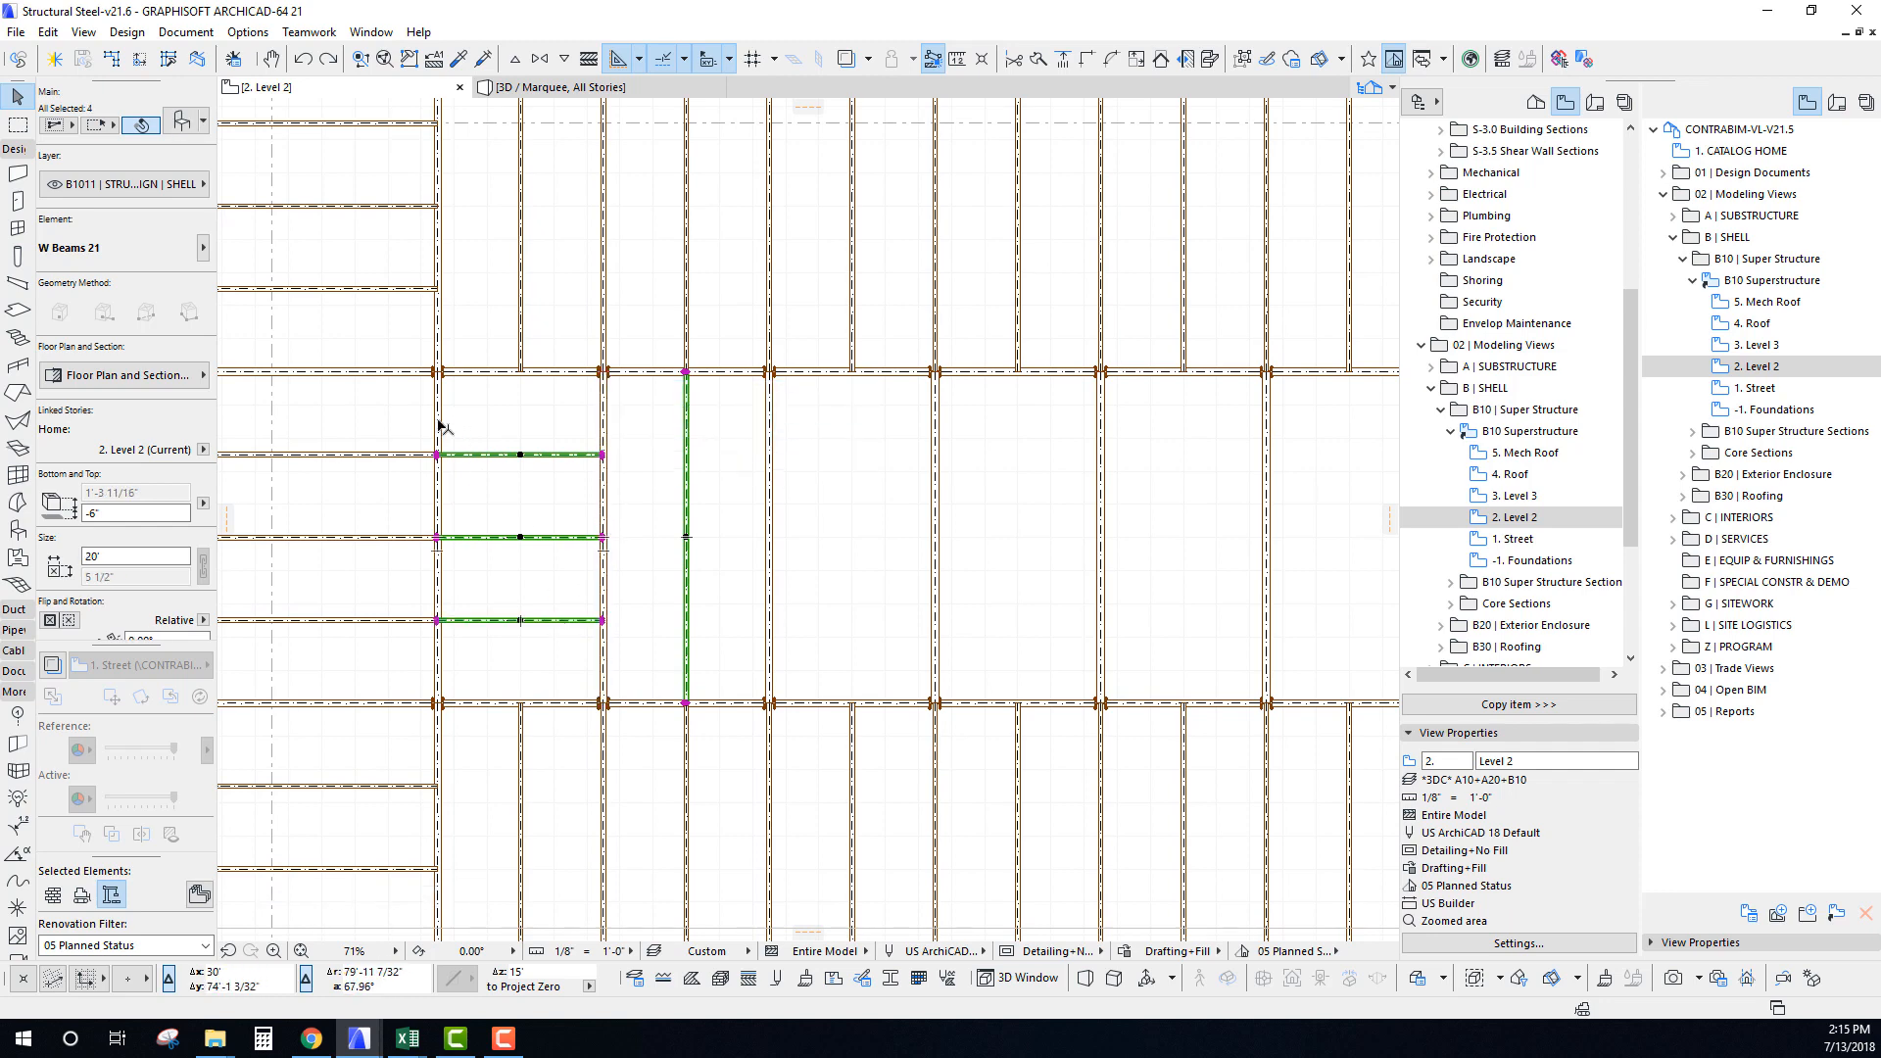
pyautogui.hotkey('ctrl', 'u')
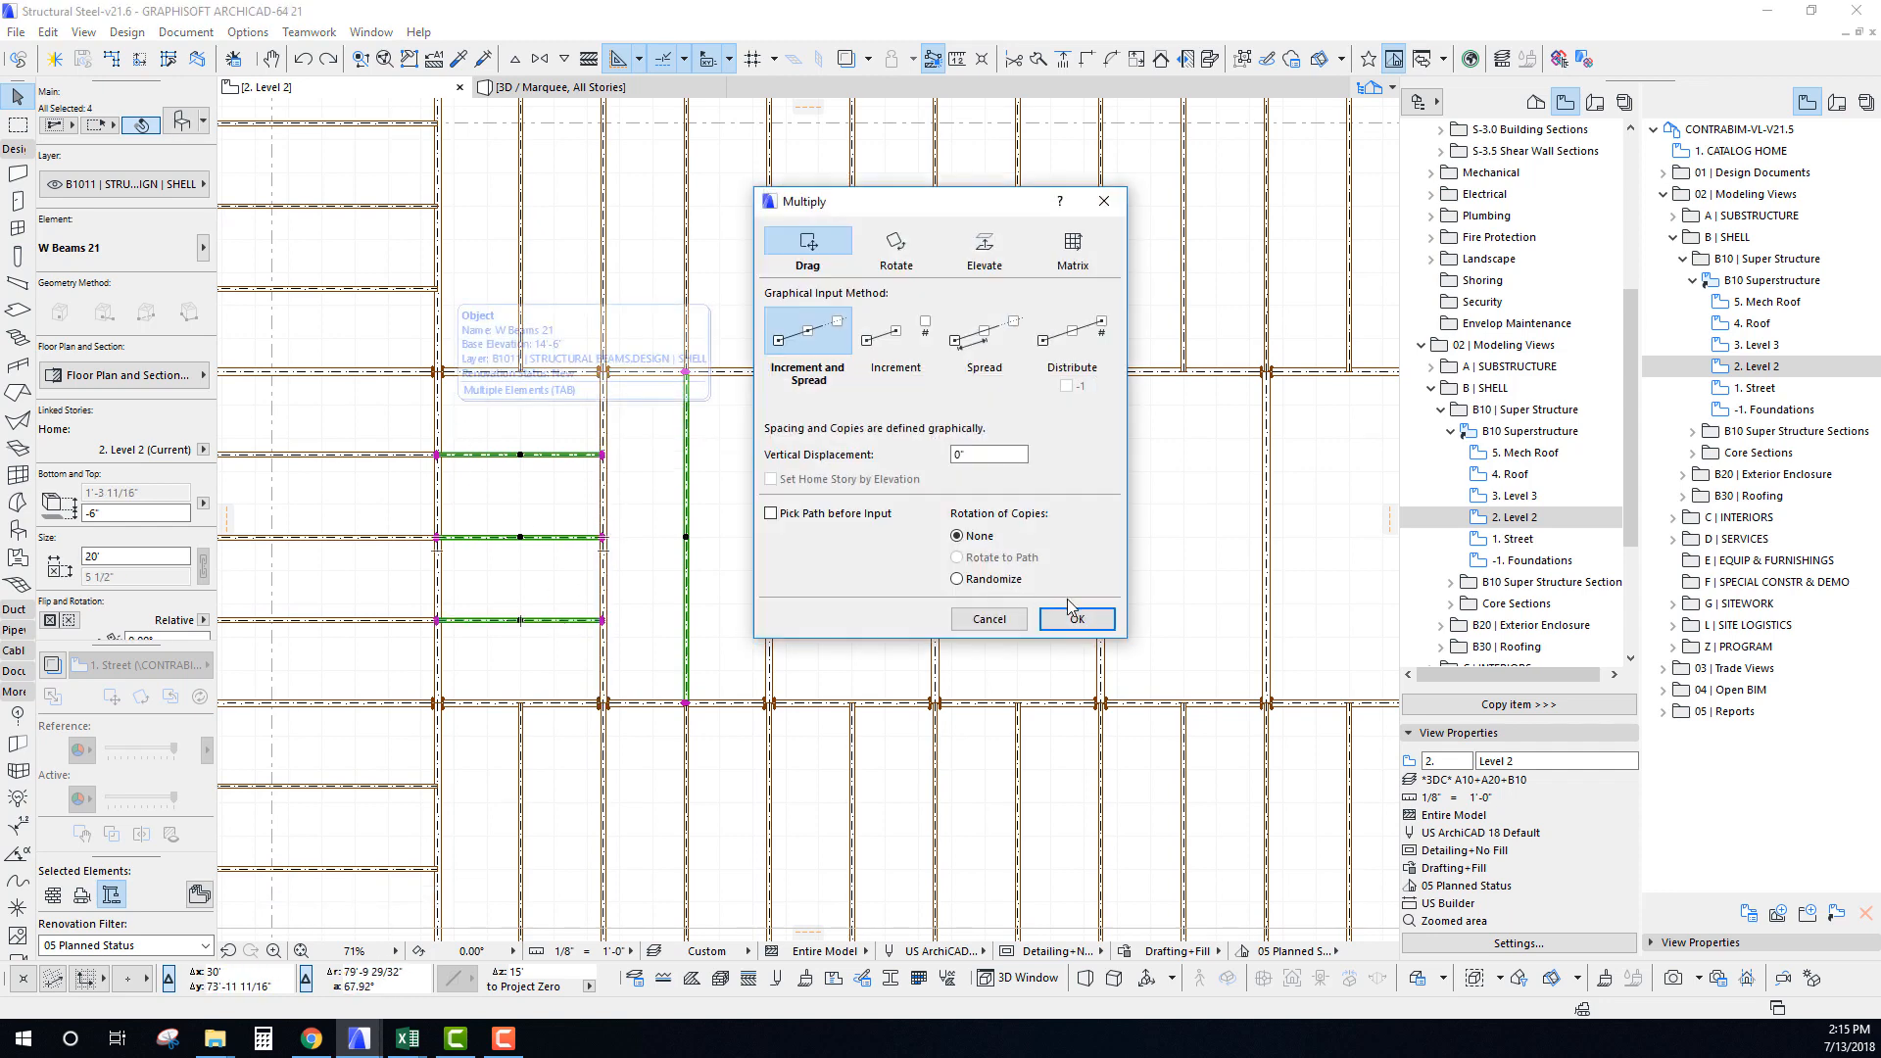
pyautogui.click(1075, 618)
pyautogui.click(437, 430)
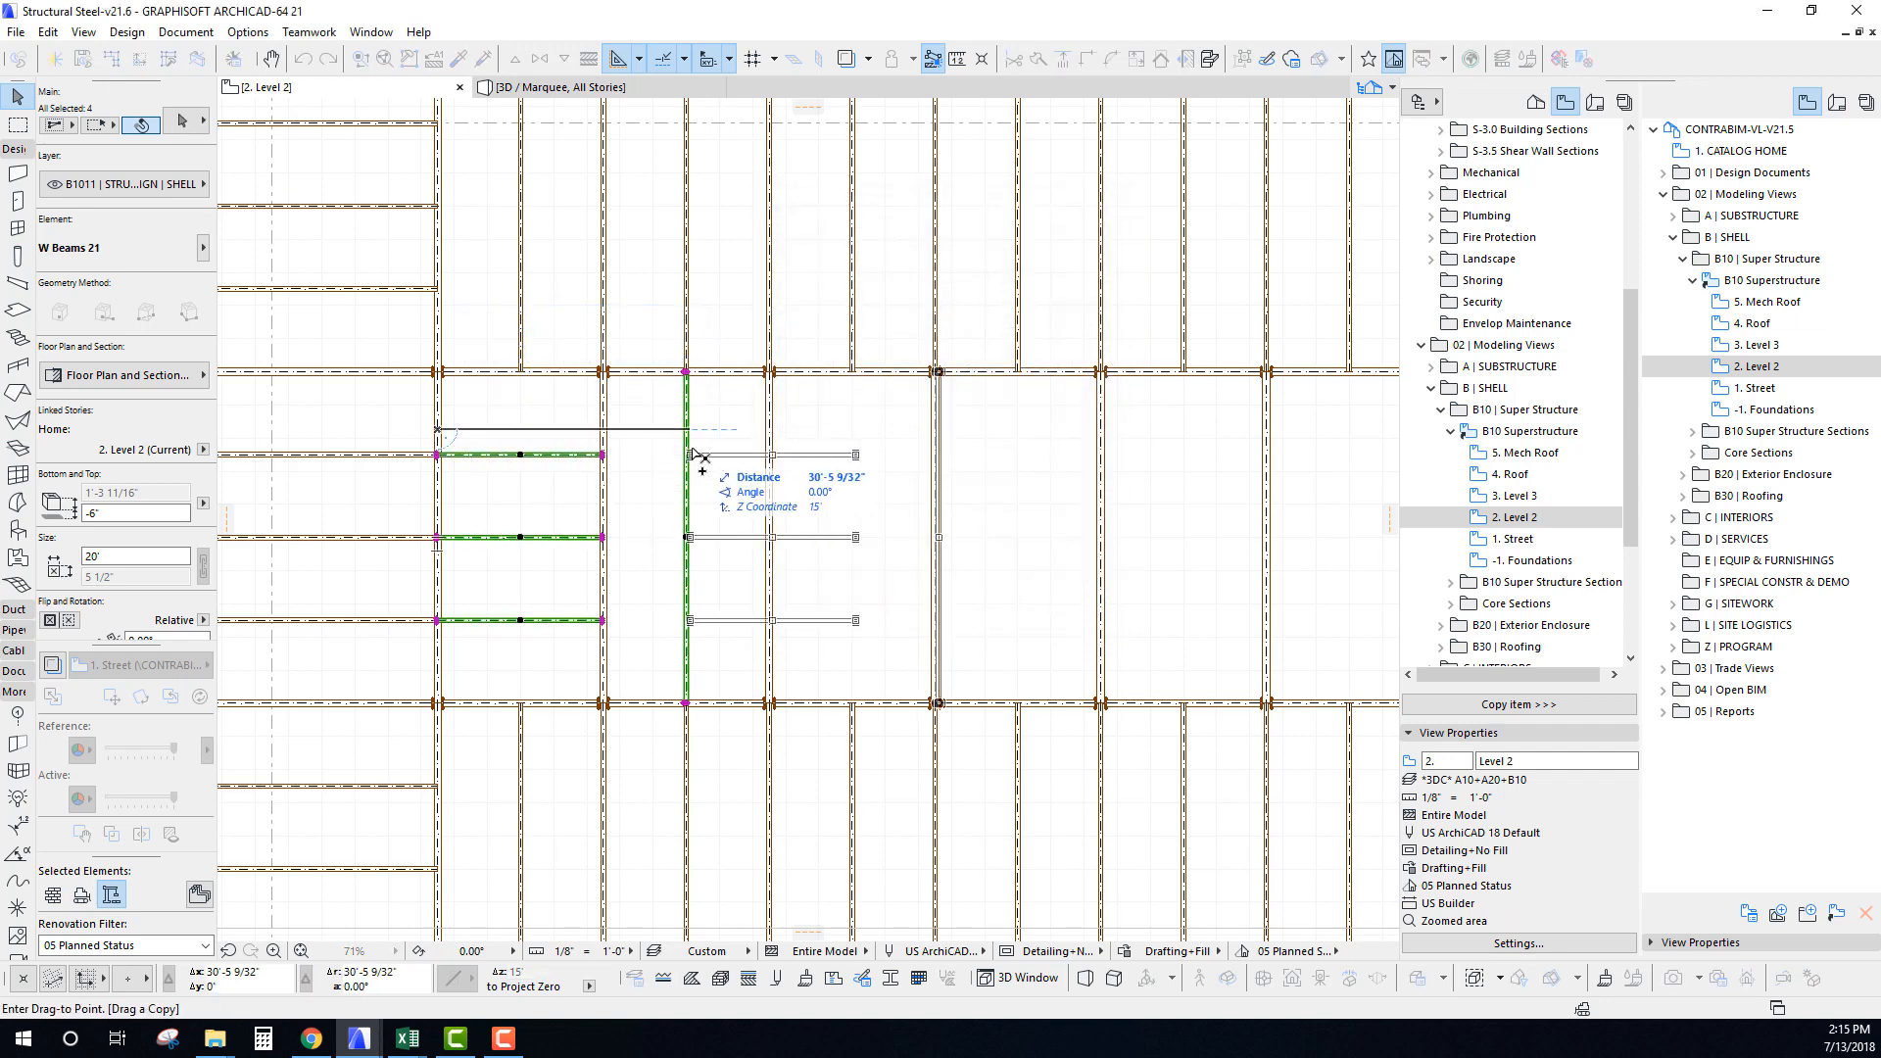
pyautogui.click(769, 430)
pyautogui.click(1102, 435)
pyautogui.moveTo(1180, 448); pyautogui.dragTo(638, 403, button='middle')
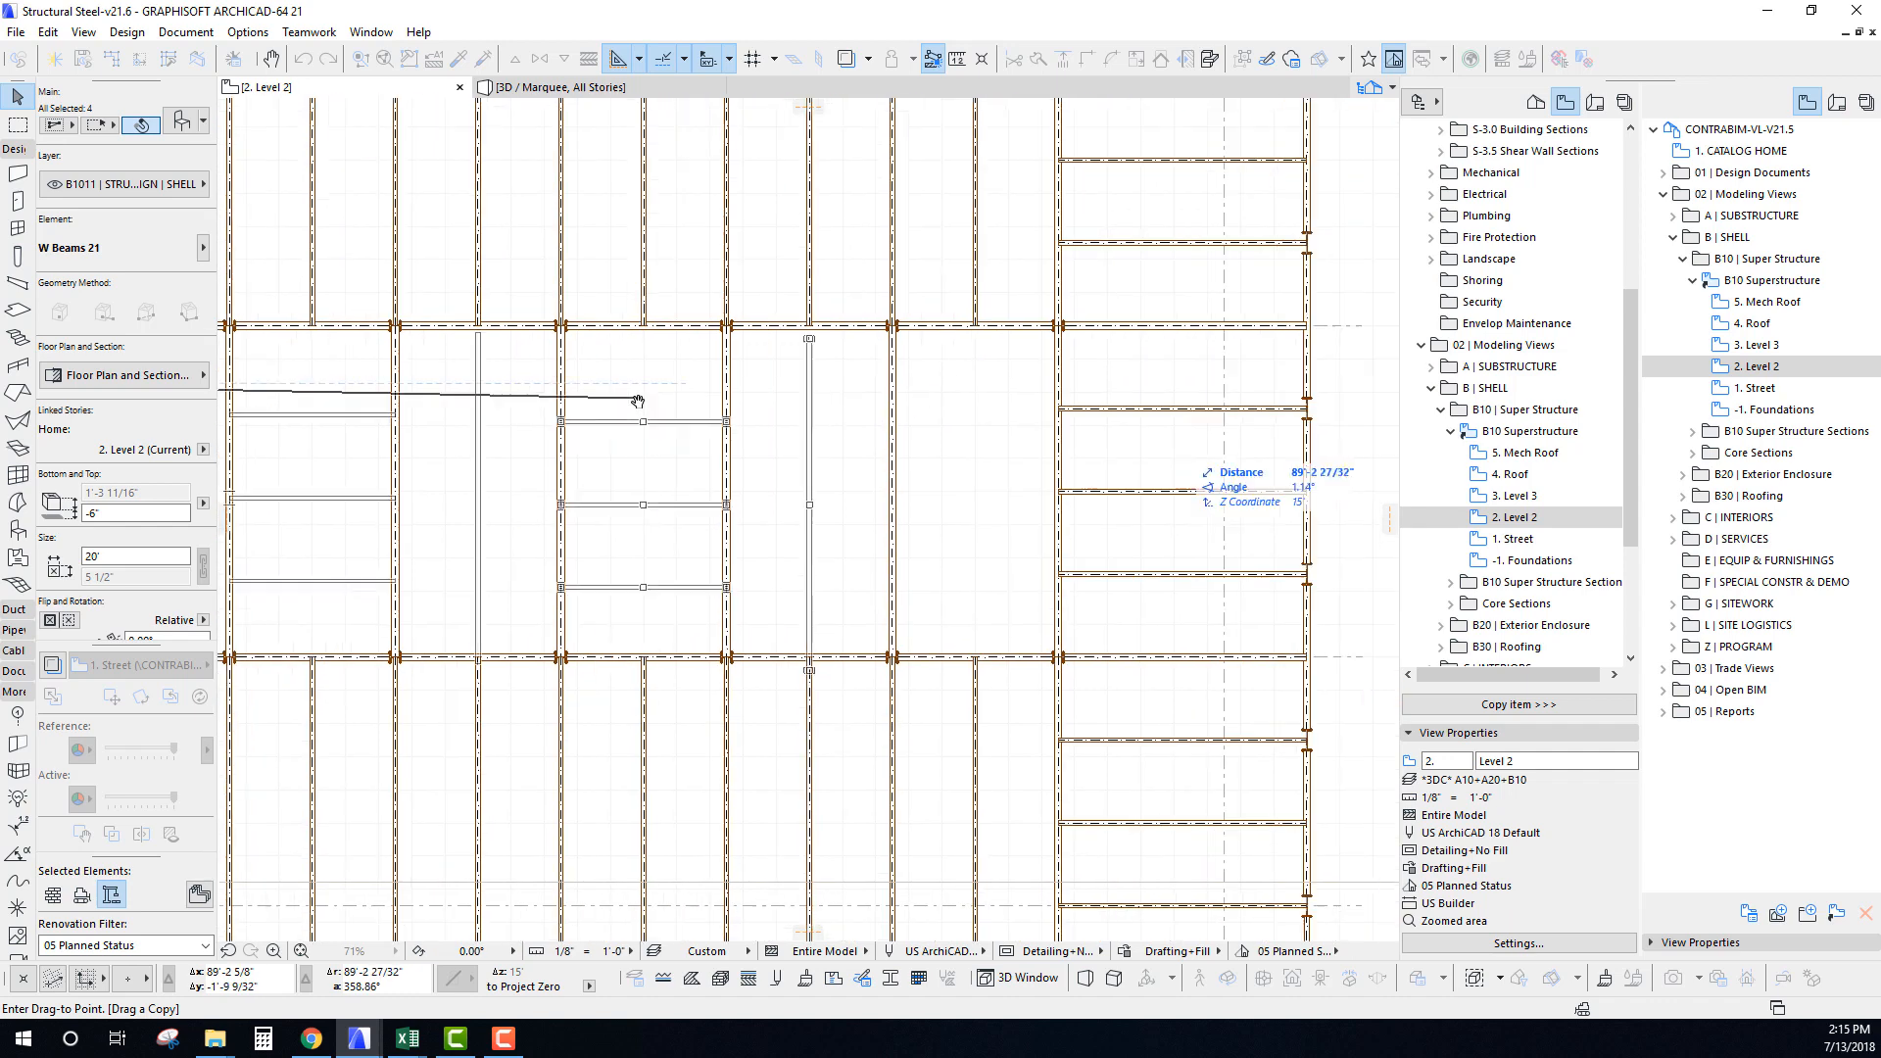
pyautogui.click(893, 416)
pyautogui.click(1050, 432)
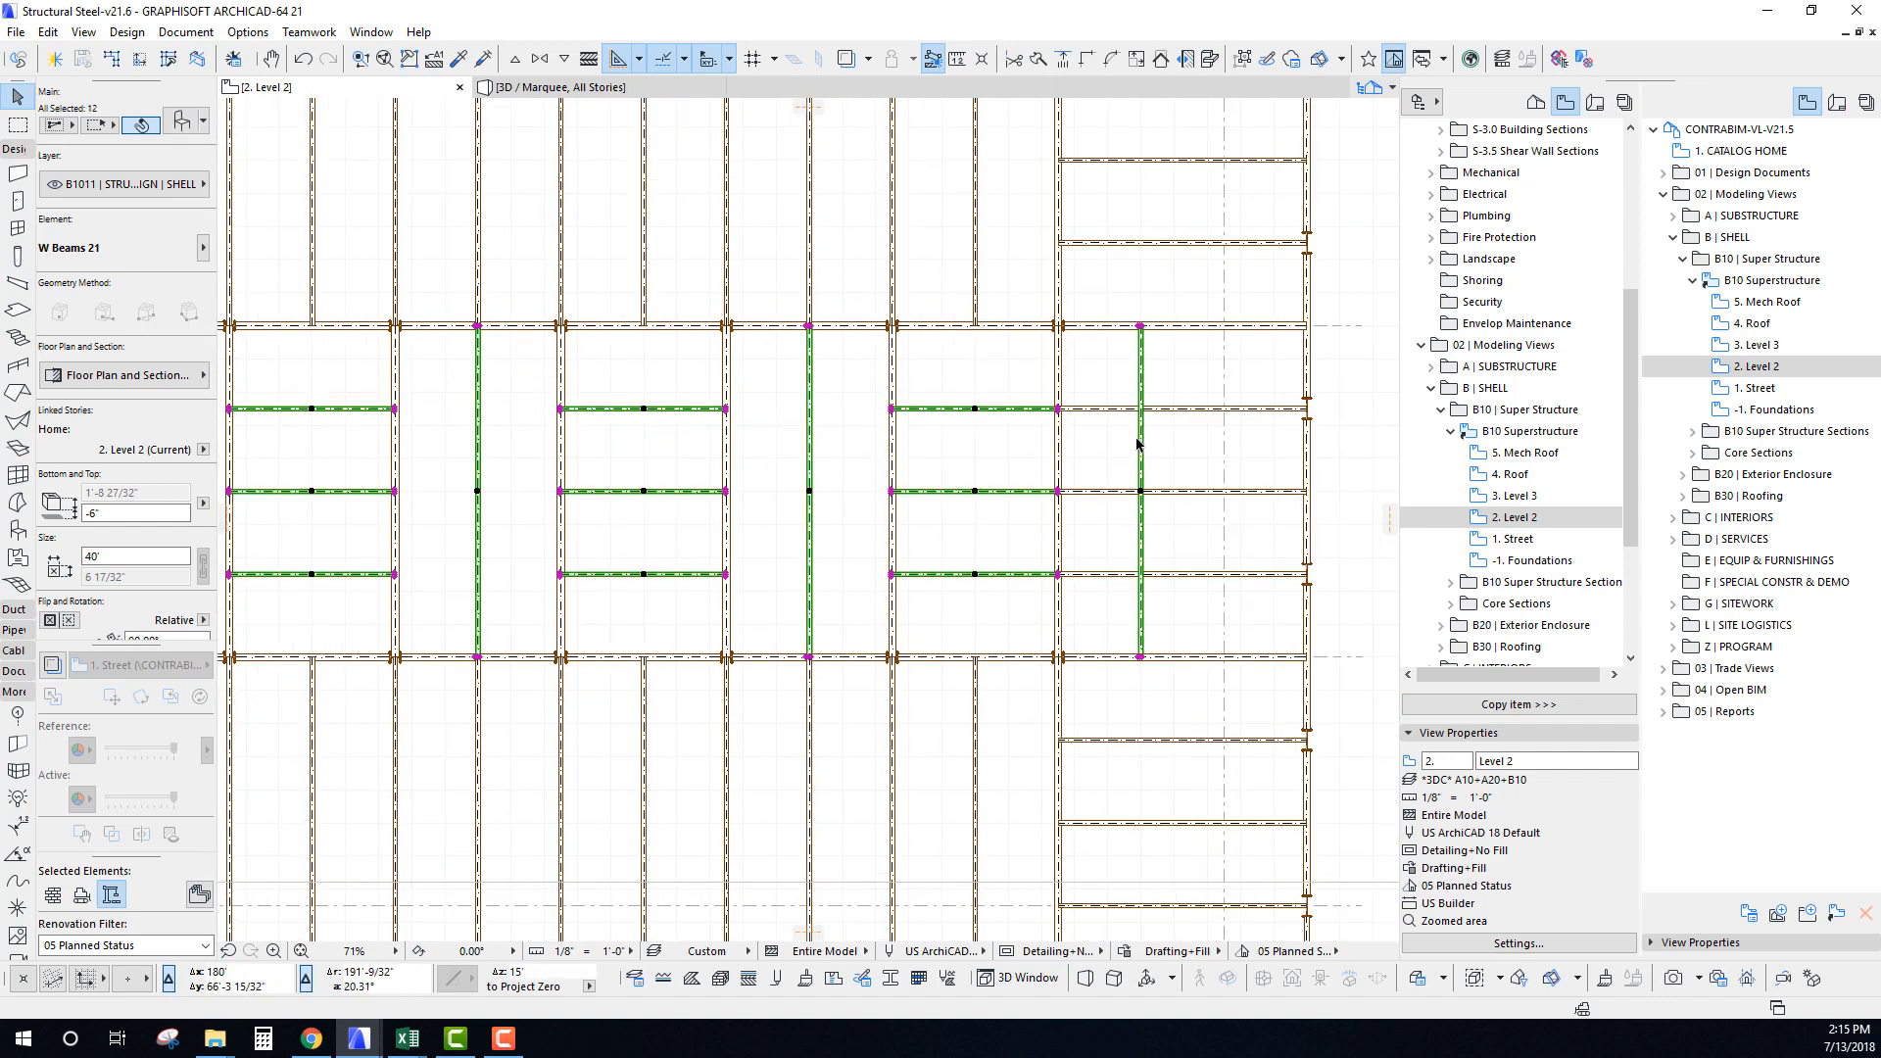
# Delete the extra vertical beam crossing the horizontal beams just past gridline K, between gridlines 3 and 4.
pyautogui.click(1144, 455)
pyautogui.press('Delete')
pyautogui.scroll(-6, 909, 490)
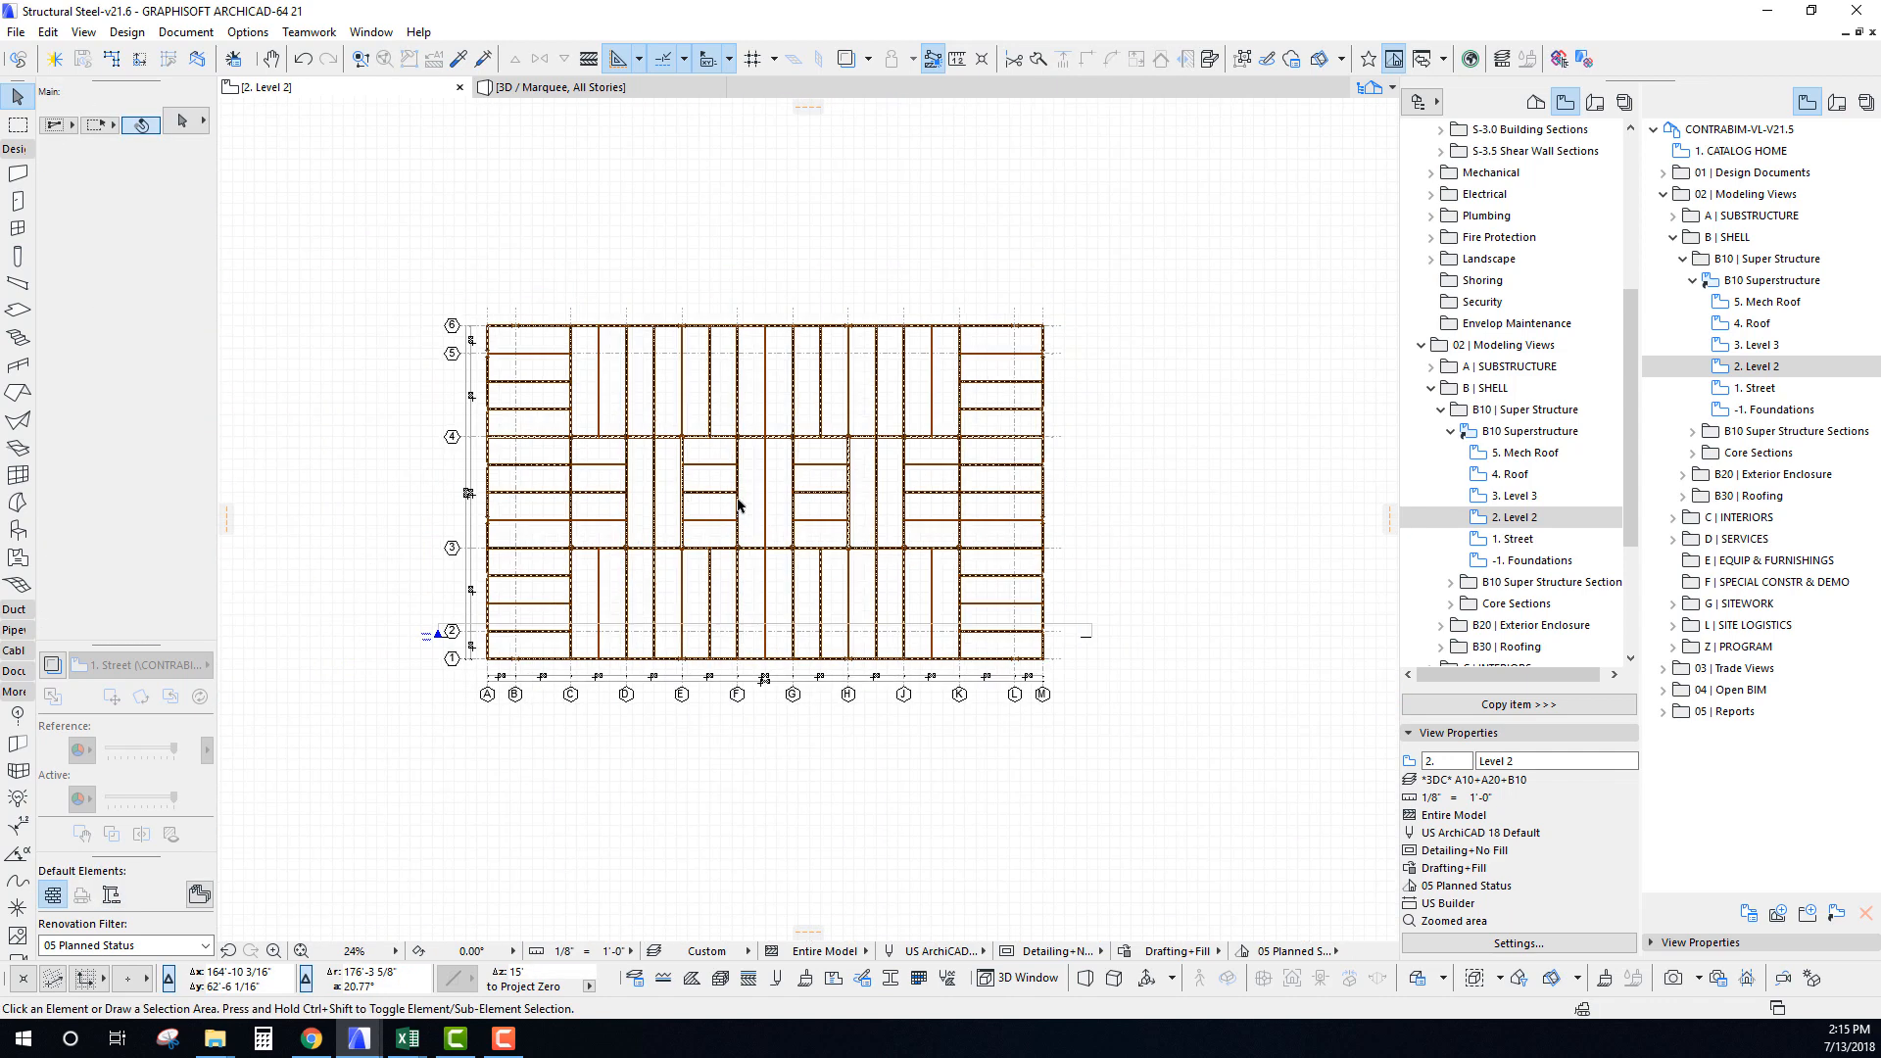
pyautogui.moveTo(633, 512); pyautogui.dragTo(660, 524, button='middle')
pyautogui.scroll(3, 819, 513)
pyautogui.moveTo(823, 509); pyautogui.dragTo(857, 539, button='middle')
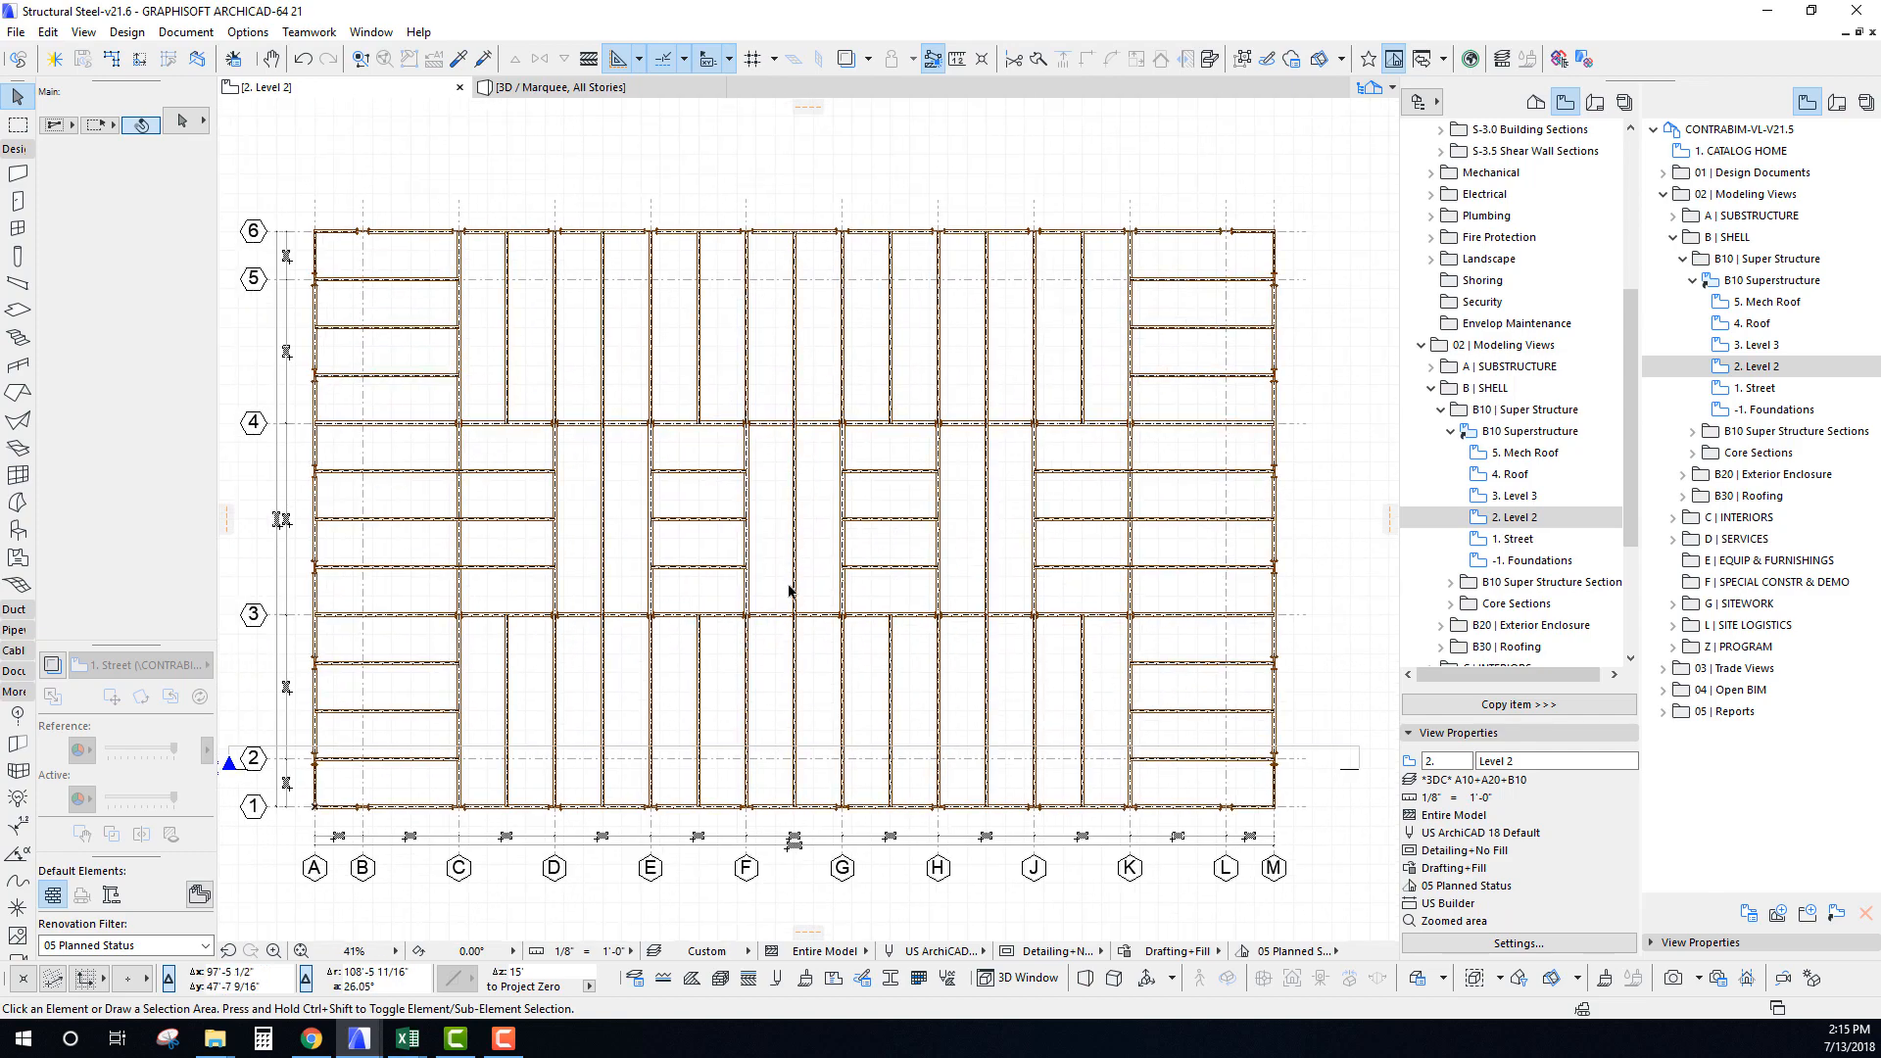
pyautogui.scroll(2, 784, 563)
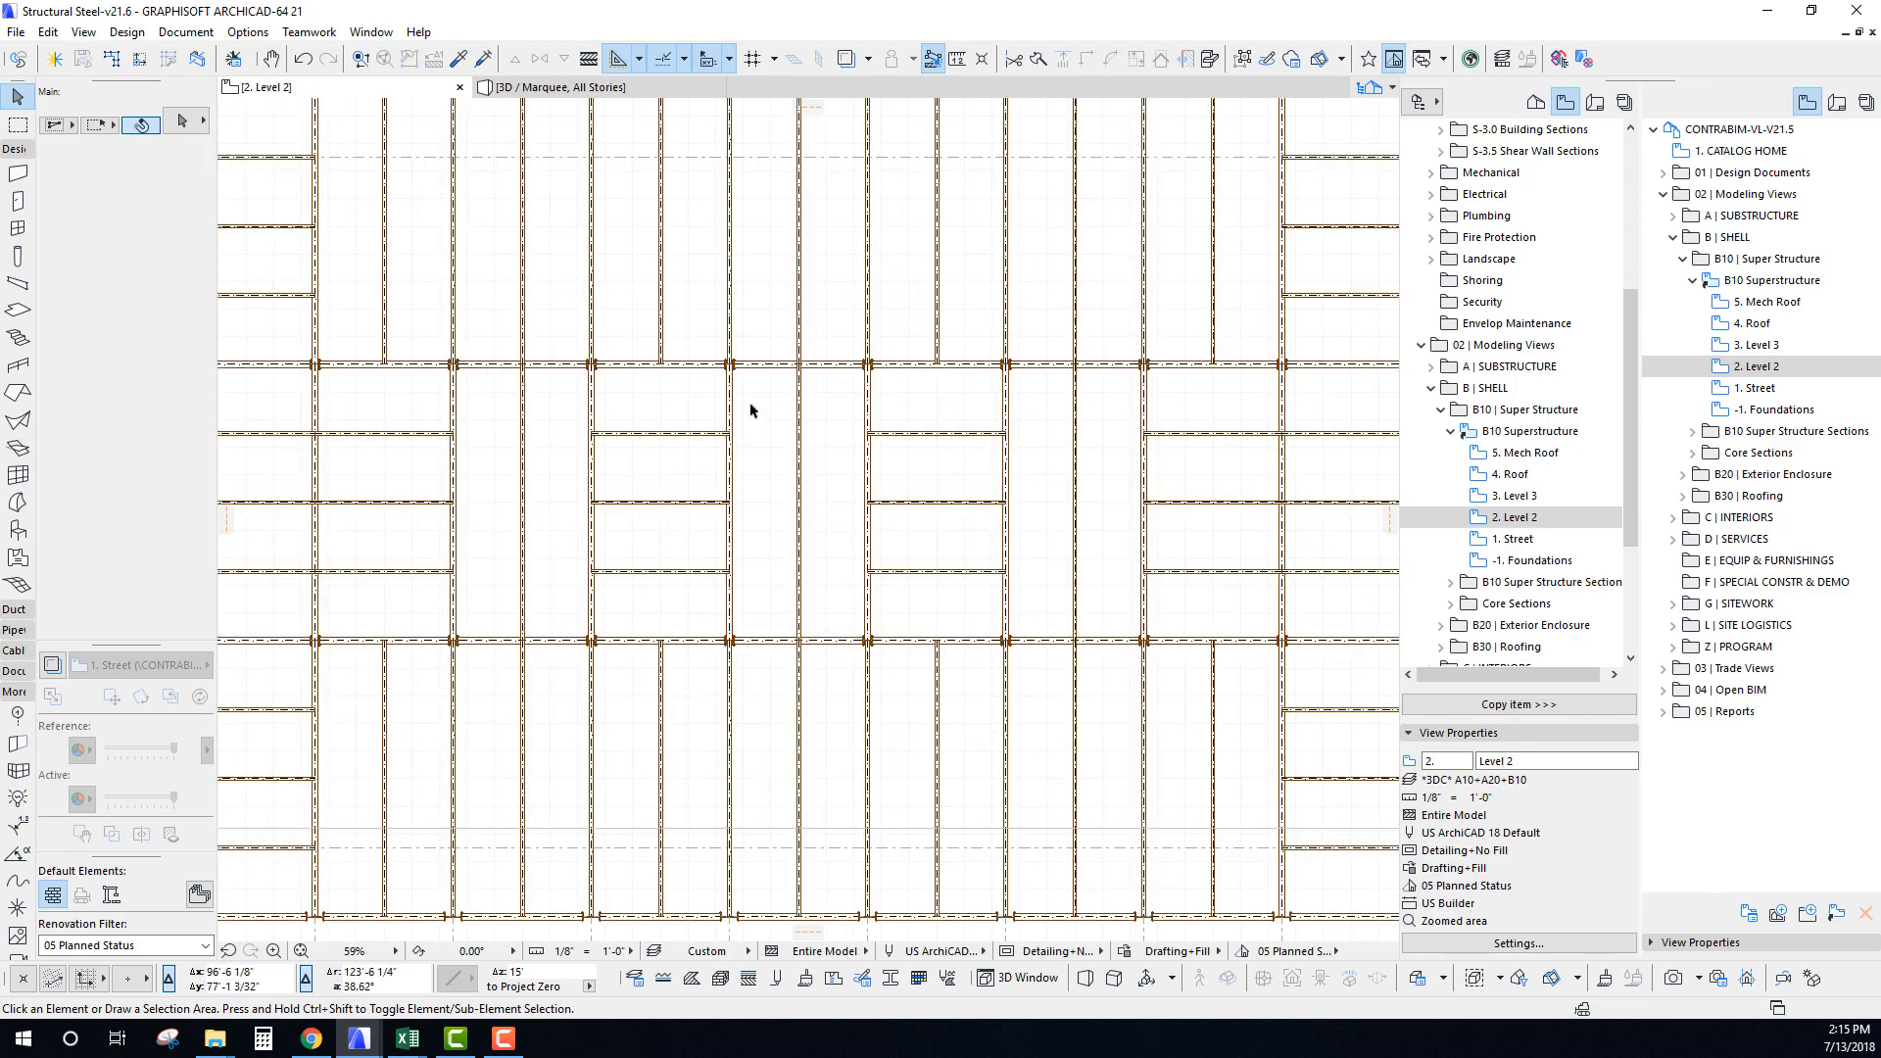
# Examine the Level 2 beam layout in plan, including the C–D beams between gridlines 3 and 4, and the whole frame in 3D.
pyautogui.scroll(-3, 753, 534)
pyautogui.moveTo(800, 553); pyautogui.dragTo(740, 459, button='middle')
pyautogui.moveTo(633, 393); pyautogui.dragTo(689, 421, button='middle')
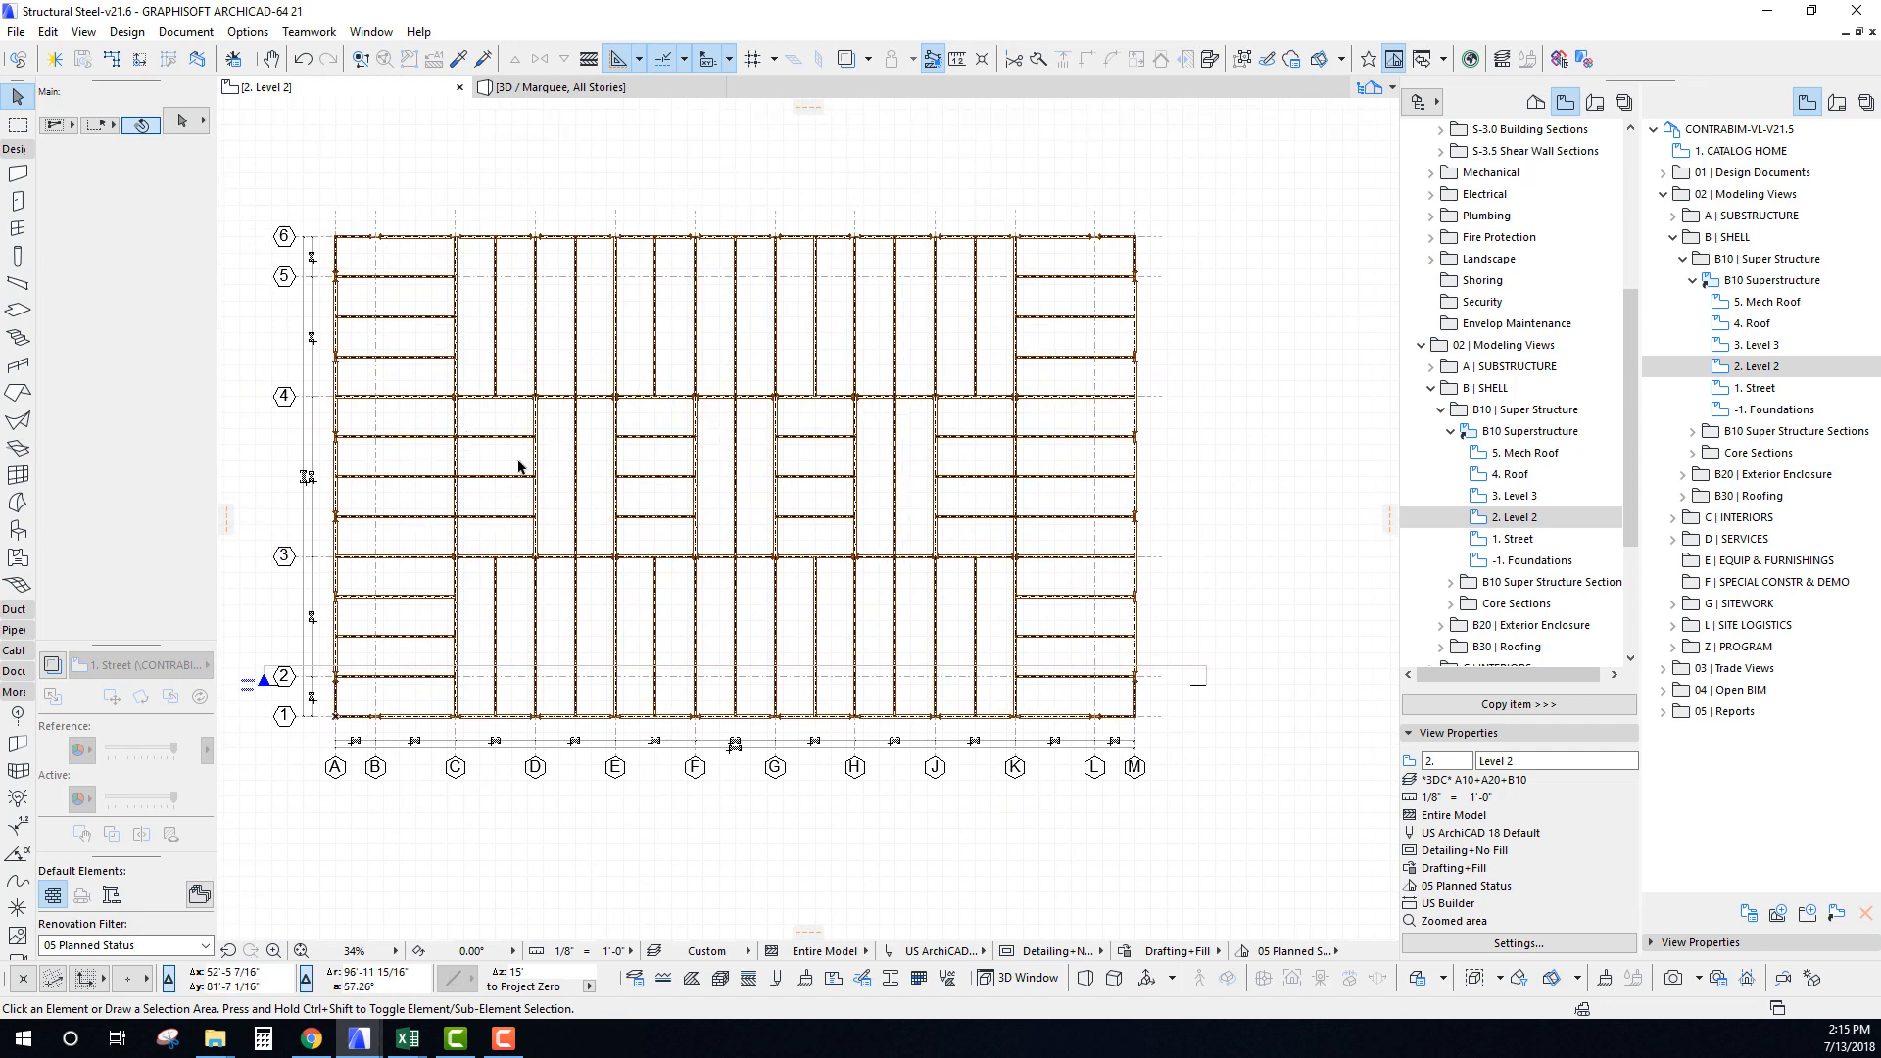
pyautogui.scroll(1, 702, 472)
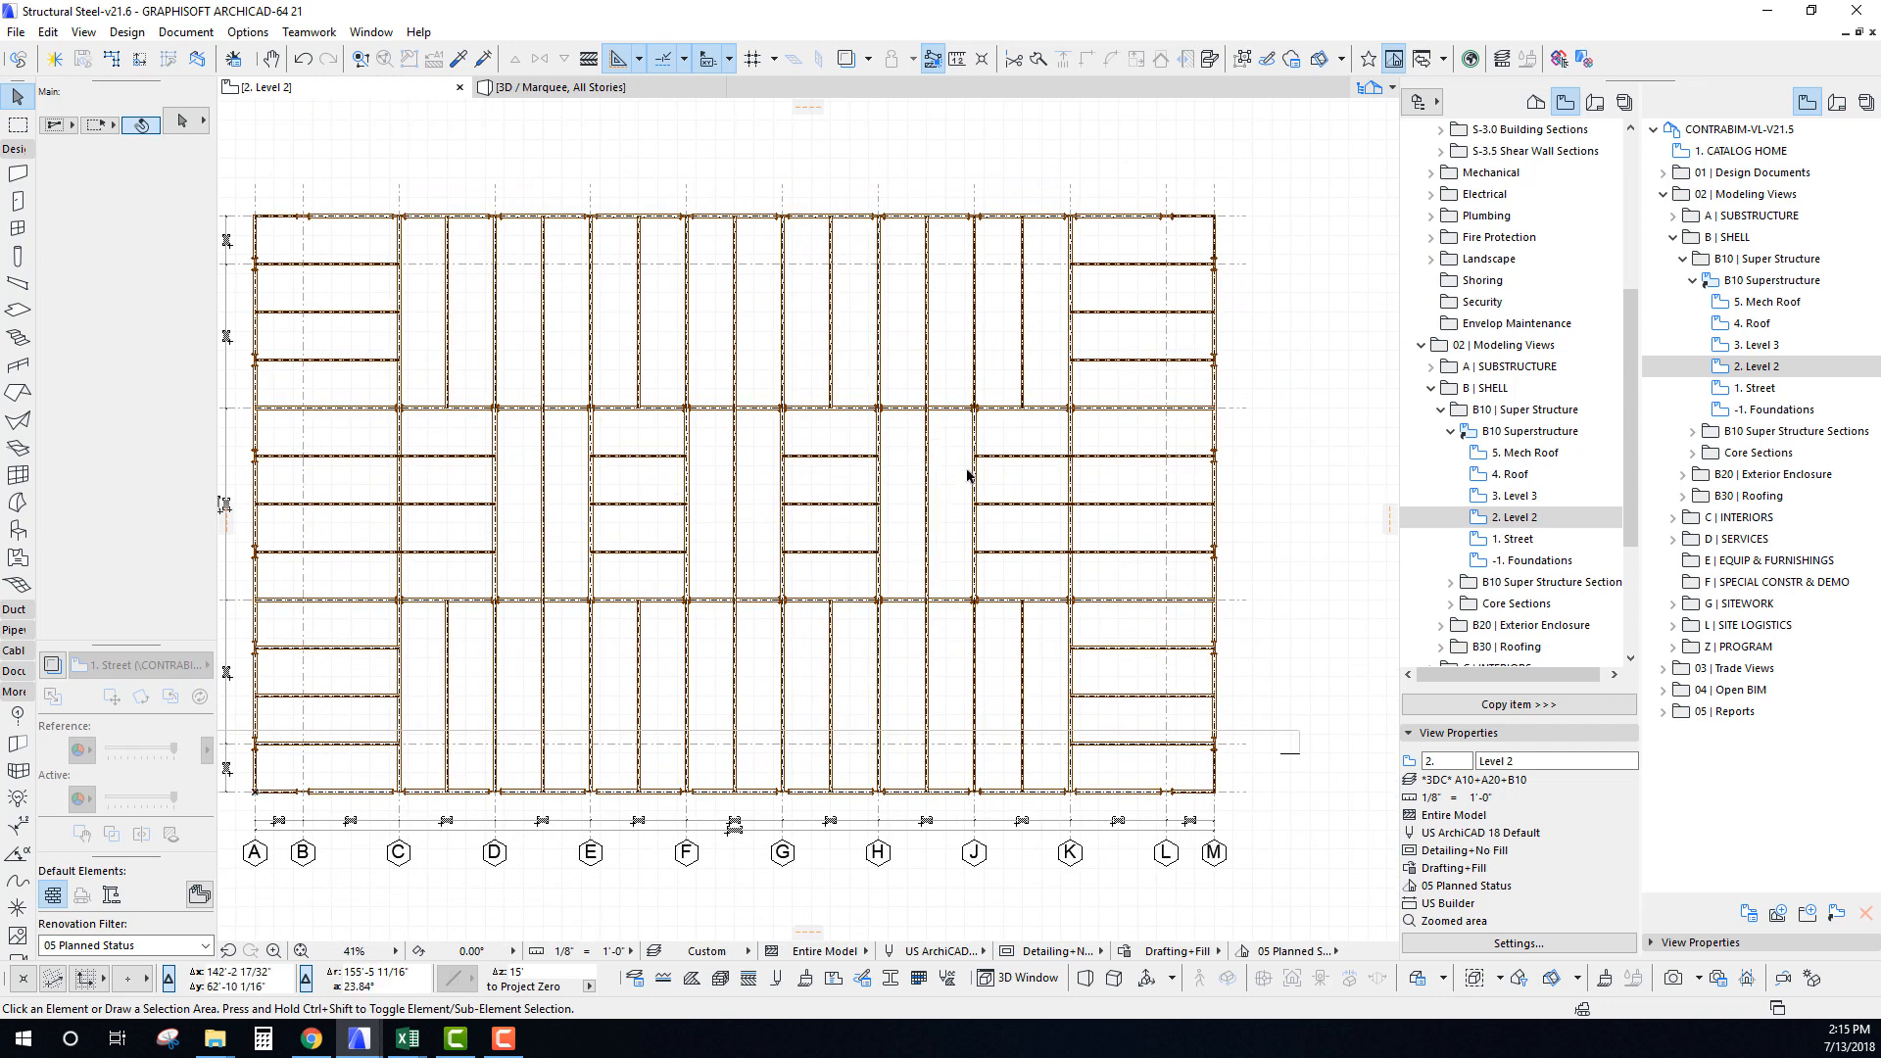
pyautogui.click(468, 457)
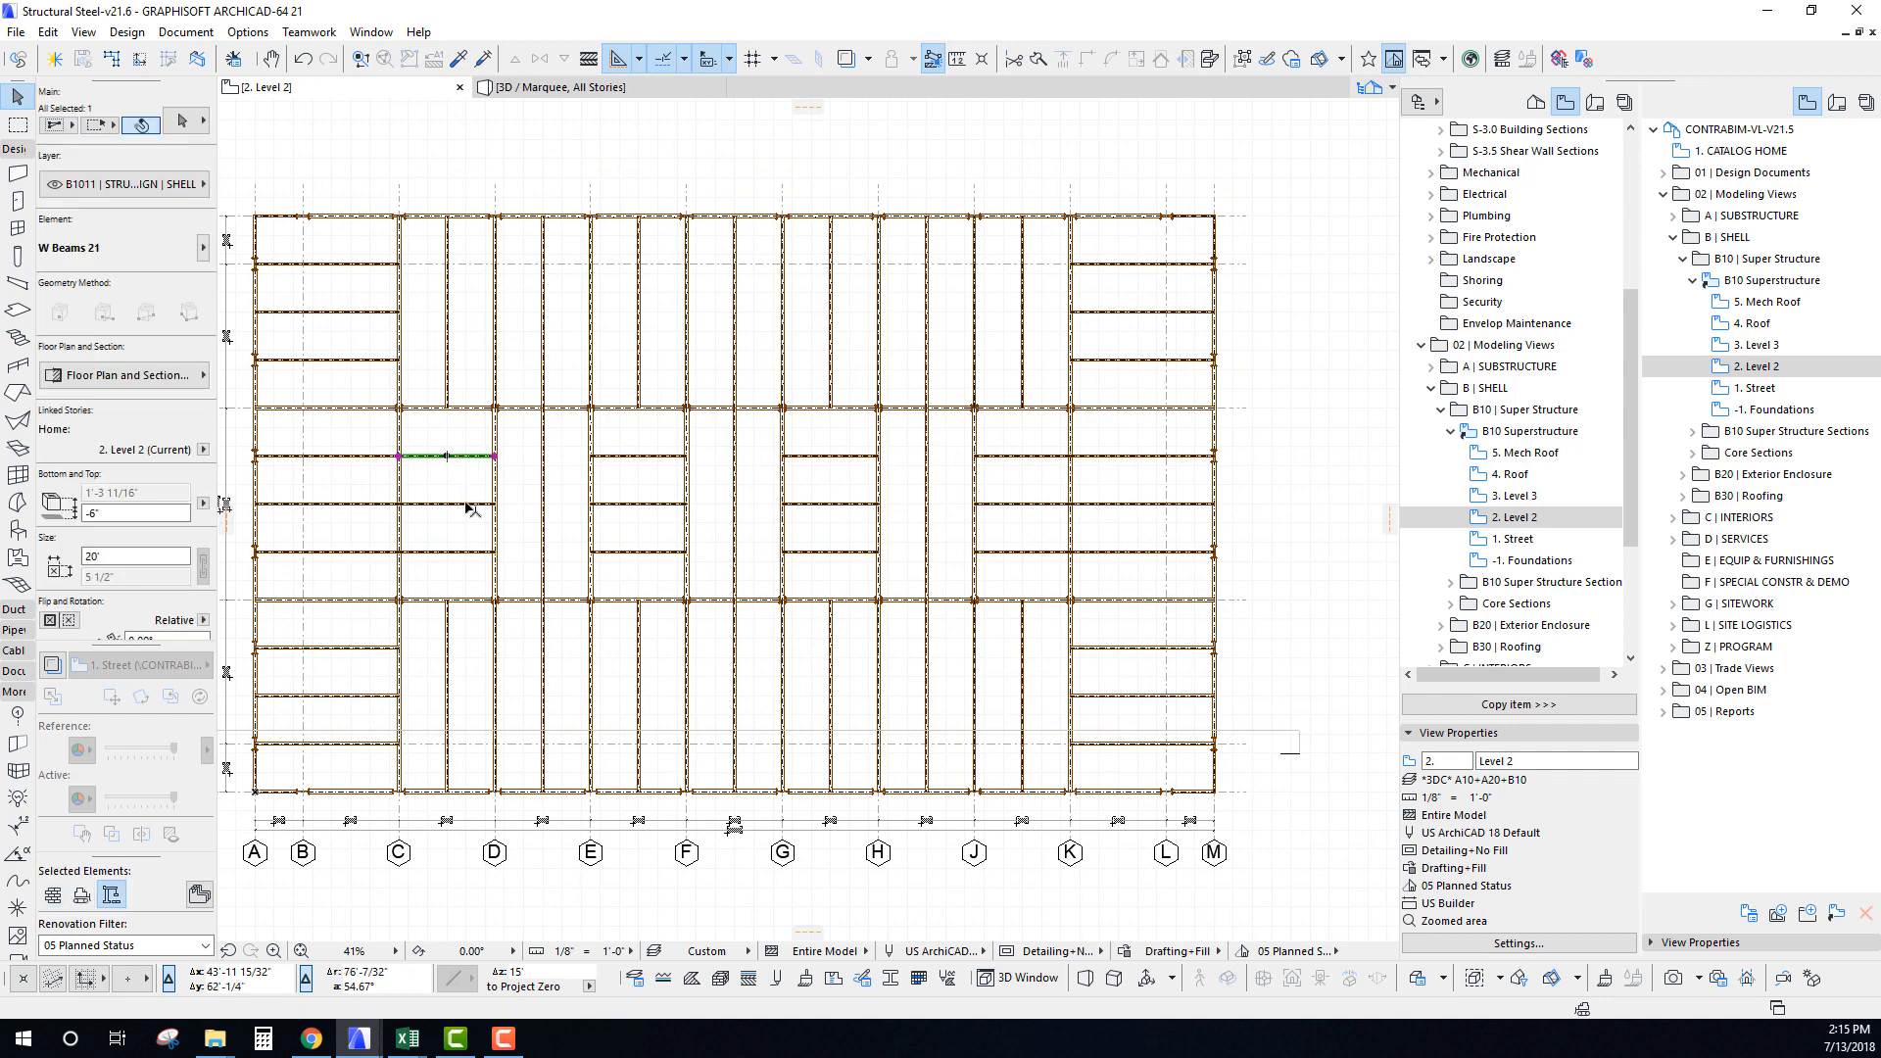
pyautogui.keyDown('shift'); pyautogui.click(471, 504); pyautogui.keyUp('shift')
pyautogui.keyDown('shift'); pyautogui.click(470, 557); pyautogui.keyUp('shift')
pyautogui.press('Escape')
pyautogui.press('Escape')
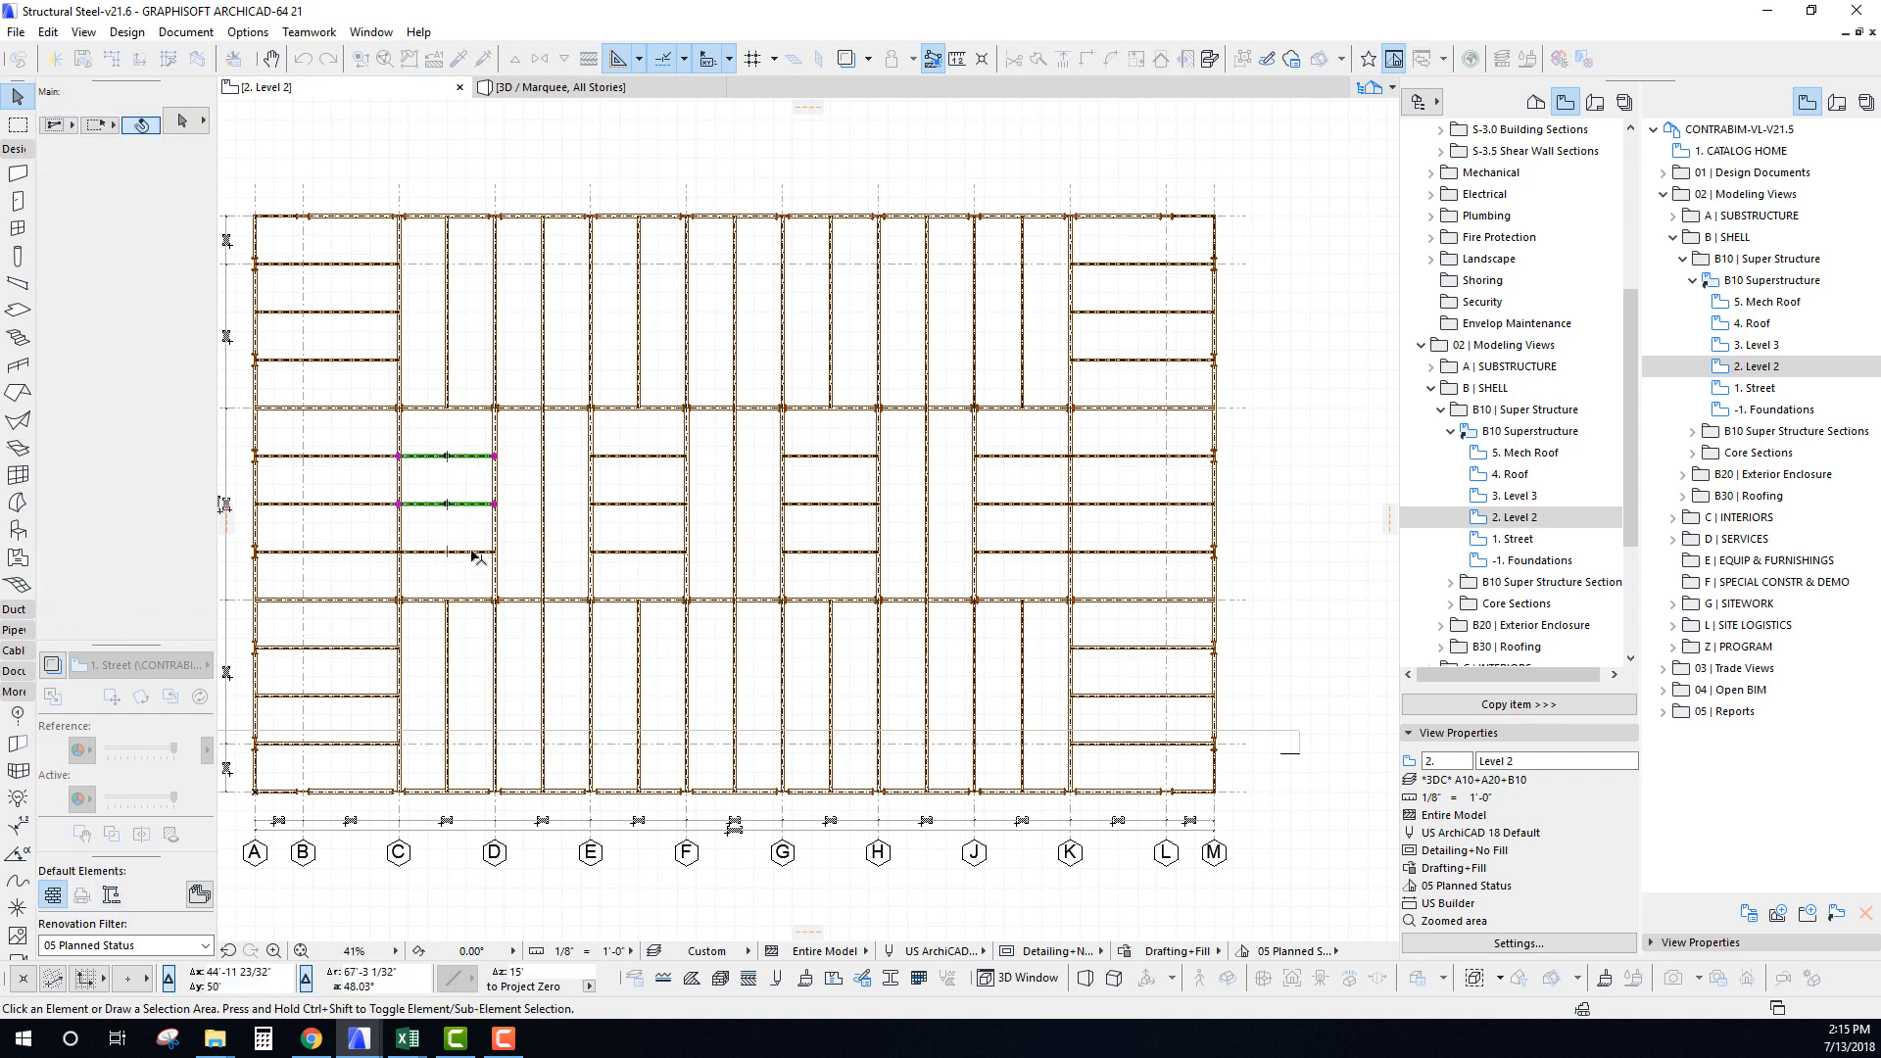
pyautogui.scroll(-2, 481, 519)
pyautogui.moveTo(480, 519); pyautogui.dragTo(557, 518, button='middle')
pyautogui.scroll(2, 573, 502)
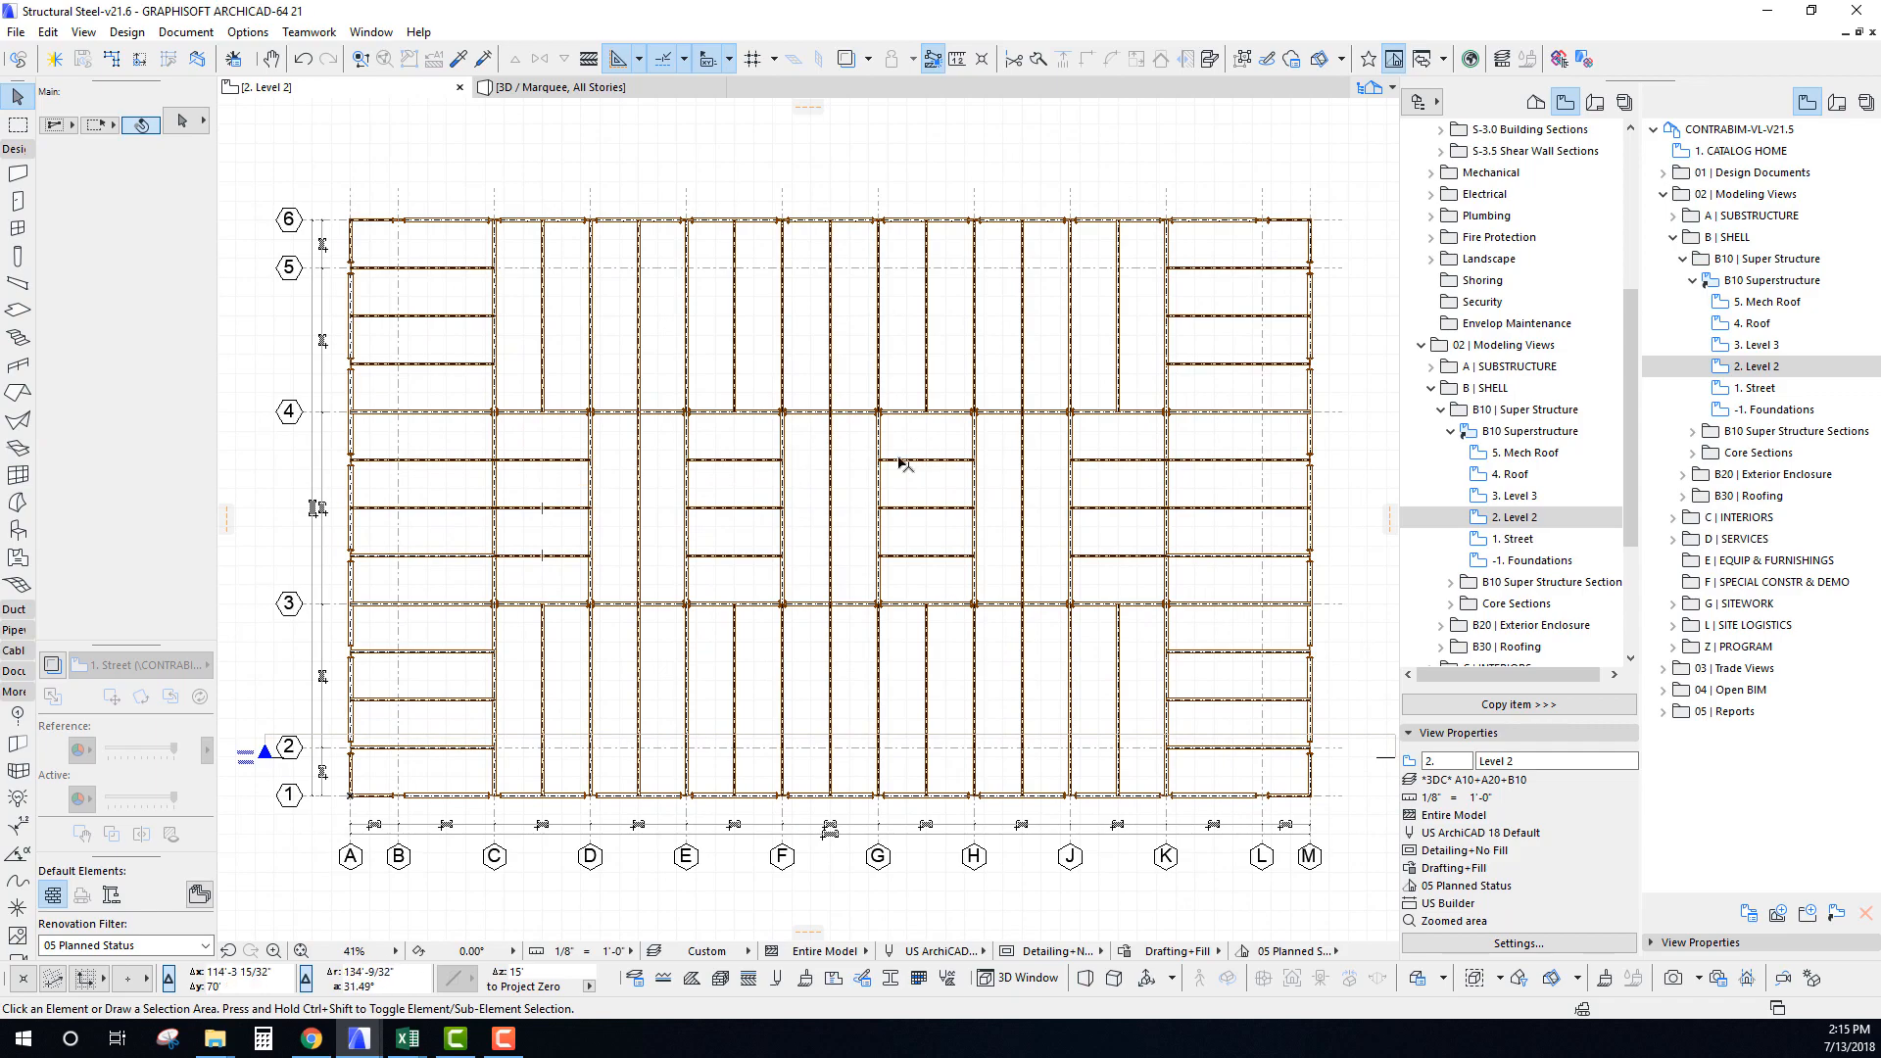
pyautogui.press('F3')
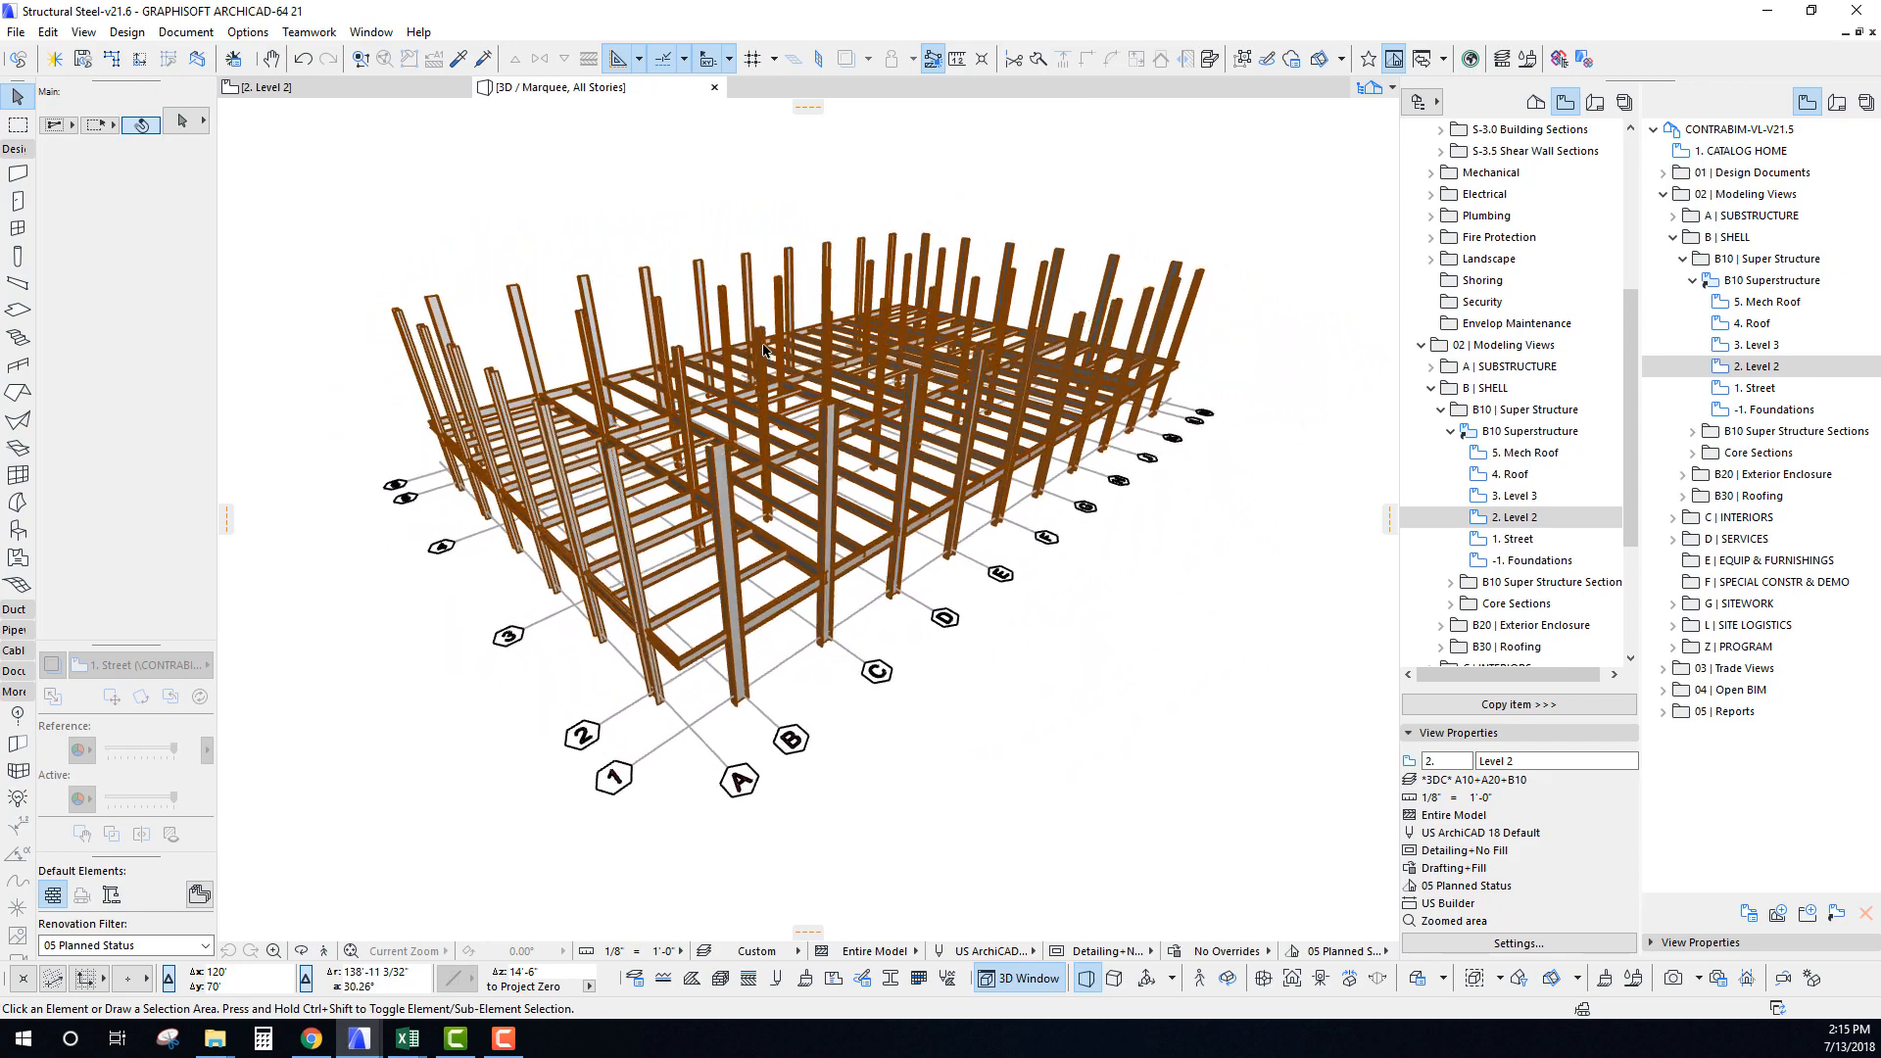
pyautogui.press('F2')
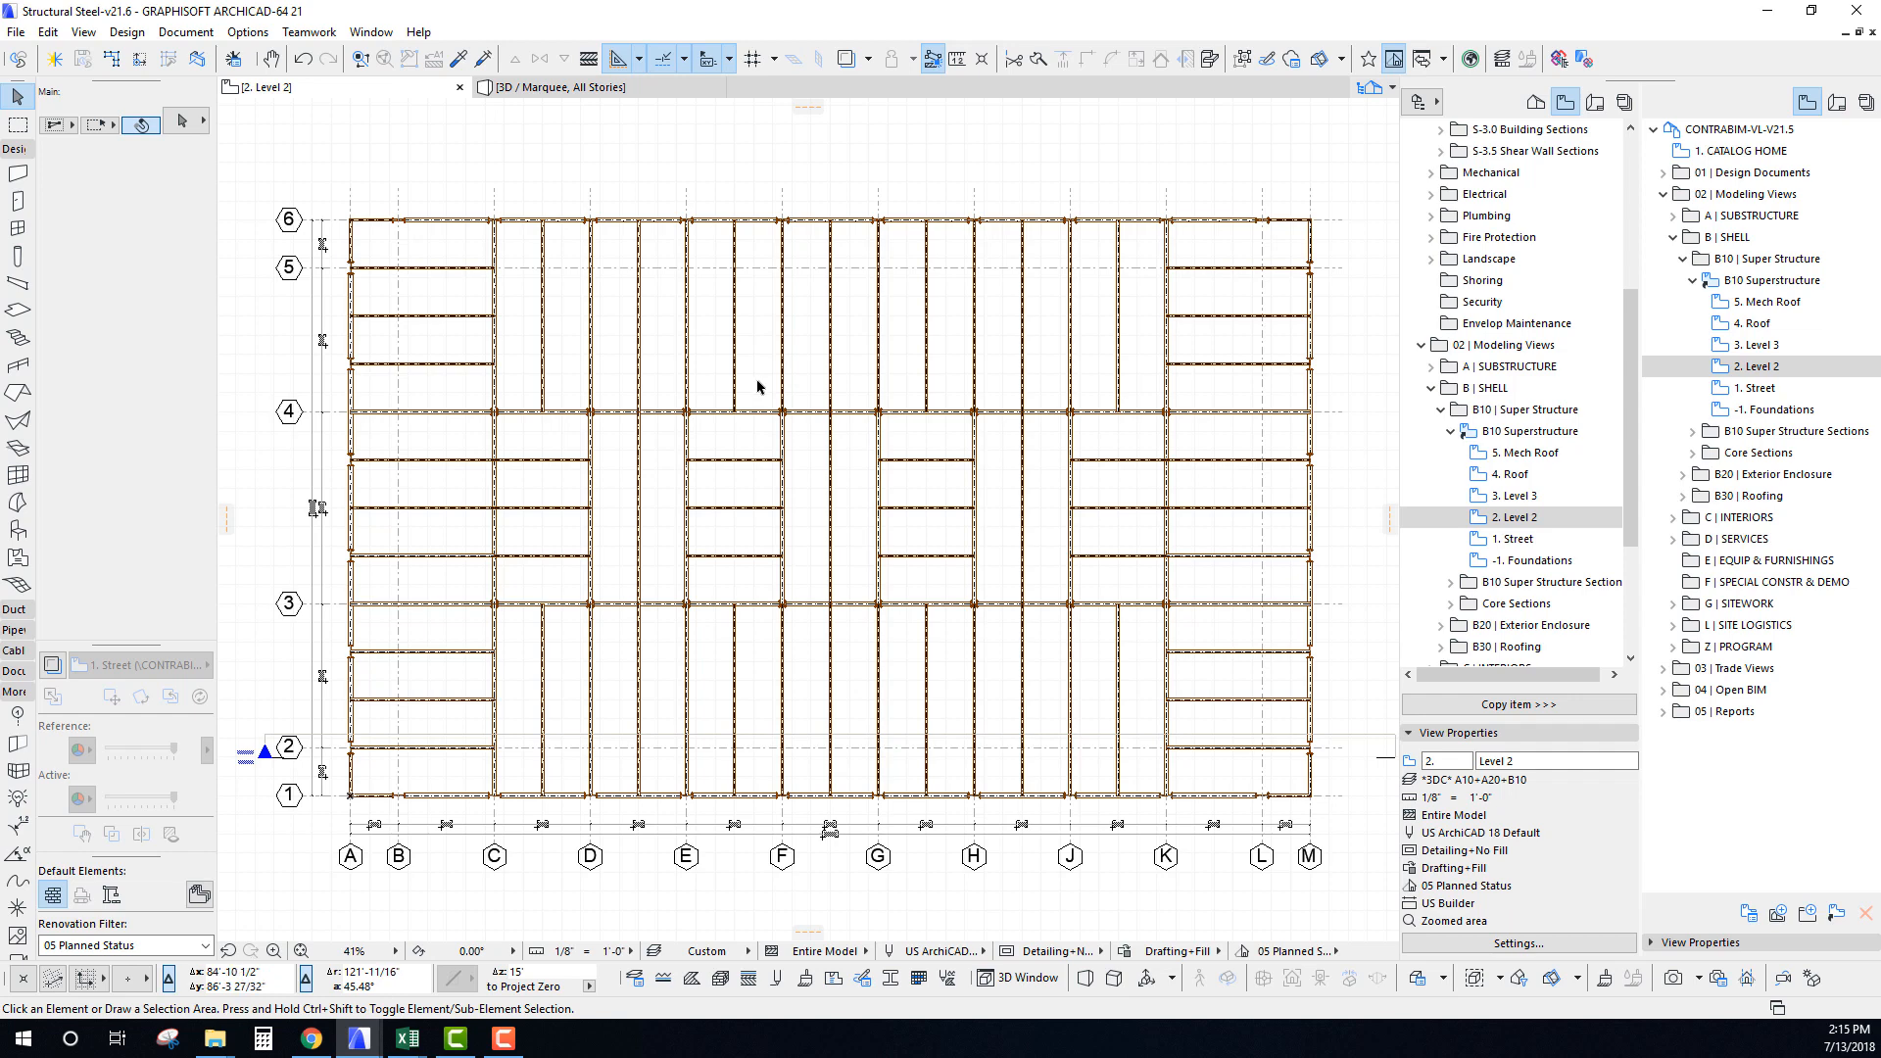
# Collapse the expanded design and modeling view folders and open the EST 05.1 Structural Metal Framing schedule from the Trade Quantities reports.
pyautogui.scroll(-2, 764, 390)
pyautogui.click(1451, 432)
pyautogui.click(1440, 410)
pyautogui.click(1430, 389)
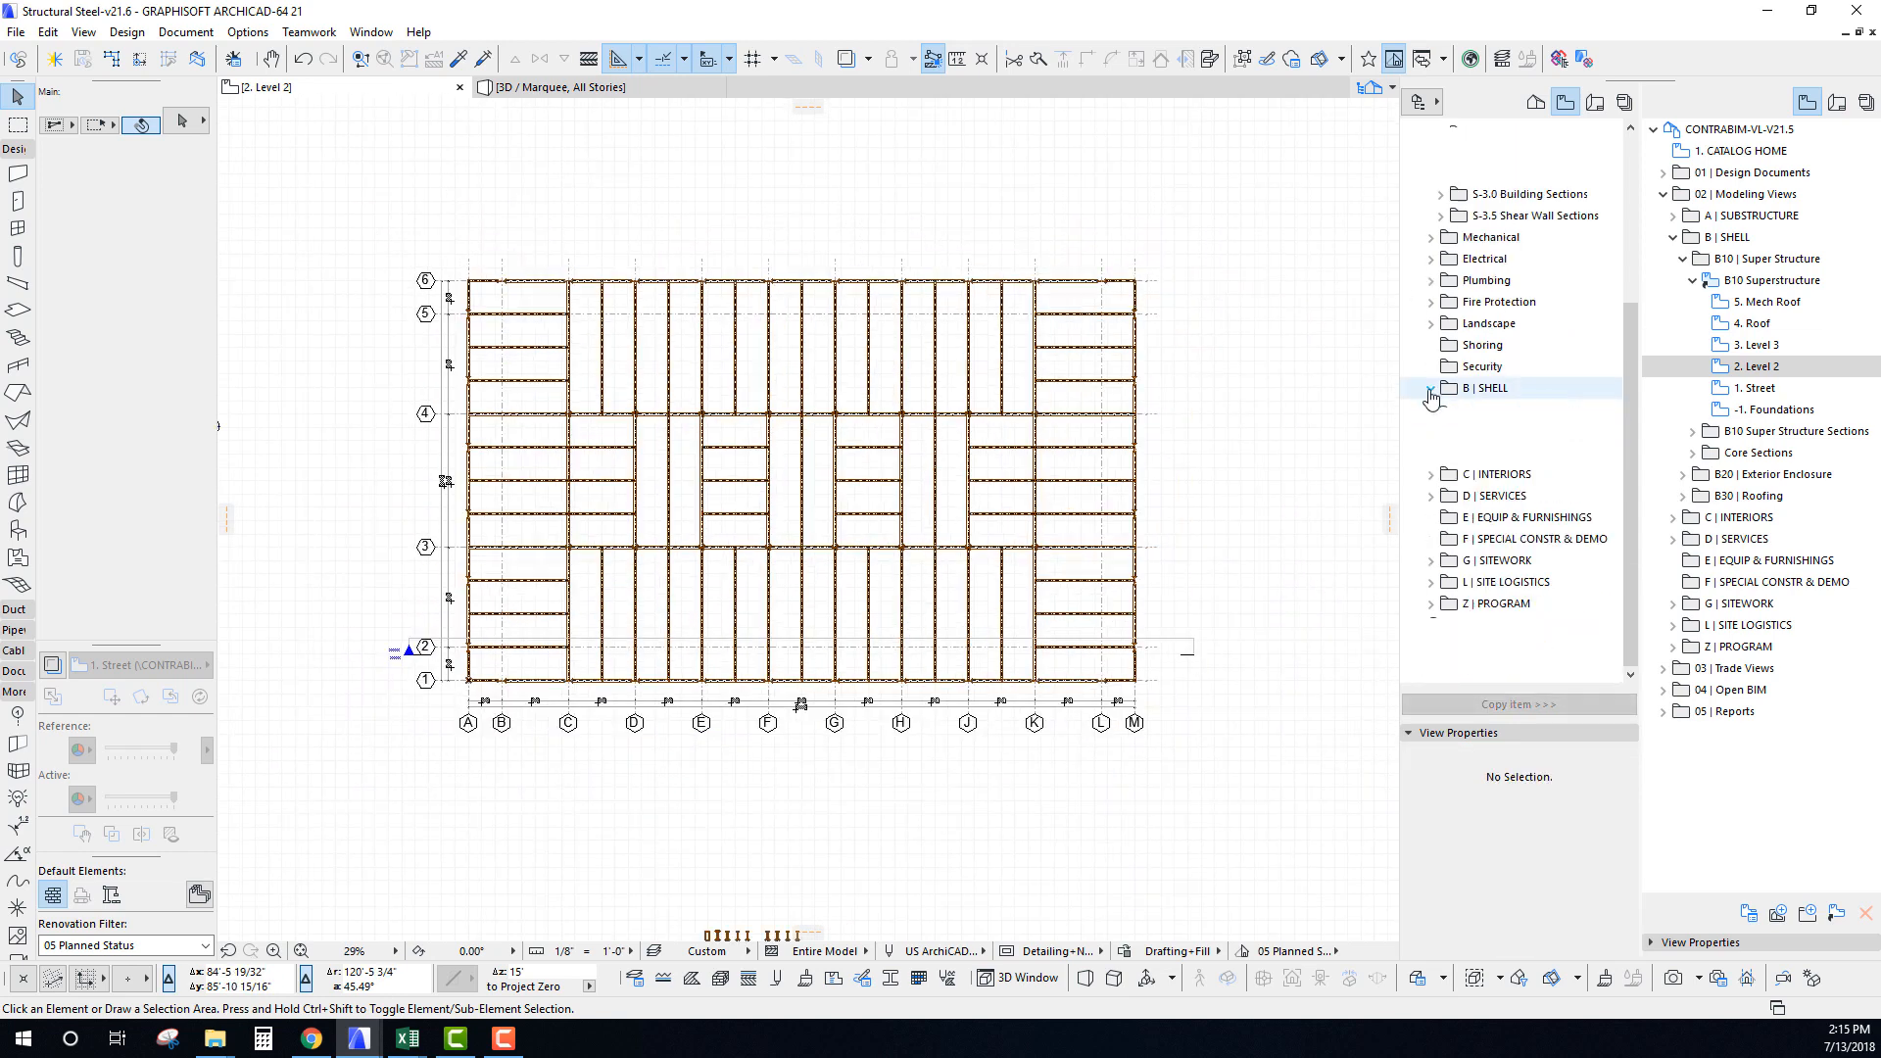
pyautogui.click(1420, 409)
pyautogui.click(1440, 194)
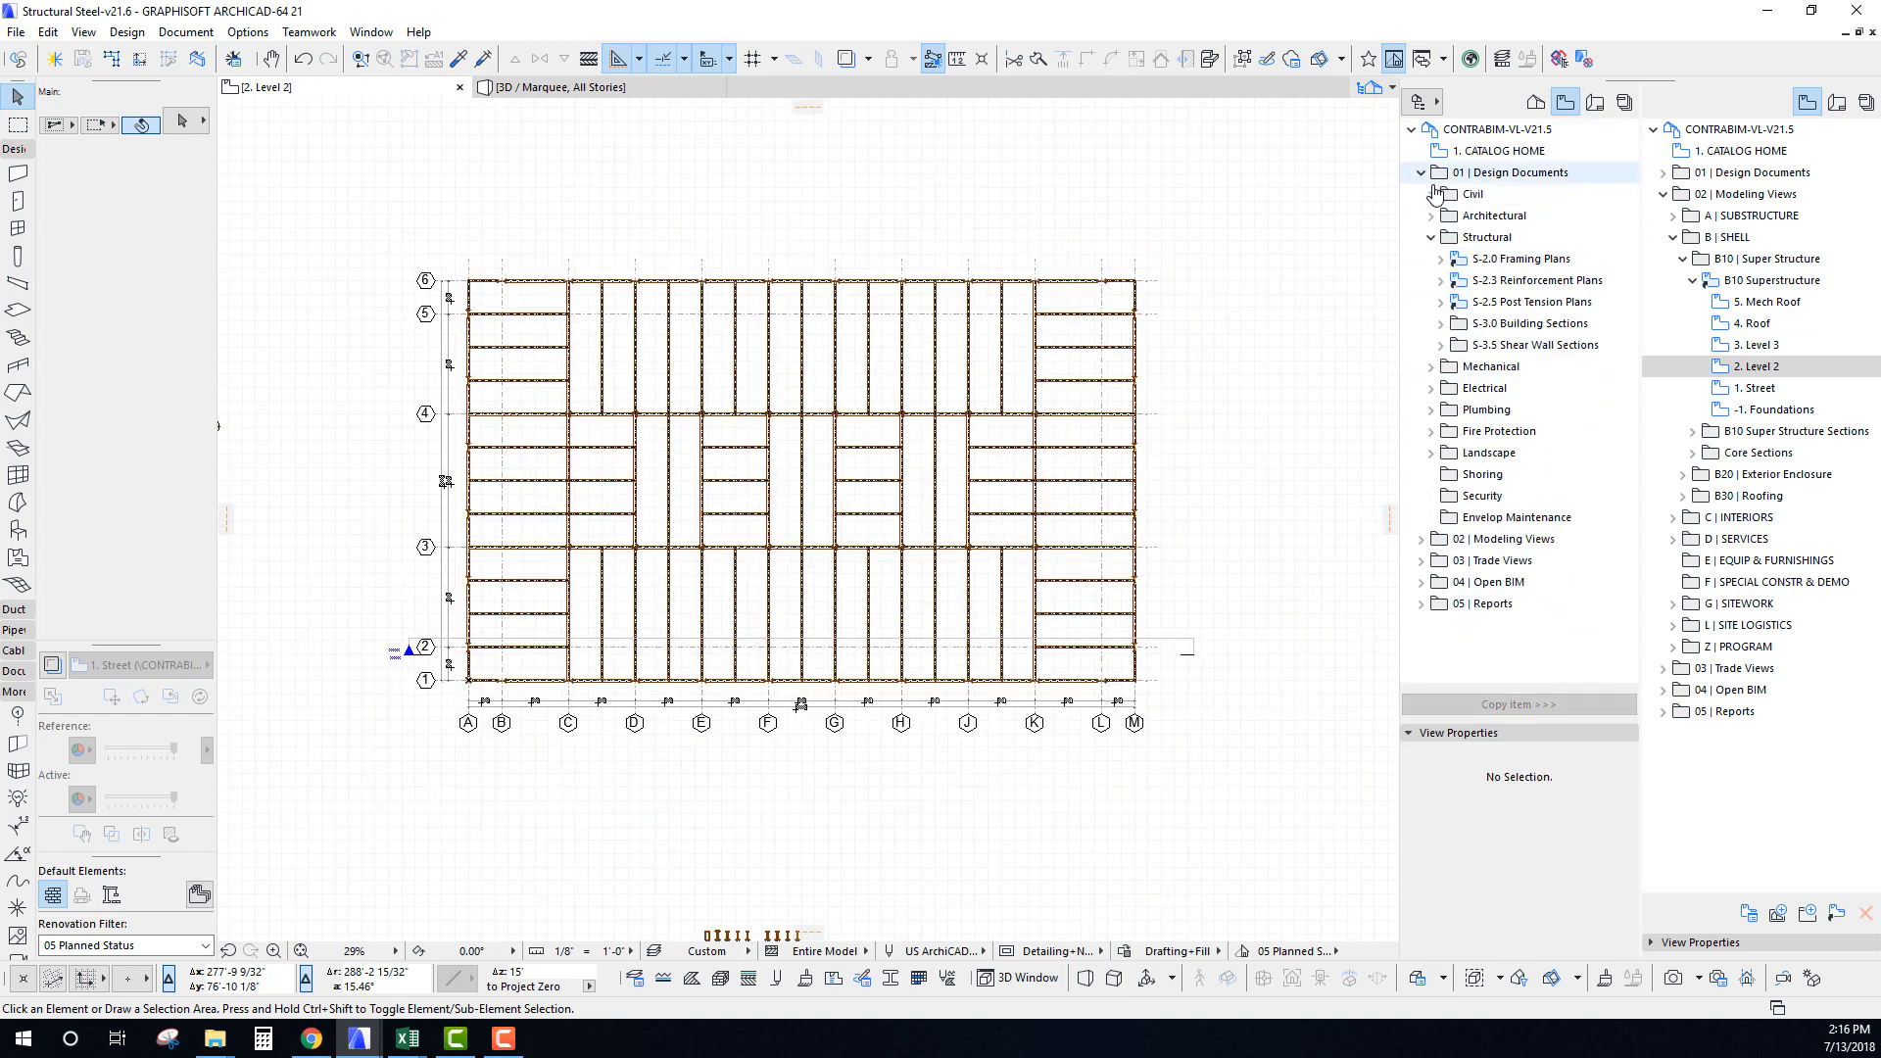
pyautogui.click(1431, 237)
pyautogui.click(1421, 173)
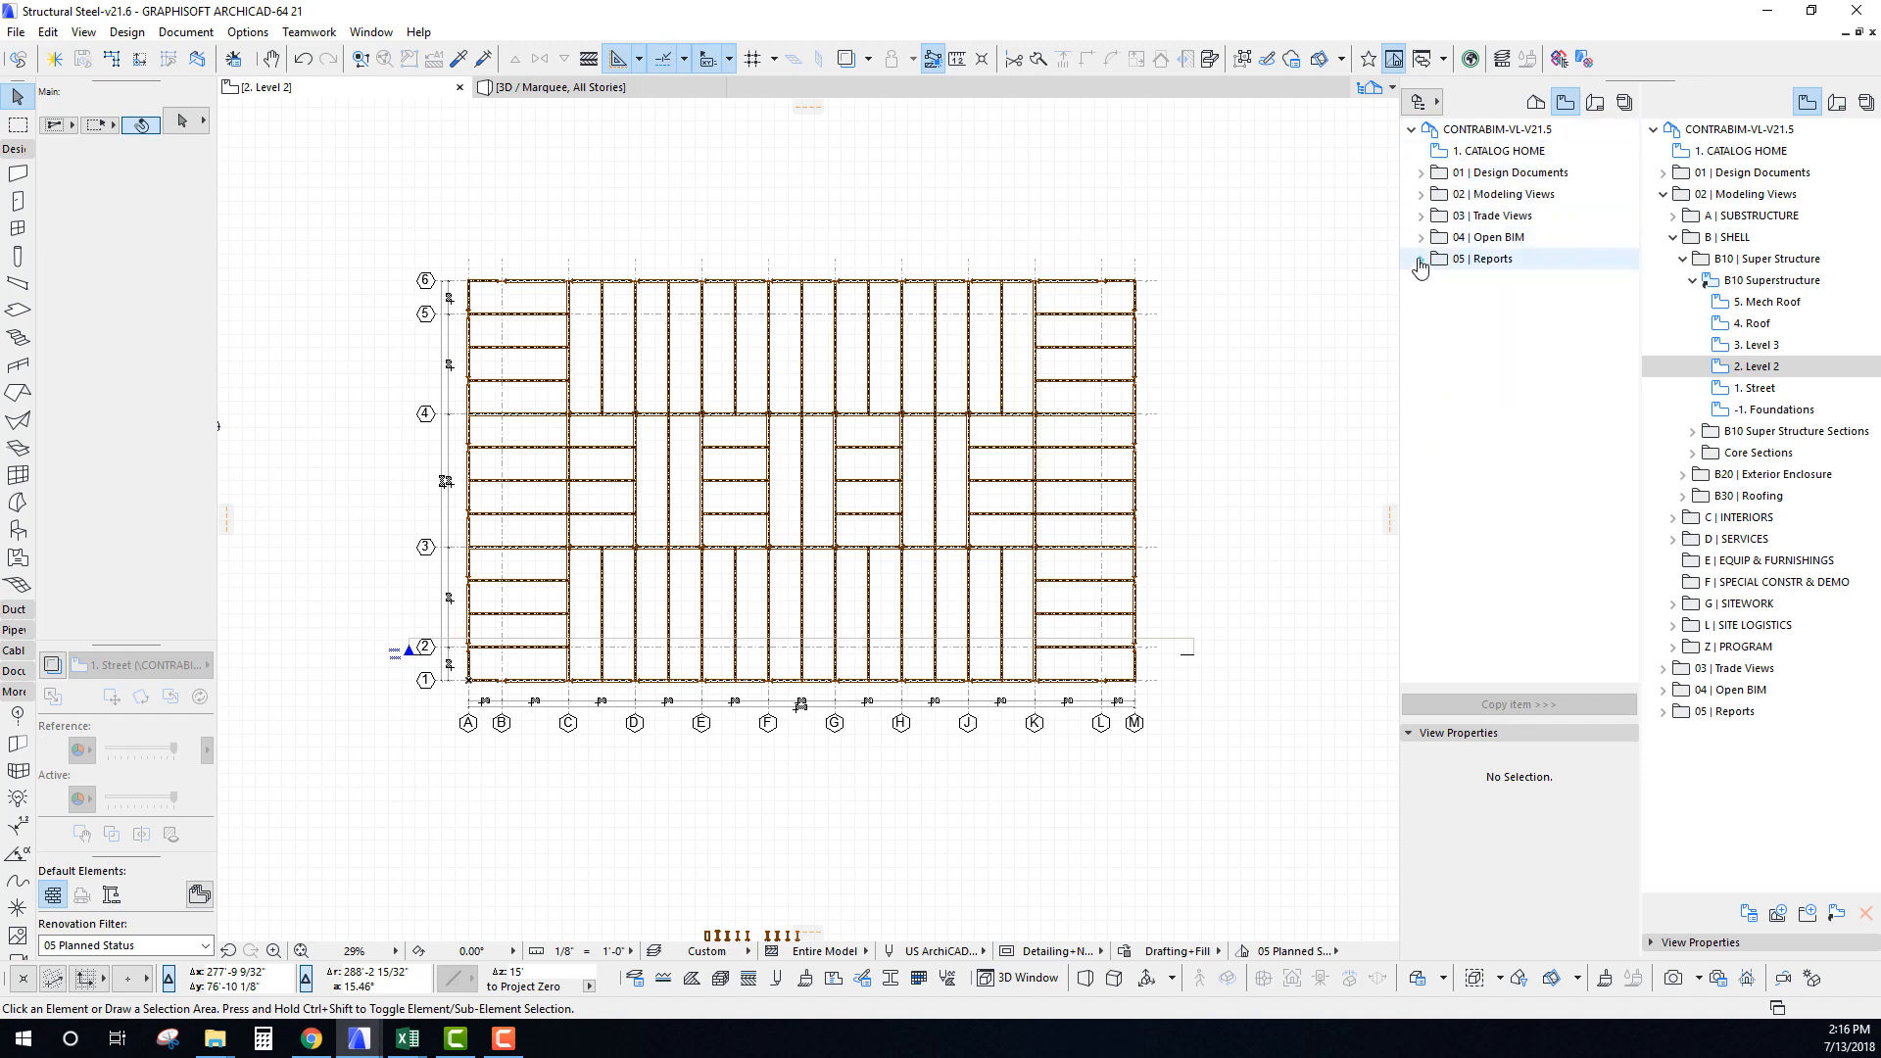
pyautogui.click(1421, 260)
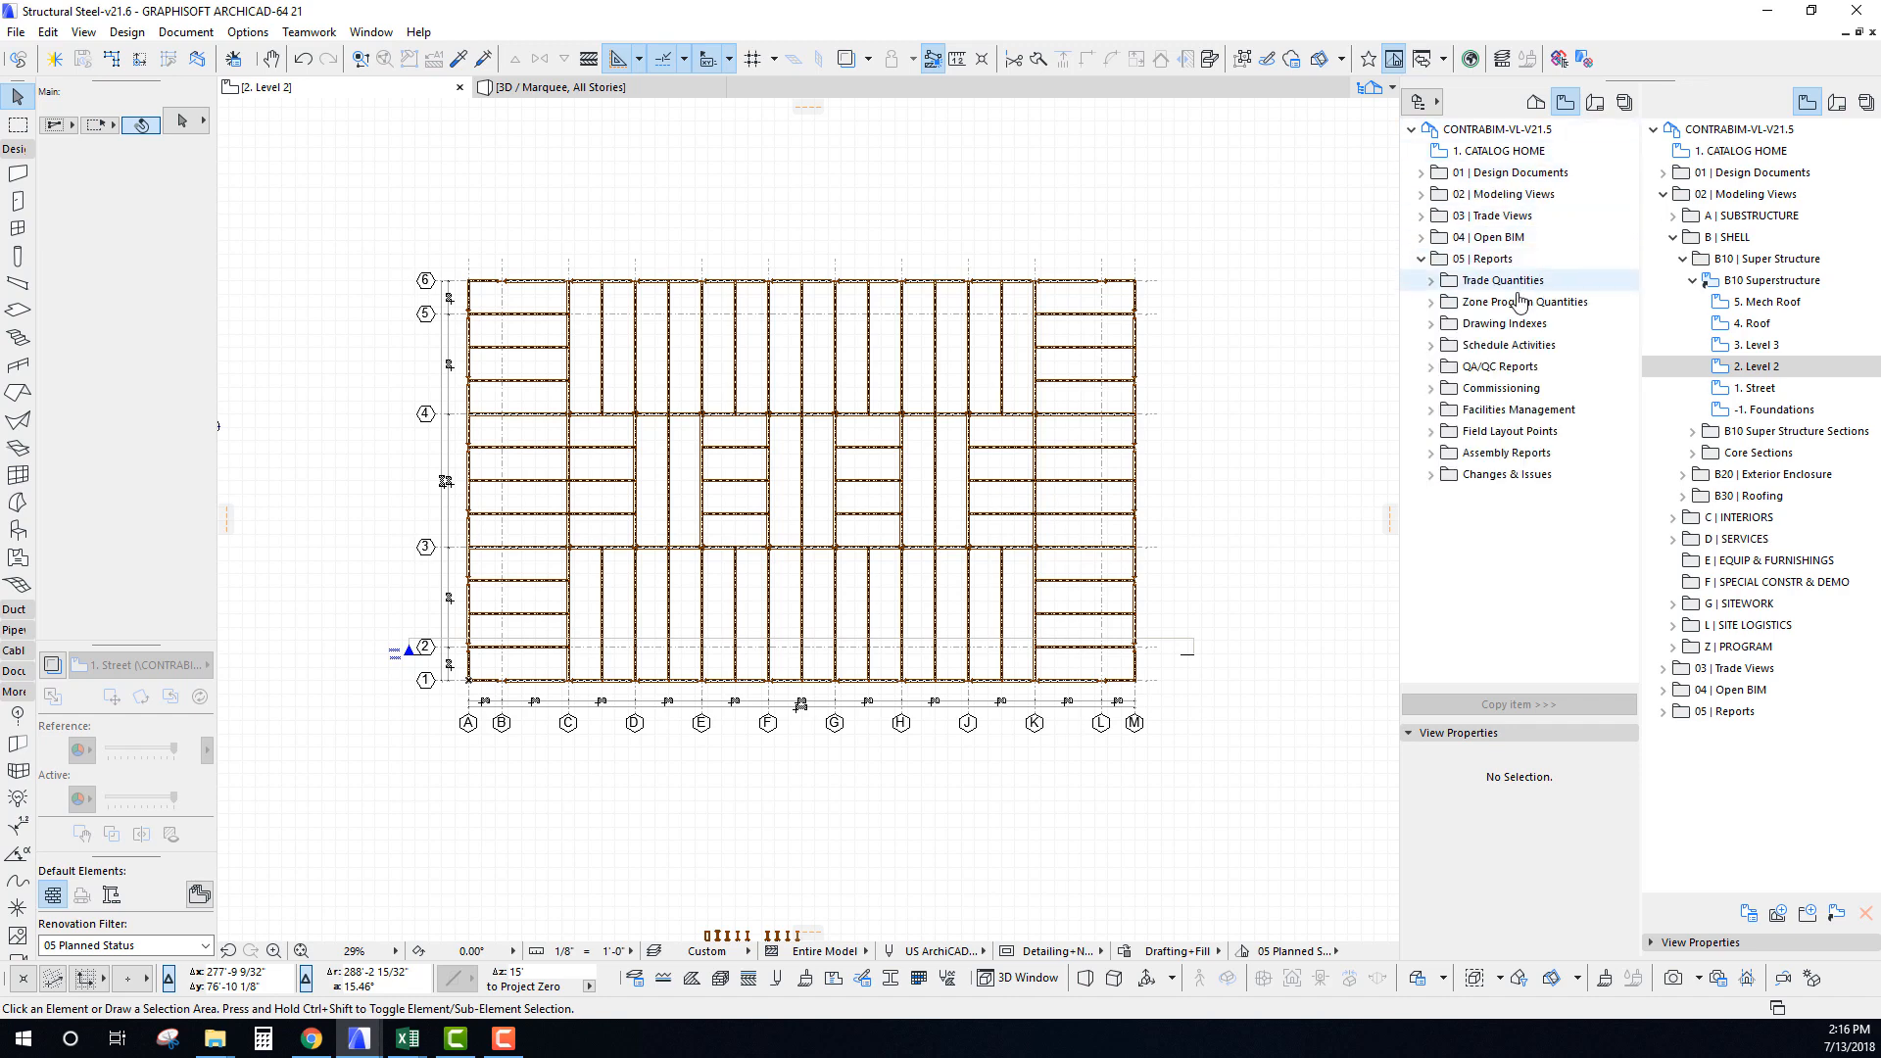
pyautogui.click(1432, 282)
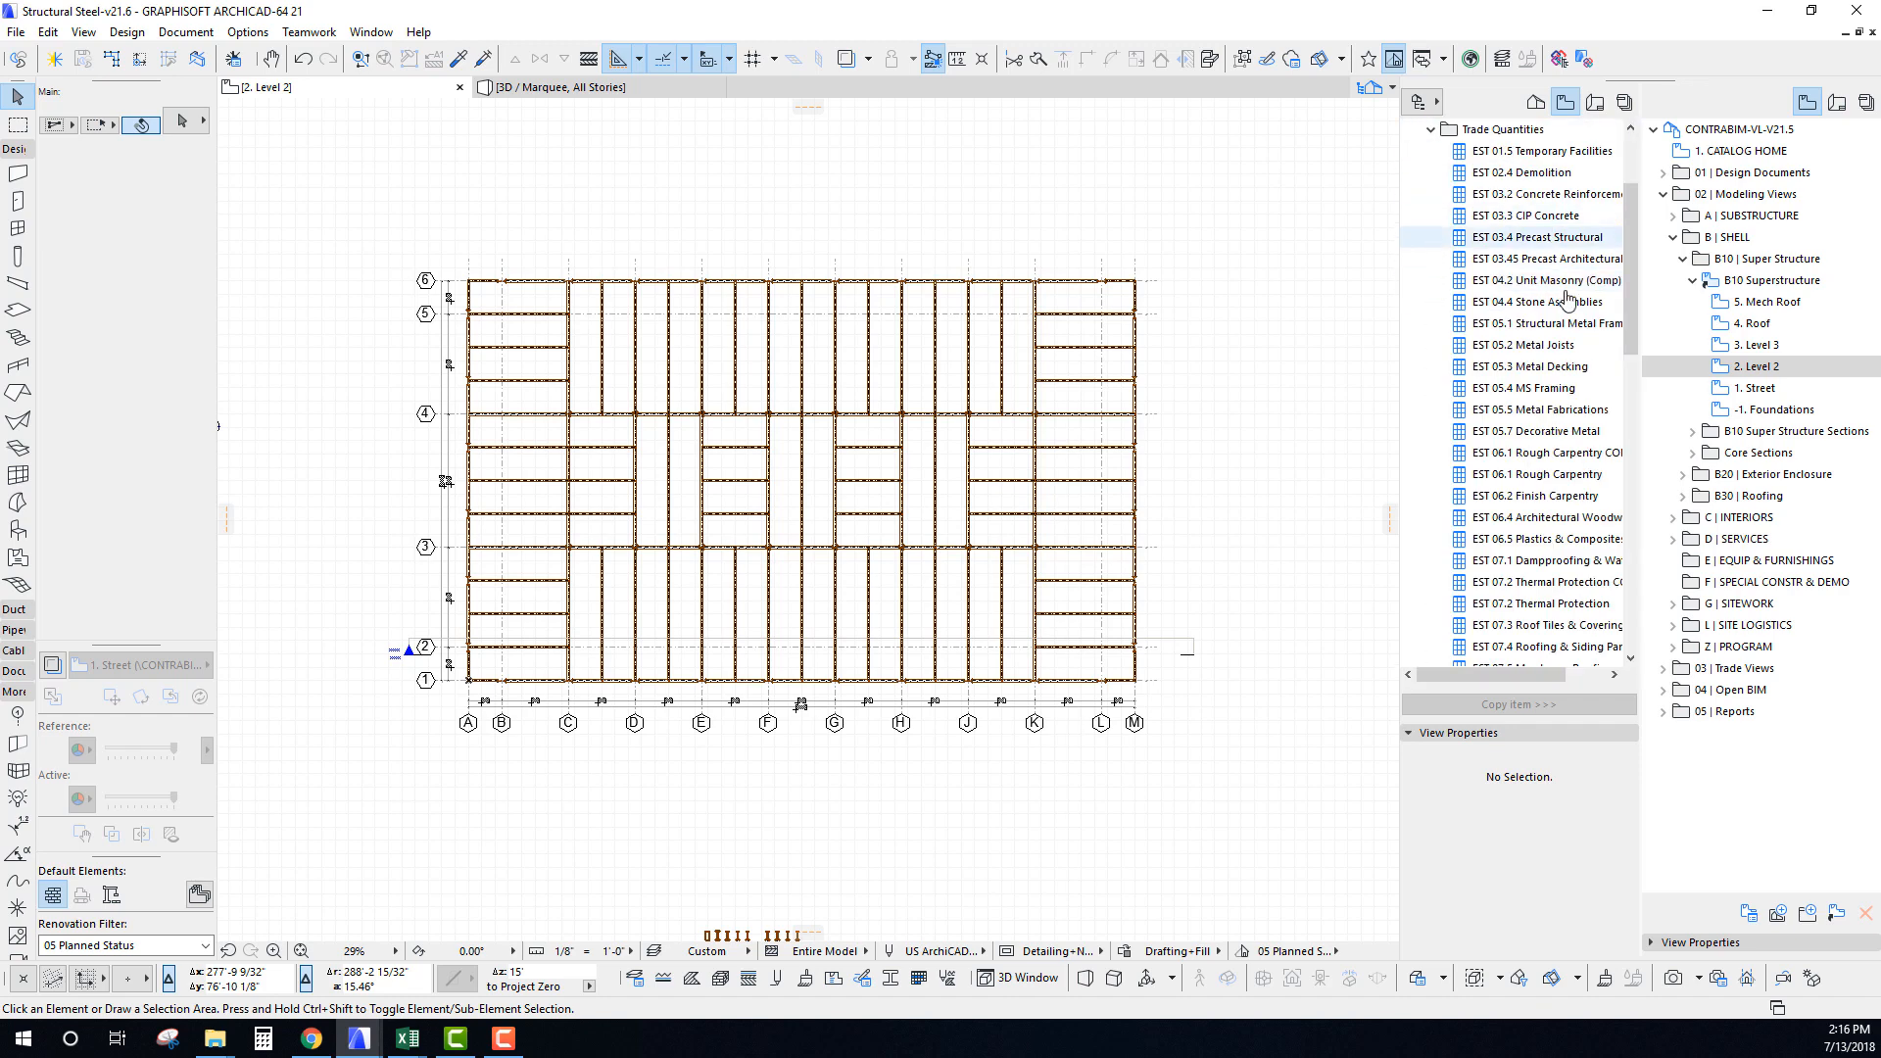
pyautogui.click(1493, 329)
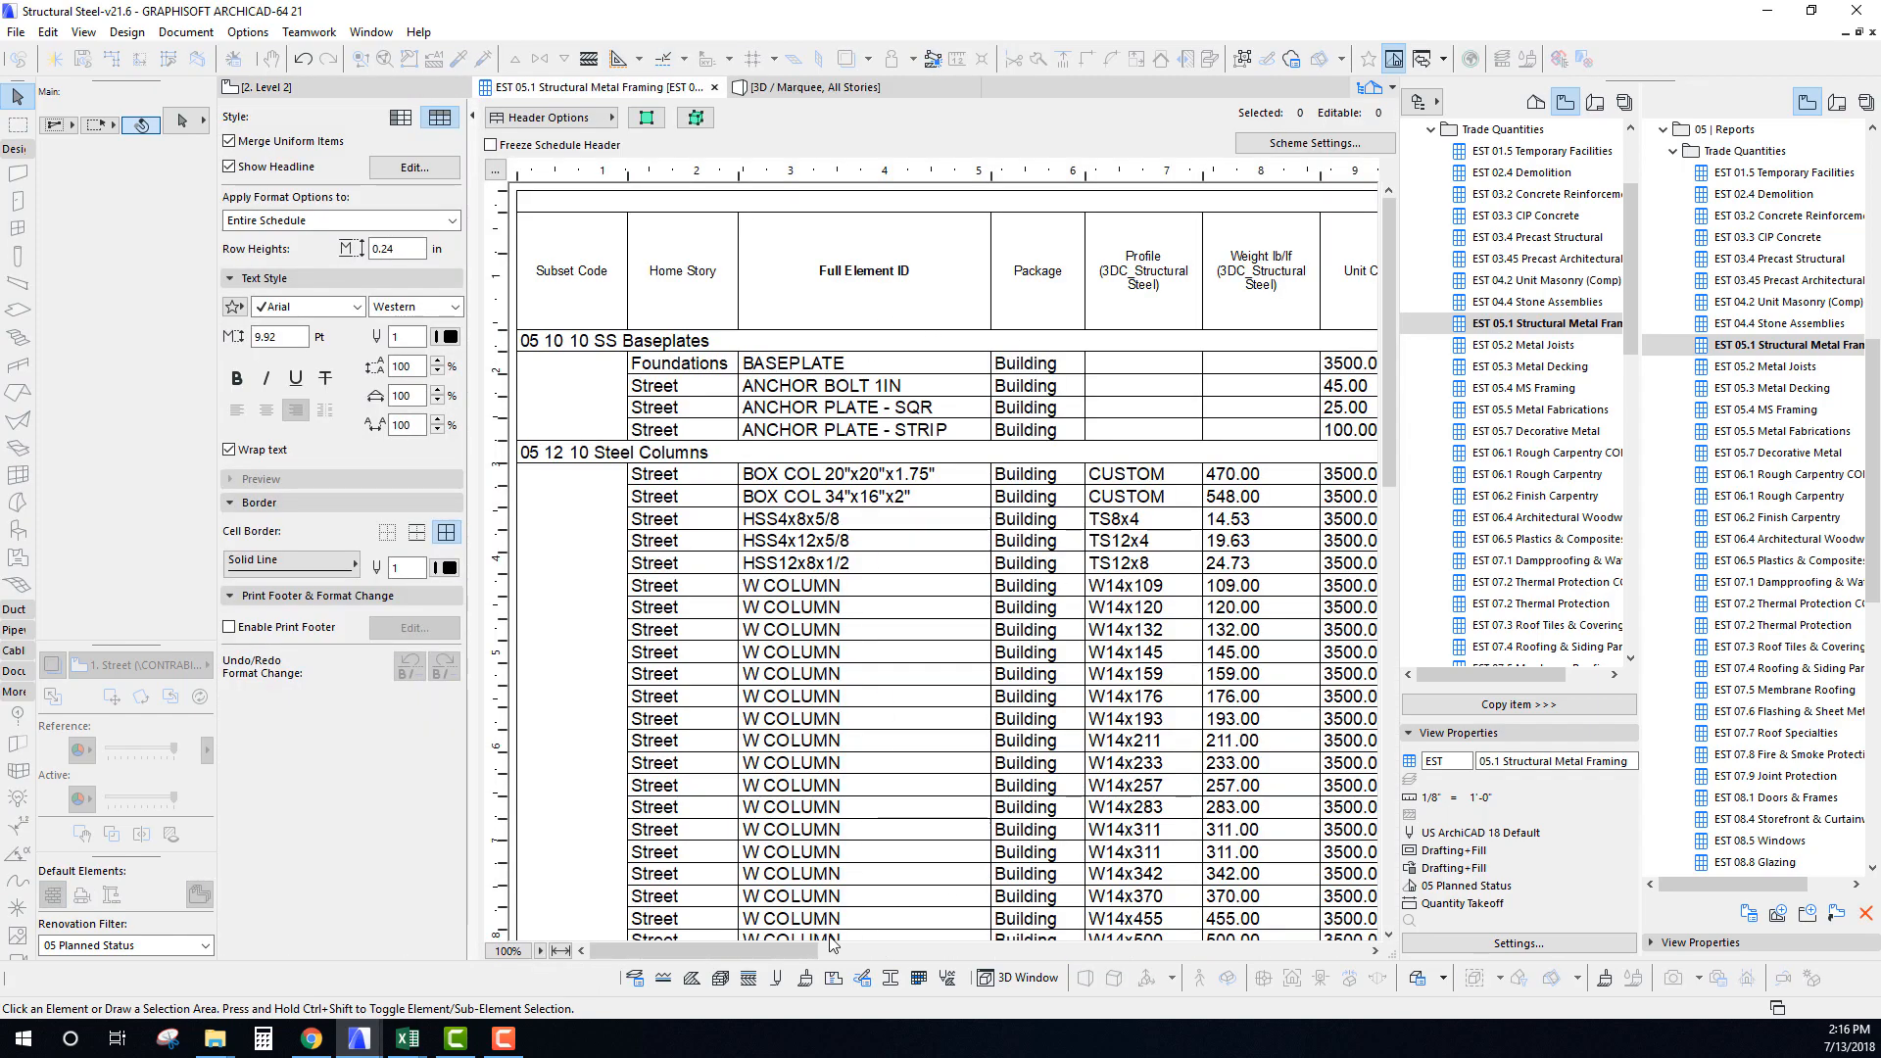
# Examine the baseplate, steel column, steel beam and bracing entries in the Structural Metal Framing schedule.
pyautogui.moveTo(803, 953); pyautogui.dragTo(620, 960)
pyautogui.scroll(-5, 810, 778)
pyautogui.scroll(-5, 799, 678)
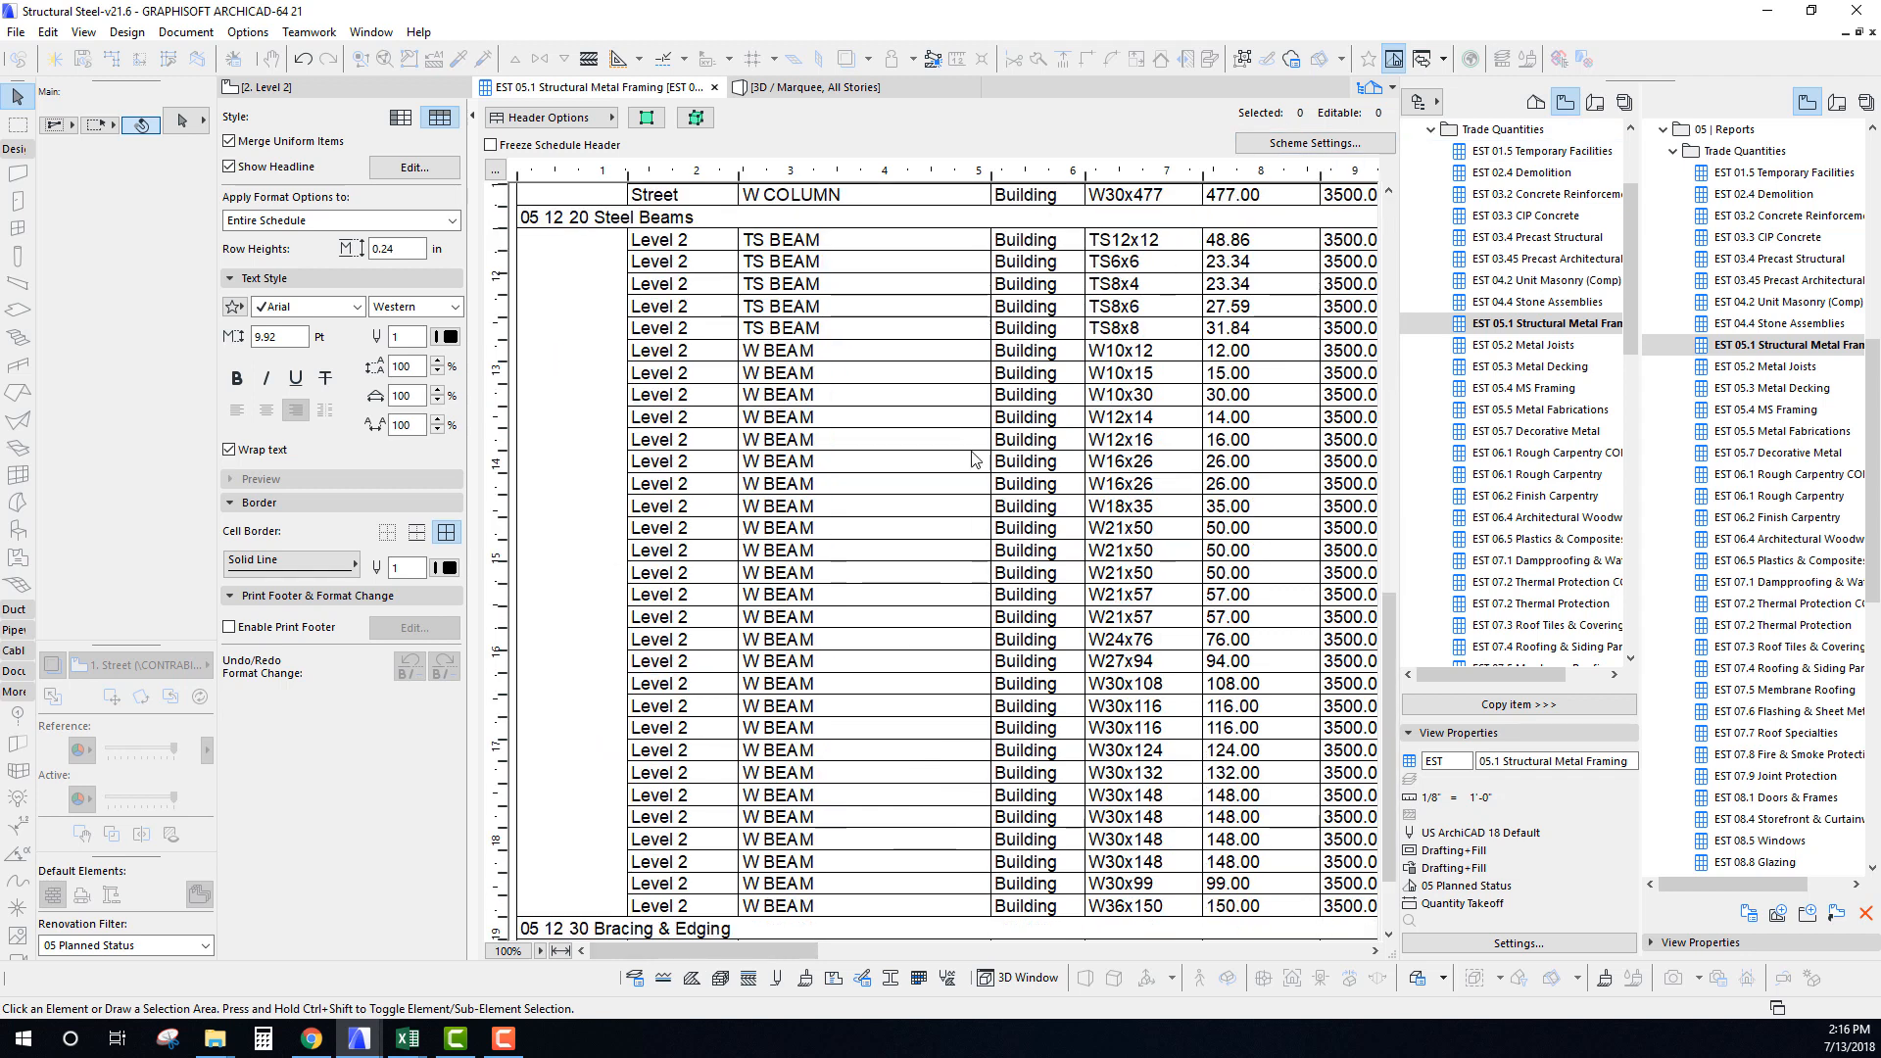
pyautogui.scroll(-1, 1172, 471)
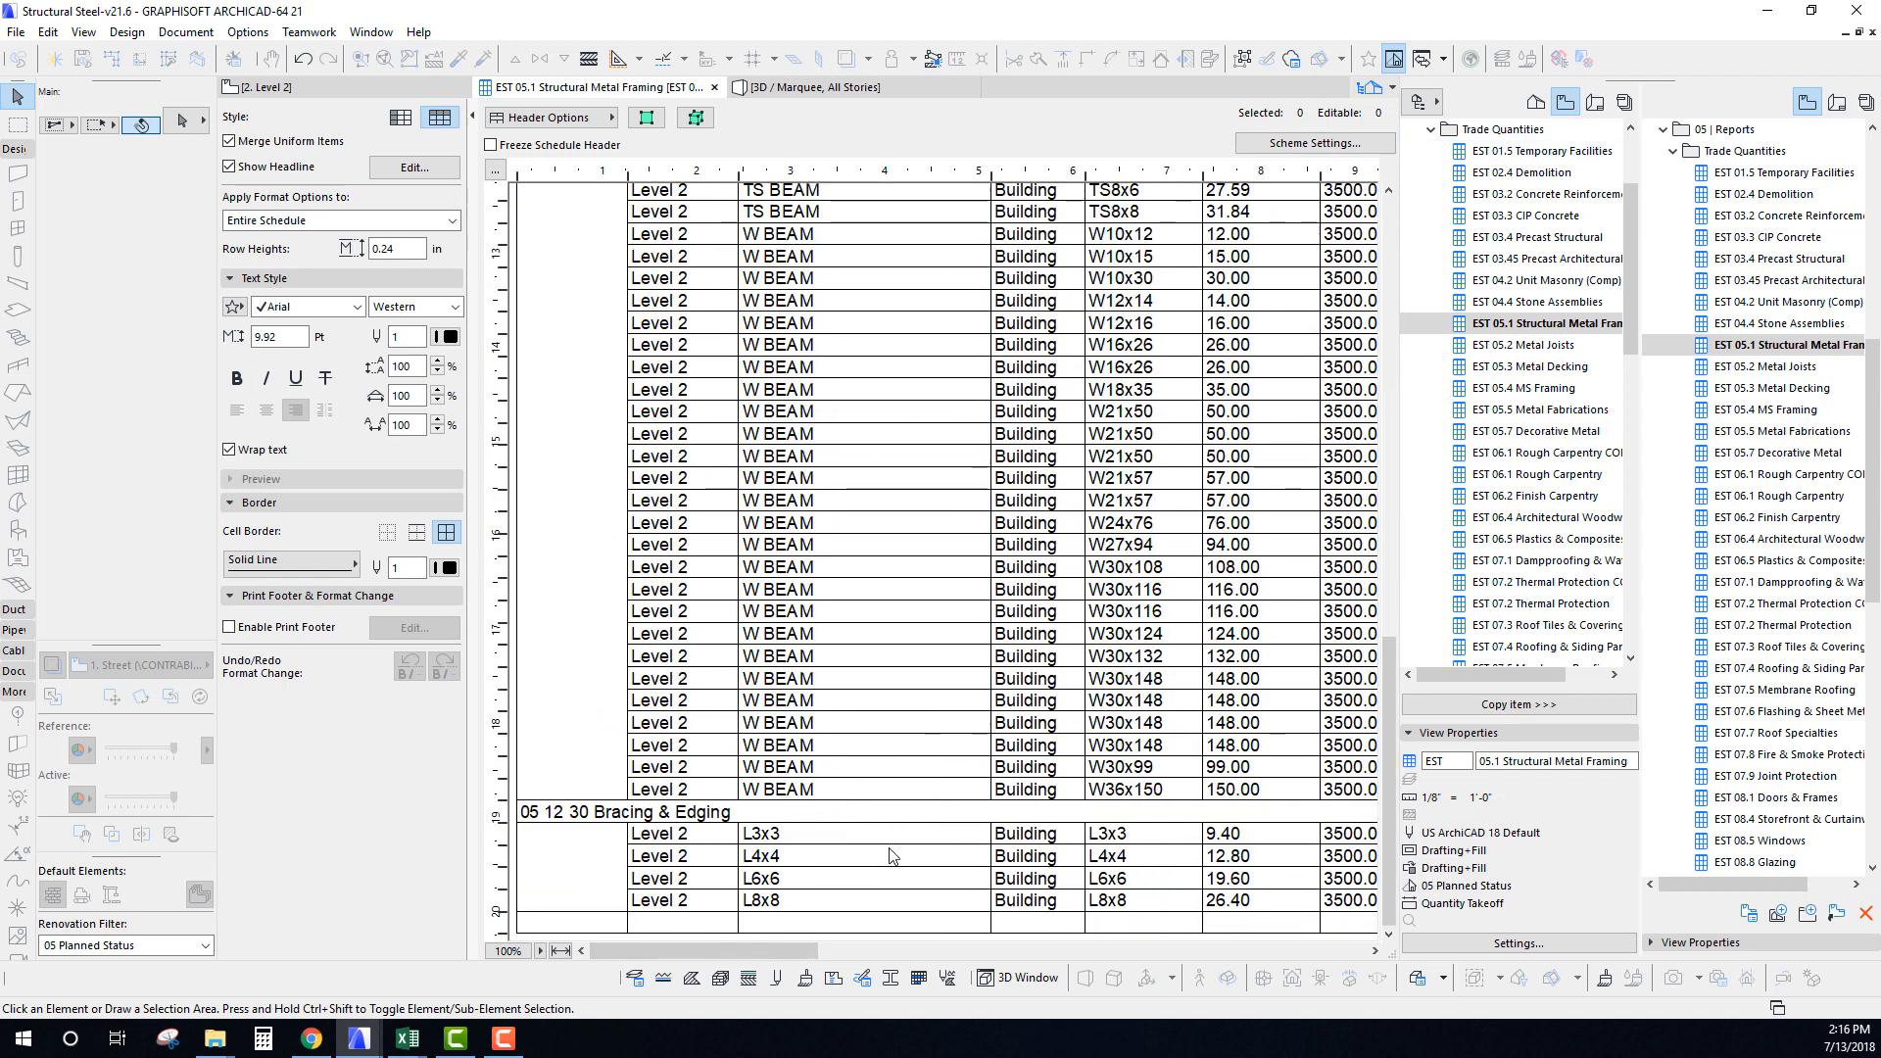
pyautogui.scroll(15, 887, 847)
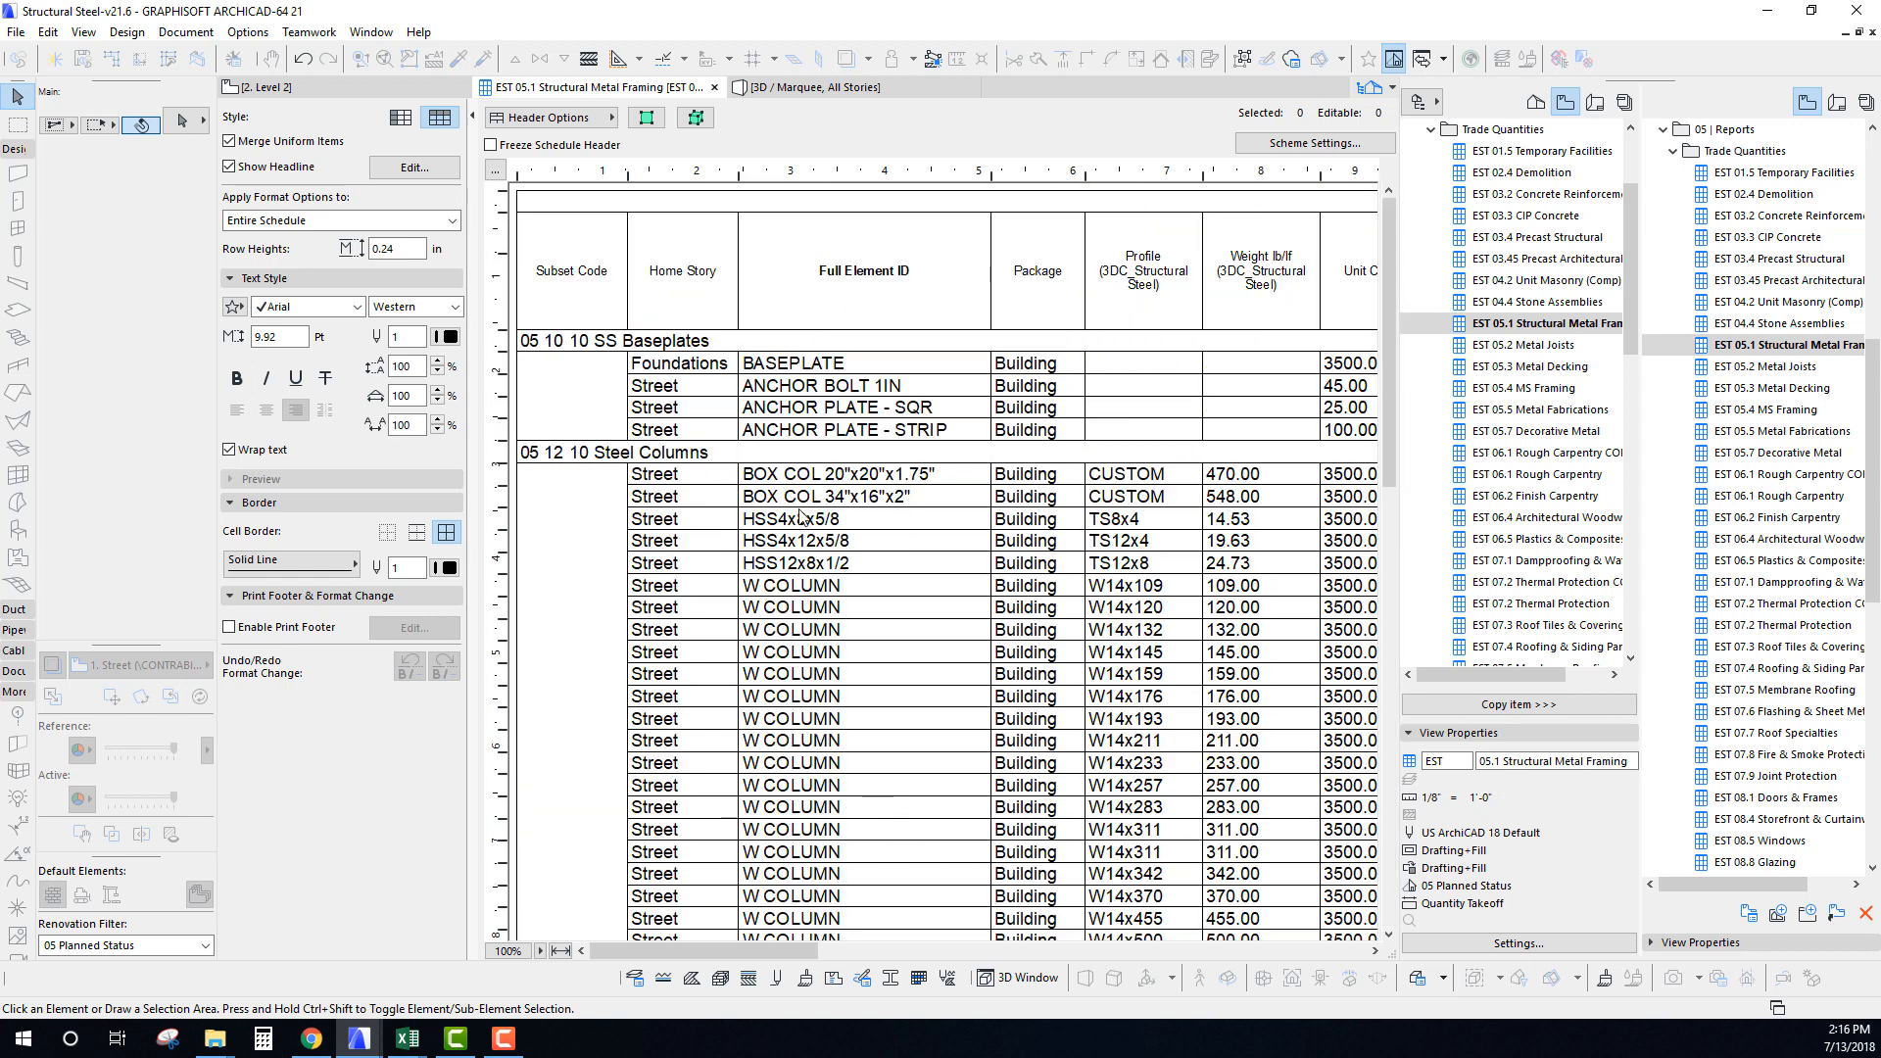
pyautogui.scroll(-4, 948, 599)
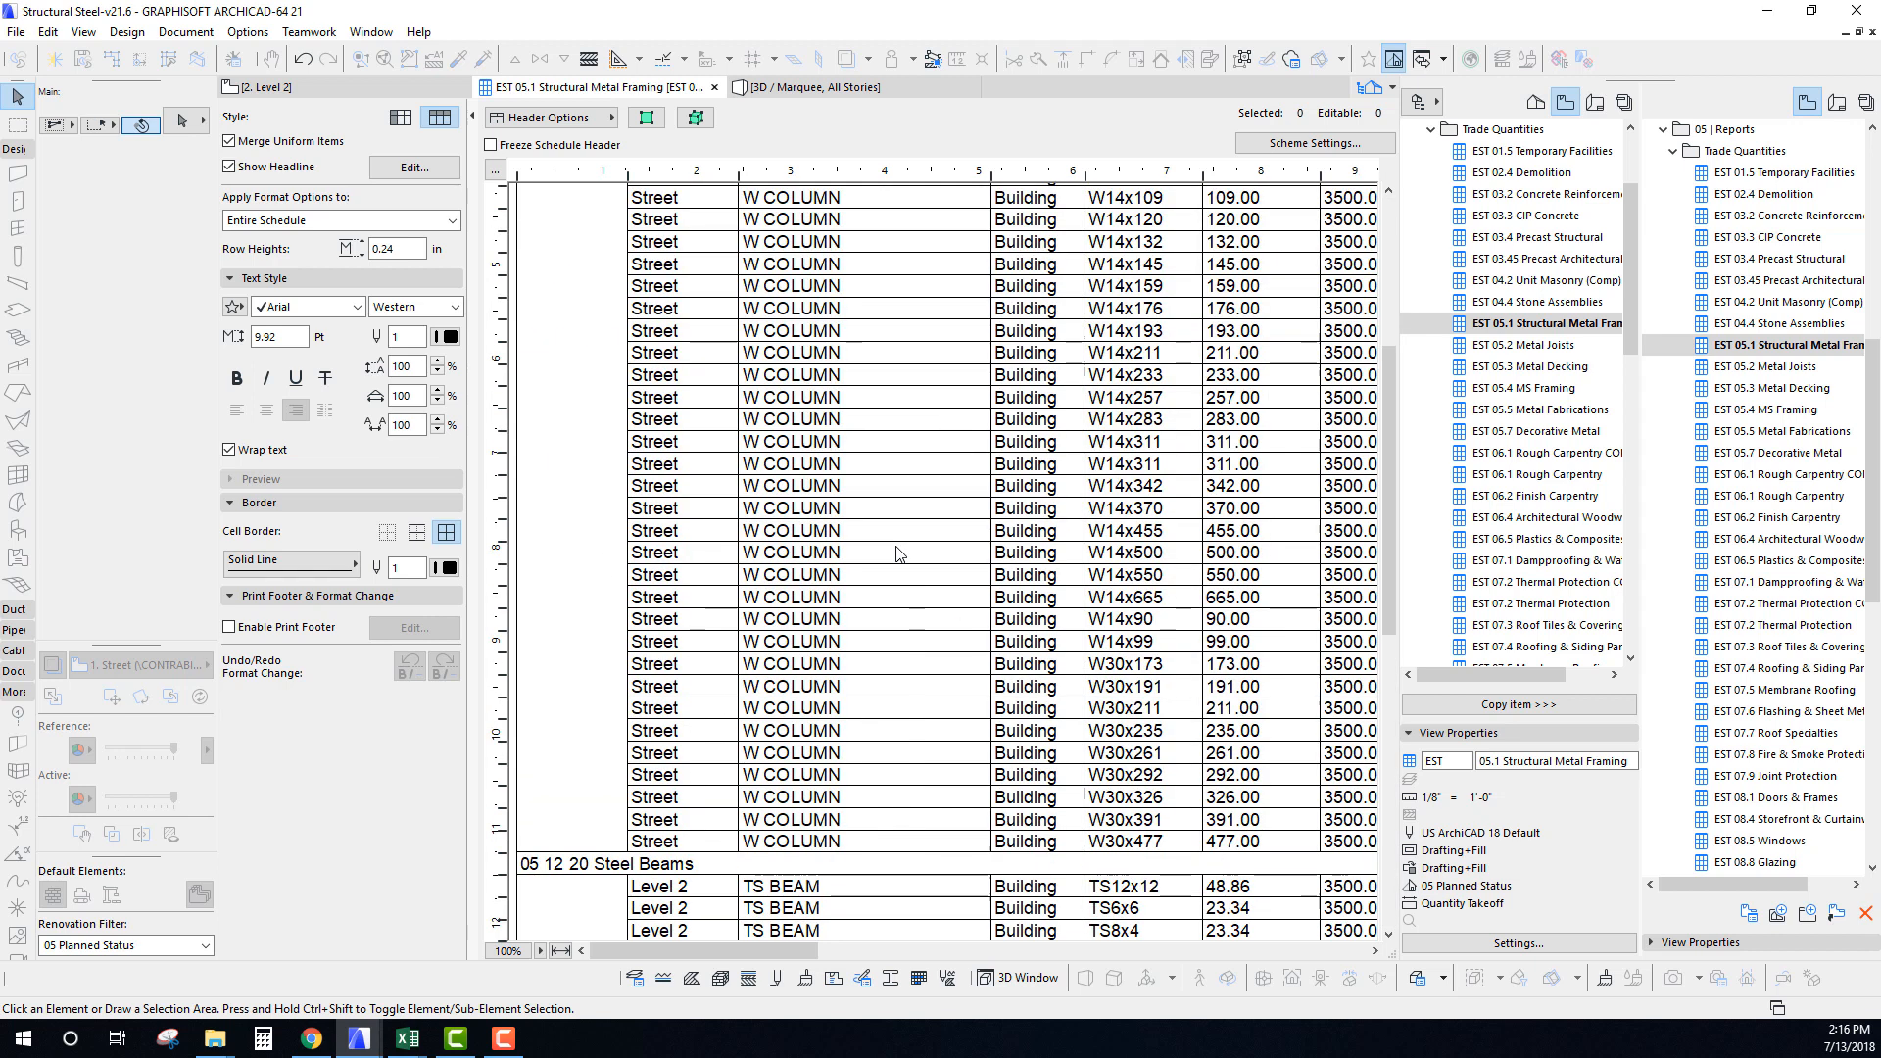
pyautogui.scroll(4, 895, 550)
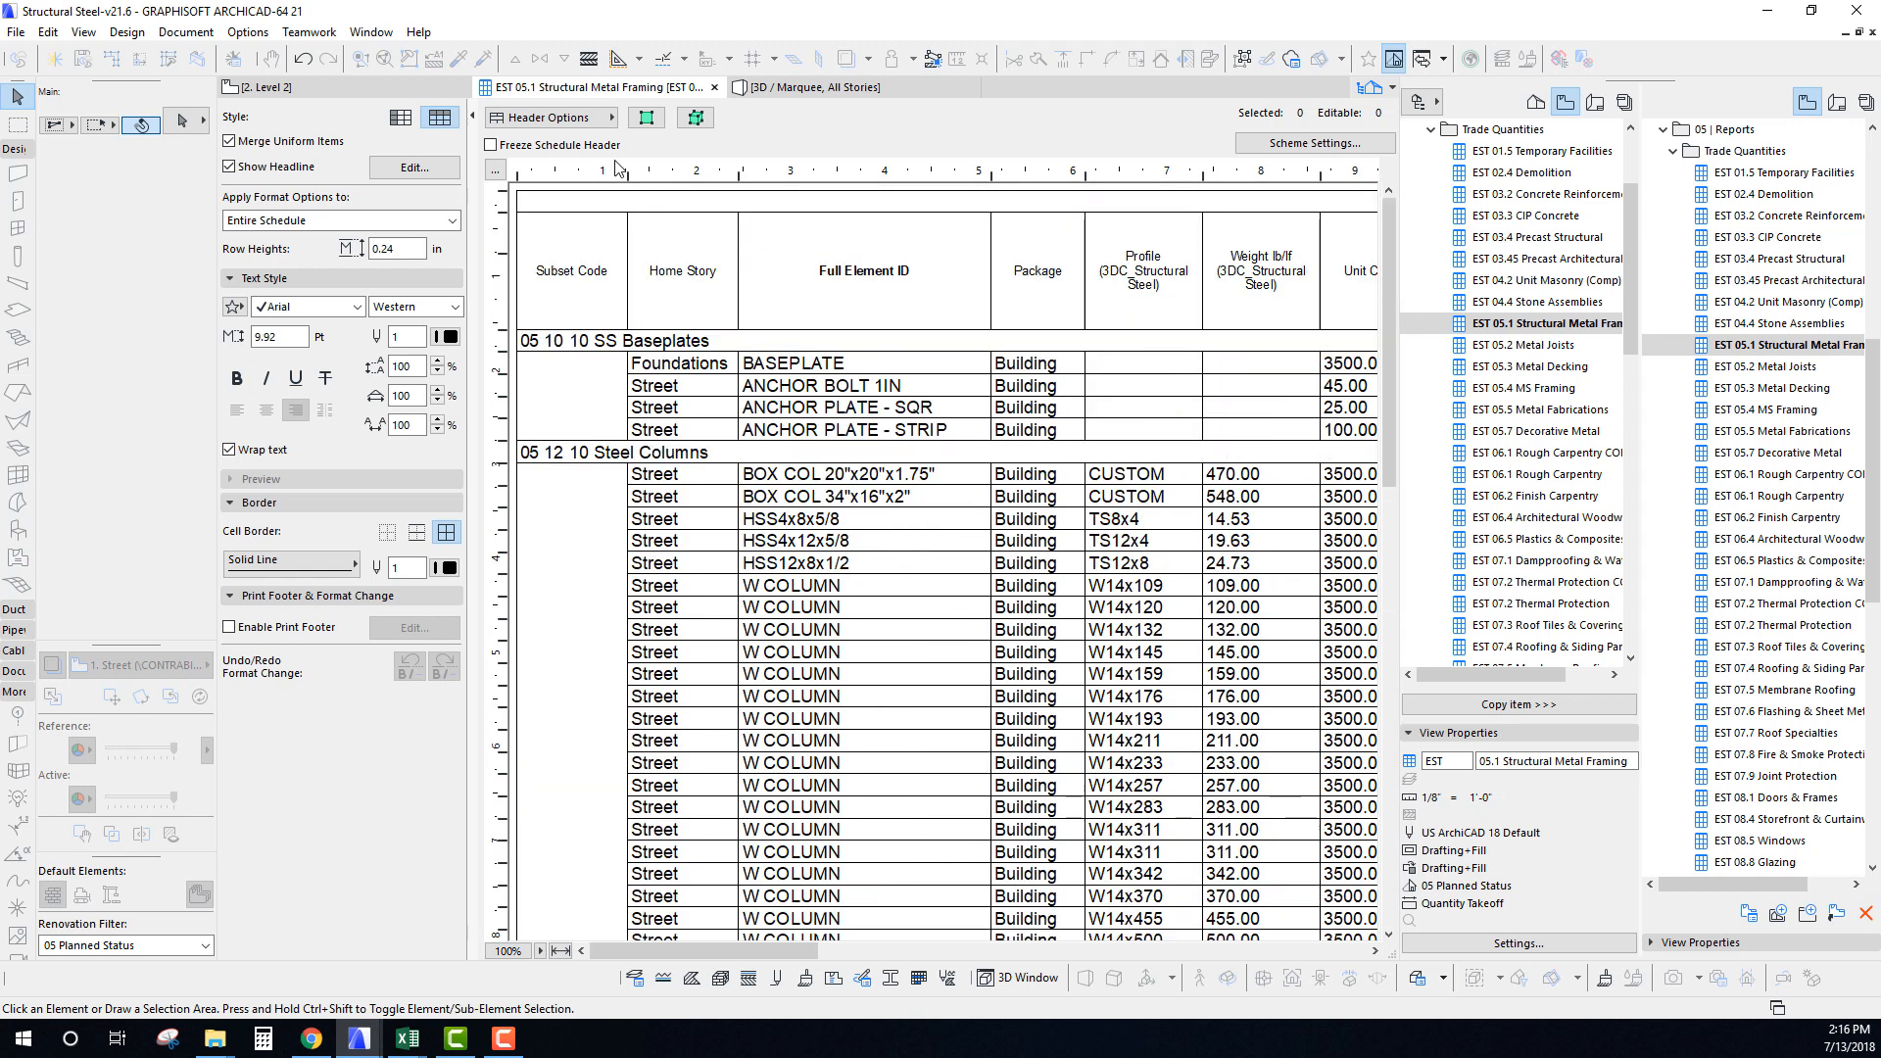
# Return to the Level 2 plan and examine the framing grid and the separate sample elements below it.
pyautogui.click(294, 87)
pyautogui.scroll(-3, 686, 508)
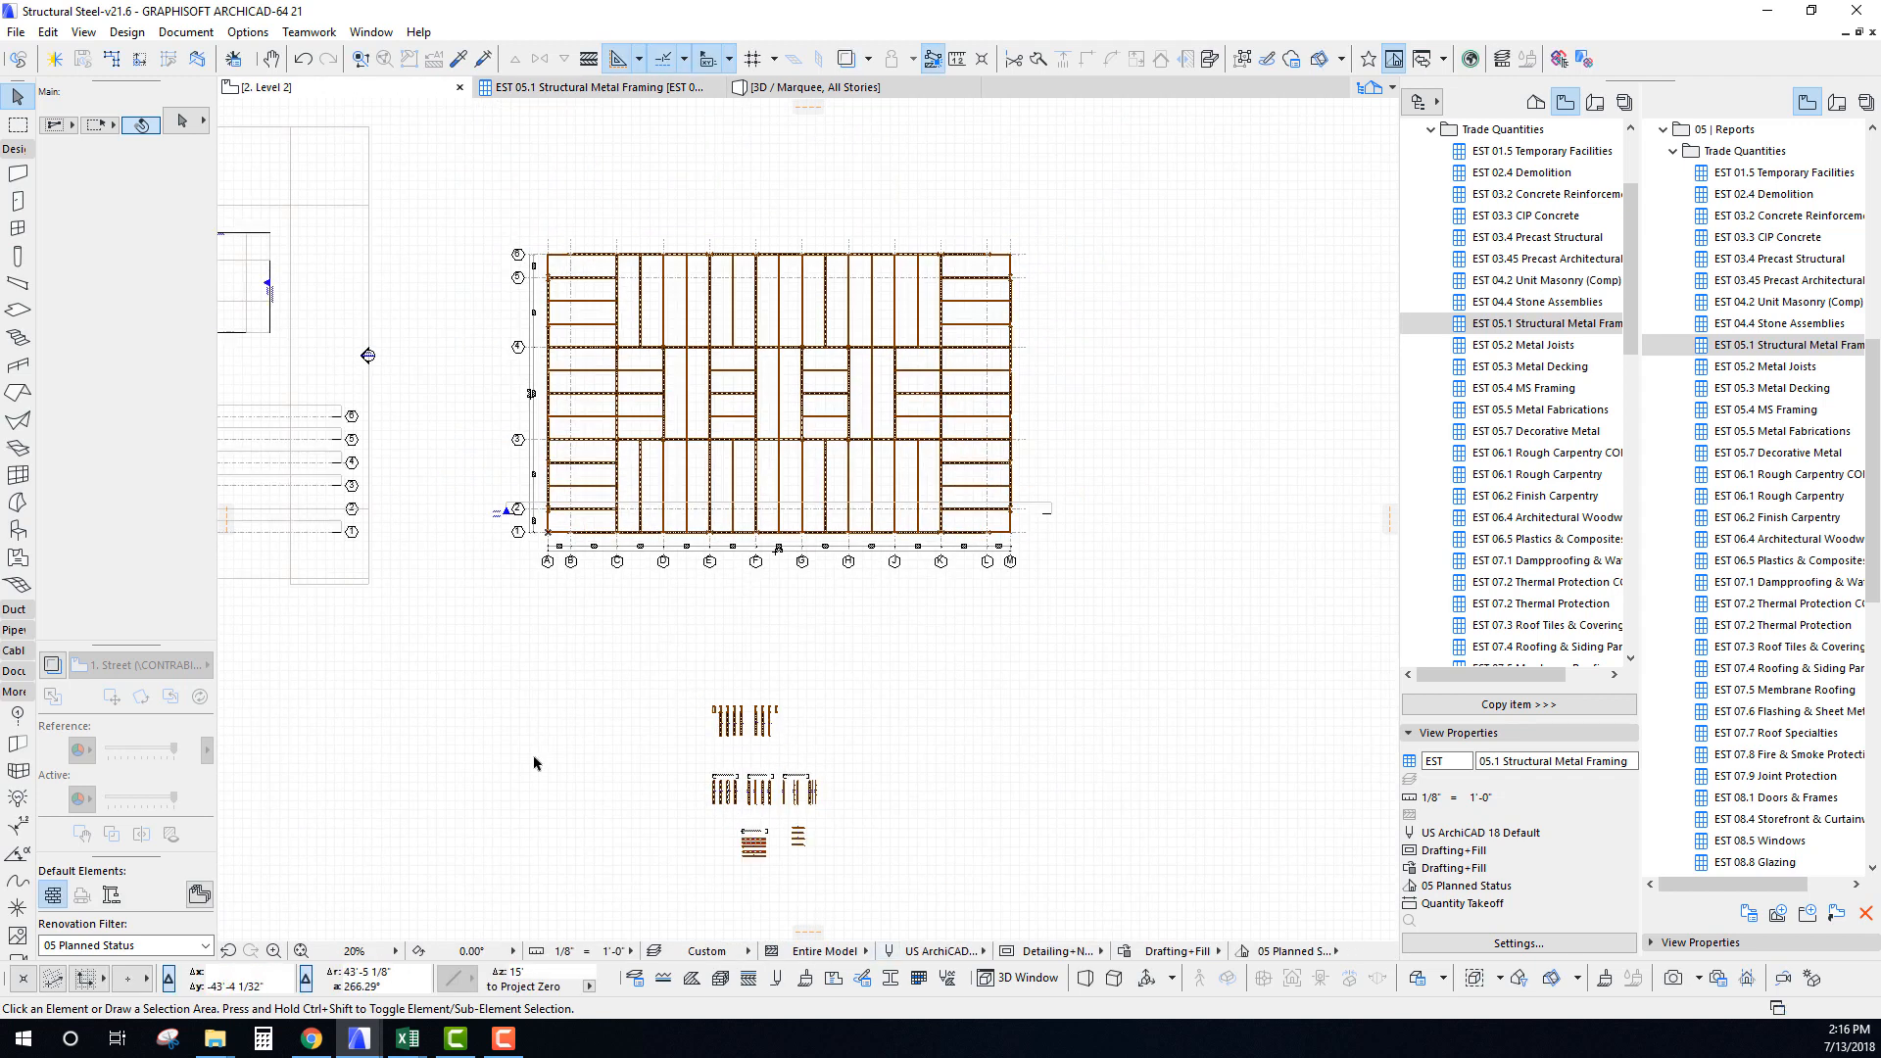
pyautogui.moveTo(858, 798); pyautogui.dragTo(853, 765, button='middle')
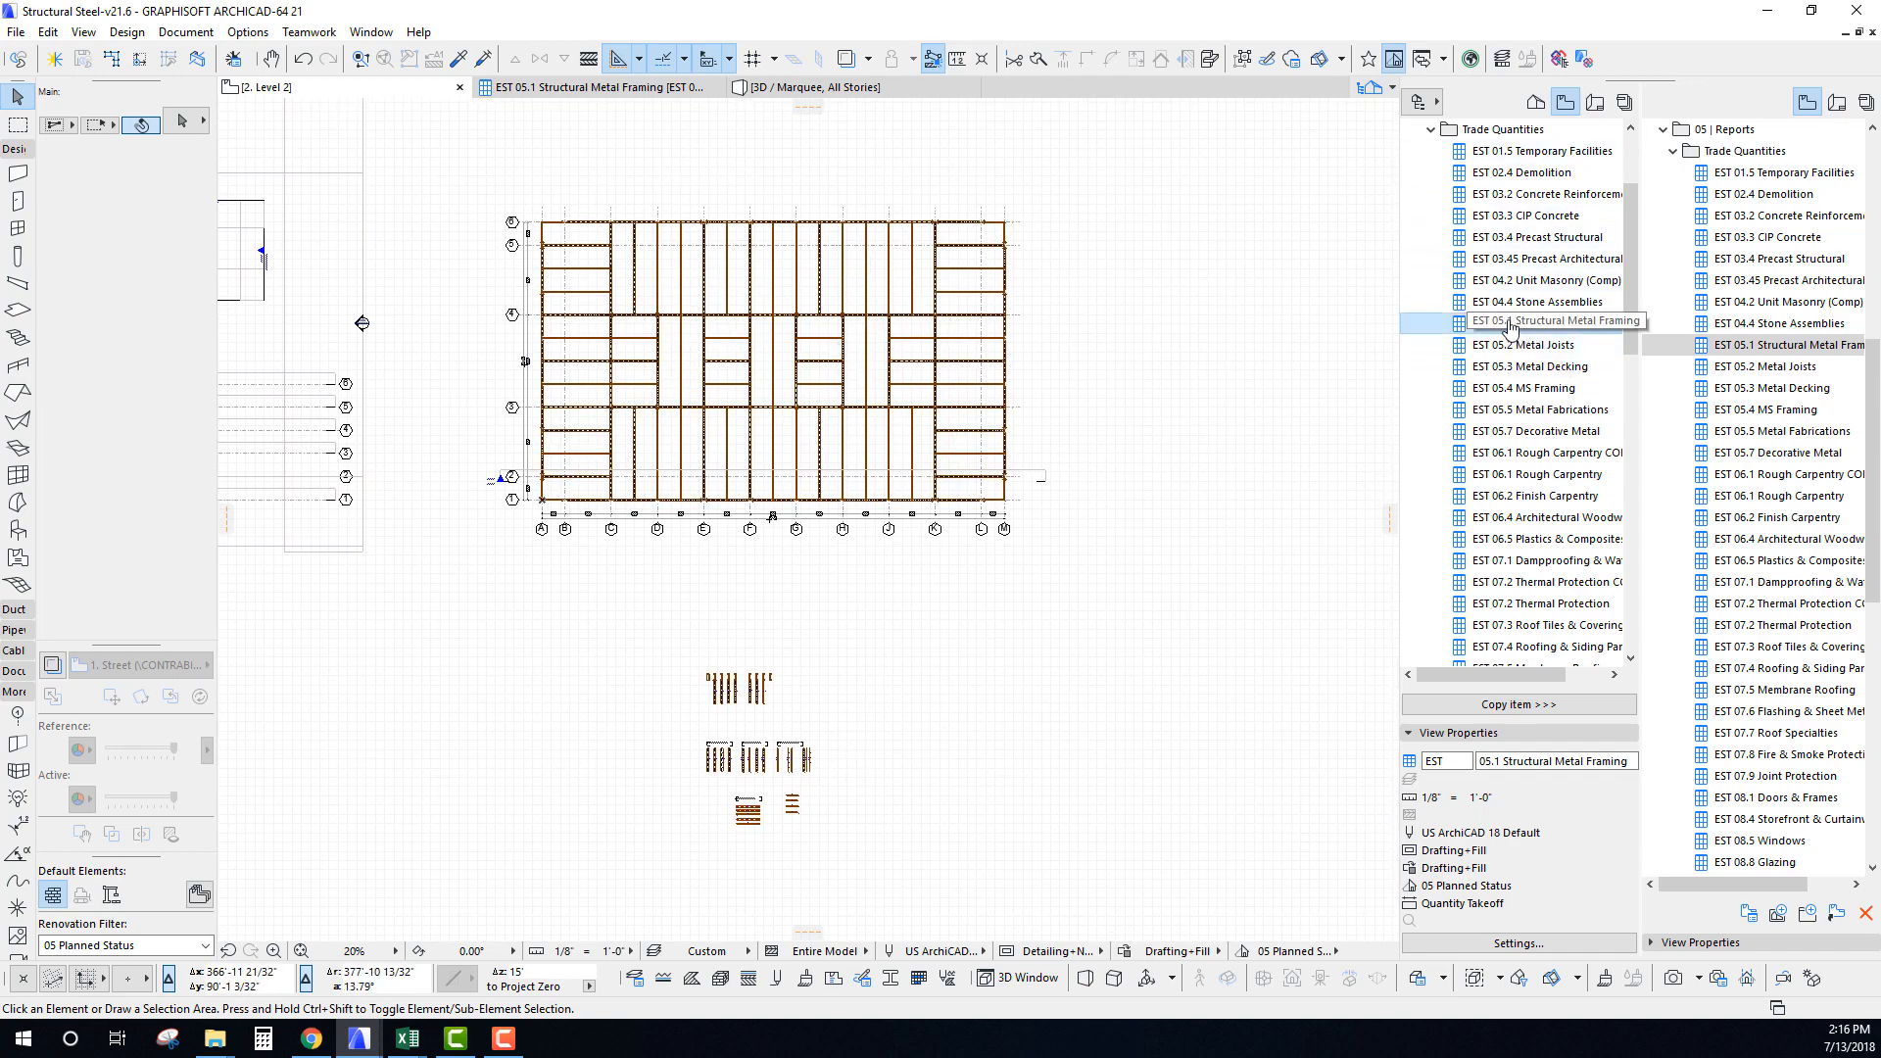
pyautogui.scroll(3, 659, 303)
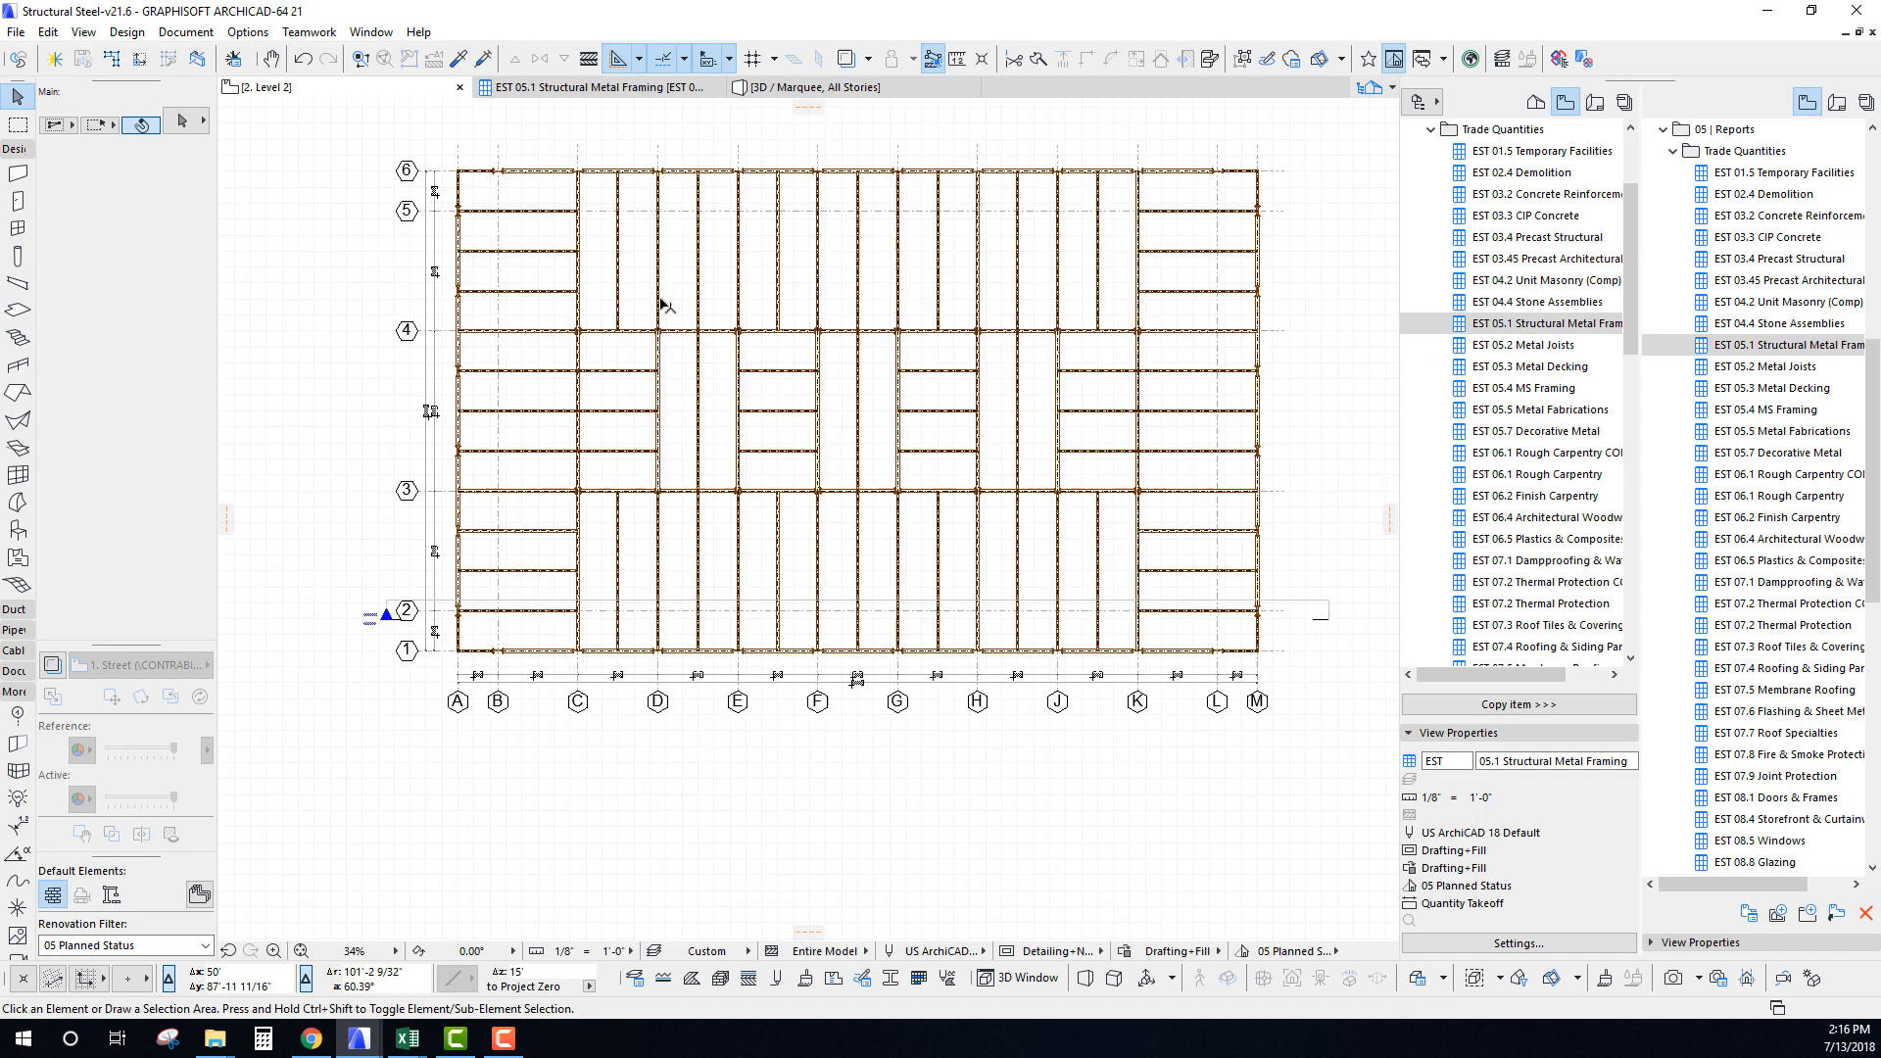
pyautogui.scroll(-3, 980, 537)
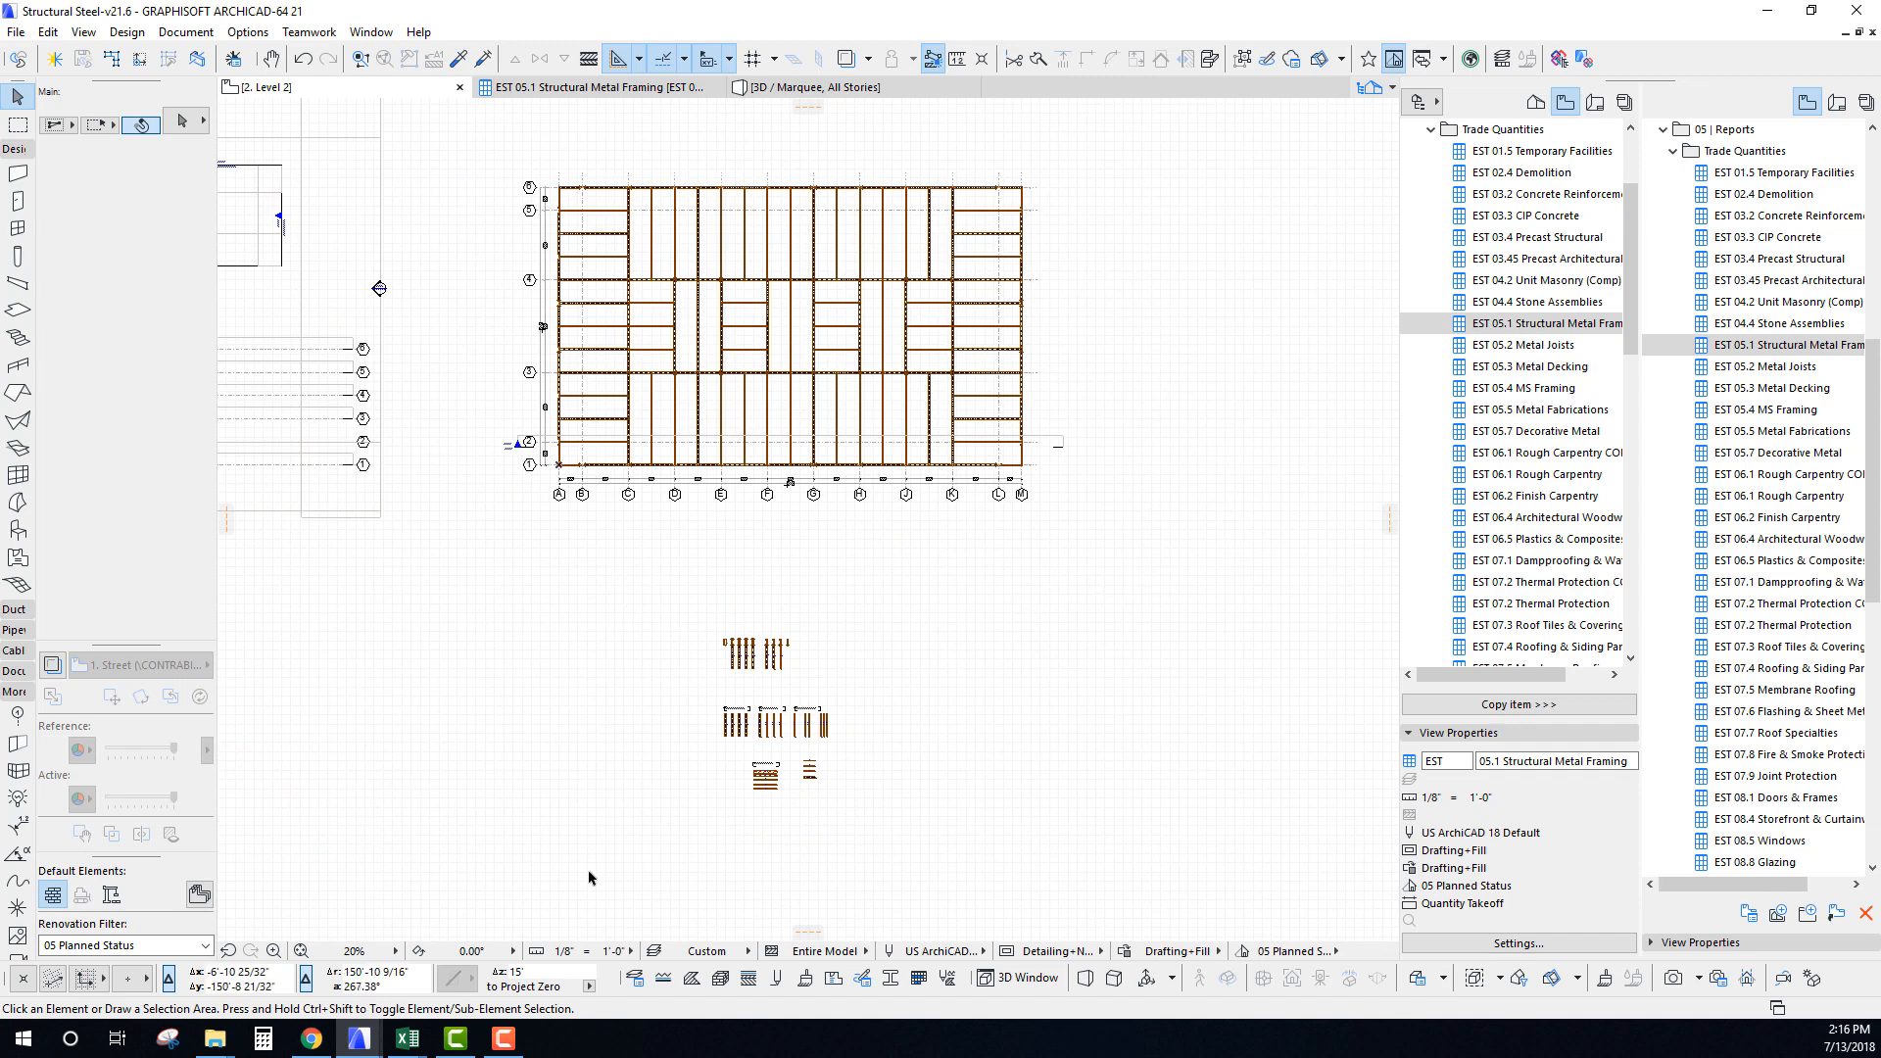
# Reopen the EST 05.1 Structural Metal Framing schedule and remove the Hotlinked Module criterion from its scheme settings.
pyautogui.doubleClick(1506, 326)
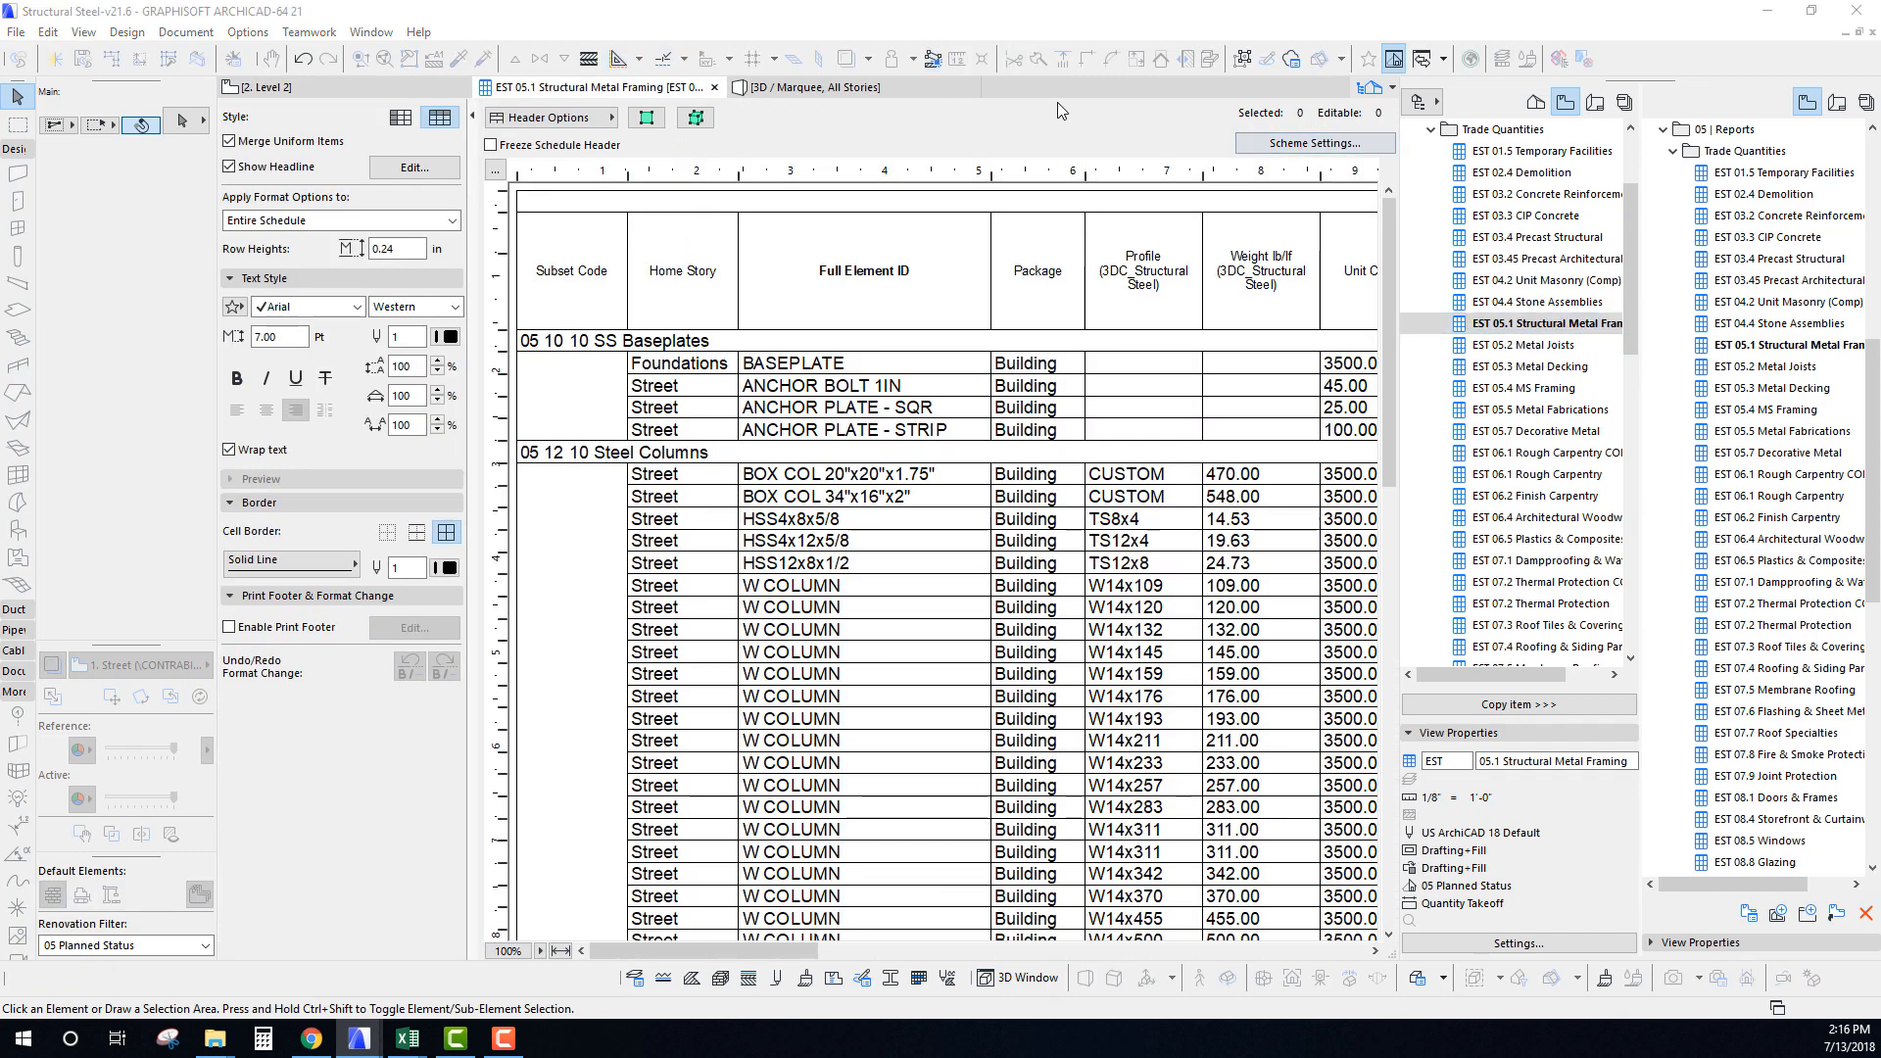
pyautogui.click(1315, 143)
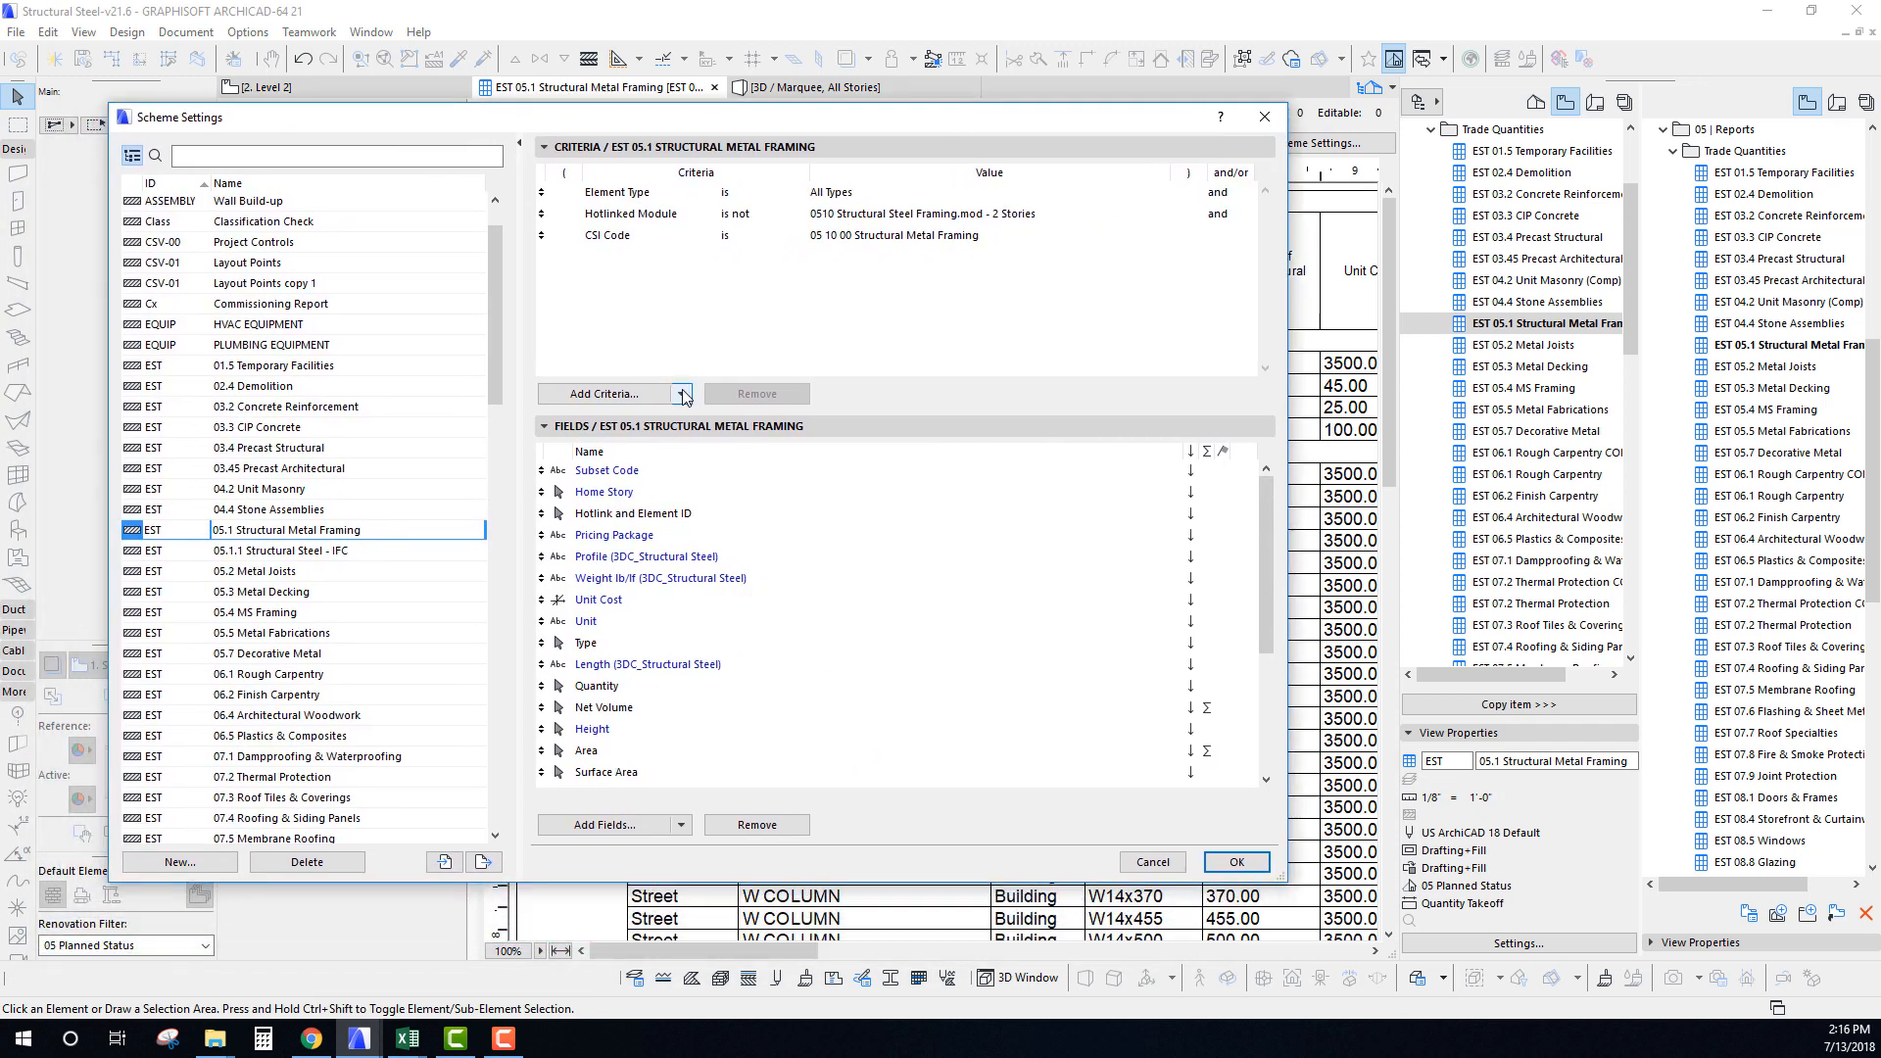
pyautogui.click(651, 215)
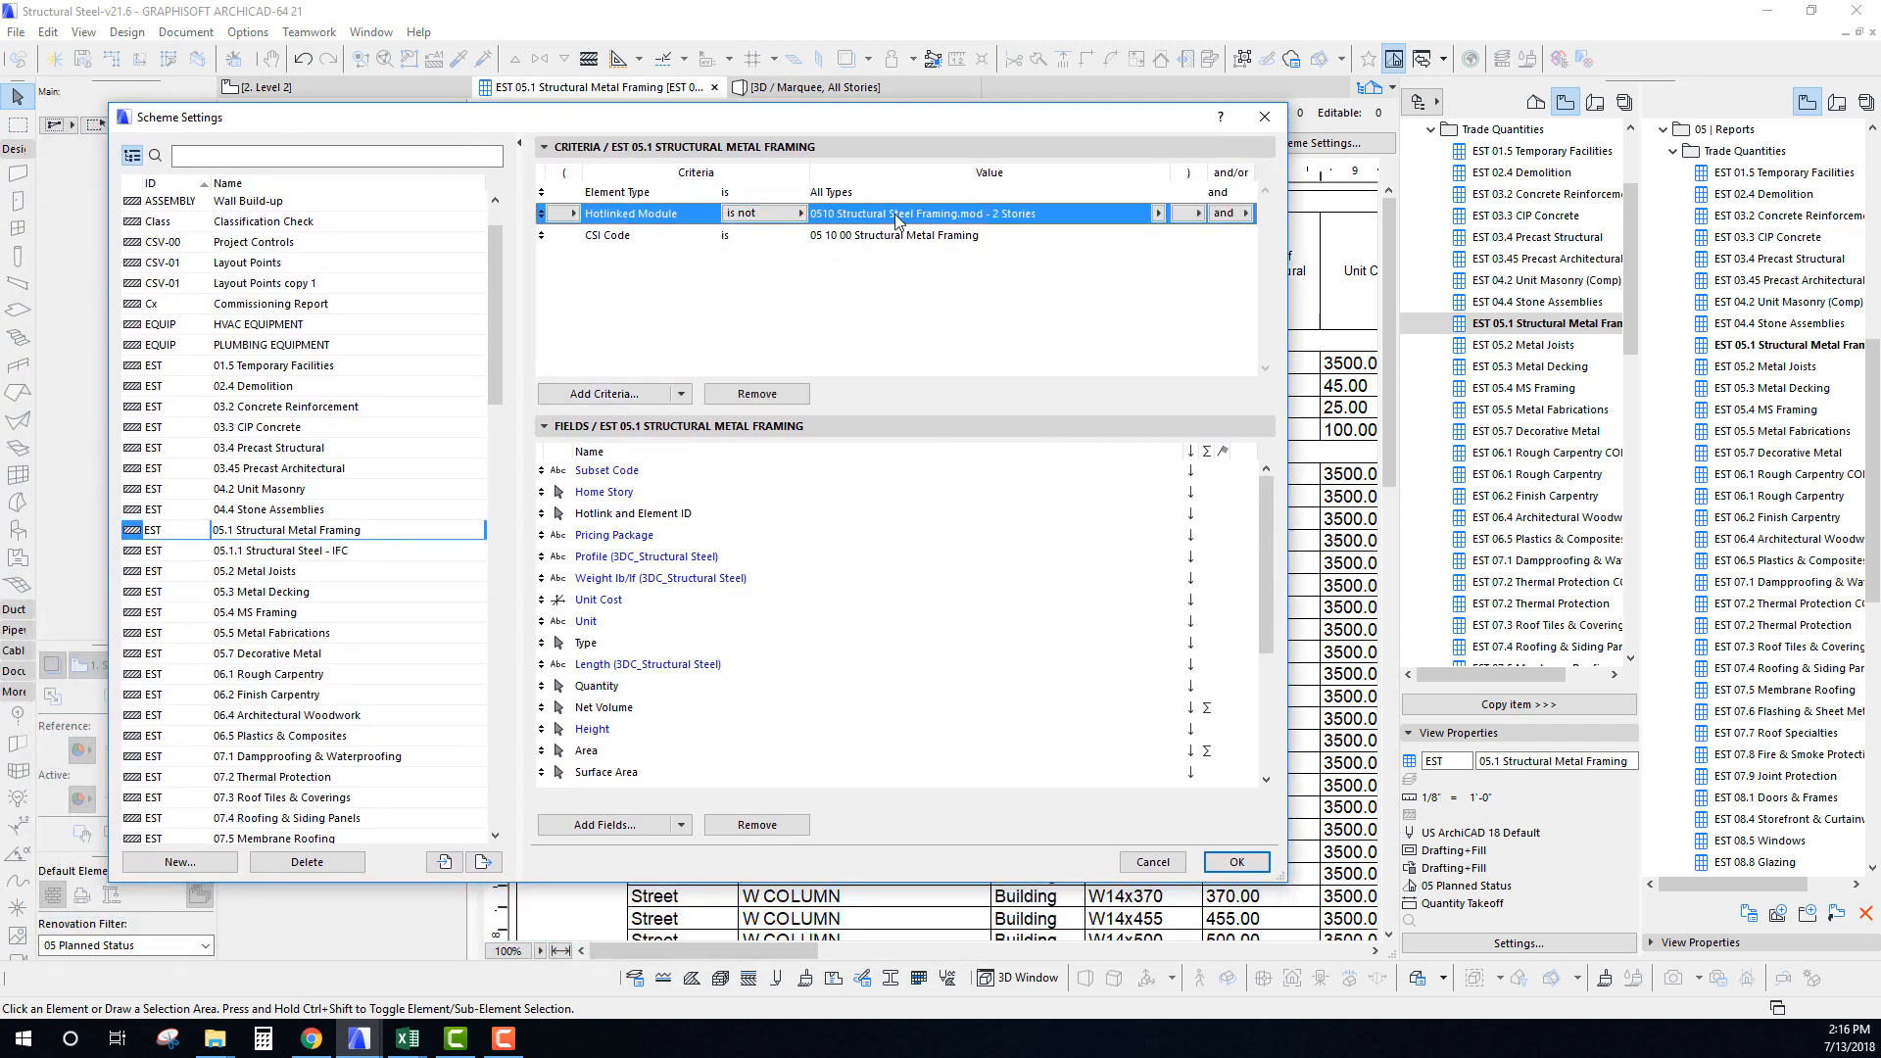
pyautogui.click(1160, 214)
pyautogui.click(1159, 215)
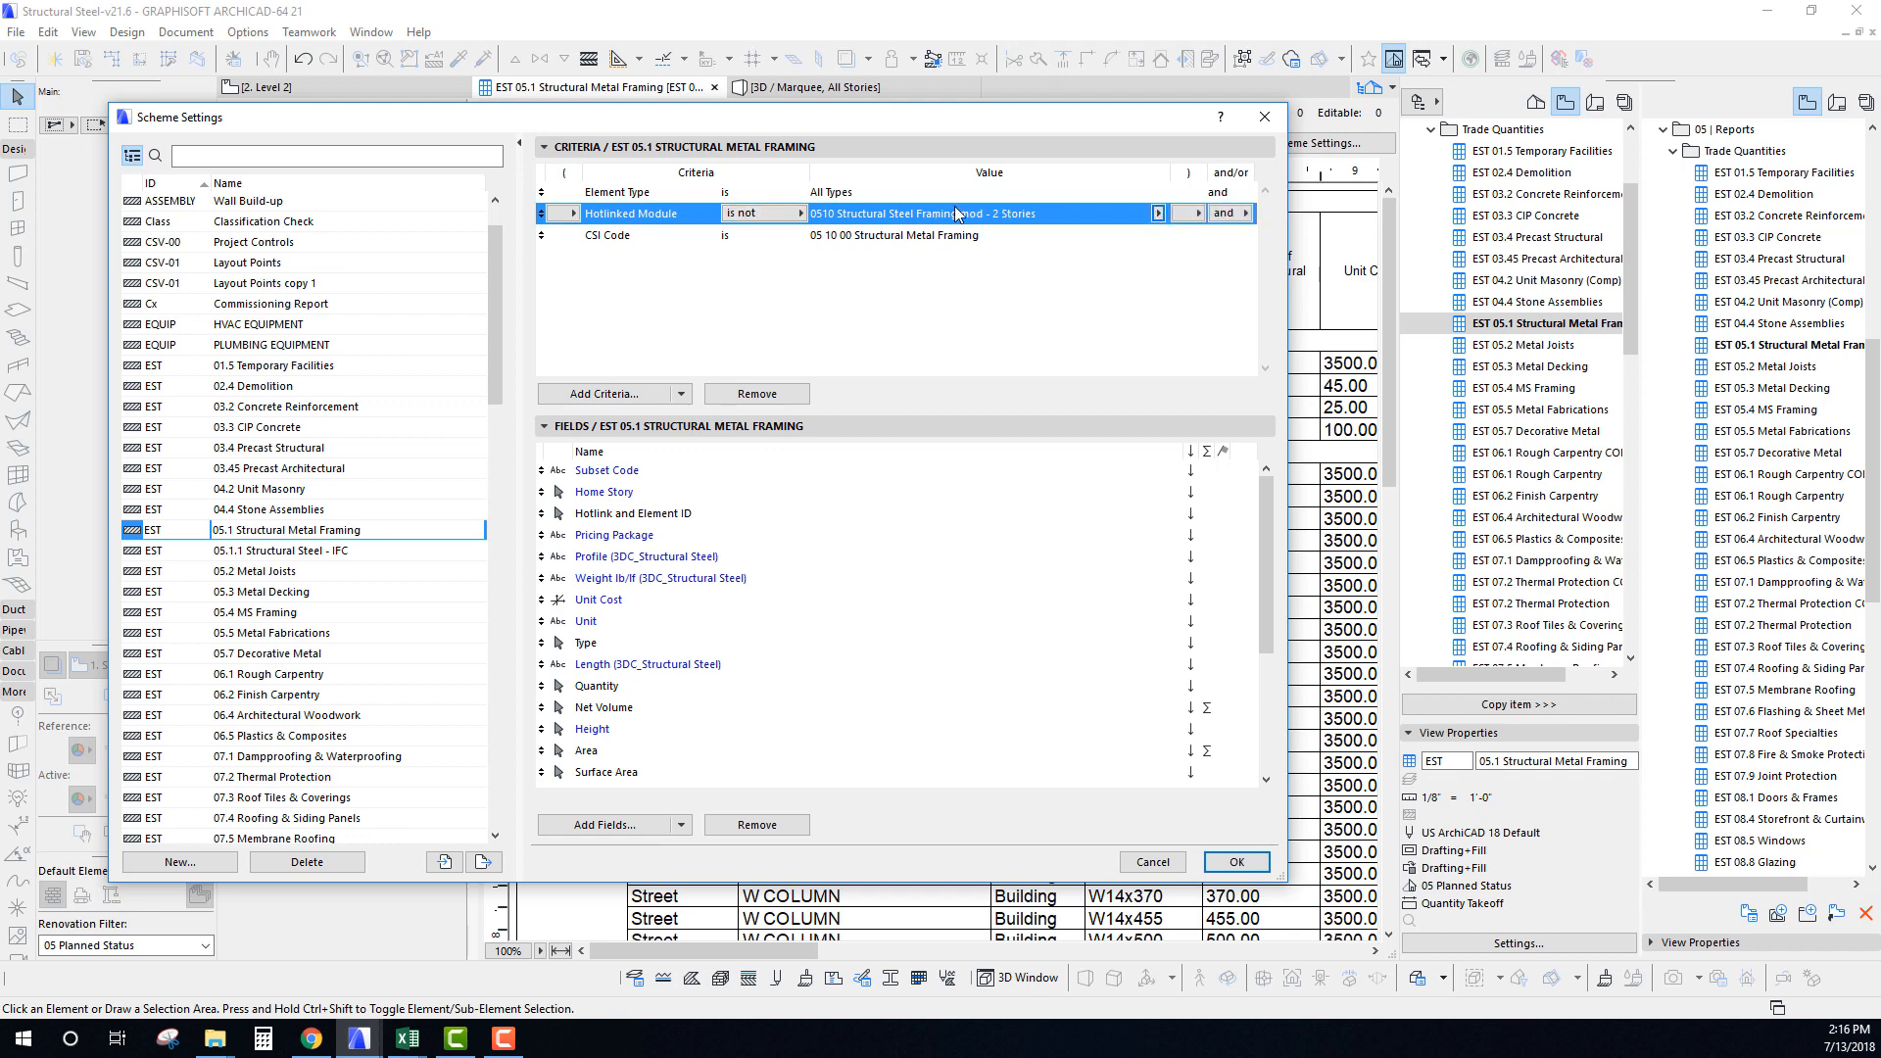
pyautogui.moveTo(782, 119); pyautogui.dragTo(827, 144)
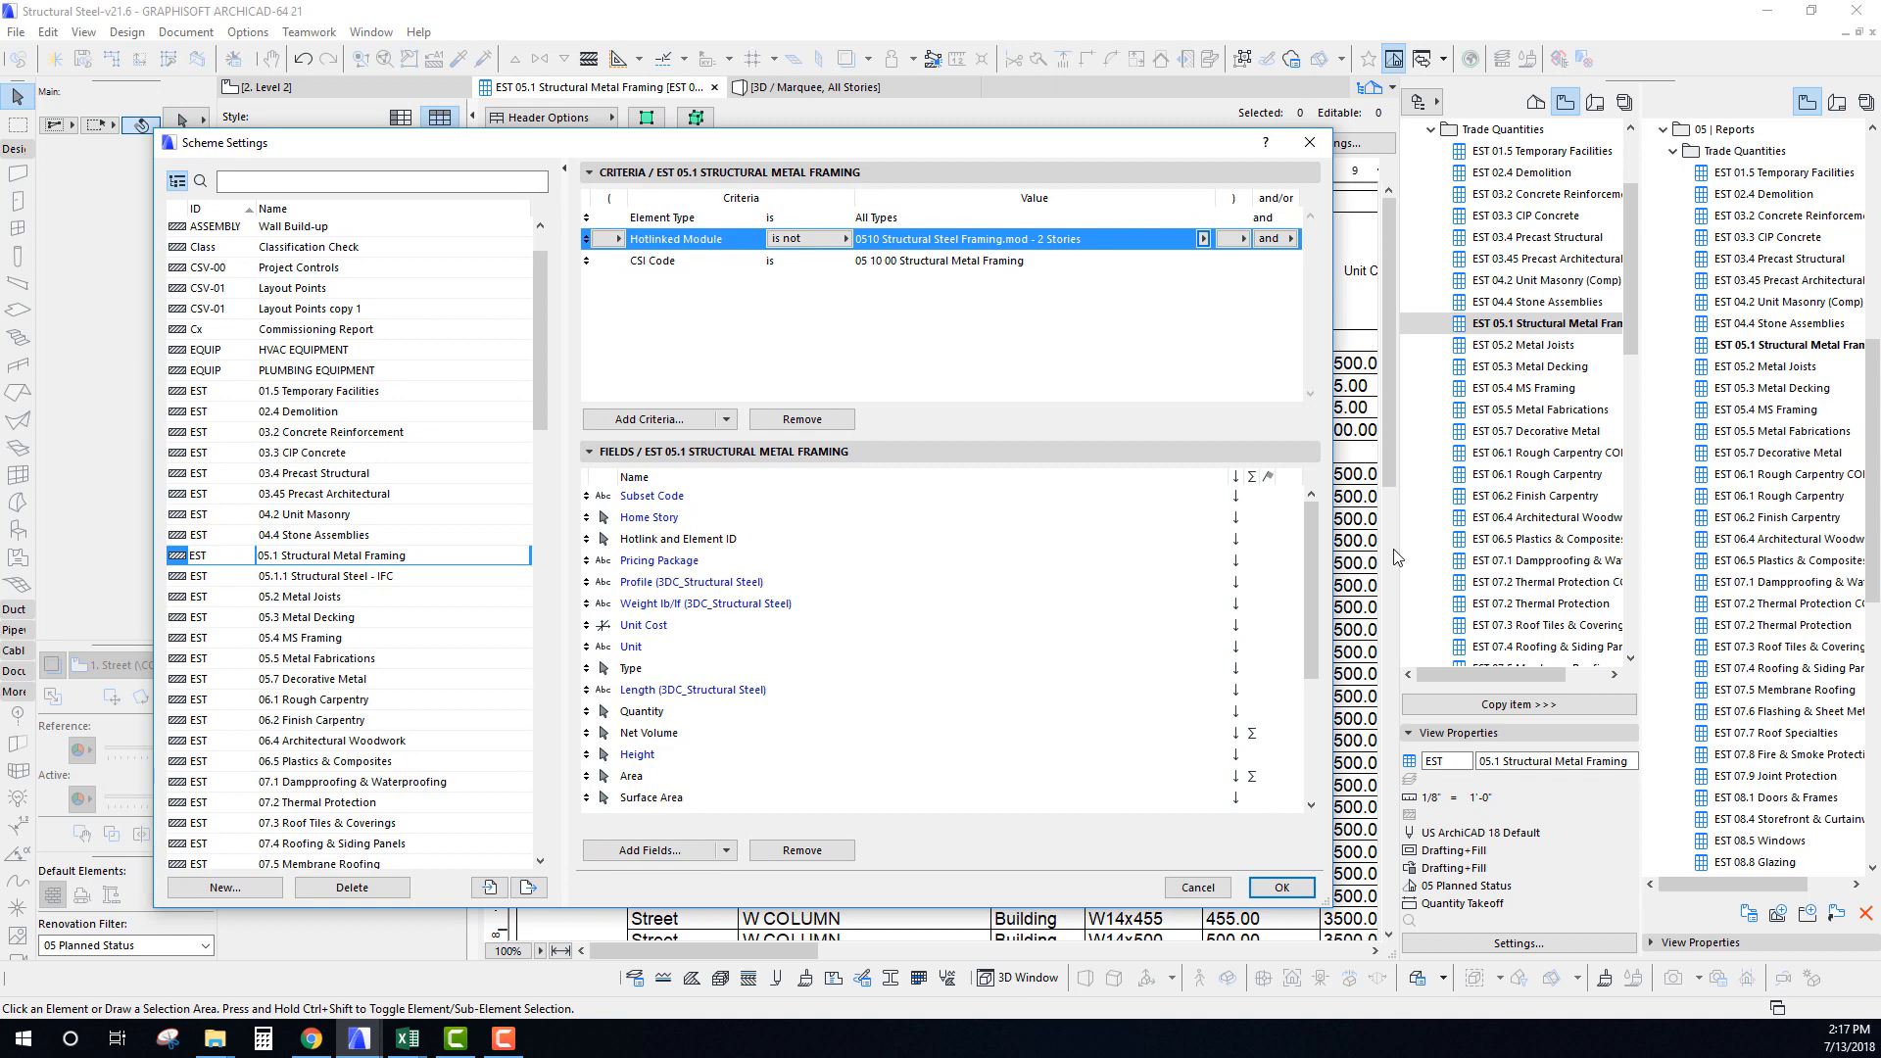
pyautogui.moveTo(962, 150)
pyautogui.mouseDown()
pyautogui.moveTo(1007, 178)
pyautogui.moveTo(998, 155)
pyautogui.mouseUp()
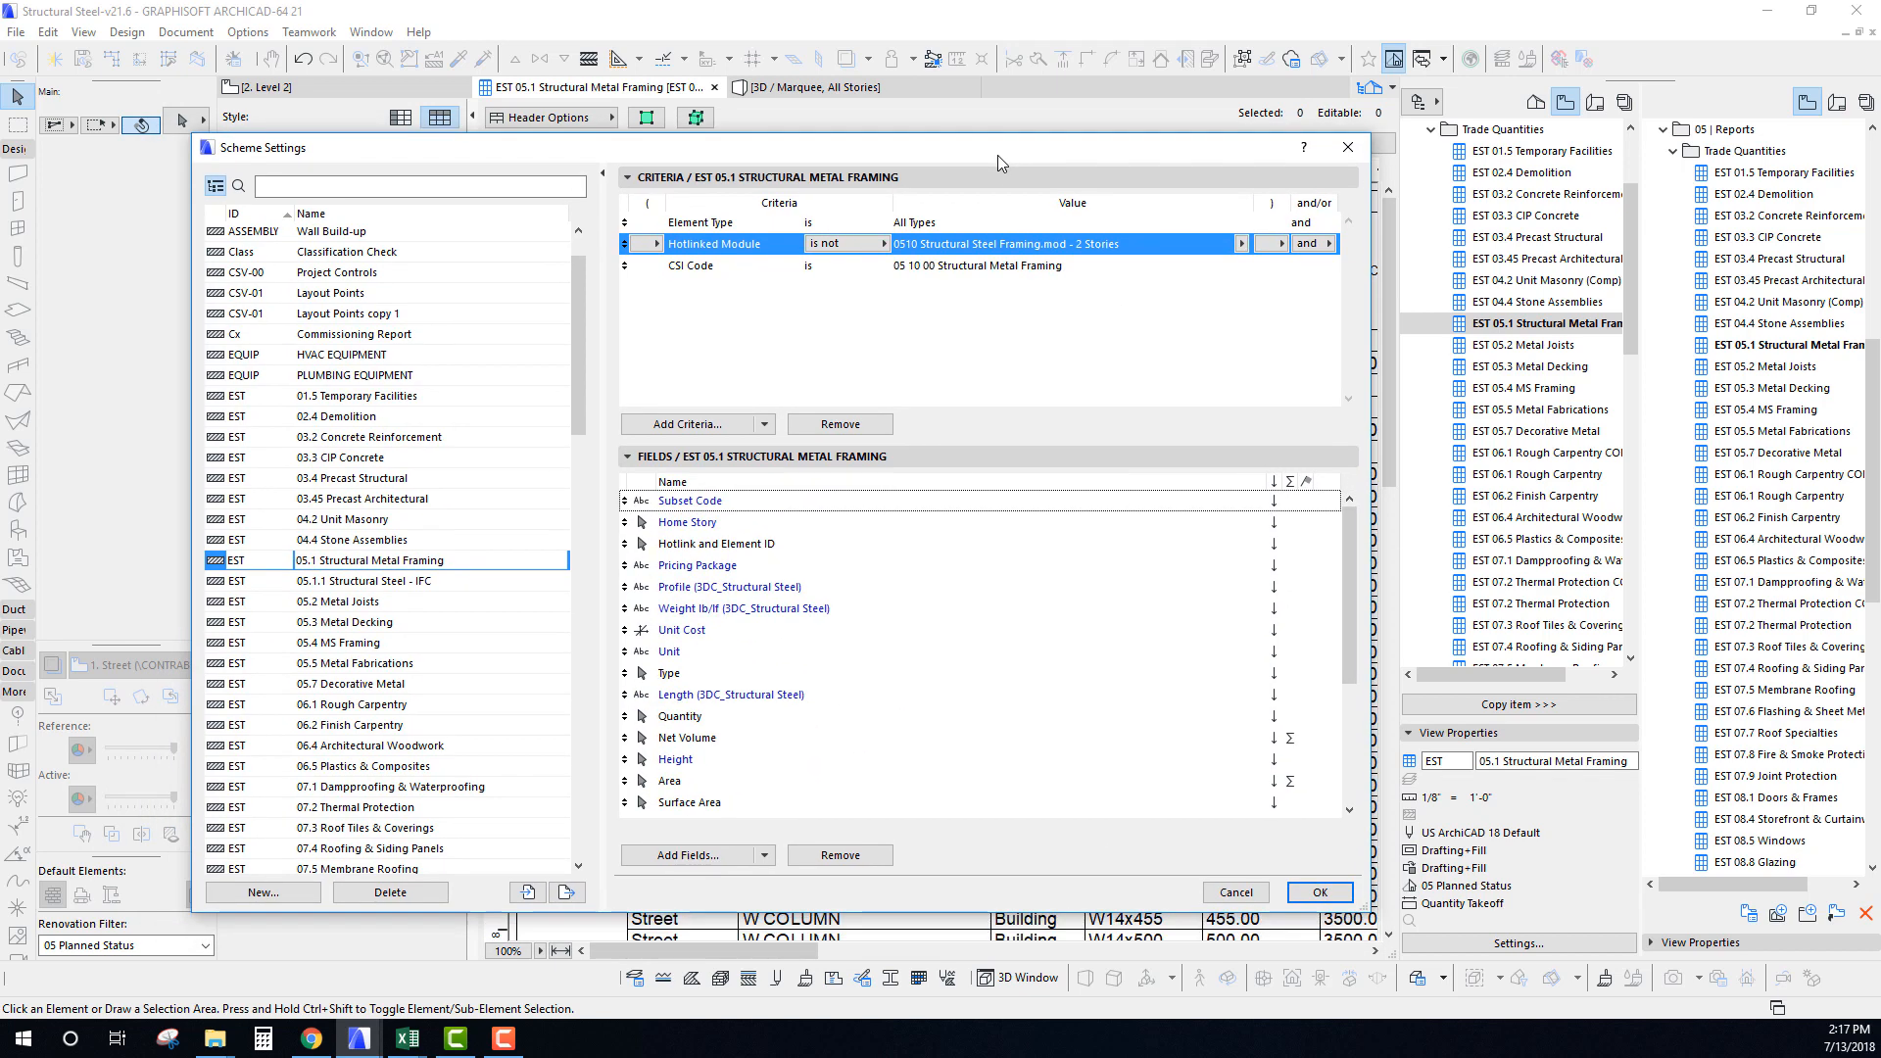
pyautogui.click(840, 424)
pyautogui.moveTo(804, 161); pyautogui.dragTo(766, 149)
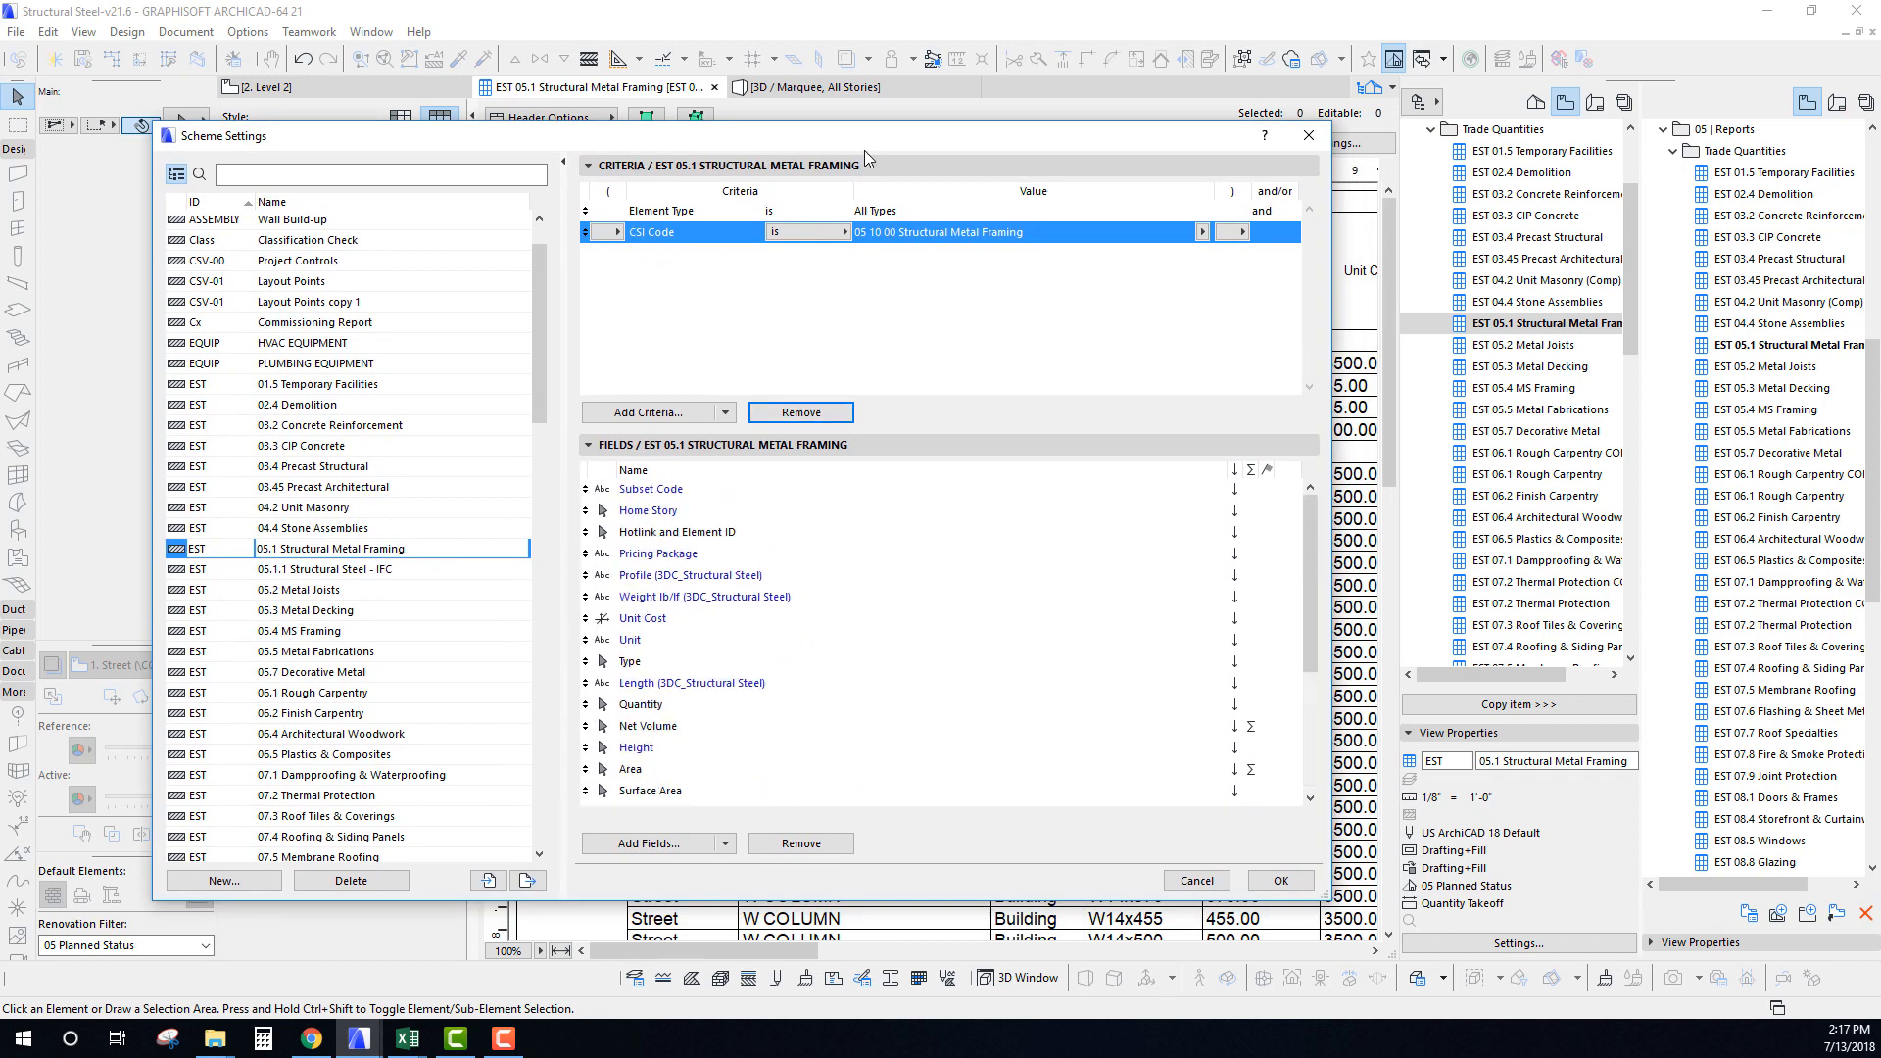
pyautogui.moveTo(865, 130); pyautogui.dragTo(861, 149)
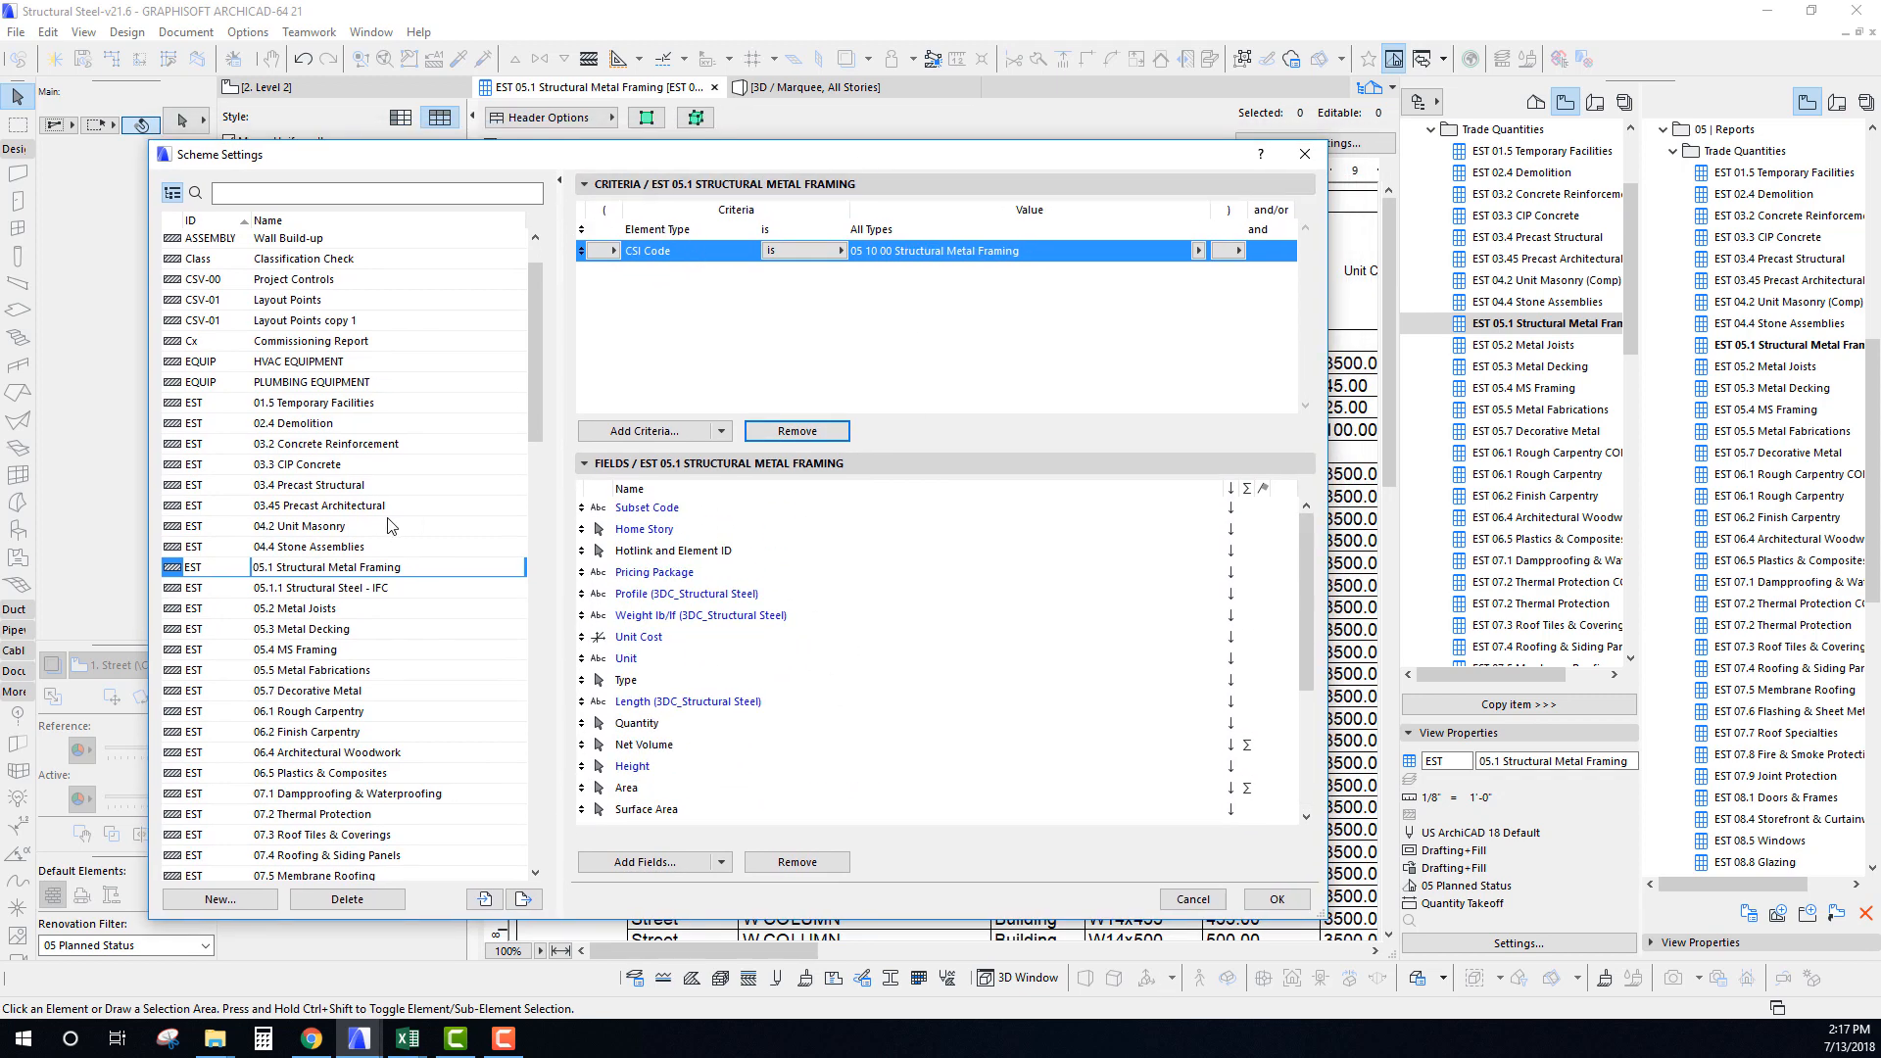
# Examine the Element Type and CSI Code criteria of the 05.1 Structural Metal Framing scheme, keeping the code at 05 10 00 Structural Metal Framing.
pyautogui.click(422, 570)
pyautogui.click(408, 571)
pyautogui.moveTo(1026, 158); pyautogui.dragTo(1014, 161)
pyautogui.click(1089, 231)
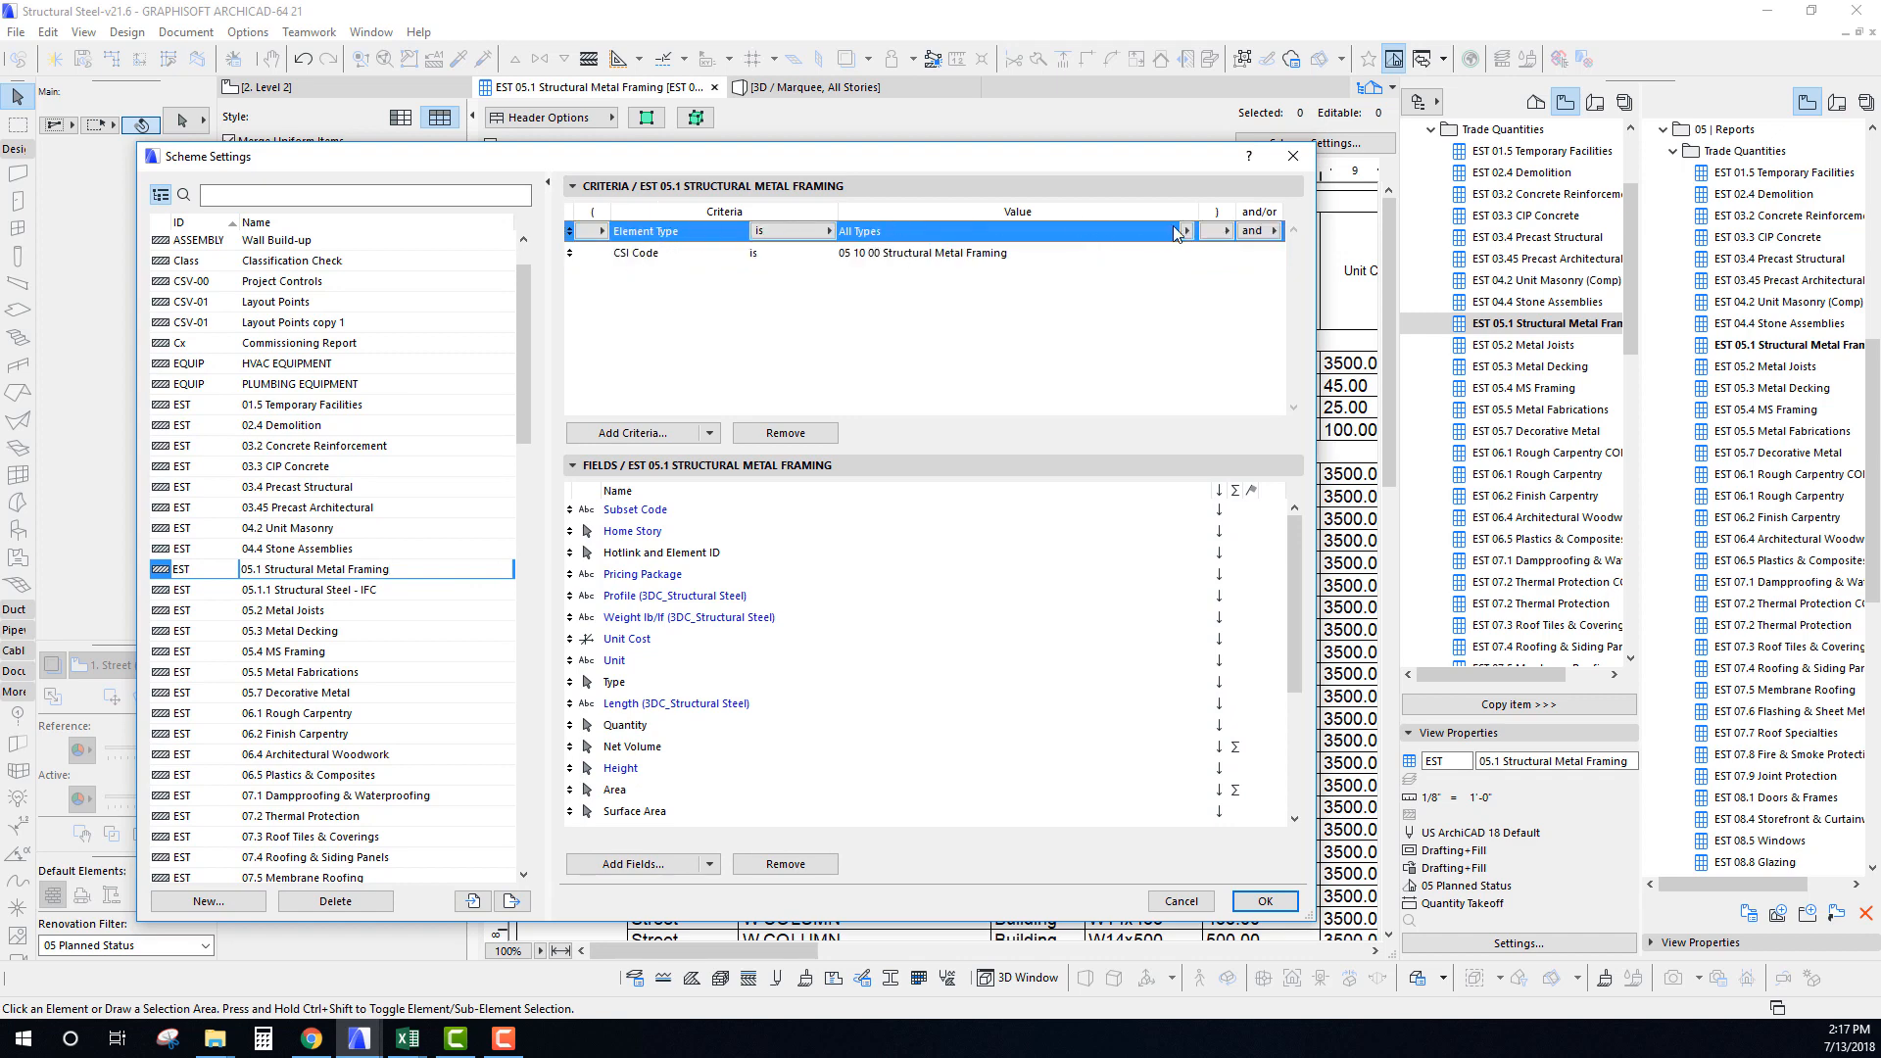
pyautogui.click(1184, 231)
pyautogui.click(1187, 235)
pyautogui.click(918, 259)
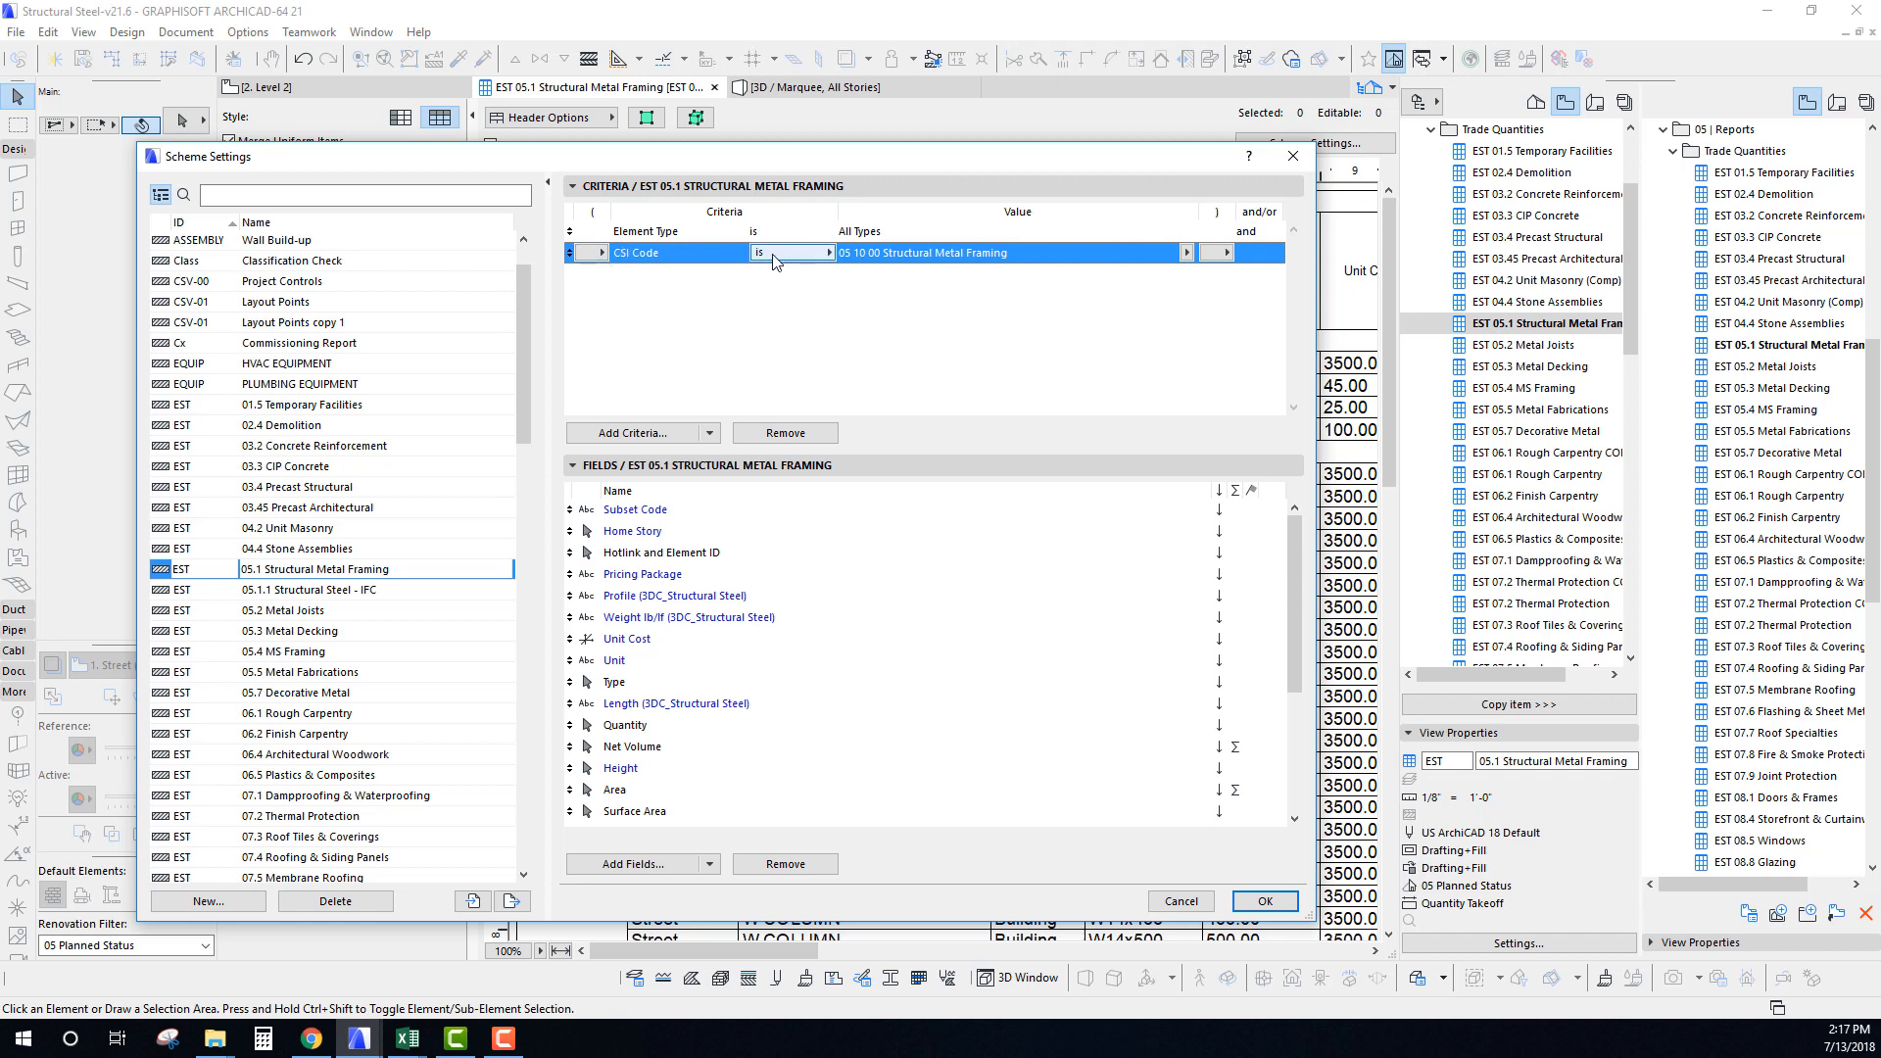
pyautogui.click(1187, 253)
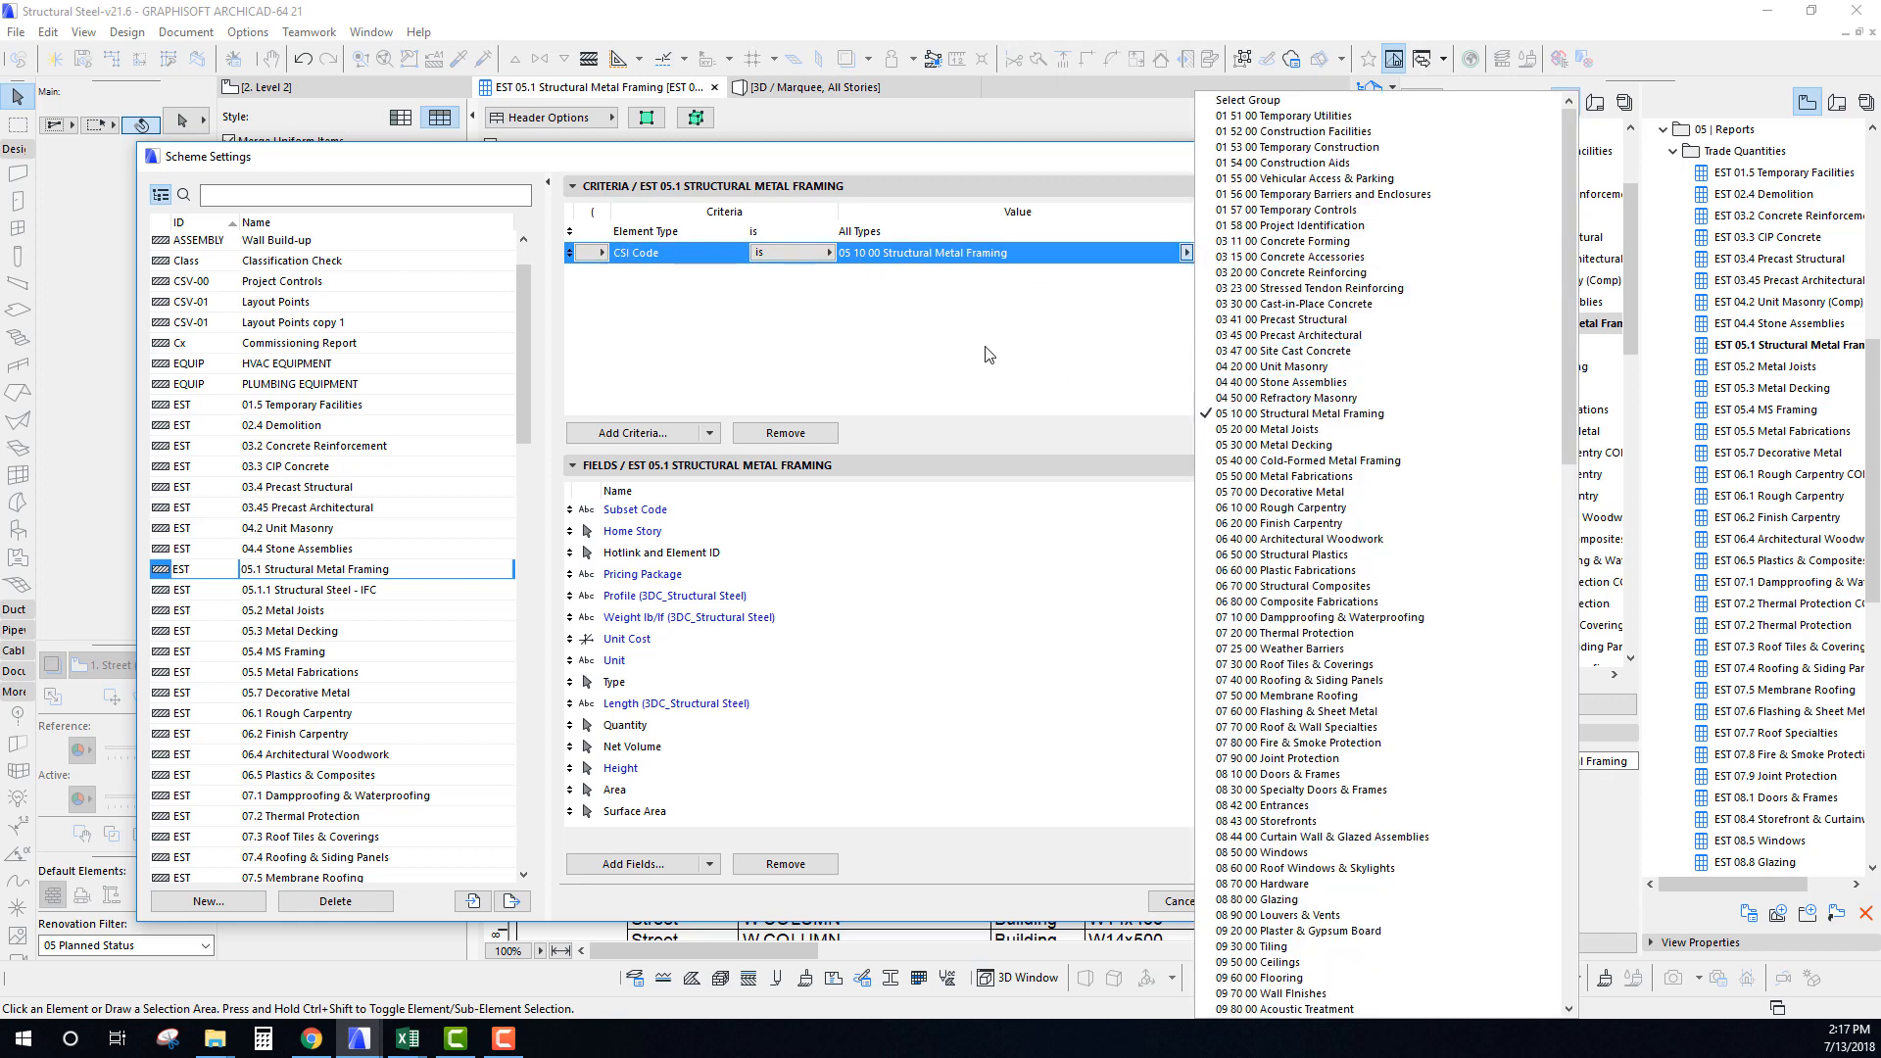
pyautogui.click(1276, 420)
# Review the Subset Code, Home Story, Hotlink and Element ID, and Pricing Package fields of the scheme.
pyautogui.moveTo(848, 159); pyautogui.dragTo(1014, 121)
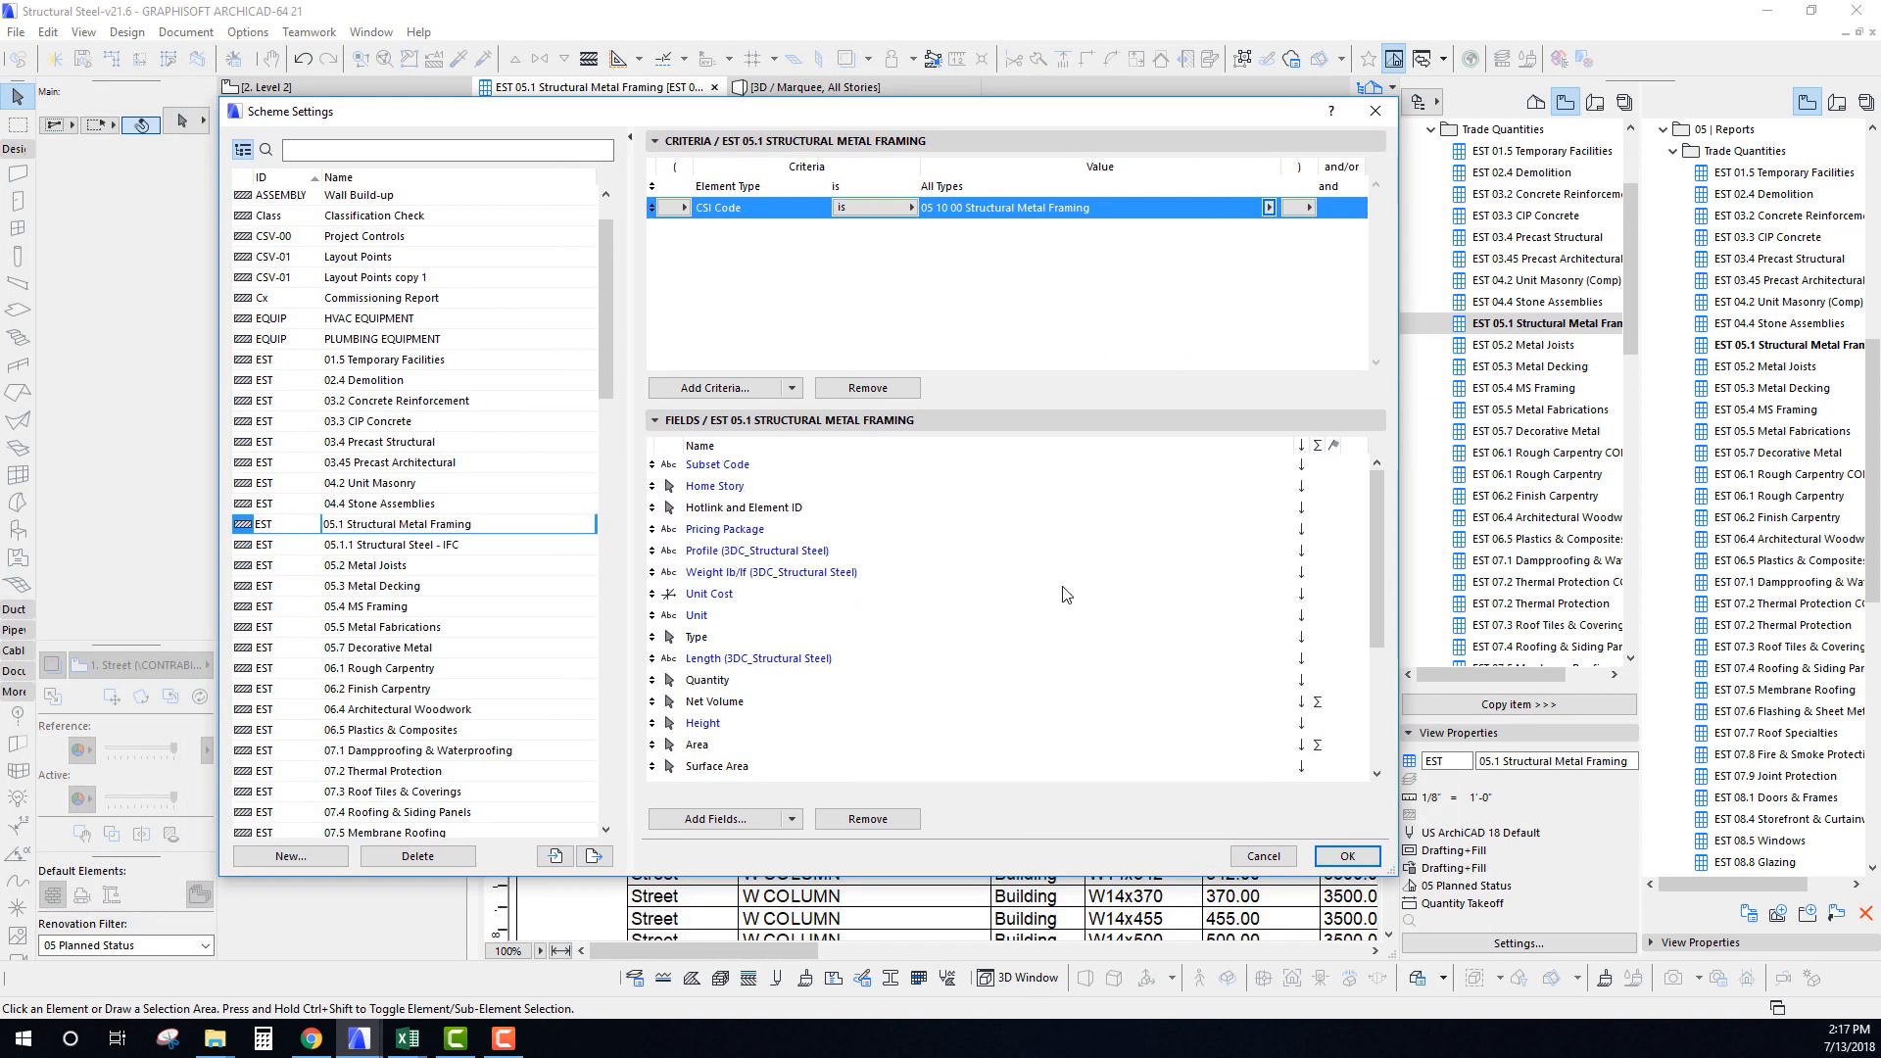
pyautogui.moveTo(1372, 516)
pyautogui.mouseDown()
pyautogui.moveTo(1377, 690)
pyautogui.moveTo(1373, 509)
pyautogui.mouseUp()
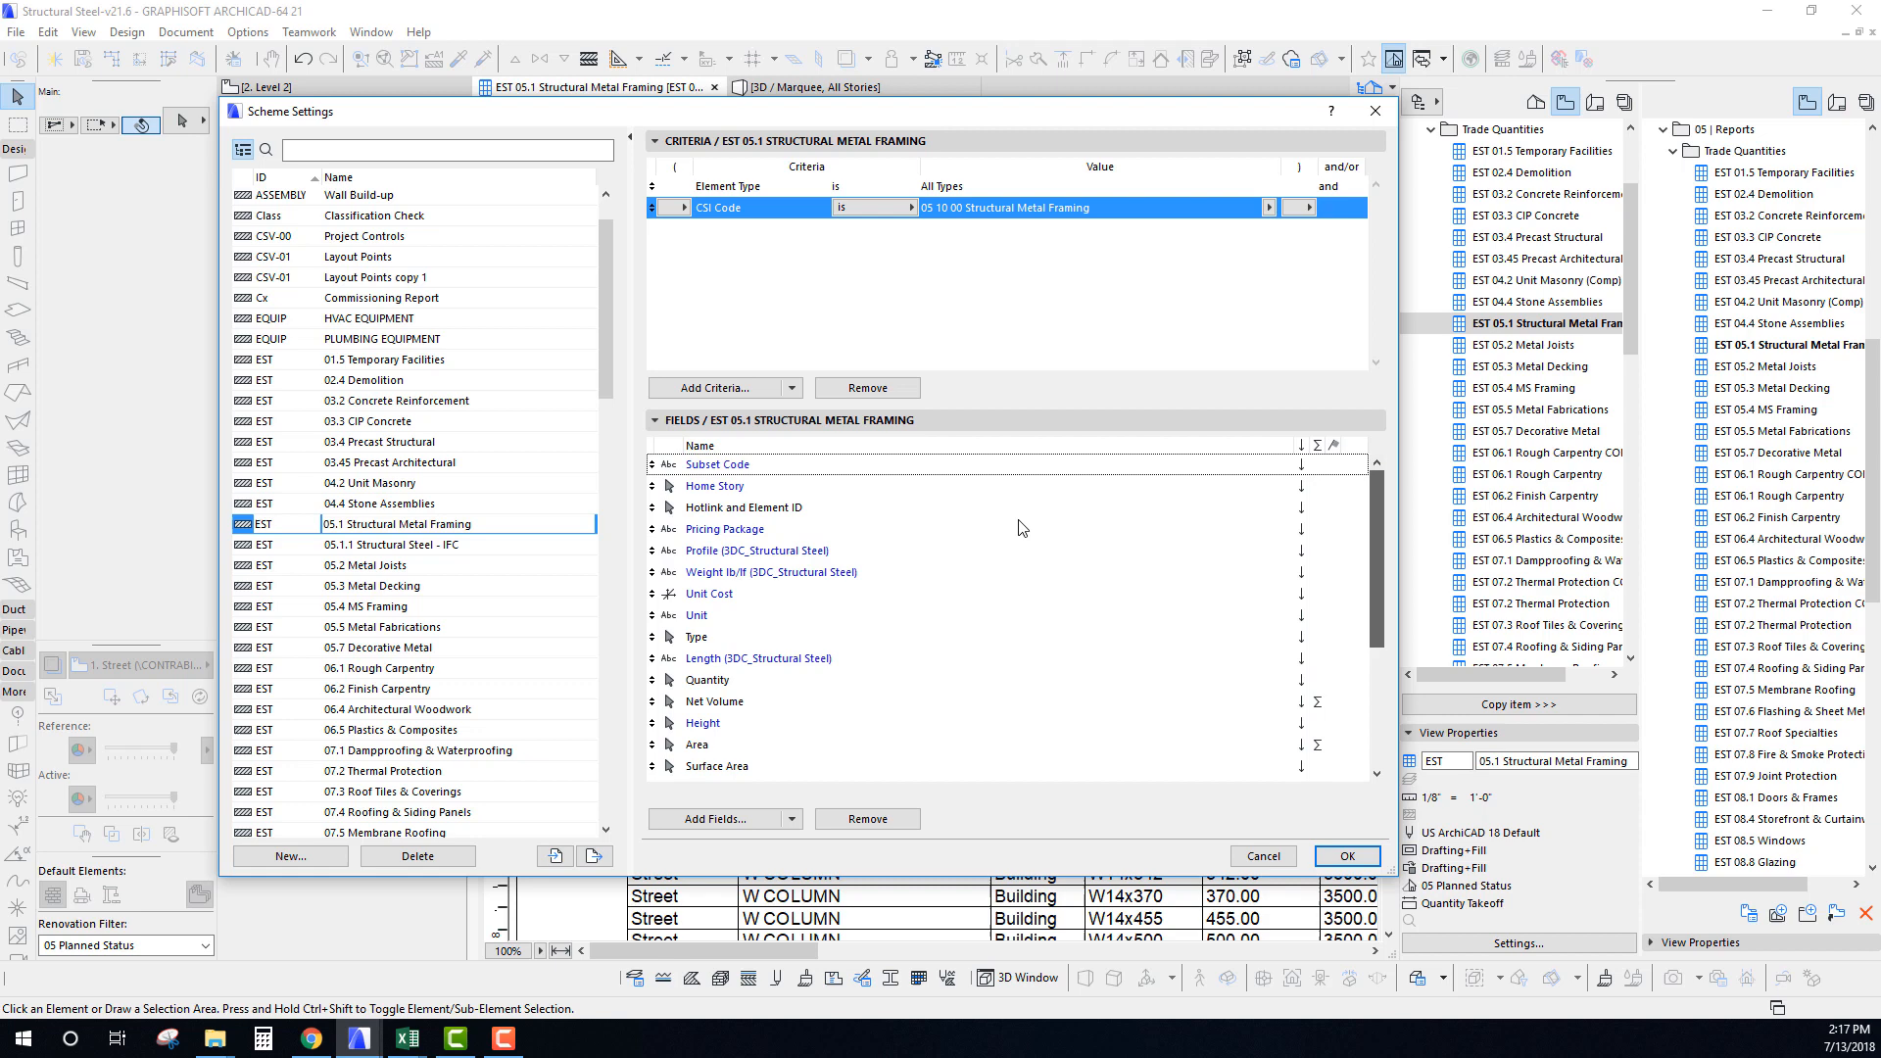
pyautogui.click(708, 465)
pyautogui.click(714, 486)
pyautogui.click(714, 467)
pyautogui.click(711, 484)
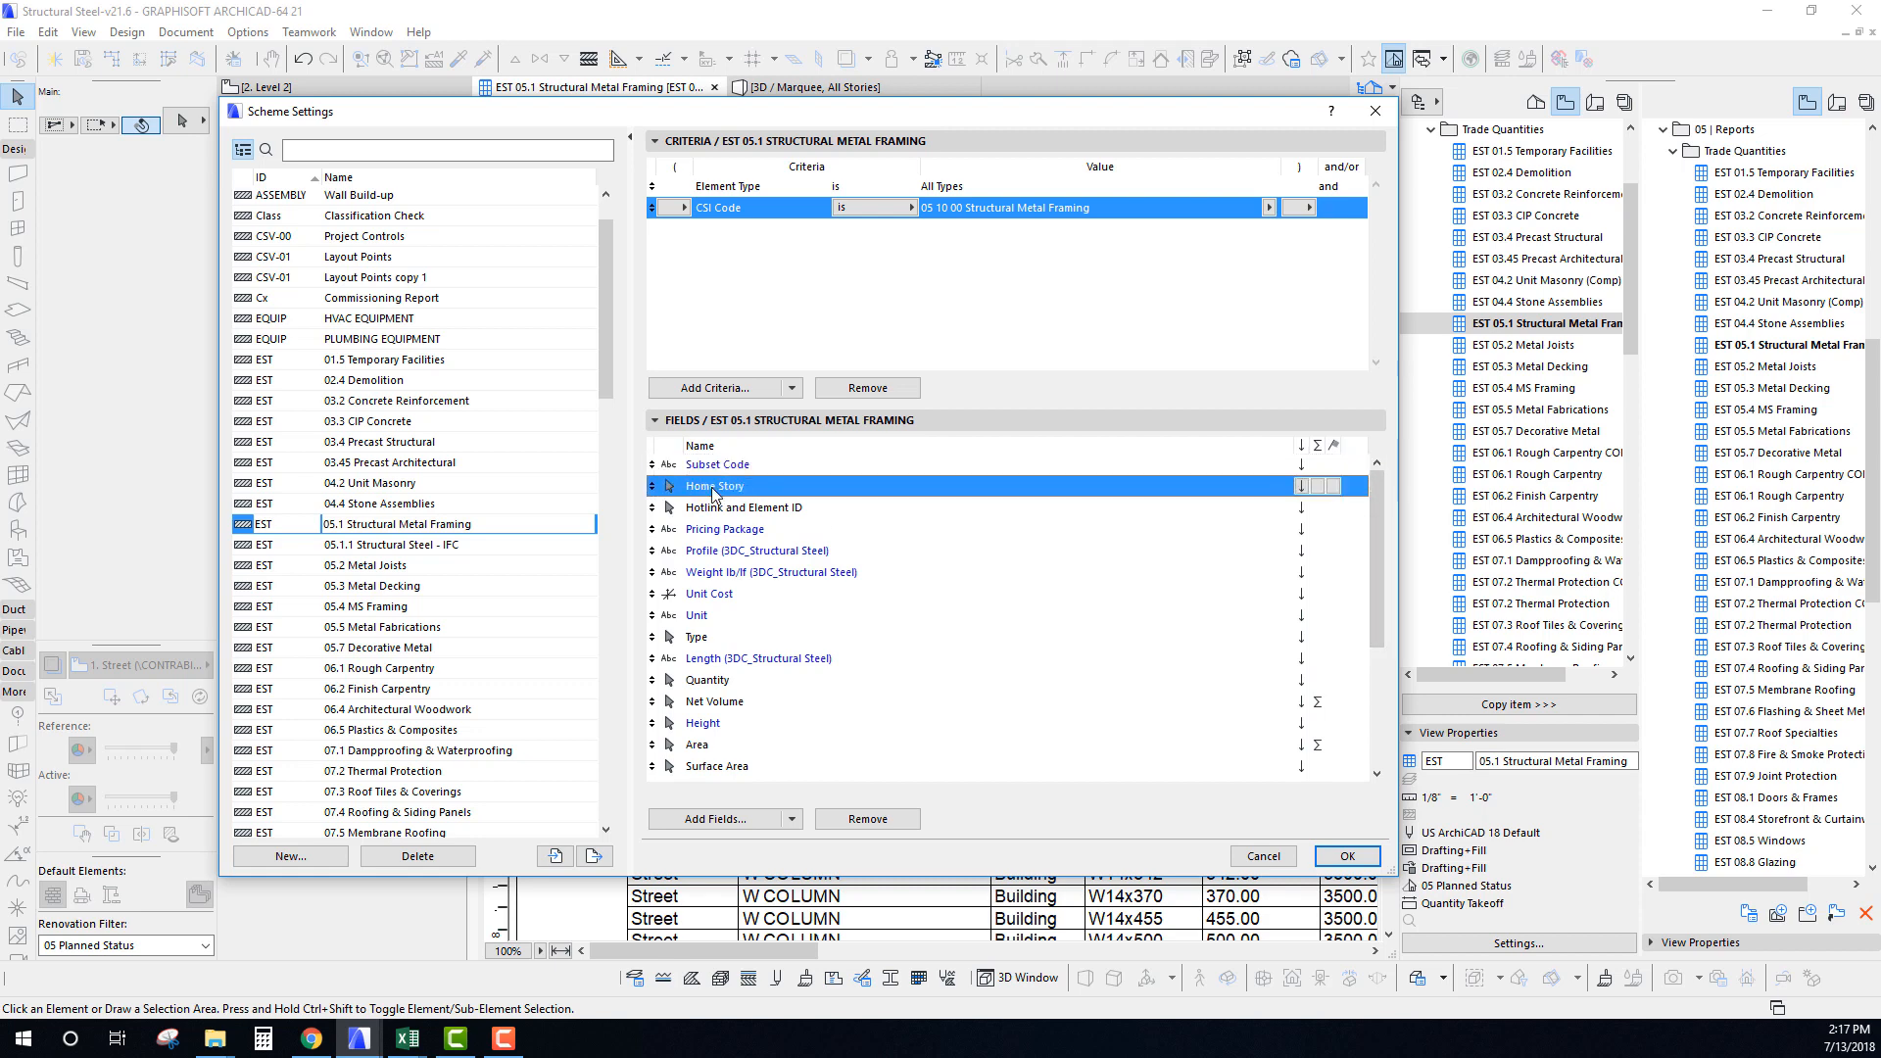
pyautogui.press('Up')
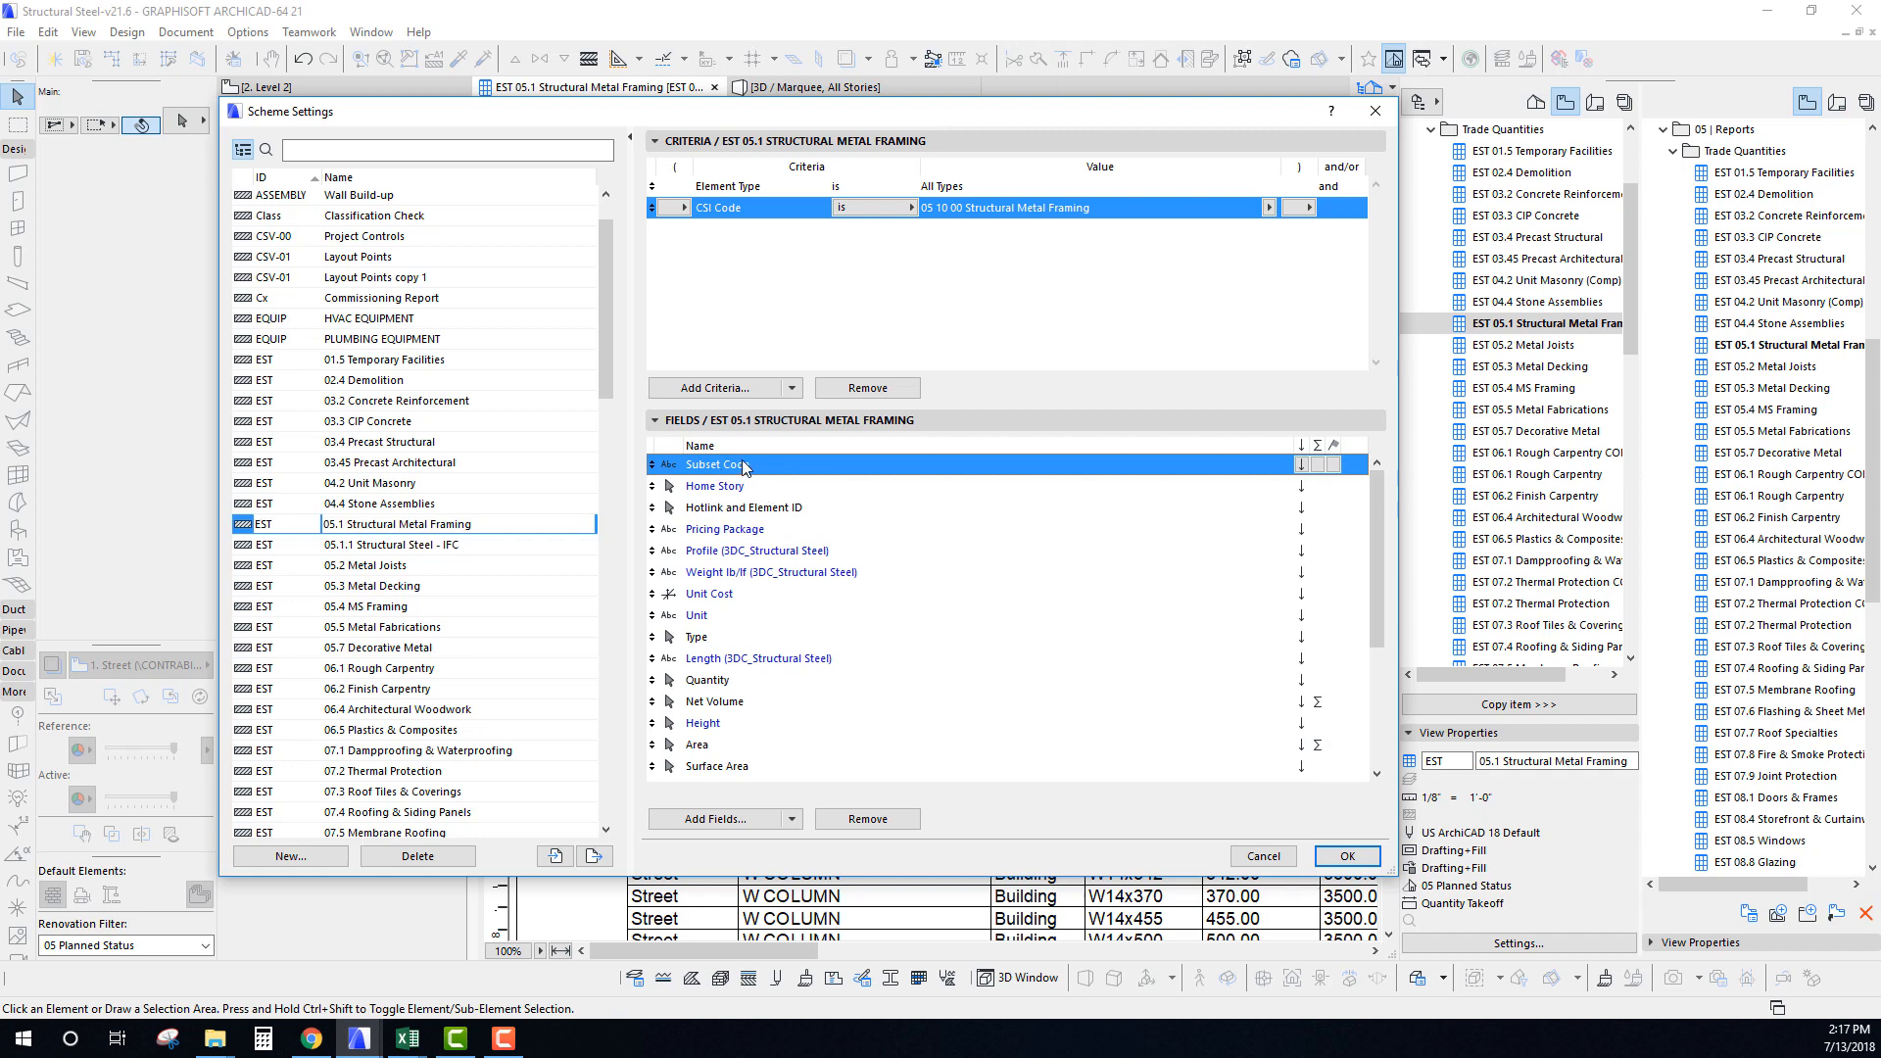
pyautogui.click(717, 490)
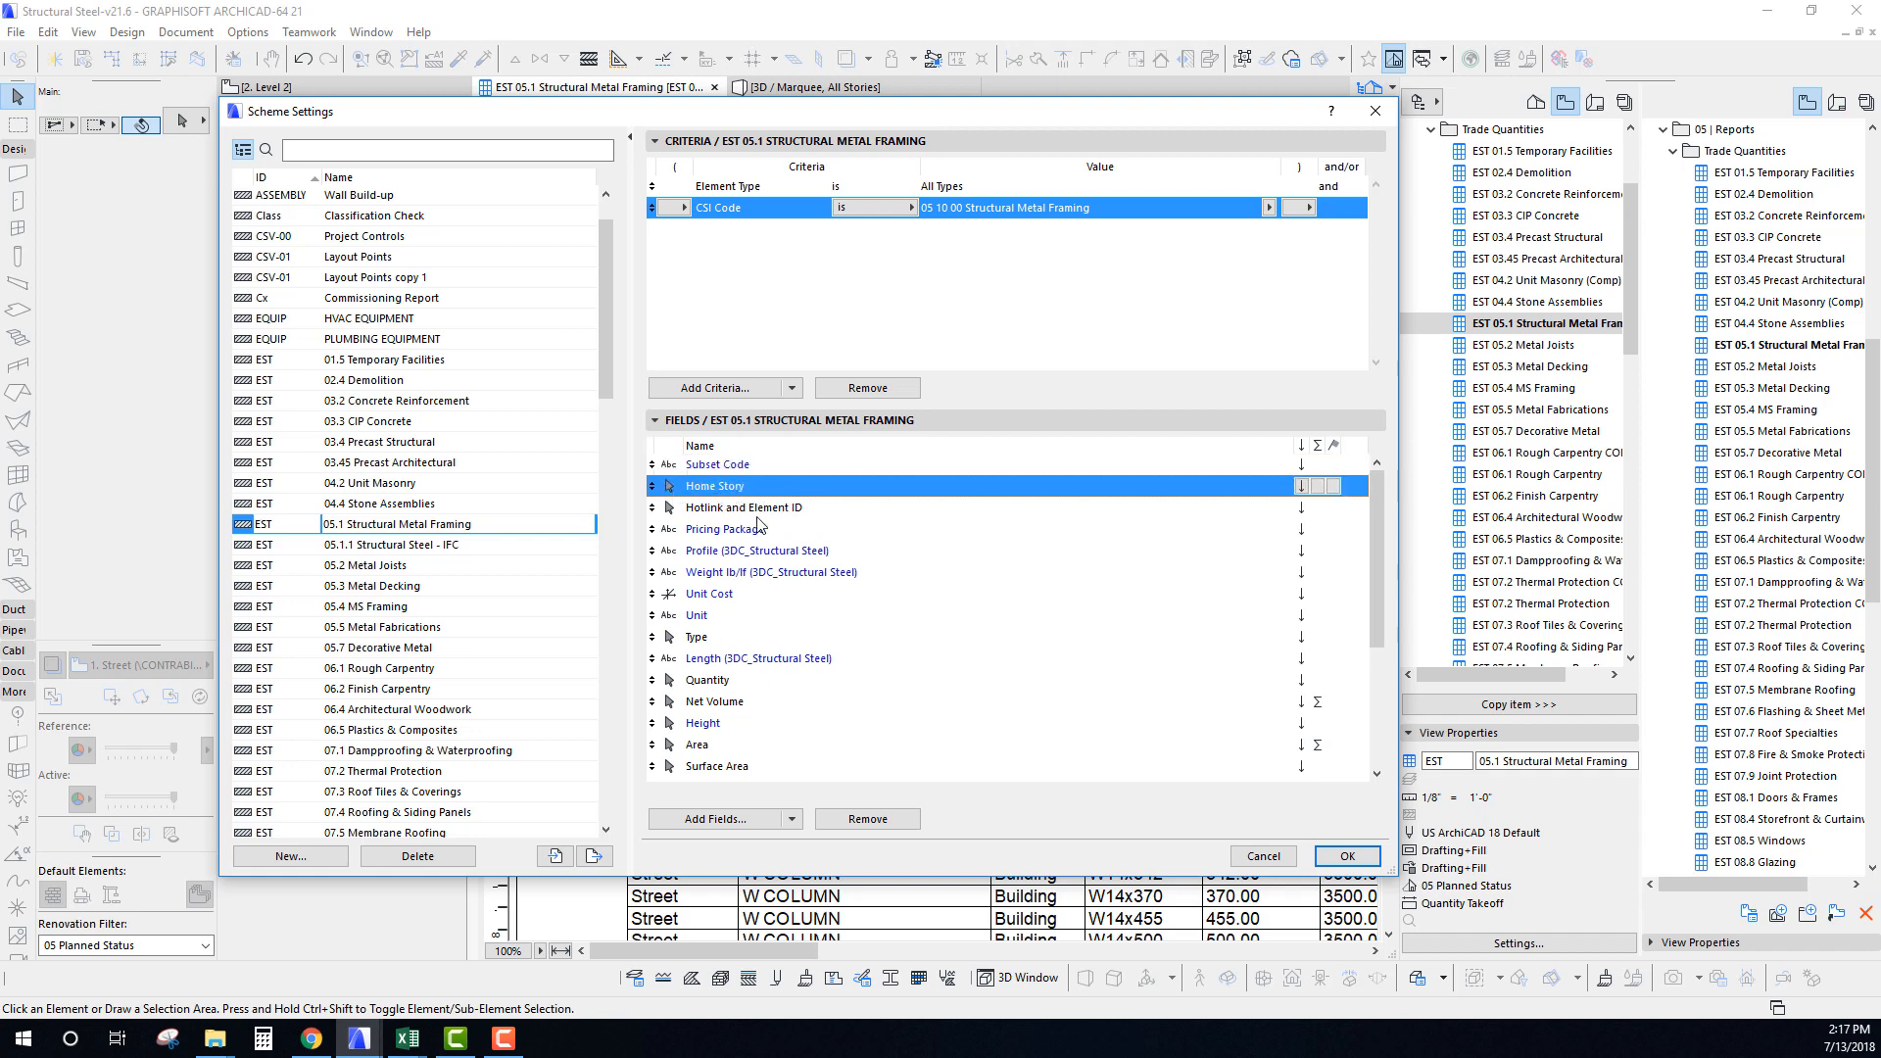
pyautogui.click(750, 510)
pyautogui.click(768, 532)
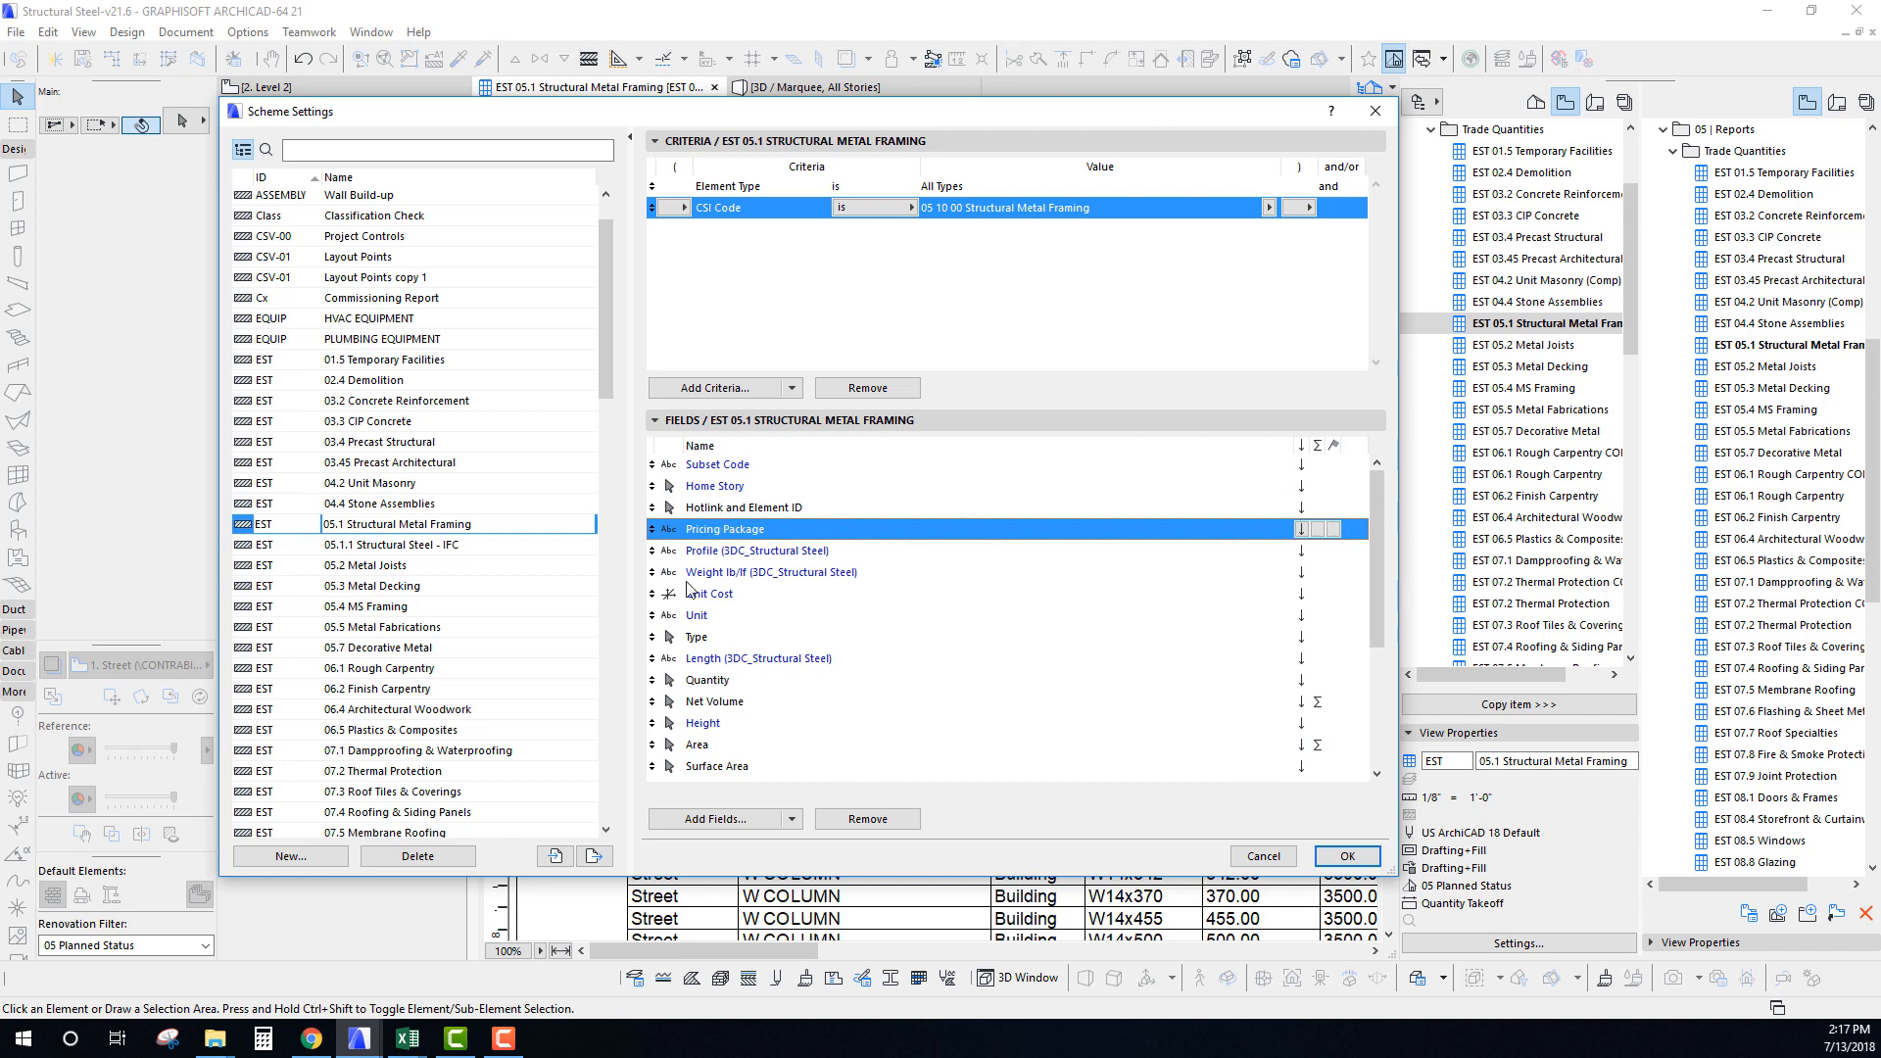
# Compare the scheme's Profile and Weight lb/lf fields, both taken from the 3DC_Structural Steel properties.
pyautogui.click(731, 552)
pyautogui.click(762, 574)
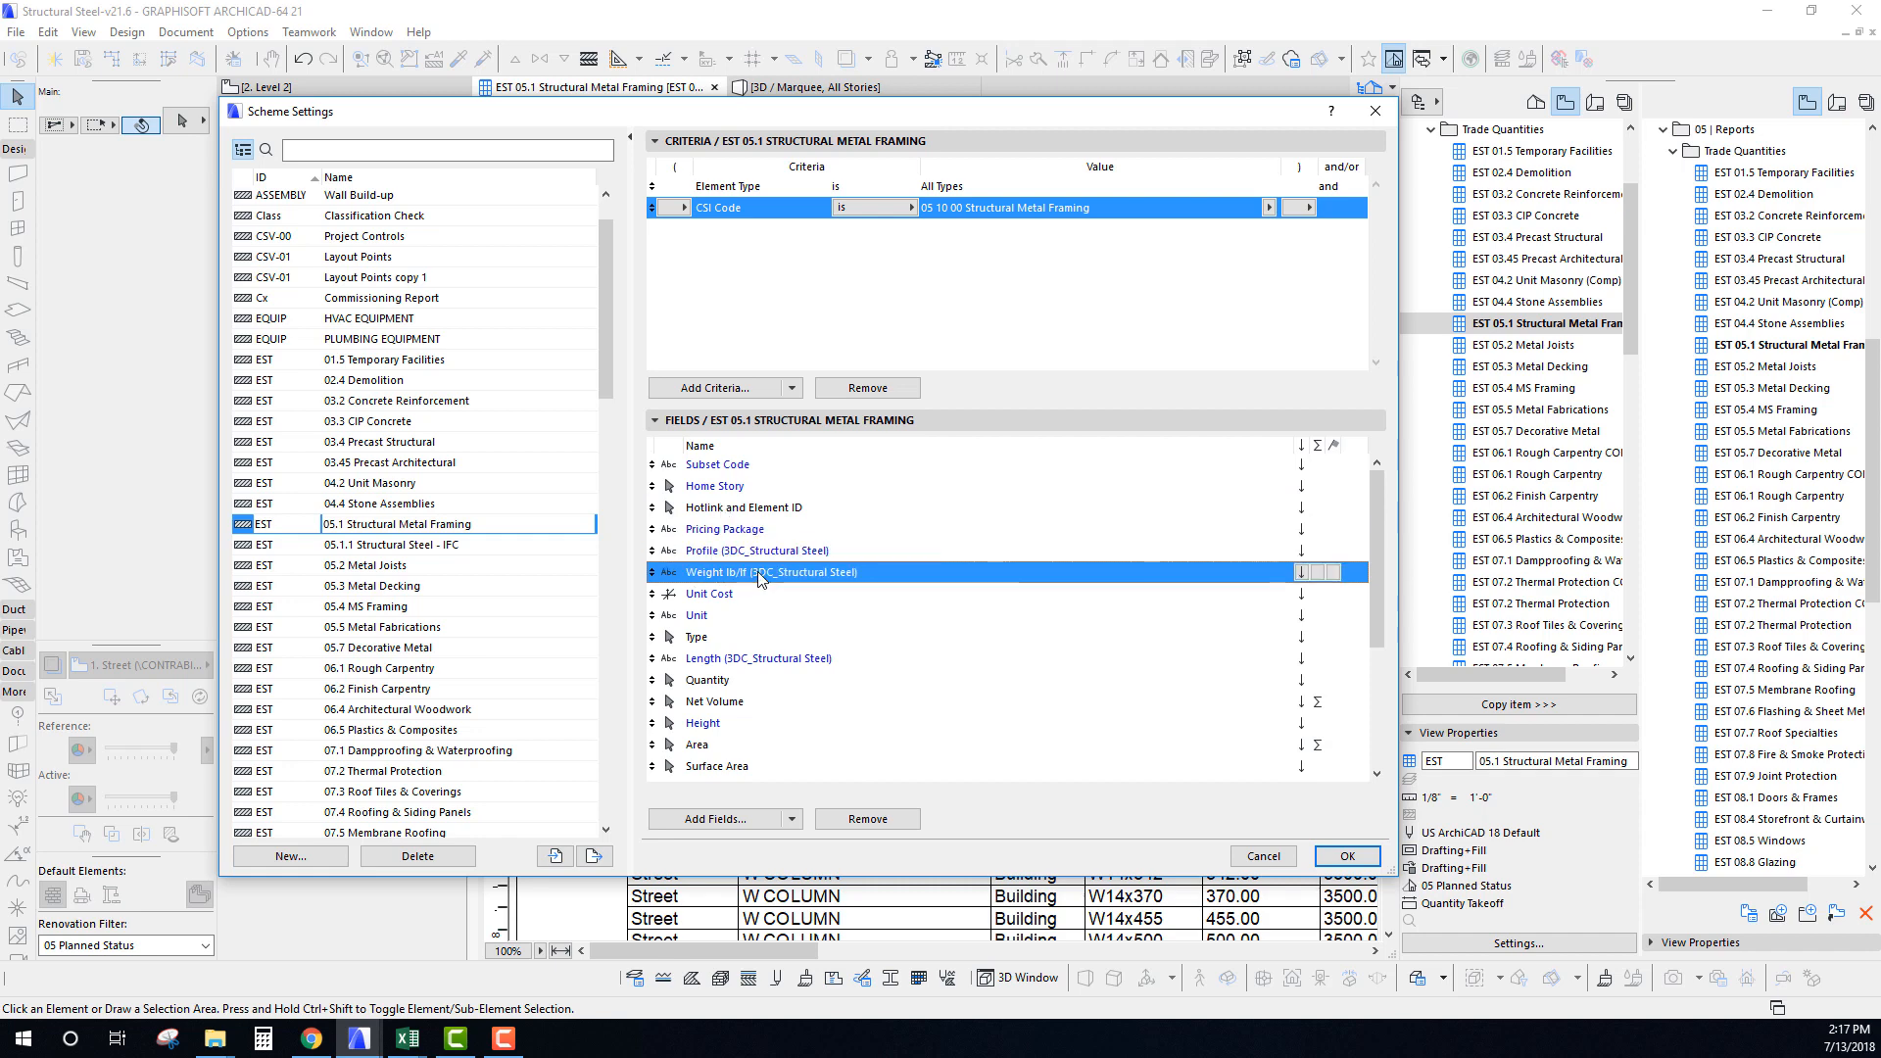
pyautogui.click(747, 552)
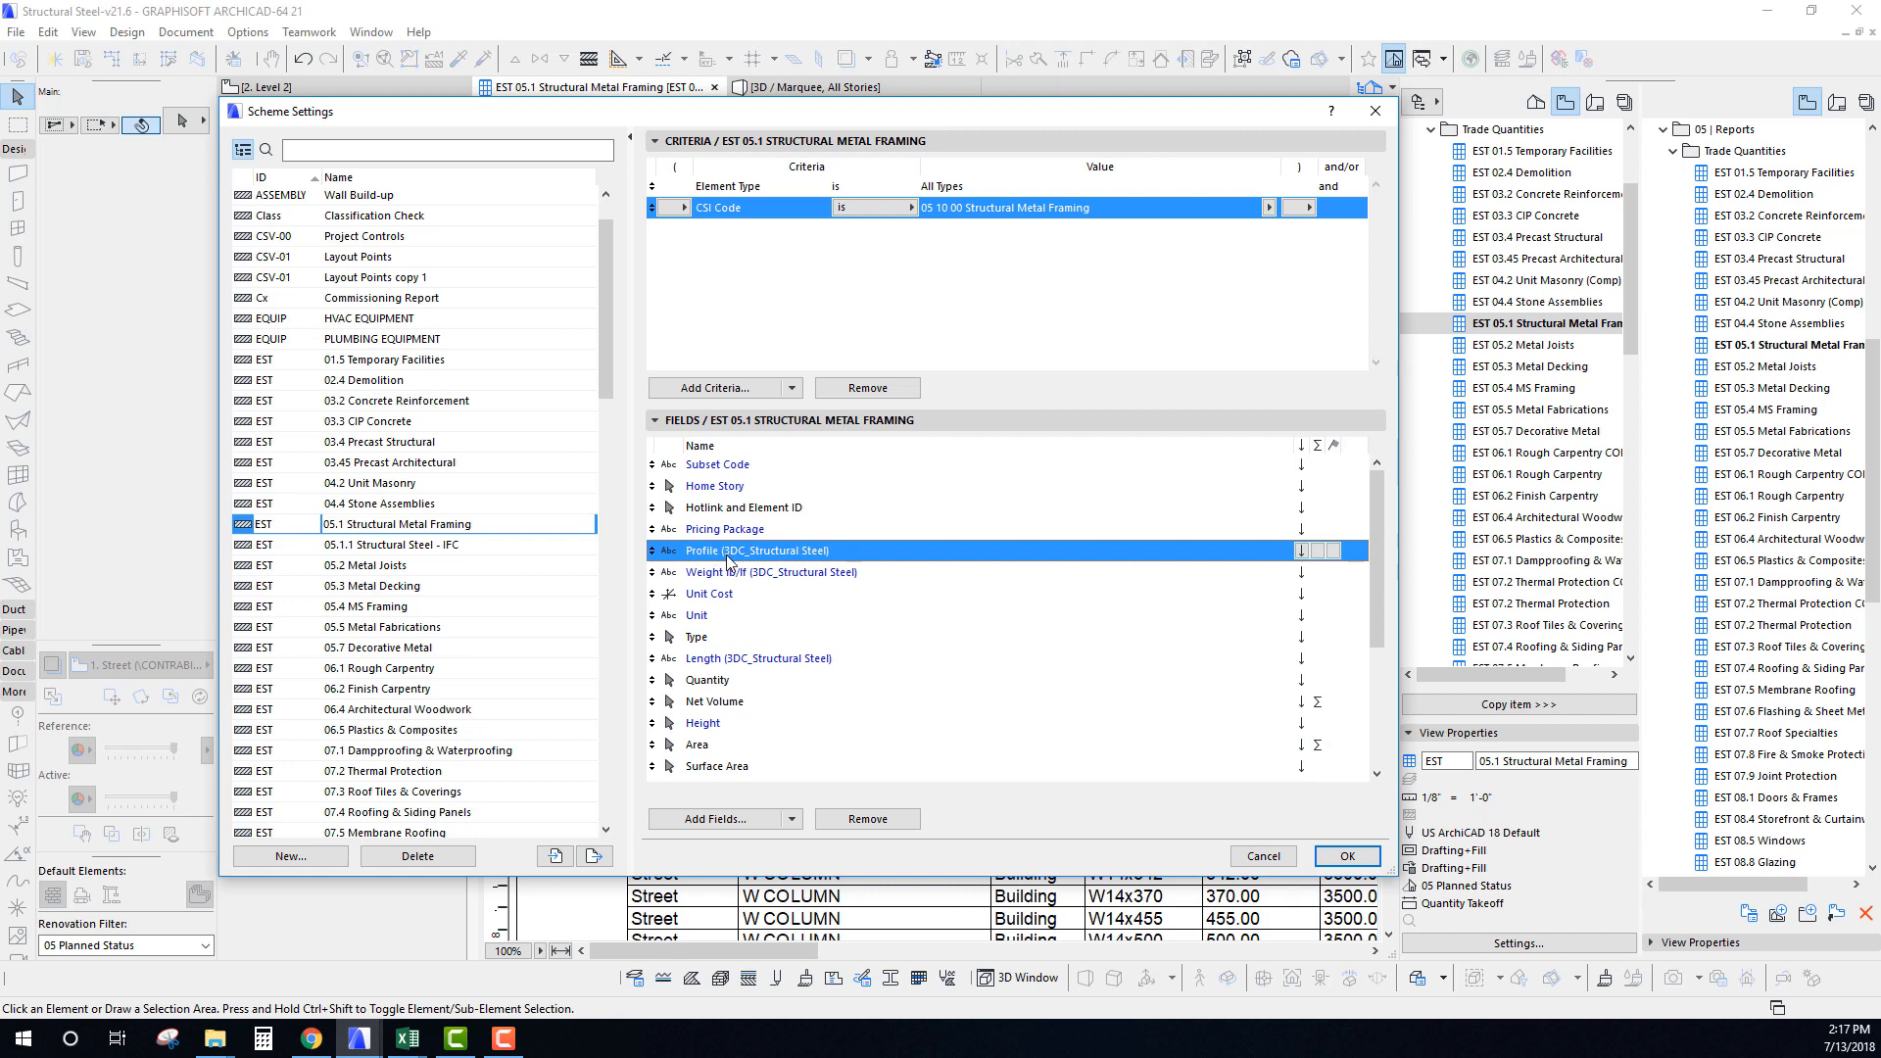
pyautogui.click(793, 578)
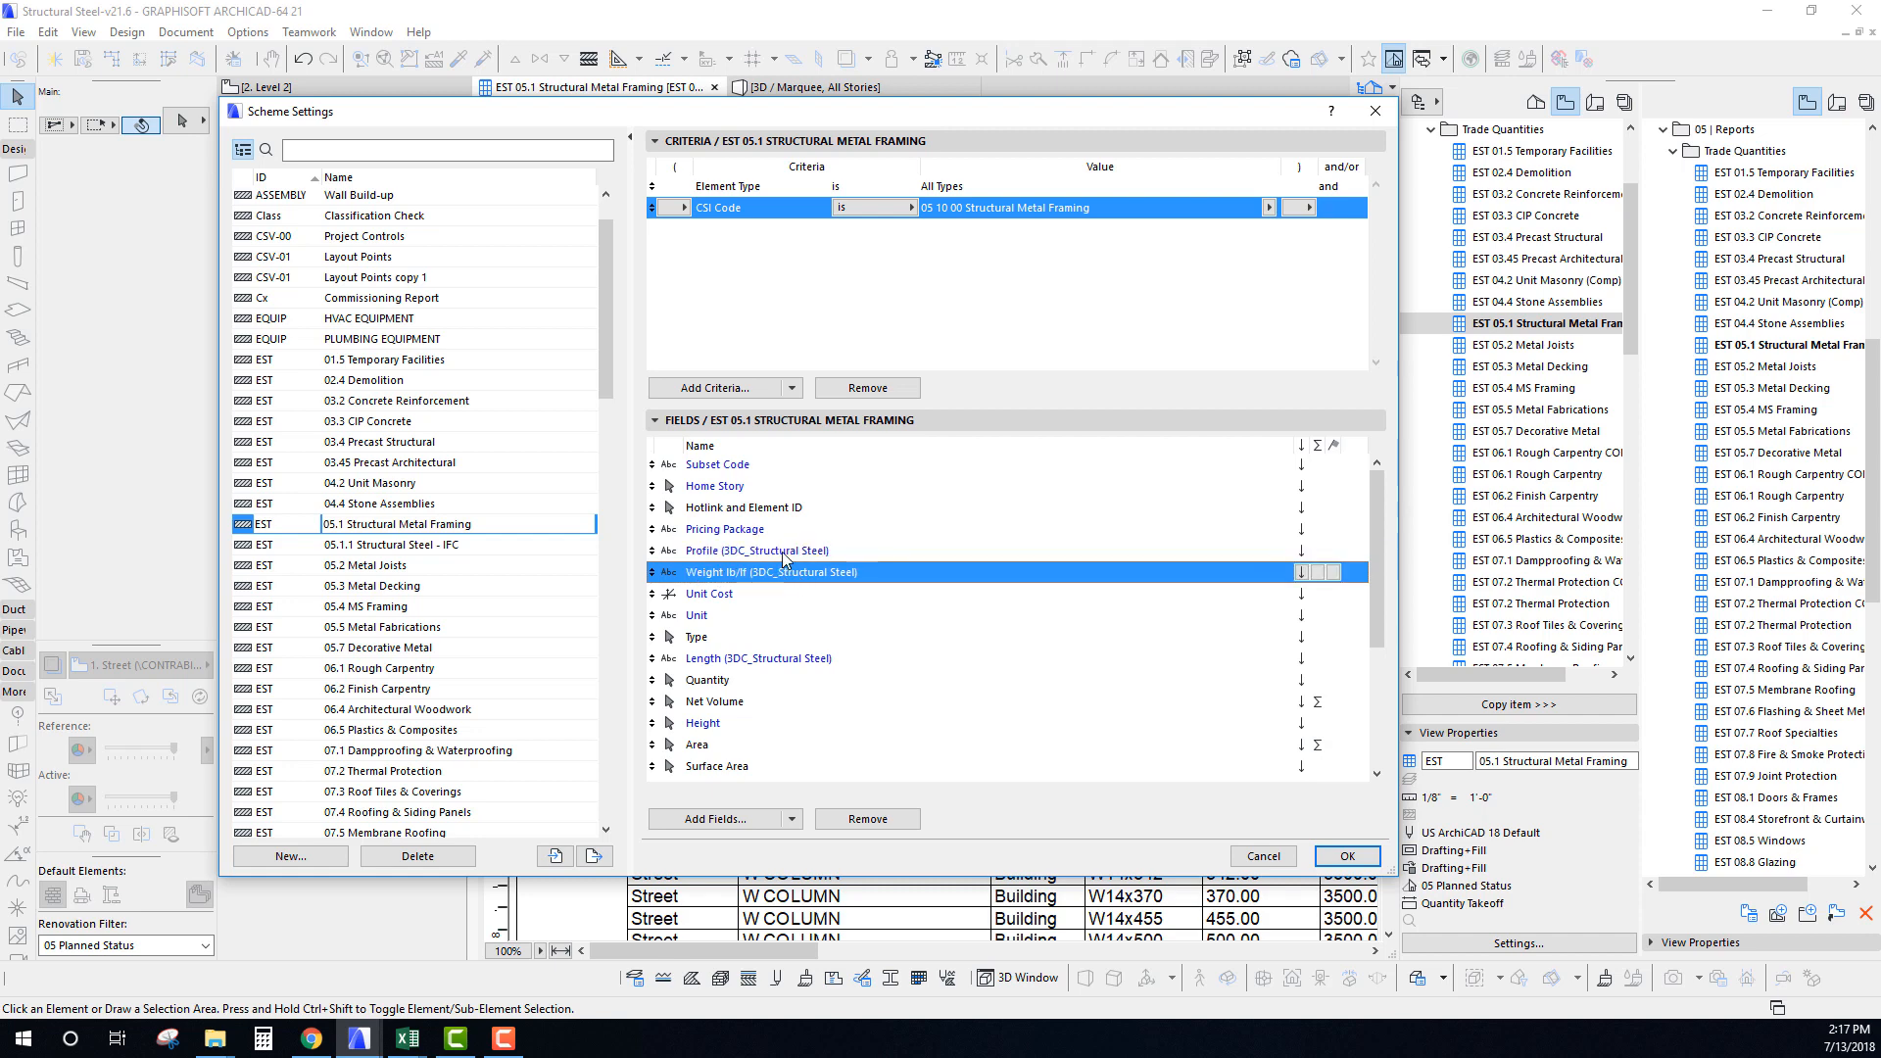
pyautogui.click(764, 551)
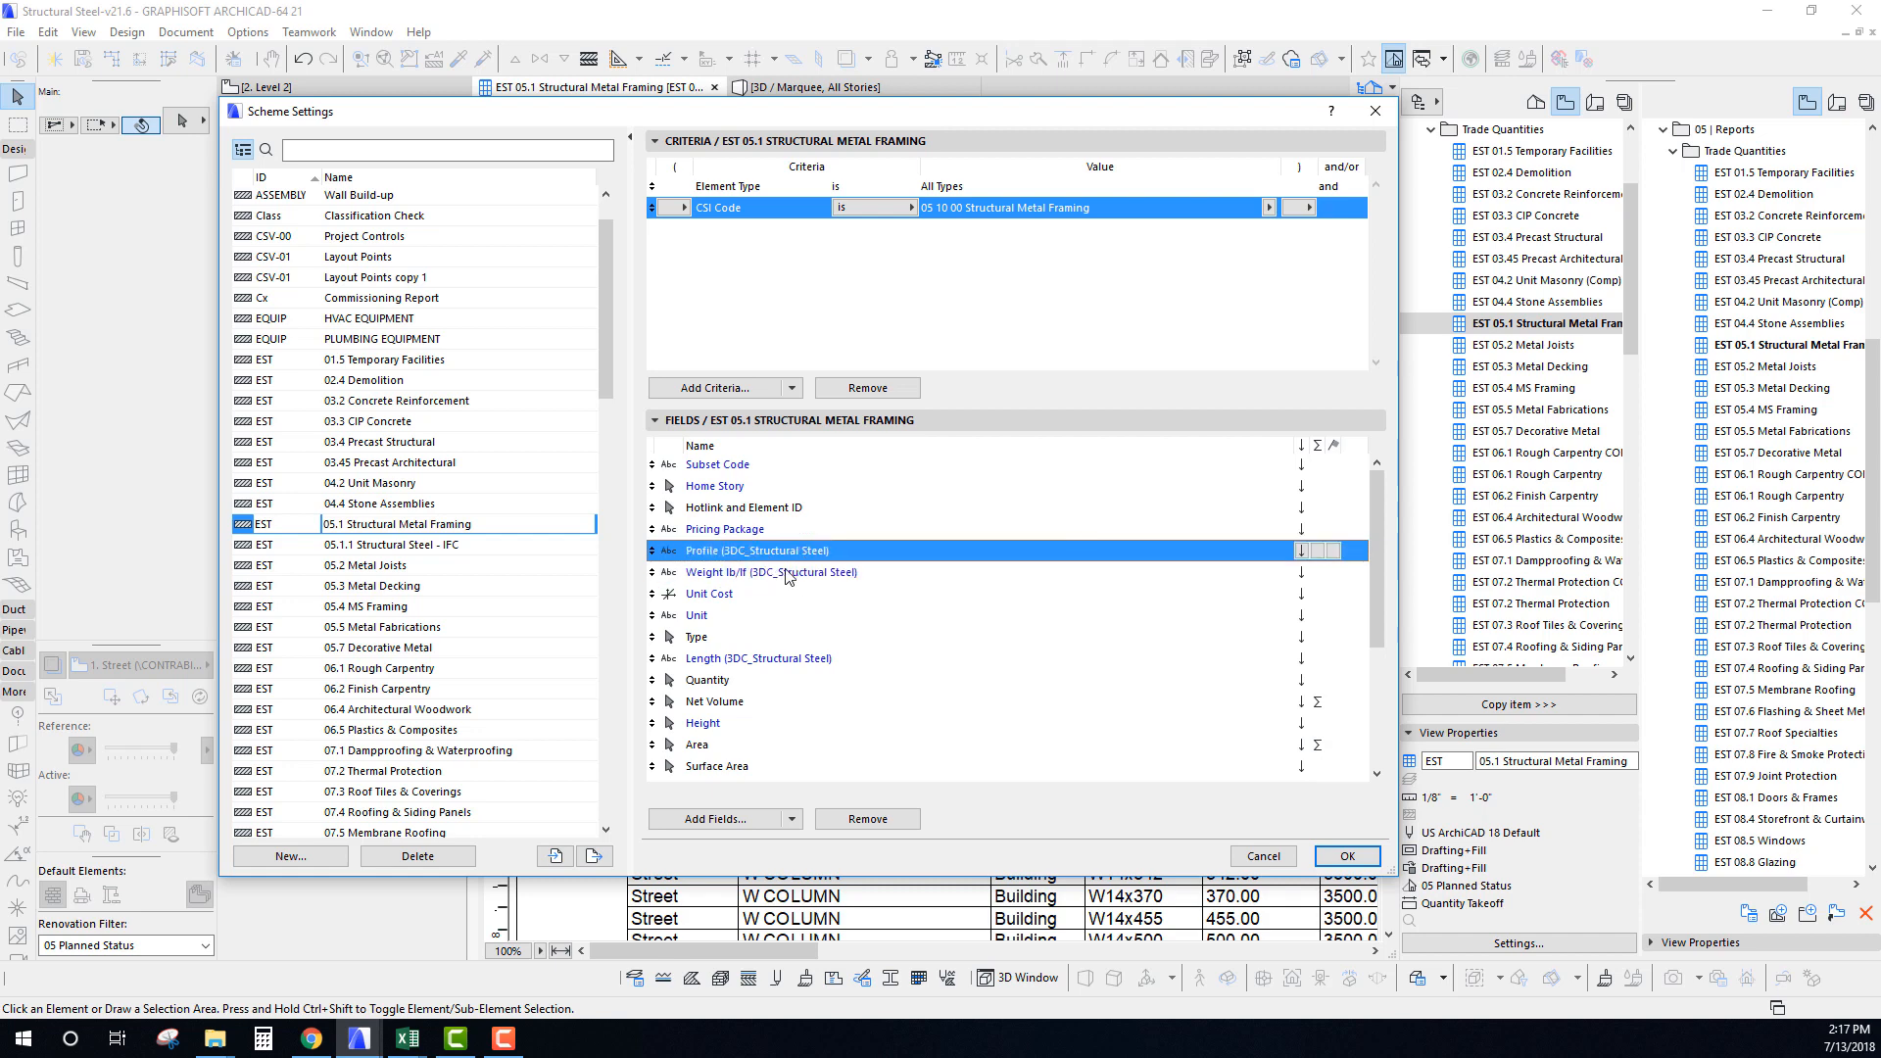
pyautogui.click(766, 573)
pyautogui.click(774, 552)
pyautogui.click(781, 574)
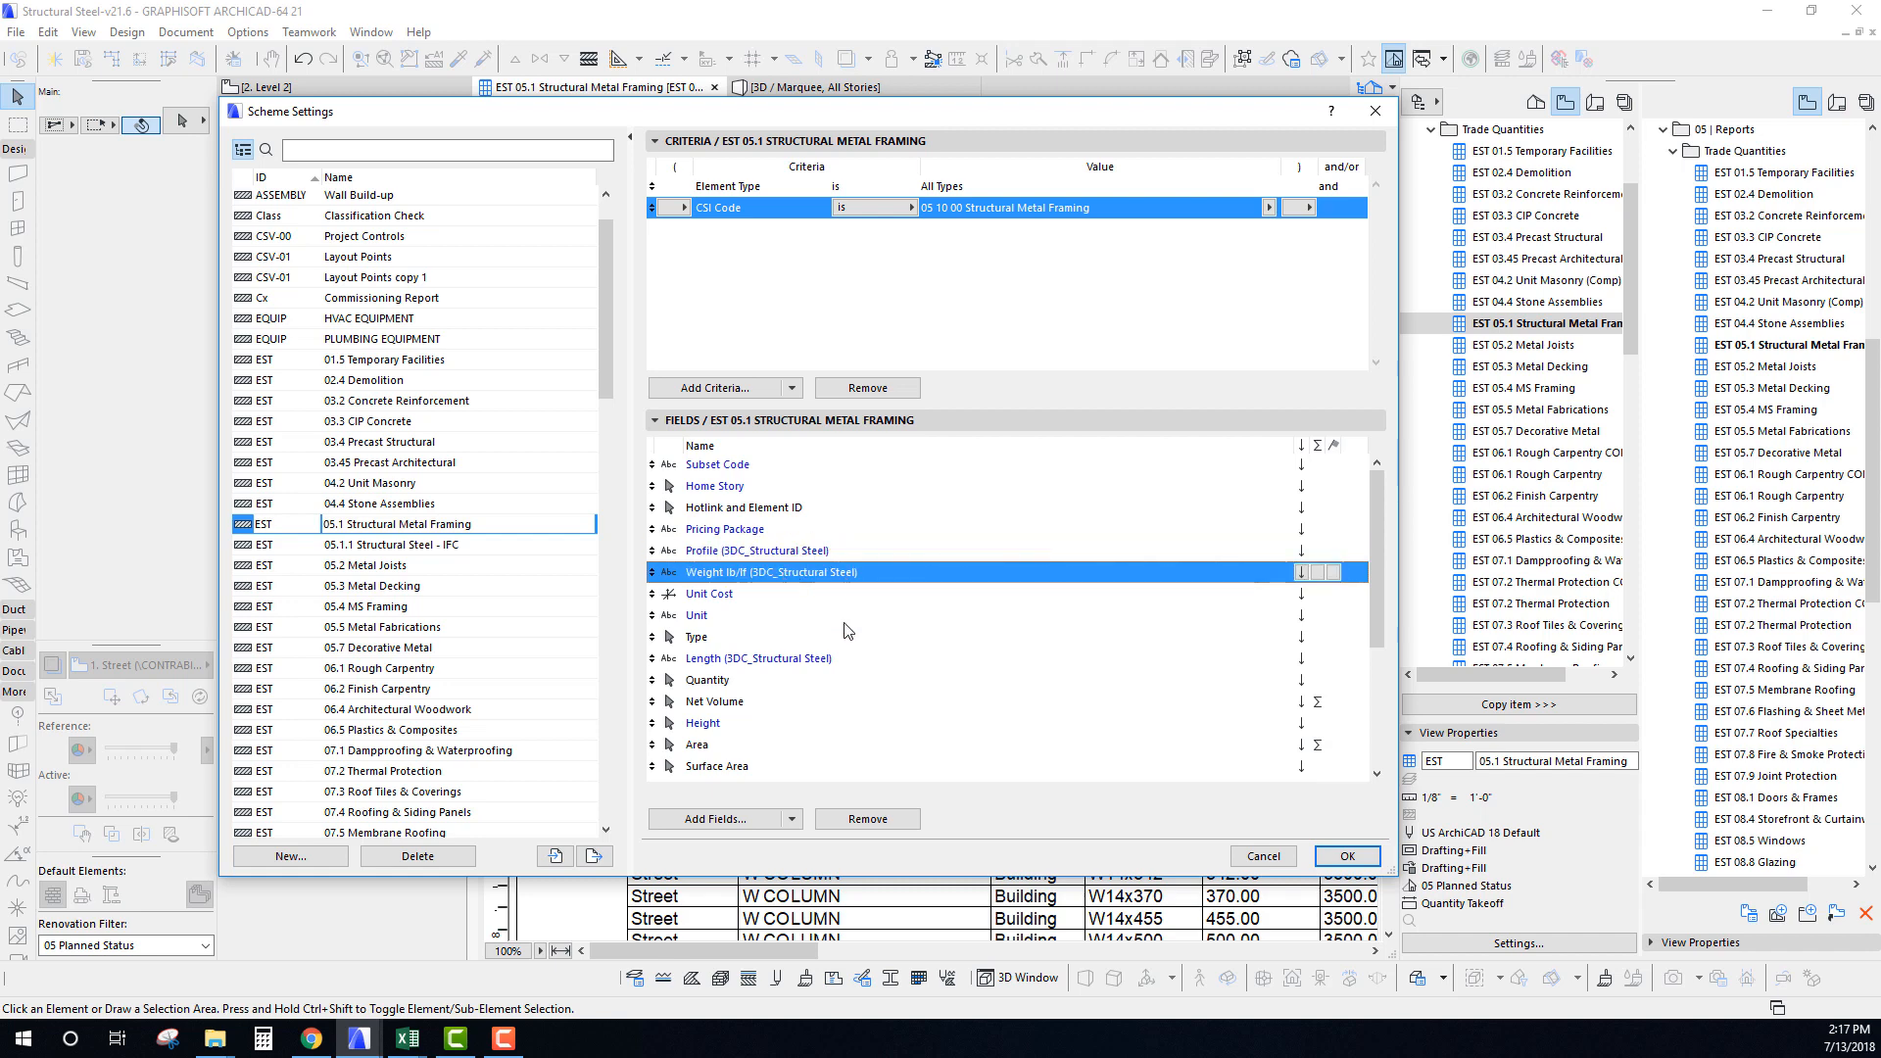
# Review the scheme's Unit Cost, Unit, Type, Length (3DC_Structural Steel) and Quantity fields.
pyautogui.click(696, 596)
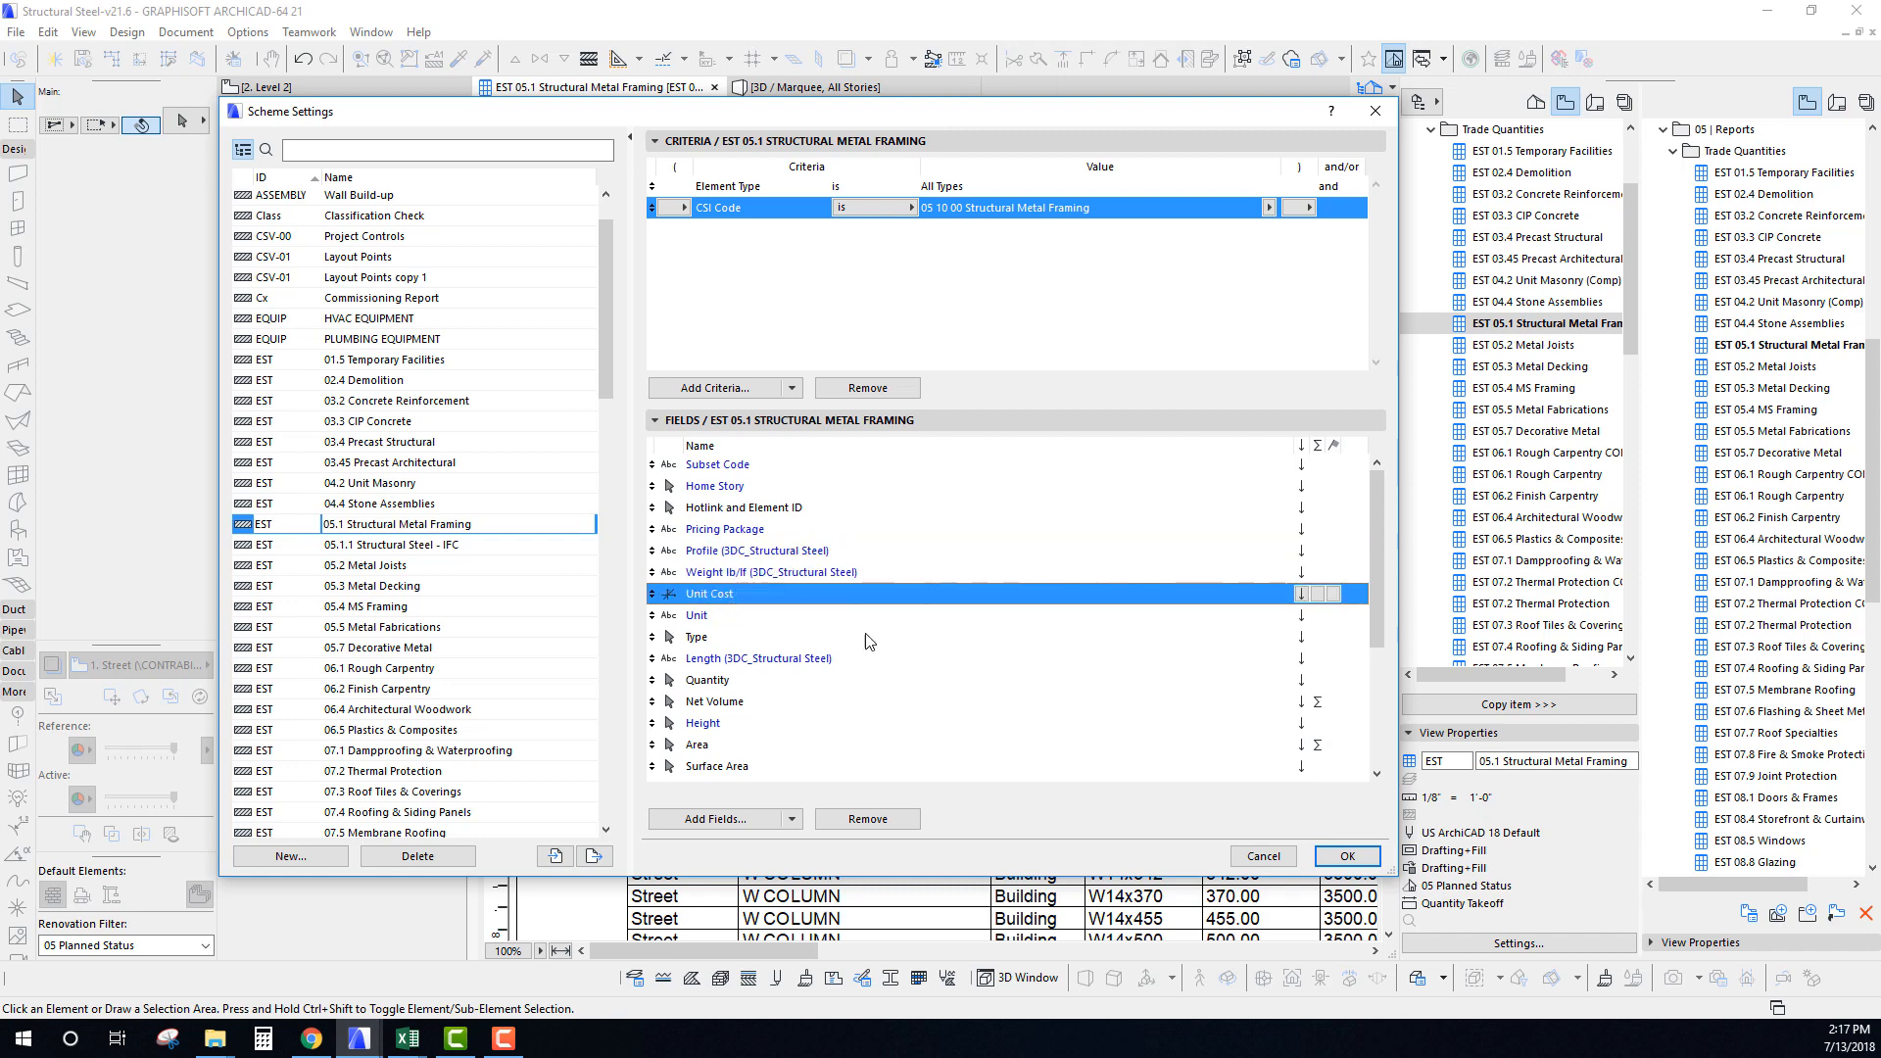
pyautogui.click(696, 617)
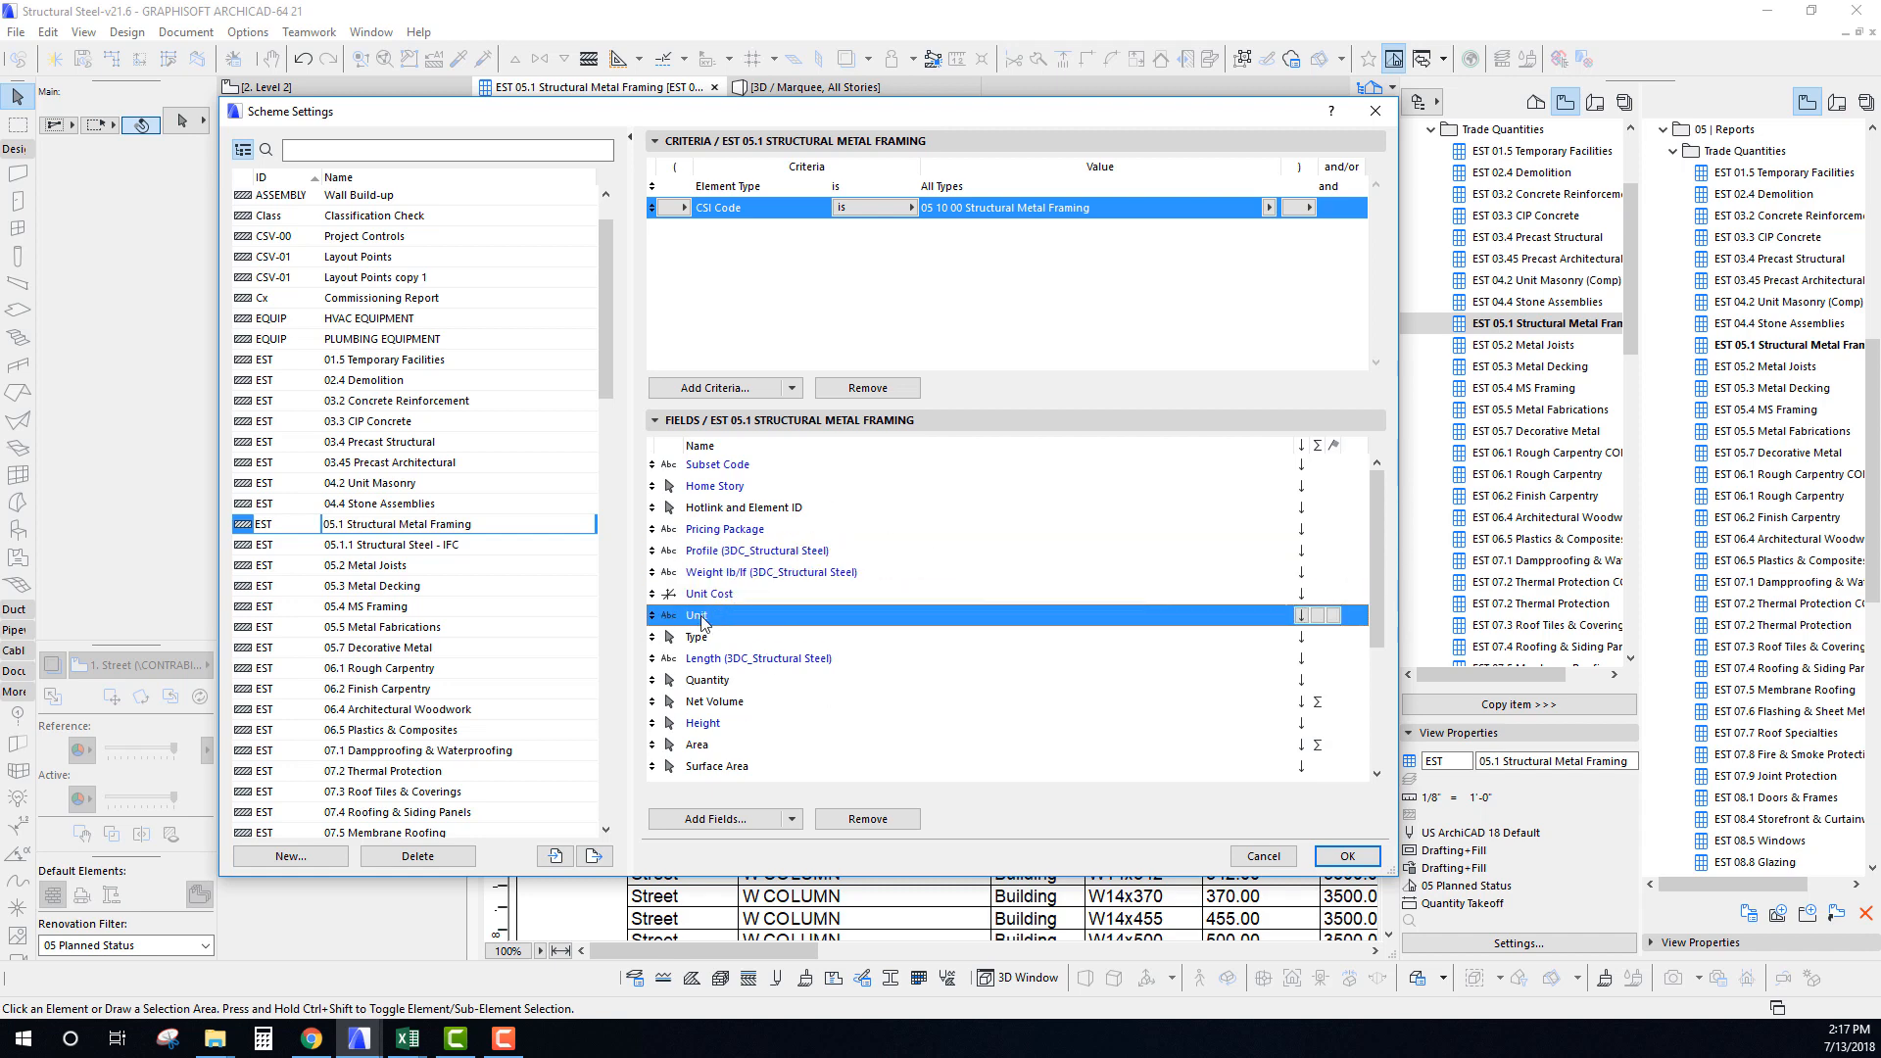
pyautogui.click(699, 640)
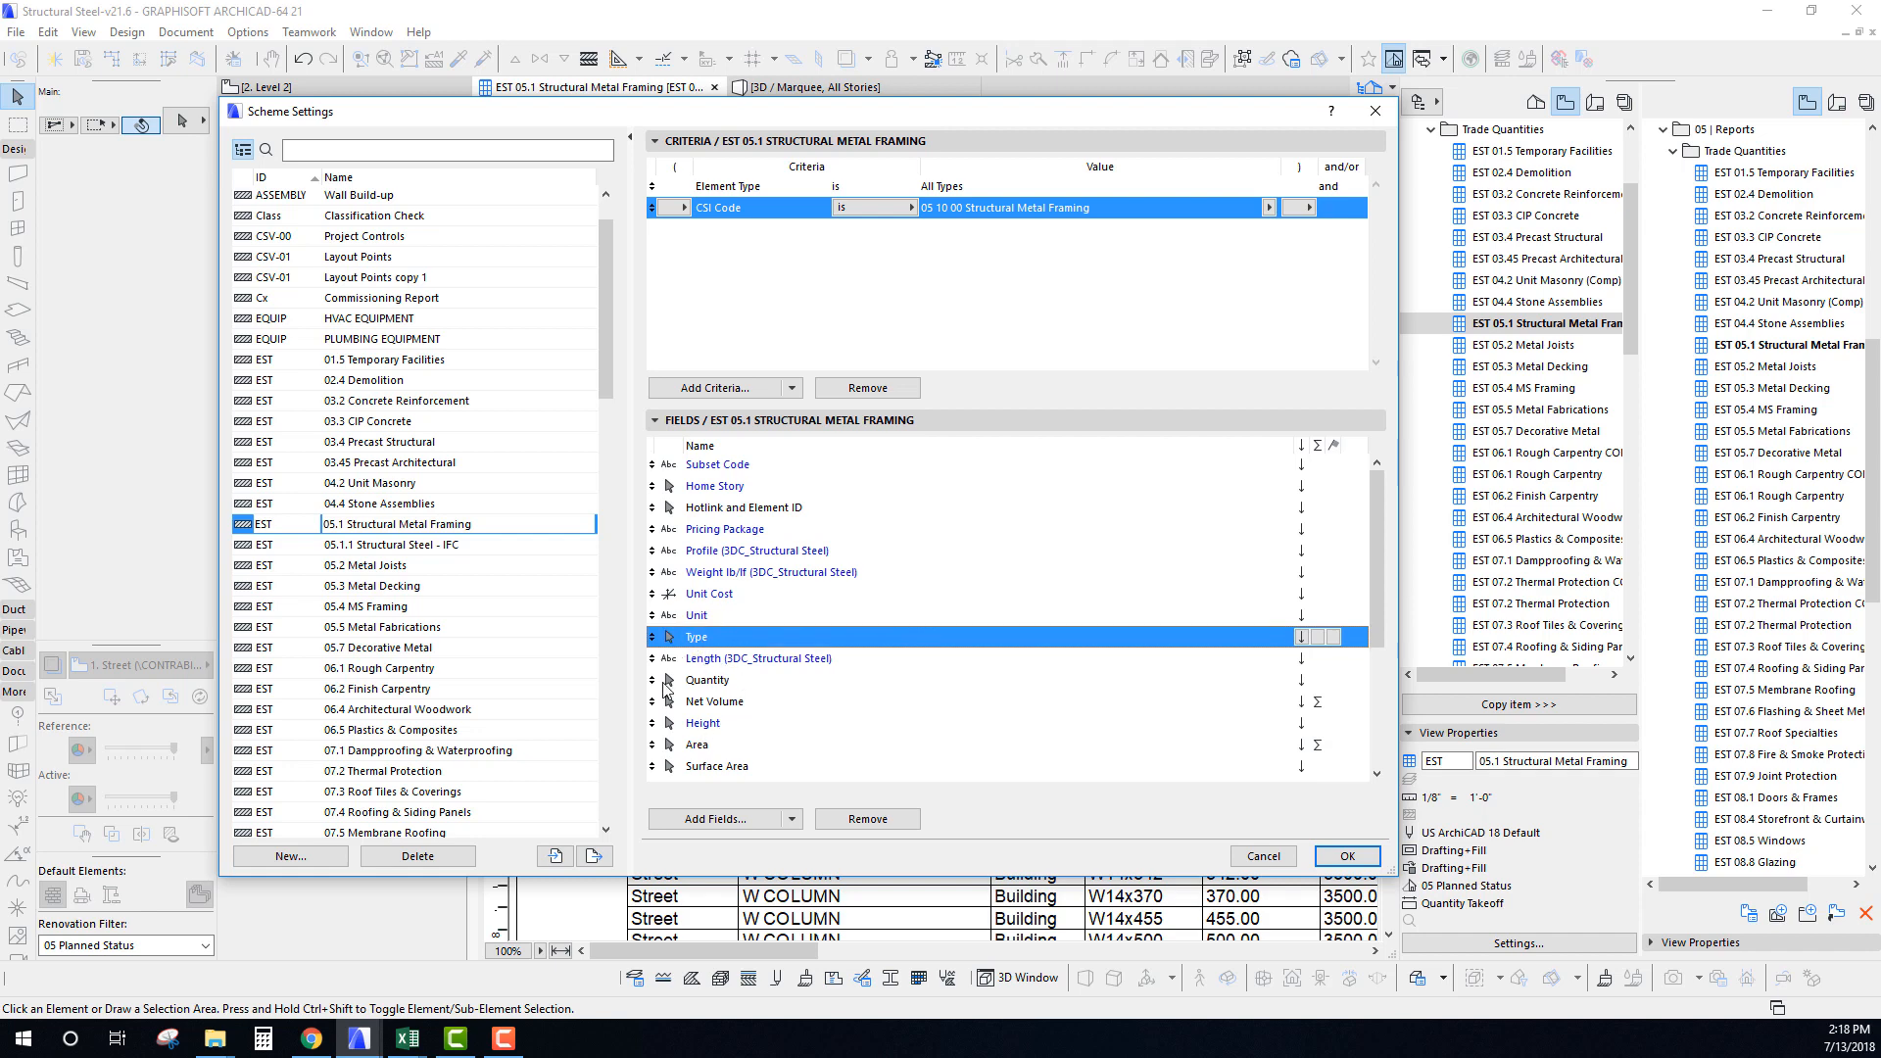
pyautogui.click(698, 660)
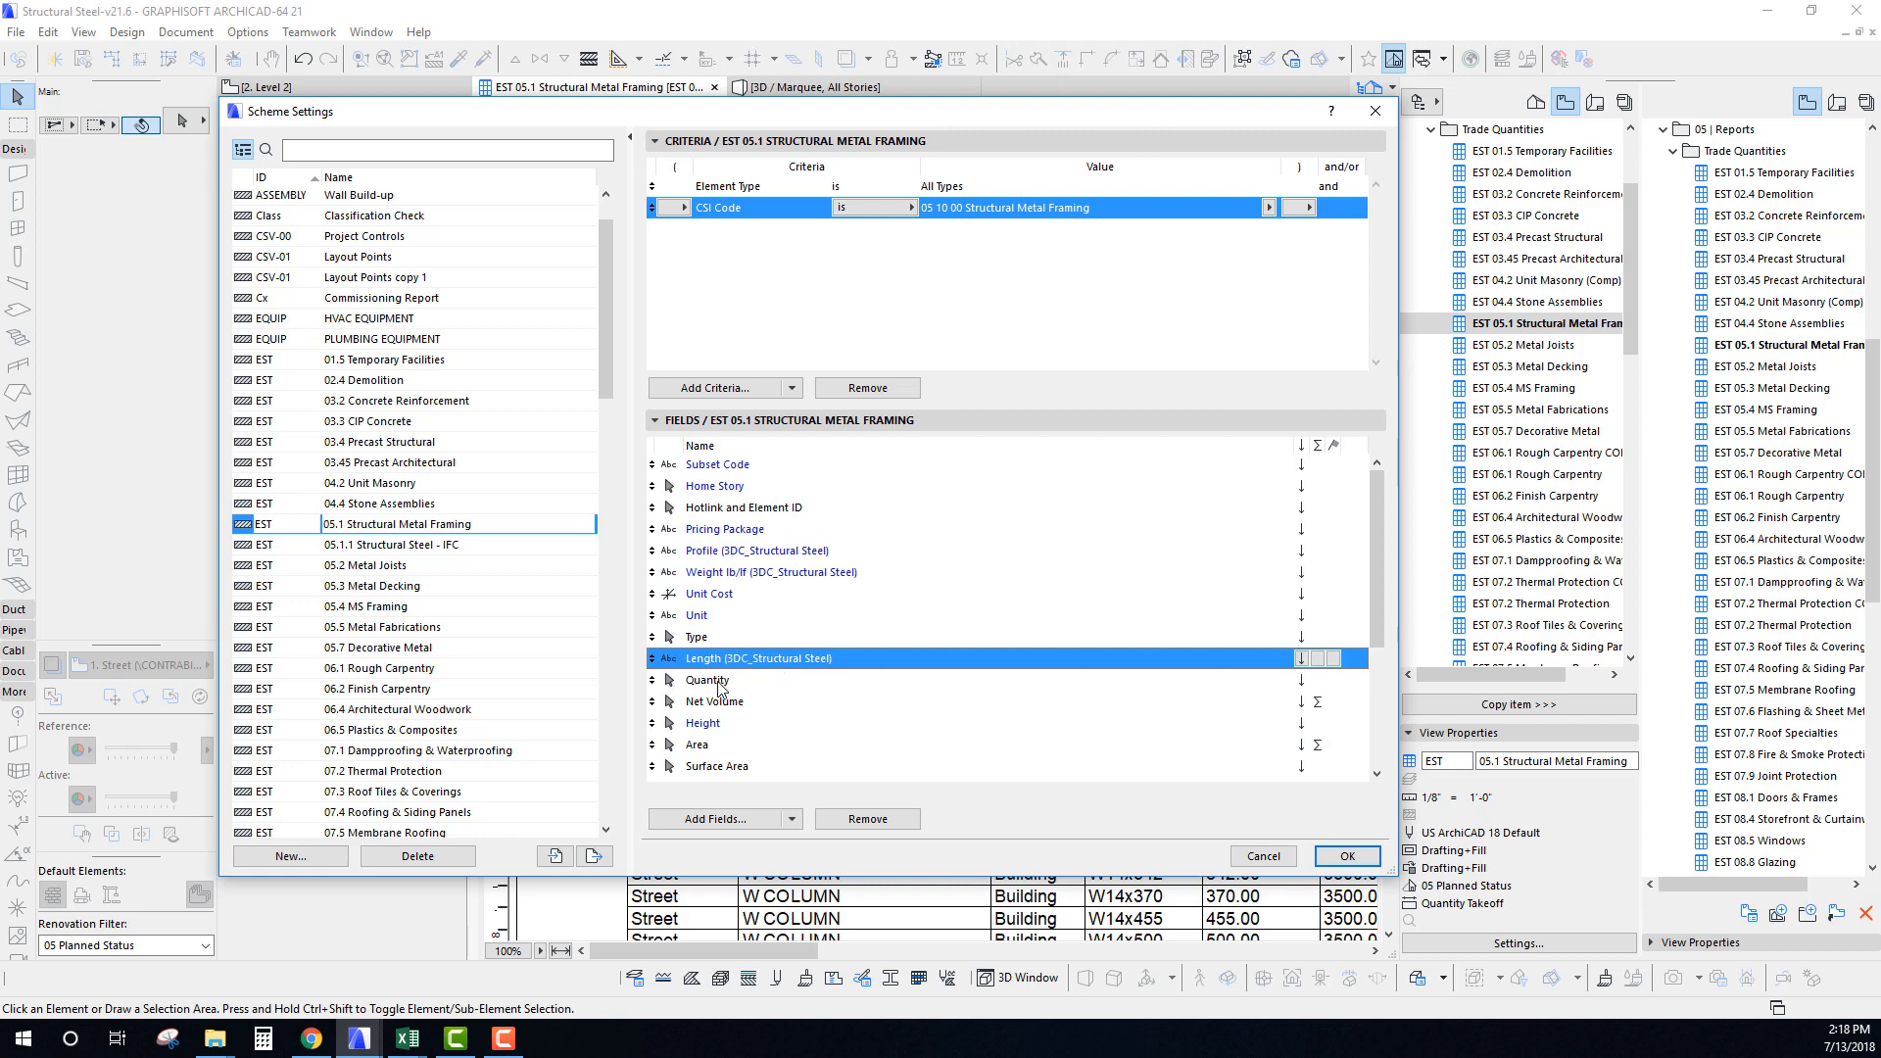
pyautogui.click(718, 683)
# Review the remaining beam and column dimension fields, including Length Left and Column Height, and accept the scheme settings.
pyautogui.scroll(-4, 716, 678)
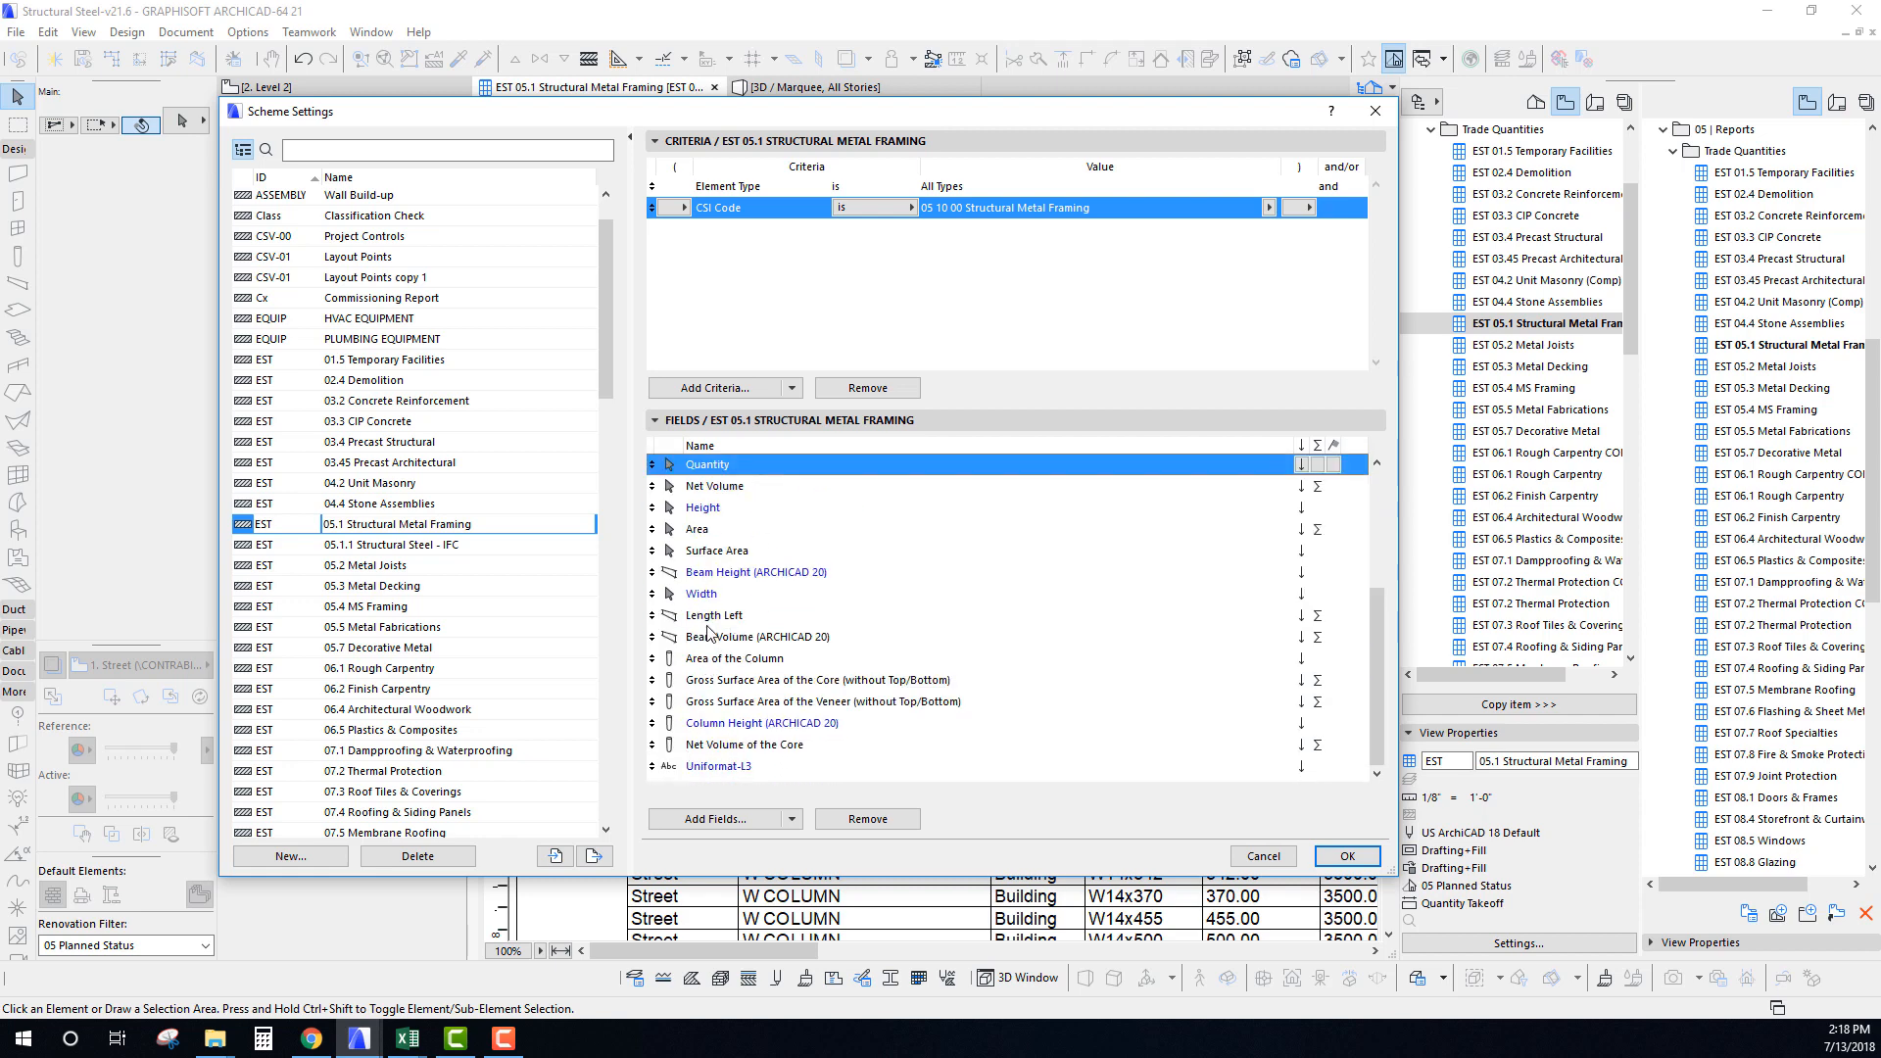
pyautogui.click(709, 618)
pyautogui.click(711, 637)
pyautogui.click(712, 574)
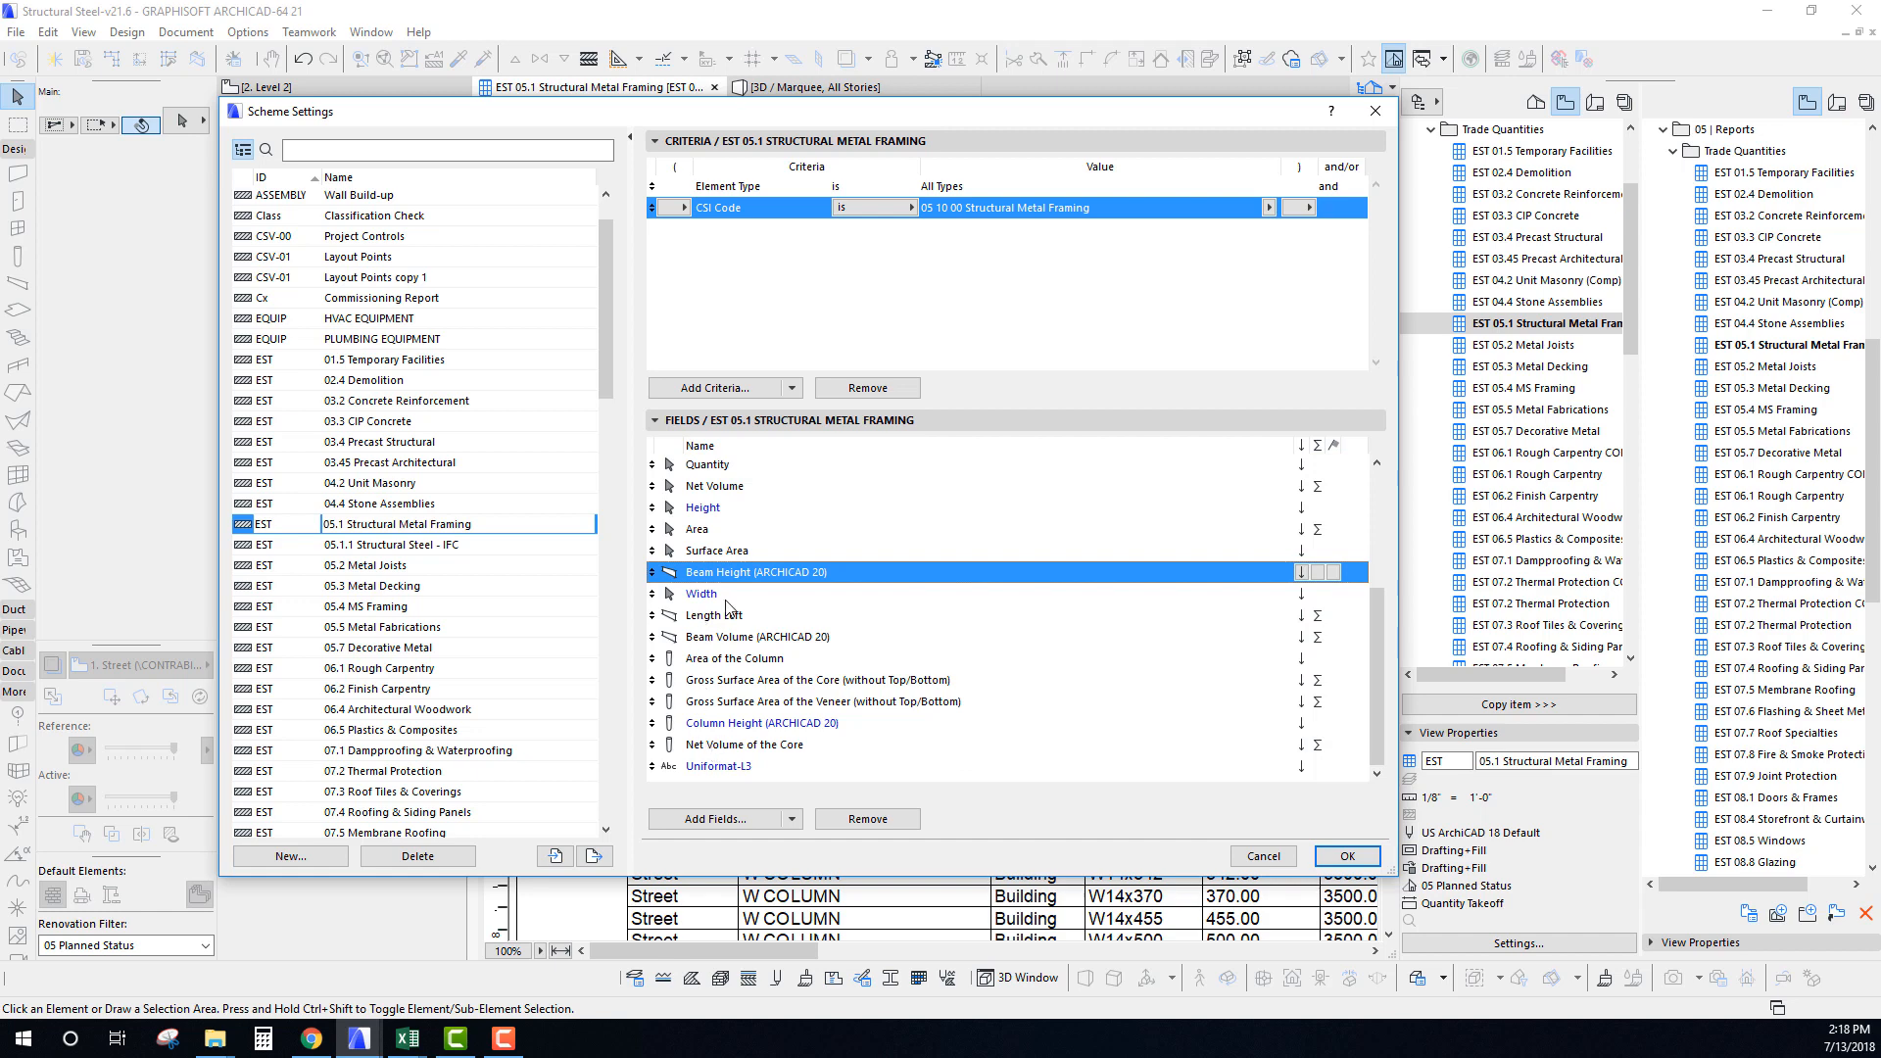
pyautogui.click(701, 617)
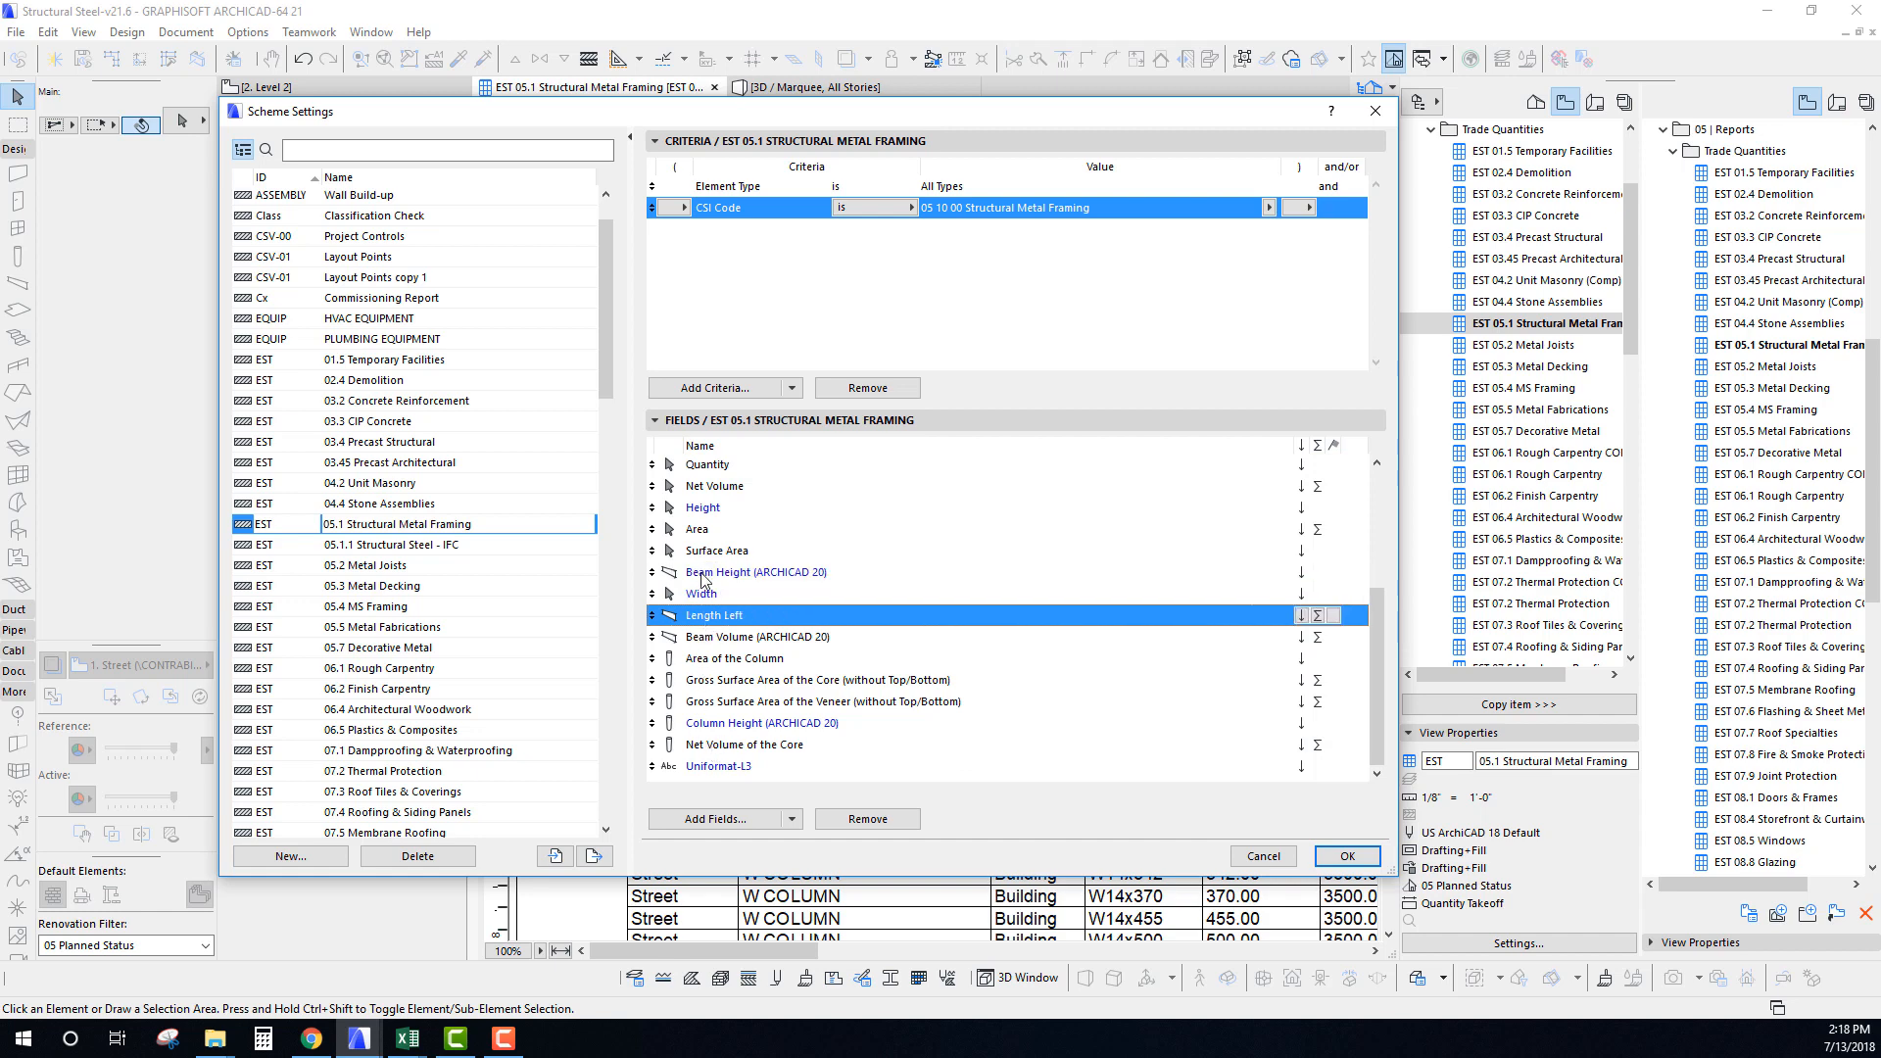
pyautogui.click(703, 660)
pyautogui.click(698, 637)
pyautogui.click(698, 617)
pyautogui.click(731, 724)
pyautogui.click(1347, 856)
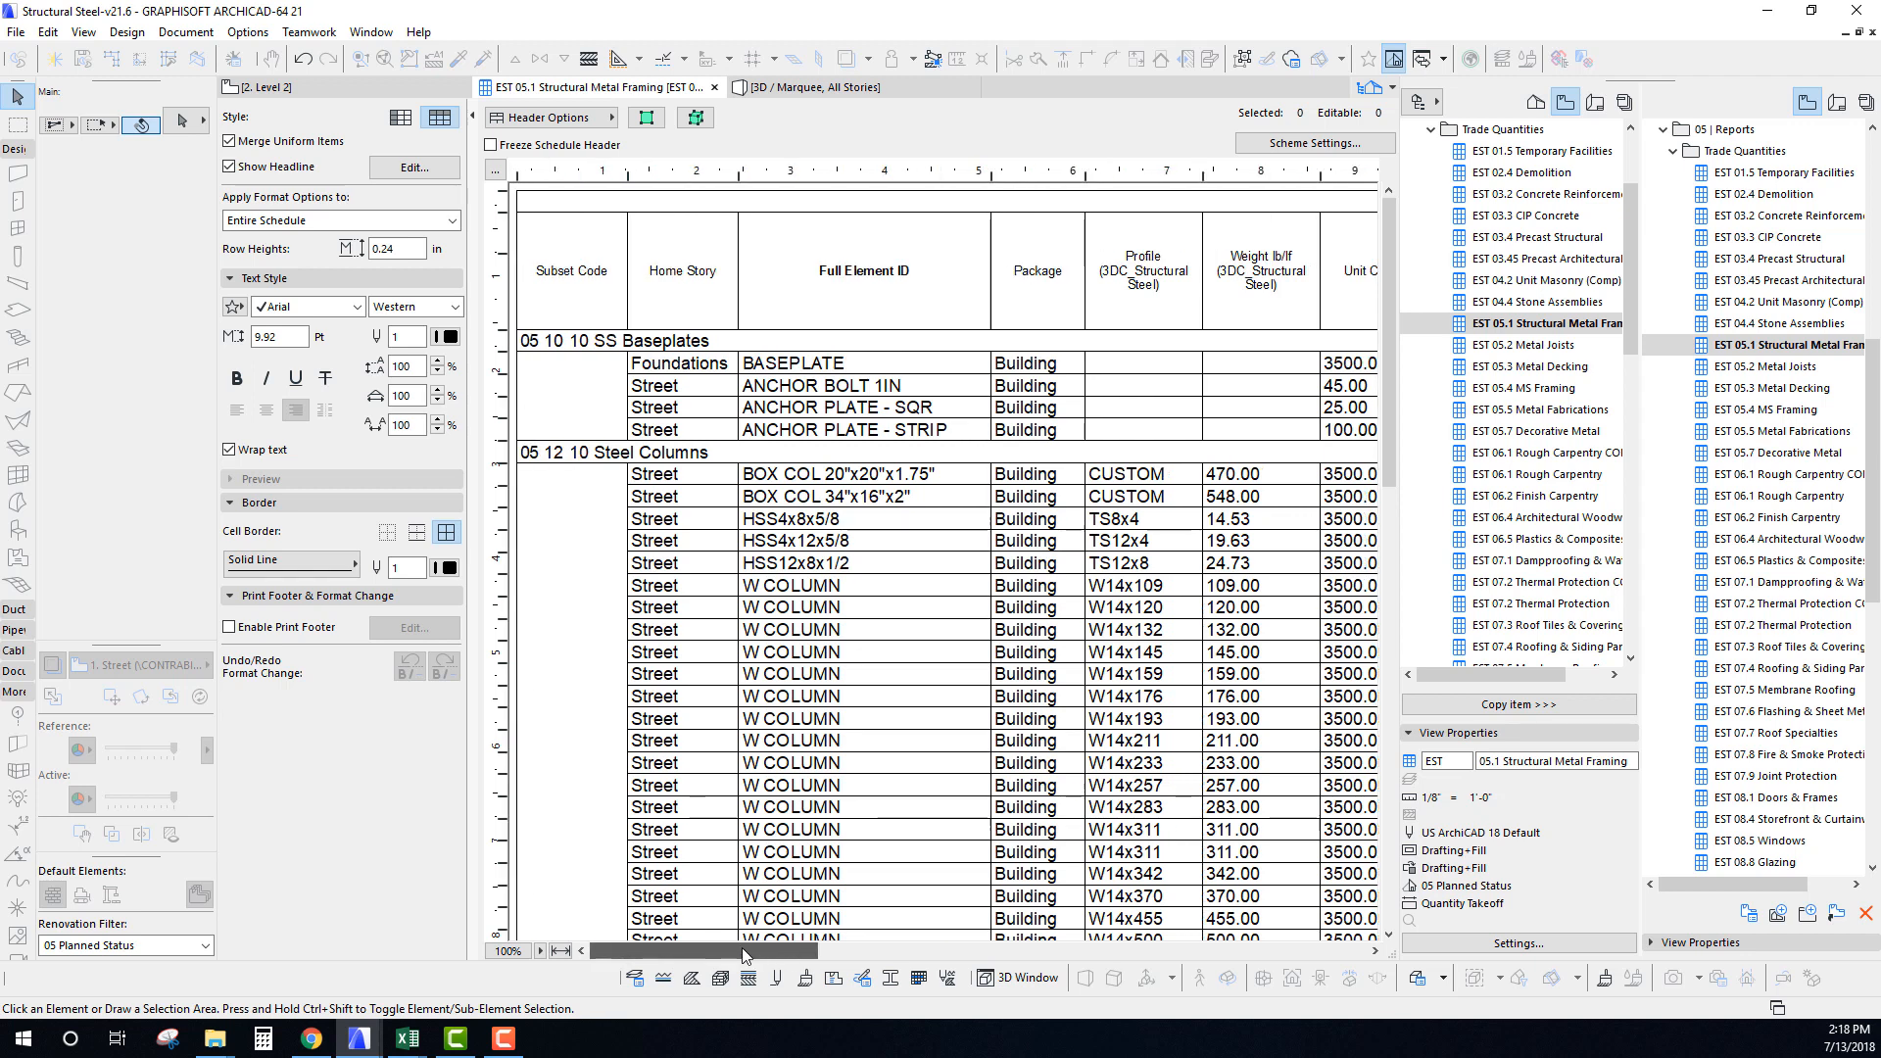
# Examine the element IDs of the baseplate, anchor bolt, anchor plate and box column rows in the schedule.
pyautogui.click(842, 357)
pyautogui.click(921, 390)
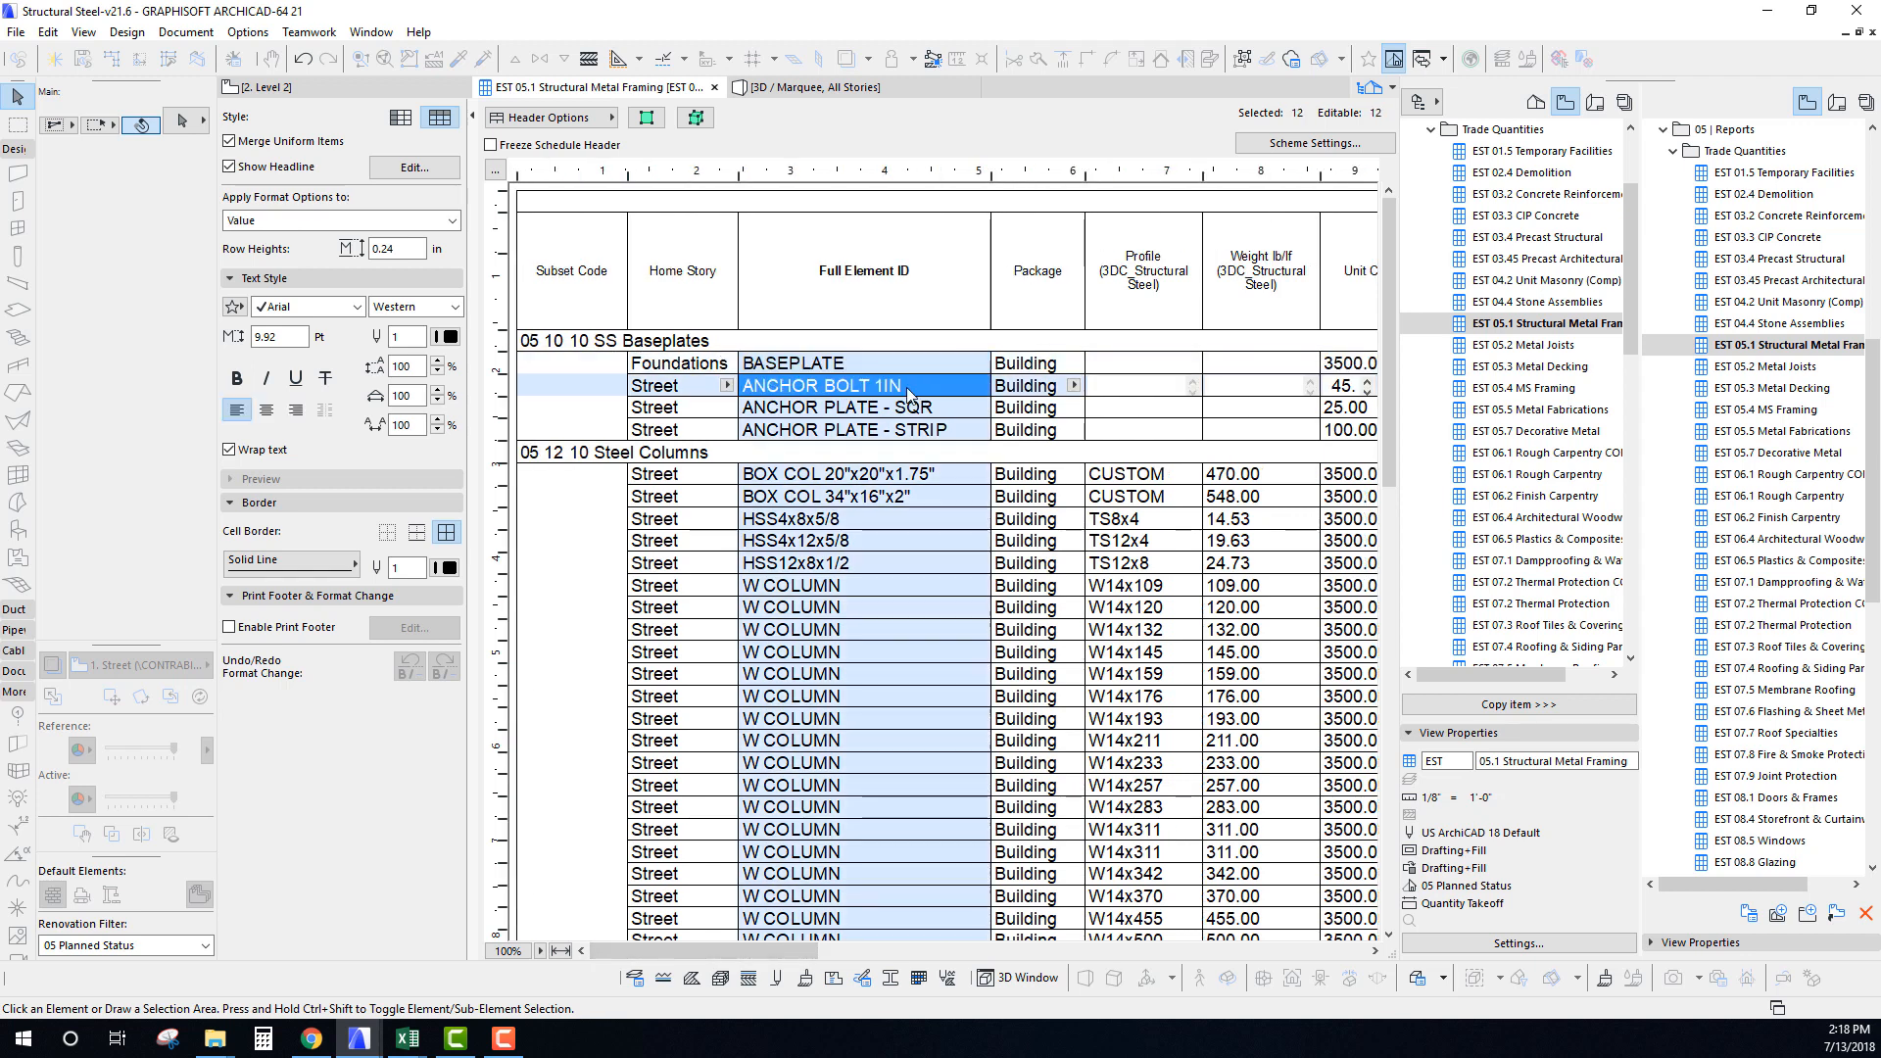
pyautogui.click(904, 408)
pyautogui.click(855, 429)
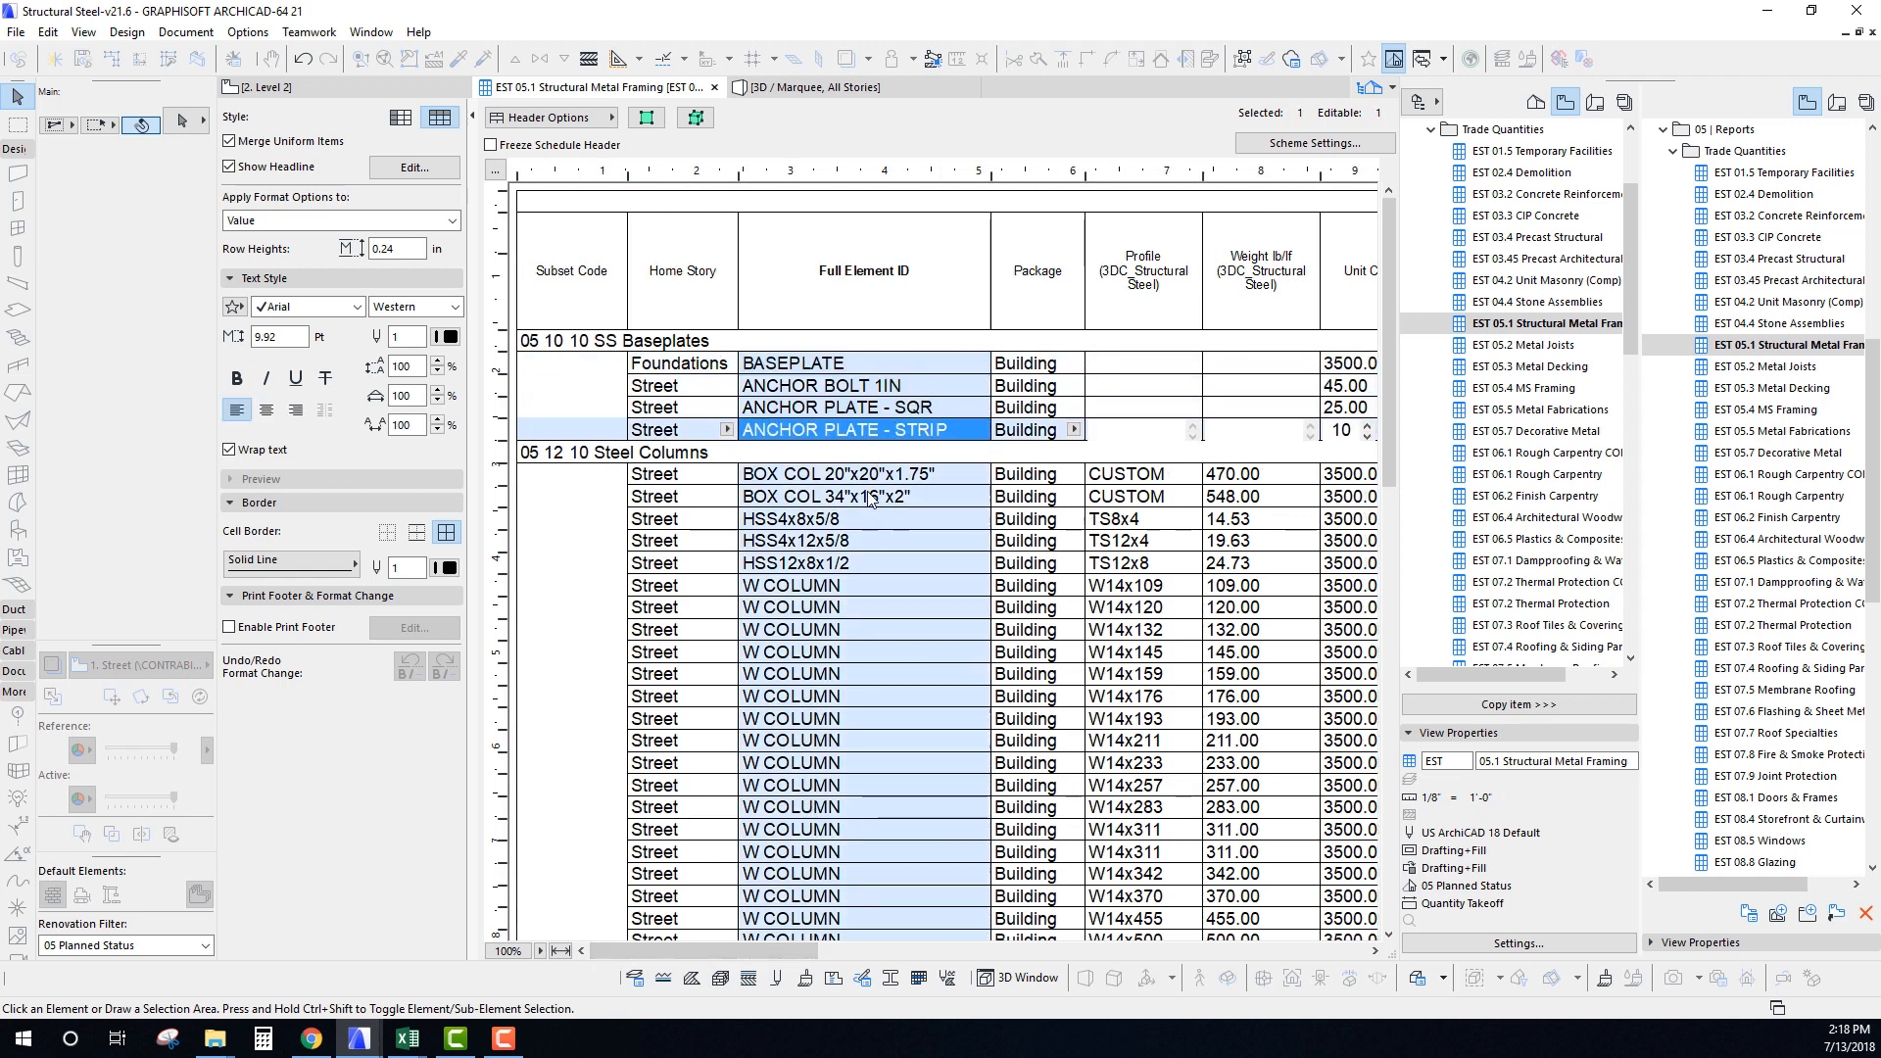
pyautogui.press('Down')
pyautogui.press('Down')
pyautogui.press('Up')
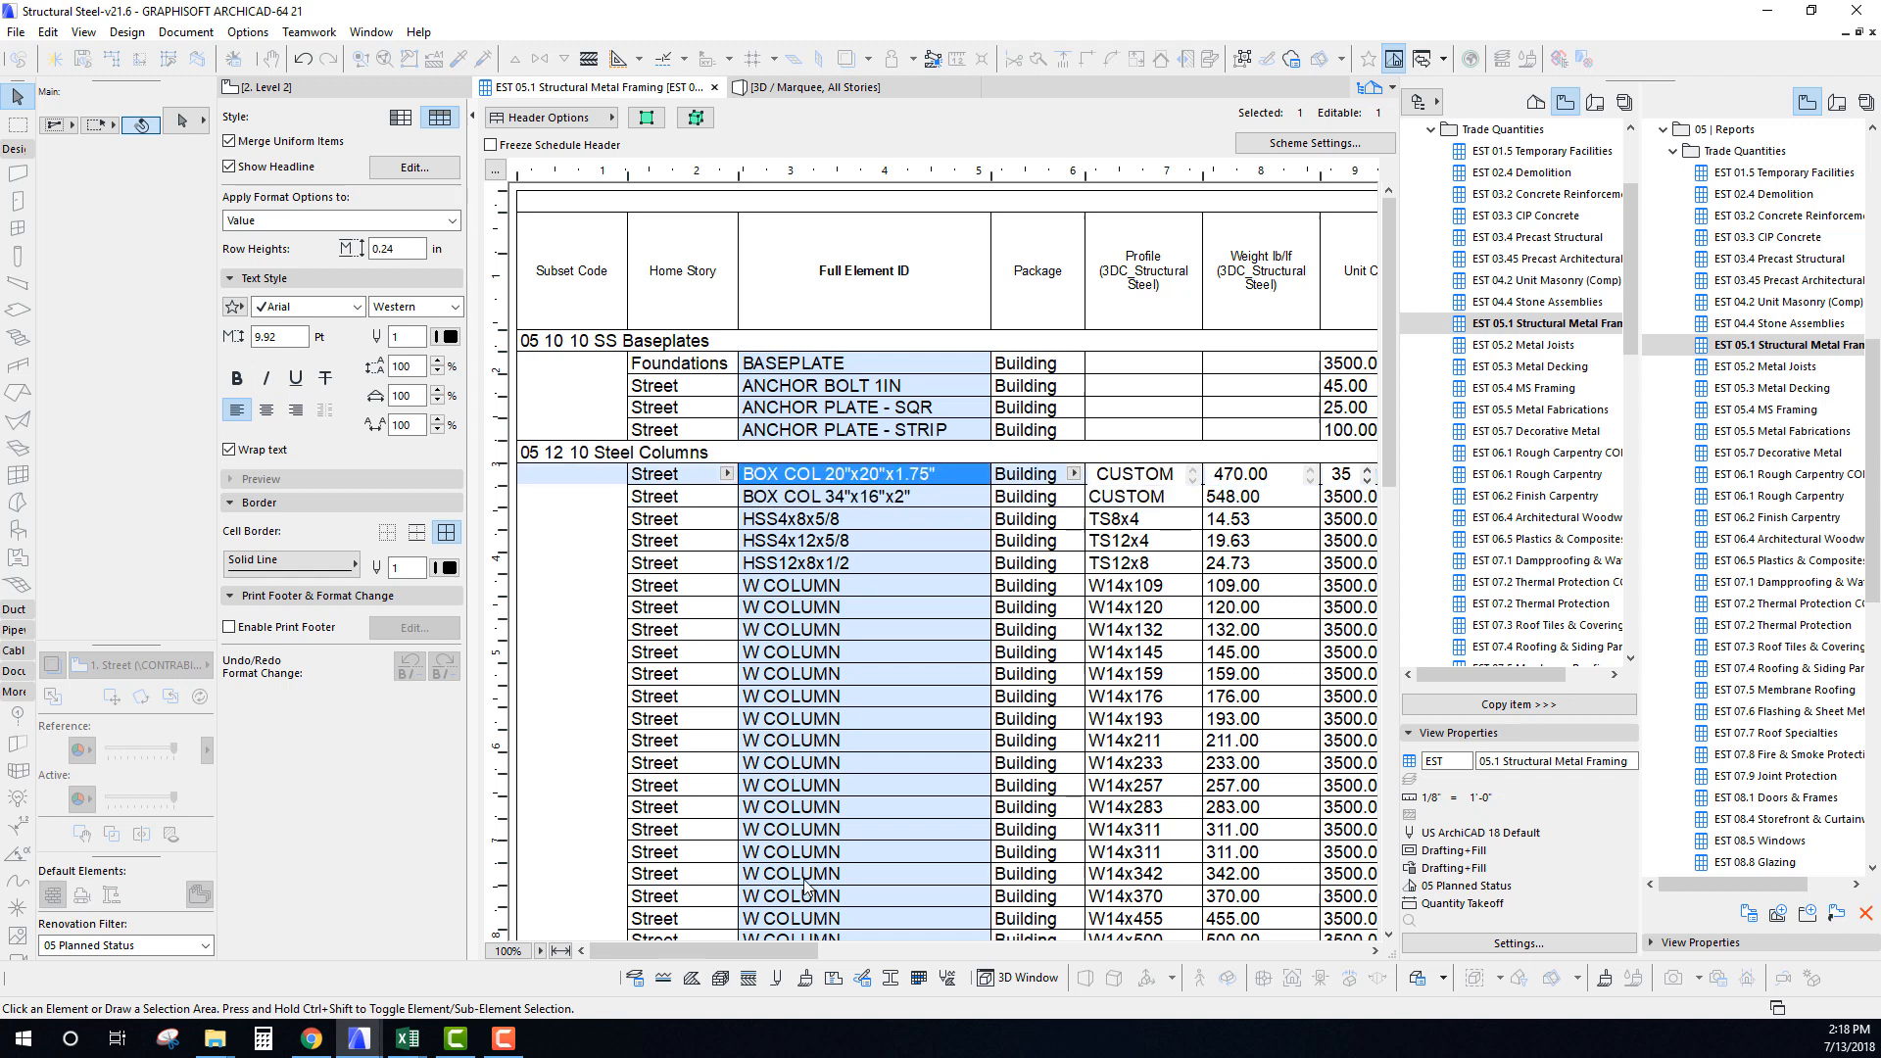
# Inspect the Profile (3DC_Structural Steel) column header and its values for the W column rows.
pyautogui.moveTo(760, 948); pyautogui.dragTo(757, 950)
pyautogui.moveTo(780, 952)
pyautogui.mouseDown()
pyautogui.moveTo(867, 966)
pyautogui.moveTo(769, 958)
pyautogui.mouseUp()
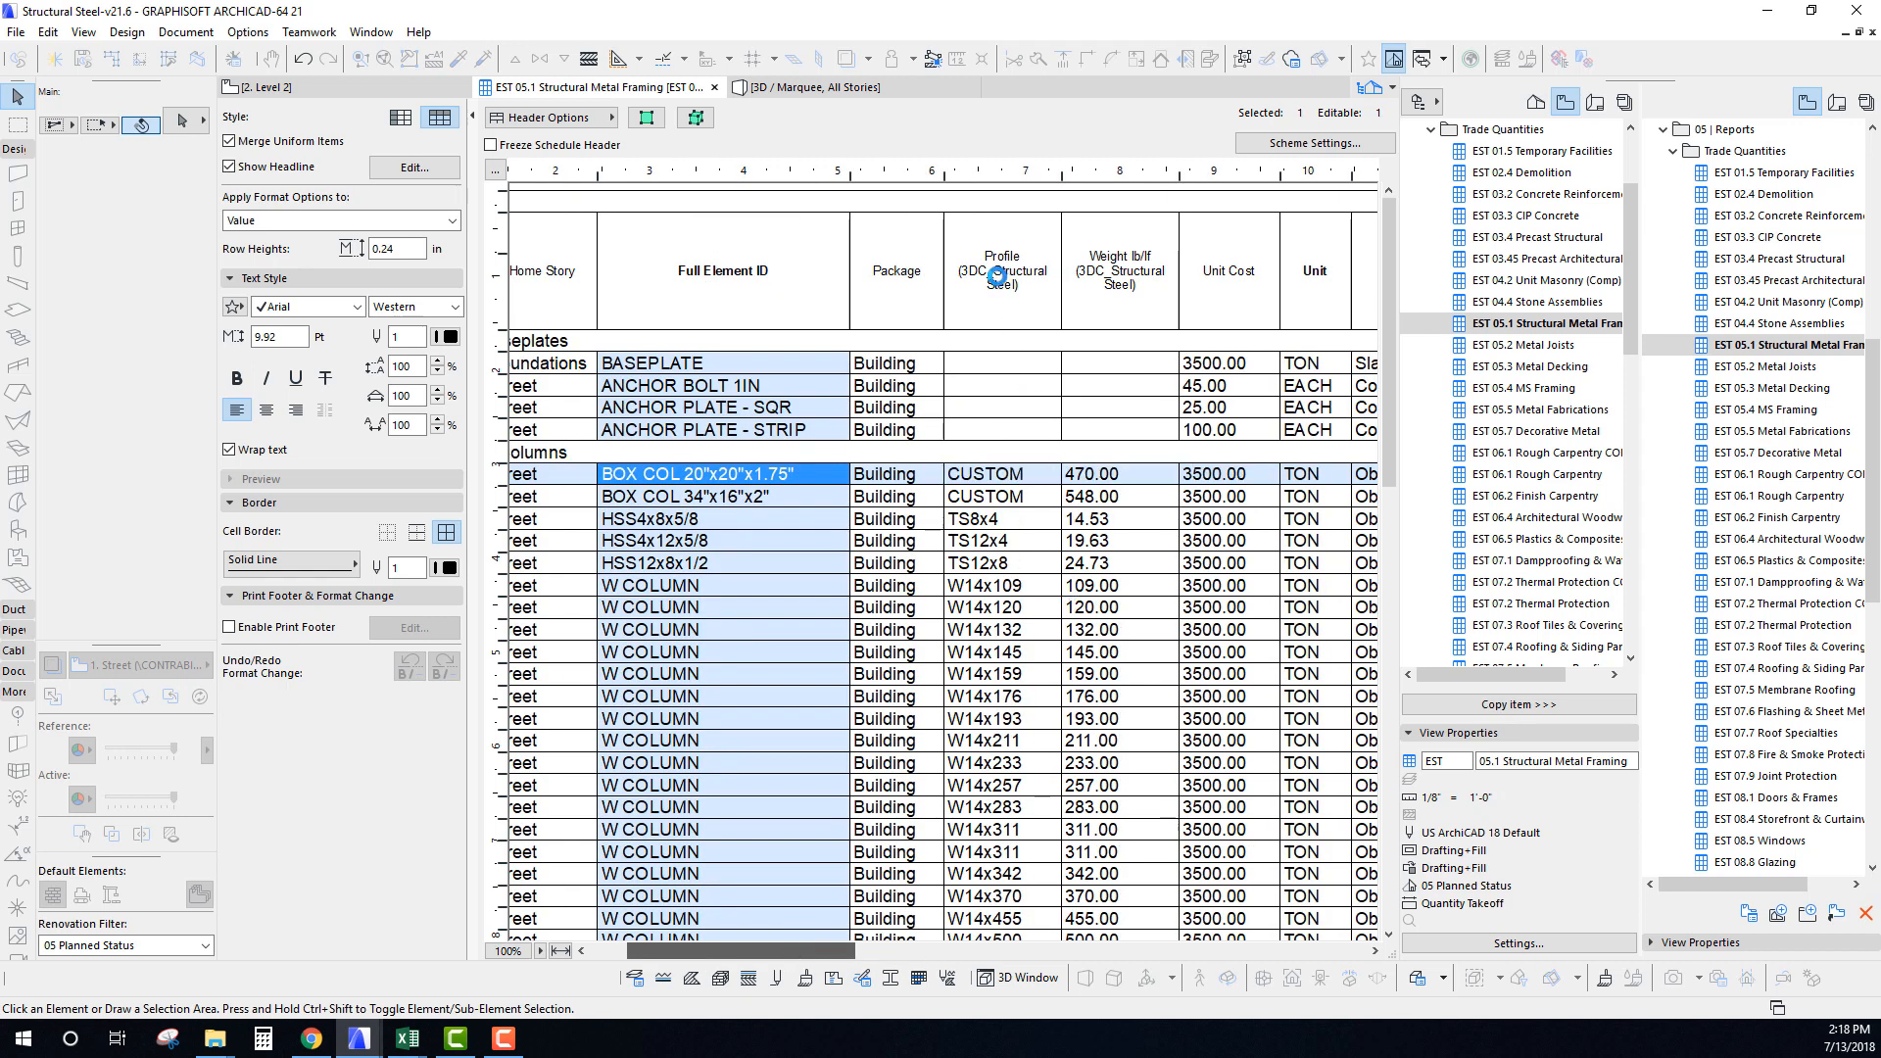
pyautogui.click(997, 606)
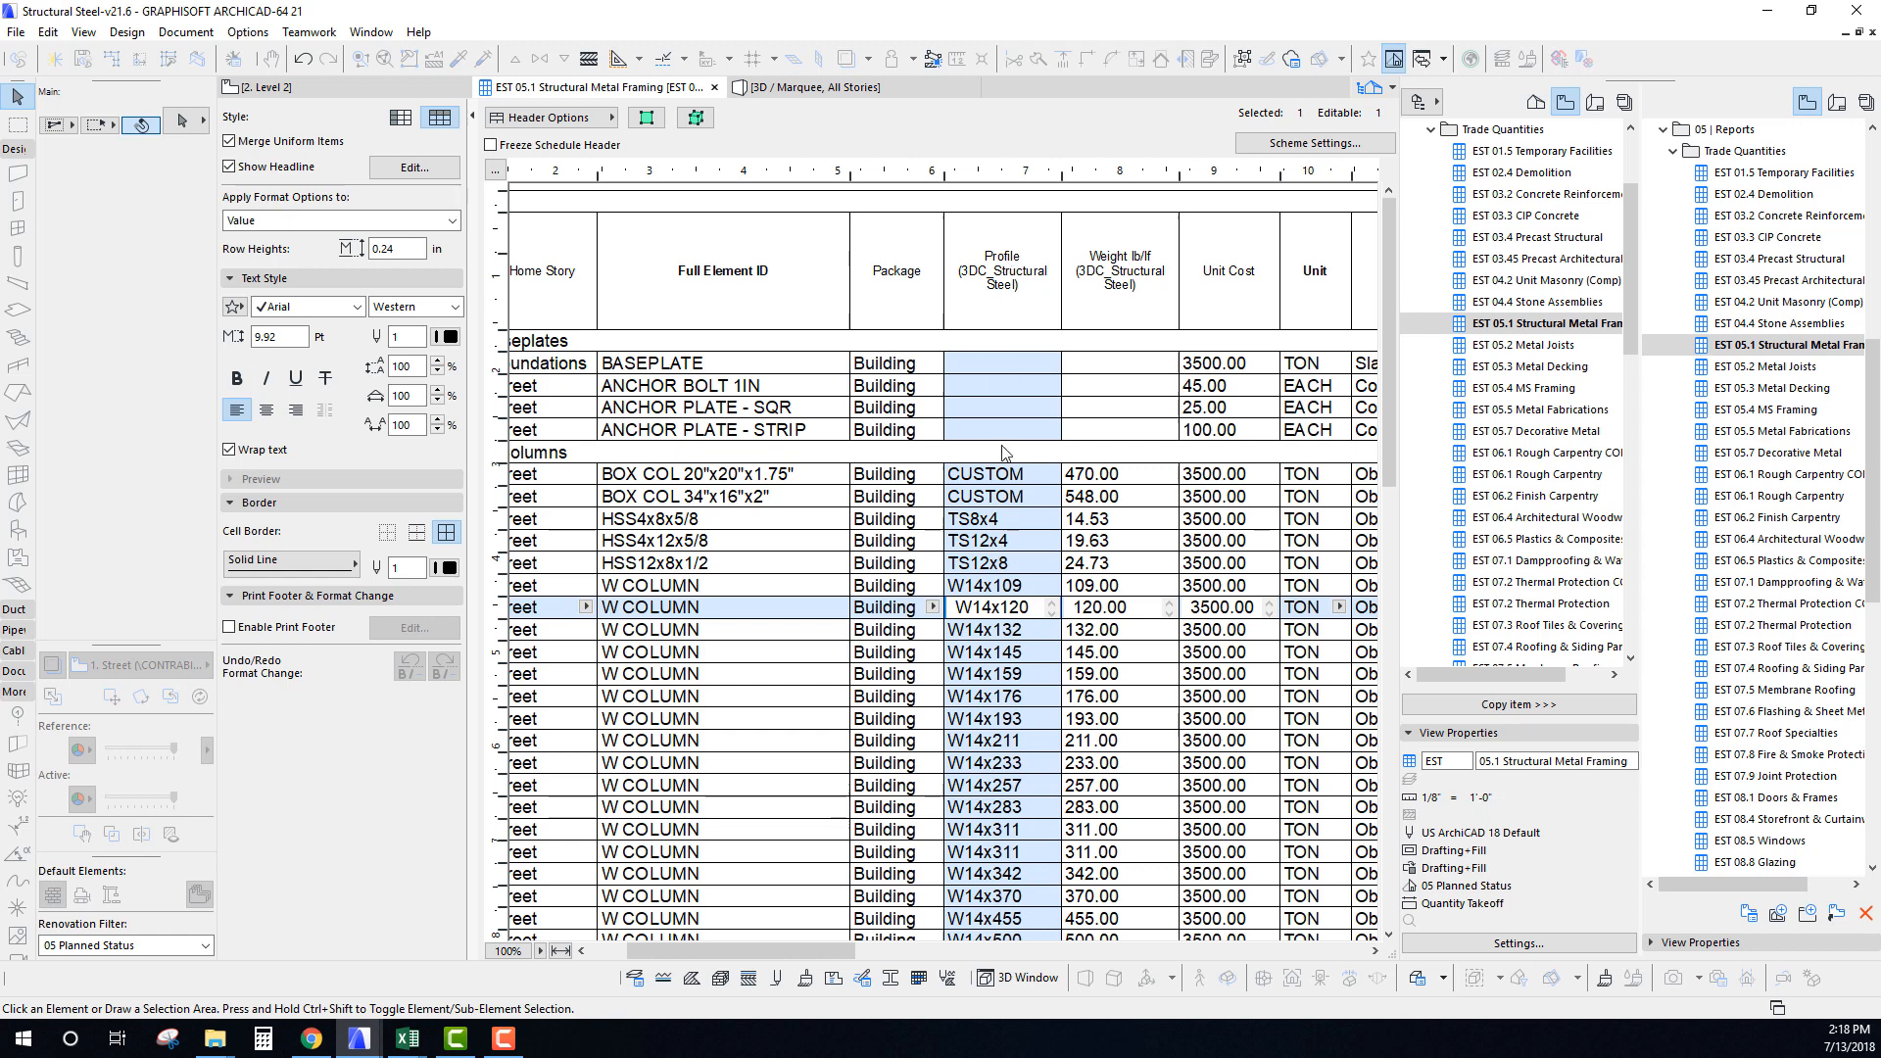
pyautogui.click(988, 236)
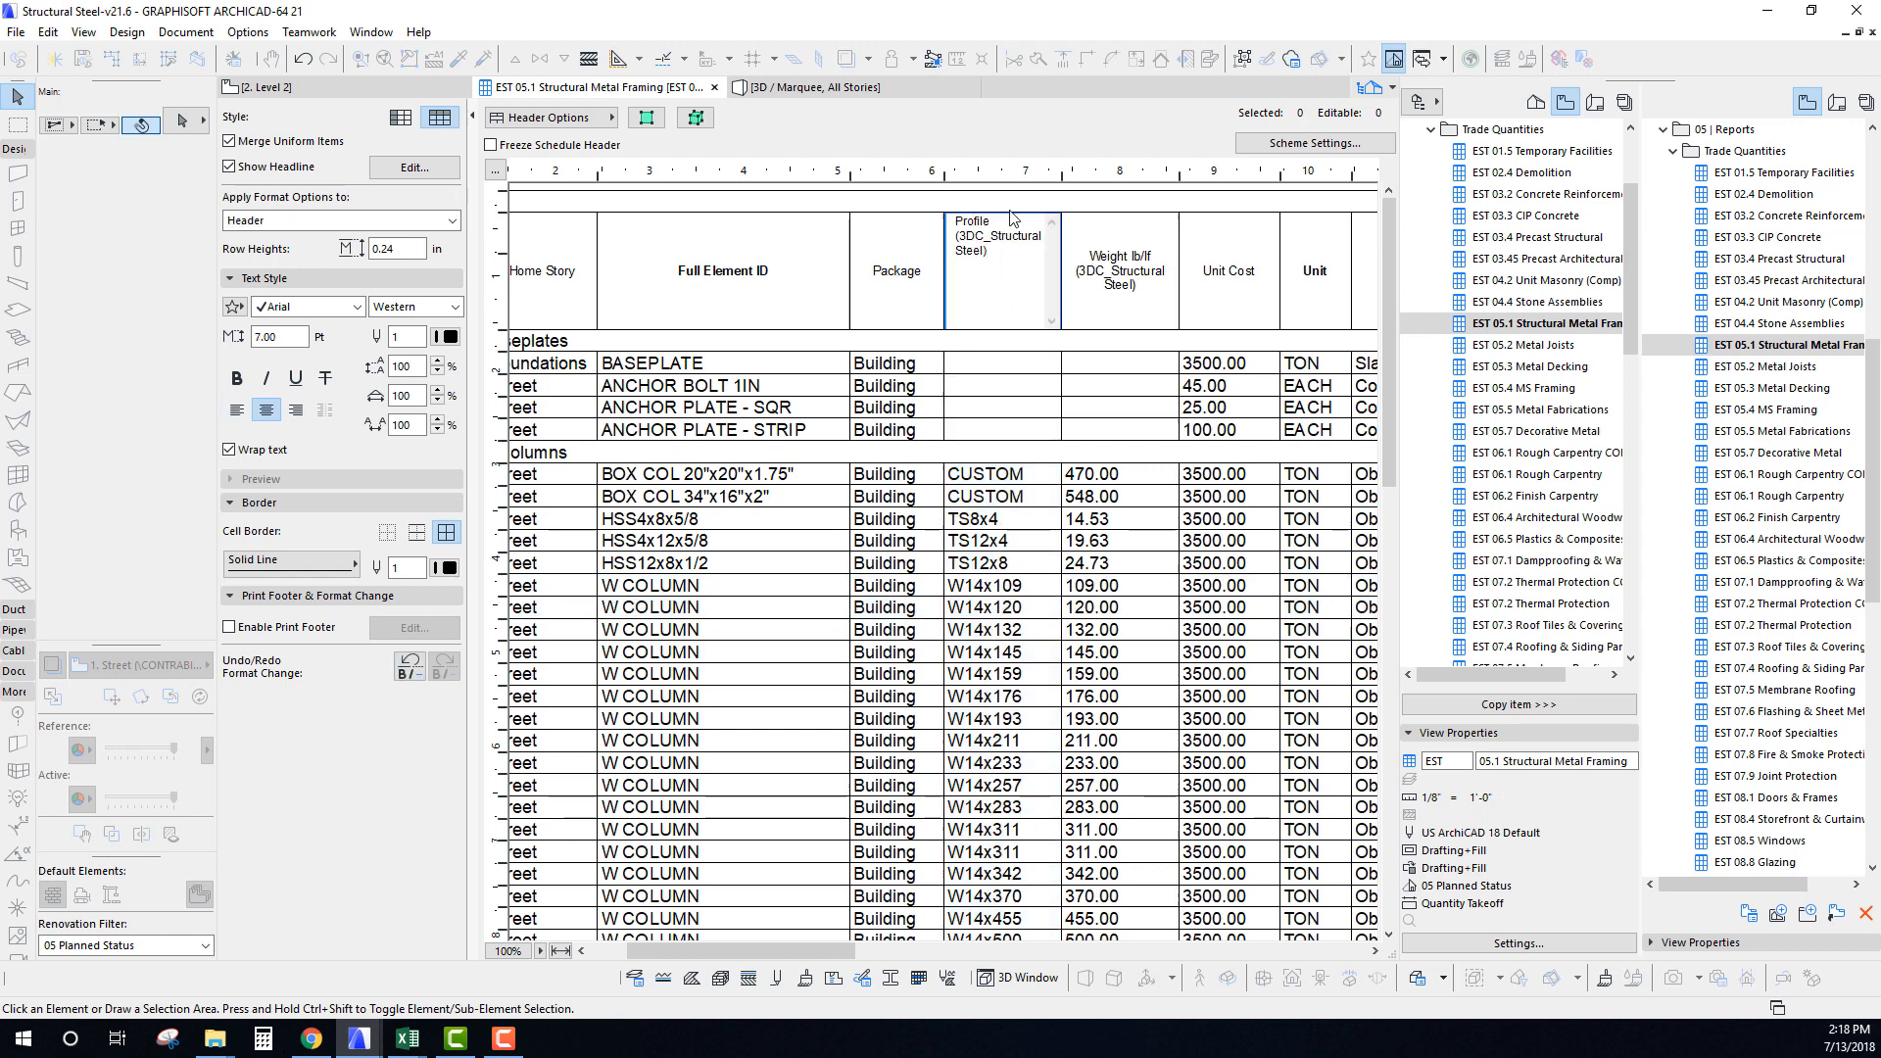
pyautogui.click(999, 632)
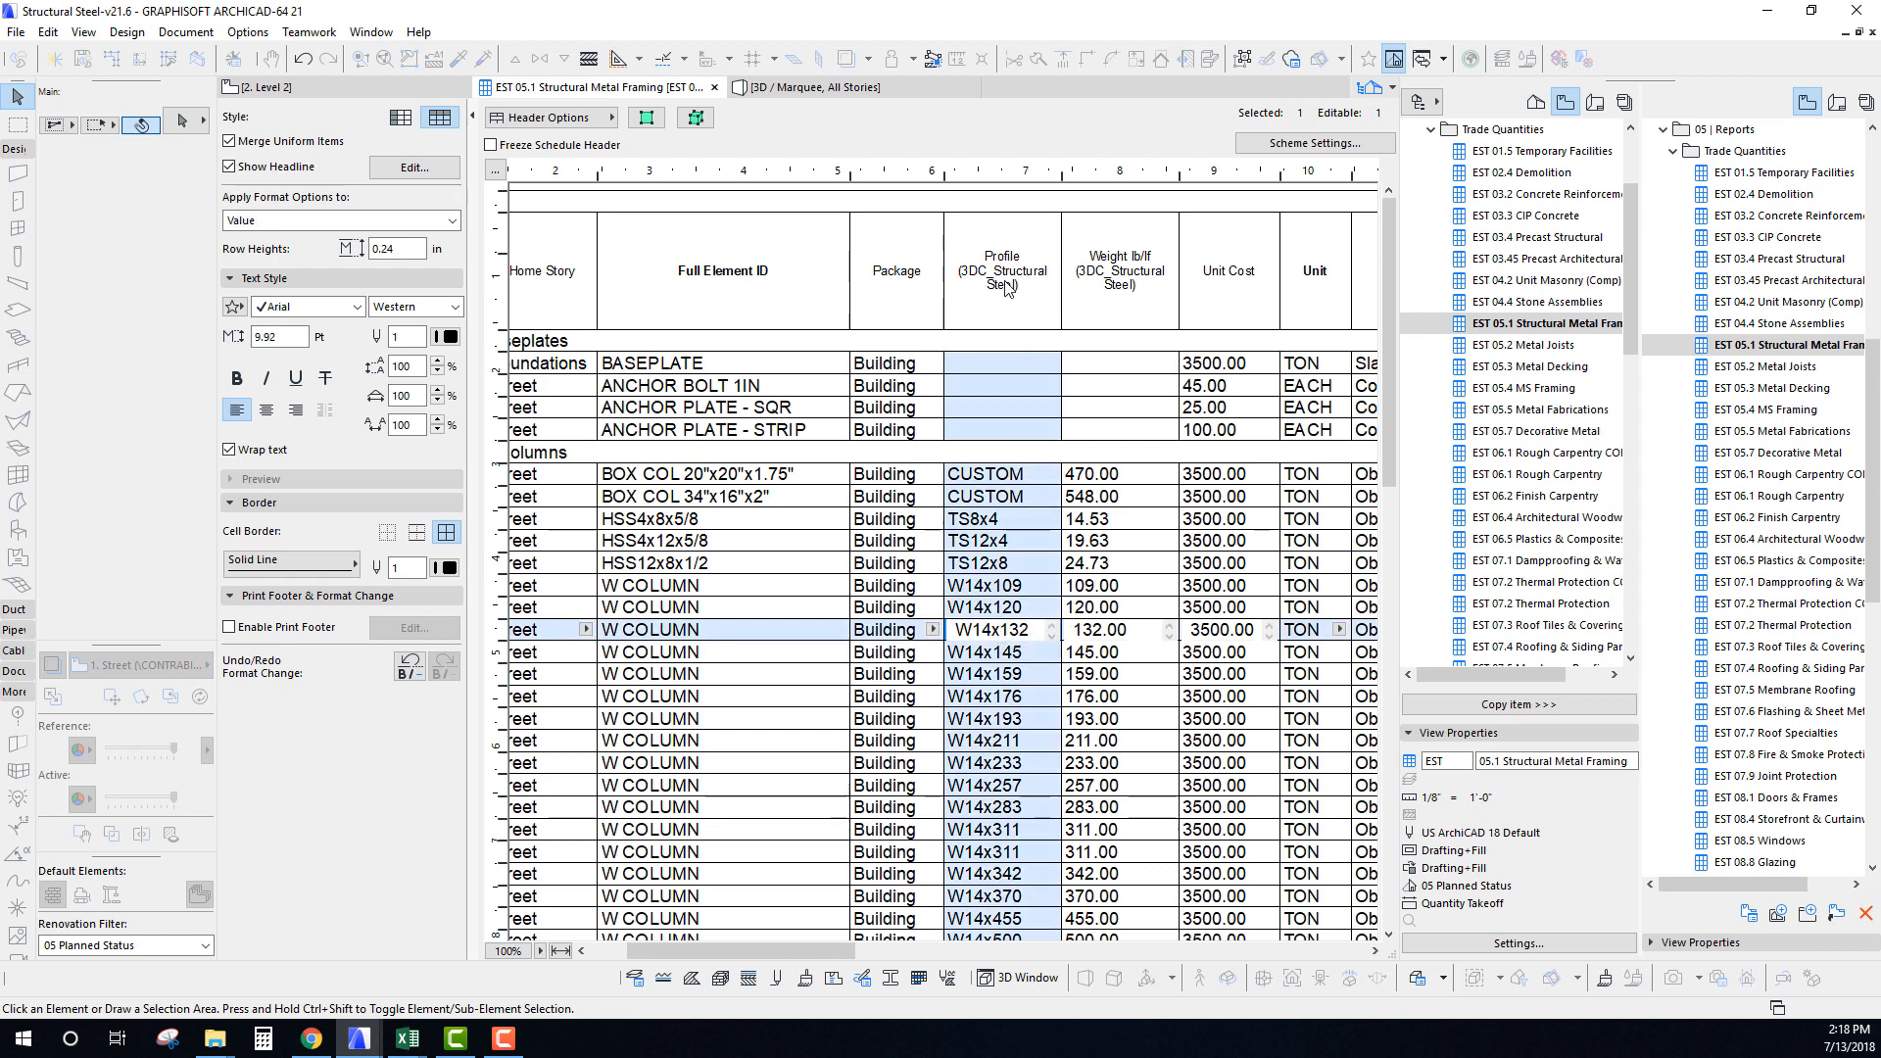
pyautogui.click(1002, 609)
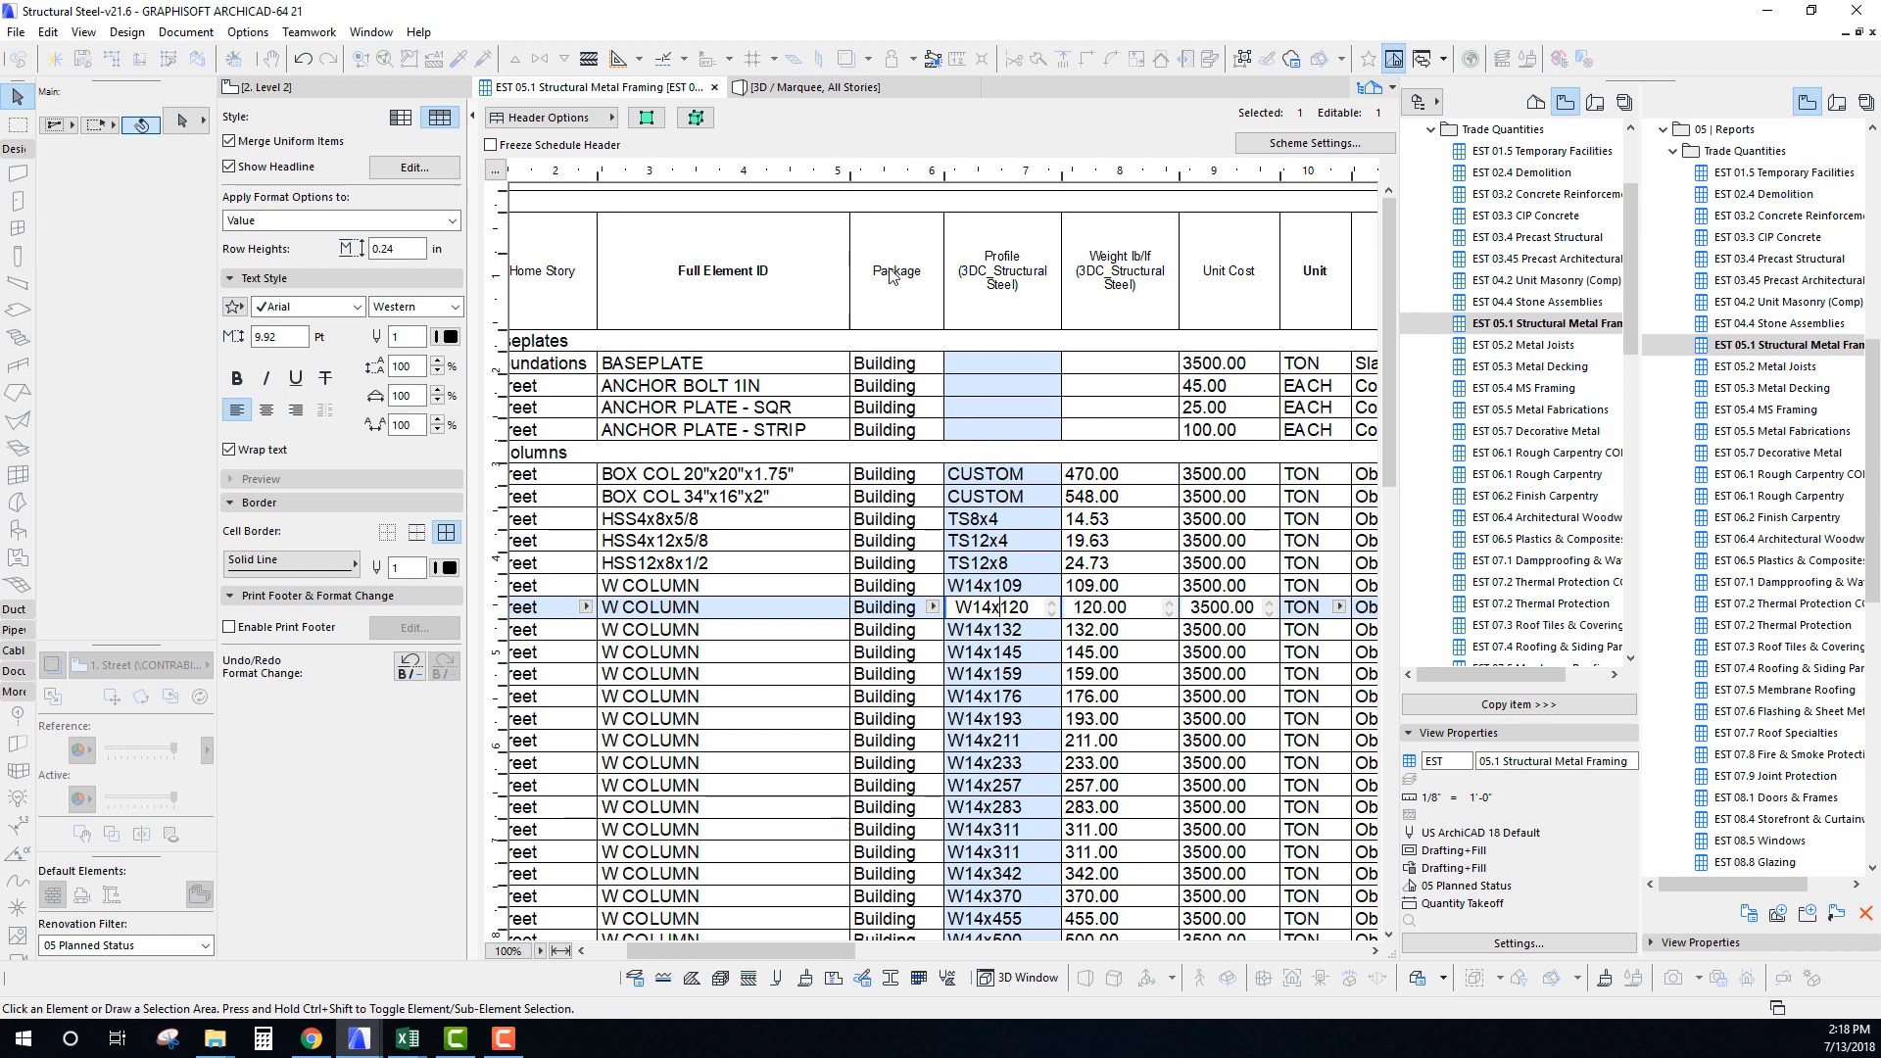
# Return to the Level 2 plan and open the IFC Translators settings.
pyautogui.click(356, 91)
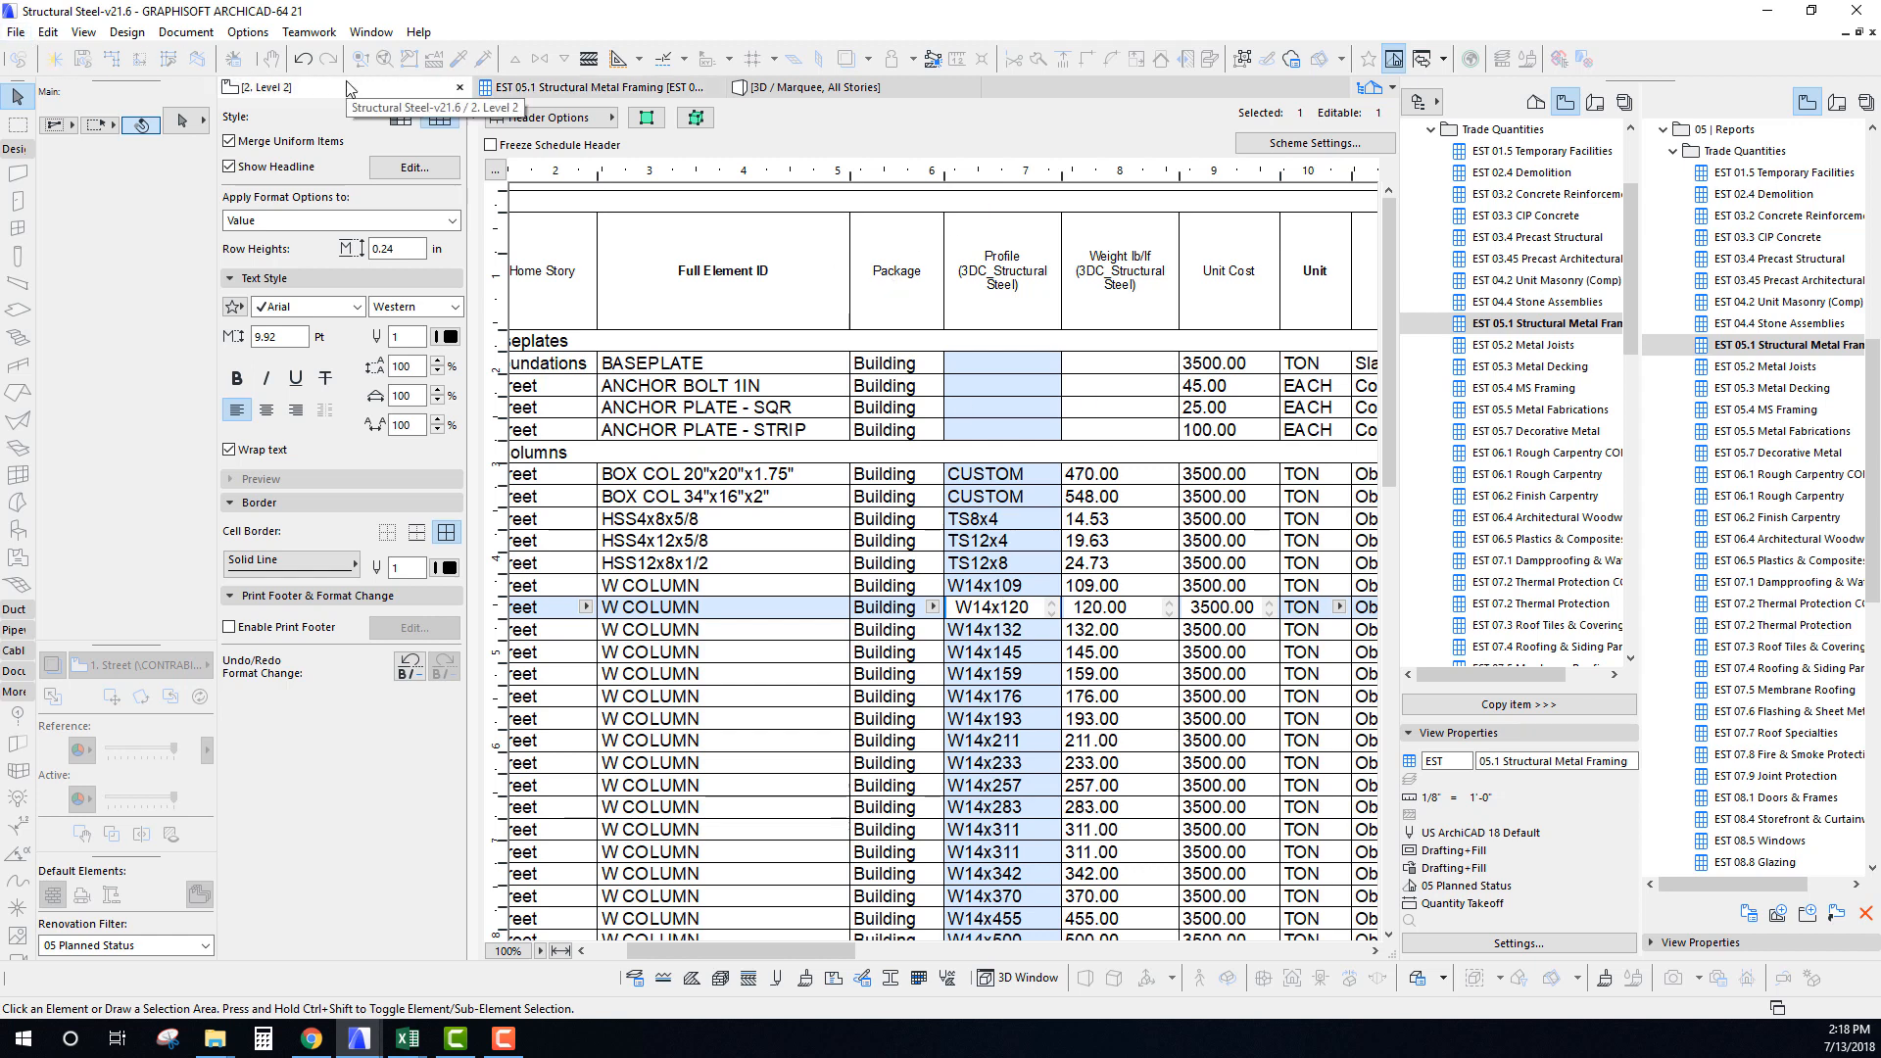
pyautogui.click(17, 33)
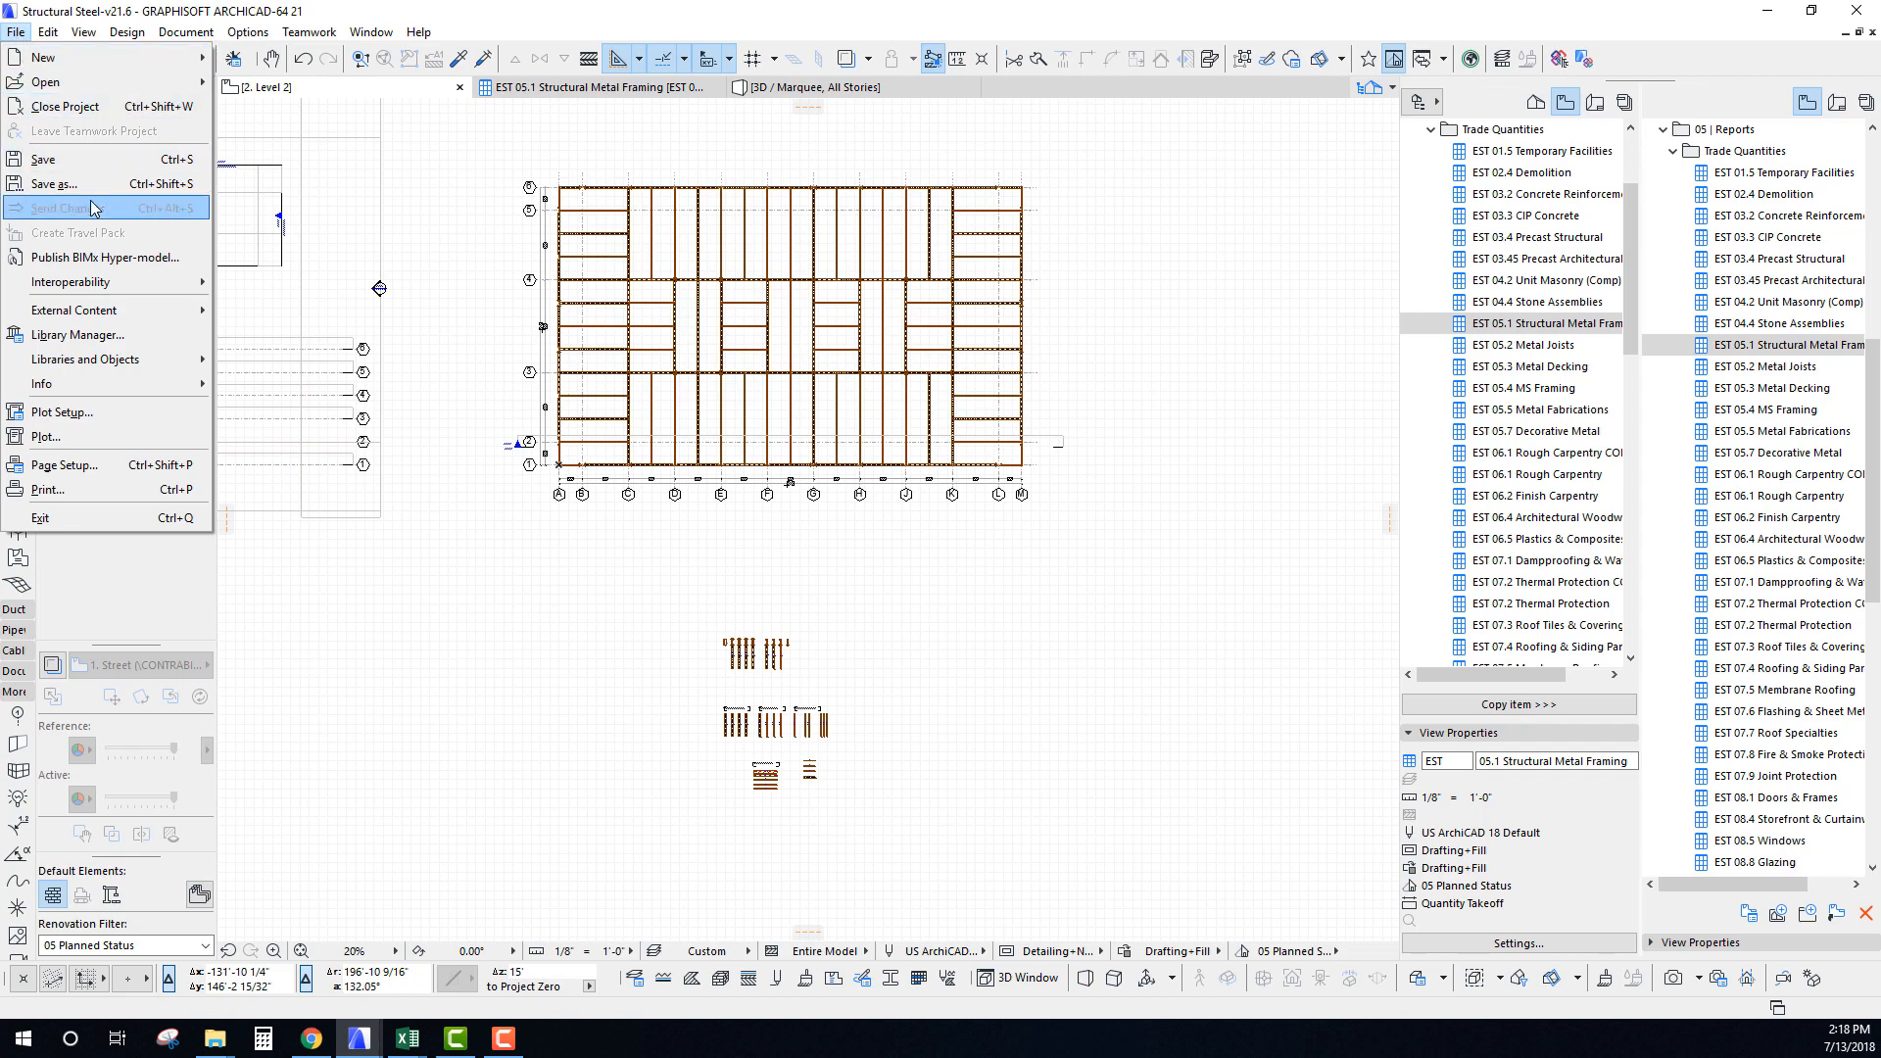
pyautogui.moveTo(117, 283)
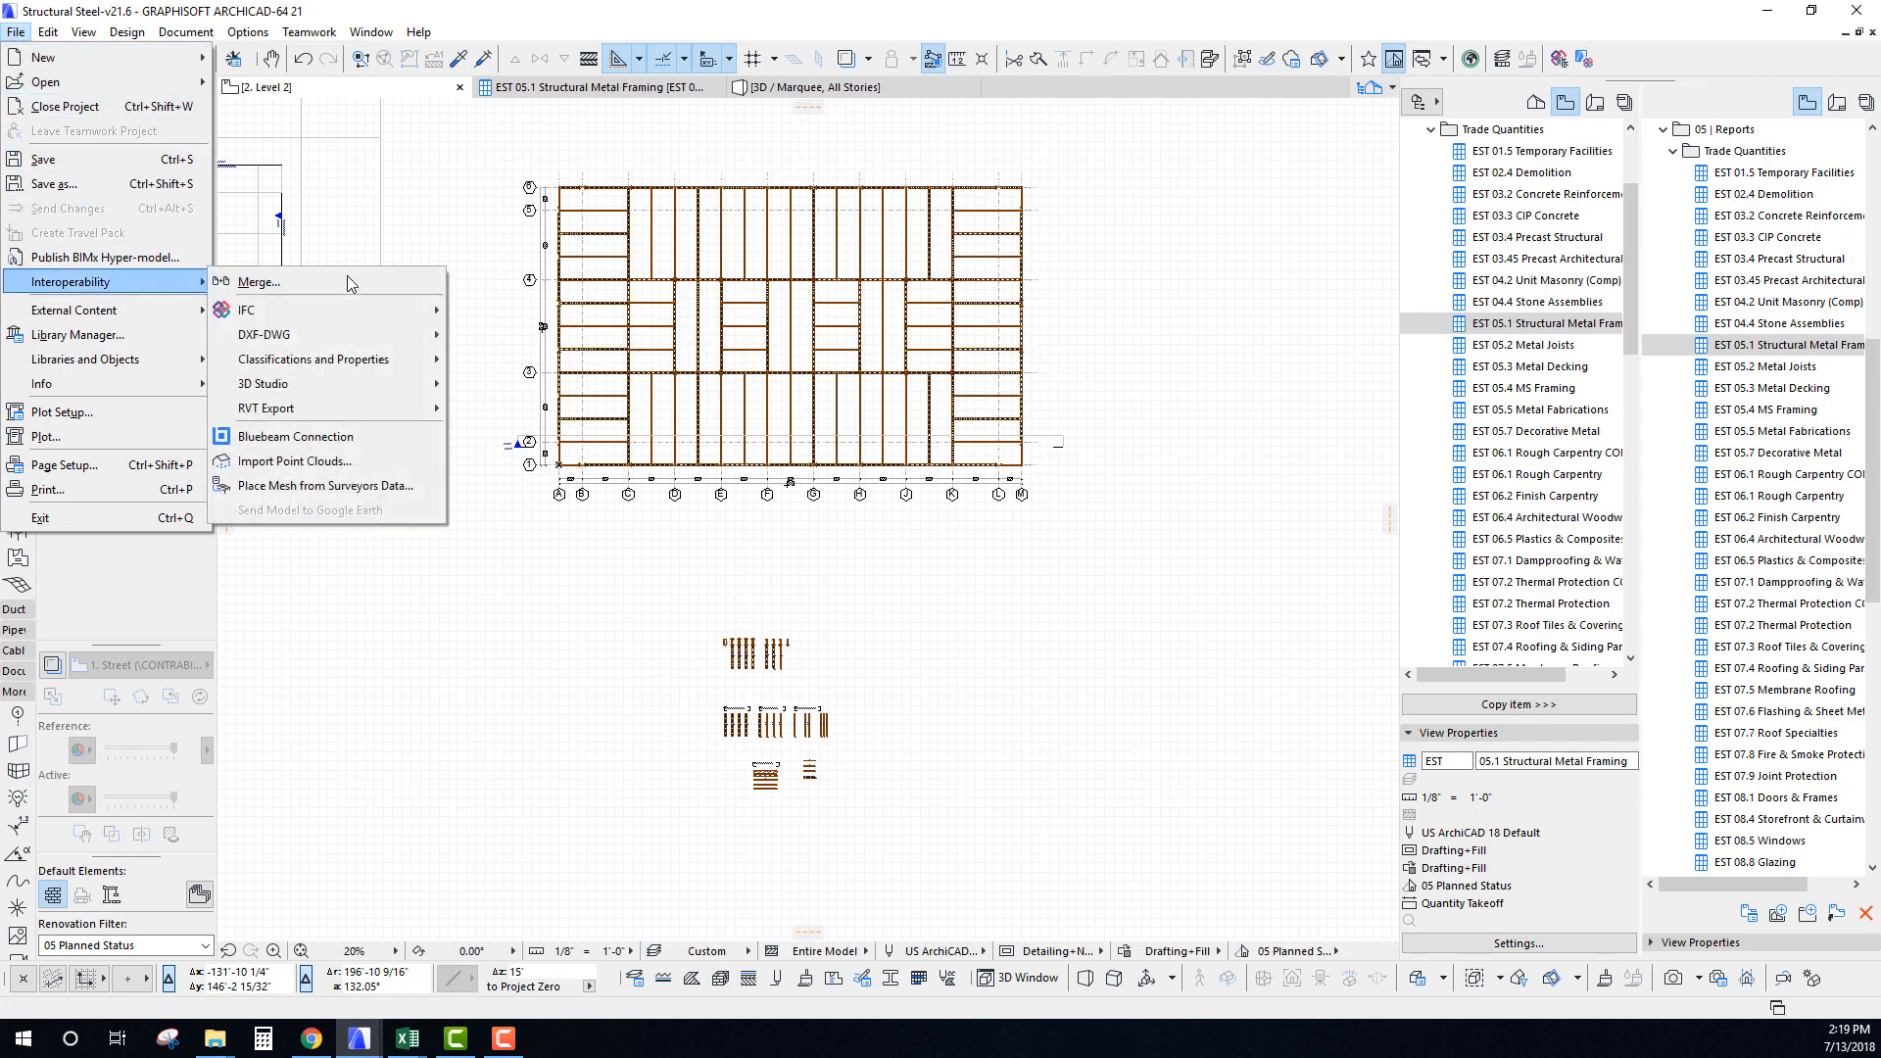
pyautogui.moveTo(392, 310)
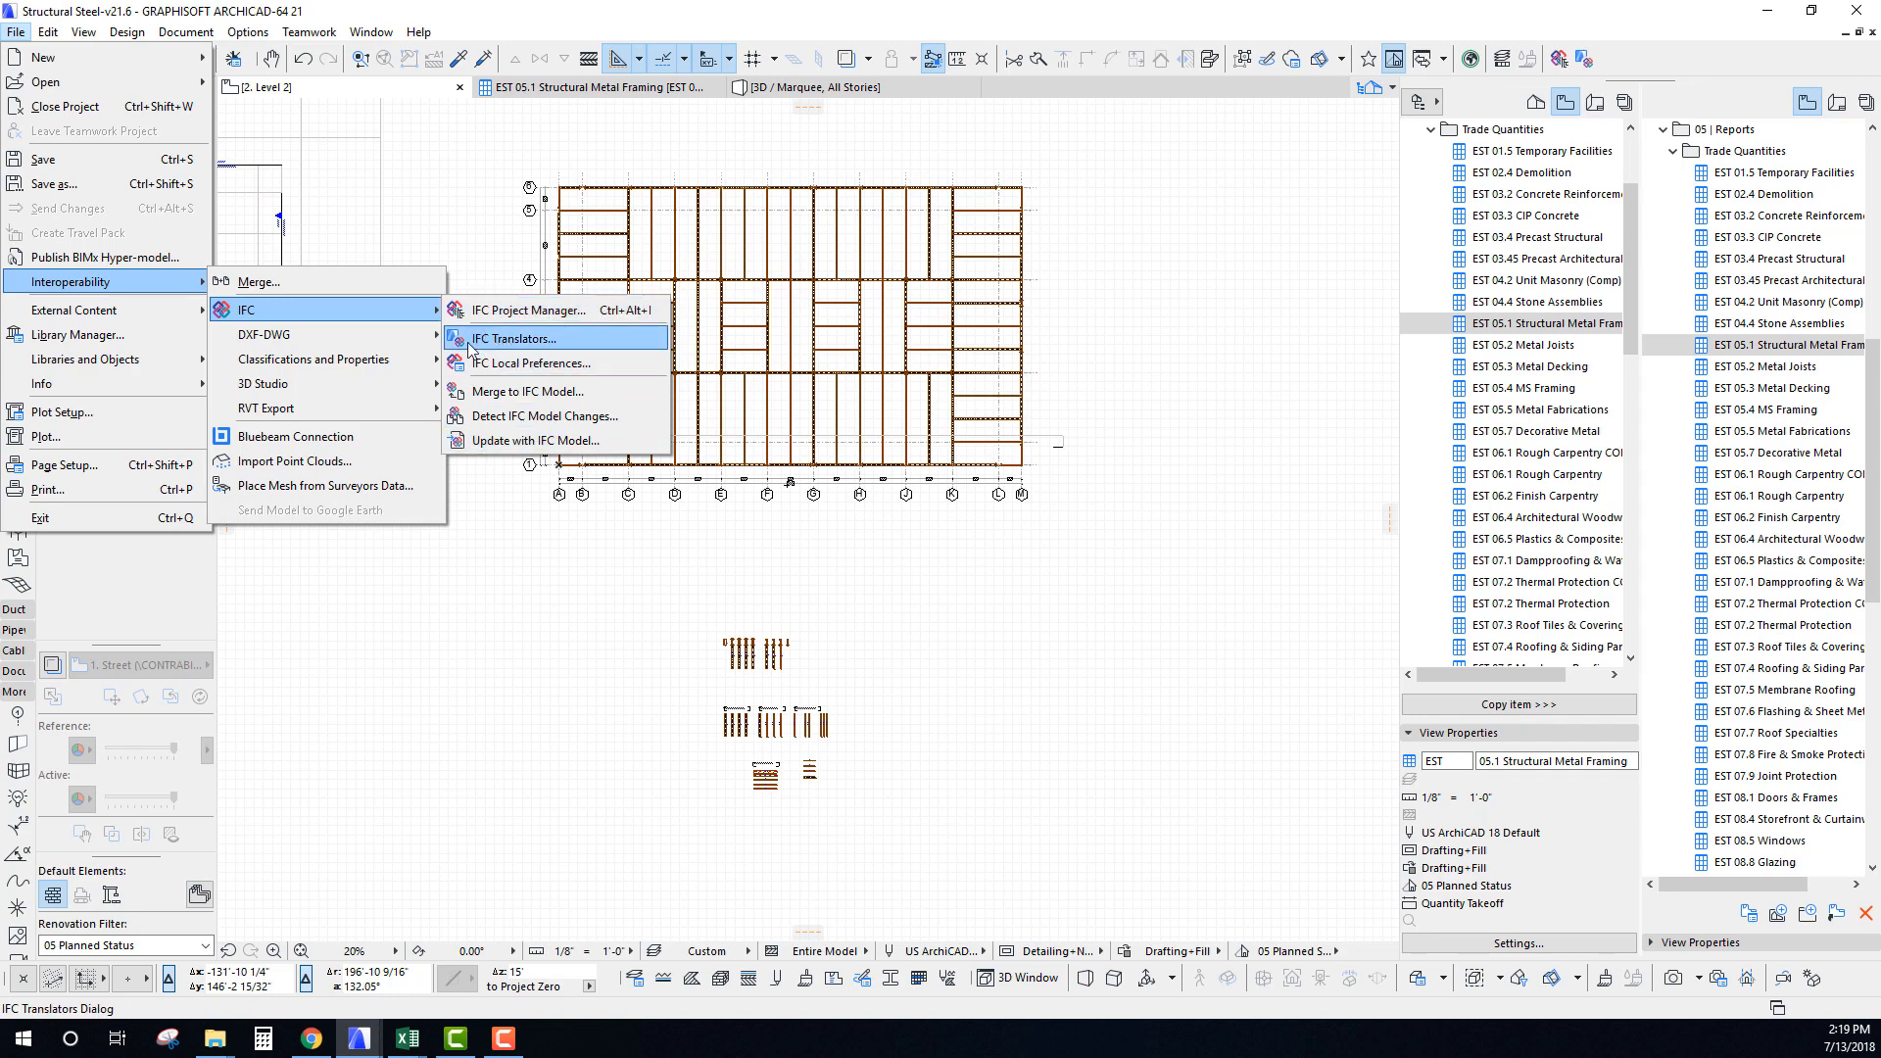
pyautogui.click(558, 347)
pyautogui.moveTo(635, 156); pyautogui.dragTo(647, 148)
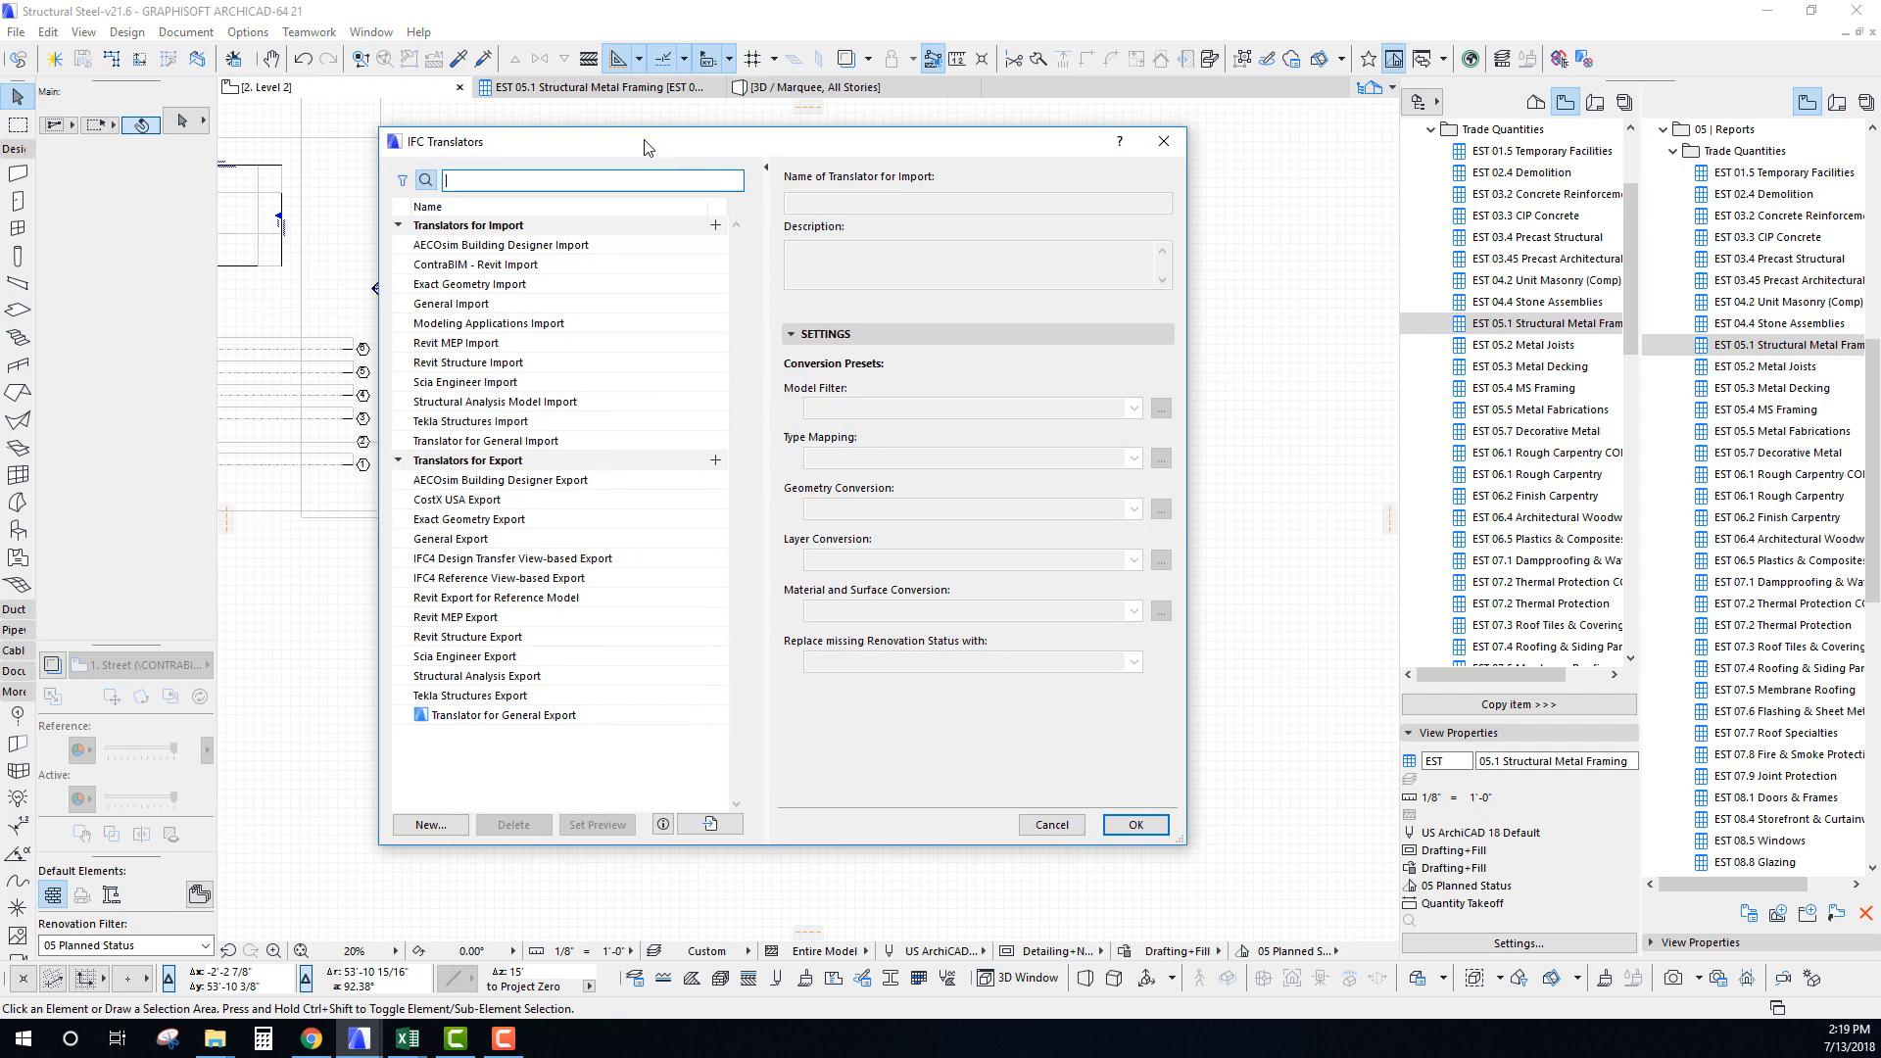
# Select the Translator for General Export and check its property mapping presets, keeping ContraBIM Property Mapping 21.
pyautogui.click(470, 718)
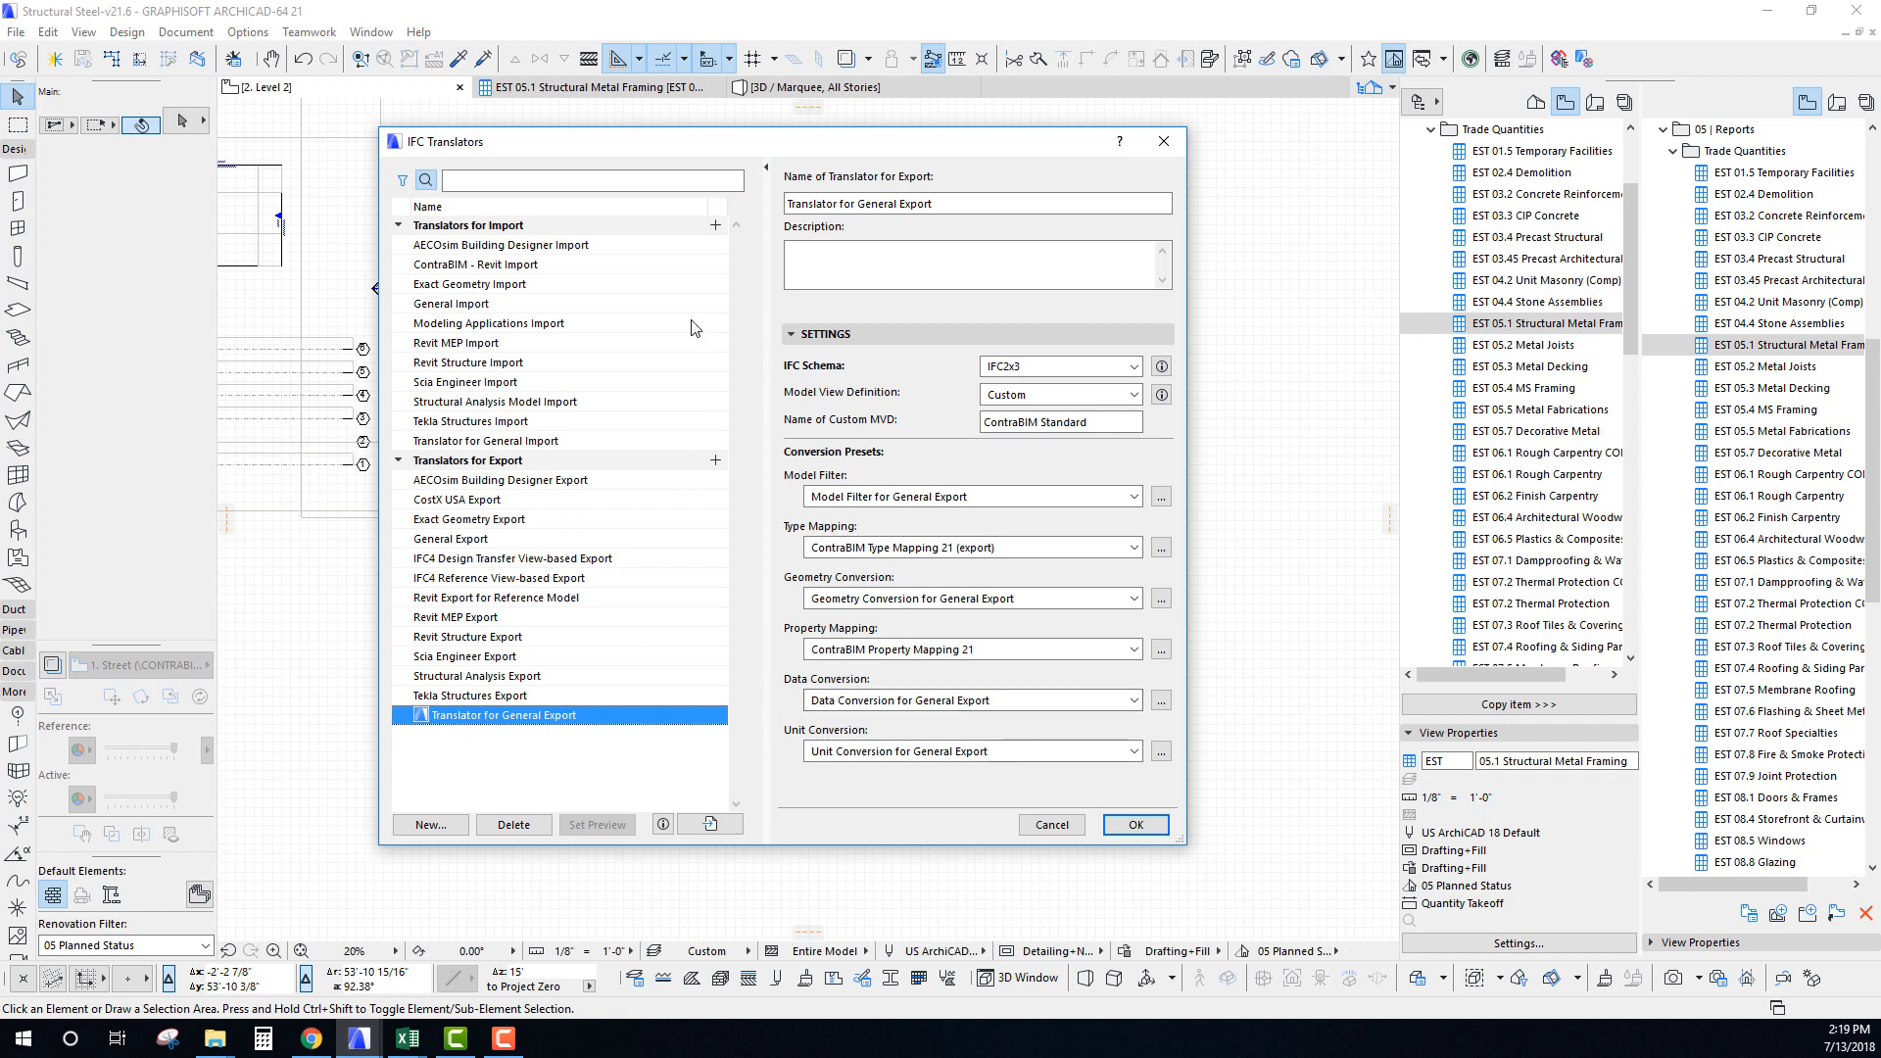
pyautogui.moveTo(621, 145); pyautogui.dragTo(648, 174)
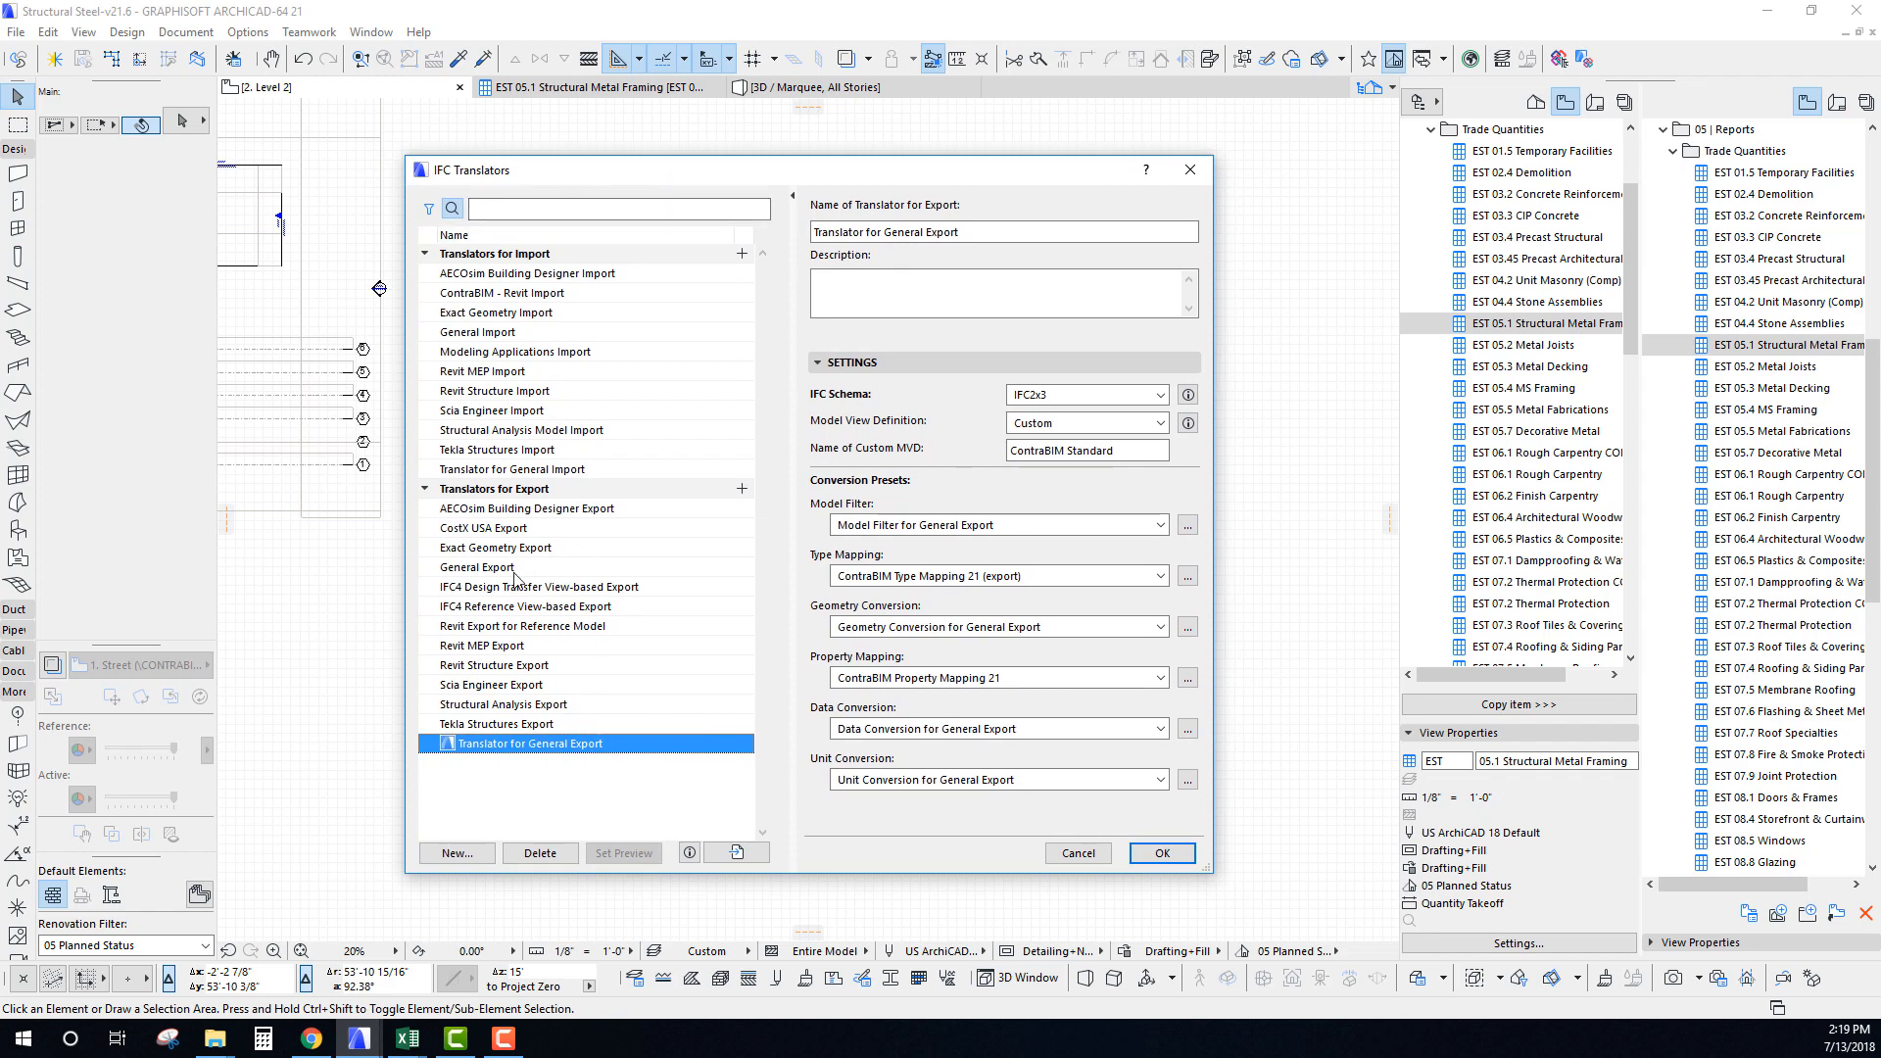
pyautogui.click(940, 677)
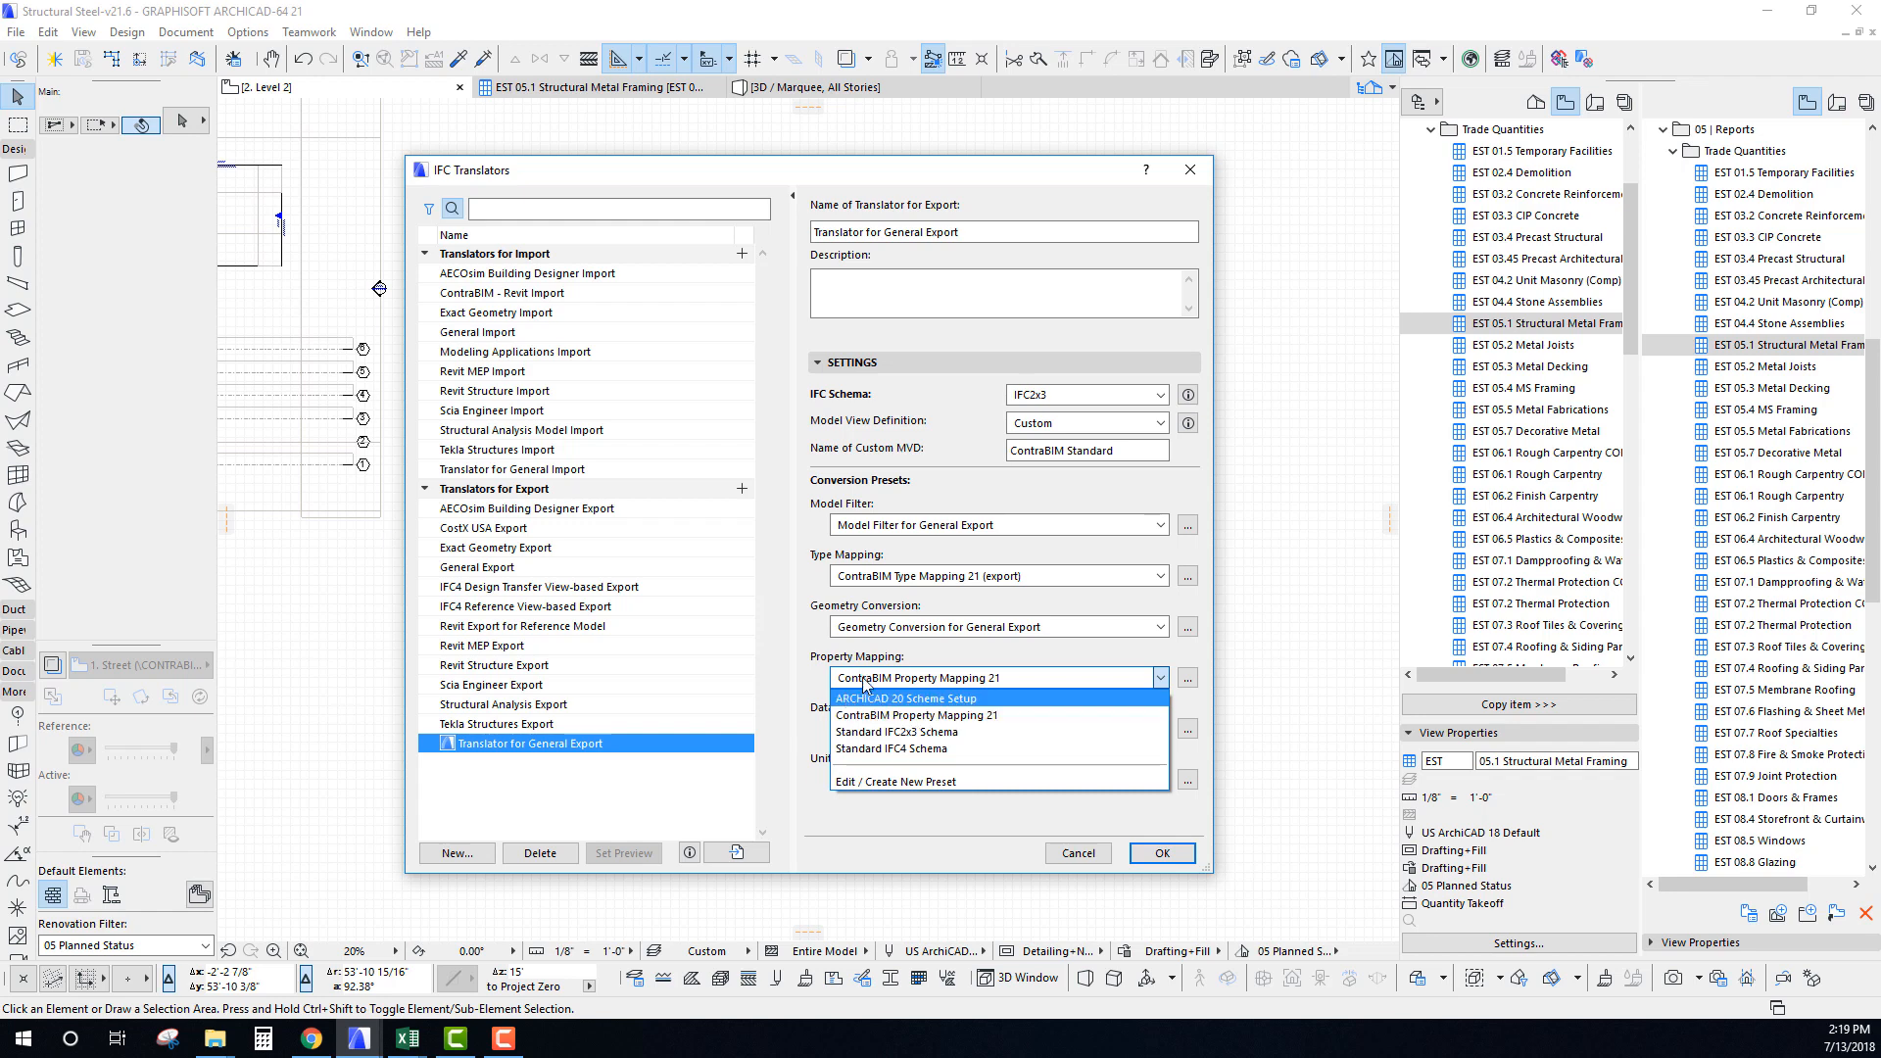
pyautogui.click(945, 678)
pyautogui.click(1019, 681)
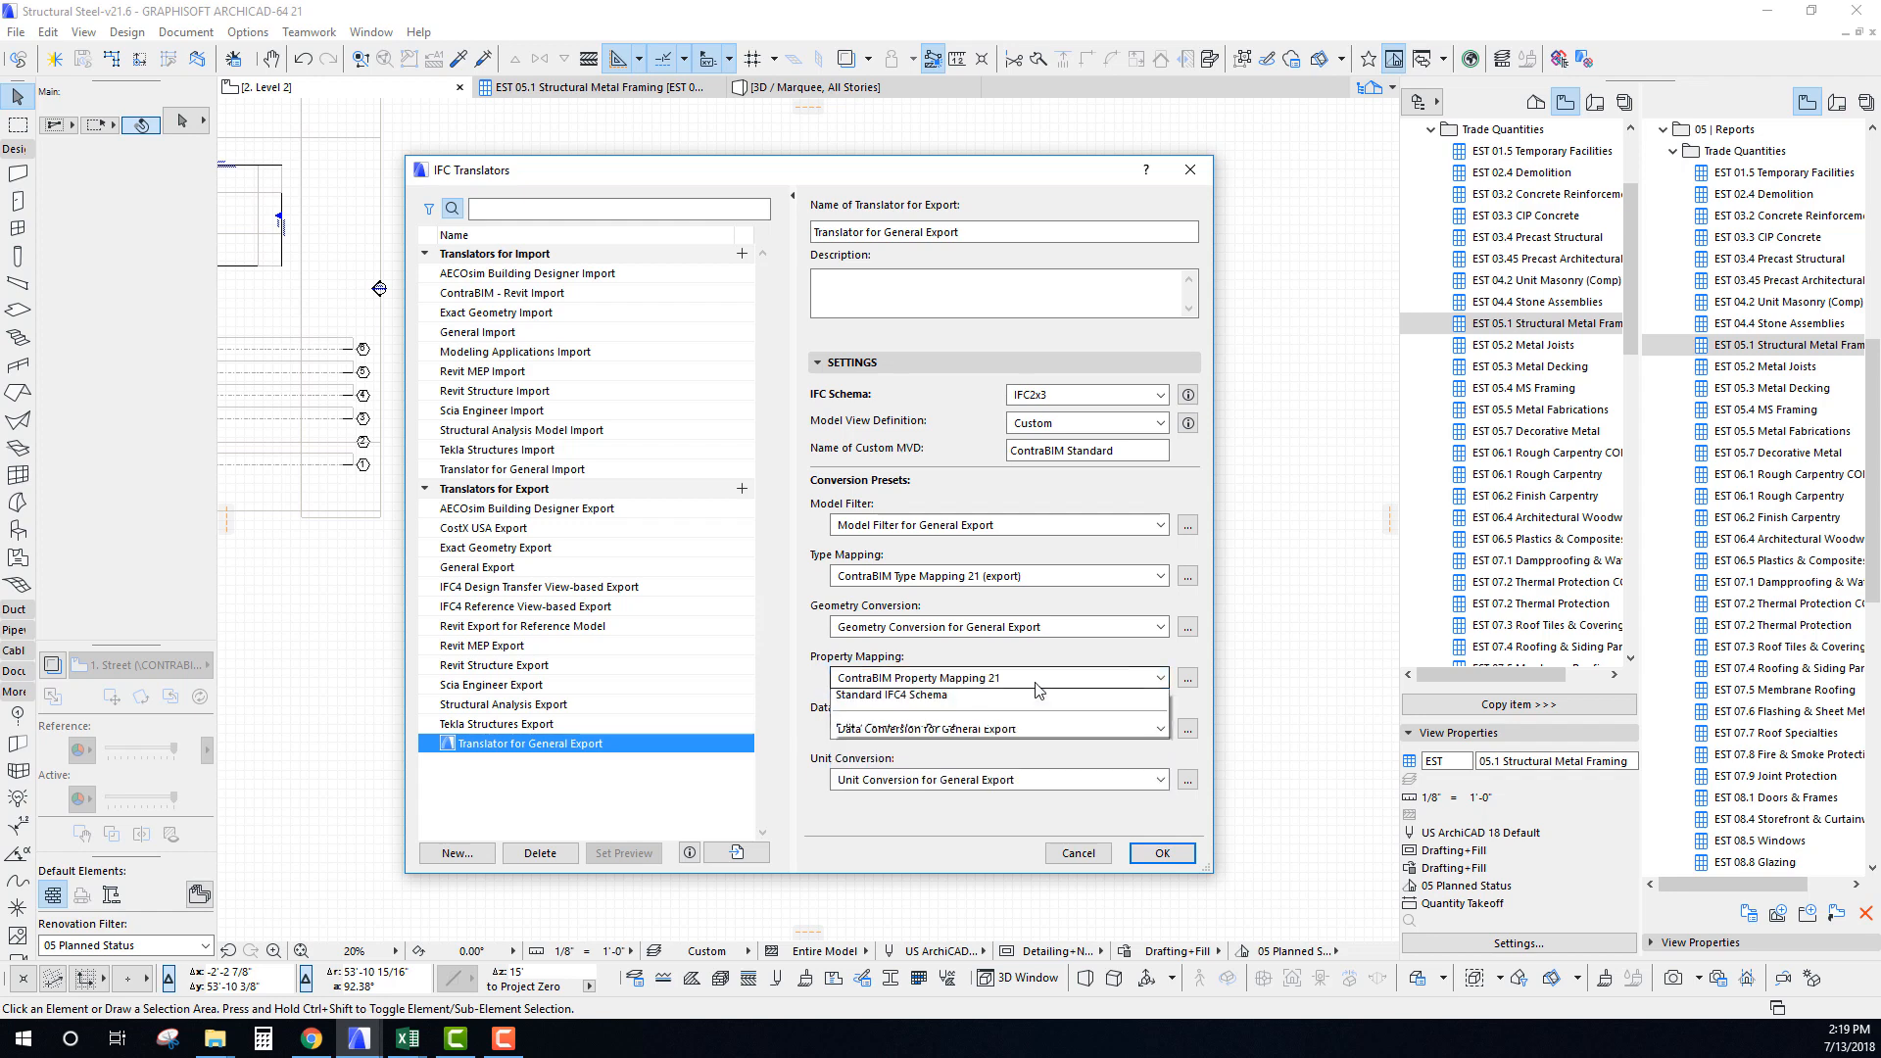
pyautogui.click(948, 680)
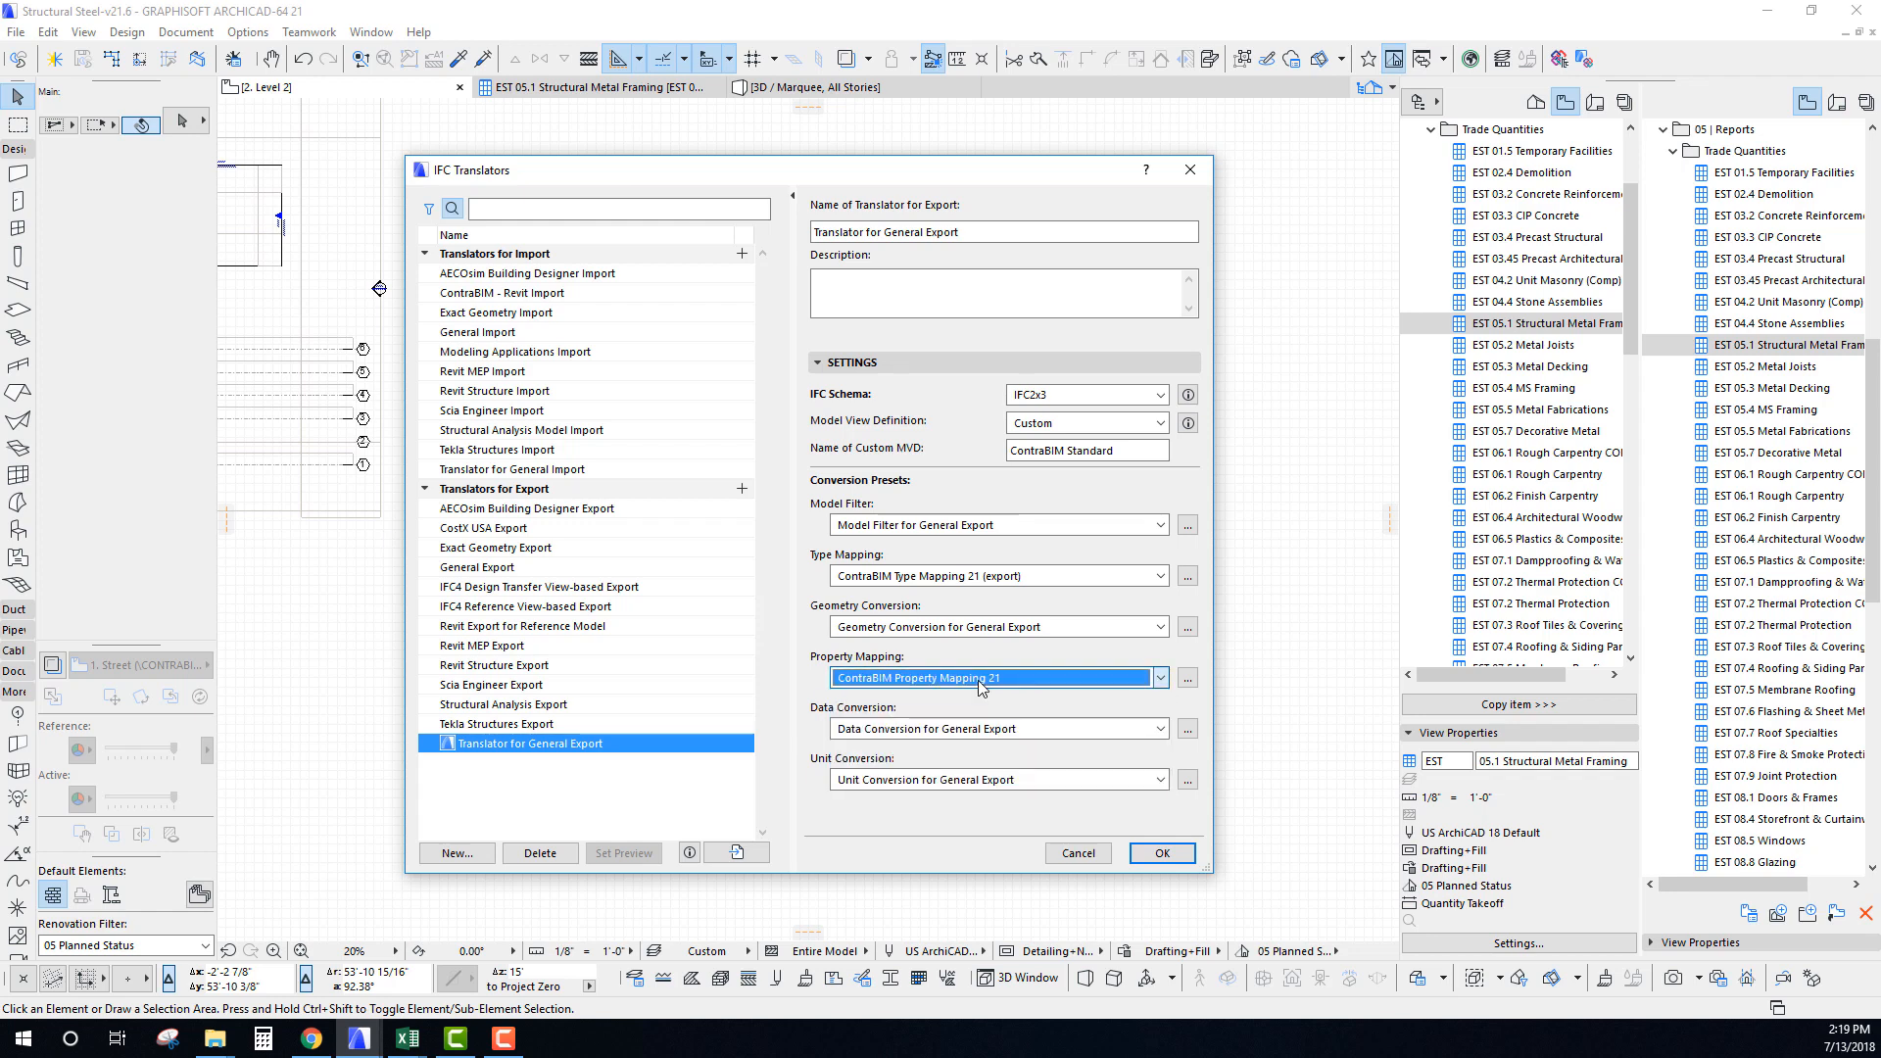
# Open the IFC property mapping for export of the ContraBIM Property Mapping 21 preset and enlarge the mapping window.
pyautogui.click(1187, 678)
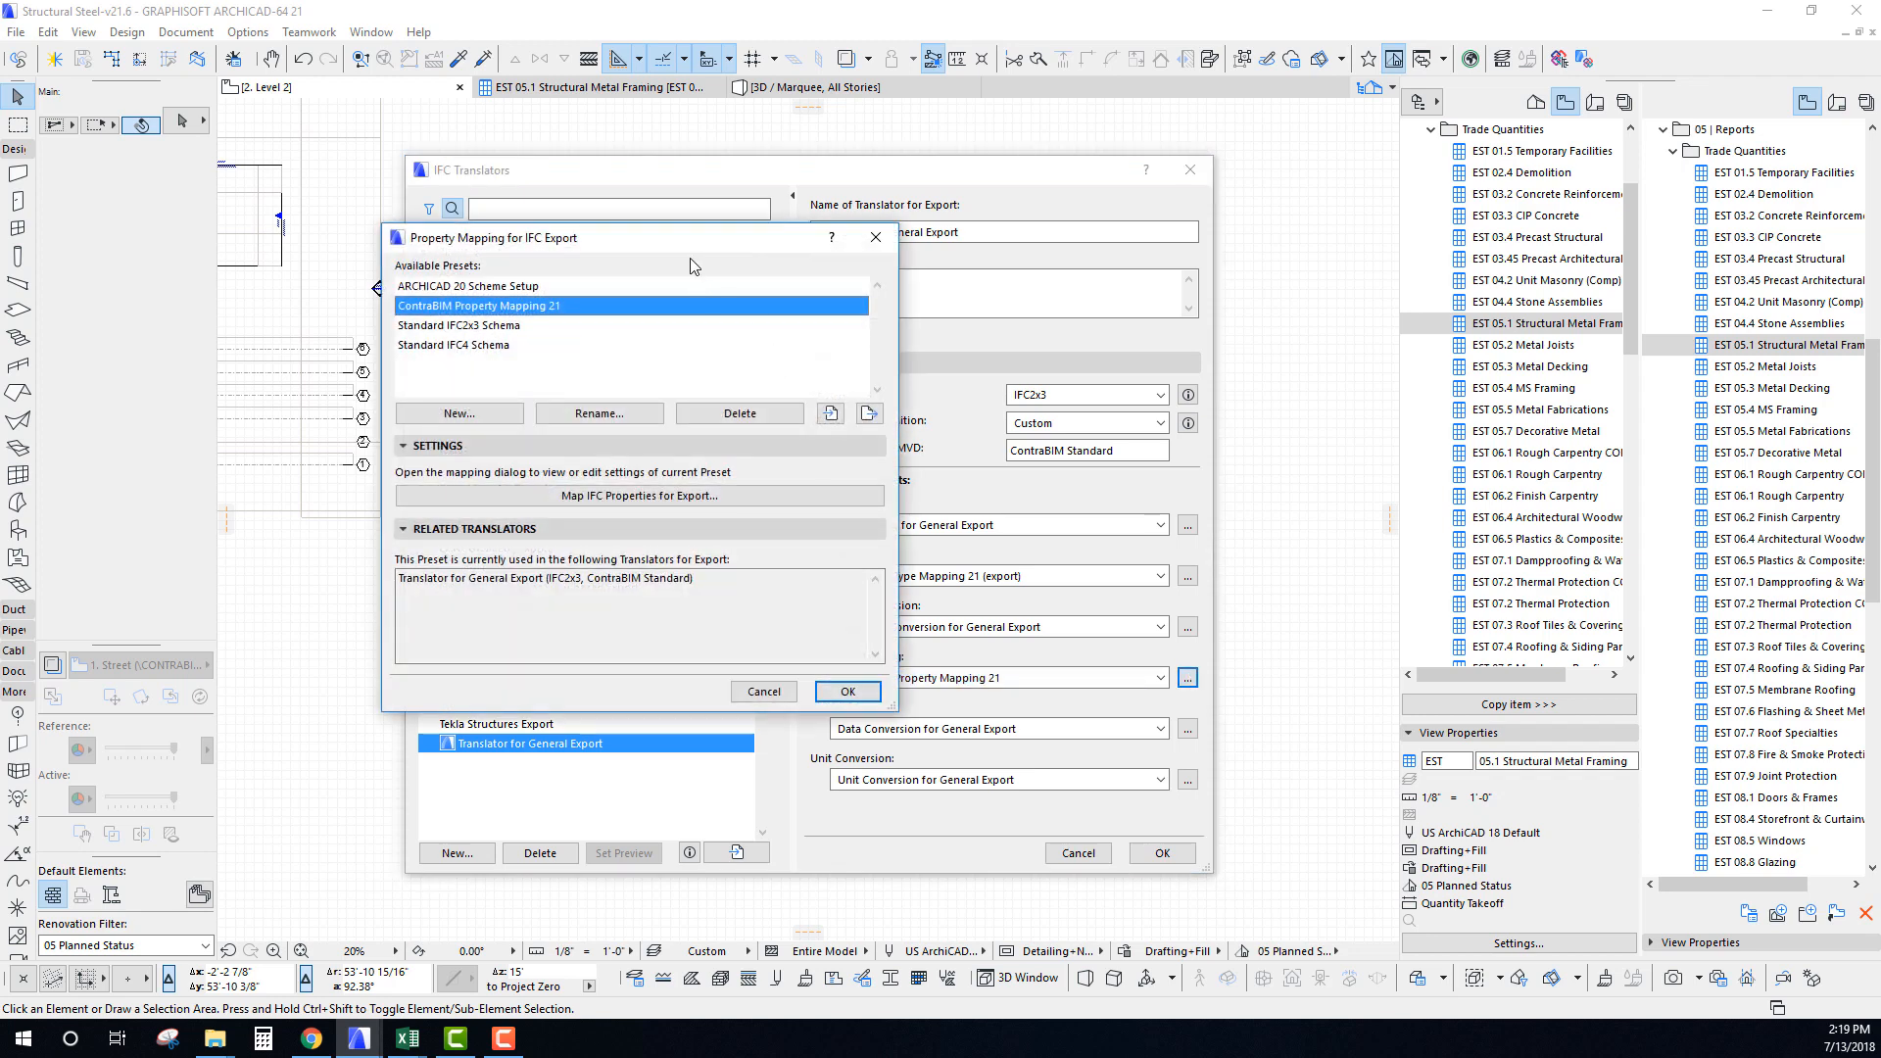
pyautogui.moveTo(480, 243); pyautogui.dragTo(519, 214)
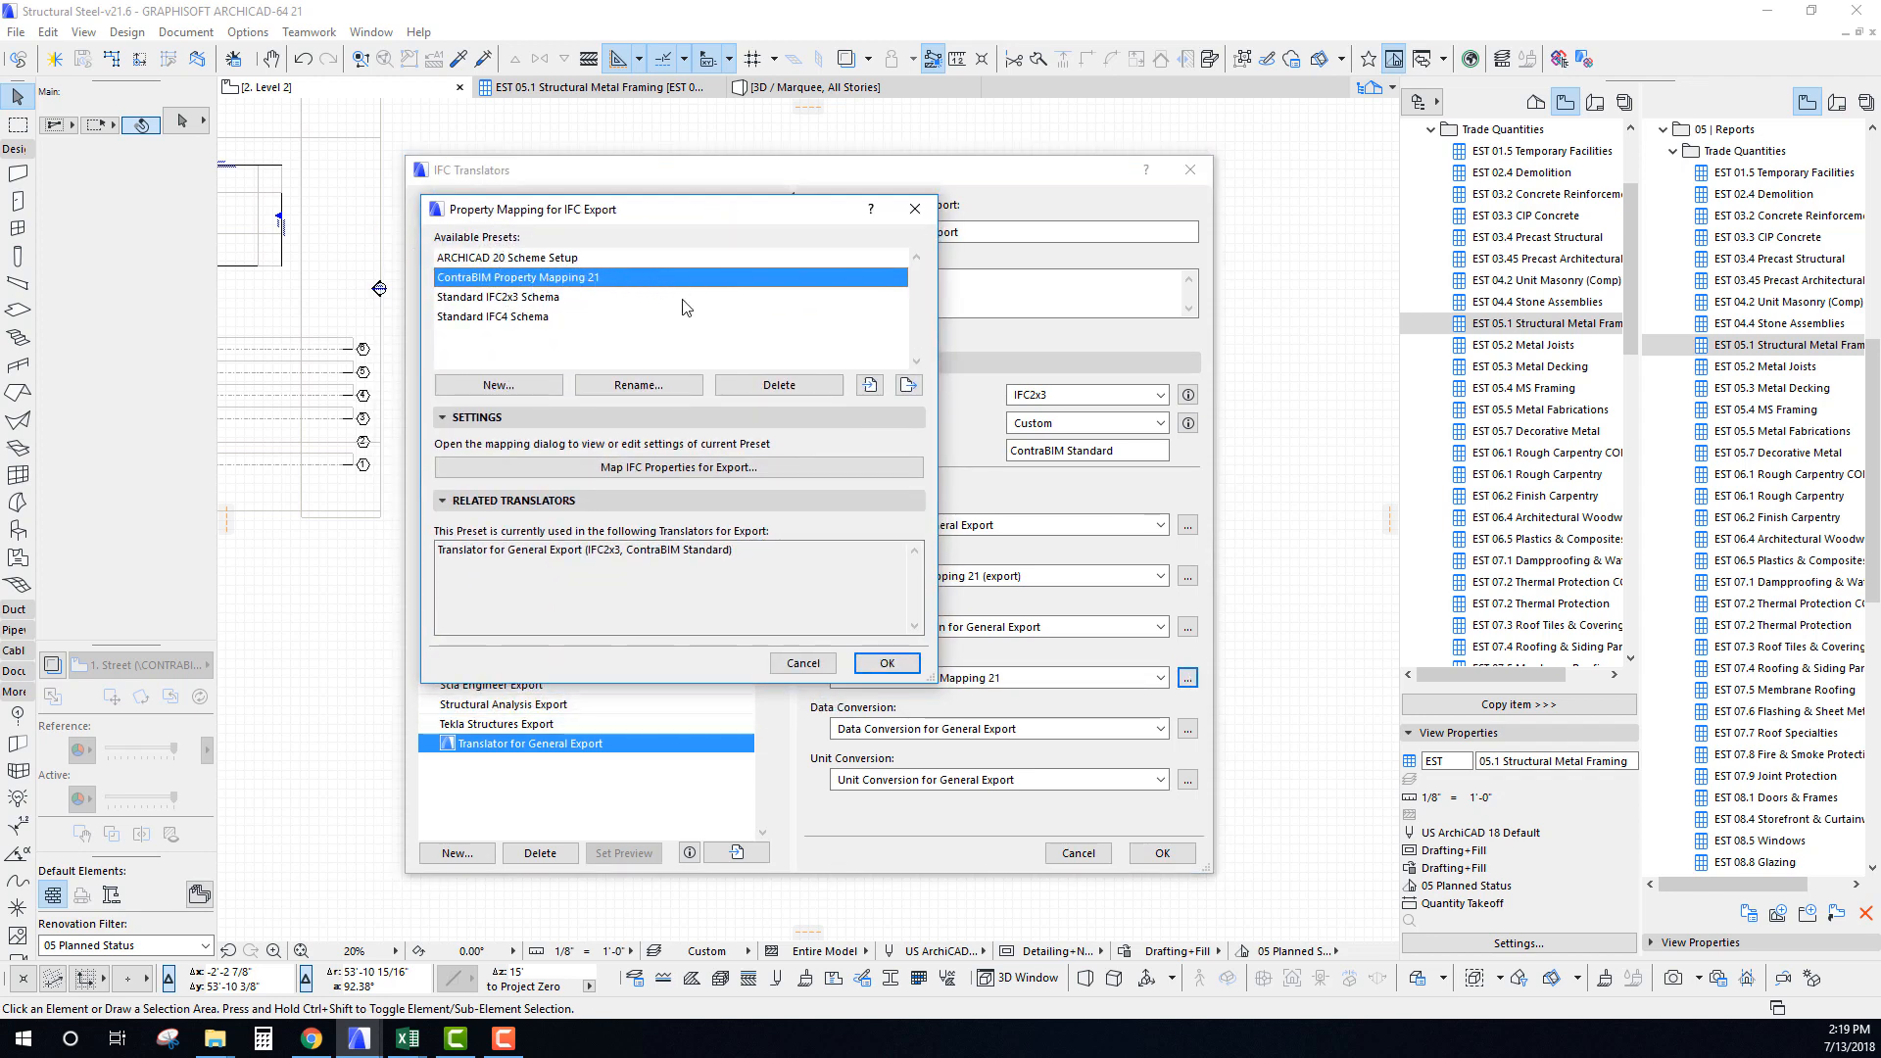
pyautogui.click(628, 467)
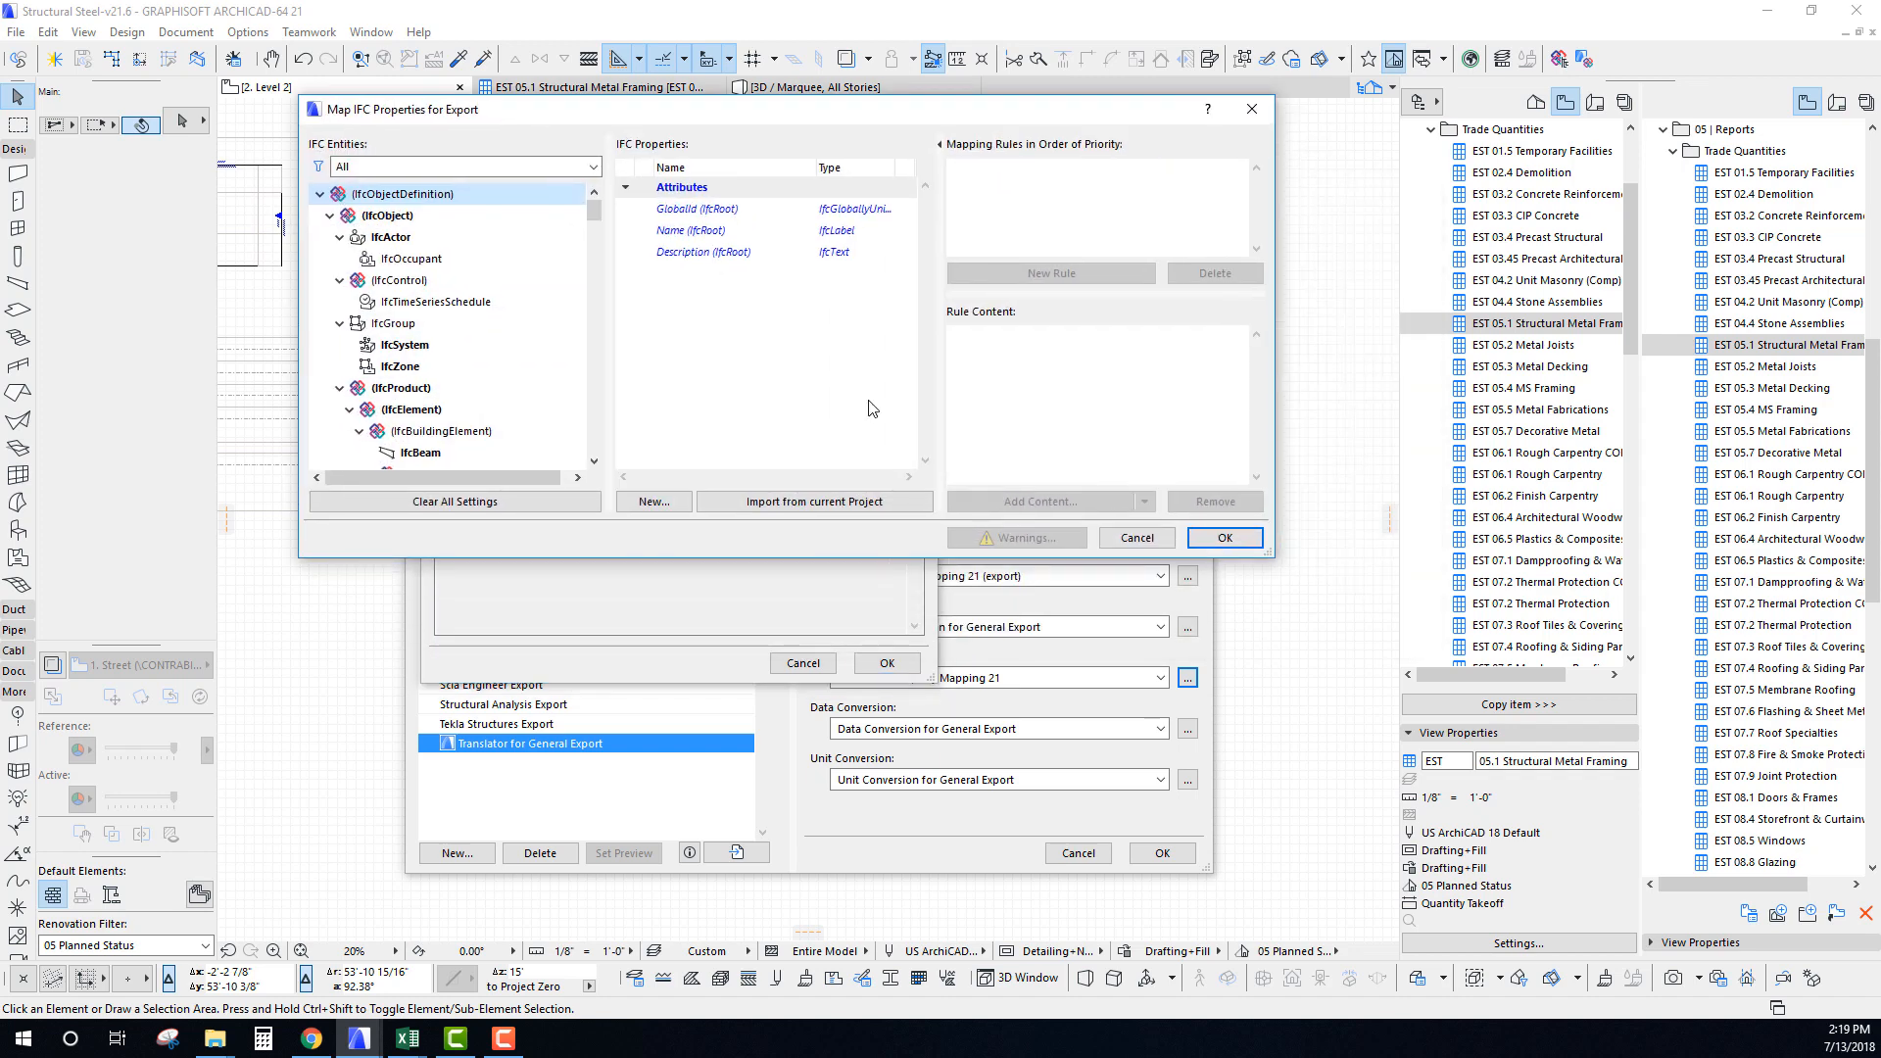
pyautogui.moveTo(1271, 555); pyautogui.dragTo(1271, 973)
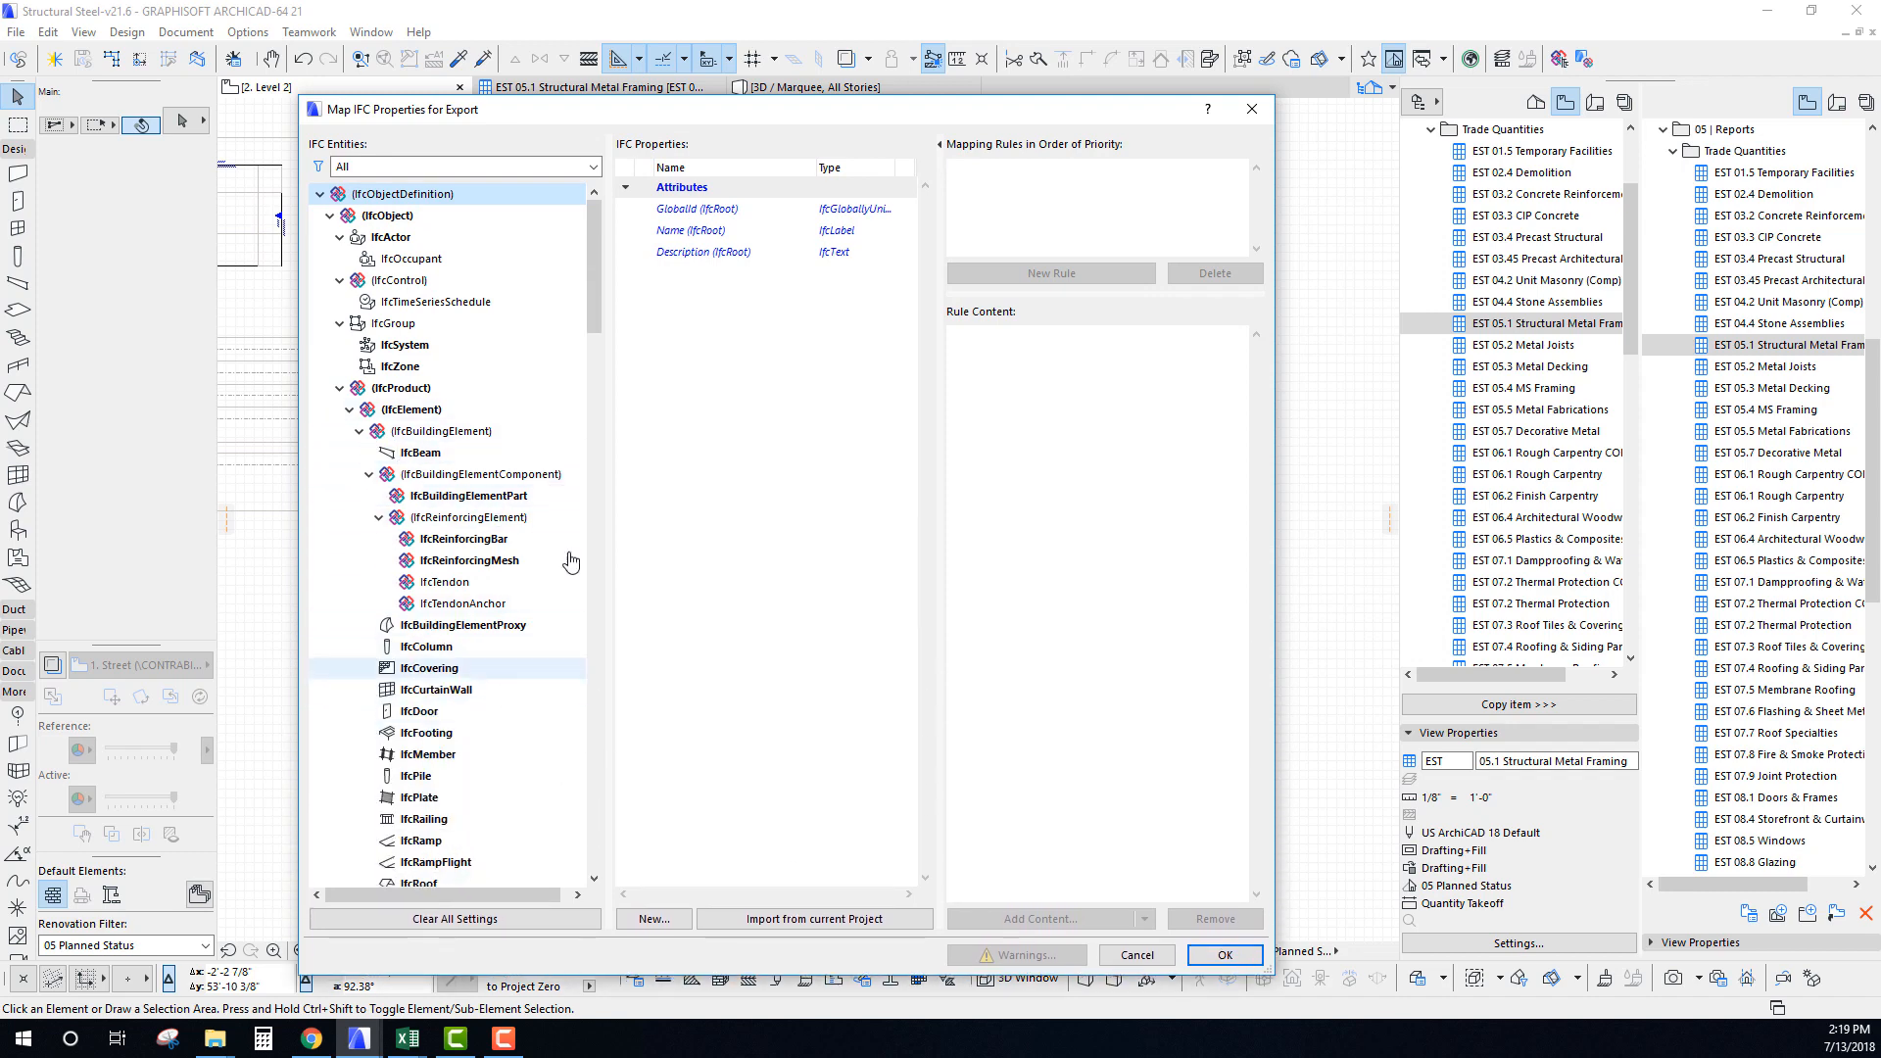
# Under IfcElement, expand 3DC_Structural Steel and compare the mapping rules of its Length, Profile and Weight lb/lf properties.
pyautogui.click(412, 409)
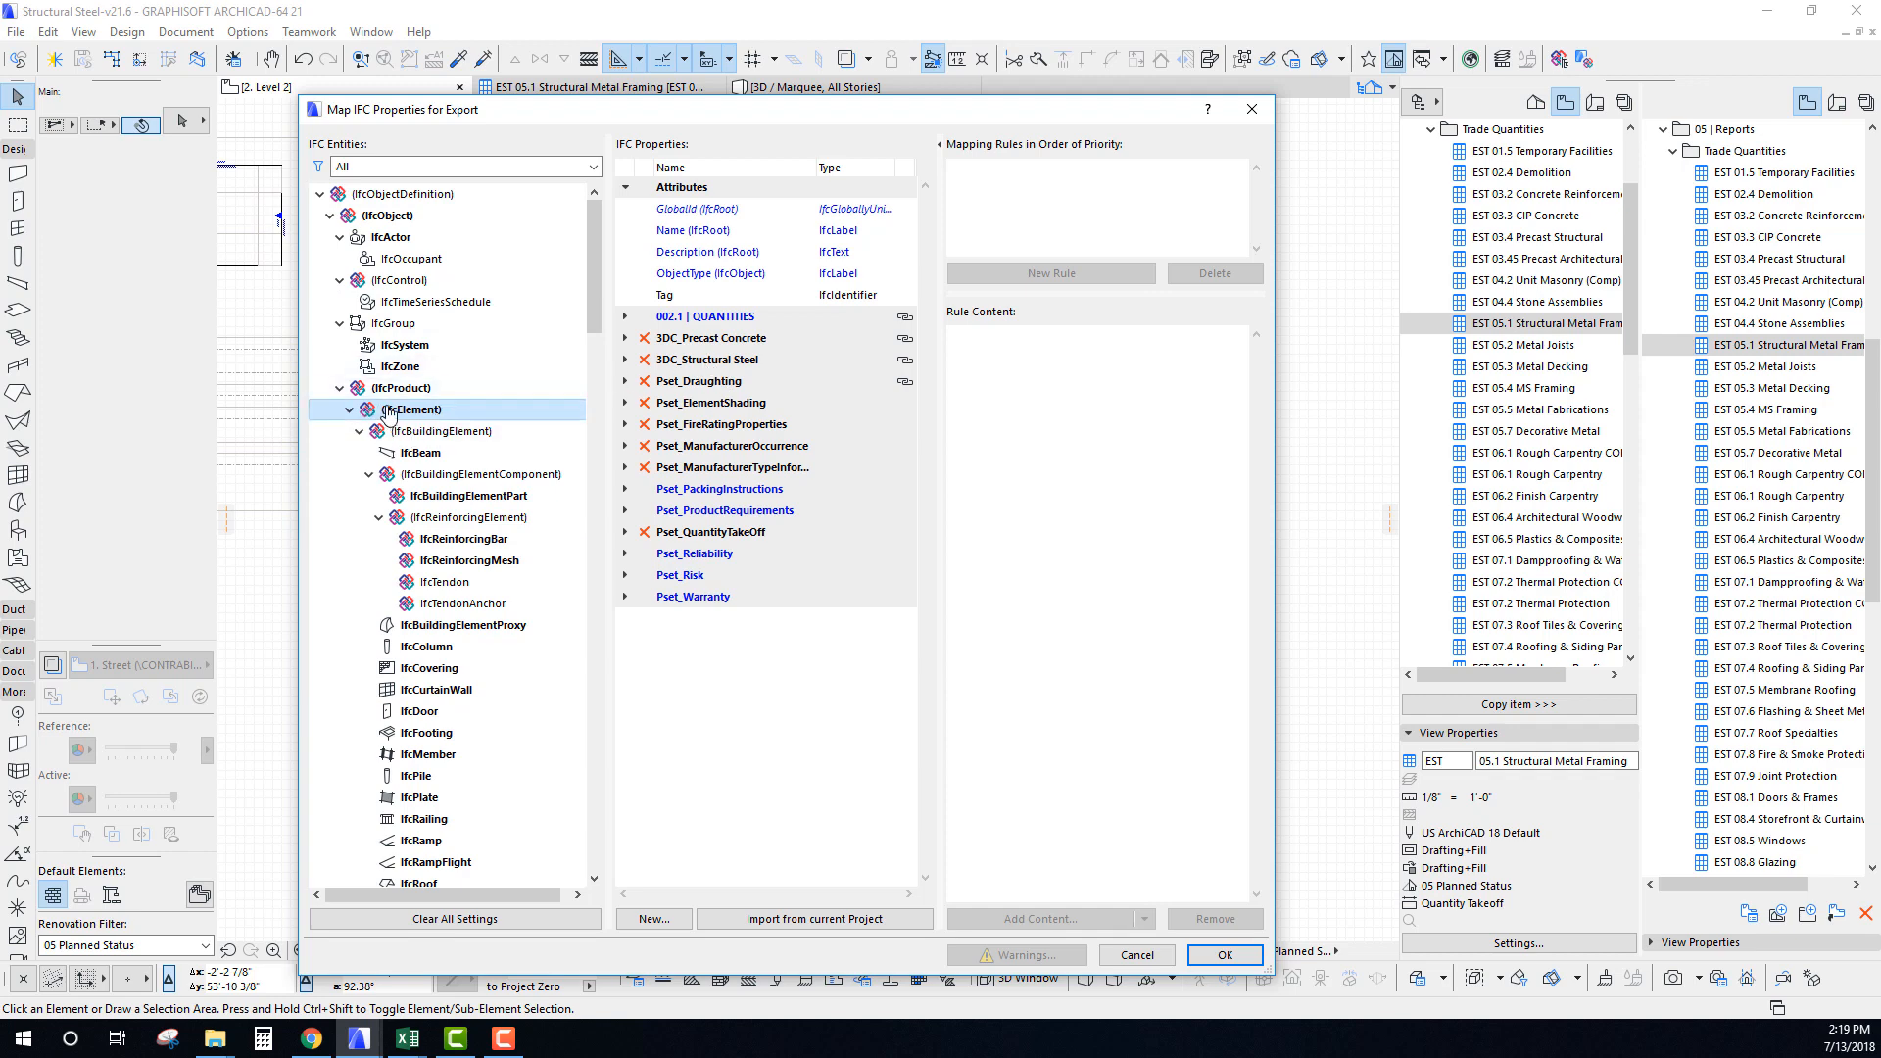
pyautogui.click(697, 361)
pyautogui.click(625, 360)
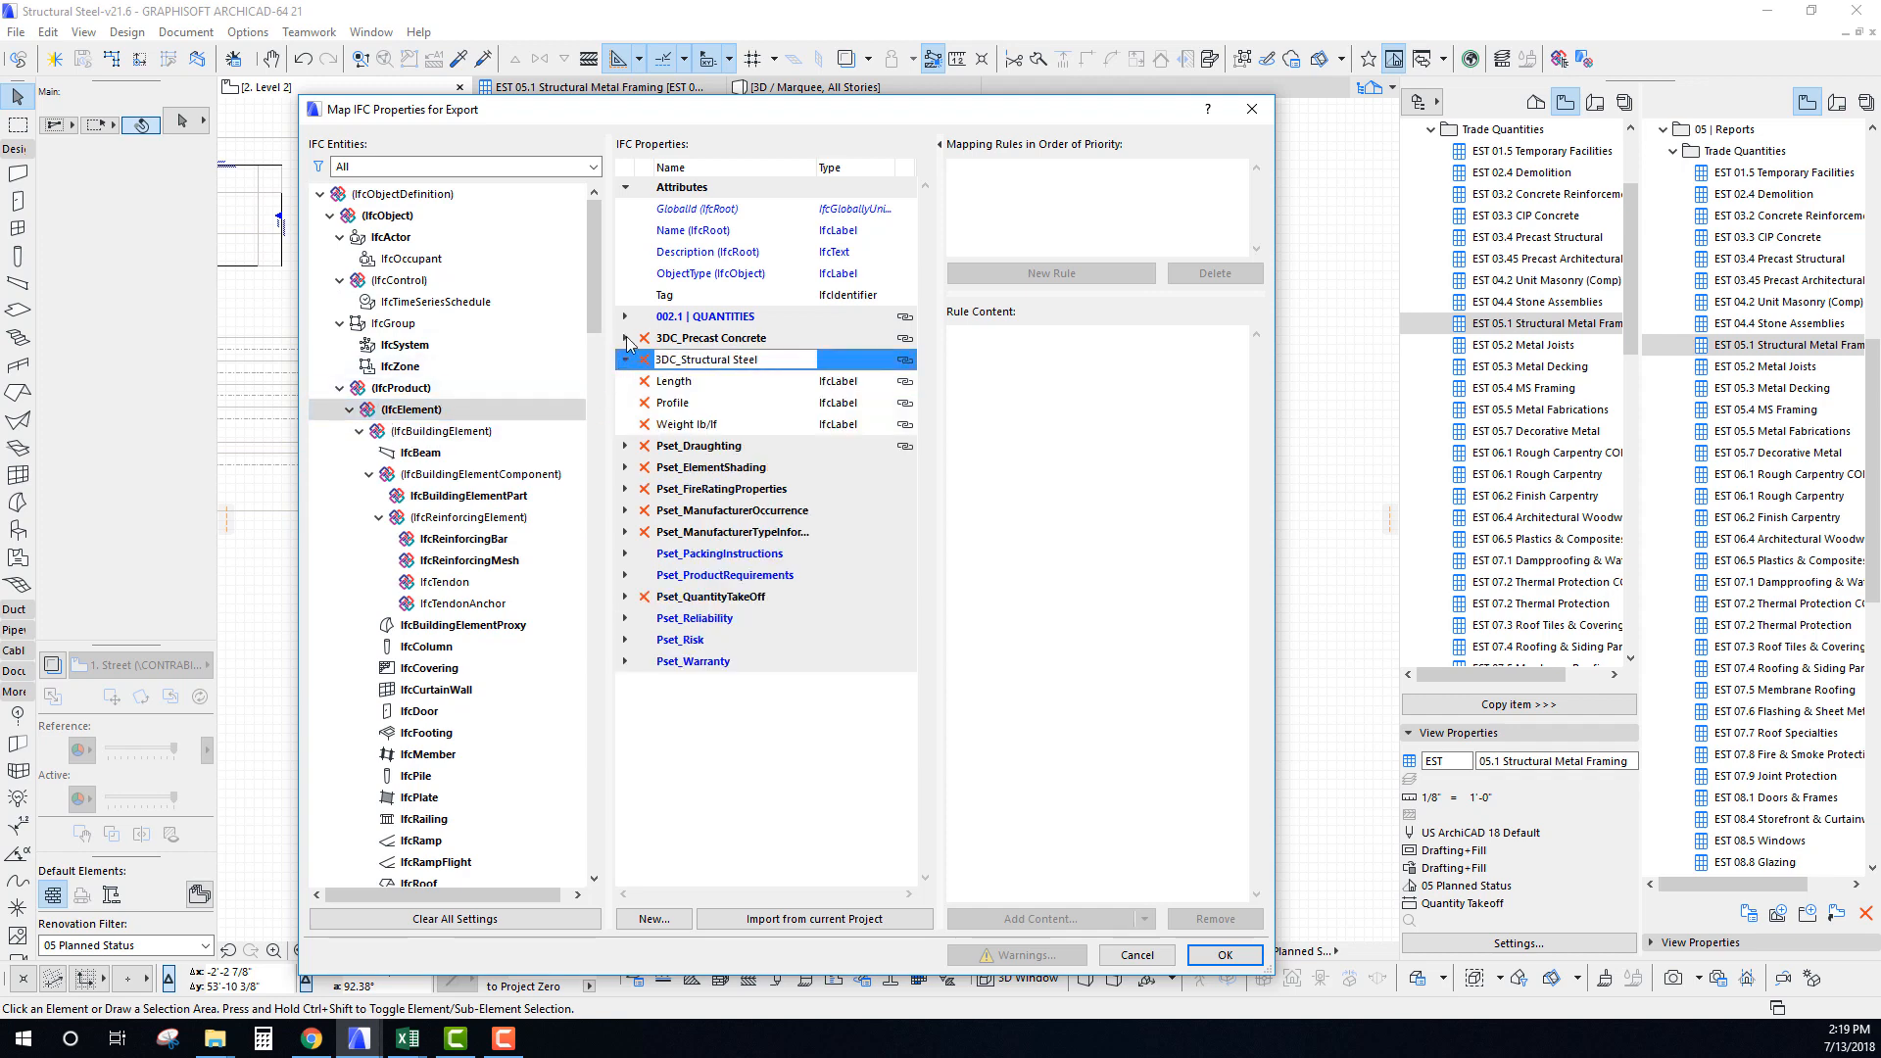
pyautogui.click(716, 381)
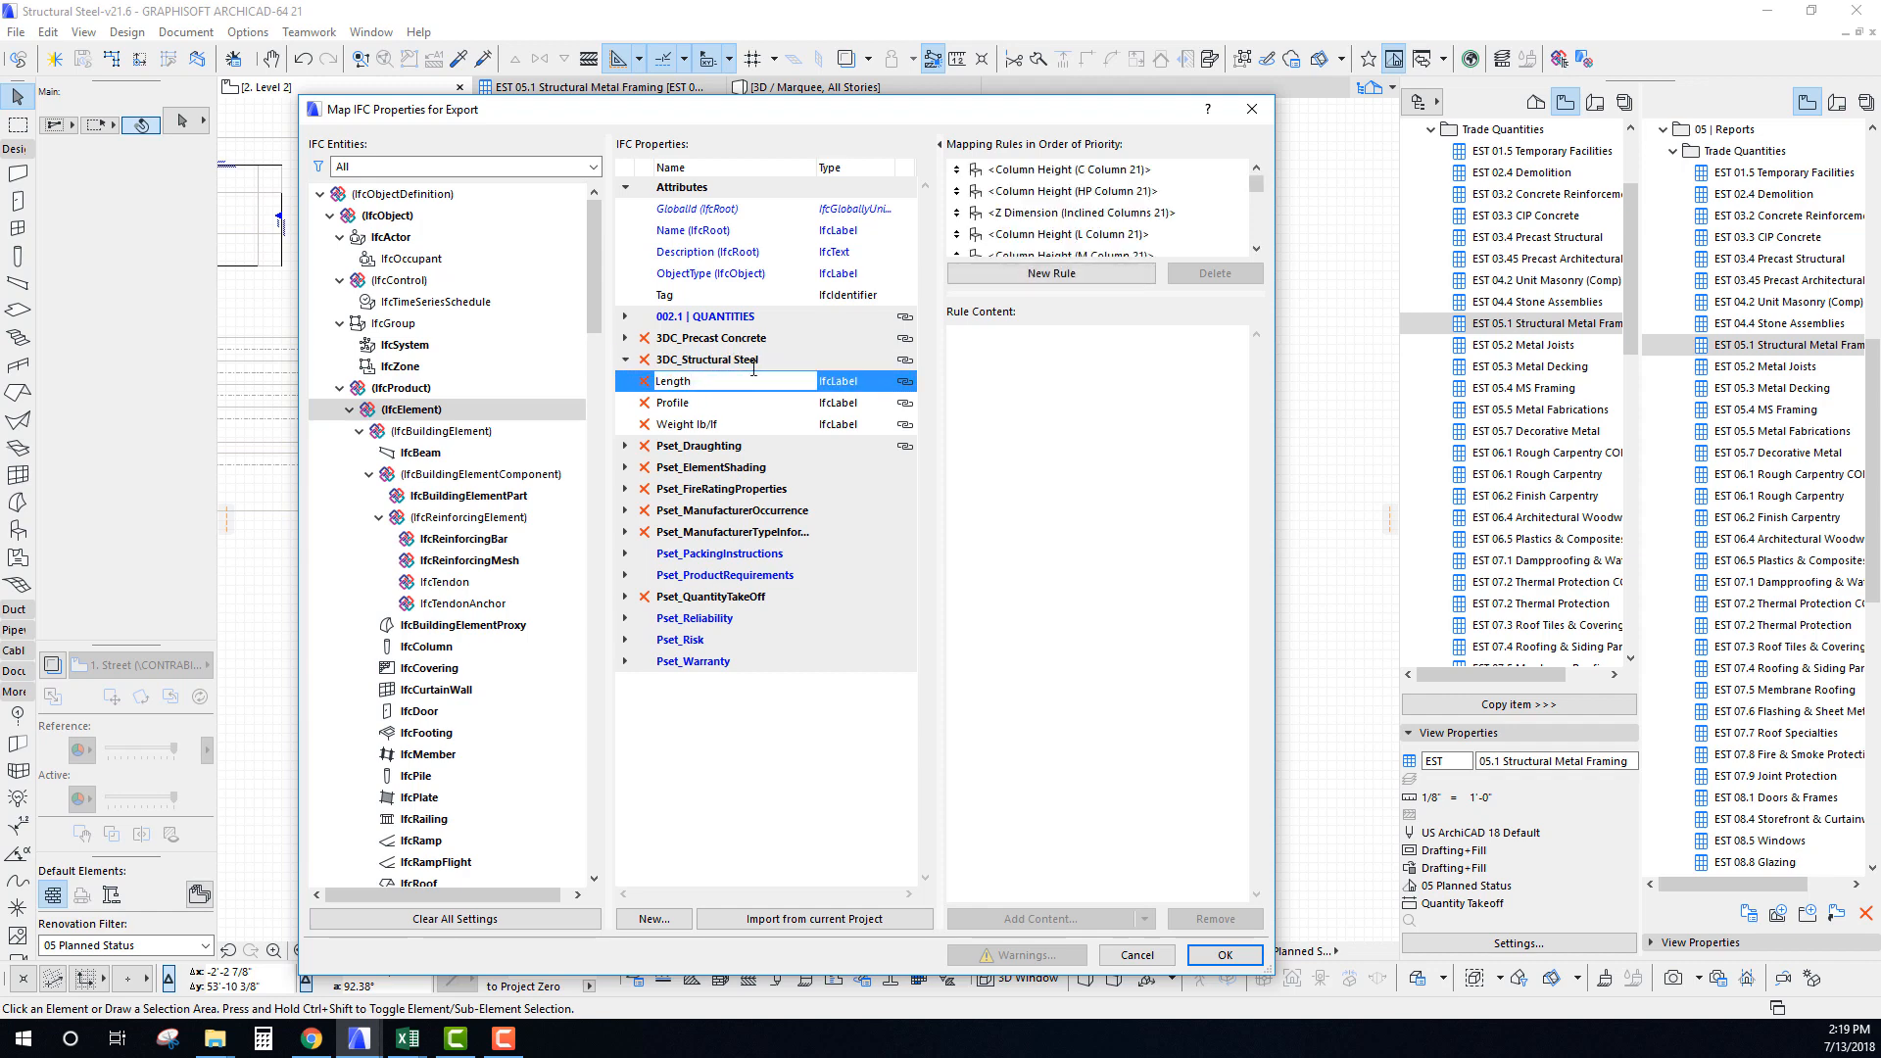
pyautogui.click(699, 405)
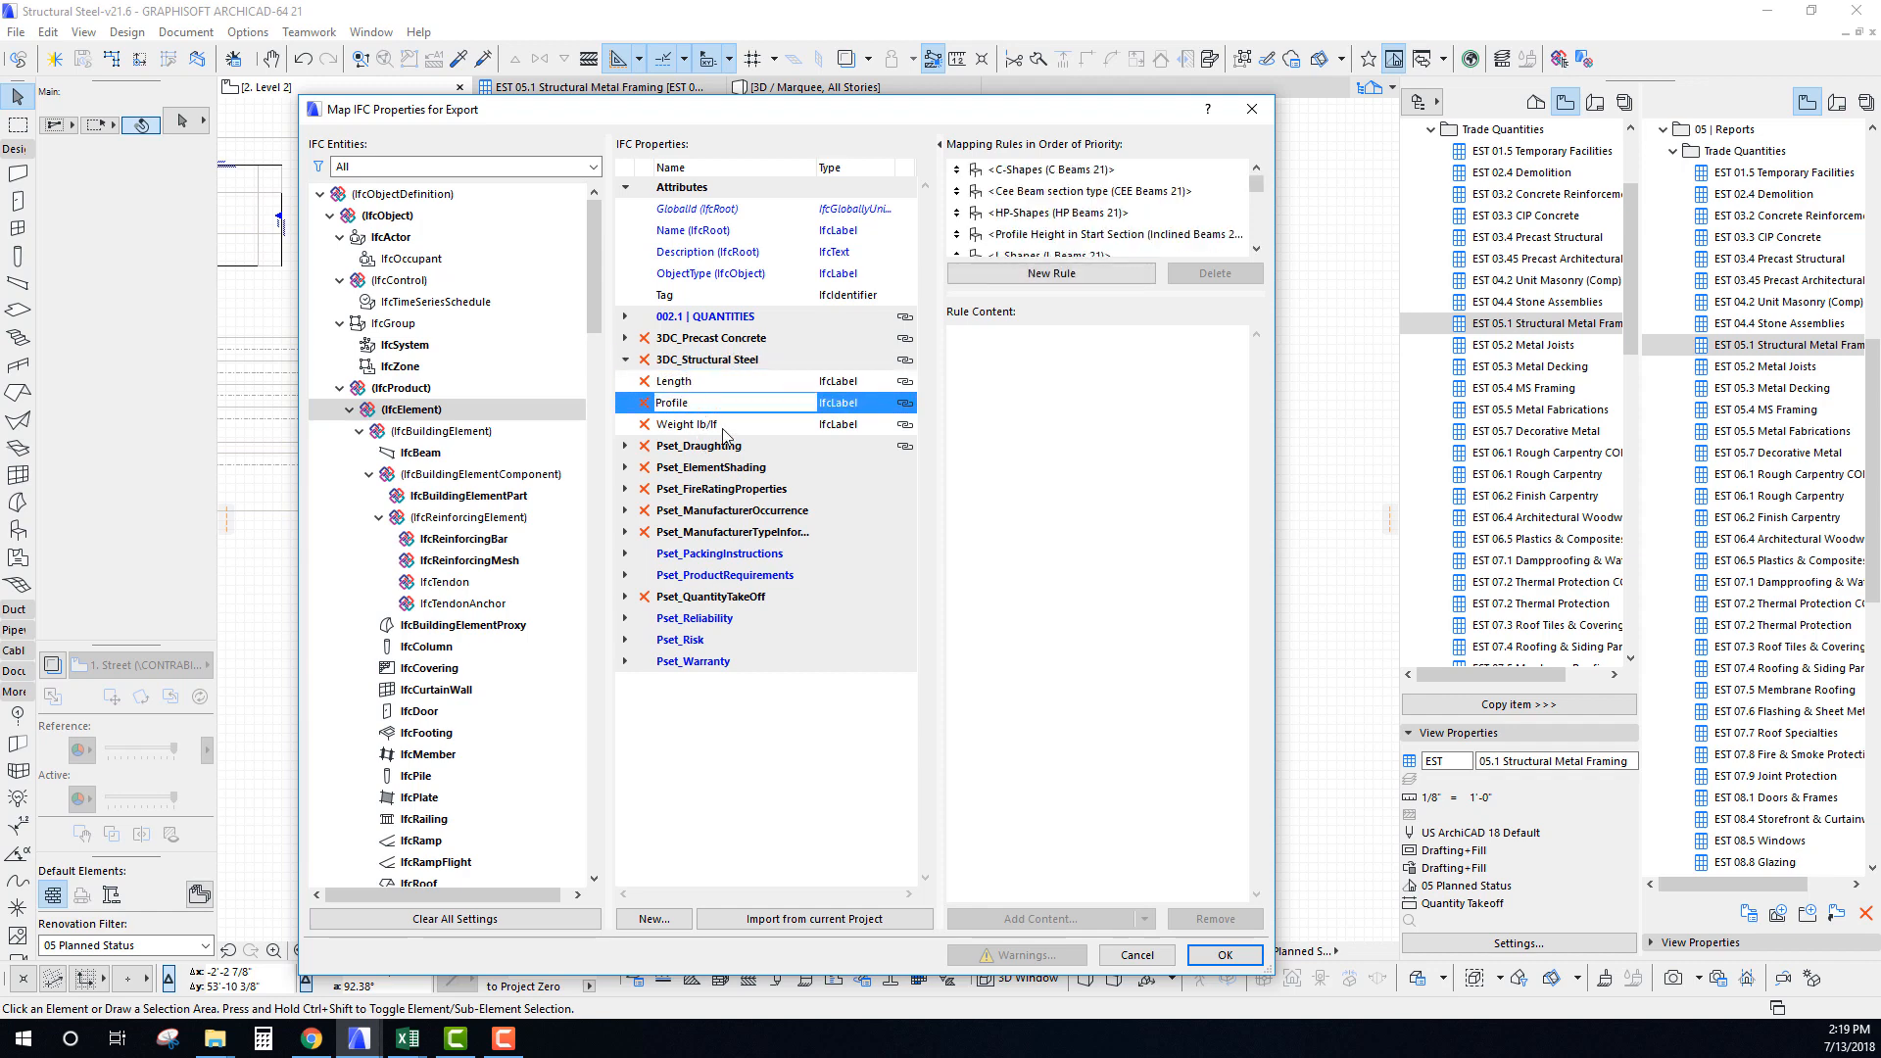
pyautogui.click(723, 427)
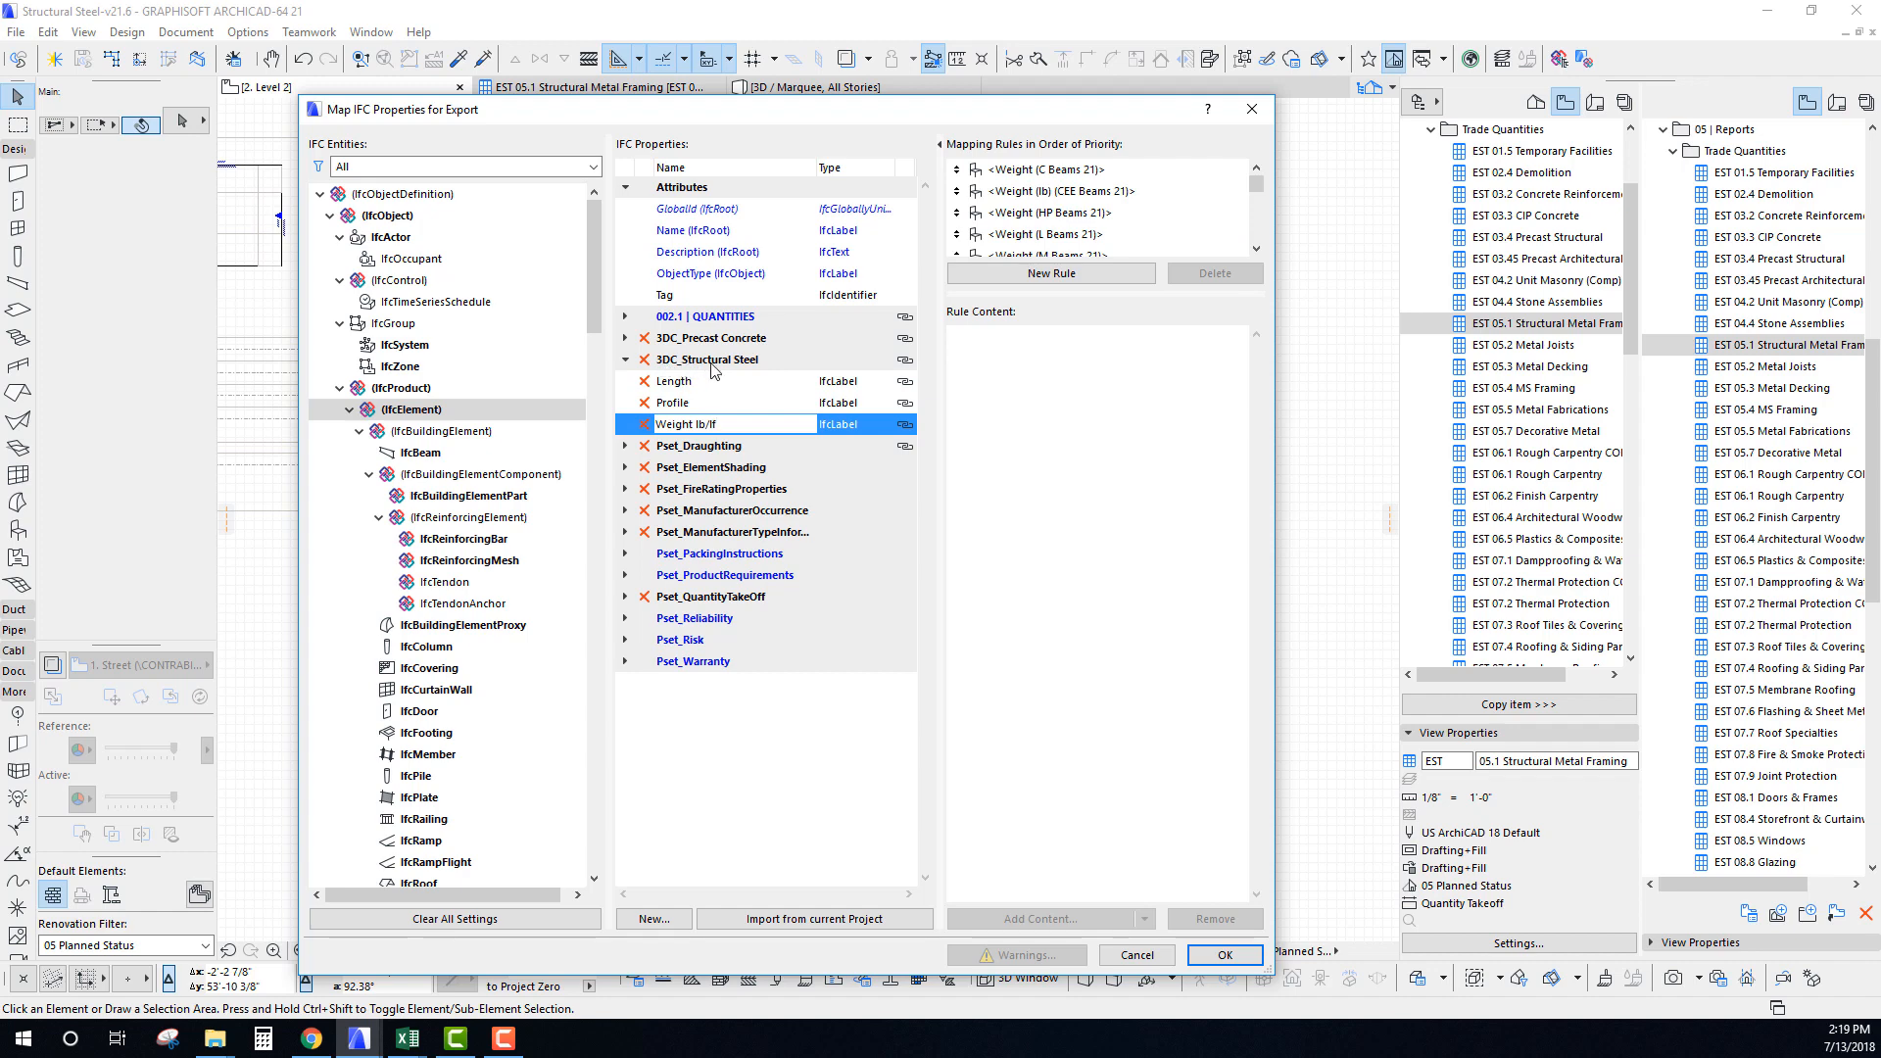
pyautogui.click(753, 383)
pyautogui.click(753, 403)
pyautogui.click(748, 421)
pyautogui.click(748, 401)
pyautogui.click(747, 386)
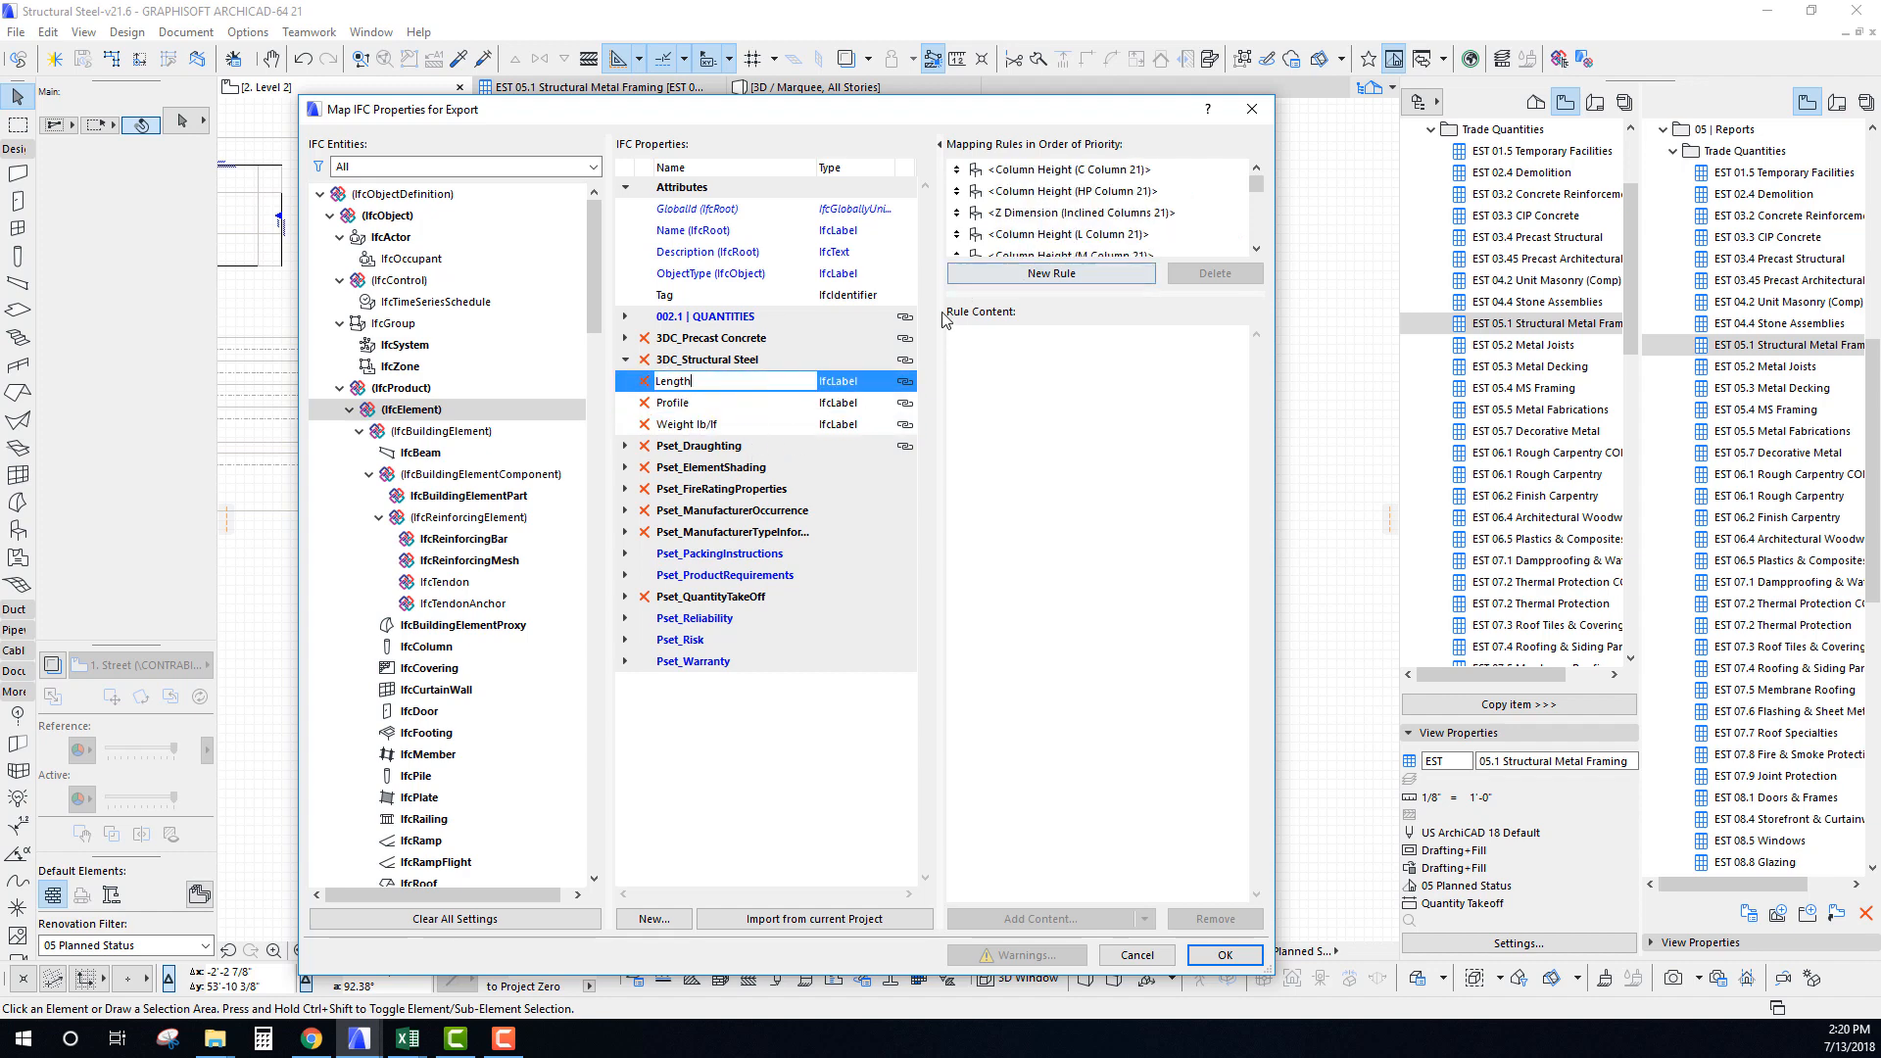
# Enlarge the mapping rules area and review all column height and beam length rules of the Length property.
pyautogui.moveTo(972, 292); pyautogui.dragTo(1014, 863)
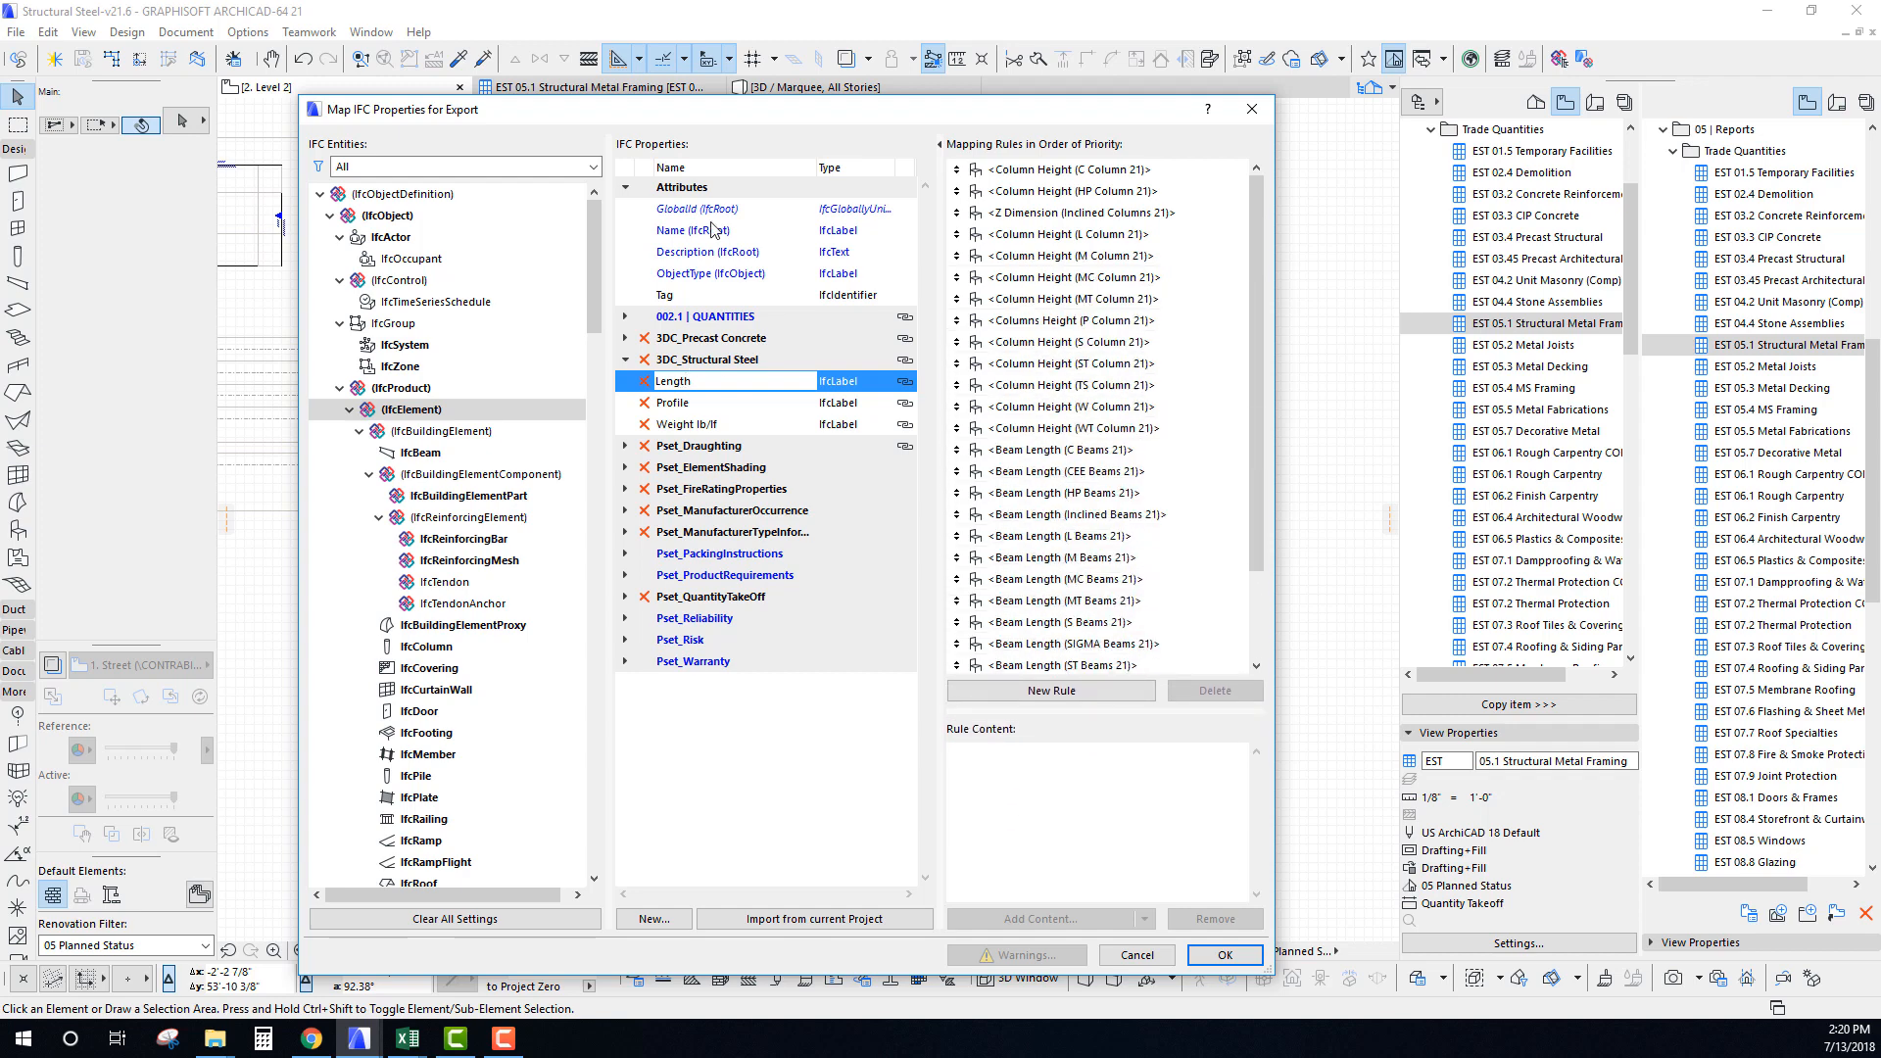
pyautogui.moveTo(725, 113); pyautogui.dragTo(690, 86)
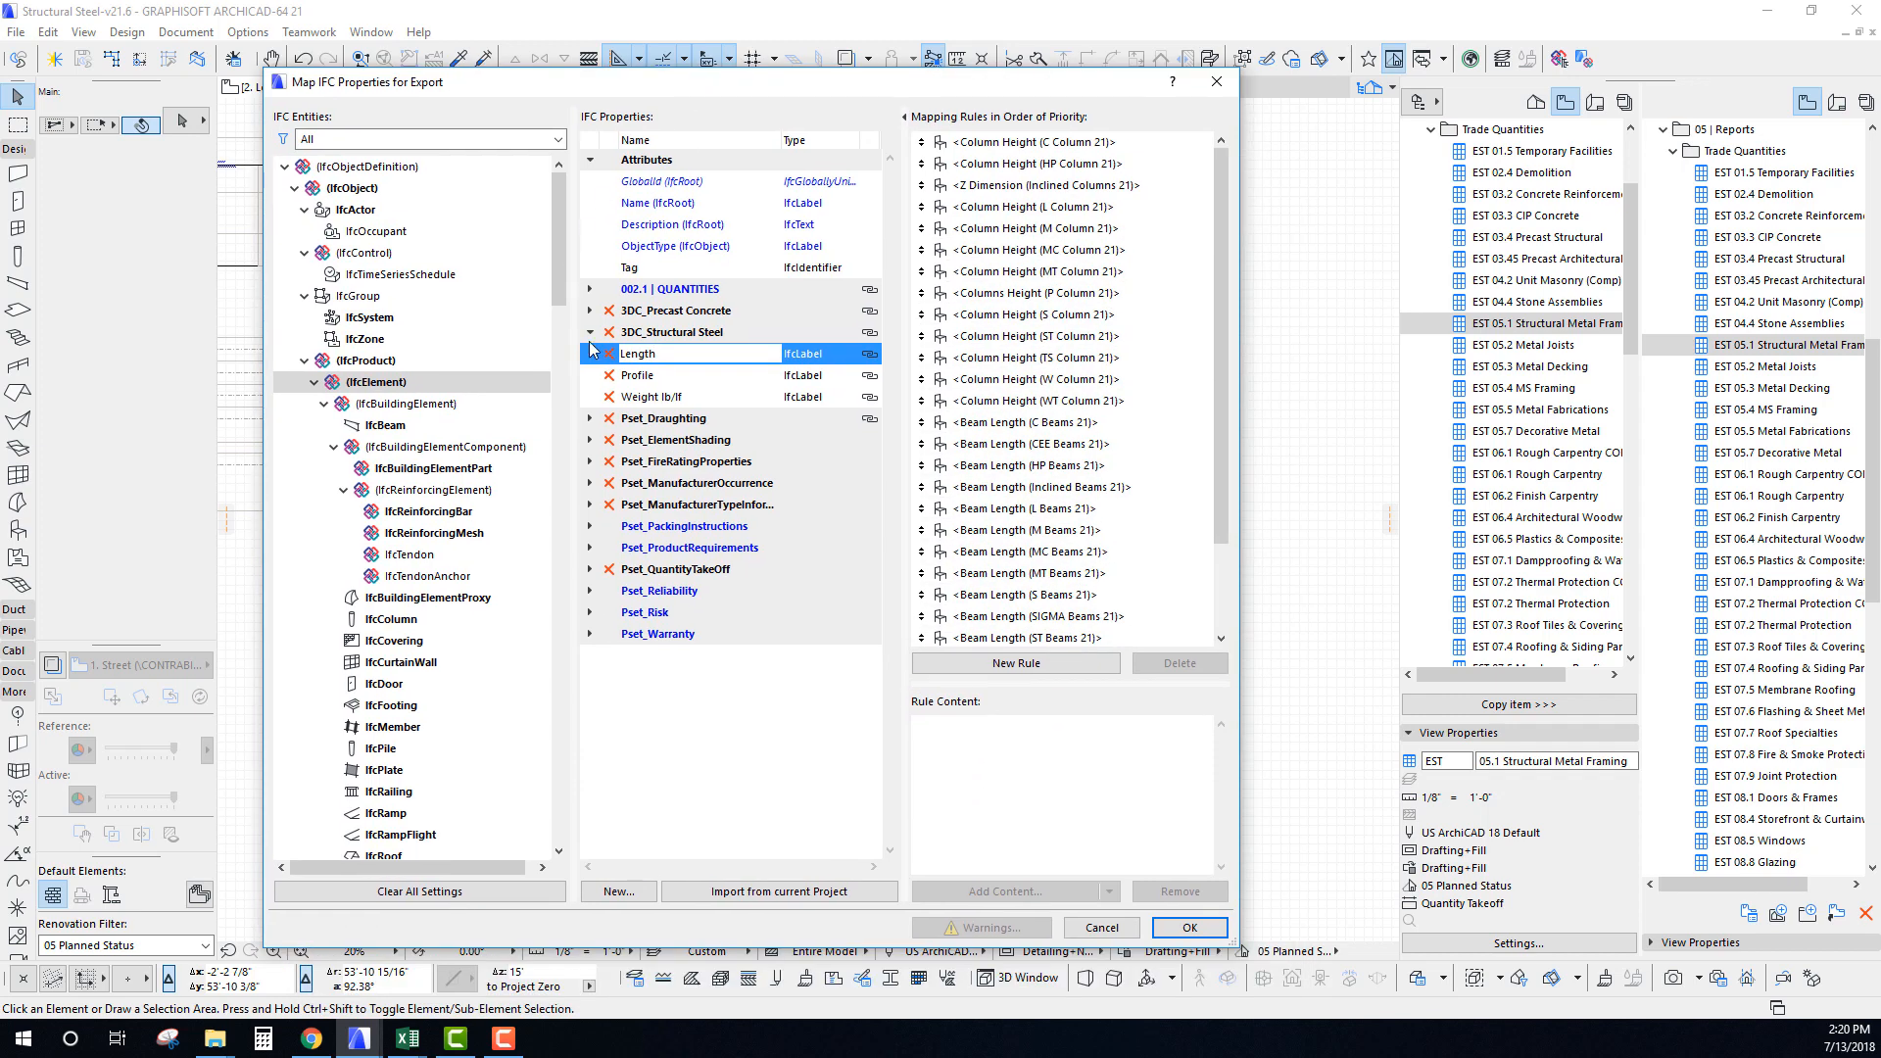
pyautogui.click(669, 376)
pyautogui.click(671, 396)
pyautogui.click(676, 355)
pyautogui.click(1215, 474)
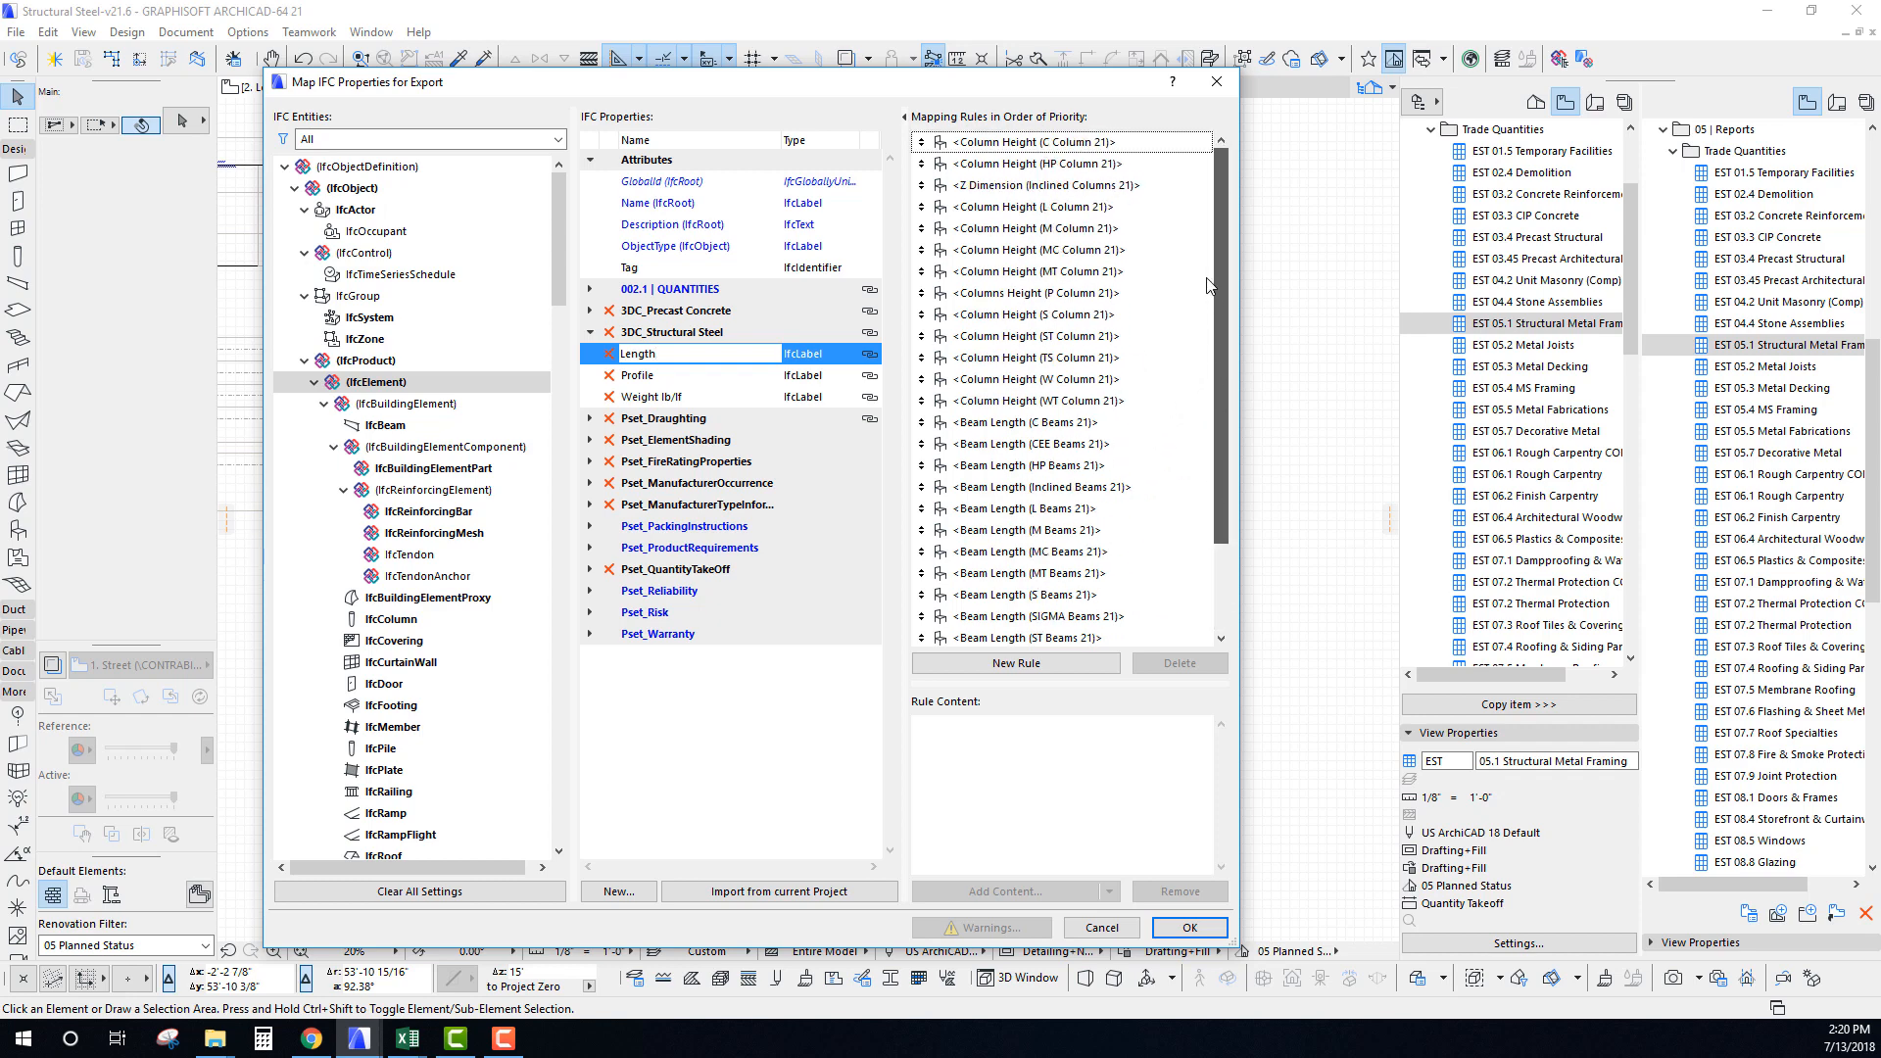
pyautogui.moveTo(980, 94); pyautogui.dragTo(1003, 68)
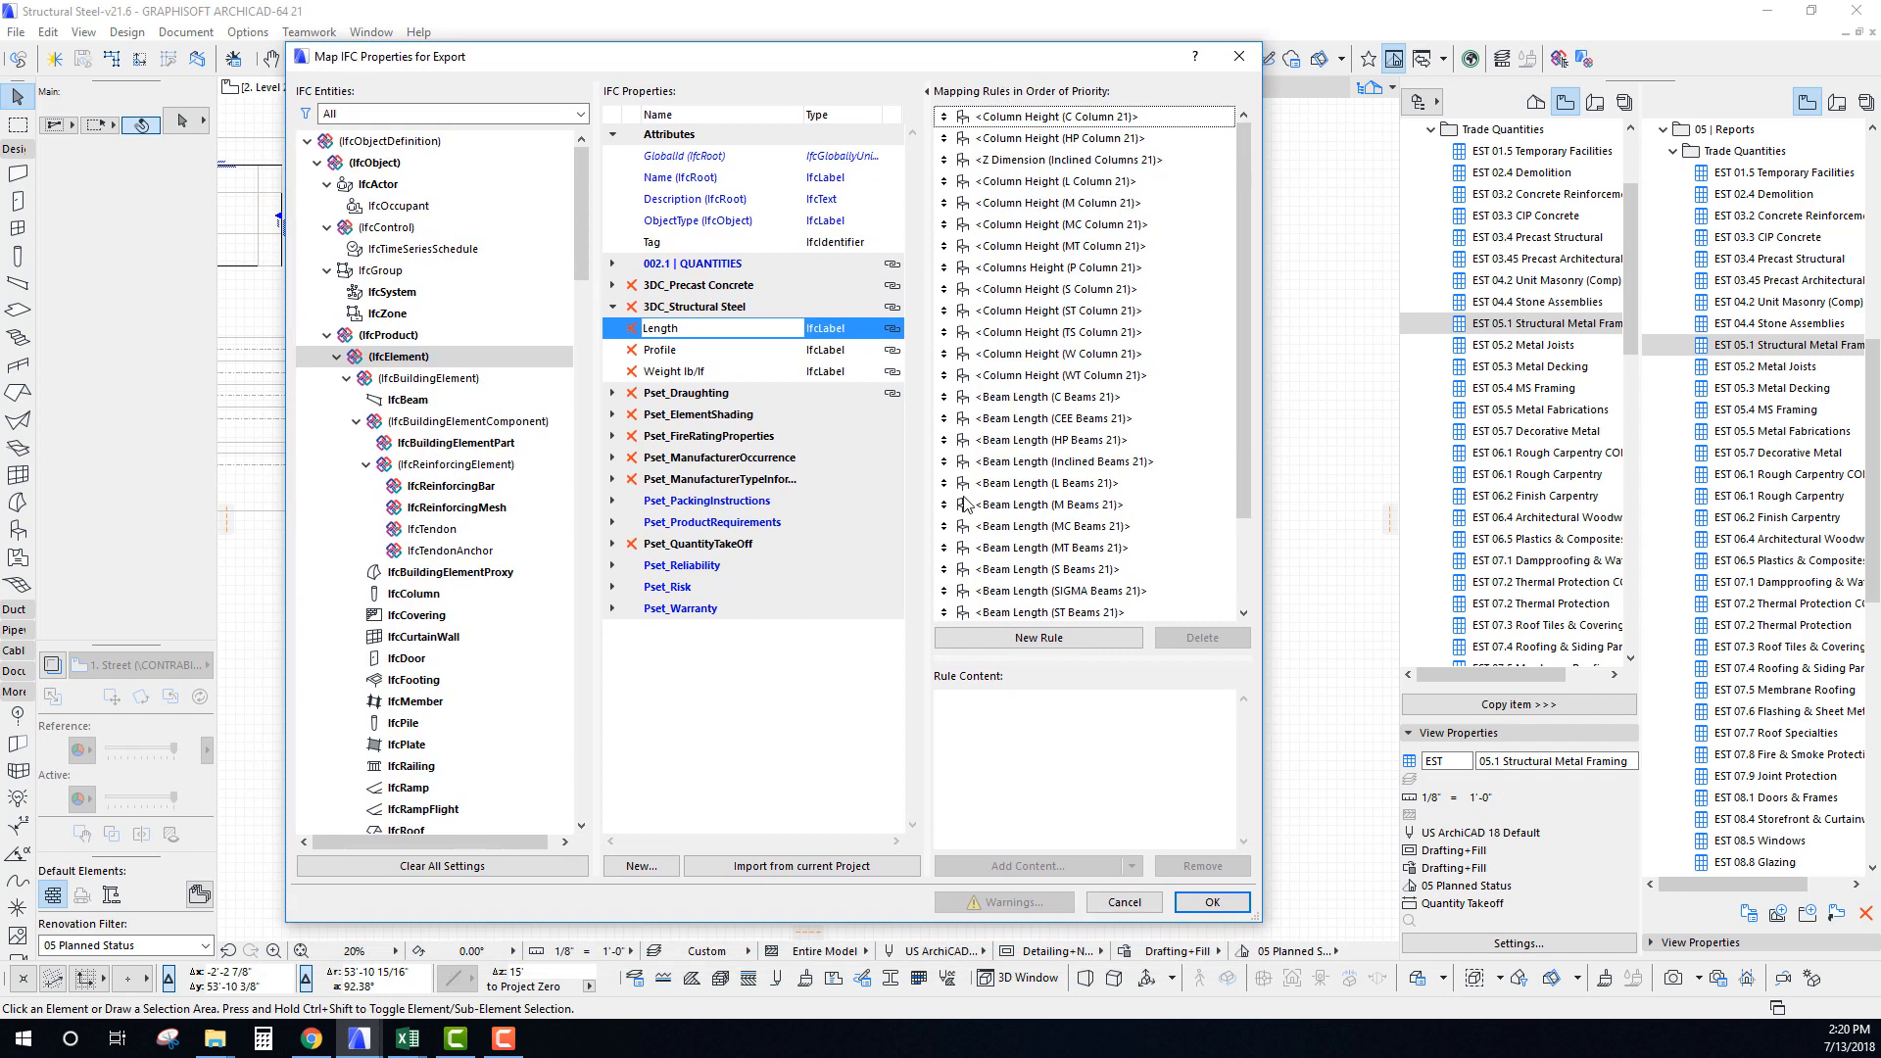
pyautogui.scroll(-2, 1180, 353)
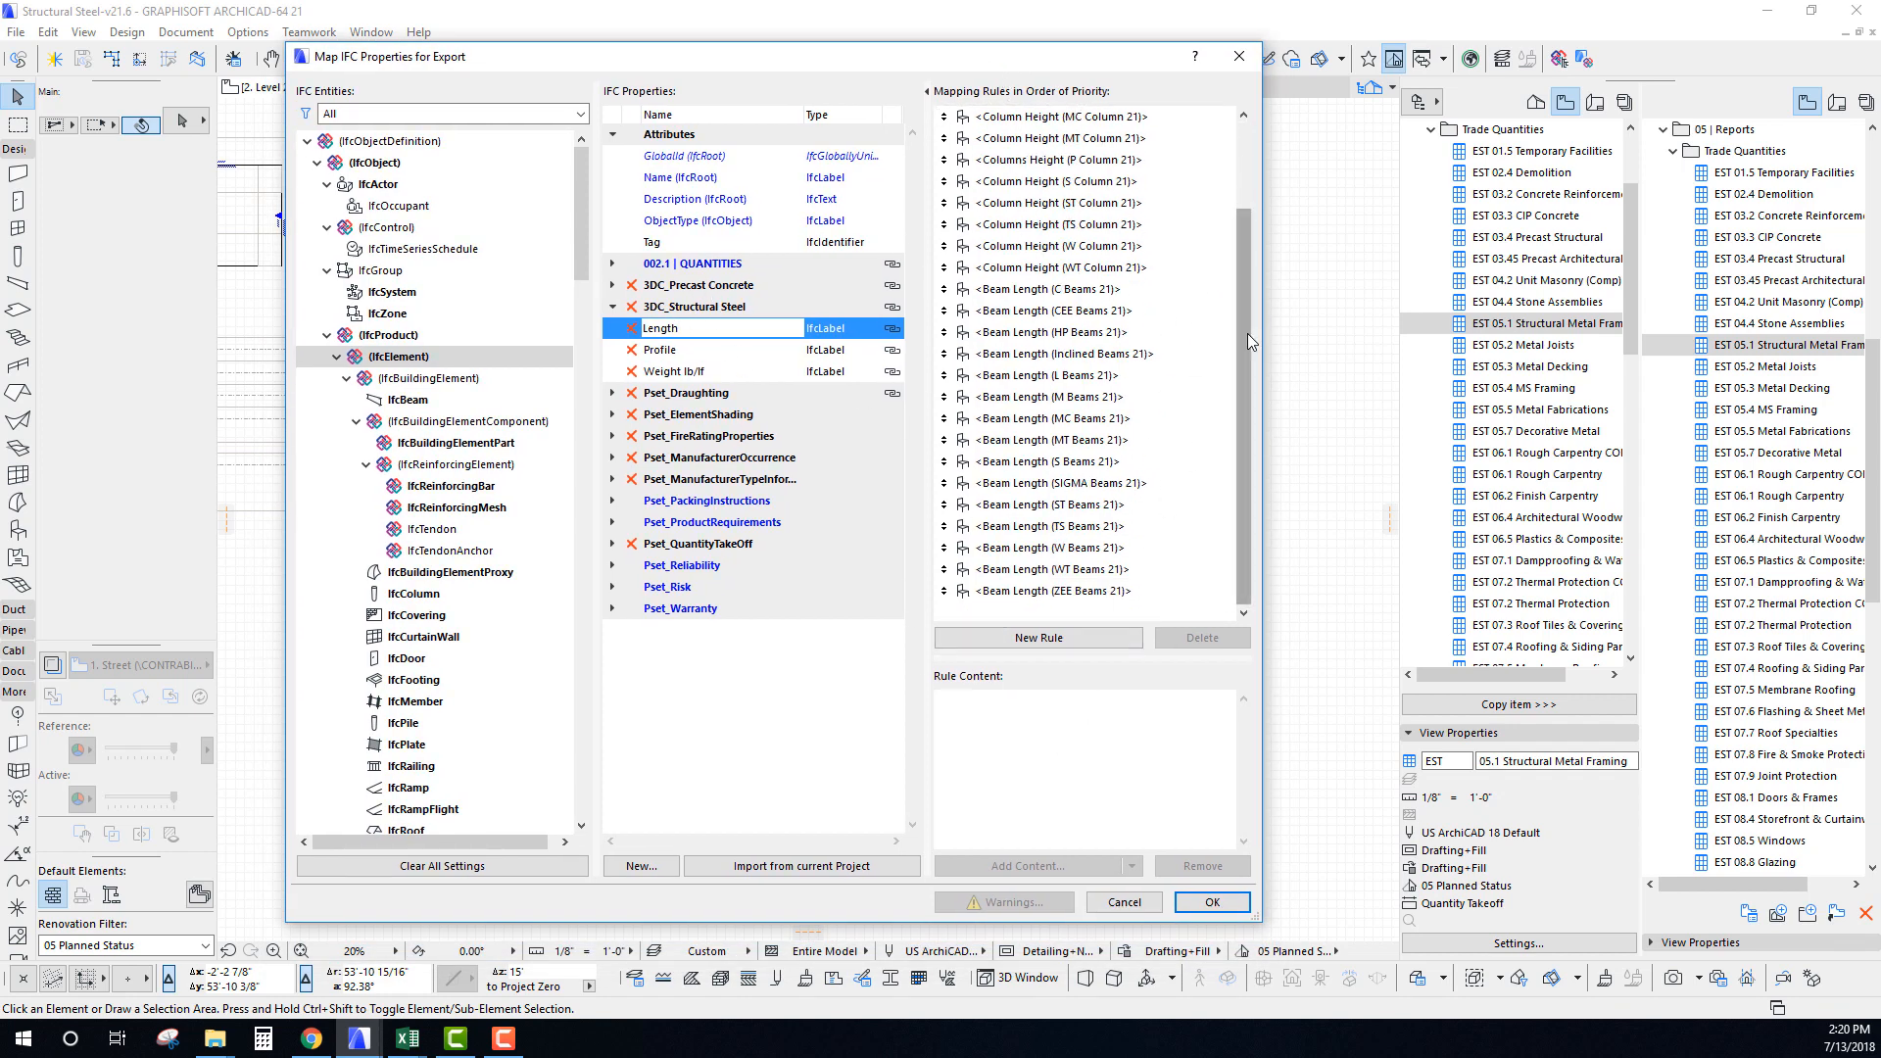
pyautogui.scroll(2, 1087, 201)
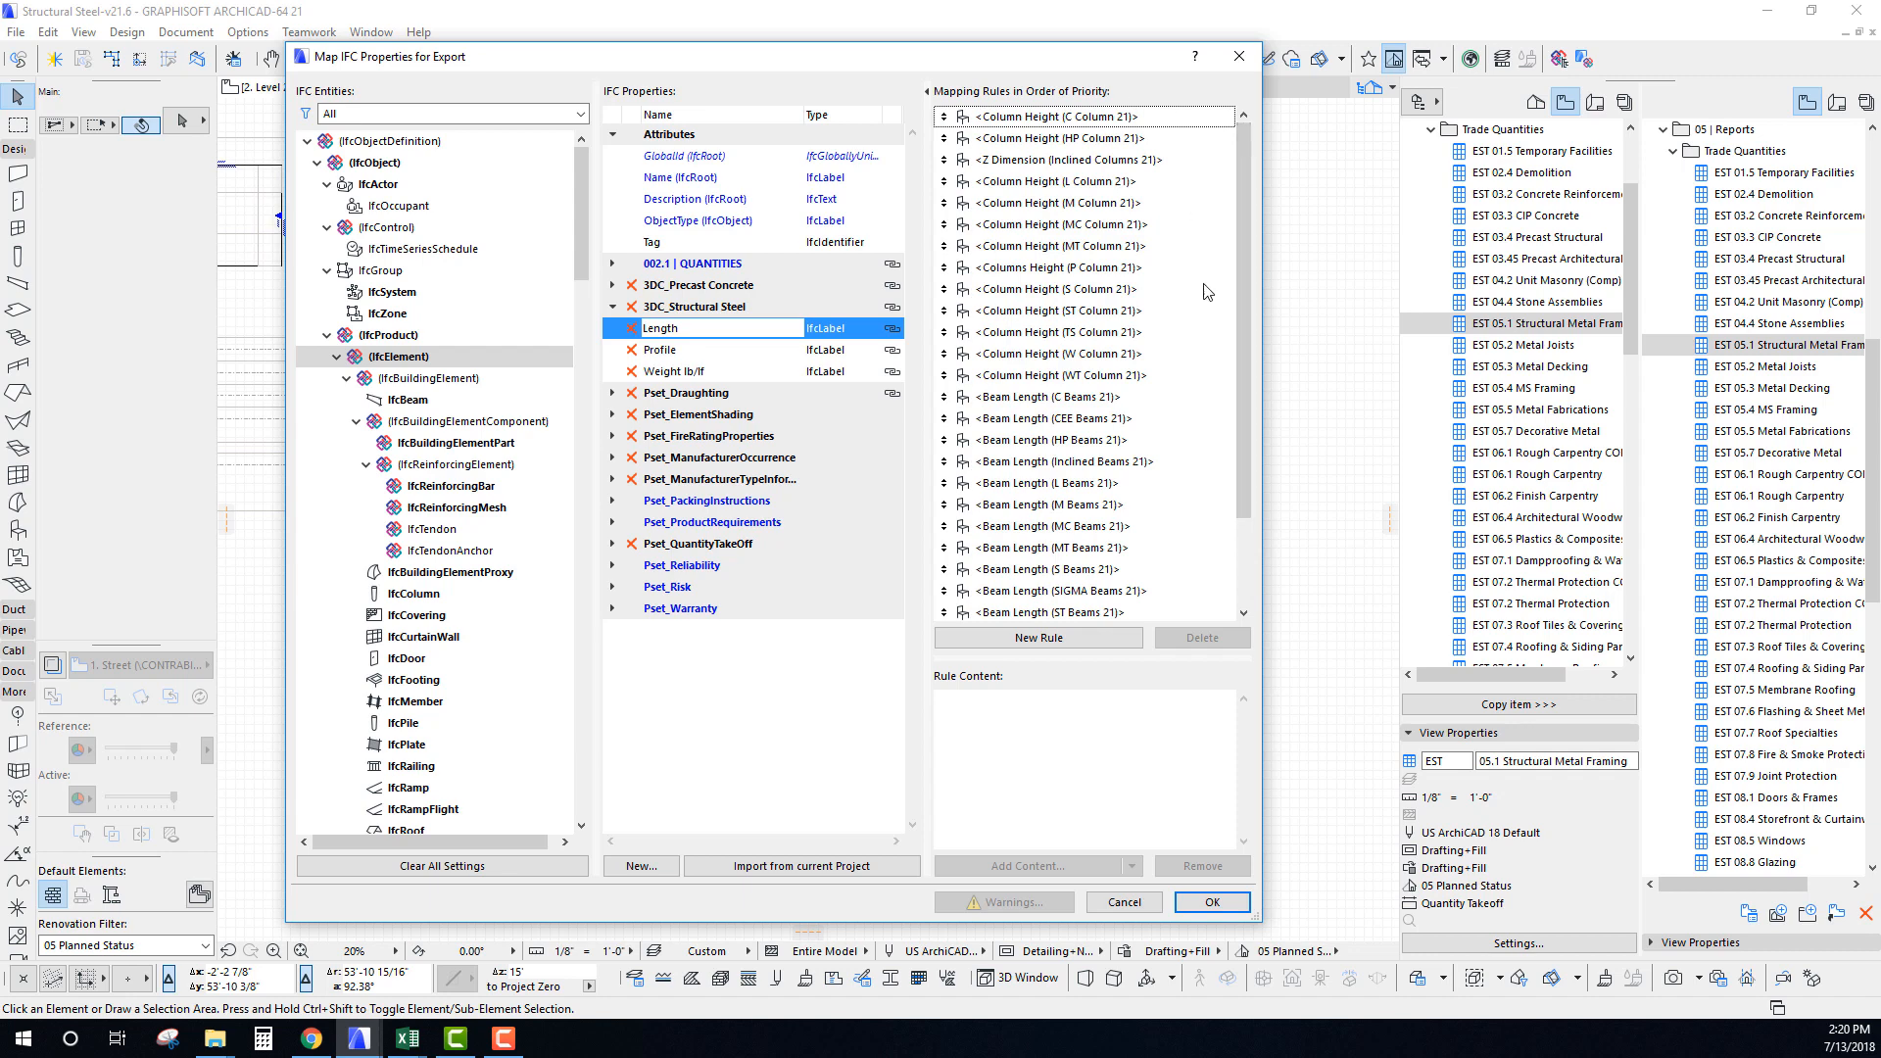
# Inspect the content of the Column Height (W Column 21) rule and open the library part parameters for adding content.
pyautogui.click(1030, 357)
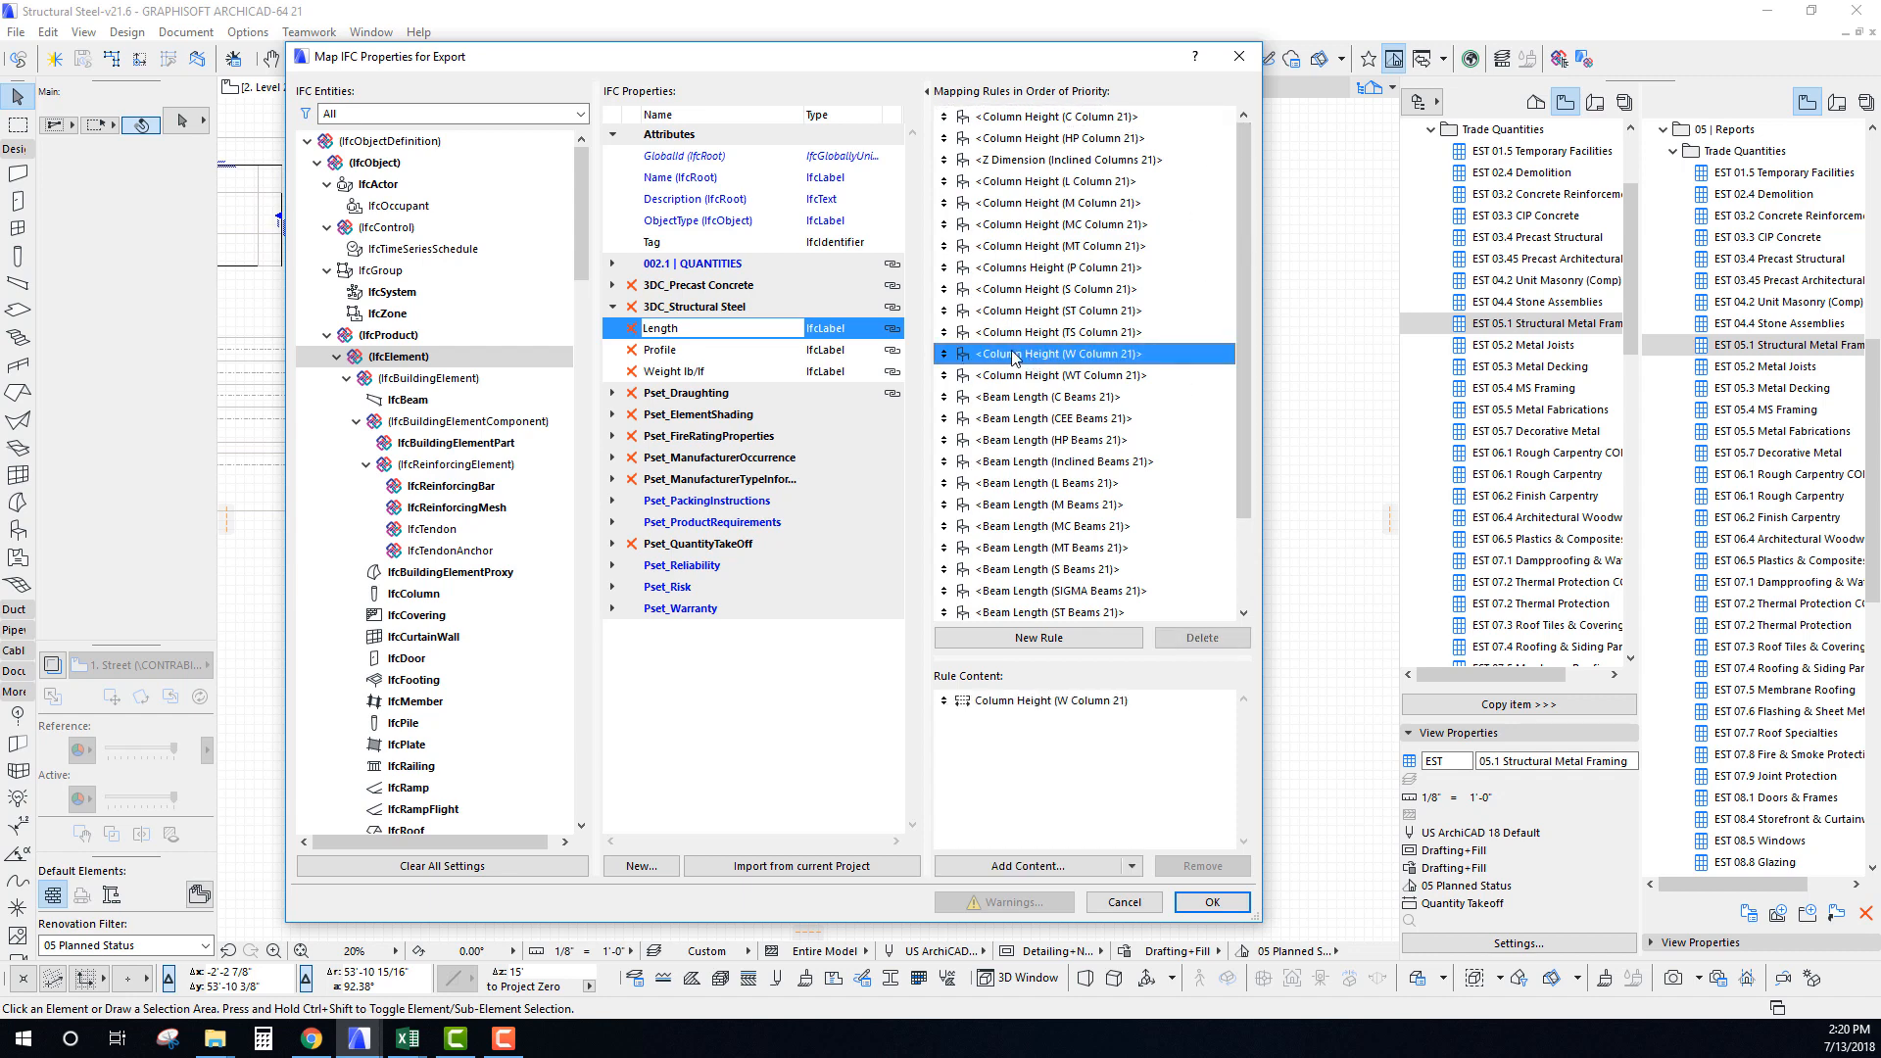
pyautogui.click(1017, 702)
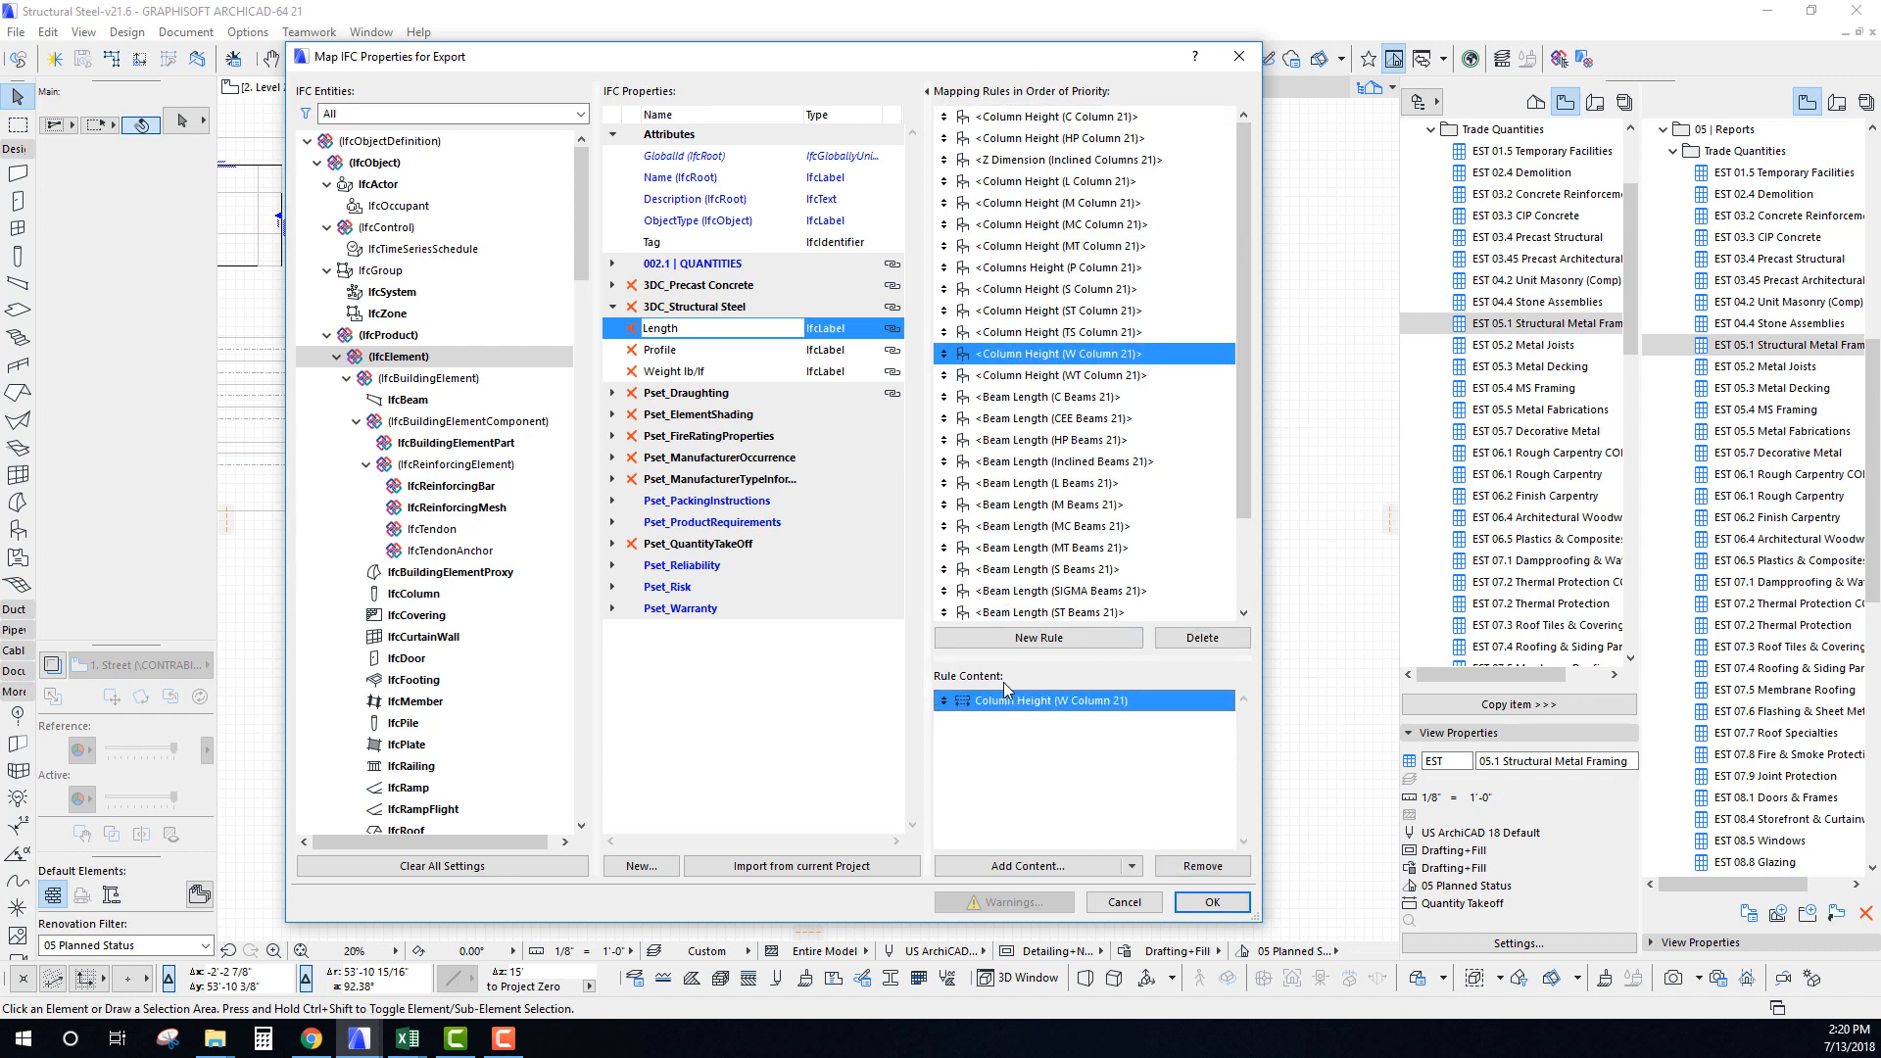
pyautogui.click(1085, 870)
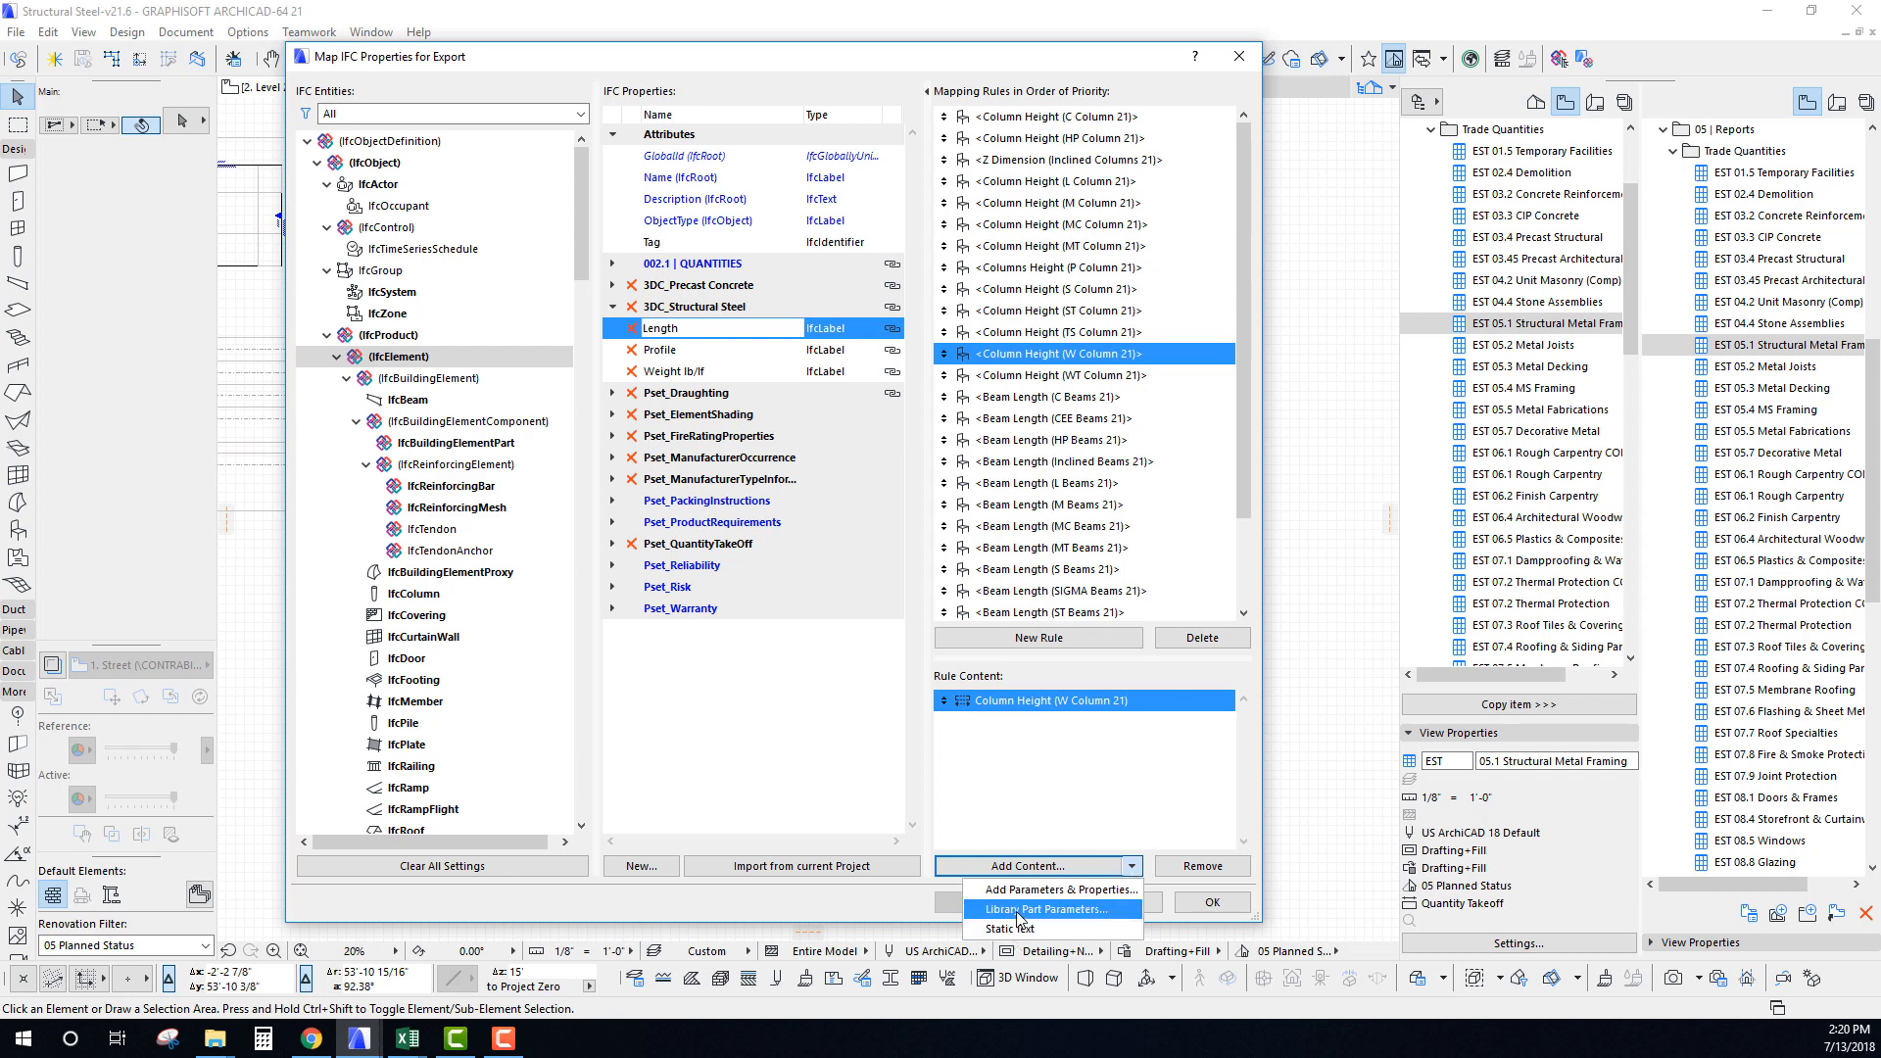
pyautogui.click(1016, 911)
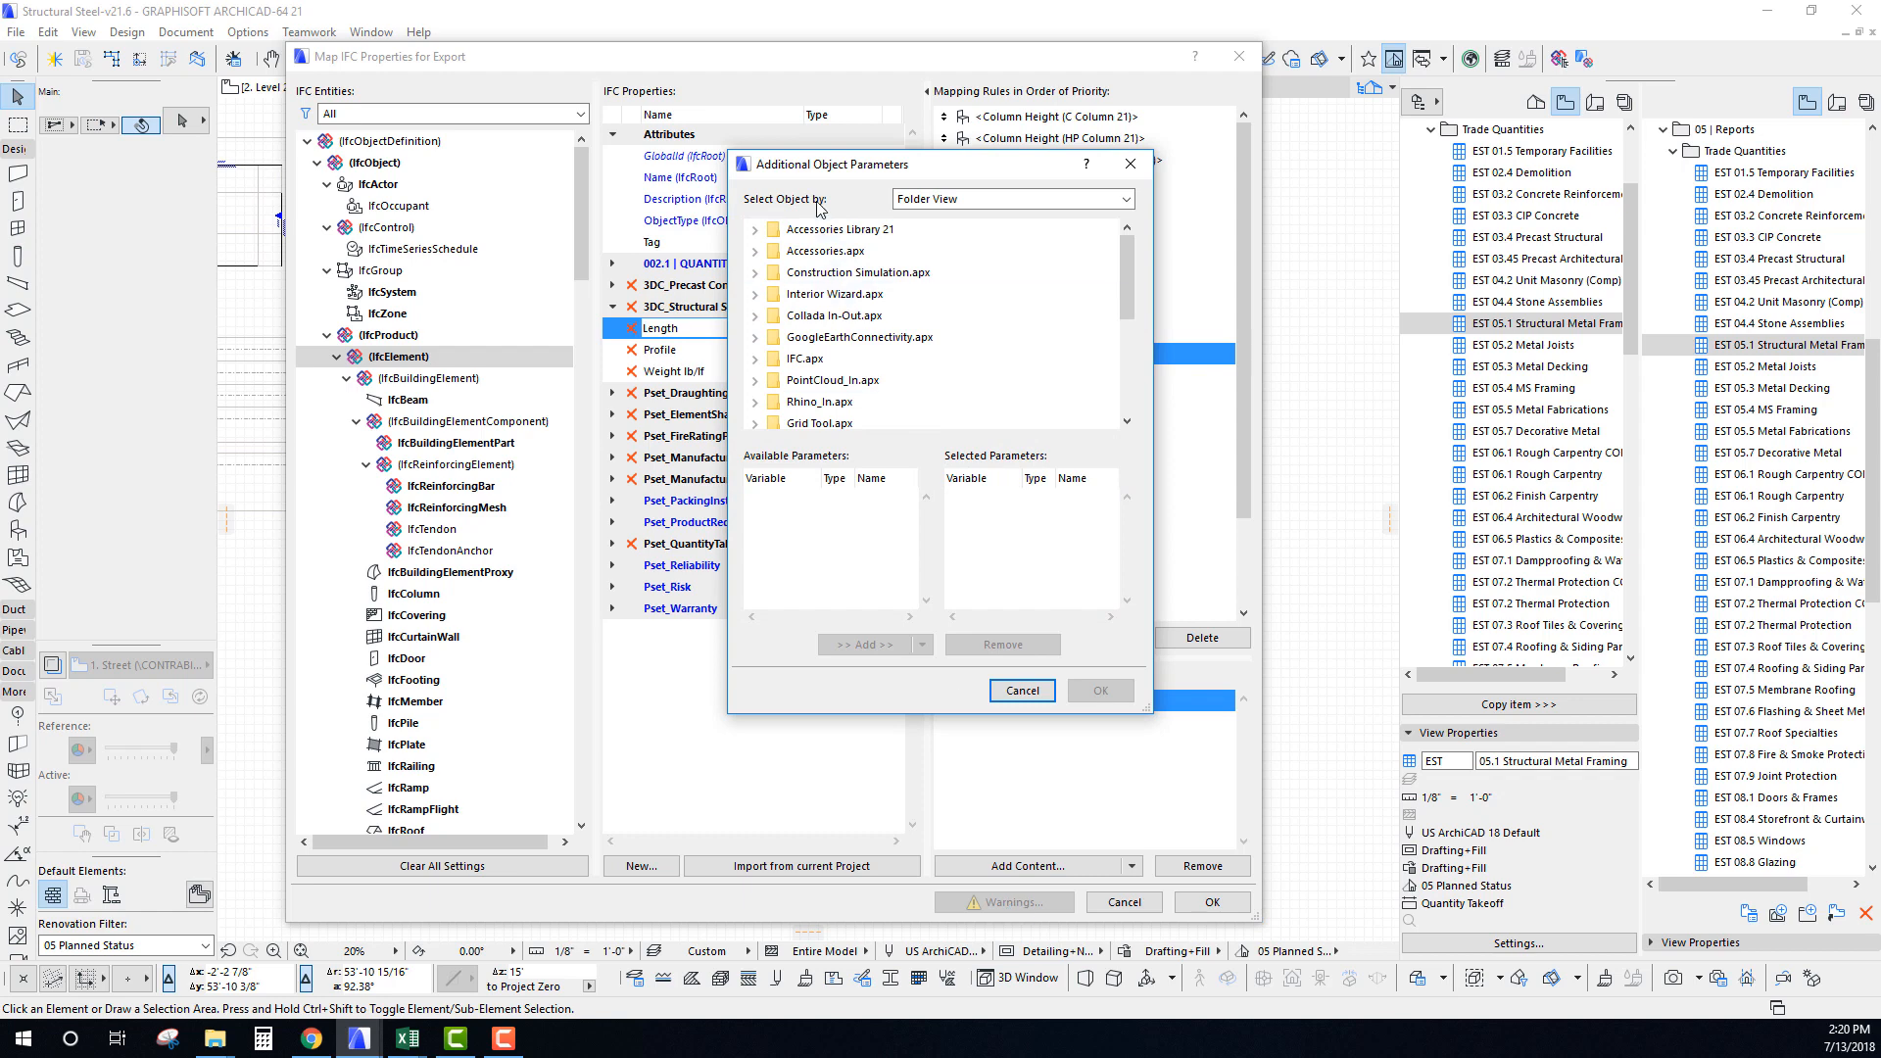
pyautogui.moveTo(745, 648); pyautogui.dragTo(843, 941)
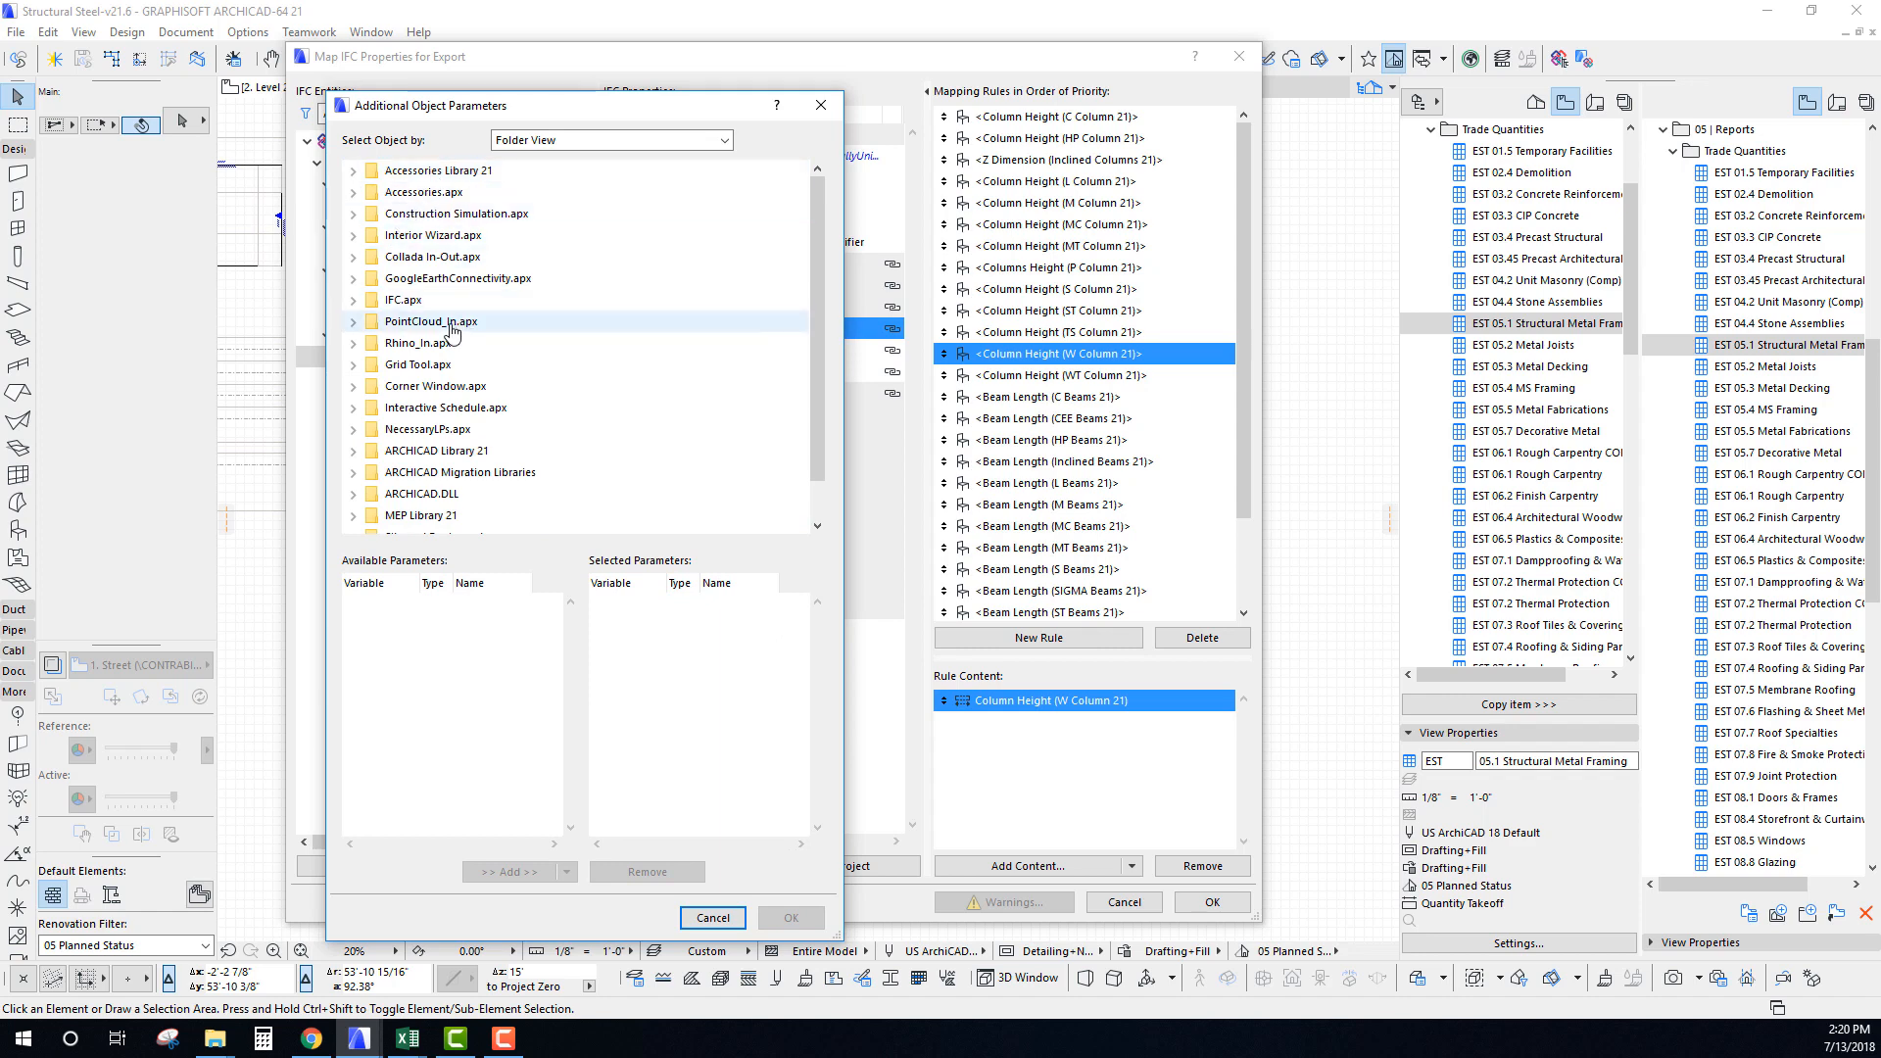
# Browse the object folders through ARCHICAD Library 21 and Object Library 21.lcf, and expand 05 Metals 21.
pyautogui.scroll(-1, 427, 387)
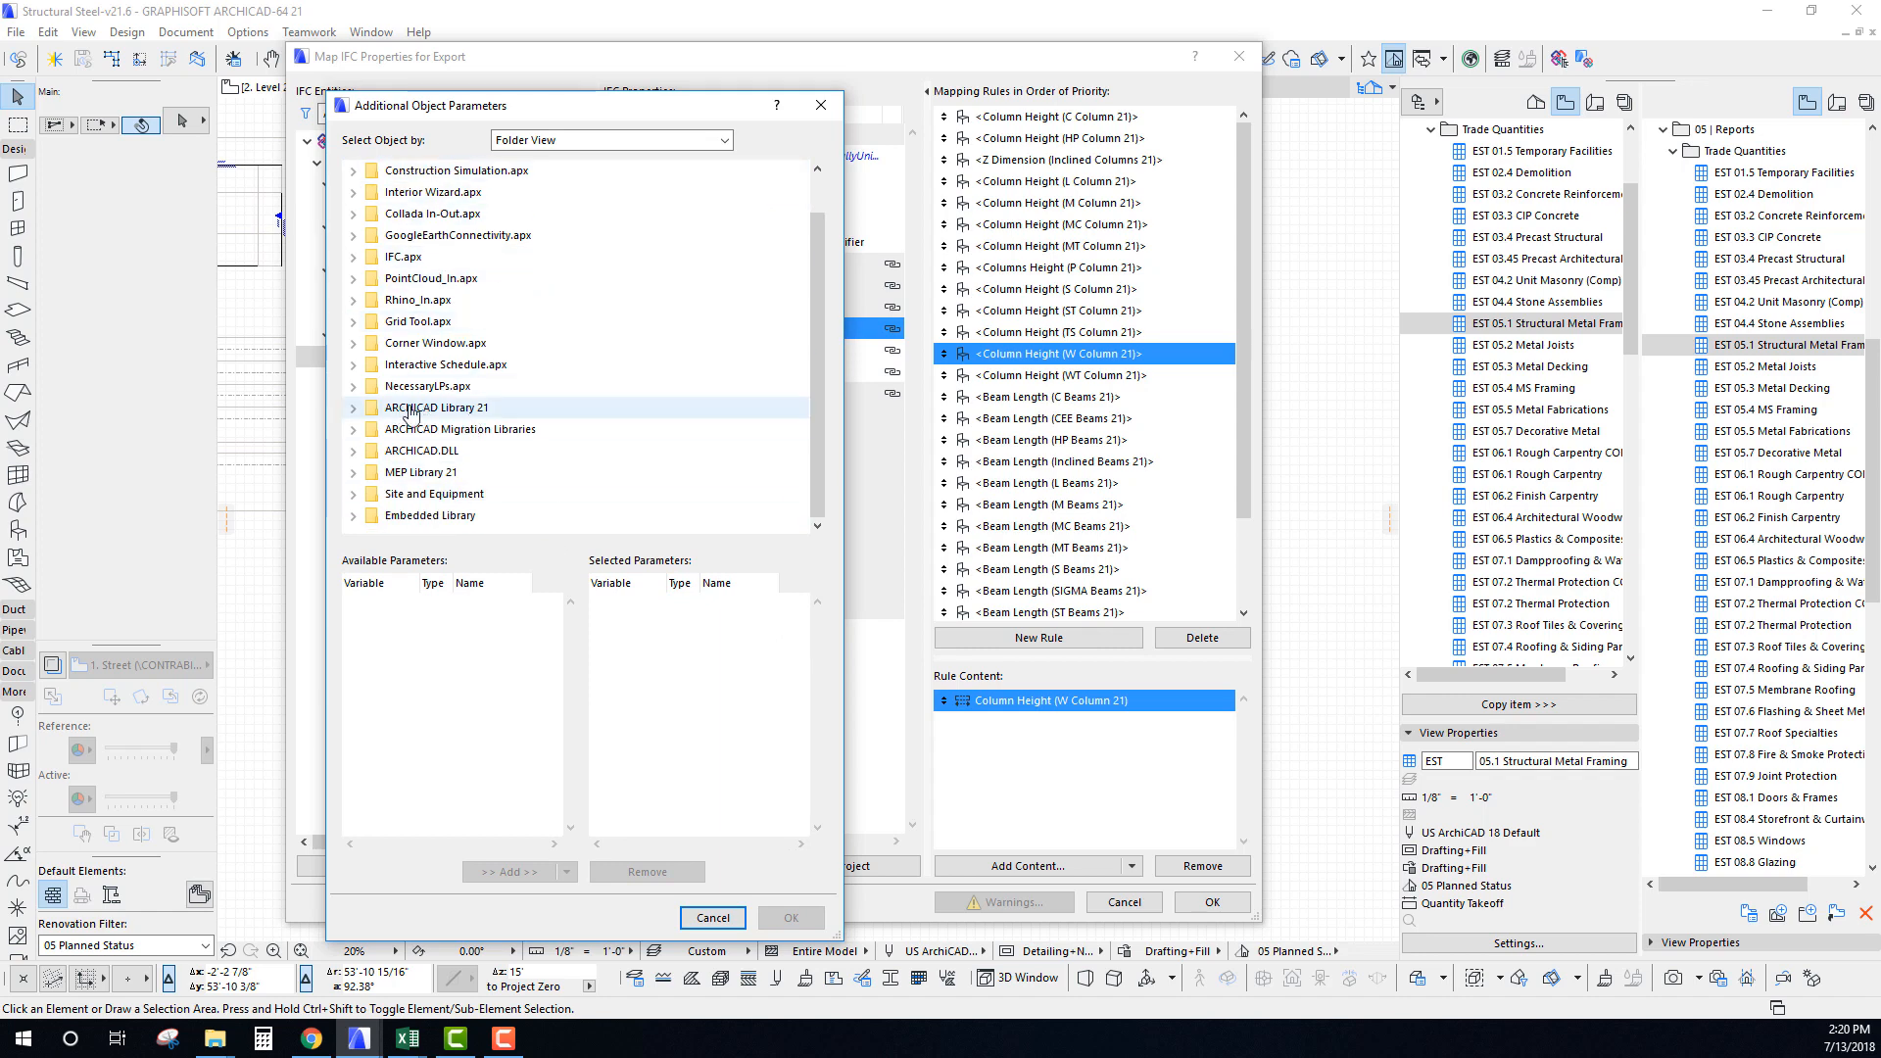
pyautogui.click(353, 410)
pyautogui.scroll(-1, 441, 422)
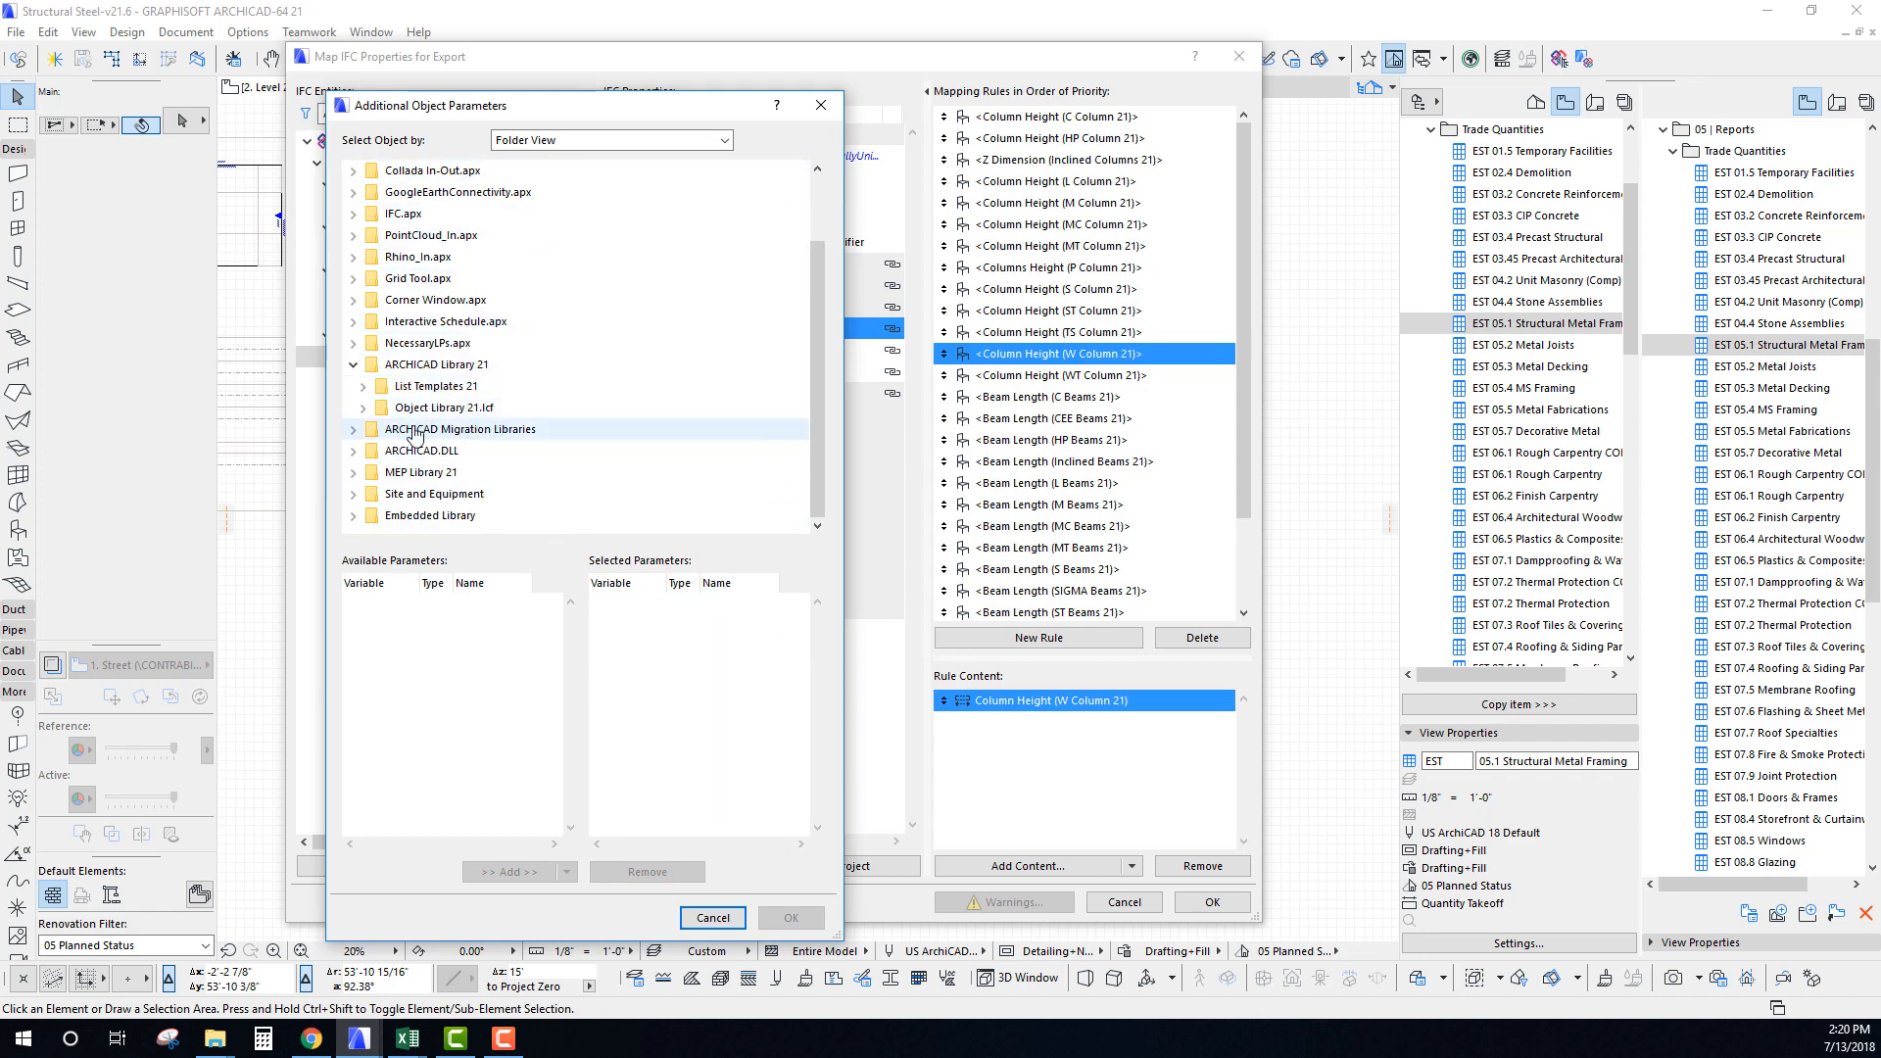
pyautogui.click(363, 409)
pyautogui.click(427, 259)
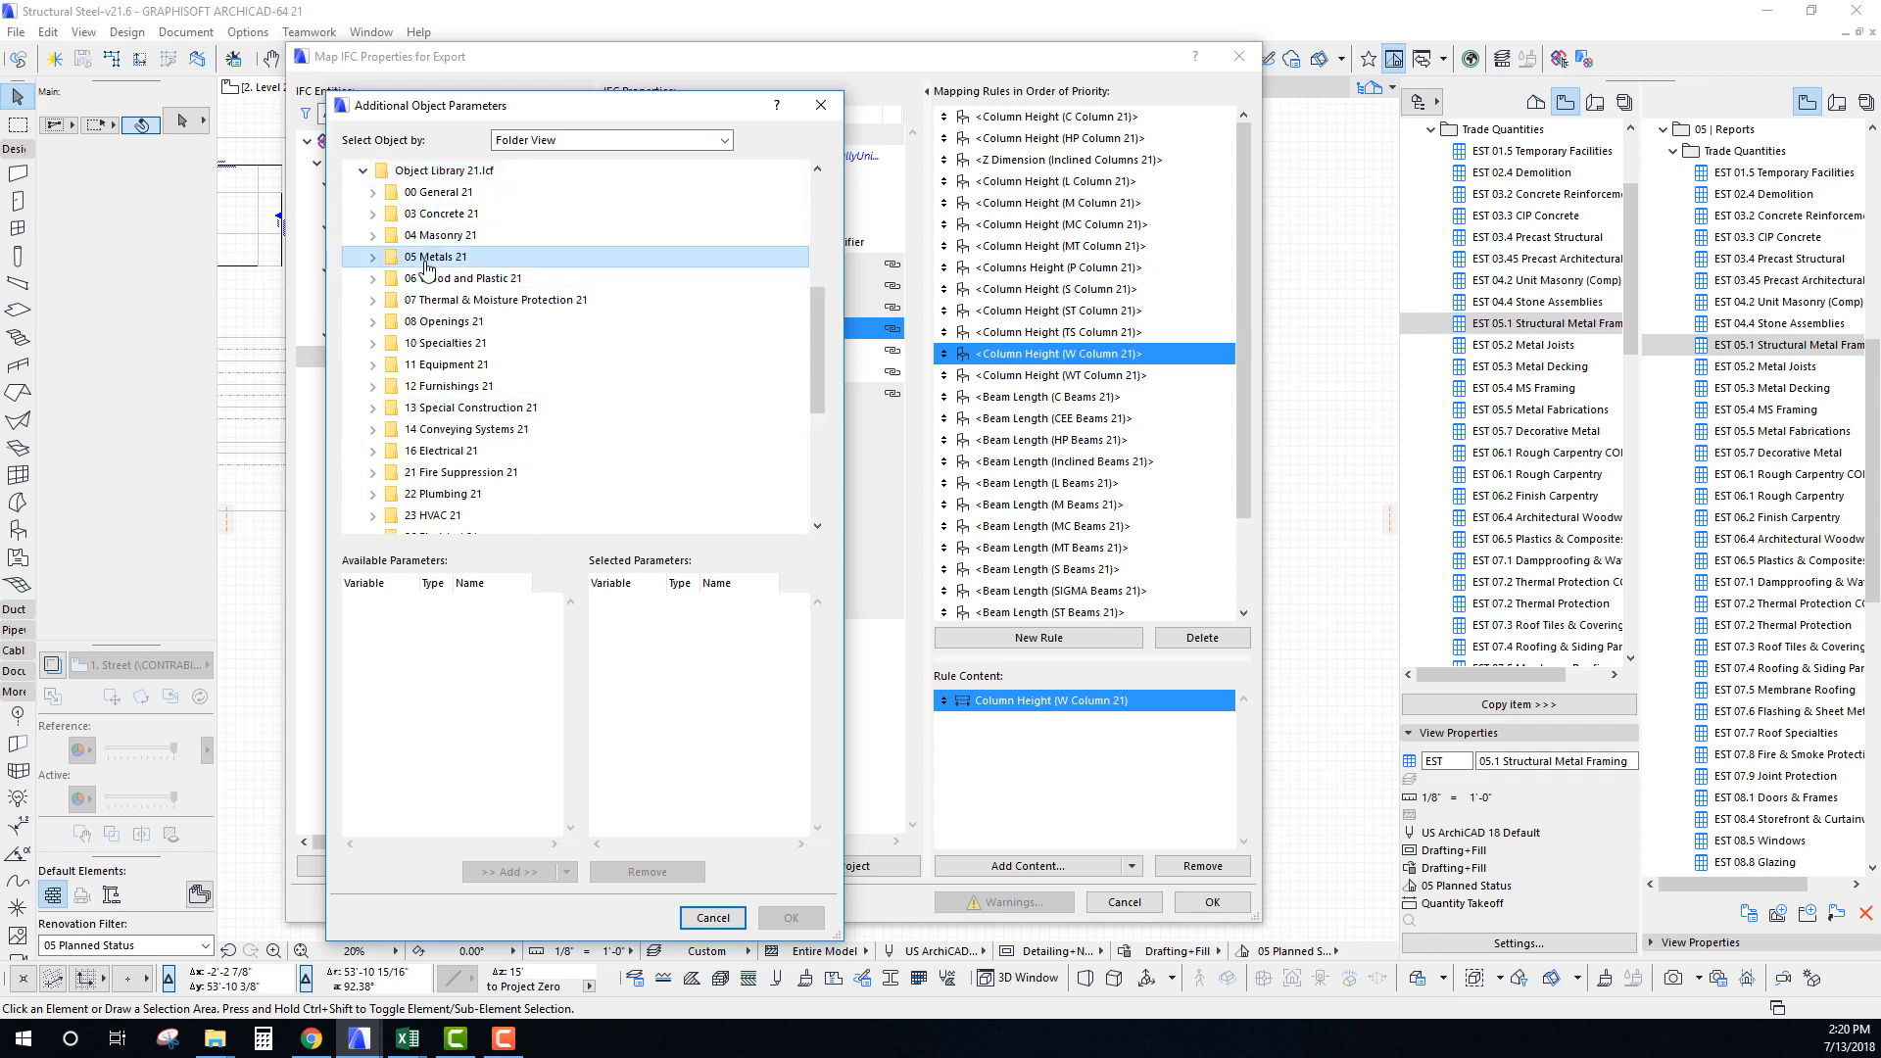
pyautogui.click(374, 260)
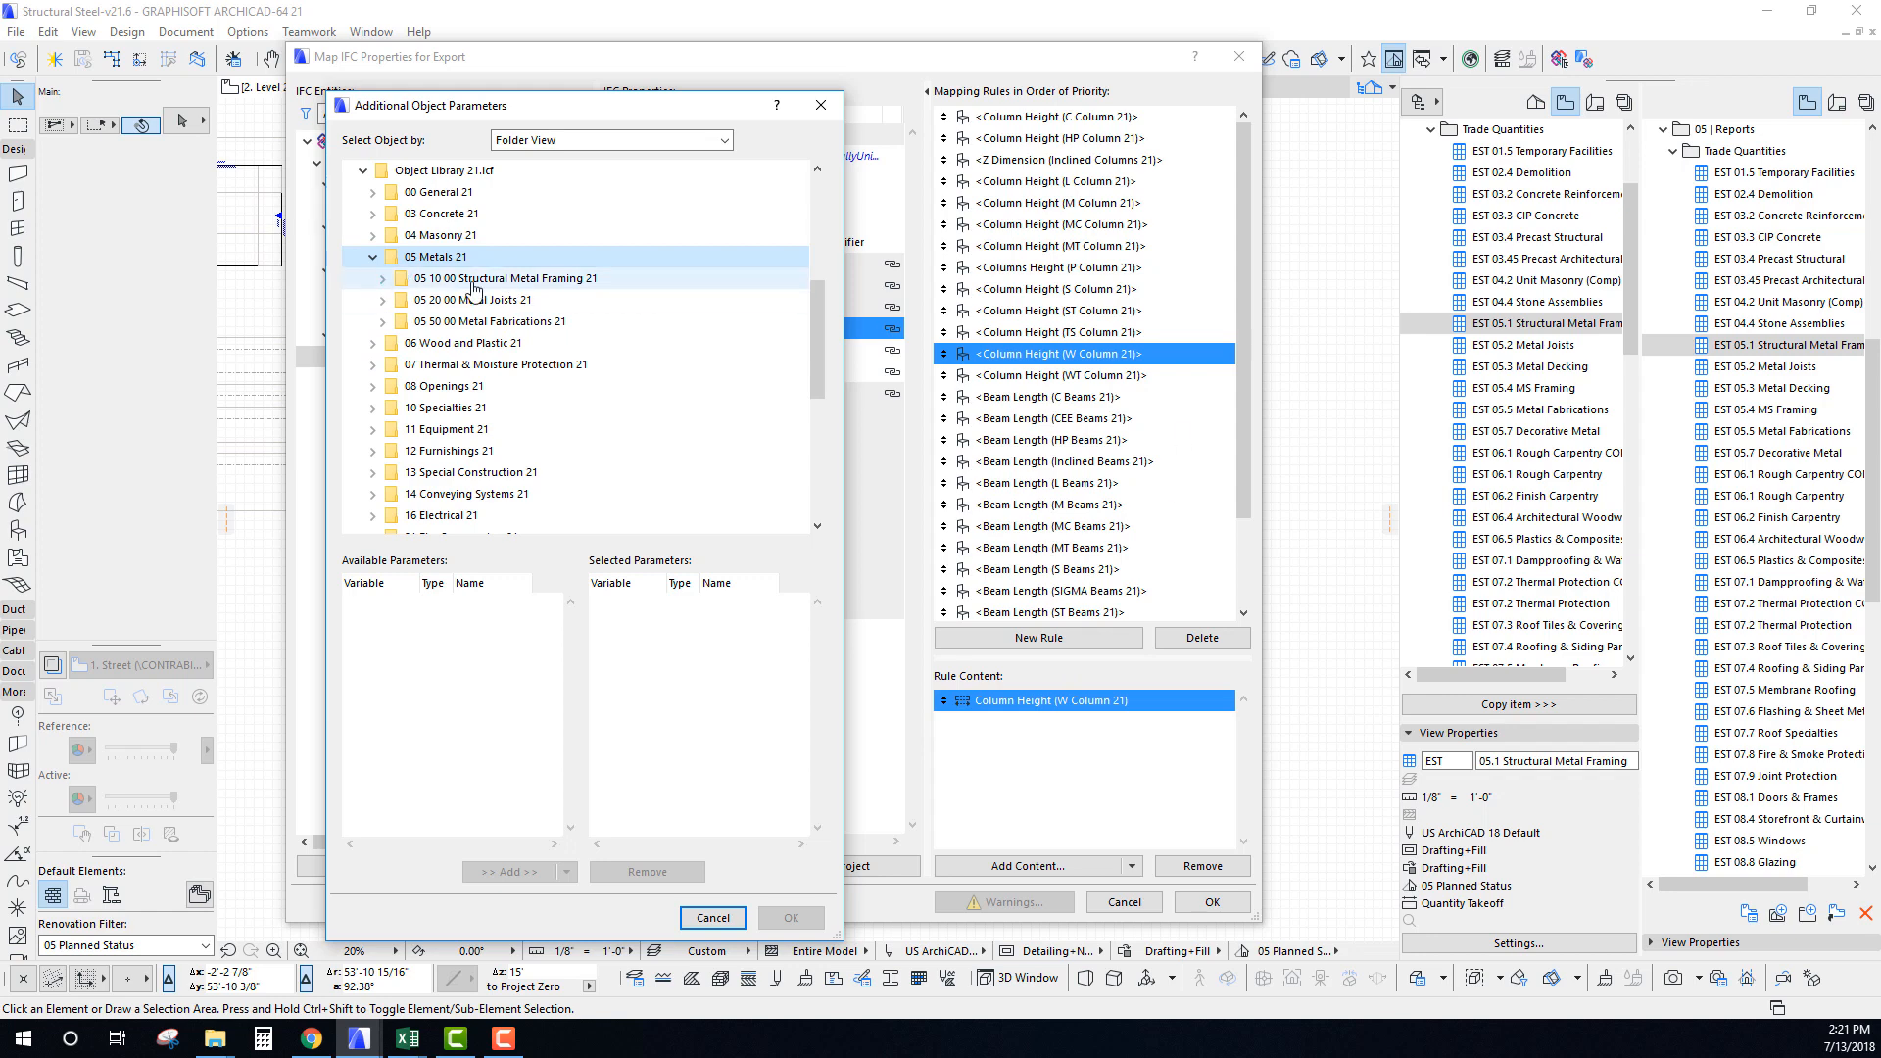
# Select the W Column 21 object from the Steel Columns 21 folder under 05 Metals 21 as the parameter source.
pyautogui.click(382, 280)
pyautogui.click(393, 302)
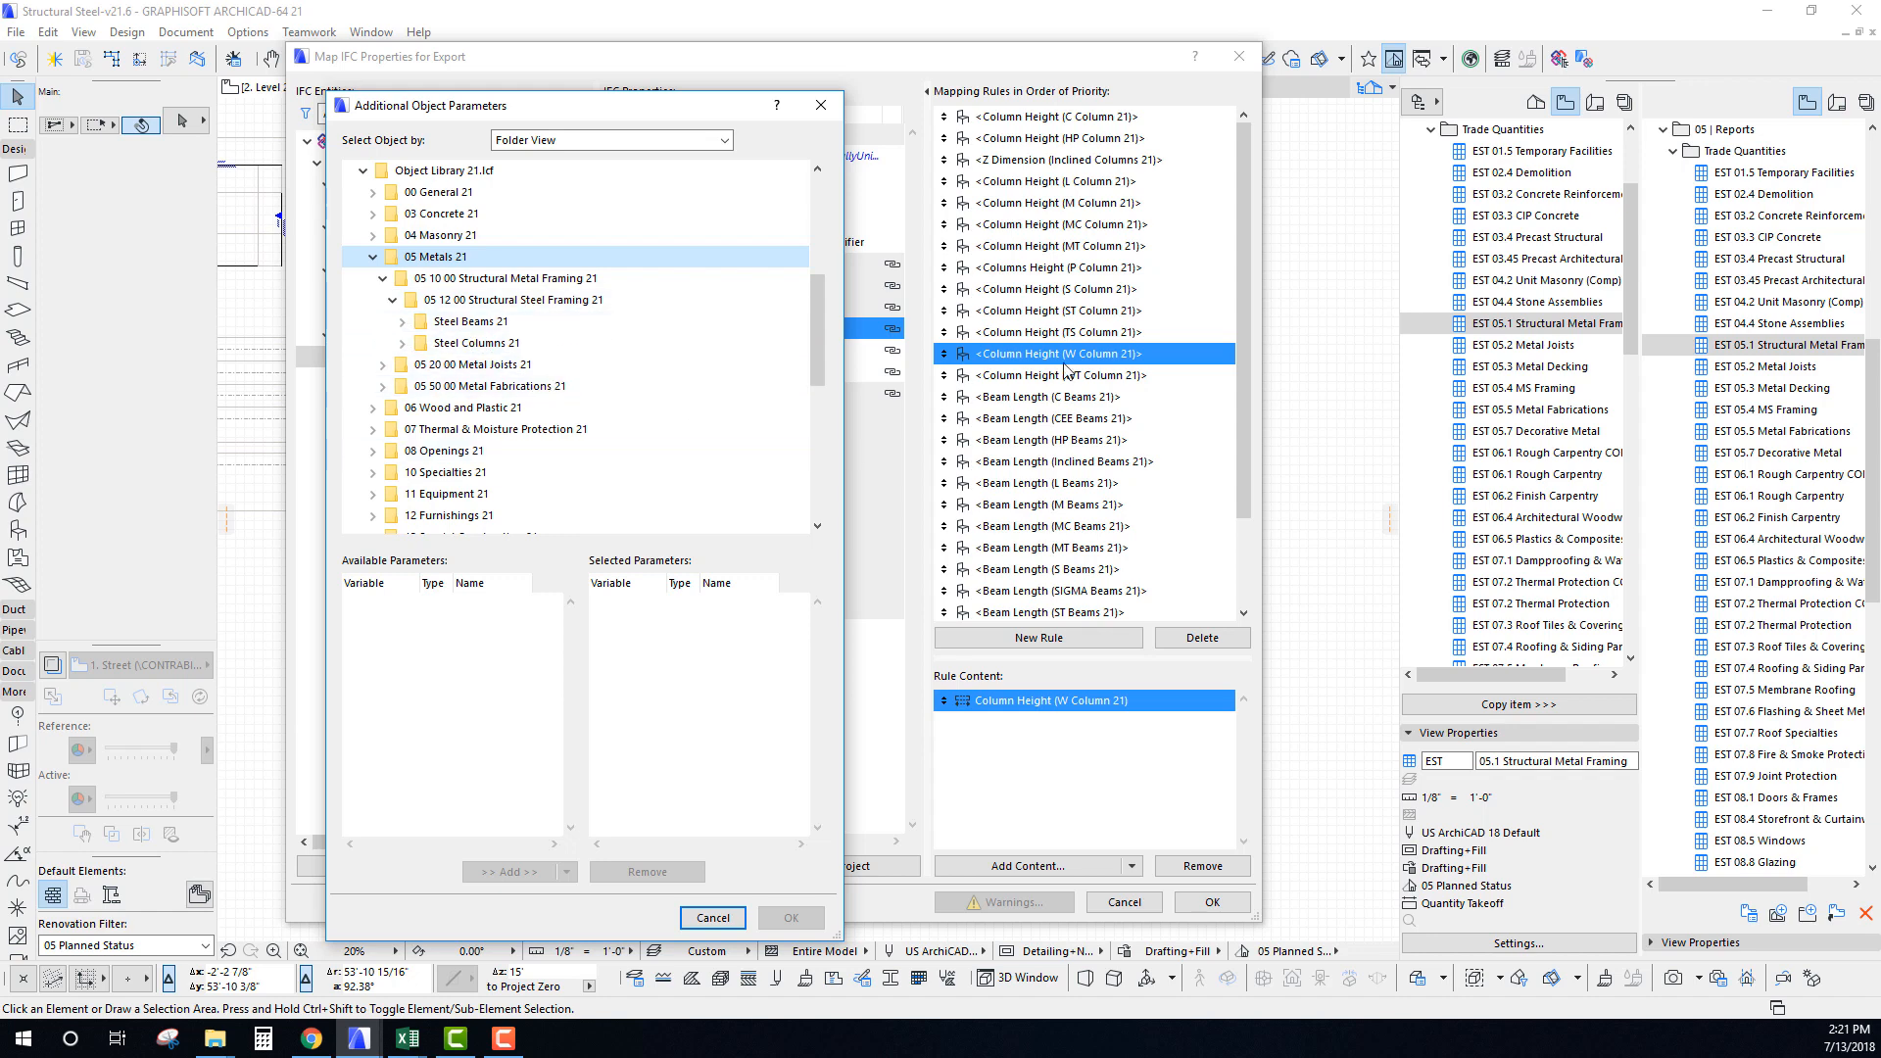
pyautogui.moveTo(474, 105); pyautogui.dragTo(495, 85)
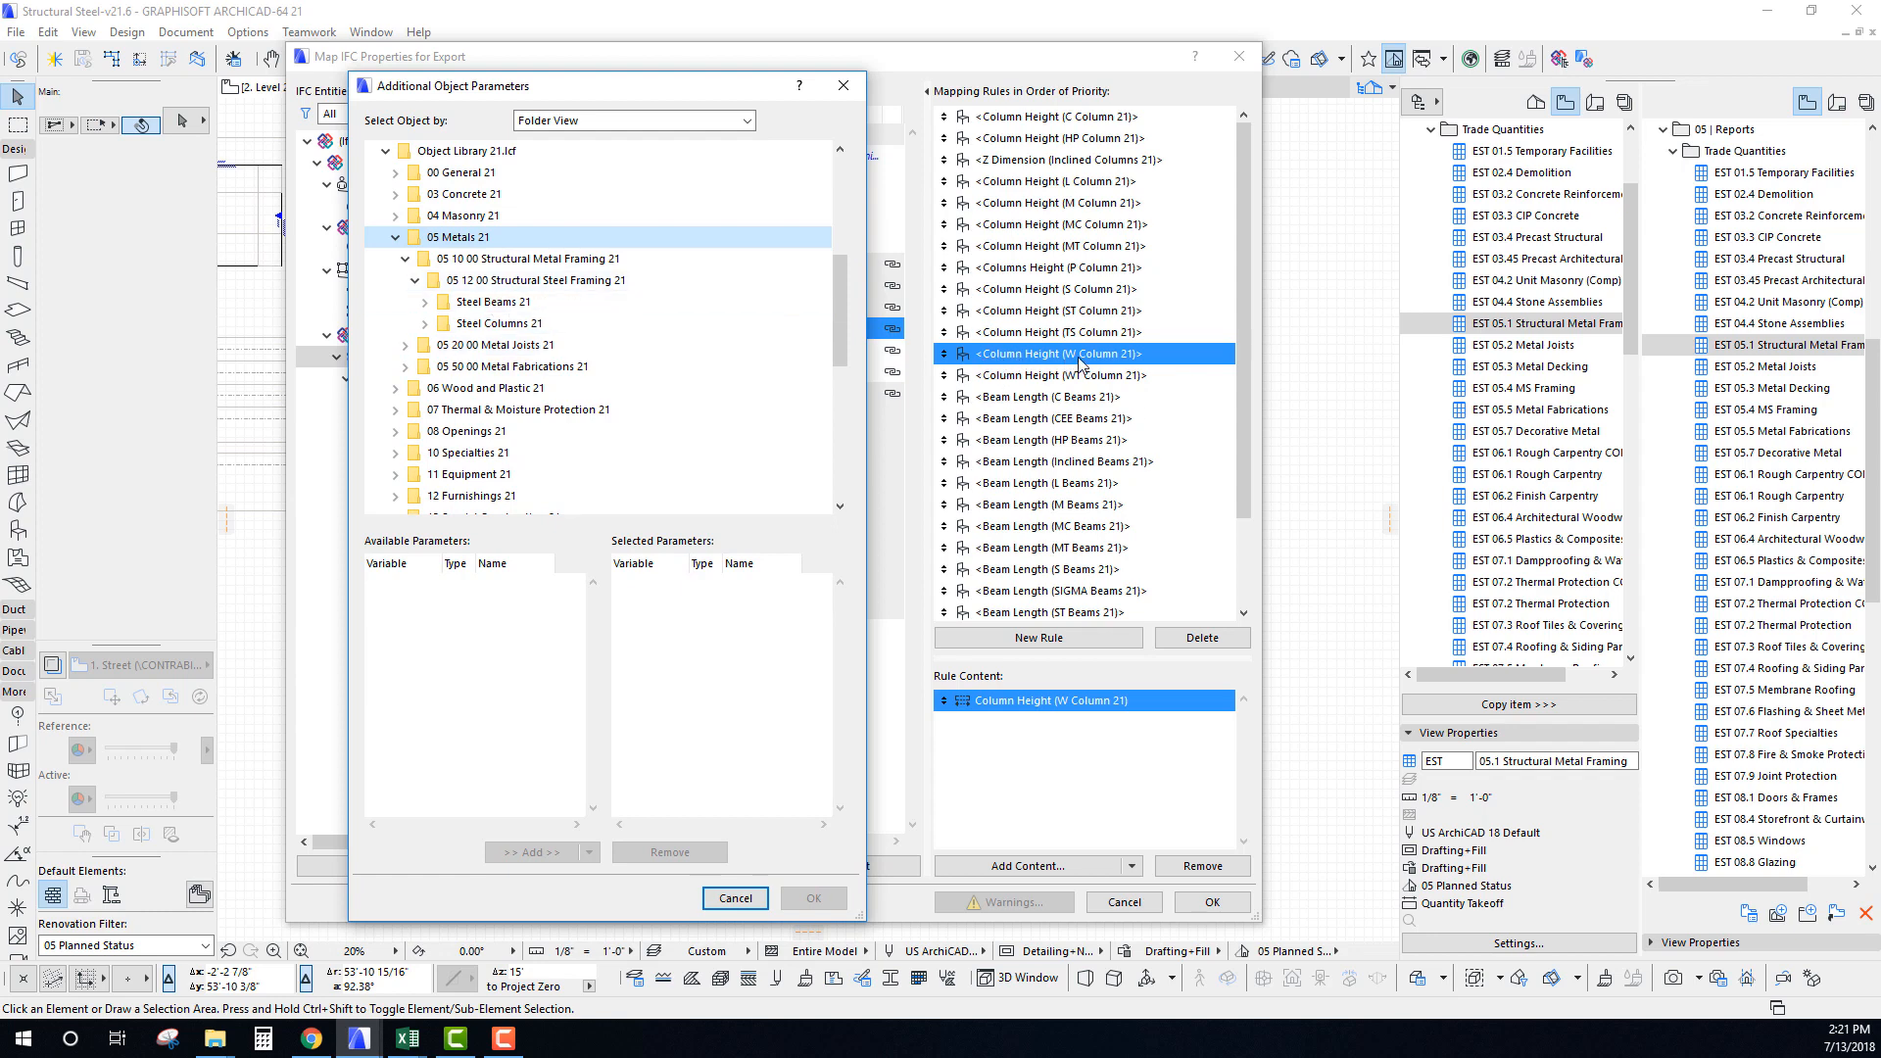
pyautogui.doubleClick(457, 332)
pyautogui.click(499, 480)
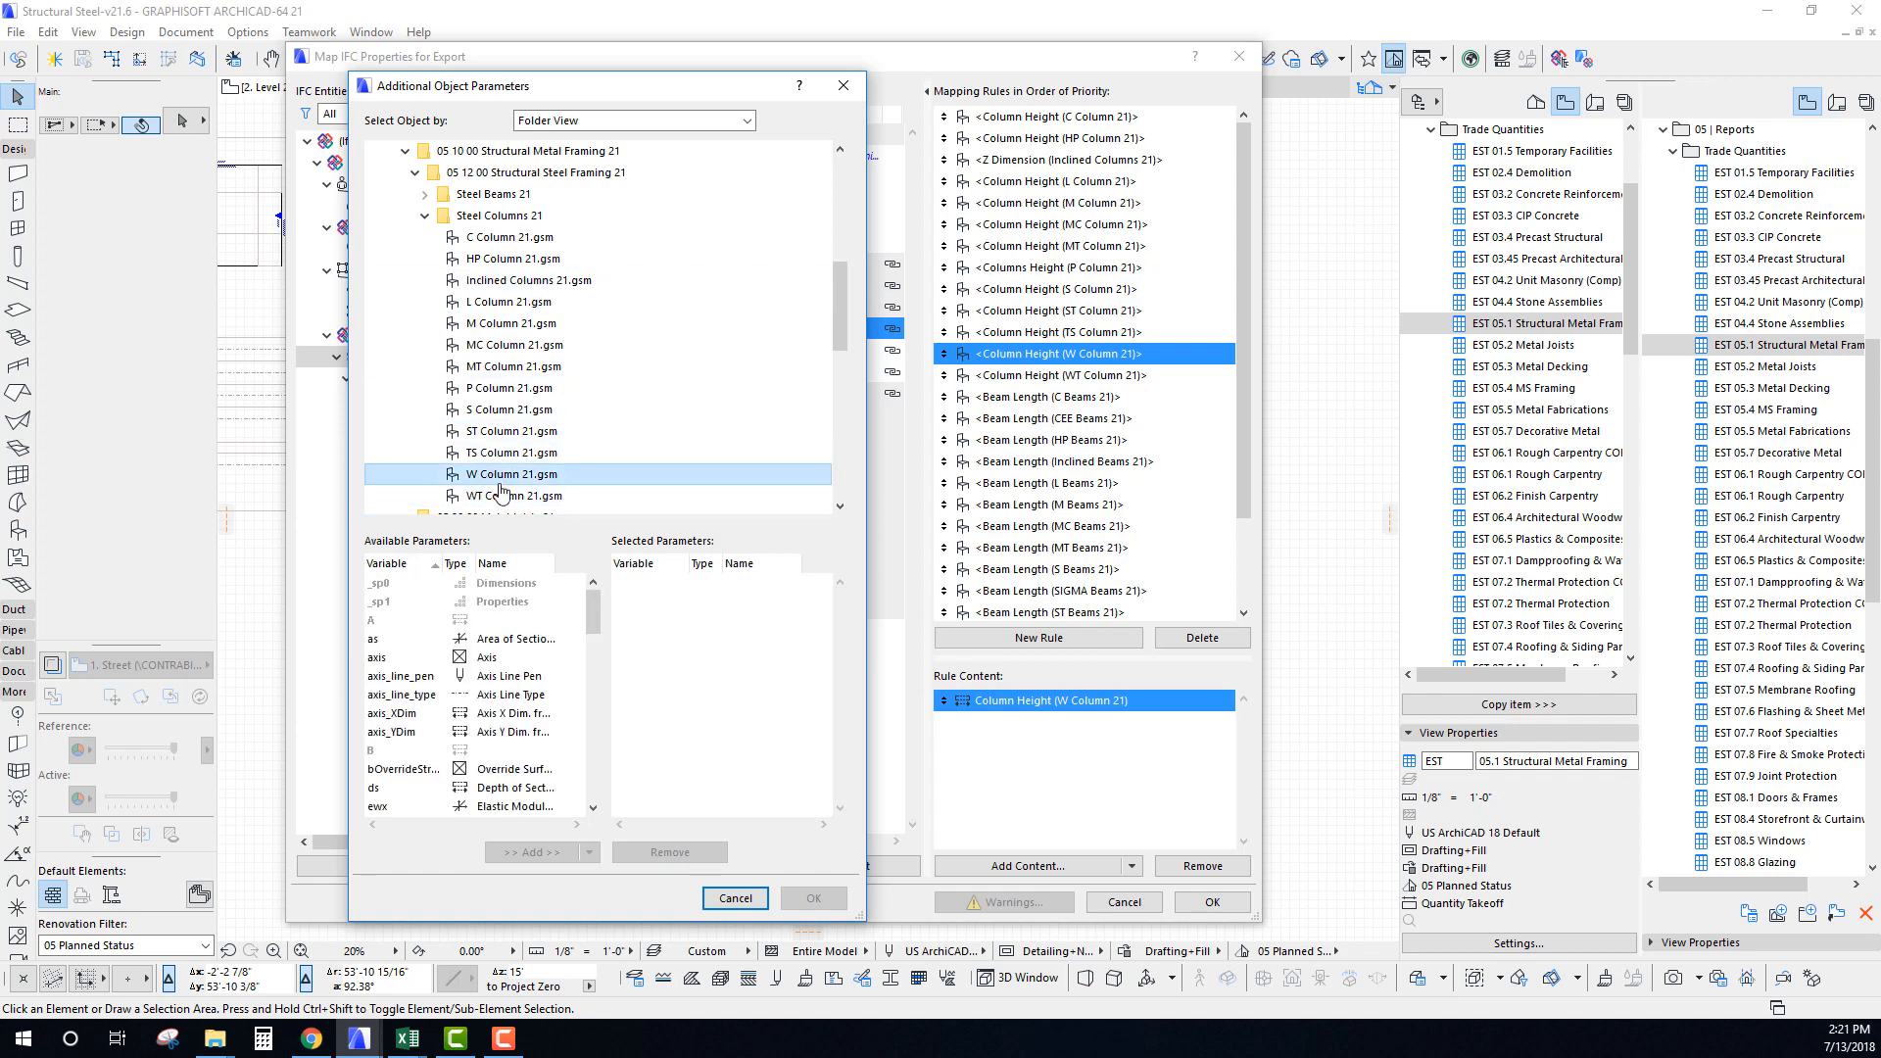
# Add the W Column 21 object's Column Height parameter to the content of the selected Length mapping rule.
pyautogui.moveTo(593, 610); pyautogui.dragTo(594, 541)
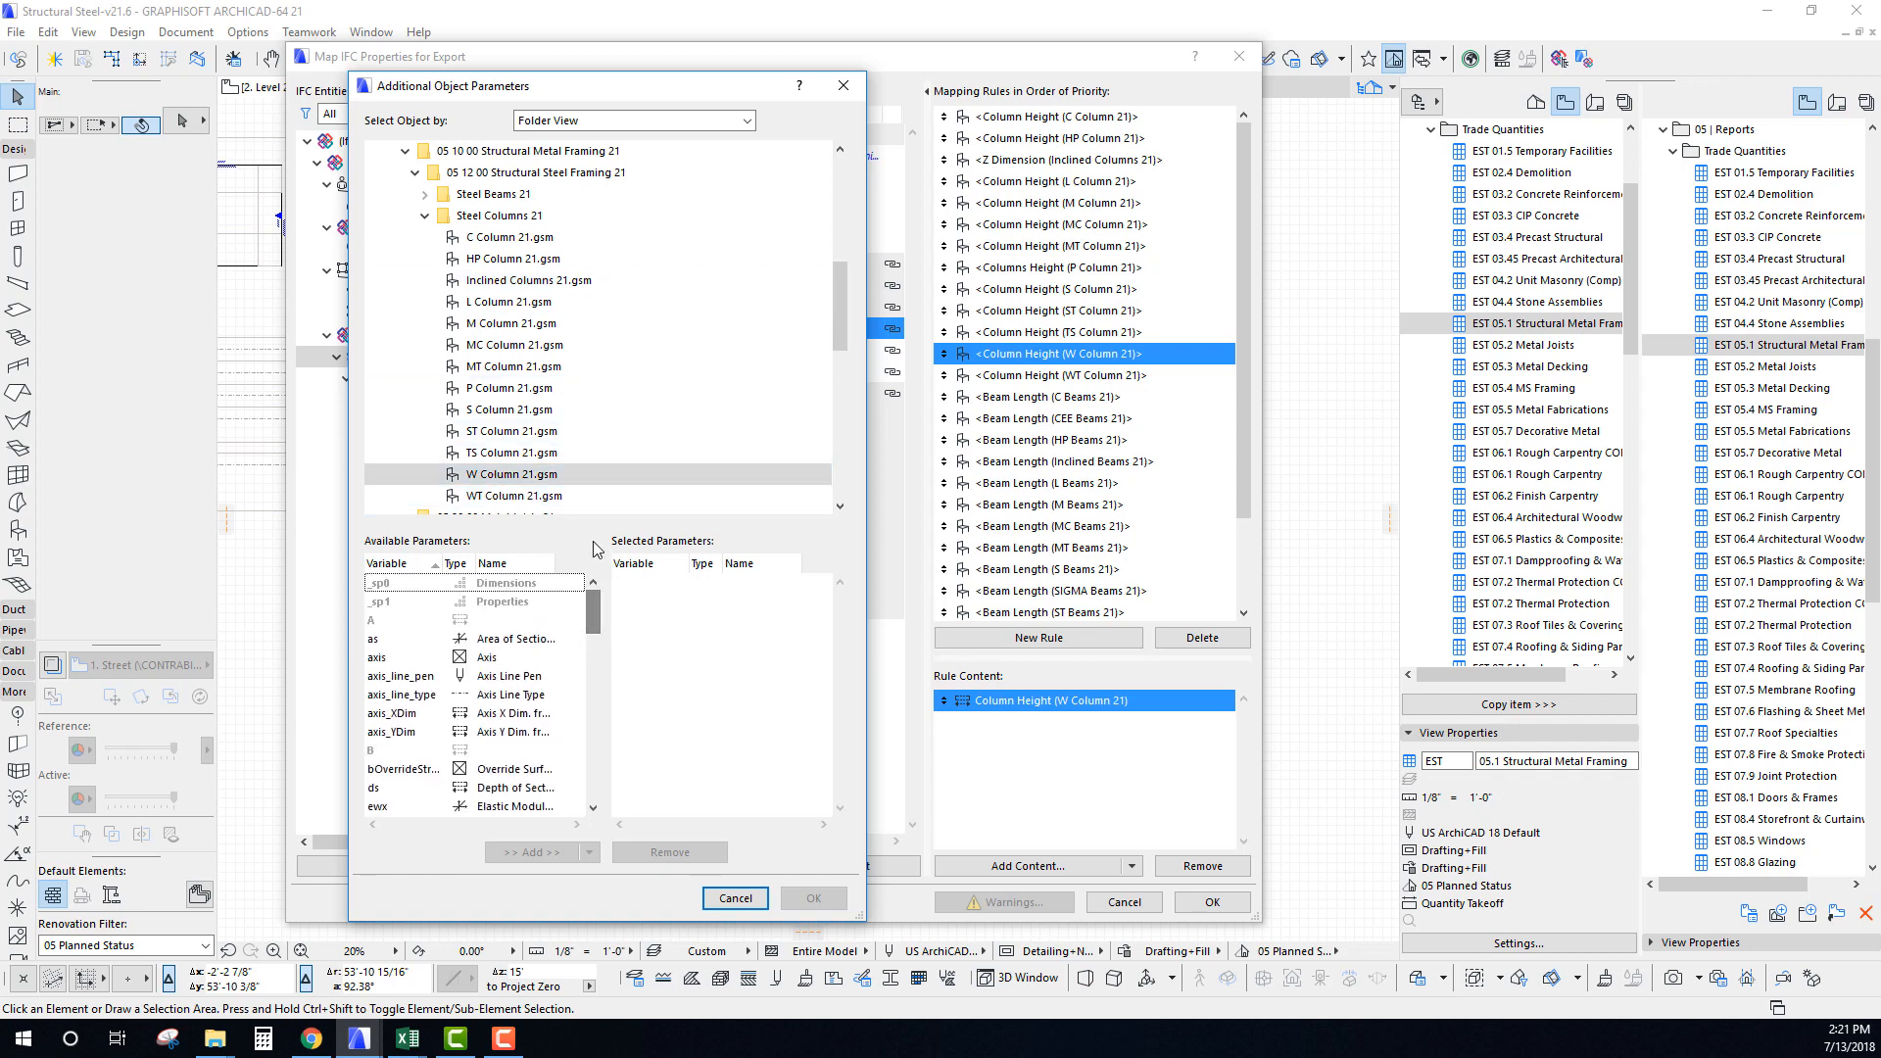
pyautogui.moveTo(565, 94); pyautogui.dragTo(563, 60)
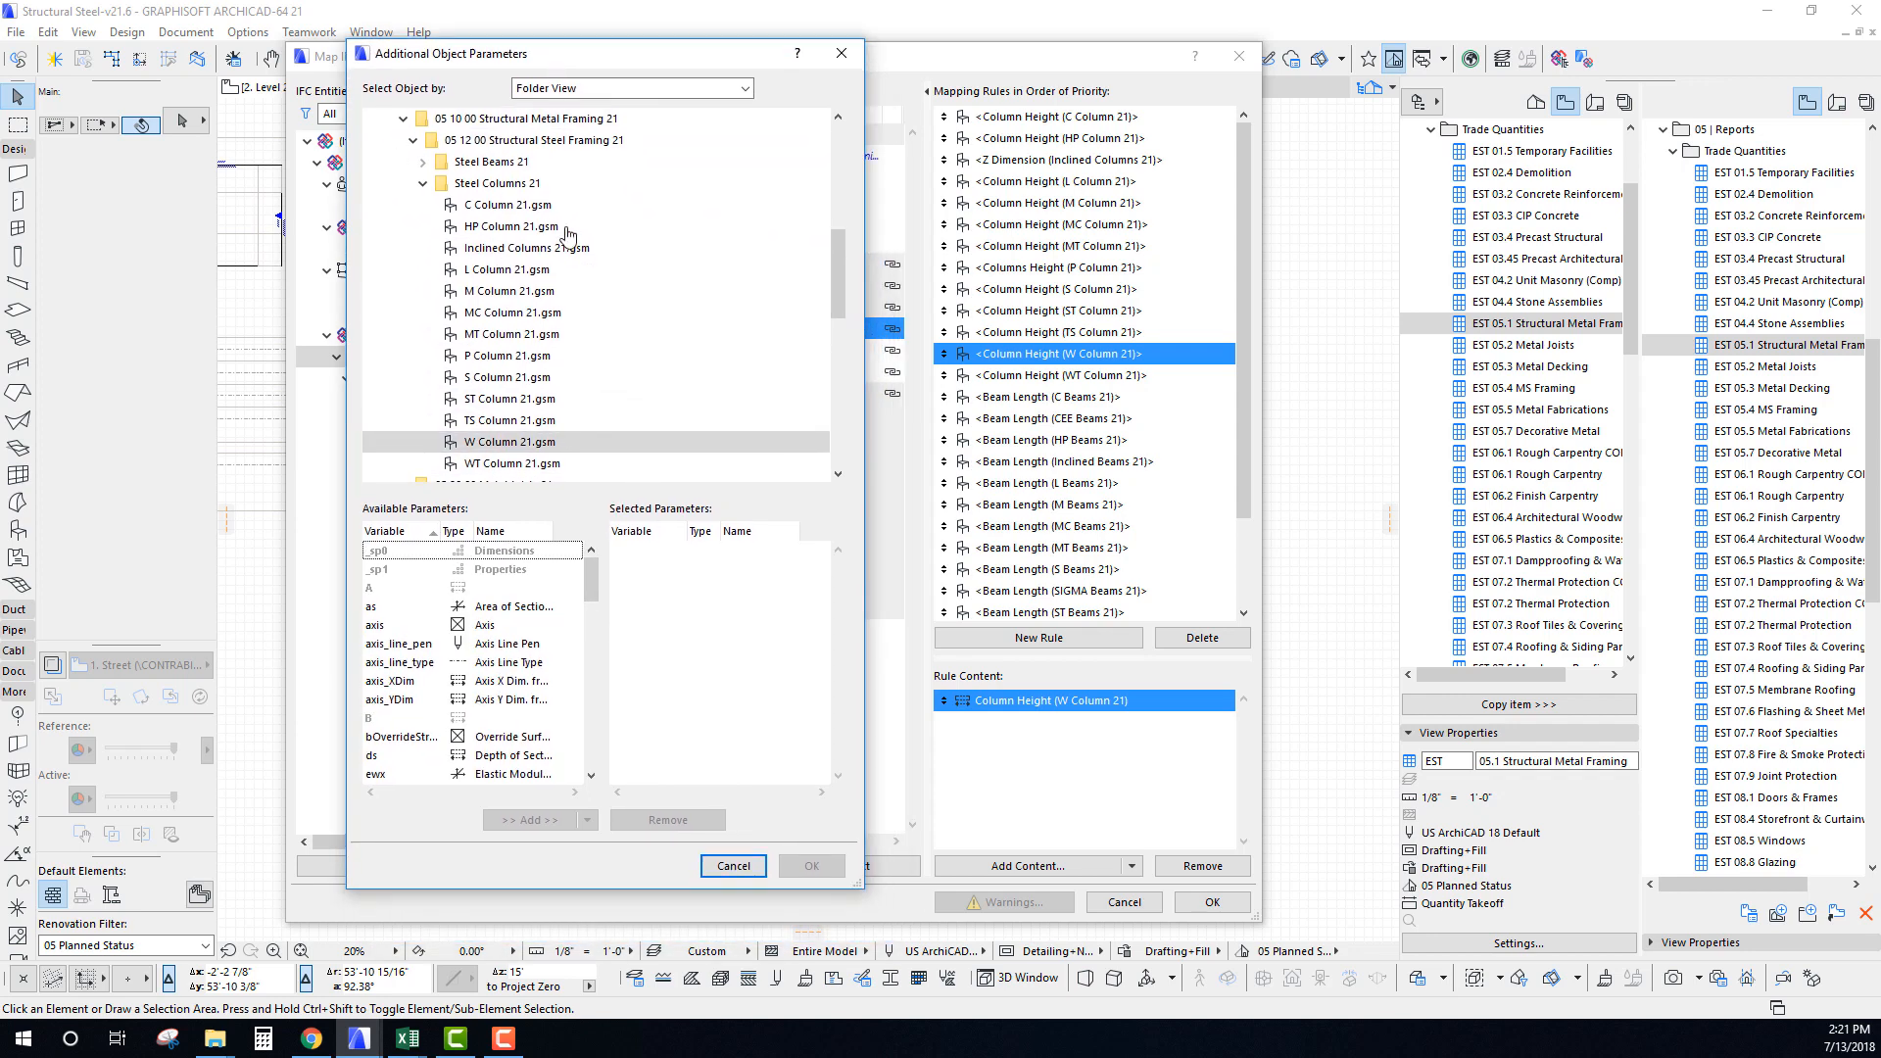
pyautogui.click(452, 530)
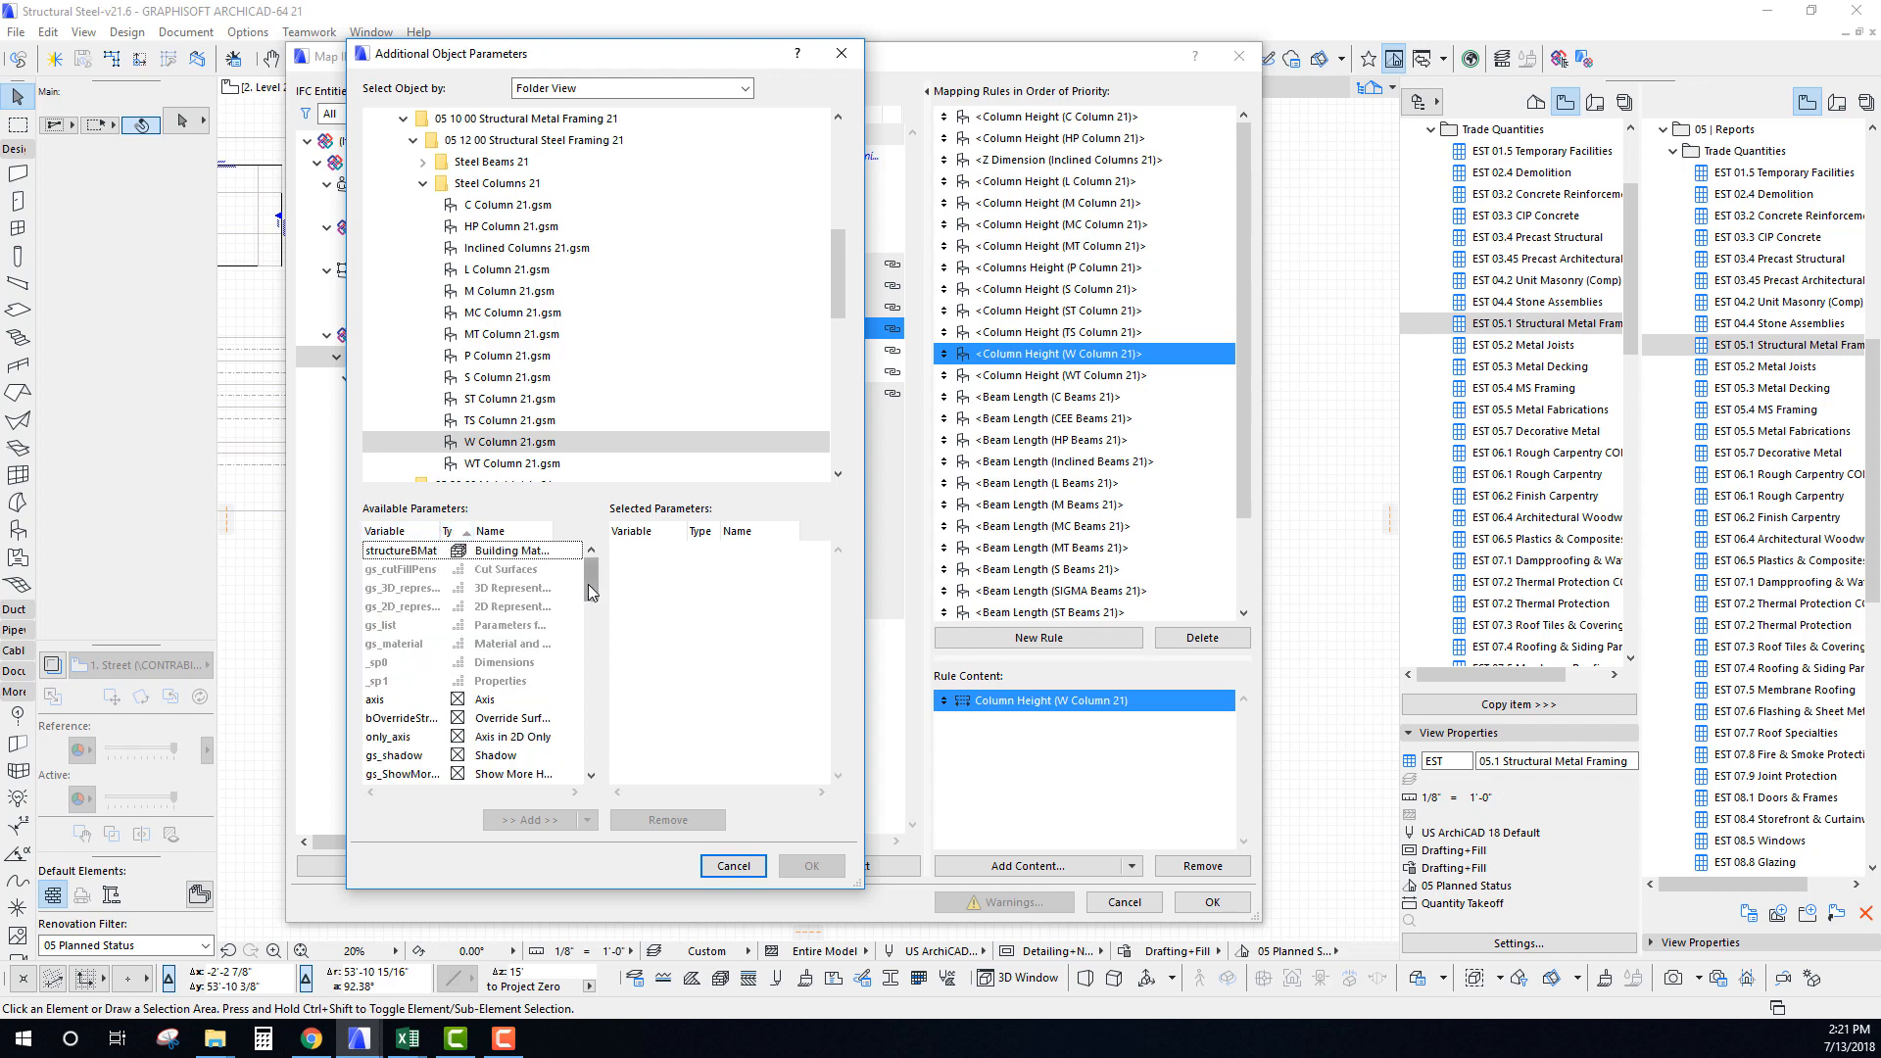
pyautogui.moveTo(592, 591); pyautogui.dragTo(583, 751)
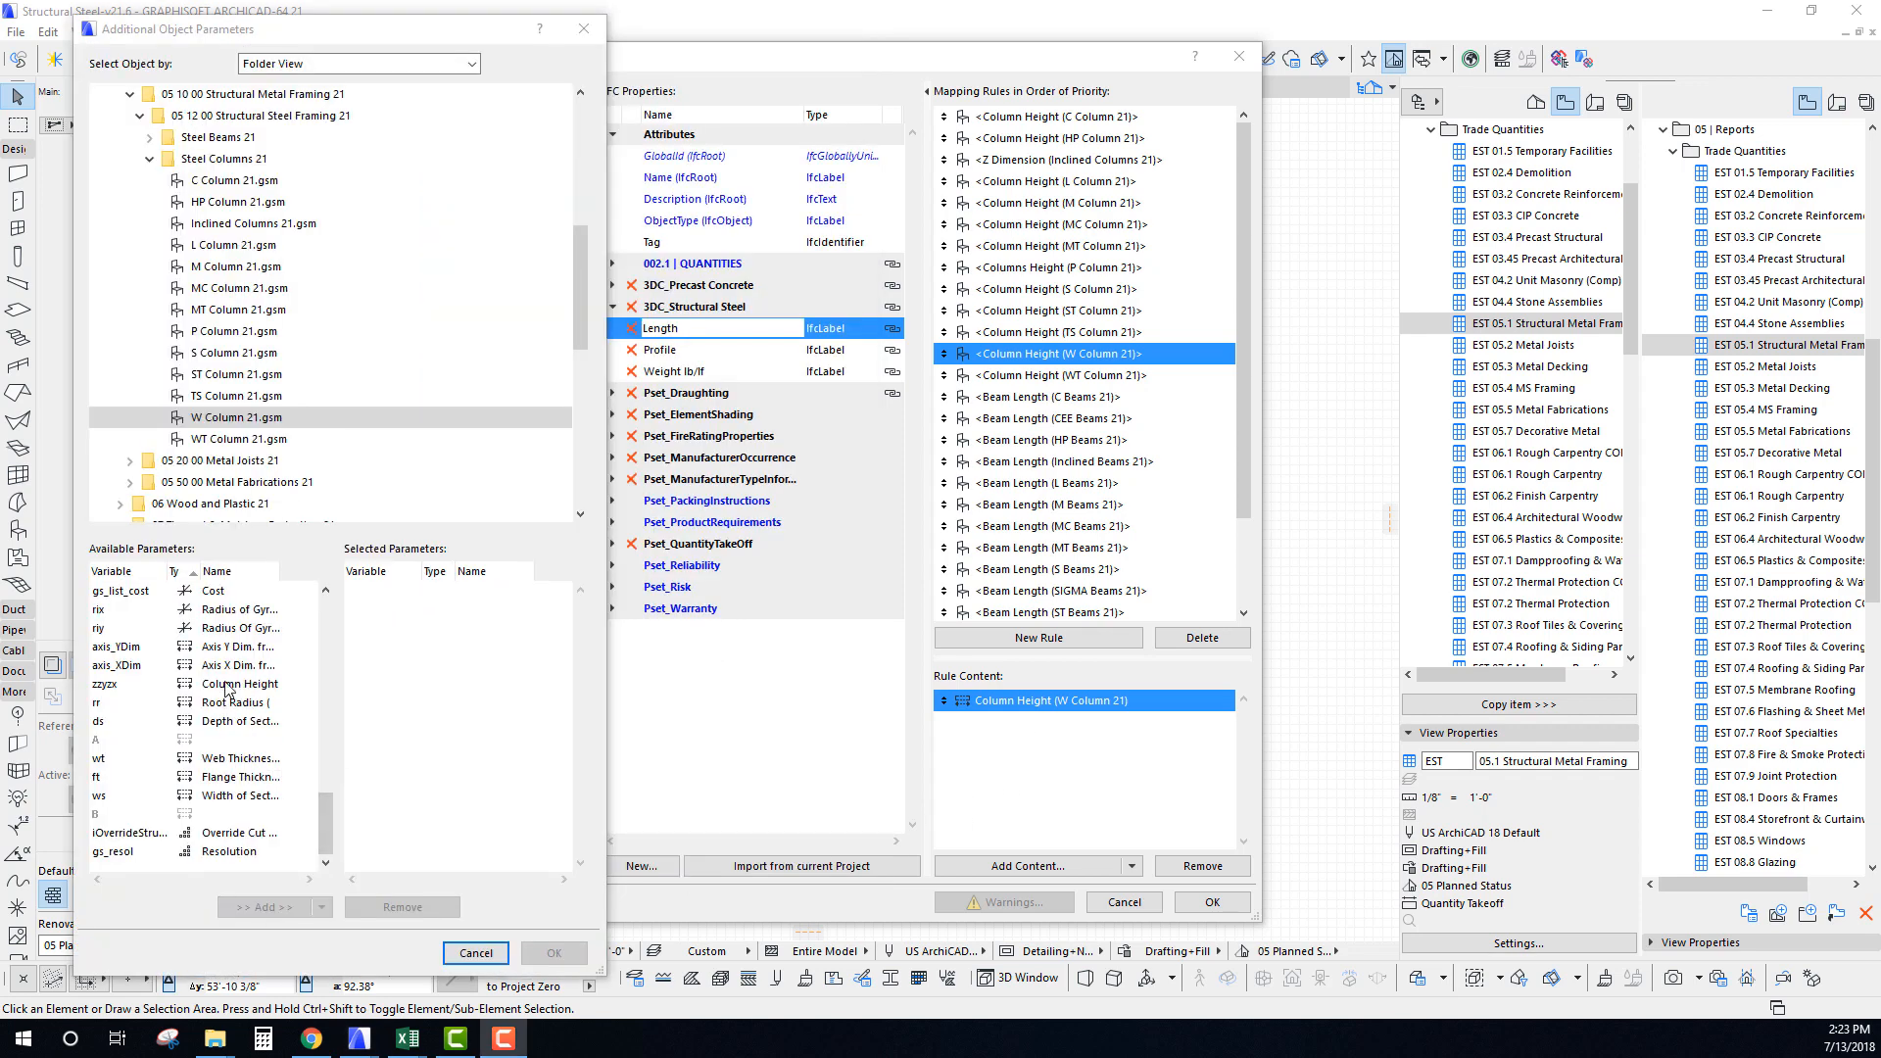
pyautogui.click(226, 685)
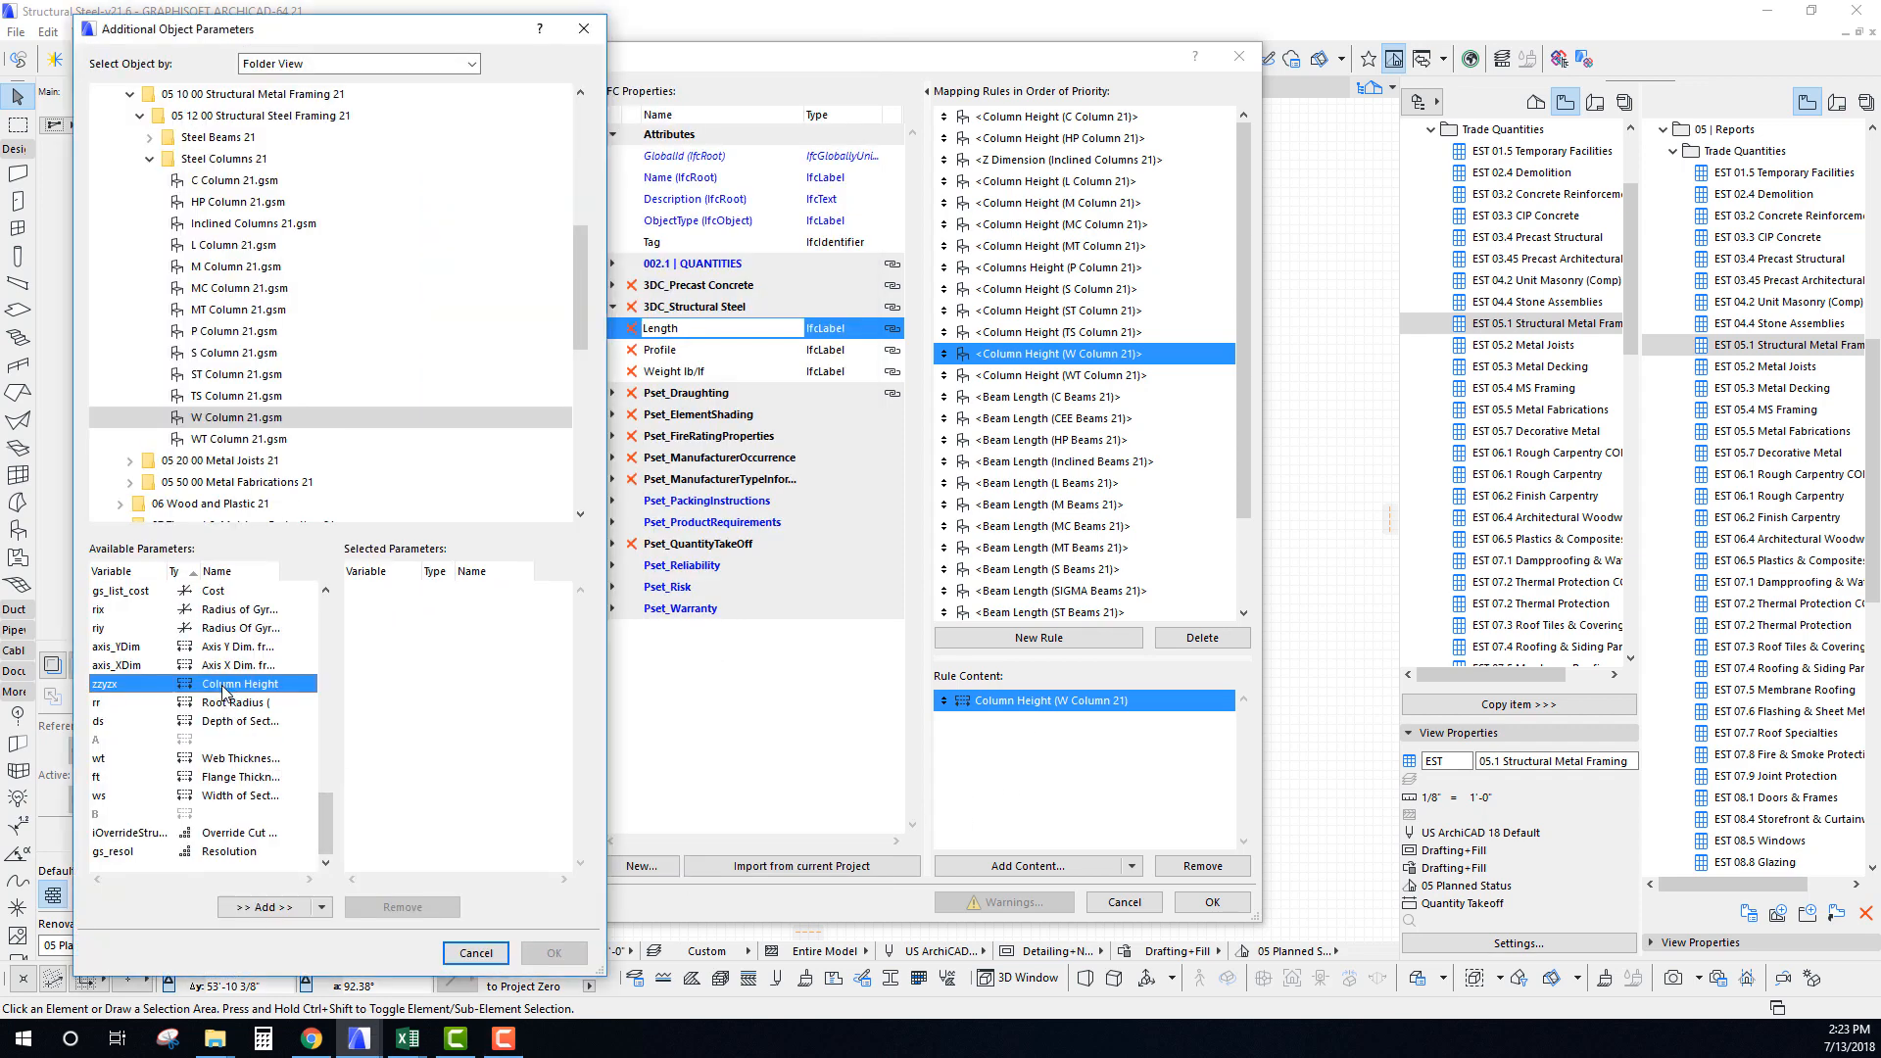
pyautogui.click(263, 908)
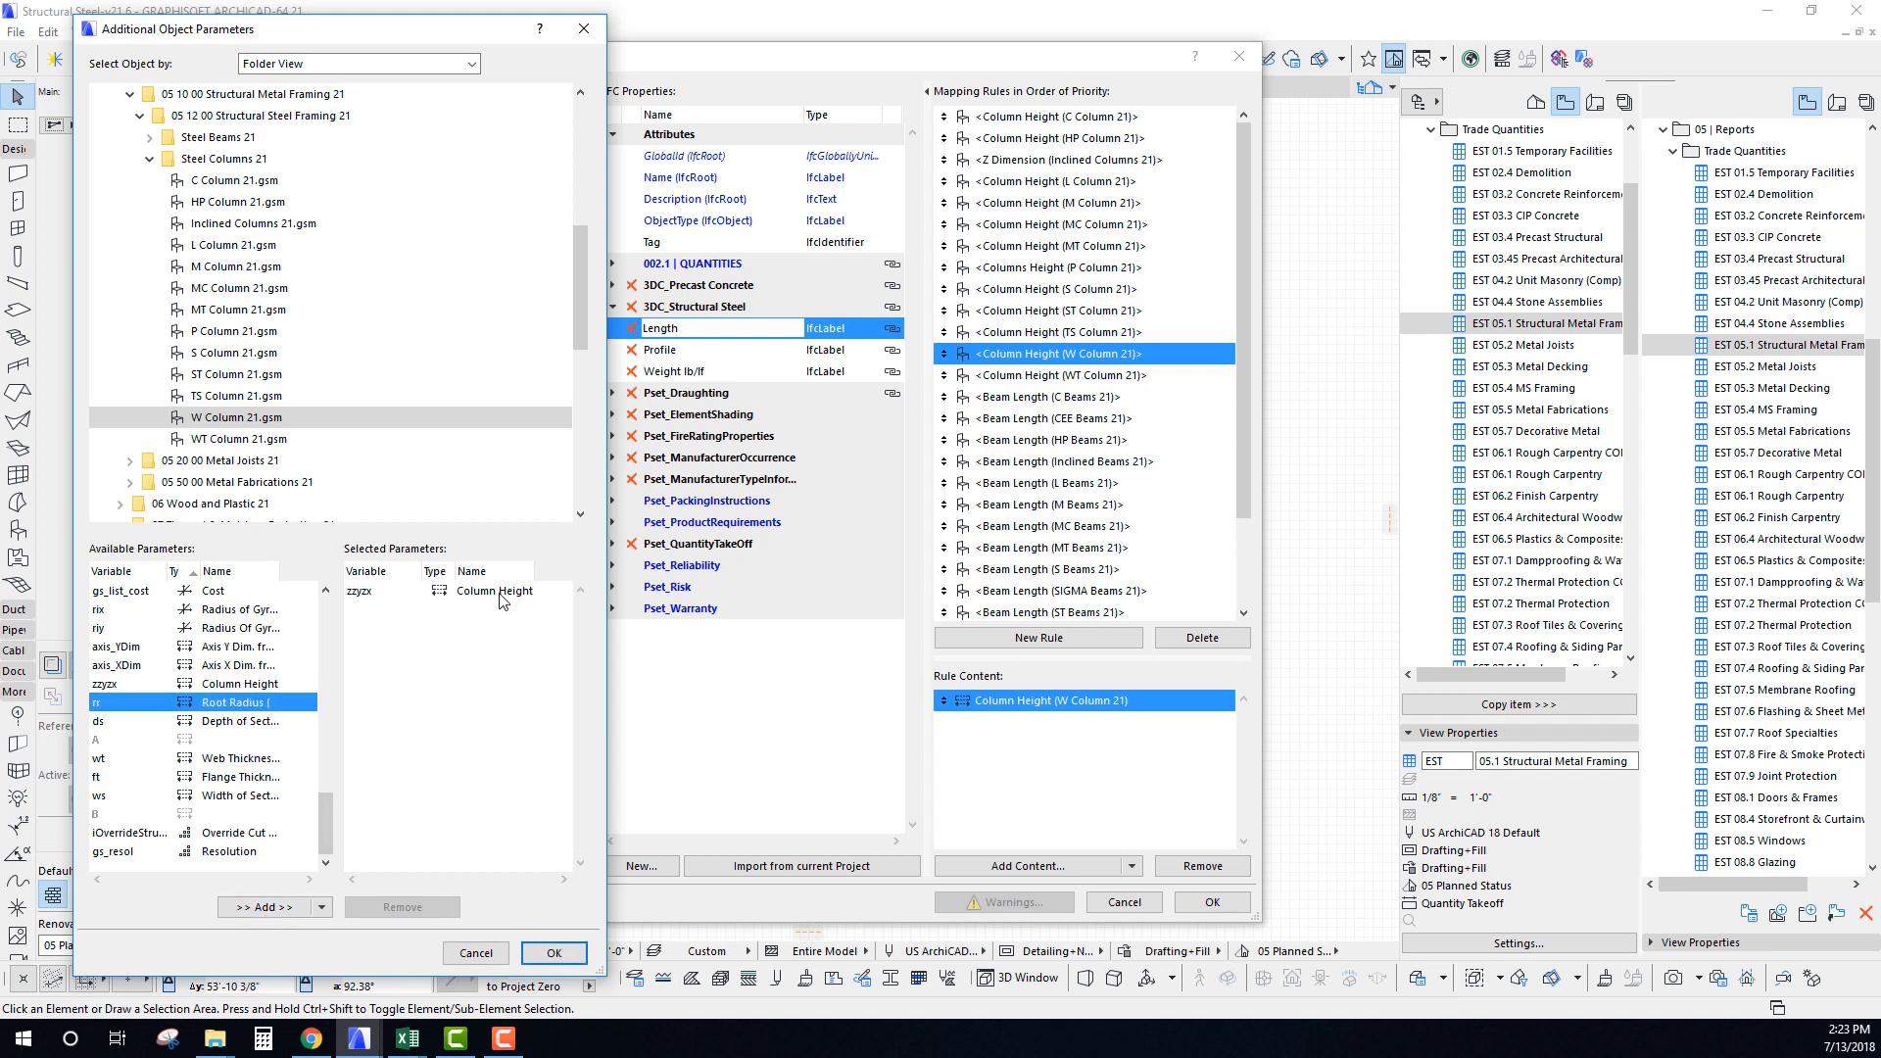
pyautogui.click(545, 954)
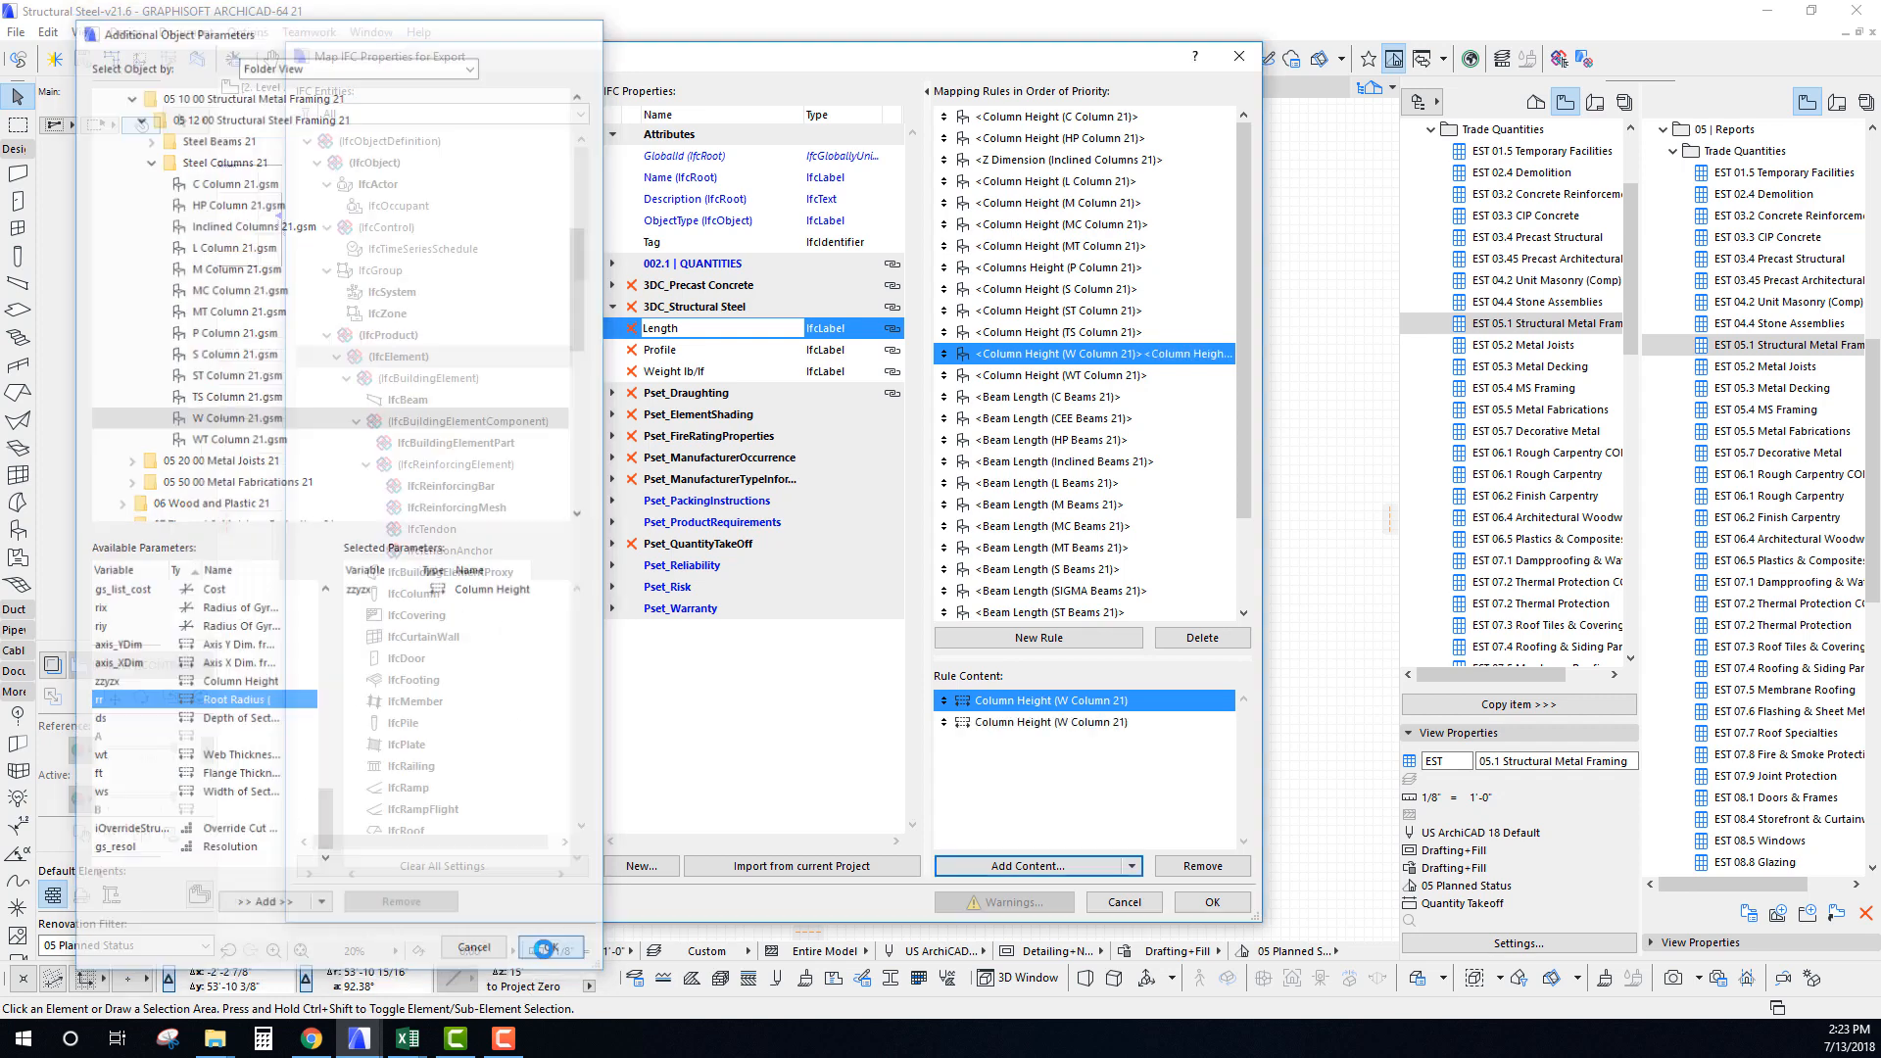
# Remove the duplicate Column Height entry from the W Column 21 rule of the Length property.
pyautogui.click(1024, 721)
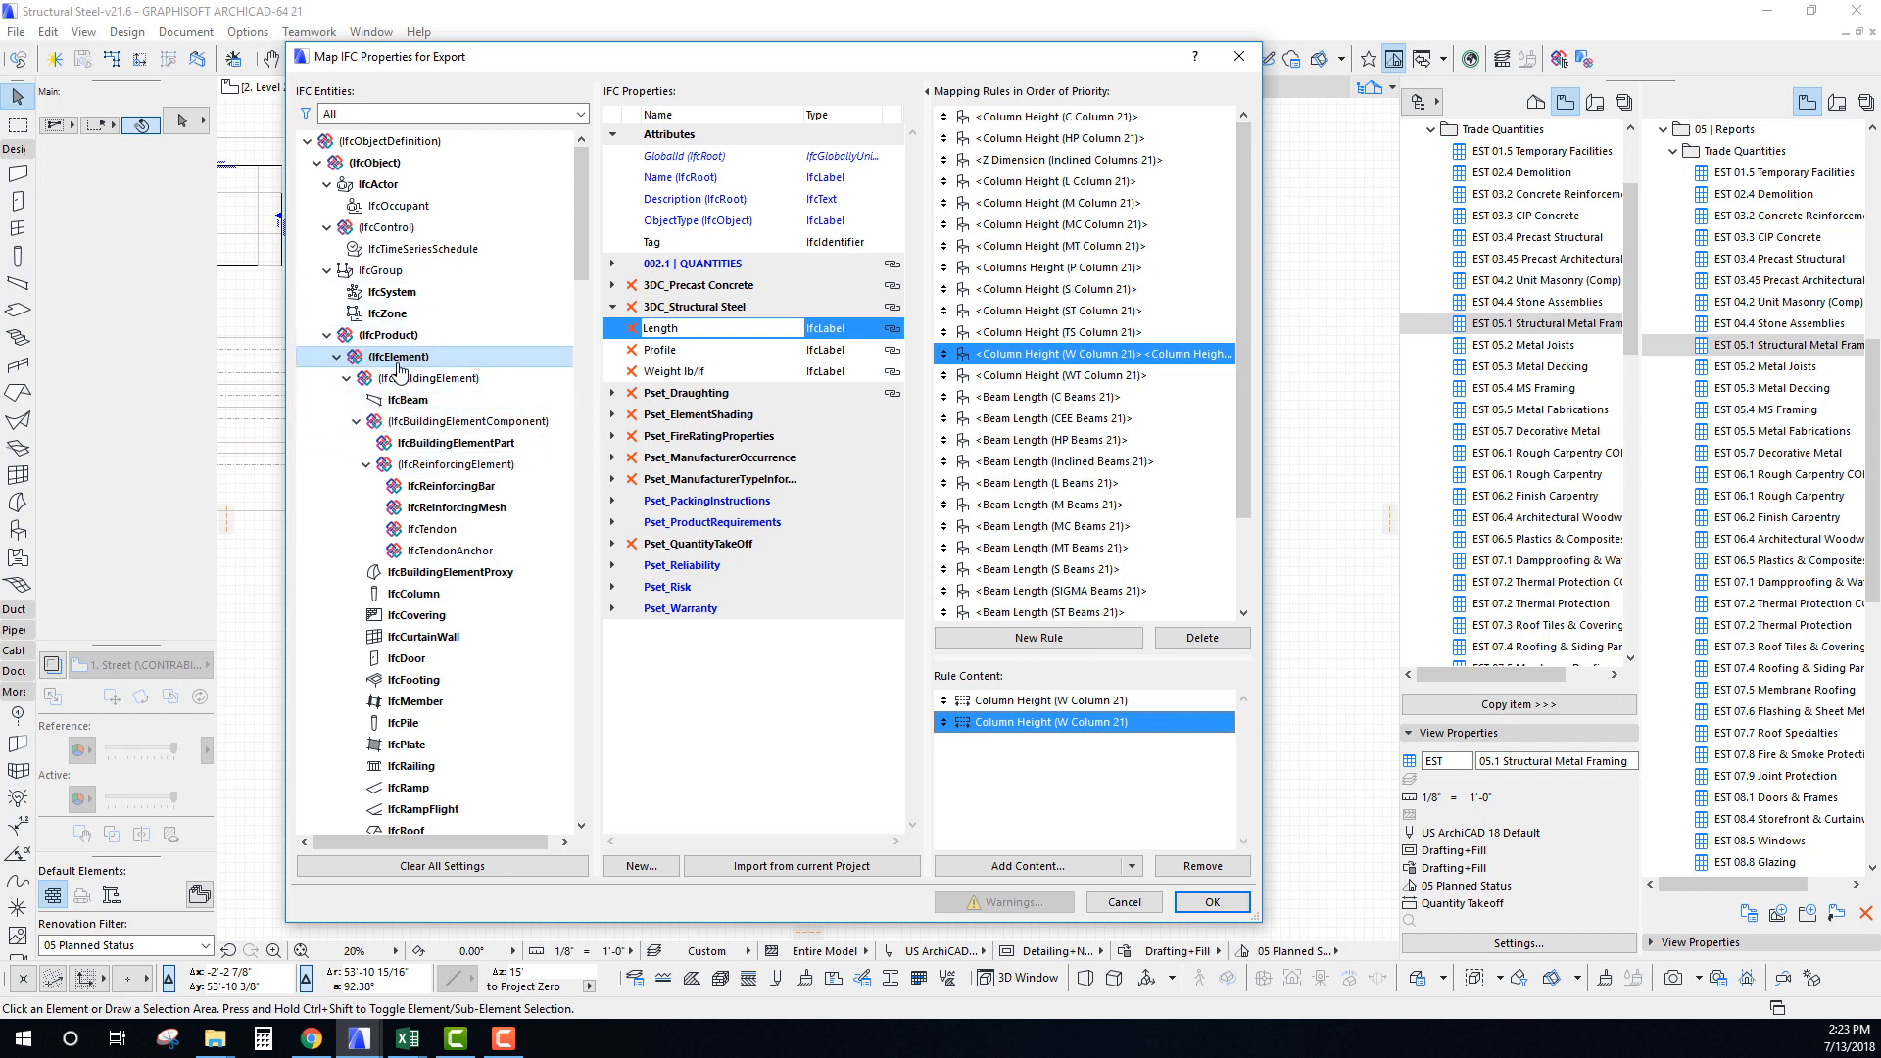
pyautogui.scroll(-5, 411, 588)
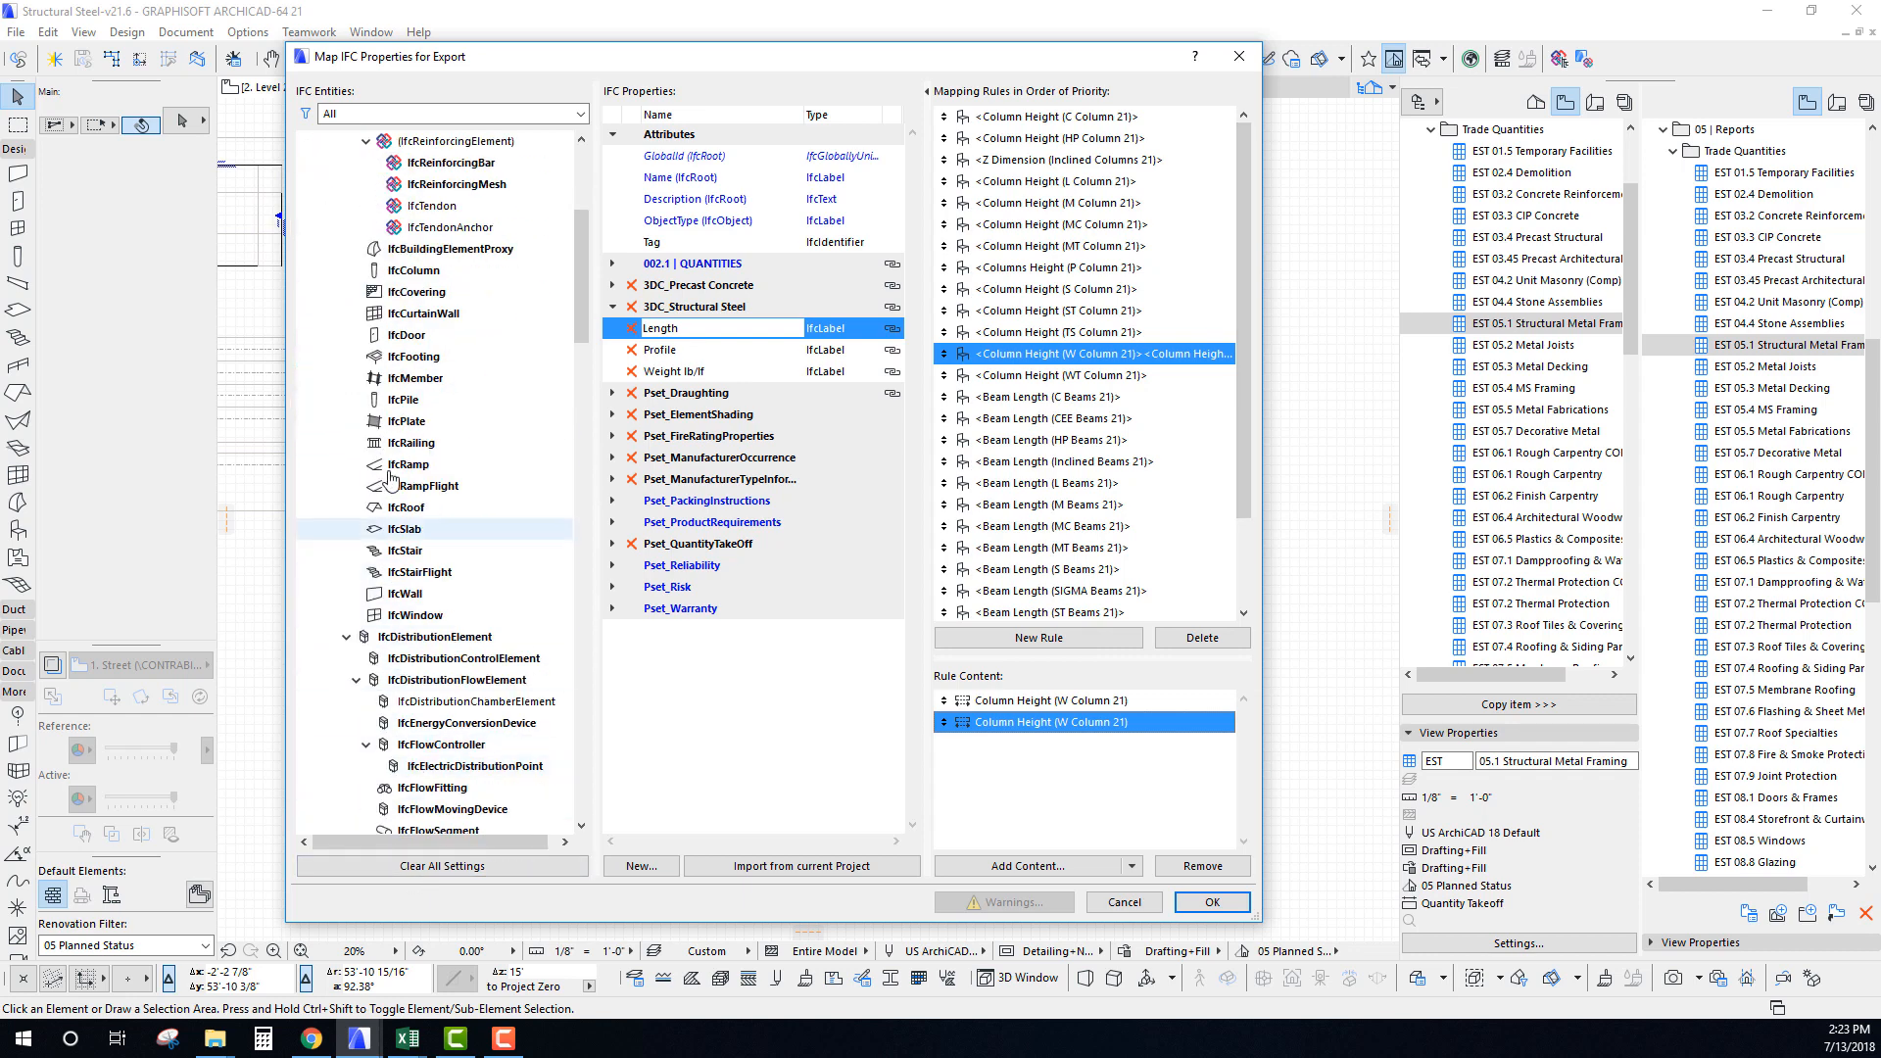
pyautogui.scroll(5, 419, 529)
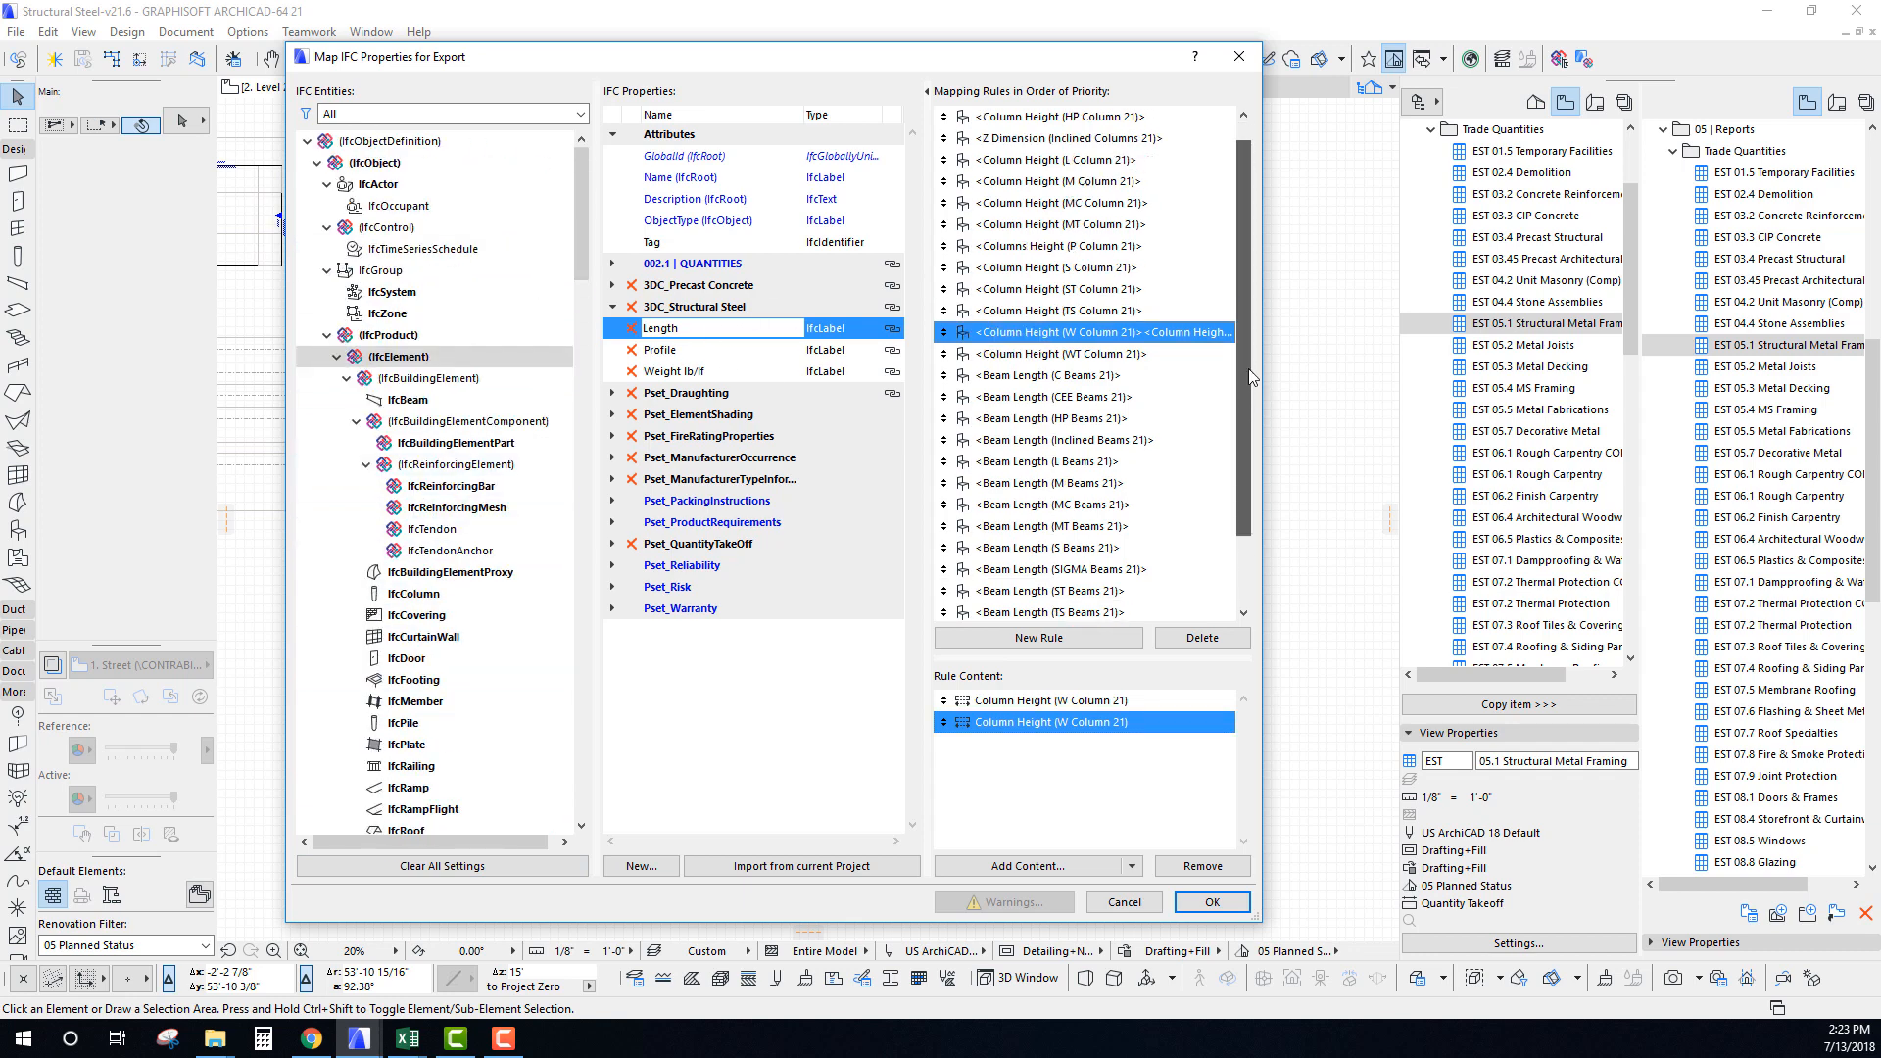
pyautogui.click(1202, 866)
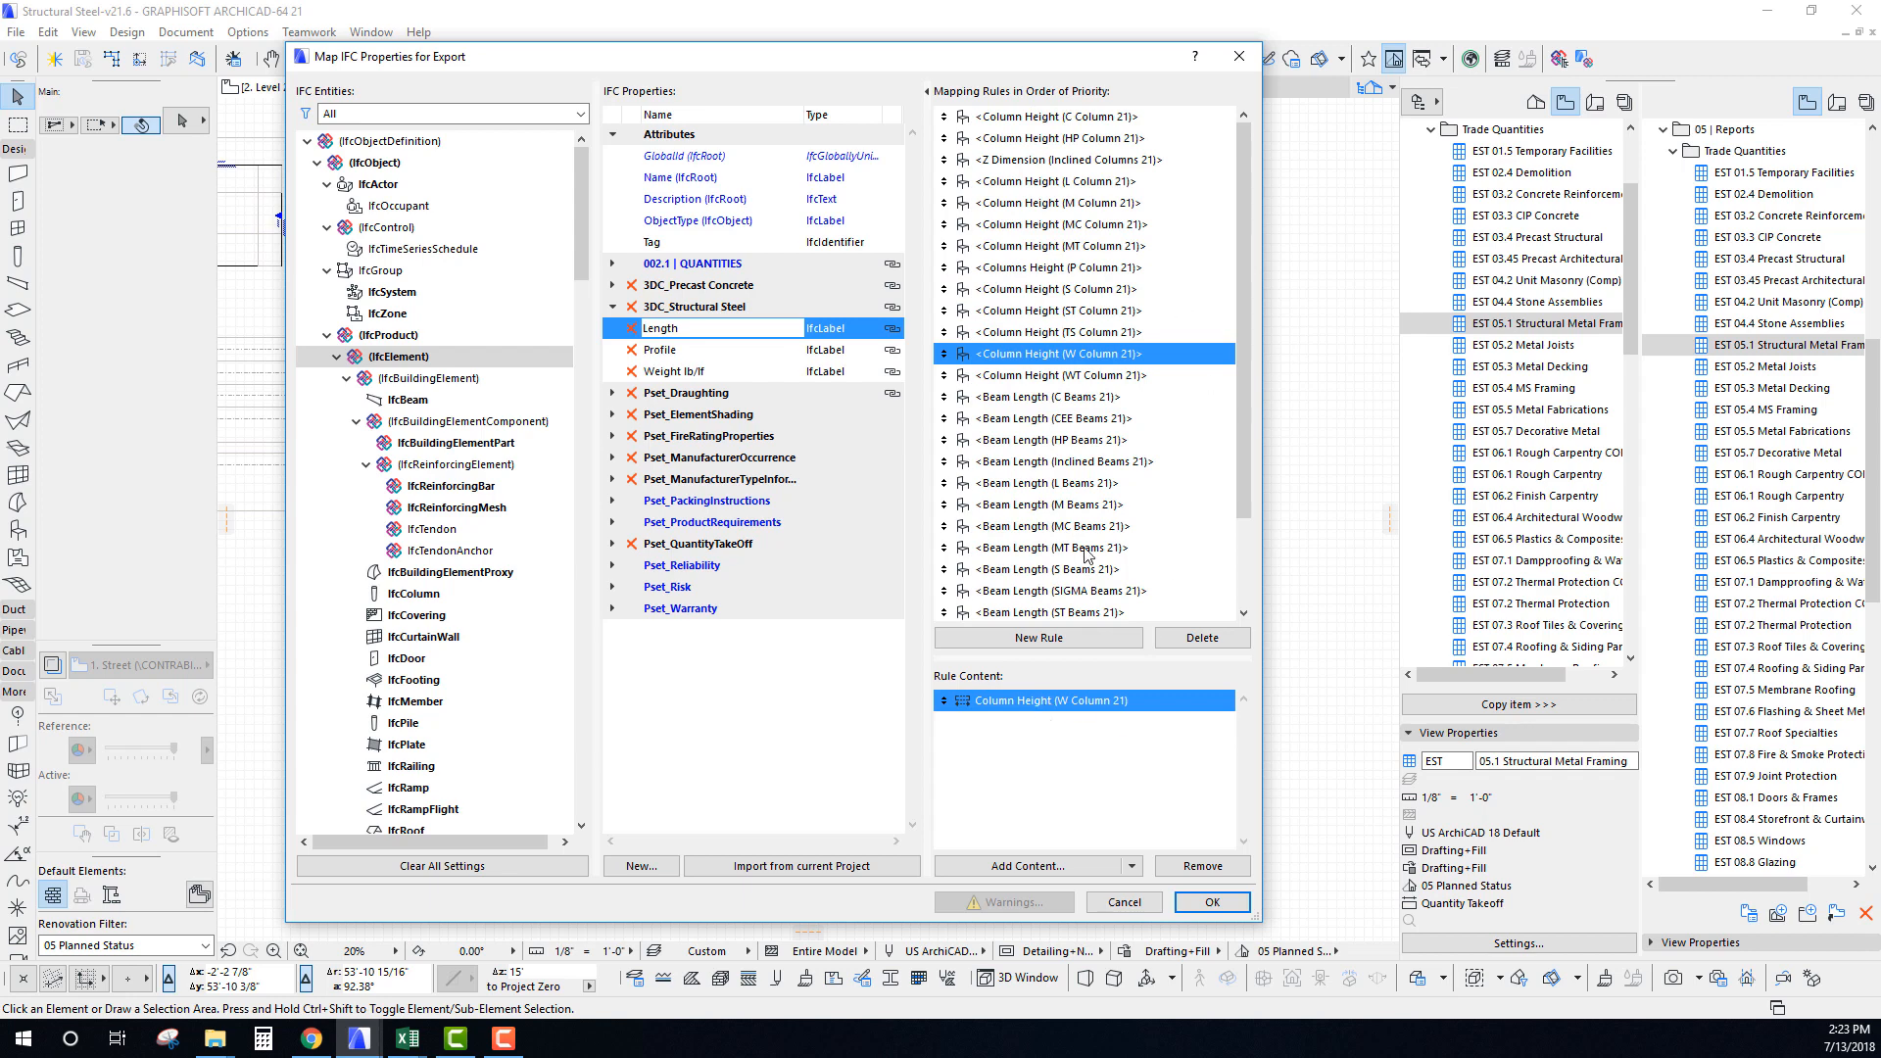
# Examine the mapping rules of the Profile property and the rule content for the different beam types, including Inclined Beams.
pyautogui.click(686, 350)
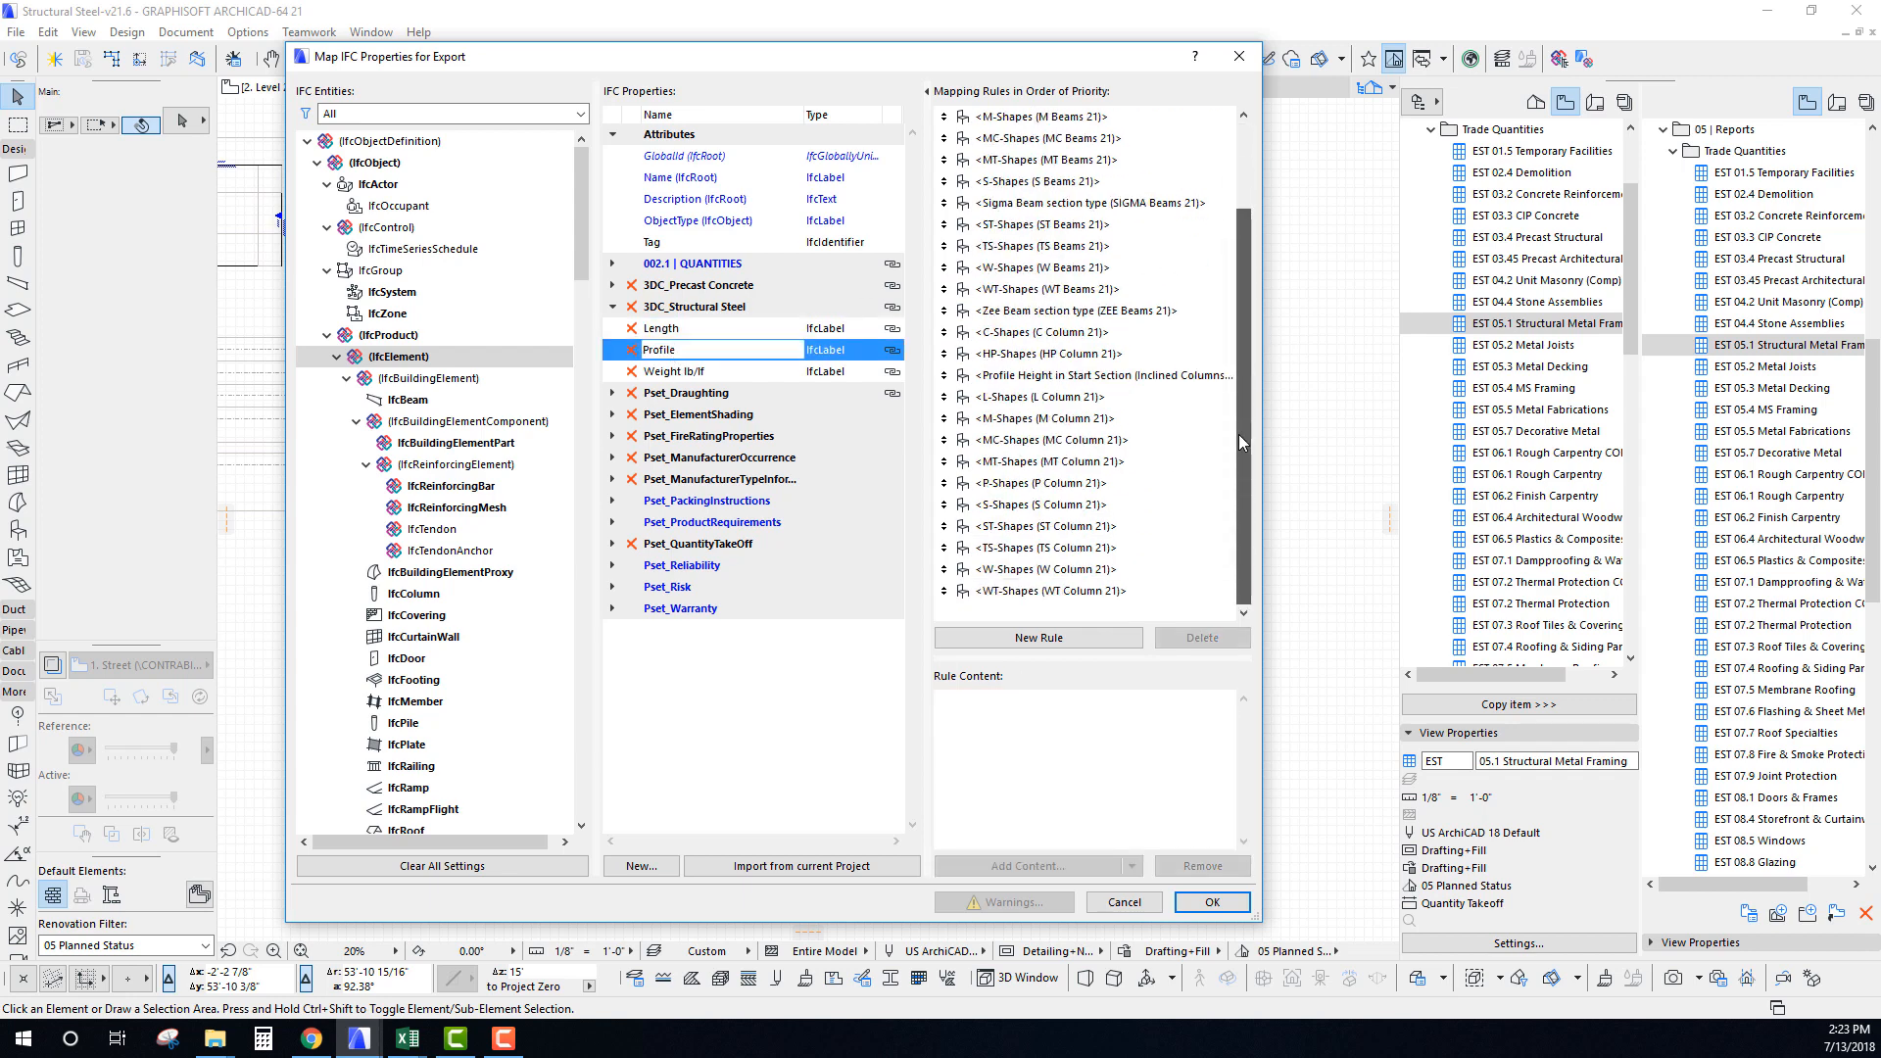
pyautogui.click(1022, 118)
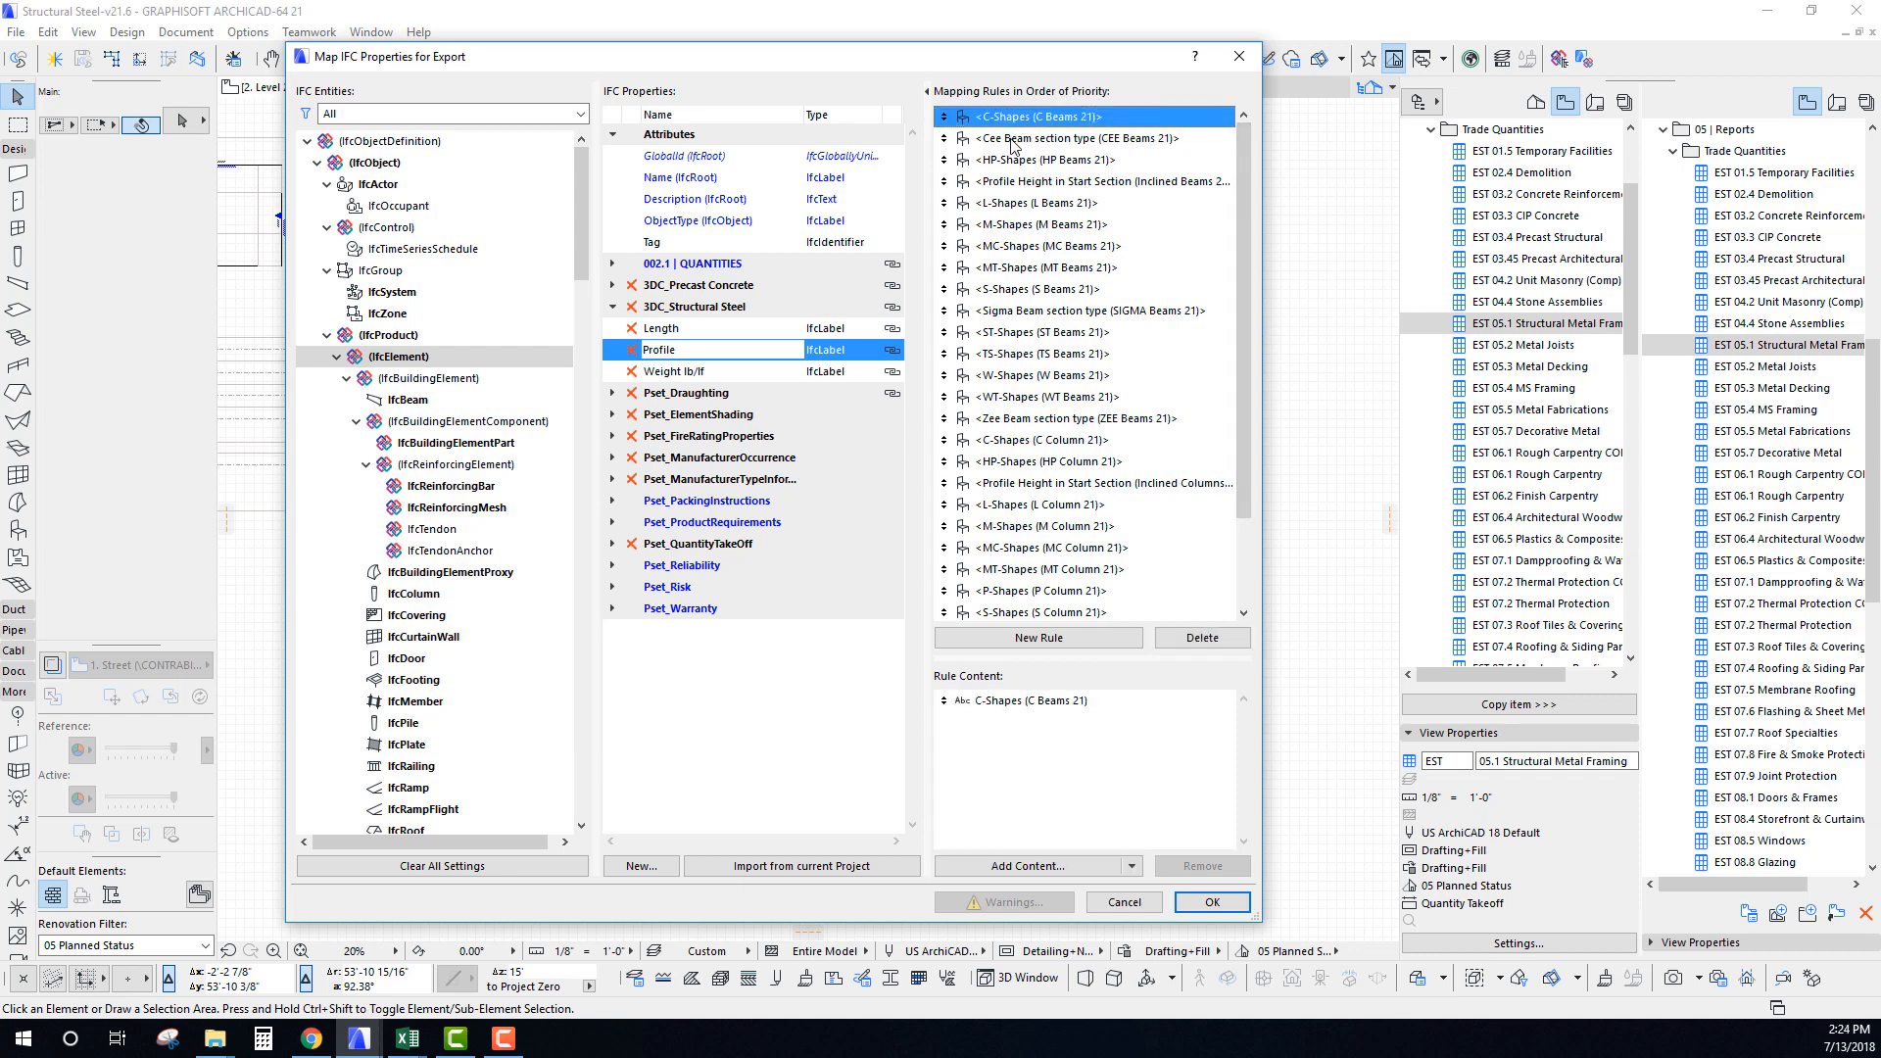
pyautogui.click(1016, 139)
pyautogui.click(1011, 161)
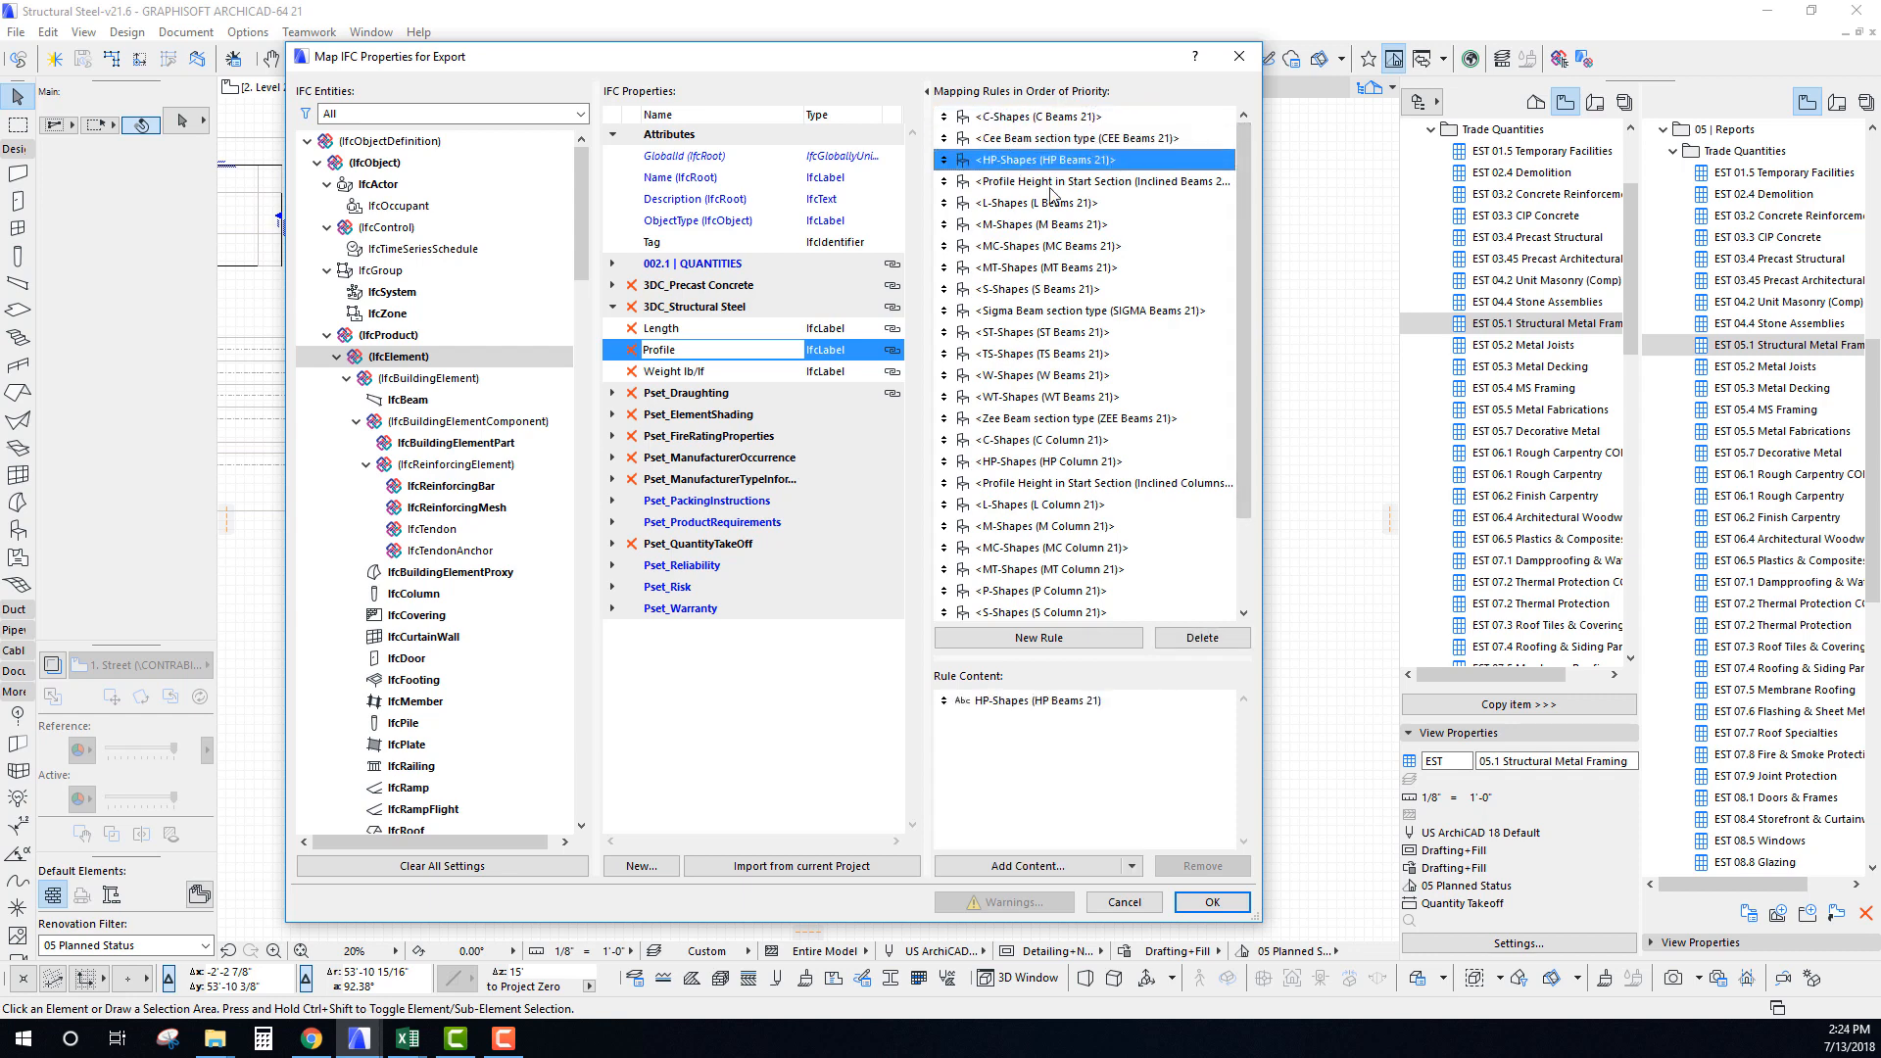
pyautogui.click(1049, 184)
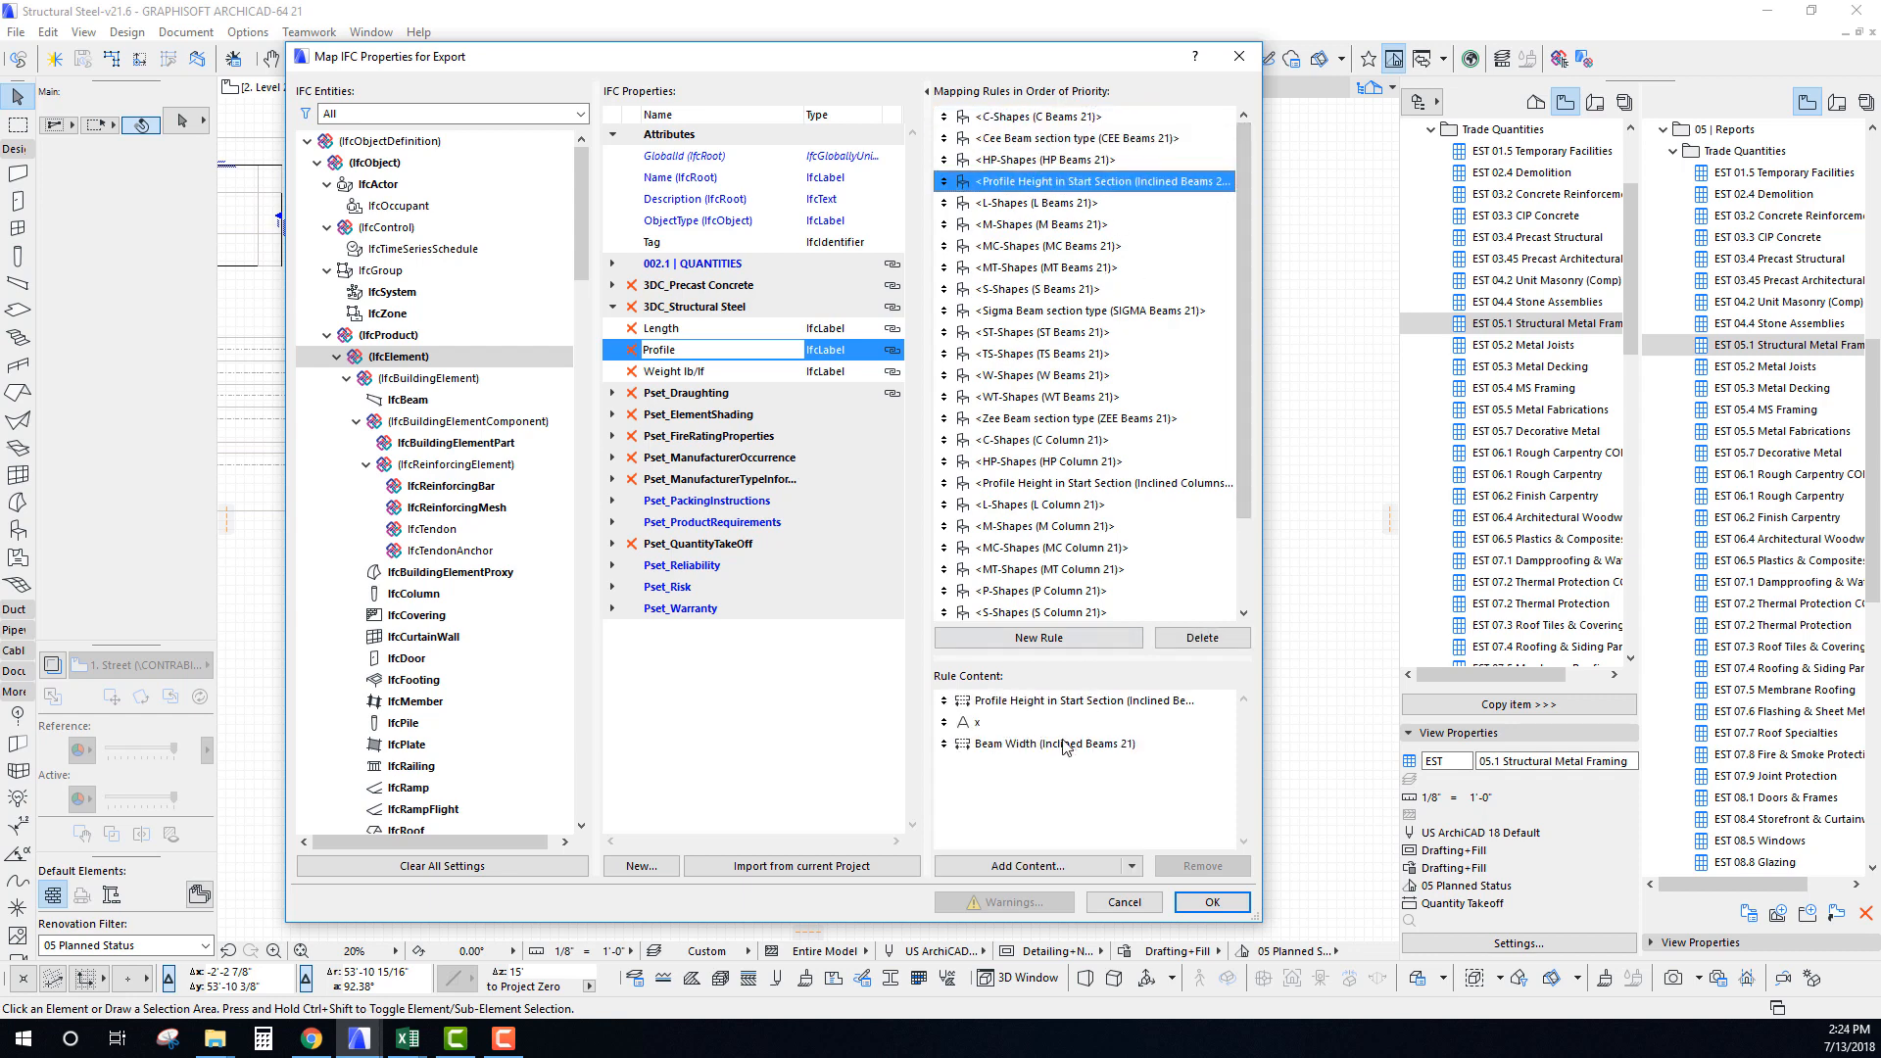
pyautogui.click(1029, 206)
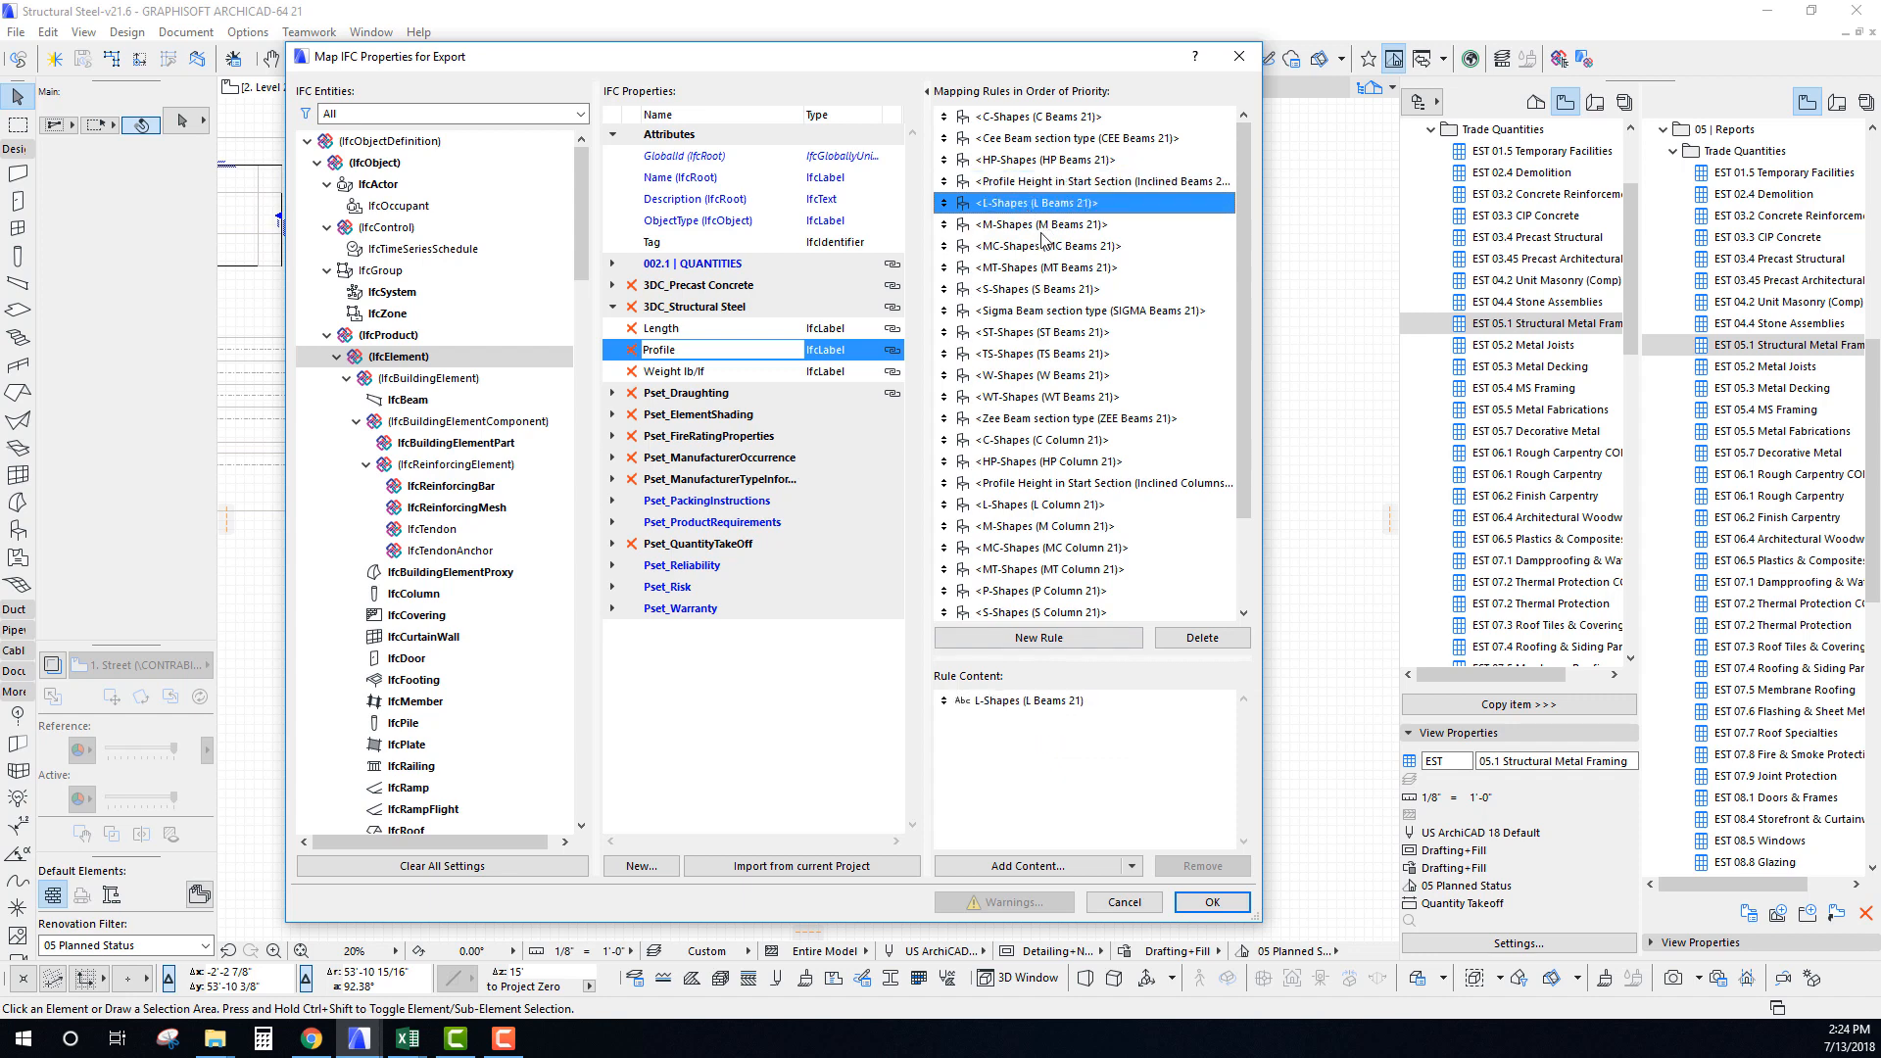
pyautogui.click(1056, 228)
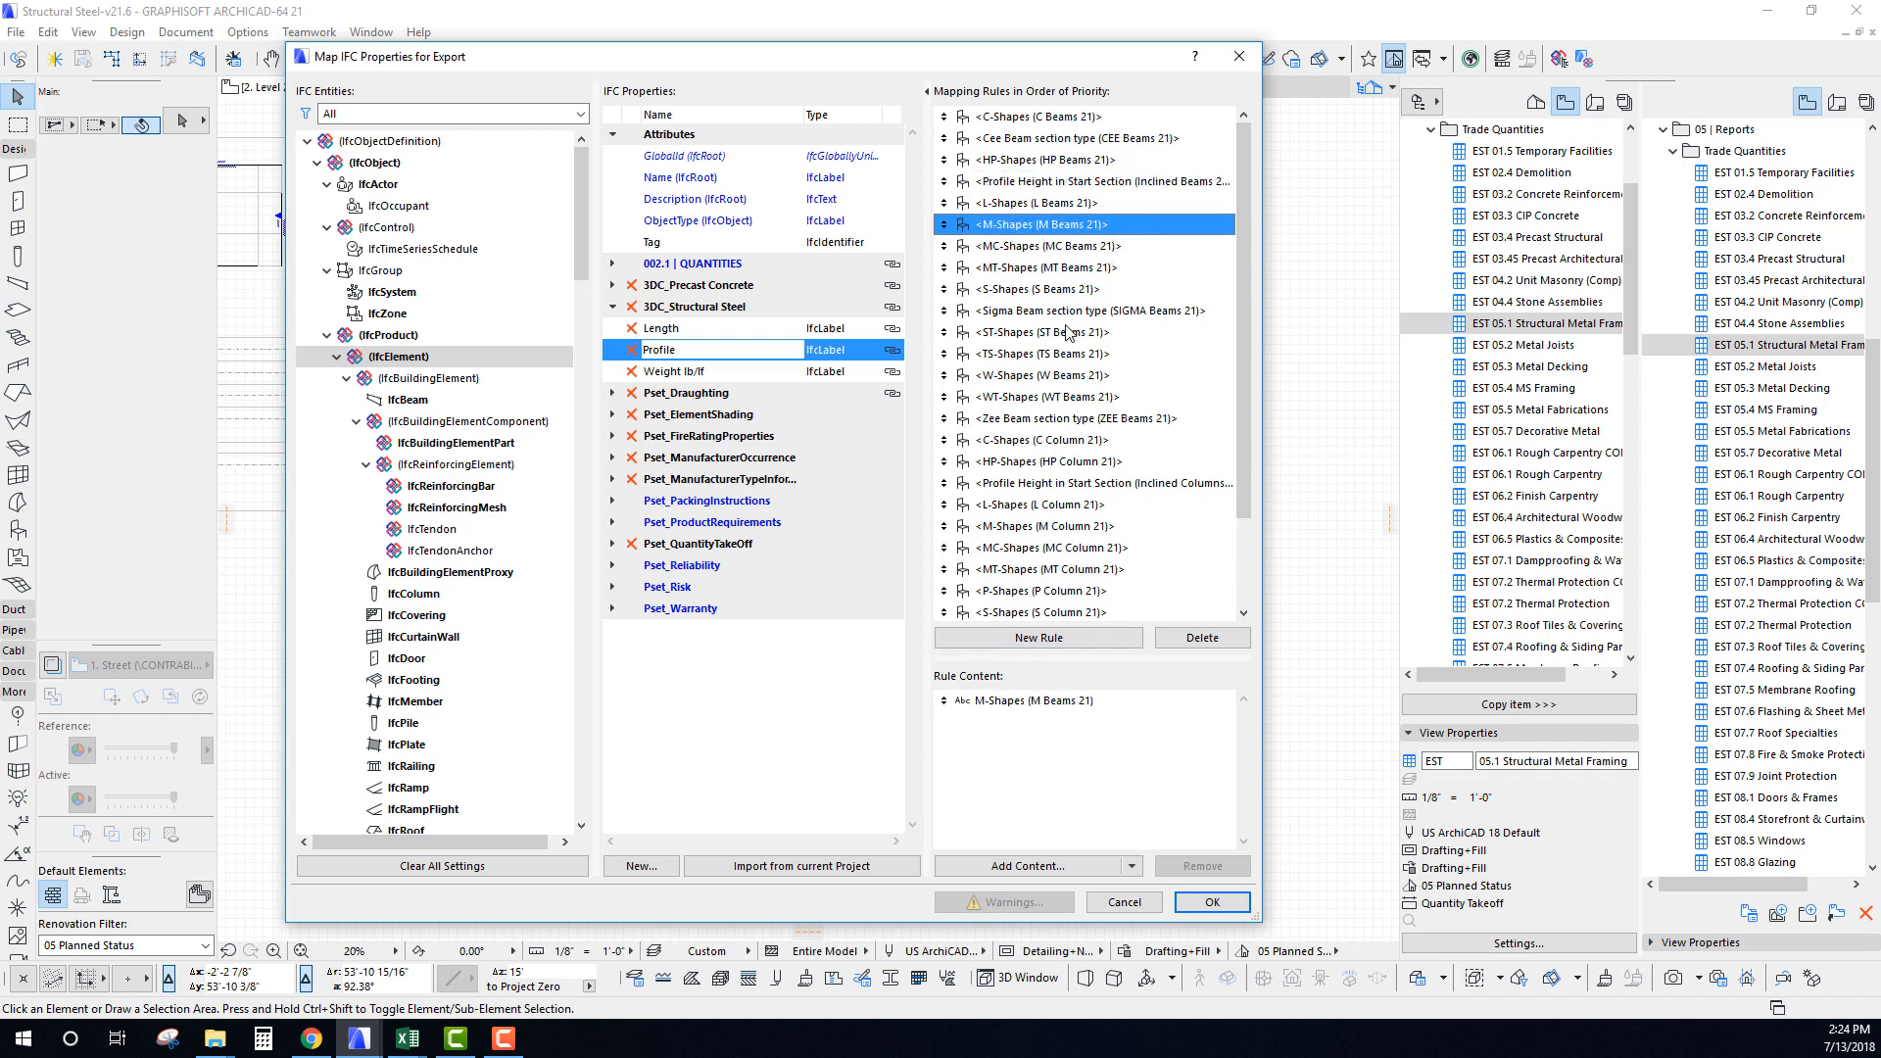
pyautogui.click(1038, 292)
pyautogui.click(1062, 271)
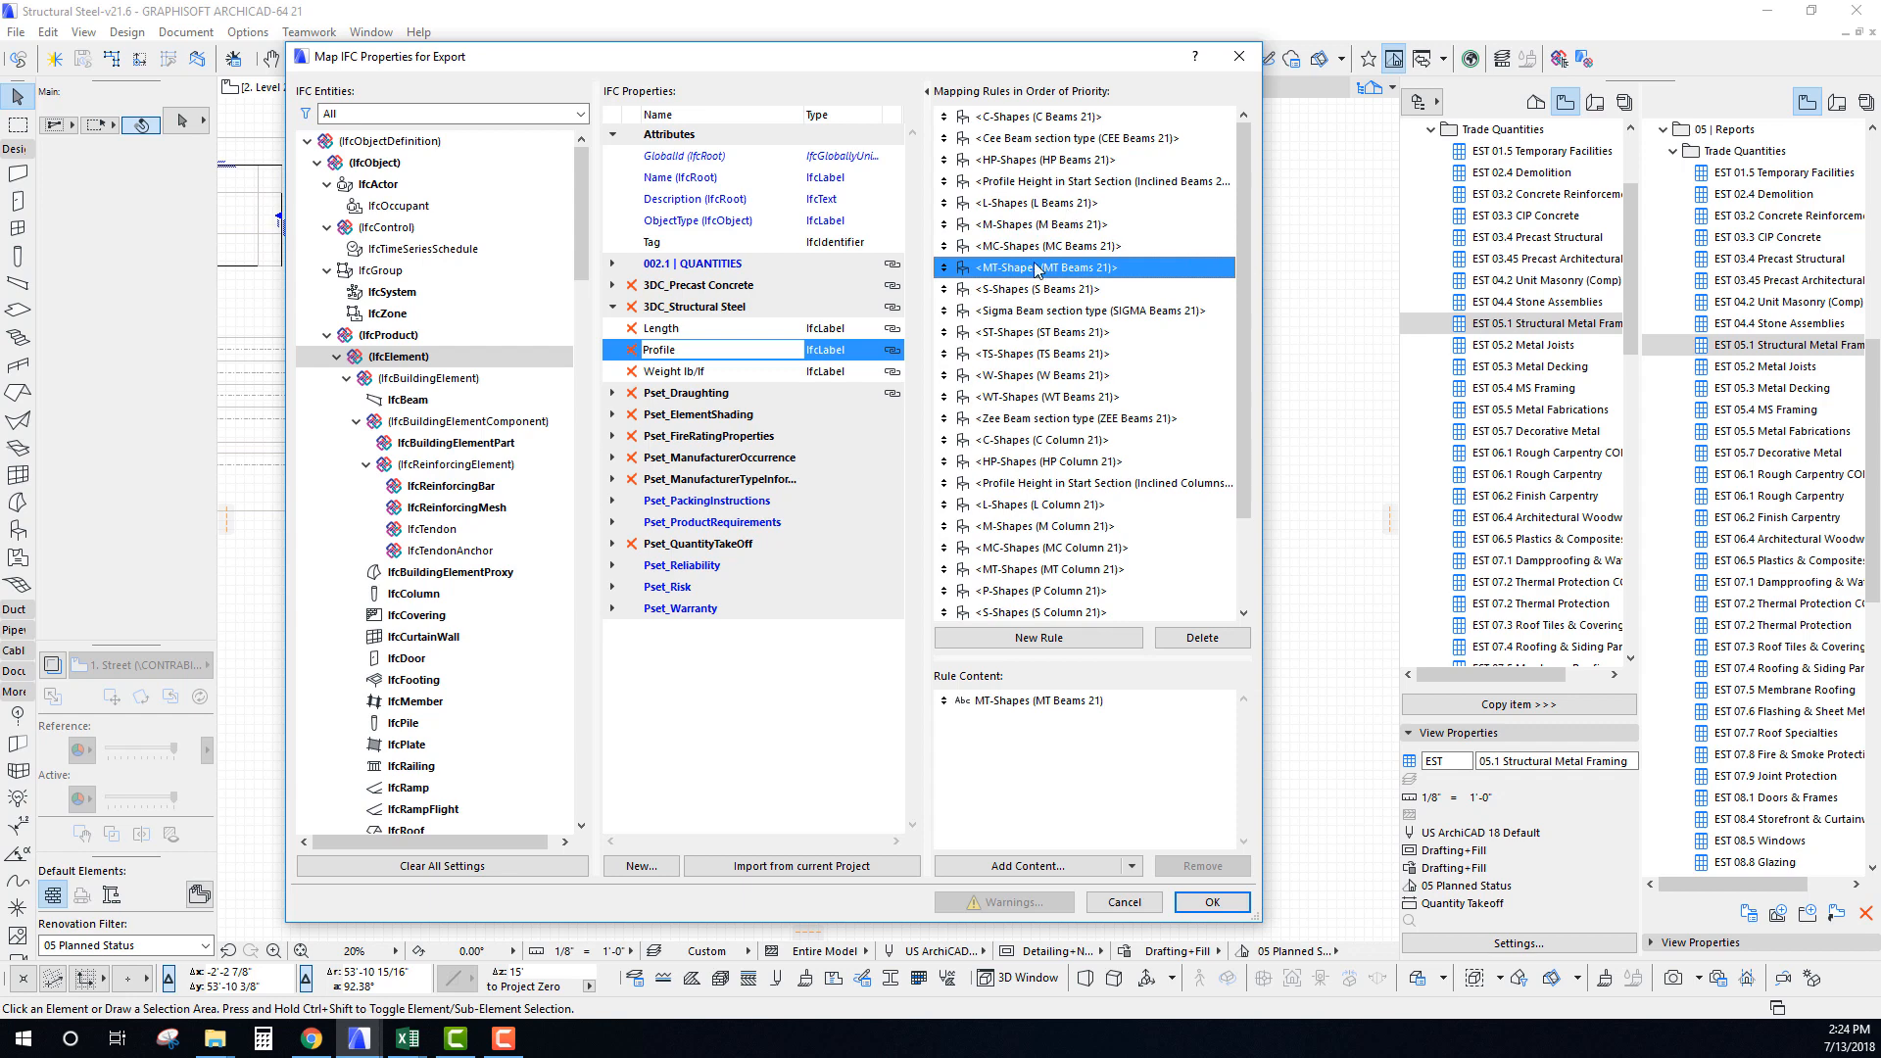
pyautogui.scroll(-2, 1097, 539)
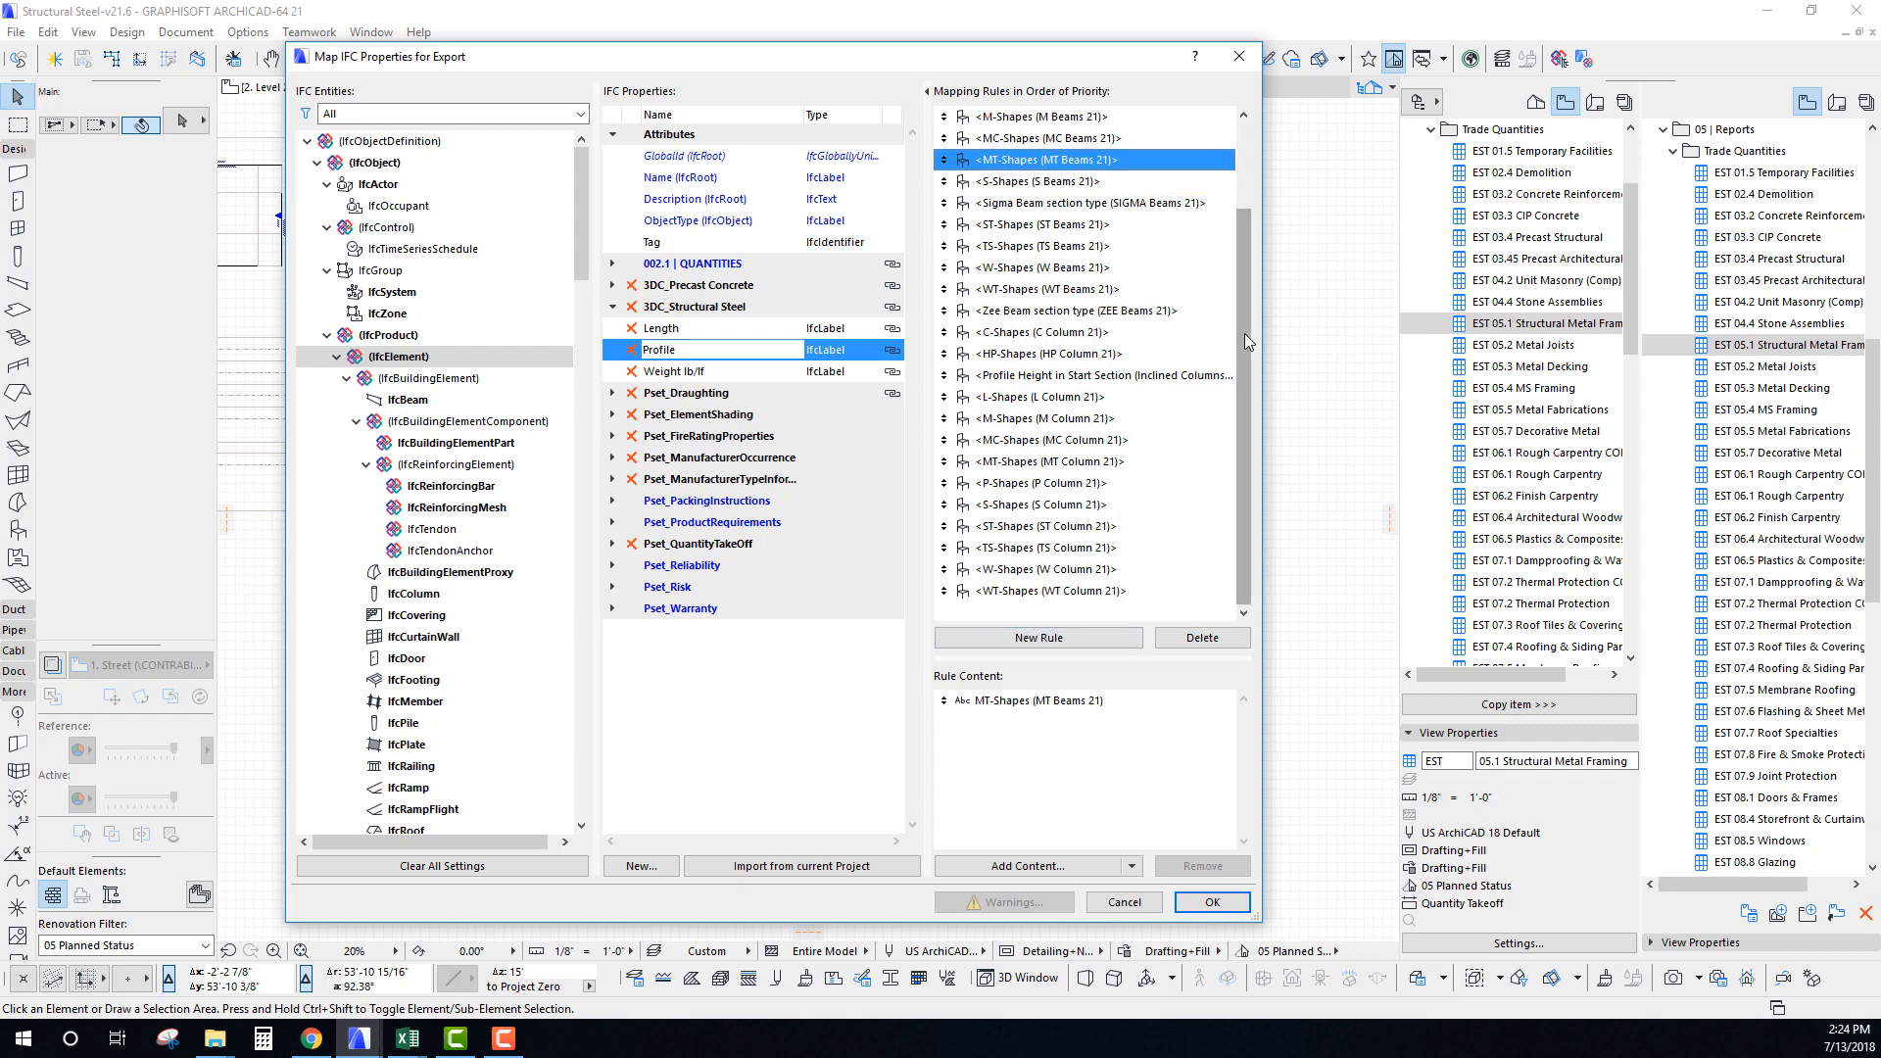
pyautogui.moveTo(1247, 340); pyautogui.dragTo(1247, 250)
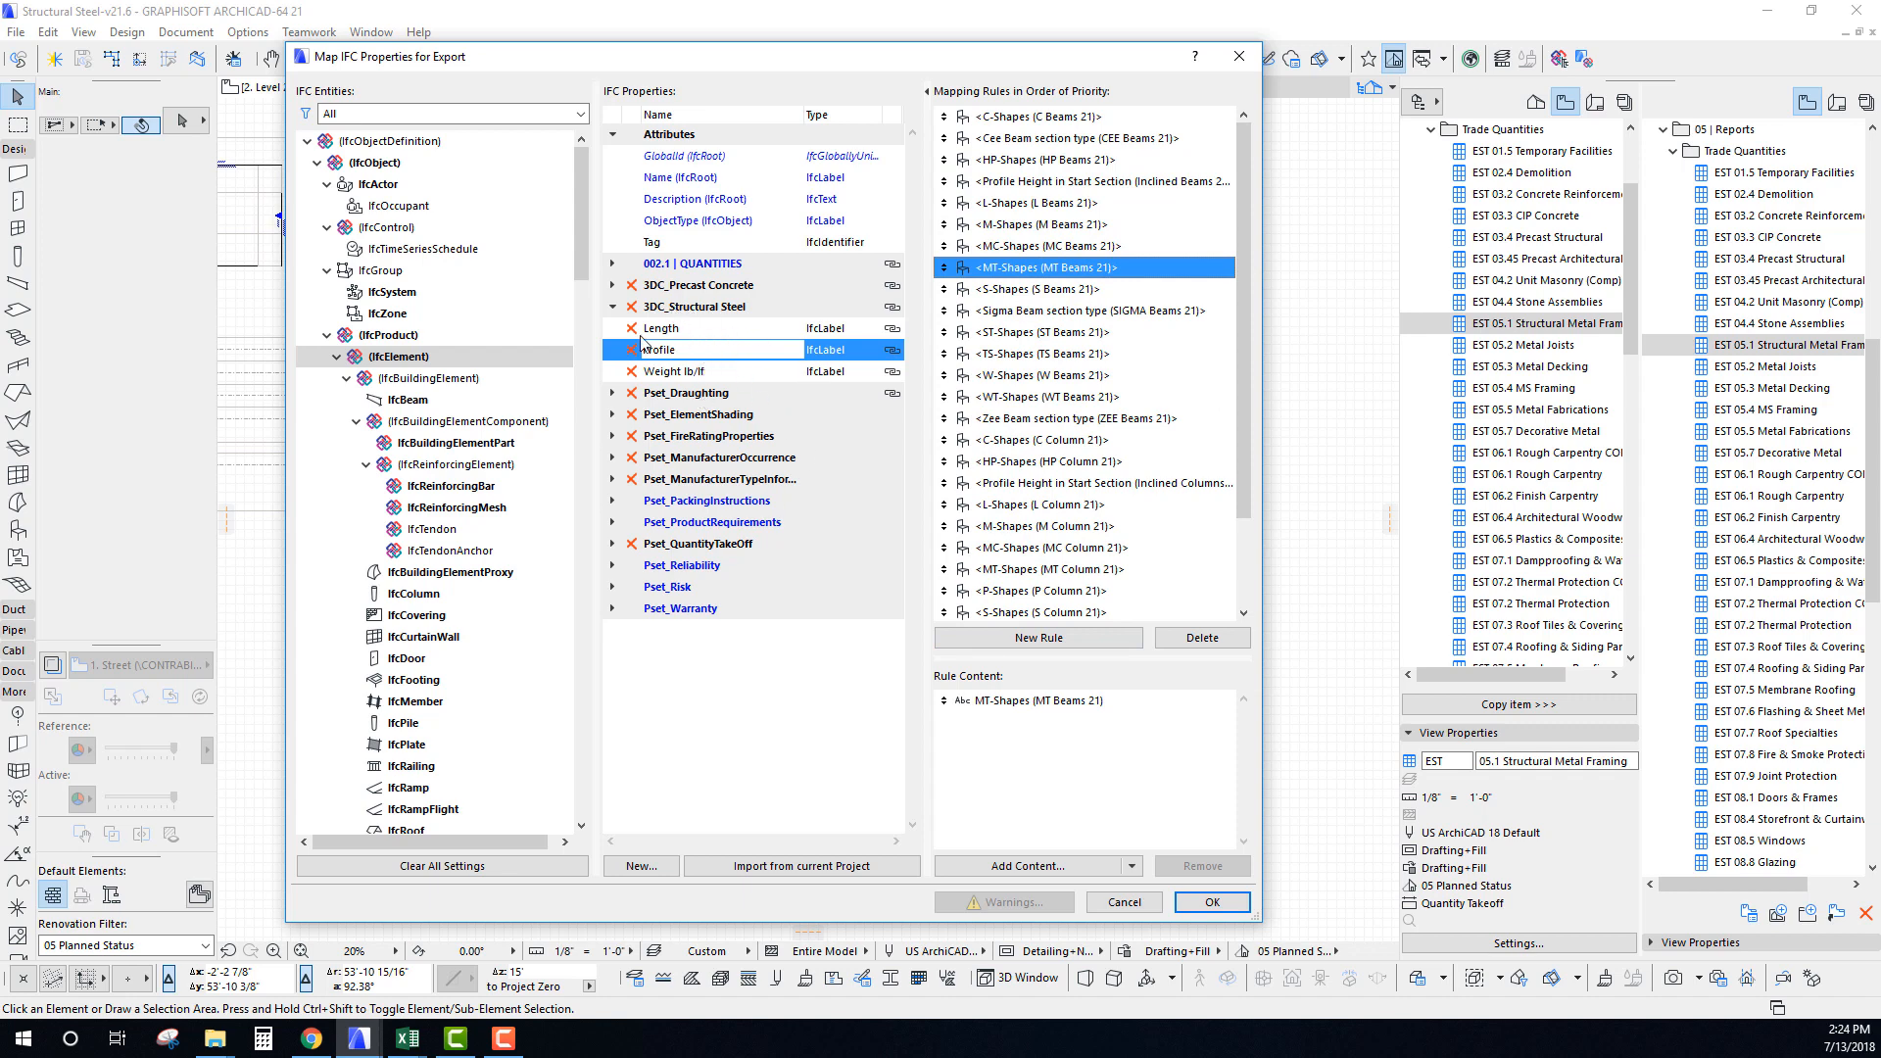
# Examine the mapping rules of the Weight lb/lf property, checking the content of the W Column 21 rule.
pyautogui.click(729, 374)
pyautogui.moveTo(1243, 253); pyautogui.dragTo(1244, 422)
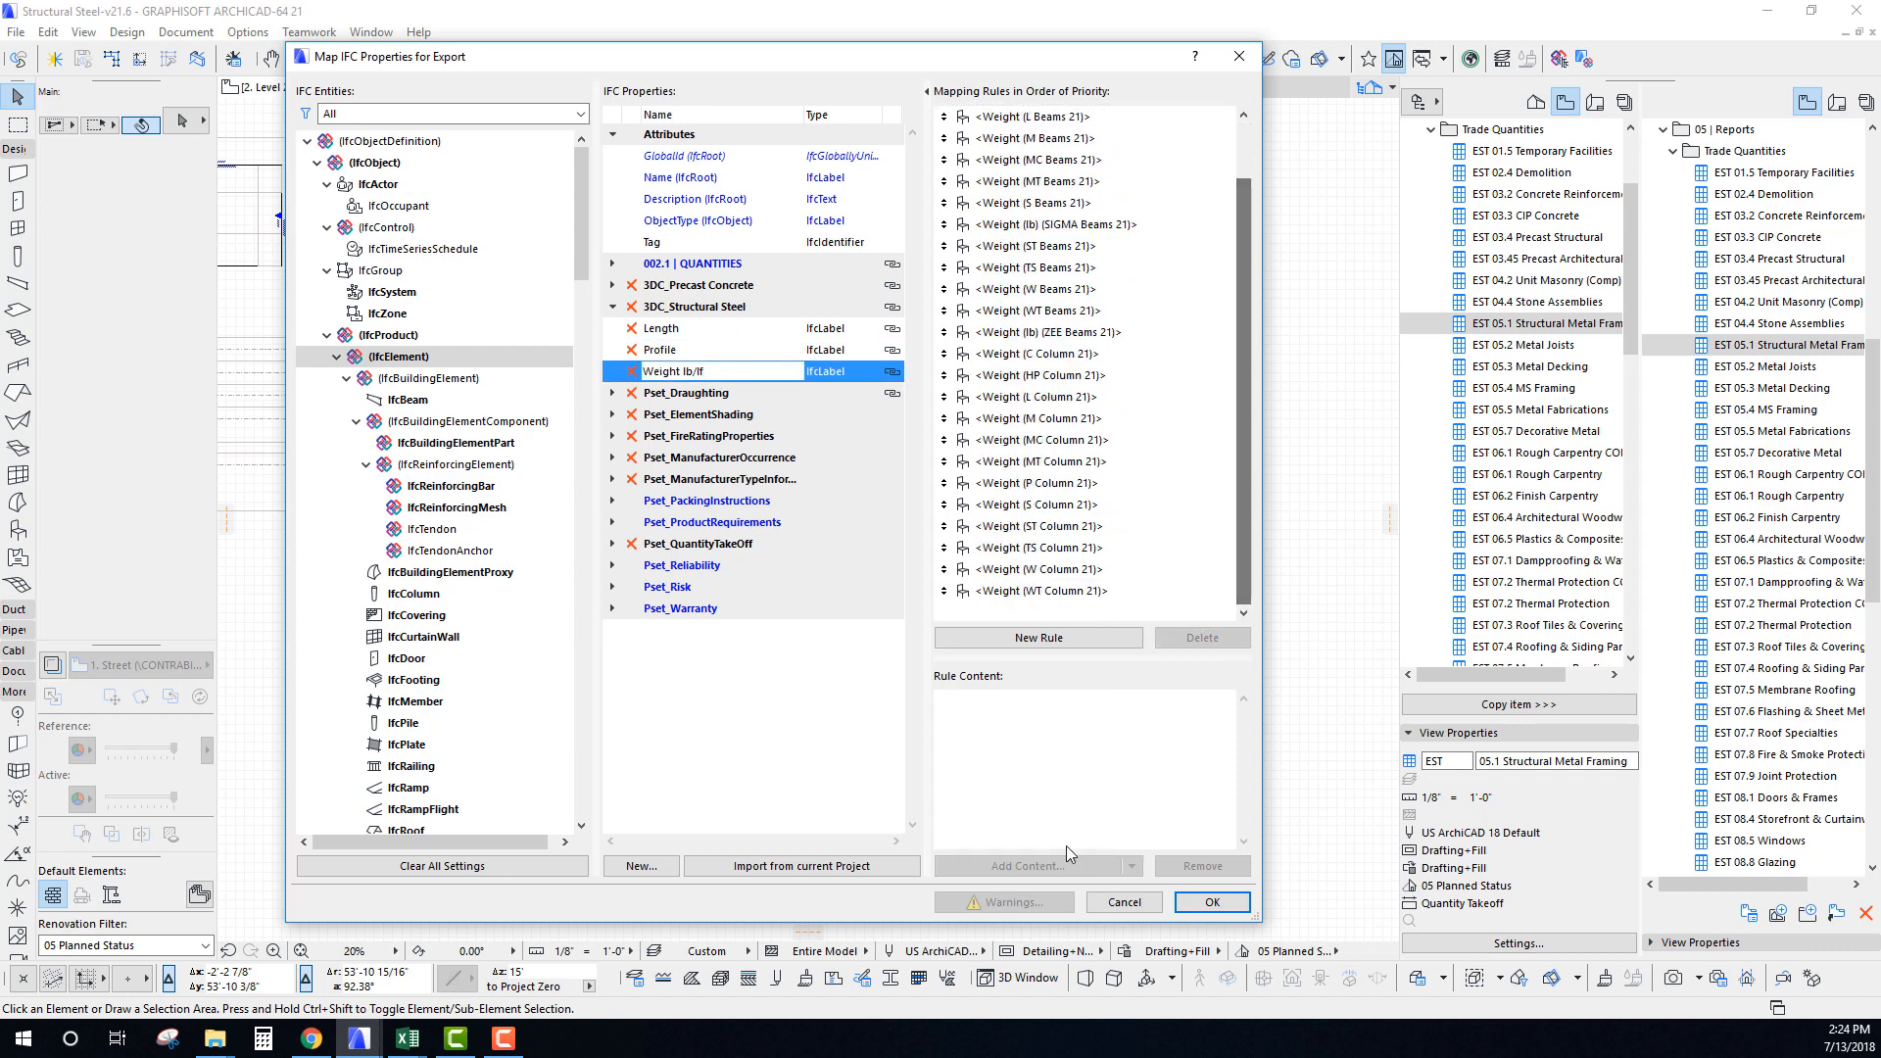
pyautogui.click(1038, 592)
pyautogui.click(1038, 569)
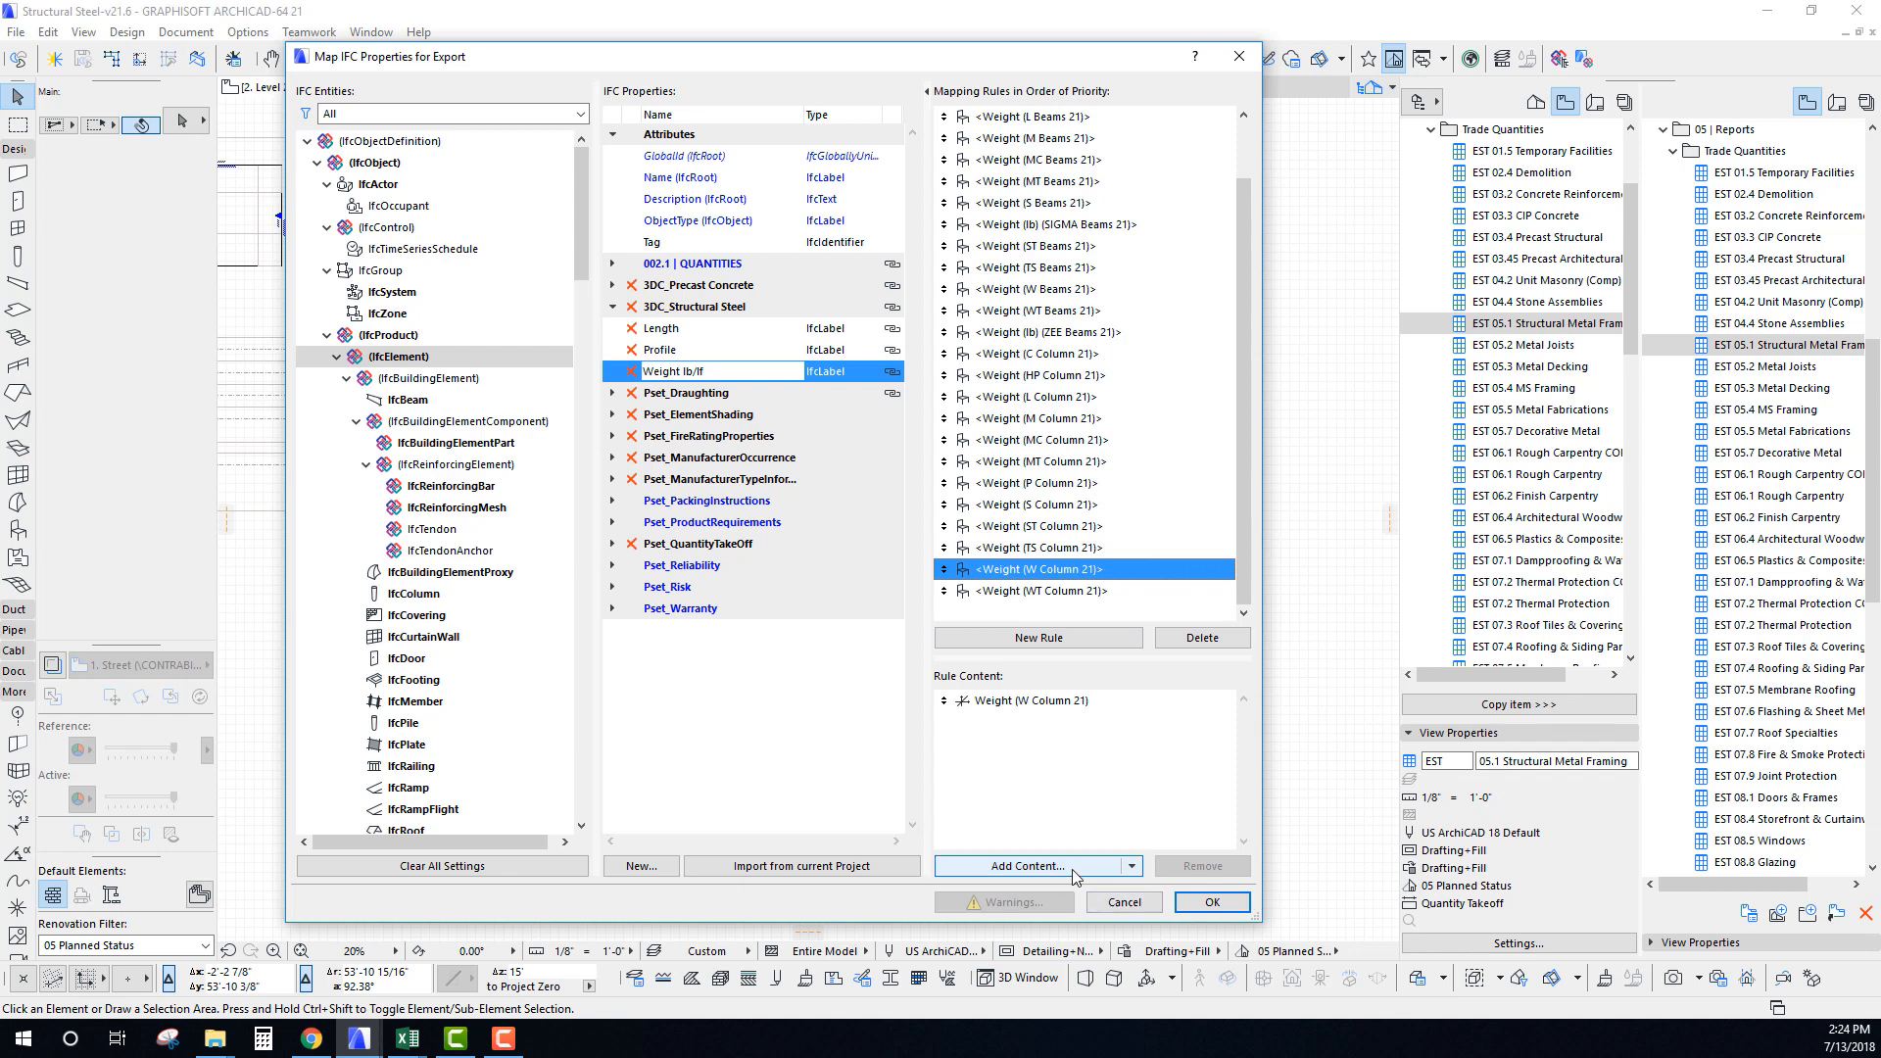
pyautogui.click(995, 702)
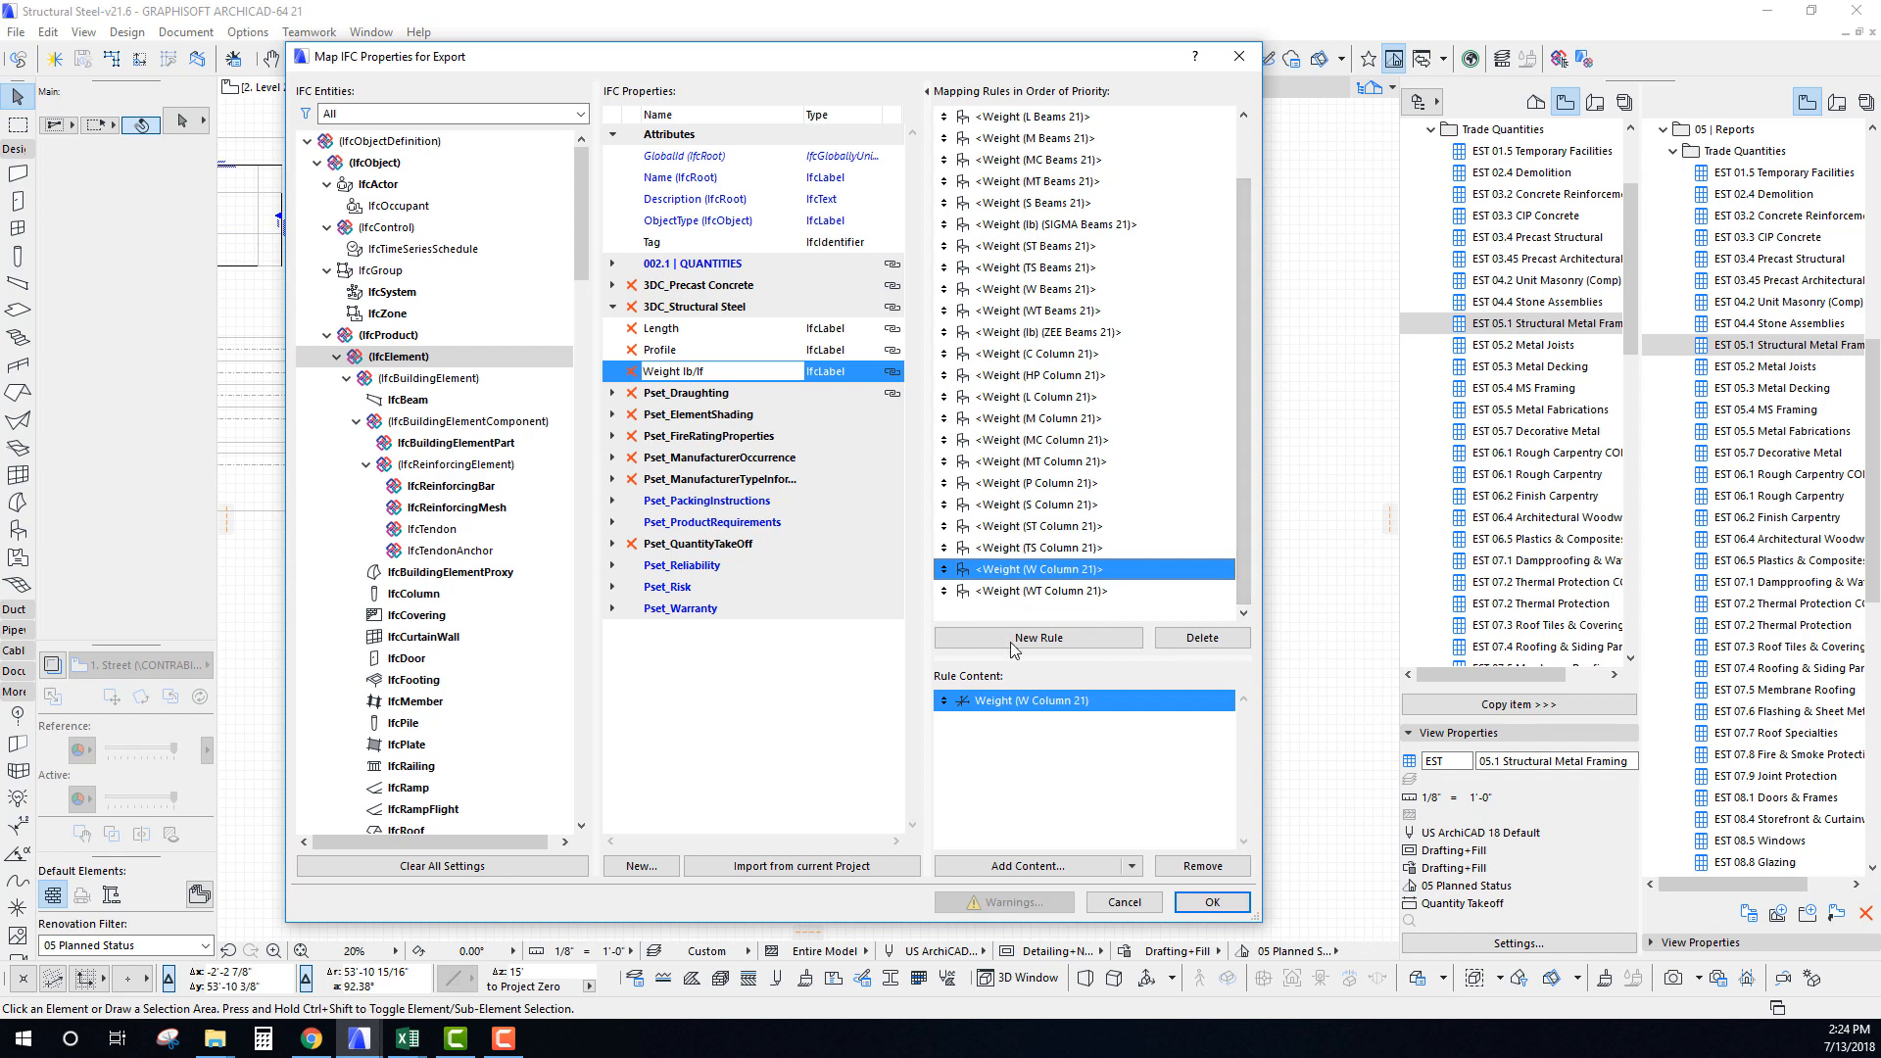
# Accept the IFC property mapping for export and confirm the IFC translator settings.
pyautogui.click(1215, 906)
pyautogui.click(887, 663)
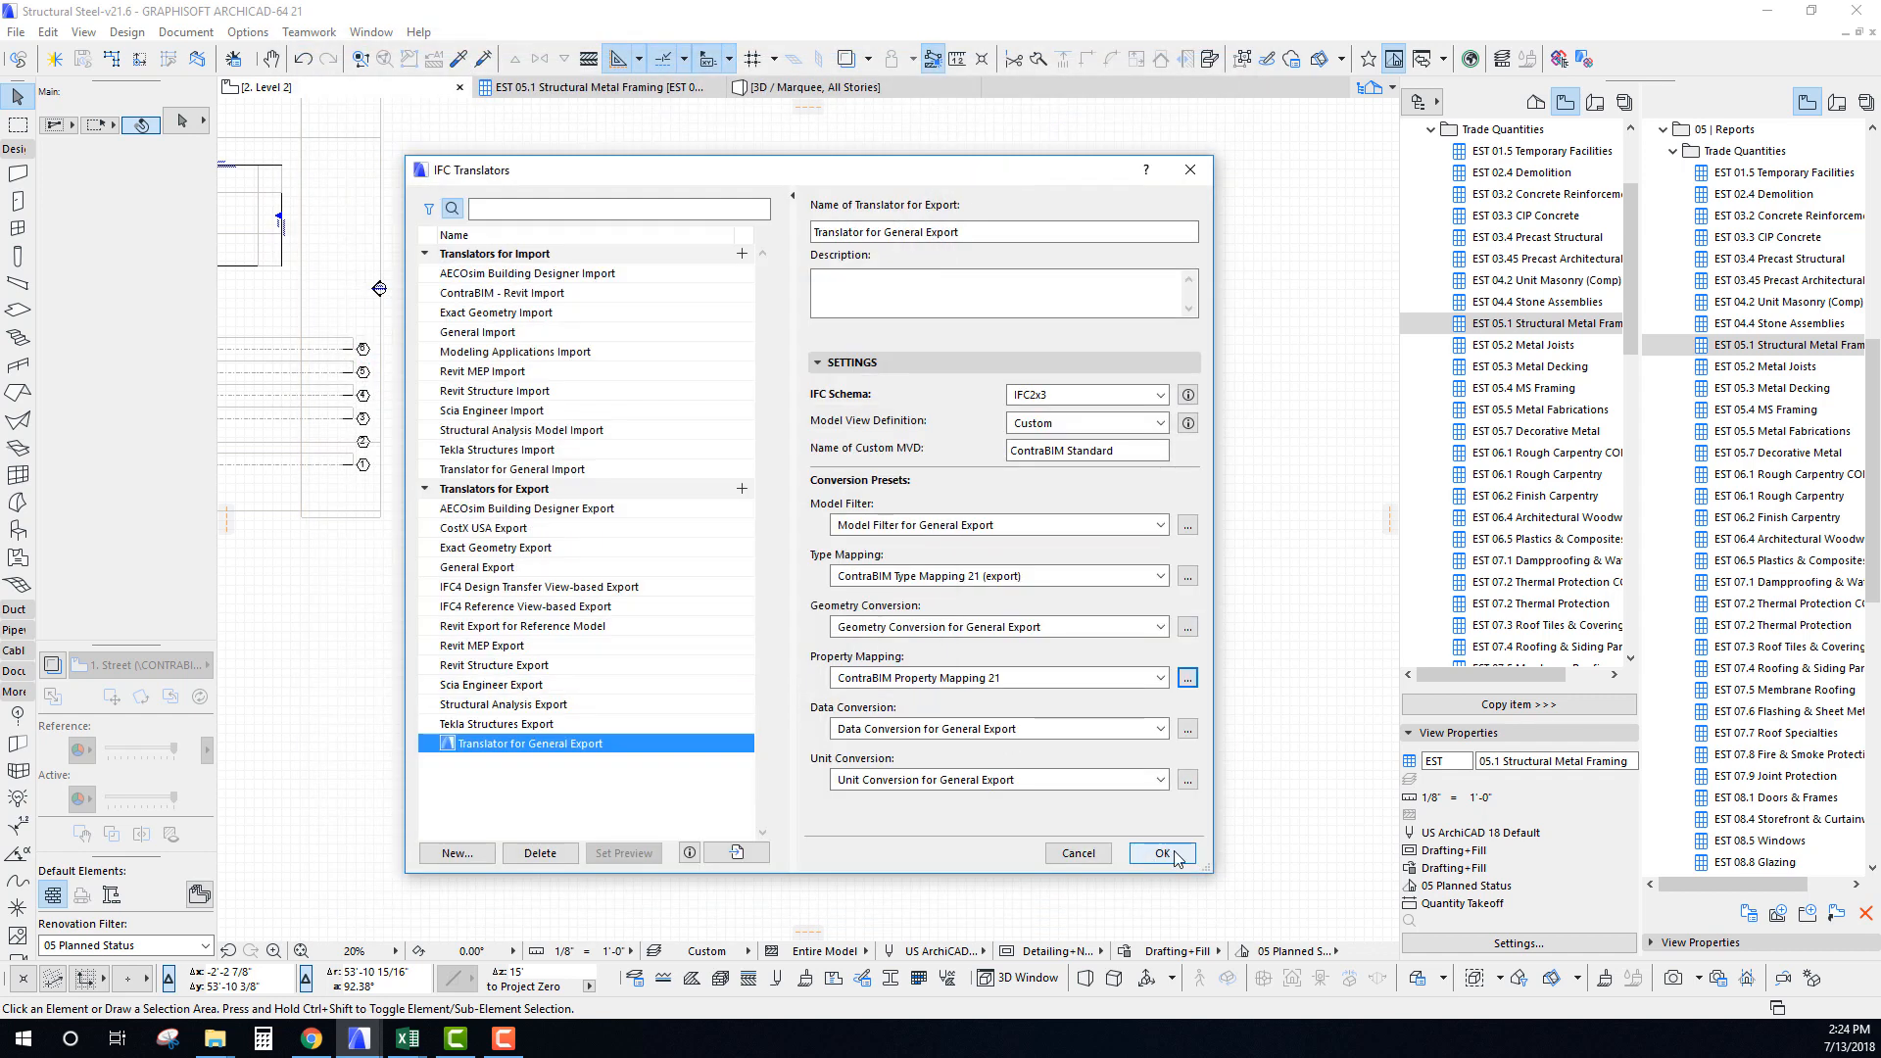
pyautogui.click(1162, 853)
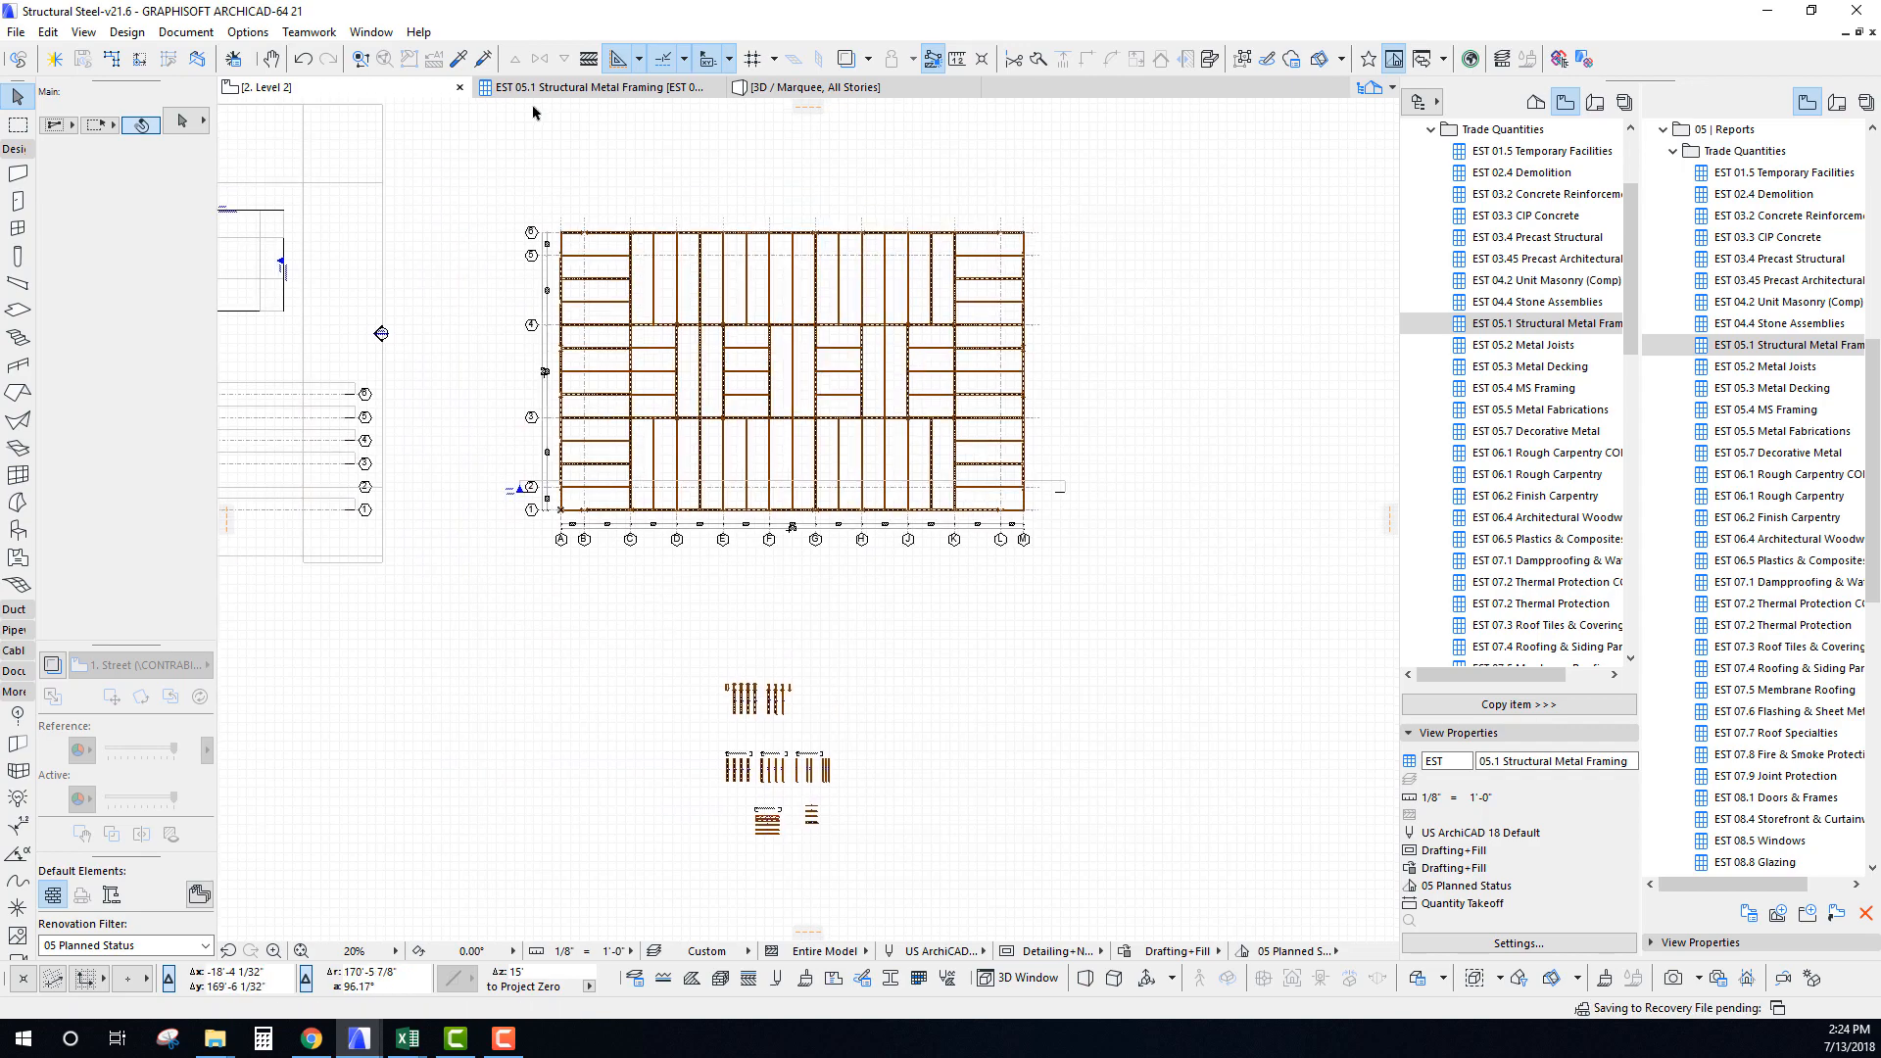
# Open the EST 05.1 Structural Metal Framing schedule and examine its Profile and Weight lb/lf columns.
pyautogui.click(588, 87)
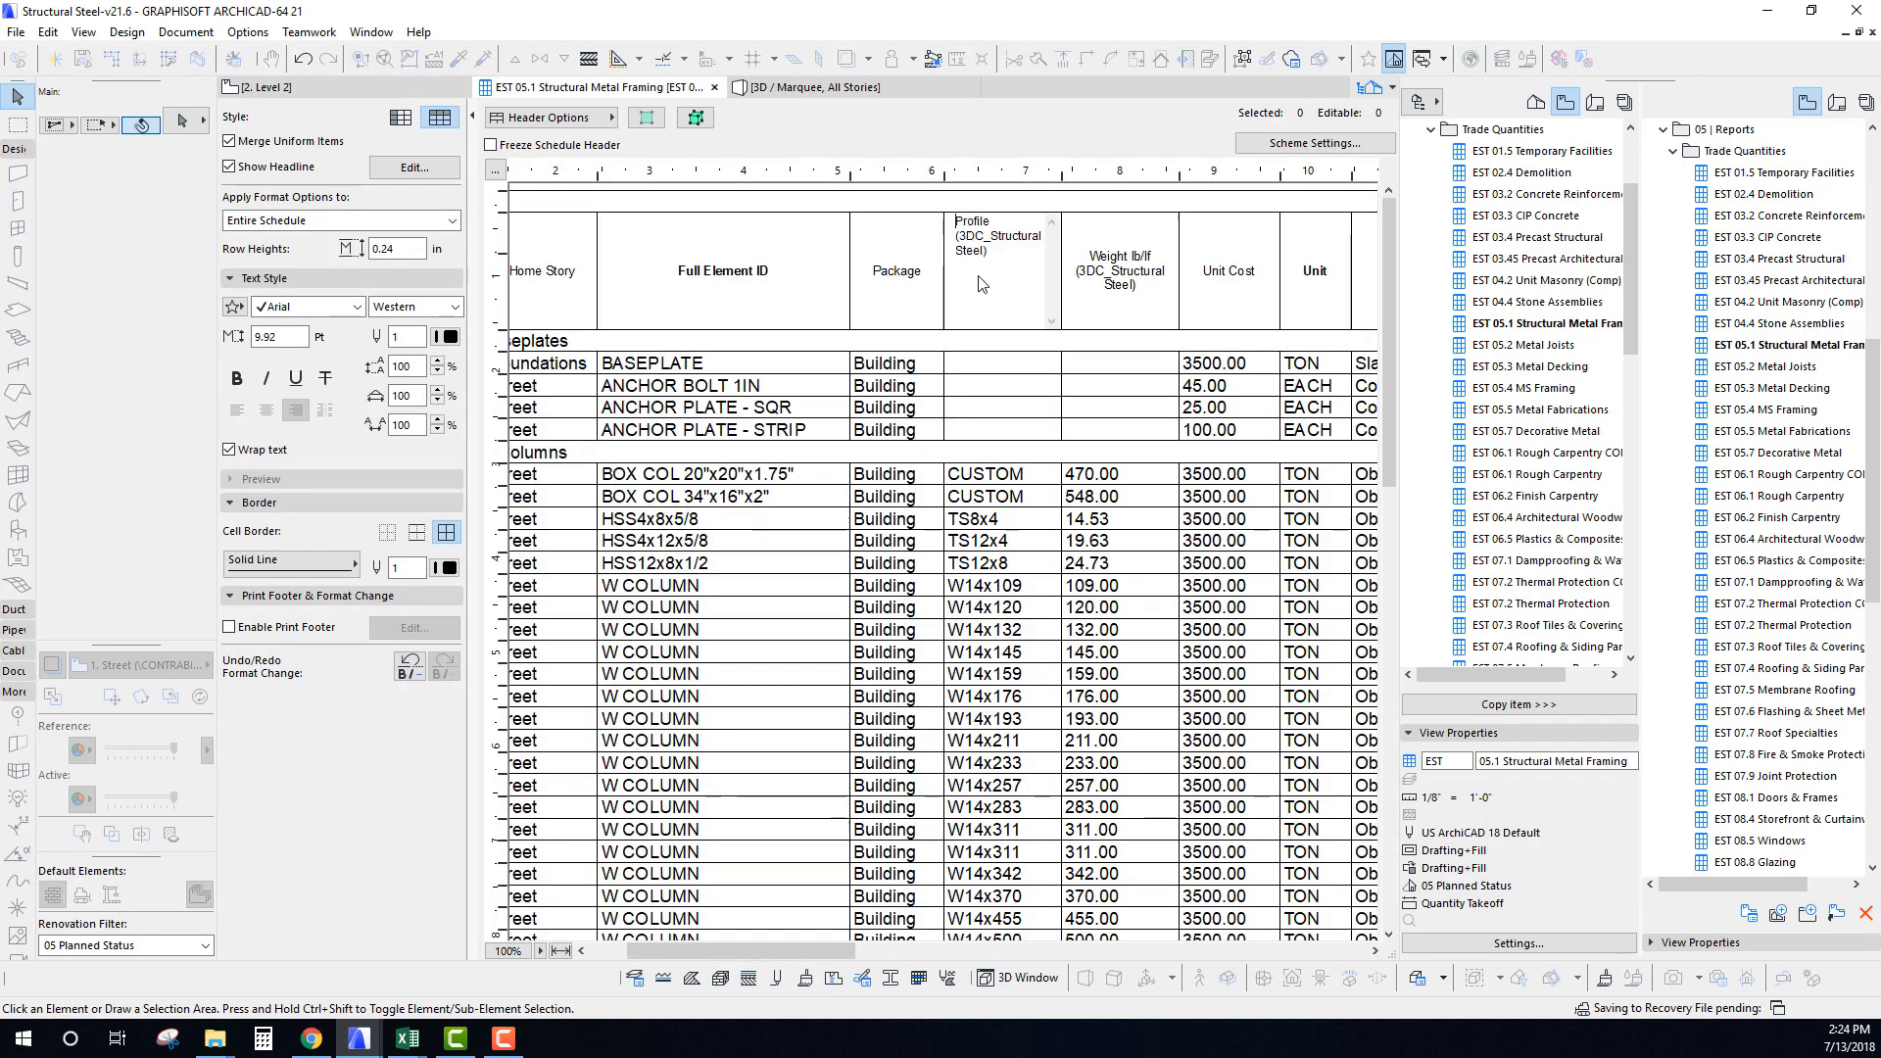
pyautogui.click(970, 279)
pyautogui.click(1114, 280)
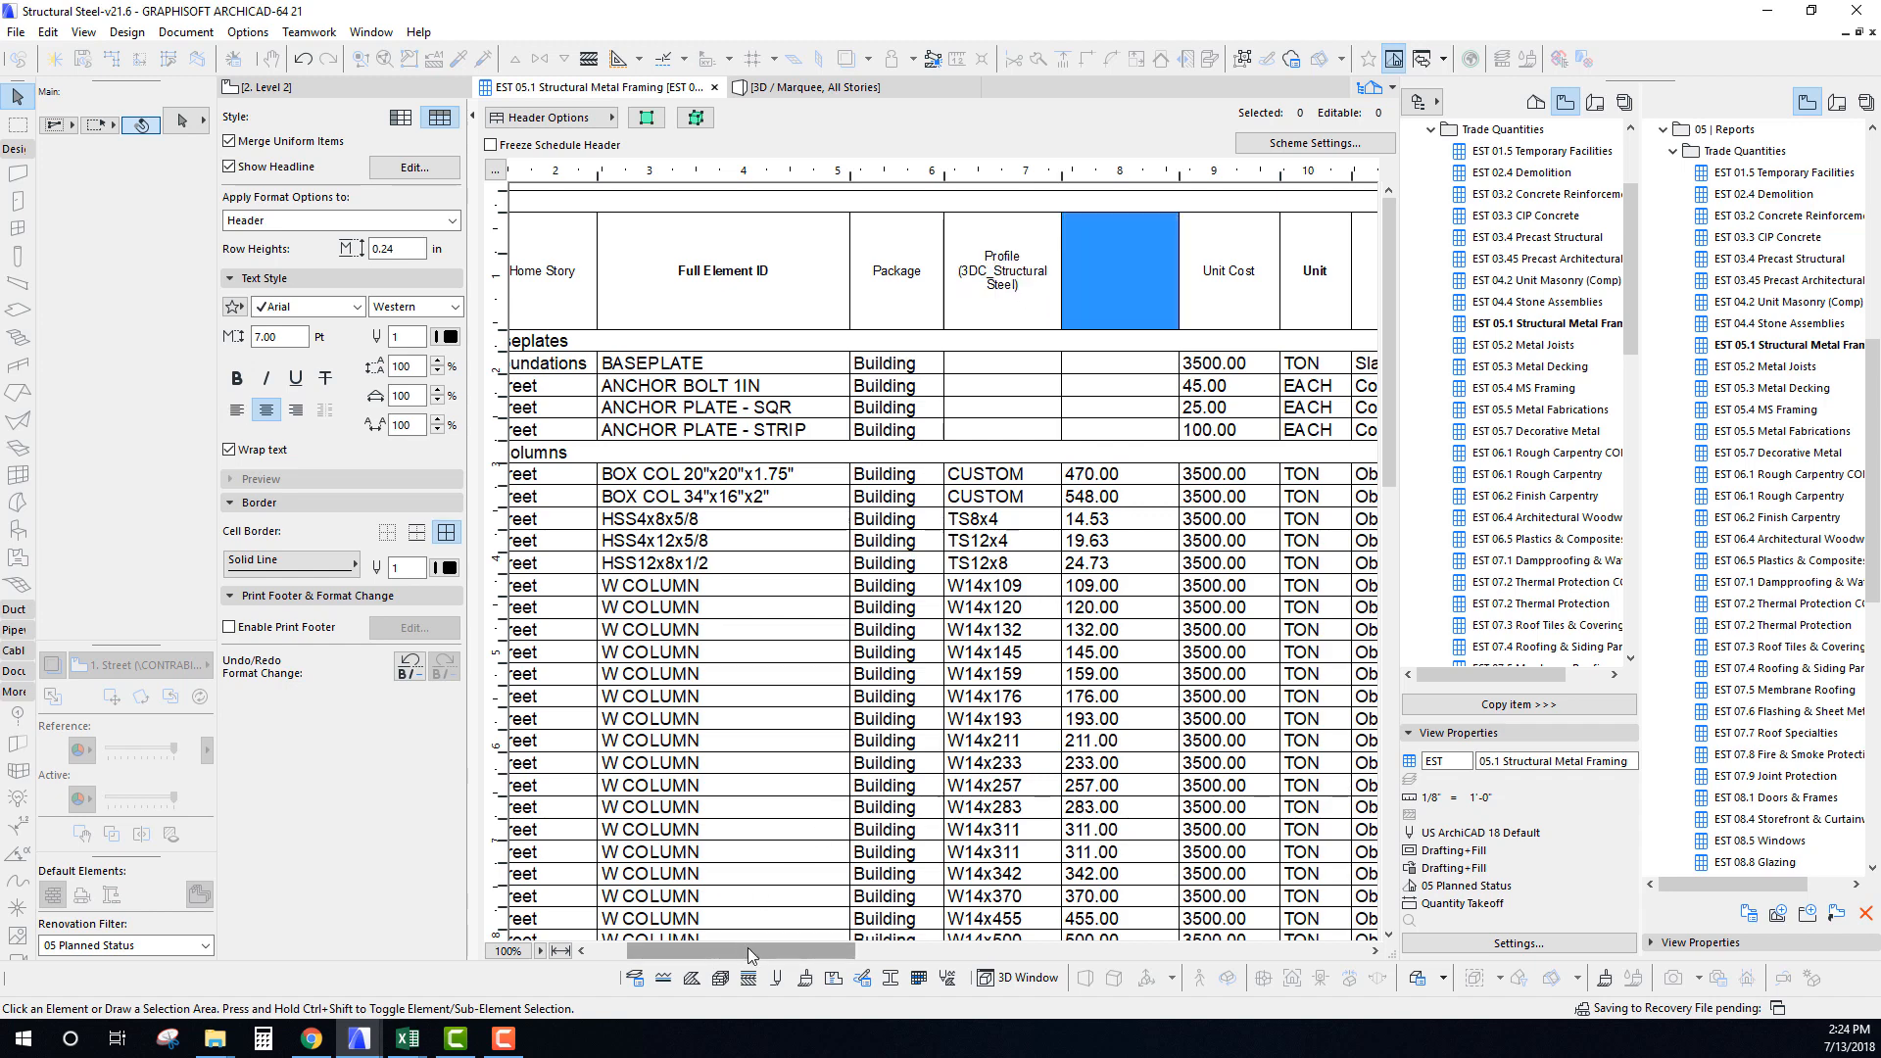
pyautogui.moveTo(748, 949); pyautogui.dragTo(887, 954)
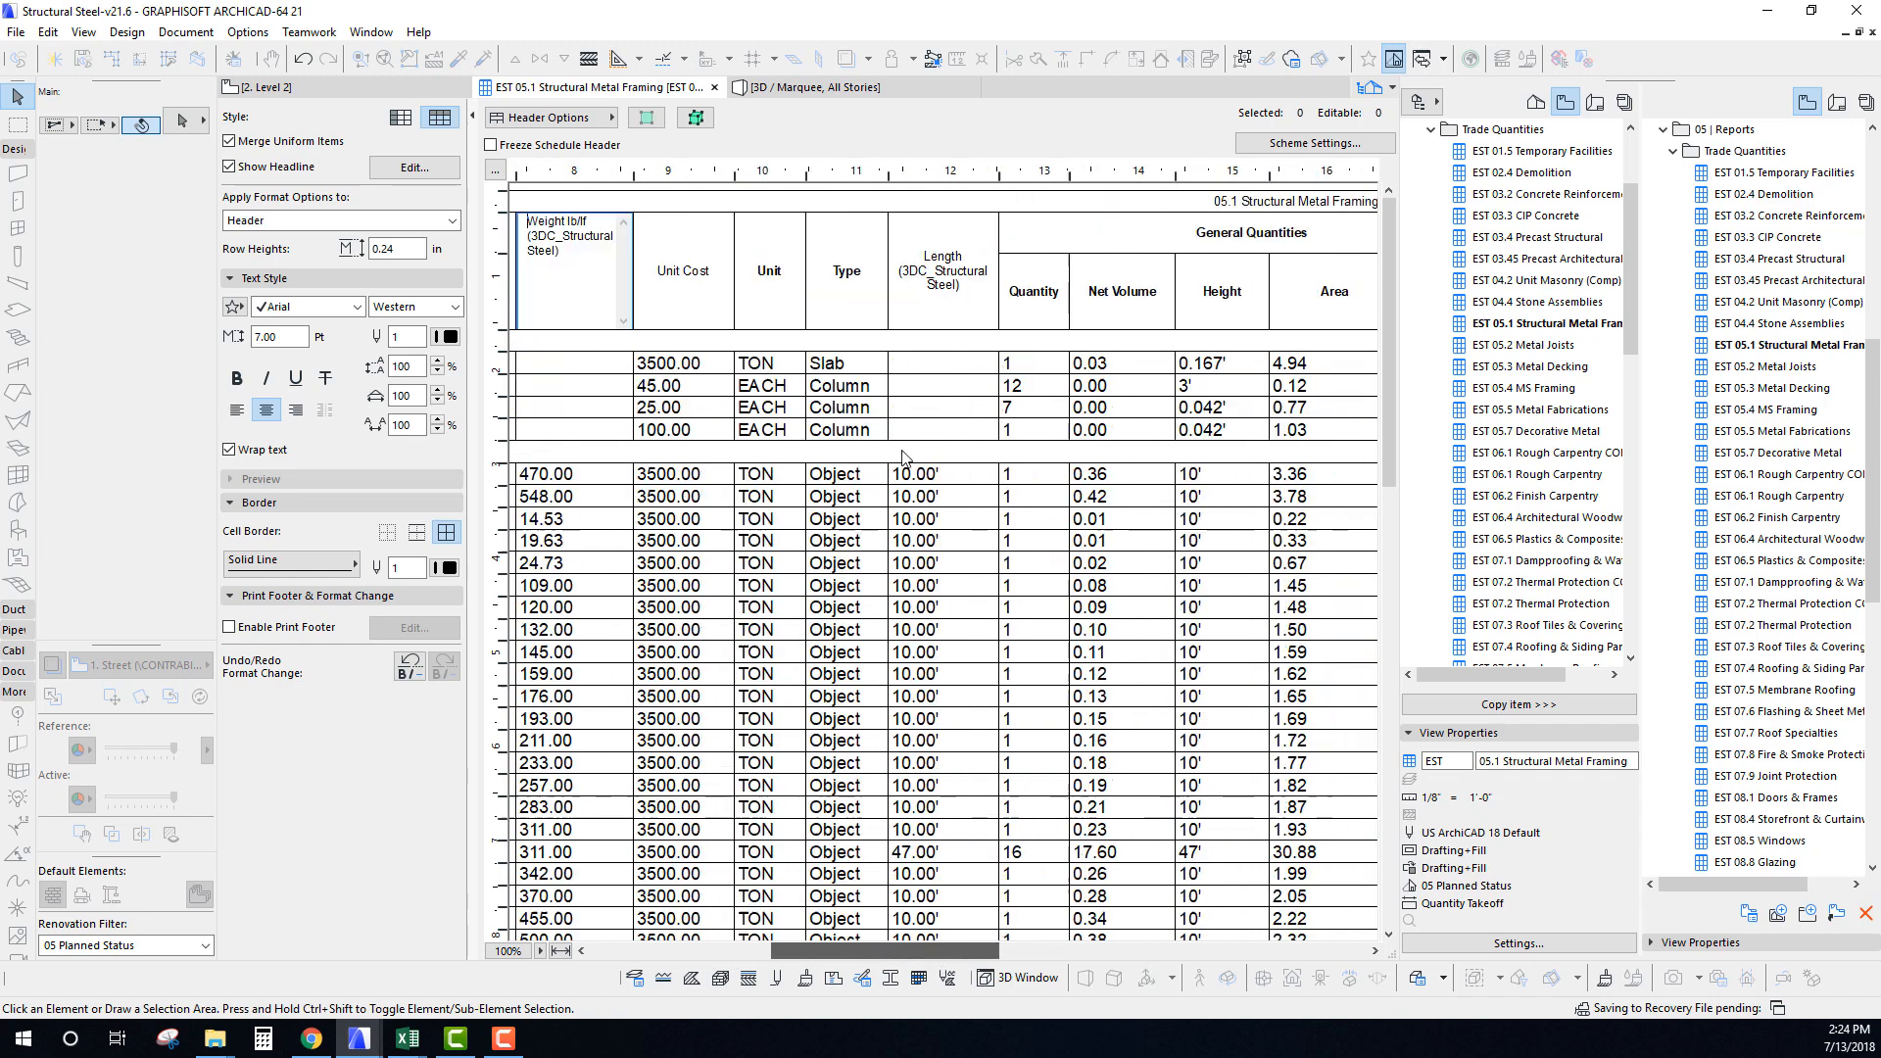
# Examine the schedule's Length column and compare it with the quantity of the 261 lb/lf columns.
pyautogui.click(947, 298)
pyautogui.click(946, 607)
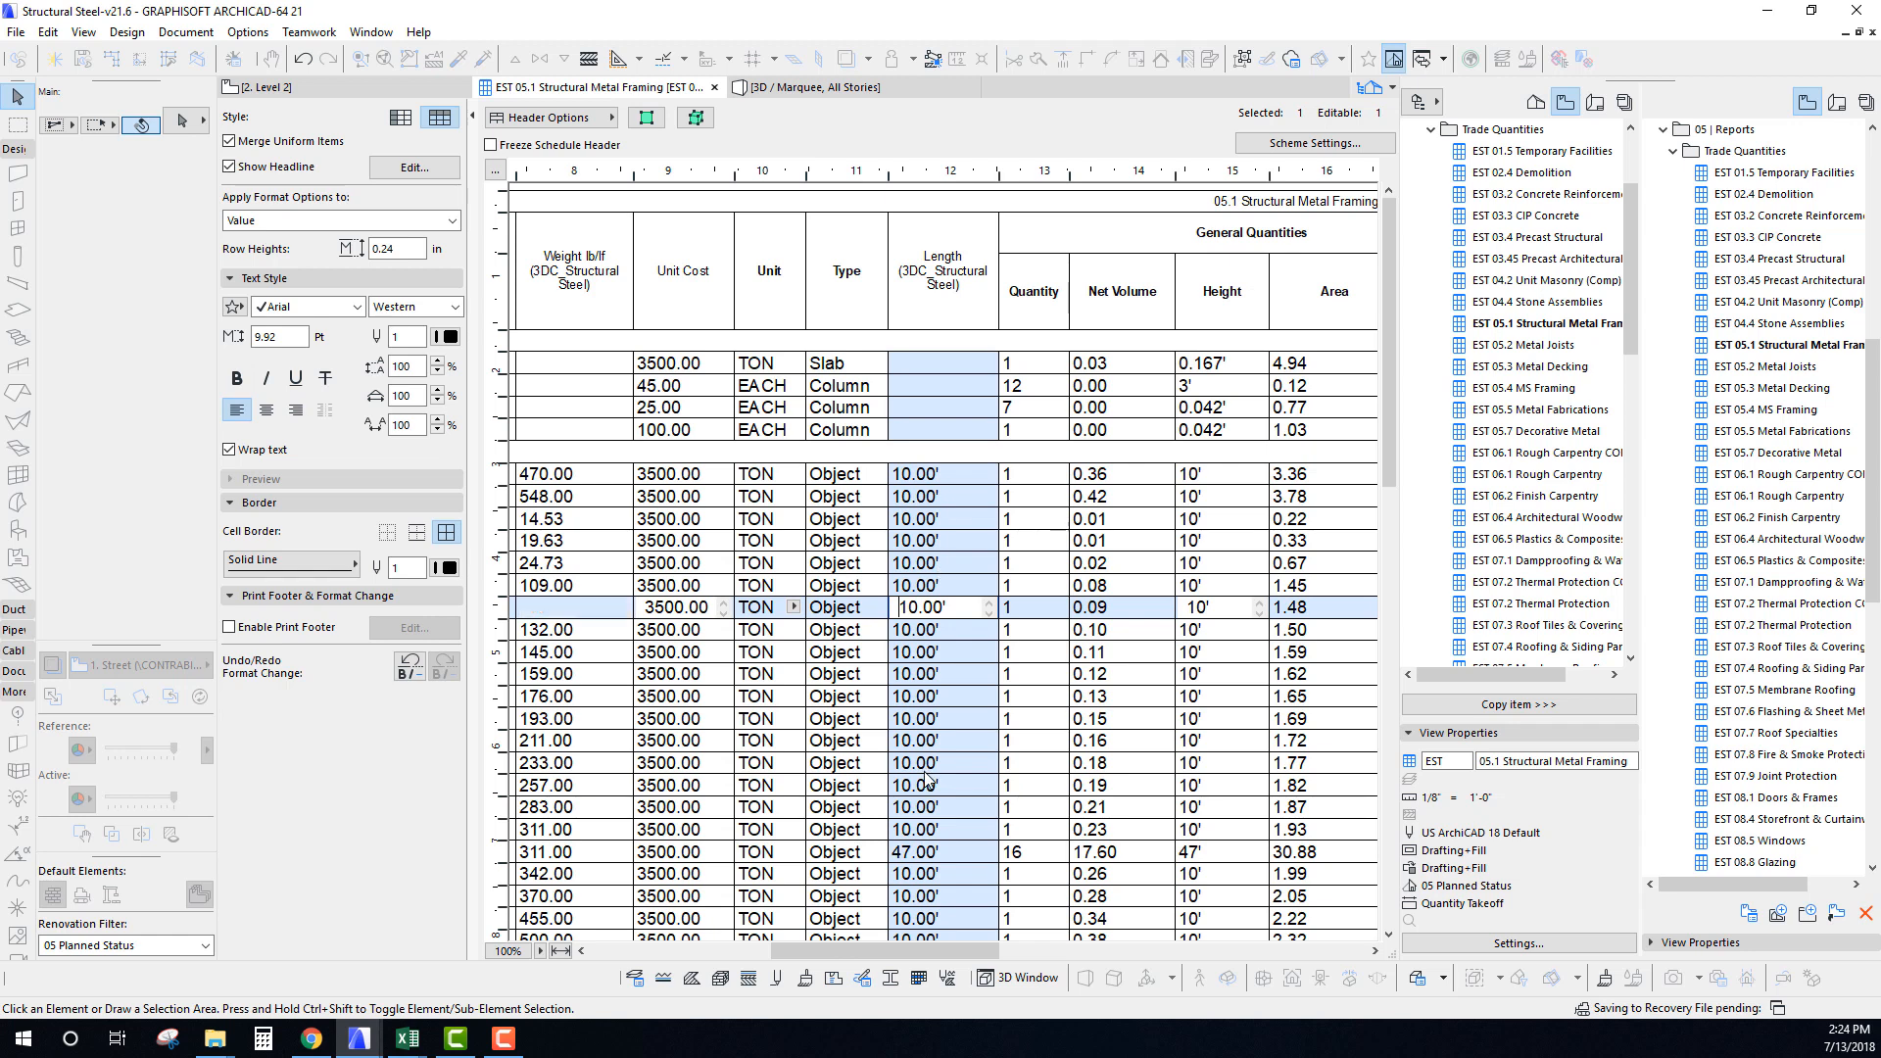
pyautogui.scroll(-5, 935, 753)
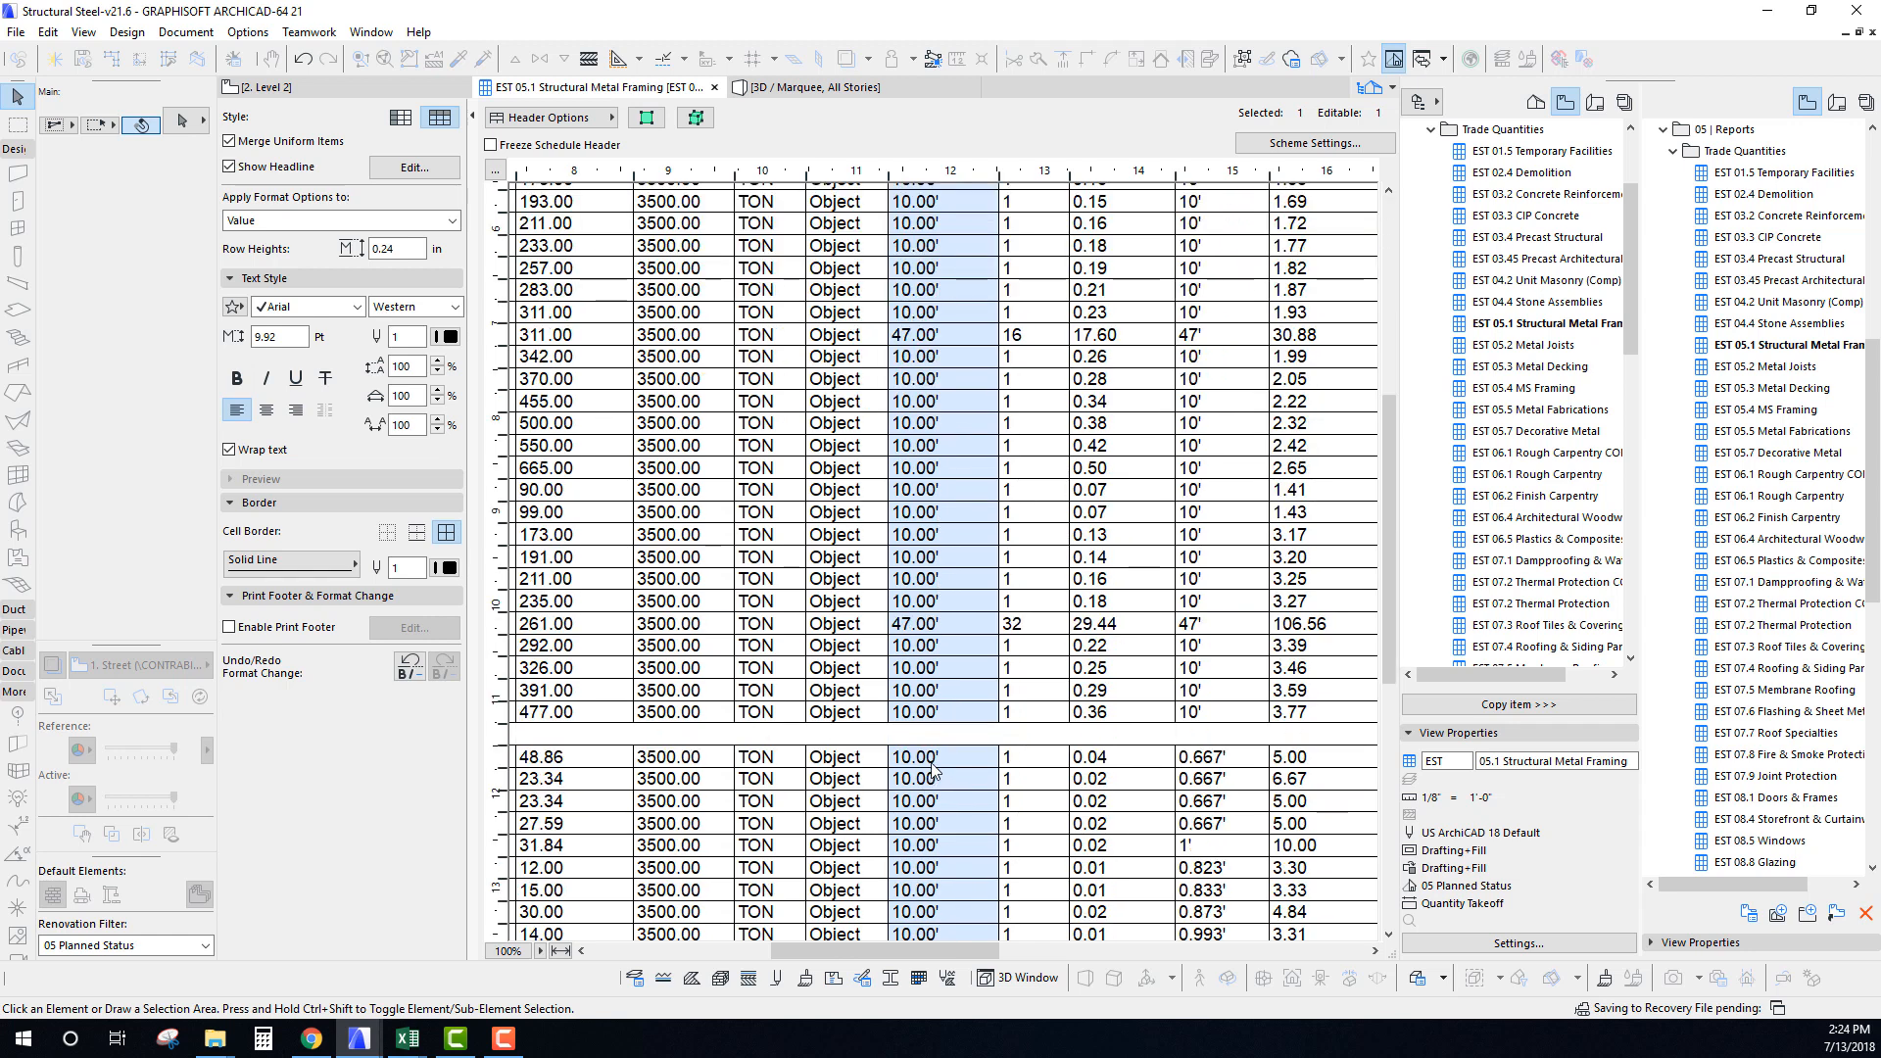
pyautogui.click(924, 622)
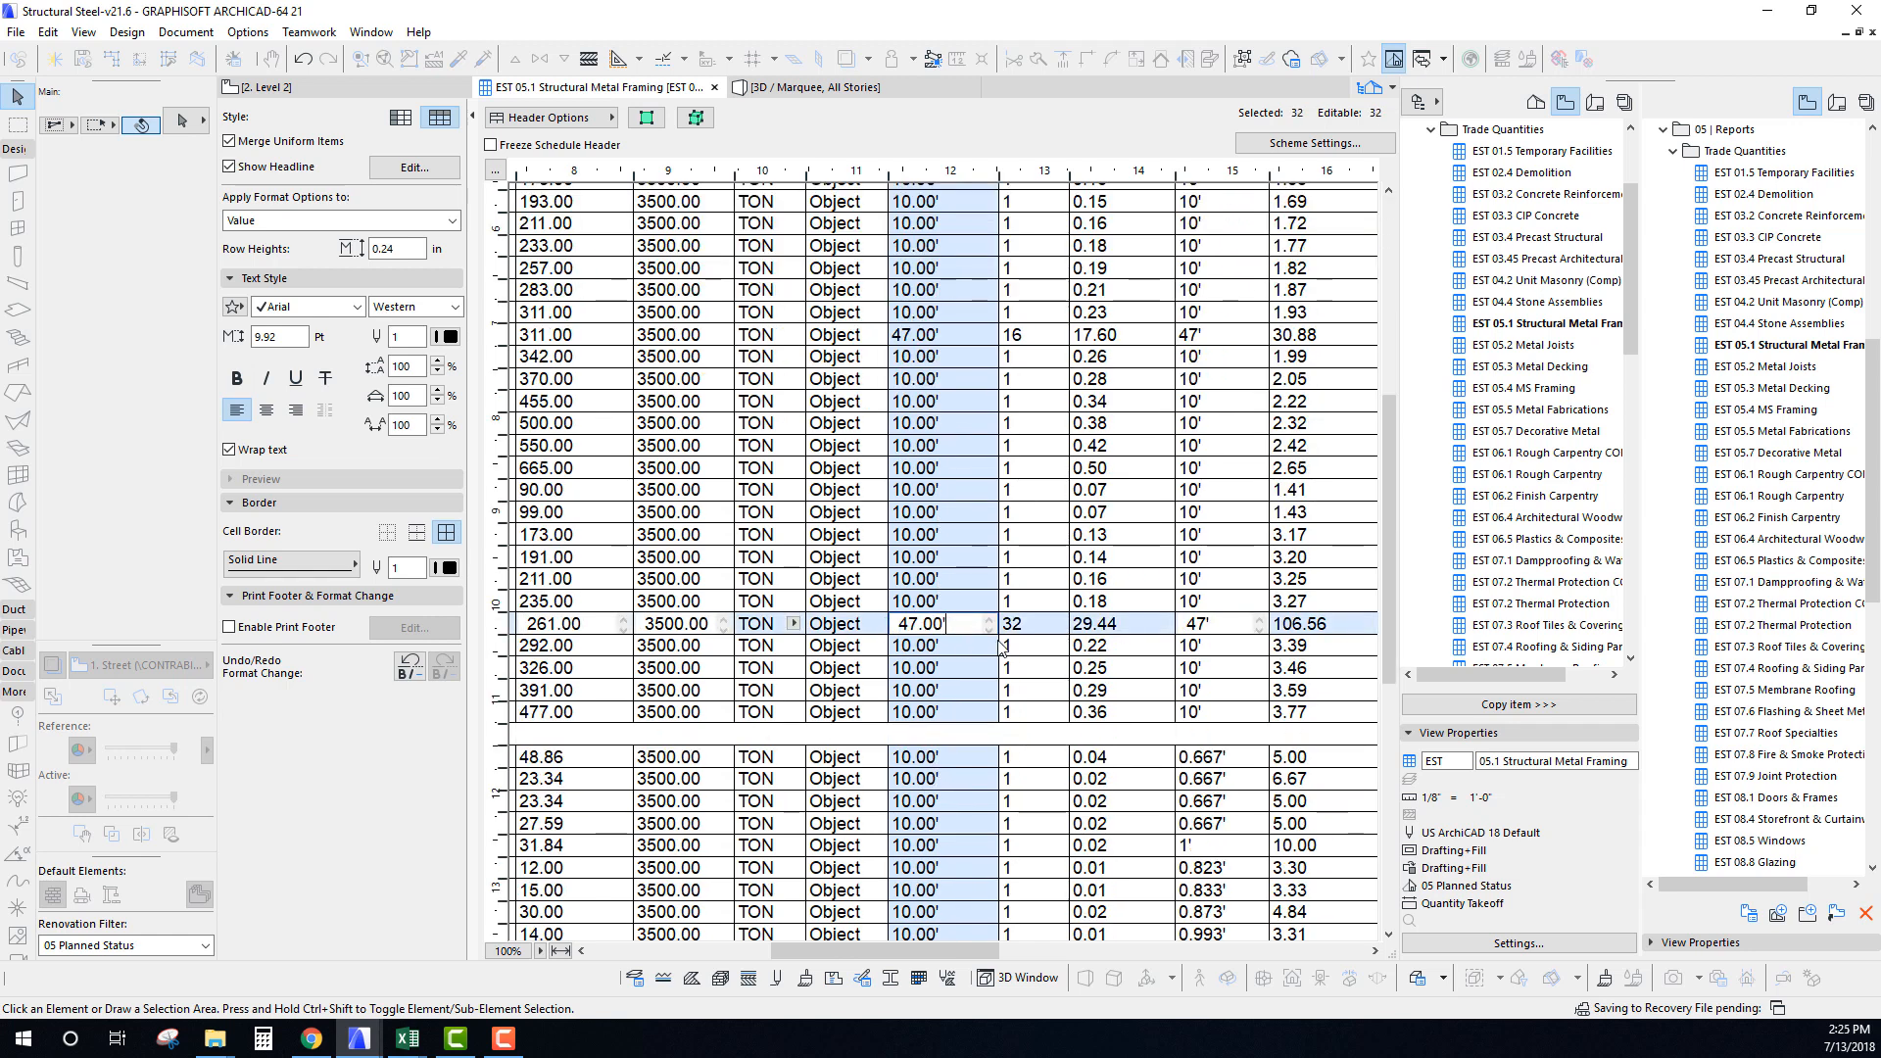
pyautogui.click(1036, 632)
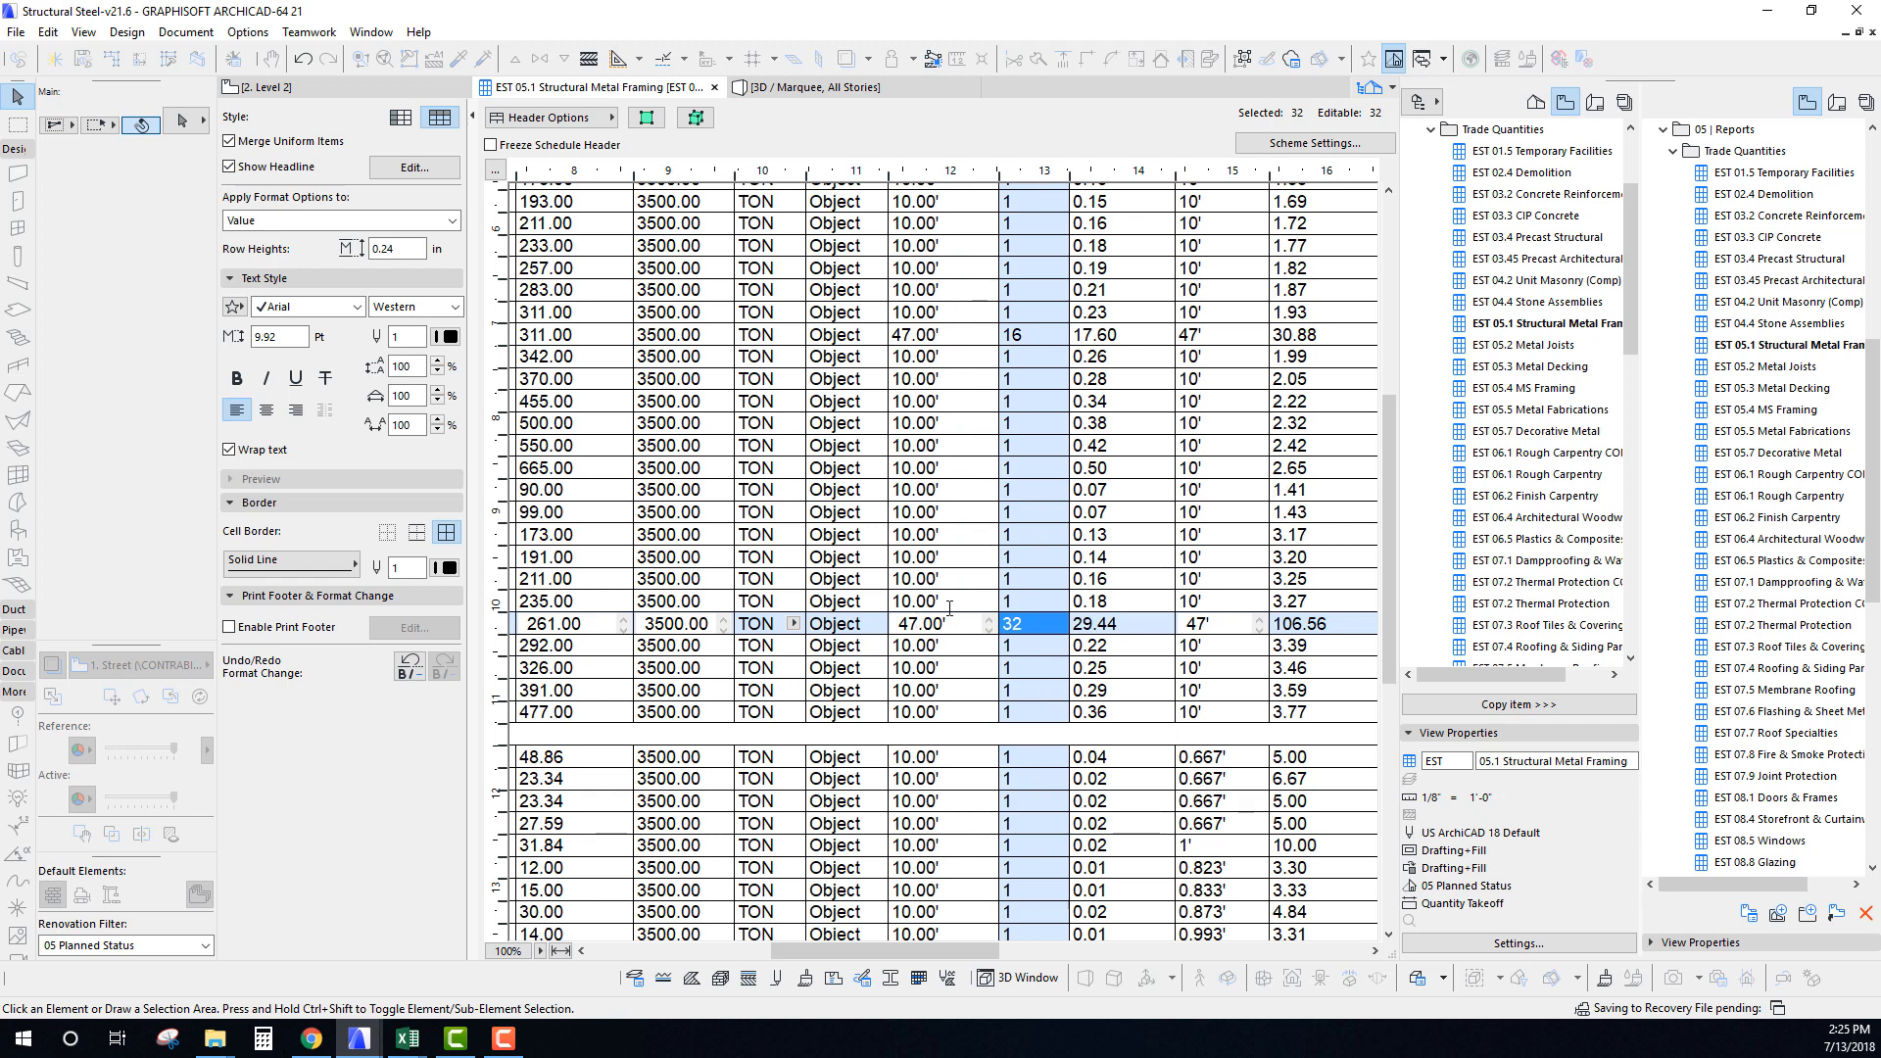
# Examine the quantity, length, profile and weight of the 47' W14x311 column row in the structural metal framing schedule.
pyautogui.click(946, 336)
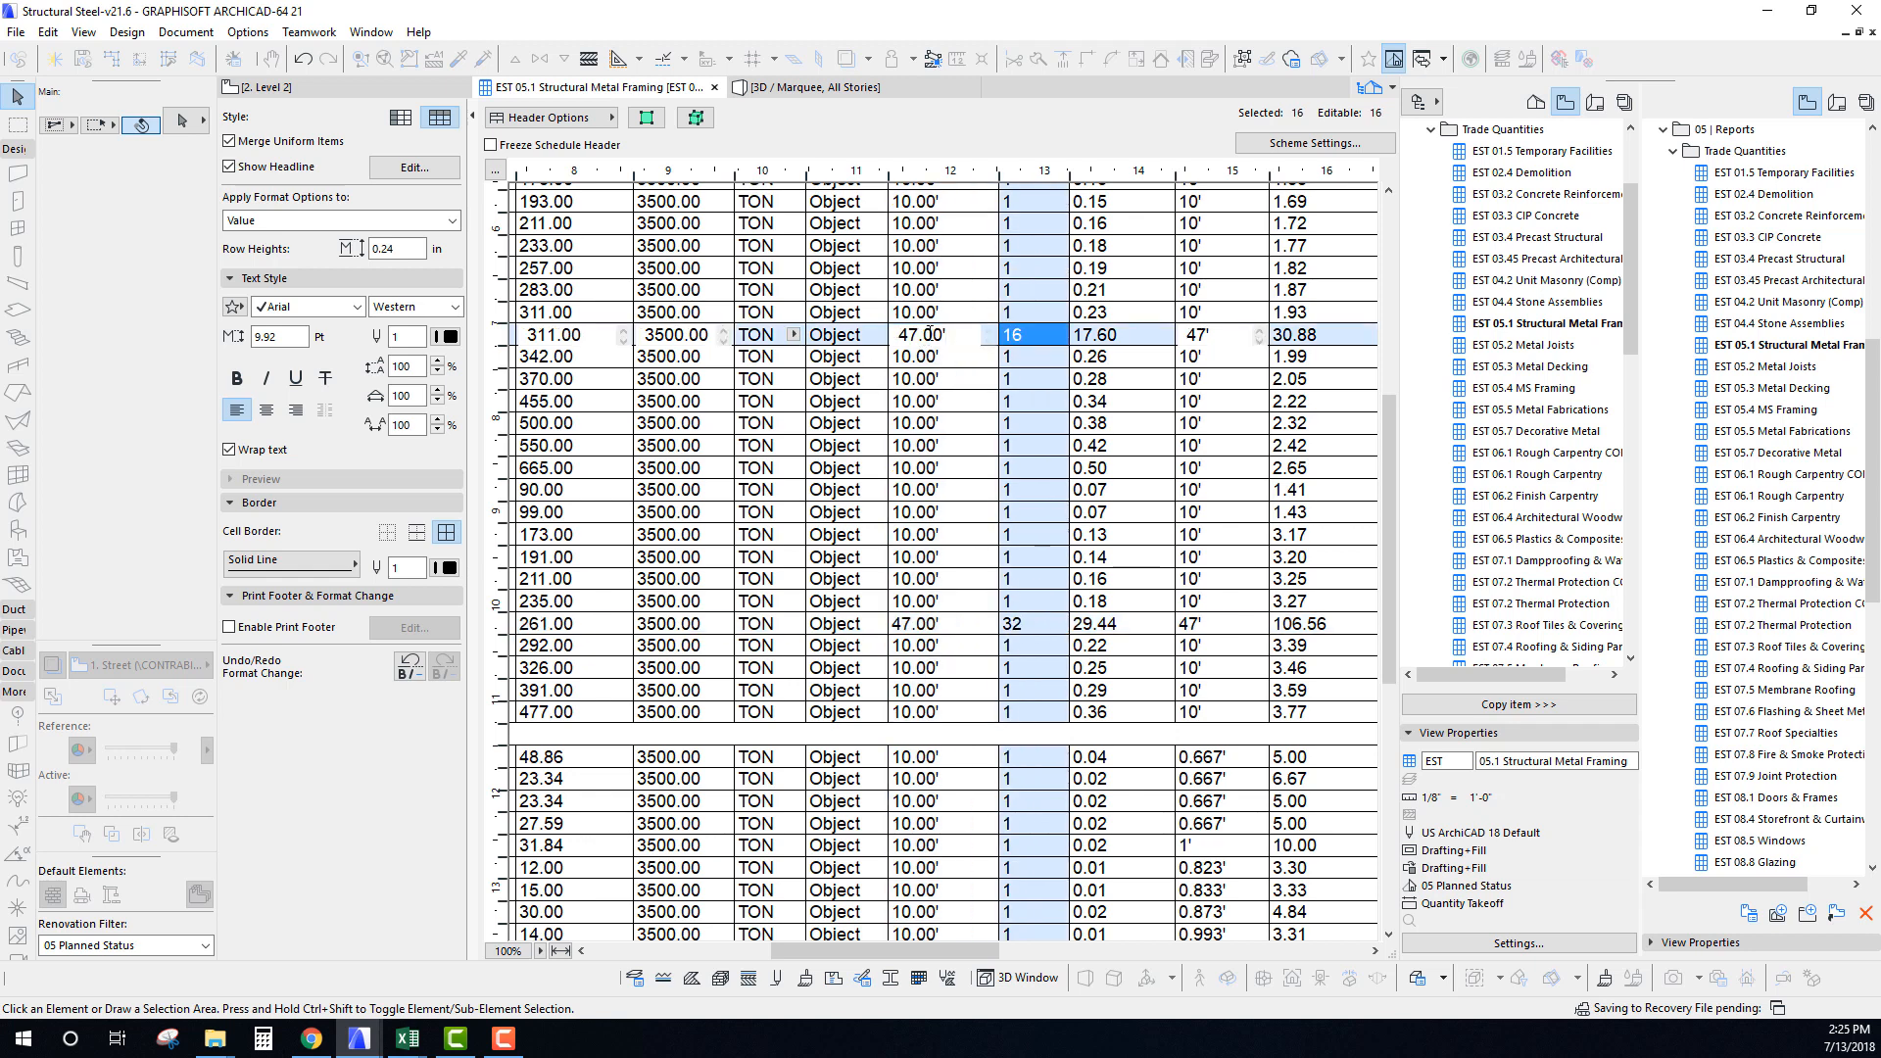
pyautogui.moveTo(854, 954); pyautogui.dragTo(855, 955)
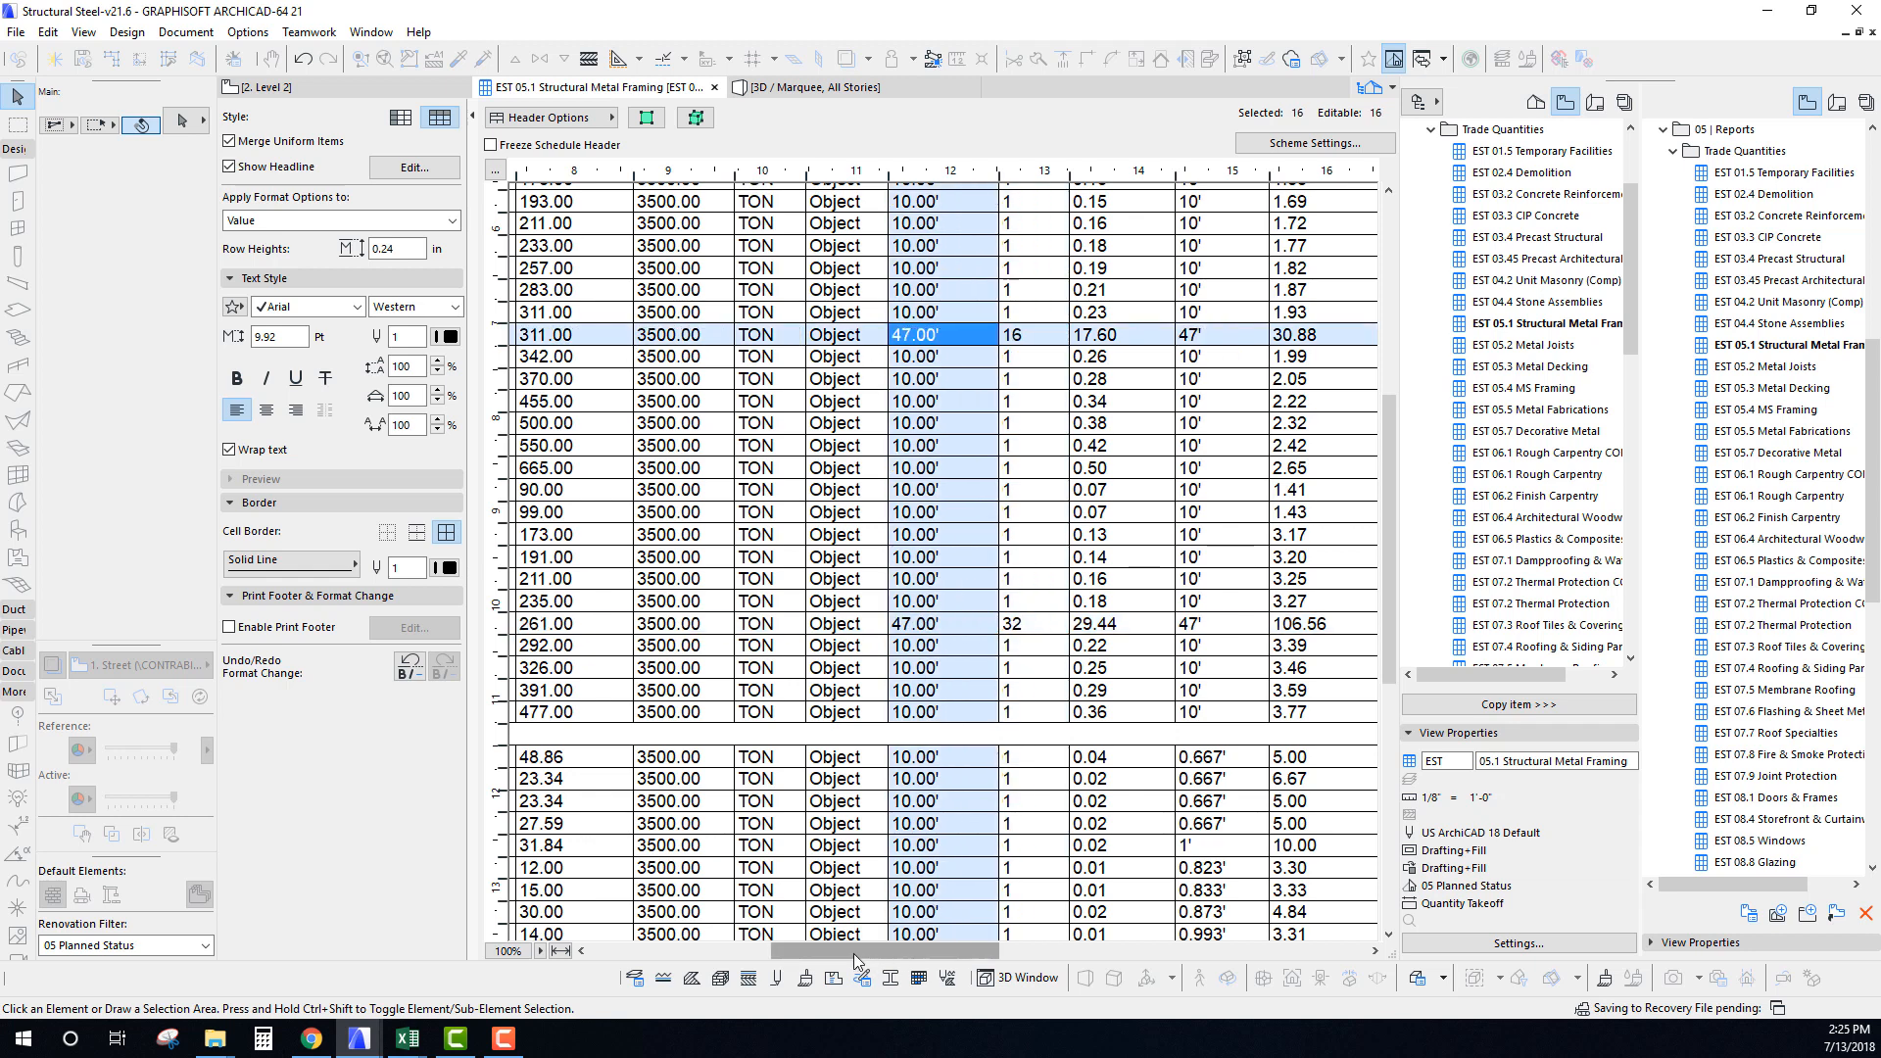
pyautogui.click(618, 949)
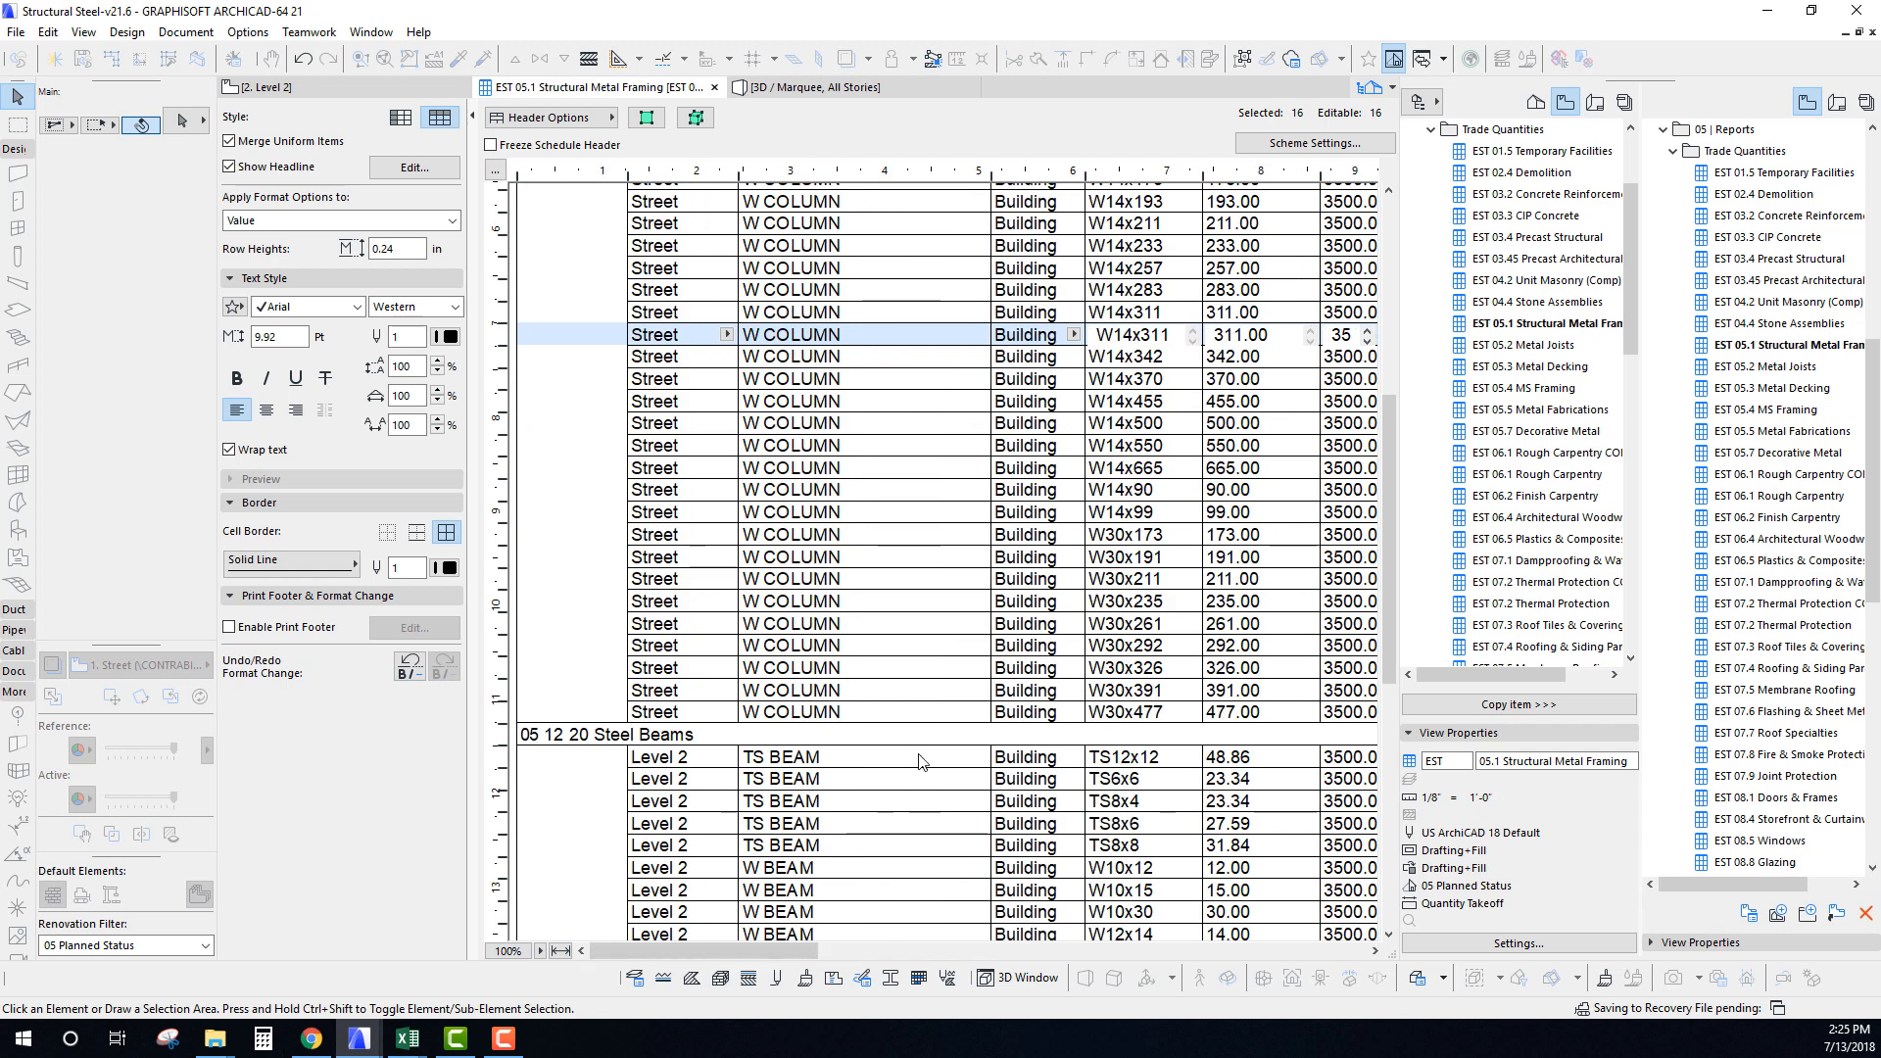
pyautogui.scroll(8, 880, 364)
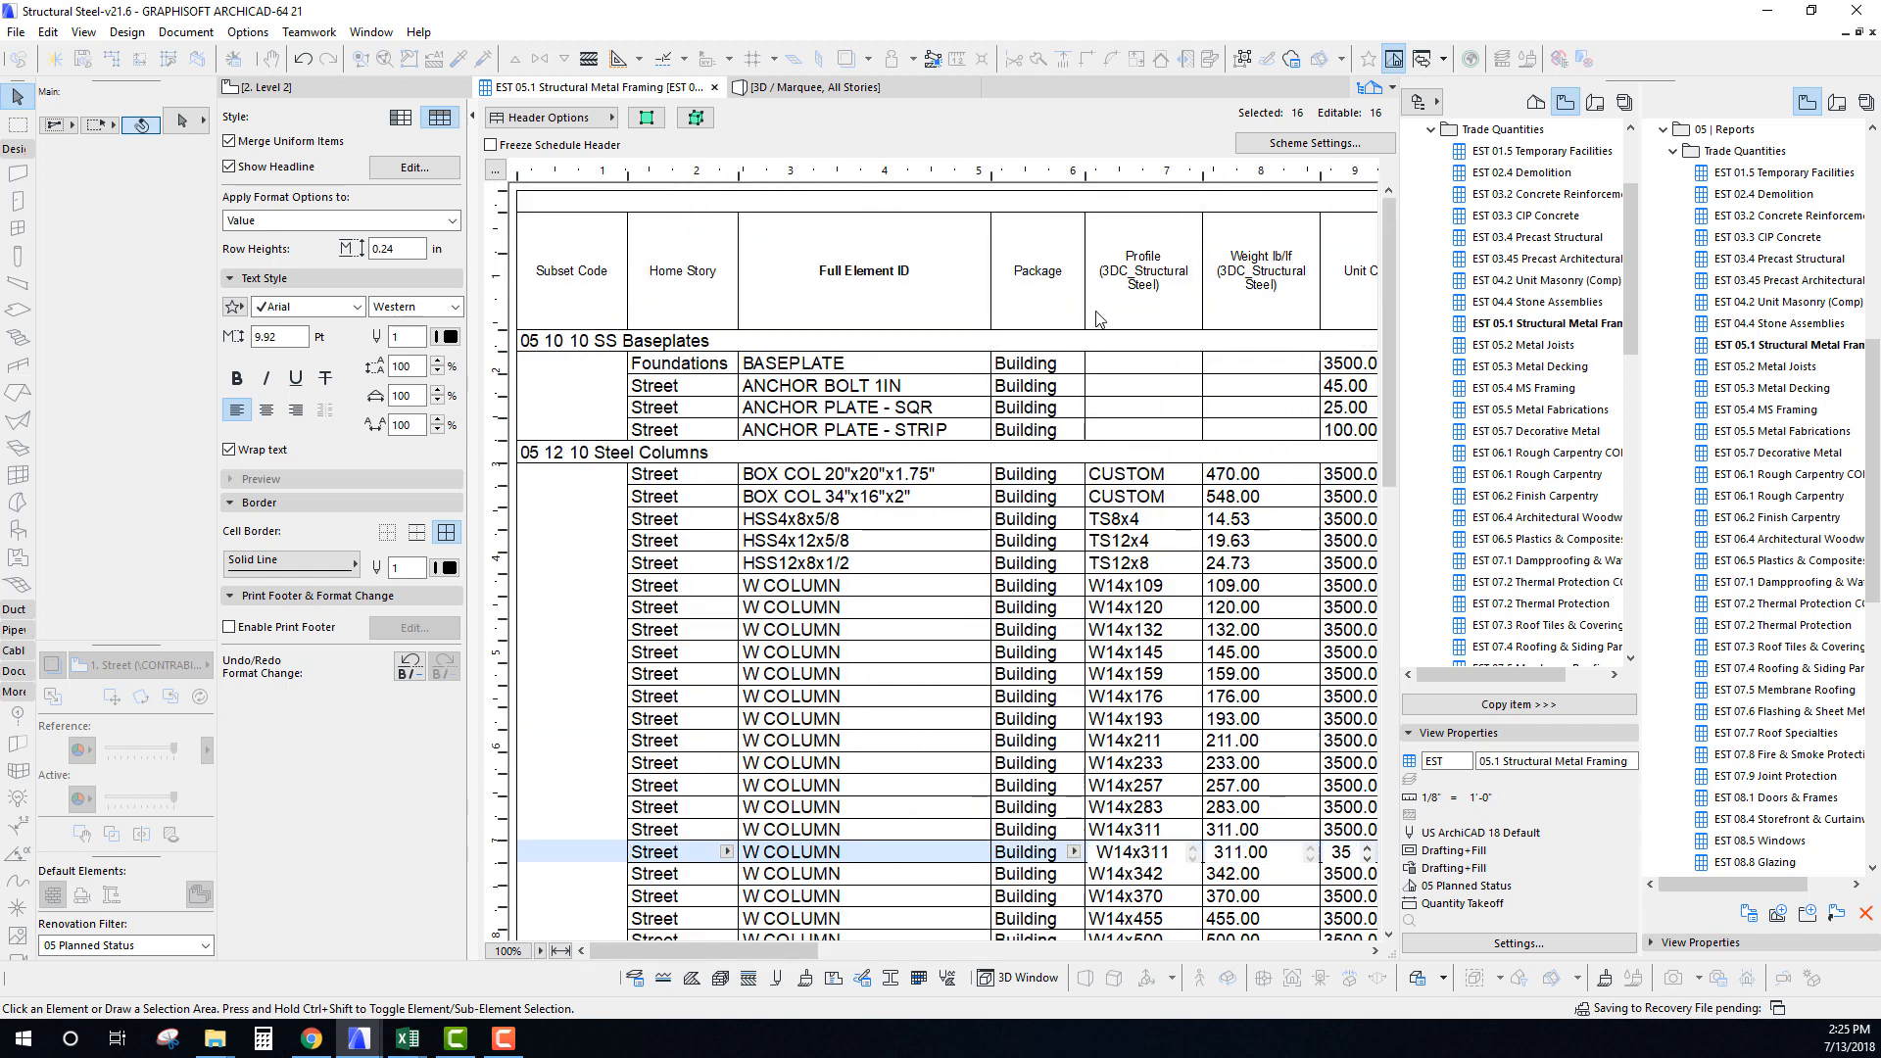
# Show the Level 2 floor plan and draw a marquee around the entire steel framing grid.
pyautogui.click(293, 87)
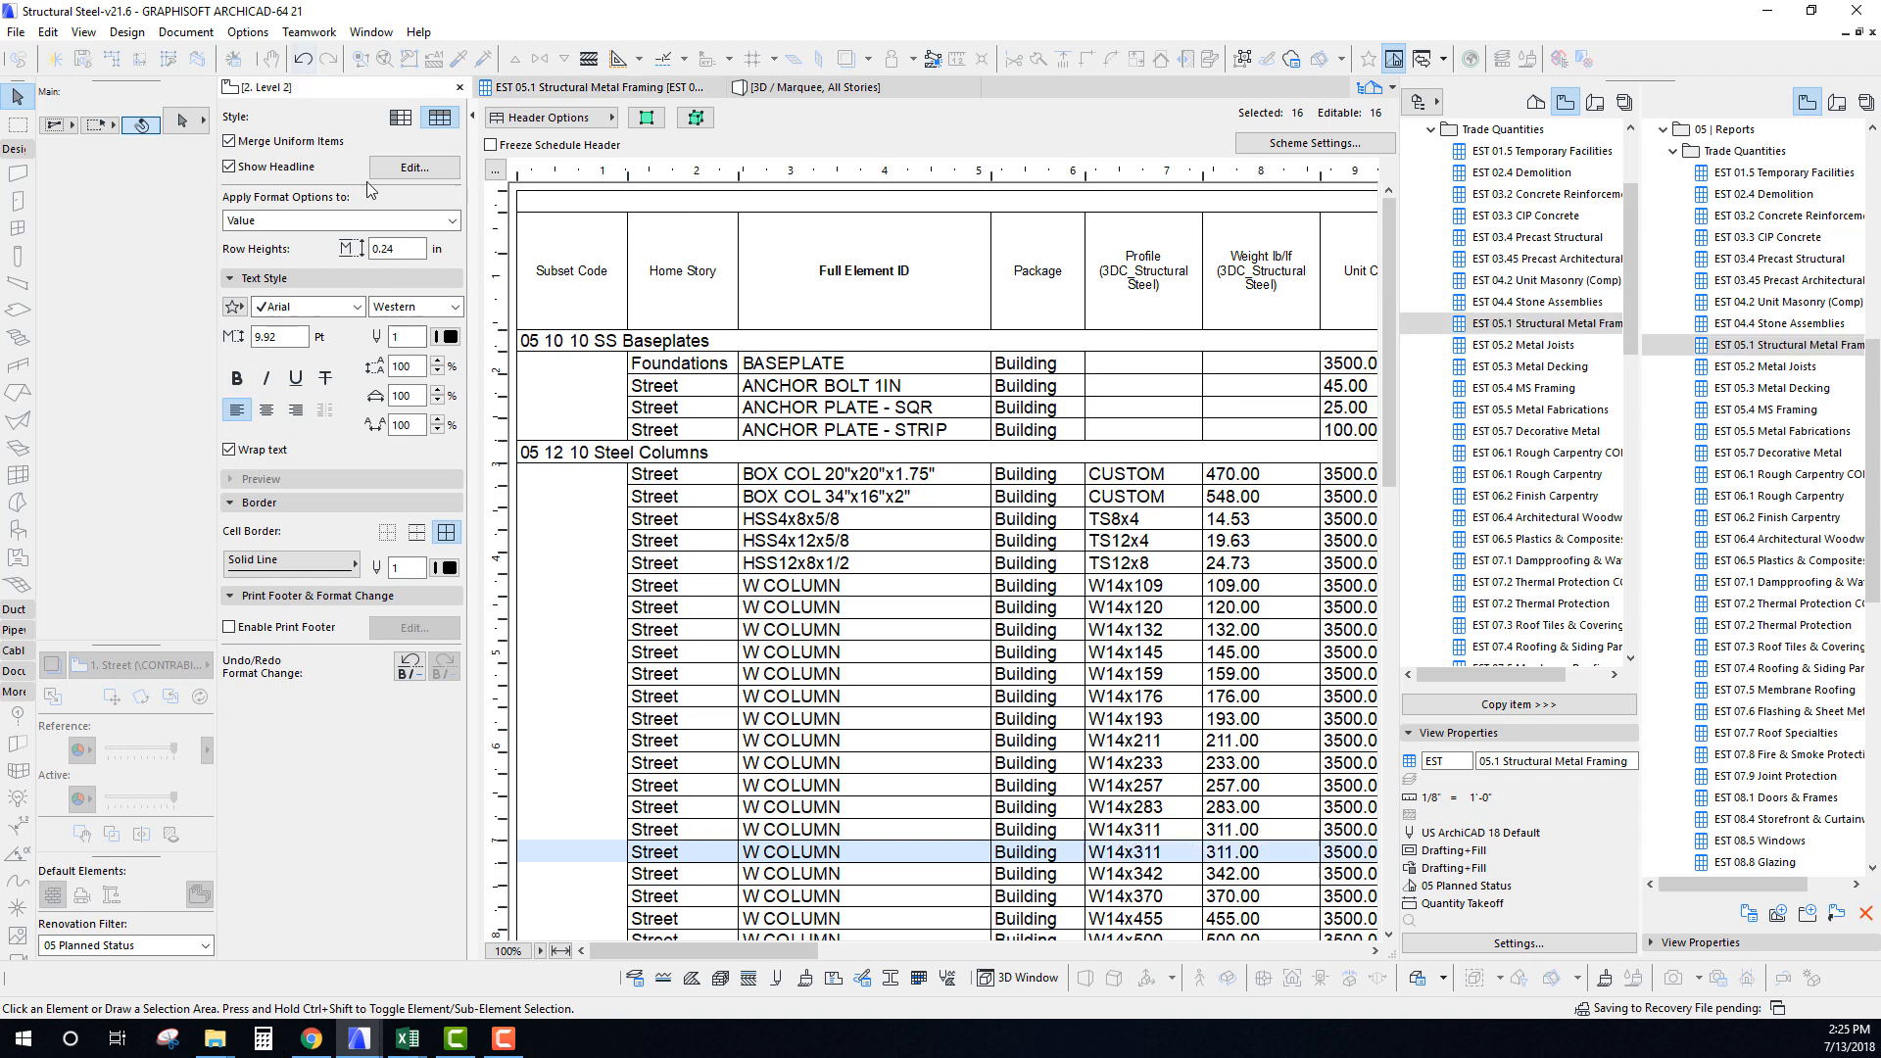
pyautogui.scroll(3, 777, 285)
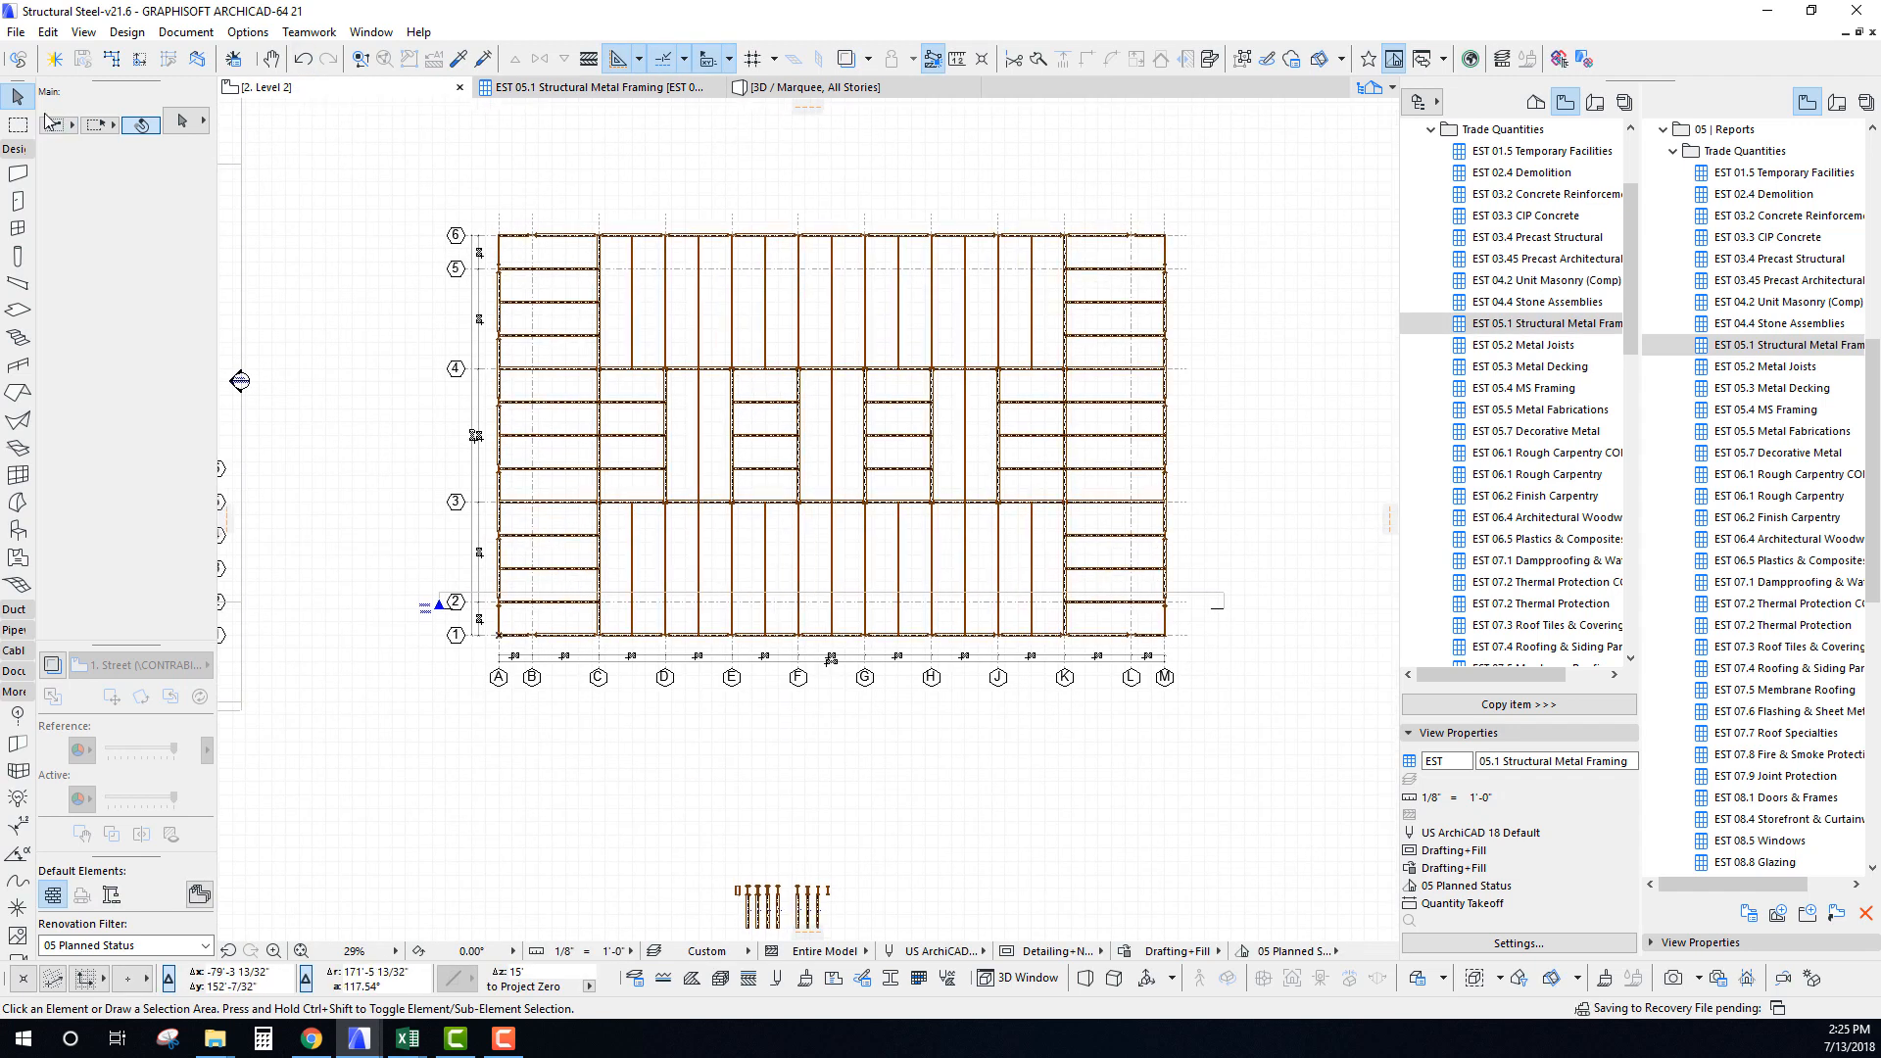
pyautogui.press('m')
pyautogui.click(474, 212)
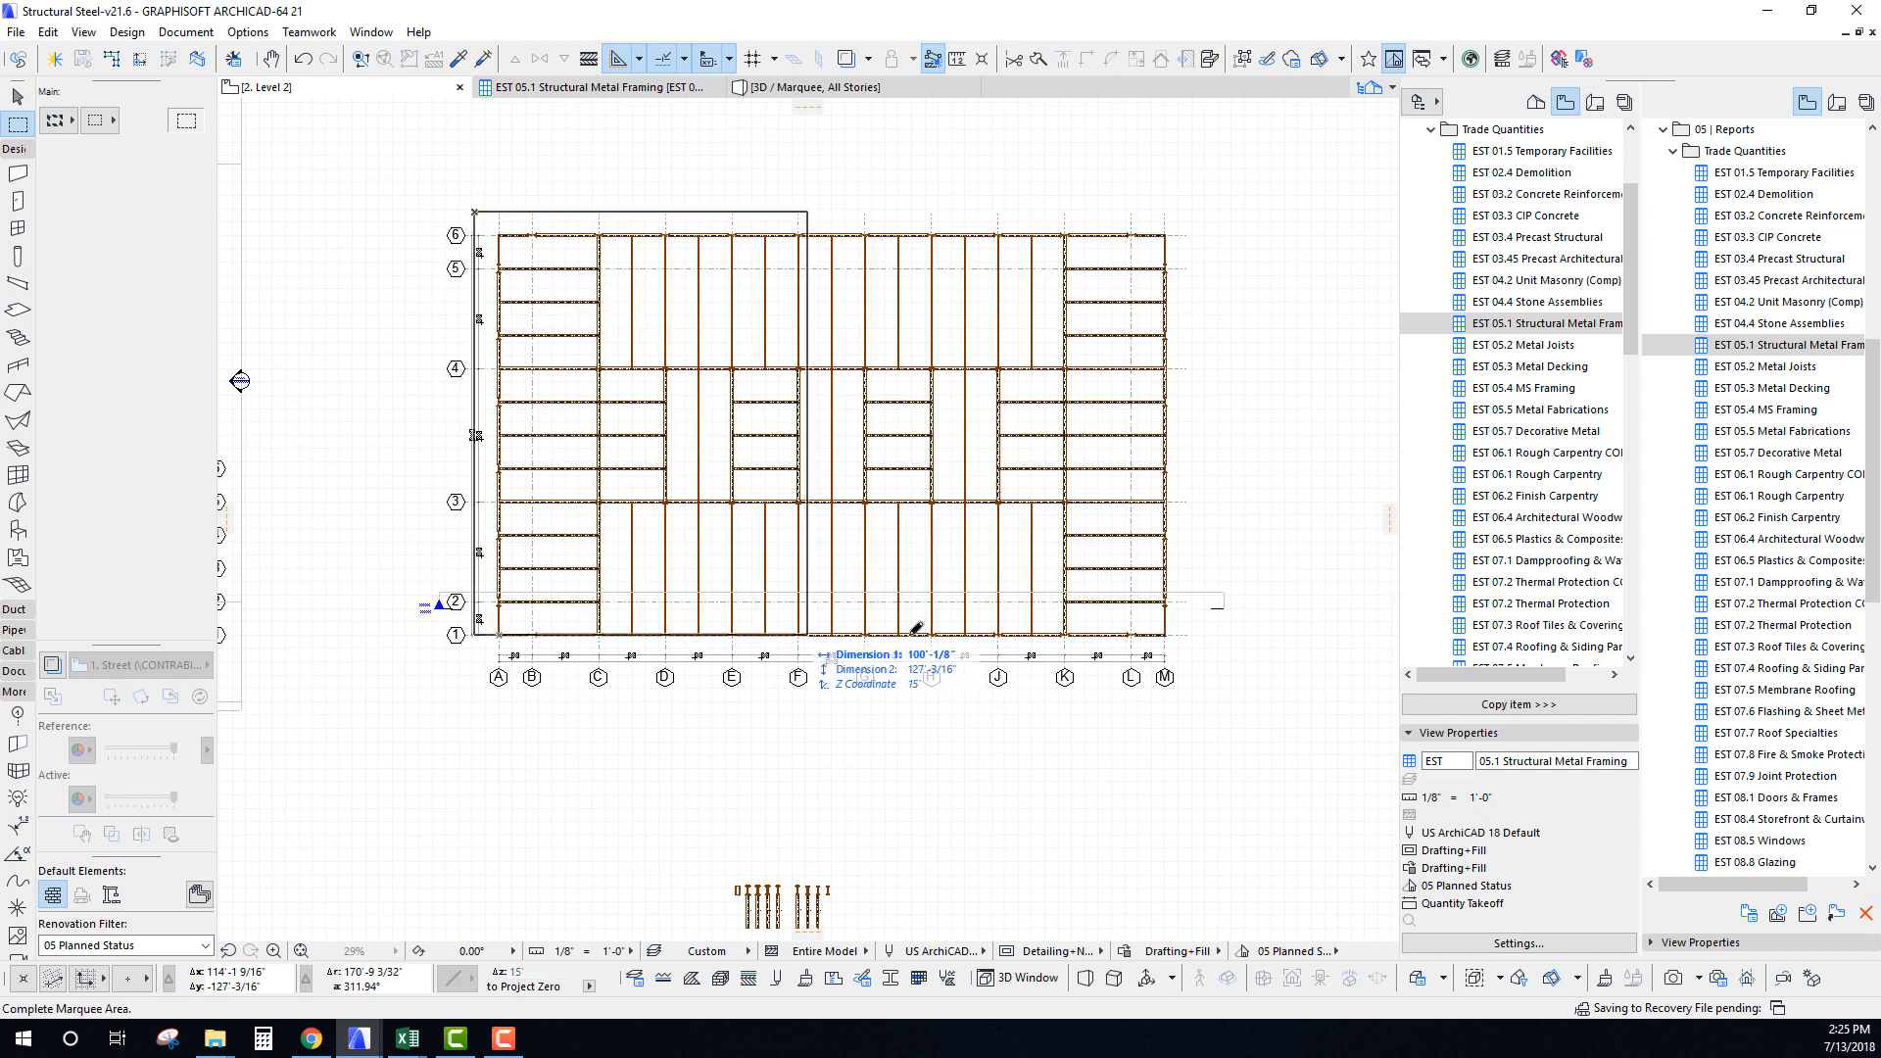
pyautogui.click(1184, 650)
pyautogui.scroll(4, 574, 291)
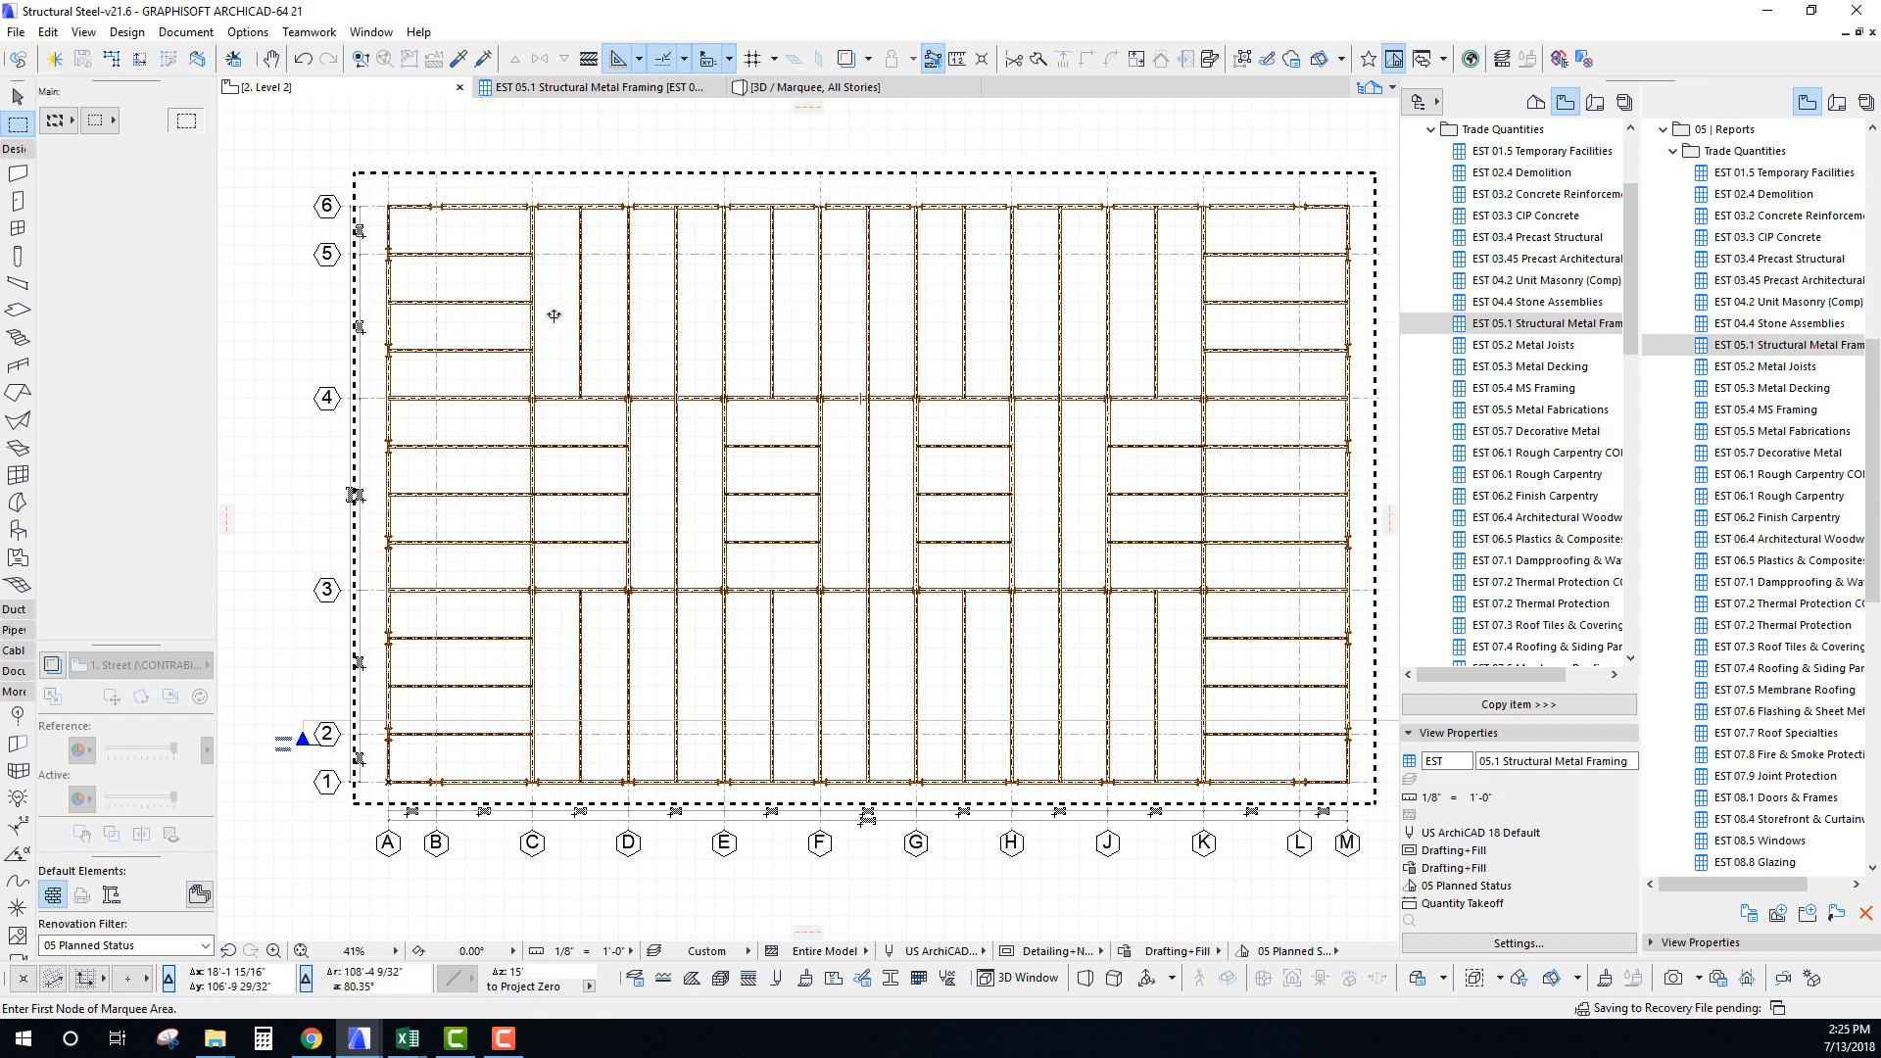
# Add an Element ID criterion to the Find & Select criteria for the marquee area.
pyautogui.hotkey('ctrl', 'f')
pyautogui.moveTo(856, 285); pyautogui.dragTo(764, 268)
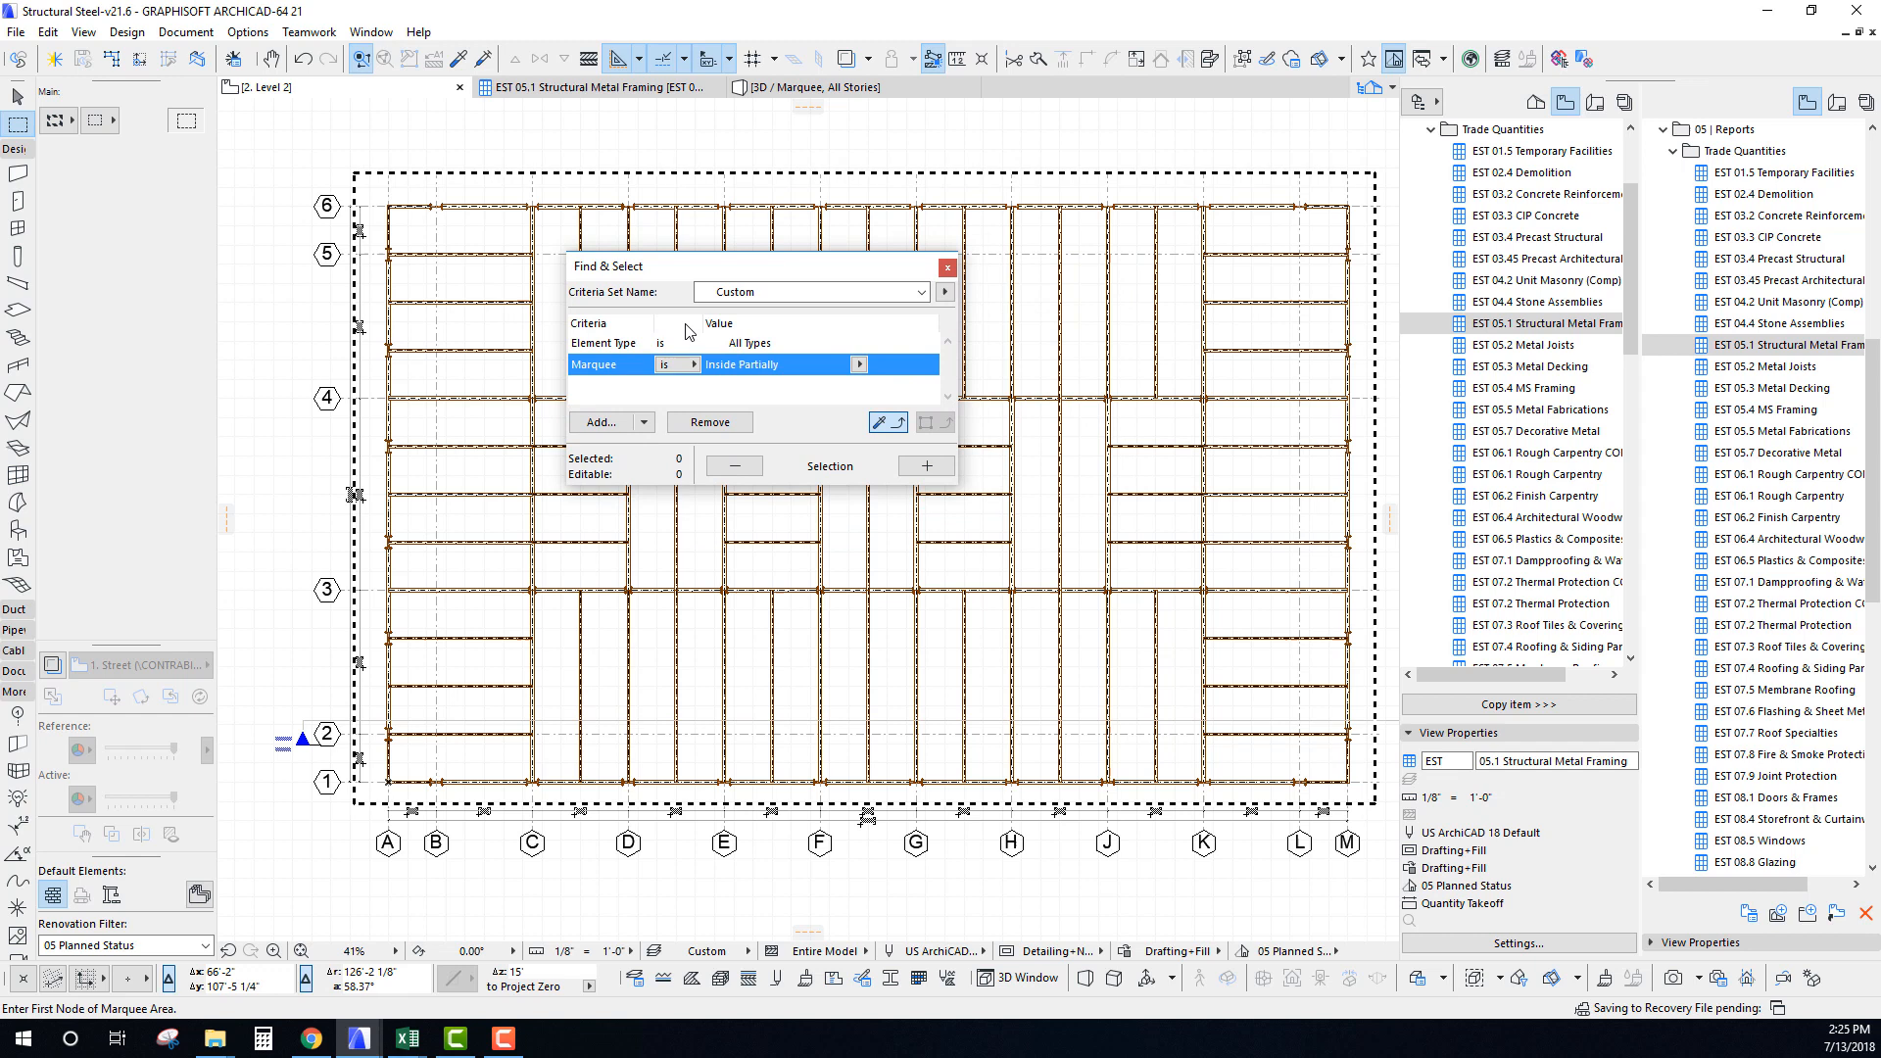
pyautogui.click(622, 428)
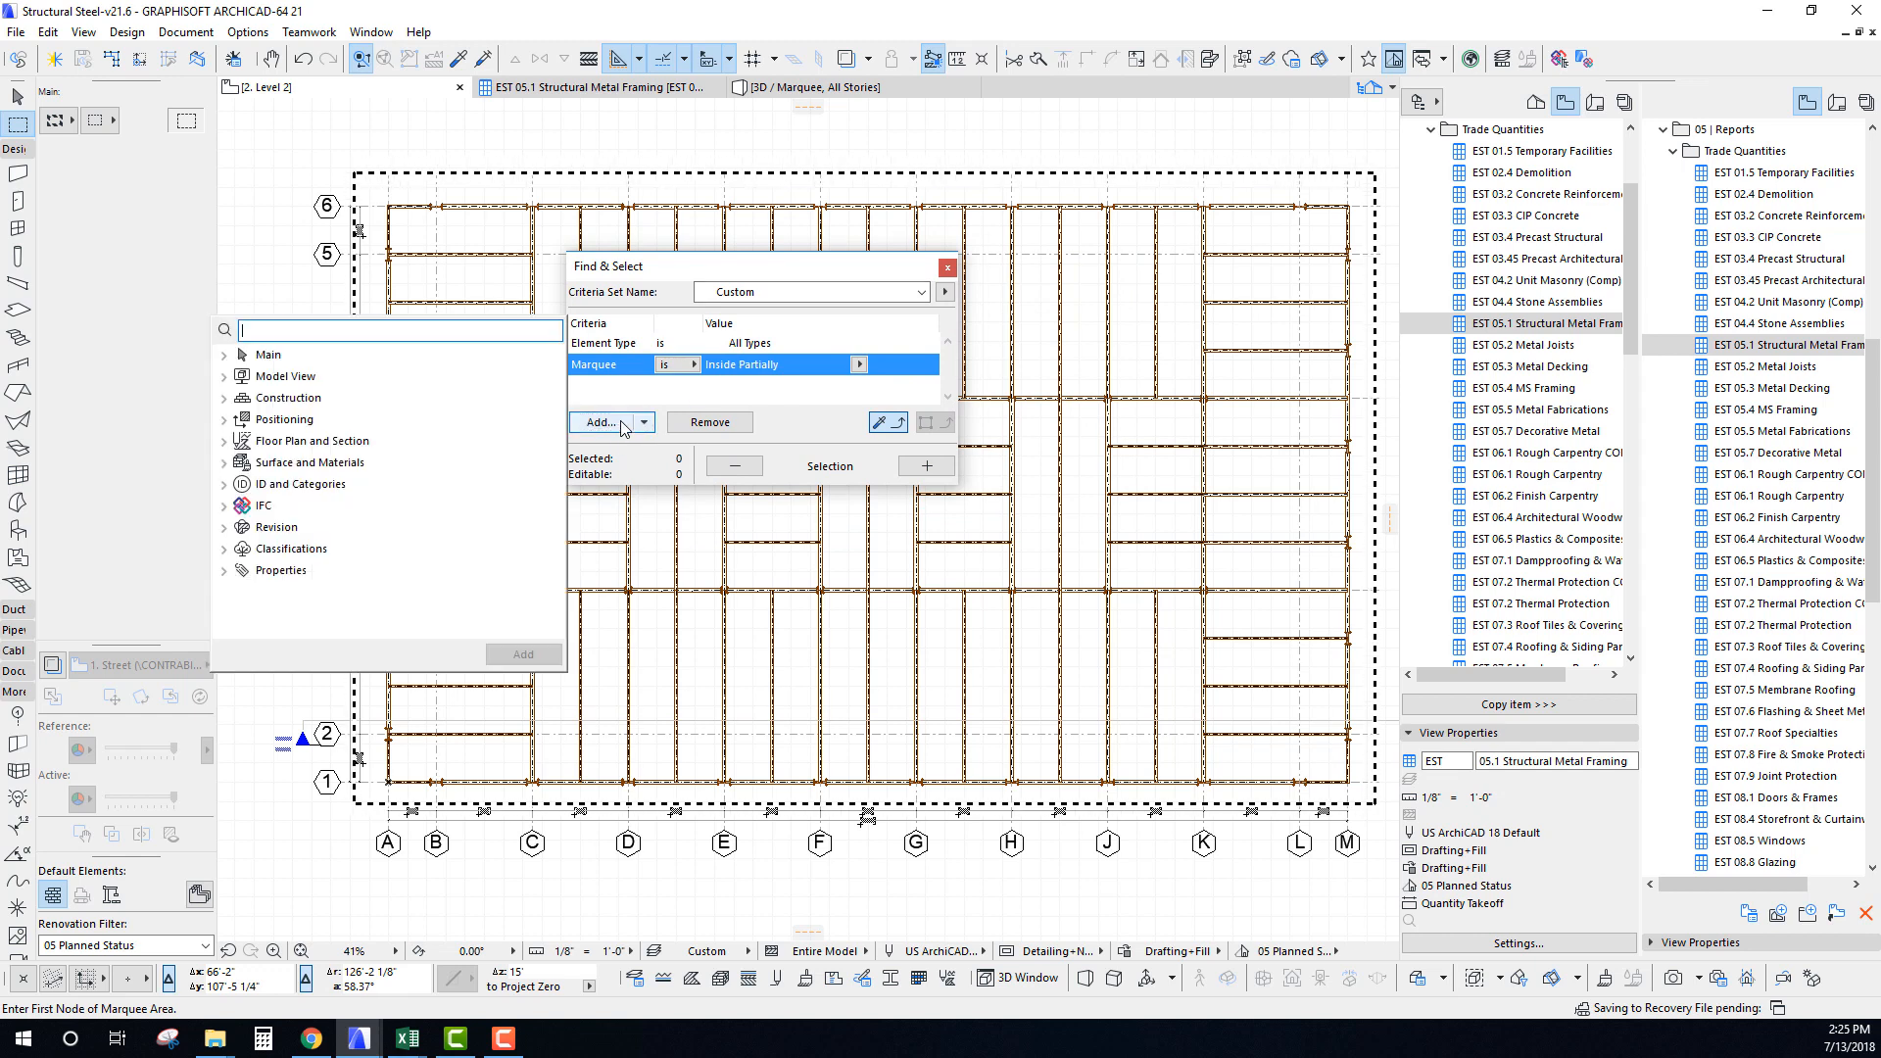
pyautogui.click(223, 484)
pyautogui.doubleClick(292, 506)
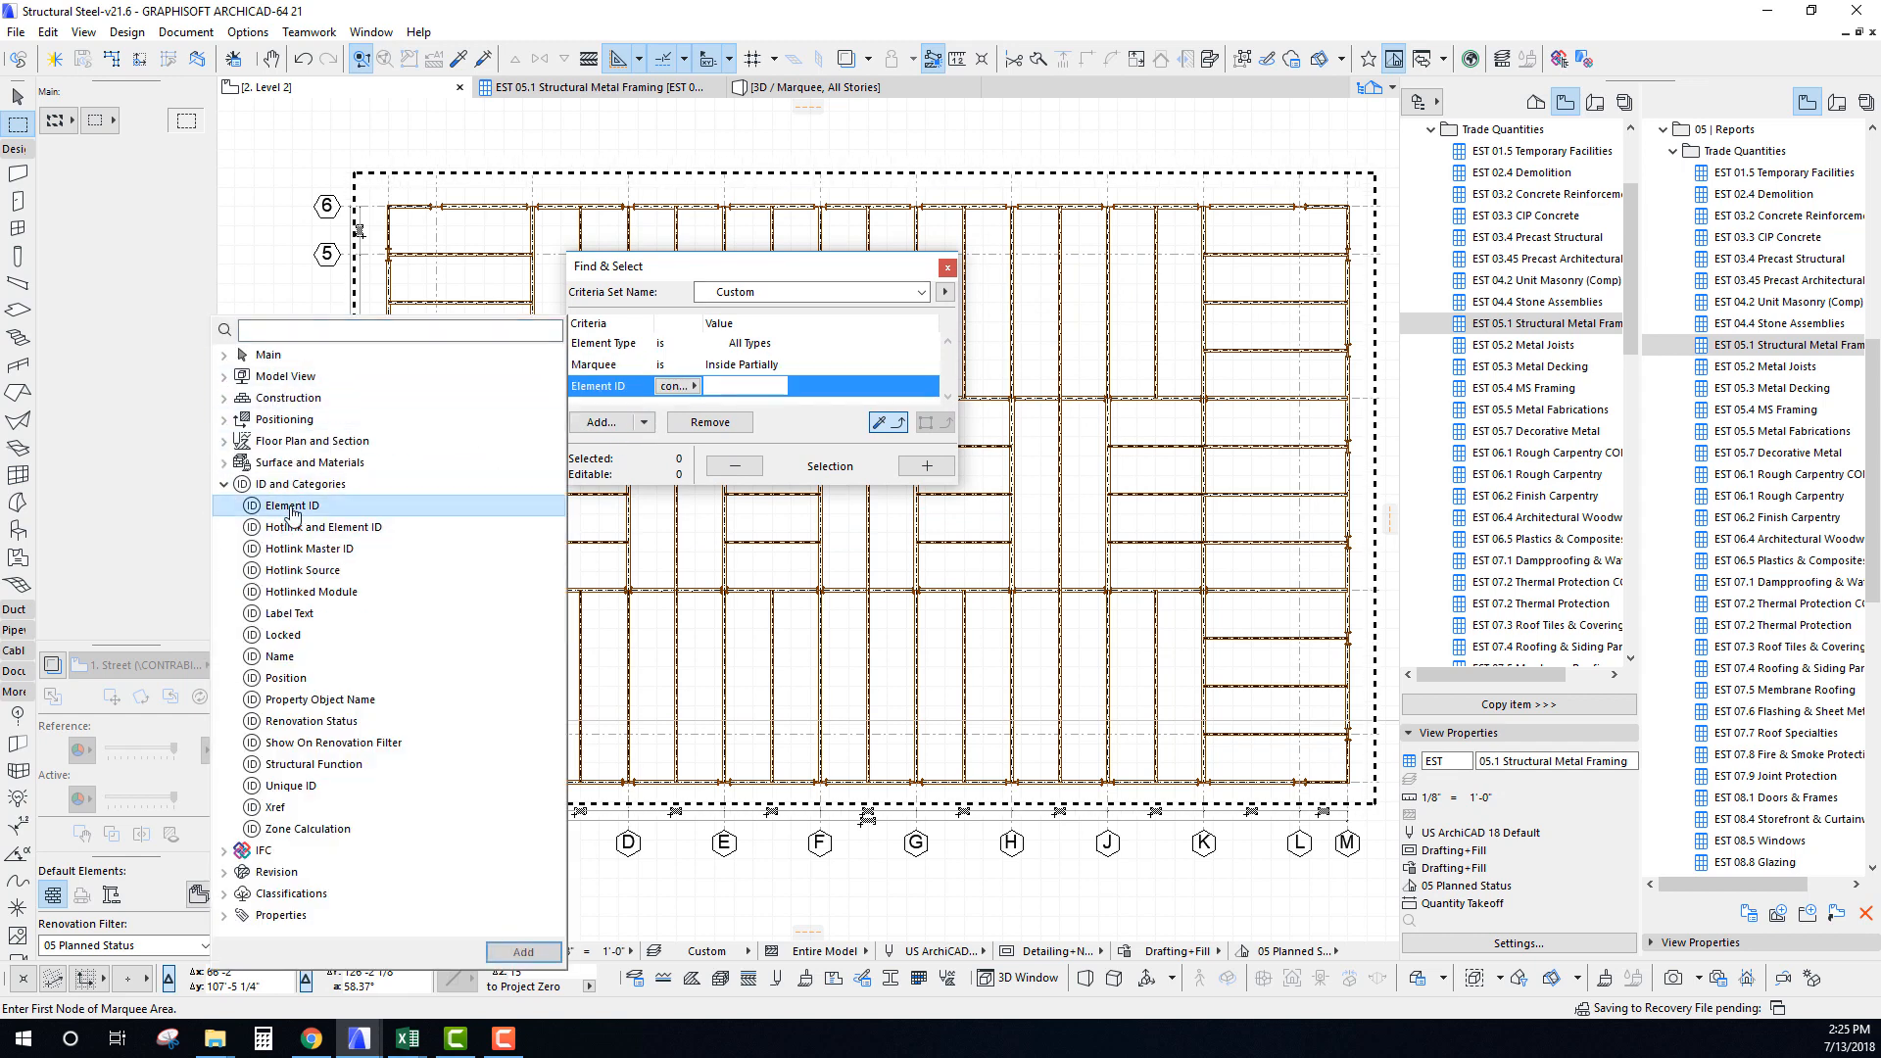
pyautogui.click(761, 392)
# Copy one W beam's settings into the search criteria and select all W BEAM objects entirely inside the marquee.
pyautogui.keyDown('shift'); pyautogui.click(478, 303); pyautogui.keyUp('shift')
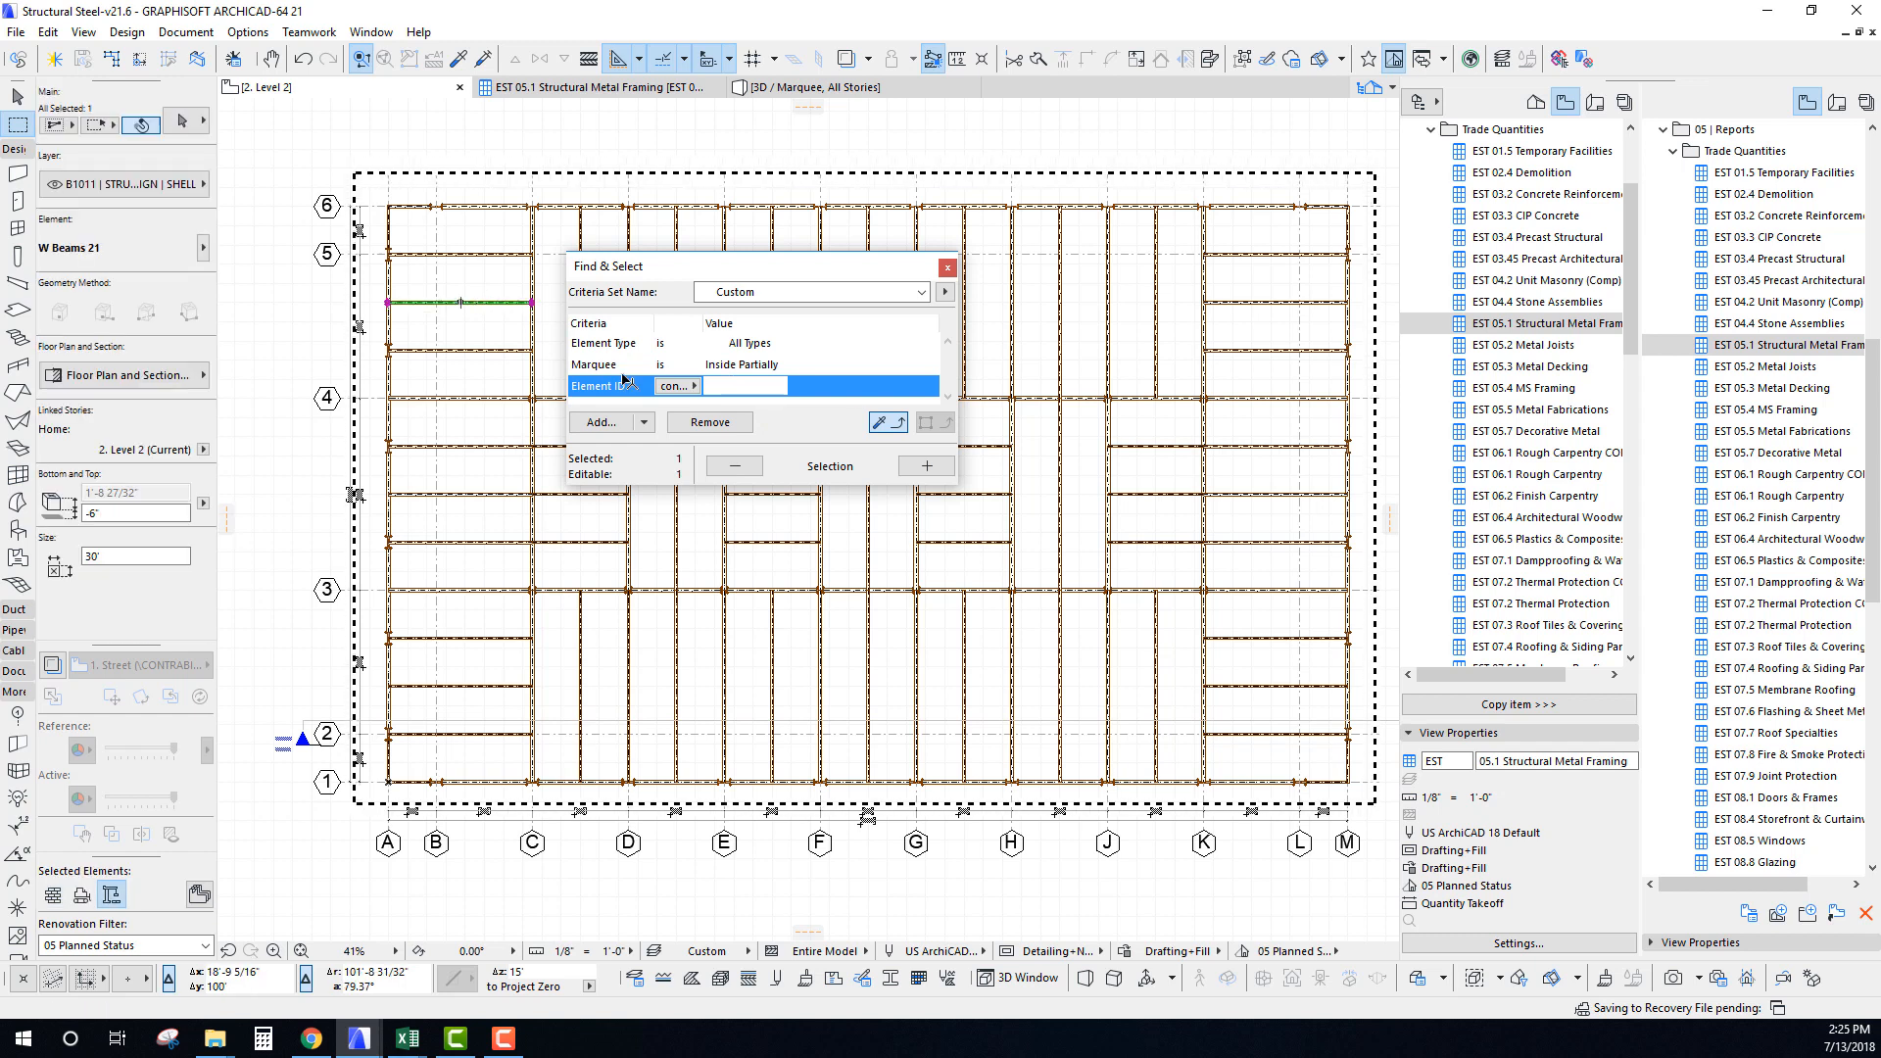
pyautogui.click(943, 427)
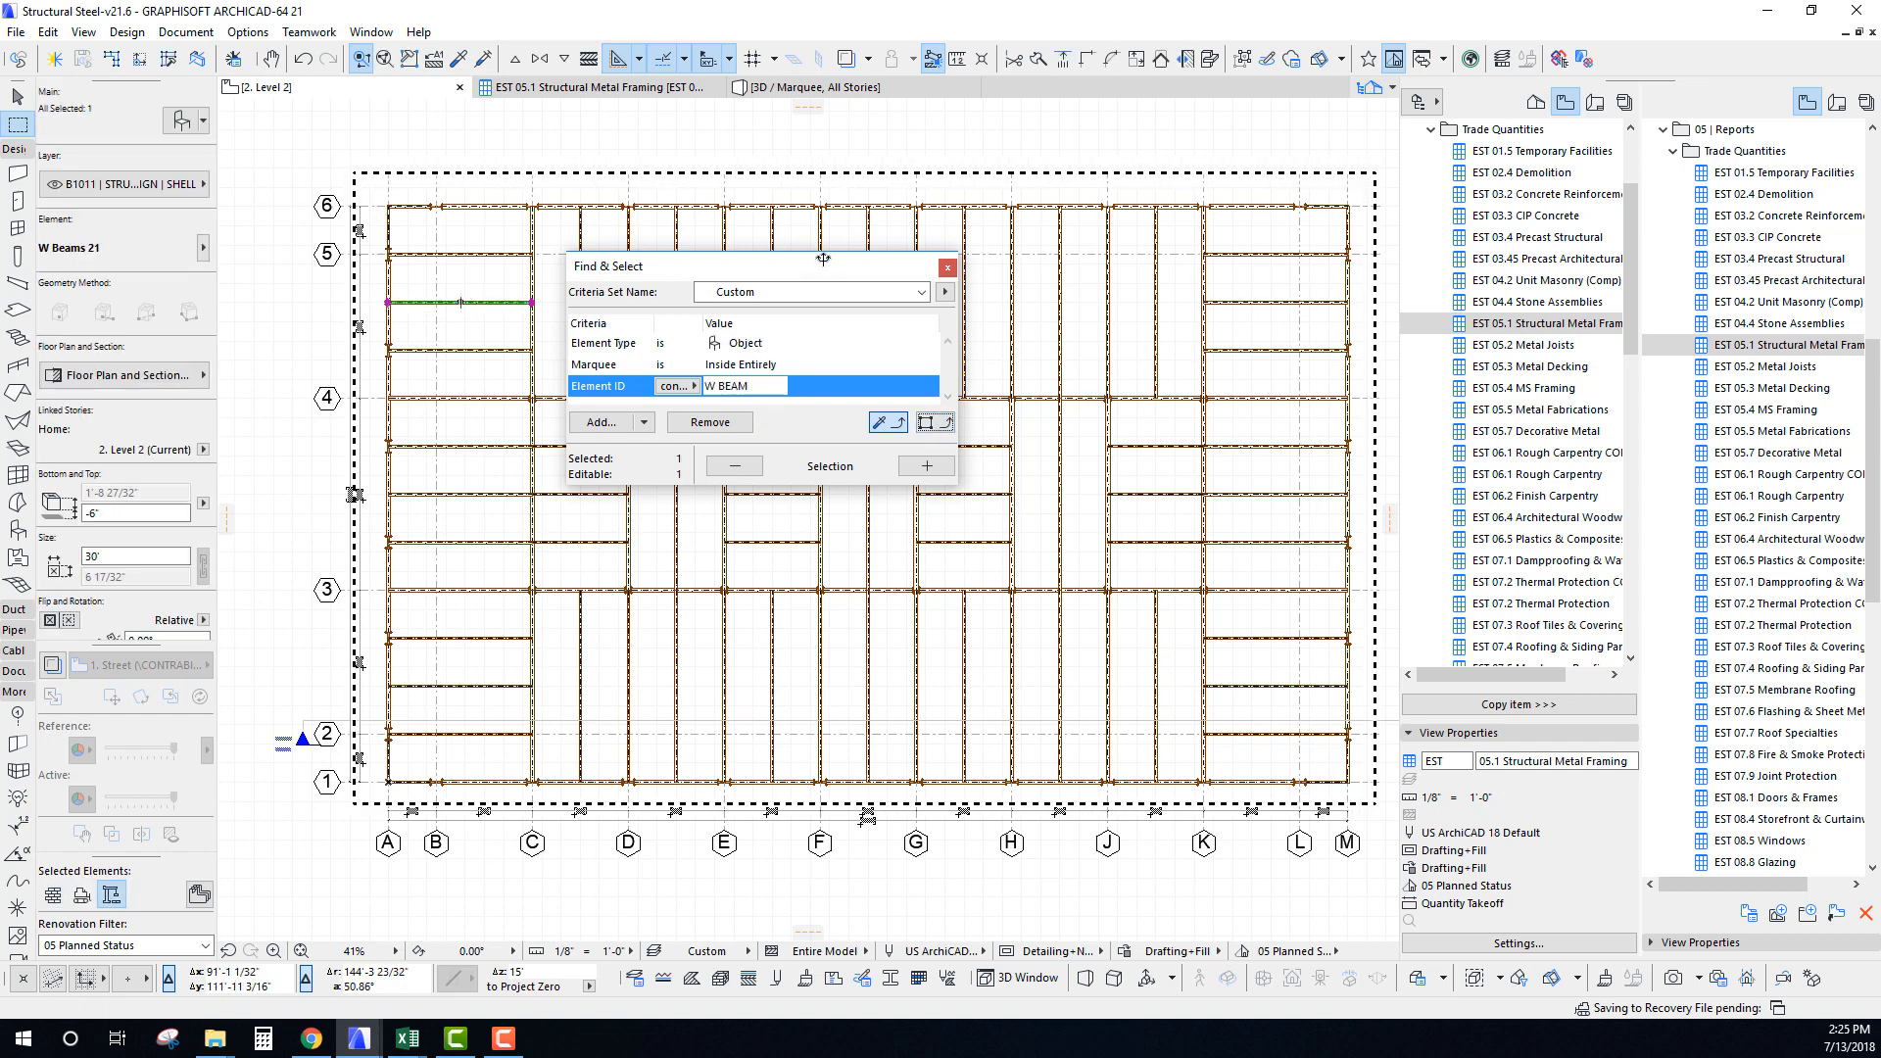
pyautogui.moveTo(818, 260); pyautogui.dragTo(805, 307)
pyautogui.click(974, 510)
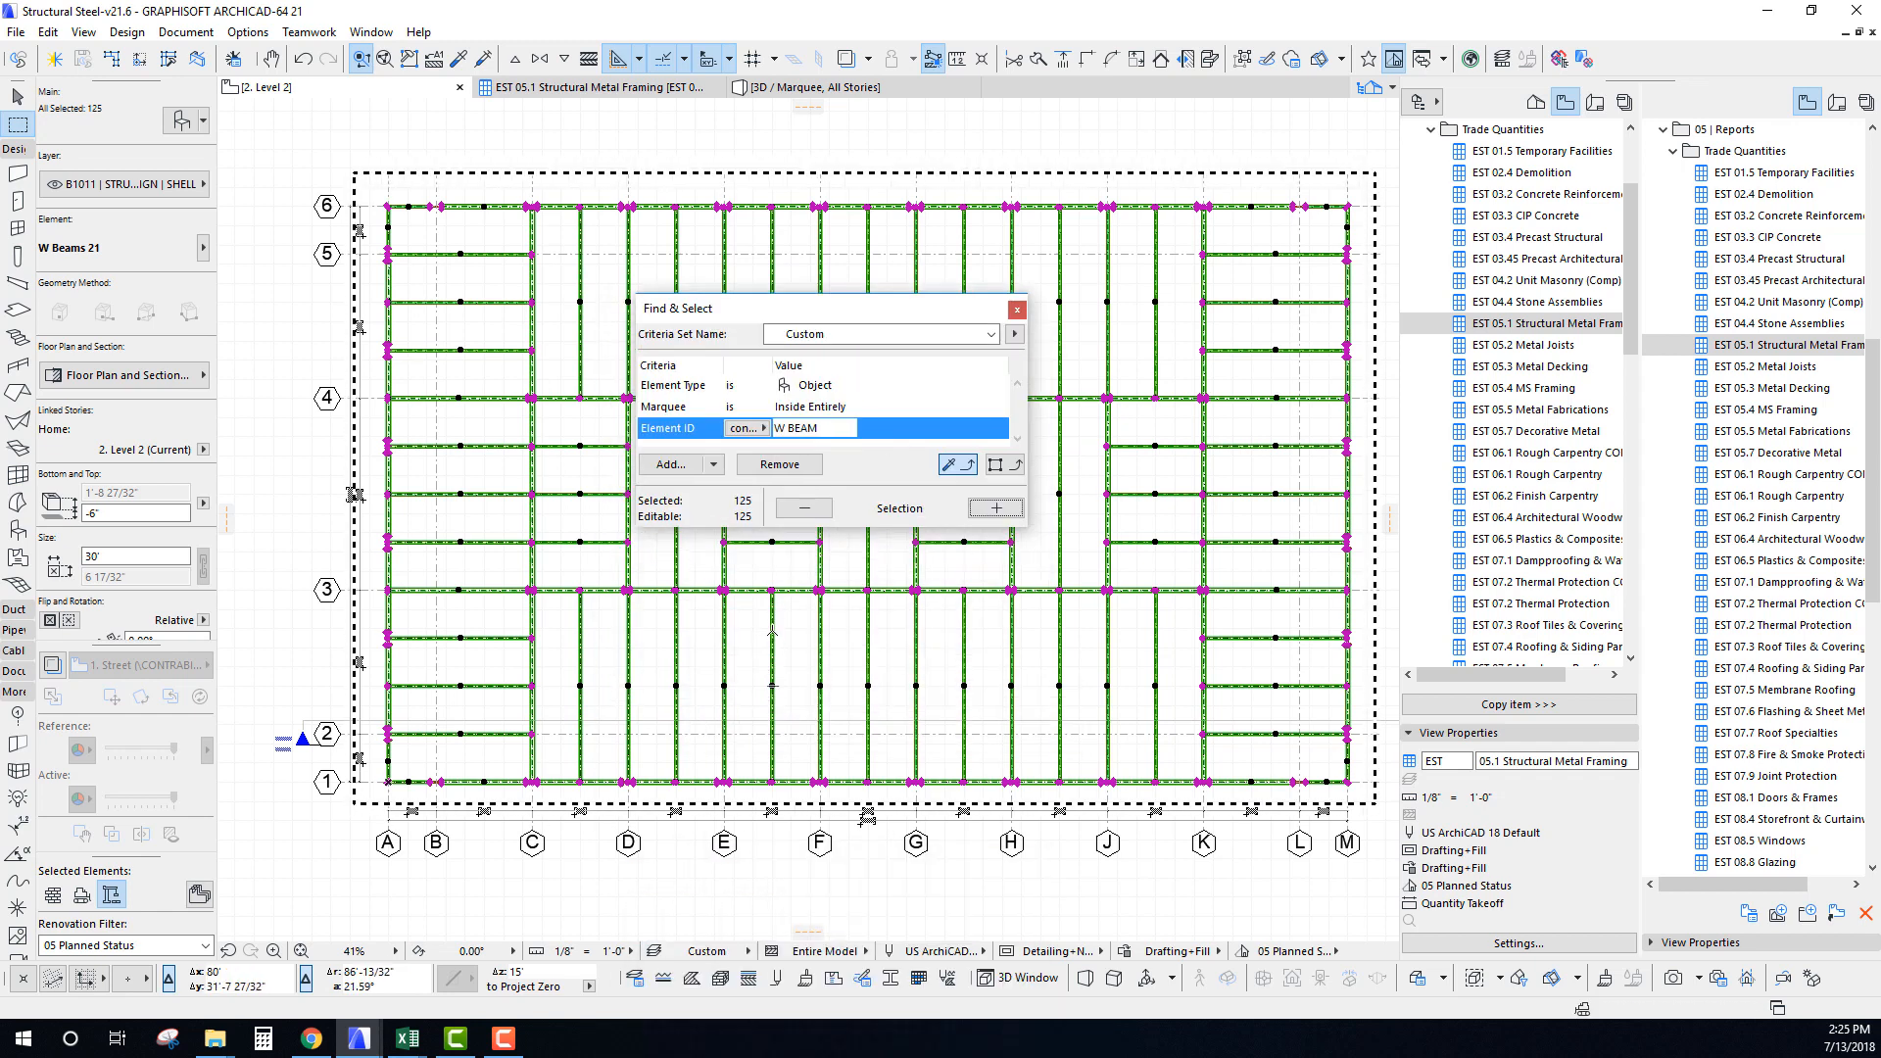
# Copy the selected W beams to the same location on Level 3 and the Roof story, and finish with Find & Select.
pyautogui.press('Escape')
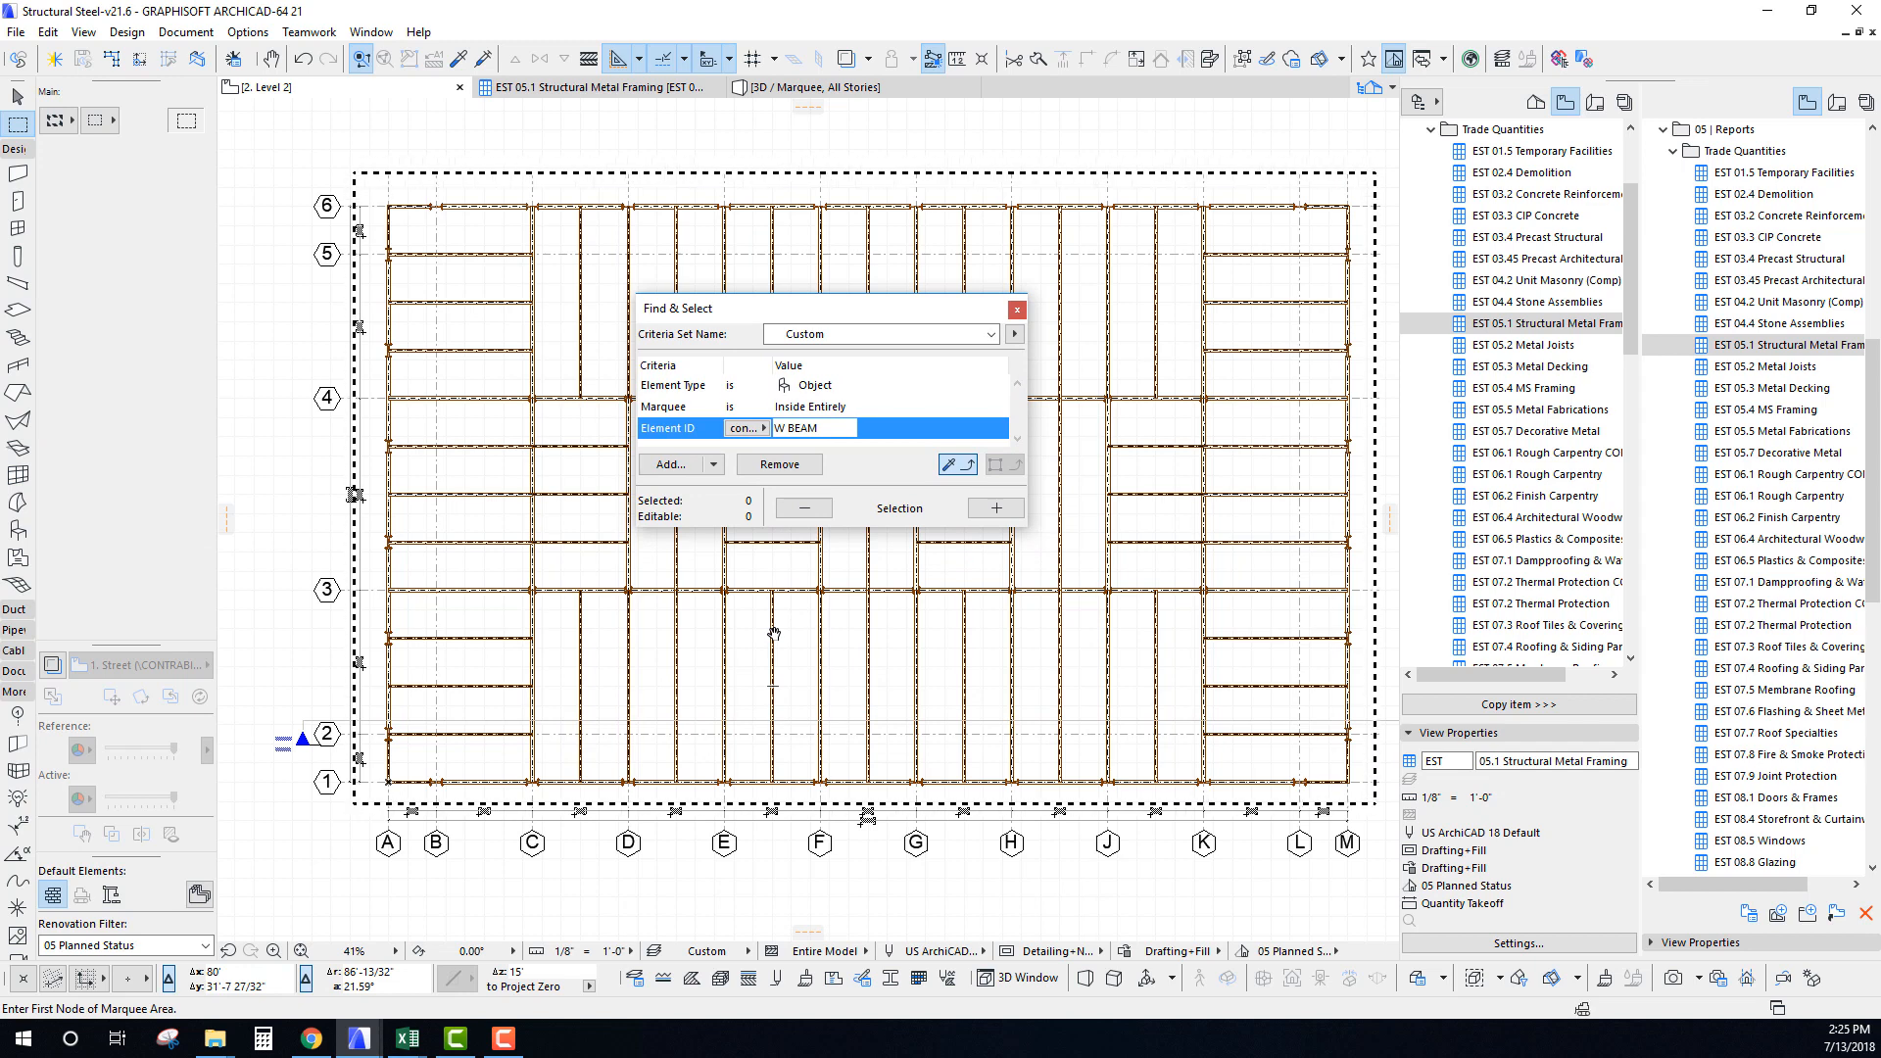
pyautogui.hotkey('ctrl', 'Up')
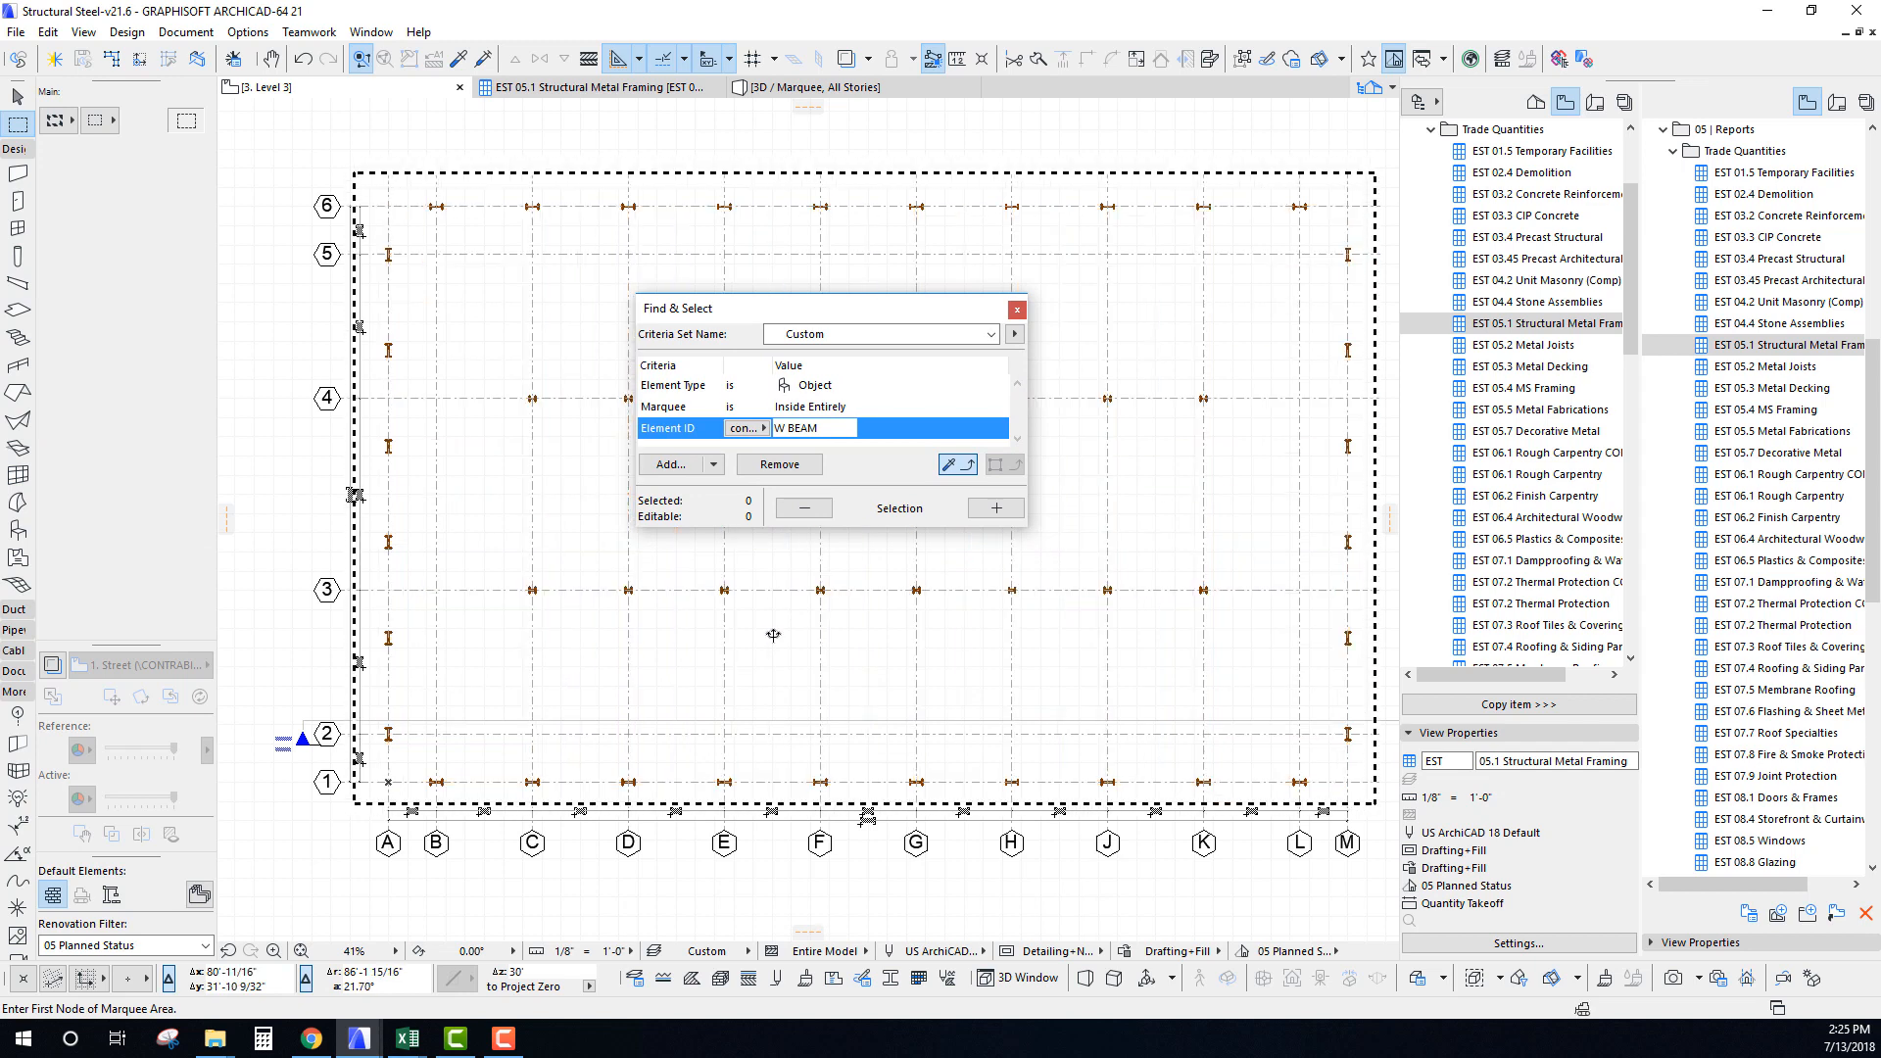
pyautogui.hotkey('ctrl', 'v')
pyautogui.click(488, 128)
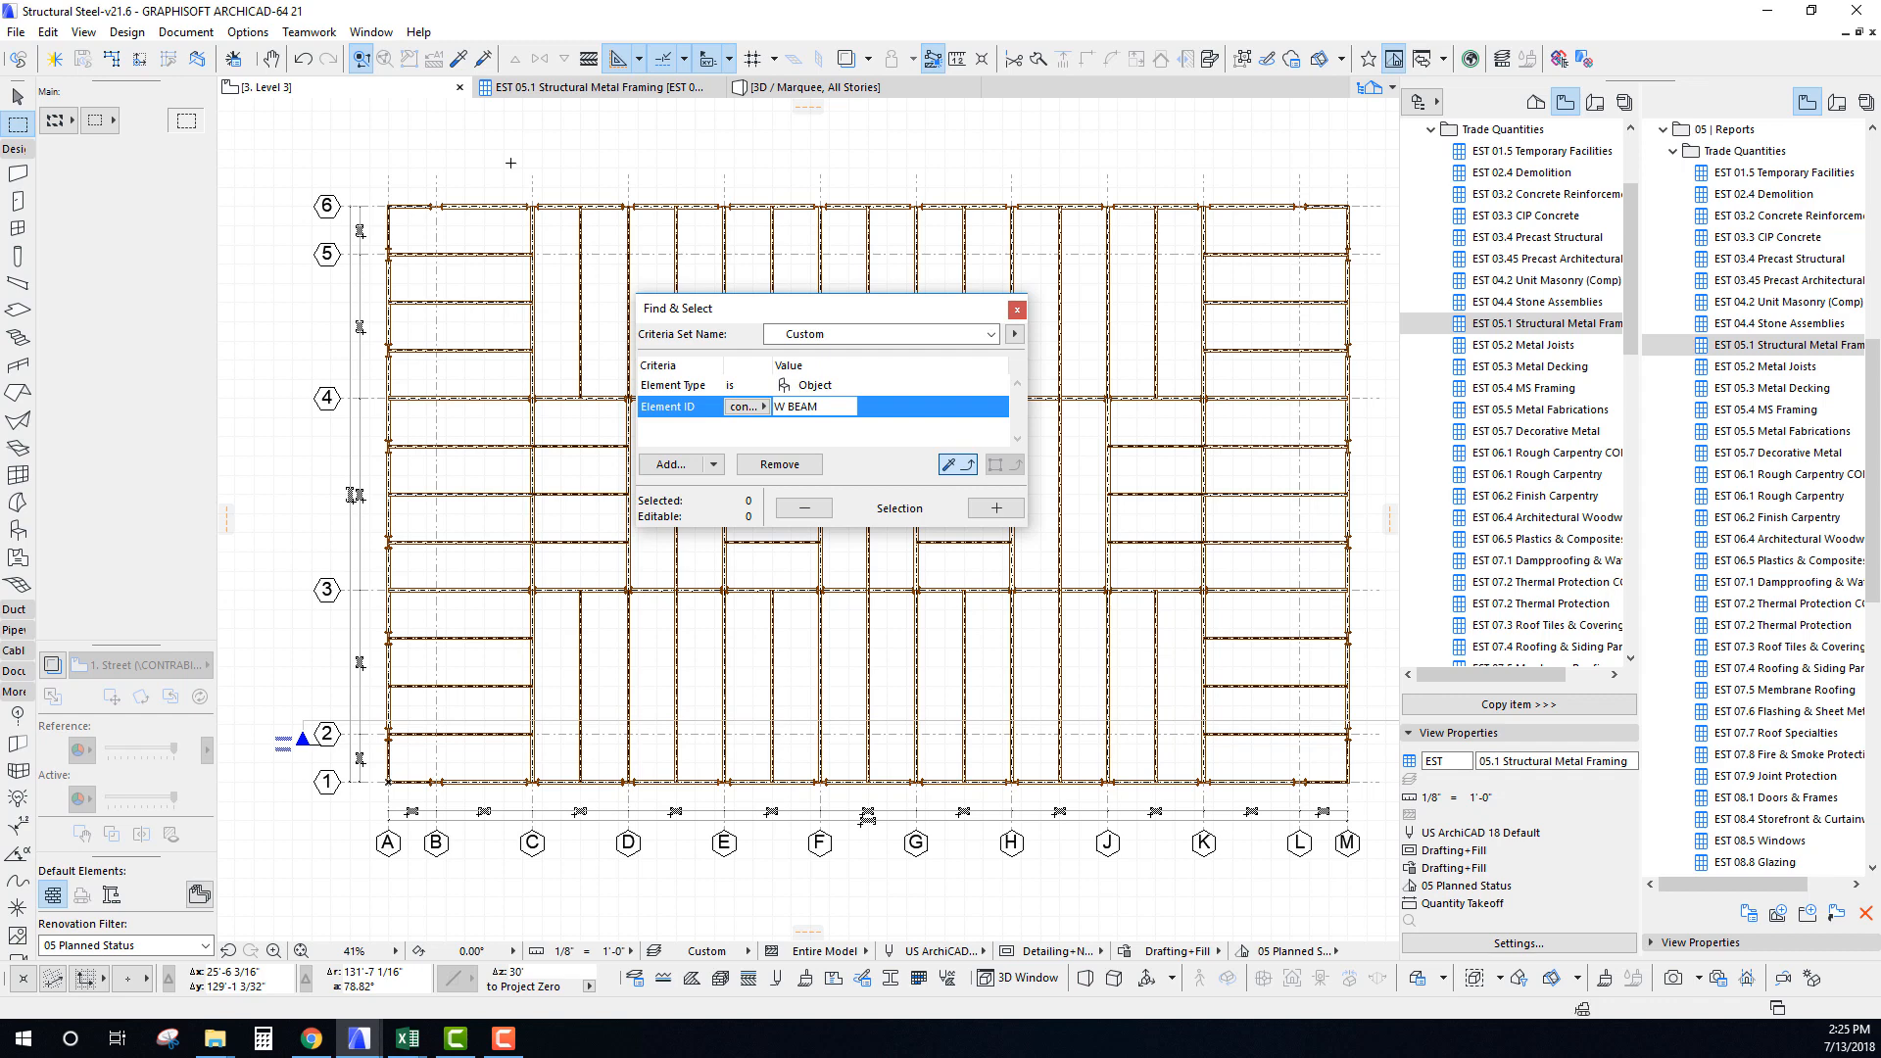
pyautogui.hotkey('ctrl', 'Up')
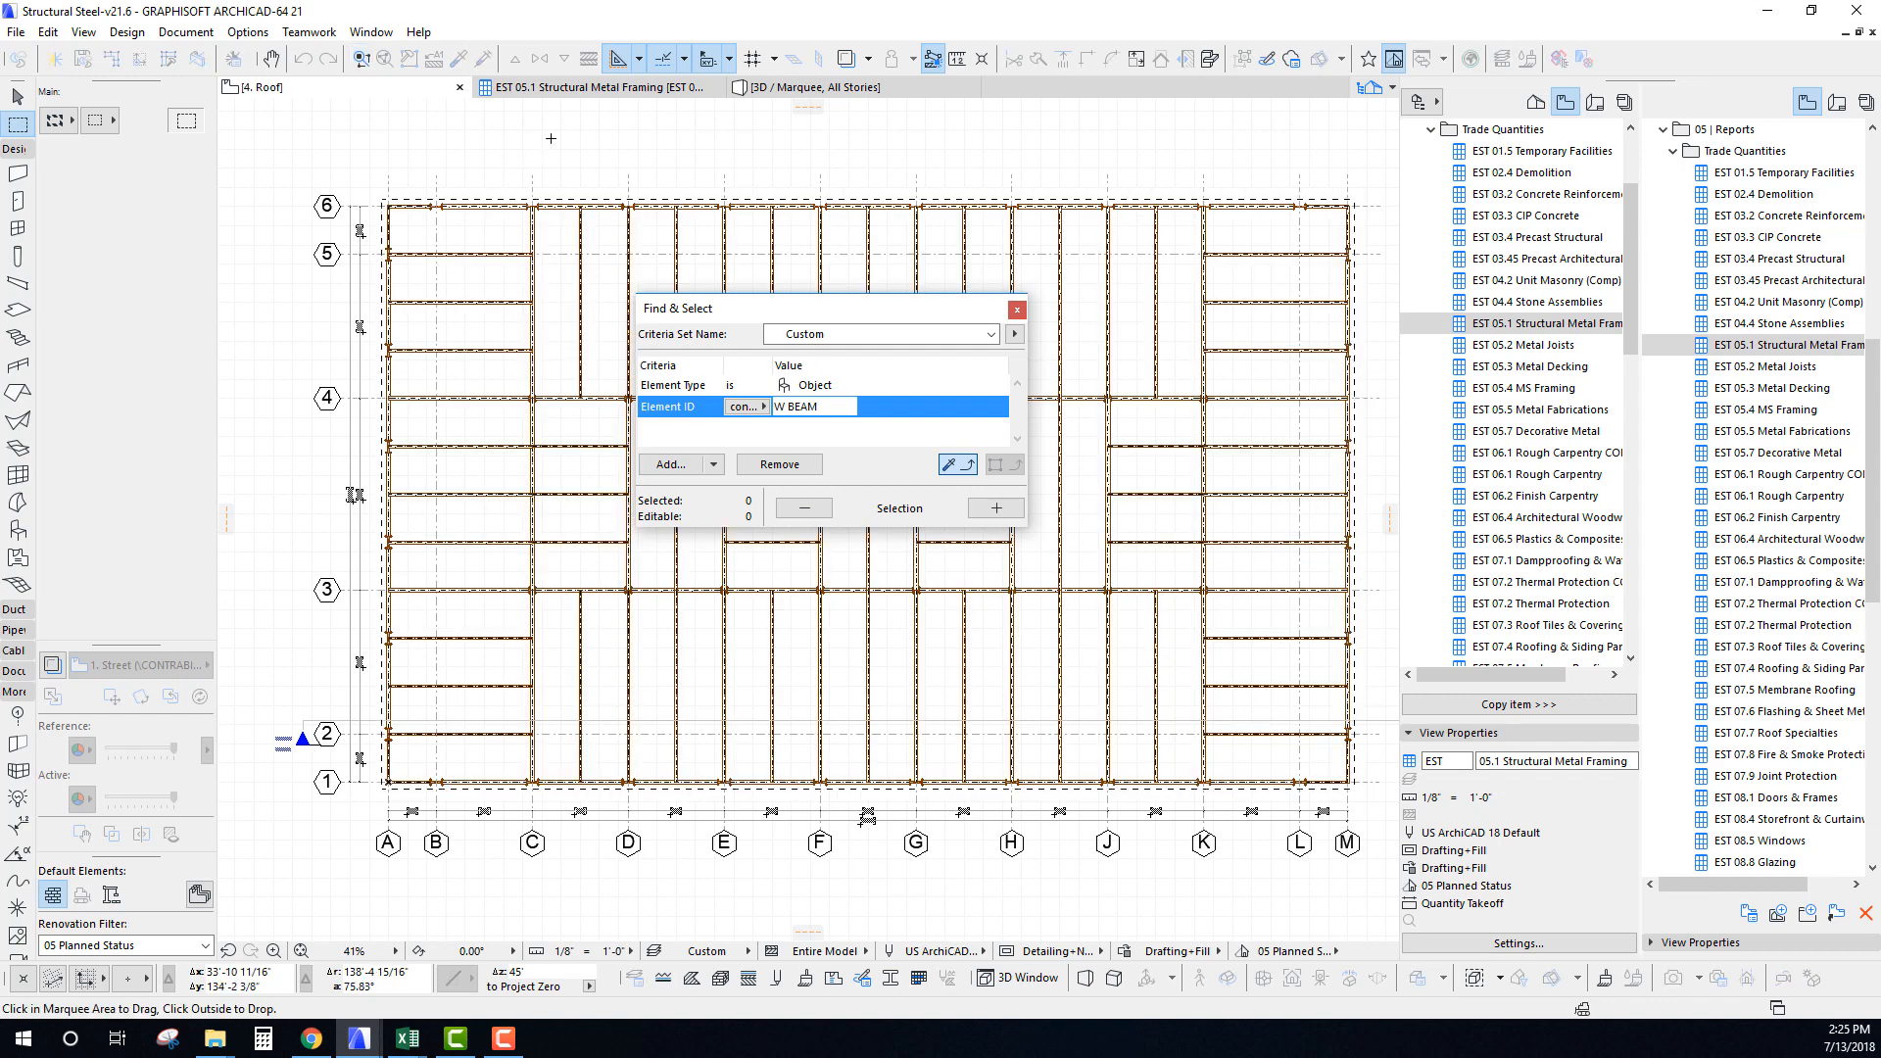
pyautogui.click(1017, 309)
pyautogui.moveTo(810, 370); pyautogui.dragTo(804, 382, button='middle')
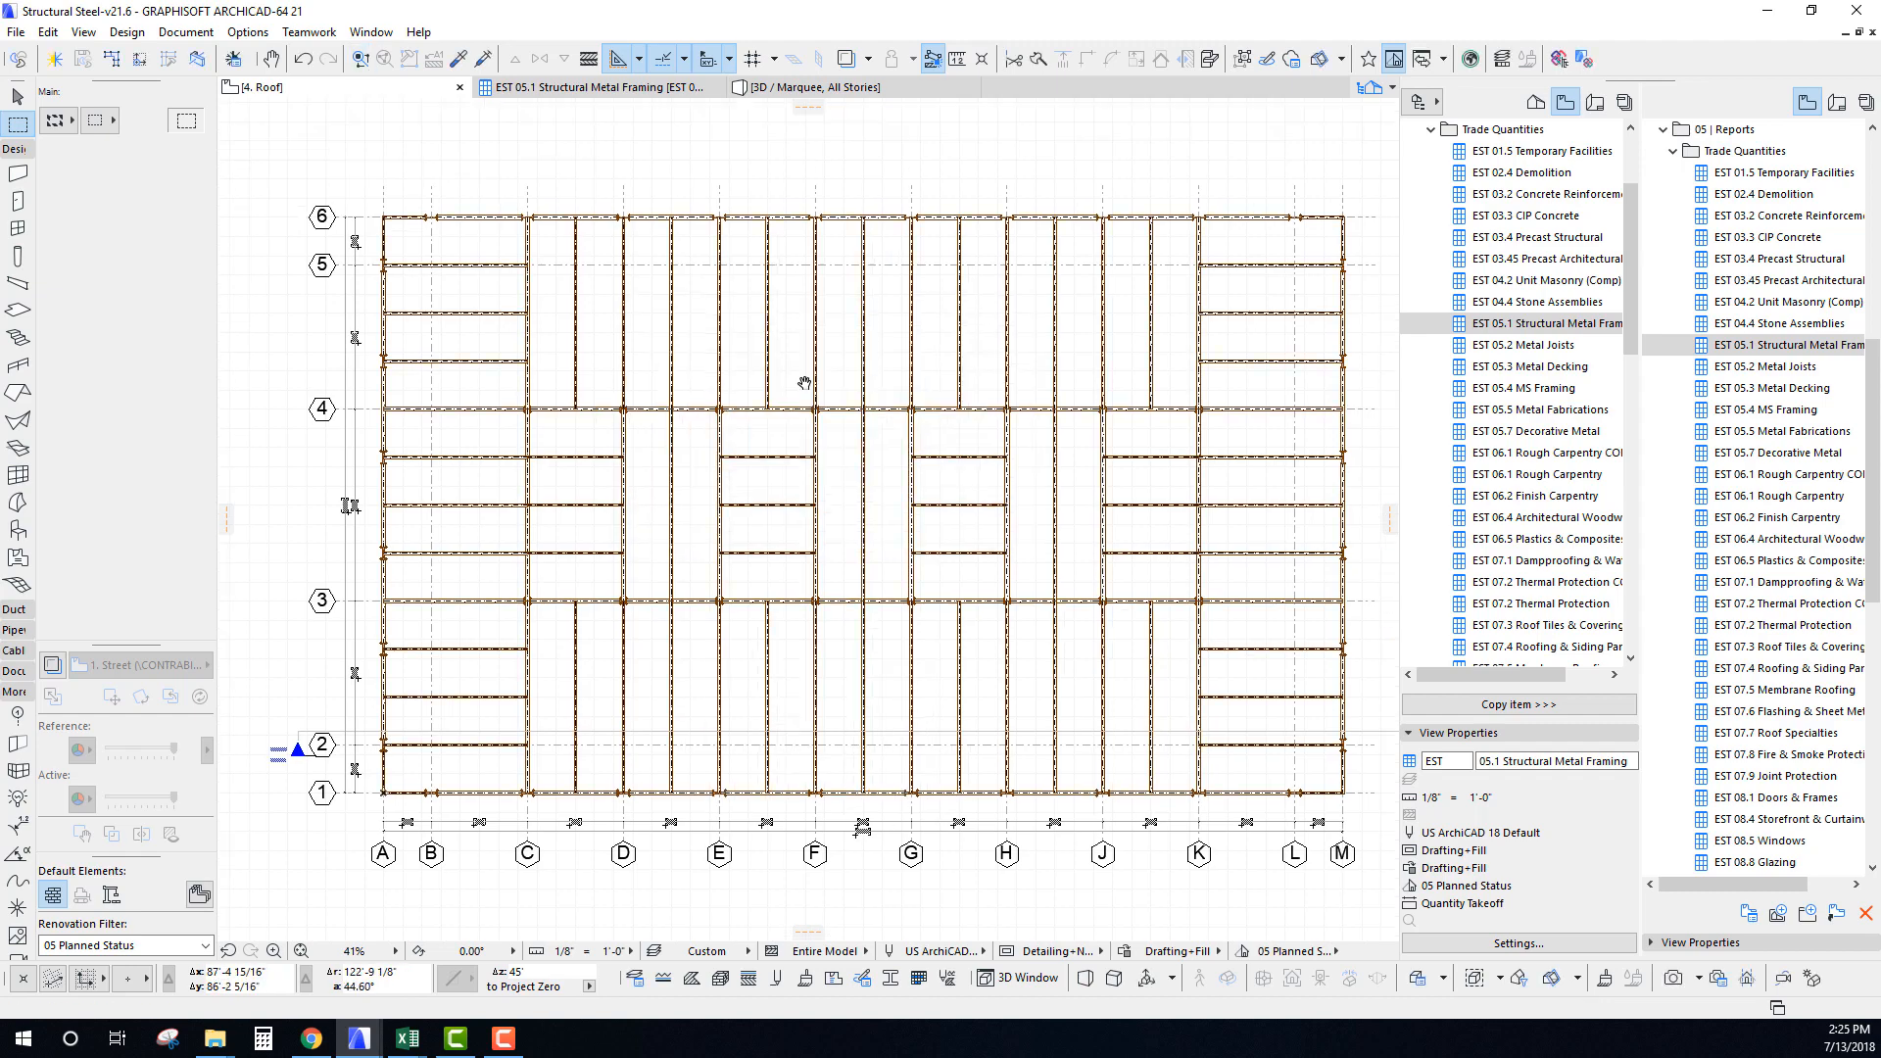
# Show the steel frame in 3D and select all W COLUMN objects using the settings of one perimeter column.
pyautogui.press('F3')
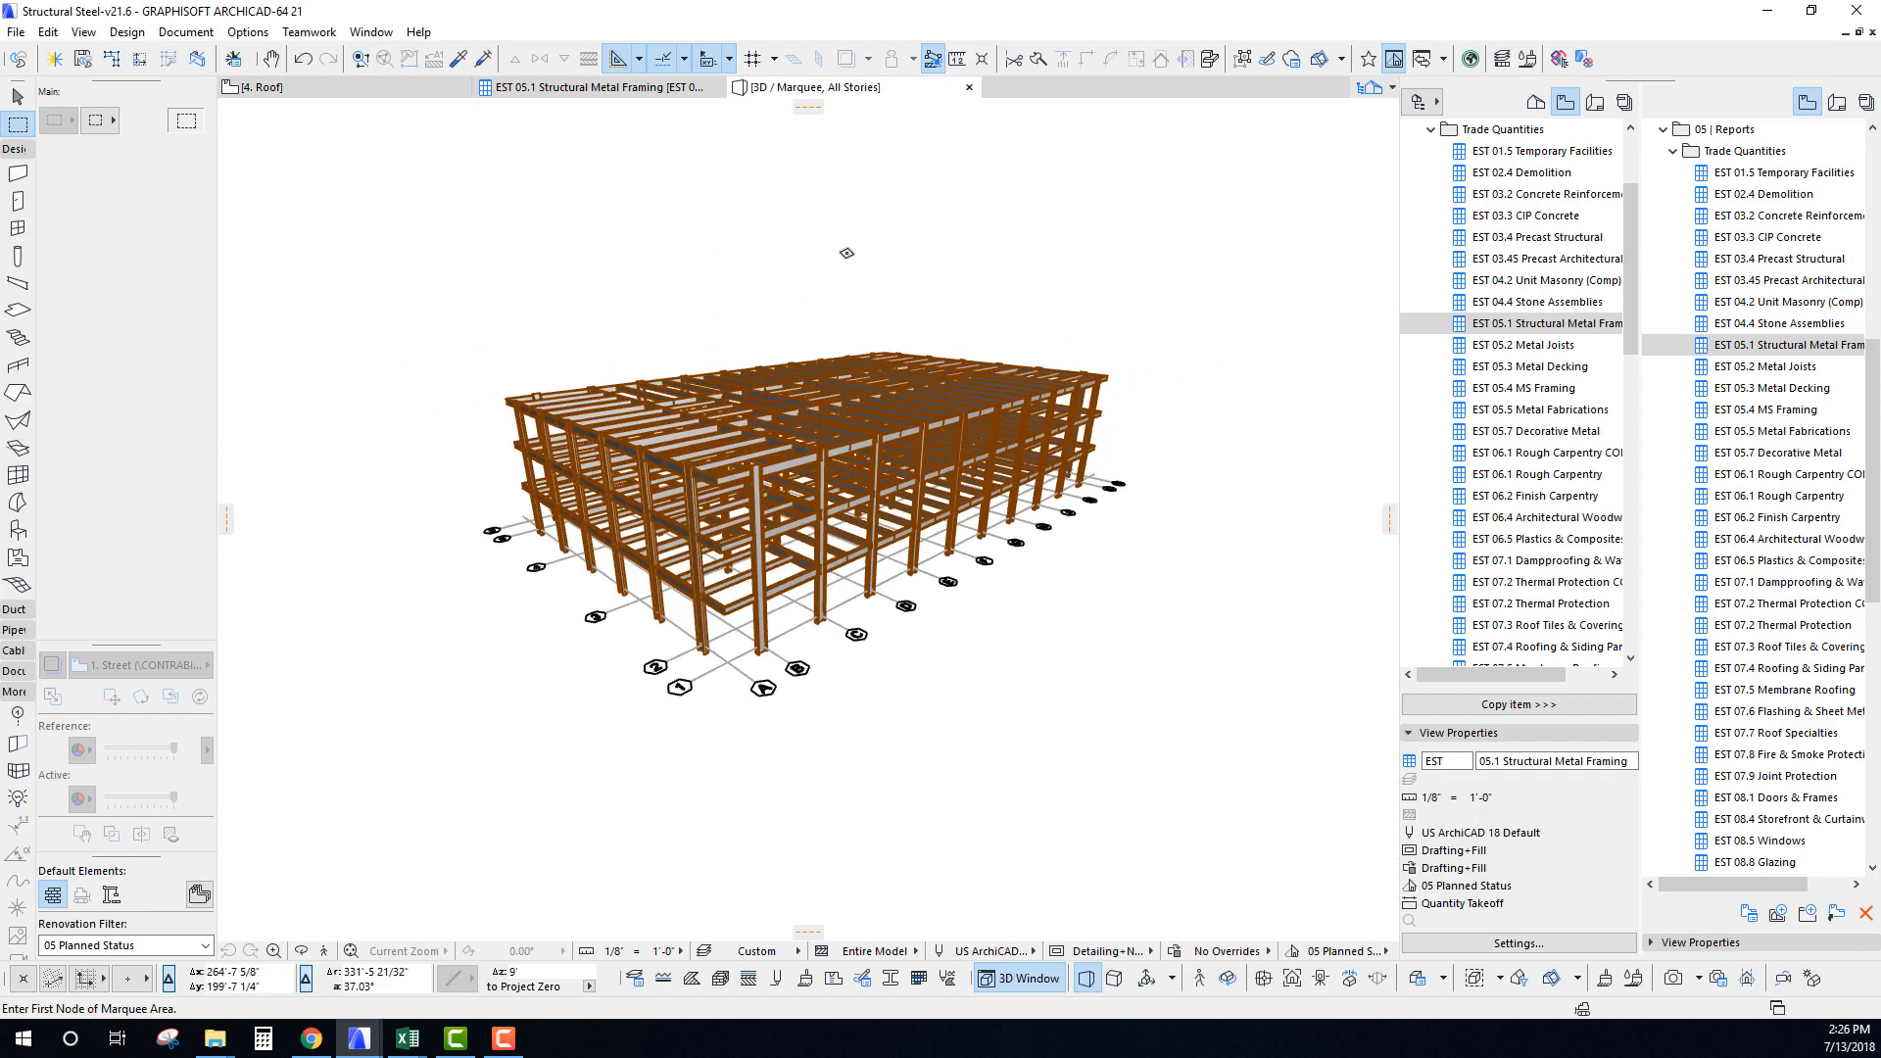
pyautogui.keyDown('shift'); pyautogui.moveTo(847, 253); pyautogui.dragTo(824, 431, button='middle'); pyautogui.keyUp('shift')
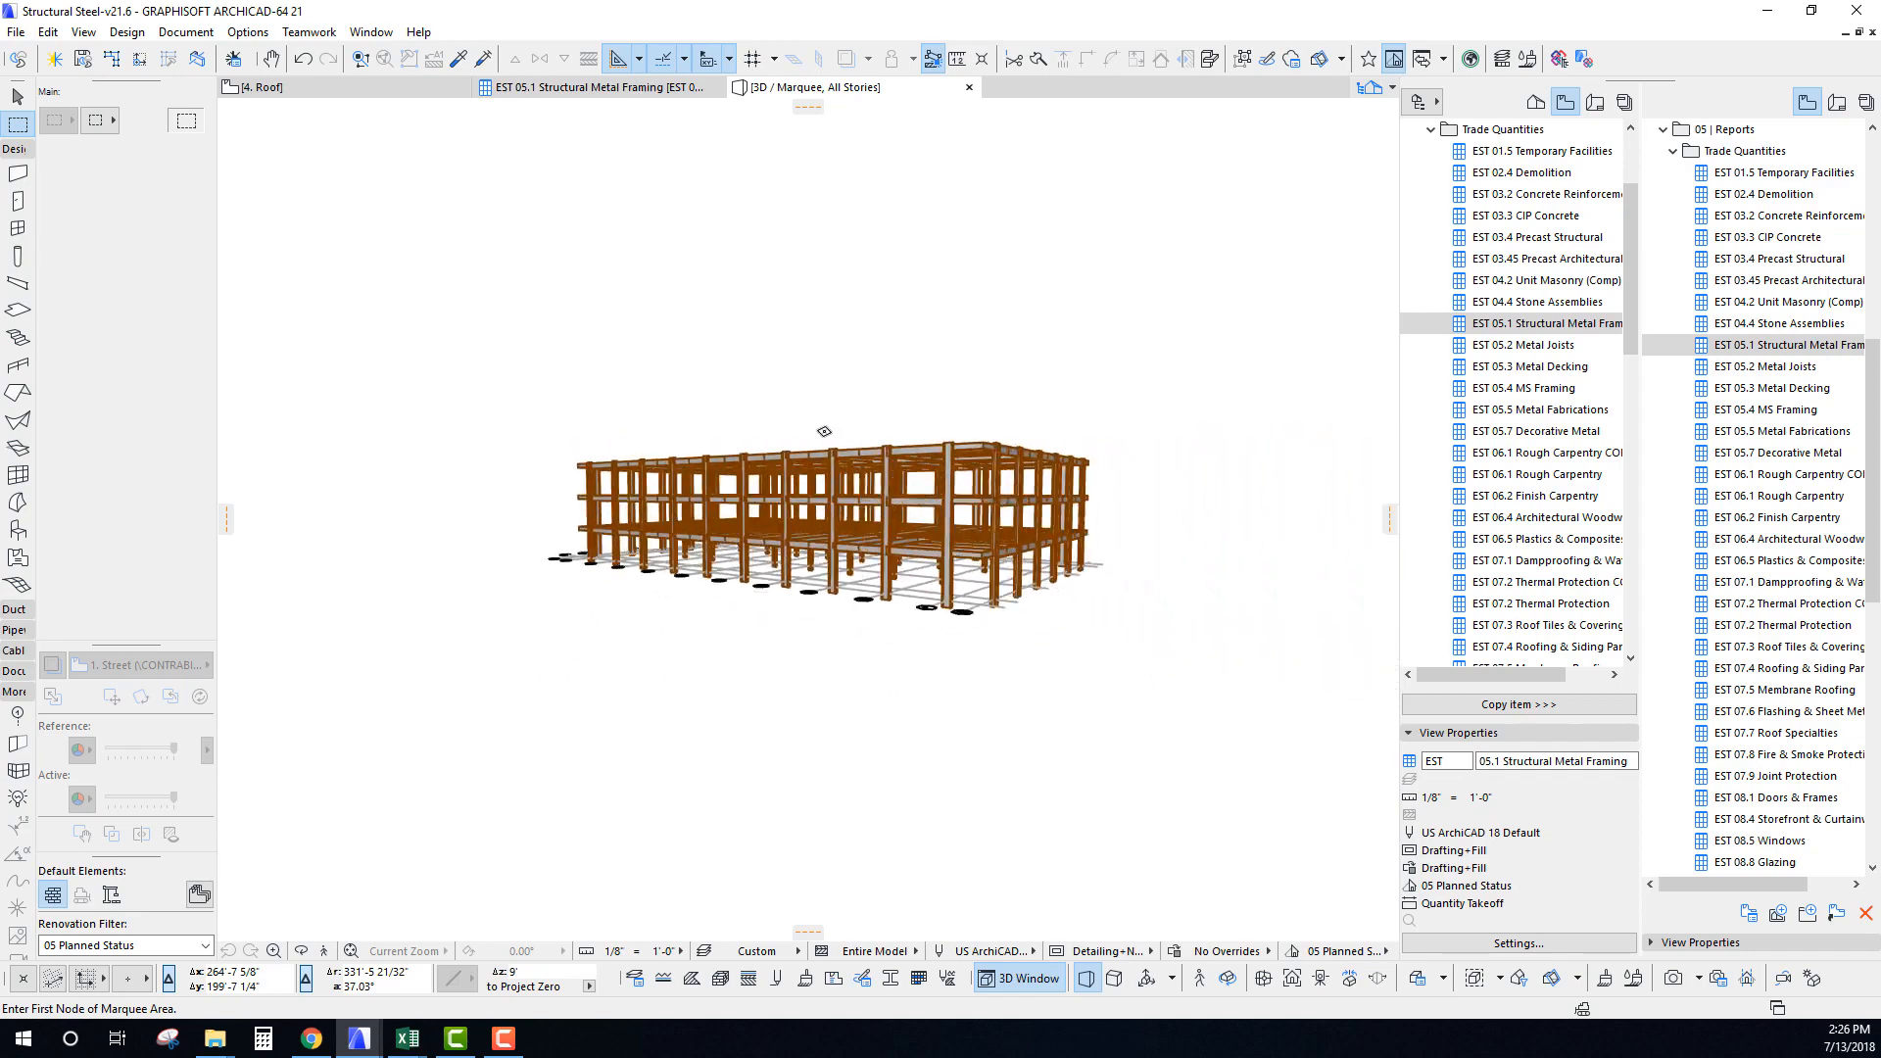
pyautogui.scroll(10, 824, 431)
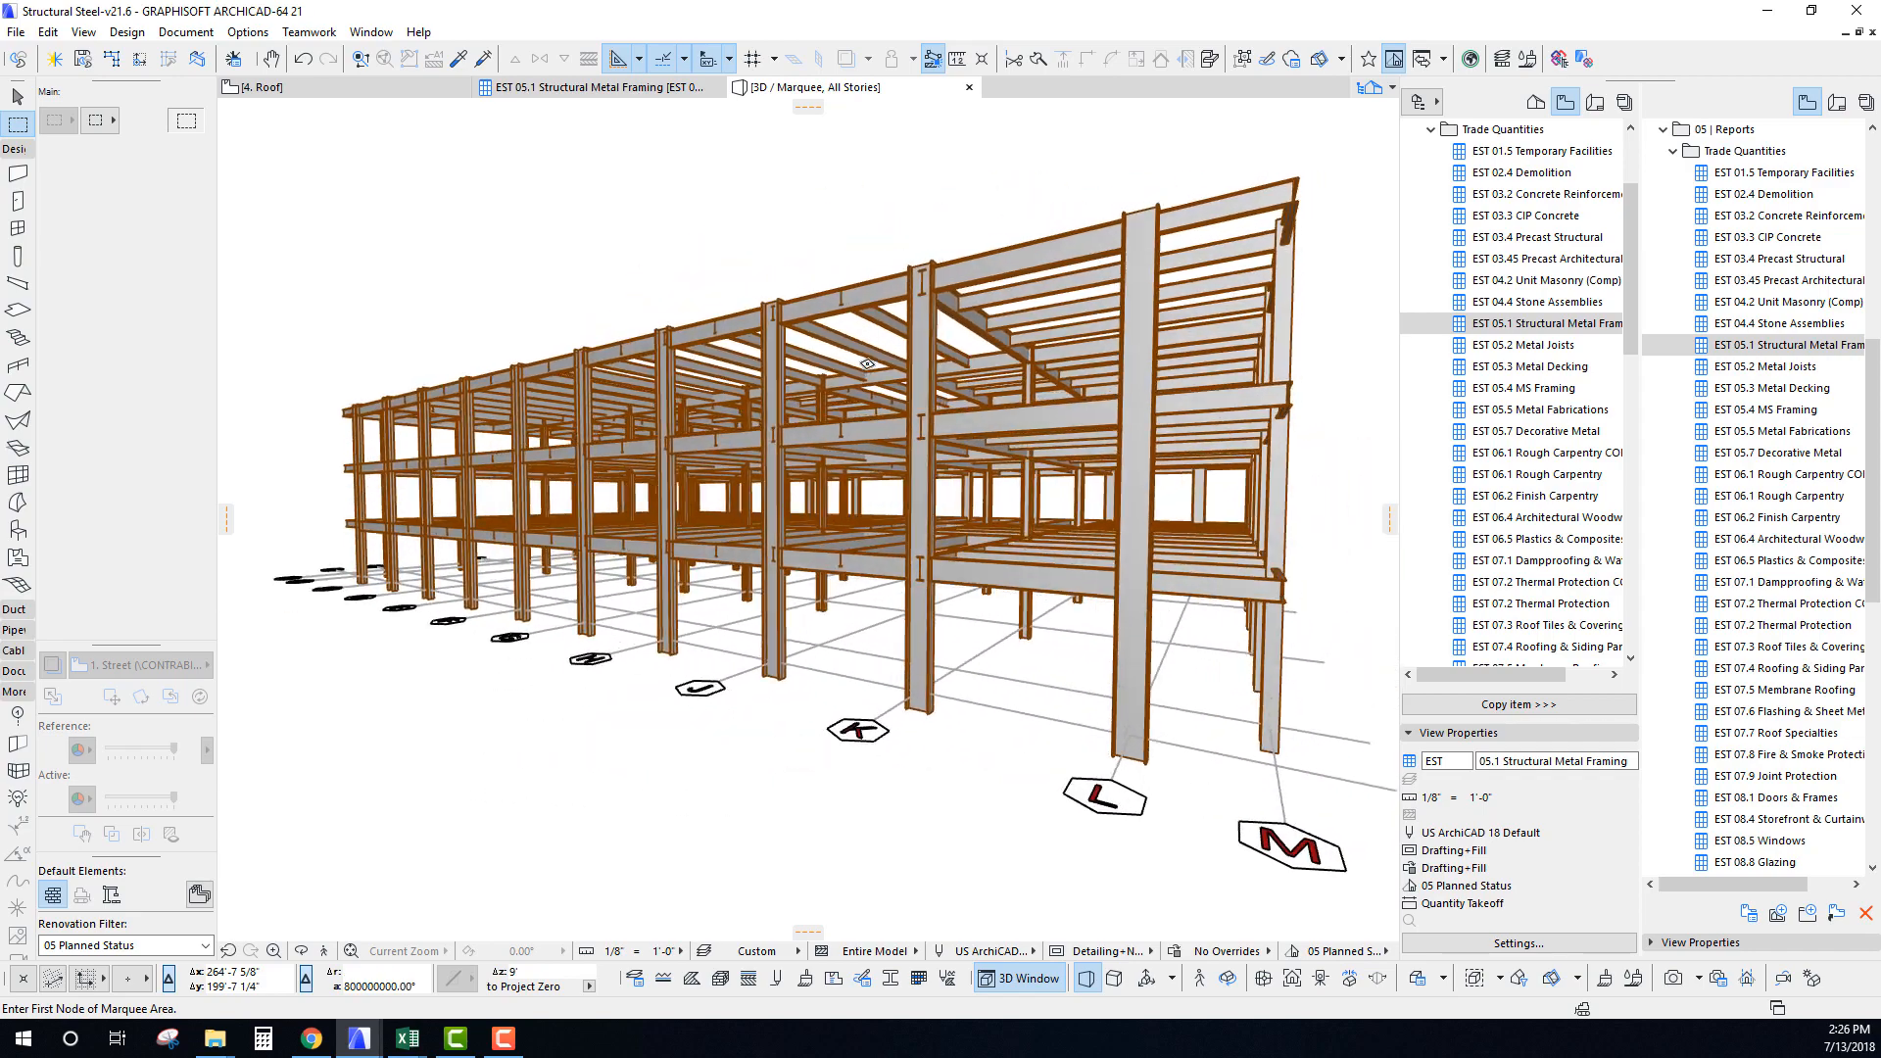
pyautogui.keyDown('shift'); pyautogui.moveTo(867, 364); pyautogui.dragTo(834, 404, button='middle'); pyautogui.keyUp('shift')
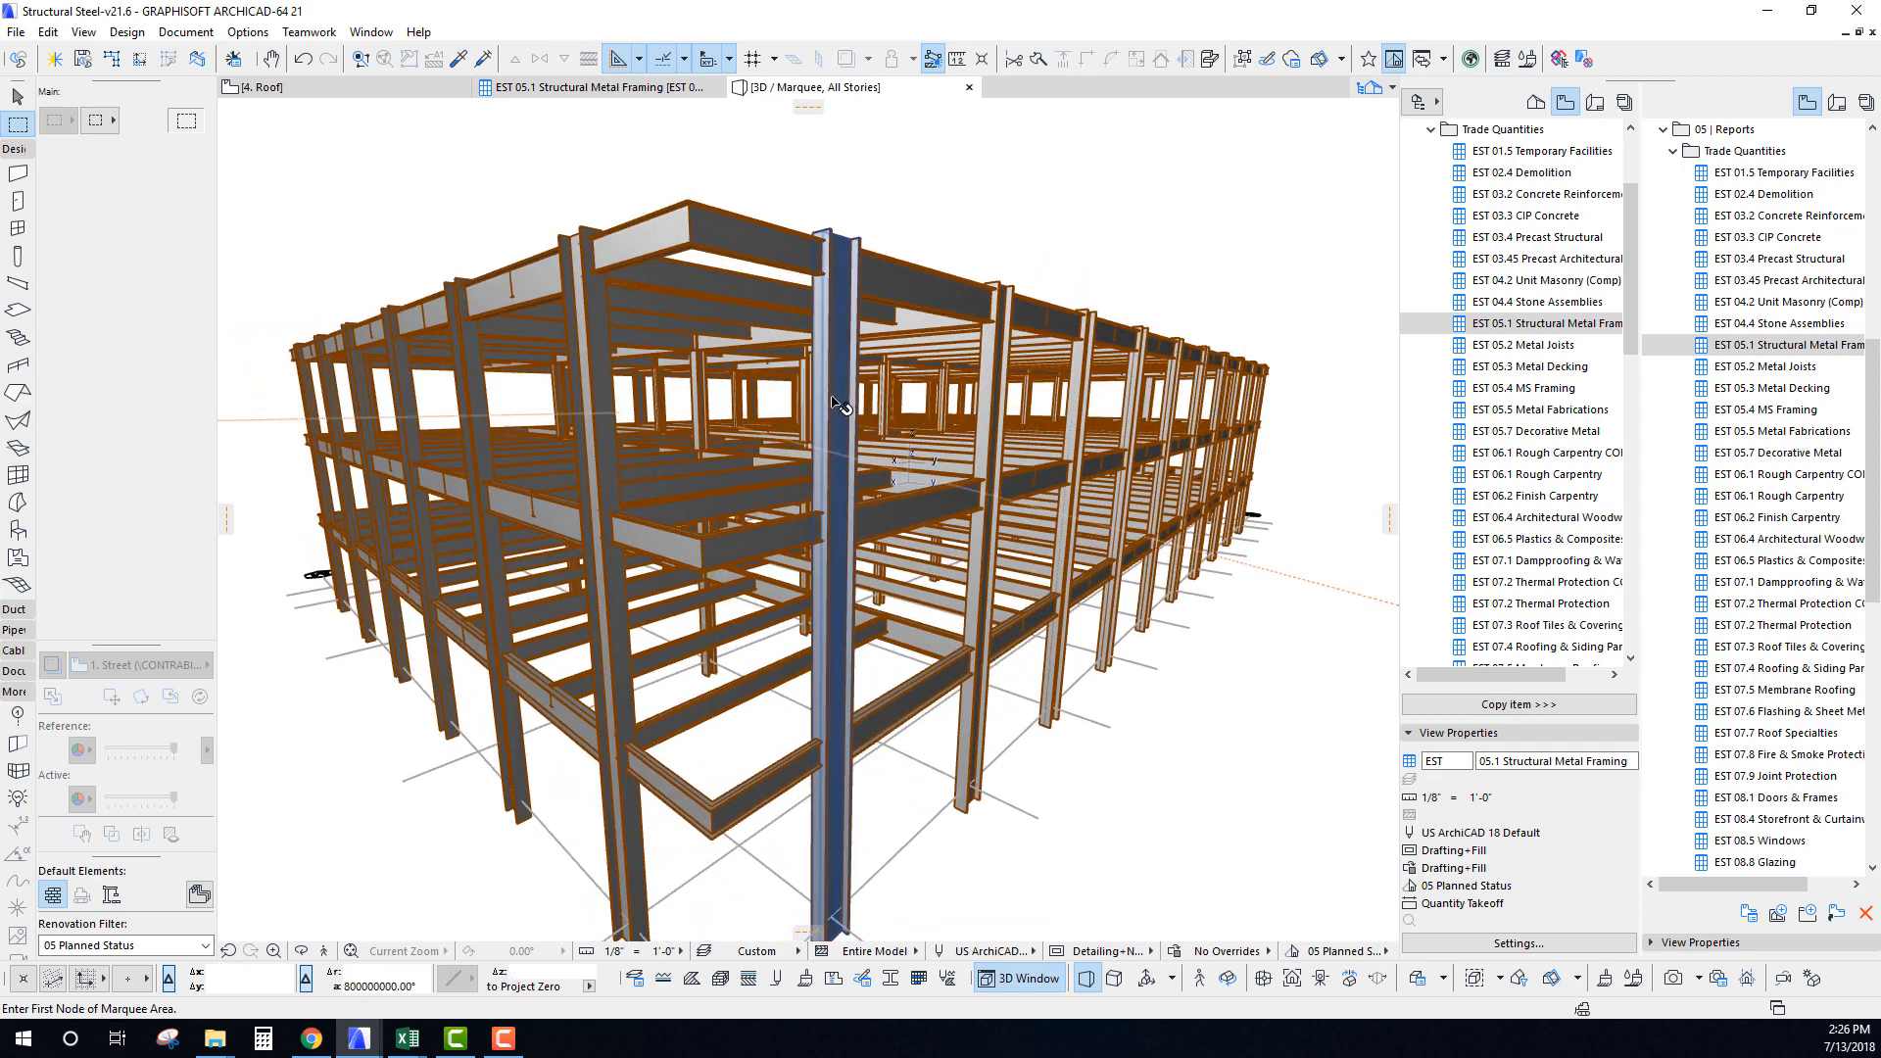
pyautogui.click(836, 405)
pyautogui.hotkey('ctrl', 'f')
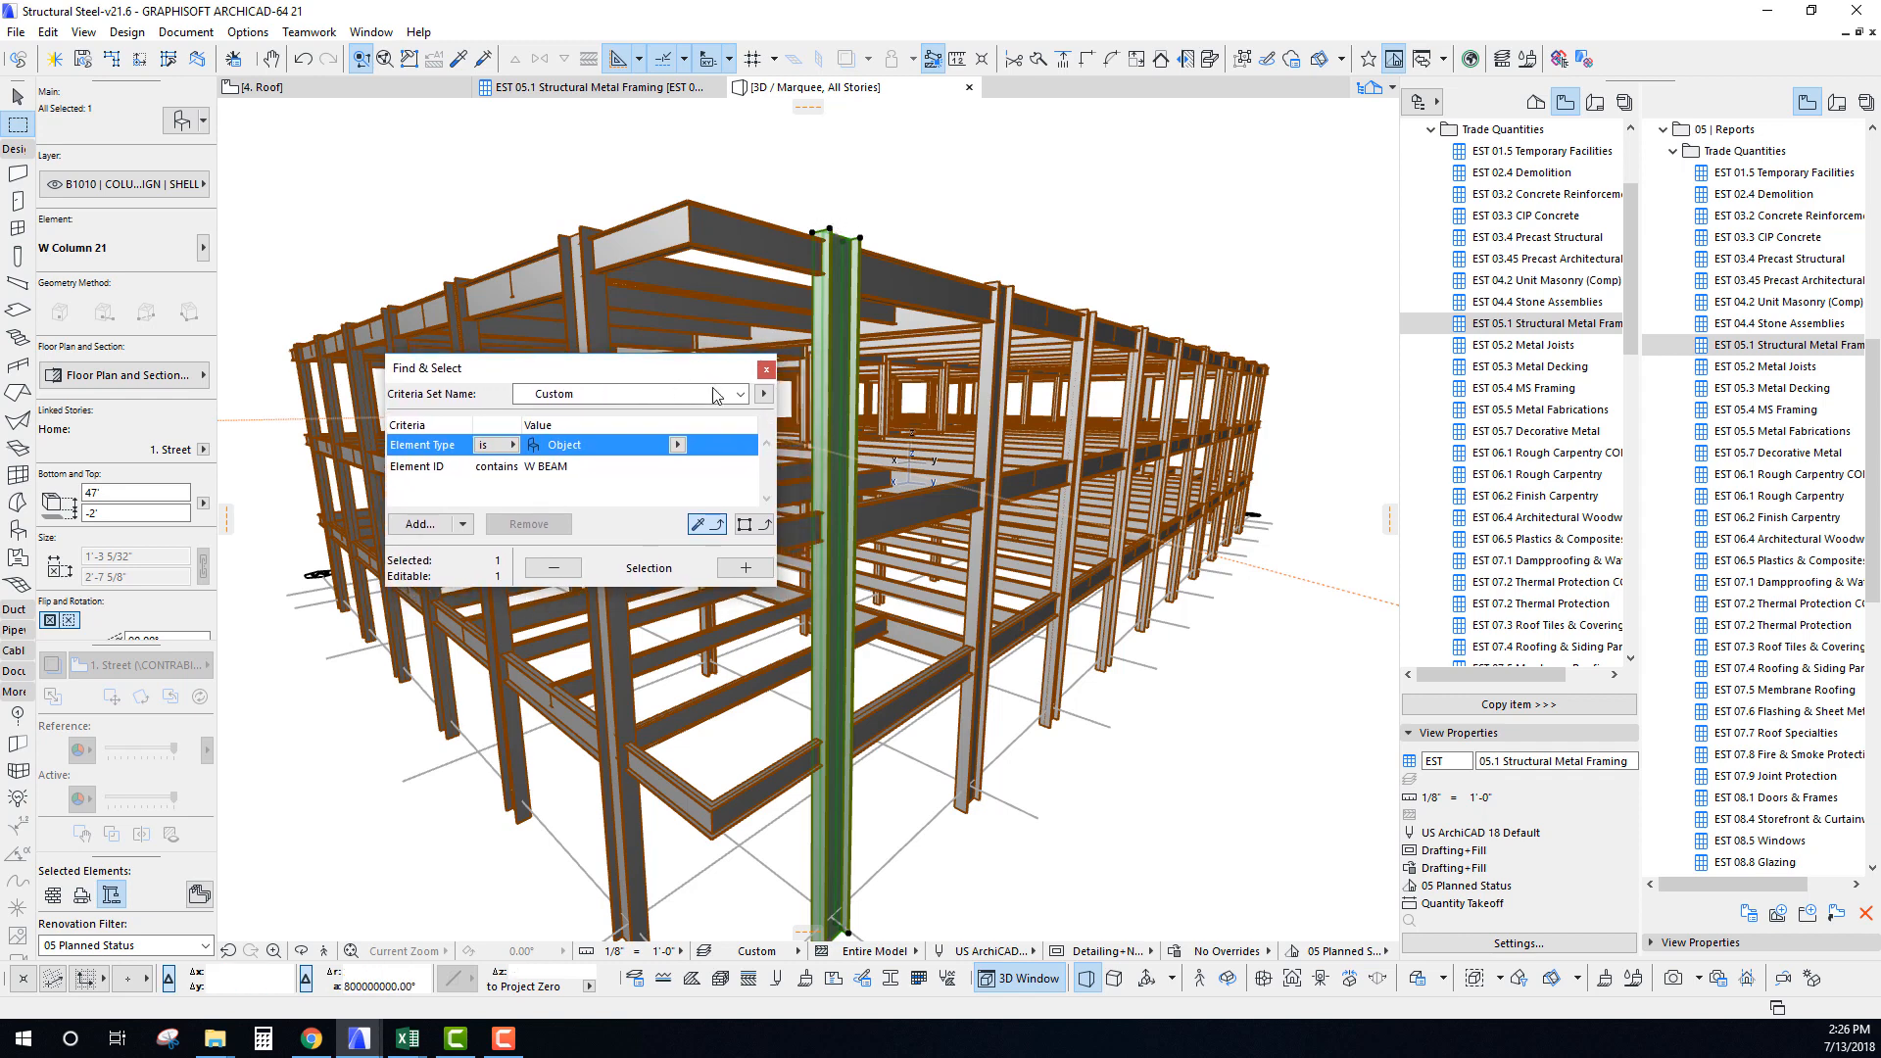
pyautogui.keyDown('shift'); pyautogui.moveTo(790, 253); pyautogui.dragTo(1105, 591, button='middle'); pyautogui.keyUp('shift')
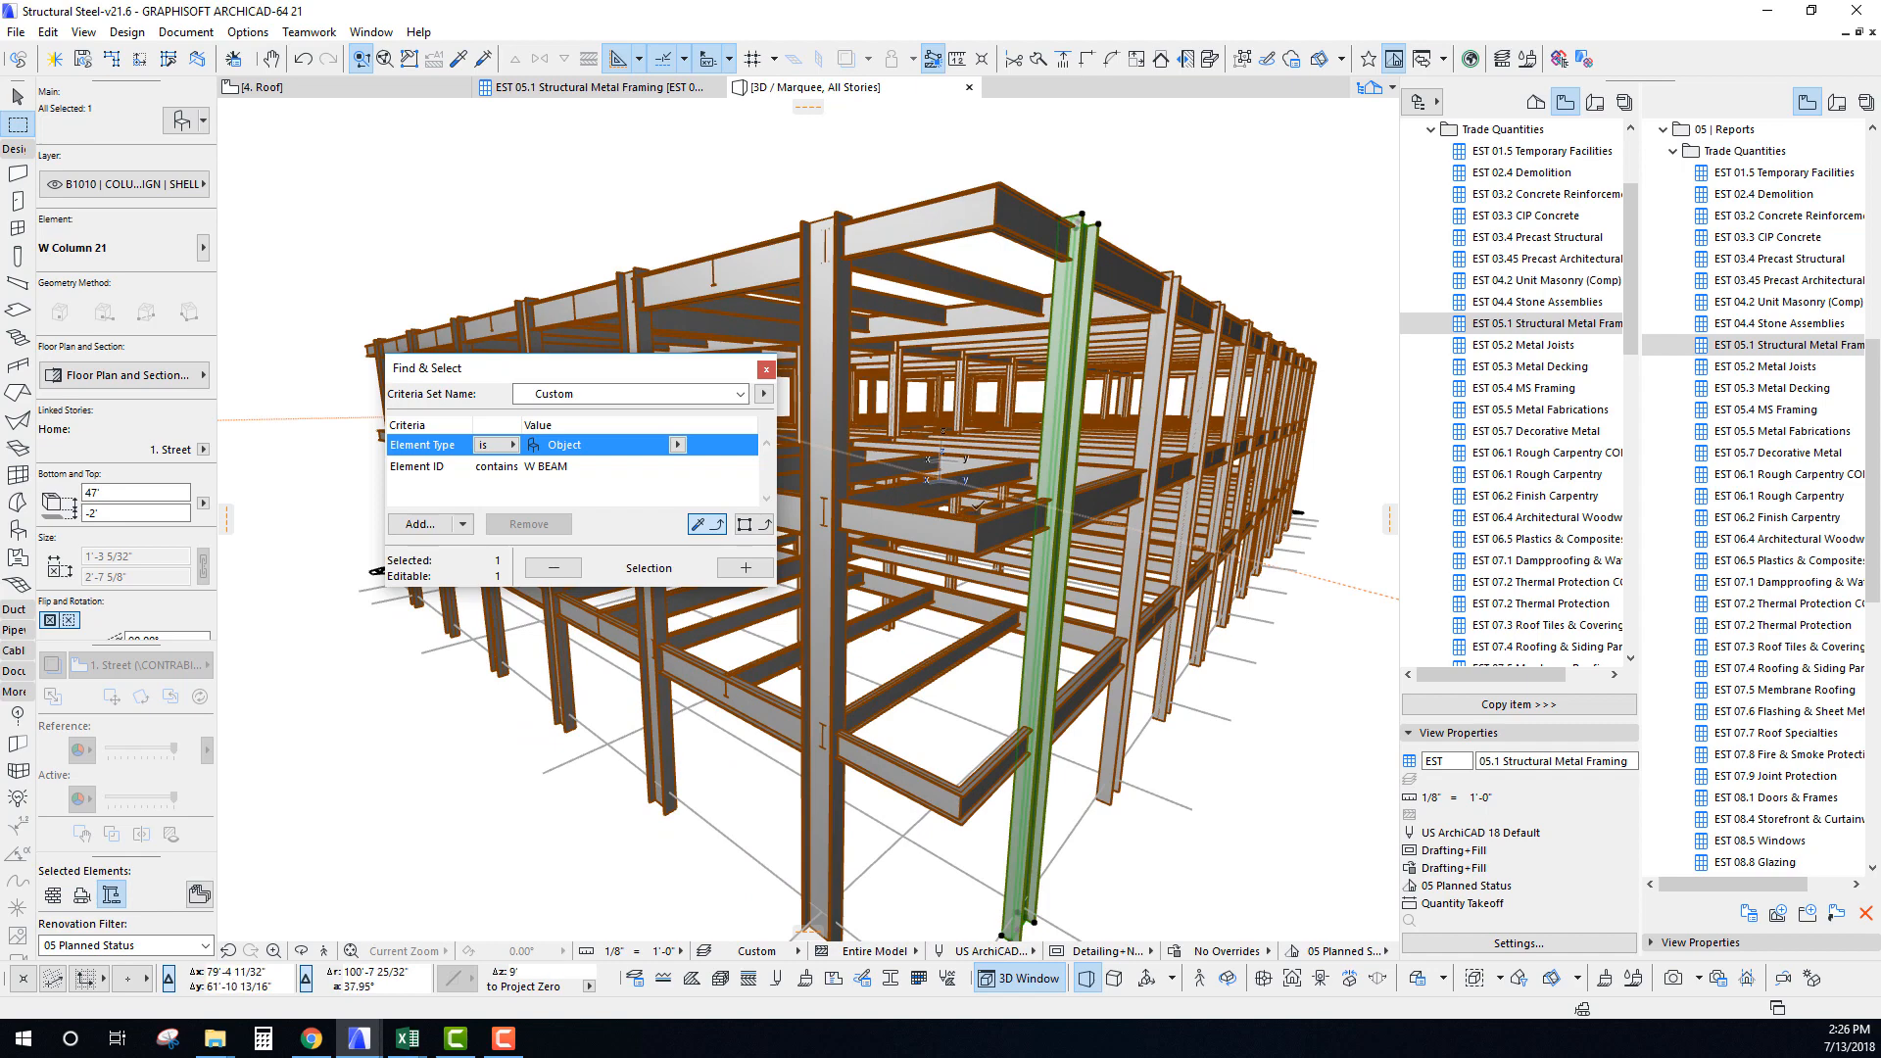
pyautogui.keyDown('shift'); pyautogui.moveTo(1029, 544); pyautogui.dragTo(632, 378, button='middle'); pyautogui.keyUp('shift')
pyautogui.moveTo(632, 376); pyautogui.dragTo(525, 344)
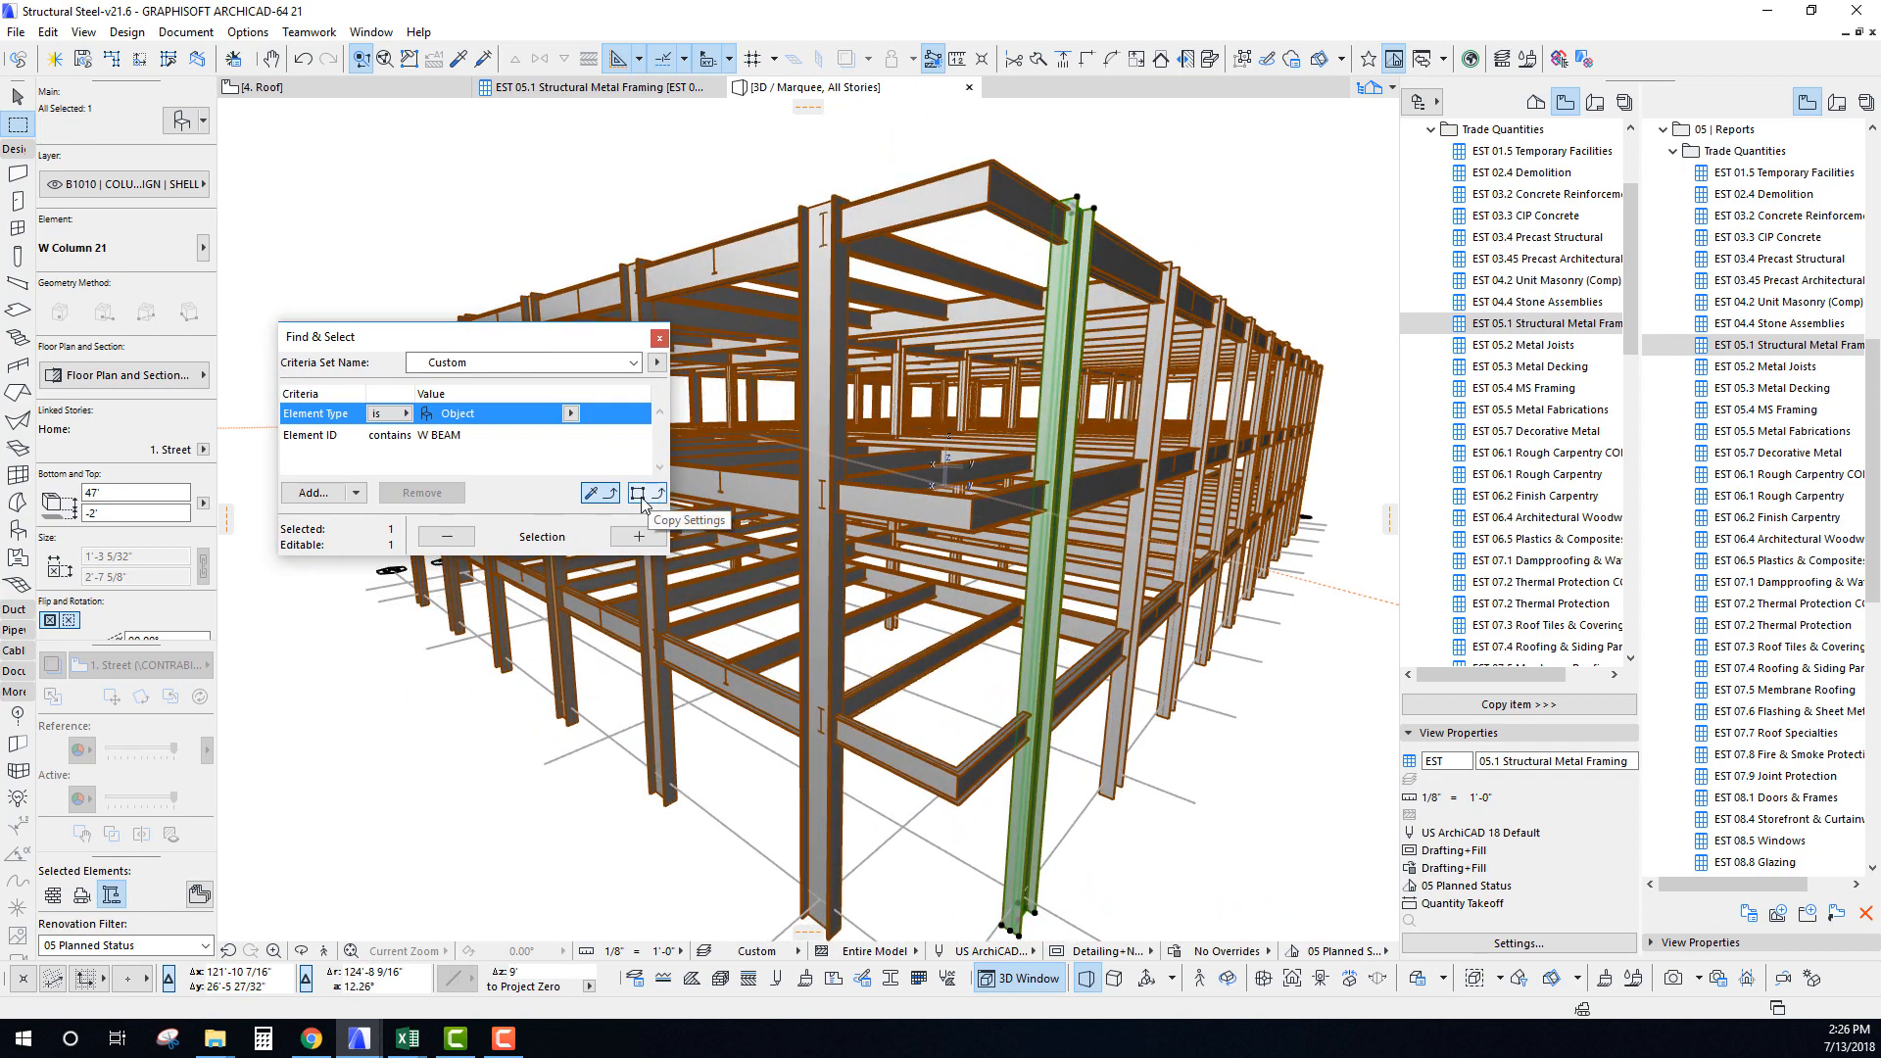
pyautogui.click(639, 538)
# Set the top offset of the selected W columns to 46'-6", deselect them and finish with Find & Select.
pyautogui.scroll(-8, 768, 553)
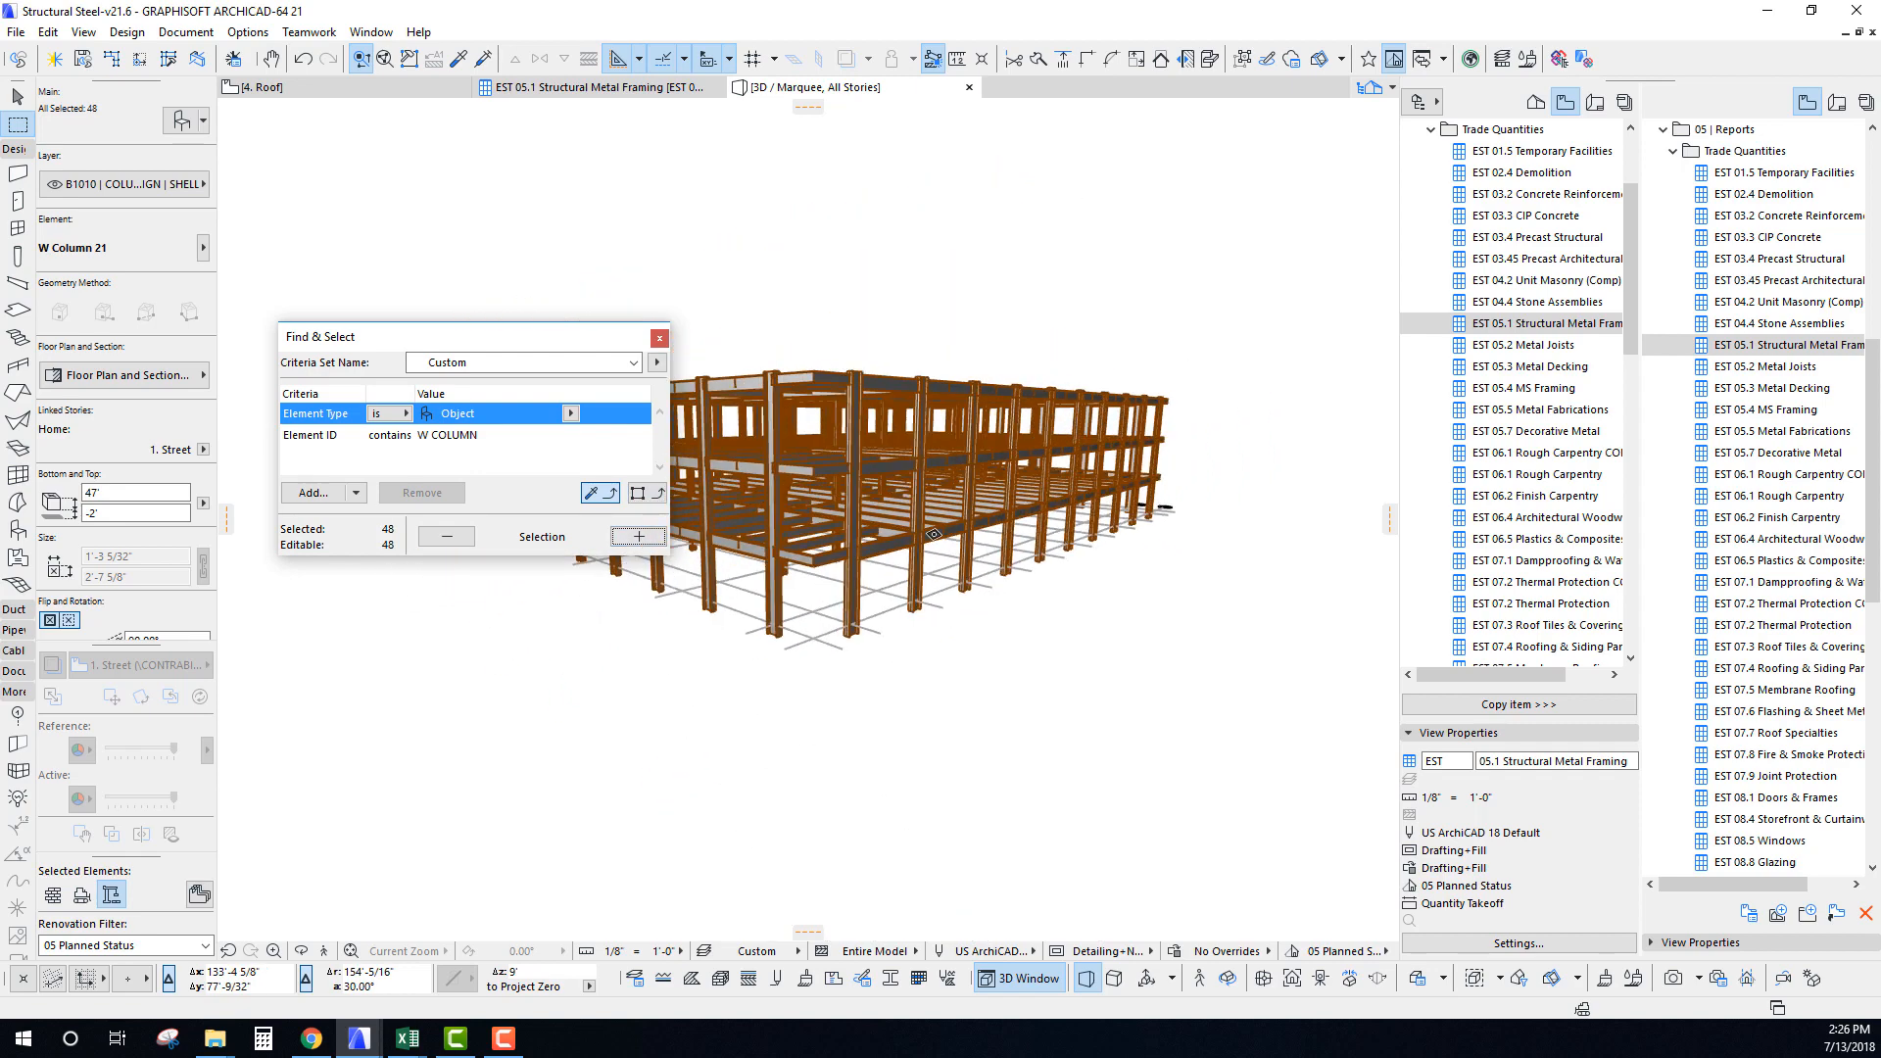
pyautogui.scroll(7, 926, 514)
pyautogui.scroll(3, 987, 384)
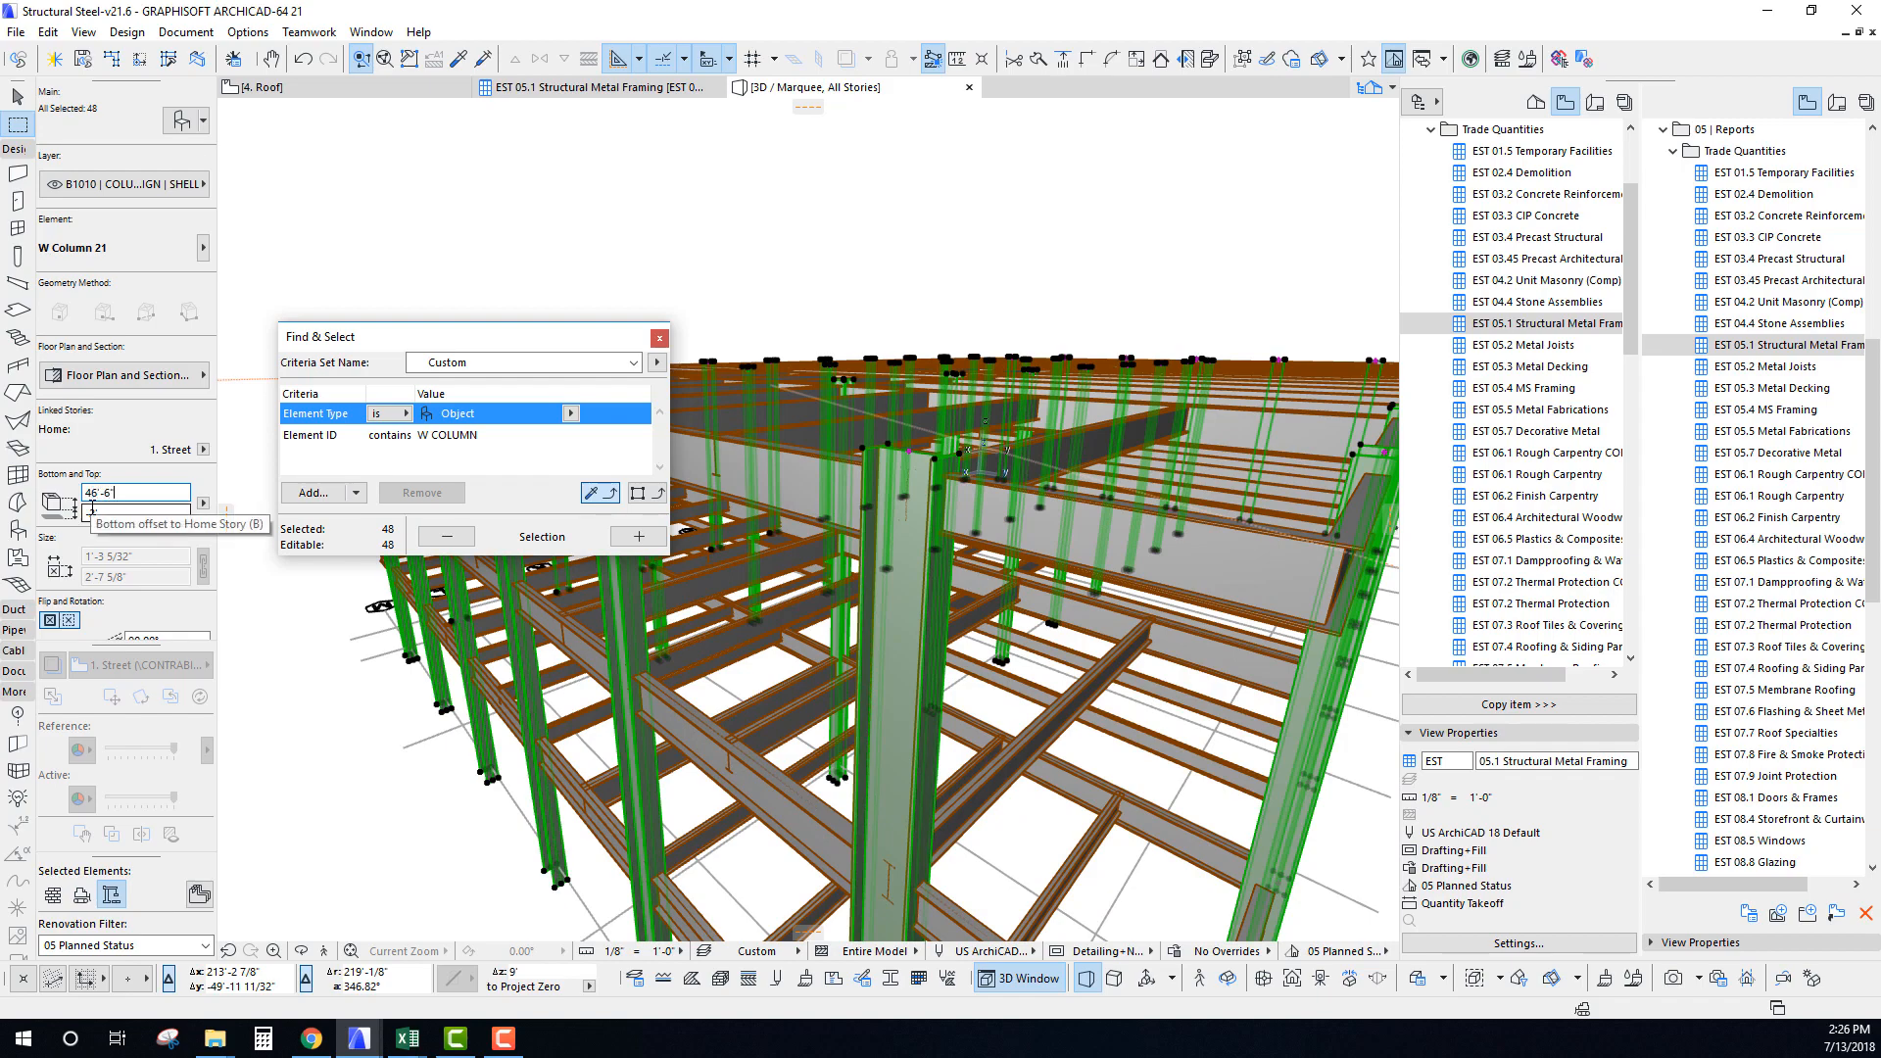
pyautogui.press('Escape')
pyautogui.keyDown('shift'); pyautogui.moveTo(784, 343); pyautogui.dragTo(1122, 397, button='middle'); pyautogui.keyUp('shift')
pyautogui.click(660, 339)
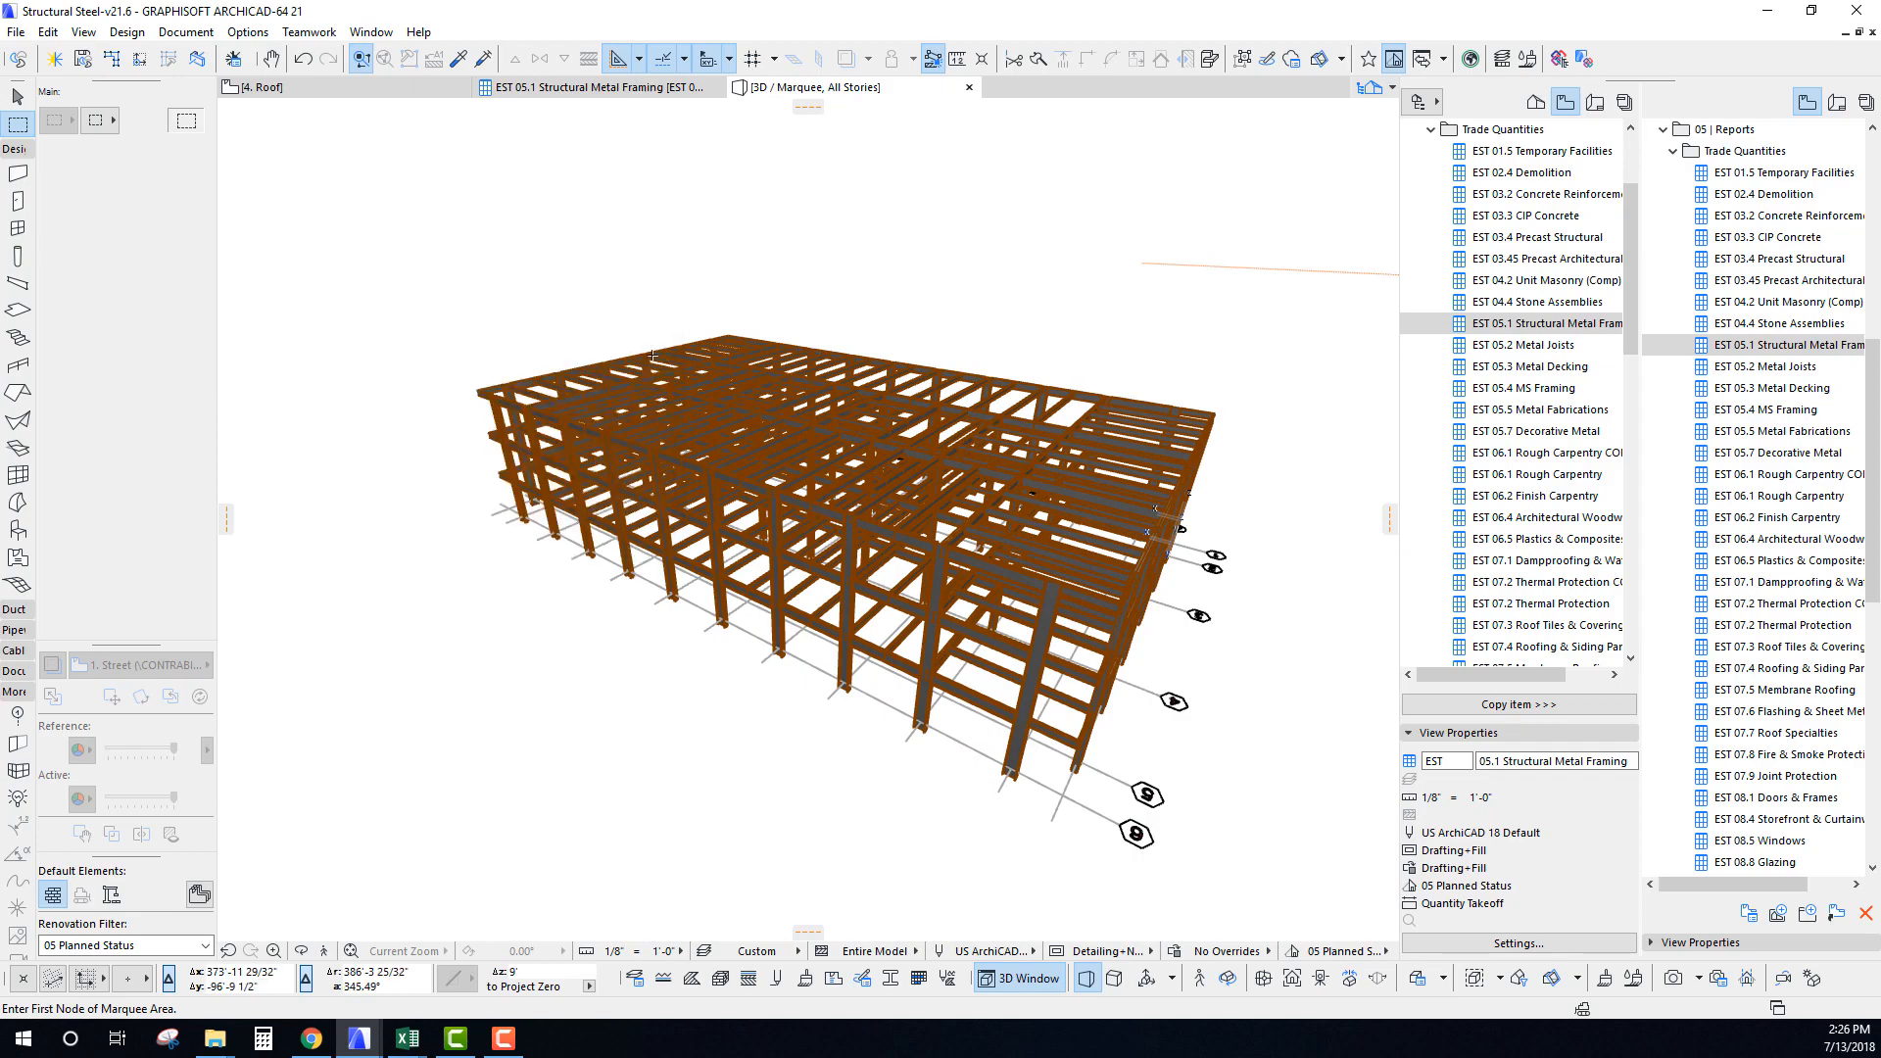
# Examine the roof beams and their connections to the columns in 3D from several sides, checking one roof W beam.
pyautogui.moveTo(918, 468); pyautogui.dragTo(868, 488, button='middle')
pyautogui.scroll(10, 868, 488)
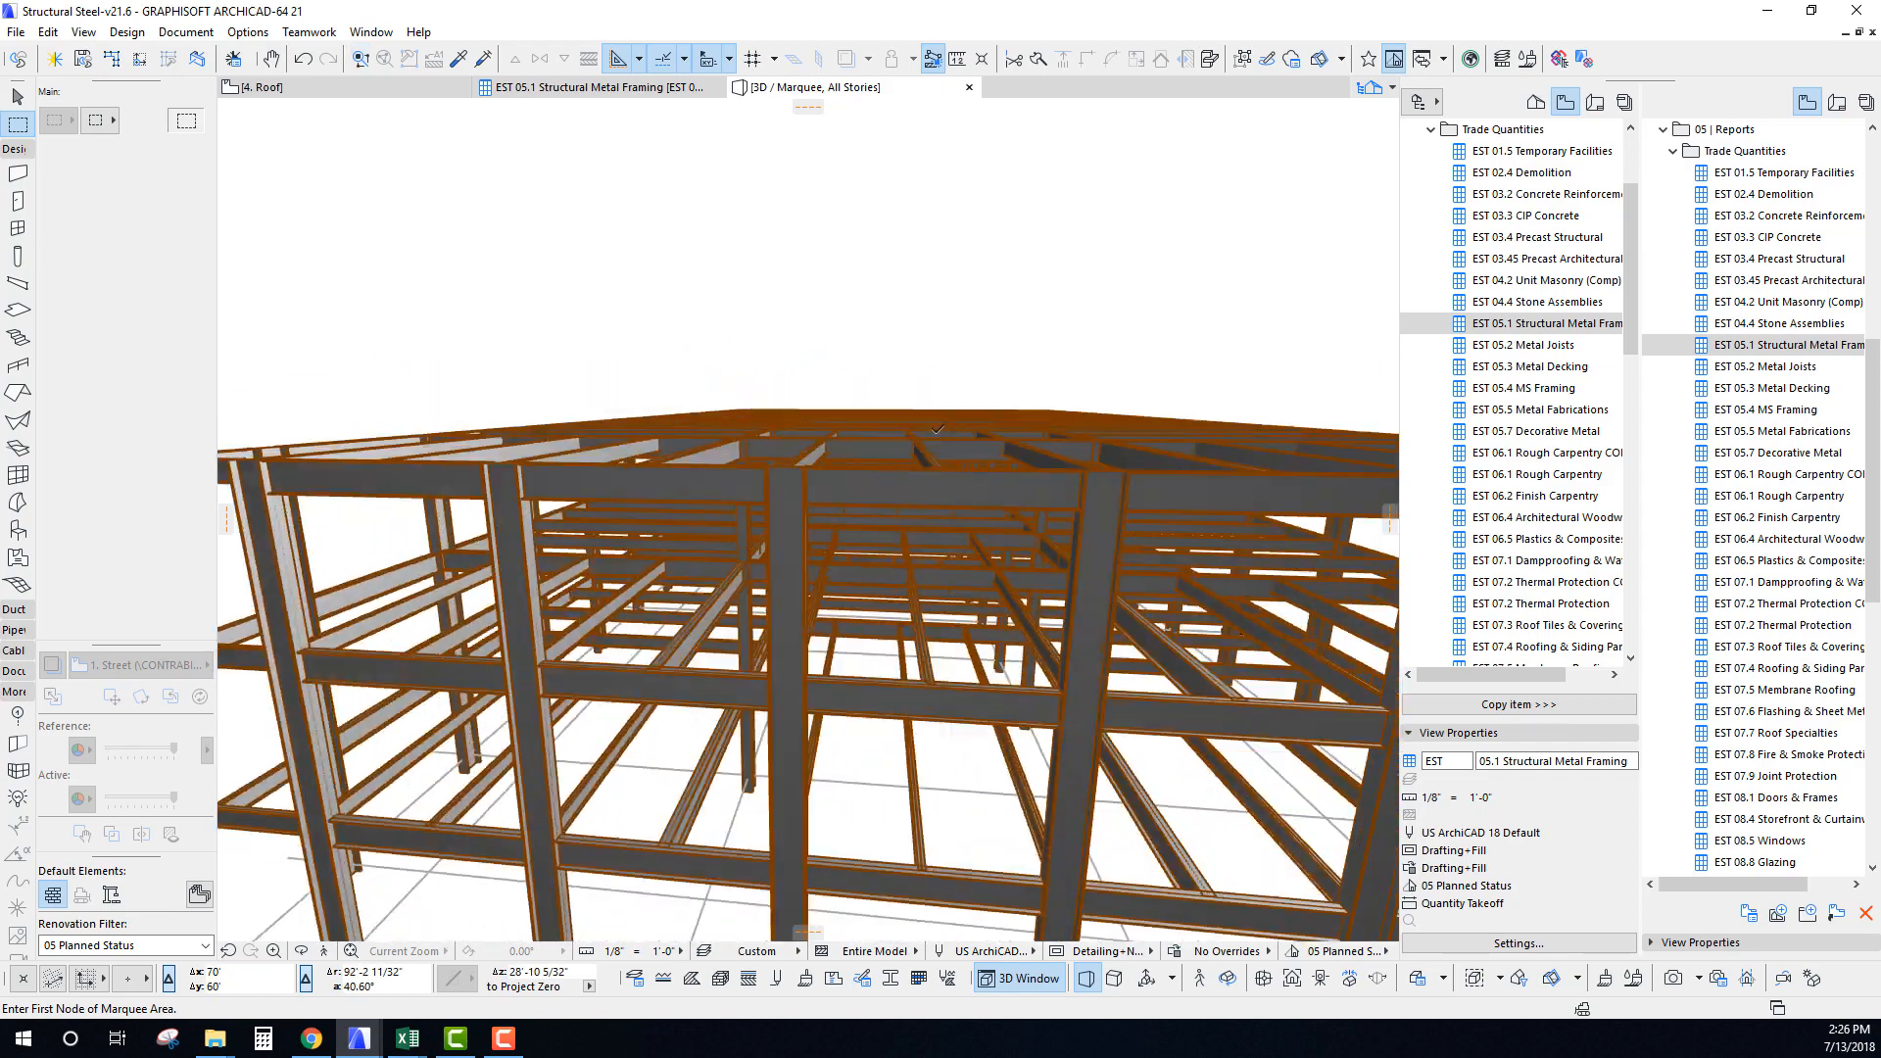
pyautogui.keyDown('shift'); pyautogui.moveTo(1066, 525); pyautogui.dragTo(812, 544, button='middle'); pyautogui.keyUp('shift')
pyautogui.click(875, 556)
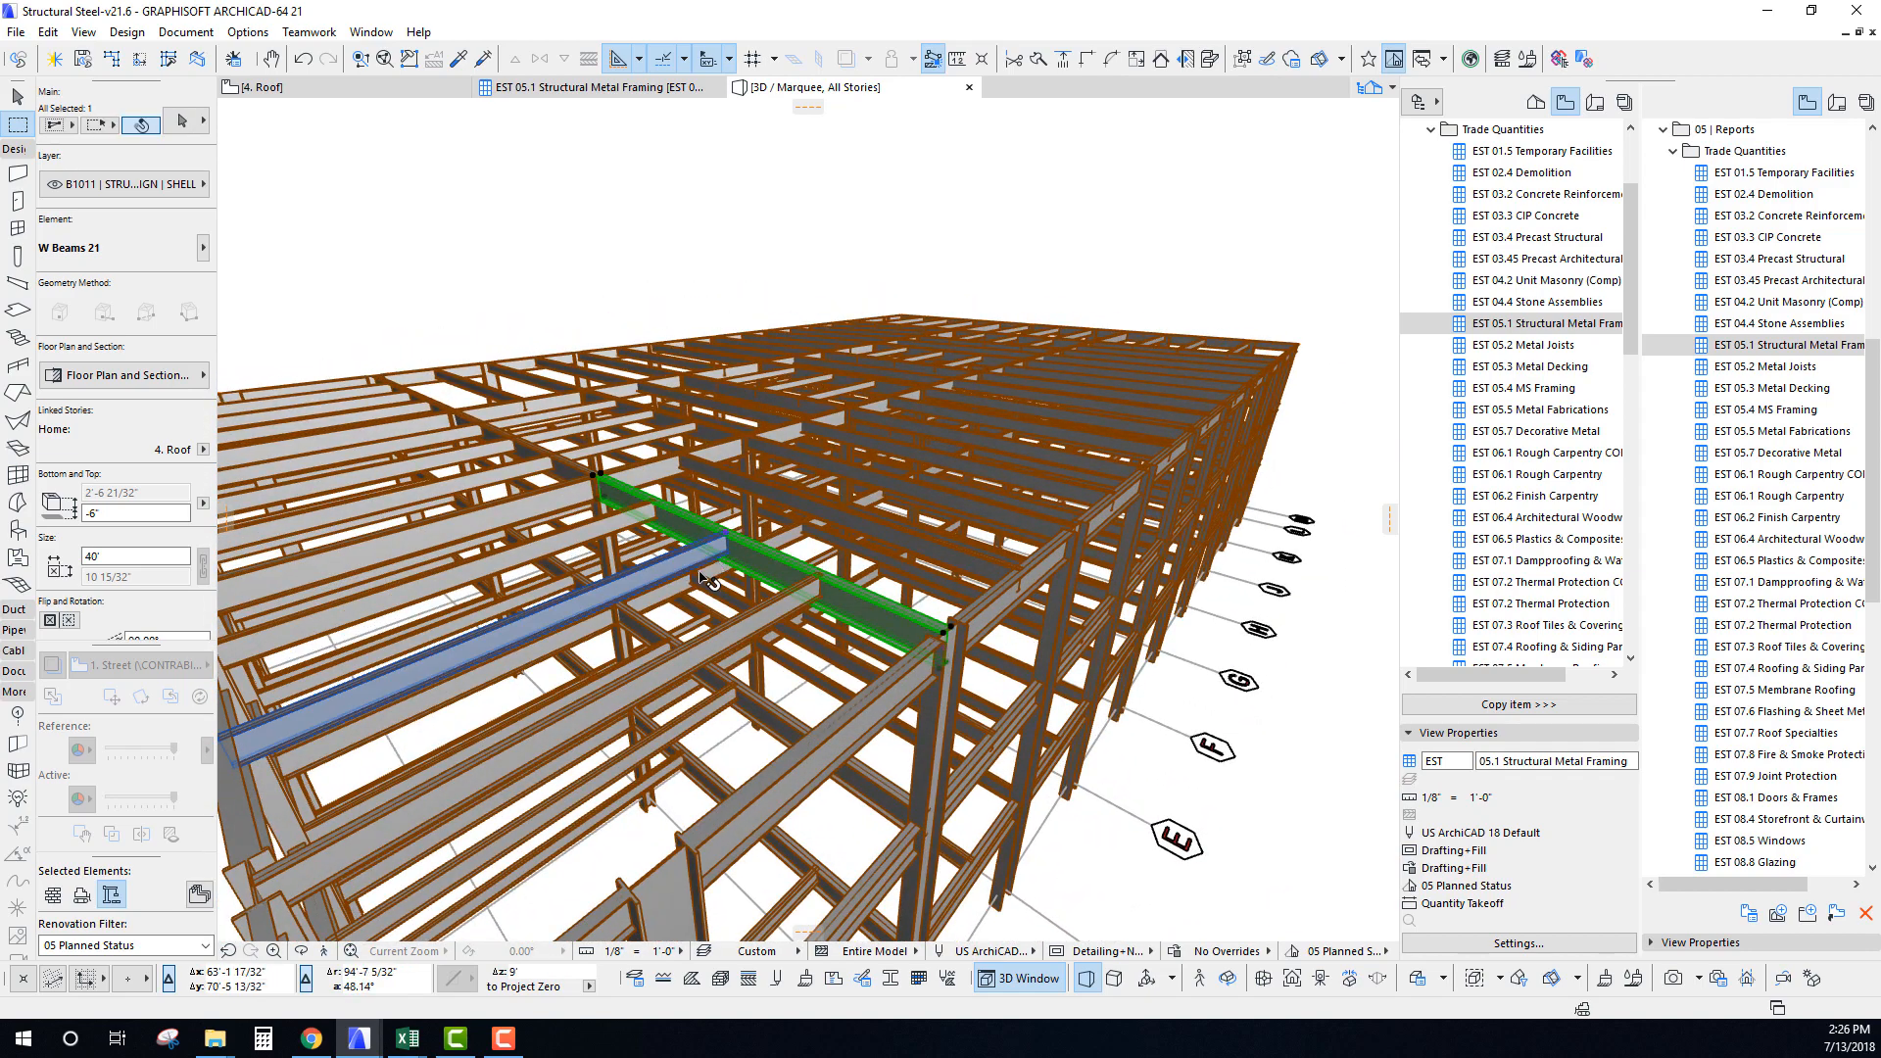
pyautogui.moveTo(624, 522); pyautogui.dragTo(818, 586, button='middle')
pyautogui.press('Escape')
pyautogui.press('Escape')
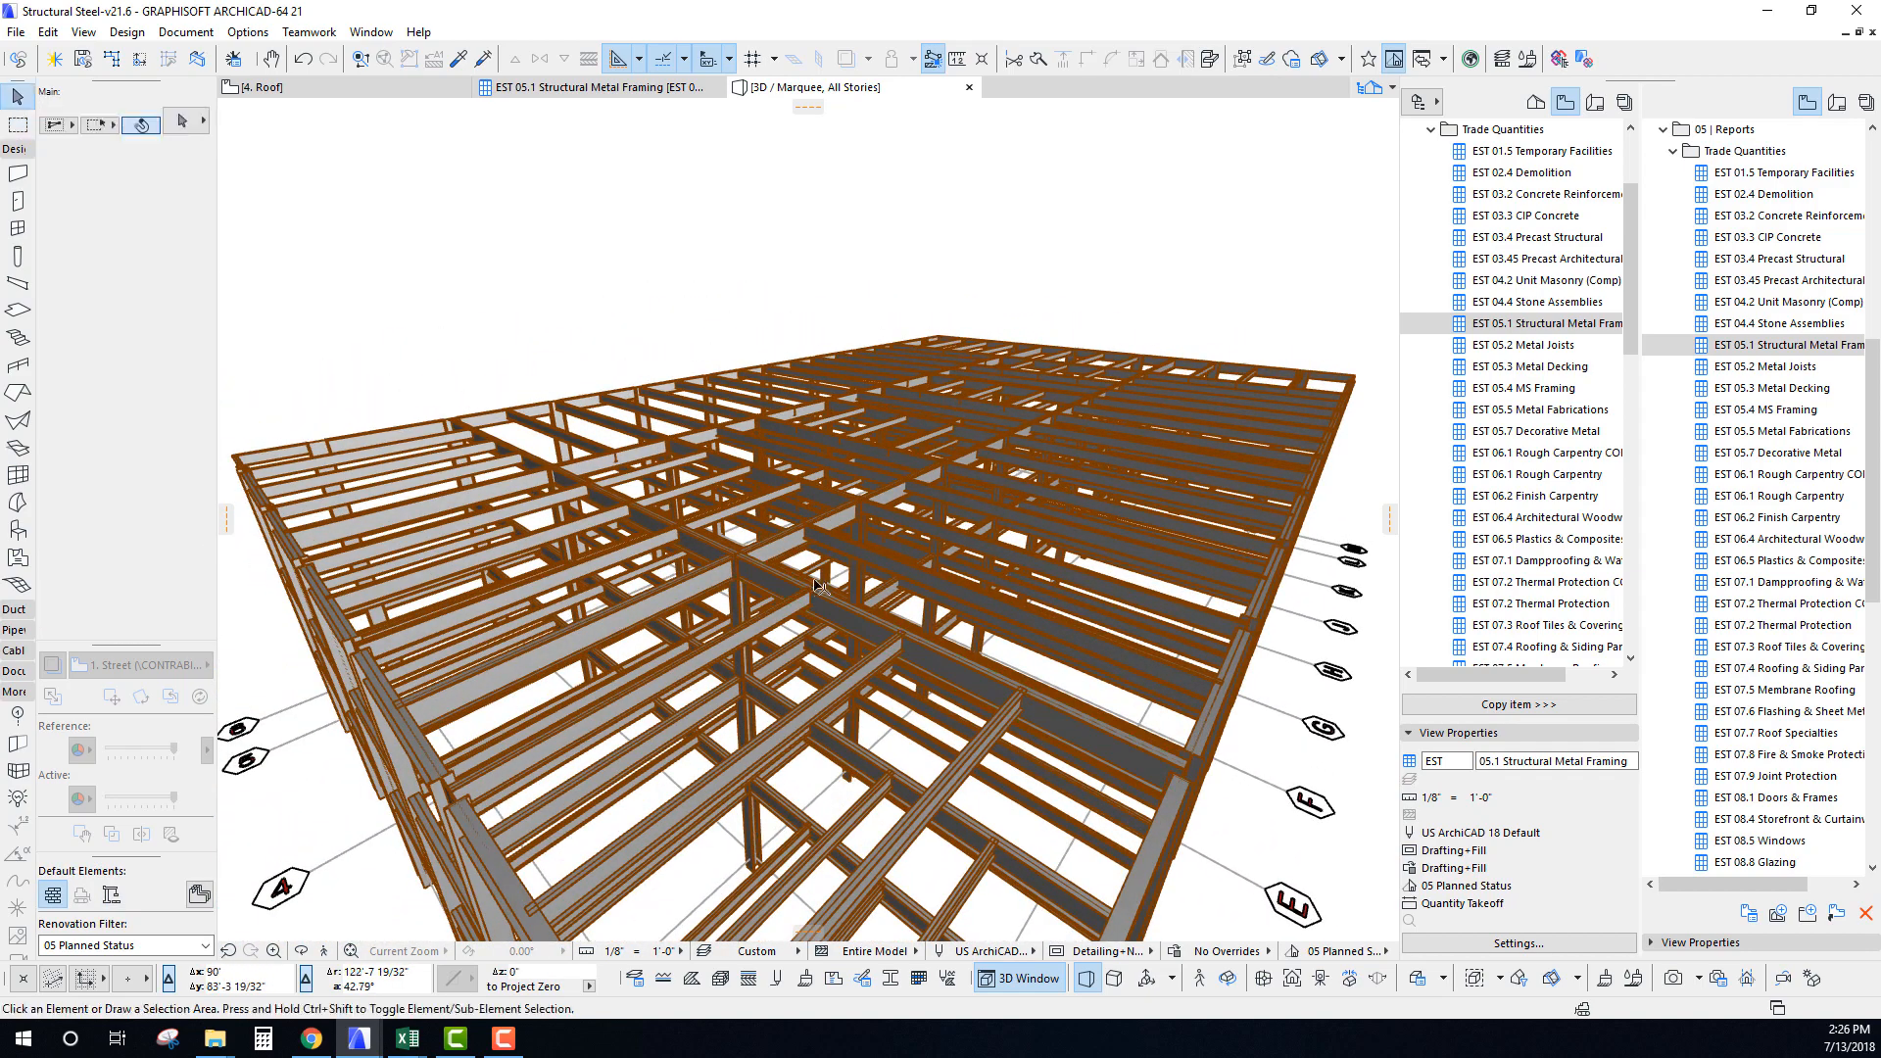
pyautogui.keyDown('shift'); pyautogui.moveTo(993, 551); pyautogui.dragTo(938, 511, button='middle'); pyautogui.keyUp('shift')
pyautogui.moveTo(937, 510)
pyautogui.keyDown('shift'); pyautogui.mouseDown()
pyautogui.moveTo(1009, 446)
pyautogui.moveTo(923, 522)
pyautogui.mouseUp(); pyautogui.keyUp('shift')
pyautogui.keyDown('shift'); pyautogui.moveTo(669, 618); pyautogui.dragTo(1110, 560, button='middle'); pyautogui.keyUp('shift')
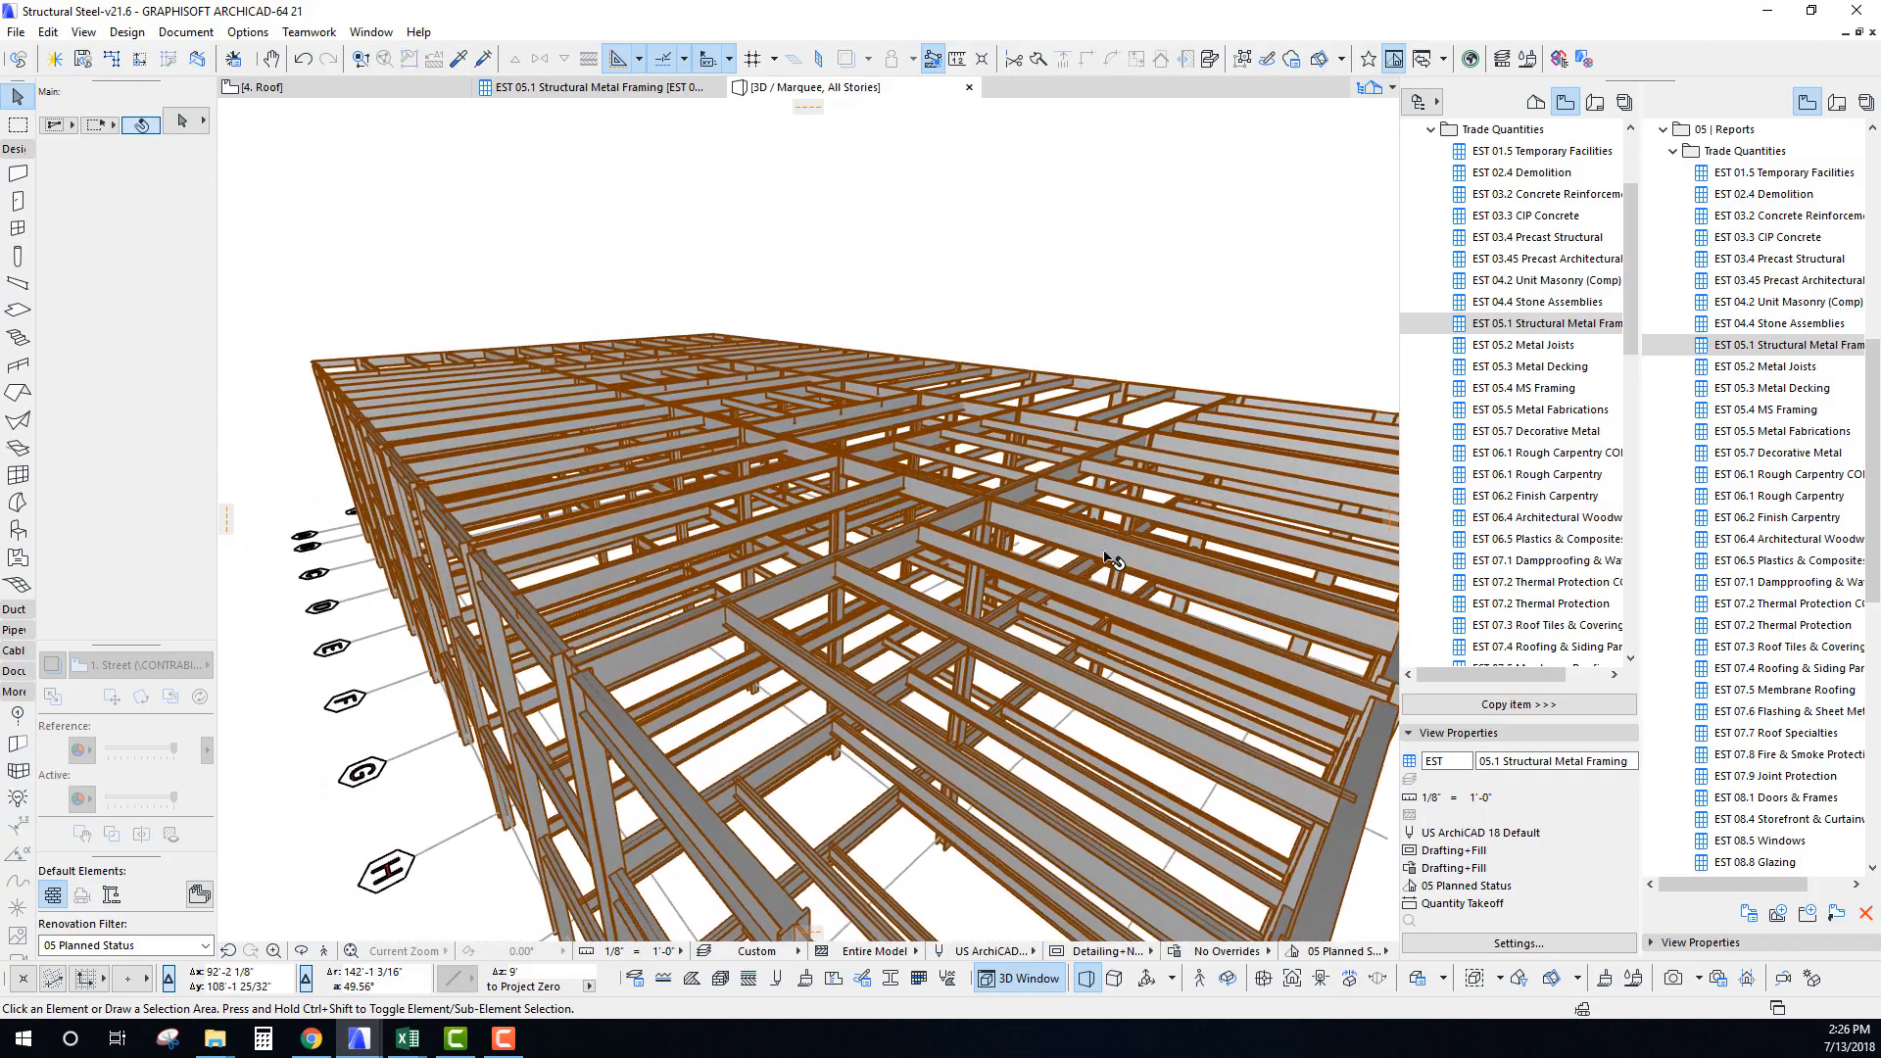
pyautogui.keyDown('shift'); pyautogui.moveTo(598, 441); pyautogui.dragTo(726, 408, button='middle'); pyautogui.keyUp('shift')
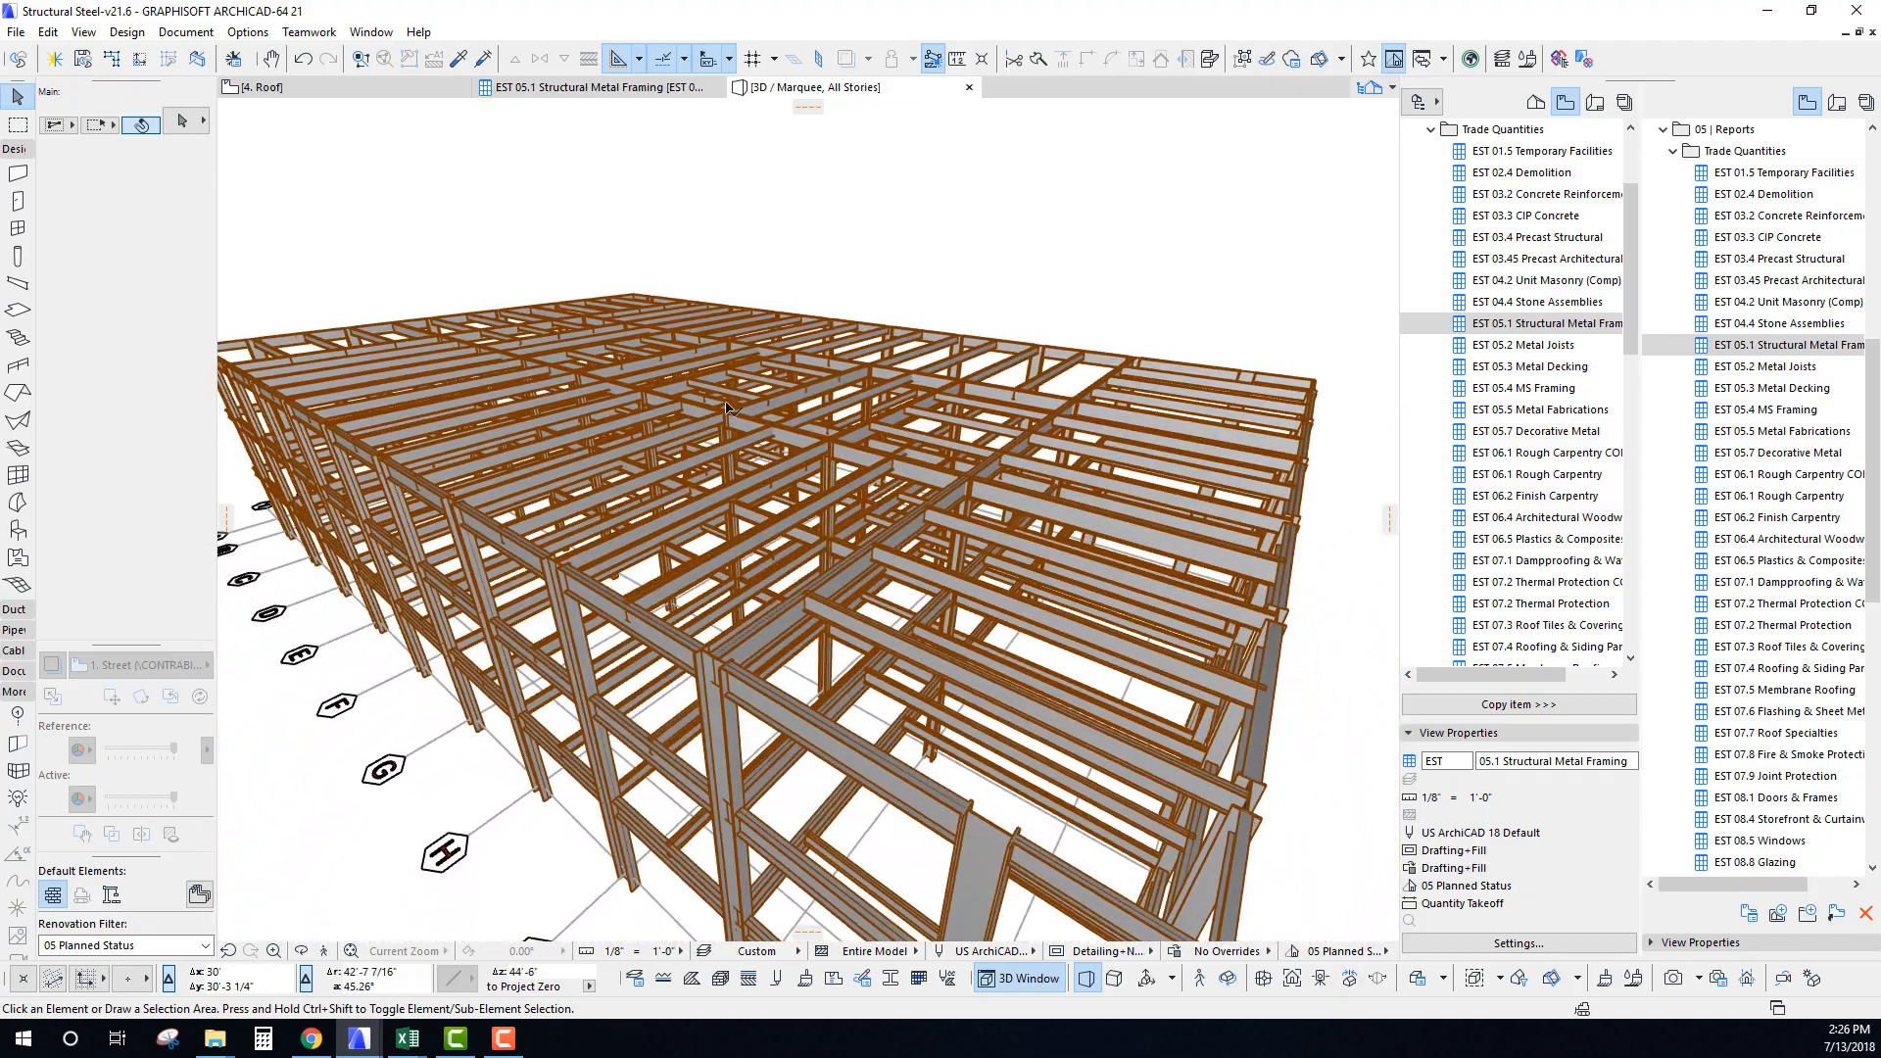
pyautogui.keyDown('shift'); pyautogui.moveTo(915, 474); pyautogui.dragTo(493, 126, button='middle'); pyautogui.keyUp('shift')
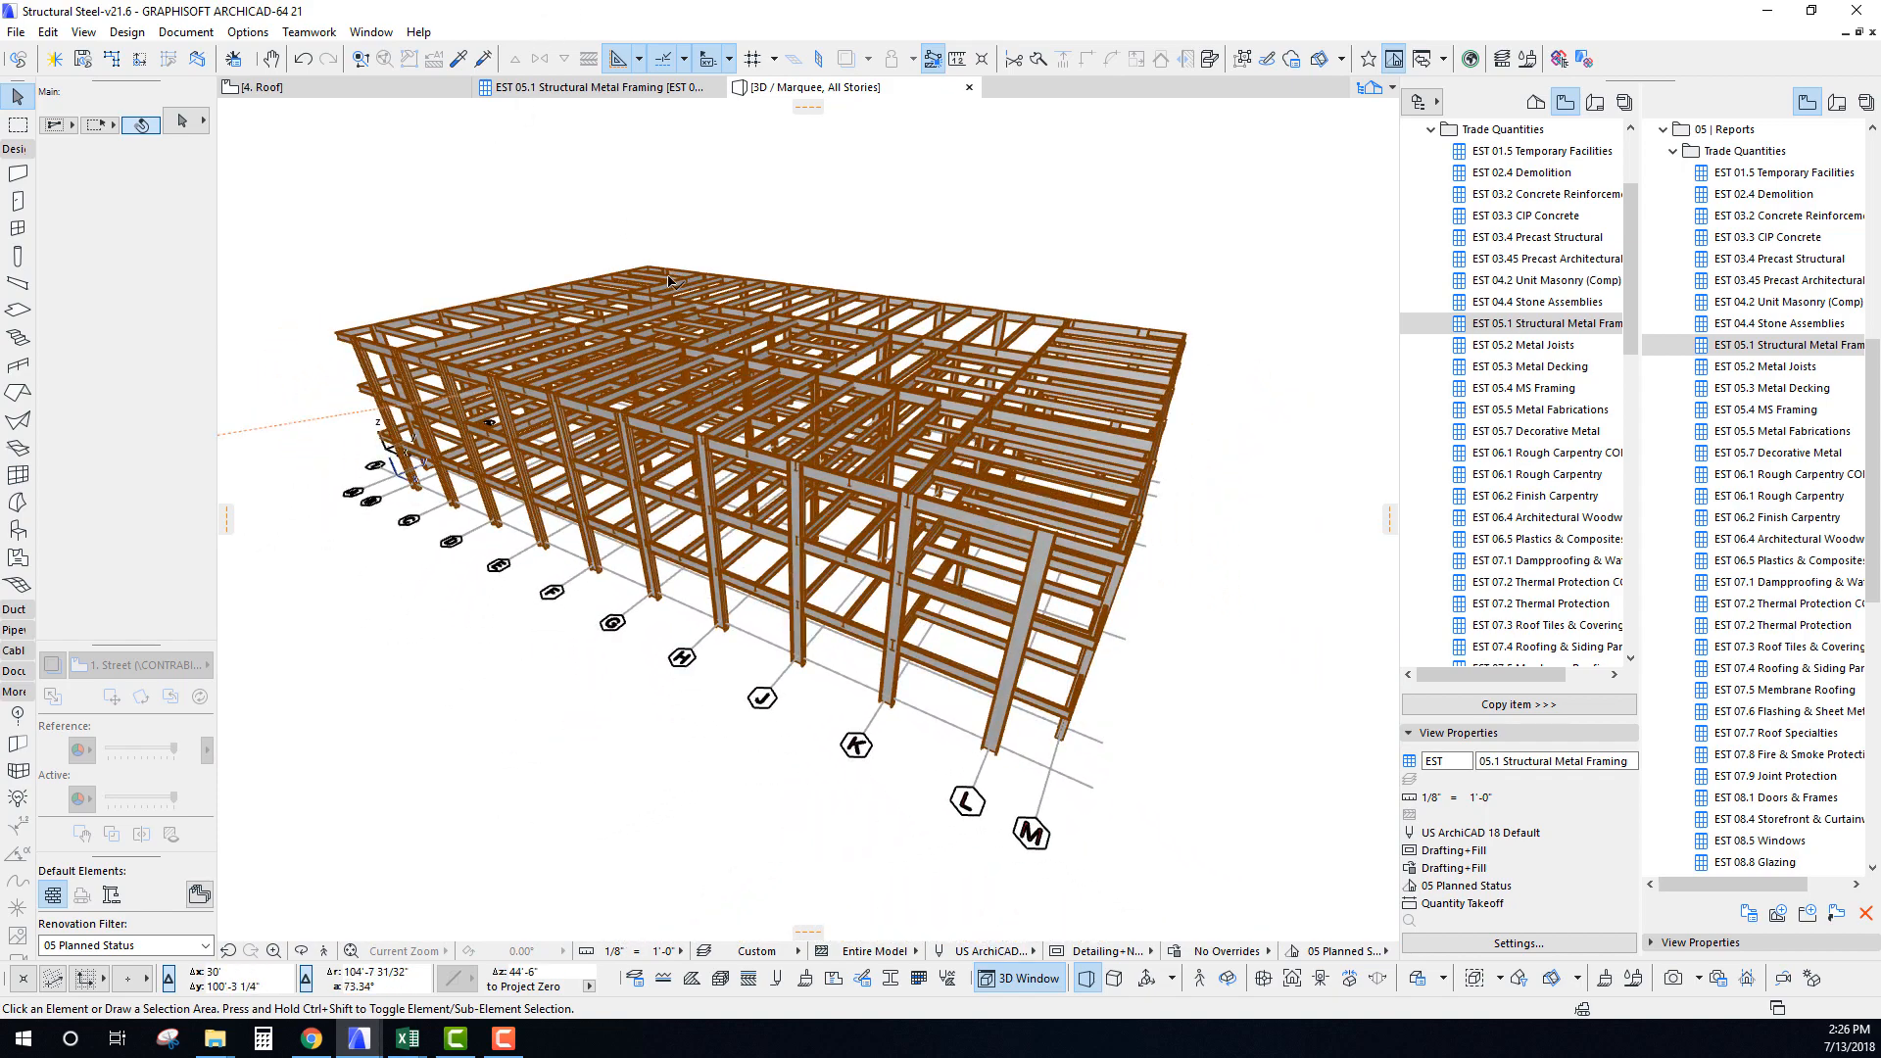
# Open the 1. Street floor plan and locate the BASEPLATE ASSEMBLY in the 05 10 MODULE BUILDER.
pyautogui.press('F2')
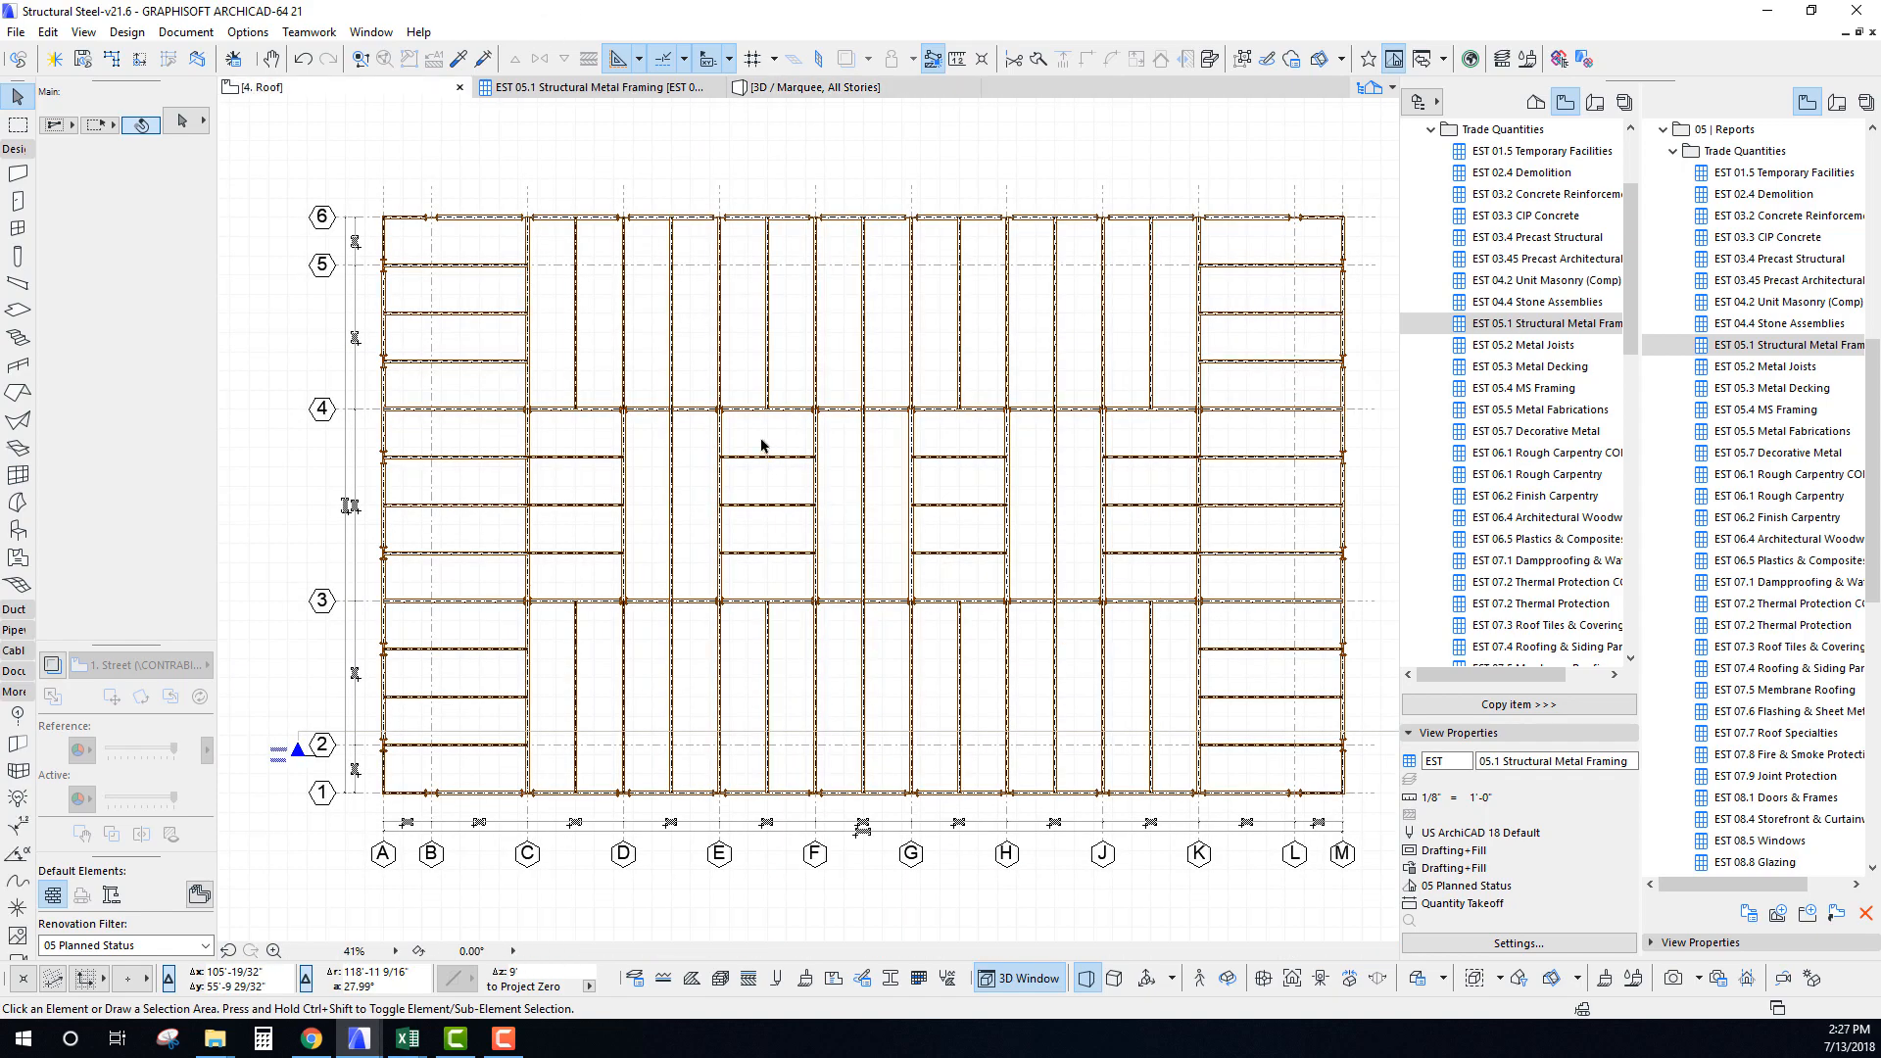
pyautogui.scroll(-8, 784, 496)
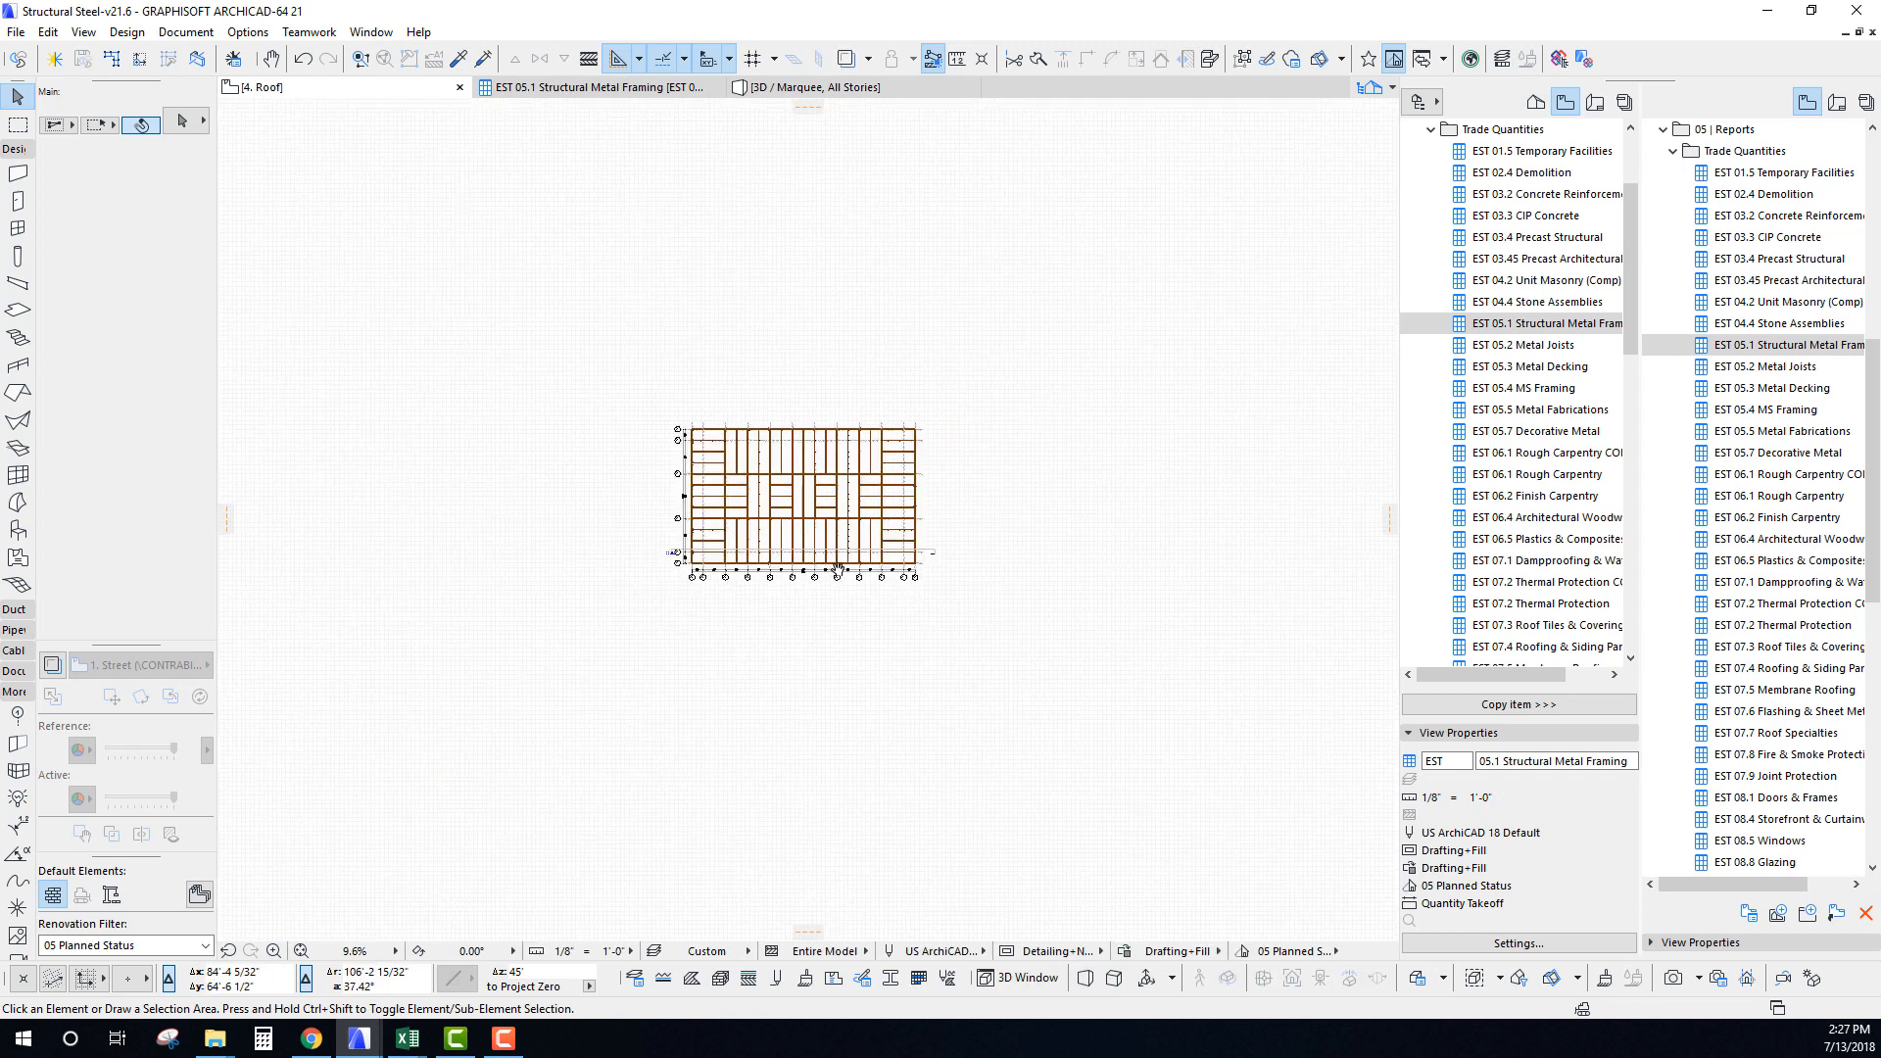
pyautogui.moveTo(835, 576); pyautogui.dragTo(743, 380, button='middle')
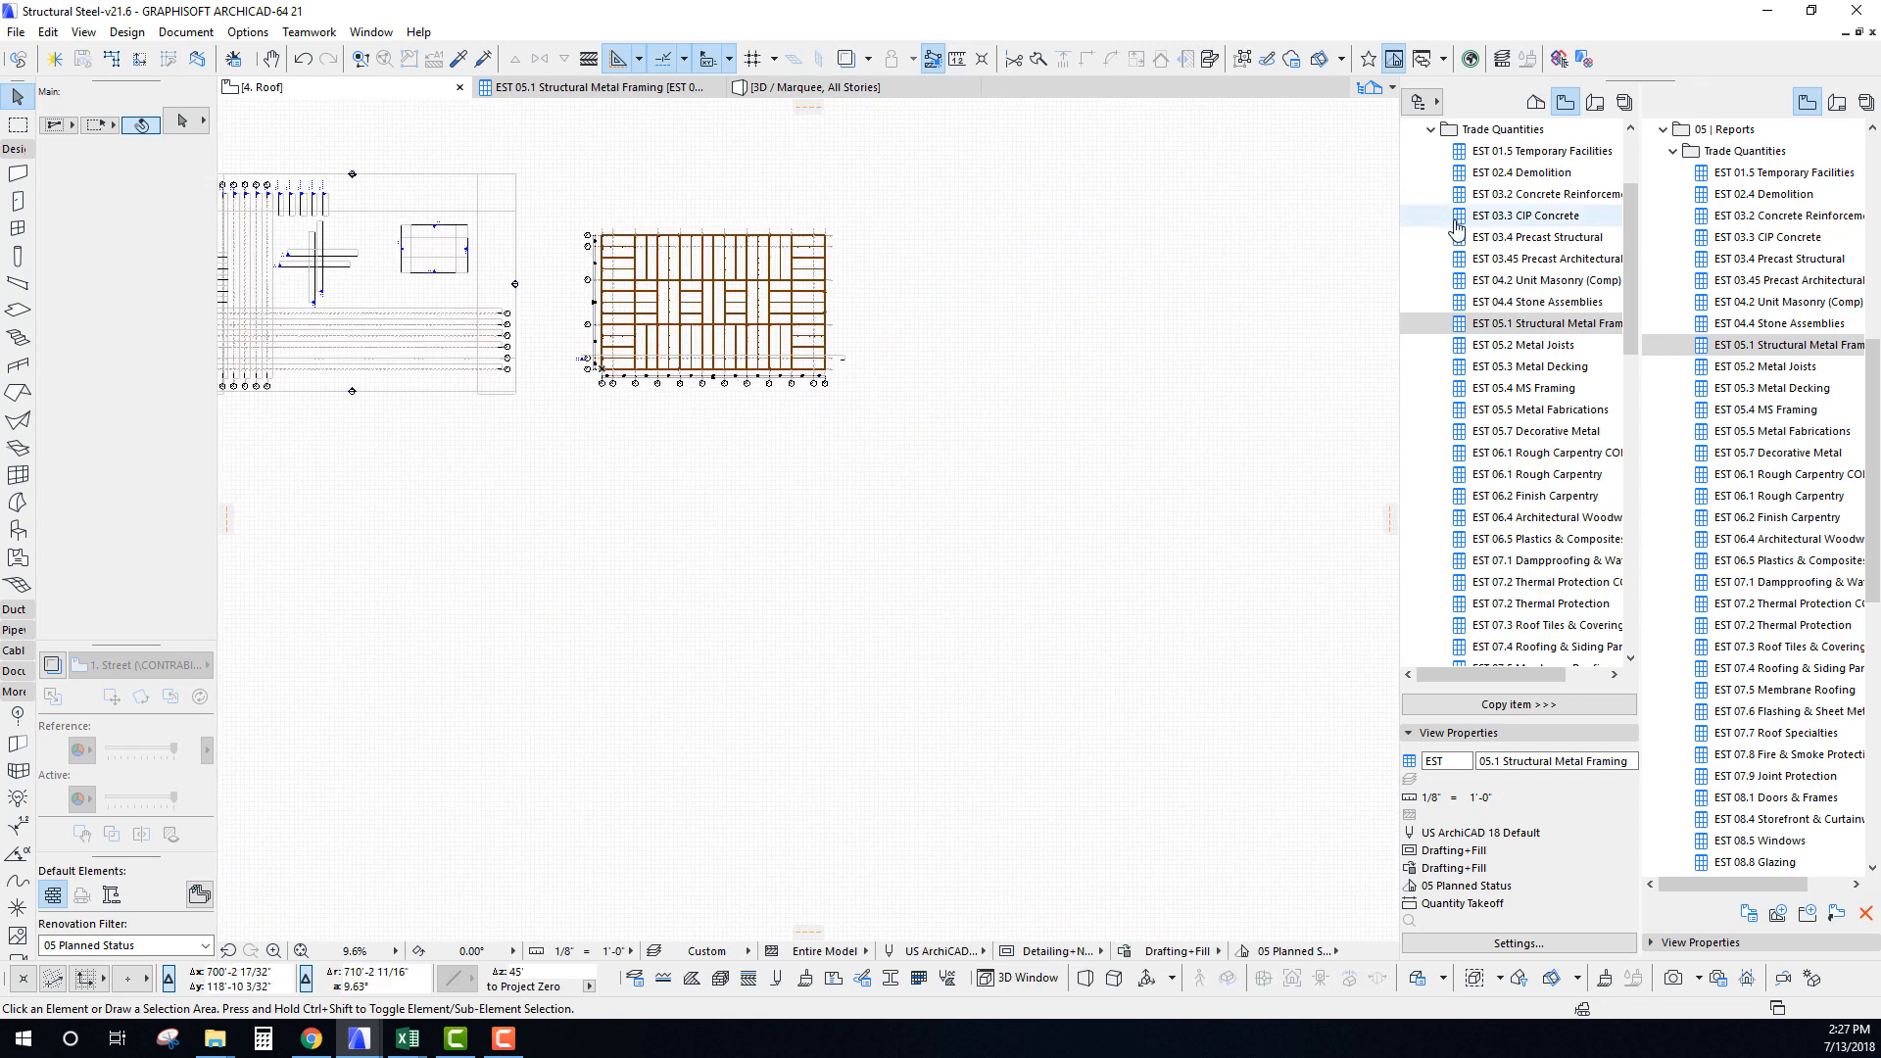
pyautogui.click(1535, 103)
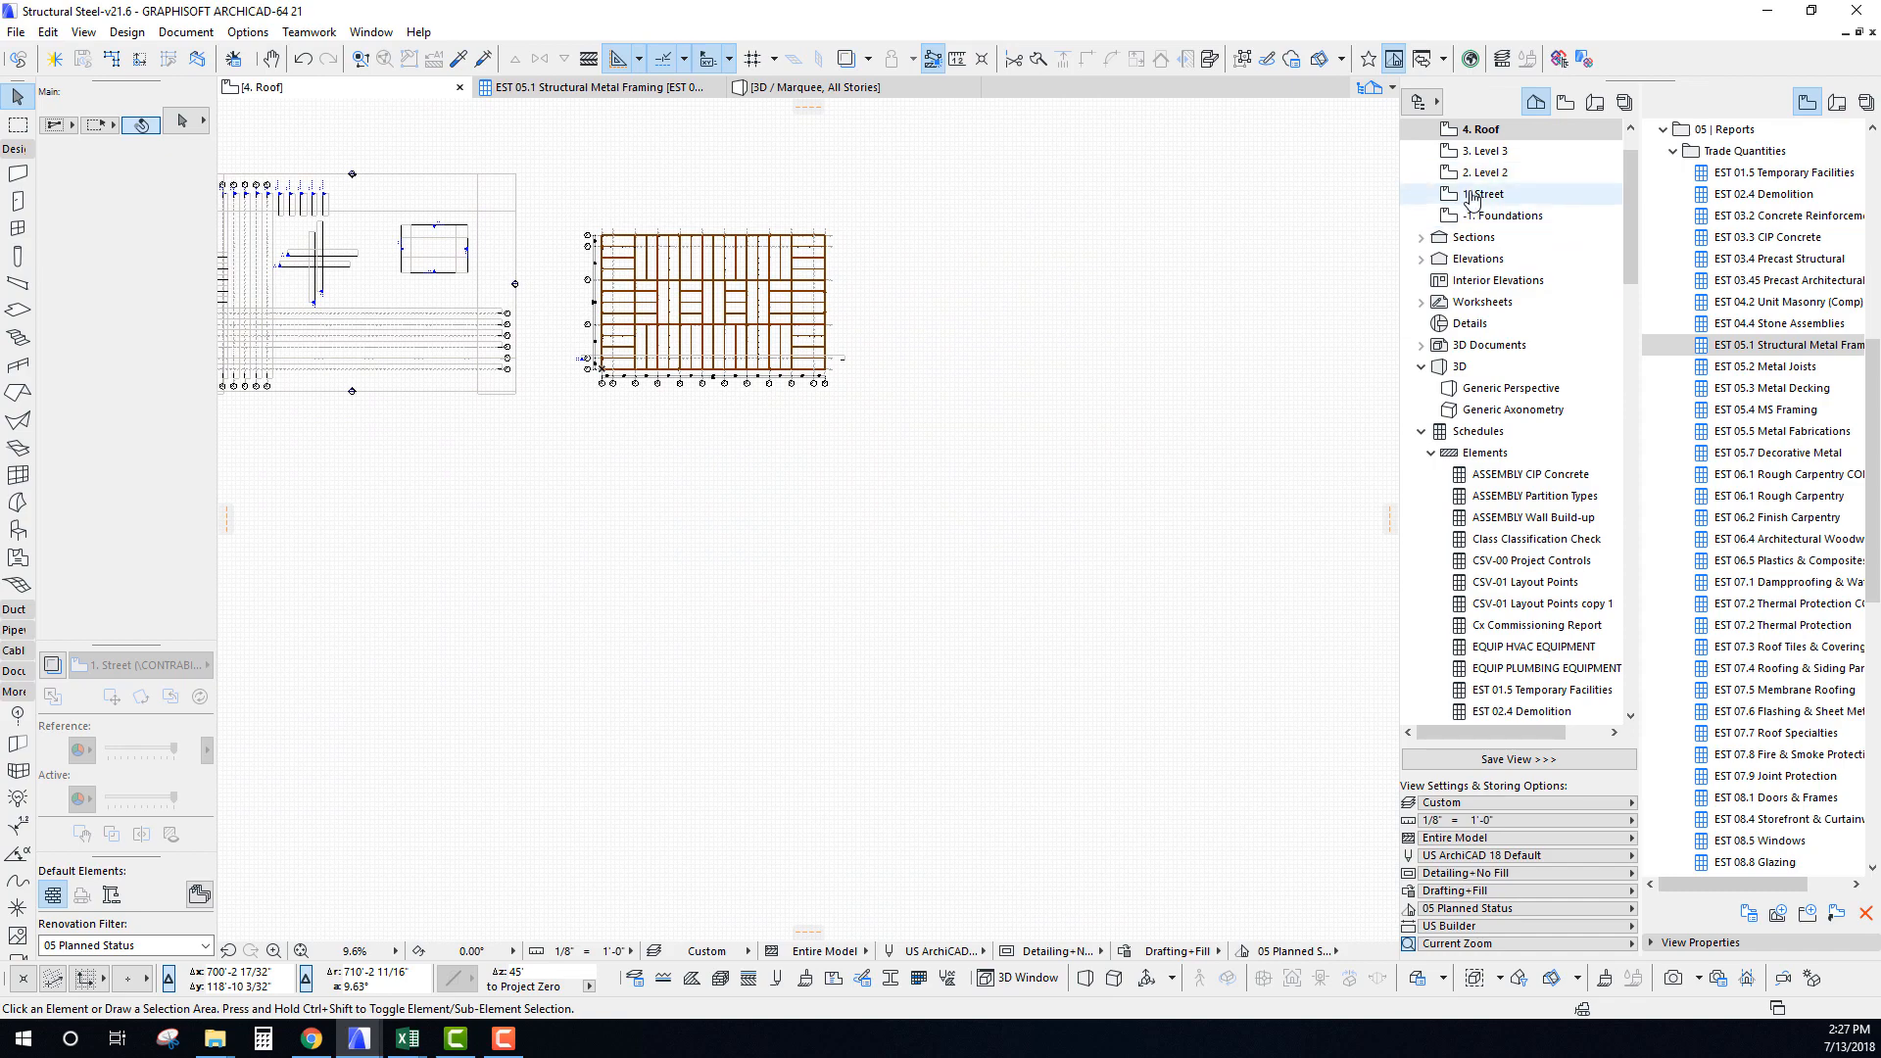
pyautogui.scroll(10, 812, 547)
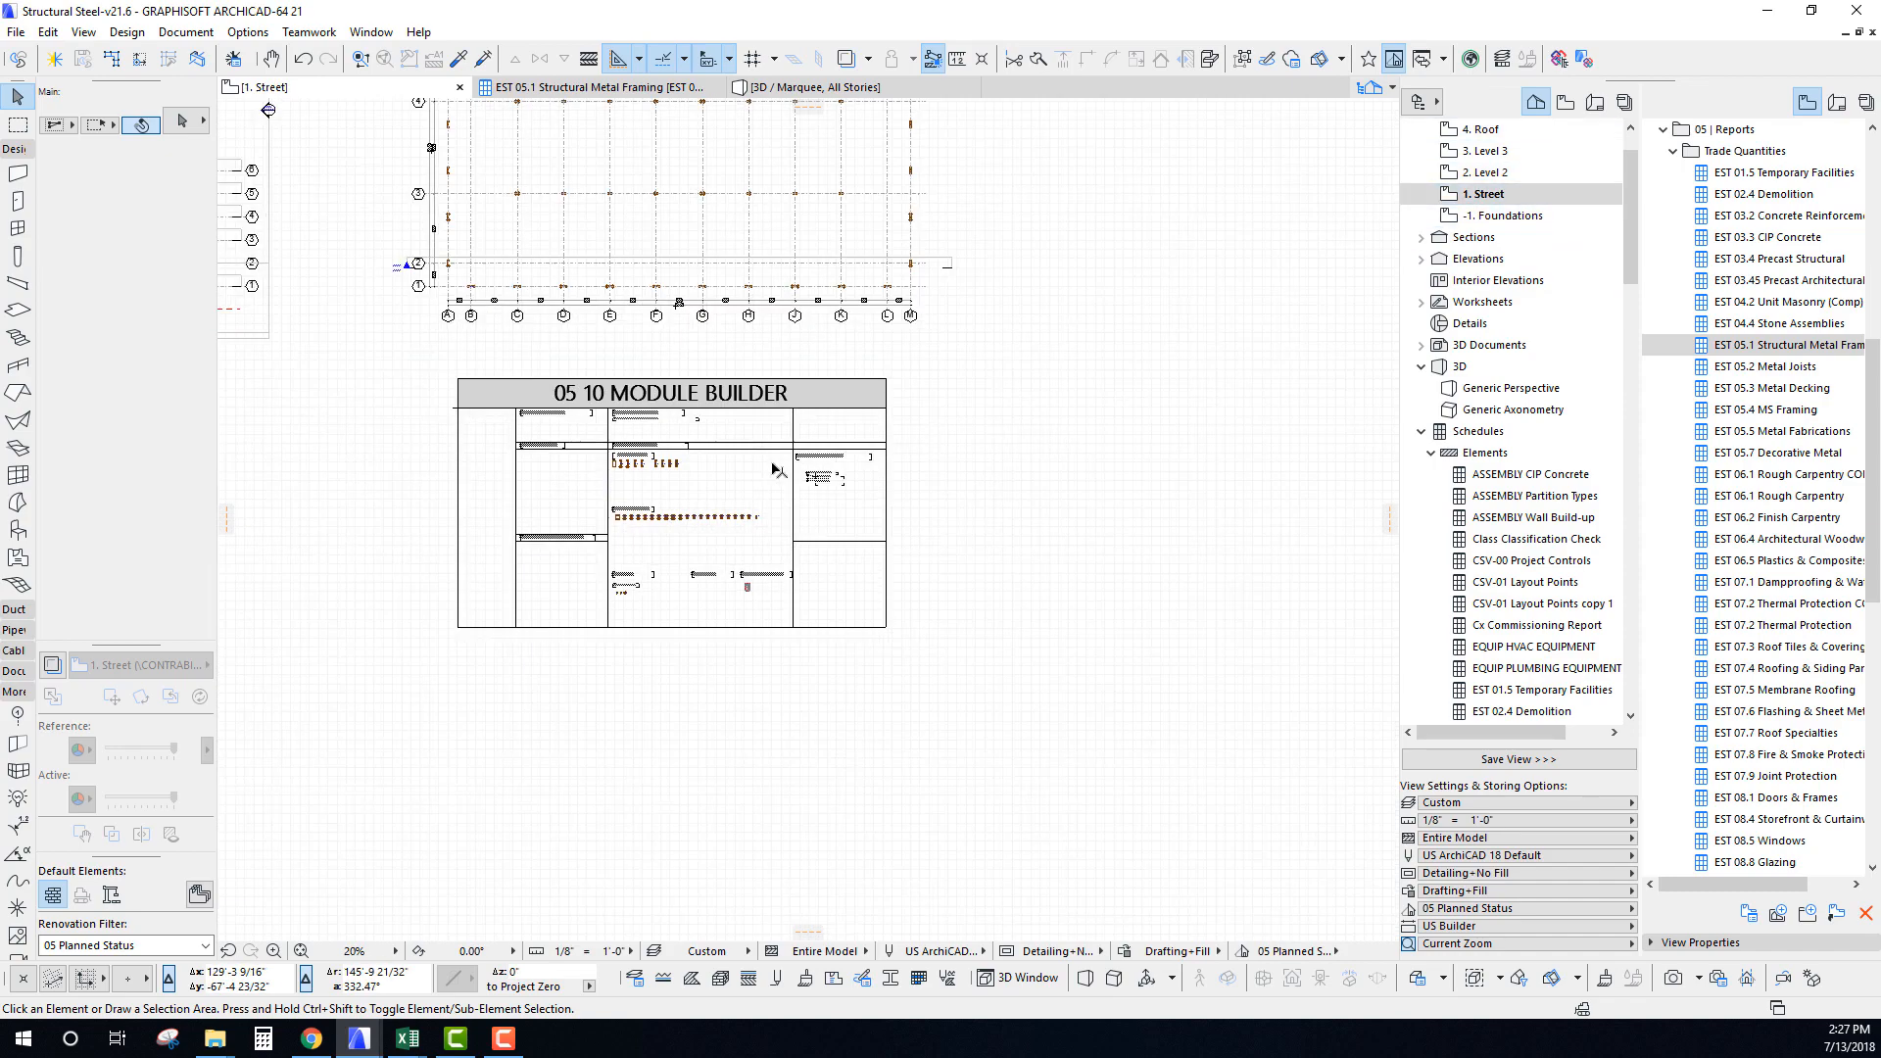
pyautogui.scroll(10, 745, 652)
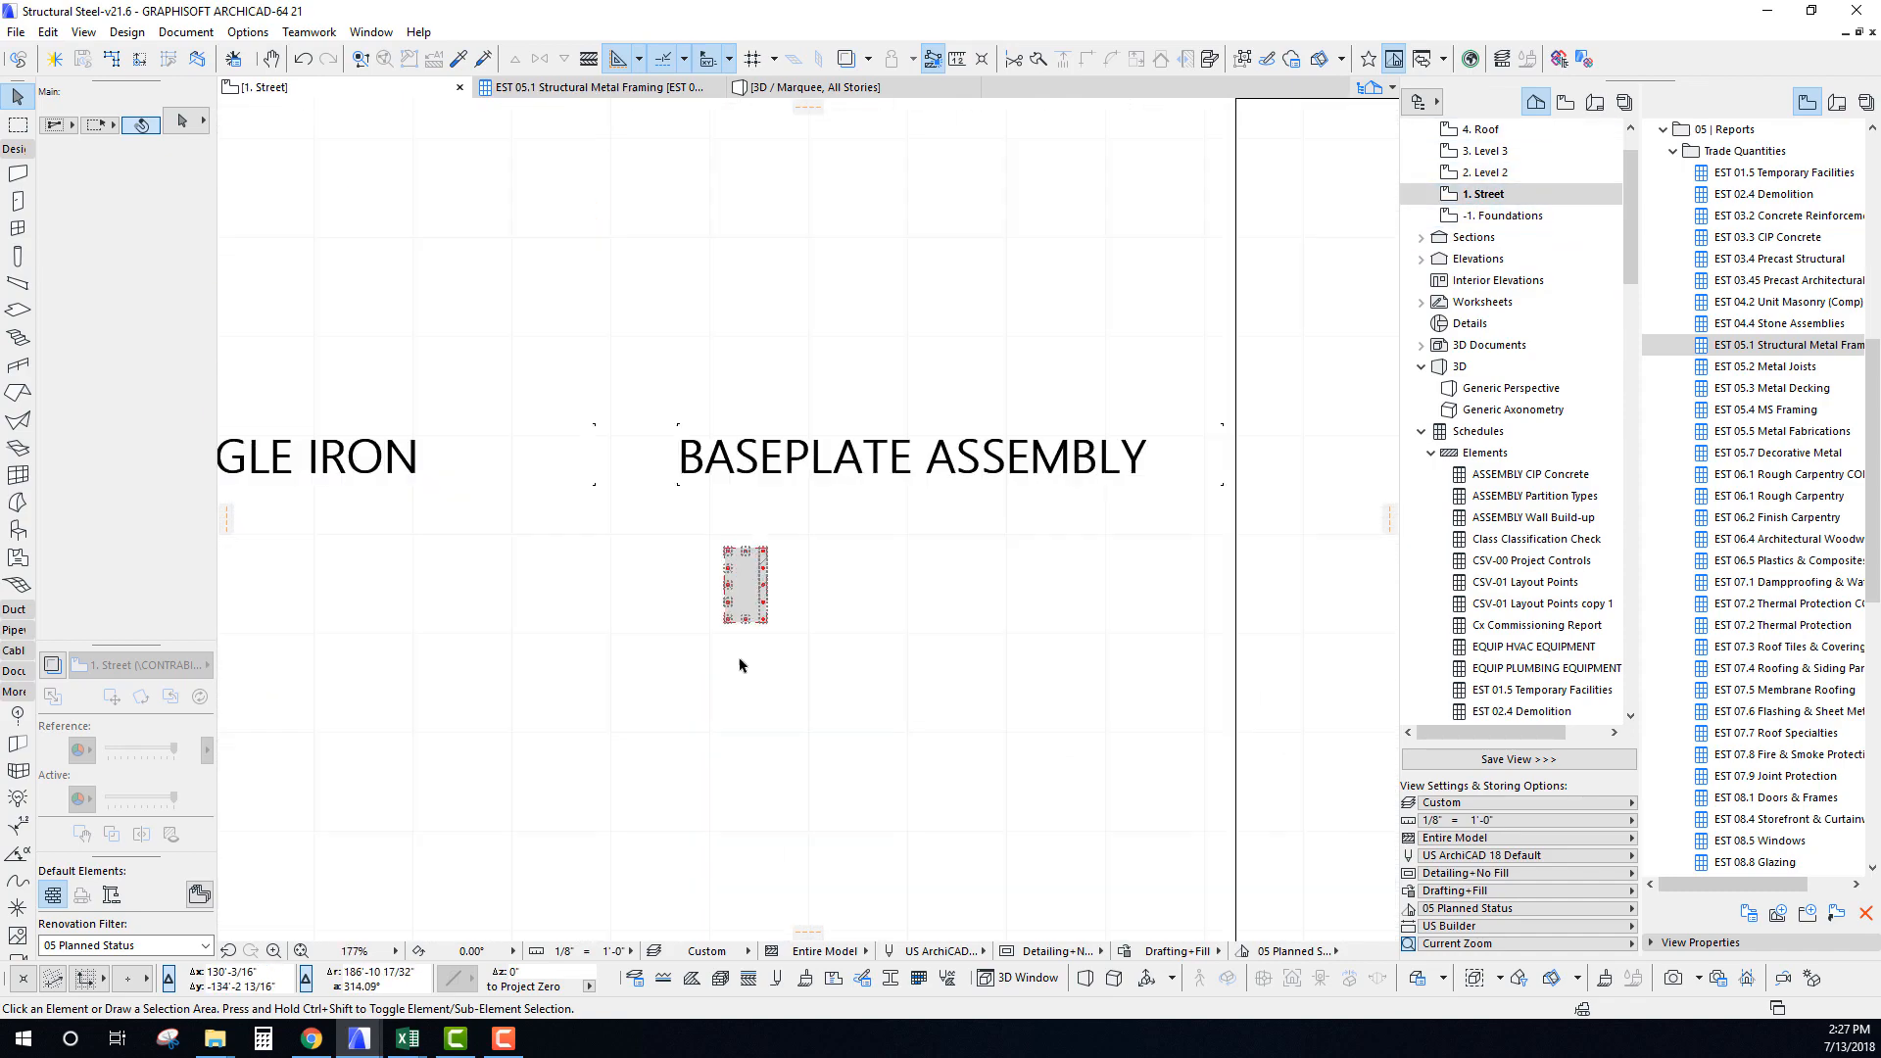
# Enclose the baseplate assembly in a marquee, examine its plates and anchor bolts in 3D, and return to the floor plan.
pyautogui.click(17, 126)
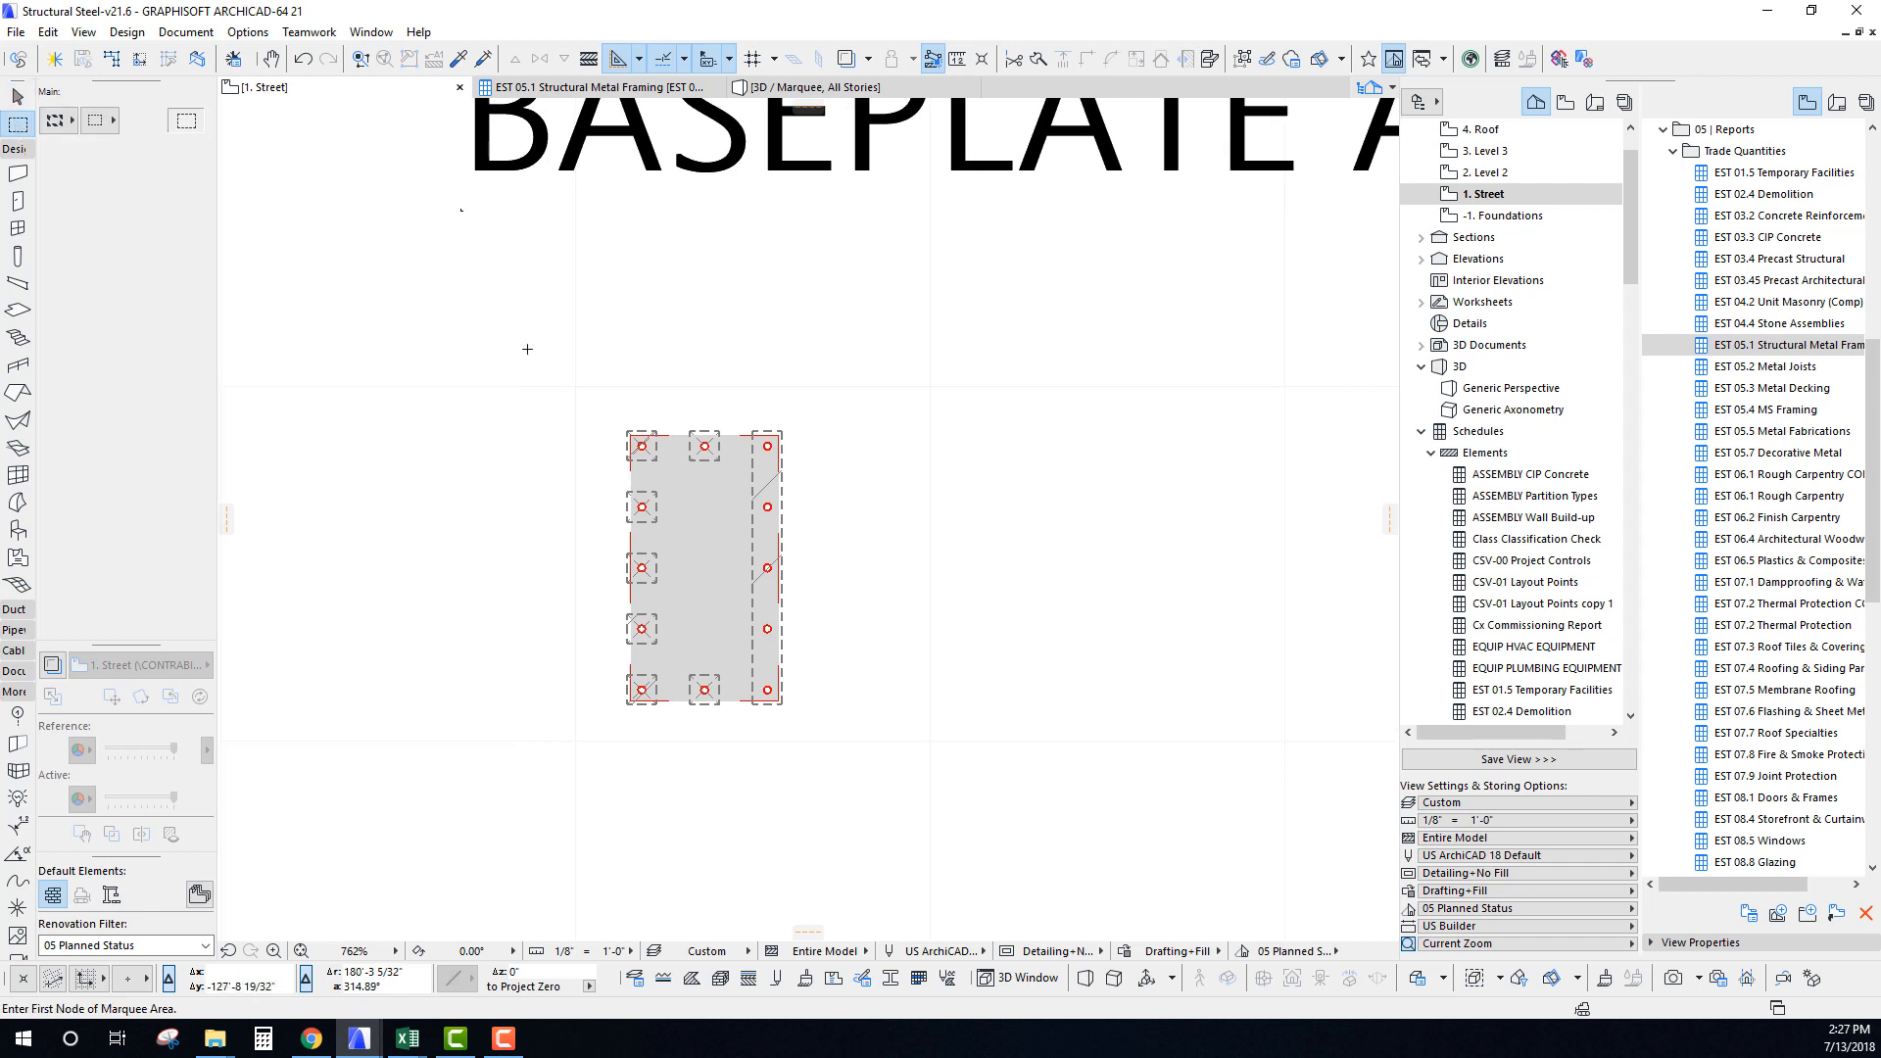
pyautogui.click(529, 346)
pyautogui.click(898, 813)
pyautogui.press('F5')
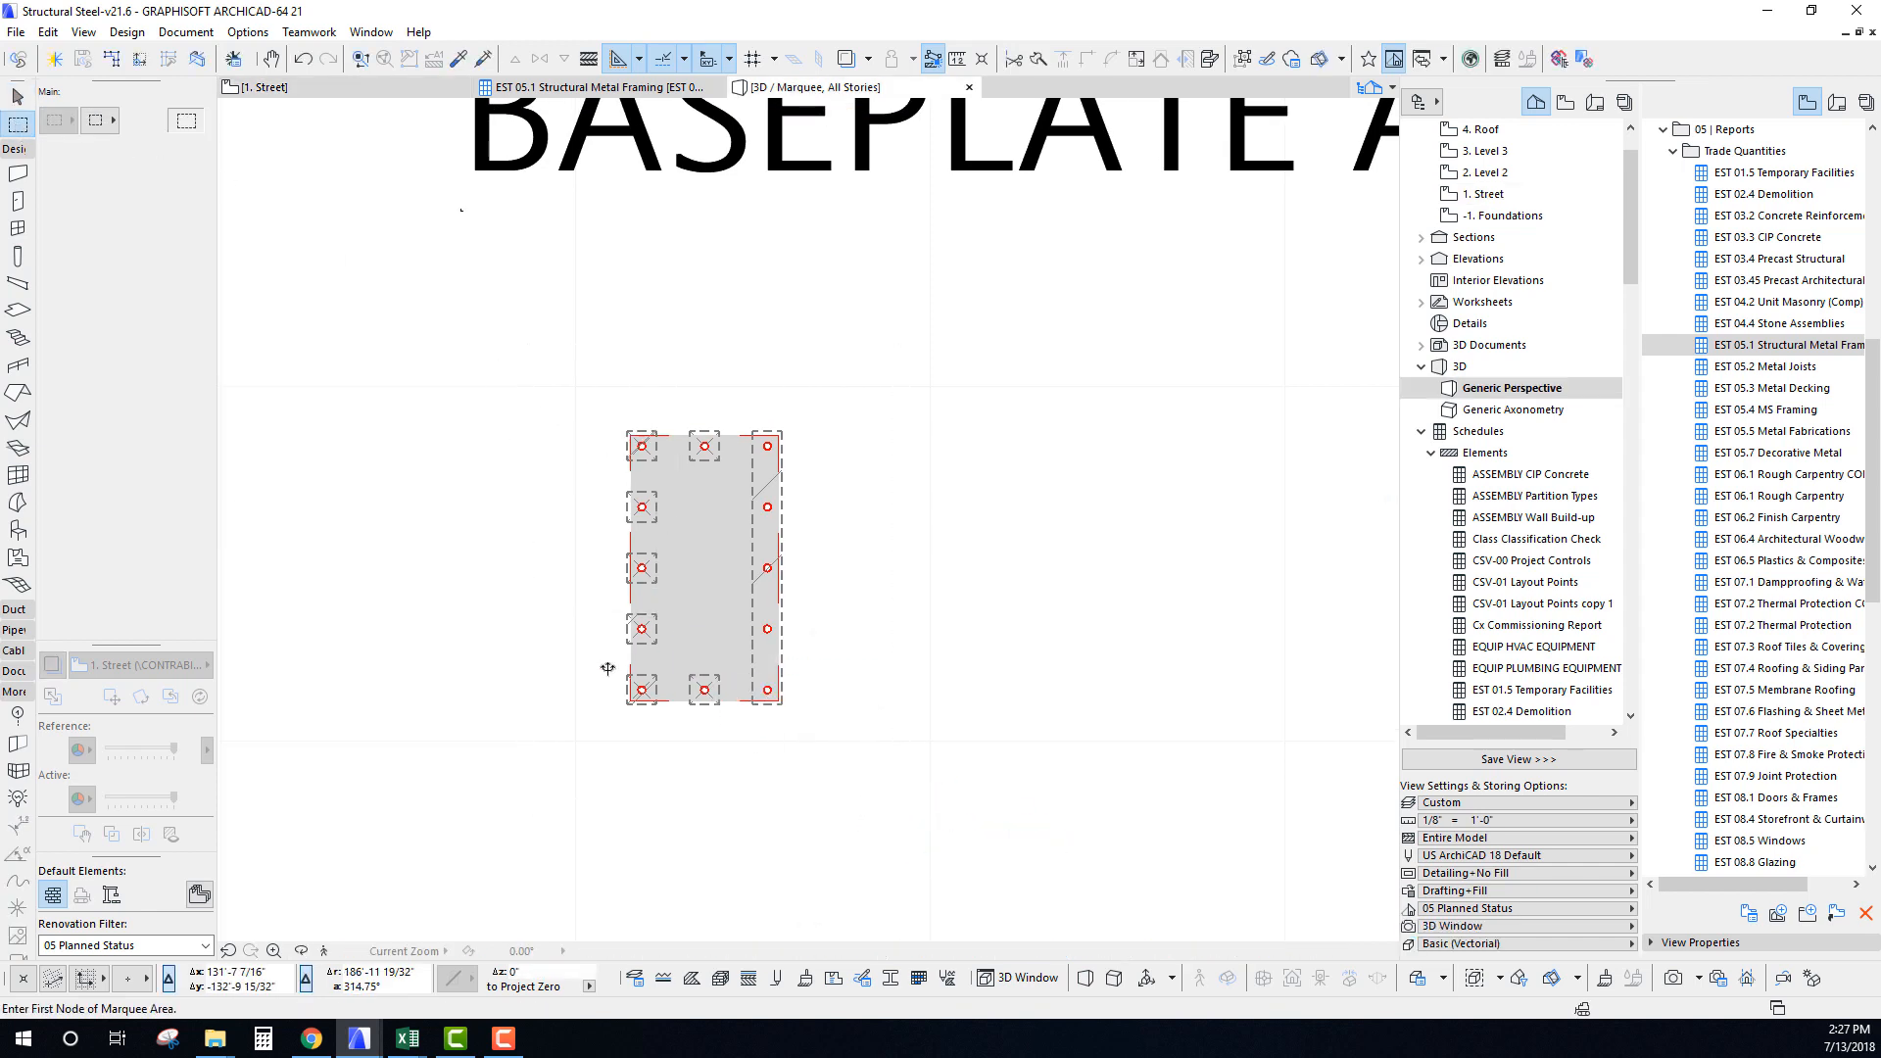
pyautogui.scroll(-4, 765, 591)
pyautogui.moveTo(771, 561); pyautogui.dragTo(688, 562, button='middle')
pyautogui.scroll(3, 749, 383)
pyautogui.keyDown('shift'); pyautogui.moveTo(750, 382); pyautogui.dragTo(909, 755, button='middle'); pyautogui.keyUp('shift')
pyautogui.keyDown('shift'); pyautogui.moveTo(1015, 869); pyautogui.dragTo(499, 426, button='middle'); pyautogui.keyUp('shift')
pyautogui.scroll(-1, 498, 427)
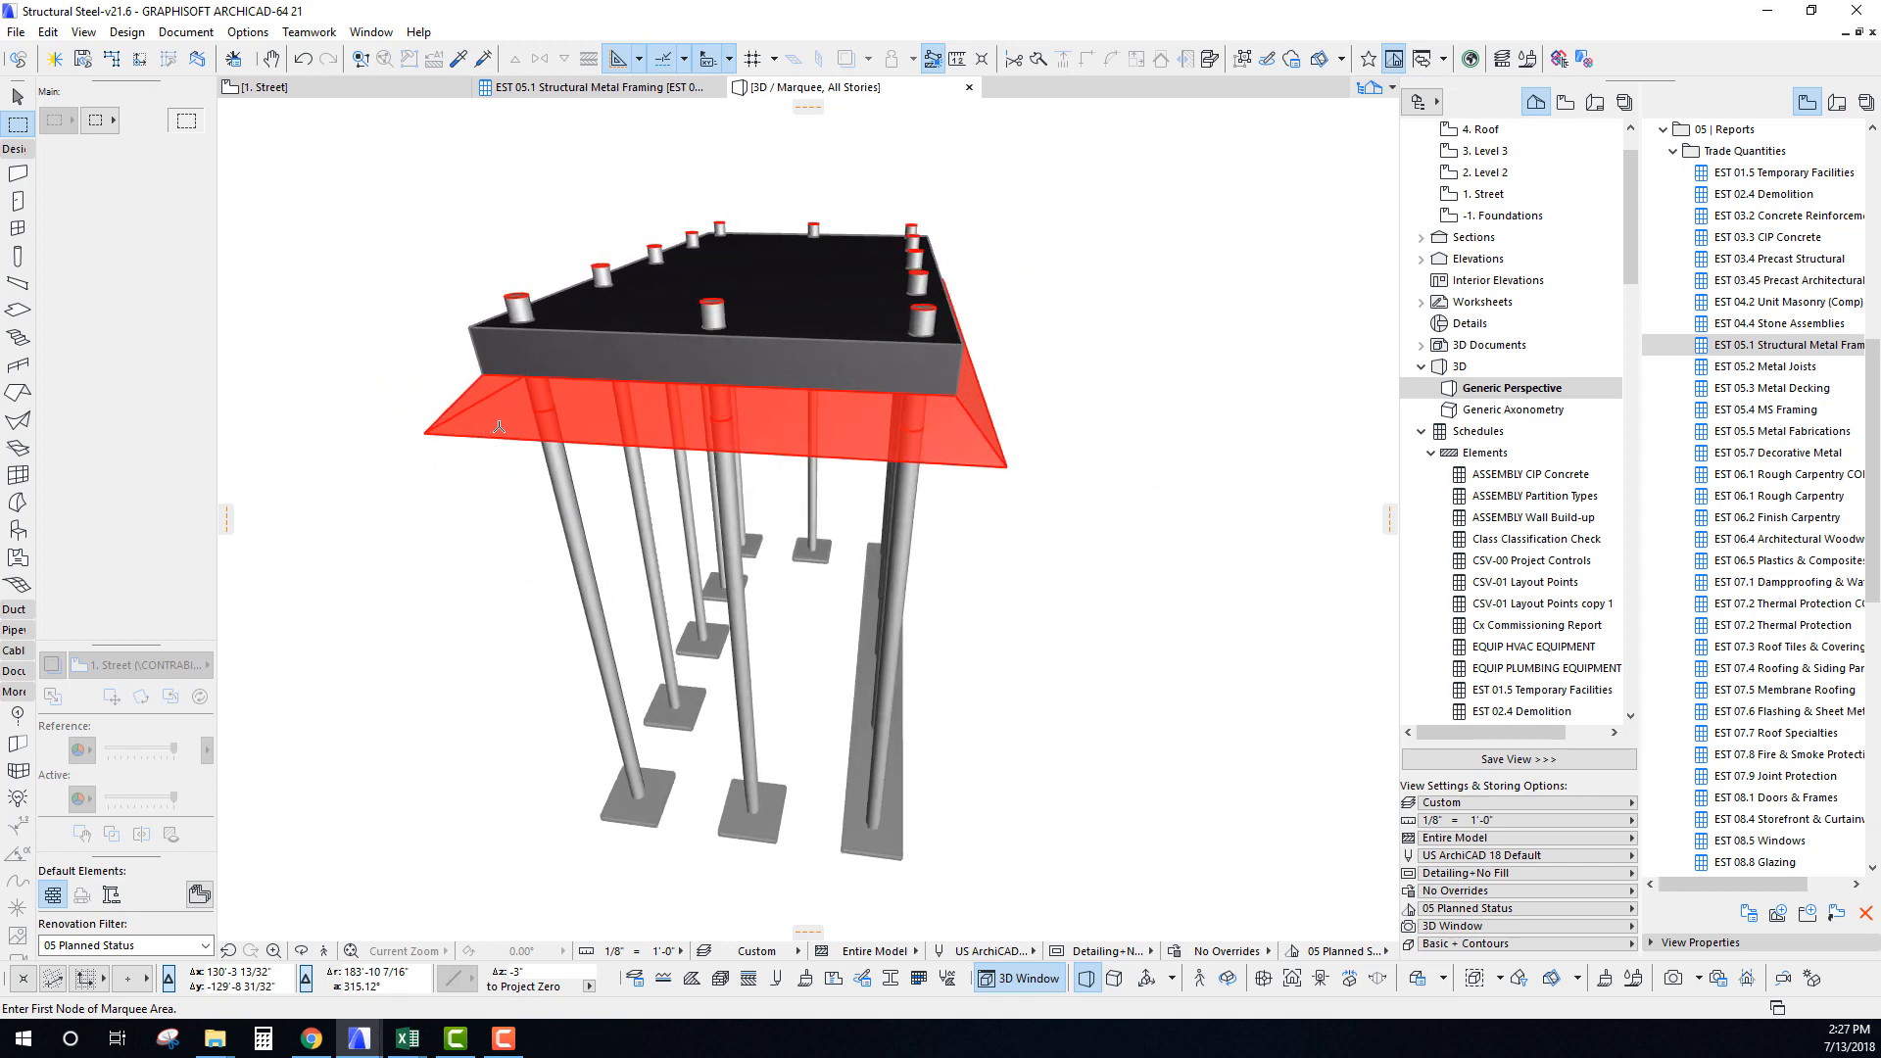
pyautogui.moveTo(618, 424); pyautogui.dragTo(615, 444, button='middle')
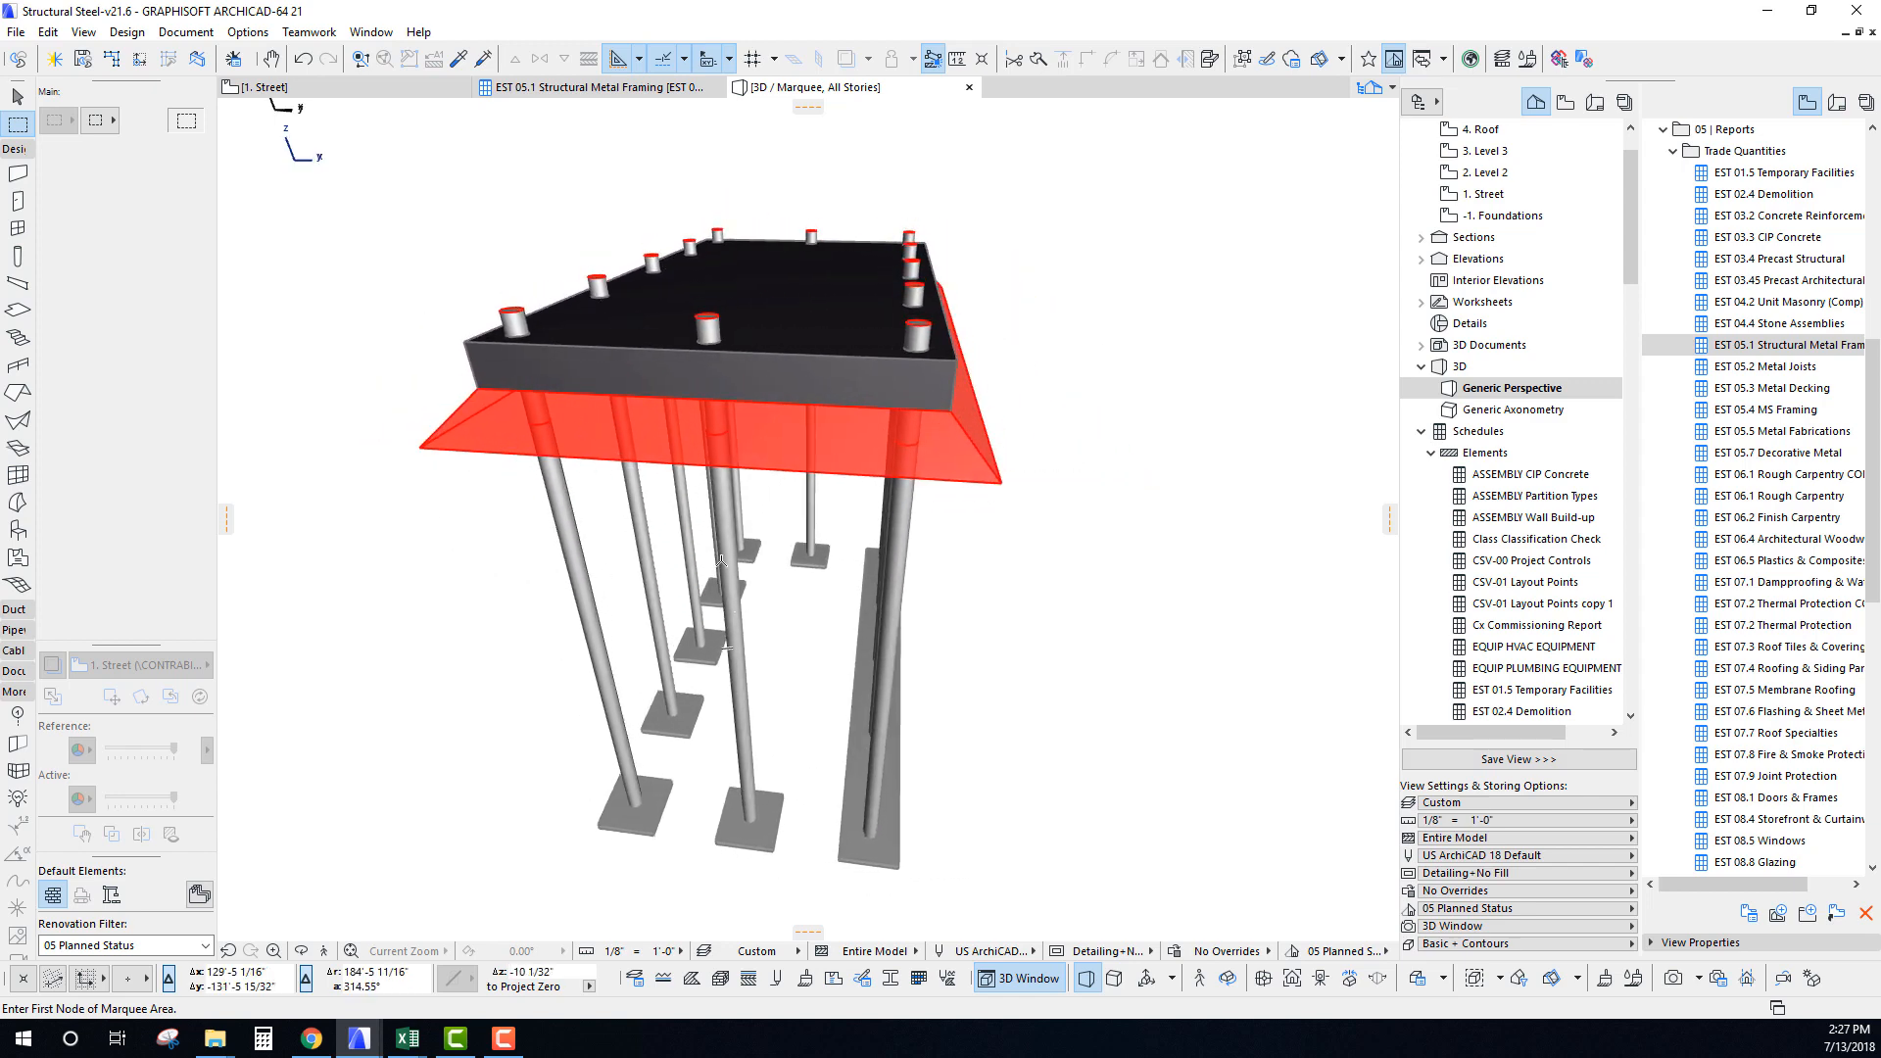
pyautogui.press('F2')
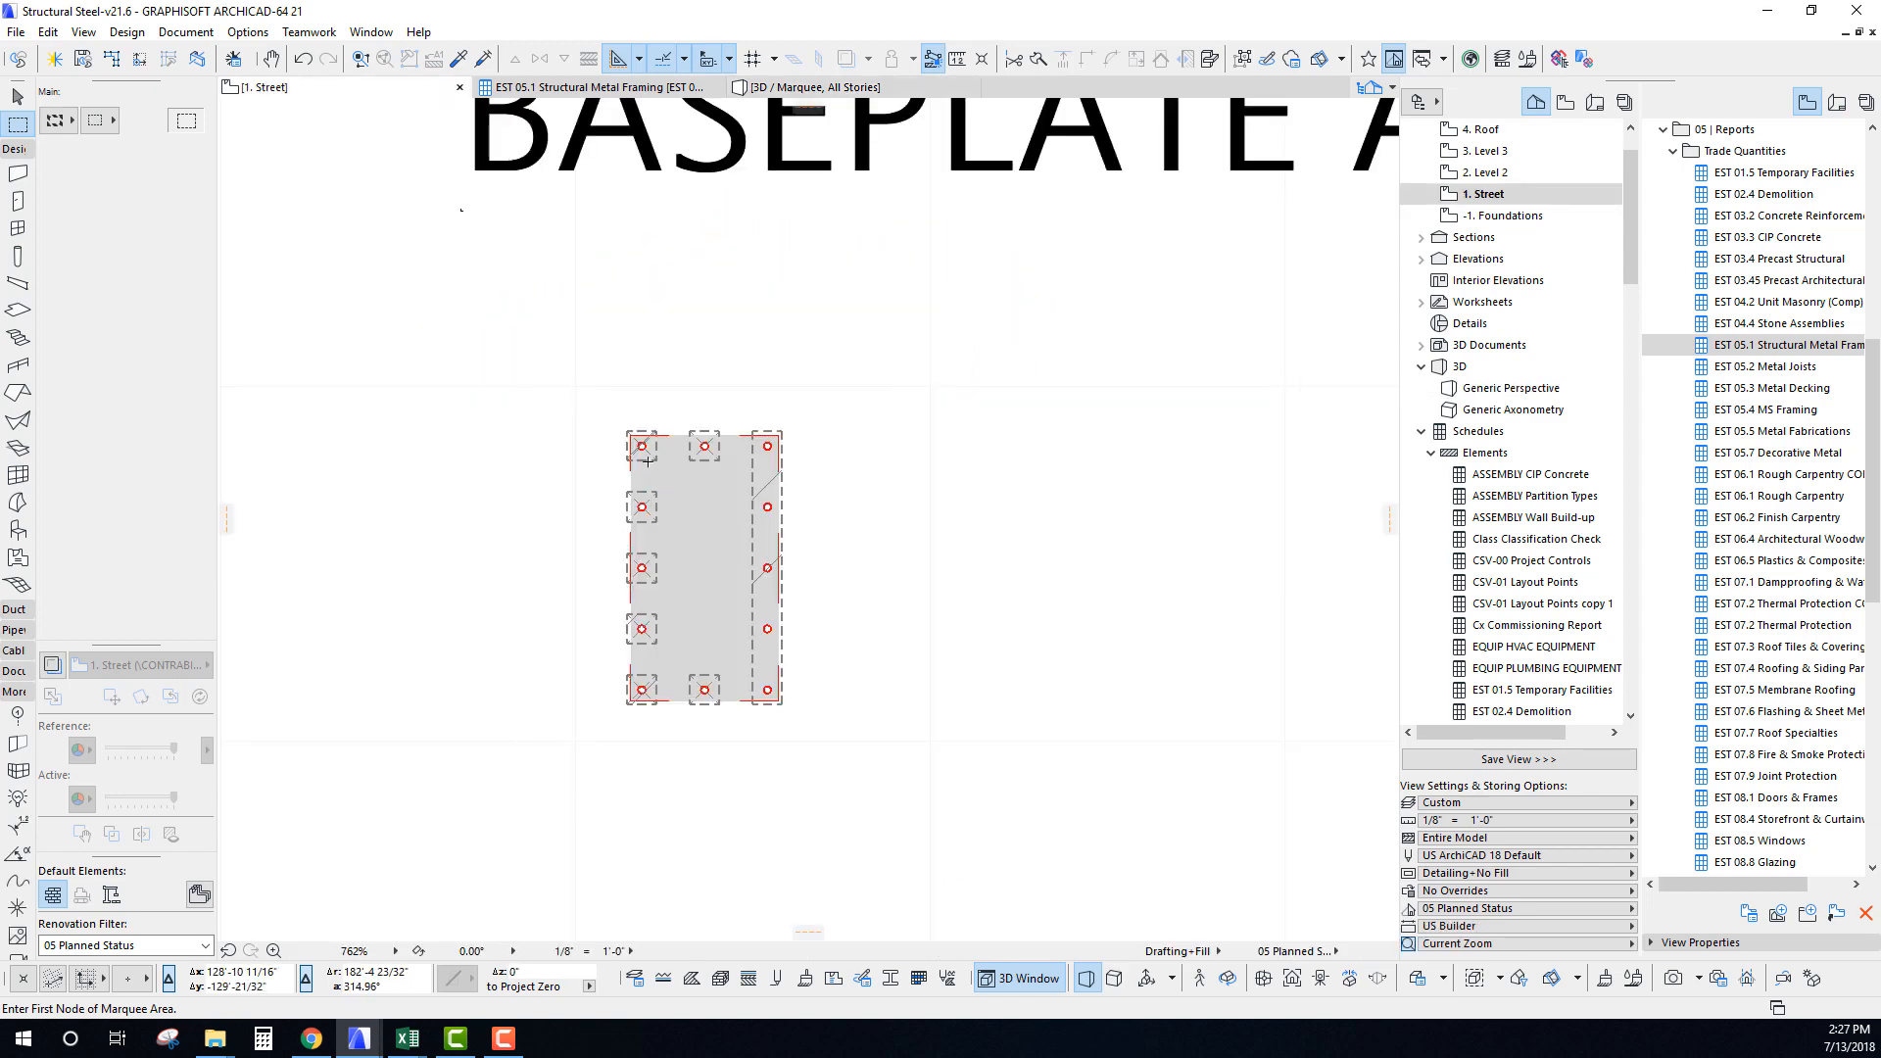
pyautogui.hotkey('ctrl', 'a')
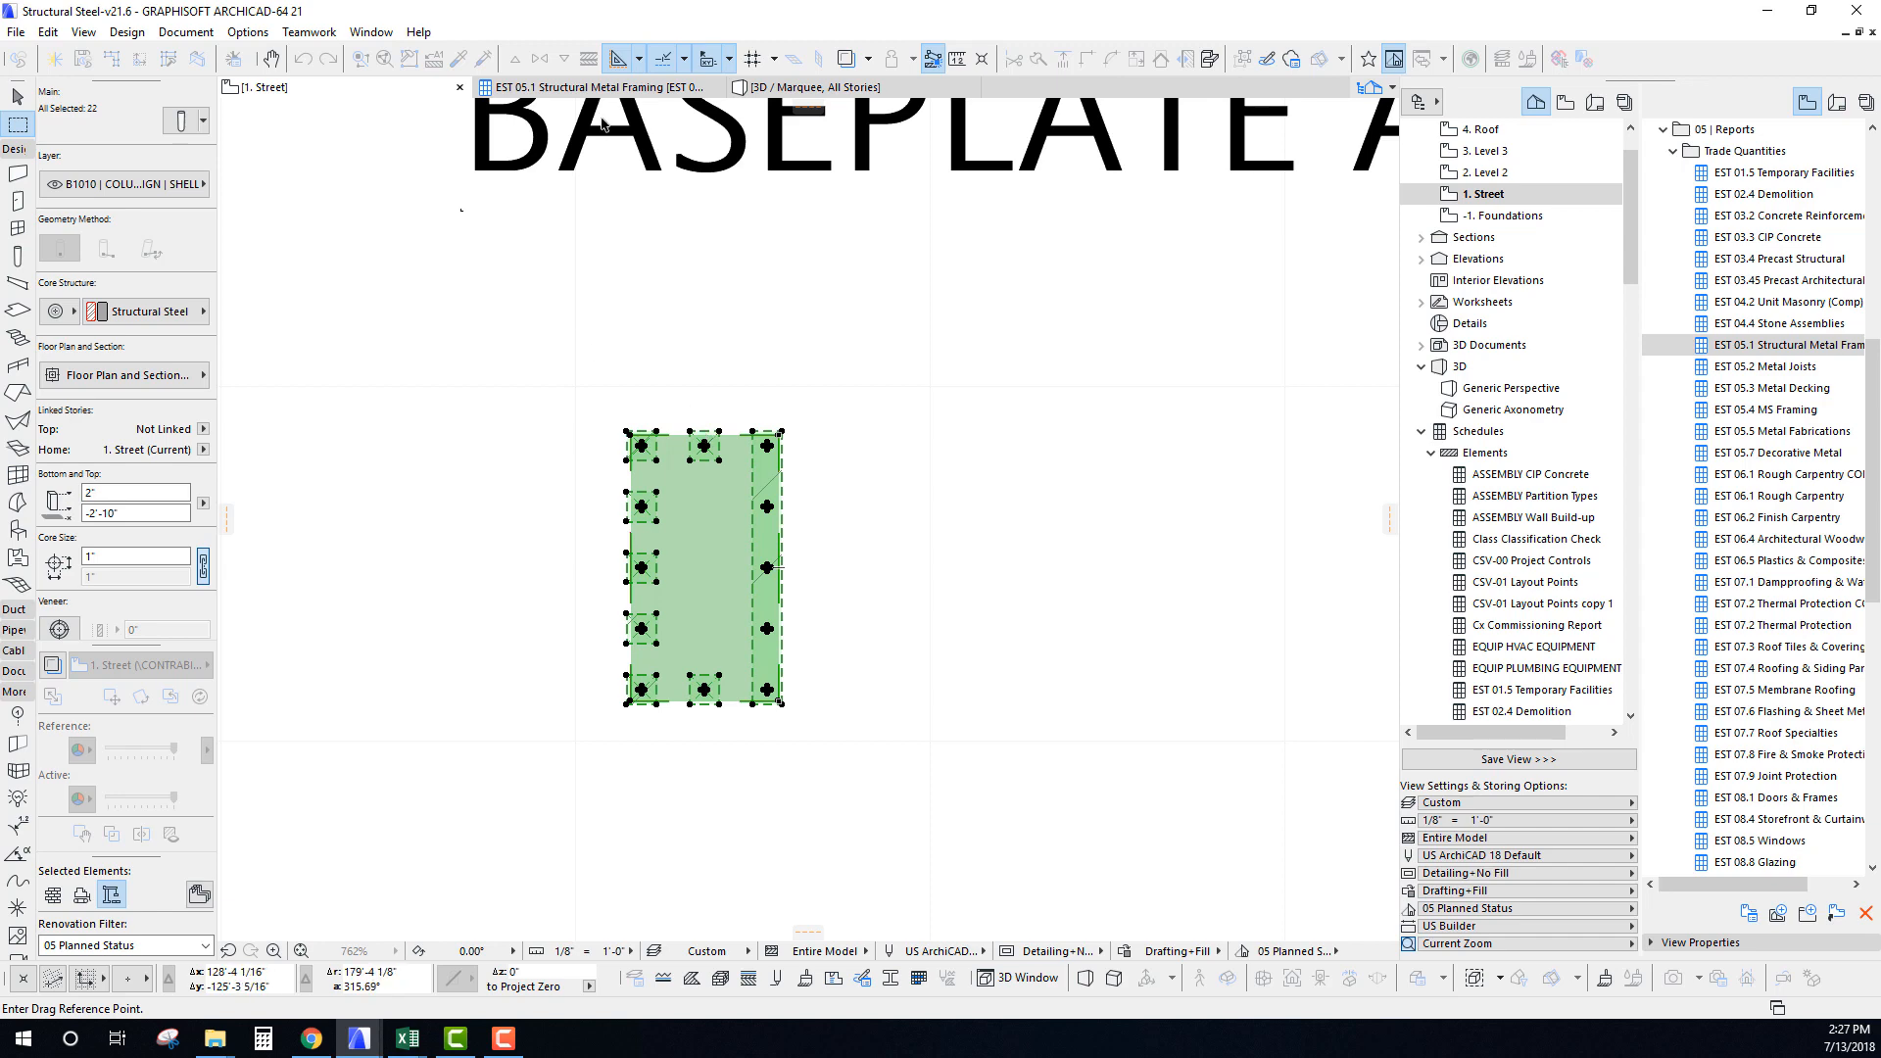
pyautogui.scroll(3, 705, 588)
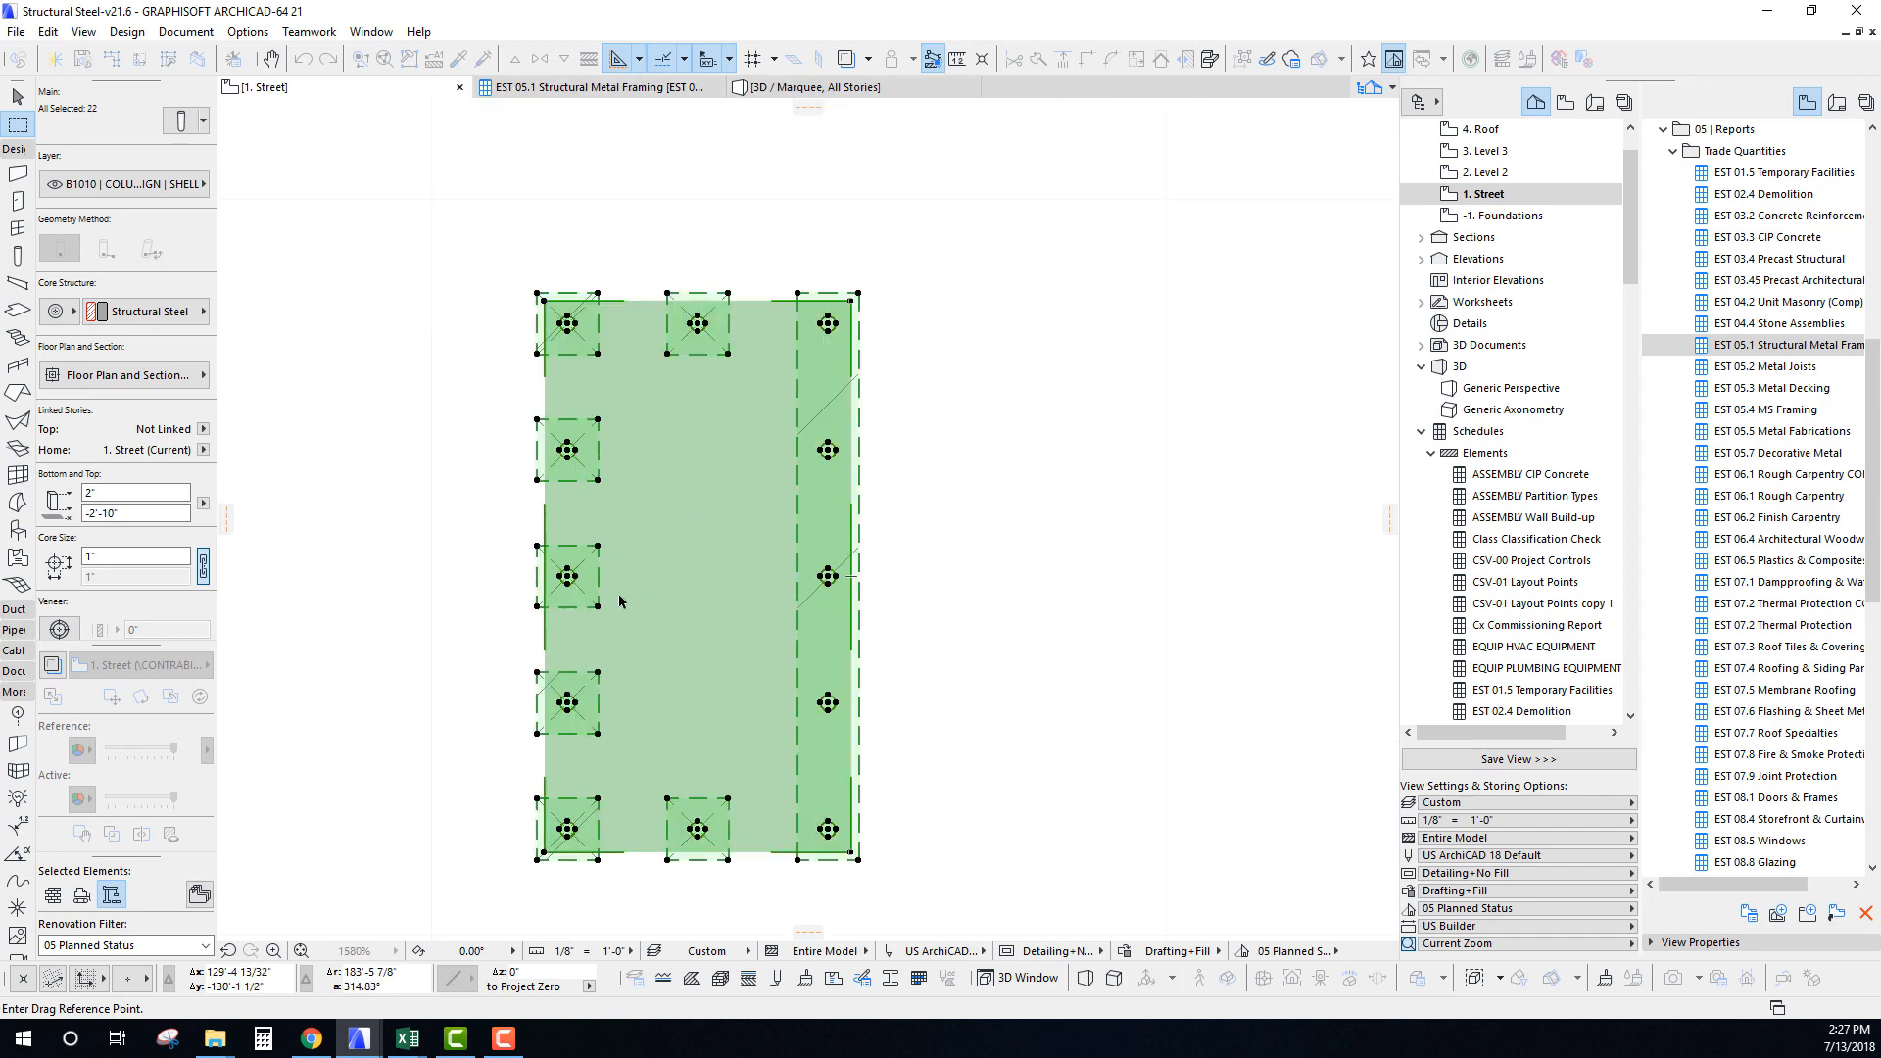
pyautogui.press('Escape')
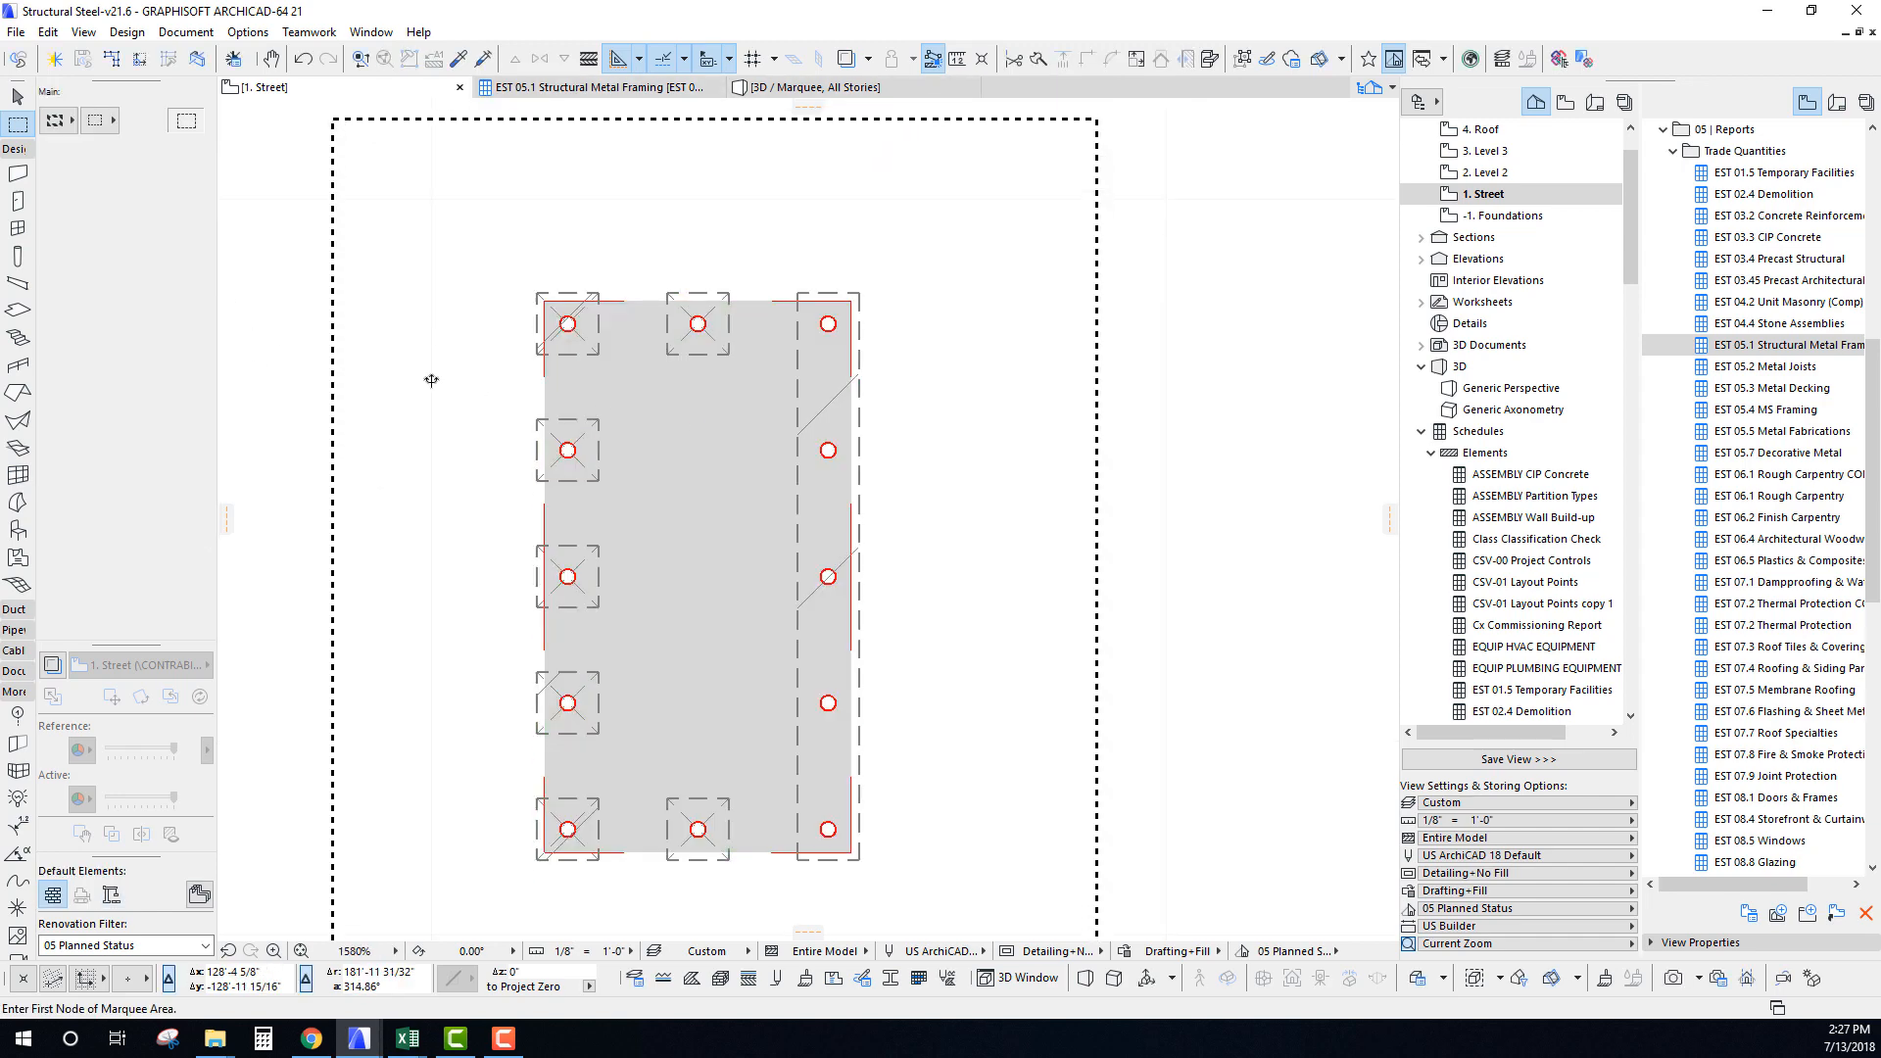
# Draw two crossing diagonal lines from the corners of the baseplate assembly to mark its center.
pyautogui.click(15, 672)
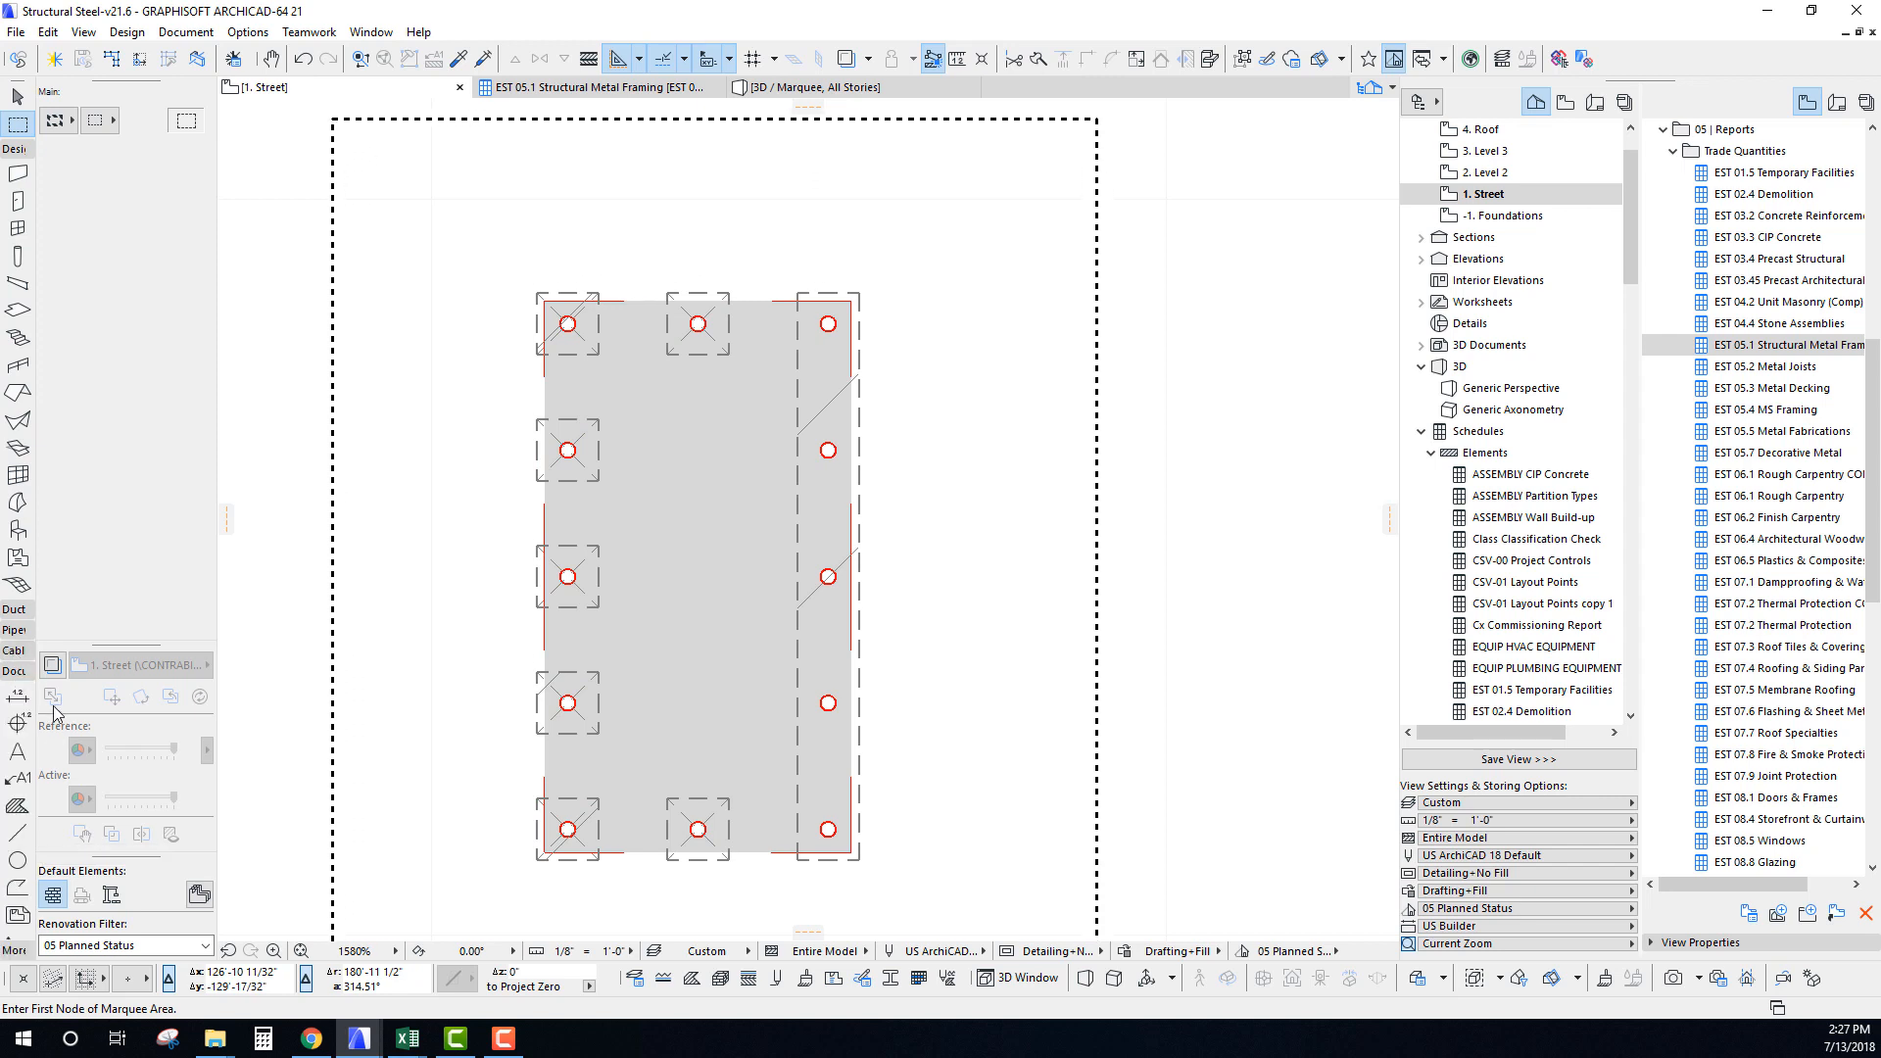
pyautogui.click(18, 832)
pyautogui.click(543, 299)
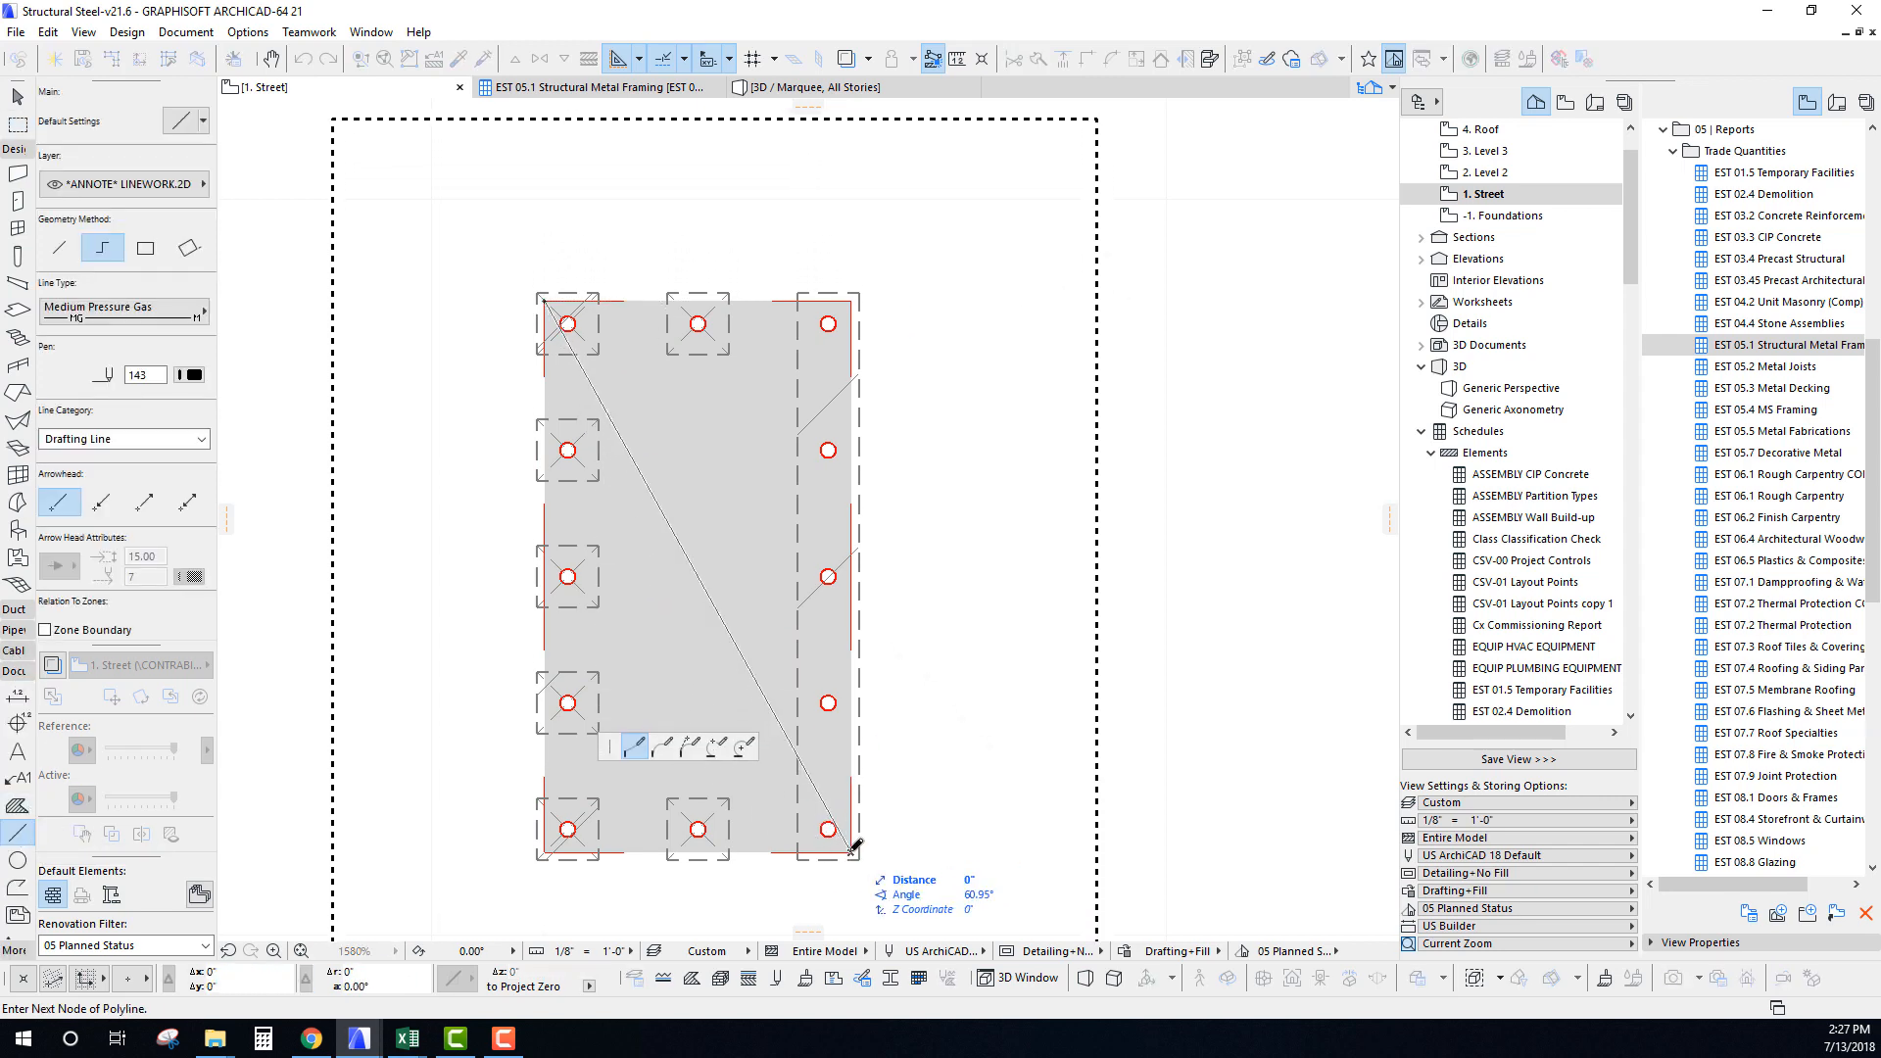
pyautogui.doubleClick(816, 789)
pyautogui.click(545, 850)
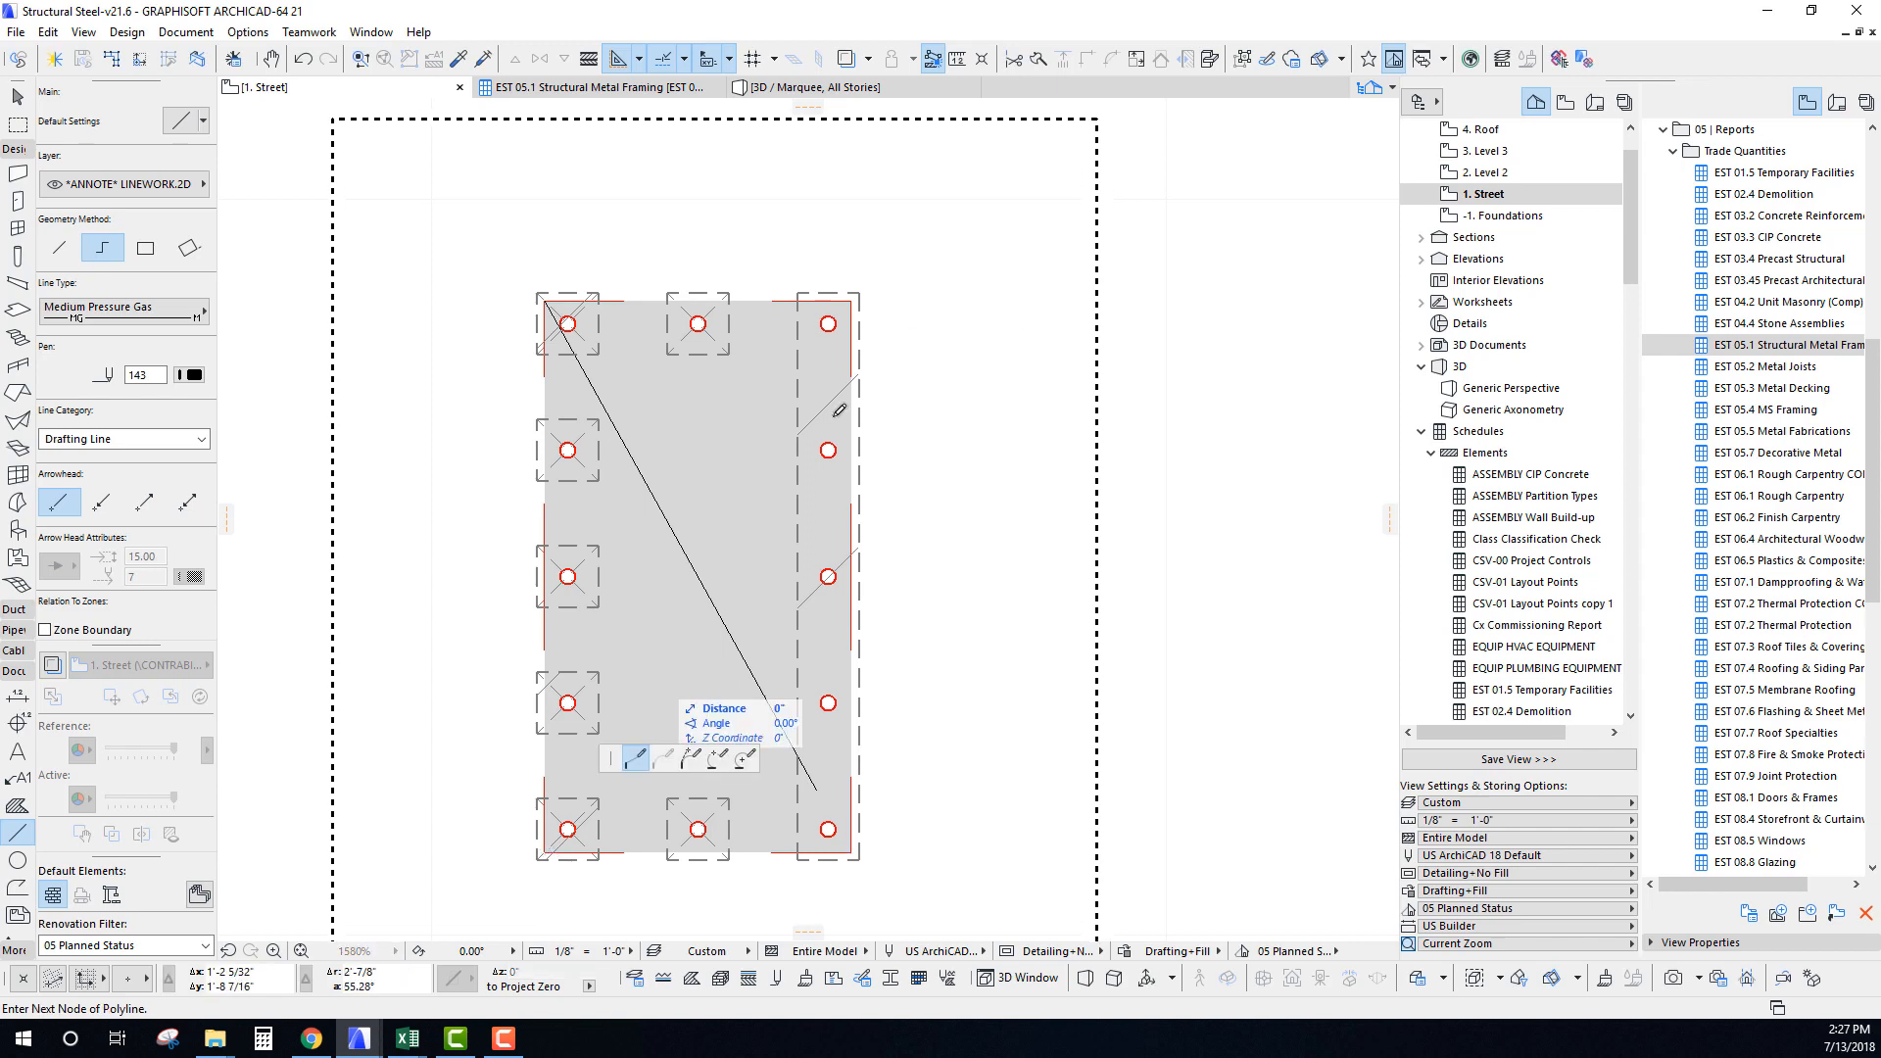
pyautogui.click(855, 294)
pyautogui.doubleClick(816, 361)
pyautogui.scroll(-2, 798, 326)
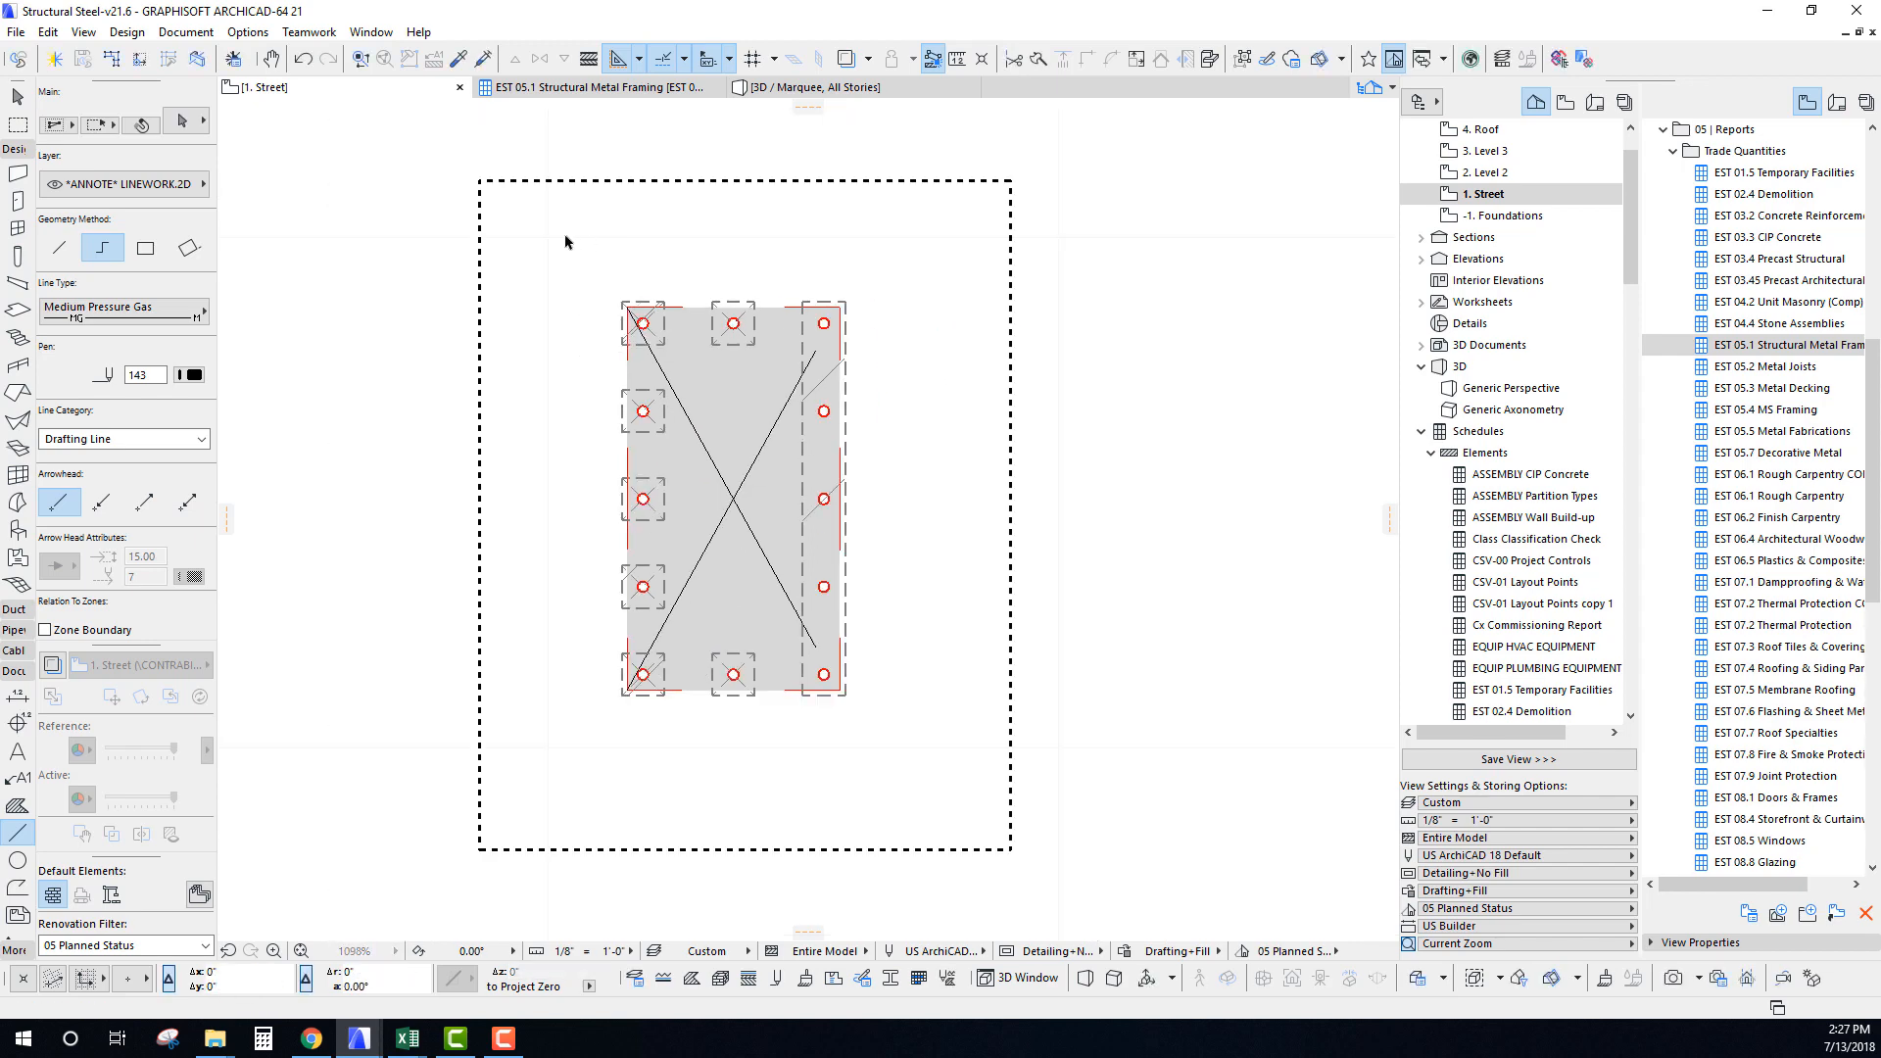
# Copy the baseplate assembly with its diagonals from its center to the center of the W30x261 column at grid B-1.
pyautogui.keyDown('shift'); pyautogui.moveTo(564, 241); pyautogui.dragTo(966, 799); pyautogui.keyUp('shift')
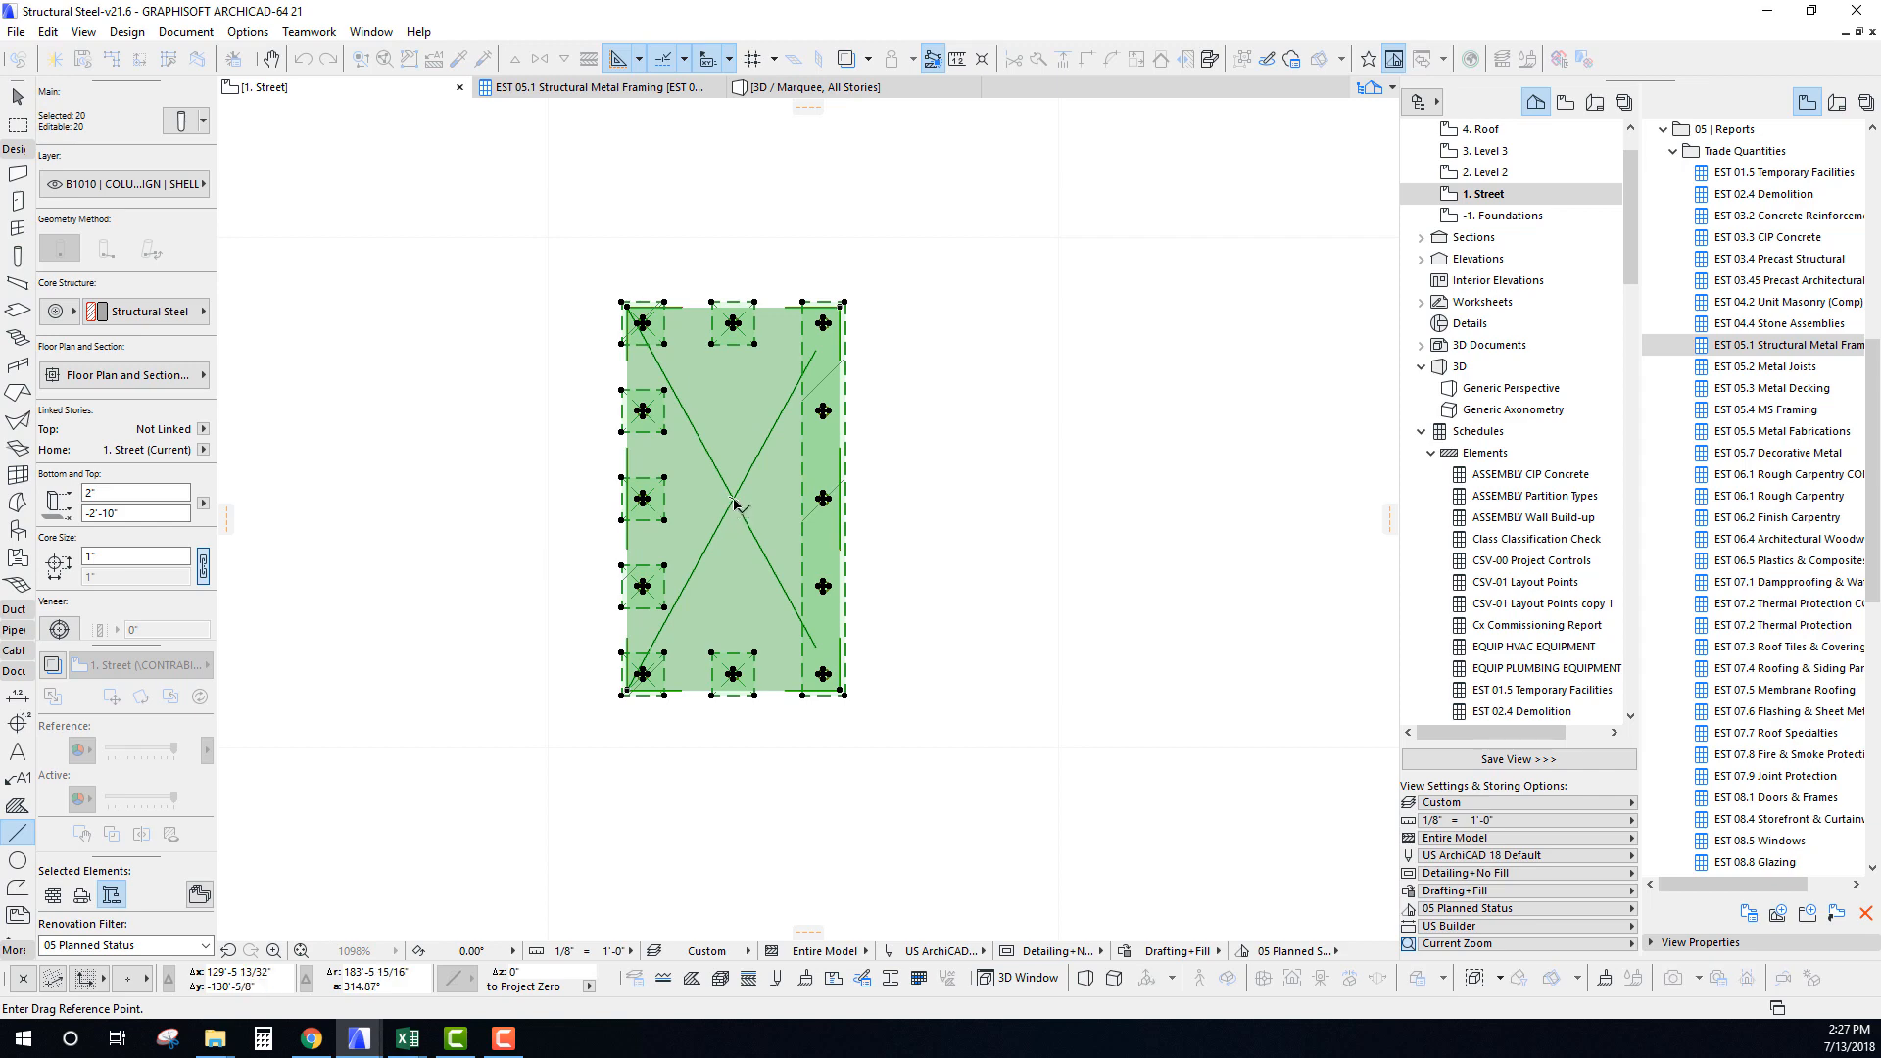
pyautogui.click(735, 504)
pyautogui.scroll(-10, 744, 587)
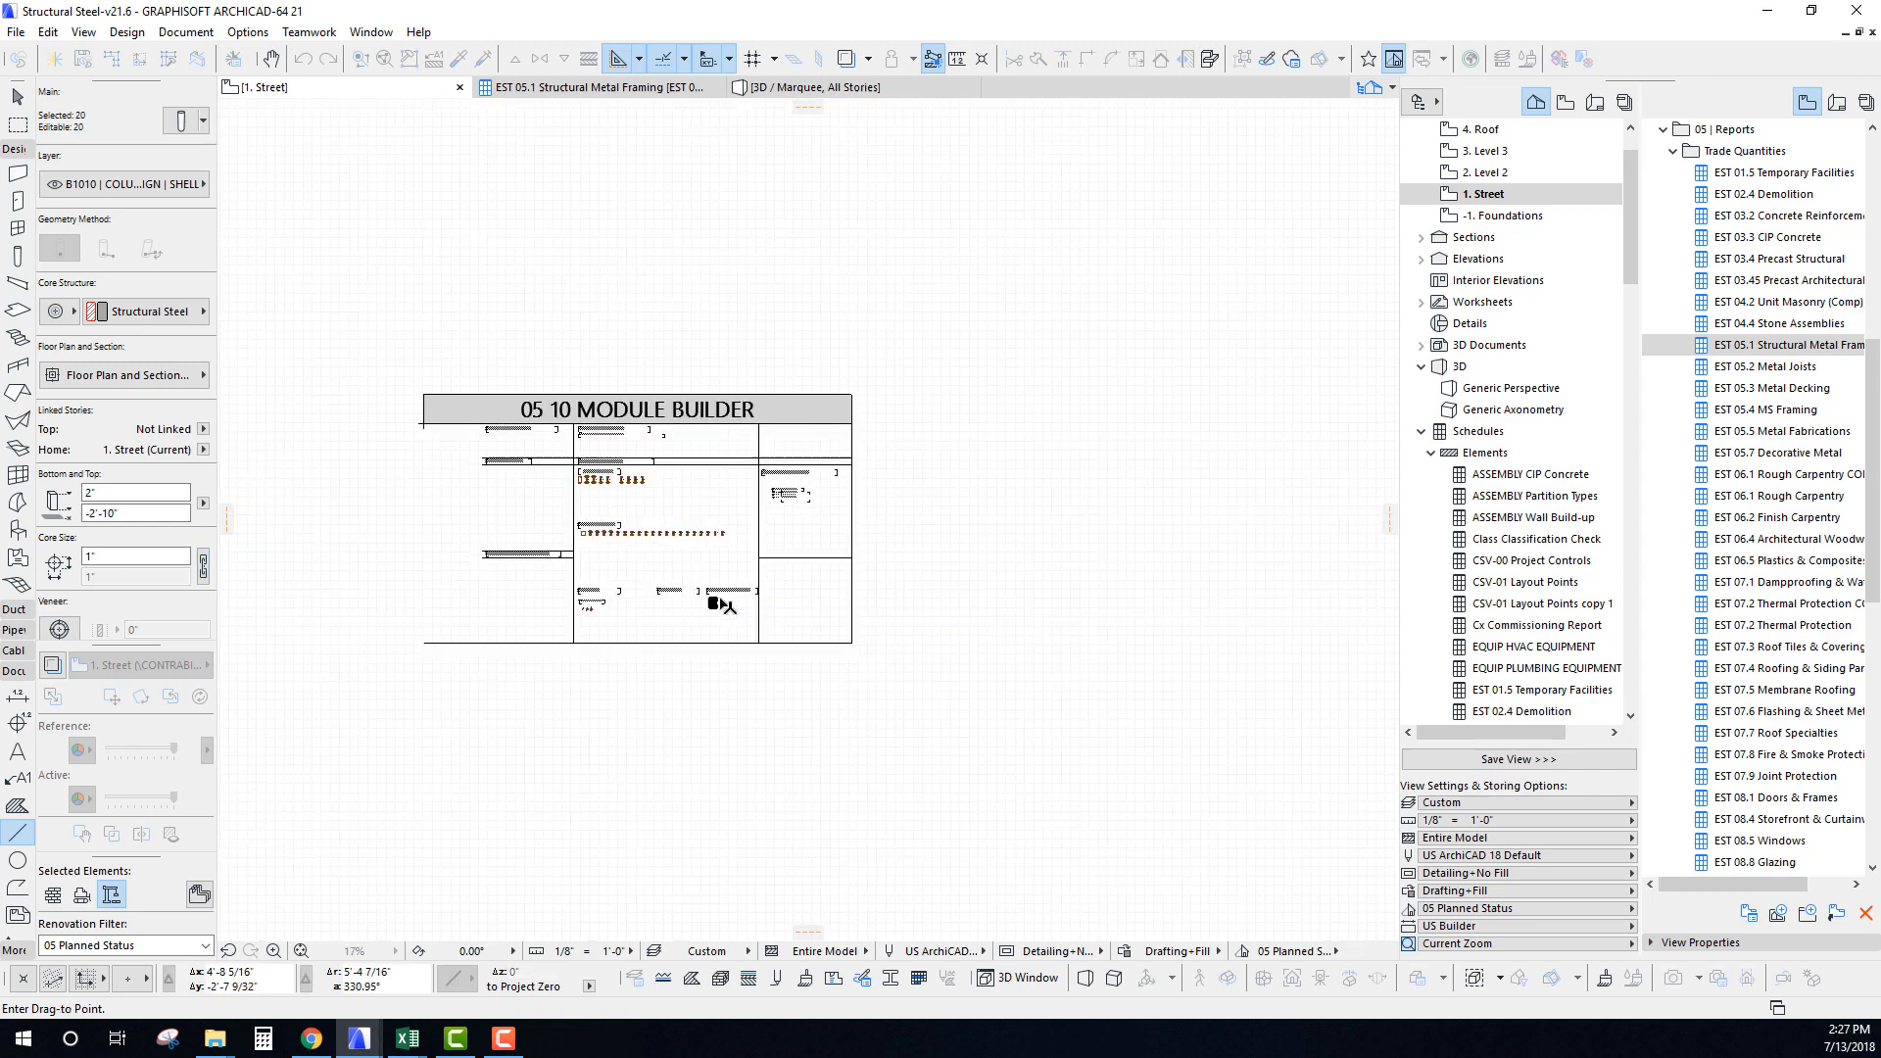
pyautogui.scroll(-2, 642, 419)
pyautogui.scroll(6, 756, 584)
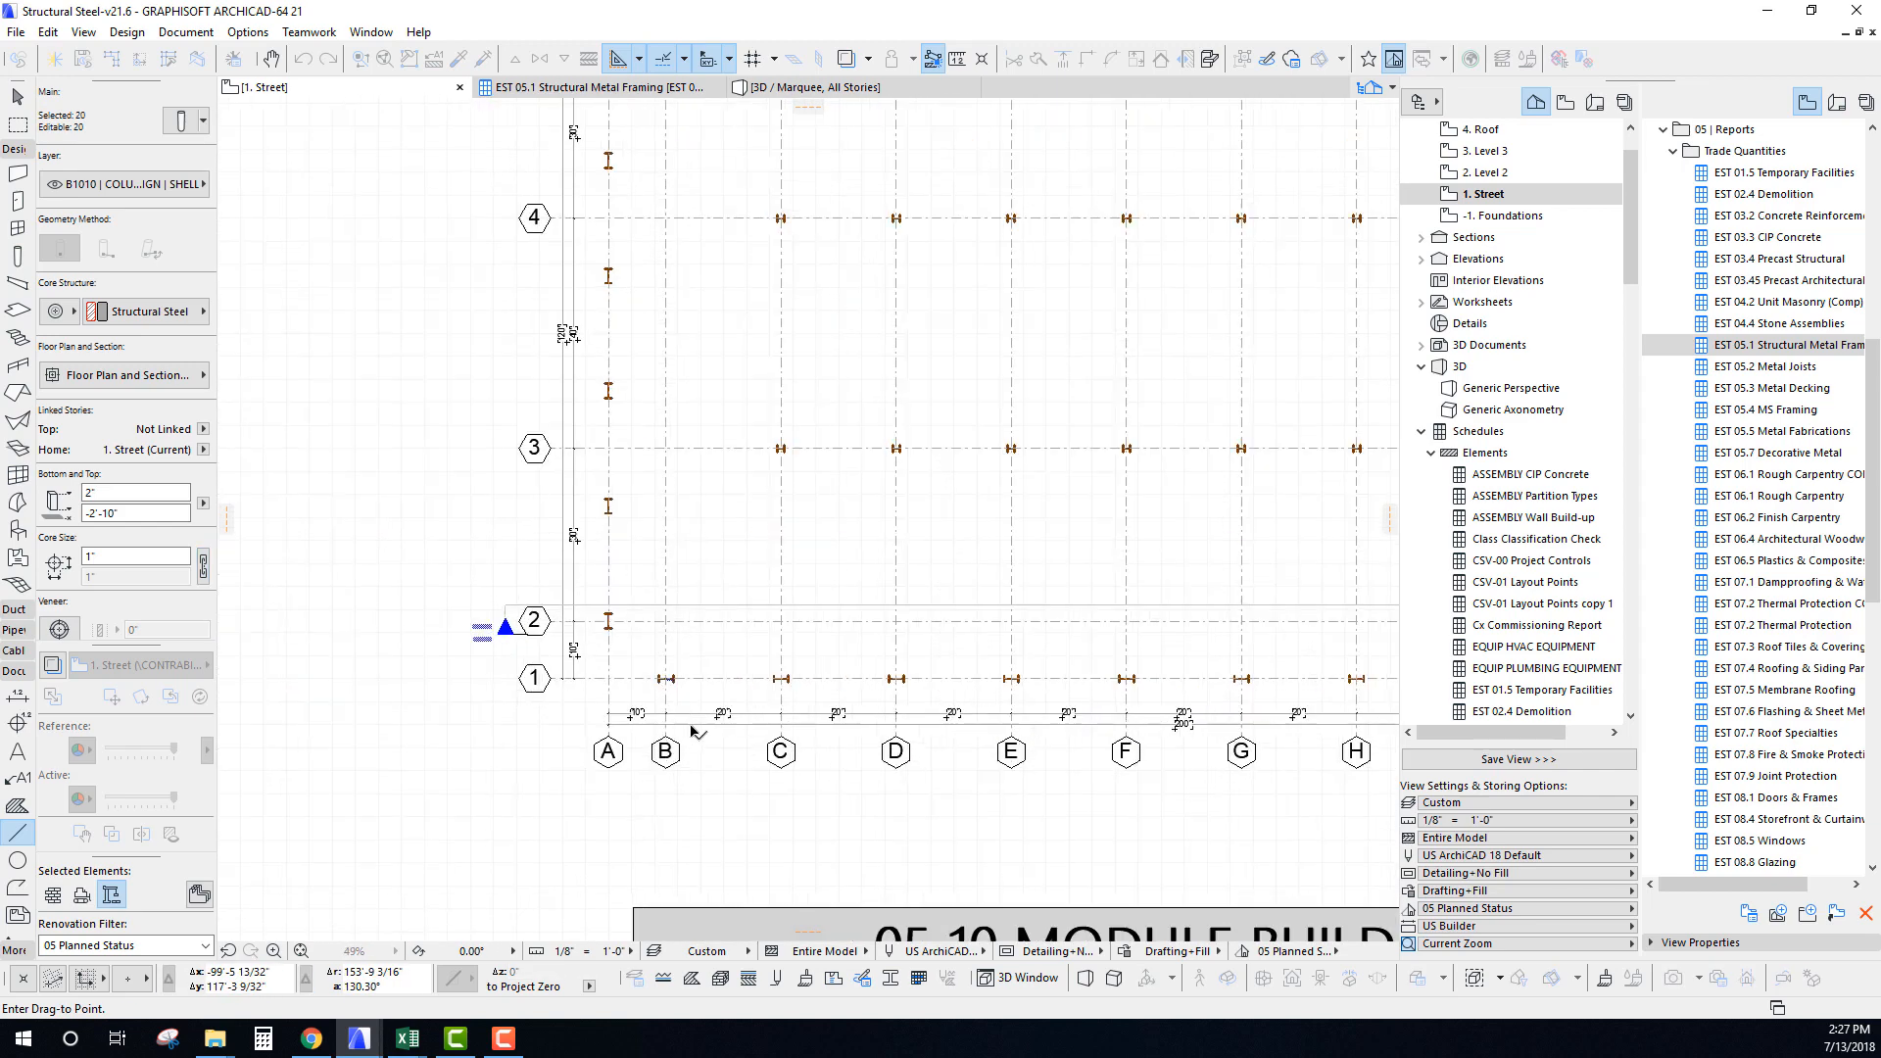
pyautogui.scroll(10, 692, 730)
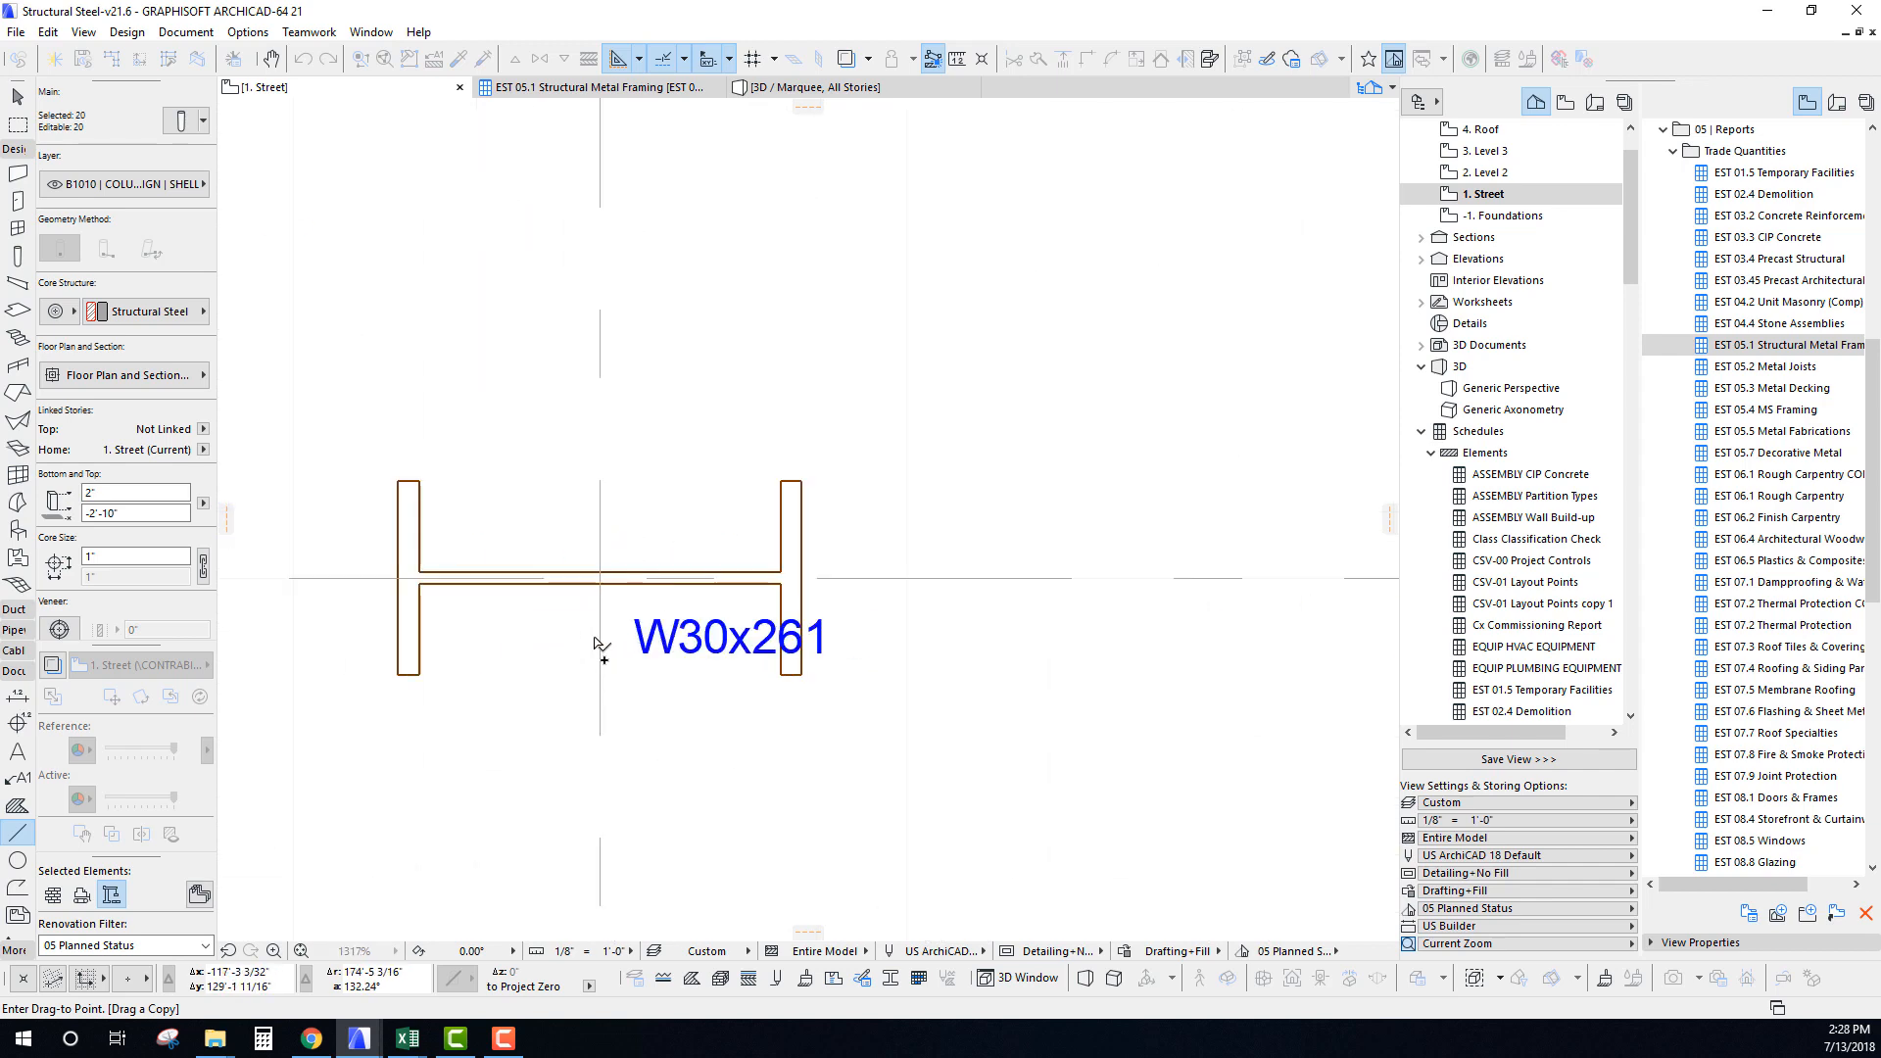
pyautogui.click(599, 578)
# Rotate the copied baseplate assembly 90 degrees clockwise about the column's center and deselect it.
pyautogui.hotkey('ctrl', 'e')
pyautogui.click(599, 578)
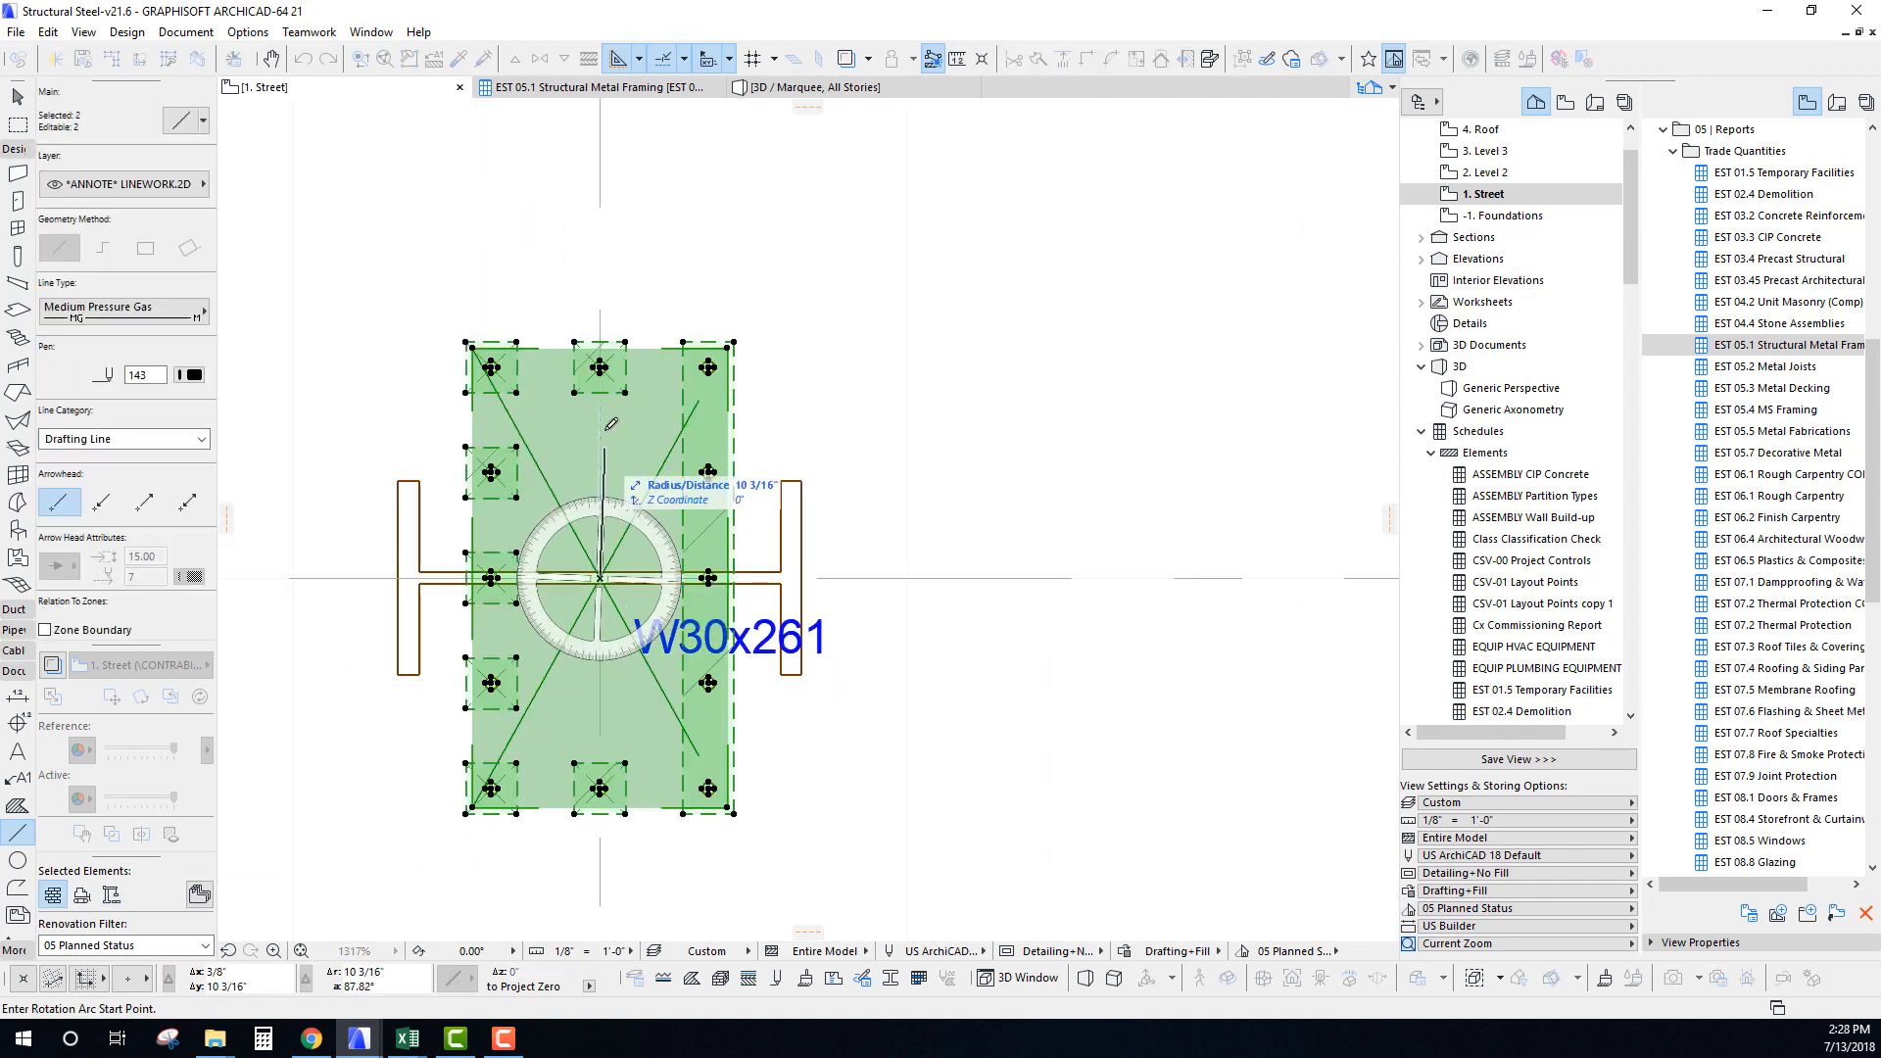
pyautogui.click(610, 423)
pyautogui.click(952, 578)
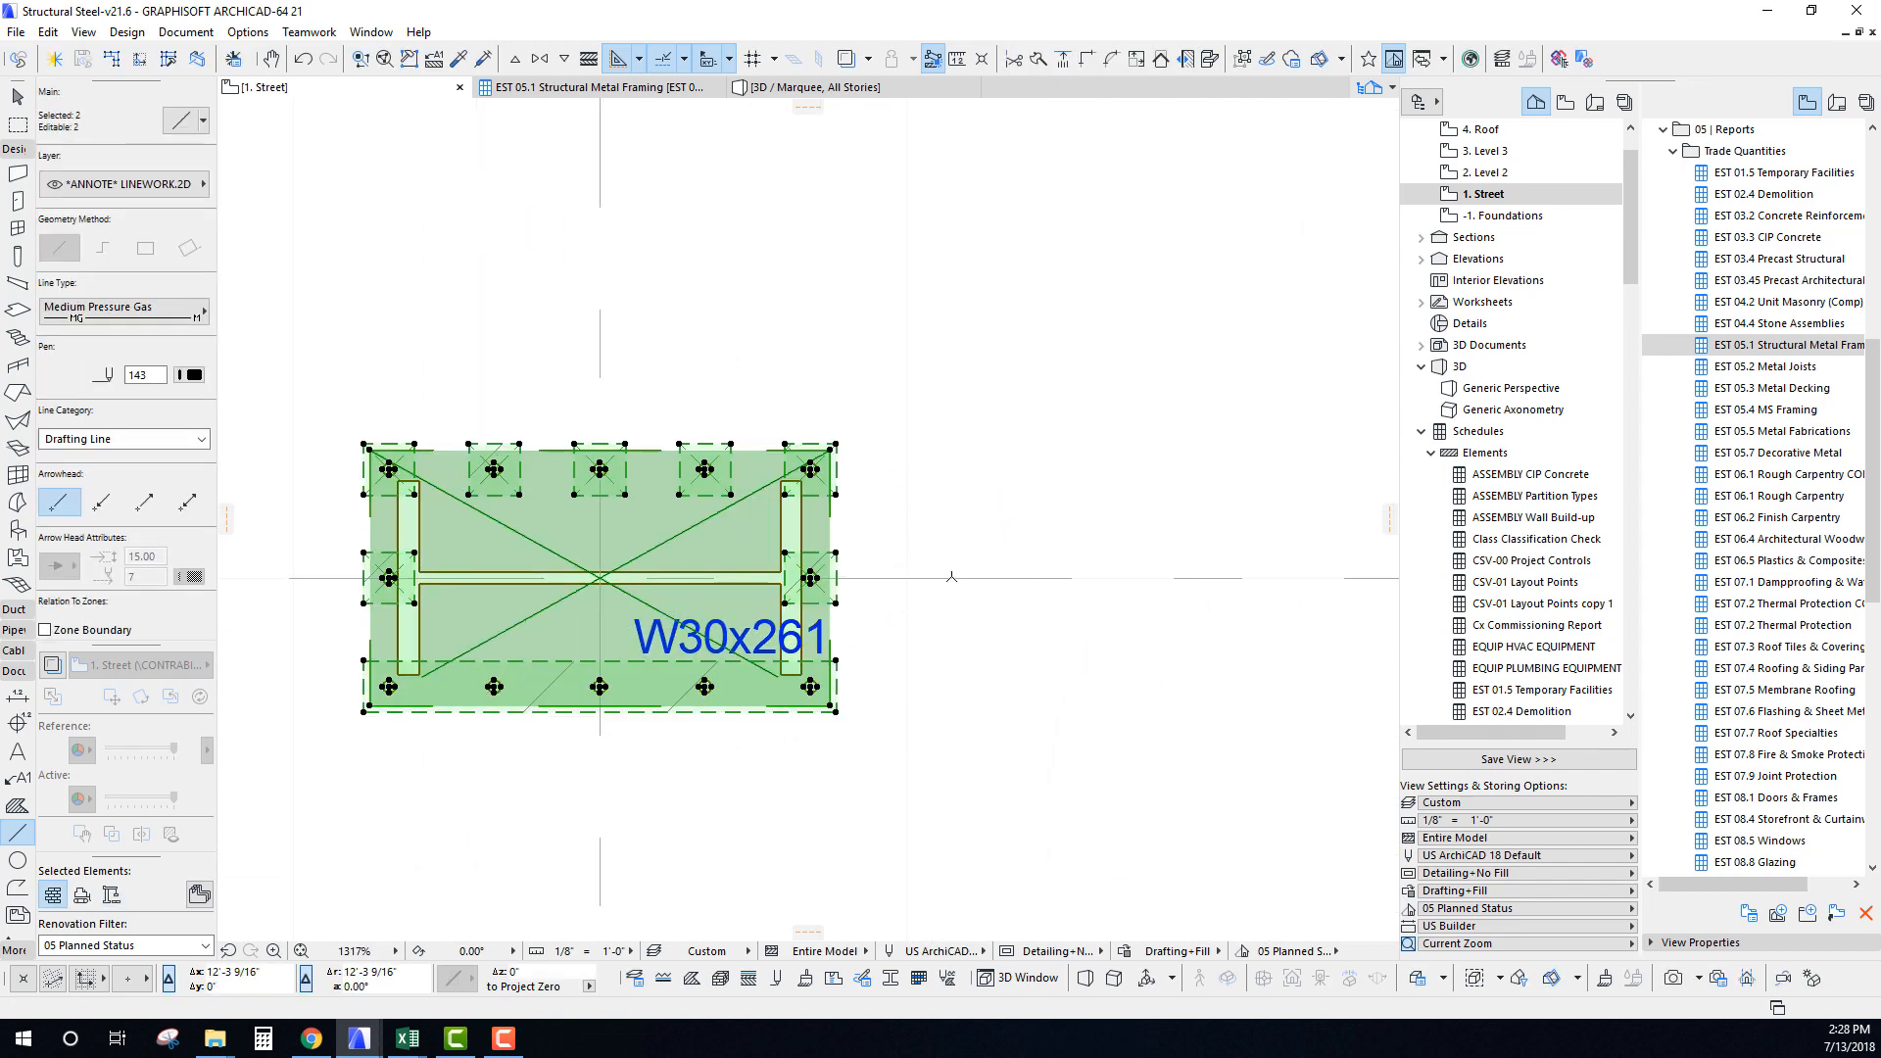
pyautogui.press('Escape')
# Offset the grout slab's left edge outward by 2" and extend the cast iron plate's left edge to match.
pyautogui.scroll(2, 590, 547)
pyautogui.moveTo(590, 547); pyautogui.dragTo(707, 499, button='middle')
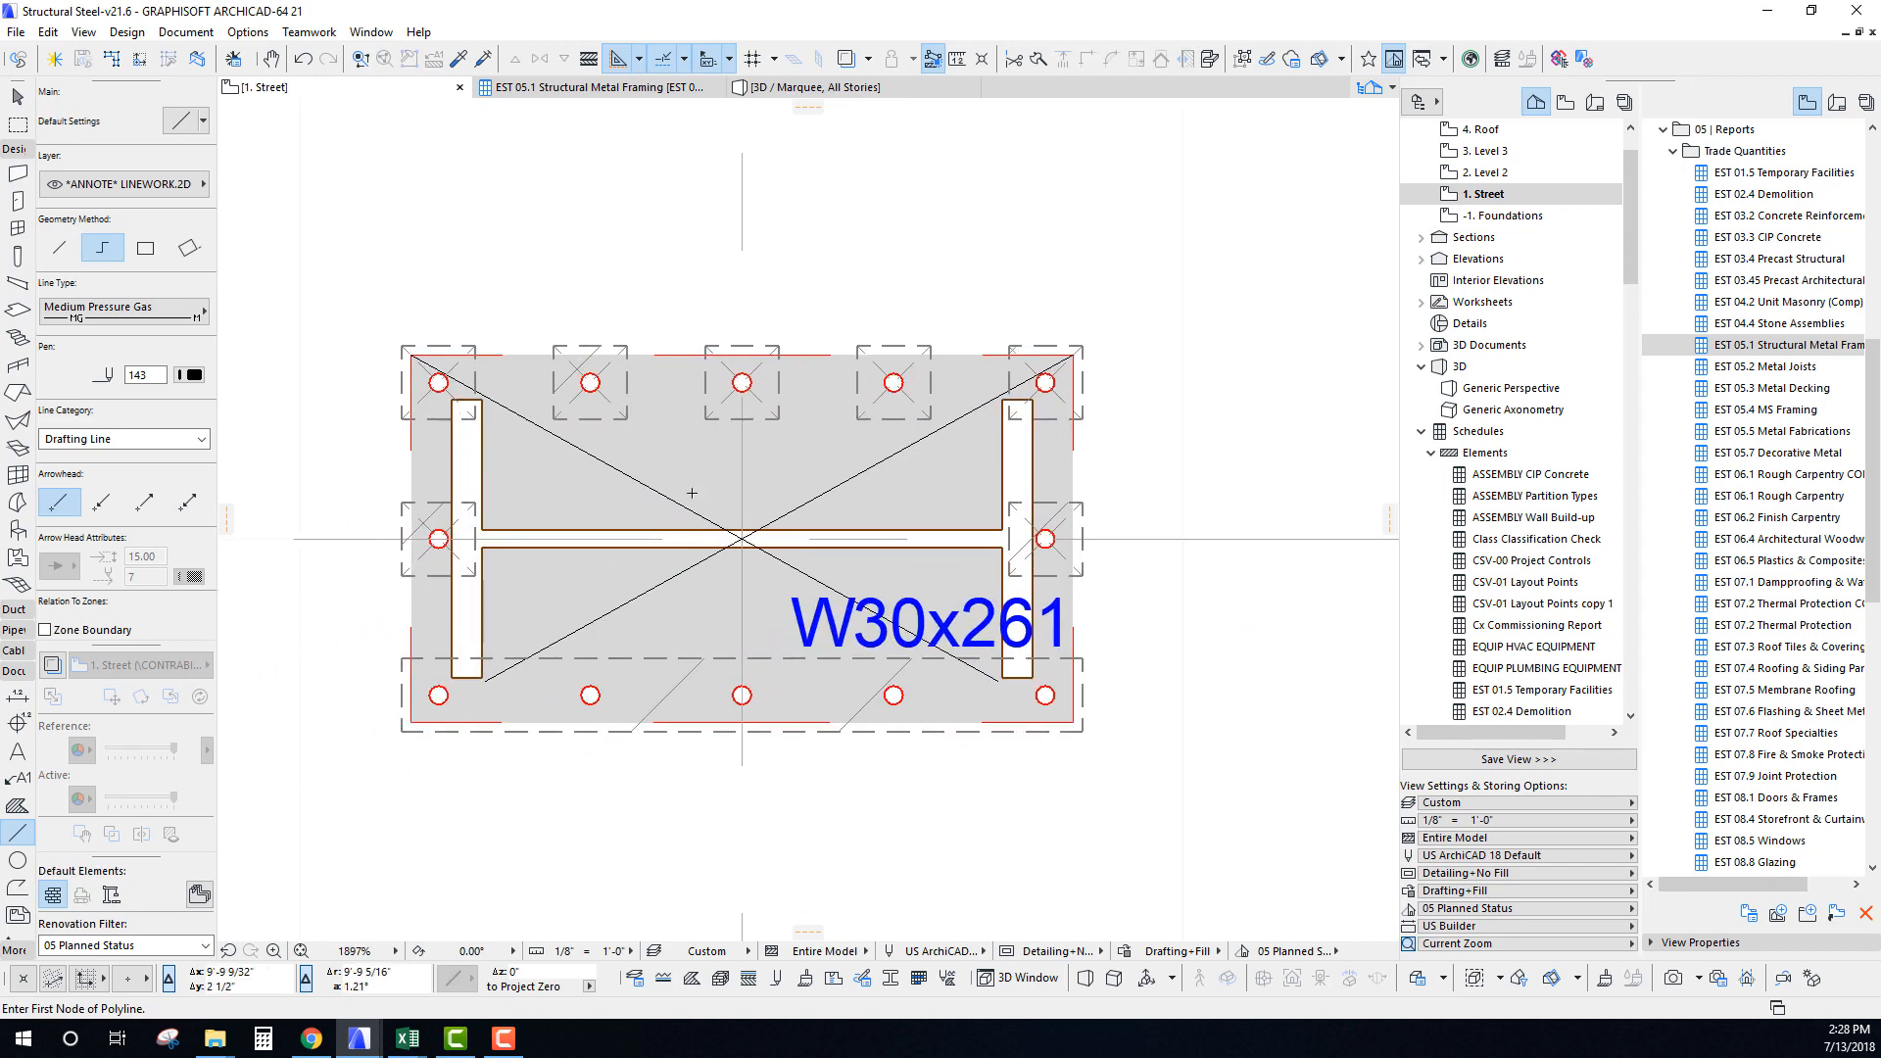
pyautogui.scroll(4, 442, 568)
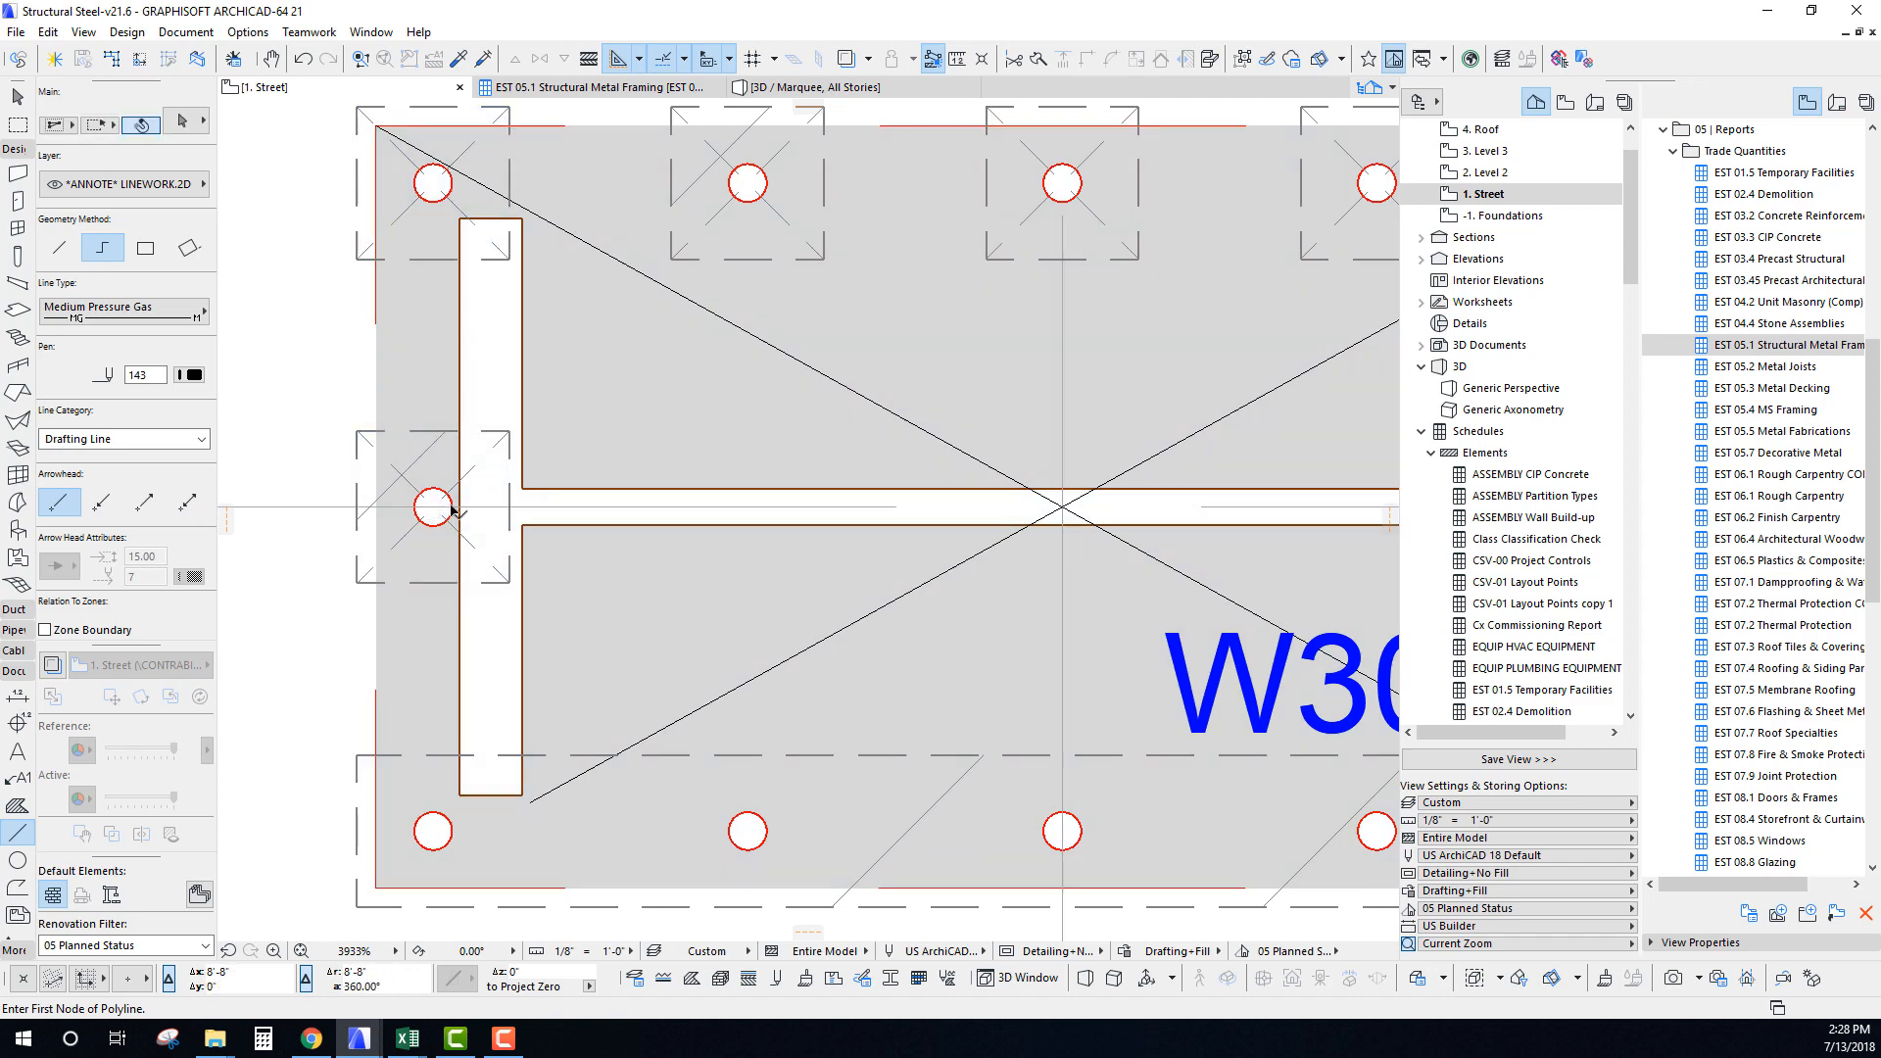
pyautogui.scroll(-5, 507, 350)
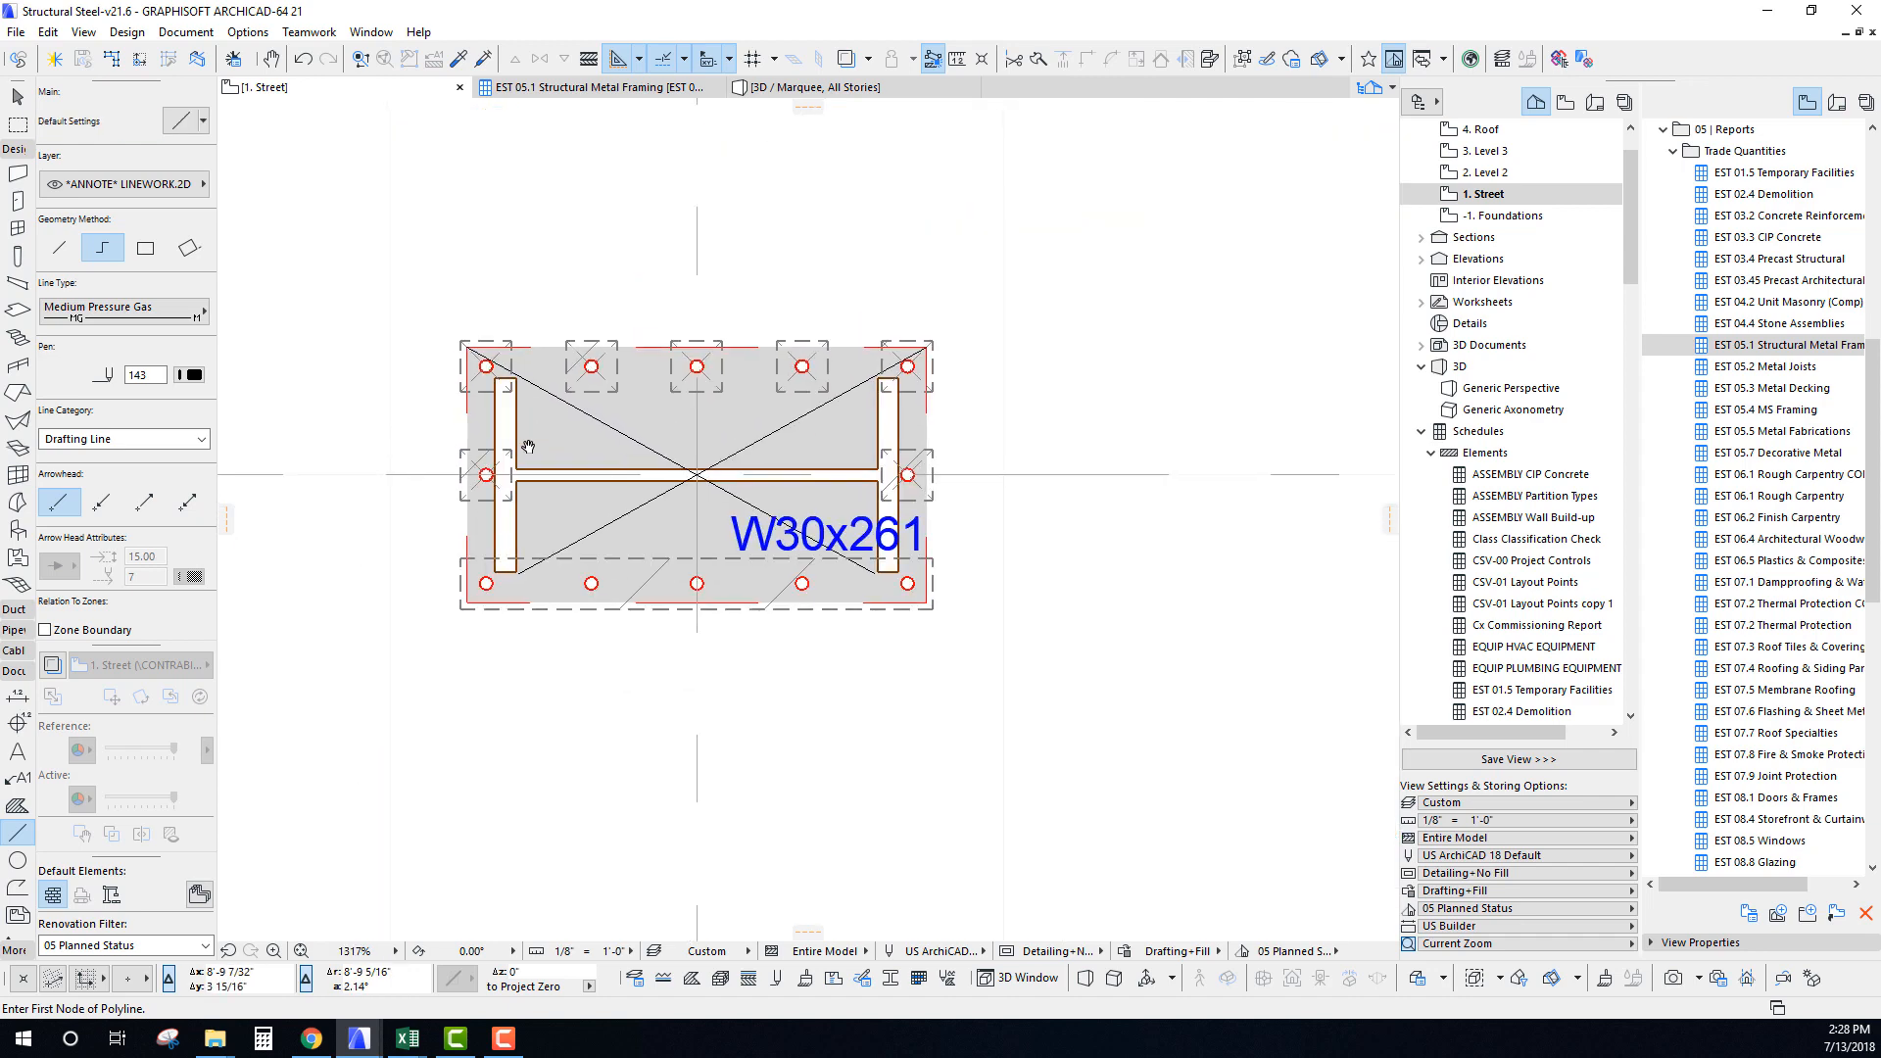
pyautogui.scroll(3, 489, 430)
pyautogui.keyDown('shift'); pyautogui.click(474, 415); pyautogui.keyUp('shift')
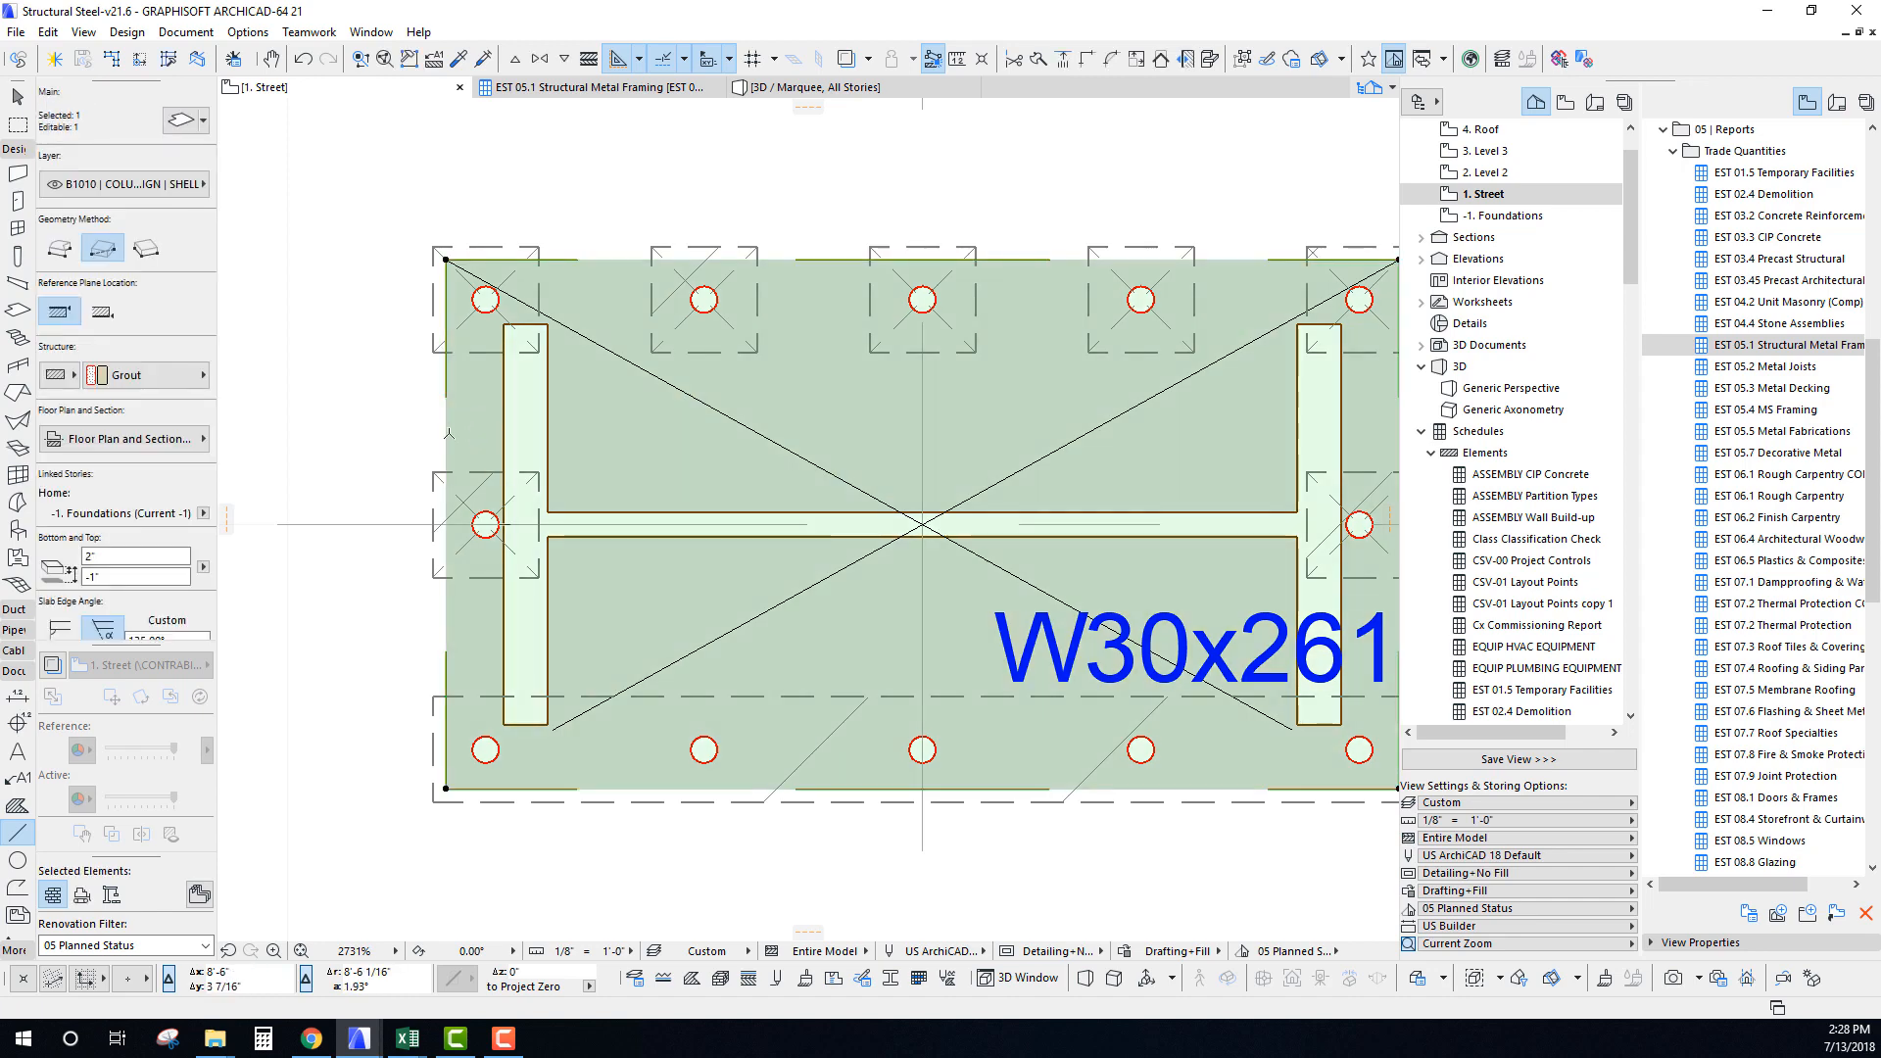
pyautogui.click(447, 433)
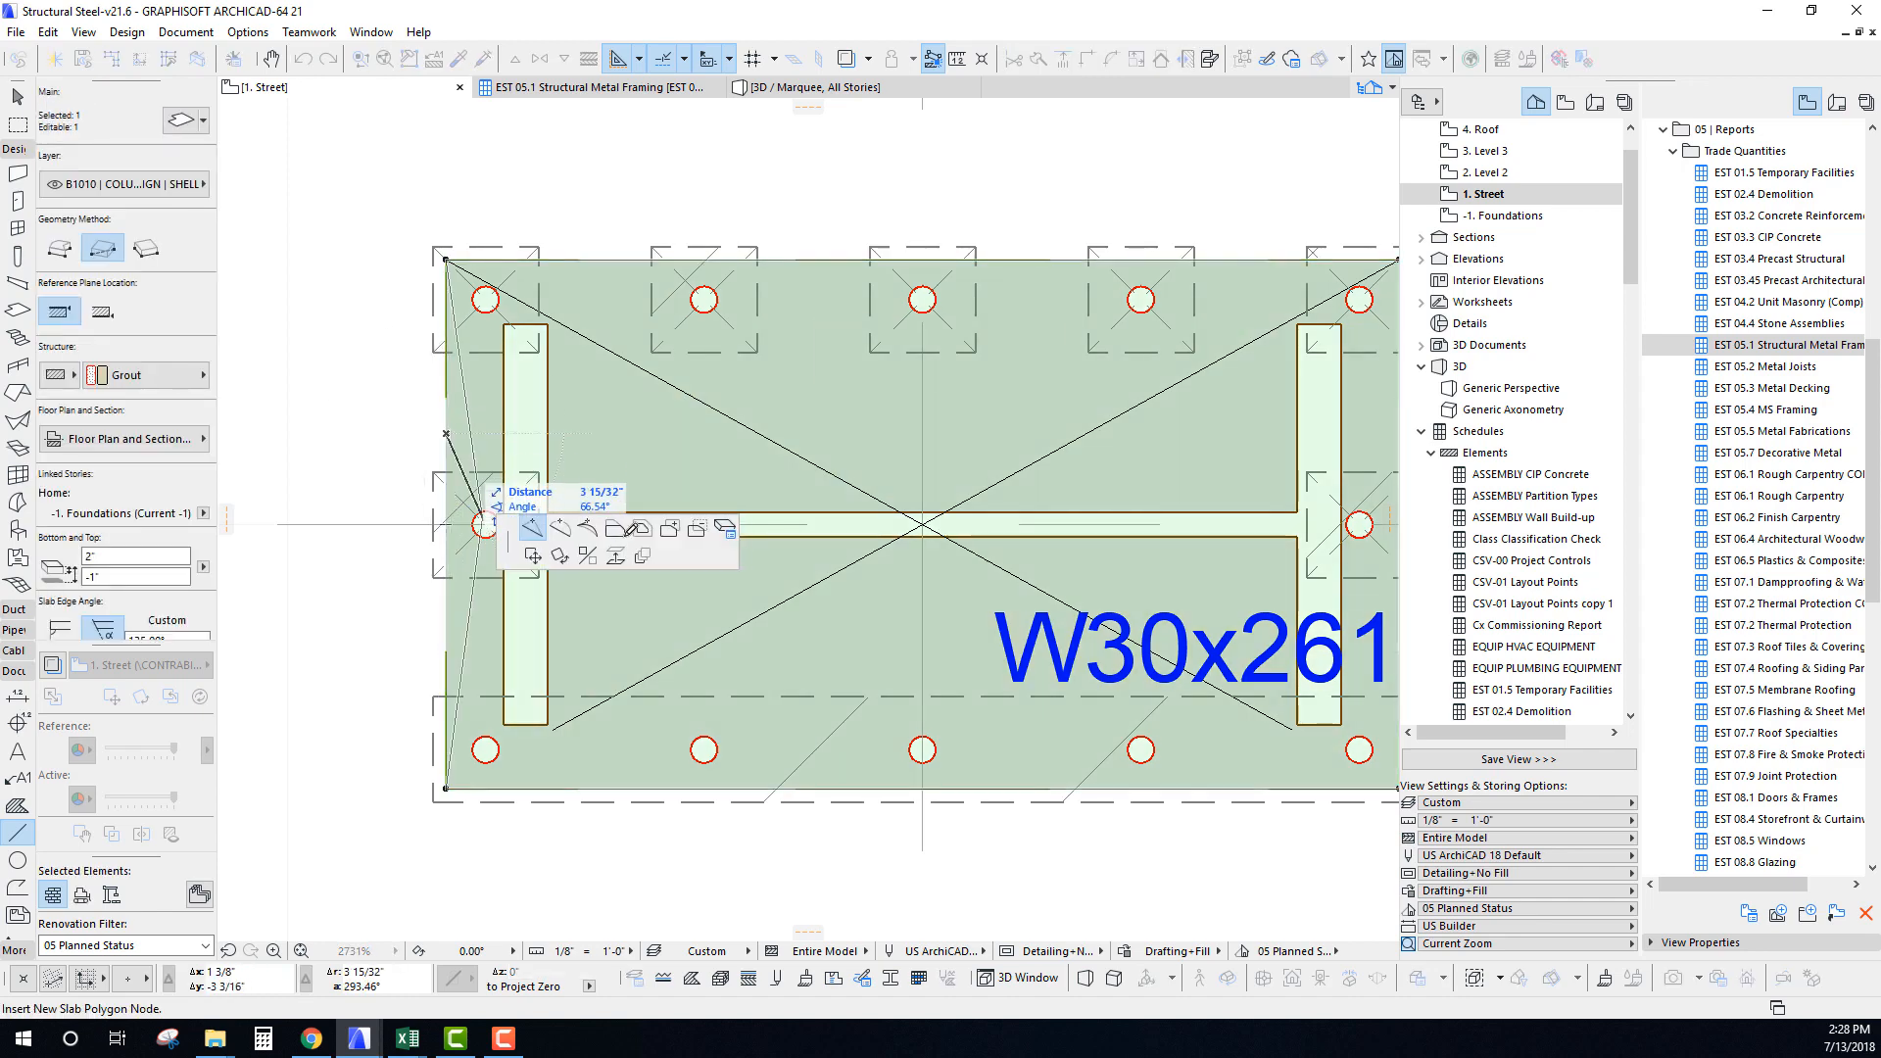
pyautogui.click(615, 534)
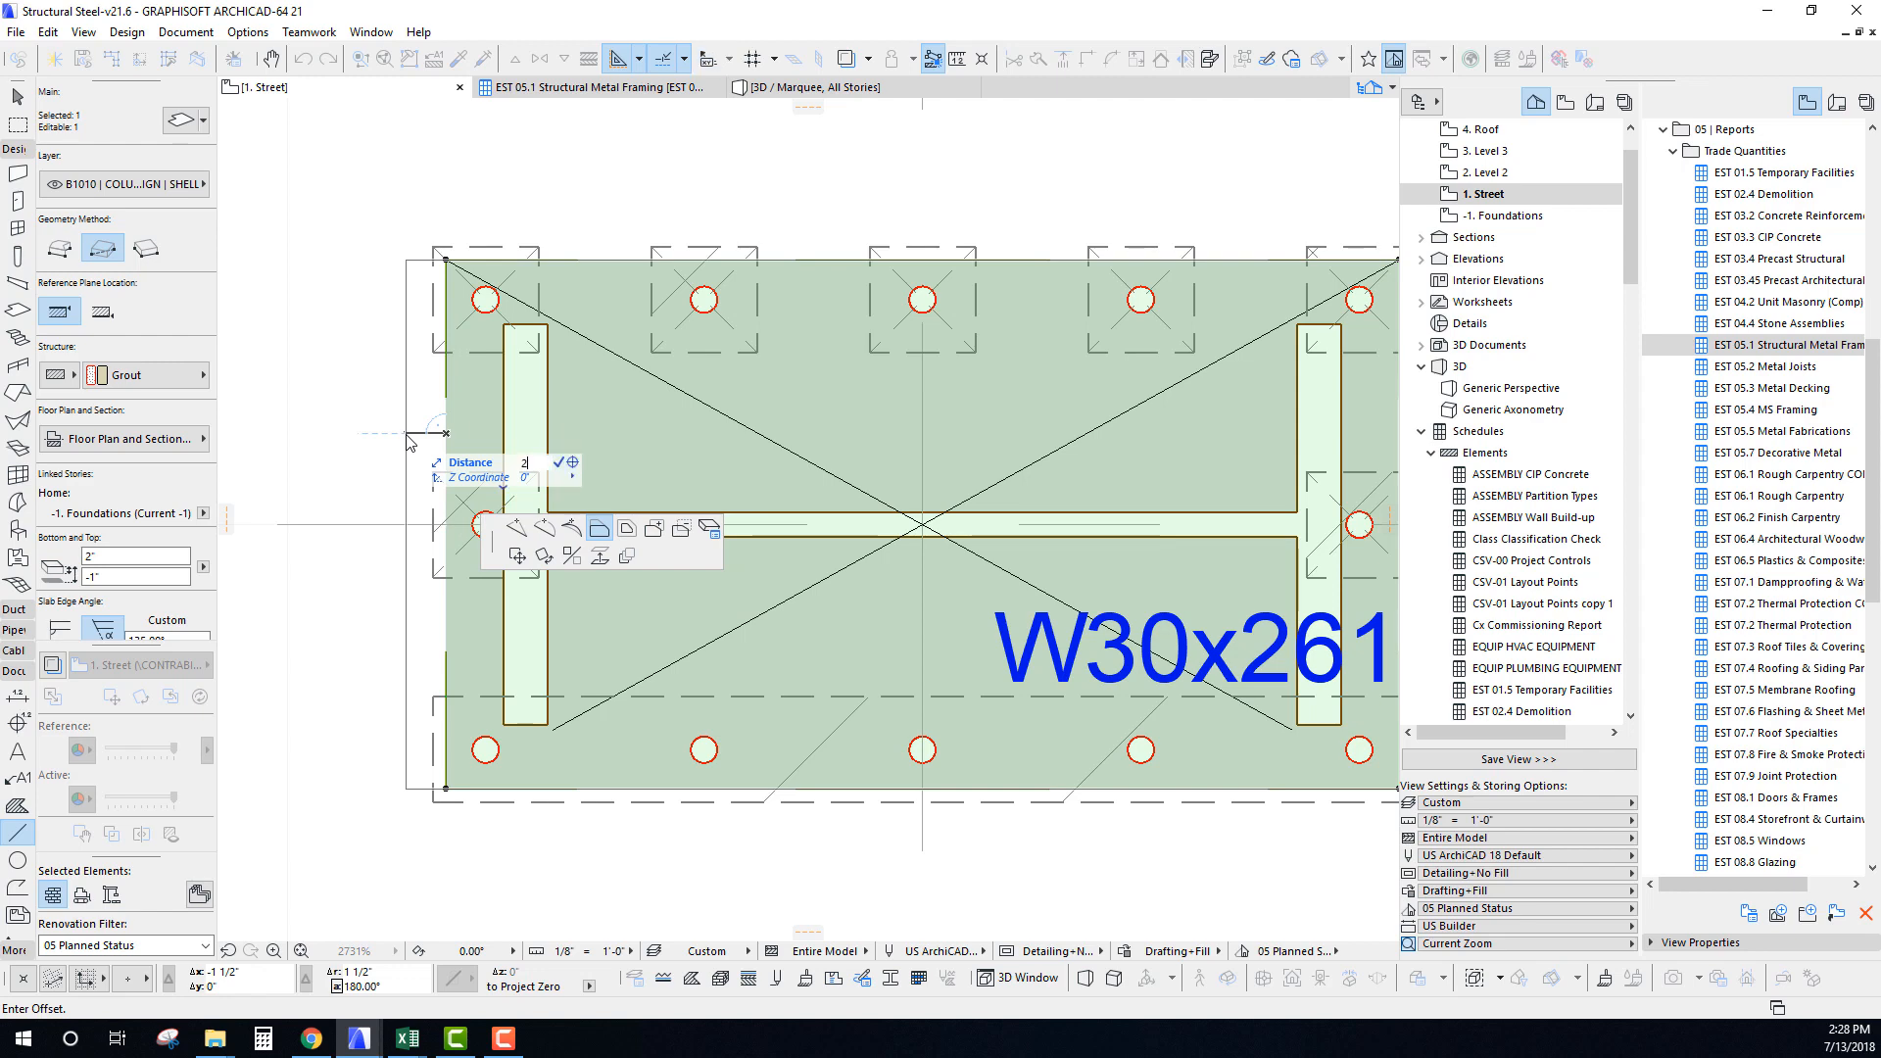
pyautogui.write('2')
pyautogui.press('Return')
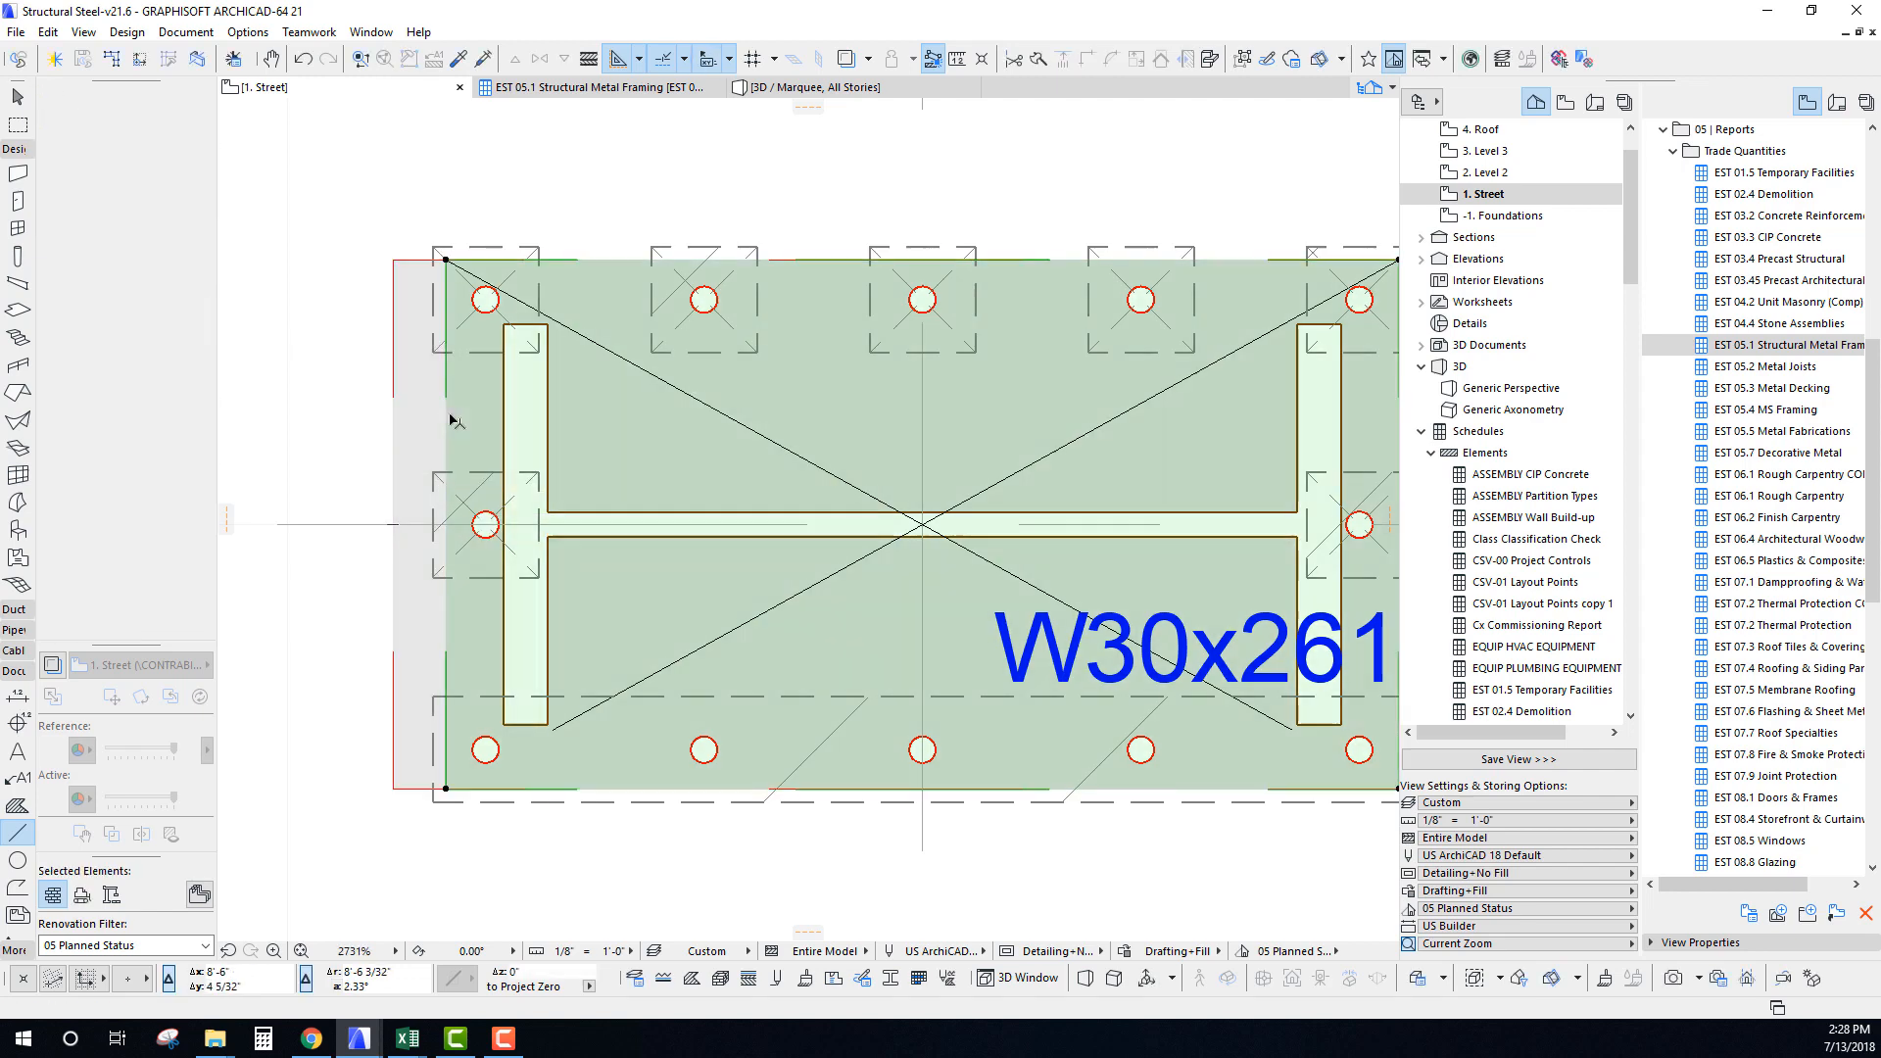
pyautogui.click(446, 431)
pyautogui.click(393, 434)
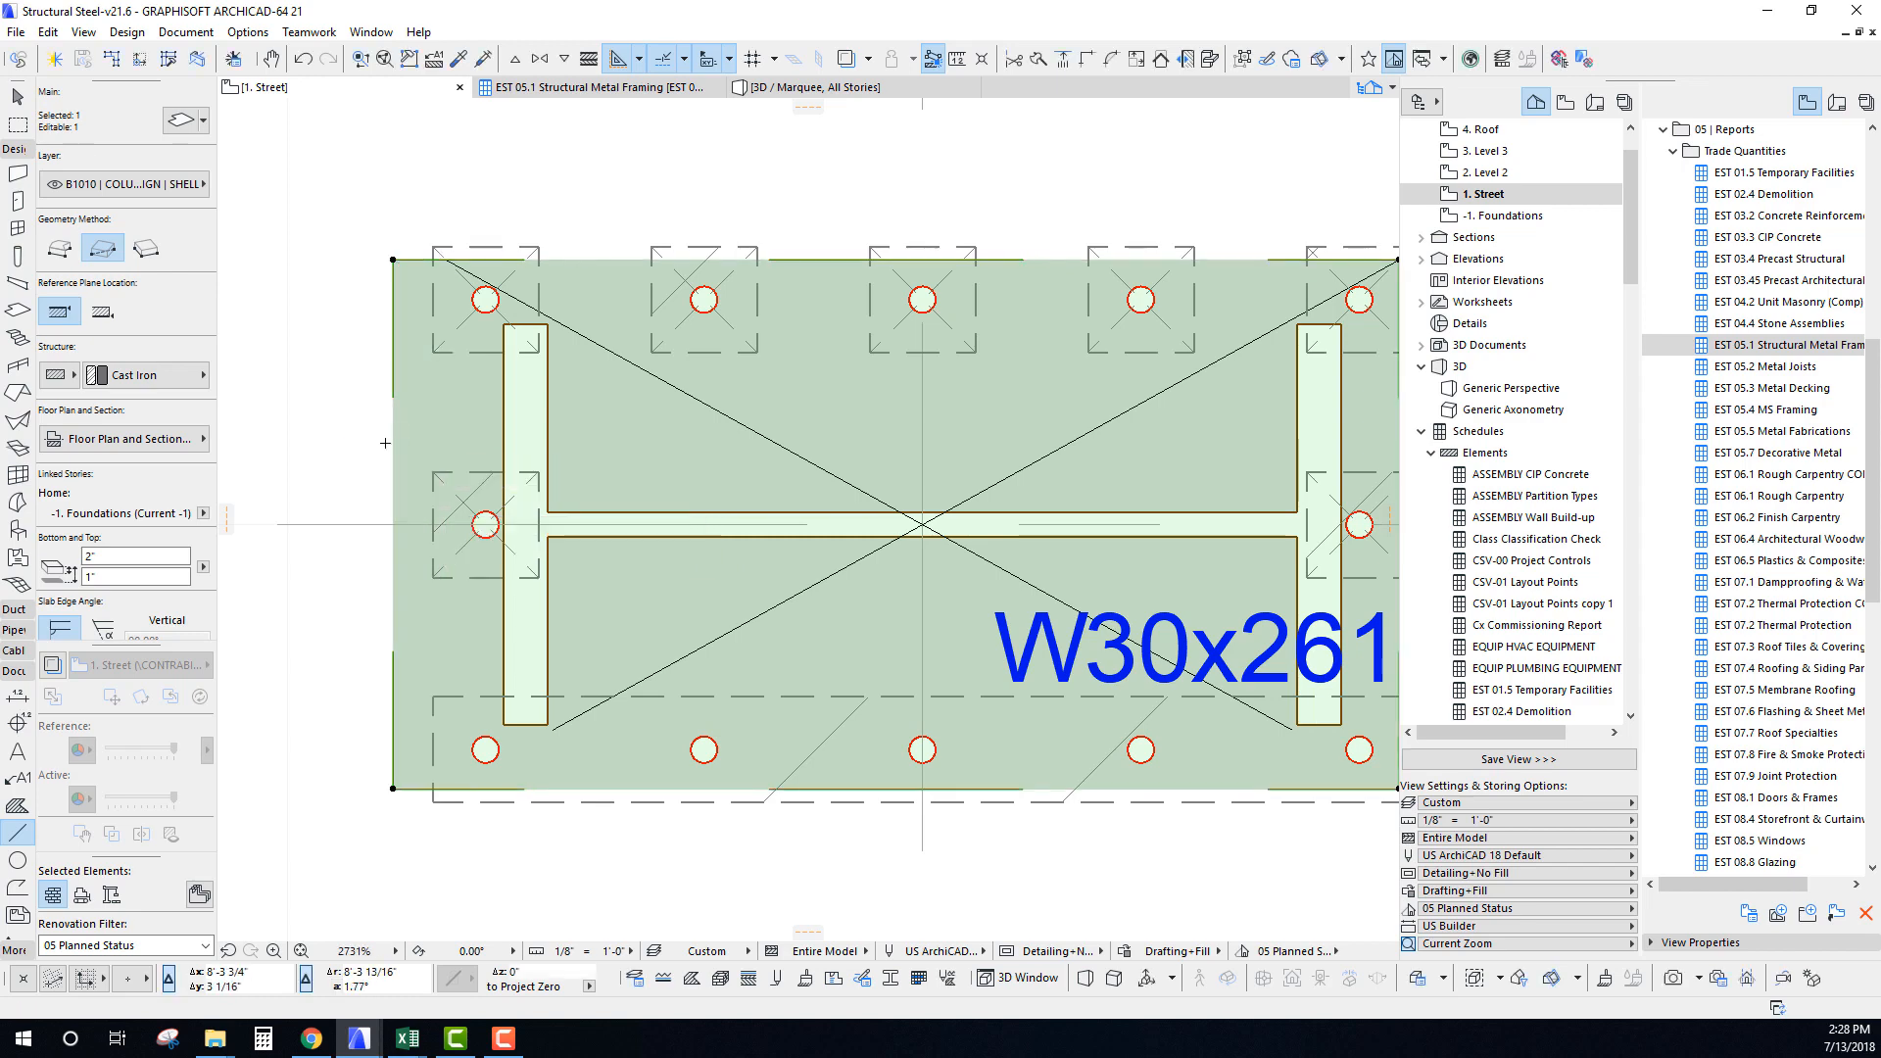
# Offset the grout slab's right edge outward by 2" and extend the cast iron plate's right edge to match.
pyautogui.press('Escape')
pyautogui.scroll(-3, 464, 468)
pyautogui.keyDown('shift'); pyautogui.click(811, 428); pyautogui.keyUp('shift')
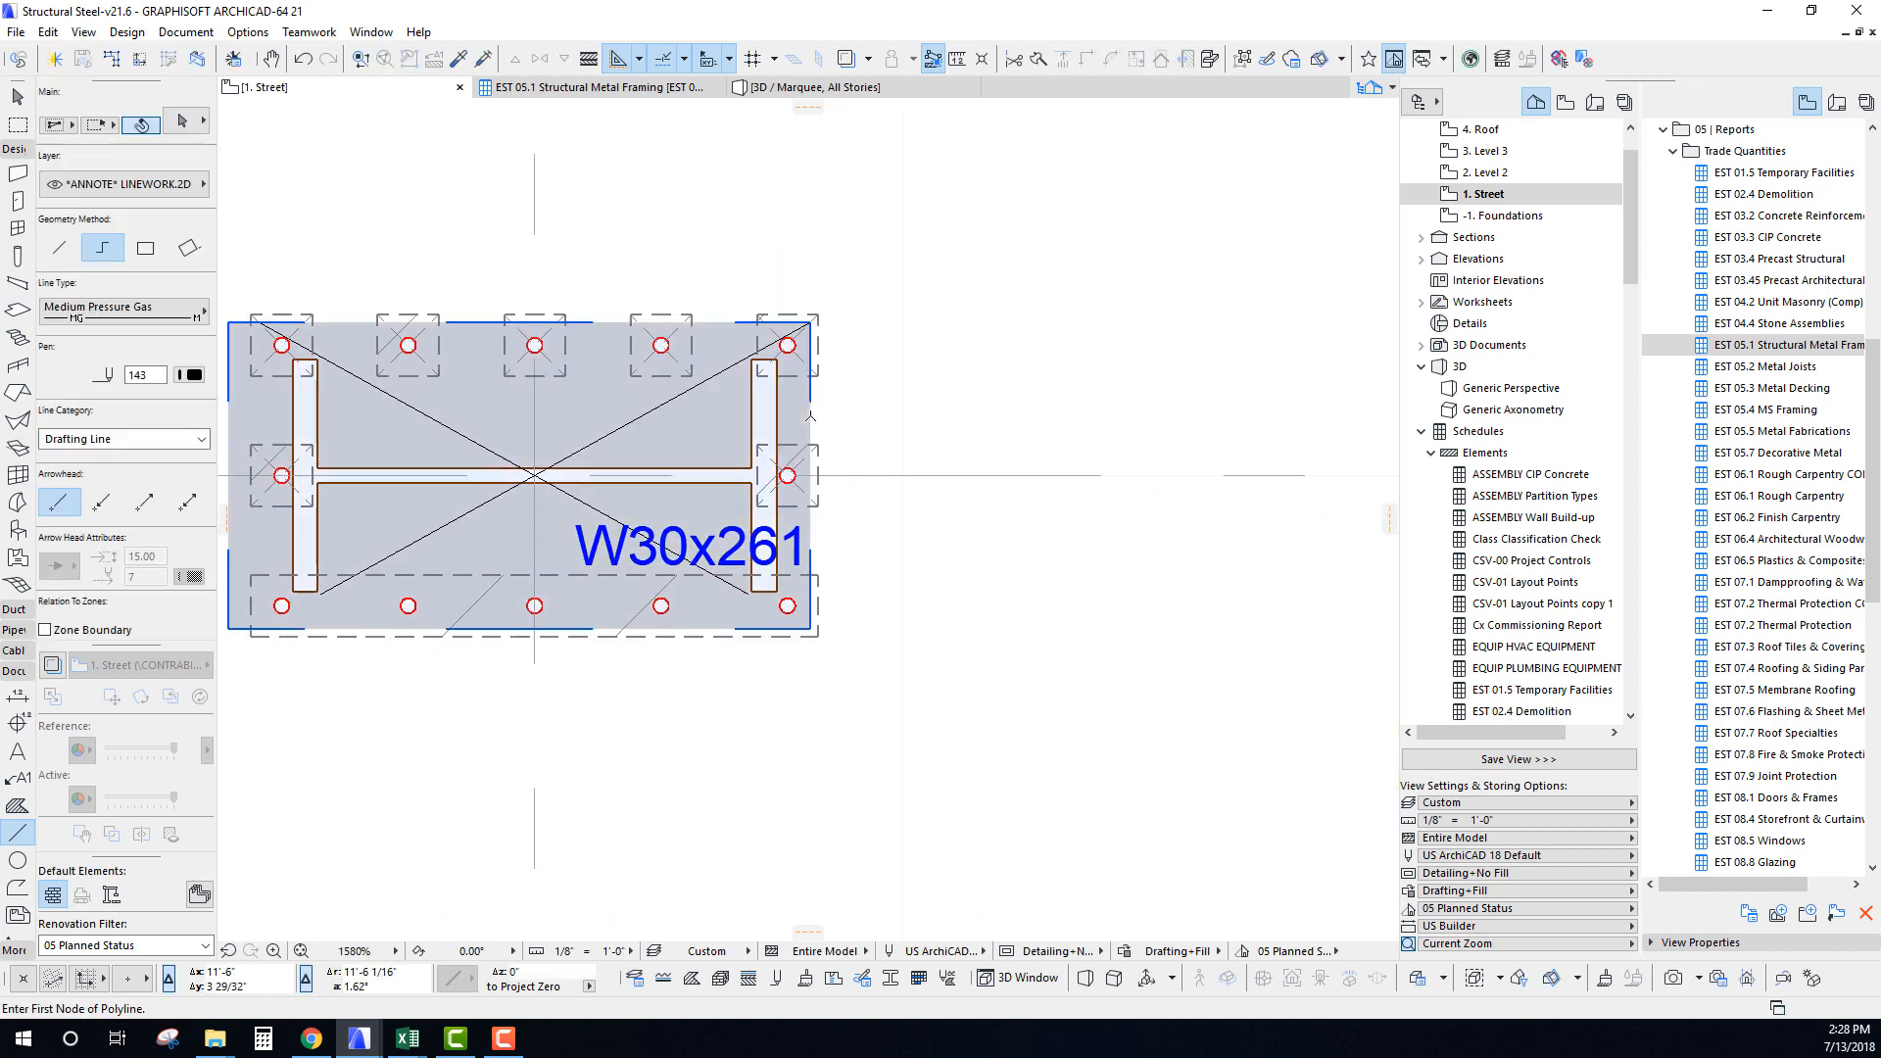
pyautogui.click(810, 426)
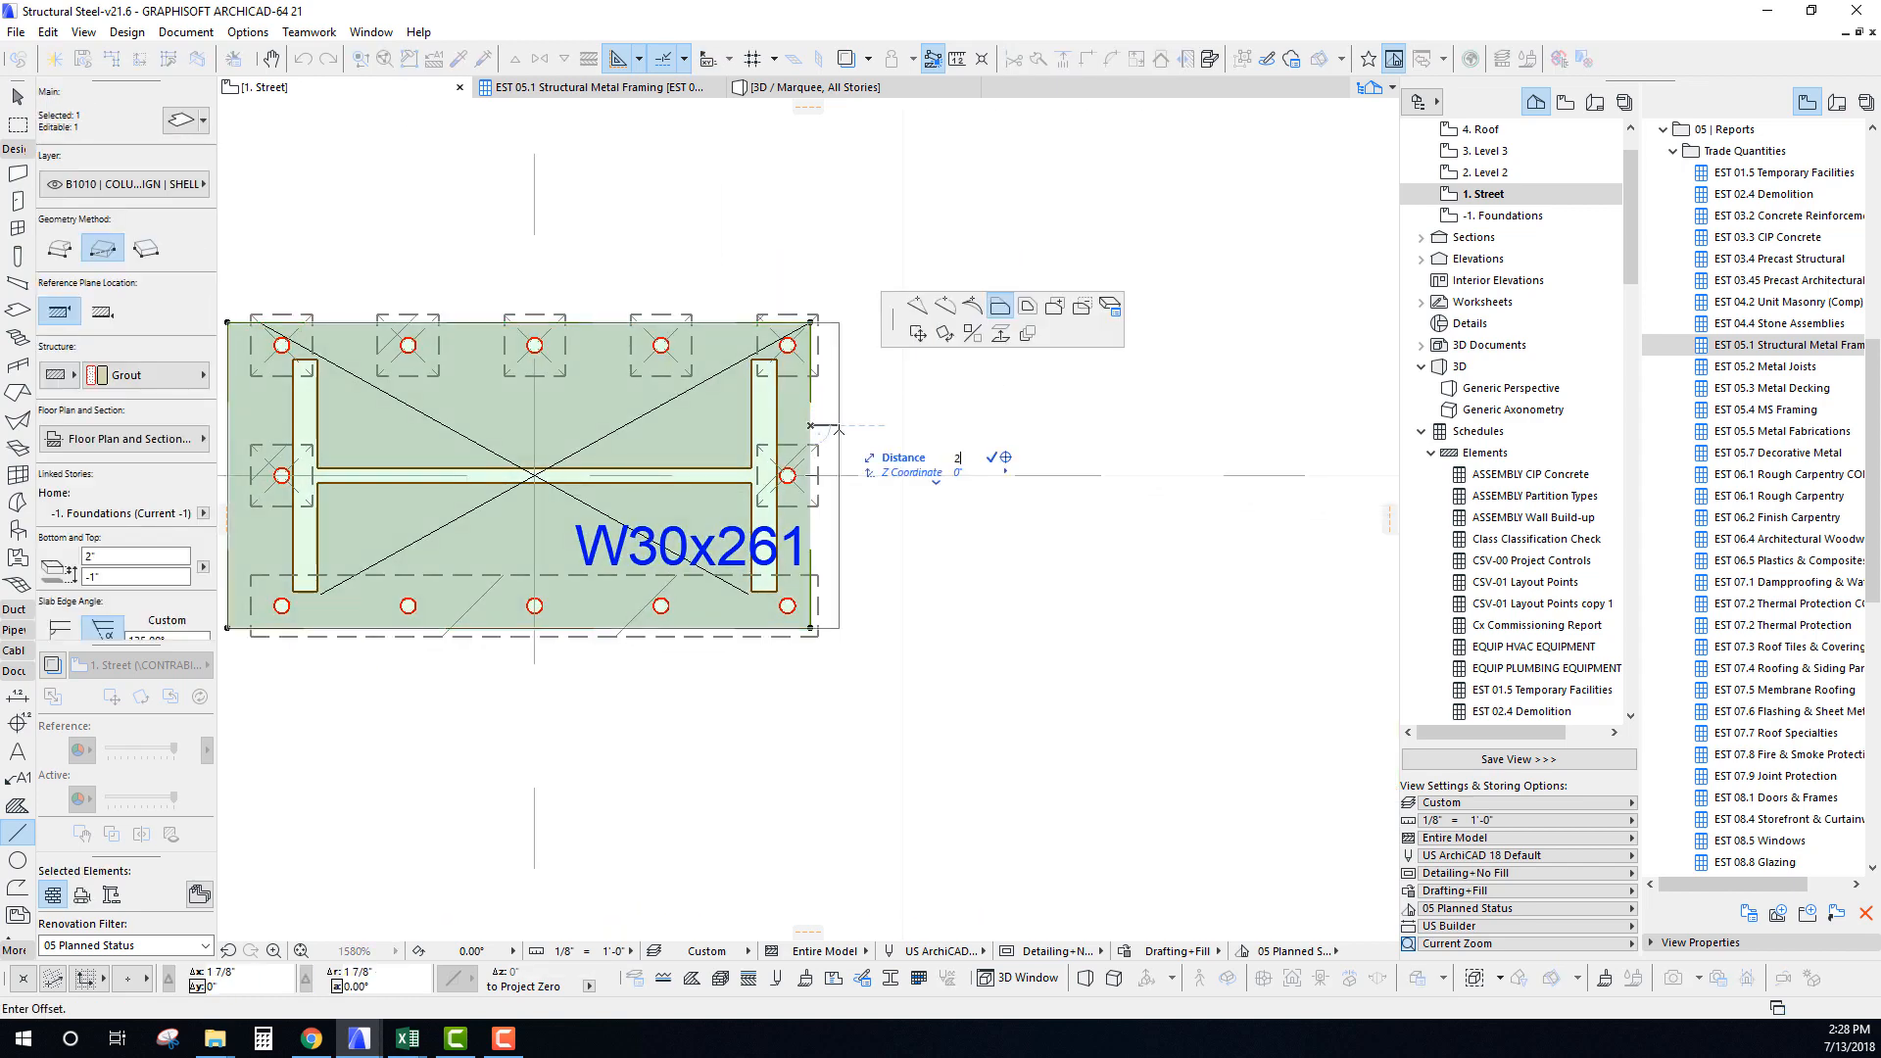
pyautogui.click(839, 429)
pyautogui.press('Escape')
pyautogui.keyDown('shift'); pyautogui.click(811, 433); pyautogui.keyUp('shift')
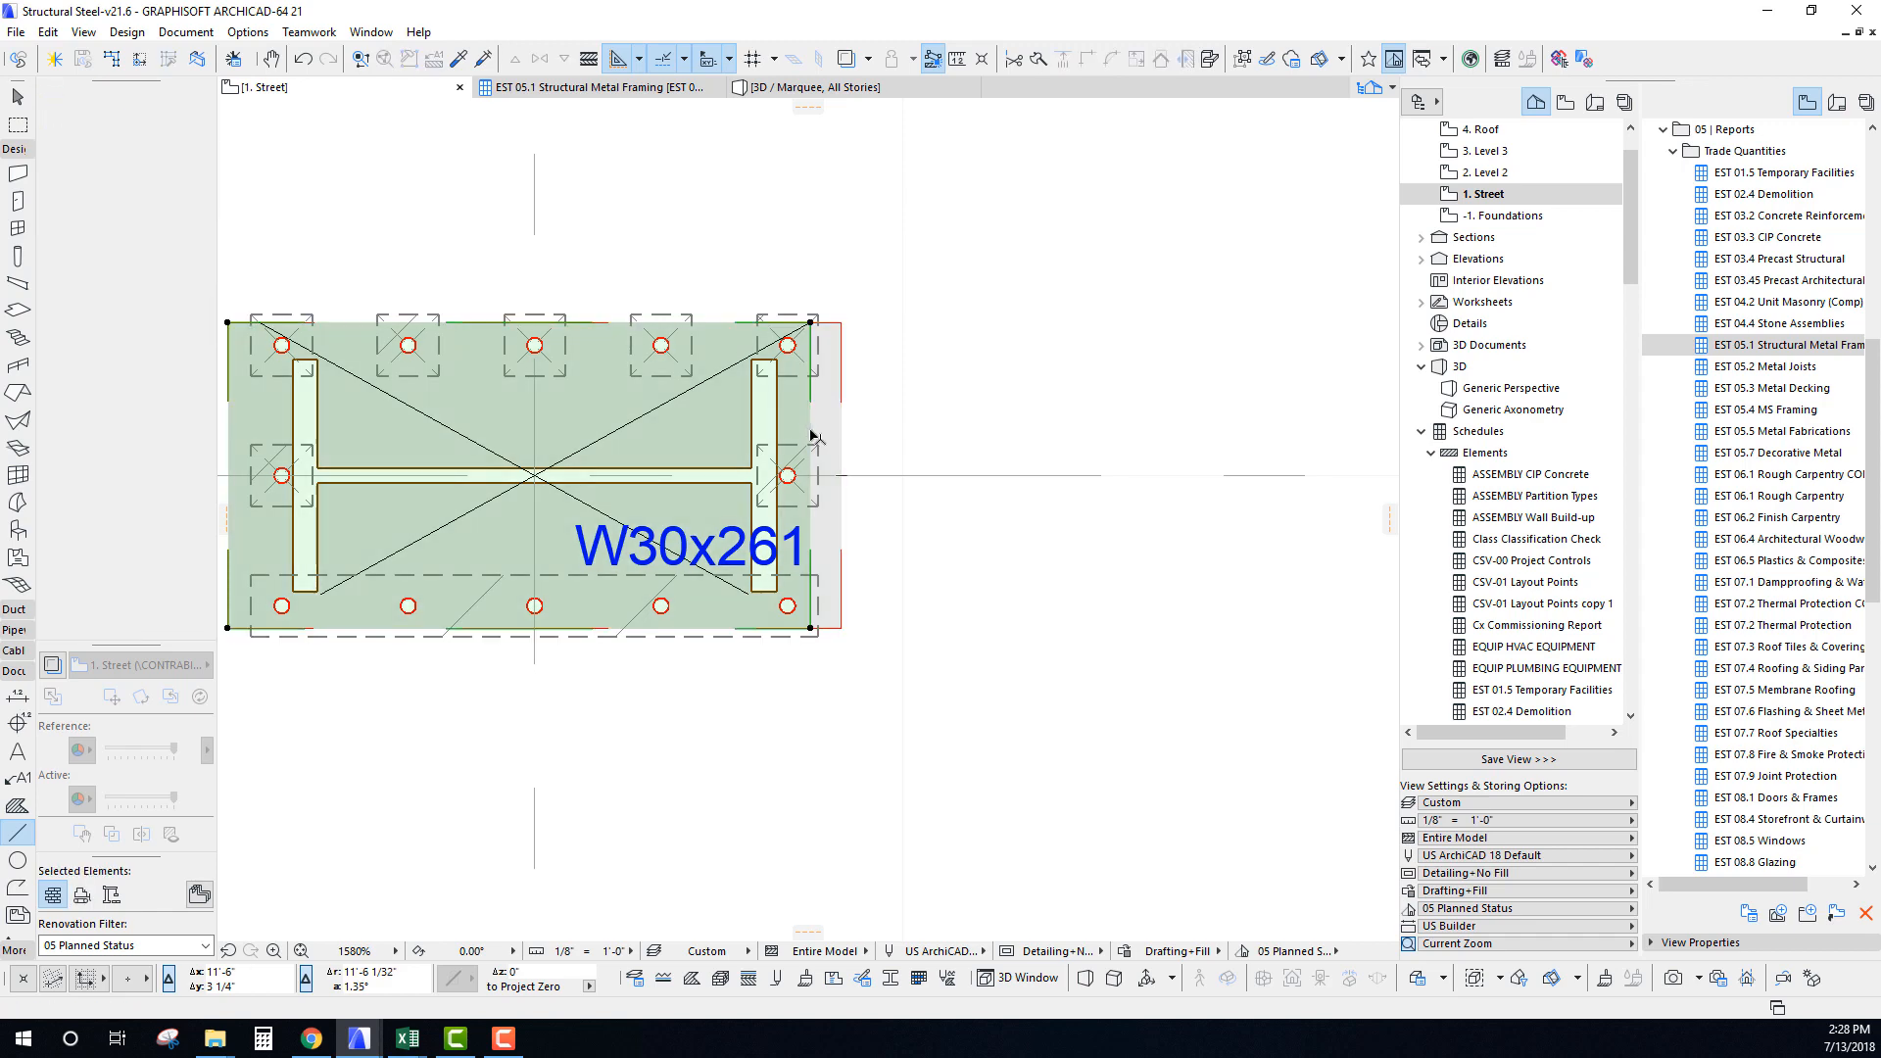
pyautogui.click(811, 432)
pyautogui.click(842, 428)
pyautogui.press('Escape')
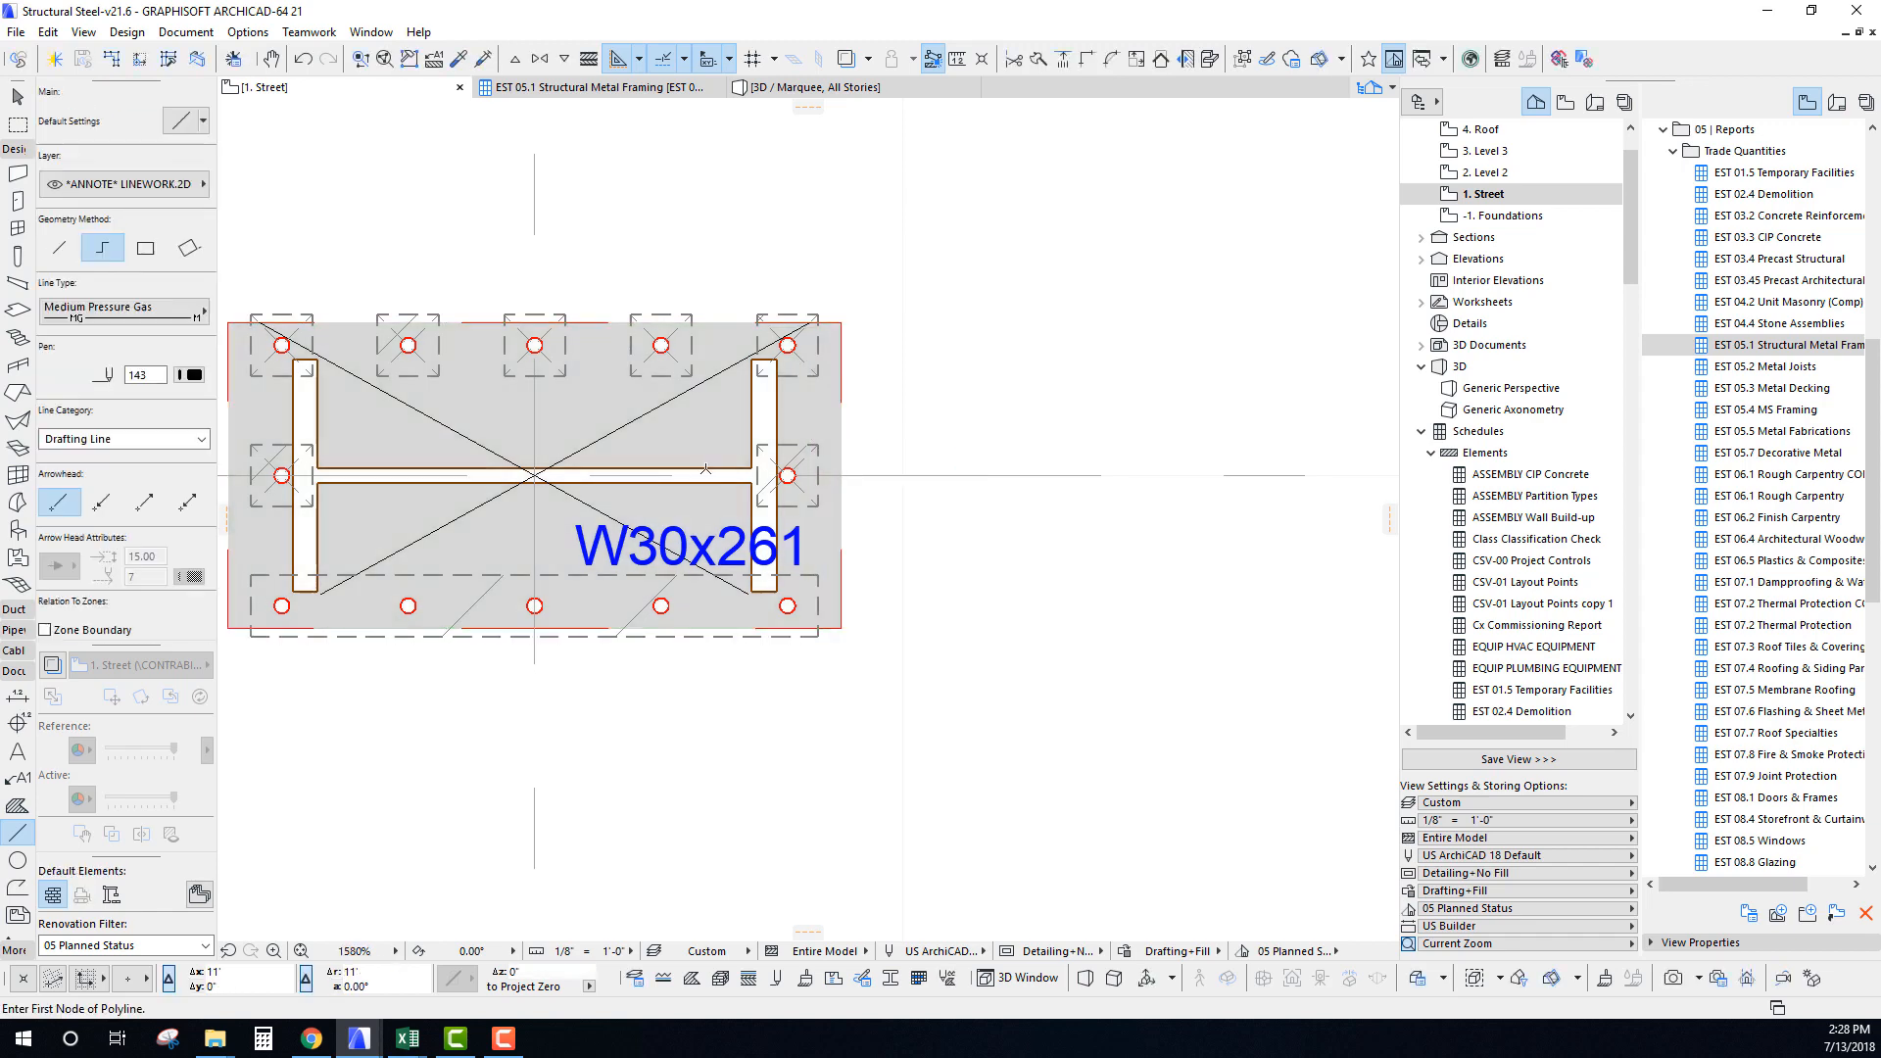
# Delete the five small square steel plates along the baseplate's upper bolt row, leaving the bolts out of the selection.
pyautogui.moveTo(563, 362); pyautogui.dragTo(648, 356, button='middle')
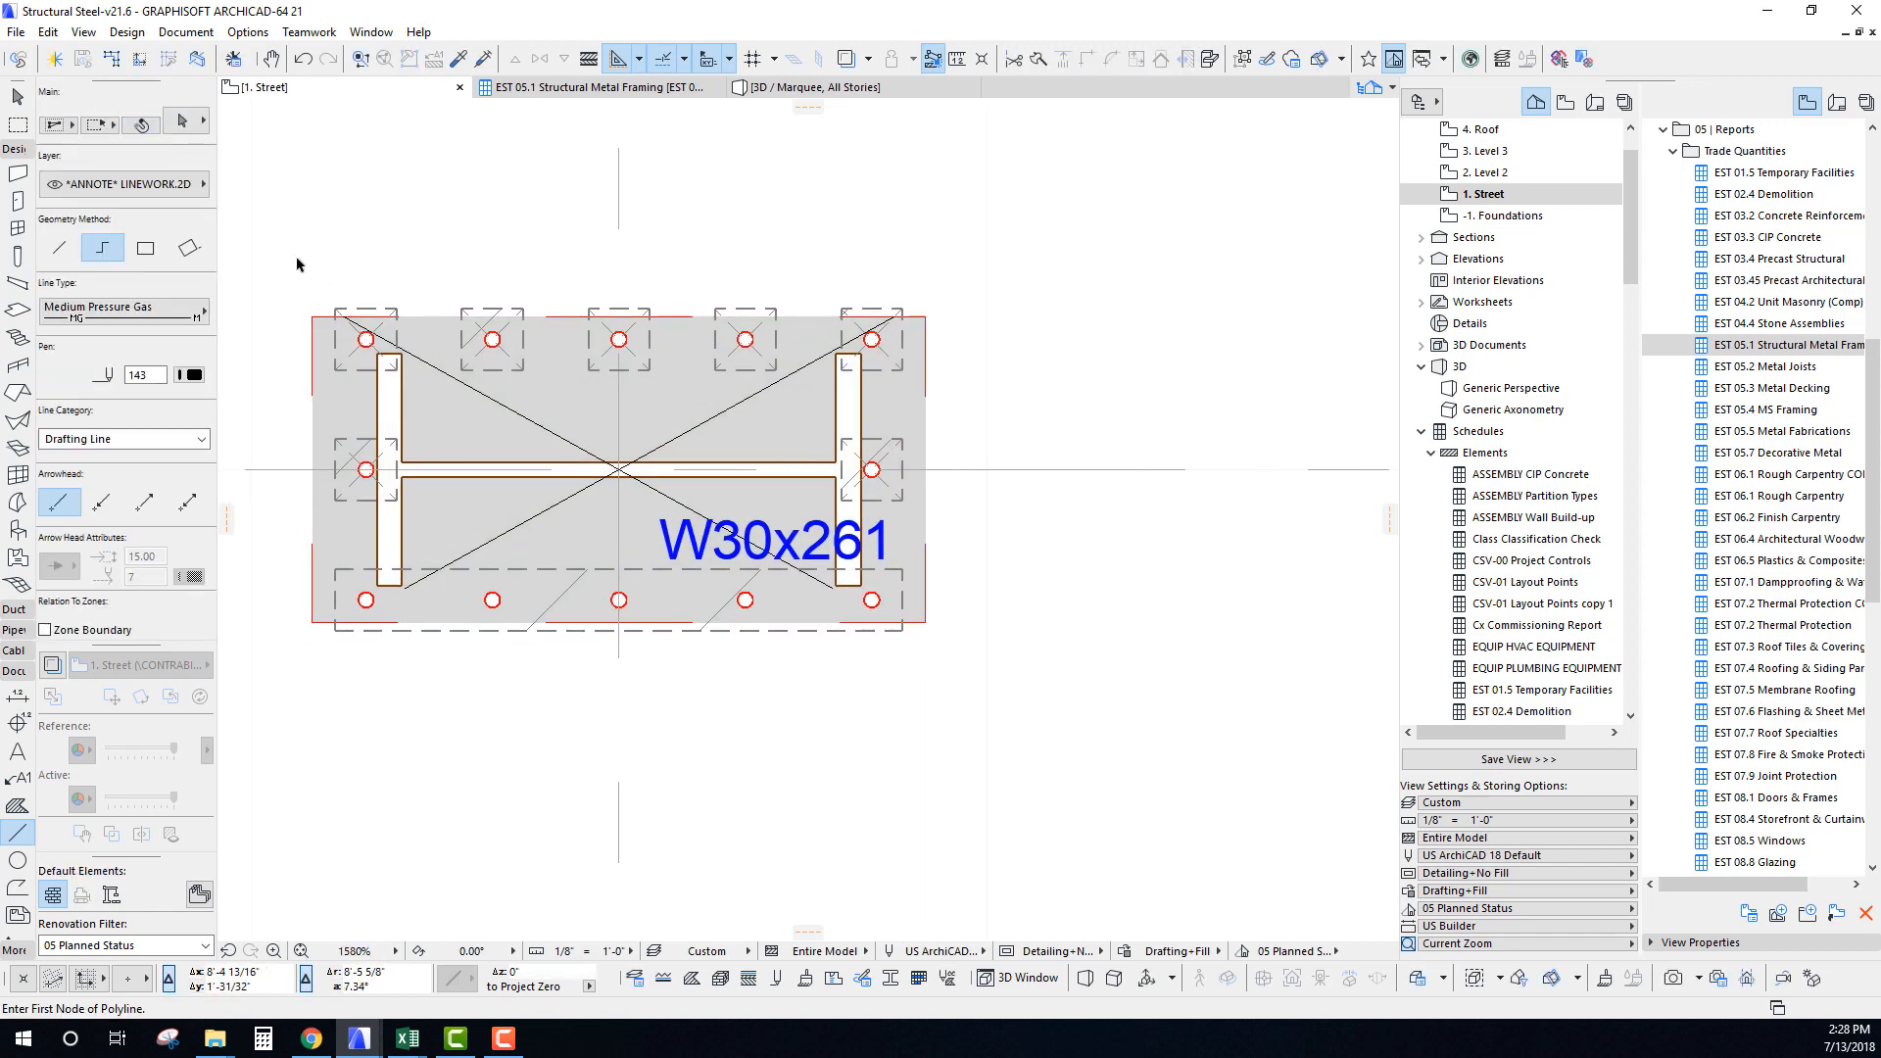
pyautogui.click(20, 125)
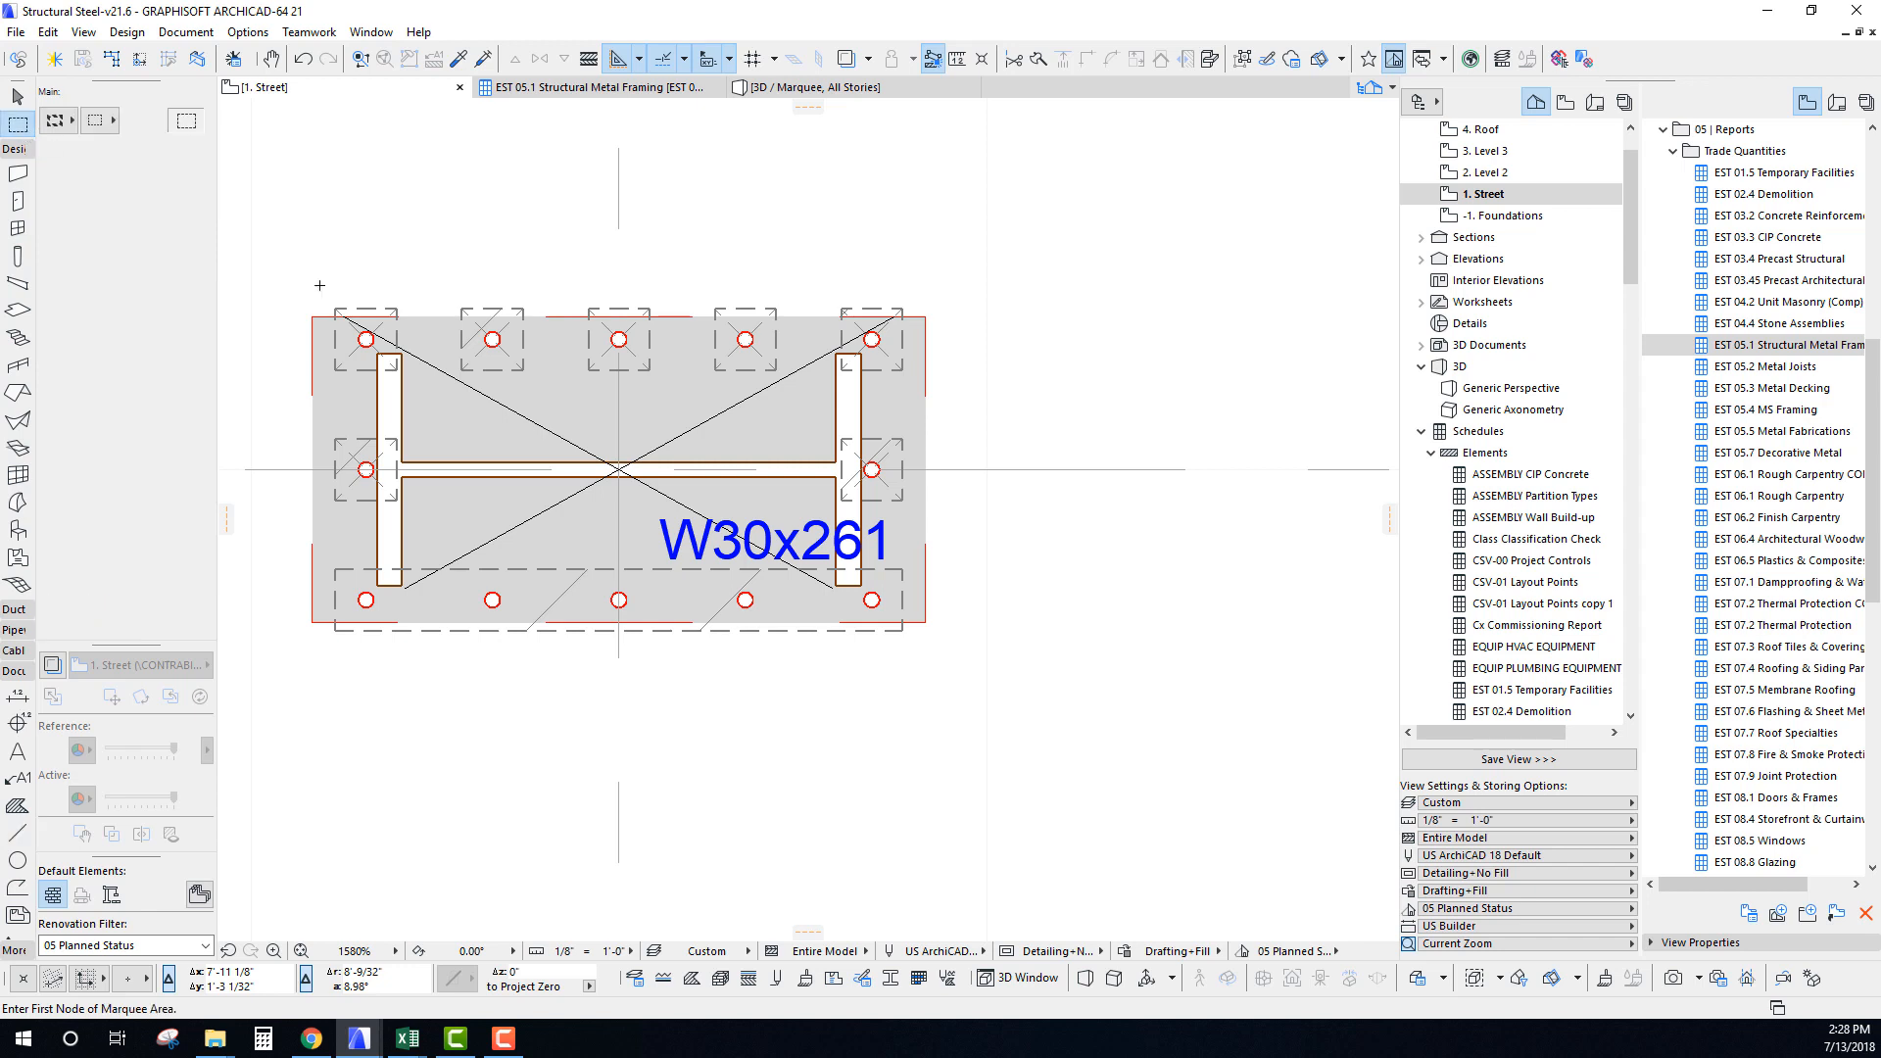
pyautogui.click(919, 385)
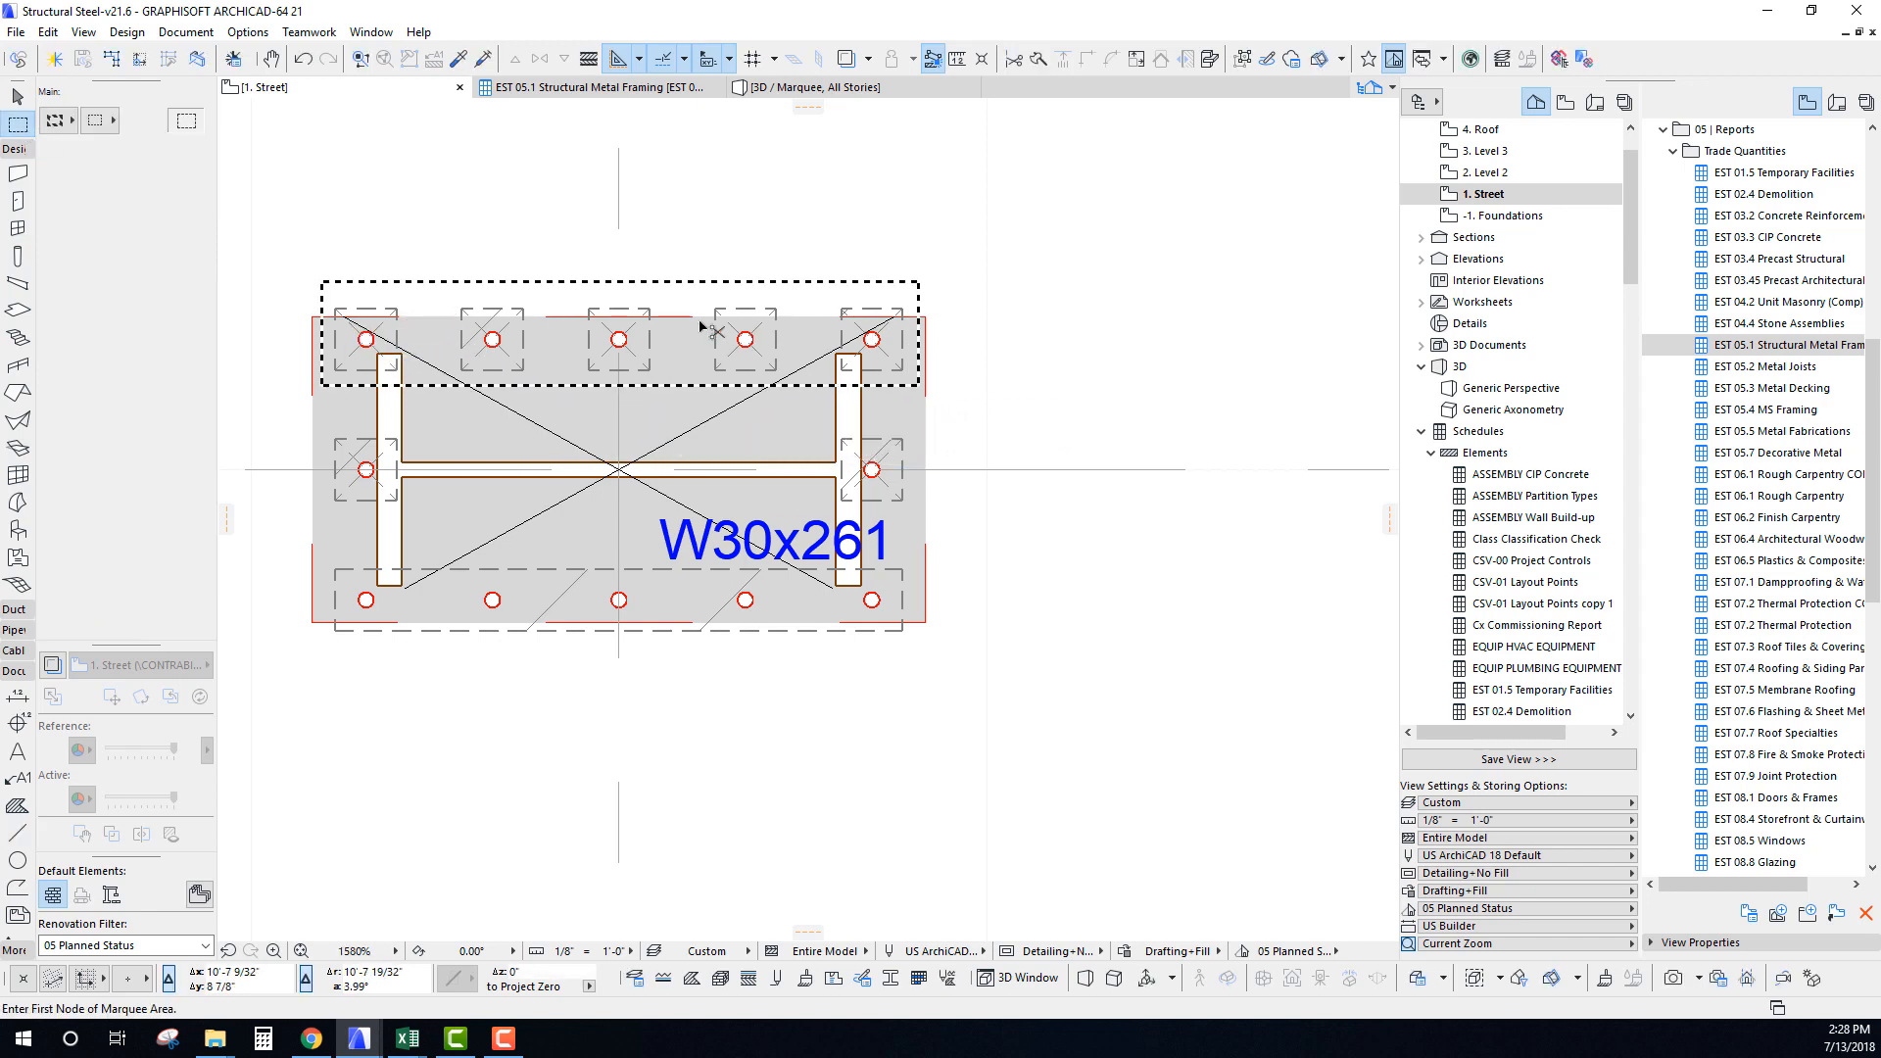
pyautogui.hotkey('ctrl', 'a')
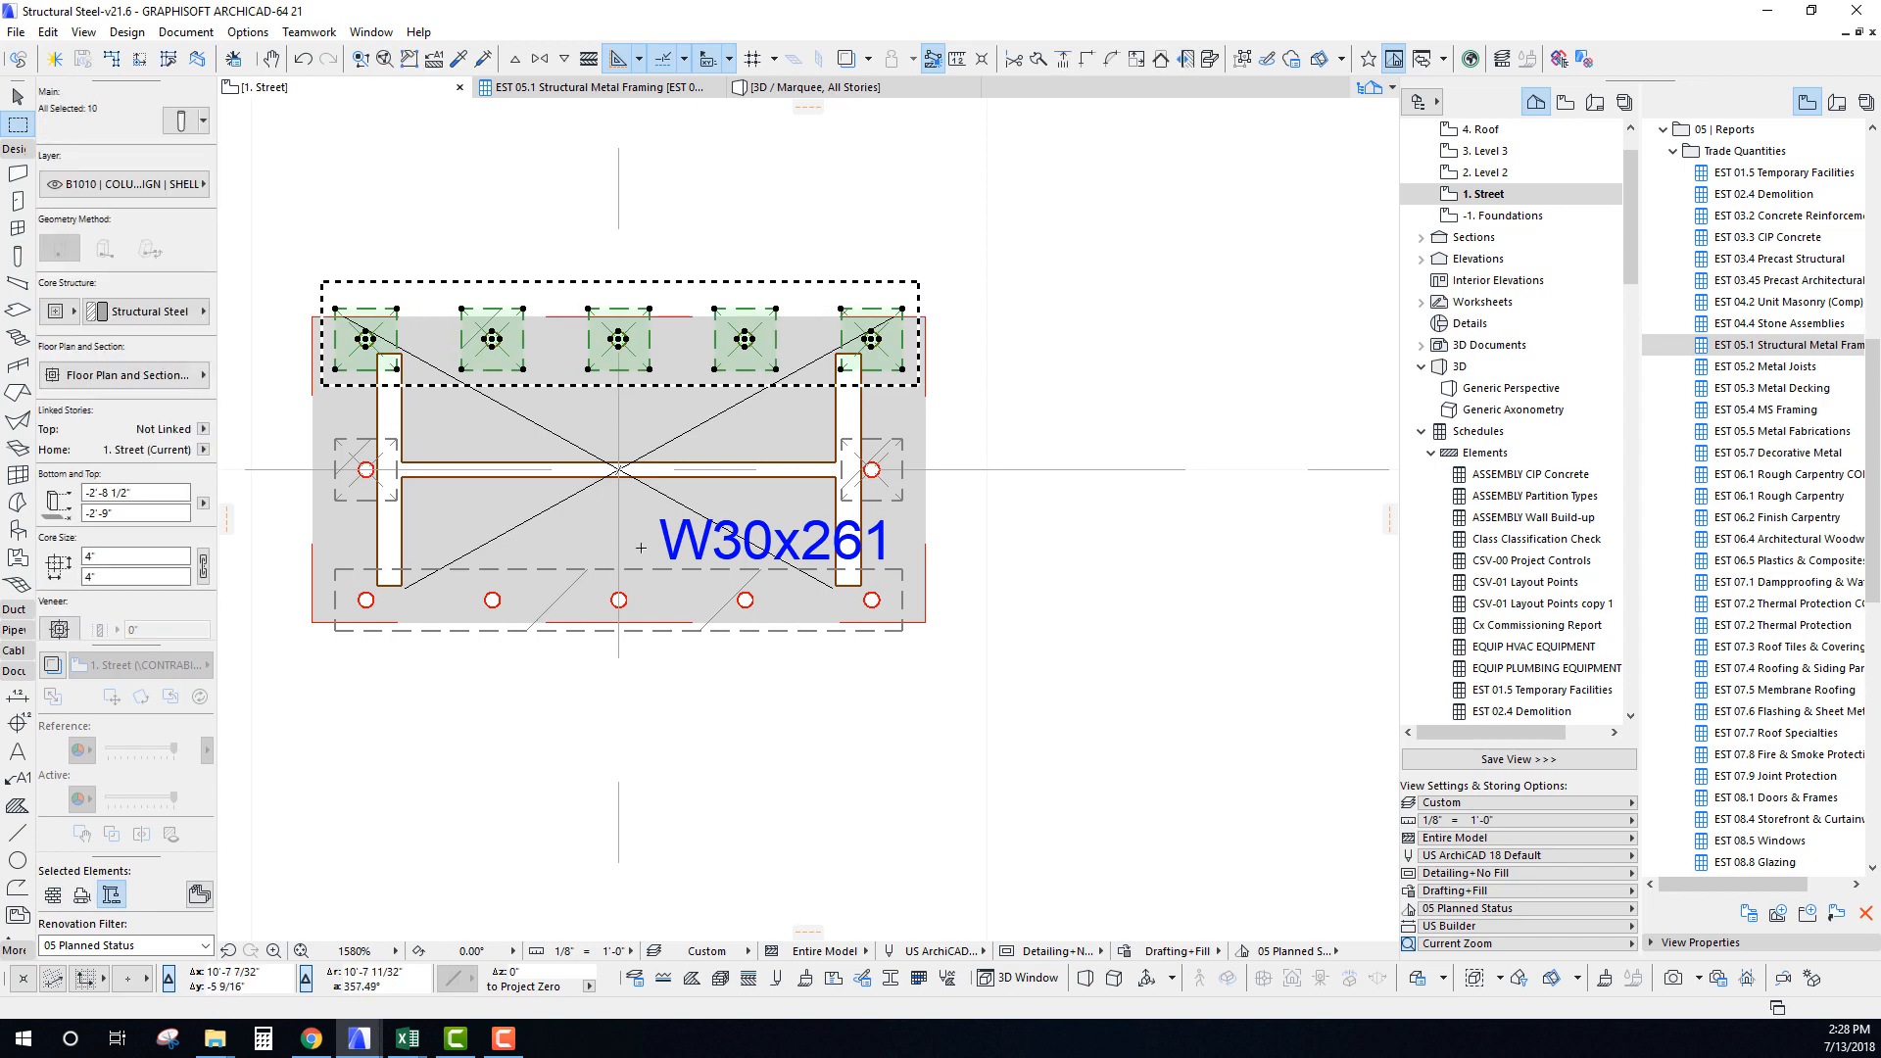
pyautogui.moveTo(640, 605); pyautogui.dragTo(687, 633, button='middle')
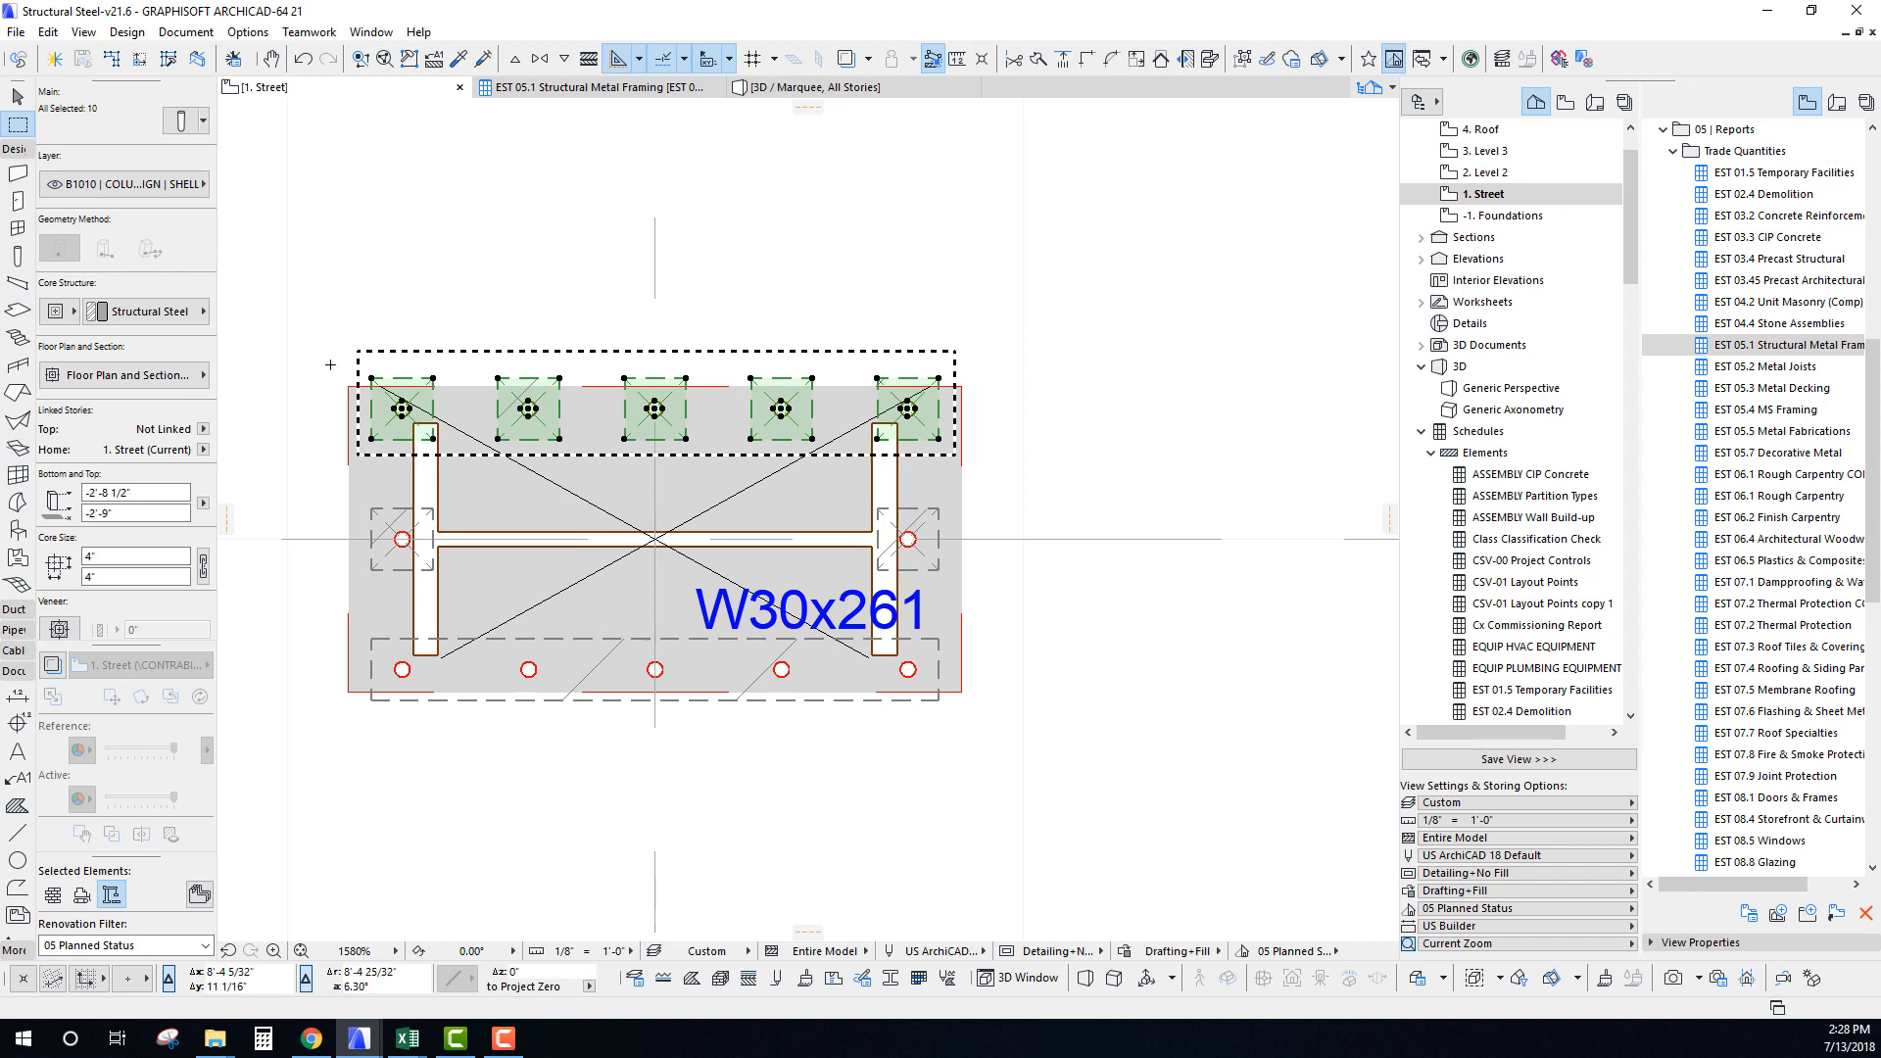
pyautogui.keyDown('shift'); pyautogui.moveTo(436, 399); pyautogui.dragTo(982, 424); pyautogui.keyUp('shift')
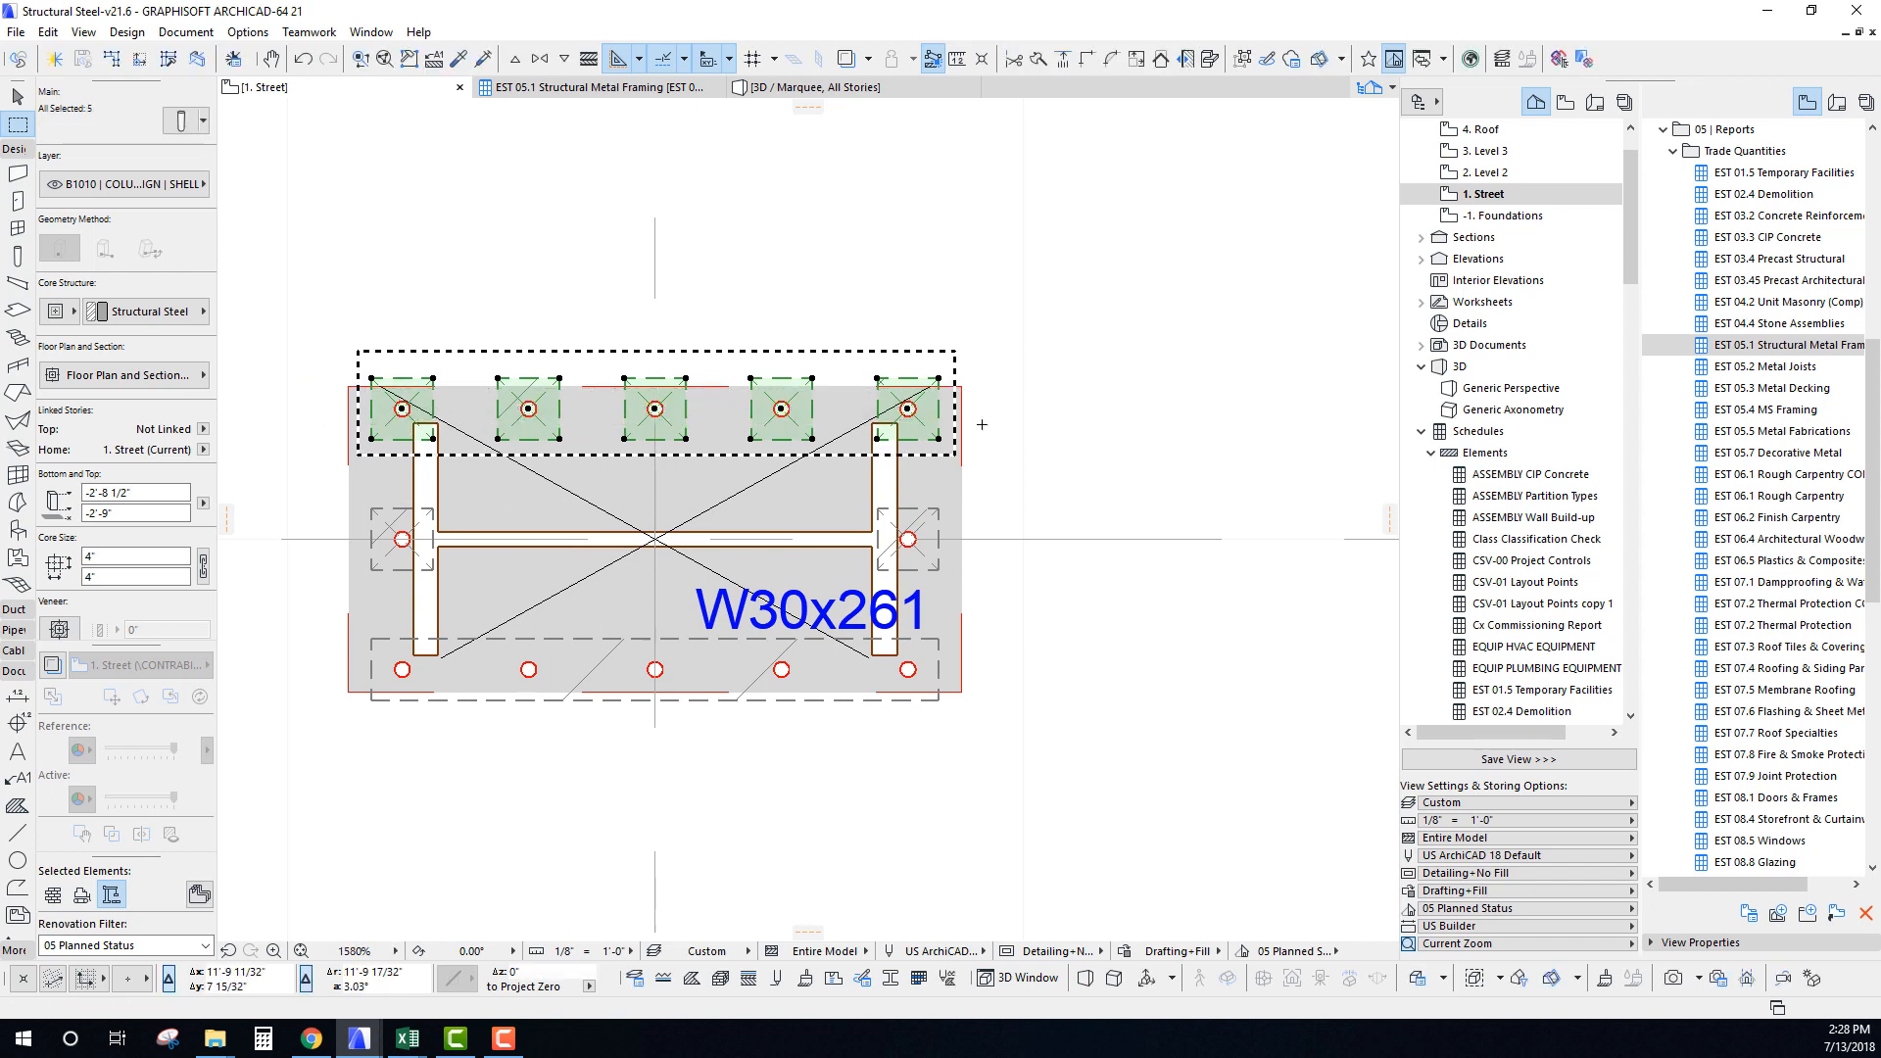
pyautogui.press('Escape')
# Copy the 3'-1" long steel strip from the lower bolt row onto the upper bolt row, aligning it with the end bolts.
pyautogui.keyDown('shift'); pyautogui.click(691, 640); pyautogui.keyUp('shift')
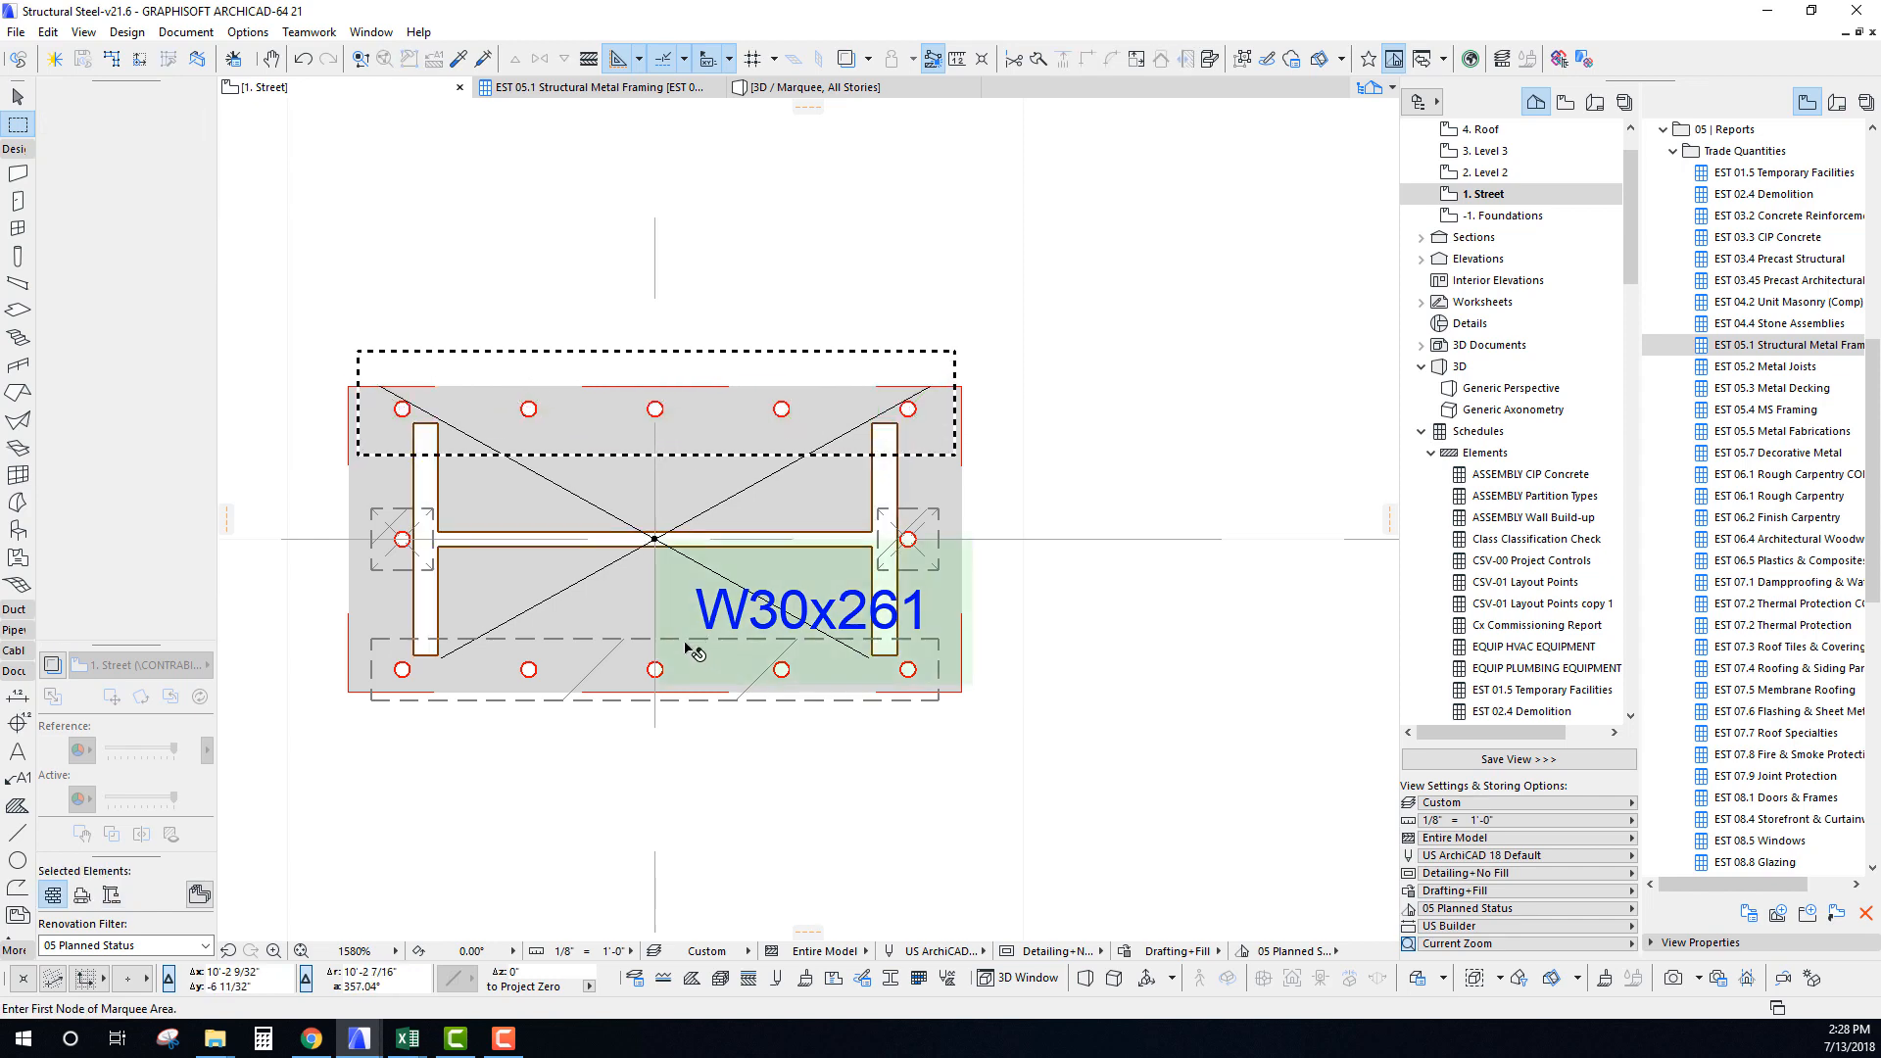
pyautogui.press('Escape')
pyautogui.press('Escape')
pyautogui.keyDown('shift'); pyautogui.click(538, 645); pyautogui.keyUp('shift')
pyautogui.hotkey('ctrl', 'd')
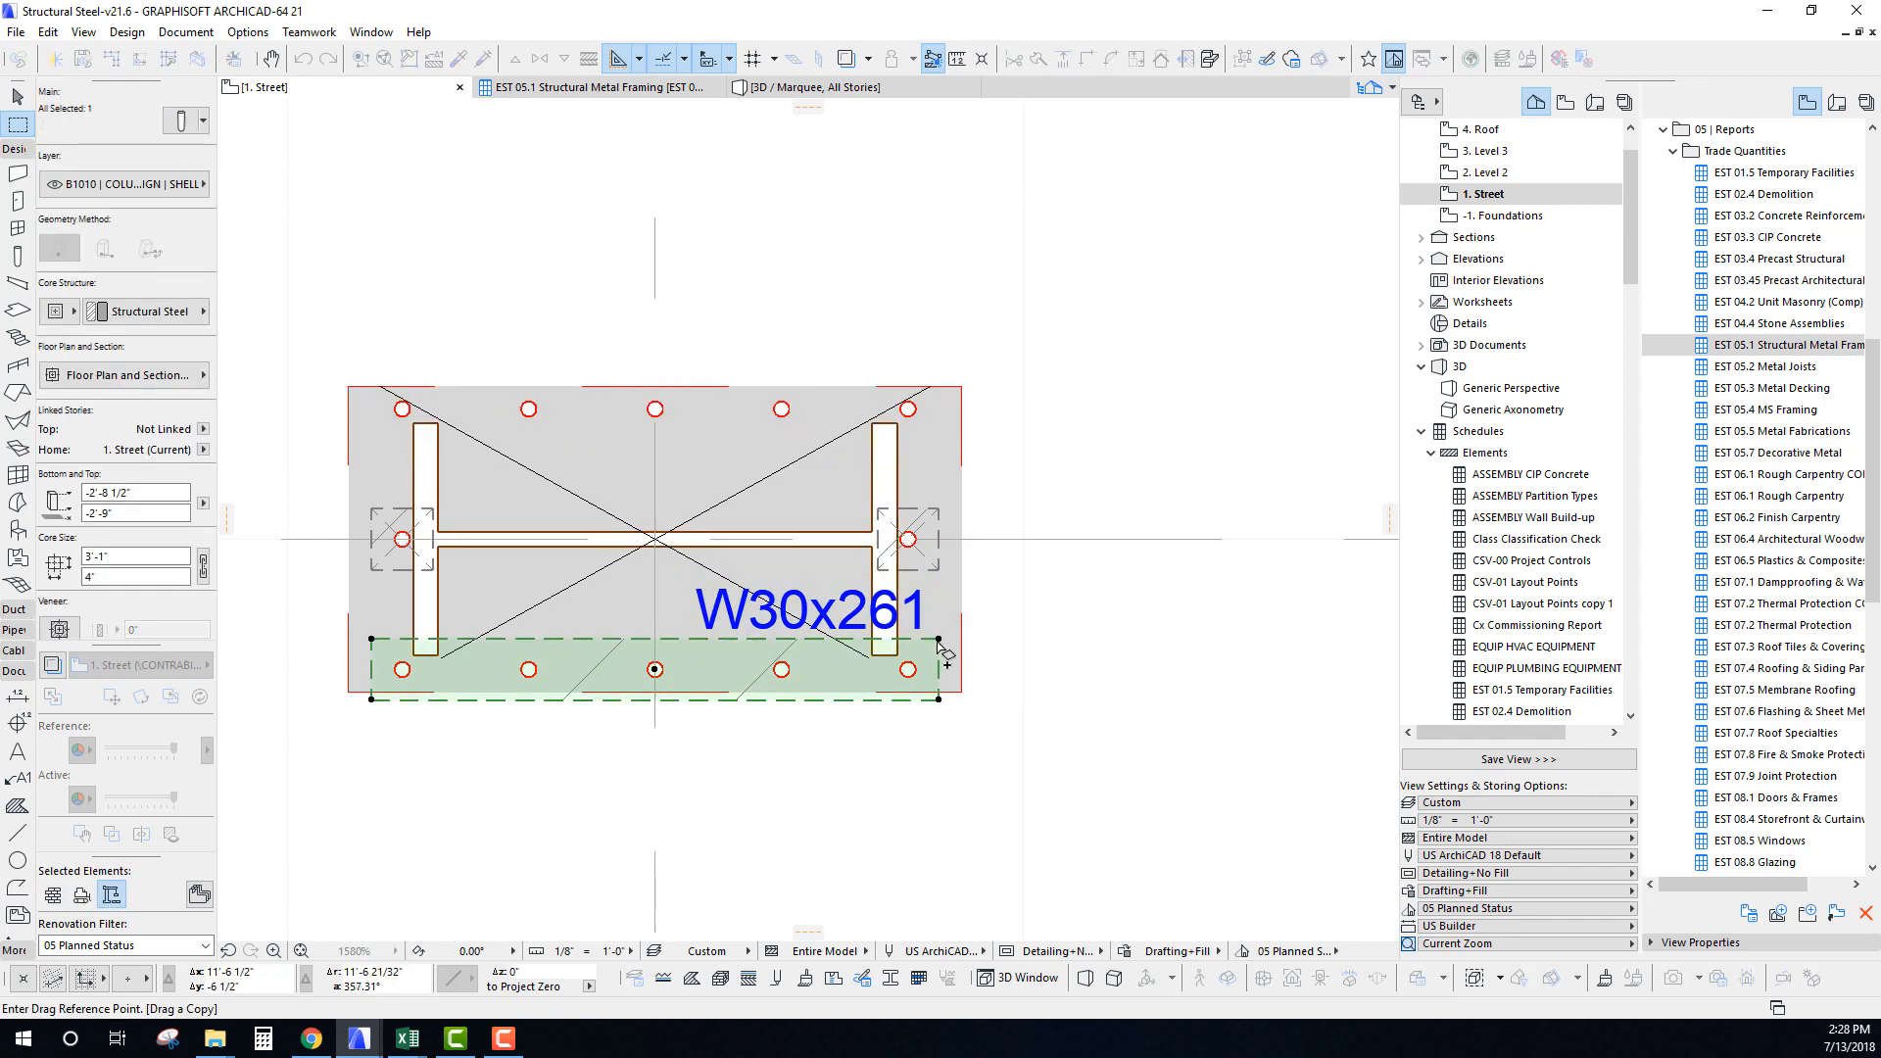
pyautogui.click(908, 670)
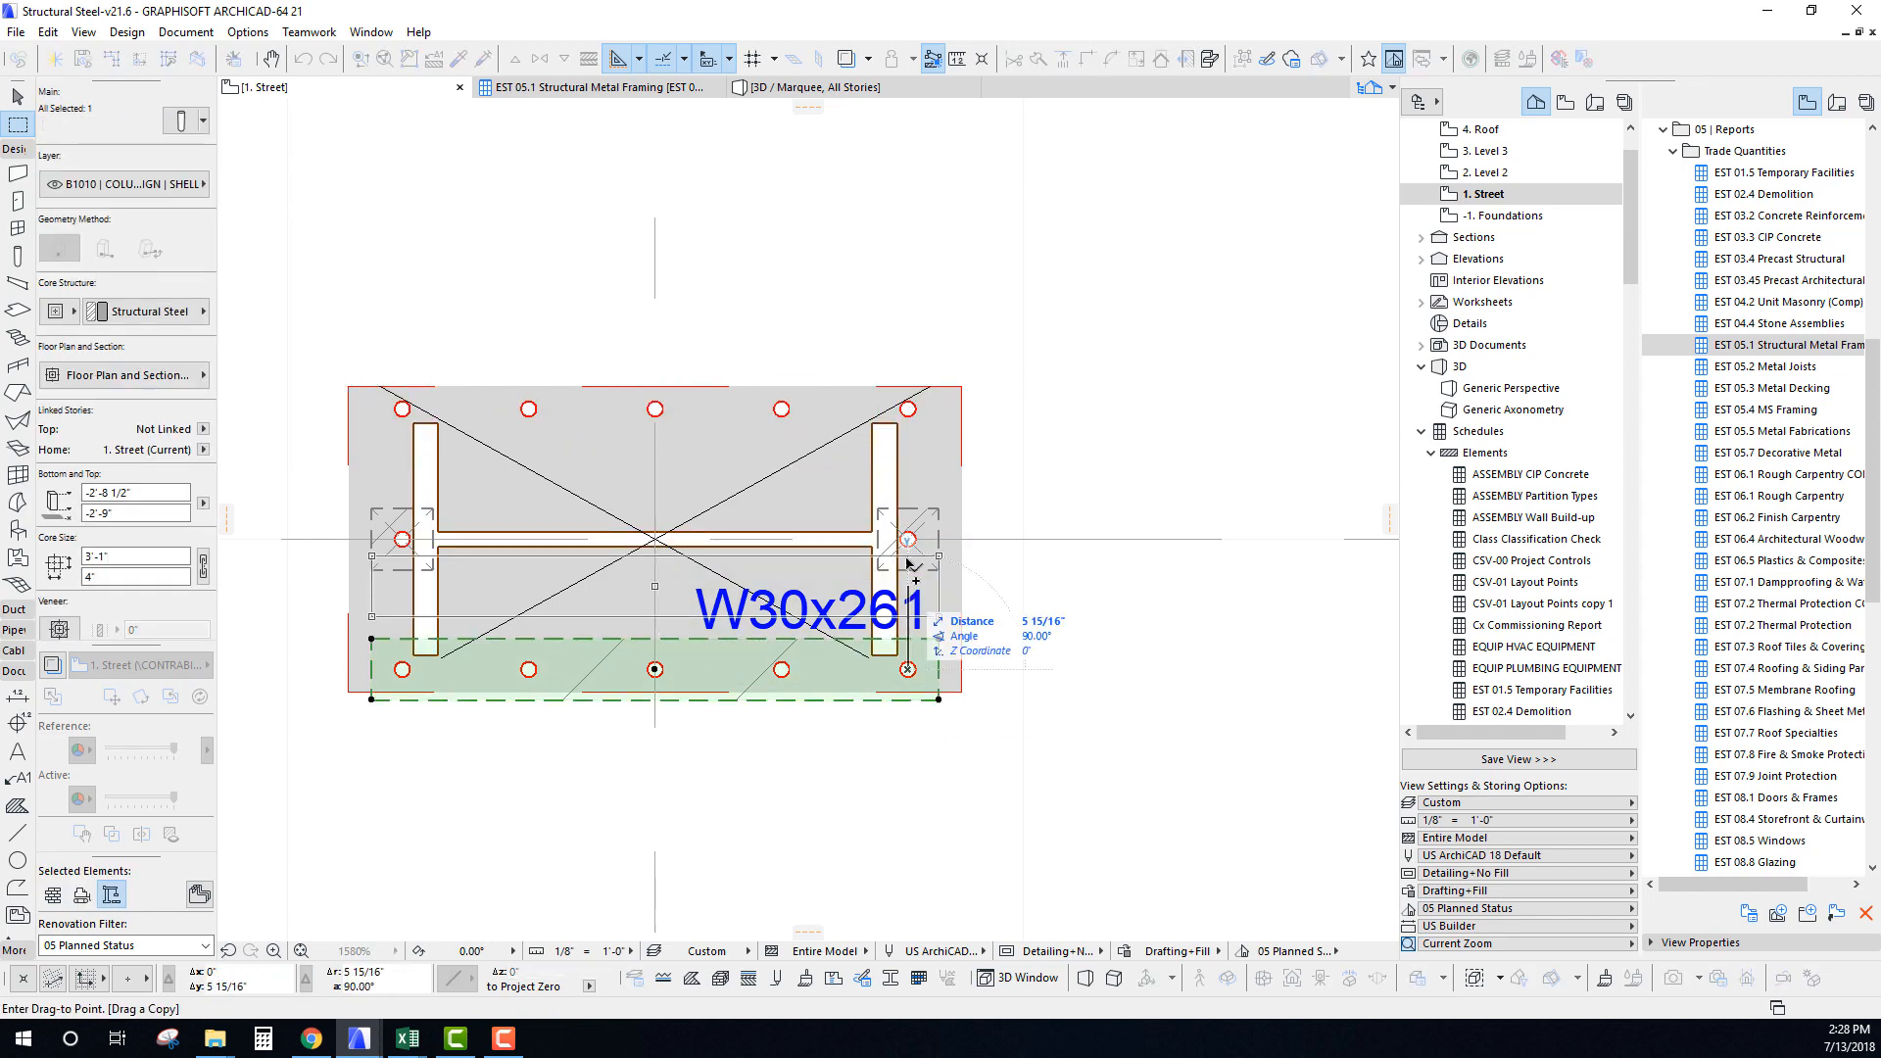
pyautogui.click(908, 409)
pyautogui.press('Escape')
pyautogui.press('Escape')
# Draw a marquee around the W30x261 column at grid B-1 and its baseplate, and show that area in 3D.
pyautogui.scroll(-4, 541, 490)
pyautogui.scroll(3, 509, 492)
pyautogui.moveTo(509, 492); pyautogui.dragTo(608, 477, button='middle')
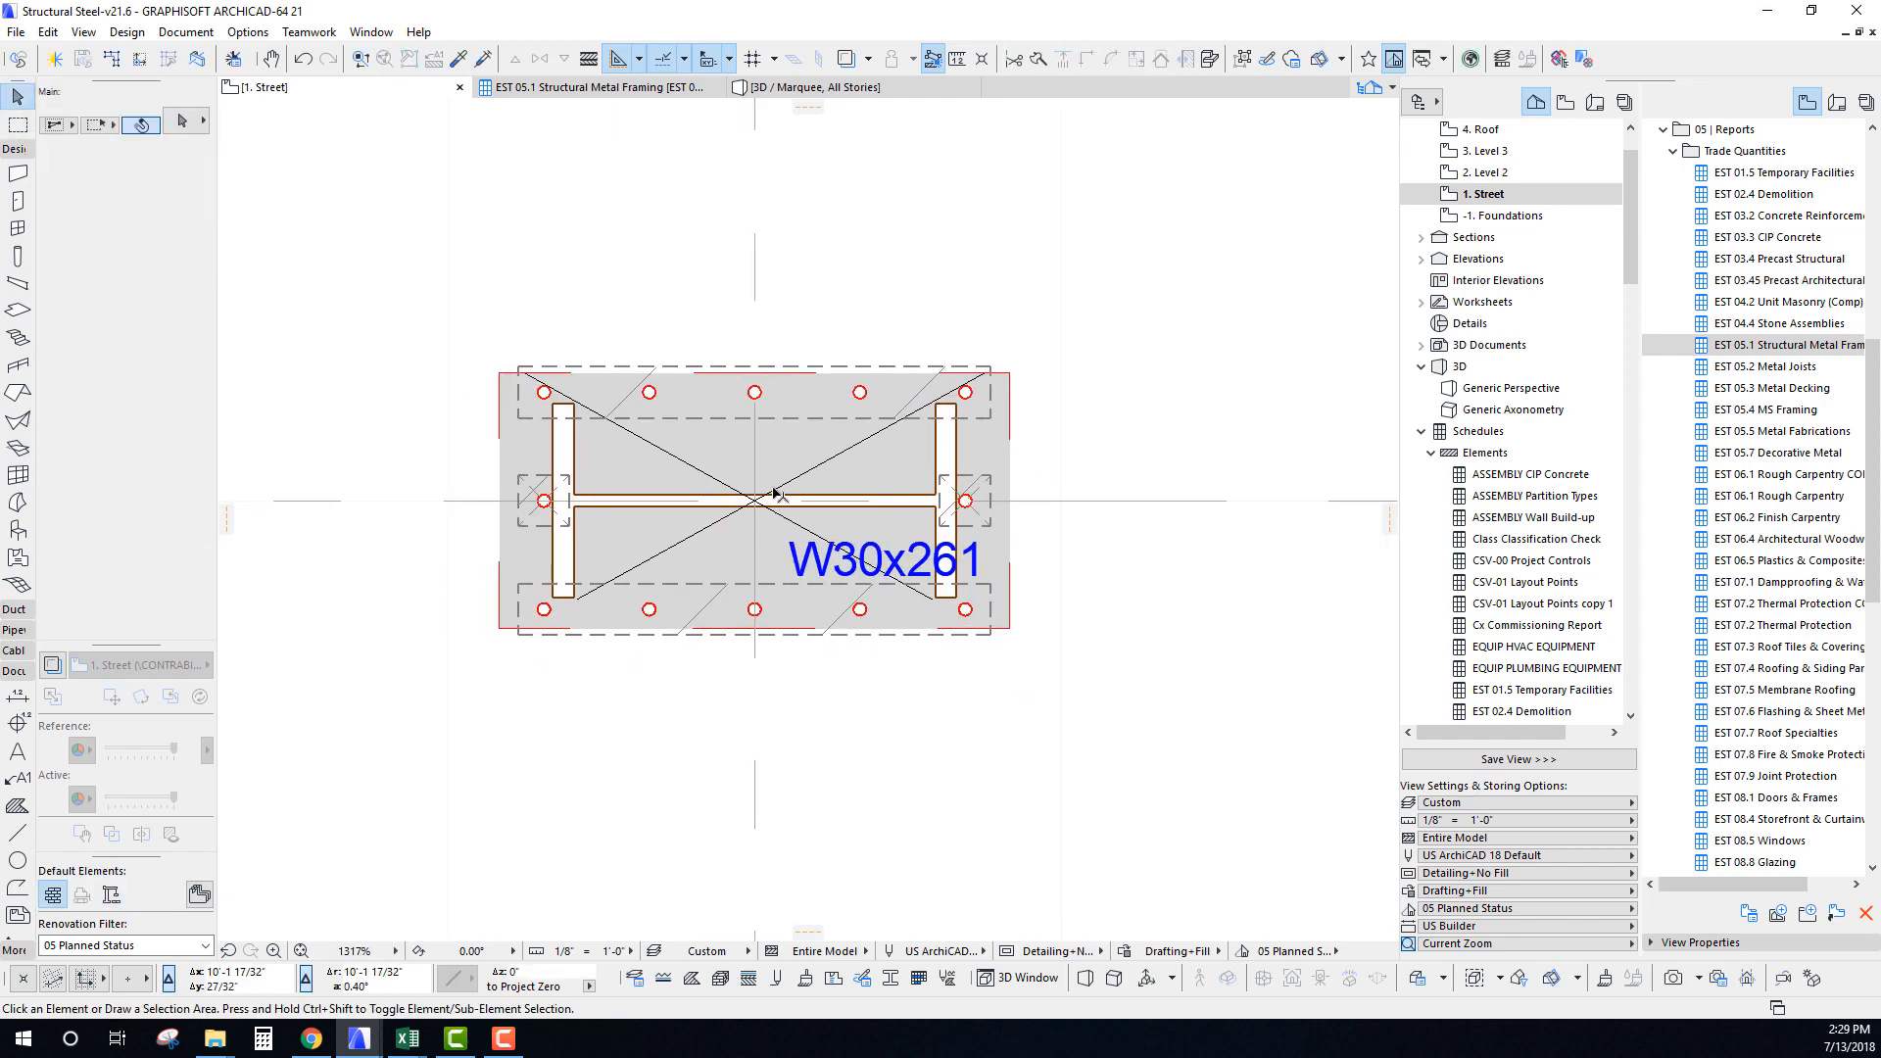
pyautogui.scroll(-3, 775, 493)
pyautogui.click(17, 125)
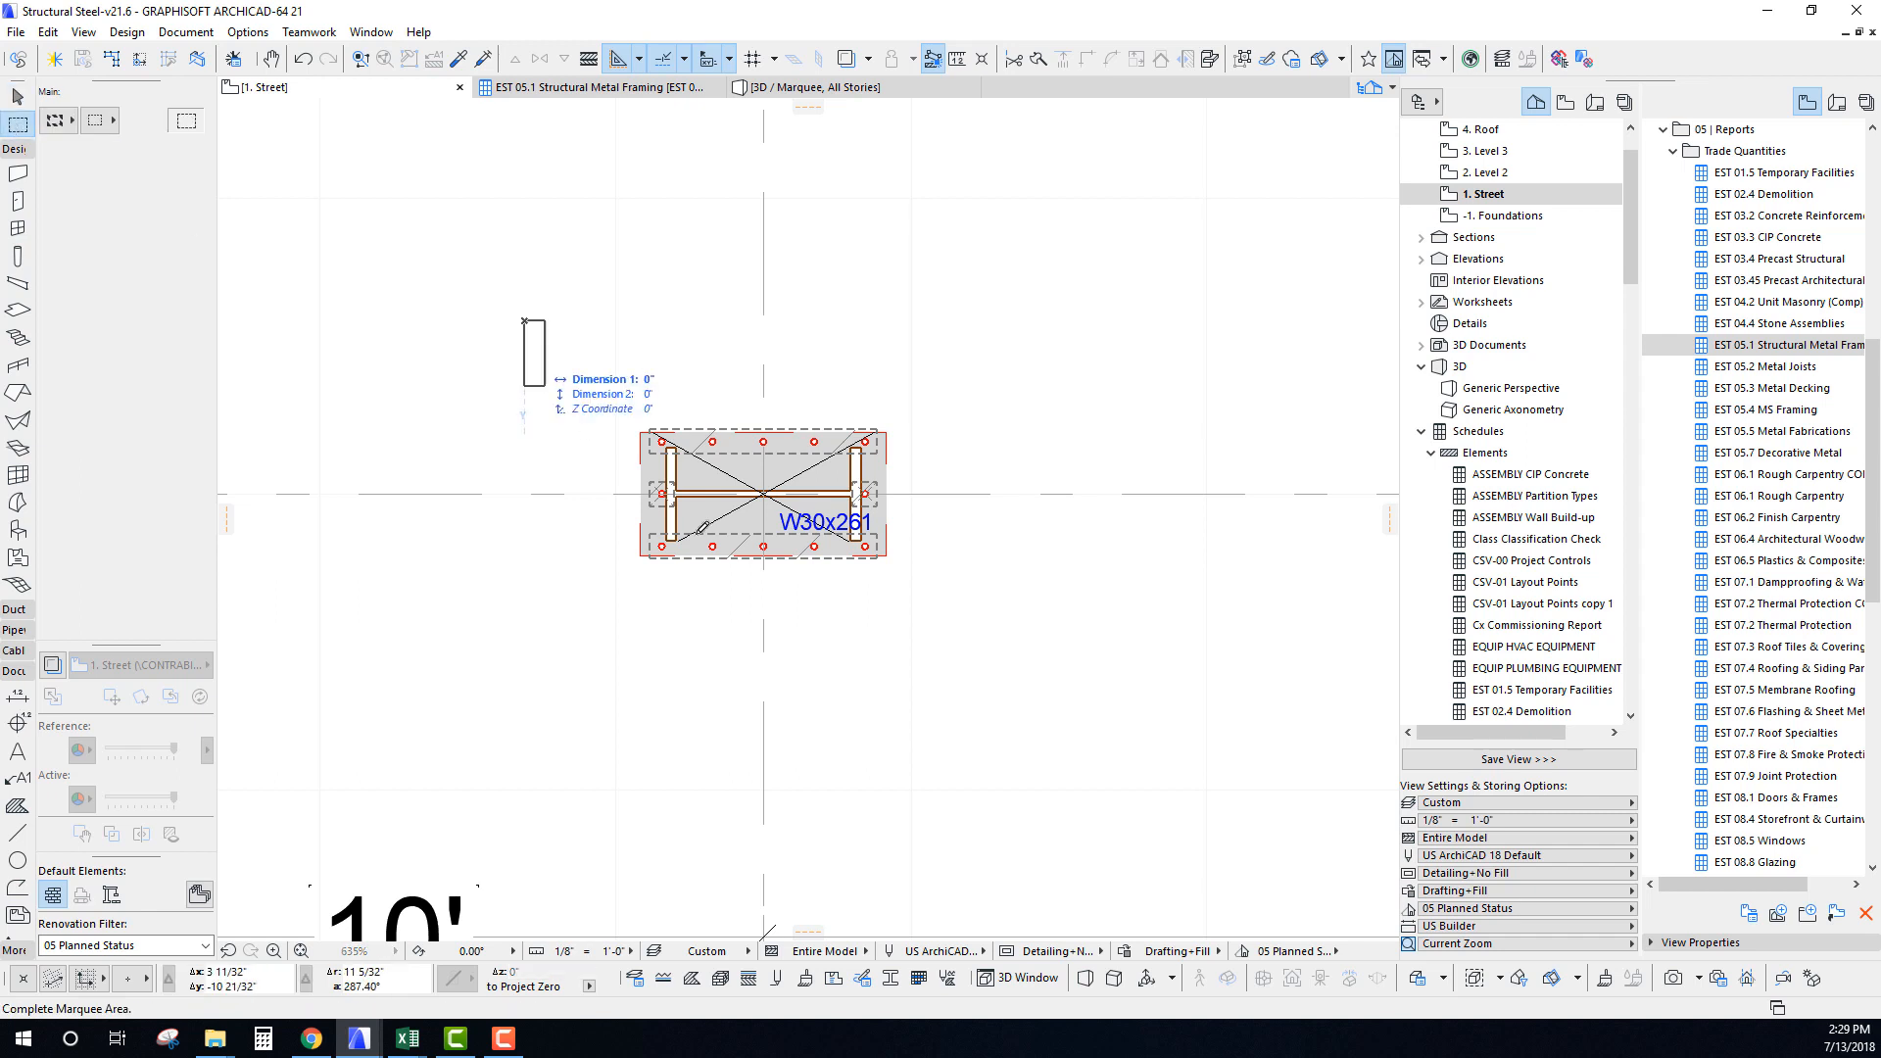
pyautogui.click(985, 651)
pyautogui.press('F5')
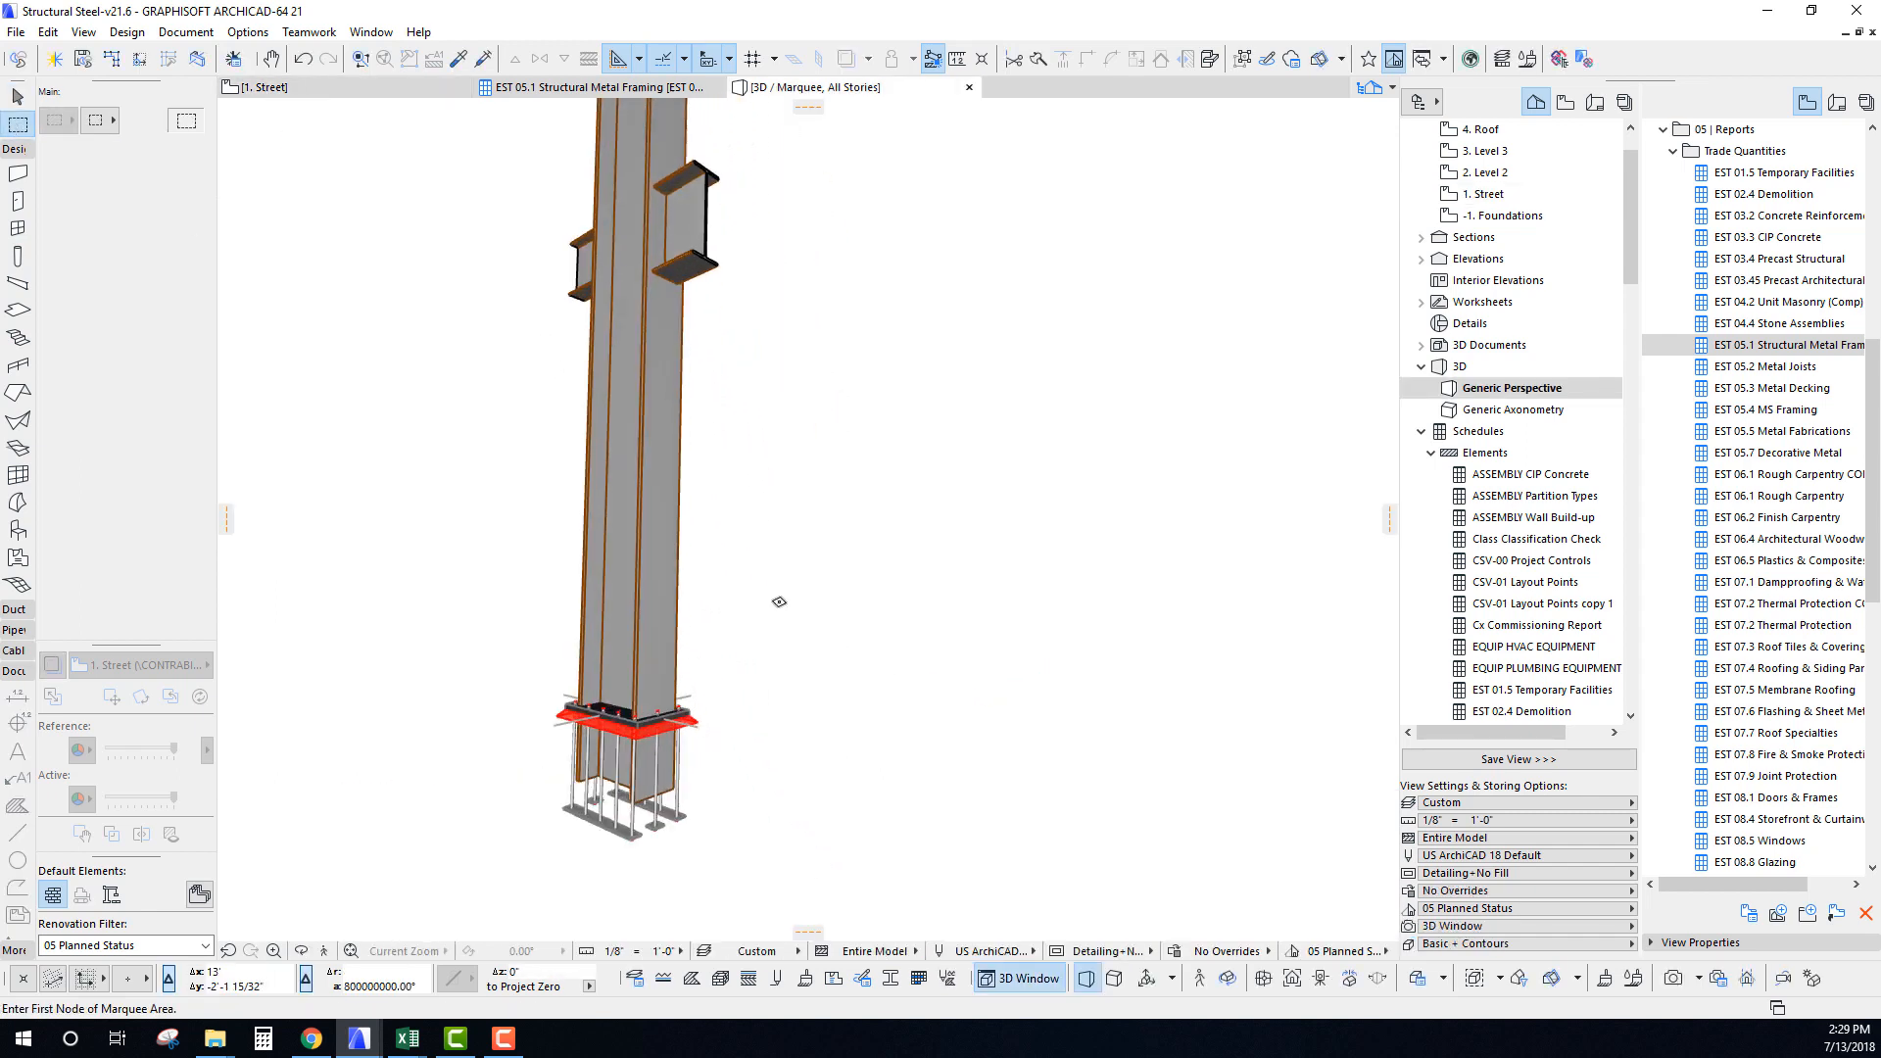
# Select the complete baseplate assembly in 3D and move it straight down by 2'-1" from the plate's corner.
pyautogui.scroll(5, 814, 557)
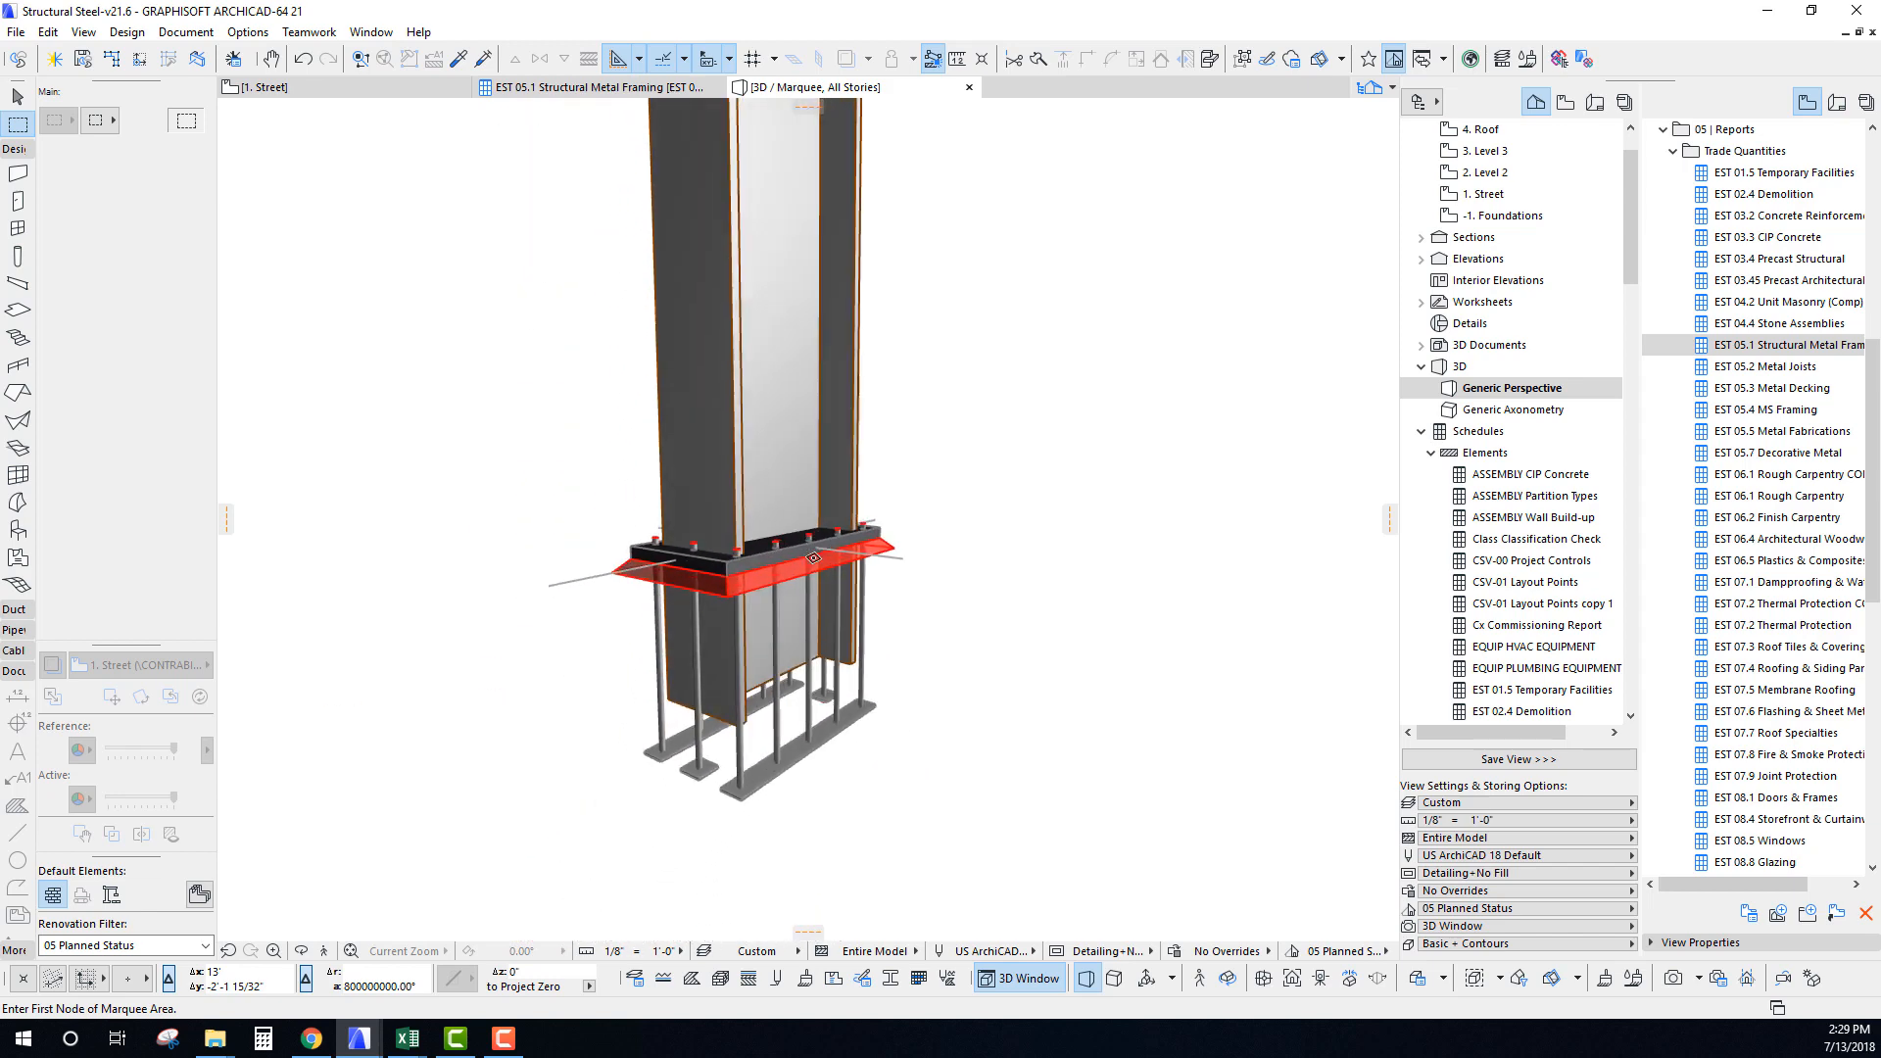
pyautogui.keyDown('shift'); pyautogui.moveTo(814, 558); pyautogui.dragTo(550, 435, button='middle'); pyautogui.keyUp('shift')
pyautogui.keyDown('shift'); pyautogui.moveTo(522, 351); pyautogui.dragTo(995, 868); pyautogui.keyUp('shift')
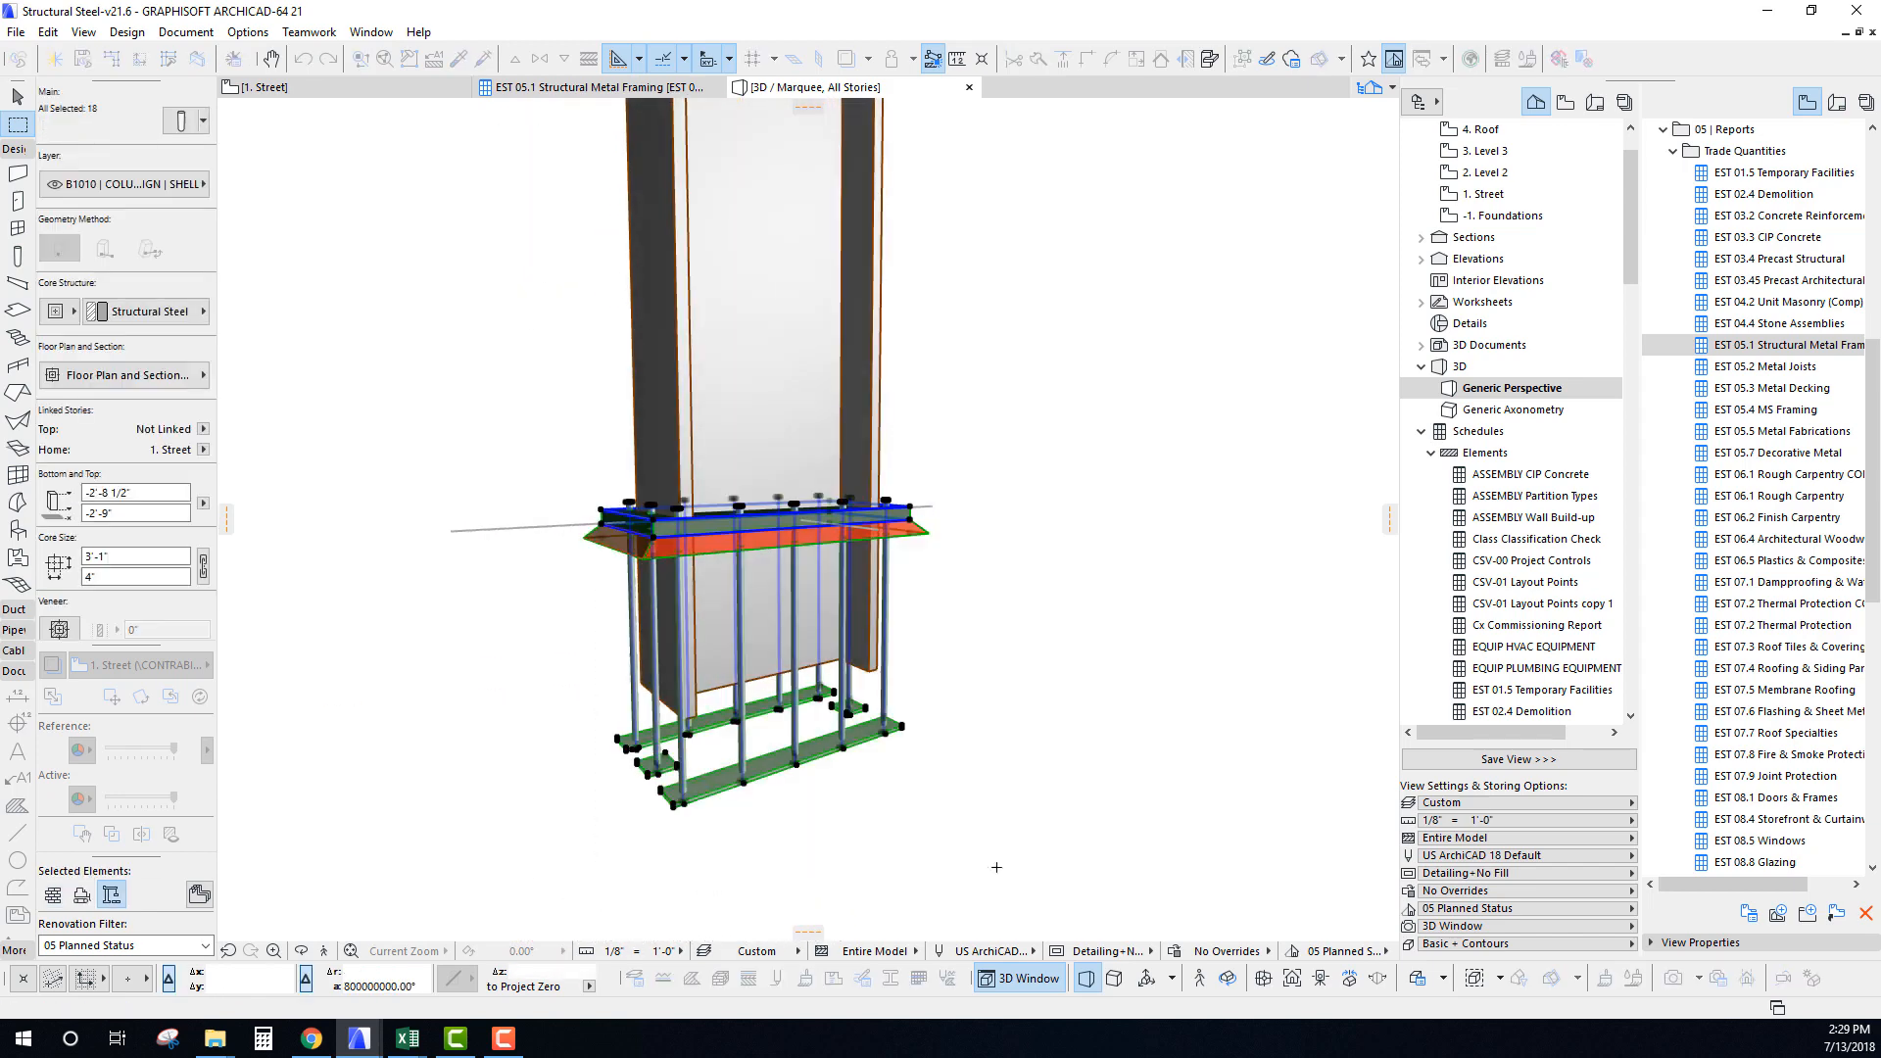
pyautogui.scroll(5, 932, 768)
pyautogui.click(560, 503)
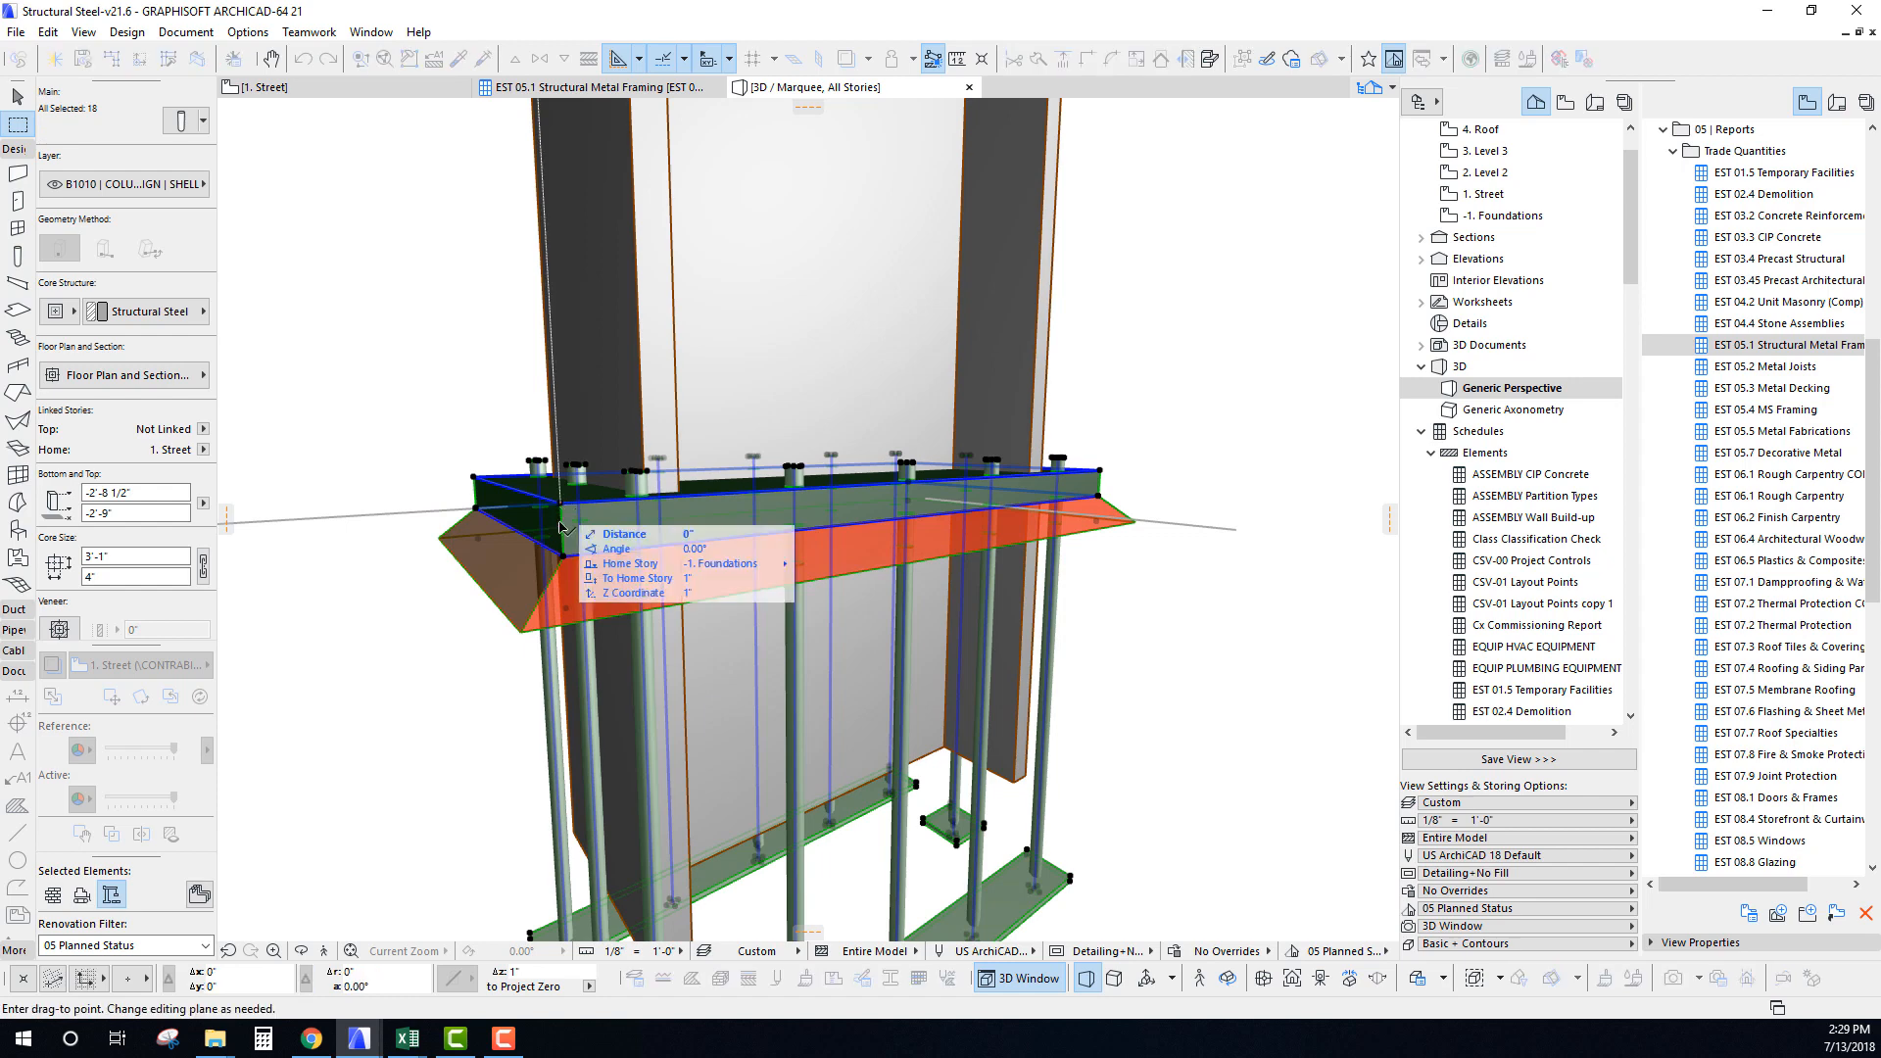
pyautogui.keyDown('shift'); pyautogui.moveTo(561, 503); pyautogui.dragTo(580, 585, button='middle'); pyautogui.keyUp('shift')
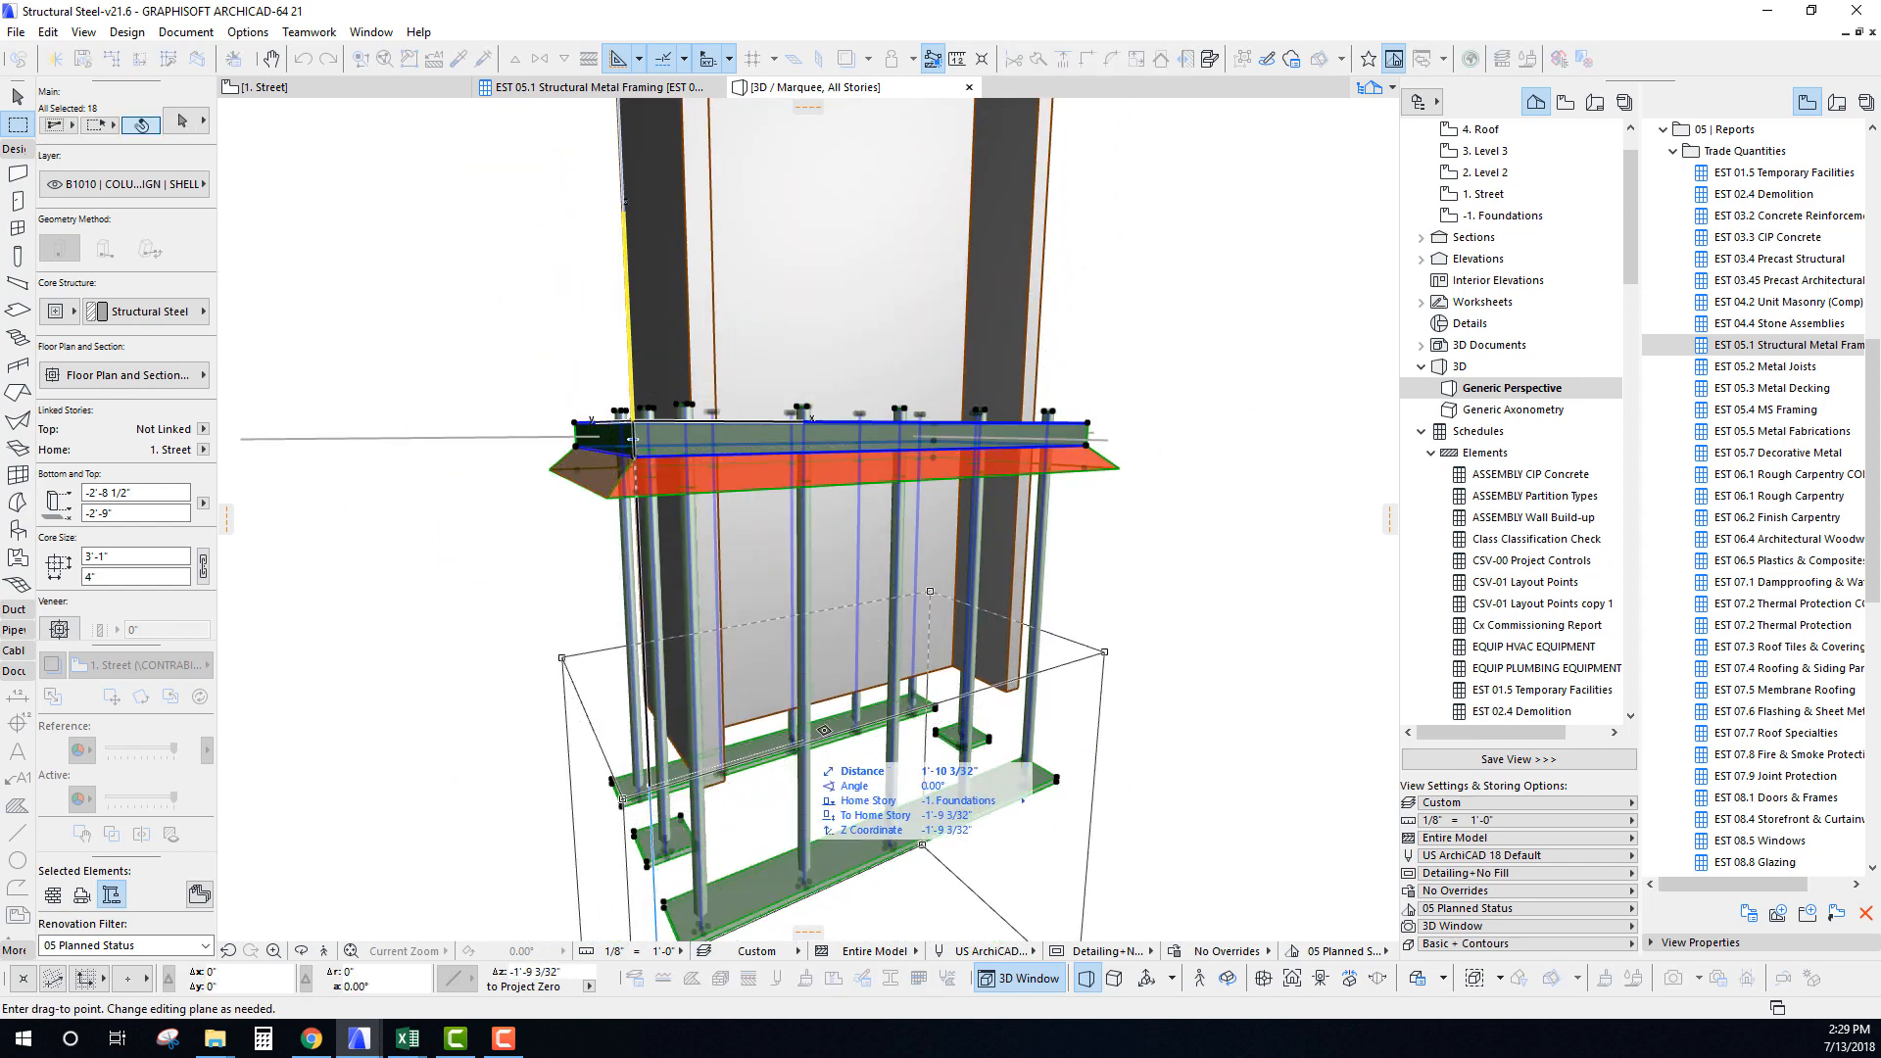
pyautogui.click(839, 696)
pyautogui.keyDown('shift'); pyautogui.moveTo(840, 697); pyautogui.dragTo(780, 579, button='middle'); pyautogui.keyUp('shift')
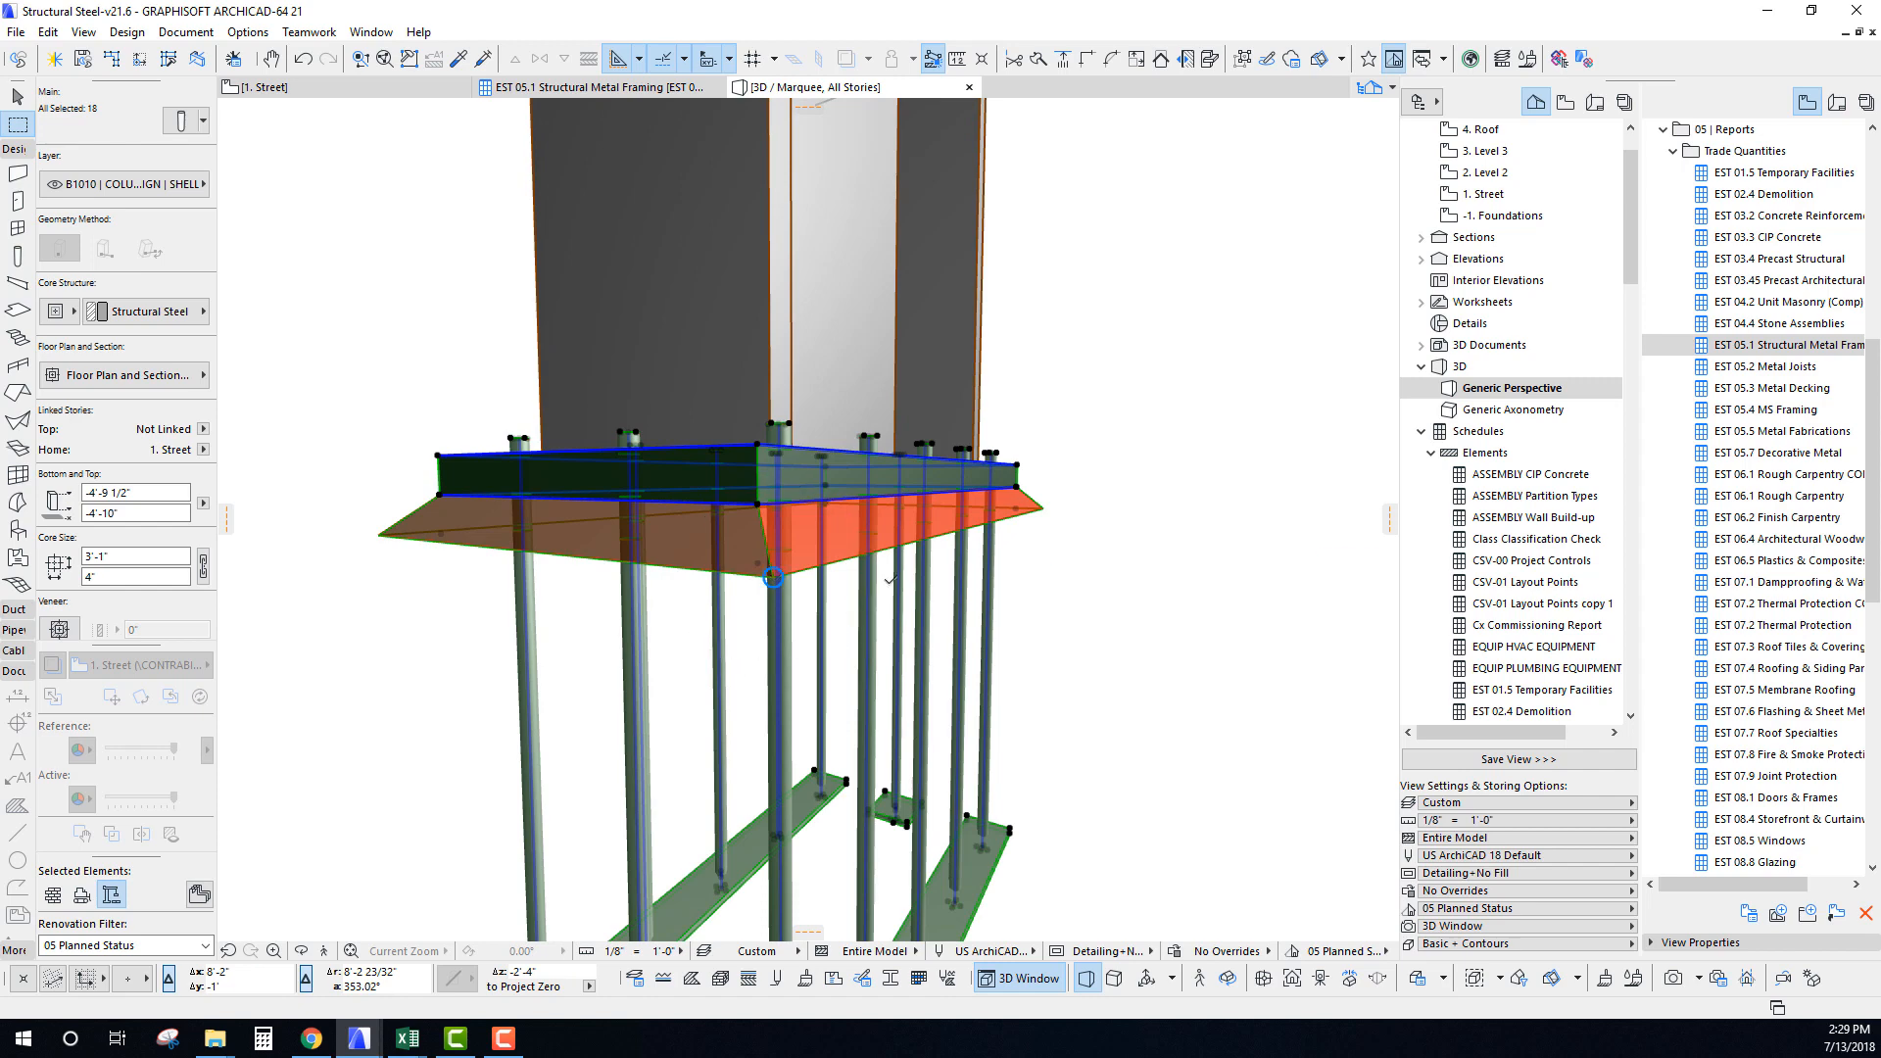
# Move the selected assembly vertically so the grout slab's lower corner sits at Z coordinate -2', and deselect it.
pyautogui.keyDown('shift'); pyautogui.moveTo(890, 581); pyautogui.dragTo(792, 581, button='middle'); pyautogui.keyUp('shift')
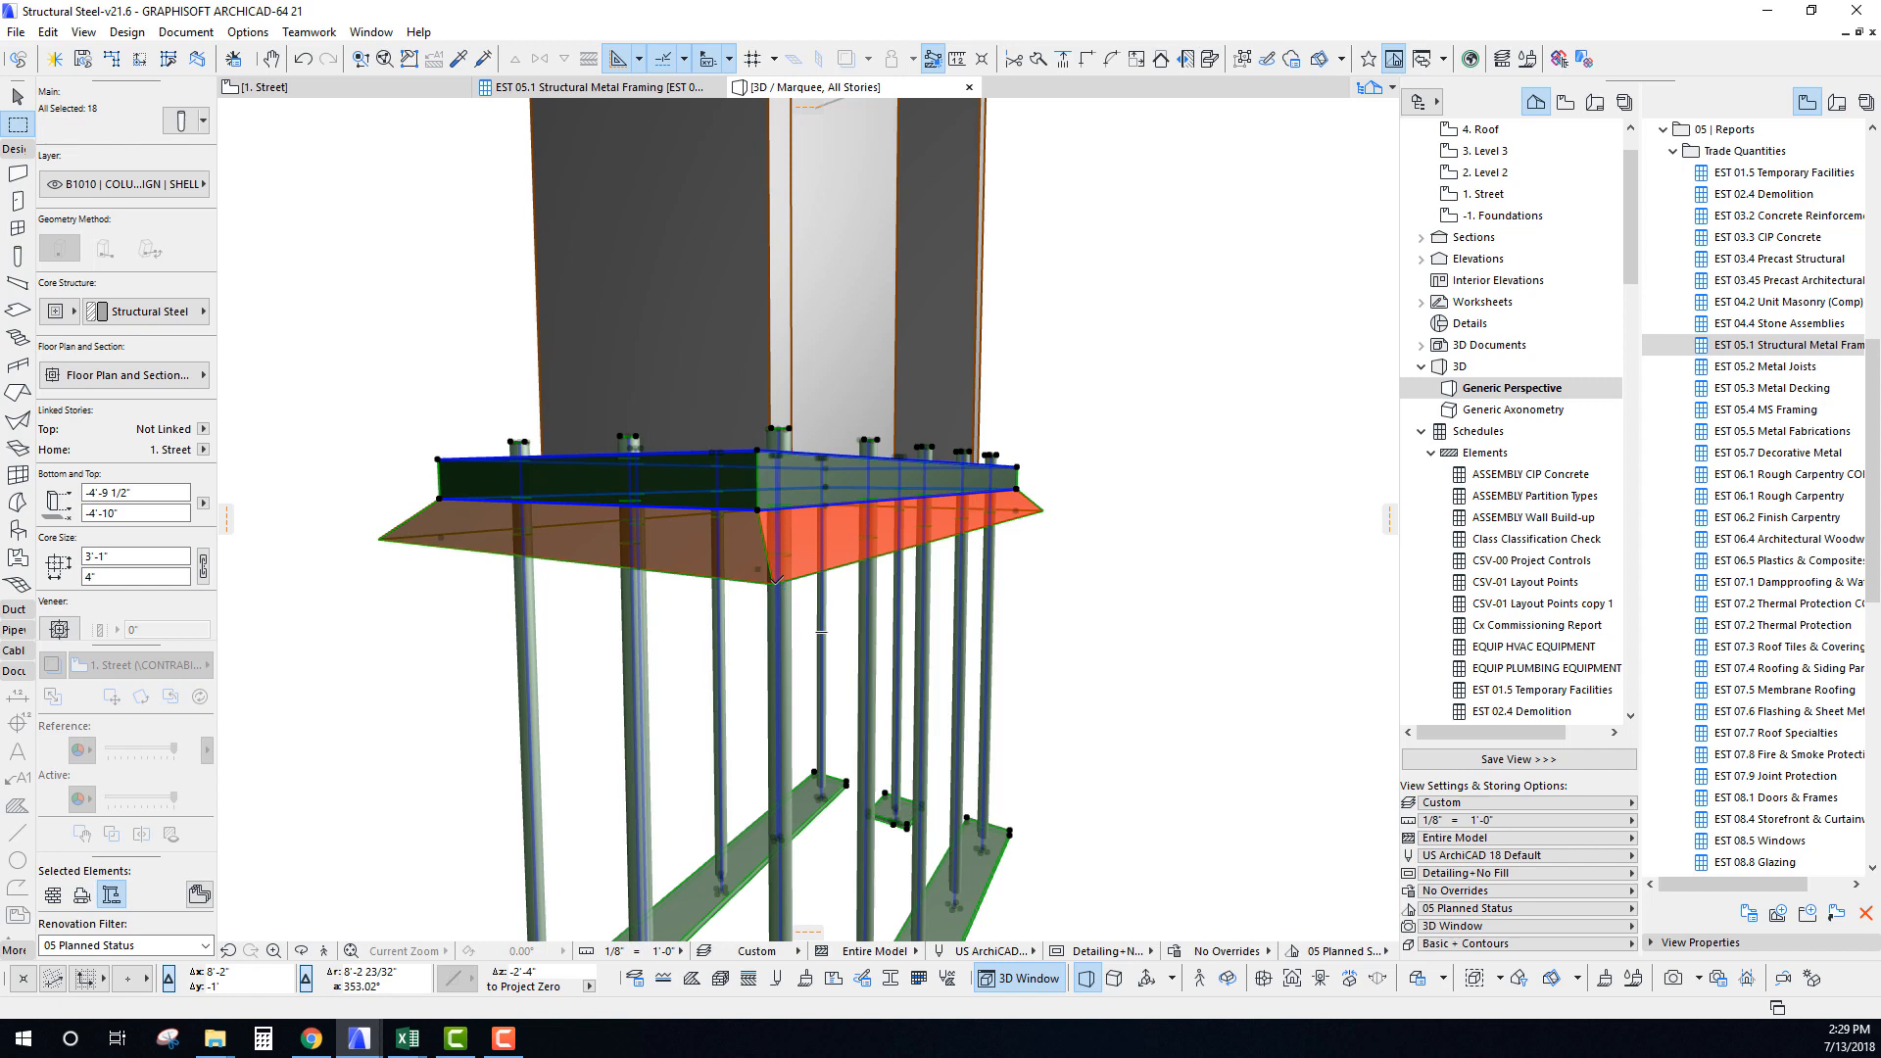
pyautogui.click(776, 580)
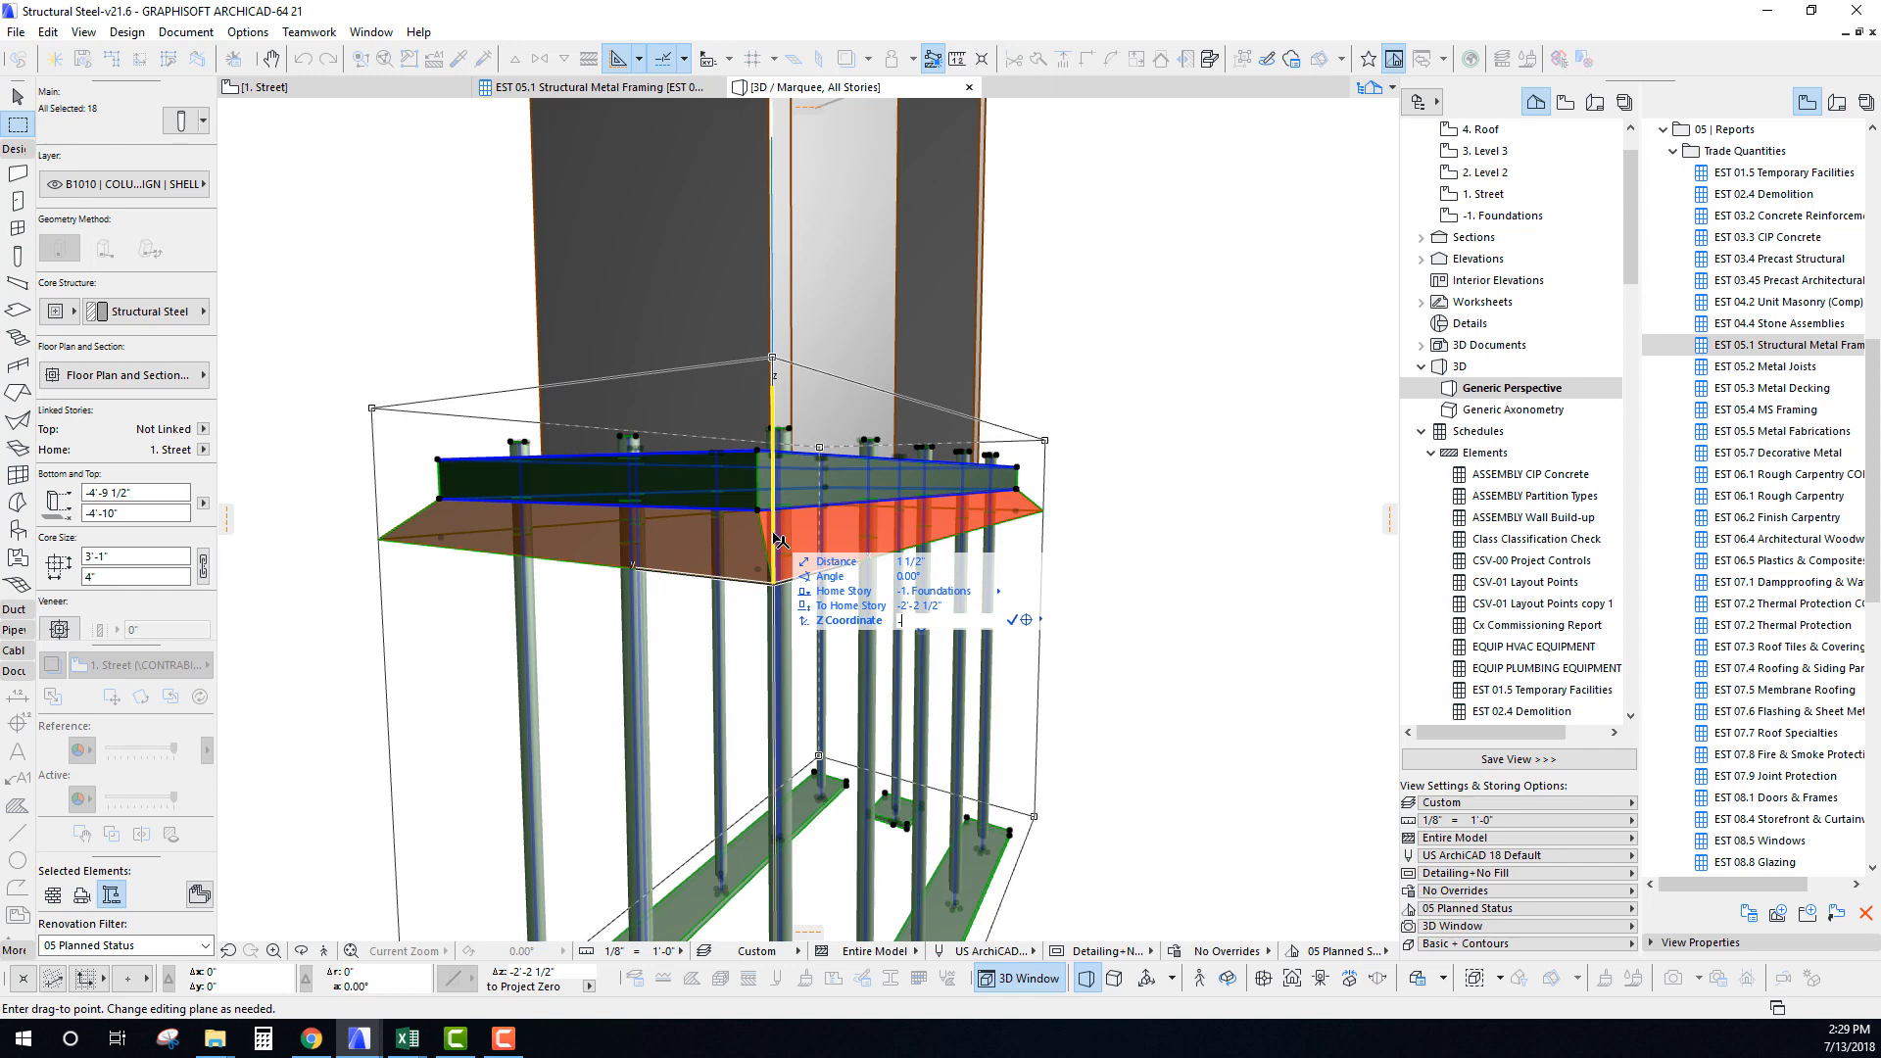
pyautogui.write('-2')
pyautogui.press('Return')
pyautogui.press('Escape')
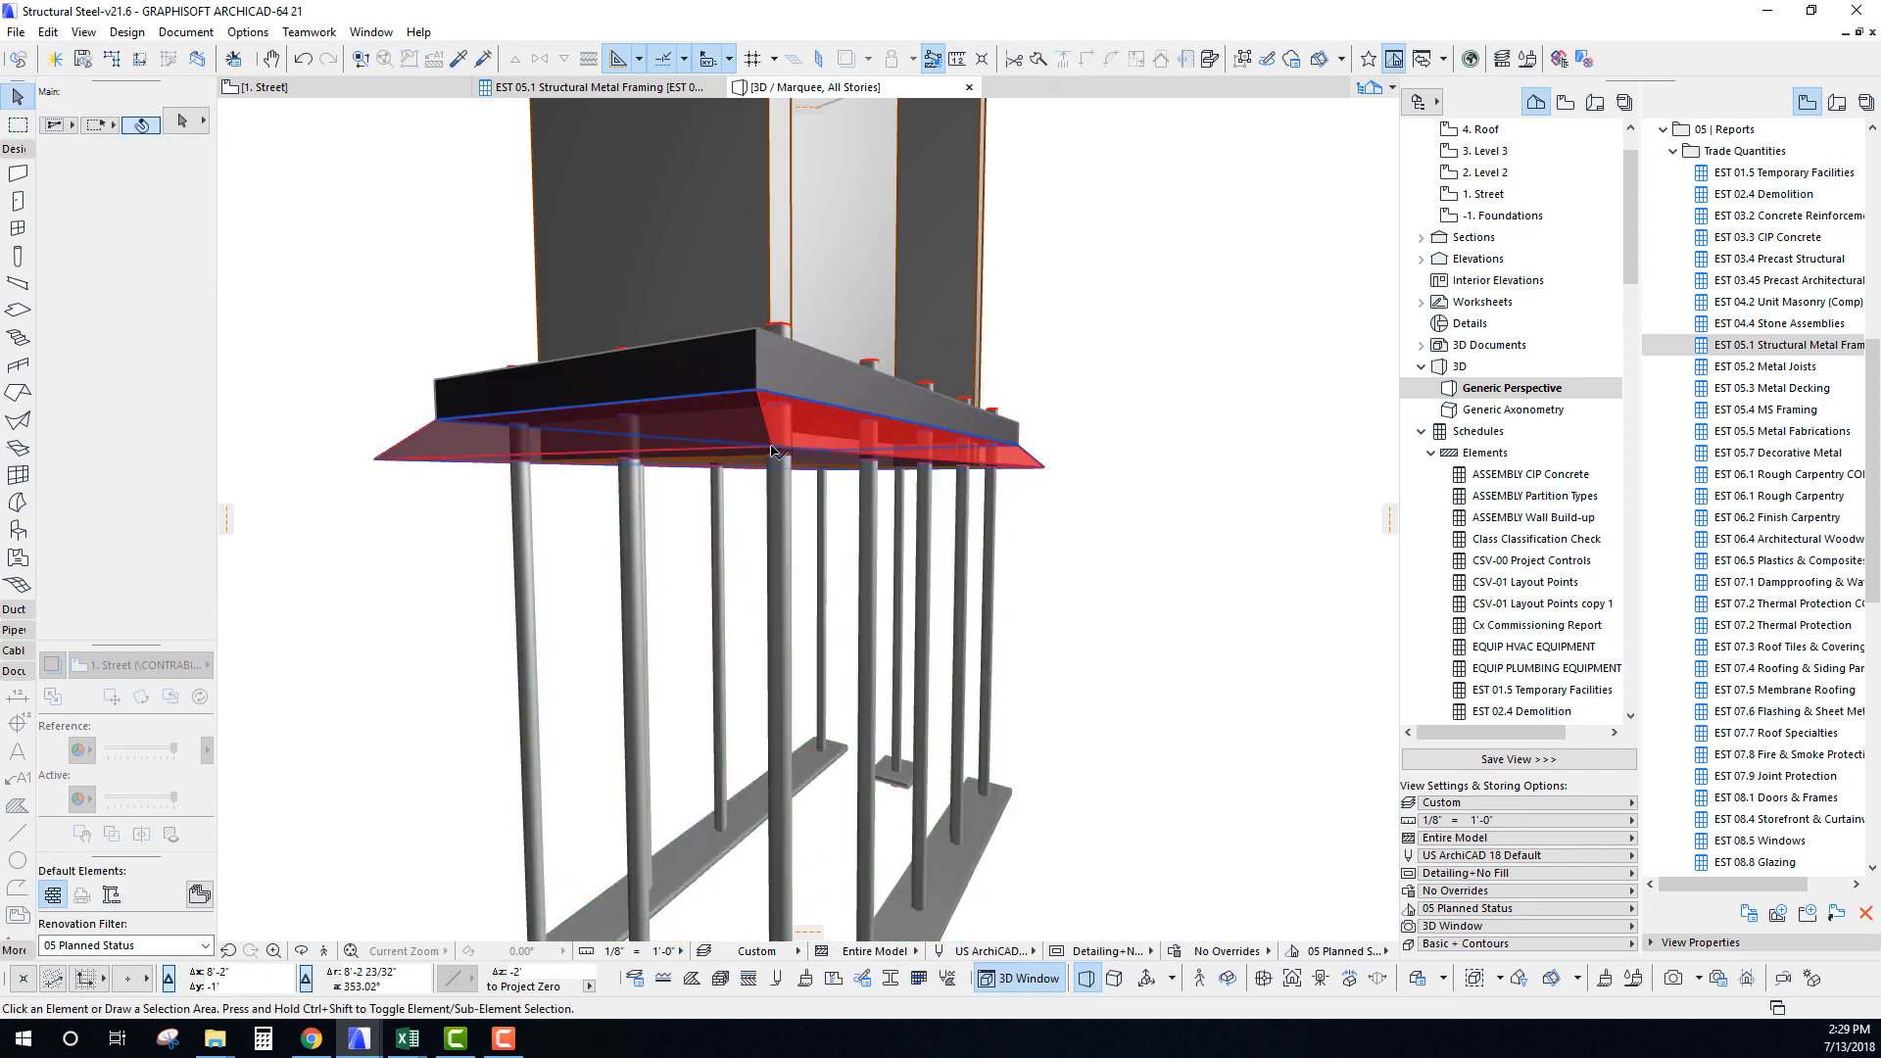
# Stretch the bottom of the W column up to the top face of the cast iron plate and deselect it.
pyautogui.moveTo(774, 451); pyautogui.dragTo(754, 546, button='middle')
pyautogui.click(754, 546)
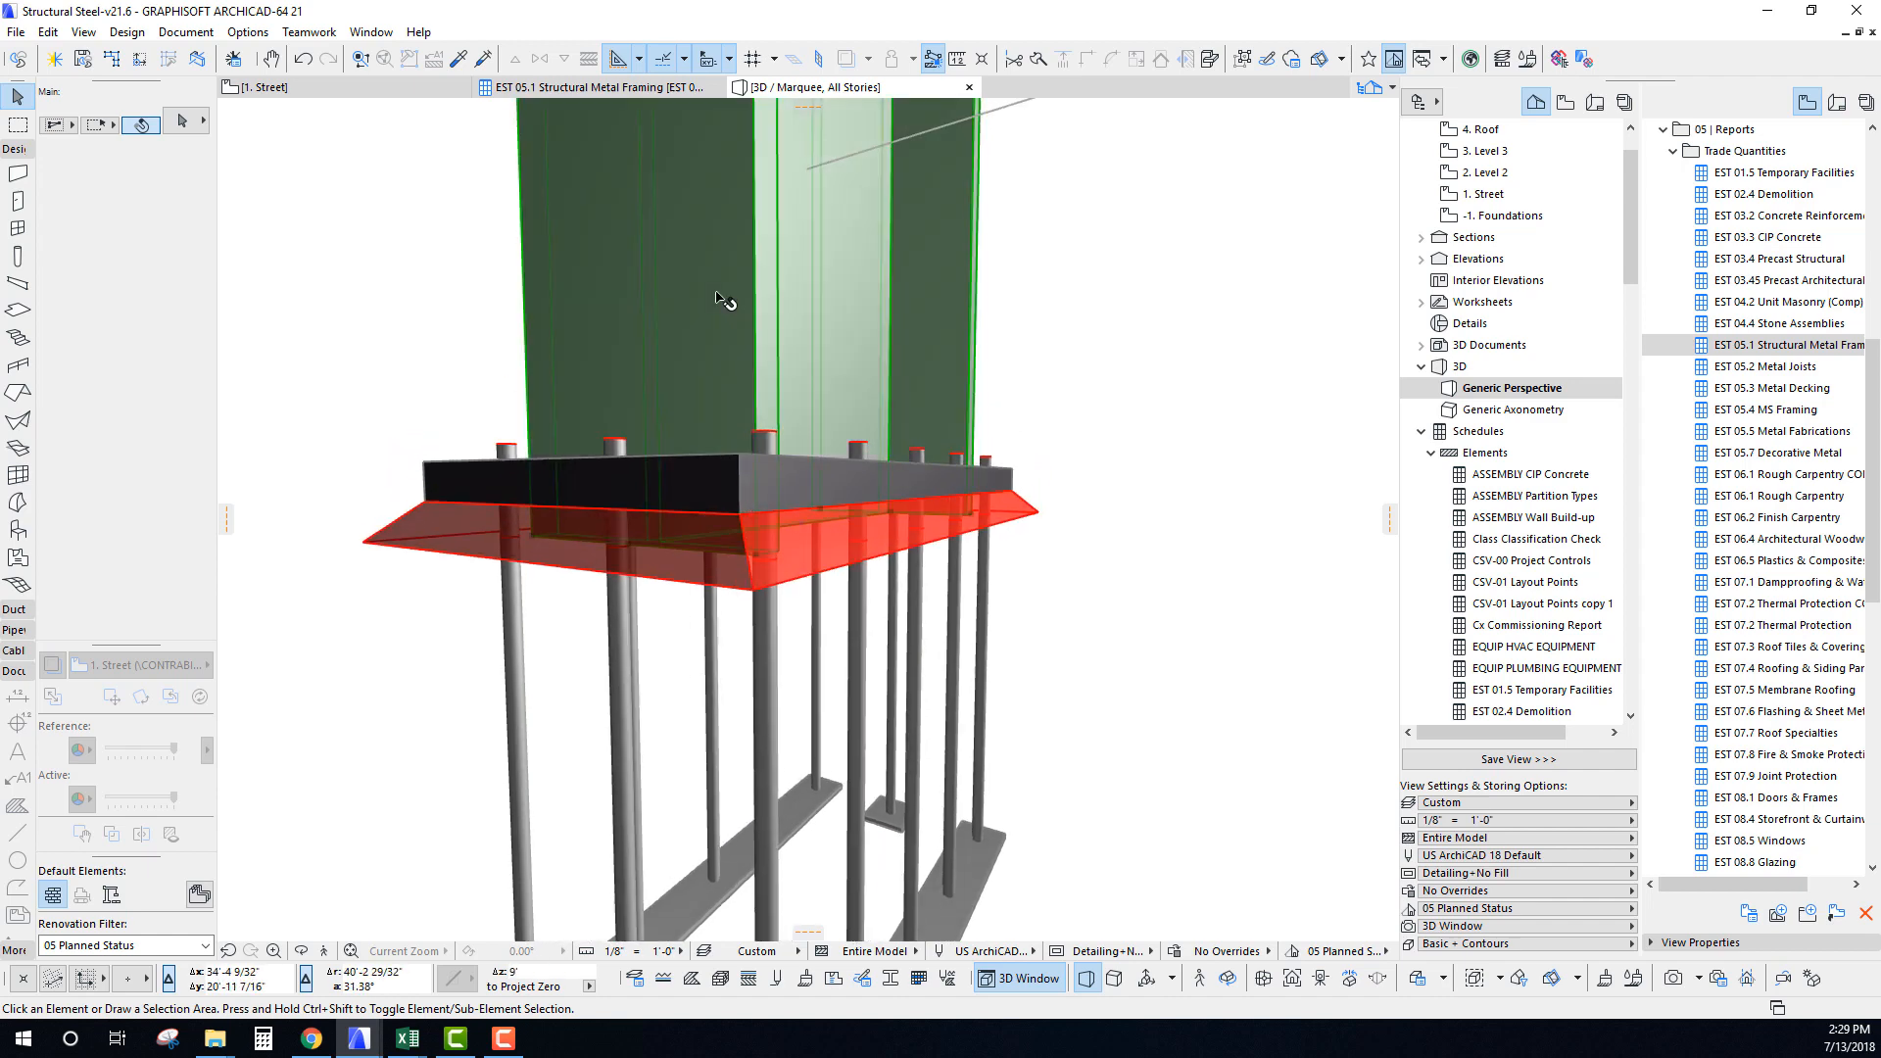
pyautogui.click(754, 557)
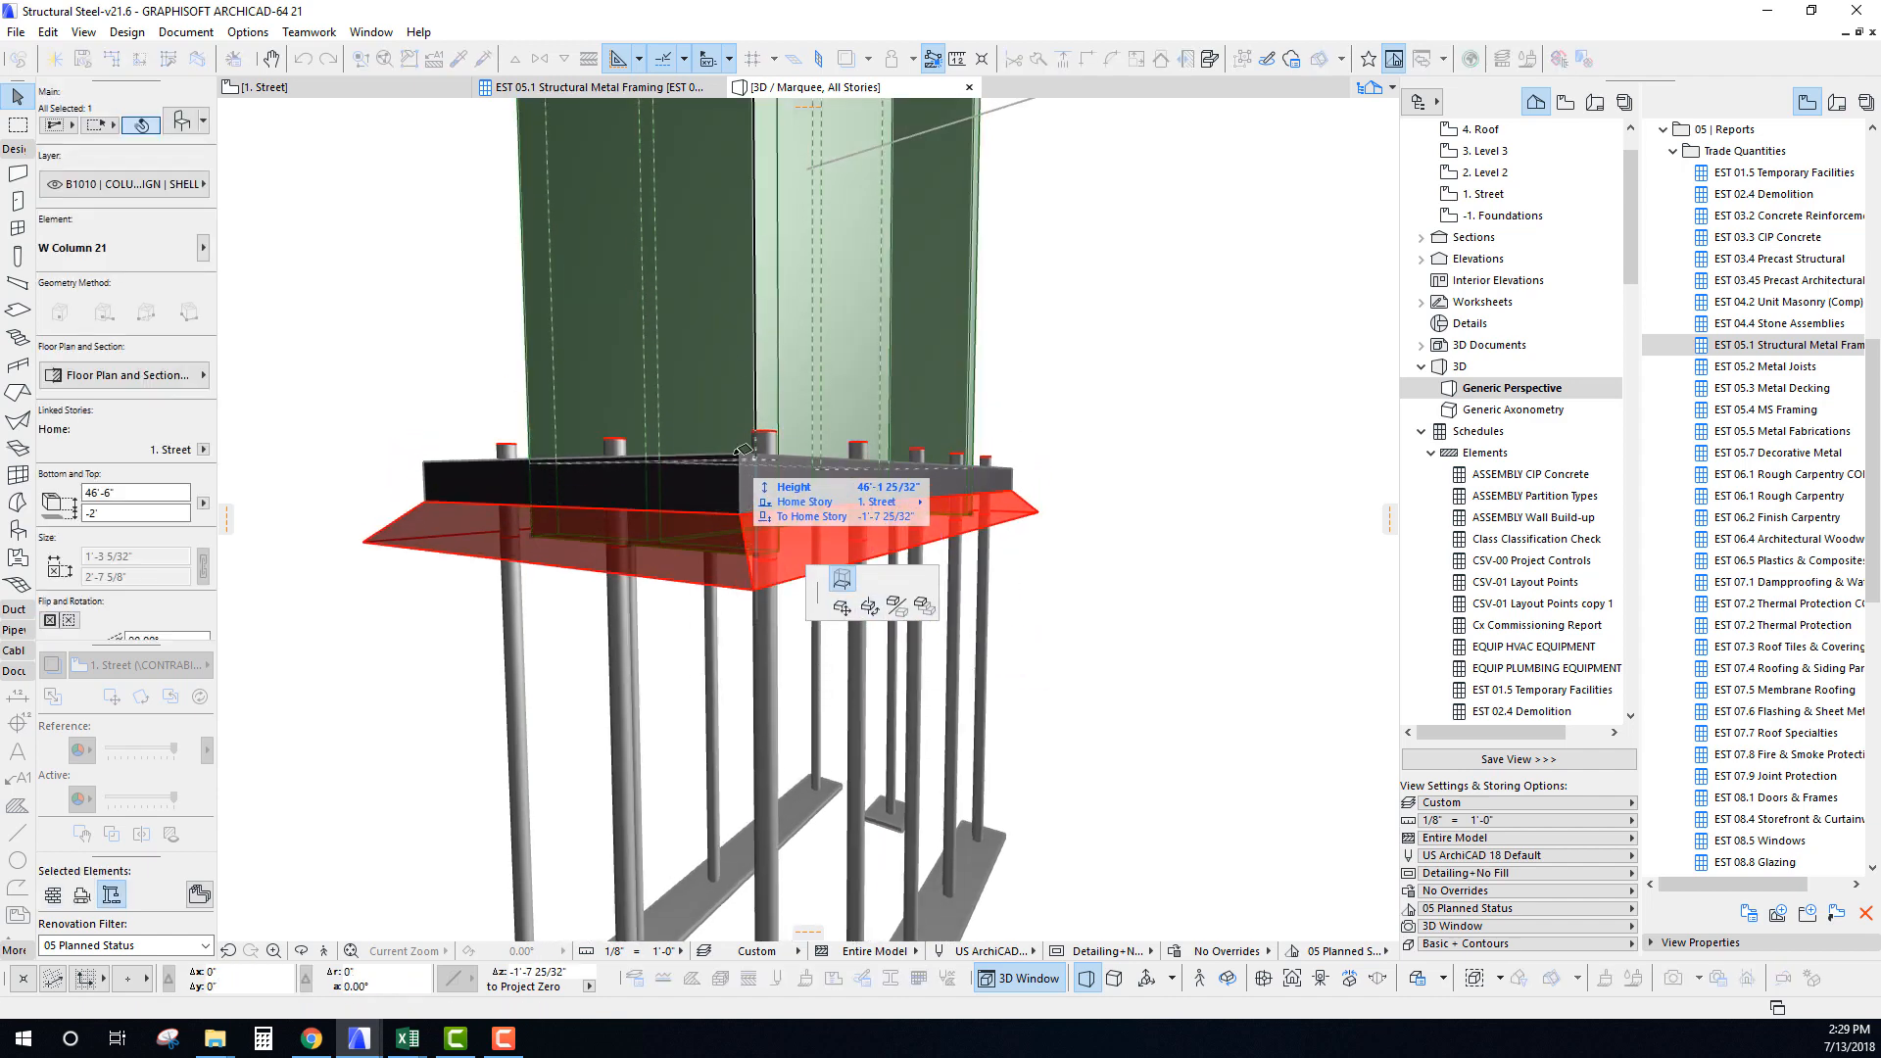
pyautogui.click(747, 451)
pyautogui.press('Escape')
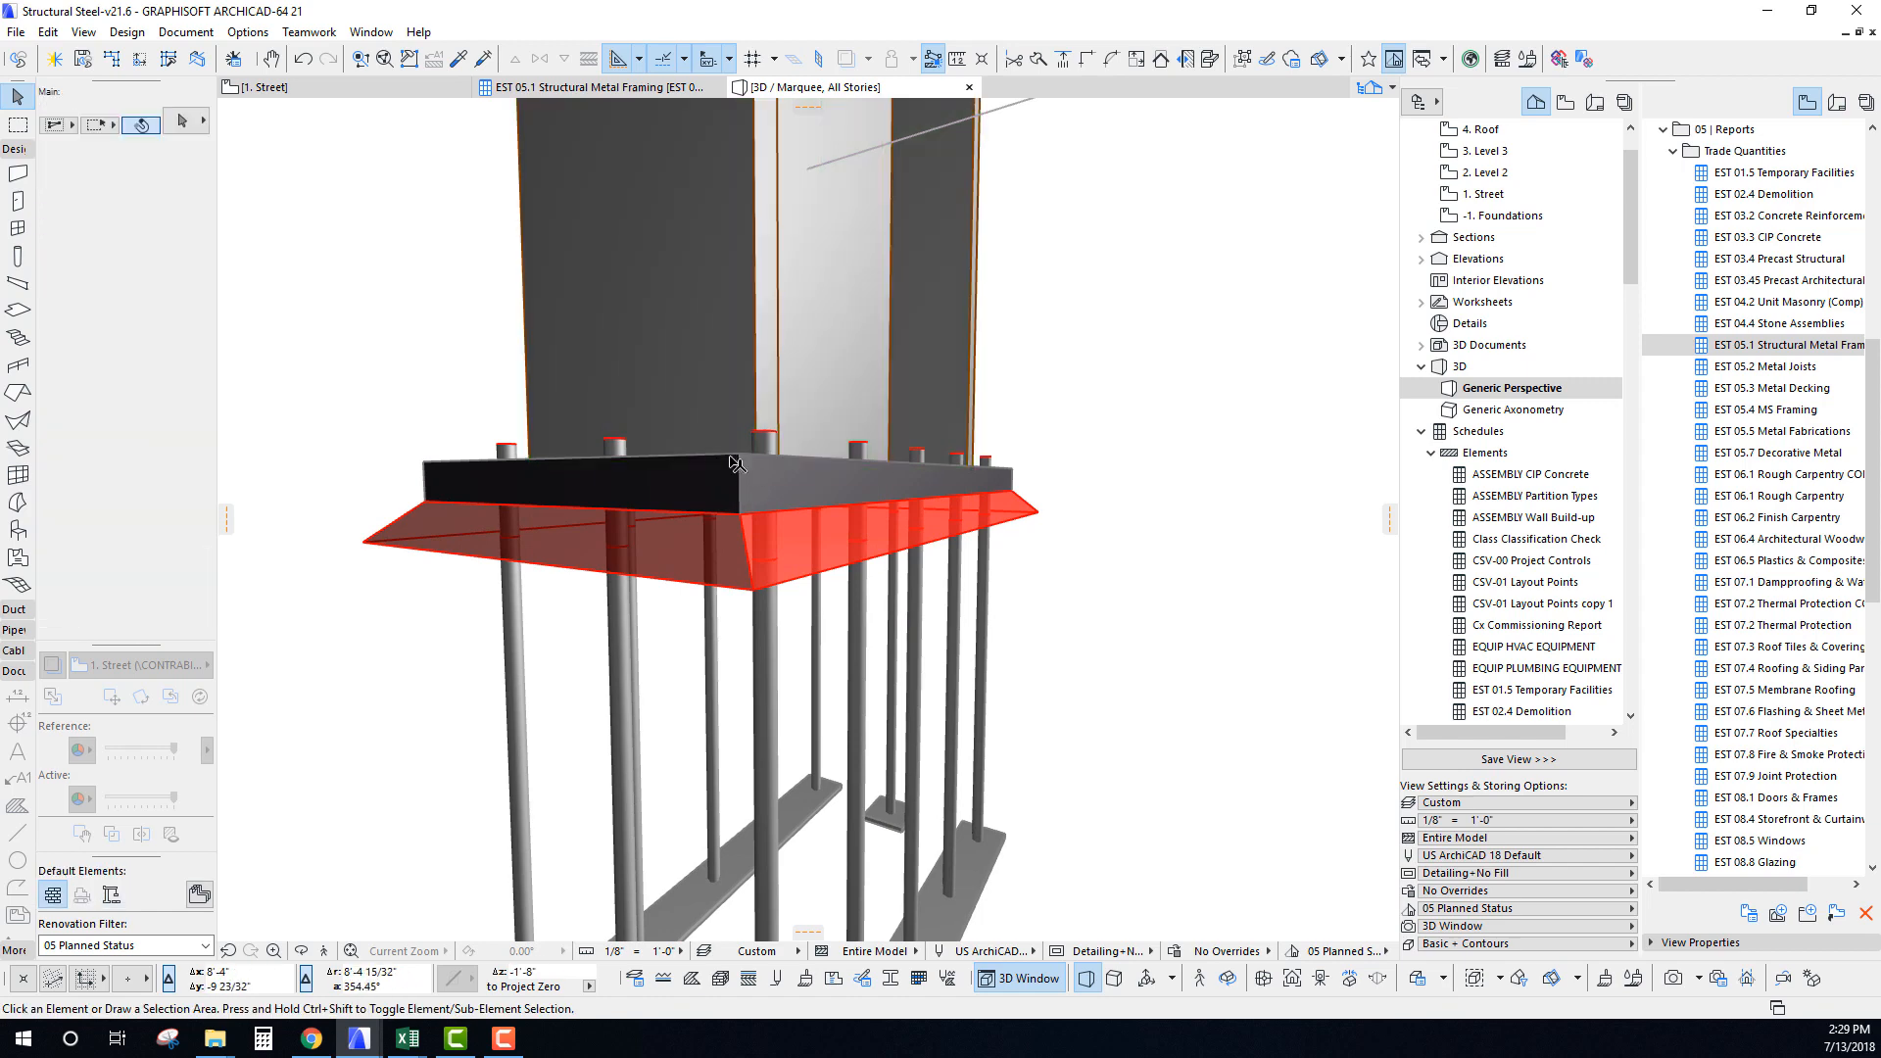
pyautogui.scroll(-10, 744, 499)
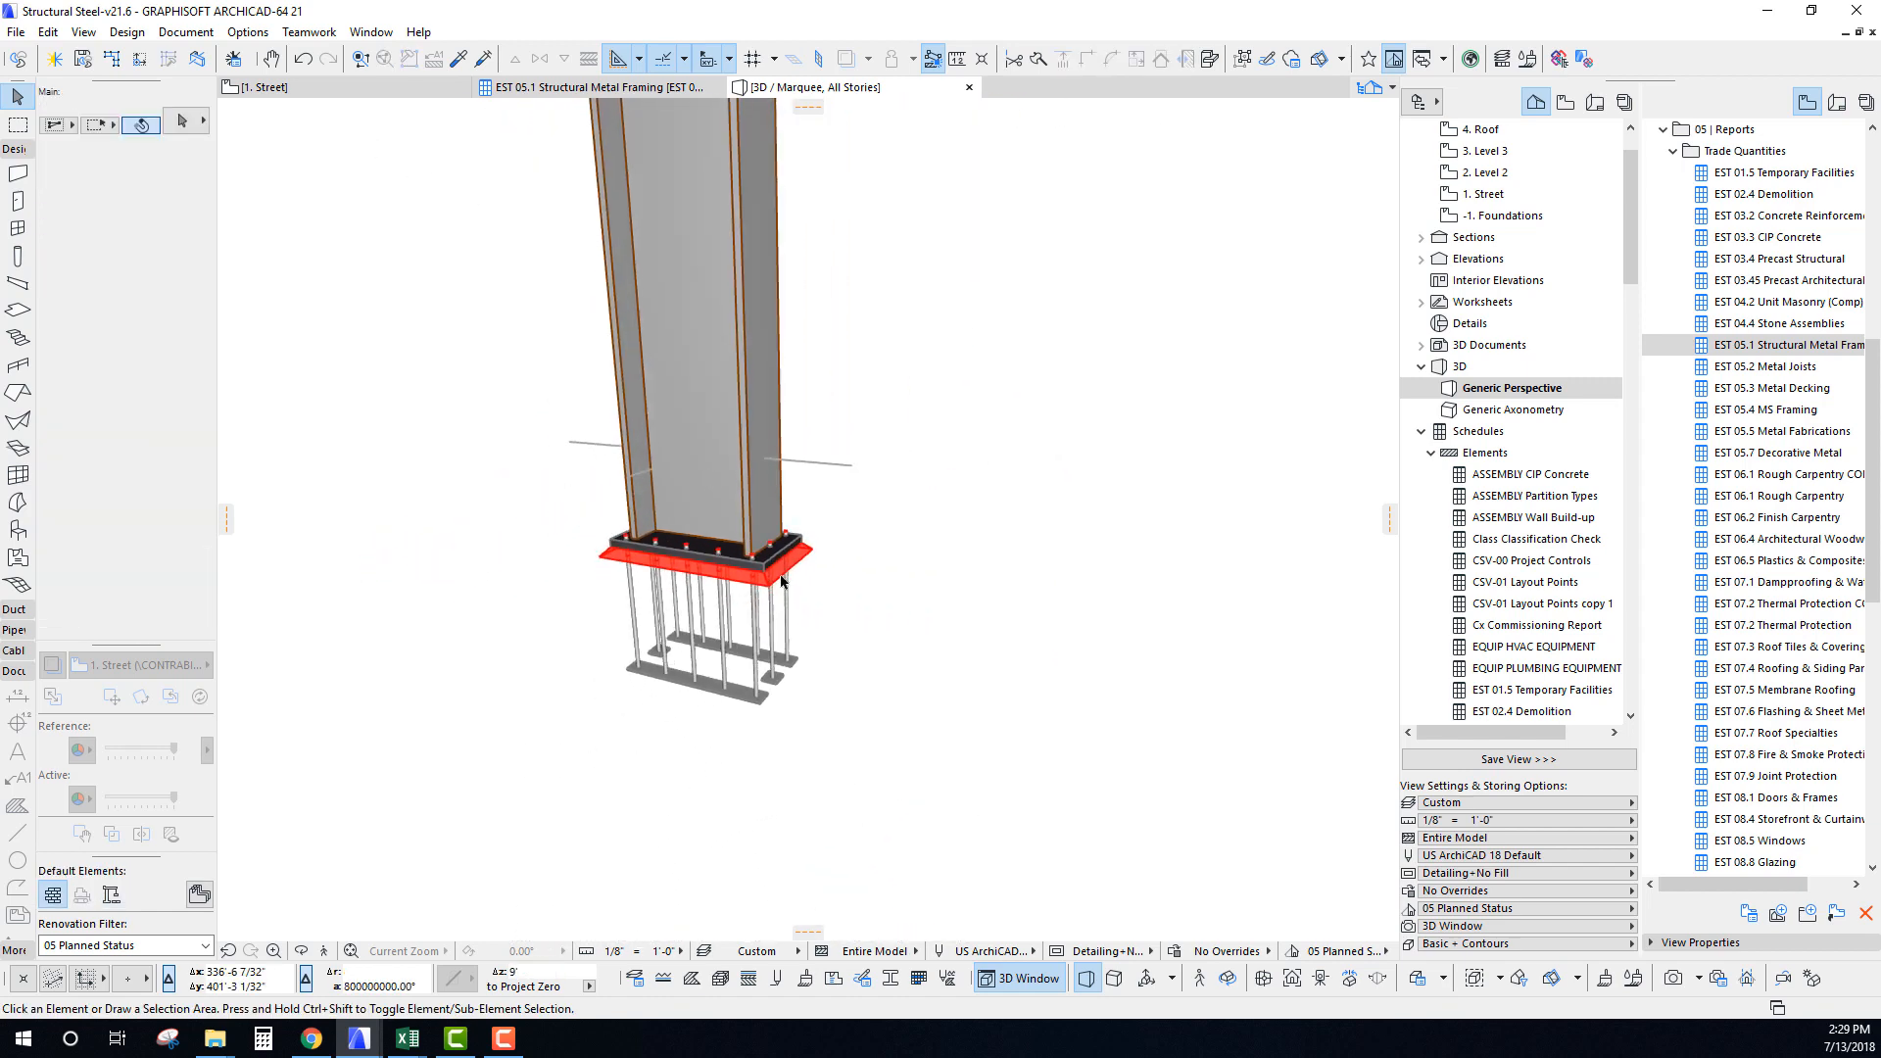
pyautogui.scroll(5, 803, 539)
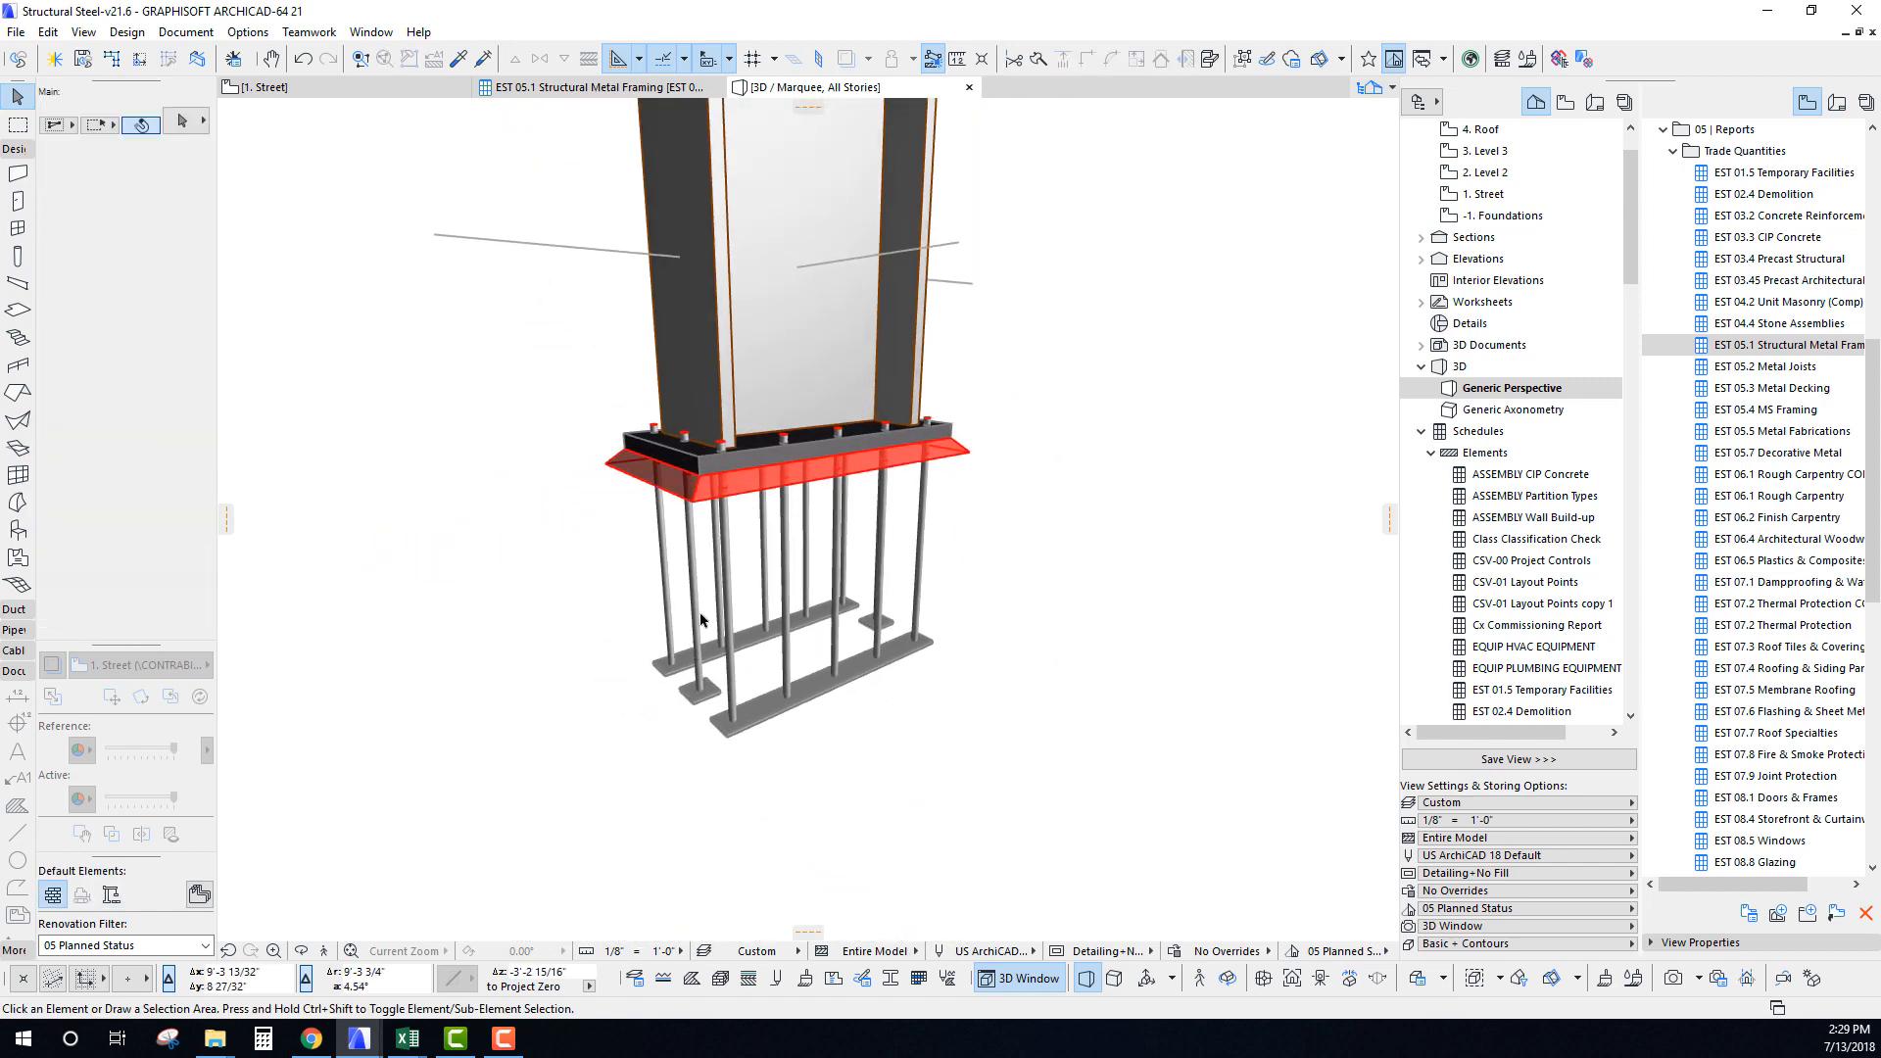
pyautogui.keyDown('shift'); pyautogui.moveTo(700, 619); pyautogui.dragTo(771, 468, button='middle'); pyautogui.keyUp('shift')
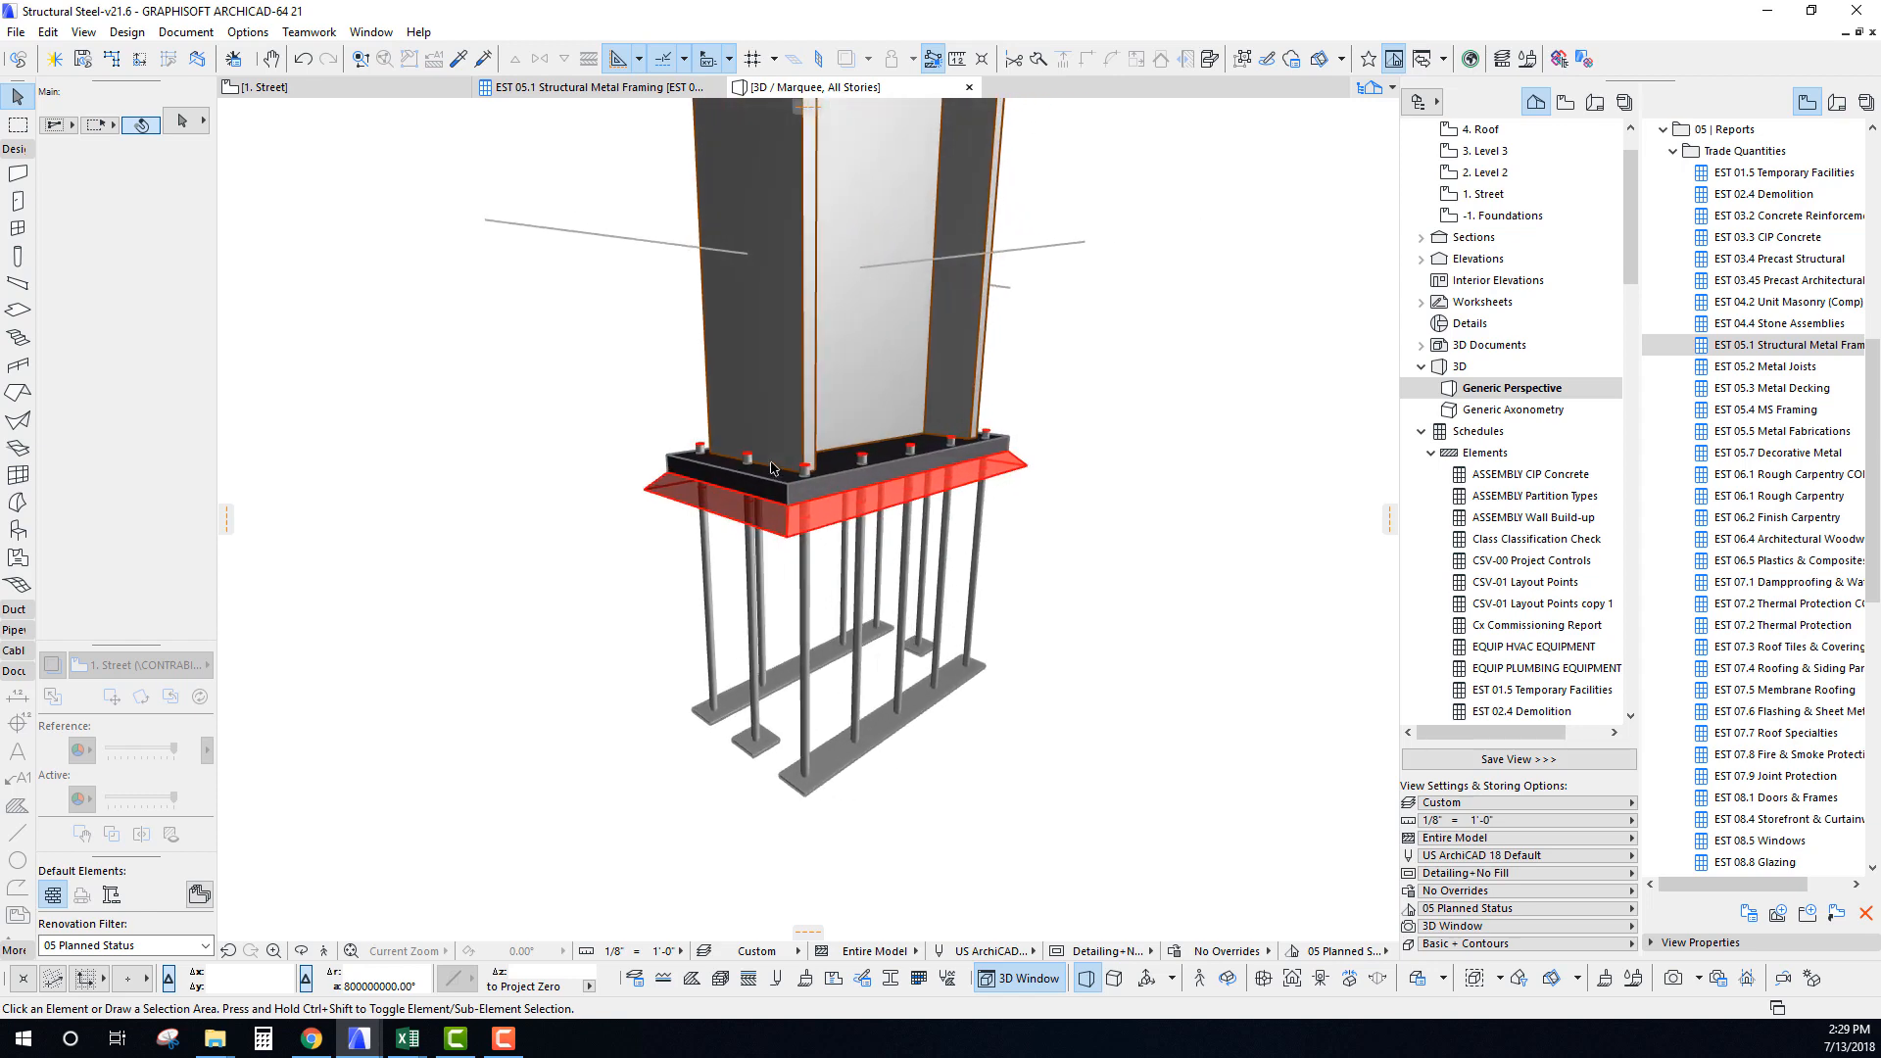
pyautogui.scroll(-8, 770, 468)
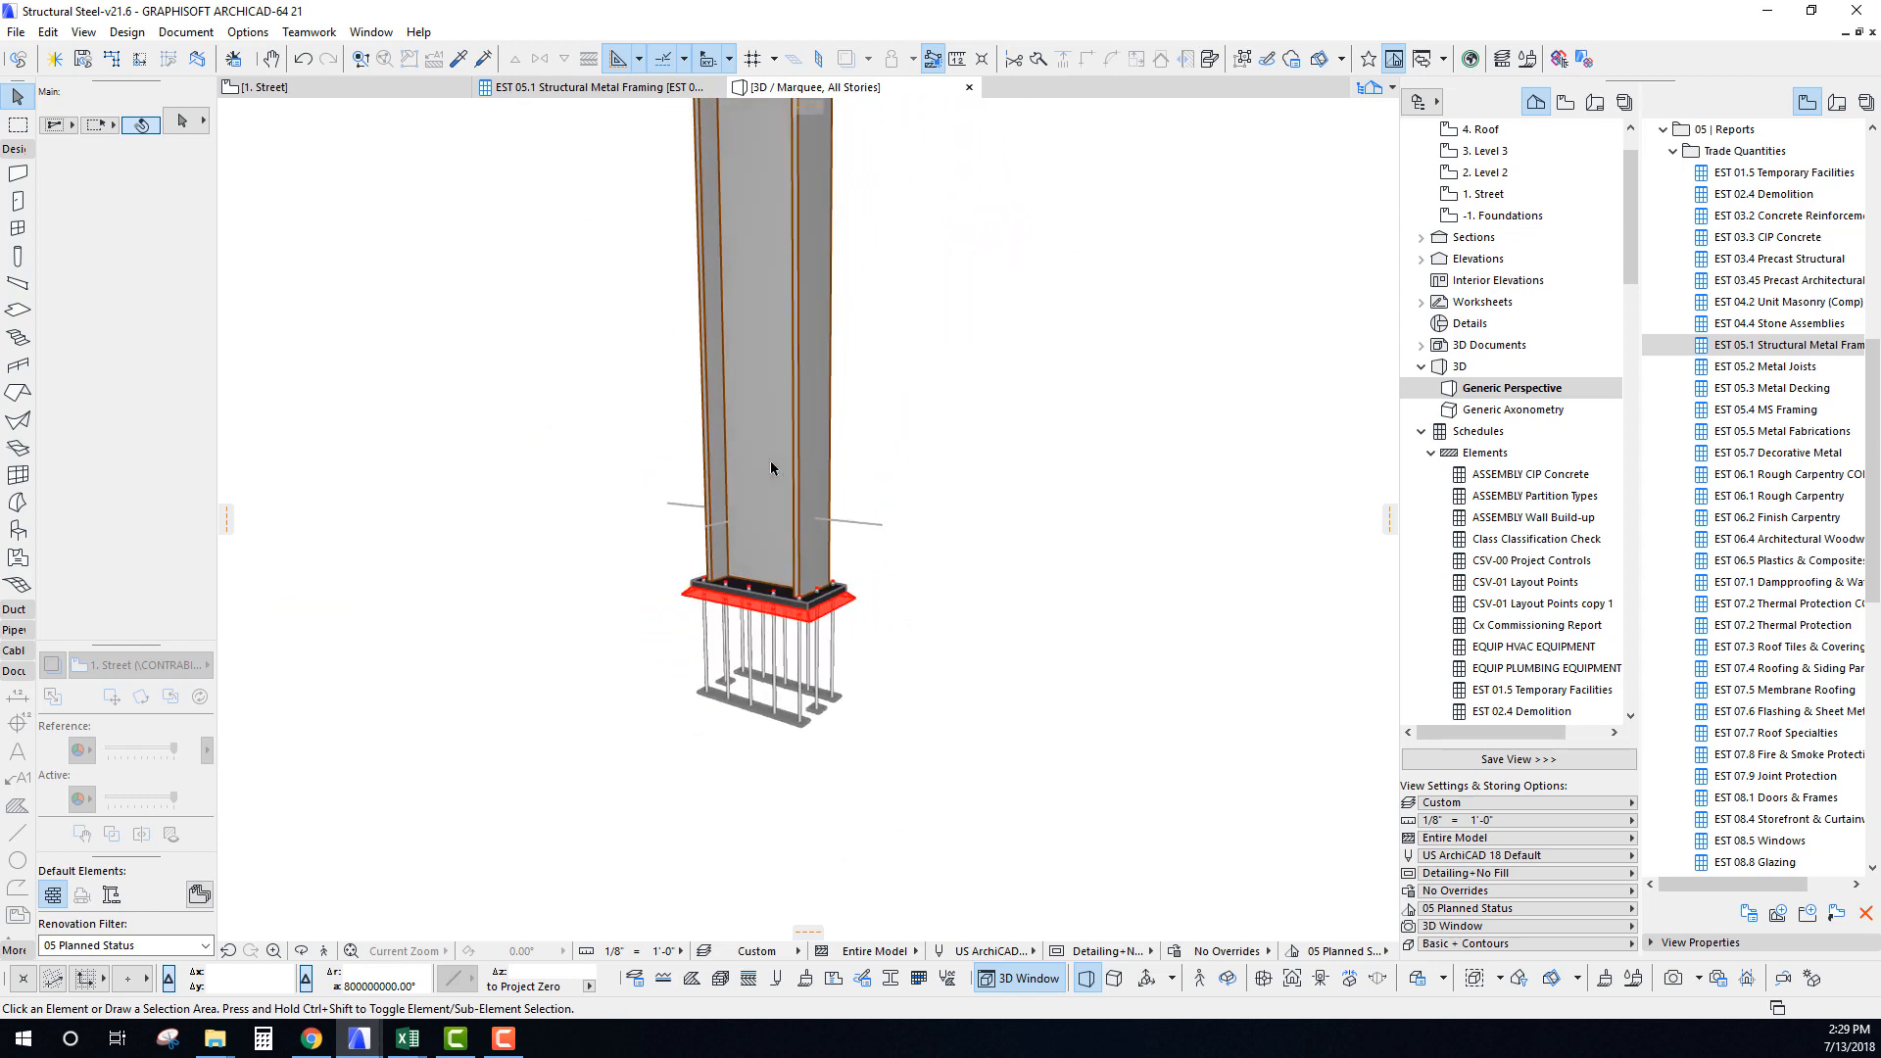
# In the street-level plan, draw a marquee around the entire column grid and show that area in 3D.
pyautogui.press('F2')
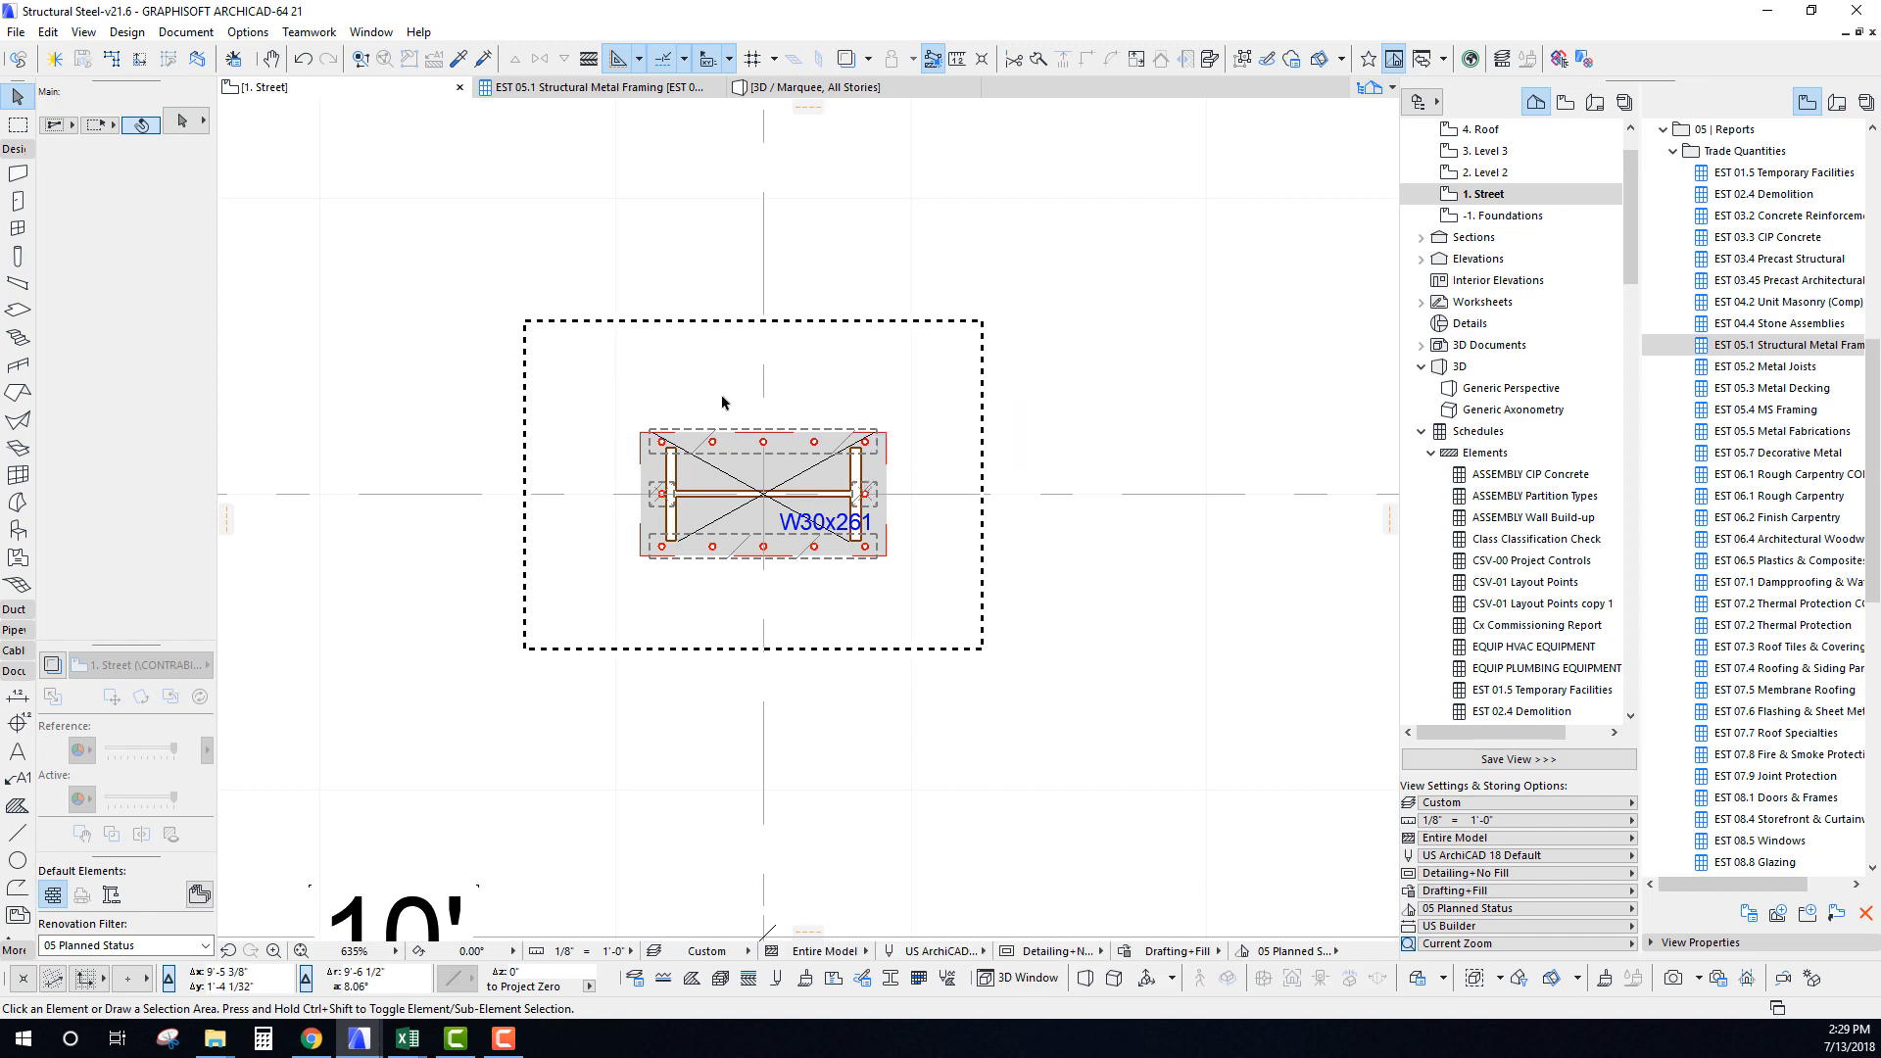
pyautogui.scroll(-12, 714, 428)
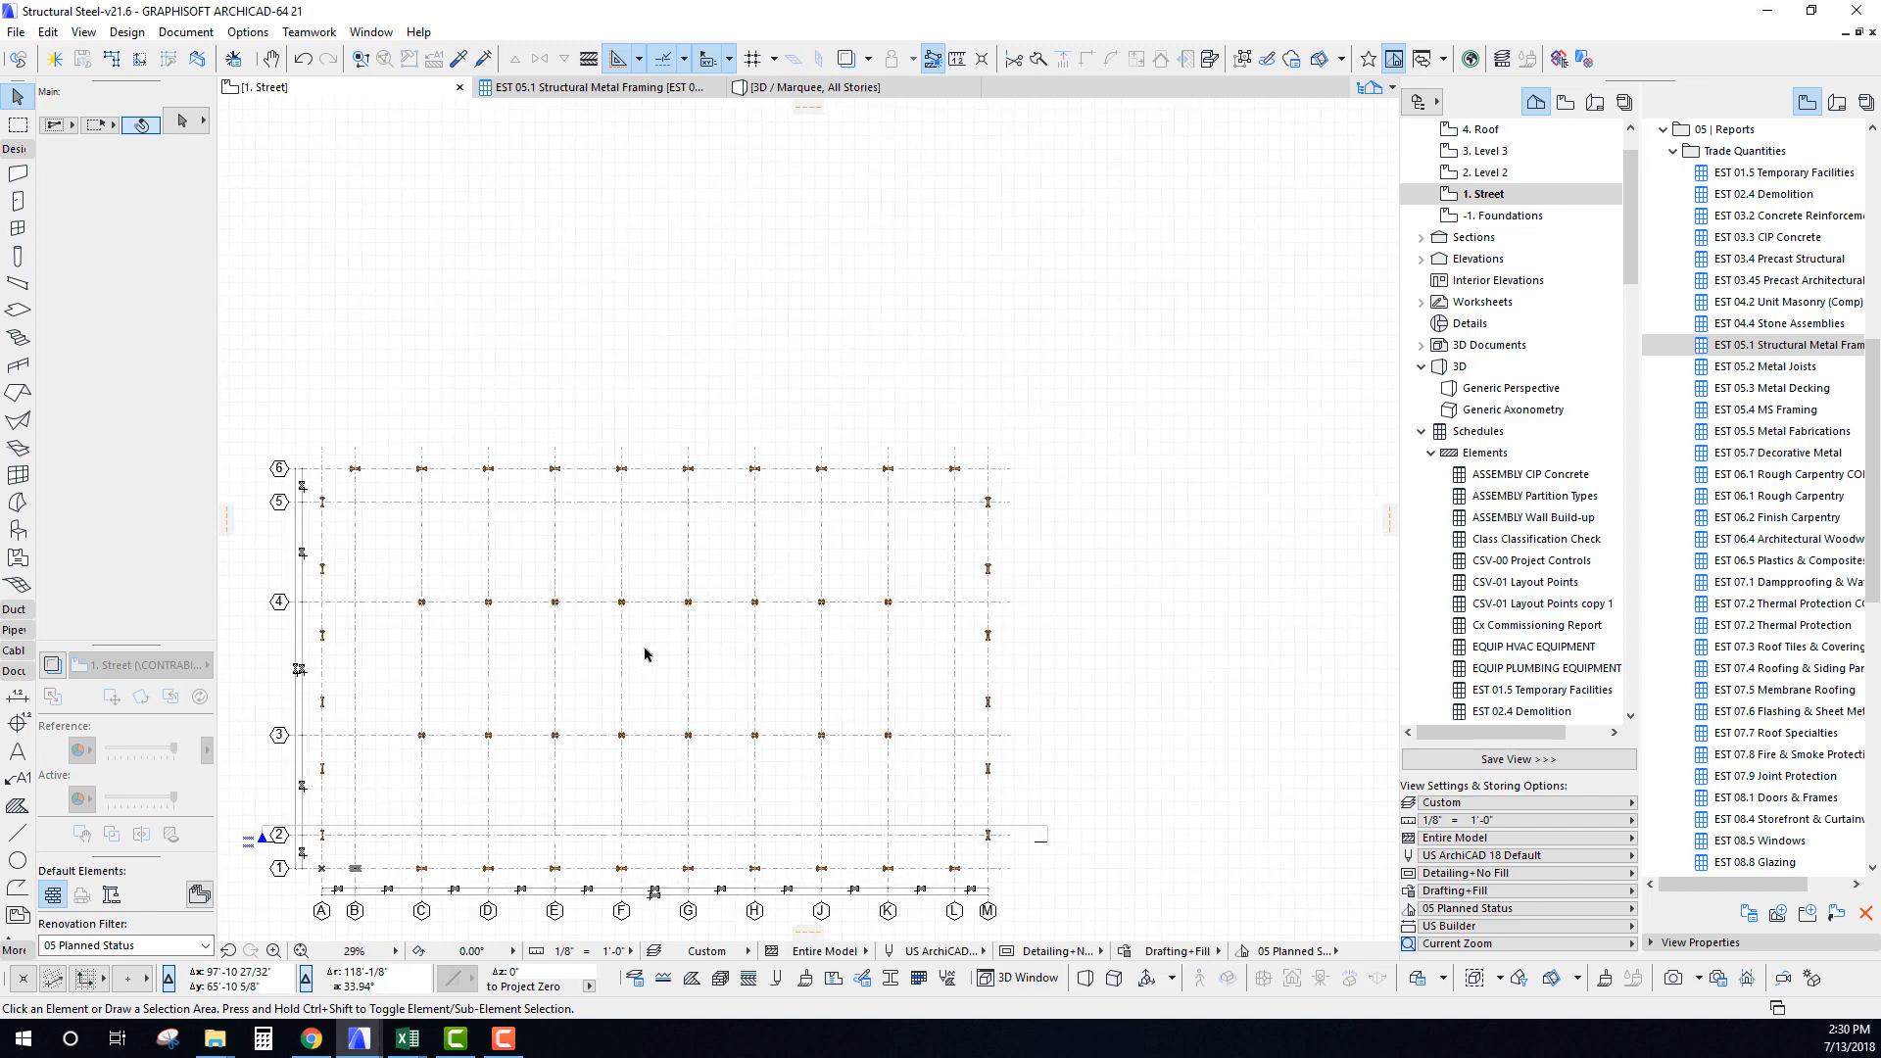
pyautogui.click(18, 124)
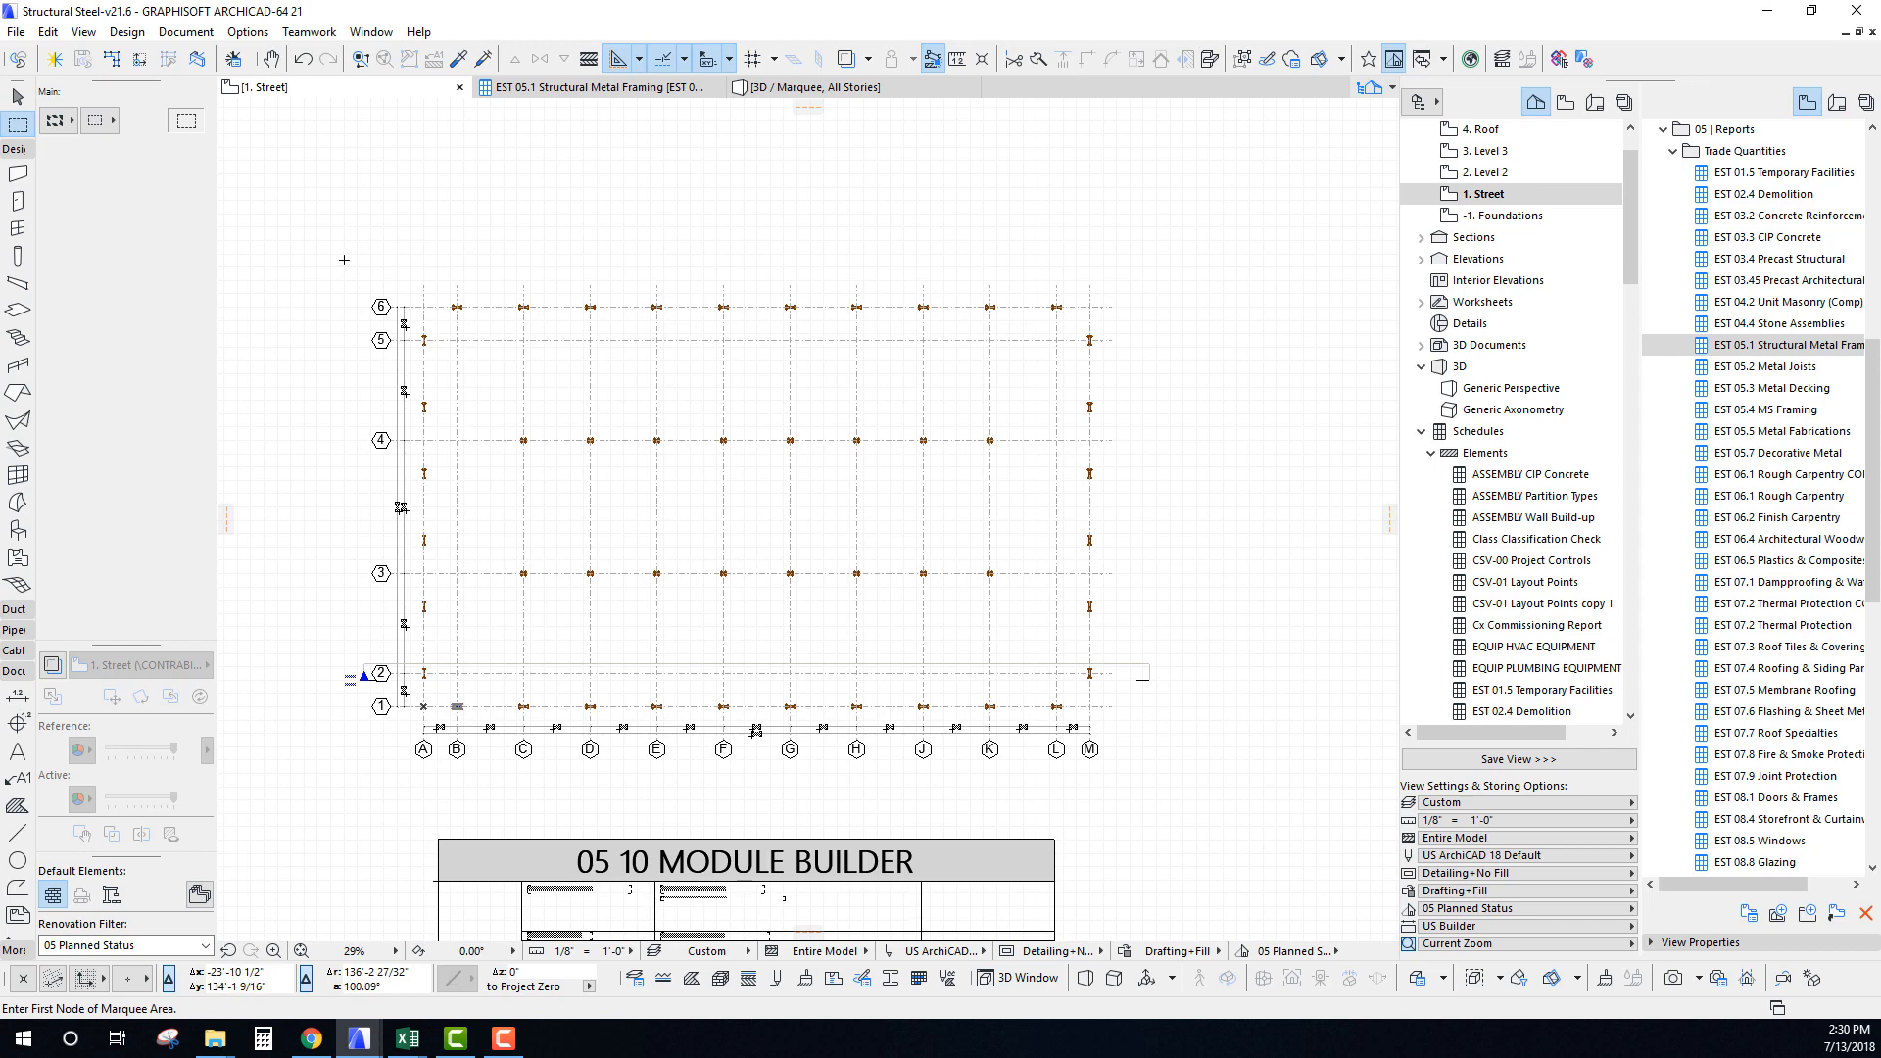
pyautogui.click(344, 260)
pyautogui.click(1123, 736)
pyautogui.scroll(1, 539, 630)
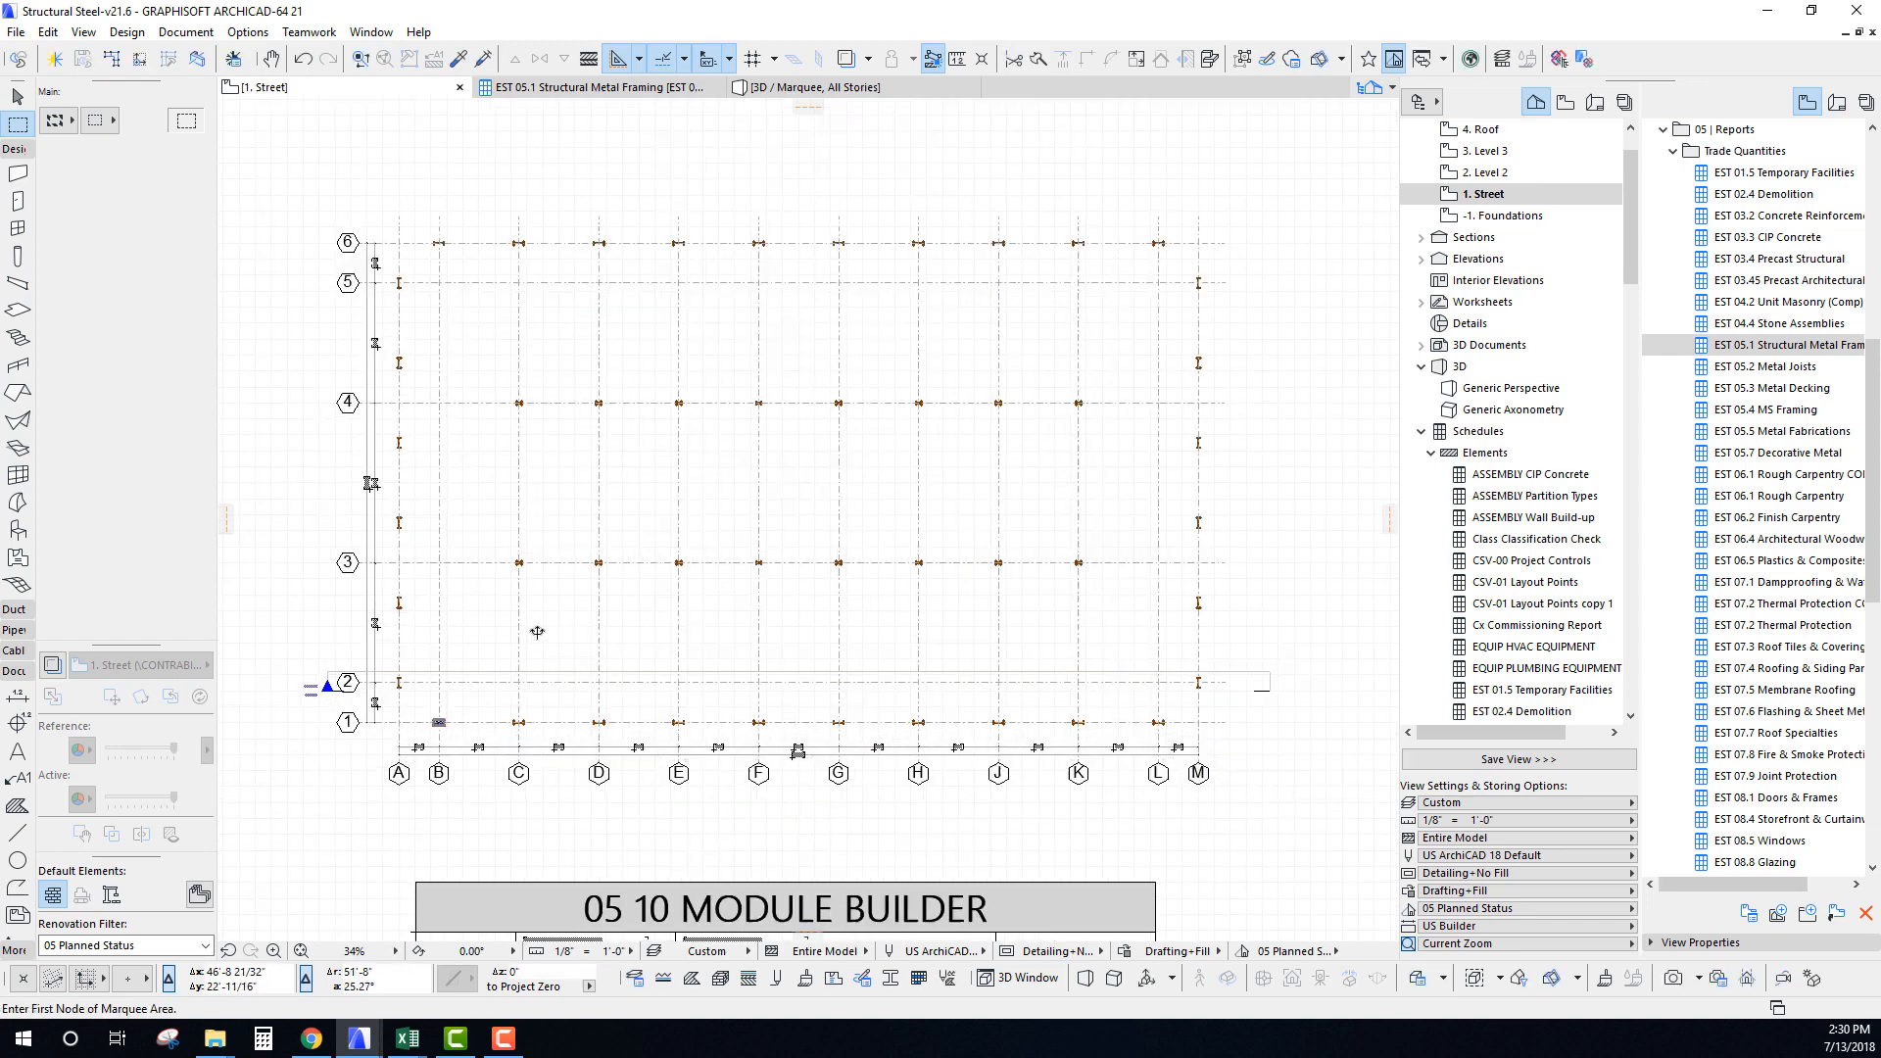
pyautogui.scroll(2, 538, 637)
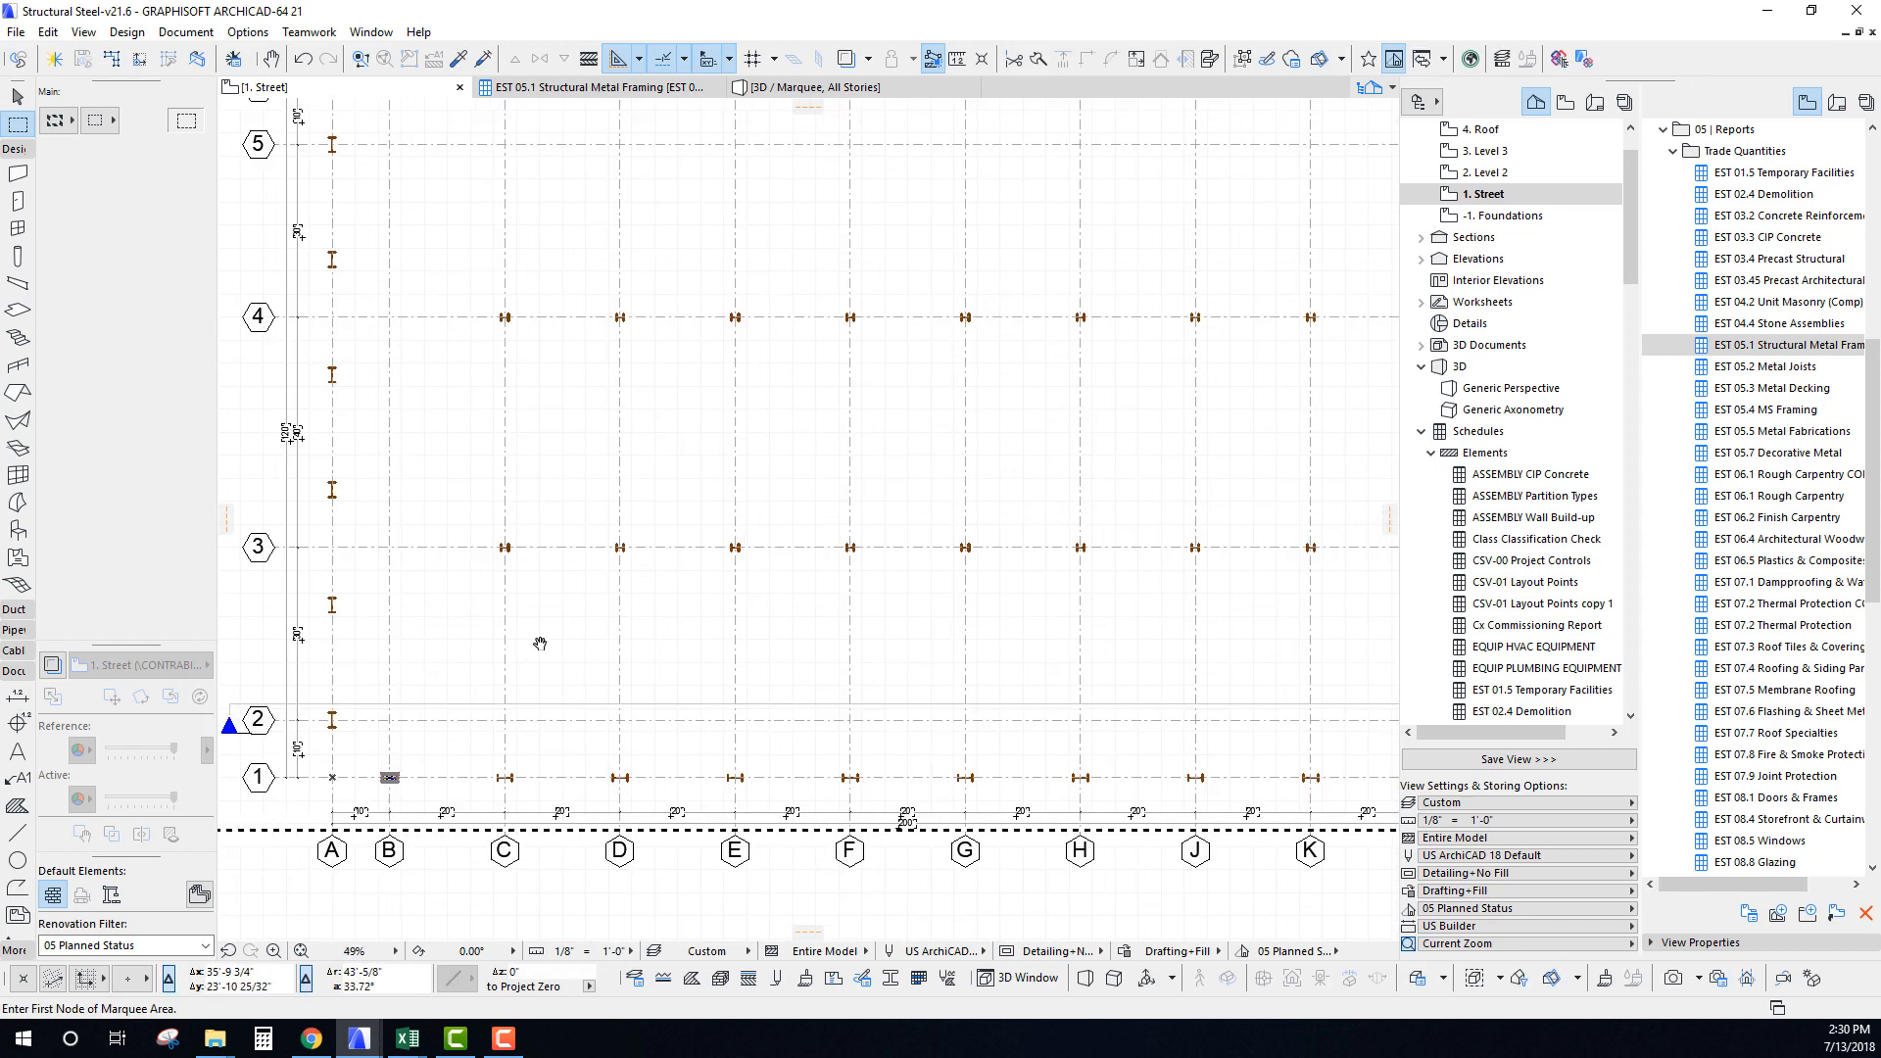
pyautogui.press('F3')
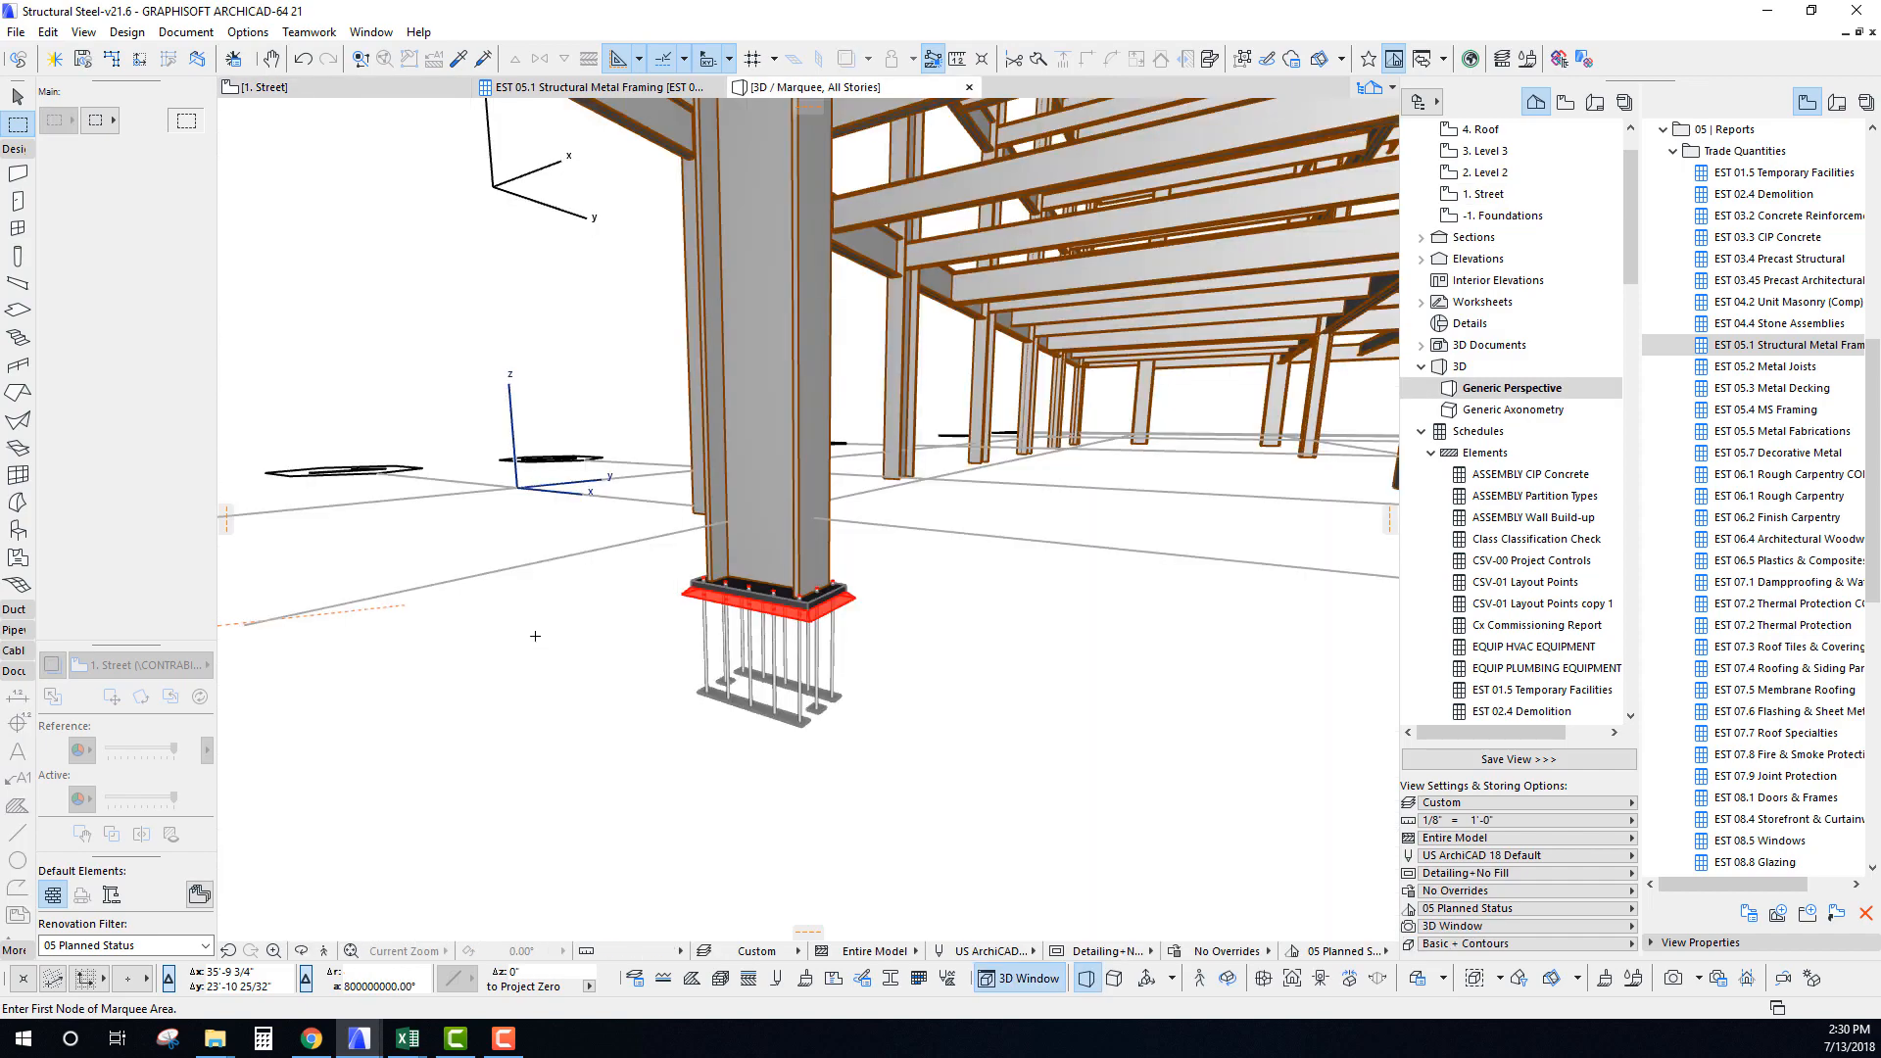
pyautogui.scroll(-6, 683, 501)
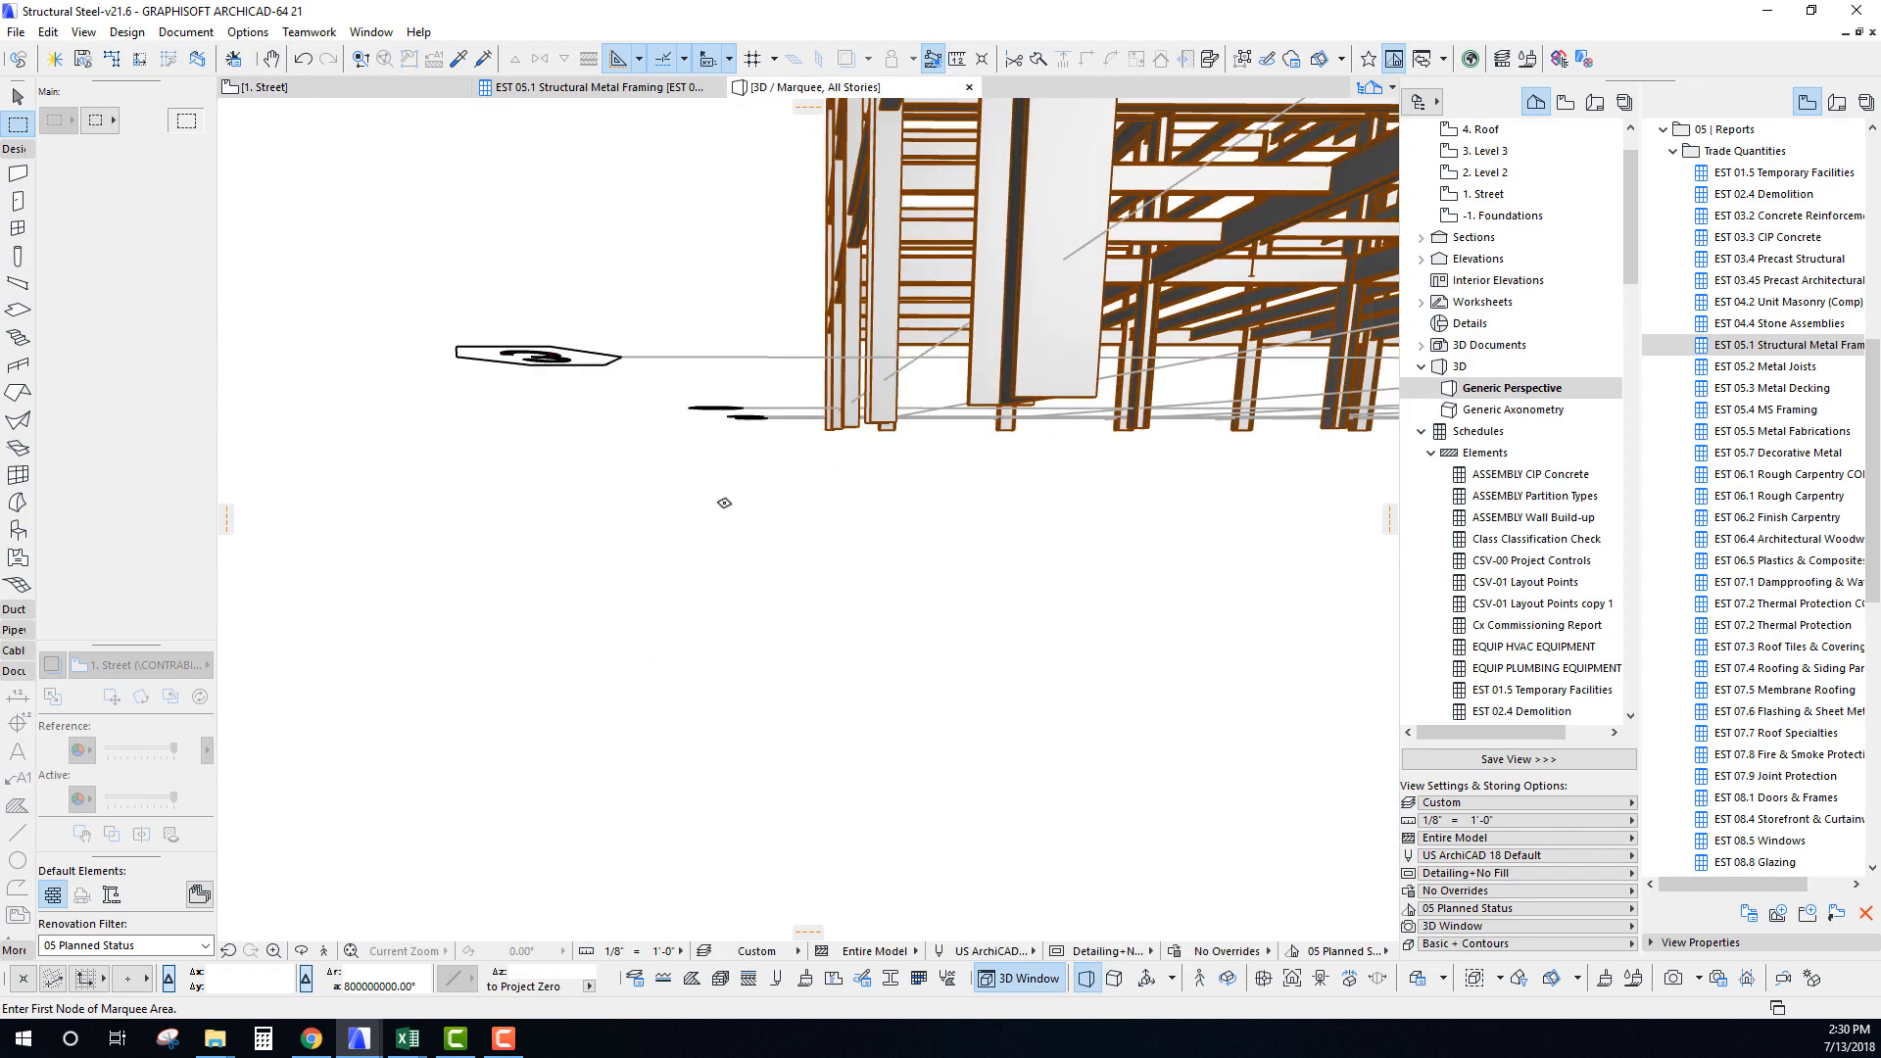
pyautogui.keyDown('shift'); pyautogui.moveTo(723, 480); pyautogui.dragTo(910, 591, button='middle'); pyautogui.keyUp('shift')
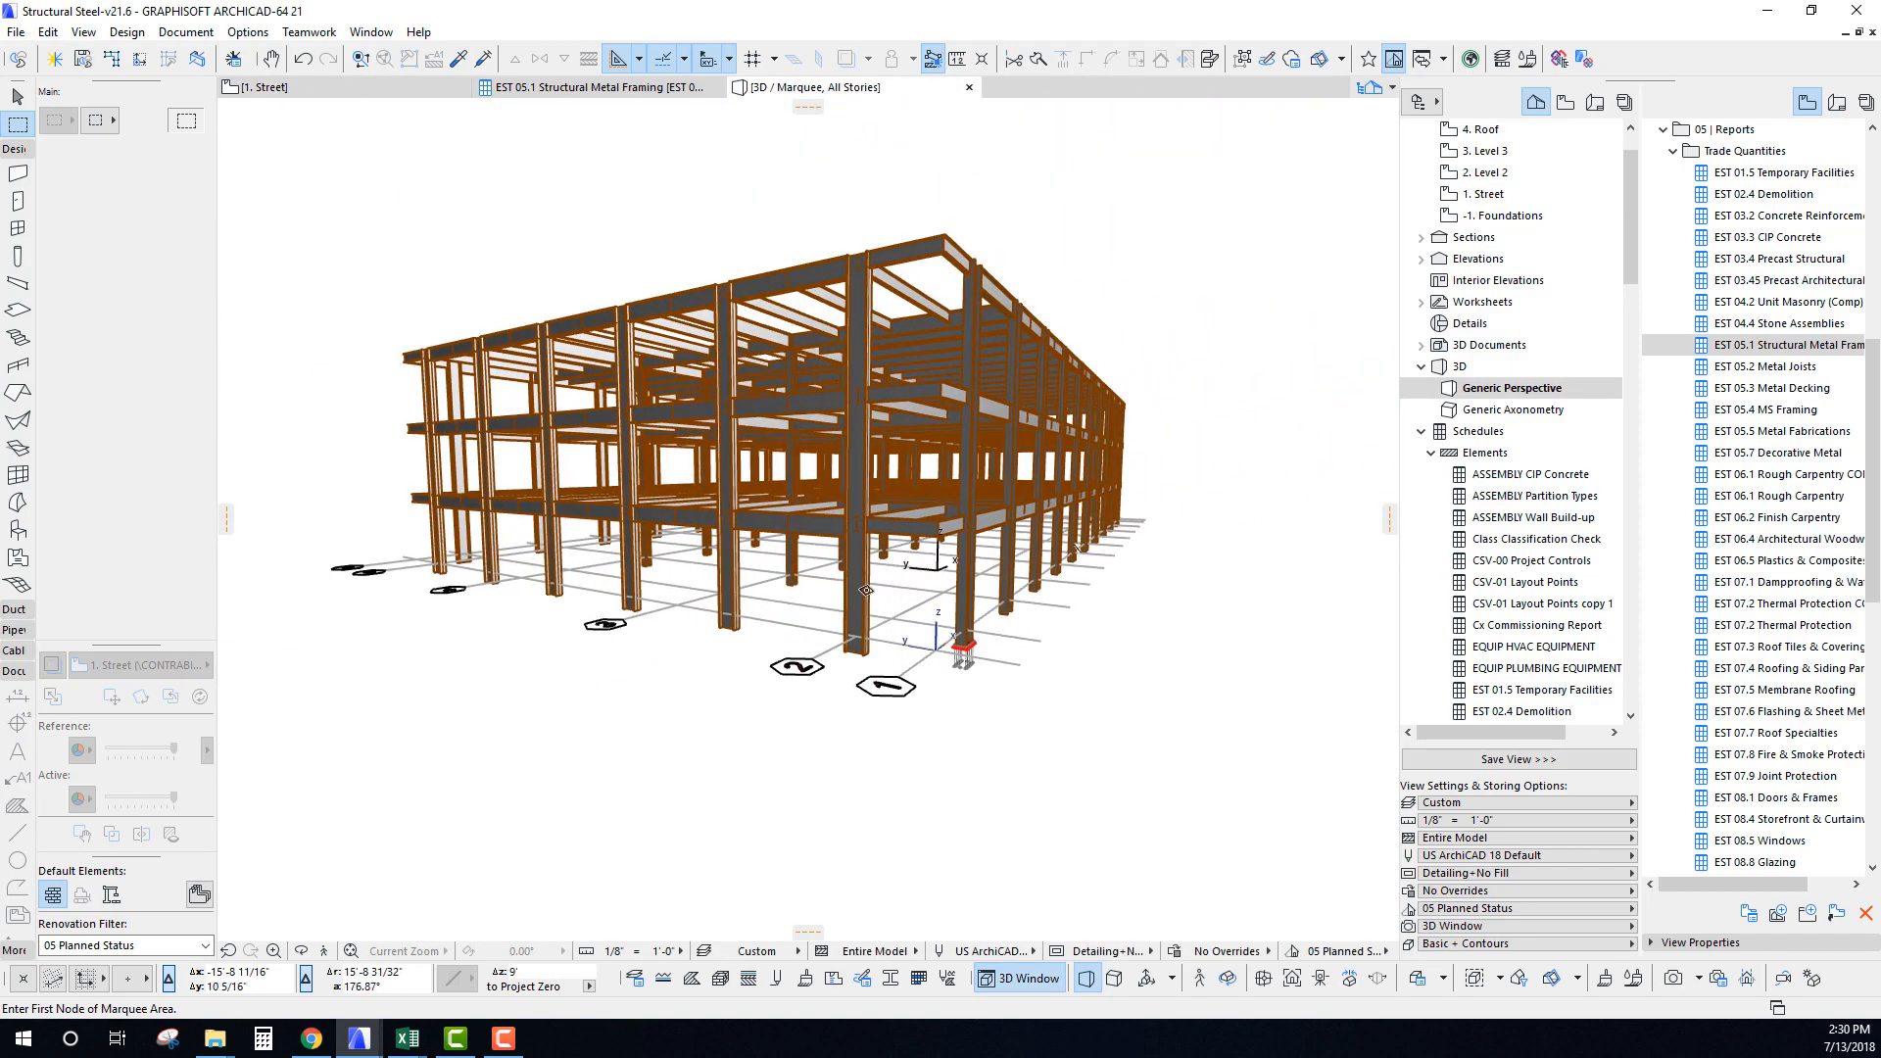
# Find and select all objects whose Element ID contains W COLUMN, and exclude the B-1 column that already has a baseplate.
pyautogui.click(866, 591)
pyautogui.hotkey('ctrl', 'f')
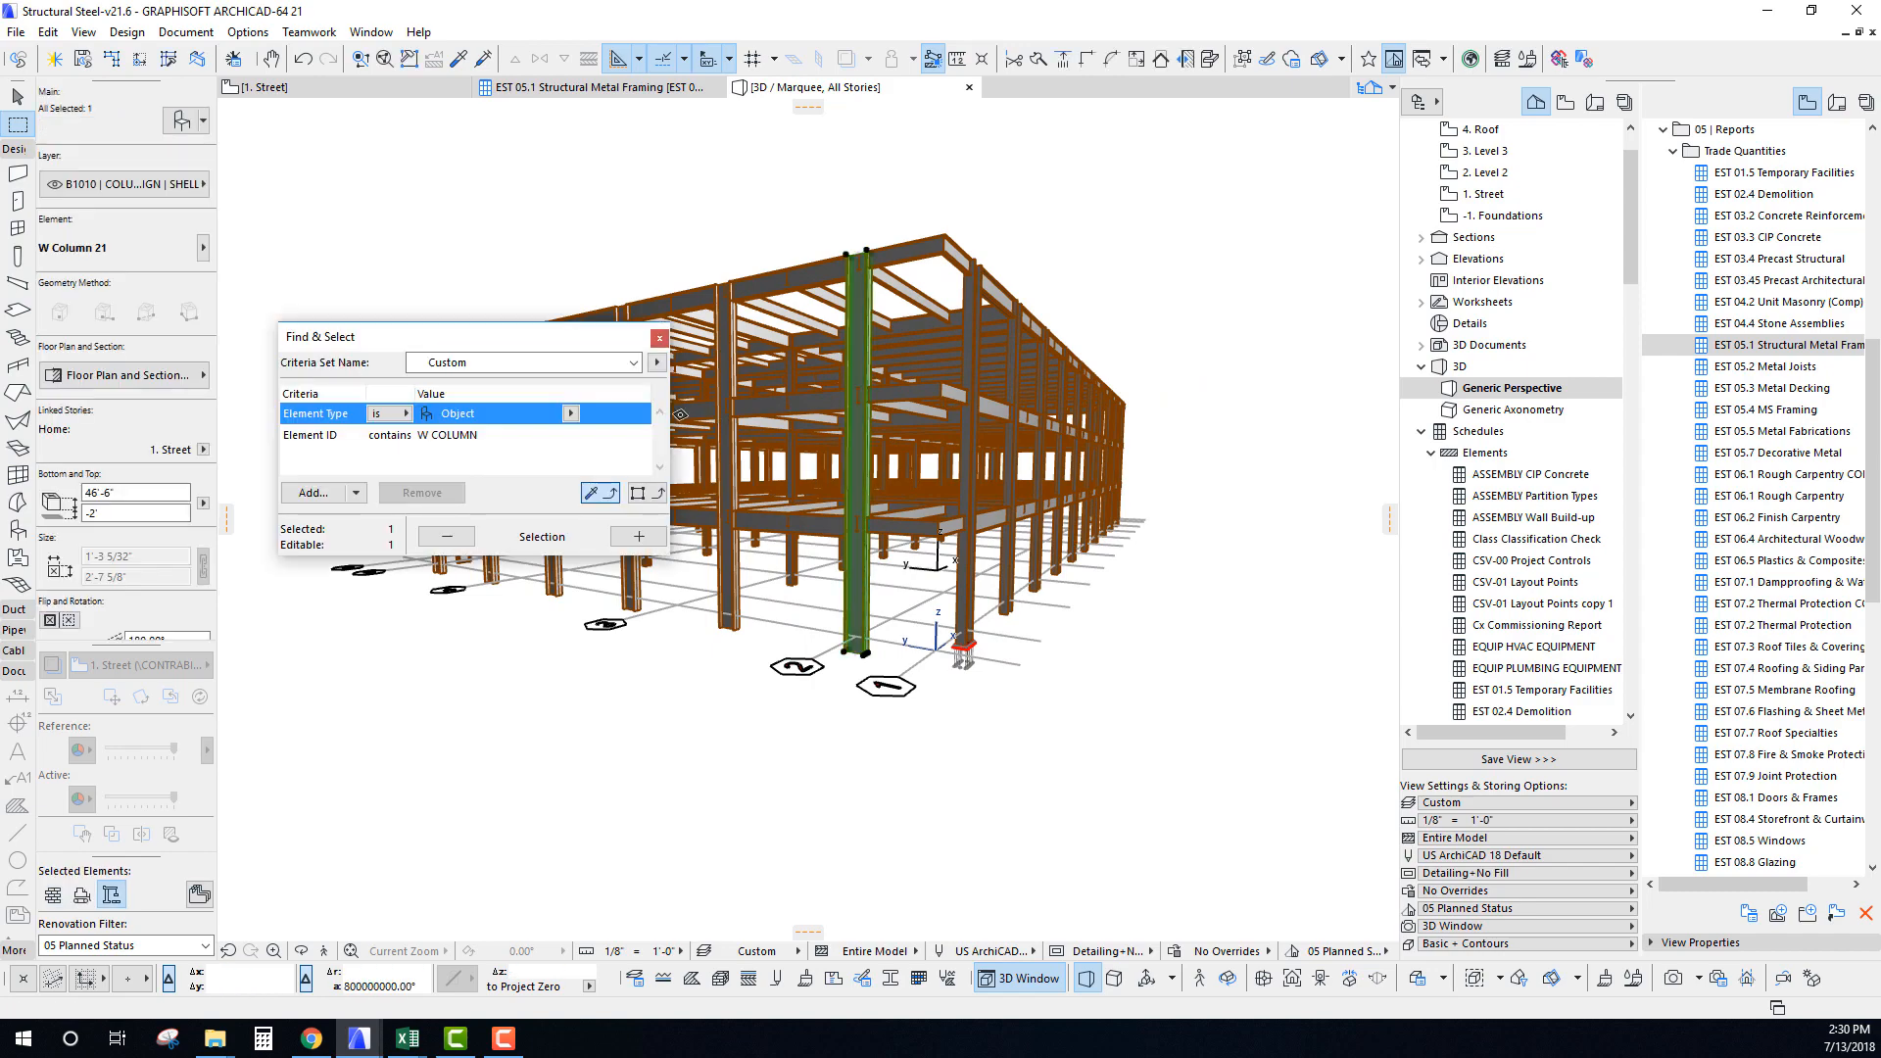
pyautogui.click(642, 539)
pyautogui.scroll(8, 783, 714)
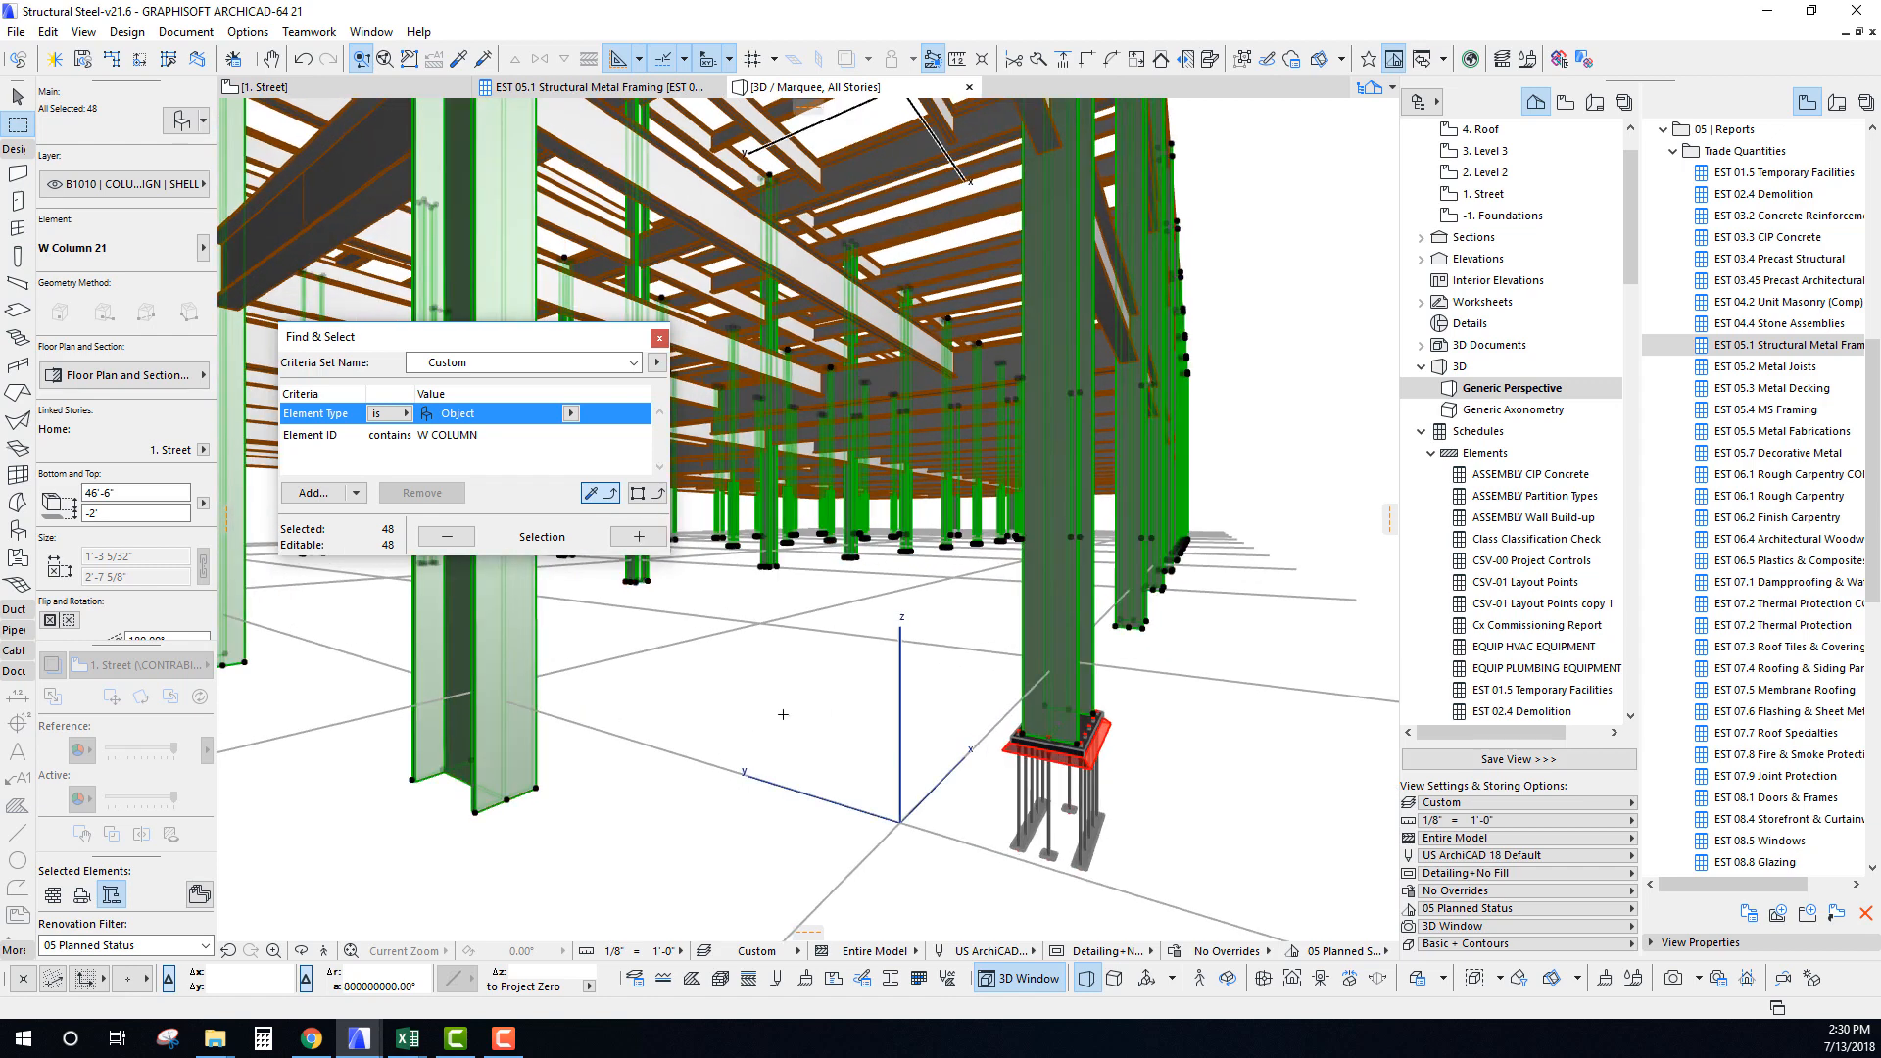
pyautogui.keyDown('shift'); pyautogui.click(1056, 555); pyautogui.keyUp('shift')
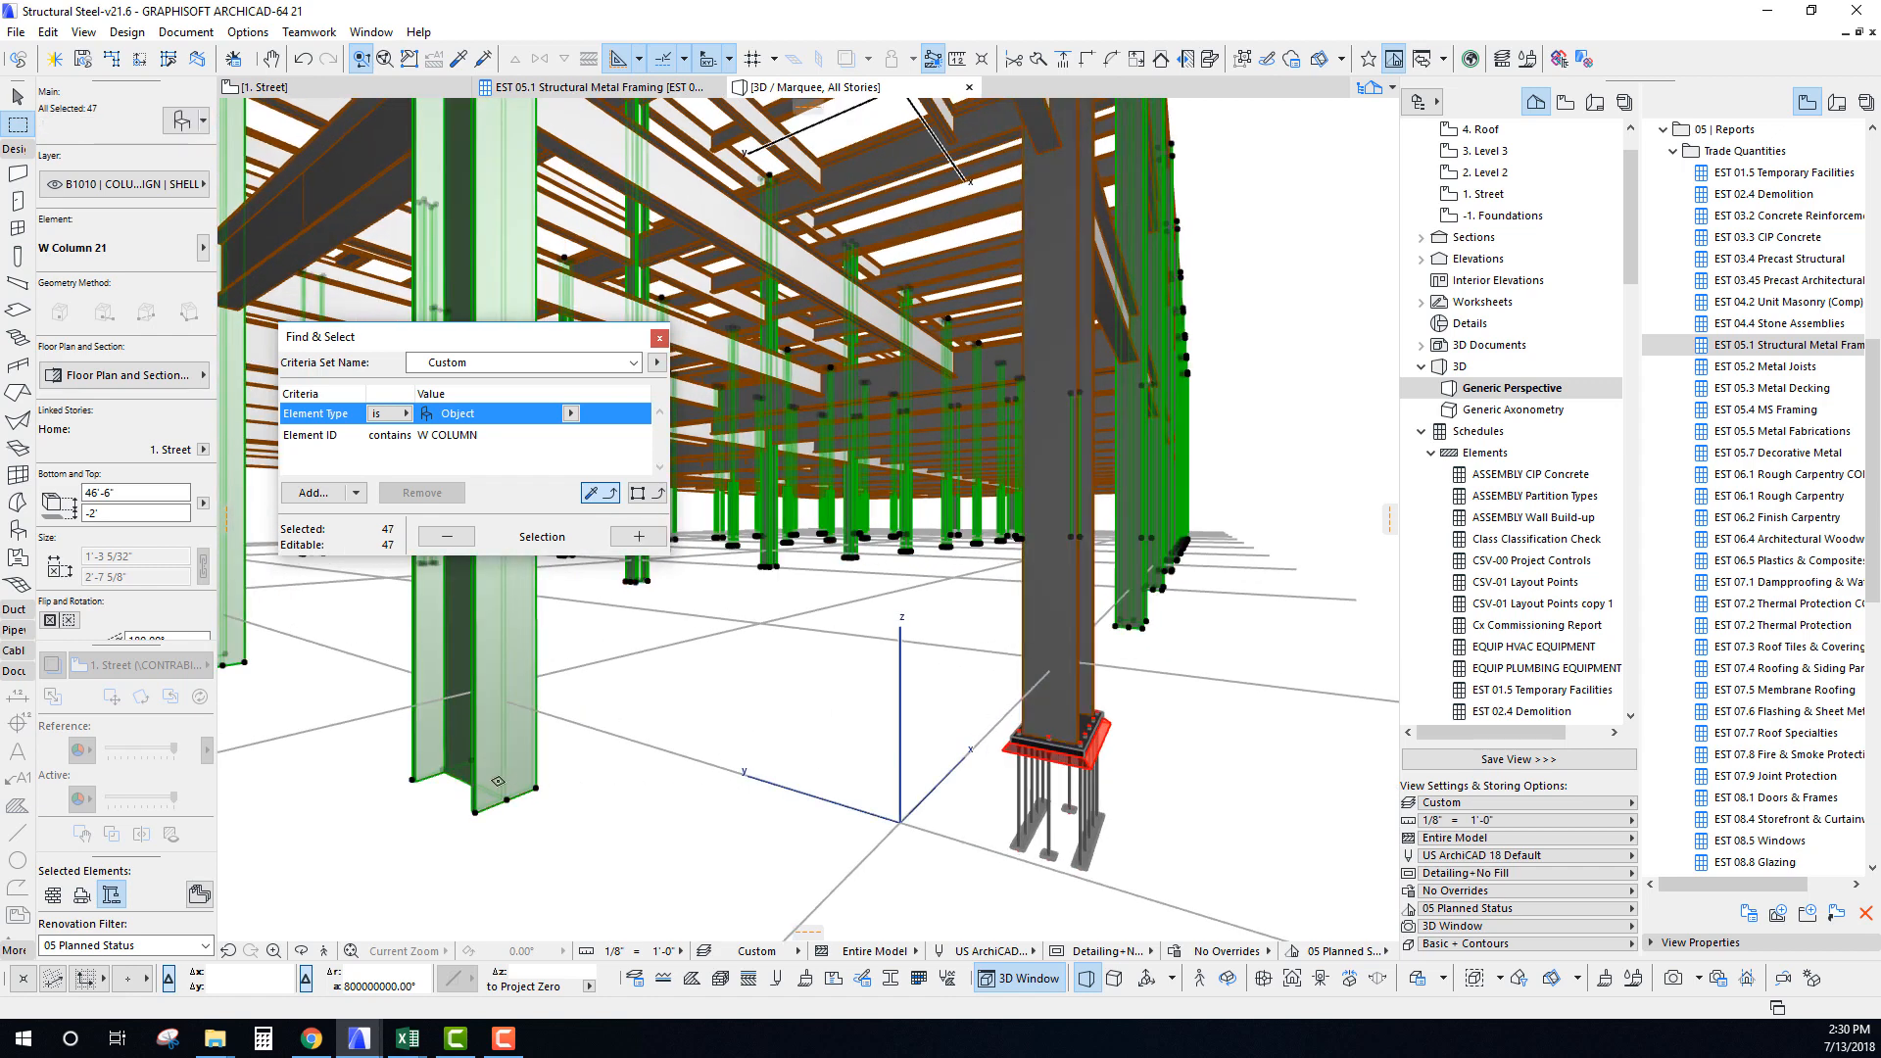
# Stretch the bottoms of all selected W columns to the top face of the B-1 baseplate, at -1'-8", and deselect them.
pyautogui.click(507, 795)
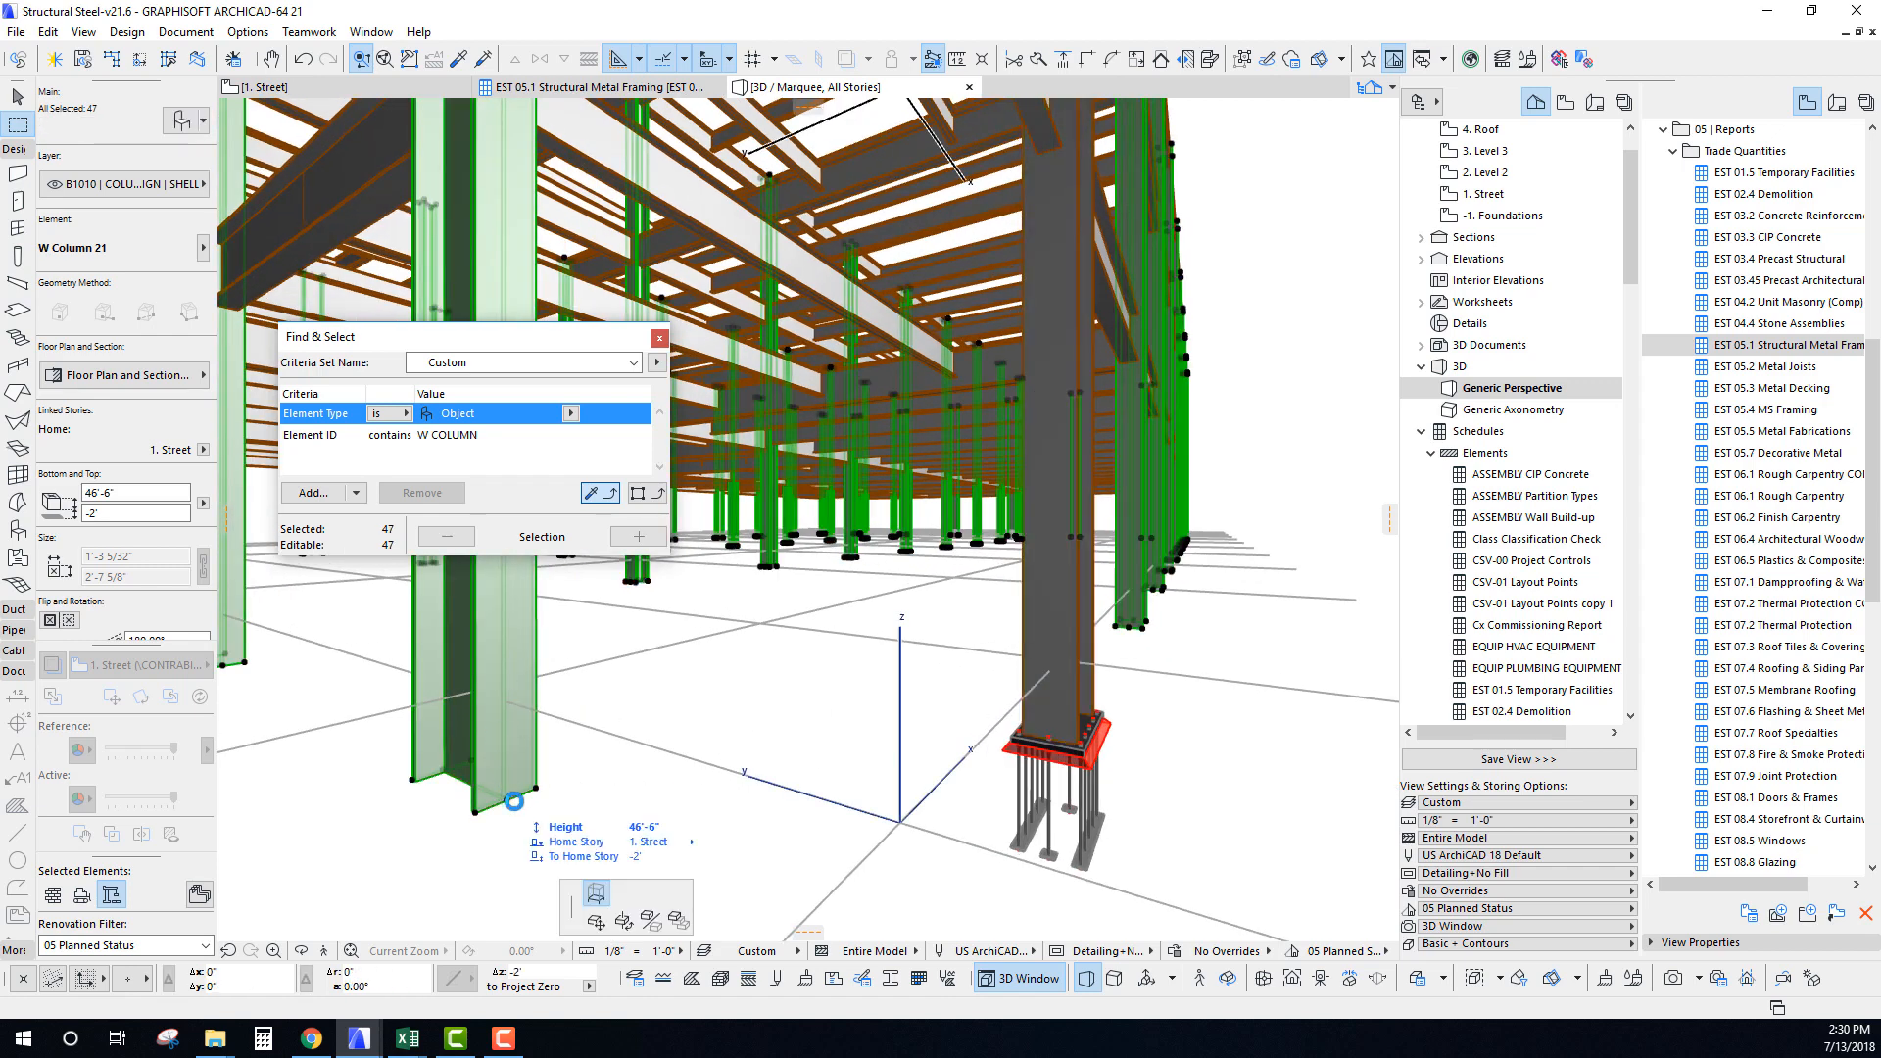
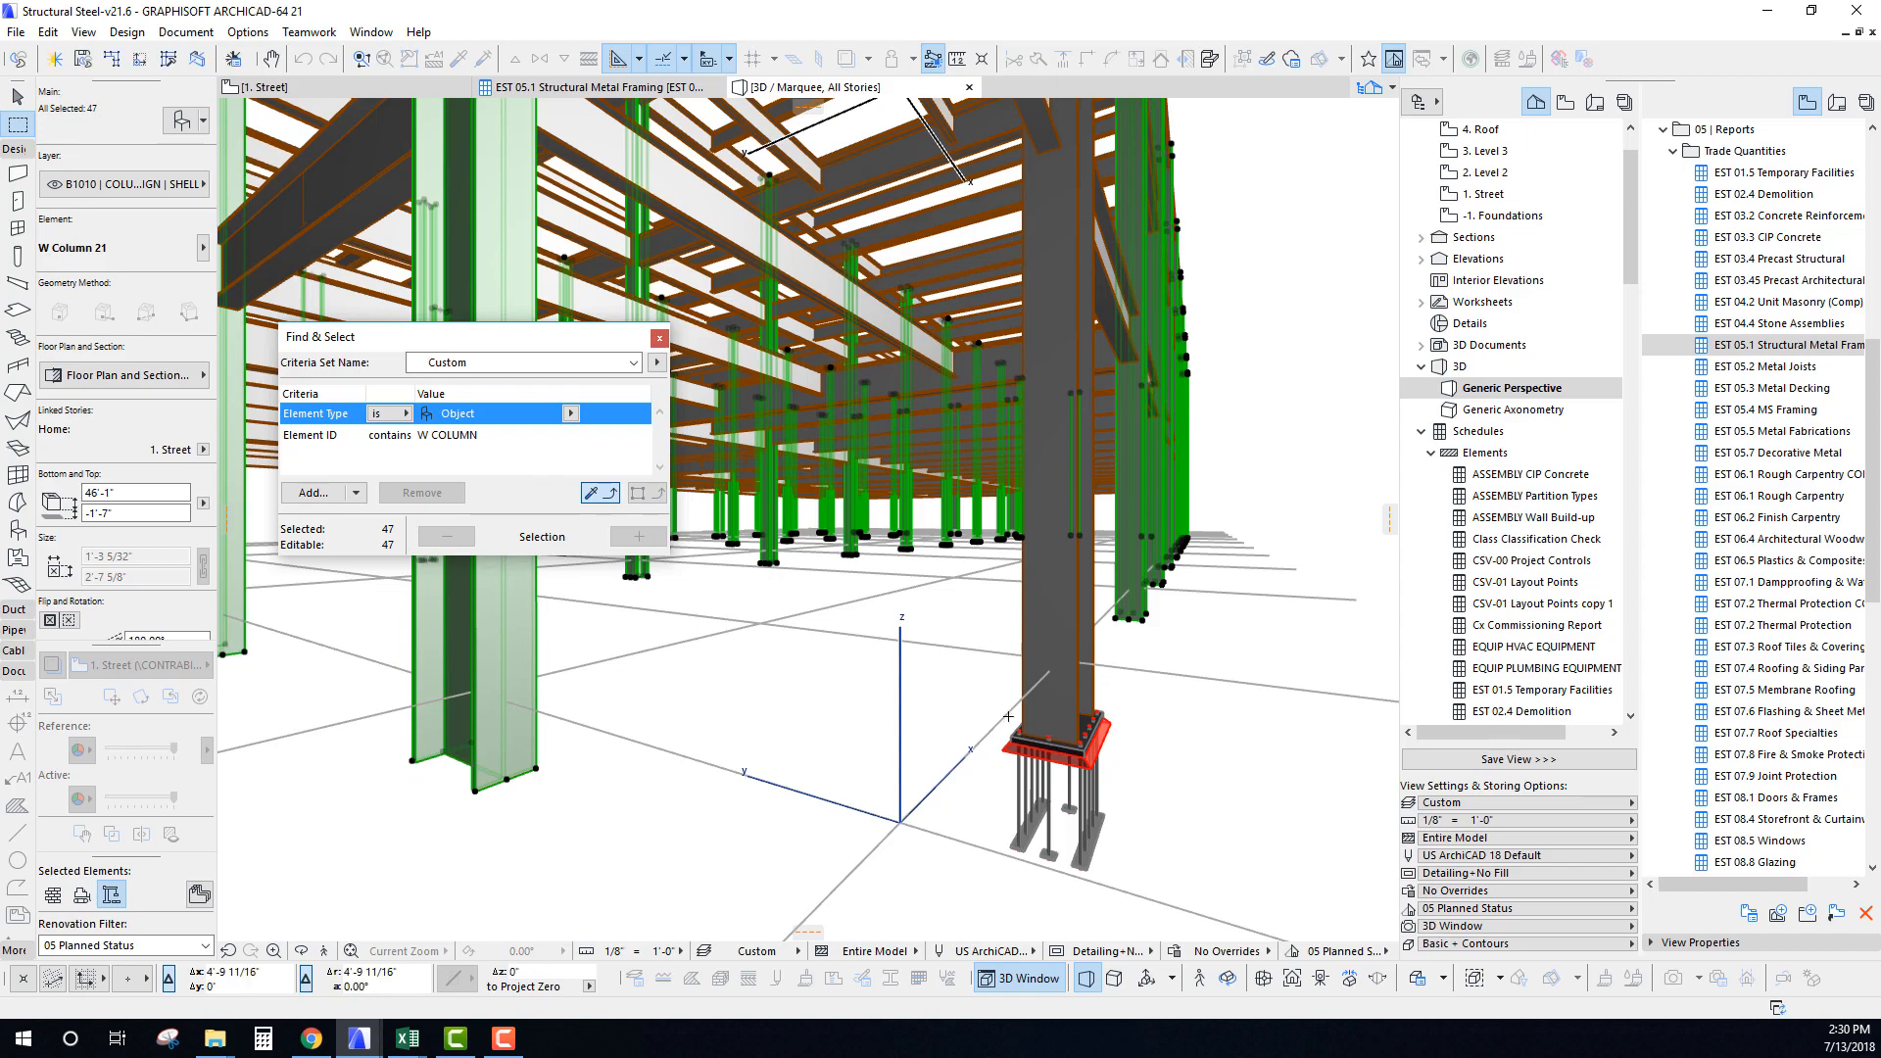
pyautogui.keyDown('shift'); pyautogui.moveTo(1008, 716); pyautogui.dragTo(371, 741, button='middle'); pyautogui.keyUp('shift')
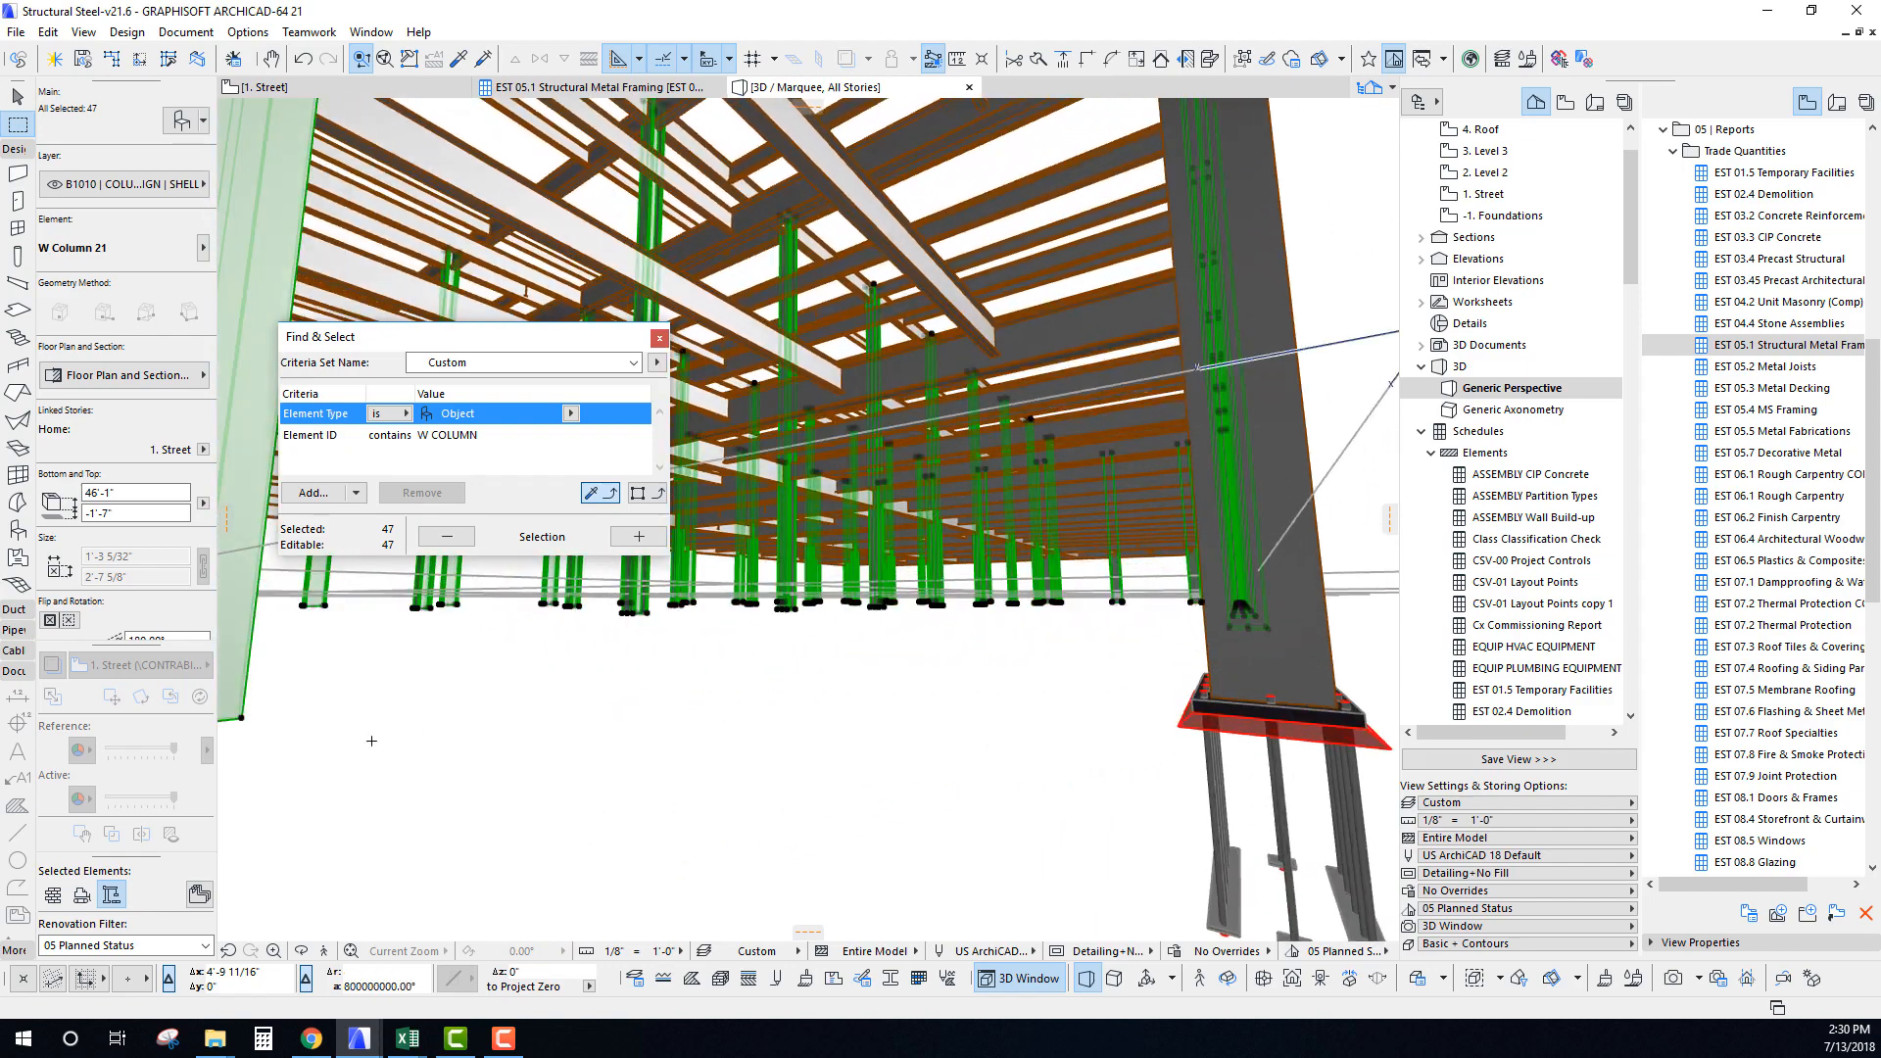
pyautogui.click(241, 716)
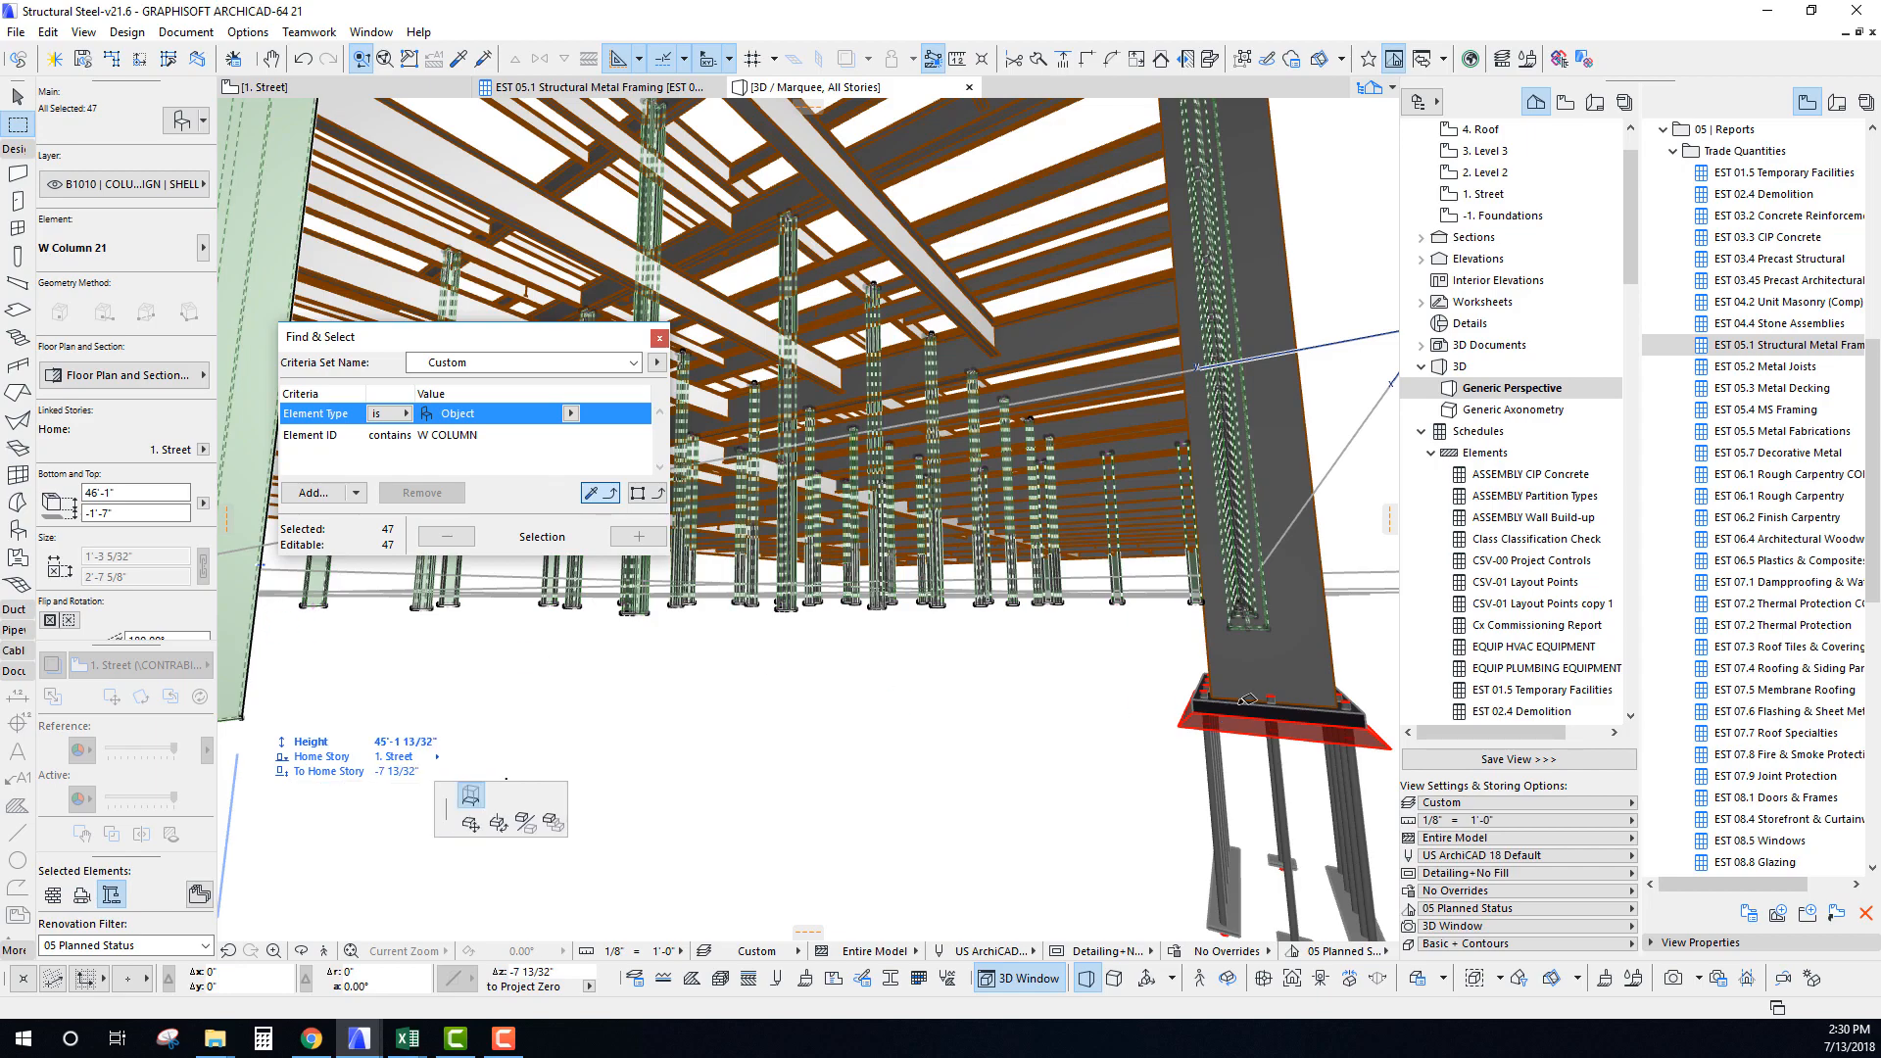
pyautogui.keyDown('shift'); pyautogui.moveTo(1236, 695); pyautogui.dragTo(990, 644, button='middle'); pyautogui.keyUp('shift')
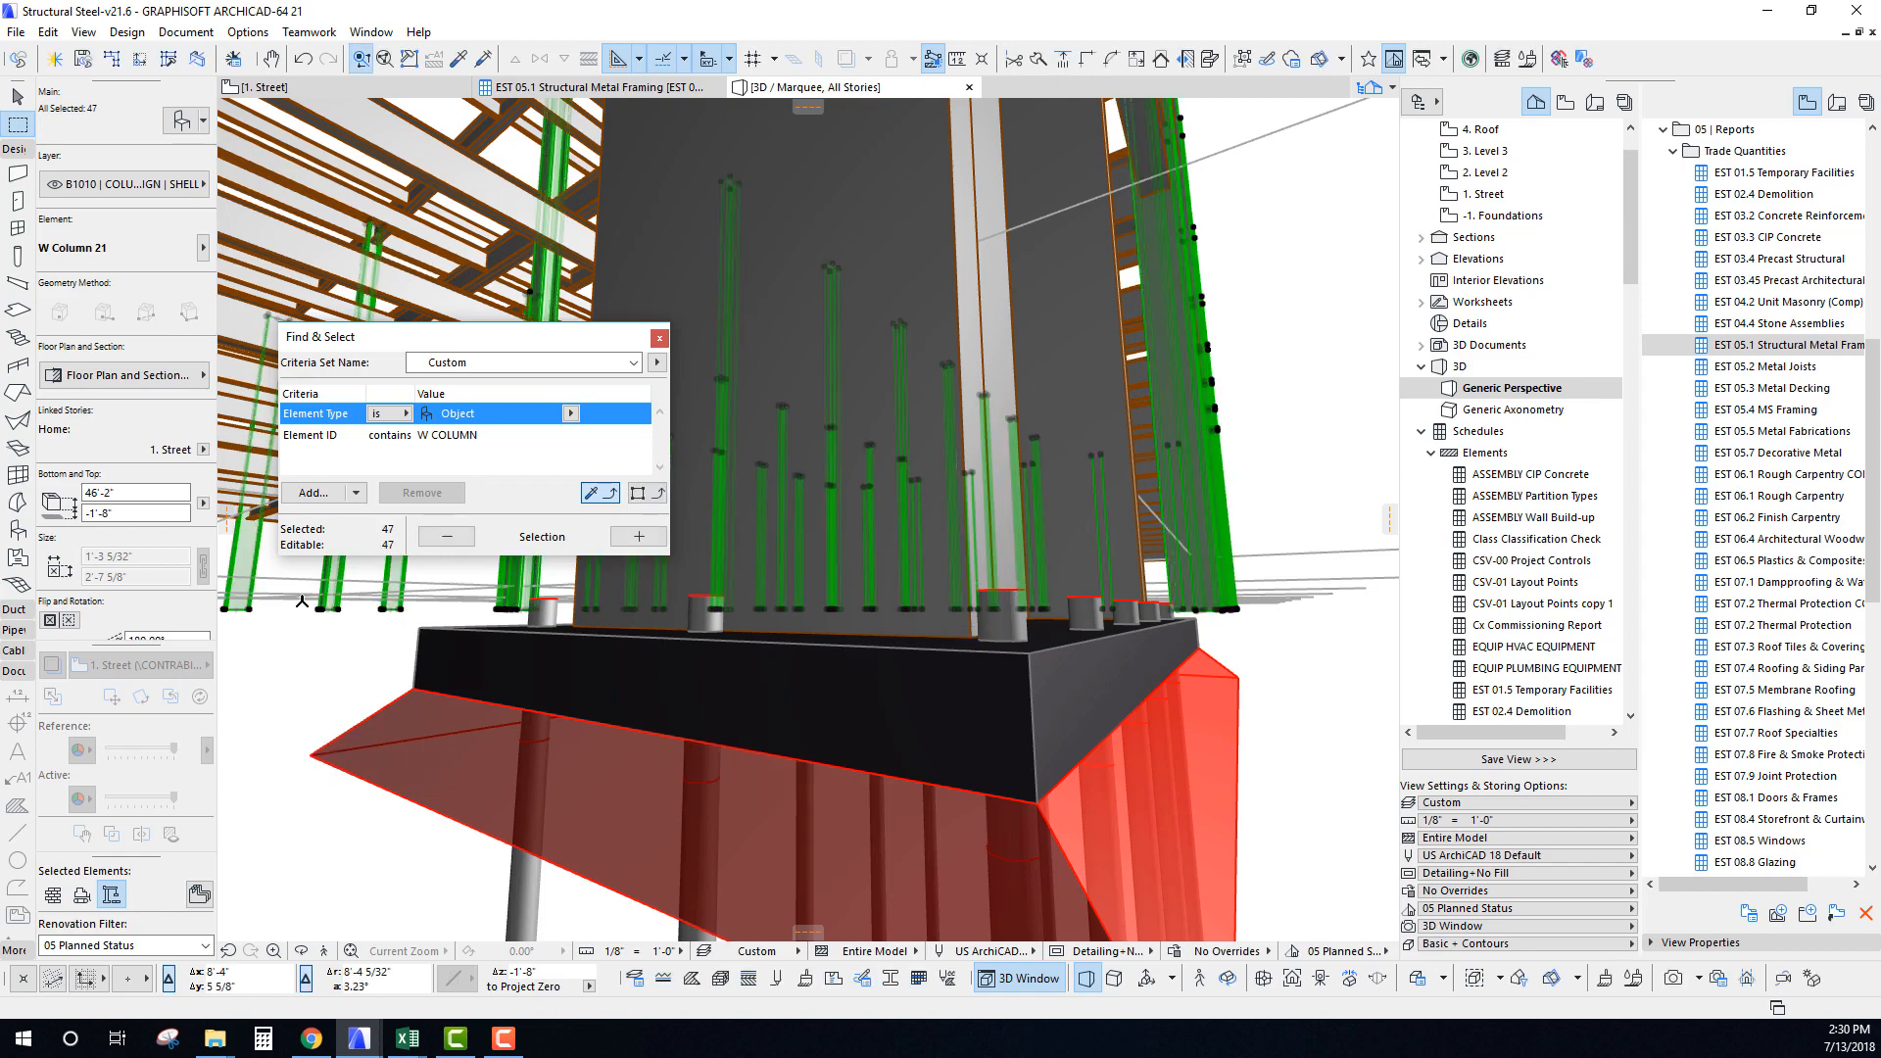
pyautogui.scroll(-5, 1045, 634)
pyautogui.keyDown('shift'); pyautogui.moveTo(1046, 634); pyautogui.dragTo(959, 670, button='middle'); pyautogui.keyUp('shift')
pyautogui.press('Escape')
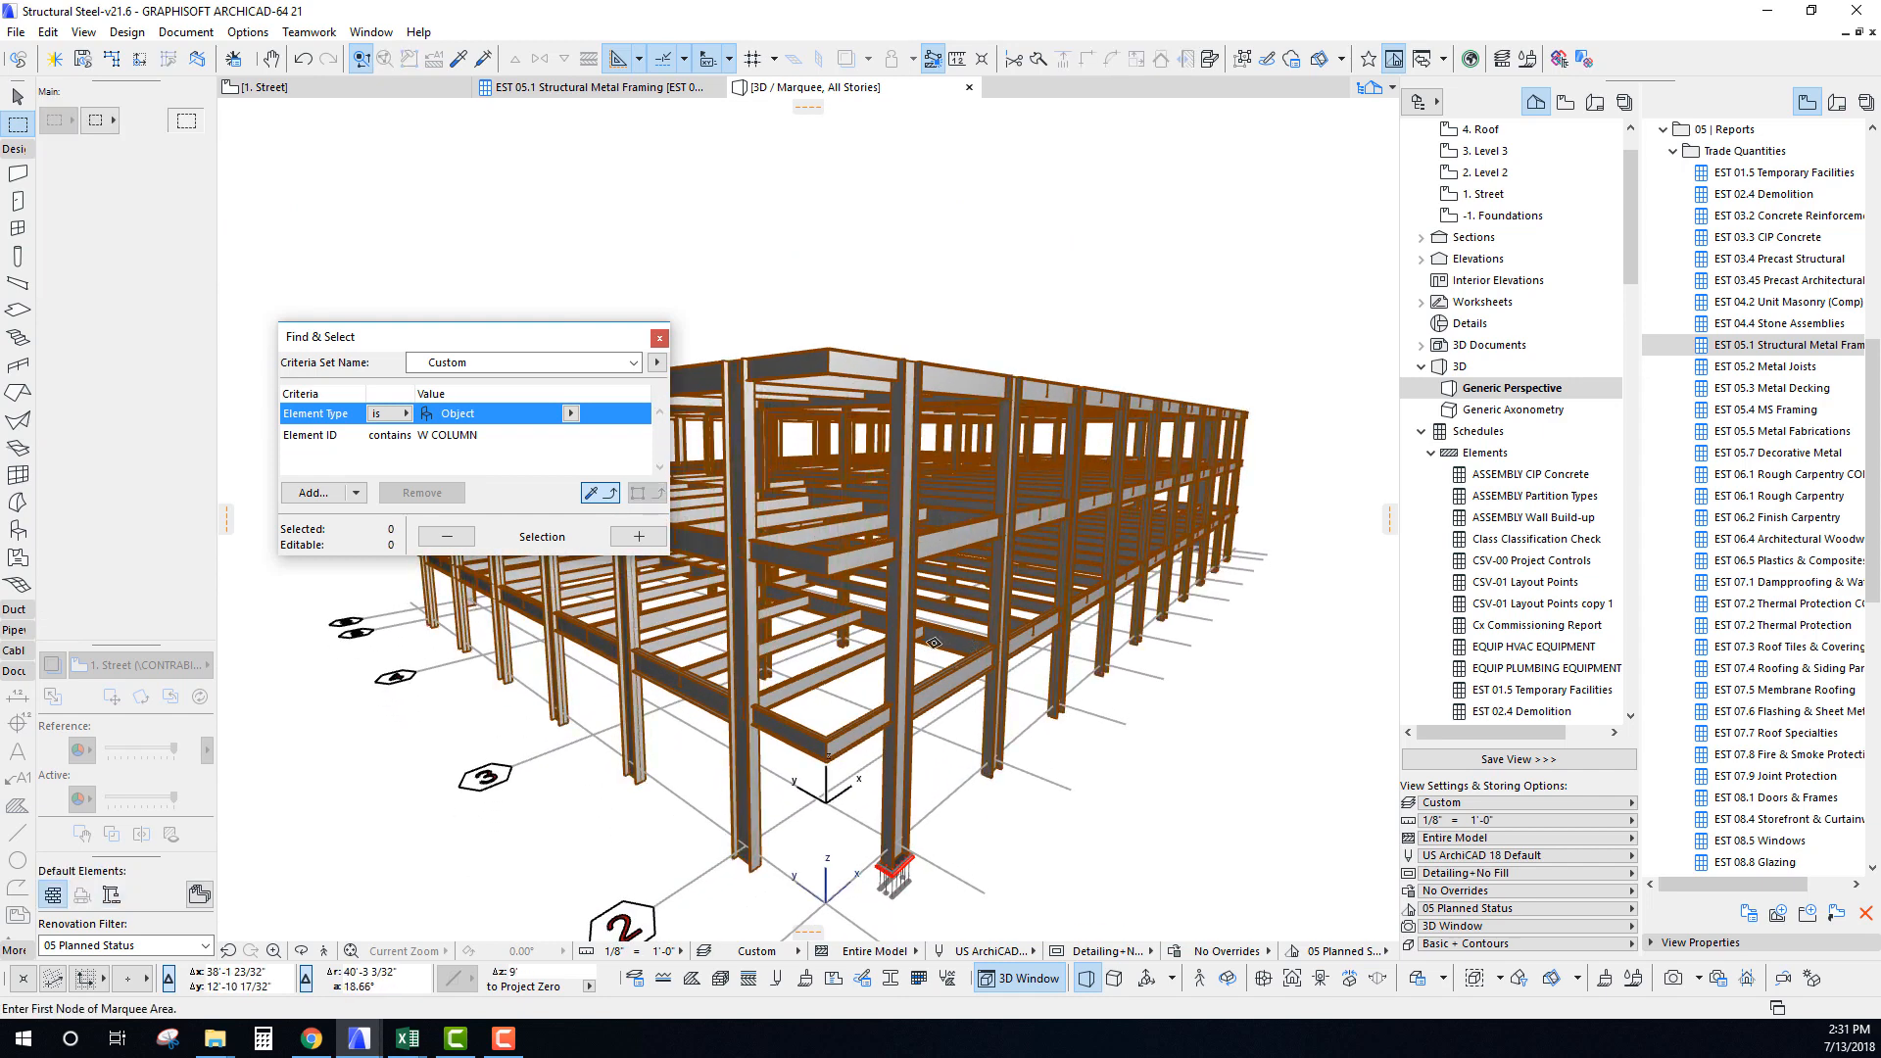
# Clear the marquee in the street-level plan and select the baseplate assembly at B-1 without its W column.
pyautogui.press('F2')
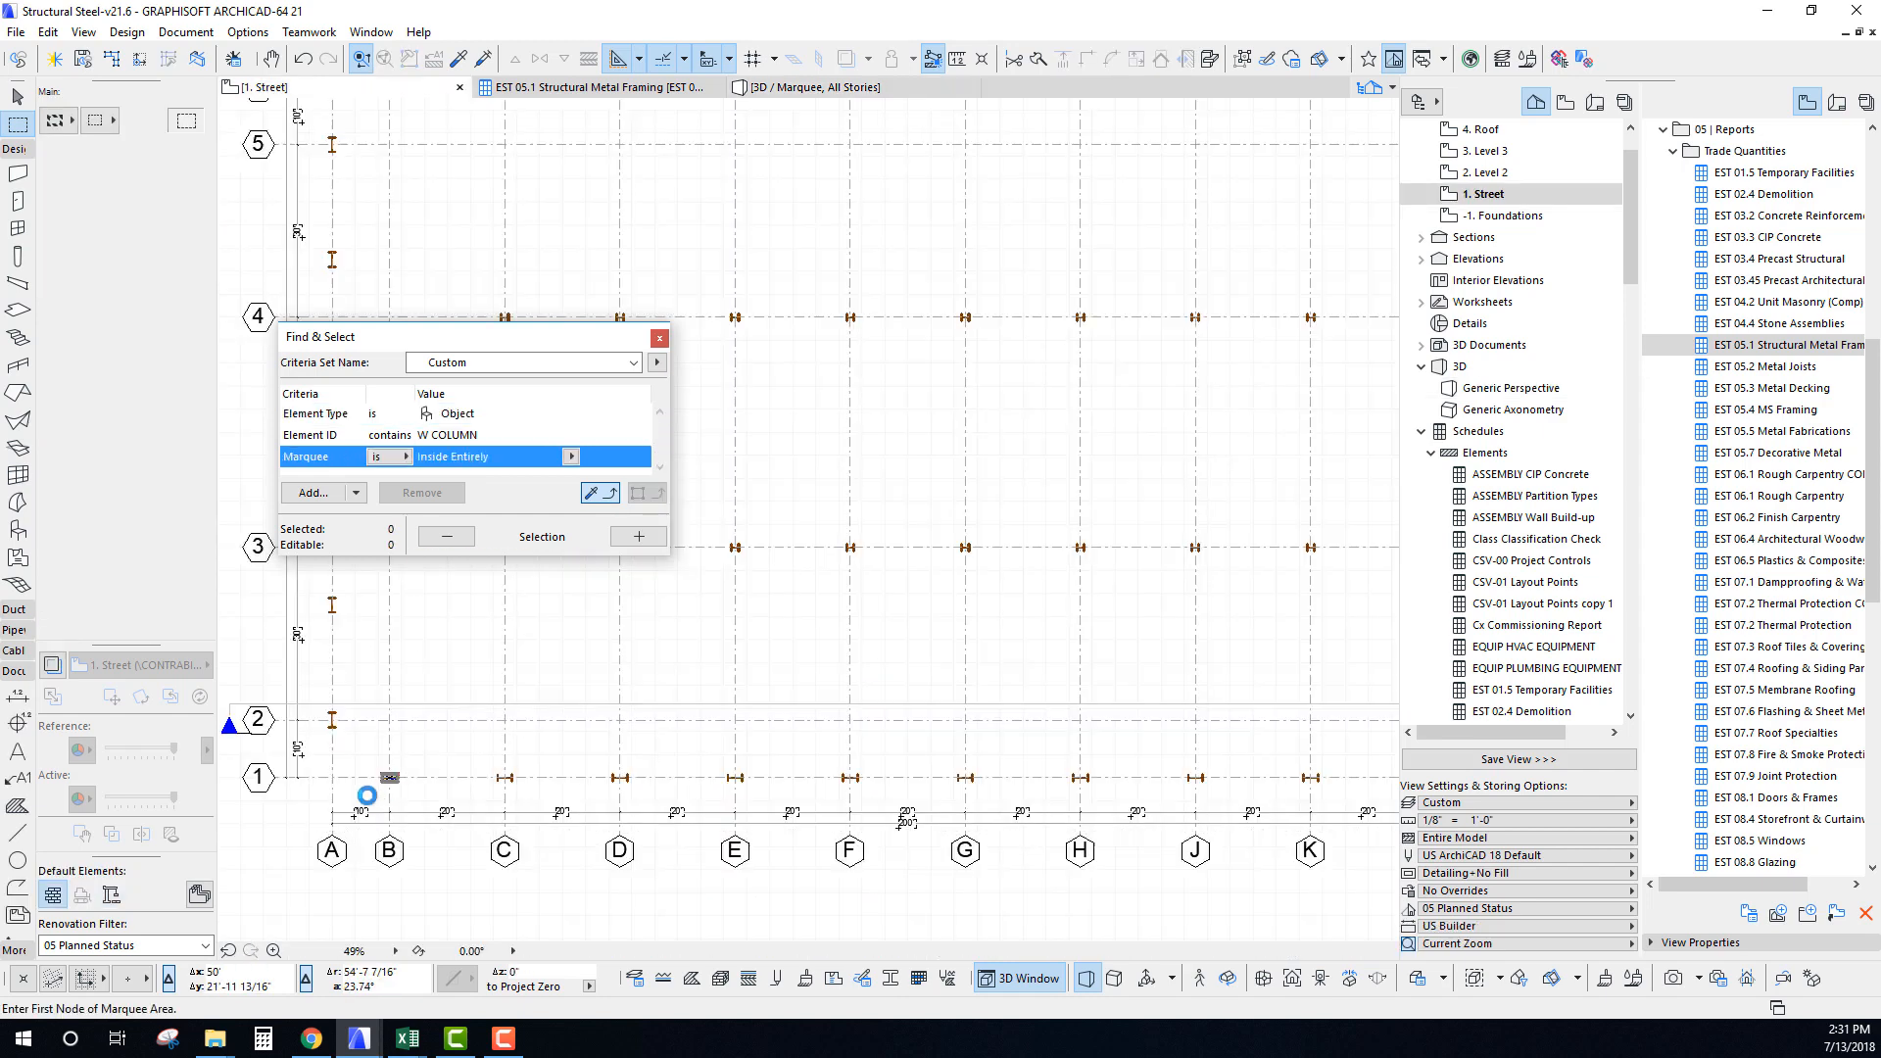
pyautogui.press('Escape')
pyautogui.scroll(10, 377, 777)
pyautogui.moveTo(483, 857); pyautogui.dragTo(625, 786, button='middle')
pyautogui.press('Escape')
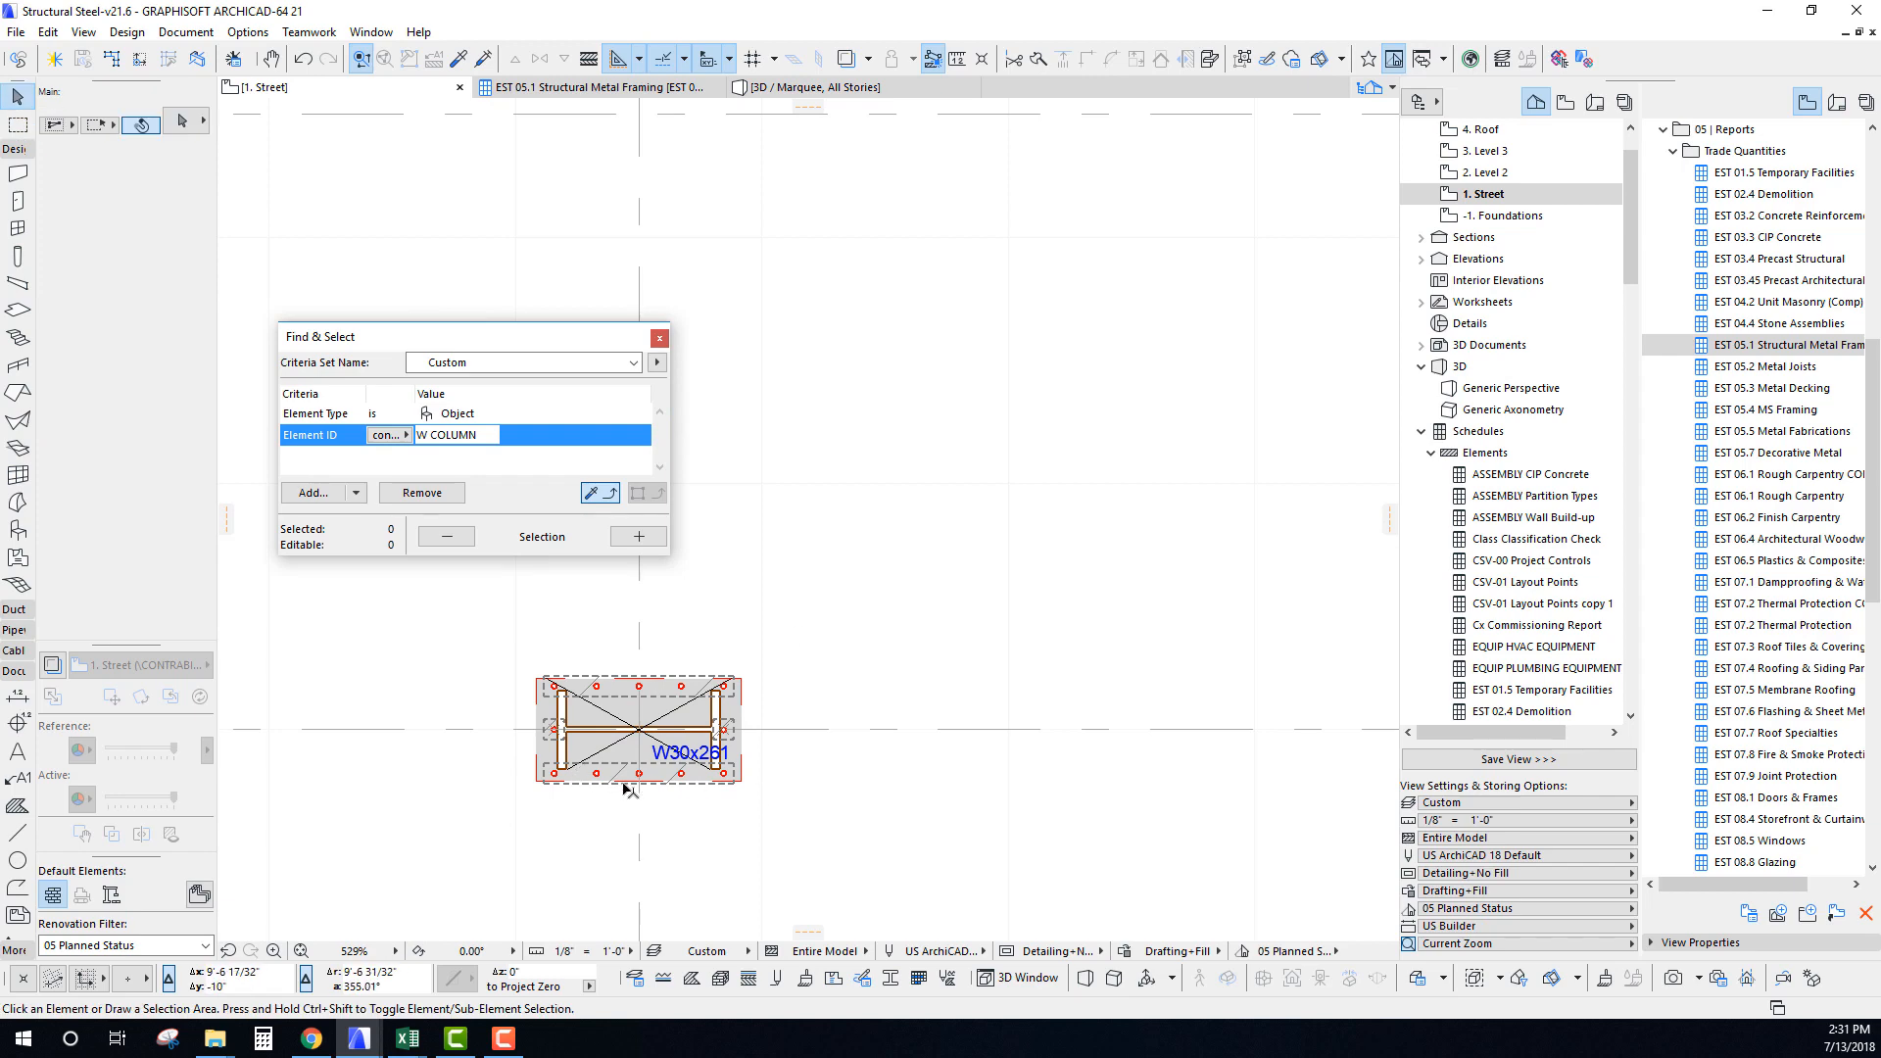
pyautogui.scroll(2, 480, 754)
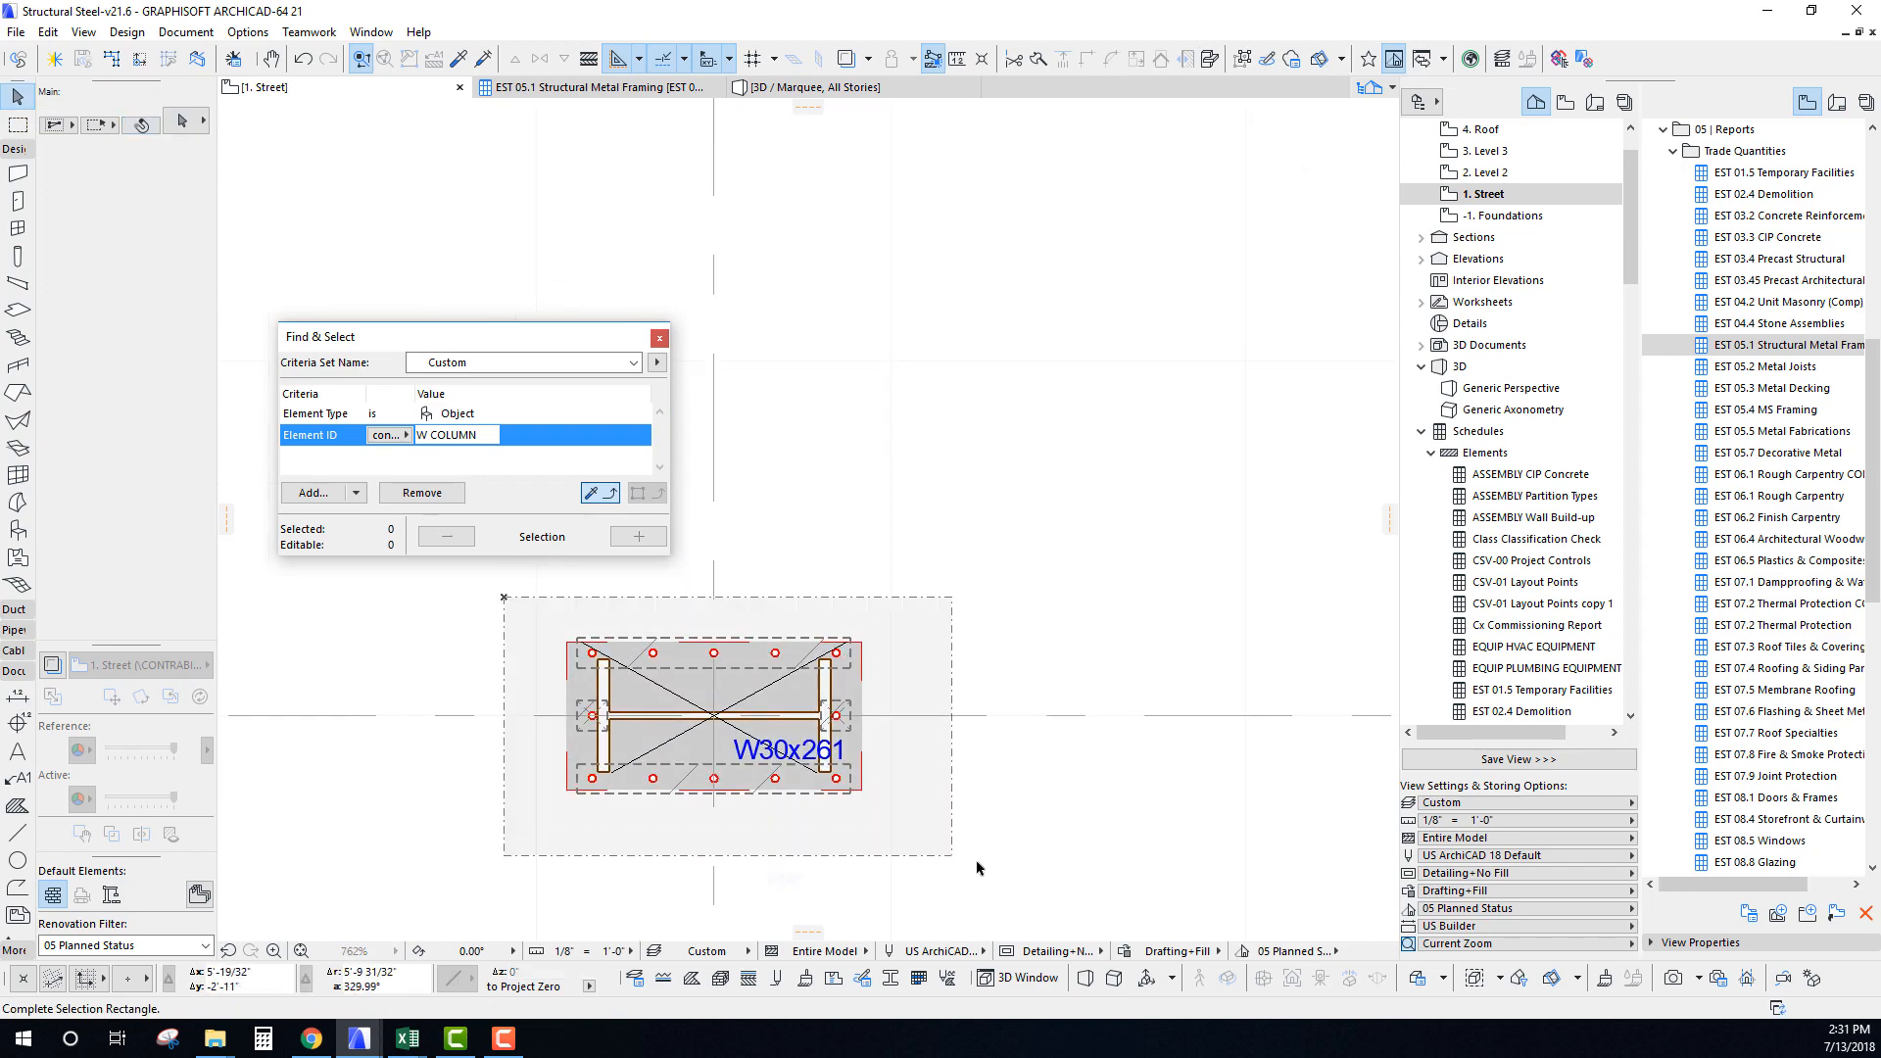
pyautogui.click(828, 692)
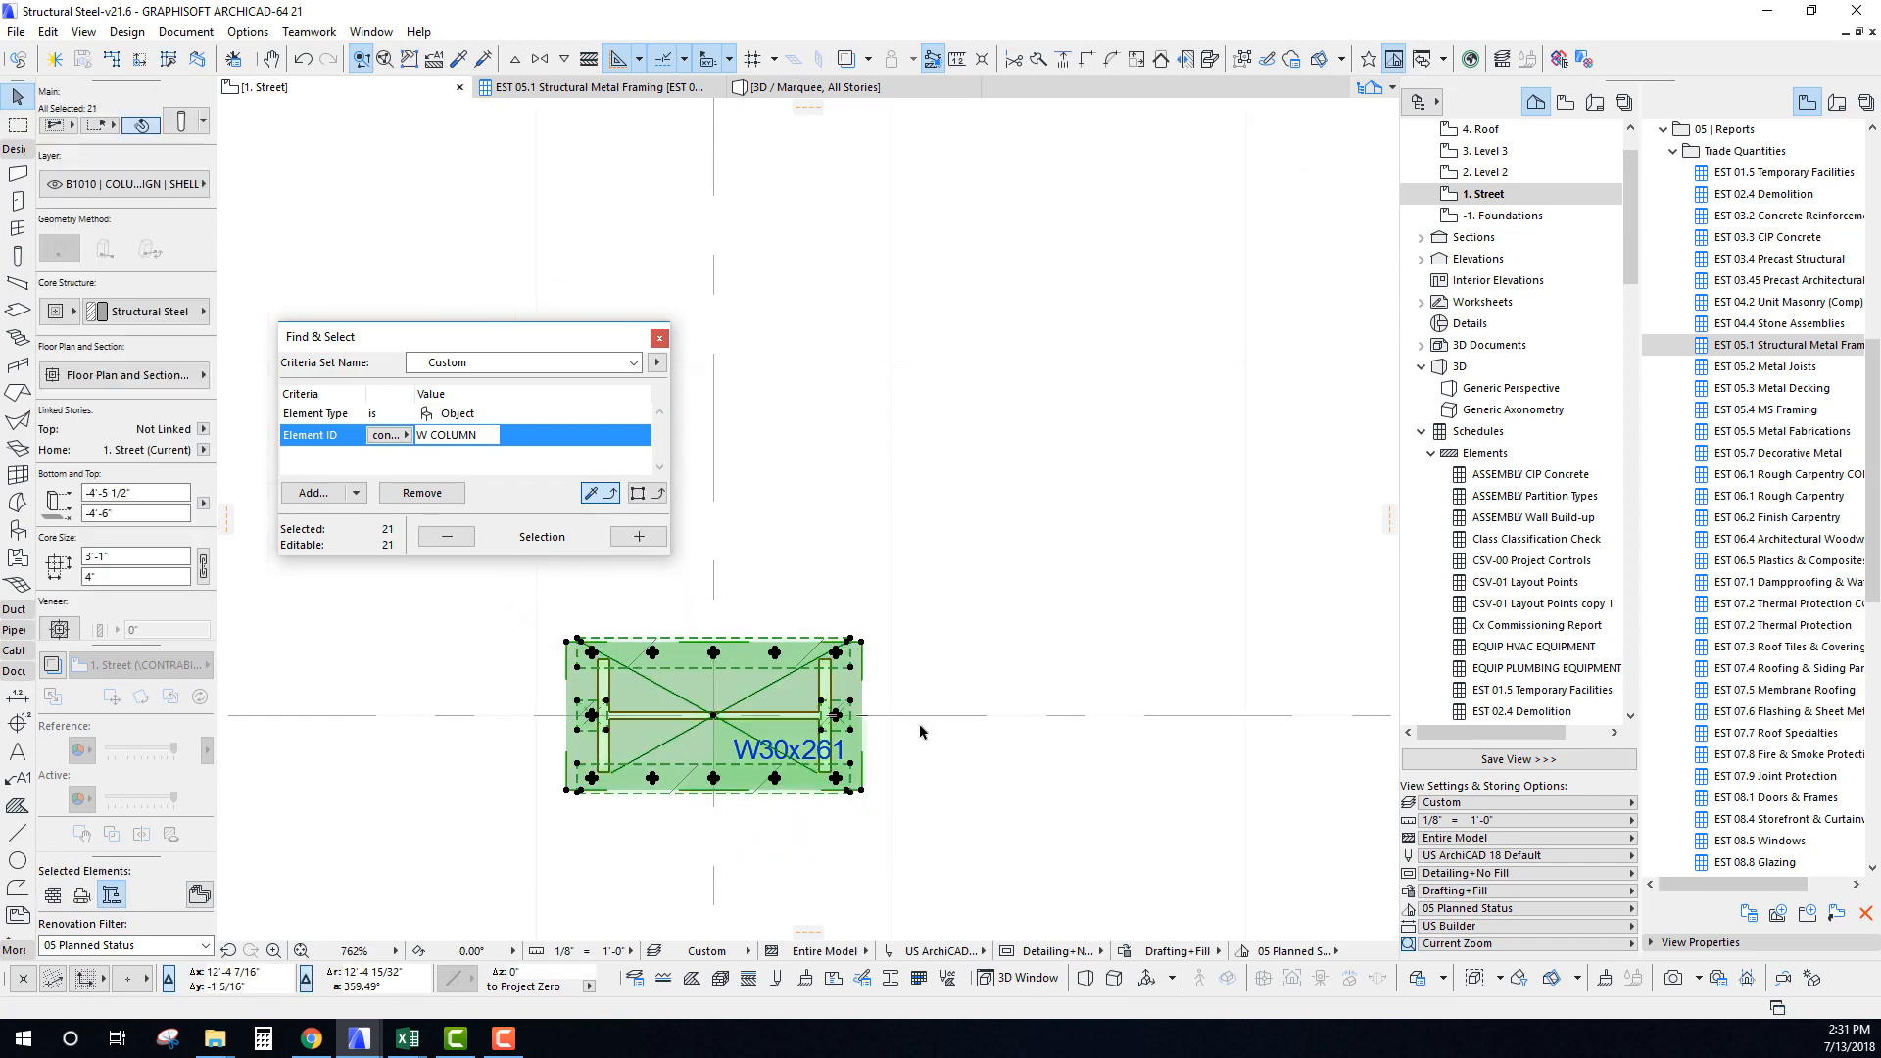
# Multiply the baseplate assembly along gridline 1 at 20' spacing, placing copies at the columns from grid C to L.
pyautogui.scroll(-8, 869, 745)
pyautogui.hotkey('ctrl', 'u')
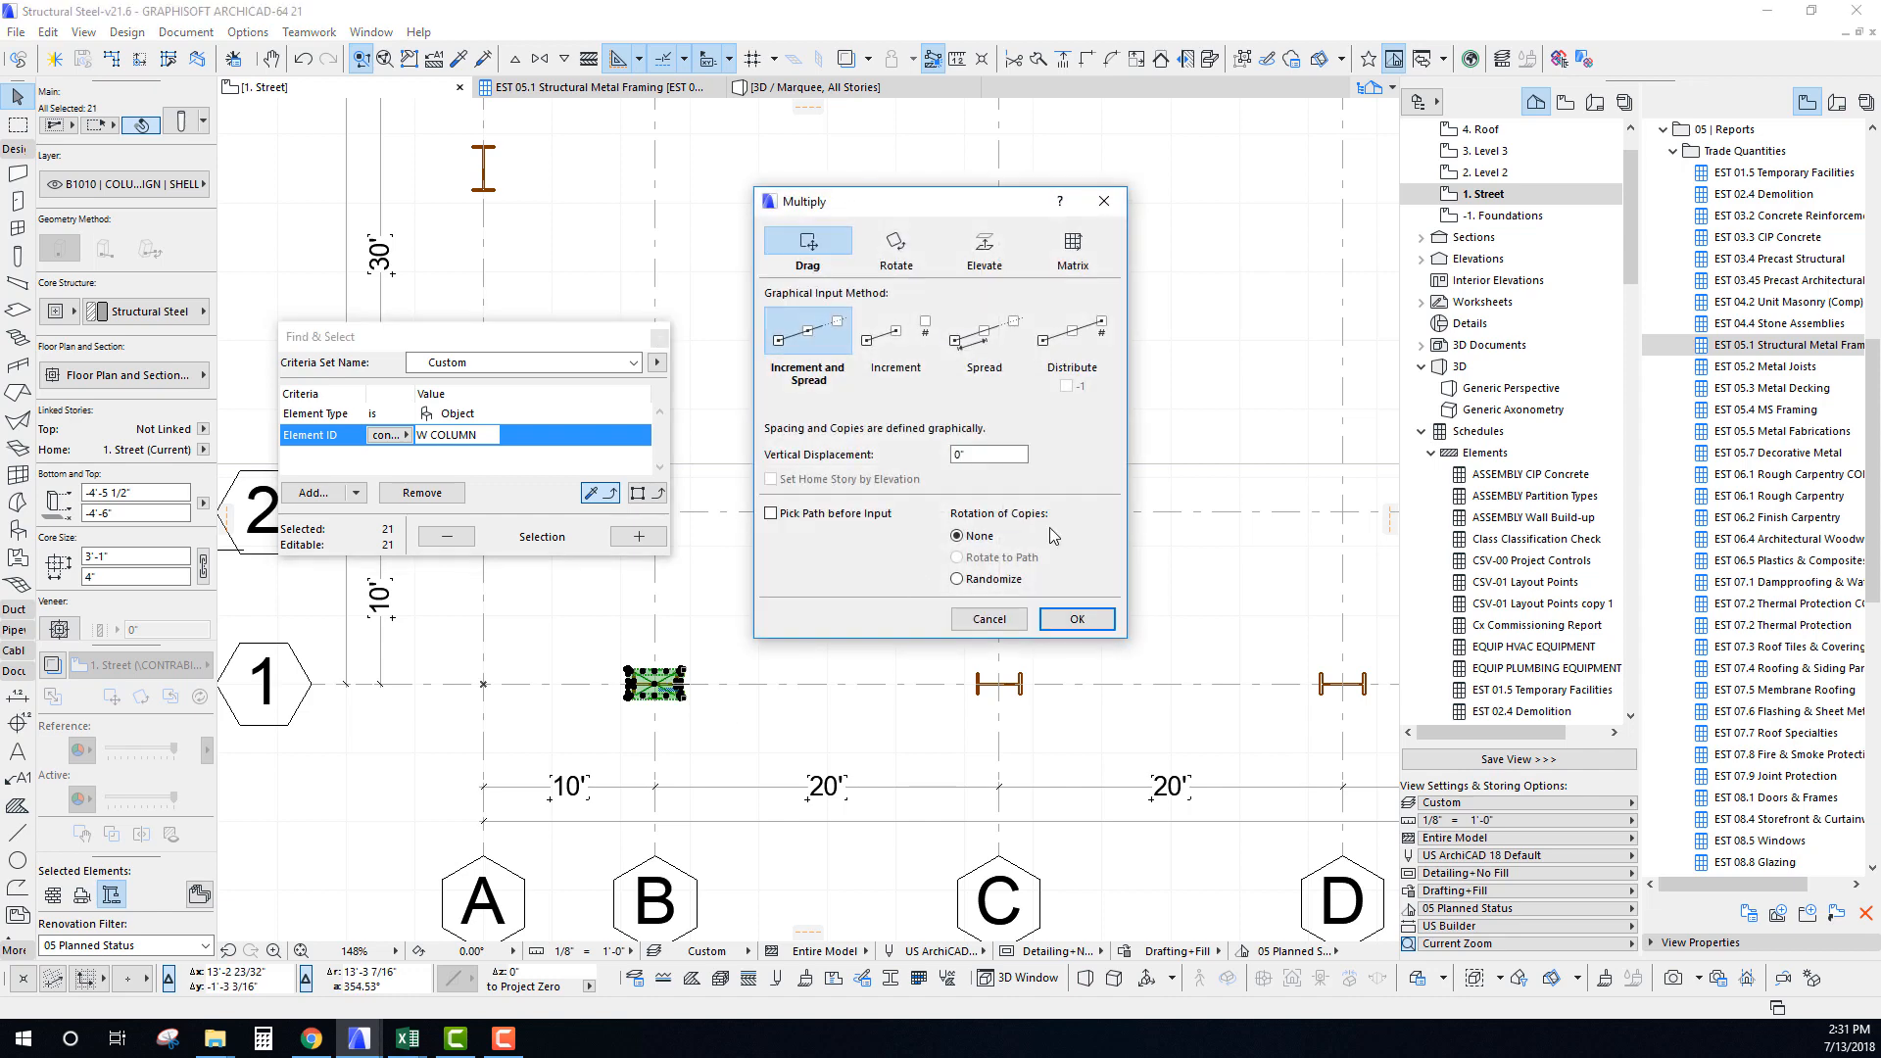
pyautogui.click(1078, 620)
pyautogui.click(654, 740)
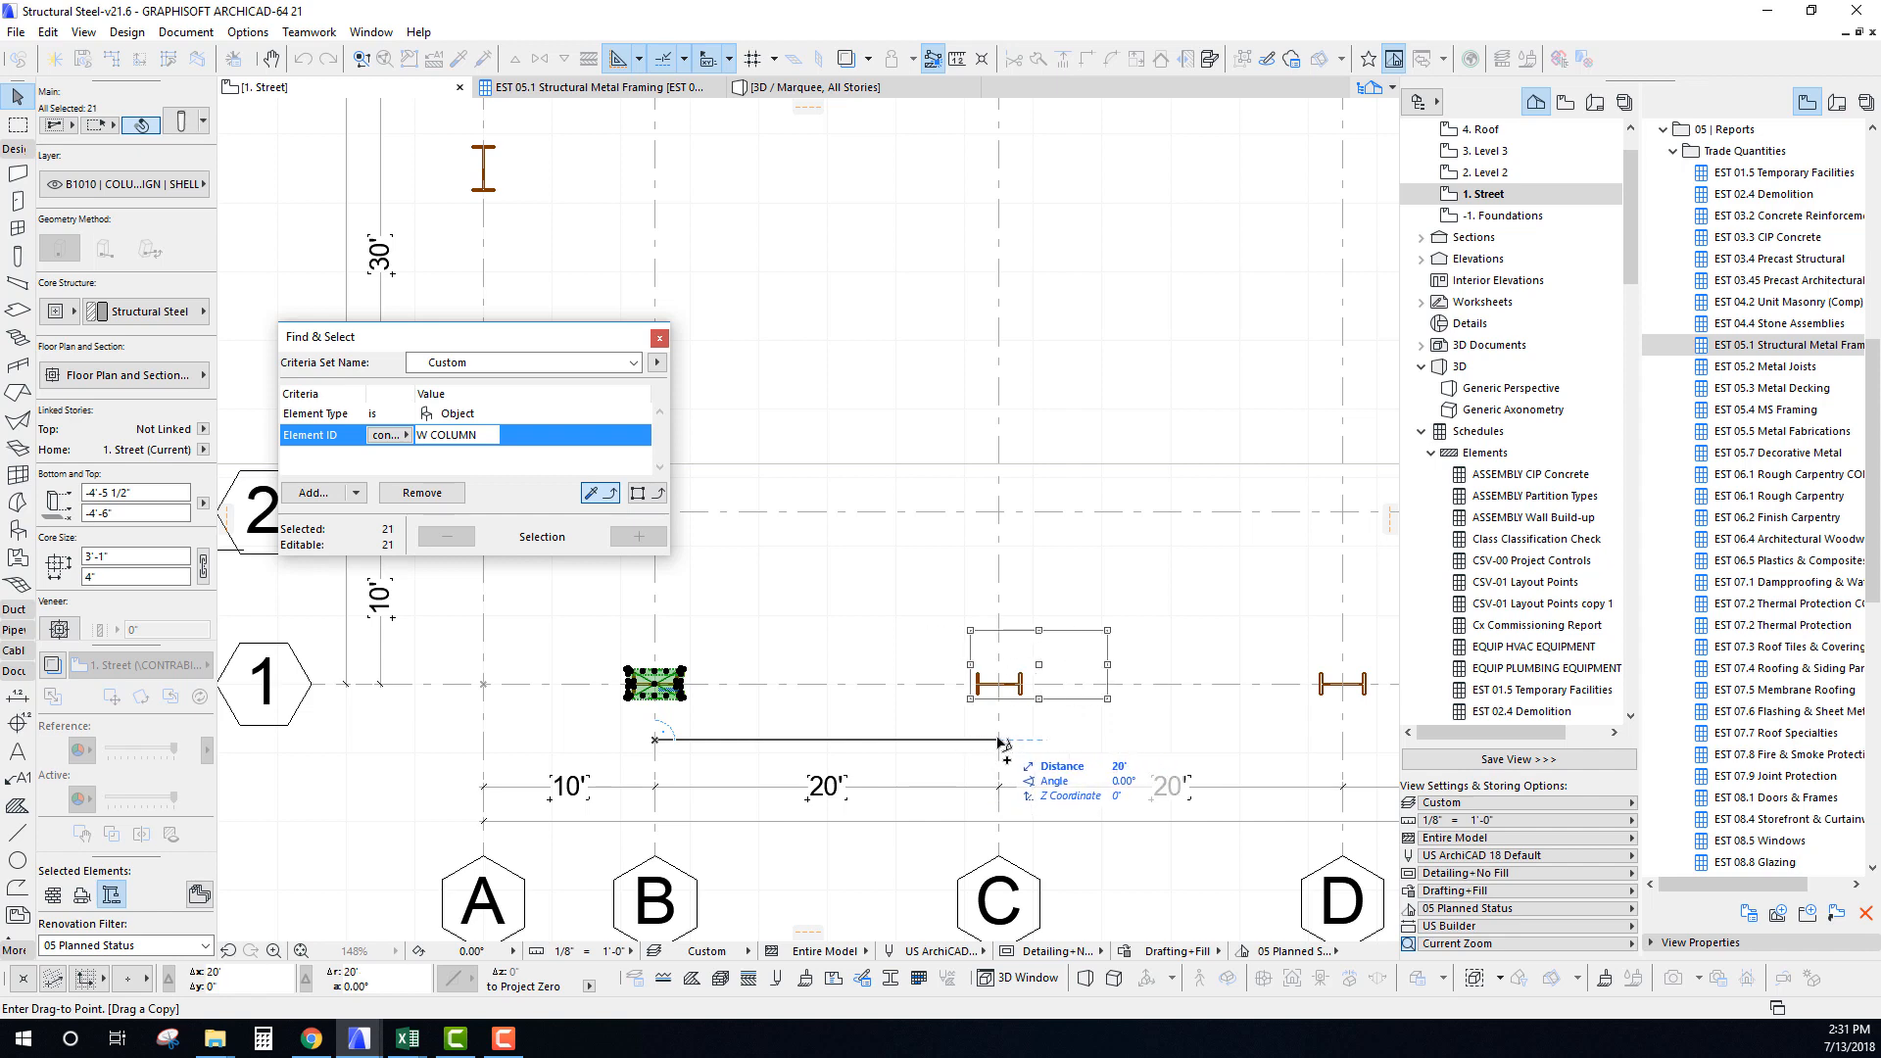
pyautogui.scroll(-7, 1094, 753)
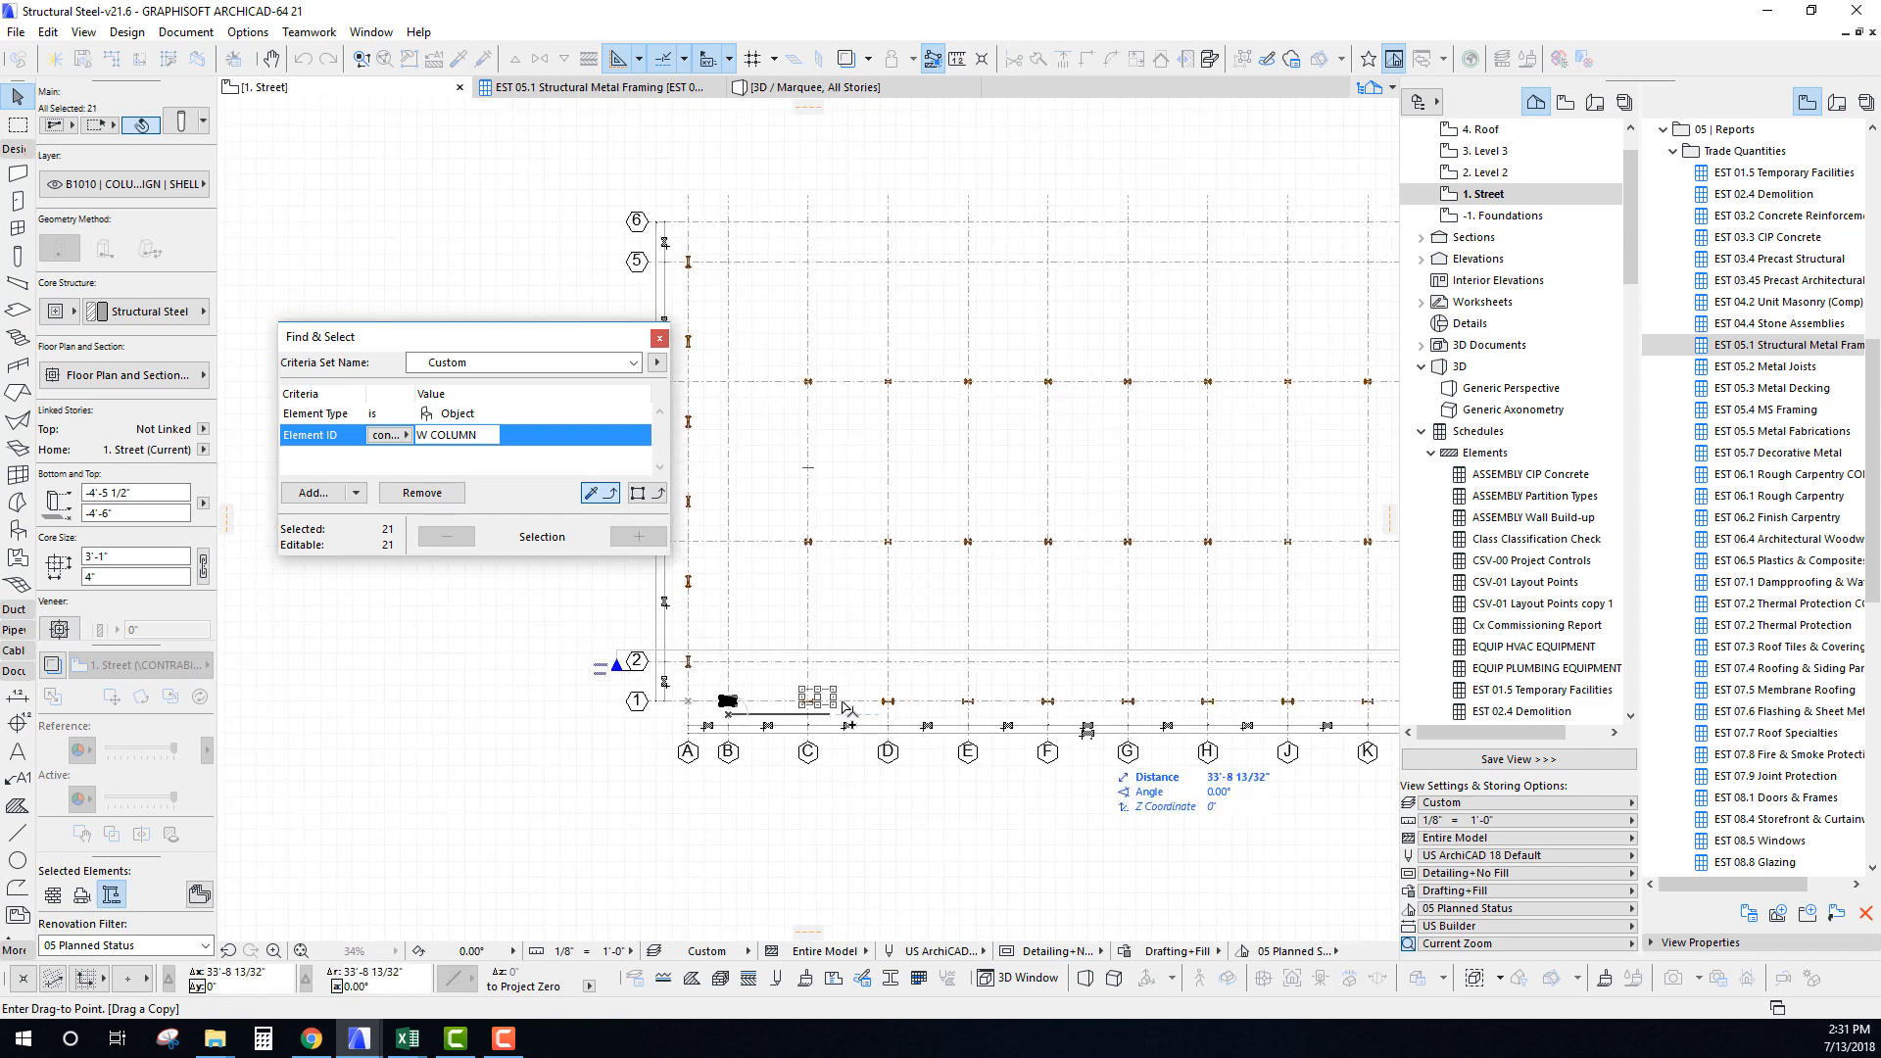
pyautogui.moveTo(1114, 754); pyautogui.dragTo(554, 688, button='middle')
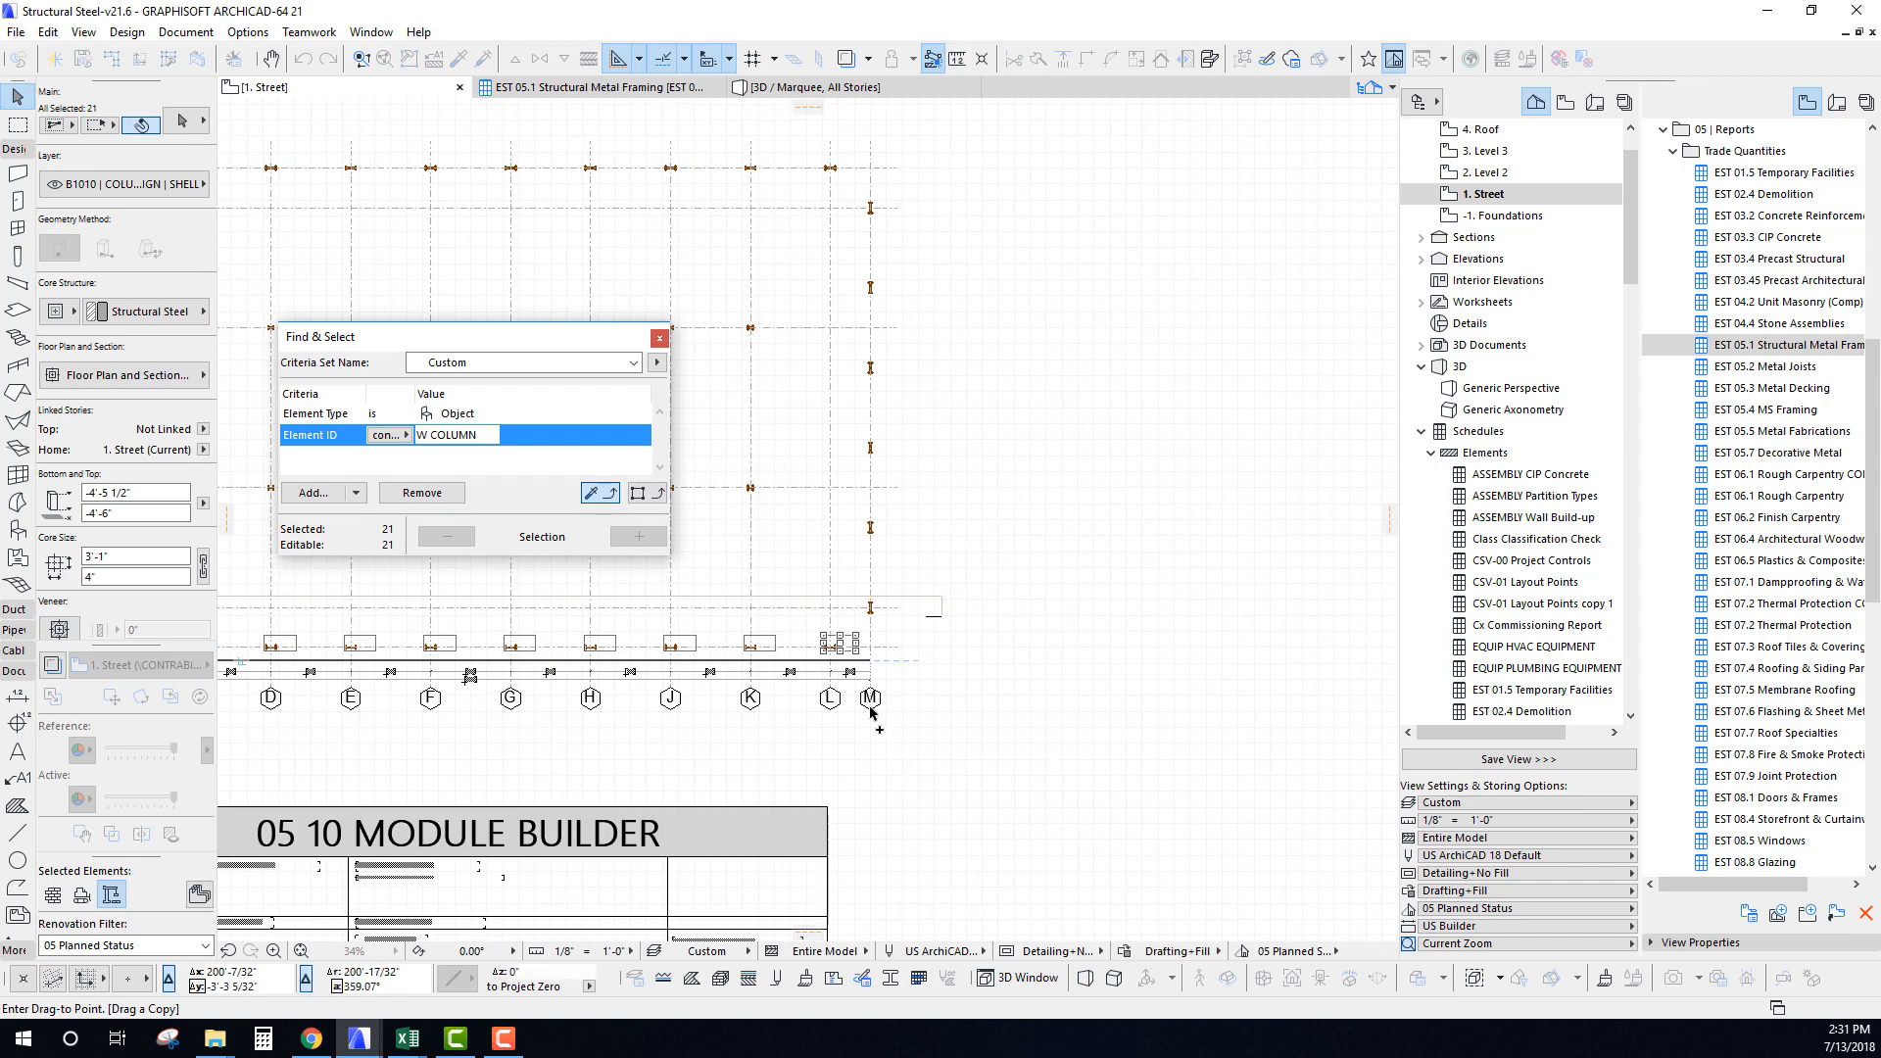
pyautogui.scroll(7, 806, 630)
pyautogui.scroll(-9, 749, 689)
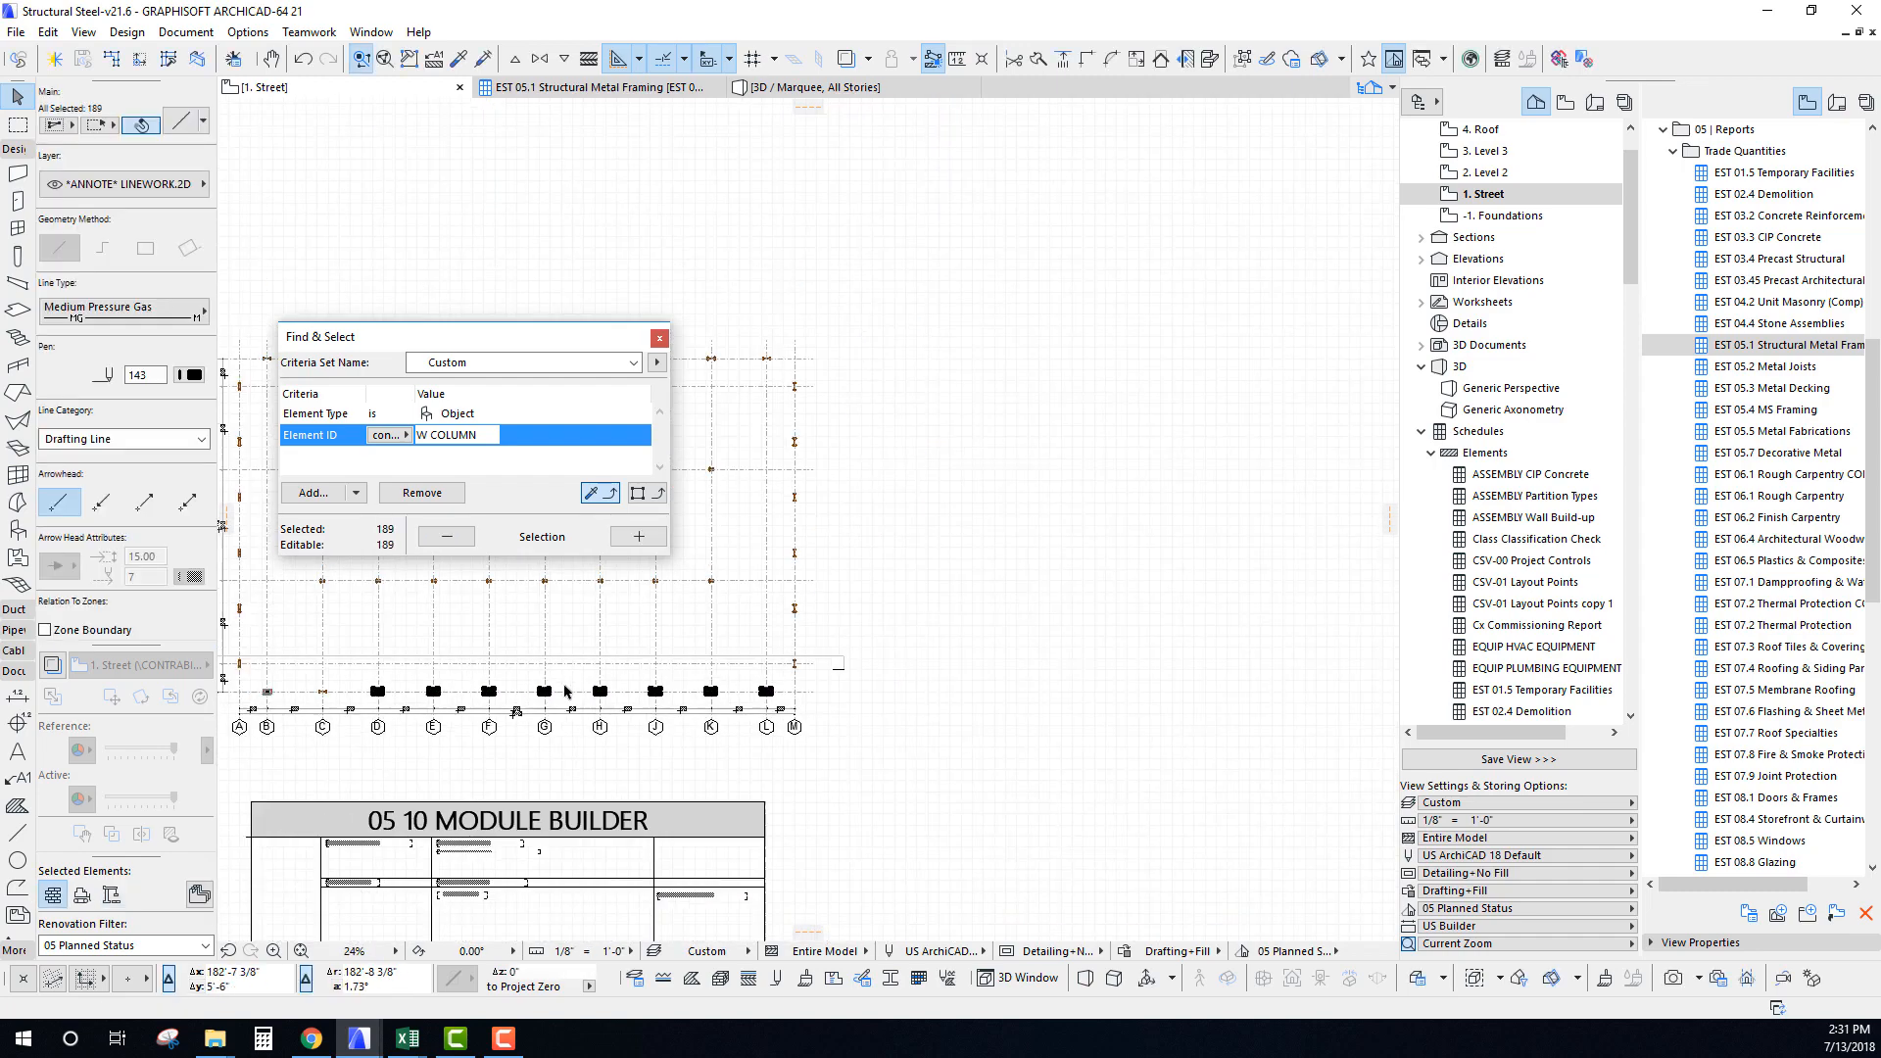
# Add the original B-1 baseplate assembly to the selected copies, leaving its W column out of the selection.
pyautogui.moveTo(759, 681); pyautogui.dragTo(1185, 724, button='middle')
pyautogui.scroll(8, 676, 754)
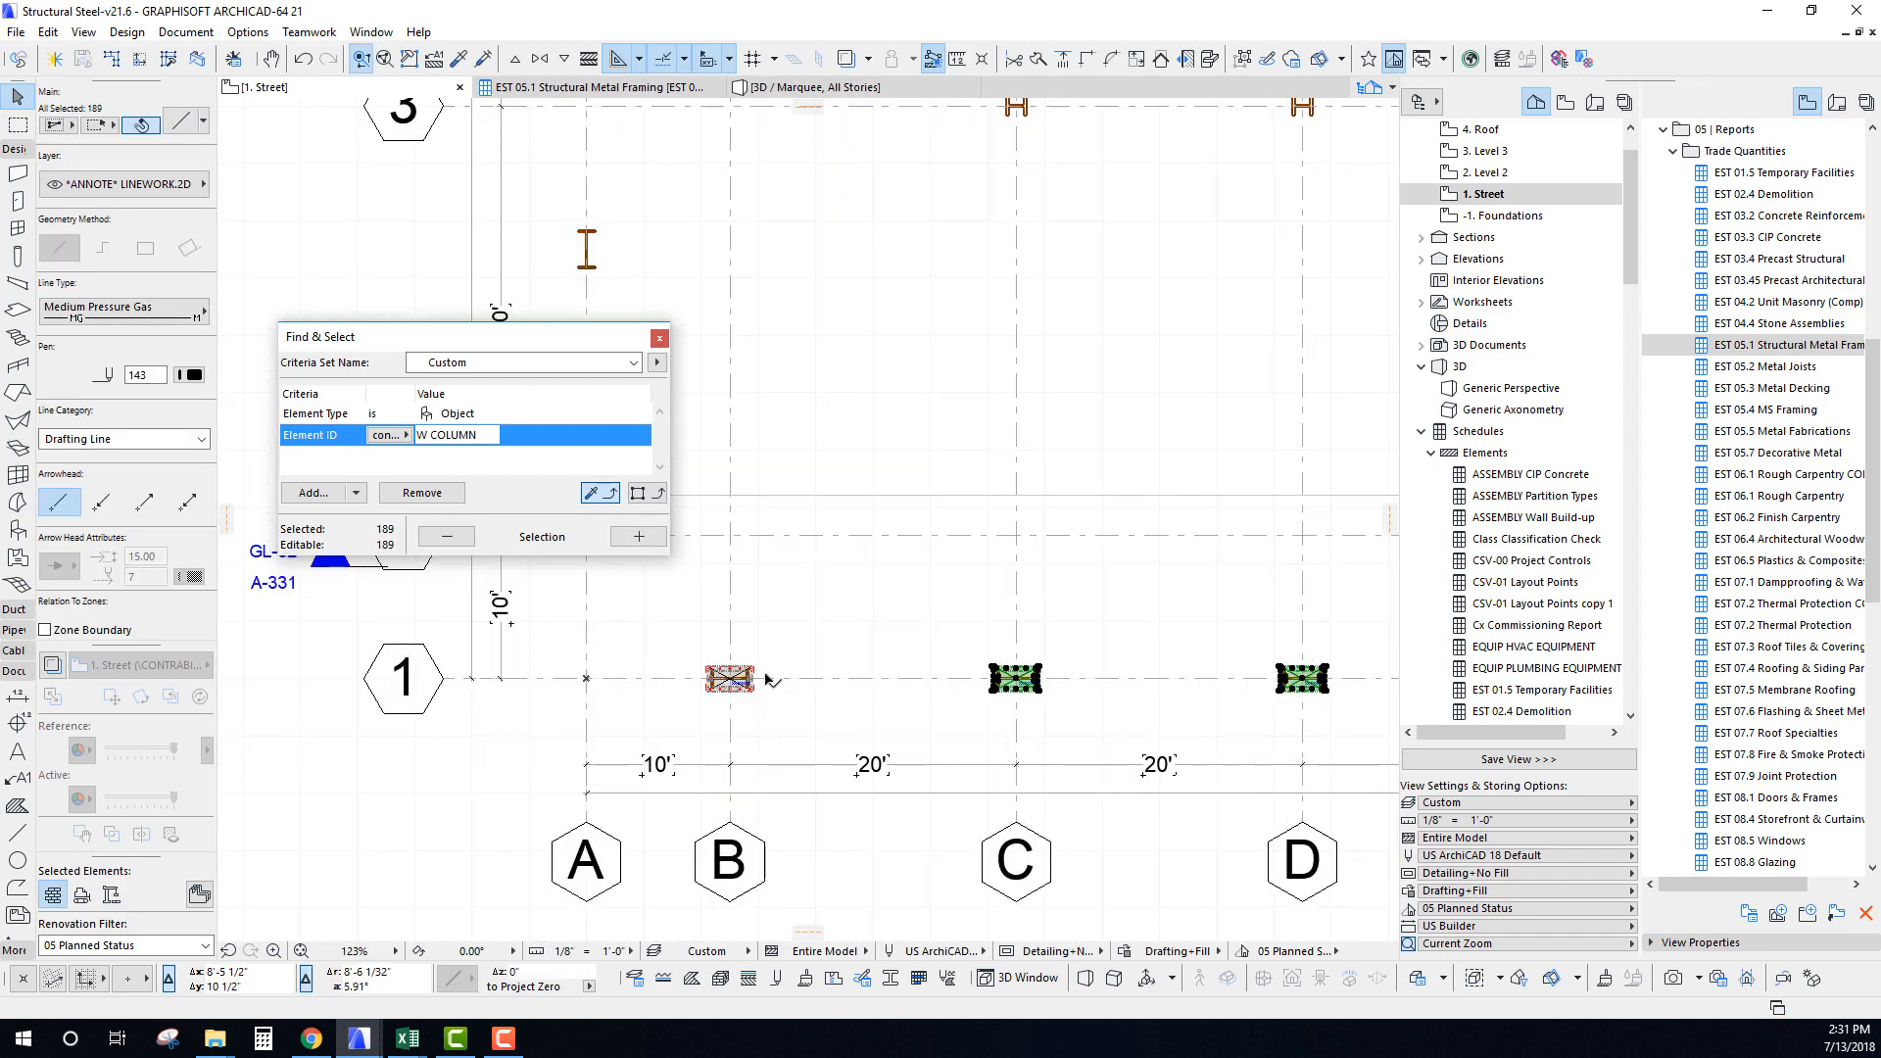
pyautogui.scroll(4, 767, 678)
pyautogui.keyDown('shift'); pyautogui.moveTo(562, 617); pyautogui.dragTo(769, 750); pyautogui.keyUp('shift')
pyautogui.scroll(7, 721, 674)
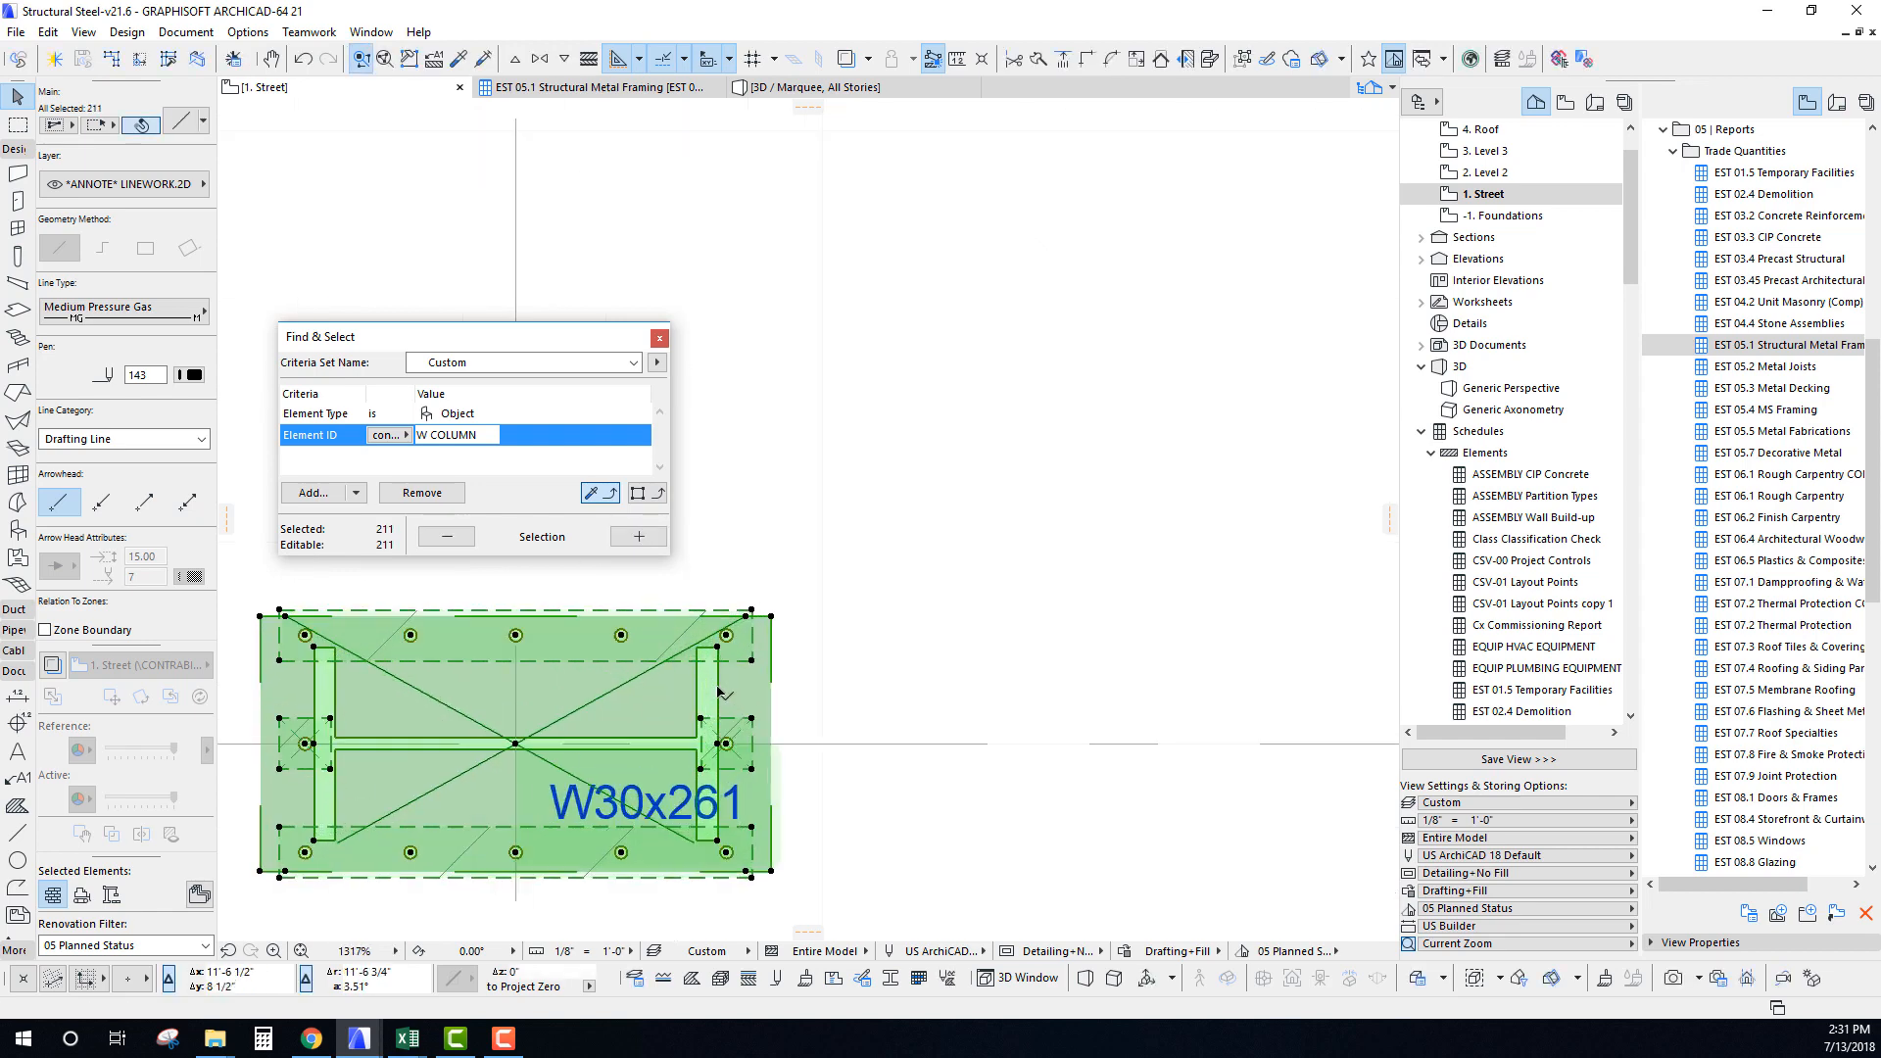
pyautogui.keyDown('shift'); pyautogui.click(738, 739); pyautogui.keyUp('shift')
# Copy the selected baseplate assemblies from gridline 1 to the matching columns on gridline 6, aligned at column B-6, and deselect them.
pyautogui.hotkey('ctrl', 'shift', 'd')
pyautogui.click(515, 744)
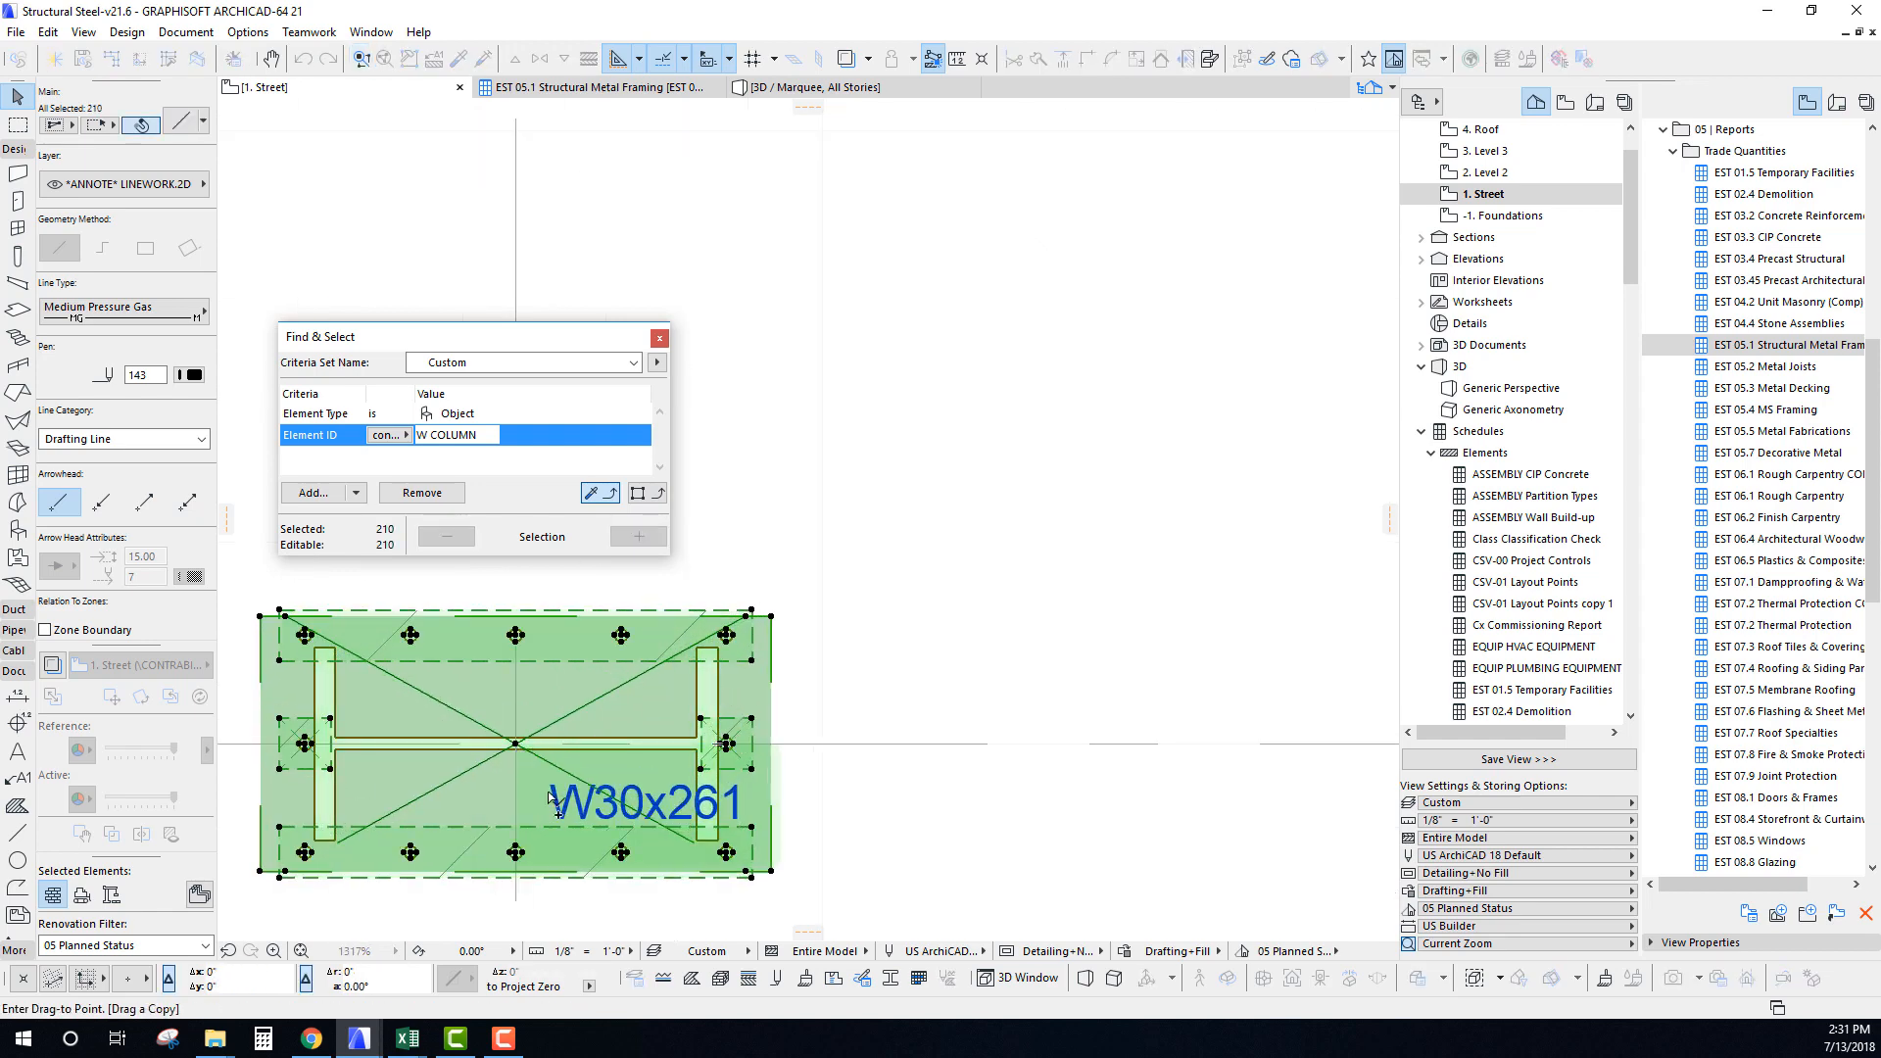
pyautogui.scroll(-12, 563, 786)
pyautogui.moveTo(827, 582); pyautogui.dragTo(1076, 949, button='middle')
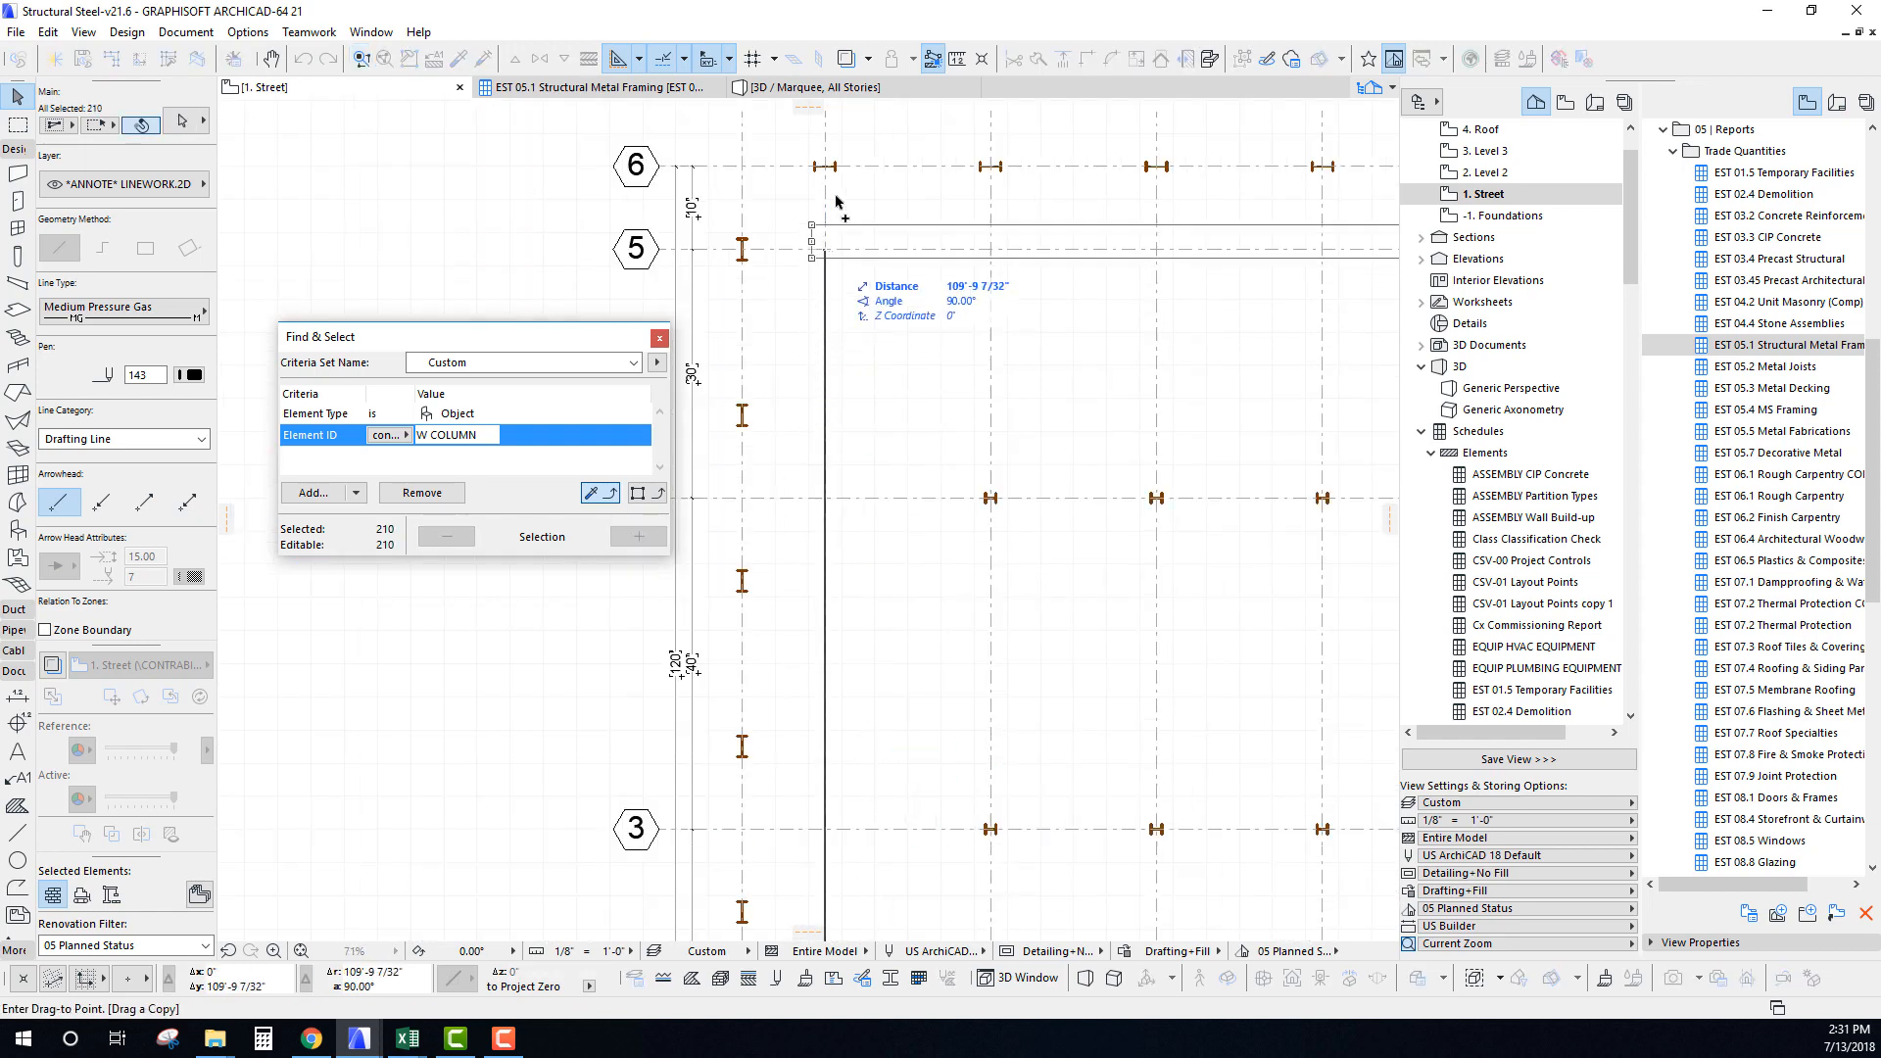
pyautogui.scroll(10, 812, 162)
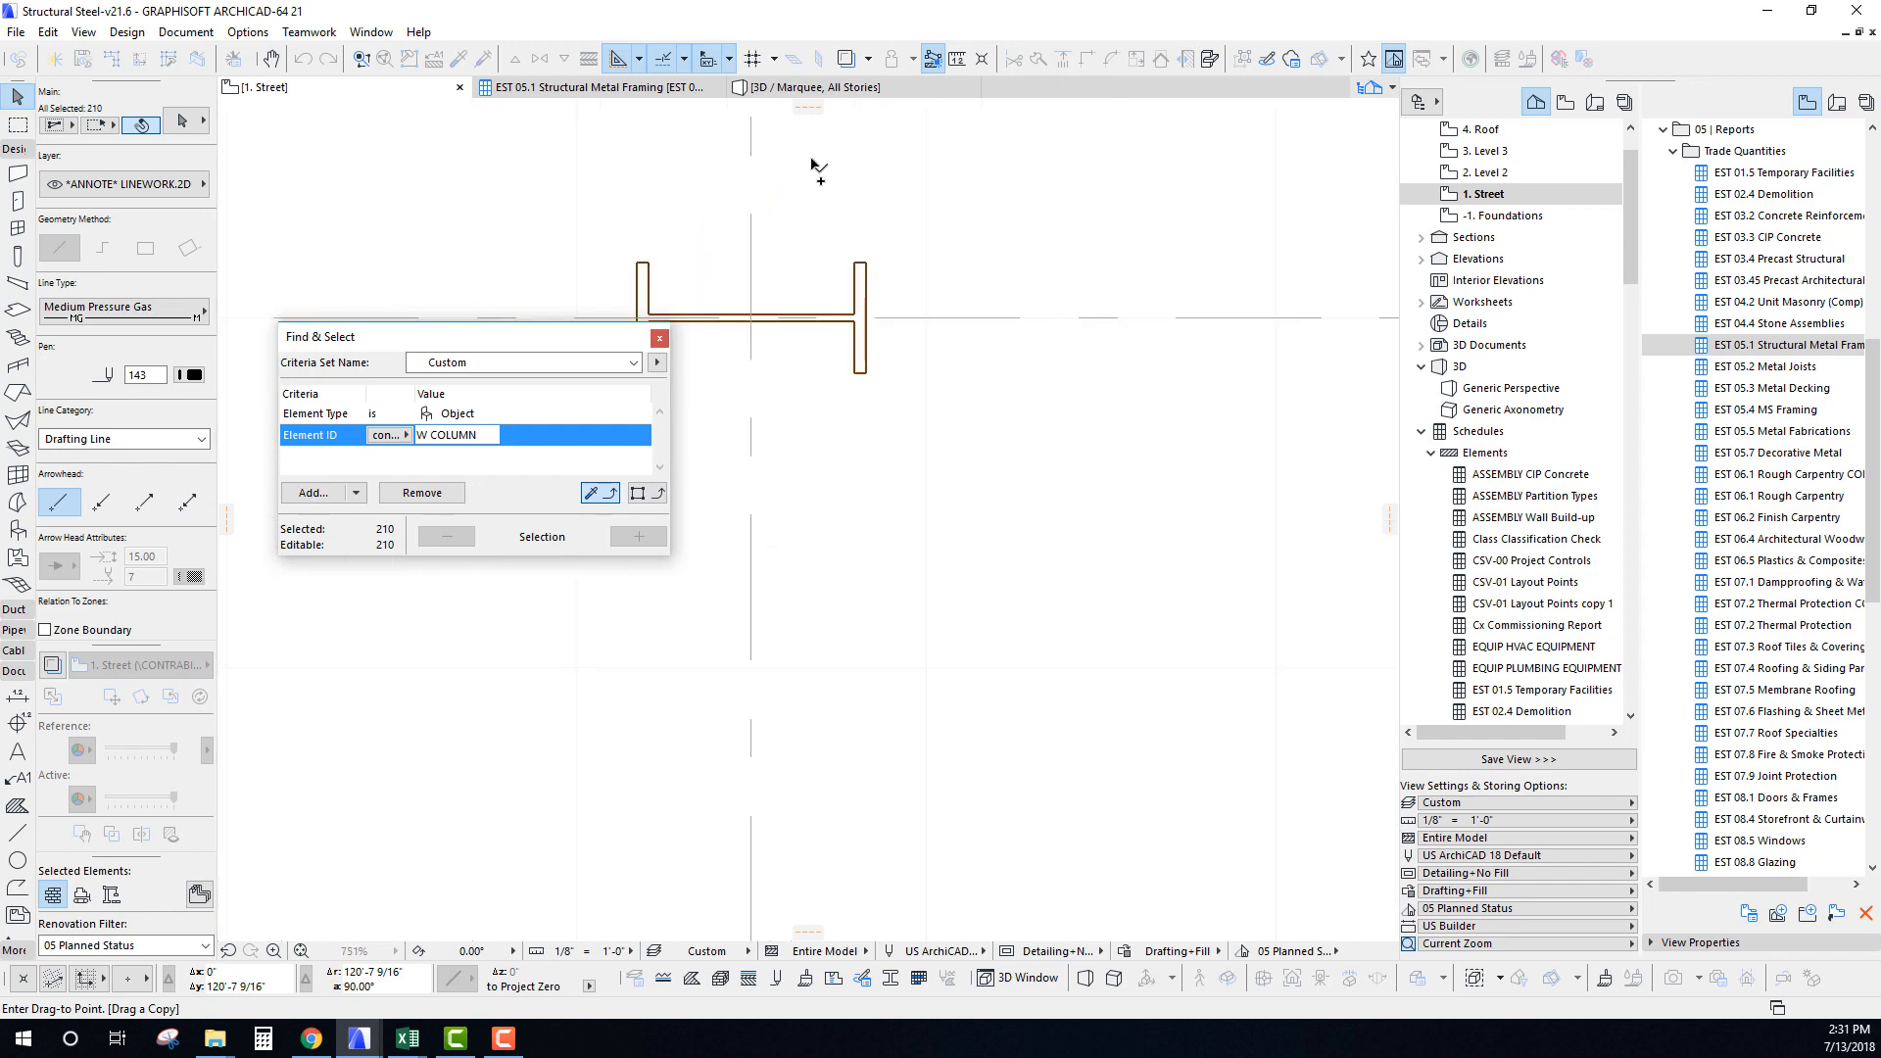
pyautogui.click(751, 324)
pyautogui.scroll(-10, 979, 533)
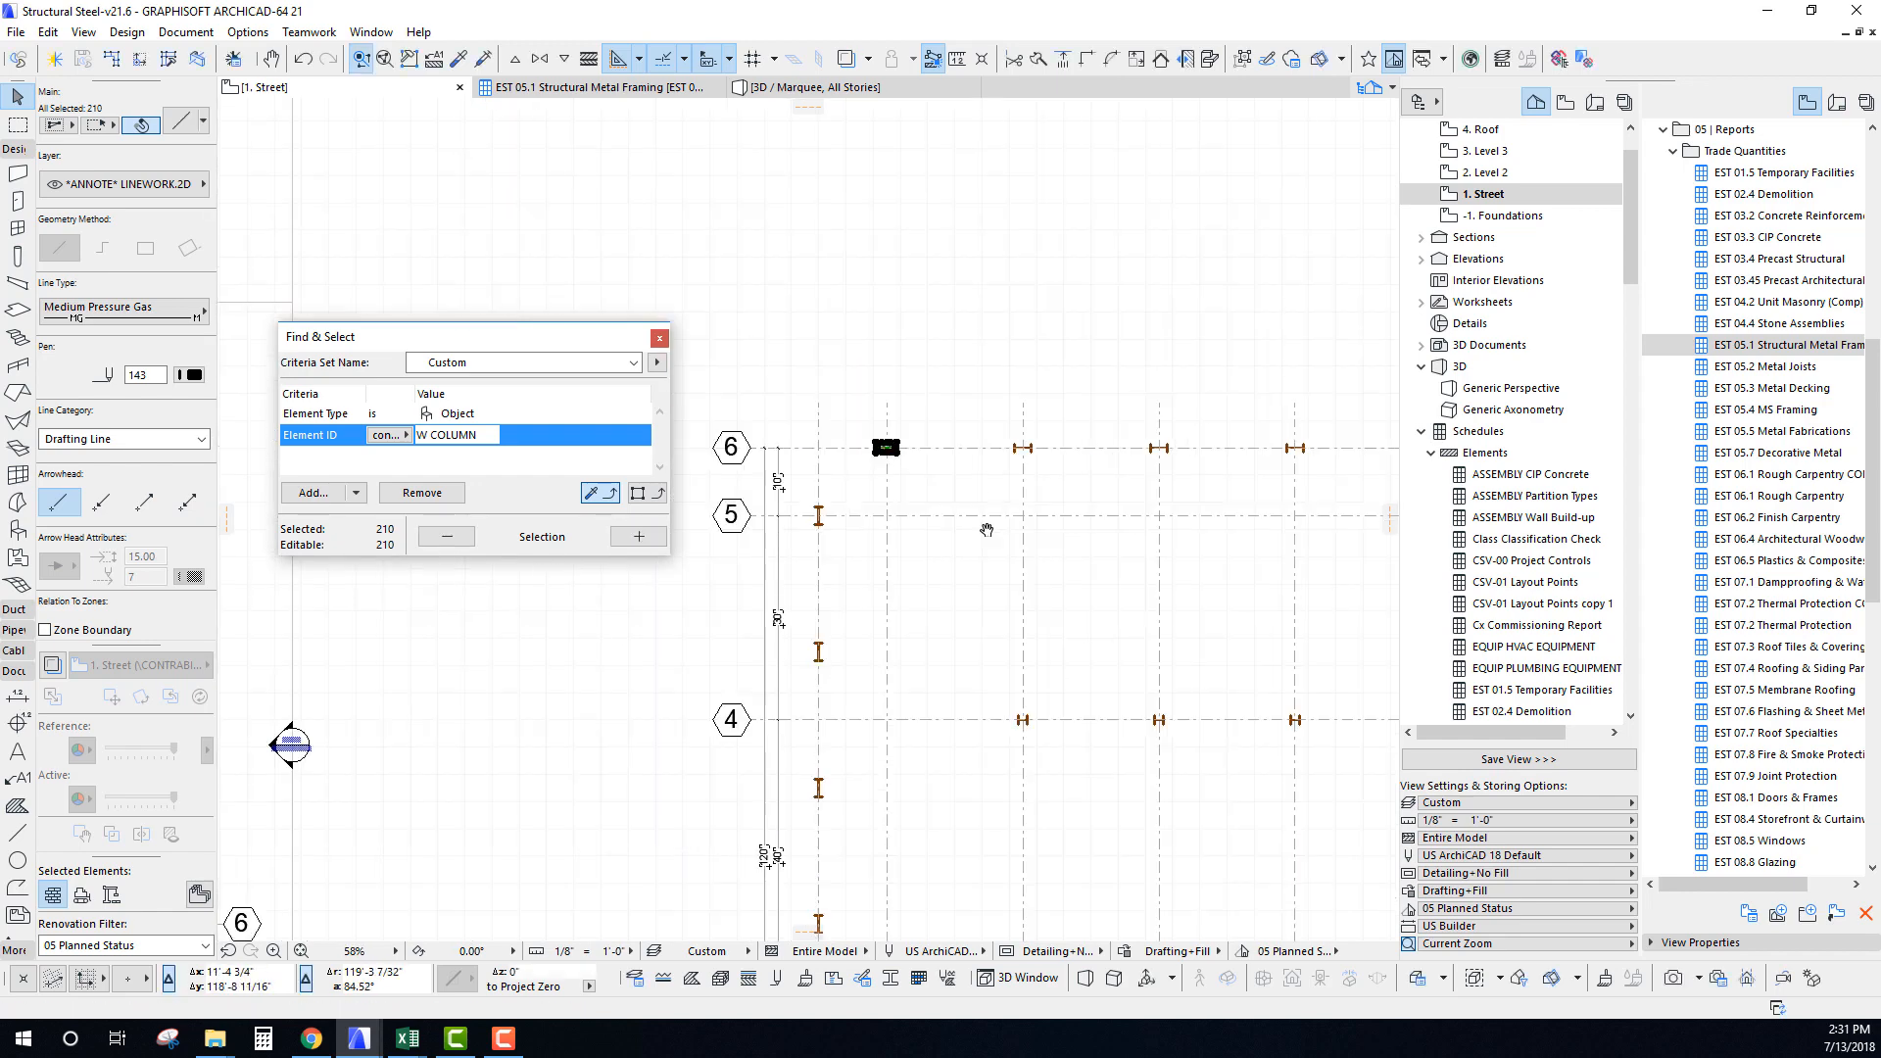
pyautogui.moveTo(979, 533); pyautogui.dragTo(897, 620, button='middle')
pyautogui.click(1075, 643)
pyautogui.moveTo(1074, 642); pyautogui.dragTo(997, 714, button='middle')
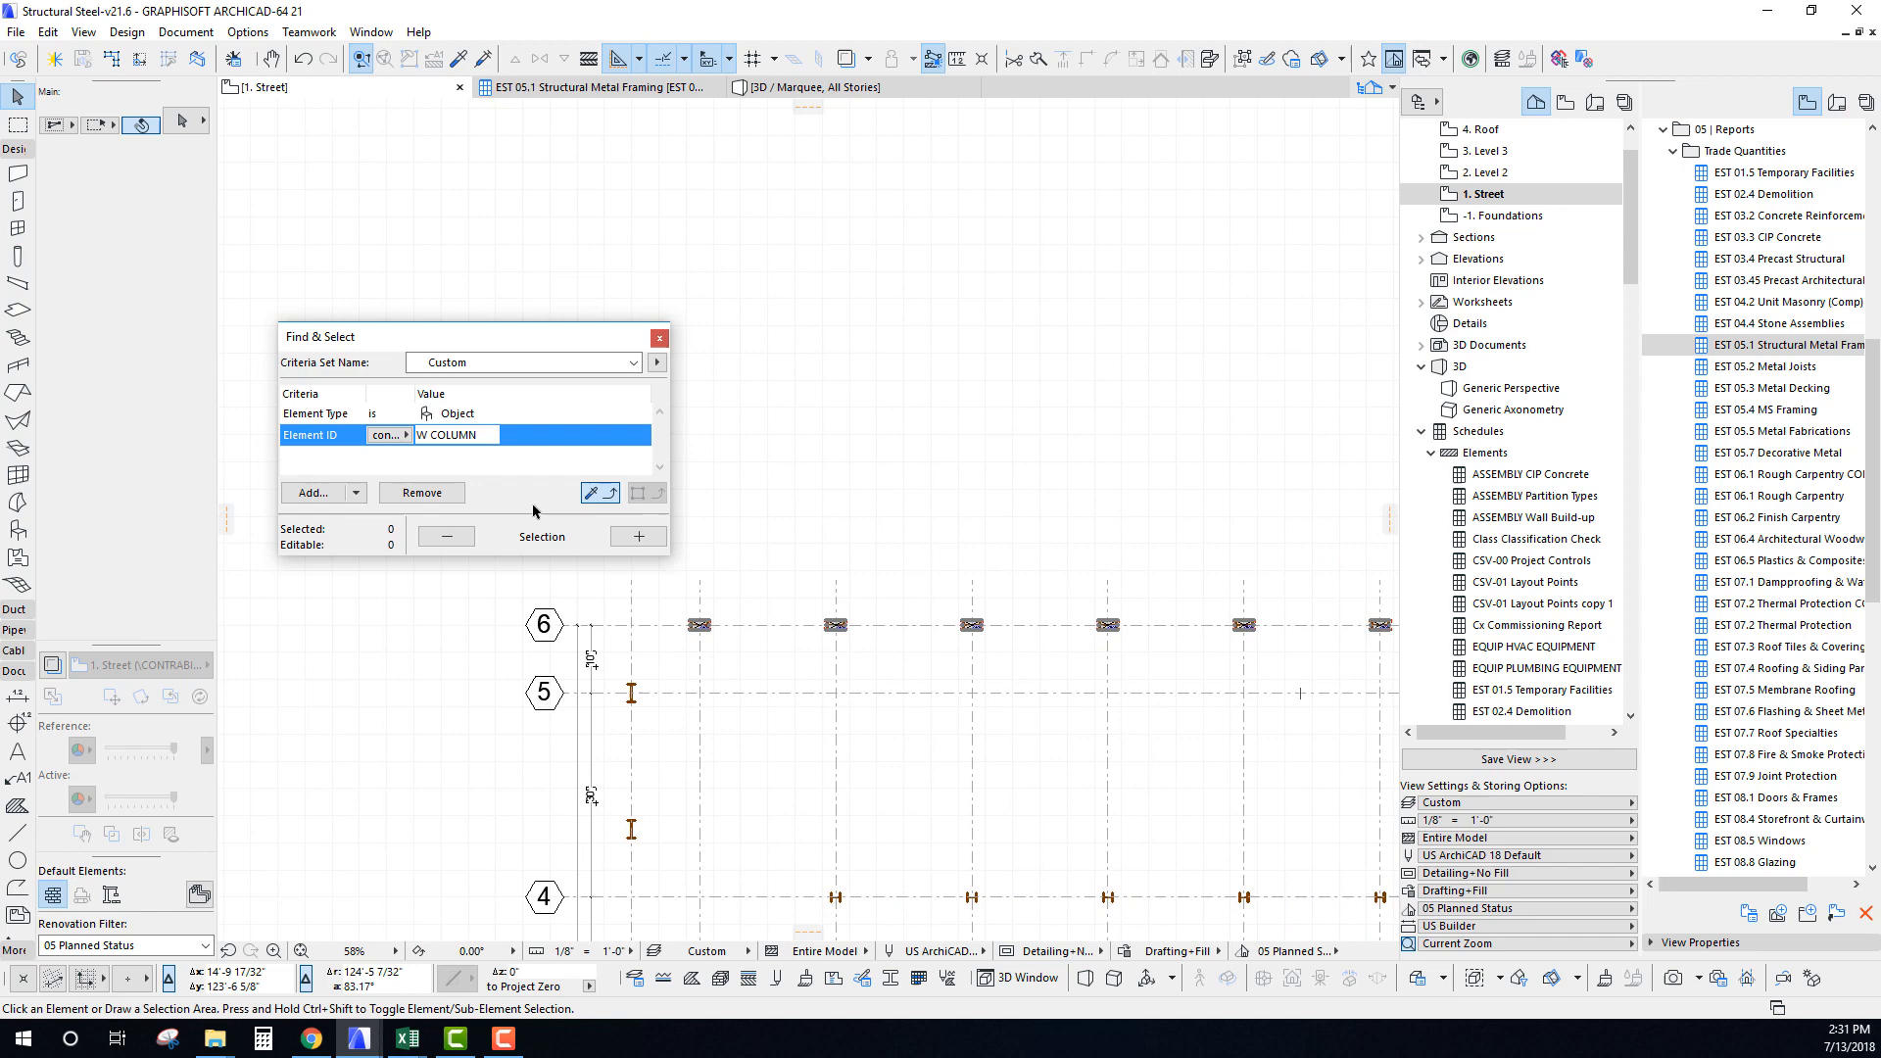
# Select the baseplate assembly at B-6 with a marquee, leaving its W column out of the selection.
pyautogui.click(27, 125)
pyautogui.scroll(10, 684, 617)
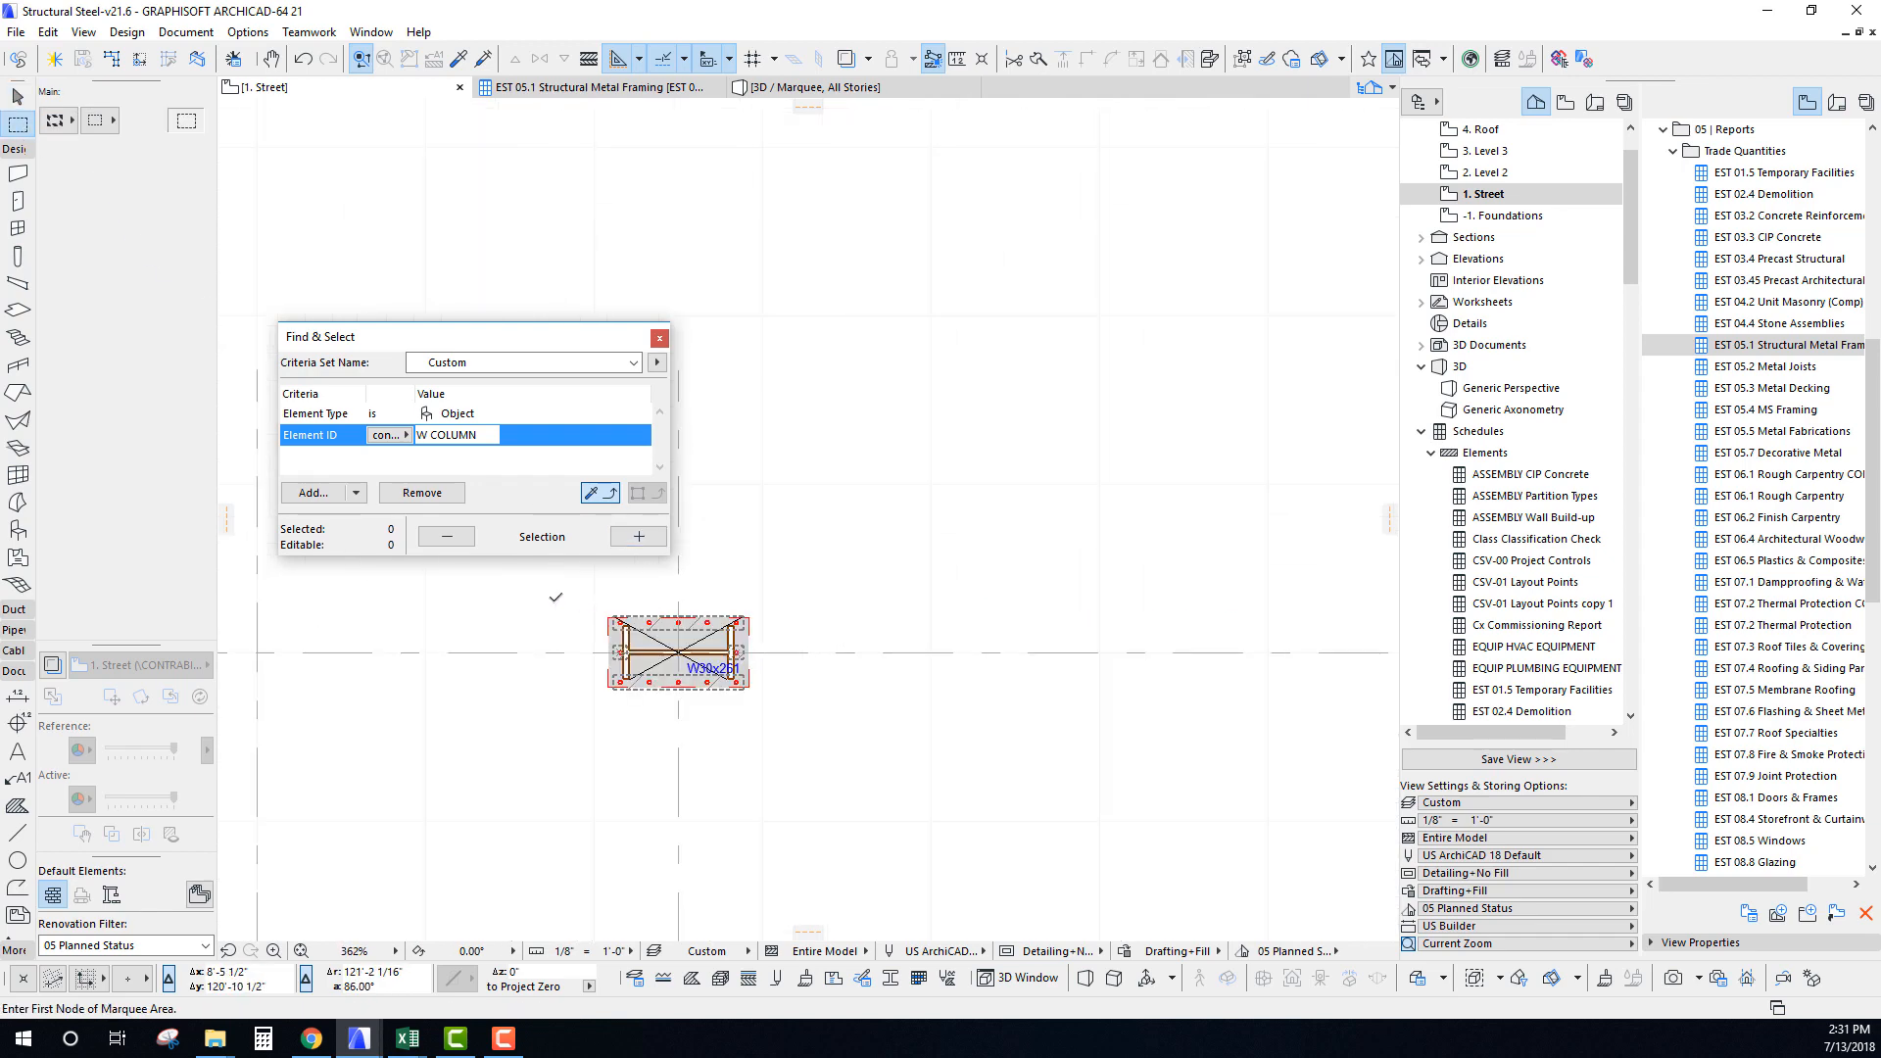
pyautogui.click(550, 588)
pyautogui.click(838, 750)
pyautogui.click(639, 536)
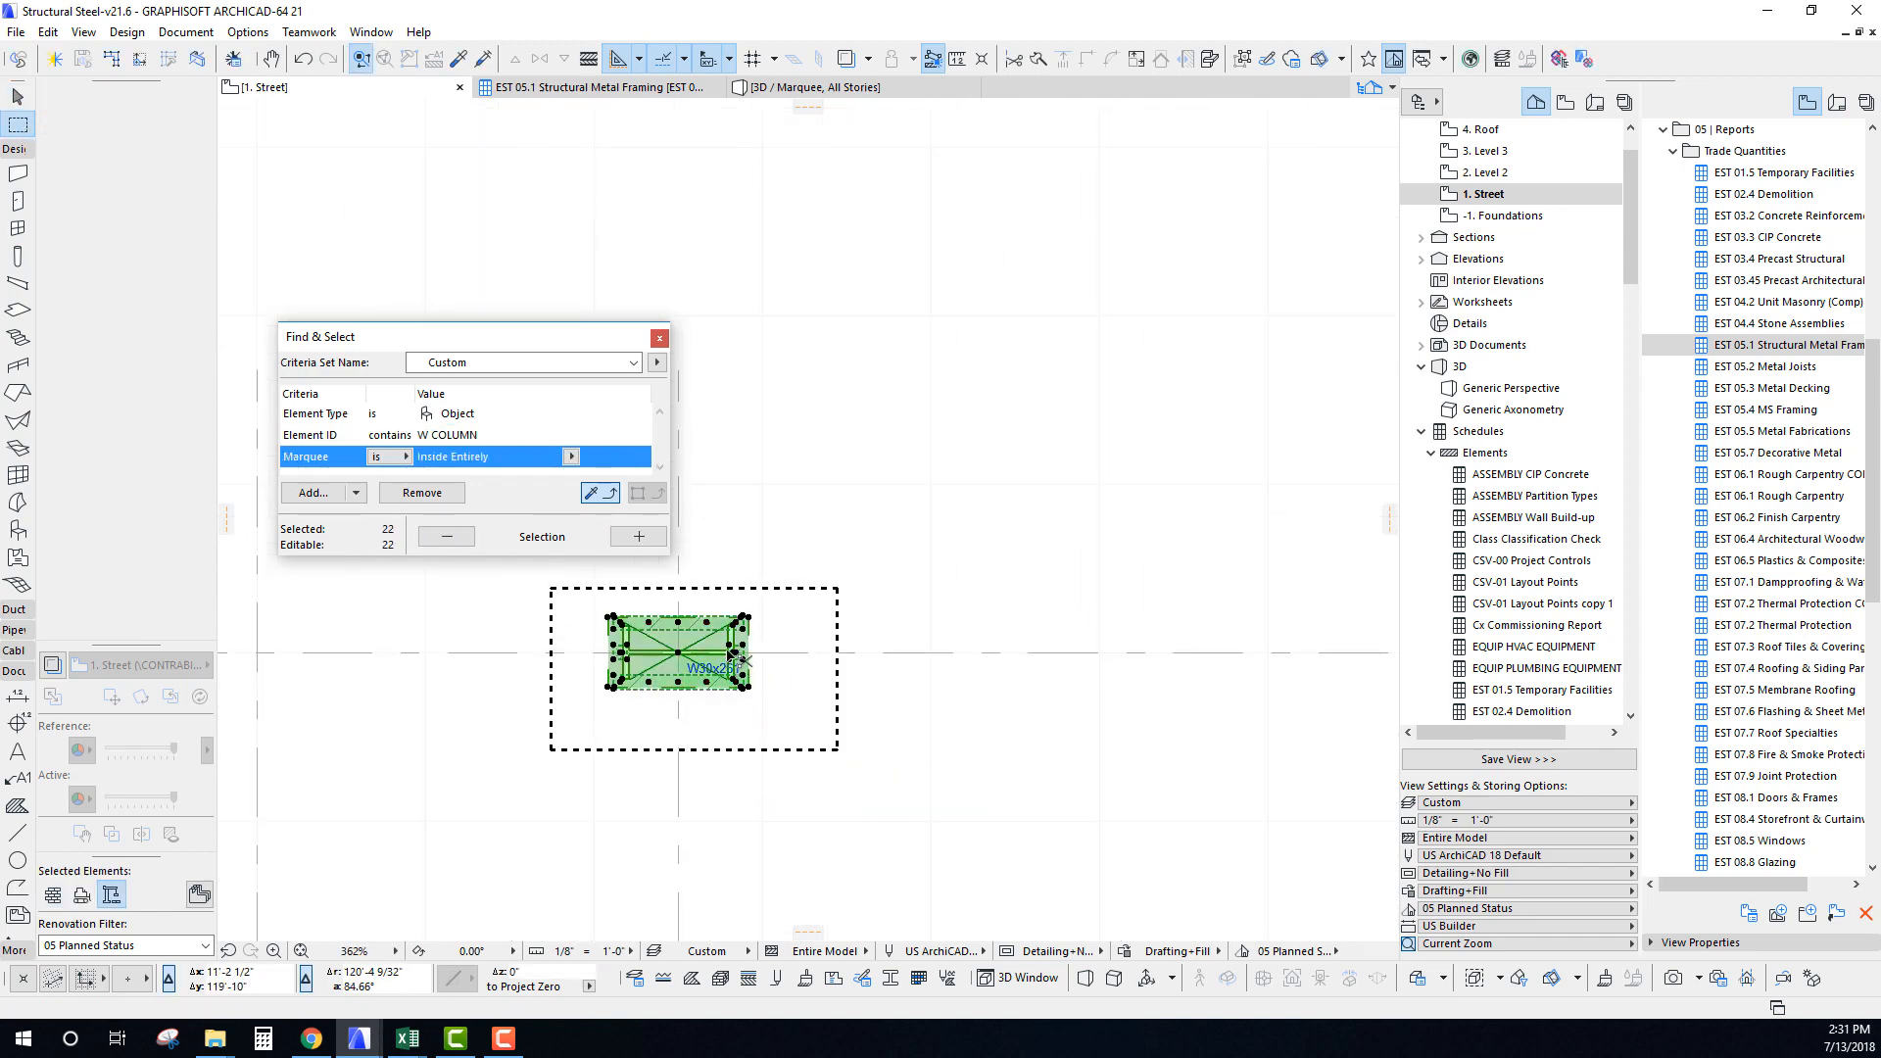
pyautogui.scroll(3, 716, 648)
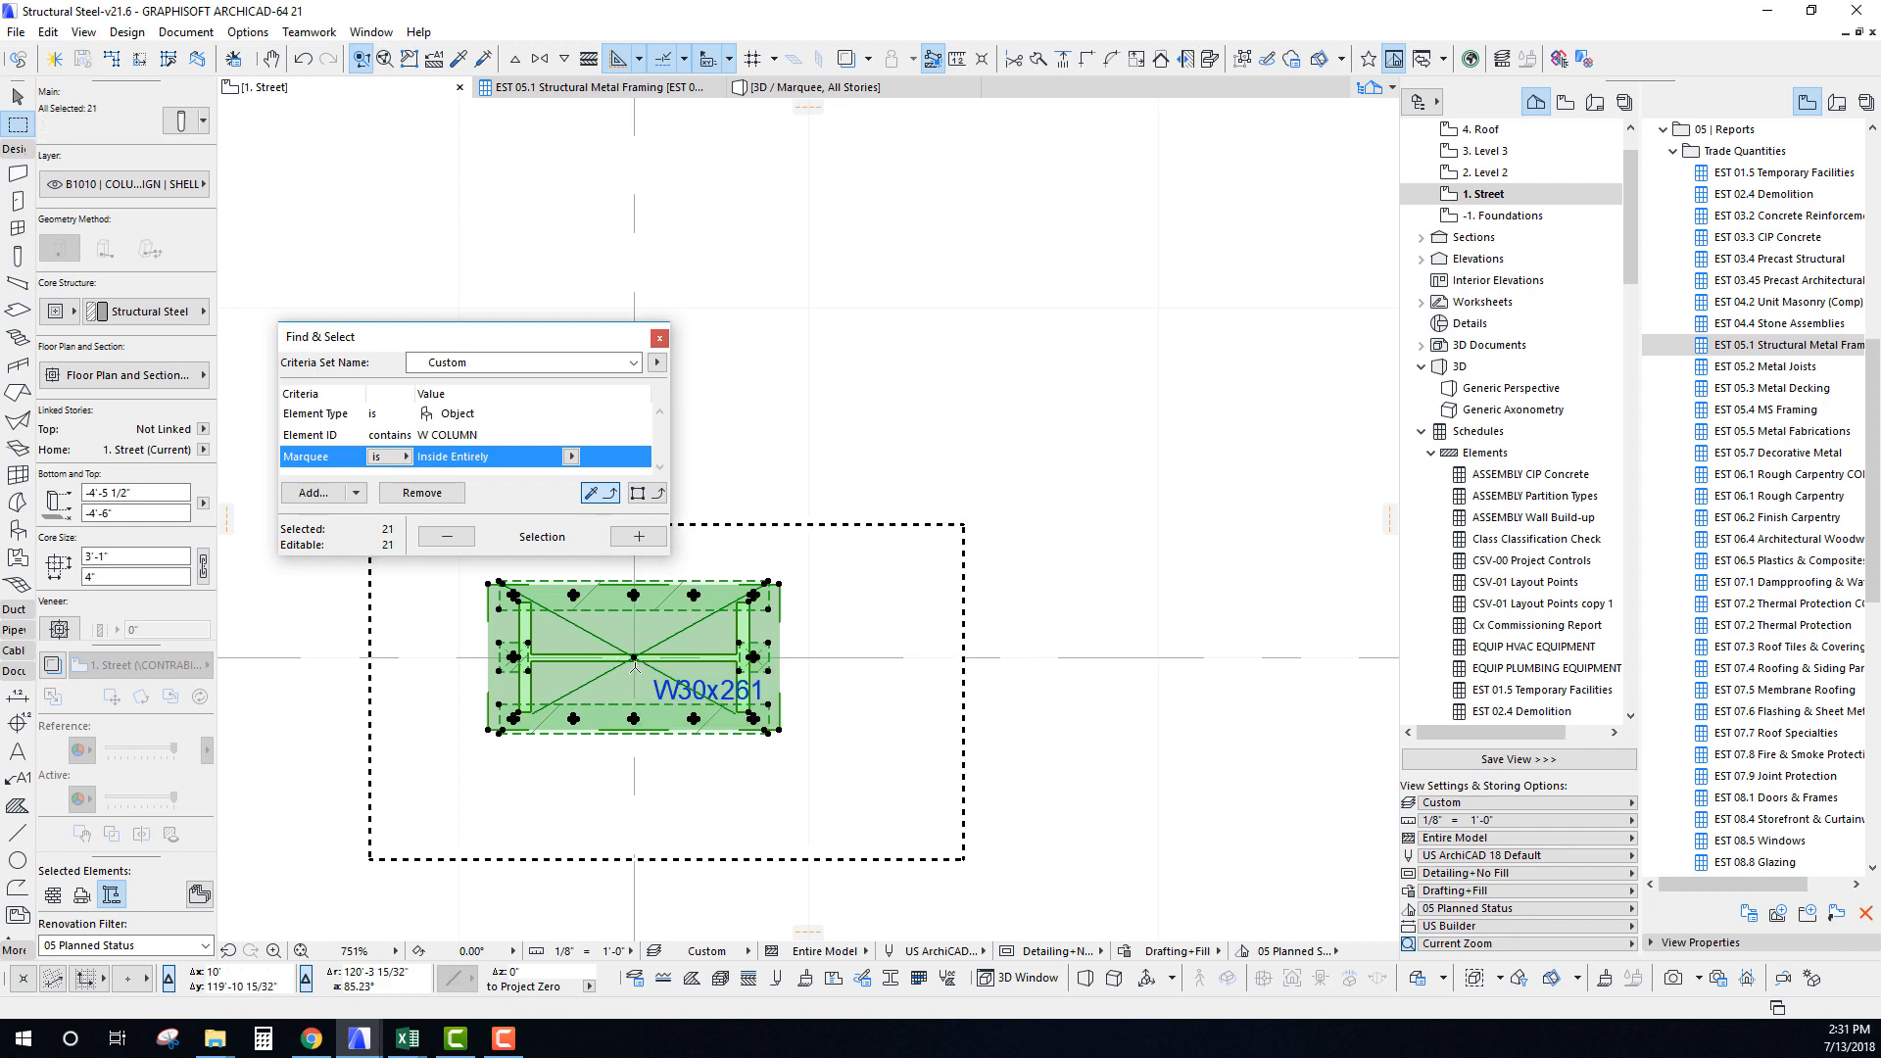
pyautogui.scroll(3, 692, 665)
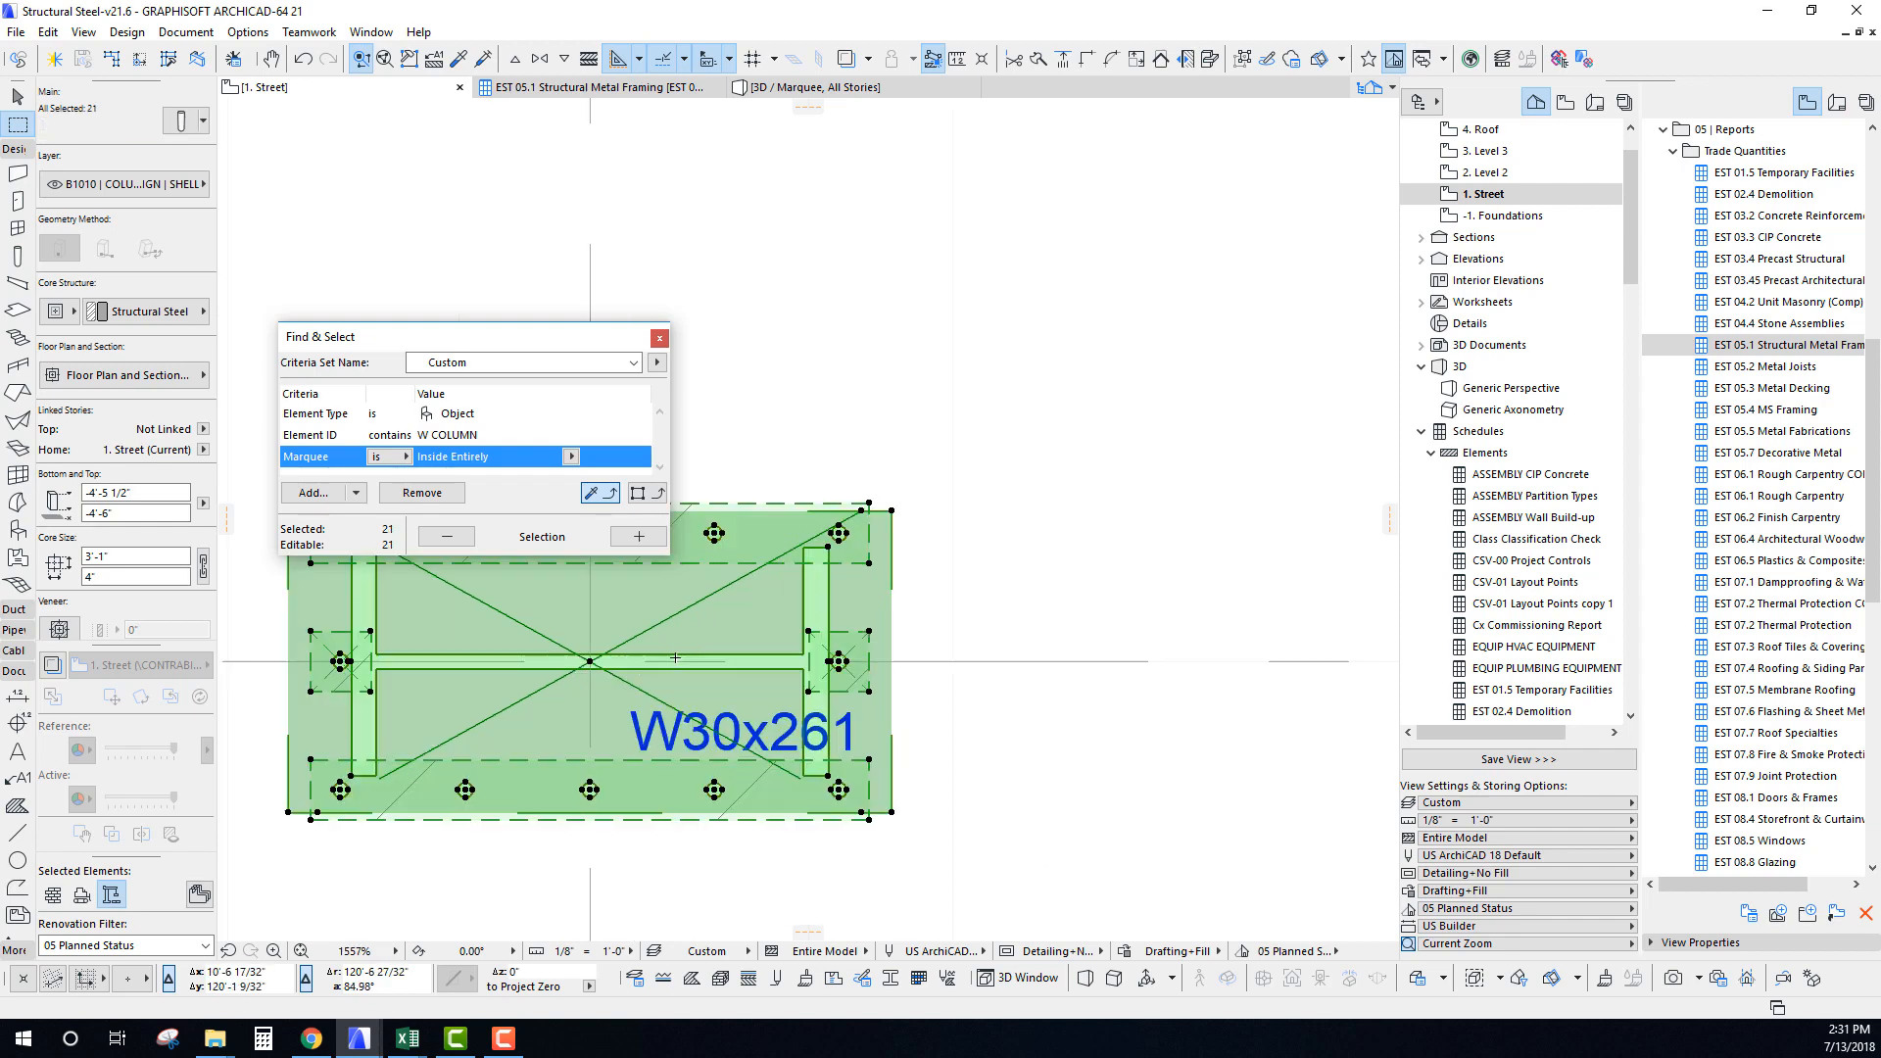
pyautogui.keyDown('shift'); pyautogui.click(590, 663); pyautogui.keyUp('shift')
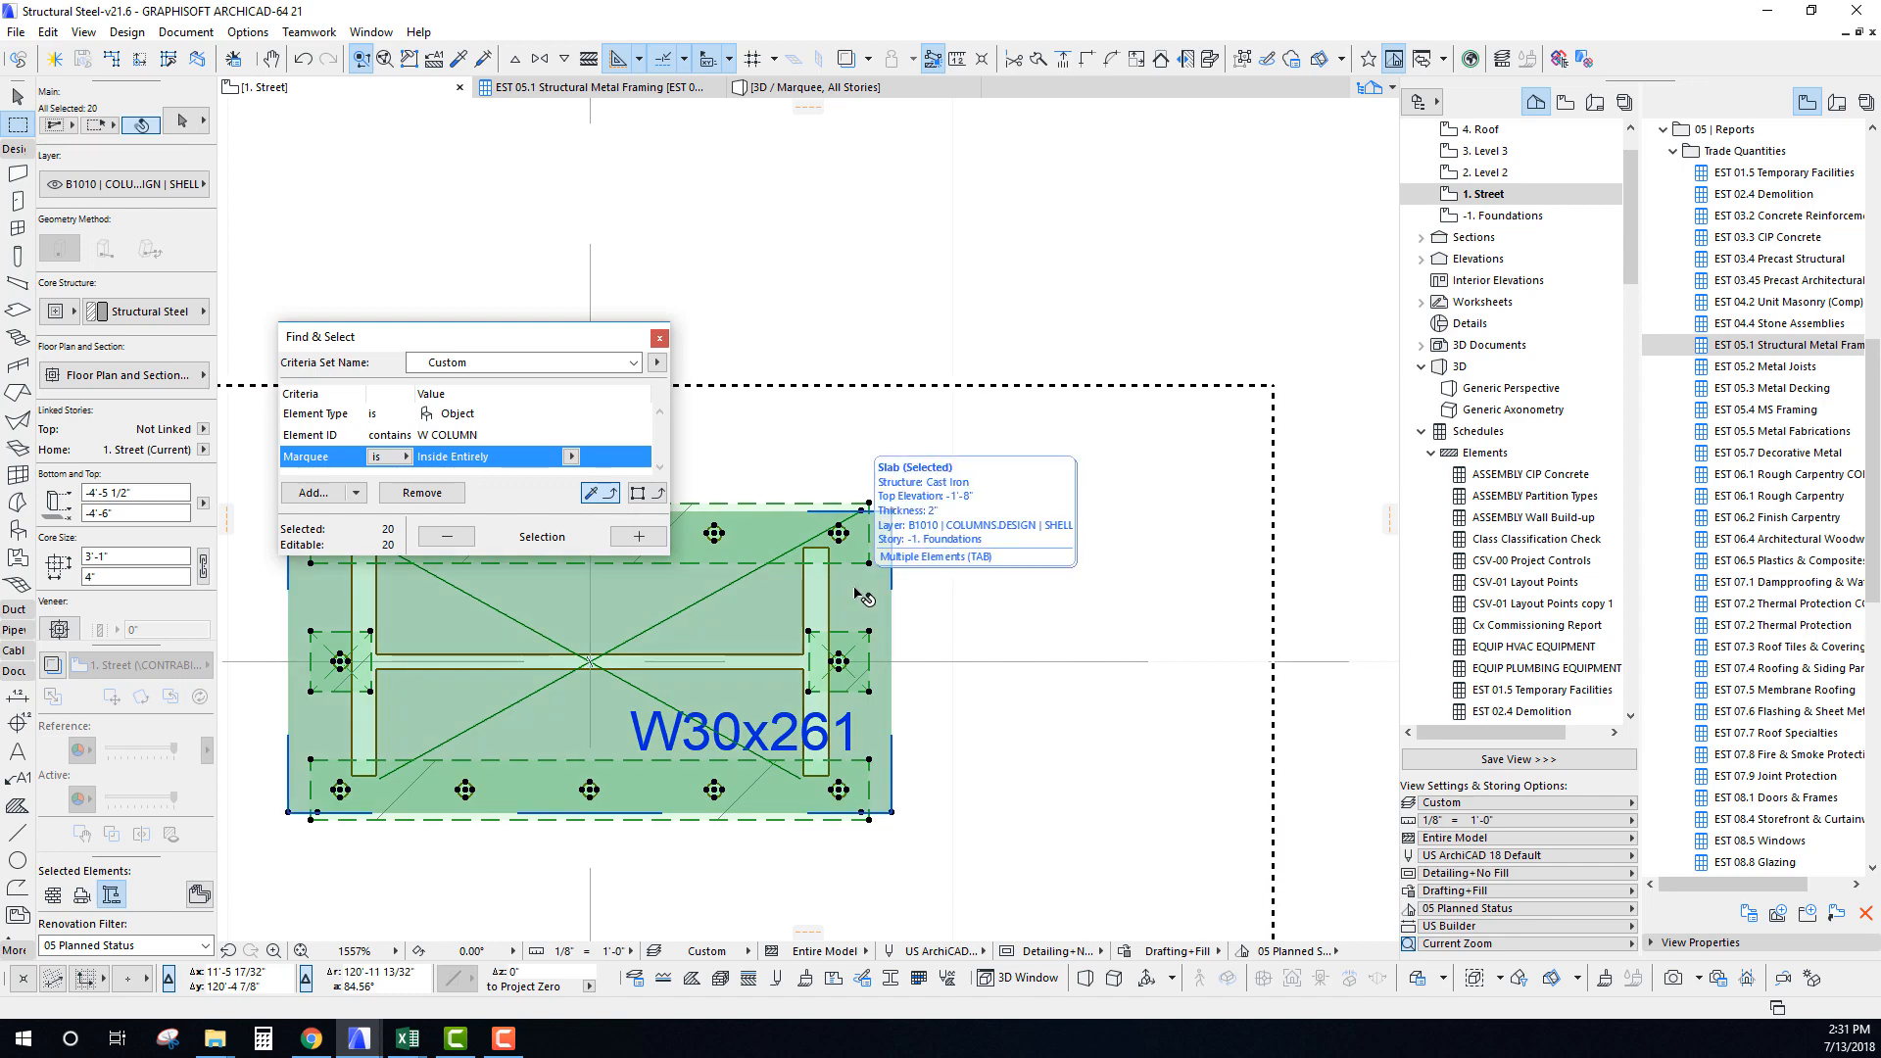
# Place a copy of the selected baseplate assembly centred on the column at A-5.
pyautogui.hotkey('ctrl', 'shift', 'd')
pyautogui.click(590, 662)
pyautogui.scroll(-3, 601, 717)
pyautogui.scroll(-8, 604, 723)
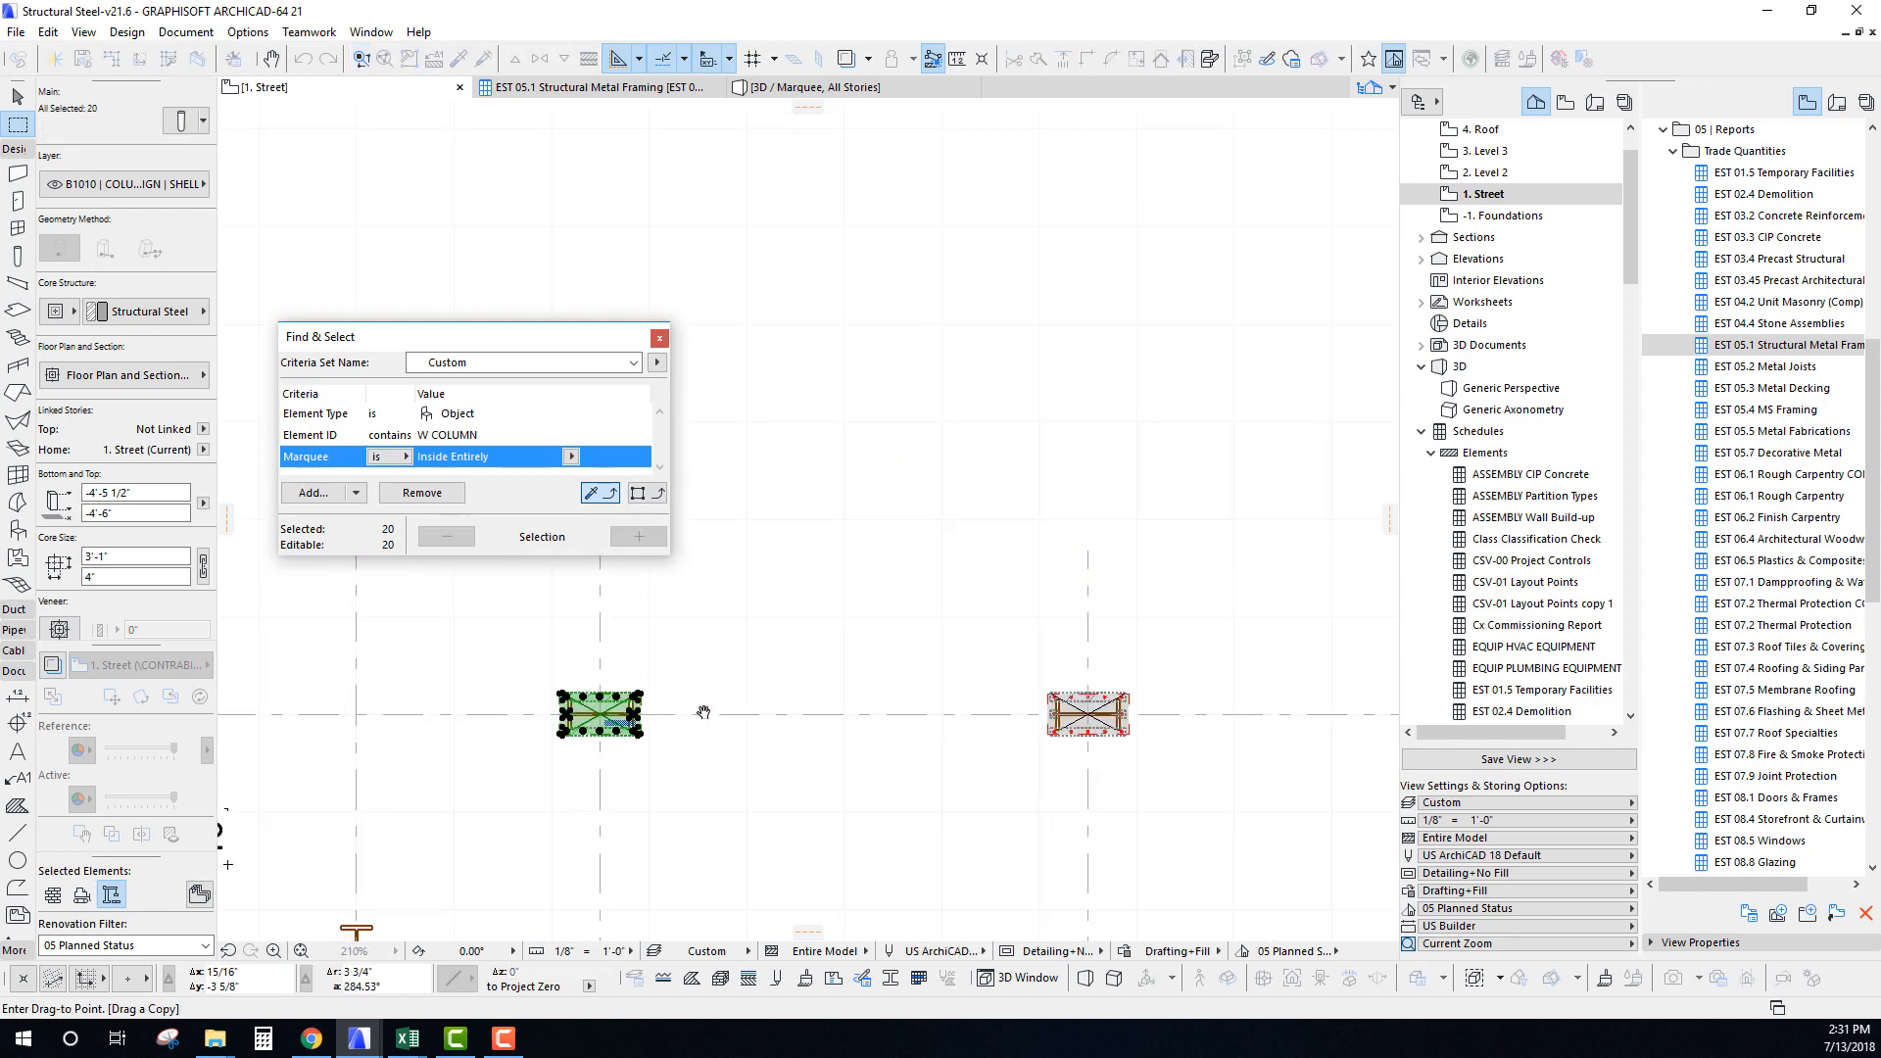
pyautogui.scroll(6, 1019, 646)
pyautogui.click(1022, 620)
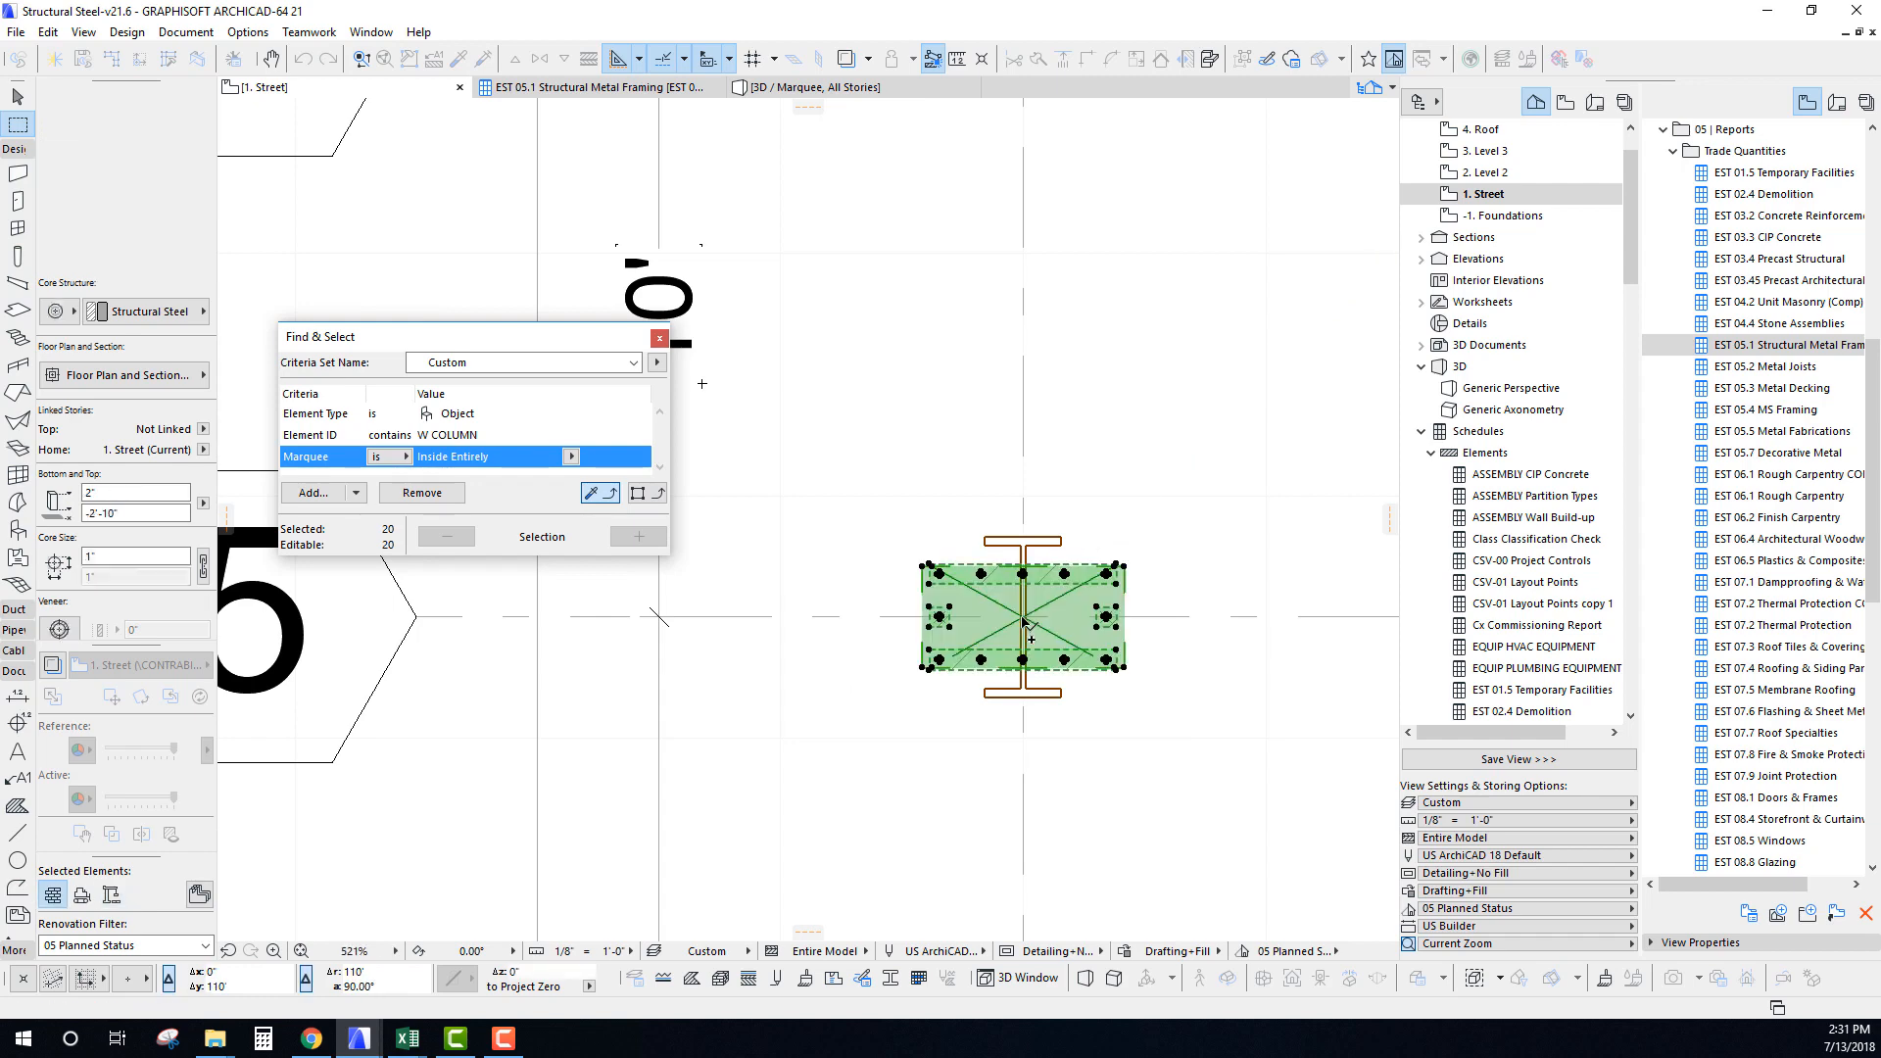
# Rotate the copied A-5 baseplate assembly by -90° about the column centre to match the column's orientation.
pyautogui.hotkey('ctrl', 'e')
pyautogui.click(1023, 616)
pyautogui.click(1197, 617)
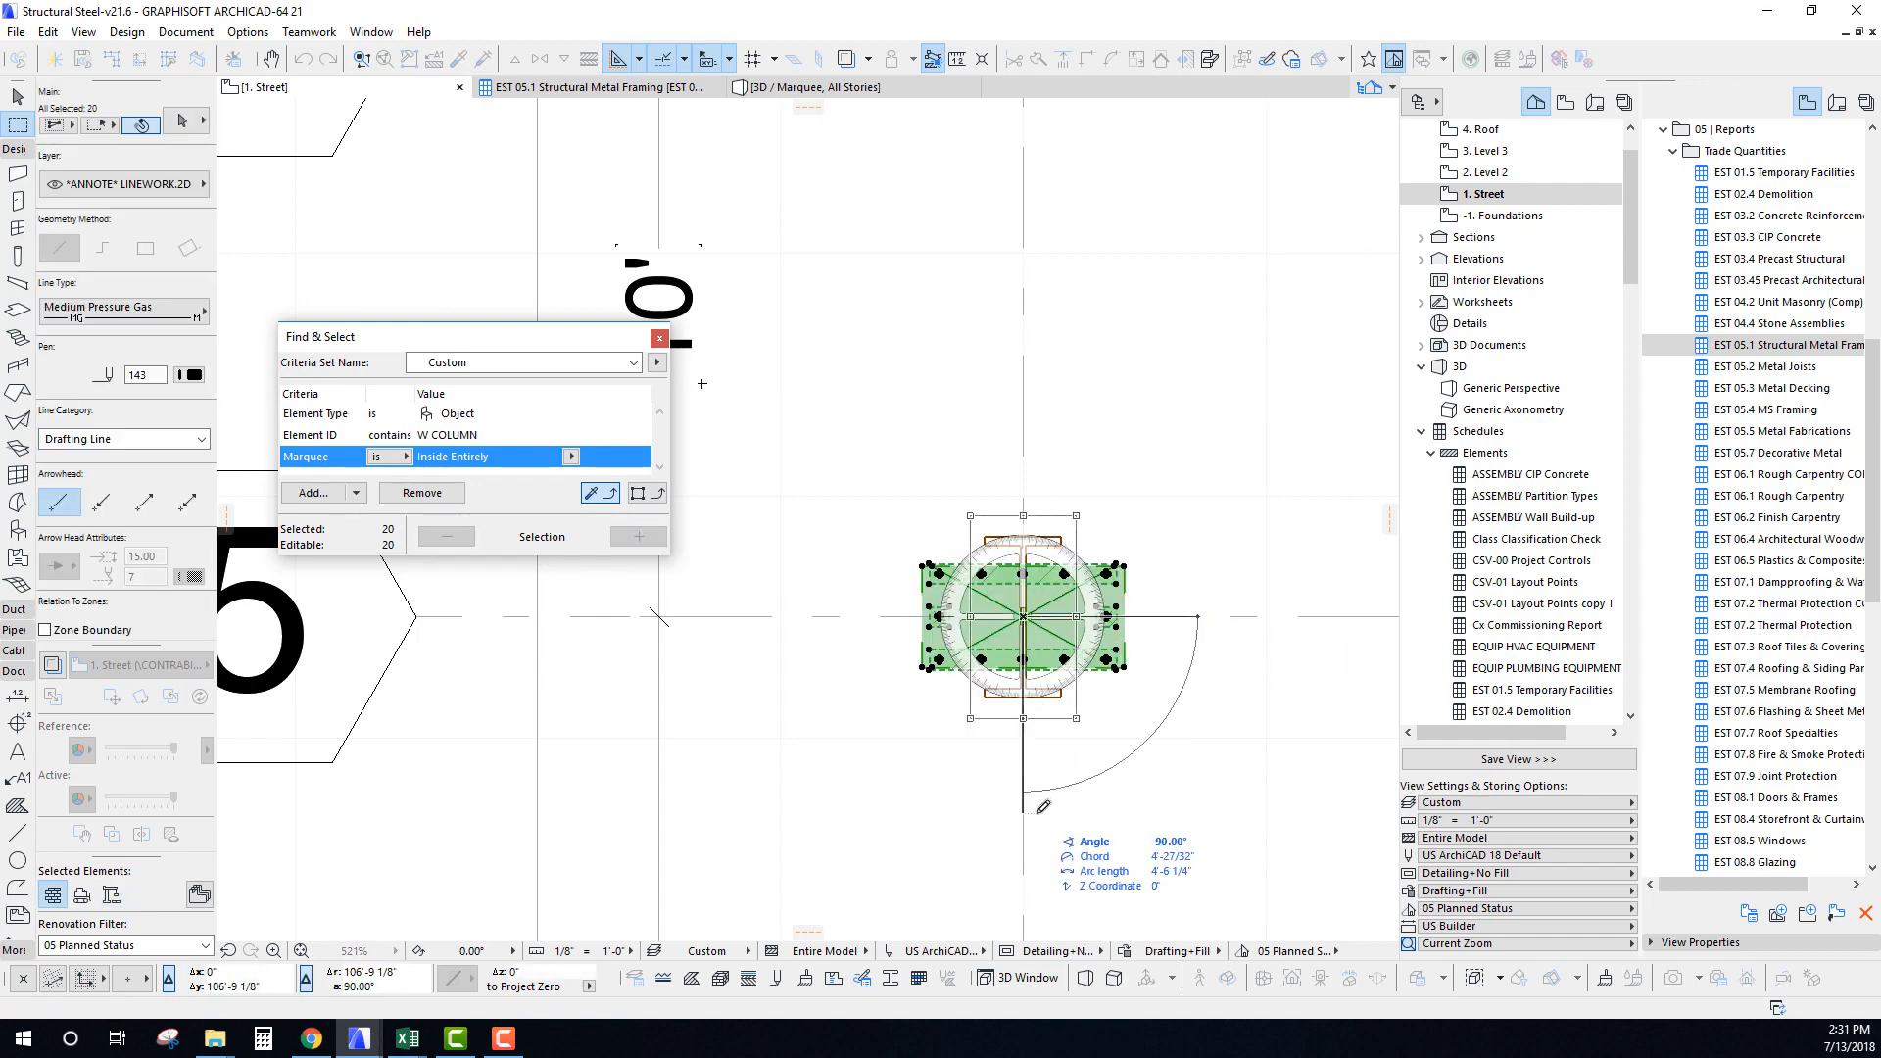
pyautogui.click(1044, 799)
# Multiply the rotated baseplate assembly along gridline A, placing copies at every column from A-5 down to gridline 2.
pyautogui.scroll(-4, 849, 566)
pyautogui.hotkey('ctrl', 'u')
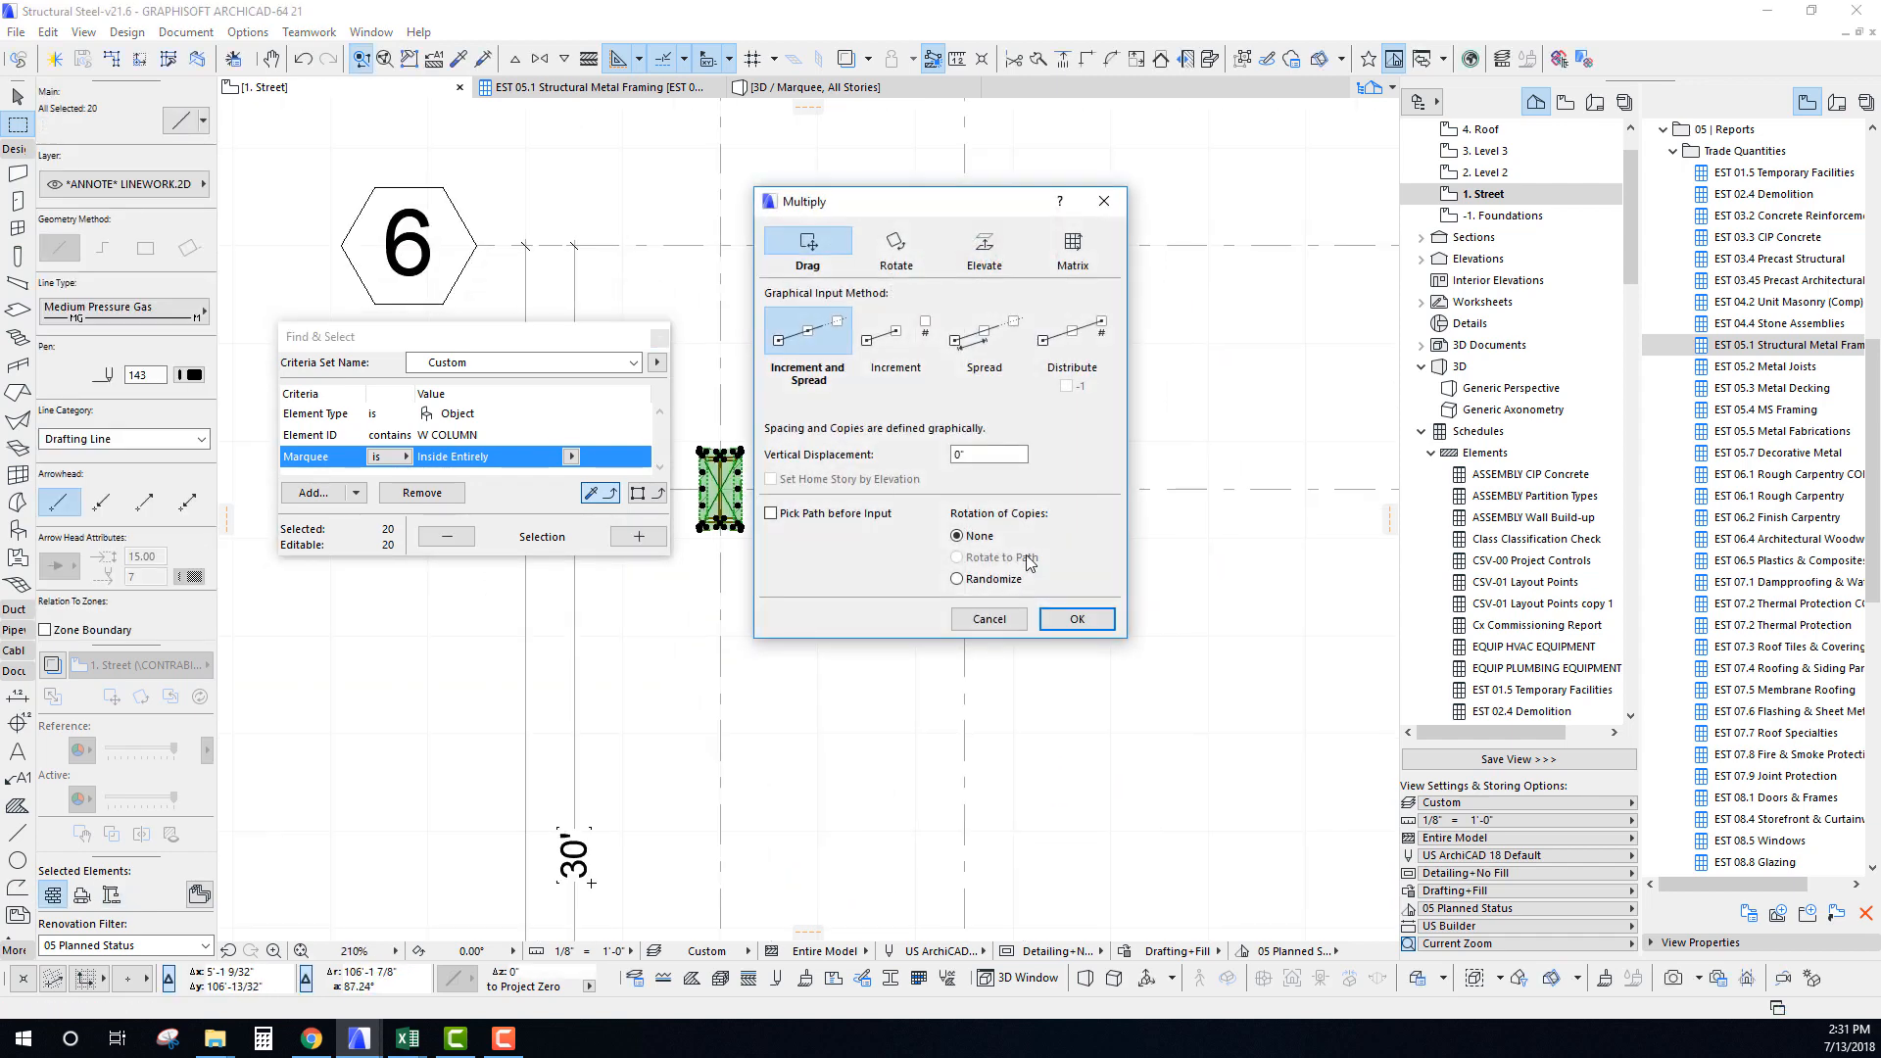
pyautogui.click(1075, 619)
pyautogui.scroll(-3, 832, 514)
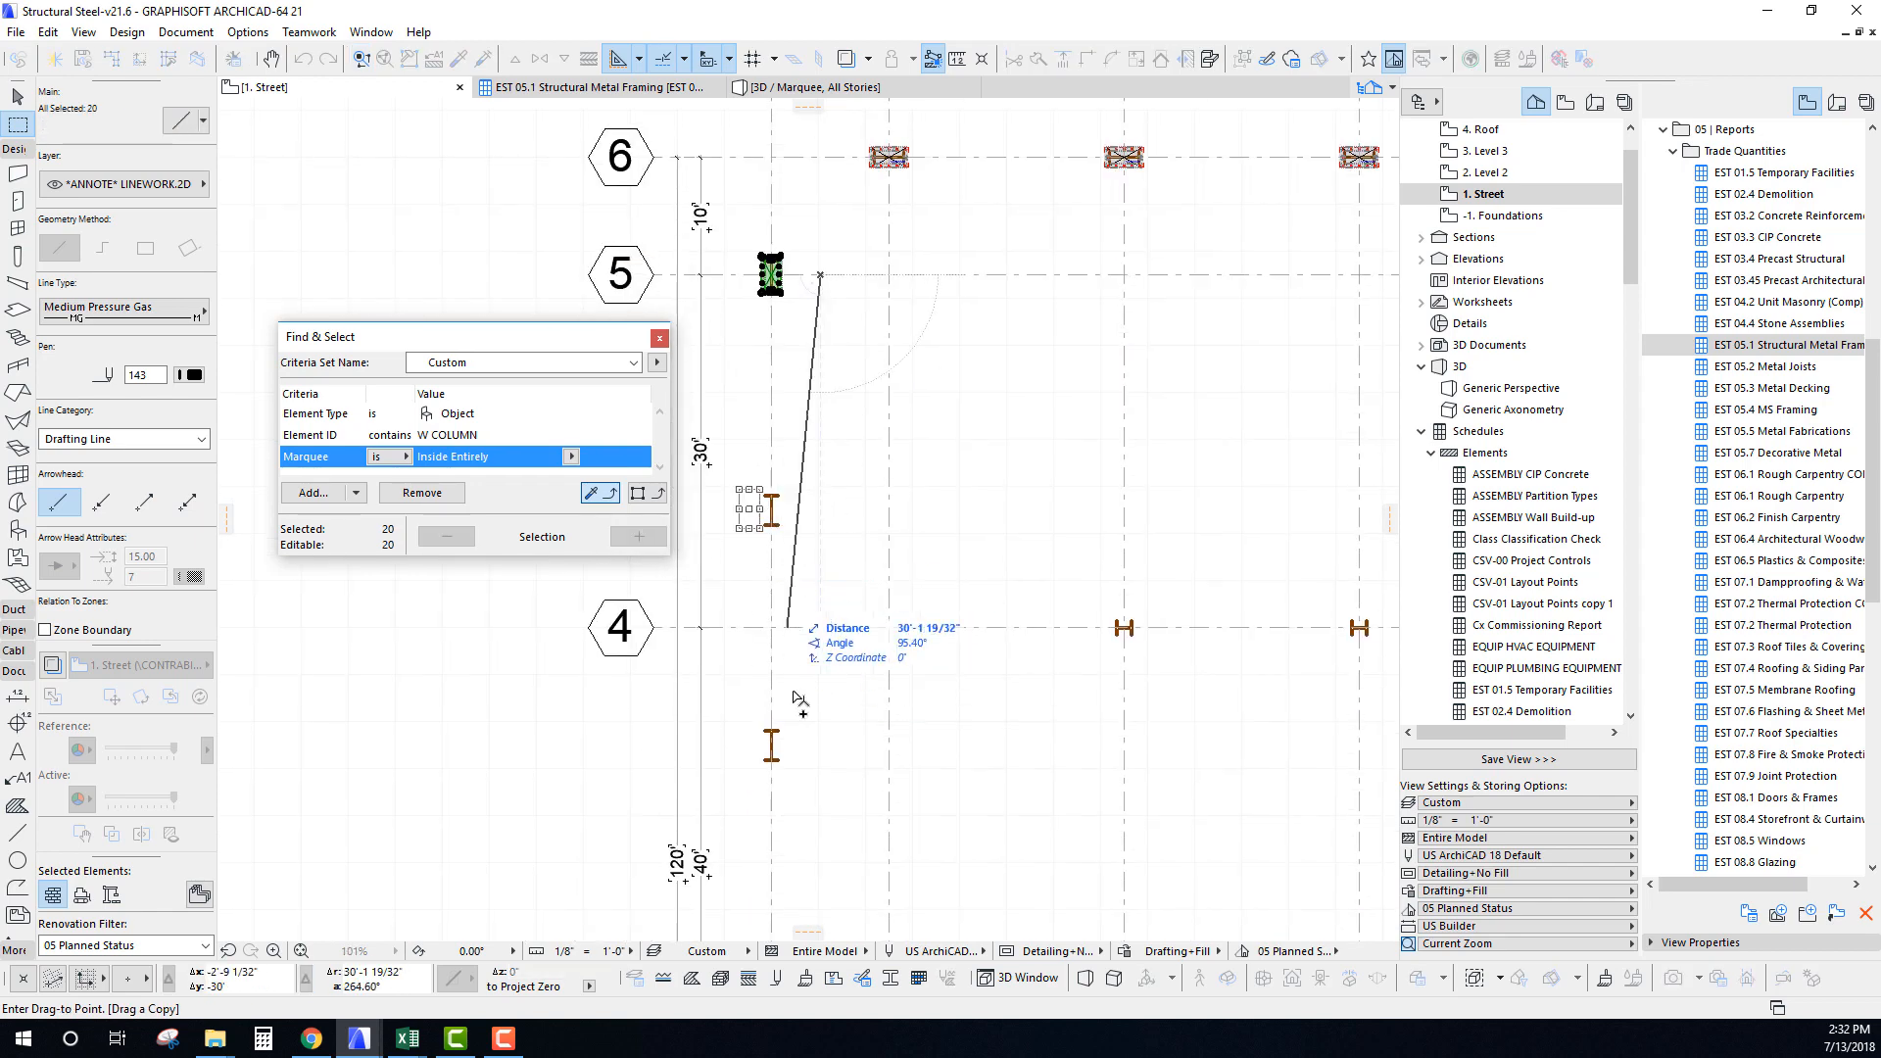
pyautogui.scroll(-3, 871, 537)
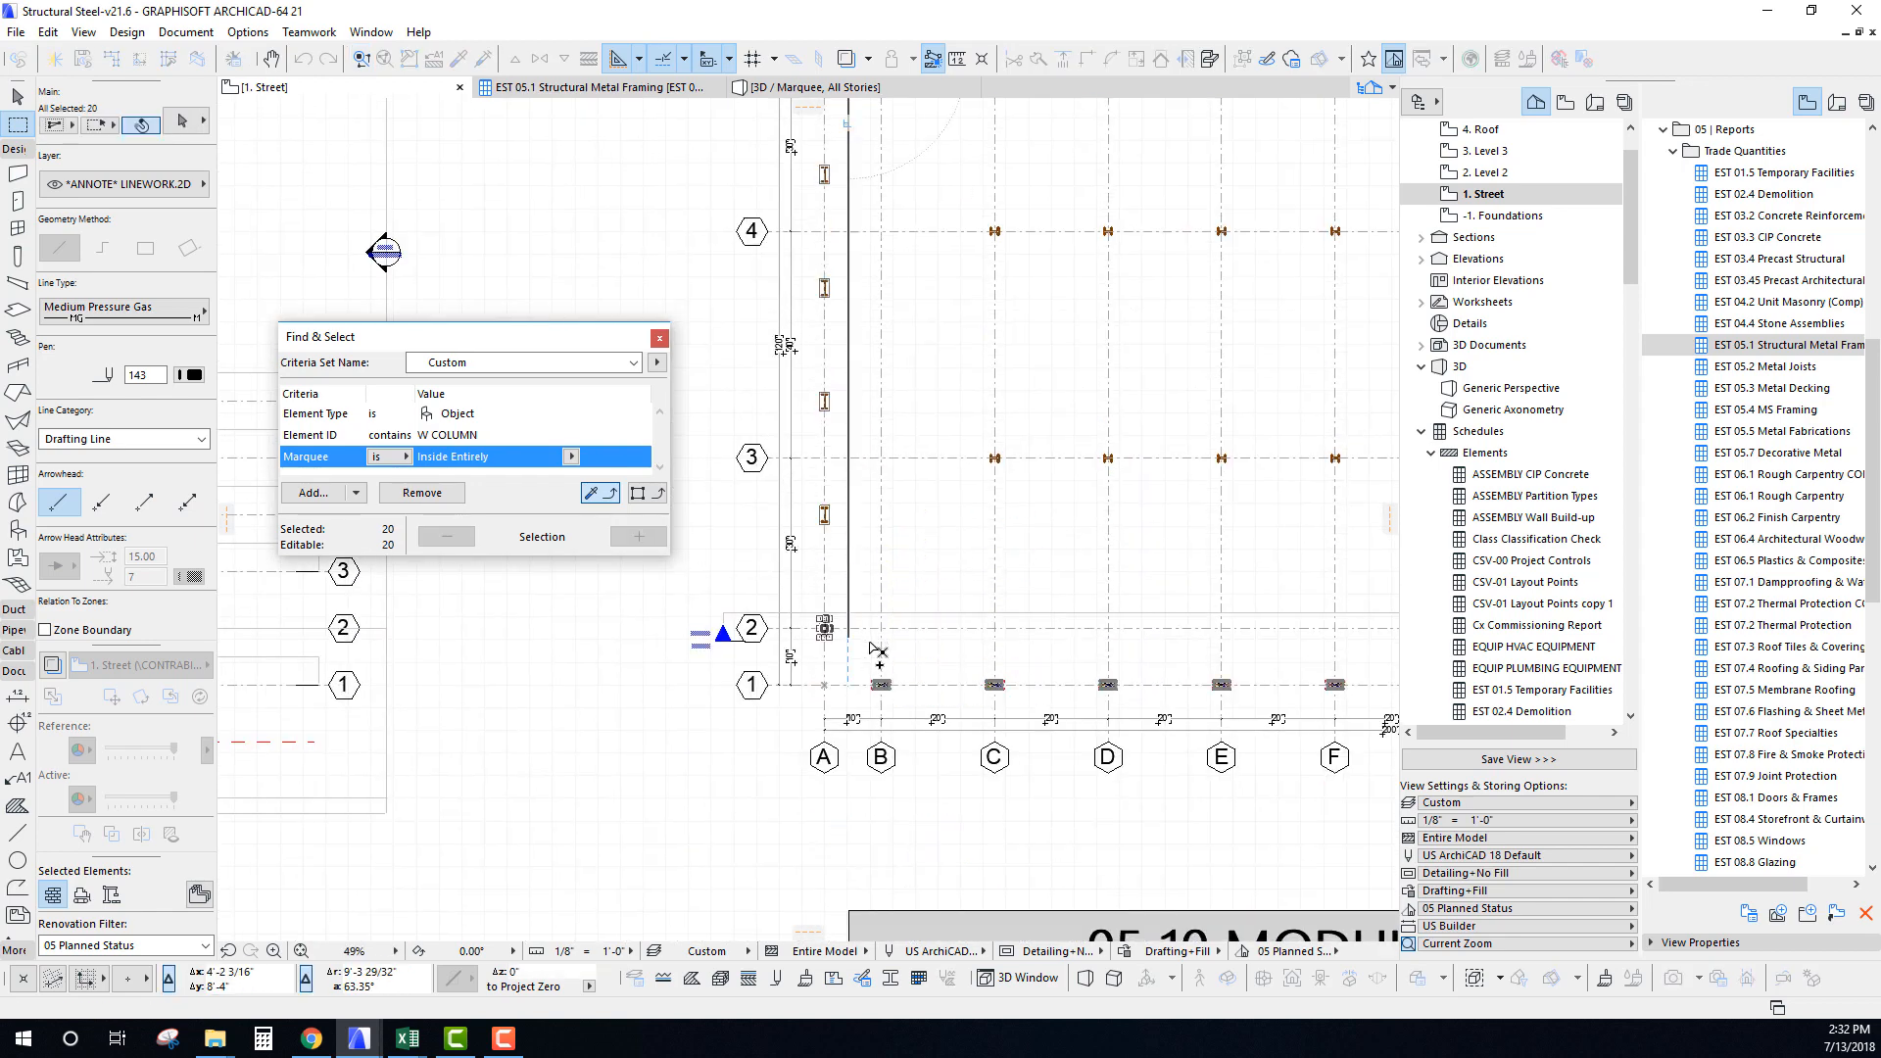
pyautogui.scroll(6, 863, 429)
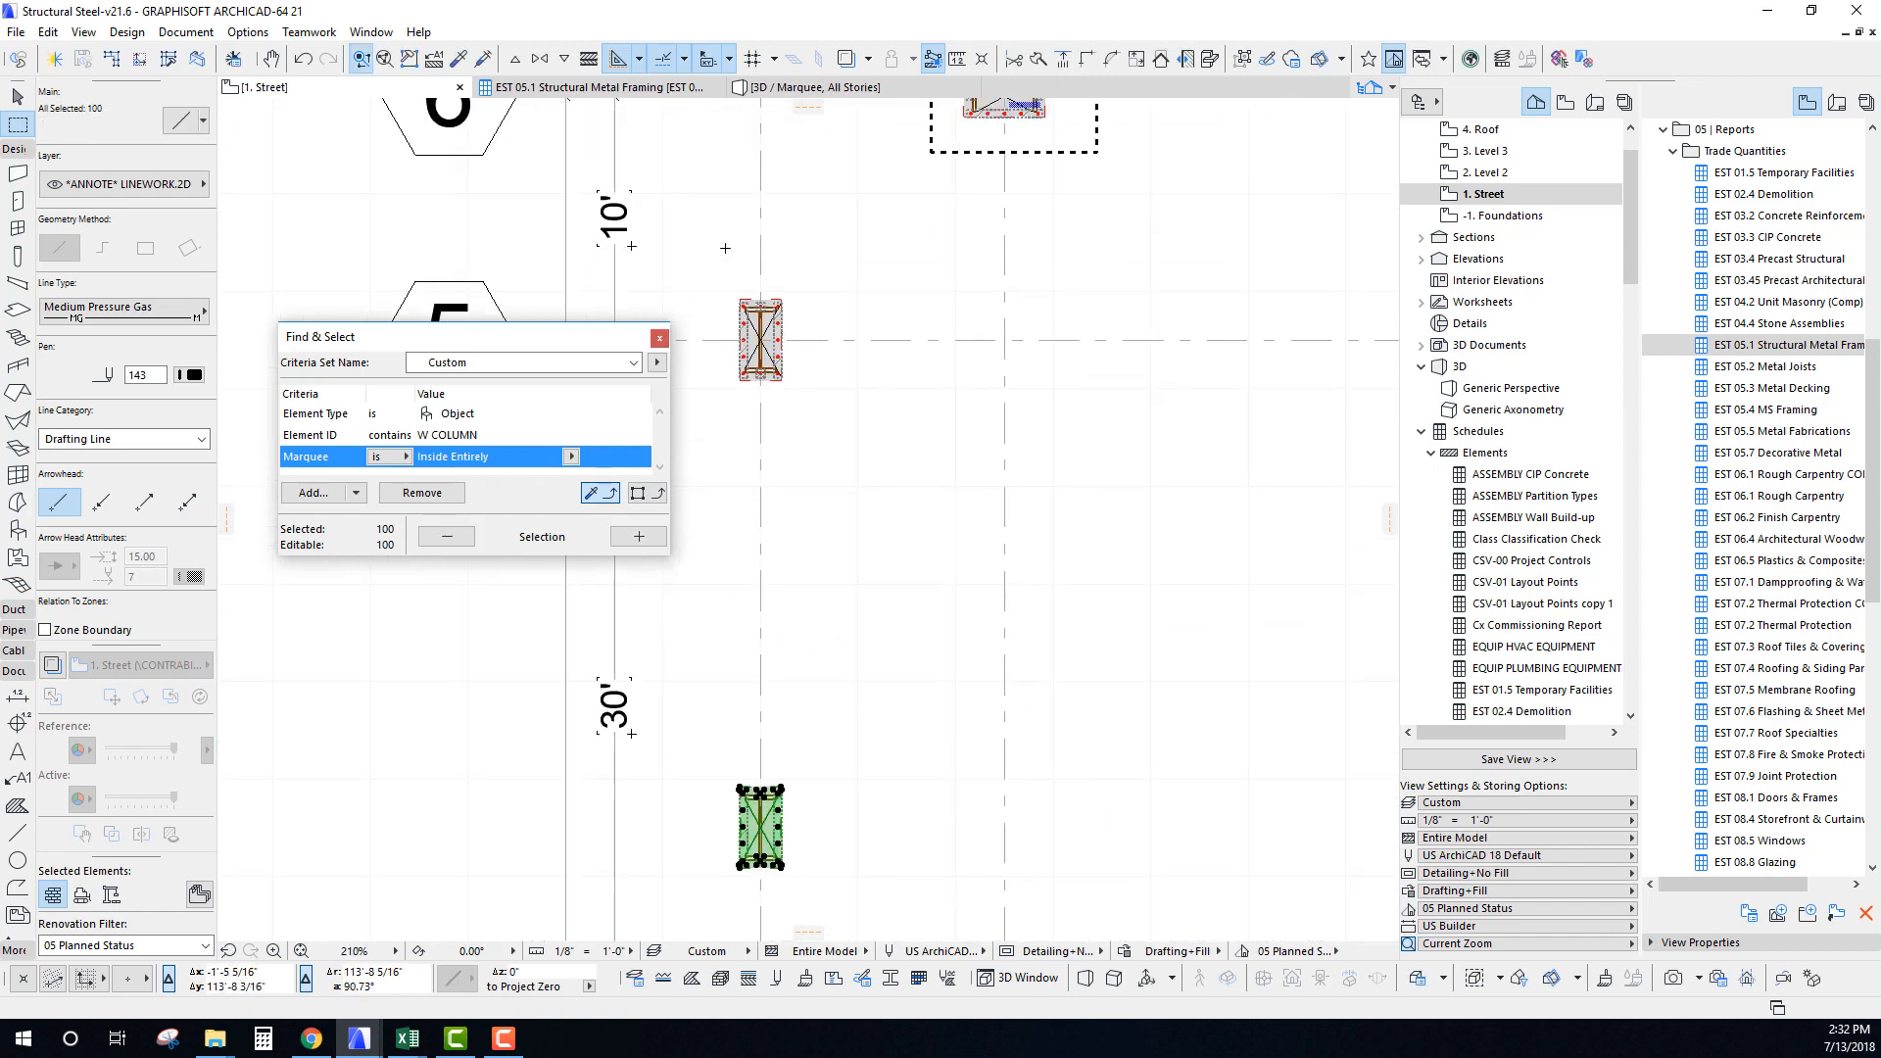
# Add the original A-5 baseplate assembly to the selected copies, leaving its W column out of the selection.
pyautogui.click(781, 392)
pyautogui.scroll(7, 754, 421)
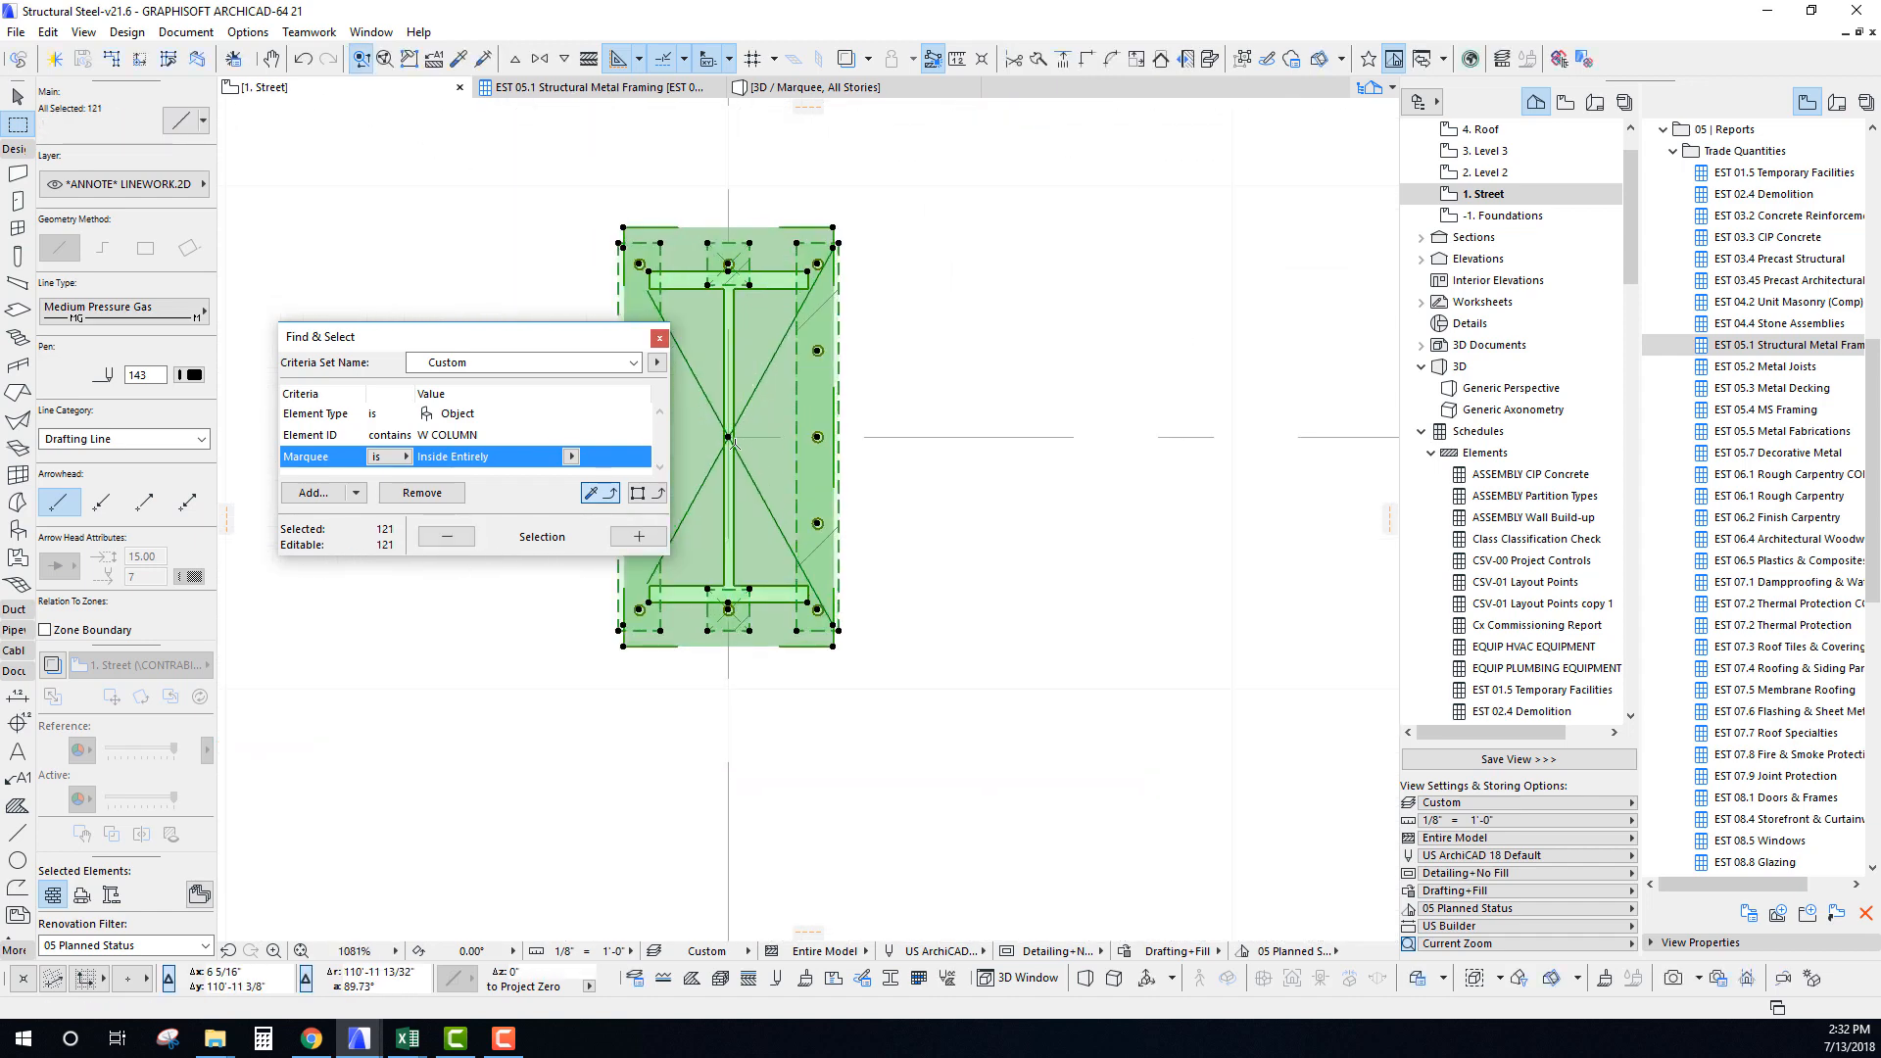
pyautogui.keyDown('shift'); pyautogui.click(695, 349); pyautogui.keyUp('shift')
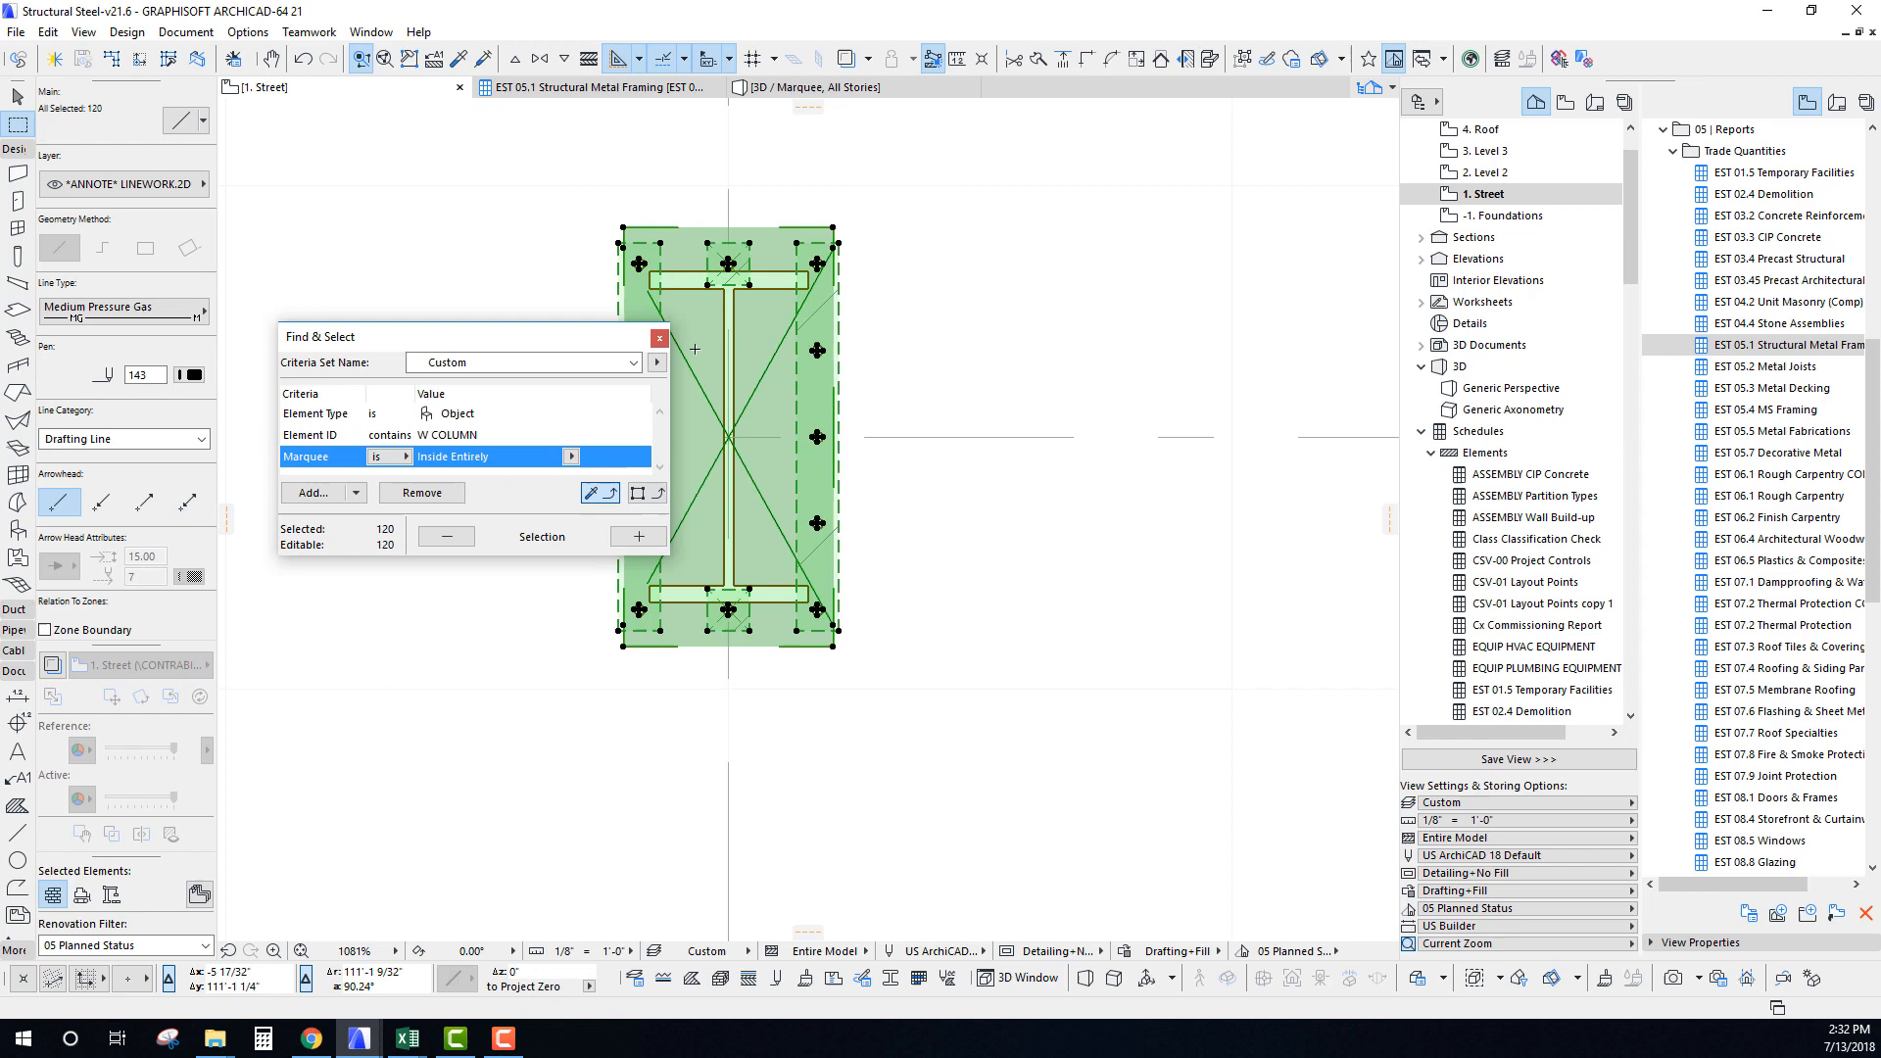
# Copy the gridline A baseplate assemblies 200' across to the columns on gridline M and clear the selection.
pyautogui.hotkey('ctrl', 'shift', 'd')
pyautogui.click(729, 439)
pyautogui.scroll(-13, 911, 485)
pyautogui.moveTo(1300, 540); pyautogui.dragTo(759, 461, button='middle')
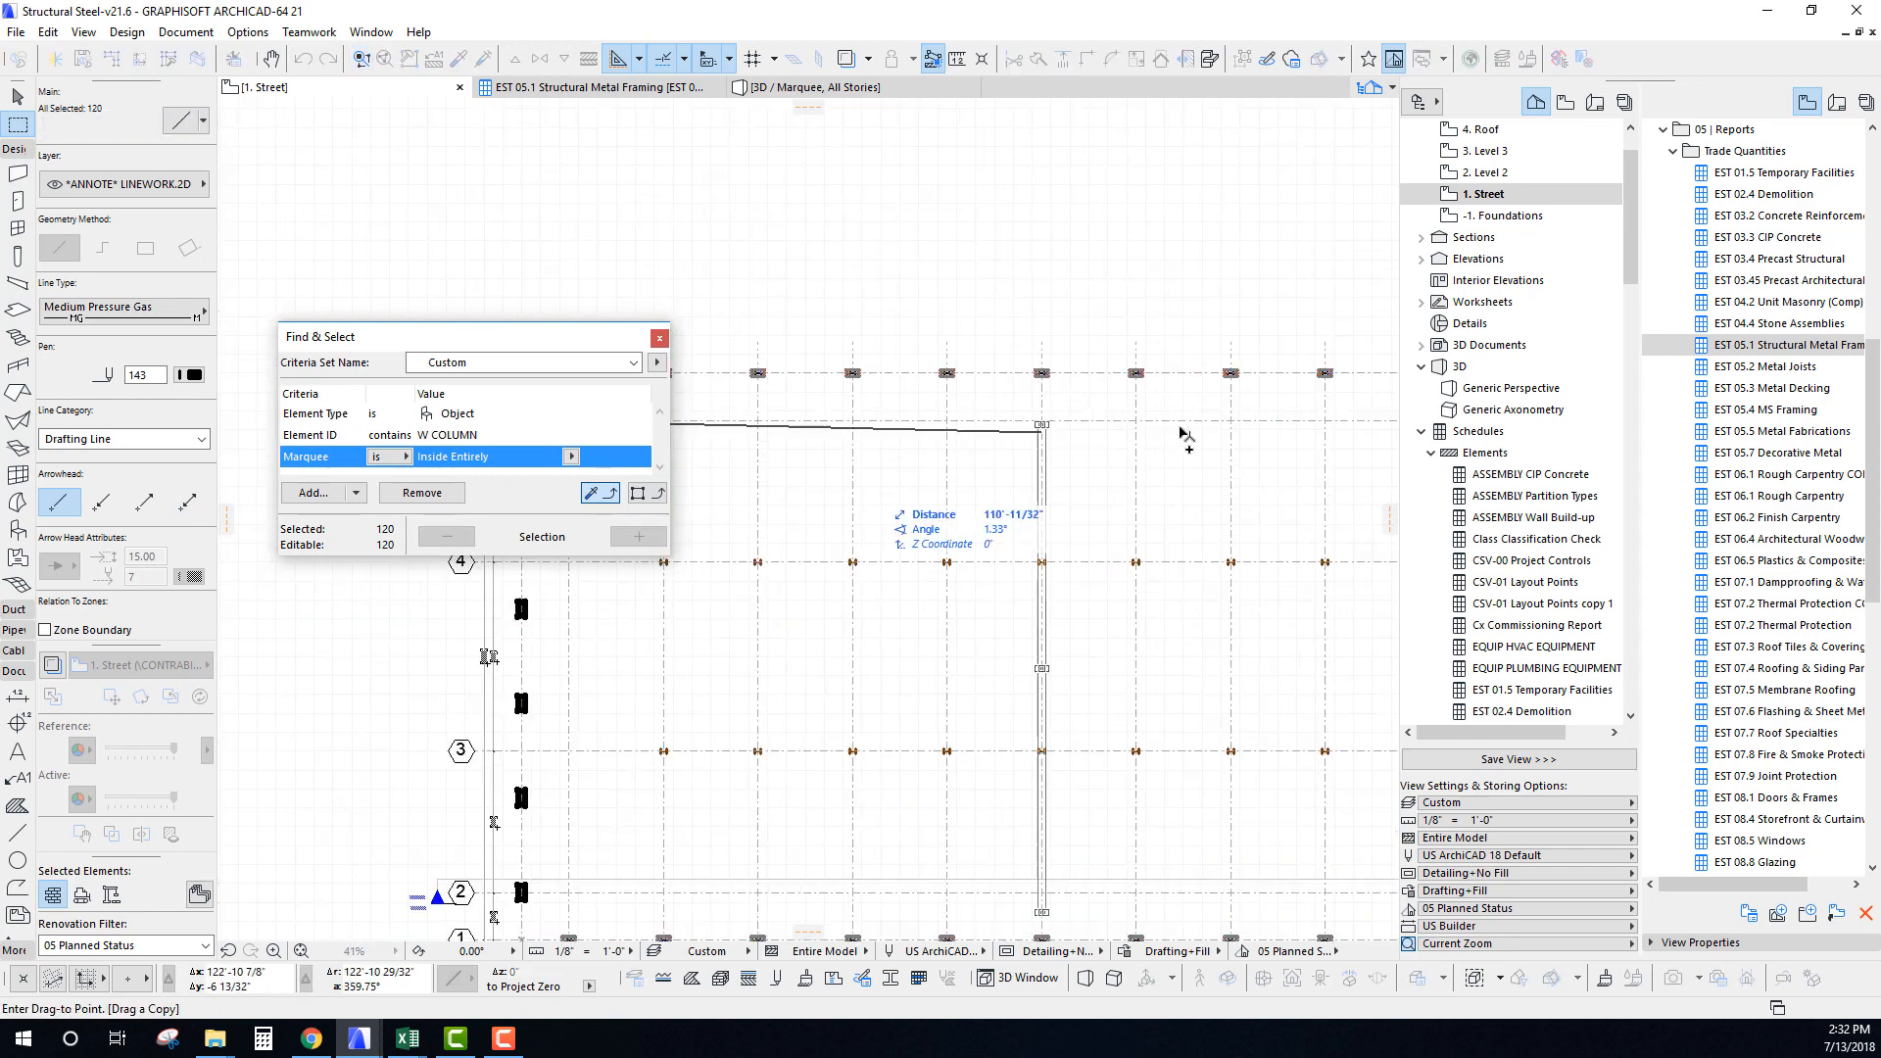
pyautogui.scroll(14, 1078, 431)
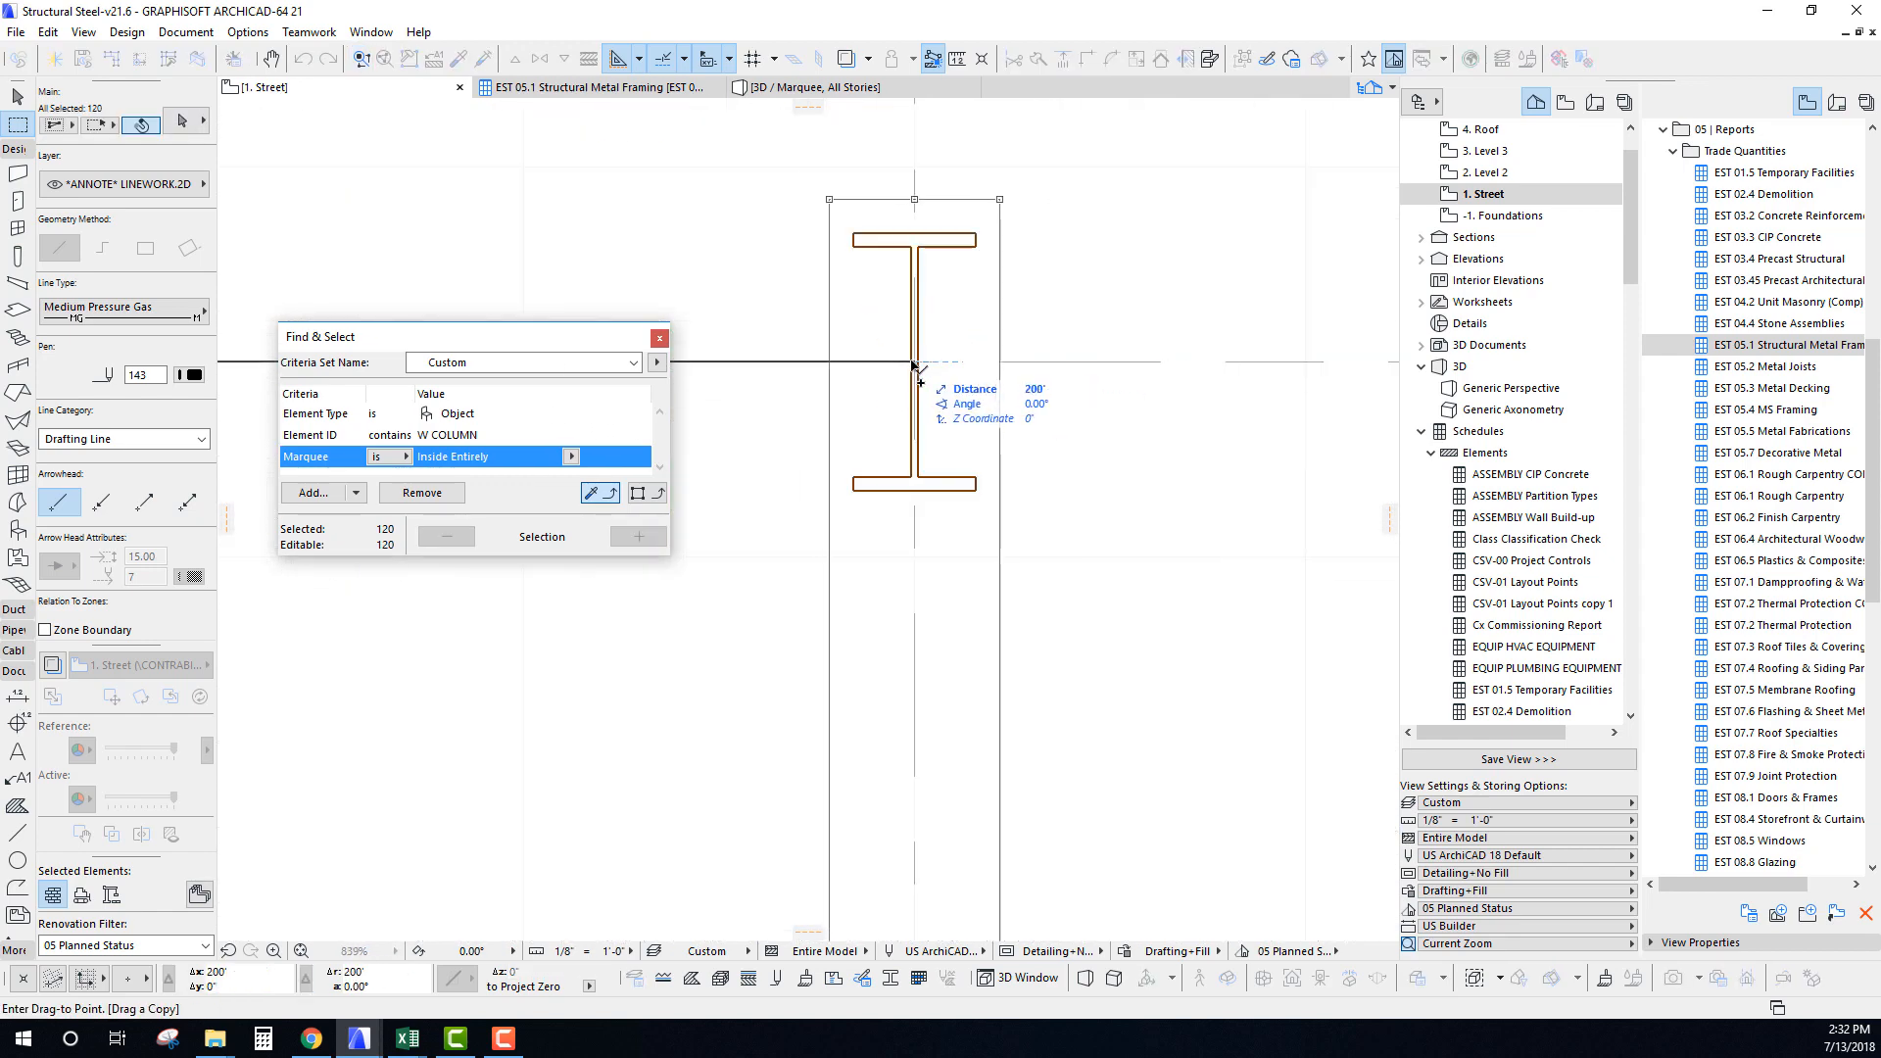
pyautogui.click(916, 365)
pyautogui.scroll(-16, 916, 365)
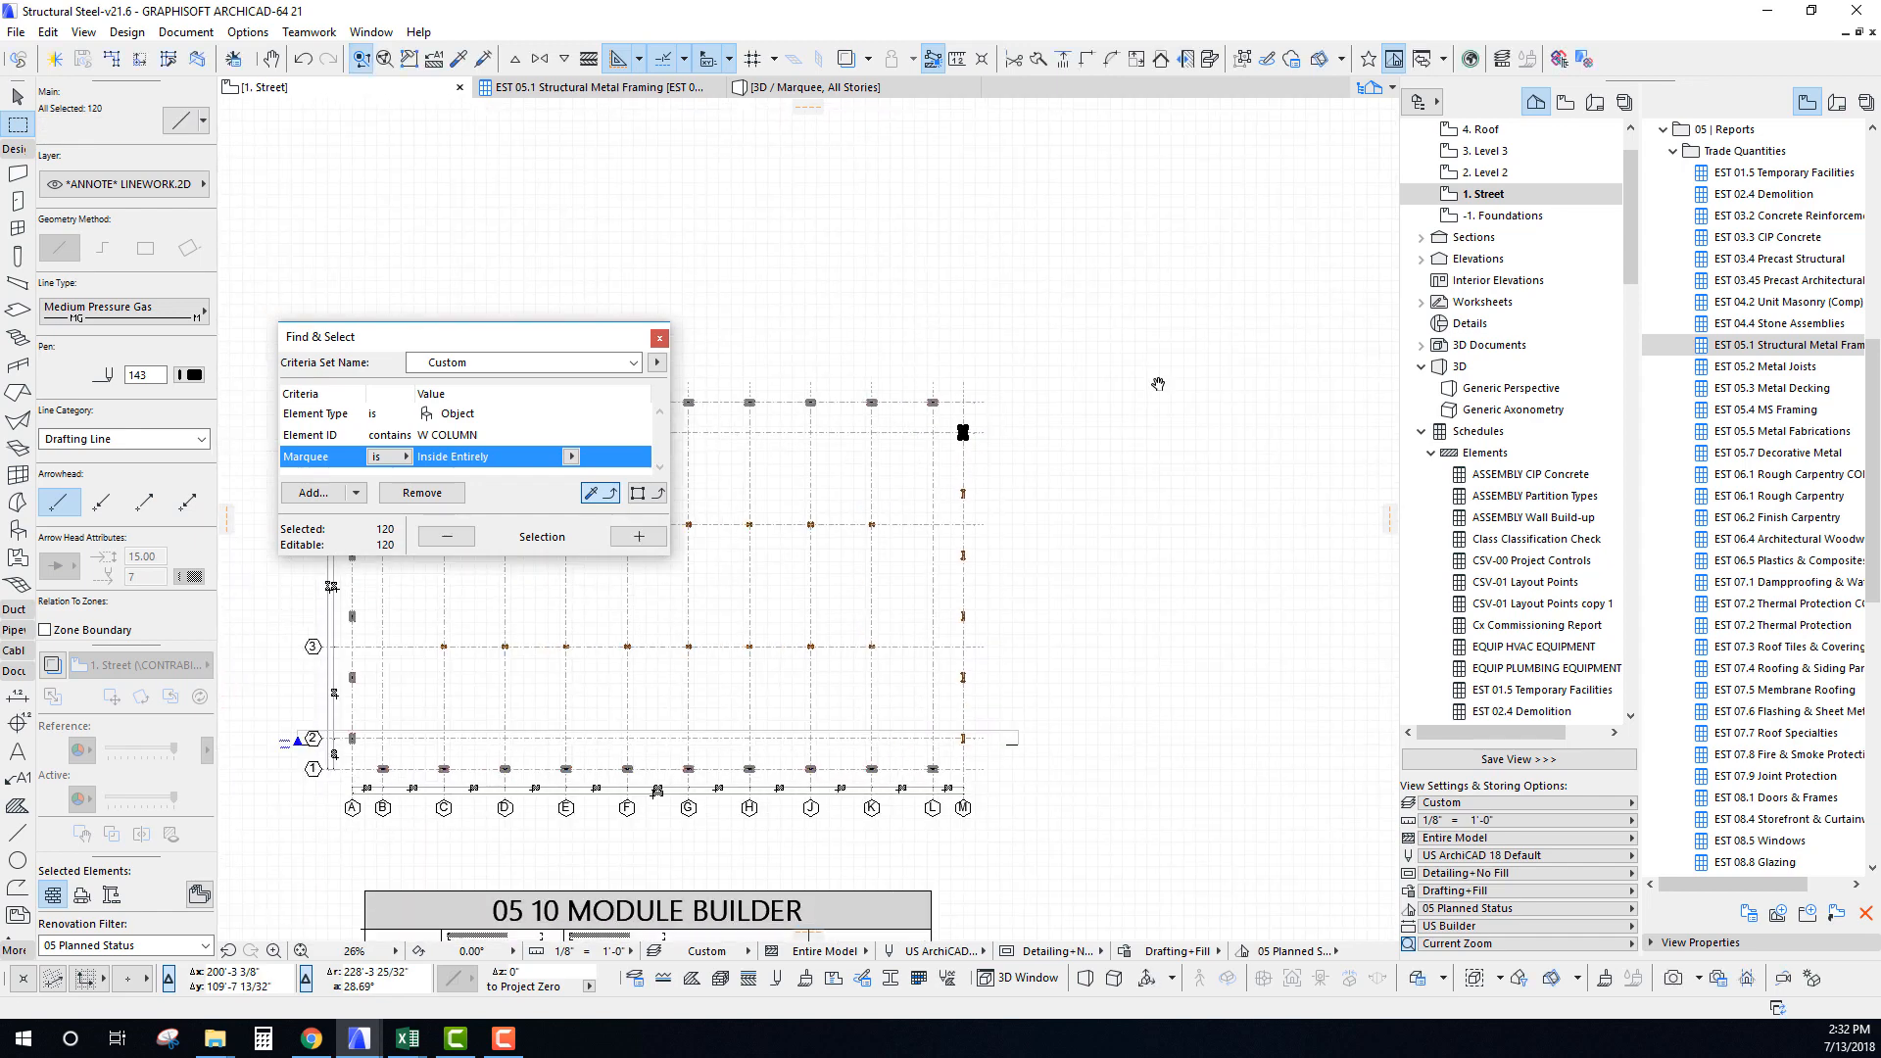
pyautogui.press('Escape')
pyautogui.press('Escape')
pyautogui.press('Escape')
# Select the baseplate assembly at C-1 with a marquee, leaving its W column out of the selection.
pyautogui.scroll(11, 648, 637)
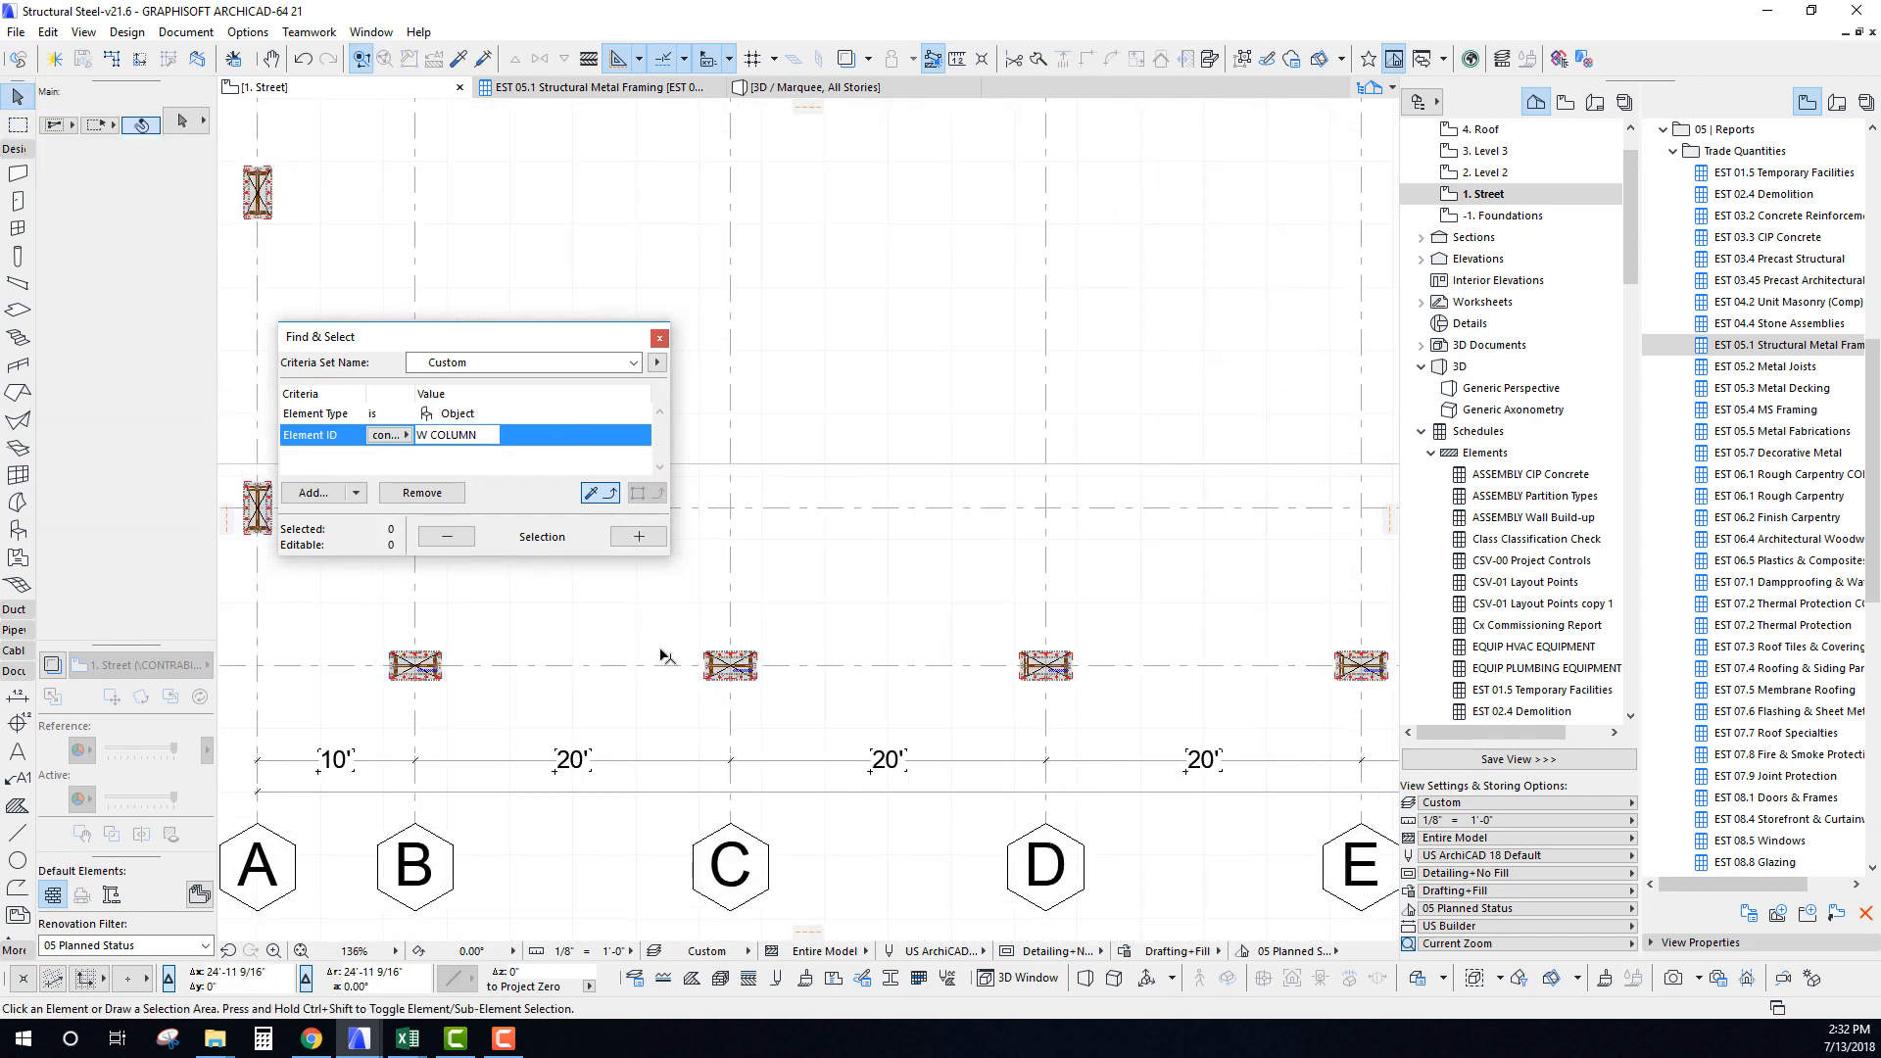
pyautogui.moveTo(775, 652); pyautogui.dragTo(760, 679, button='middle')
pyautogui.click(17, 124)
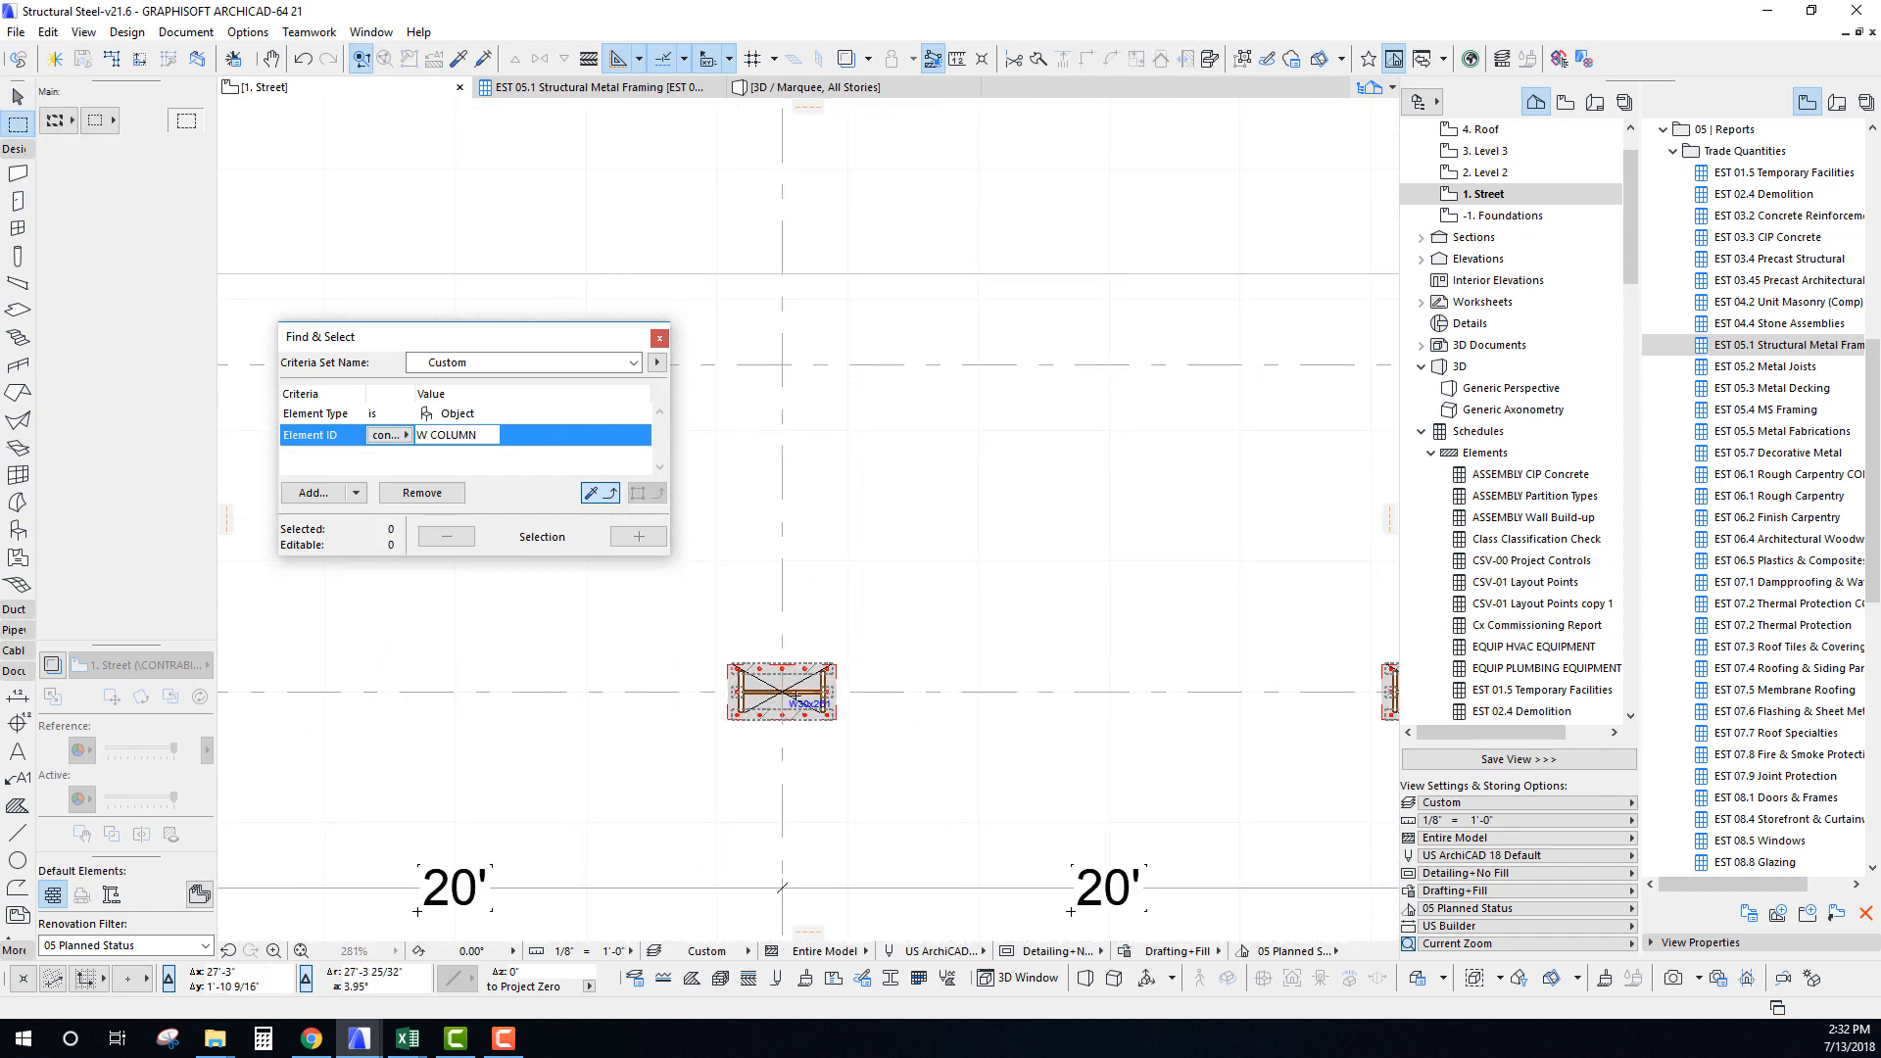
pyautogui.moveTo(575, 624); pyautogui.dragTo(890, 756)
pyautogui.hotkey('ctrl', 'a')
pyautogui.scroll(8, 897, 744)
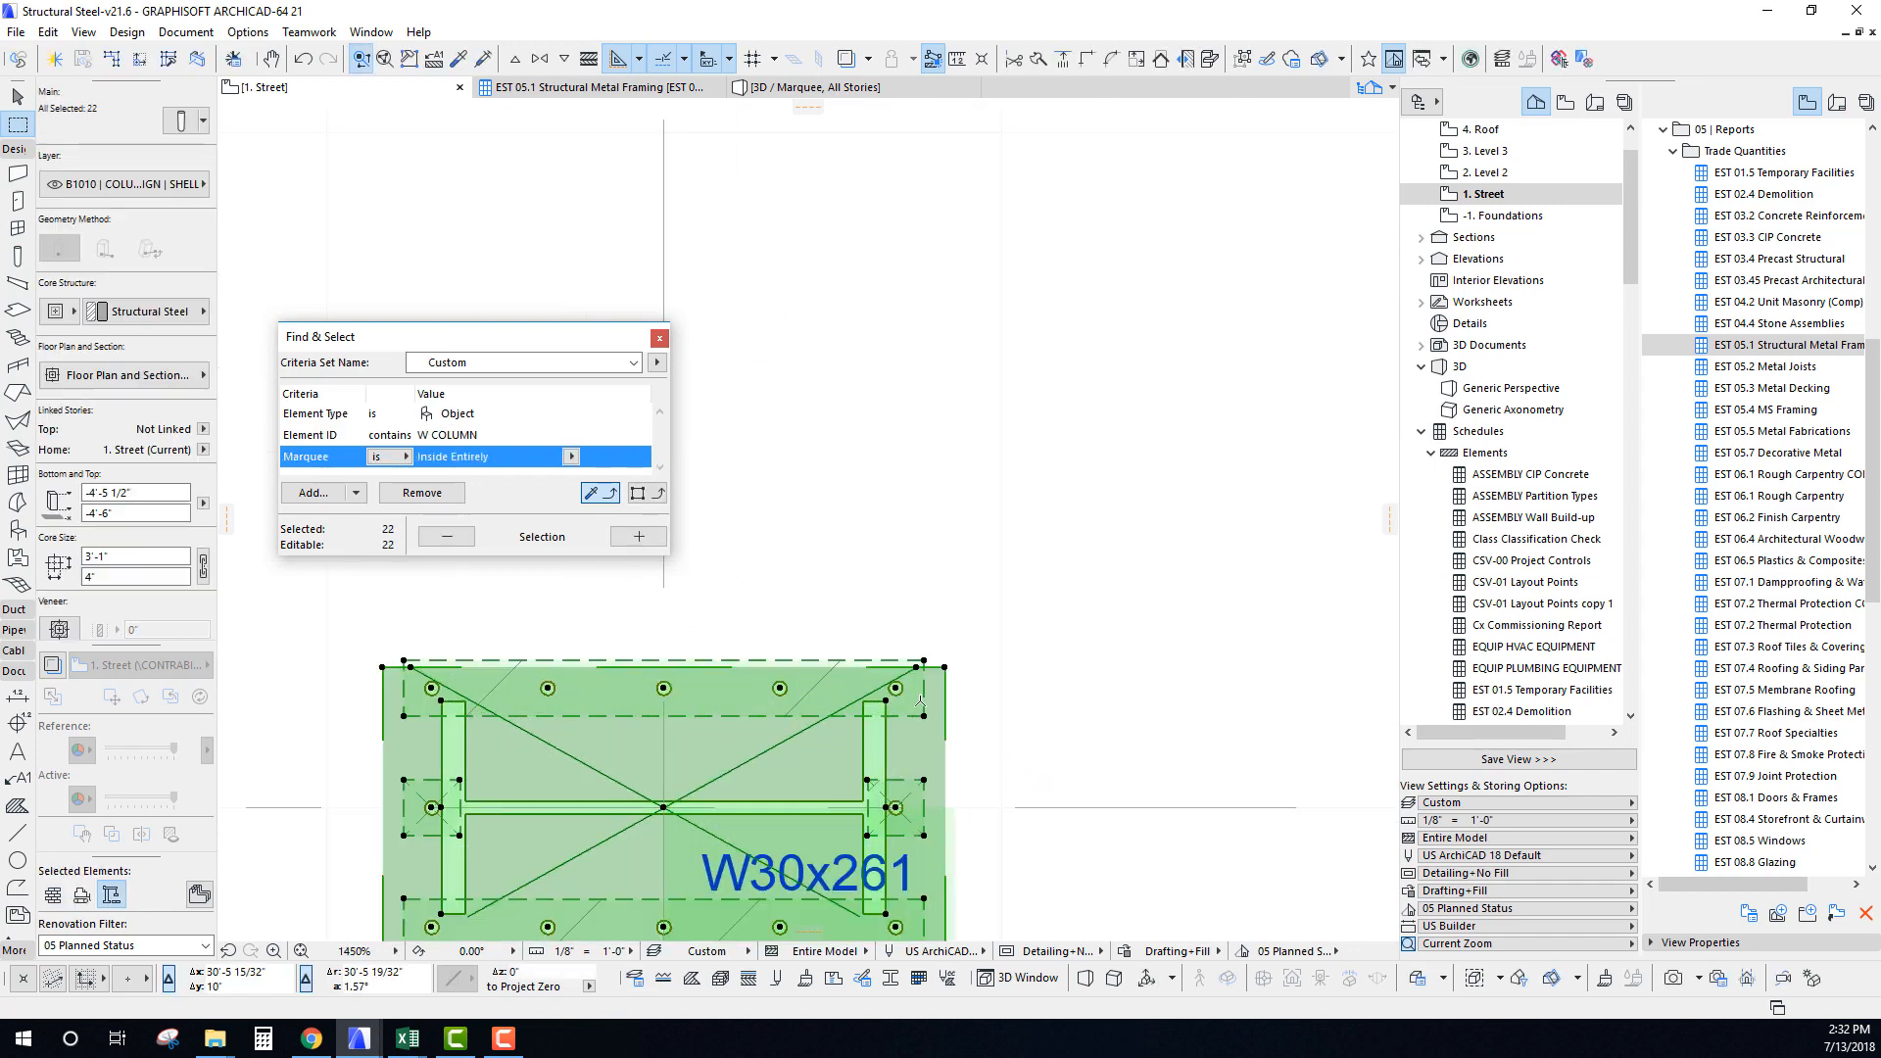
pyautogui.moveTo(887, 699); pyautogui.dragTo(1181, 356, button='middle')
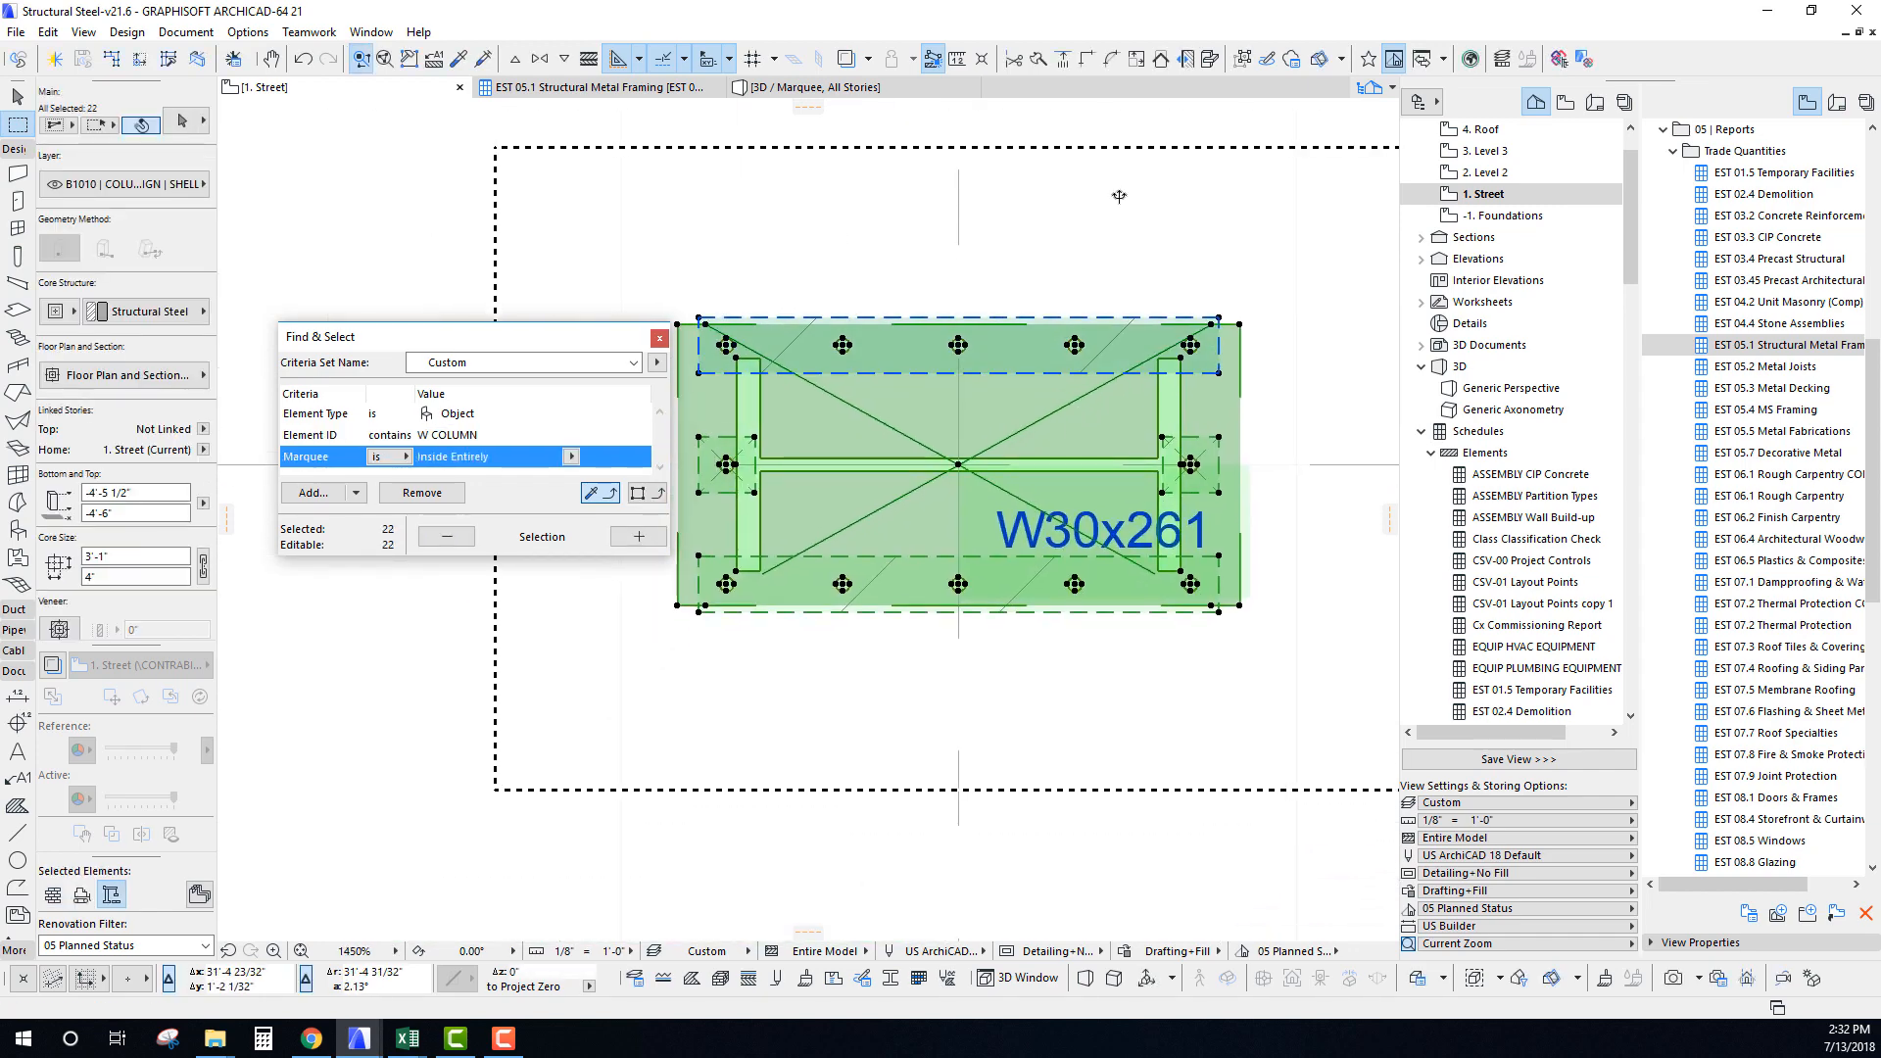
pyautogui.keyDown('shift'); pyautogui.click(1182, 359); pyautogui.keyUp('shift')
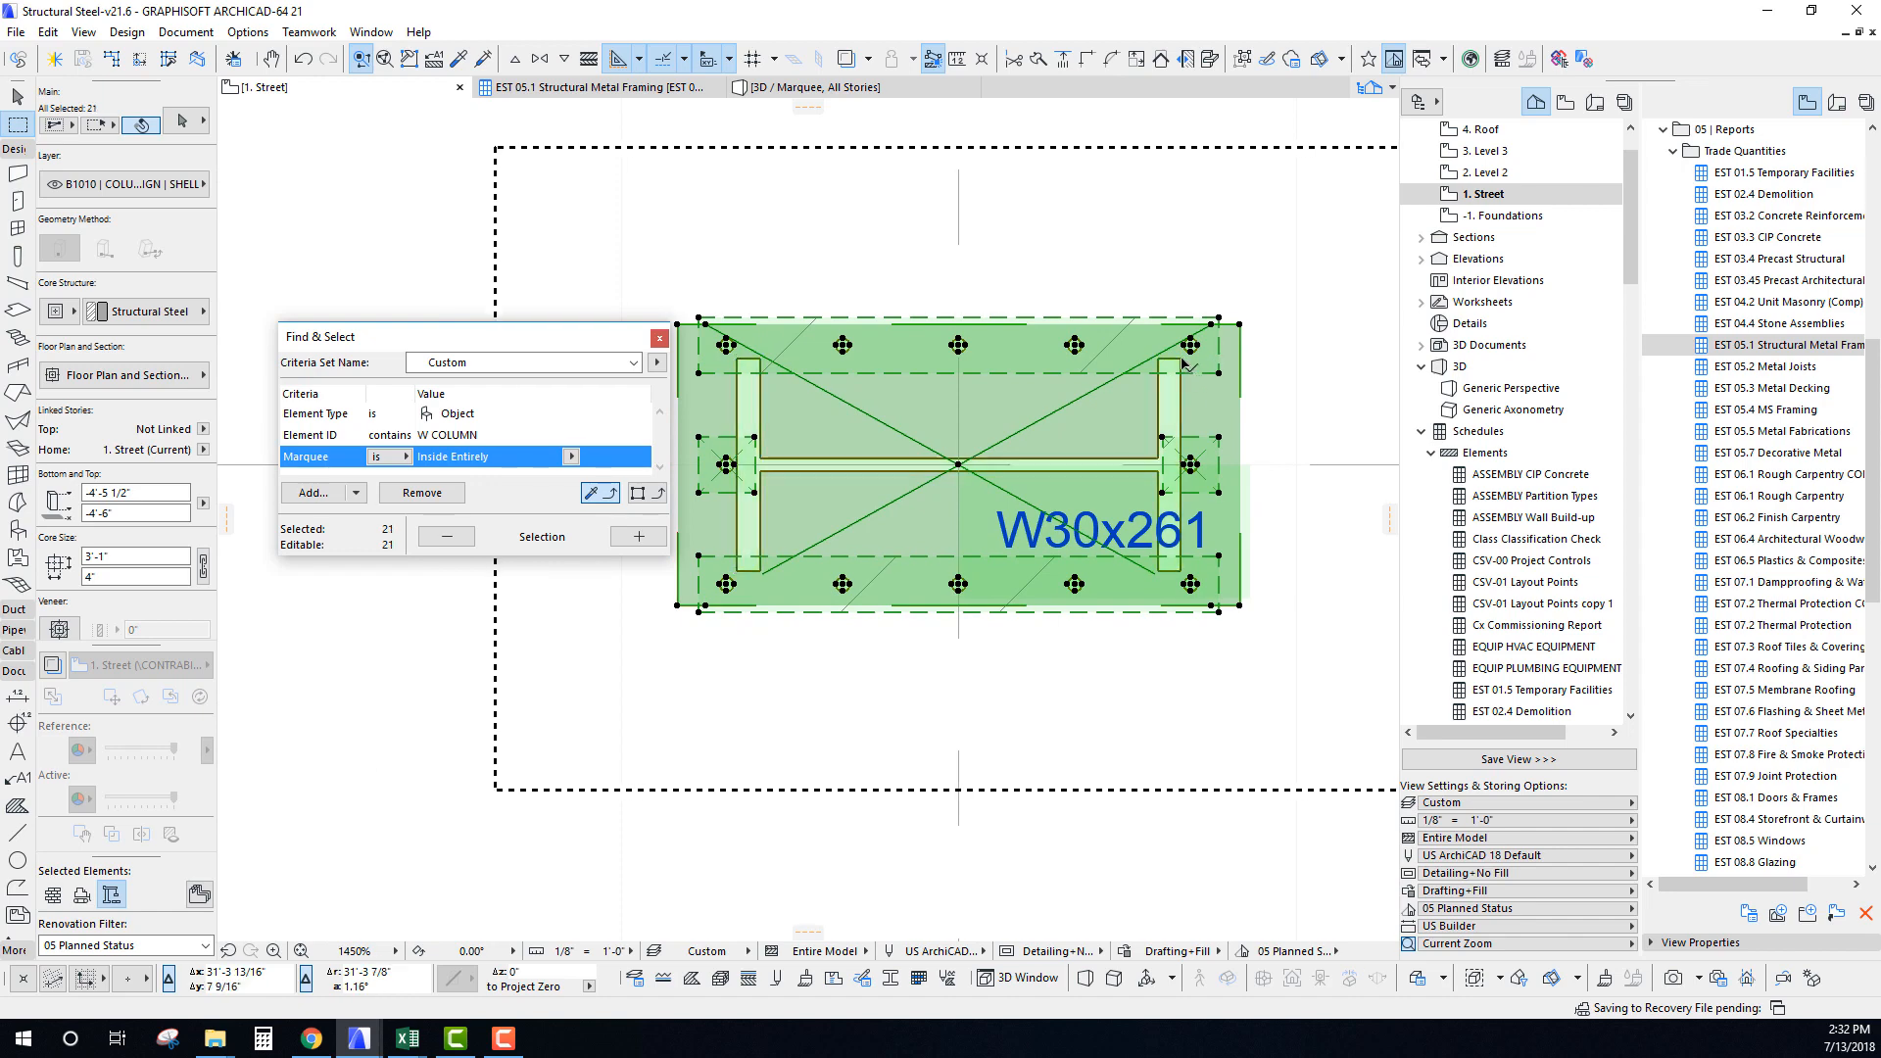
# Place a copy of the baseplate assembly centred on the smaller interior column at C-3 and deselect it.
pyautogui.hotkey('ctrl', 'shift', 'd')
pyautogui.click(958, 465)
pyautogui.scroll(-11, 954, 633)
pyautogui.scroll(7, 938, 448)
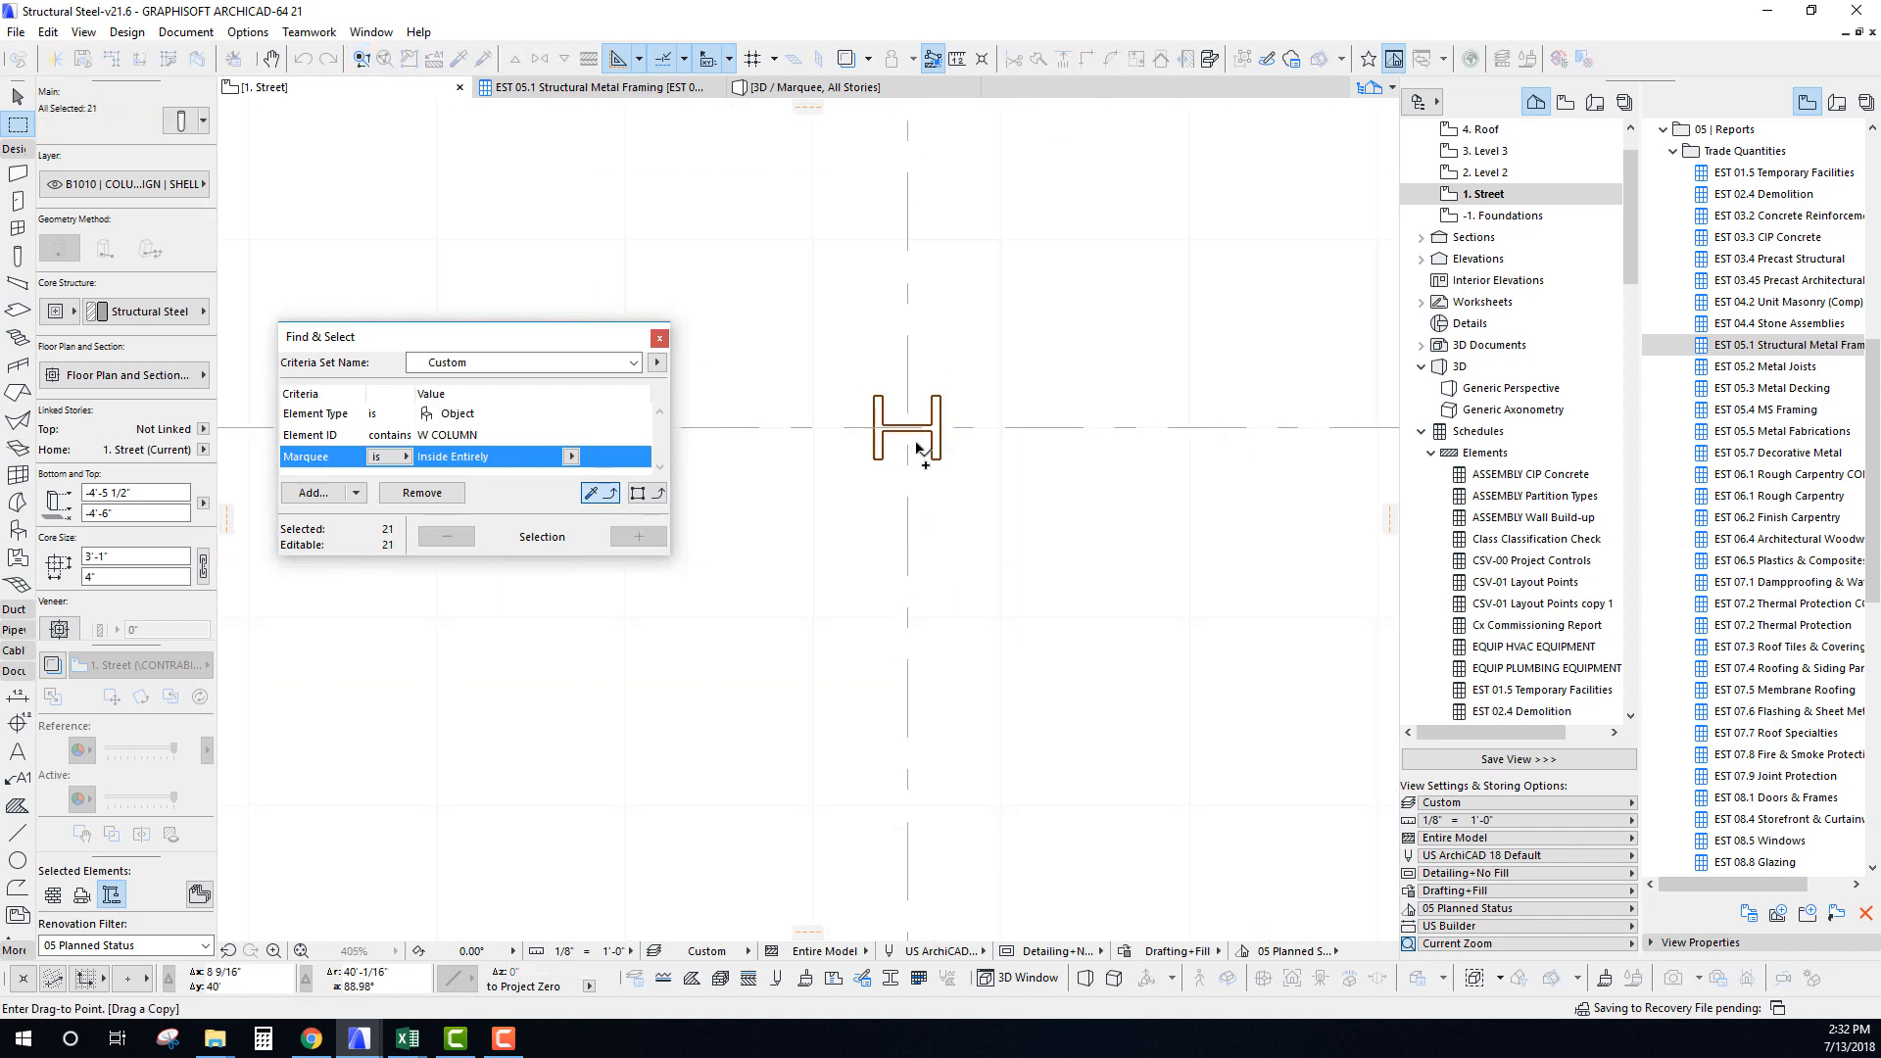
pyautogui.scroll(7, 916, 448)
pyautogui.click(903, 438)
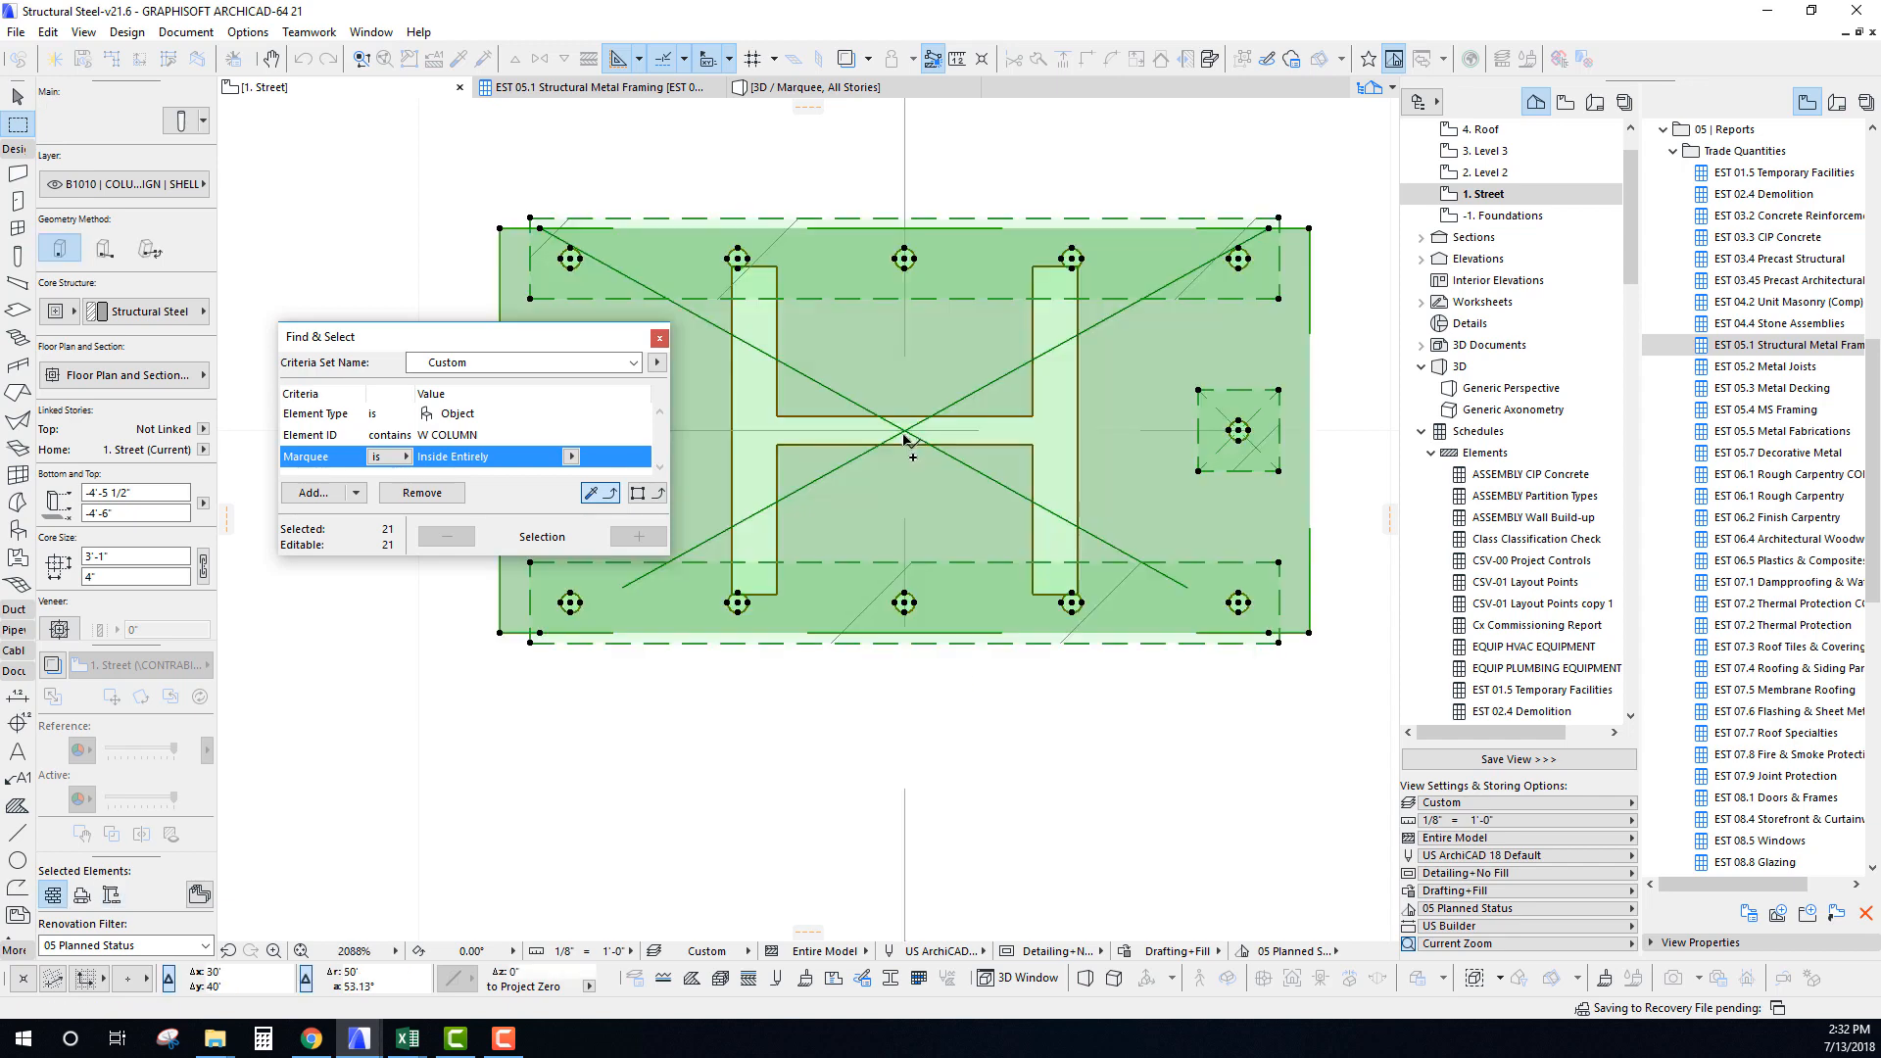
pyautogui.scroll(-3, 903, 438)
pyautogui.press('Escape')
pyautogui.scroll(3, 897, 530)
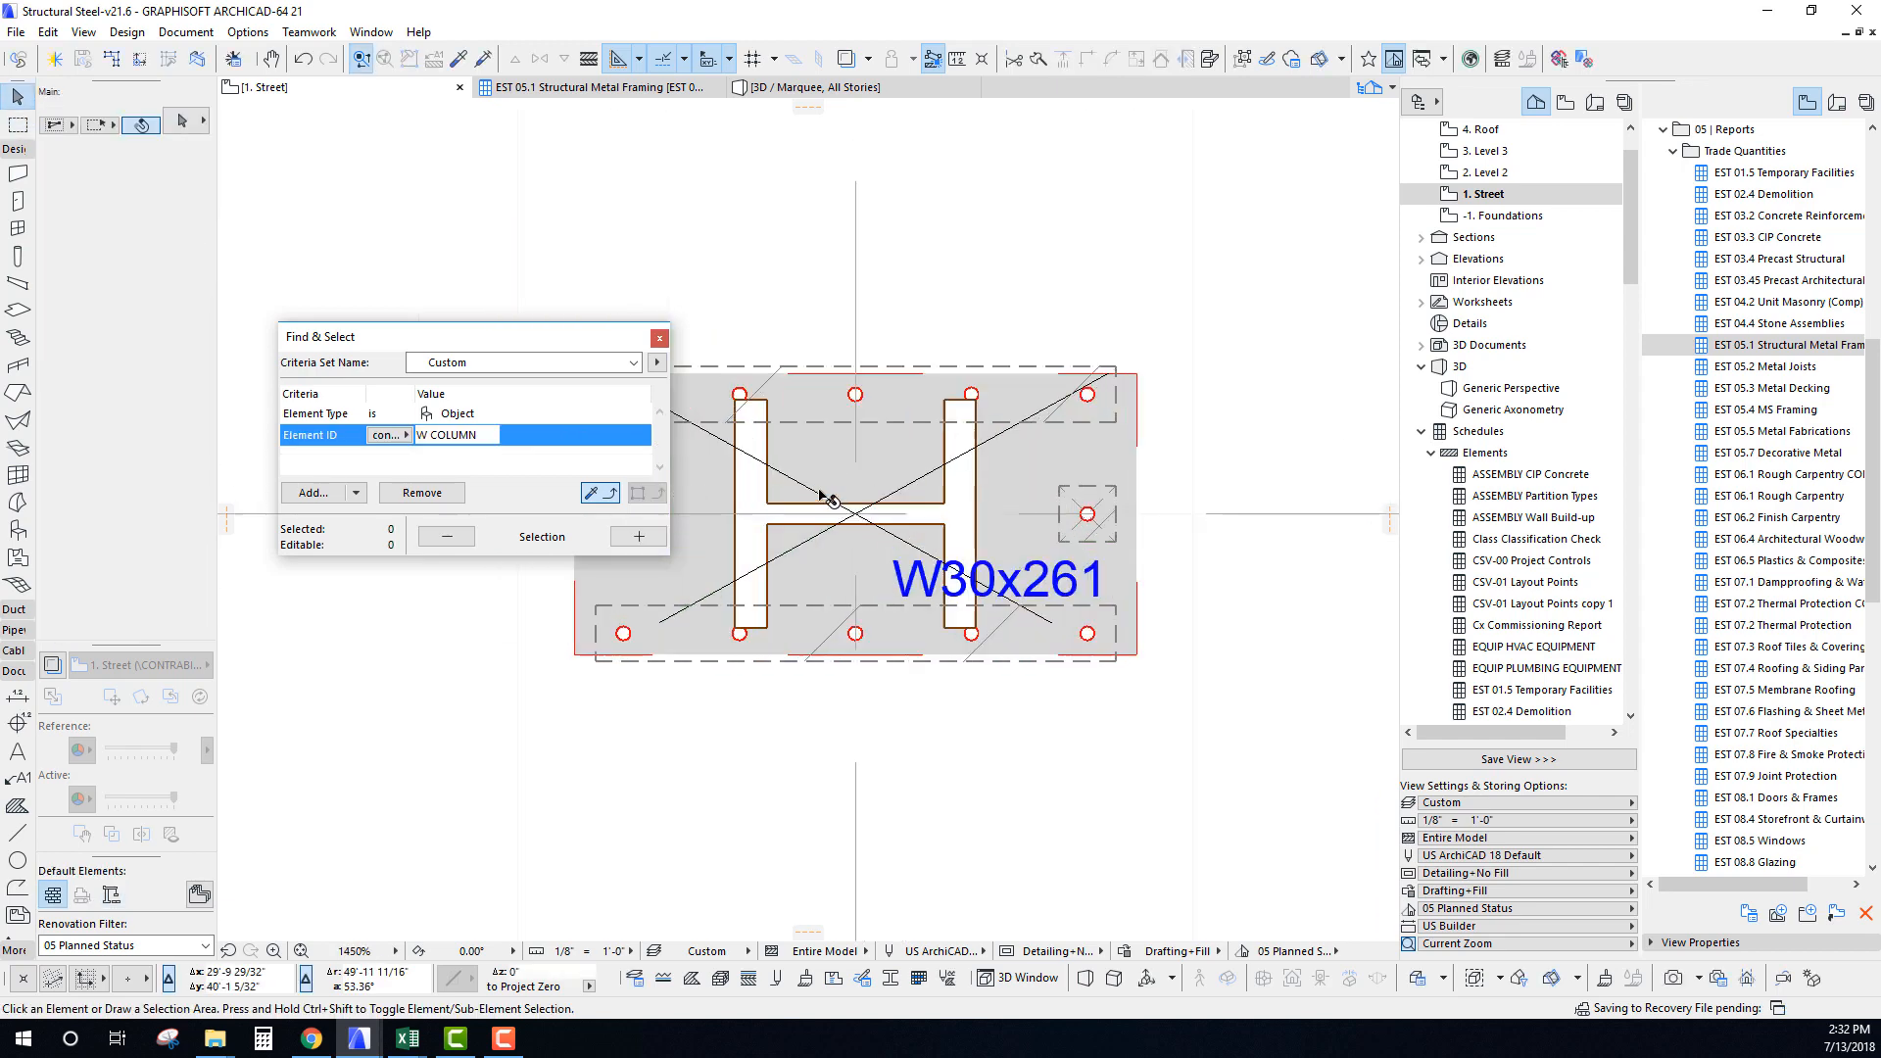
pyautogui.scroll(-2, 1073, 600)
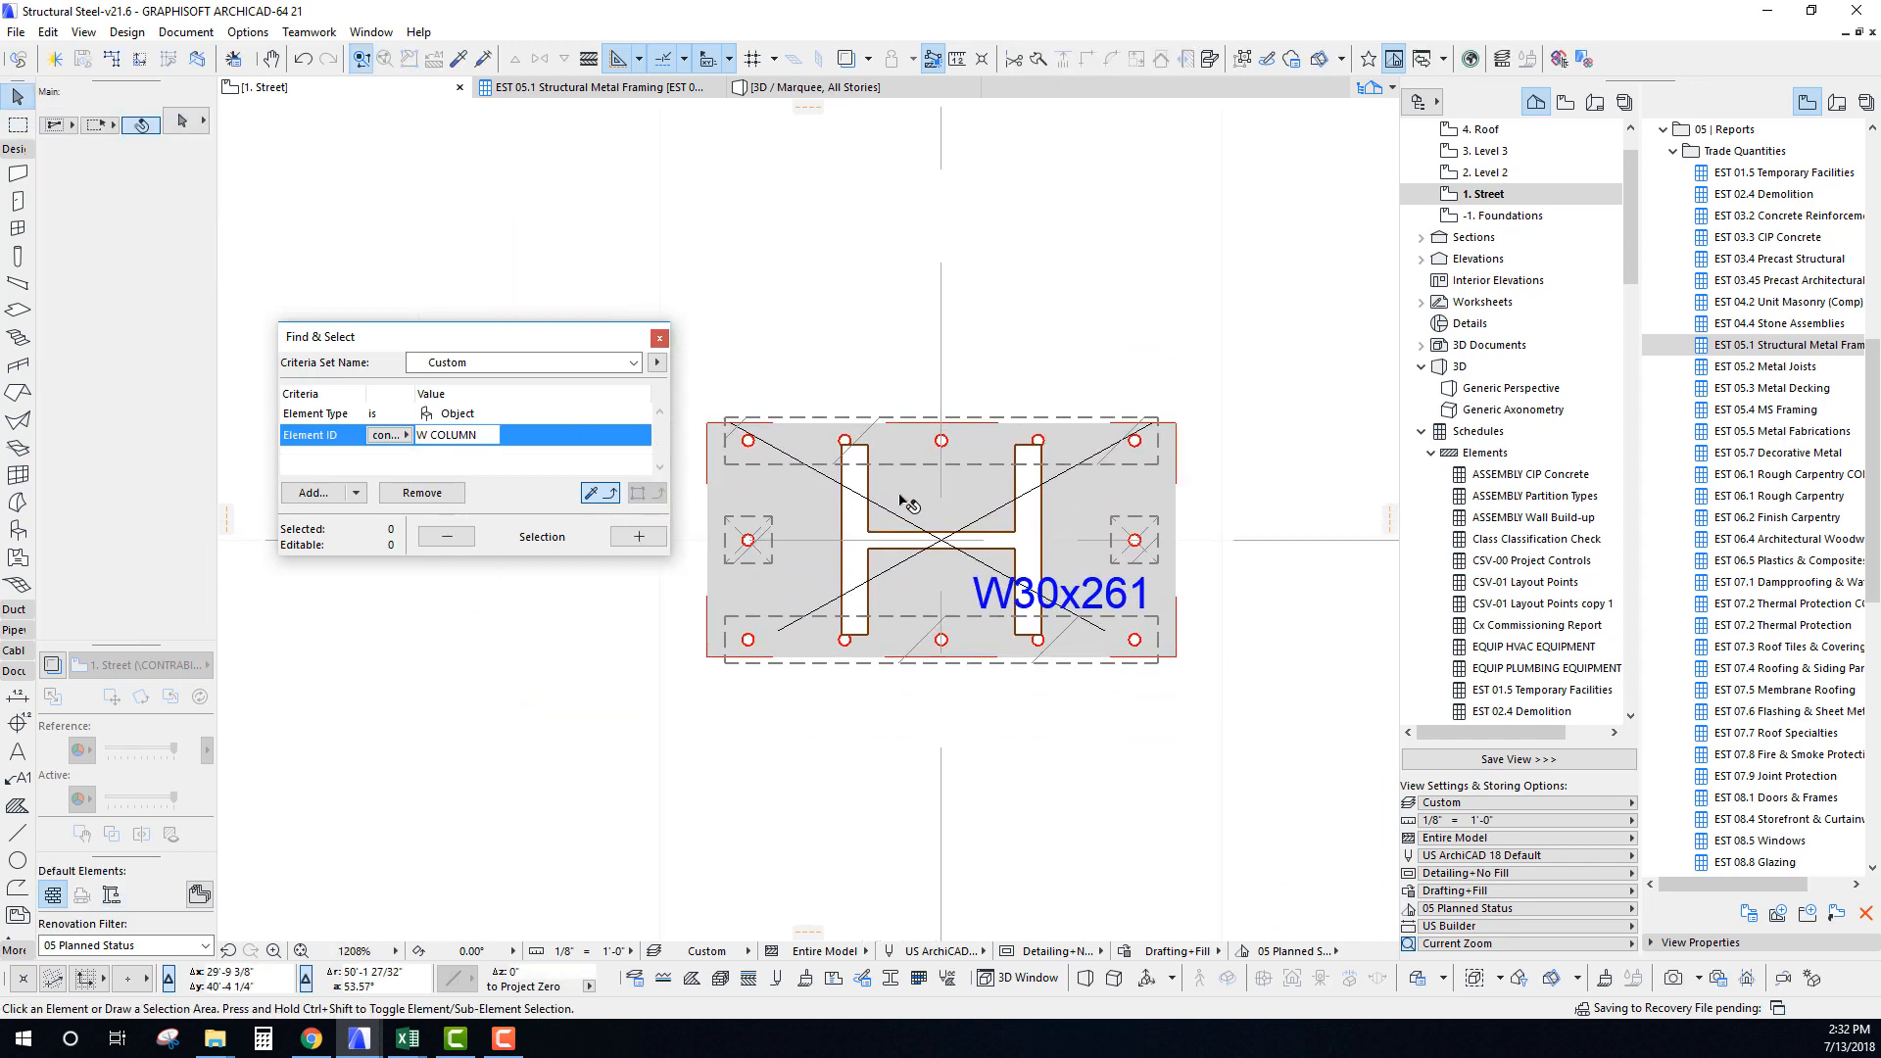
# Offset the upper edges of the grout slab and the cast-iron baseplate outward at the C-3 column.
pyautogui.click(795, 501)
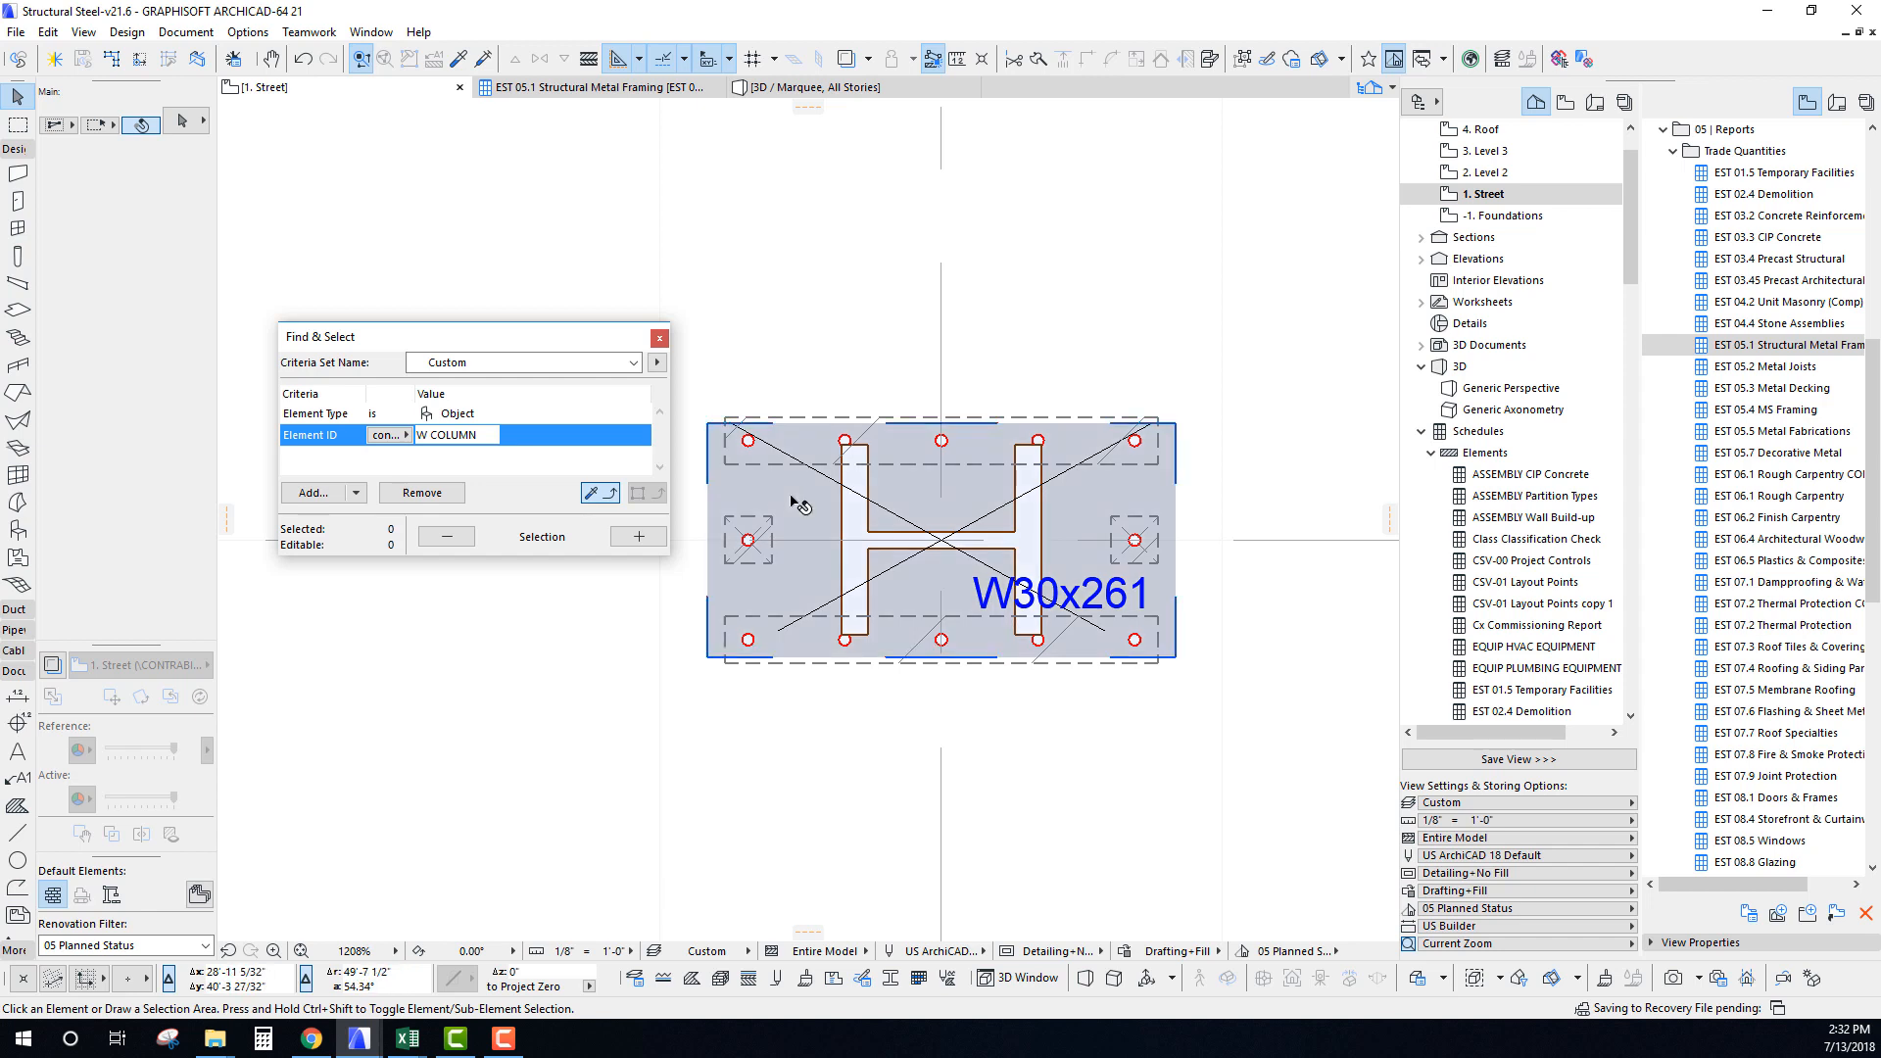
pyautogui.click(920, 422)
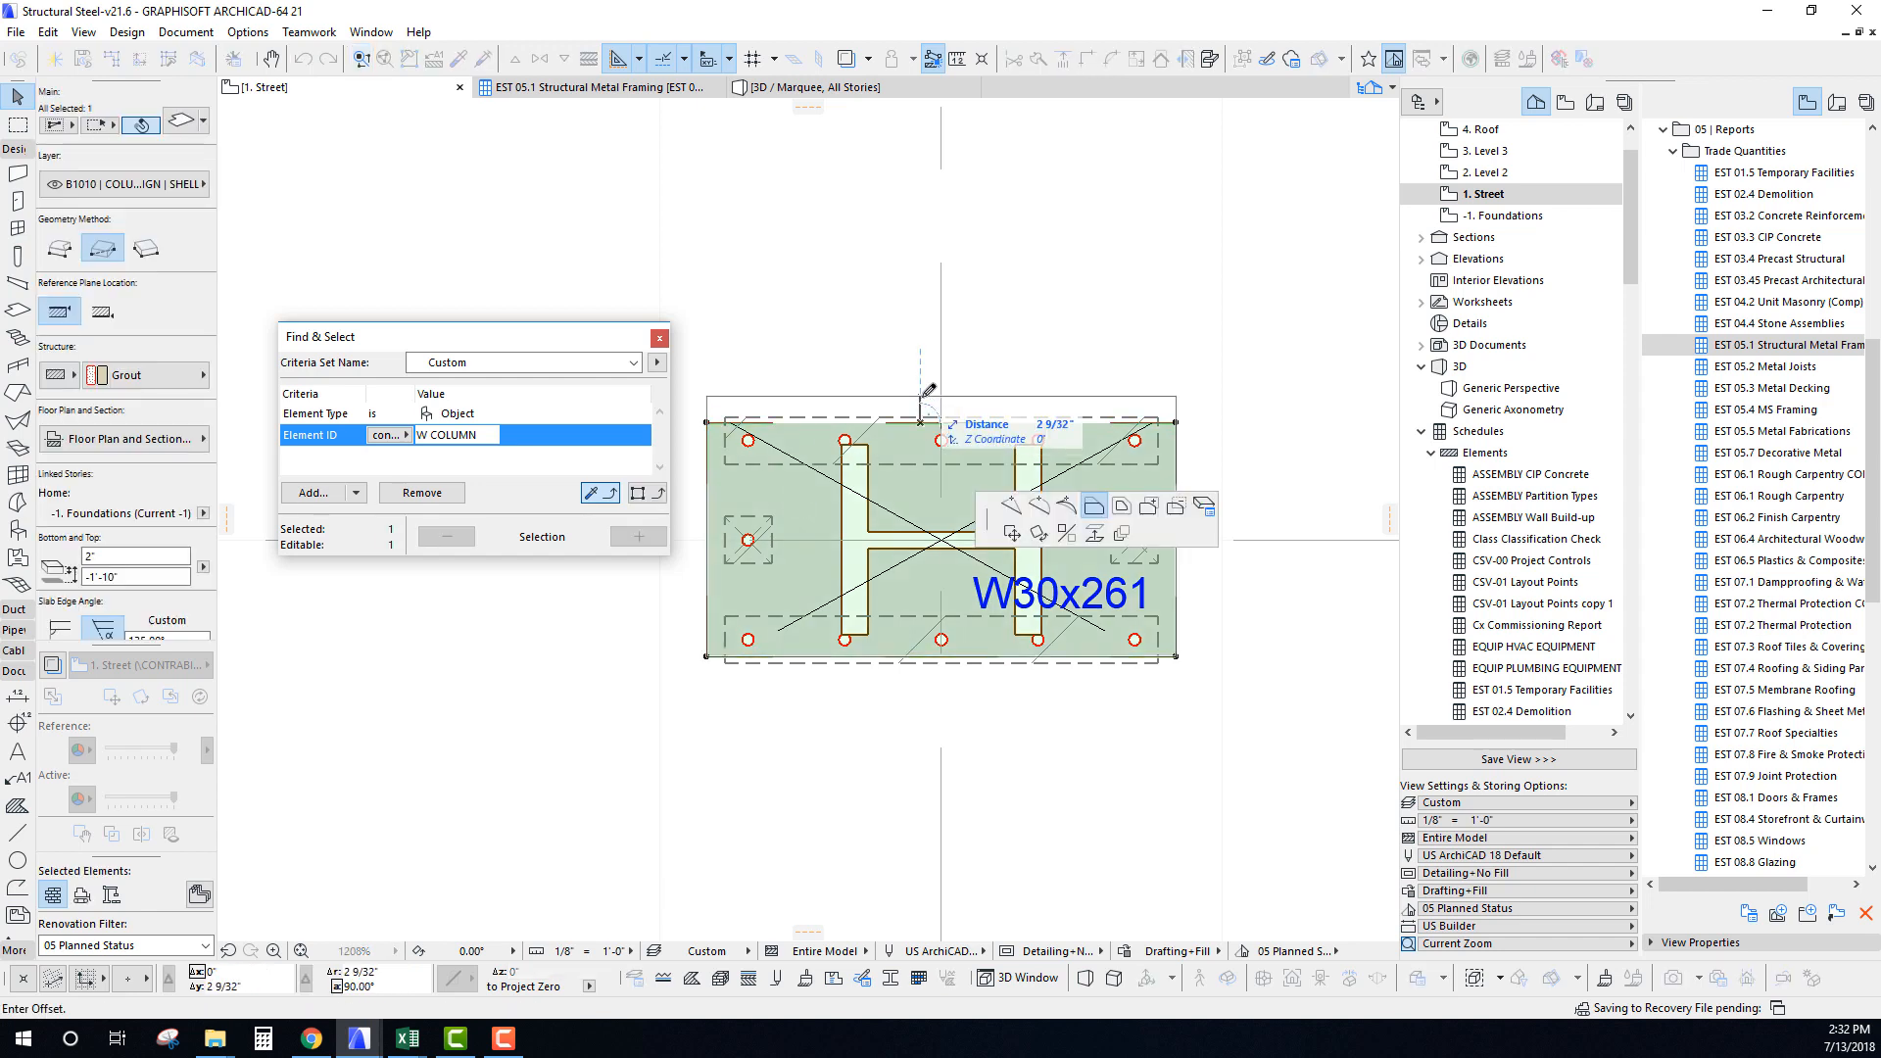
pyautogui.press('Return')
pyautogui.click(911, 428)
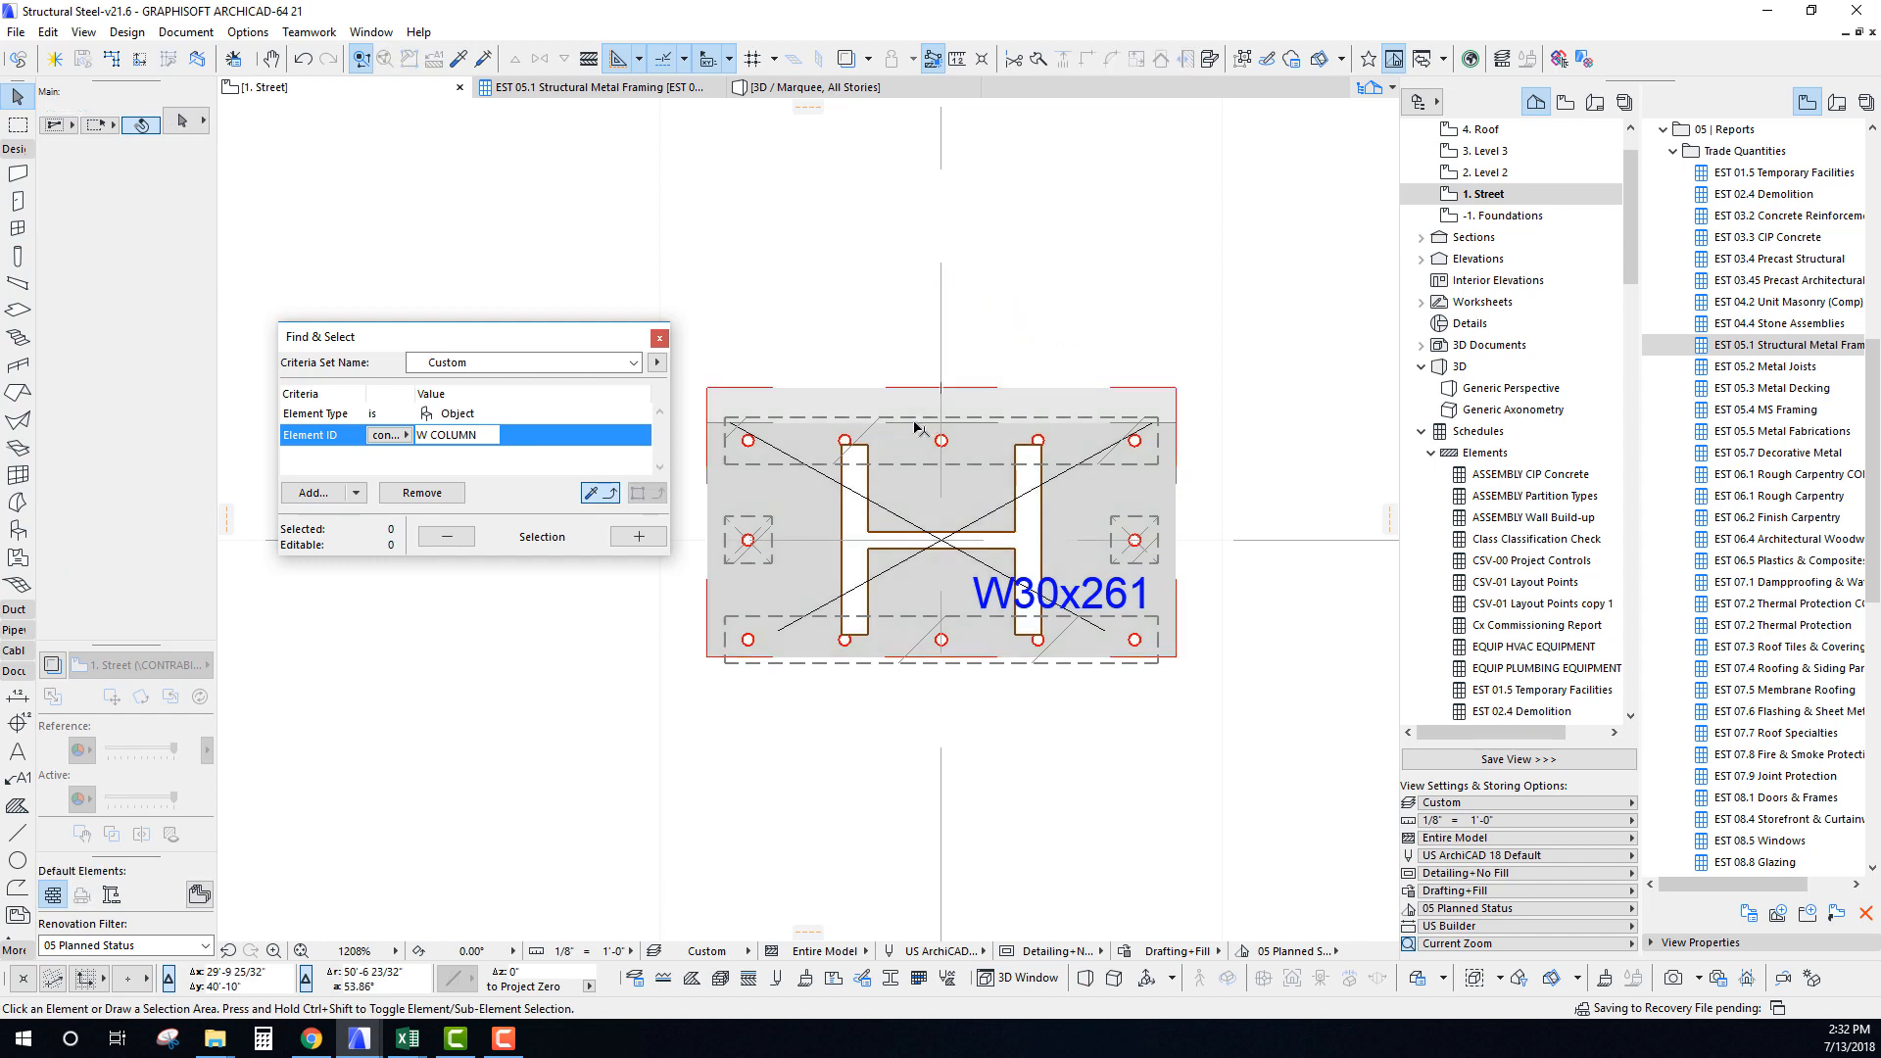
pyautogui.click(911, 428)
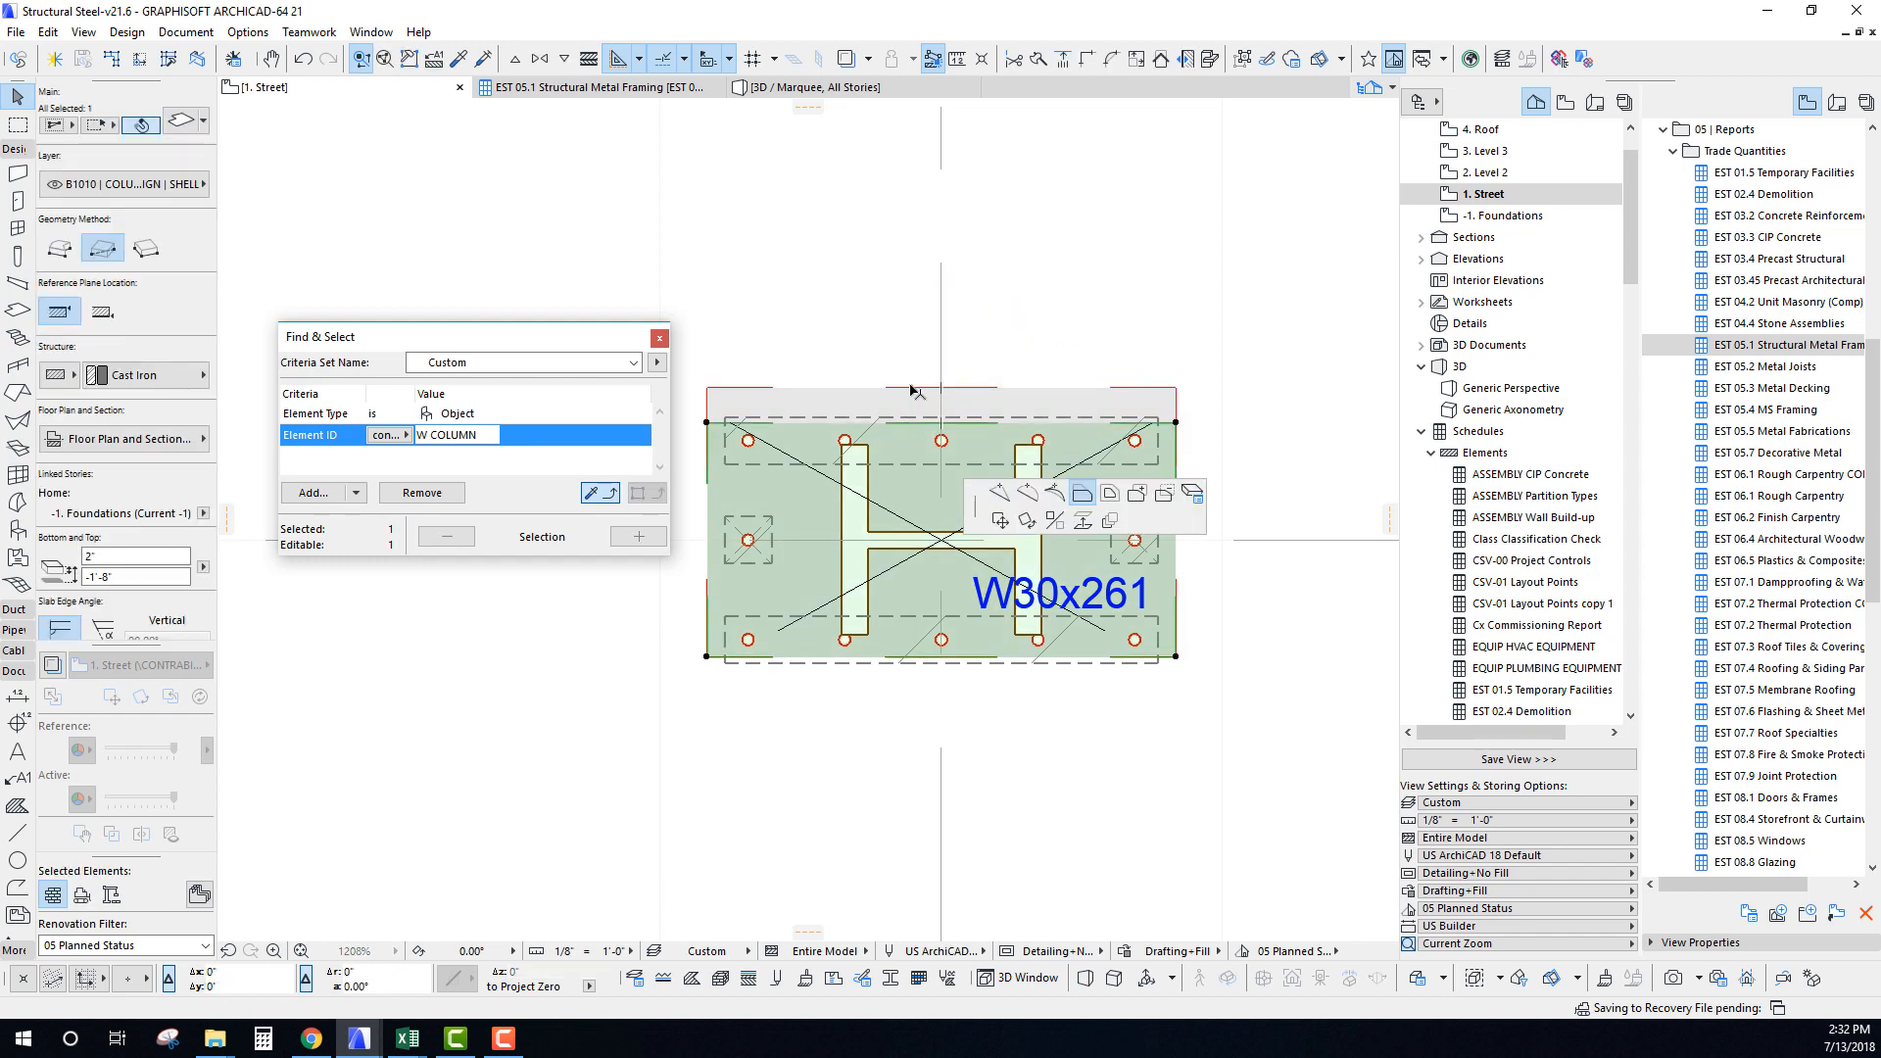
# Offset the lower edges of the cast-iron baseplate and the grout slab outward by about 3".
pyautogui.click(894, 658)
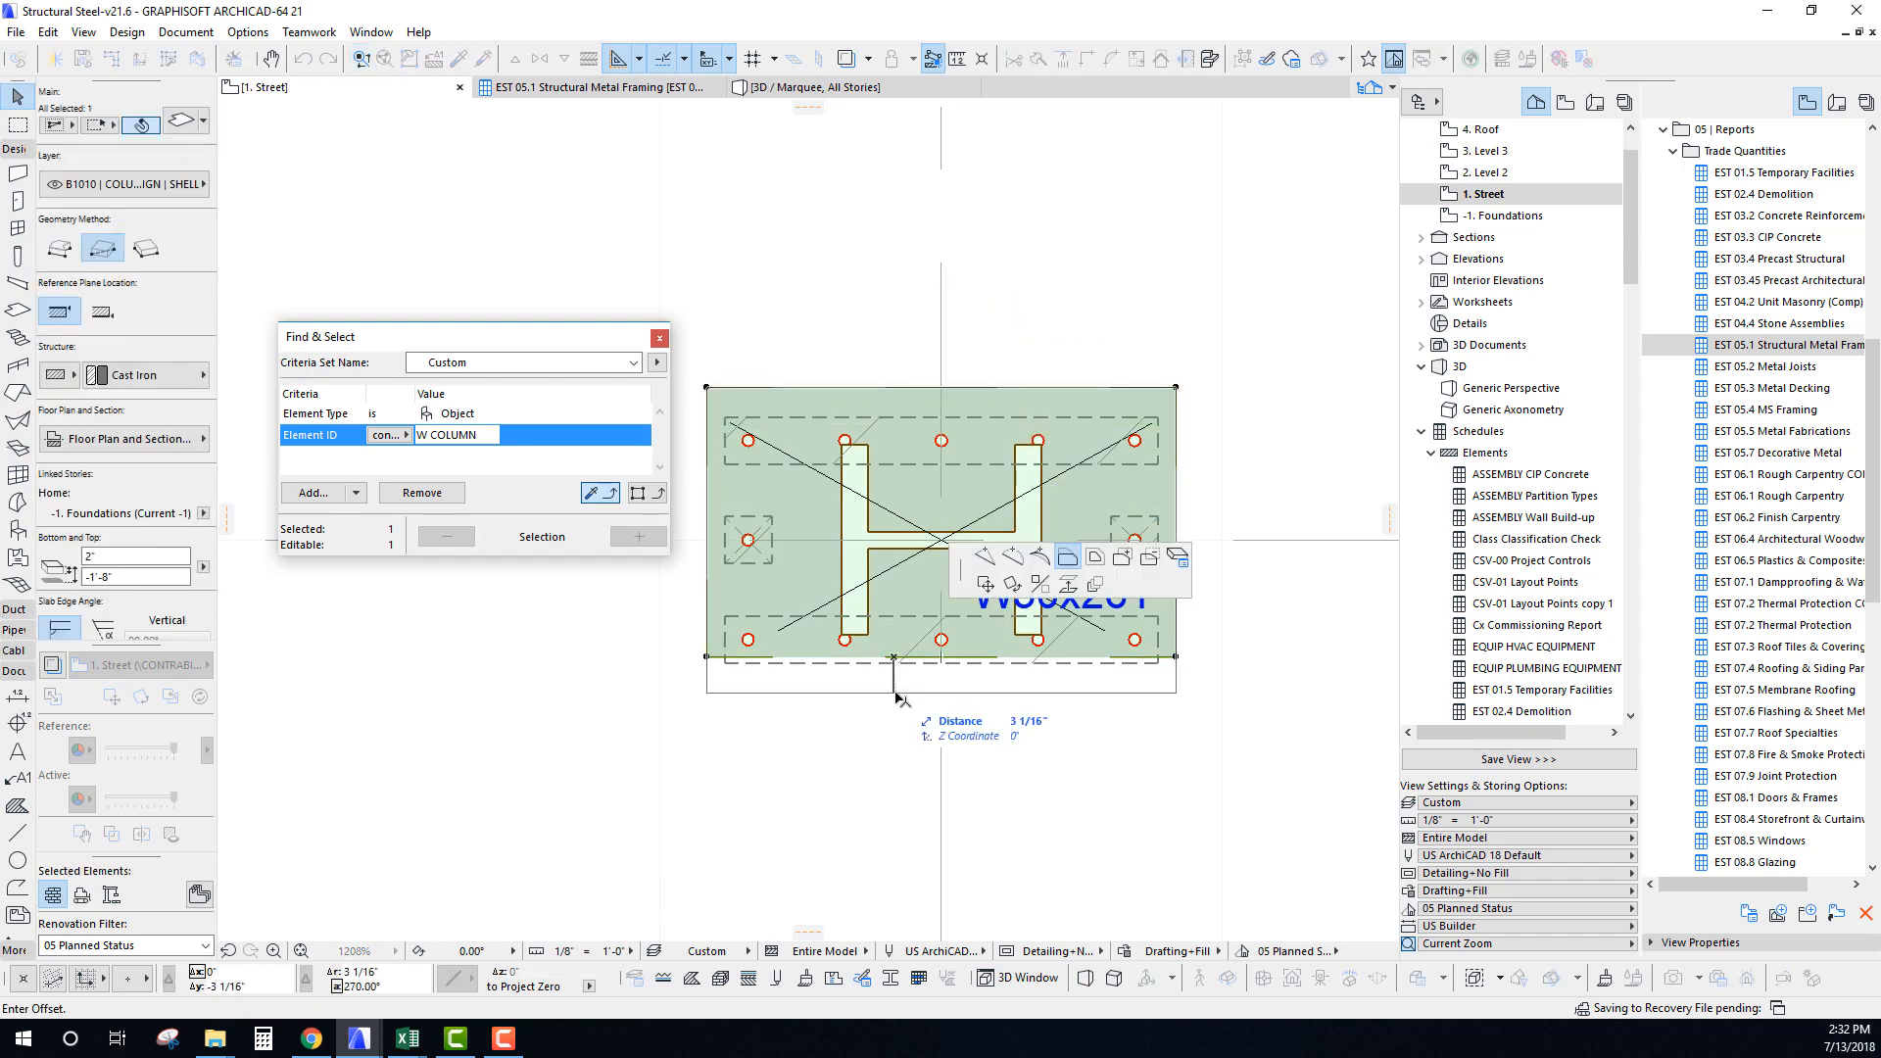
pyautogui.click(895, 695)
pyautogui.press('Escape')
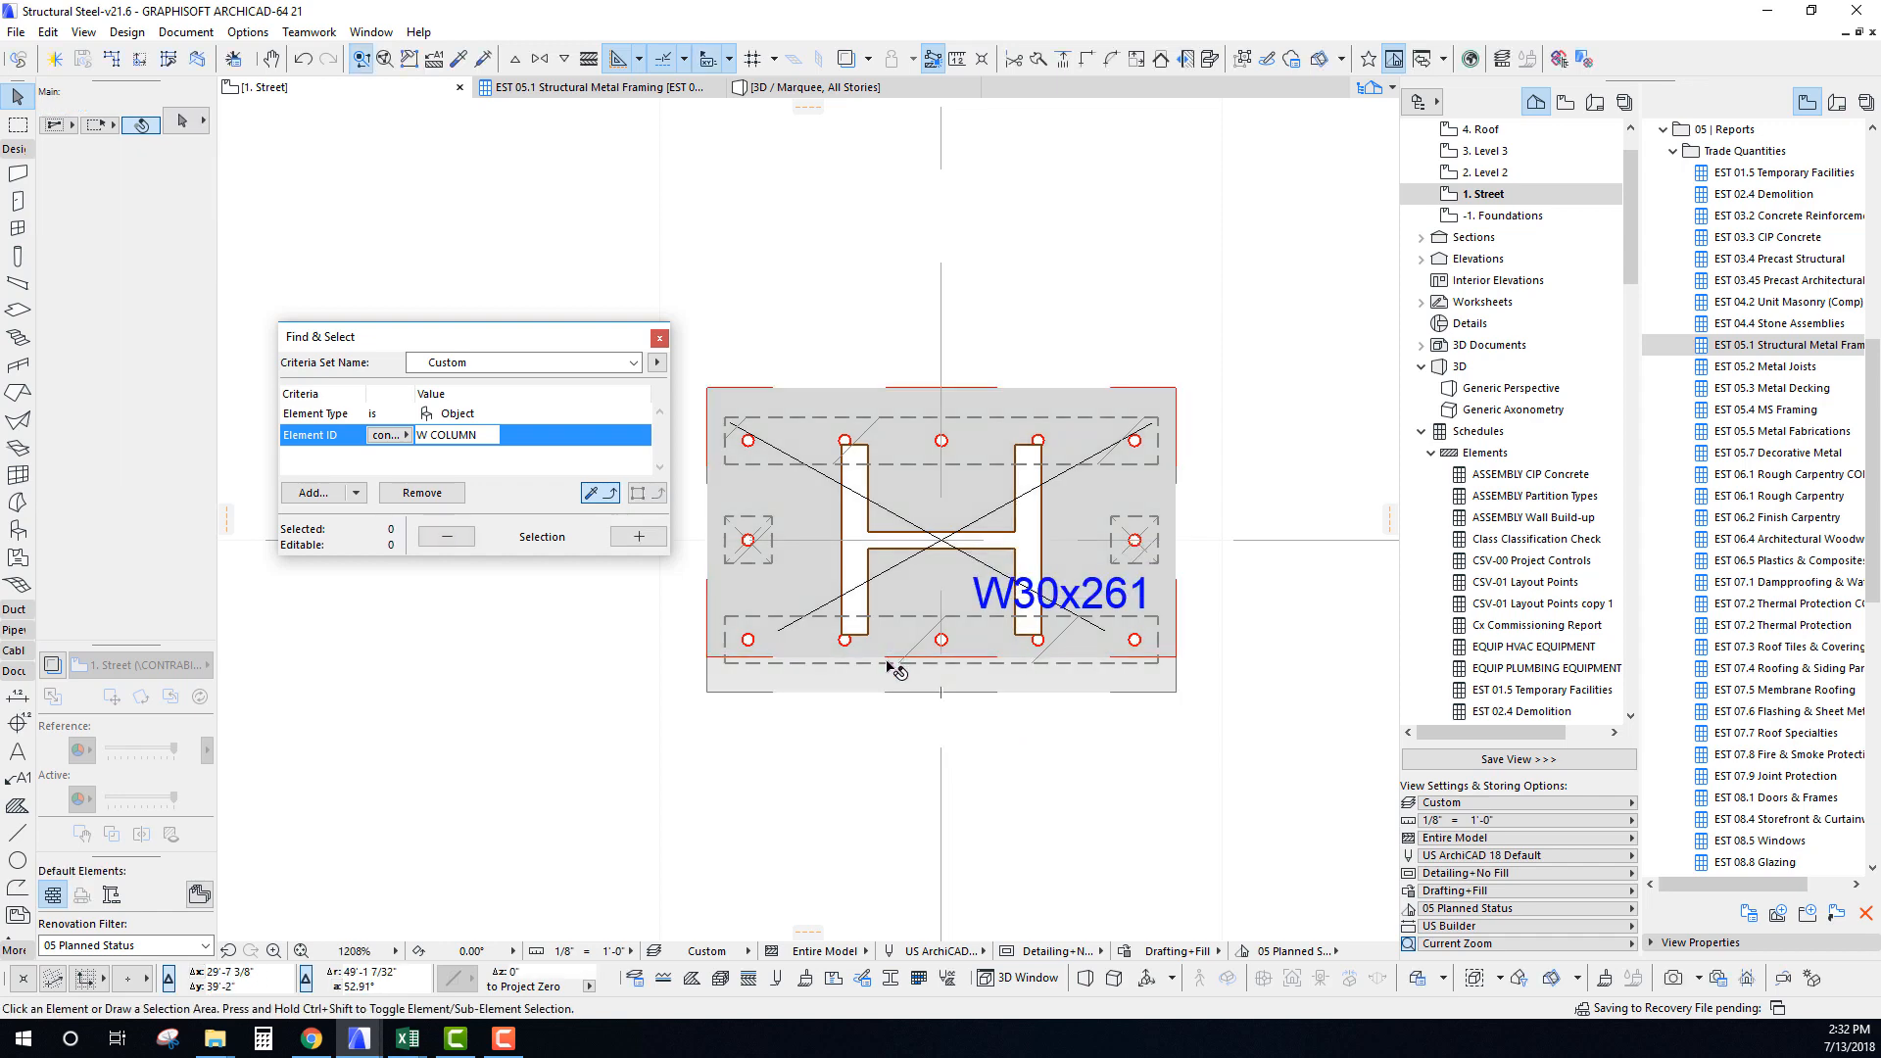
pyautogui.click(899, 664)
pyautogui.click(898, 668)
pyautogui.press('Escape')
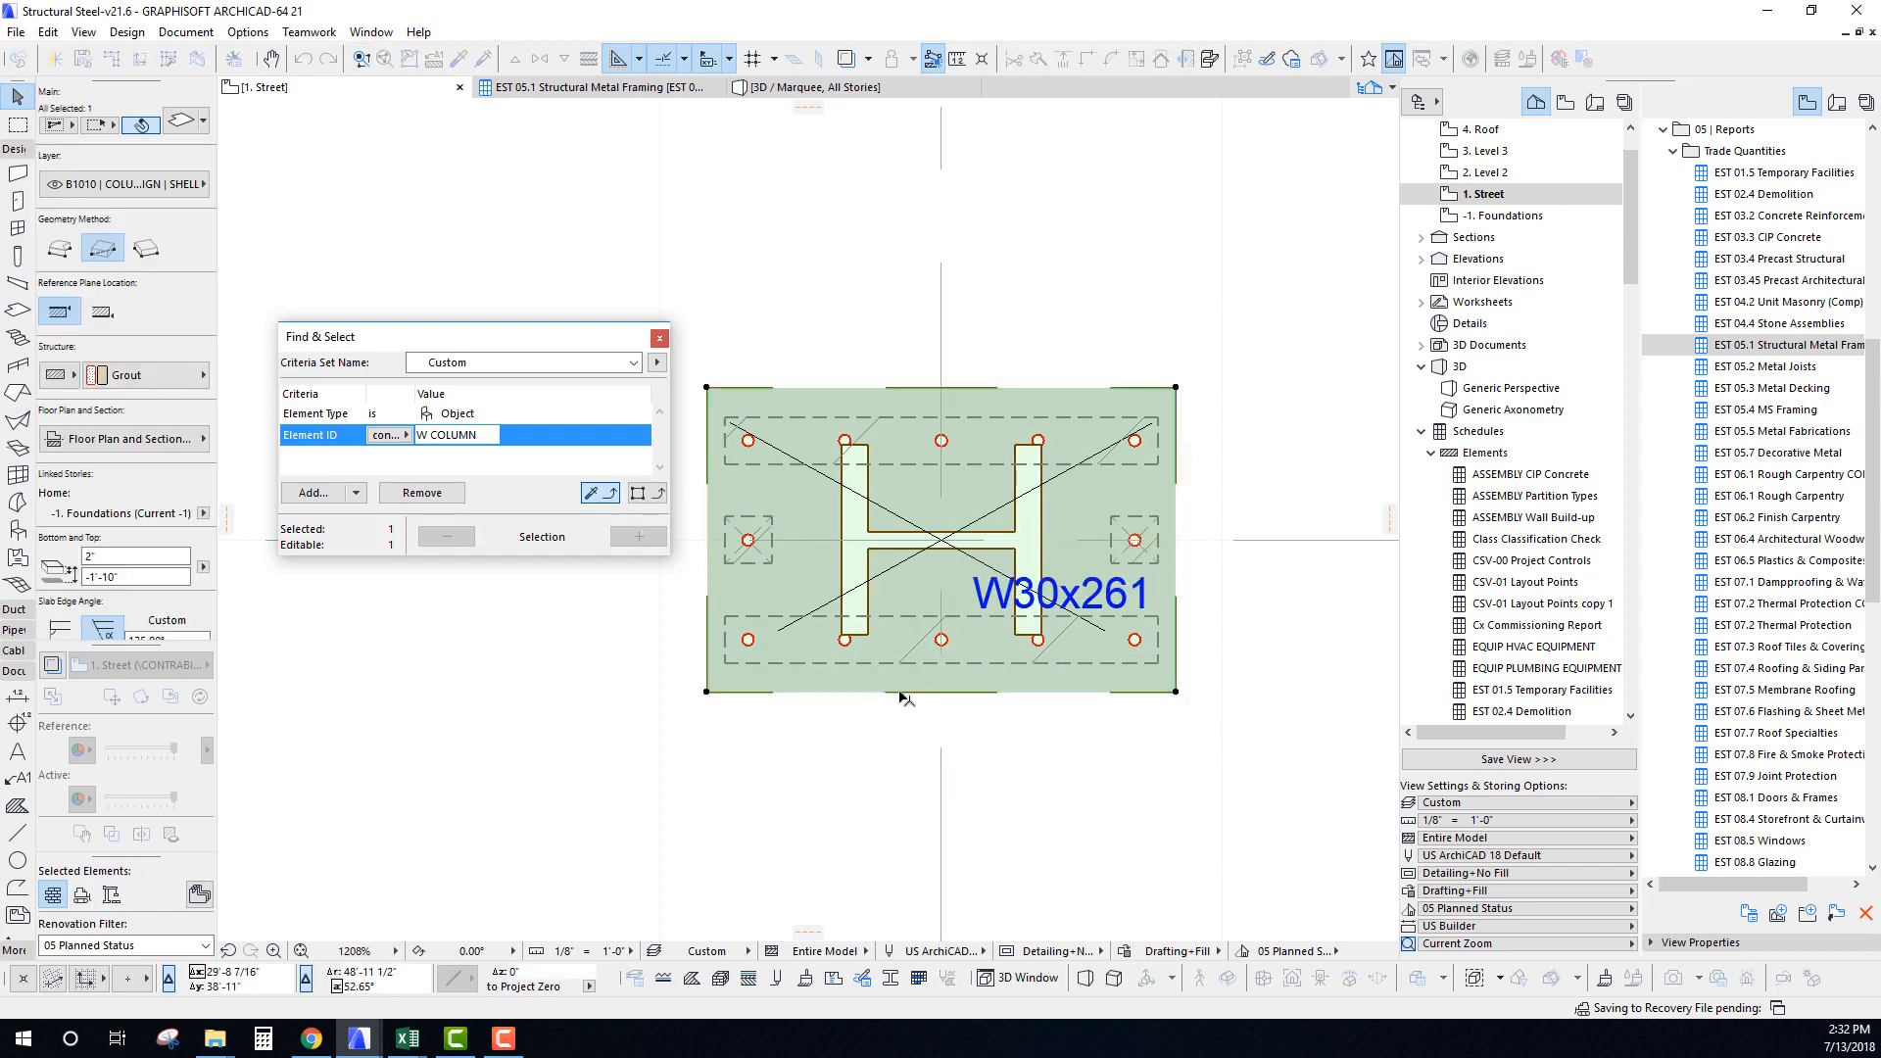
pyautogui.press('Escape')
pyautogui.scroll(2, 792, 470)
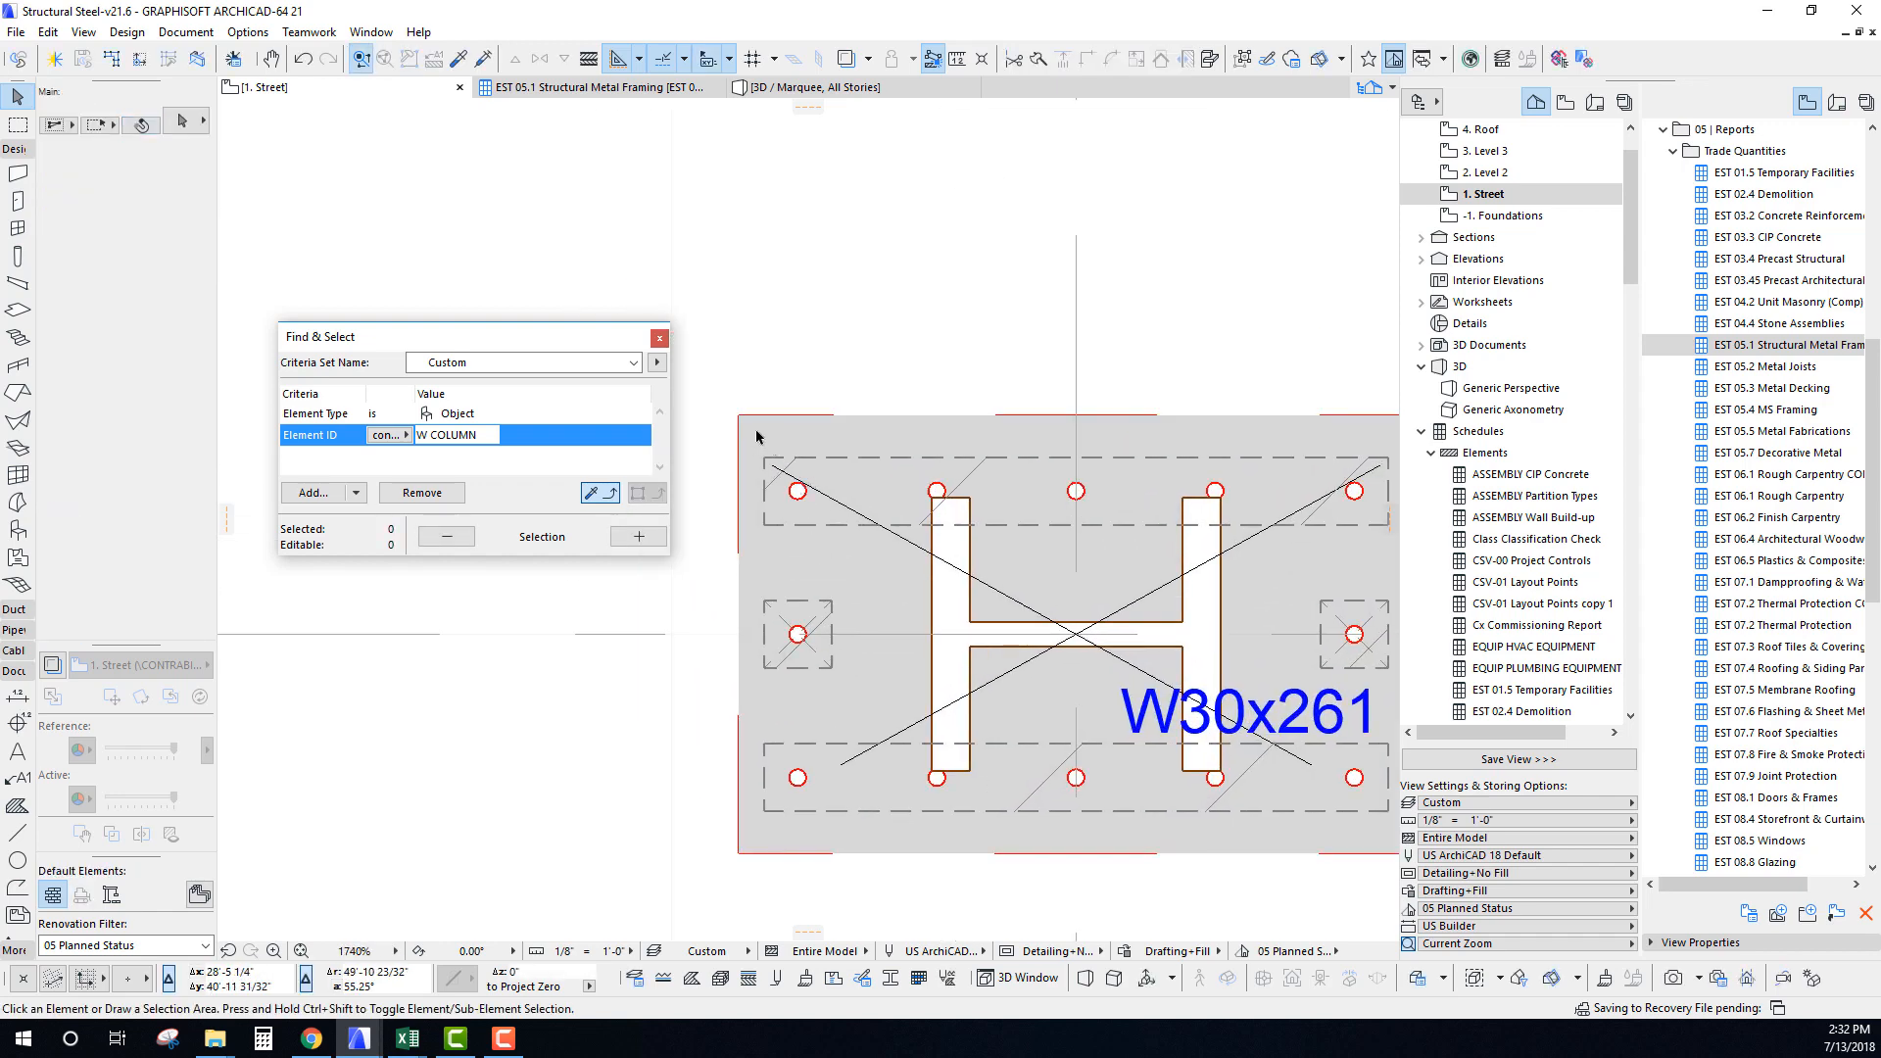
pyautogui.moveTo(756, 436); pyautogui.dragTo(852, 843)
pyautogui.scroll(-3, 904, 686)
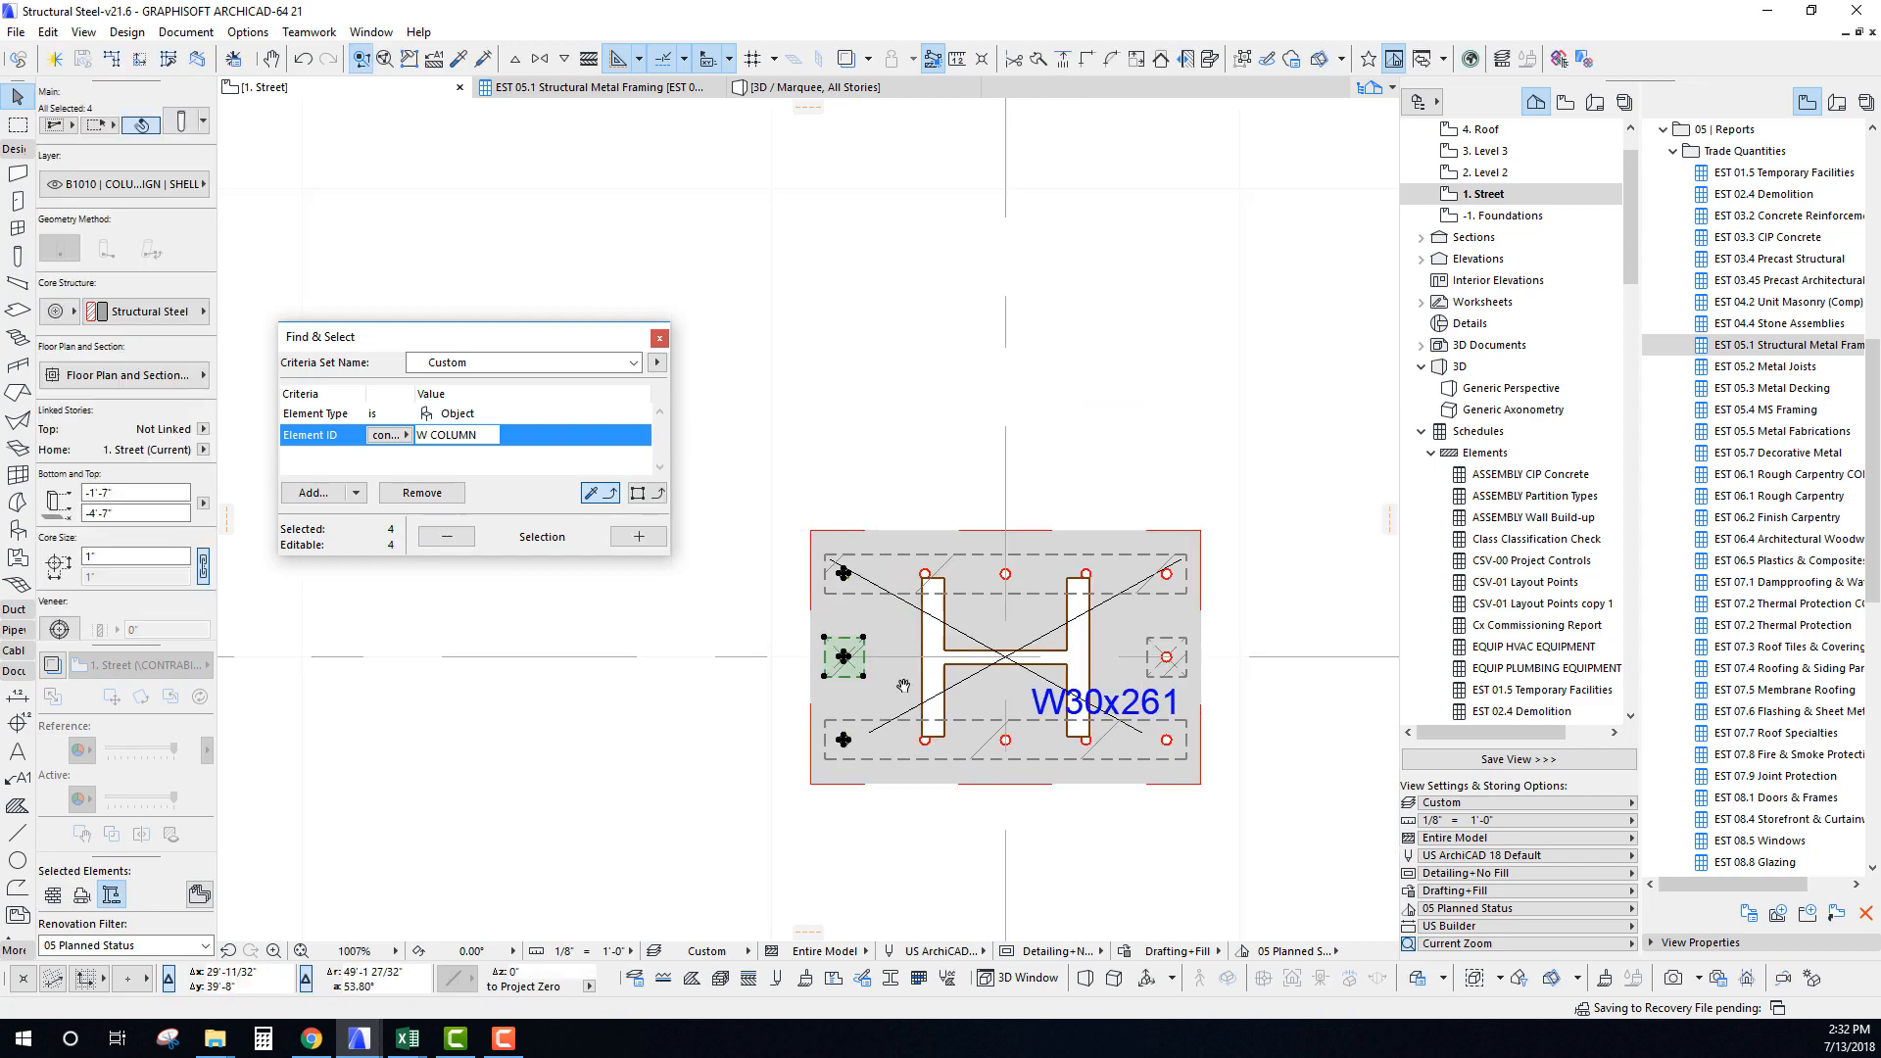
pyautogui.press('Escape')
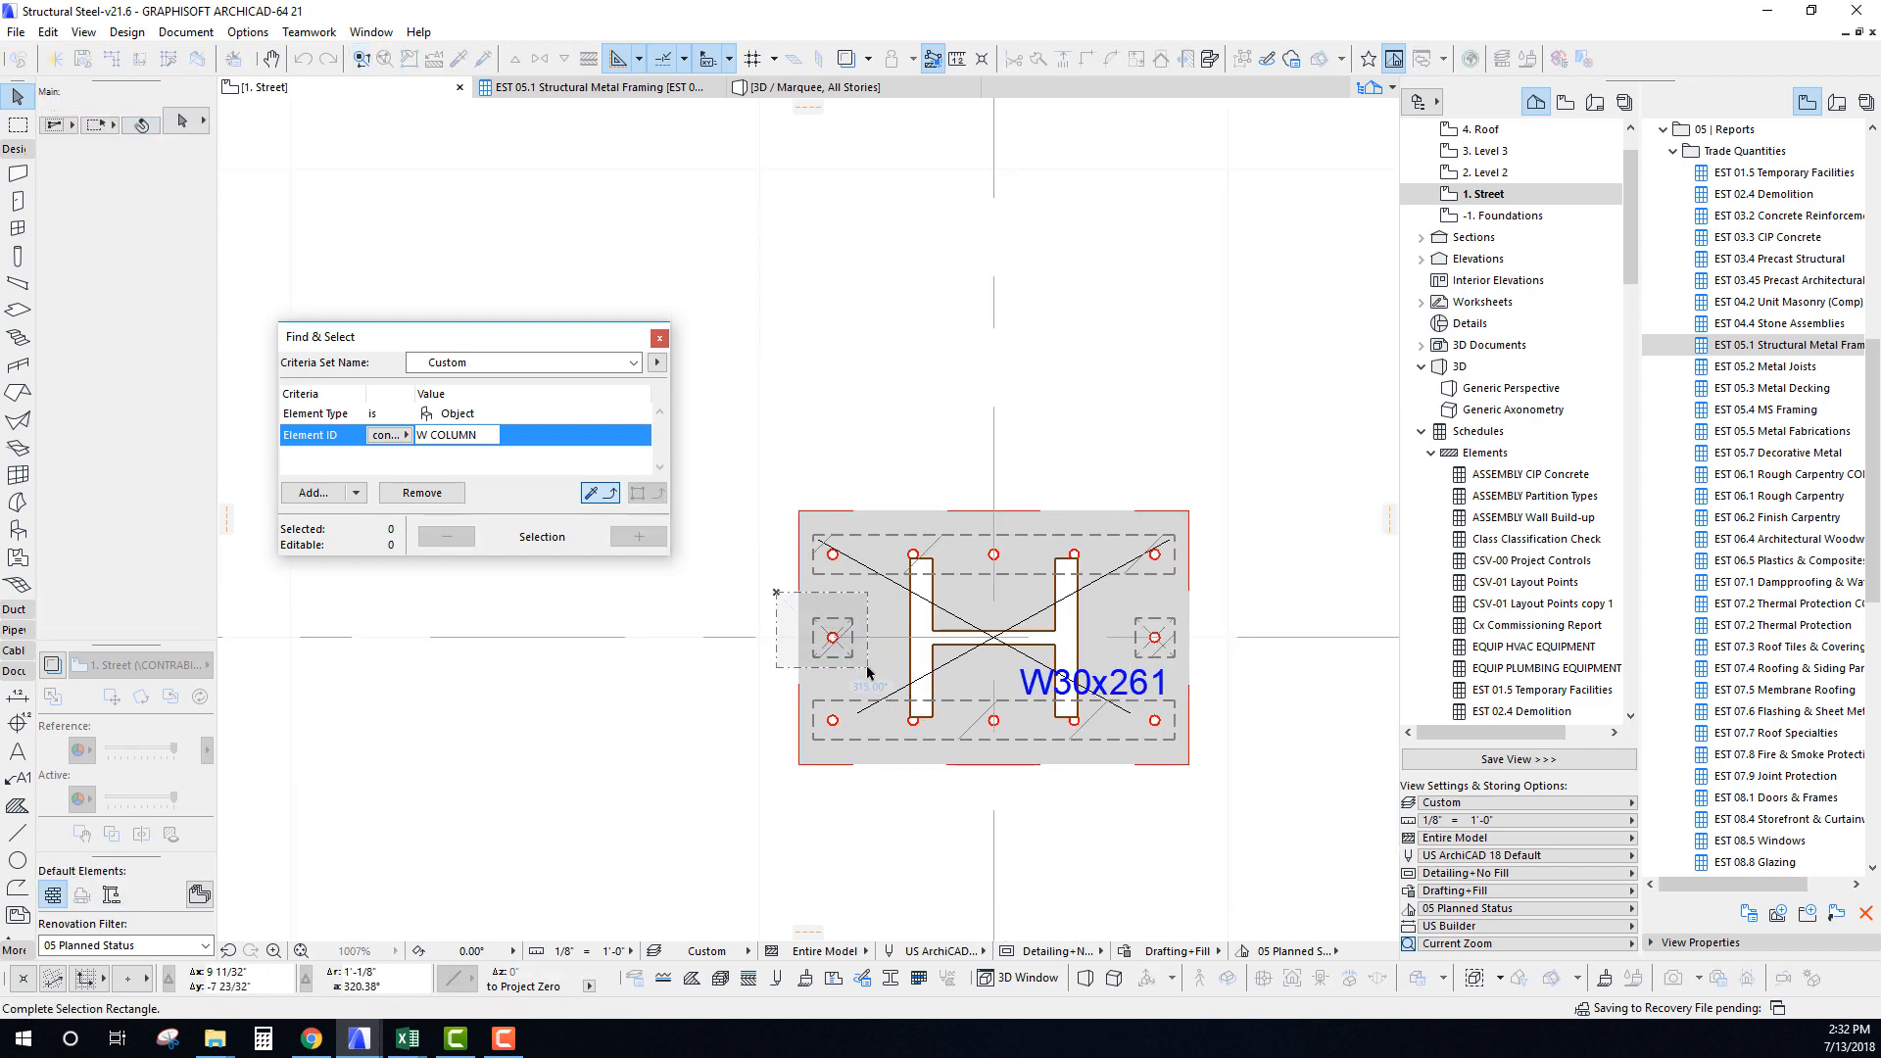
# Move the middle anchor bolt and its square plate on the baseplate's left side clear of the slab along the gridline.
pyautogui.click(832, 637)
pyautogui.moveTo(832, 637); pyautogui.dragTo(712, 638)
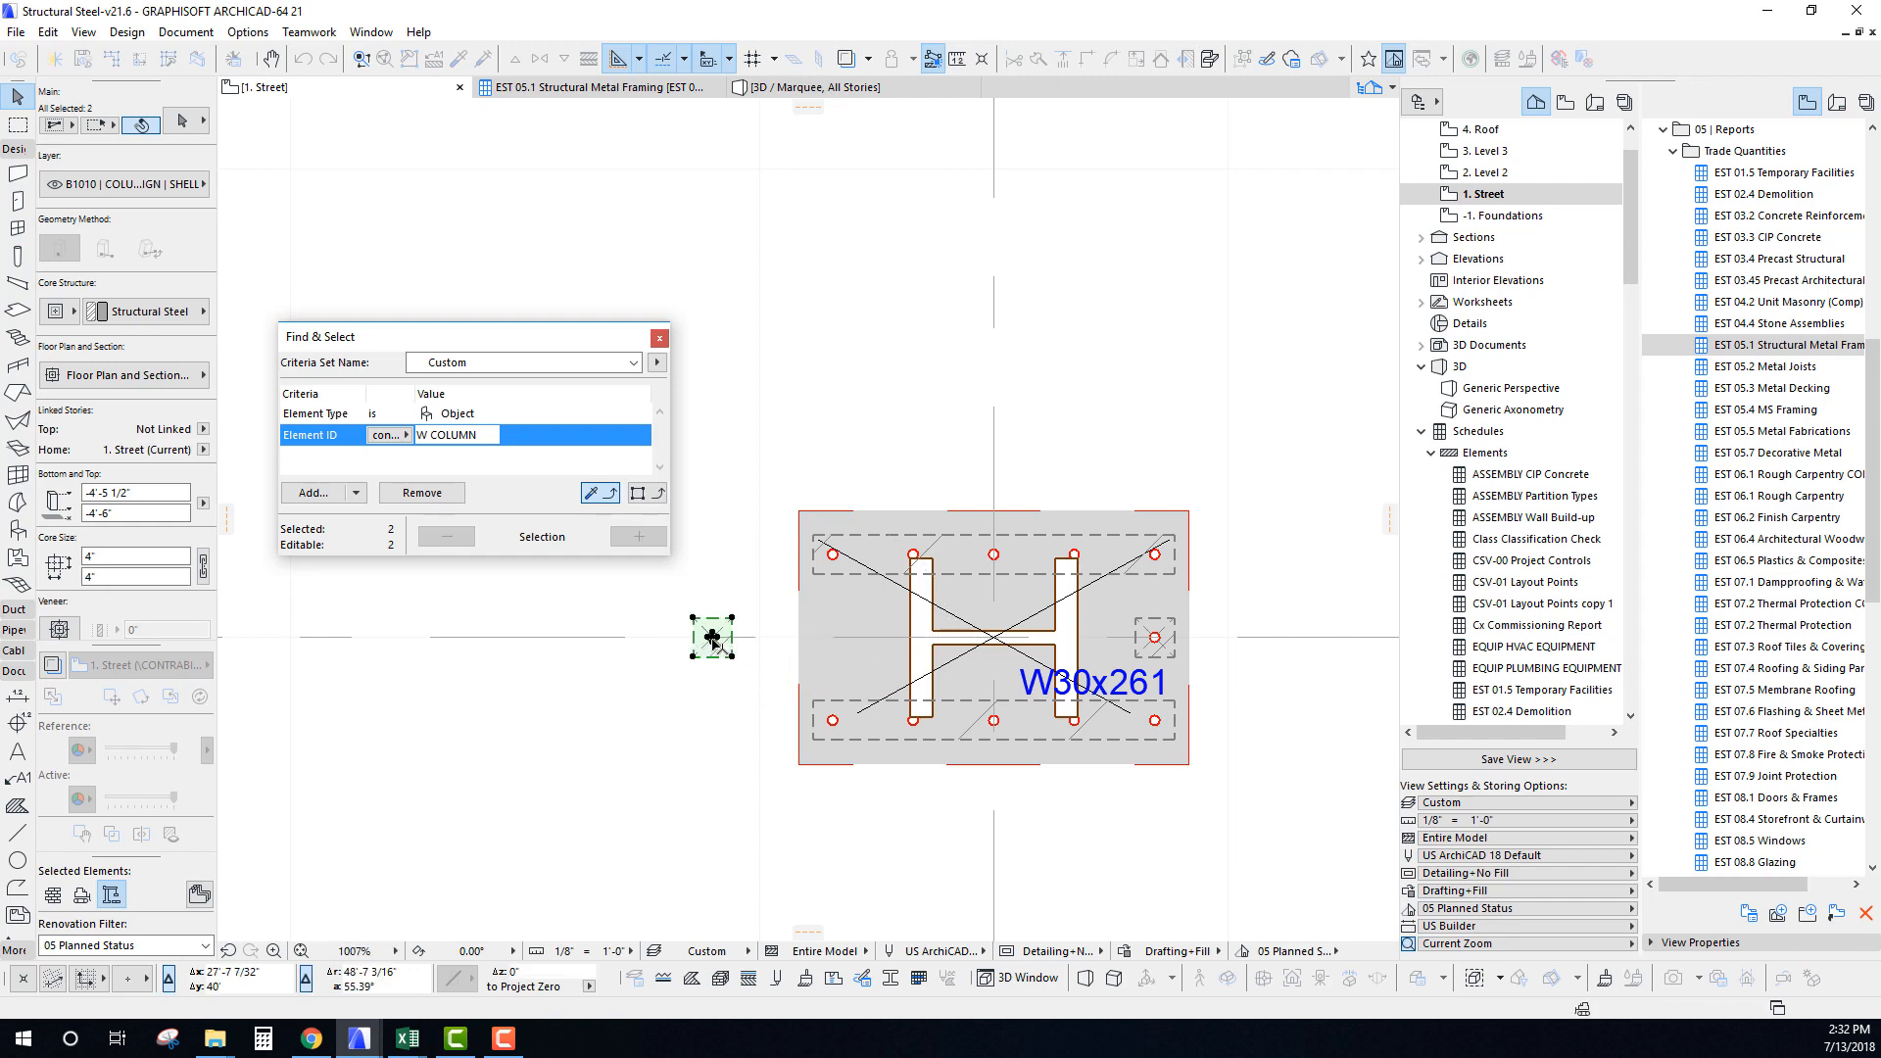
pyautogui.press('Escape')
# Delete all remaining anchor bolts and anchor plates on the baseplate, leaving the W column out of the selection.
pyautogui.moveTo(806, 529); pyautogui.dragTo(1180, 756)
pyautogui.keyDown('shift'); pyautogui.click(1068, 639); pyautogui.keyUp('shift')
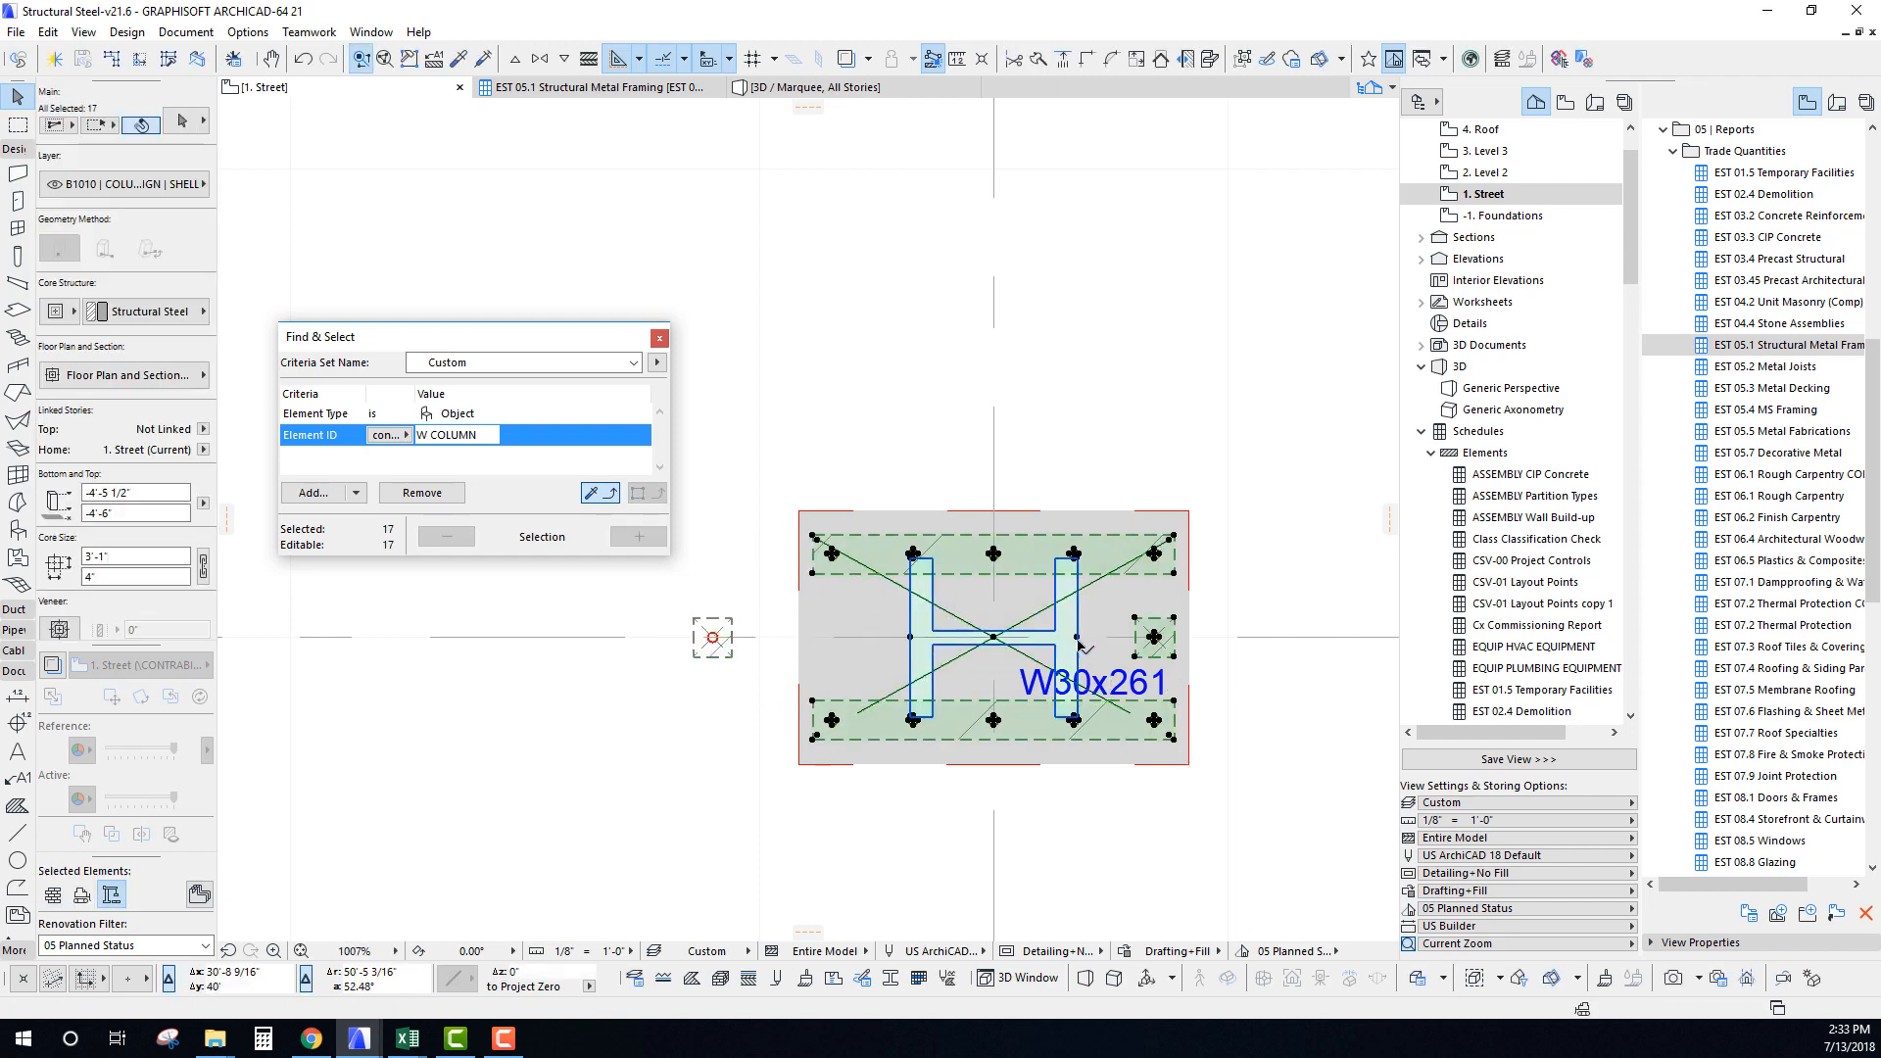
pyautogui.press('Delete')
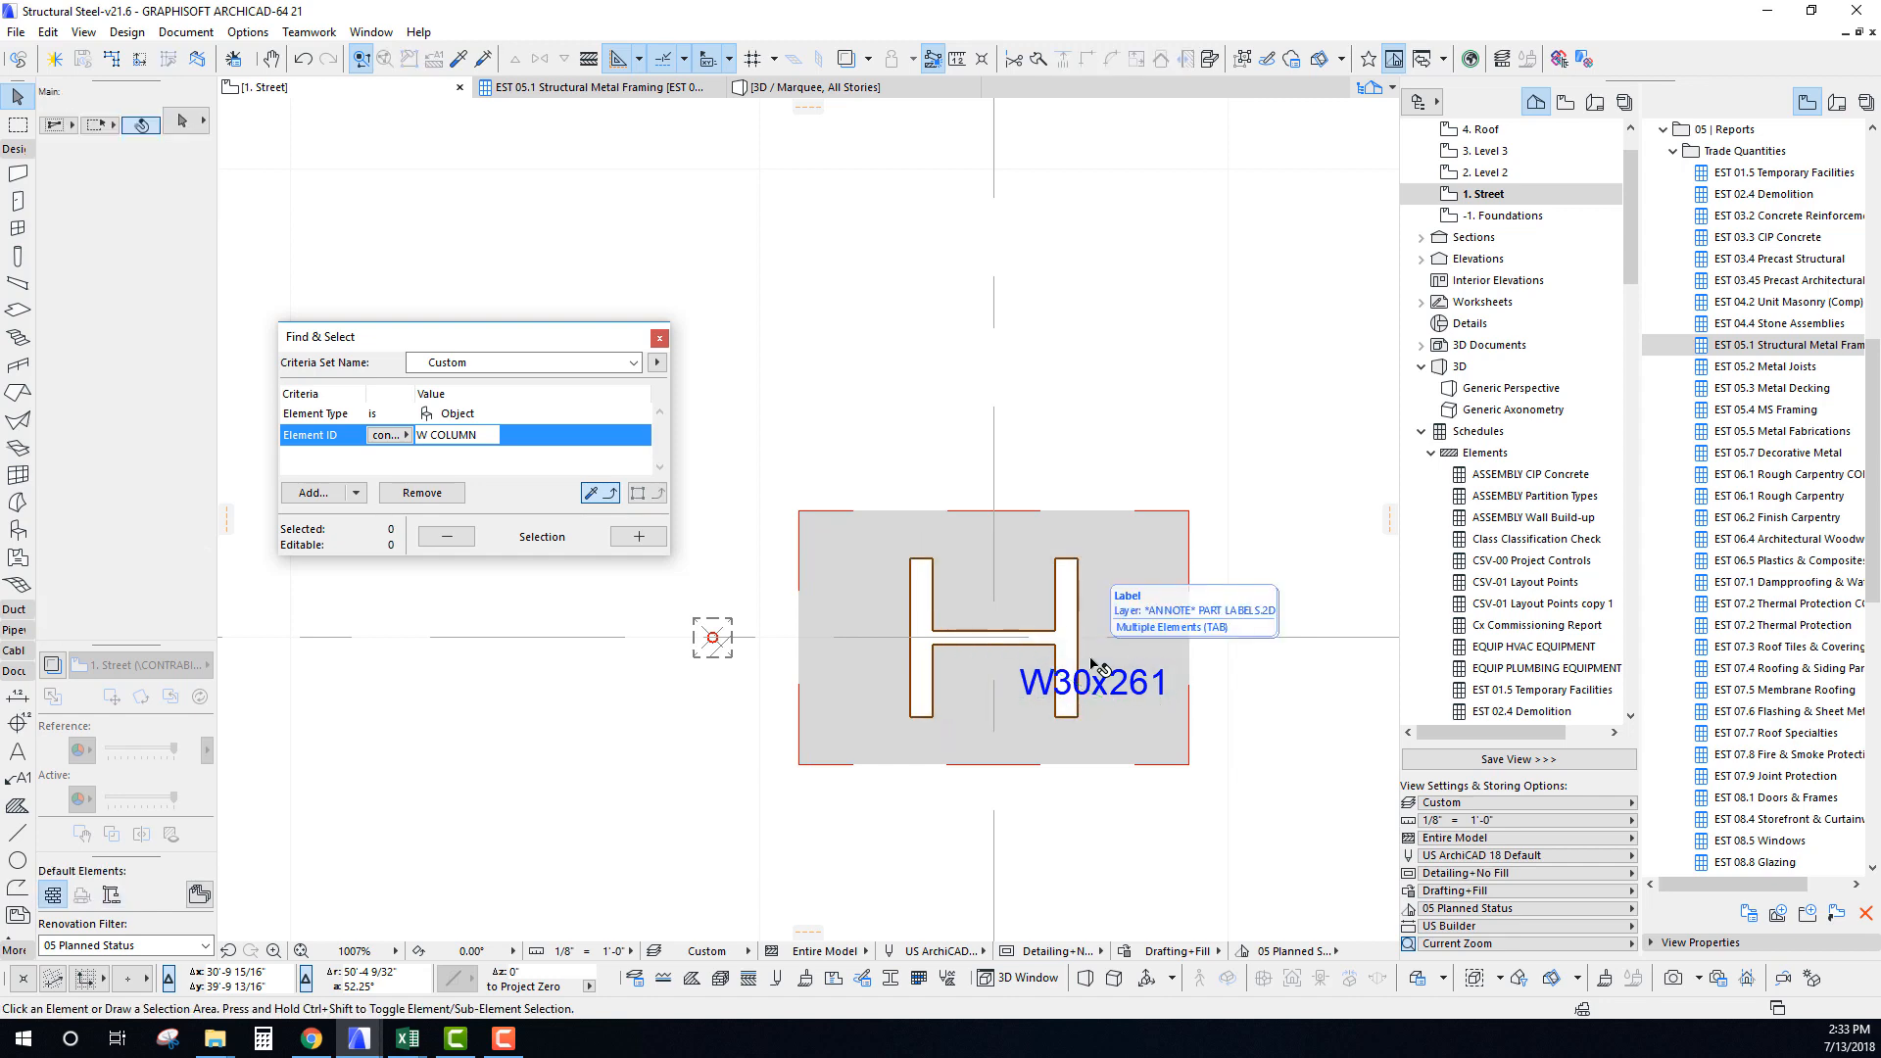
pyautogui.scroll(2, 882, 663)
pyautogui.moveTo(544, 635); pyautogui.dragTo(688, 770)
pyautogui.press('Escape')
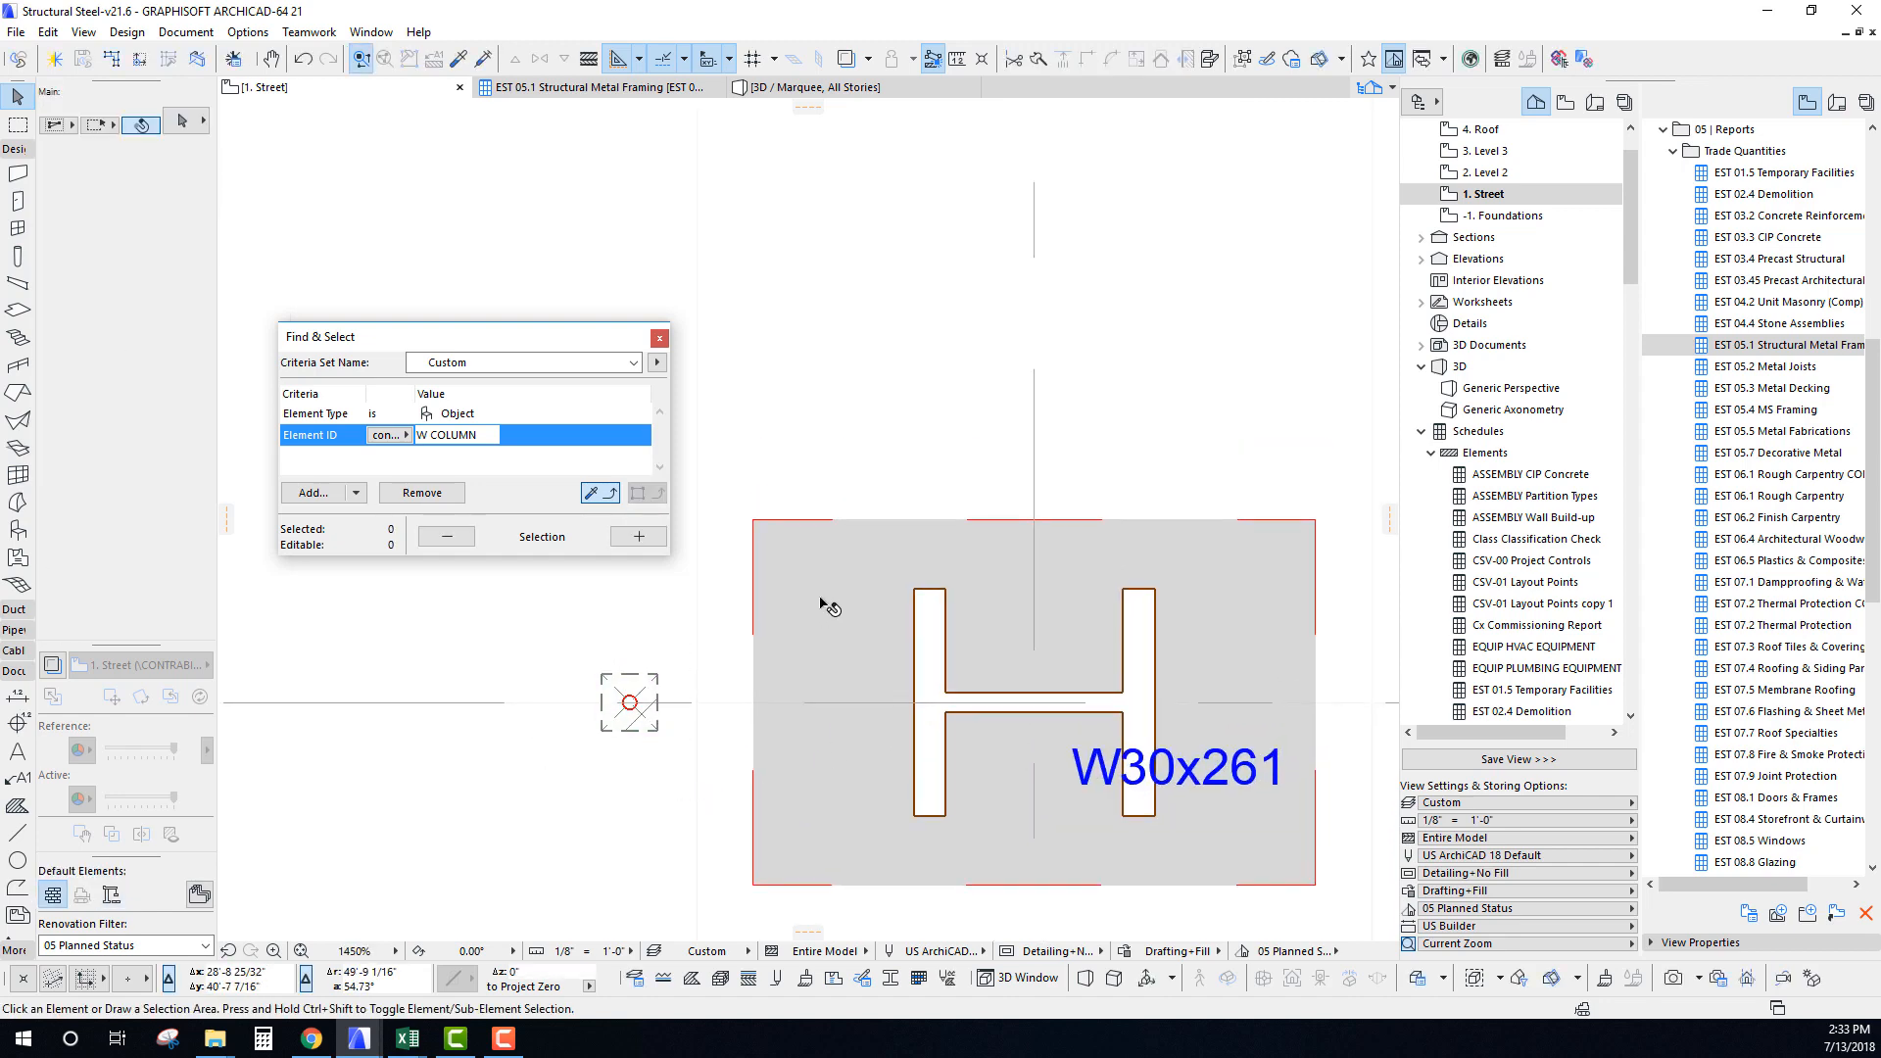
# Draw two rectangular slabs over the W30x261 column's outline, one with the grout slab's settings and one with the cast-iron baseplate's.
pyautogui.keyDown('alt'); pyautogui.click(844, 600); pyautogui.keyUp('alt')
pyautogui.click(915, 588)
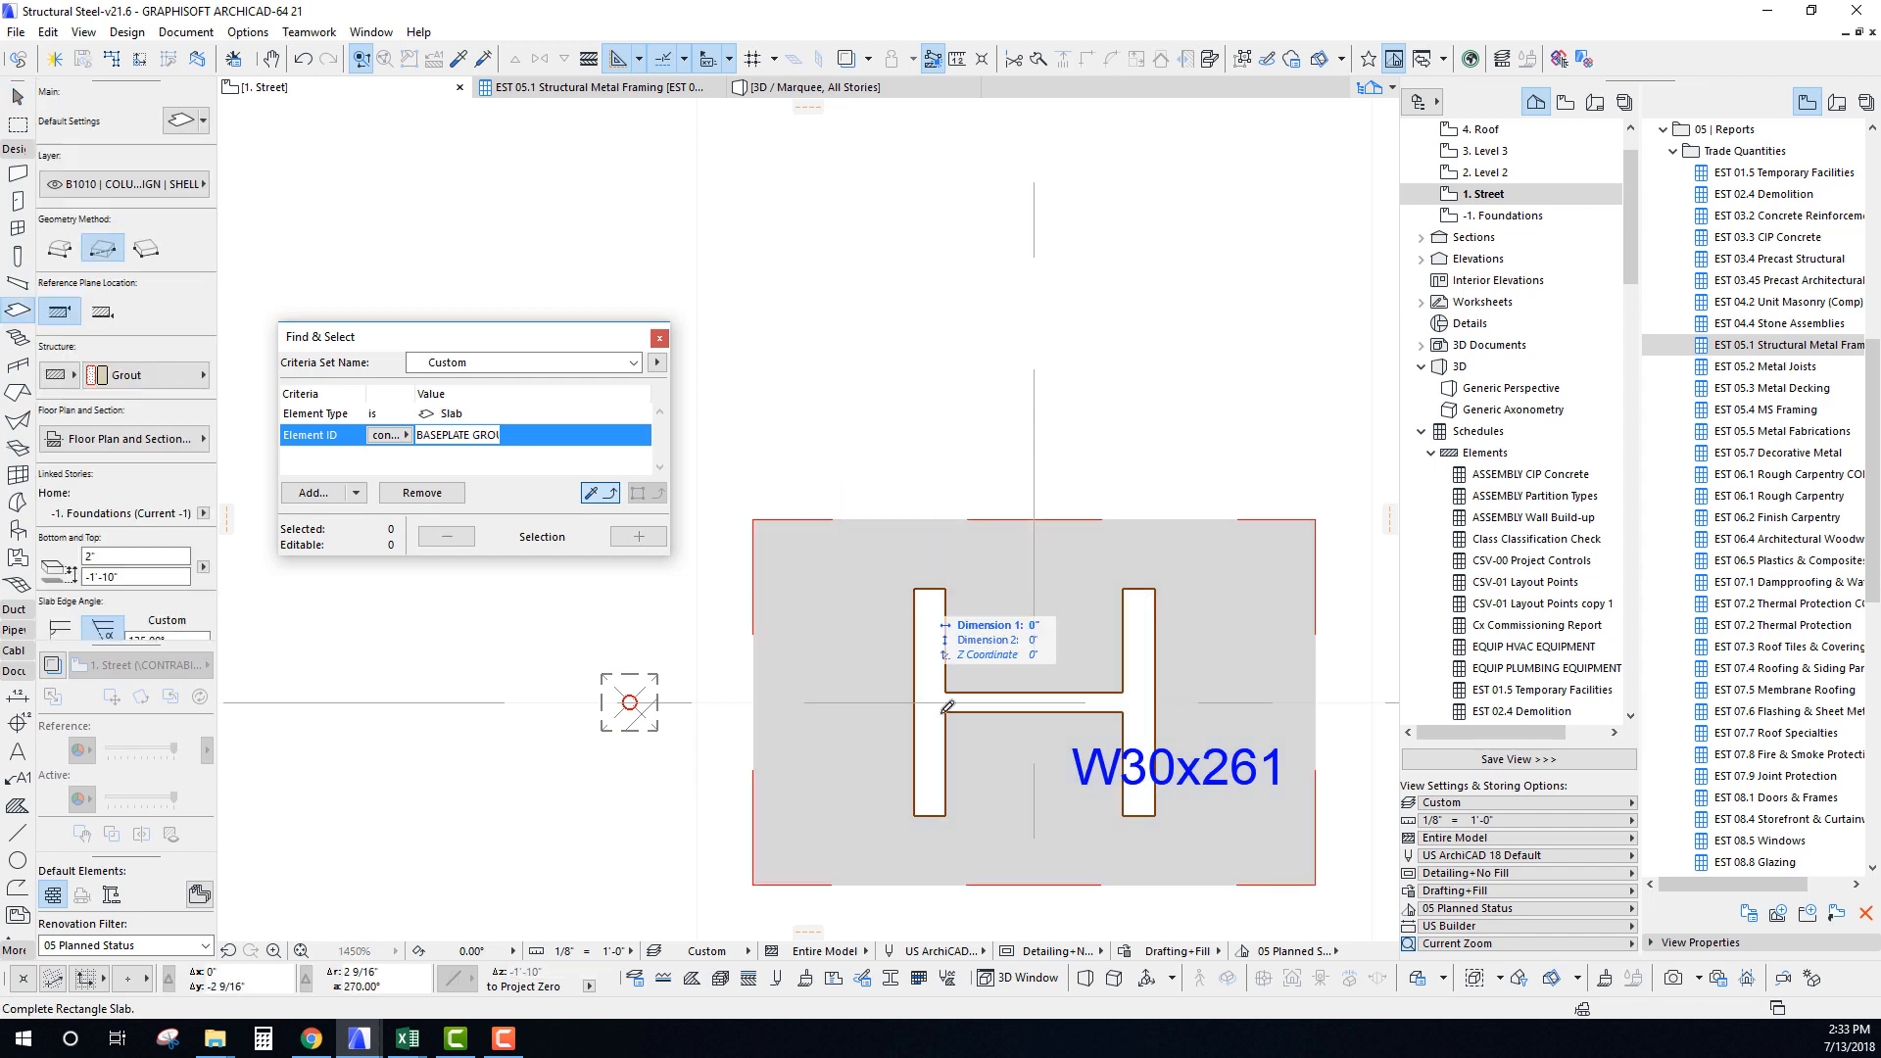
pyautogui.click(1155, 815)
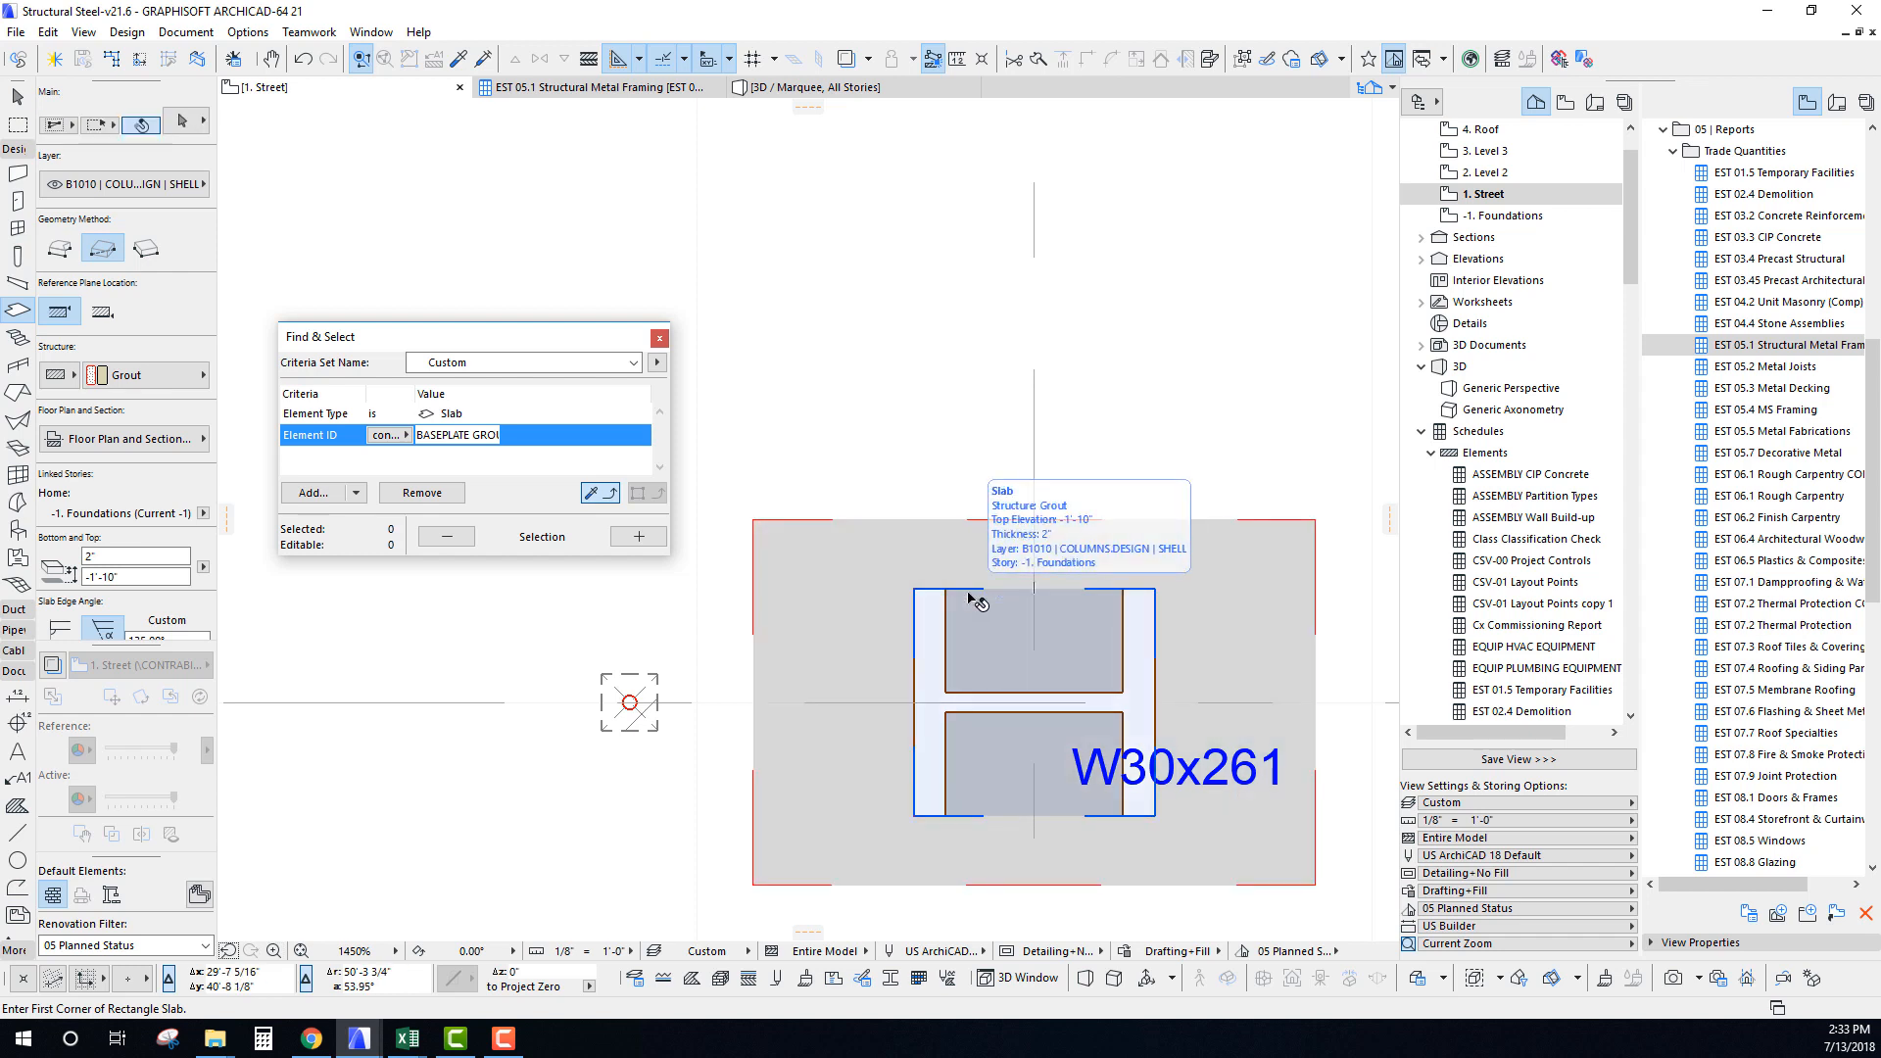
pyautogui.keyDown('alt'); pyautogui.click(877, 550); pyautogui.keyUp('alt')
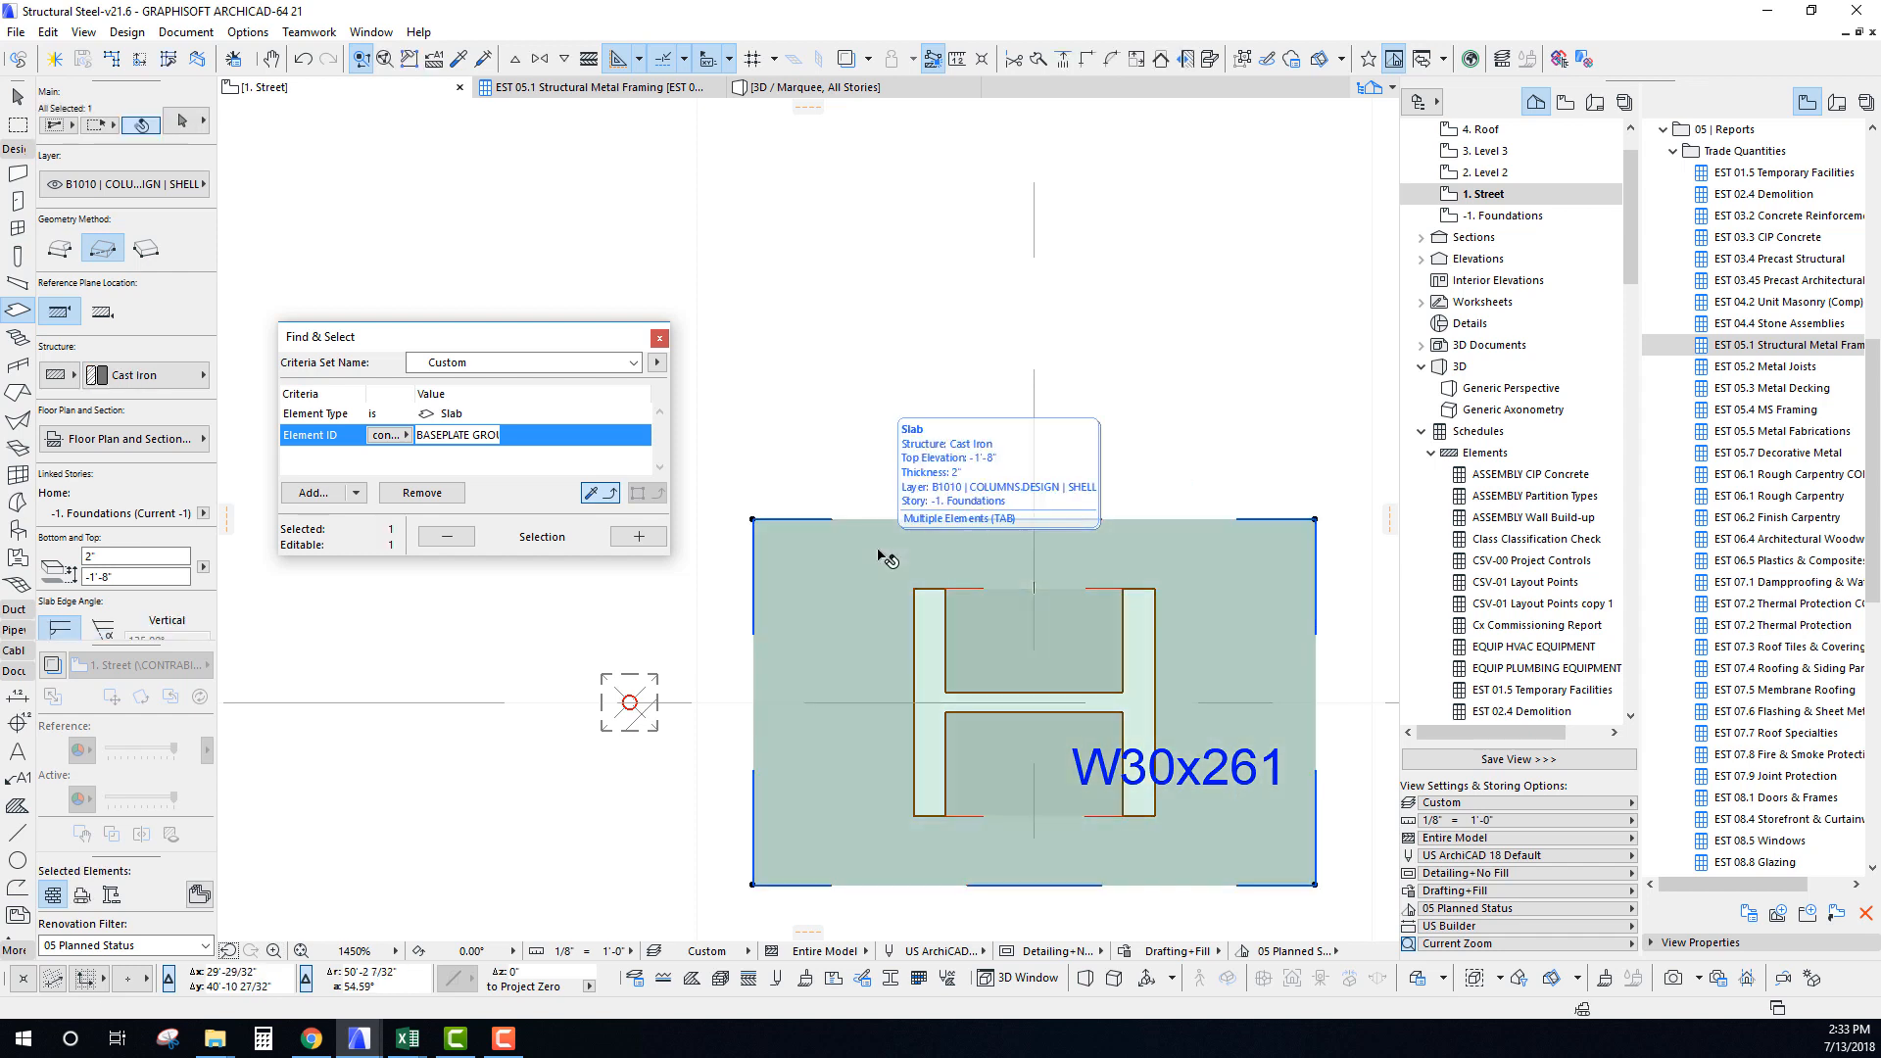
pyautogui.press('Escape')
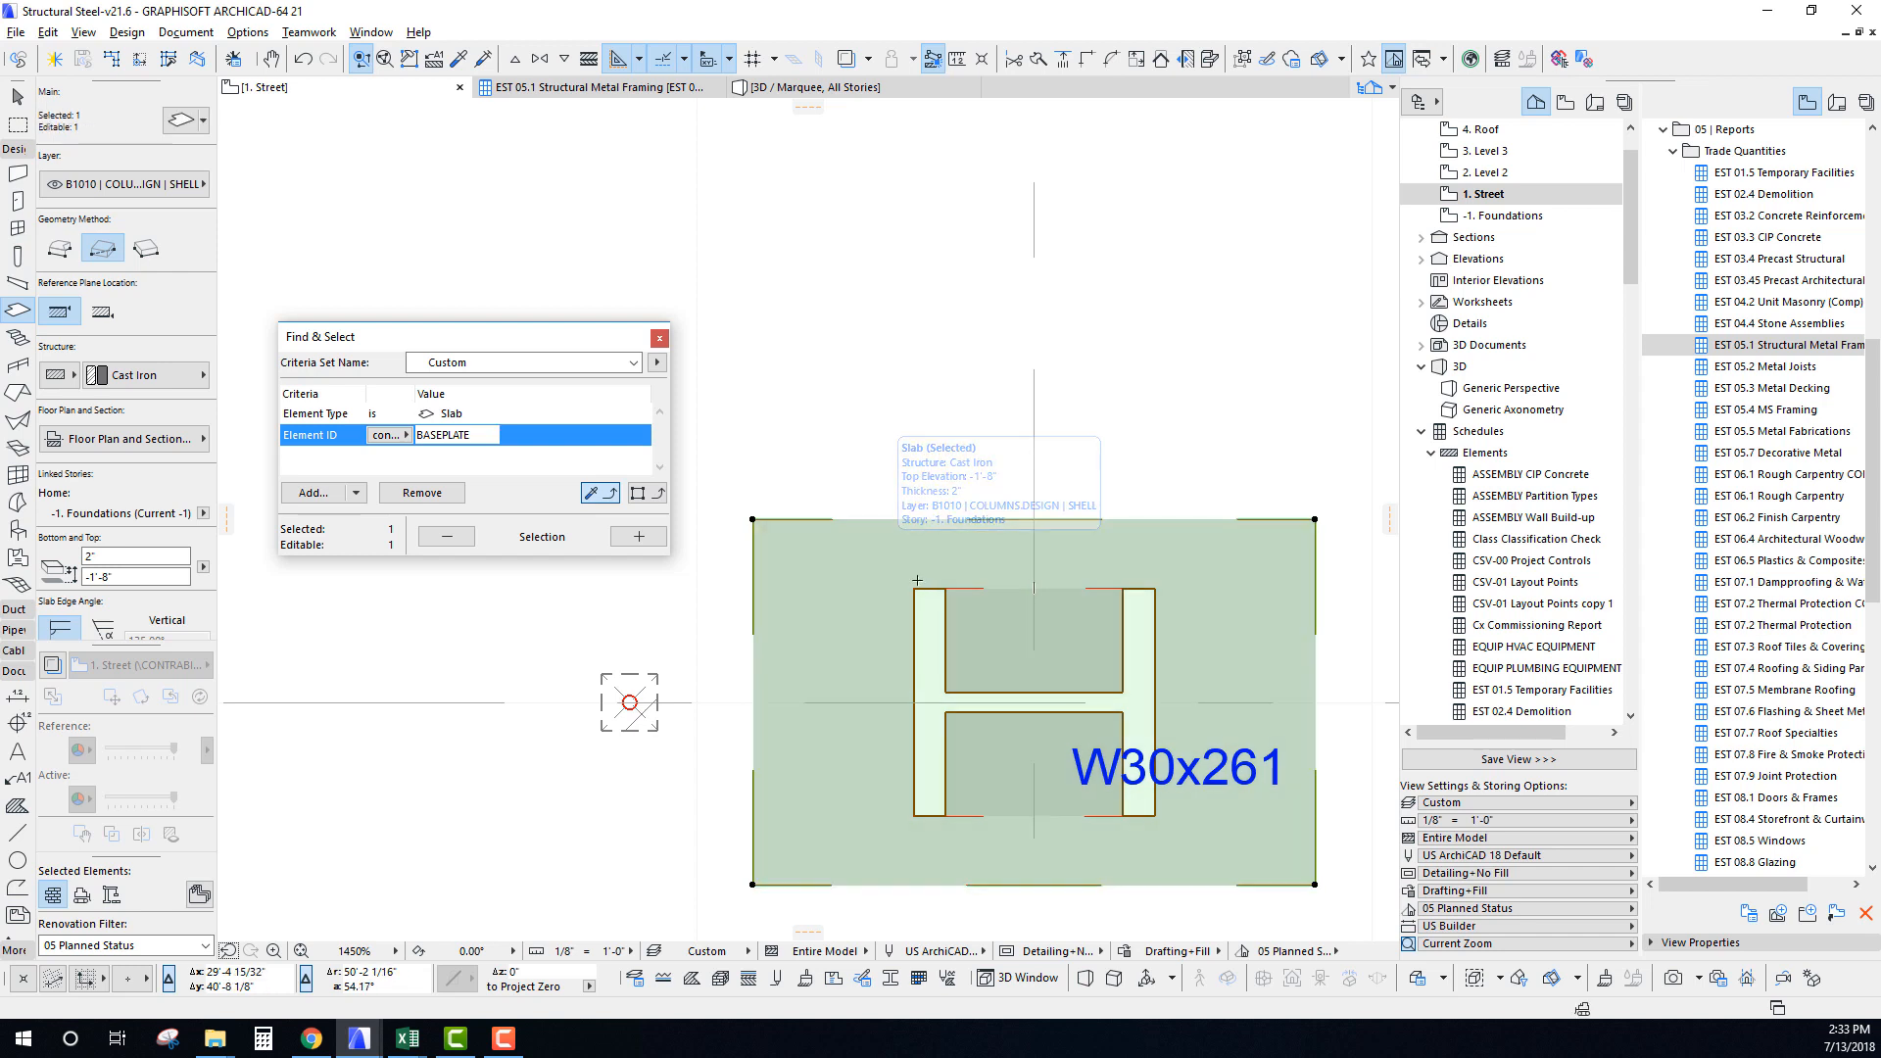
pyautogui.click(913, 589)
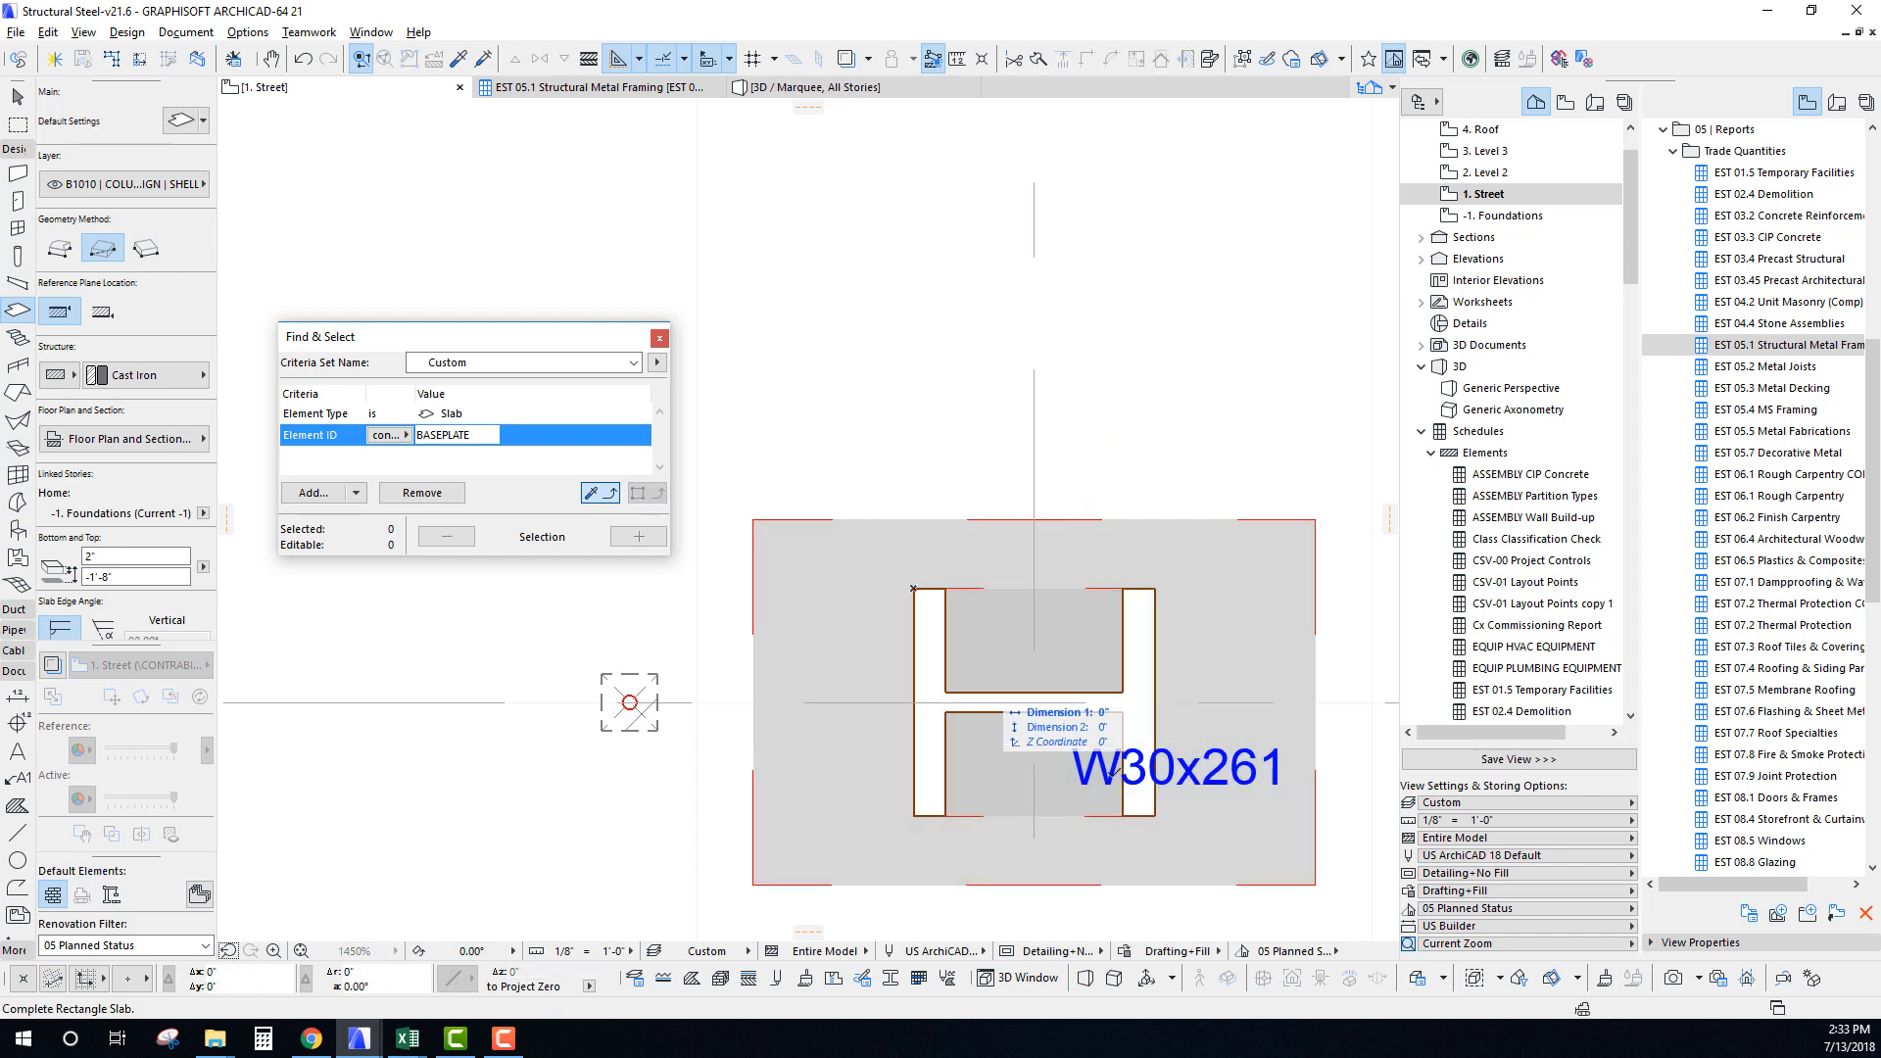
pyautogui.click(1157, 814)
# Delete the original oversized grout and cast-iron baseplate slabs, keeping the two new slabs at the column outline.
pyautogui.keyDown('shift'); pyautogui.click(821, 580); pyautogui.keyUp('shift')
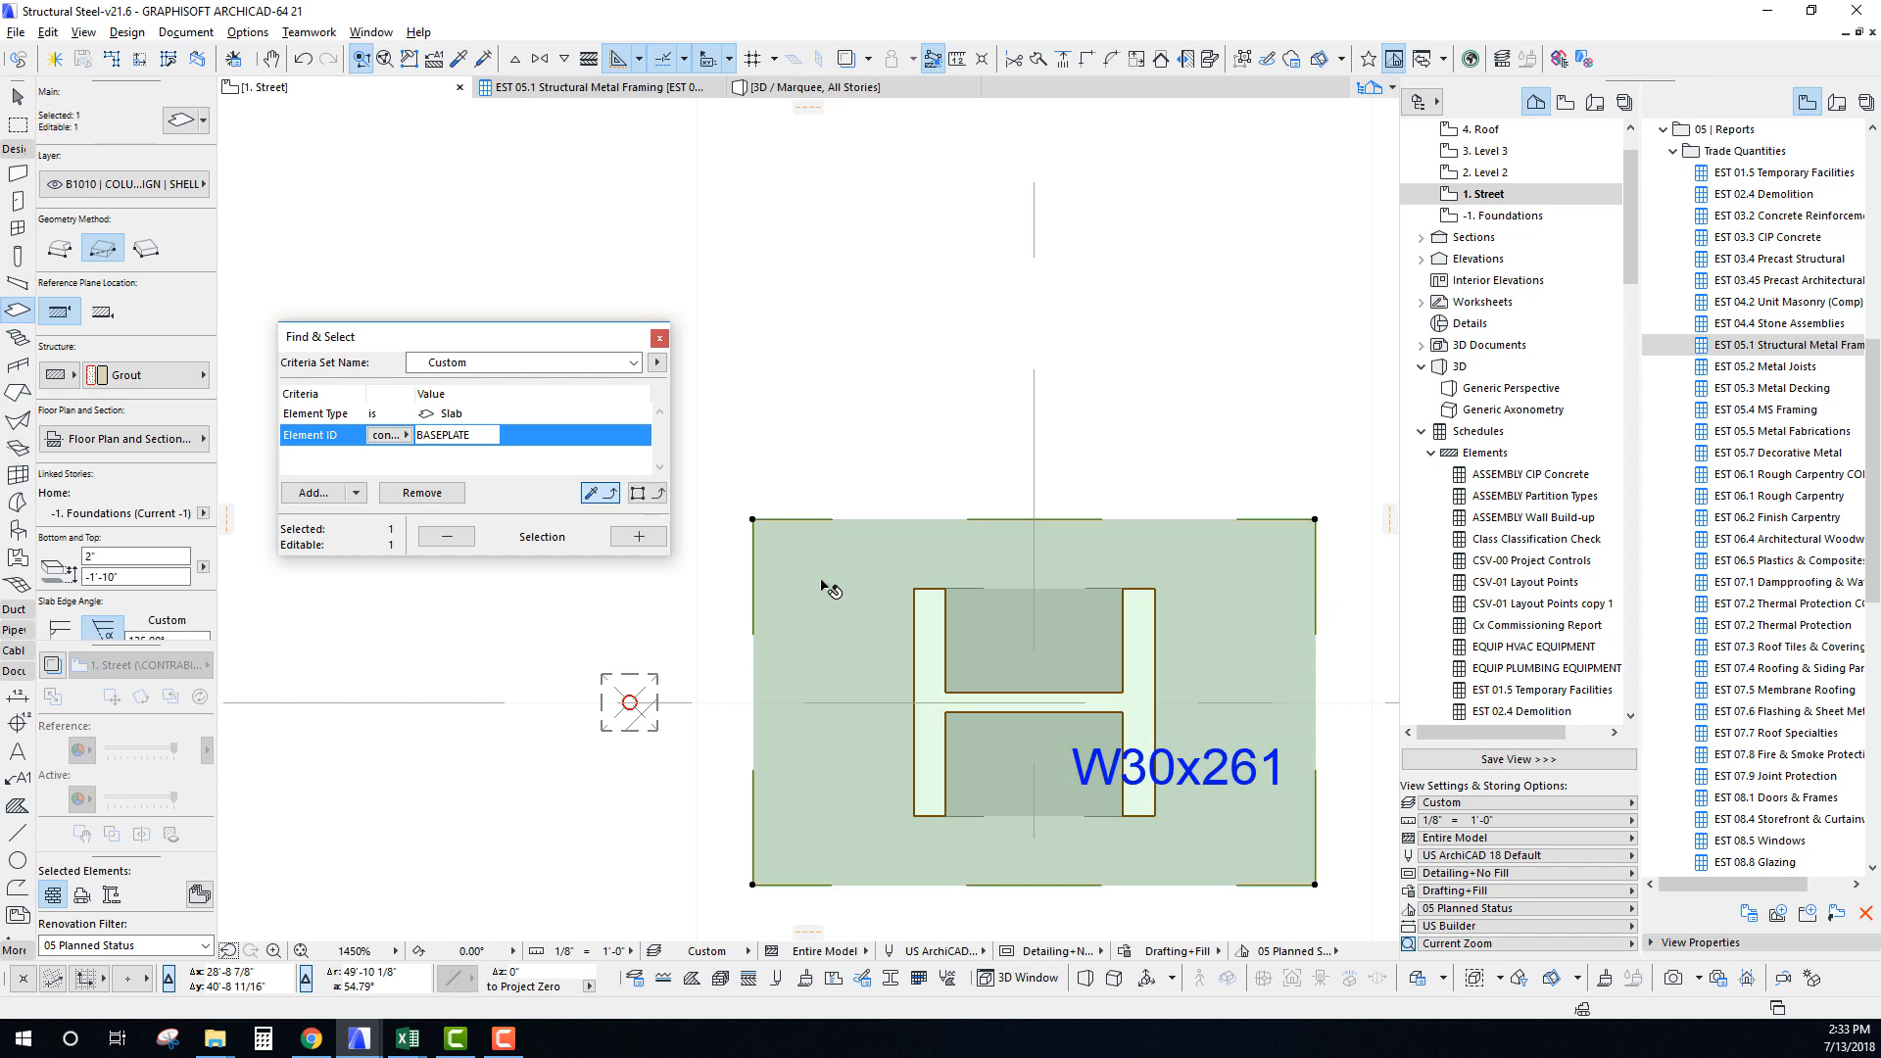
pyautogui.press('Escape')
pyautogui.keyDown('shift'); pyautogui.click(821, 580); pyautogui.keyUp('shift')
pyautogui.press('Delete')
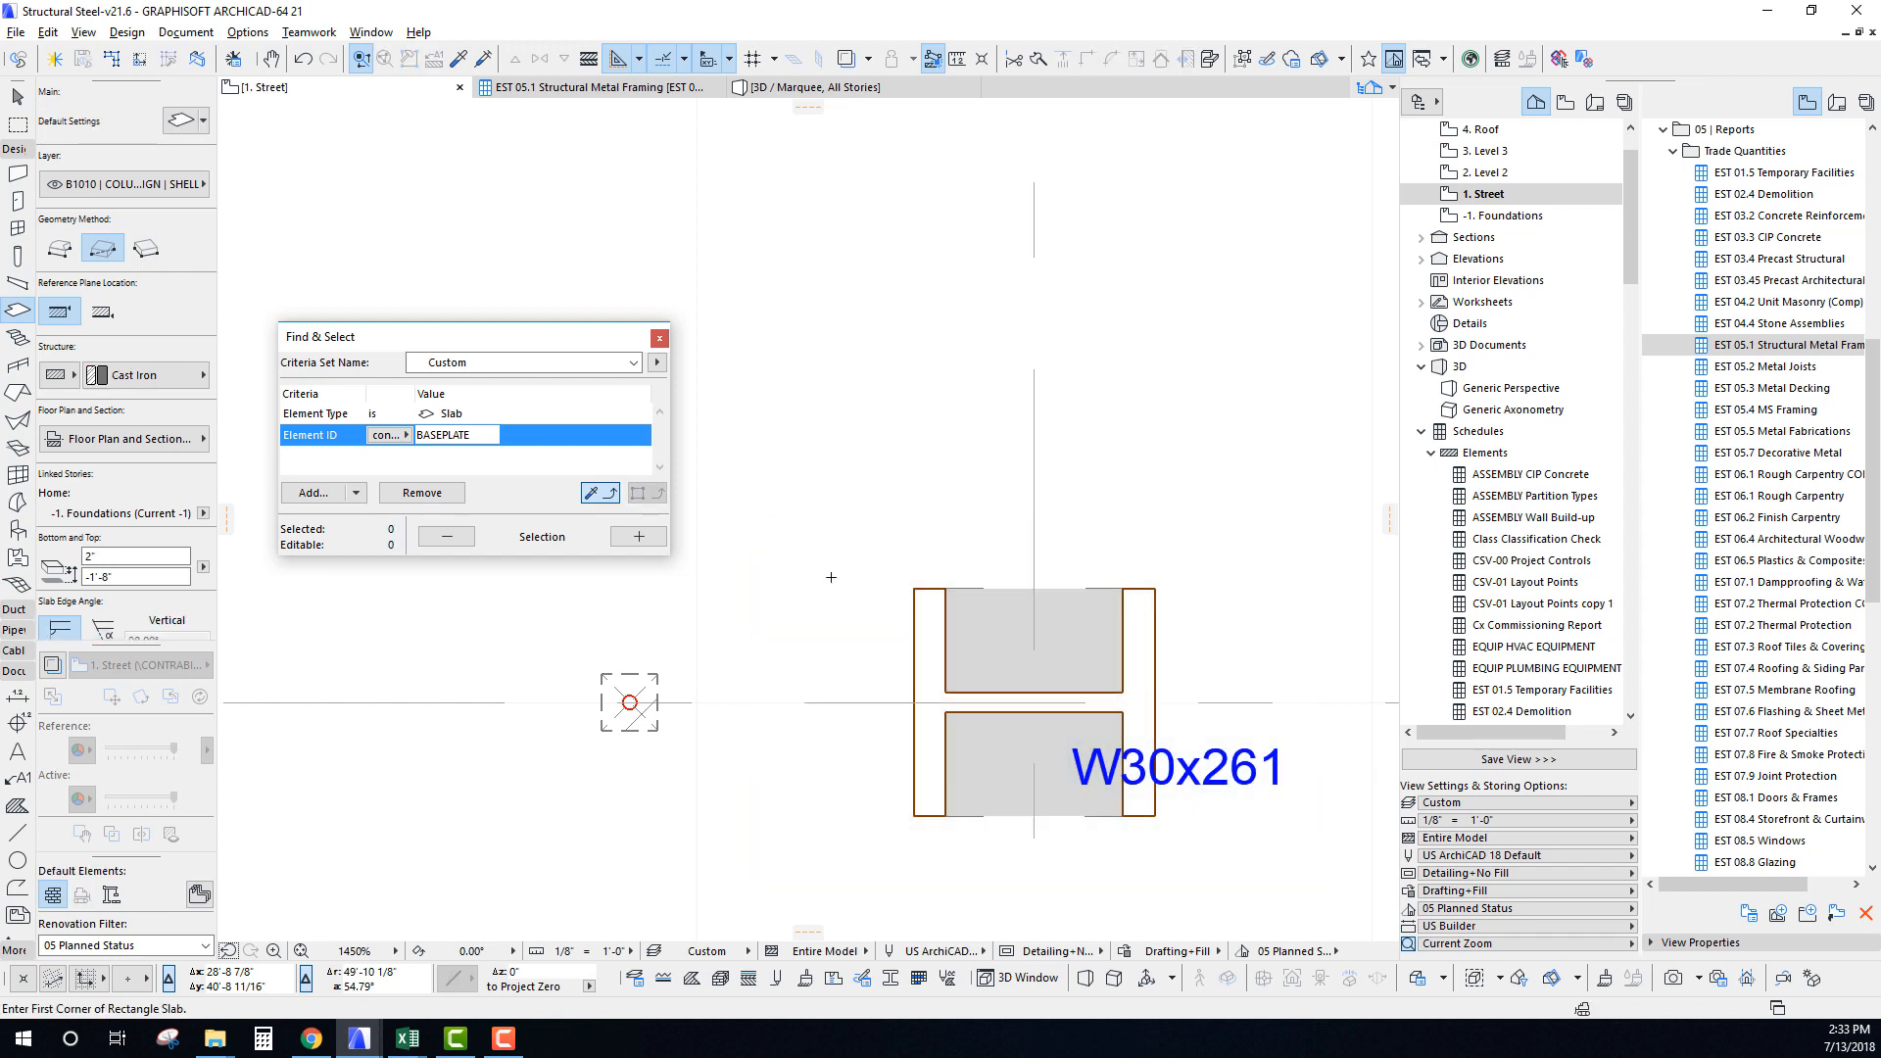
pyautogui.hotkey('ctrl', 'z')
# Offset all edges of the new cast-iron baseplate slab evenly outward from the column outline.
pyautogui.click(1155, 588)
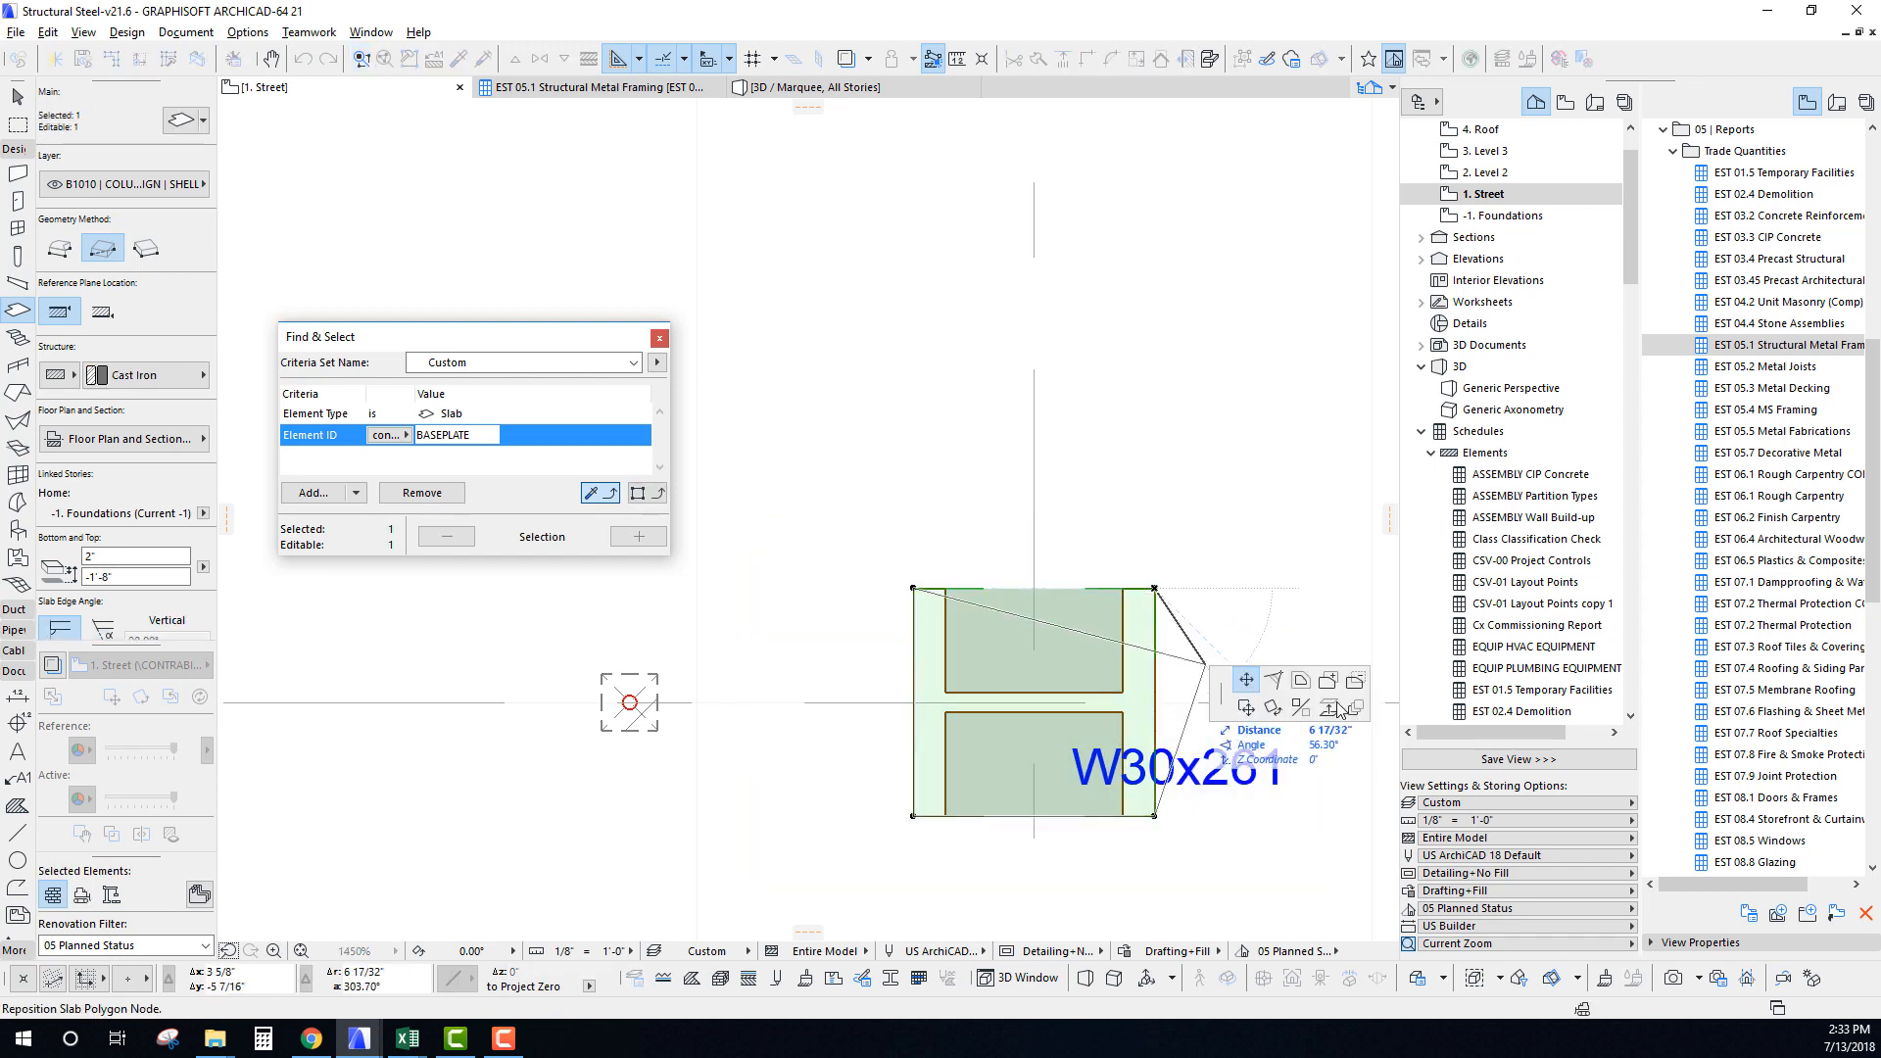
pyautogui.click(1300, 680)
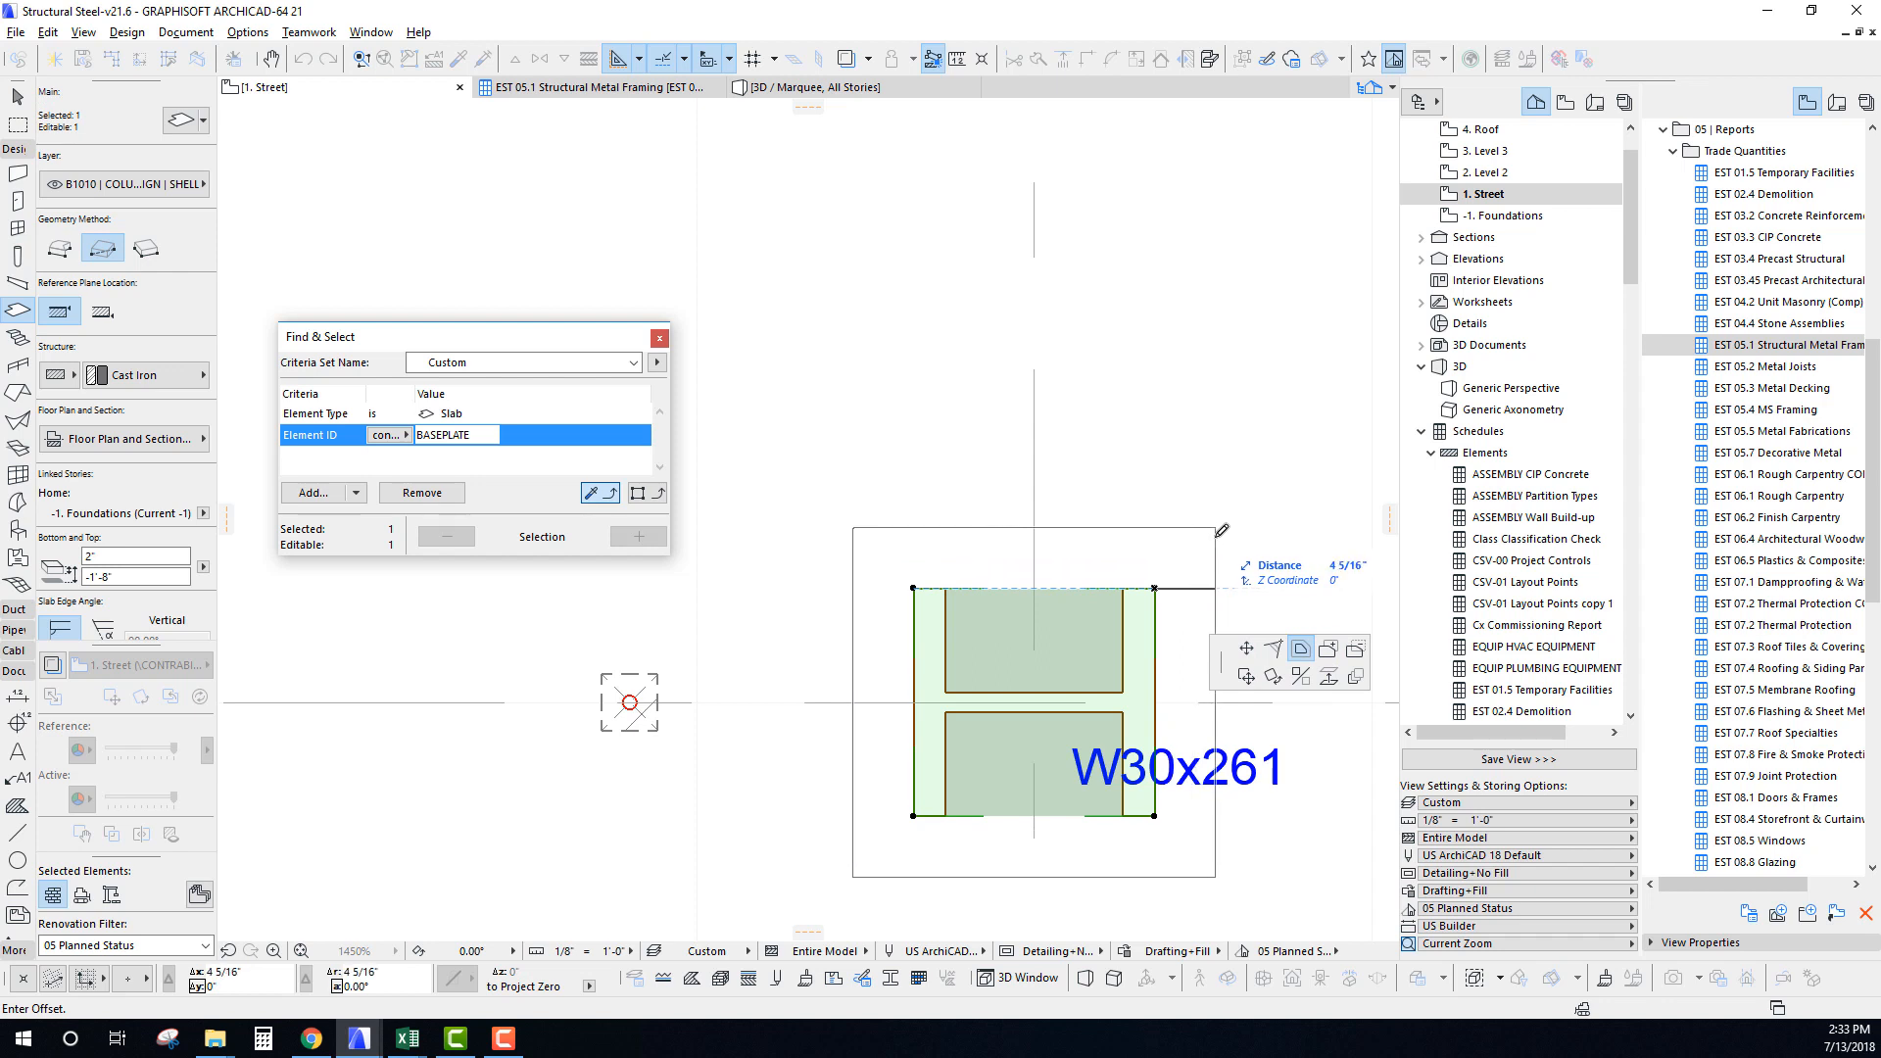
pyautogui.press('Return')
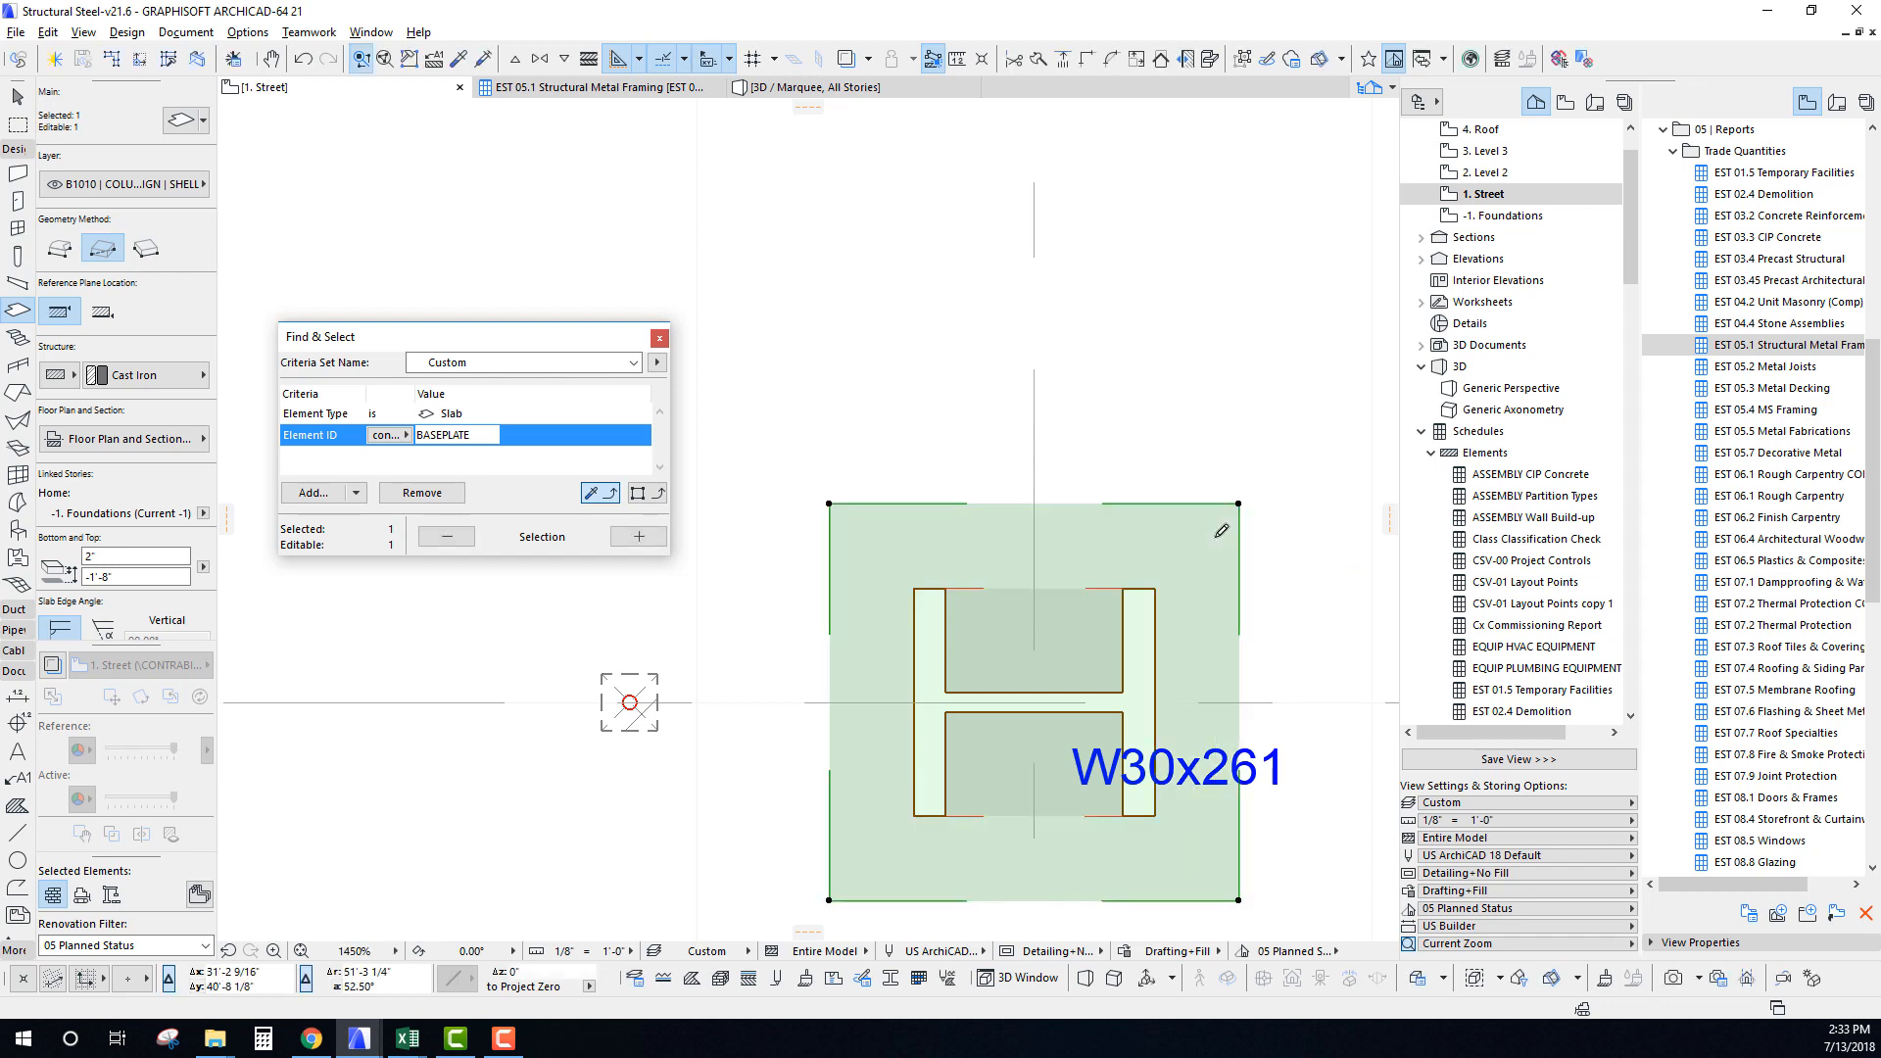
pyautogui.press('Escape')
# Offset all edges of the new grout slab outward to match the cast-iron baseplate's corners, and deselect it.
pyautogui.click(1096, 591)
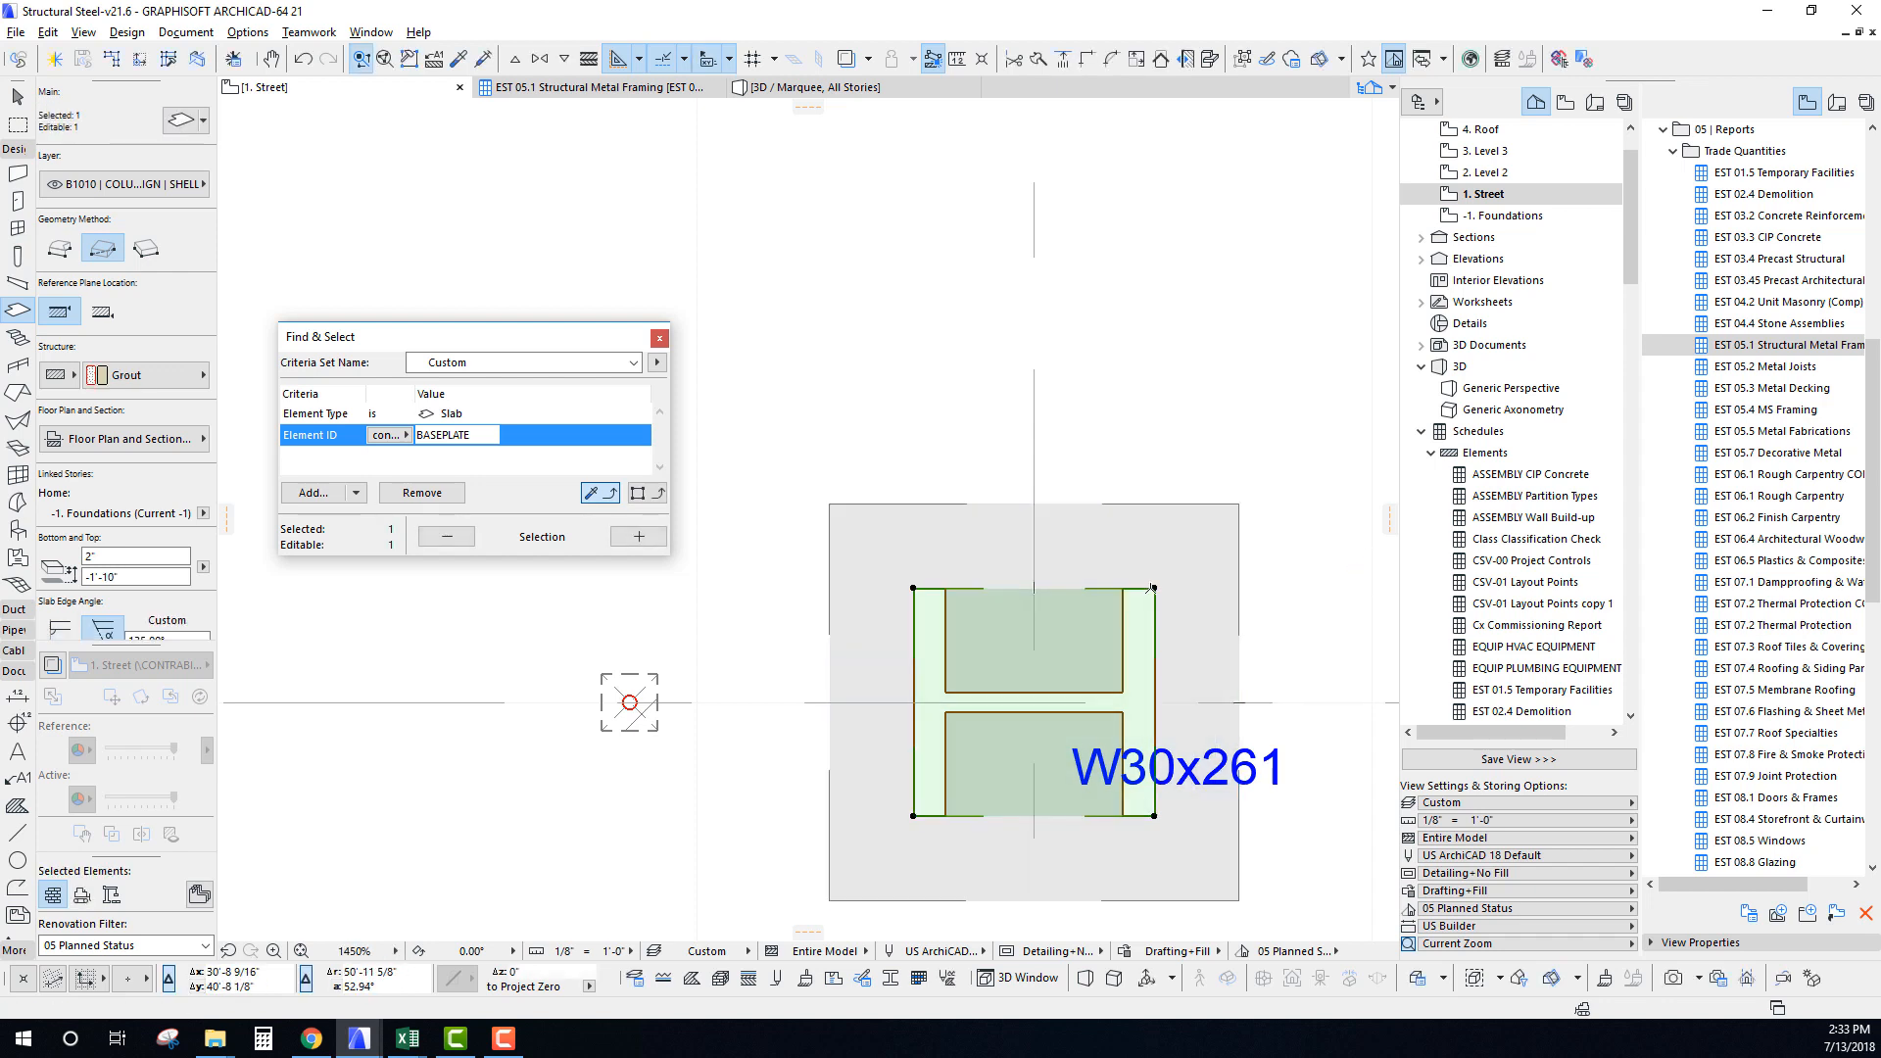
pyautogui.click(1155, 588)
pyautogui.click(1300, 680)
pyautogui.click(1239, 505)
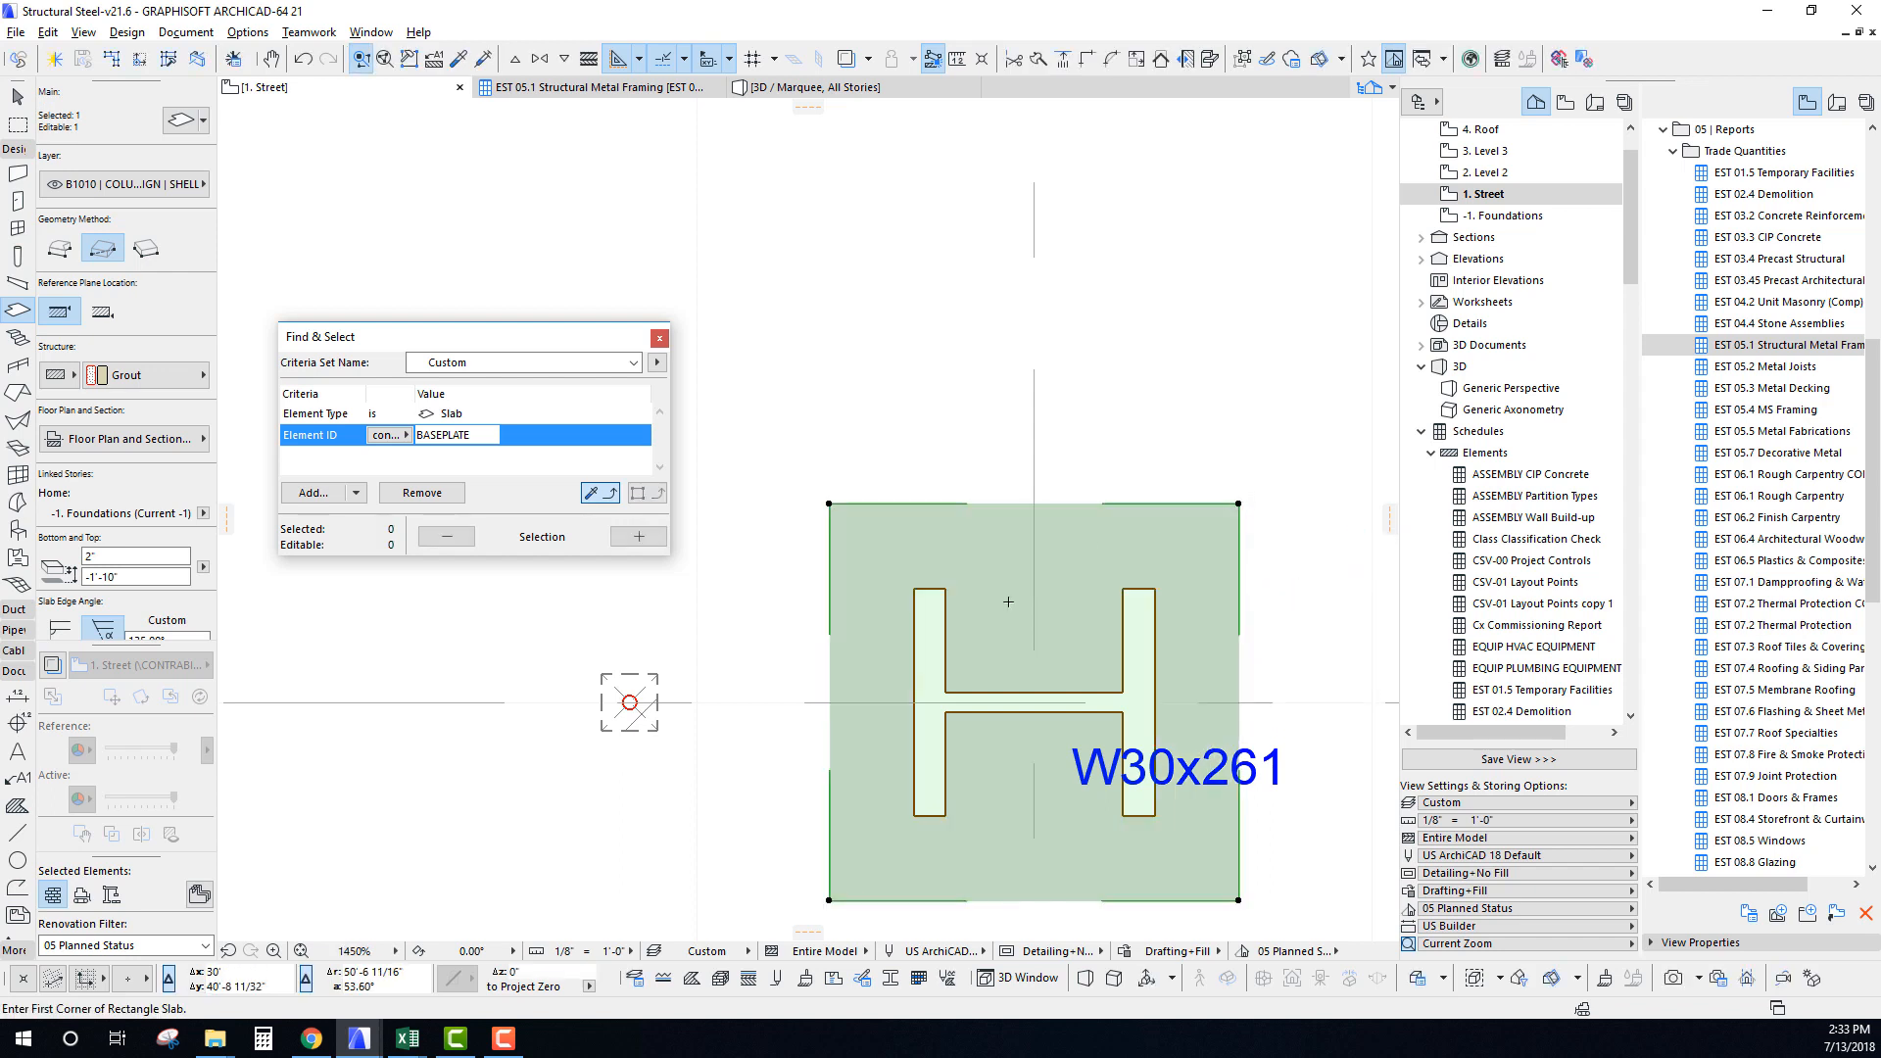
pyautogui.press('Escape')
pyautogui.press('Escape')
# Move the spare anchor bolt and its square plate so they are centred on the baseplate's upper-left corner.
pyautogui.moveTo(1004, 697); pyautogui.dragTo(1077, 573, button='middle')
pyautogui.moveTo(966, 655); pyautogui.dragTo(1062, 753, button='middle')
pyautogui.moveTo(726, 616); pyautogui.dragTo(870, 753)
pyautogui.click(798, 676)
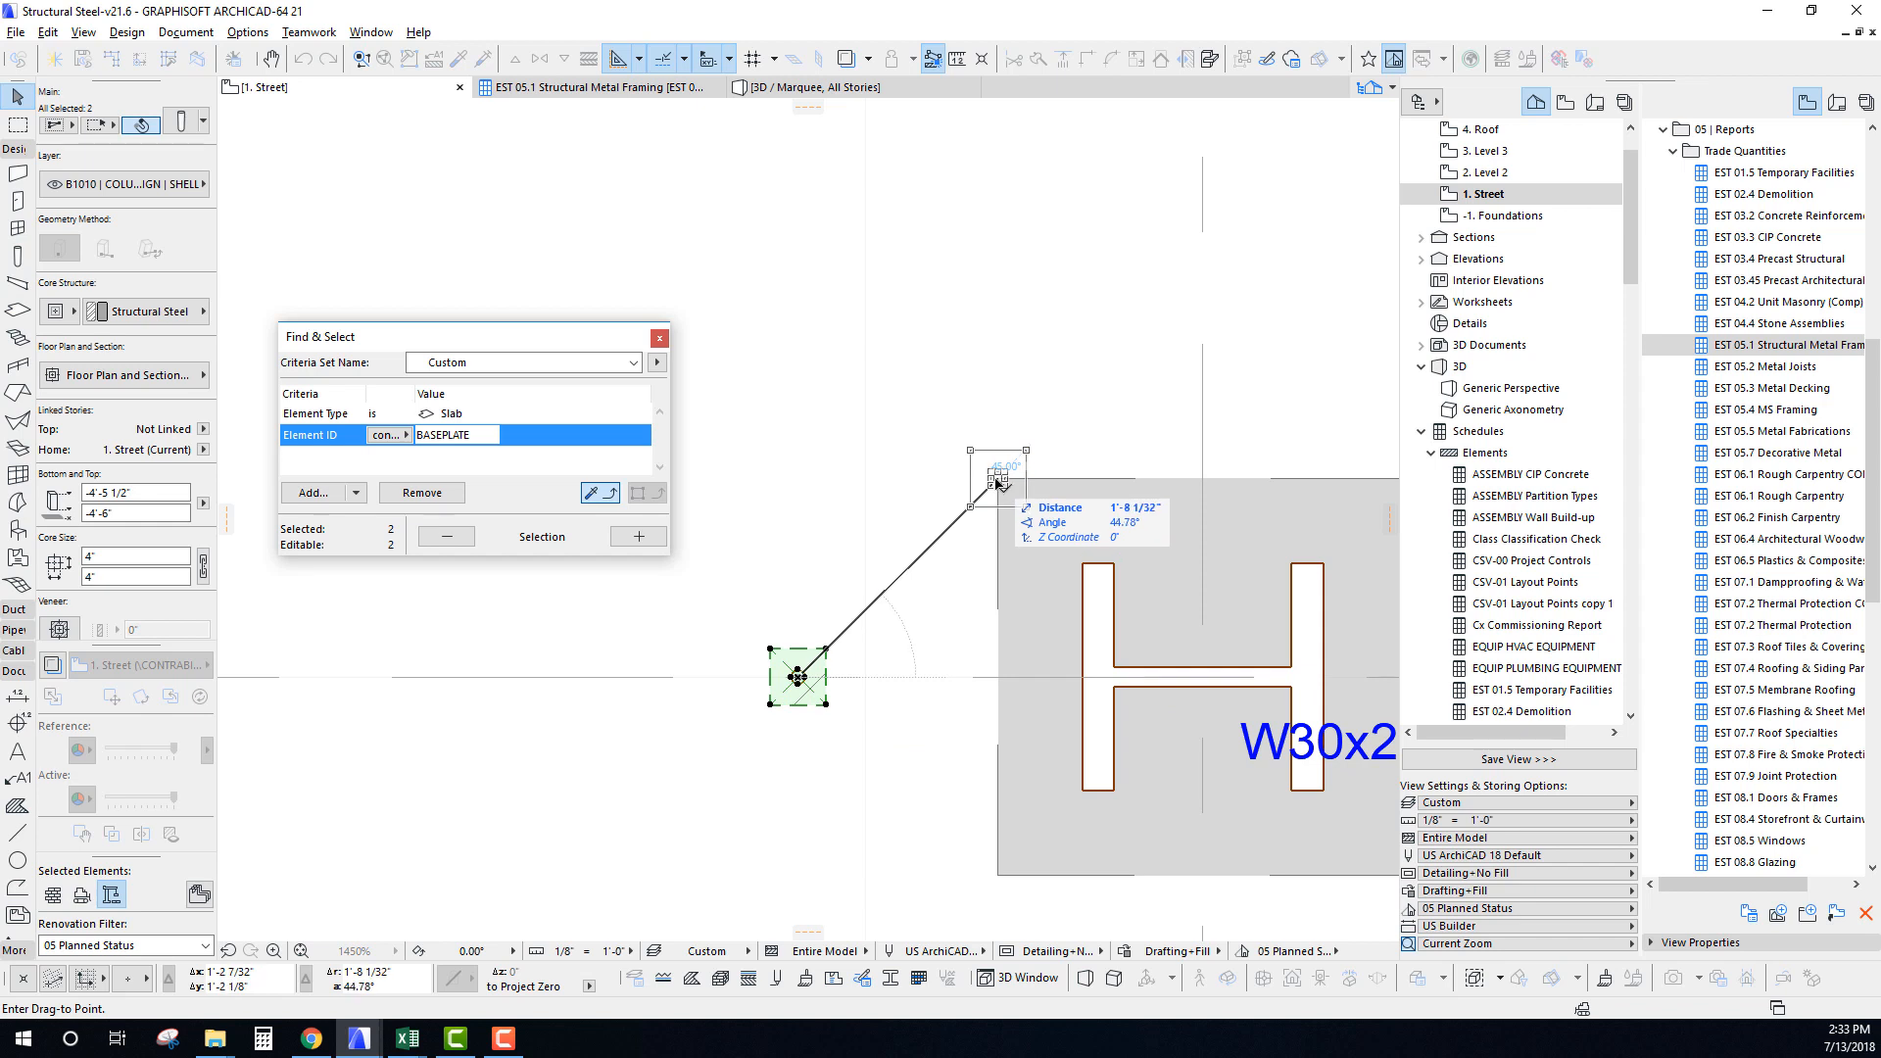
pyautogui.click(996, 478)
# Shift the anchor bolt and plate to the right and 2" down so the plate's corner meets the baseplate's corner.
pyautogui.click(996, 477)
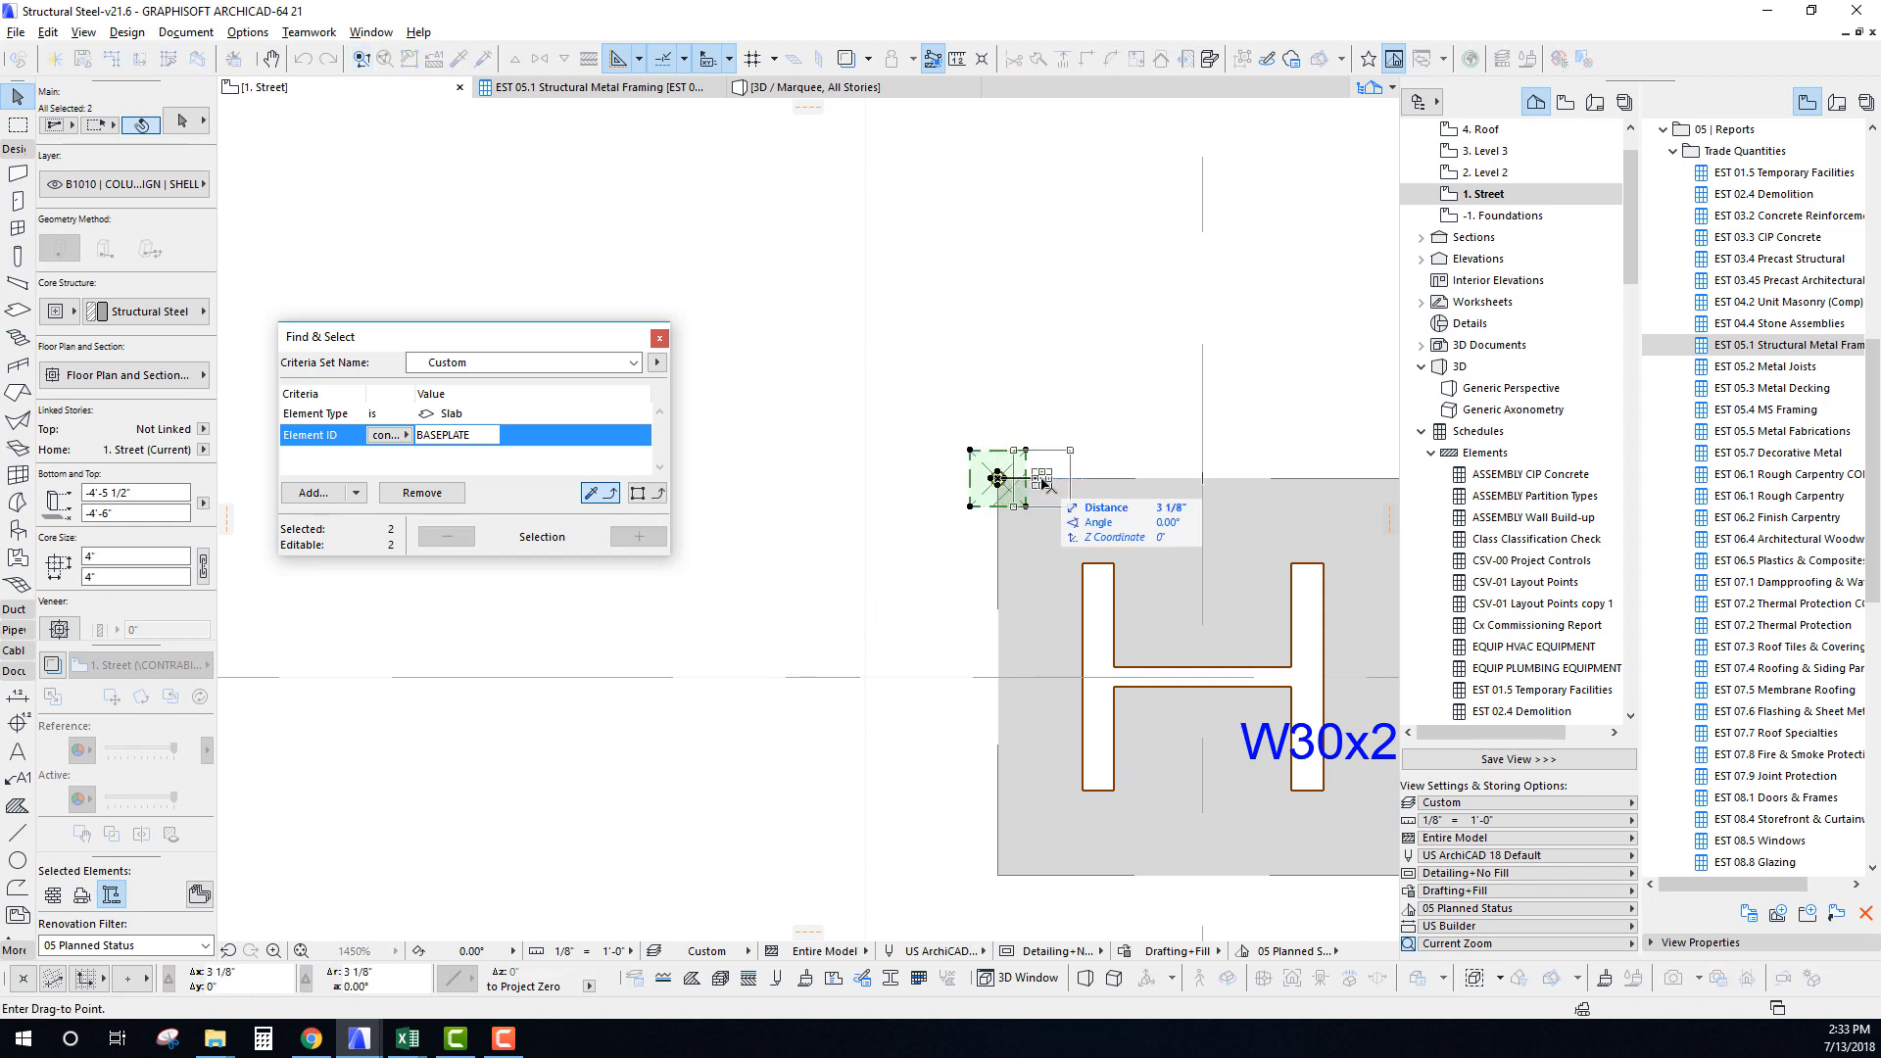
pyautogui.press('Return')
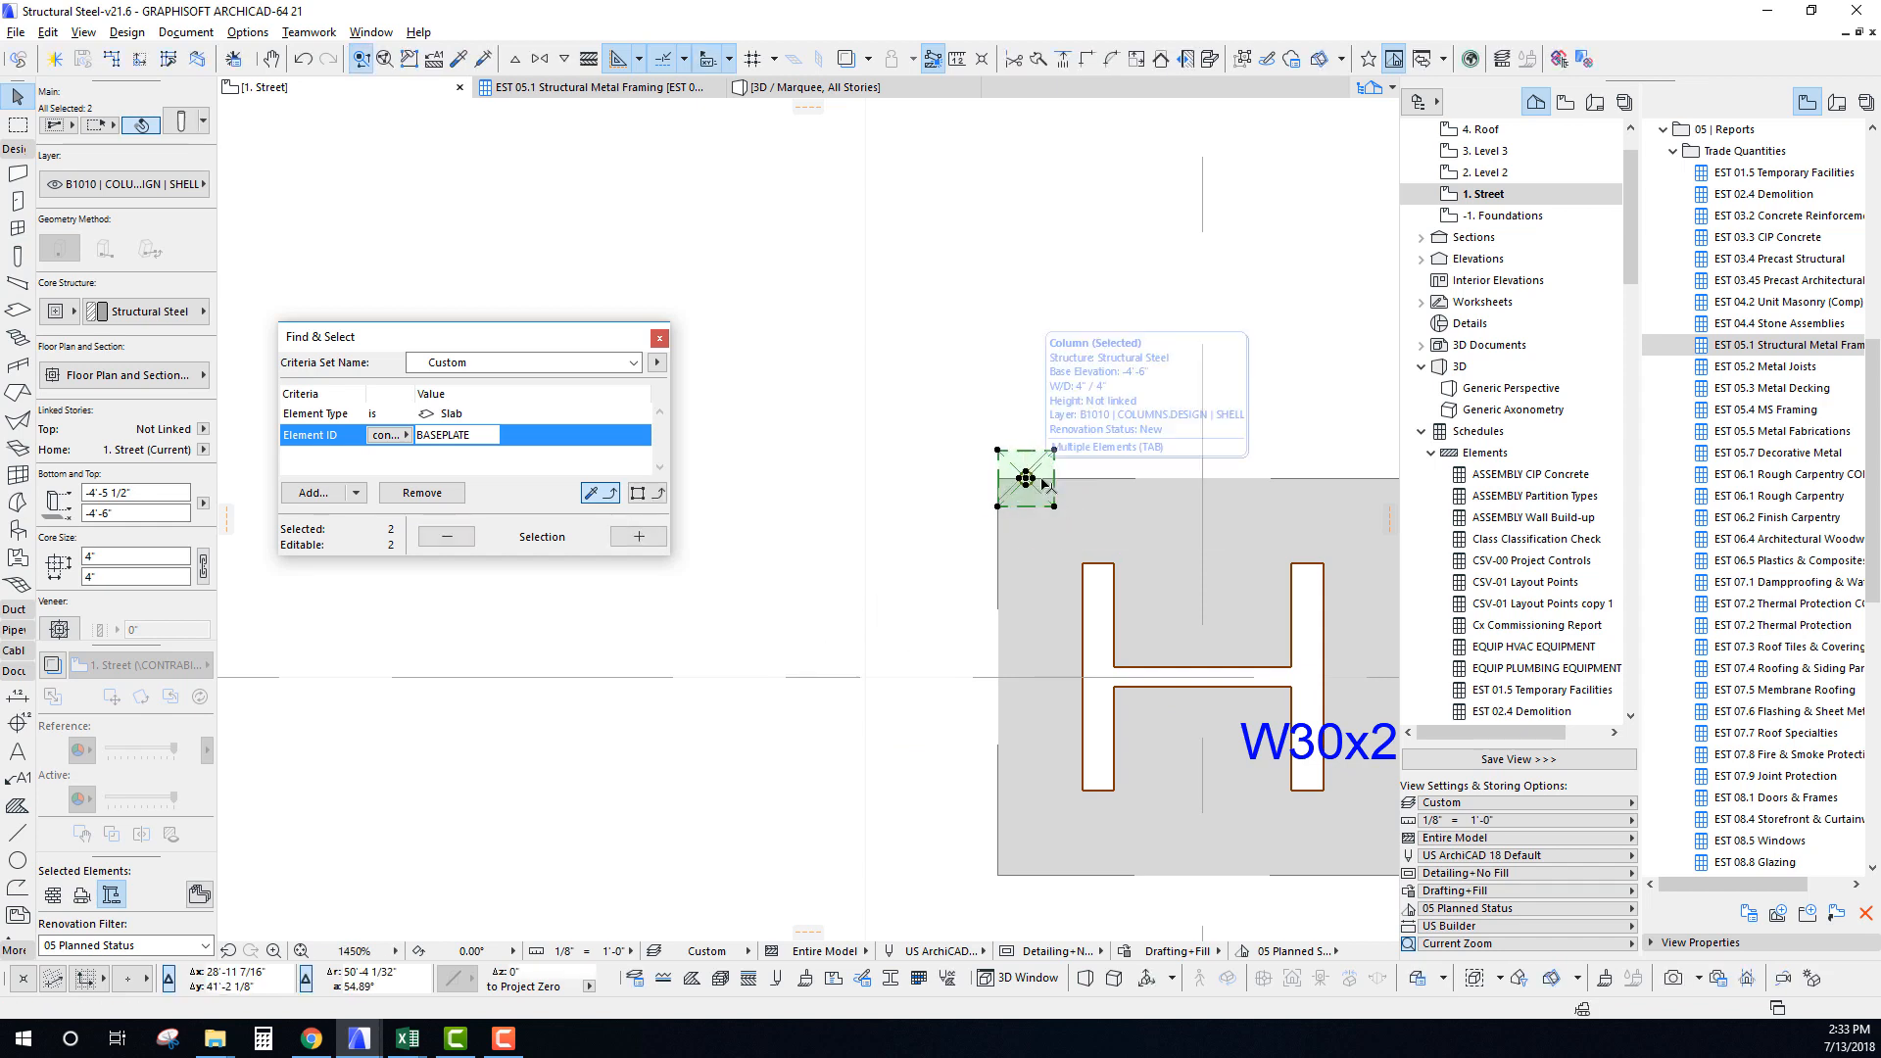
pyautogui.hotkey('ctrl', 'd')
pyautogui.click(1026, 478)
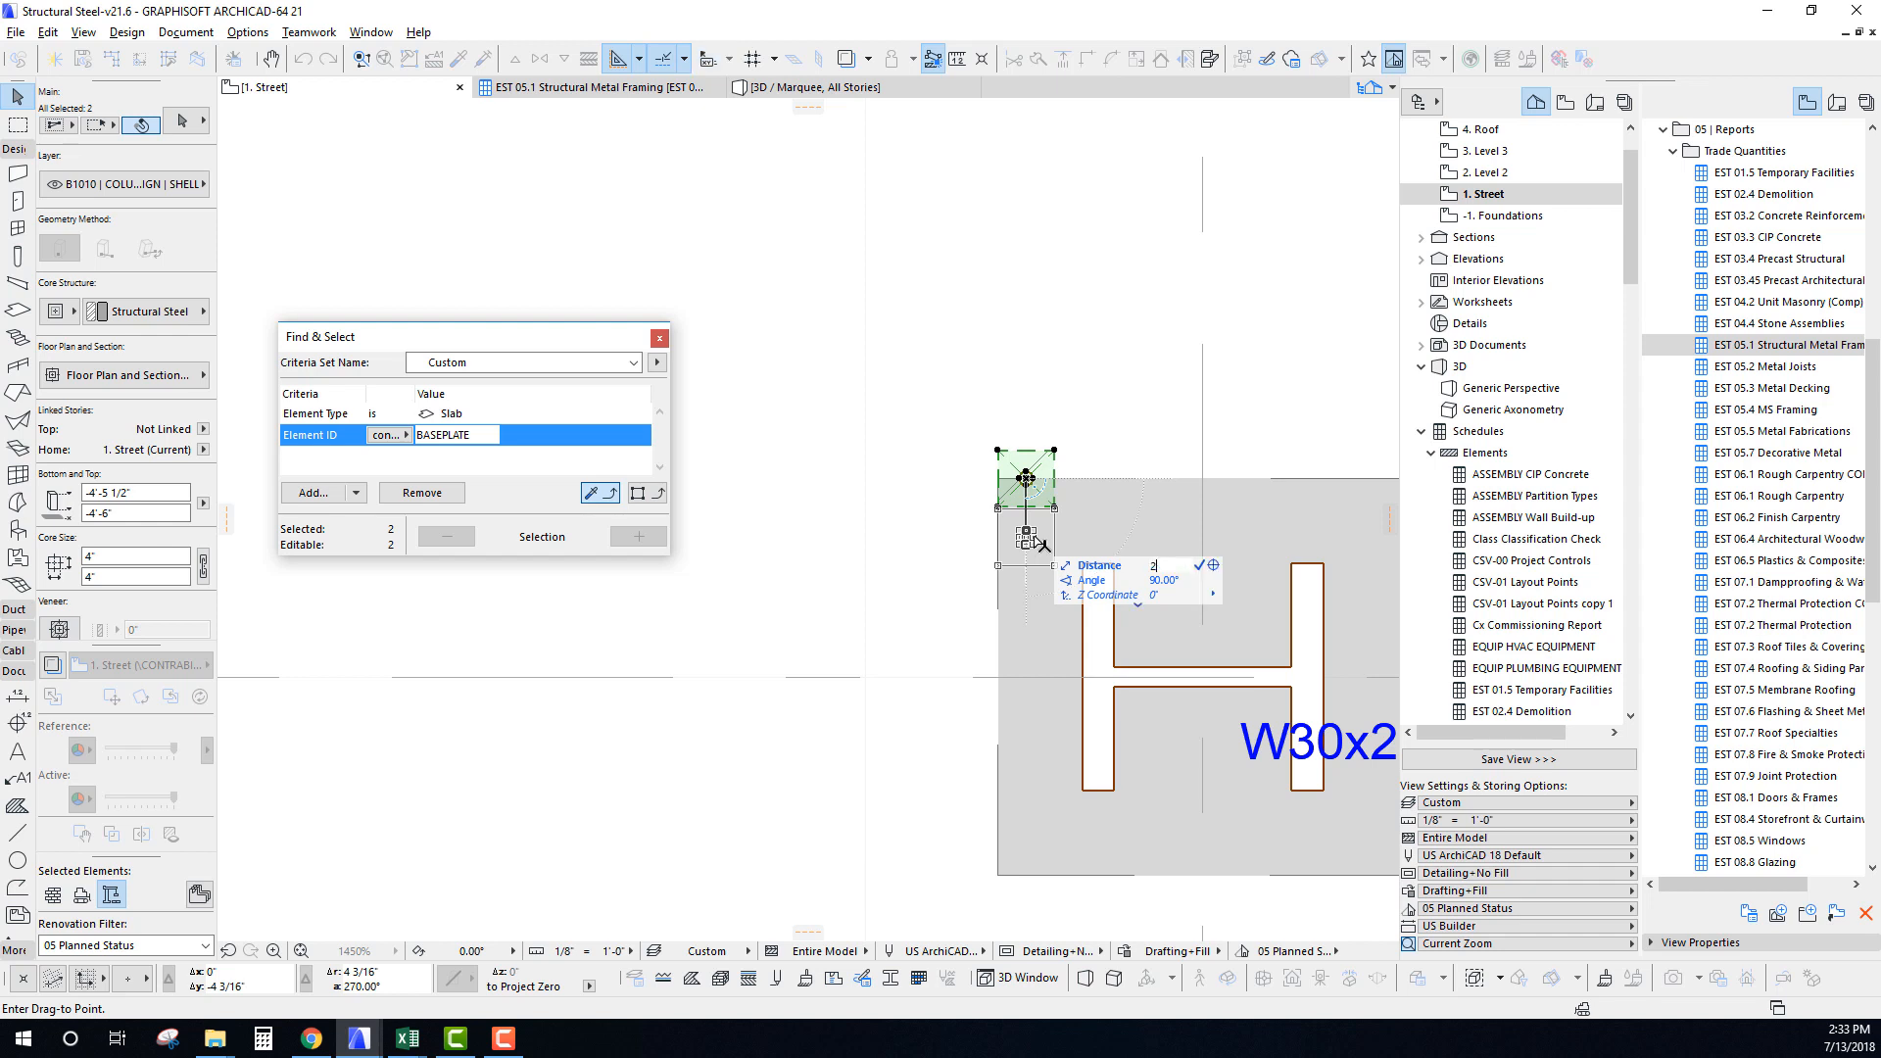
pyautogui.press('Return')
# Move the anchor bolt and plate a further 1" right and 1" down from the baseplate's corner.
pyautogui.scroll(3, 1146, 545)
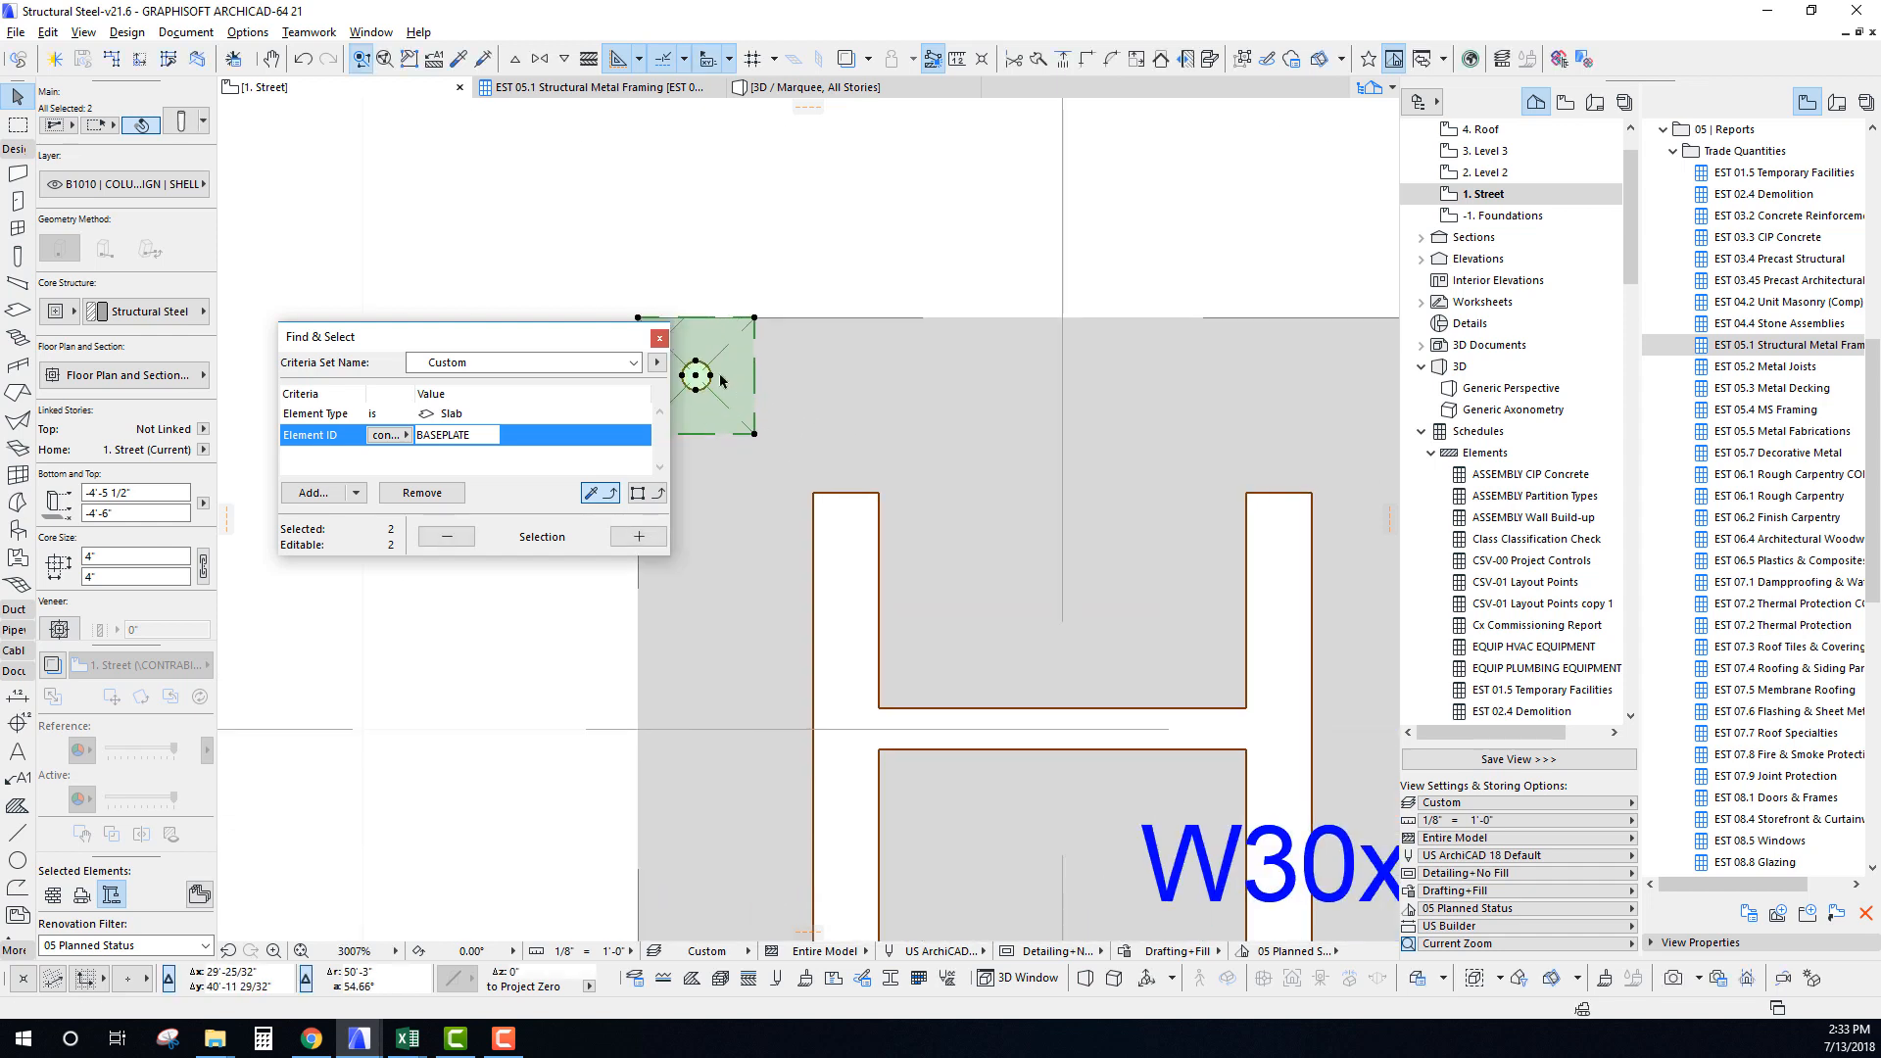
pyautogui.hotkey('ctrl', 'd')
pyautogui.click(696, 375)
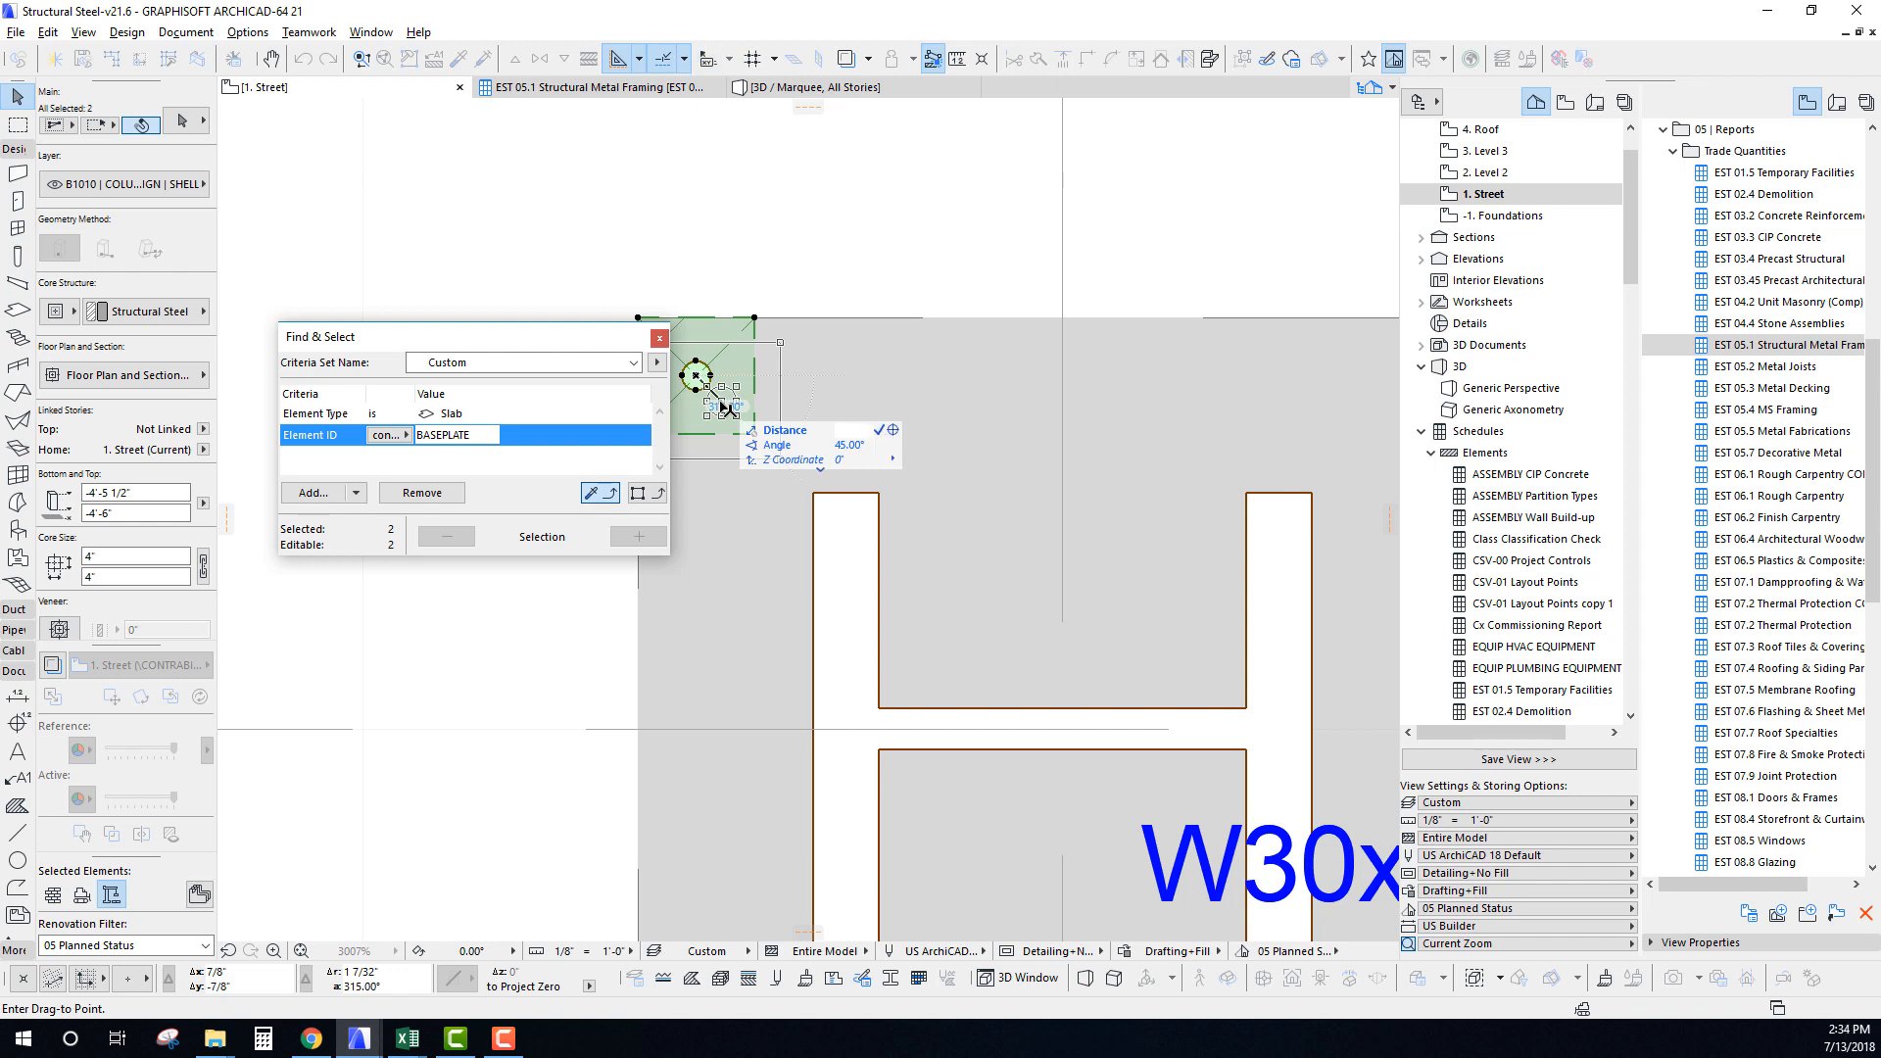
pyautogui.press('x')
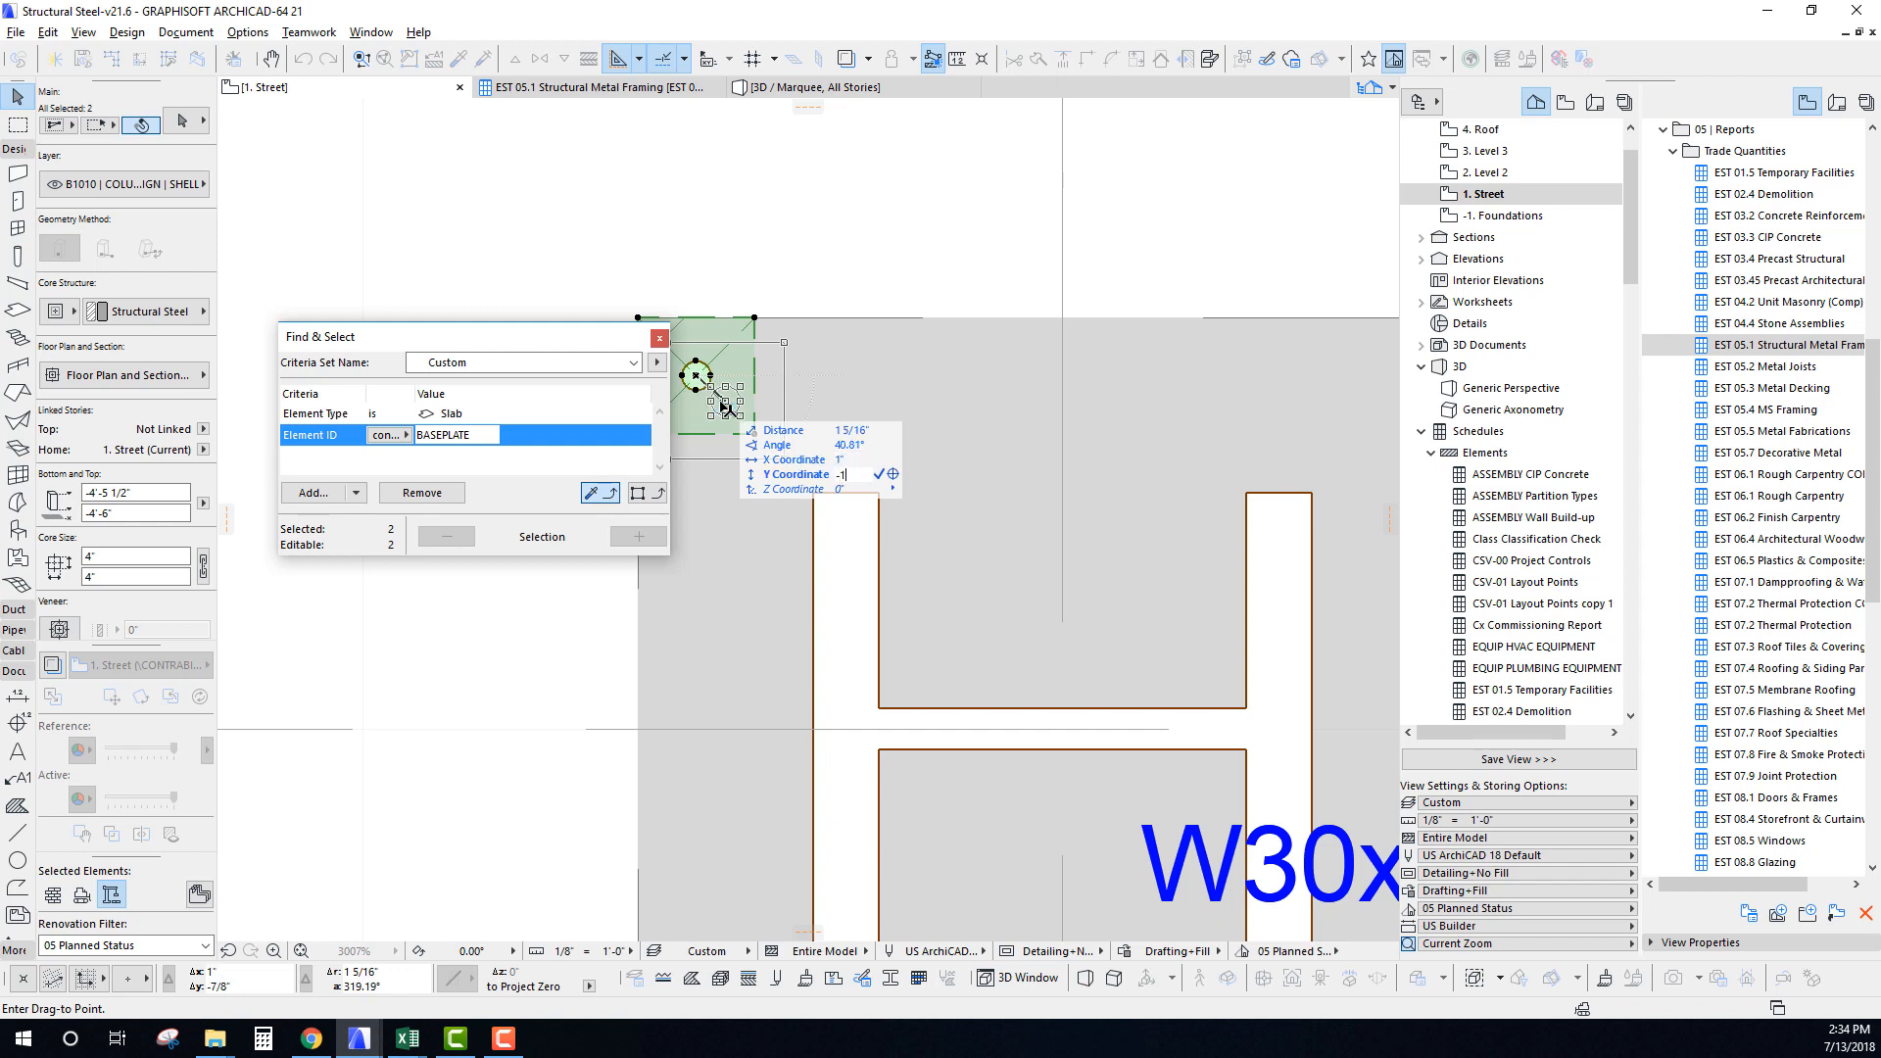
pyautogui.press('Return')
pyautogui.scroll(-4, 725, 406)
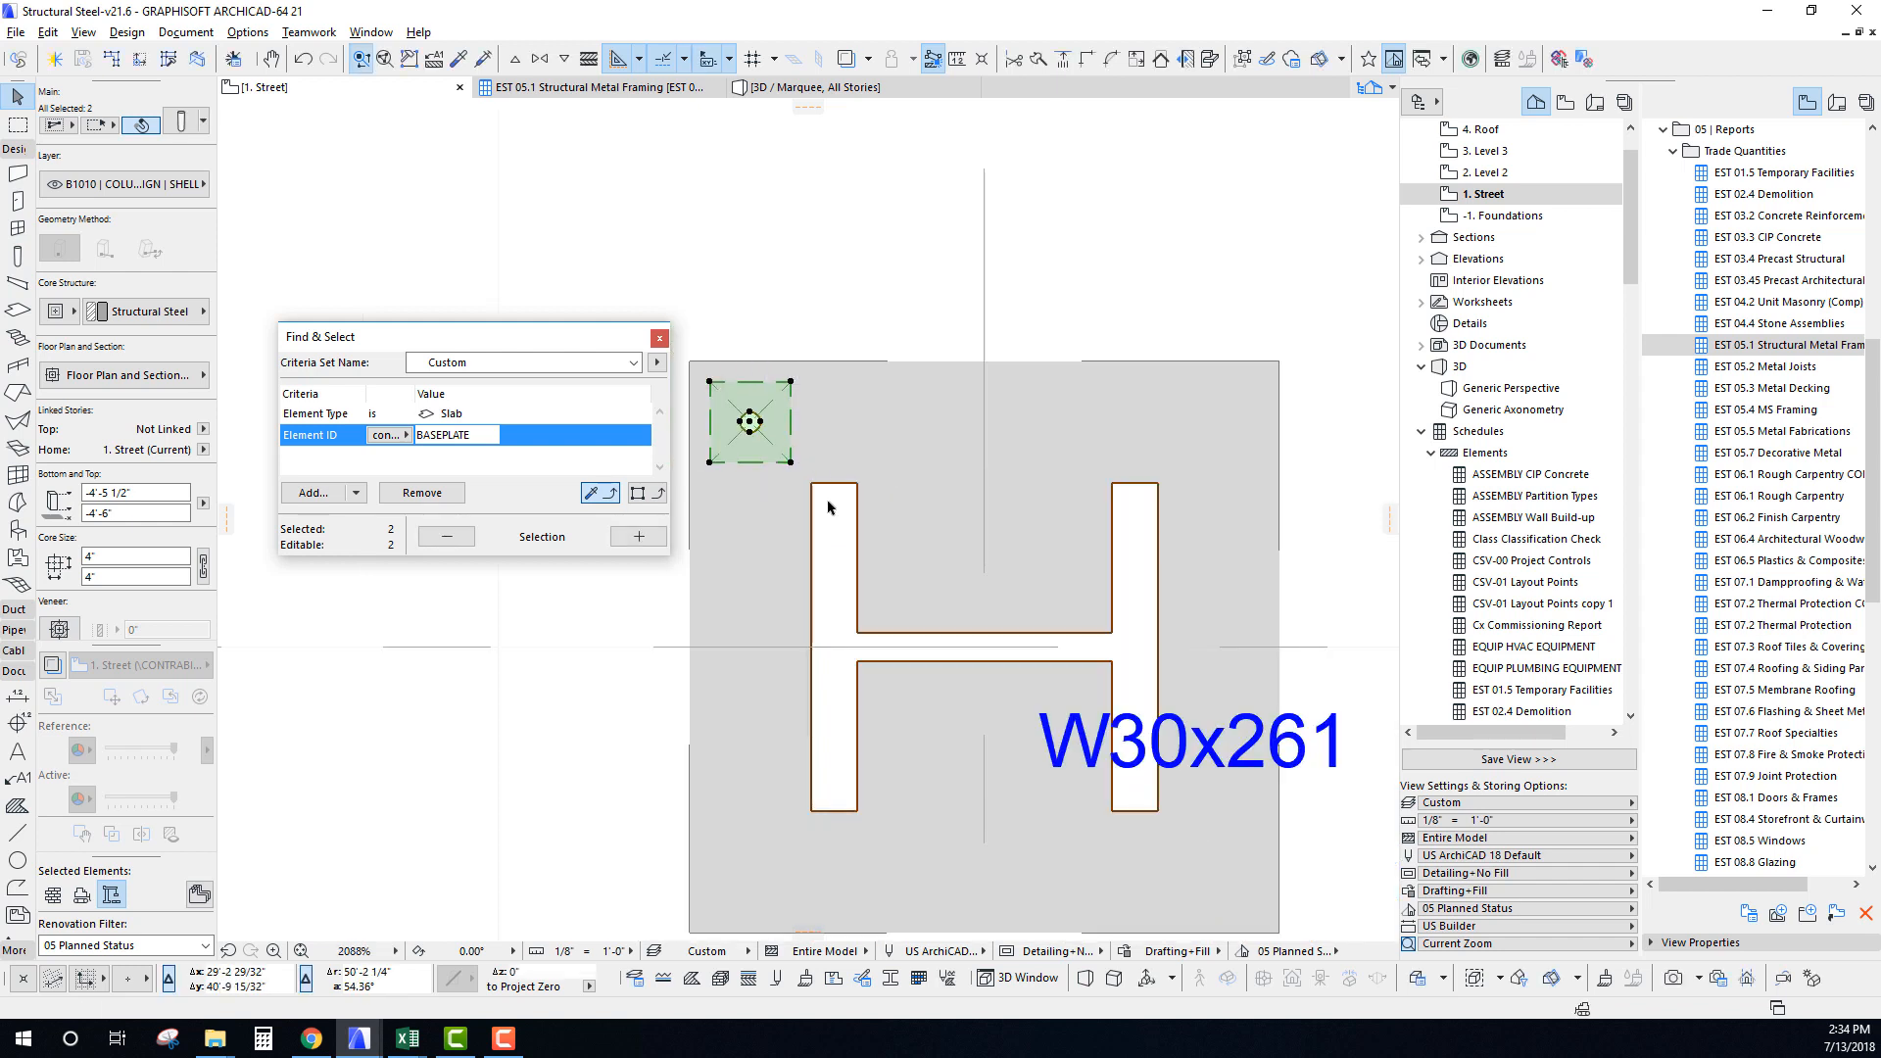
pyautogui.moveTo(895, 443)
pyautogui.mouseDown(button='middle')
pyautogui.moveTo(884, 458)
pyautogui.moveTo(909, 444)
pyautogui.mouseUp(button='middle')
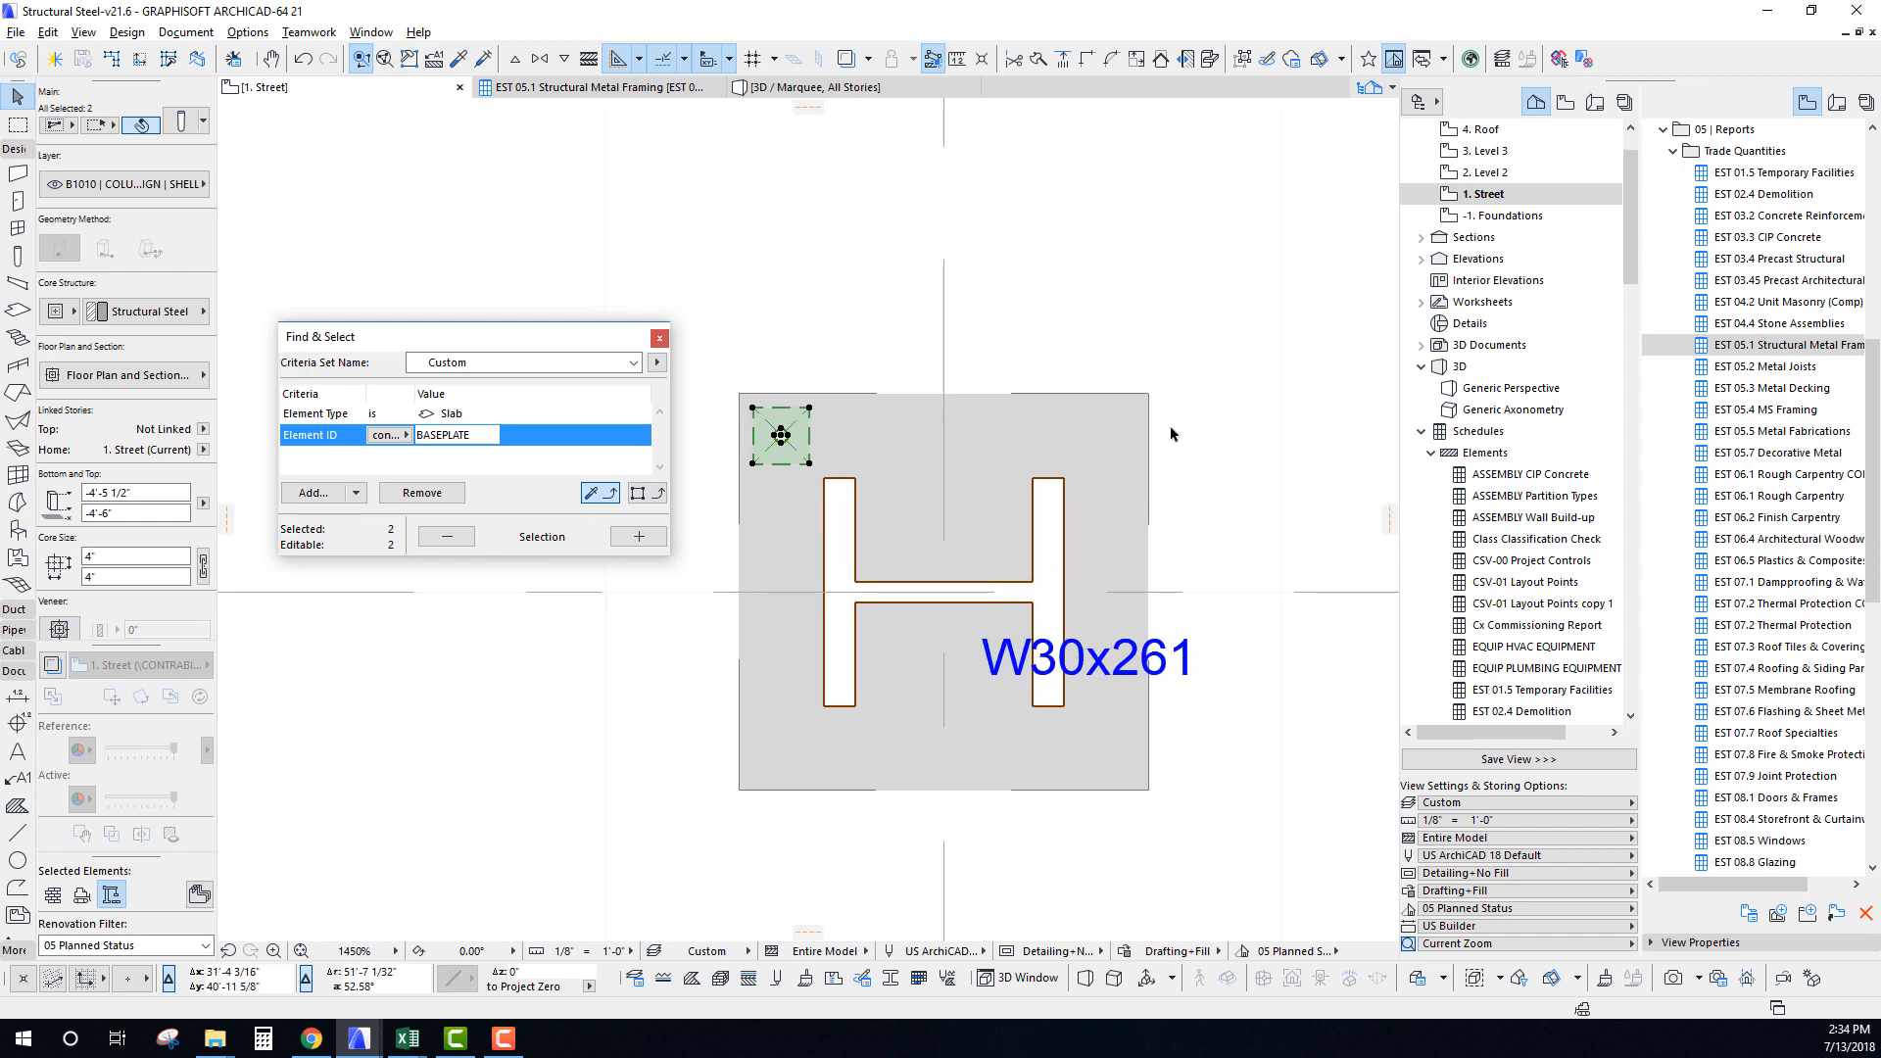
# Mirror a copy of the anchor bolt and its square plate across the column's vertical centreline to the baseplate's upper-right corner.
pyautogui.moveTo(903, 572); pyautogui.dragTo(897, 613, button='middle')
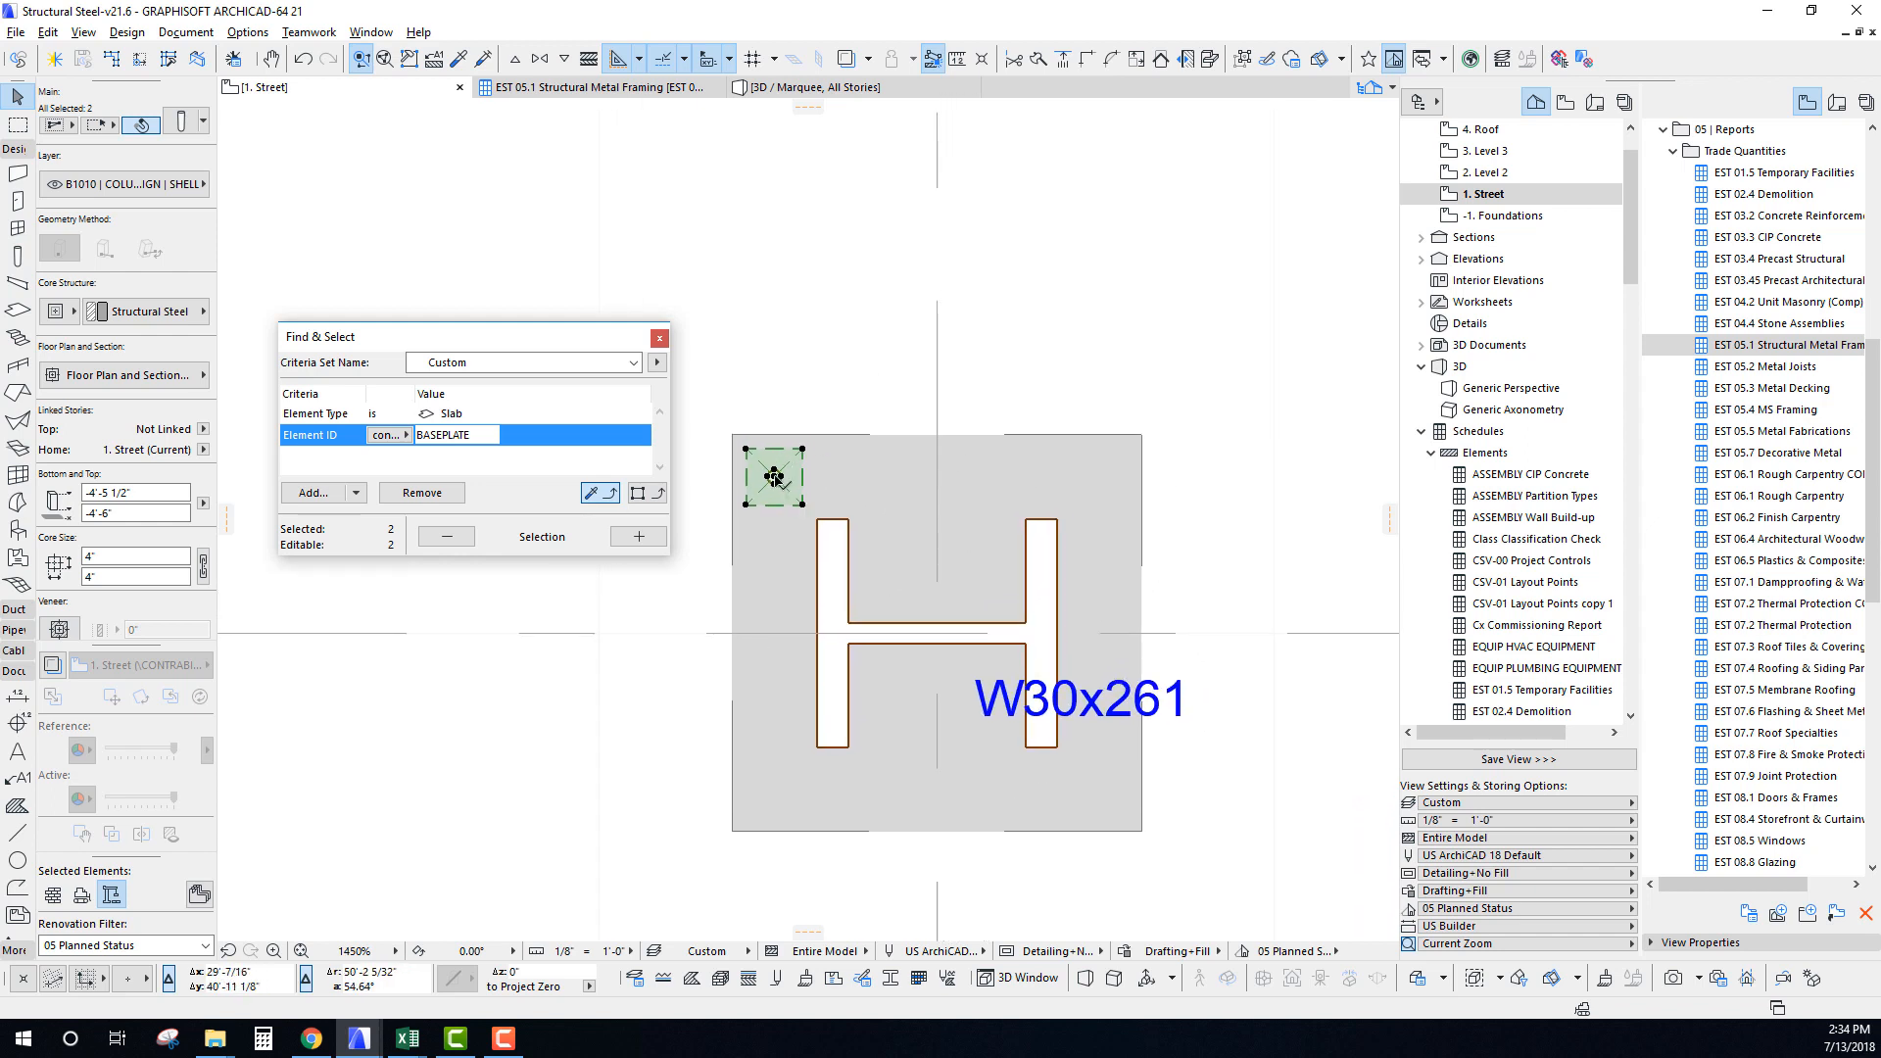
pyautogui.moveTo(774, 477)
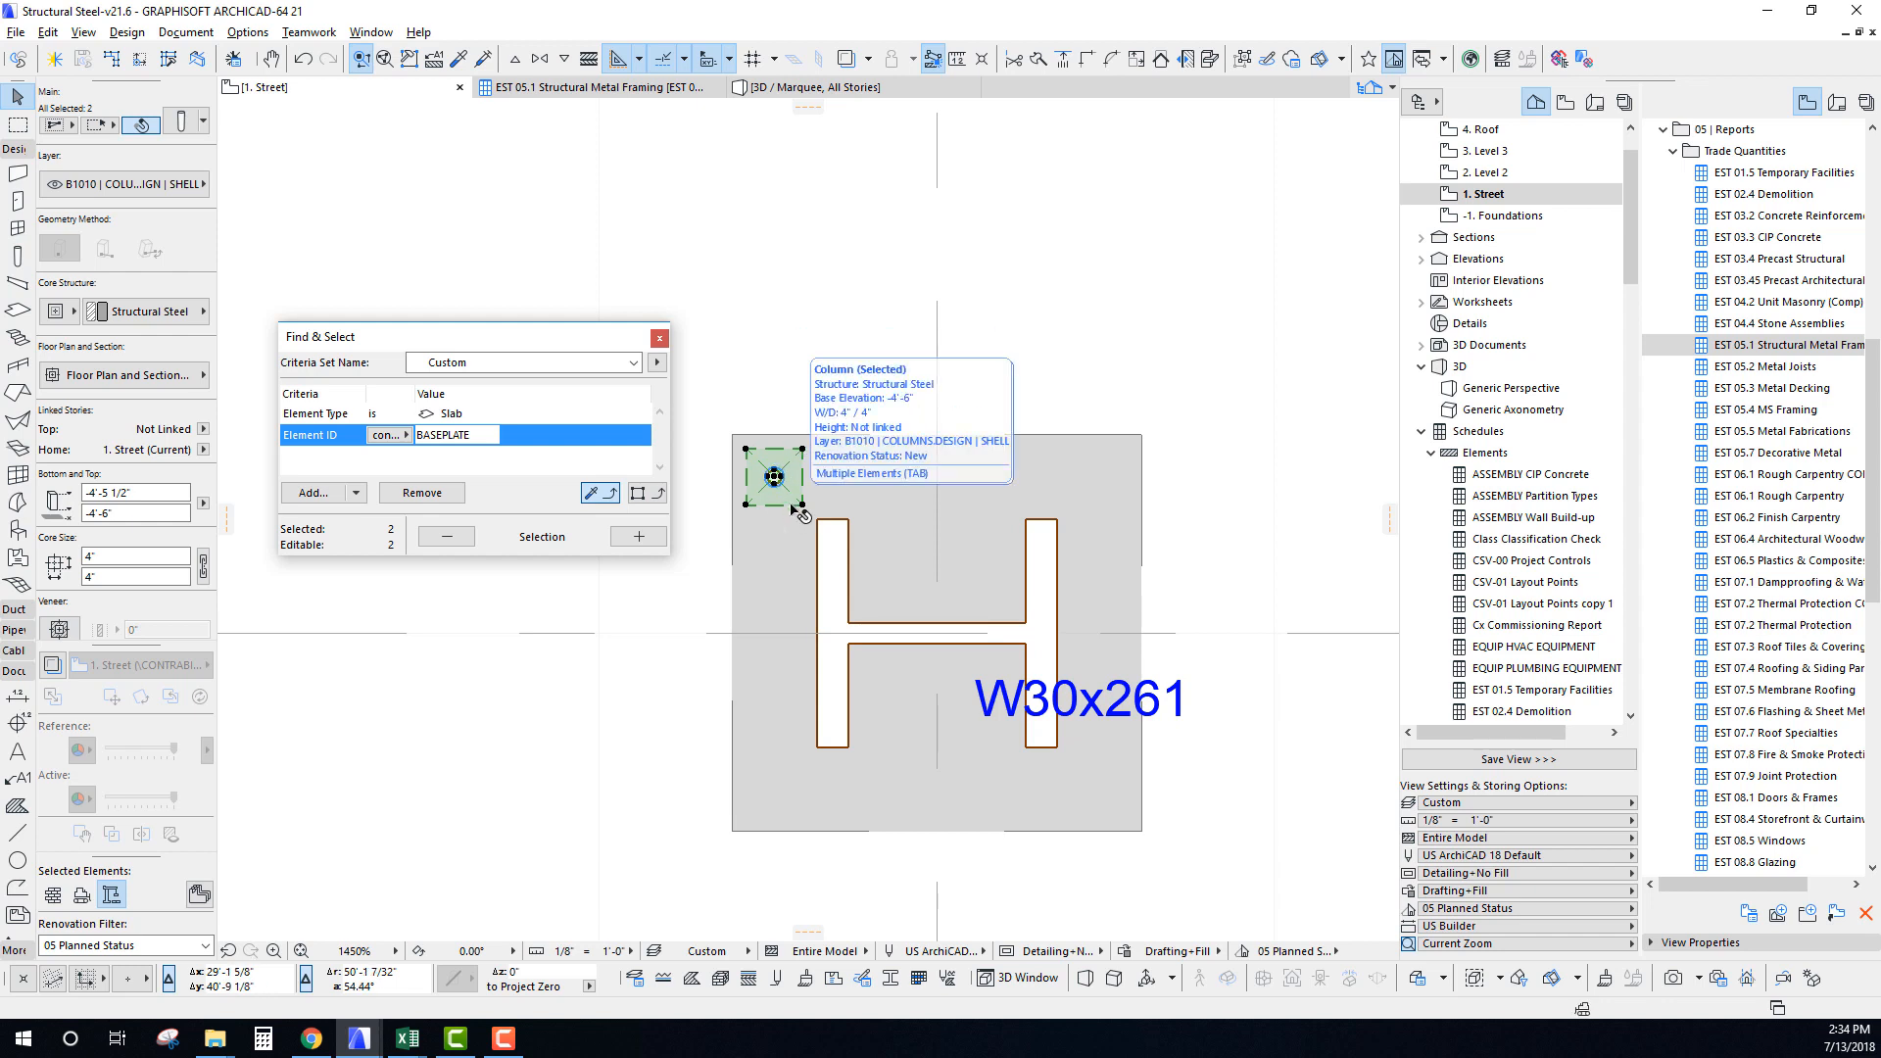
pyautogui.hotkey('ctrl', 'alt', 'm')
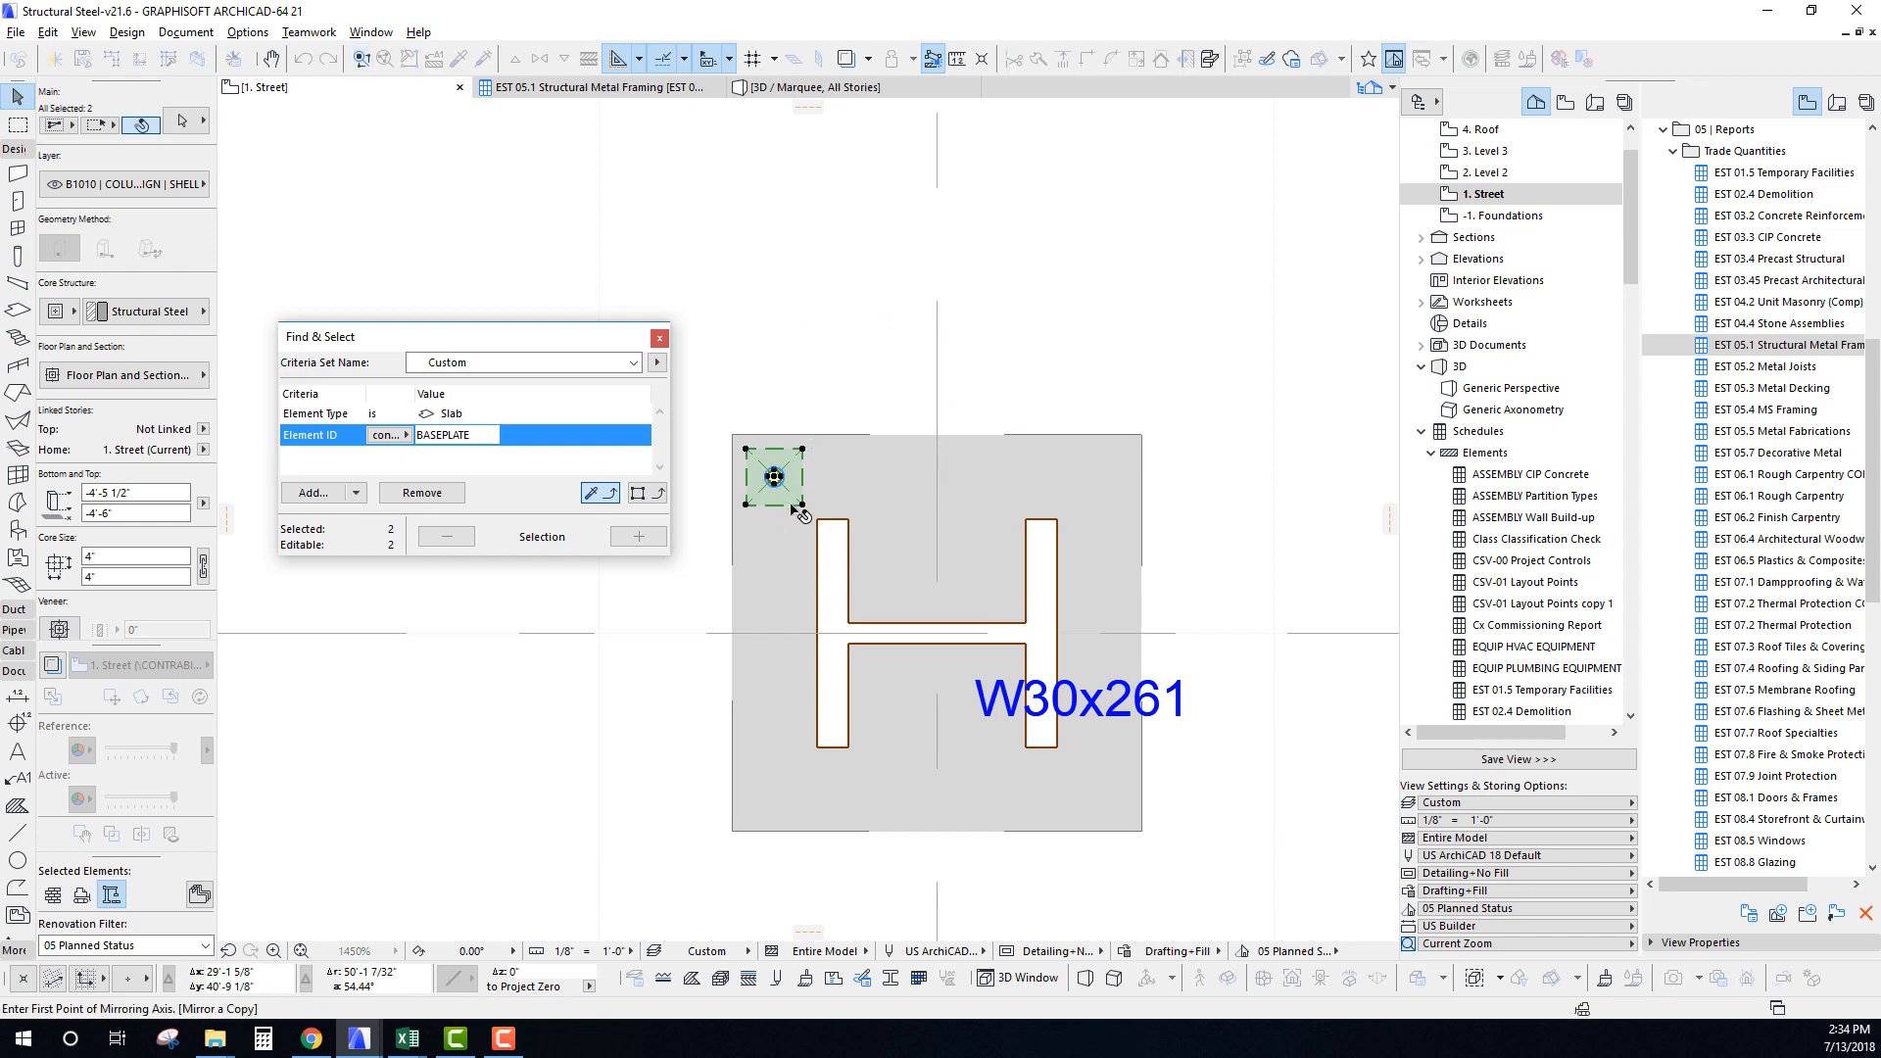
pyautogui.click(938, 637)
pyautogui.click(939, 316)
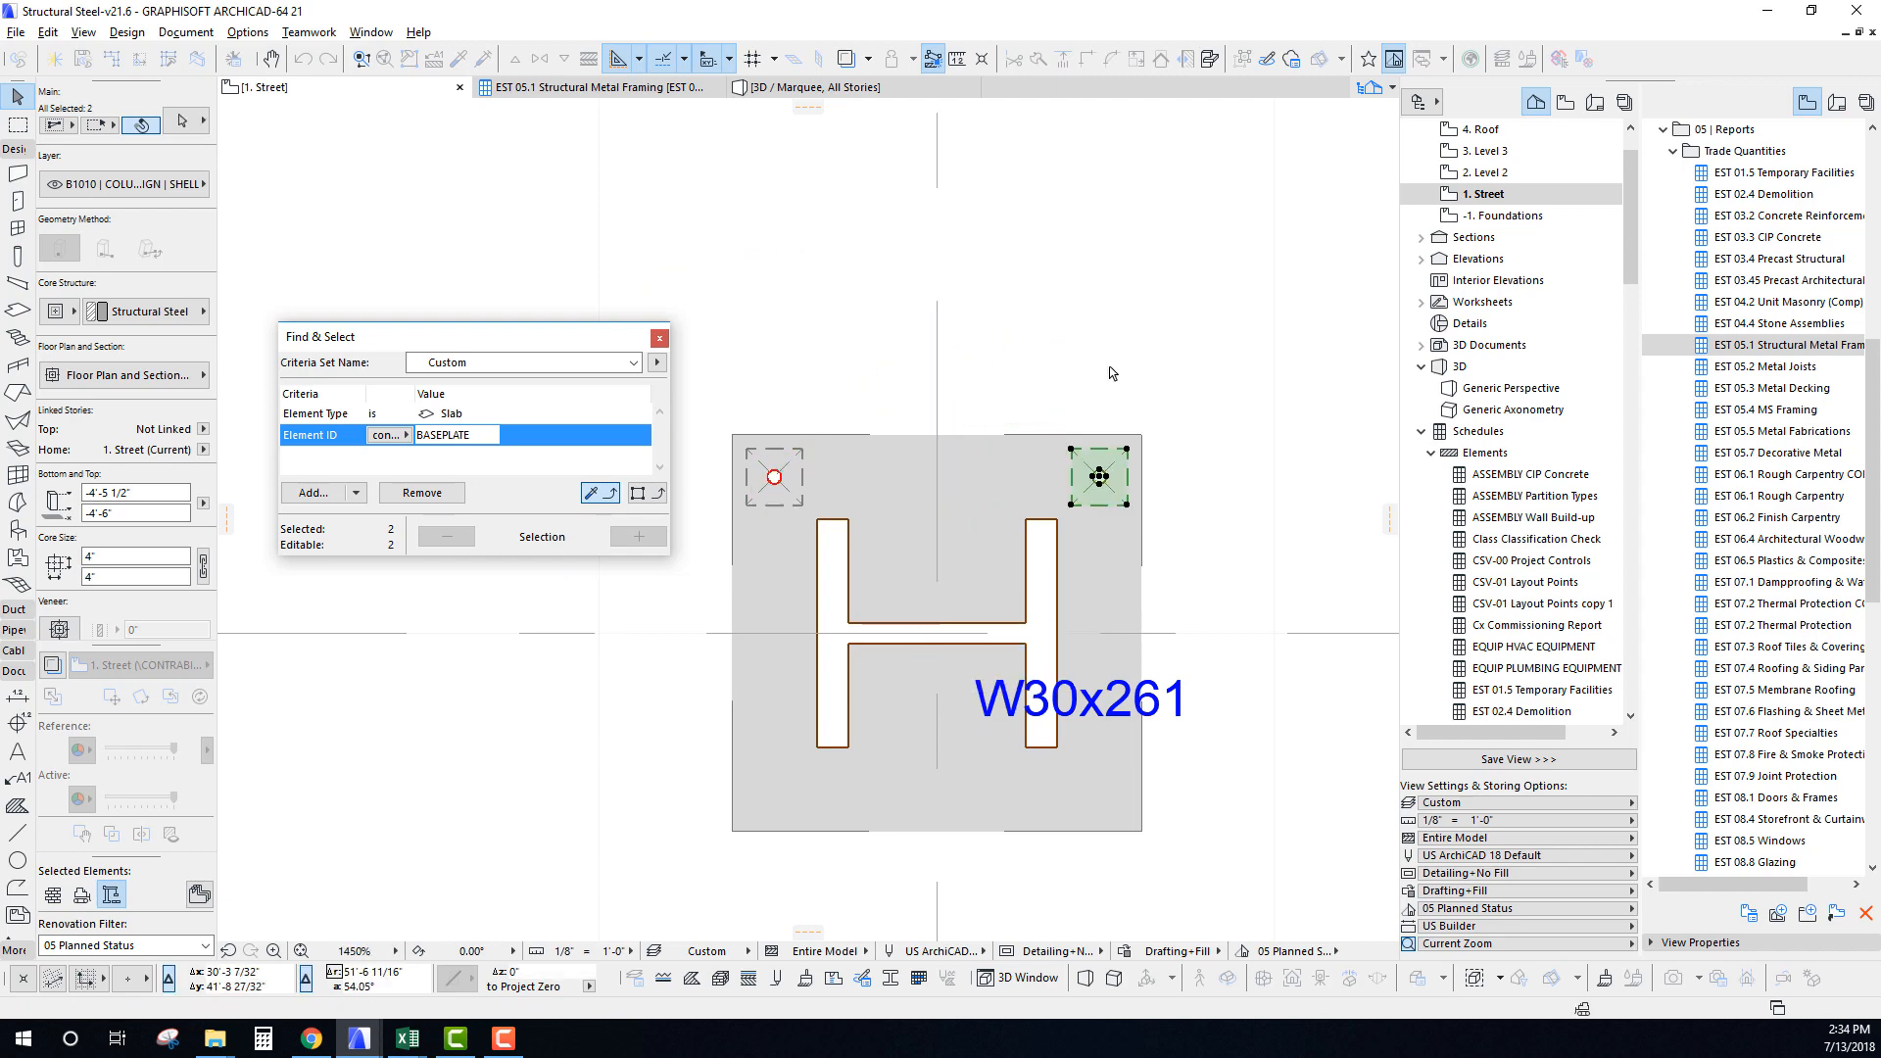
# Multiply the upper-right anchor bolt and plate, distributing 2 copies evenly between the two upper corner bolts.
pyautogui.moveTo(1001, 546); pyautogui.dragTo(1015, 507, button='middle')
pyautogui.hotkey('ctrl', 'u')
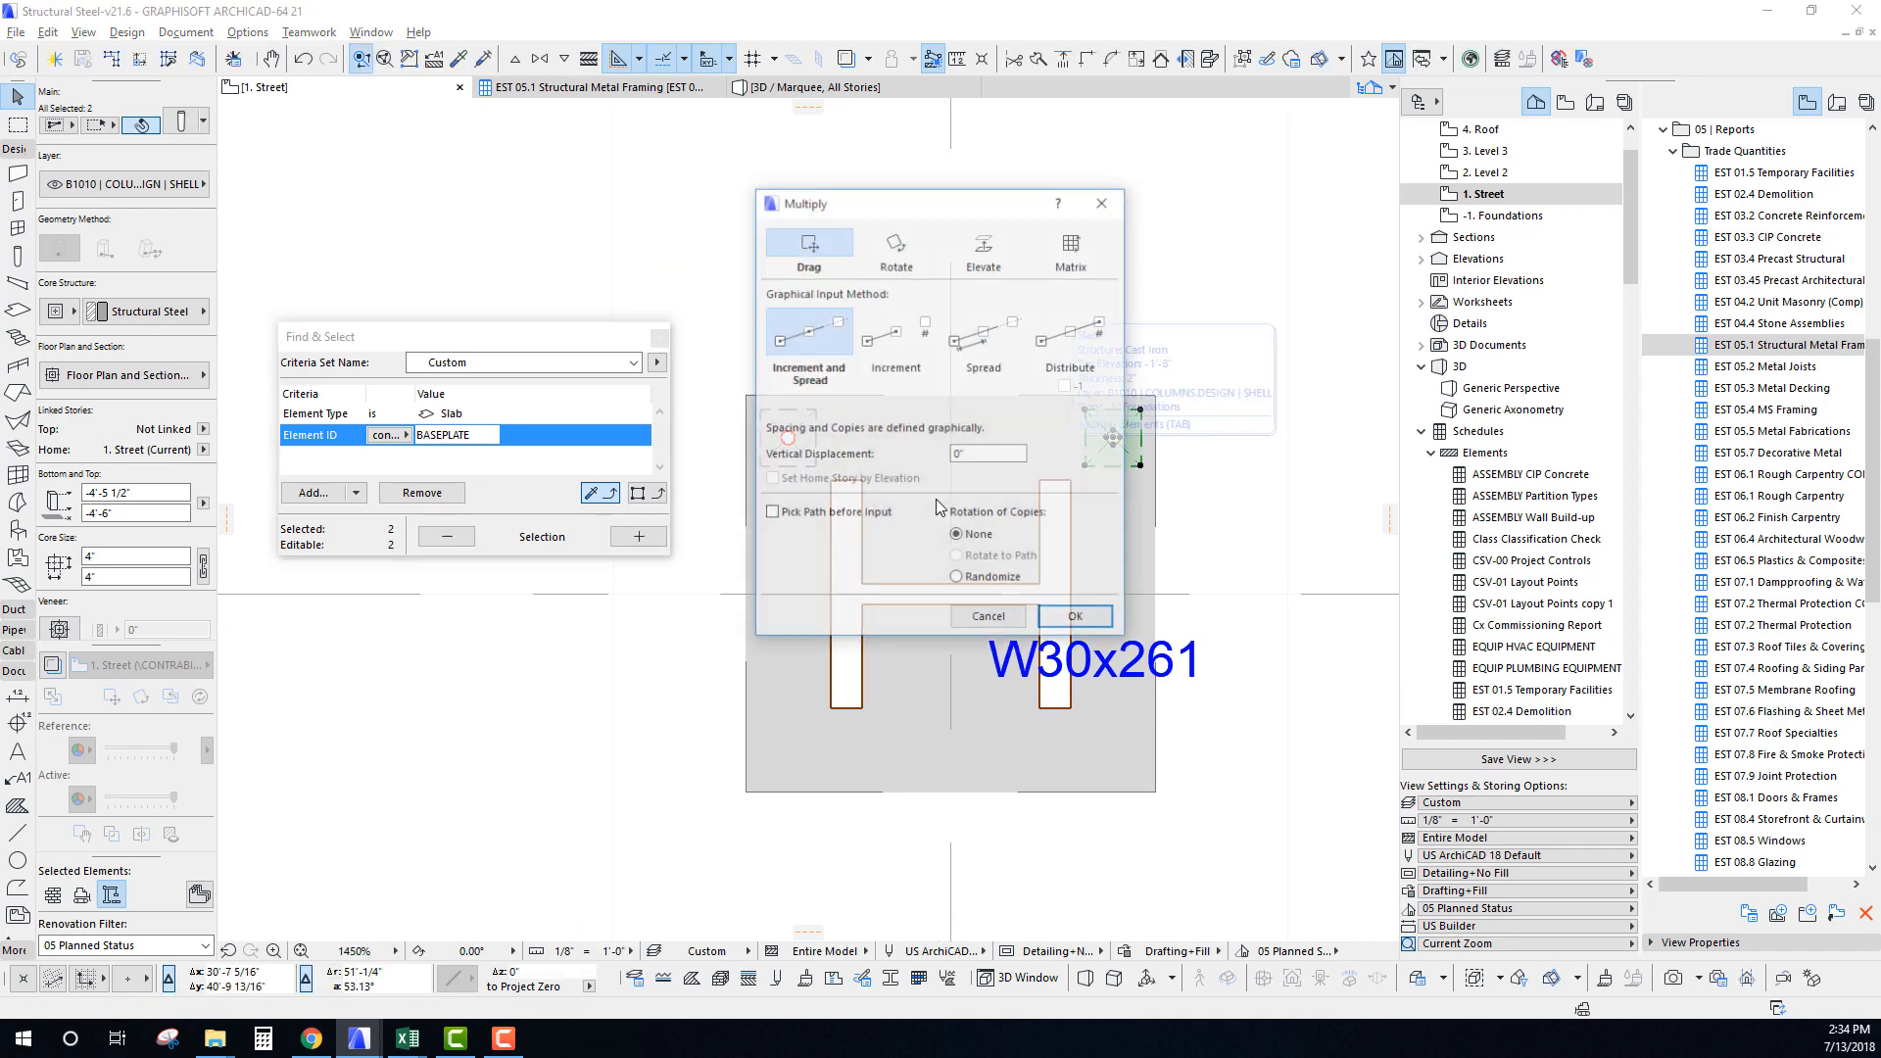
pyautogui.click(1073, 334)
pyautogui.click(1066, 386)
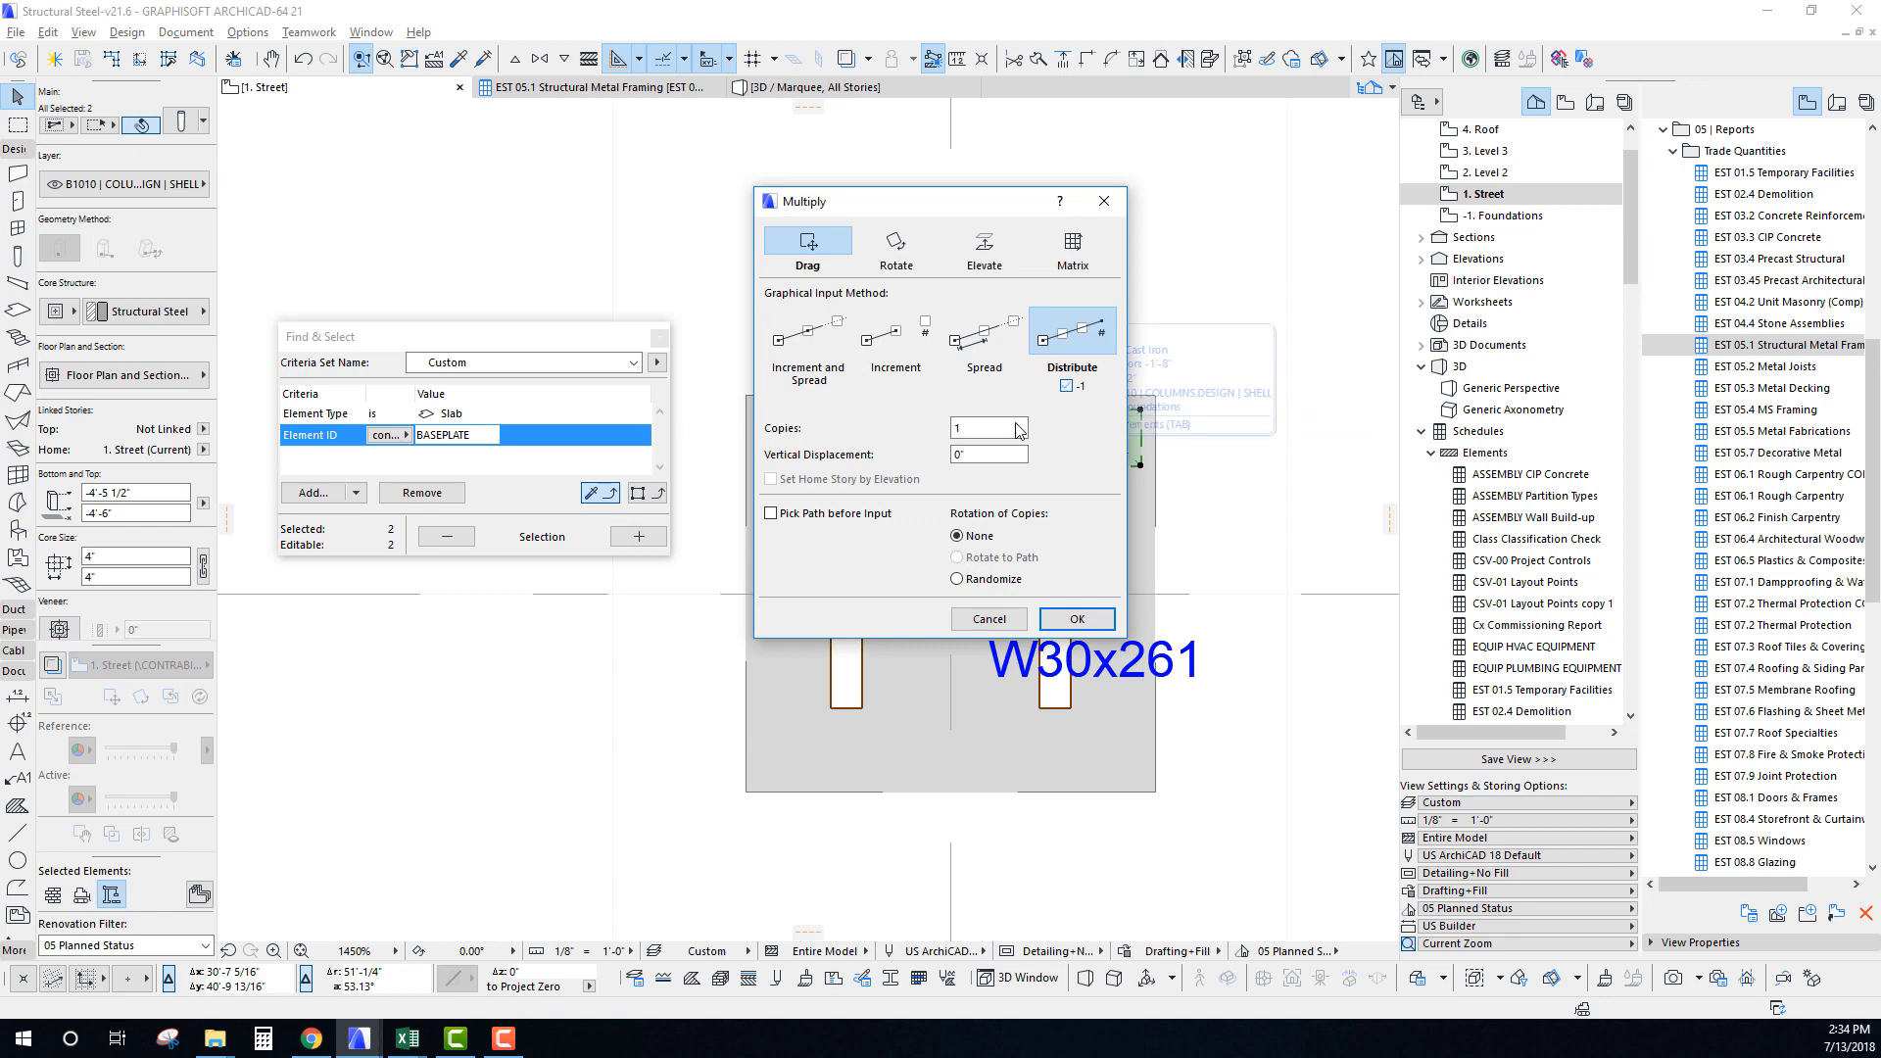
pyautogui.click(1096, 620)
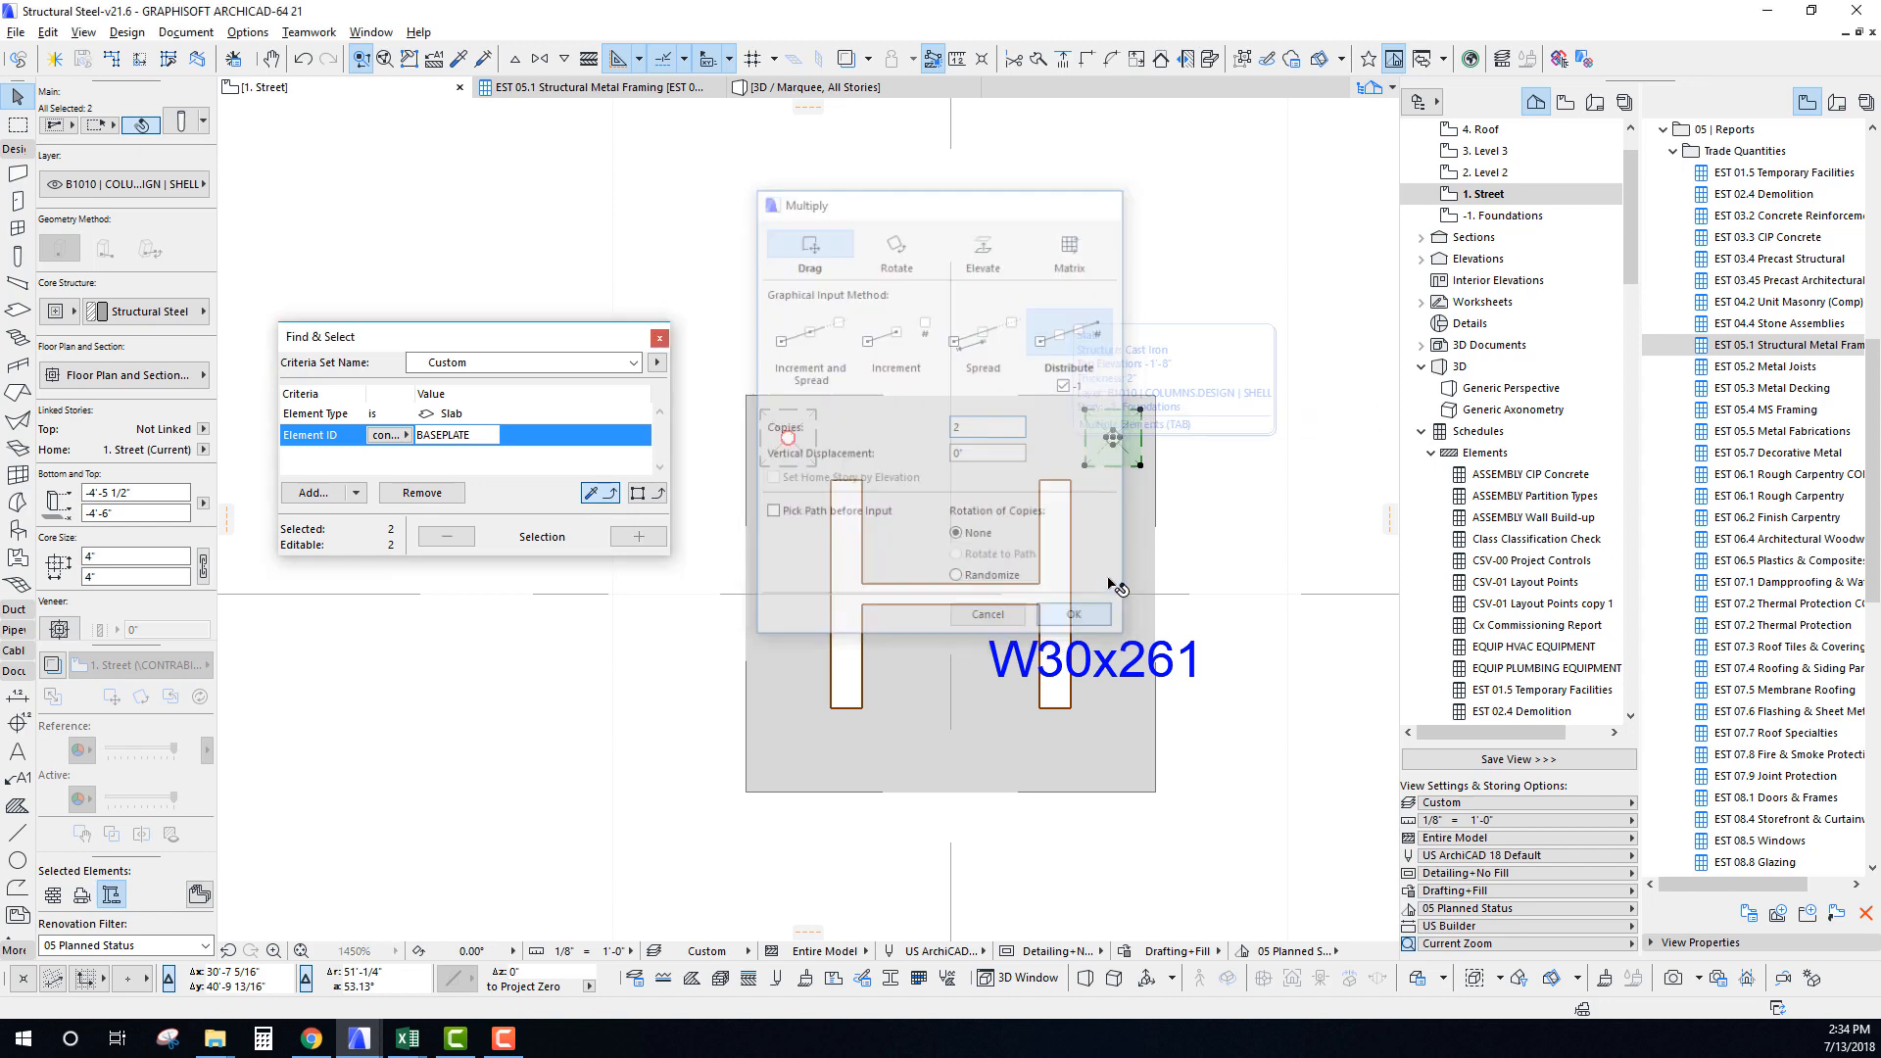
pyautogui.click(1113, 437)
pyautogui.click(791, 438)
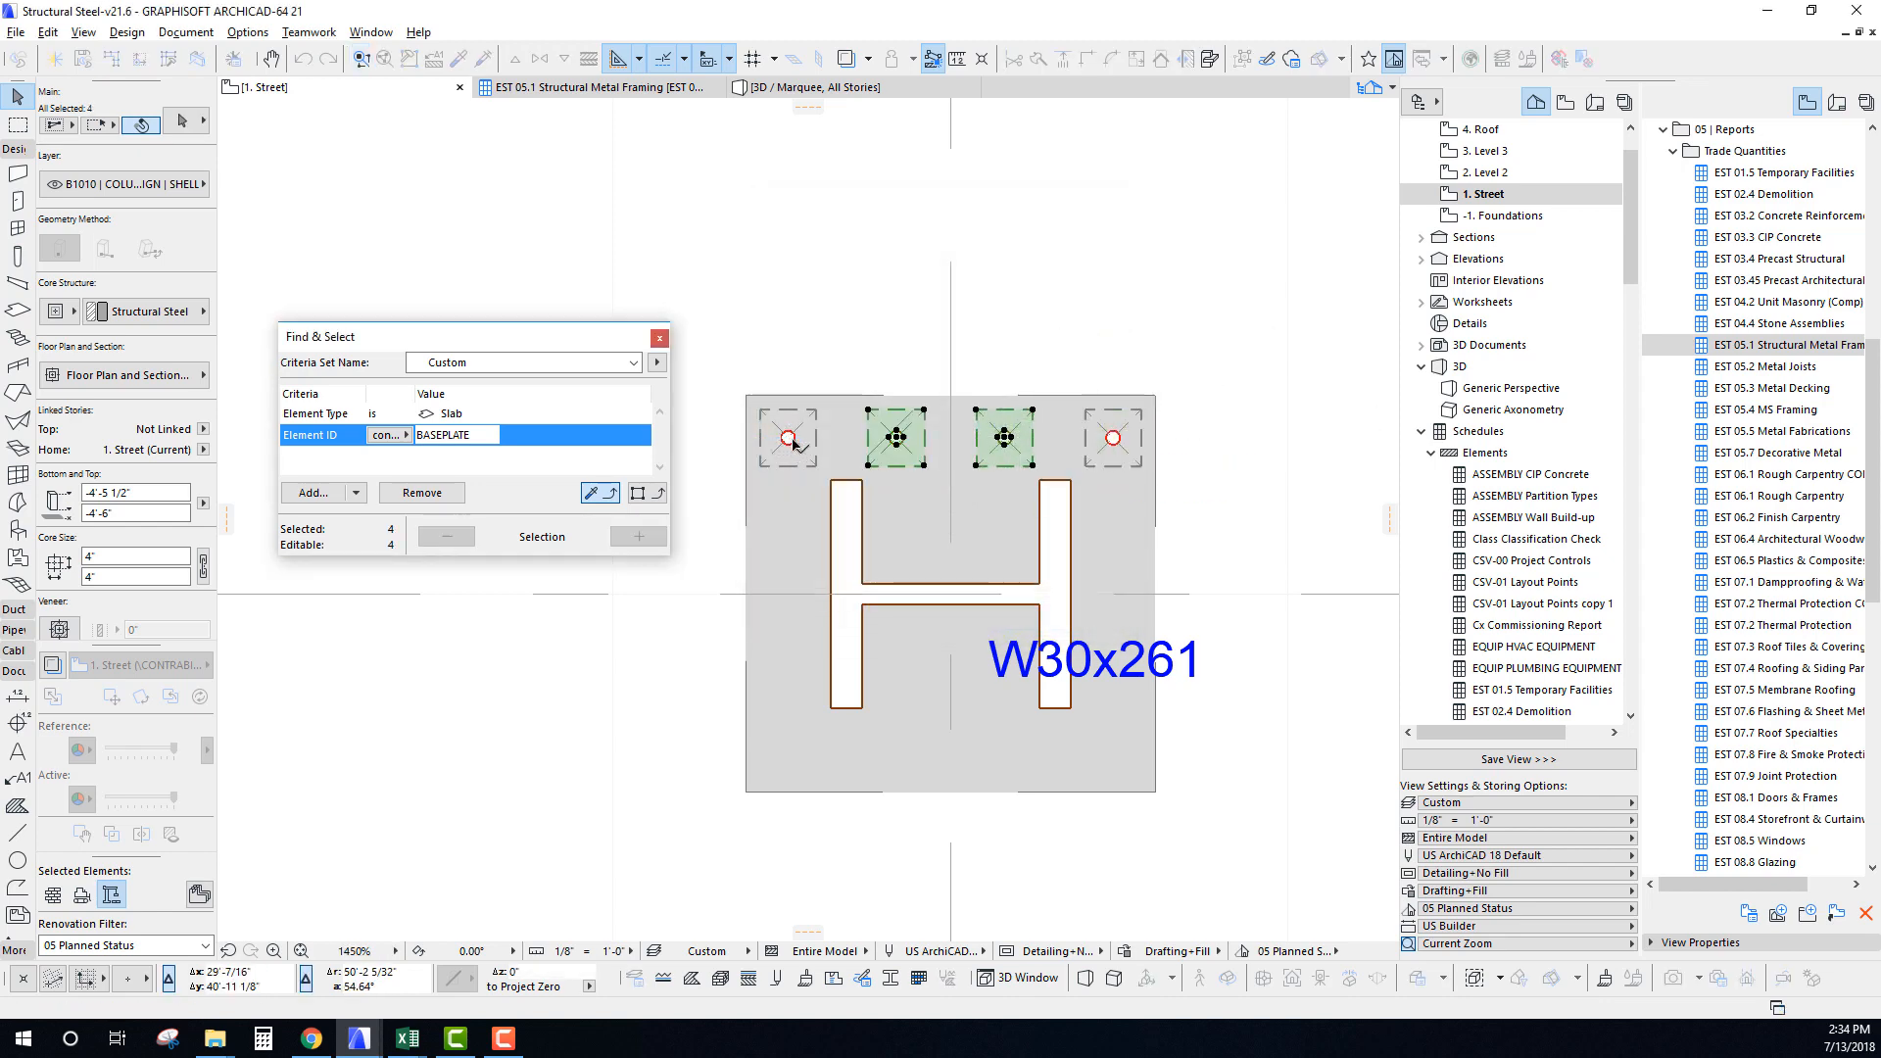
# Mirror a copy of all four upper anchor bolts and plates across the column's horizontal centreline to the baseplate's lower edge.
pyautogui.moveTo(984, 526); pyautogui.dragTo(992, 506, button='middle')
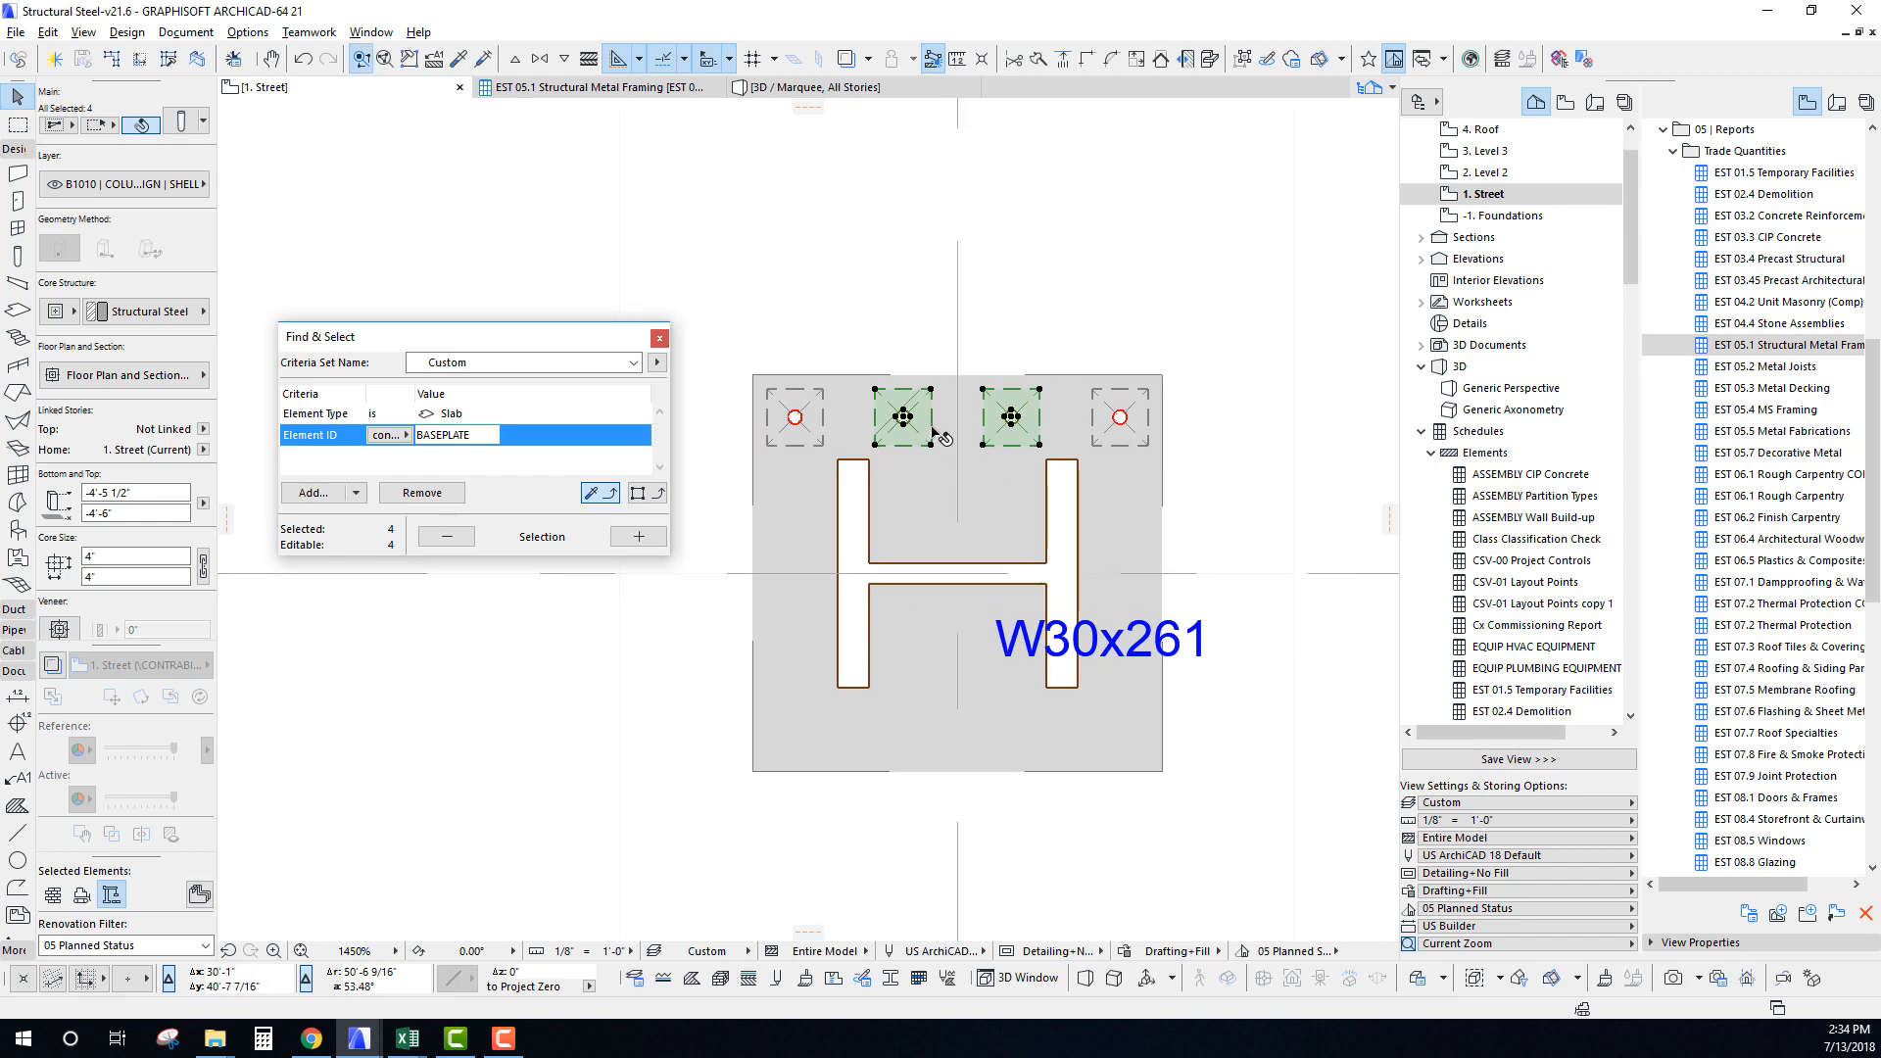
pyautogui.click(769, 357)
pyautogui.moveTo(866, 326); pyautogui.dragTo(1200, 472)
pyautogui.keyDown('shift'); pyautogui.moveTo(749, 324); pyautogui.dragTo(855, 476); pyautogui.keyUp('shift')
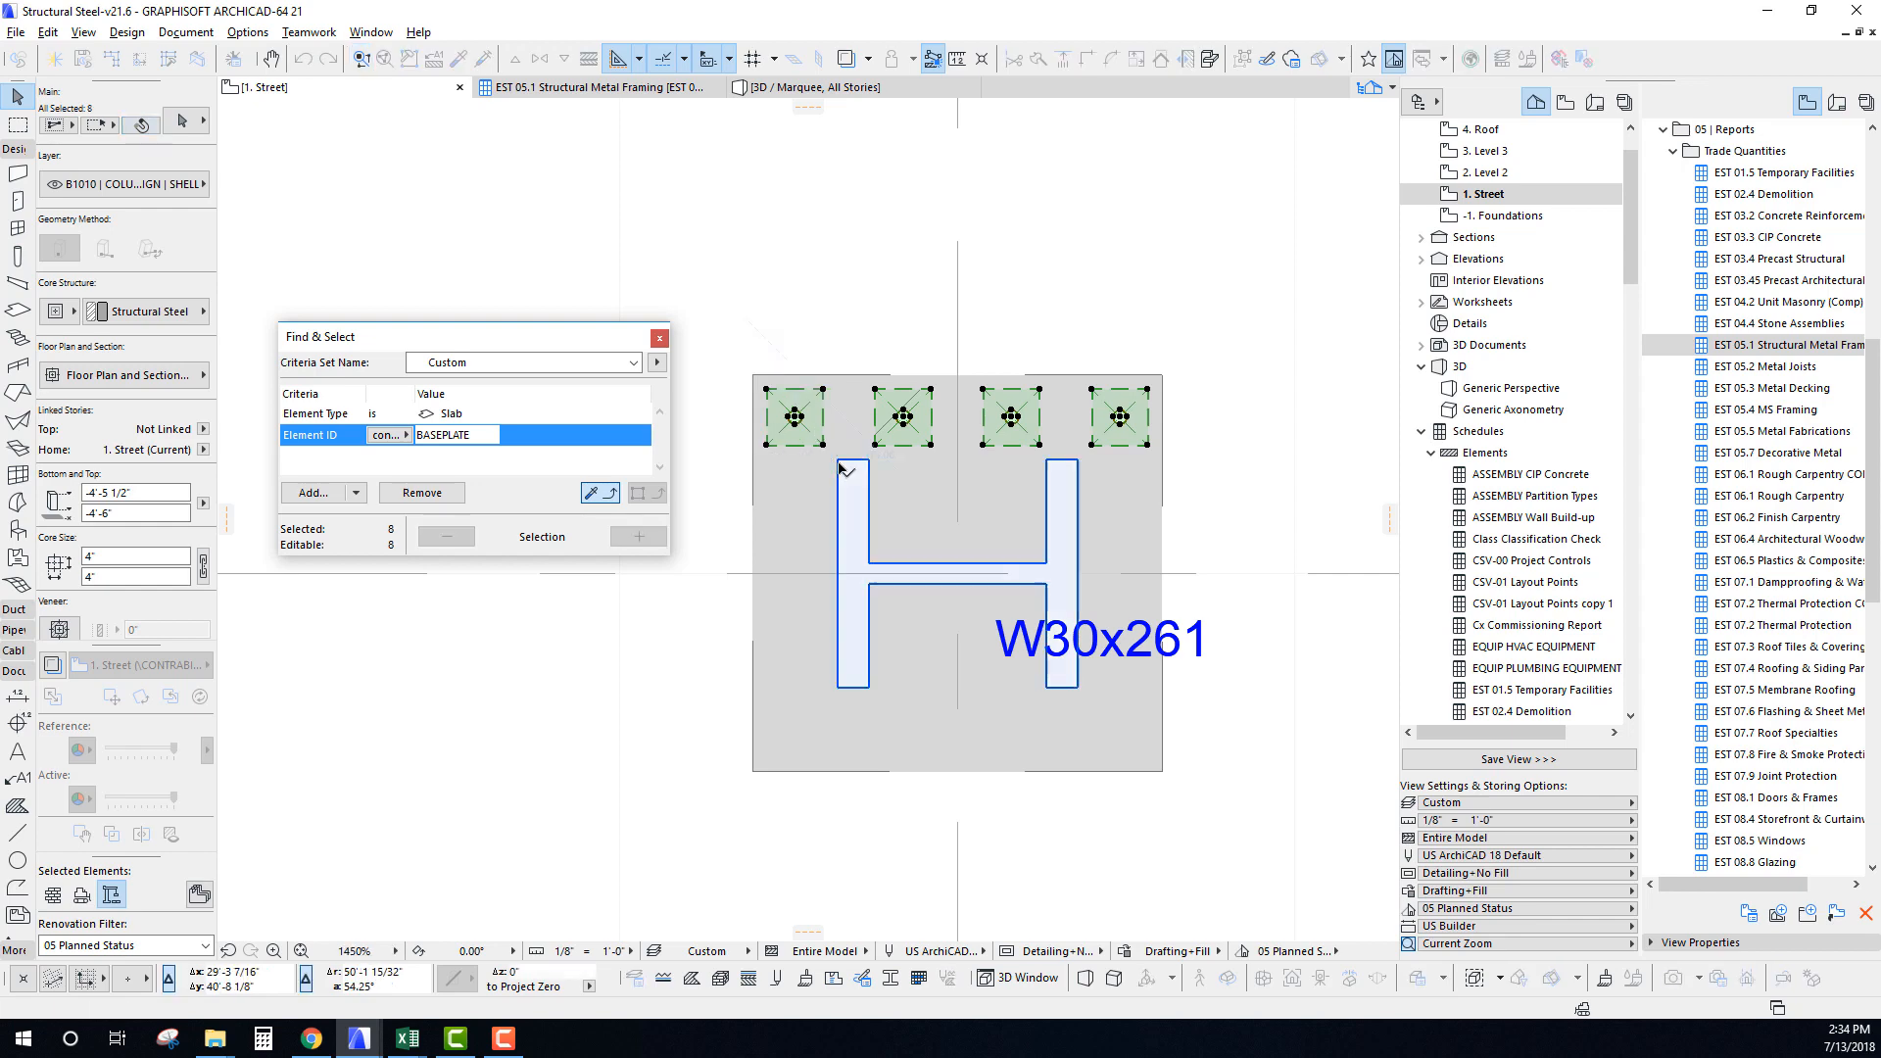
pyautogui.hotkey('ctrl', 'alt', 'm')
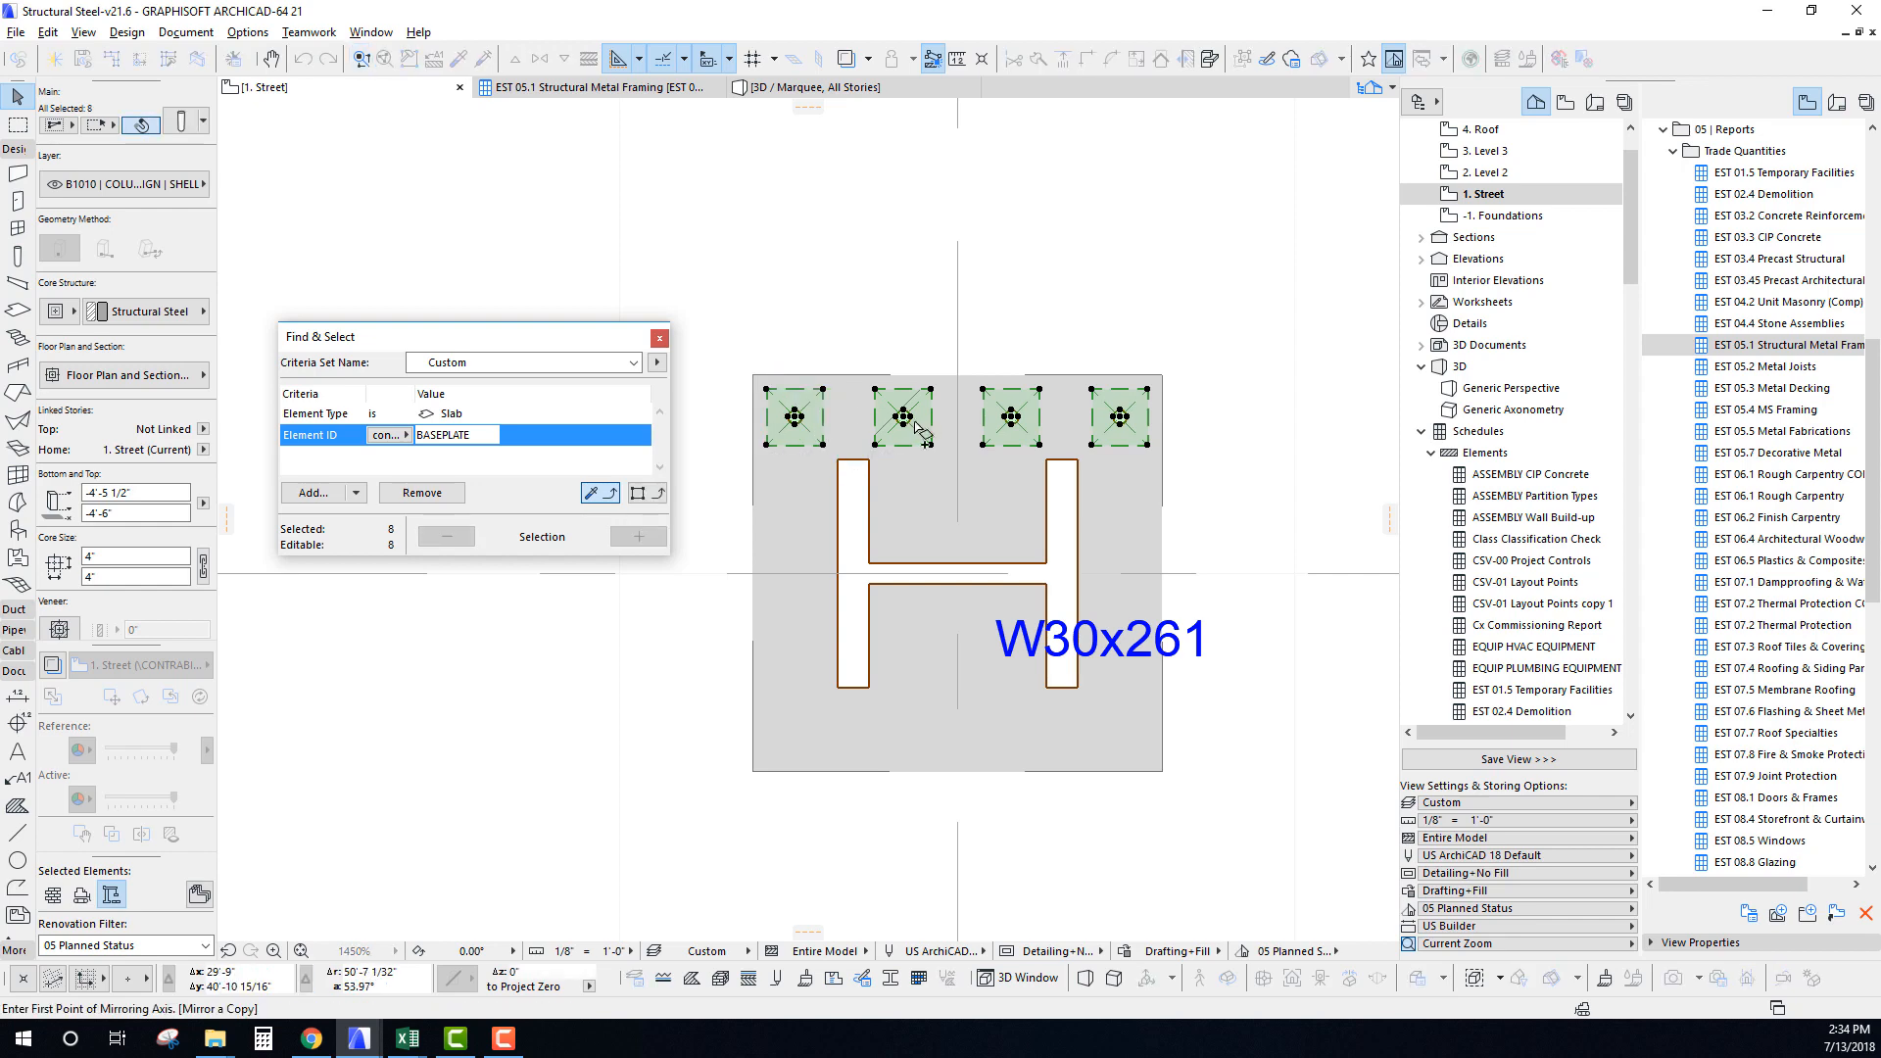
pyautogui.click(786, 572)
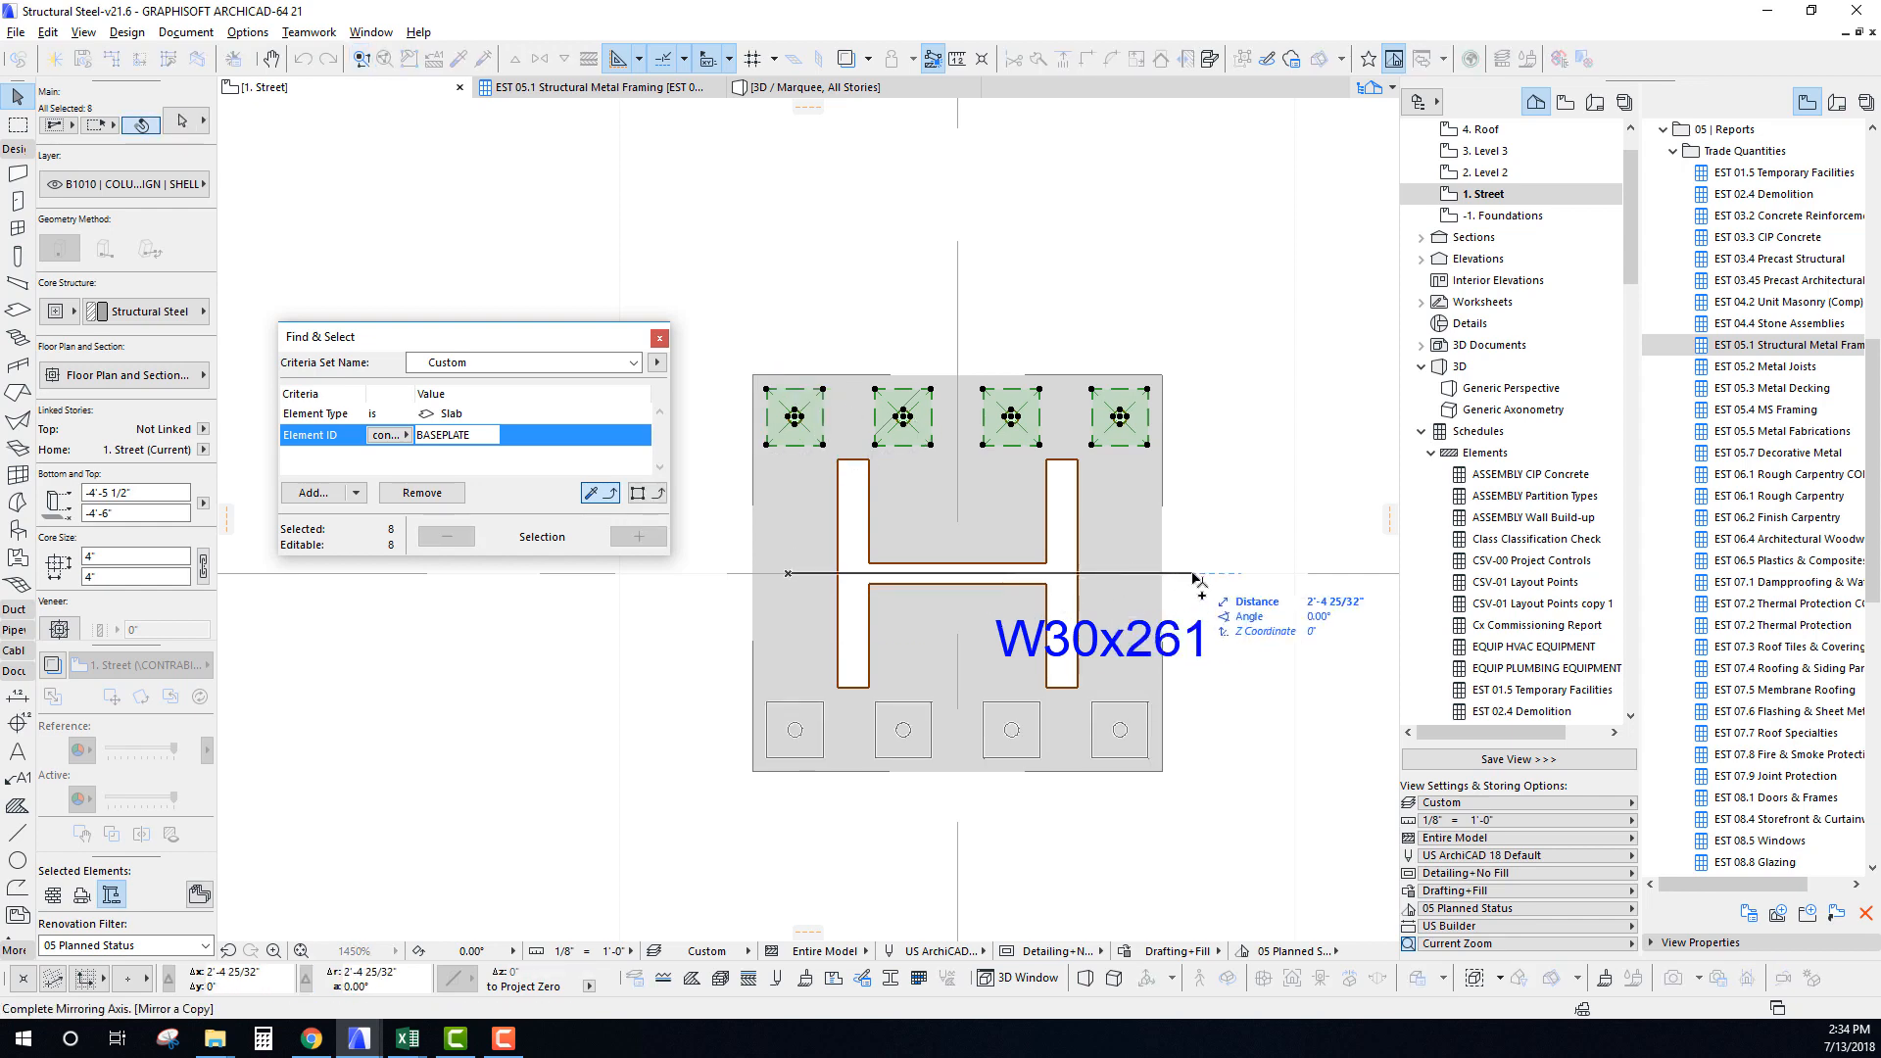
# Rotate a copy of the two middle lower anchor bolts and plates 90° about the baseplate's lower-left corner.
pyautogui.moveTo(1113, 811); pyautogui.dragTo(900, 676)
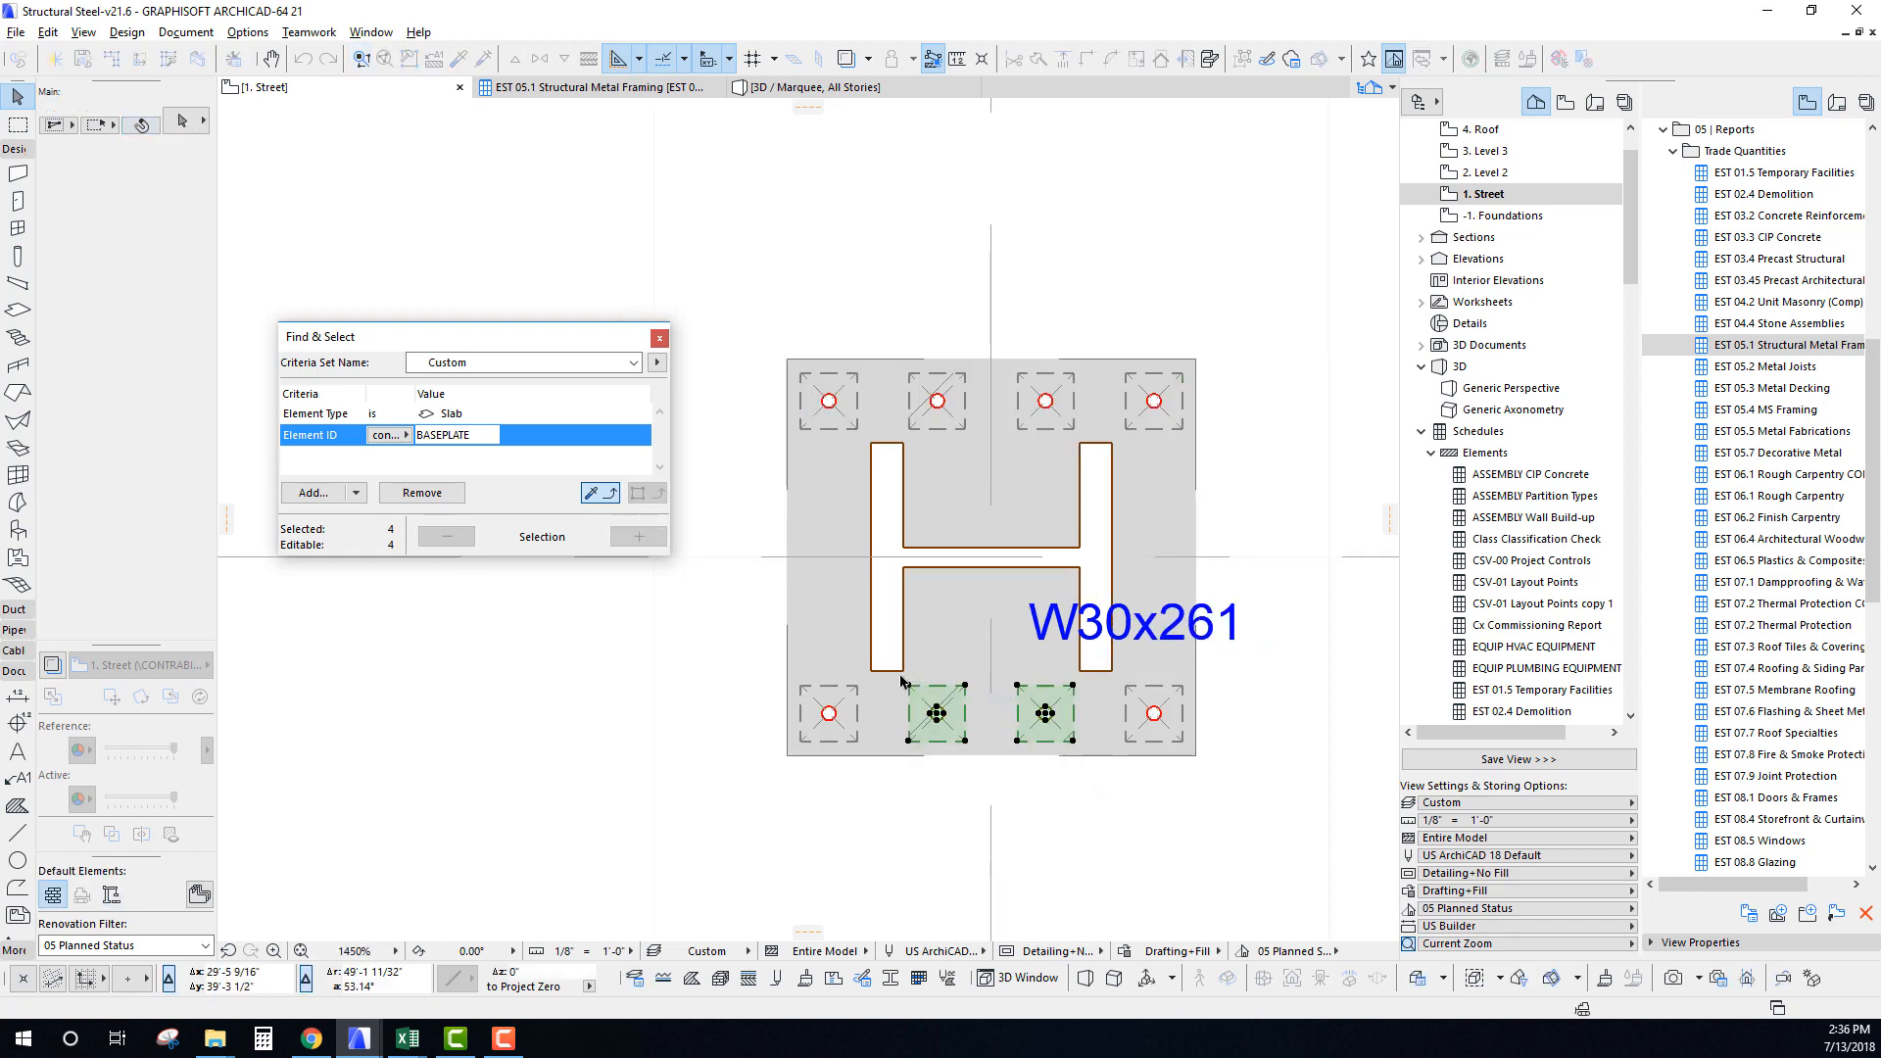
pyautogui.hotkey('ctrl', 'alt', 'e')
pyautogui.click(786, 756)
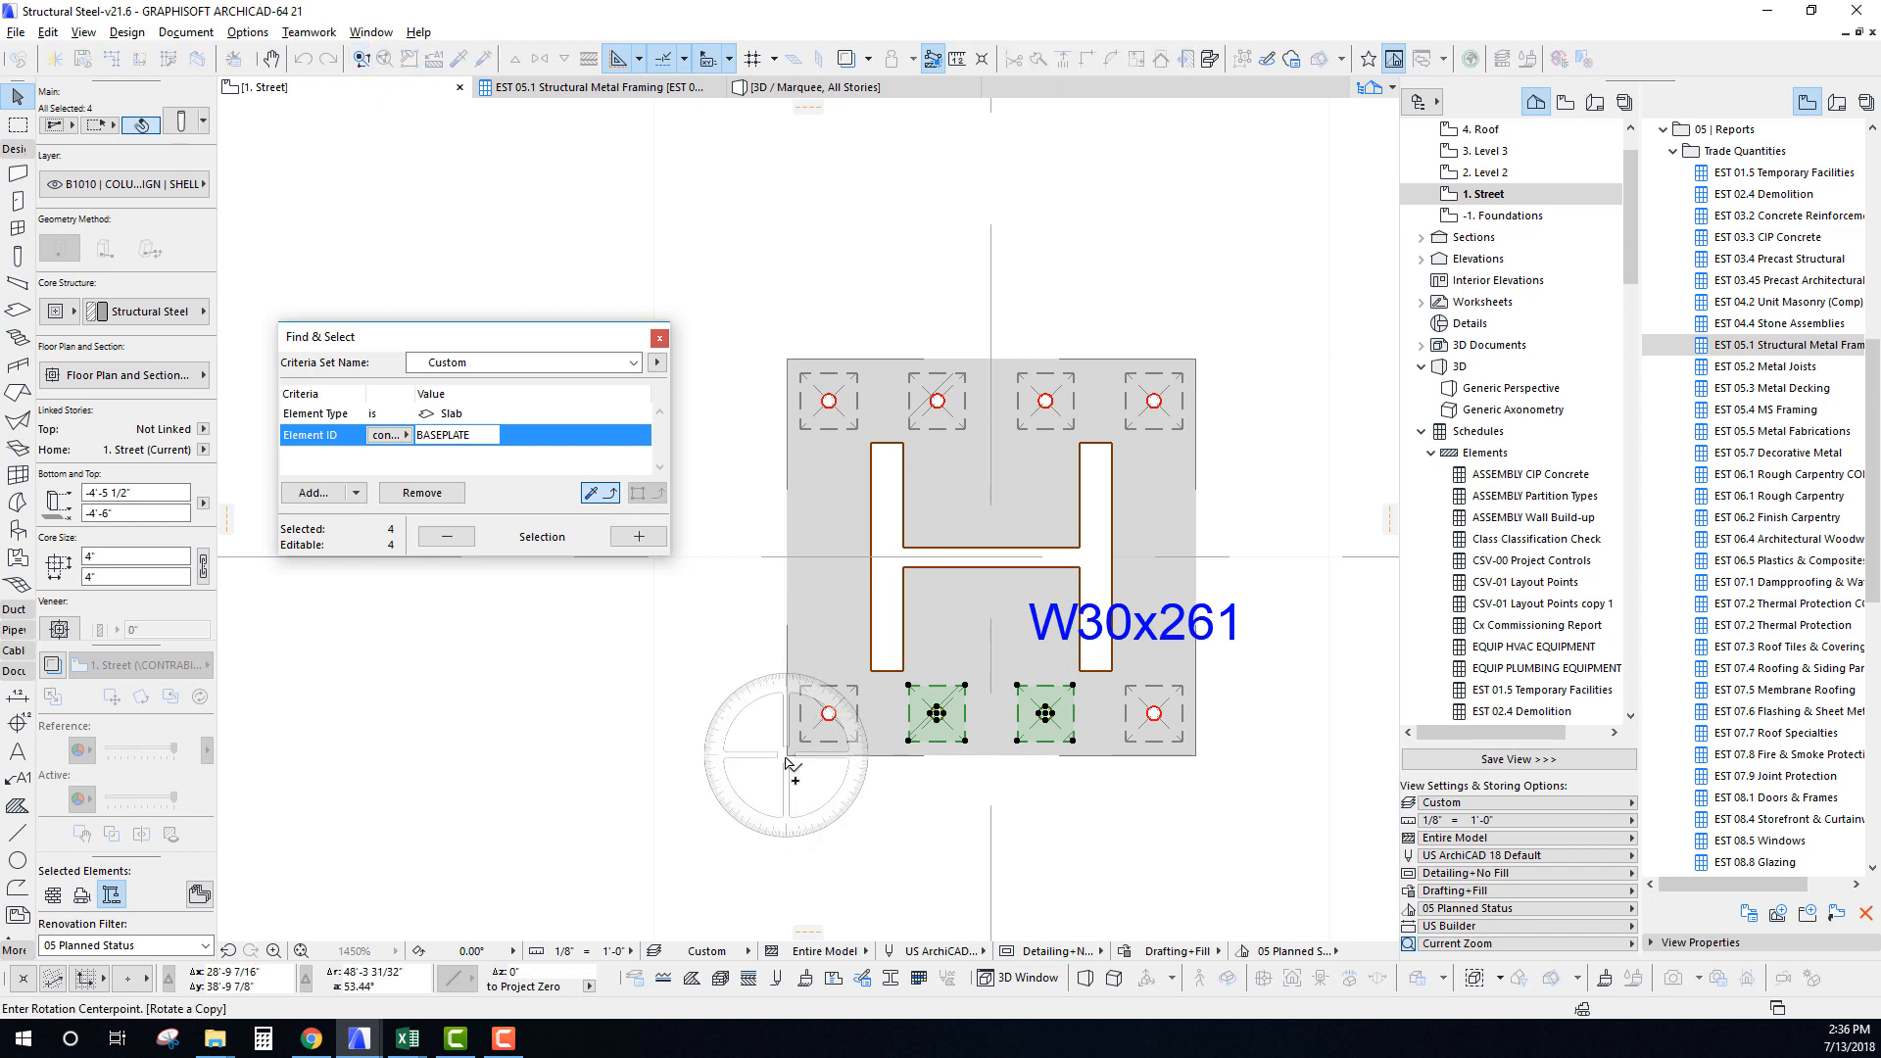
pyautogui.click(1100, 755)
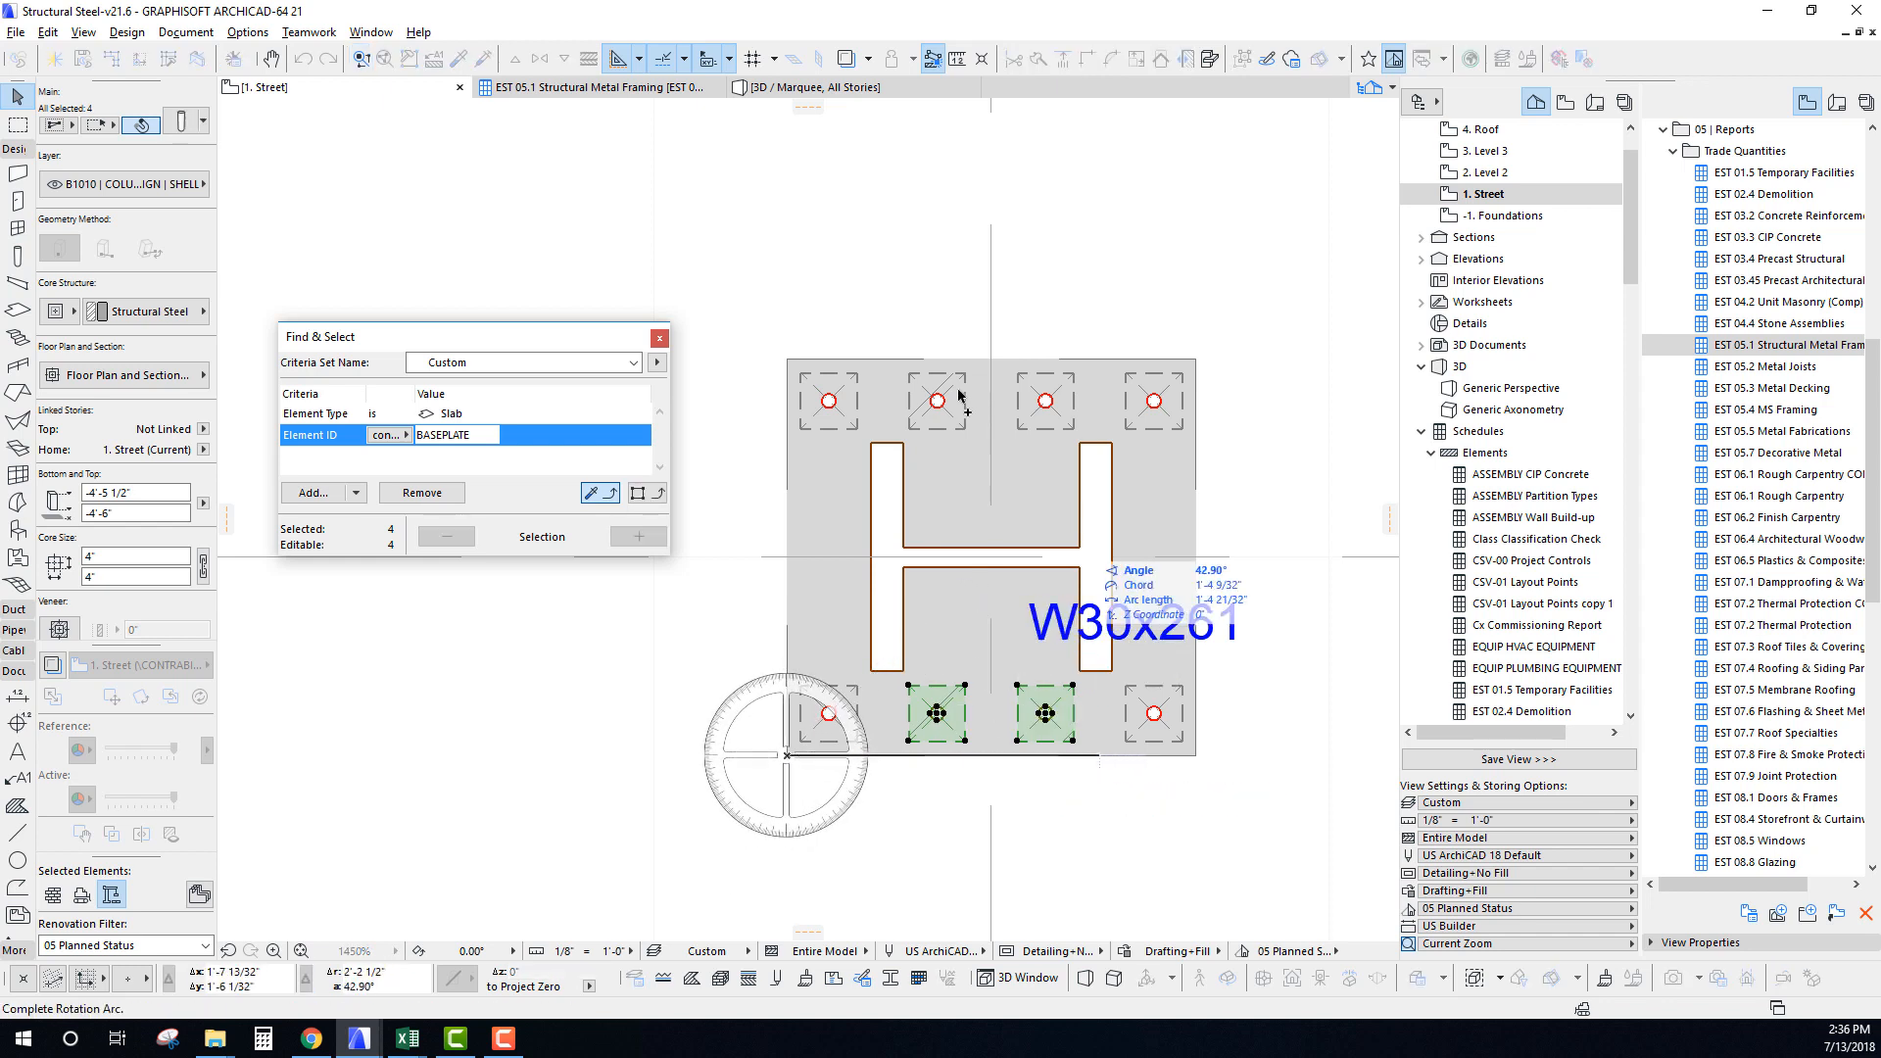
pyautogui.click(809, 341)
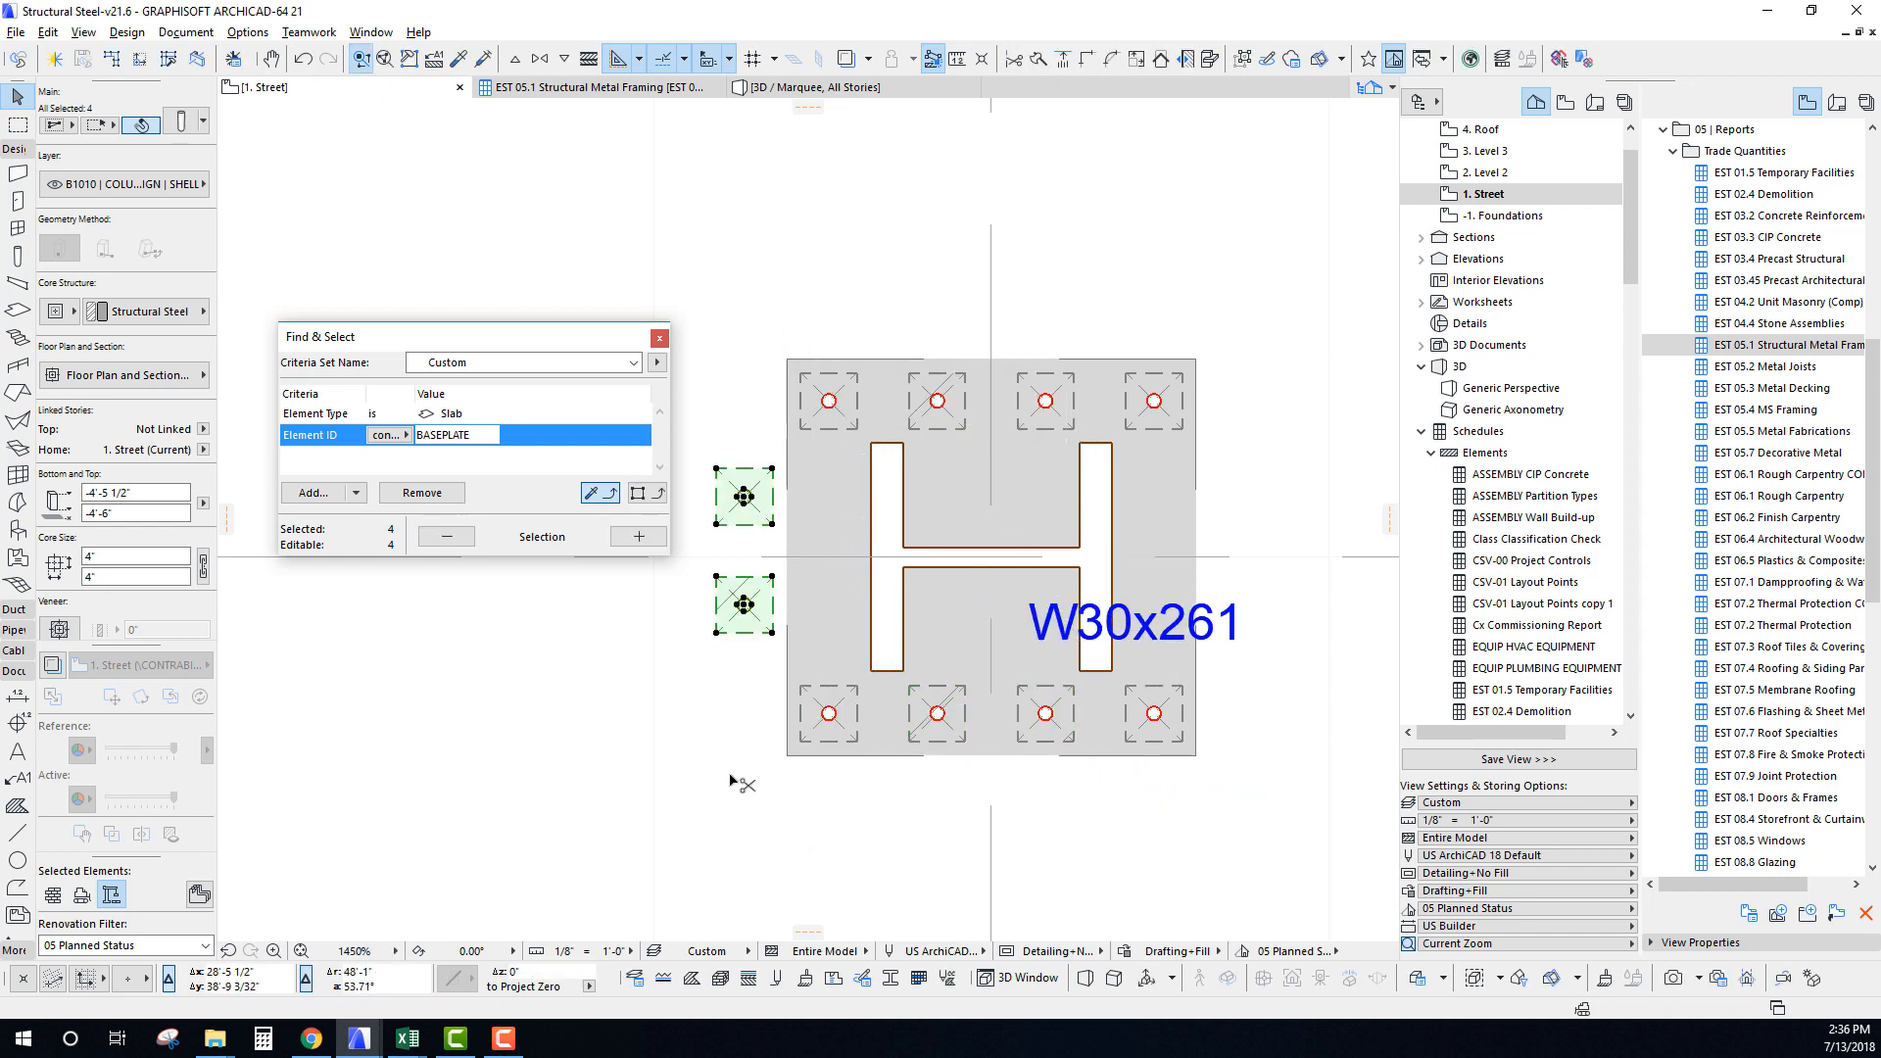
# Mirror the two rotated anchor bolts and plates across the baseplate's left edge so they sit on the baseplate.
pyautogui.hotkey('ctrl', 'shift', 'm')
pyautogui.click(787, 756)
pyautogui.click(788, 412)
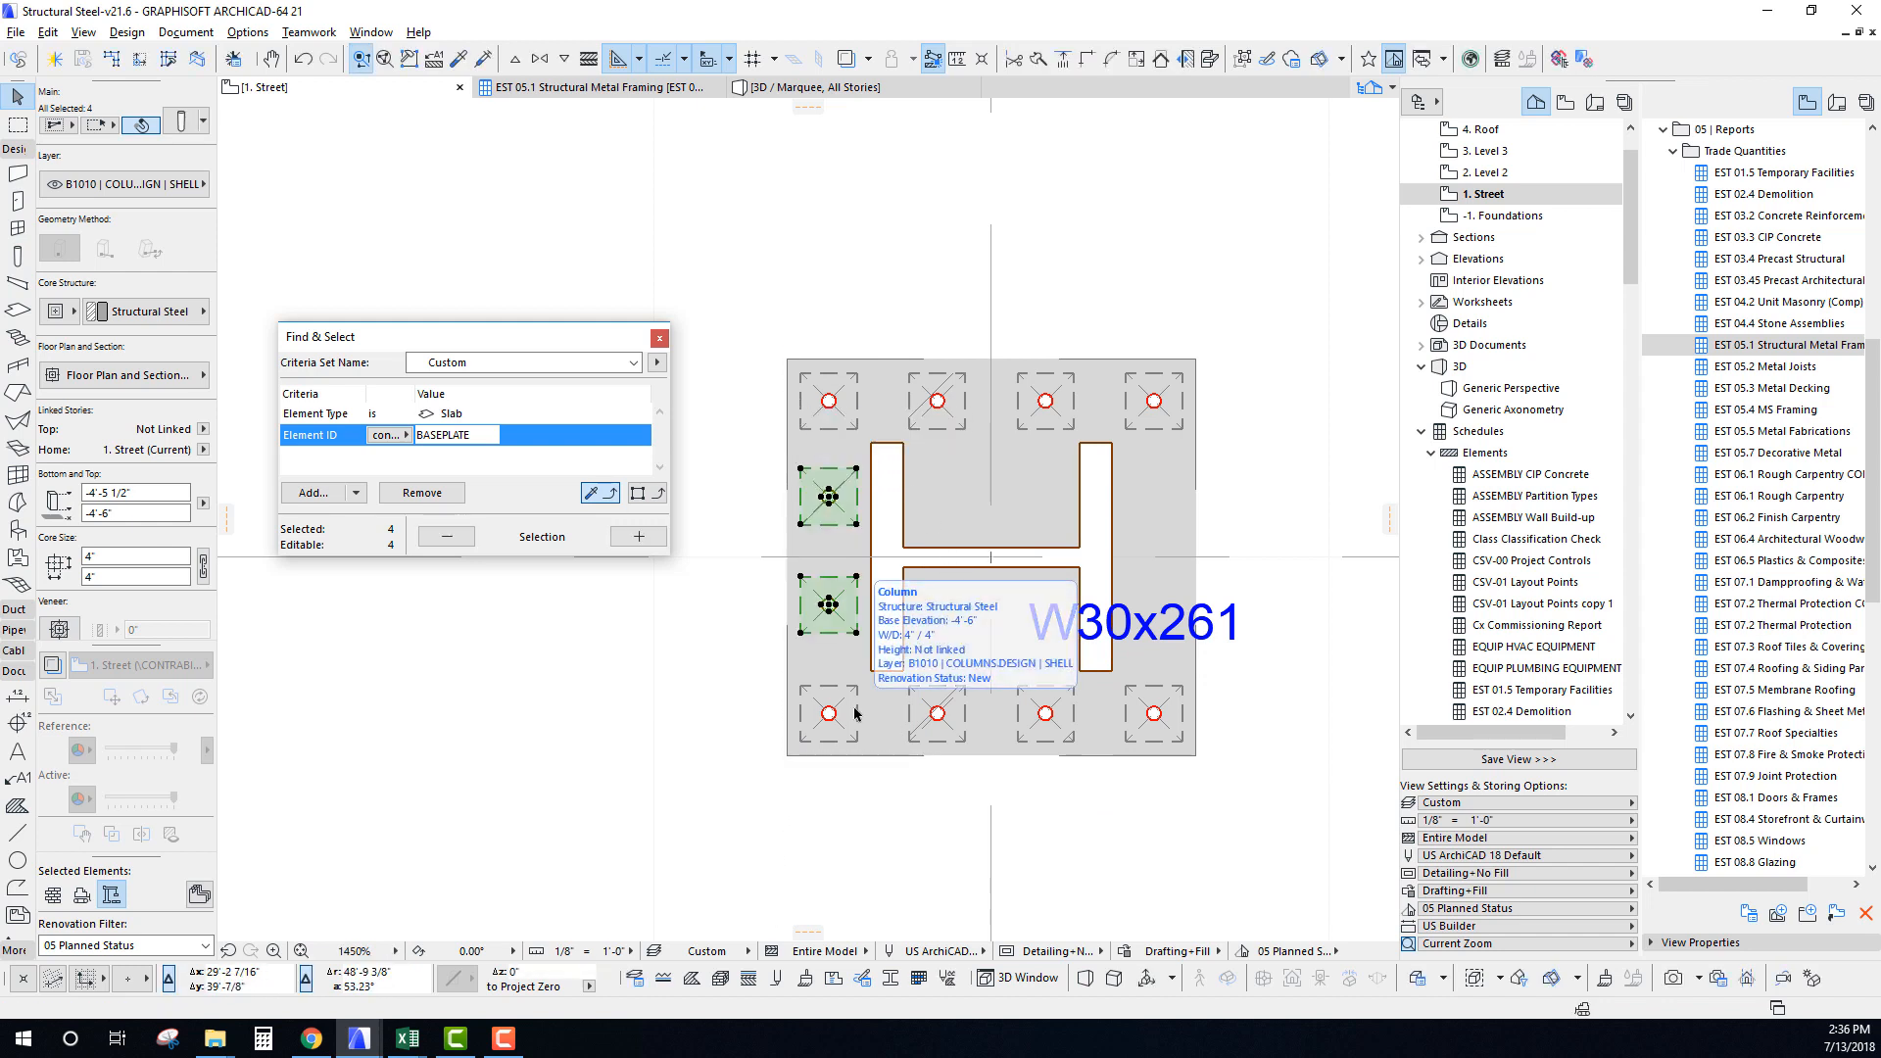
# Mirror a copy of the two left-side anchor bolts and plates across the column's vertical centreline, and deselect them.
pyautogui.hotkey('ctrl', 'shift', 'm')
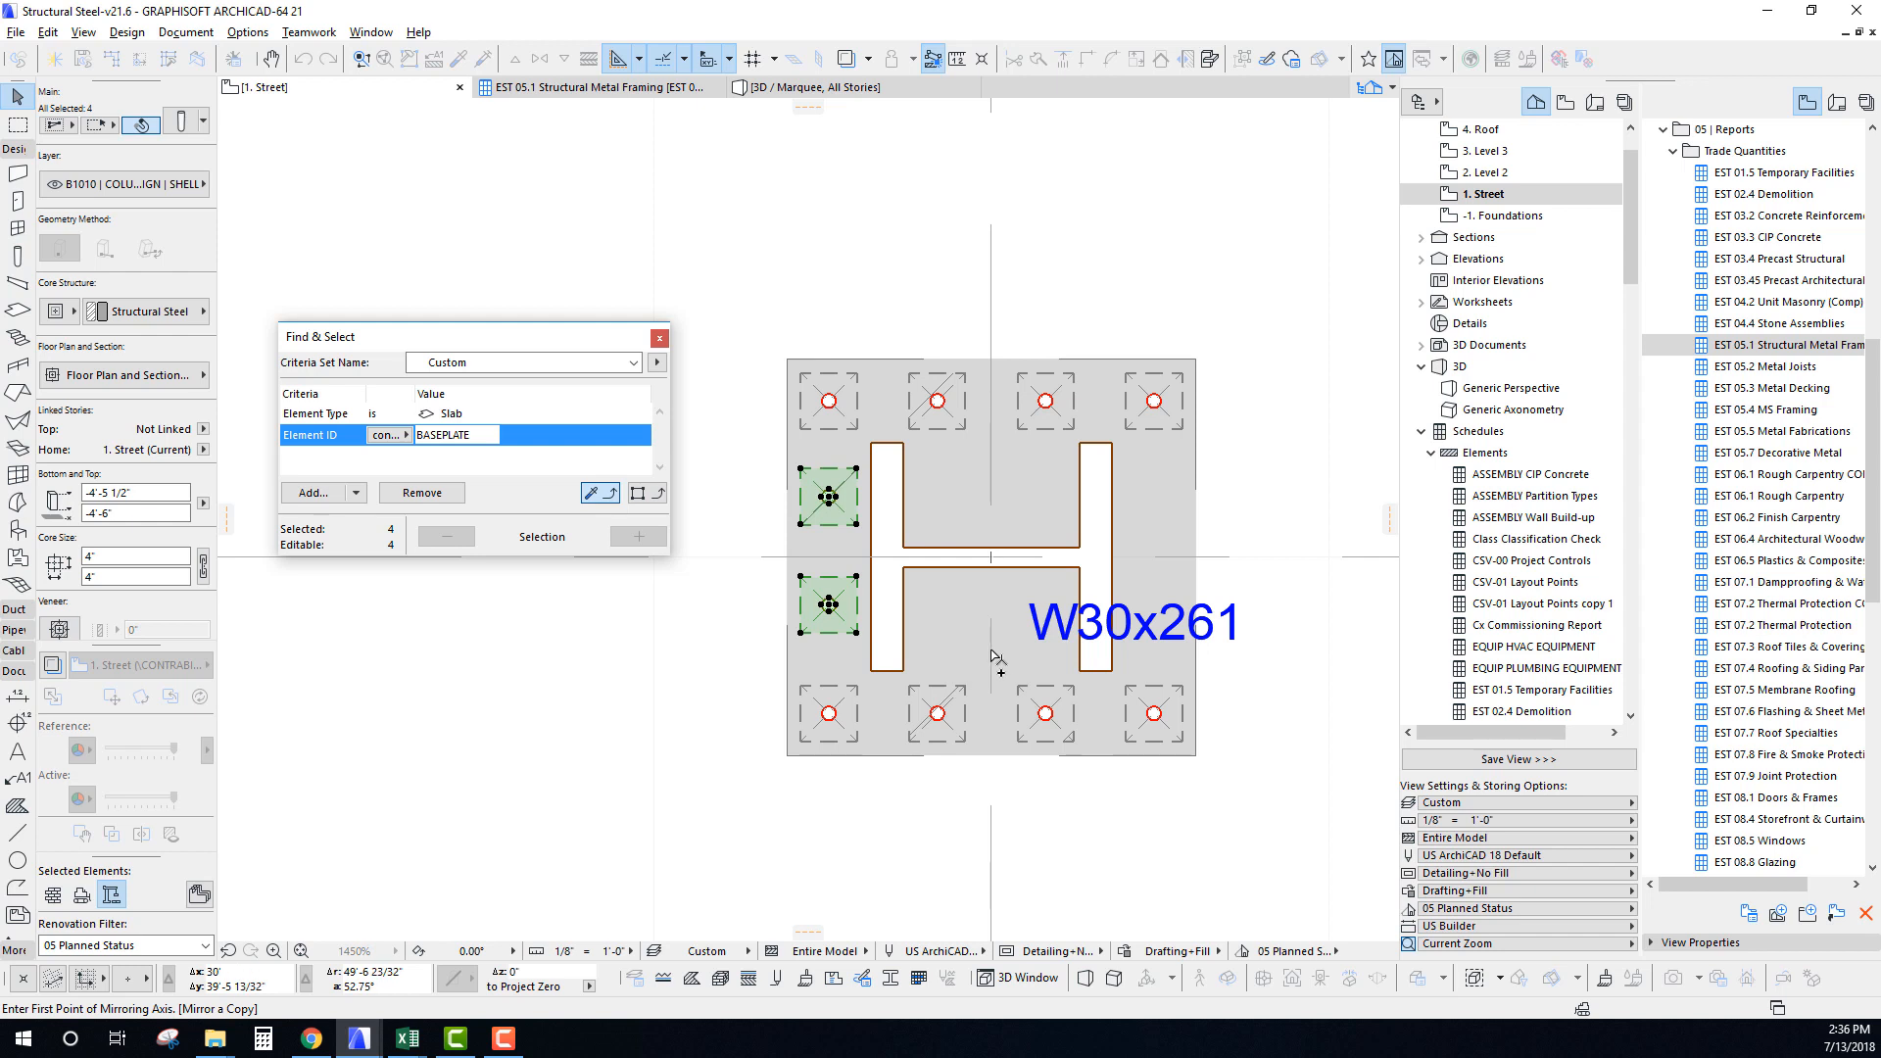
pyautogui.click(991, 652)
pyautogui.keyDown('shift'); pyautogui.click(1016, 415); pyautogui.keyUp('shift')
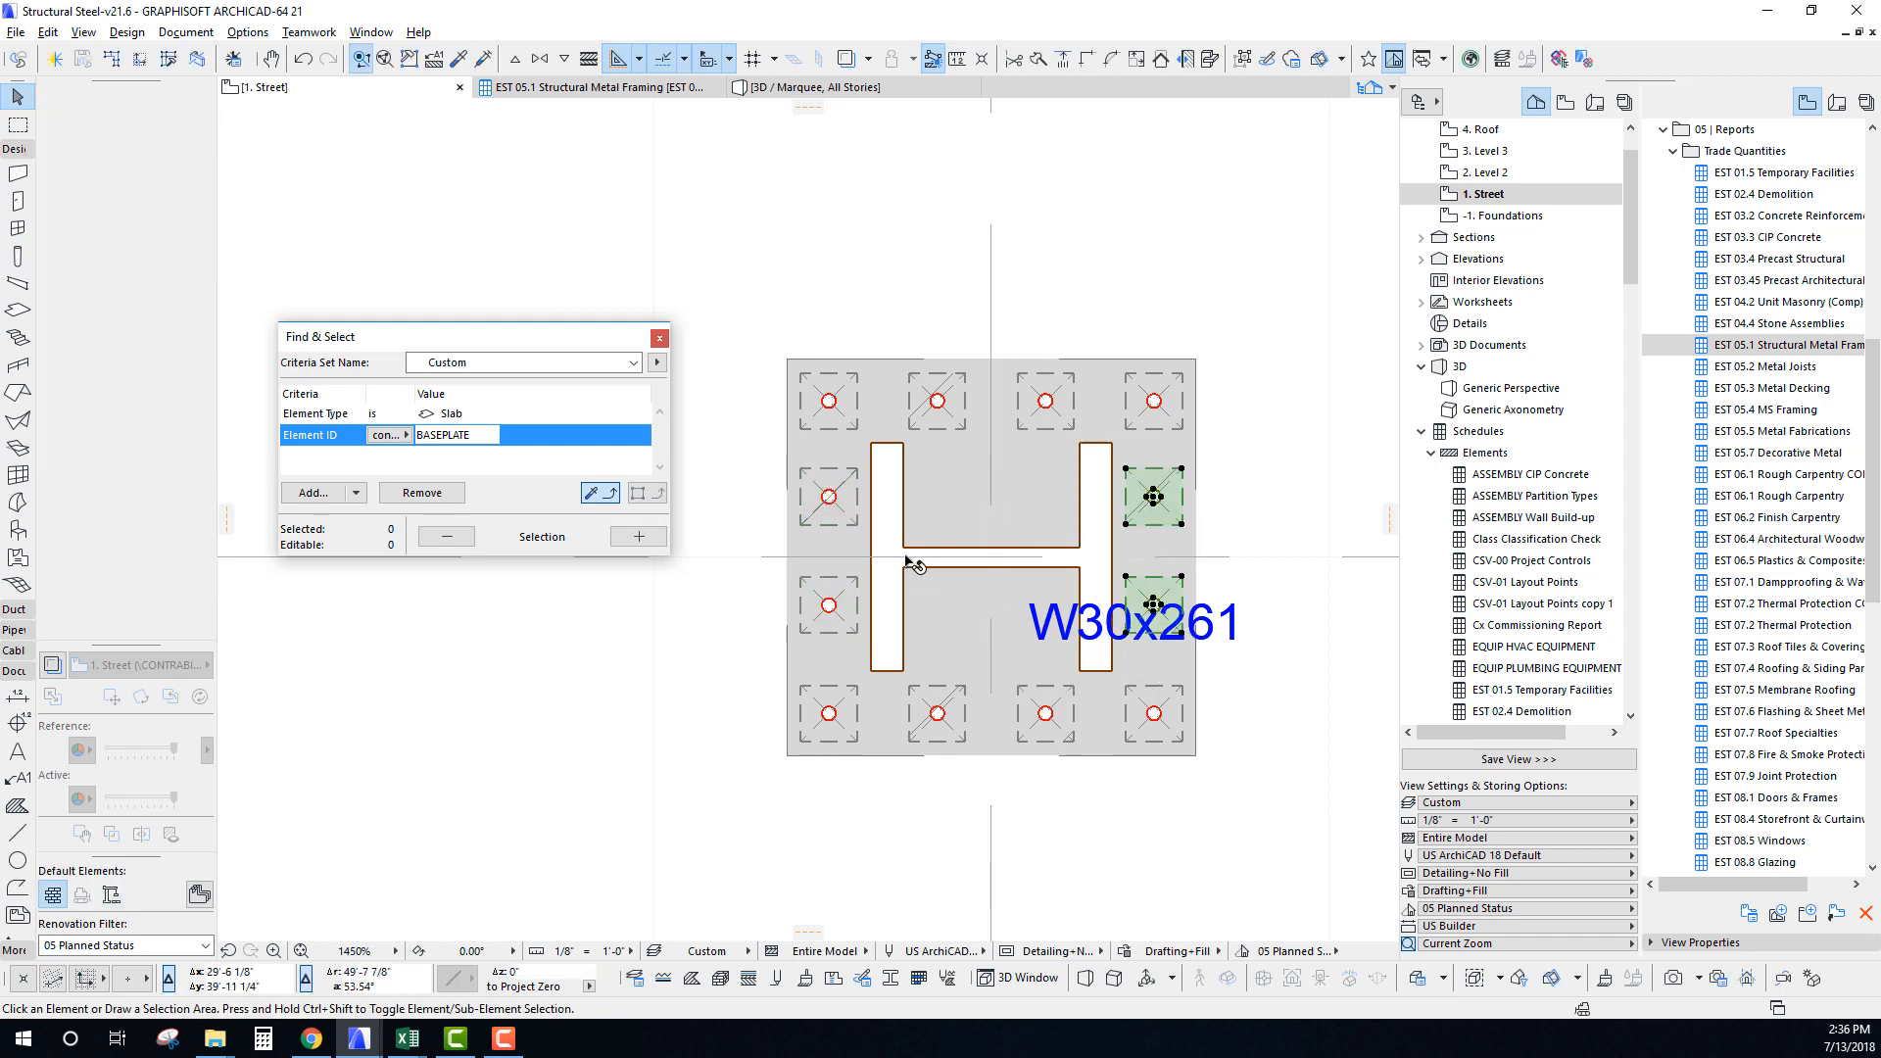
pyautogui.press('Escape')
# Isolate the W30x261 column with a marquee in 3D and examine its baseplate, grout and anchor bolts from below.
pyautogui.scroll(-3, 908, 563)
pyautogui.click(18, 124)
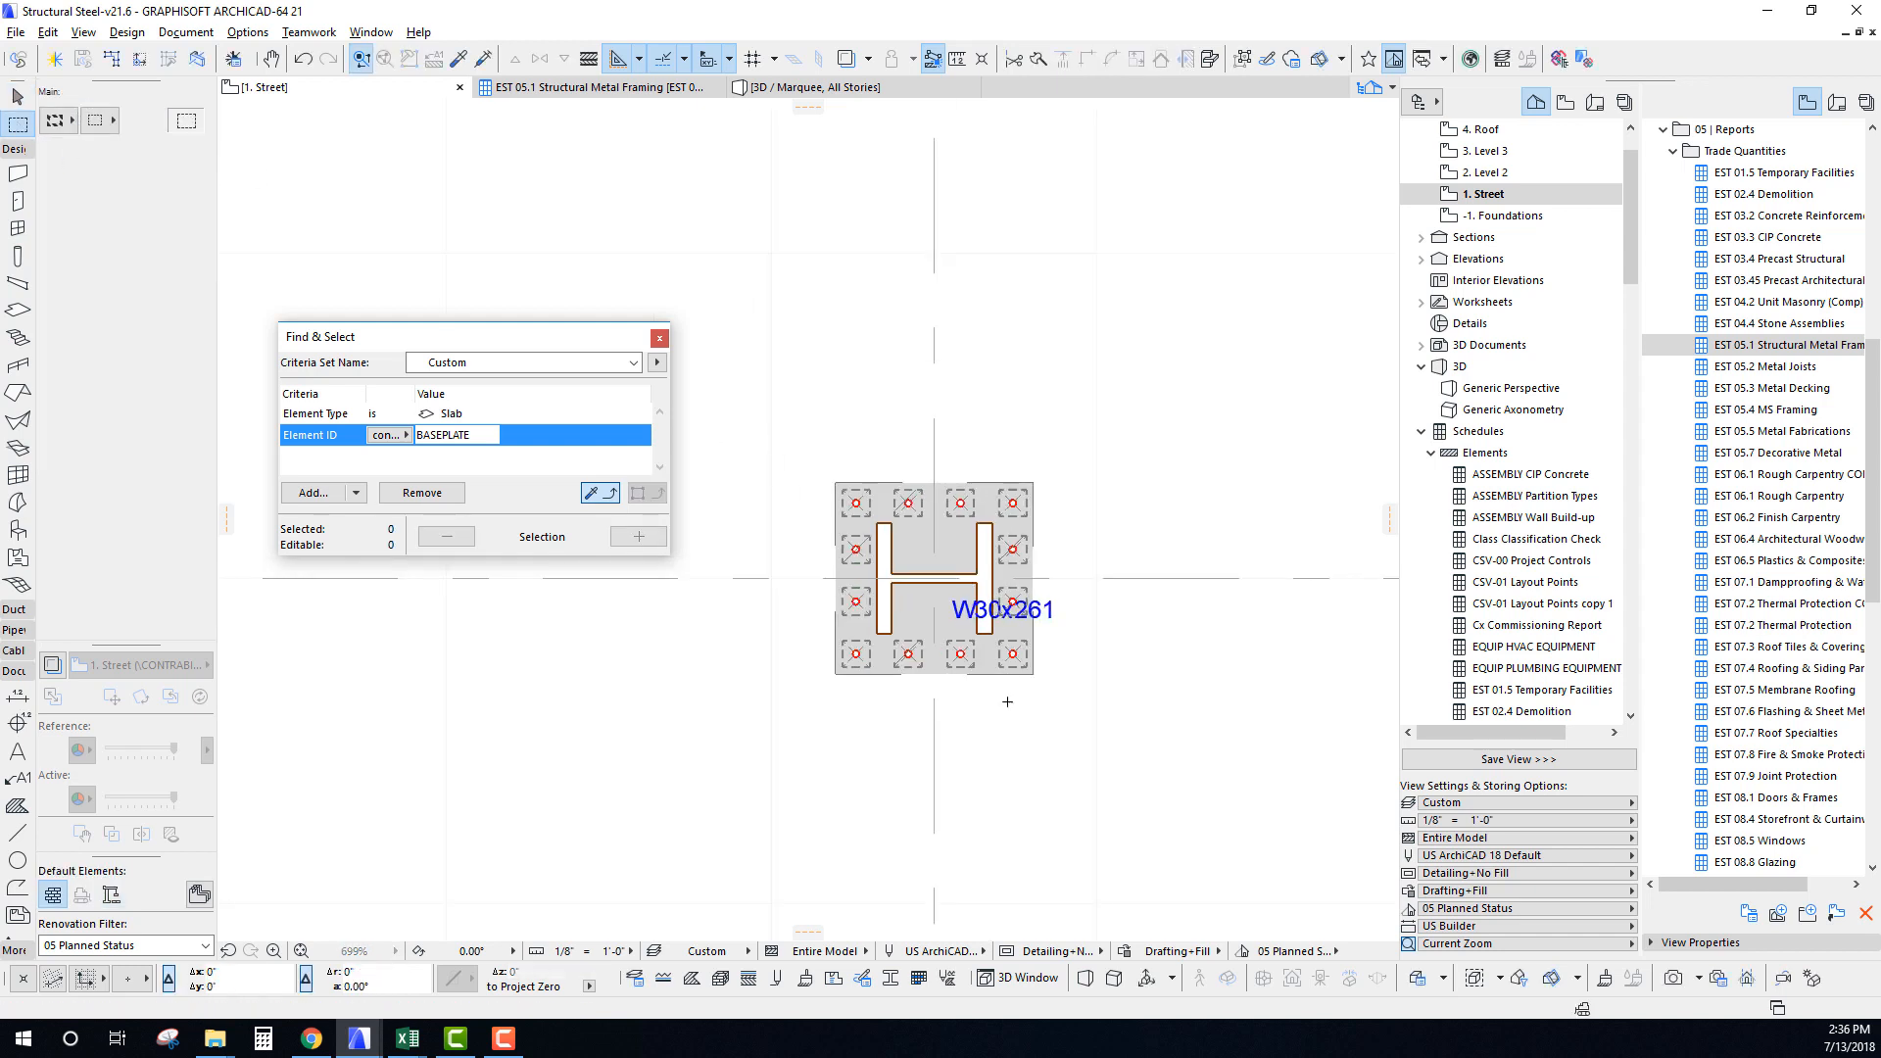
pyautogui.click(1121, 710)
pyautogui.press('F5')
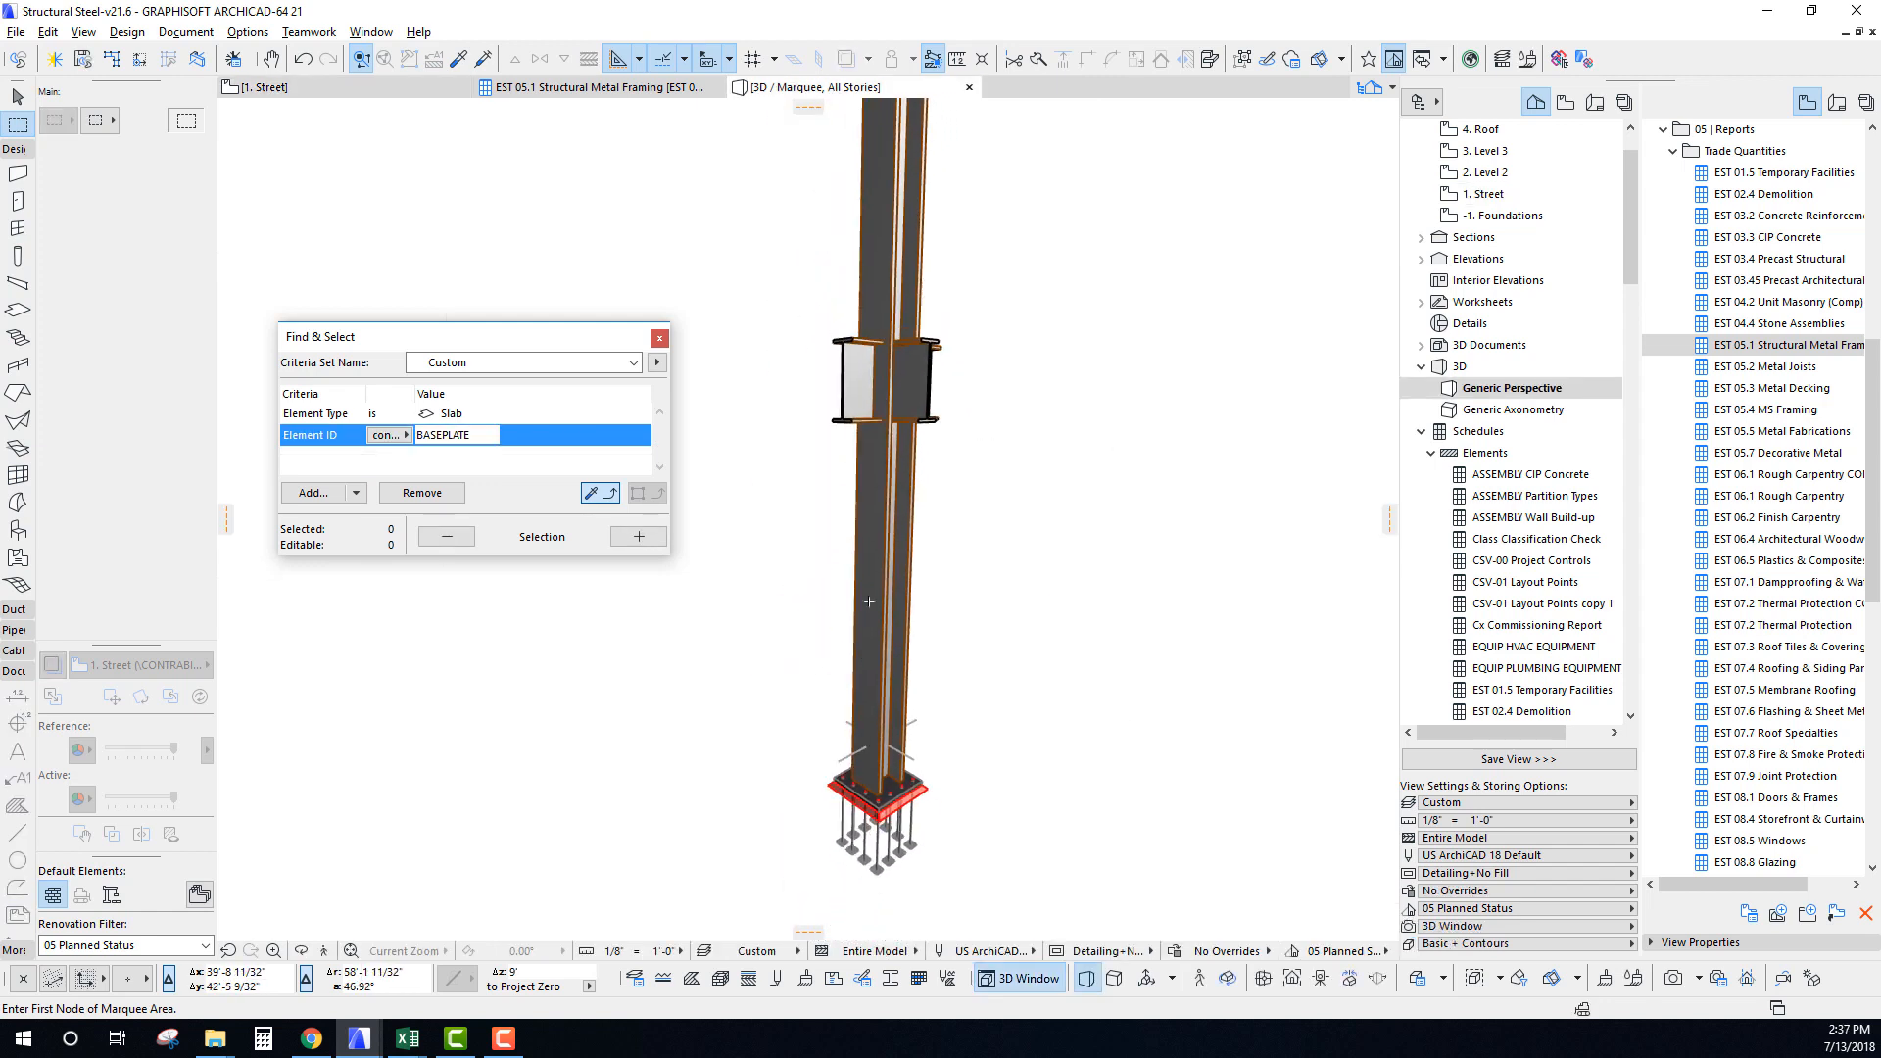
pyautogui.scroll(-4, 869, 601)
pyautogui.keyDown('shift'); pyautogui.moveTo(869, 601); pyautogui.dragTo(869, 680, button='middle'); pyautogui.keyUp('shift')
pyautogui.scroll(6, 862, 701)
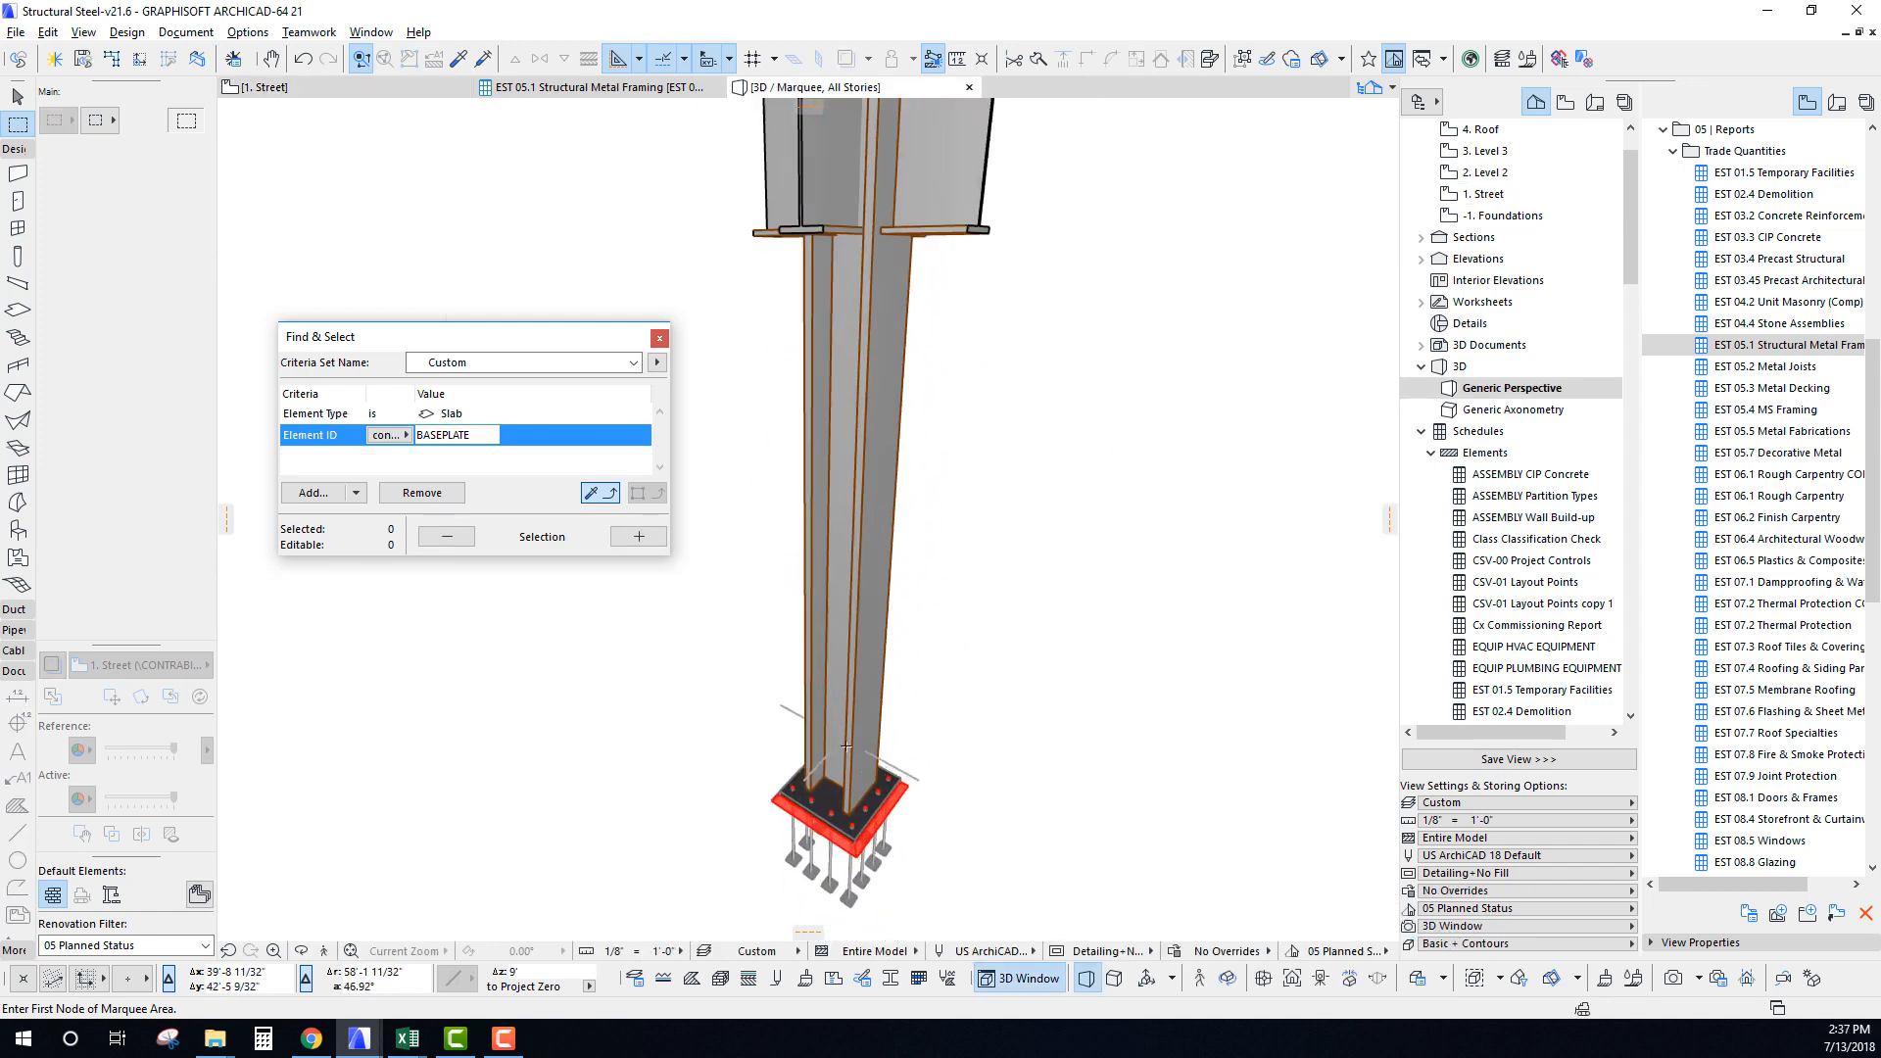
pyautogui.scroll(5, 859, 855)
pyautogui.moveTo(864, 789)
pyautogui.keyDown('shift'); pyautogui.mouseDown(button='middle')
pyautogui.moveTo(832, 697)
pyautogui.moveTo(943, 683)
pyautogui.moveTo(880, 779)
pyautogui.mouseUp(button='middle'); pyautogui.keyUp('shift')
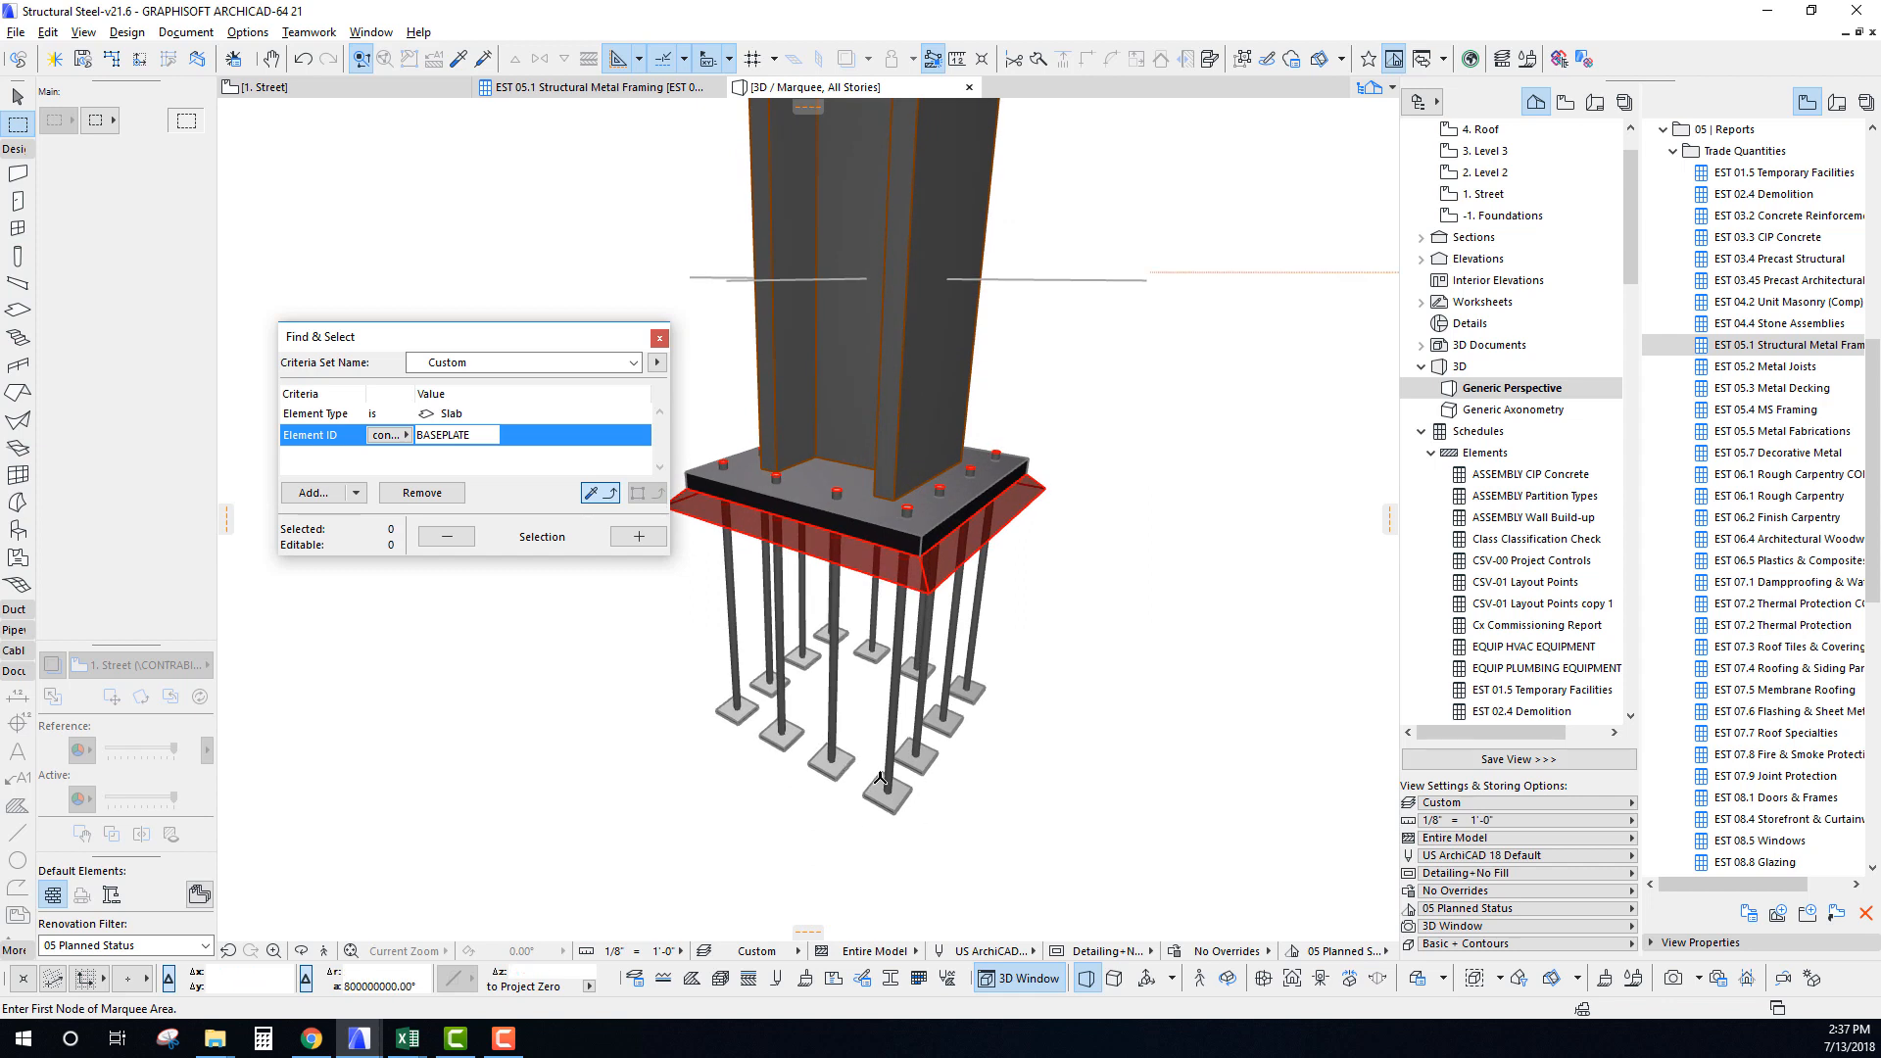
pyautogui.click(834, 778)
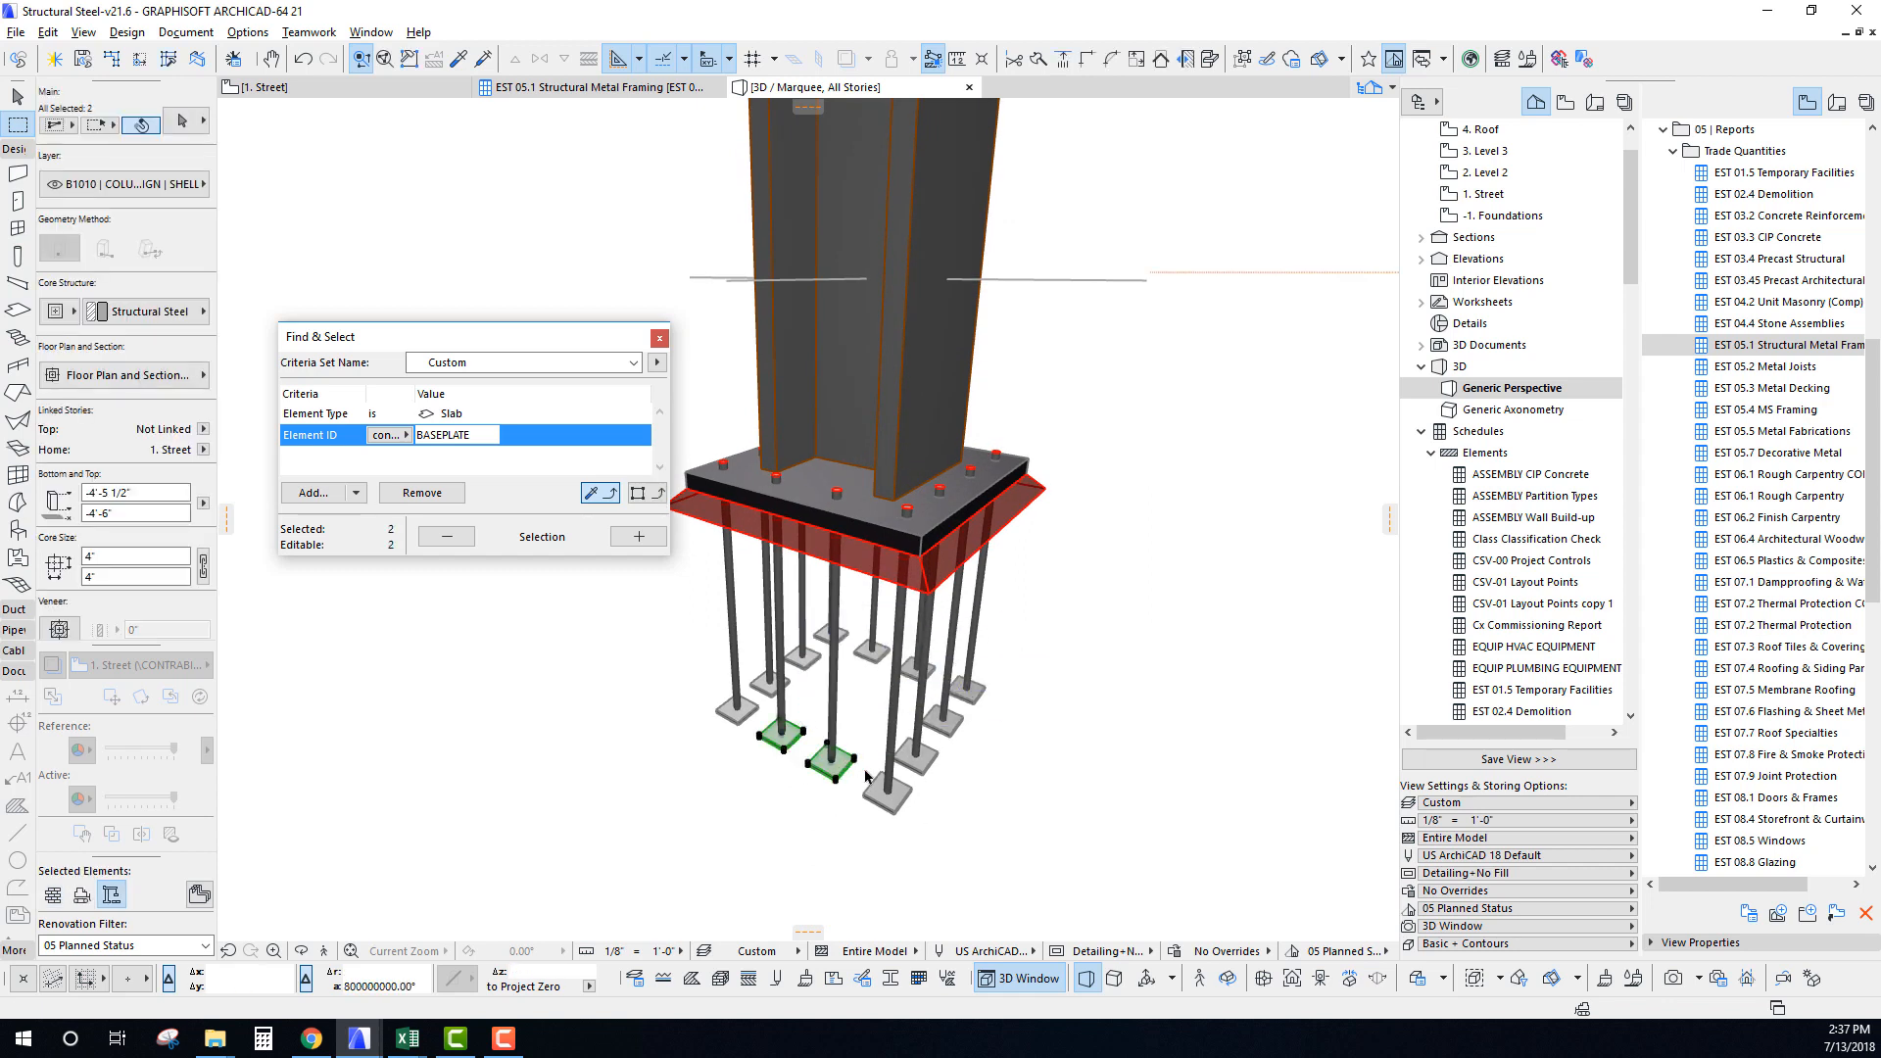
pyautogui.keyDown('shift'); pyautogui.moveTo(798, 820); pyautogui.dragTo(886, 787, button='middle'); pyautogui.keyUp('shift')
pyautogui.press('Escape')
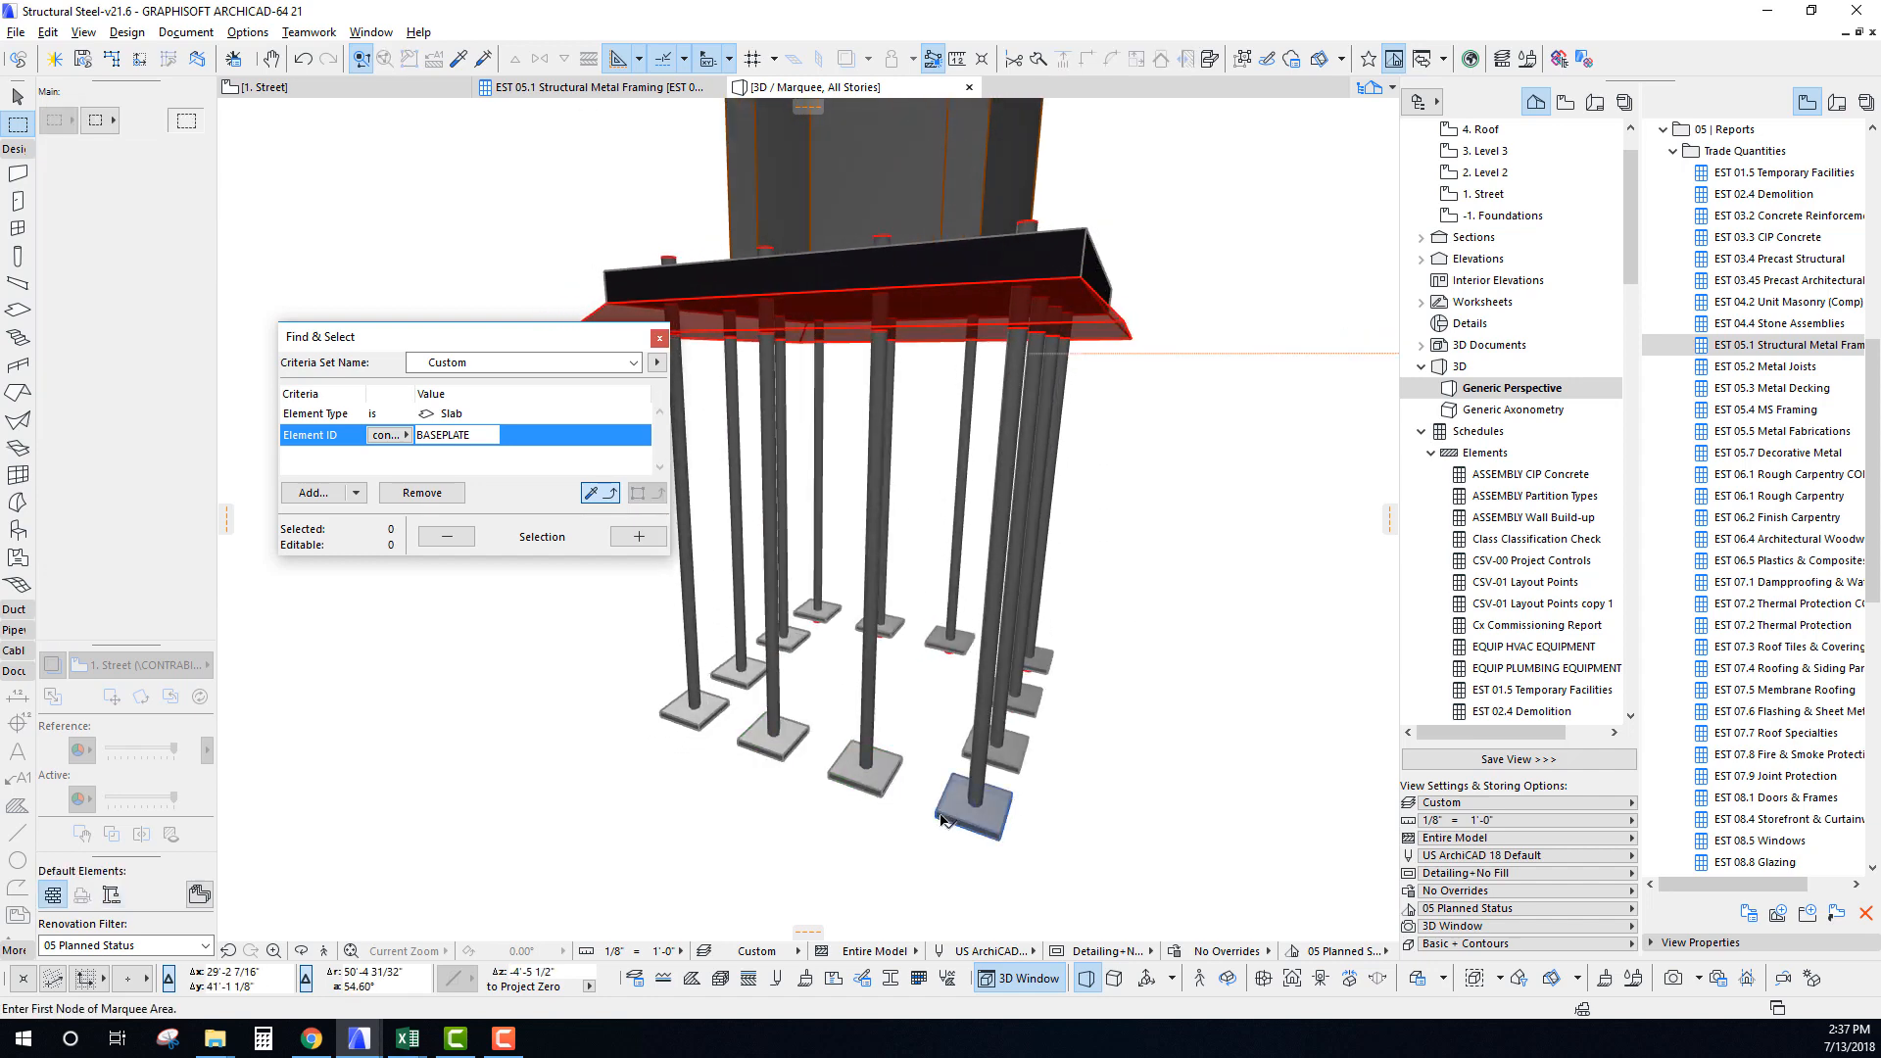
# Delete the four square anchor plates under the nearest row of bolts, and return to the floor plan.
pyautogui.click(942, 818)
pyautogui.keyDown('shift'); pyautogui.click(776, 753); pyautogui.keyUp('shift')
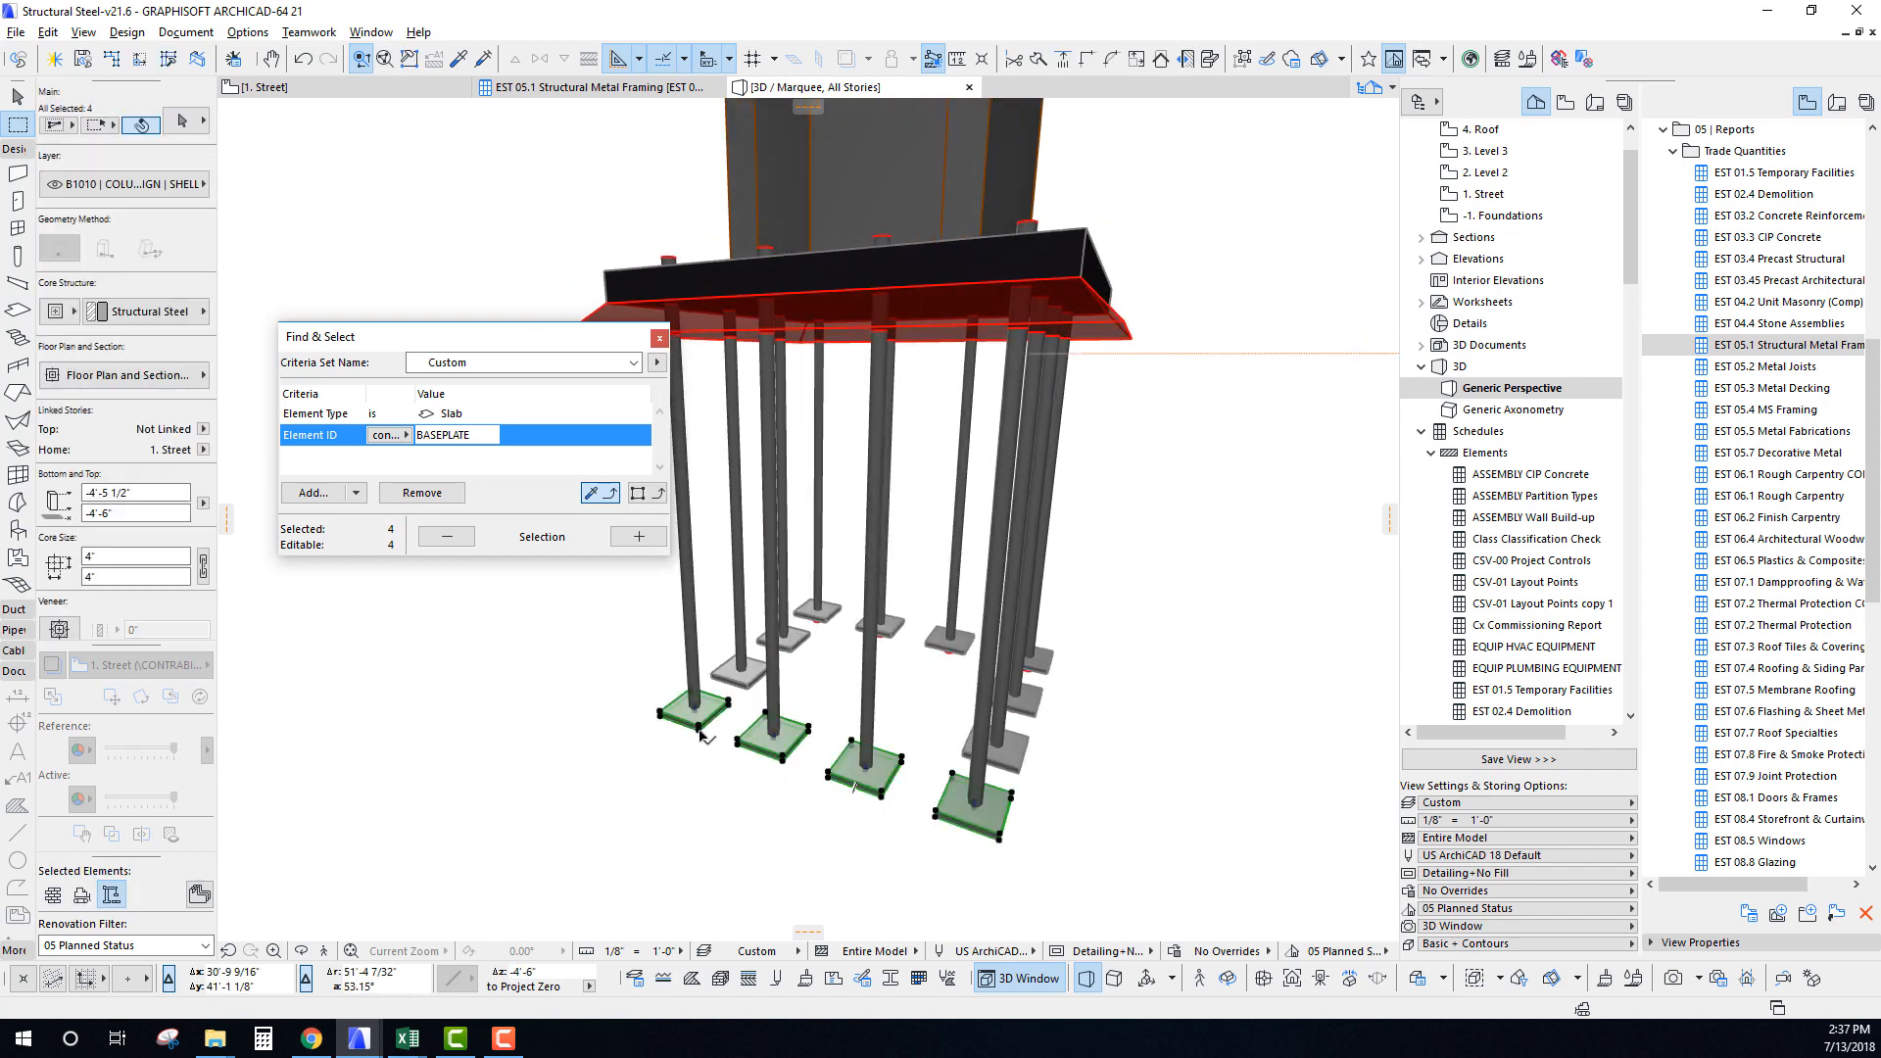
pyautogui.press('Escape')
pyautogui.press('F2')
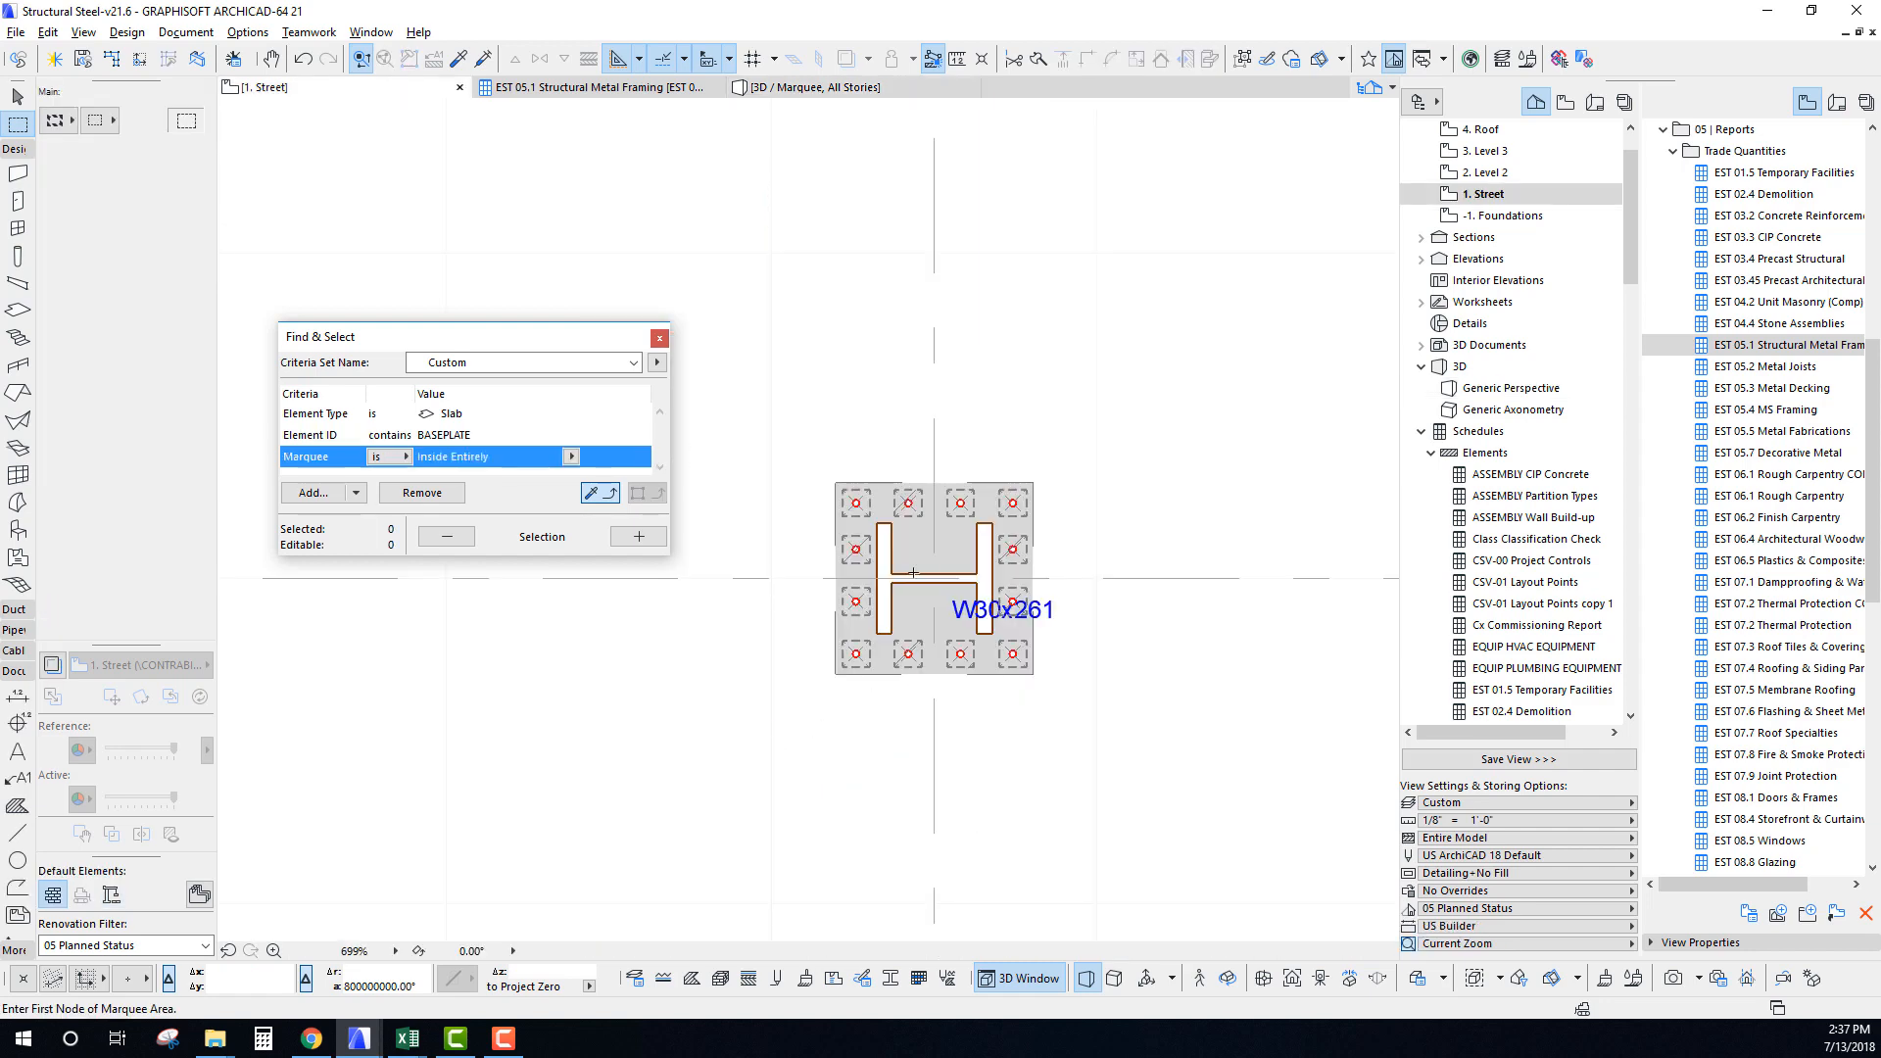
# Place a copy of one lower-row anchor plate on the column's vertical centreline, midway between the two middle lower bolts.
pyautogui.scroll(4, 963, 576)
pyautogui.press('Escape')
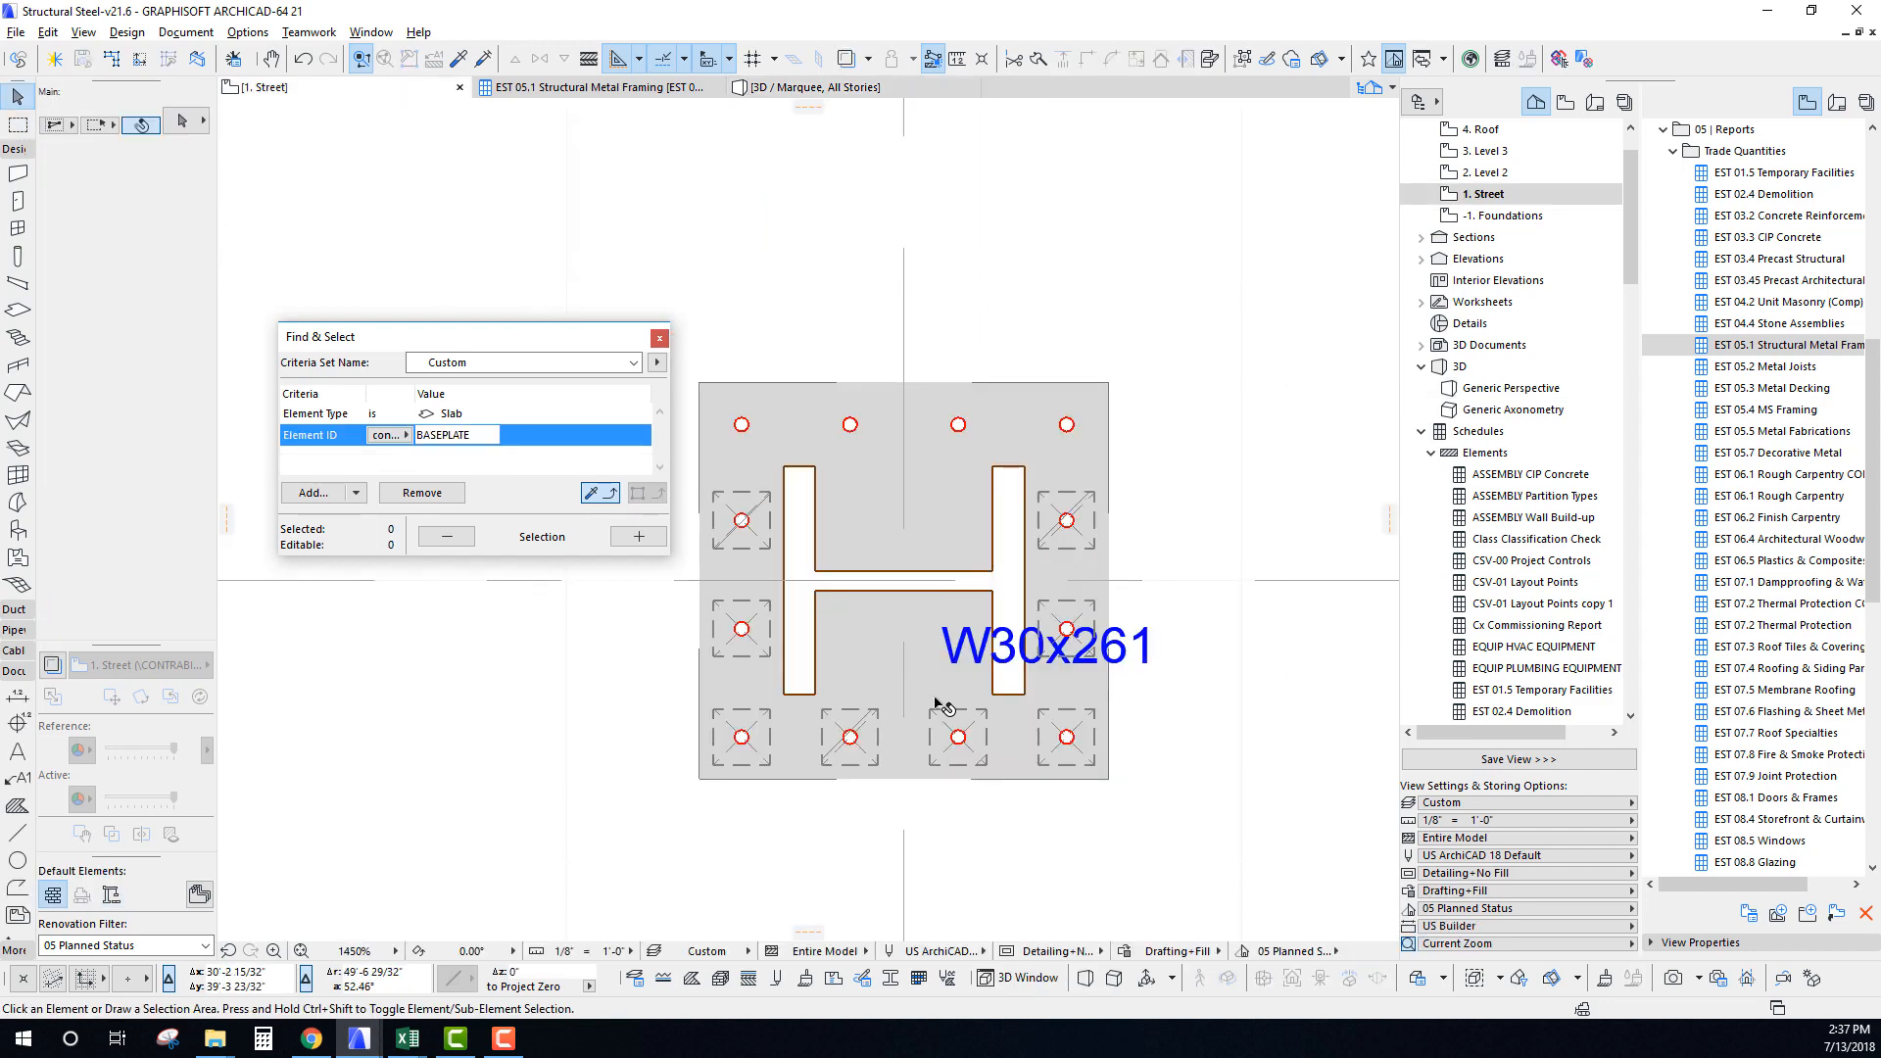
pyautogui.click(932, 718)
pyautogui.moveTo(958, 737); pyautogui.dragTo(904, 739)
# Measure the overall length of the lower row of plates and set the copied plate's second core dimension to 2'-3 1/8".
pyautogui.press('m')
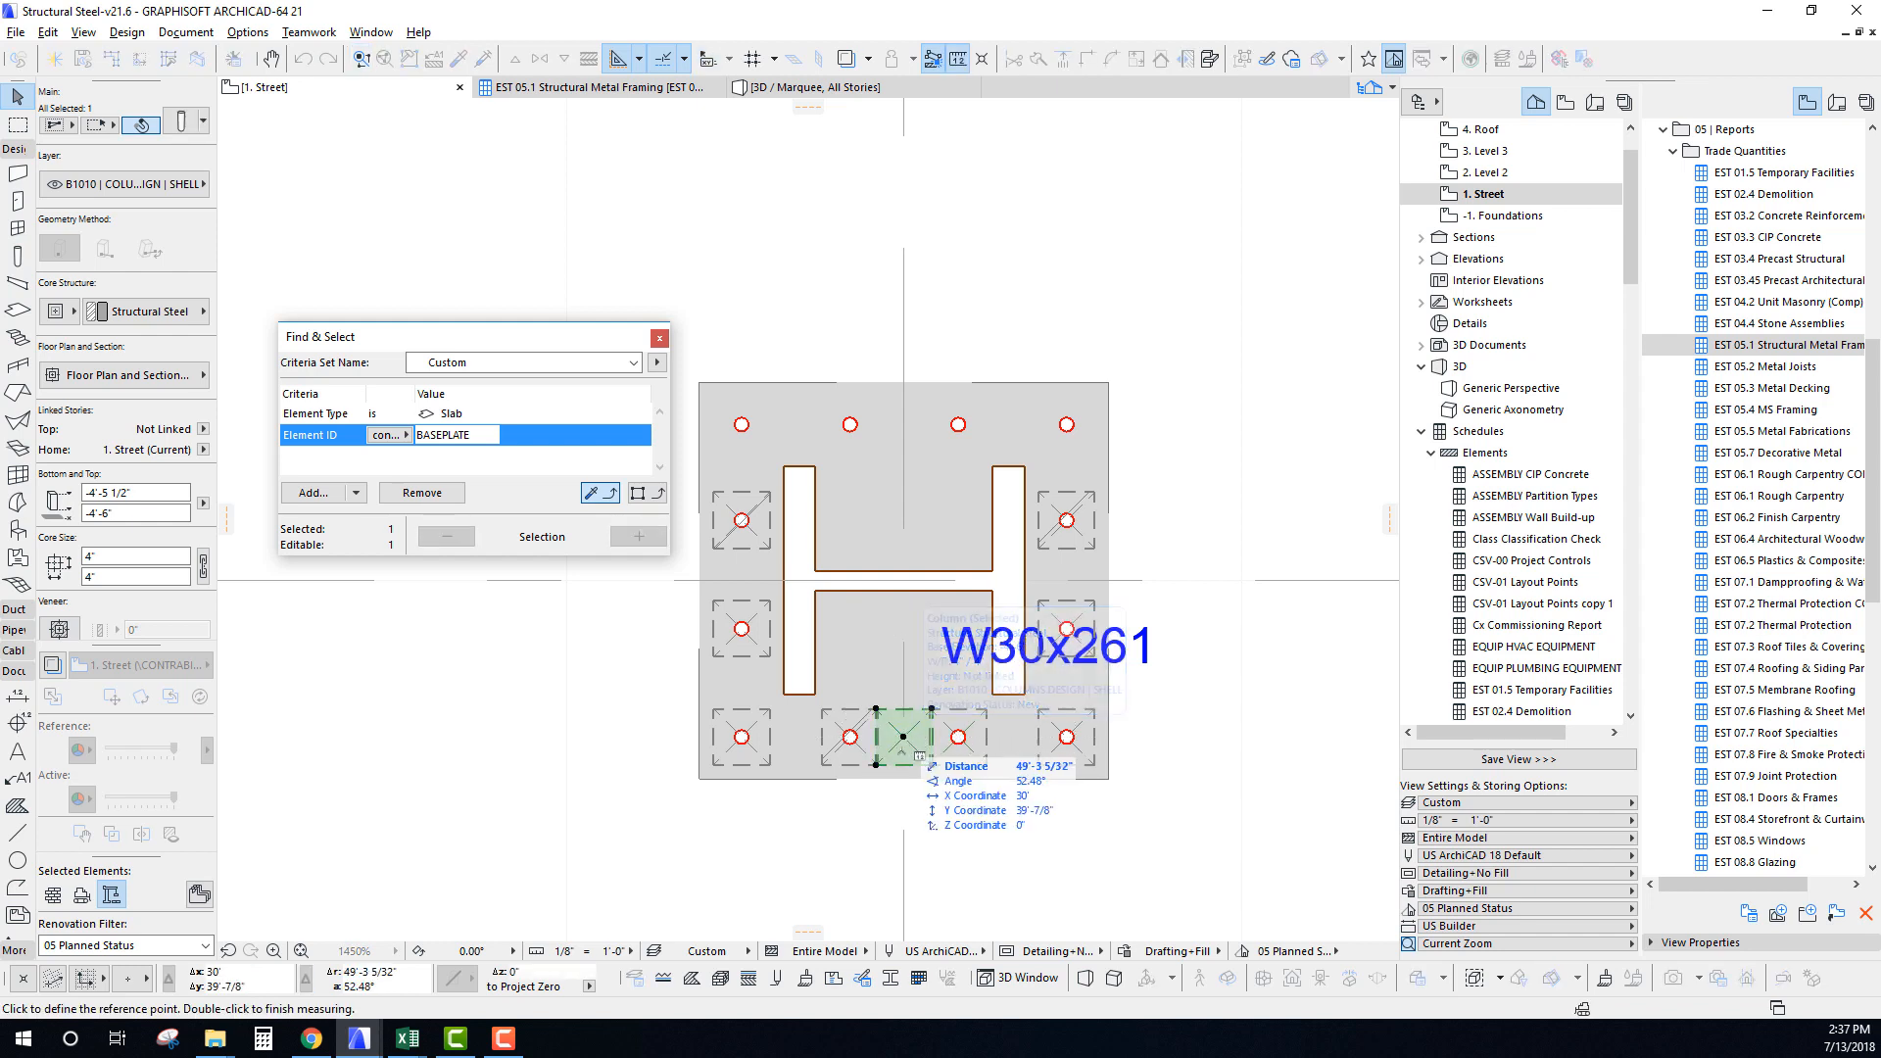
pyautogui.click(1094, 765)
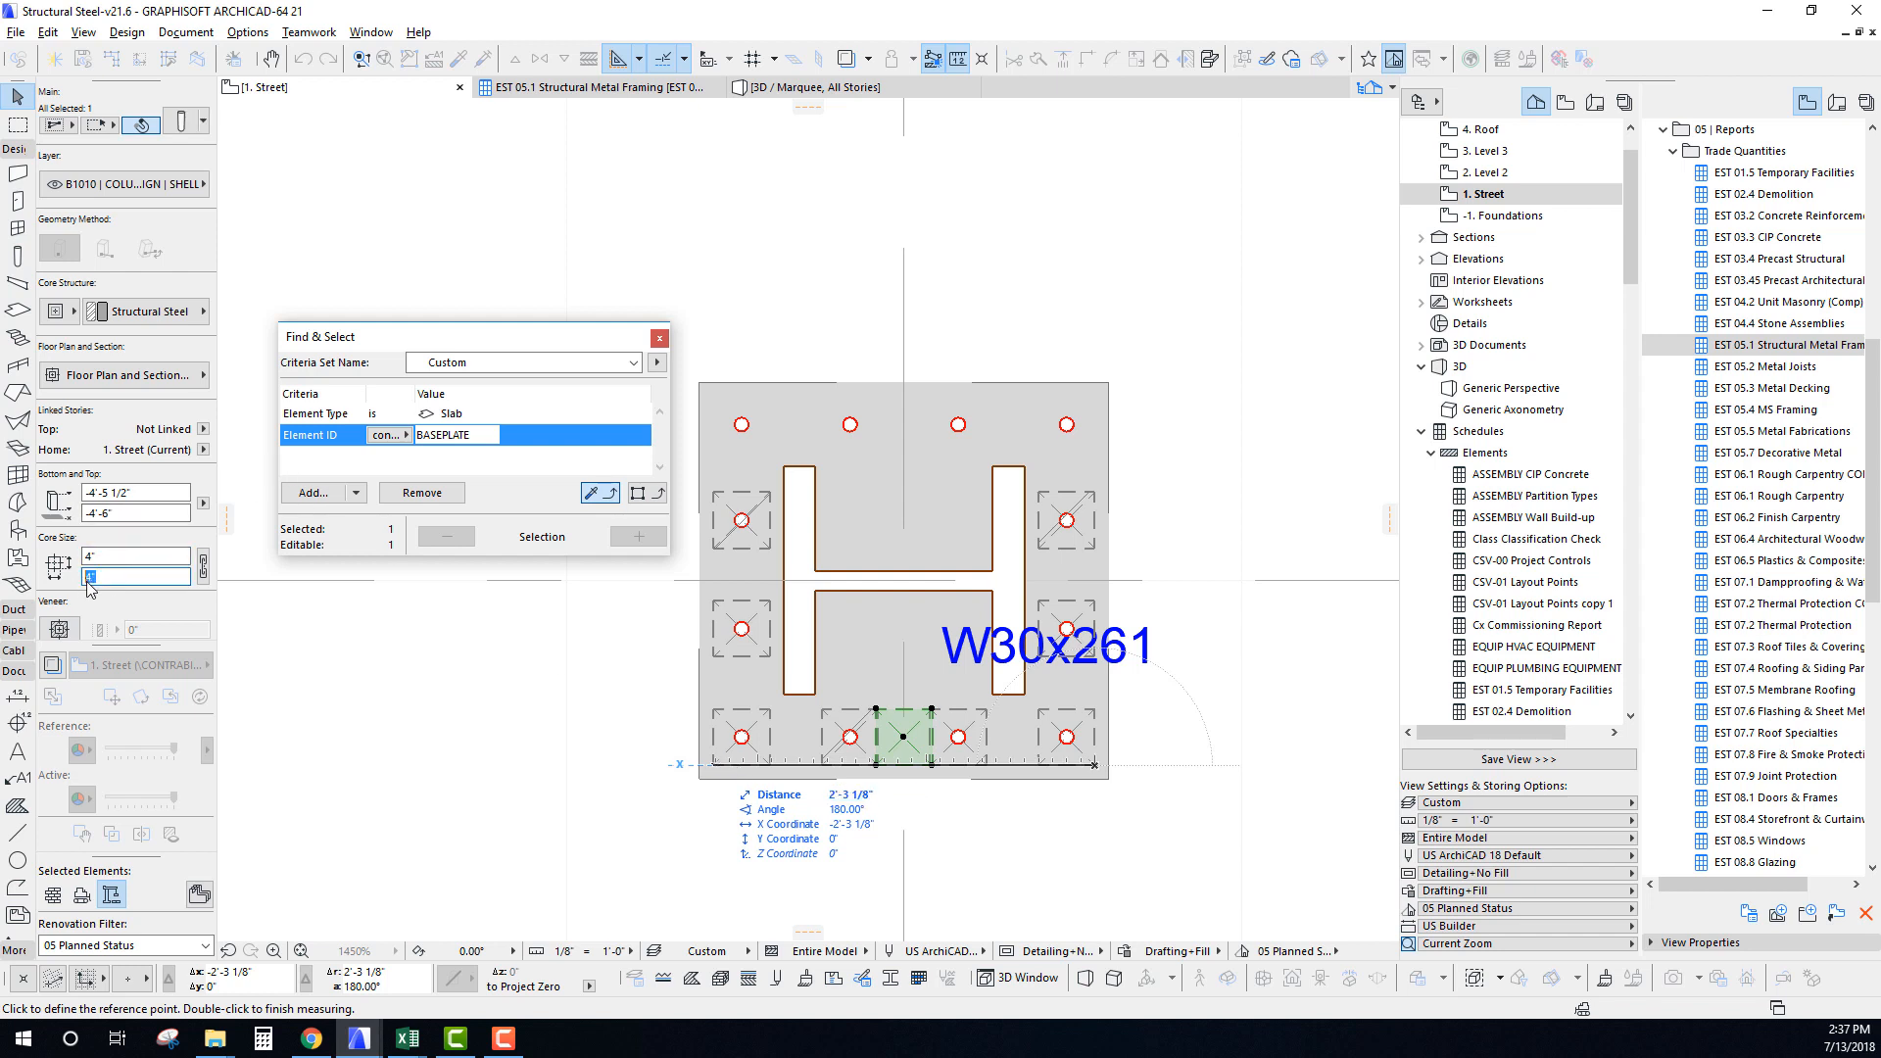
pyautogui.press('Escape')
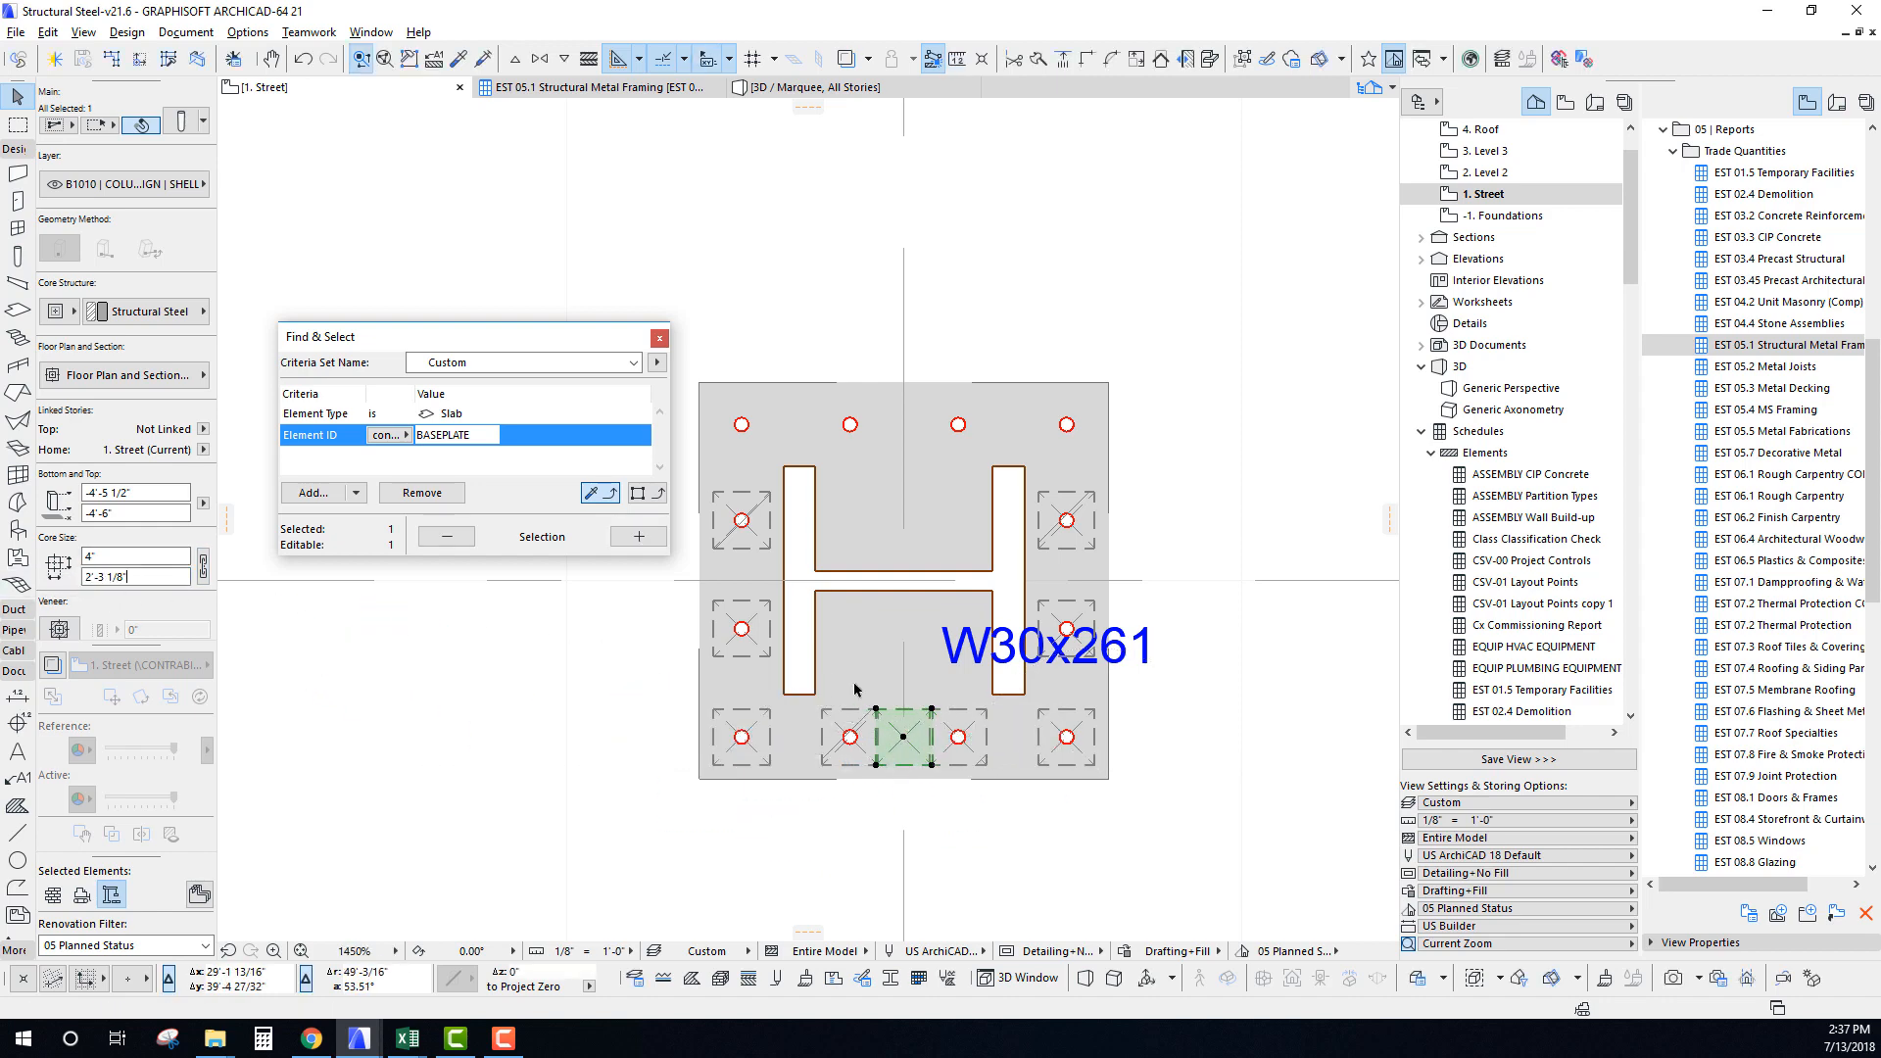
# Rotate the elongated plate 90° about its centre so it runs along the lower row of anchor bolts.
pyautogui.hotkey('ctrl', 'e')
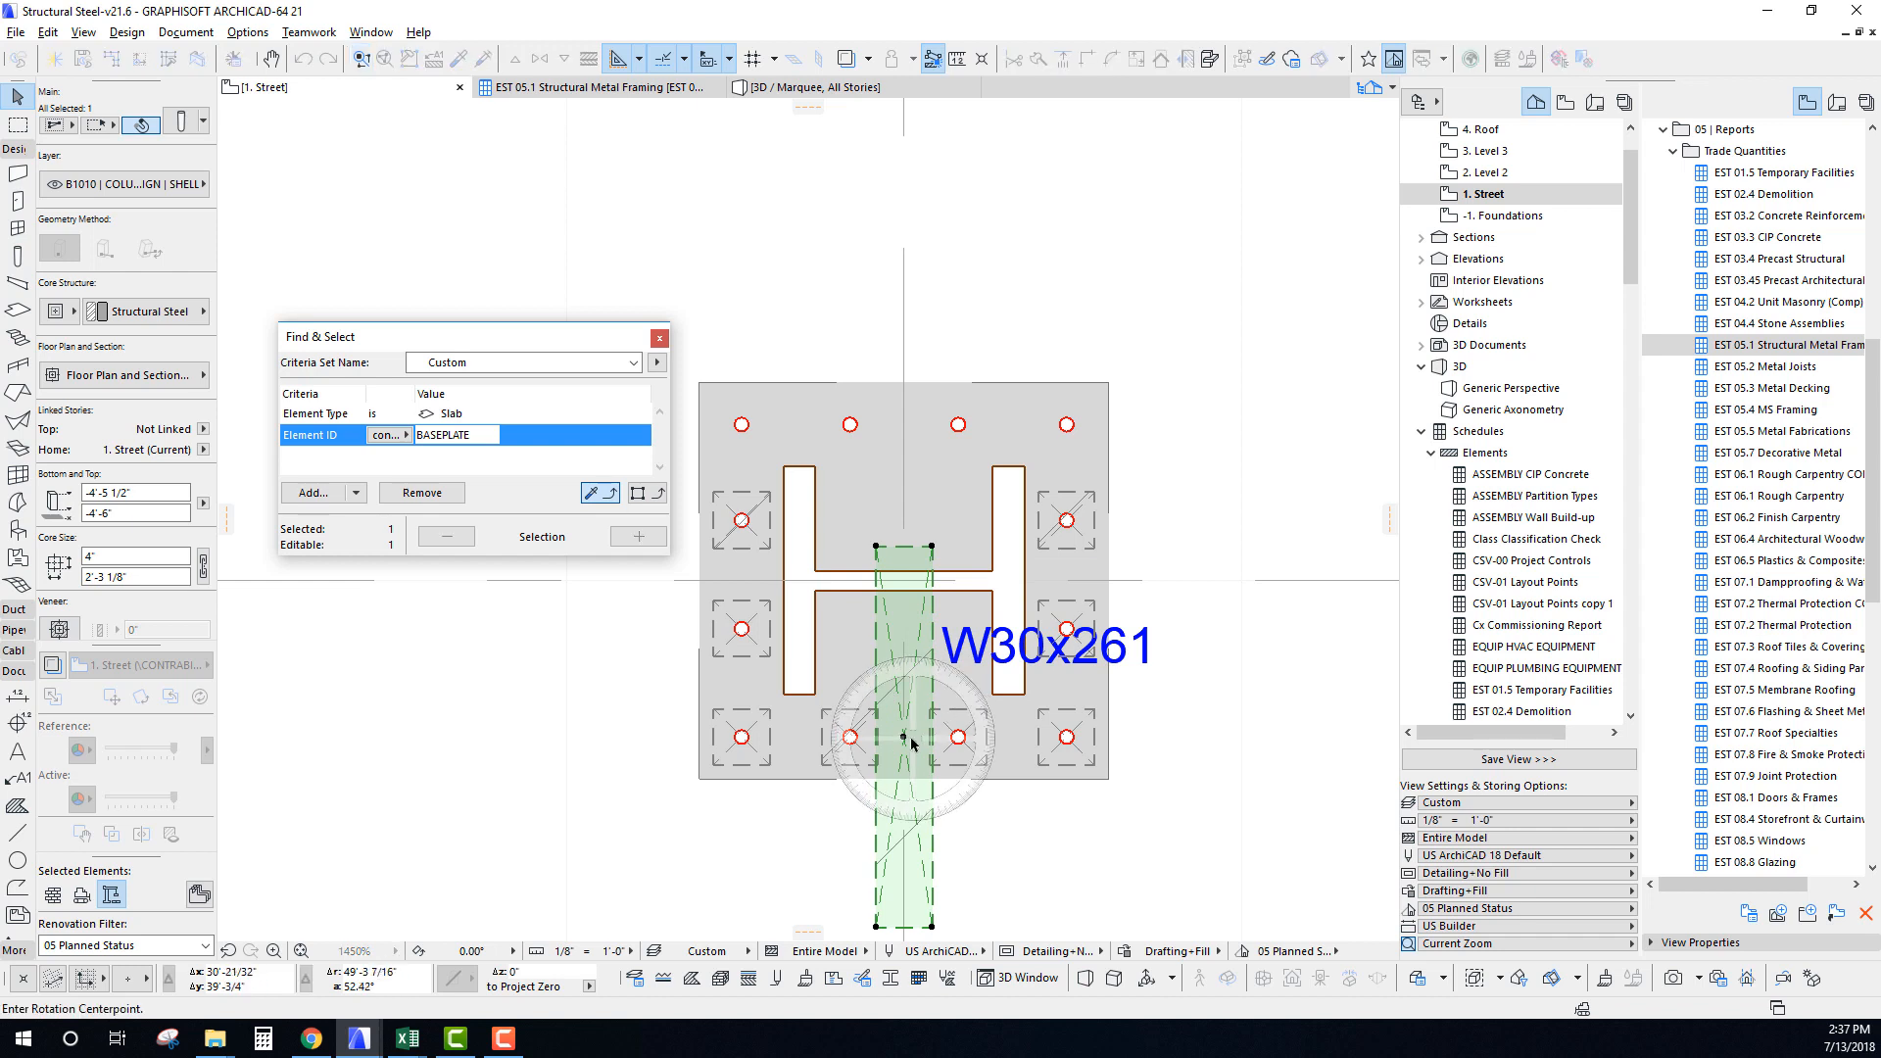
pyautogui.click(903, 737)
pyautogui.click(904, 582)
pyautogui.click(1180, 737)
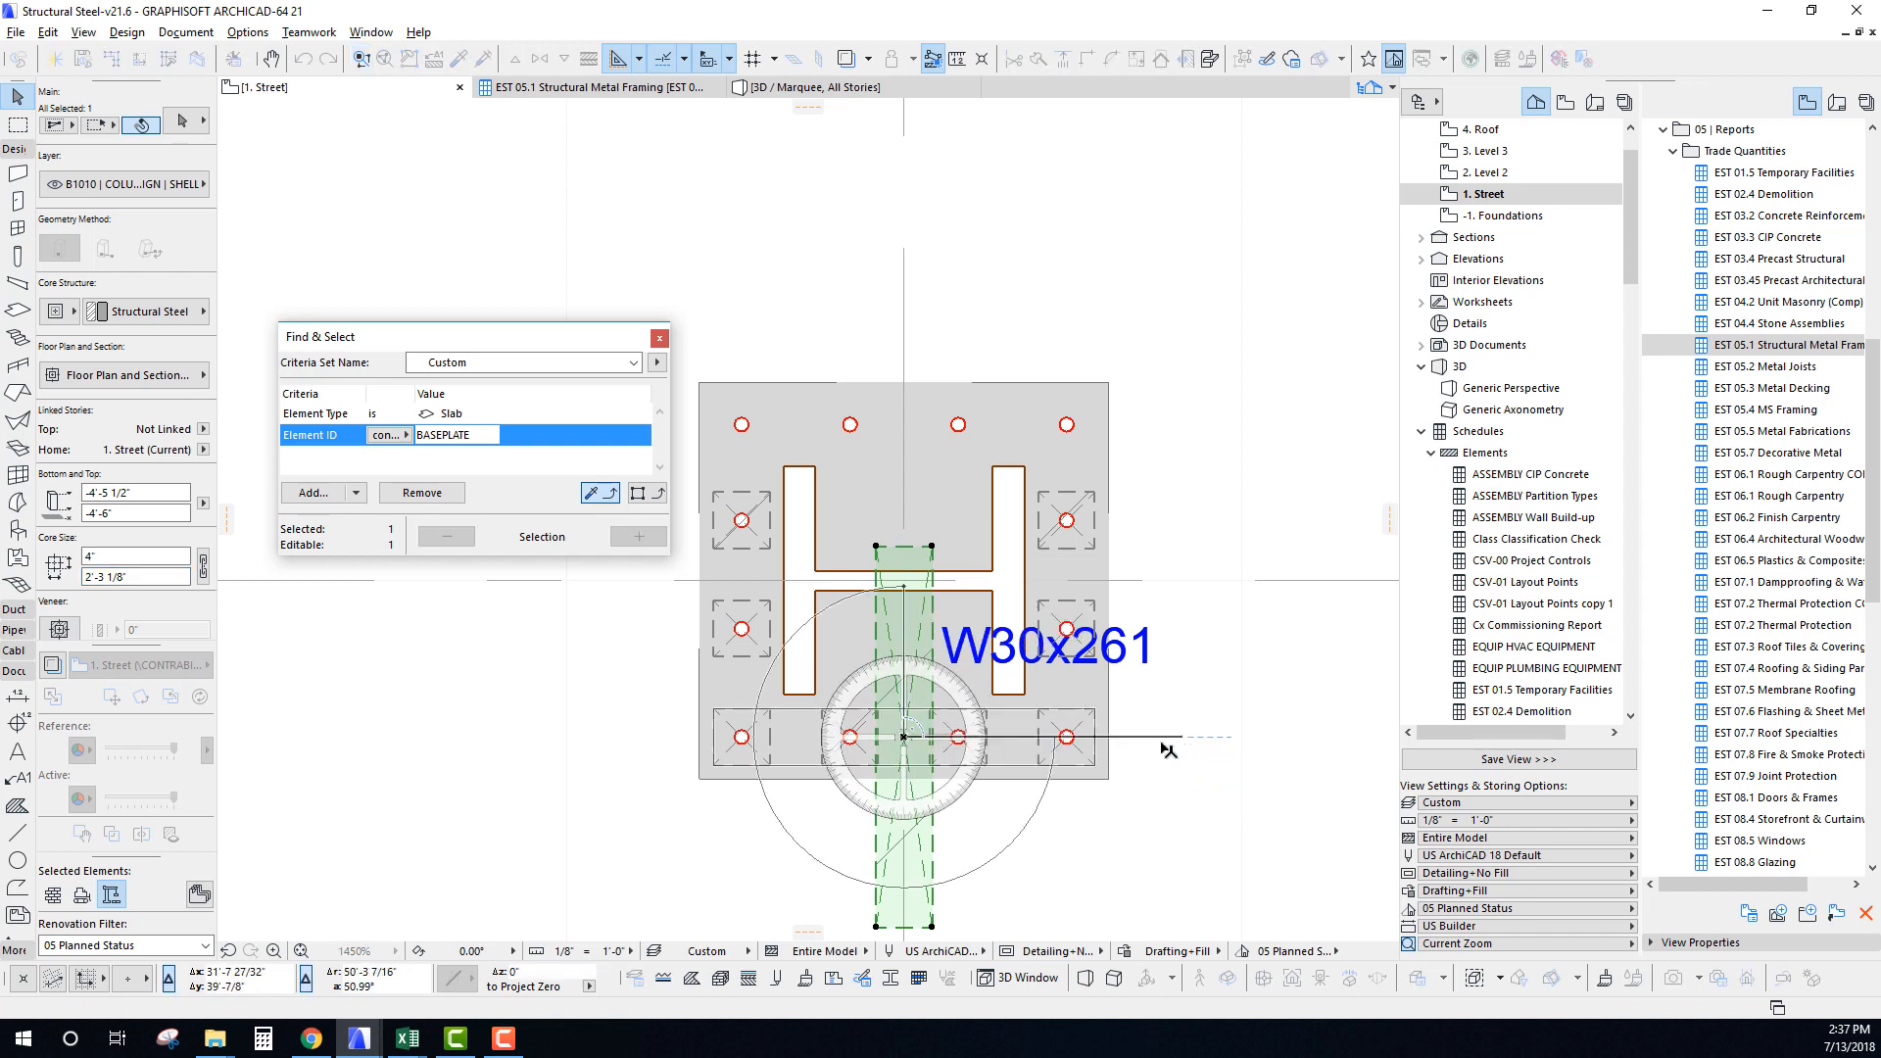
pyautogui.hotkey('ctrl', 'd')
pyautogui.click(1094, 708)
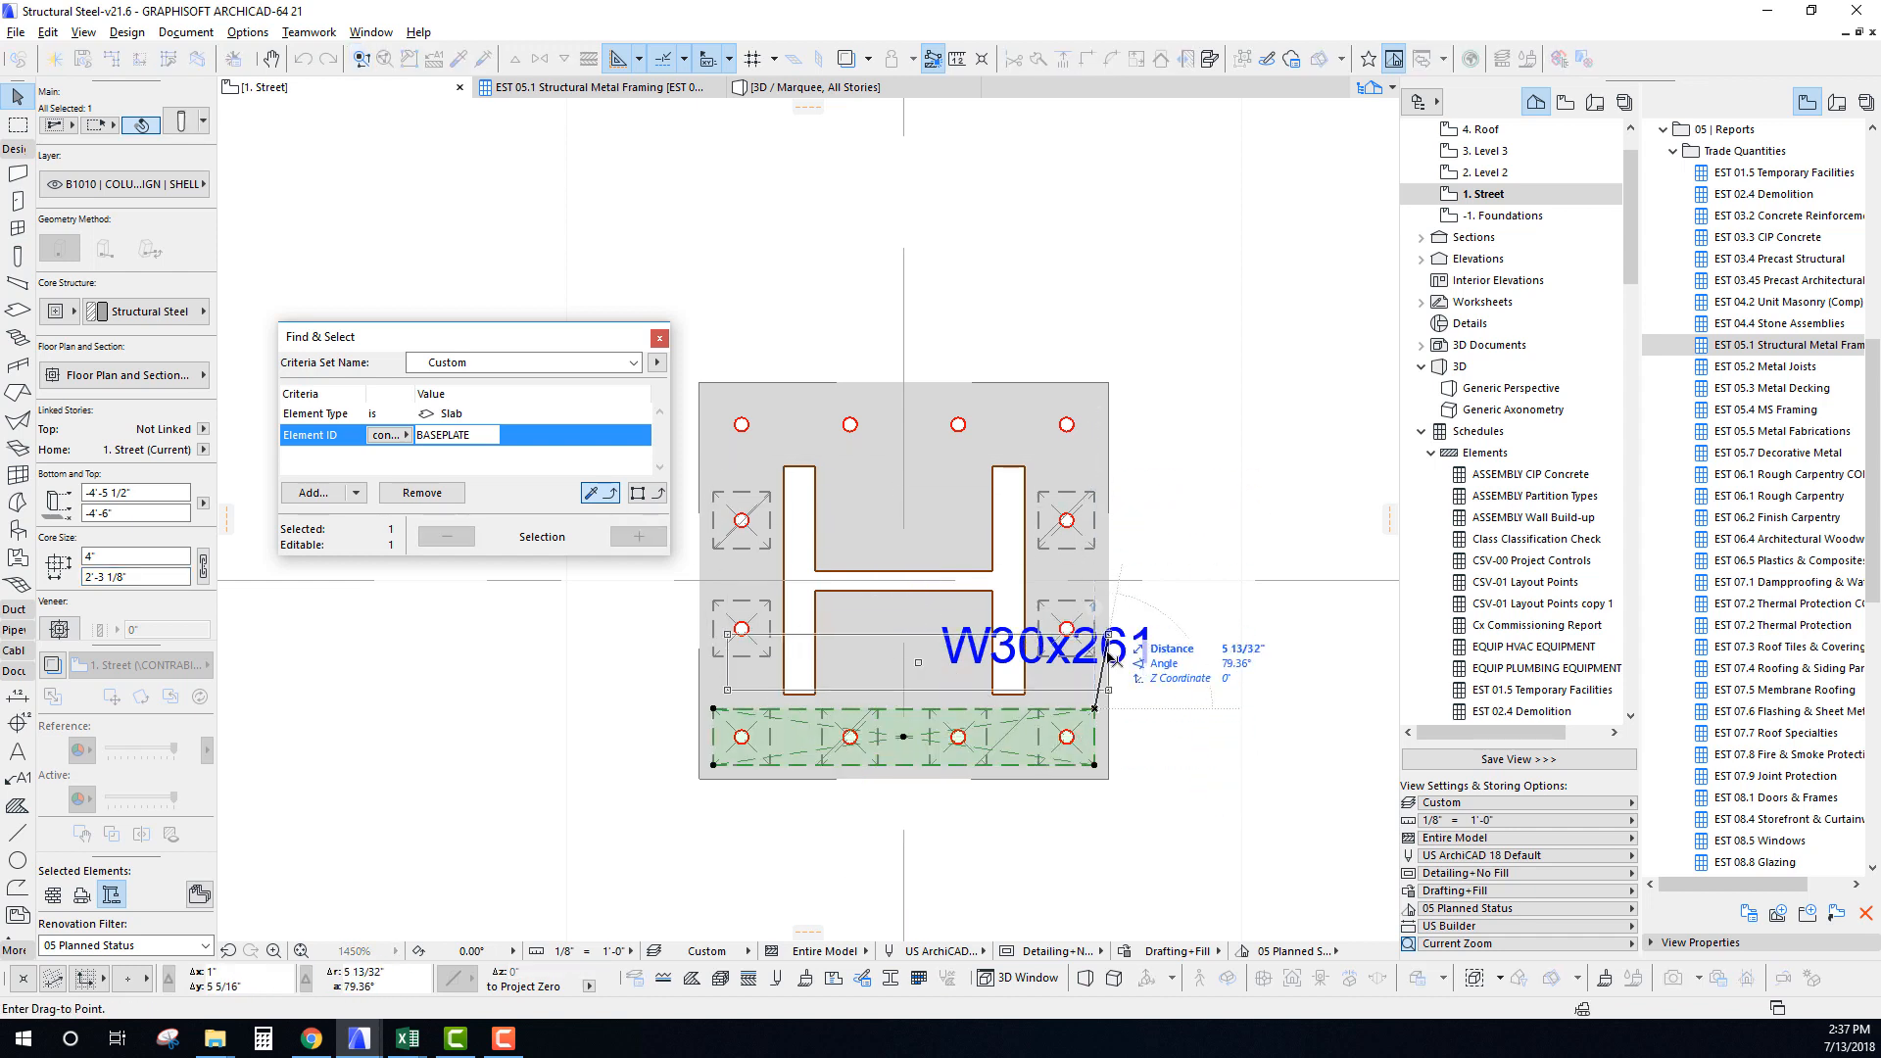
pyautogui.press('Escape')
# Move the elongated plate straight up so it is centred on the upper row of anchor bolts.
pyautogui.hotkey('ctrl', 'd')
pyautogui.click(904, 737)
pyautogui.click(959, 424)
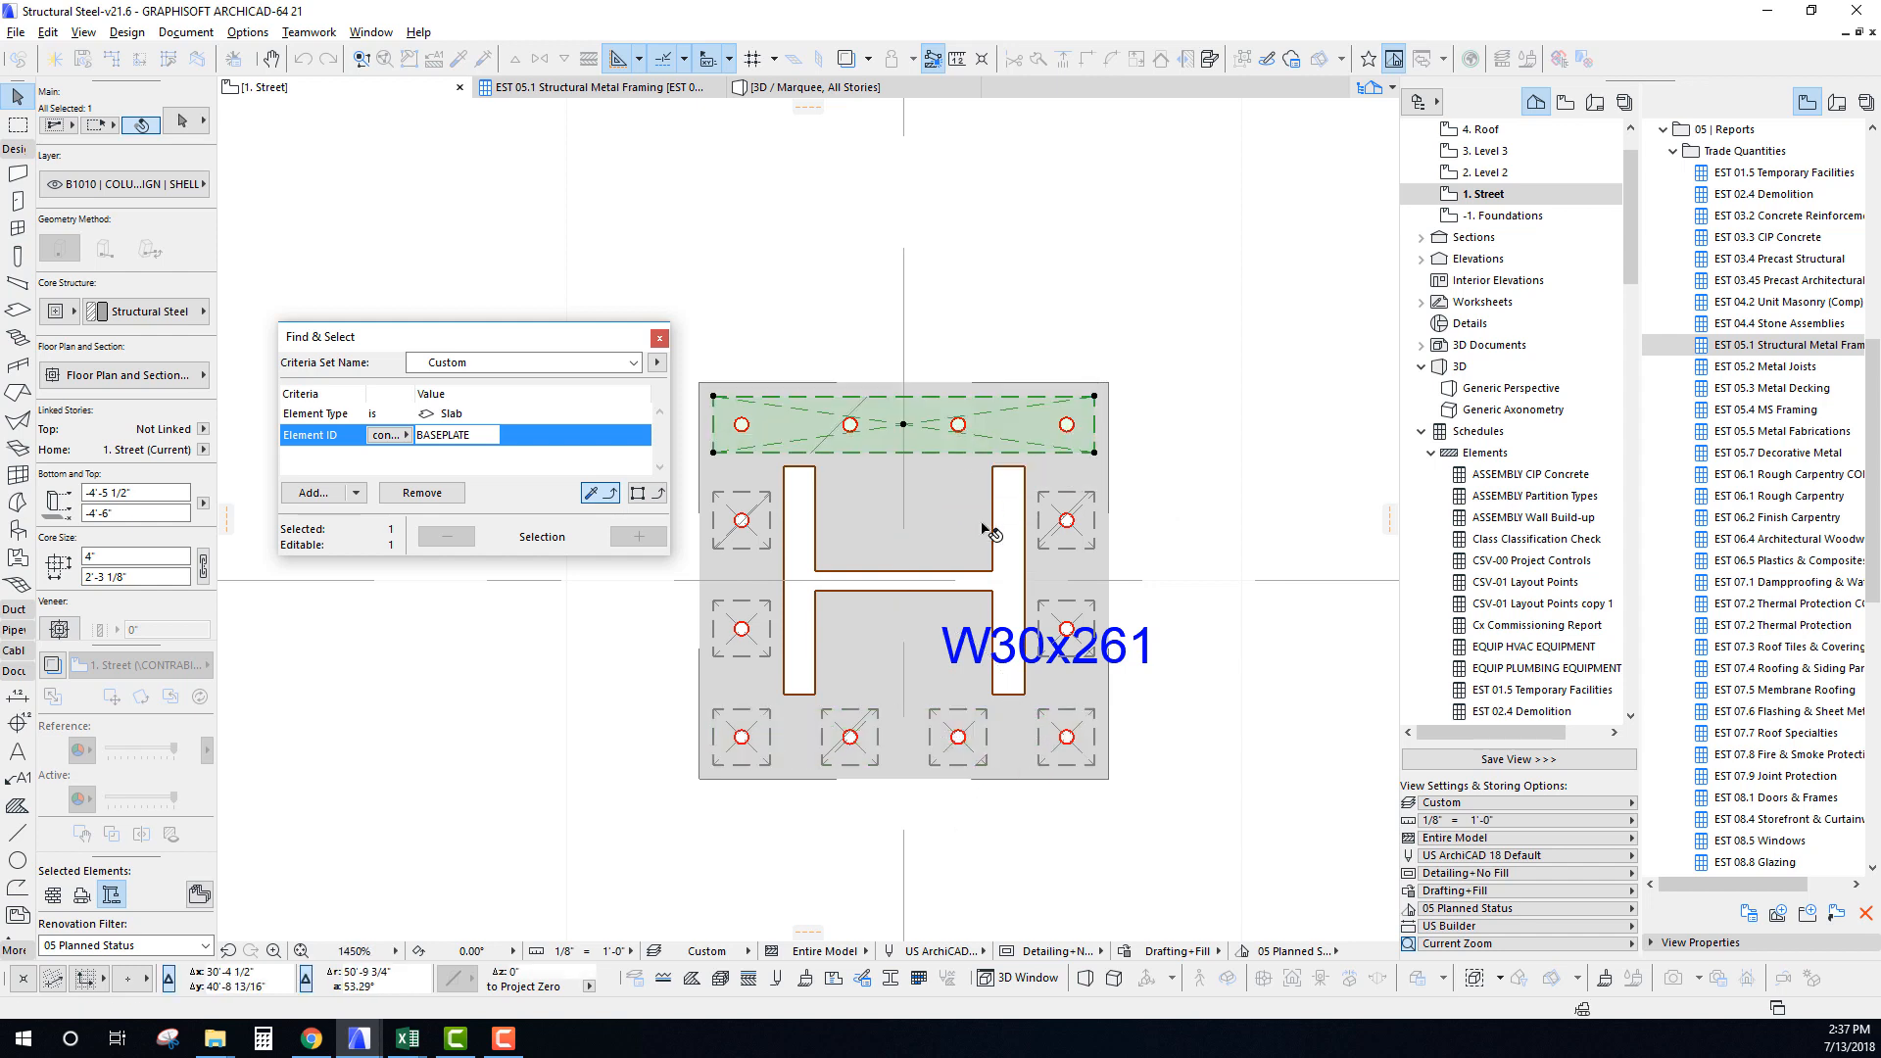
# Delete the four individual anchor plates along the lower row of anchor bolts.
pyautogui.click(1137, 429)
pyautogui.moveTo(942, 716); pyautogui.dragTo(949, 684, button='middle')
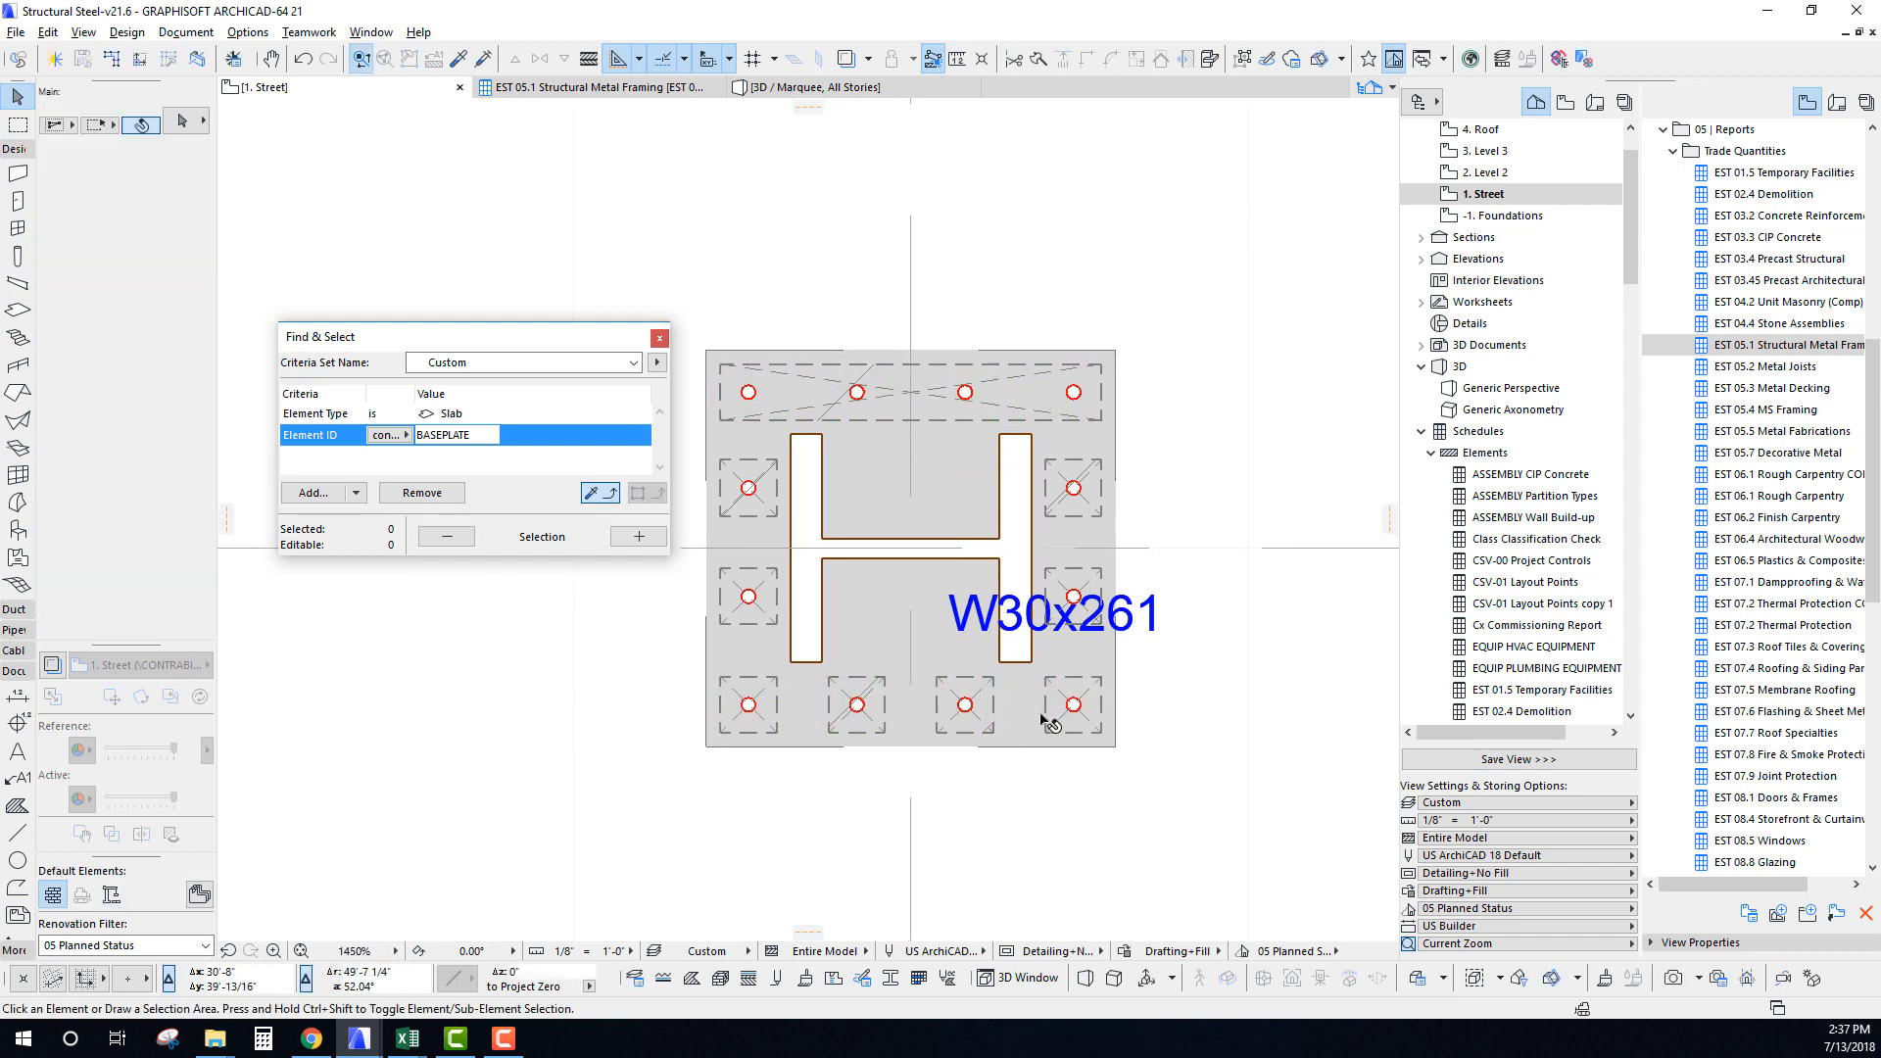
pyautogui.click(1099, 729)
pyautogui.keyDown('shift'); pyautogui.click(887, 722); pyautogui.keyUp('shift')
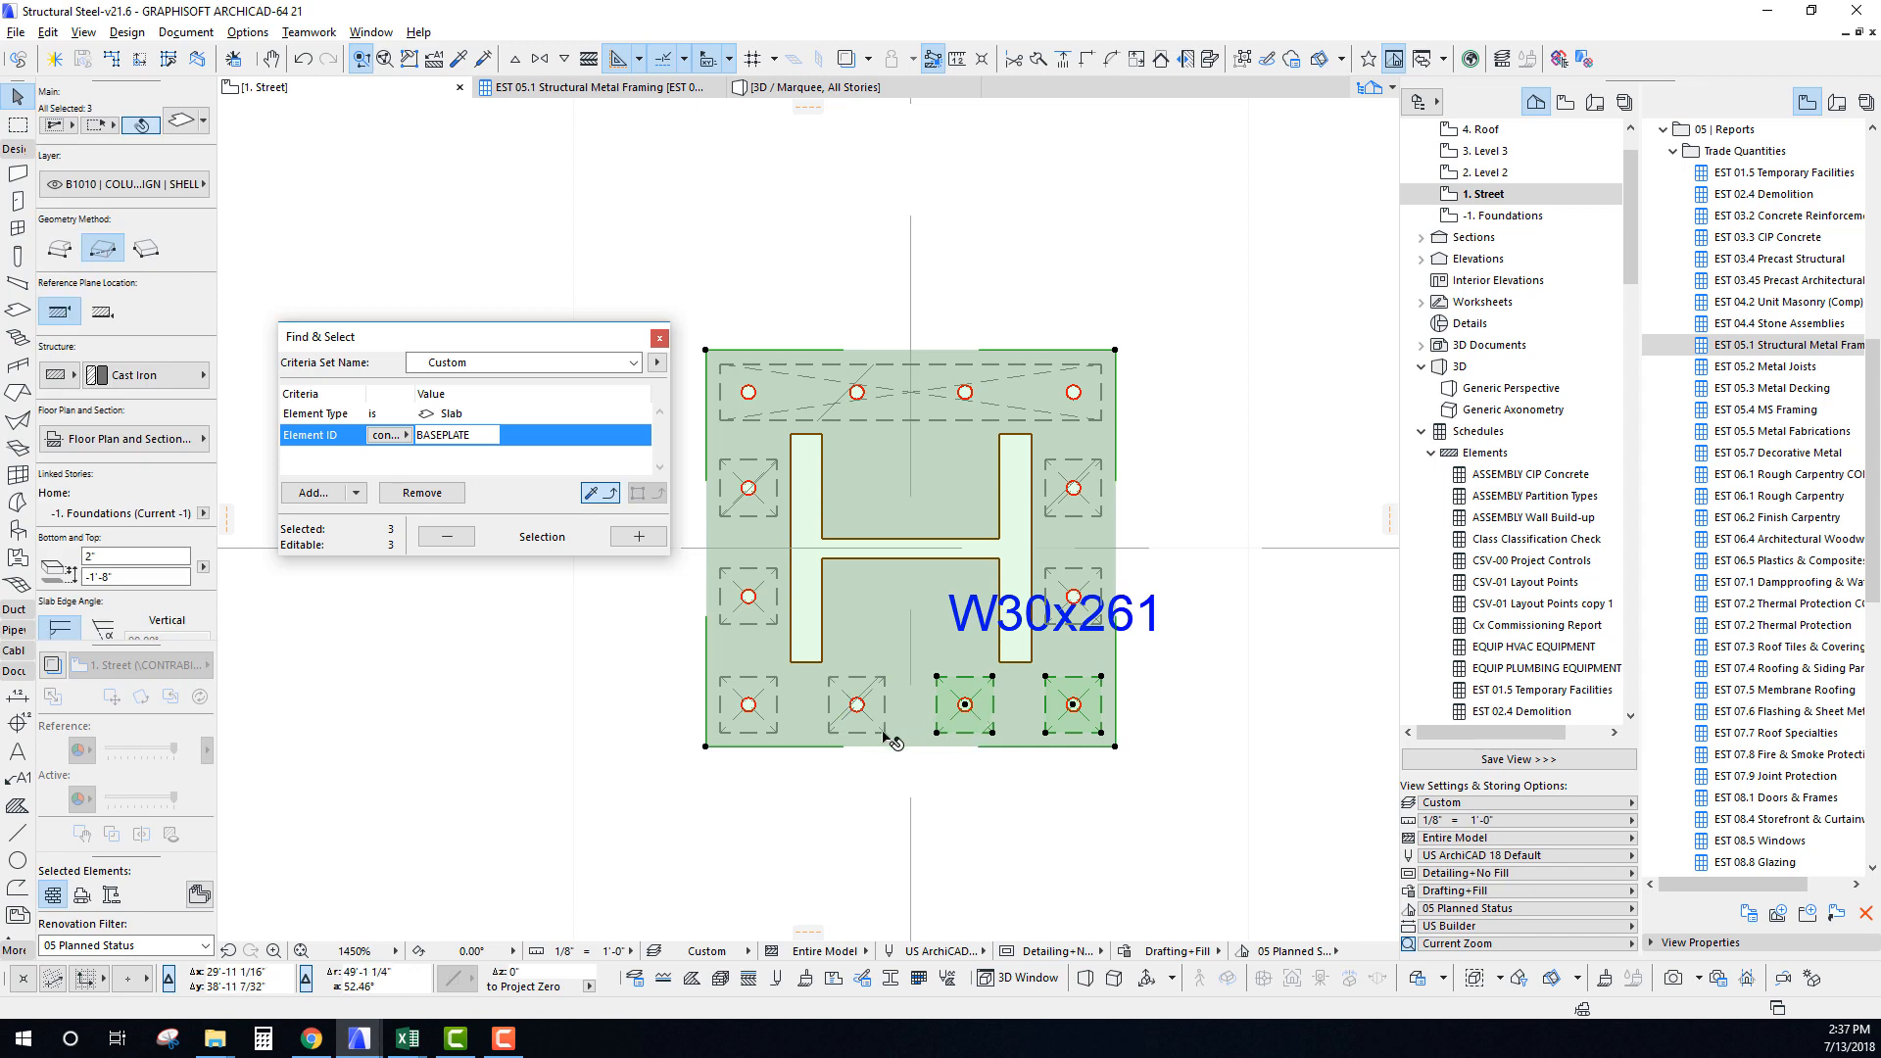
pyautogui.keyDown('shift'); pyautogui.click(885, 735); pyautogui.keyUp('shift')
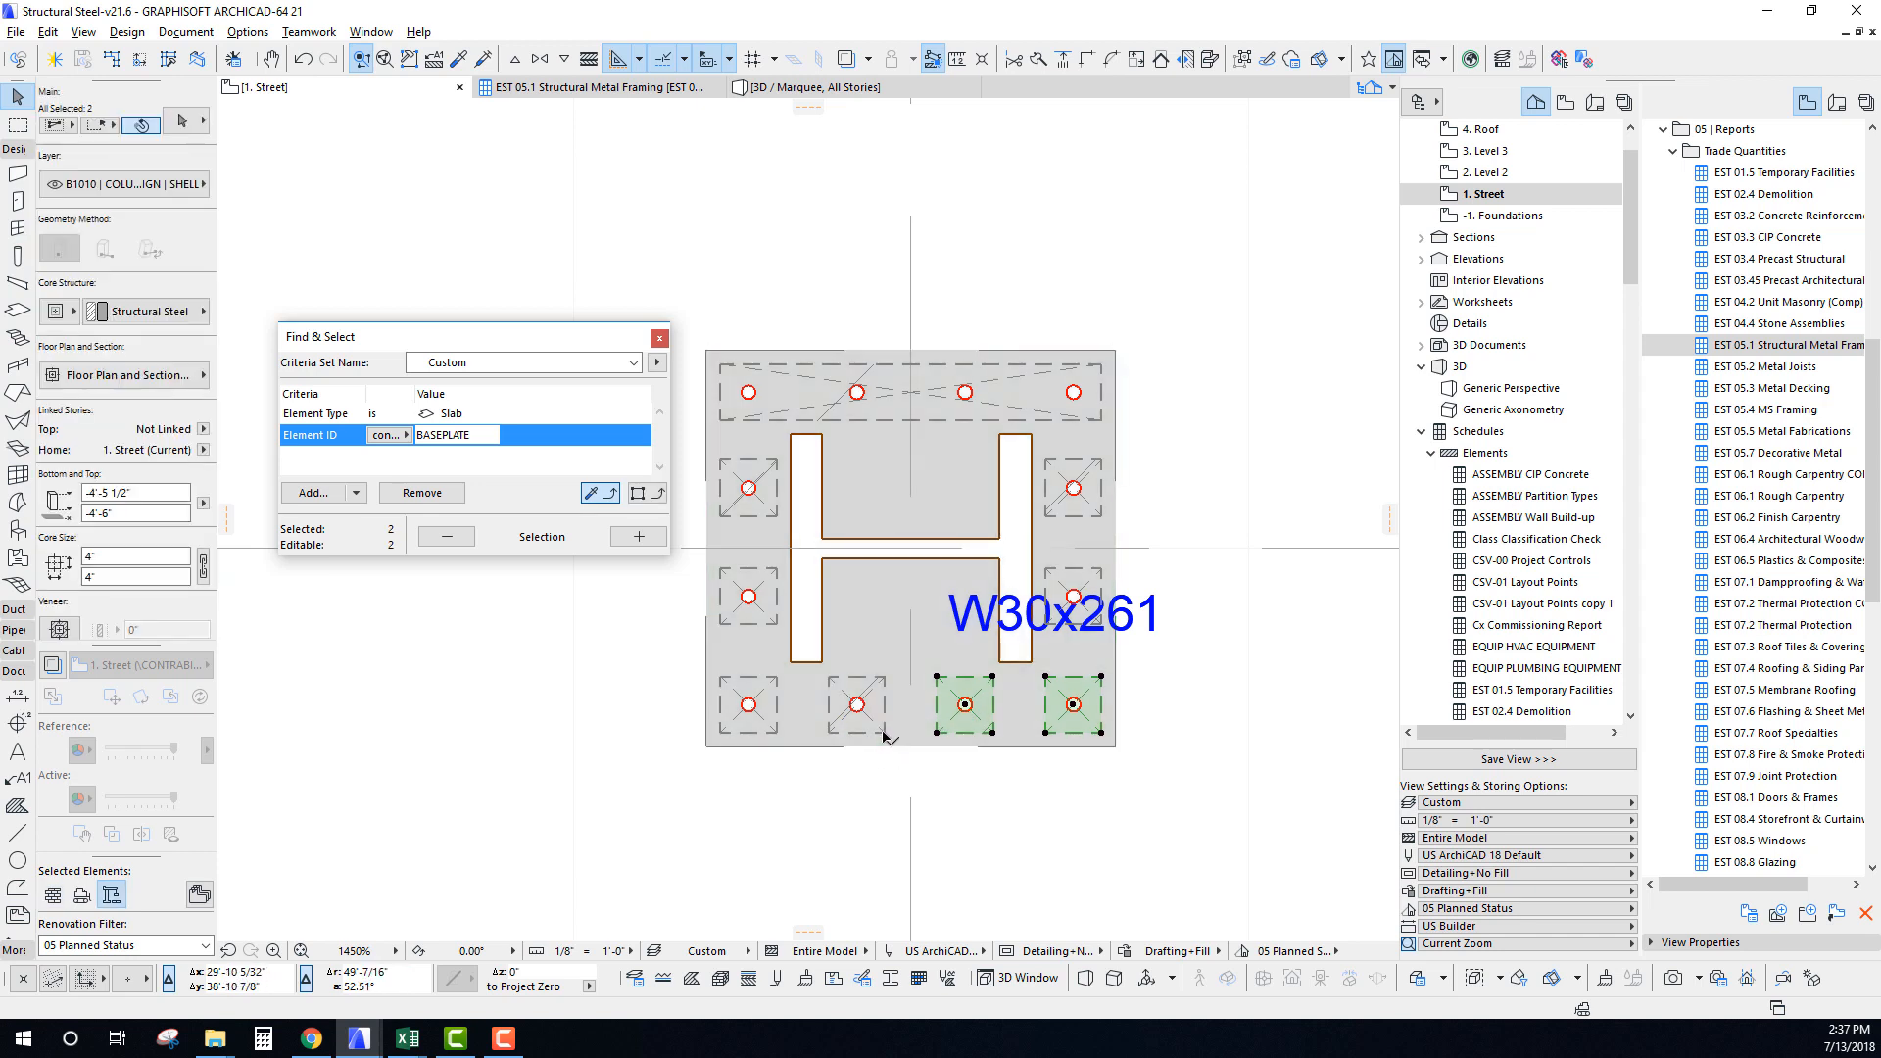
pyautogui.keyDown('shift'); pyautogui.click(882, 730); pyautogui.keyUp('shift')
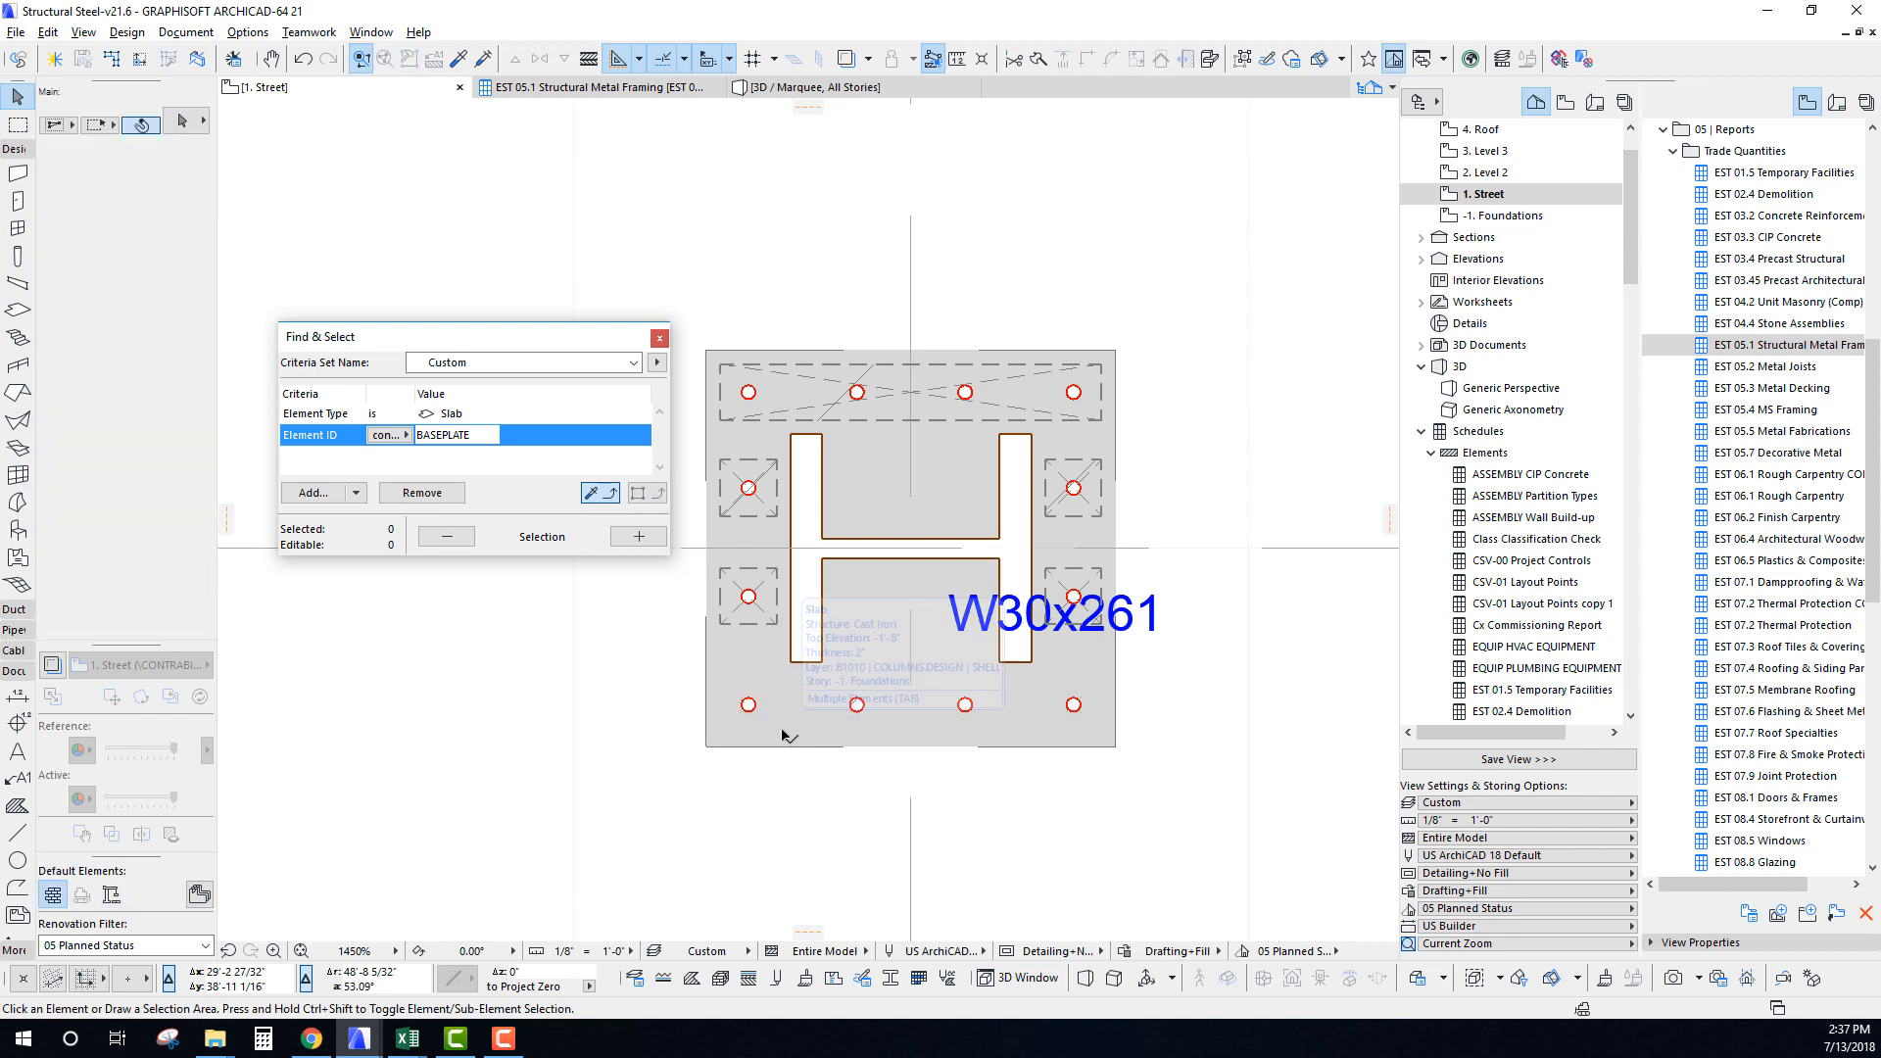
# Select the elongated plate on the upper bolt row and open its Unit Cost property for editing.
pyautogui.click(799, 411)
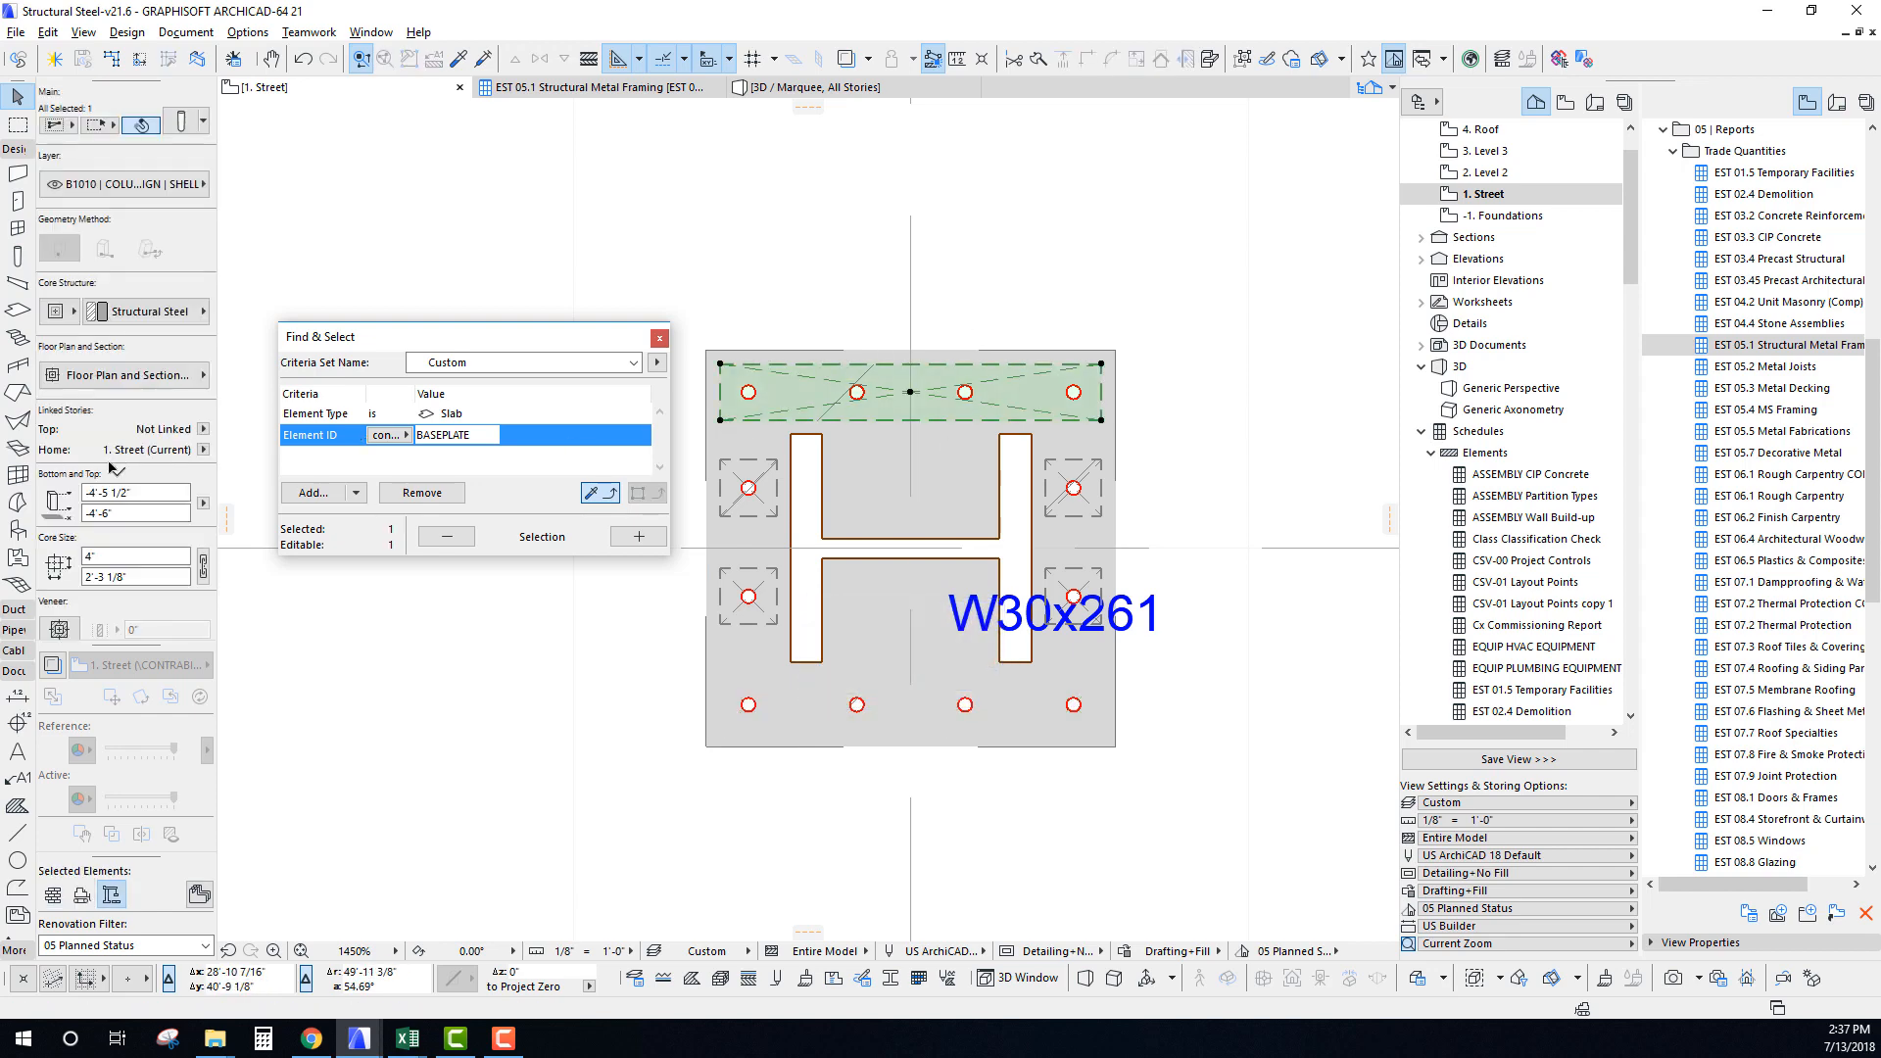
pyautogui.scroll(-3, 132, 555)
pyautogui.click(142, 623)
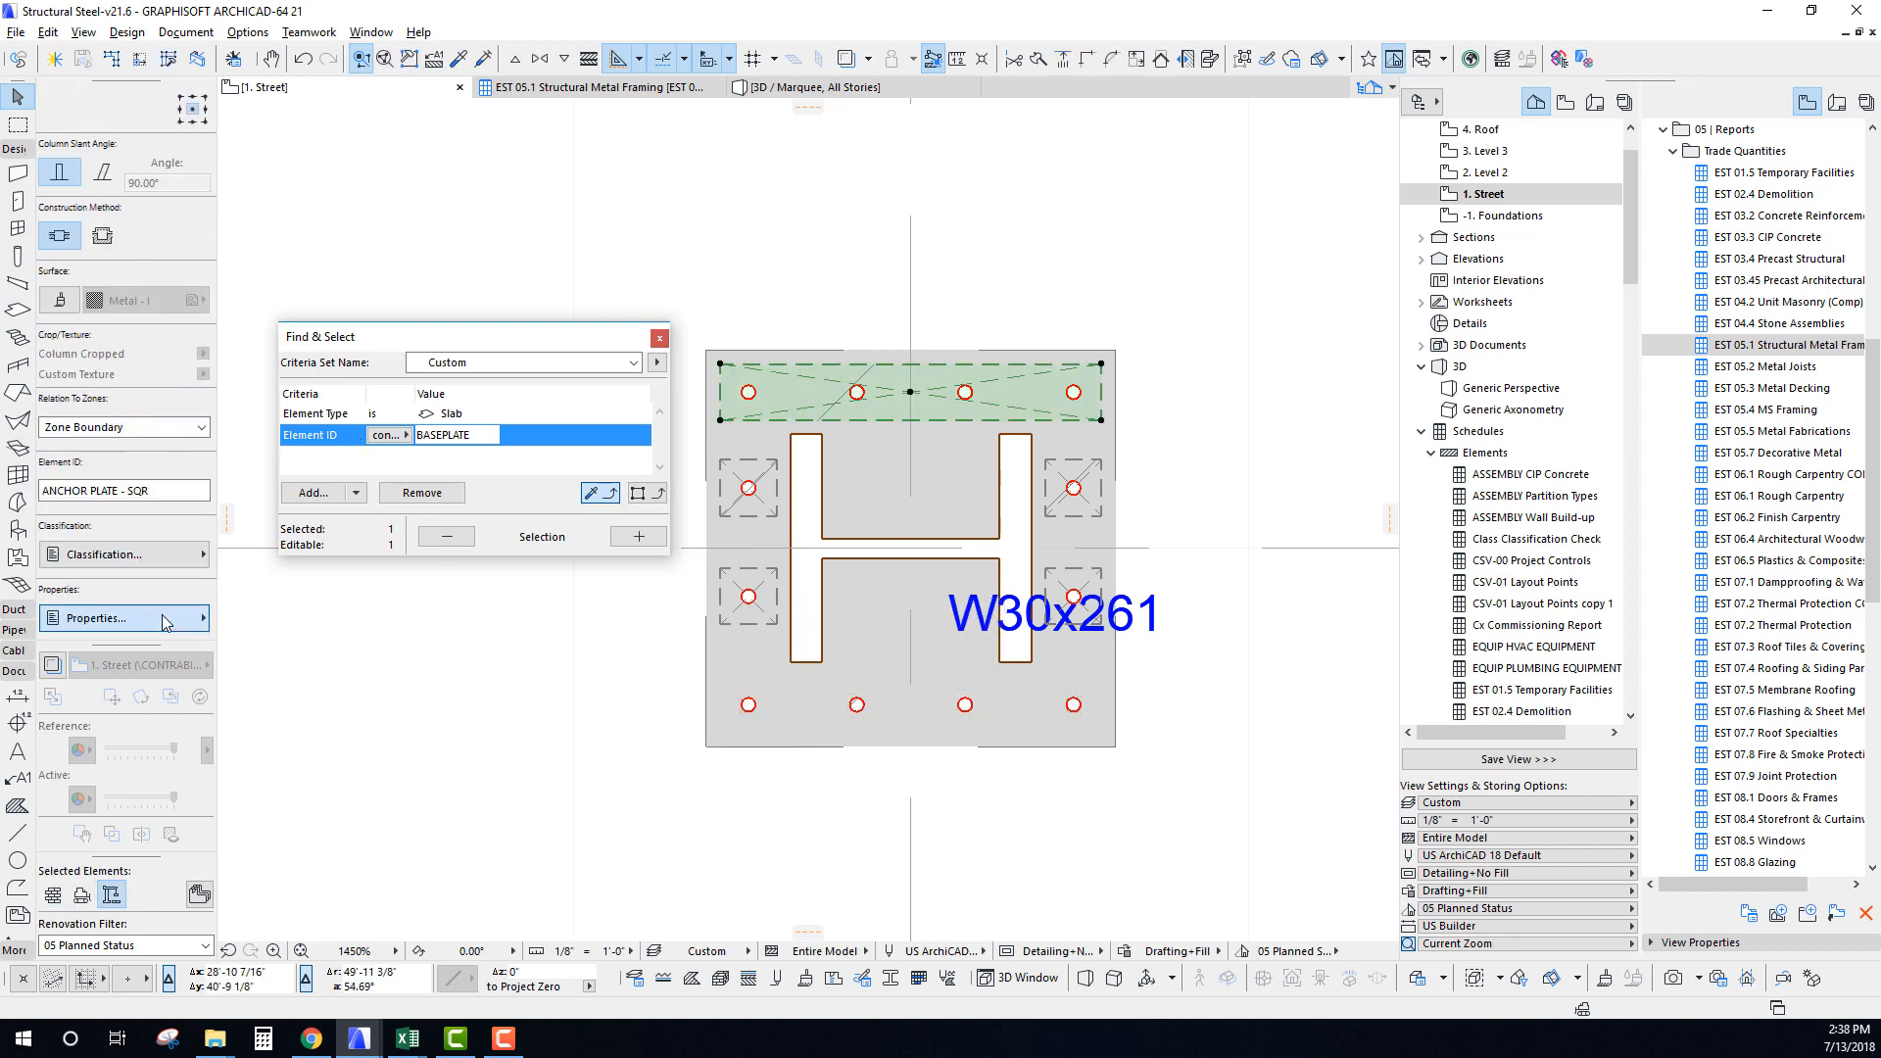
pyautogui.click(440, 620)
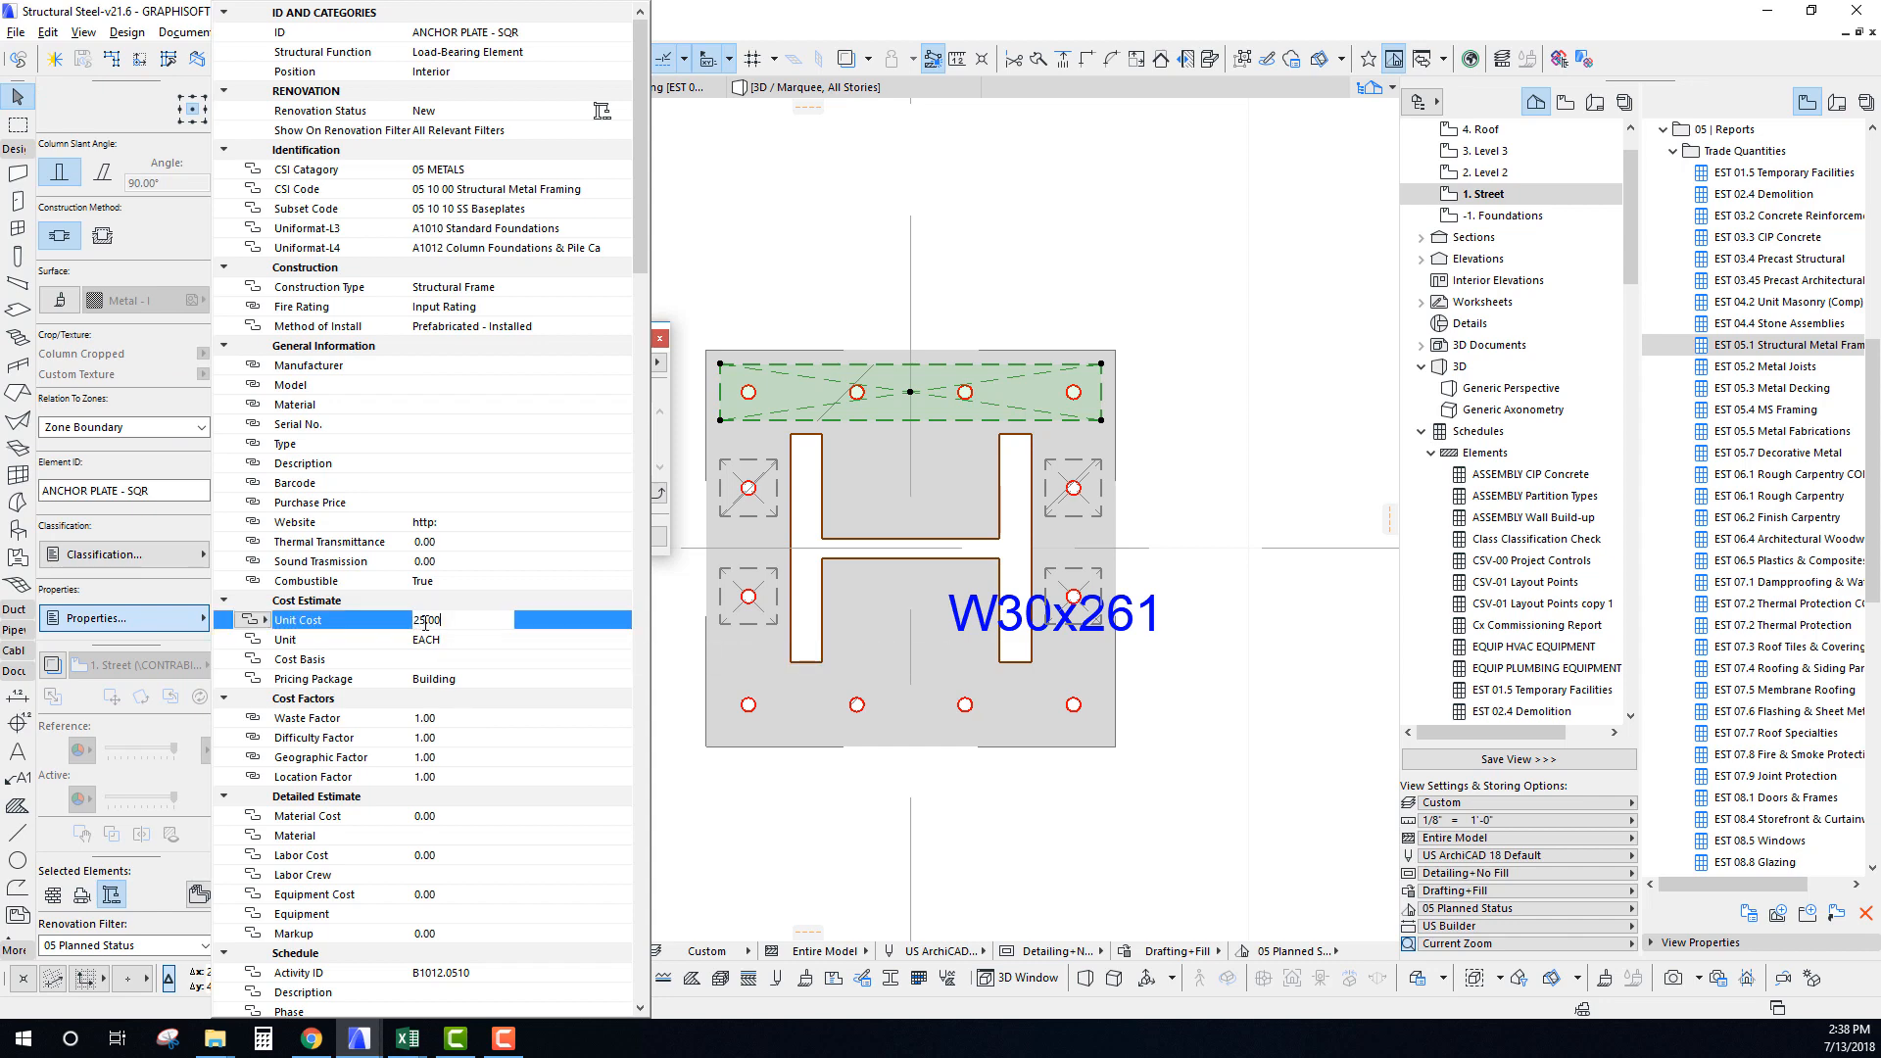
pyautogui.moveTo(425, 623); pyautogui.dragTo(398, 619)
pyautogui.click(1047, 689)
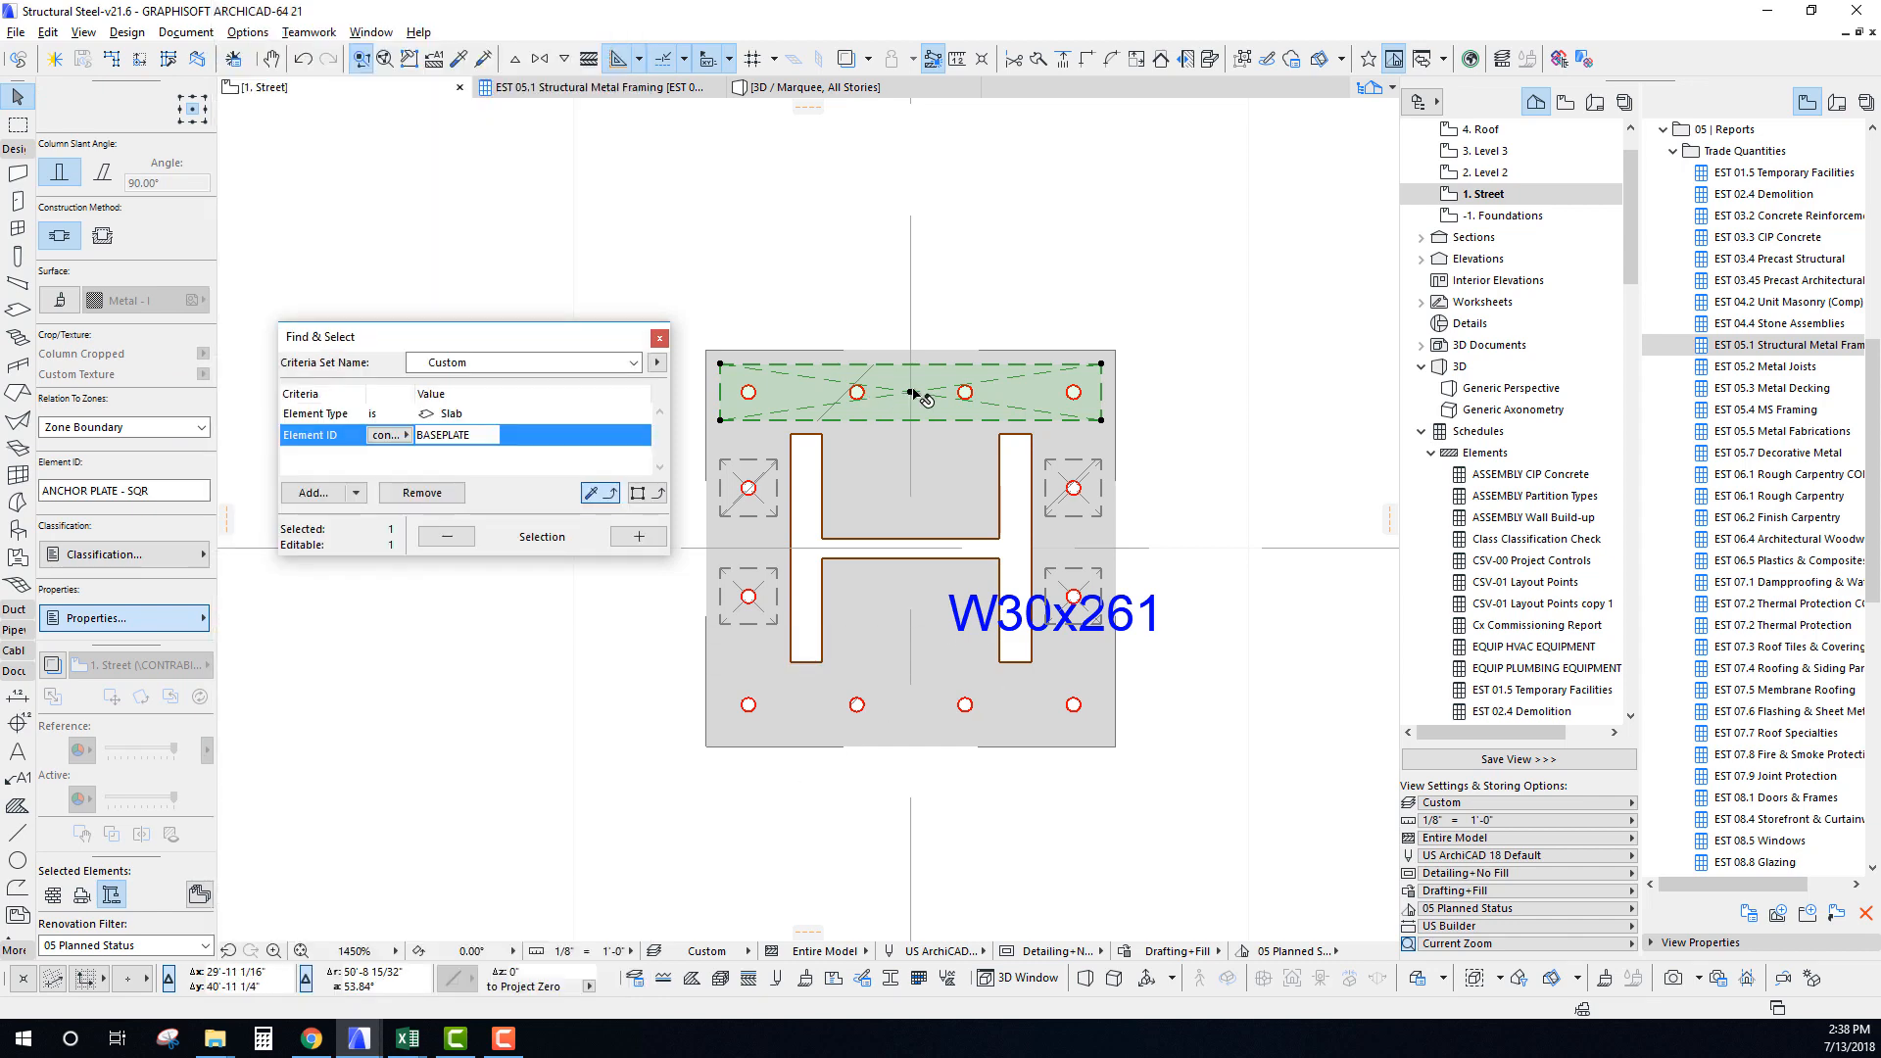
# Place a copy of the elongated plate over the lower row of anchor bolts and check the assembly in 3D.
pyautogui.click(952, 711)
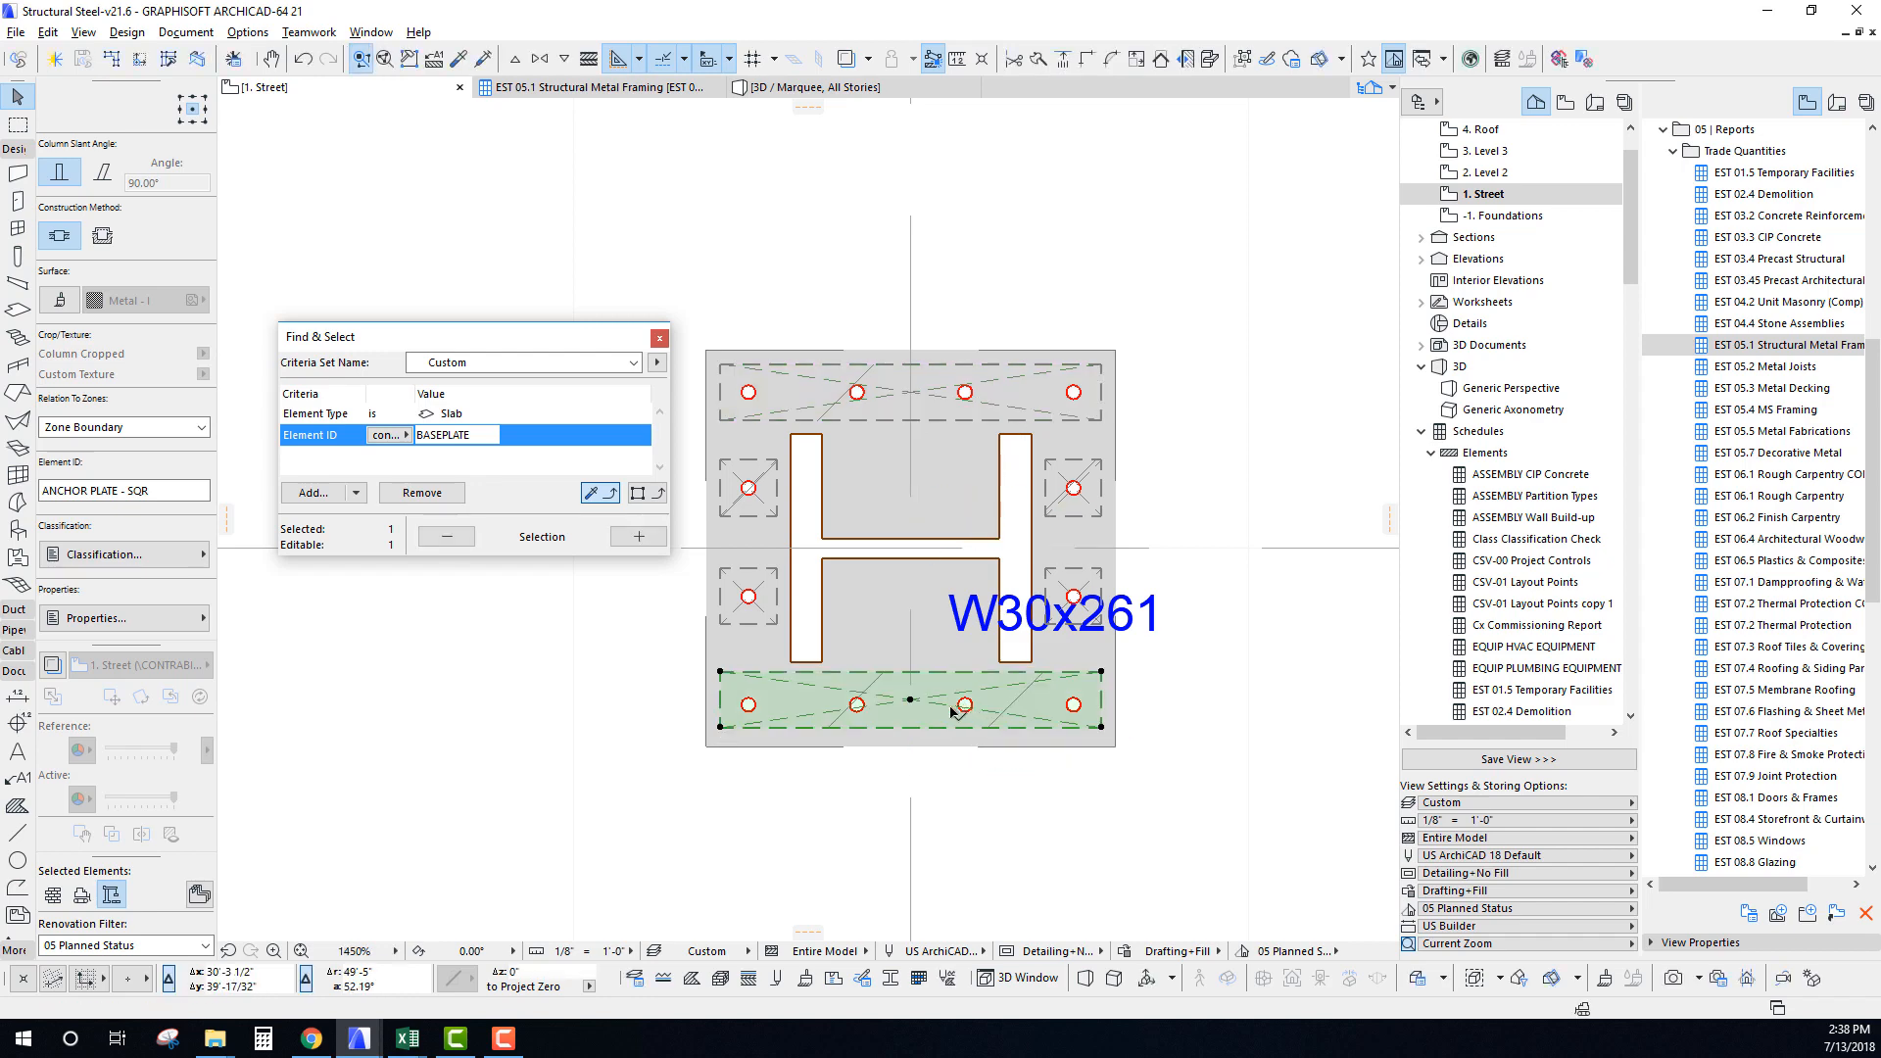
pyautogui.press('Escape')
pyautogui.press('F3')
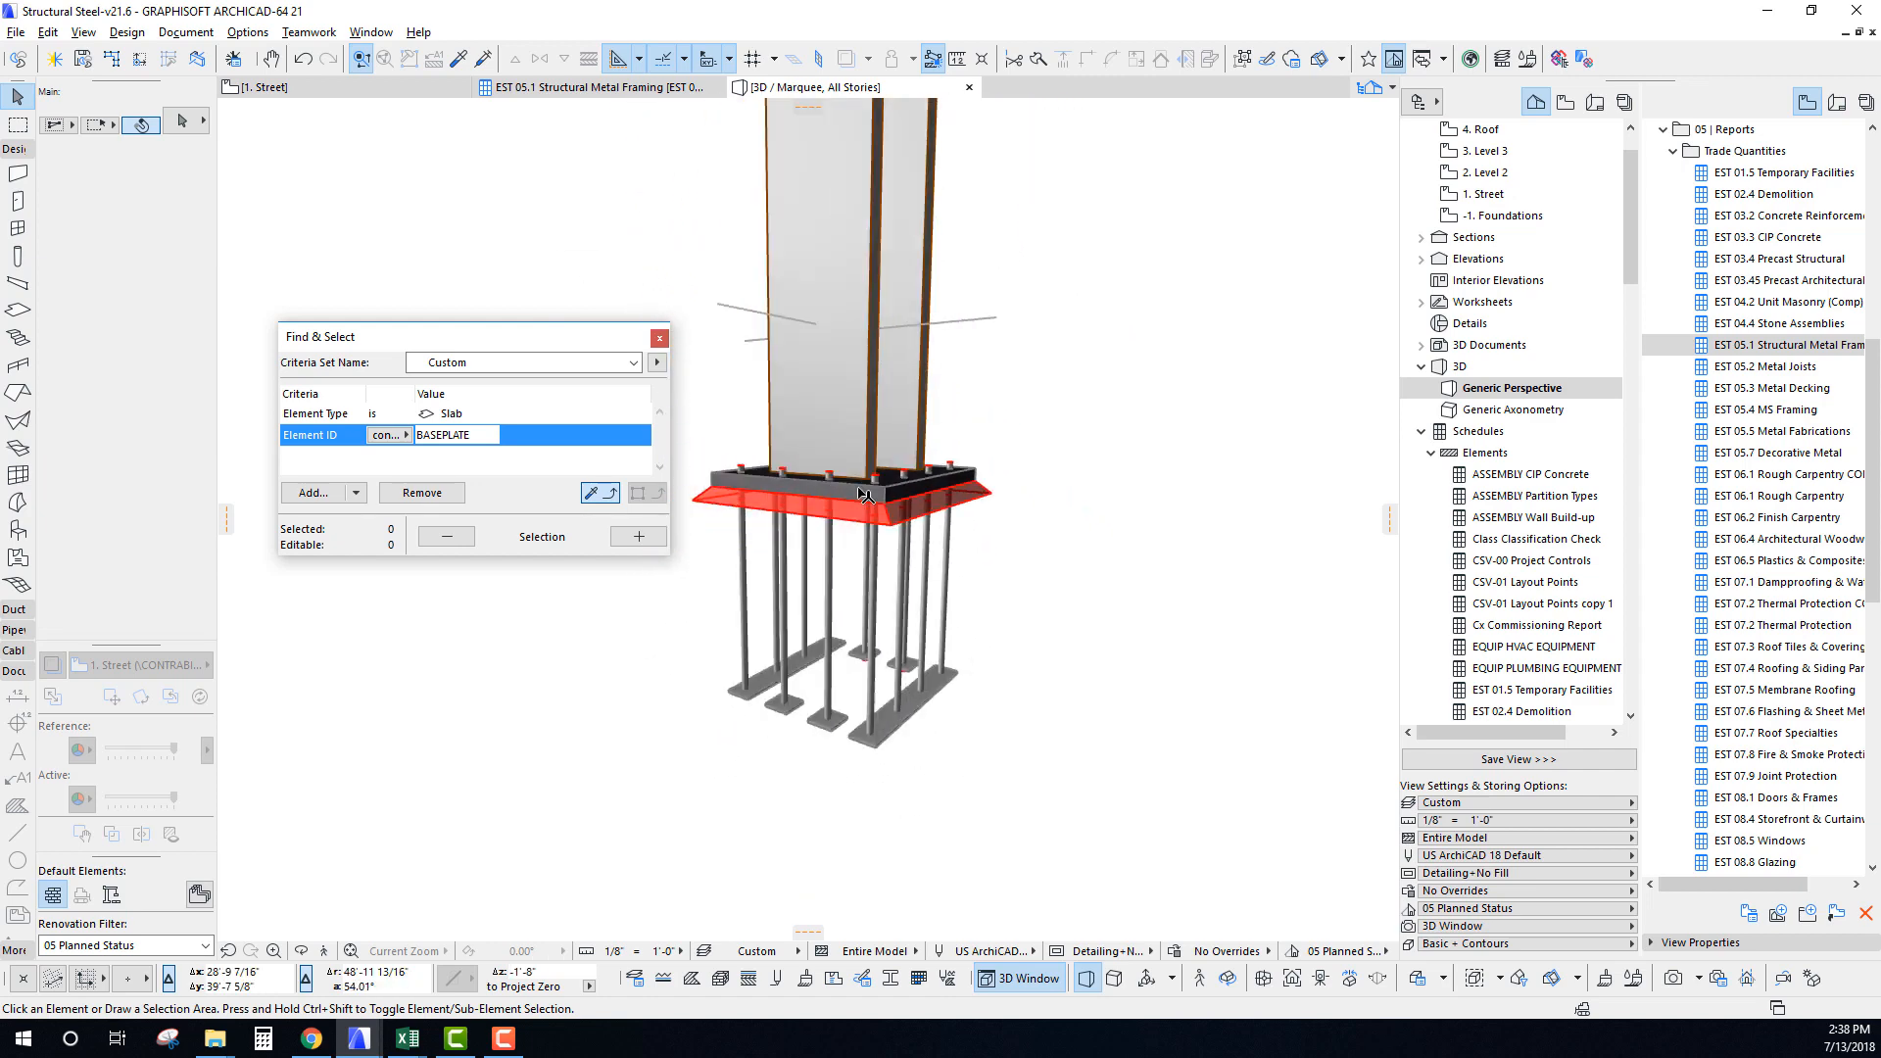
pyautogui.press('F2')
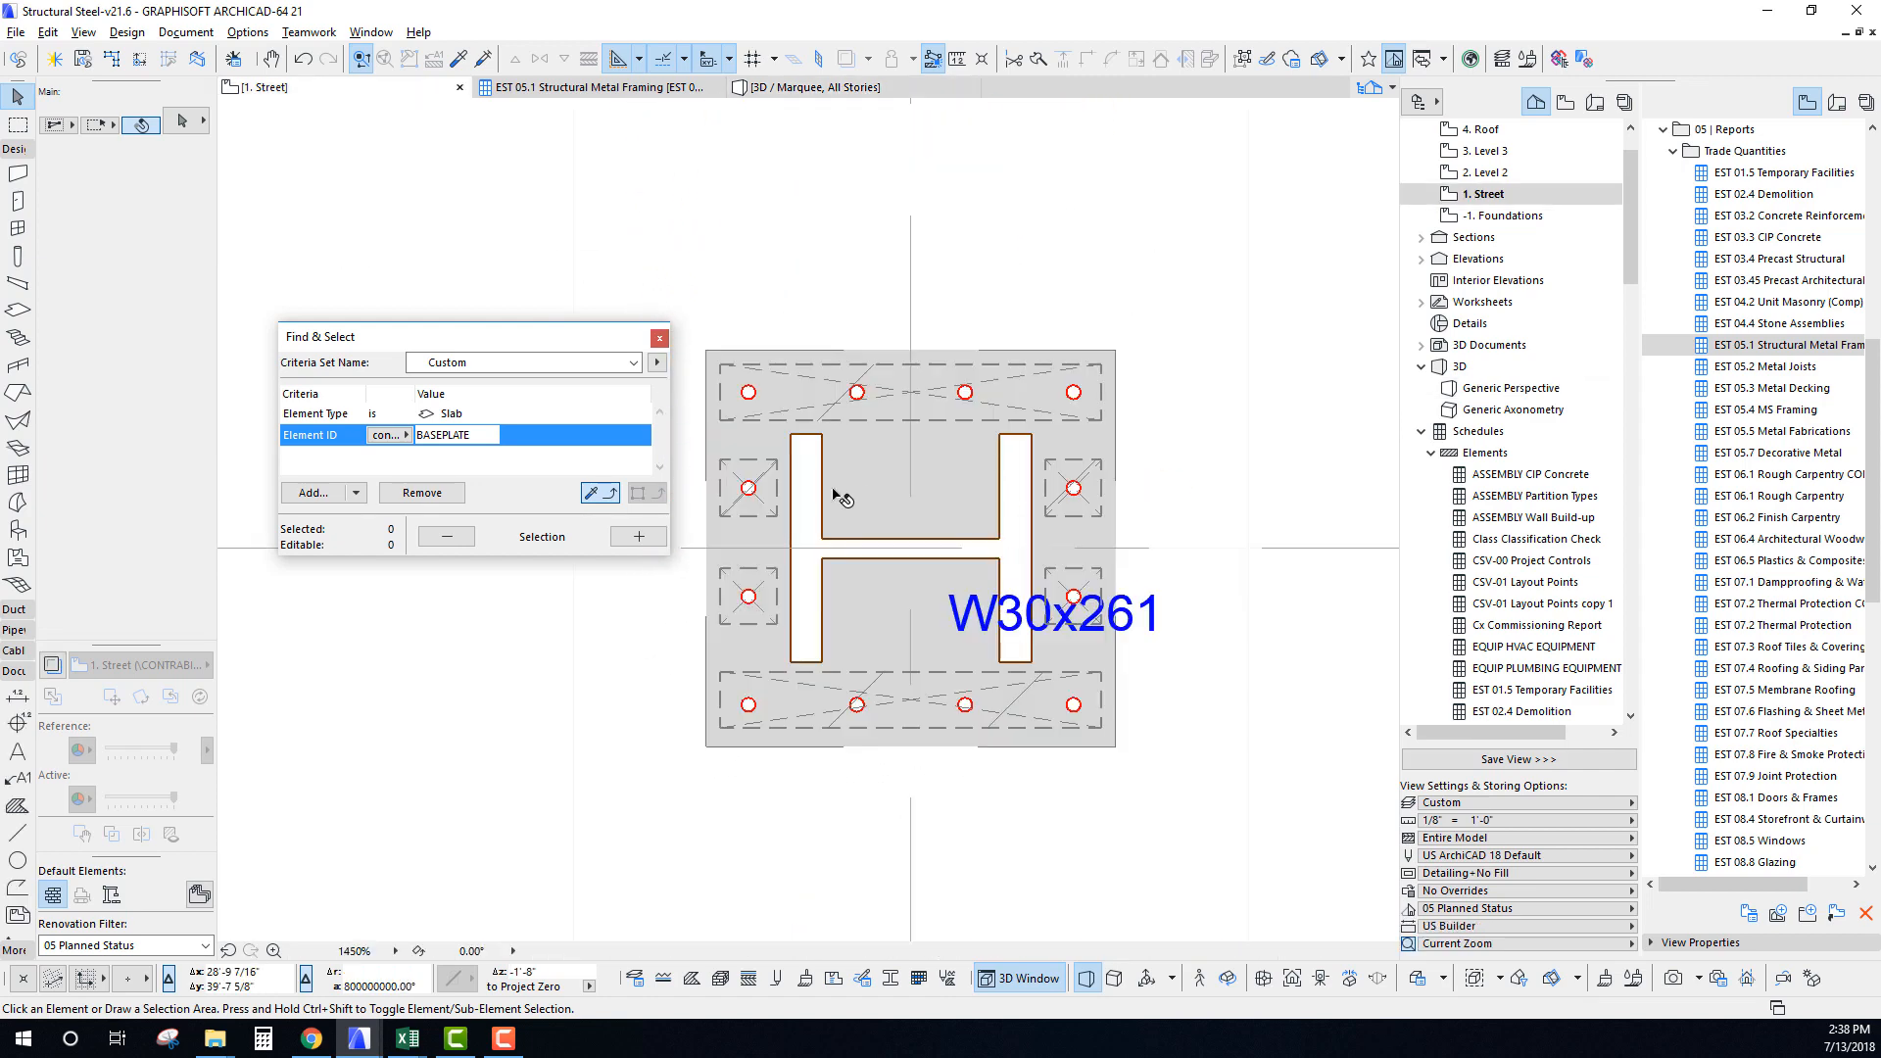
# Select the complete baseplate and anchor assembly without its column and copy it from grid C-3 to the column at C-4.
pyautogui.scroll(-3, 875, 566)
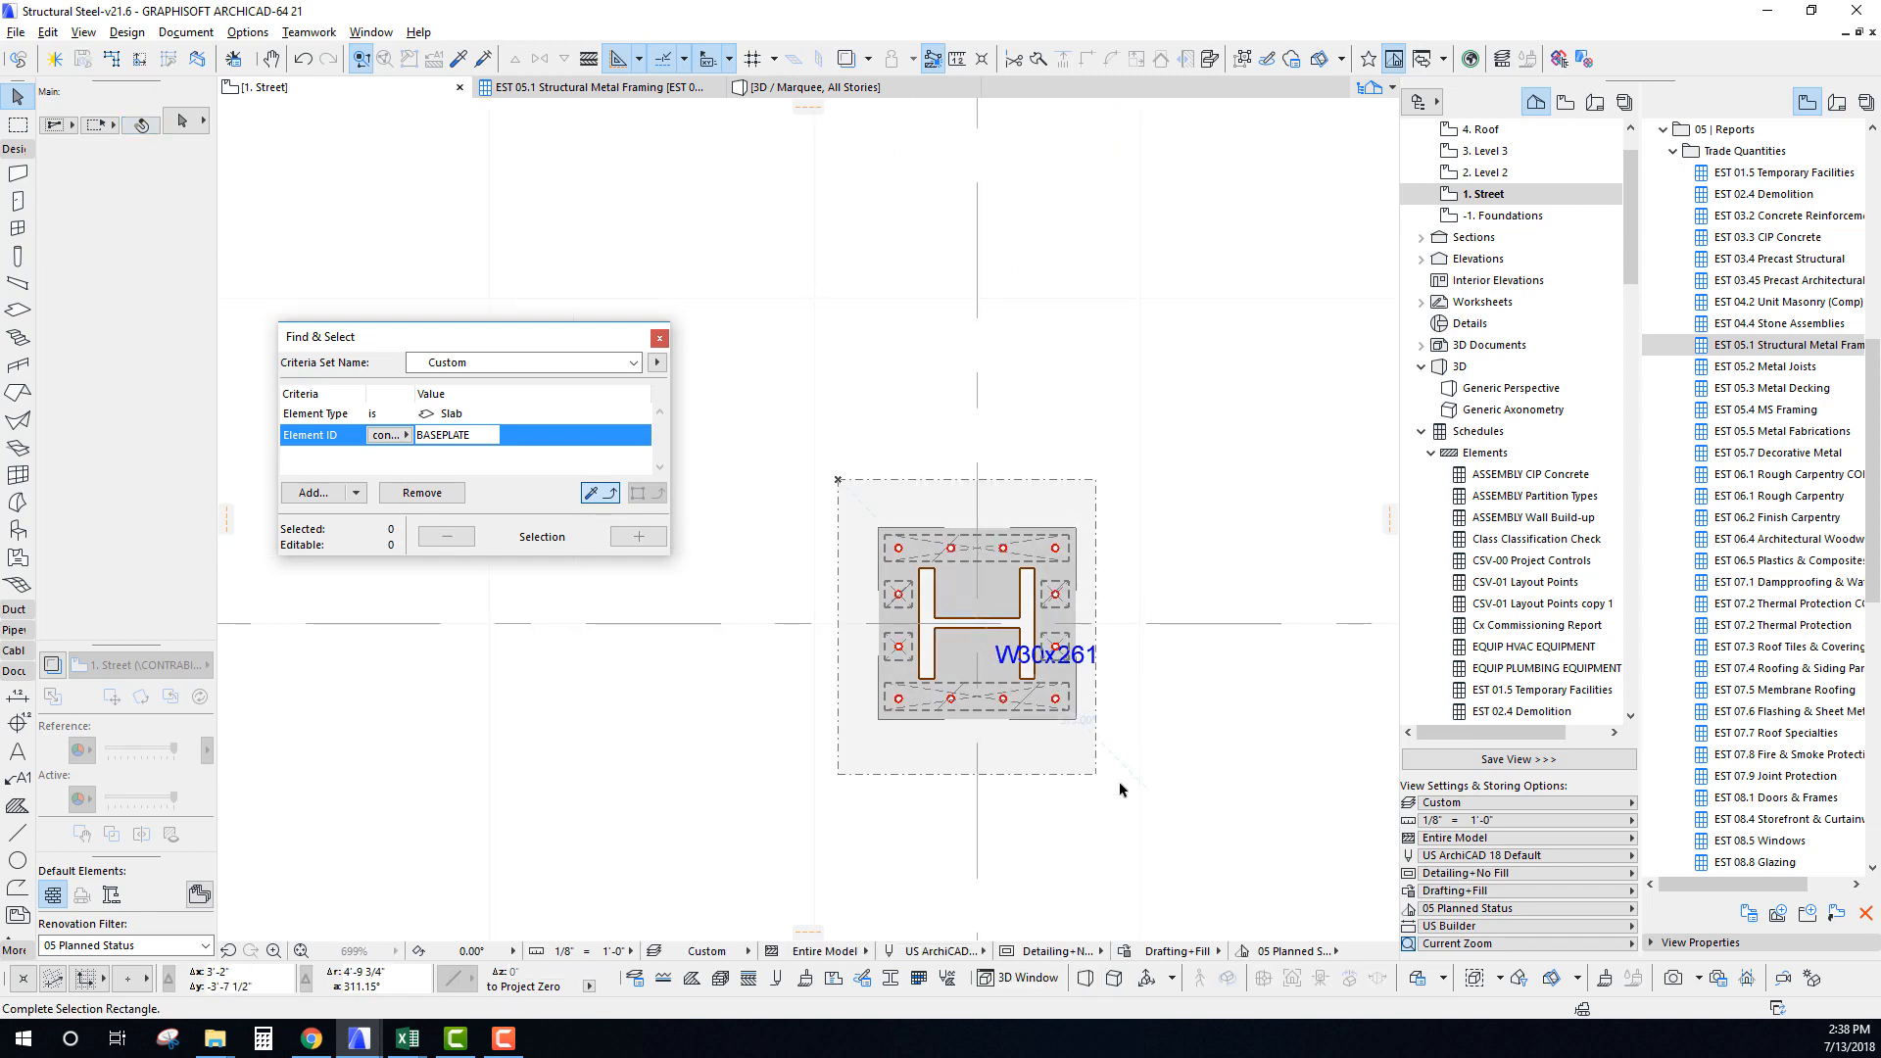
pyautogui.hotkey('ctrl', 'a')
pyautogui.keyDown('shift'); pyautogui.click(1036, 576); pyautogui.keyUp('shift')
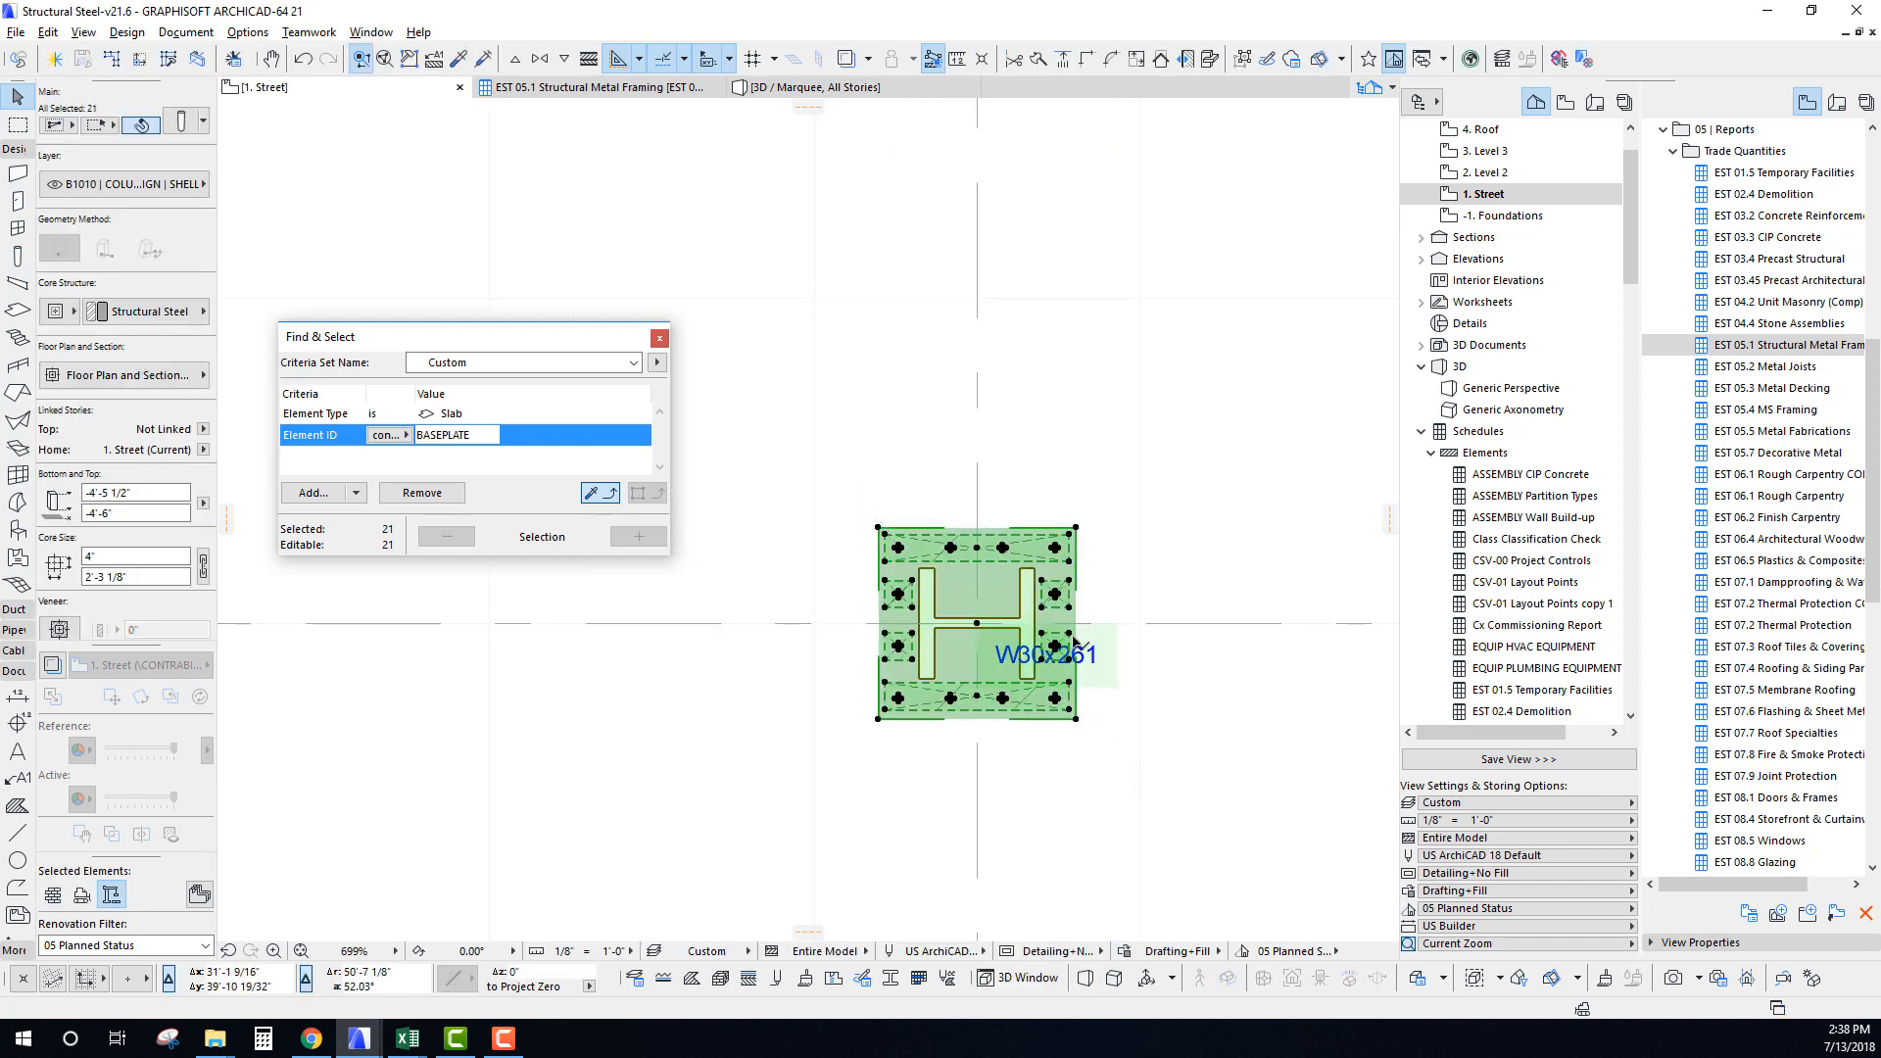
pyautogui.scroll(-5, 989, 642)
pyautogui.scroll(-2, 999, 672)
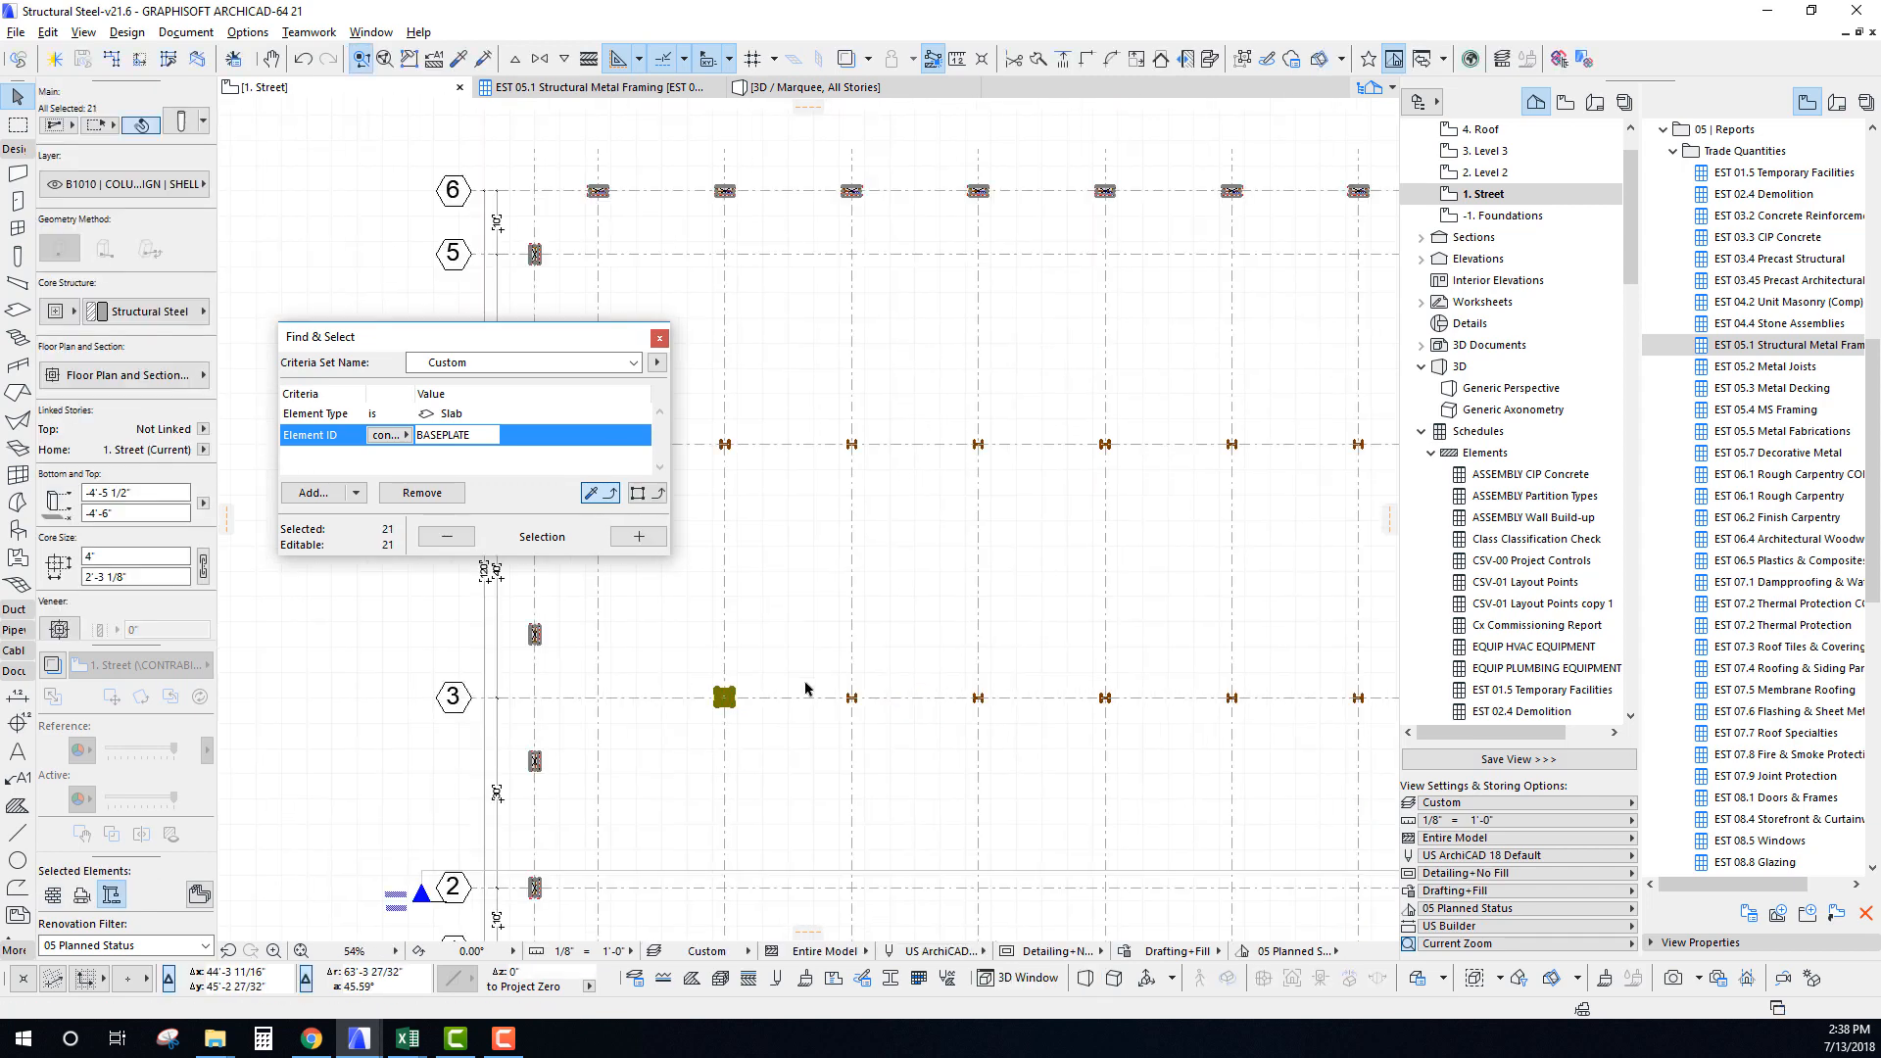
pyautogui.scroll(10, 742, 689)
pyautogui.scroll(4, 737, 689)
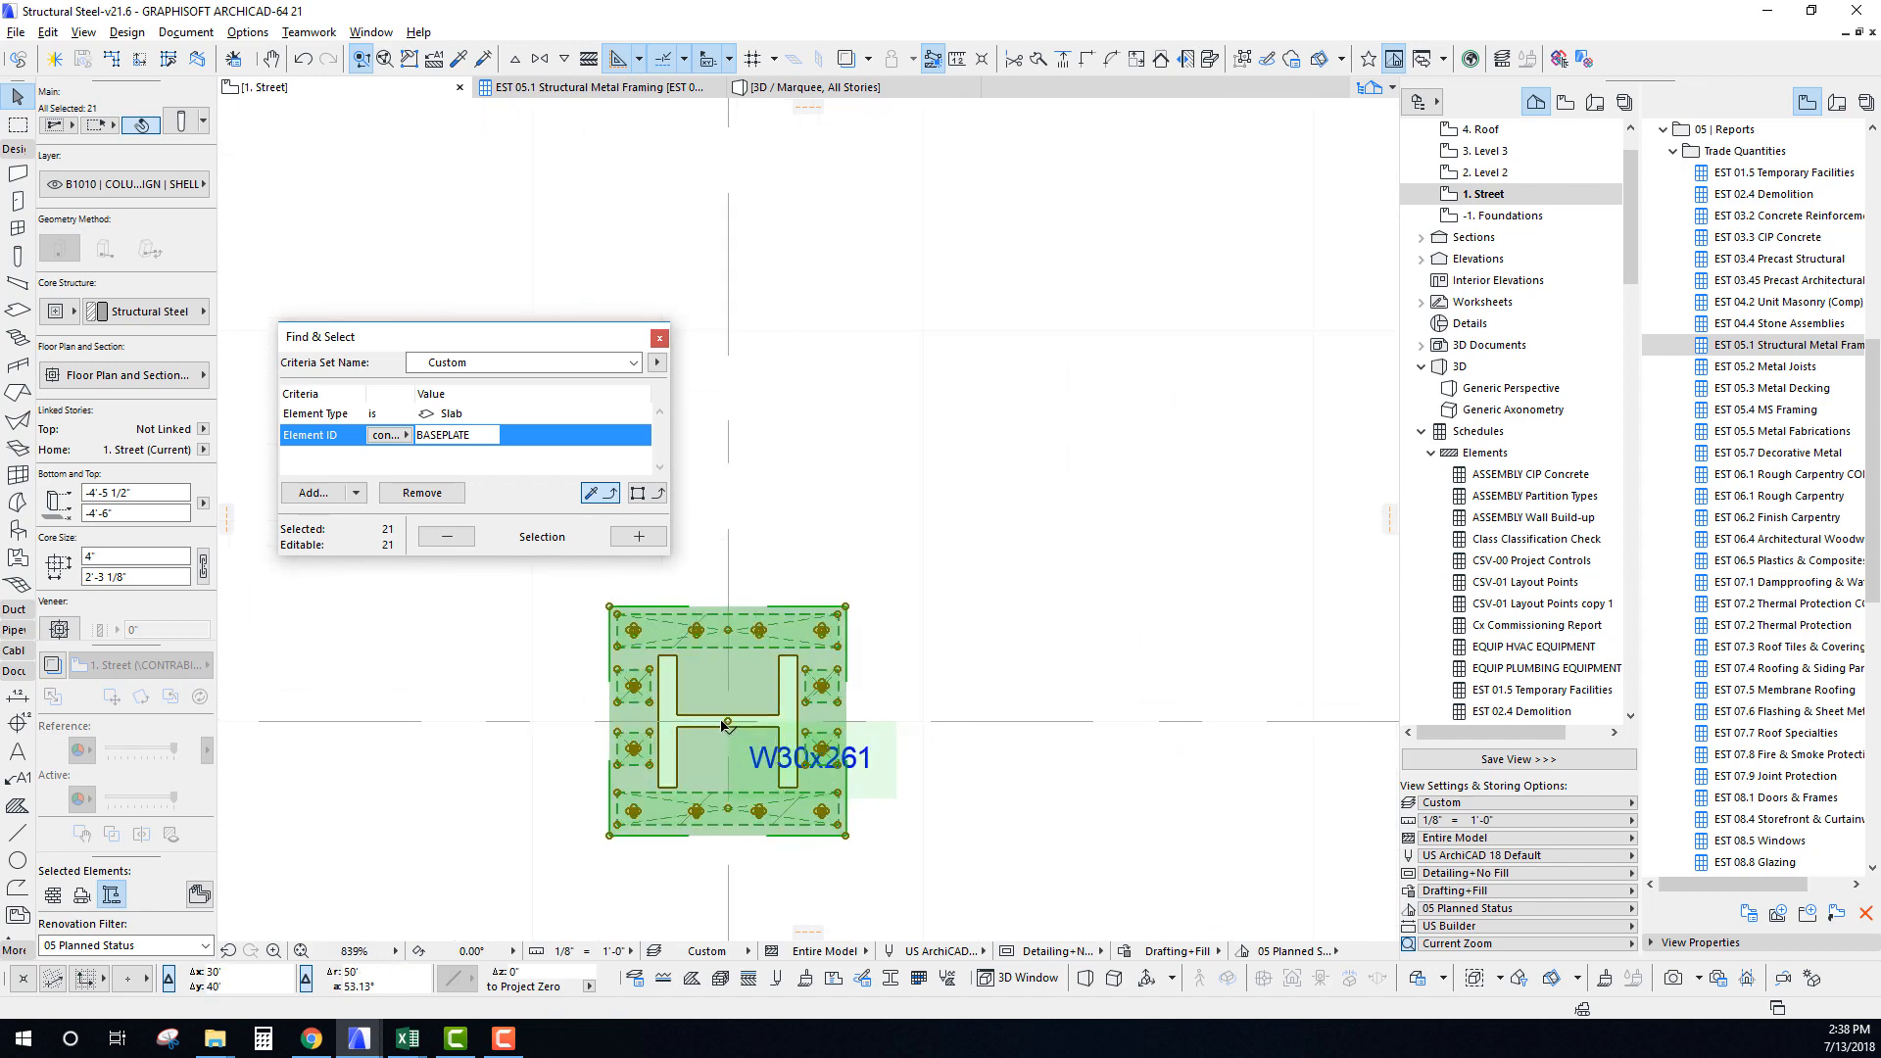
pyautogui.click(733, 726)
pyautogui.scroll(-6, 737, 761)
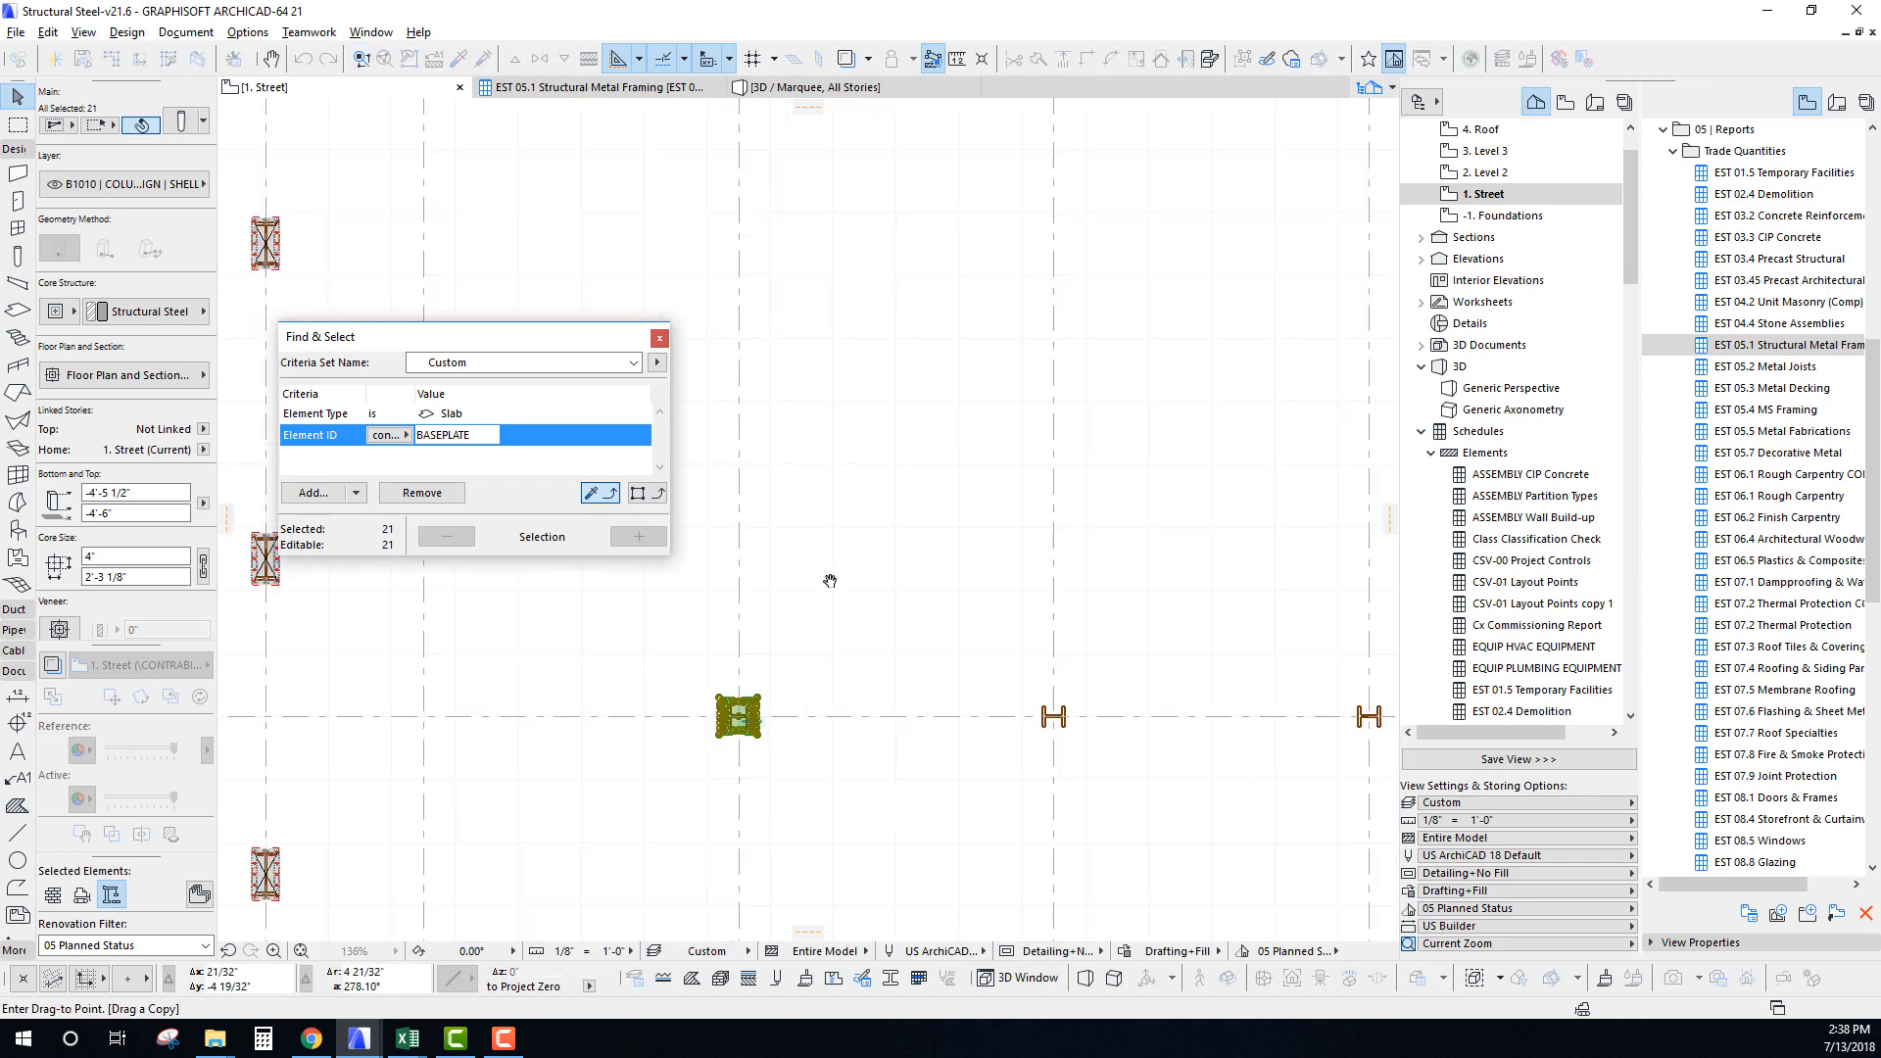
pyautogui.scroll(6, 757, 329)
pyautogui.click(756, 329)
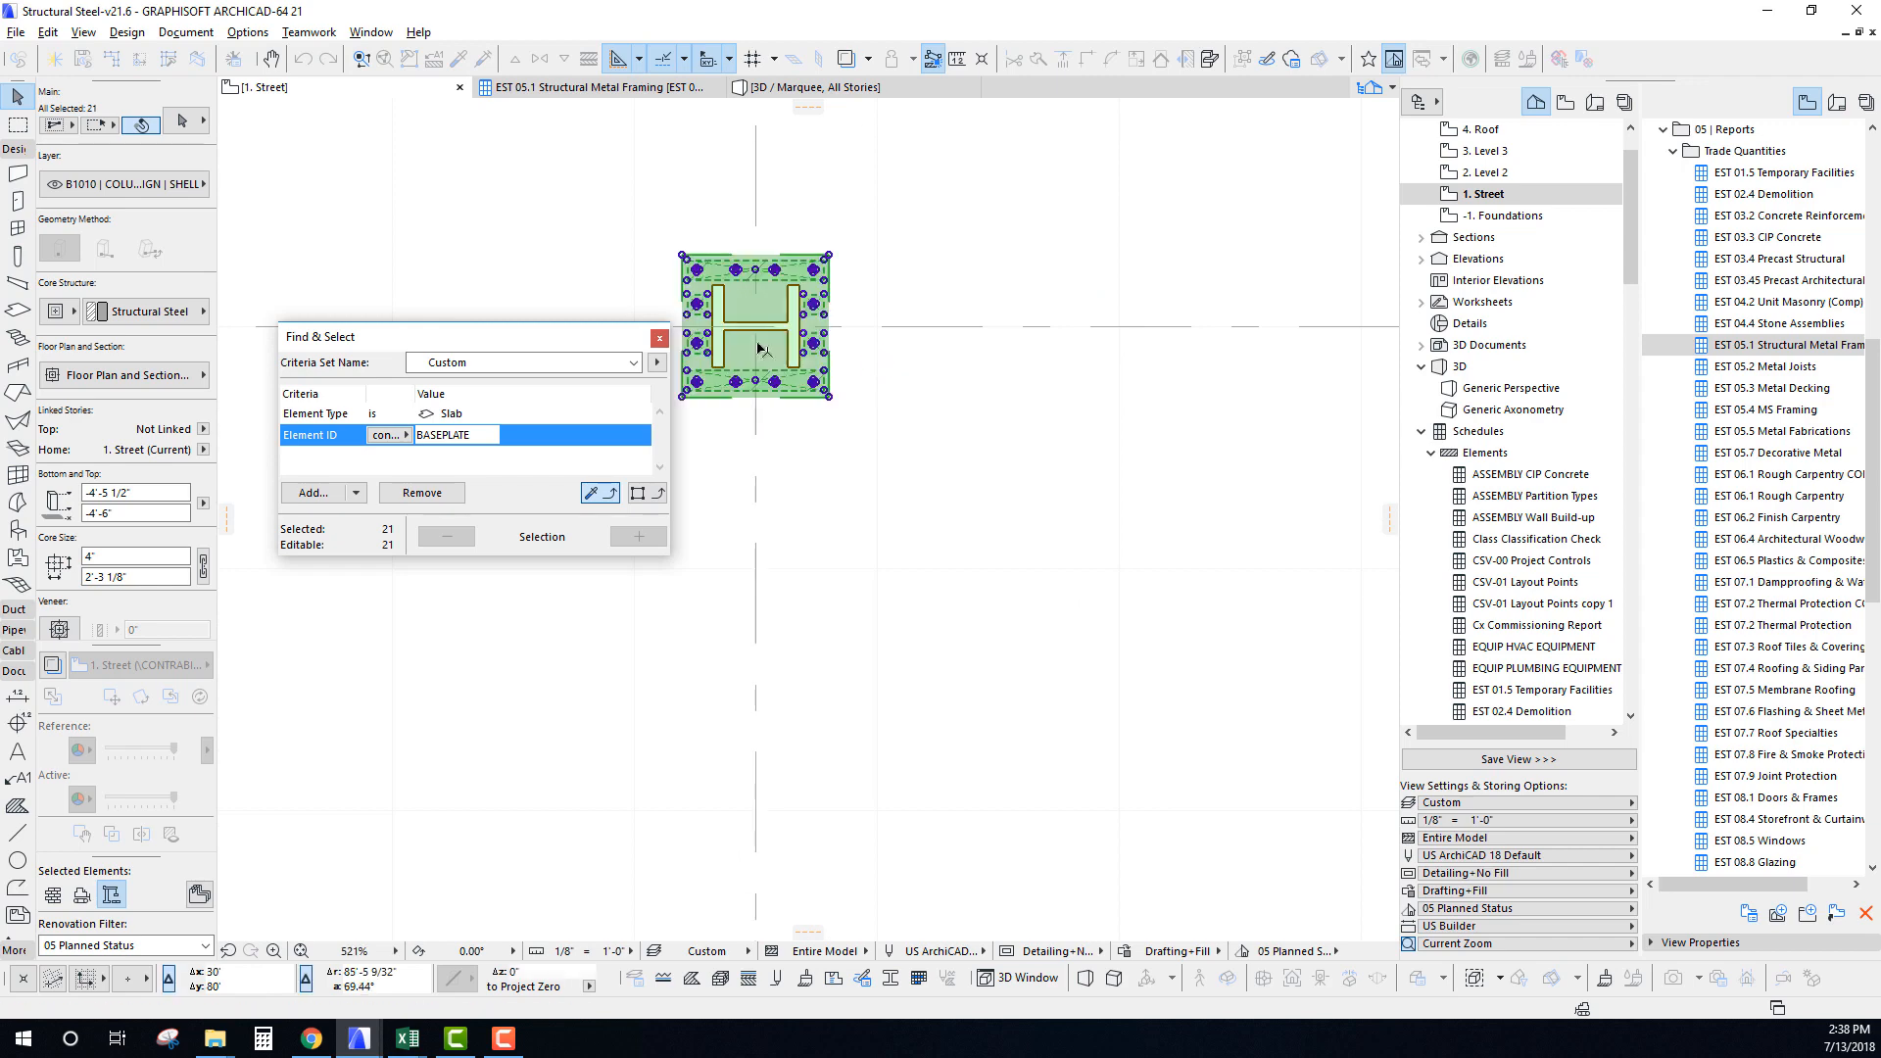
# Multiply the two selected baseplate assemblies along gridlines D to K with Increment and Spread, using the one-bay column spacing.
pyautogui.scroll(-5, 848, 584)
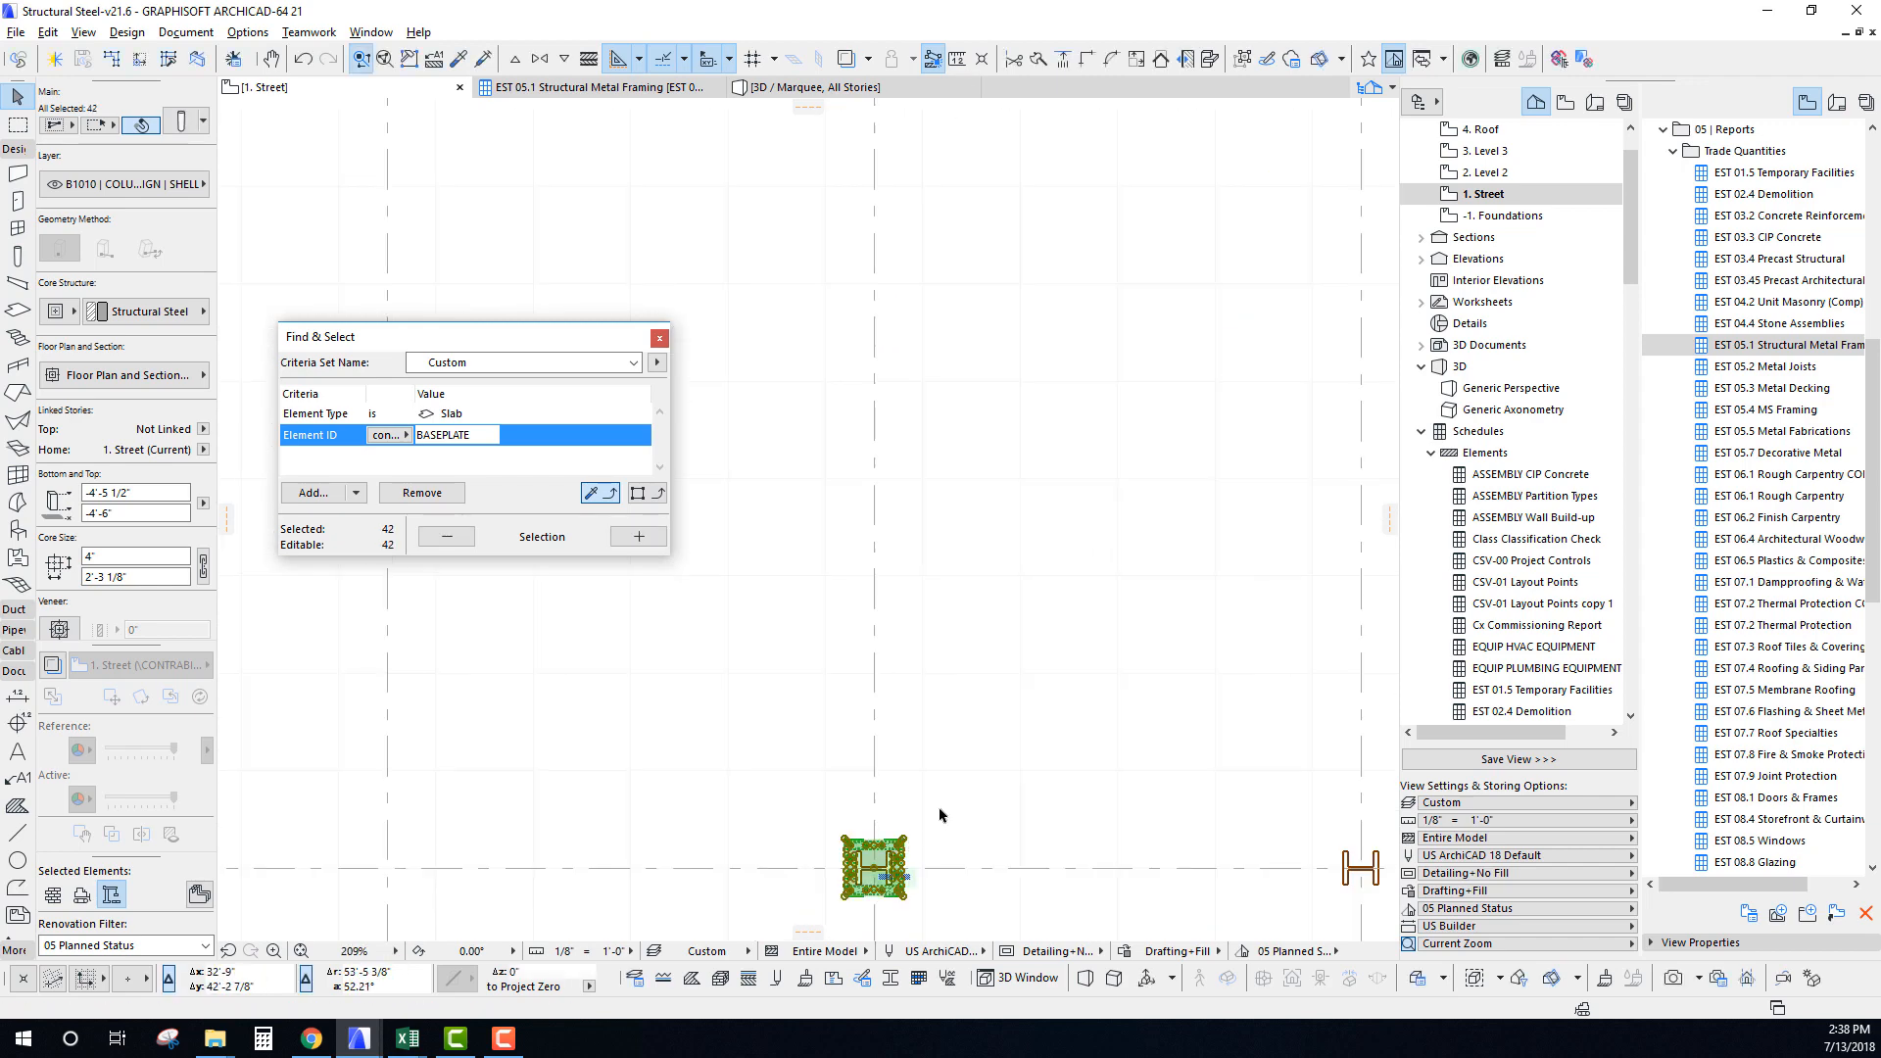
pyautogui.scroll(-8, 939, 816)
pyautogui.hotkey('ctrl', 'u')
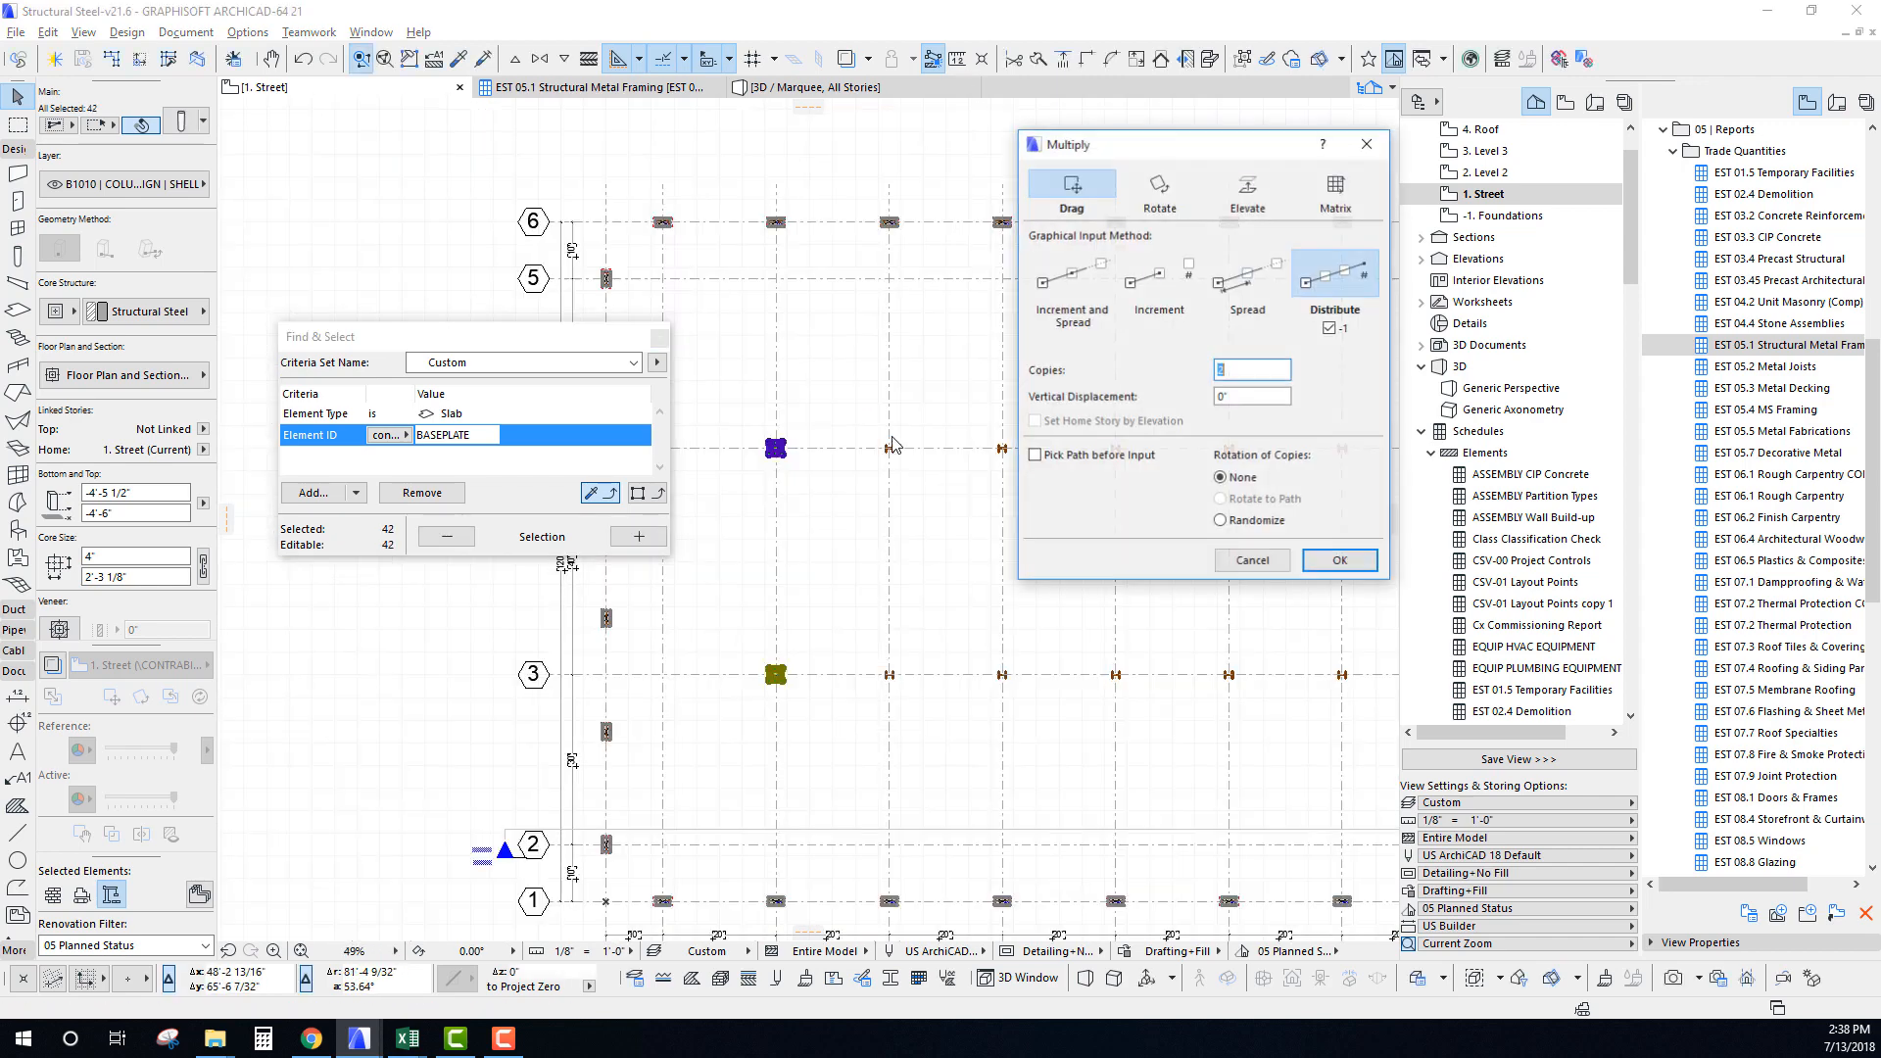
pyautogui.click(1071, 275)
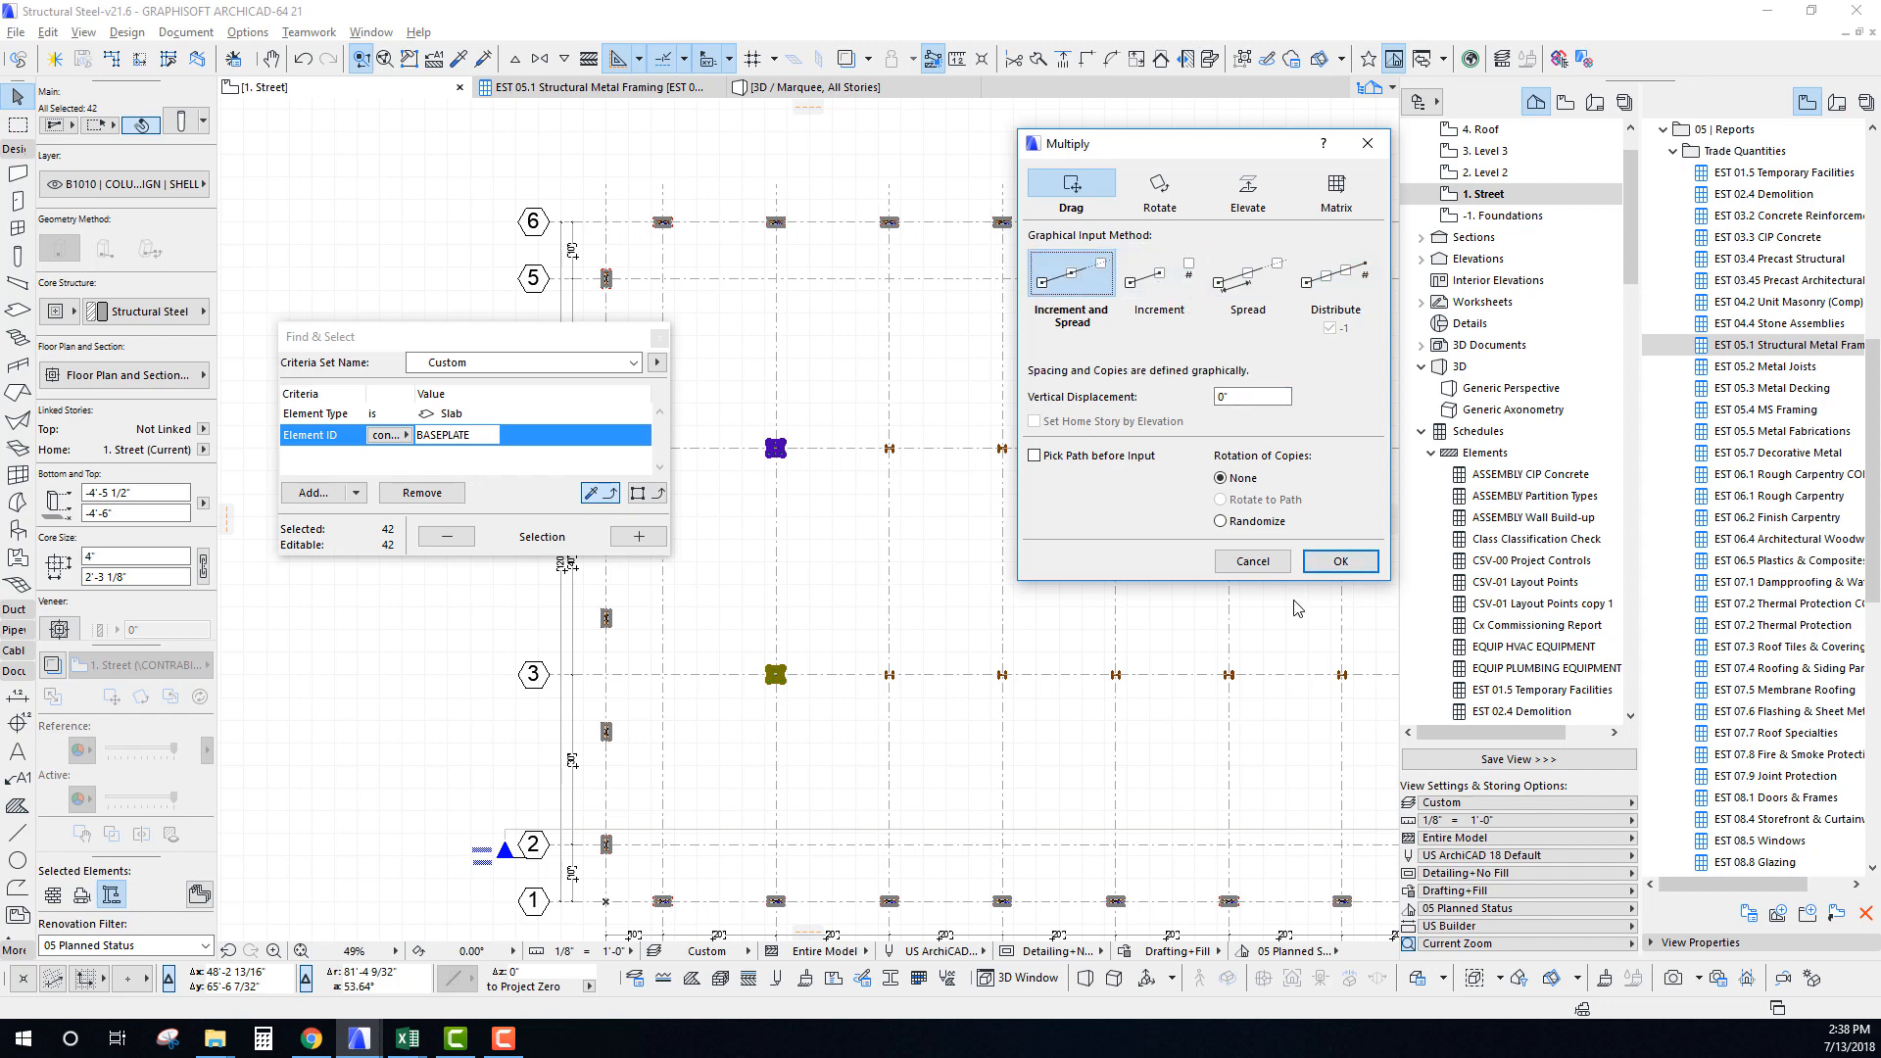
pyautogui.click(1338, 561)
pyautogui.click(776, 384)
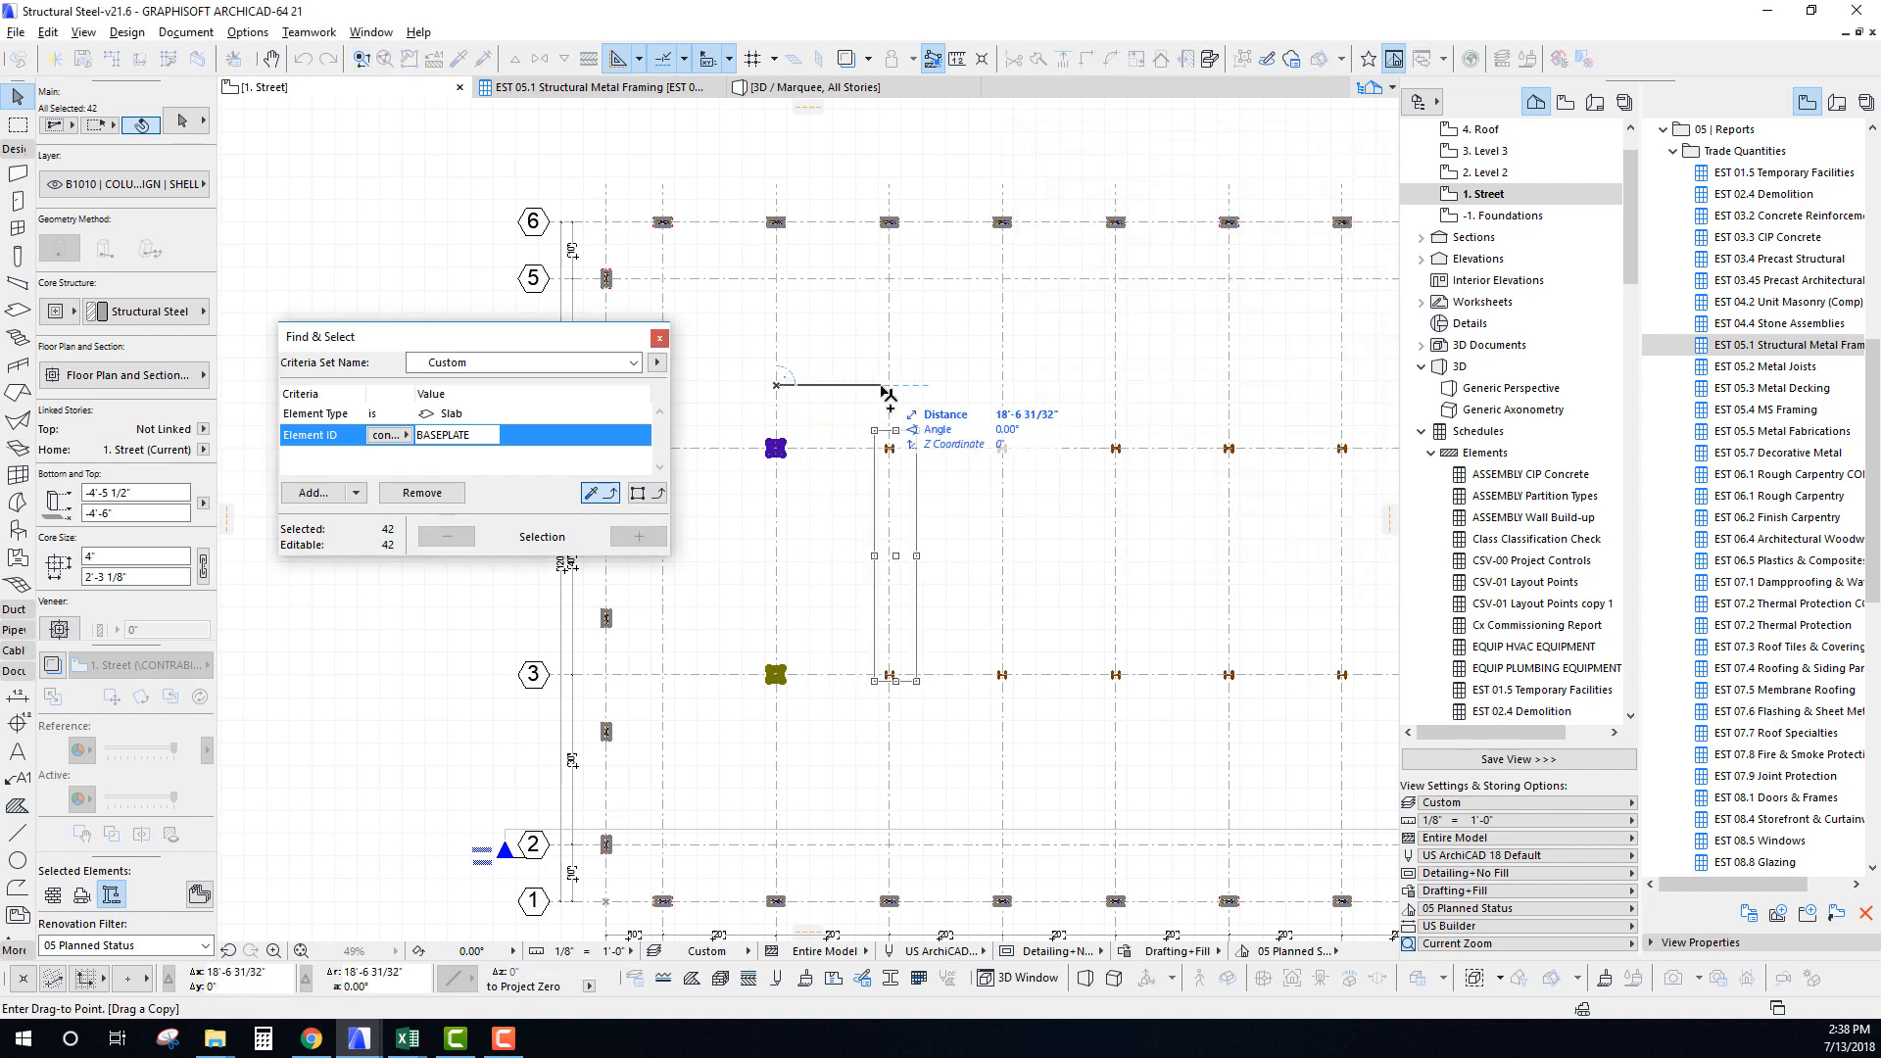
pyautogui.click(888, 384)
pyautogui.moveTo(1180, 405); pyautogui.dragTo(753, 356, button='middle')
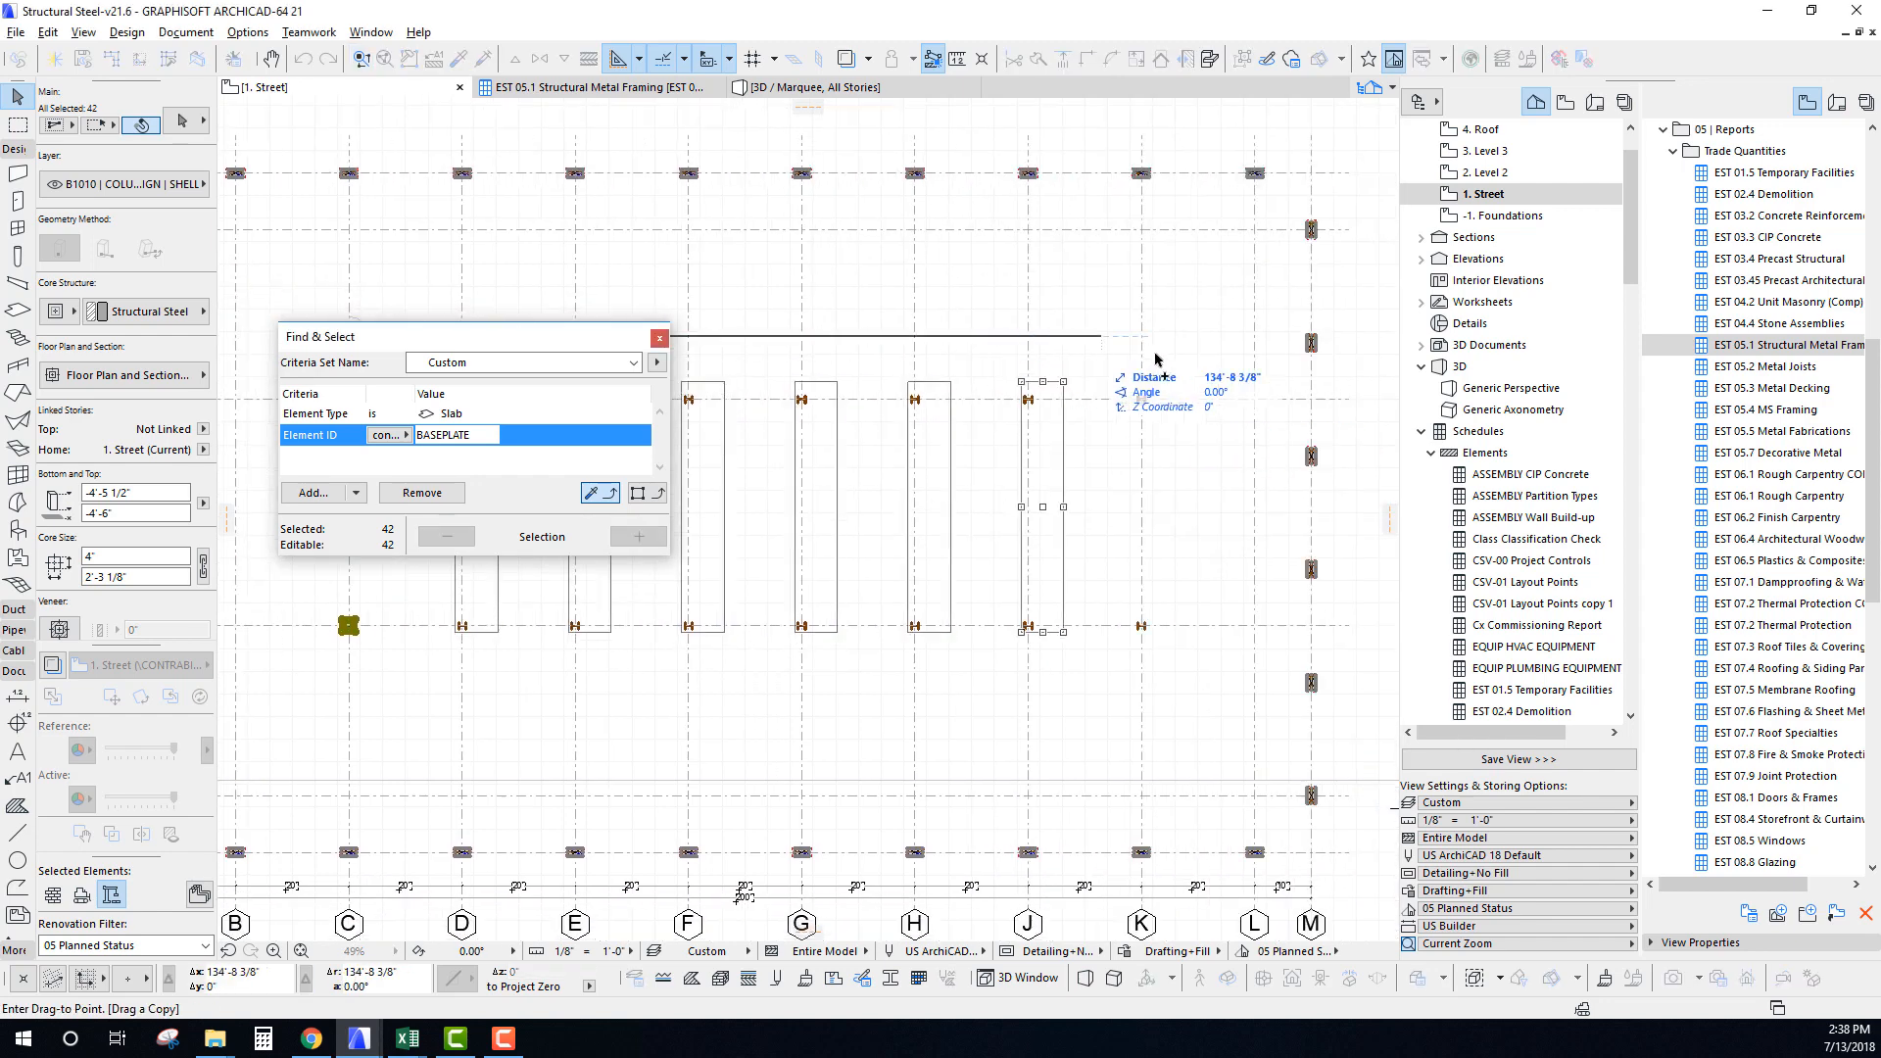
pyautogui.click(1201, 369)
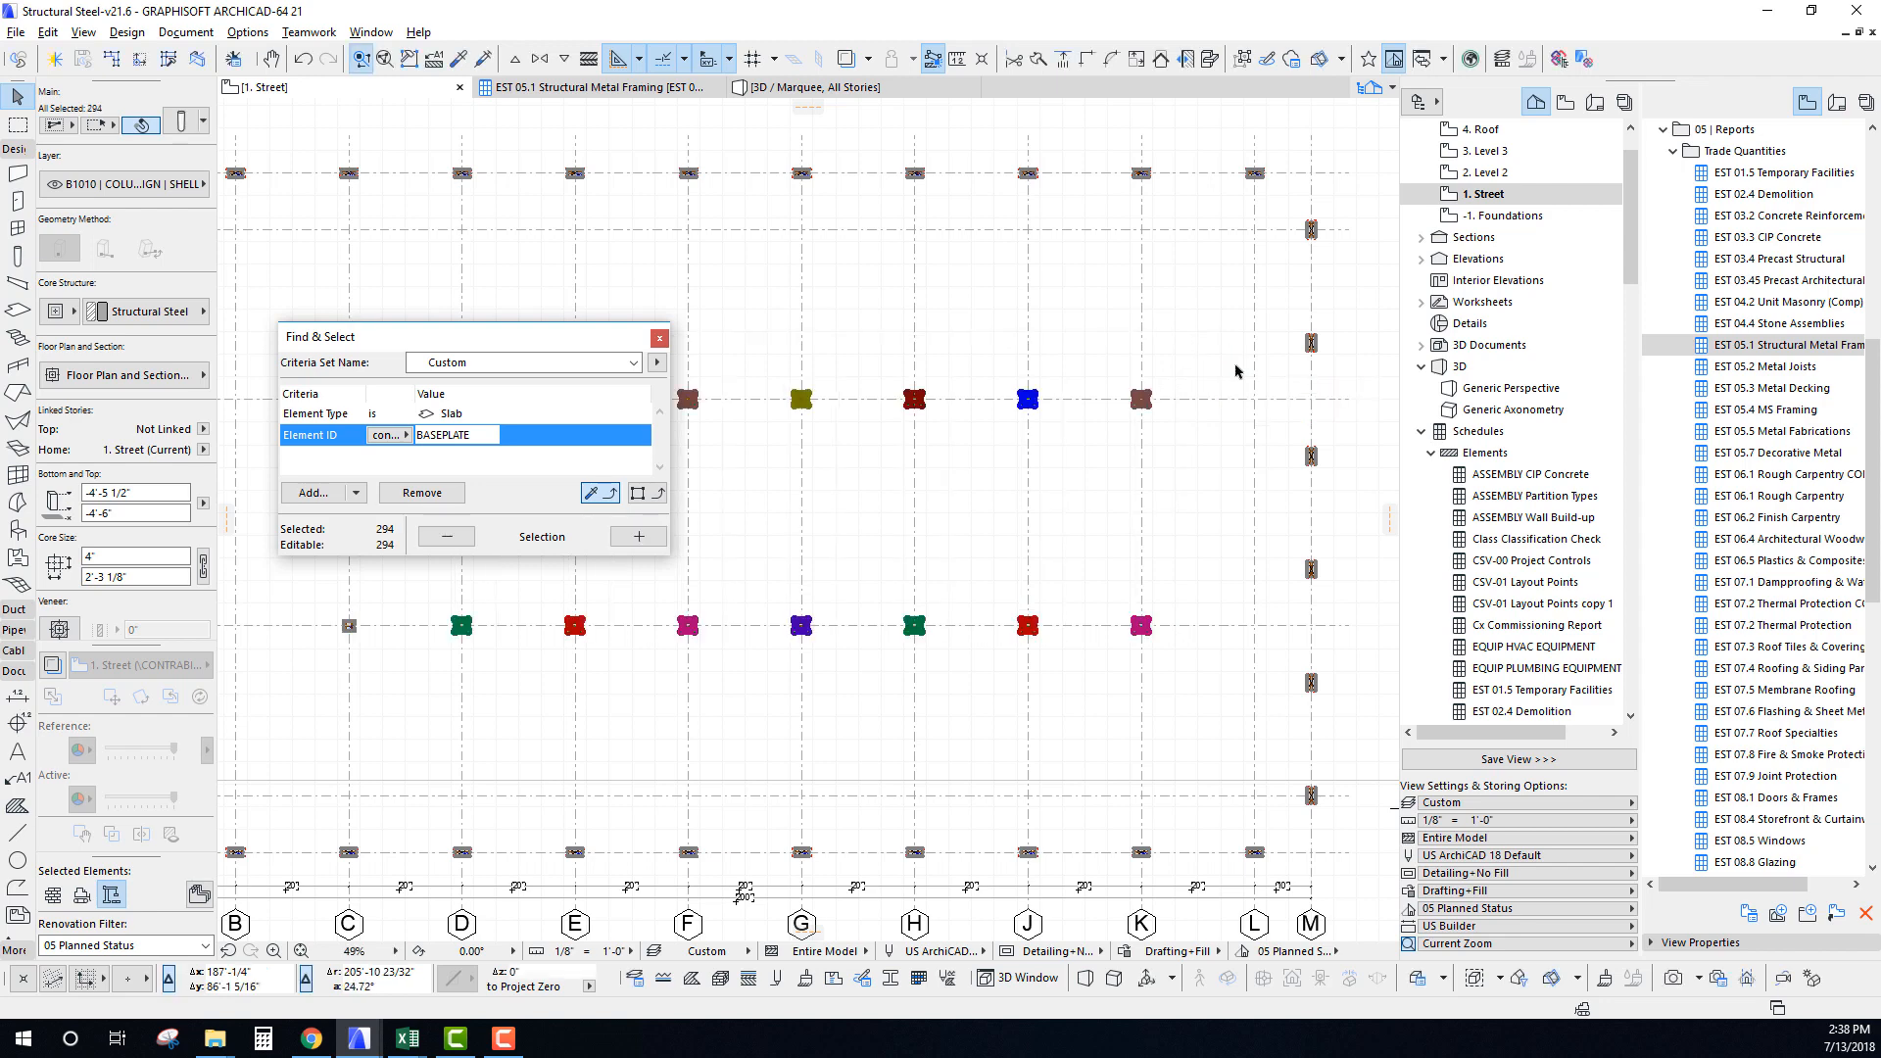
pyautogui.click(876, 521)
# Examine the whole steel frame in 3D to check the baseplate and anchor assemblies under every column.
pyautogui.scroll(-5, 1026, 494)
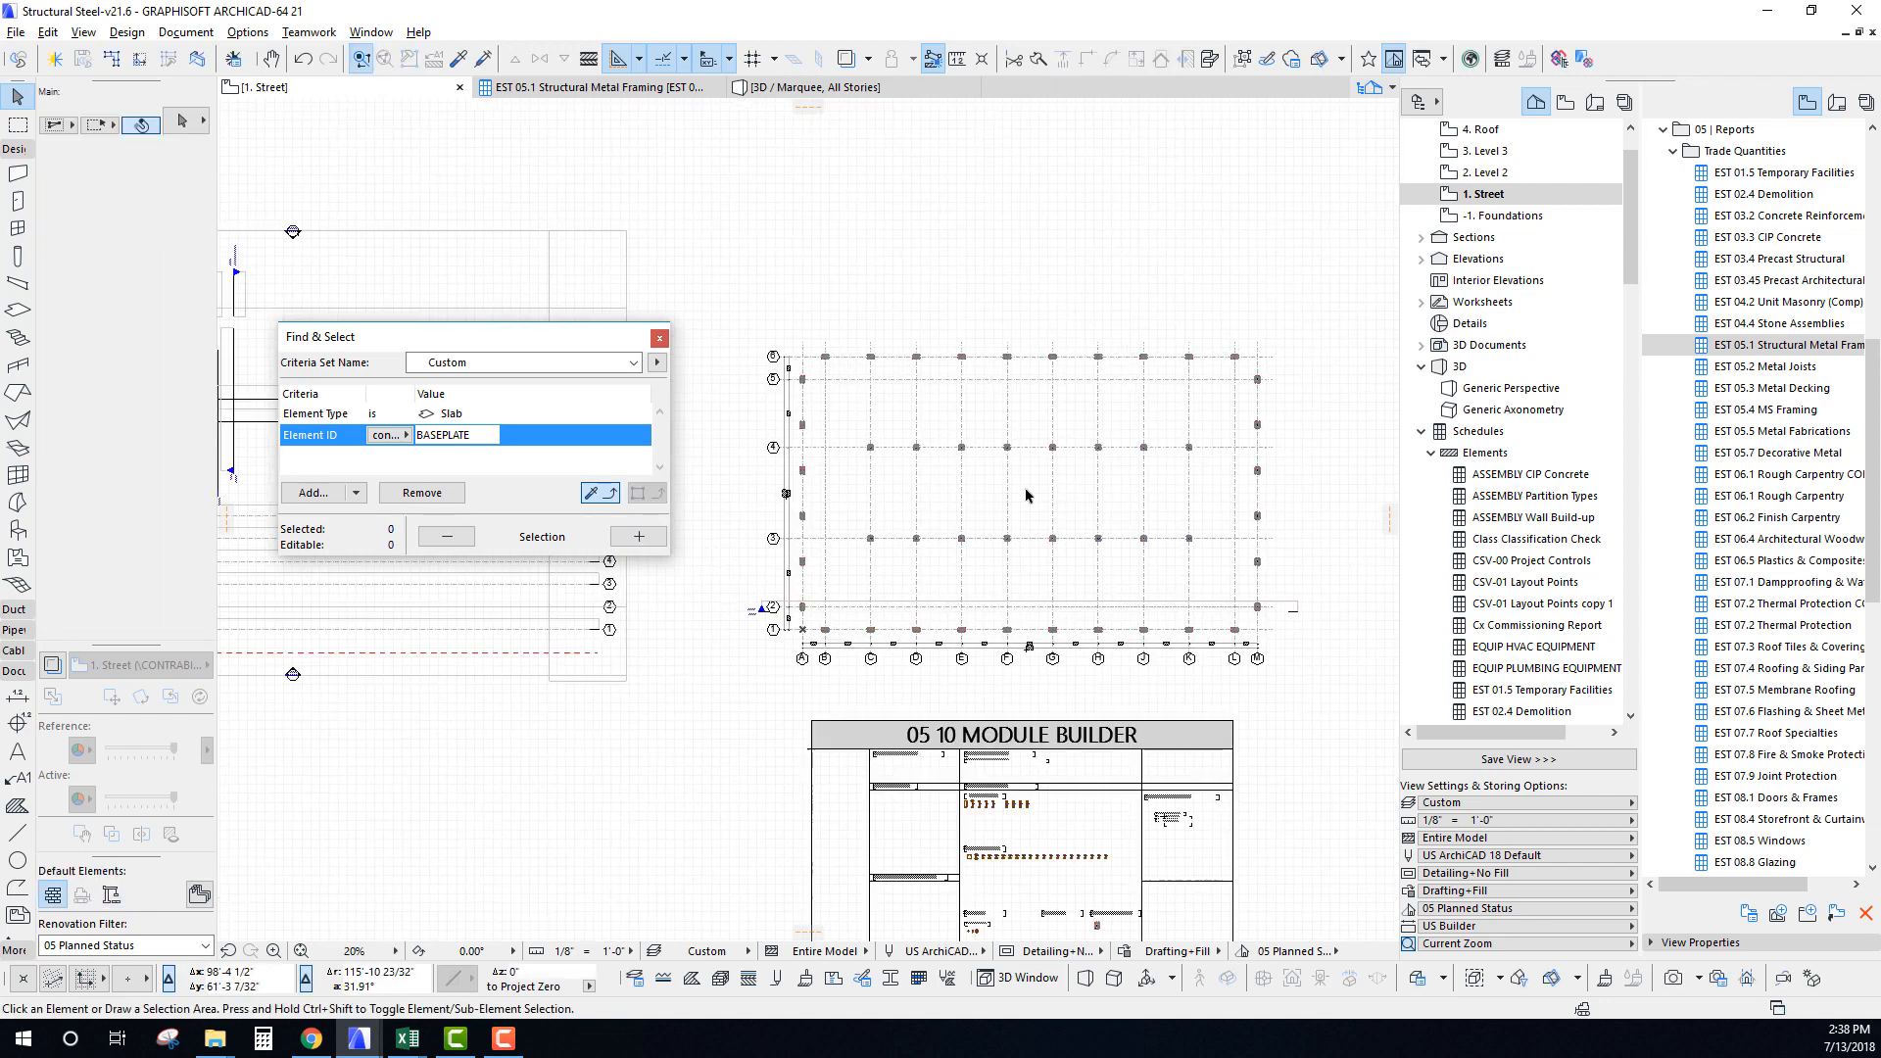
pyautogui.press('F3')
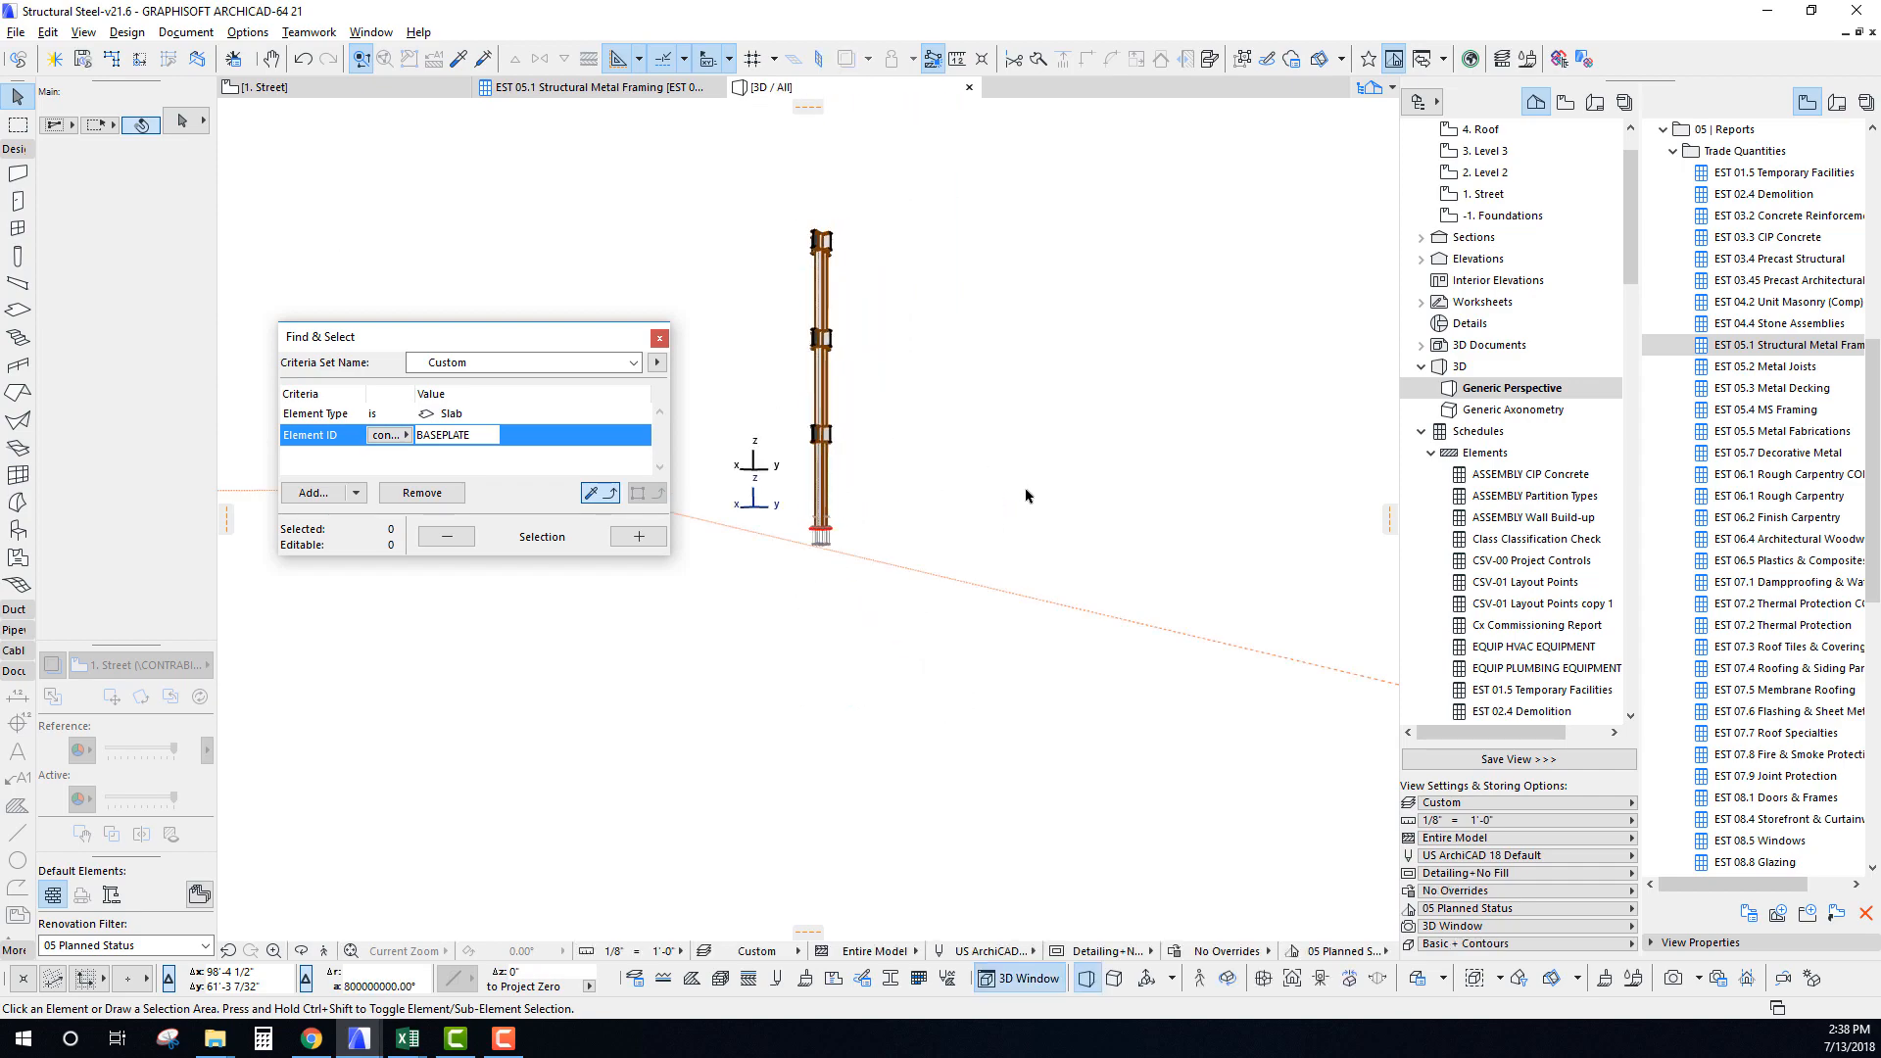
pyautogui.scroll(-10, 1024, 495)
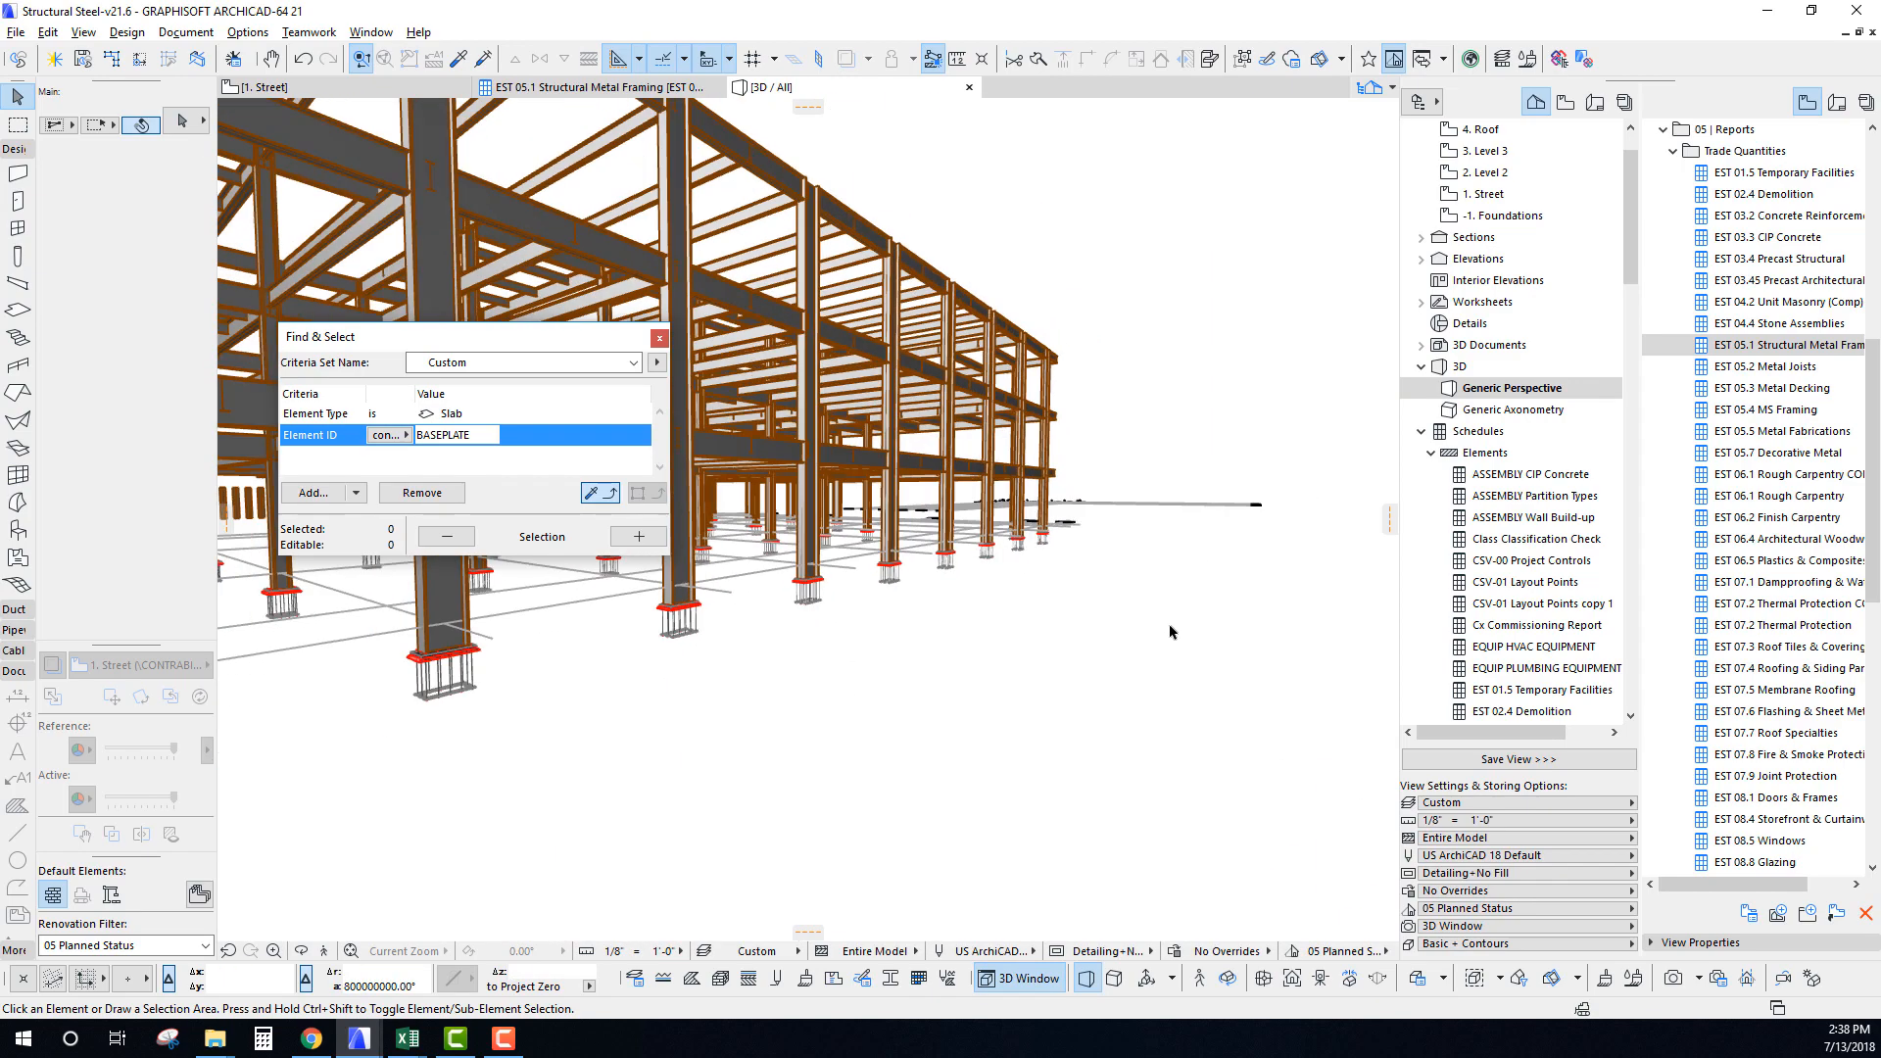
pyautogui.scroll(10, 1142, 614)
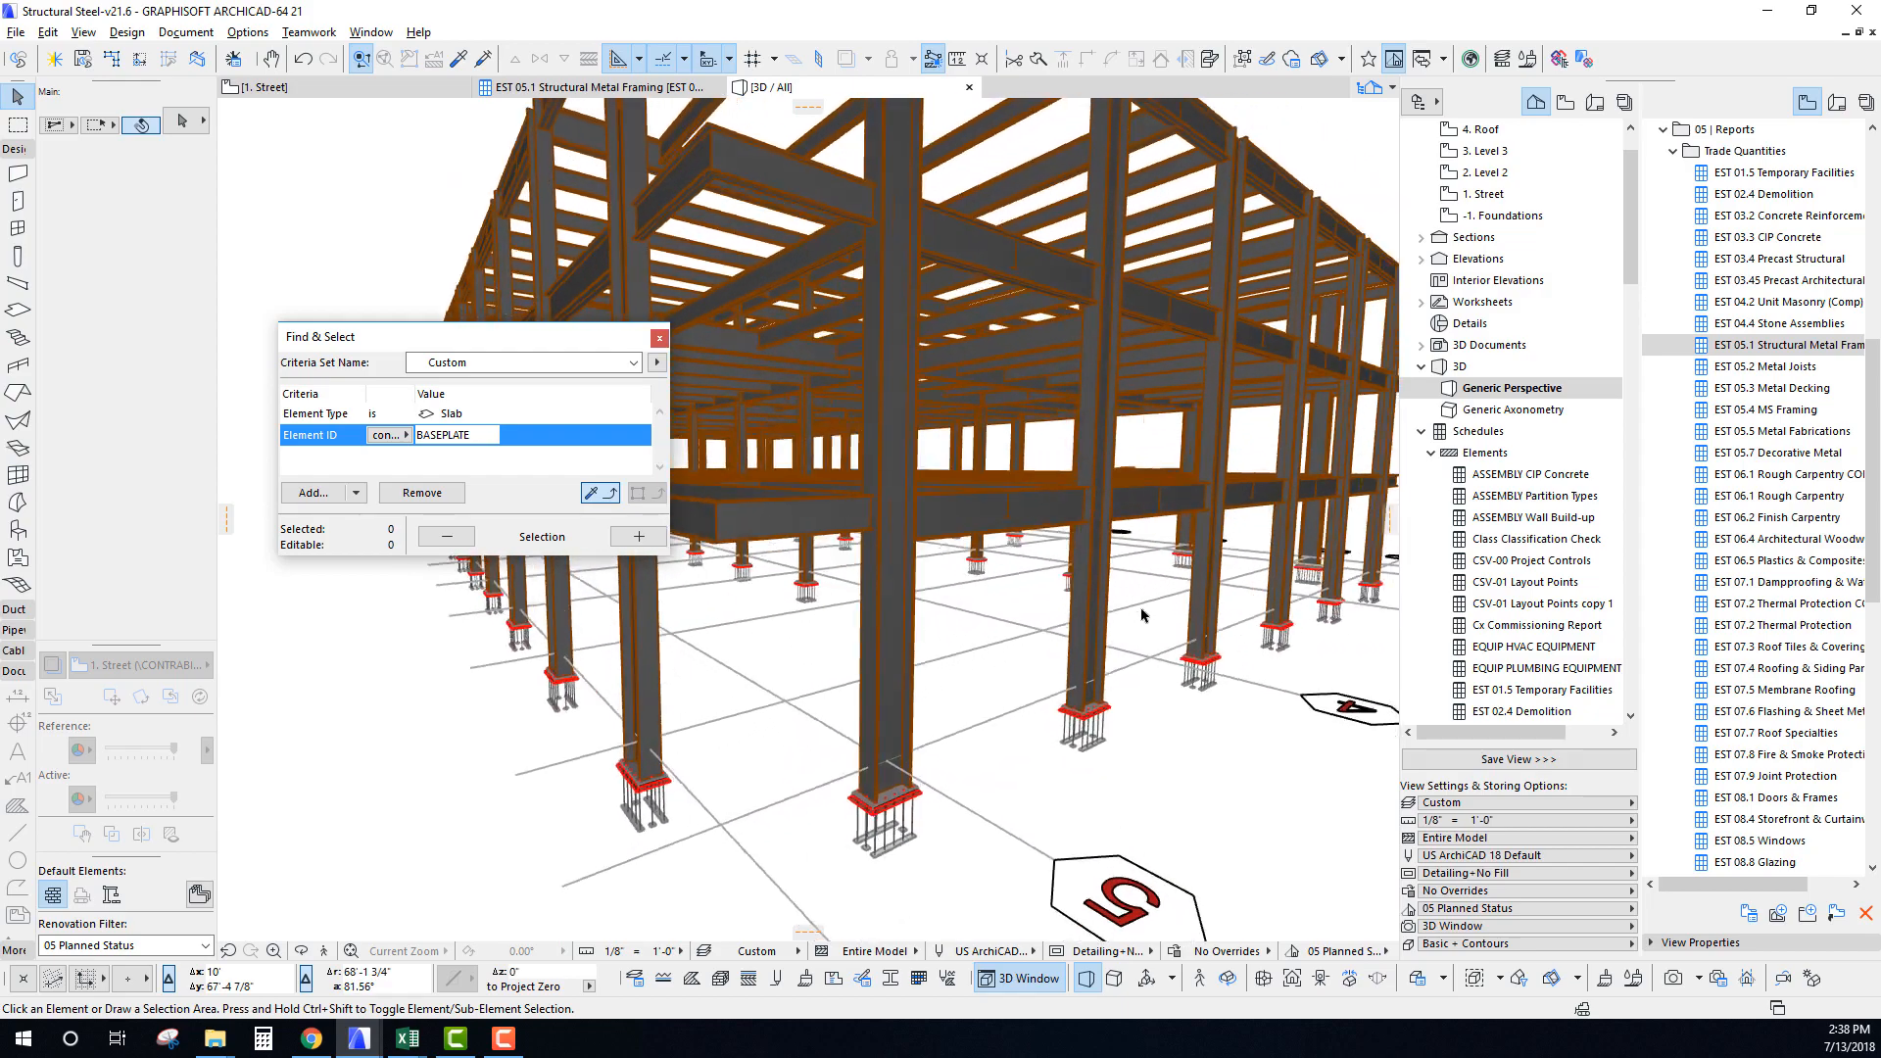
pyautogui.scroll(-8, 1149, 612)
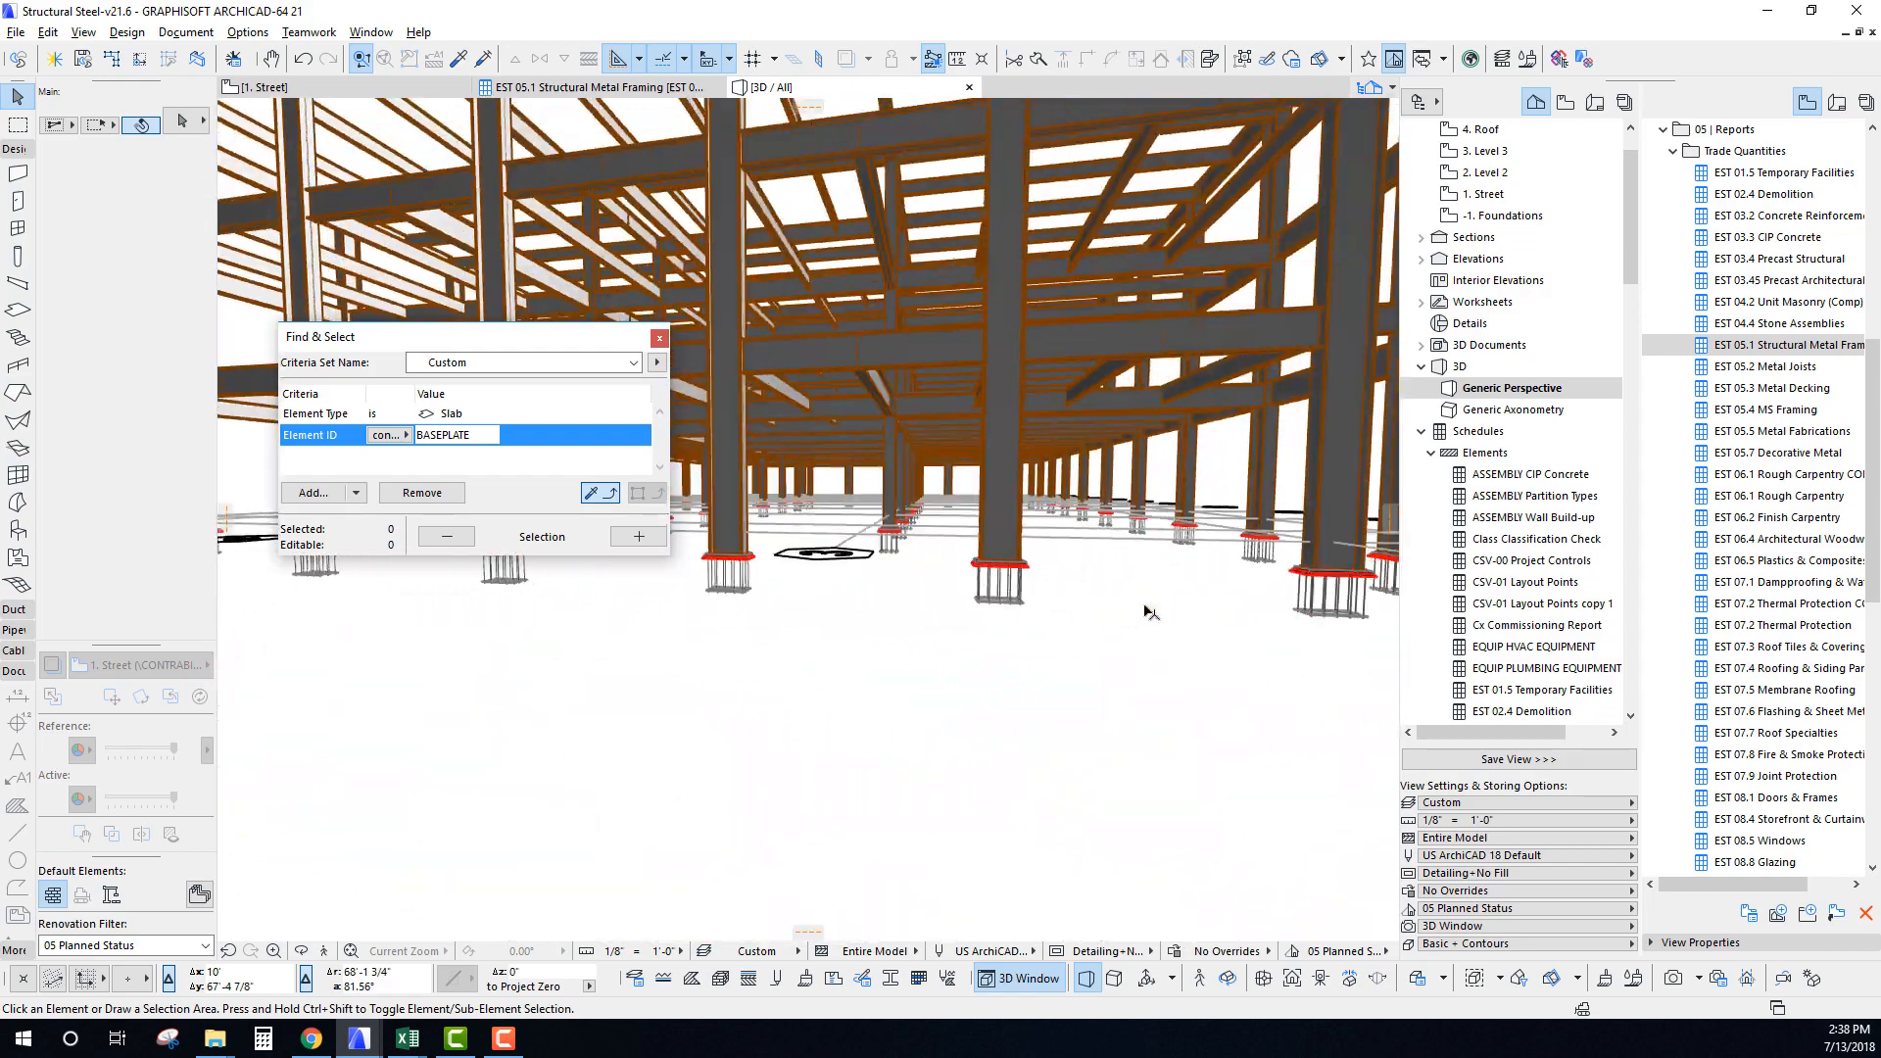
pyautogui.scroll(3, 1099, 593)
pyautogui.scroll(3, 1098, 593)
pyautogui.keyDown('shift'); pyautogui.moveTo(1088, 612); pyautogui.dragTo(888, 662, button='middle'); pyautogui.keyUp('shift')
pyautogui.scroll(-5, 852, 619)
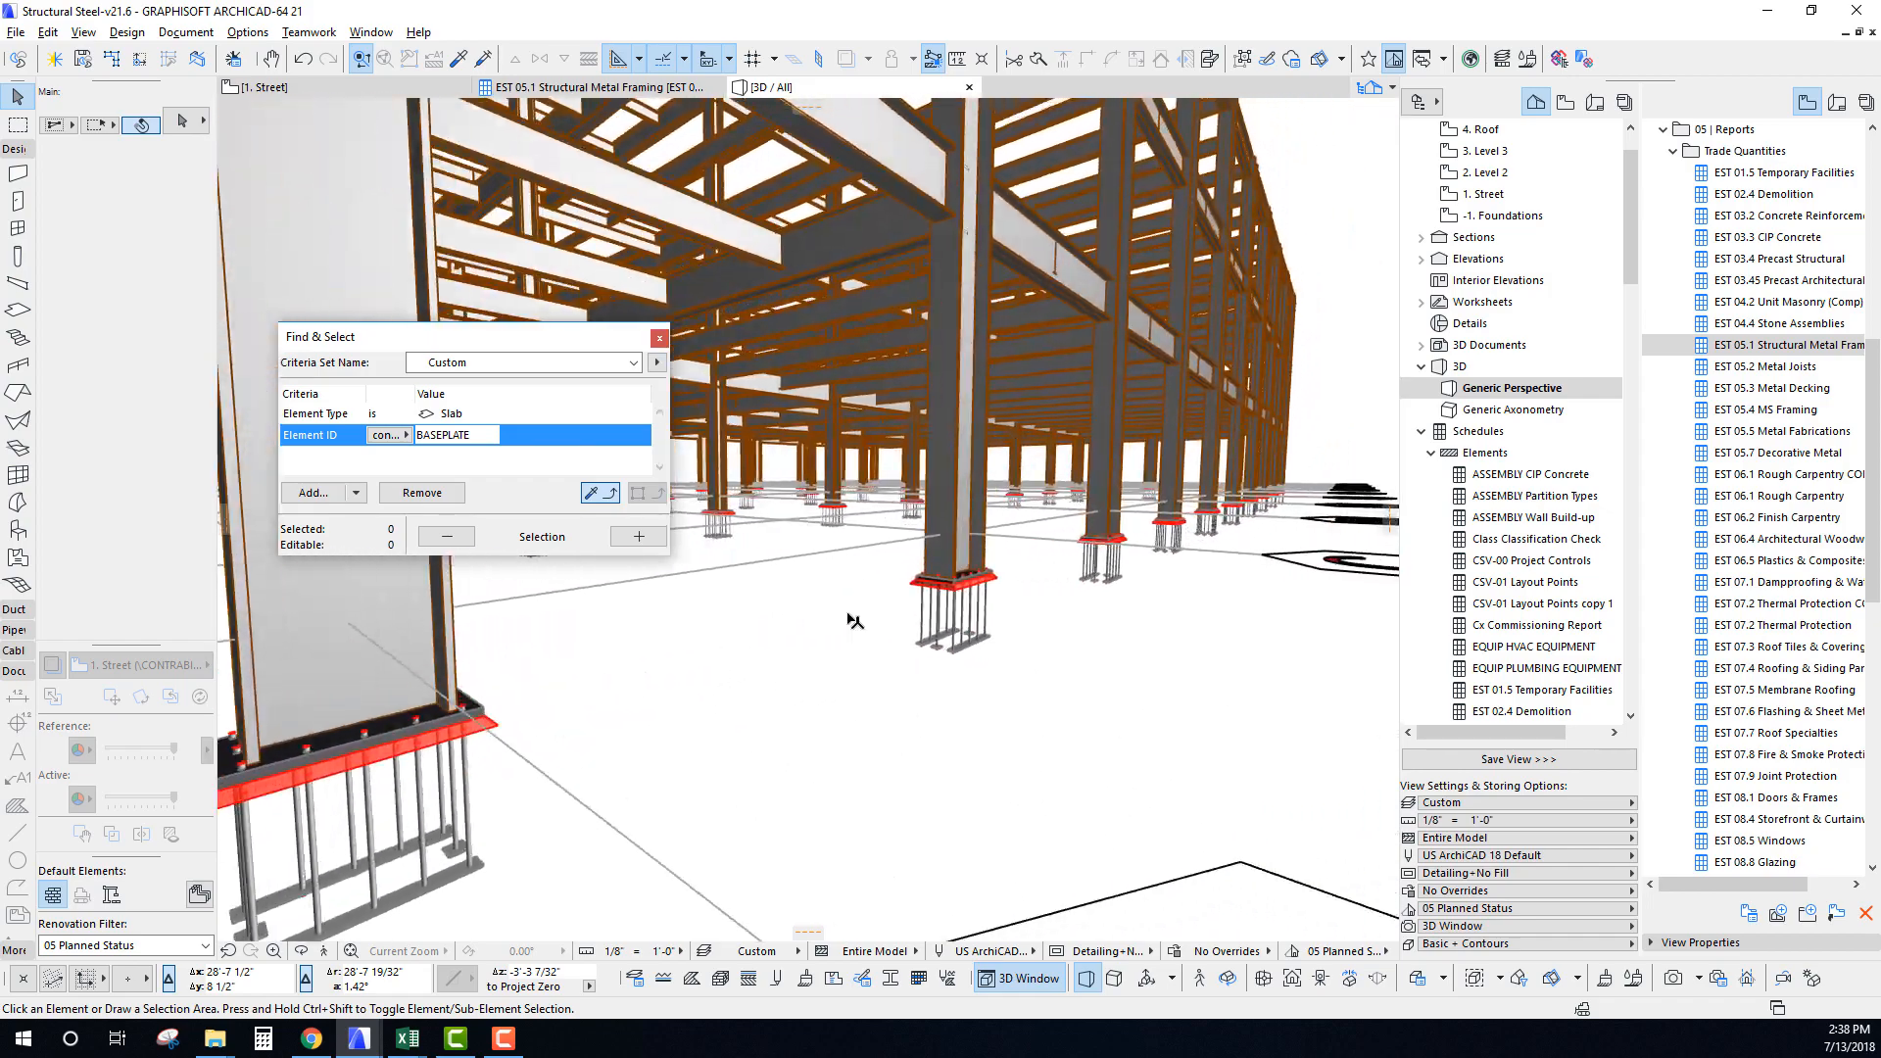
pyautogui.scroll(-6, 855, 616)
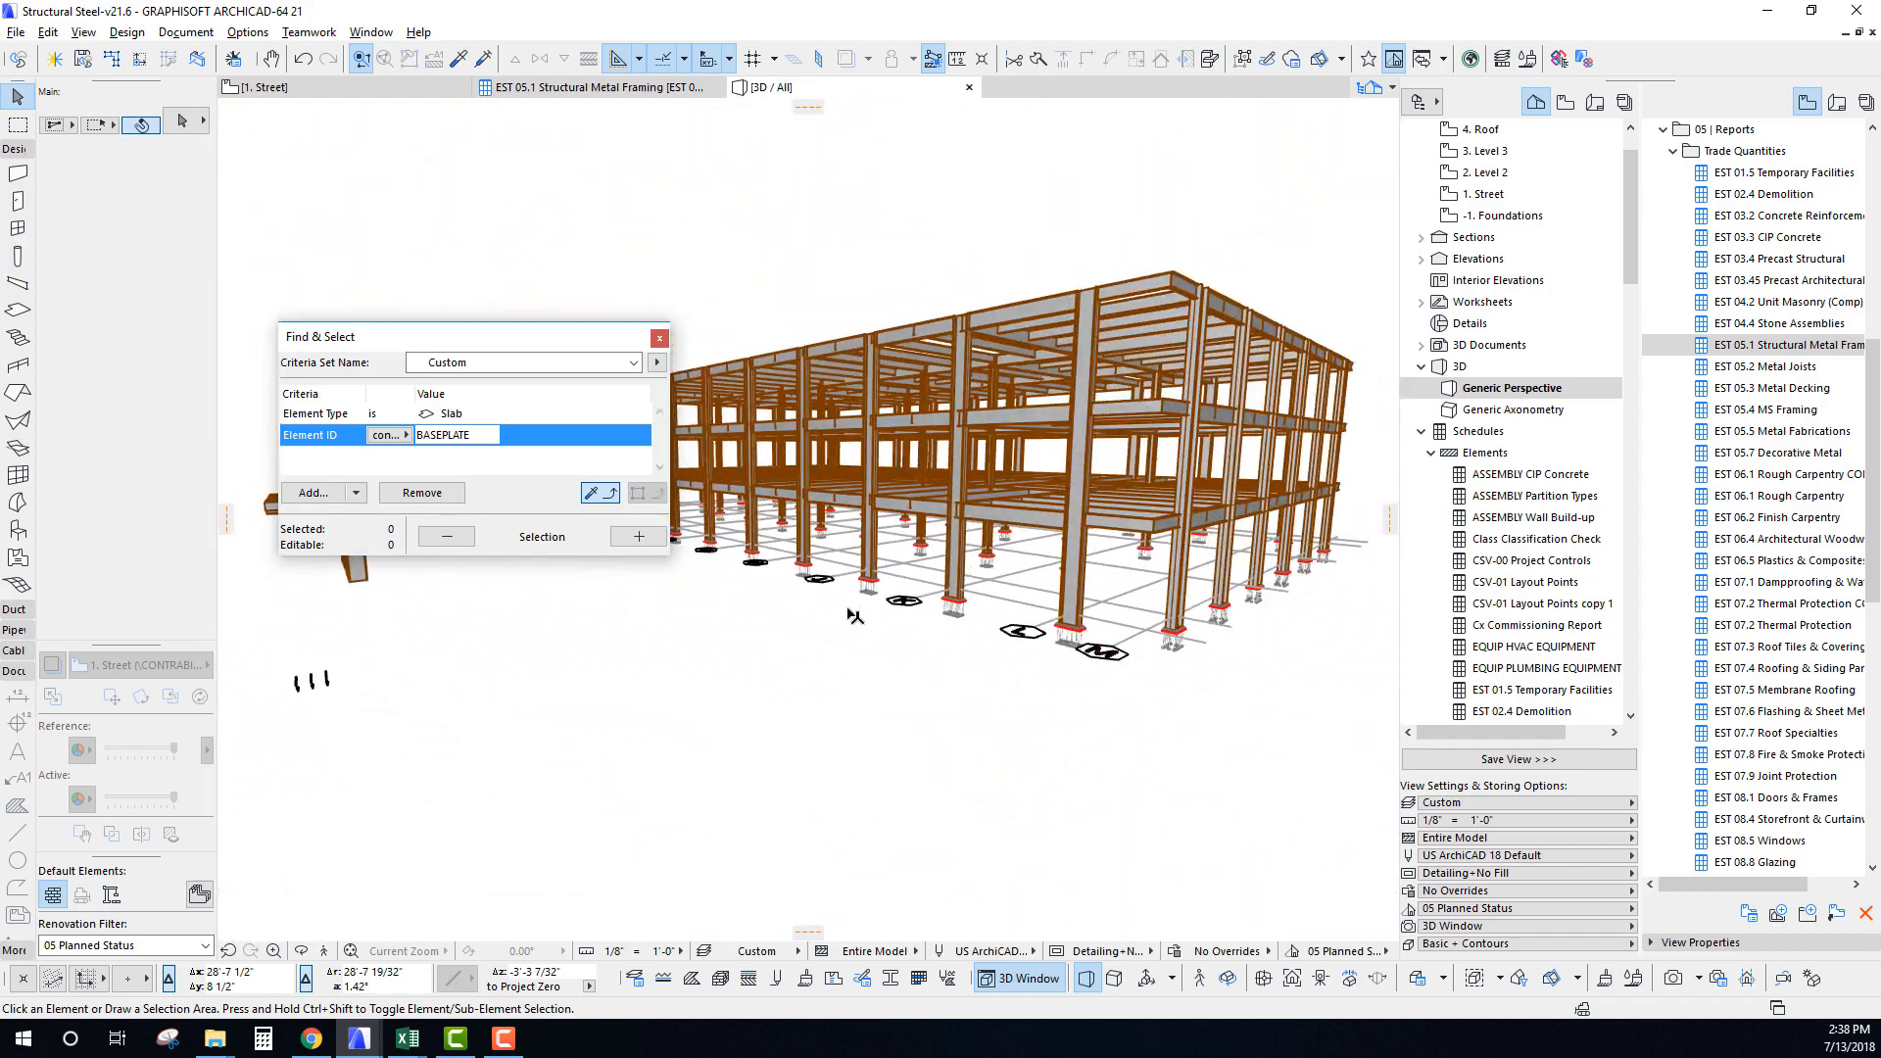
pyautogui.scroll(4, 855, 616)
# Copy the TS12x4 column from the 05 10 Module Builder on the 1. Street plan into an open bay between the middle column rows.
pyautogui.press('F2')
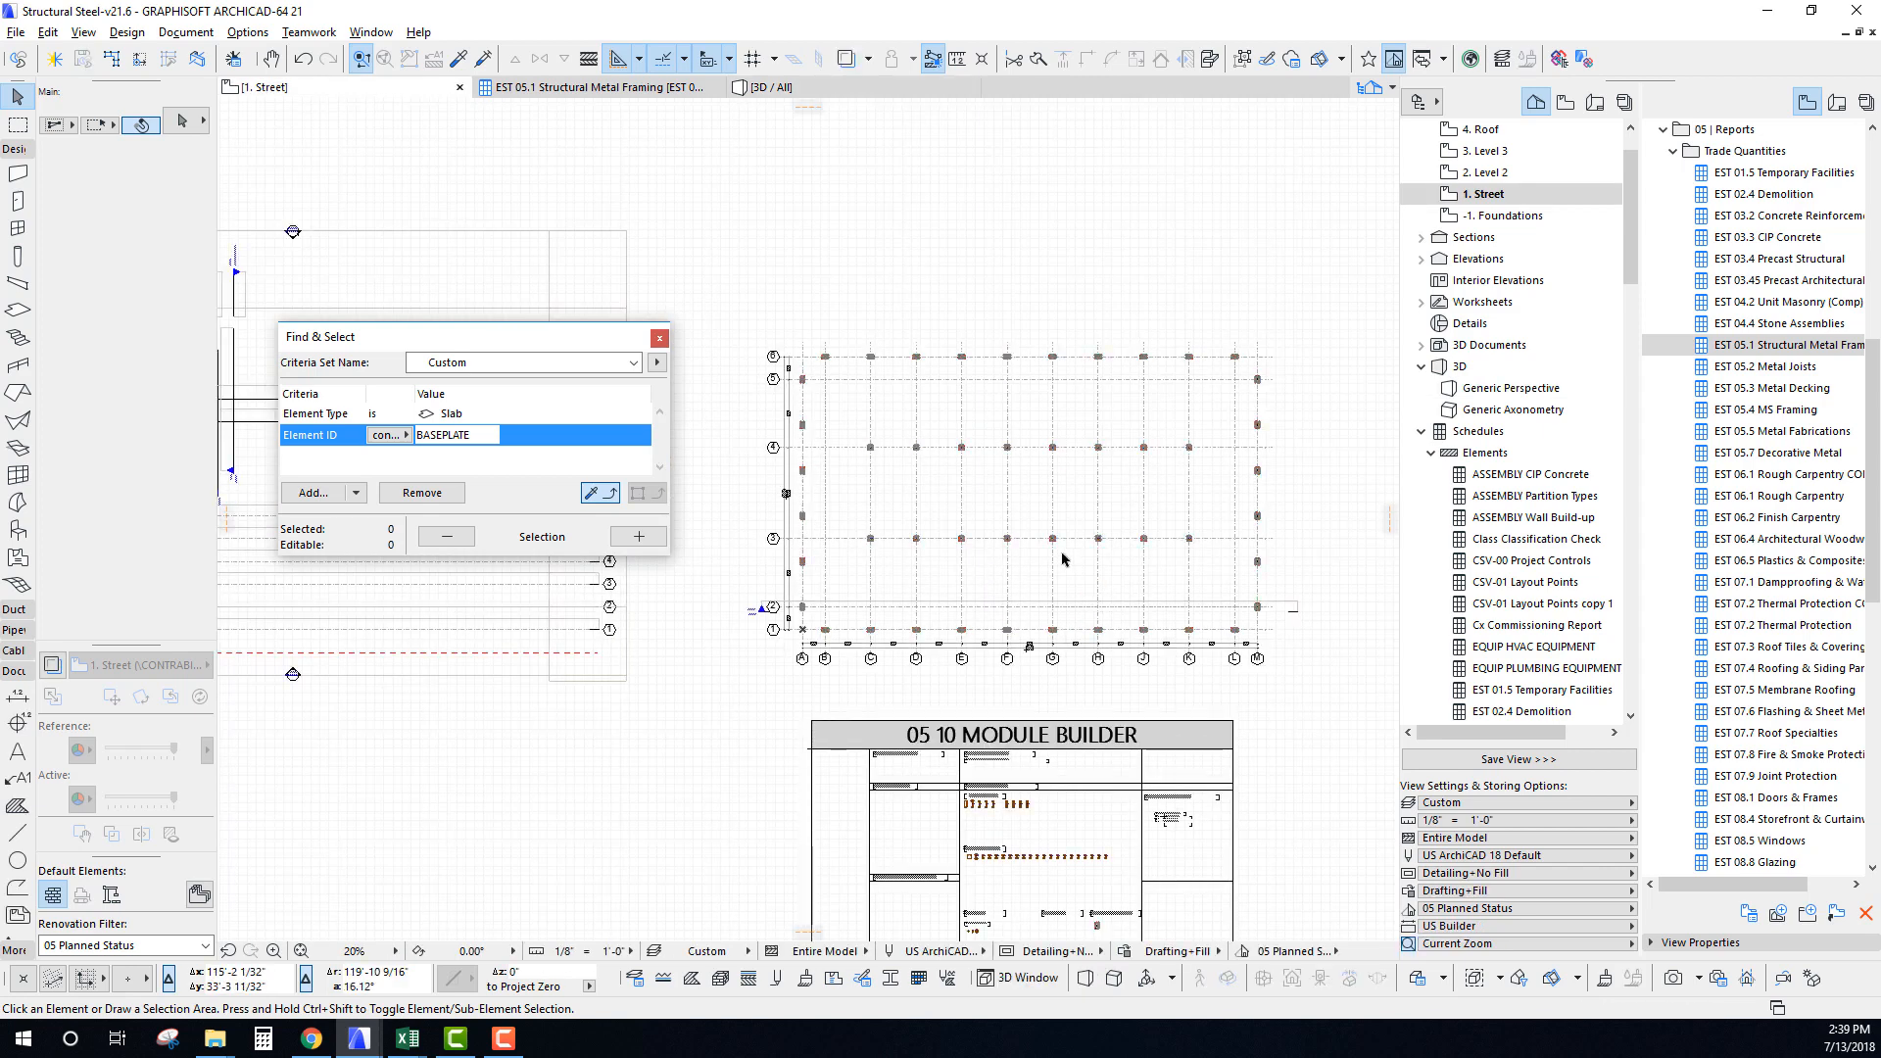
pyautogui.scroll(5, 1029, 578)
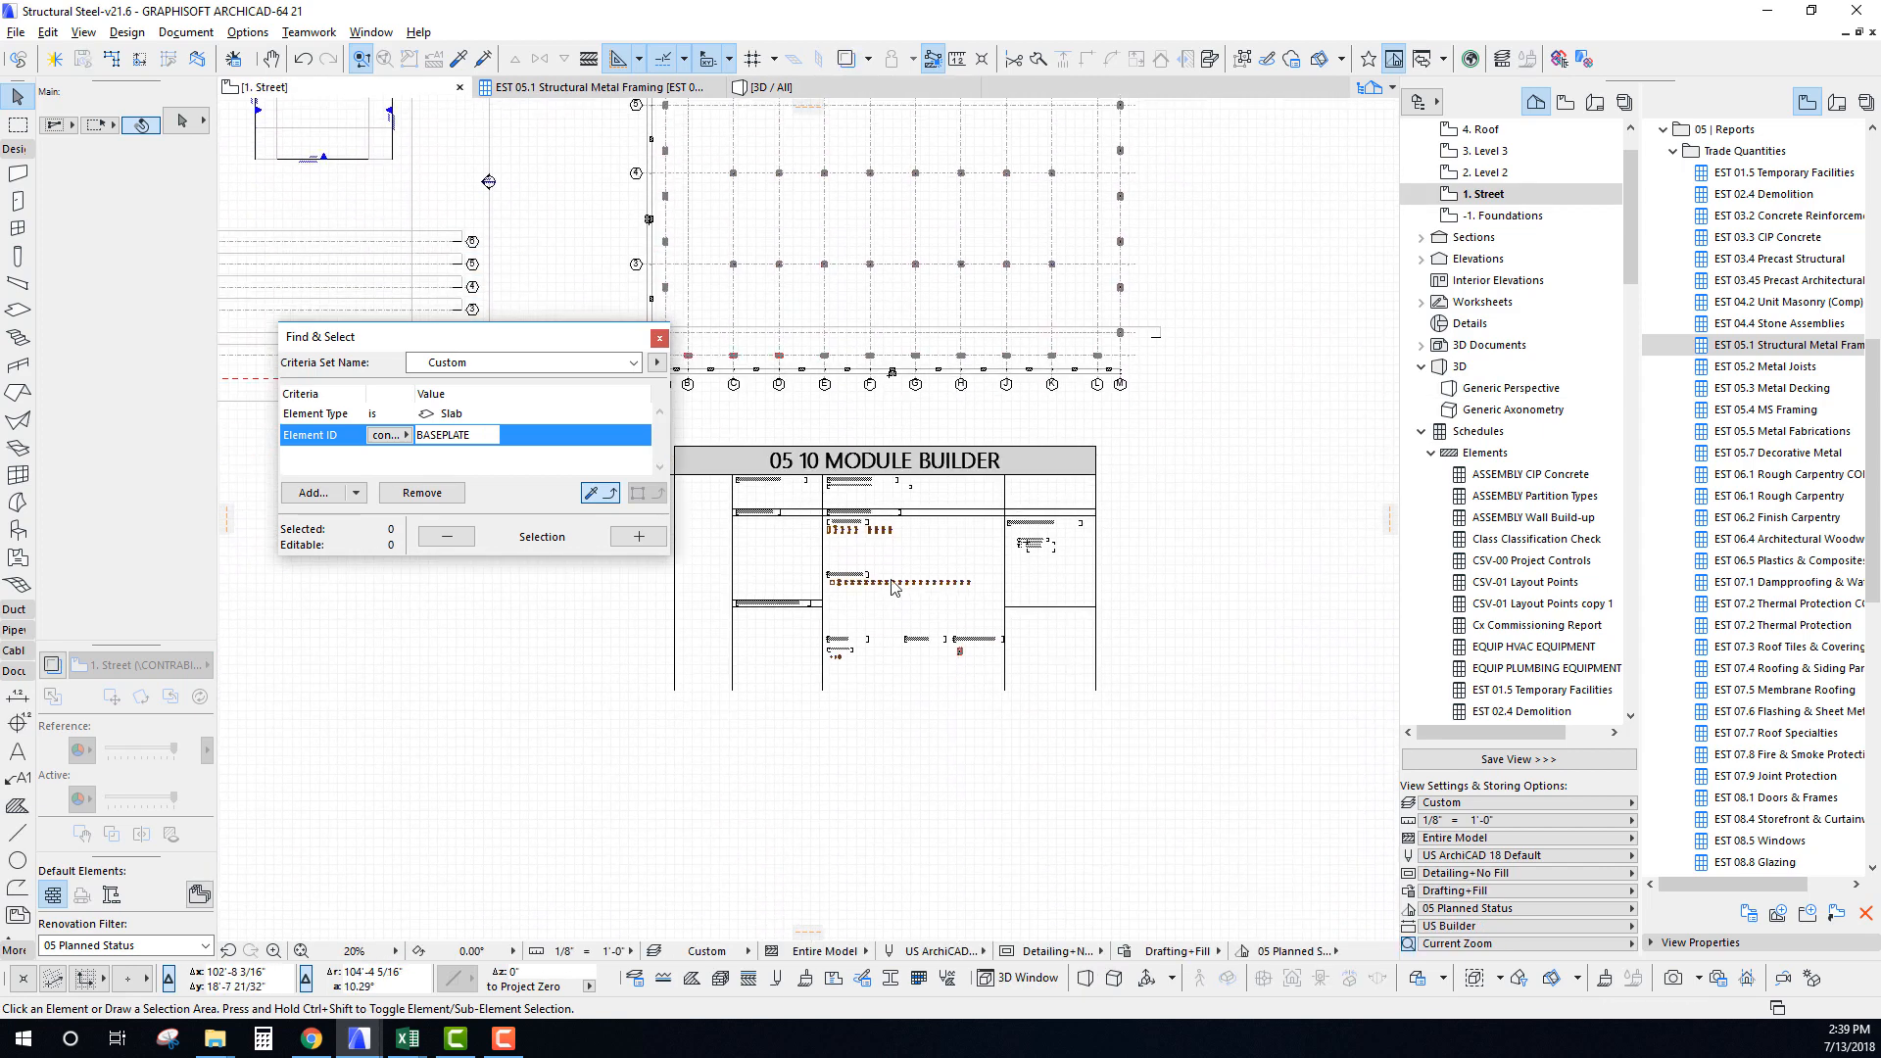
pyautogui.moveTo(922, 694); pyautogui.dragTo(863, 605, button='middle')
pyautogui.scroll(10, 637, 813)
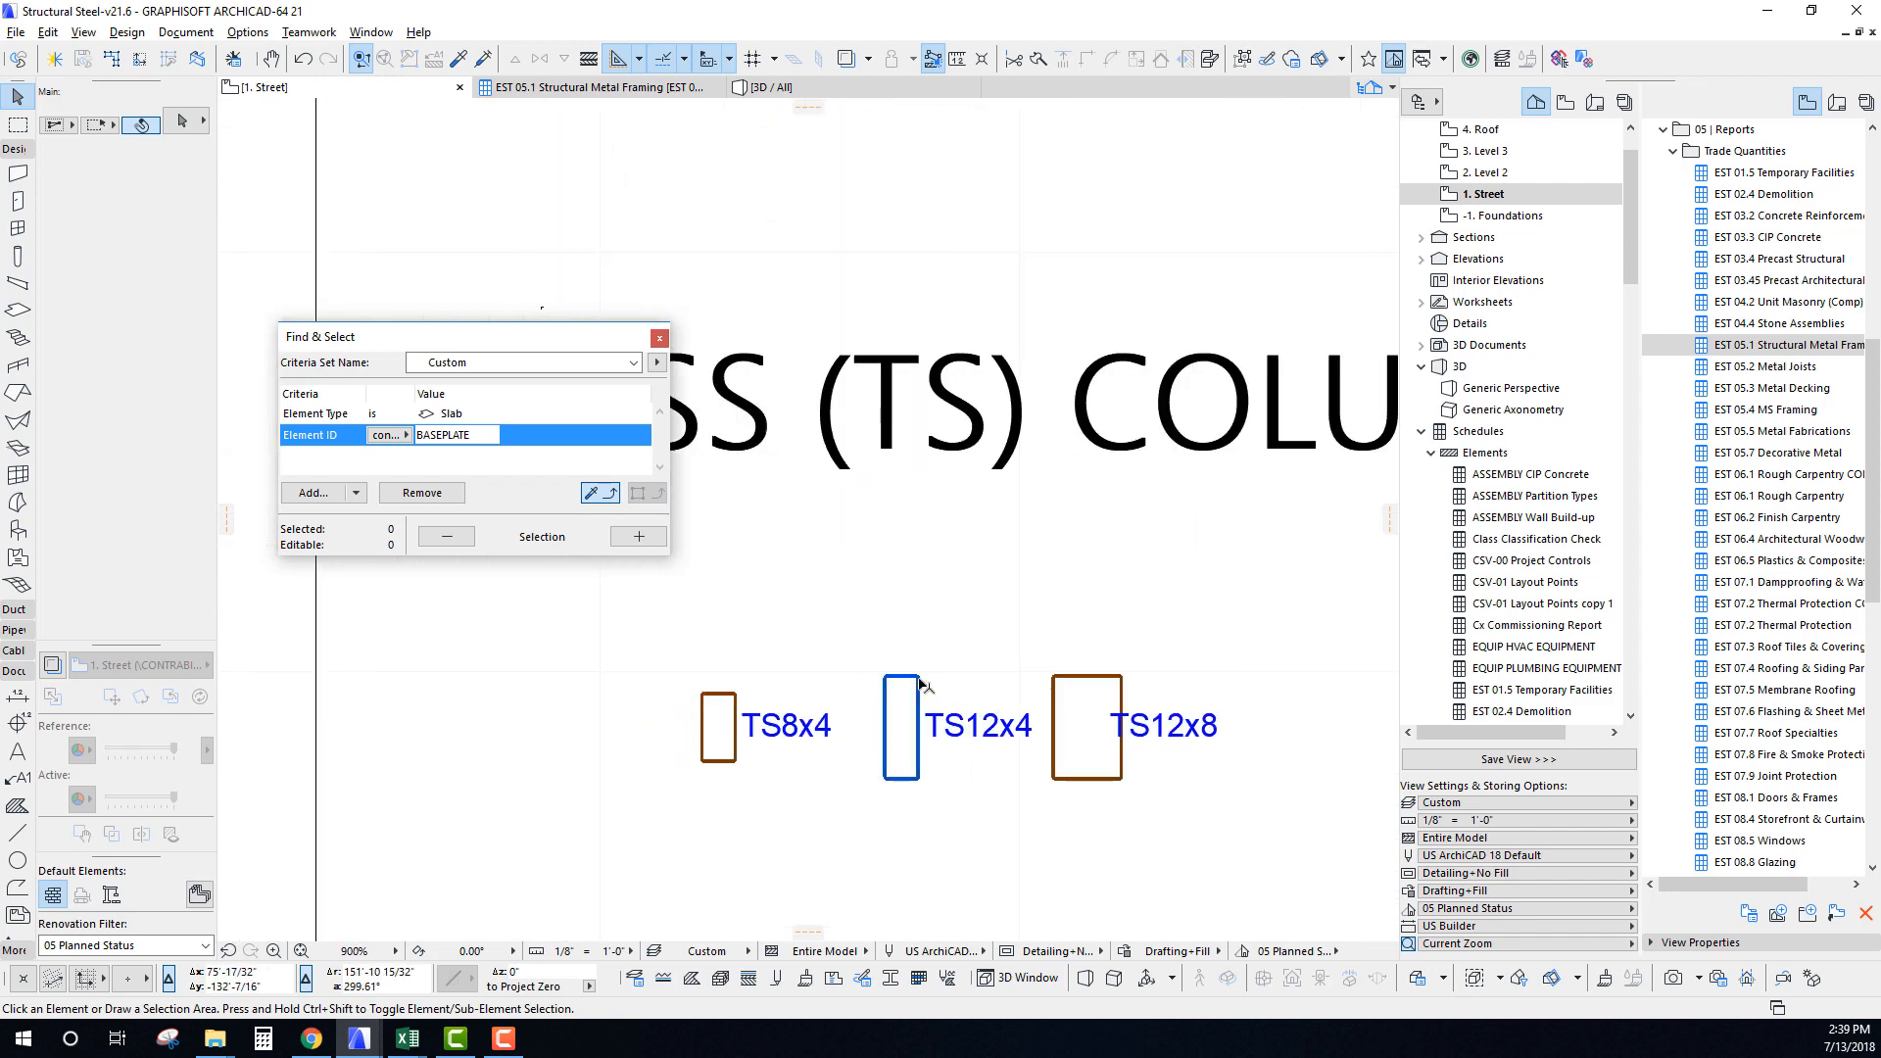
pyautogui.click(919, 678)
pyautogui.hotkey('ctrl', 'shift', 'd')
pyautogui.click(902, 728)
pyautogui.scroll(-14, 825, 759)
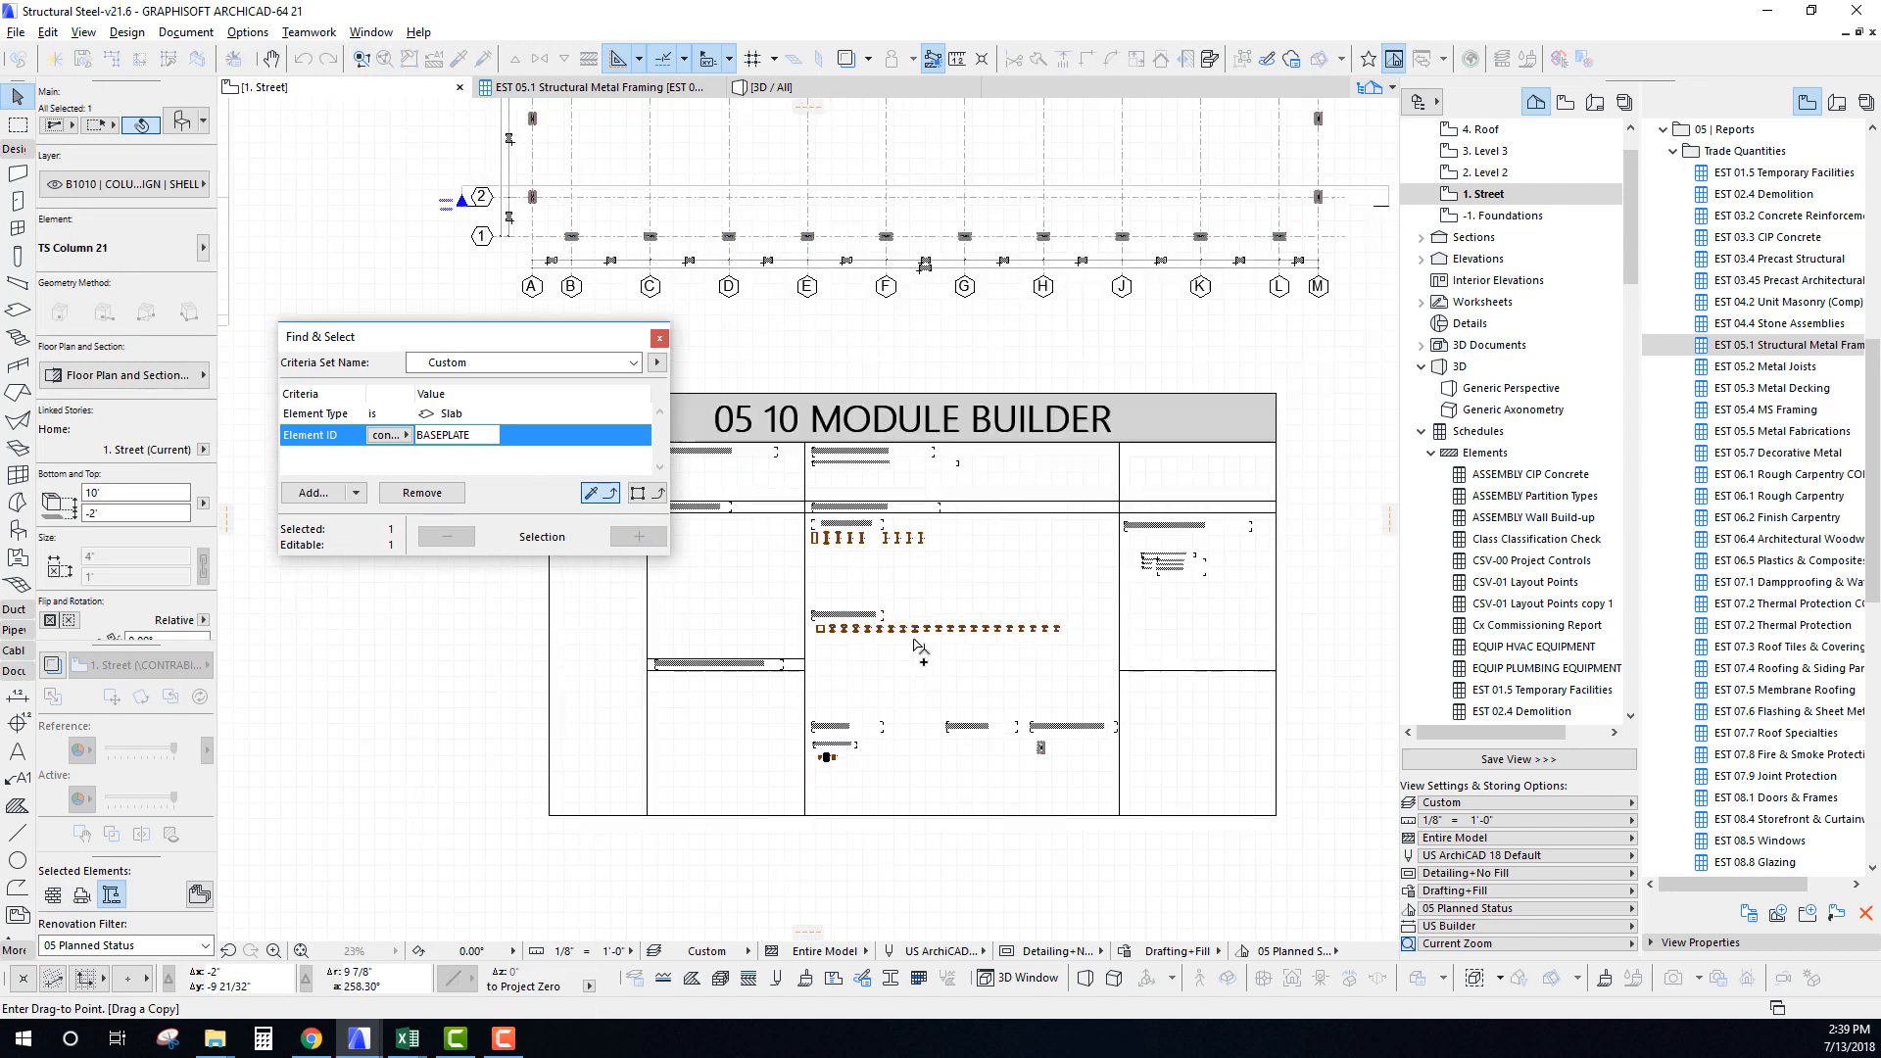
pyautogui.scroll(-2, 918, 646)
pyautogui.moveTo(918, 646); pyautogui.dragTo(882, 838, button='middle')
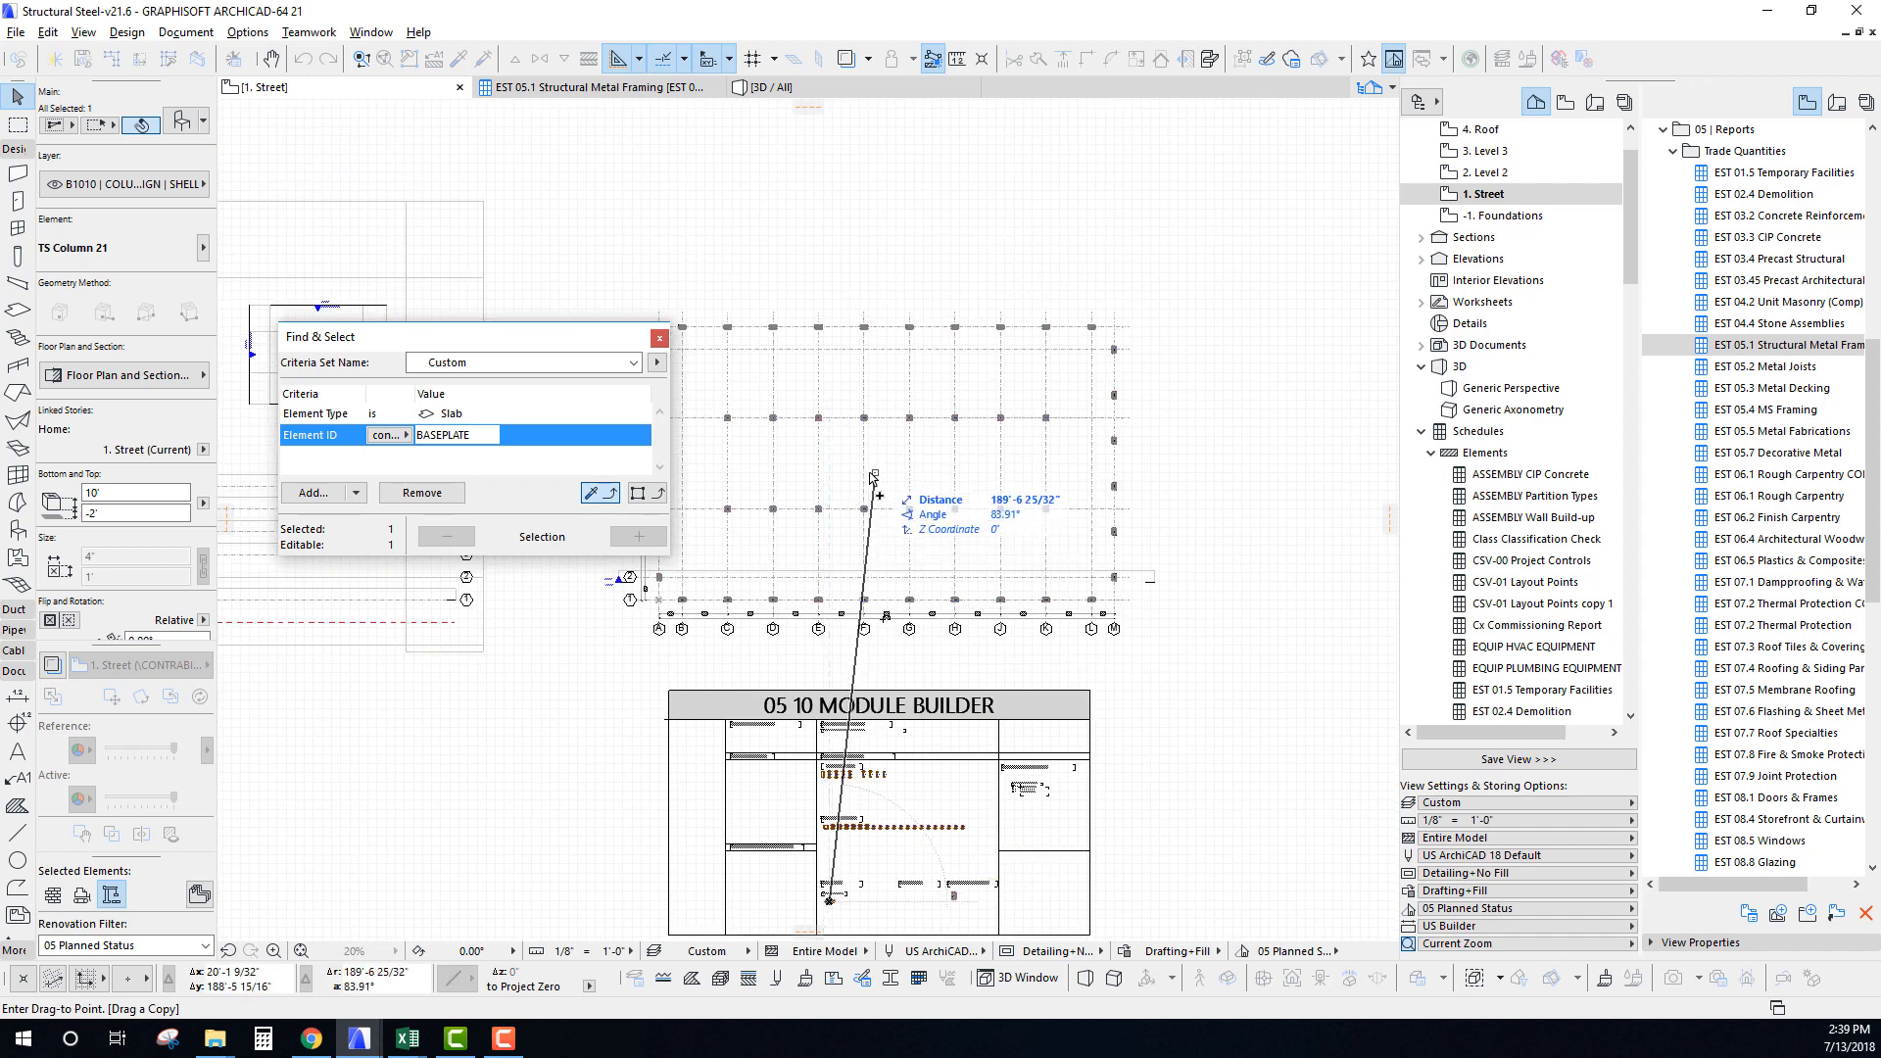
pyautogui.scroll(5, 873, 478)
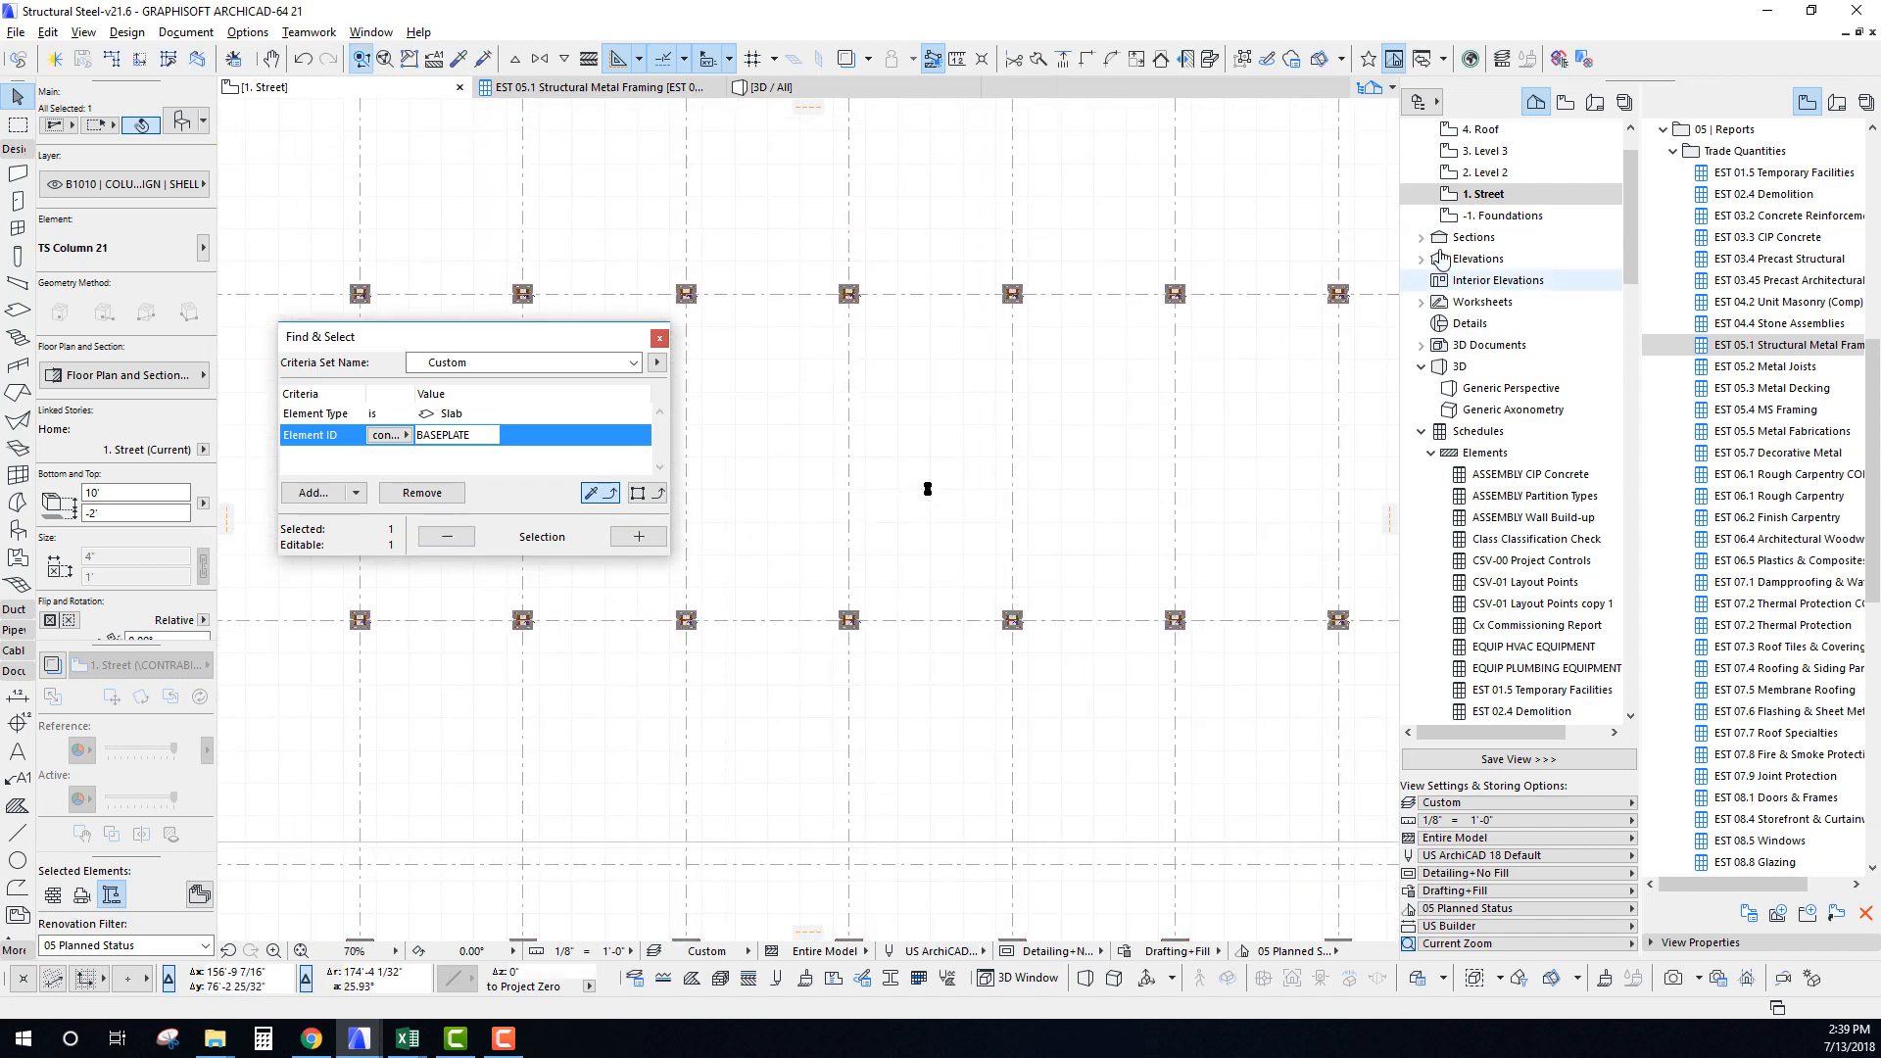
# Check Level 2 for the copied tube column and set its floor plan display on 1. Street to show on All Stories.
pyautogui.click(1482, 180)
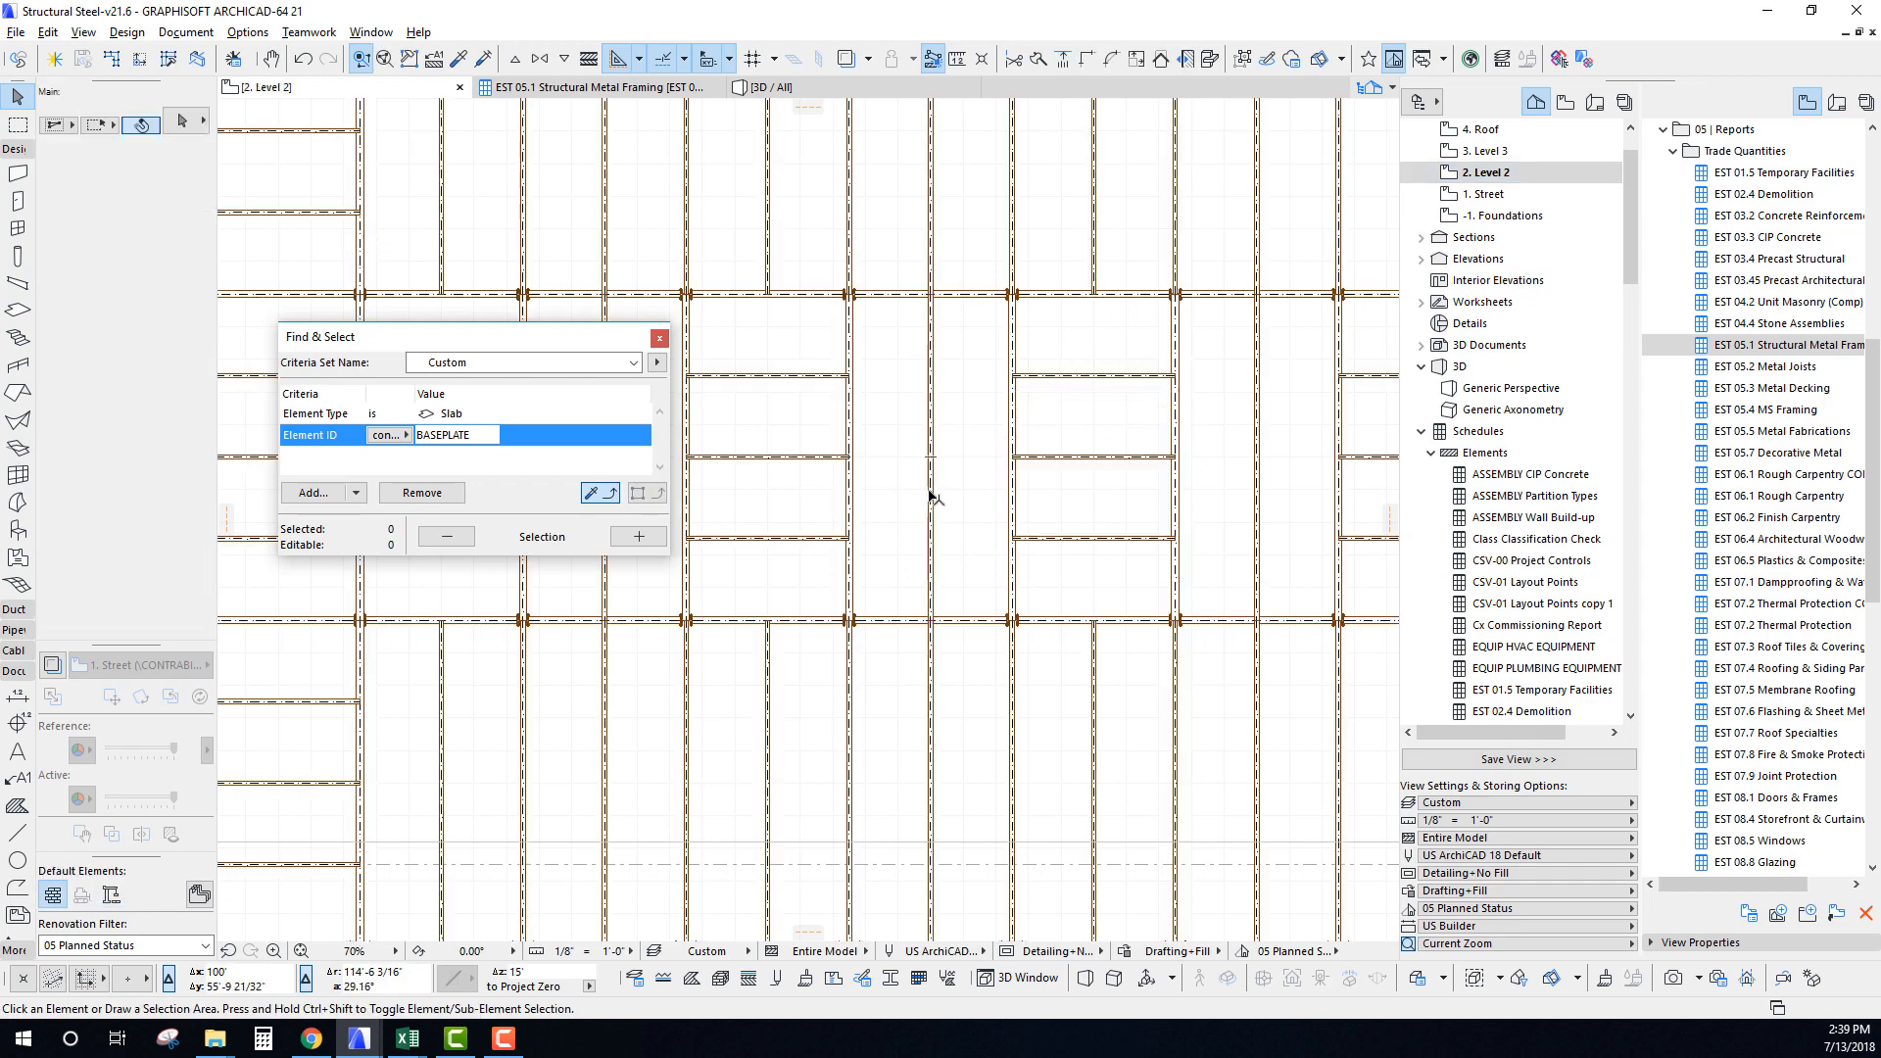
pyautogui.hotkey('ctrl', 'Down')
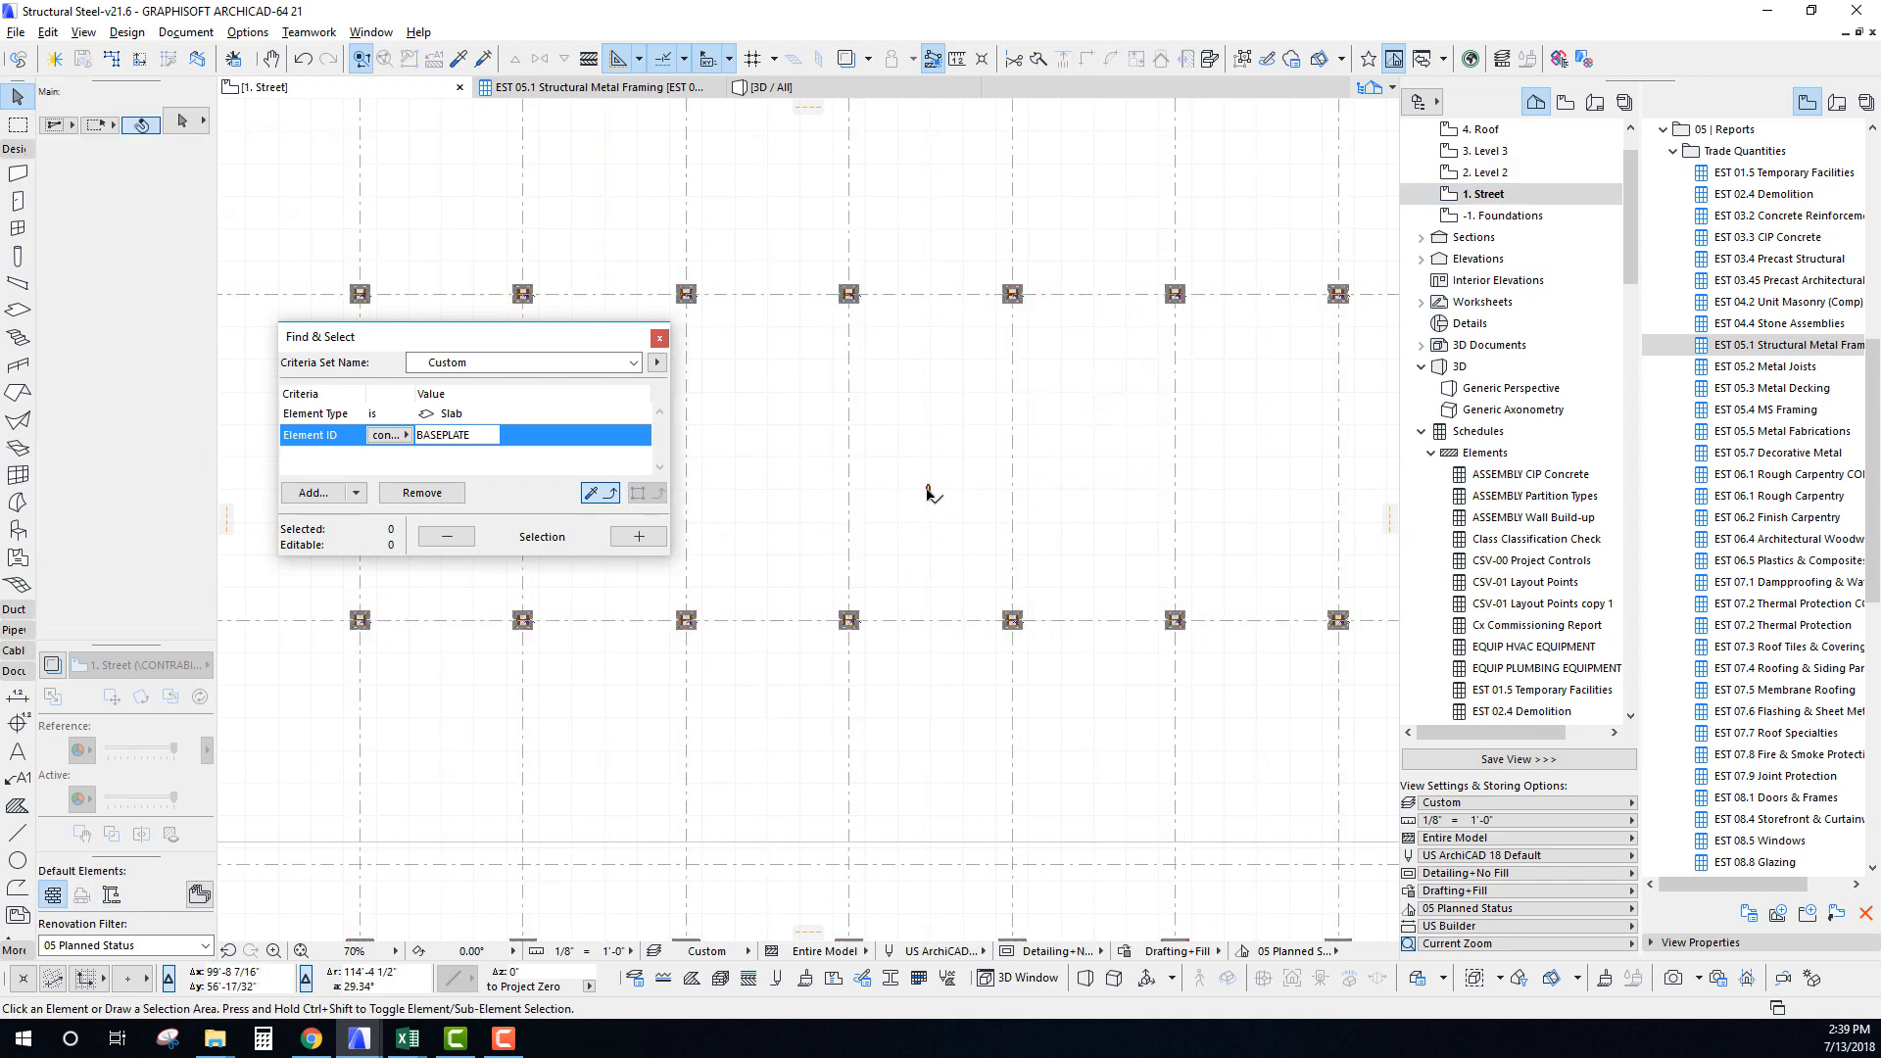
pyautogui.click(927, 492)
pyautogui.click(191, 381)
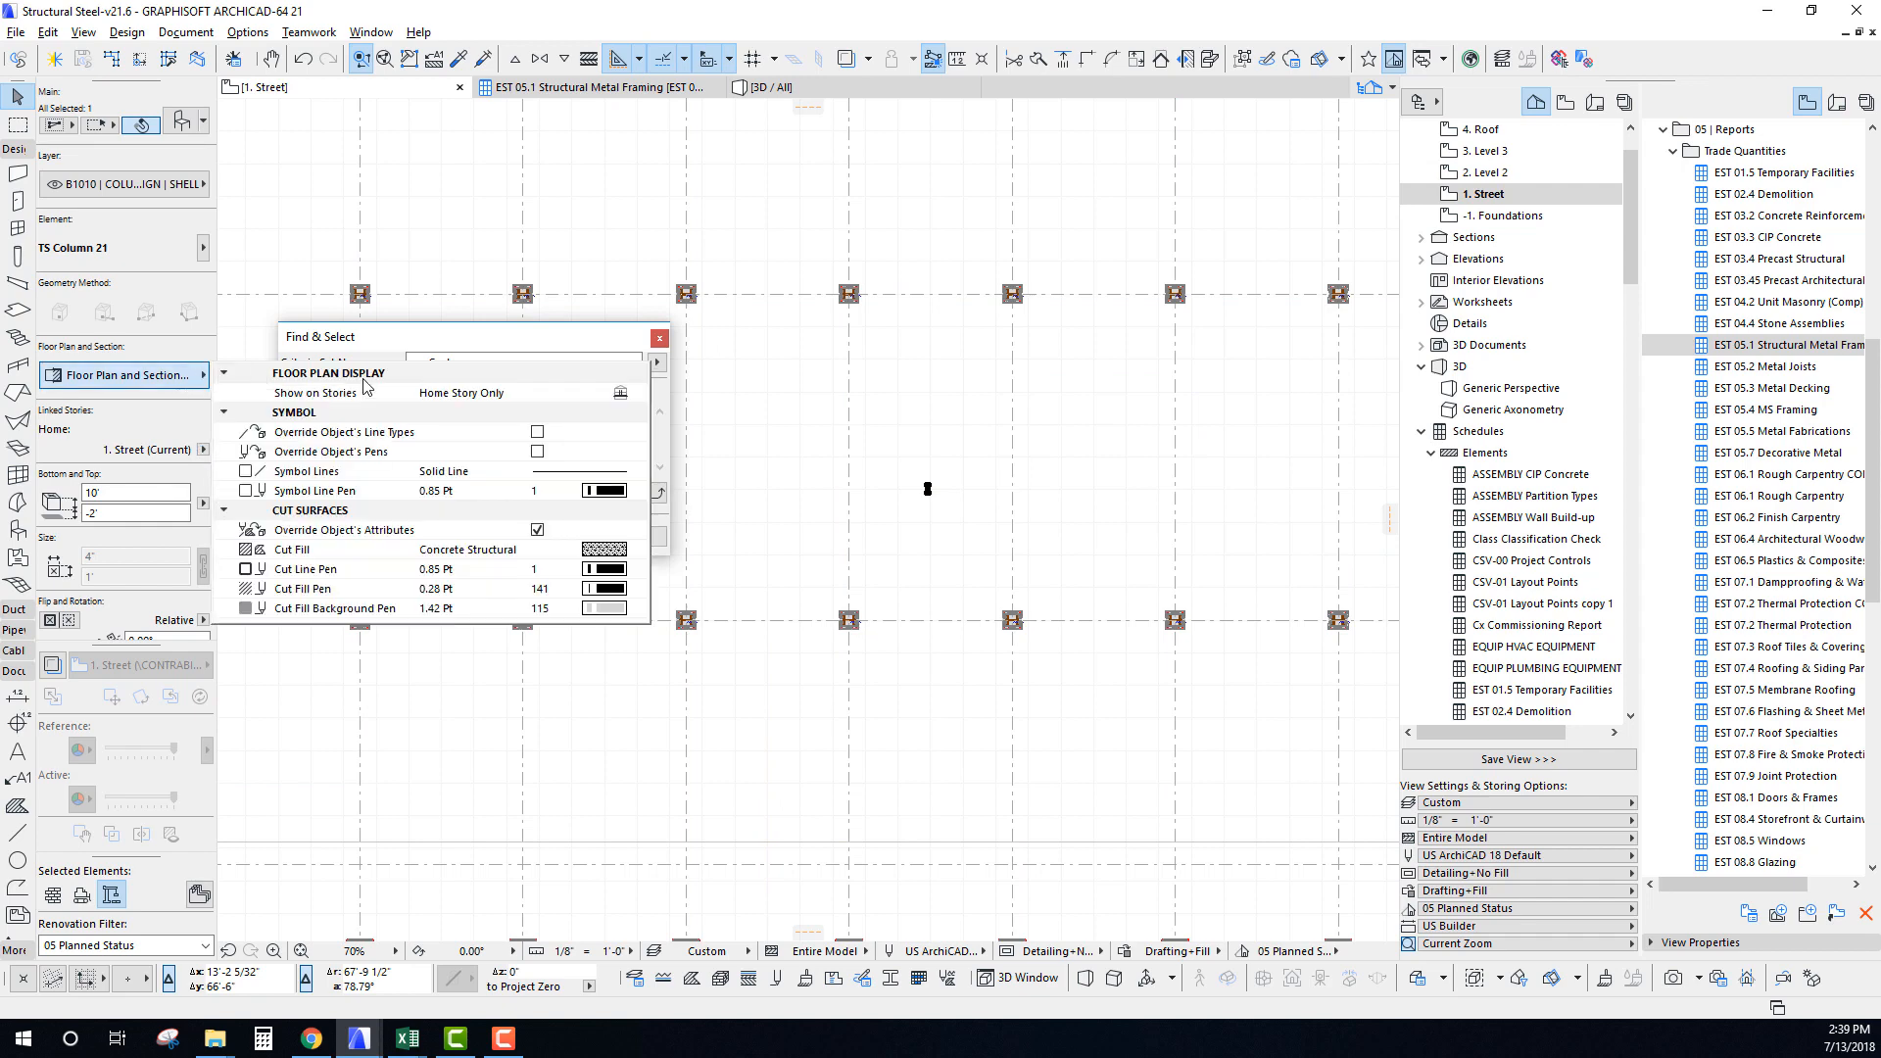
pyautogui.click(638, 396)
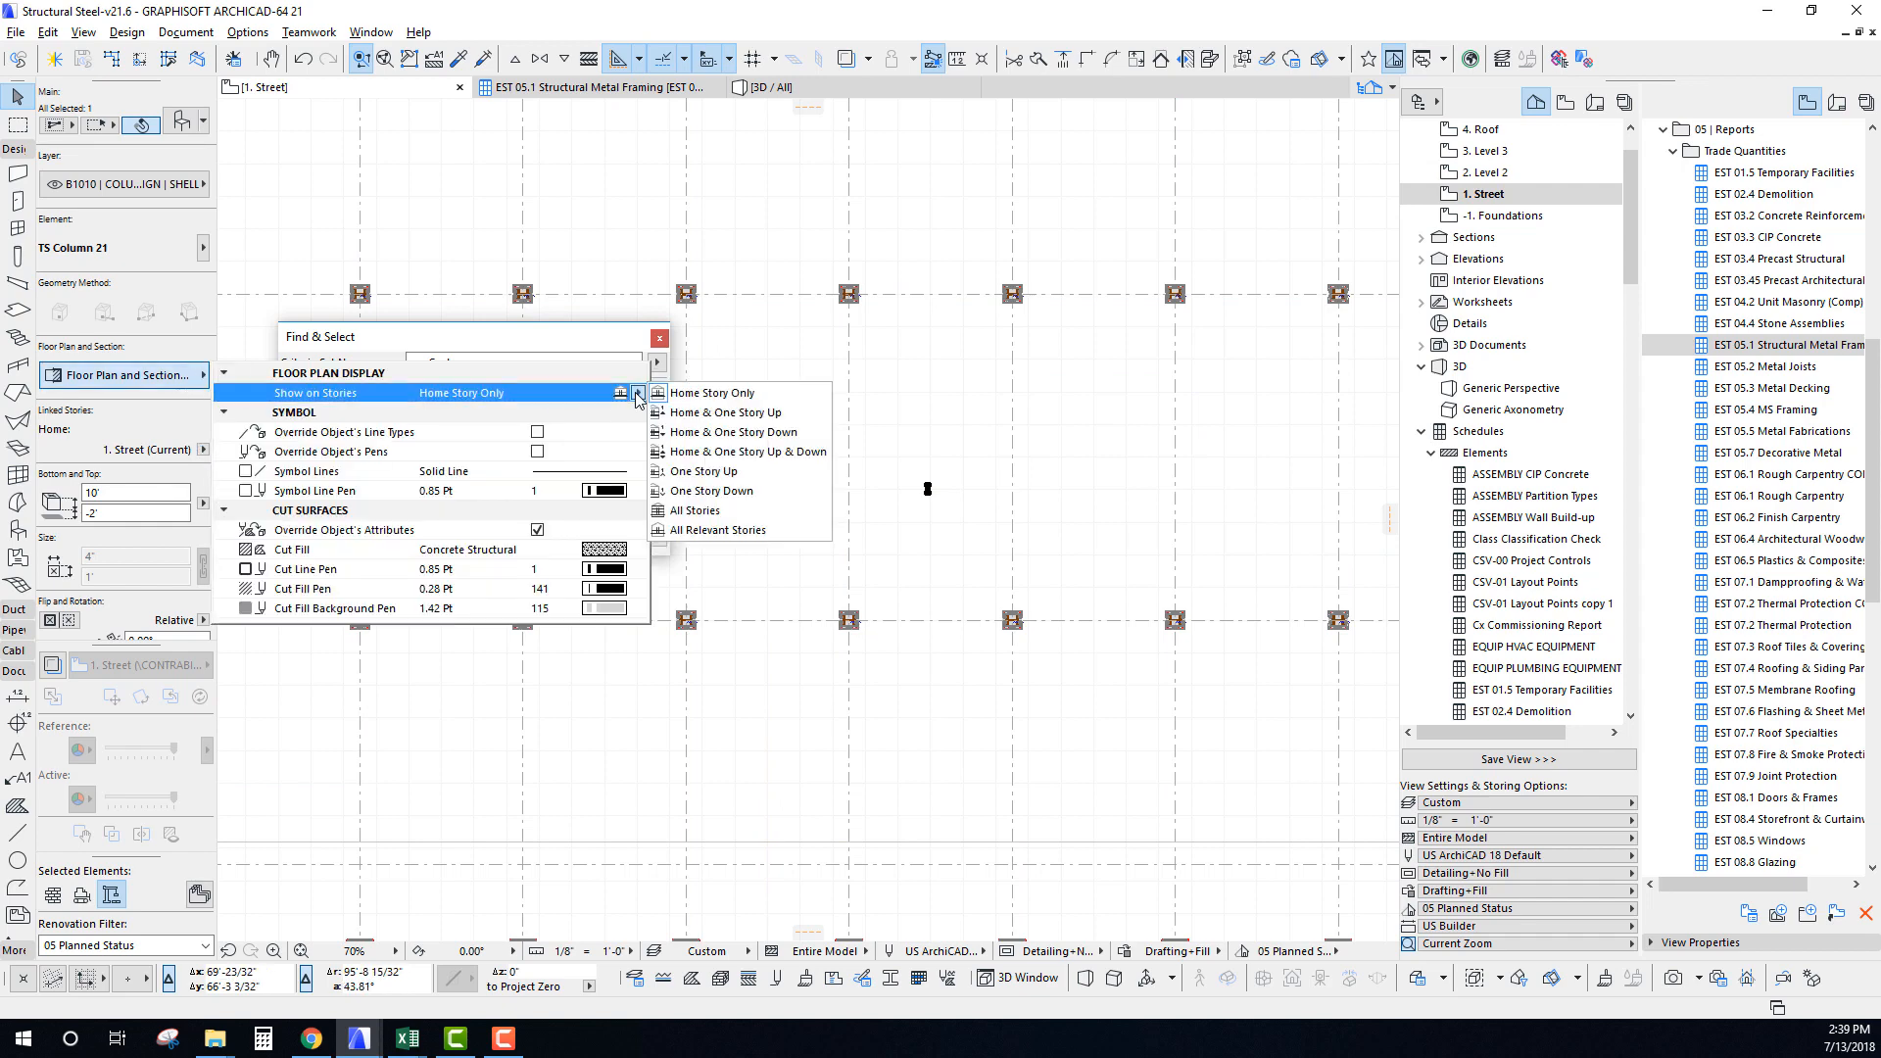
pyautogui.click(718, 530)
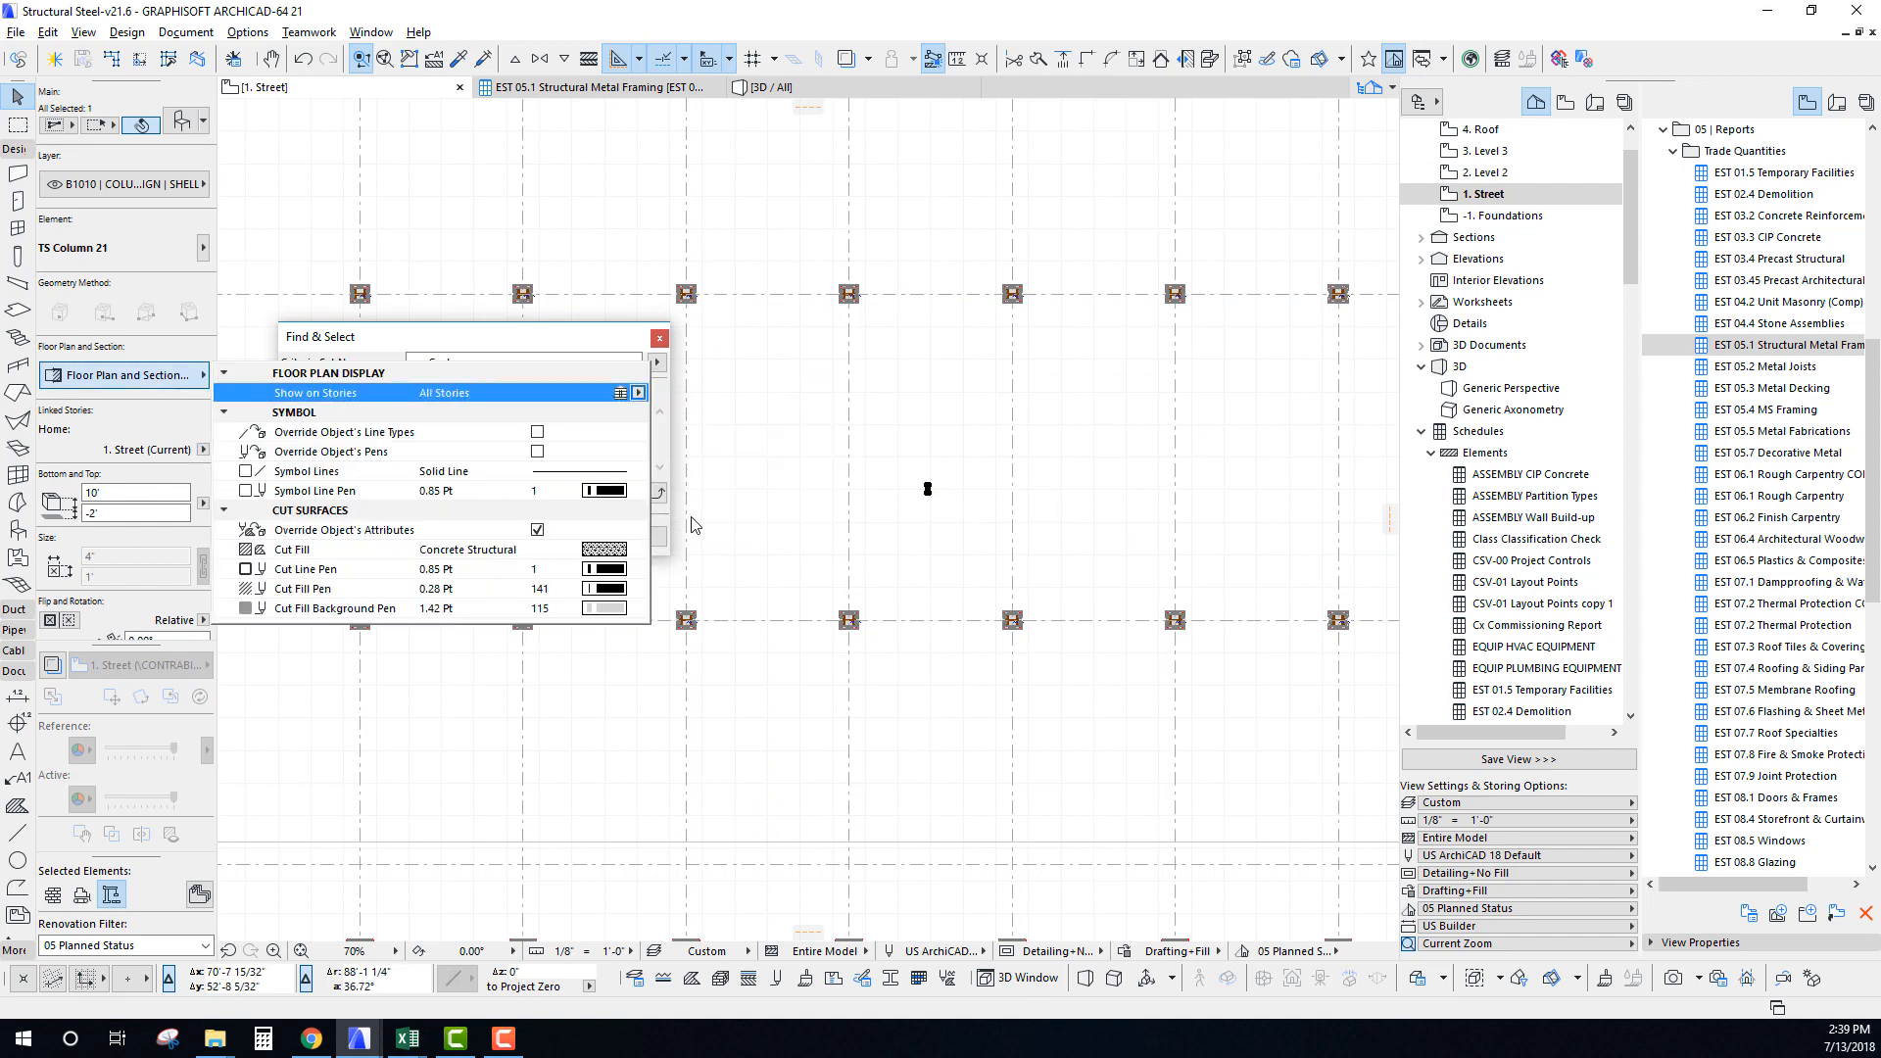
pyautogui.scroll(3, 909, 571)
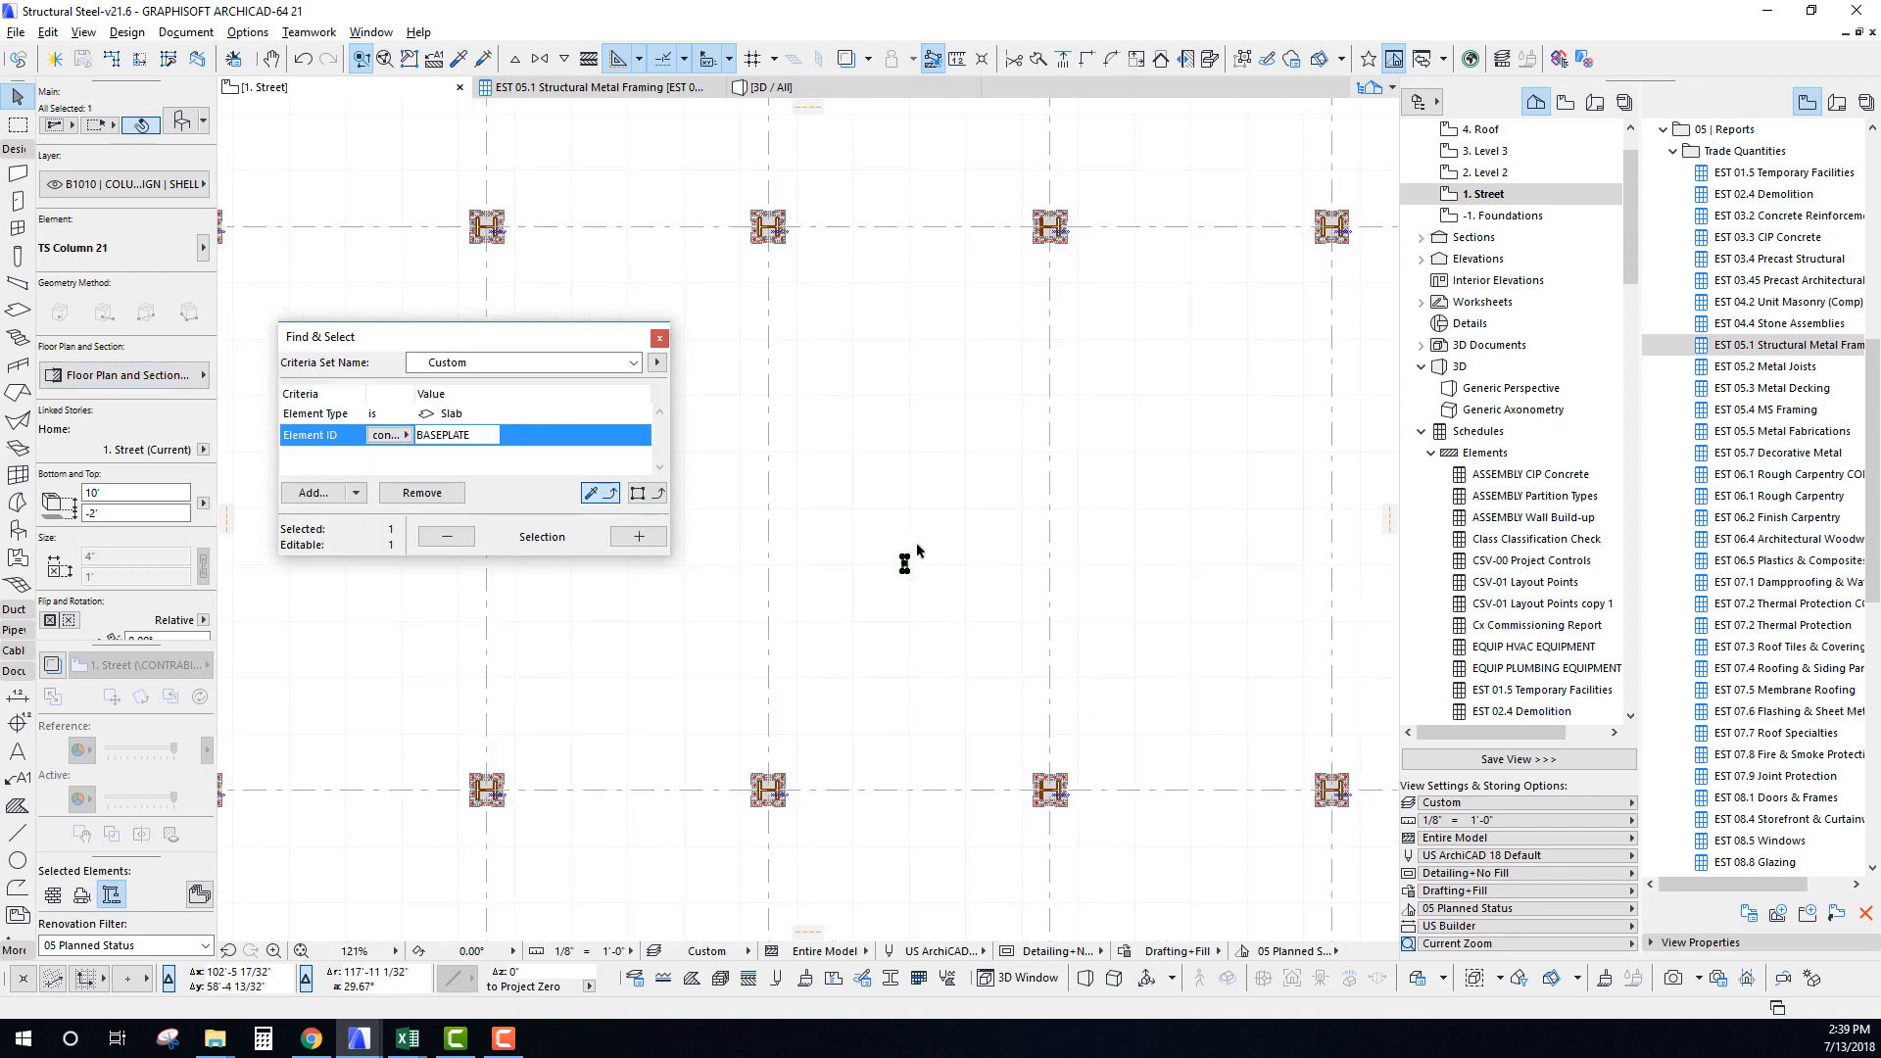
# On Level 2, move the tube column onto the bay's lower girder, midway between the frame column and the mid-bay beam.
pyautogui.hotkey('ctrl', 'Up')
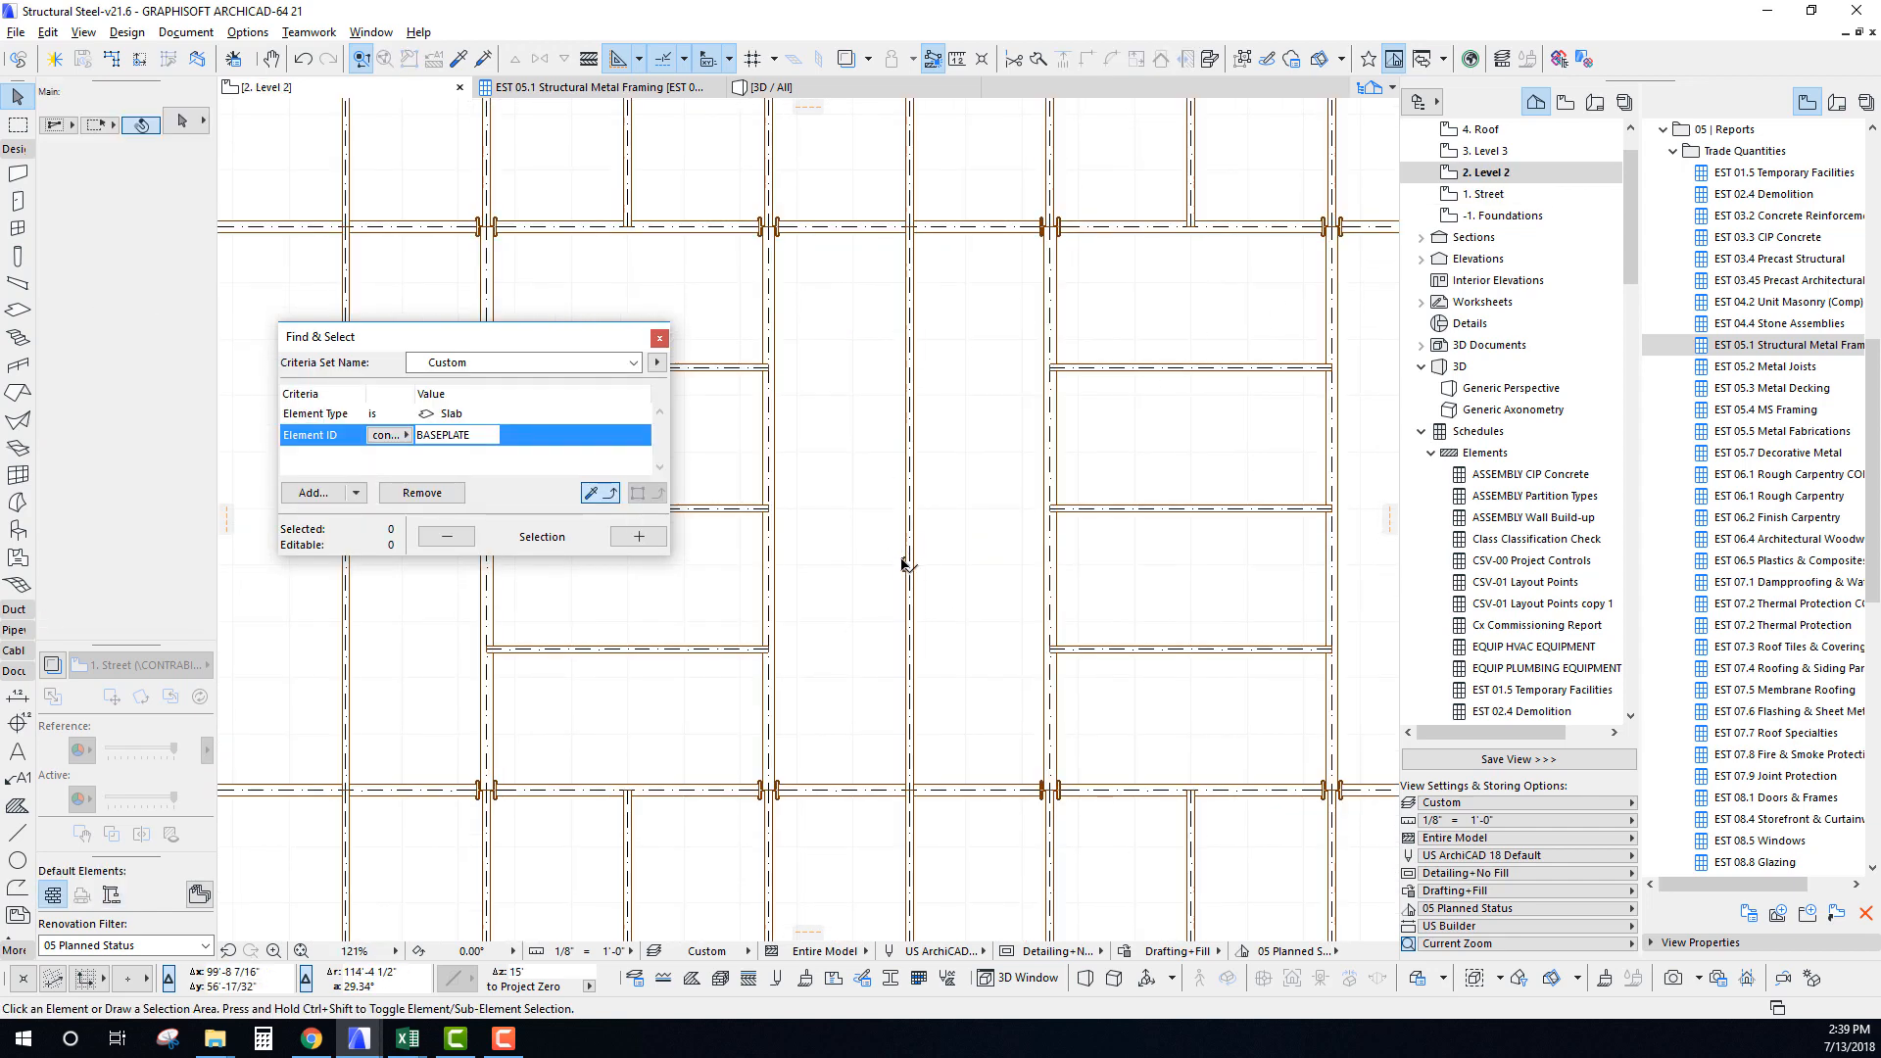
pyautogui.click(904, 565)
pyautogui.hotkey('ctrl', 'd')
pyautogui.click(904, 564)
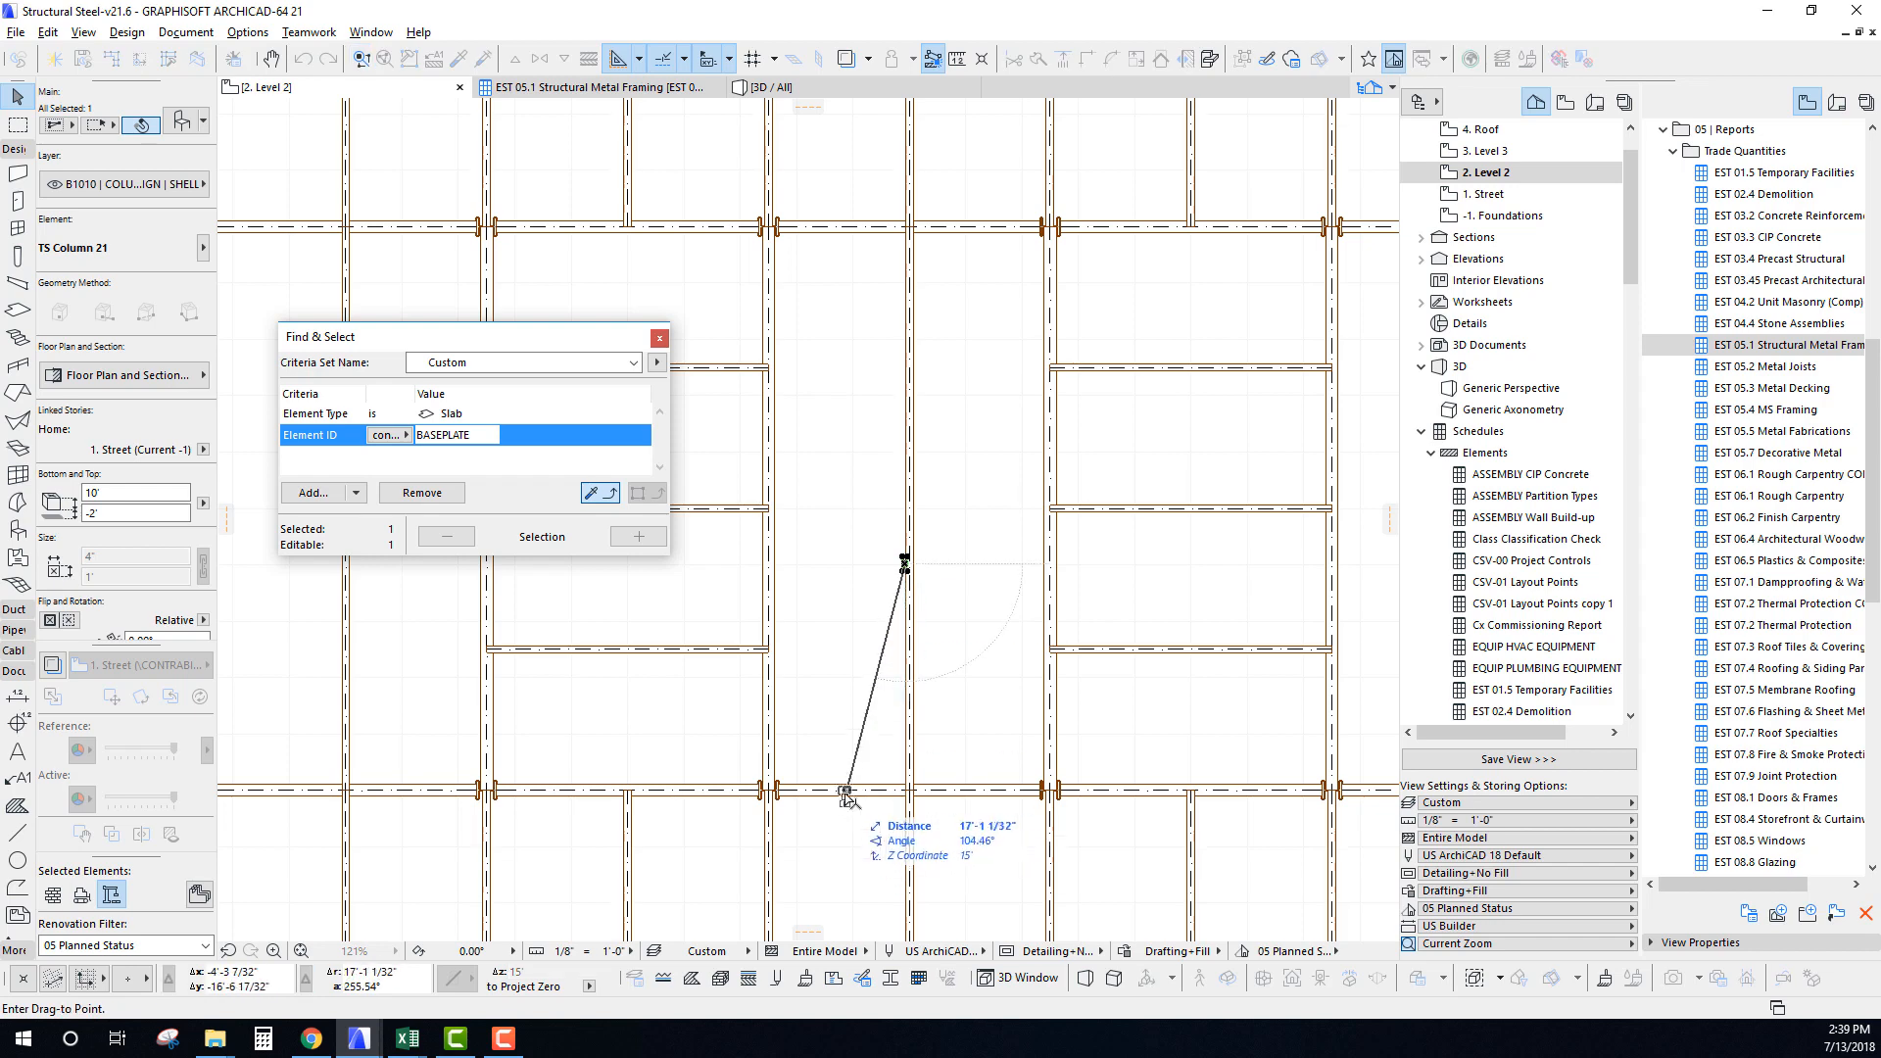
pyautogui.scroll(4, 853, 789)
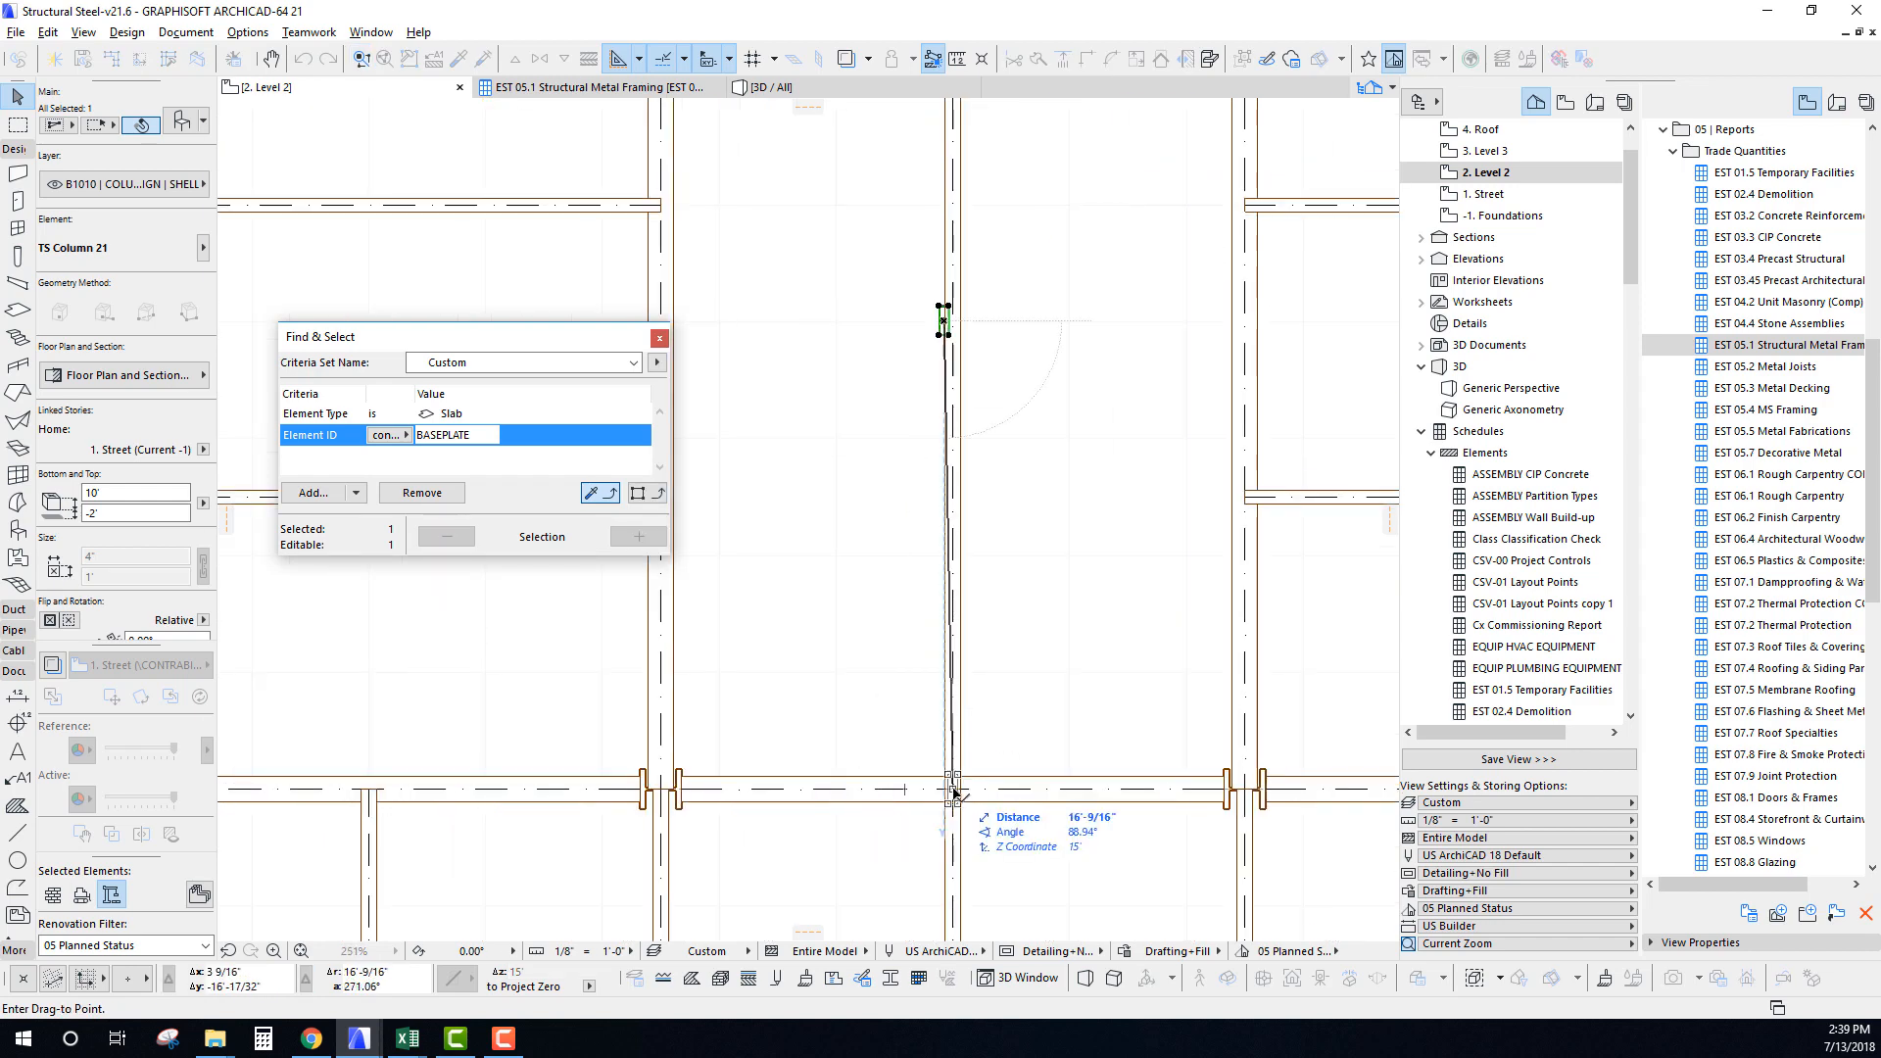
pyautogui.press('Return')
# Rotate the tube column 90° about its centre so its long side runs parallel to the girder.
pyautogui.click(805, 798)
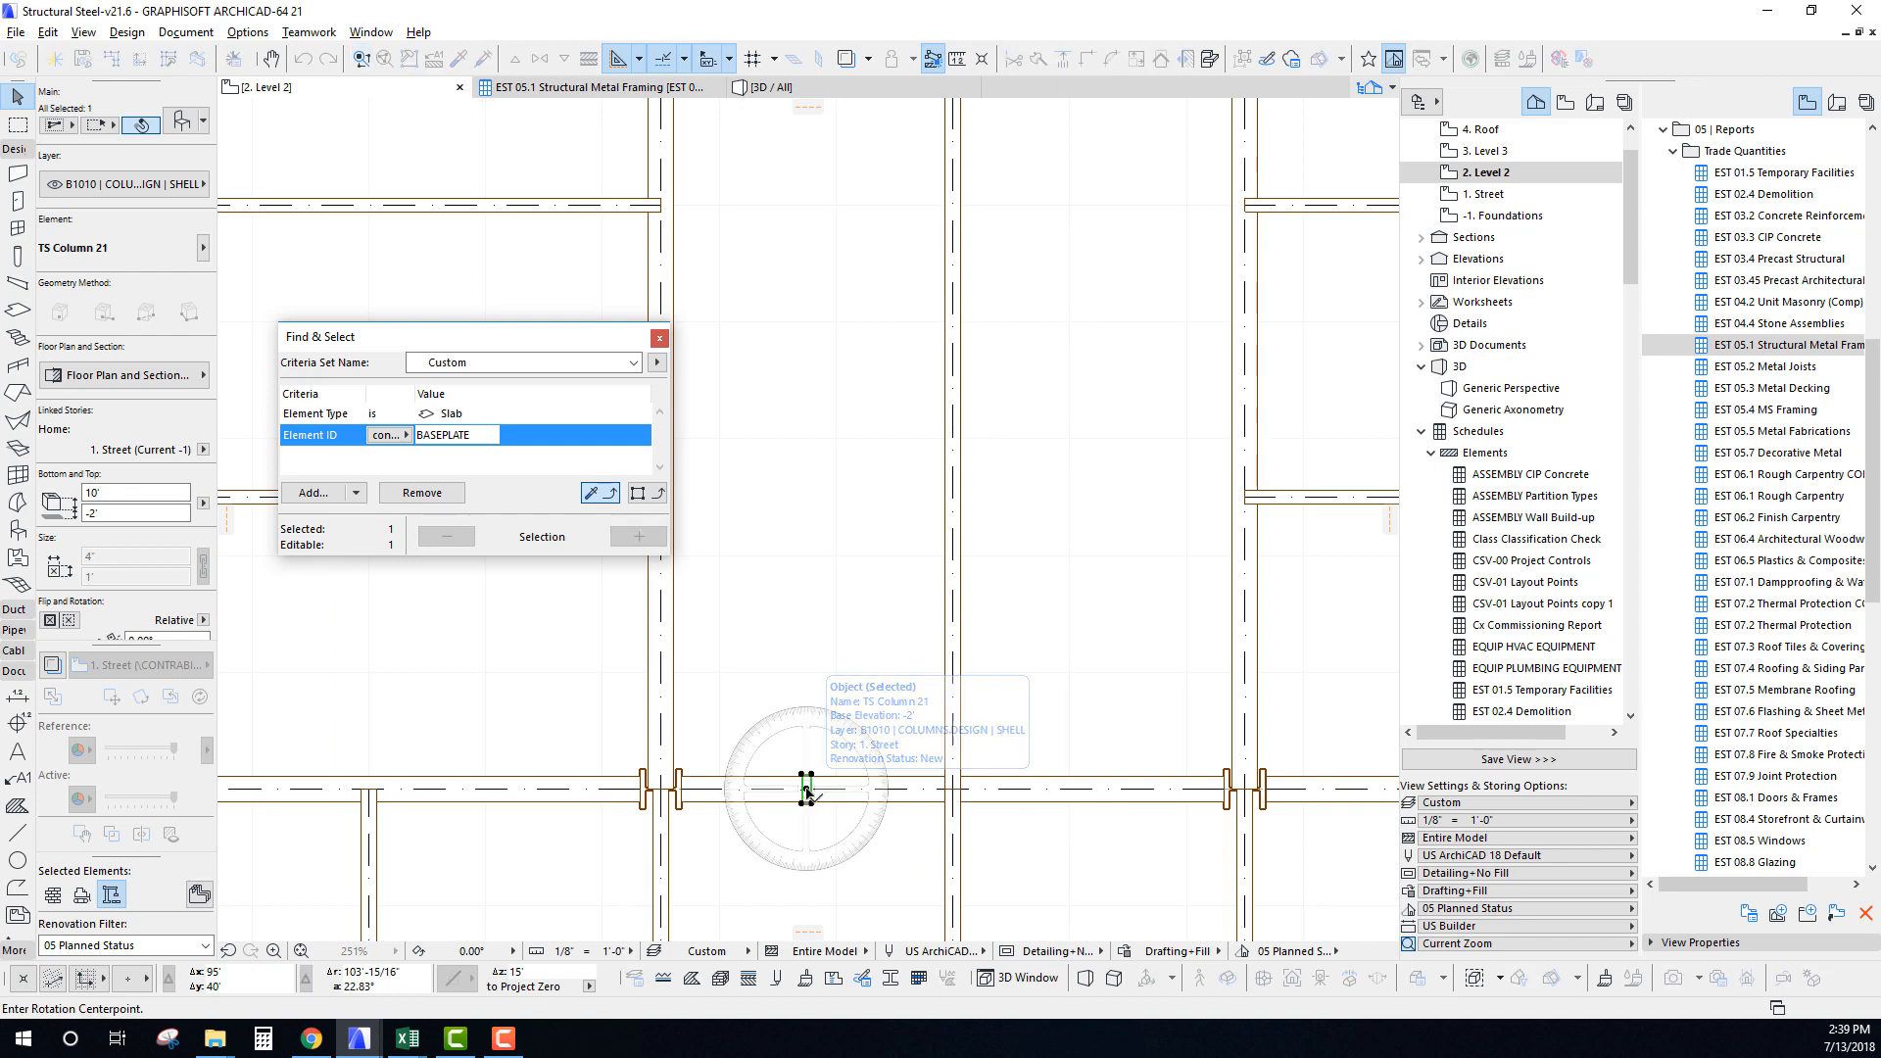
pyautogui.click(806, 863)
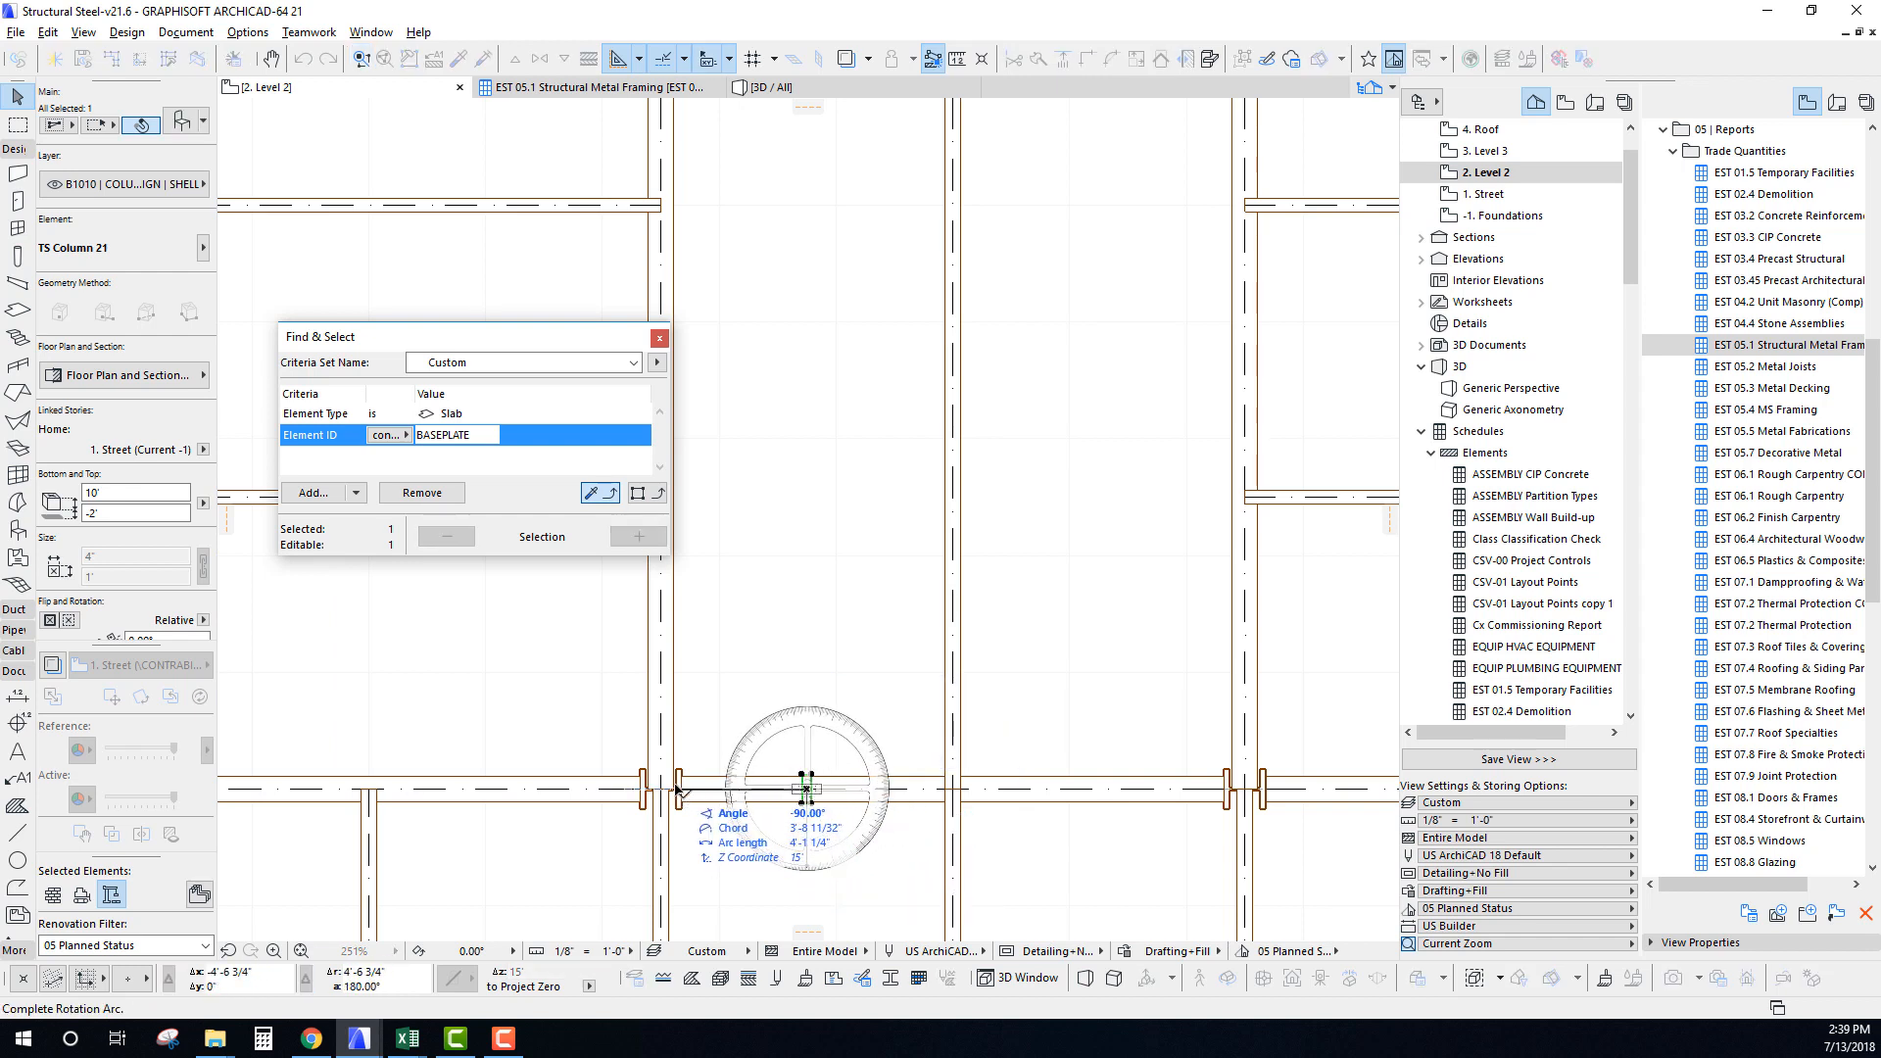
pyautogui.click(862, 798)
# Try setting the rotated tube column against the girder's upper edge, and return it to the girder's centreline.
pyautogui.scroll(4, 818, 793)
pyautogui.hotkey('ctrl', 'd')
pyautogui.click(828, 803)
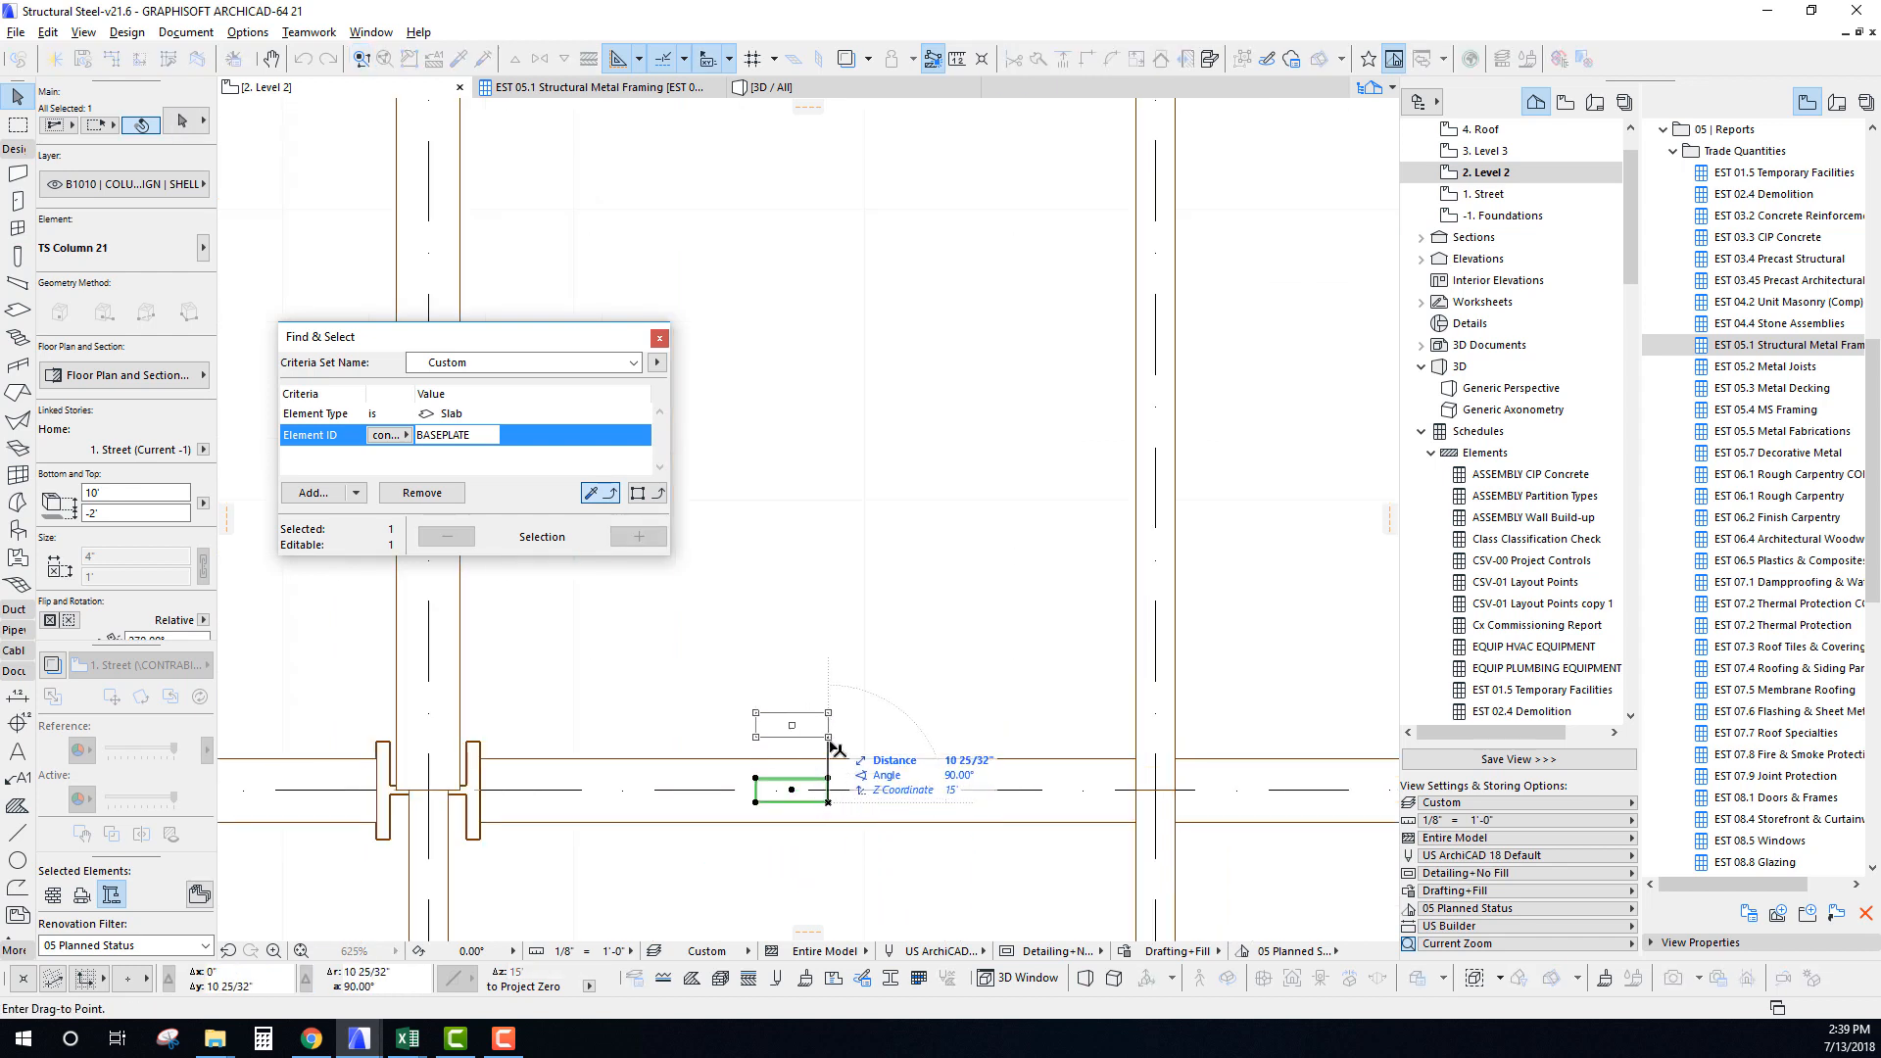
pyautogui.click(828, 758)
pyautogui.hotkey('ctrl', 'd')
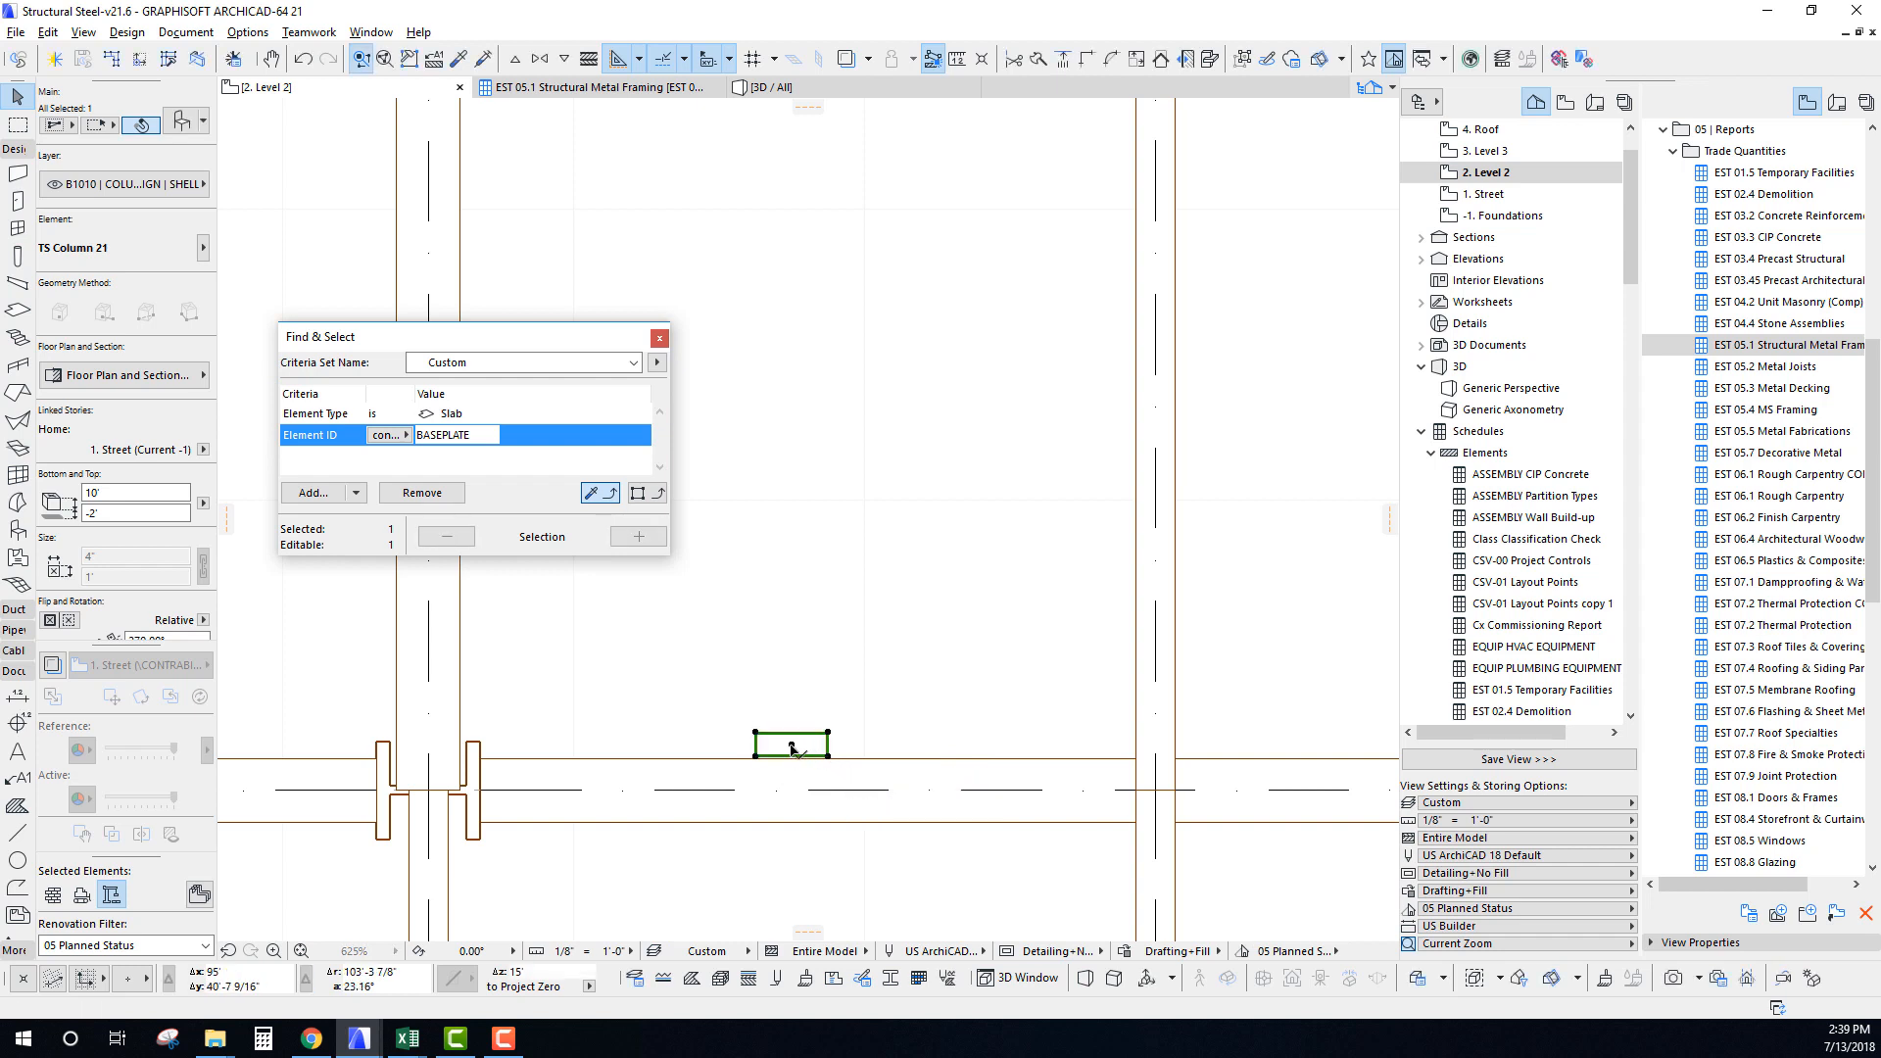
pyautogui.click(791, 744)
pyautogui.click(792, 790)
# Move the tube column 1' straight up from the girder's centreline.
pyautogui.hotkey('ctrl', 'd')
pyautogui.click(792, 790)
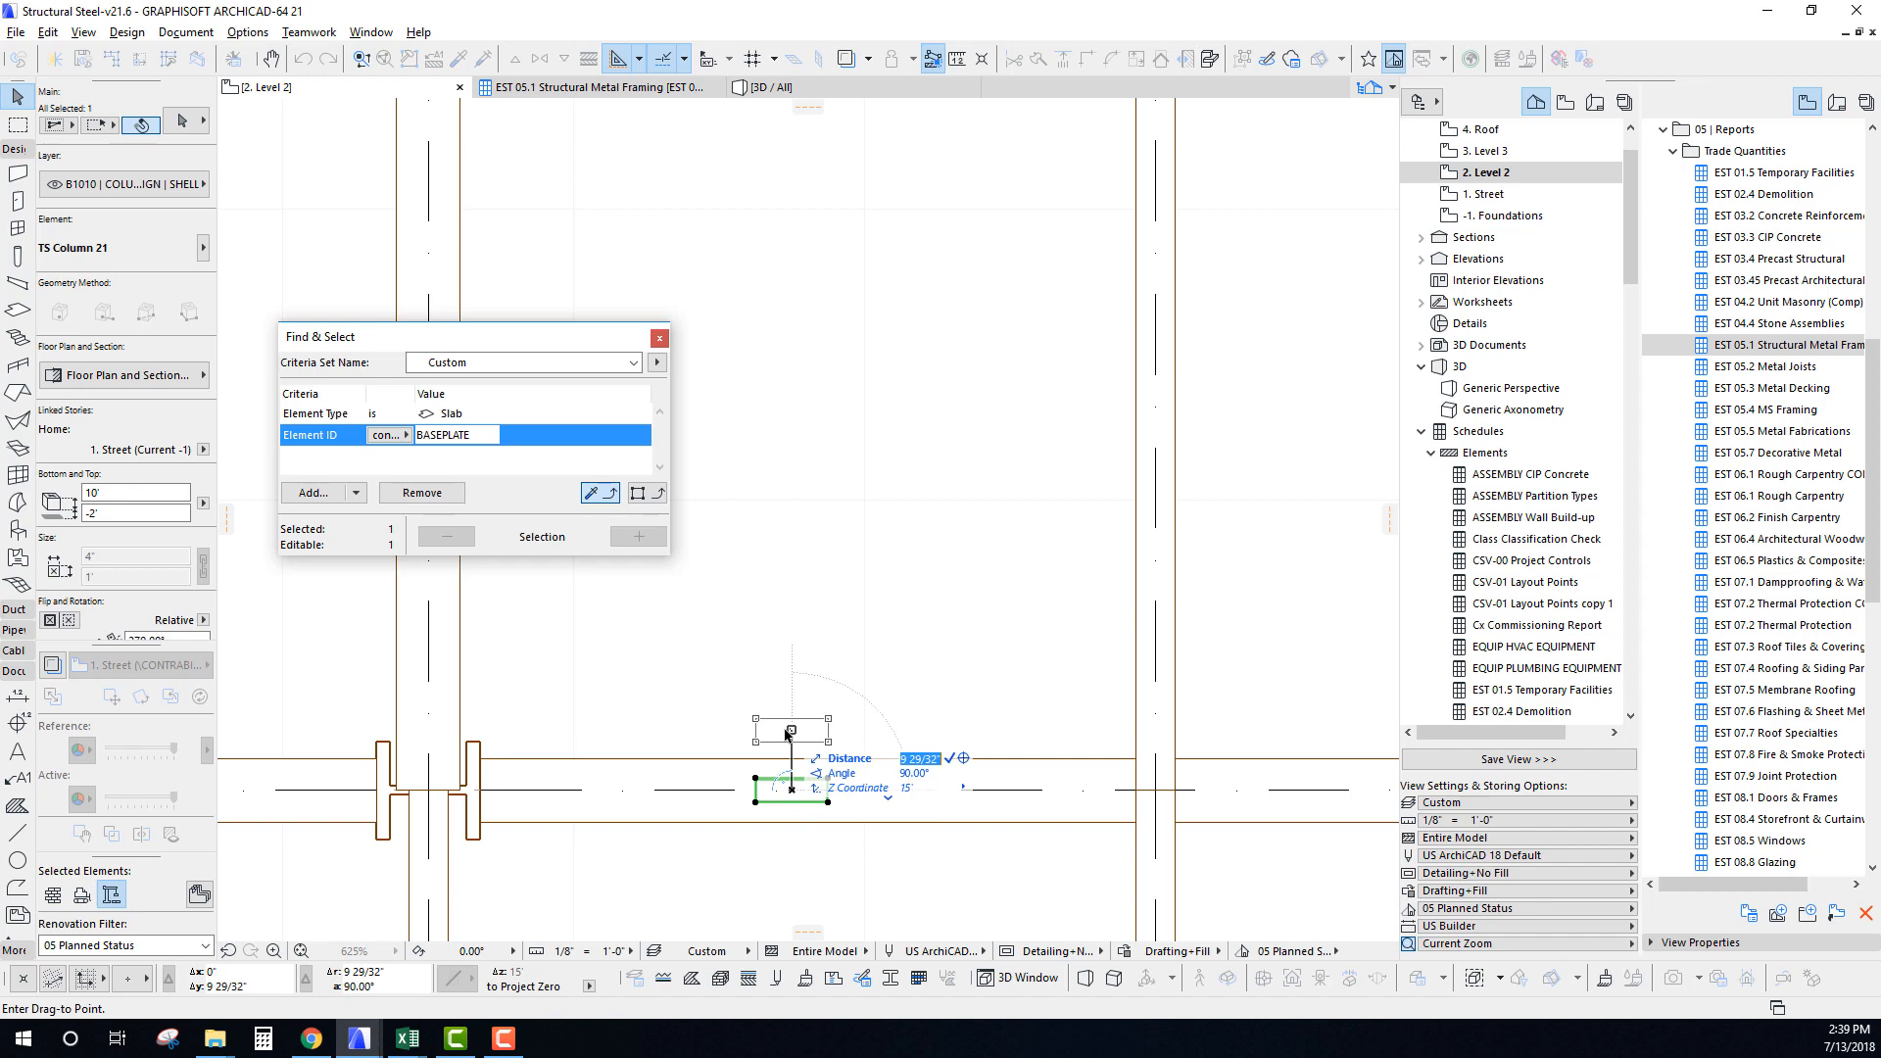
pyautogui.write('1')
pyautogui.press('Return')
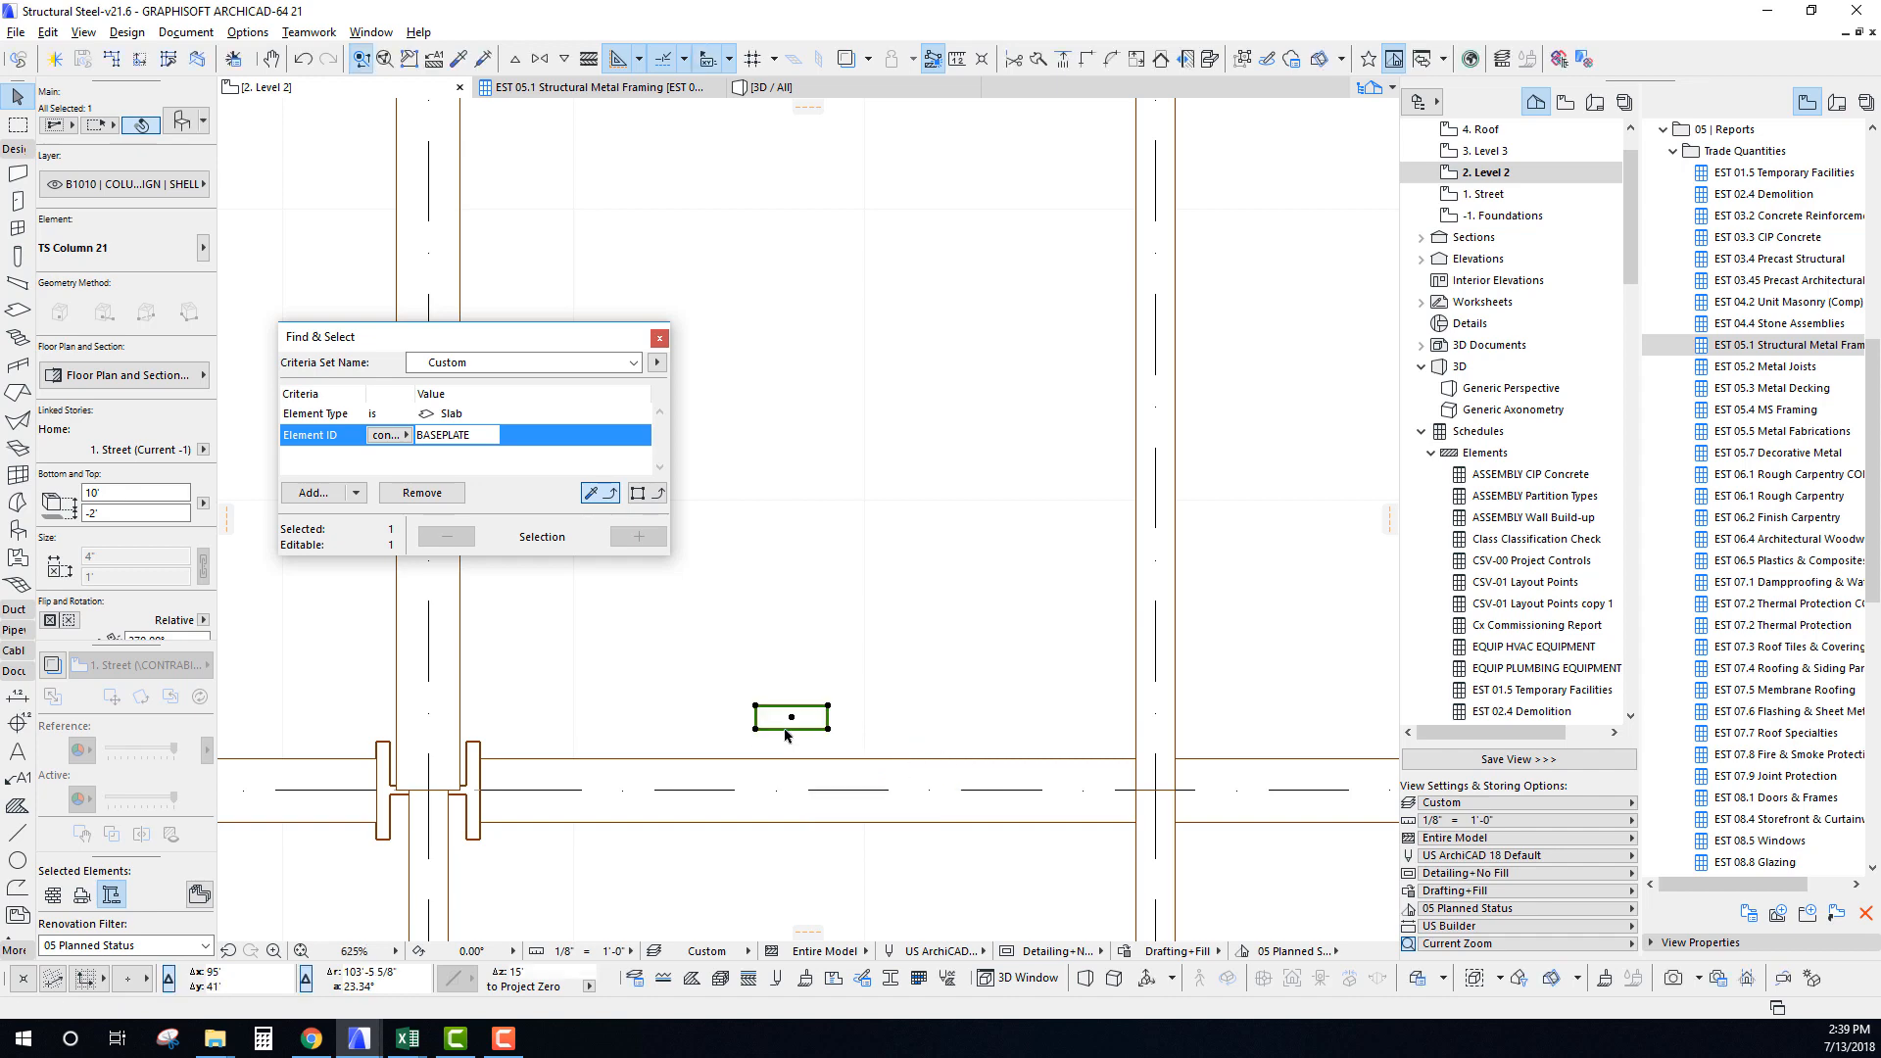
pyautogui.scroll(-5, 728, 652)
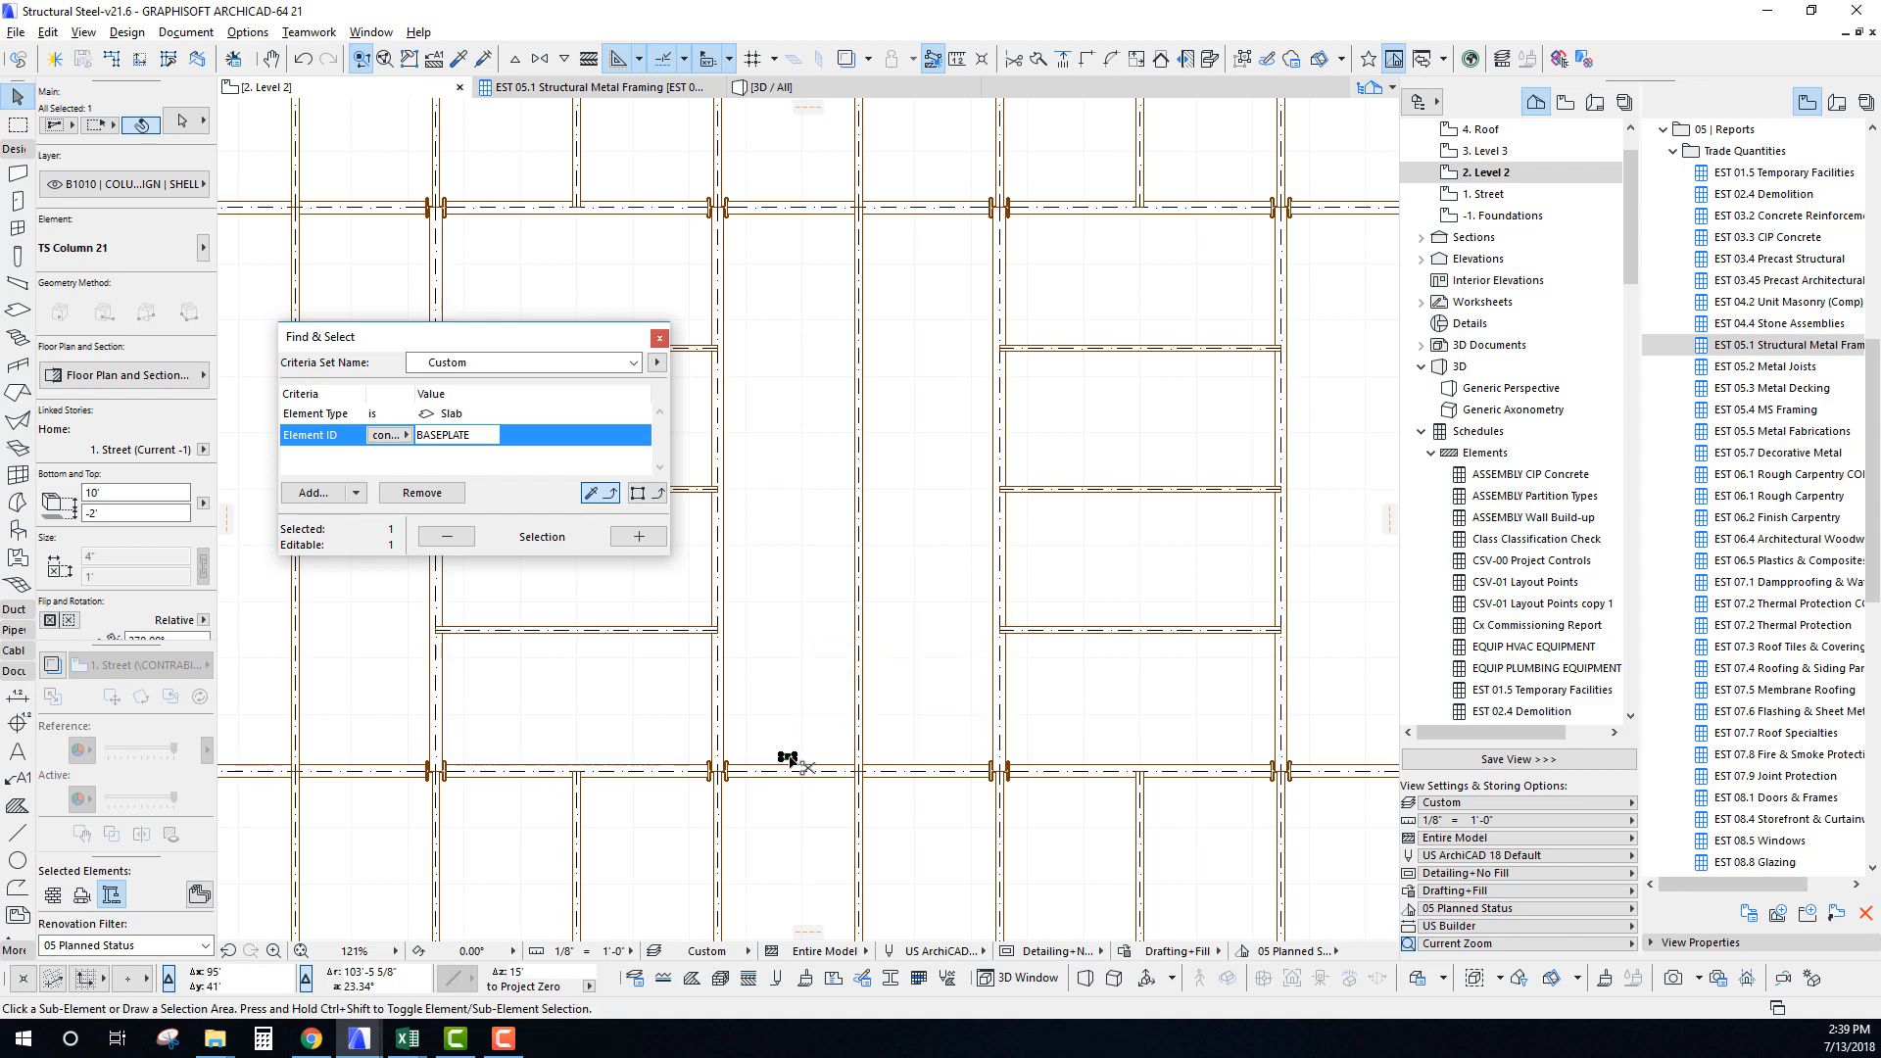
pyautogui.scroll(3, 798, 748)
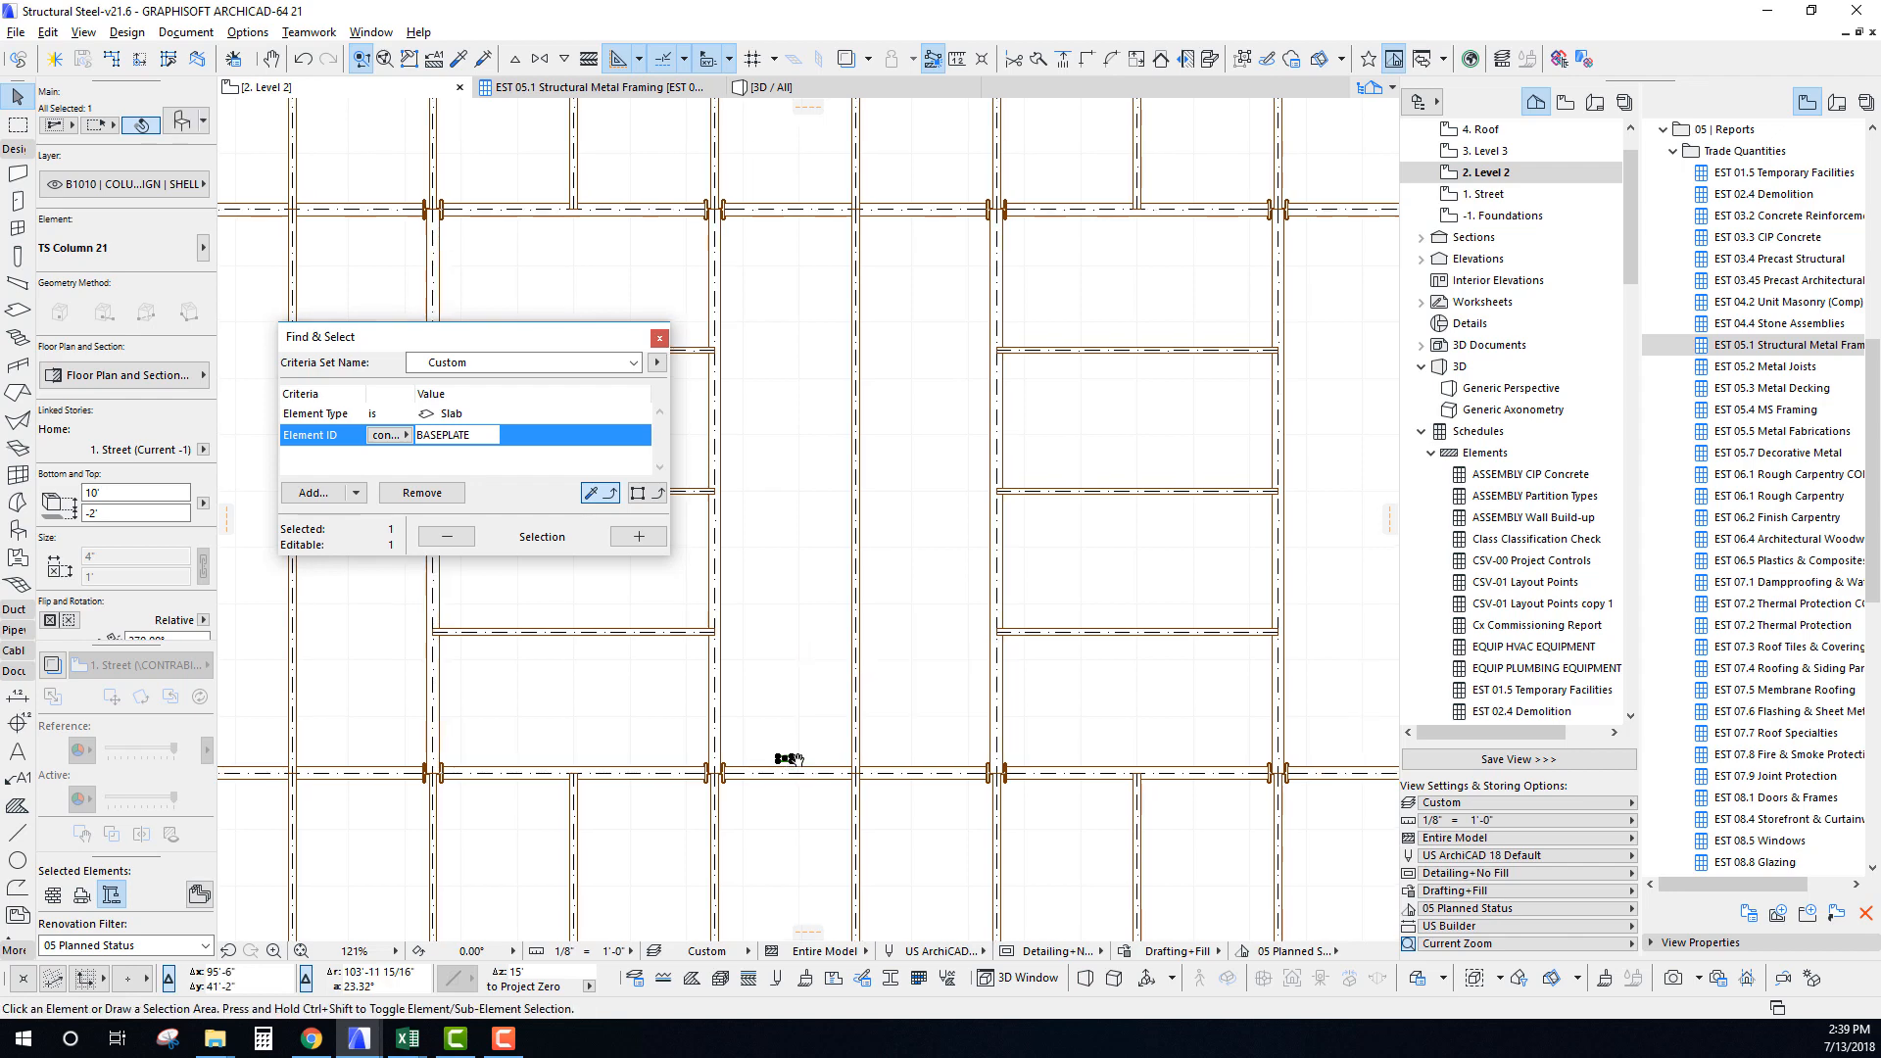
pyautogui.hotkey('ctrl', 'shift', 'd')
pyautogui.click(779, 764)
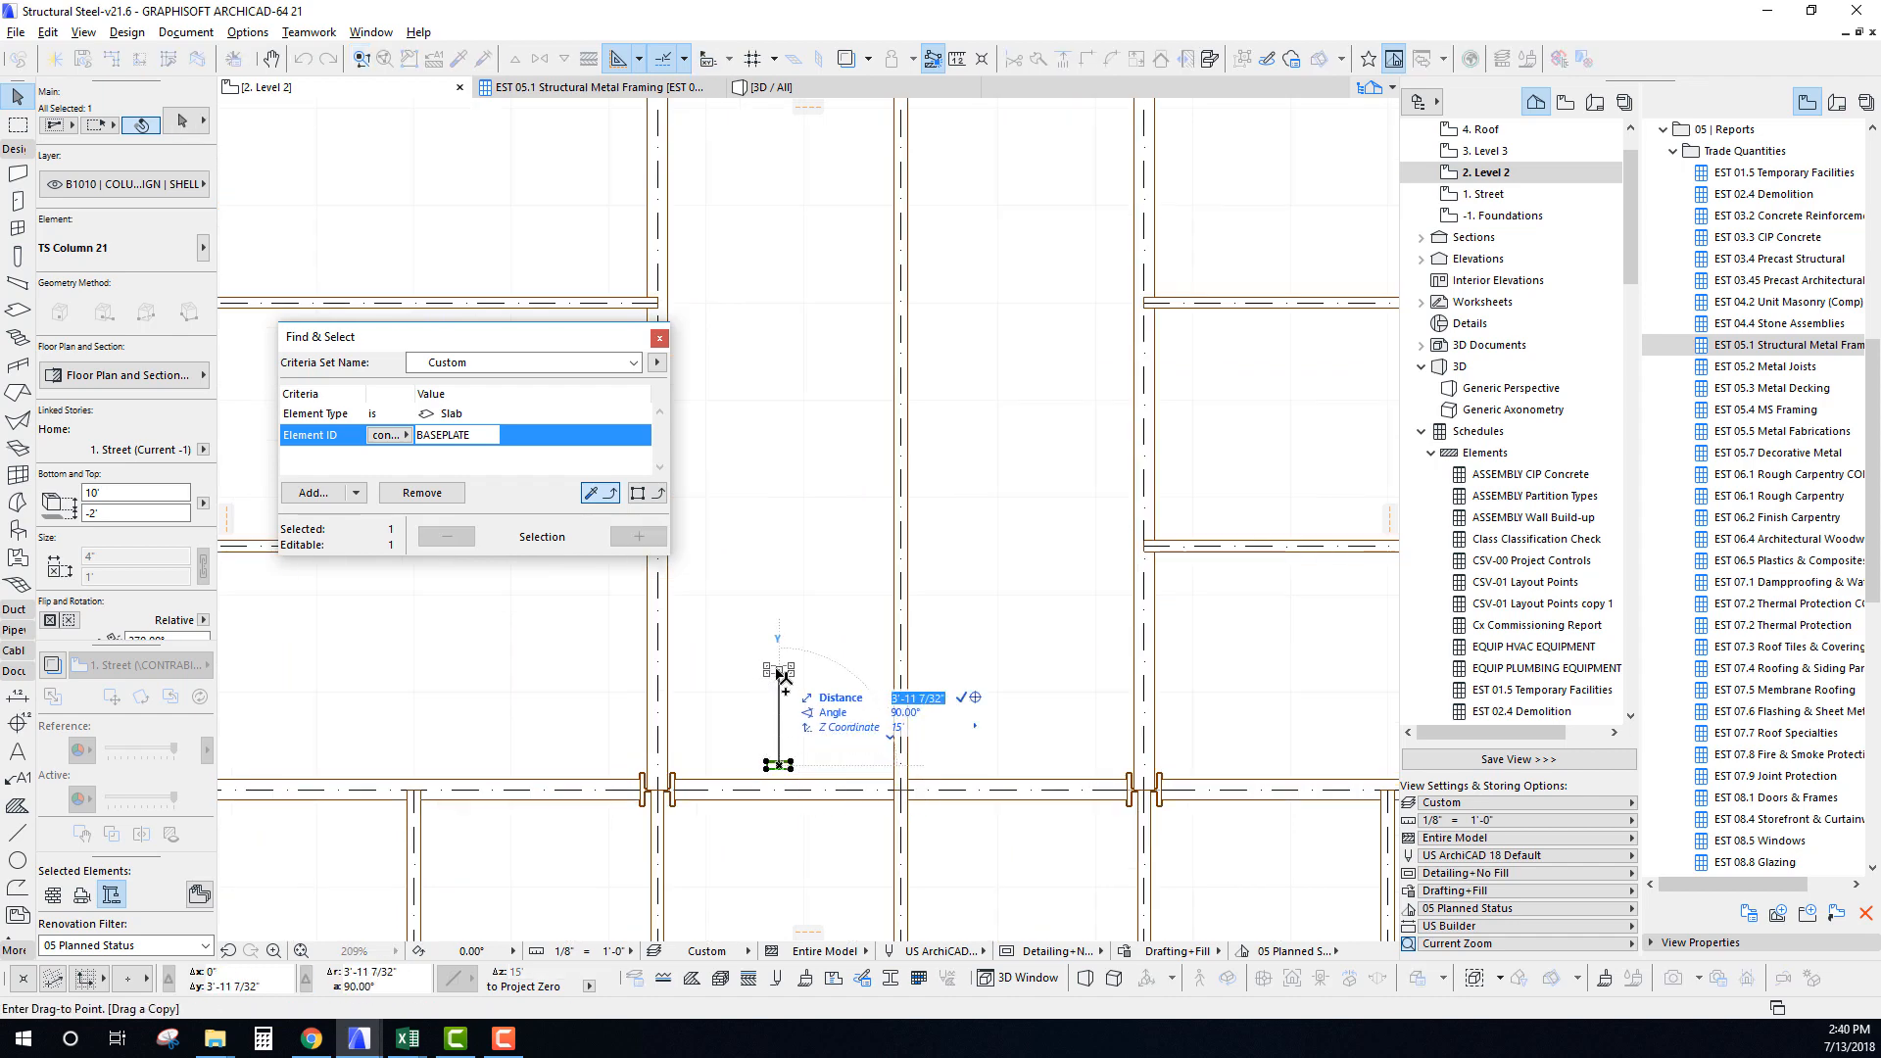
pyautogui.press('Escape')
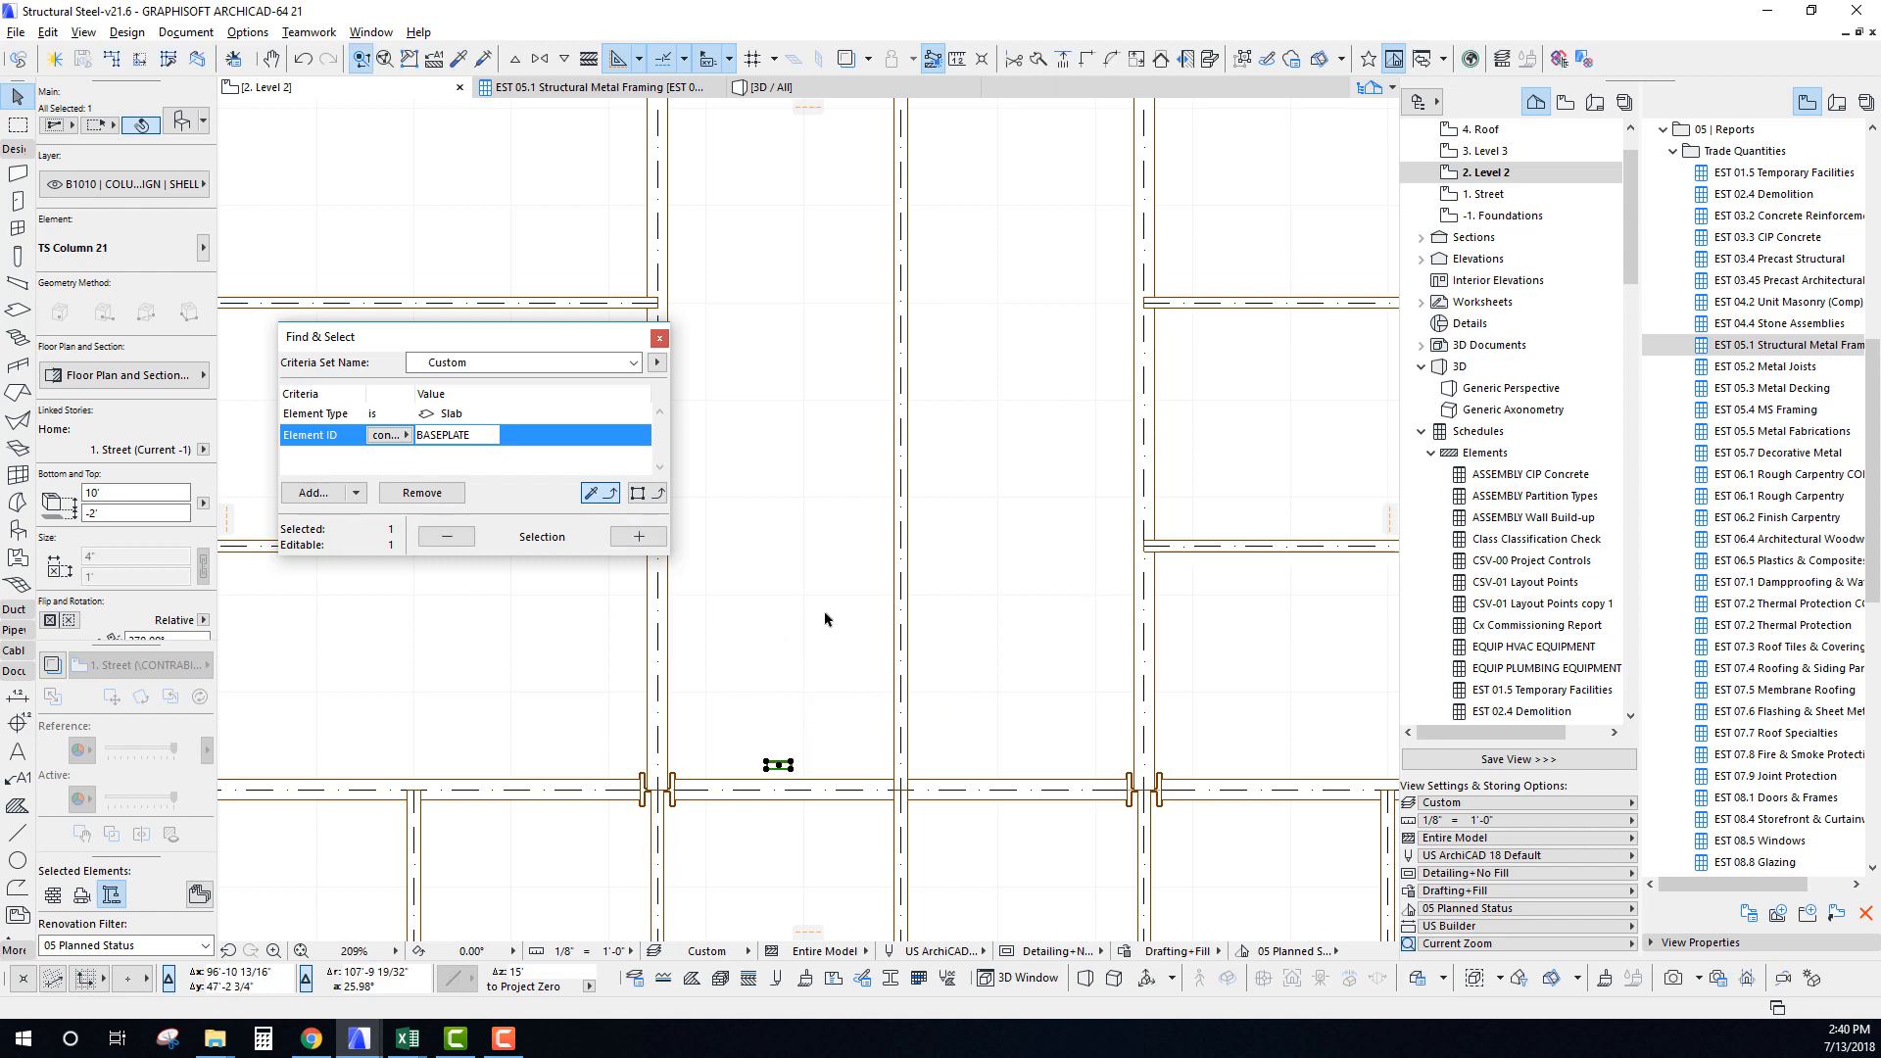
# Mirror a copy of the tube column about the bay's horizontal midline to the opposite girder.
pyautogui.hotkey('ctrl', 'shift', 'm')
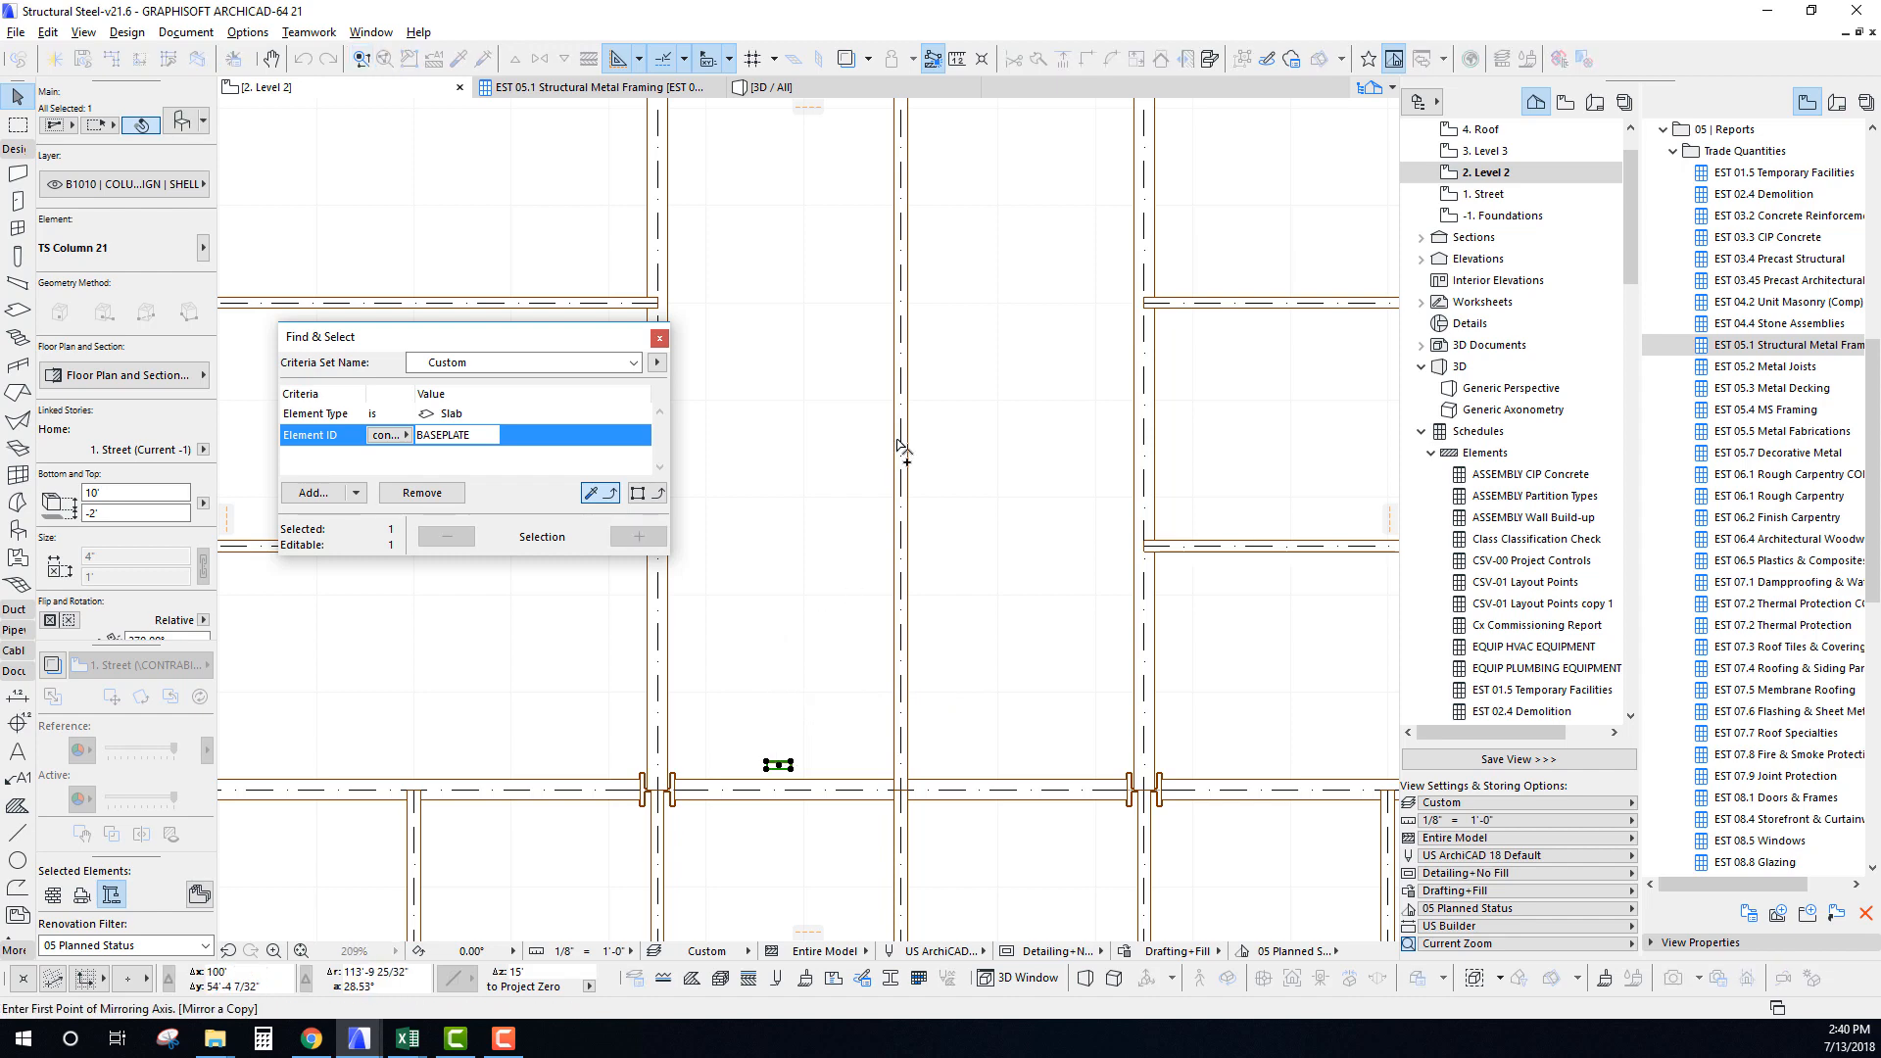
pyautogui.scroll(-3, 904, 434)
pyautogui.click(901, 358)
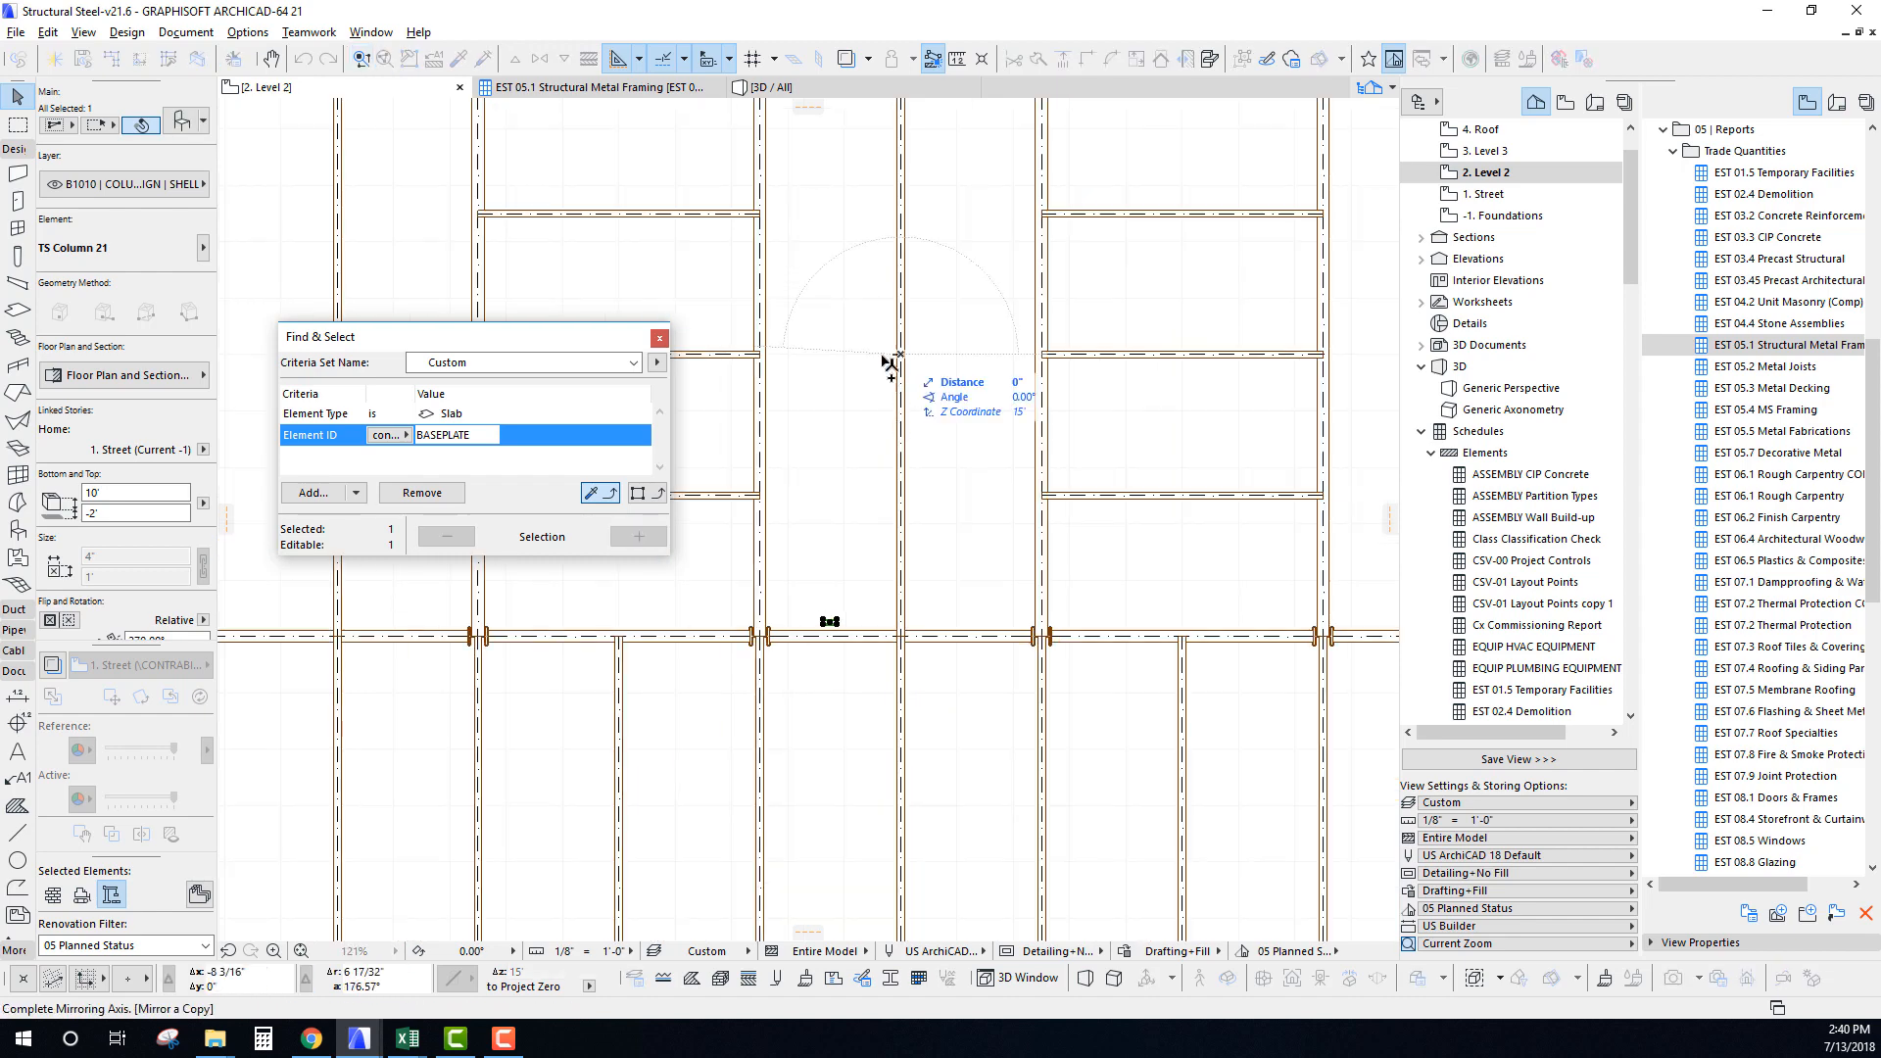
pyautogui.click(836, 360)
pyautogui.moveTo(951, 457); pyautogui.dragTo(938, 703, button='middle')
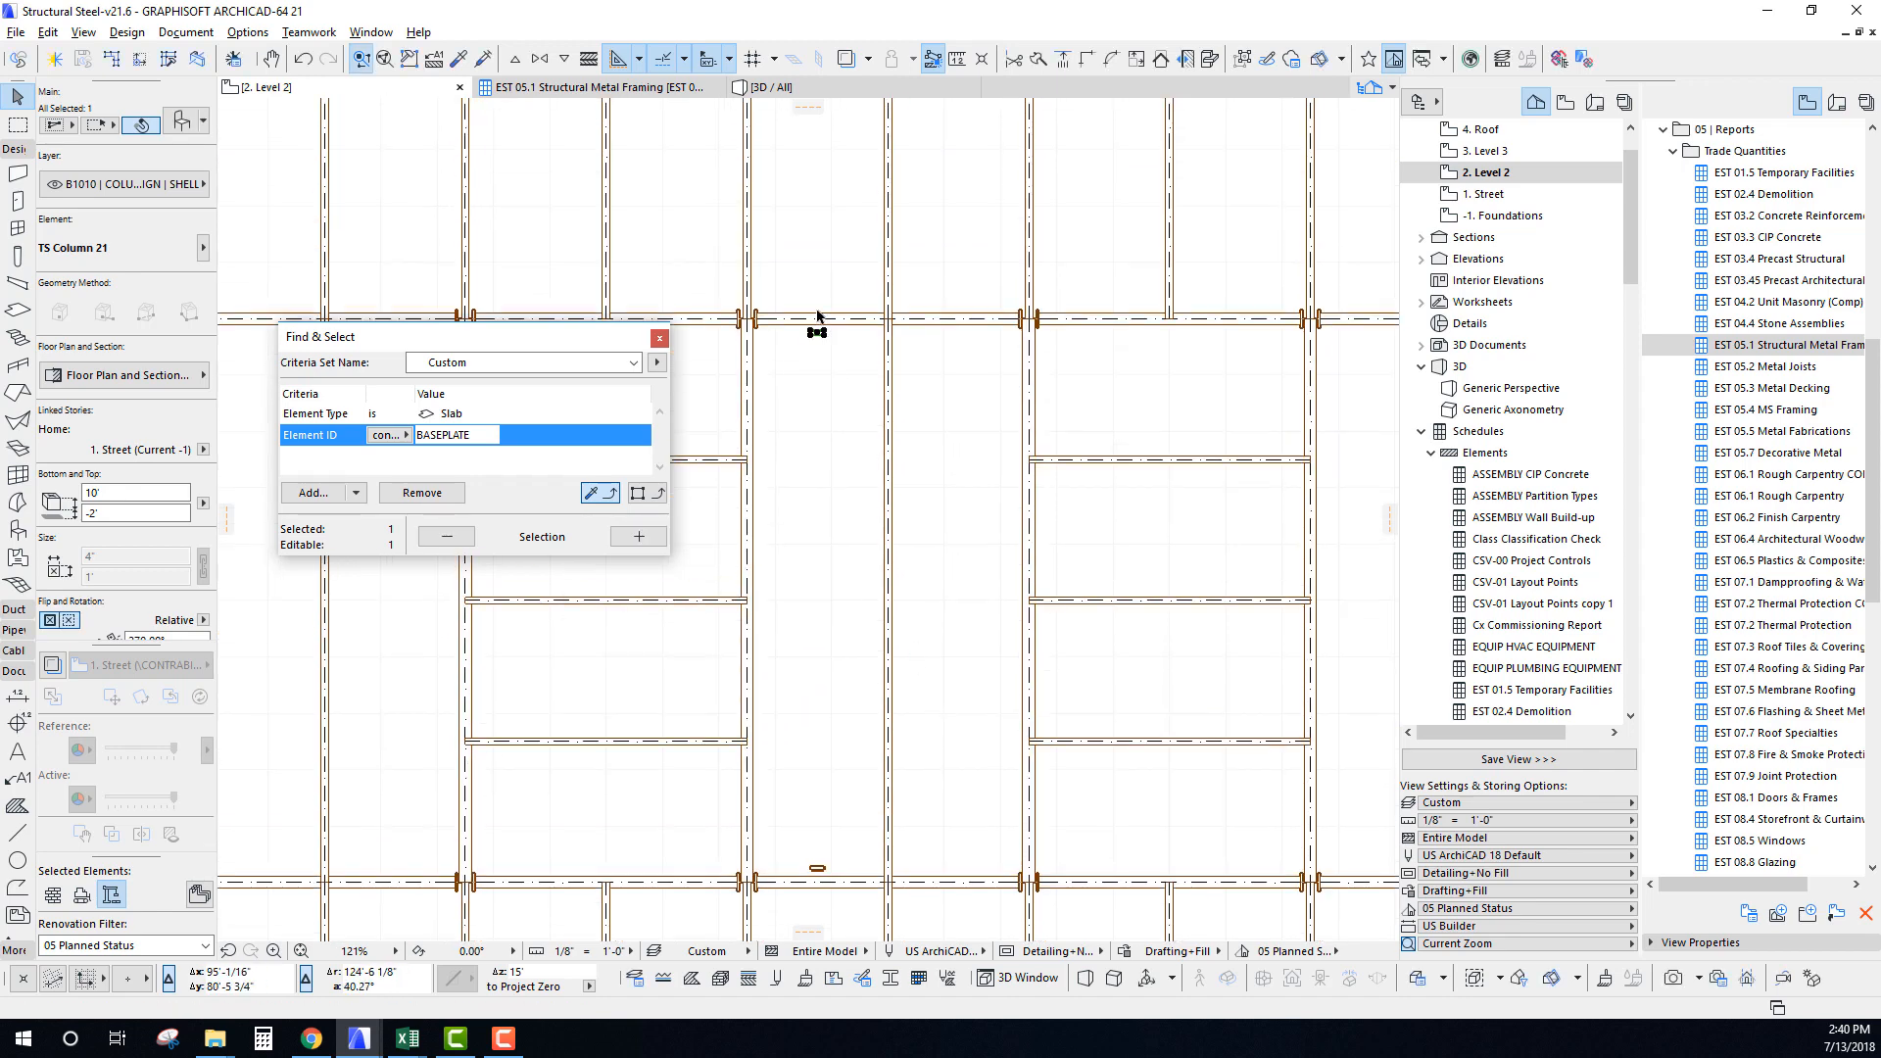
pyautogui.moveTo(806, 647); pyautogui.dragTo(821, 498, button='middle')
pyautogui.moveTo(984, 503); pyautogui.dragTo(999, 556, button='middle')
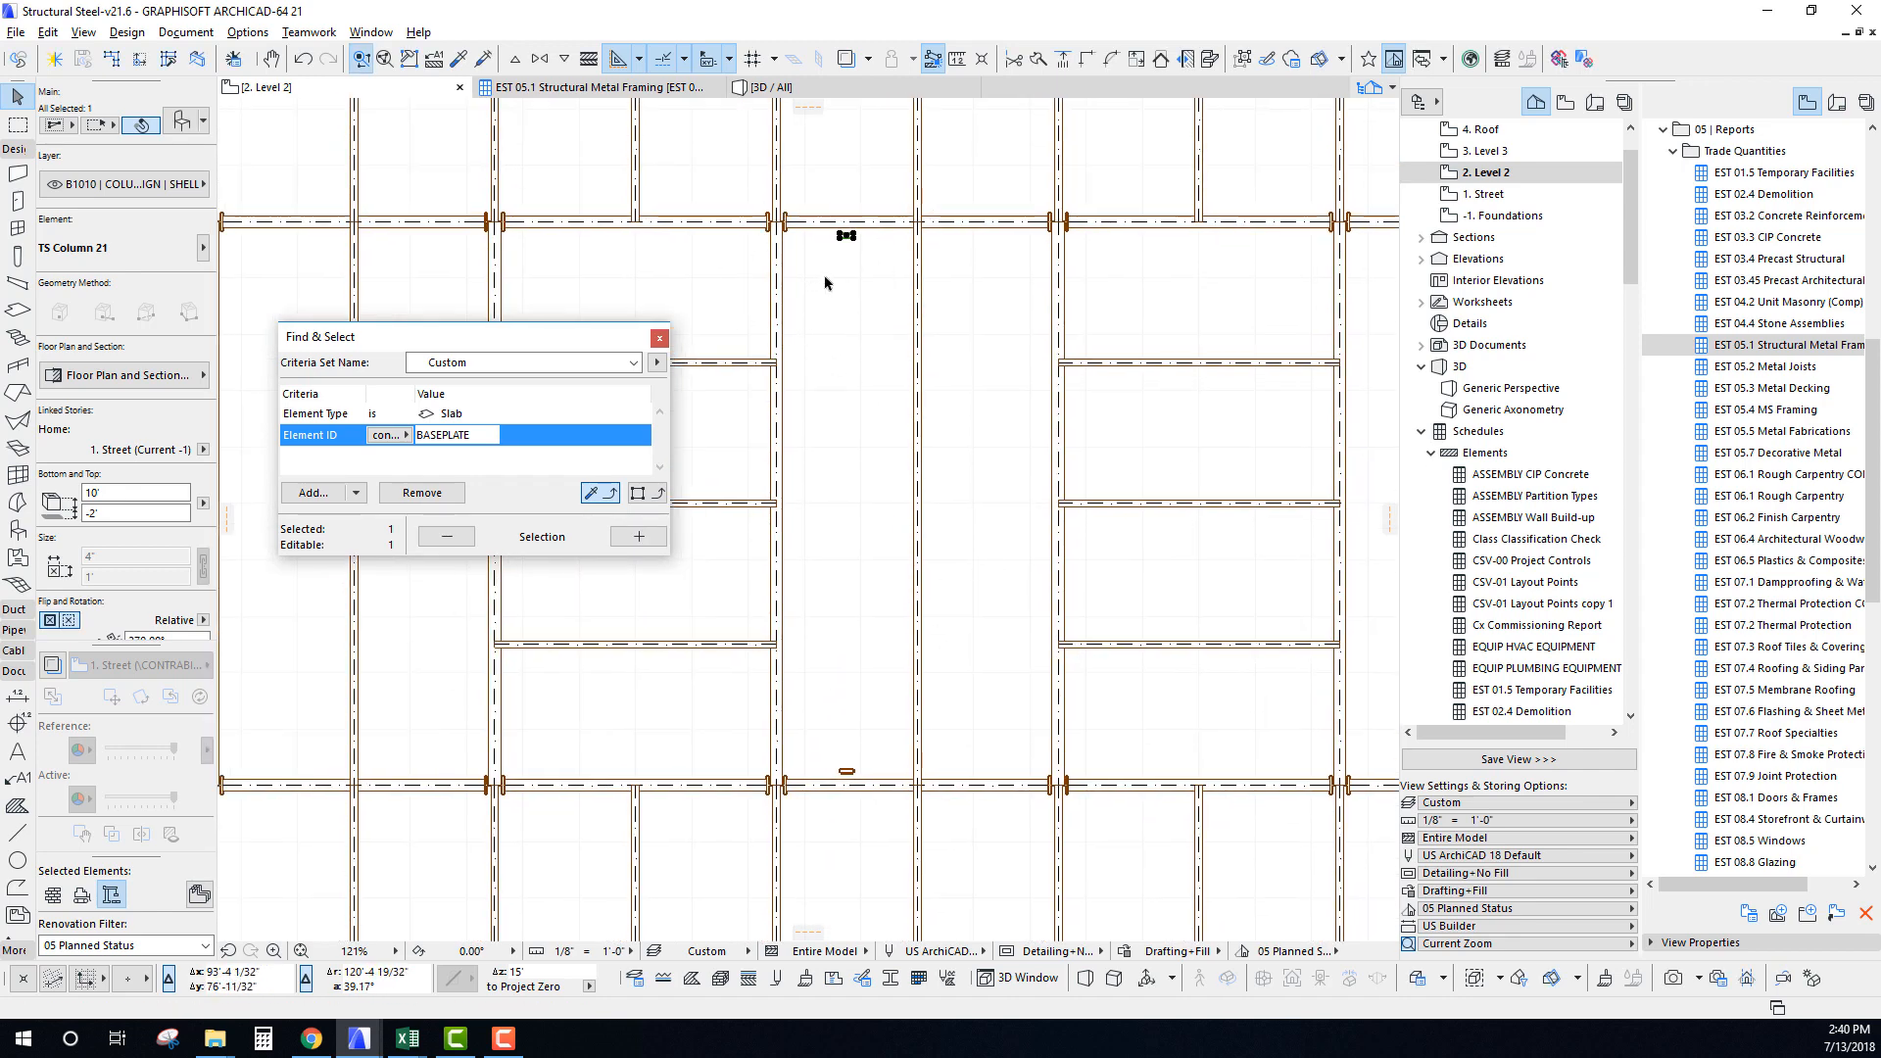
# Measure the vertical distance between the upper and lower tube columns.
pyautogui.press('m')
pyautogui.click(845, 235)
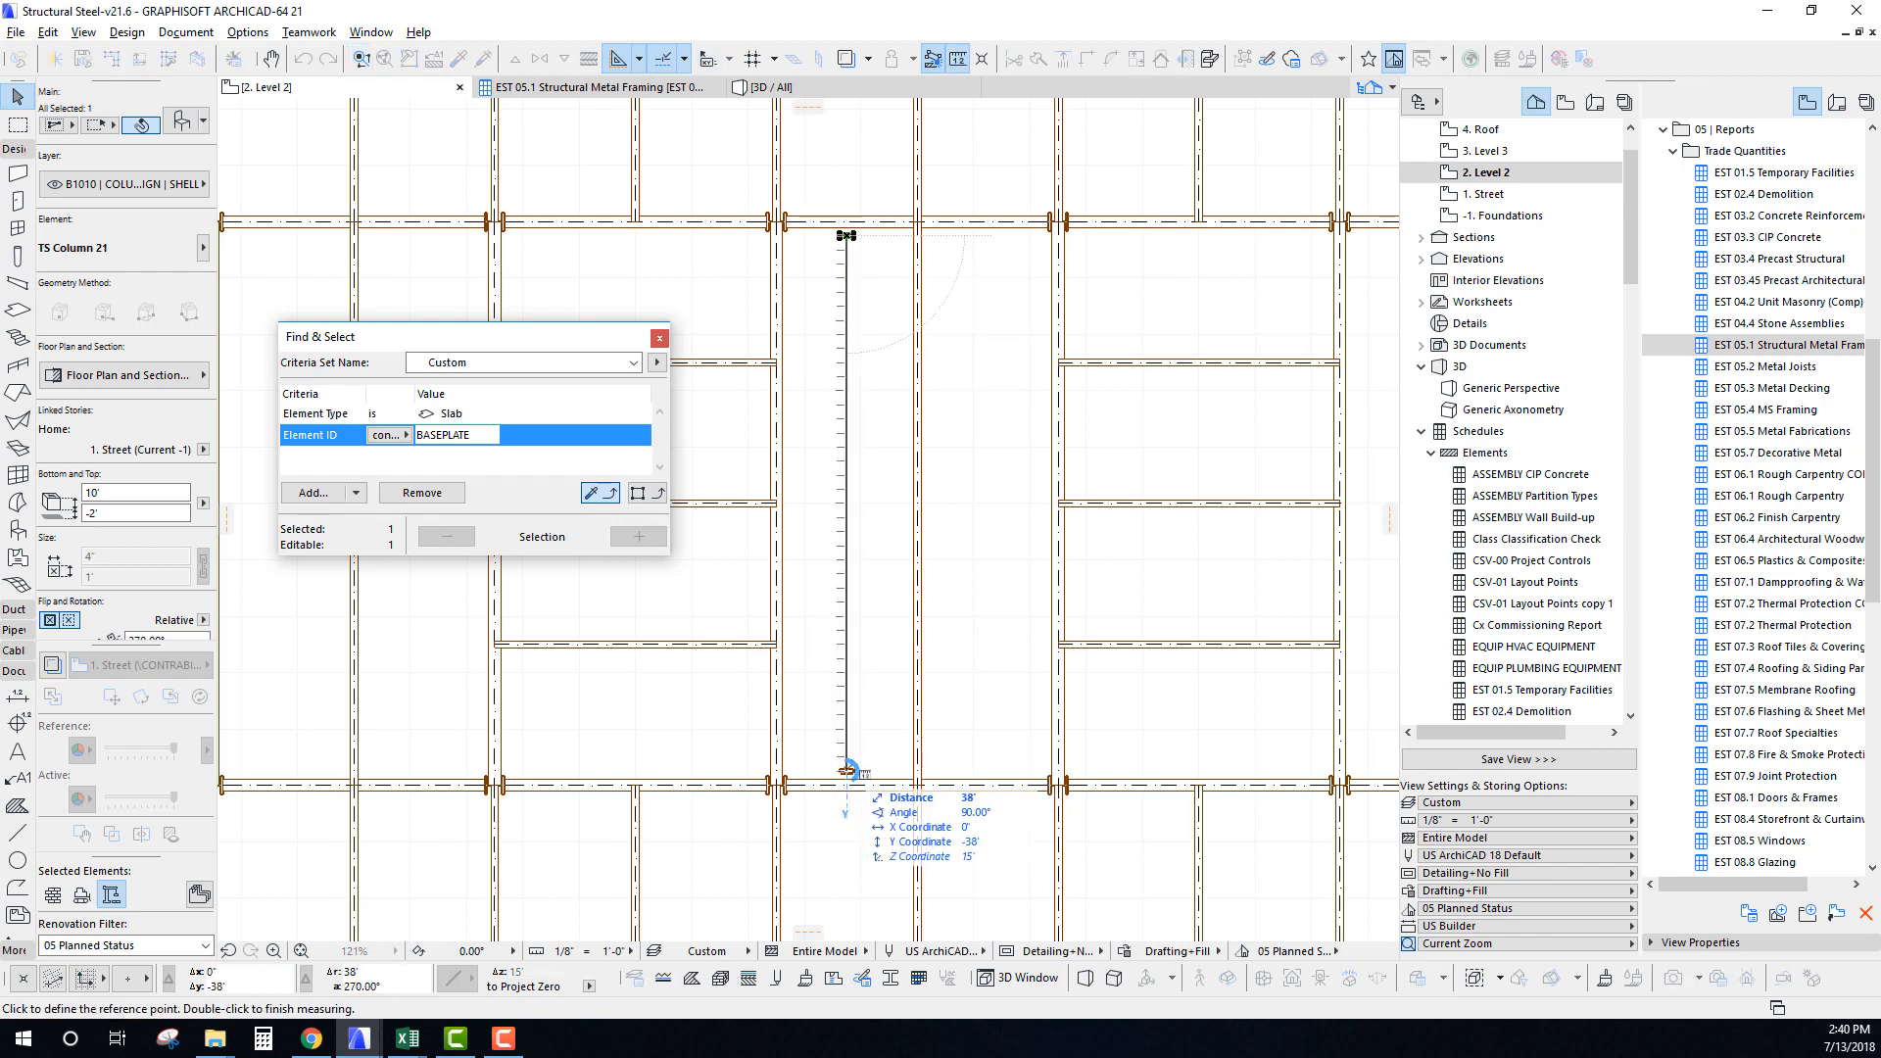
pyautogui.press('Escape')
# Multiply the upper tube column with 2 copies distributed evenly between it and the lower tube column.
pyautogui.moveTo(857, 374); pyautogui.dragTo(858, 405, button='middle')
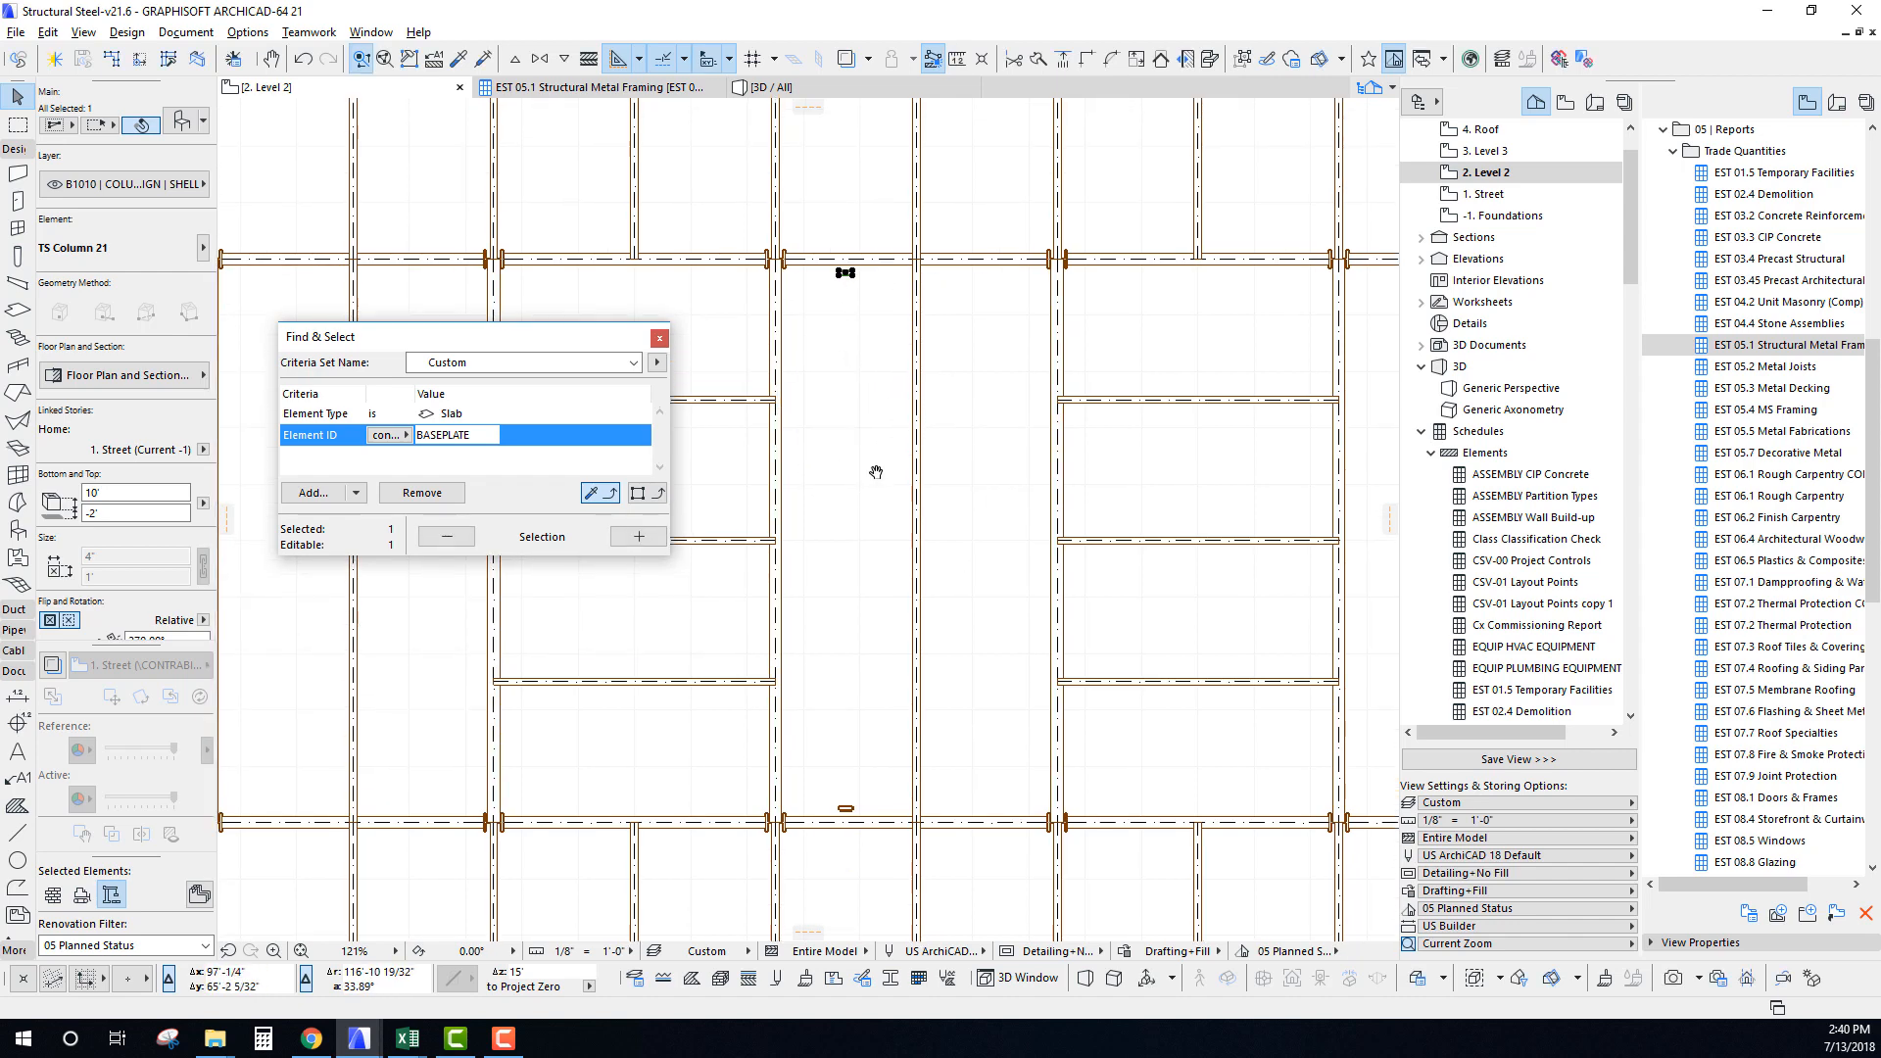
pyautogui.hotkey('ctrl', 'u')
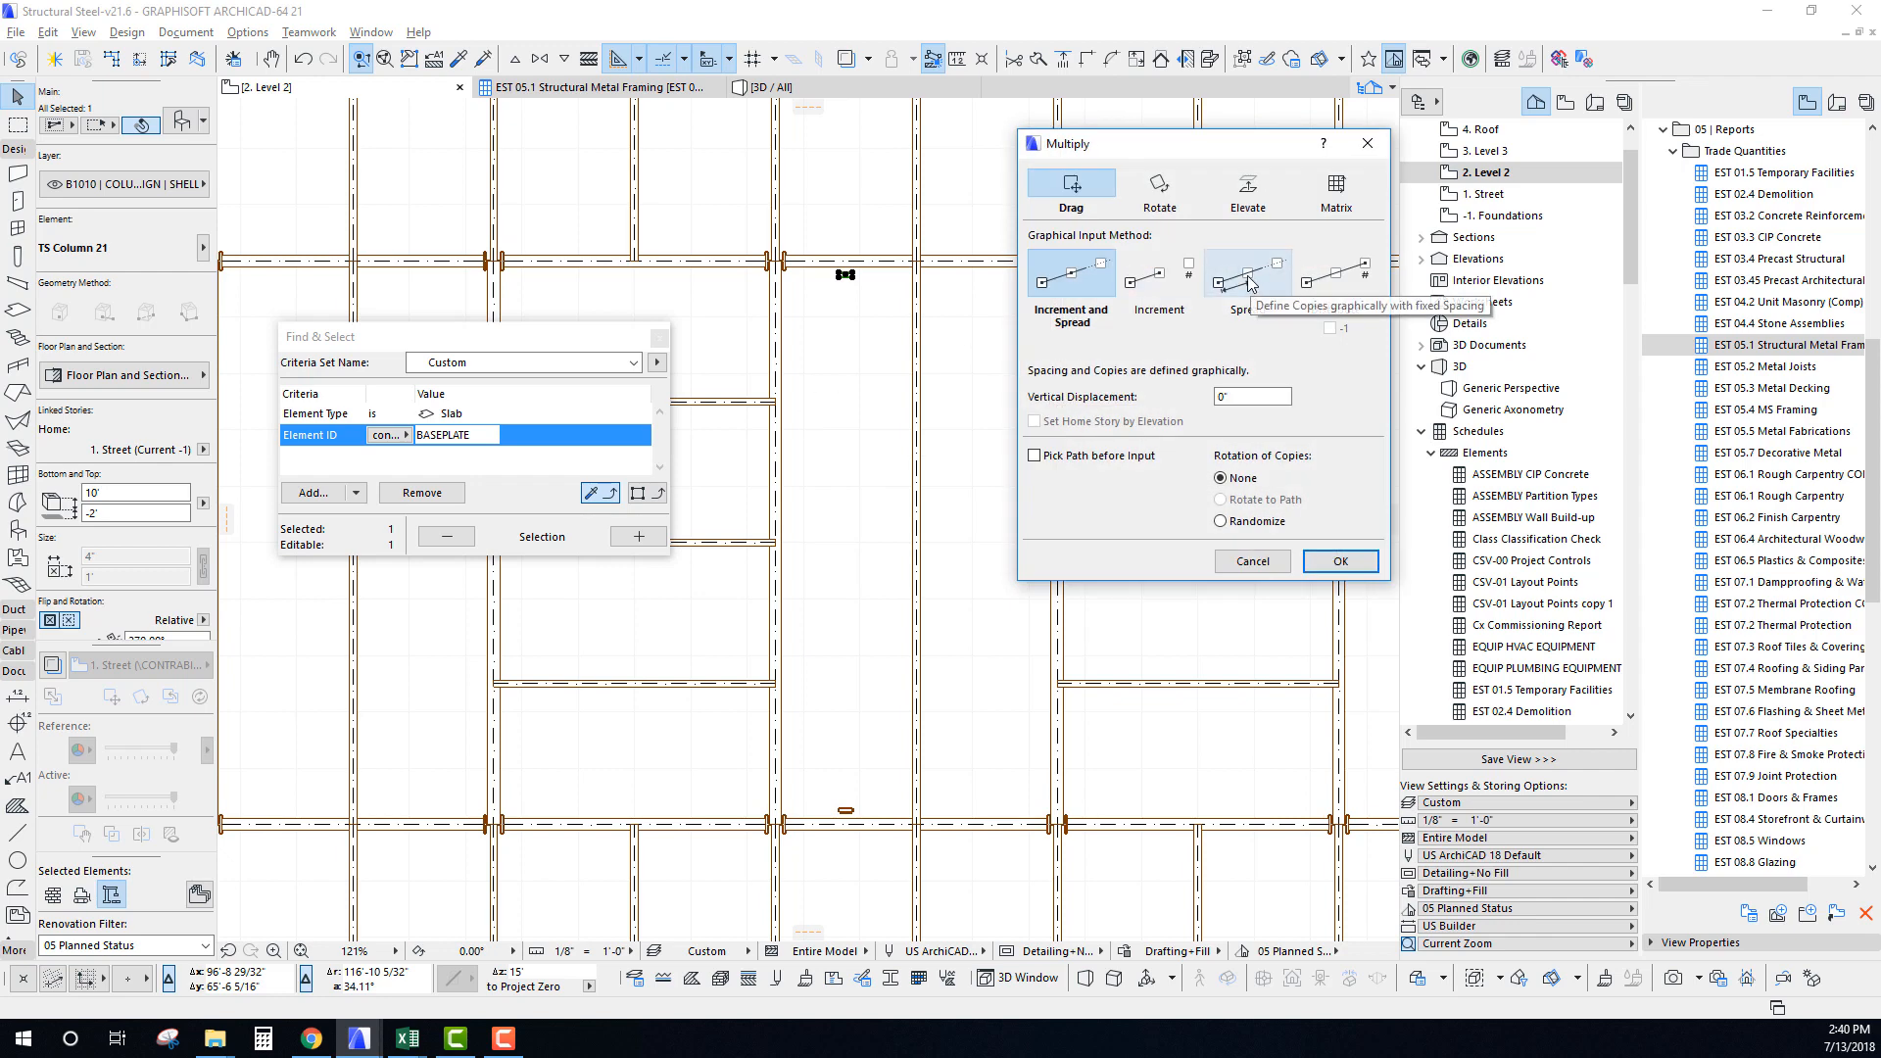
pyautogui.click(1277, 287)
pyautogui.click(1072, 276)
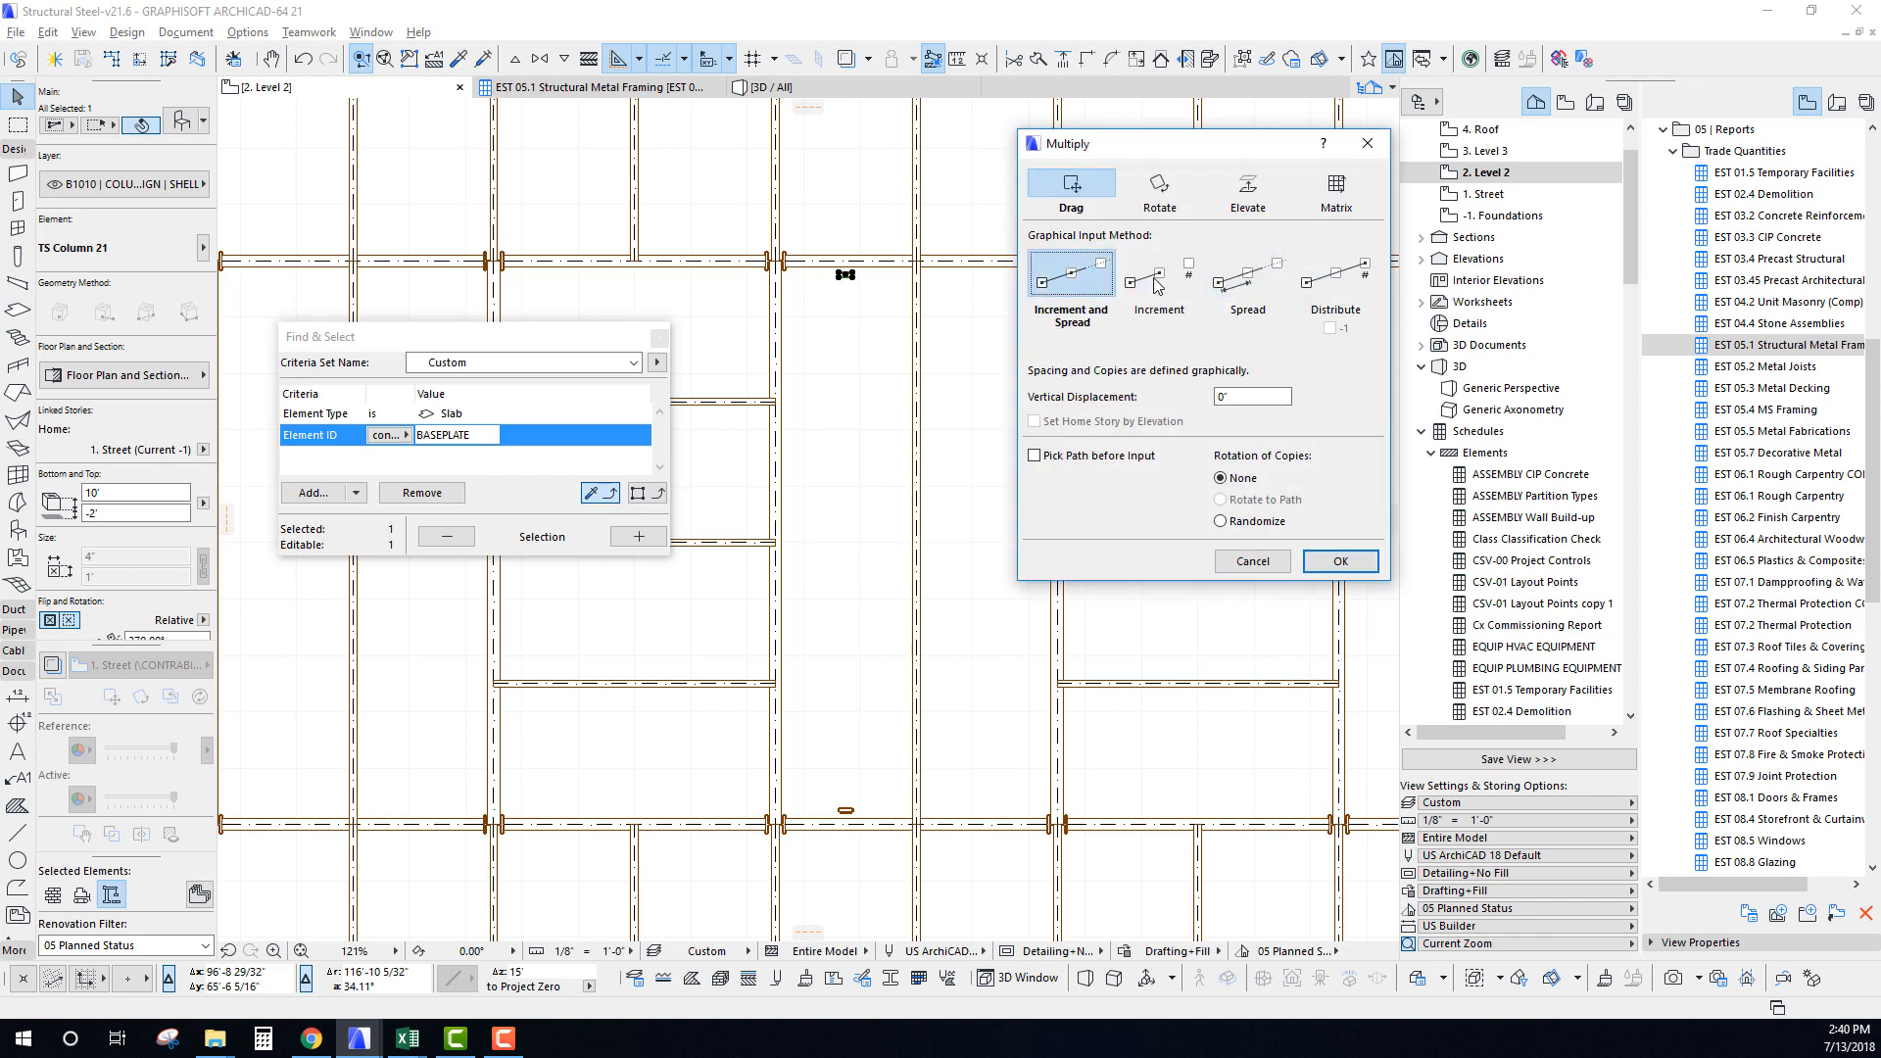
pyautogui.click(1336, 275)
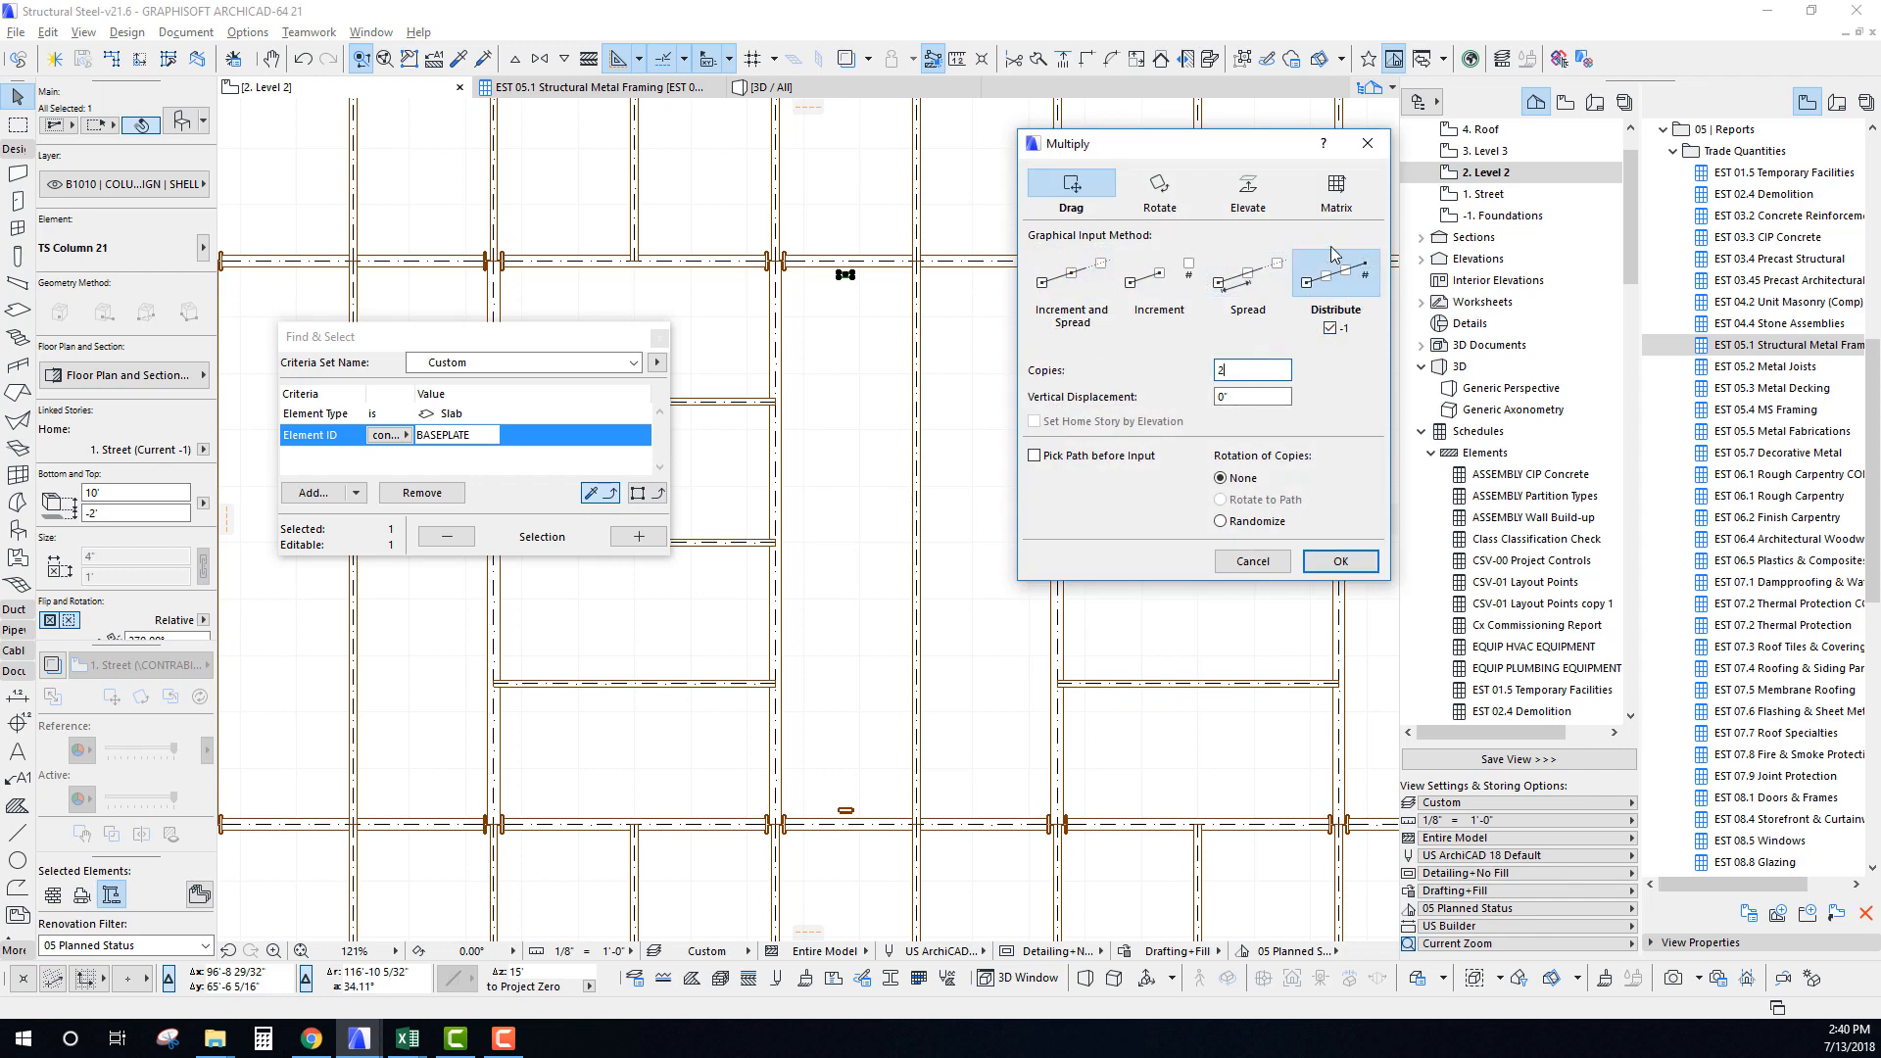
pyautogui.click(1343, 561)
pyautogui.click(845, 274)
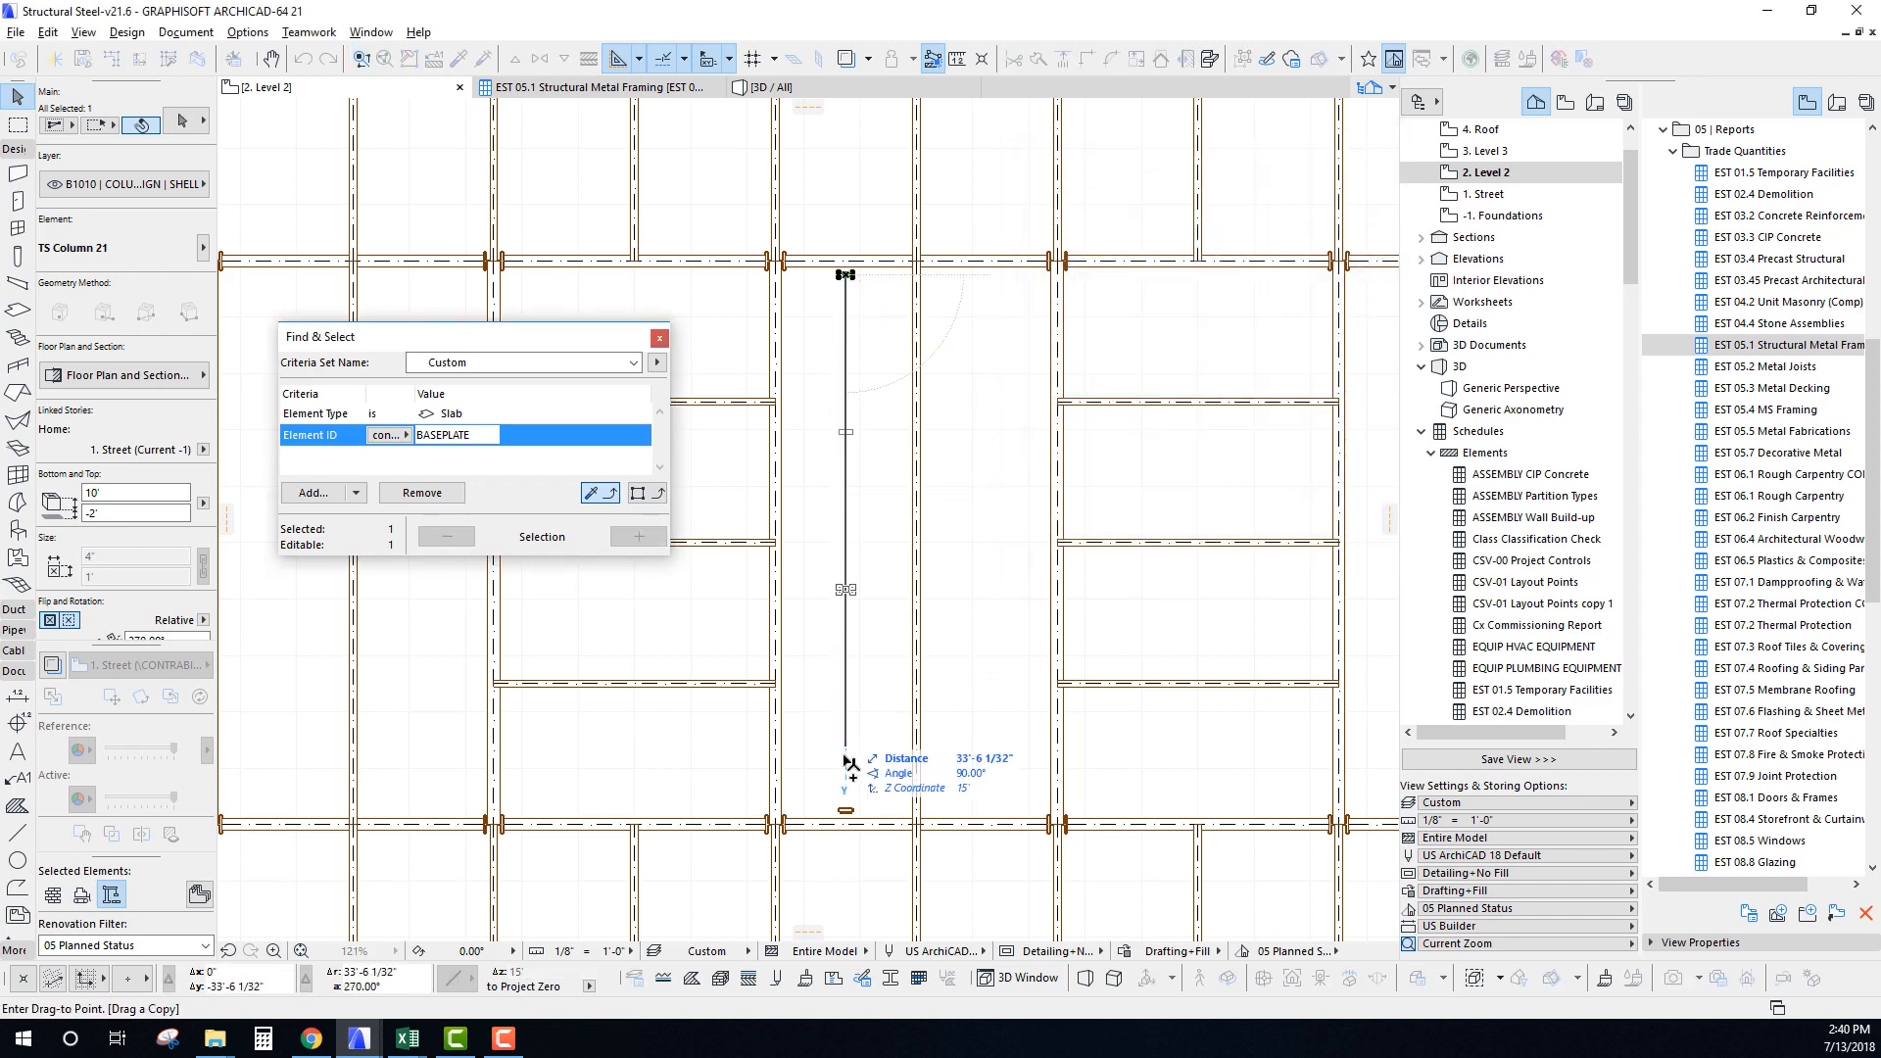
pyautogui.click(849, 812)
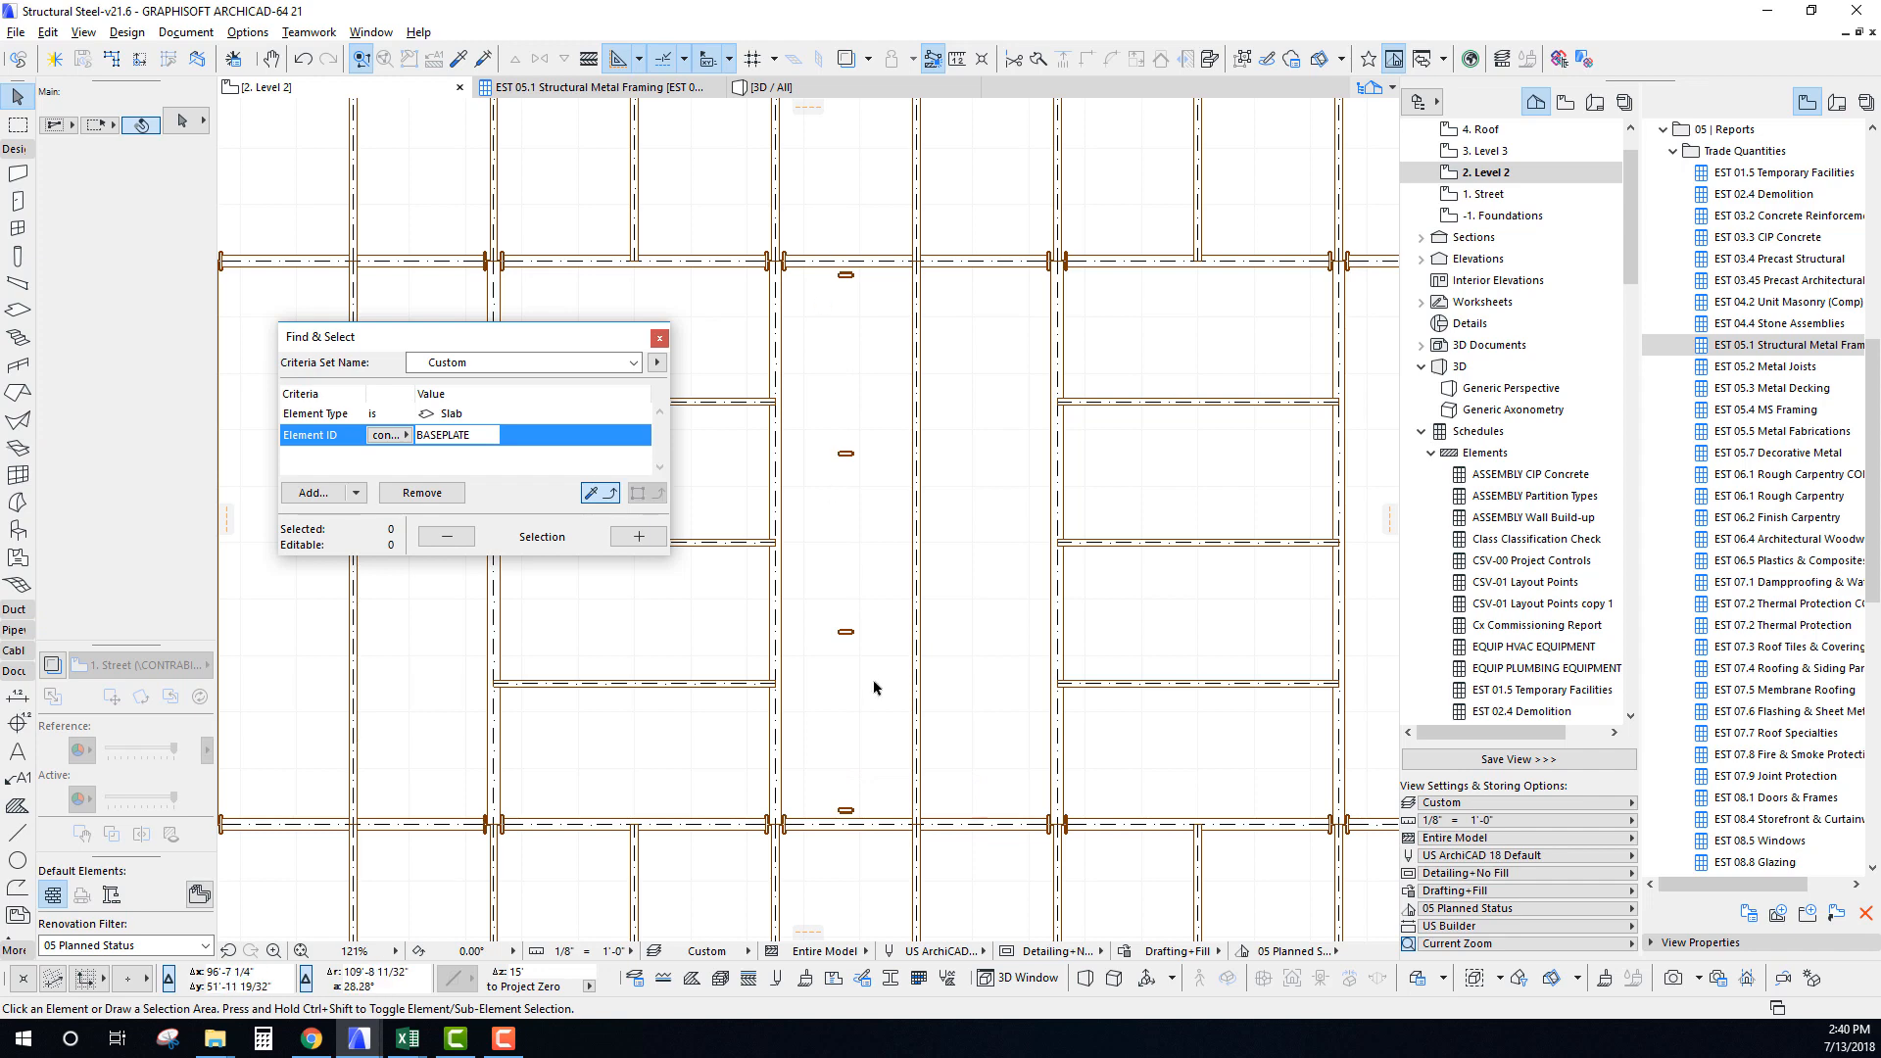
# Copy the bottom tube column straight up to the midpoint between it and the next column above.
pyautogui.moveTo(875, 688); pyautogui.dragTo(911, 468, button='middle')
pyautogui.scroll(5, 882, 580)
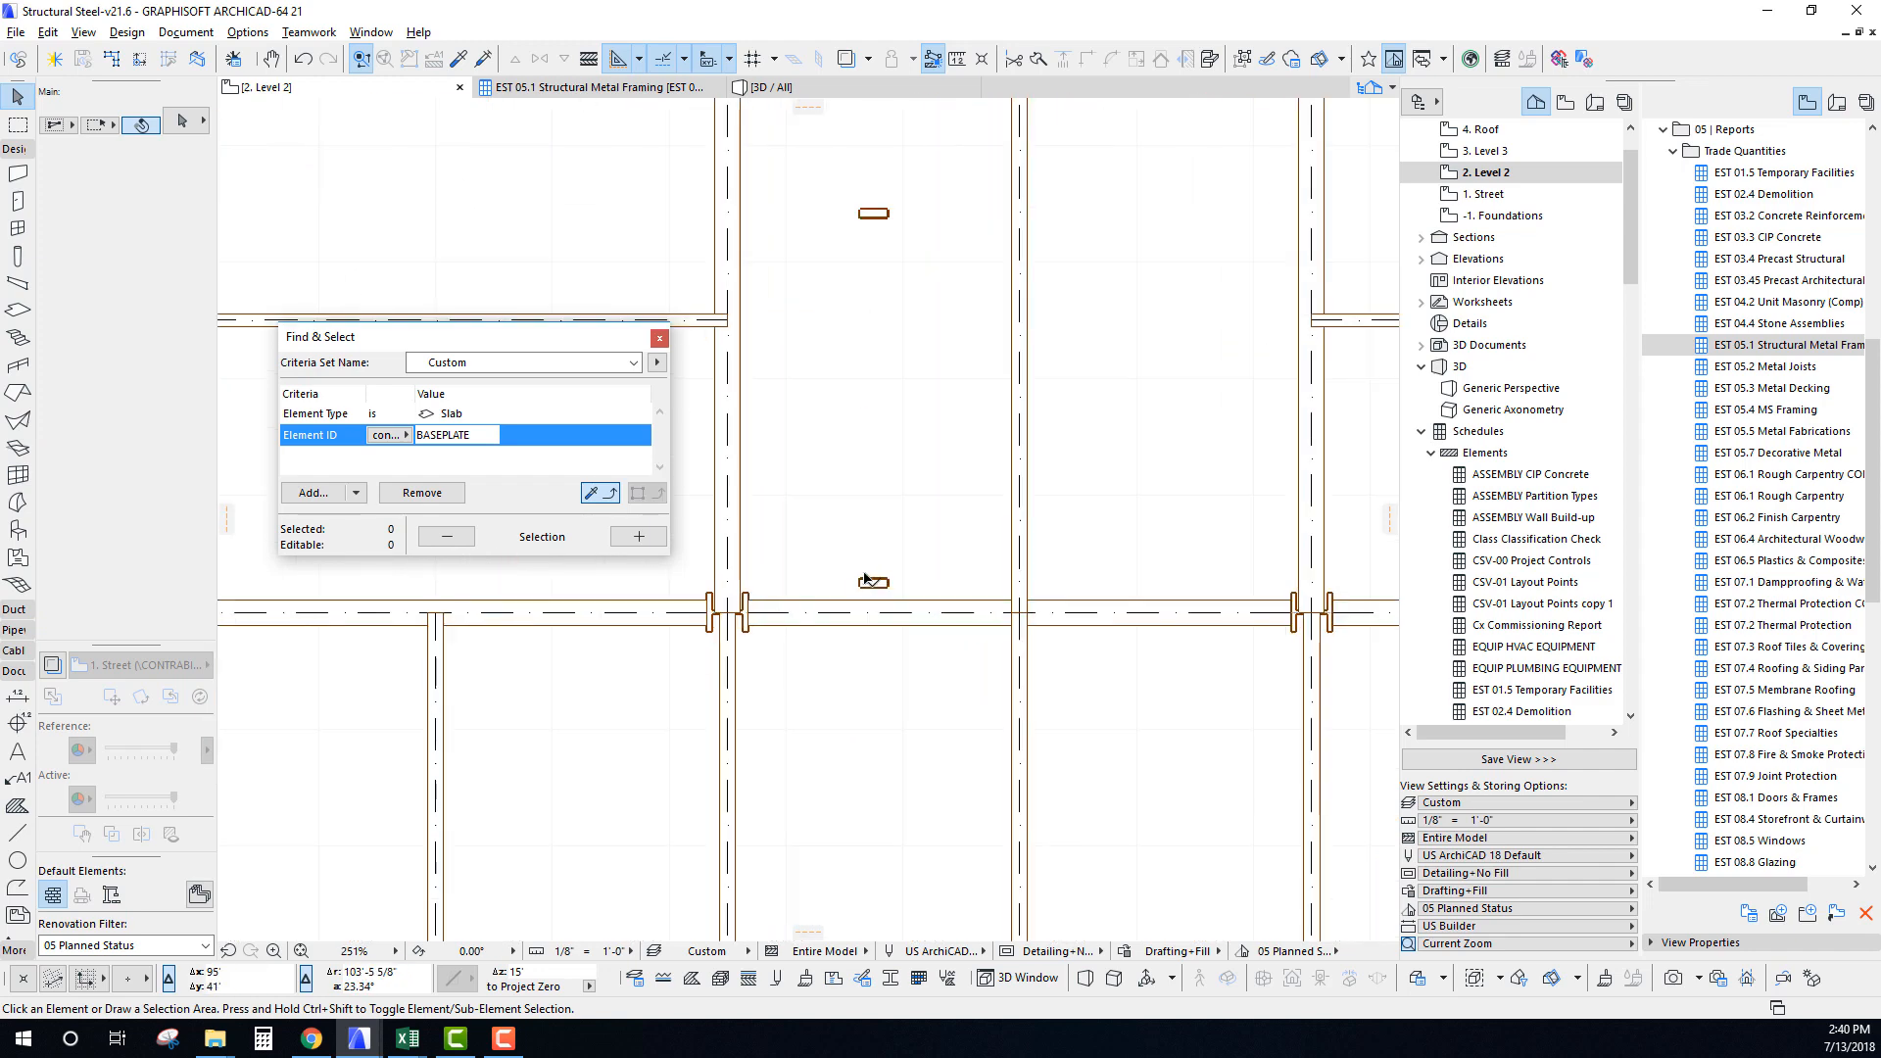
pyautogui.click(914, 670)
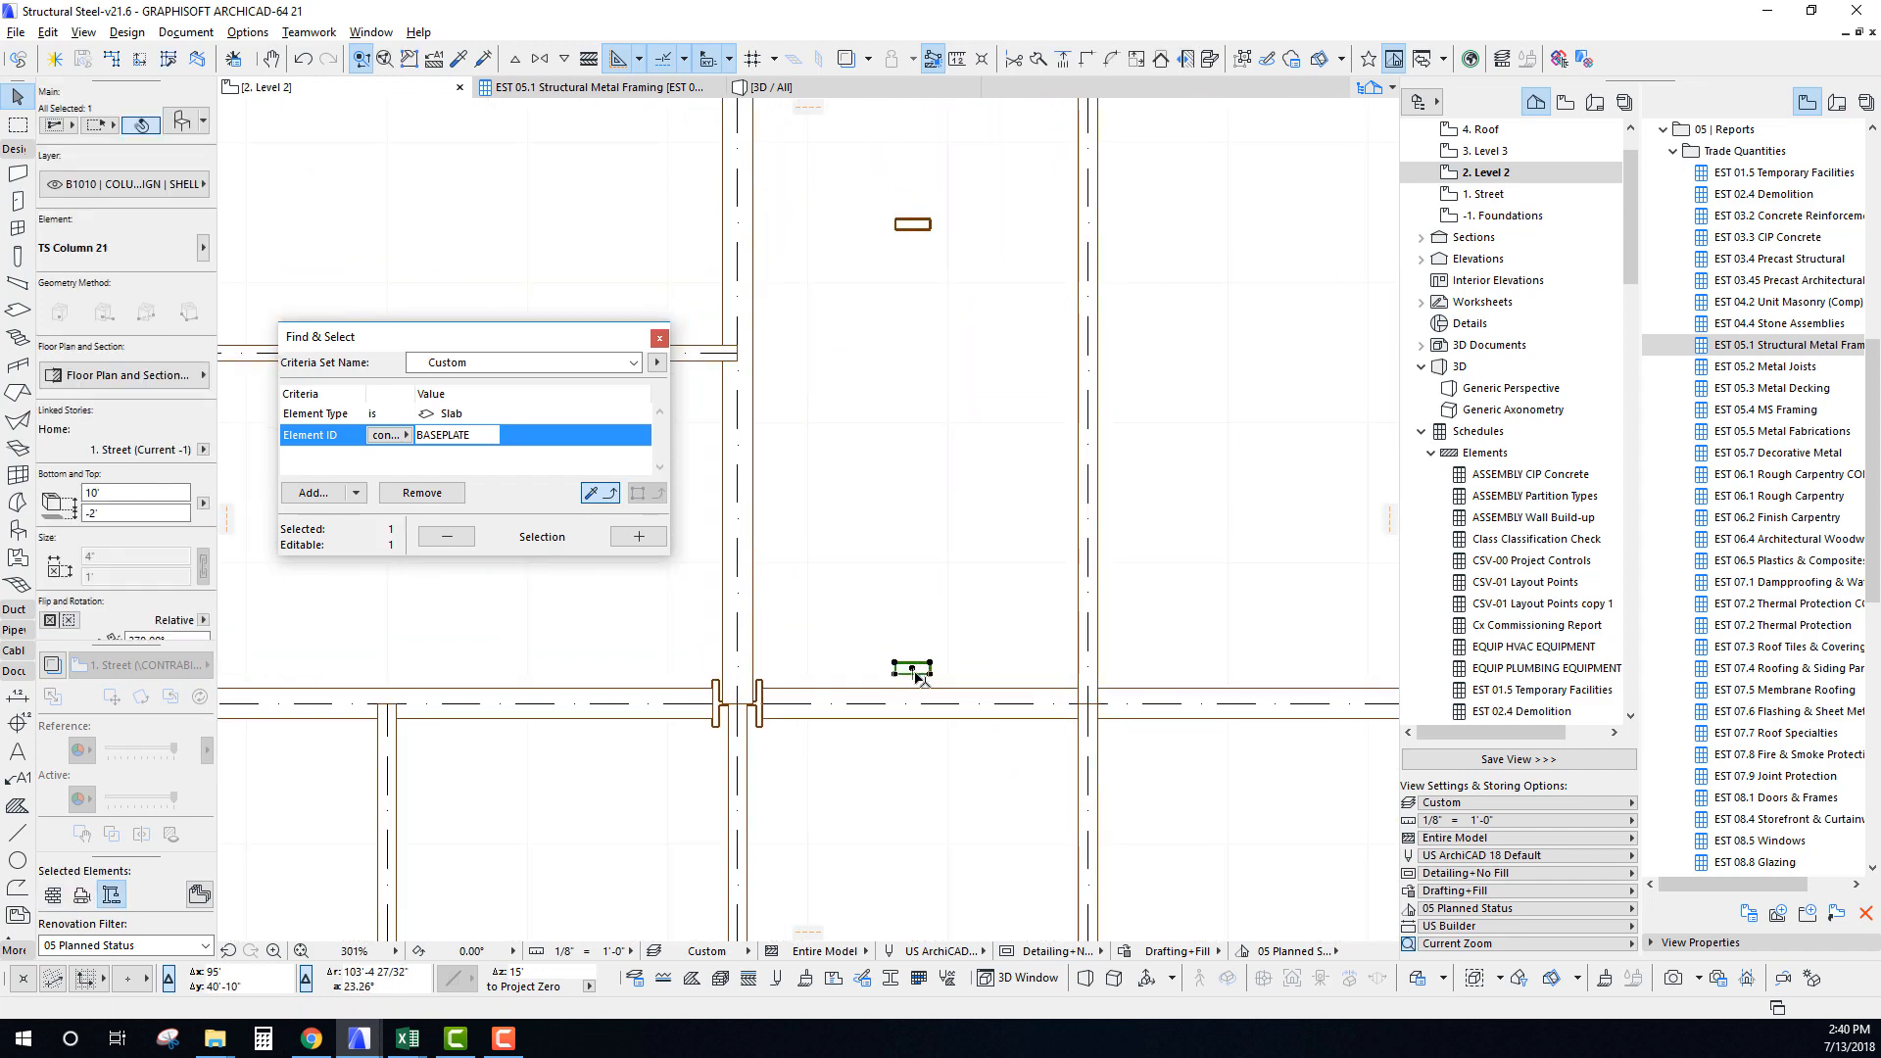
pyautogui.click(914, 671)
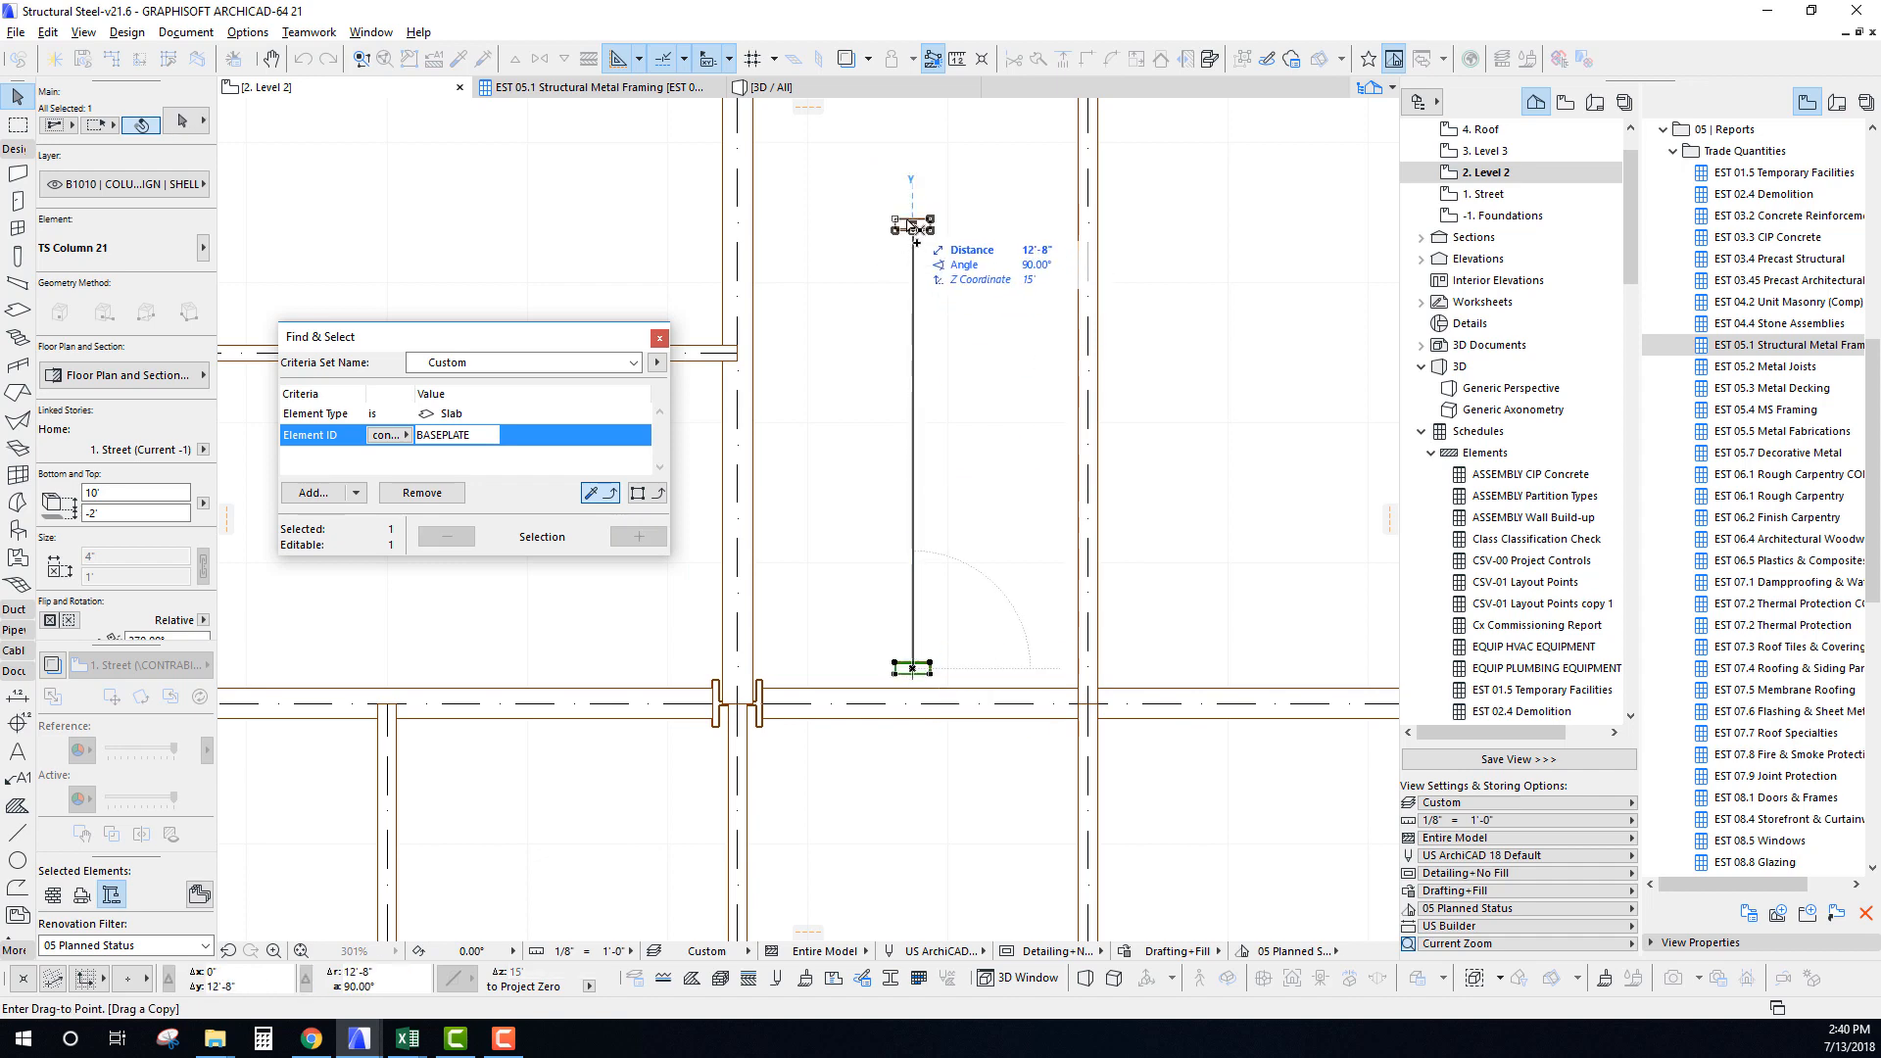
pyautogui.scroll(7, 912, 226)
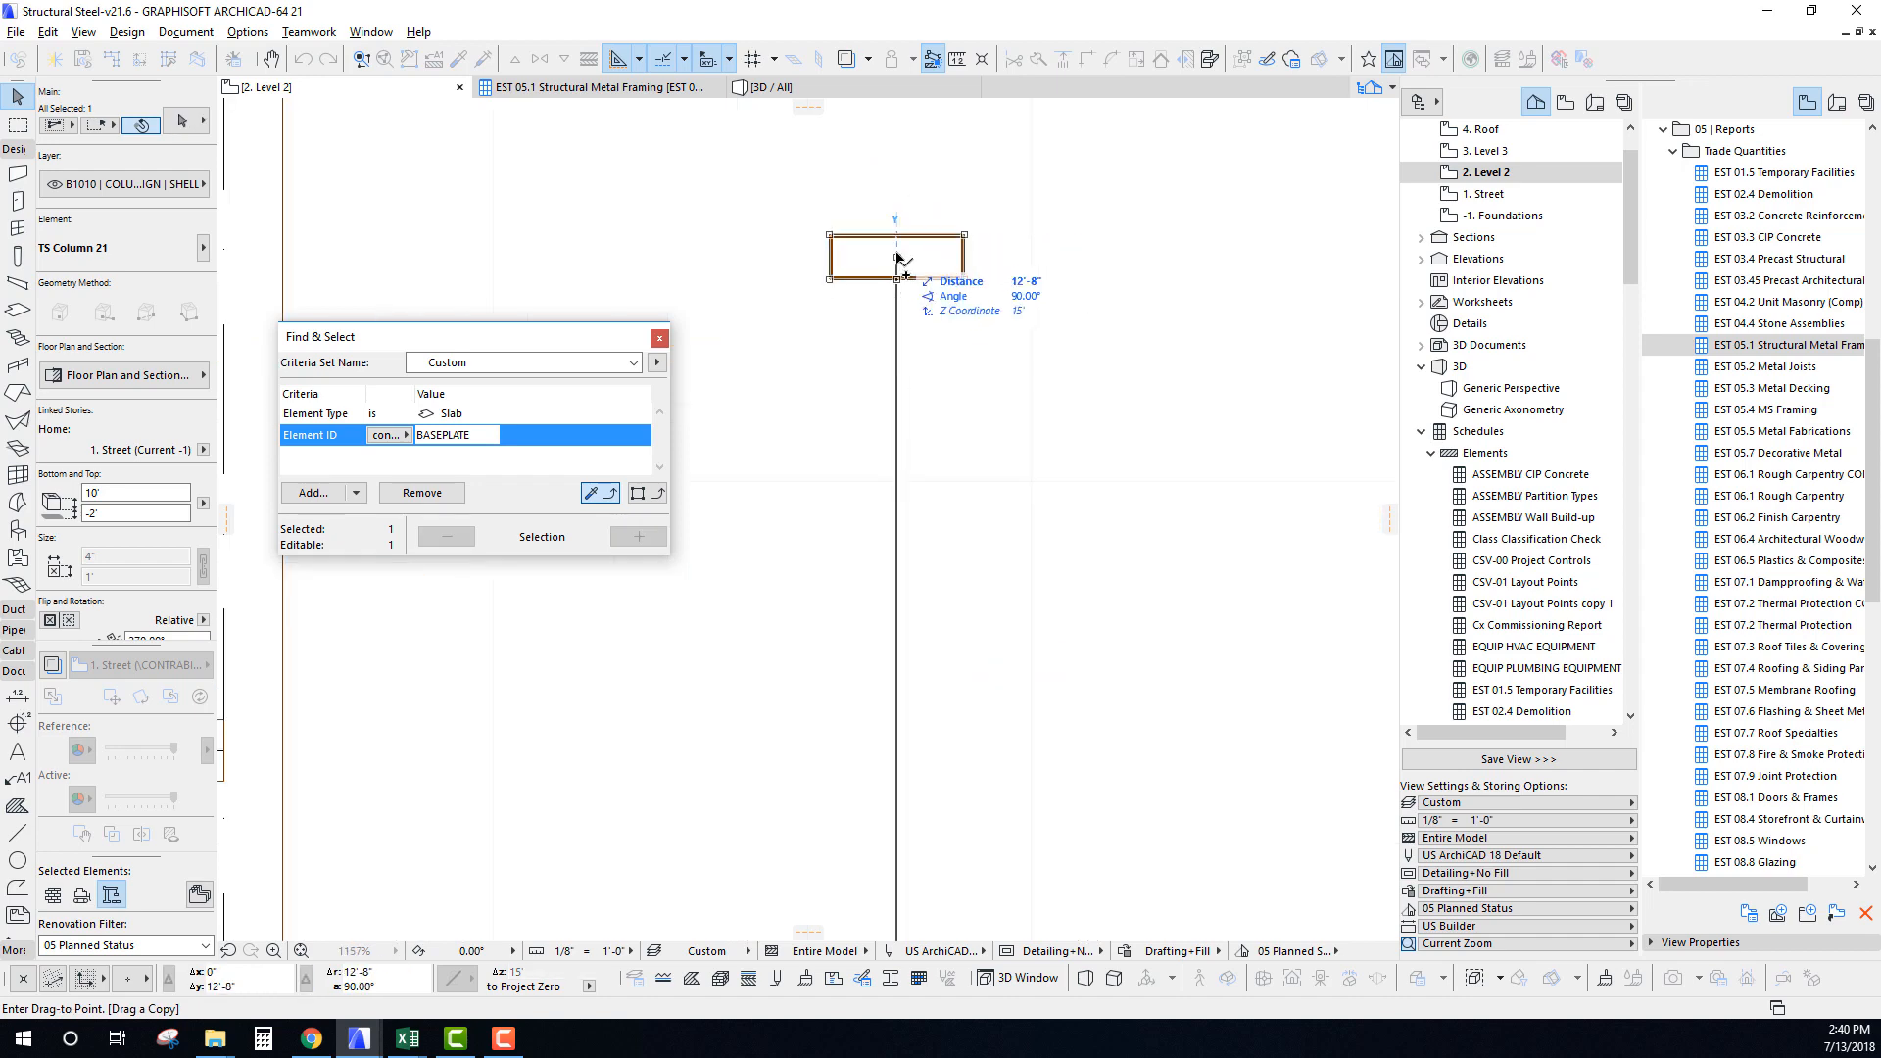
pyautogui.scroll(-12, 898, 260)
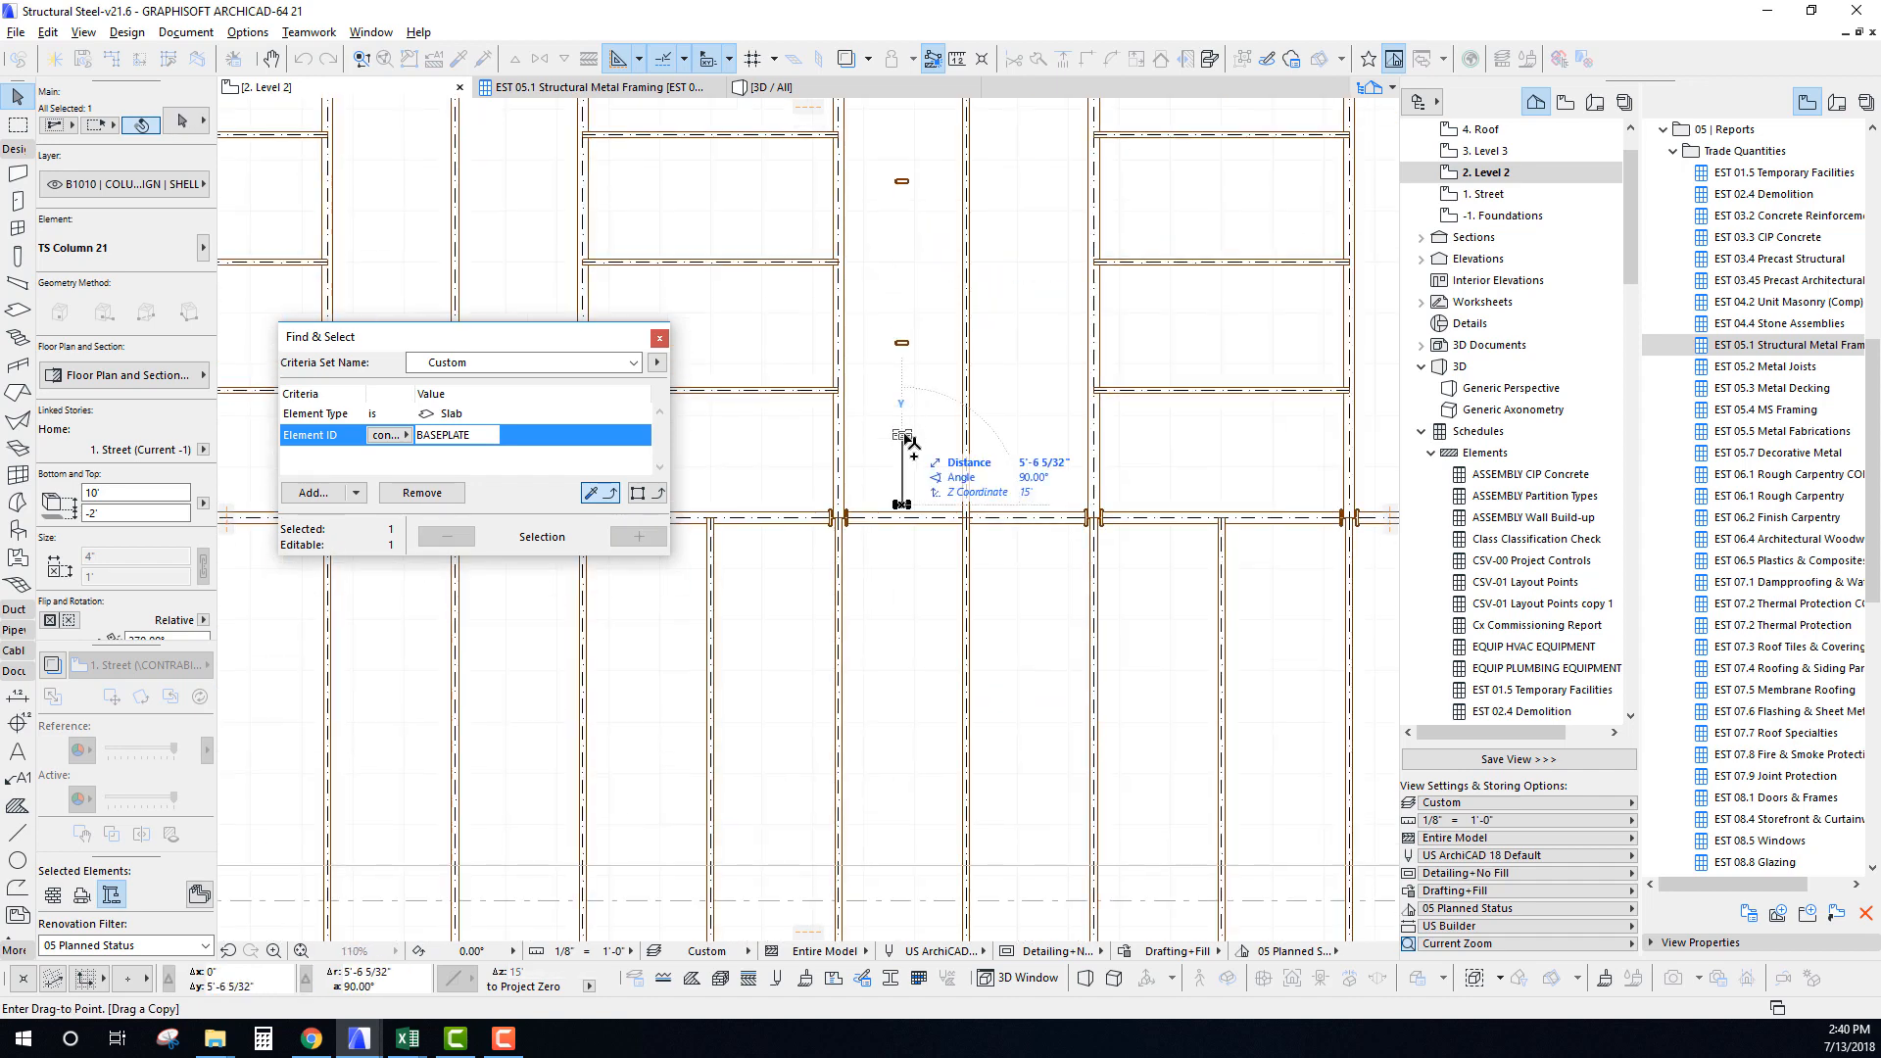
pyautogui.press('Return')
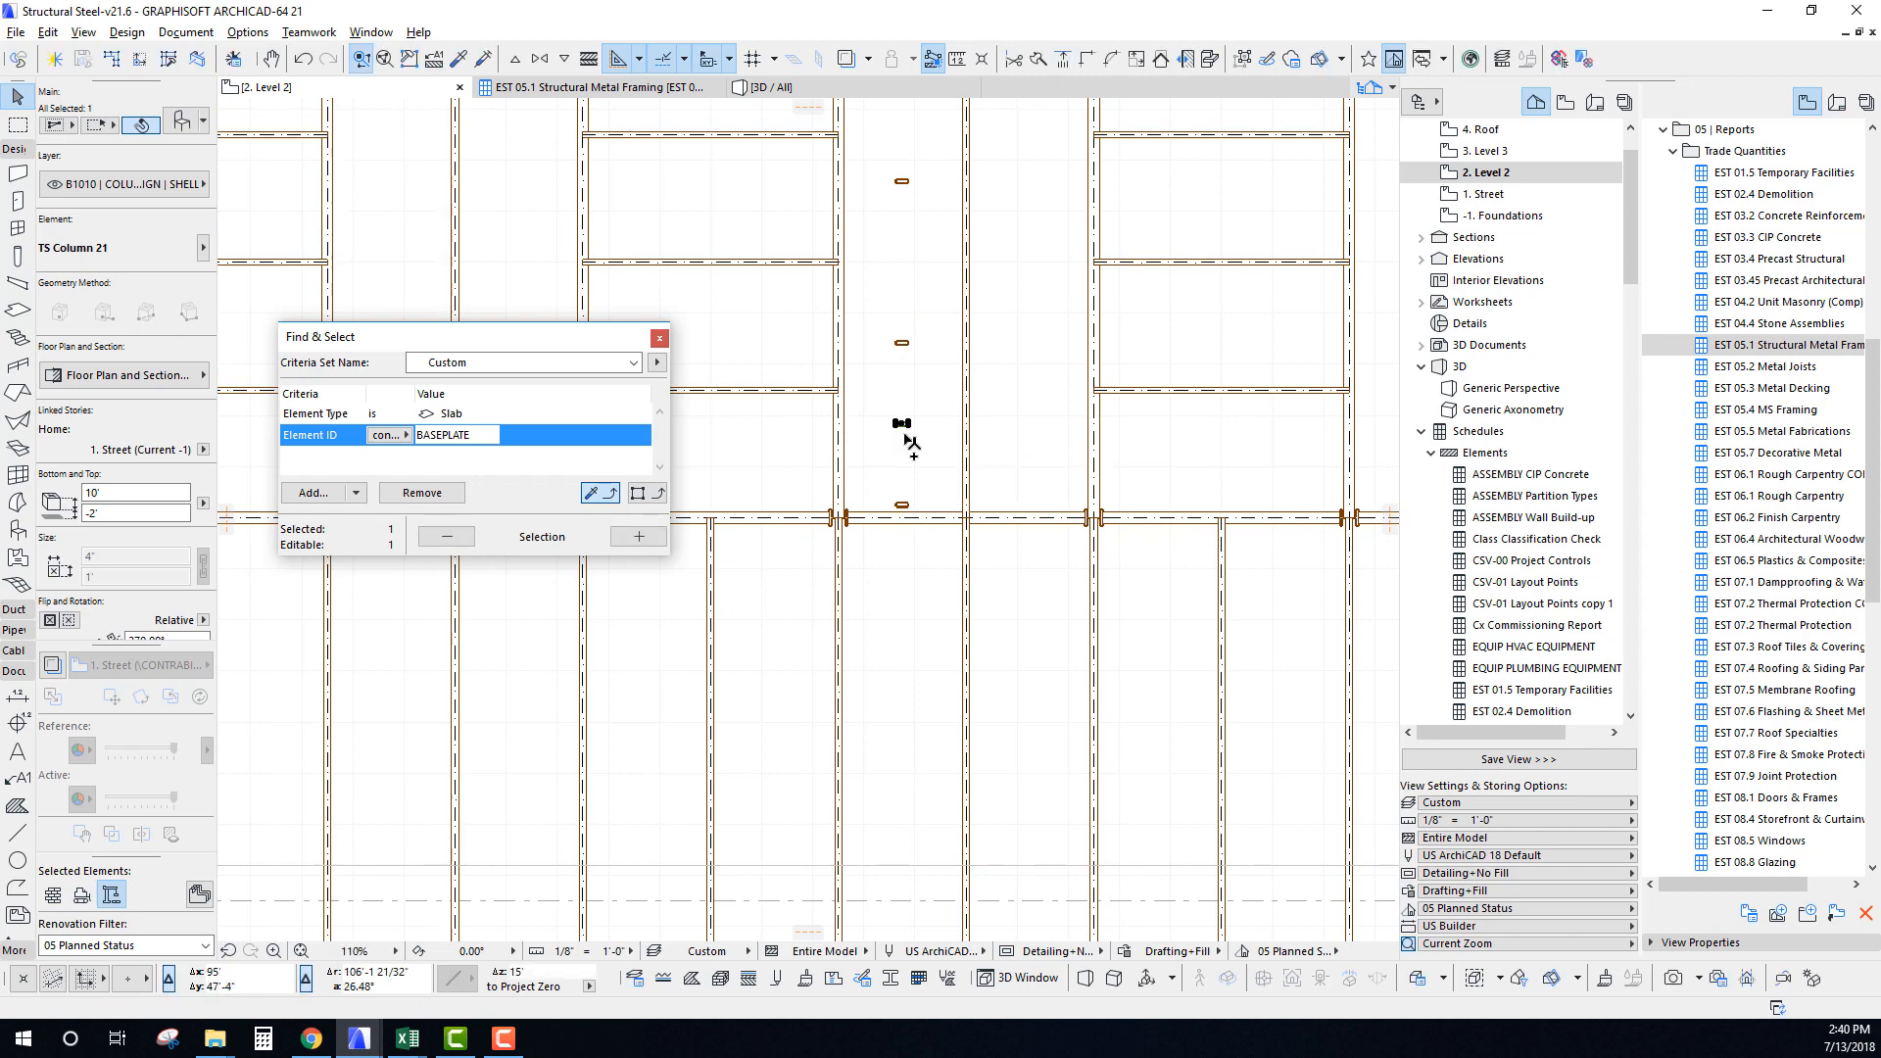
# Rotate the new intermediate tube column 90° about its own centre.
pyautogui.hotkey('ctrl', 'e')
pyautogui.click(901, 424)
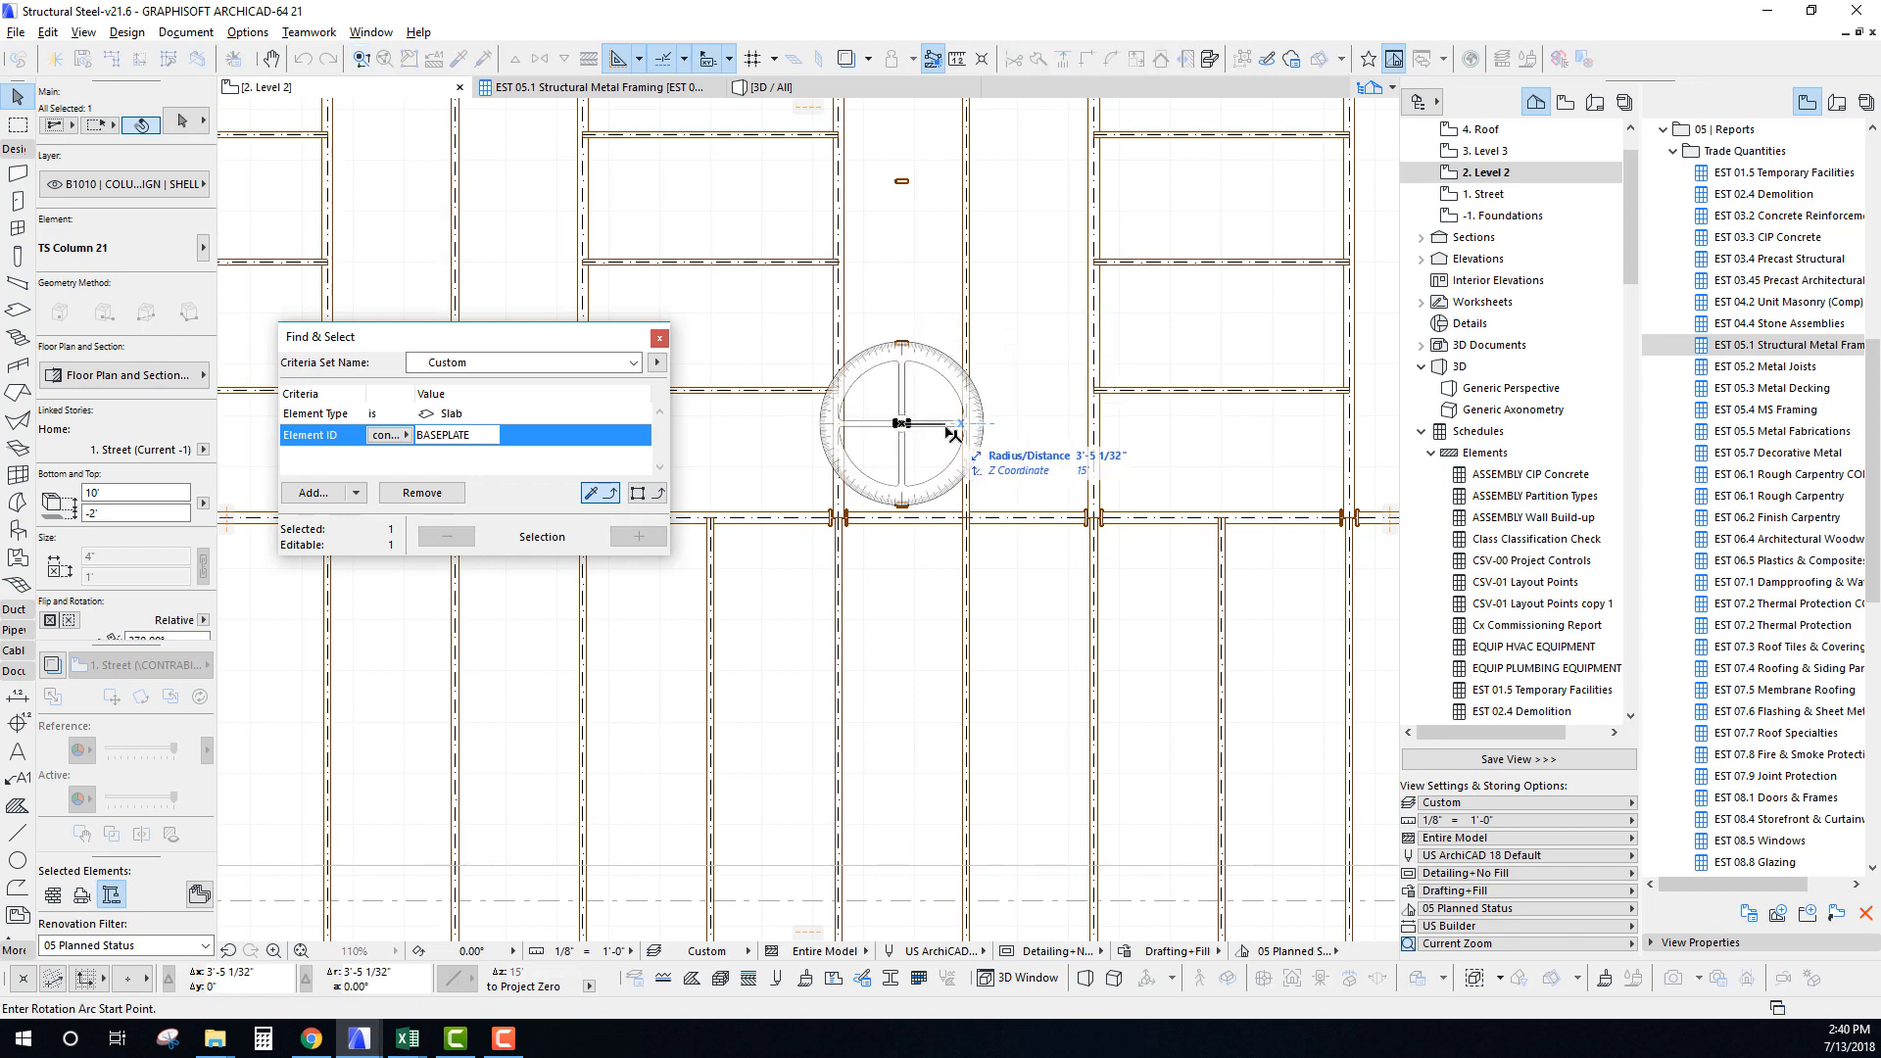
pyautogui.click(954, 425)
pyautogui.click(902, 351)
# Move the rotated tube column 5' horizontally onto the centreline of the vertical beam at the bay's left side.
pyautogui.hotkey('ctrl', 'd')
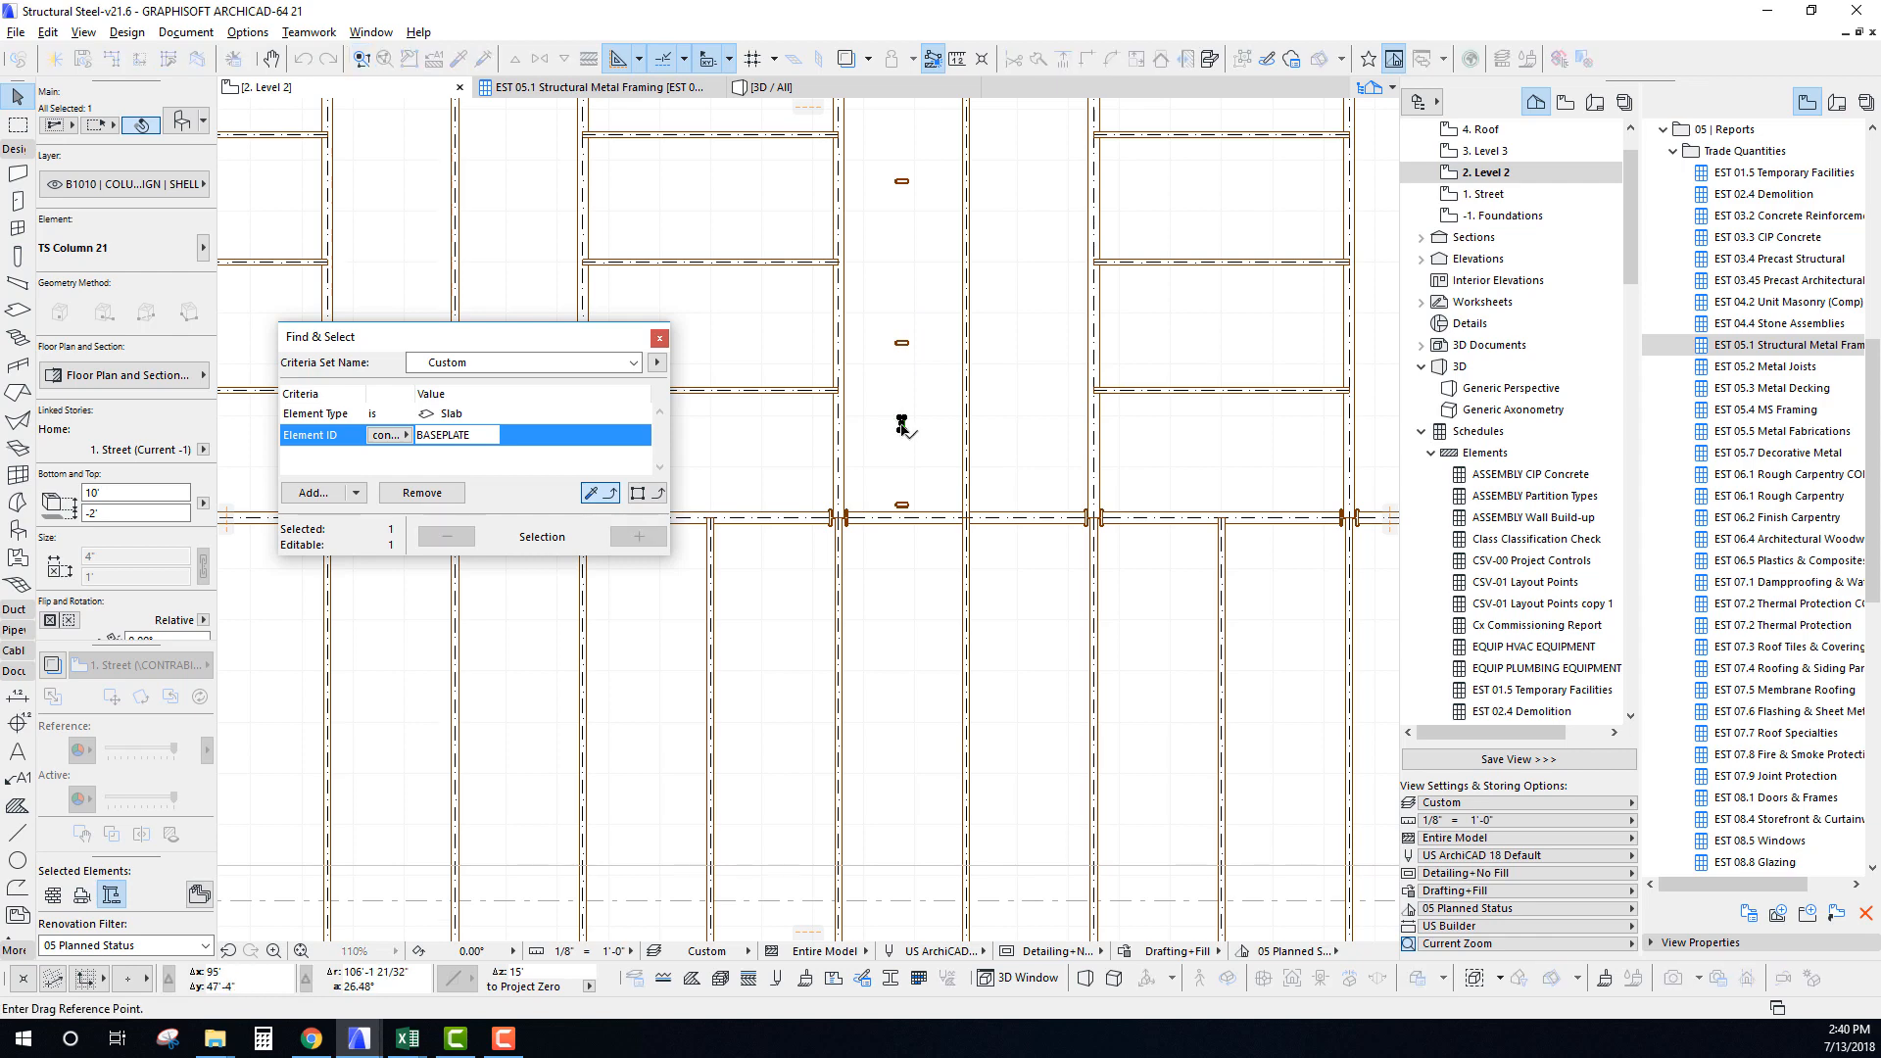
pyautogui.scroll(5, 849, 431)
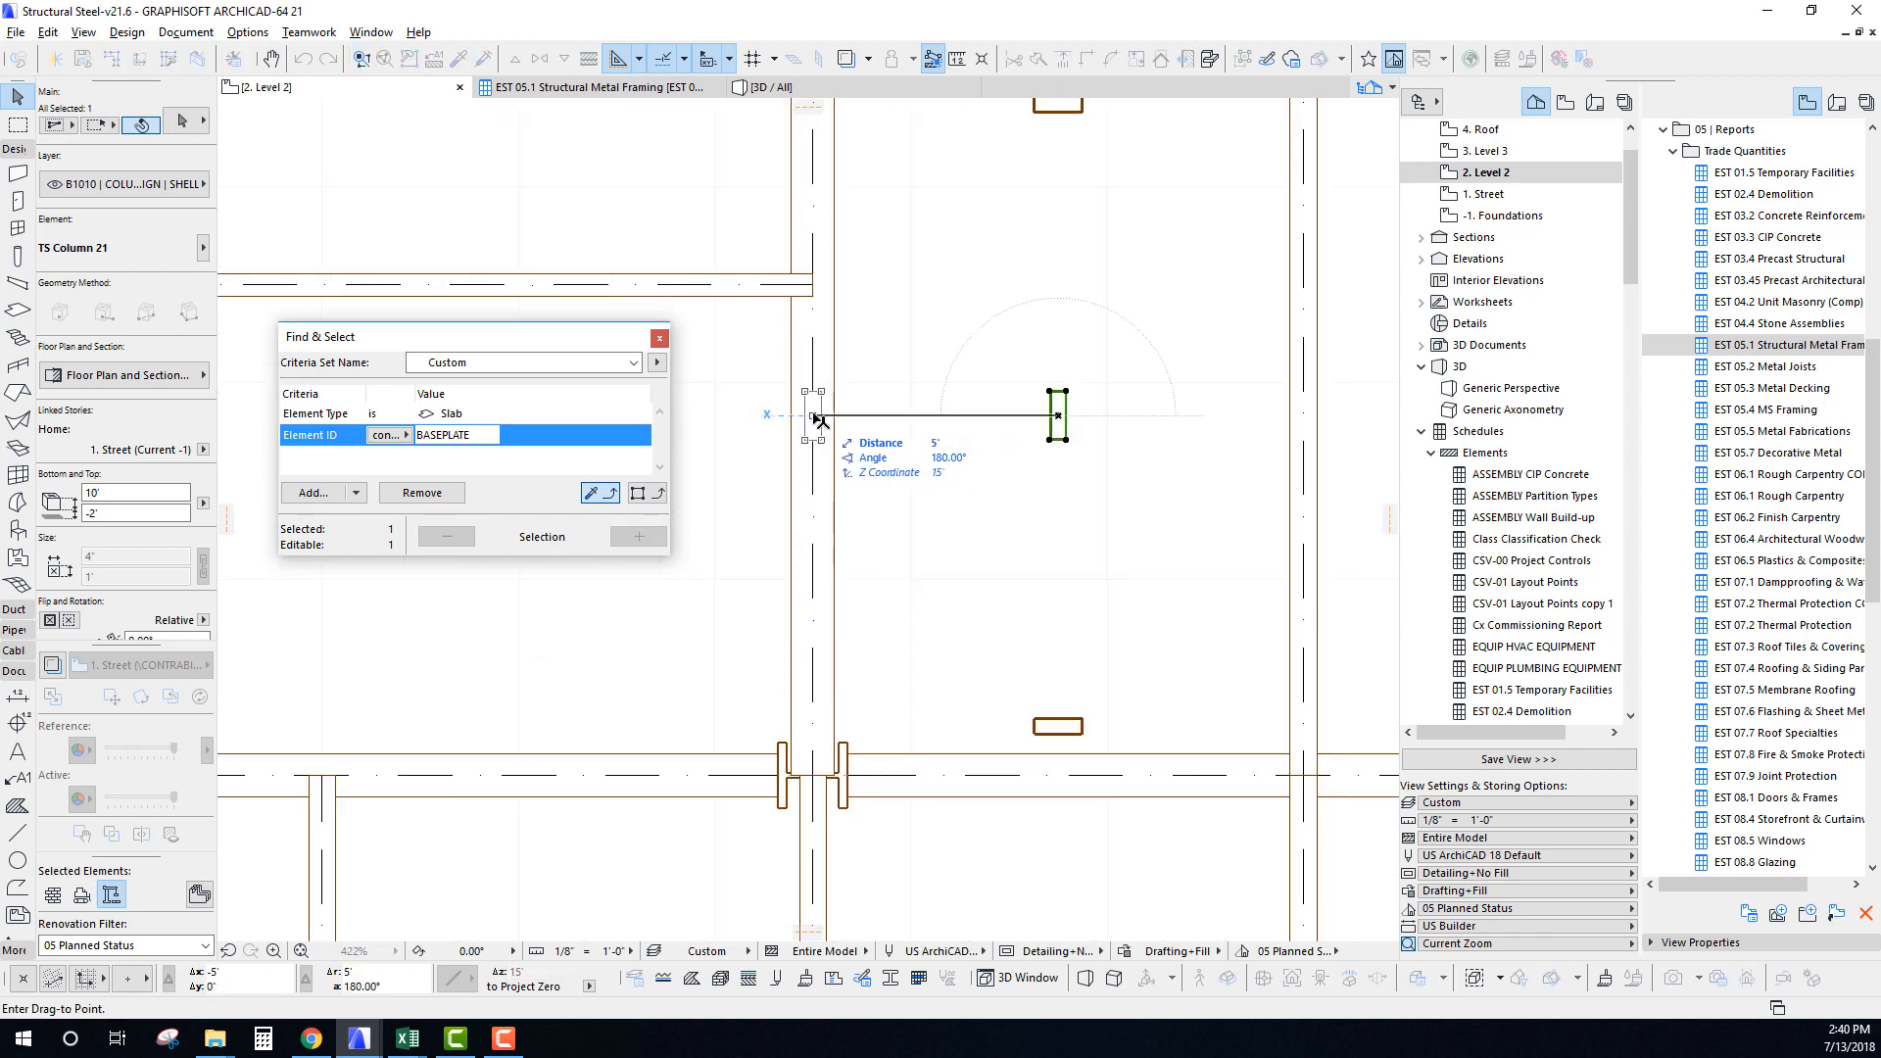
# Move the rotated TS column 5' left onto the vertical beam's centerline and offset it about 1' to the right.
pyautogui.click(813, 415)
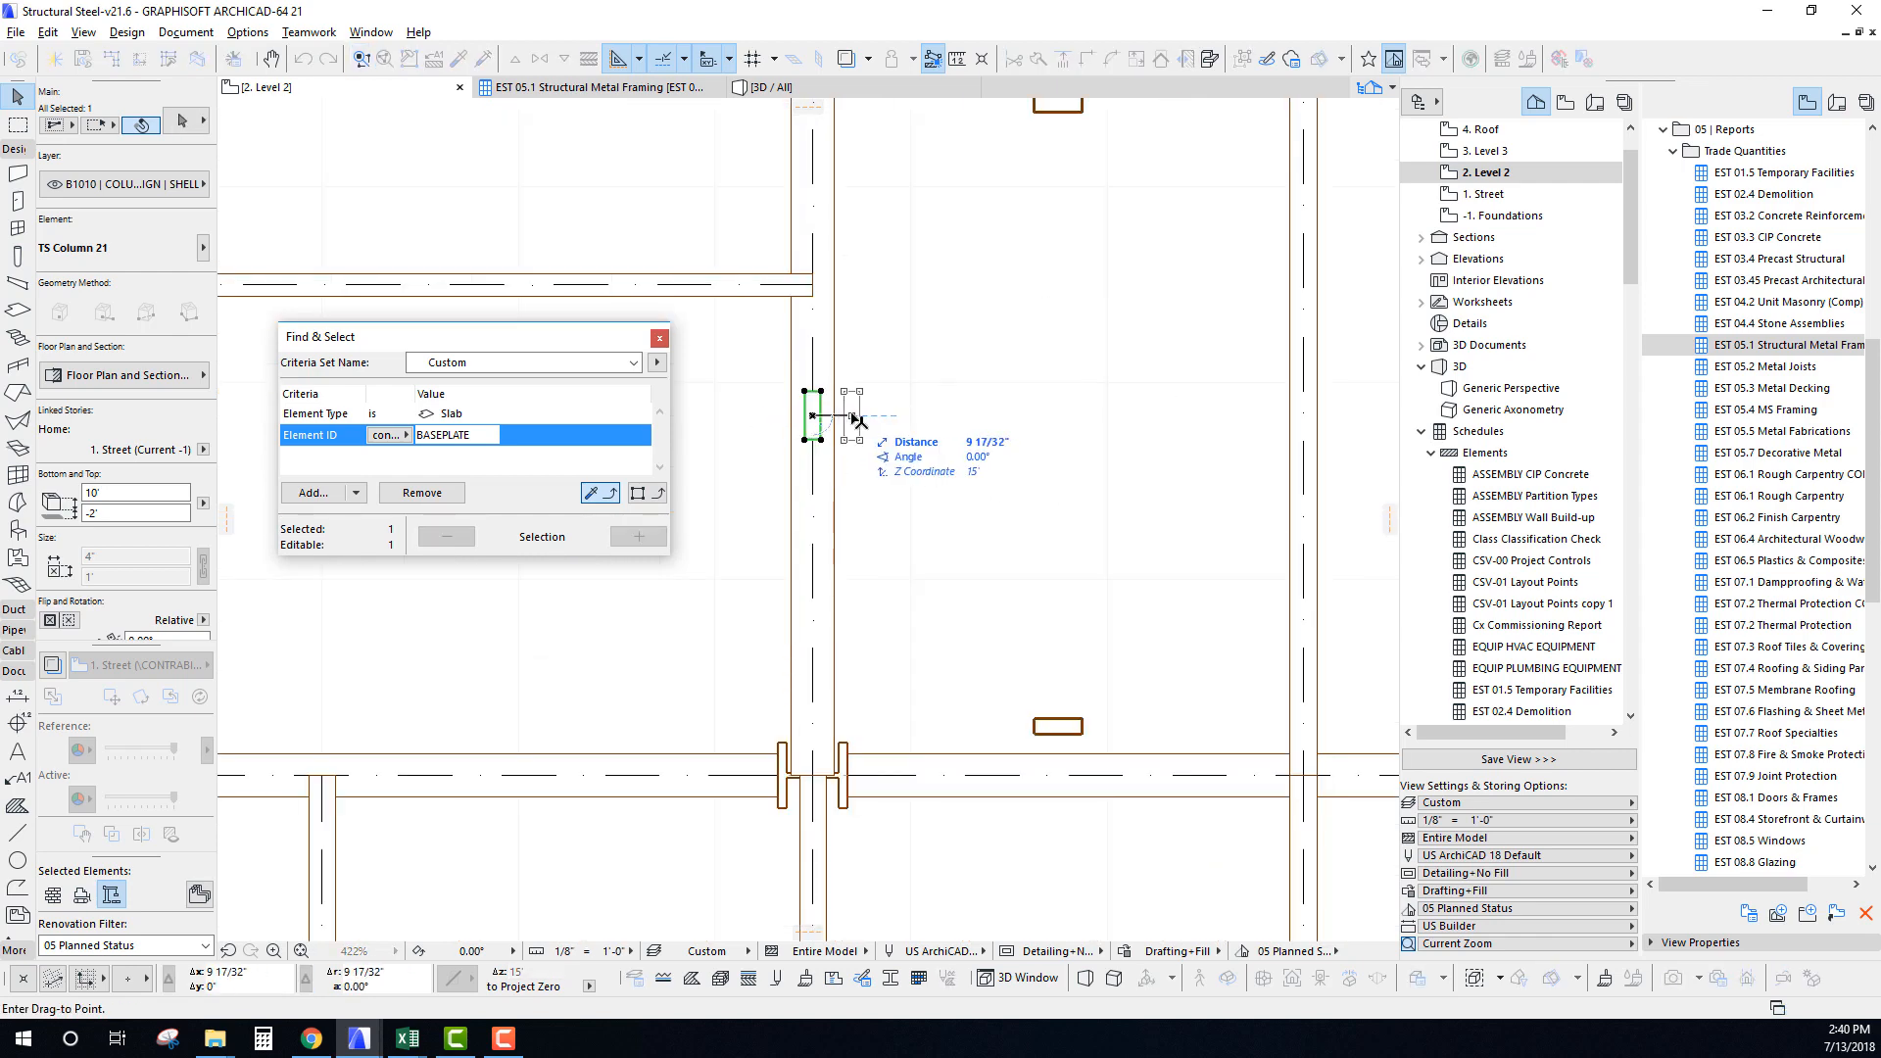
pyautogui.press('Return')
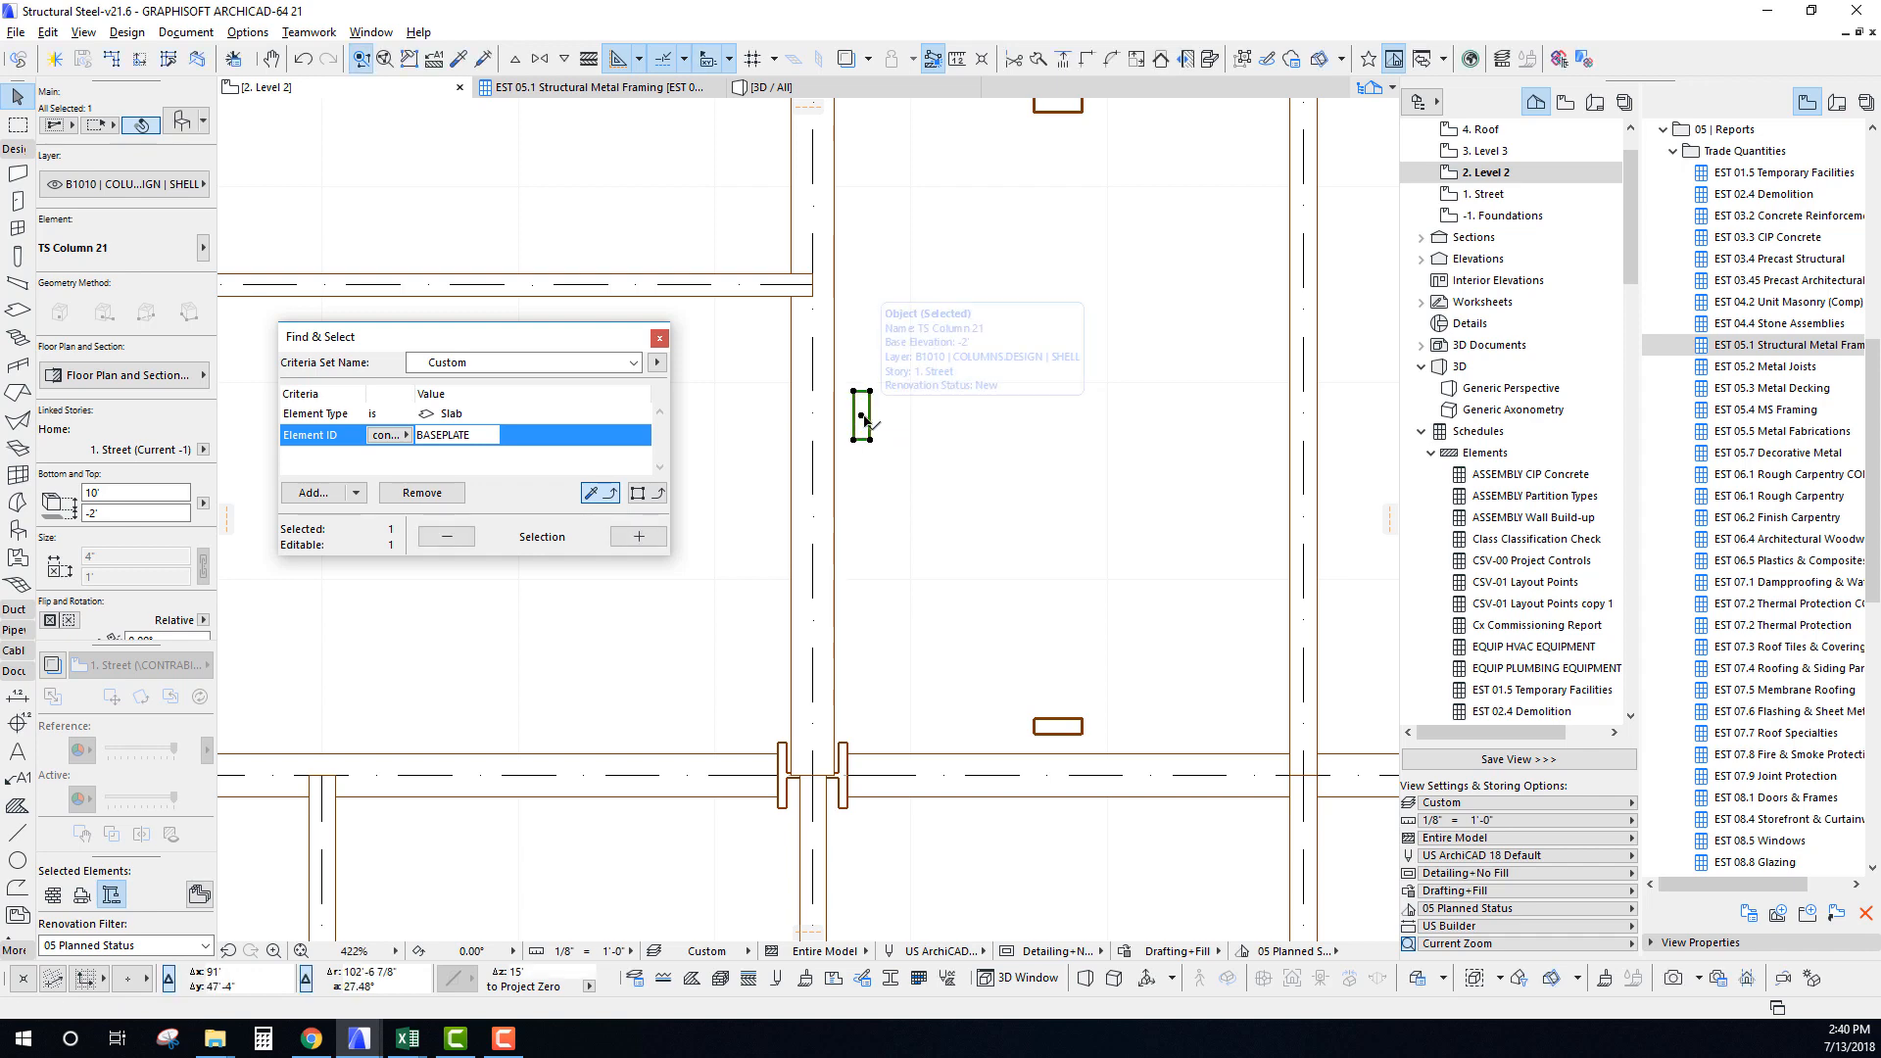
pyautogui.scroll(-4, 865, 421)
pyautogui.moveTo(911, 418); pyautogui.dragTo(873, 497, button='middle')
pyautogui.press('Escape')
# Copy the offset TS column upward twice, using the spacing between the columns in the middle of the bay.
pyautogui.scroll(-2, 883, 465)
pyautogui.click(851, 518)
pyautogui.hotkey('ctrl', 'shift', 'd')
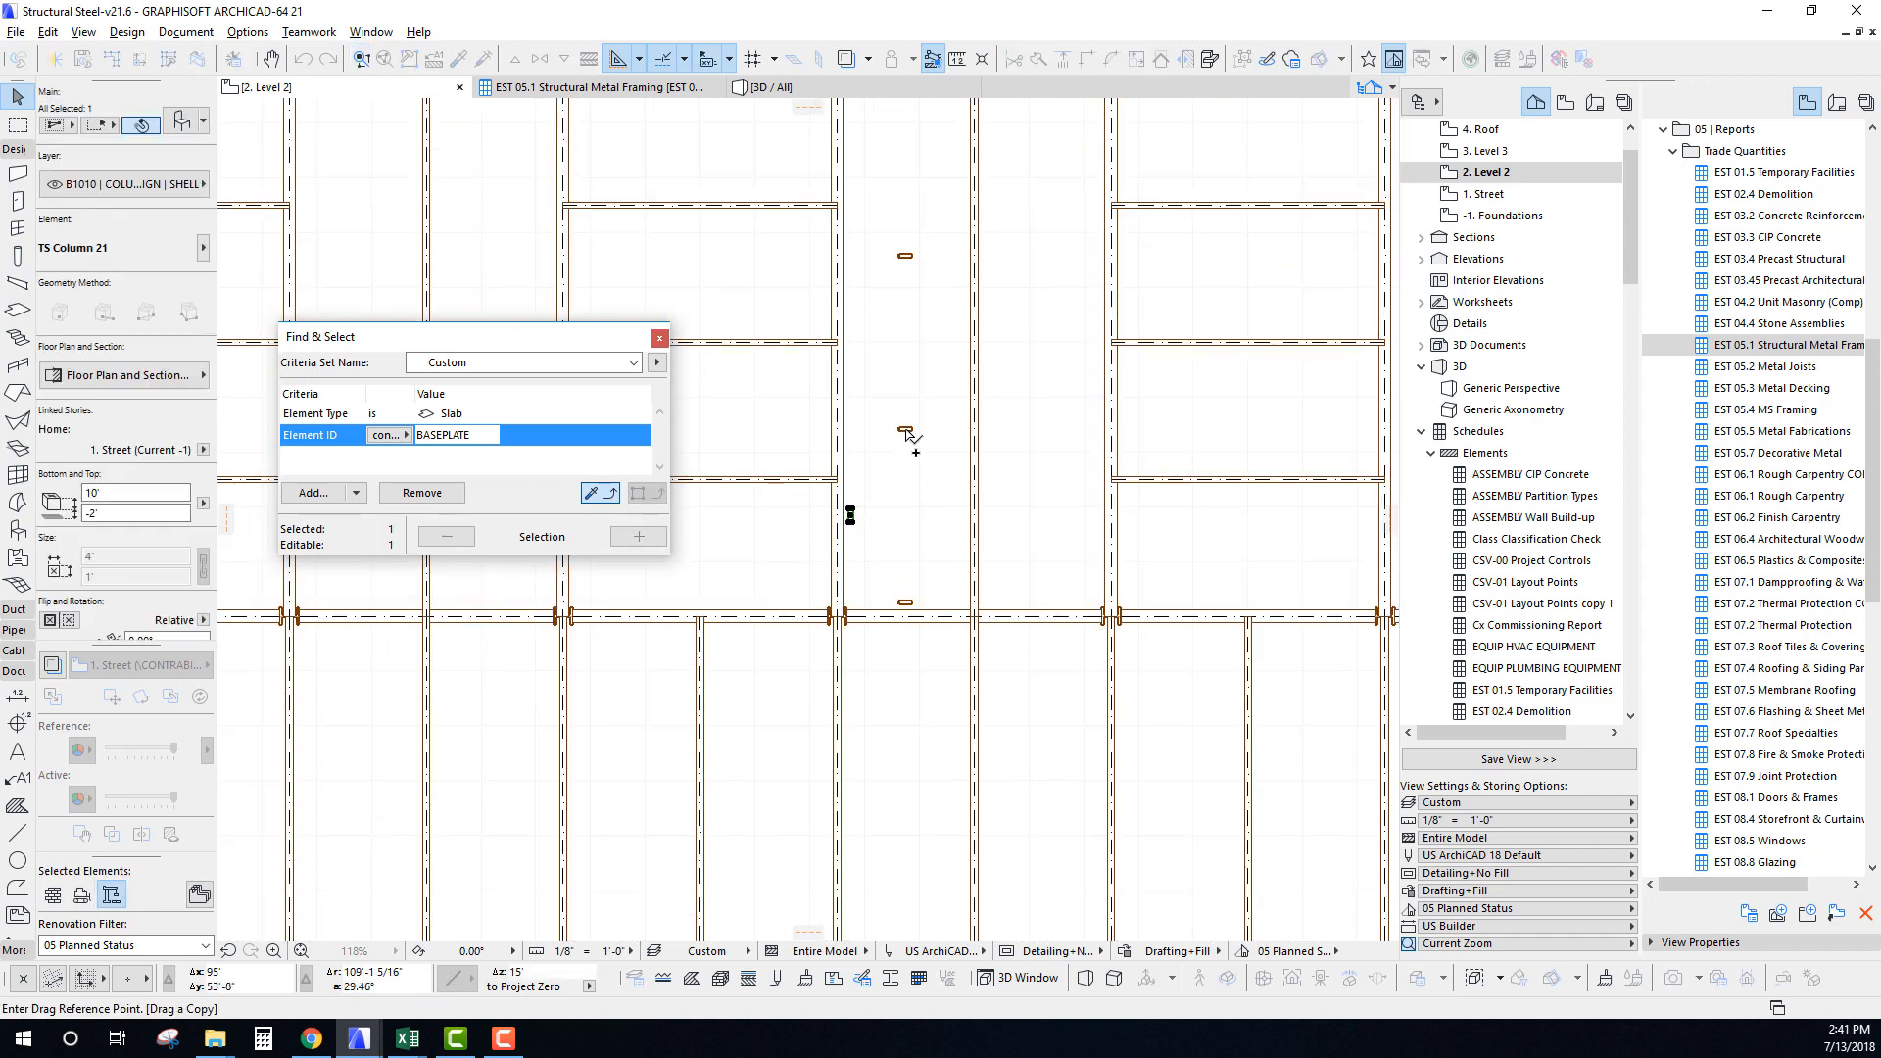
pyautogui.click(905, 429)
pyautogui.click(905, 255)
pyautogui.hotkey('ctrl', 'shift', 'd')
pyautogui.click(906, 256)
pyautogui.moveTo(906, 256); pyautogui.dragTo(881, 570, button='middle')
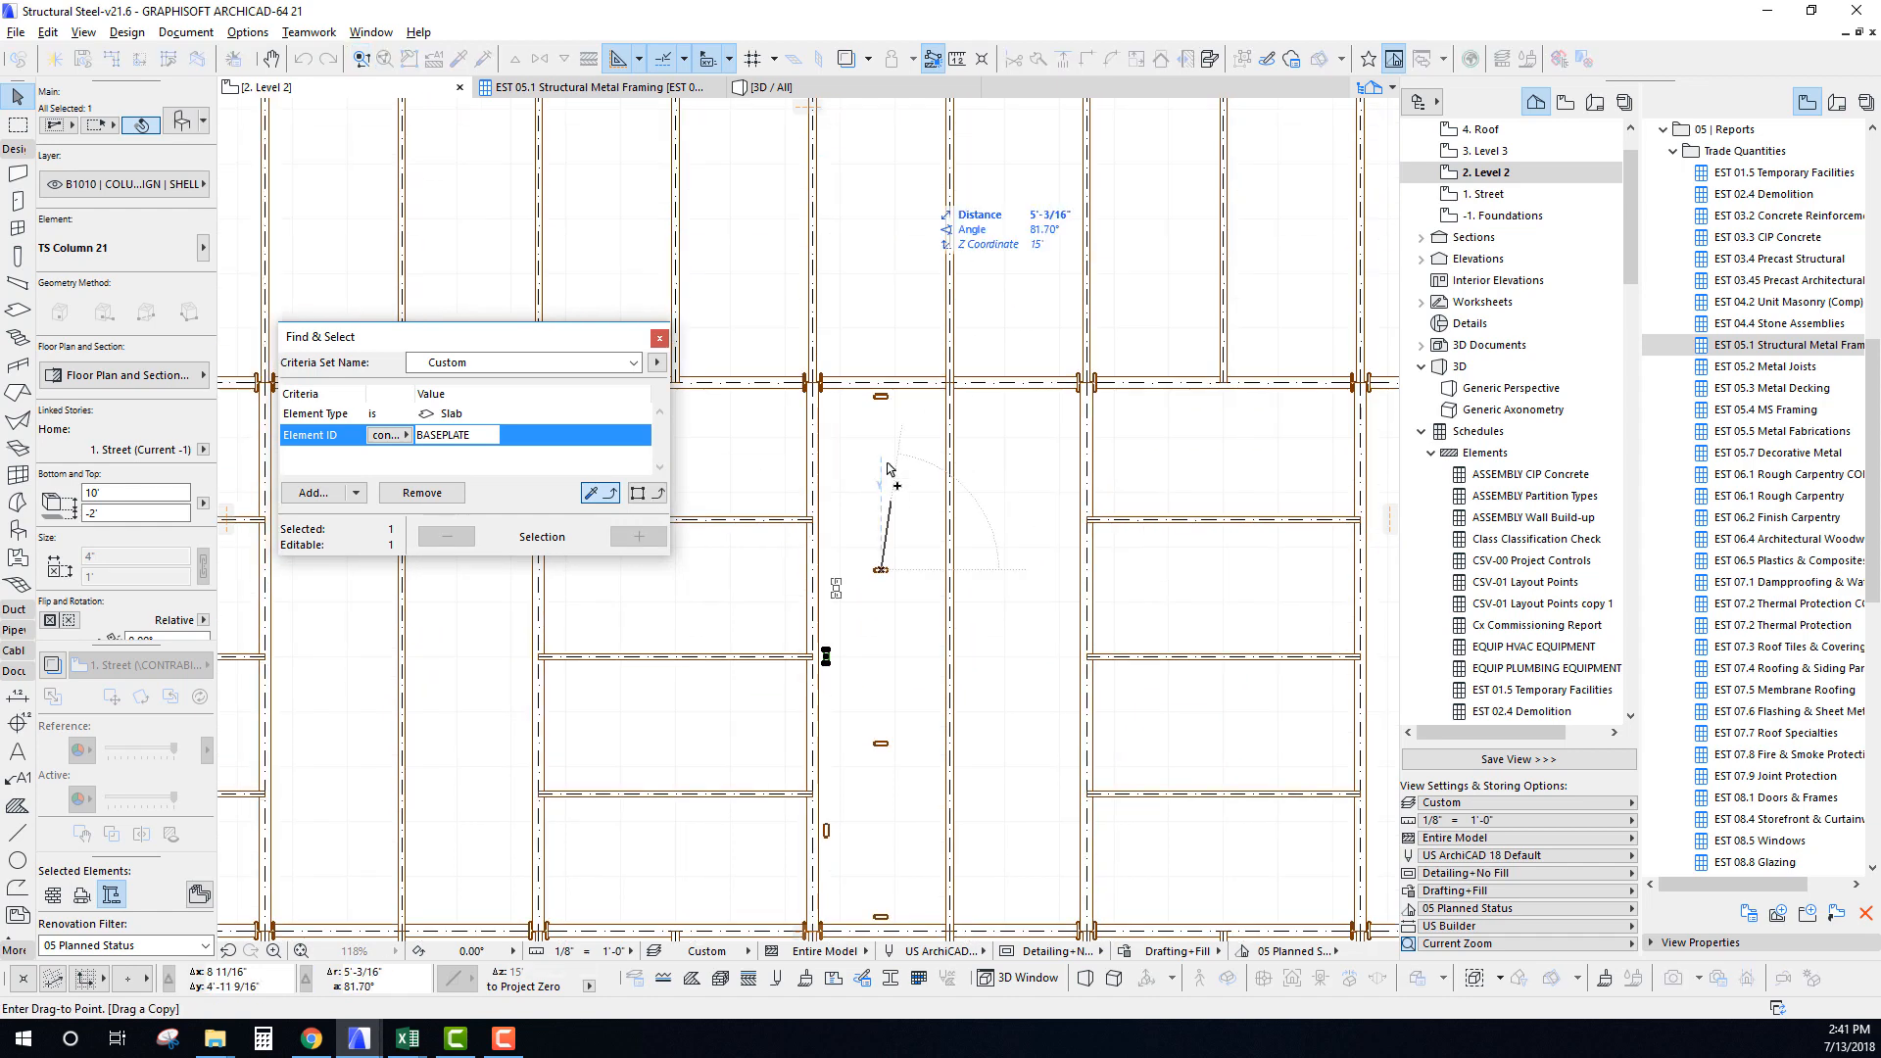
pyautogui.click(880, 396)
pyautogui.click(878, 529)
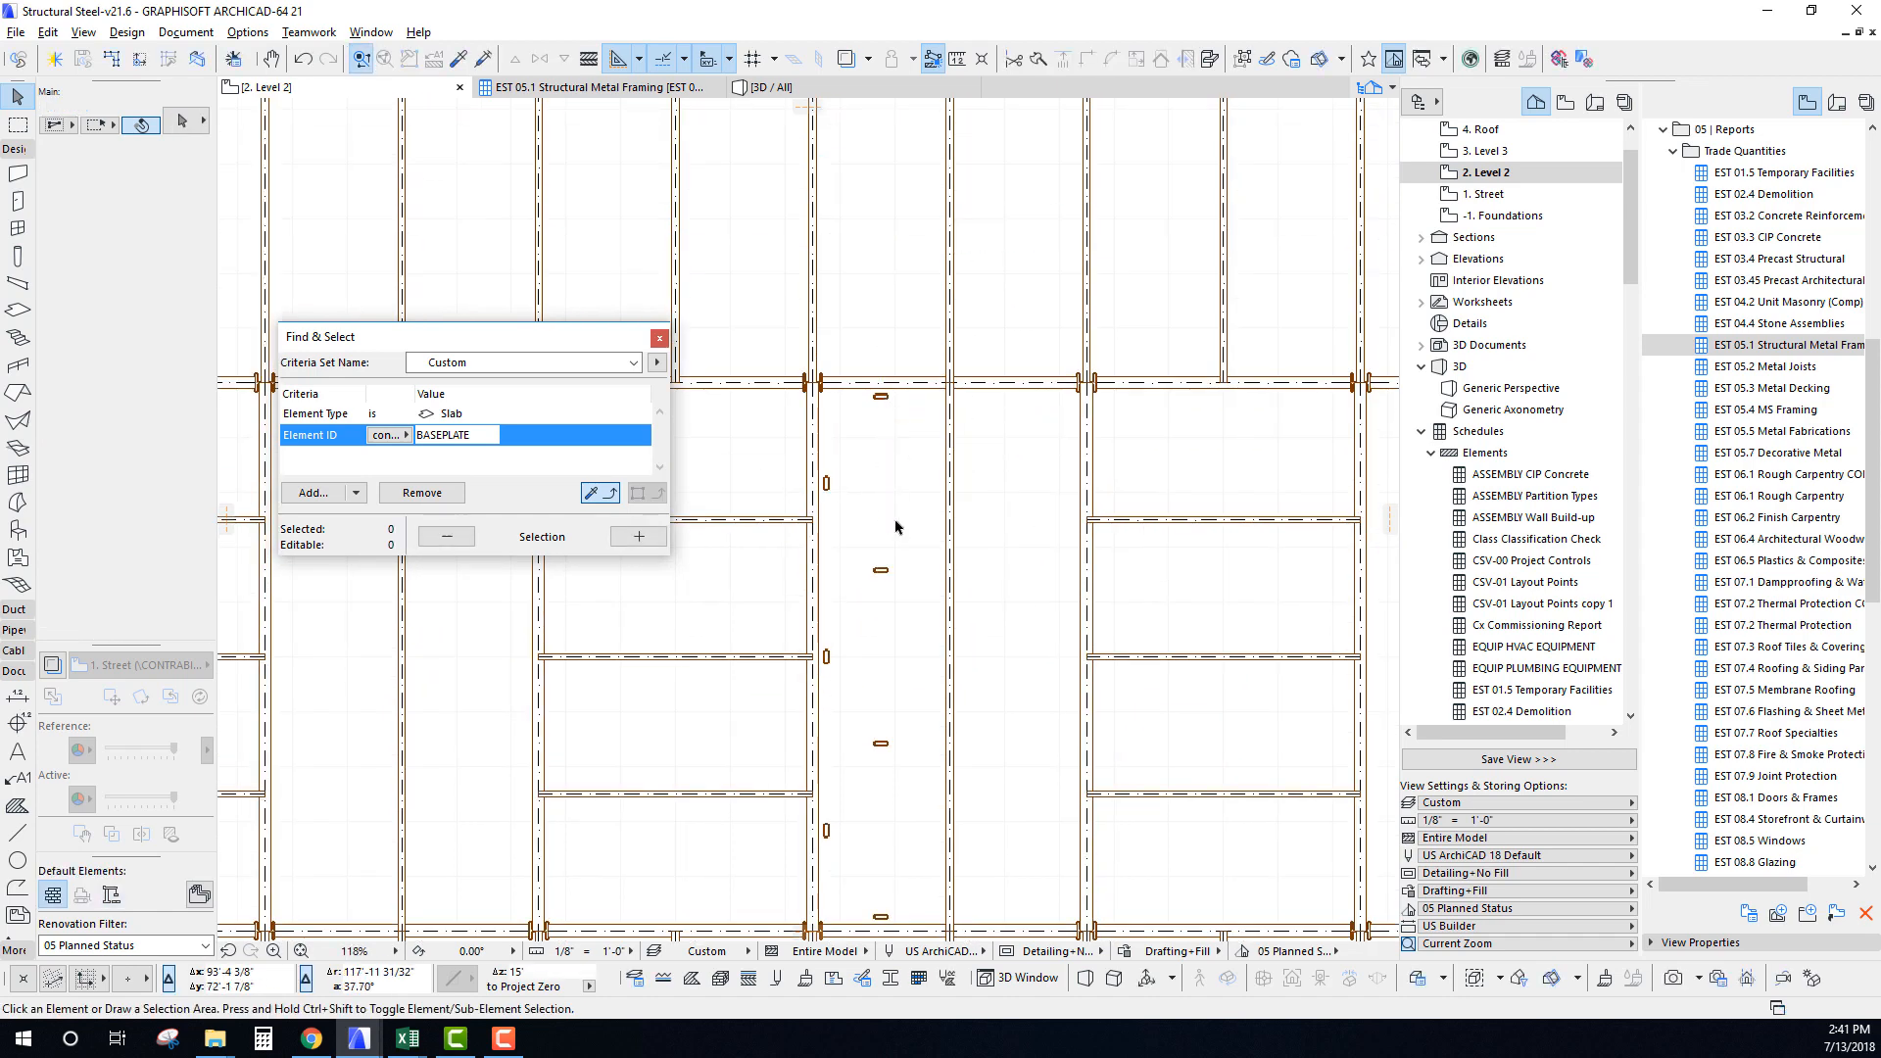
# Copy the TS8x6 beam from the HSS (TS) Beams samples to the right end of a TS column in the framing bay.
pyautogui.scroll(-5, 895, 527)
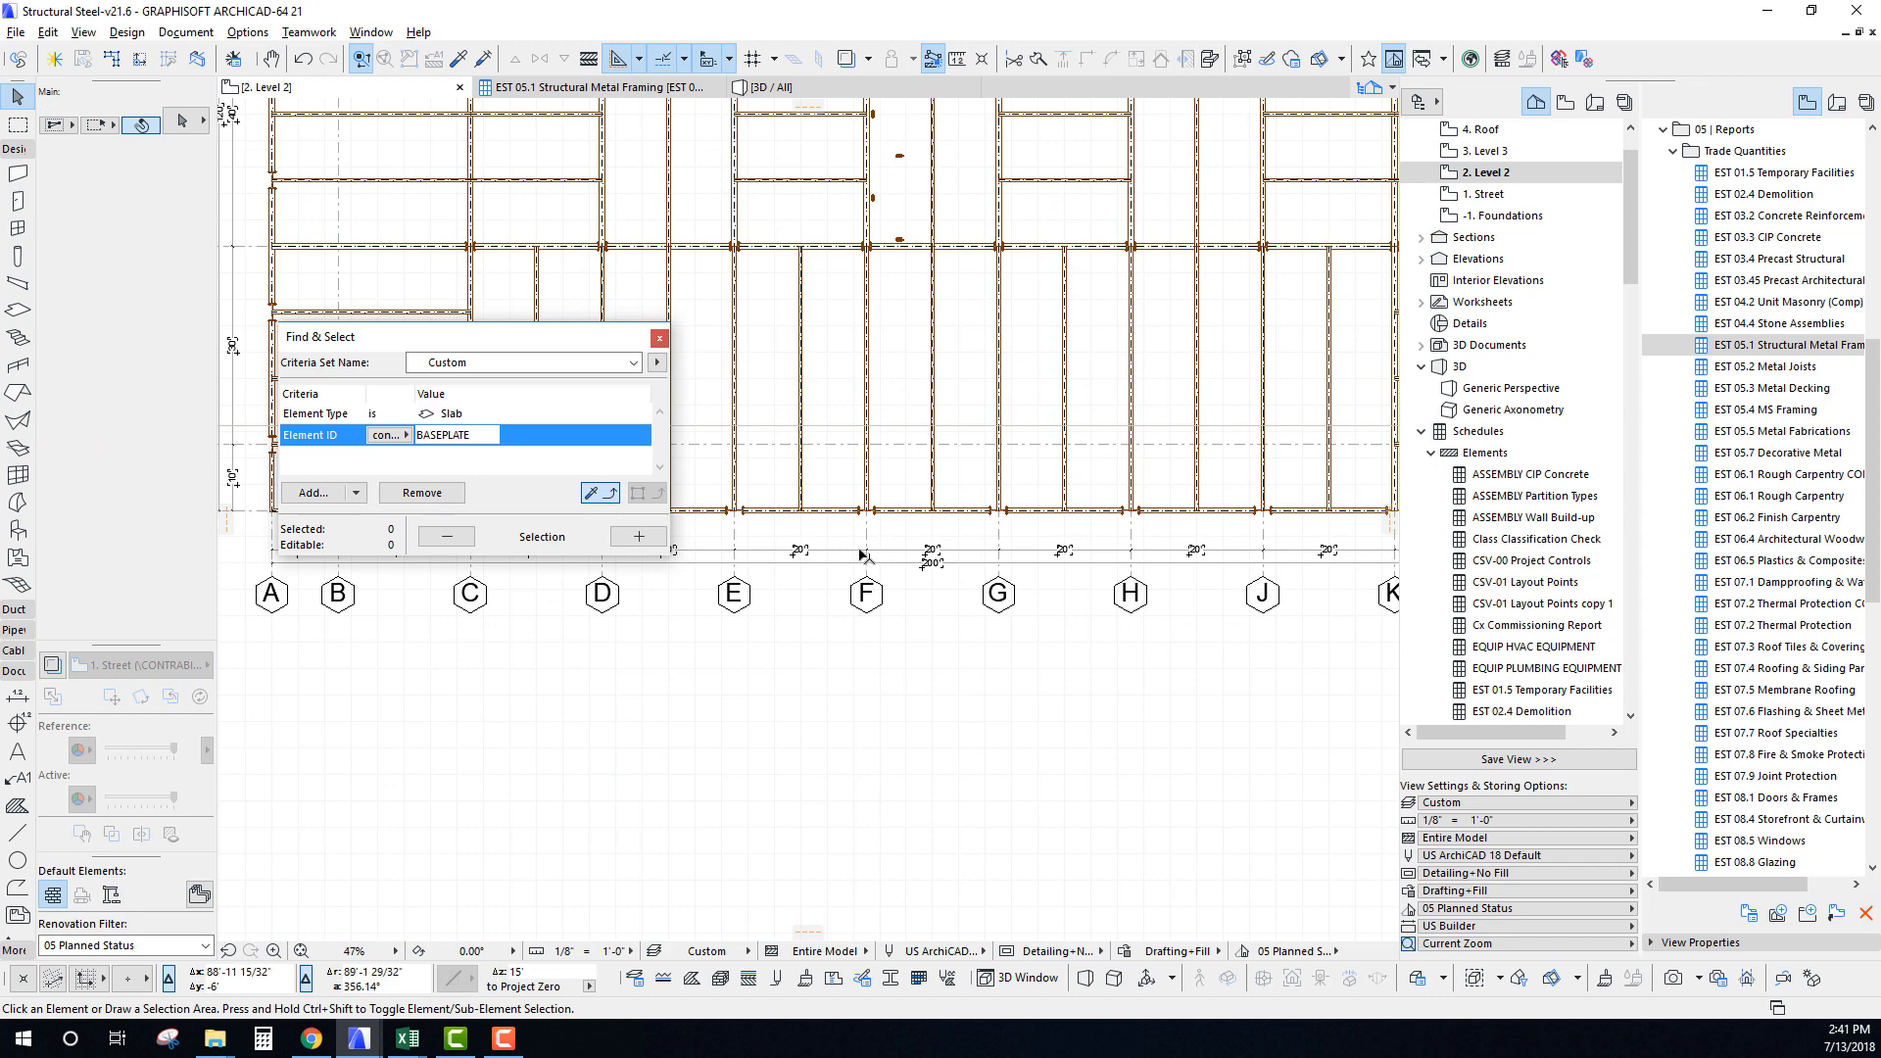
pyautogui.scroll(-3, 864, 555)
pyautogui.scroll(12, 886, 864)
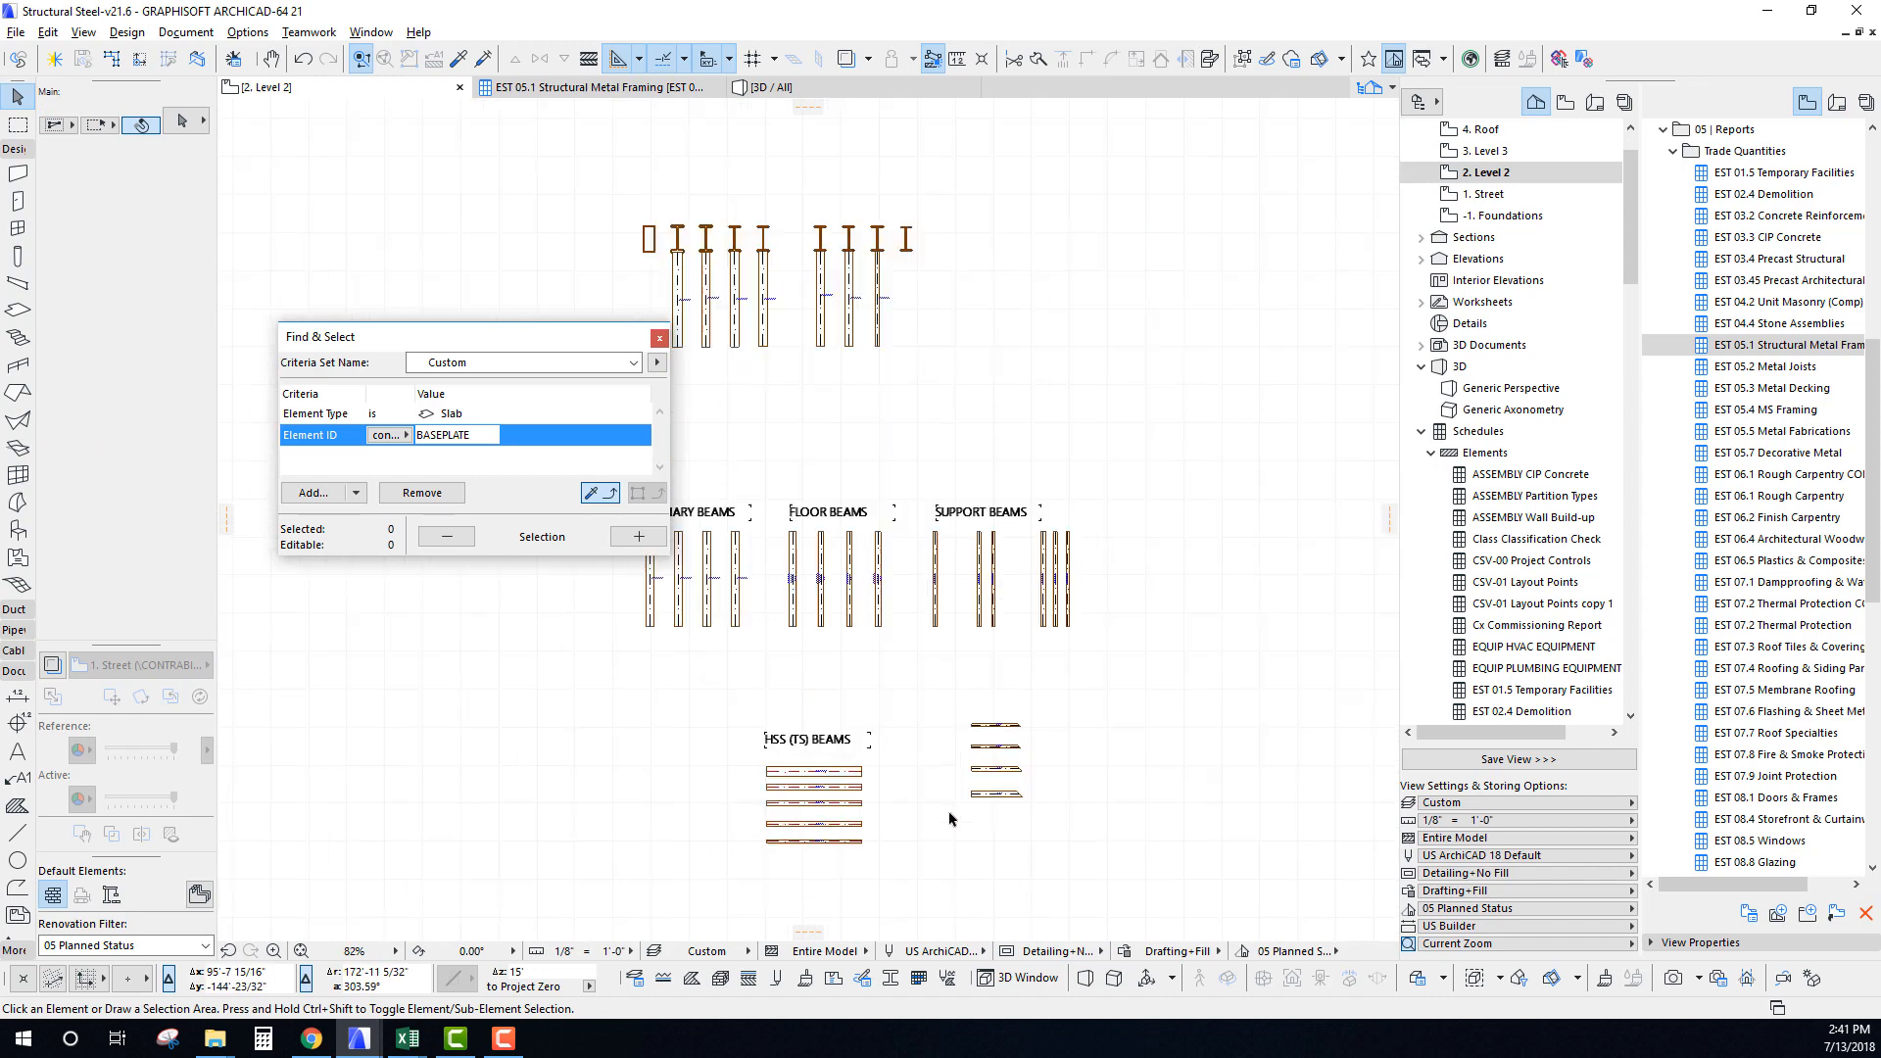
pyautogui.moveTo(694, 658); pyautogui.dragTo(696, 710, button='middle')
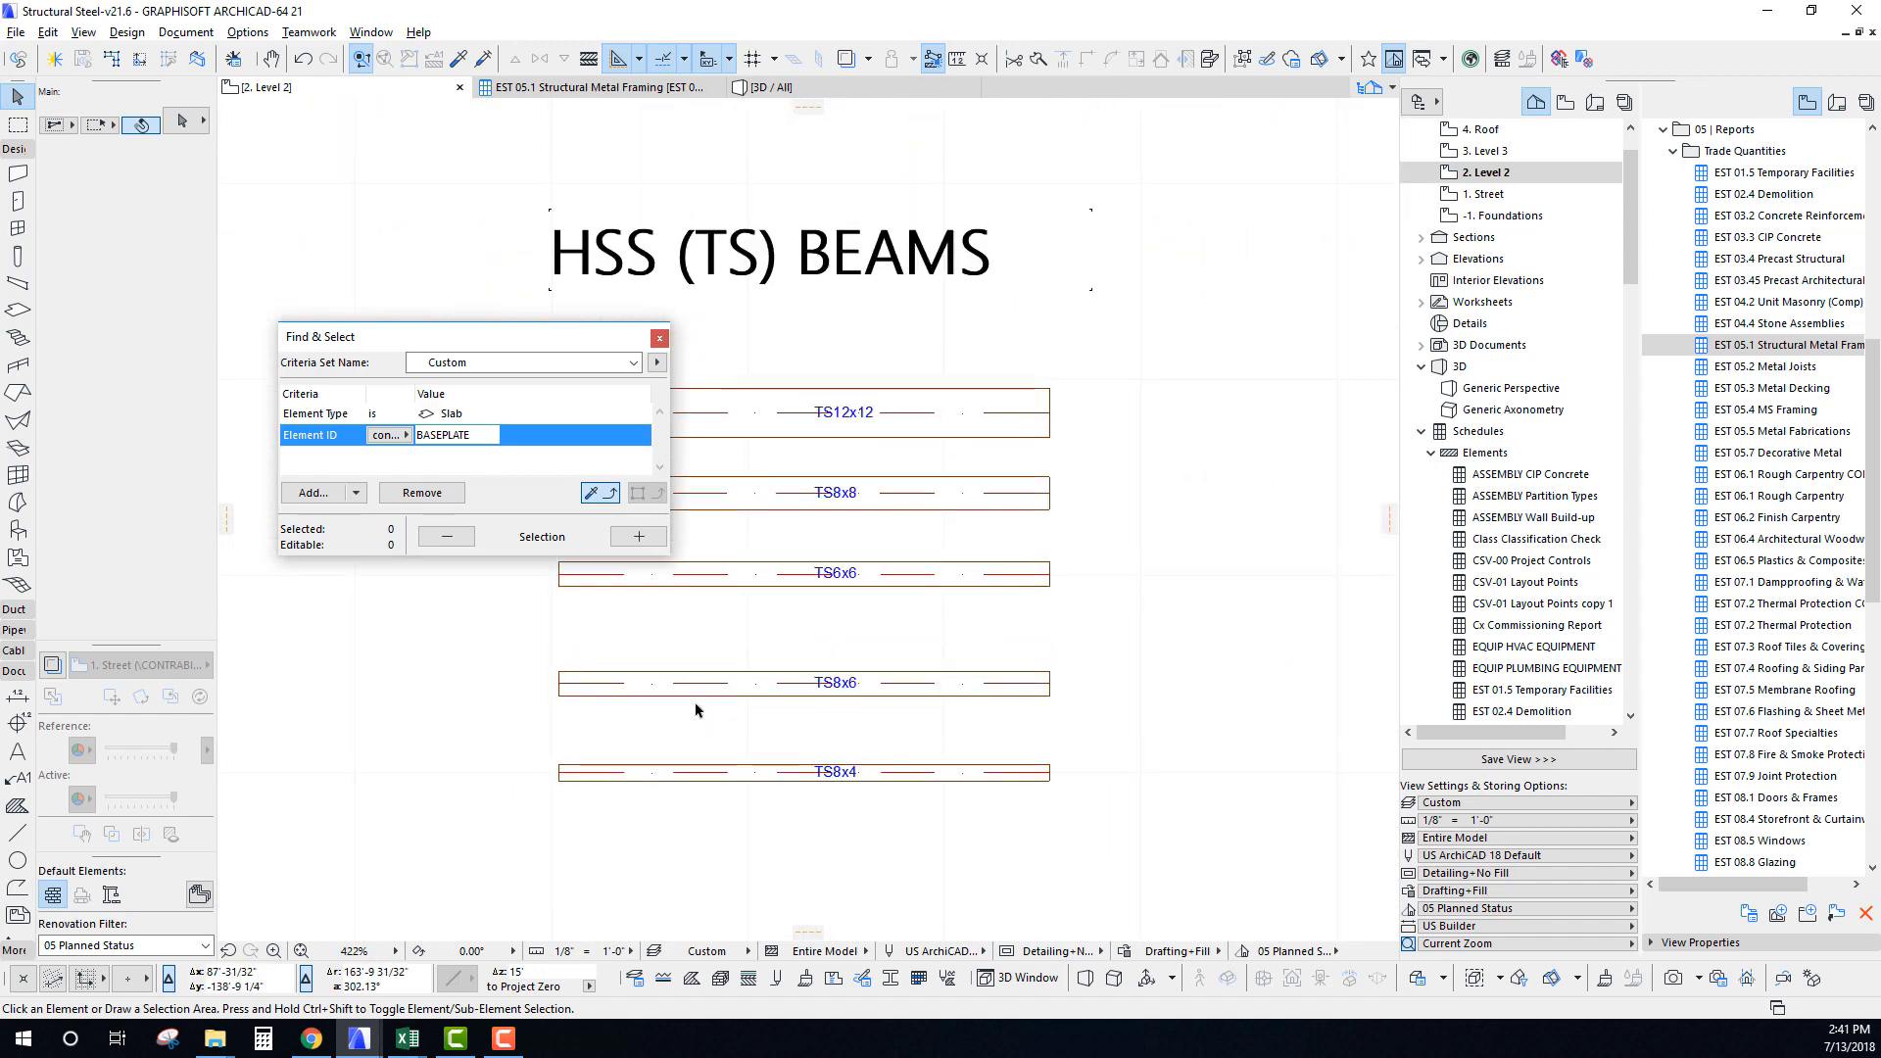
pyautogui.click(659, 771)
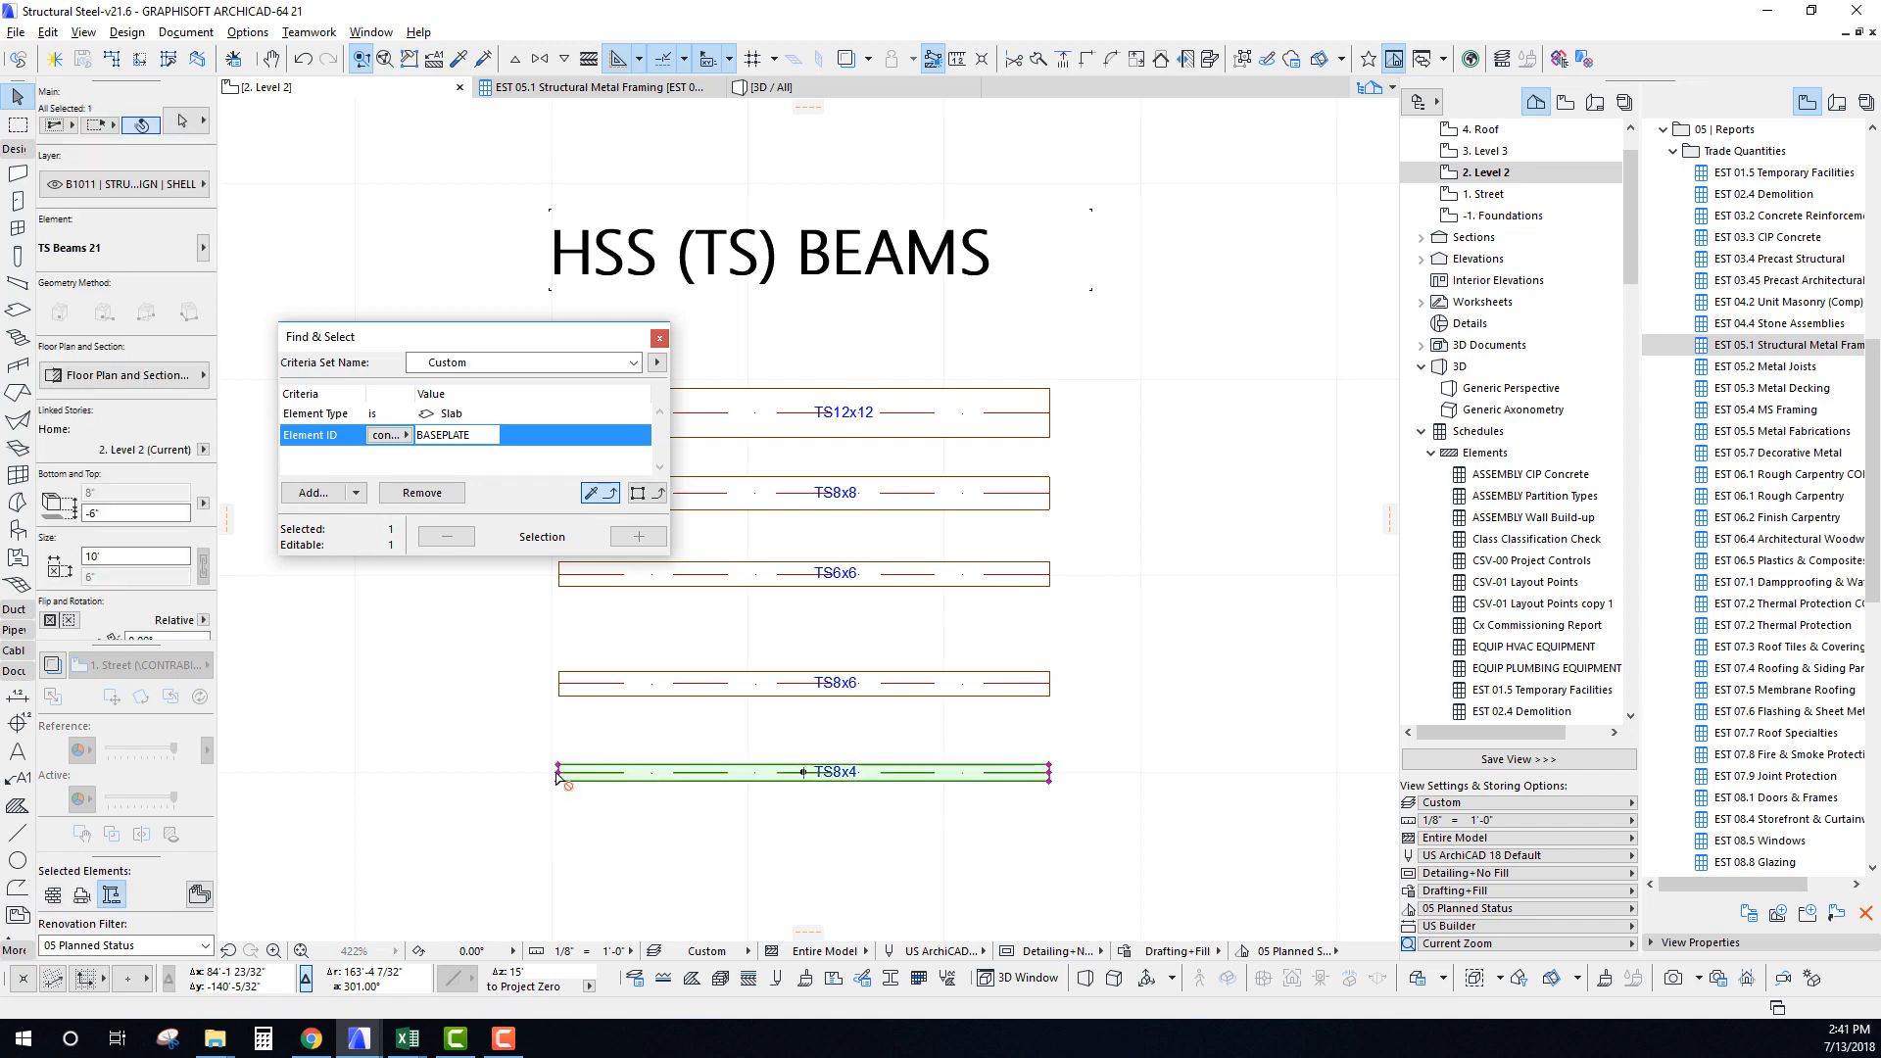
pyautogui.hotkey('ctrl', 'd')
pyautogui.click(601, 691)
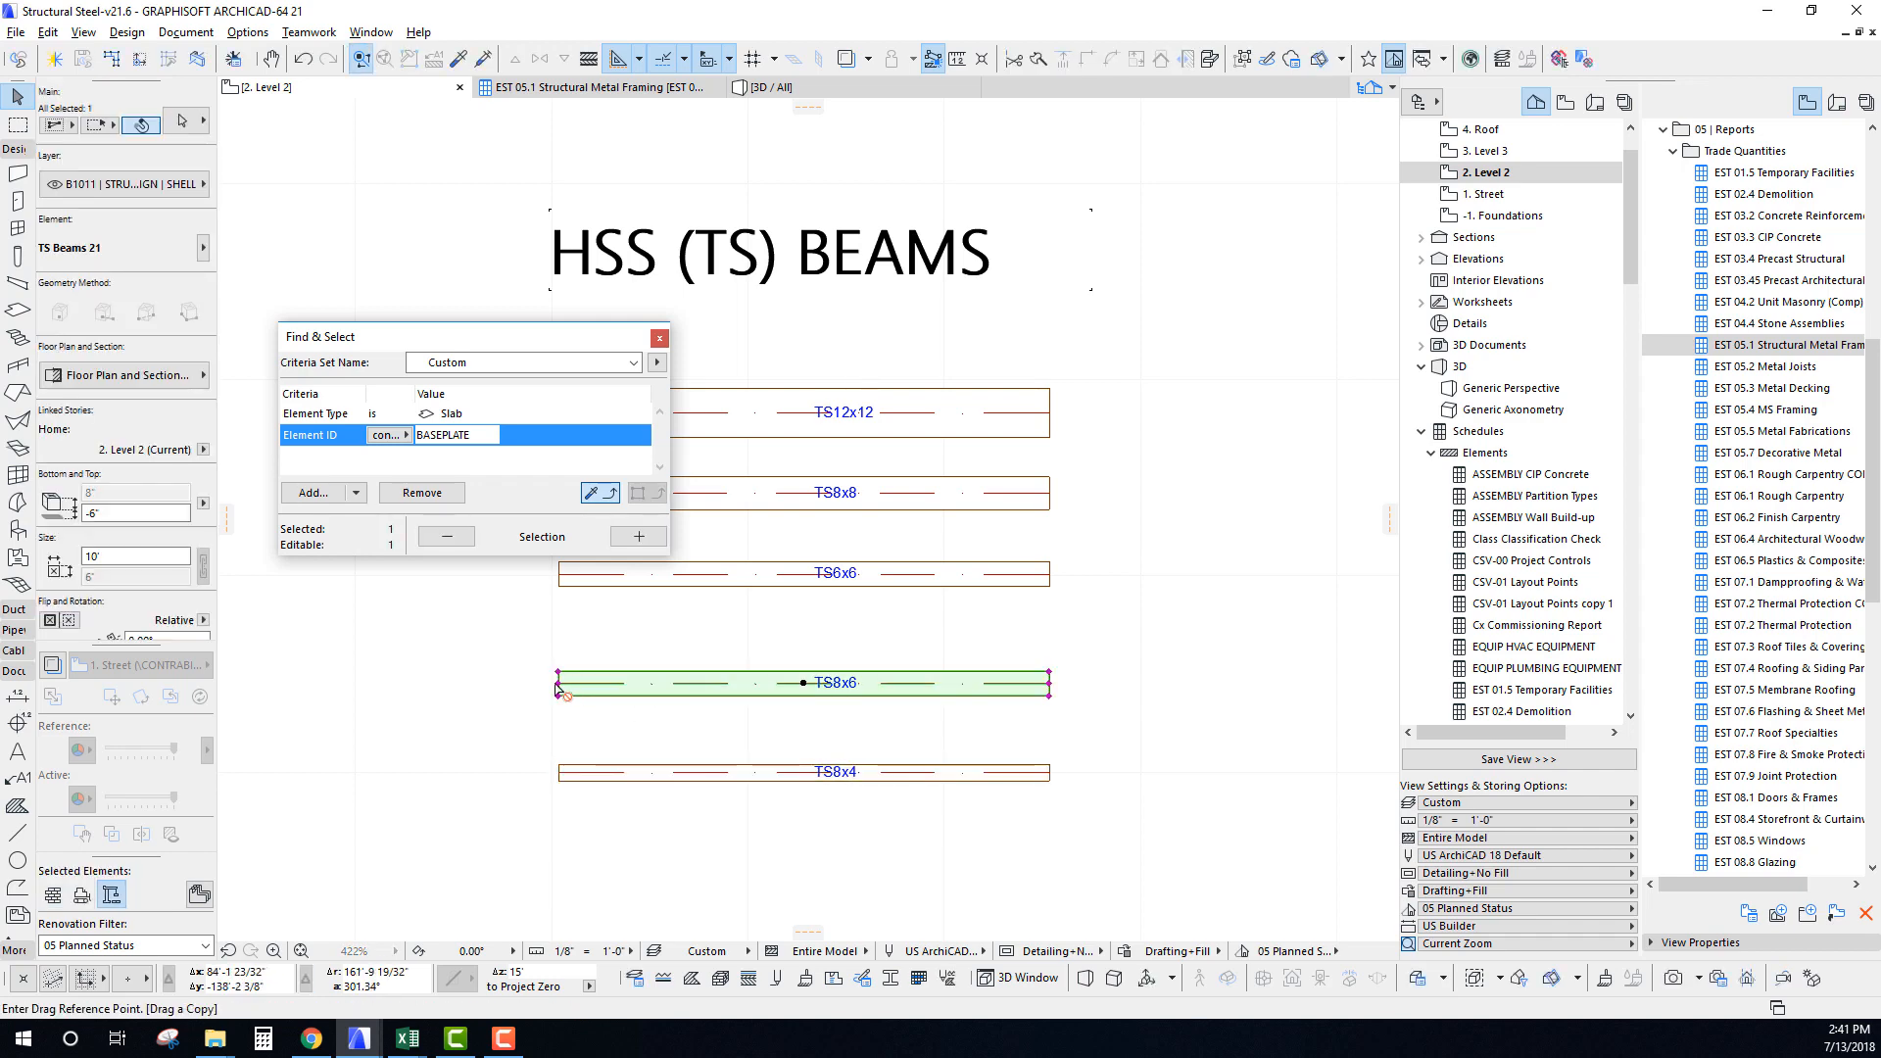
pyautogui.scroll(-10, 764, 686)
pyautogui.scroll(9, 784, 583)
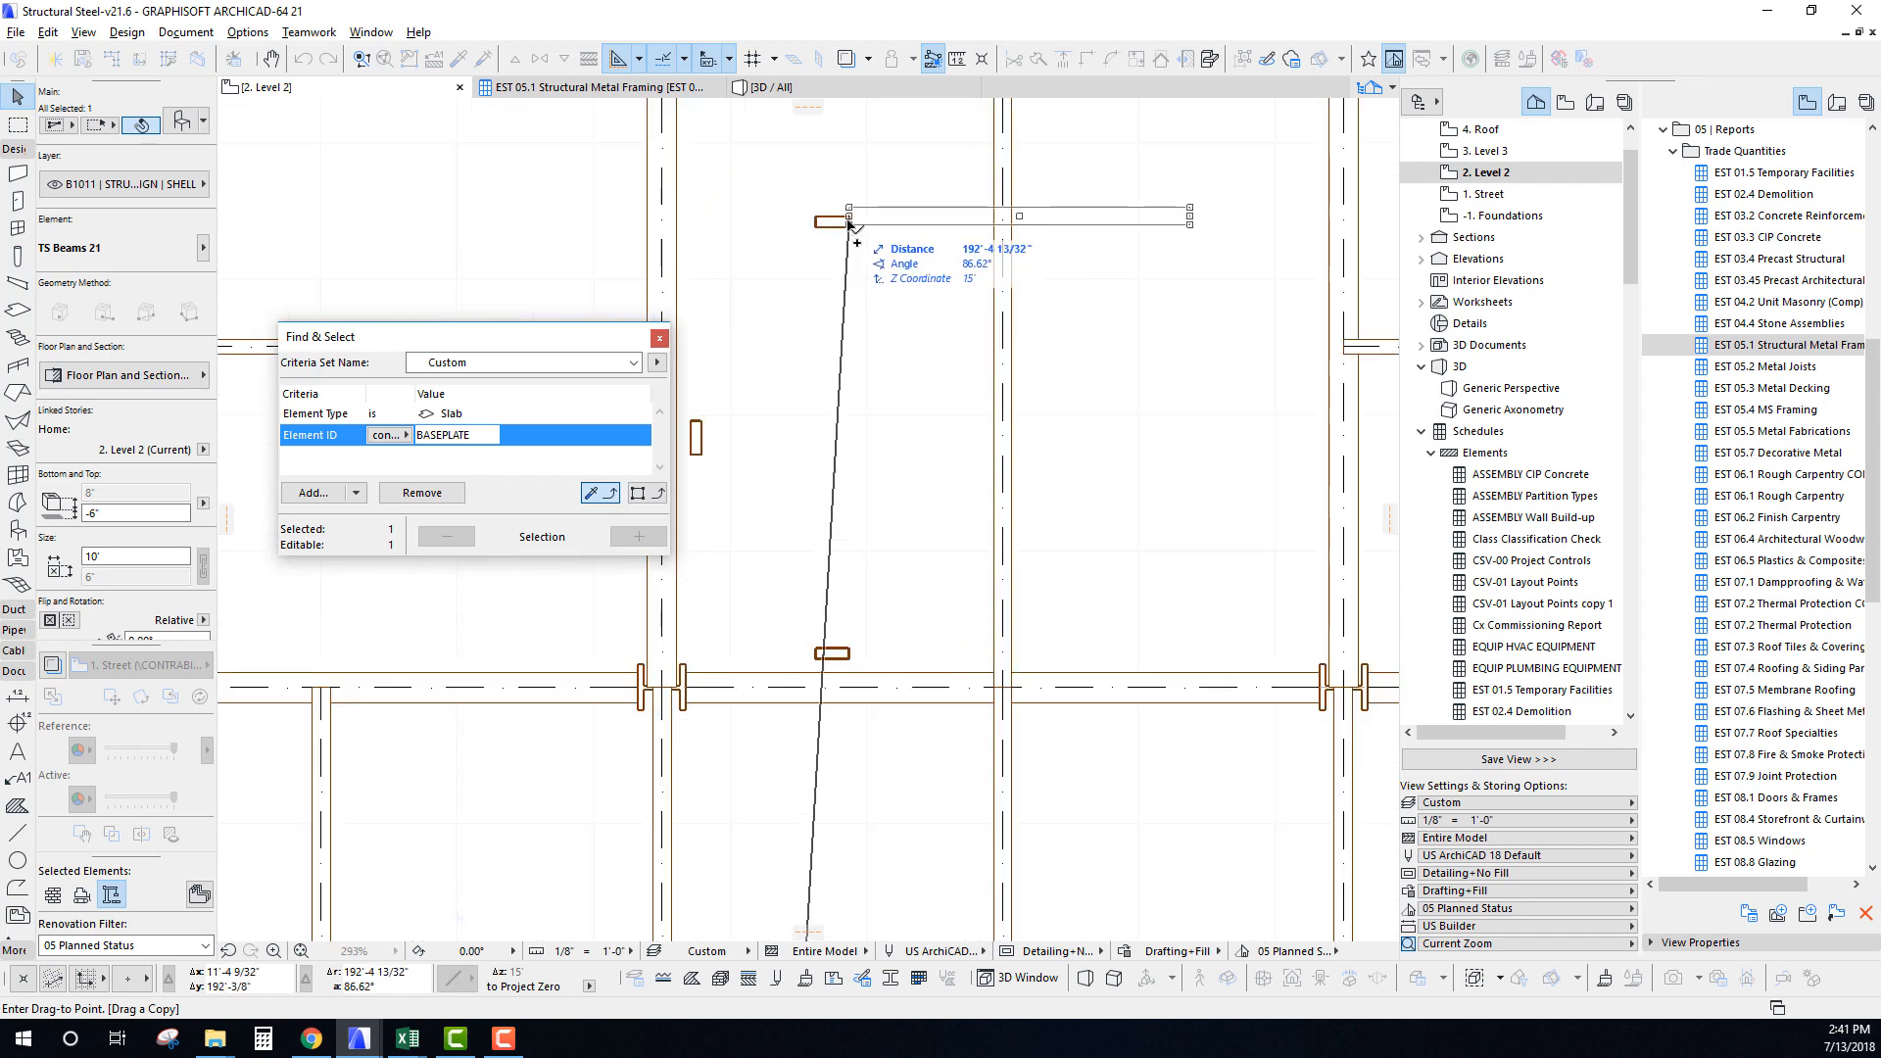
pyautogui.click(849, 224)
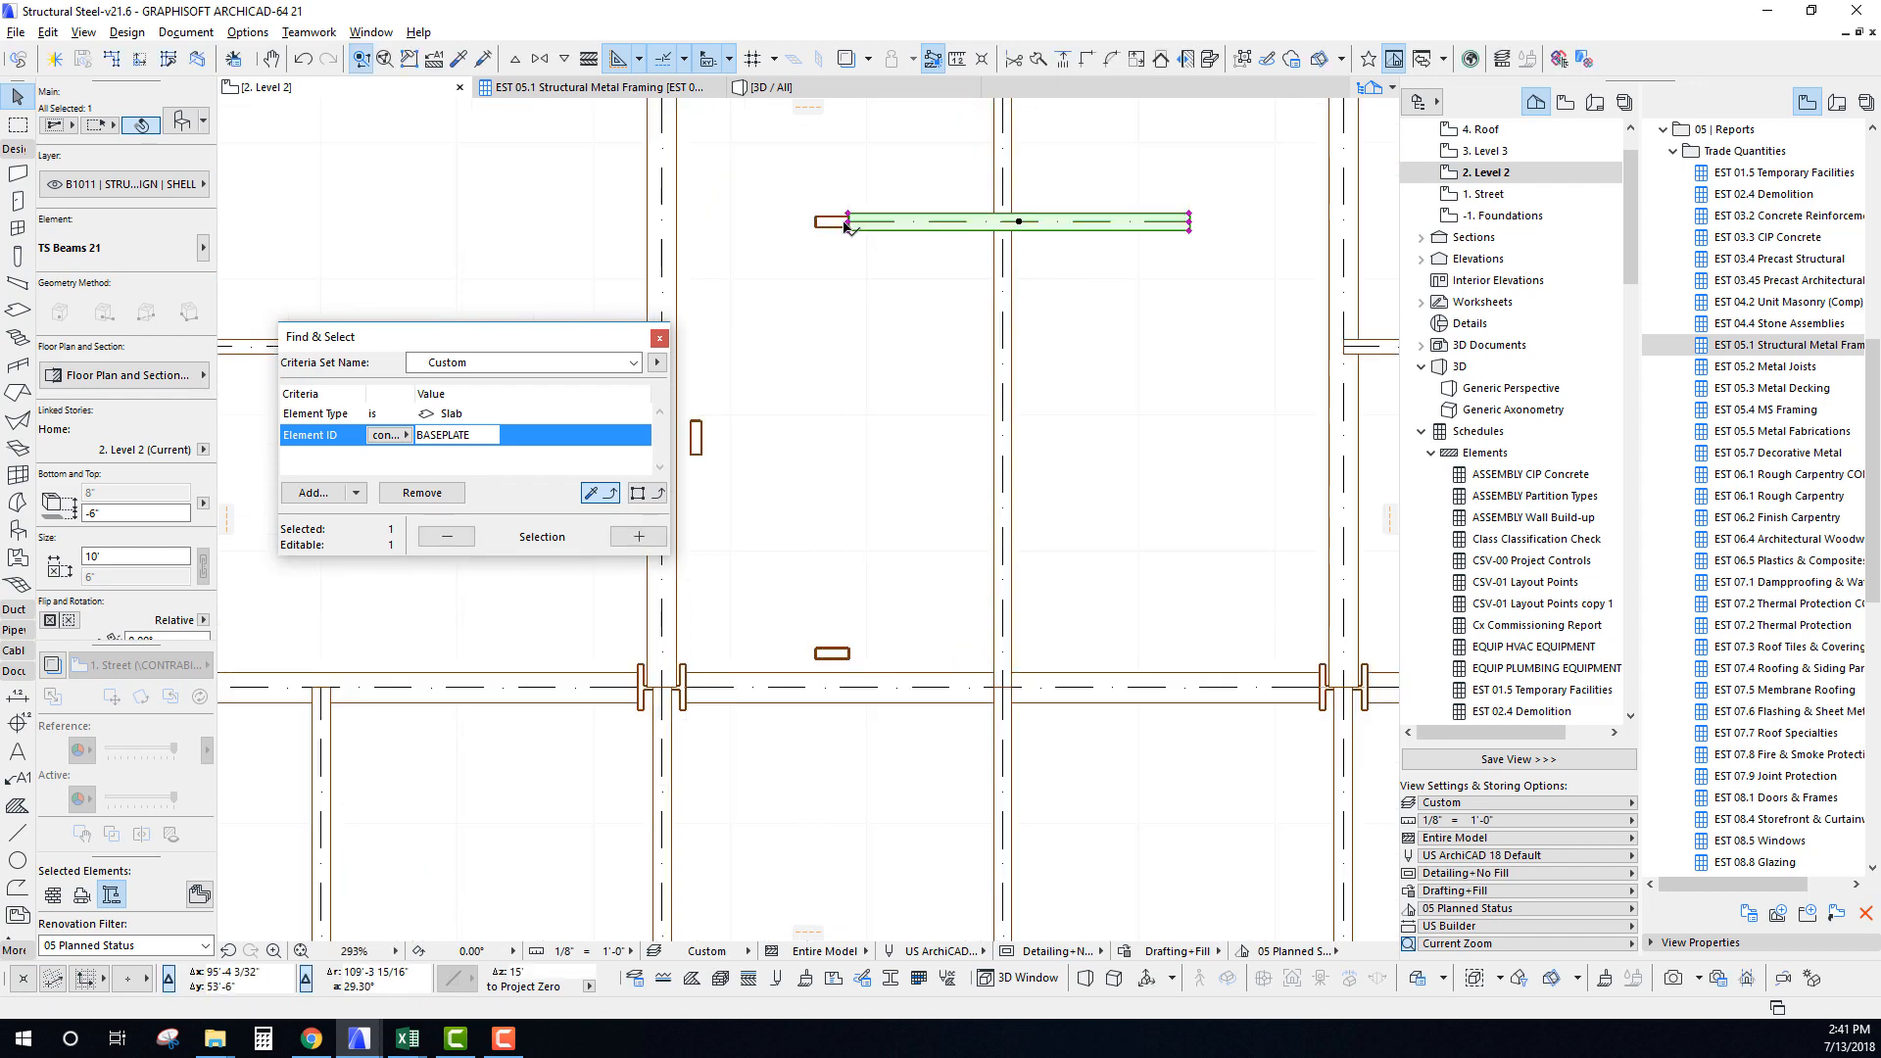
# Move the TS8x6 beam left so its end meets the centerline of the bay's left vertical beam.
pyautogui.scroll(6, 877, 377)
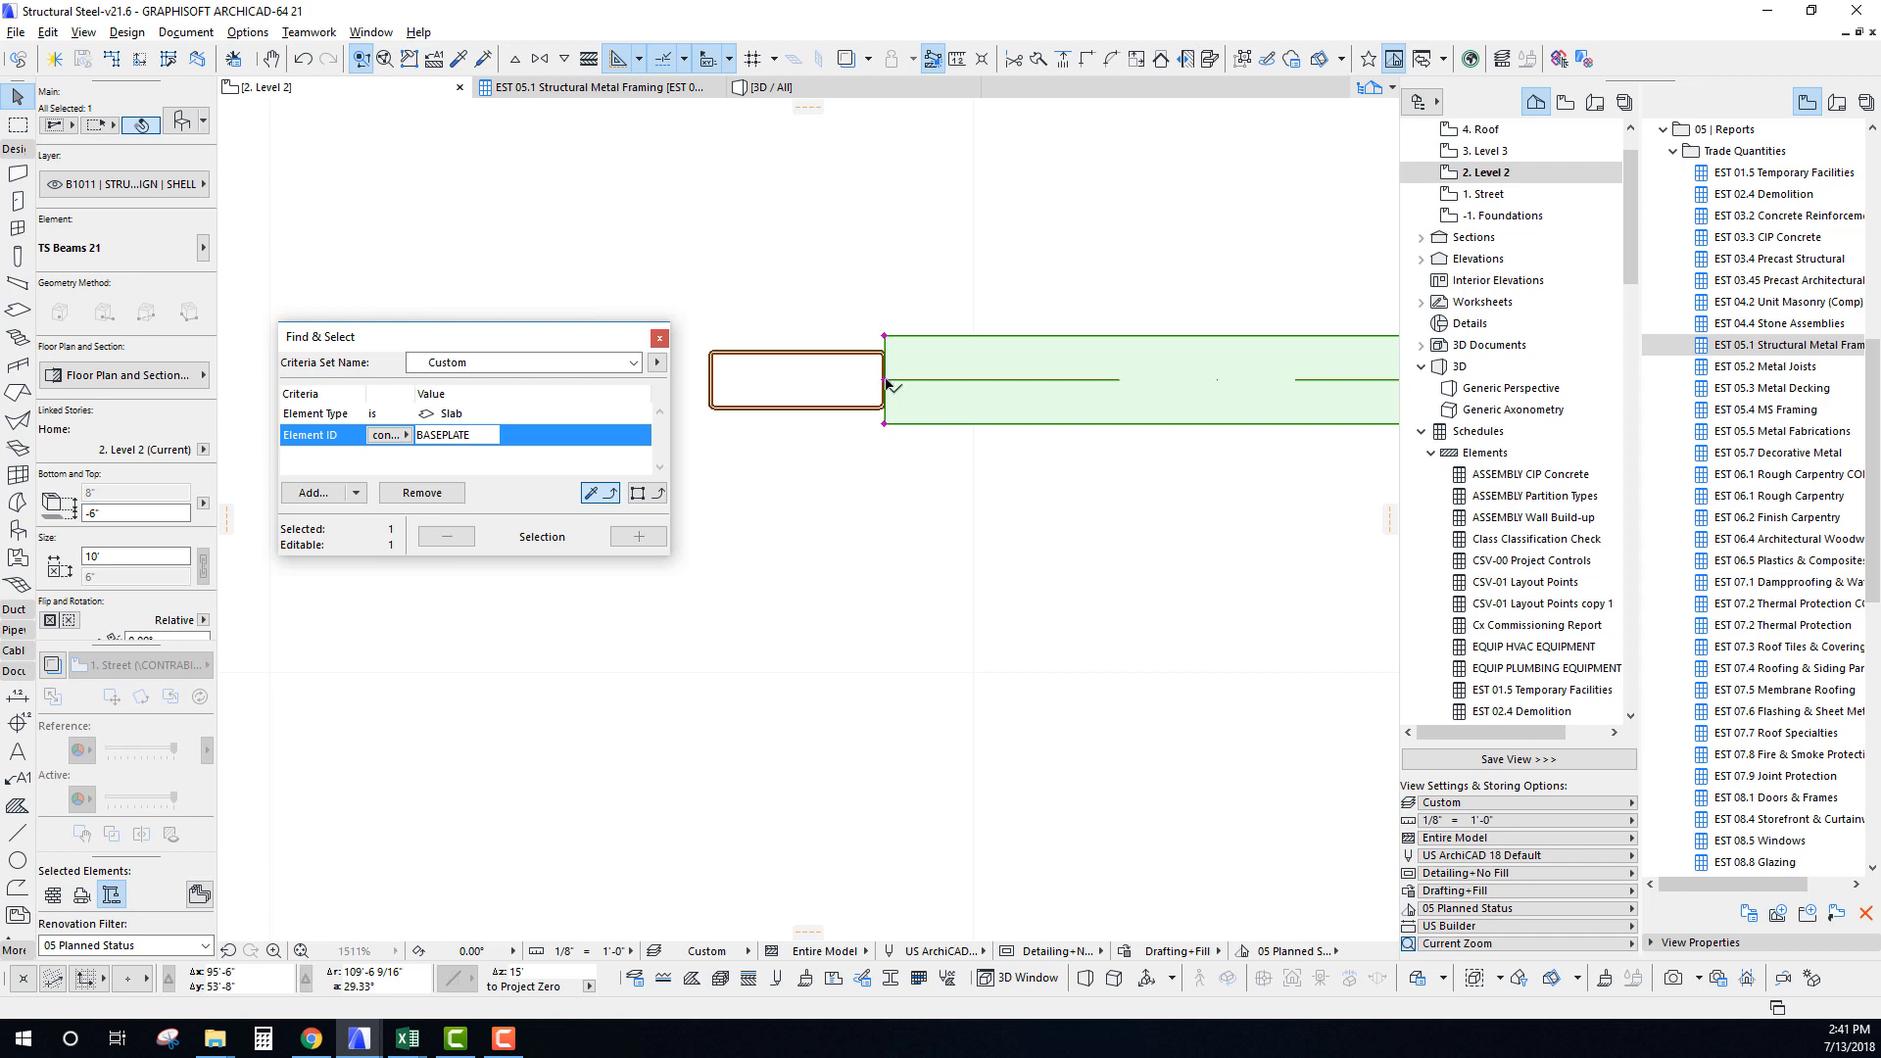
pyautogui.click(886, 384)
pyautogui.scroll(-3, 887, 383)
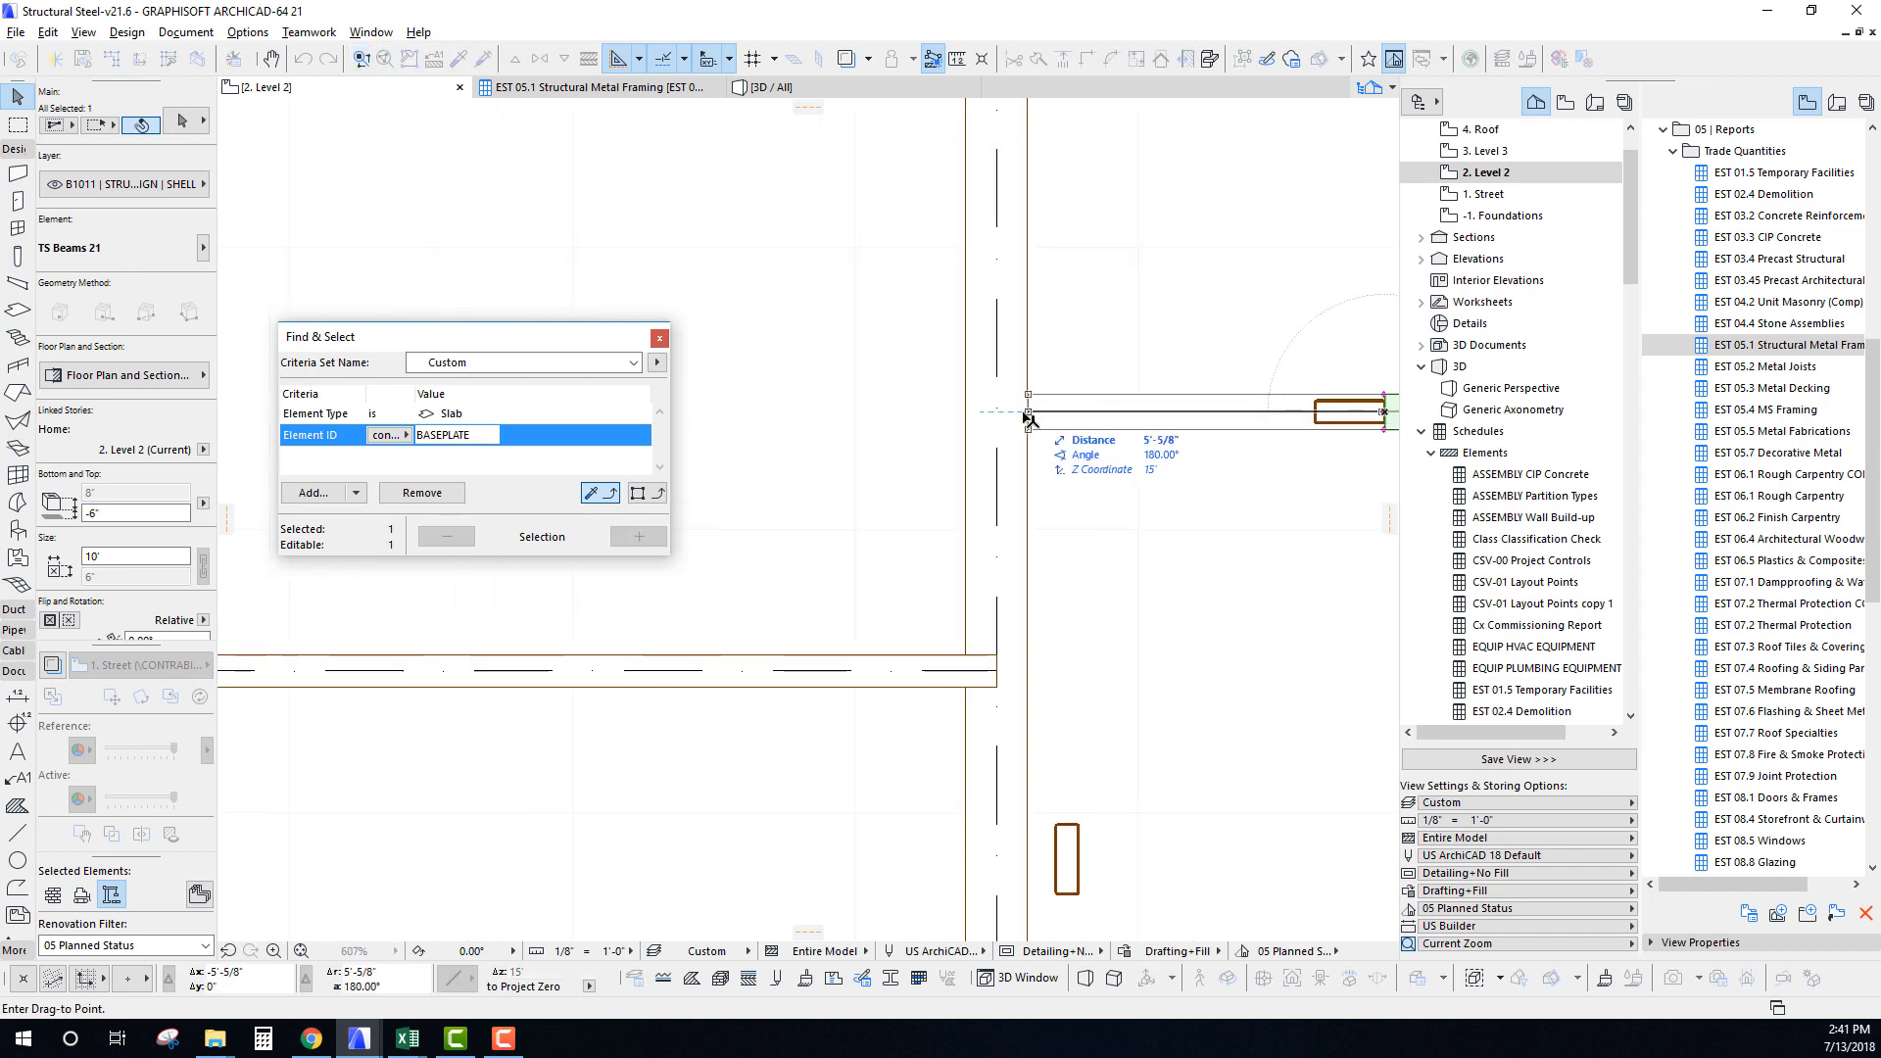
pyautogui.click(1001, 412)
pyautogui.scroll(-2, 1156, 470)
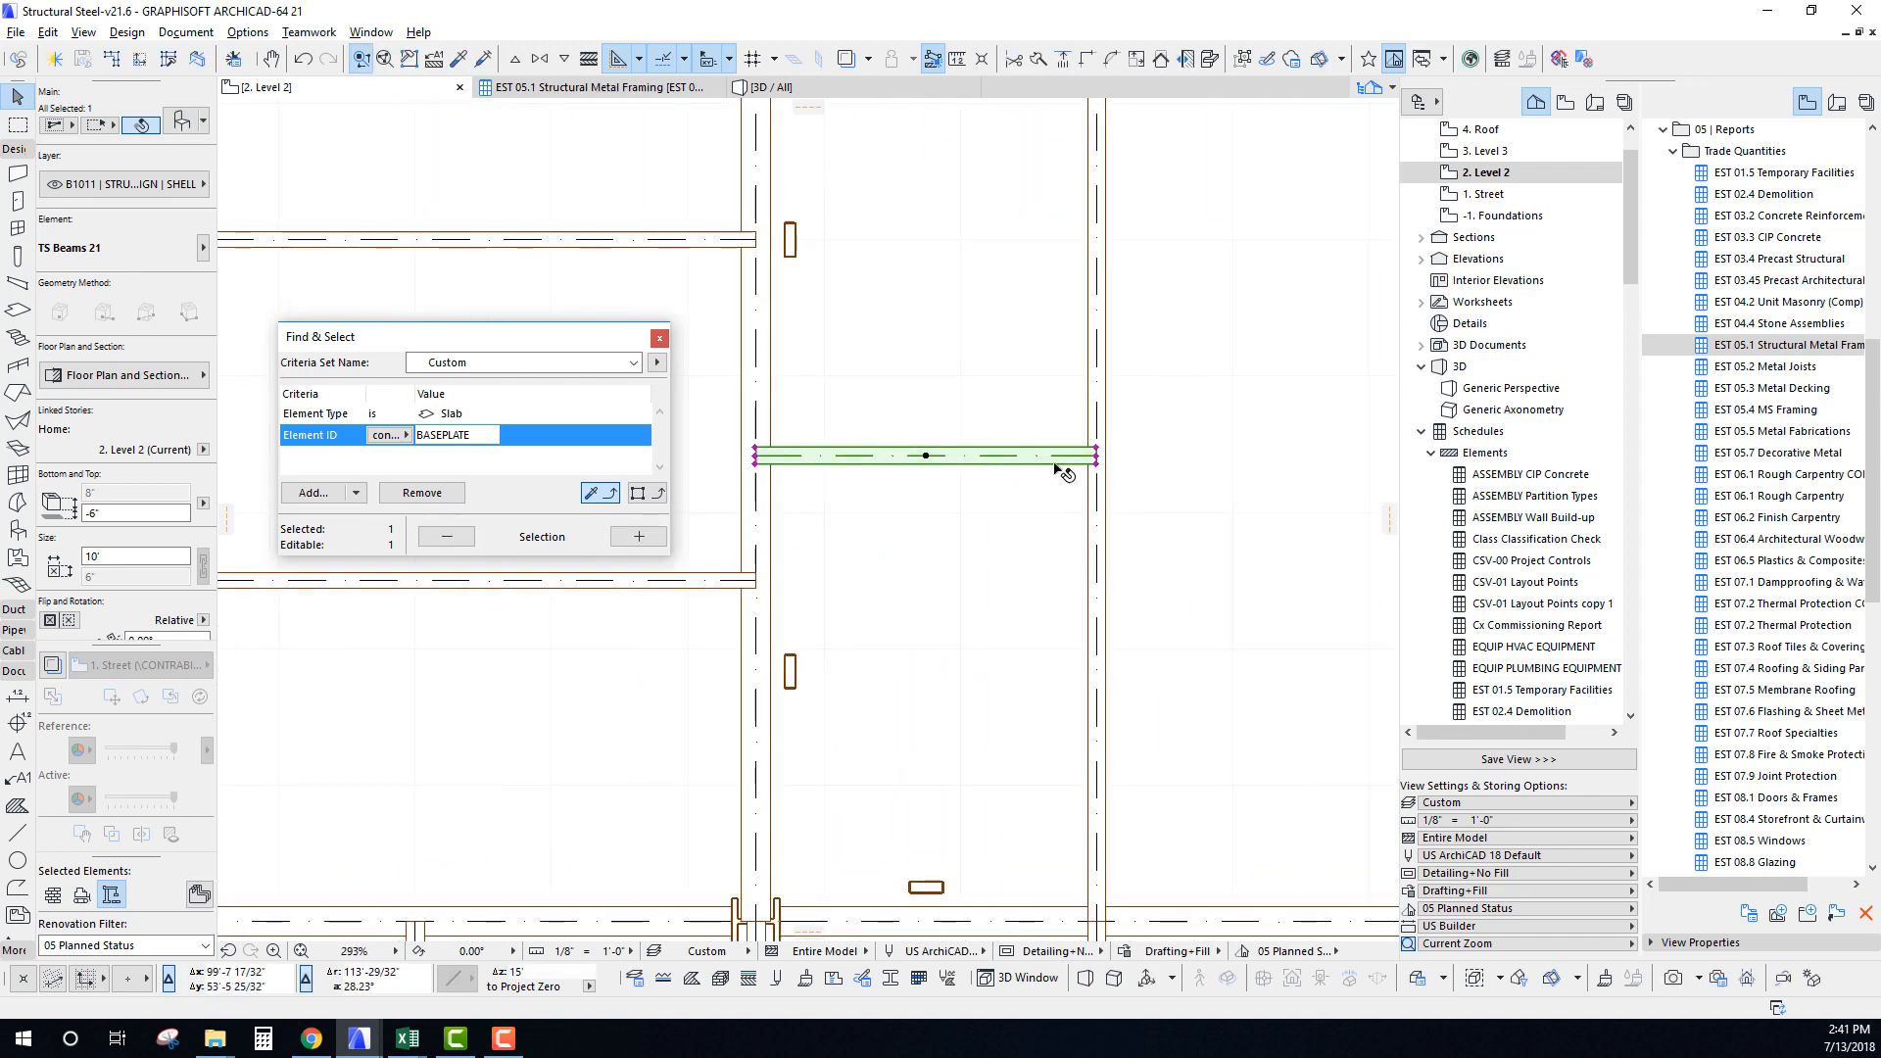
# Send the TS8x6 beam behind the TS column in the display order.
pyautogui.rightClick(958, 409)
pyautogui.moveTo(1100, 654)
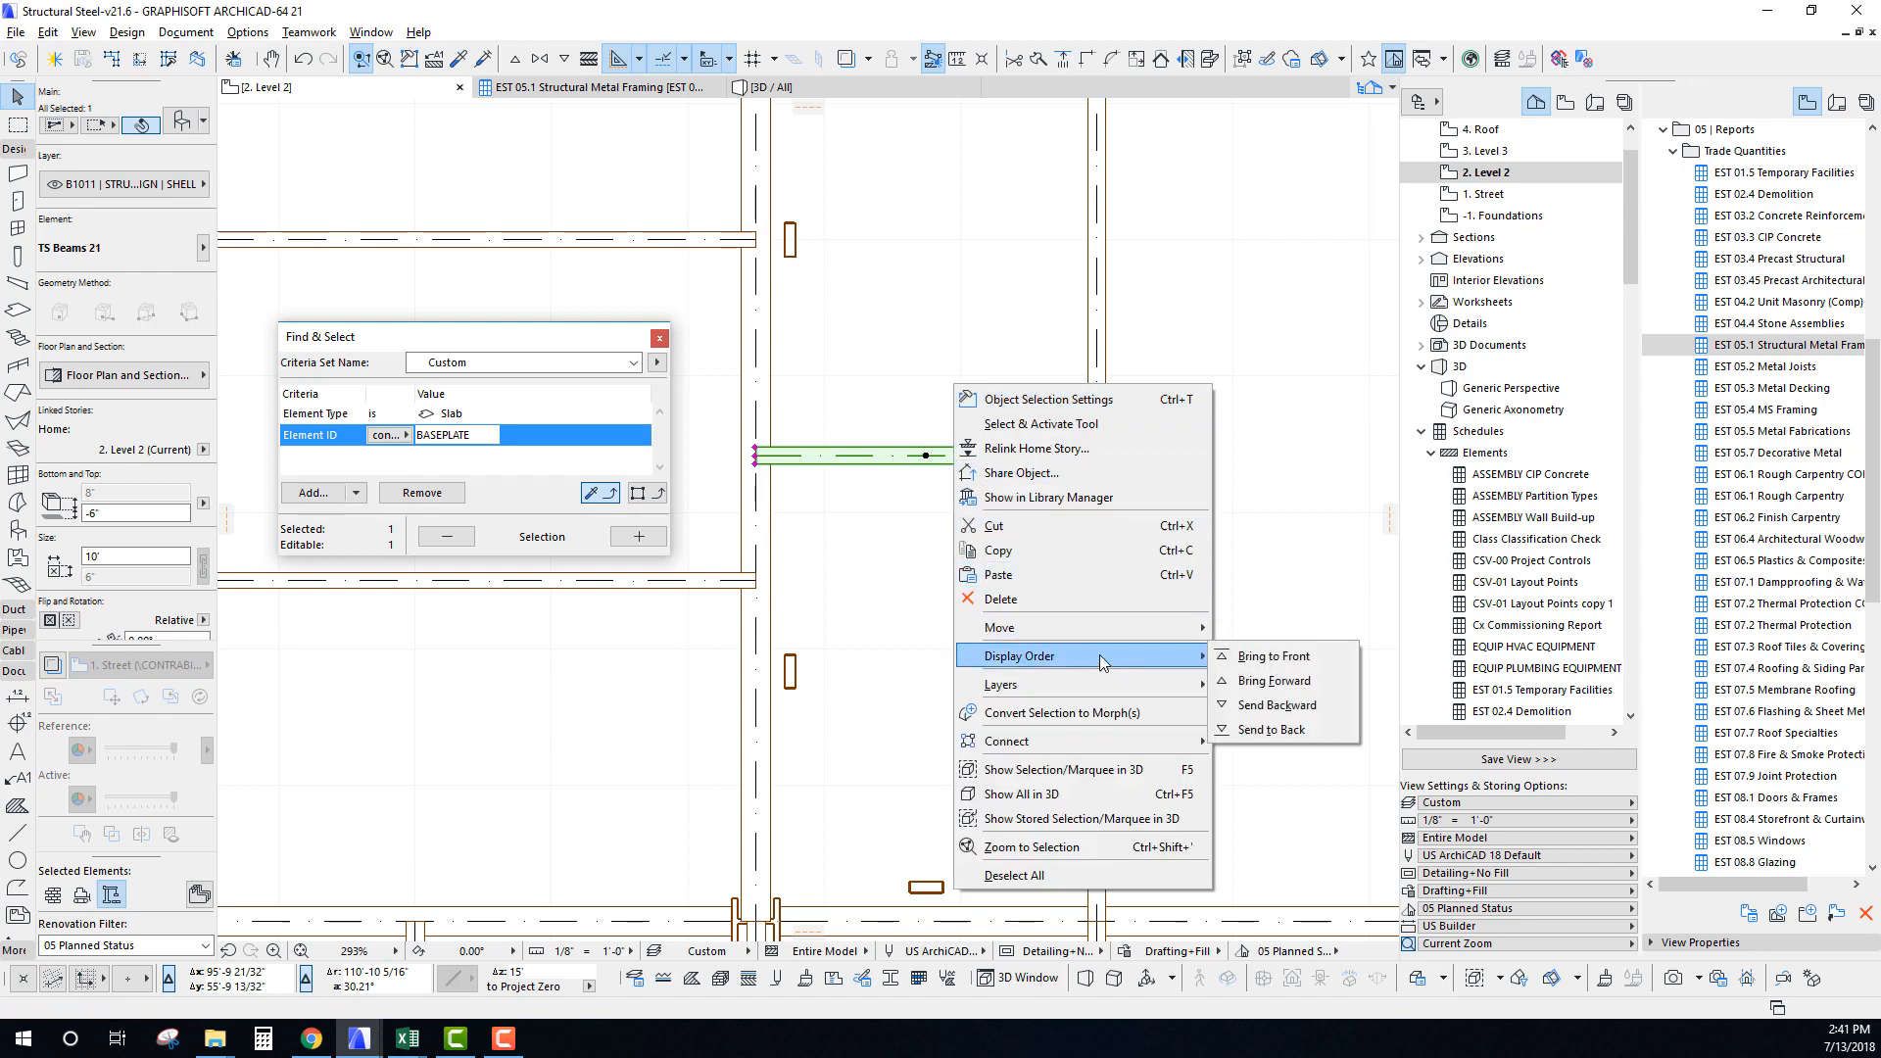
pyautogui.click(1247, 730)
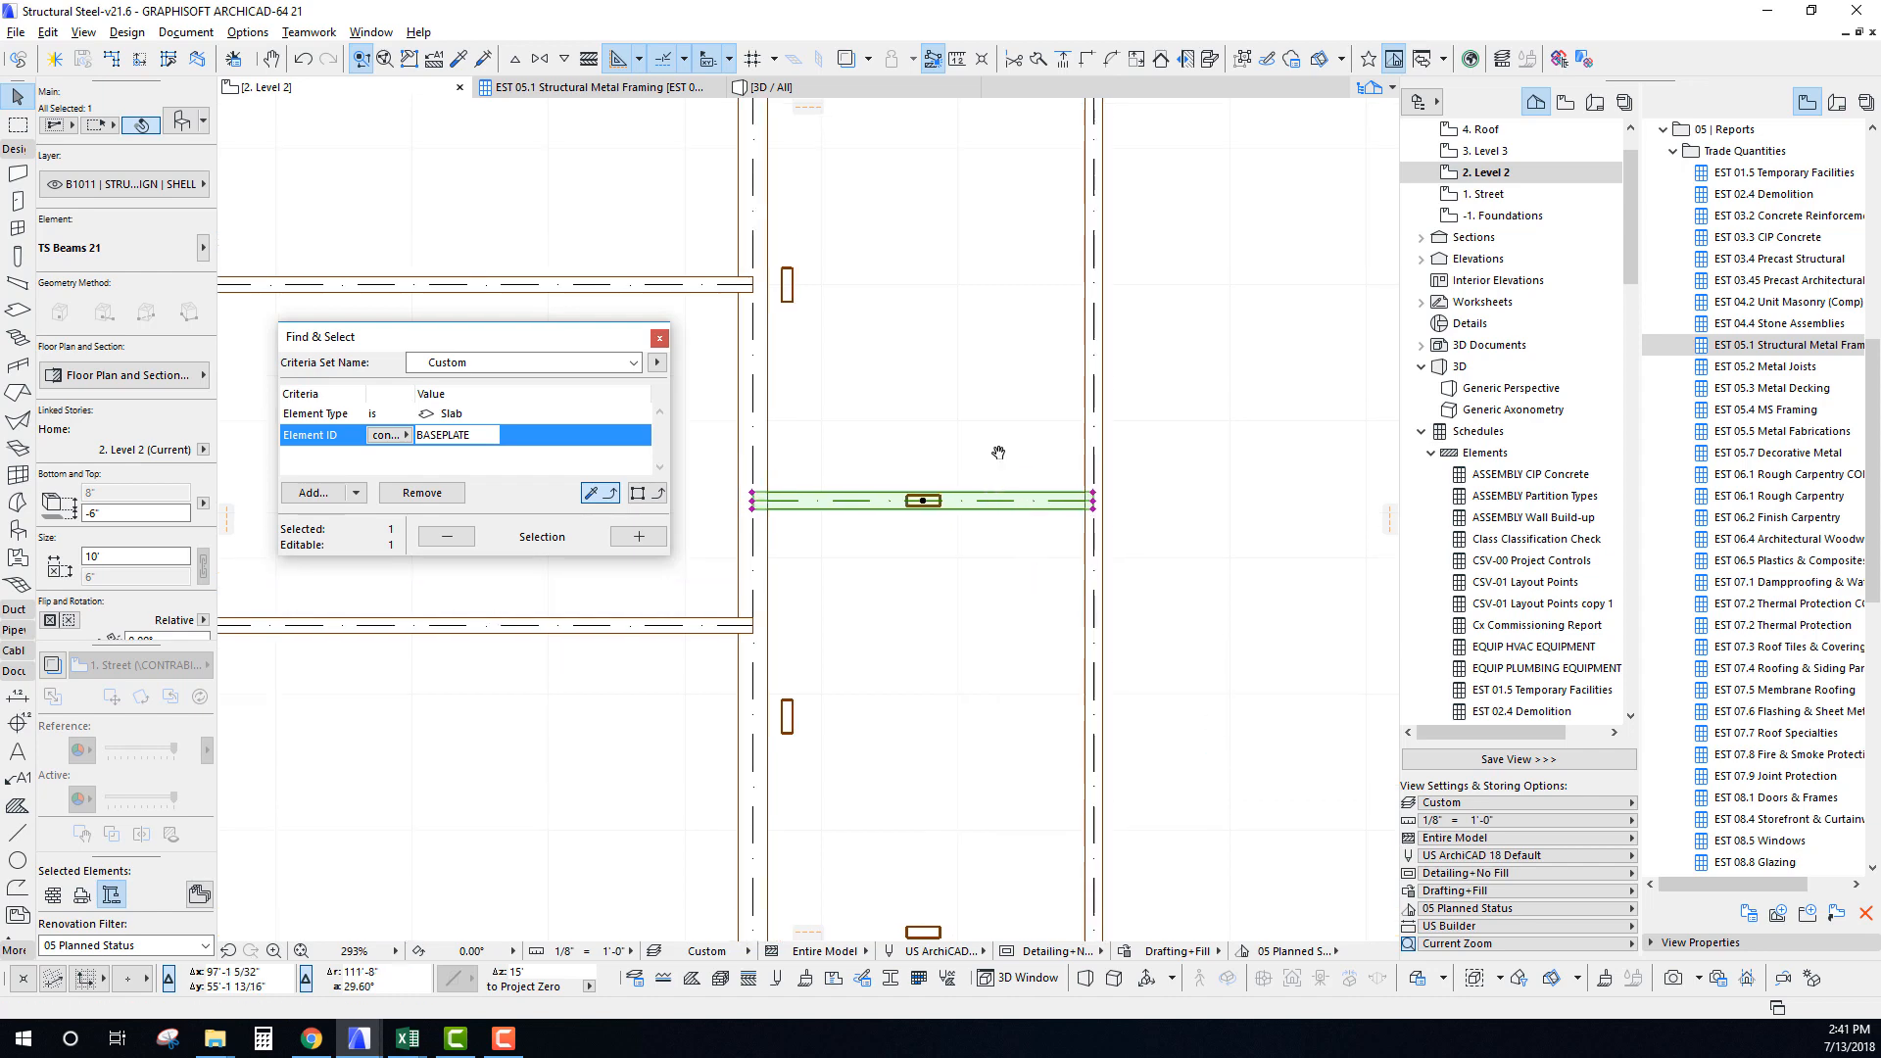
# Copy the TS8x6 beam onto the bay's three other central TS columns, one below and two above.
pyautogui.moveTo(926, 508); pyautogui.dragTo(952, 589, button='middle')
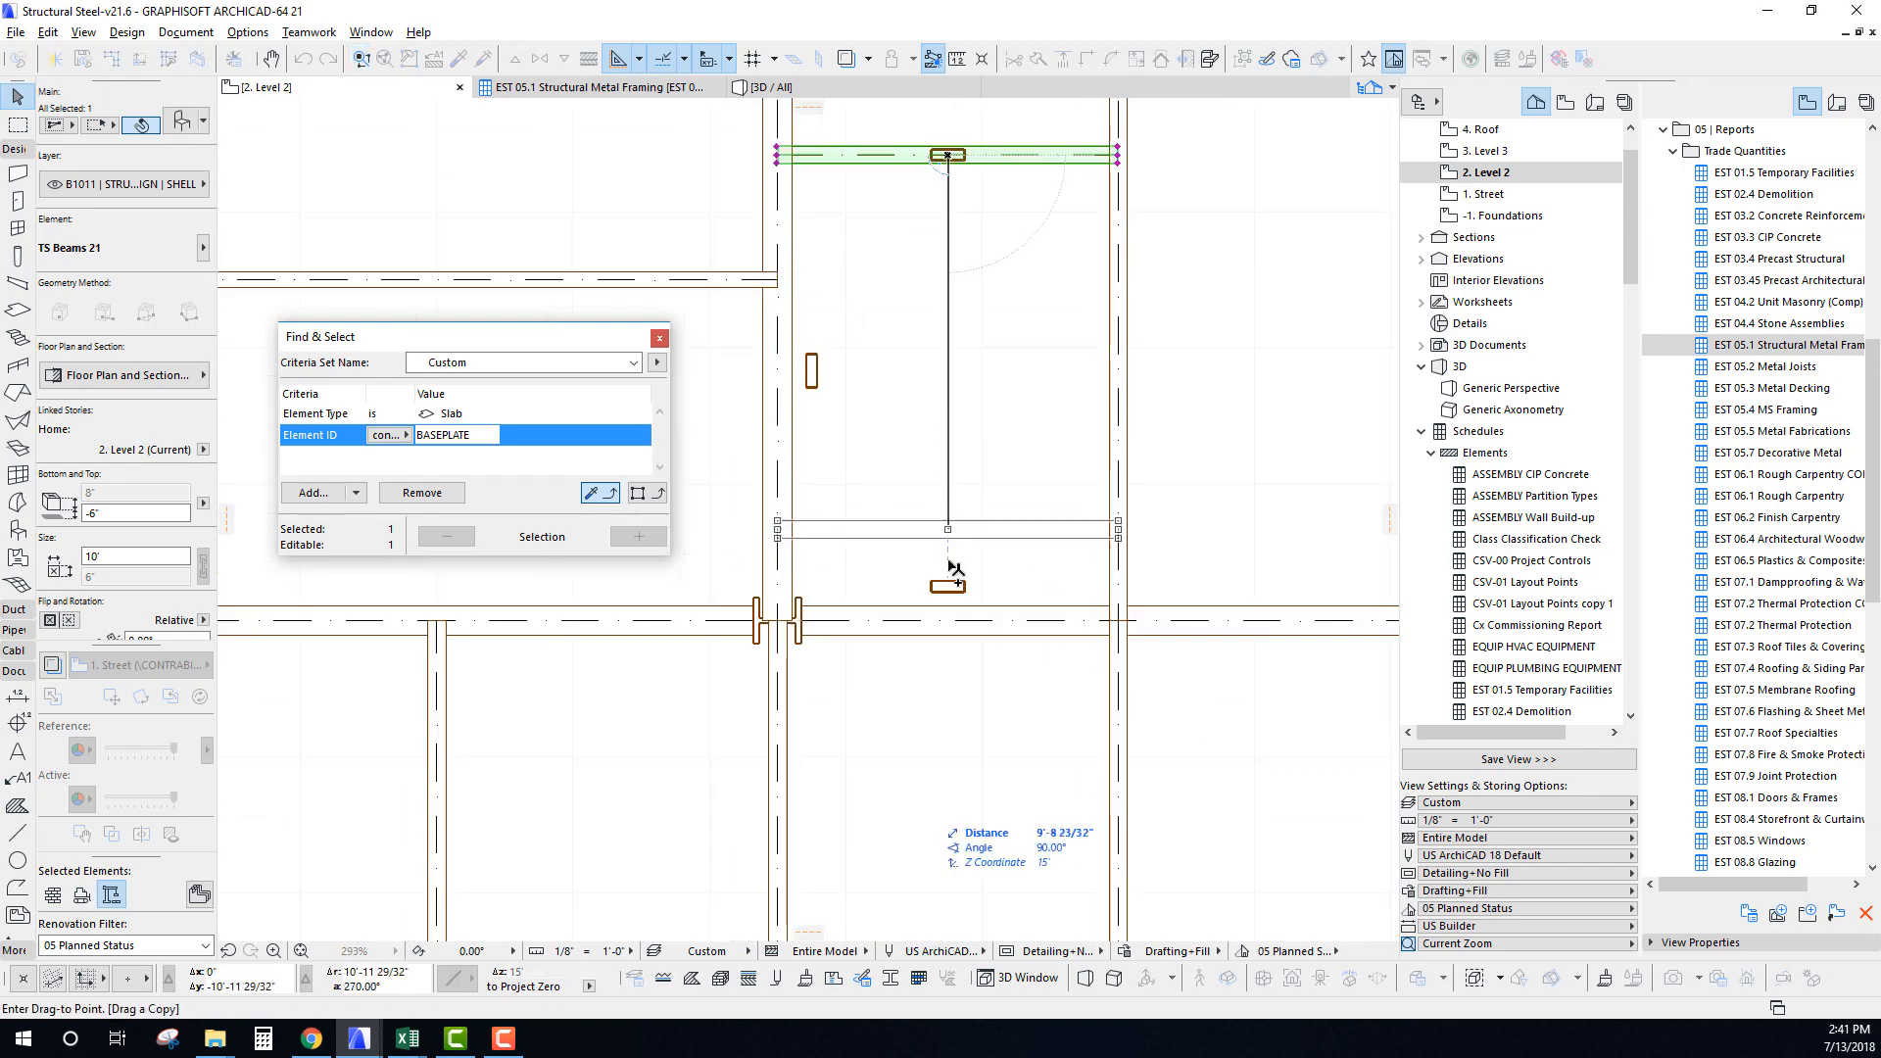
pyautogui.hotkey('ctrl', 'shift', 'd')
pyautogui.click(947, 588)
pyautogui.scroll(-4, 974, 407)
pyautogui.moveTo(983, 313); pyautogui.dragTo(950, 637, button='middle')
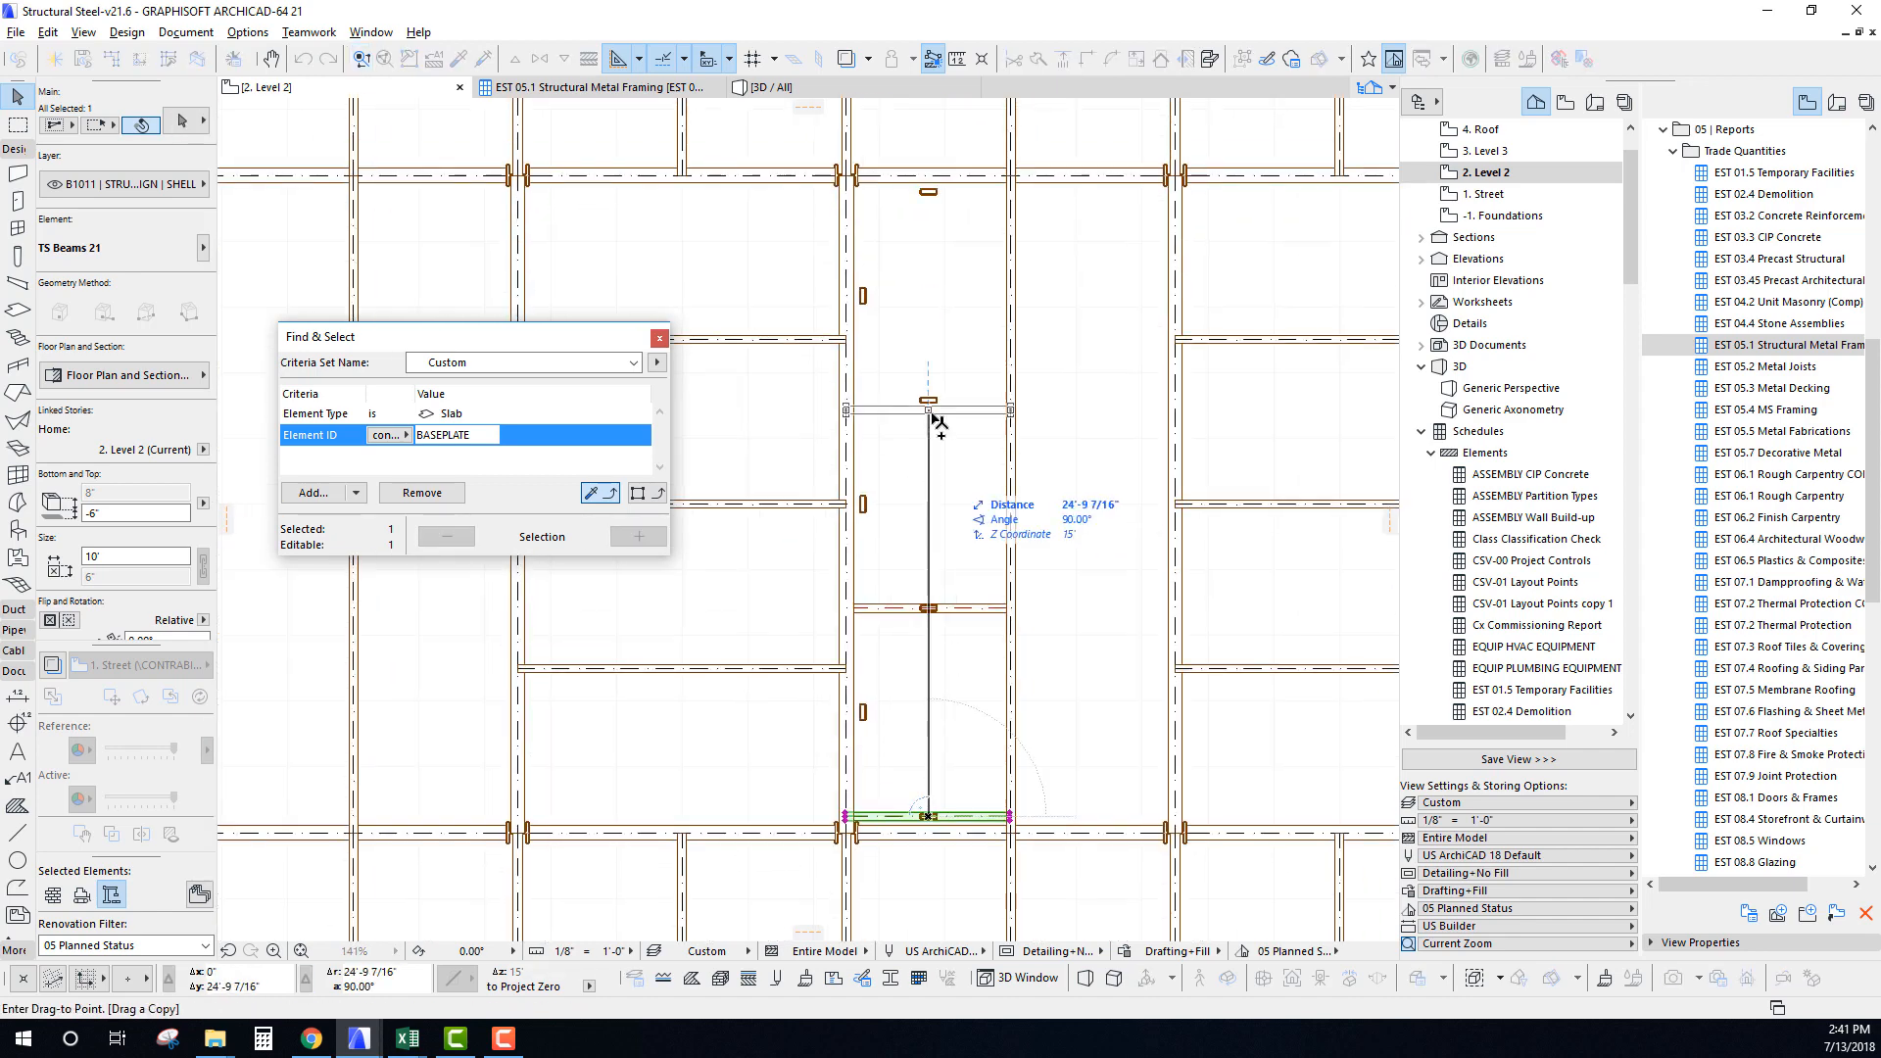
pyautogui.click(928, 401)
pyautogui.hotkey('ctrl', 'shift', 'd')
pyautogui.click(928, 400)
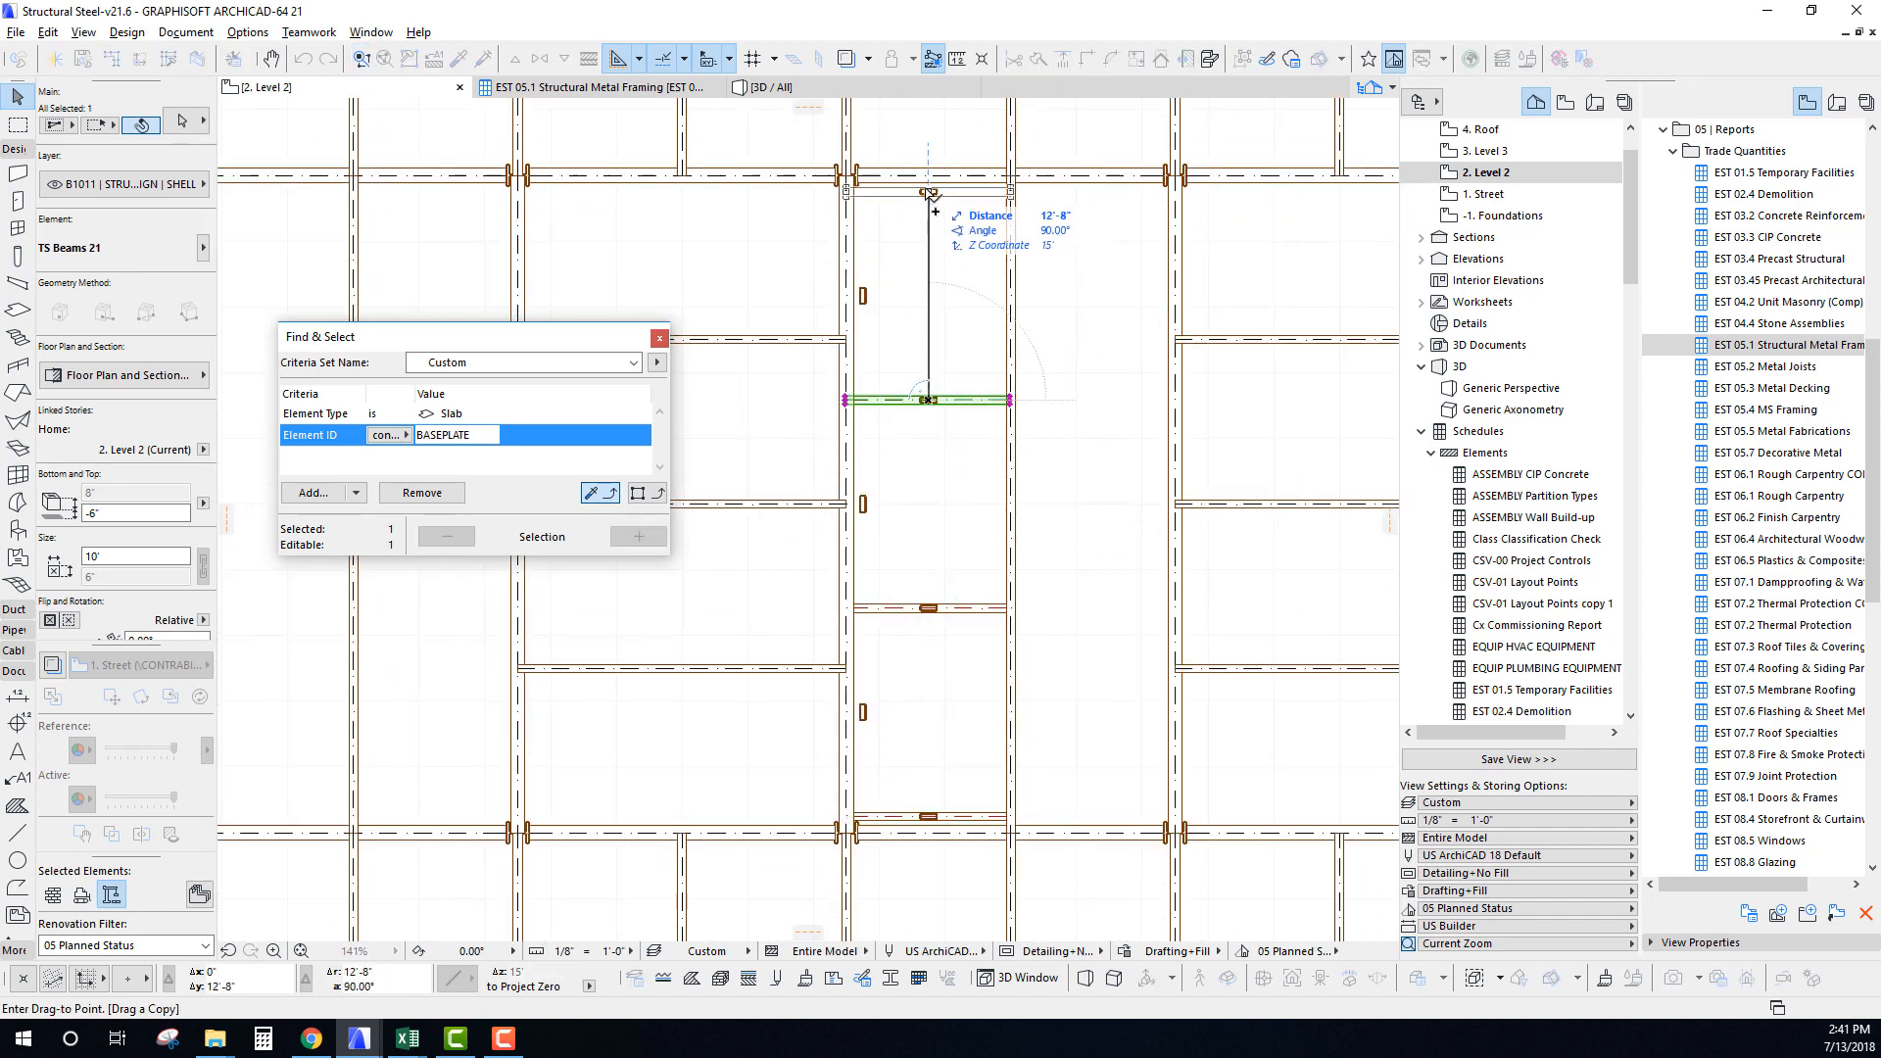
pyautogui.click(928, 193)
pyautogui.press('Escape')
pyautogui.scroll(-4, 954, 508)
pyautogui.moveTo(953, 509); pyautogui.dragTo(937, 528, button='middle')
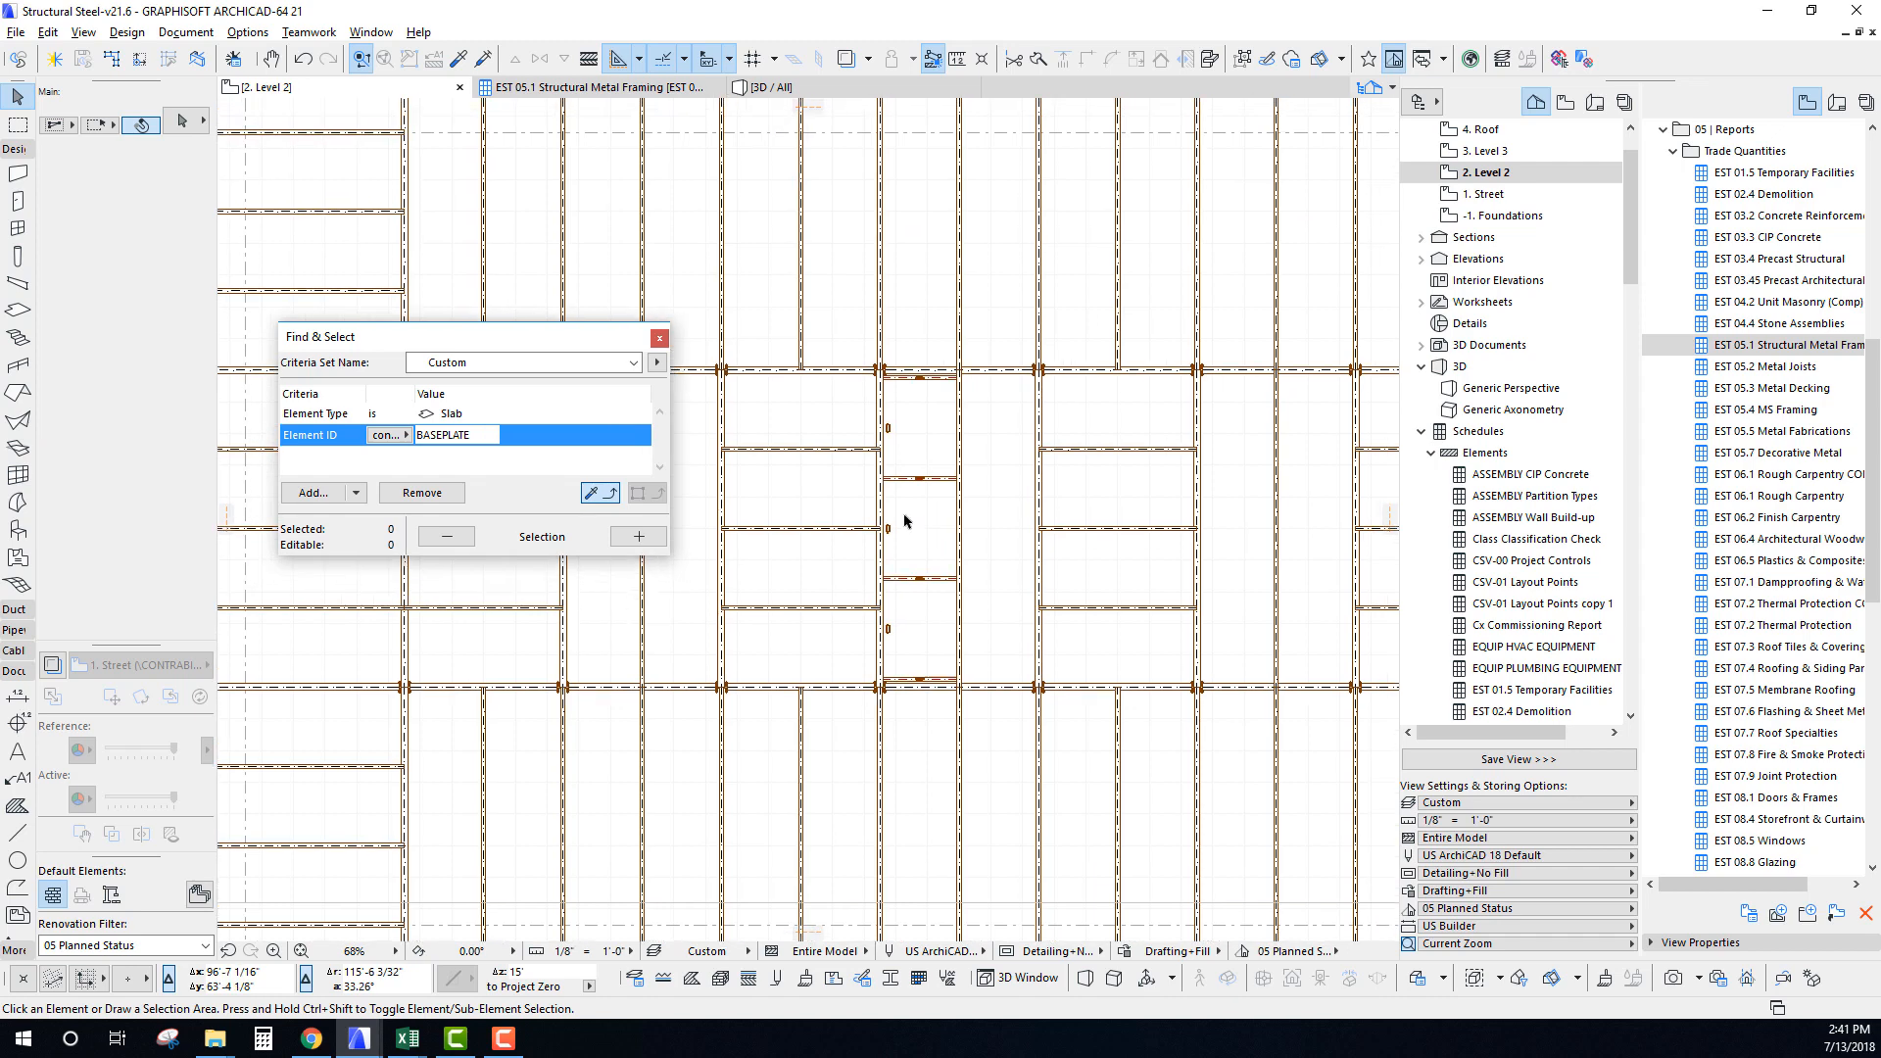
pyautogui.scroll(4, 902, 512)
pyautogui.click(921, 419)
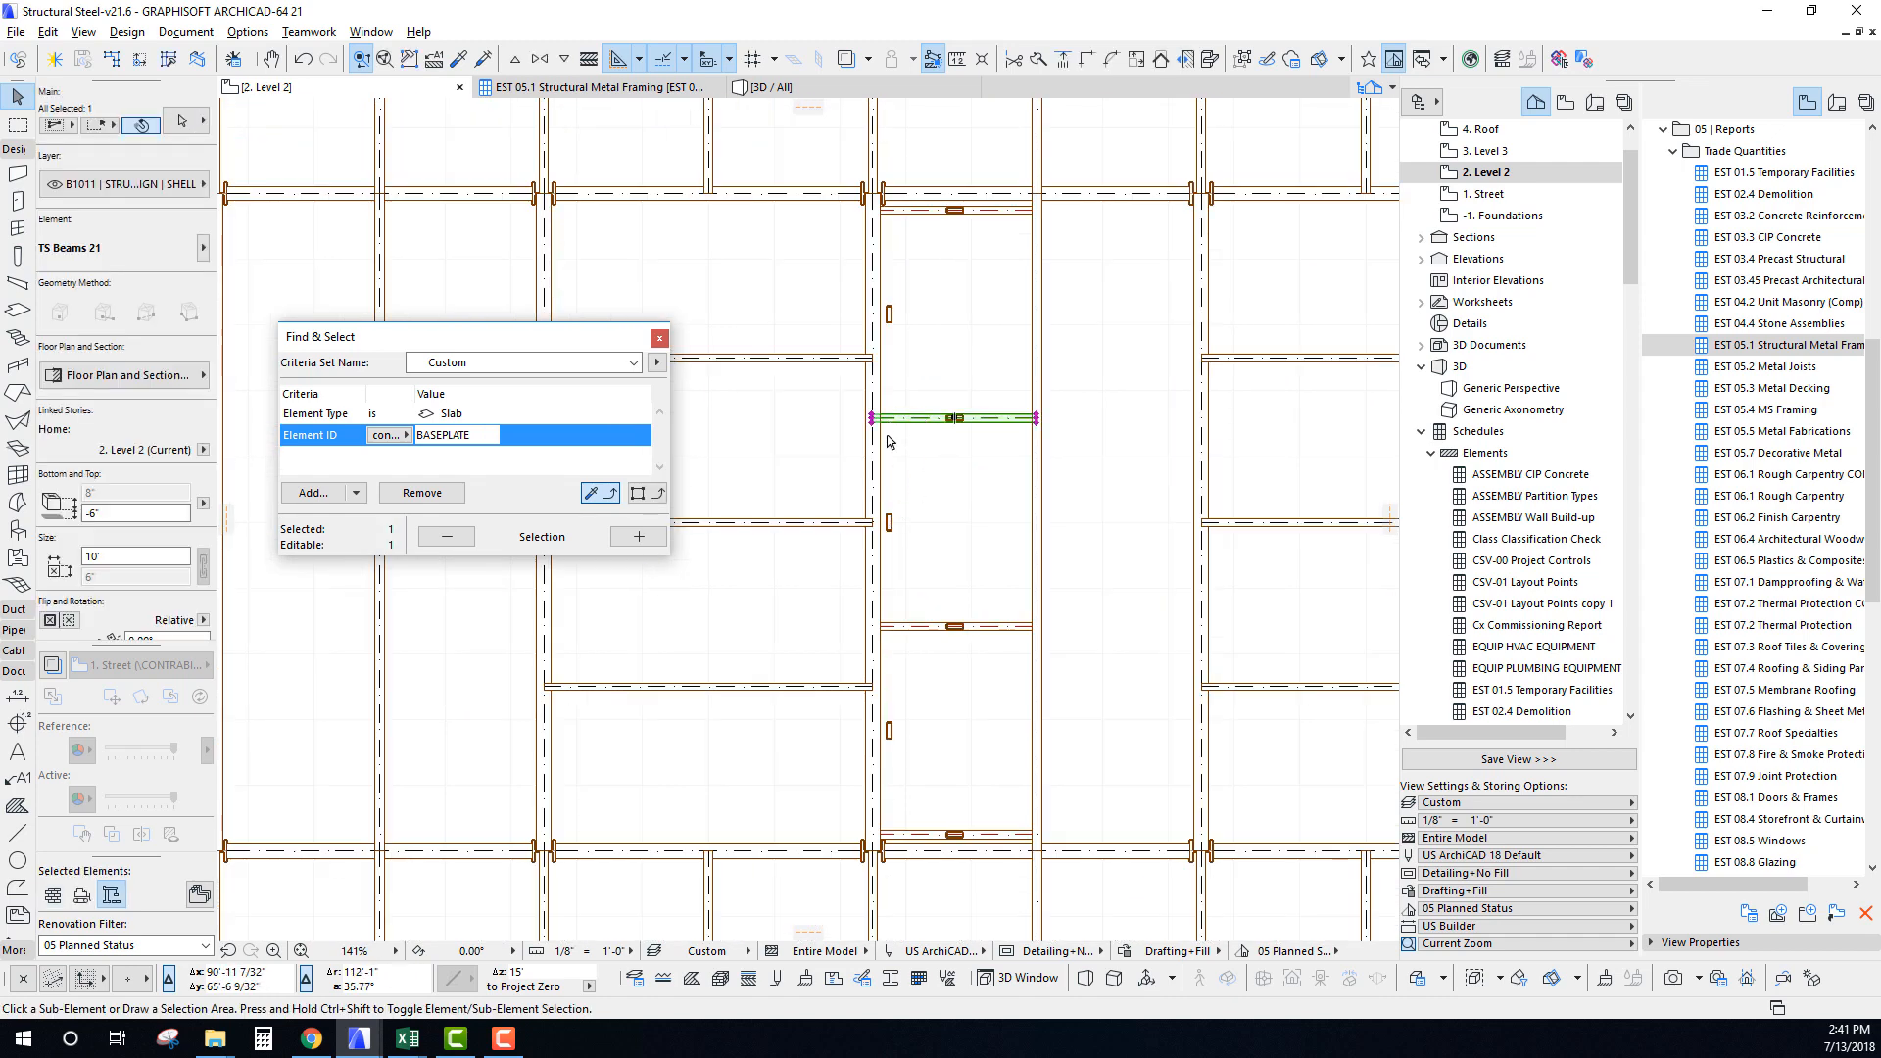
pyautogui.press('Escape')
pyautogui.scroll(-3, 912, 475)
pyautogui.moveTo(912, 476); pyautogui.dragTo(900, 515, button='middle')
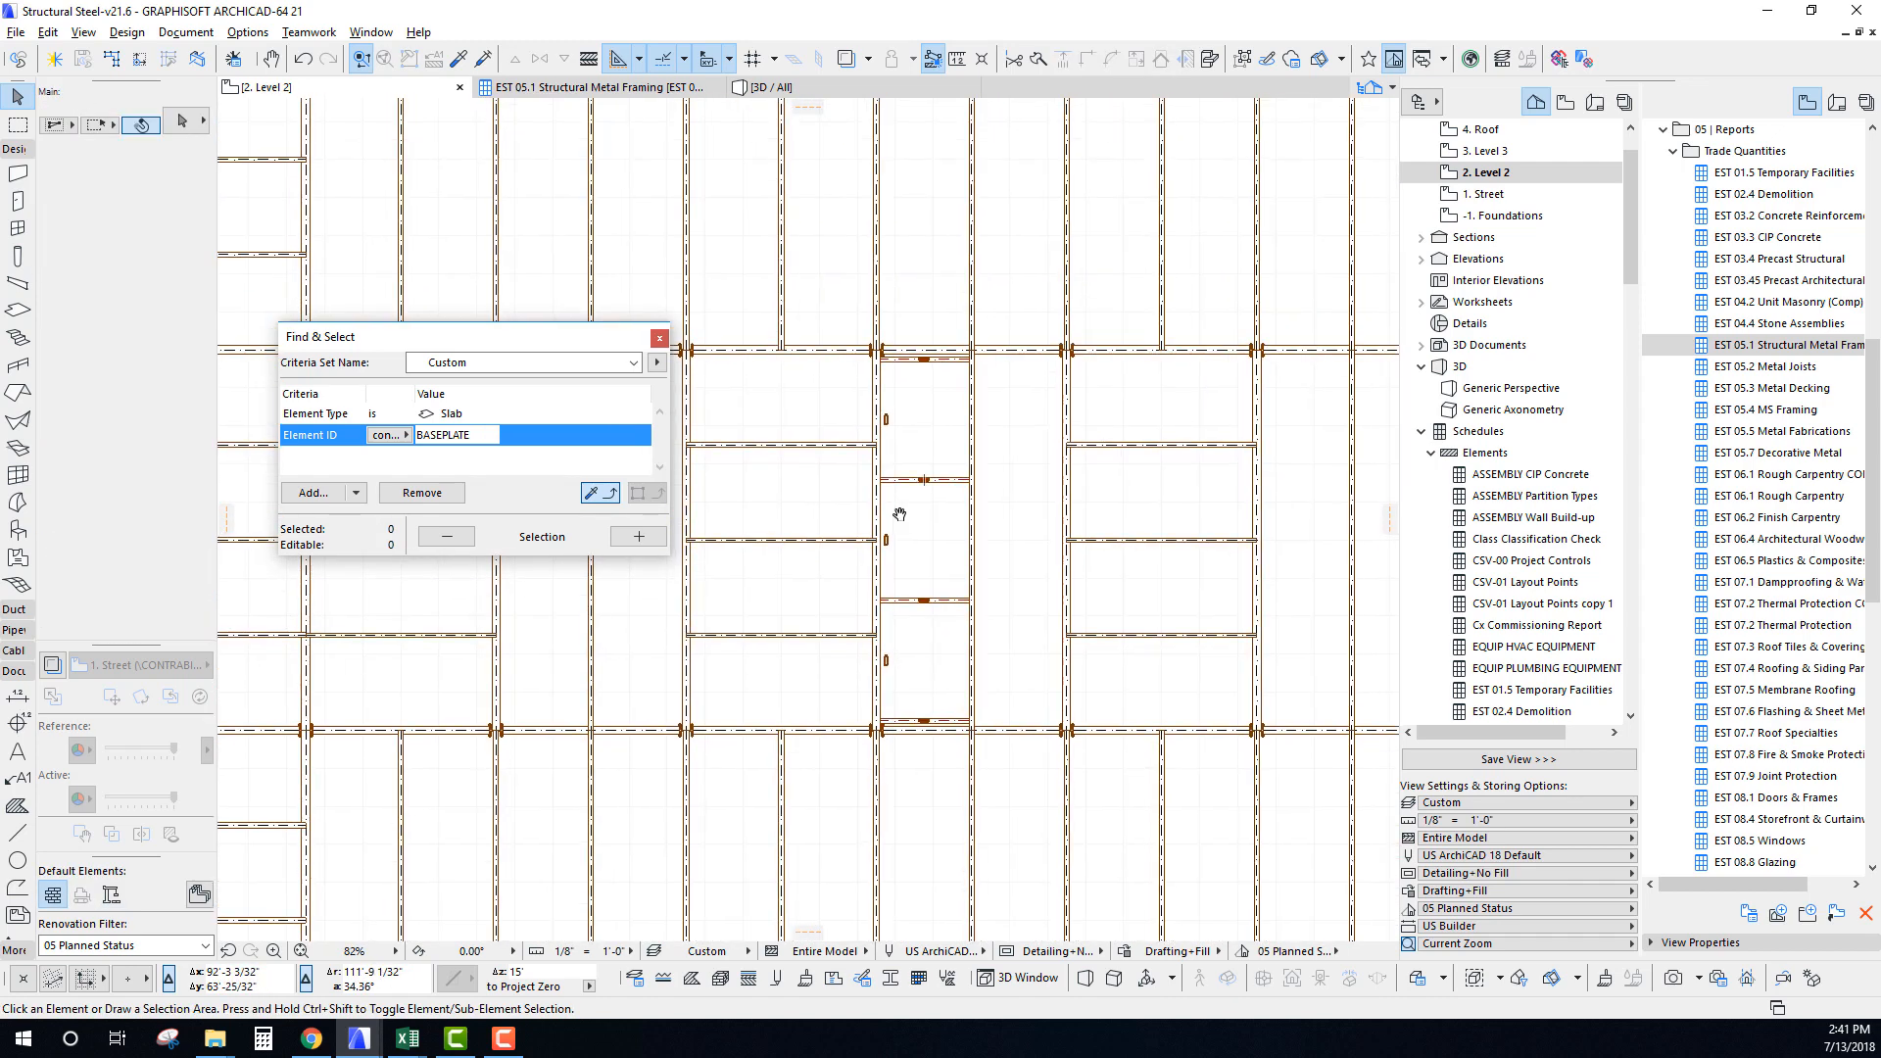
# Open the model in 3D and select all seven TS columns together.
pyautogui.press('F3')
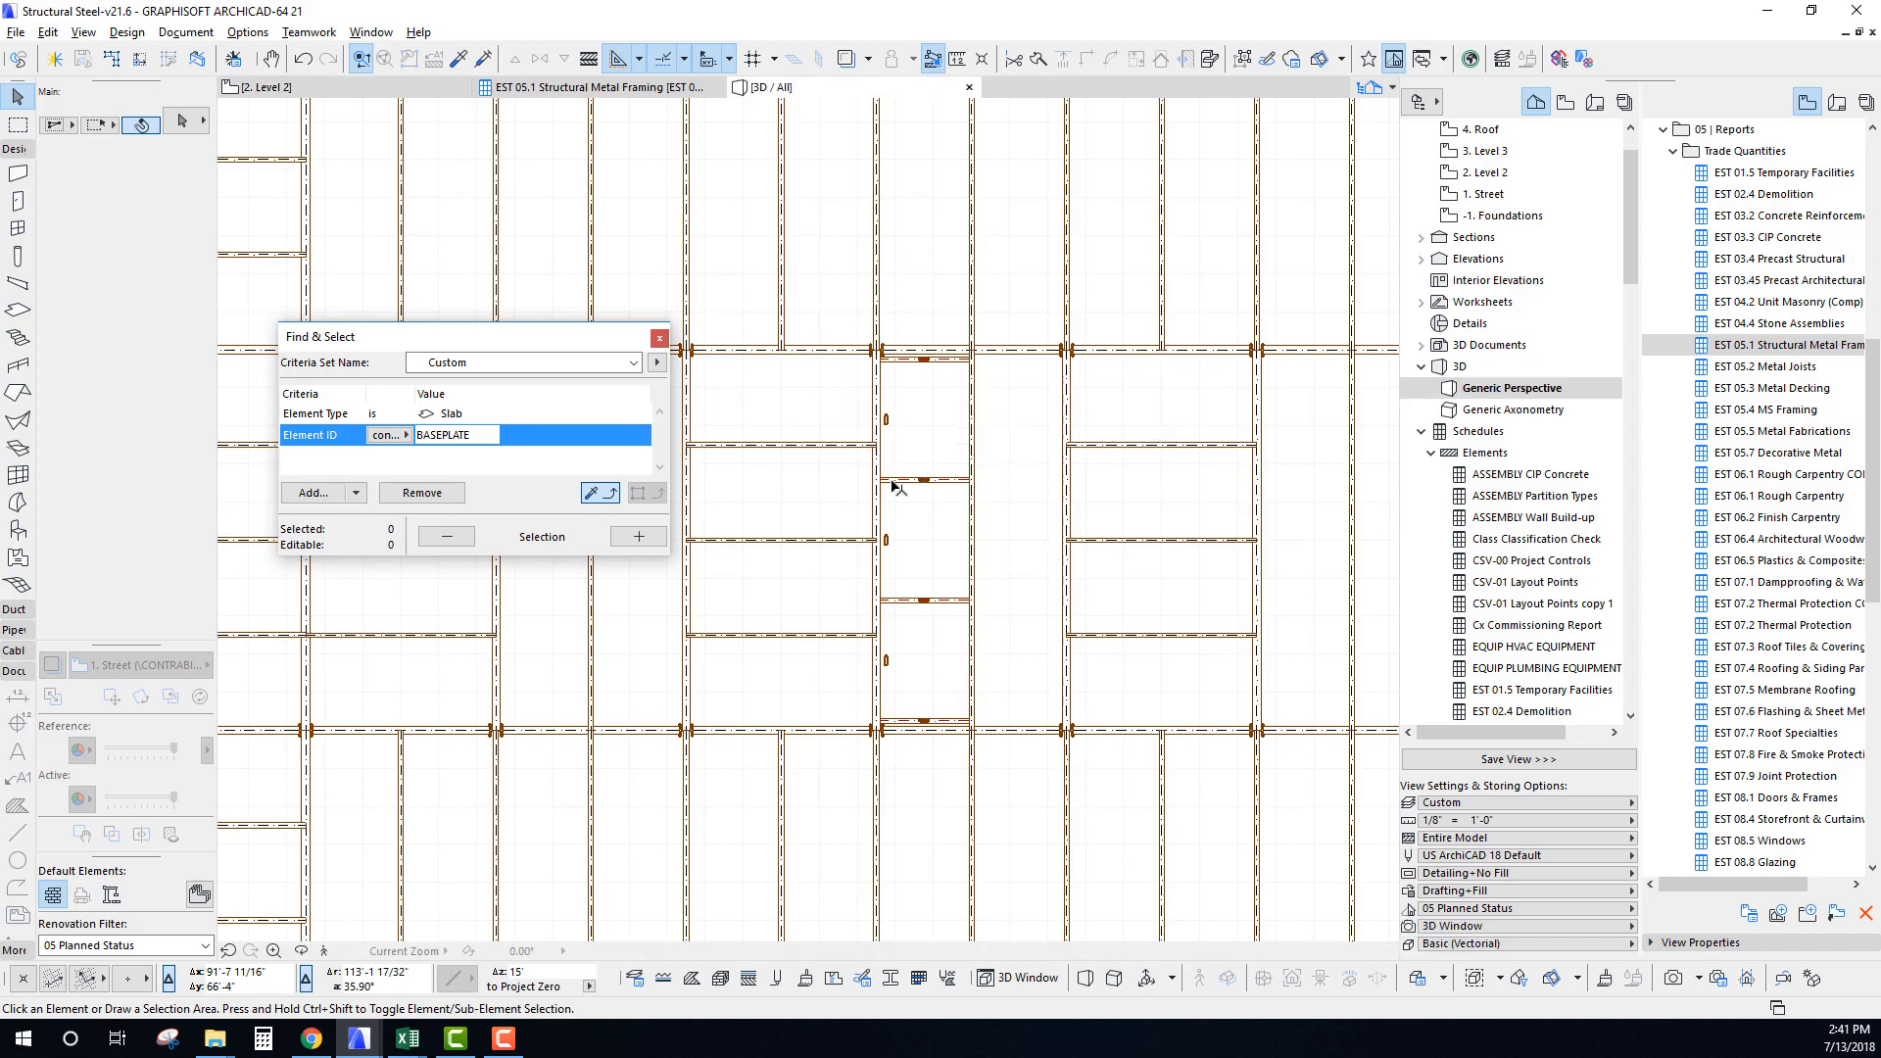
pyautogui.scroll(6, 980, 529)
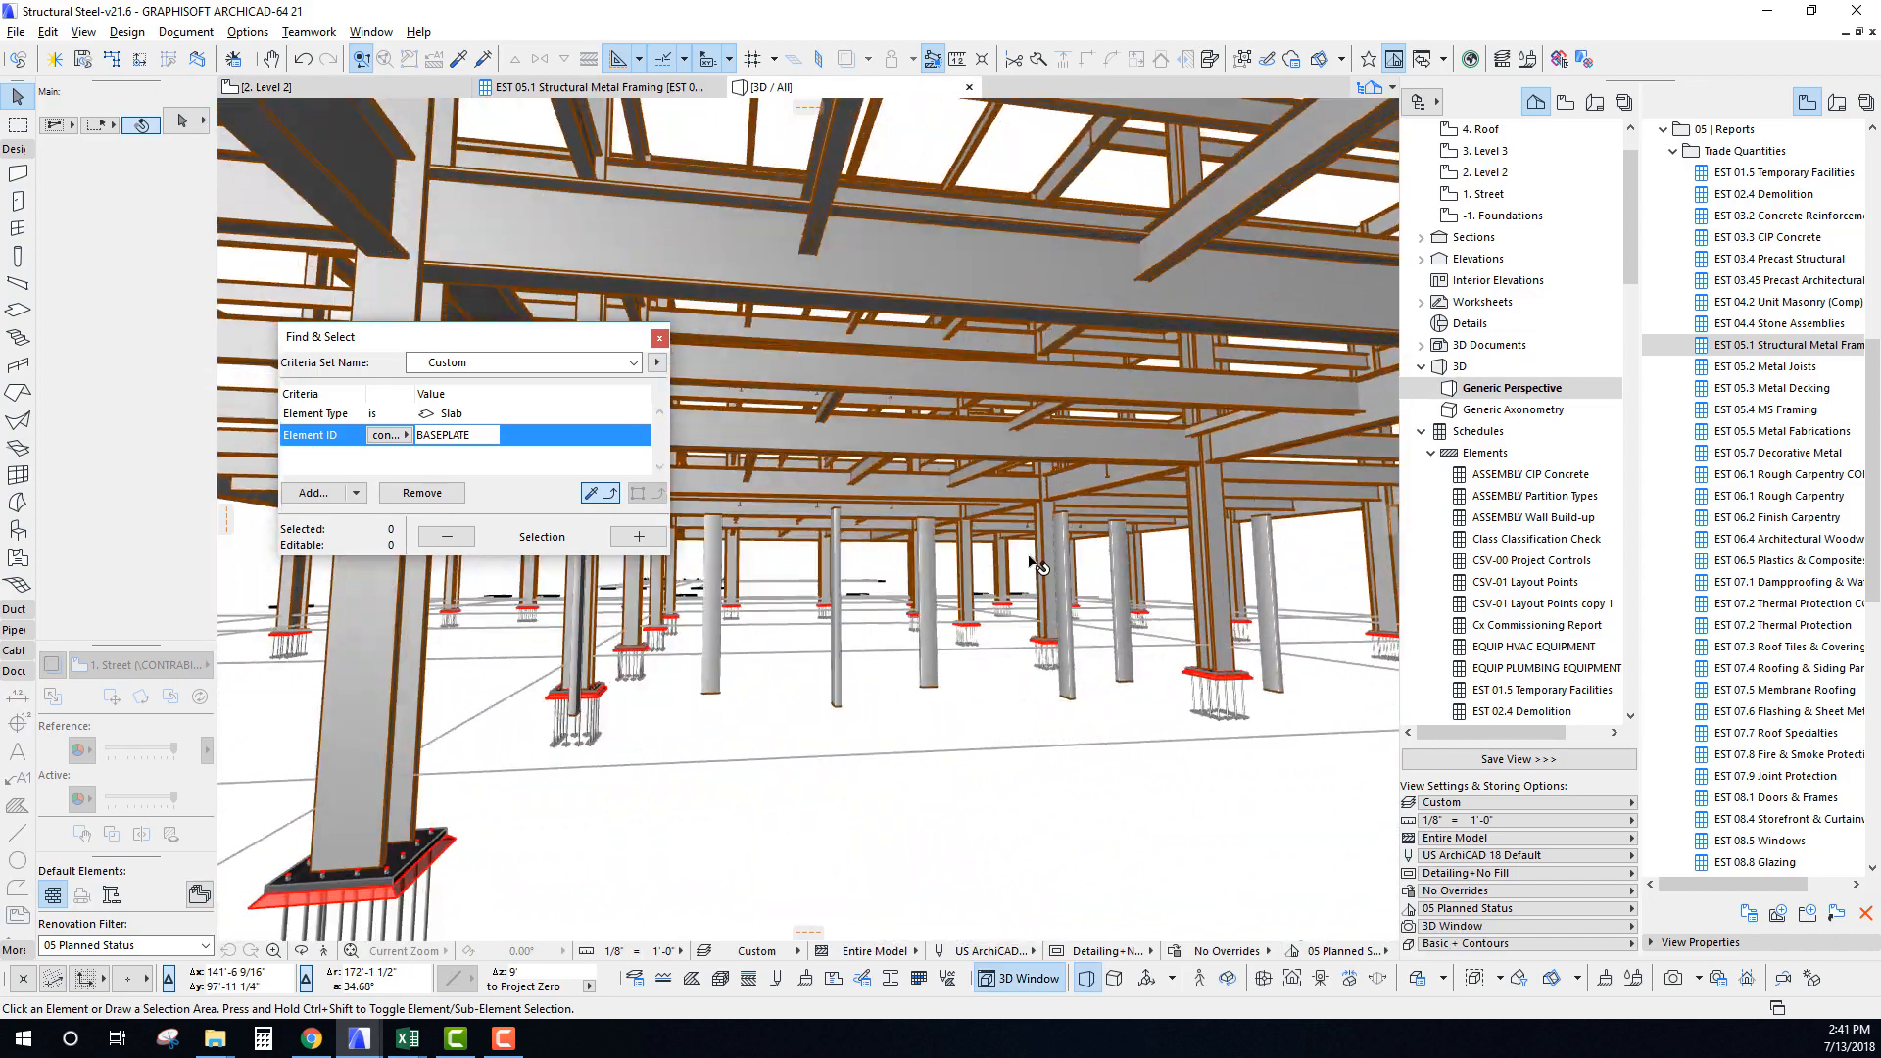
pyautogui.moveTo(1028, 559)
pyautogui.keyDown('shift'); pyautogui.mouseDown(button='middle')
pyautogui.moveTo(1088, 578)
pyautogui.moveTo(1050, 603)
pyautogui.moveTo(803, 580)
pyautogui.moveTo(1097, 497)
pyautogui.moveTo(1022, 557)
pyautogui.mouseUp(button='middle'); pyautogui.keyUp('shift')
pyautogui.click(1005, 558)
pyautogui.keyDown('shift'); pyautogui.click(976, 547); pyautogui.keyUp('shift')
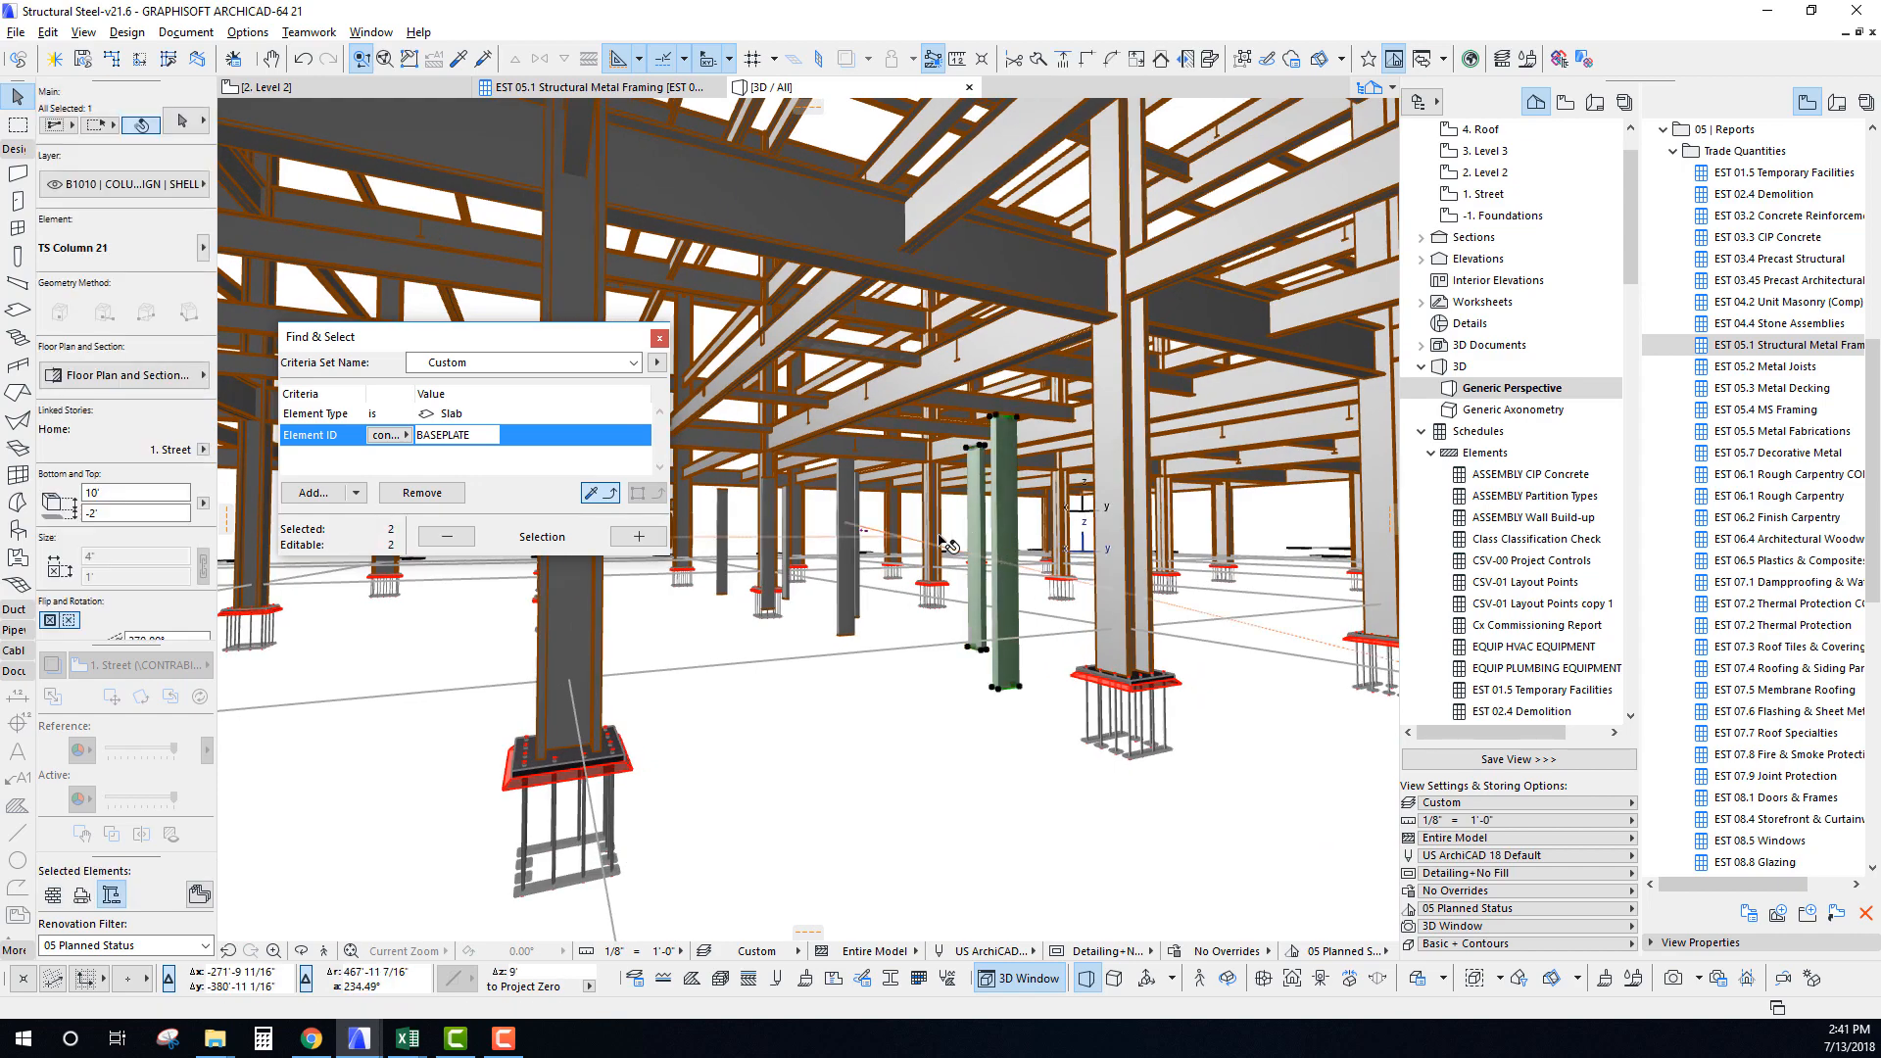
pyautogui.keyDown('shift'); pyautogui.moveTo(845, 599); pyautogui.dragTo(892, 262, button='middle'); pyautogui.keyUp('shift')
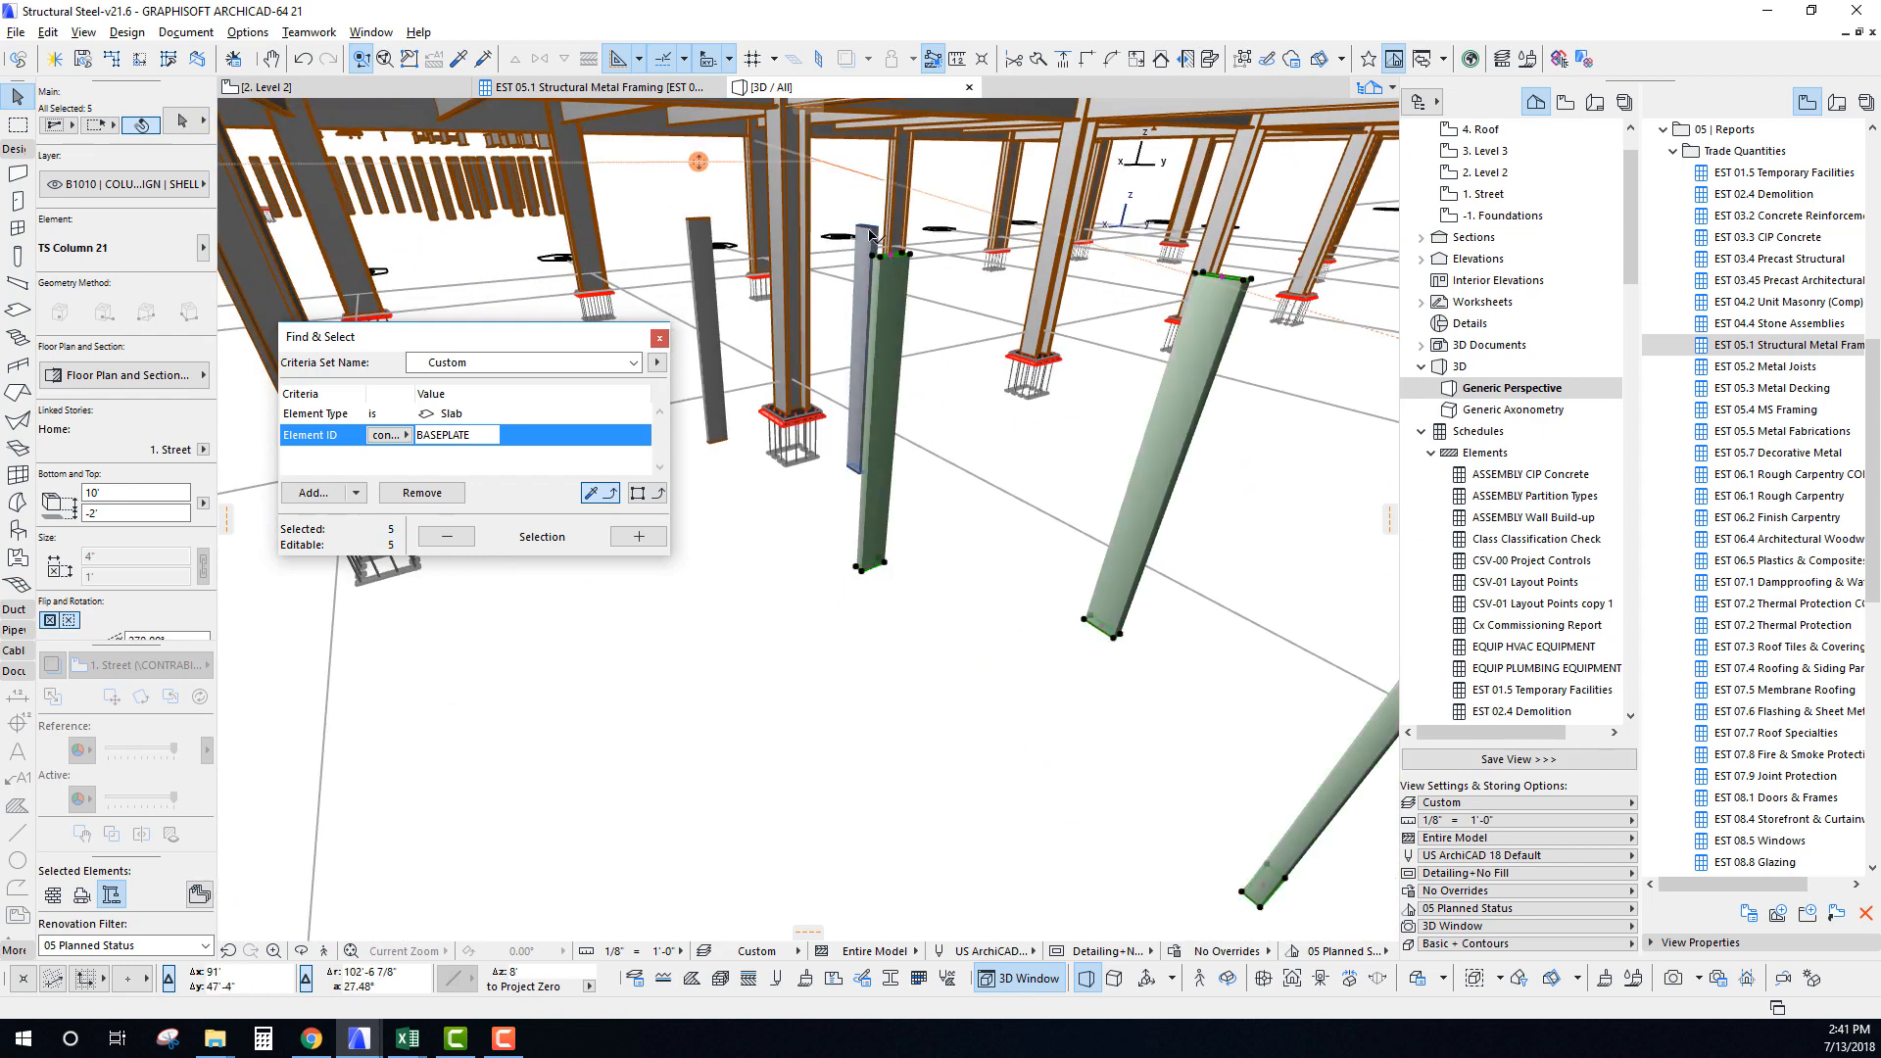
pyautogui.click(699, 221)
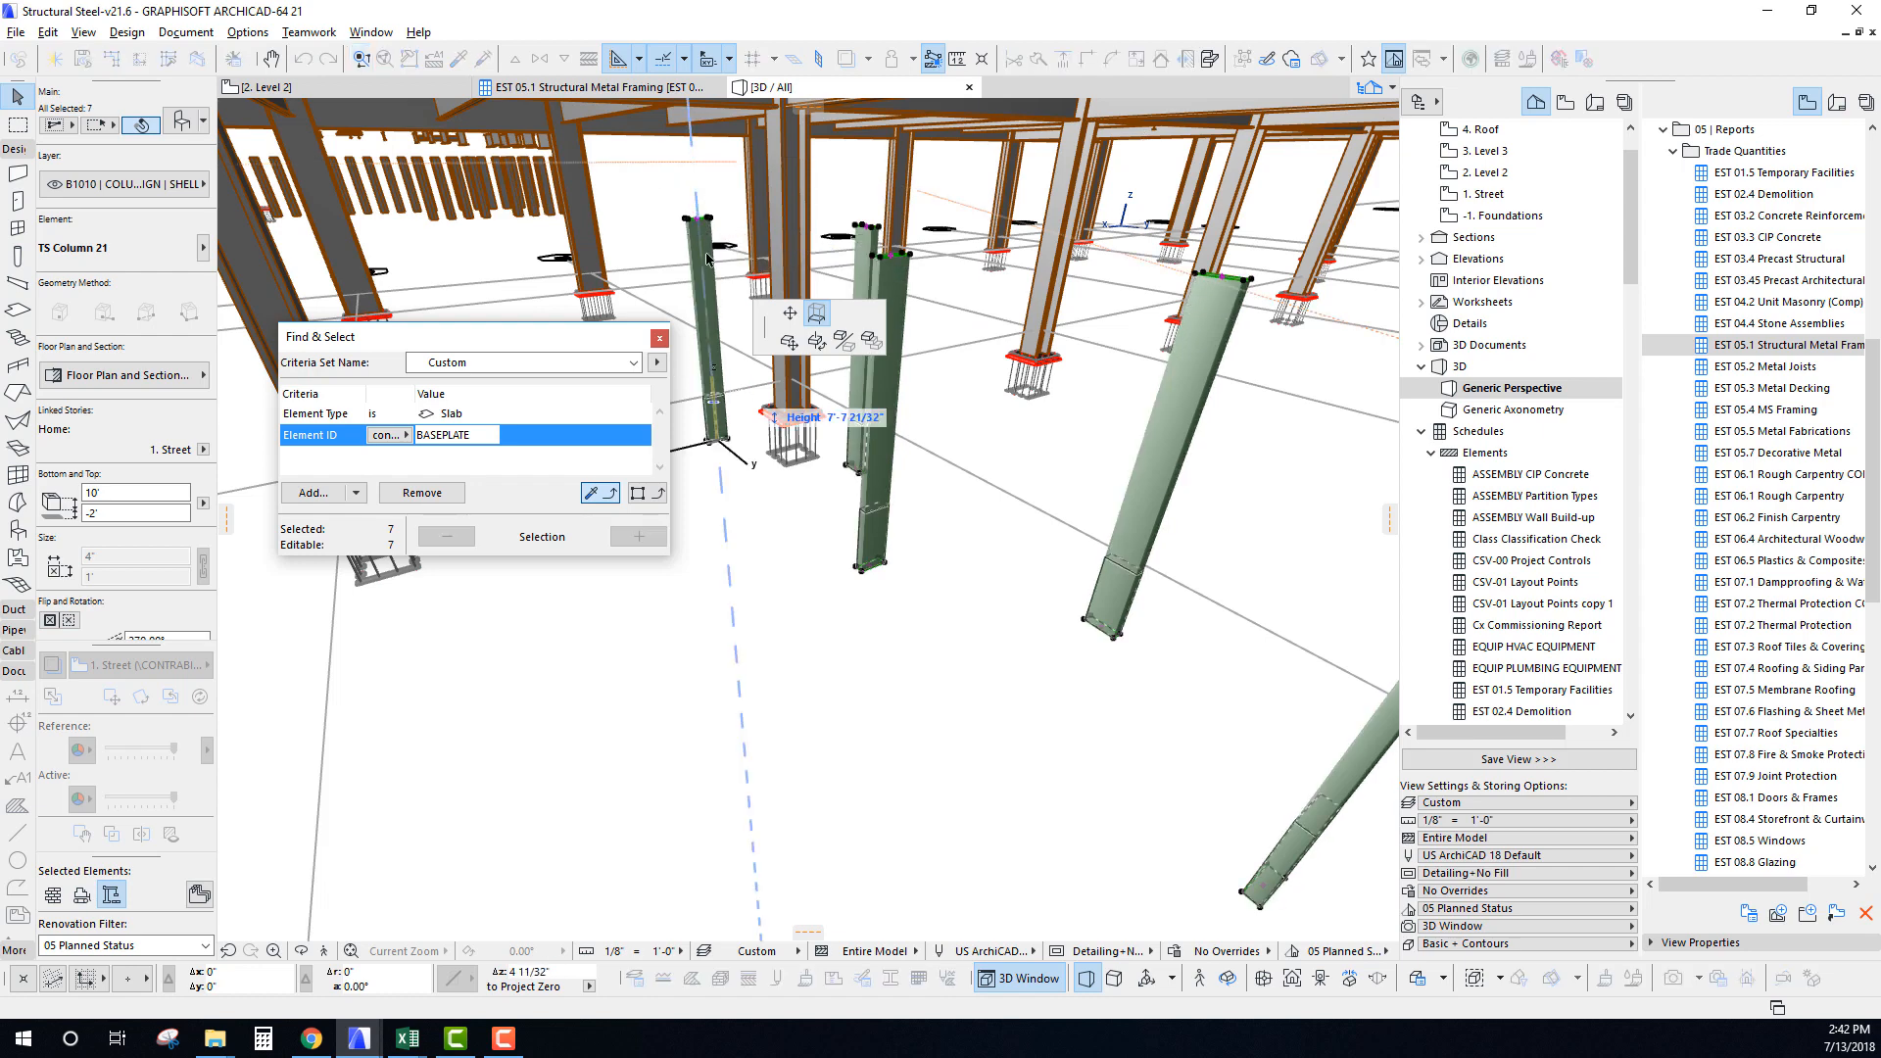
# Set the top height of the seven selected TS columns to 42'.
pyautogui.scroll(-10, 696, 222)
pyautogui.press('Escape')
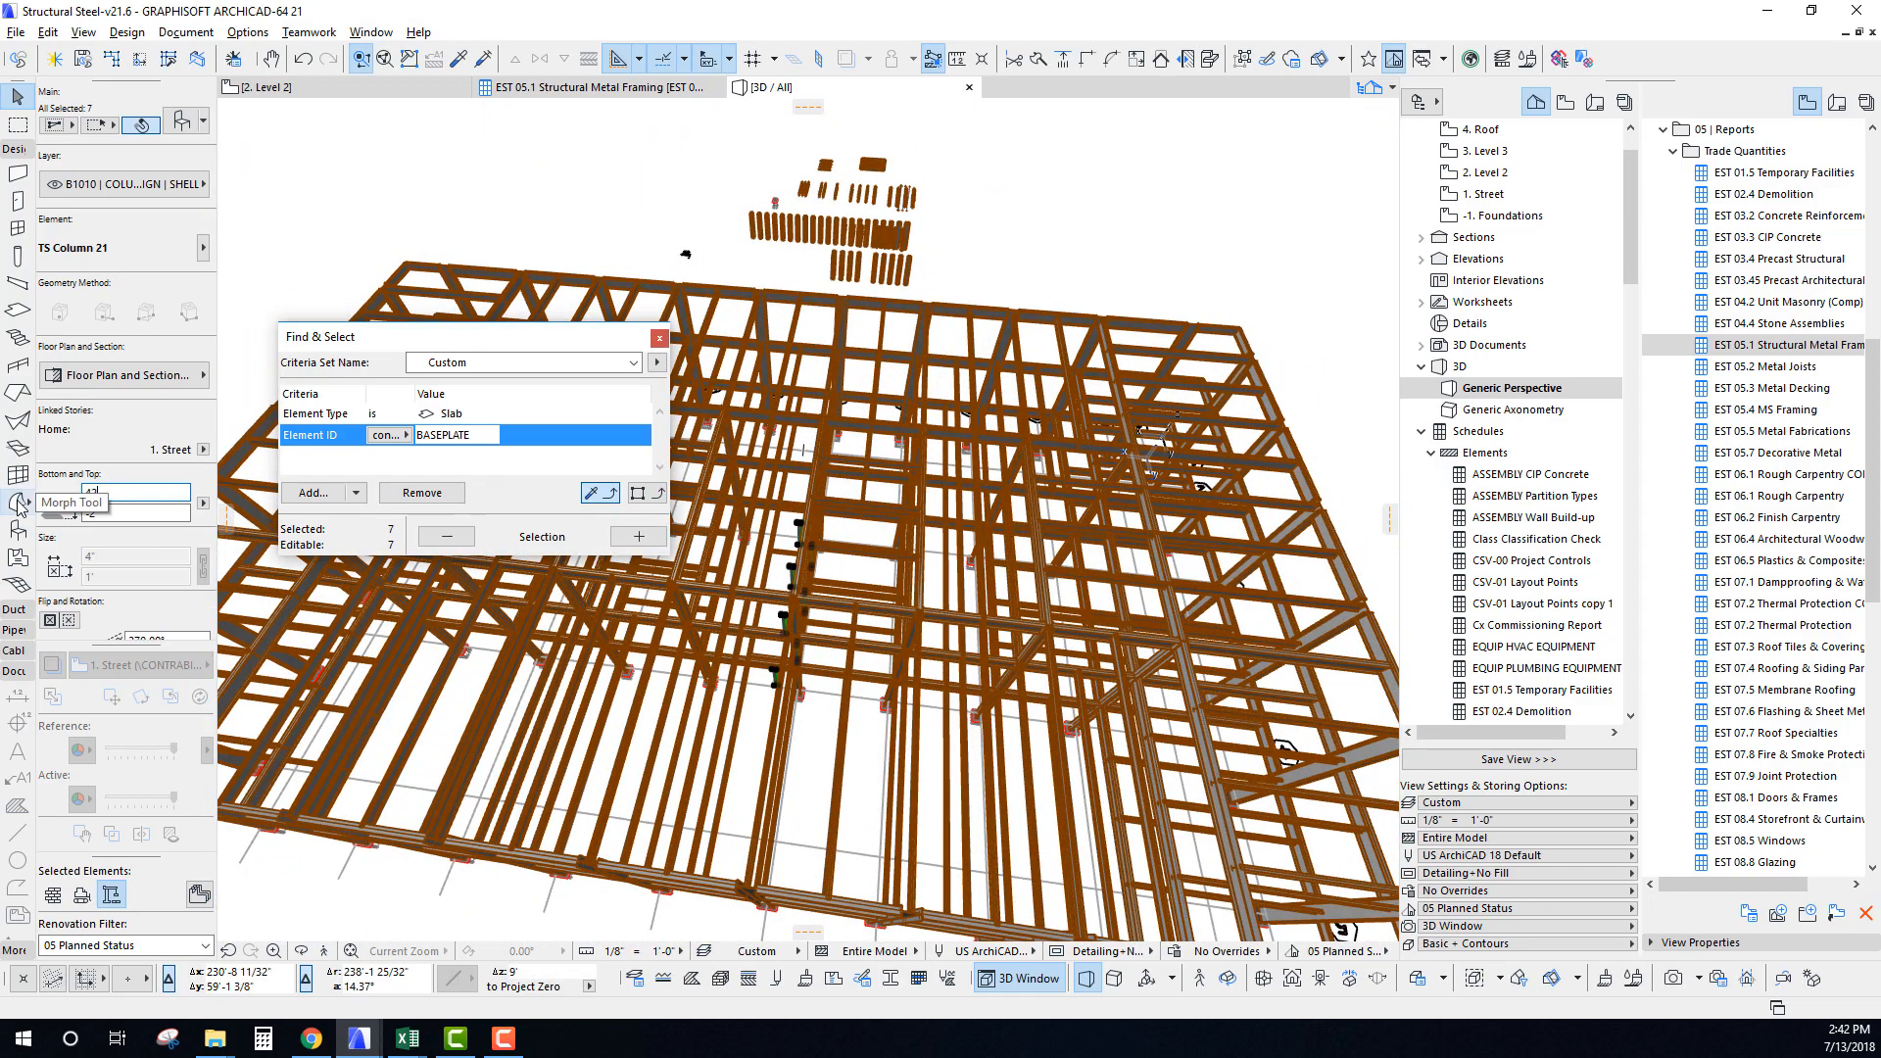
pyautogui.scroll(10, 895, 635)
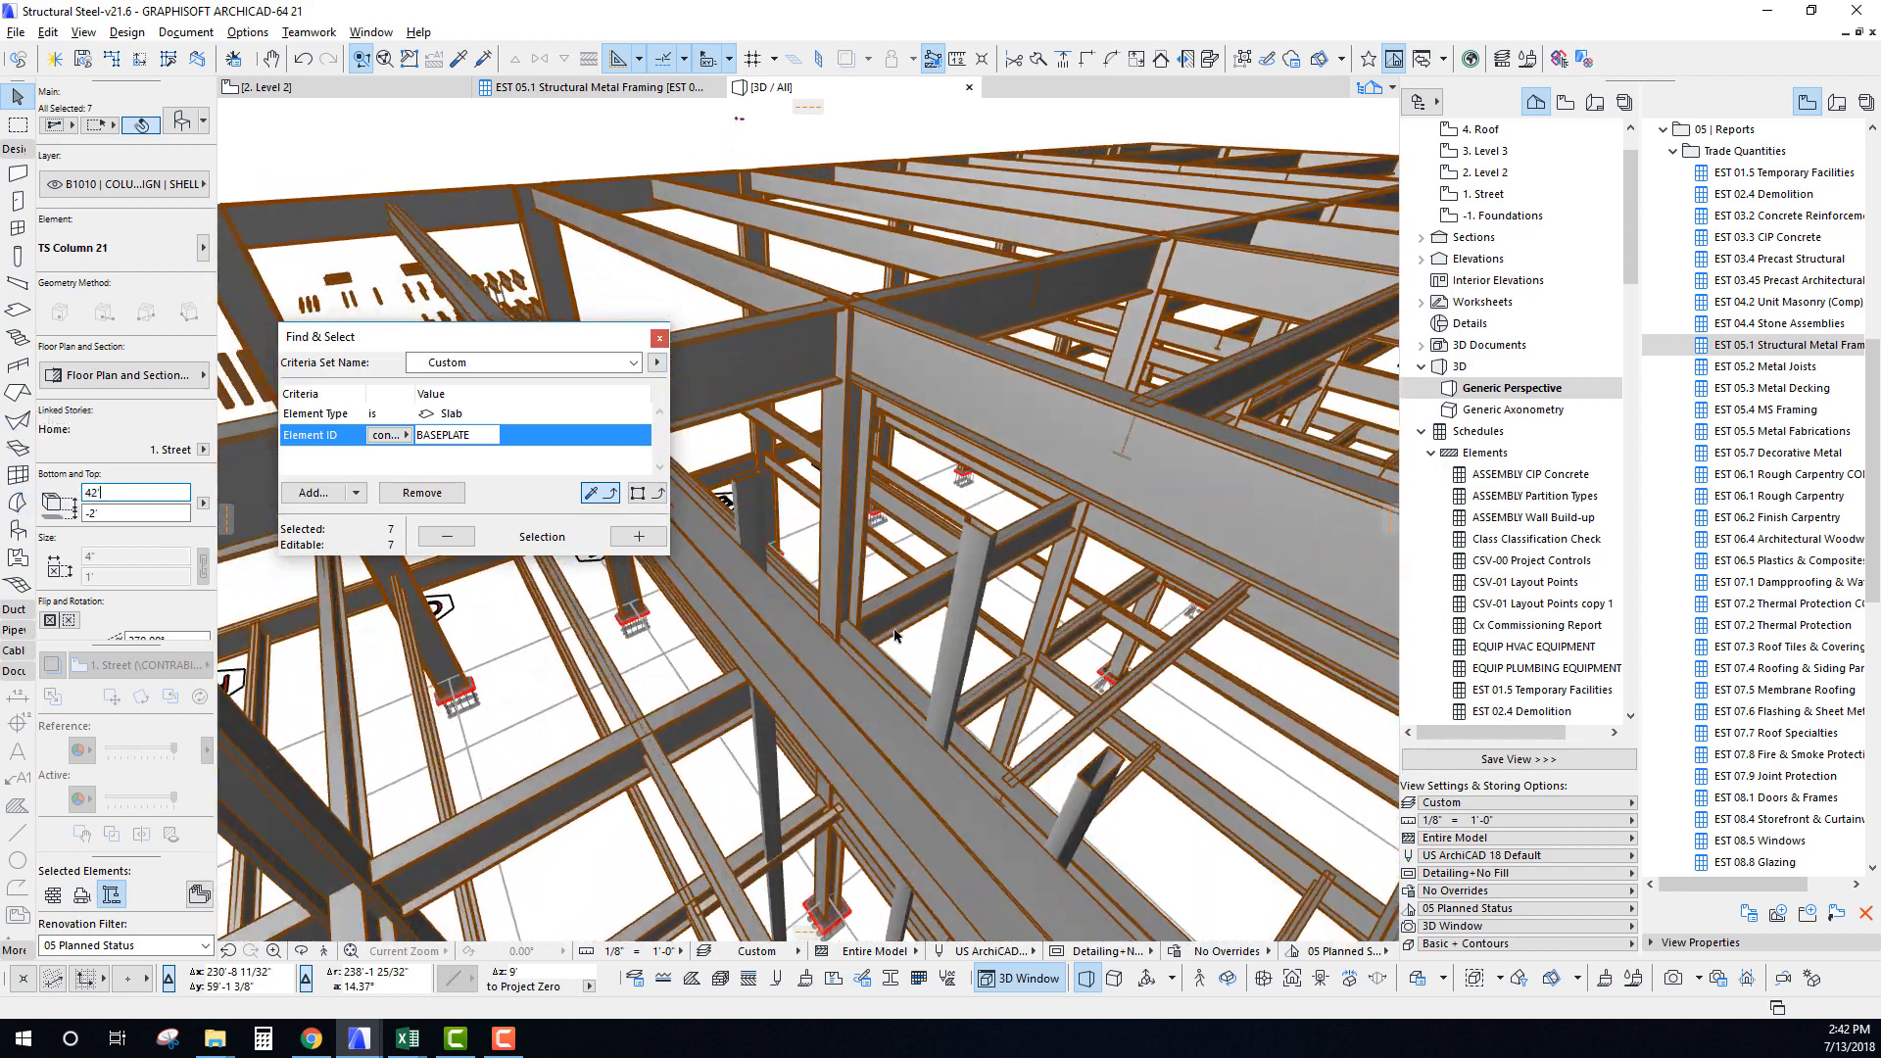
# Stretch the selected TS columns 4'-6" upward to the top of the adjacent roof-level steel column.
pyautogui.scroll(3, 894, 635)
pyautogui.click(968, 559)
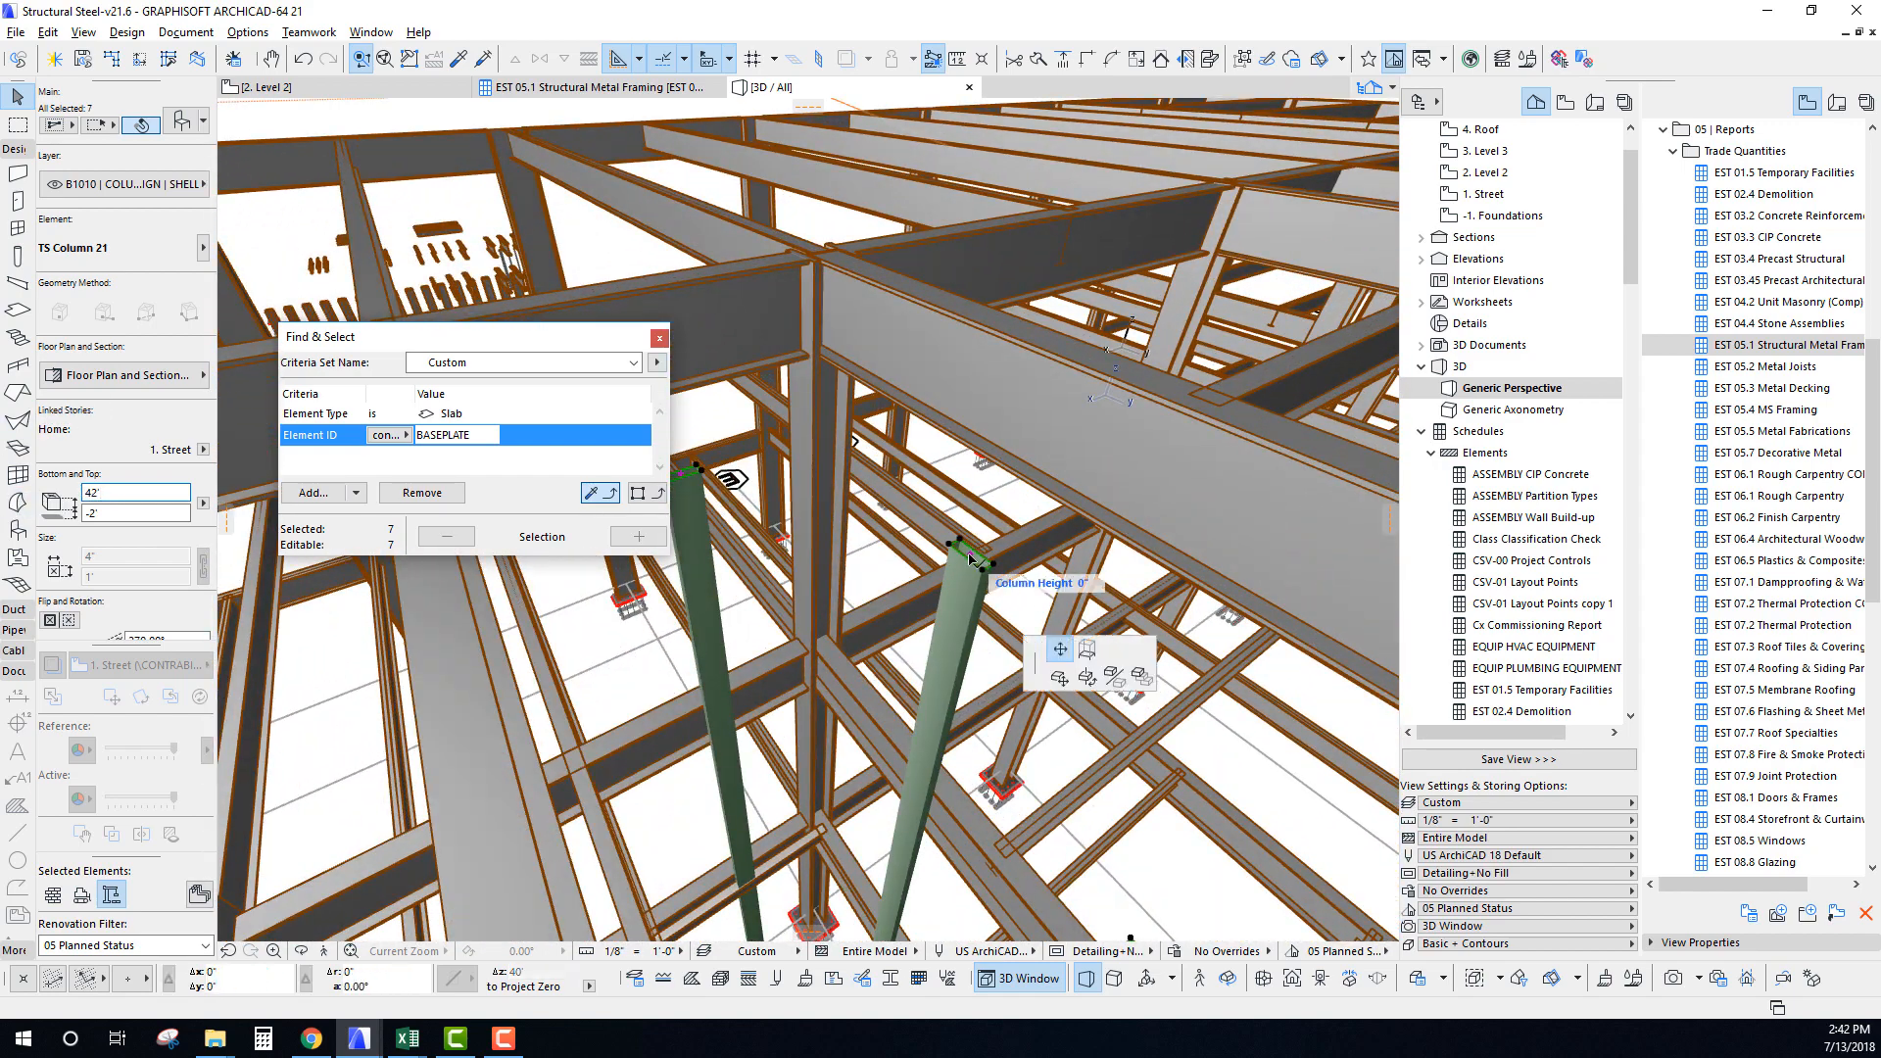
pyautogui.click(1083, 651)
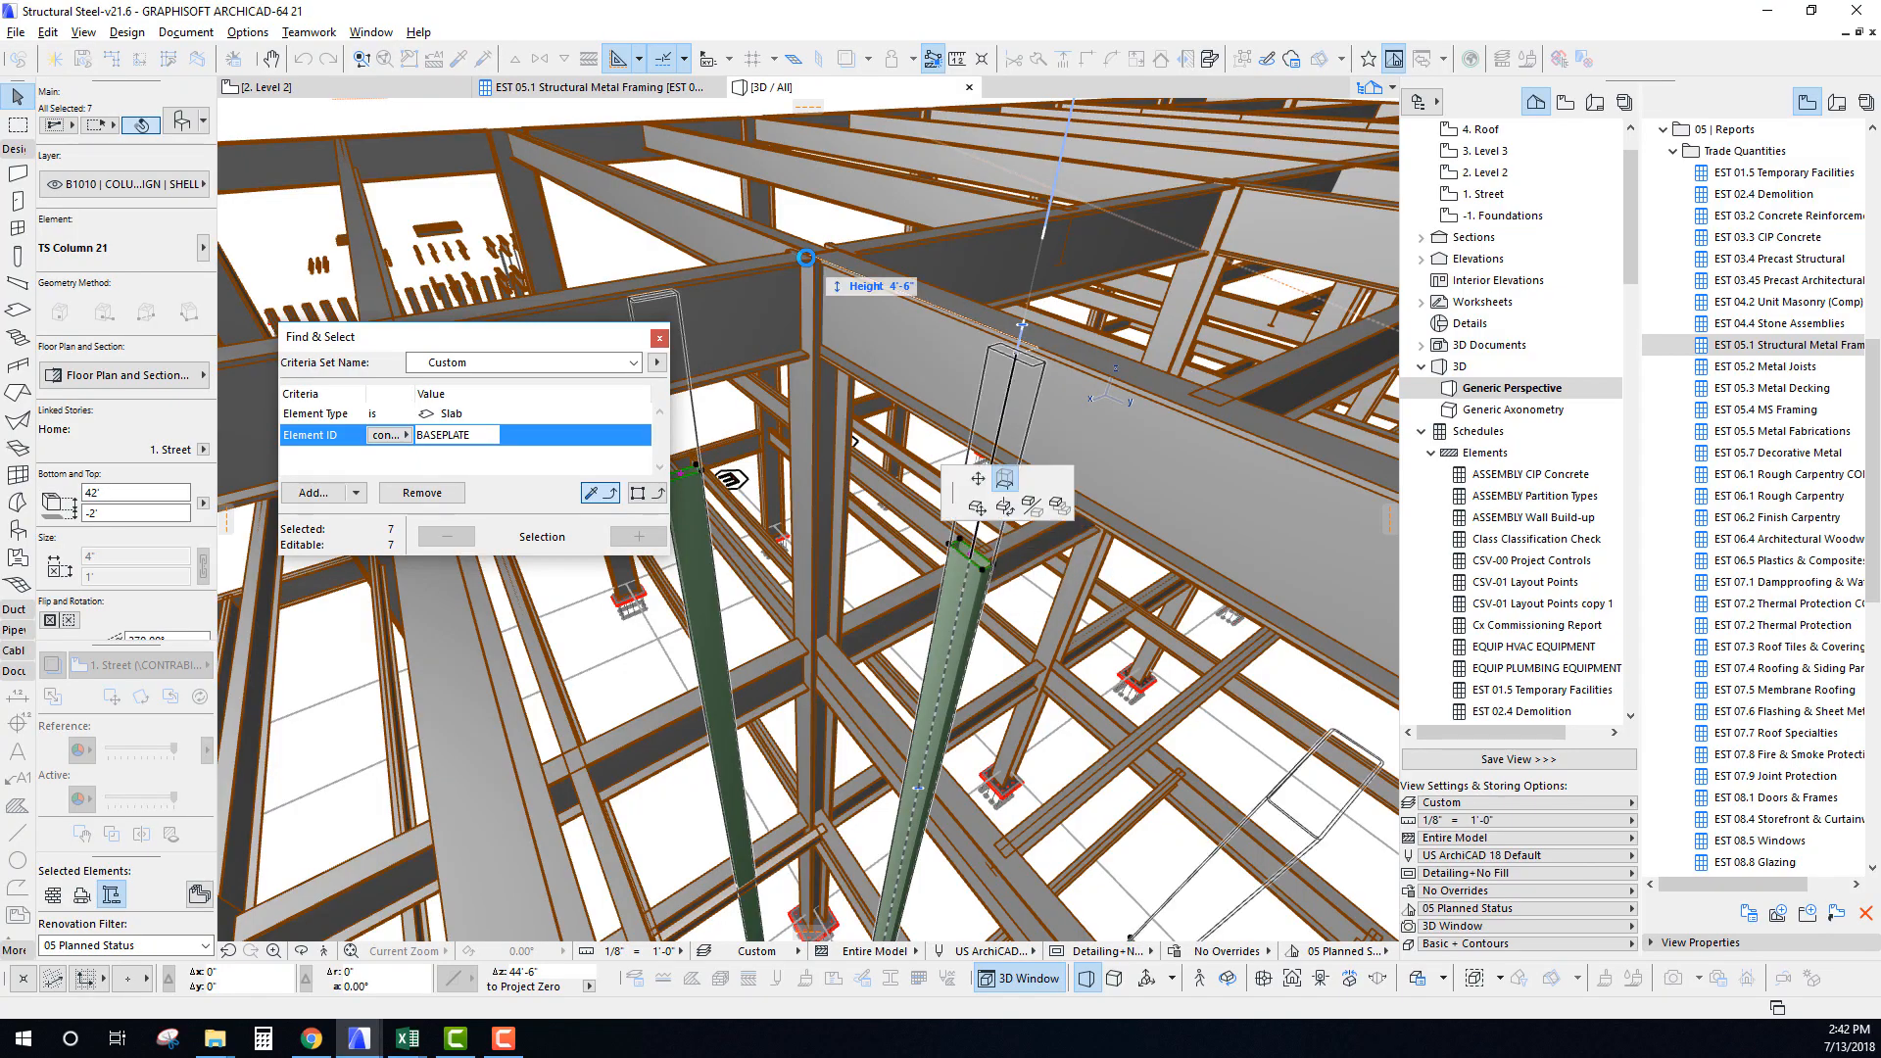
pyautogui.click(812, 252)
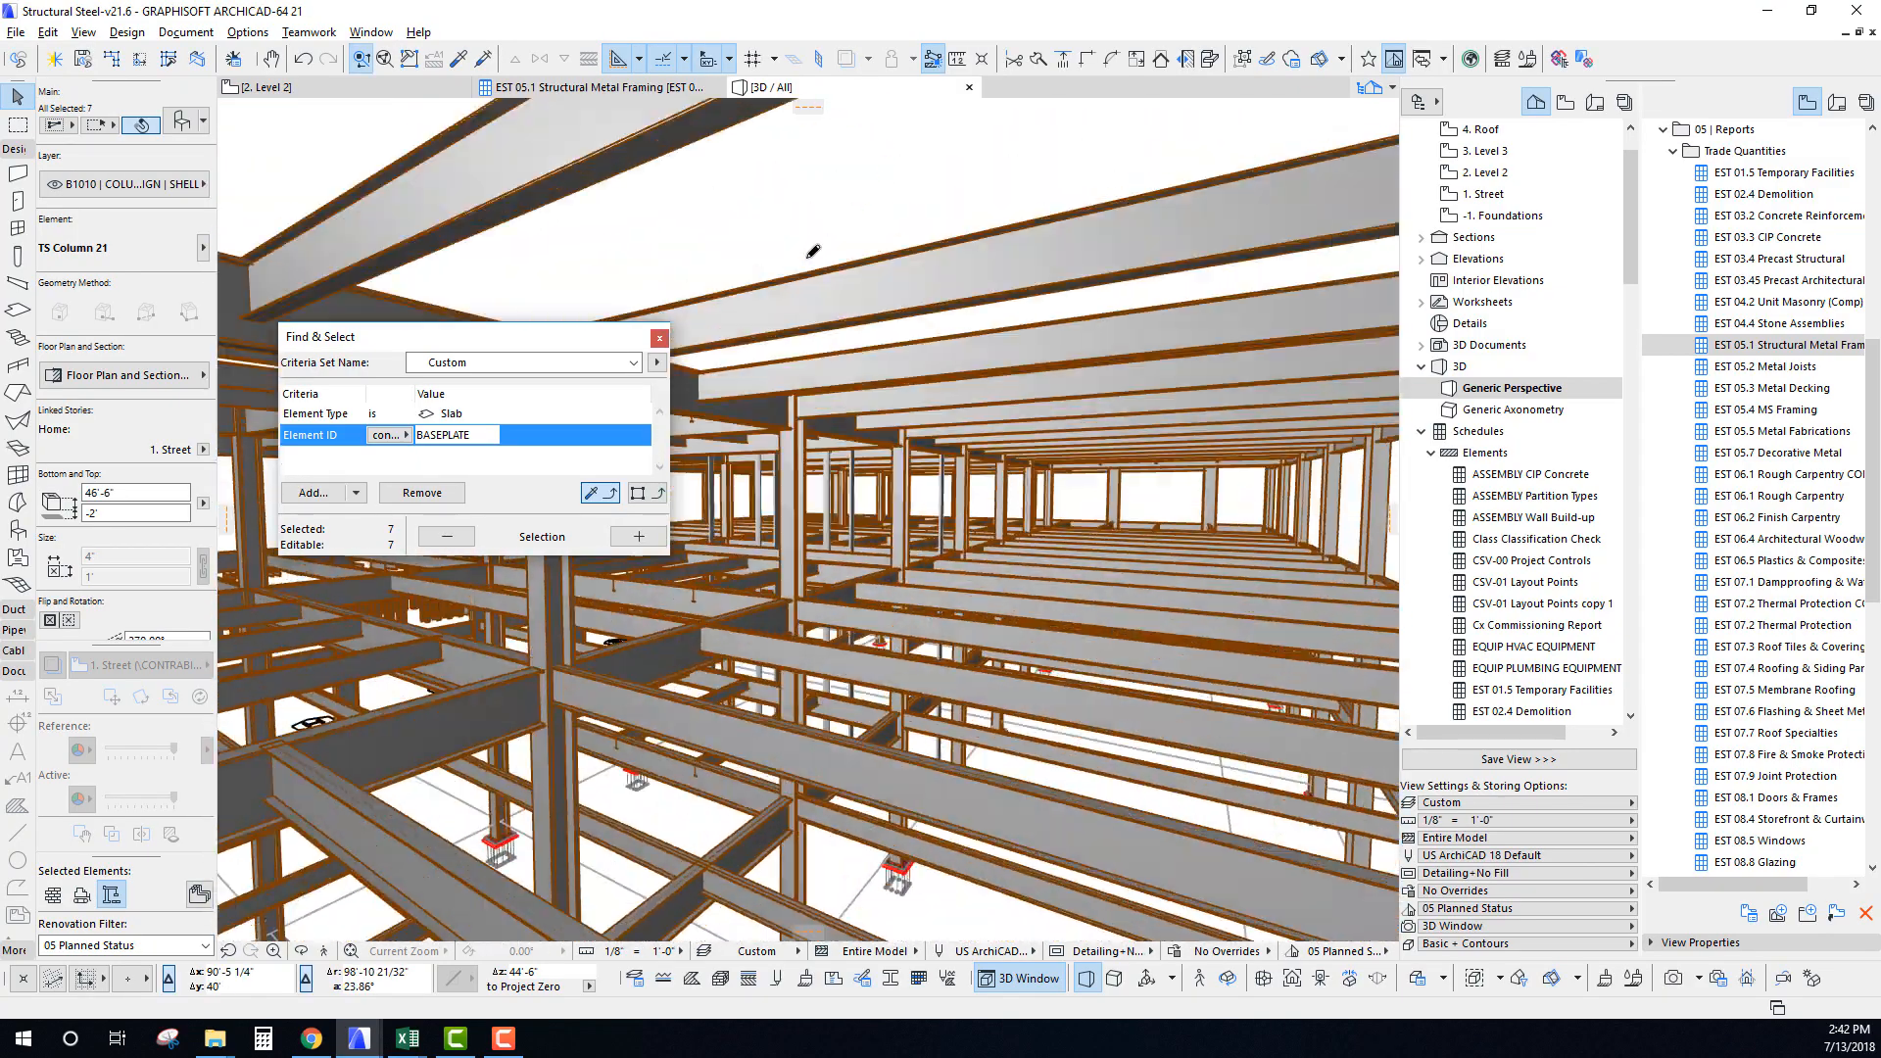
# Set the top height of the seven selected TS columns to 20'.
pyautogui.keyDown('shift'); pyautogui.moveTo(812, 252); pyautogui.dragTo(825, 266, button='middle'); pyautogui.keyUp('shift')
pyautogui.keyDown('shift'); pyautogui.moveTo(875, 195); pyautogui.dragTo(950, 220, button='middle'); pyautogui.keyUp('shift')
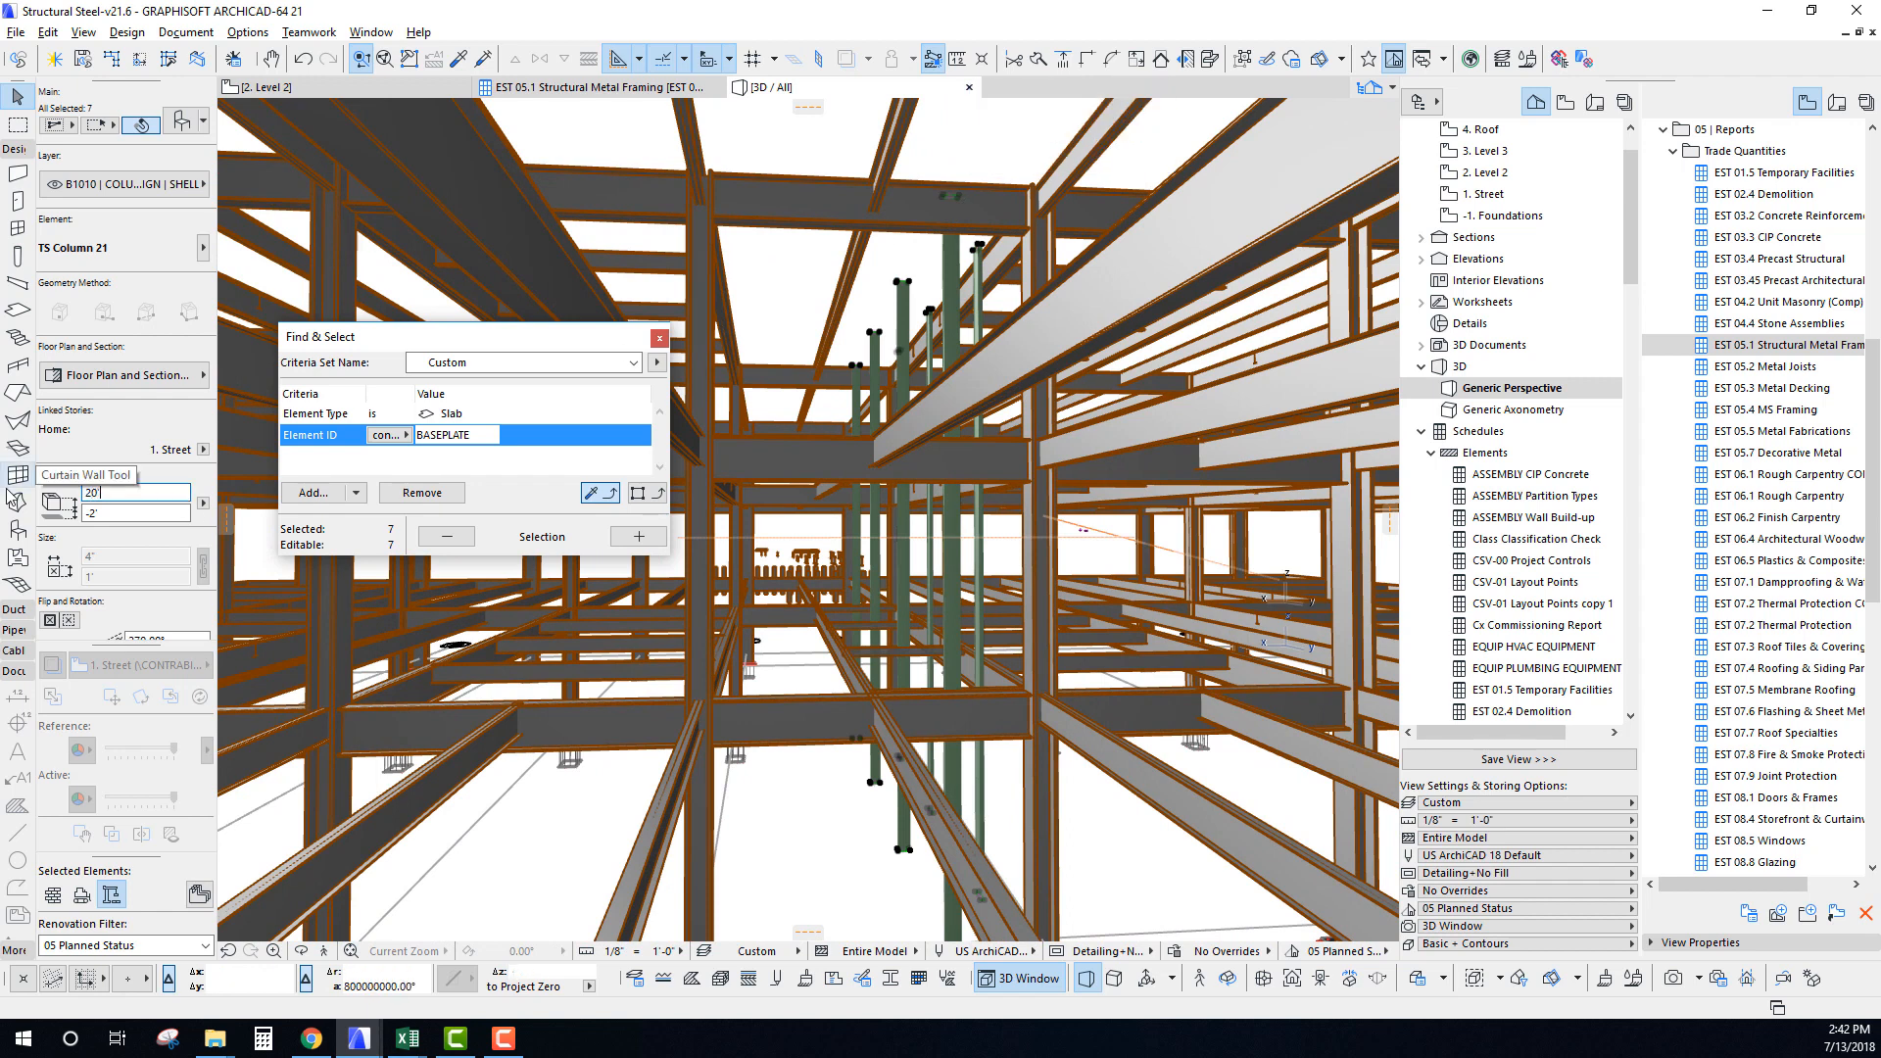
pyautogui.press('Return')
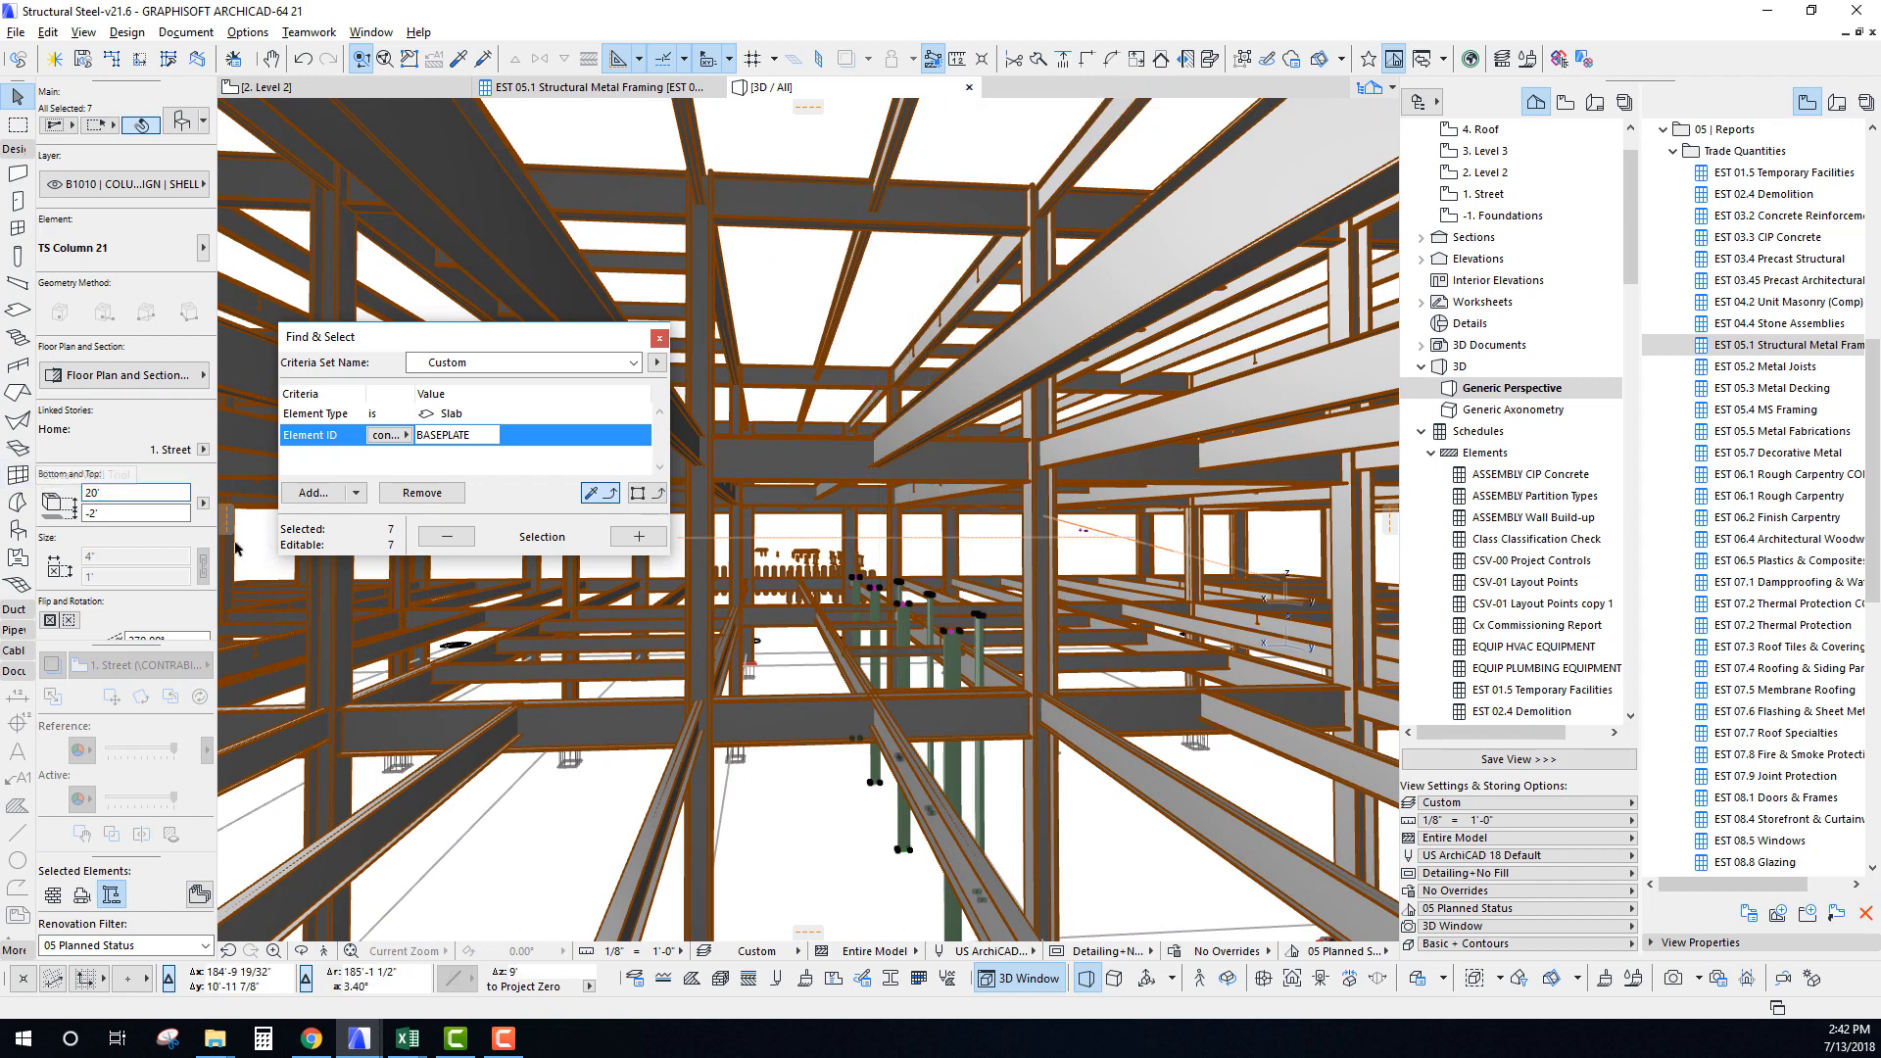
# Set the floor plan display of the seven selected TS columns to show on Home & One Story Up & Down.
pyautogui.click(182, 379)
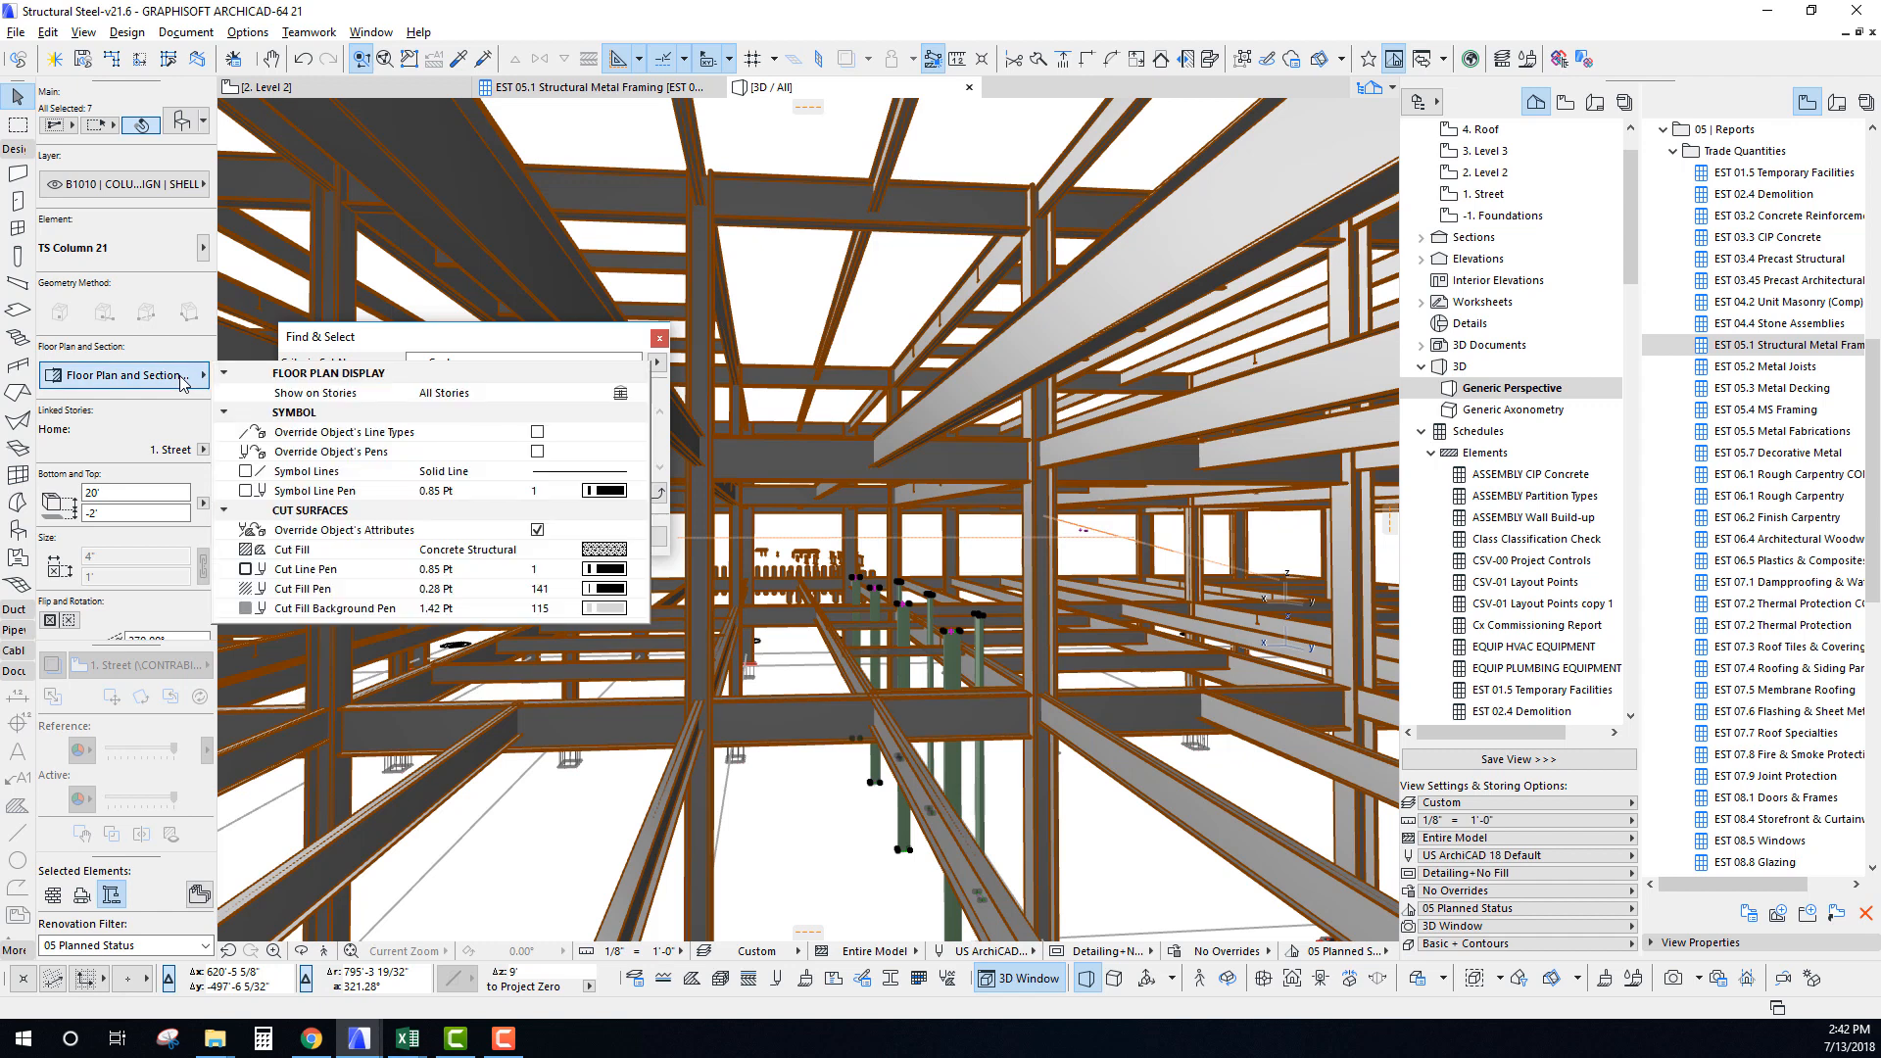
pyautogui.click(640, 394)
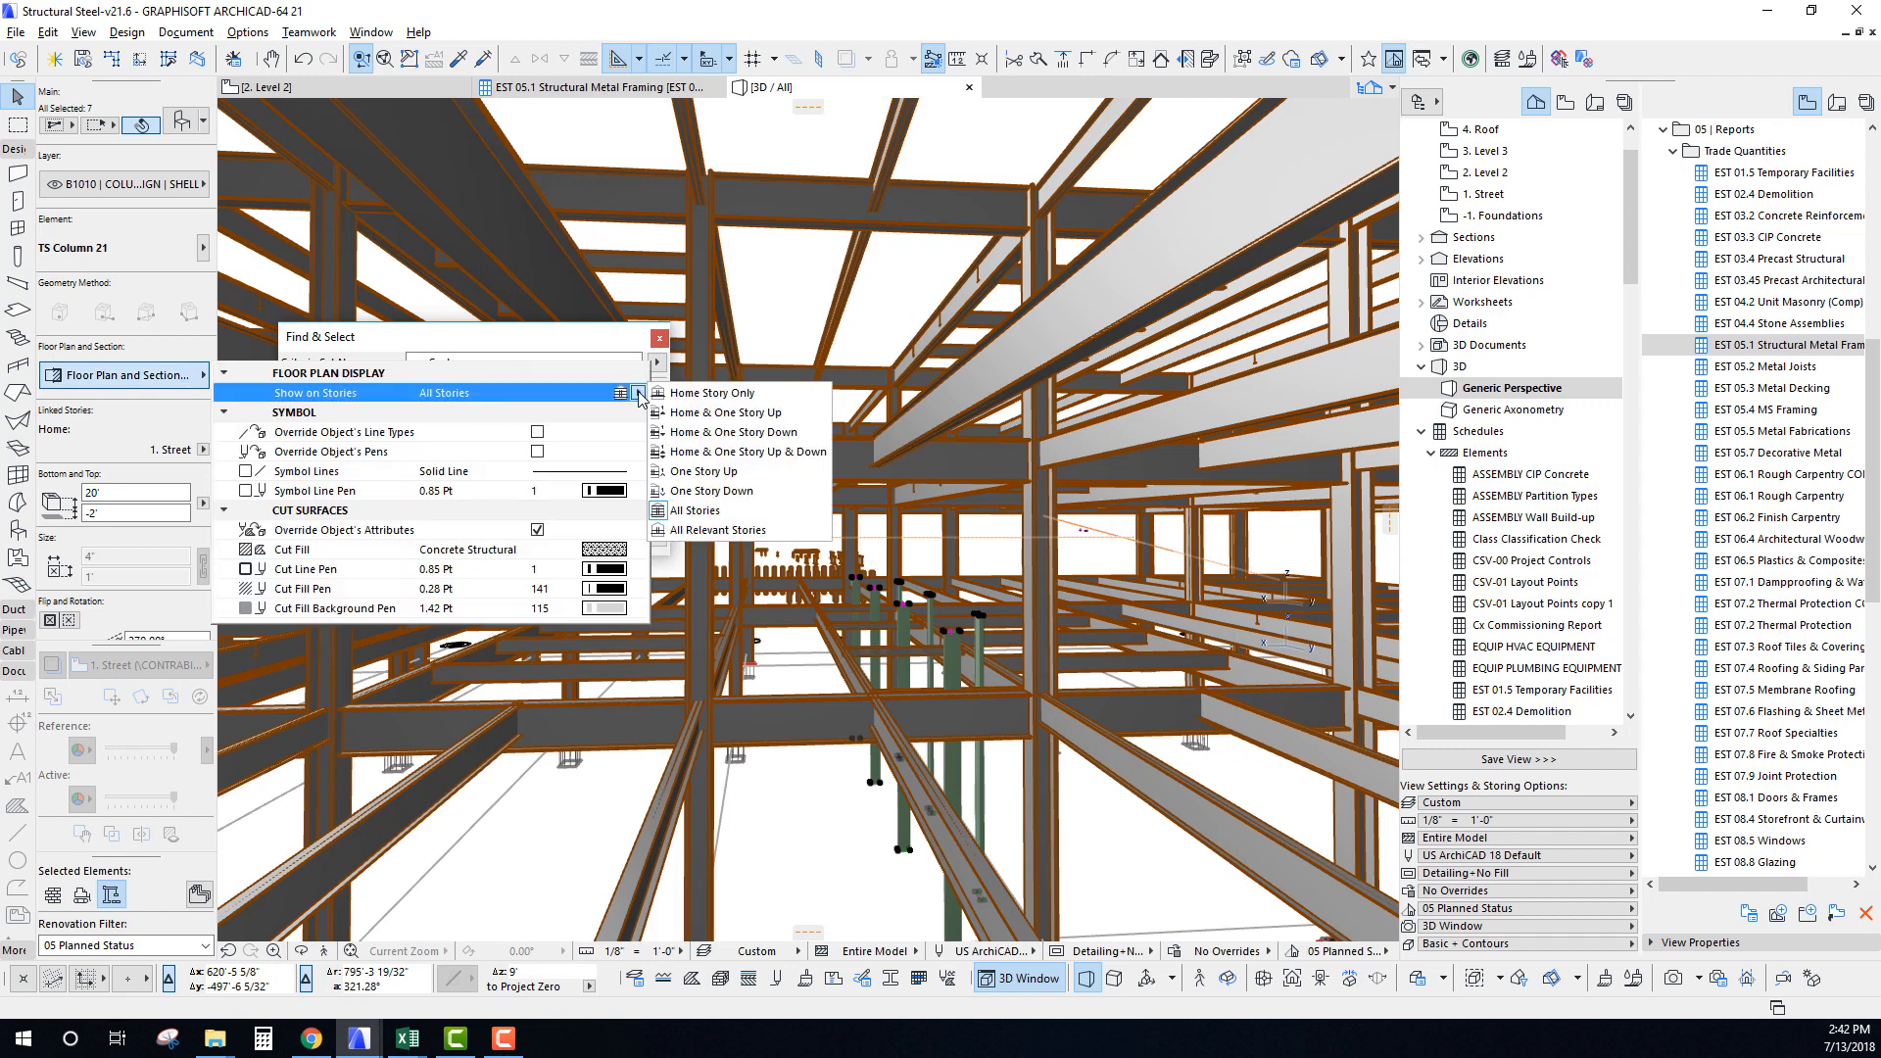
pyautogui.click(709, 452)
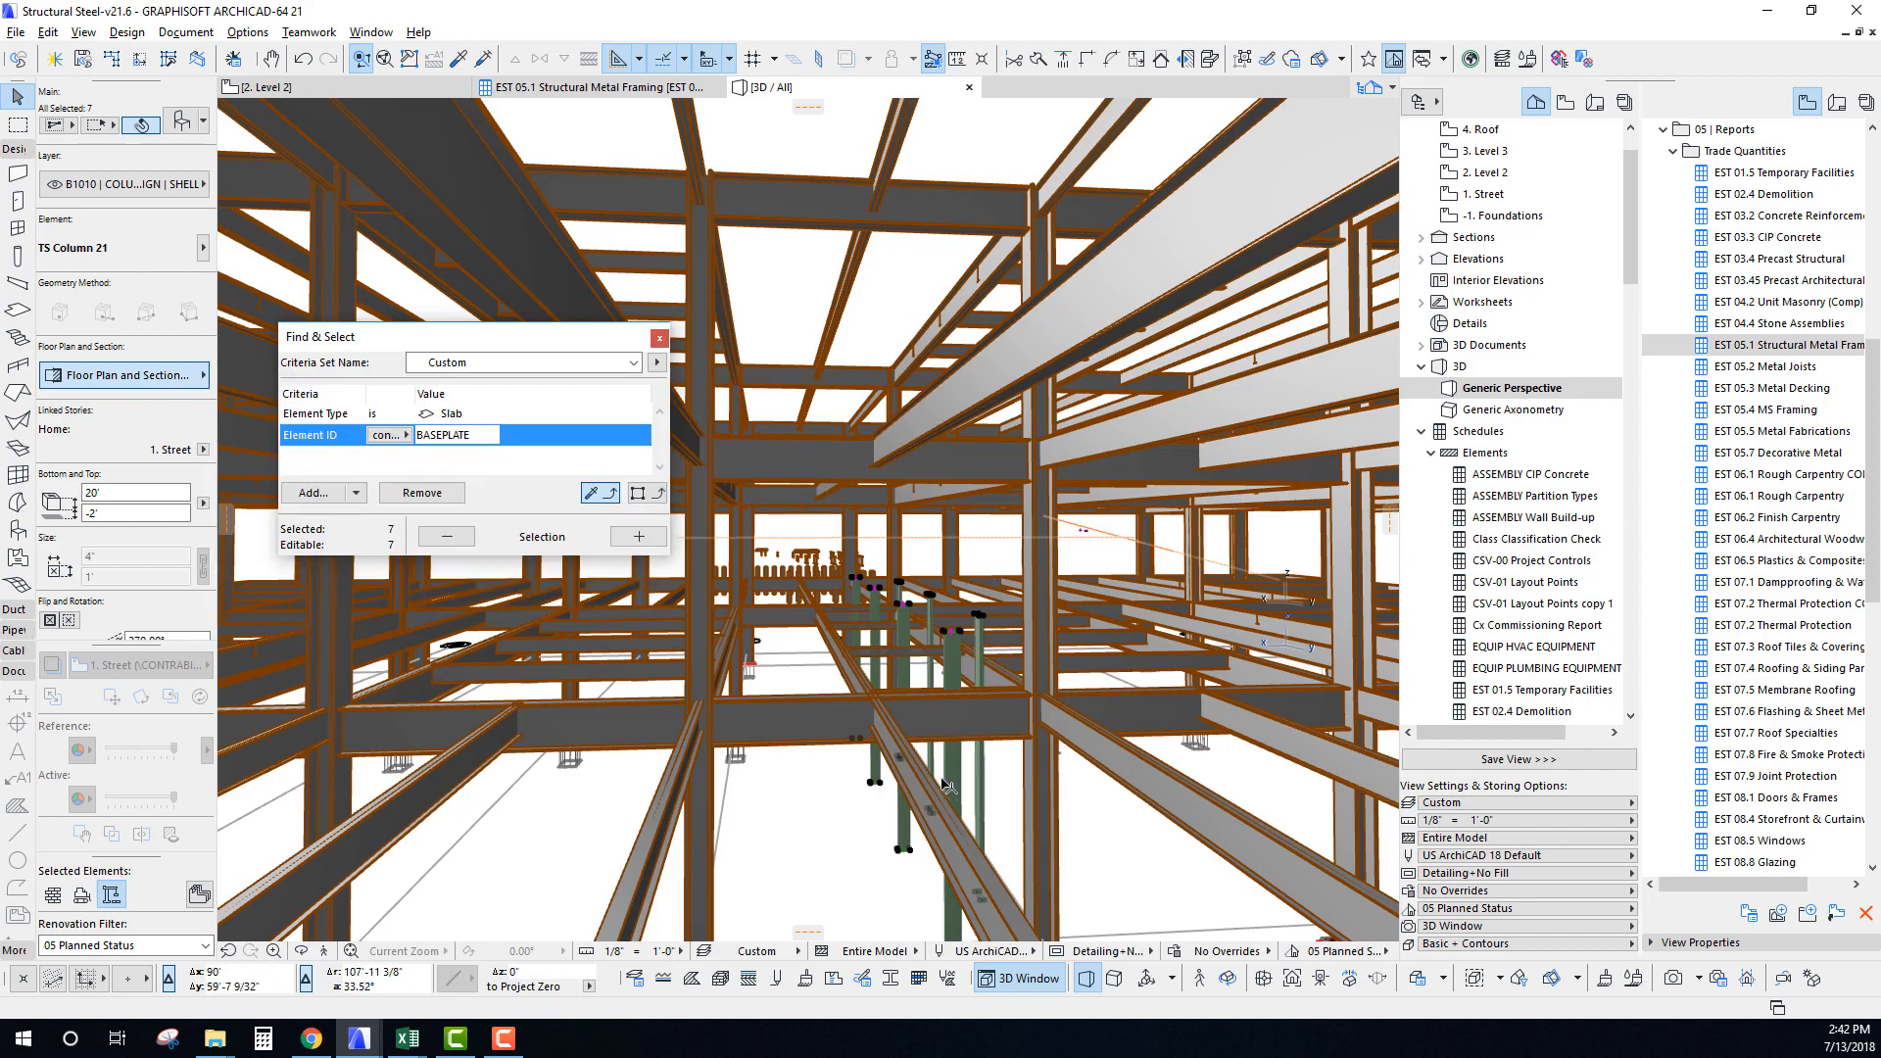
# Copy the seven TS columns vertically from their bases up to the tops of the originals.
pyautogui.moveTo(943, 784); pyautogui.dragTo(1033, 697, button='middle')
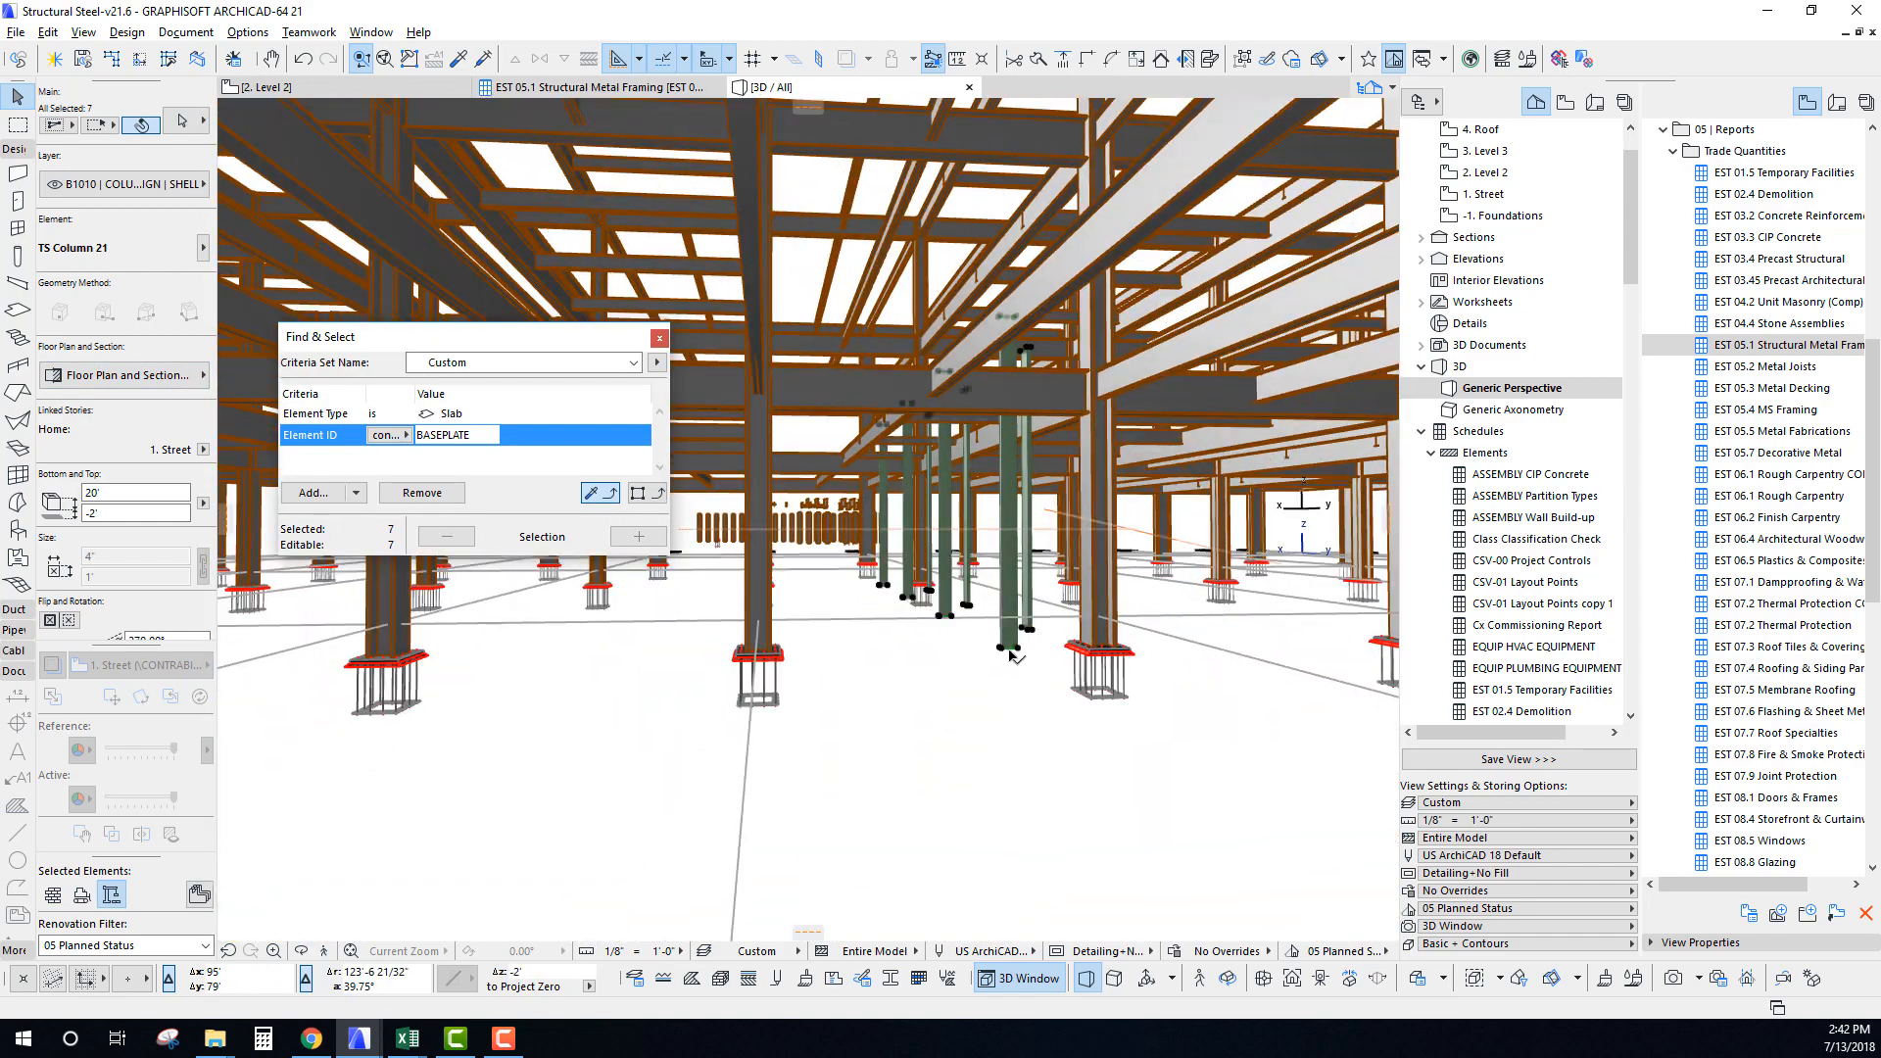
pyautogui.hotkey('ctrl', 'shift', 'd')
pyautogui.click(1009, 650)
pyautogui.moveTo(1018, 521); pyautogui.dragTo(1010, 632, button='middle')
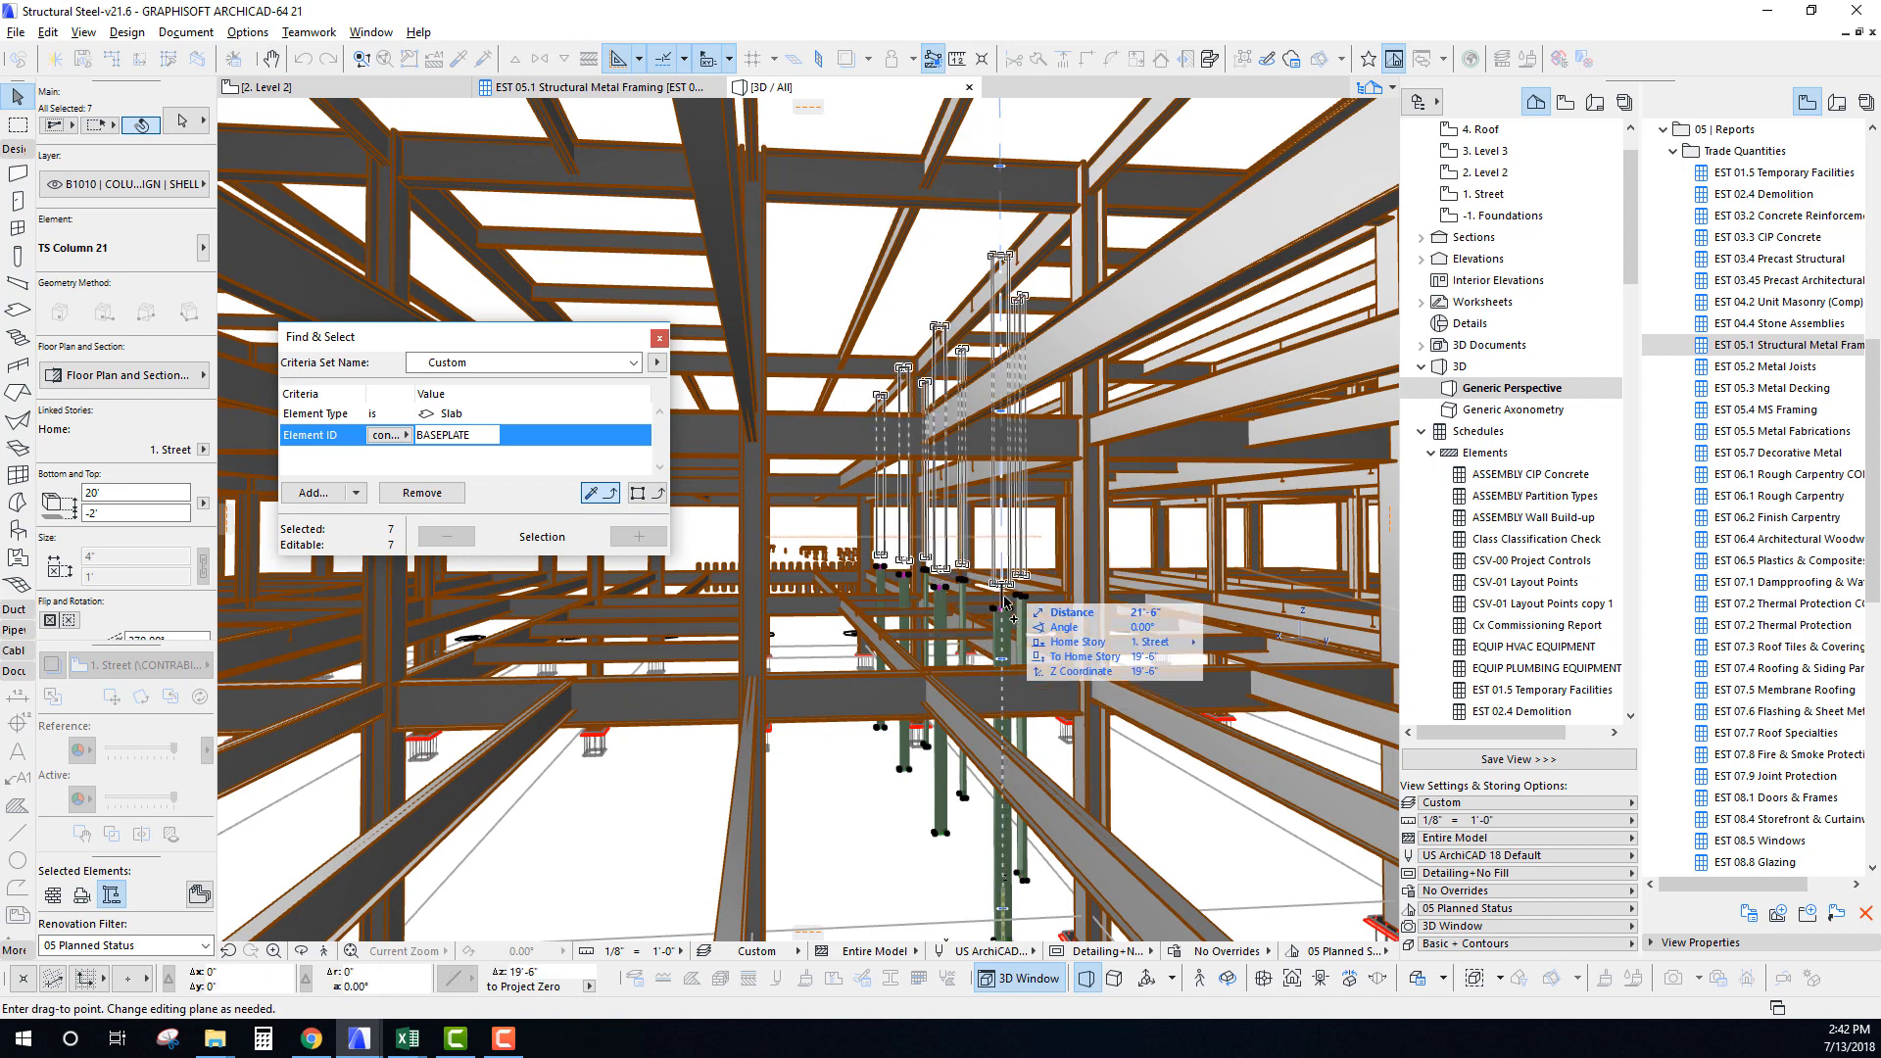
pyautogui.click(1005, 603)
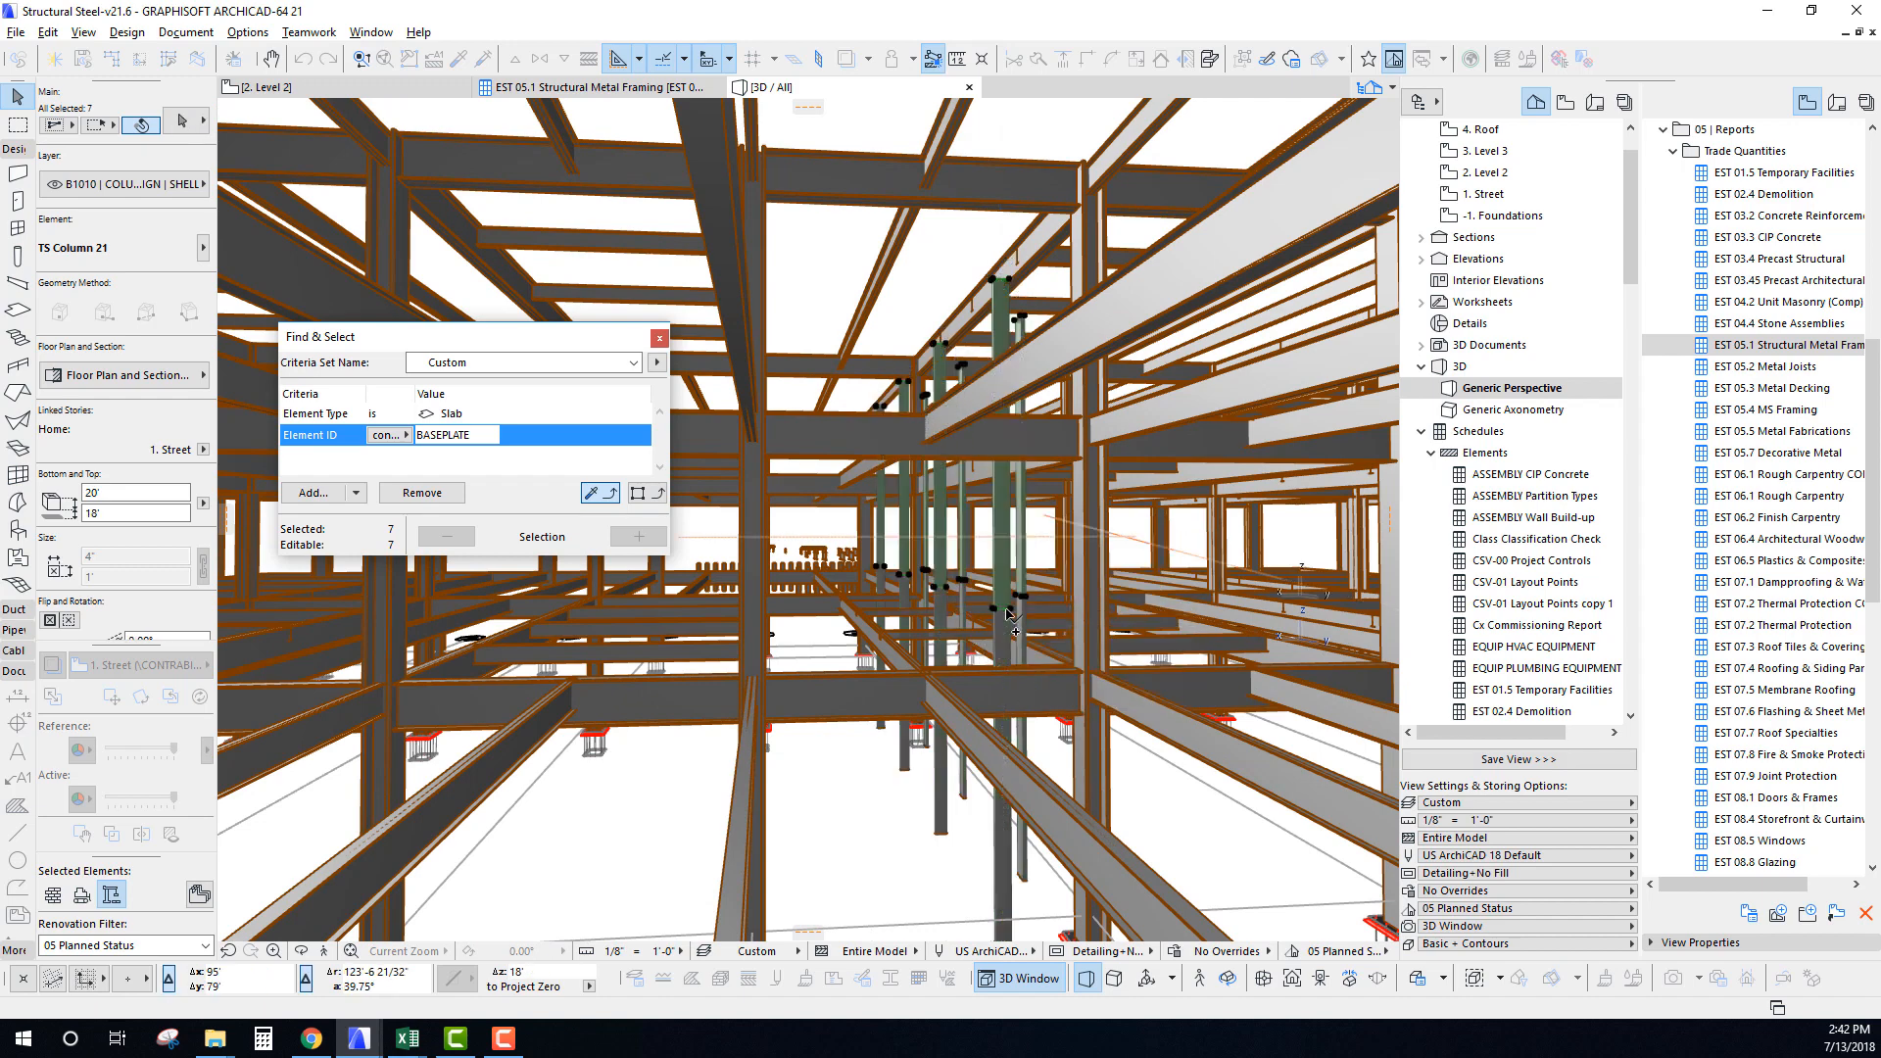
# Set the copied columns' home story to 3. Level 3 and move them back down onto the tops of the lower TS columns.
pyautogui.click(202, 449)
pyautogui.click(251, 449)
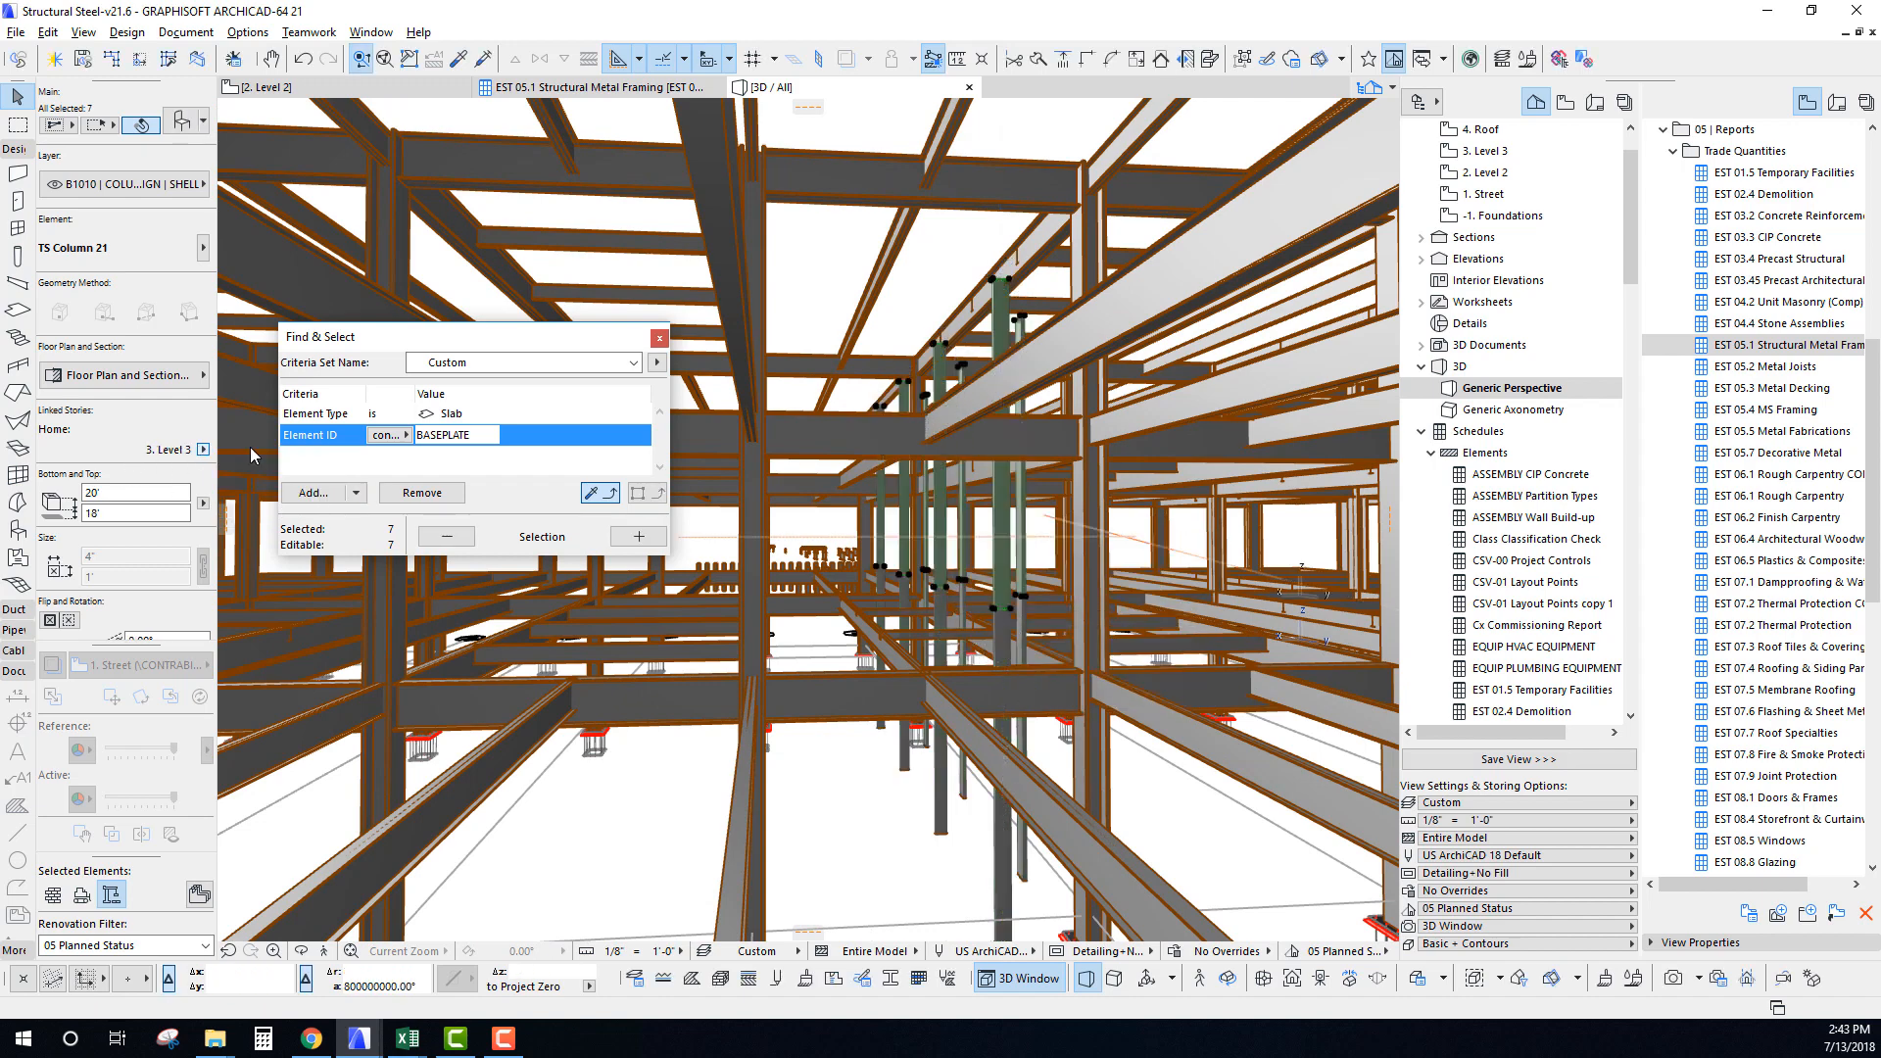
pyautogui.hotkey('ctrl', 'd')
pyautogui.click(962, 267)
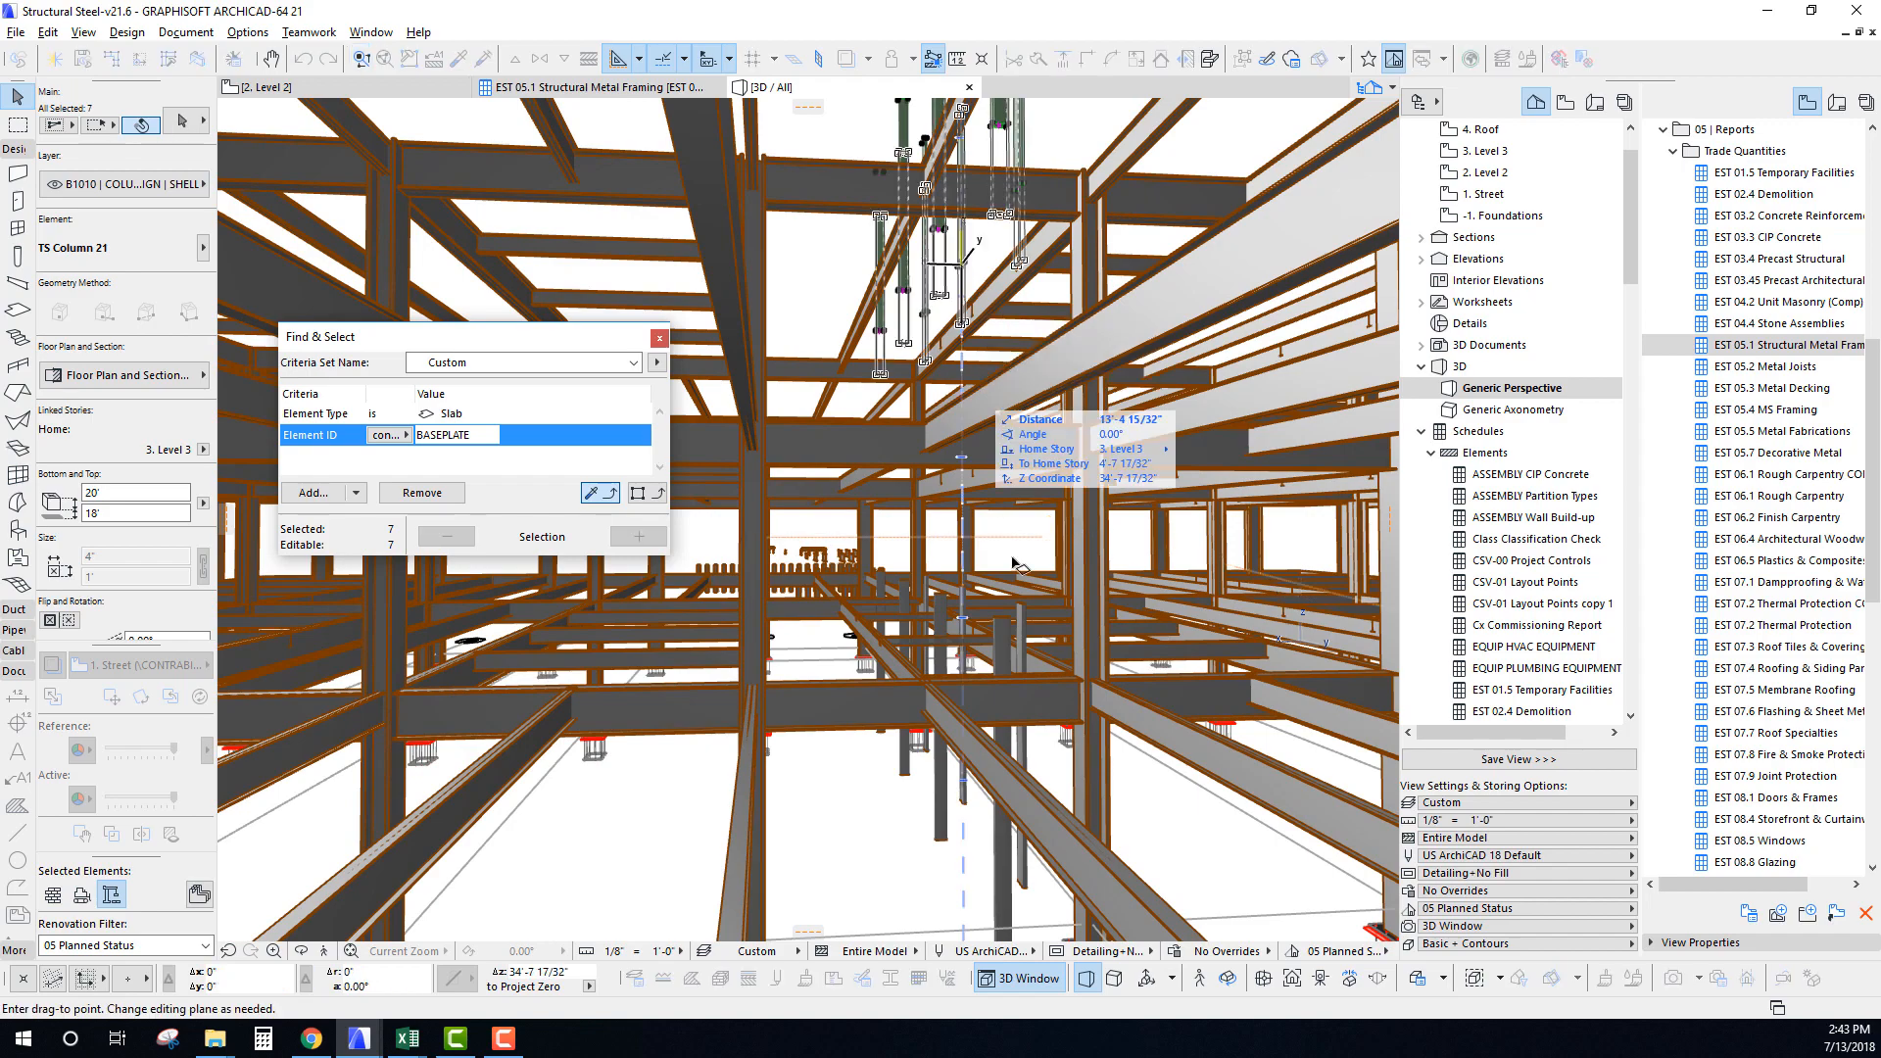
pyautogui.click(1006, 628)
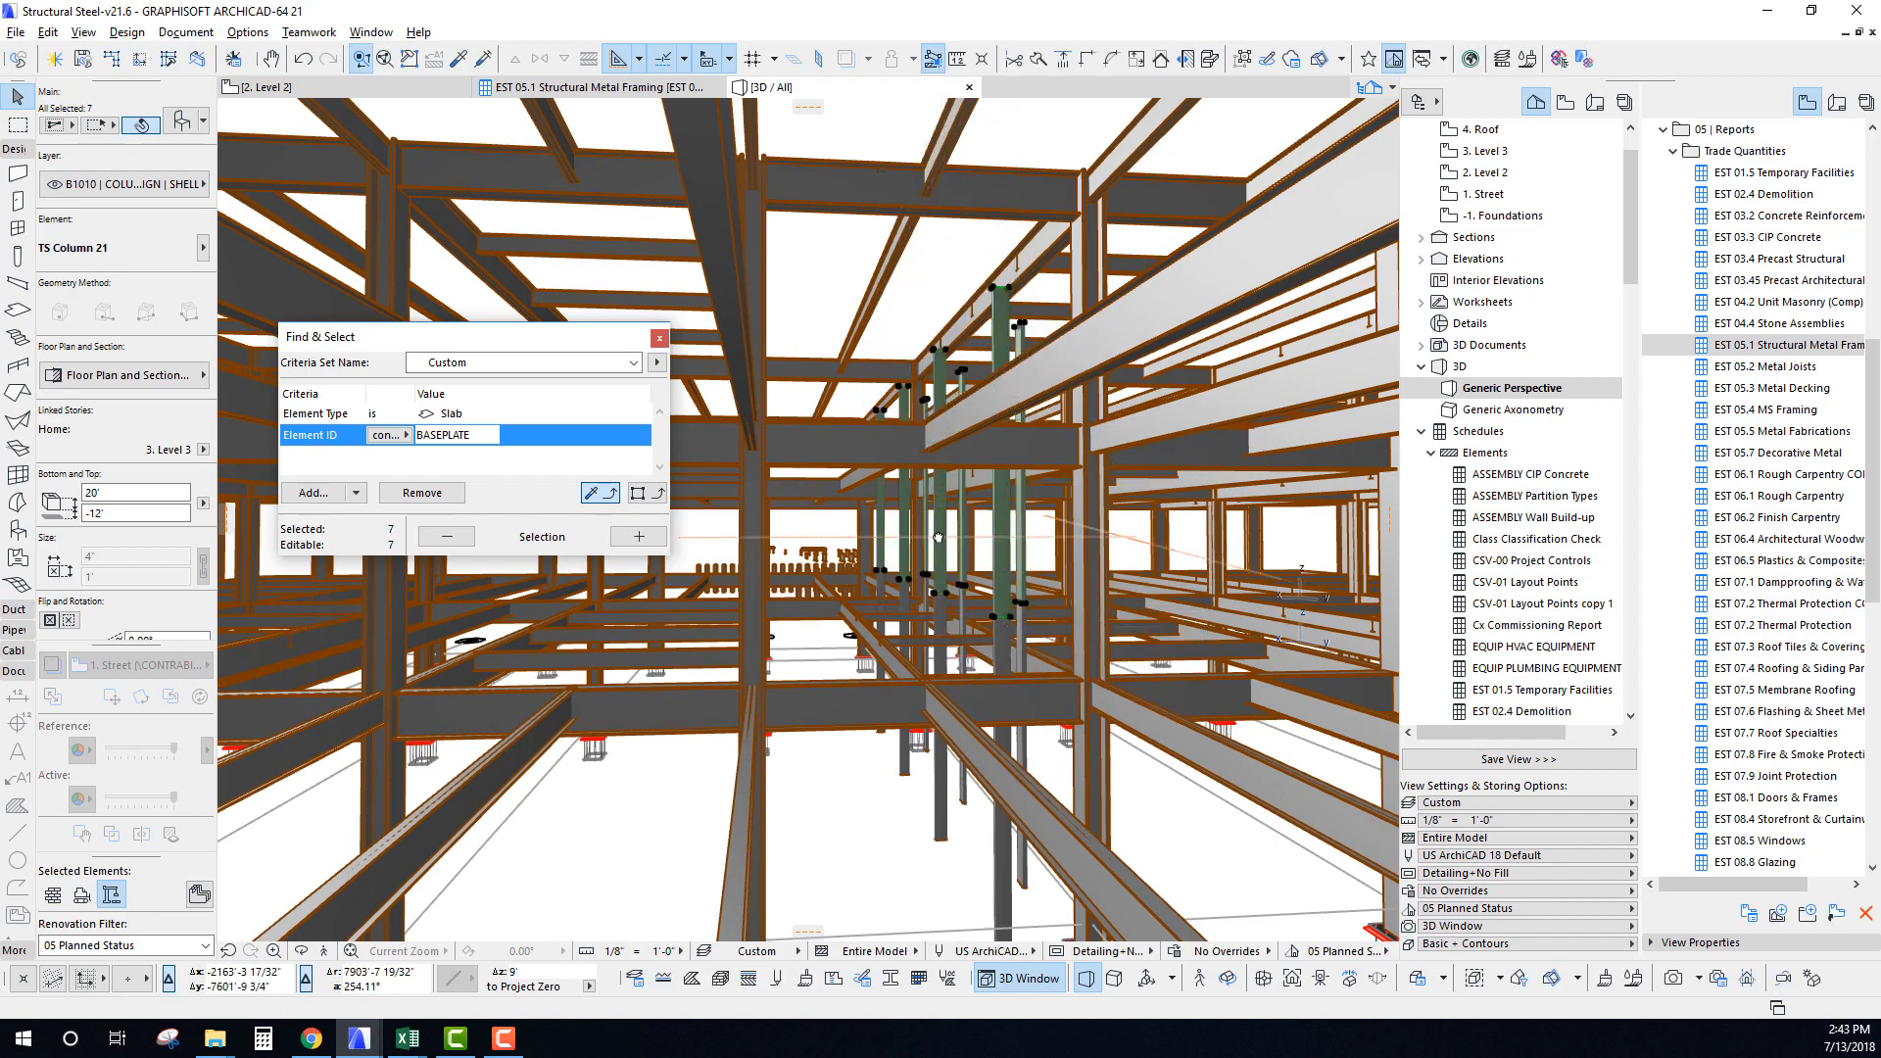
# Stretch the tops of the seven upper TS columns 6'-6" upward to the top of the adjacent roof steel and deselect them.
pyautogui.scroll(-4, 1007, 596)
pyautogui.scroll(2, 1007, 592)
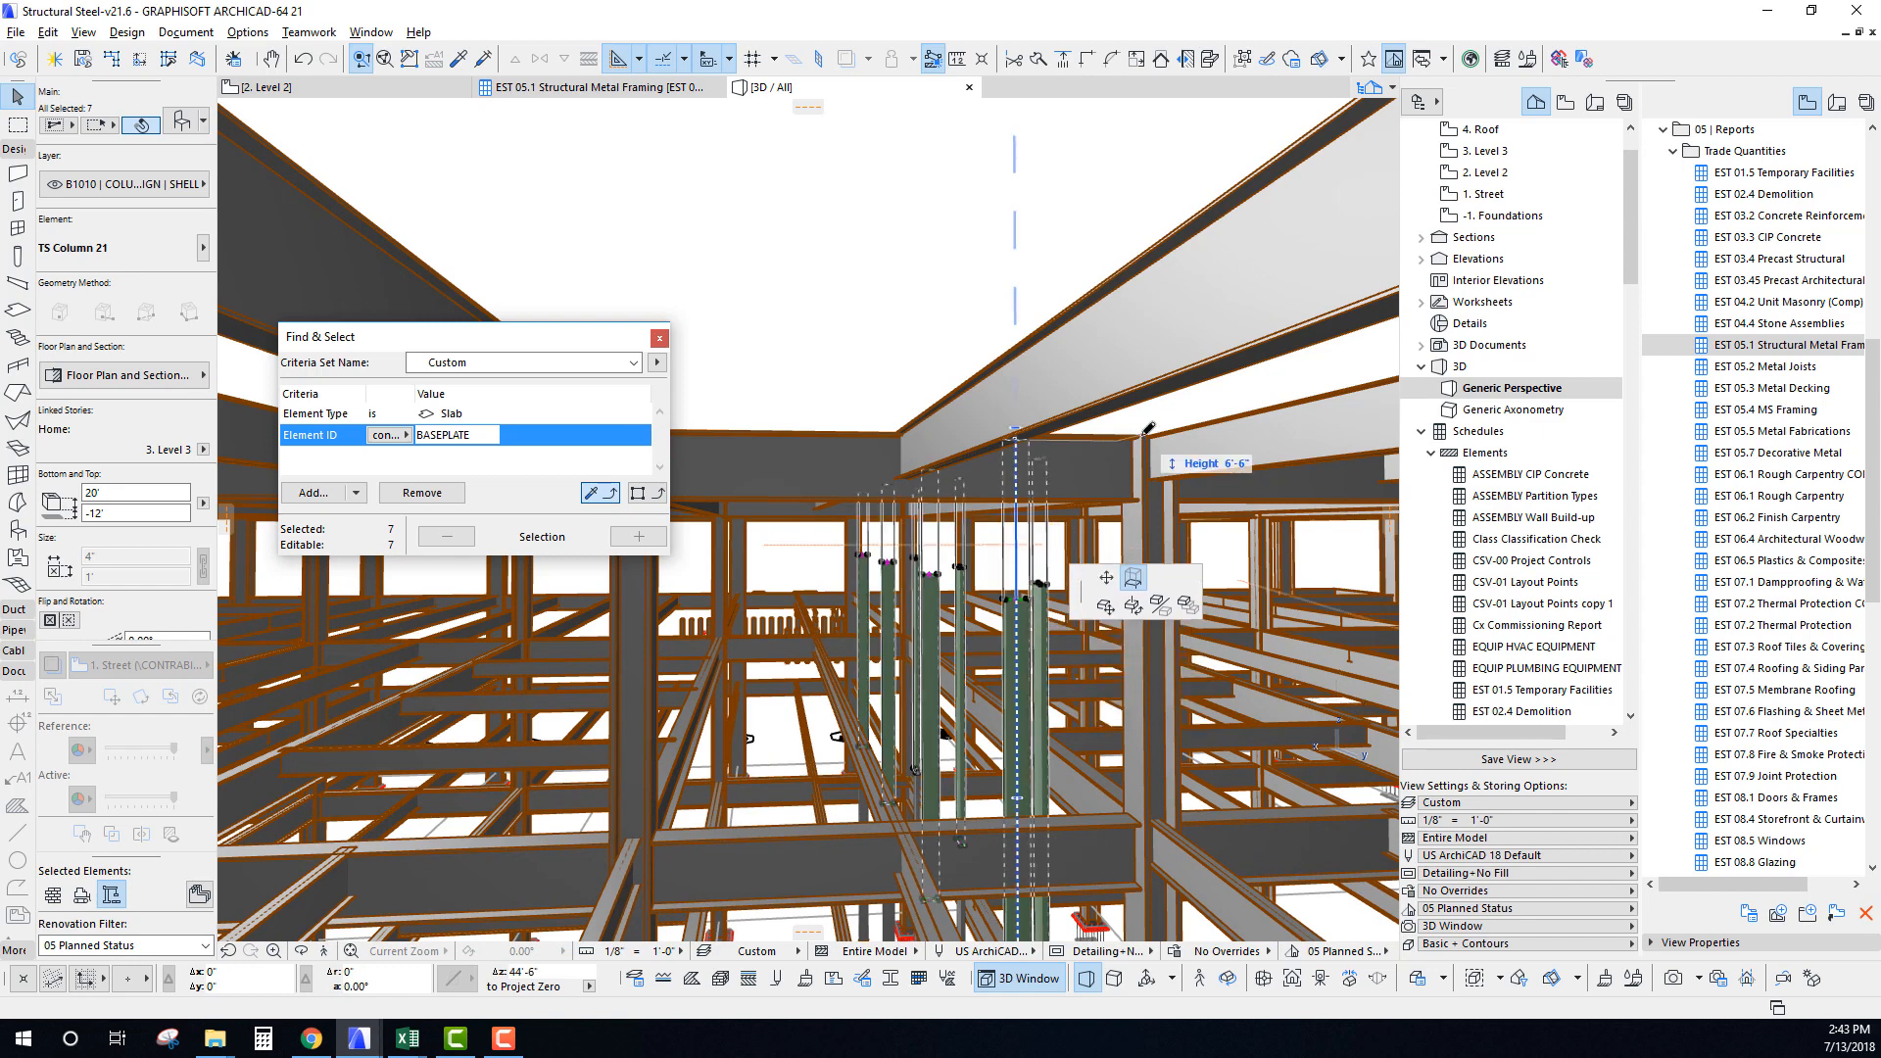
pyautogui.click(1143, 435)
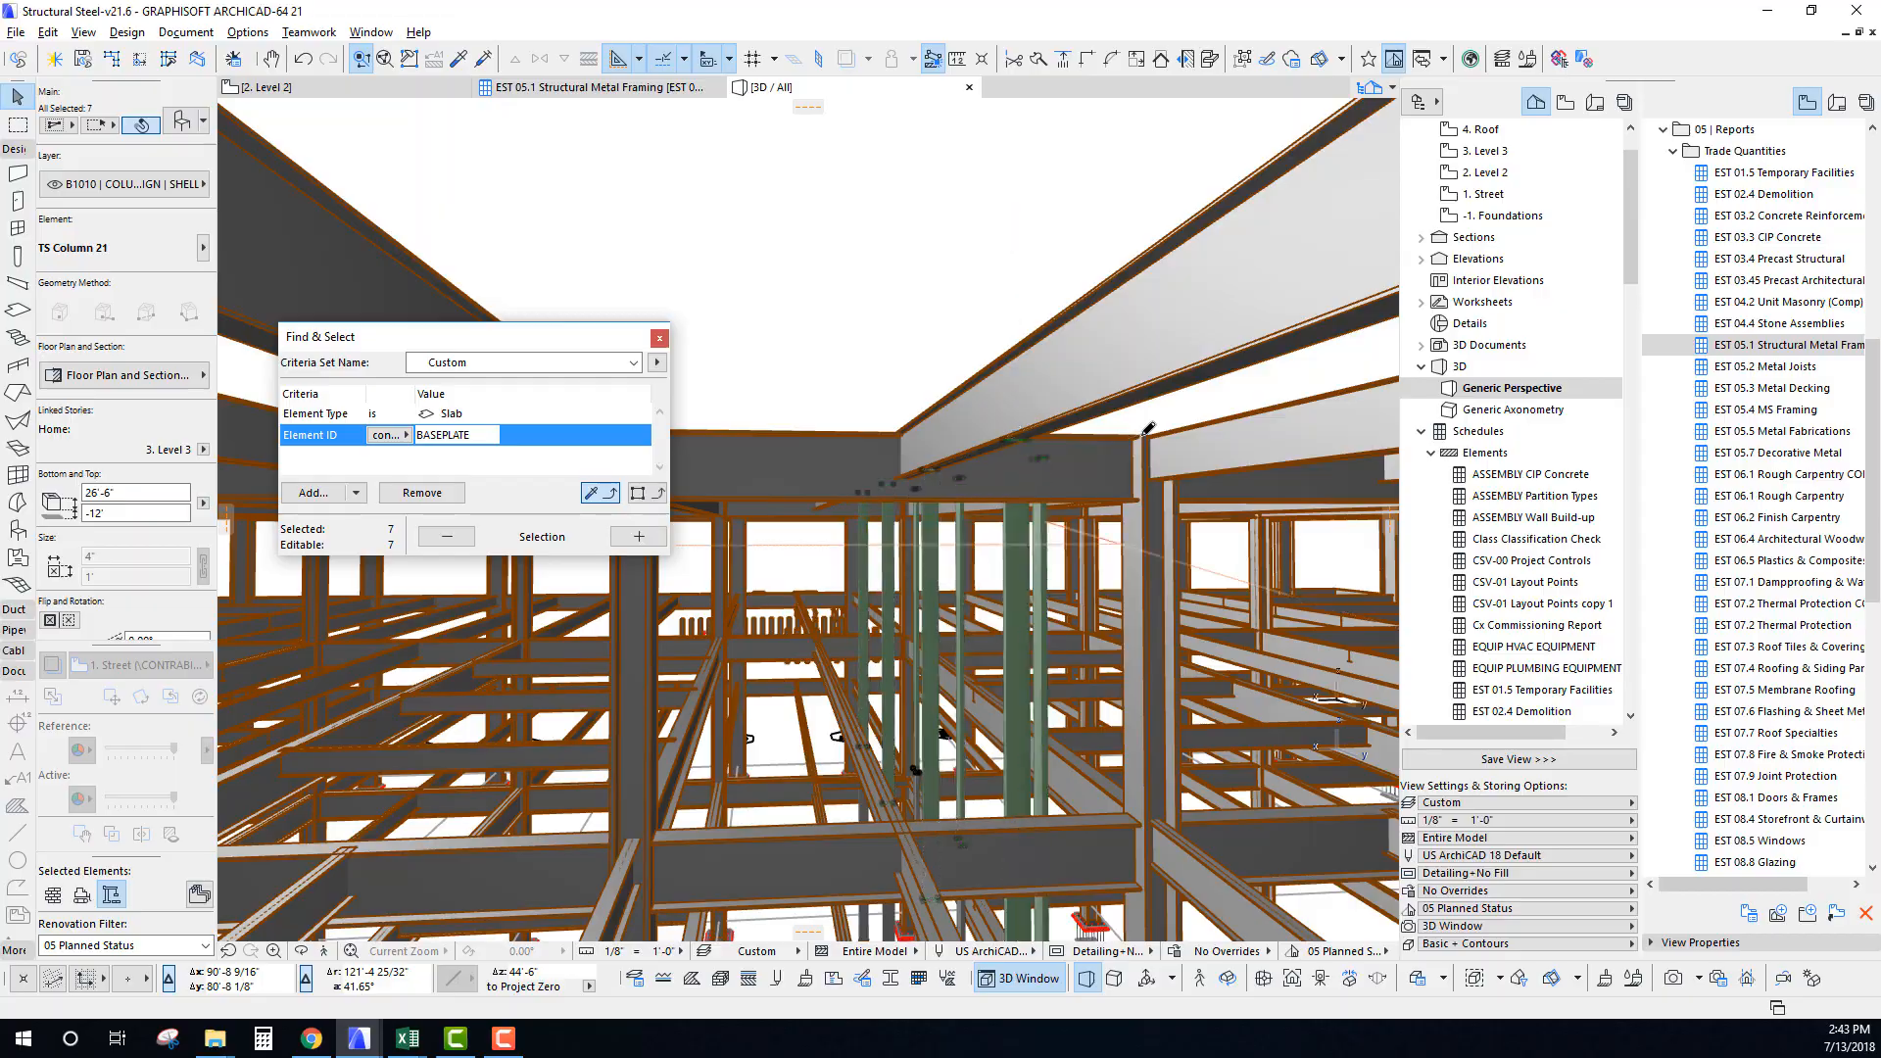
pyautogui.keyDown('shift'); pyautogui.moveTo(1137, 421); pyautogui.dragTo(937, 437, button='middle'); pyautogui.keyUp('shift')
pyautogui.scroll(-10, 937, 436)
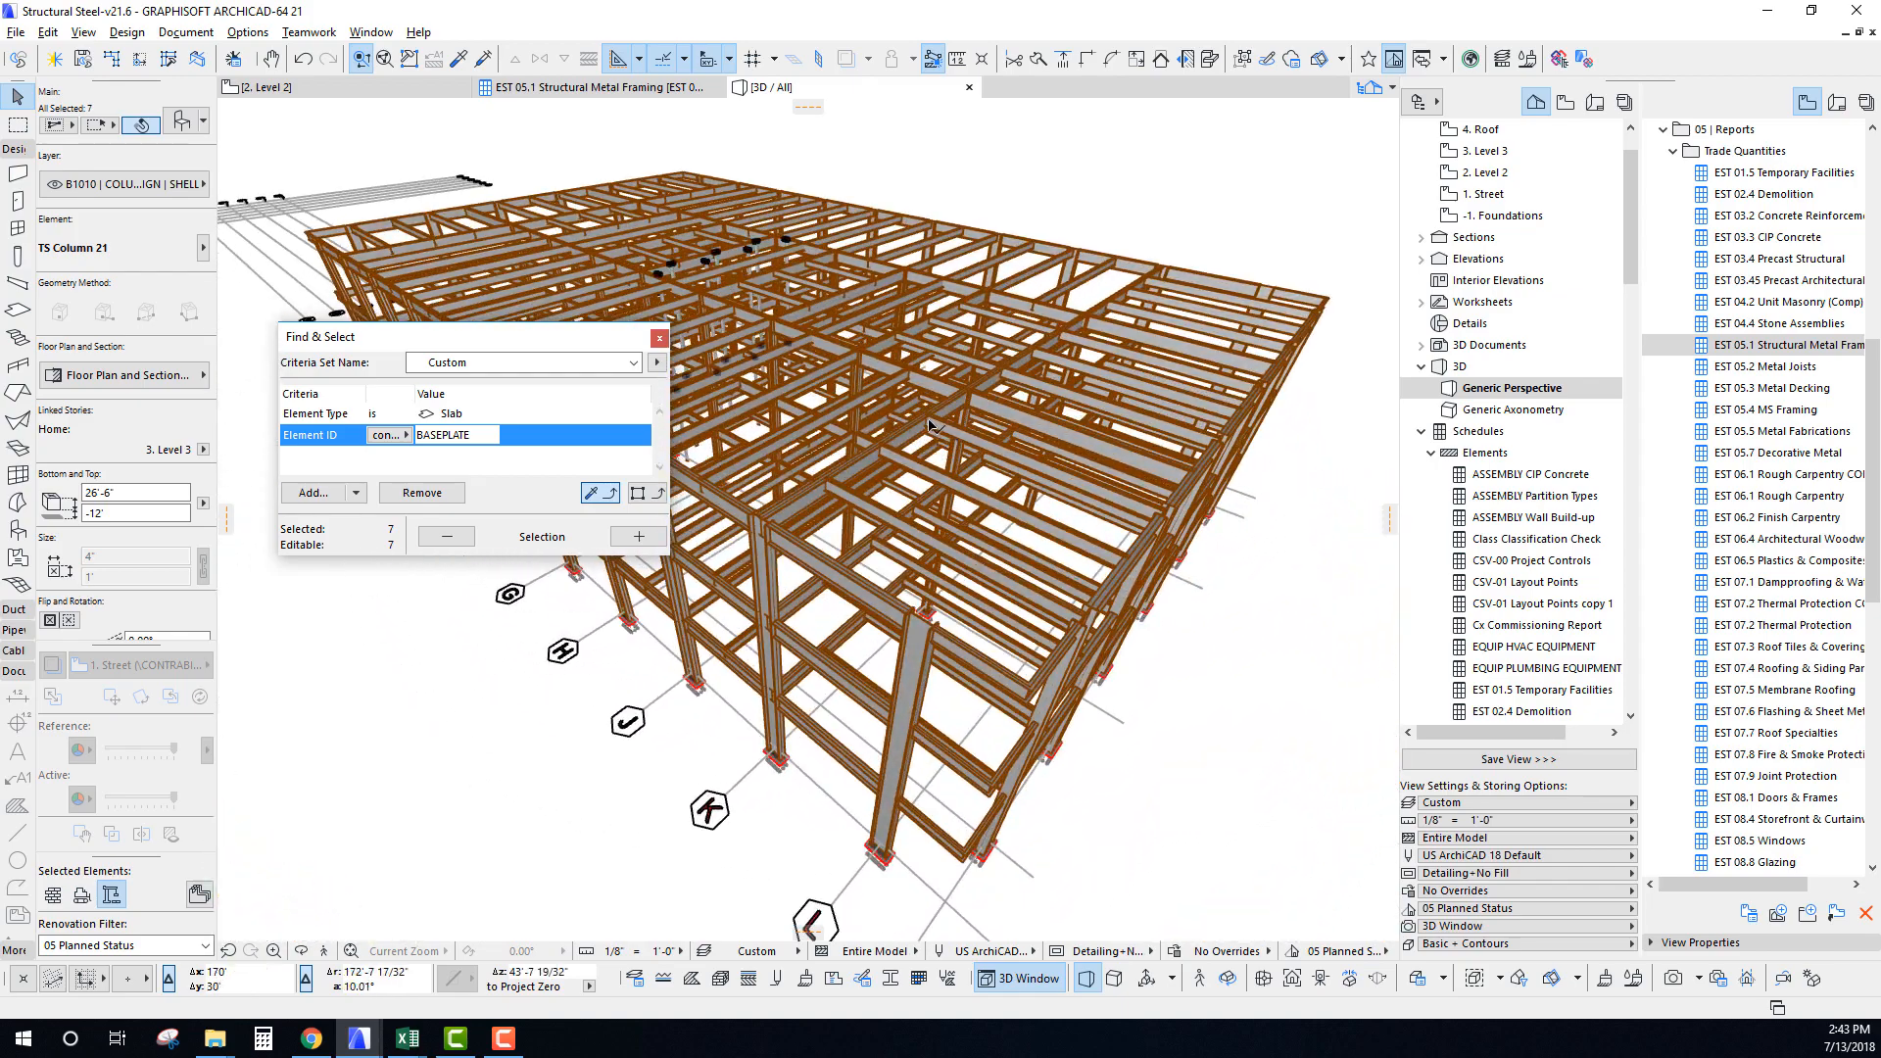
pyautogui.press('Escape')
# Examine the steel frame and the sample steel members laid out beside it in the 3D model.
pyautogui.keyDown('shift'); pyautogui.moveTo(578, 685); pyautogui.dragTo(757, 619, button='middle'); pyautogui.keyUp('shift')
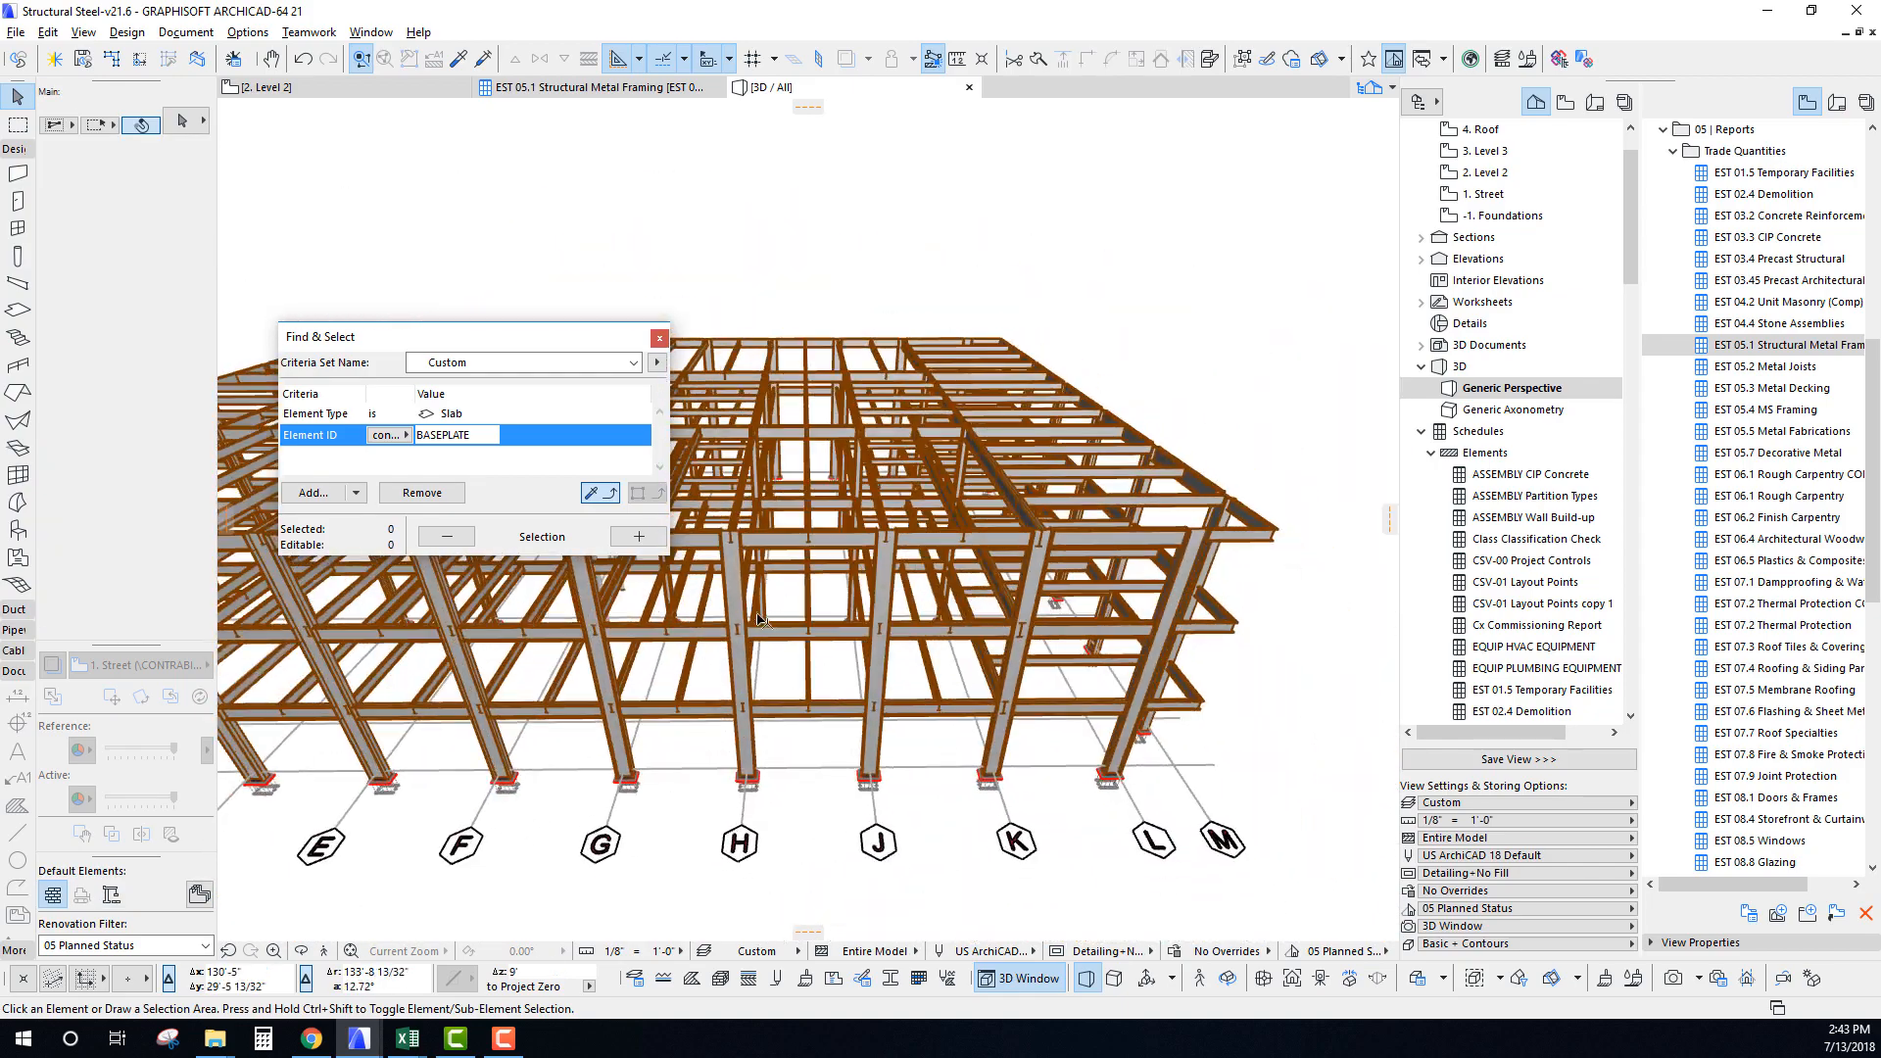
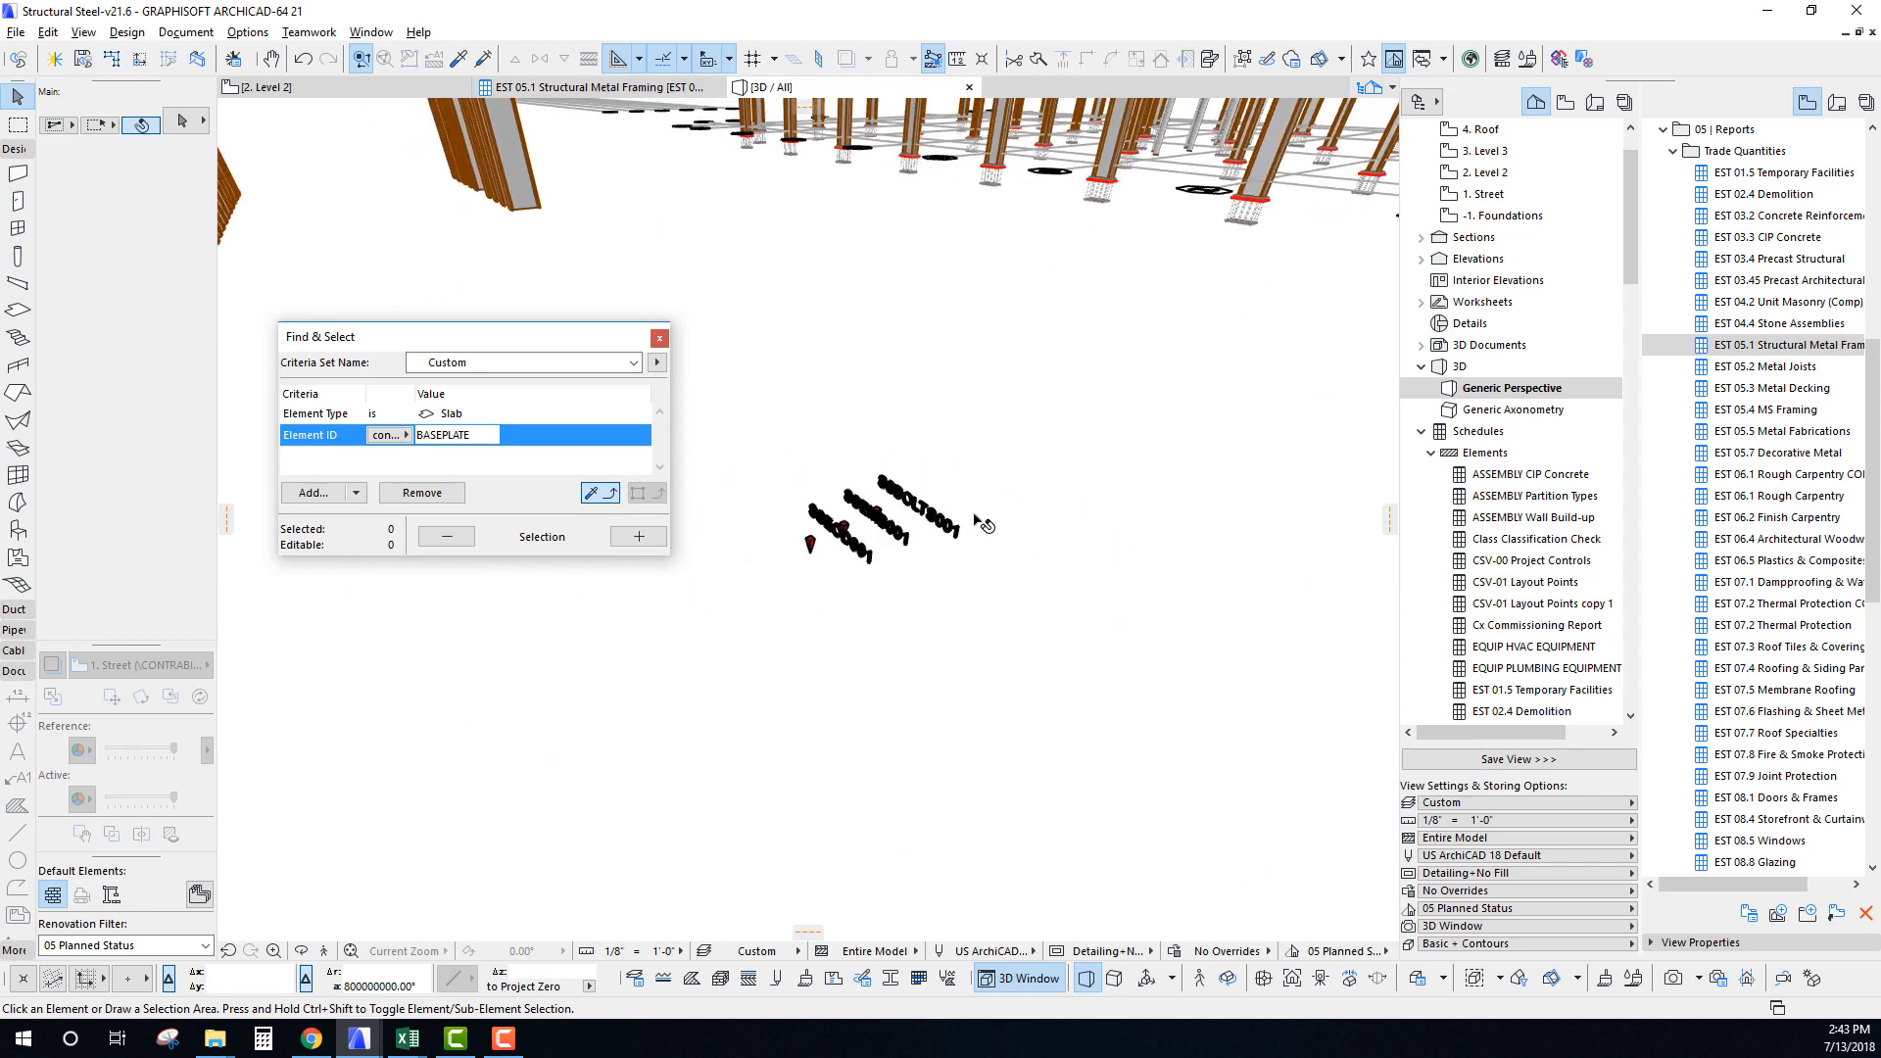
pyautogui.moveTo(975, 519); pyautogui.dragTo(1019, 495, button='middle')
pyautogui.scroll(5, 1024, 480)
pyautogui.moveTo(1176, 460); pyautogui.dragTo(1021, 491, button='middle')
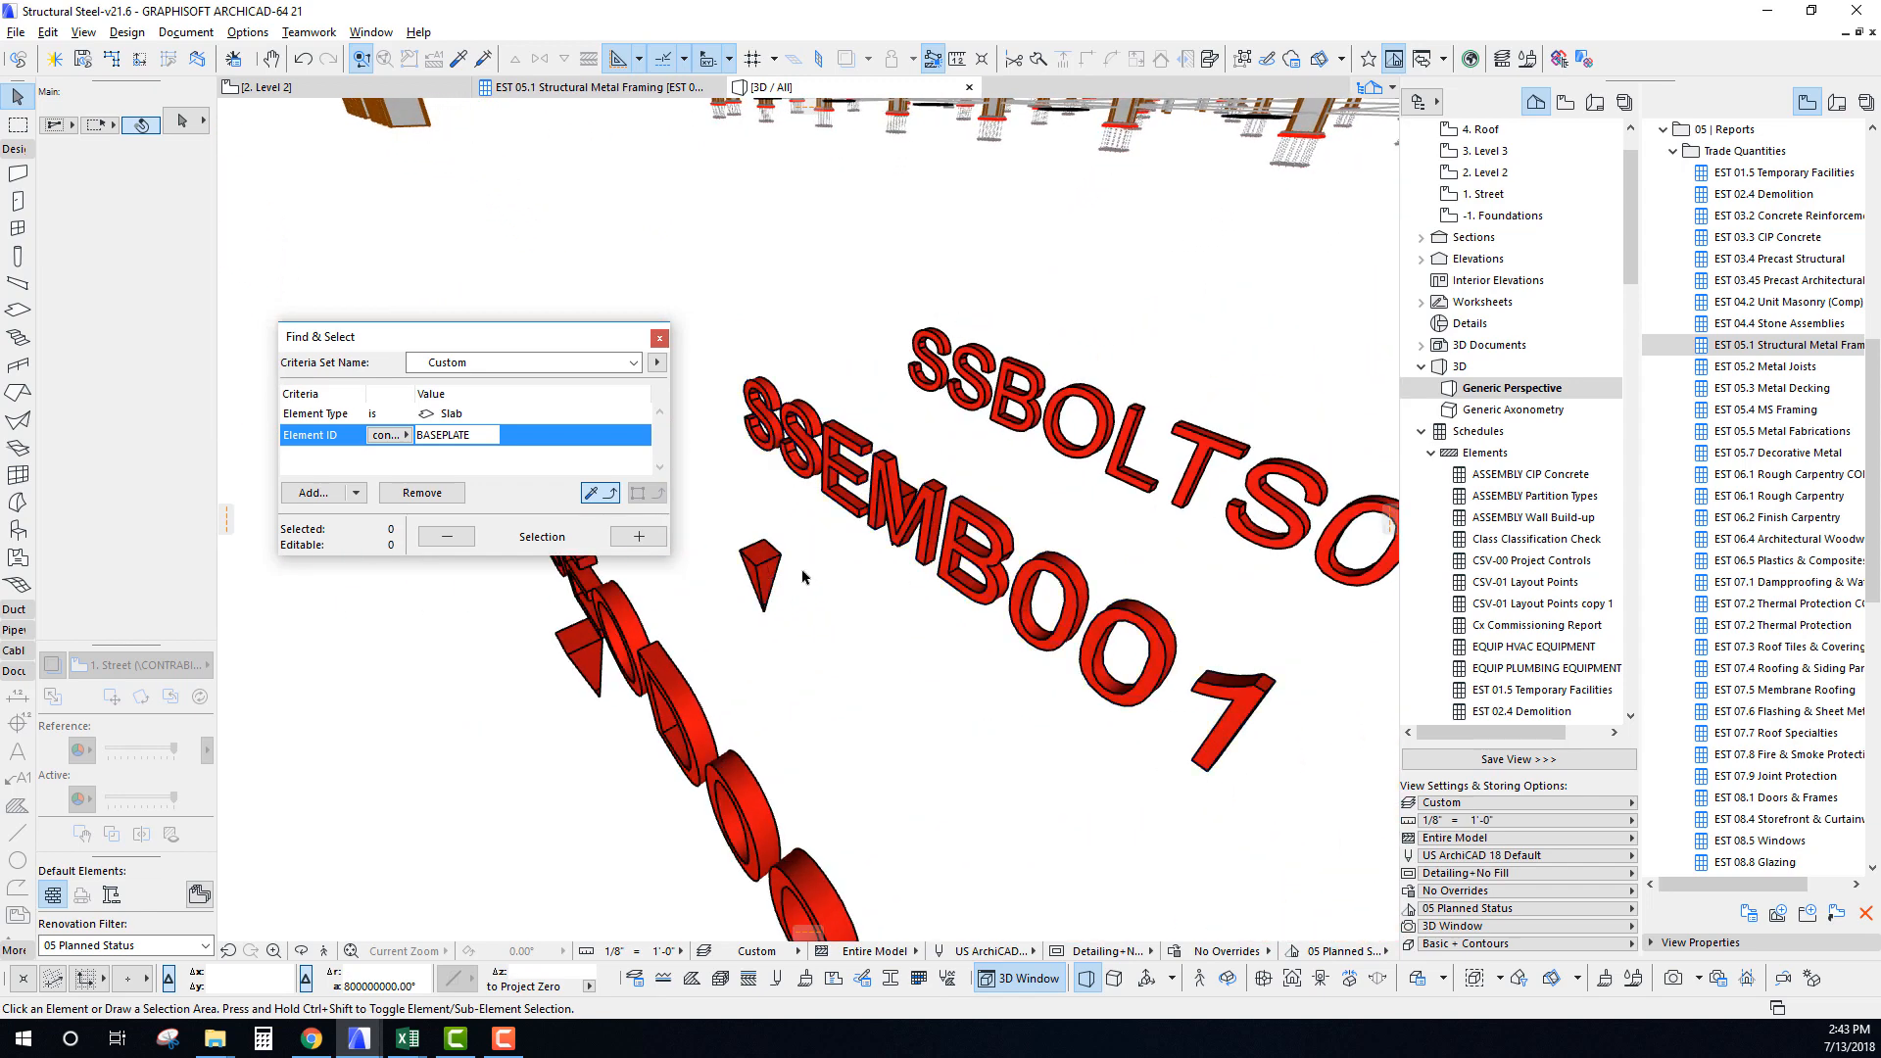
pyautogui.scroll(-10, 802, 577)
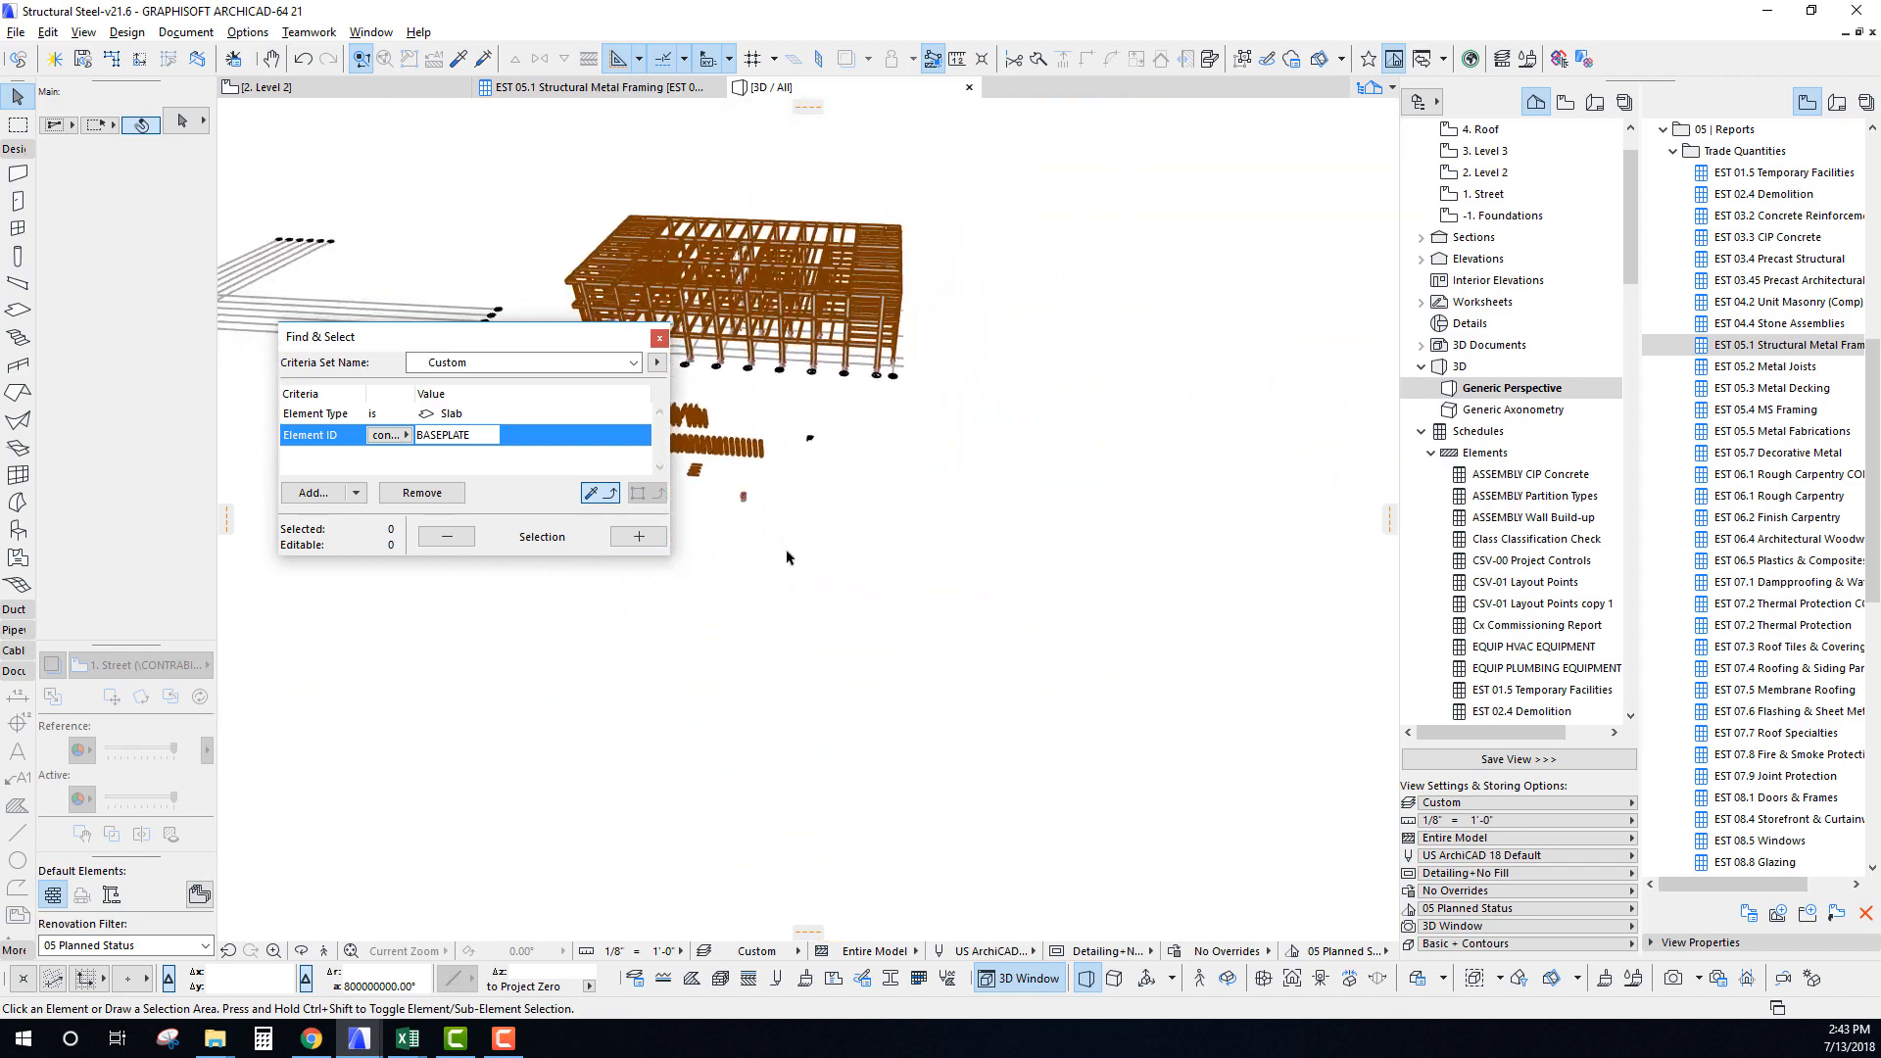
pyautogui.scroll(8, 787, 557)
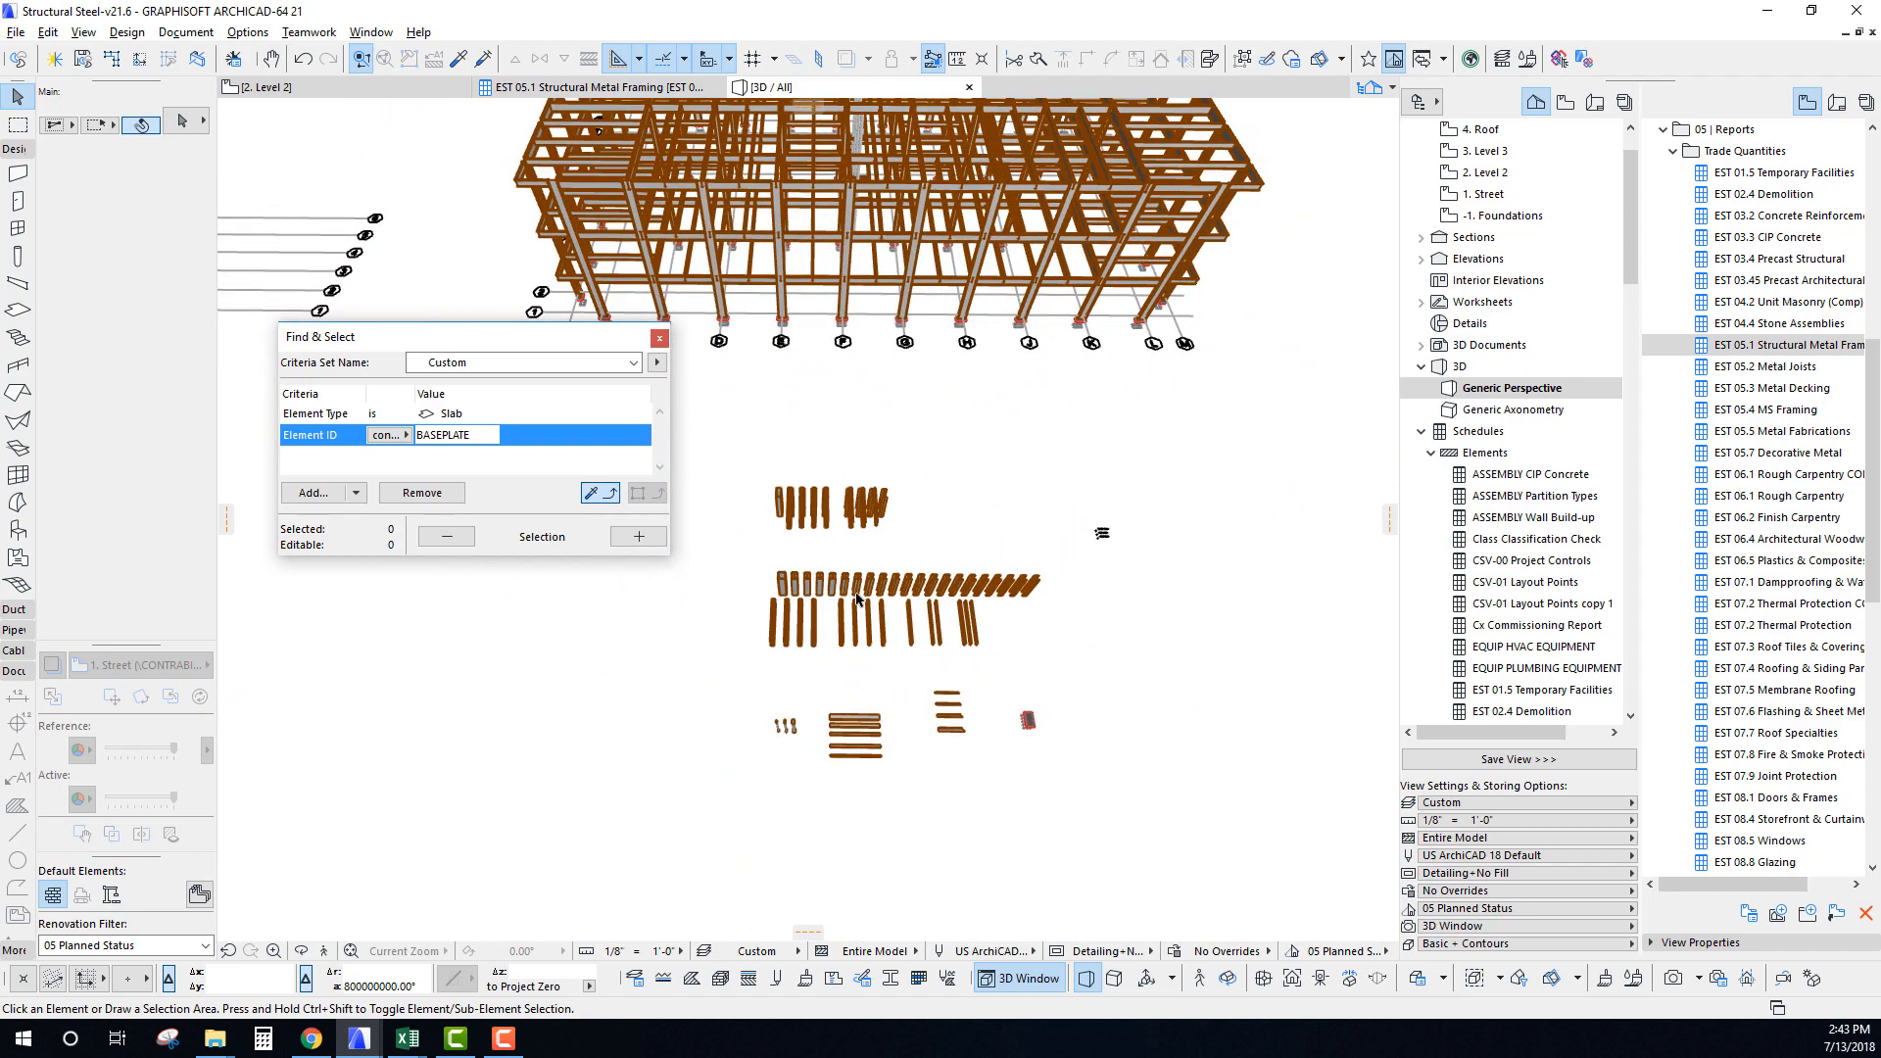
pyautogui.moveTo(858, 600); pyautogui.dragTo(849, 630, button='middle')
pyautogui.moveTo(719, 457)
pyautogui.mouseDown()
pyautogui.moveTo(953, 840)
pyautogui.moveTo(1219, 864)
pyautogui.moveTo(950, 766)
pyautogui.moveTo(807, 555)
pyautogui.mouseUp()
pyautogui.moveTo(808, 561)
pyautogui.mouseDown(button='middle')
pyautogui.moveTo(814, 614)
pyautogui.moveTo(763, 605)
pyautogui.moveTo(790, 590)
pyautogui.mouseUp(button='middle')
pyautogui.scroll(-5, 813, 613)
pyautogui.scroll(5, 789, 588)
pyautogui.scroll(3, 790, 588)
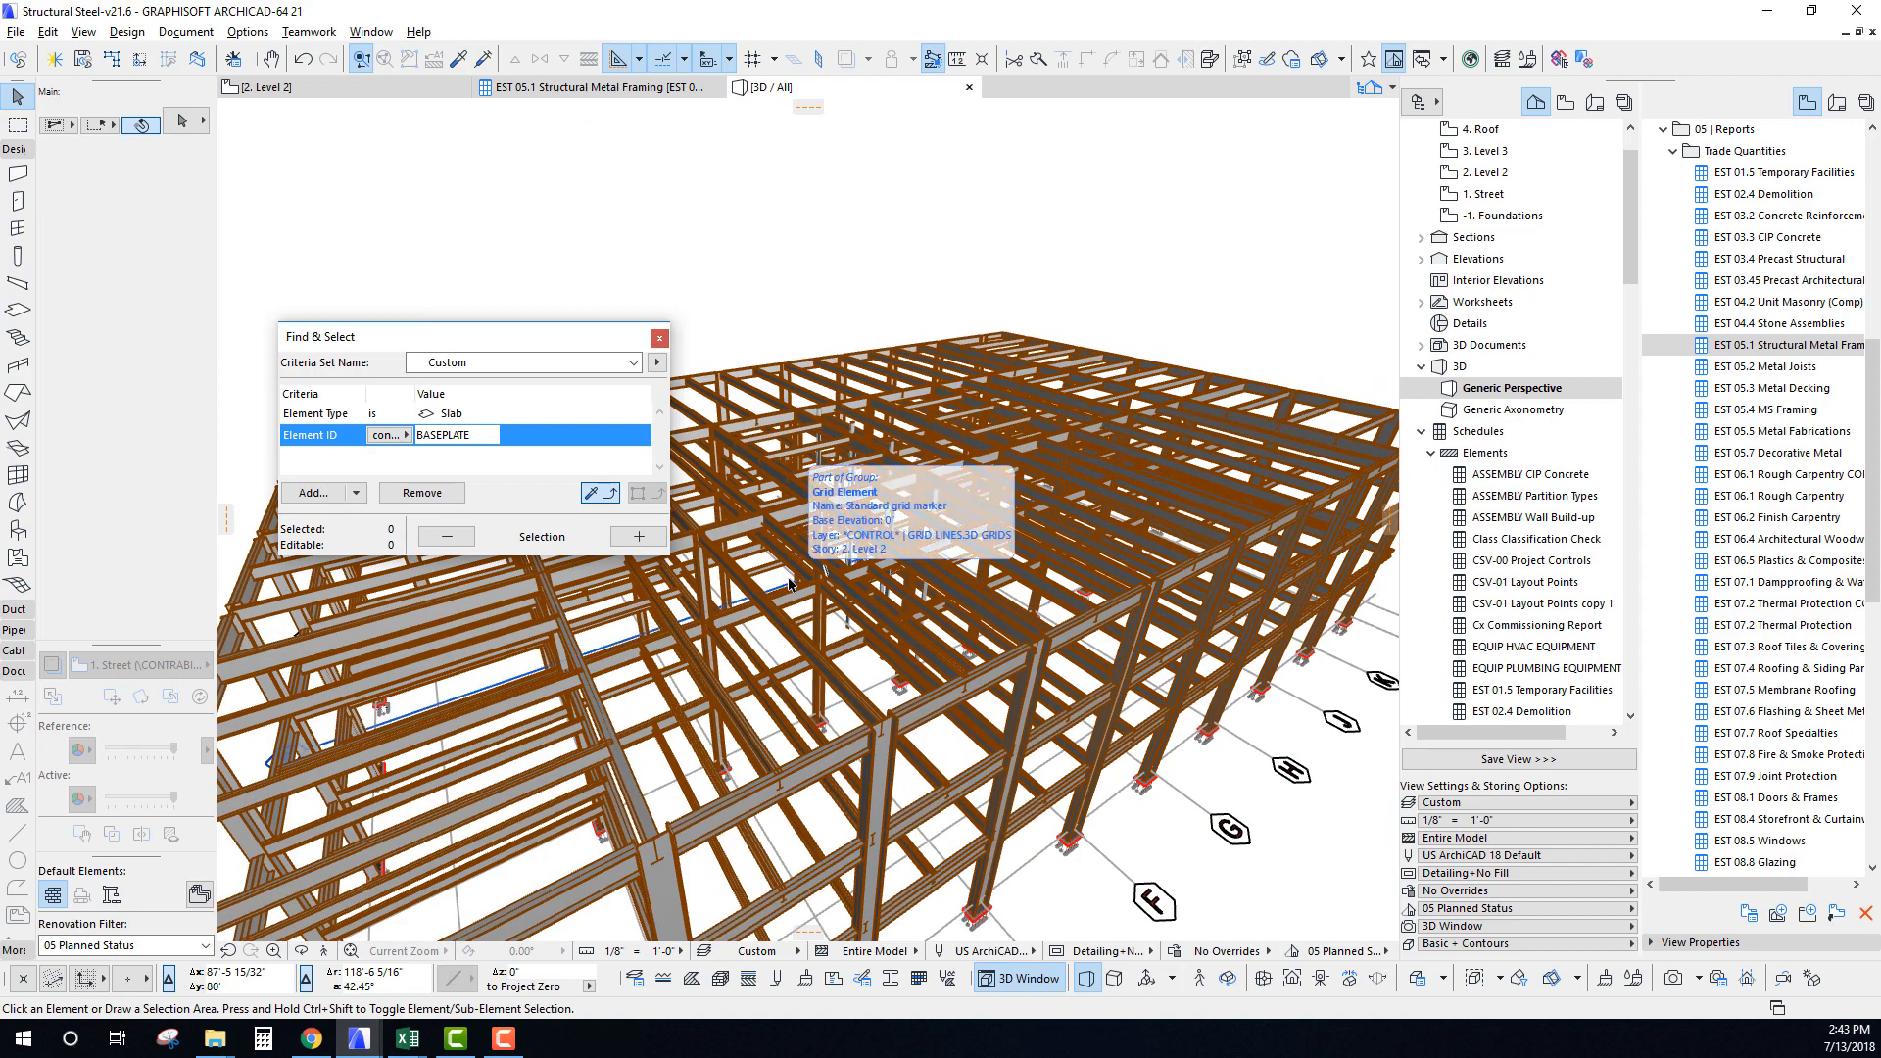
pyautogui.scroll(-6, 957, 542)
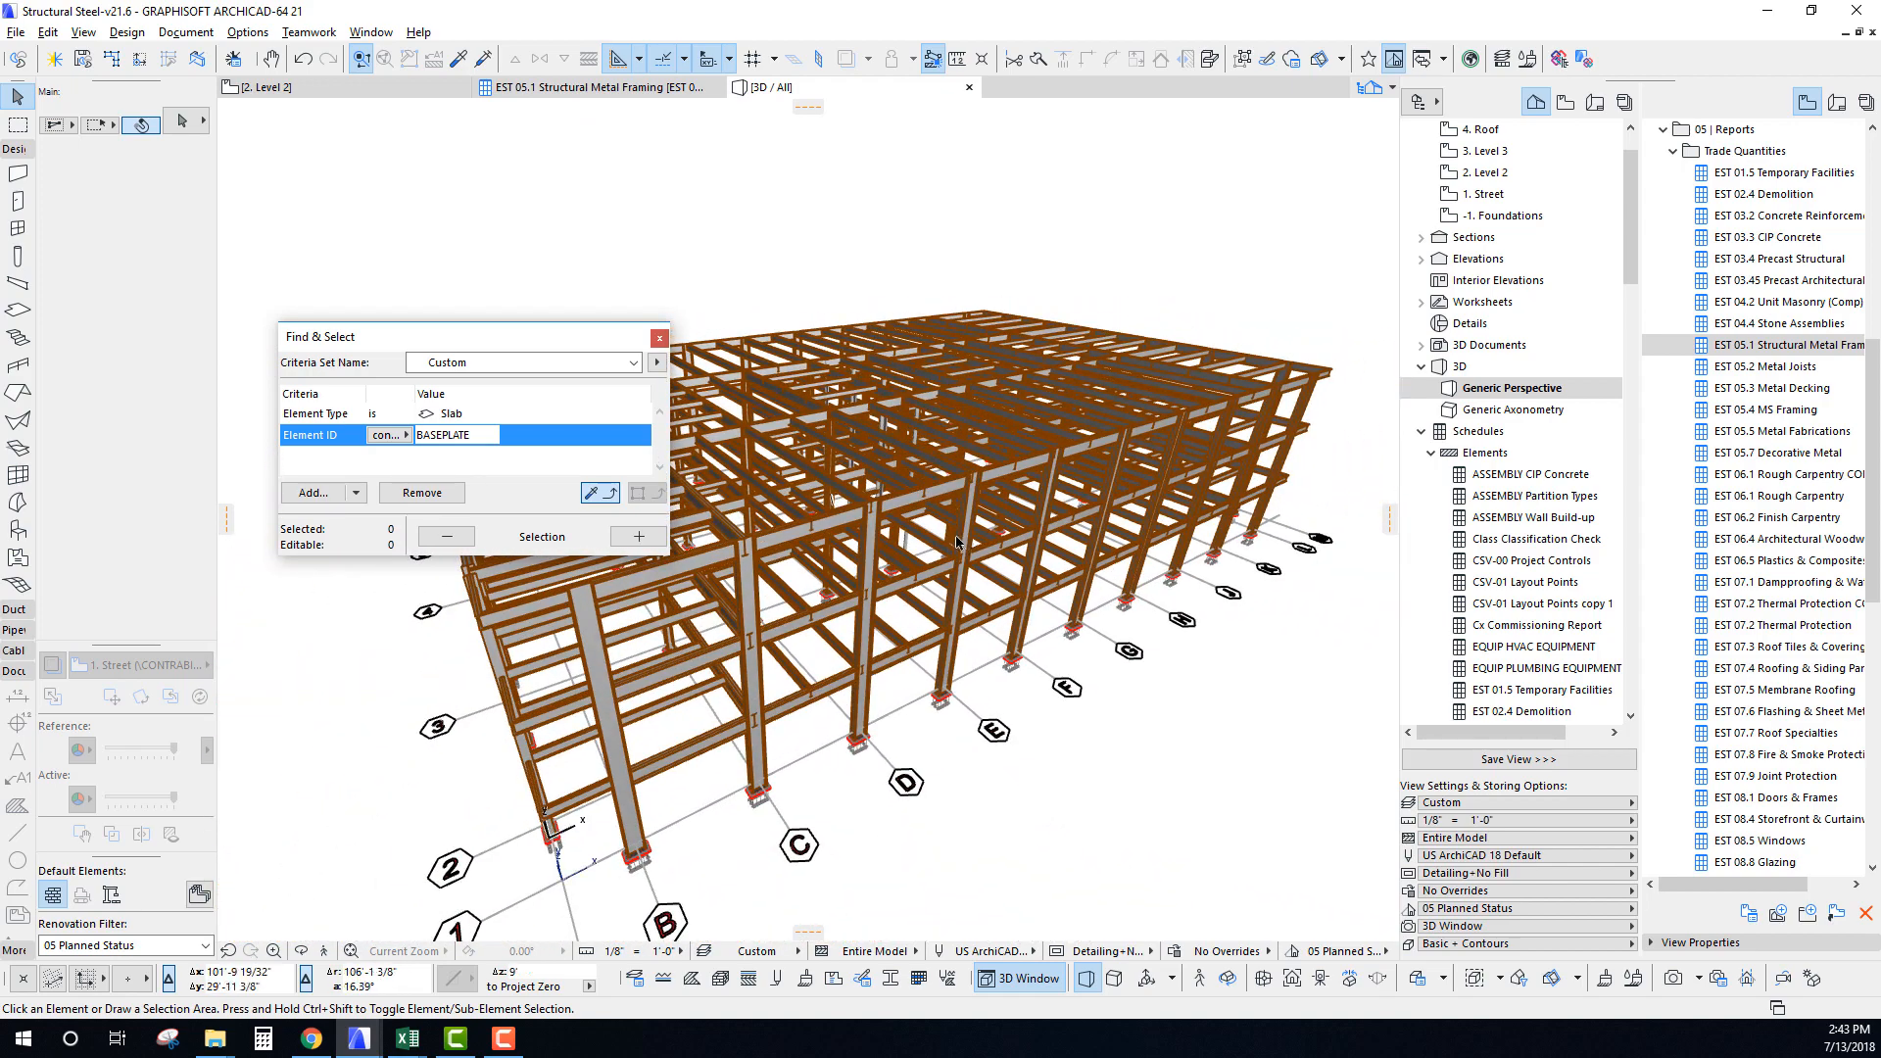
pyautogui.scroll(-5, 819, 393)
pyautogui.keyDown('shift'); pyautogui.moveTo(819, 396); pyautogui.dragTo(999, 777, button='middle'); pyautogui.keyUp('shift')
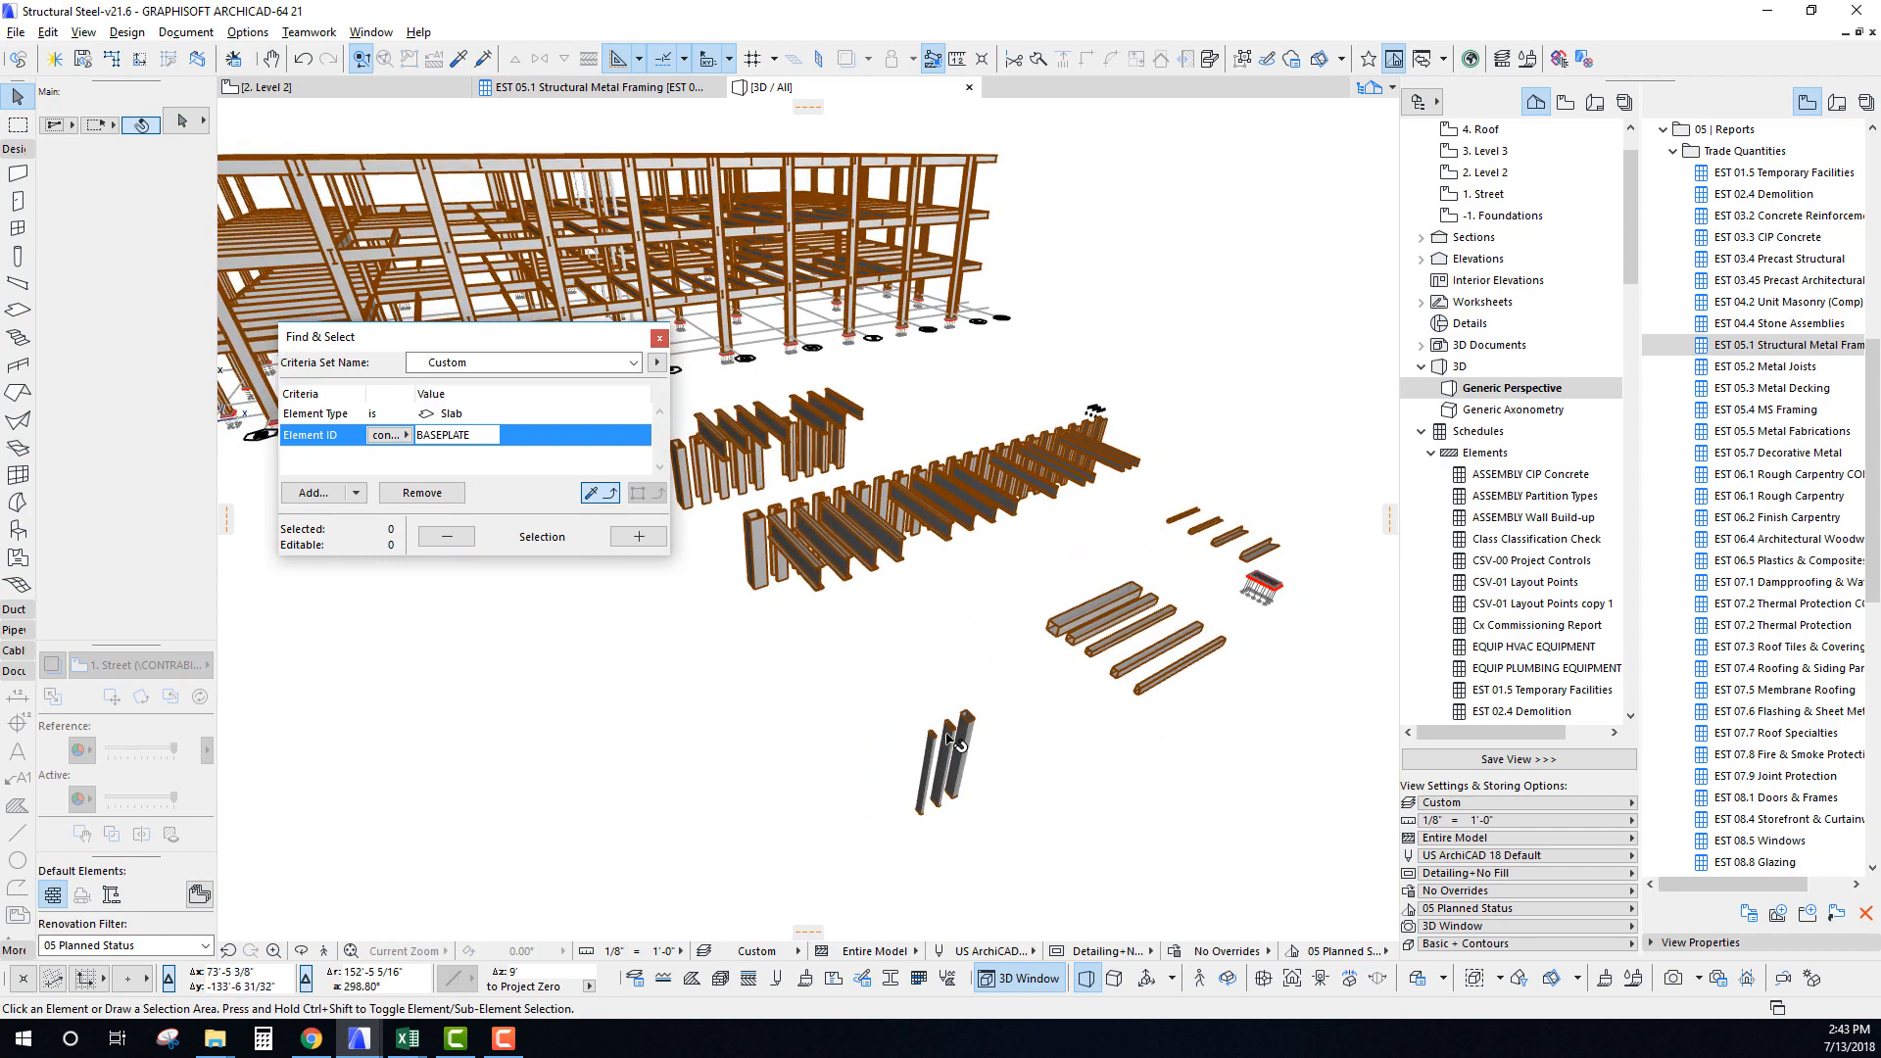
# Go to the 1. Street floor plan and copy the TS8x4 sample column under the HSS (TS) columns heading.
pyautogui.press('F2')
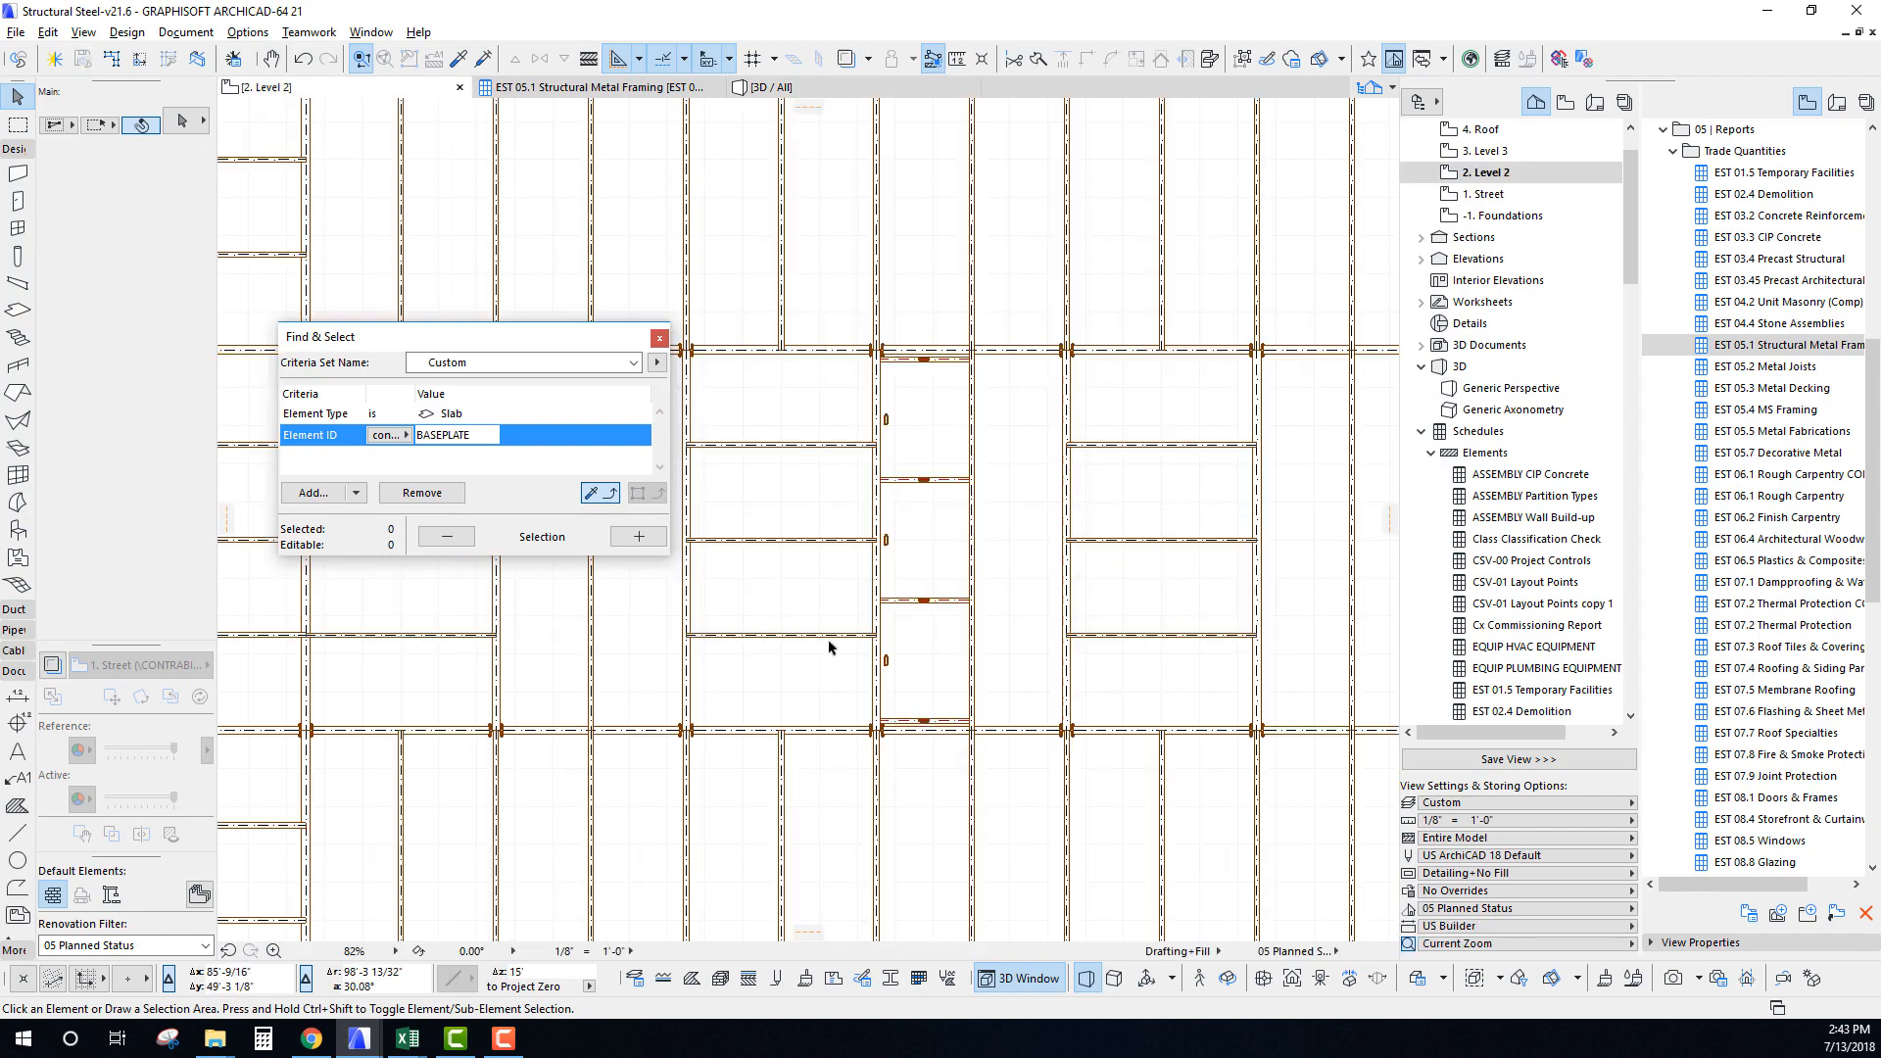
pyautogui.scroll(-10, 821, 696)
pyautogui.moveTo(819, 784); pyautogui.dragTo(852, 549, button='middle')
pyautogui.scroll(8, 867, 677)
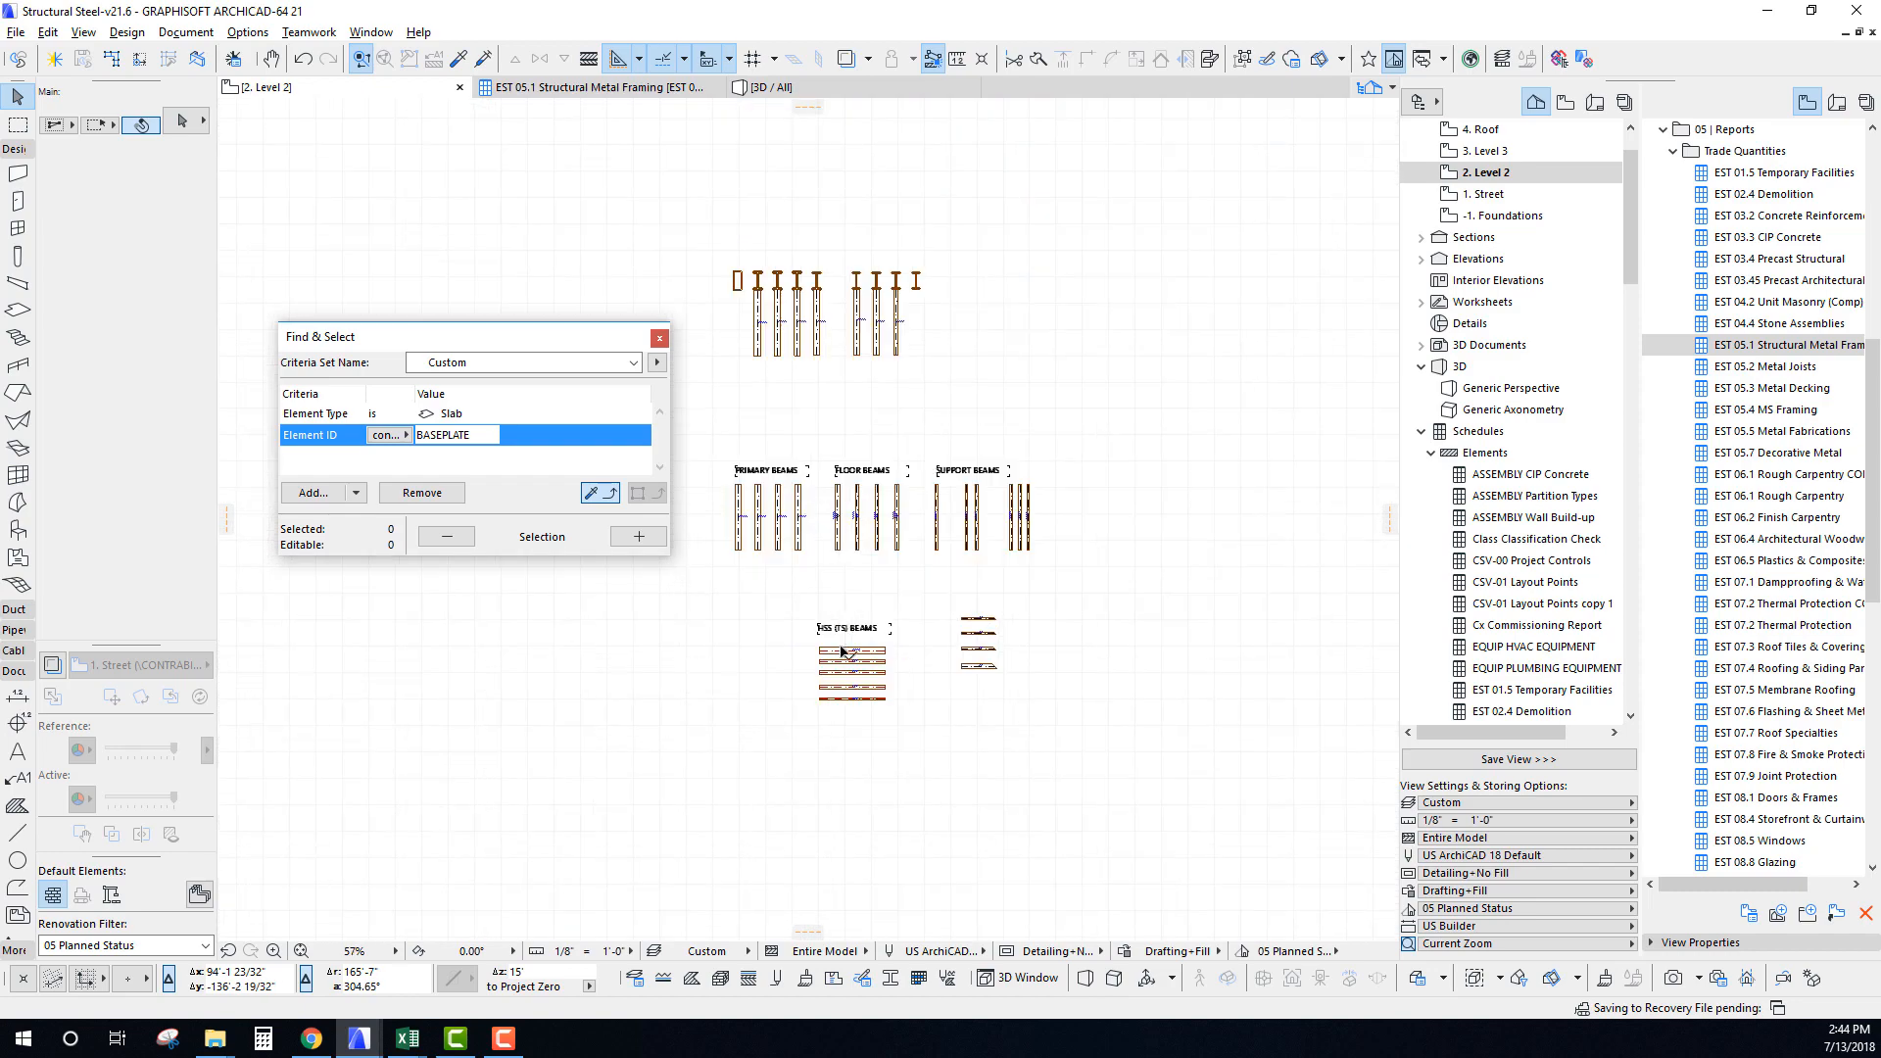
pyautogui.scroll(3, 841, 651)
pyautogui.moveTo(847, 641); pyautogui.dragTo(869, 632, button='middle')
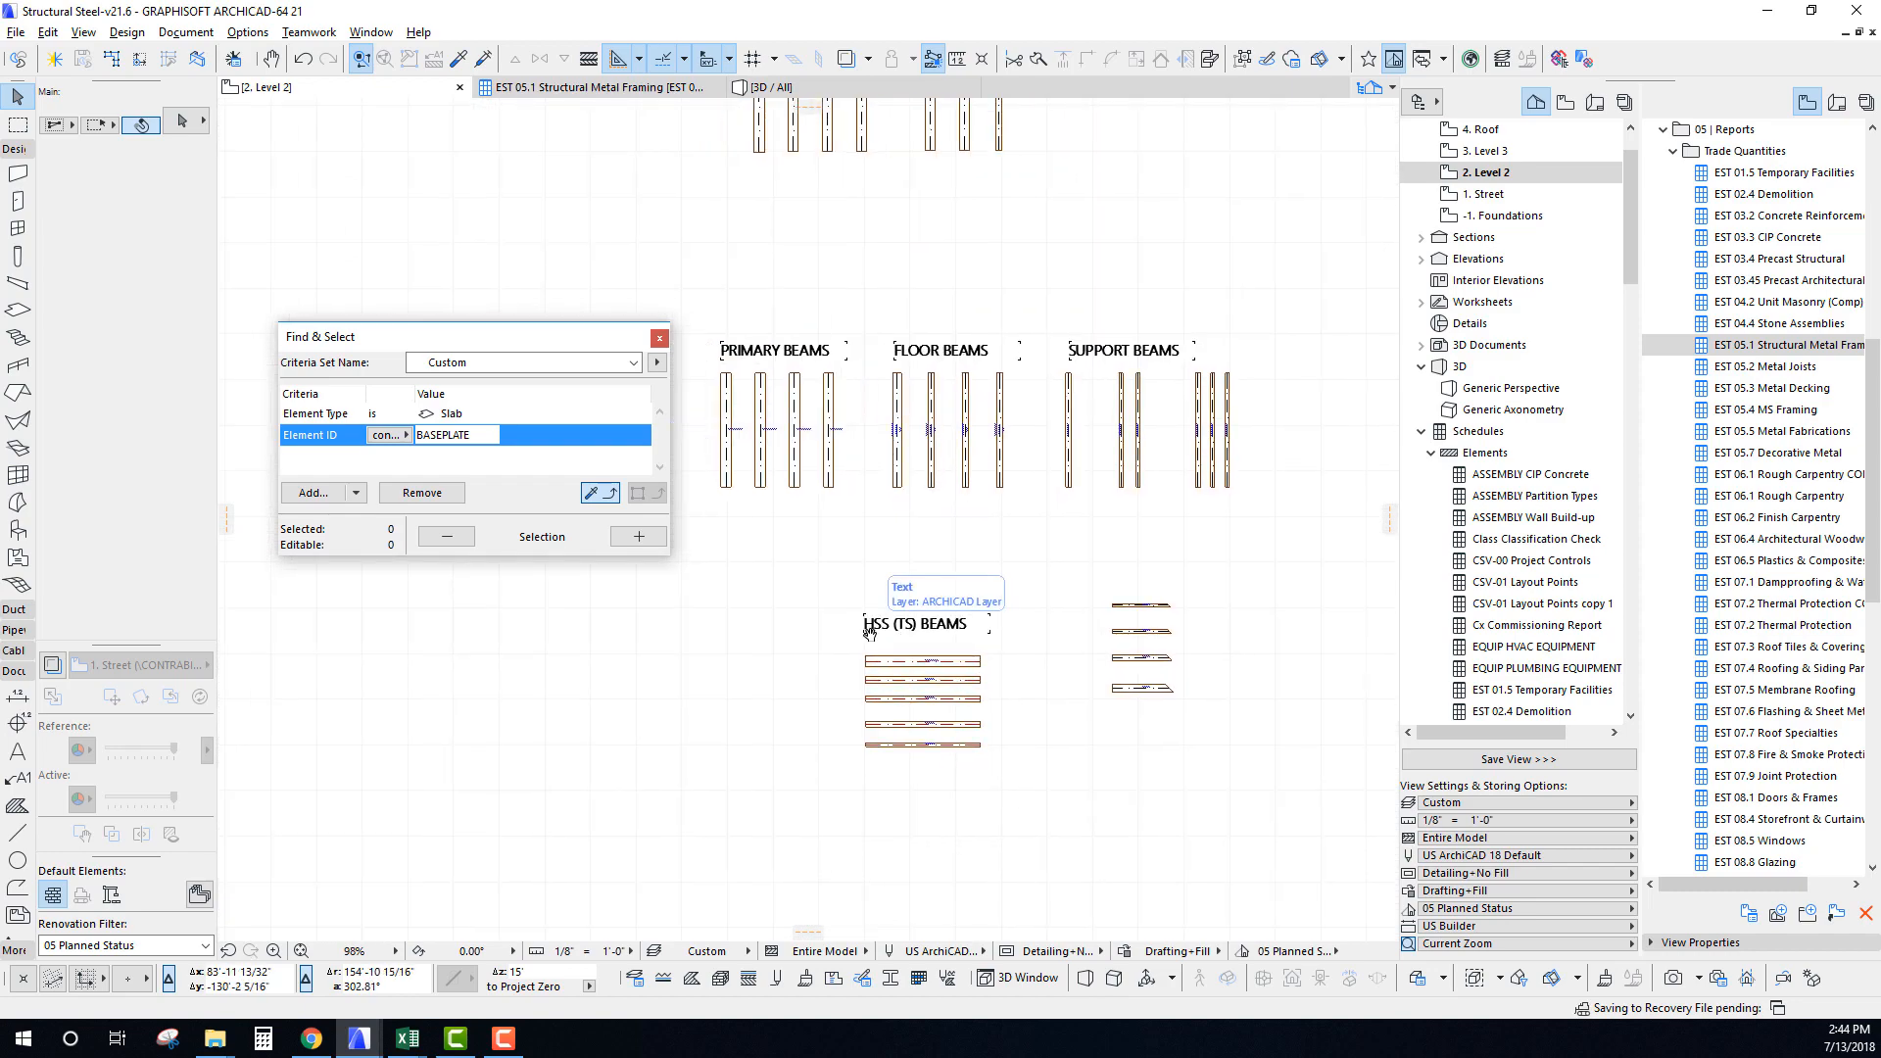
pyautogui.hotkey('ctrl', 'Down')
pyautogui.scroll(10, 725, 635)
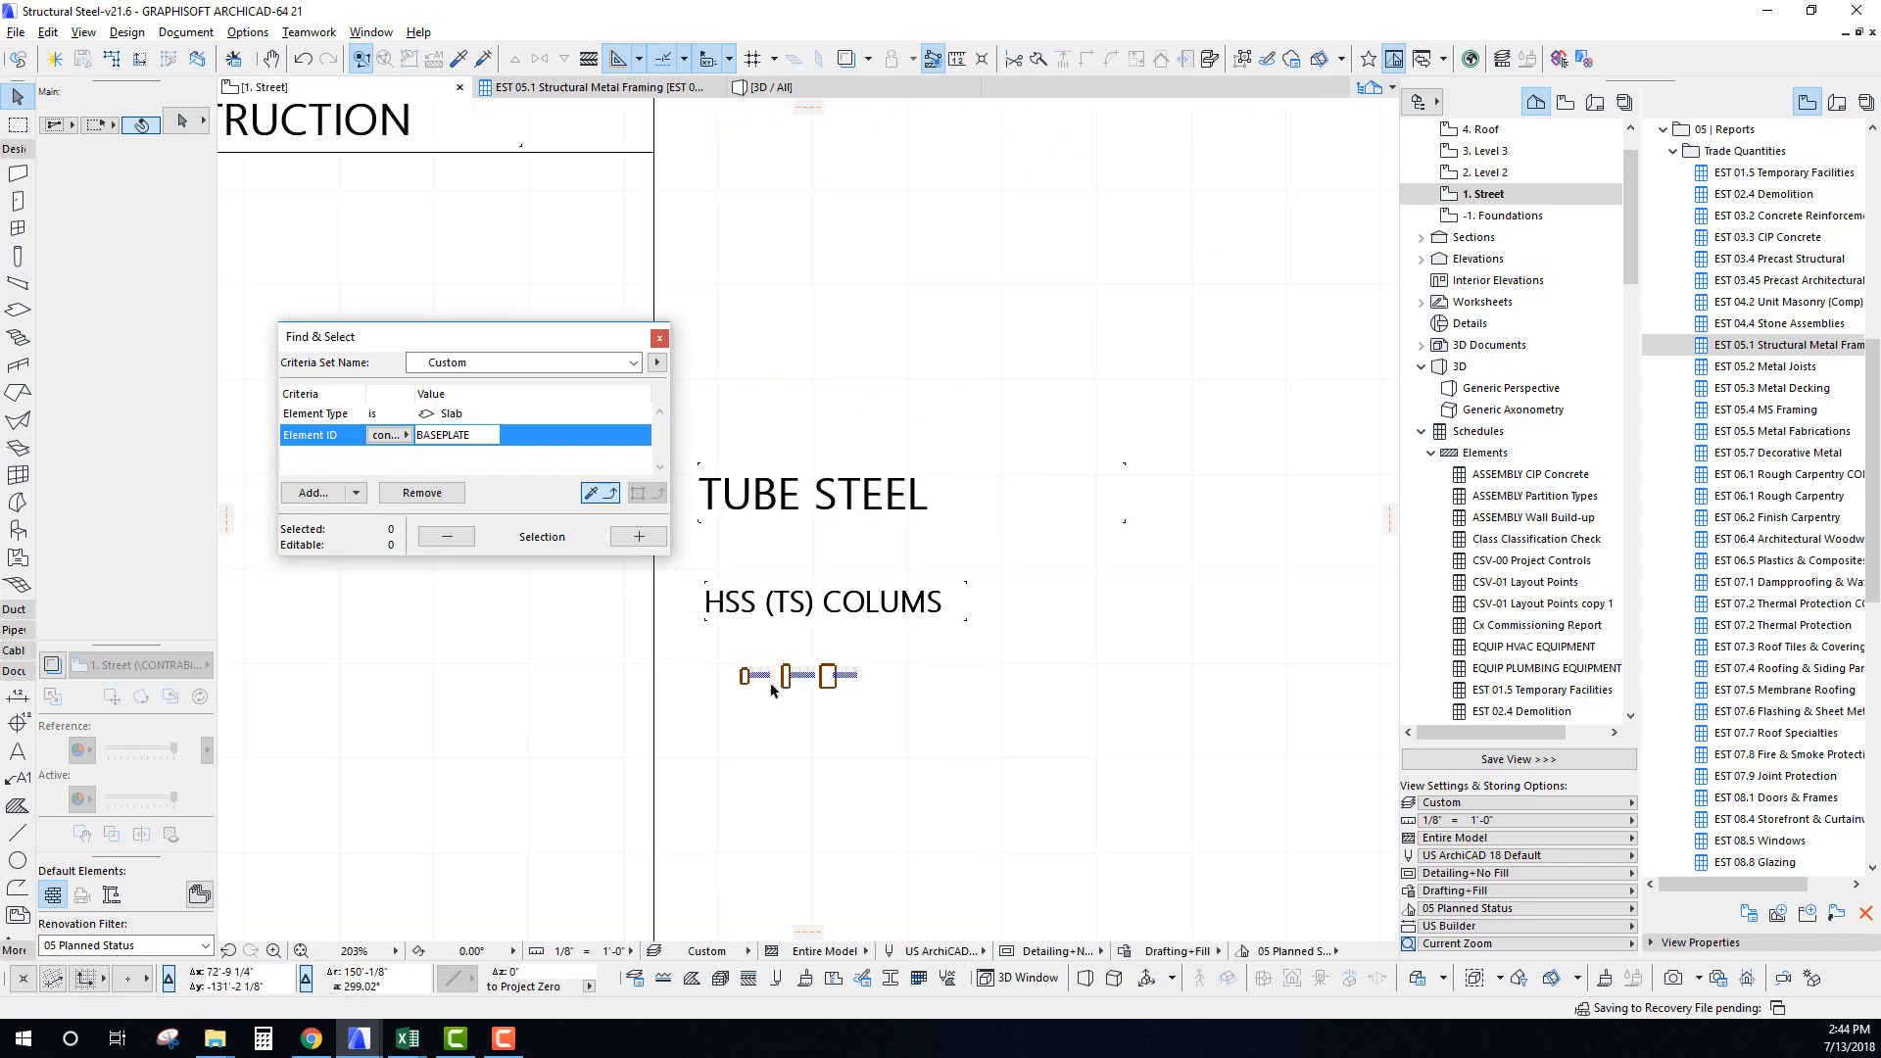
pyautogui.click(700, 619)
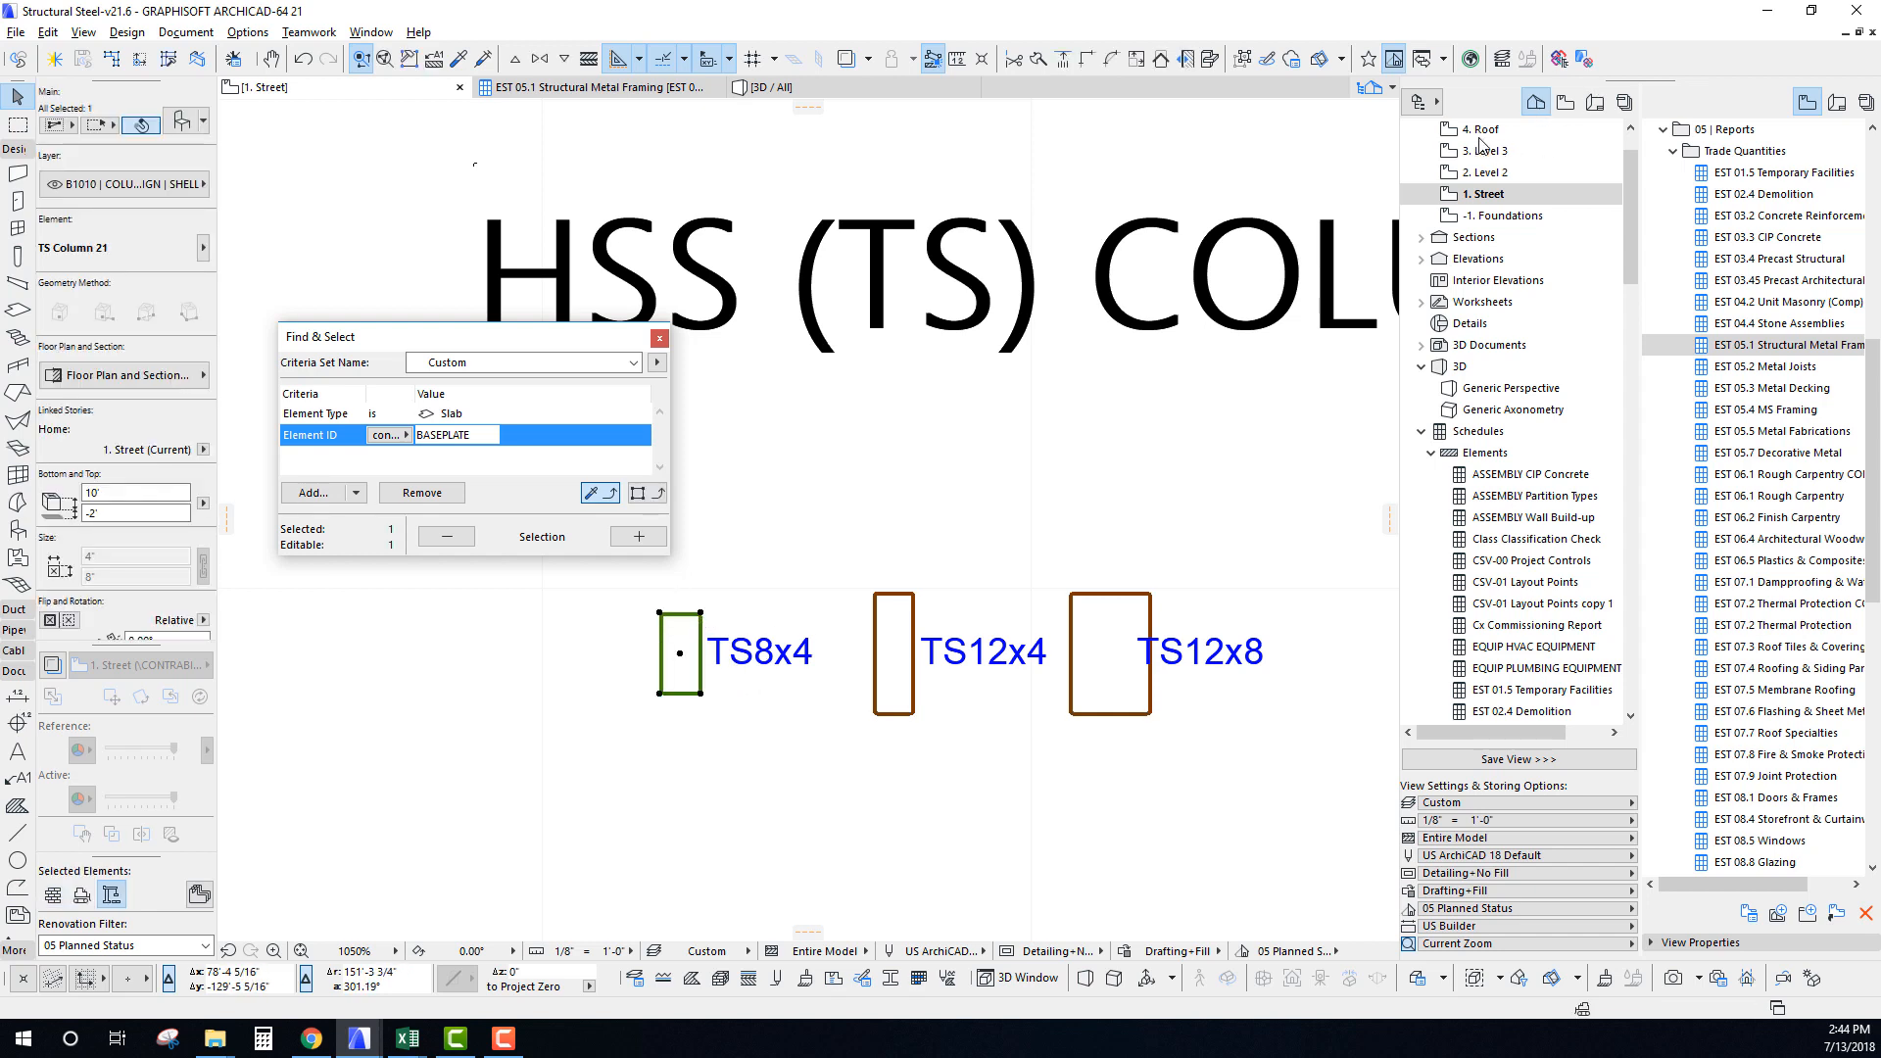
# Paste the TS8x4 column on the 4. Roof story and move it onto the steel column intersection at gridlines K and 3.
pyautogui.click(1484, 129)
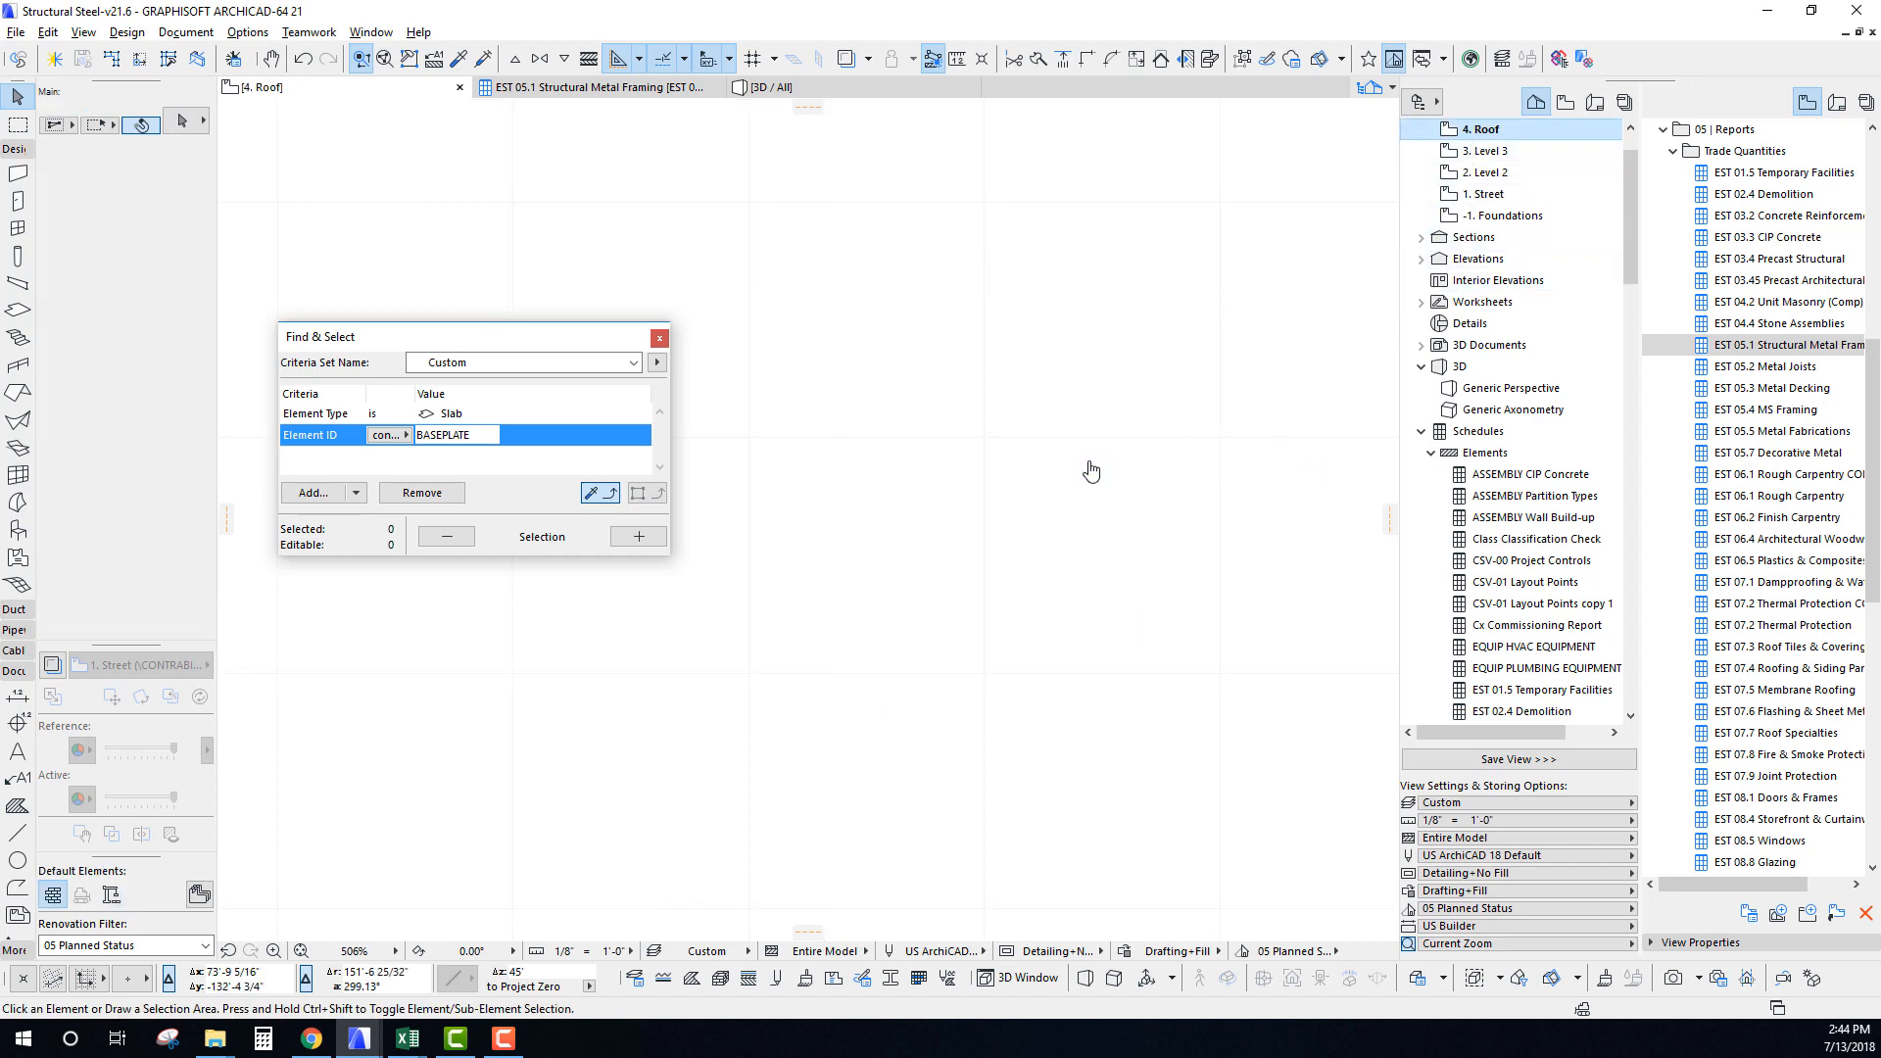
pyautogui.moveTo(1166, 424); pyautogui.dragTo(882, 621, button='middle')
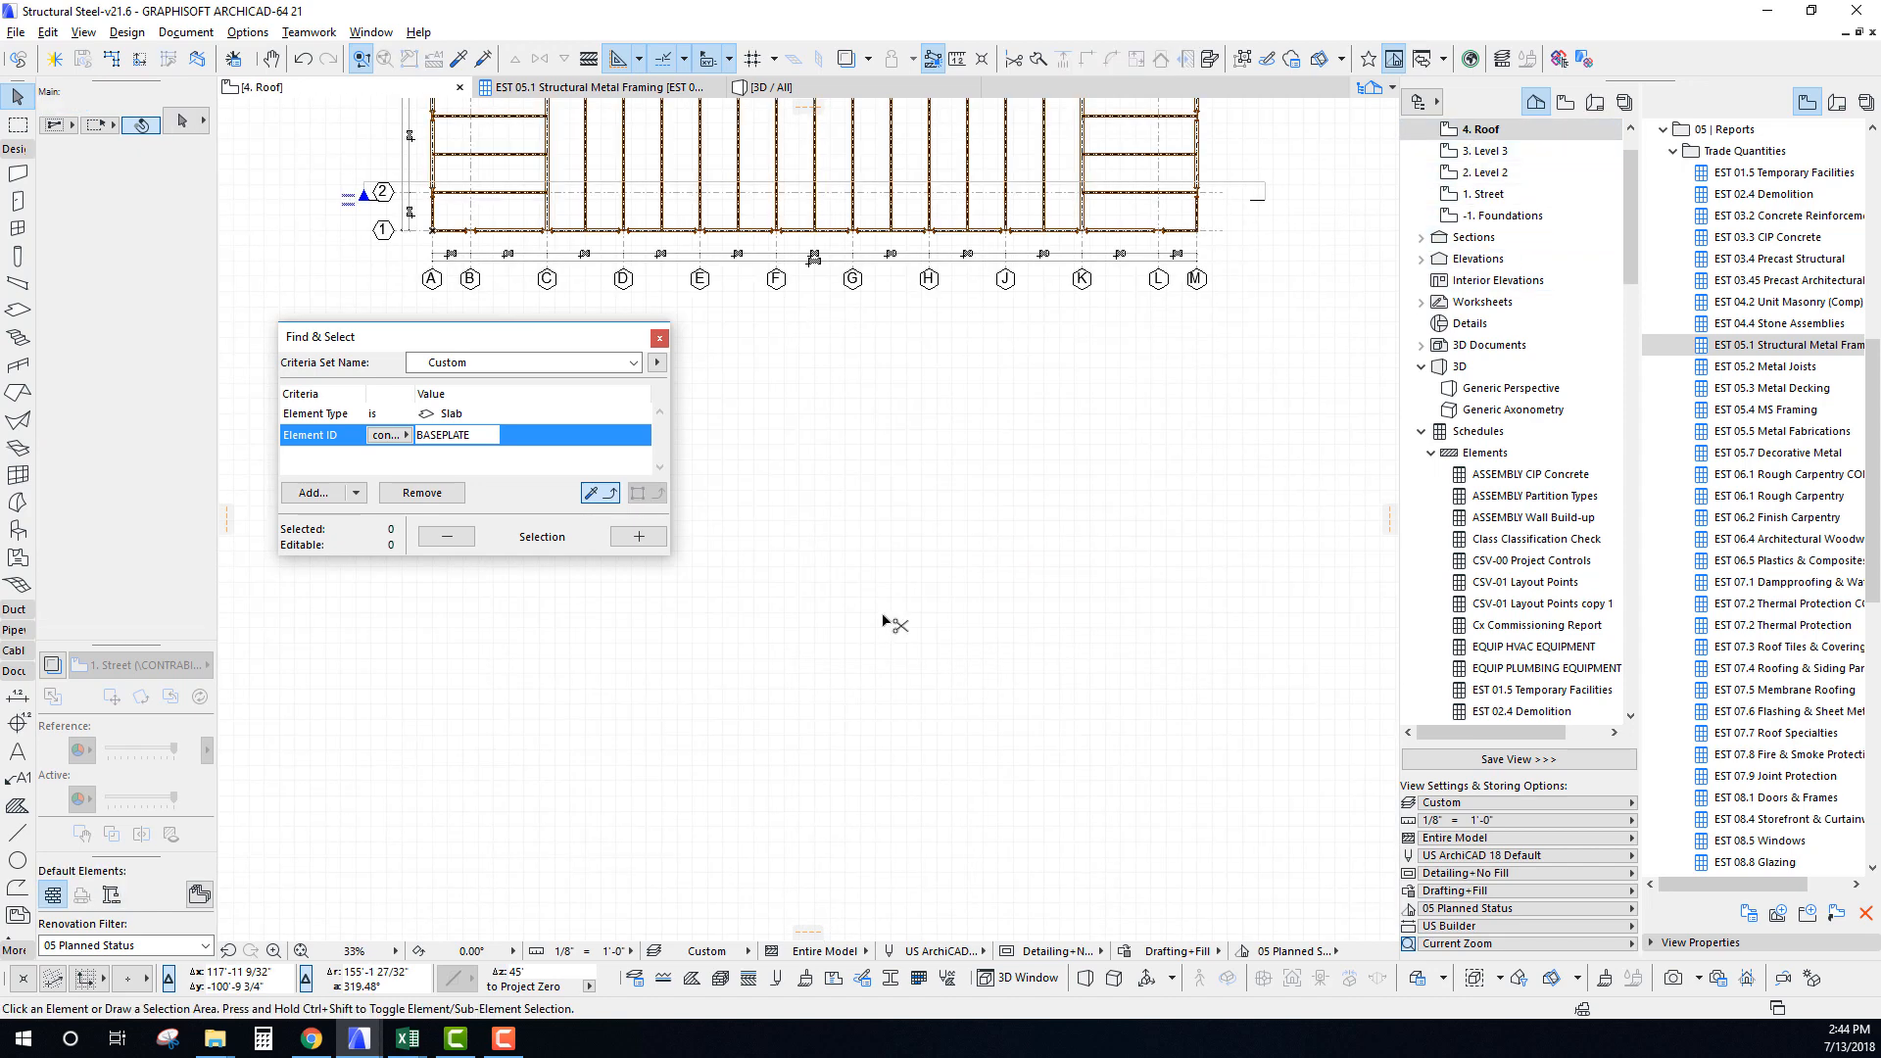
pyautogui.scroll(3, 701, 728)
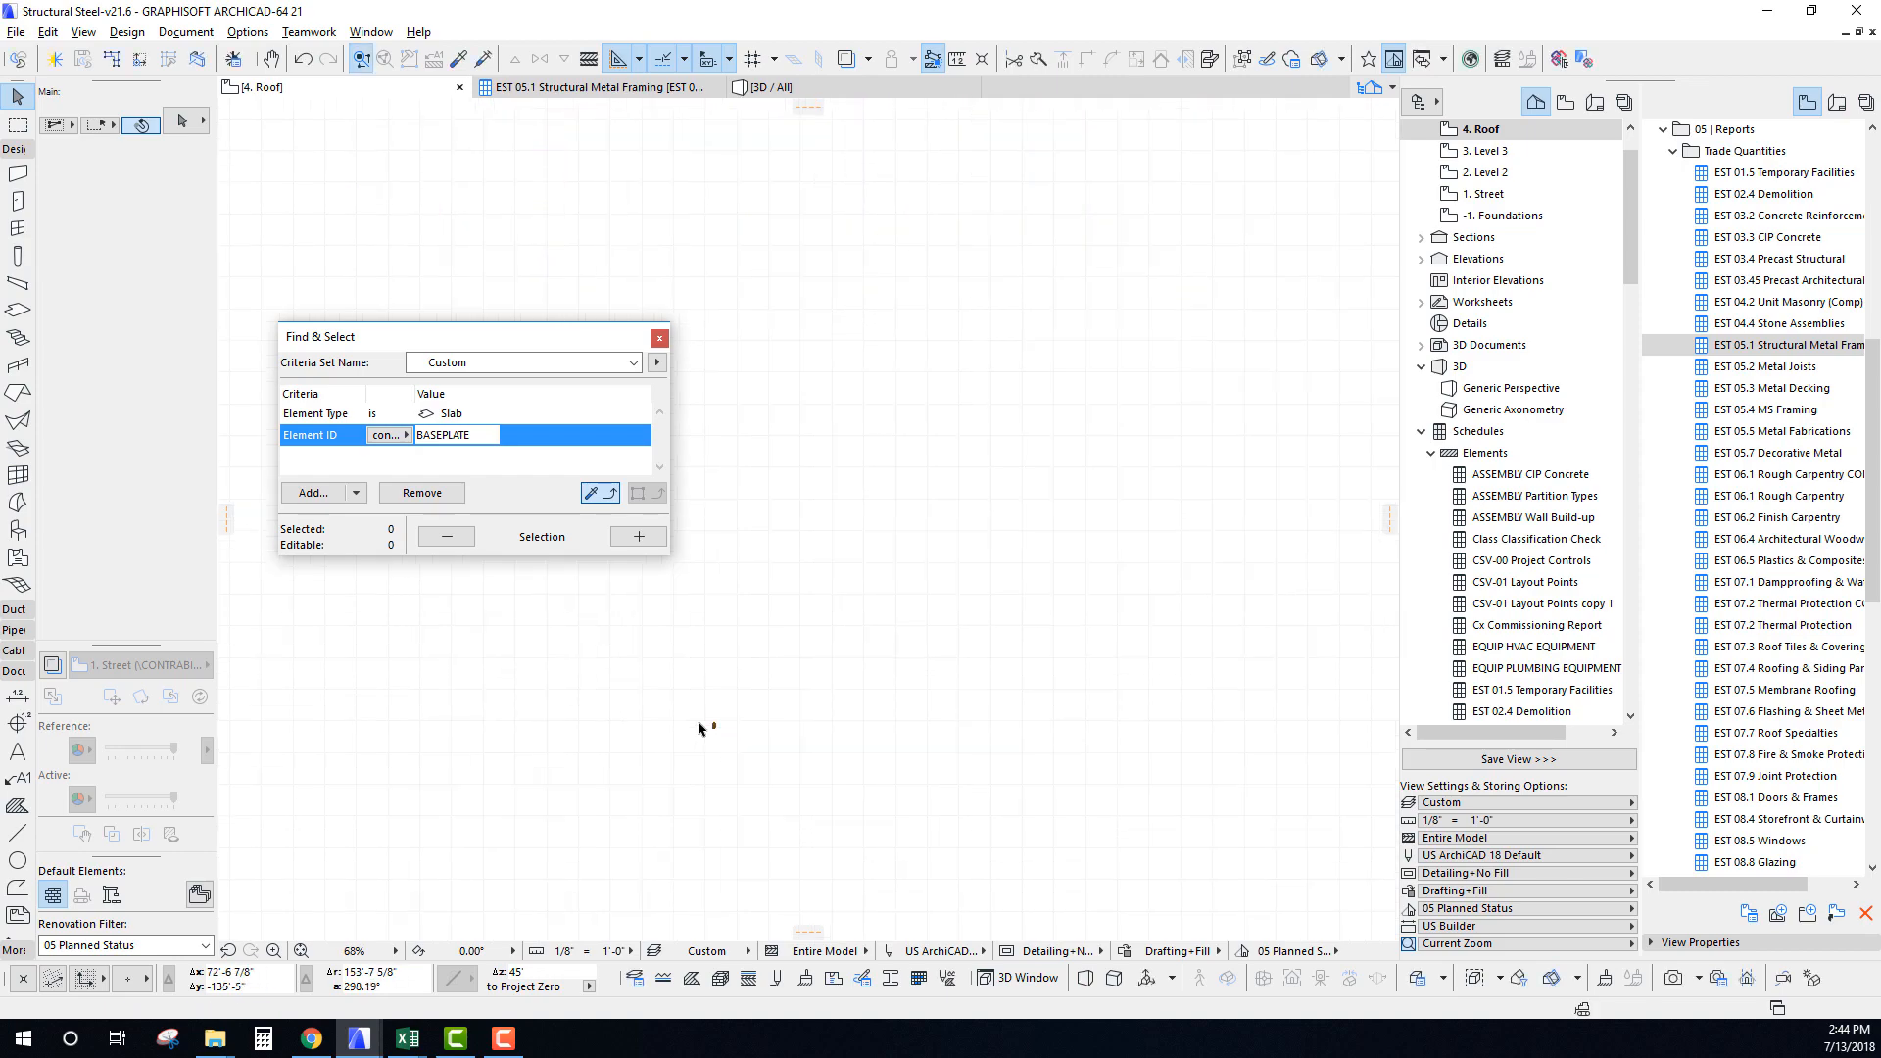
pyautogui.hotkey('ctrl', 'd')
pyautogui.click(743, 735)
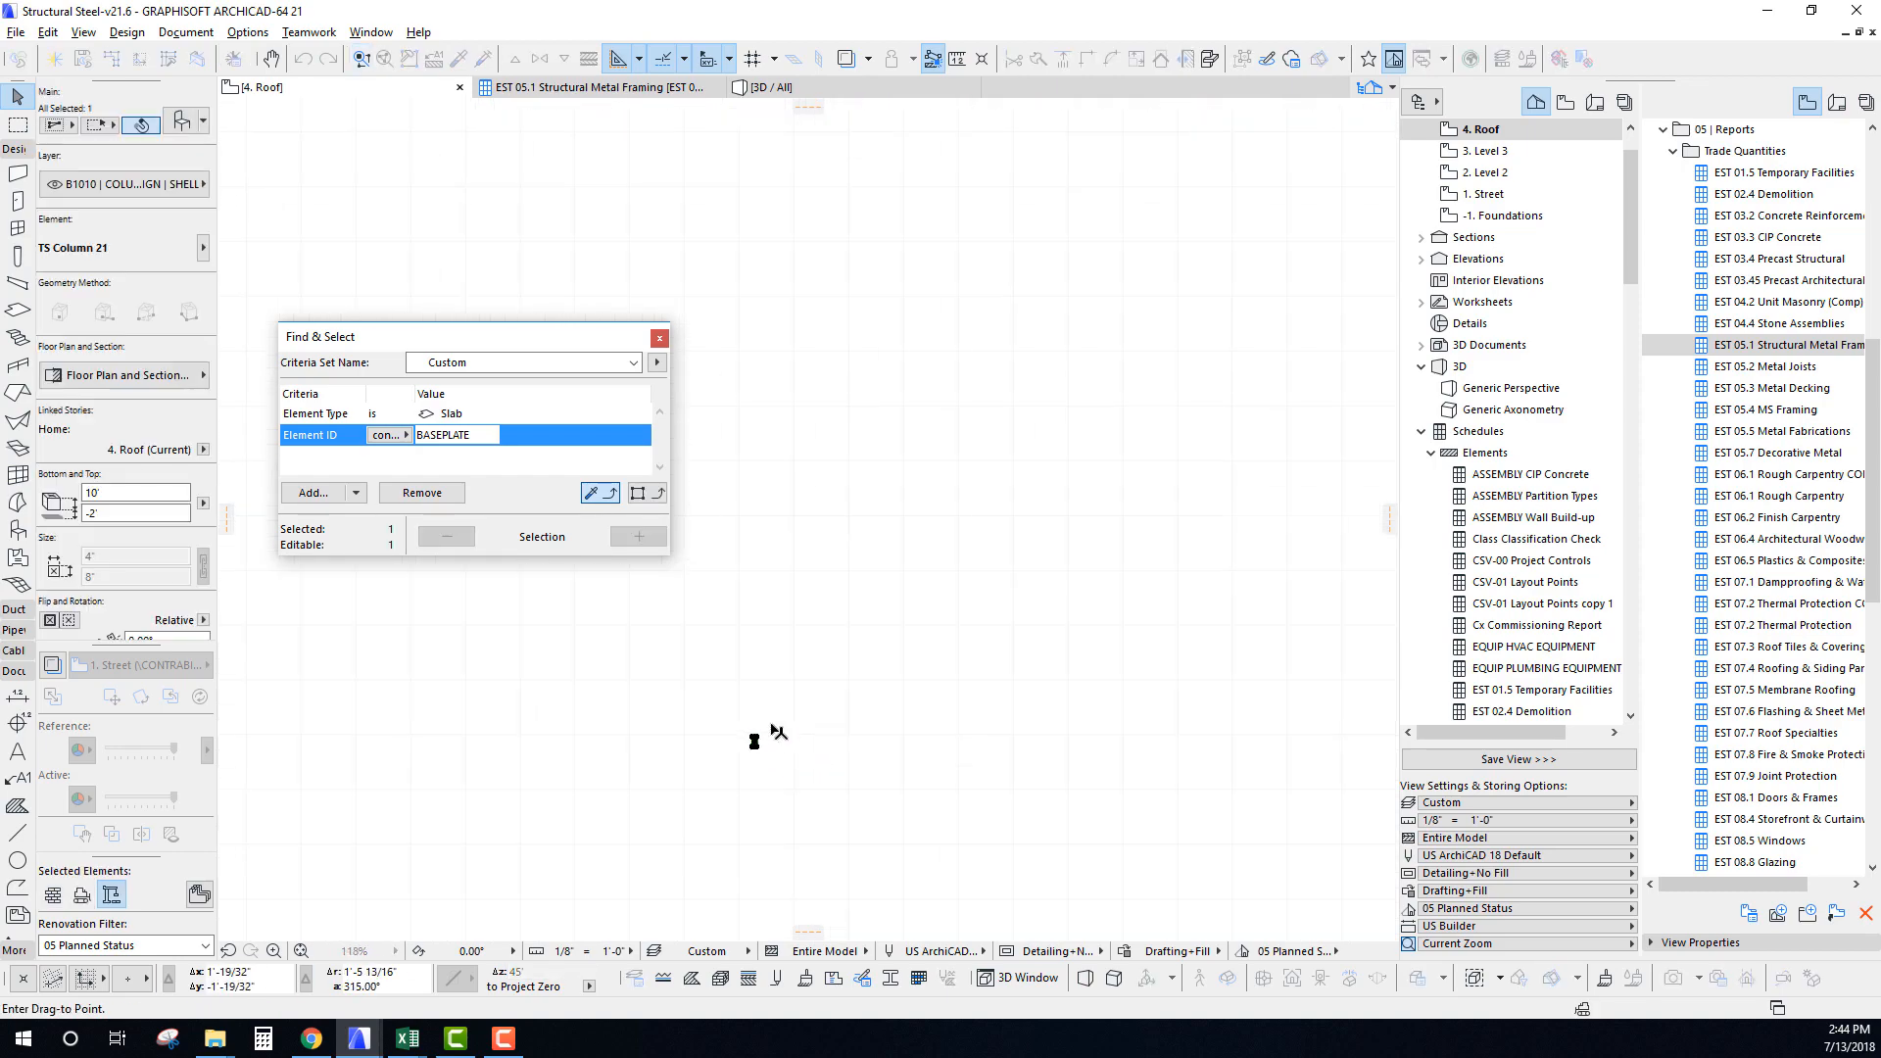
pyautogui.scroll(-7, 770, 730)
pyautogui.moveTo(865, 517); pyautogui.dragTo(848, 742, button='middle')
pyautogui.scroll(10, 849, 505)
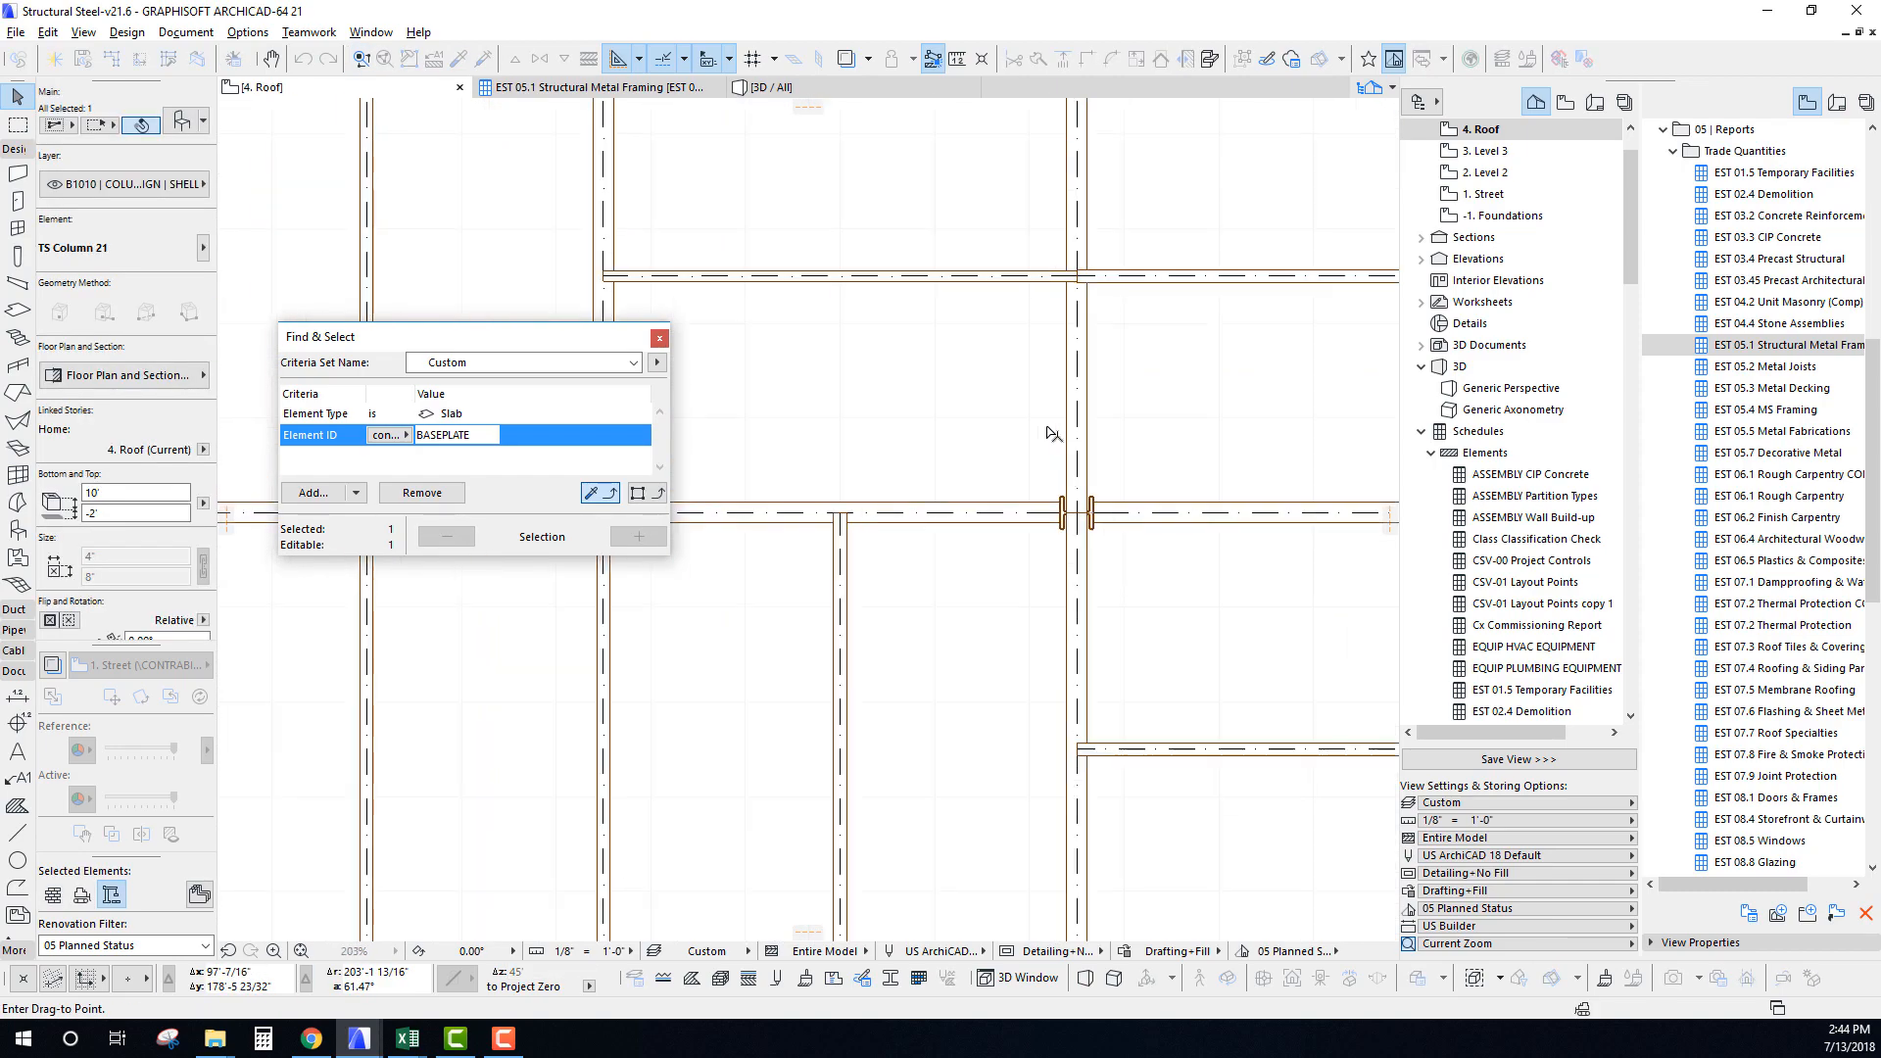
pyautogui.click(996, 524)
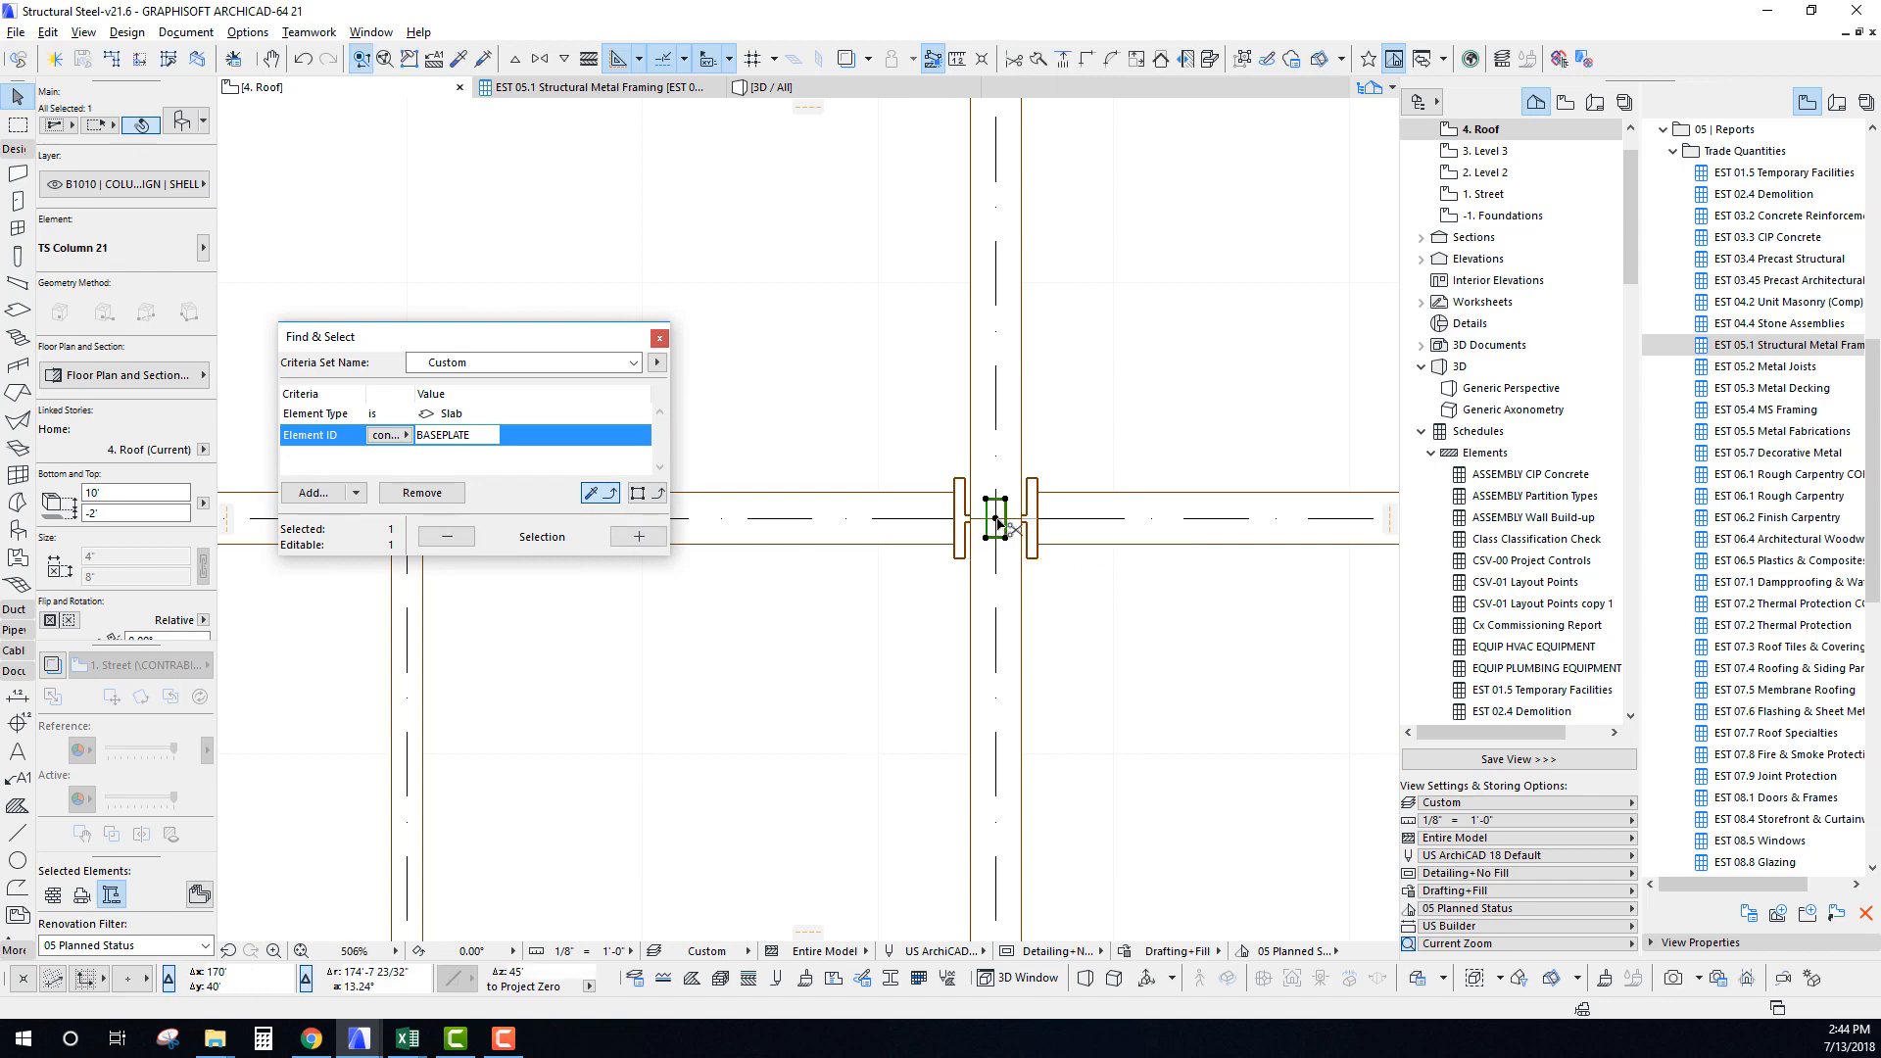
pyautogui.scroll(-8, 1019, 588)
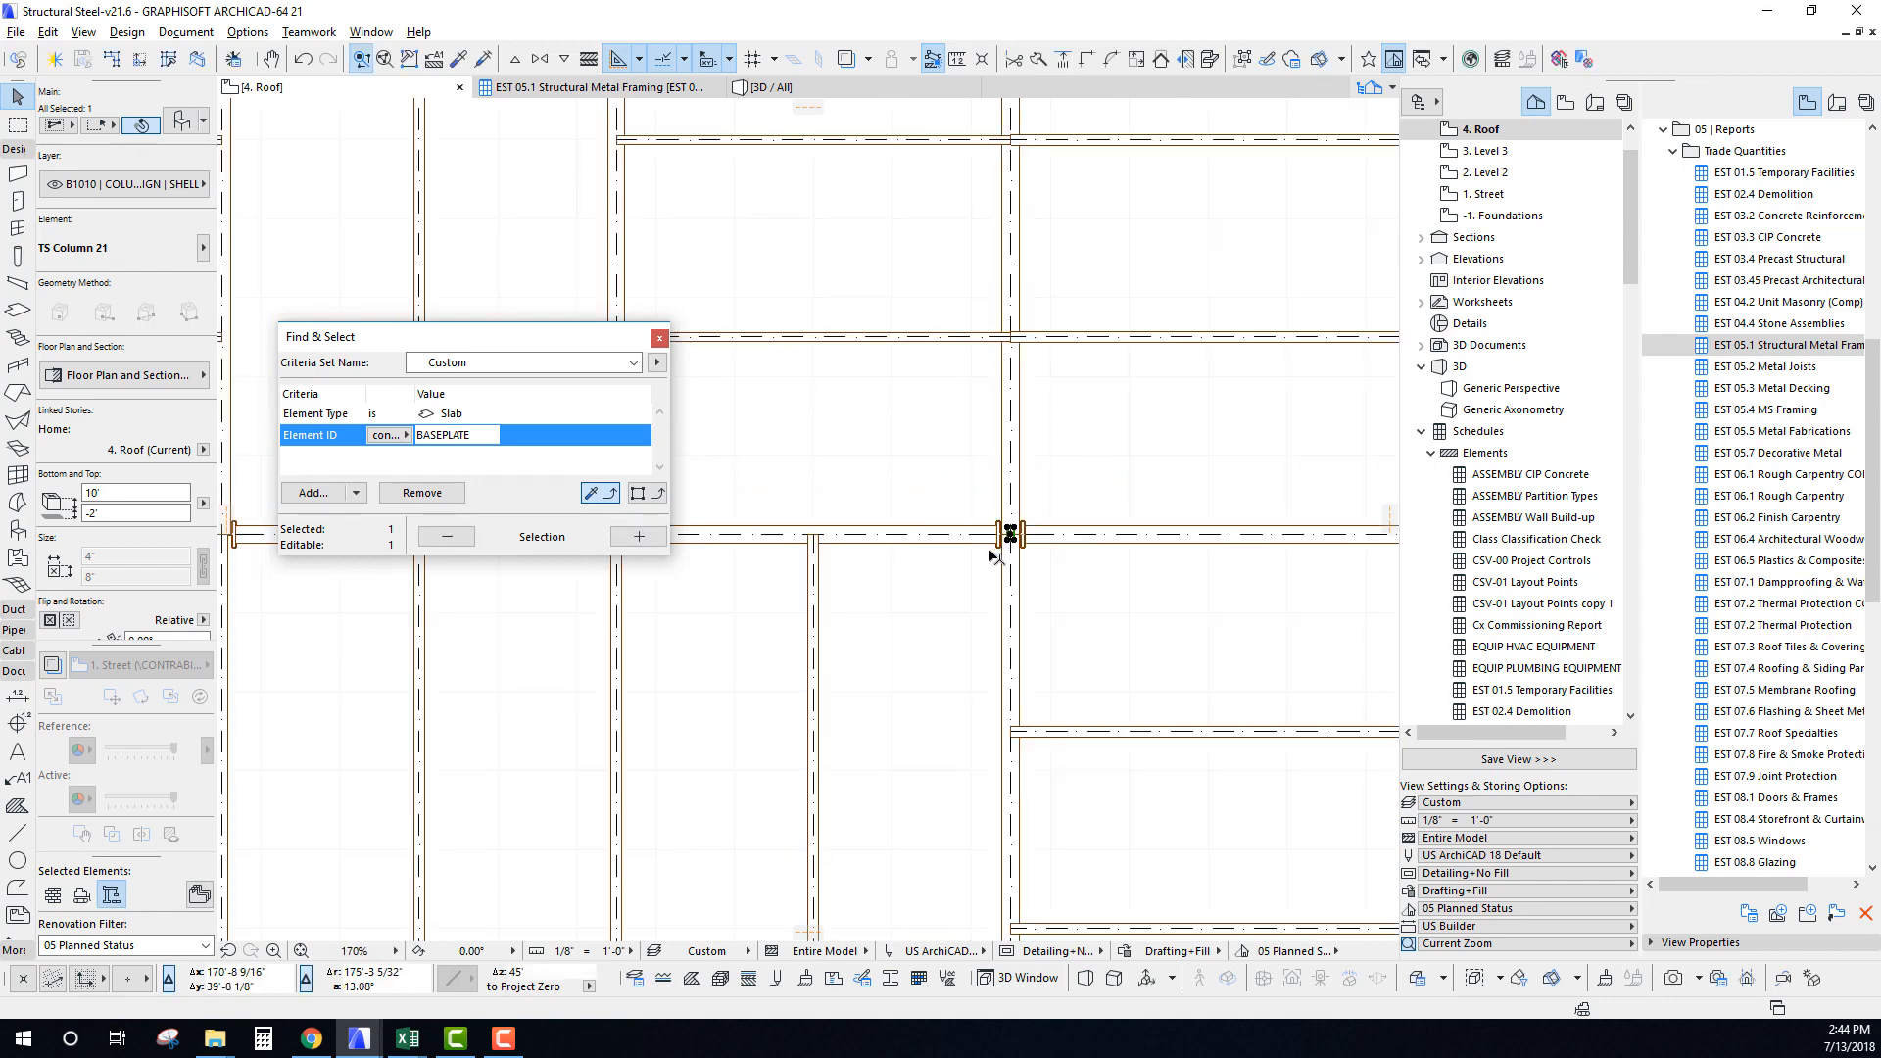
pyautogui.scroll(3, 1091, 533)
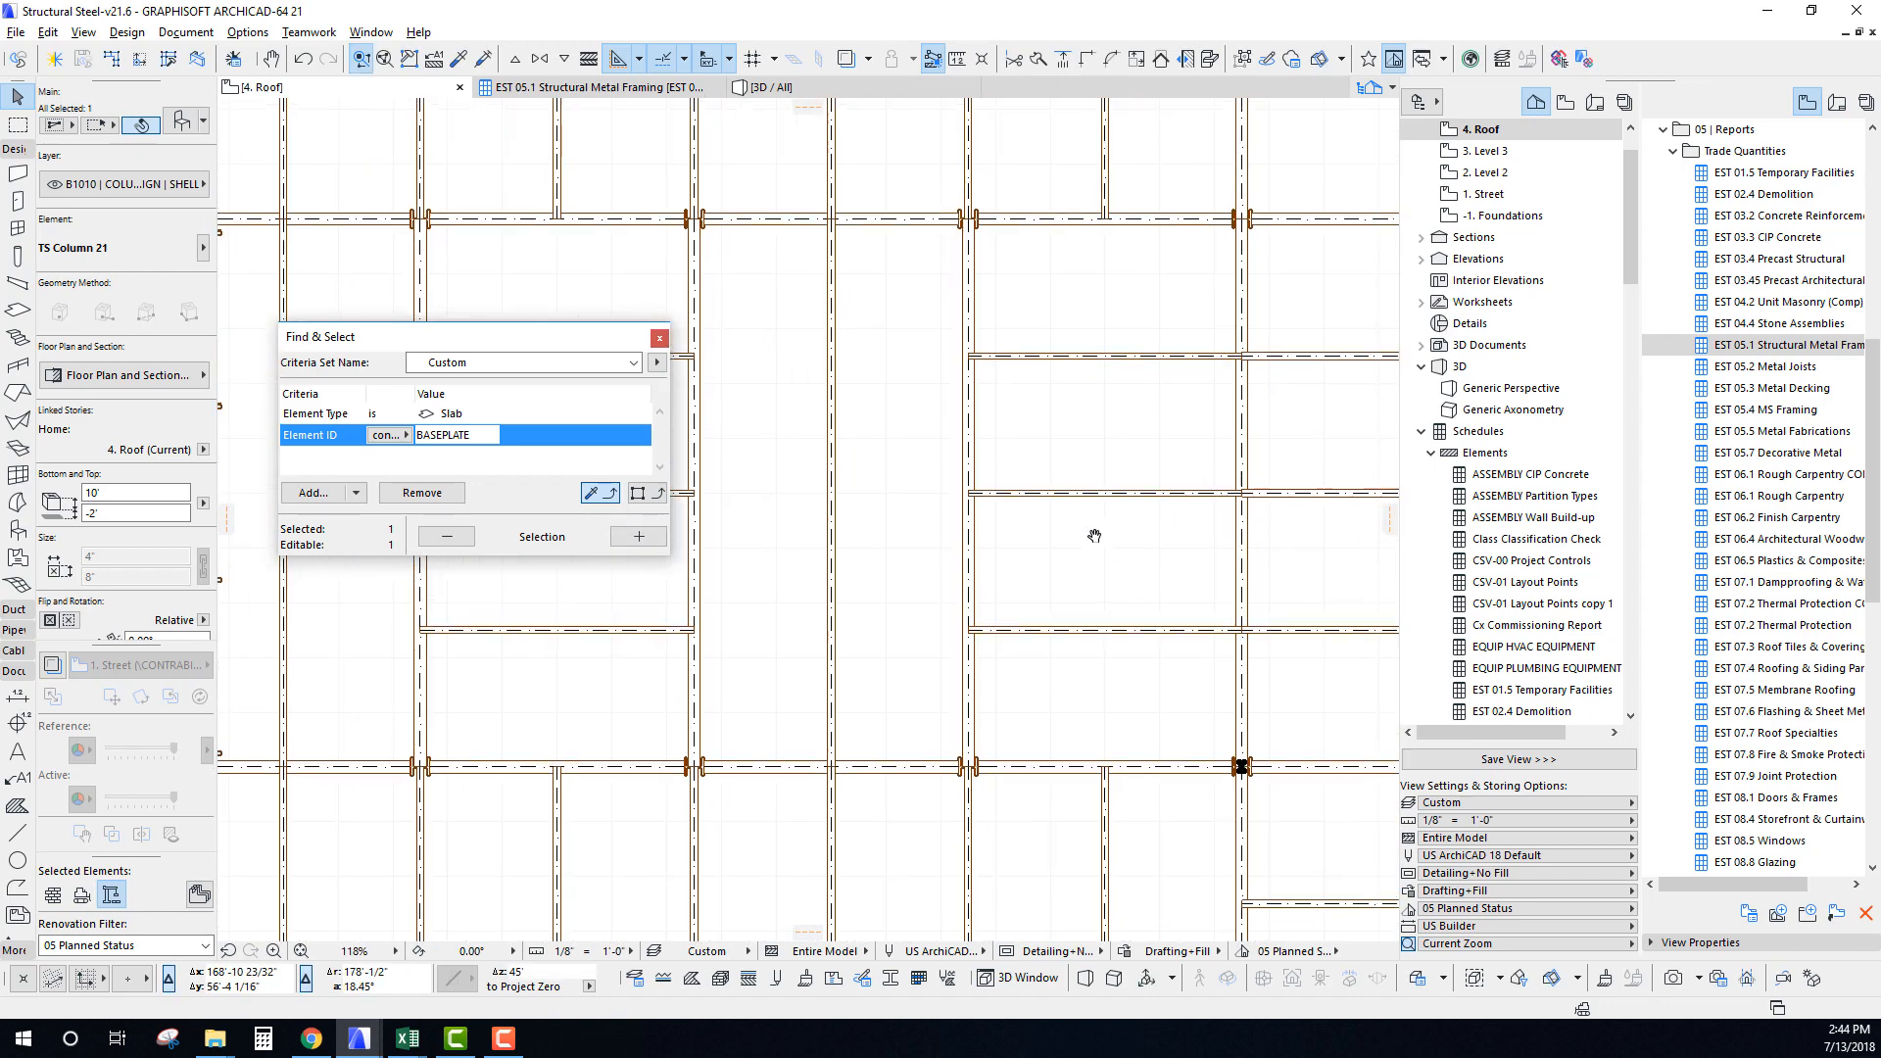
pyautogui.scroll(-6, 947, 503)
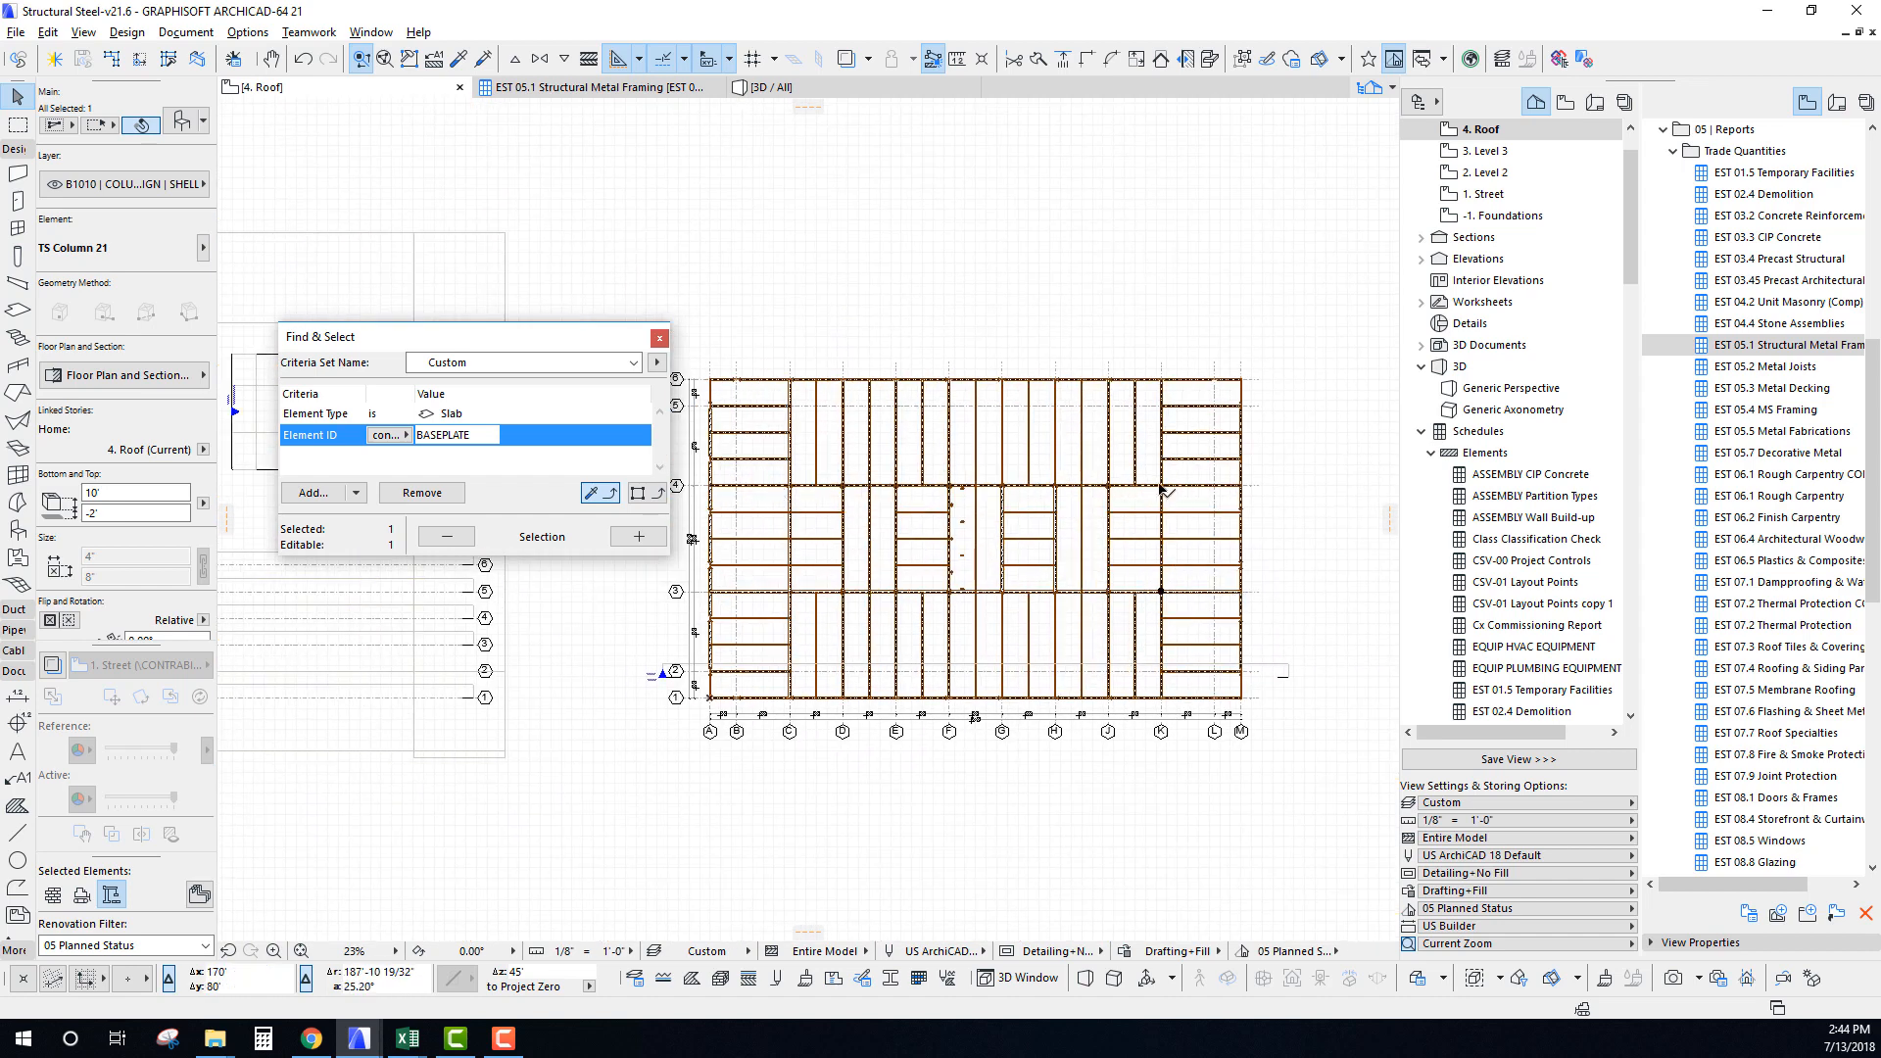
pyautogui.scroll(7, 1134, 605)
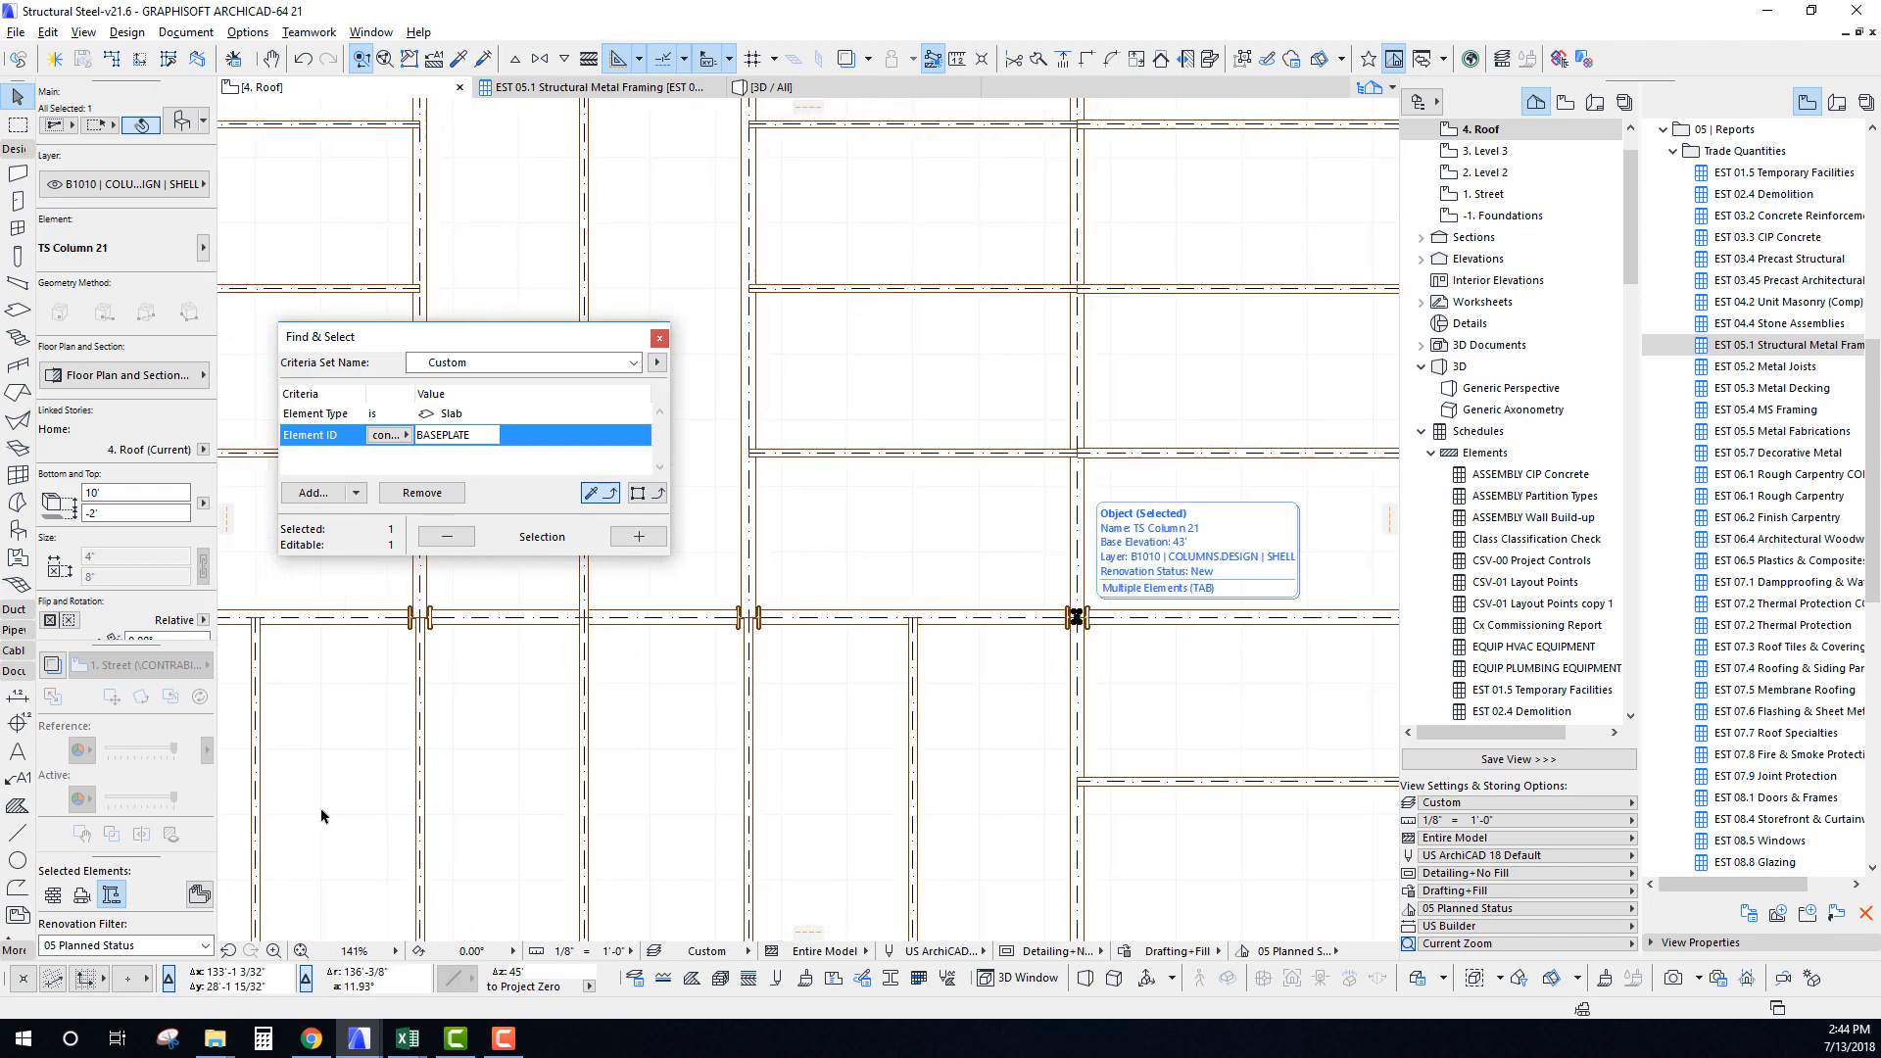
# Set up the Line tool with the rectangle geometry method, the Dashed line type and red pen 121.
pyautogui.click(18, 832)
pyautogui.press('Escape')
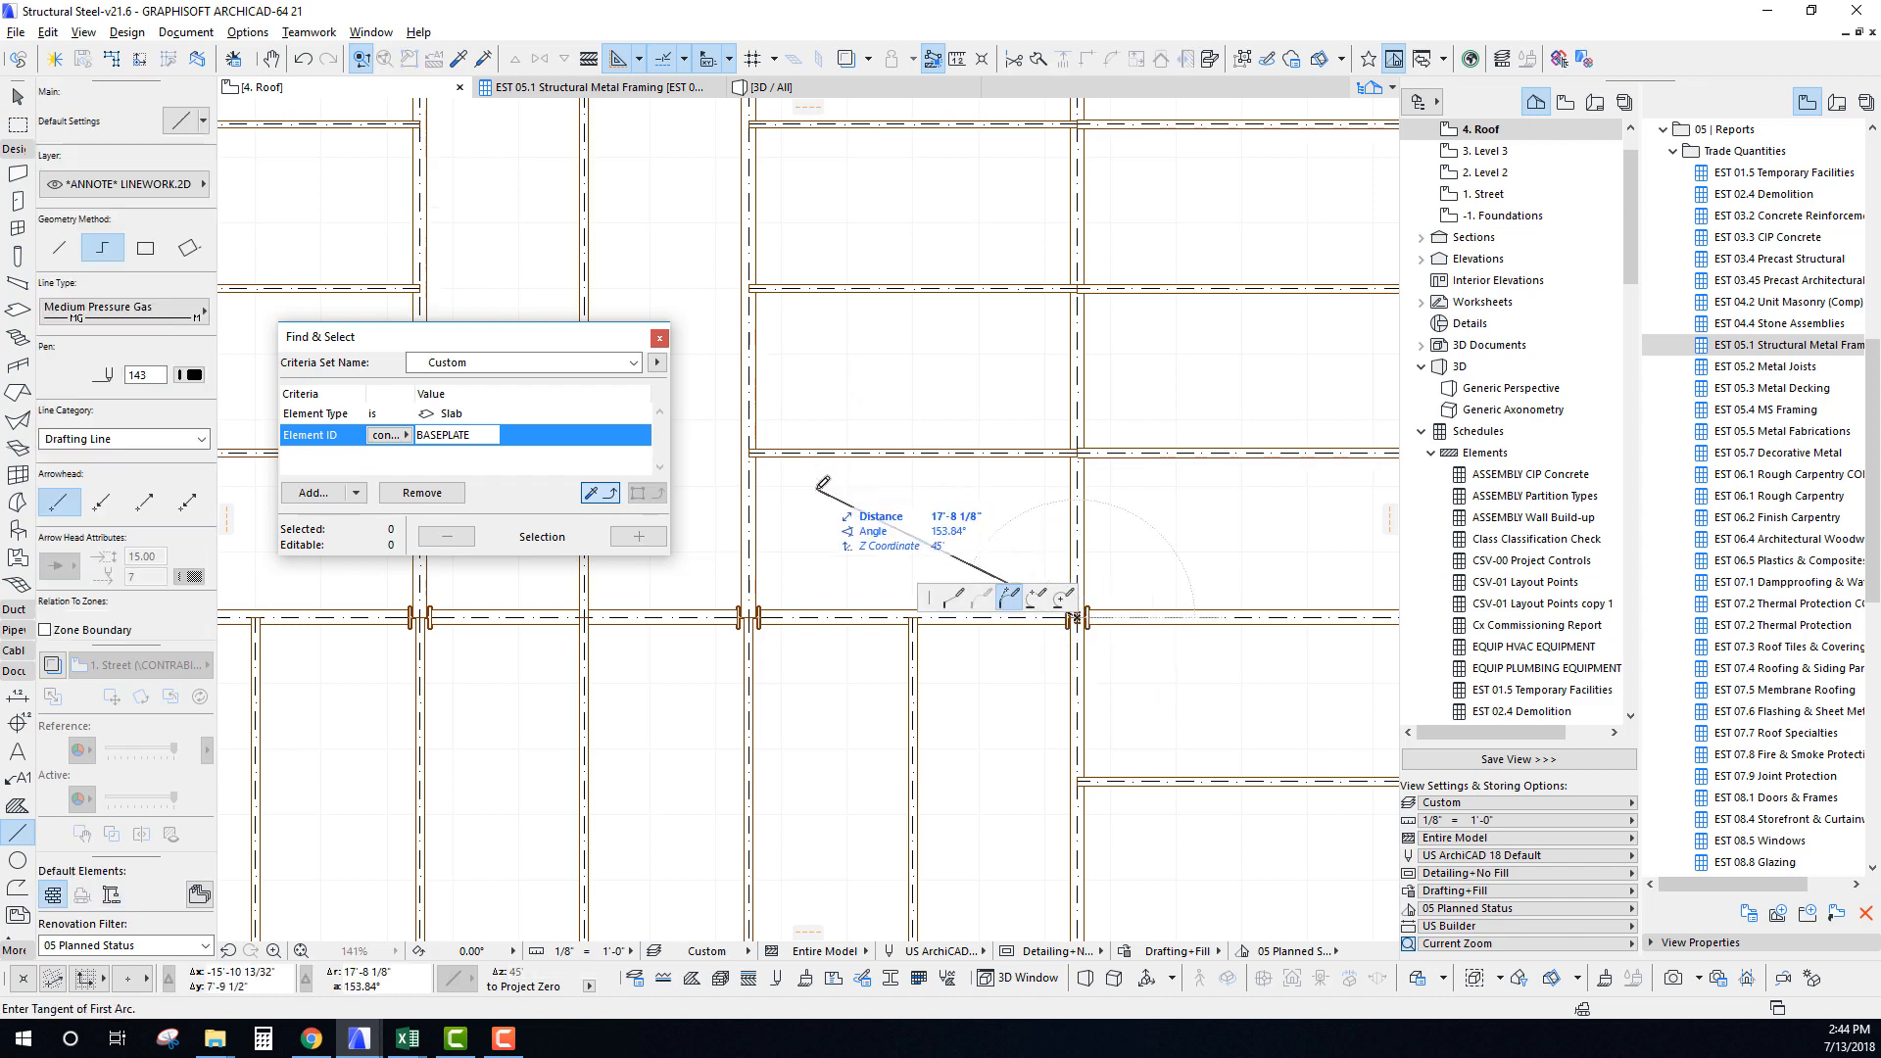
pyautogui.scroll(-5, 813, 490)
pyautogui.click(146, 249)
pyautogui.click(126, 312)
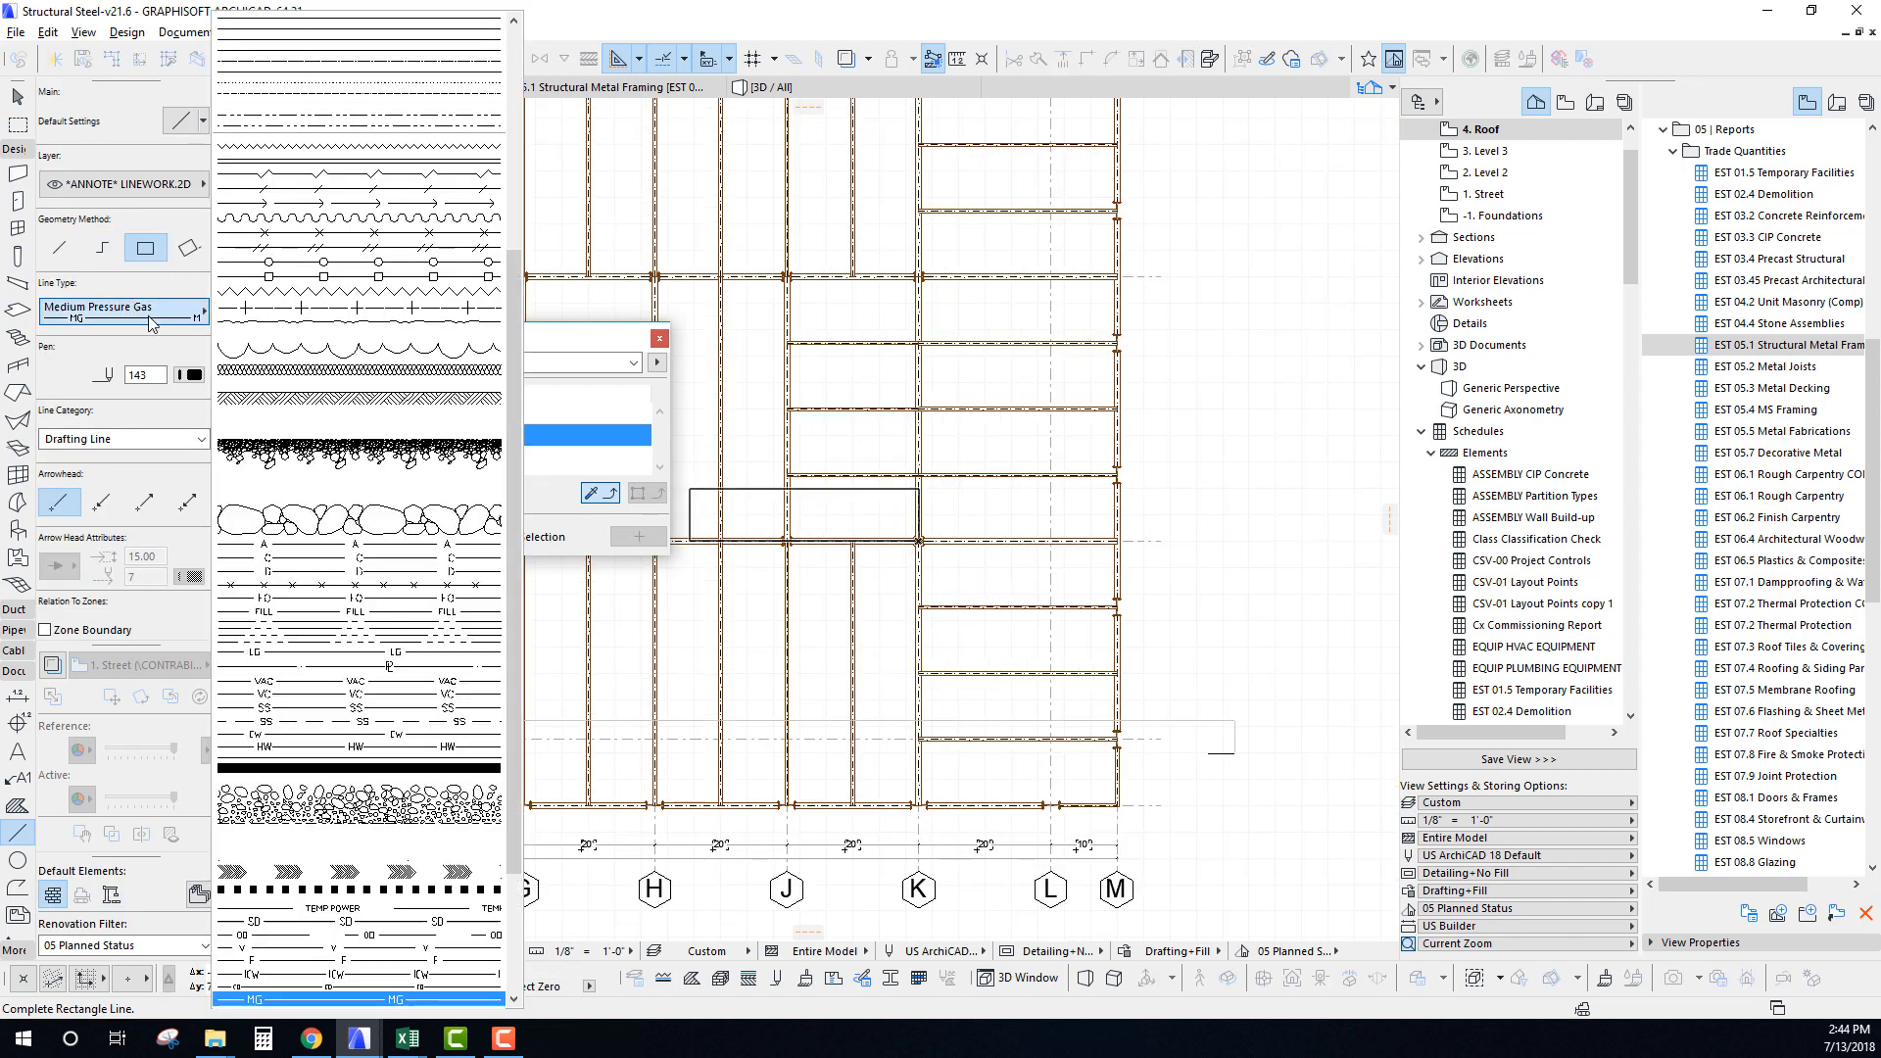
pyautogui.click(302, 23)
pyautogui.moveTo(930, 418); pyautogui.dragTo(1517, 638, button='middle')
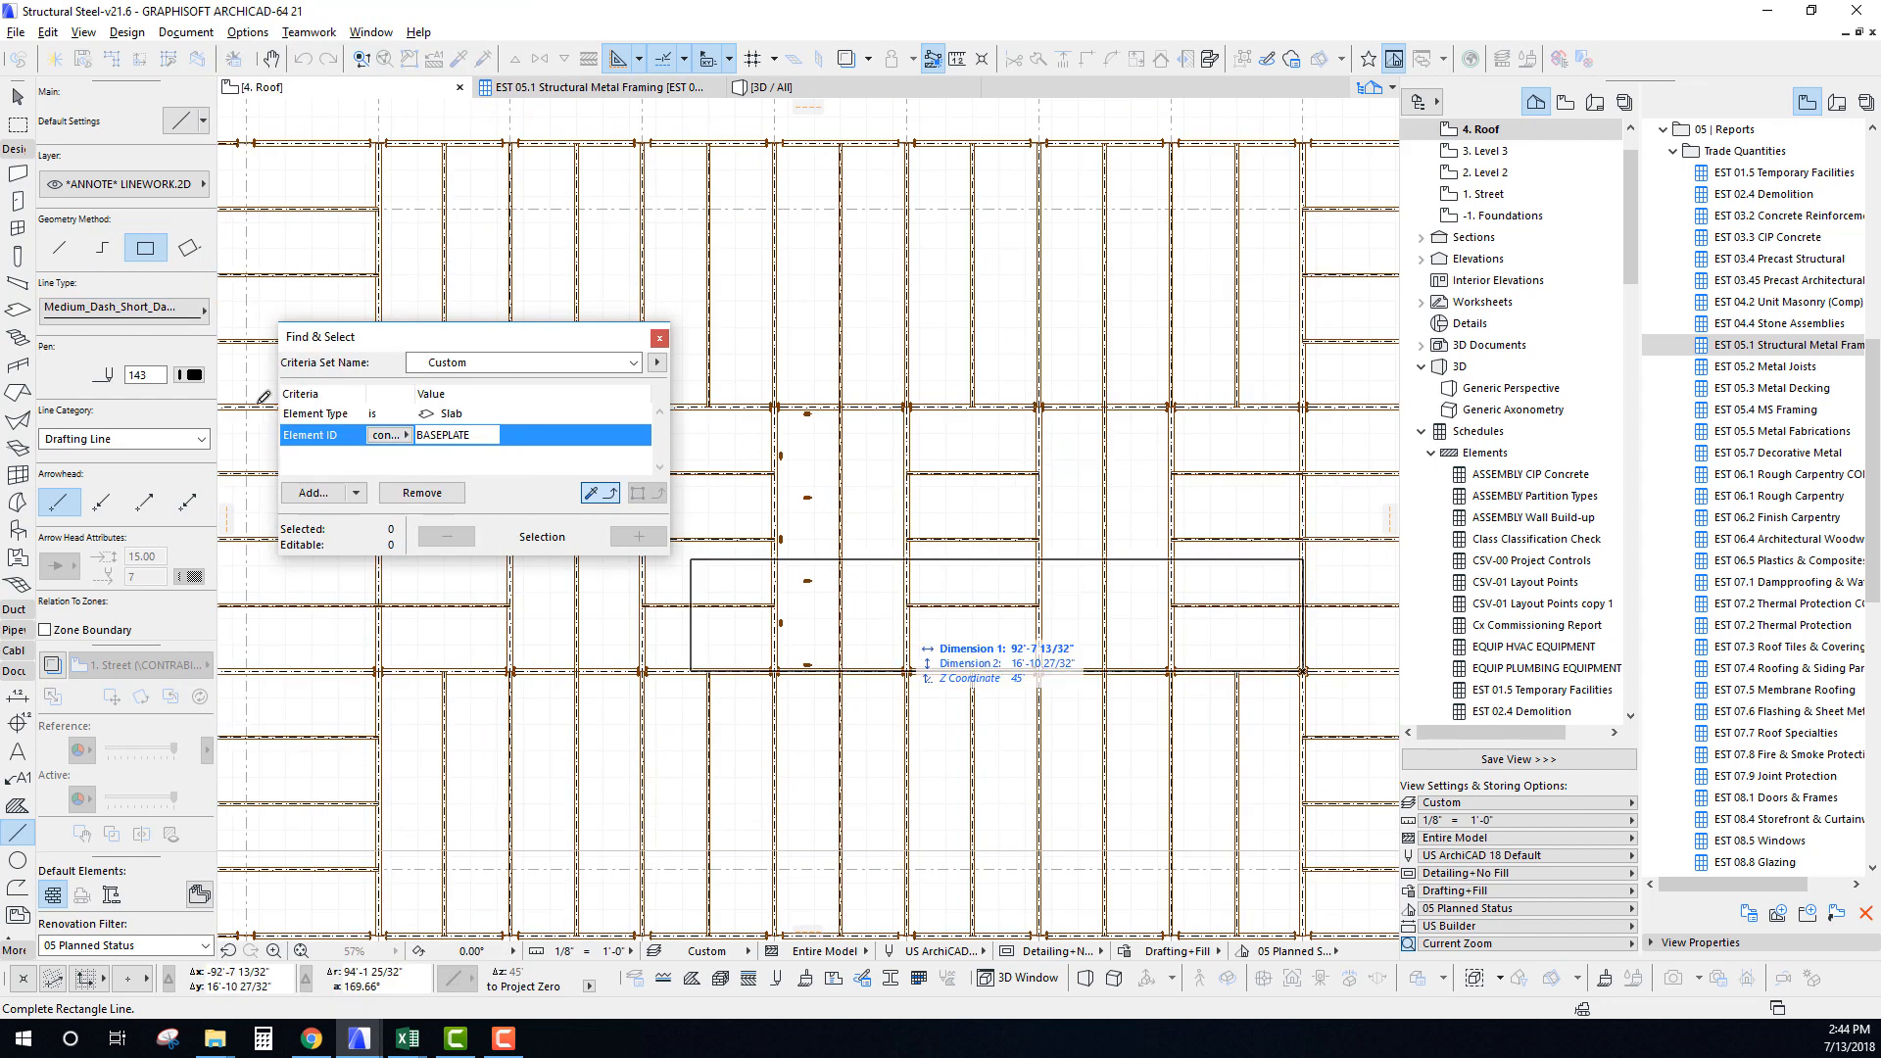
pyautogui.click(192, 376)
pyautogui.click(217, 480)
pyautogui.click(131, 313)
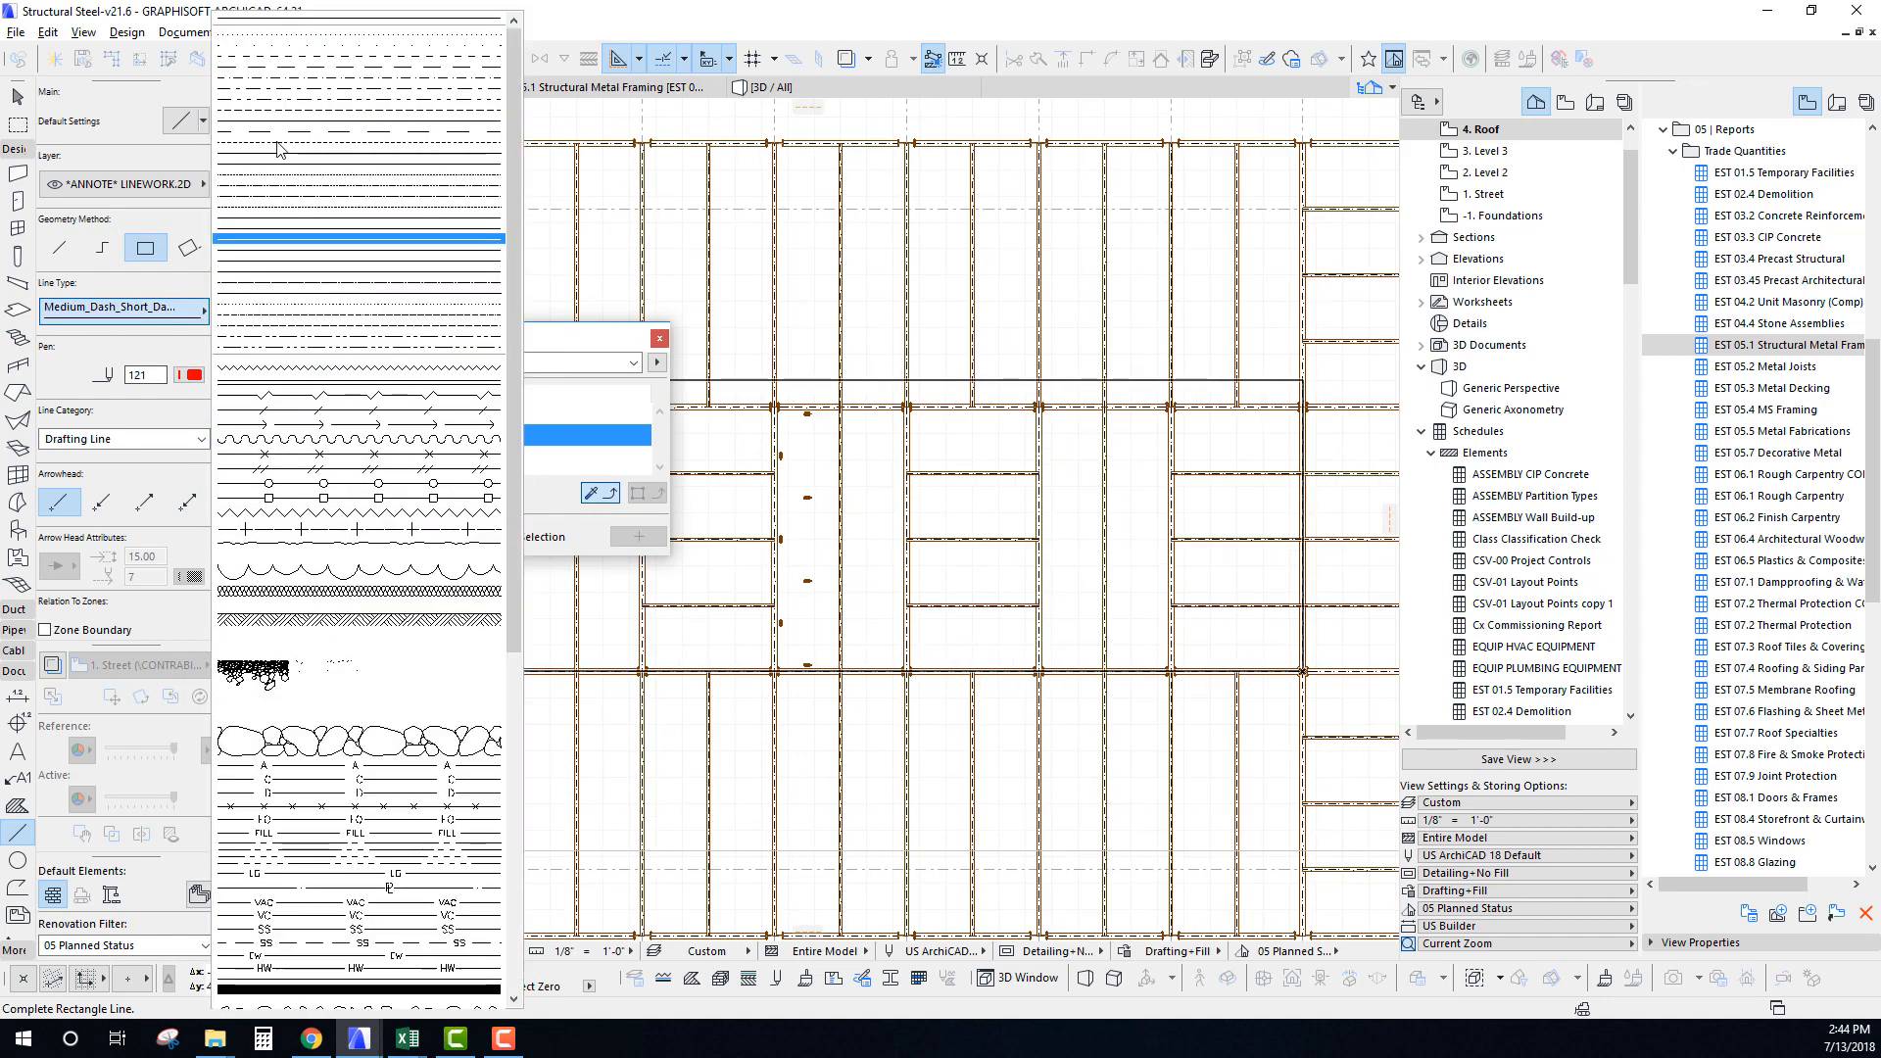
pyautogui.click(302, 64)
pyautogui.scroll(-5, 887, 599)
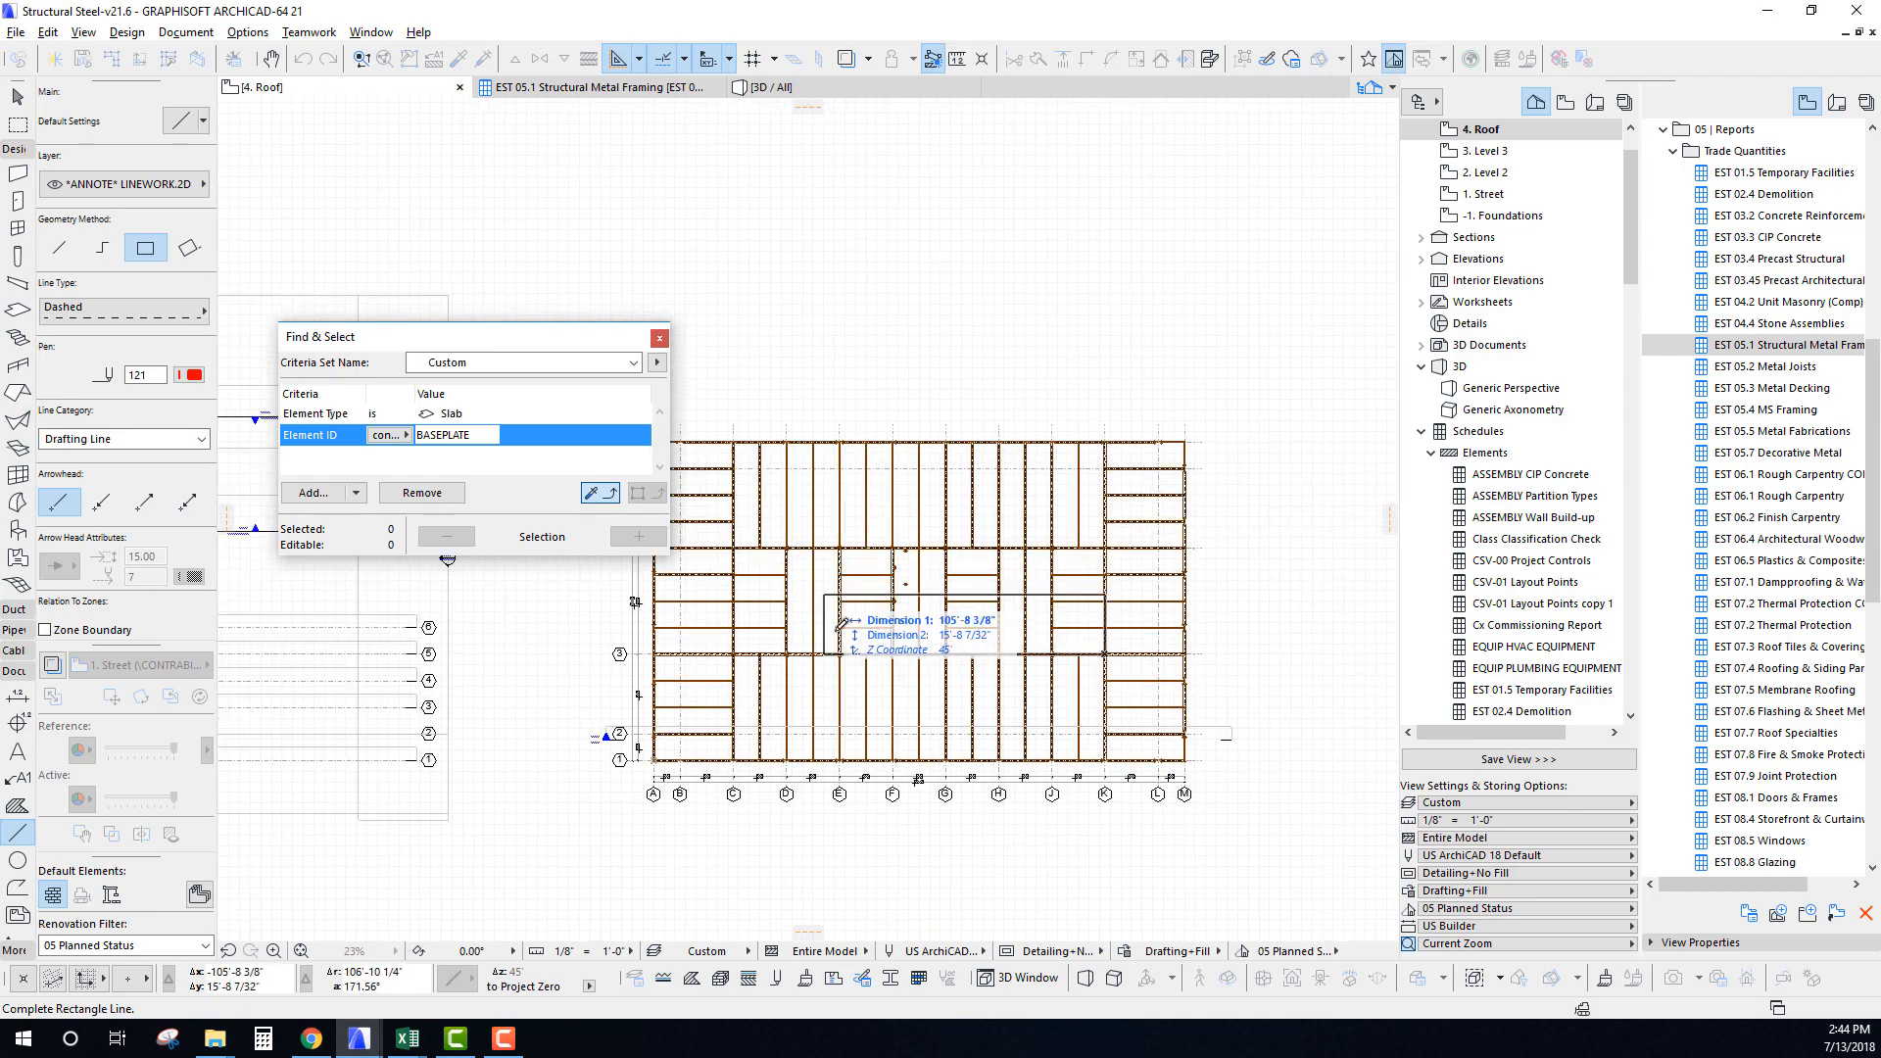
# Draw a 100' by 40' dashed rectangle between the steel column intersections at gridlines D and J on the Roof story.
pyautogui.scroll(8, 791, 530)
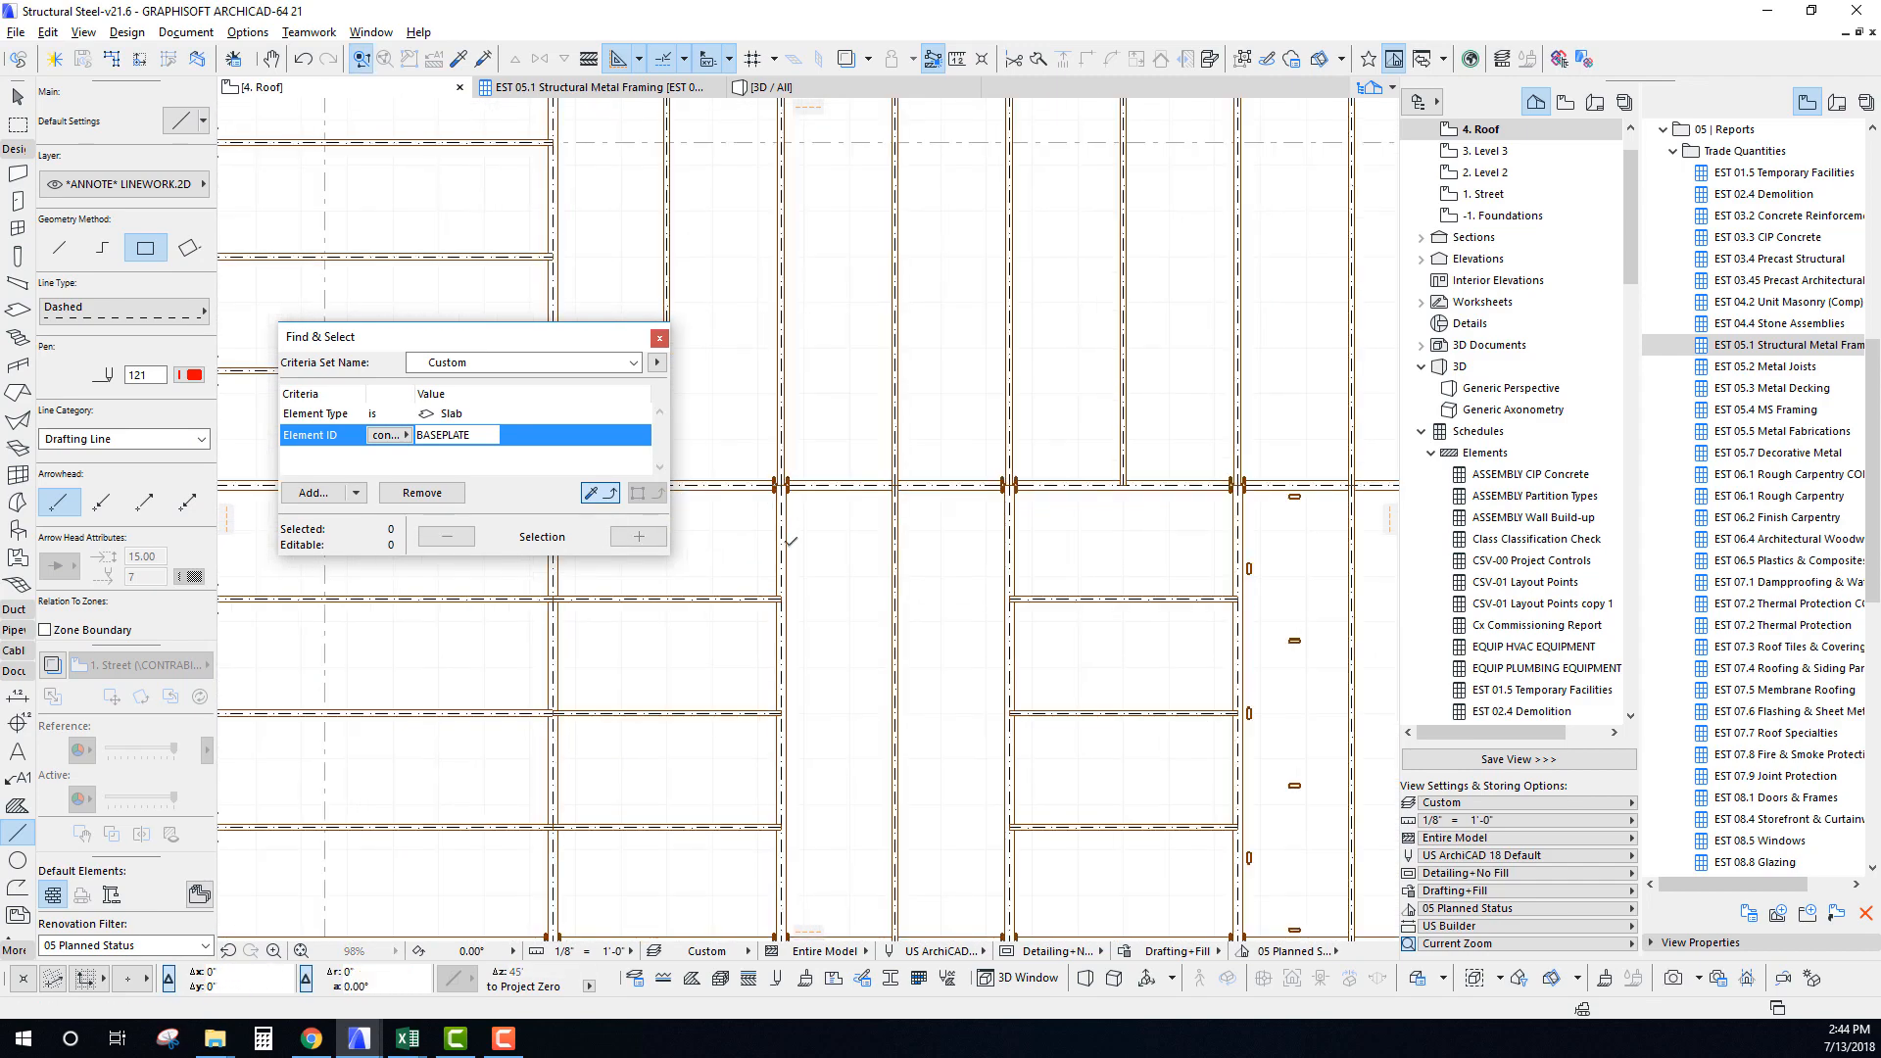
pyautogui.click(783, 485)
pyautogui.scroll(-8, 818, 676)
pyautogui.scroll(7, 1080, 753)
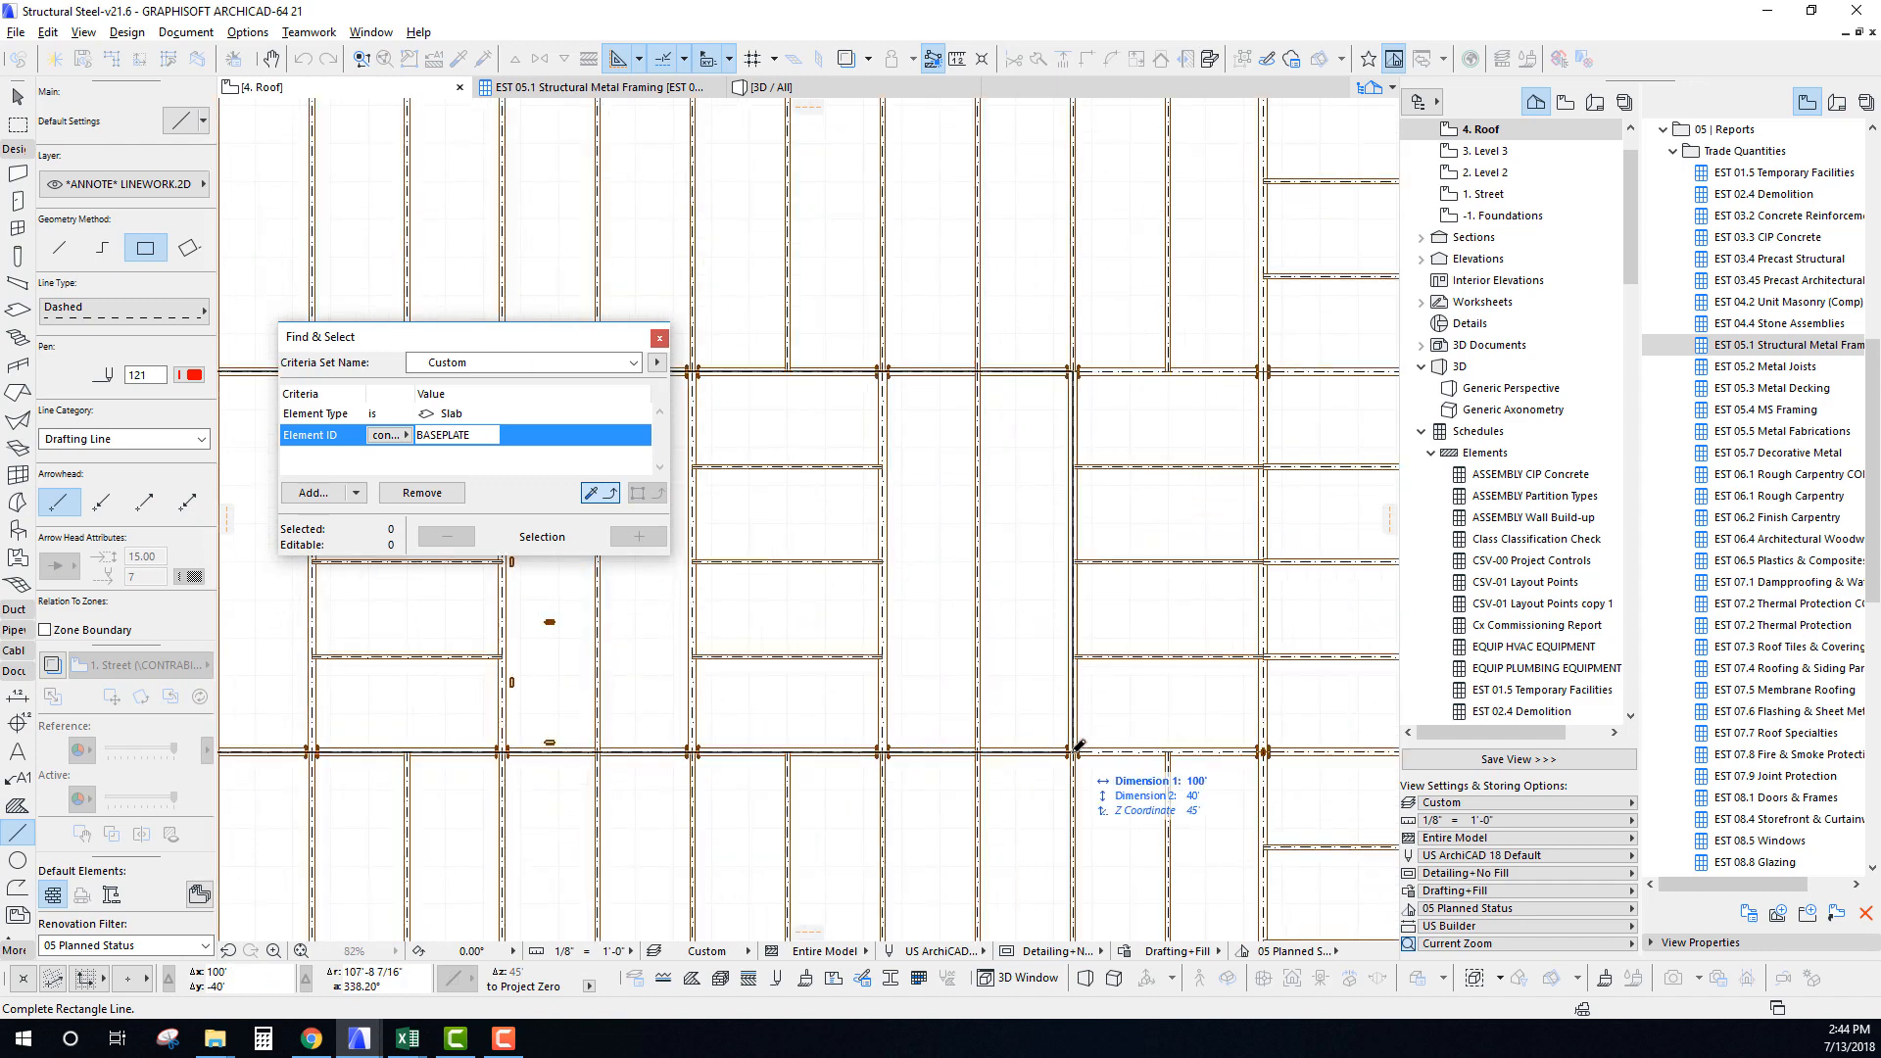
pyautogui.click(1079, 746)
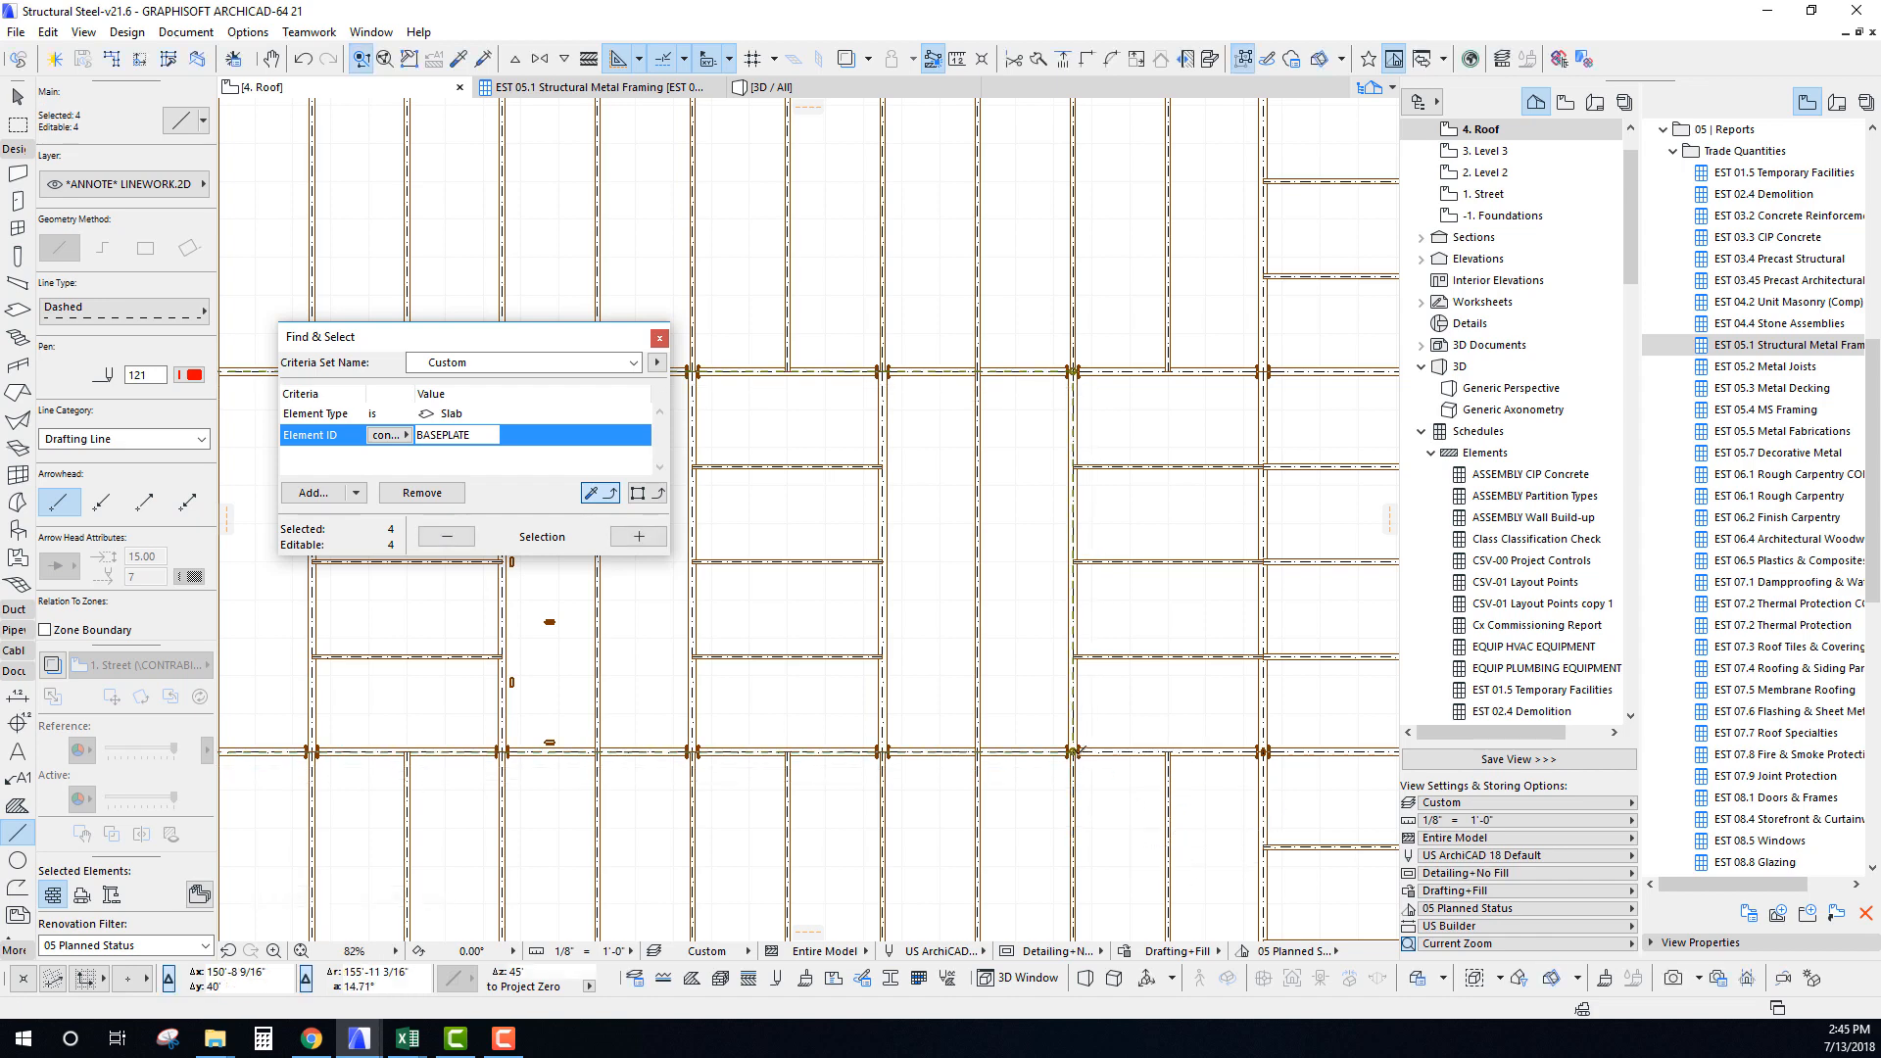
# Offset all four edges of the dashed rectangle outward by 10' and deselect it.
pyautogui.click(1074, 752)
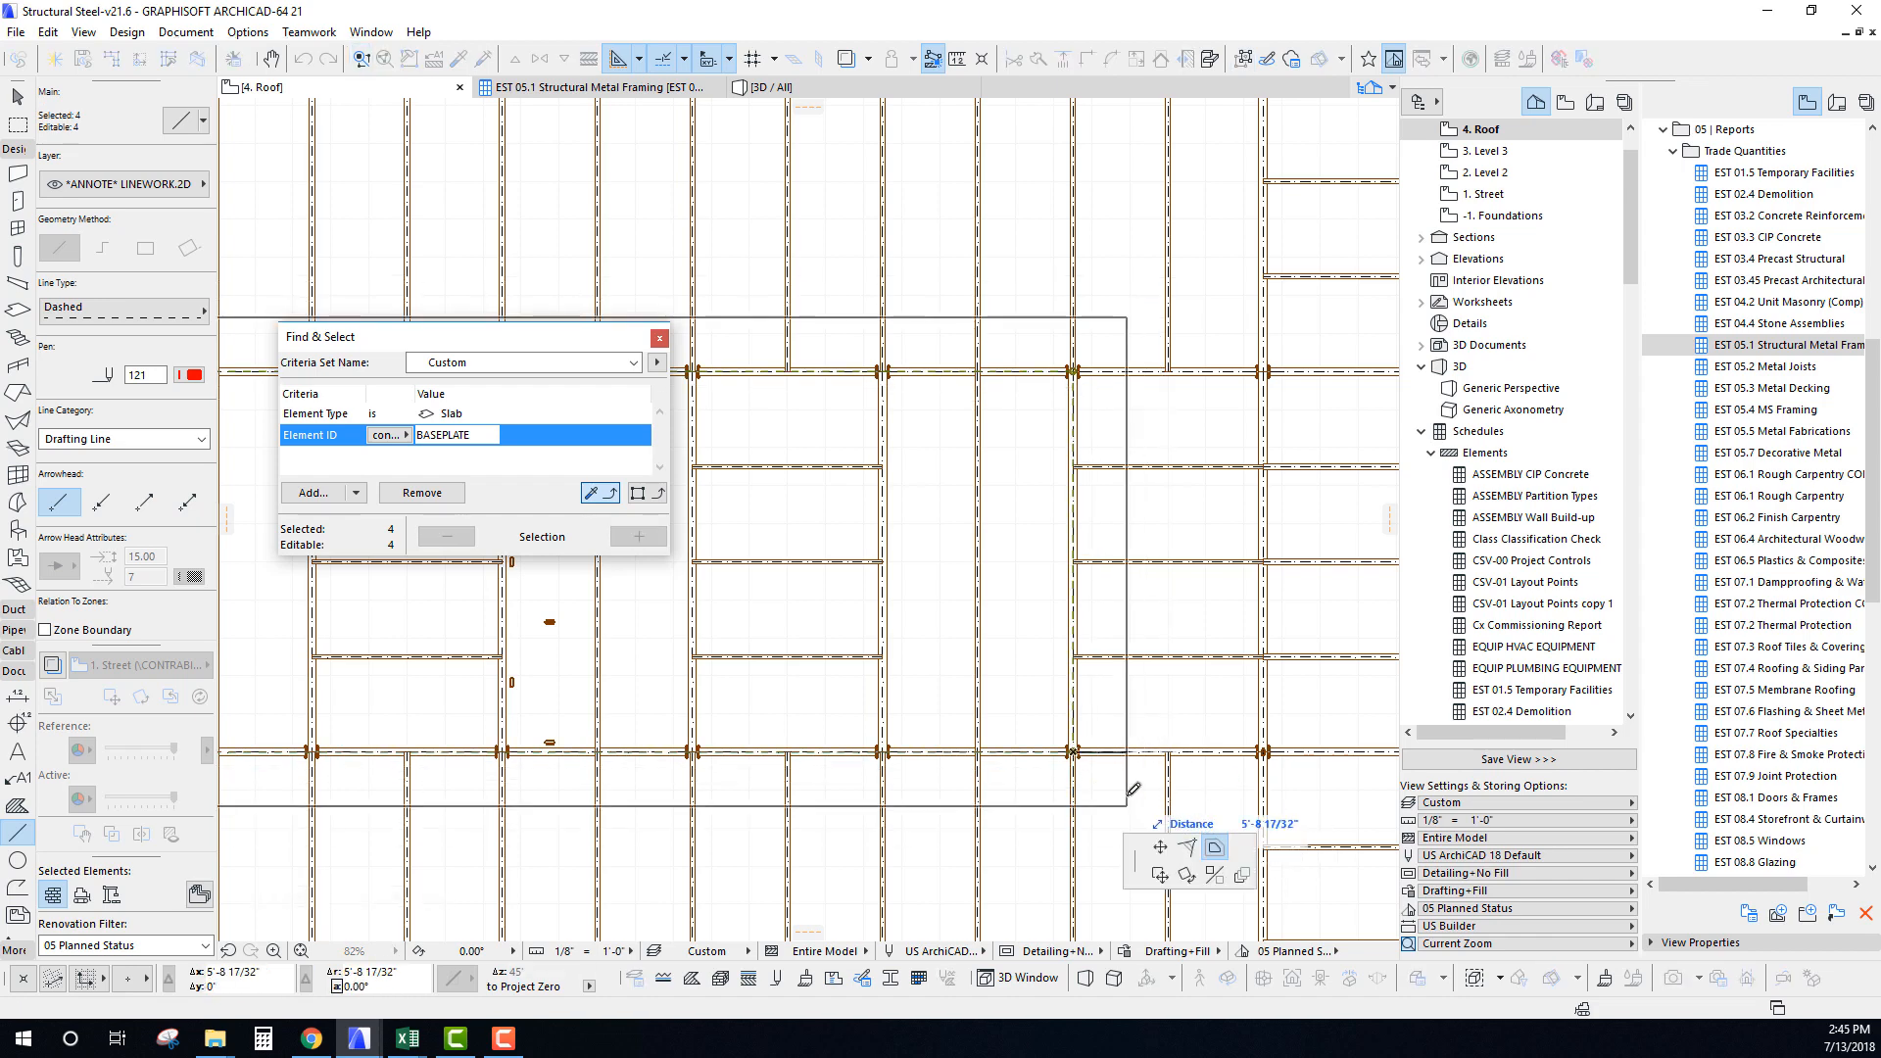
pyautogui.moveTo(1134, 788); pyautogui.dragTo(1004, 585, button='middle')
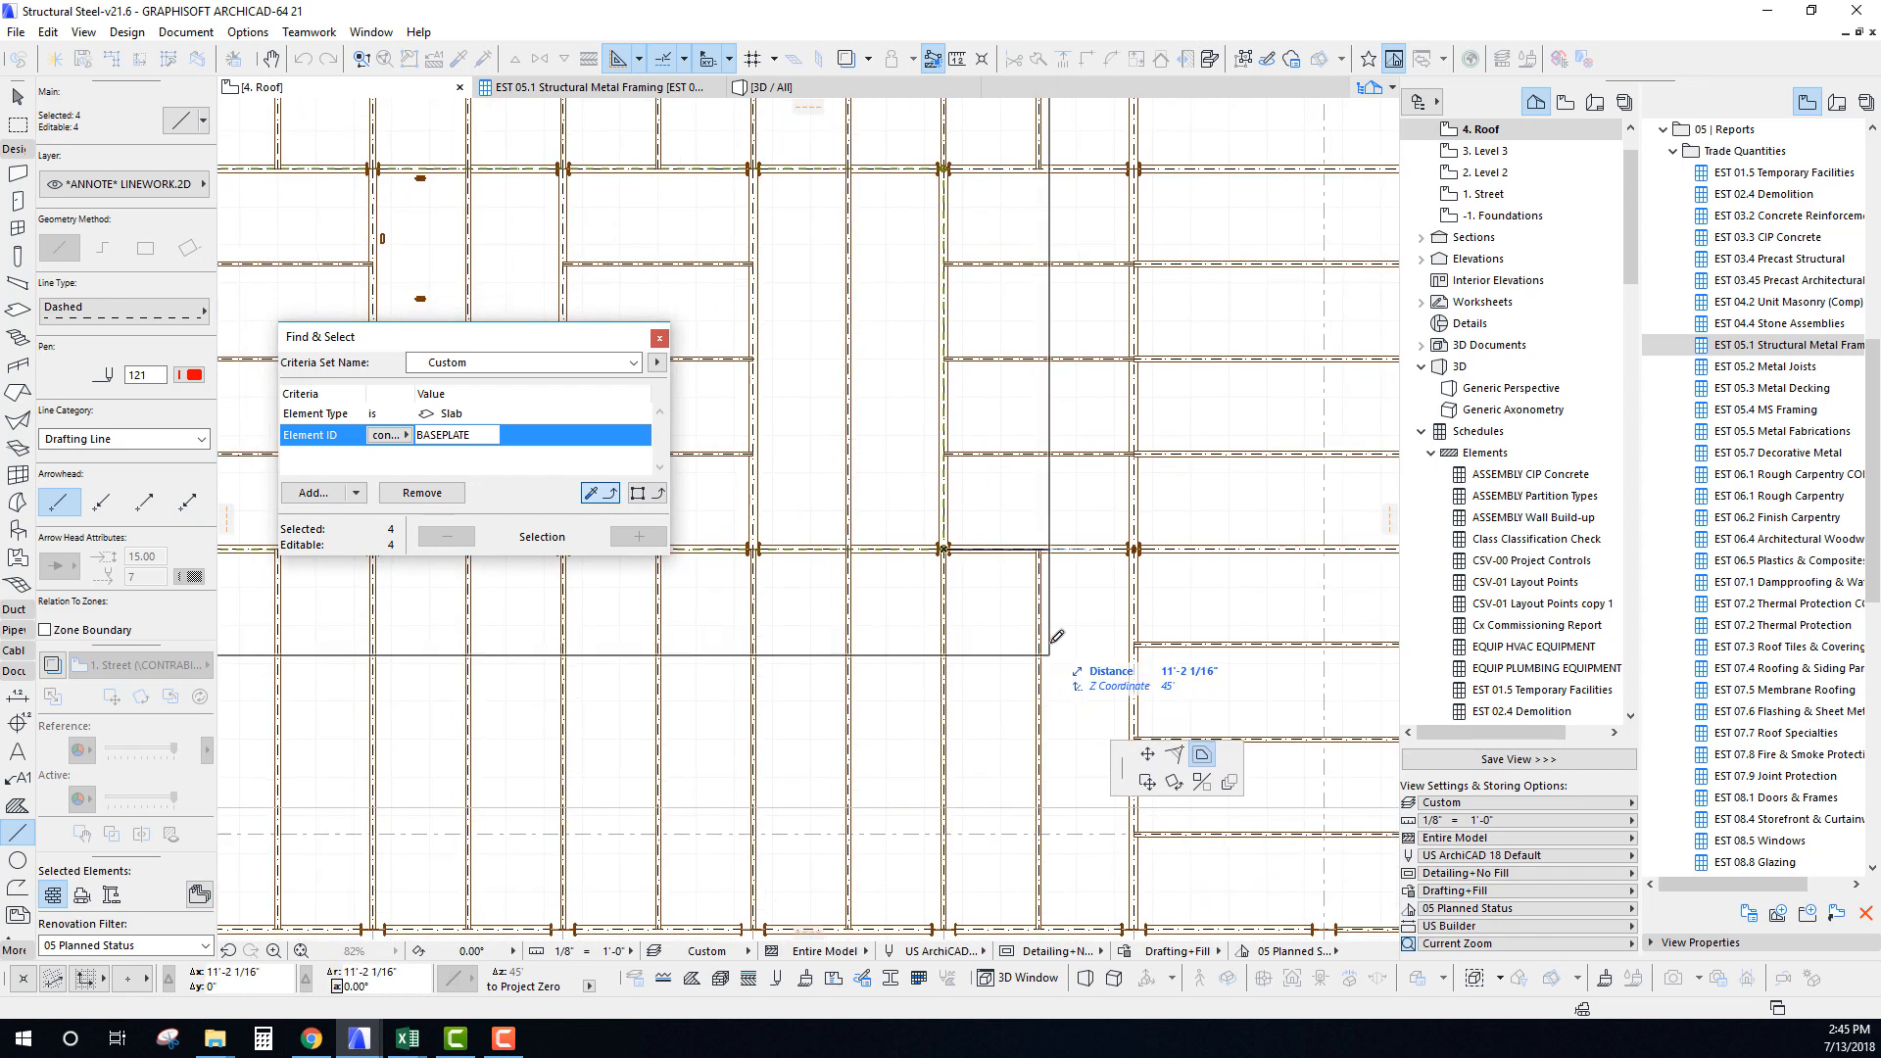
pyautogui.scroll(3, 1045, 641)
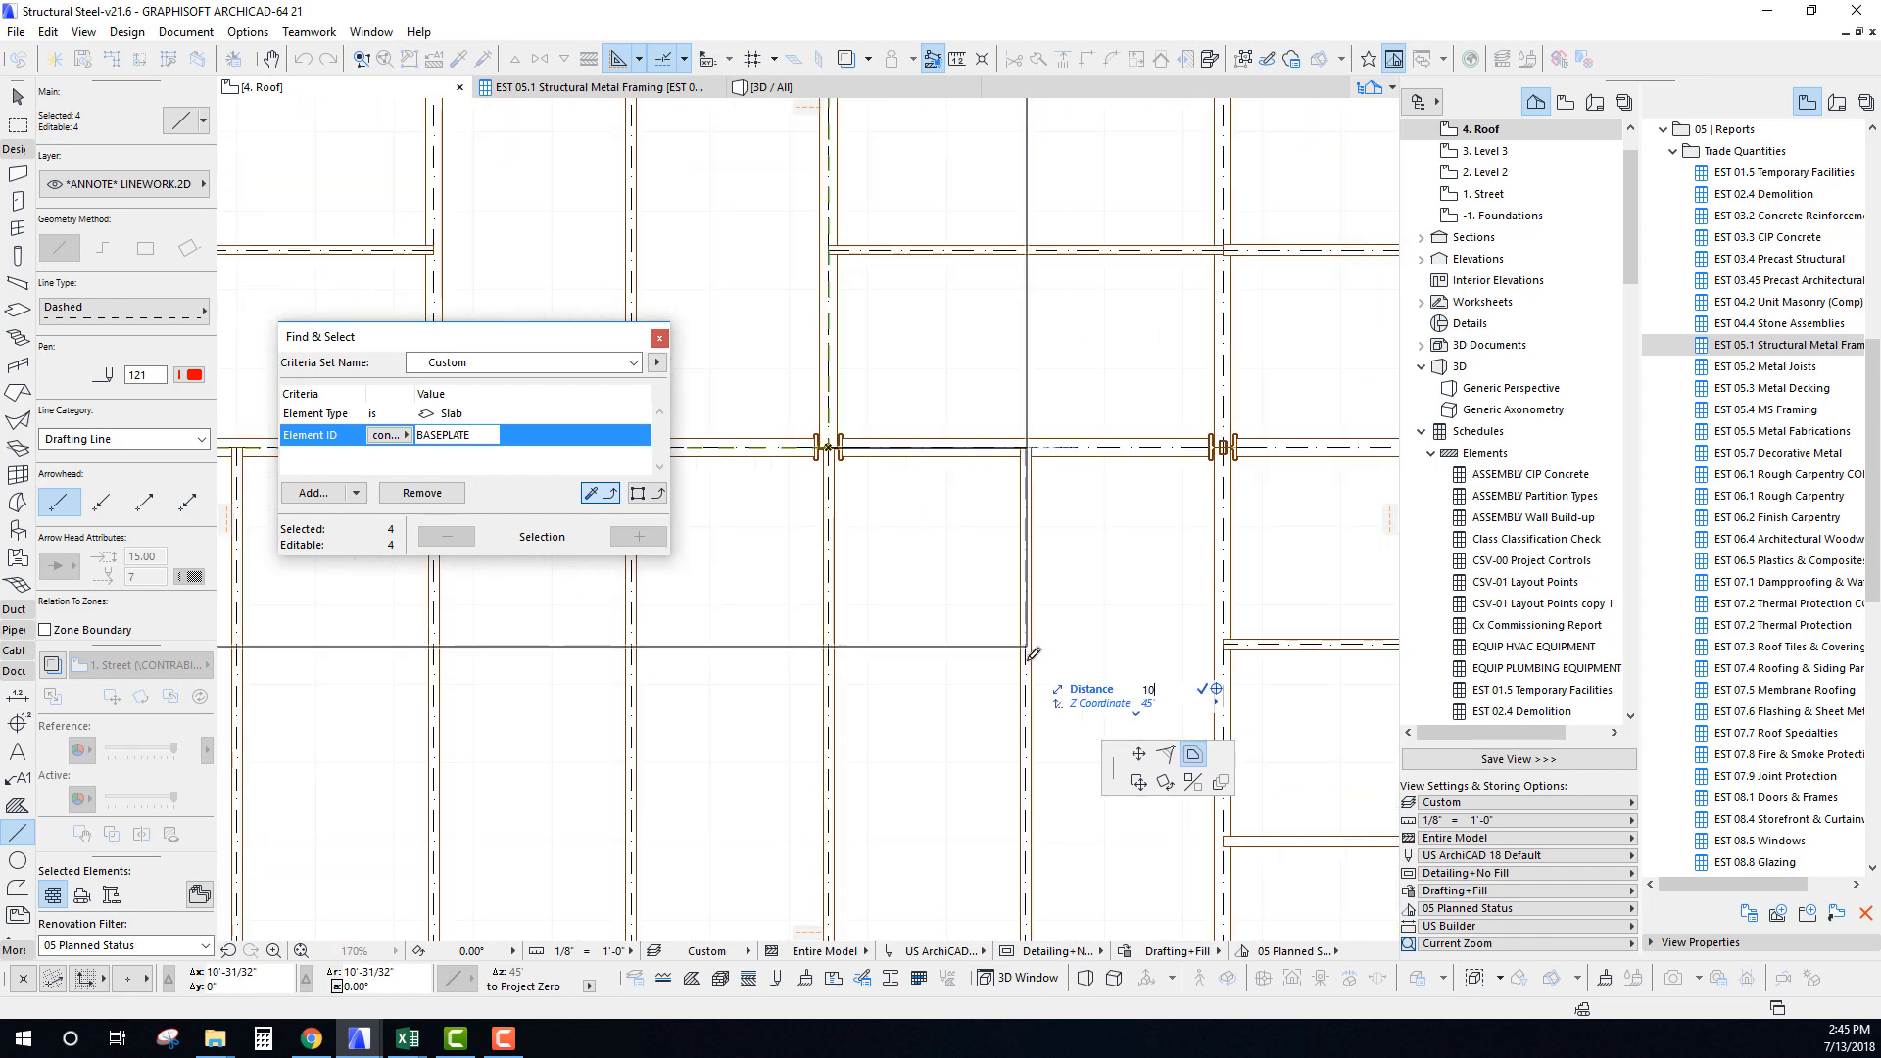
pyautogui.press('Return')
pyautogui.scroll(-3, 983, 396)
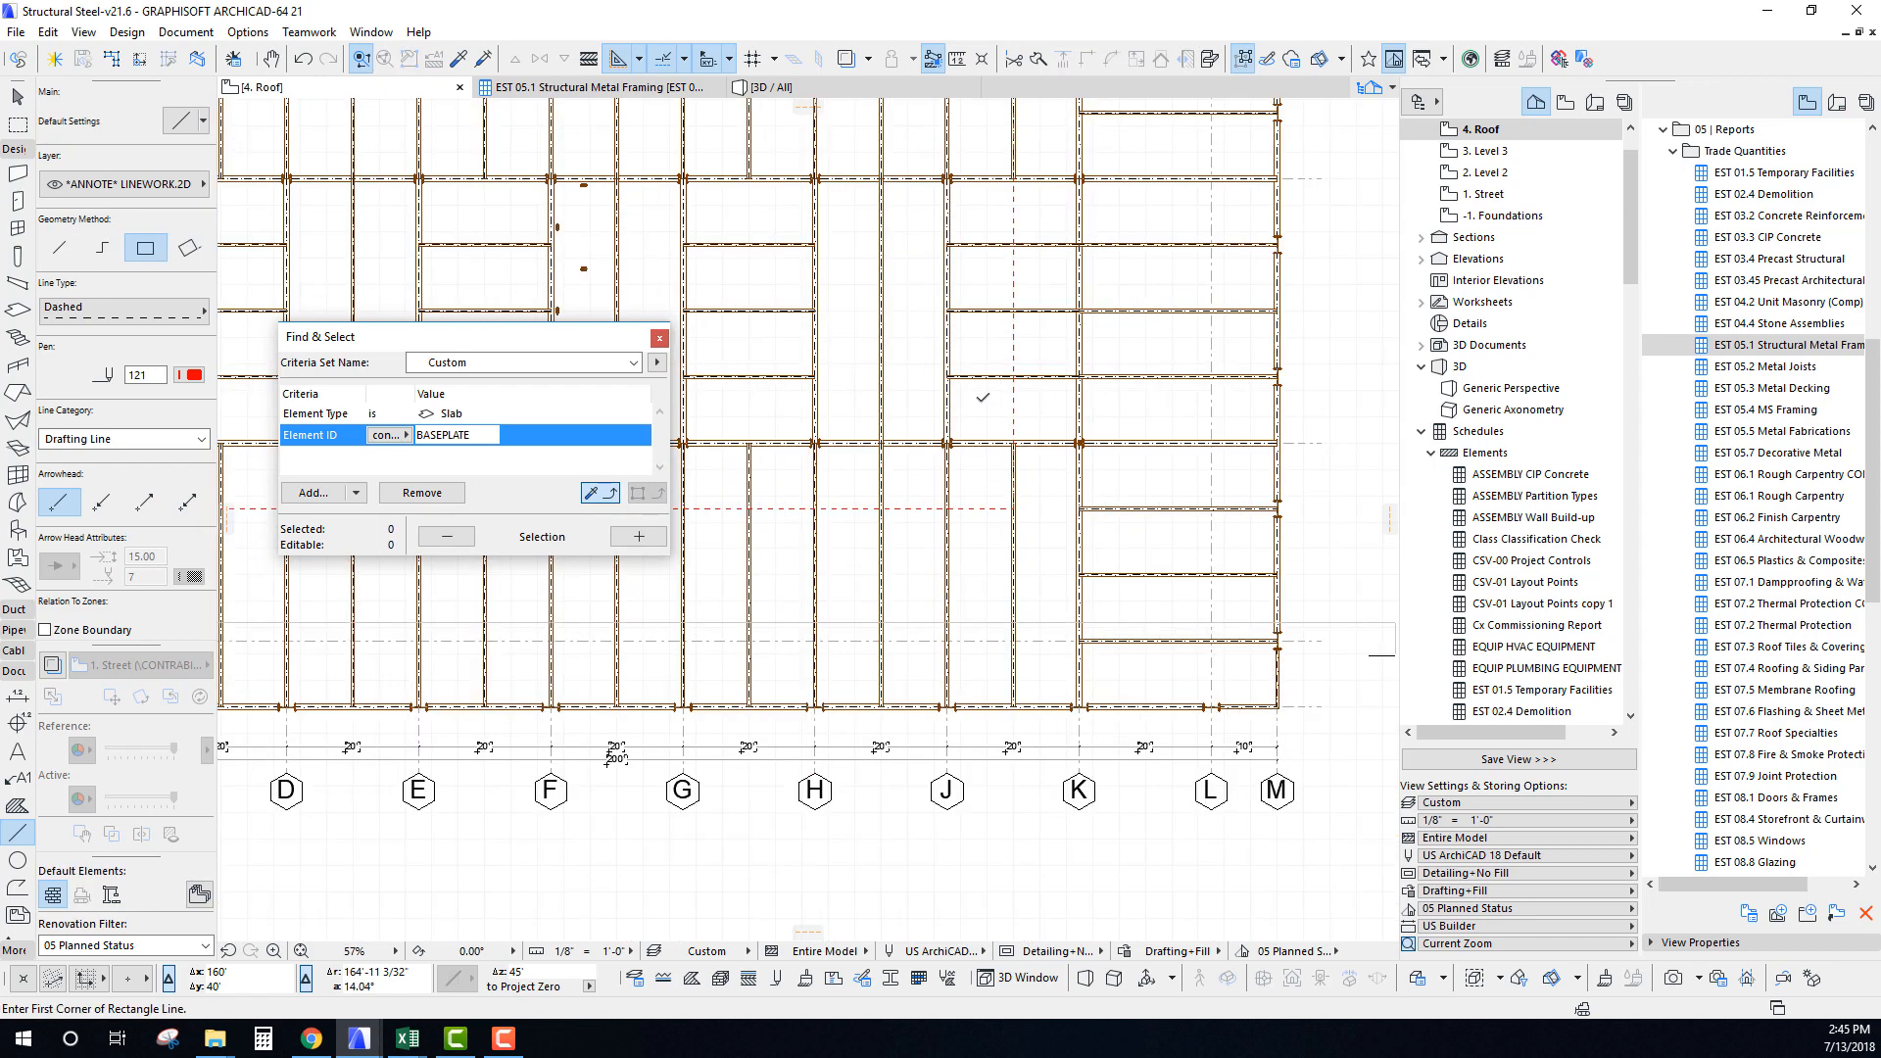
# Move the TS8x4 column from gridlines K and 3 to the dashed rectangle's corner between gridlines J and K, below gridline 3.
pyautogui.moveTo(802, 155); pyautogui.dragTo(871, 329, button='middle')
pyautogui.scroll(-2, 1129, 313)
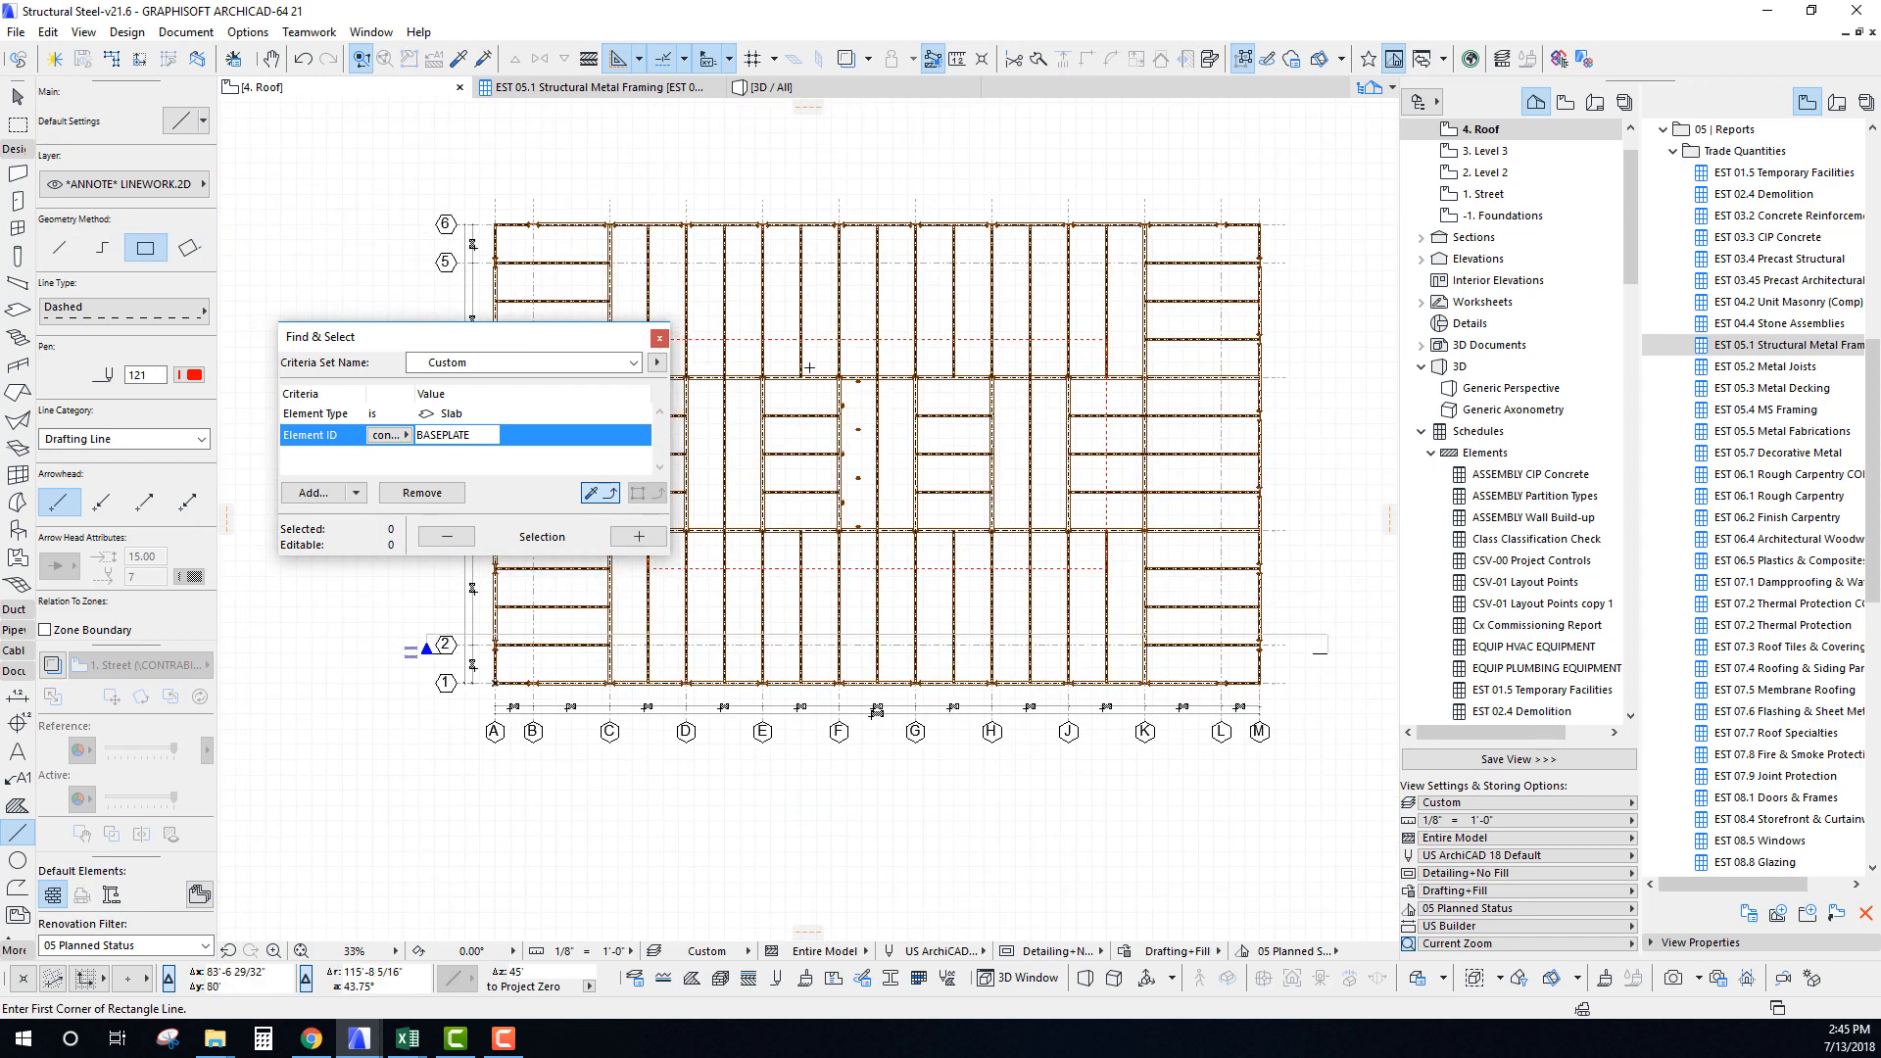
pyautogui.scroll(2, 1066, 558)
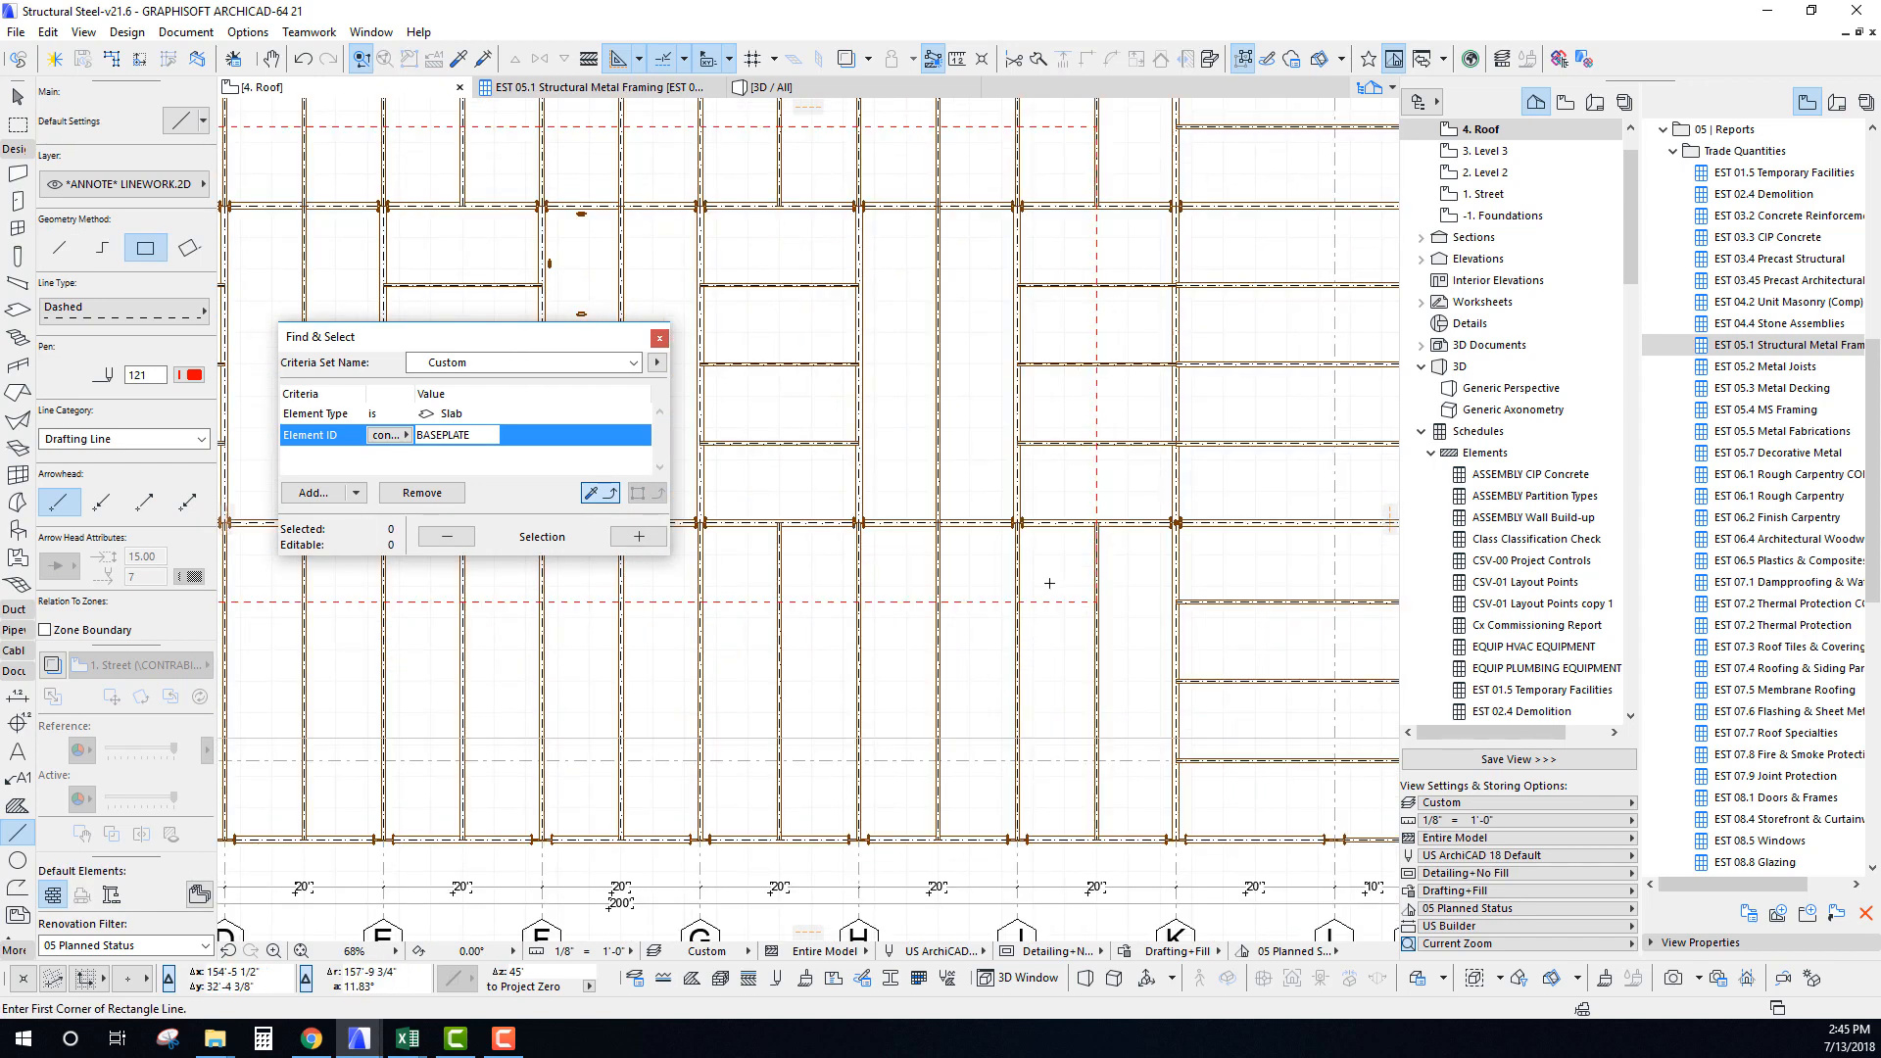
pyautogui.scroll(-2, 1049, 583)
pyautogui.moveTo(1049, 583); pyautogui.dragTo(1110, 638, button='middle')
pyautogui.scroll(2, 1101, 460)
pyautogui.scroll(3, 1110, 637)
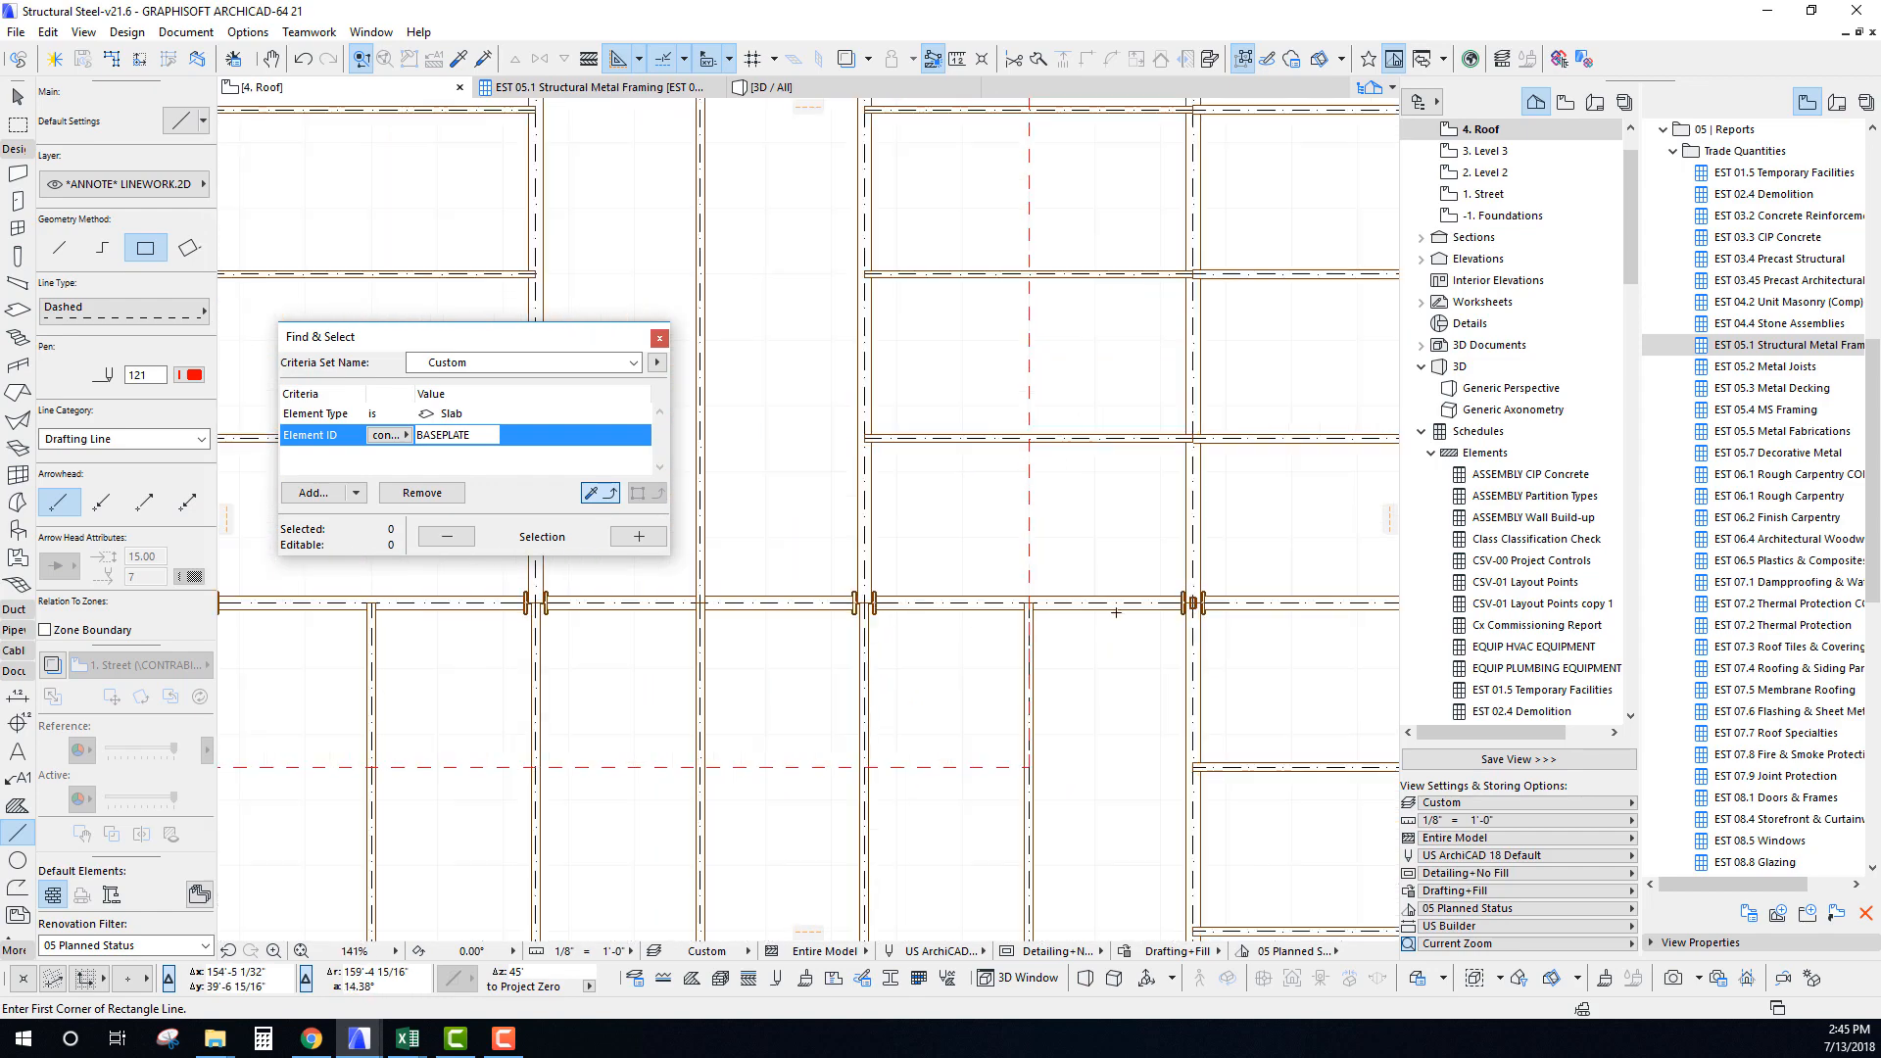
pyautogui.scroll(4, 1190, 612)
pyautogui.click(1181, 576)
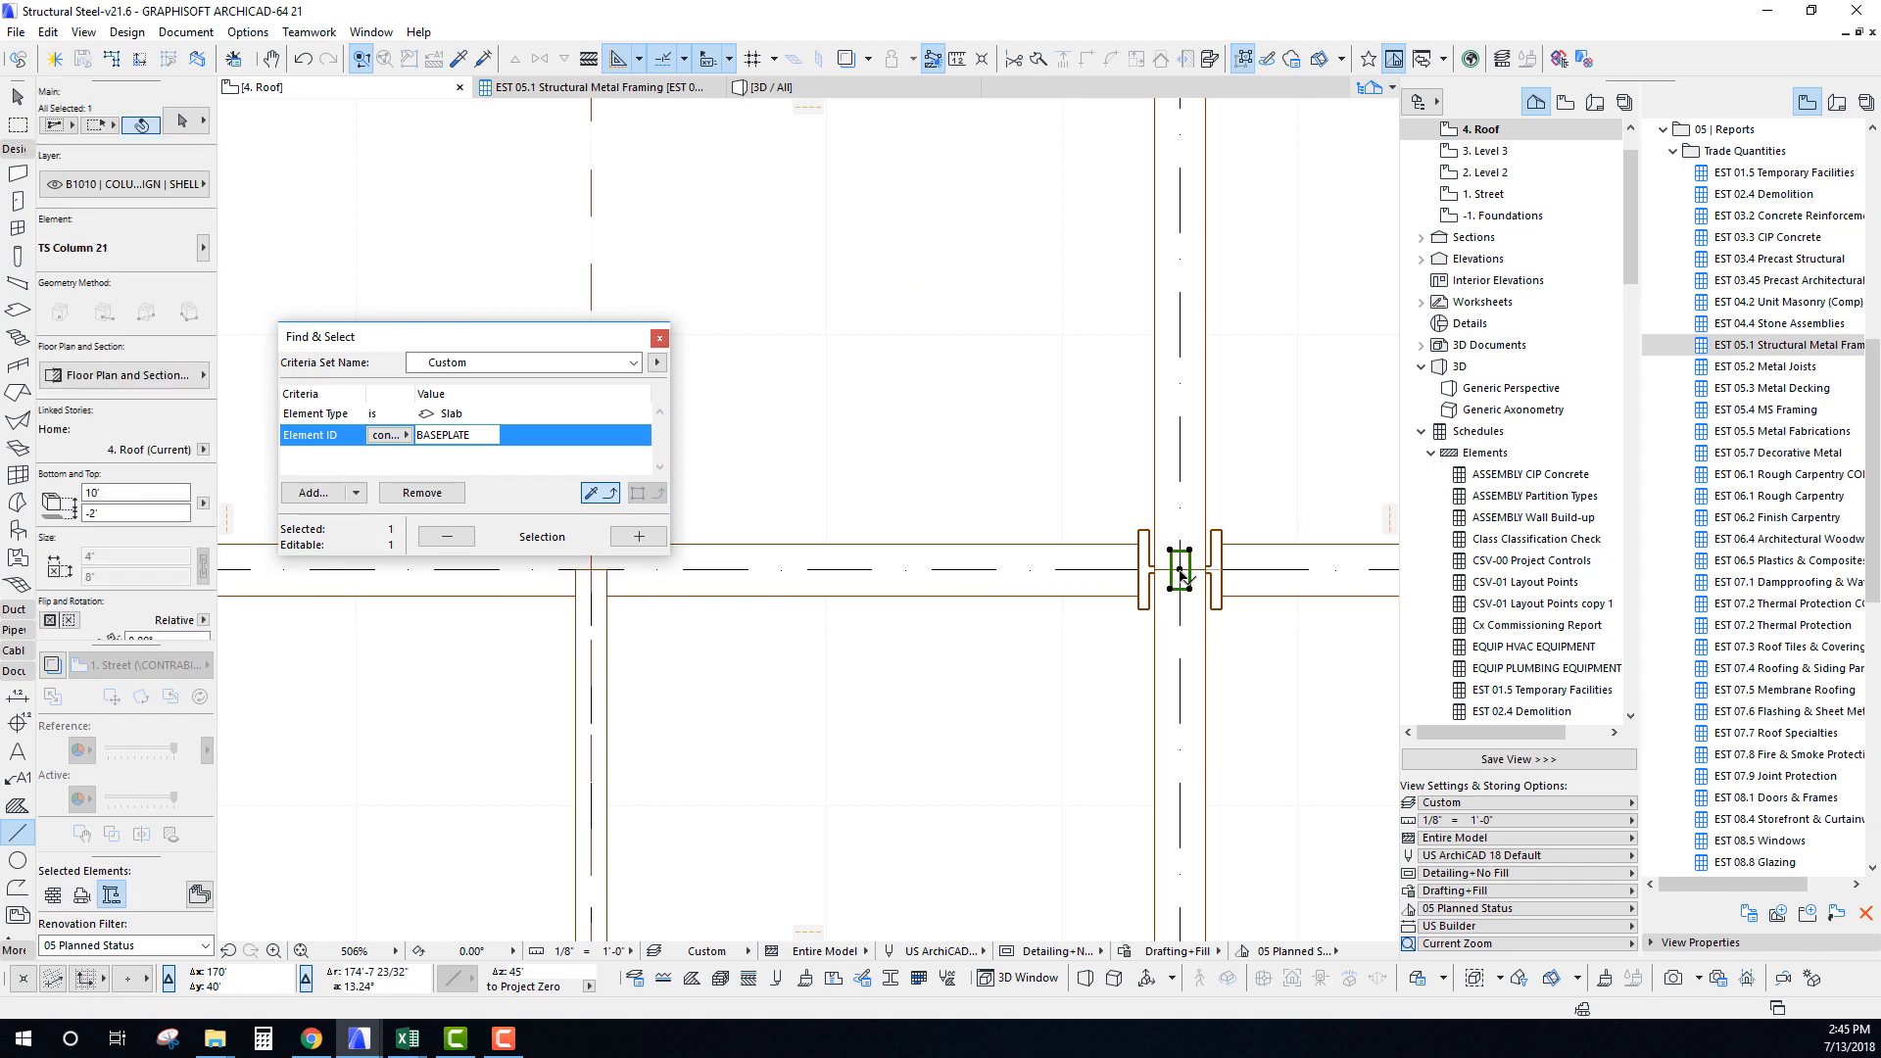
pyautogui.scroll(-3, 733, 636)
pyautogui.scroll(1, 794, 676)
pyautogui.scroll(1, 798, 673)
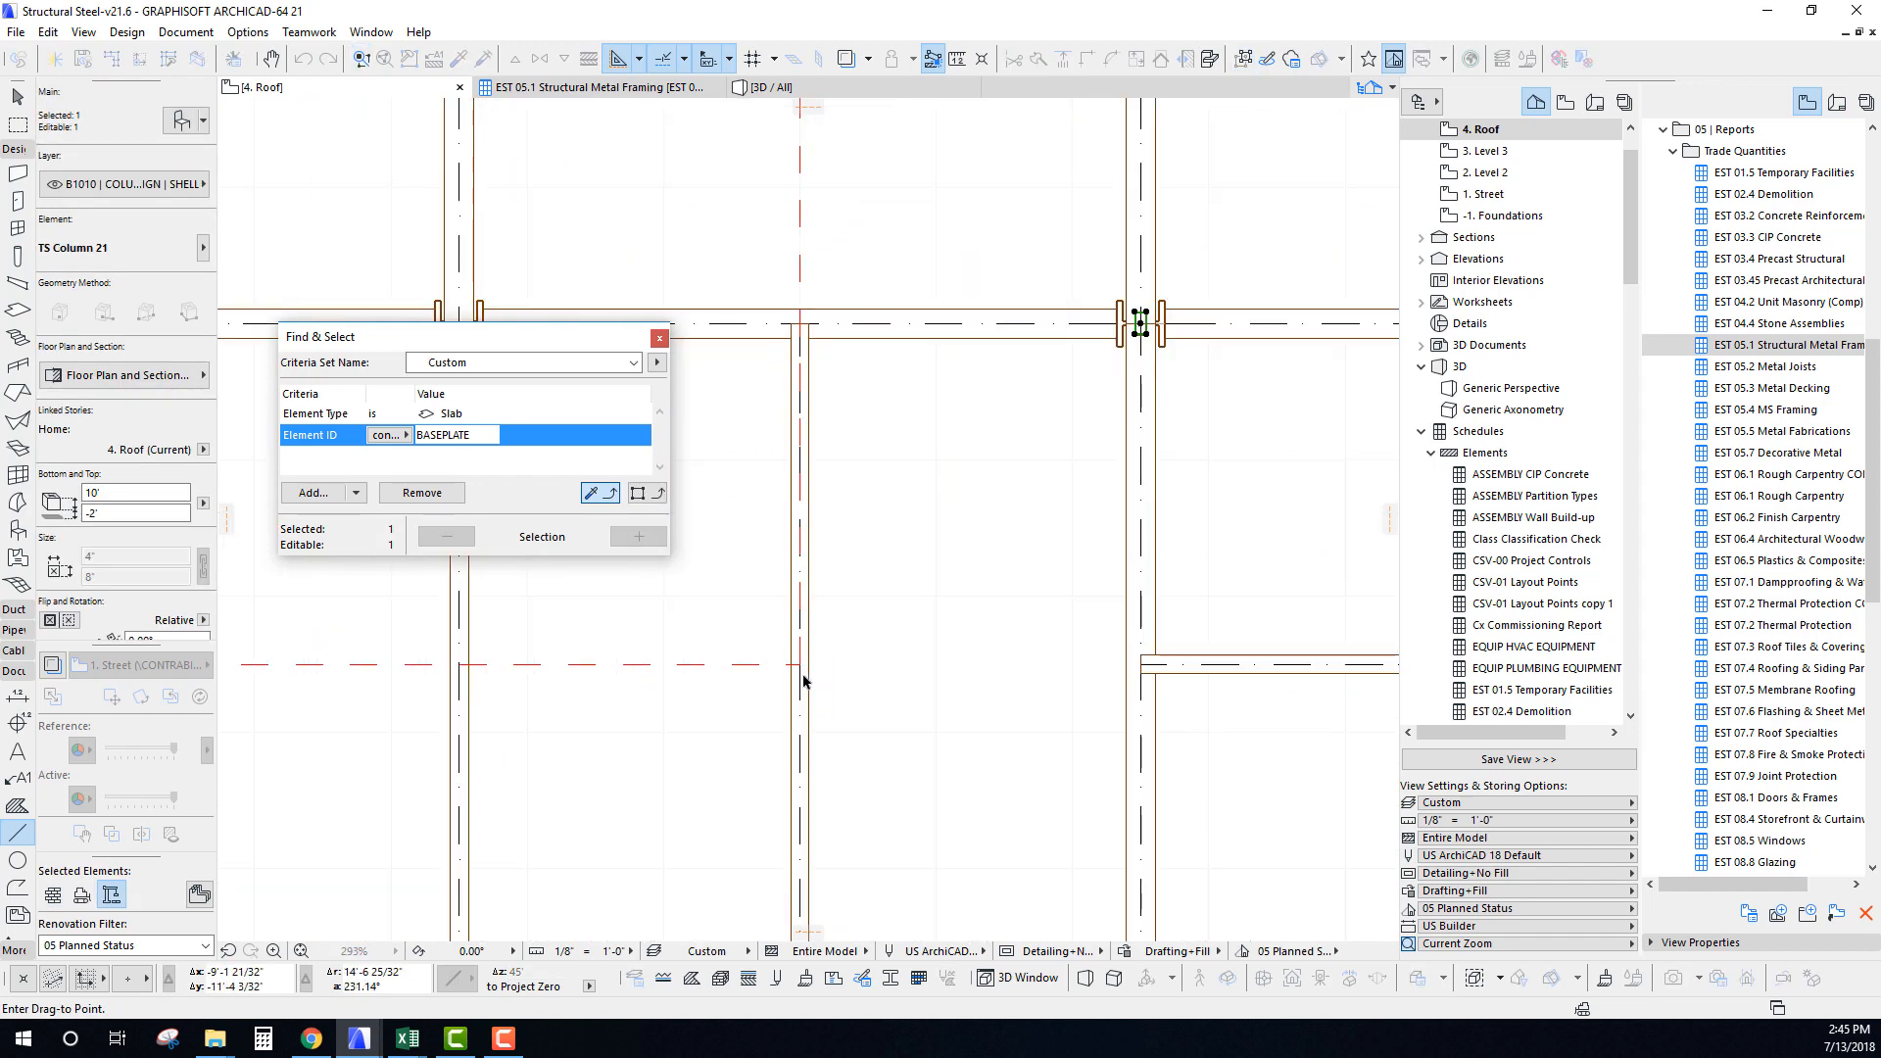
pyautogui.click(801, 670)
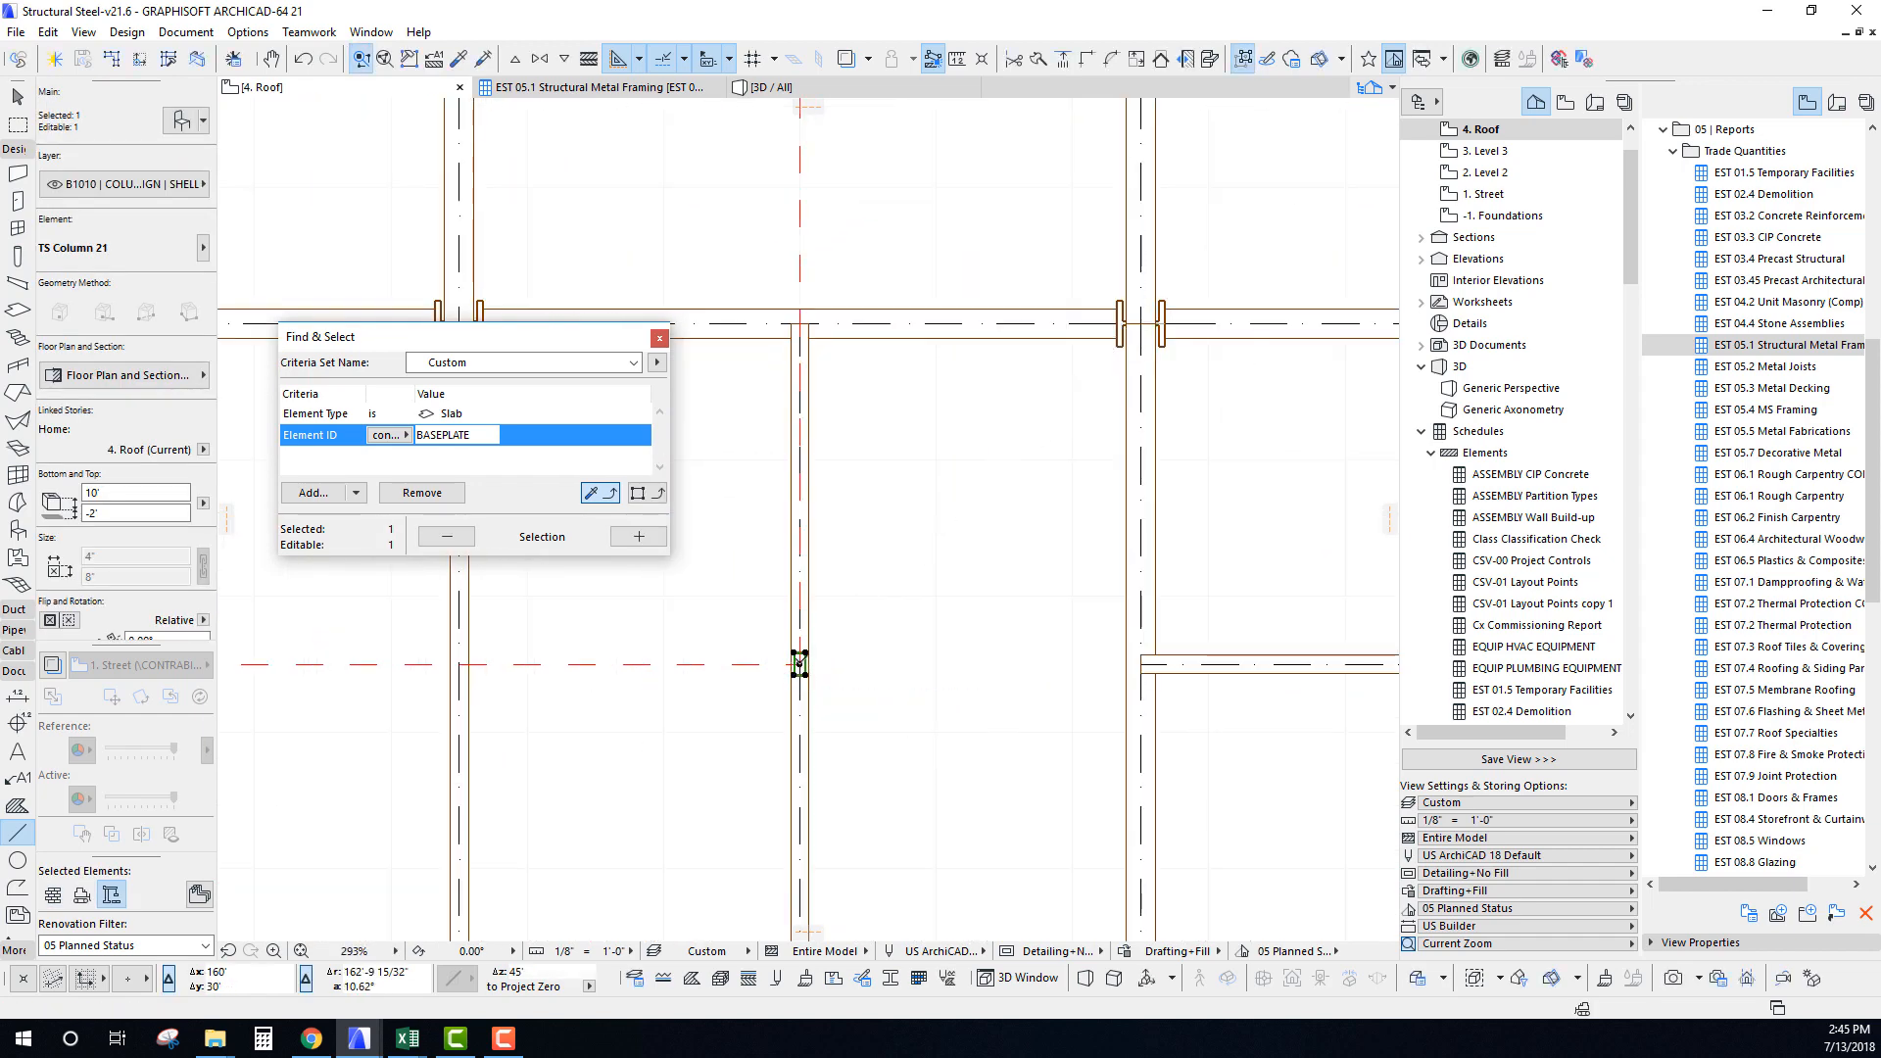
# Place a copy of the TS column 10' straight up from the dashed rectangle's corner, on the gridline 3 beam.
pyautogui.hotkey('ctrl', 'u')
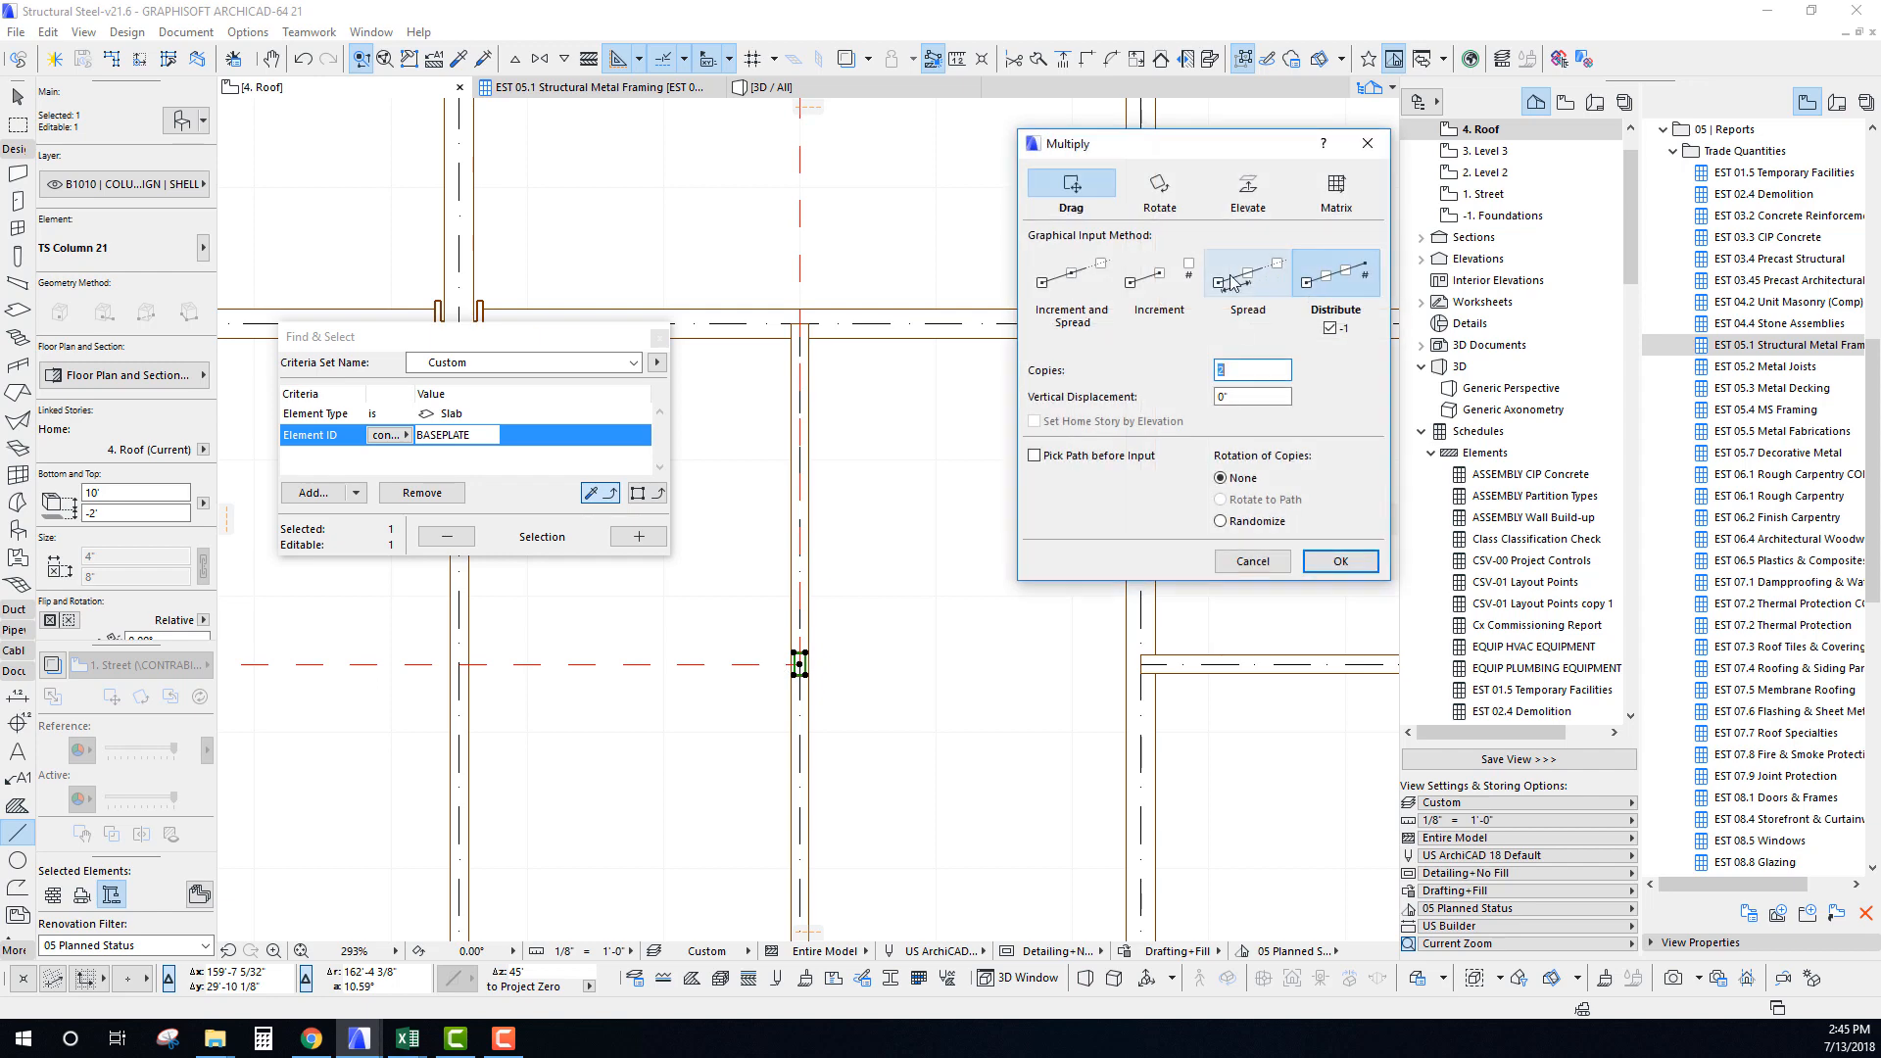
pyautogui.click(1340, 562)
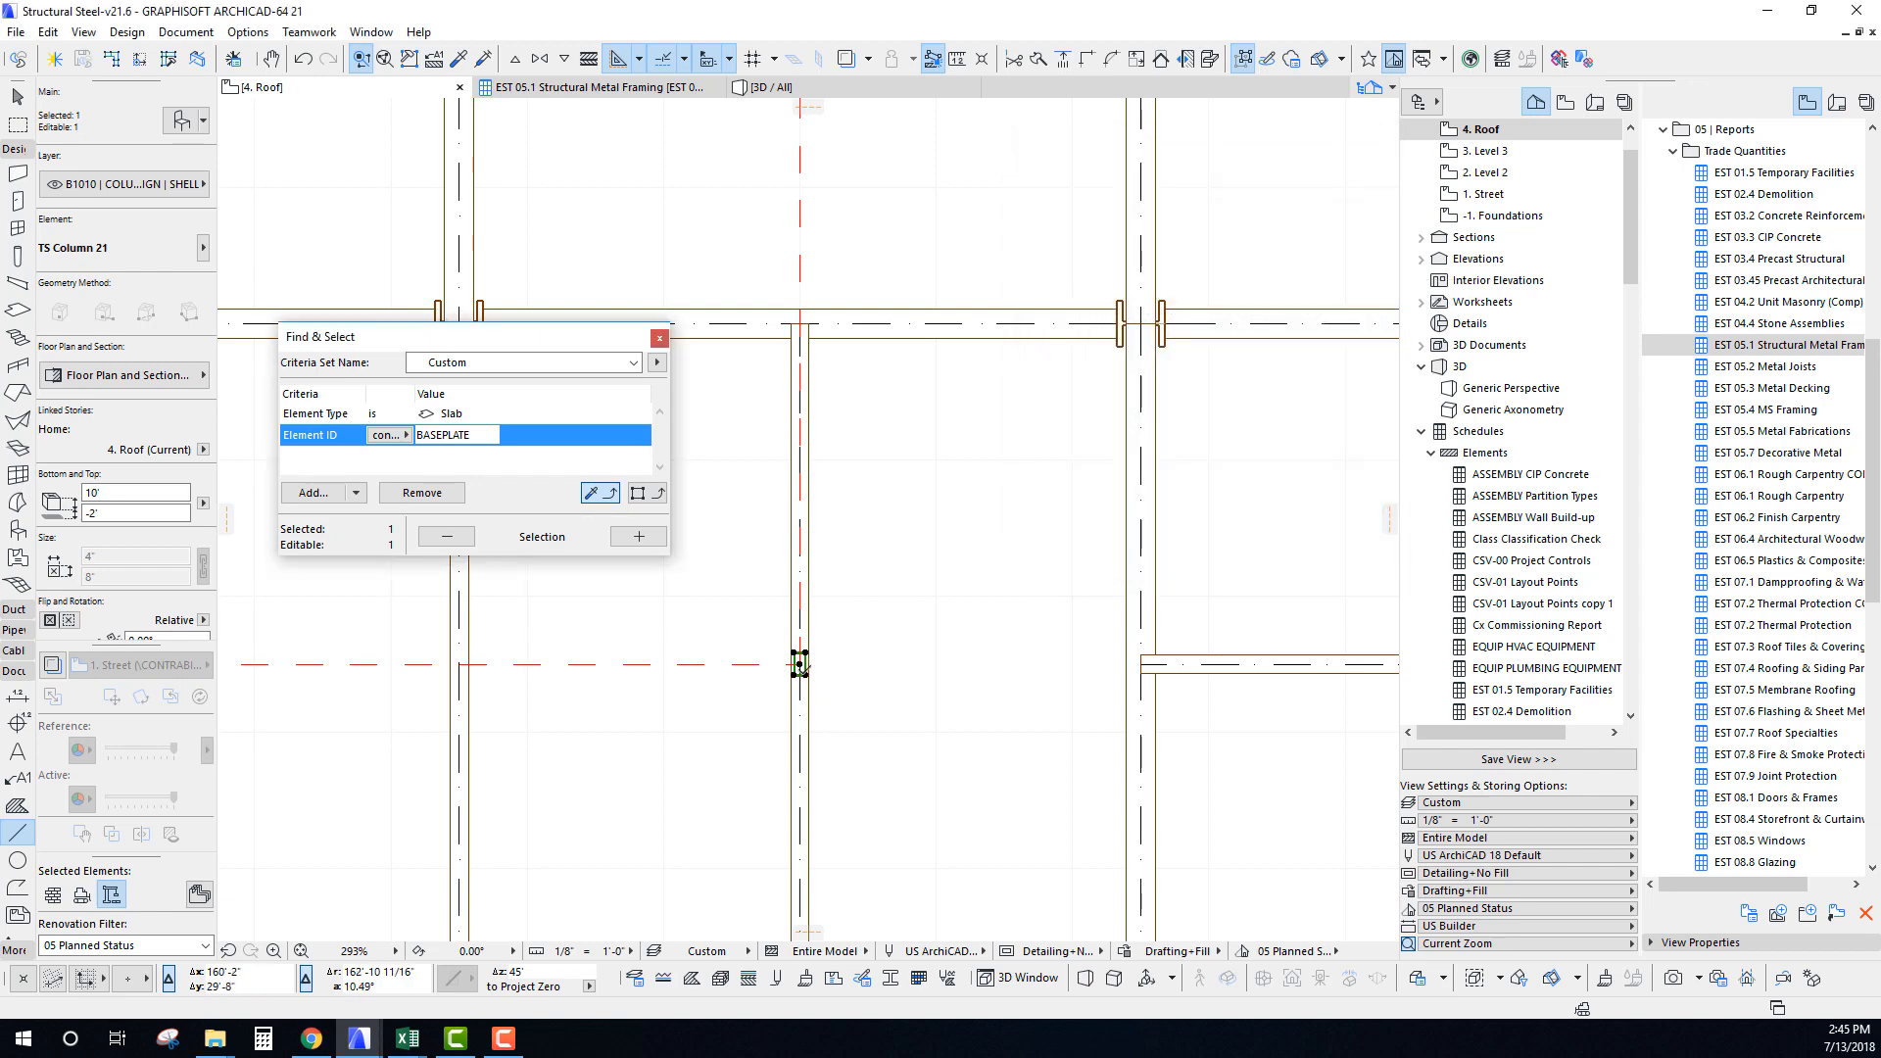
pyautogui.hotkey('ctrl', 'shift', 'd')
pyautogui.click(801, 665)
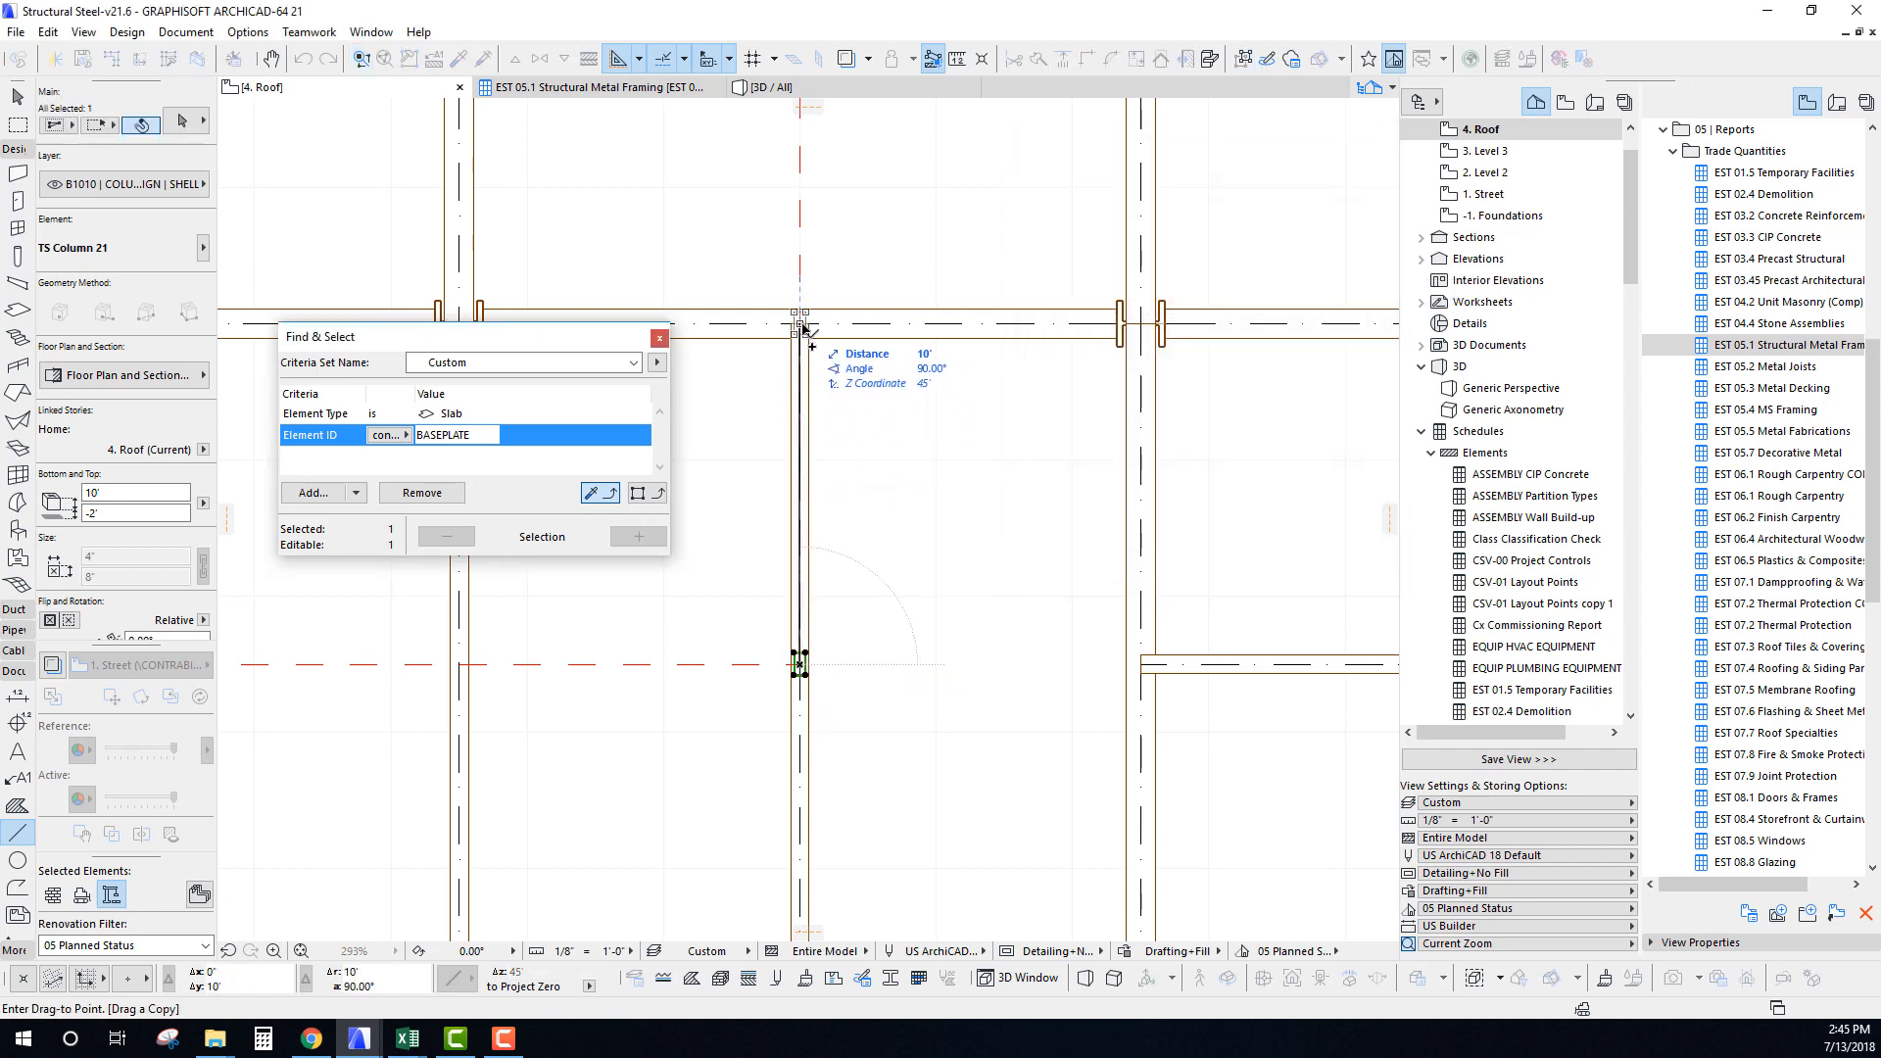
pyautogui.click(802, 325)
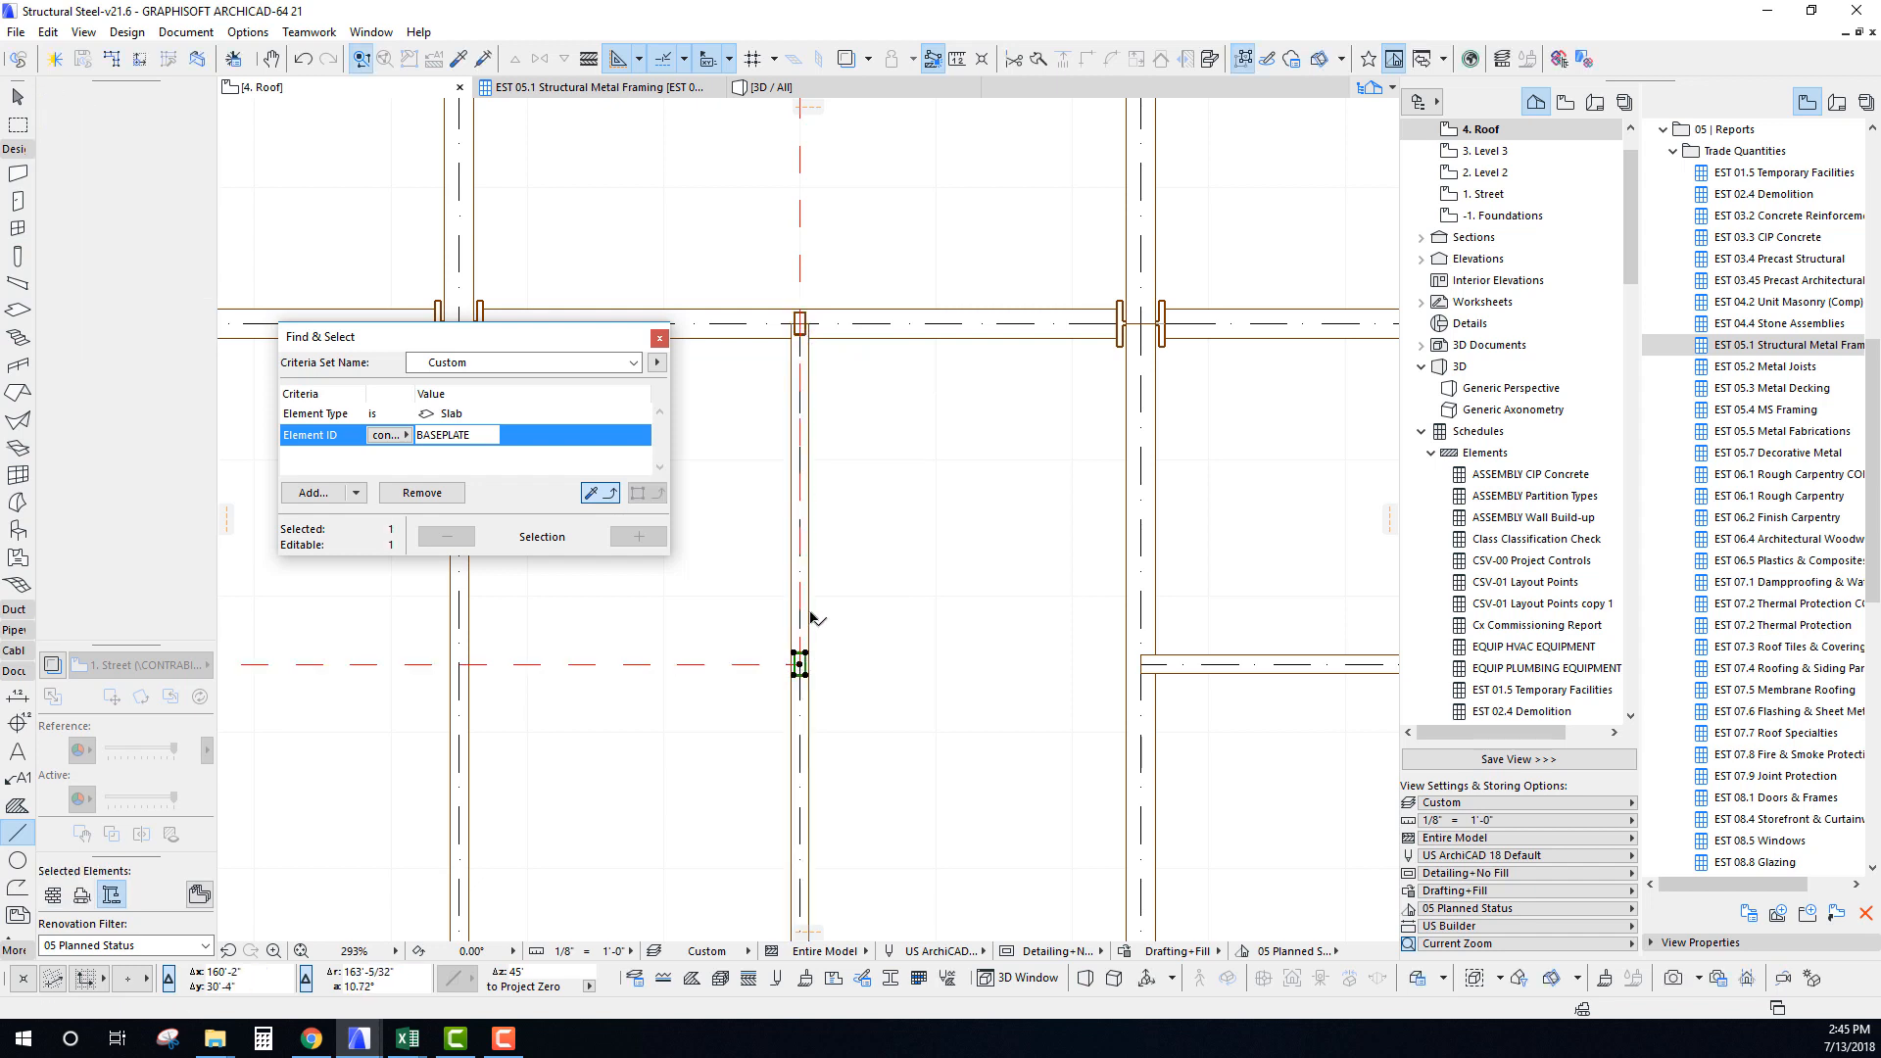
# Rotate both TS columns 90° counter-clockwise about the column at the dashed rectangle's corner, onto its horizontal edge, and deselect them.
pyautogui.hotkey('ctrl', 'e')
pyautogui.click(801, 666)
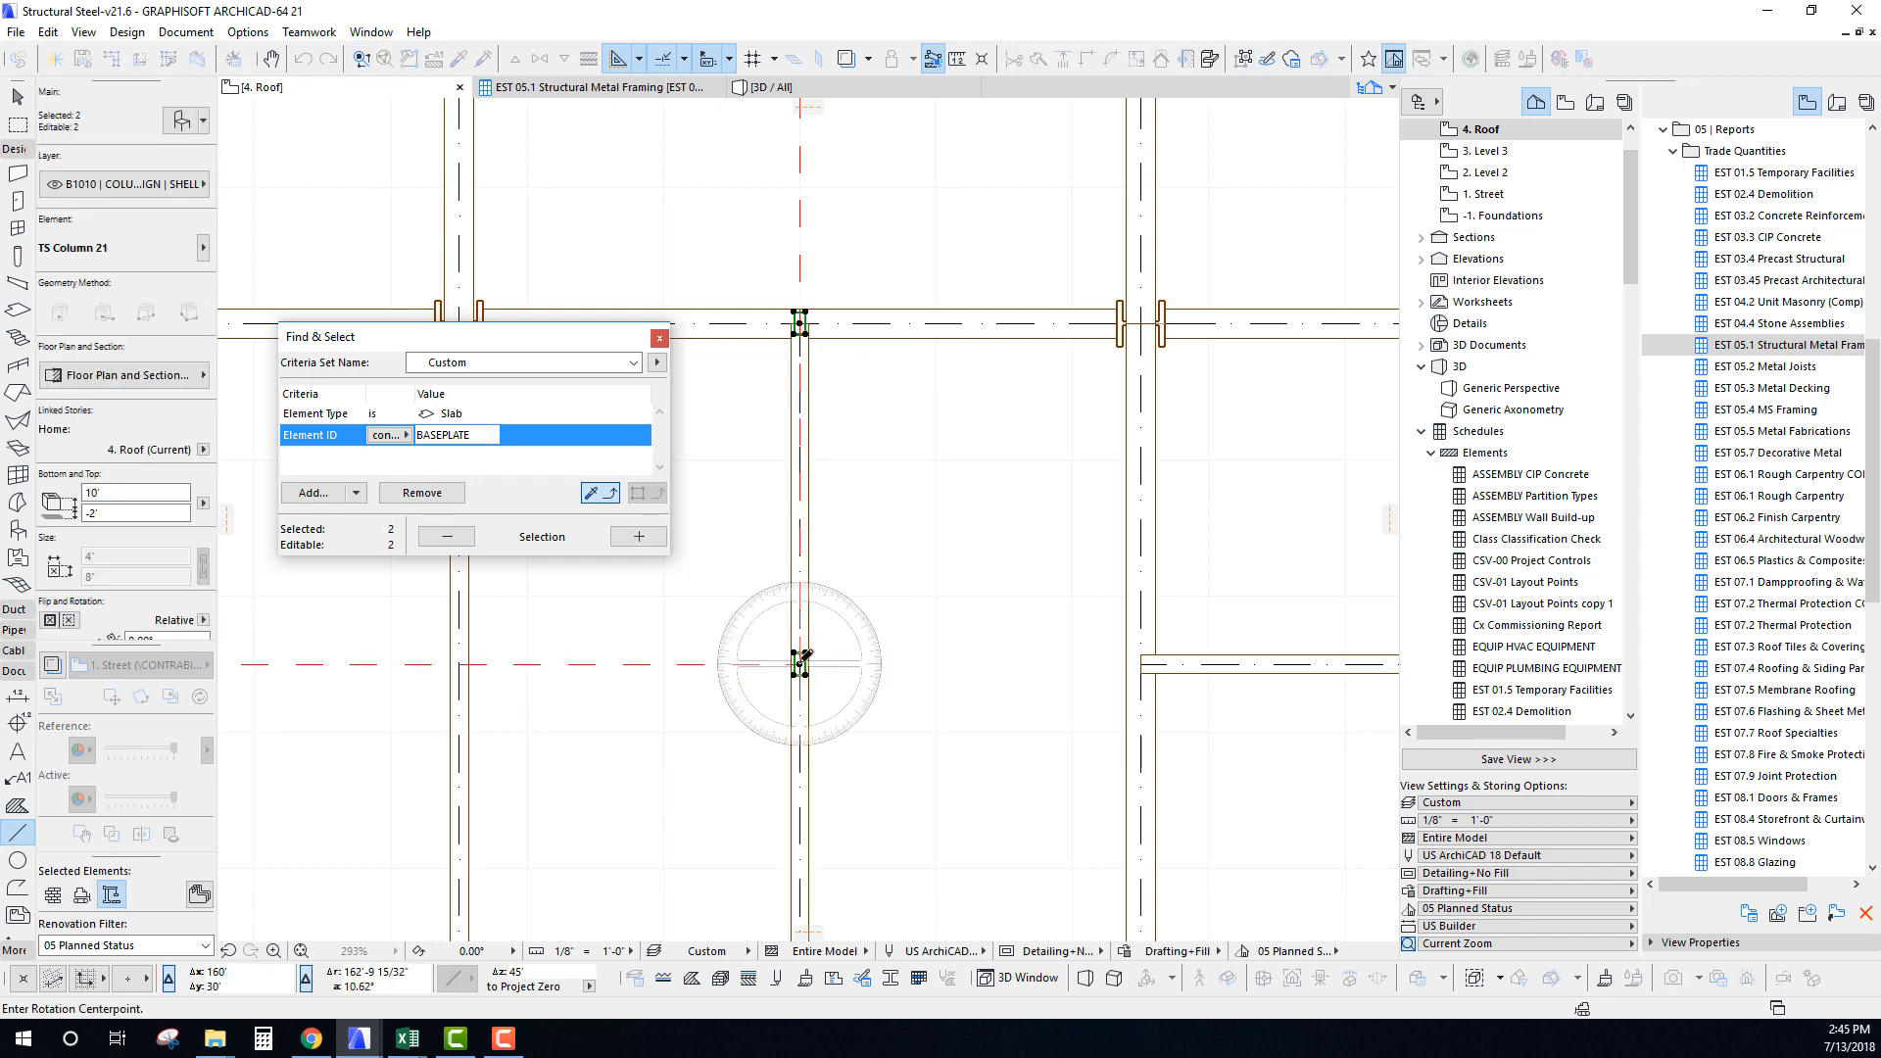
pyautogui.click(801, 461)
pyautogui.click(519, 667)
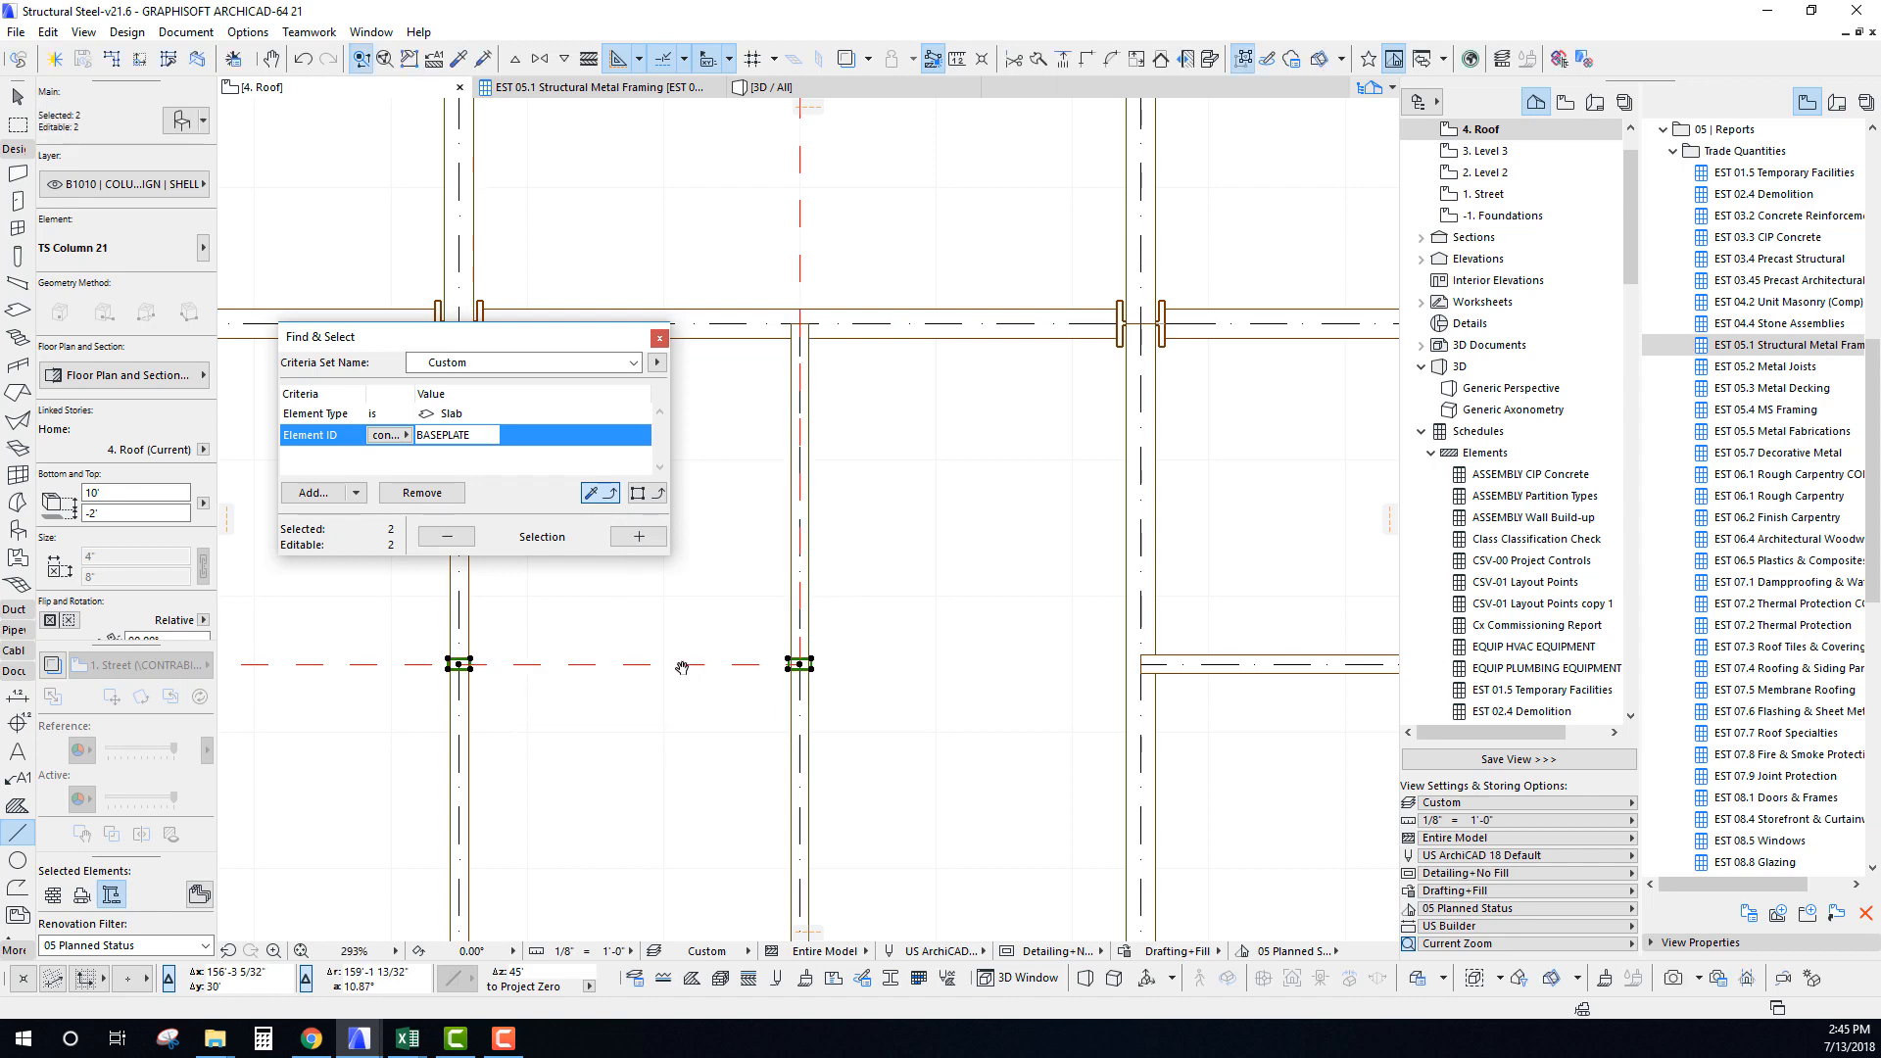
pyautogui.scroll(-3, 936, 725)
pyautogui.press('Escape')
pyautogui.scroll(-3, 775, 712)
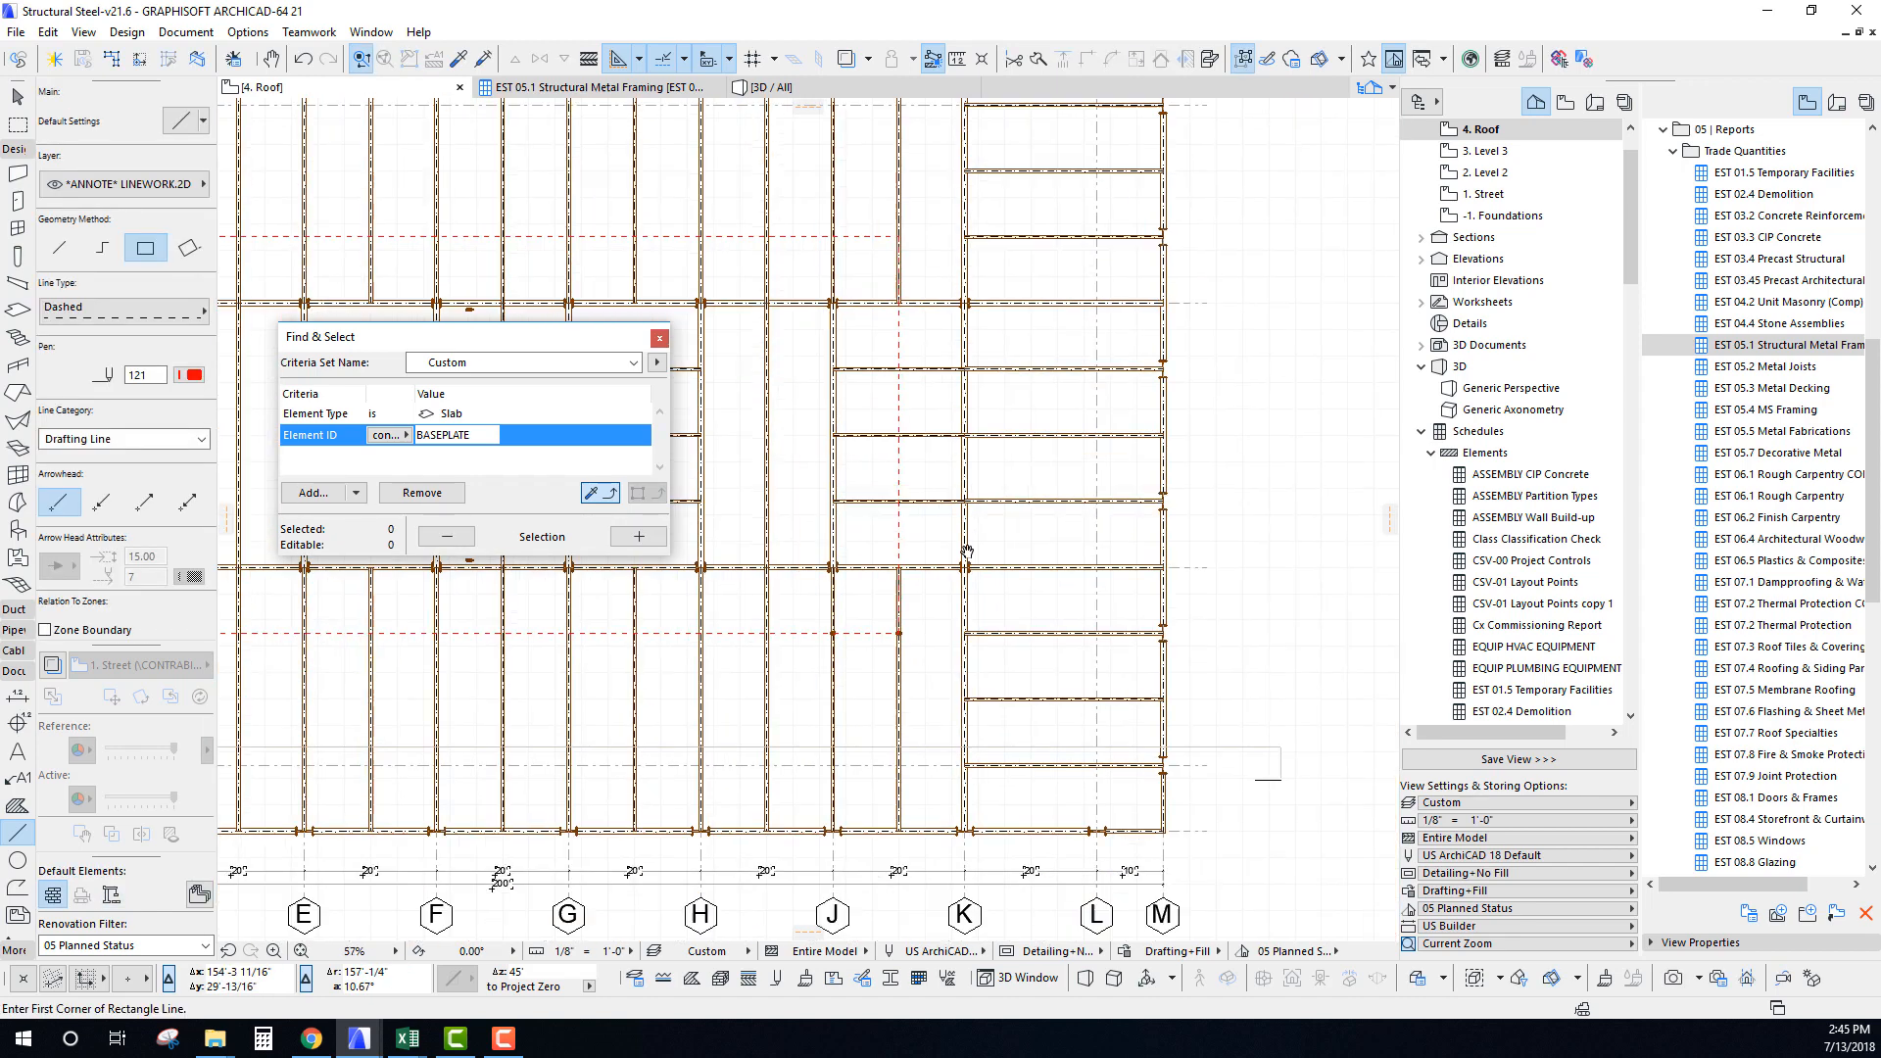
# Go to the 2. Level 2 floor plan and cut the TS8x4 sample beam from under the HSS (TS) BEAMS heading.
pyautogui.hotkey('ctrl', 'Down')
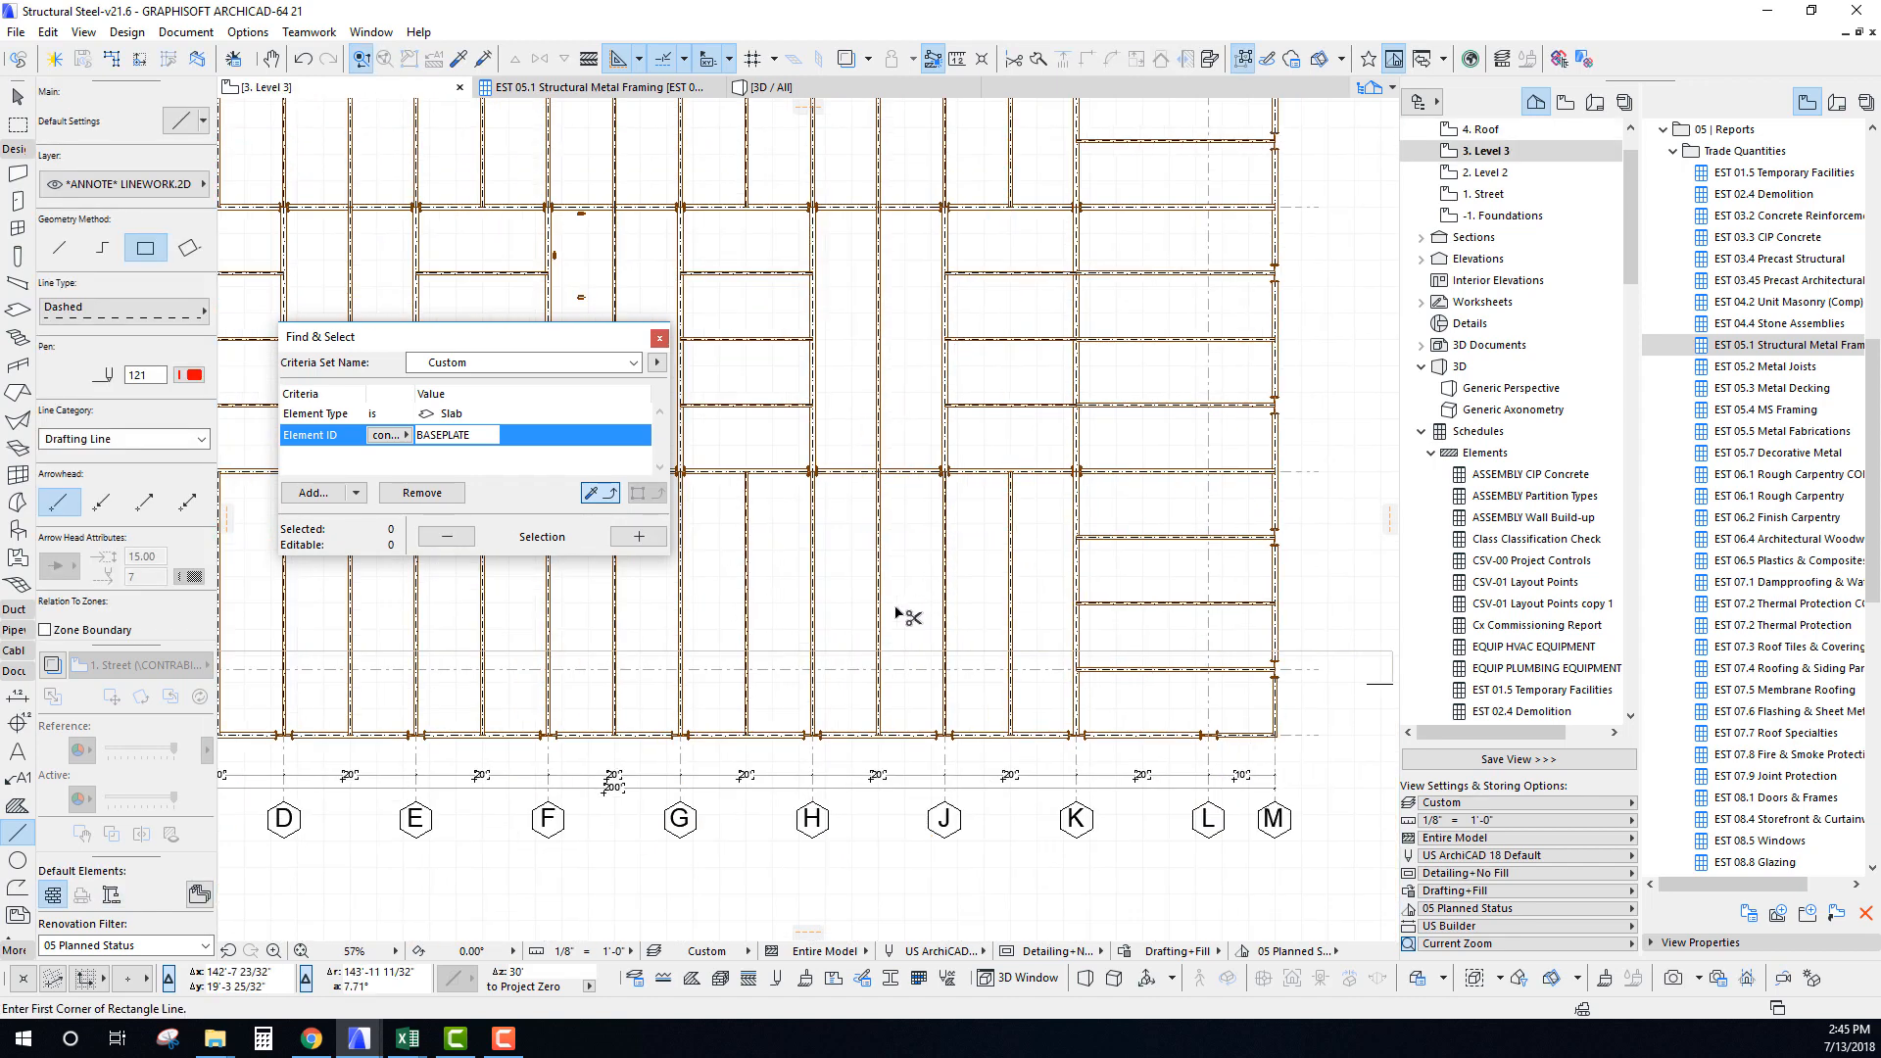
pyautogui.hotkey('ctrl', 'Down')
pyautogui.scroll(-9, 759, 620)
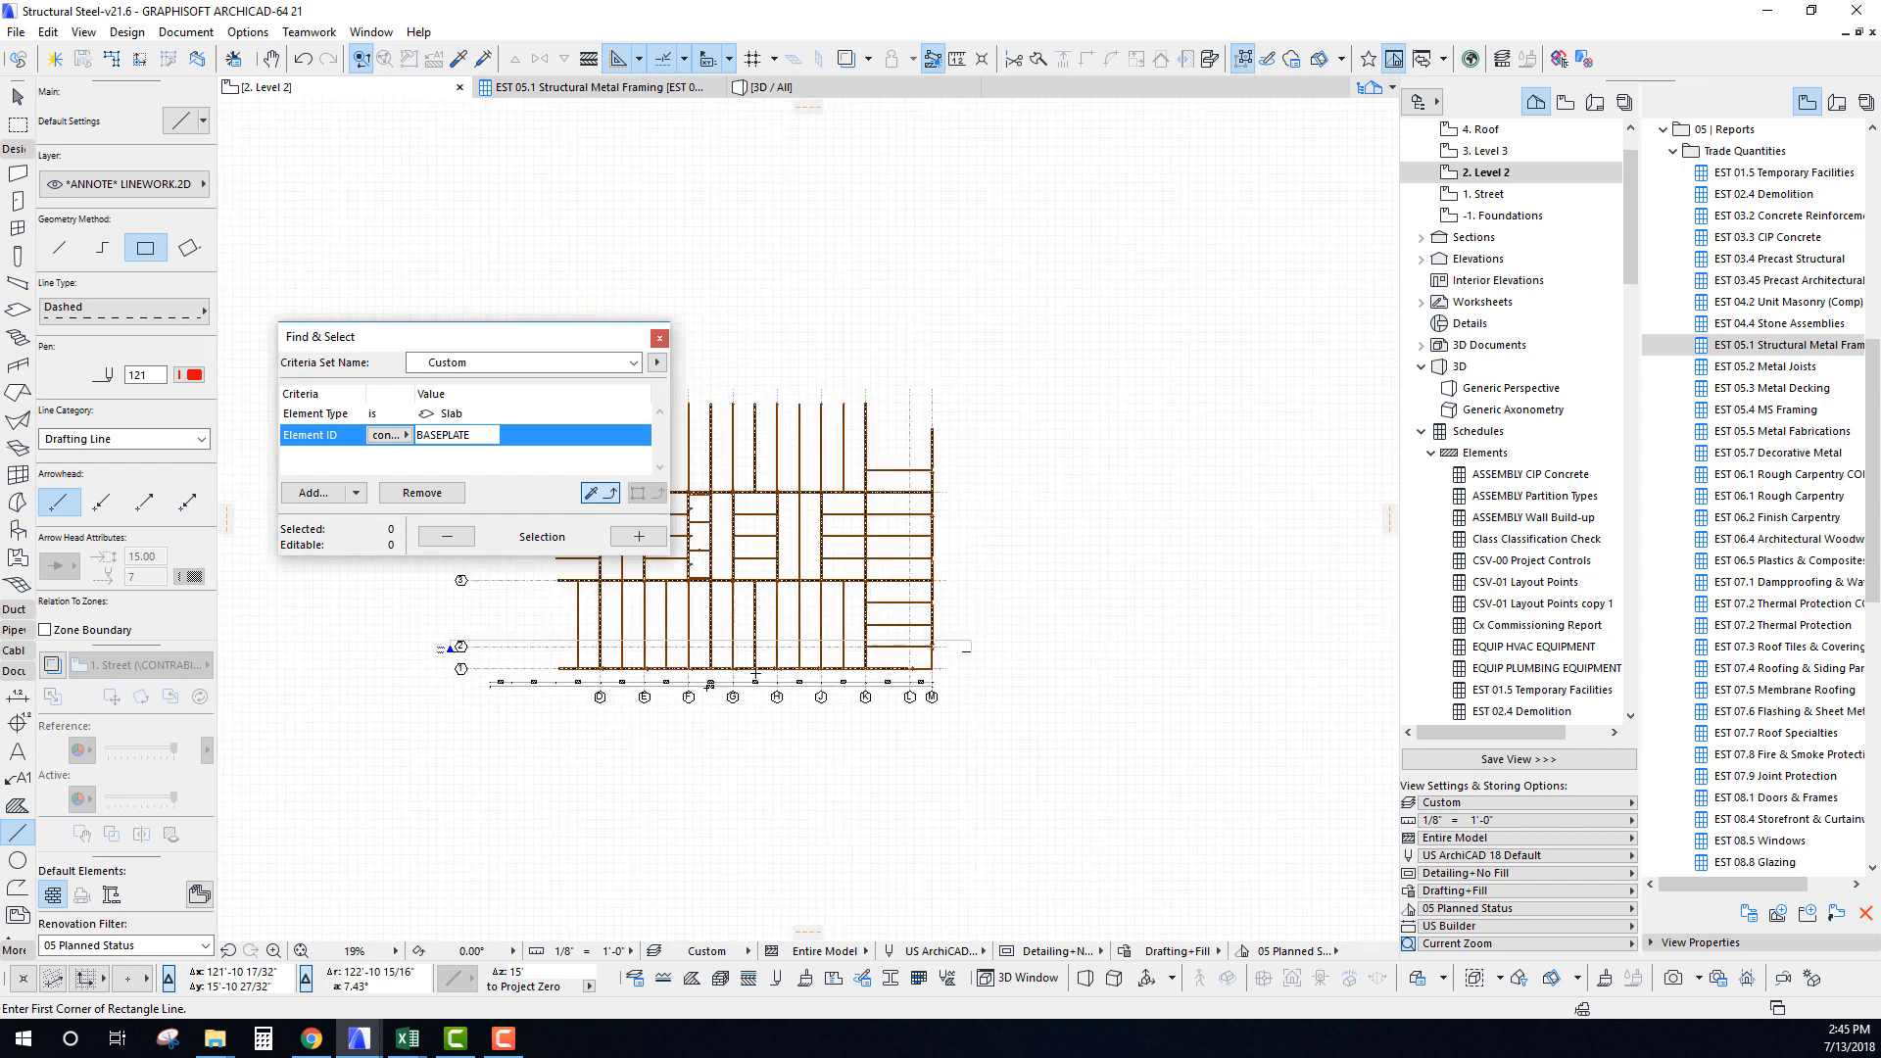
pyautogui.moveTo(760, 621); pyautogui.dragTo(906, 412, button='middle')
pyautogui.scroll(6, 873, 551)
pyautogui.scroll(13, 868, 663)
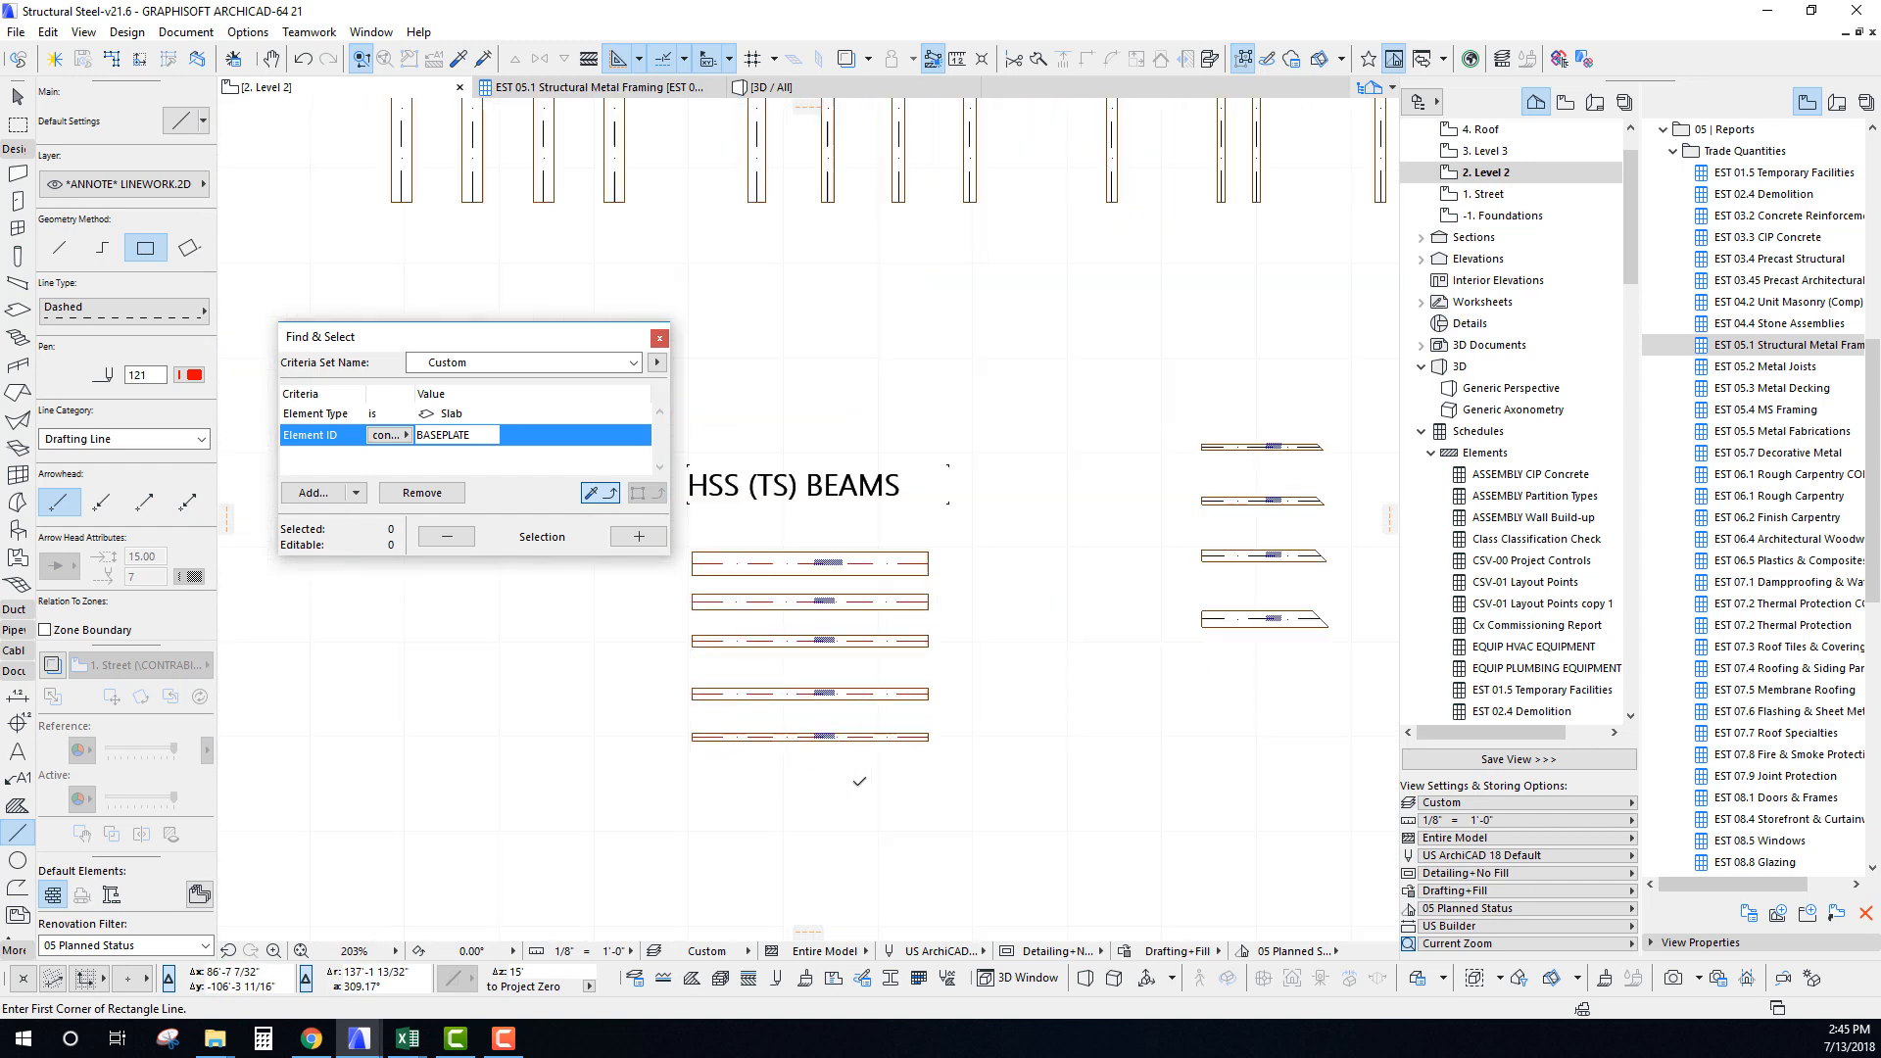
pyautogui.scroll(-4, 909, 691)
pyautogui.moveTo(1282, 486); pyautogui.dragTo(1081, 529, button='middle')
pyautogui.scroll(1, 1082, 529)
pyautogui.moveTo(647, 710); pyautogui.dragTo(995, 610, button='middle')
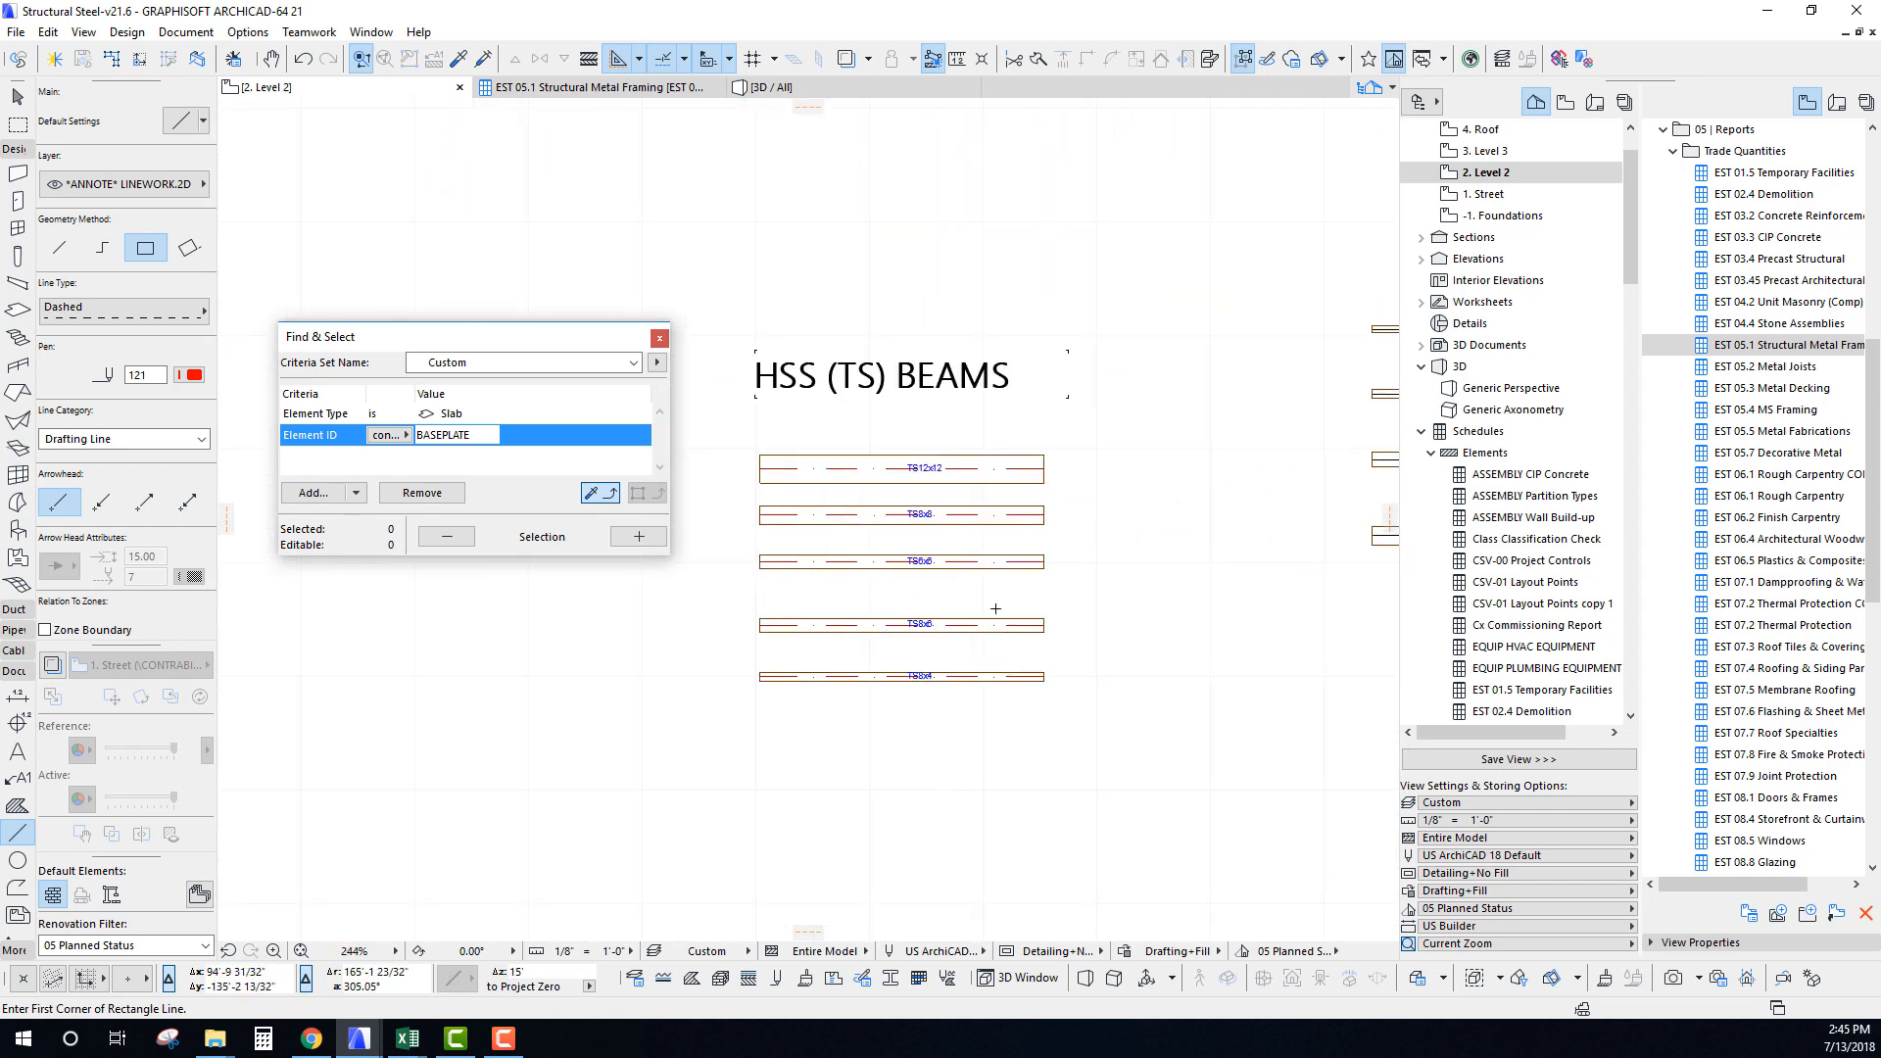
pyautogui.click(990, 676)
pyautogui.scroll(8, 887, 661)
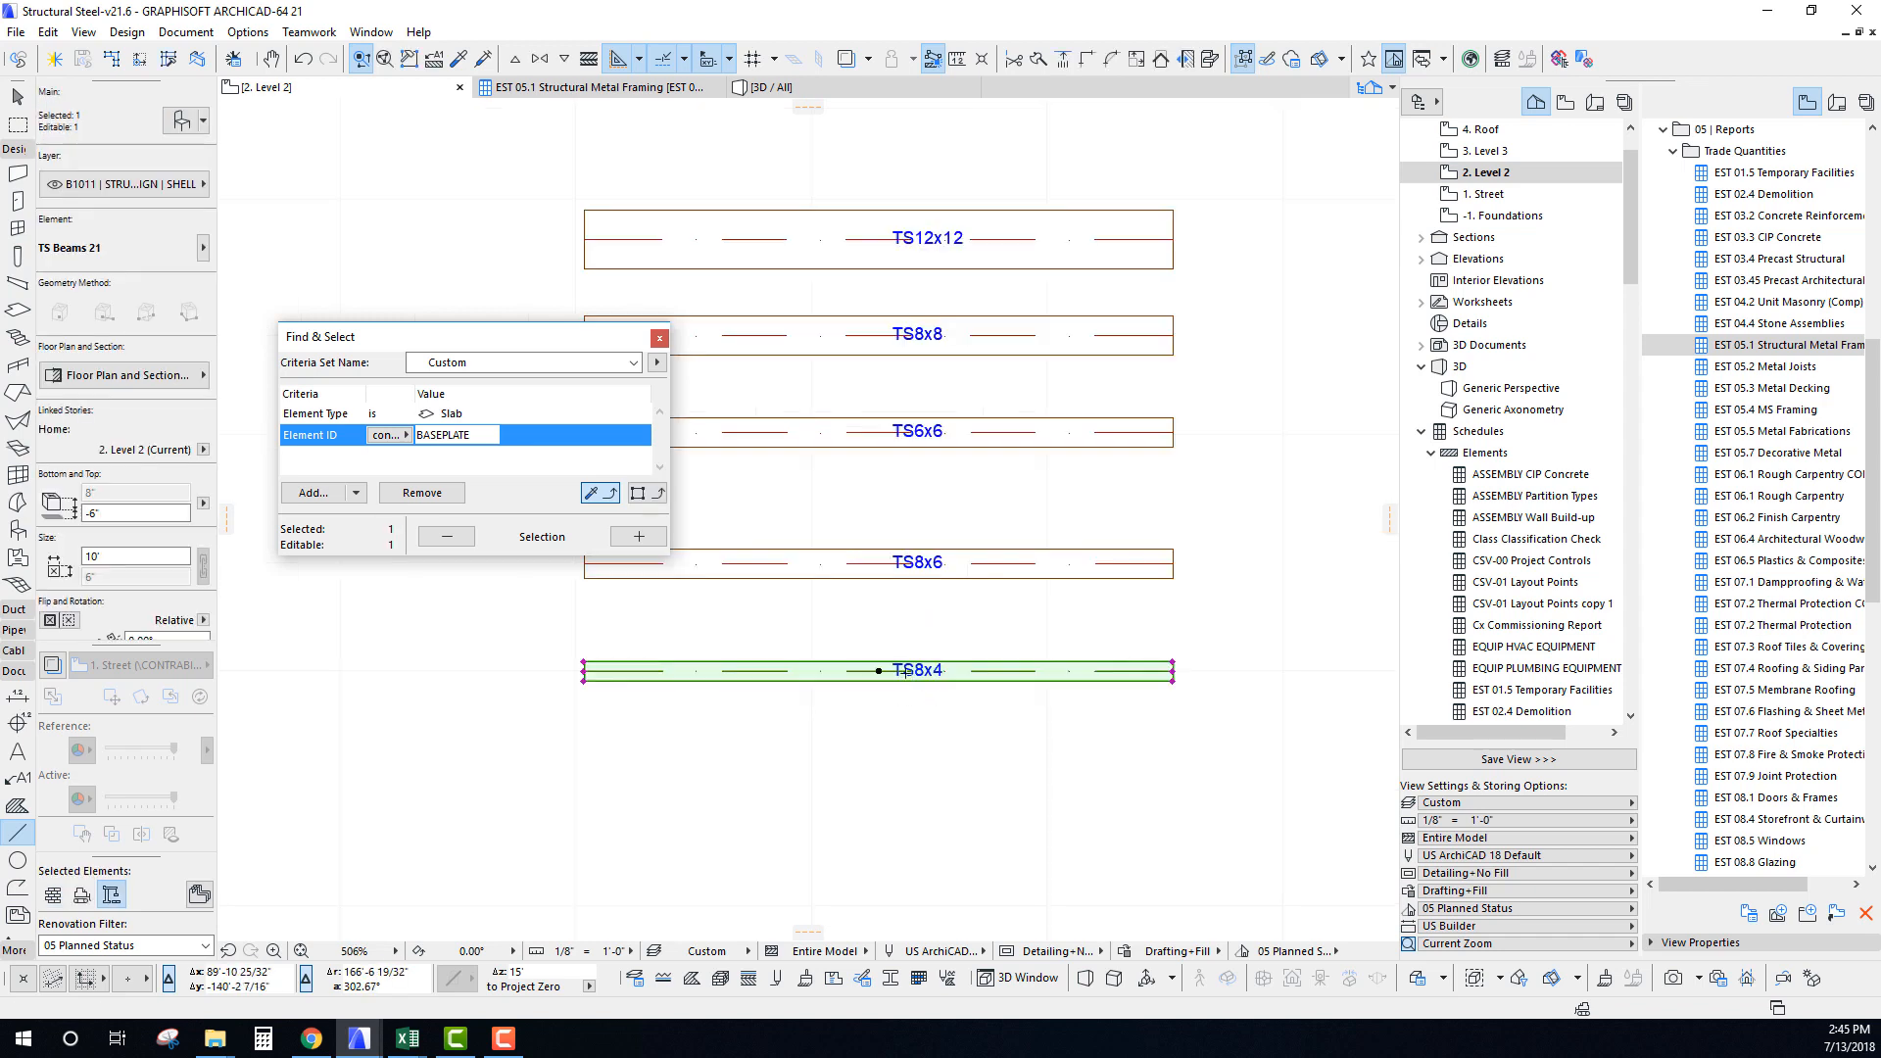
pyautogui.scroll(-5, 888, 658)
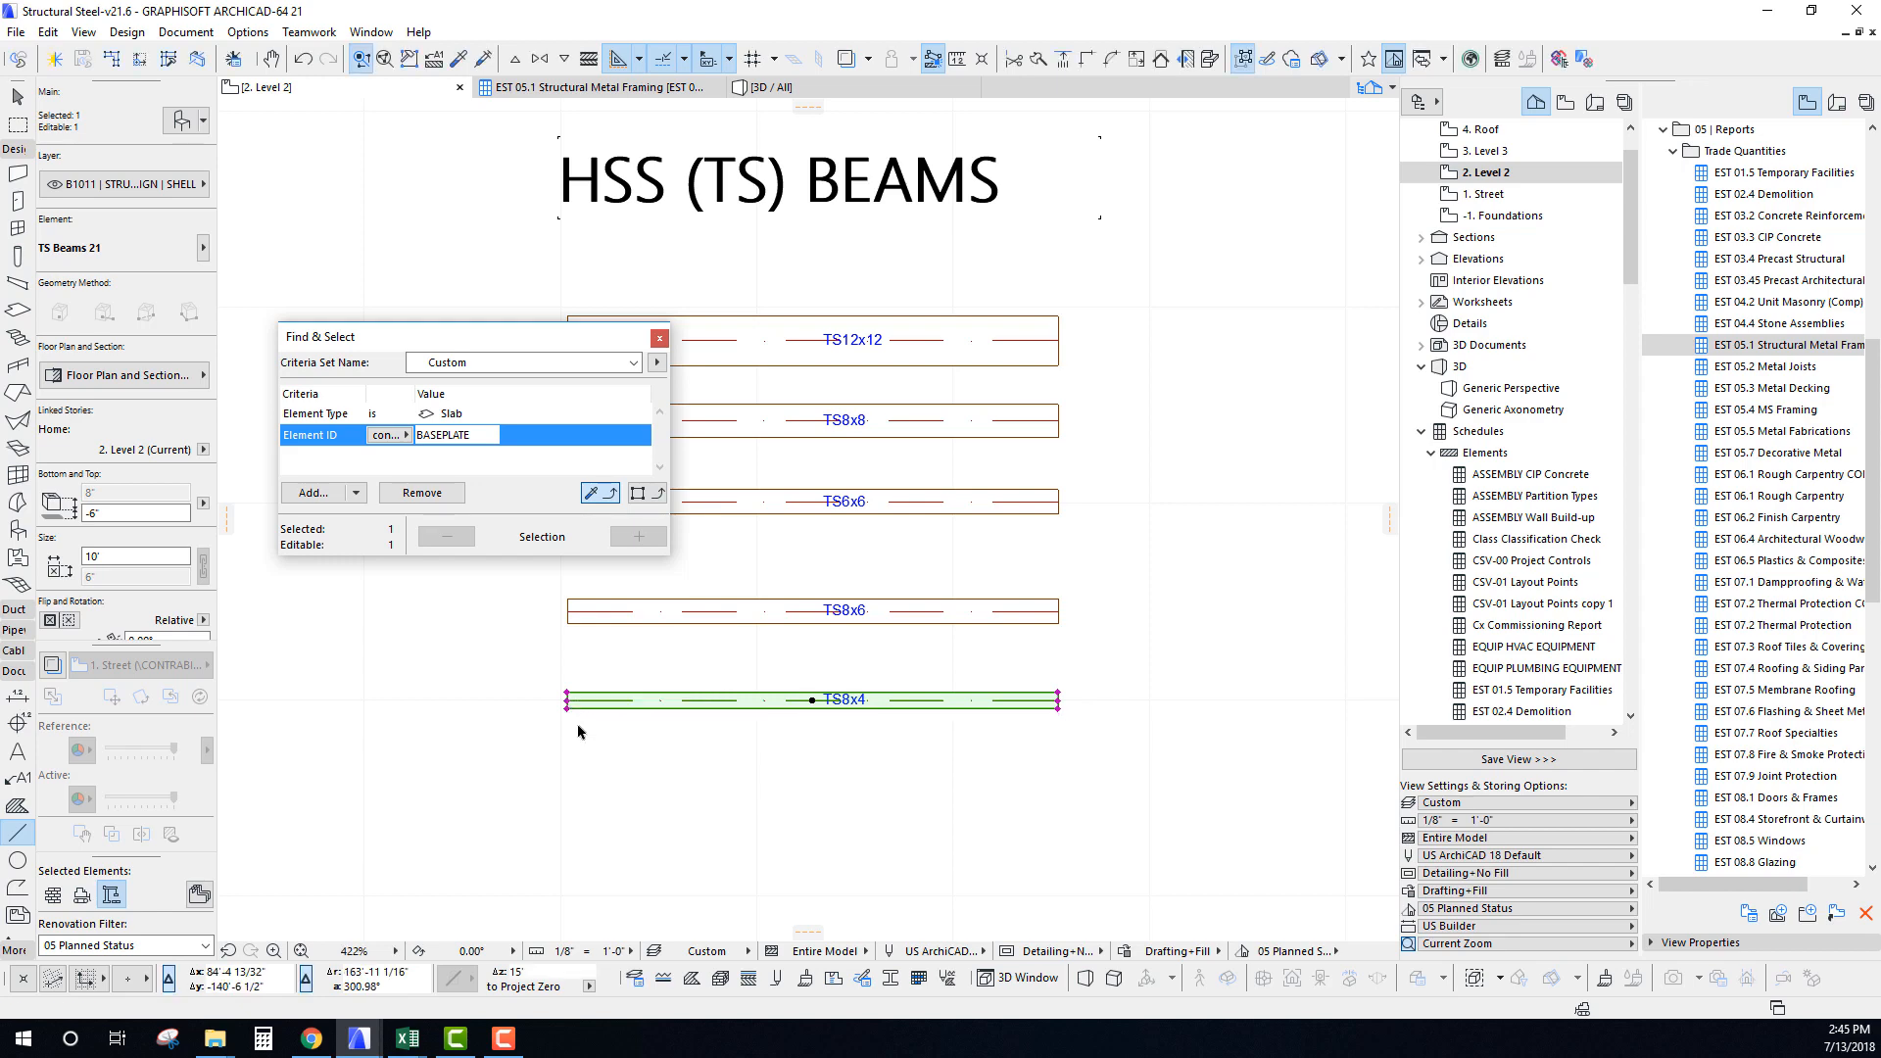
pyautogui.press('Escape')
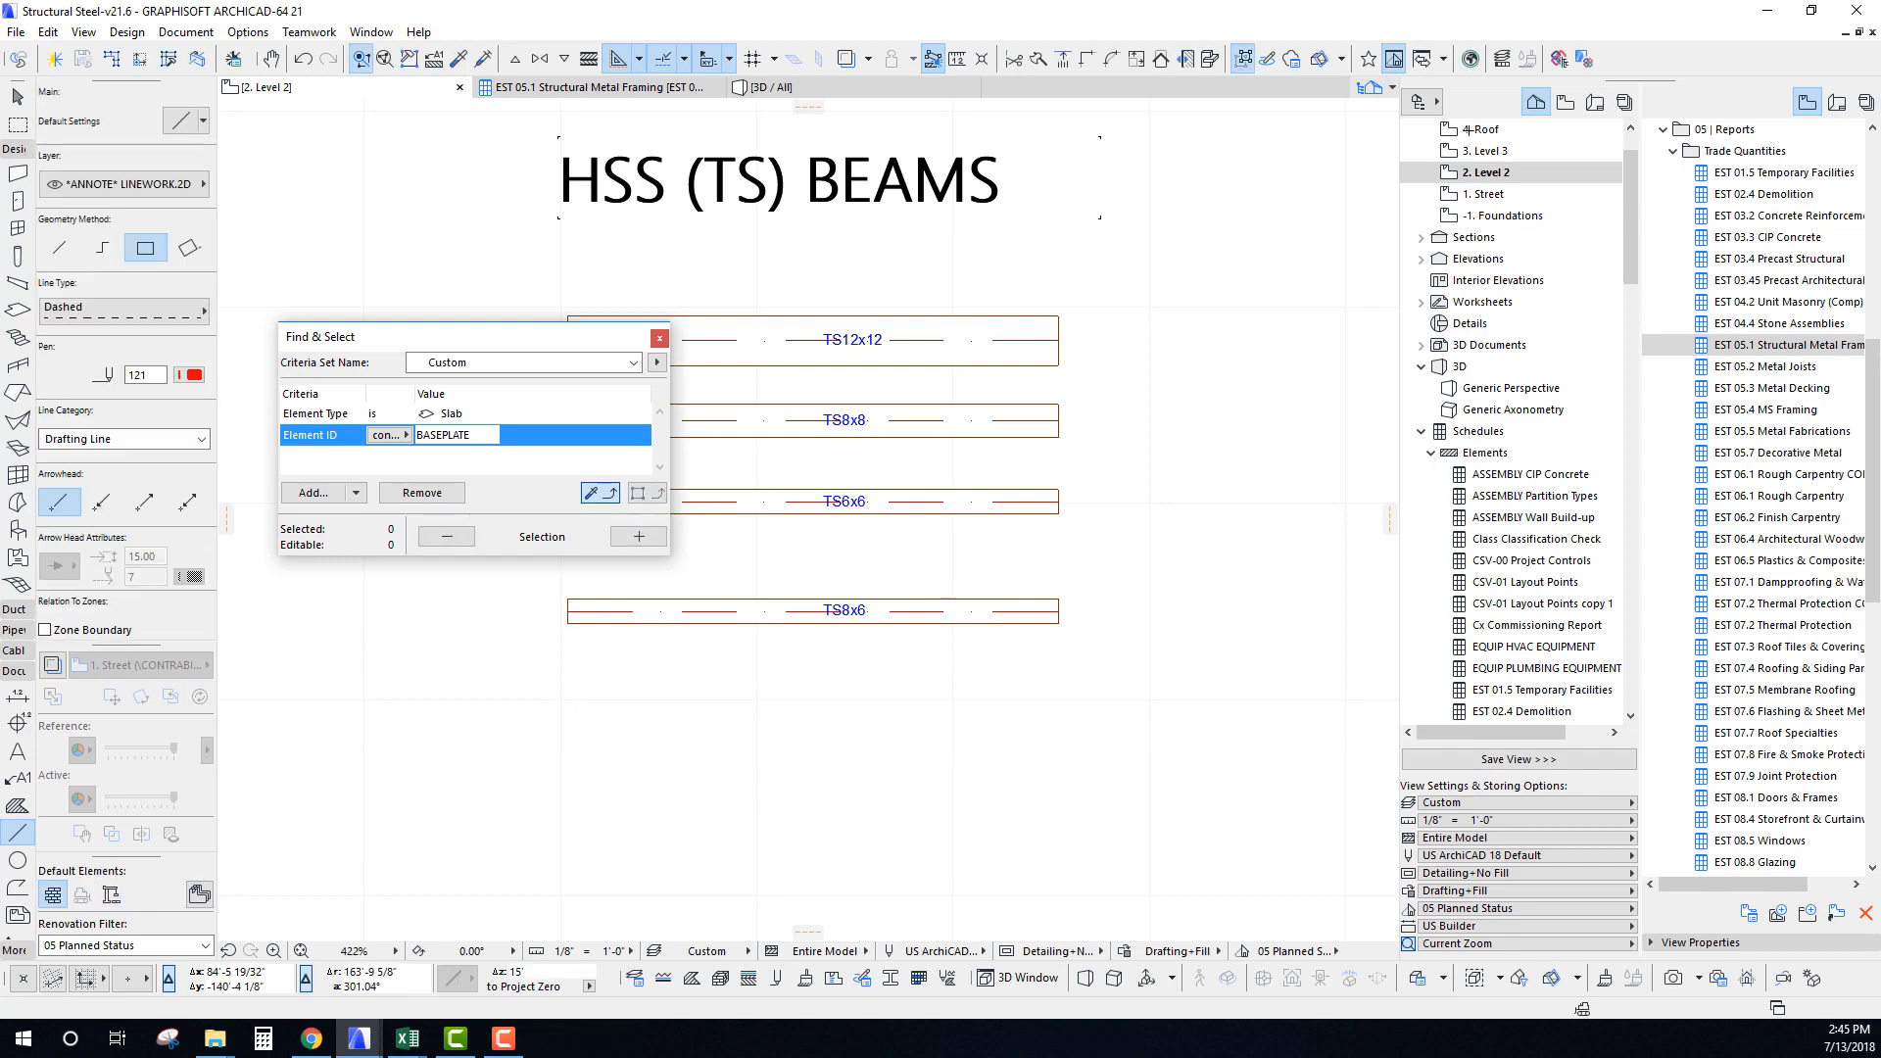
# Open the 4. Roof floor plan, paste the cut TS8x4 beam there and select it.
pyautogui.doubleClick(1481, 128)
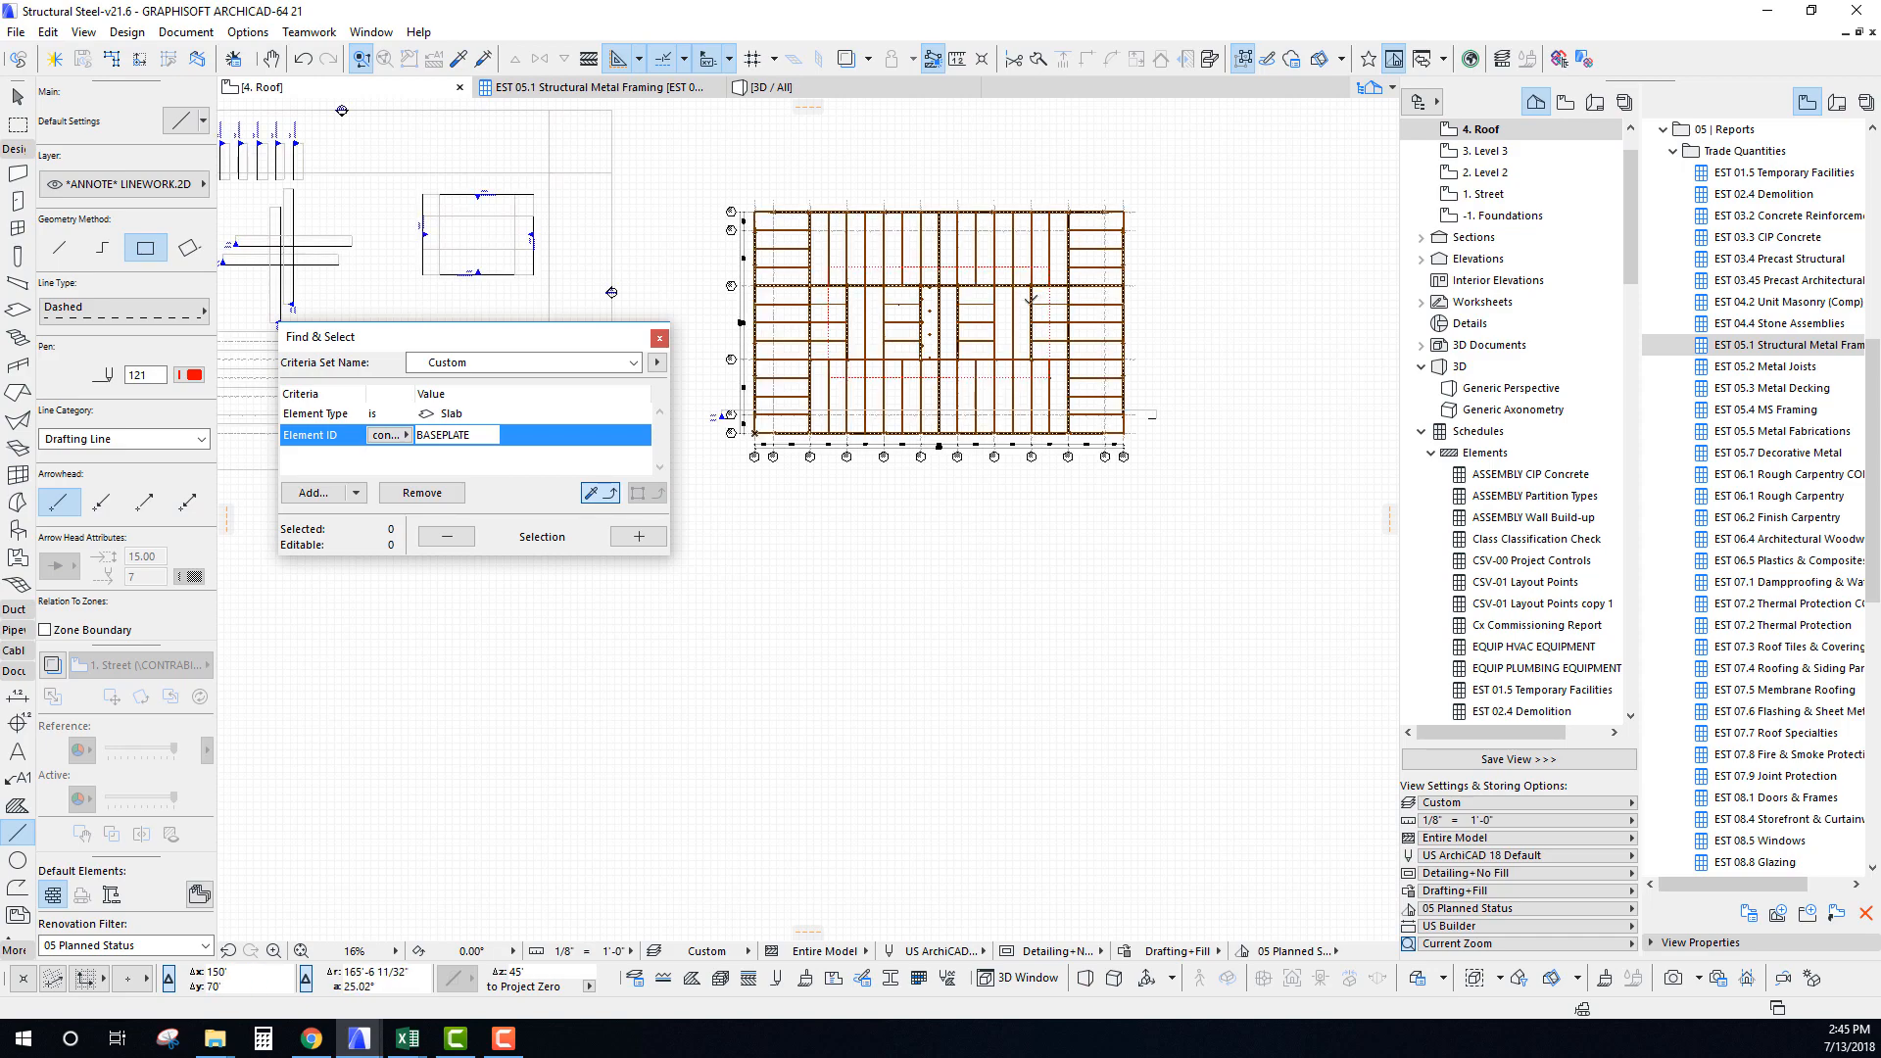
pyautogui.scroll(4, 1030, 297)
pyautogui.hotkey('ctrl', 'v')
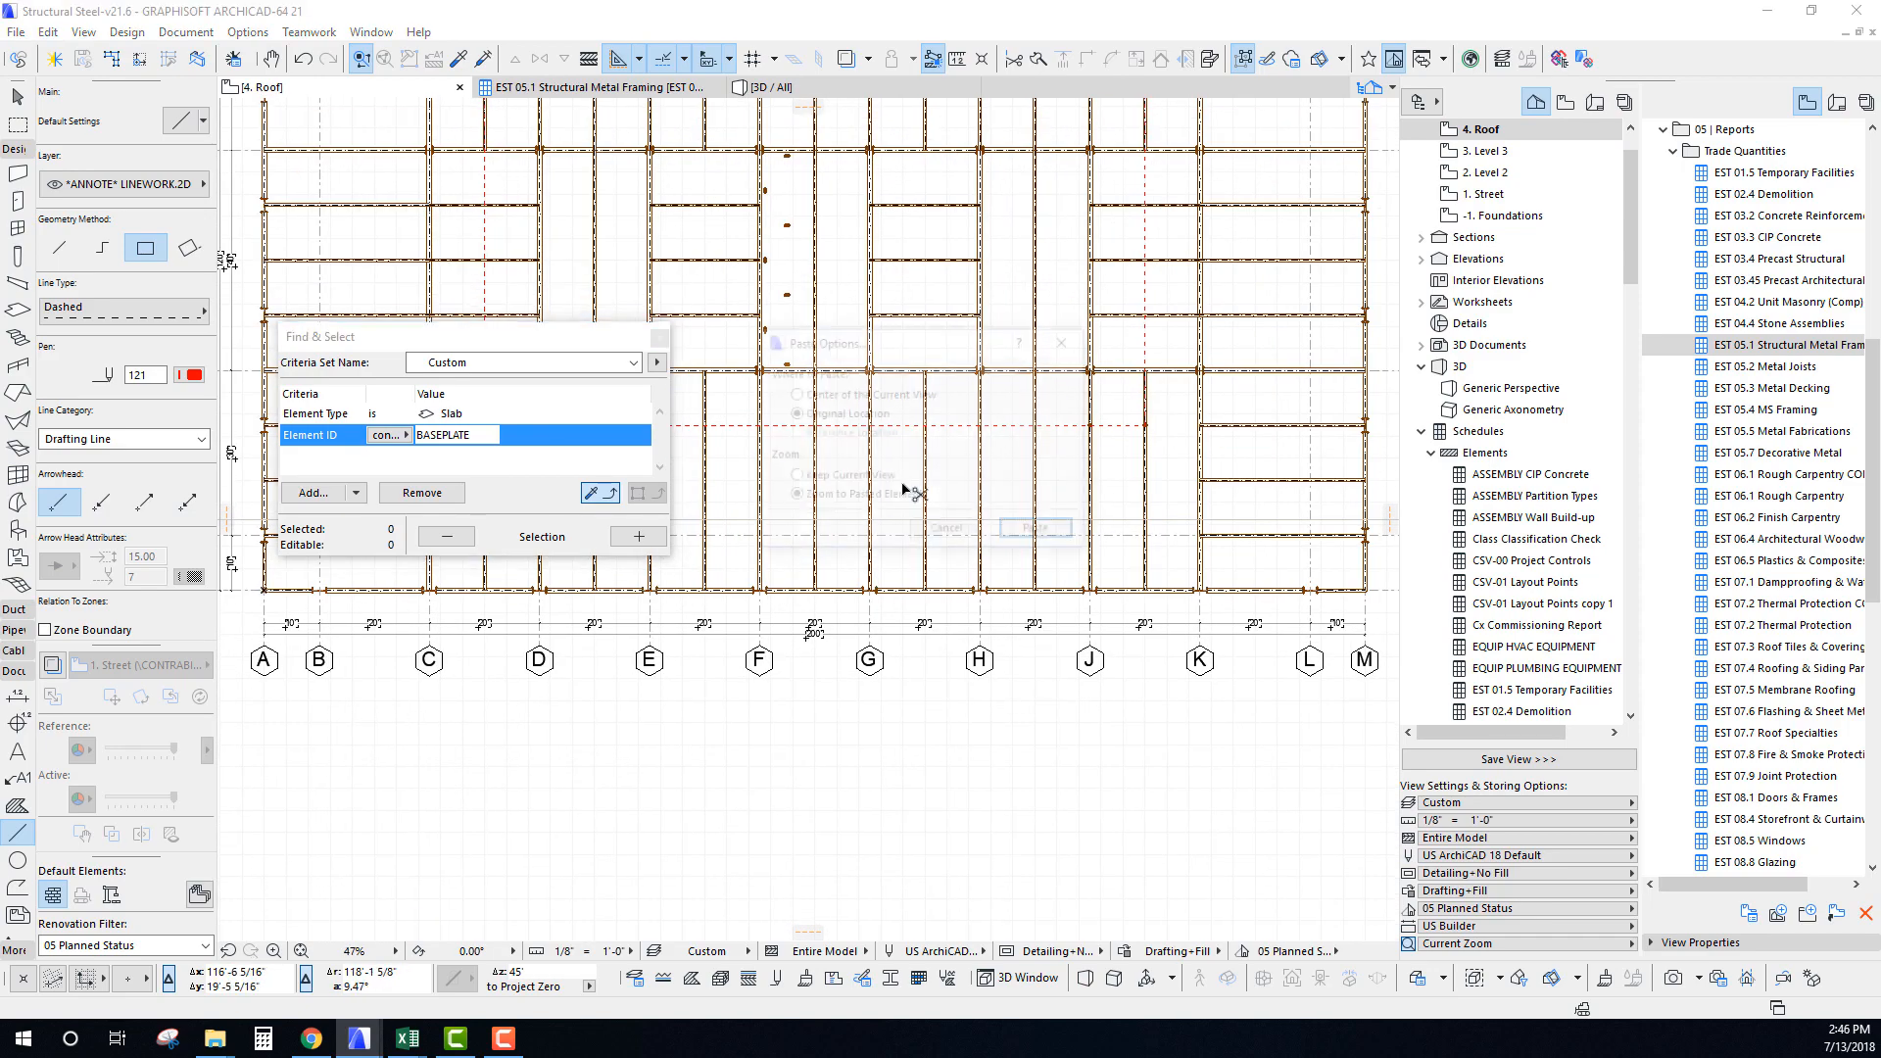
pyautogui.click(1029, 532)
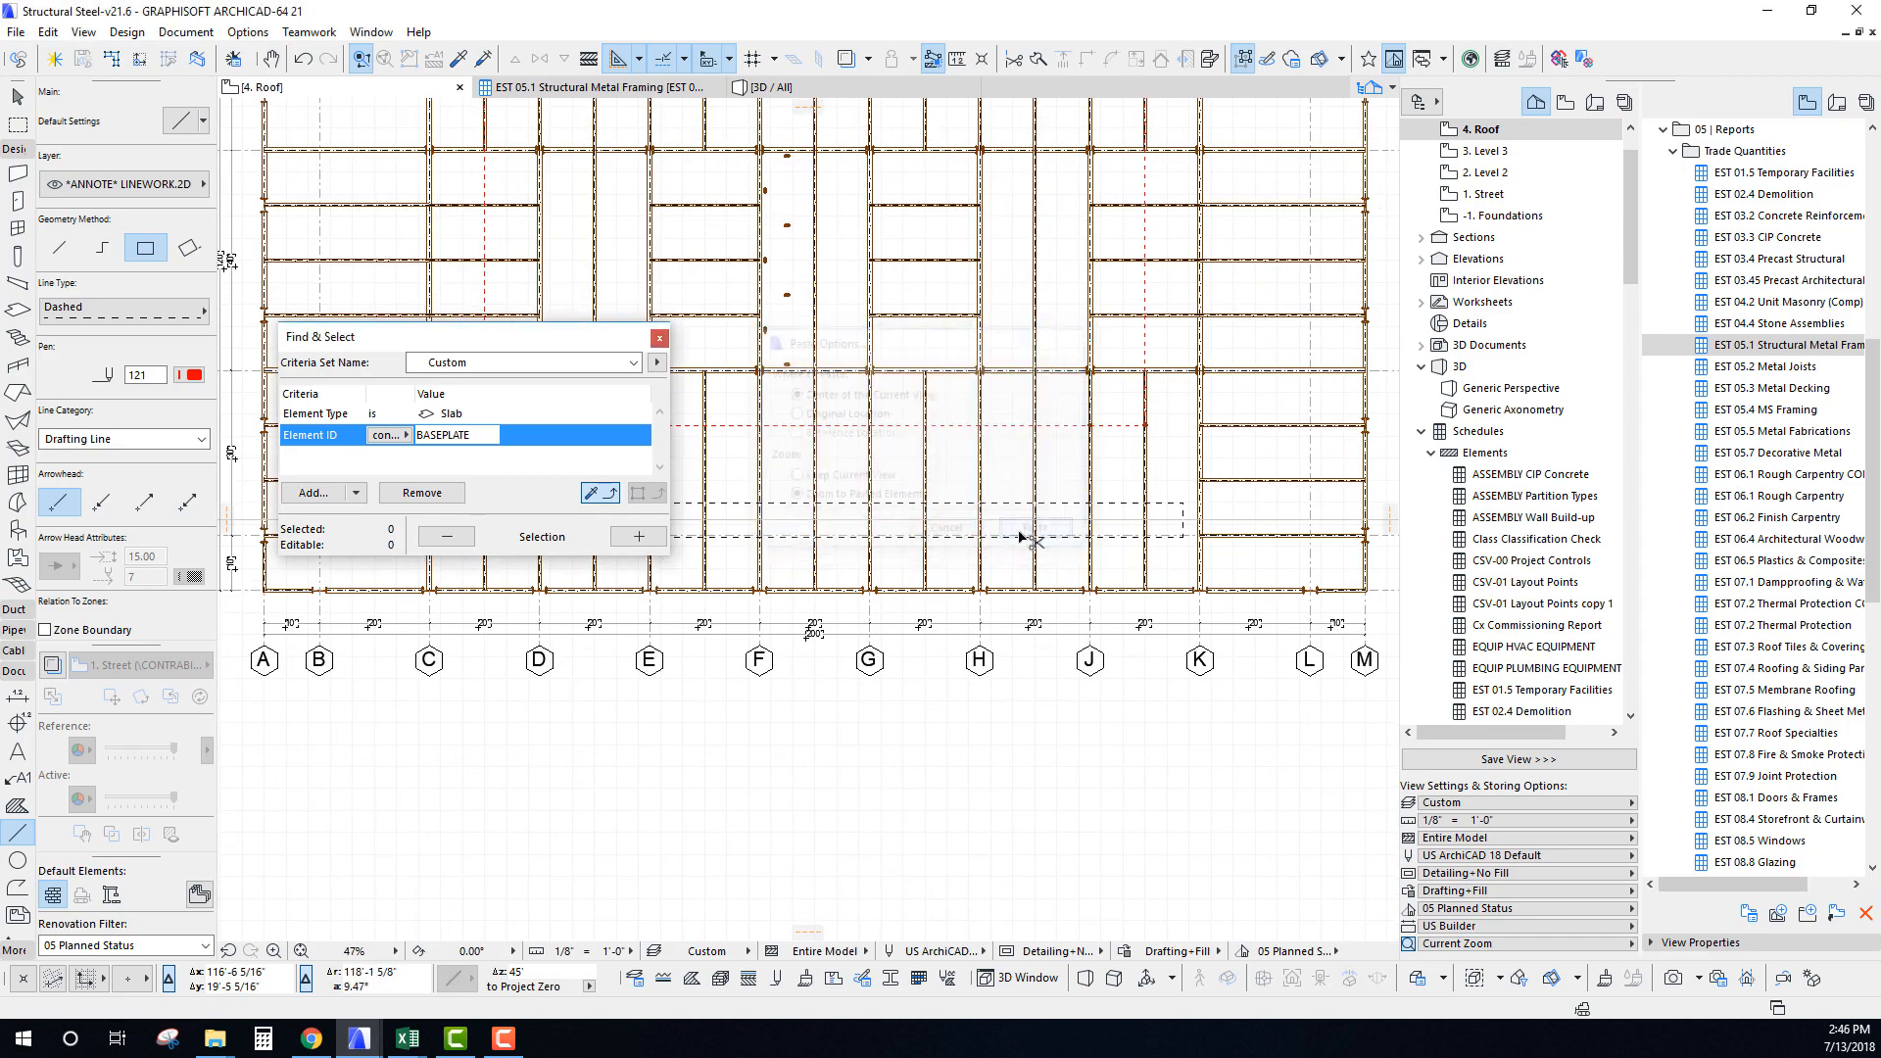
pyautogui.keyDown('shift'); pyautogui.click(1178, 530); pyautogui.keyUp('shift')
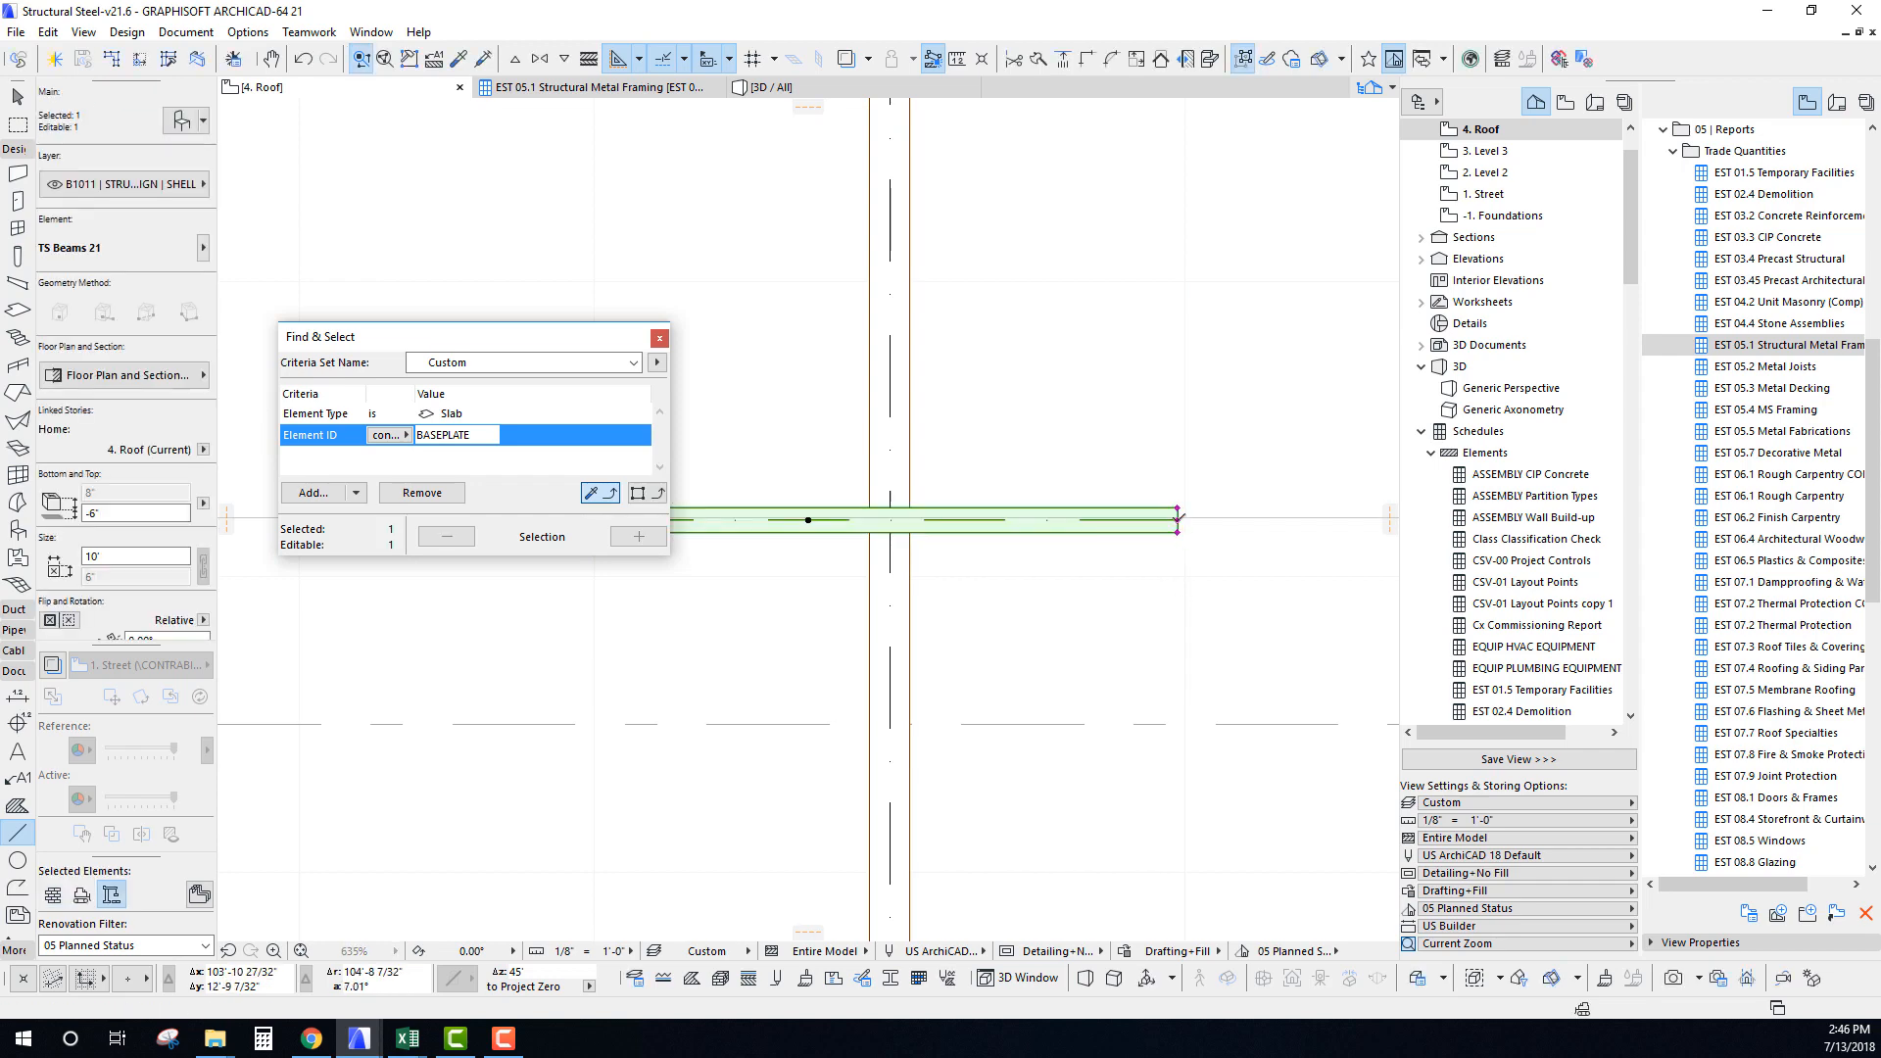
# Move the TS8x4 beam between the two TS columns, with its right end on the right column's inner face.
pyautogui.scroll(-6, 1058, 546)
pyautogui.moveTo(982, 599); pyautogui.dragTo(862, 690, button='middle')
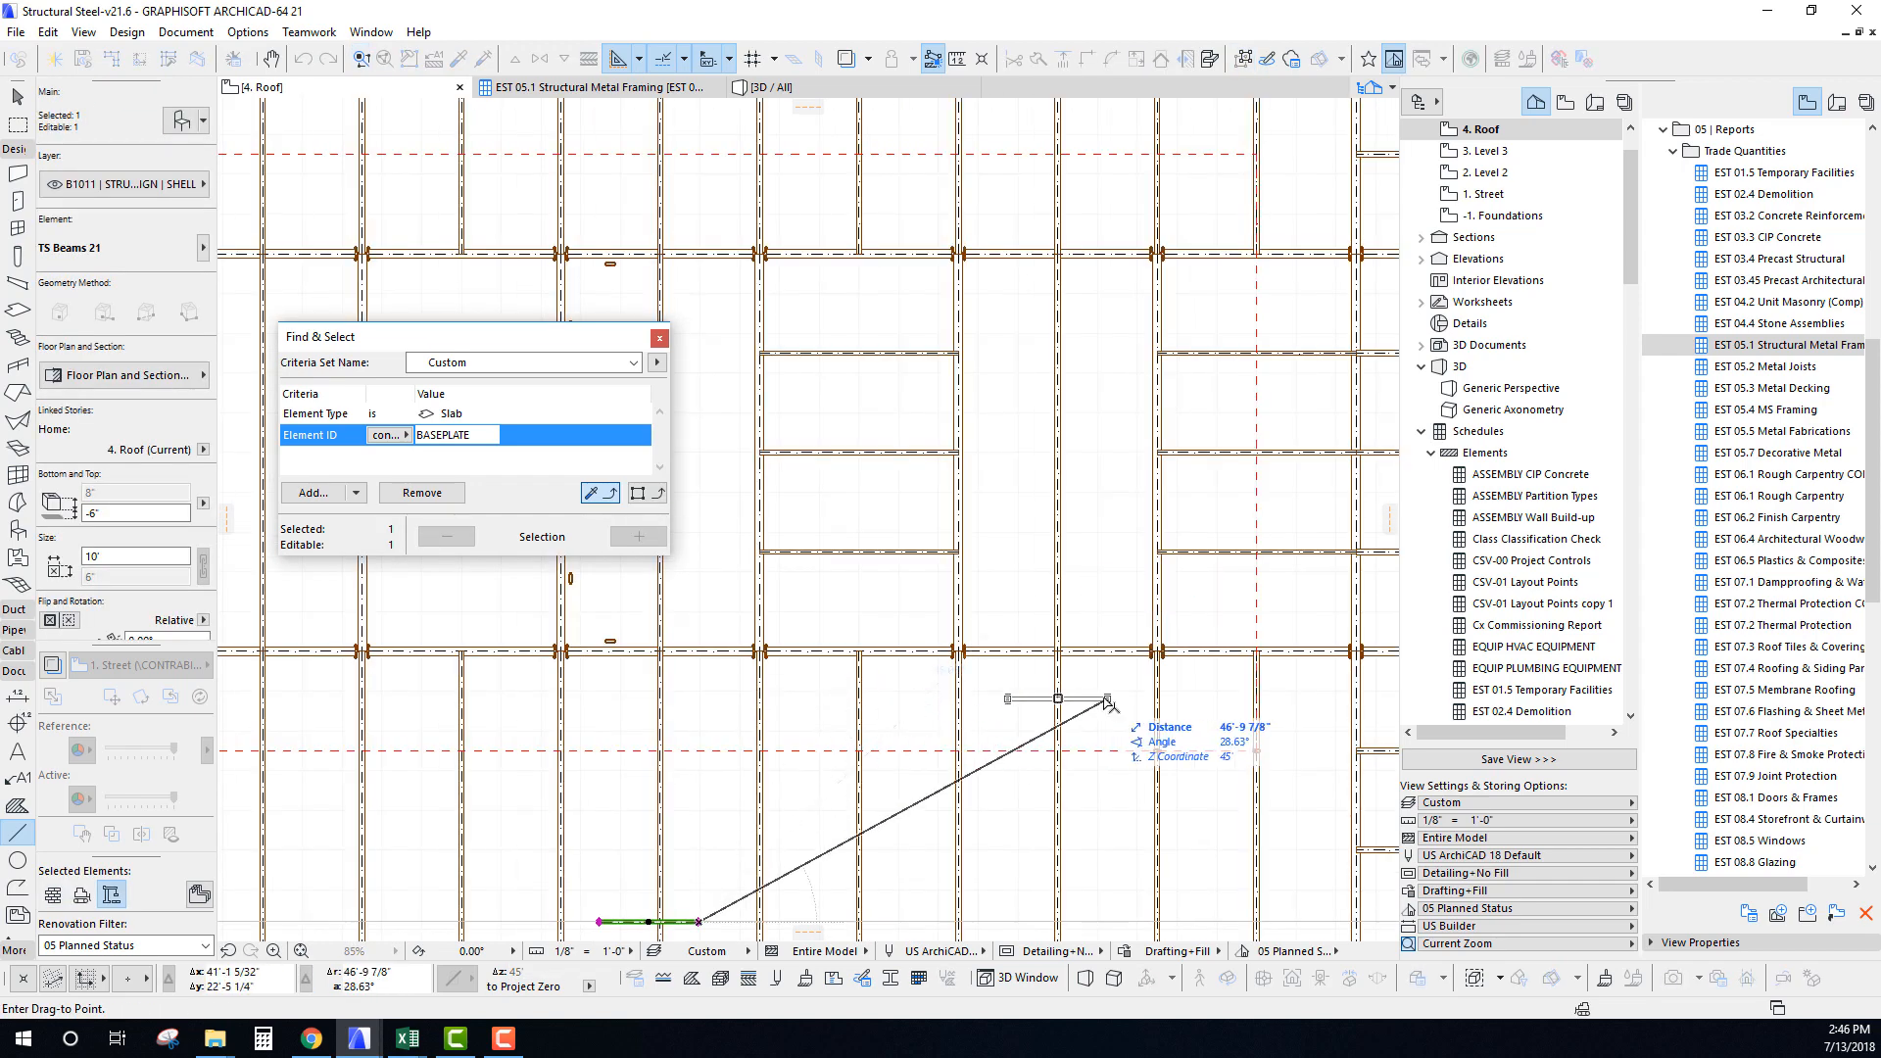
pyautogui.scroll(4, 1040, 699)
pyautogui.scroll(8, 1134, 702)
pyautogui.moveTo(1134, 702); pyautogui.dragTo(963, 676, button='middle')
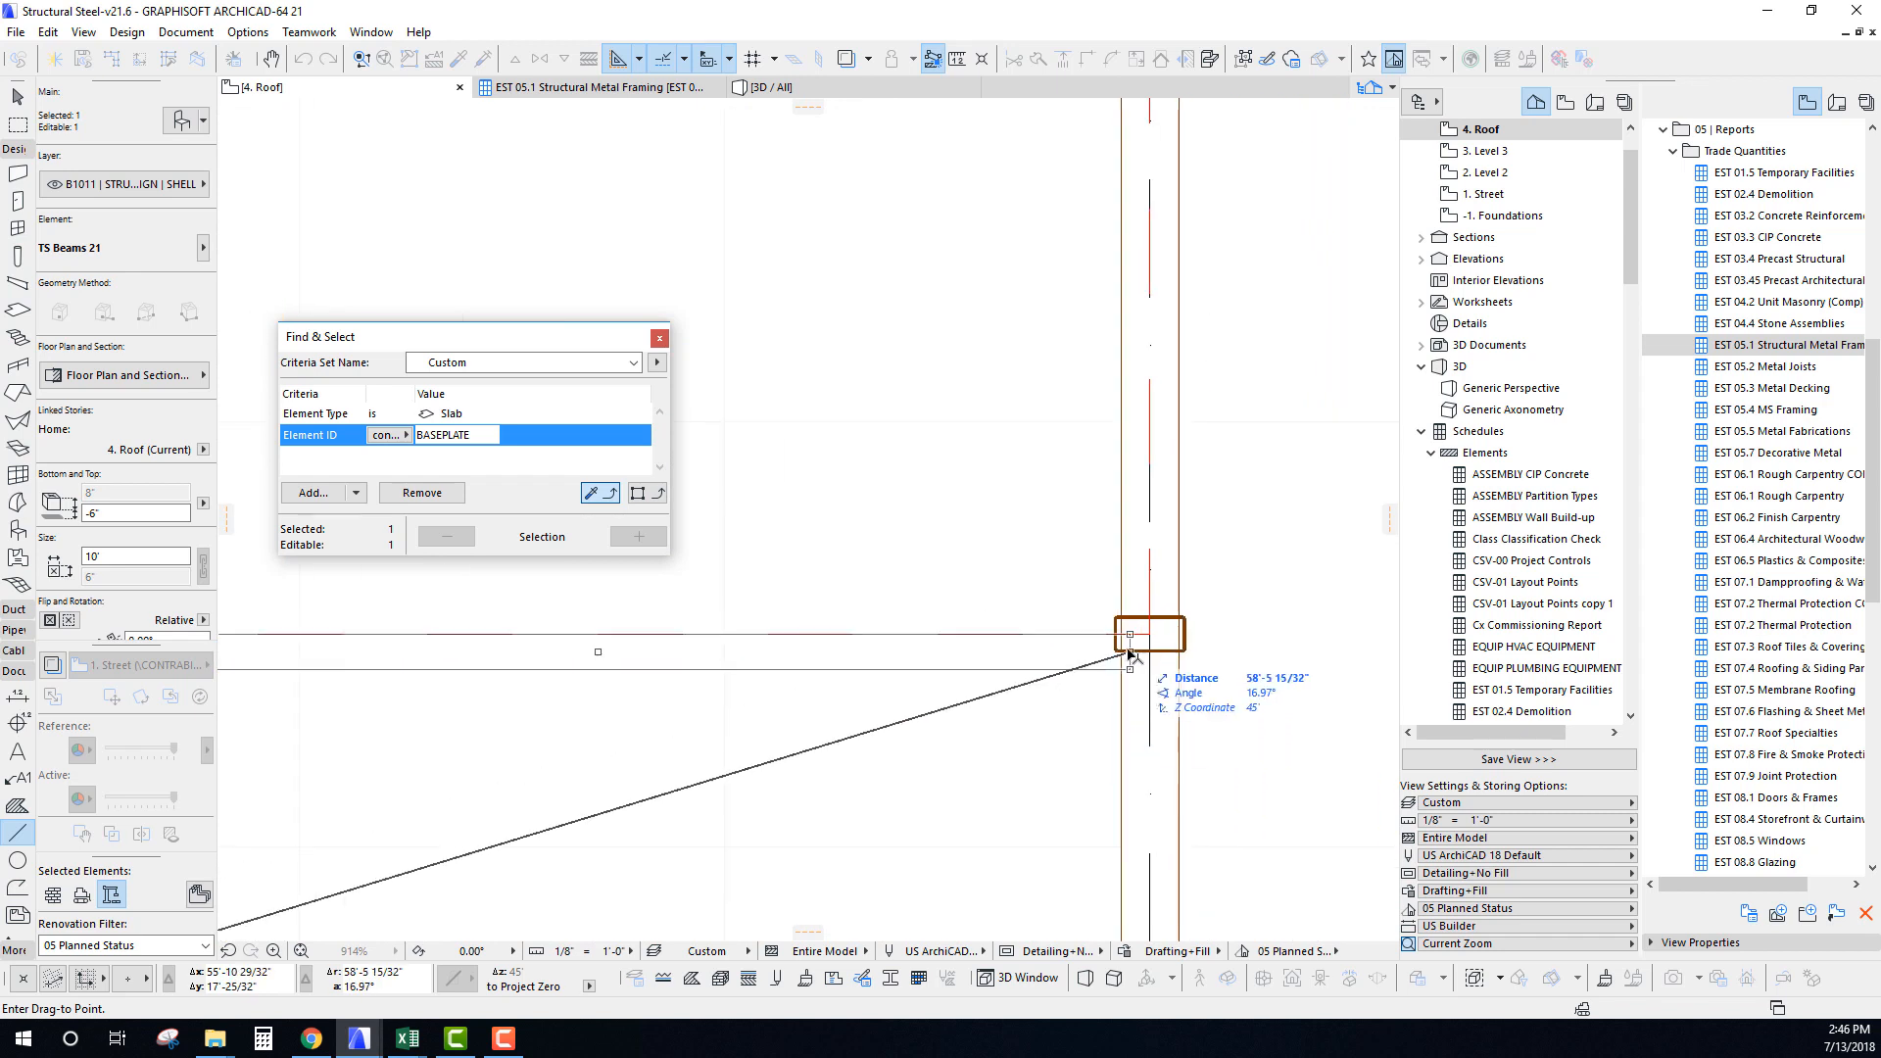
pyautogui.scroll(-6, 957, 658)
pyautogui.scroll(6, 814, 653)
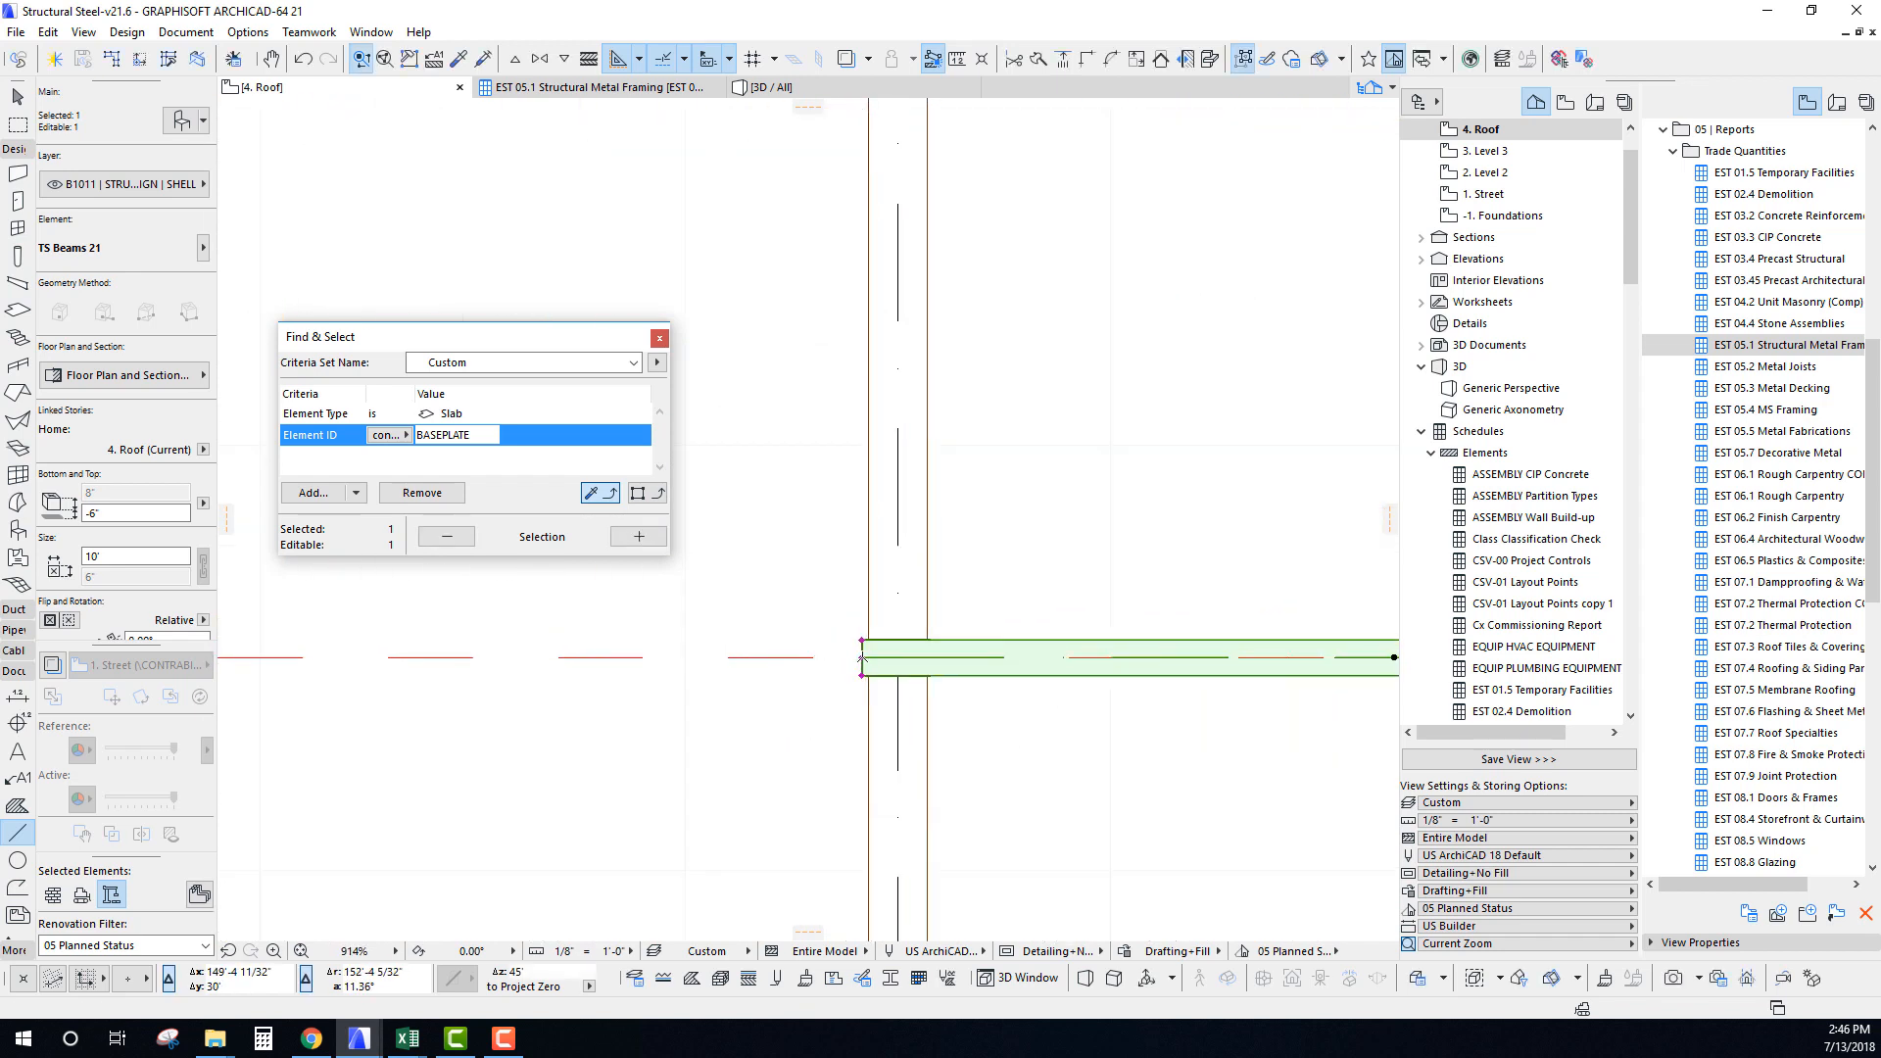
# Shorten the beam by stretching its left end to the inner face of the left TS column.
pyautogui.click(863, 658)
pyautogui.click(1044, 653)
pyautogui.click(1044, 657)
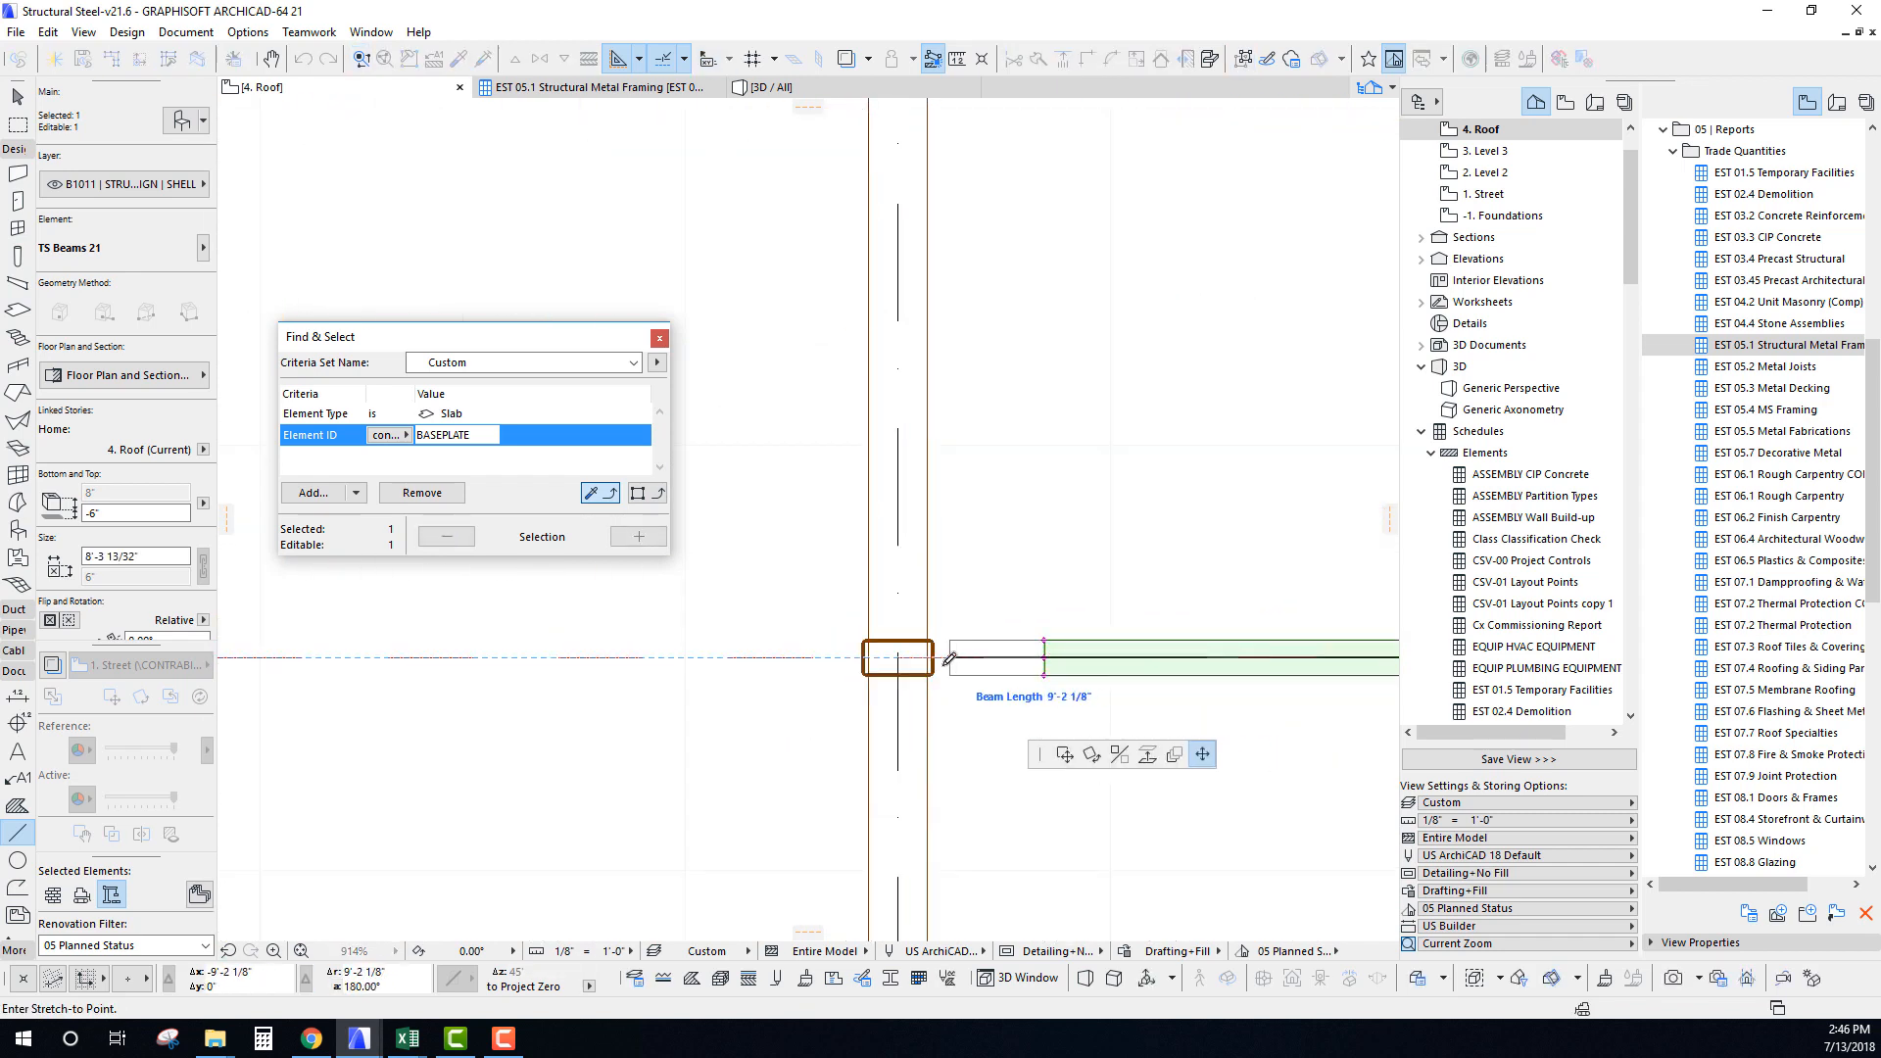
pyautogui.click(935, 658)
pyautogui.scroll(-5, 942, 657)
pyautogui.moveTo(1312, 653); pyautogui.dragTo(980, 648, button='middle')
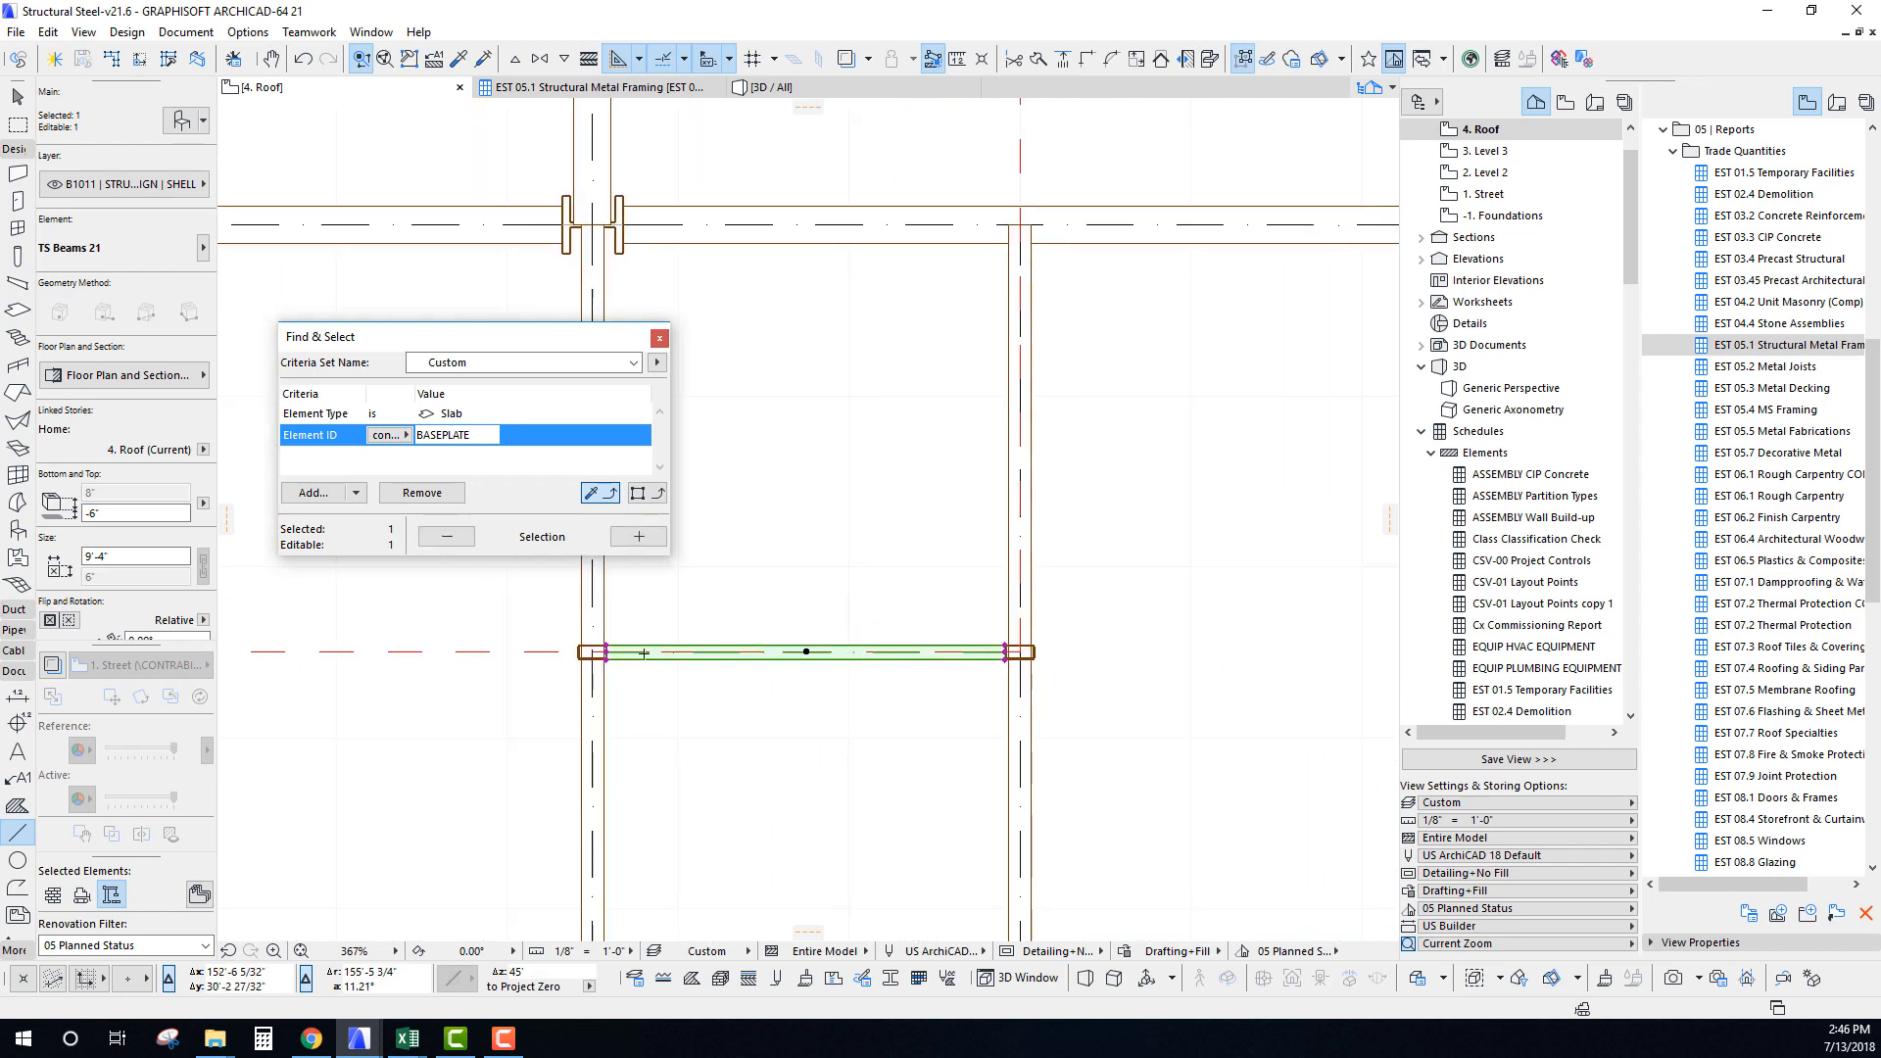
# Change the beam's TS shape to TS4x4 in its settings and check its element ID.
pyautogui.scroll(2, 644, 653)
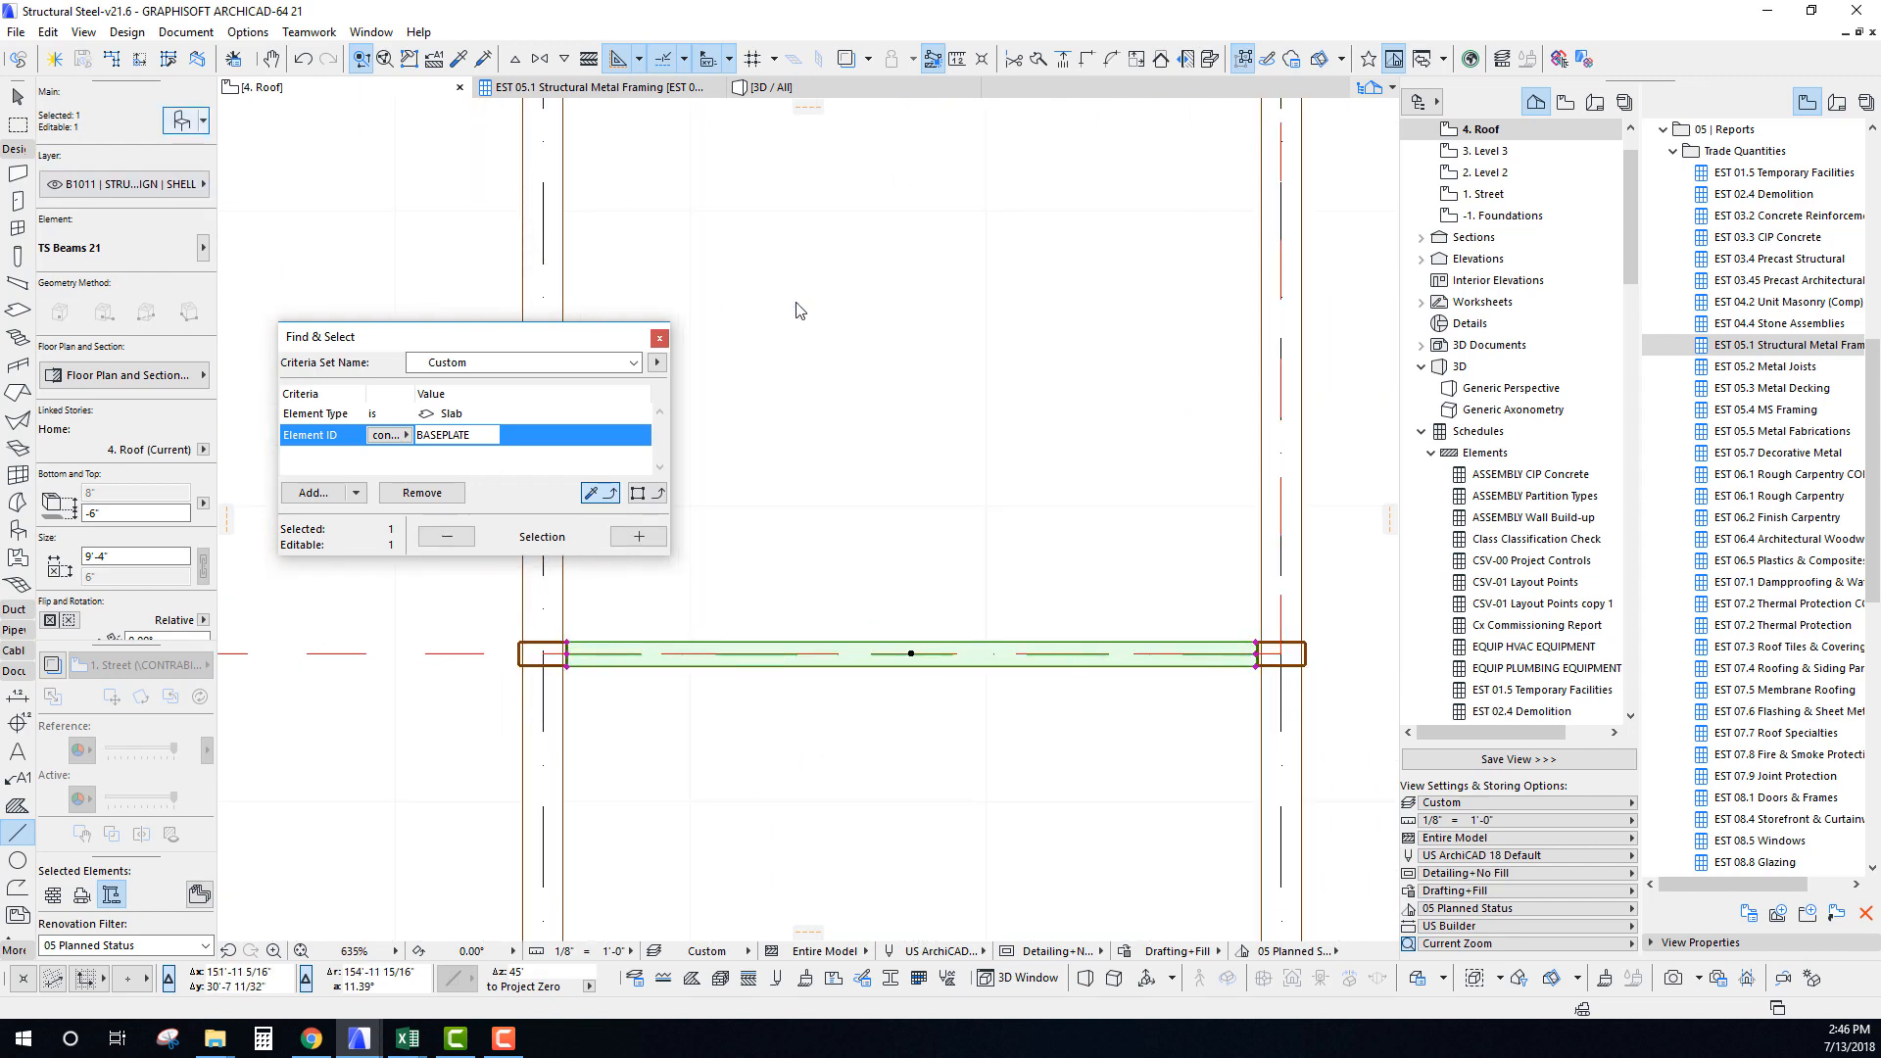
pyautogui.hotkey('ctrl', 't')
pyautogui.click(714, 790)
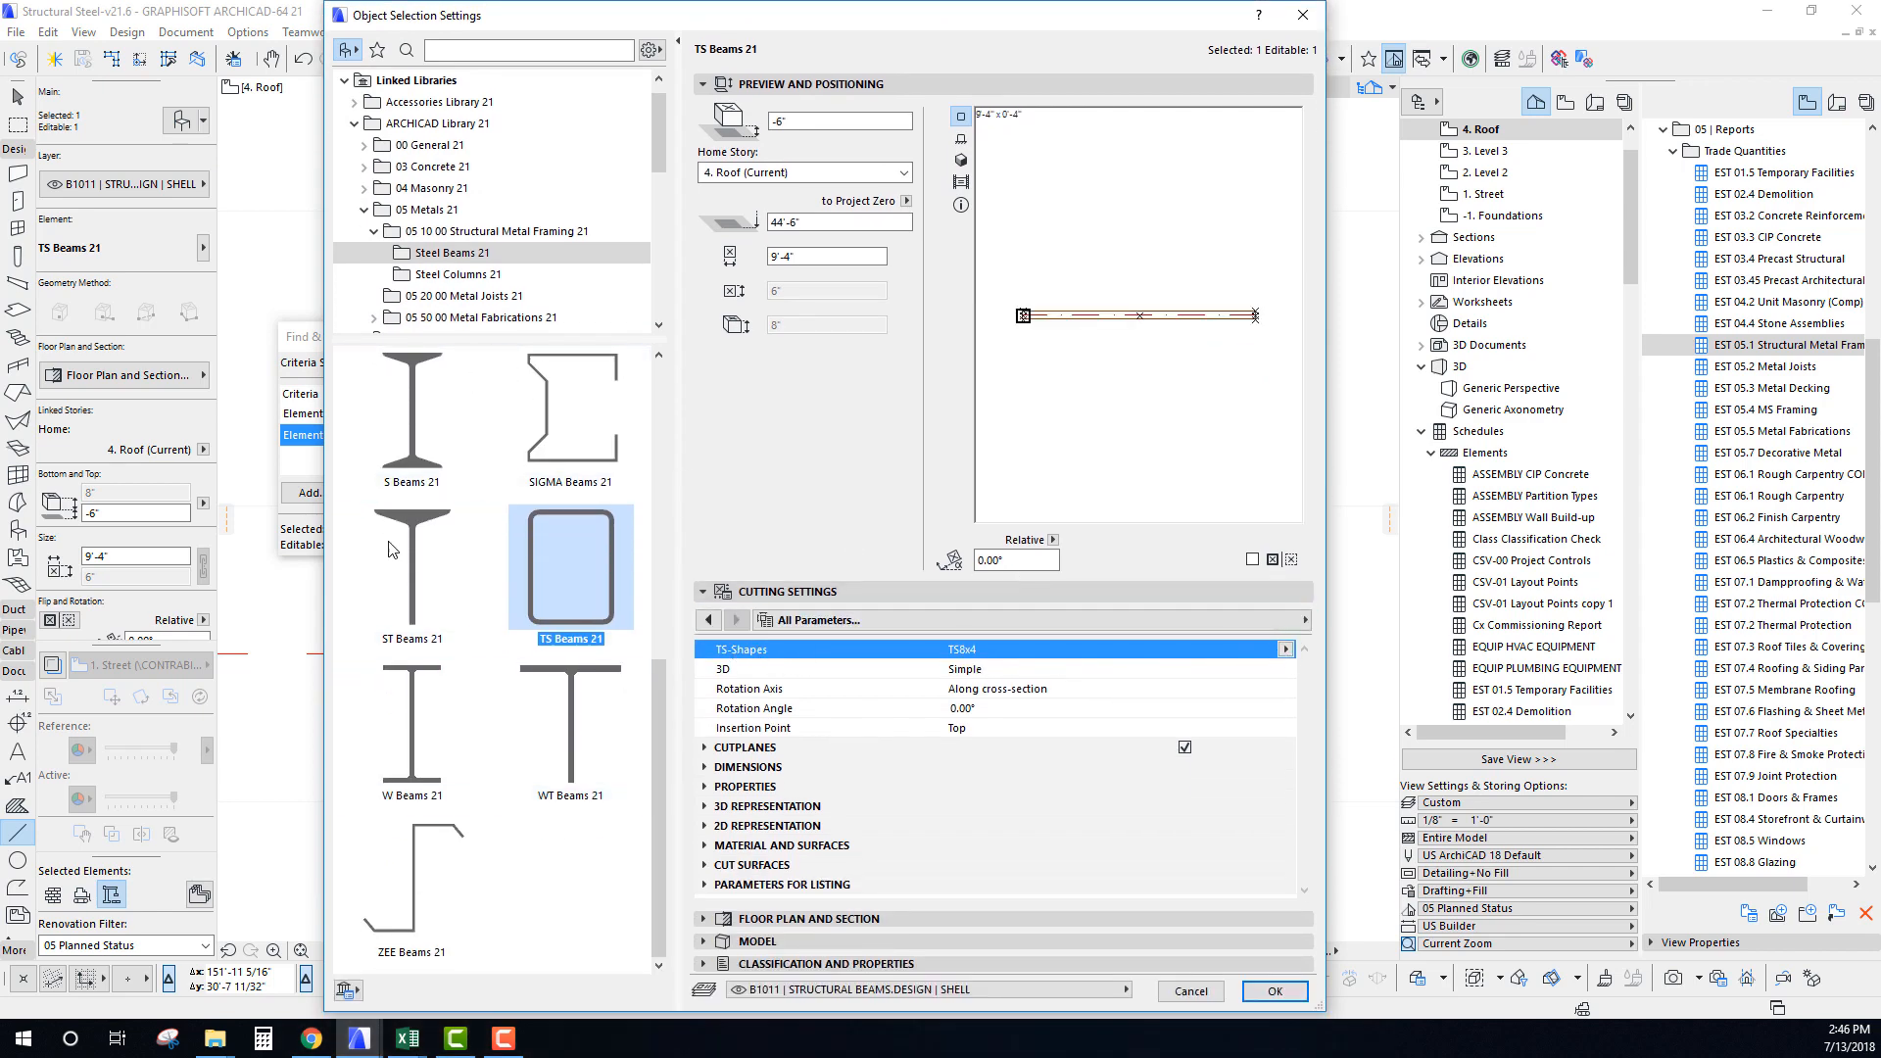
pyautogui.click(1284, 649)
pyautogui.scroll(-5, 1335, 945)
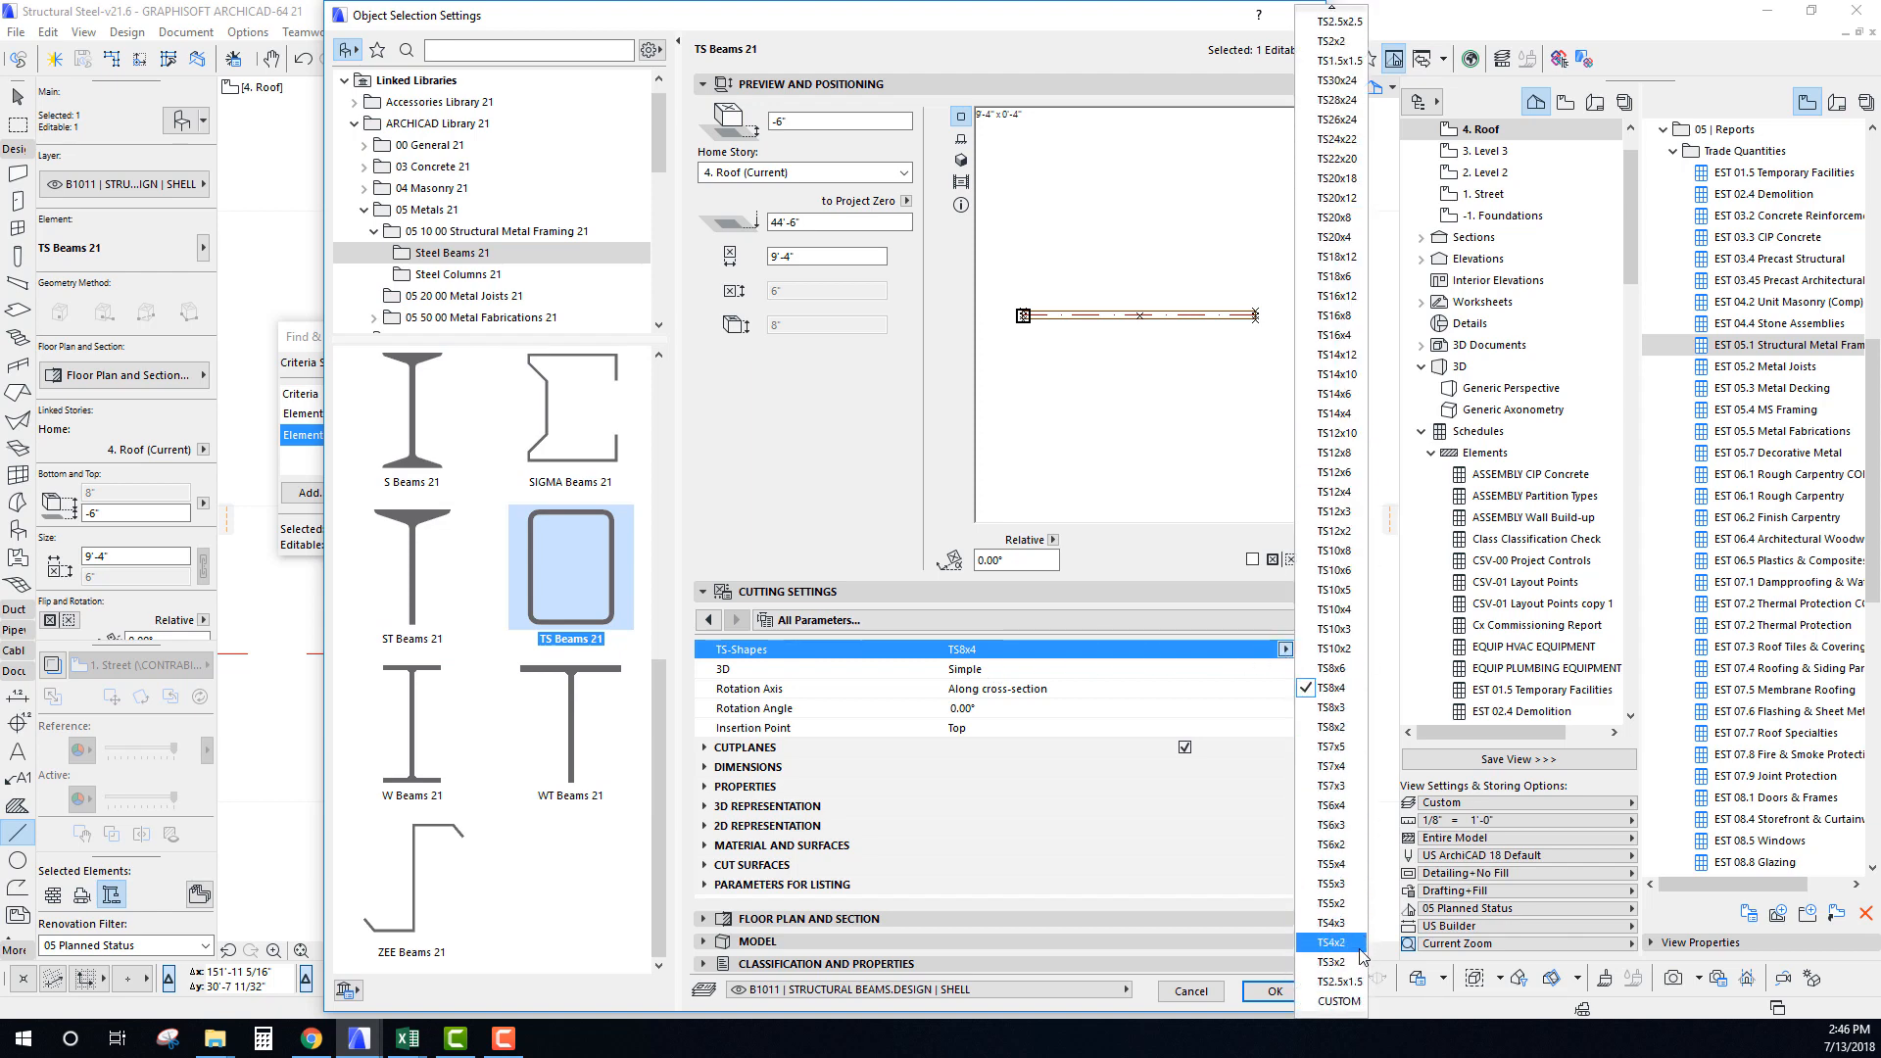
pyautogui.scroll(4, 1313, 10)
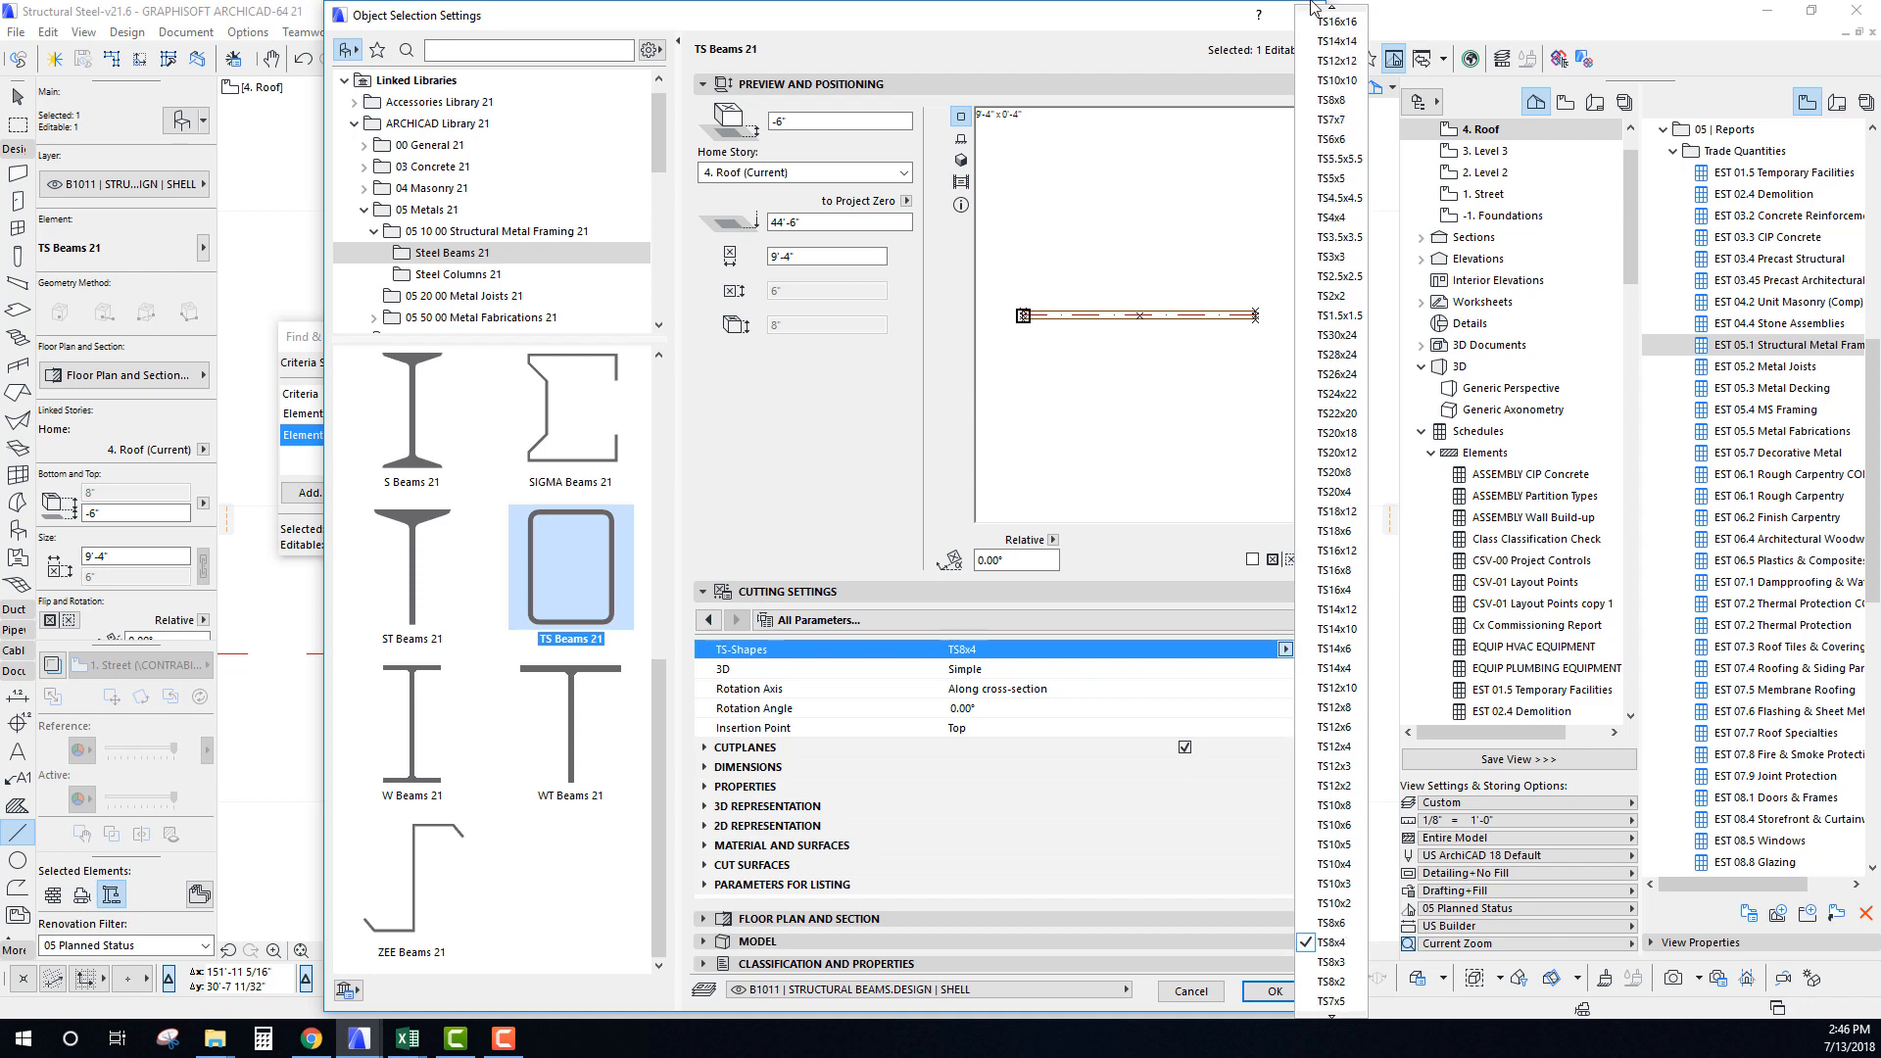
pyautogui.click(1333, 257)
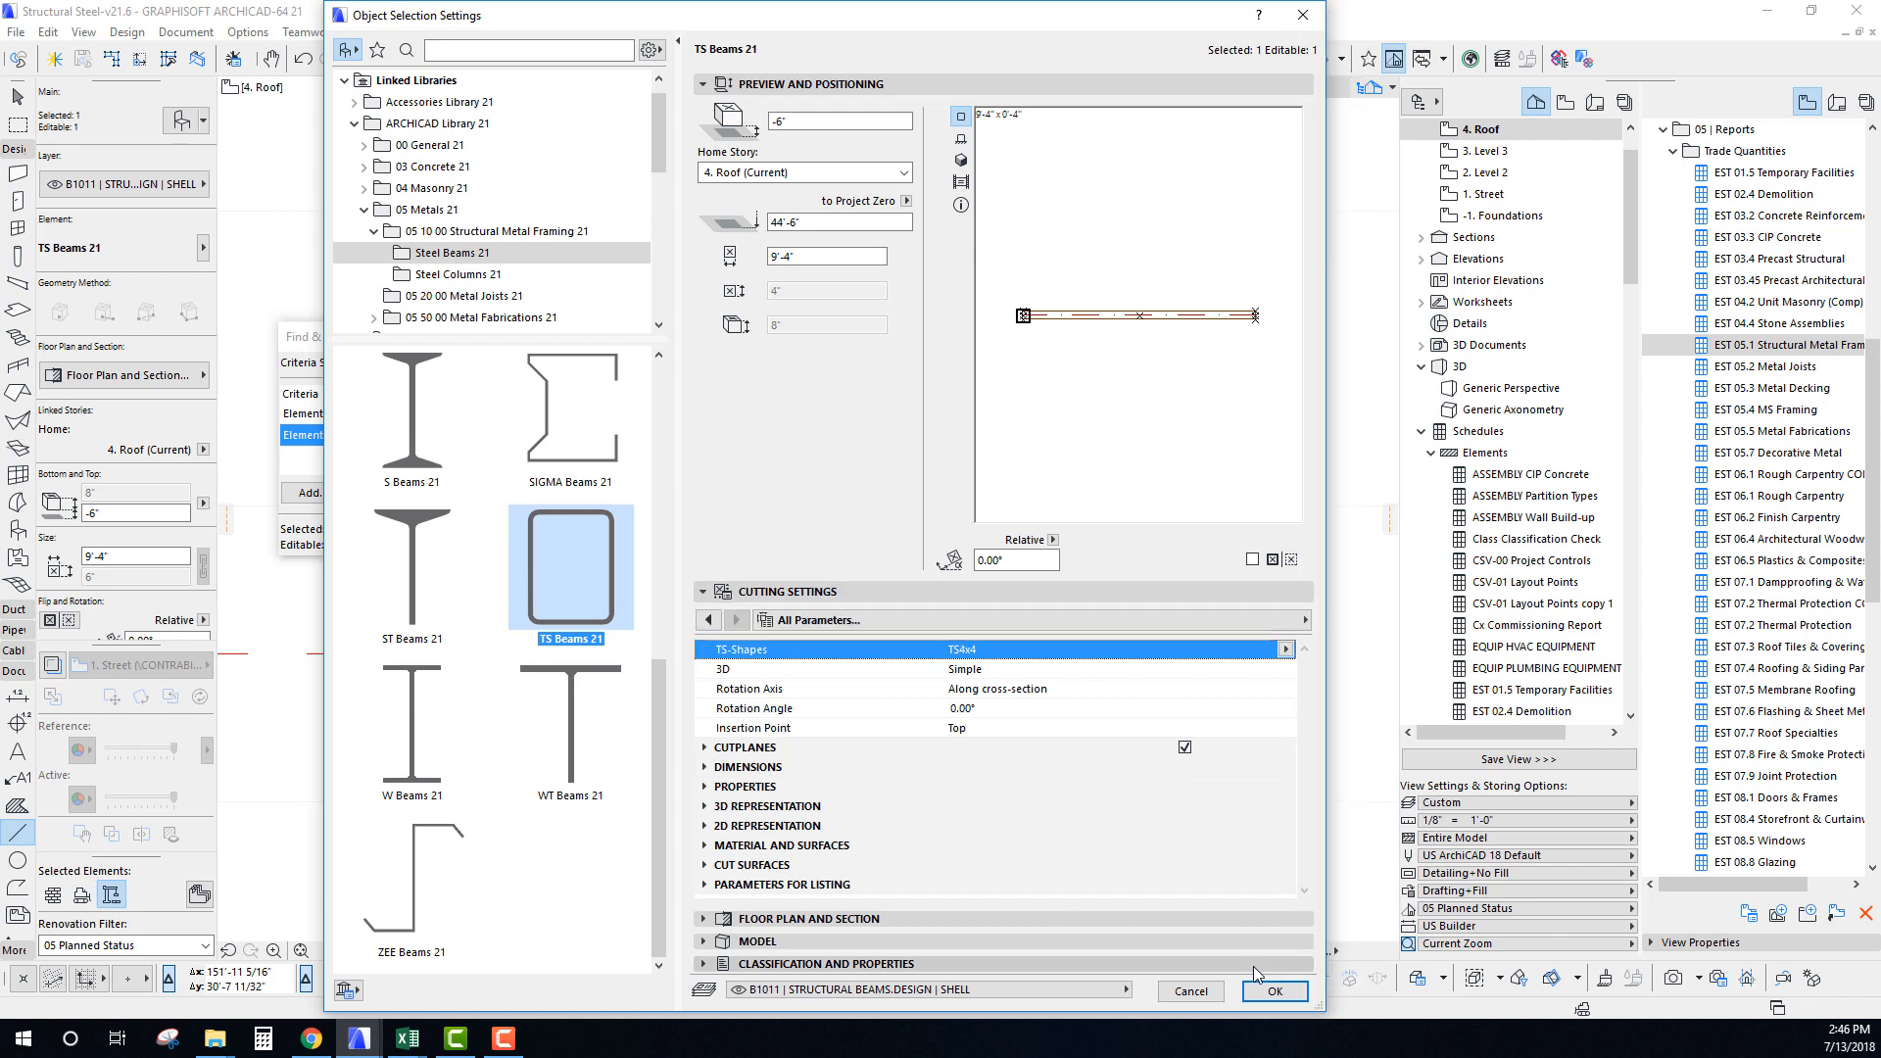
pyautogui.click(703, 963)
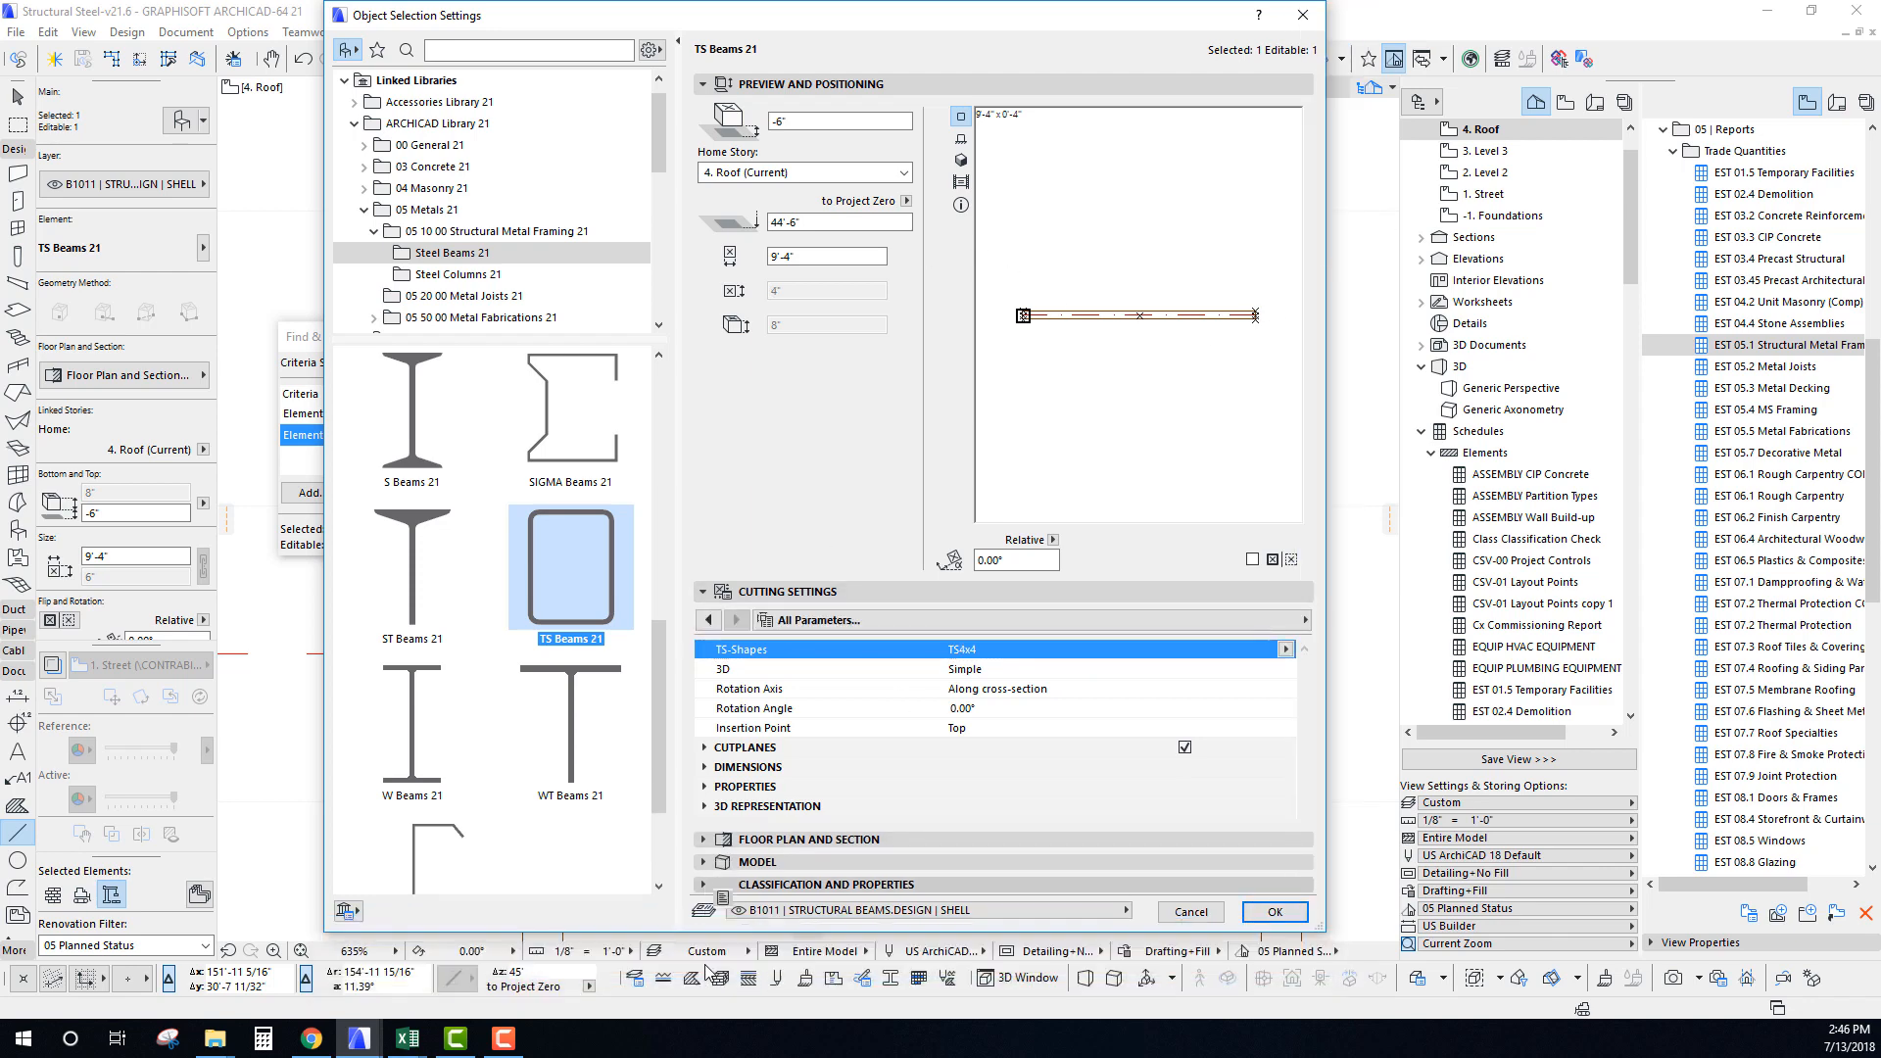
pyautogui.click(994, 765)
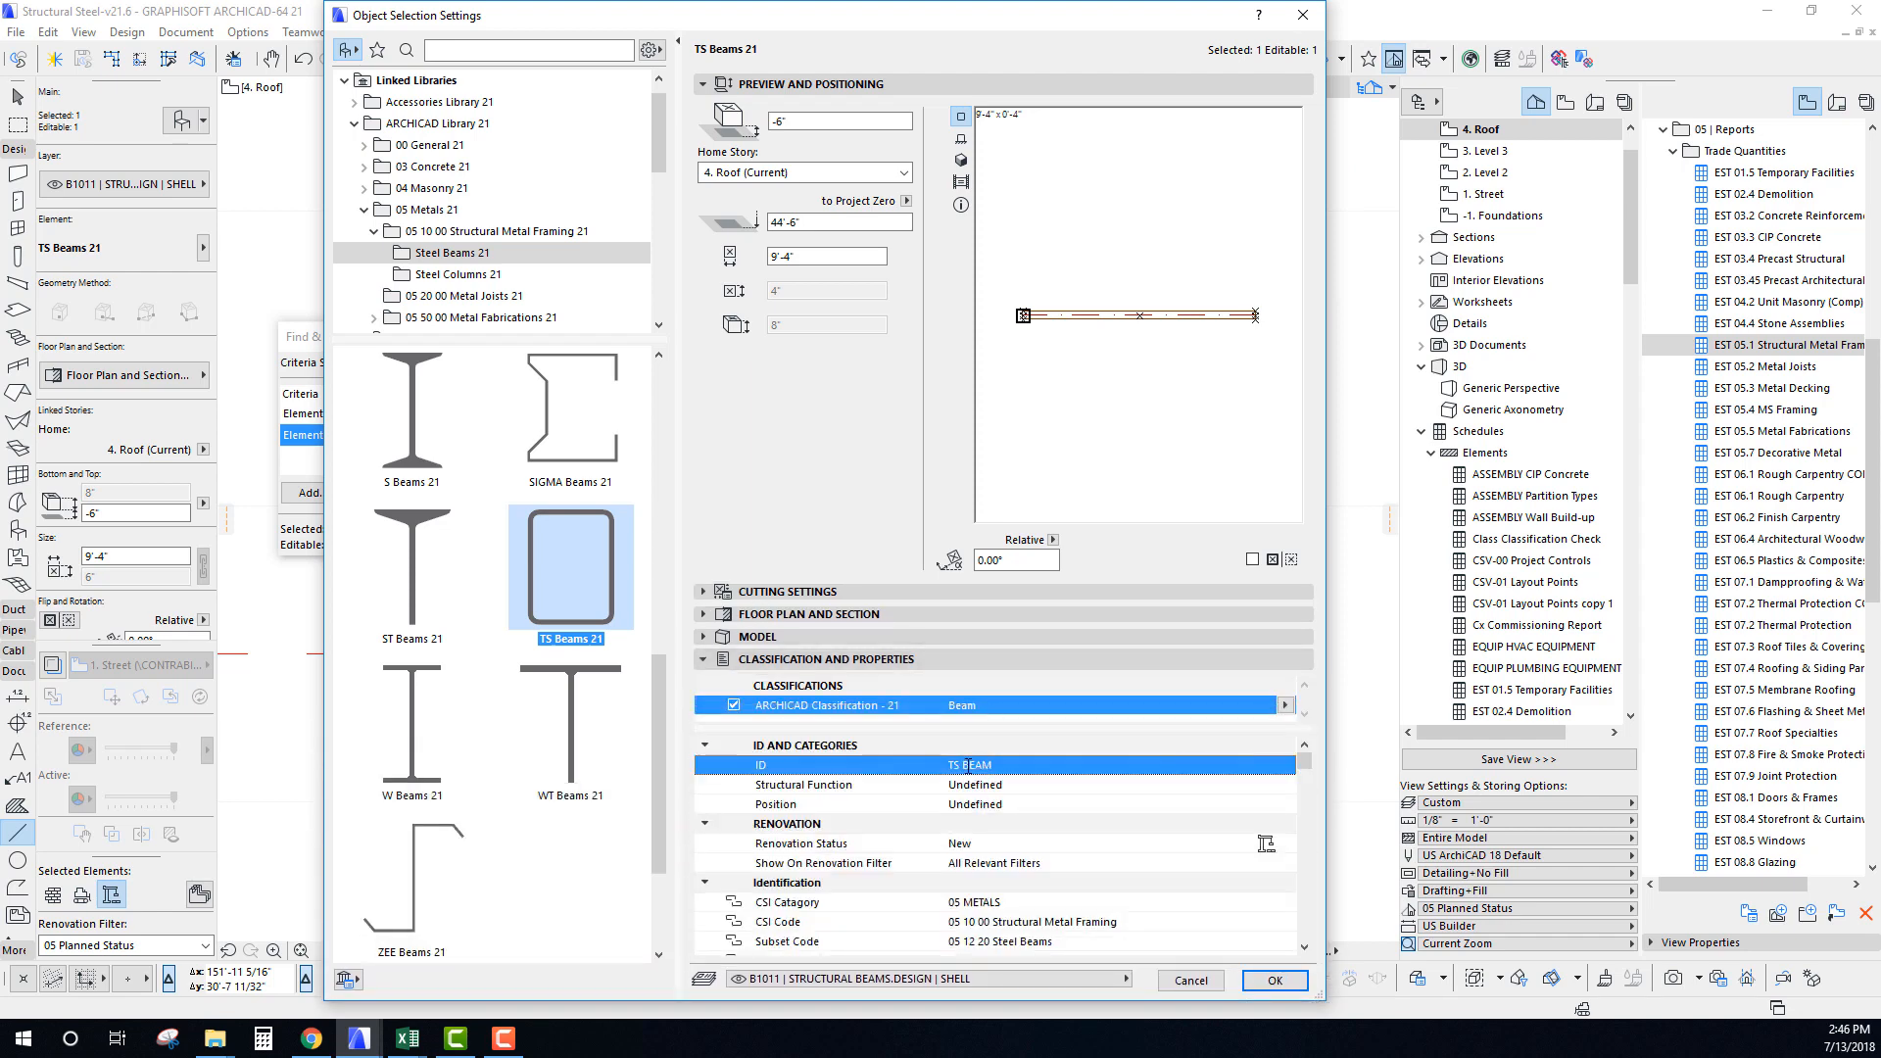
pyautogui.click(1270, 982)
pyautogui.scroll(-8, 935, 619)
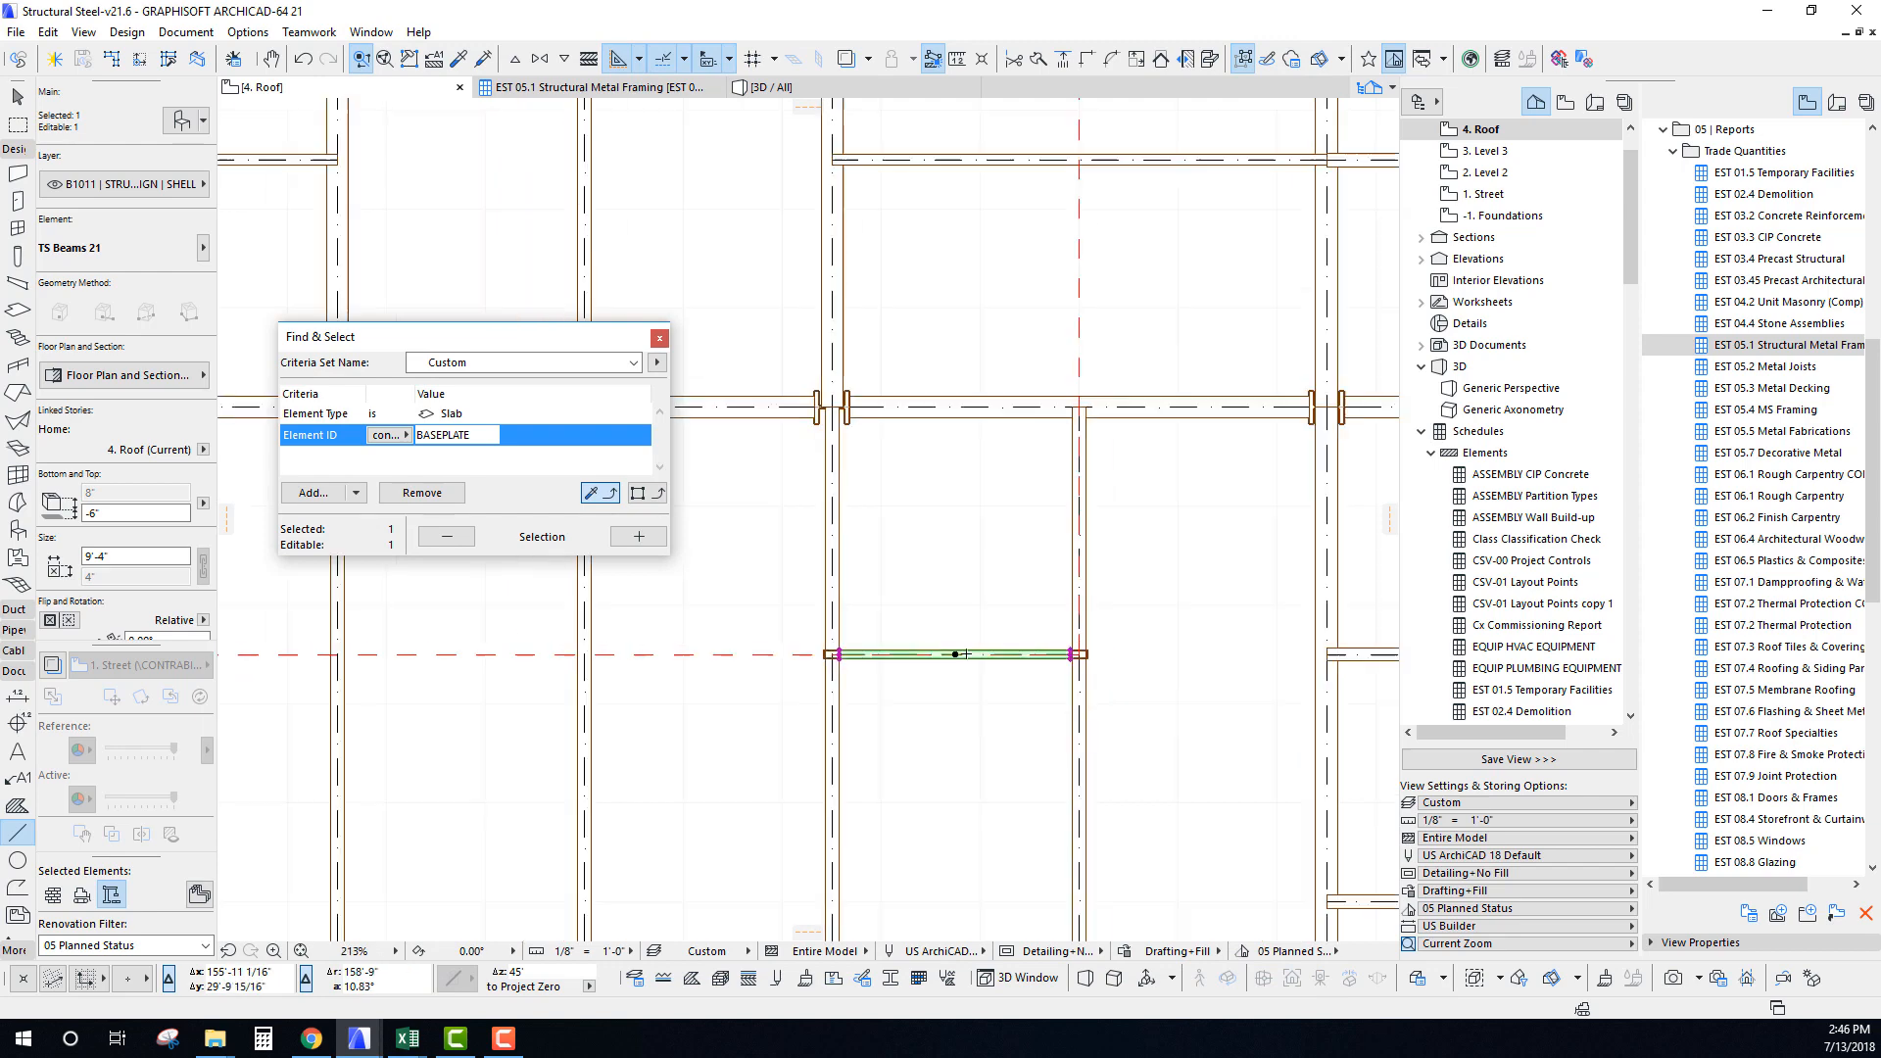
# Deselect the beam, place a marquee around the two TS columns and nearby framing, and show that area in 3D.
pyautogui.press('Escape')
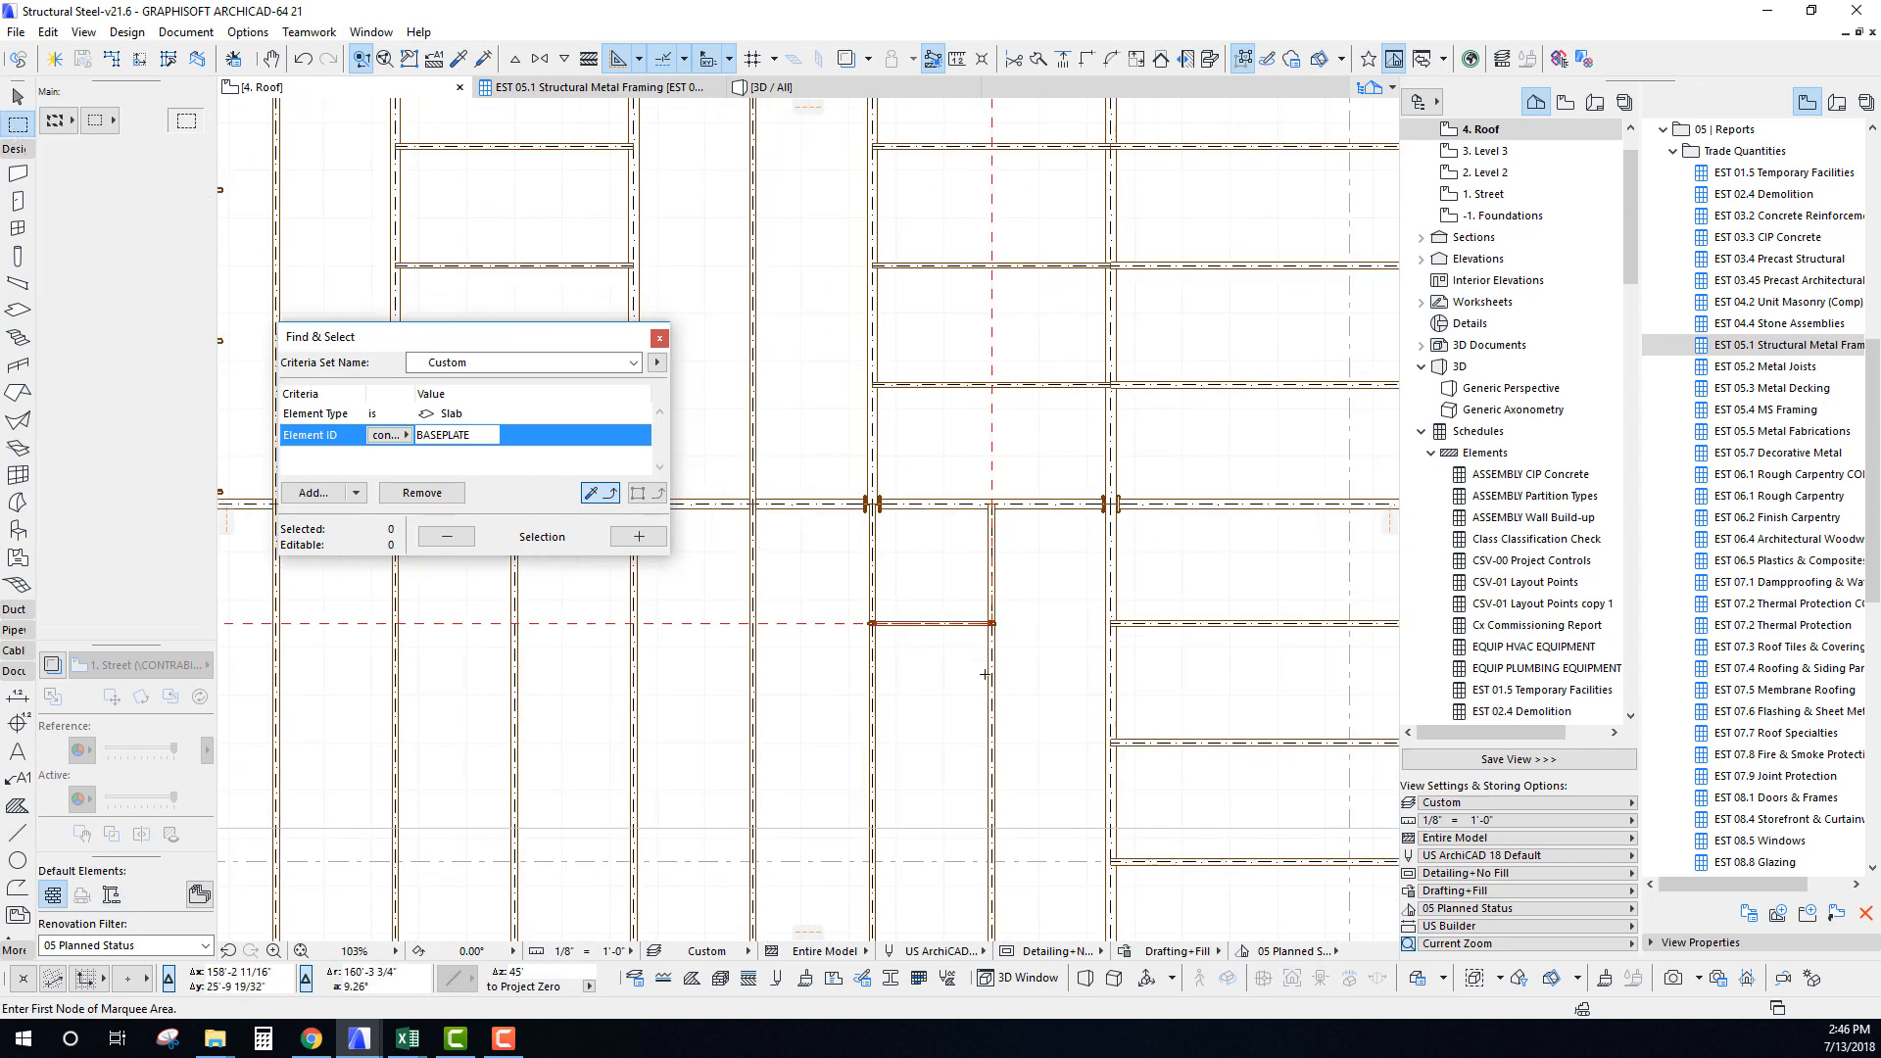
pyautogui.click(708, 461)
pyautogui.click(1066, 691)
pyautogui.press('F5')
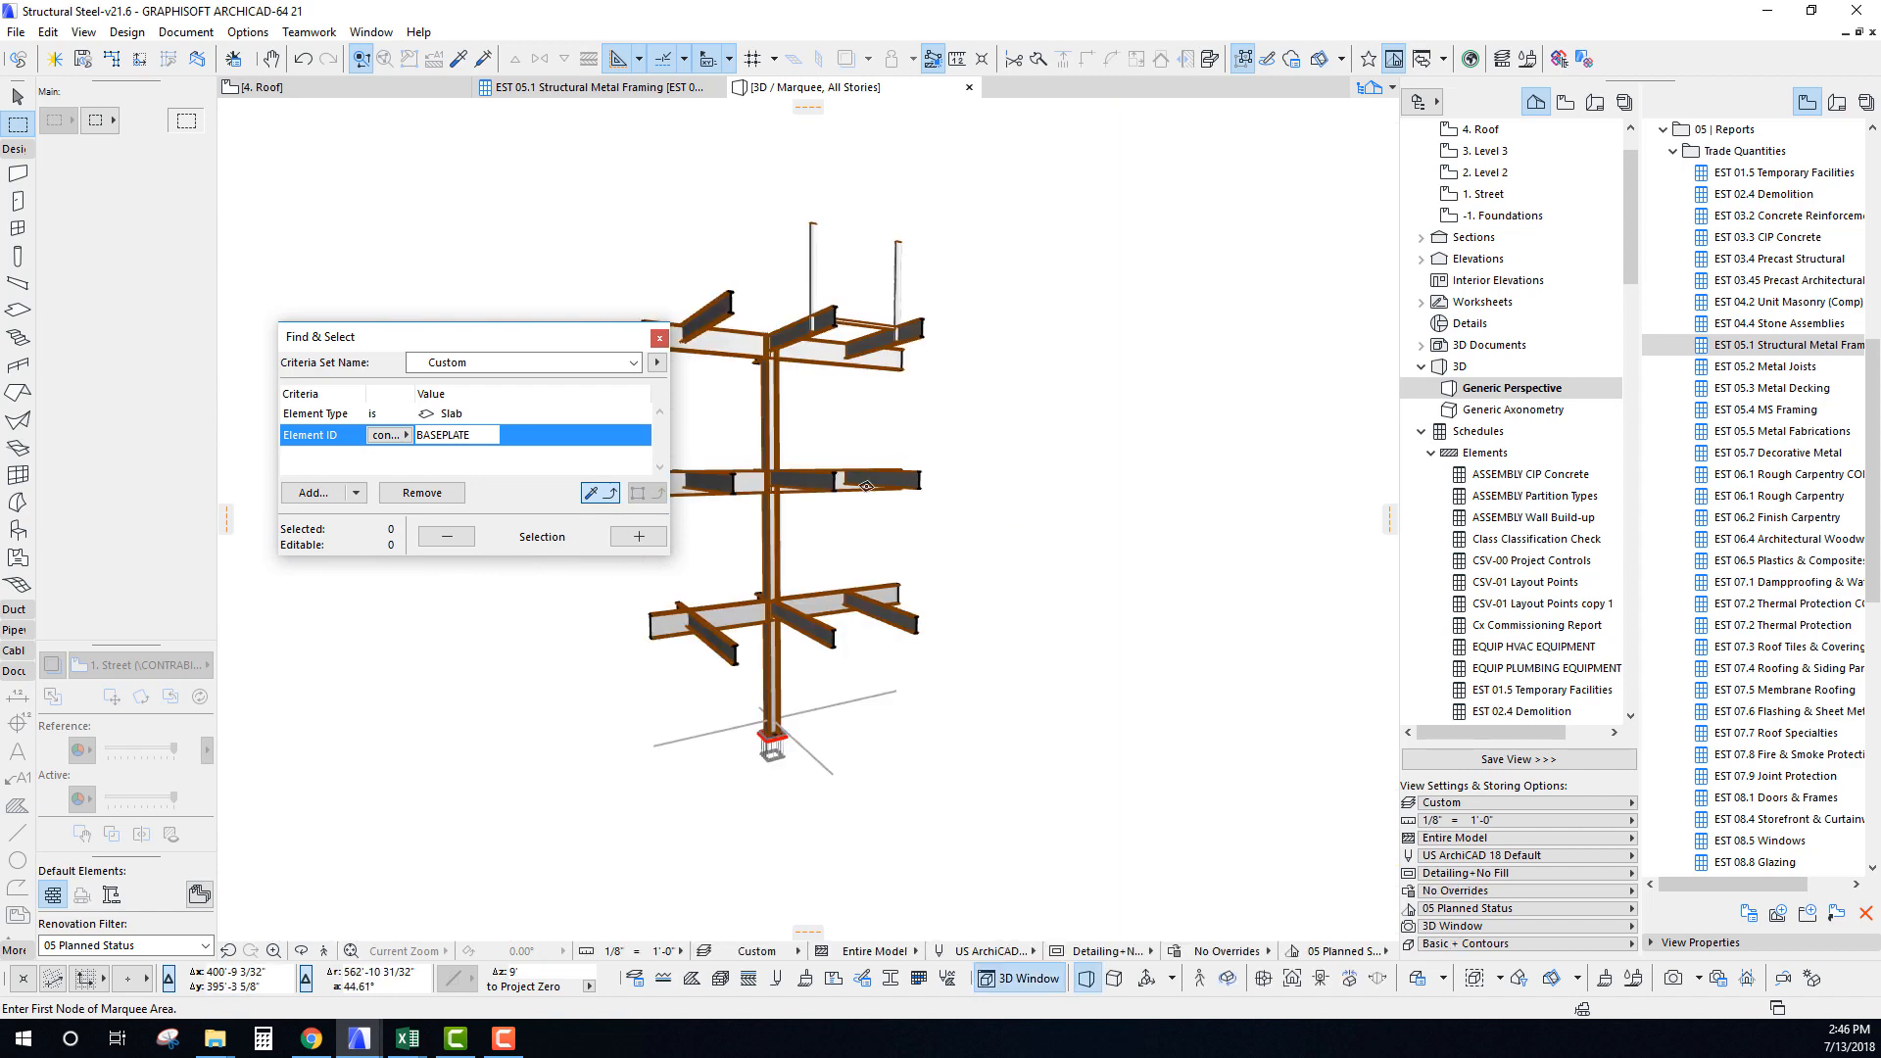
pyautogui.scroll(6, 866, 486)
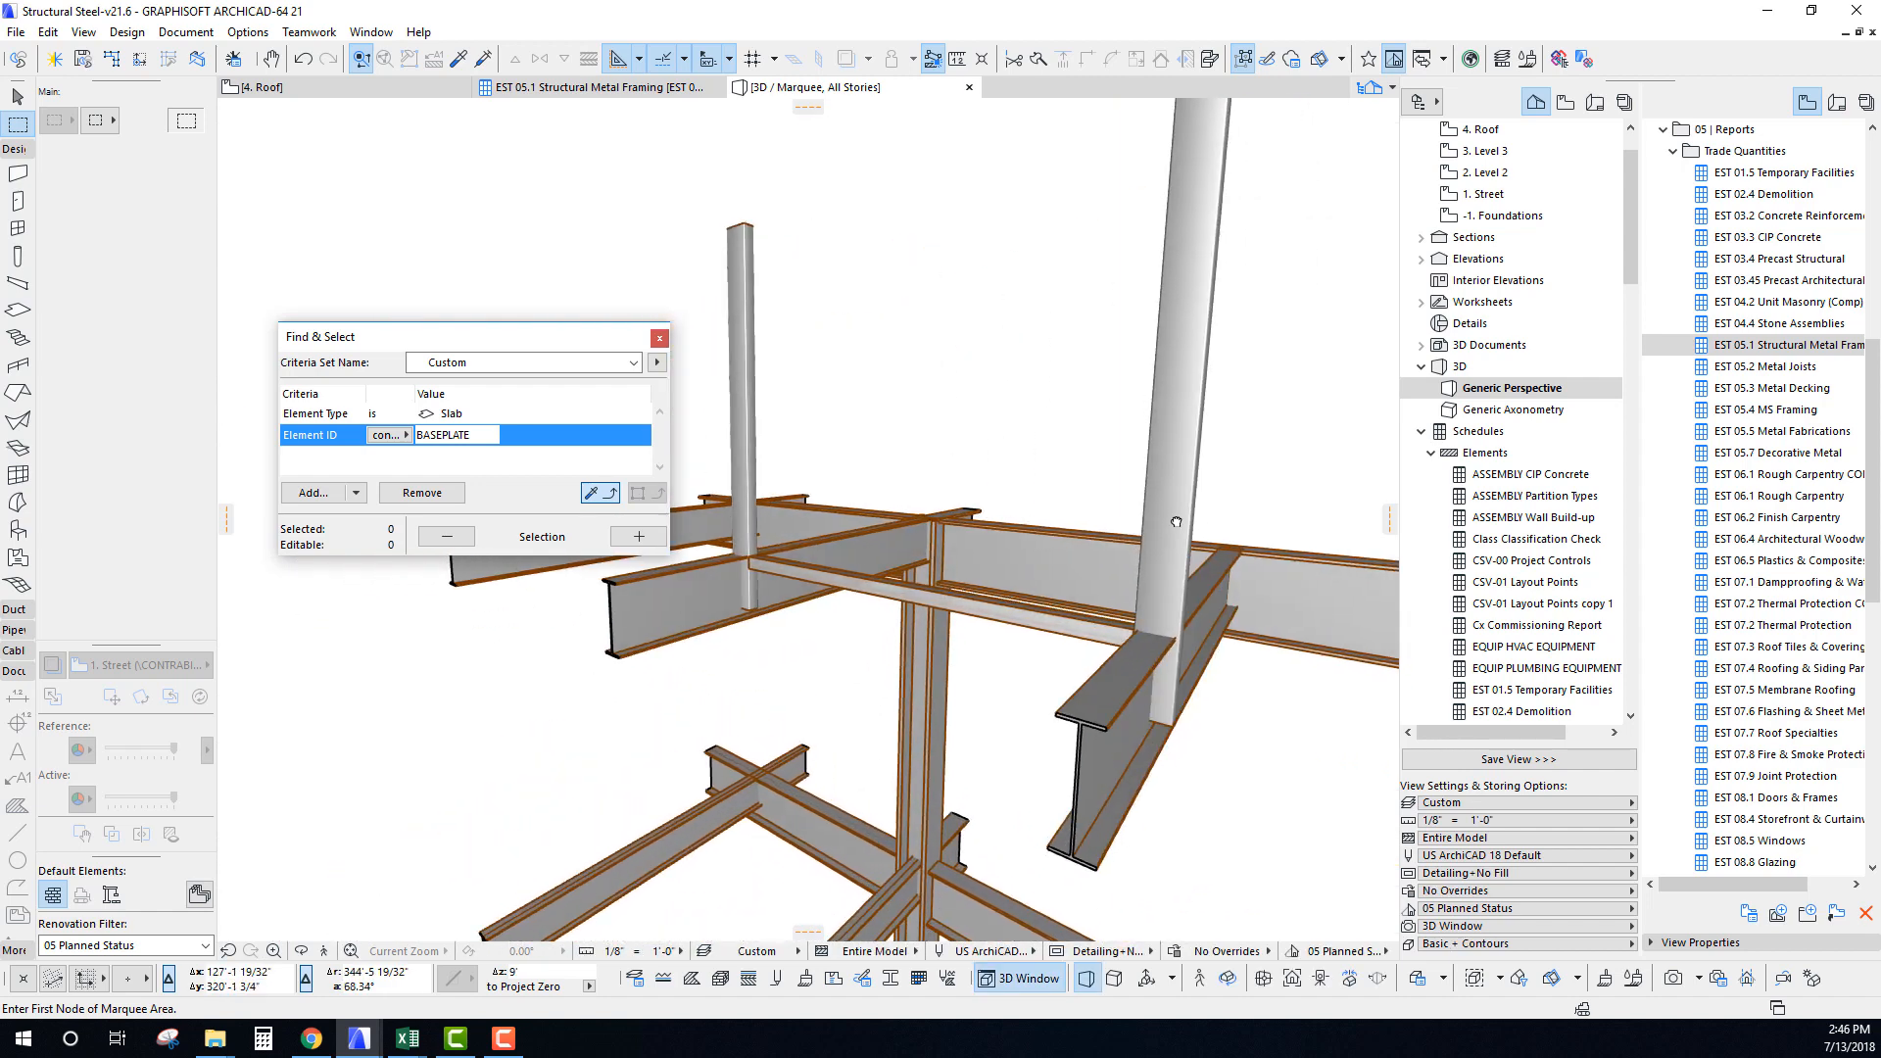
# Raise both TS columns 1'-6" so their bases sit on top of the roof beams, and deselect them.
pyautogui.click(1176, 522)
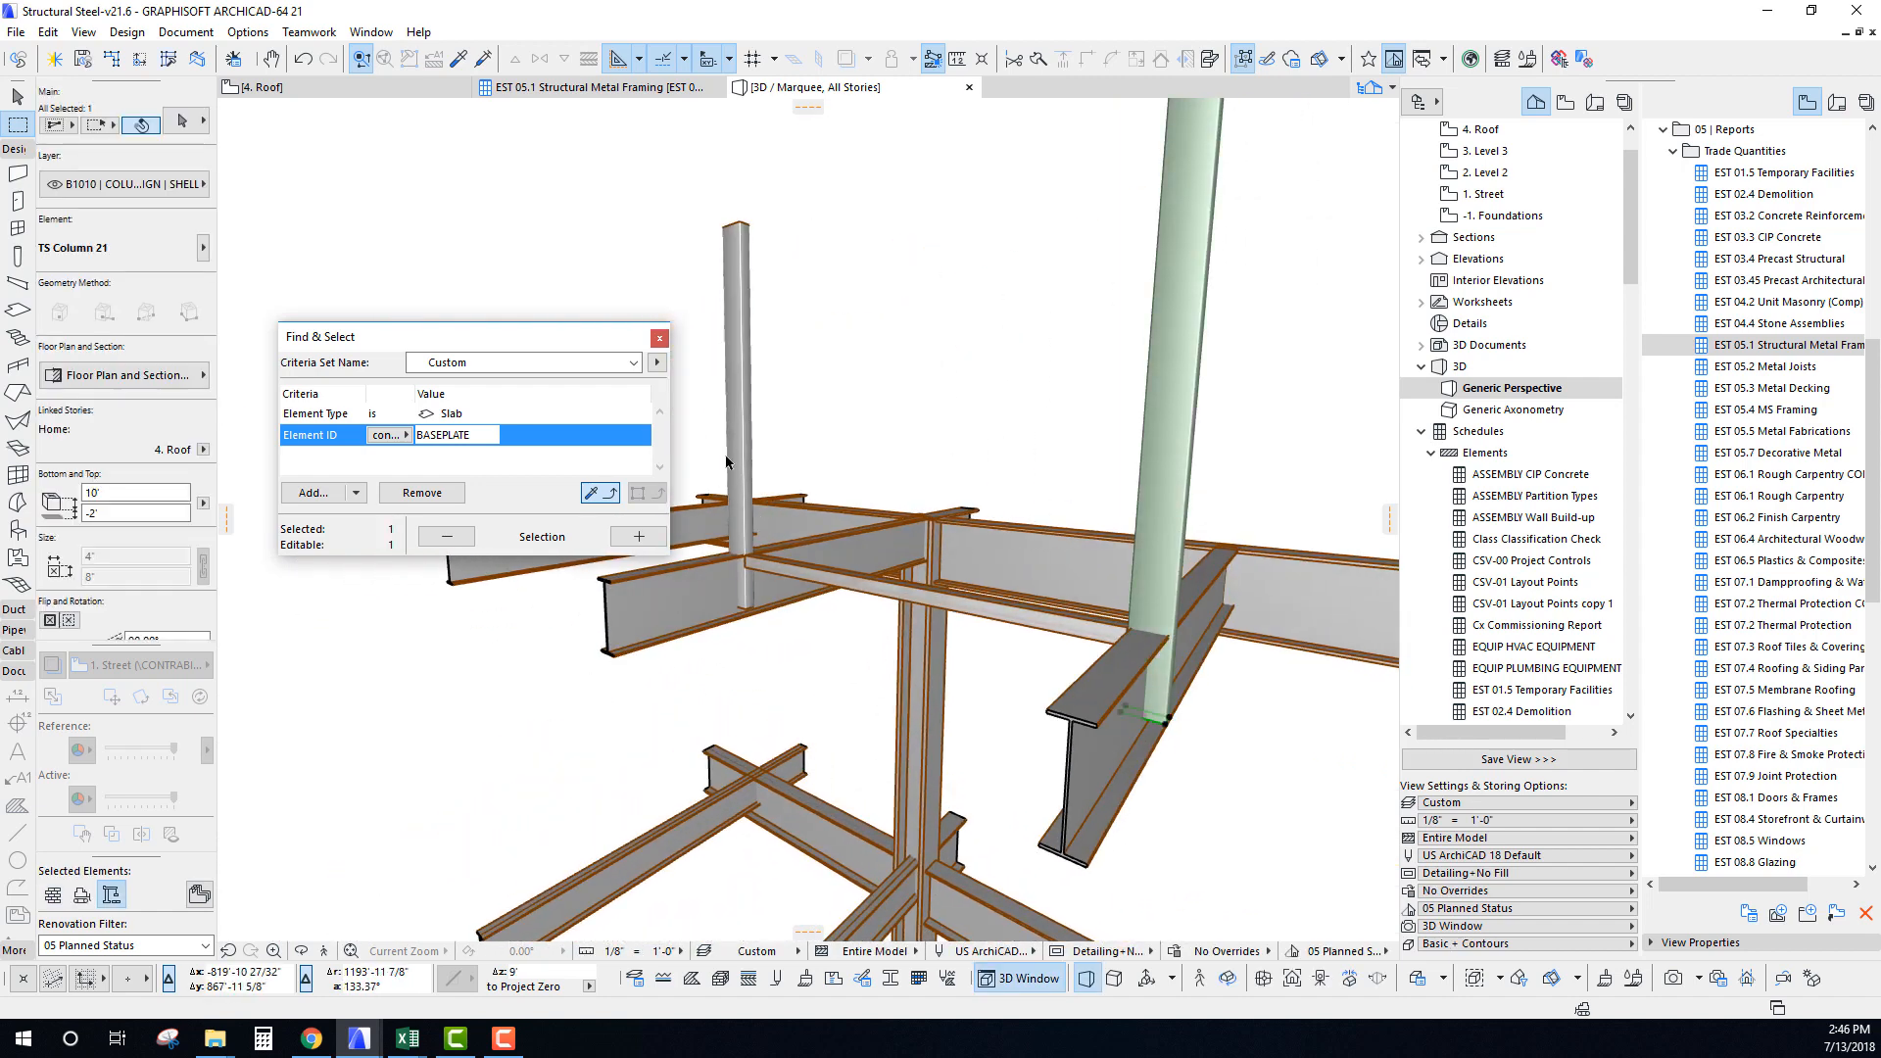
pyautogui.click(1159, 733)
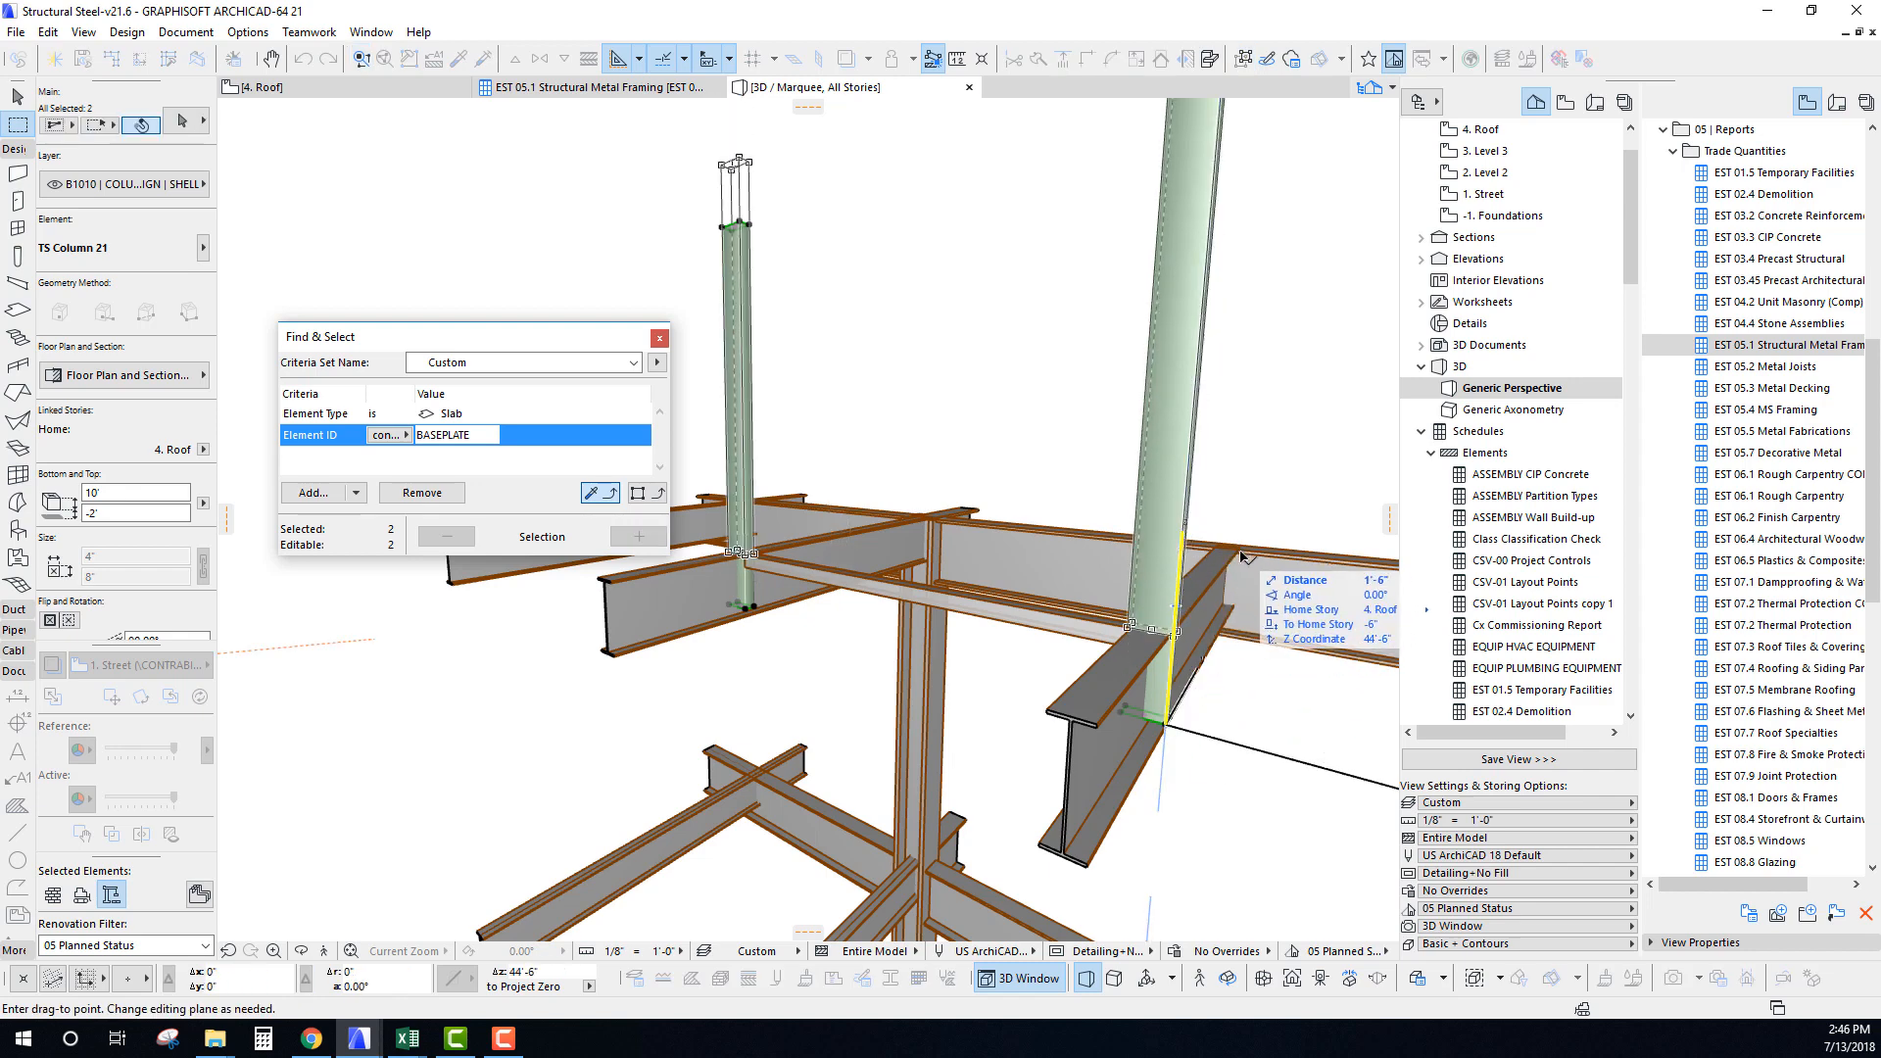
pyautogui.press('Escape')
pyautogui.press('Escape')
# Move the TS4x4 beam between the columns straight up by 4'.
pyautogui.click(1127, 632)
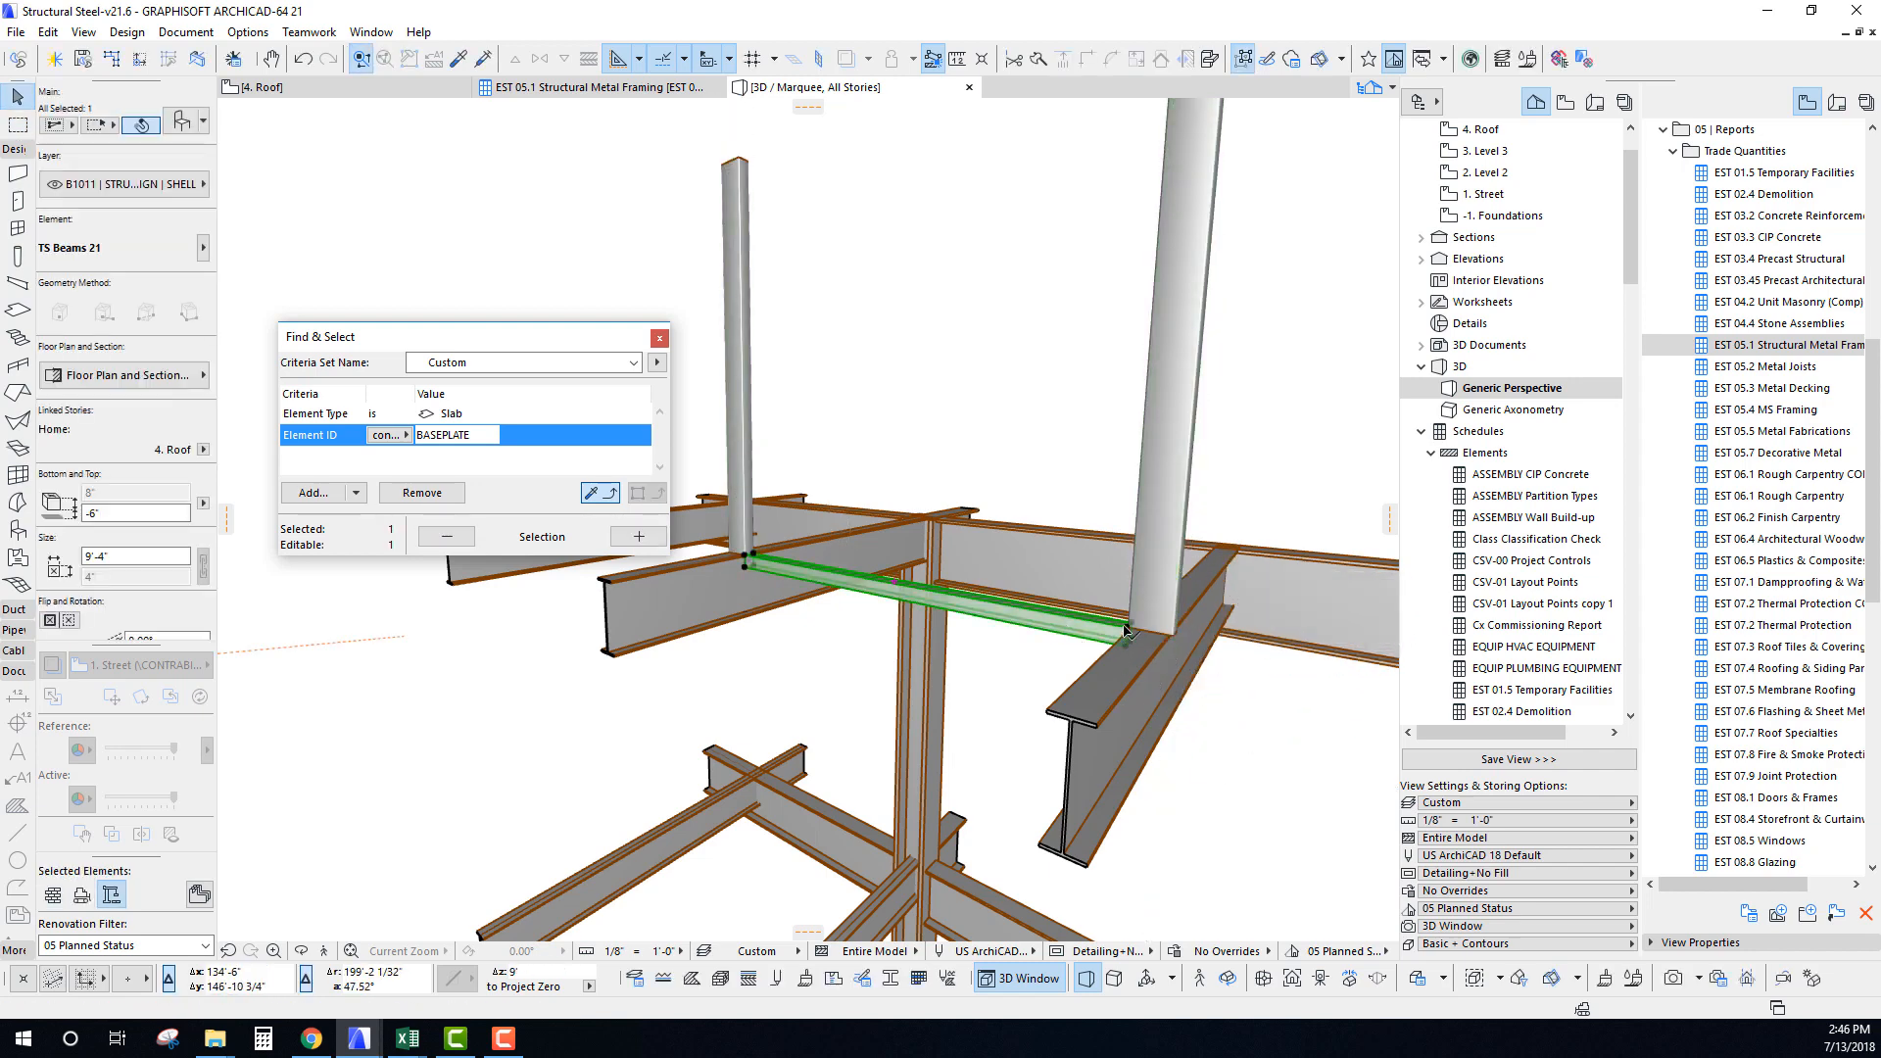
pyautogui.click(1127, 632)
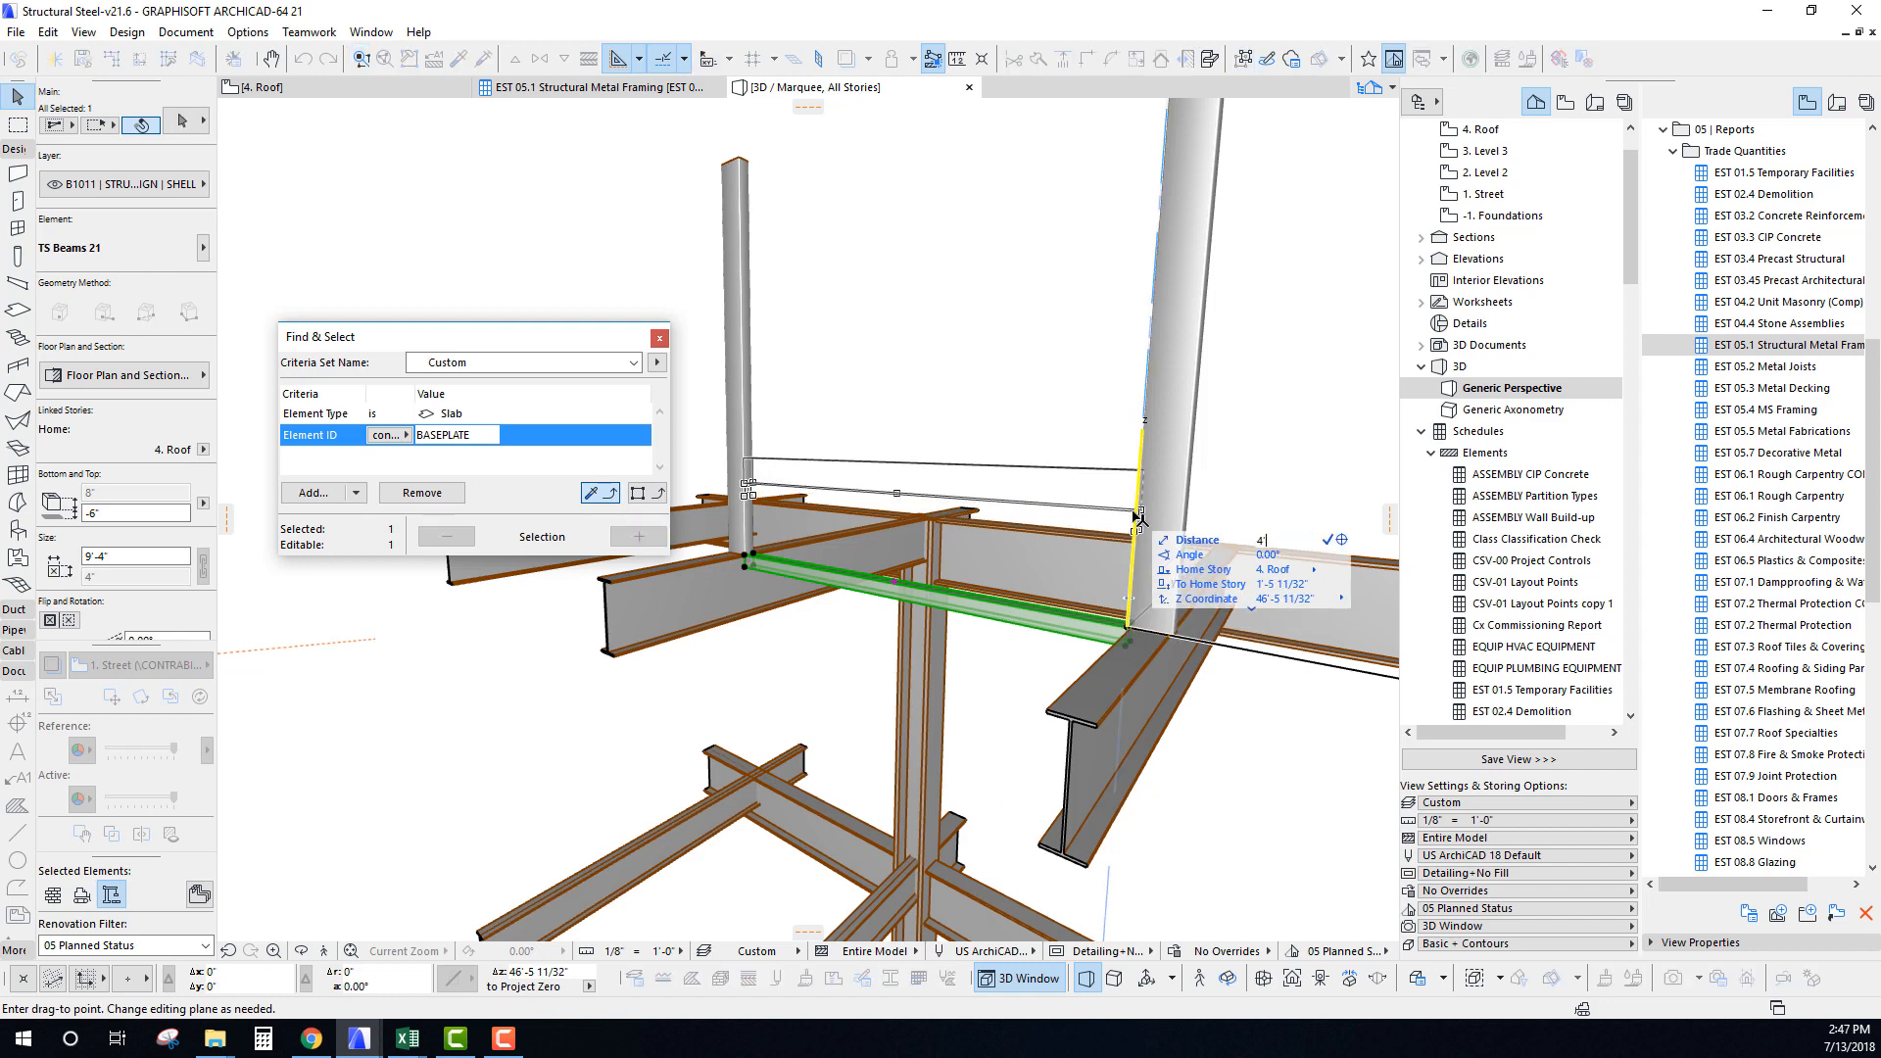
pyautogui.press('Return')
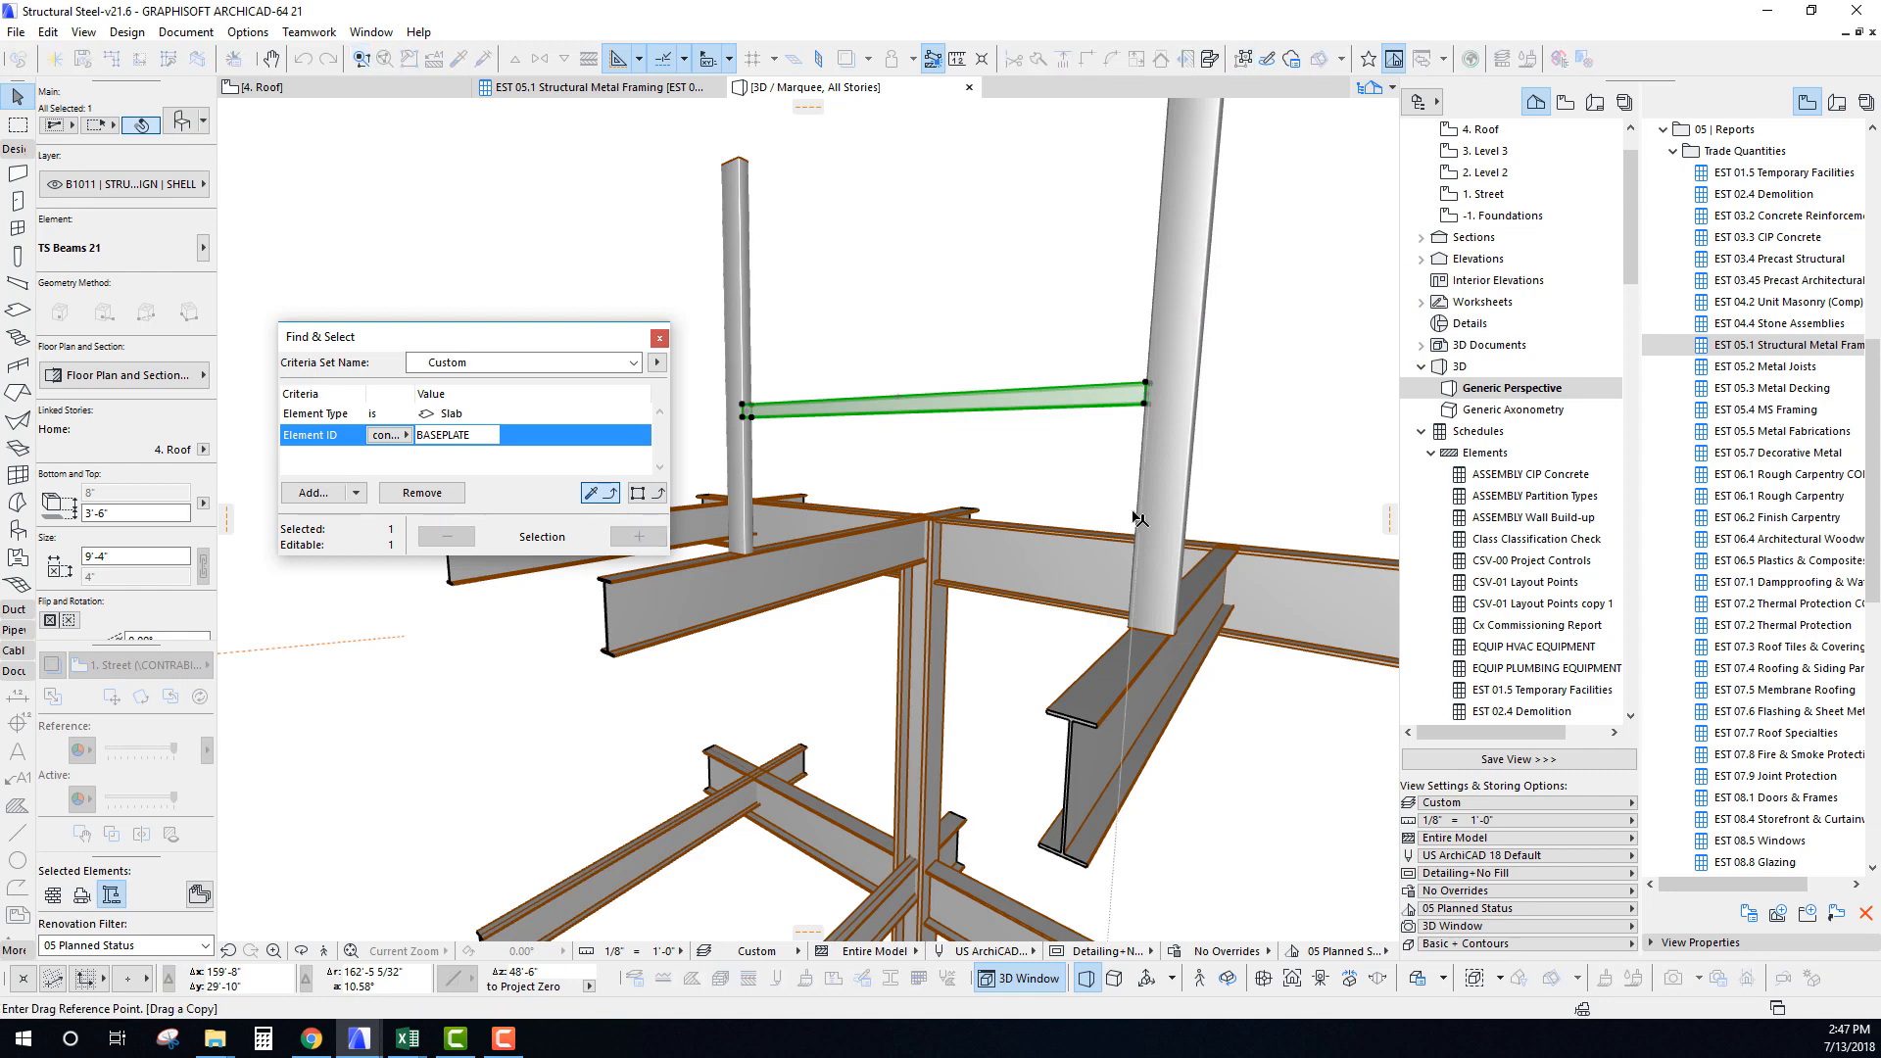
# Place a copy of the TS4x4 beam 6' above it, flush with the column tops, and deselect it.
pyautogui.click(1146, 382)
pyautogui.moveTo(1145, 312); pyautogui.dragTo(1180, 454, button='middle')
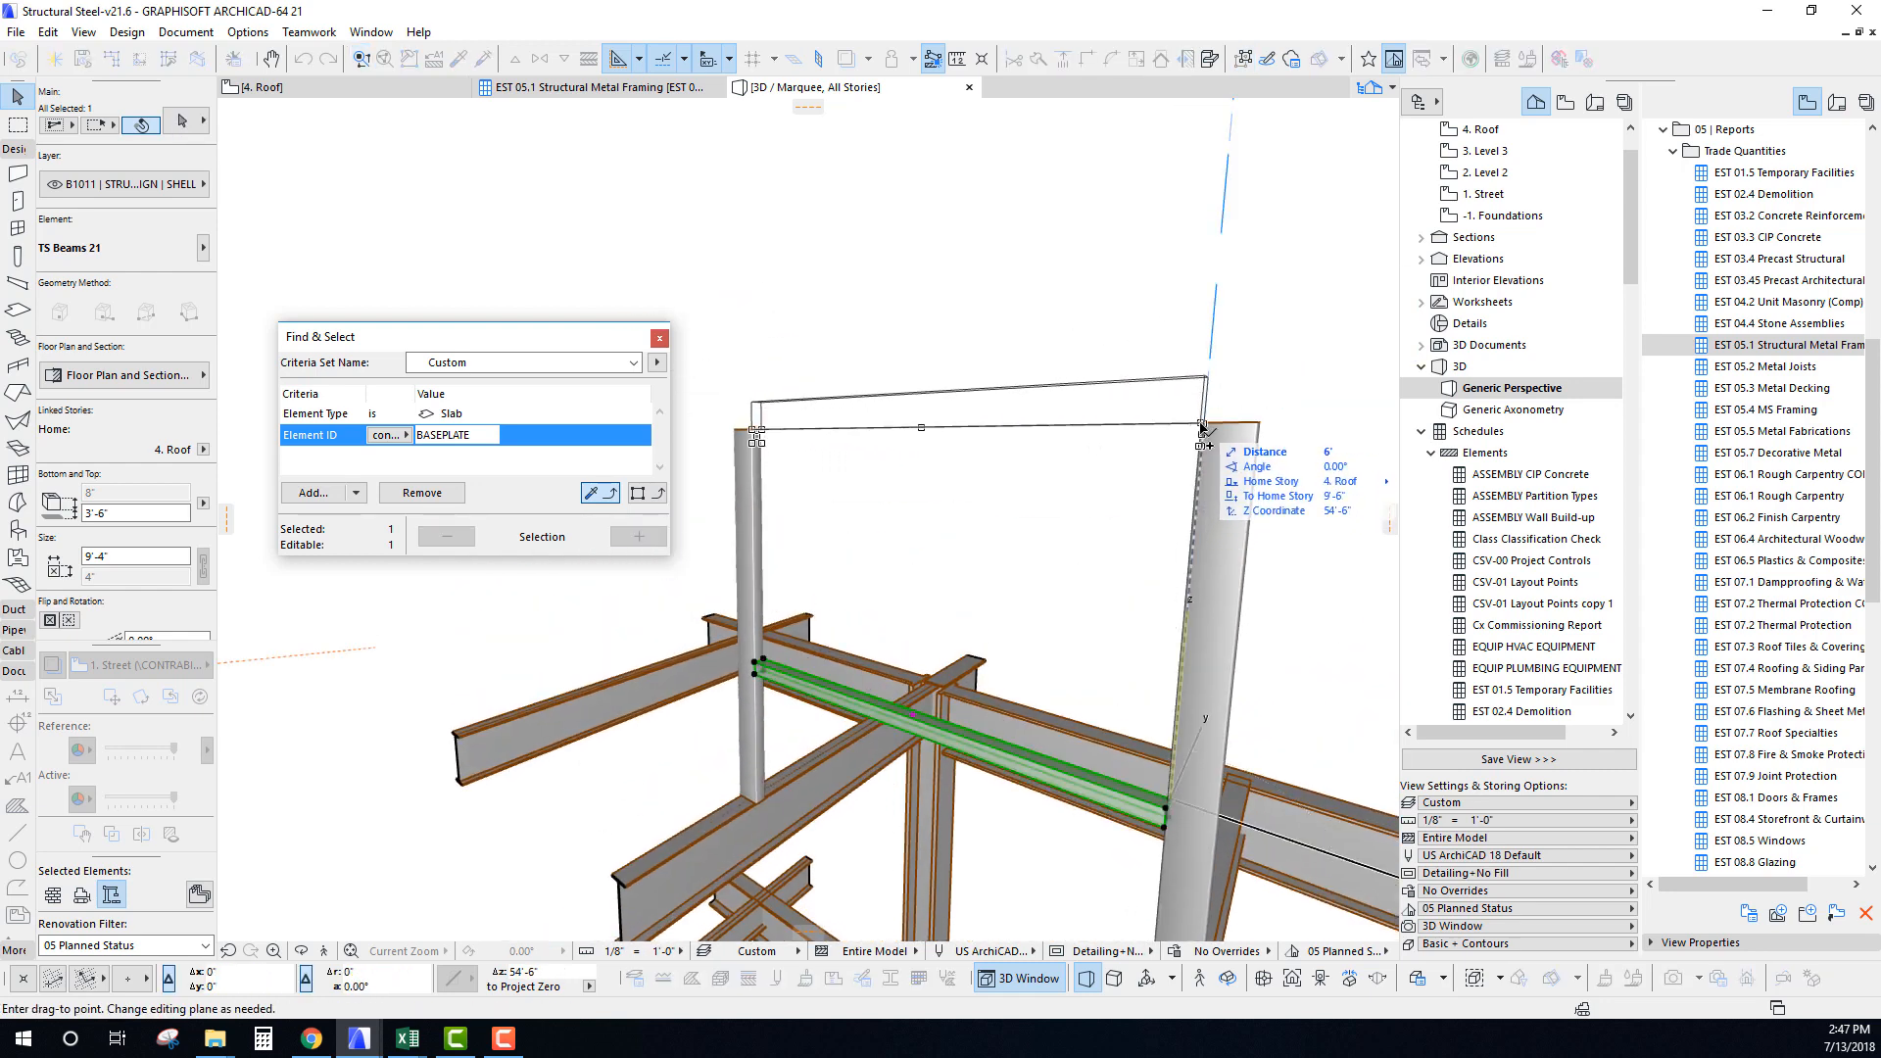
pyautogui.click(1203, 428)
pyautogui.click(1128, 547)
pyautogui.keyDown('shift'); pyautogui.moveTo(1092, 496); pyautogui.dragTo(823, 630, button='middle'); pyautogui.keyUp('shift')
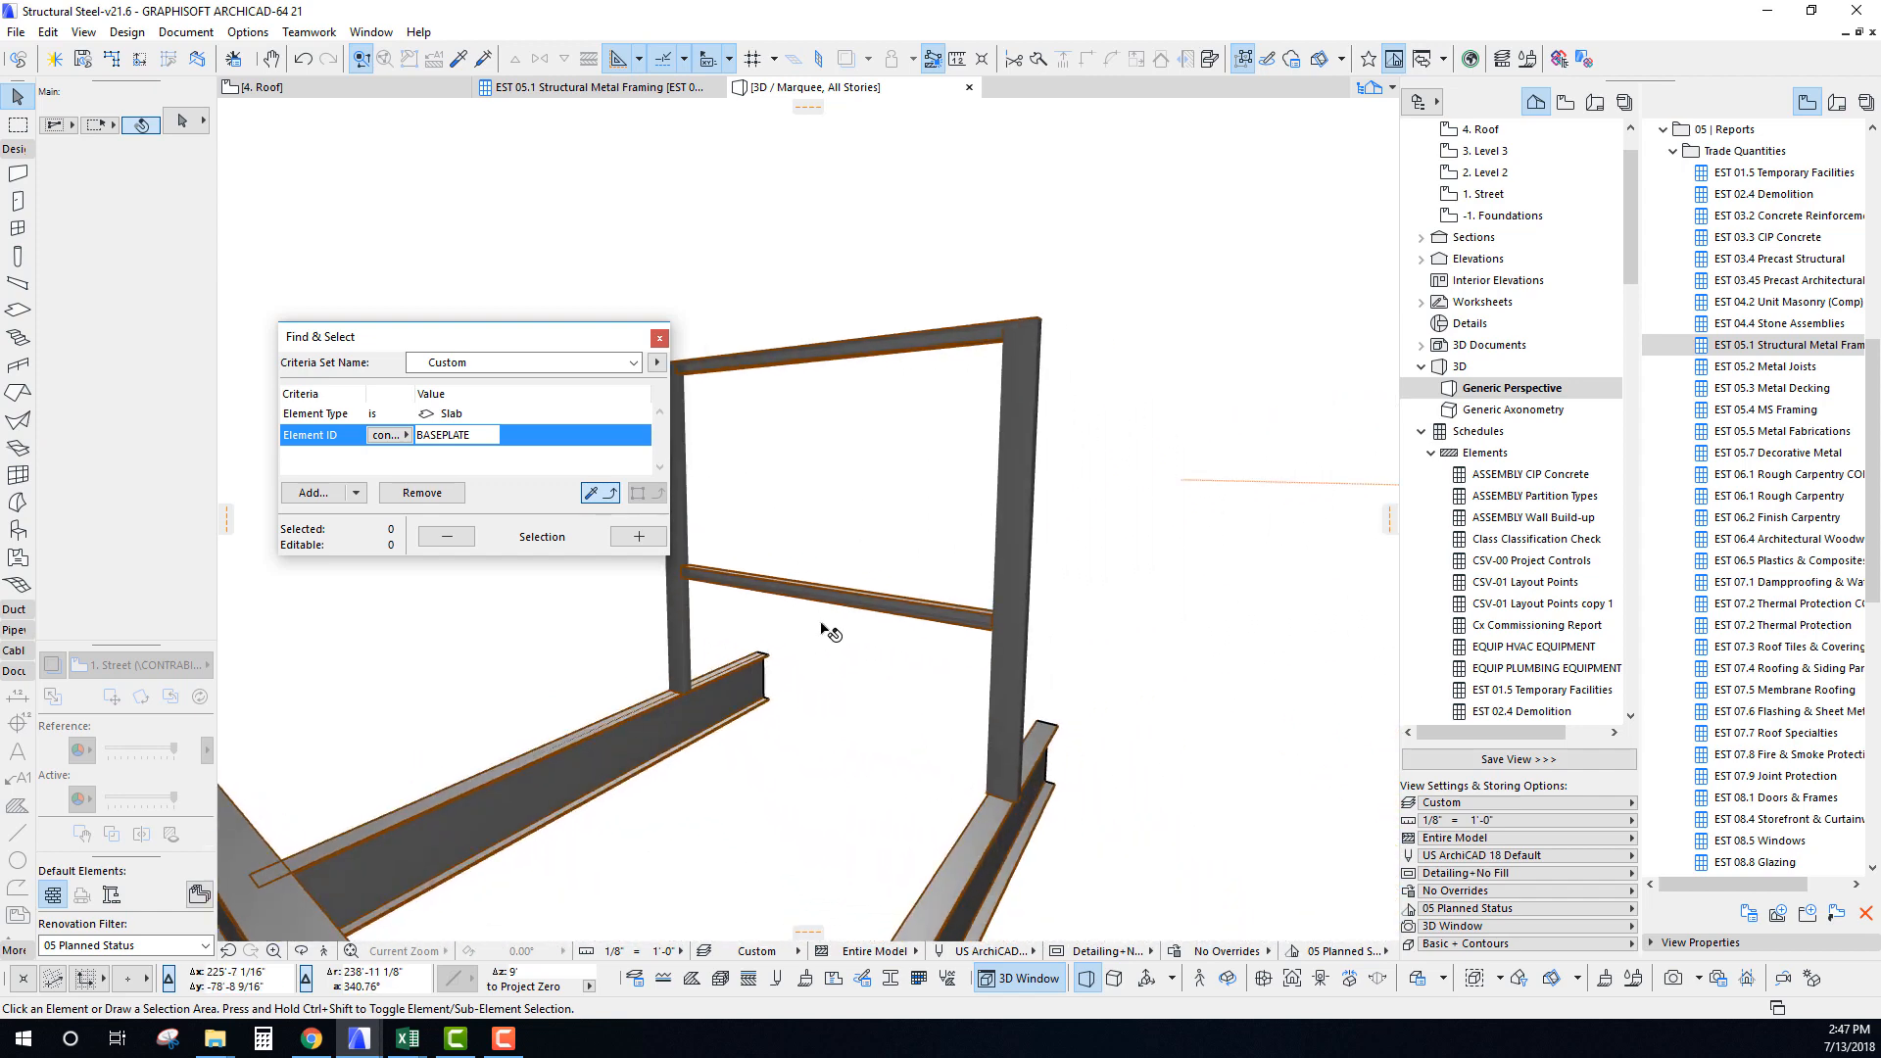
# Return to the Roof floor plan, clear the marquee, and select the left TS column with both TS4x4 beams.
pyautogui.press('F2')
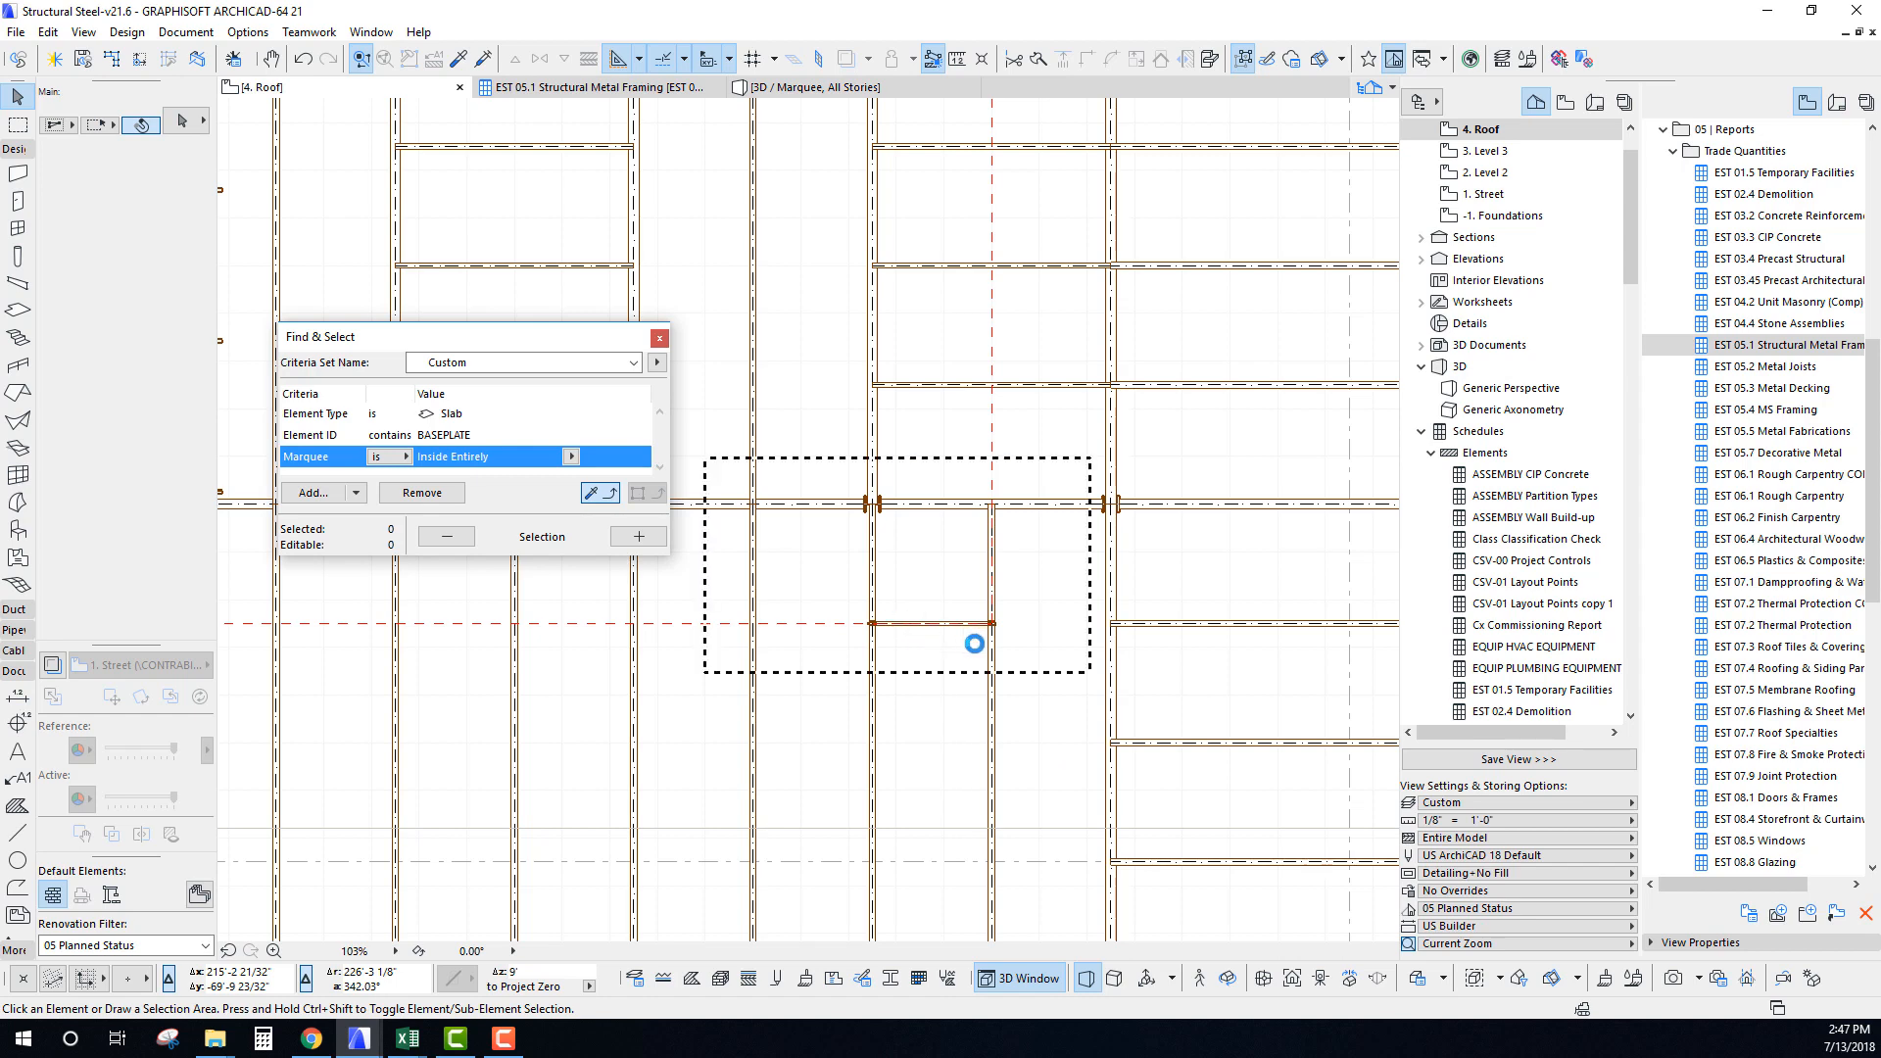
pyautogui.press('Escape')
pyautogui.scroll(4, 979, 643)
pyautogui.moveTo(978, 642); pyautogui.dragTo(1021, 714, button='middle')
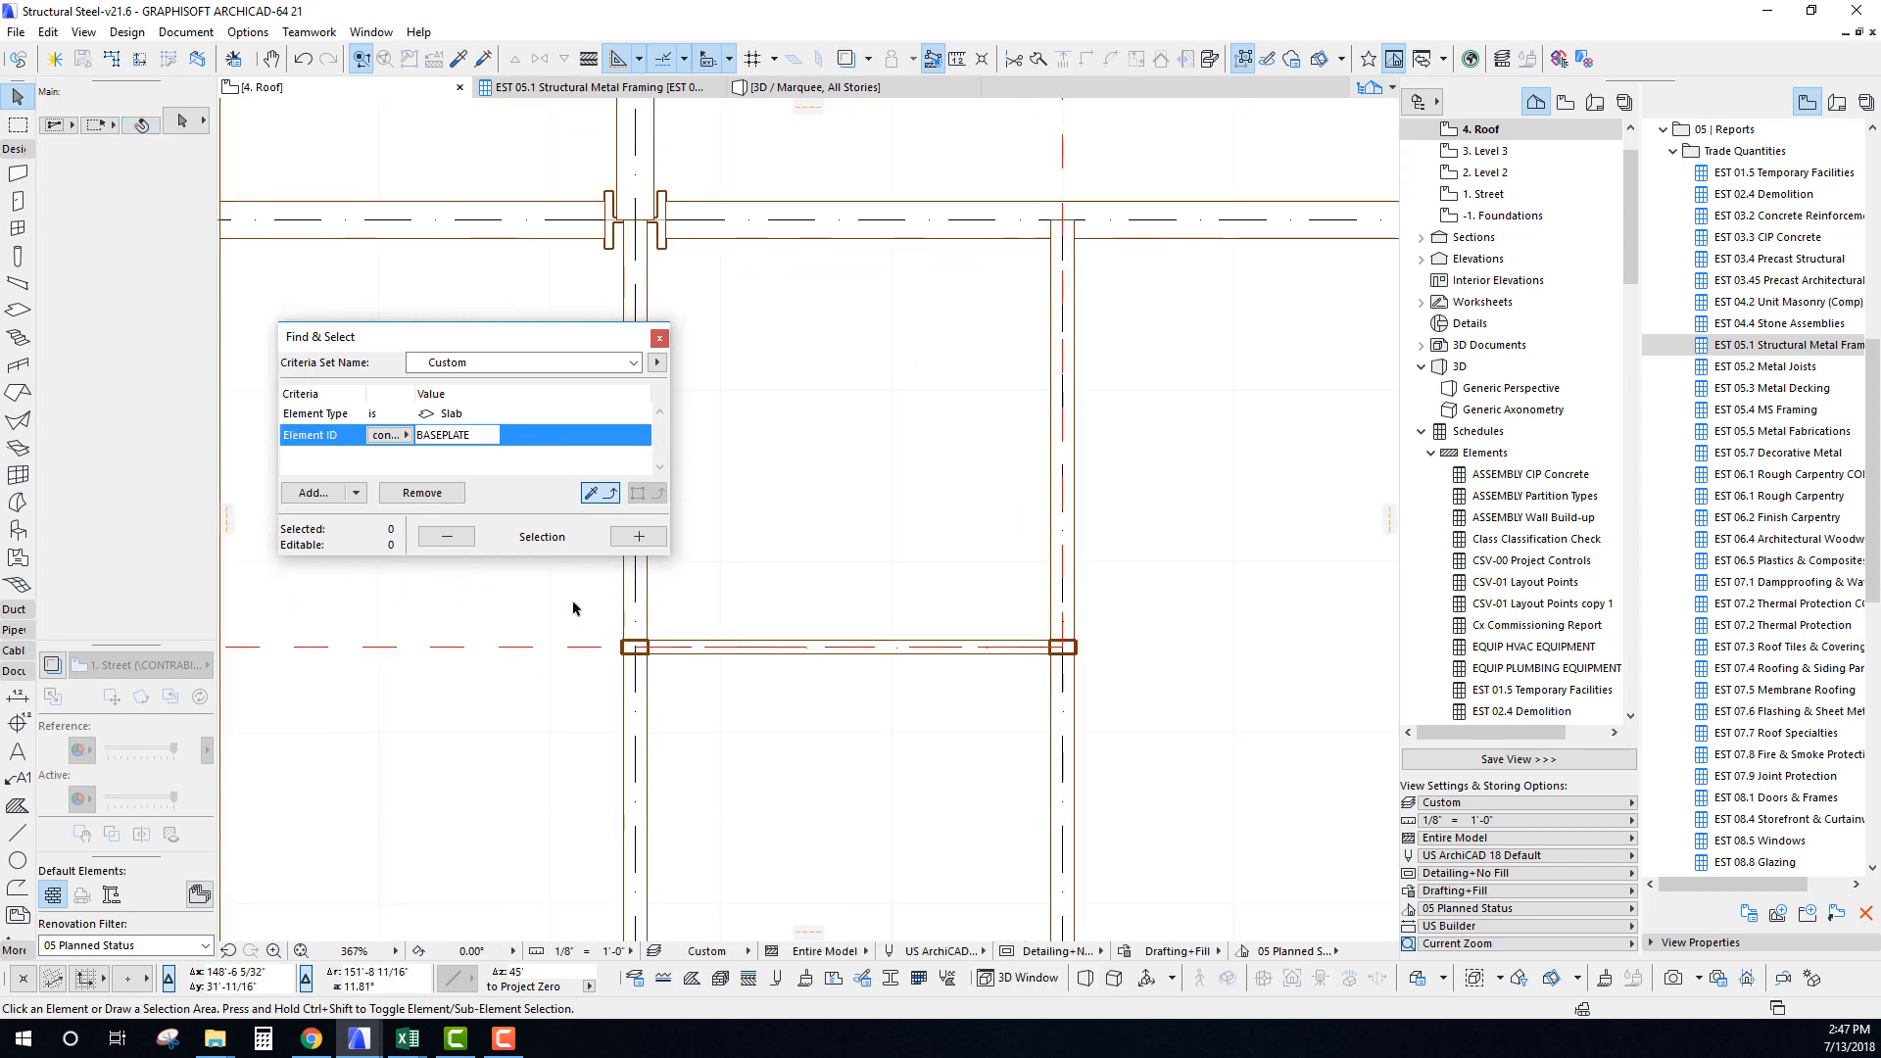
pyautogui.moveTo(573, 608); pyautogui.dragTo(1076, 720)
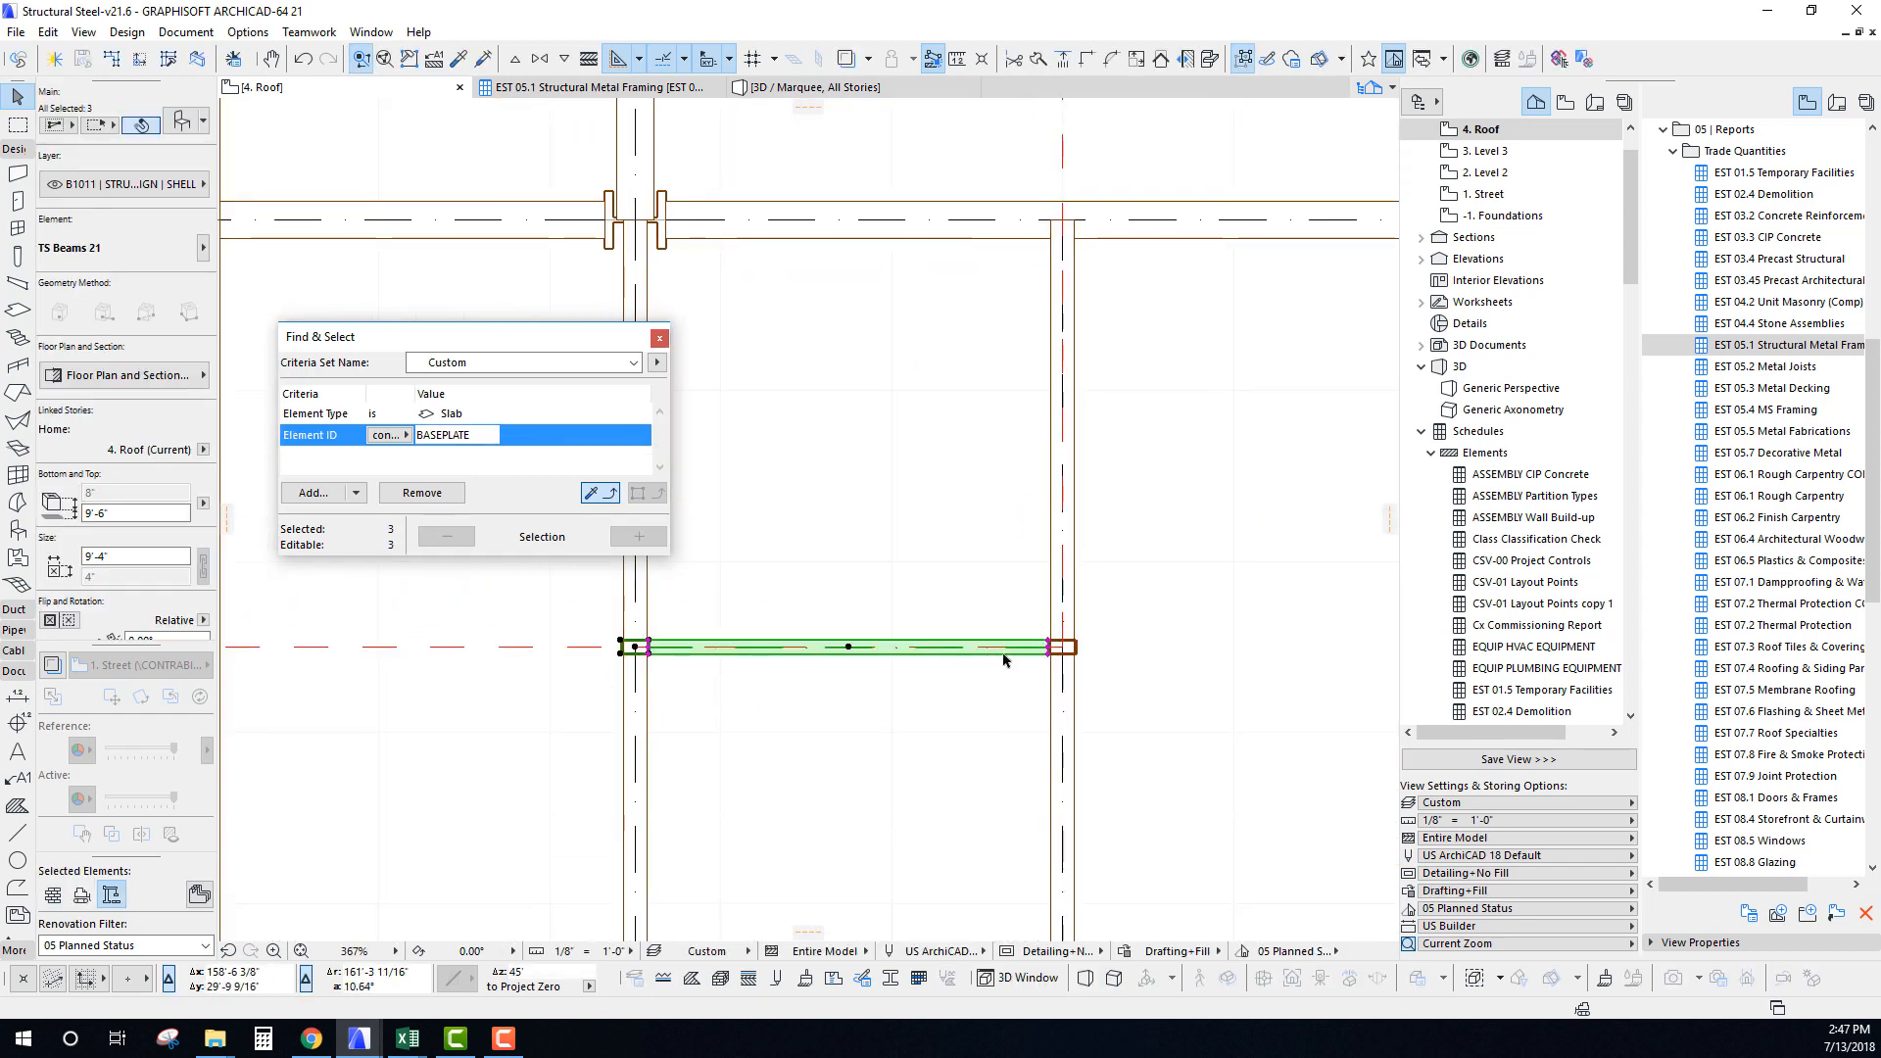
pyautogui.scroll(-2, 1022, 670)
pyautogui.scroll(8, 1047, 656)
pyautogui.scroll(-11, 985, 663)
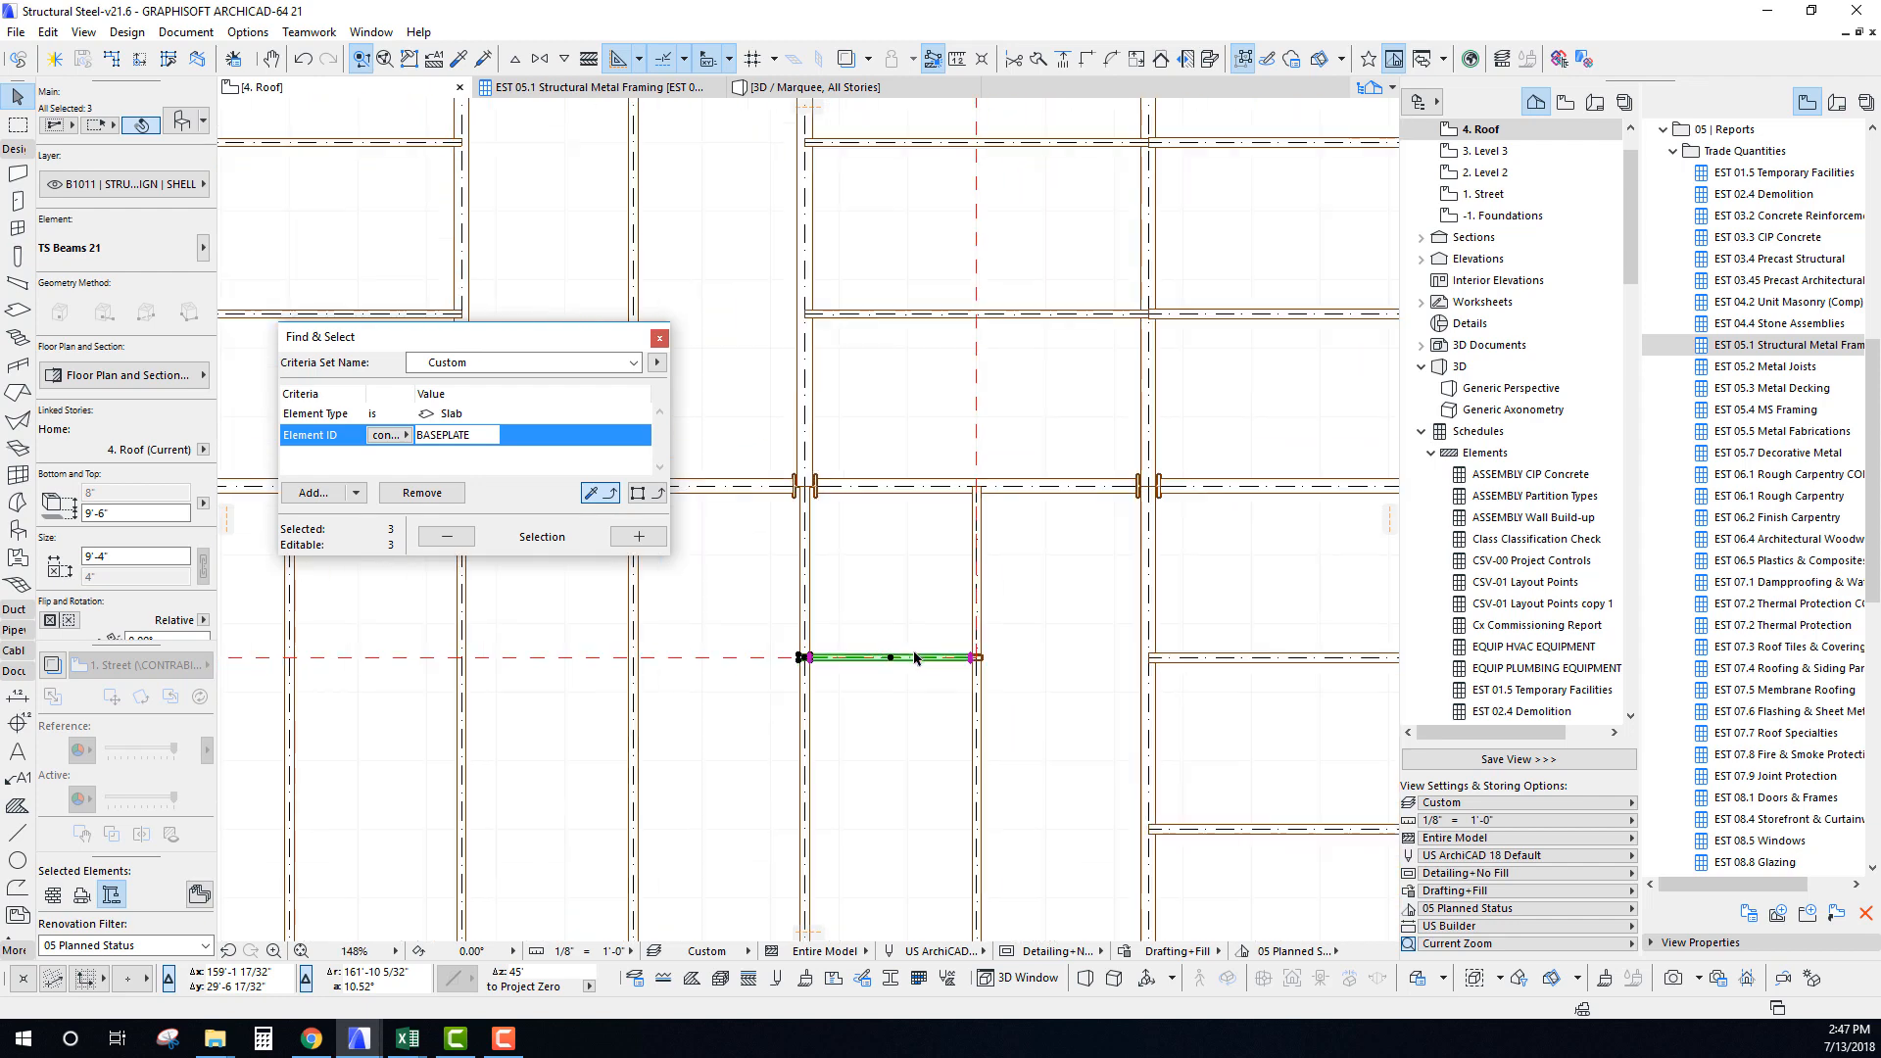
# Multiply the selected TS column and both beams with Increment and Spread along the lower guide line to its left corner, and deselect them.
pyautogui.hotkey('ctrl', 'u')
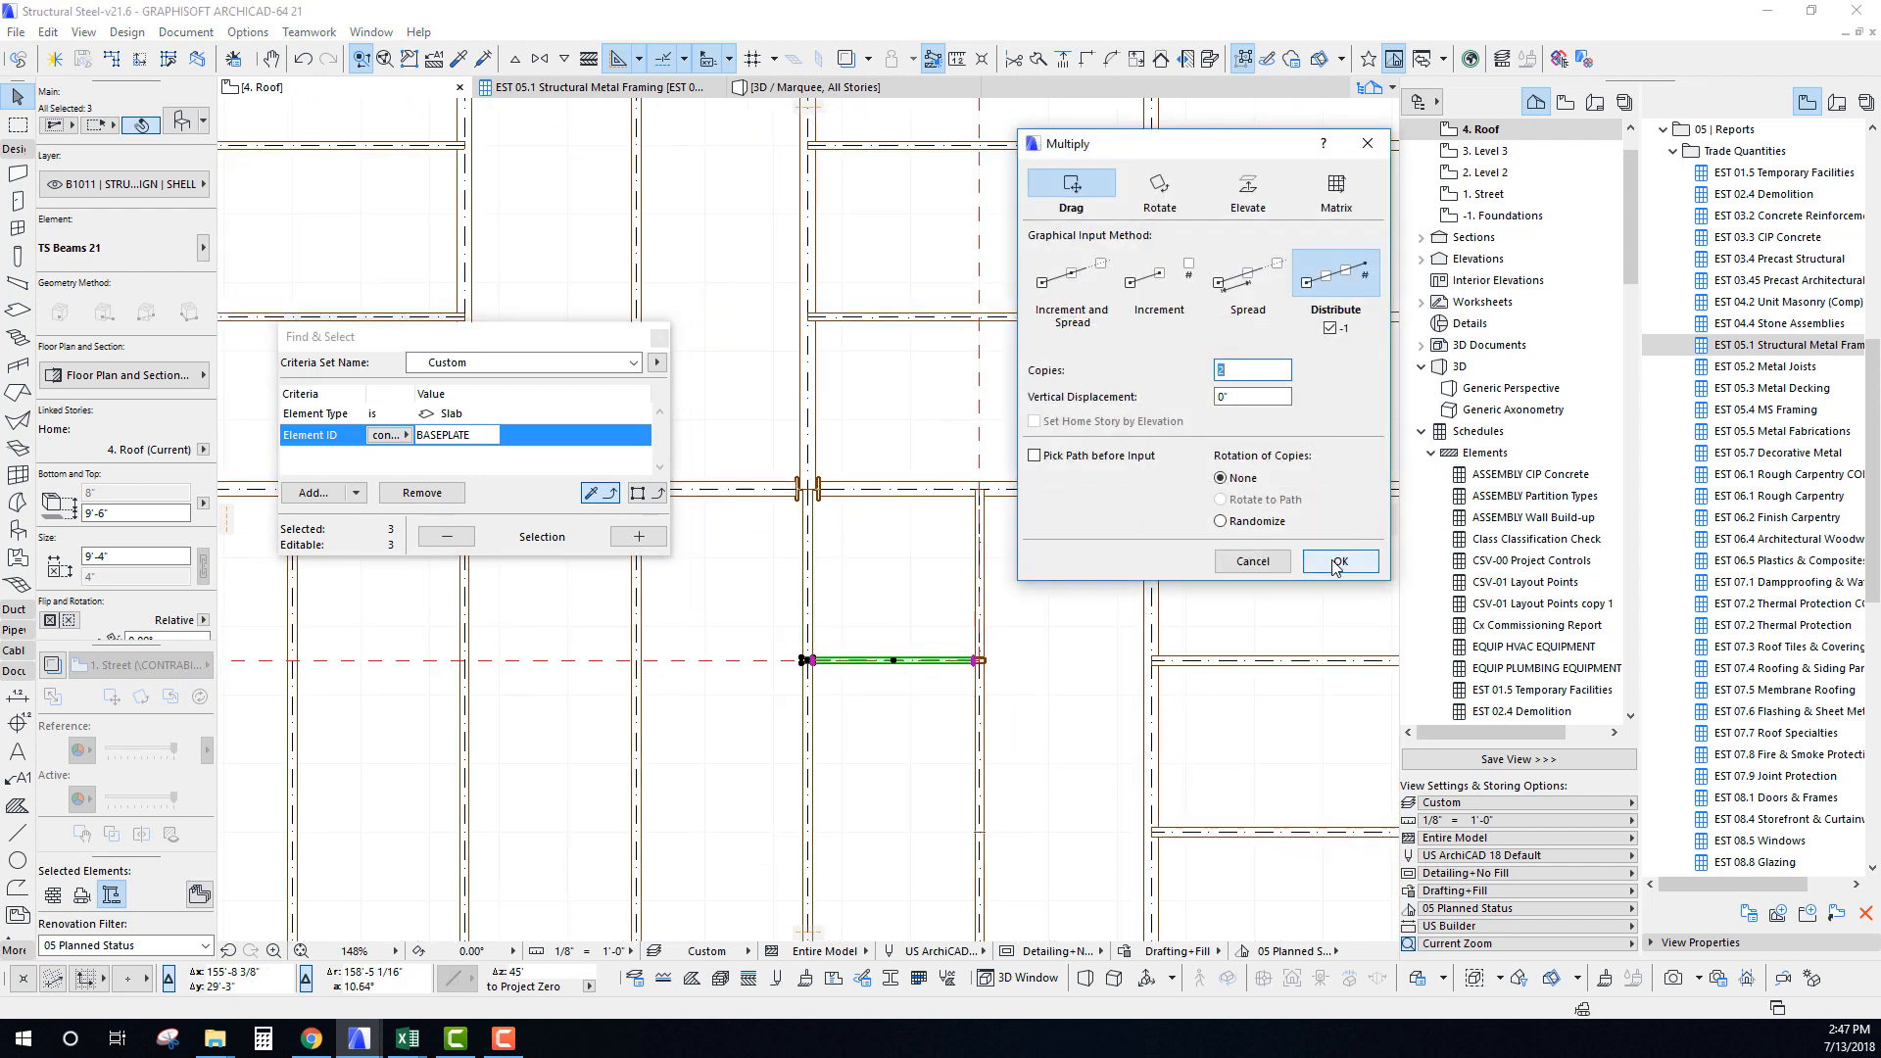
pyautogui.click(1264, 564)
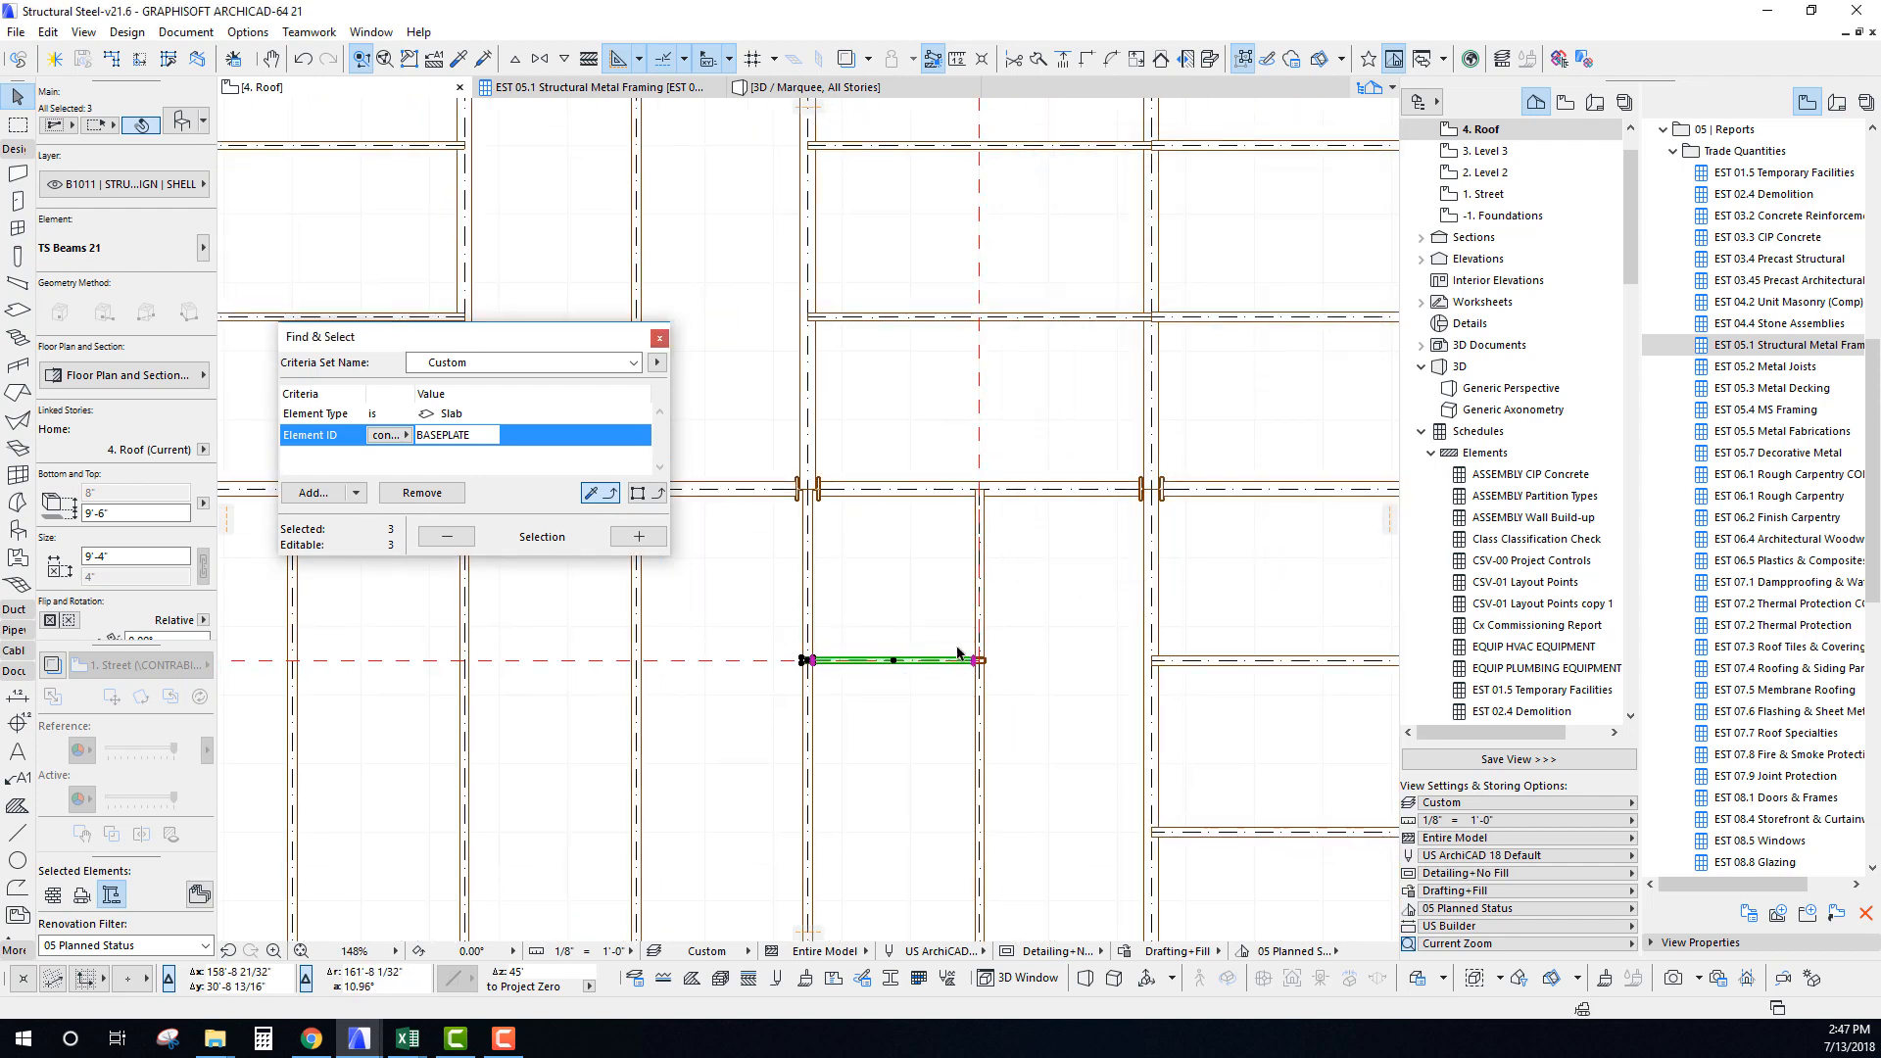
pyautogui.hotkey('ctrl', 'u')
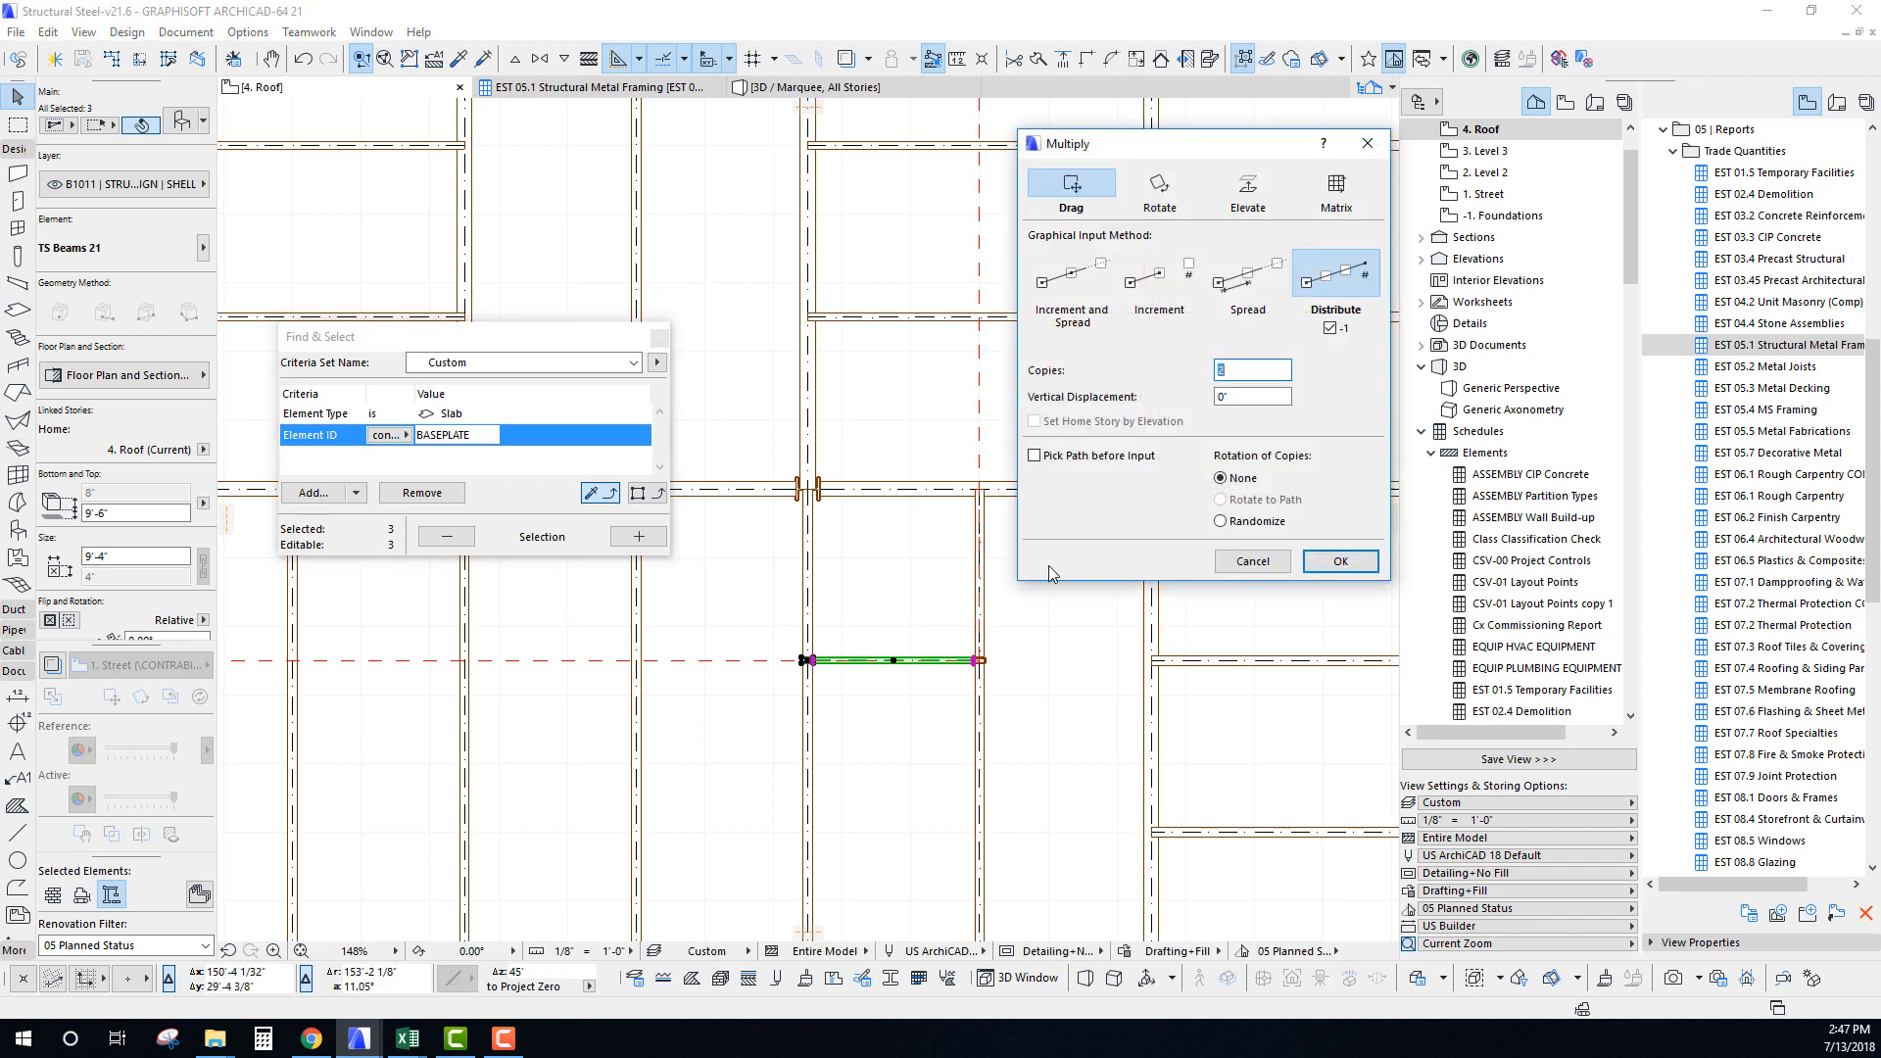
pyautogui.click(1107, 292)
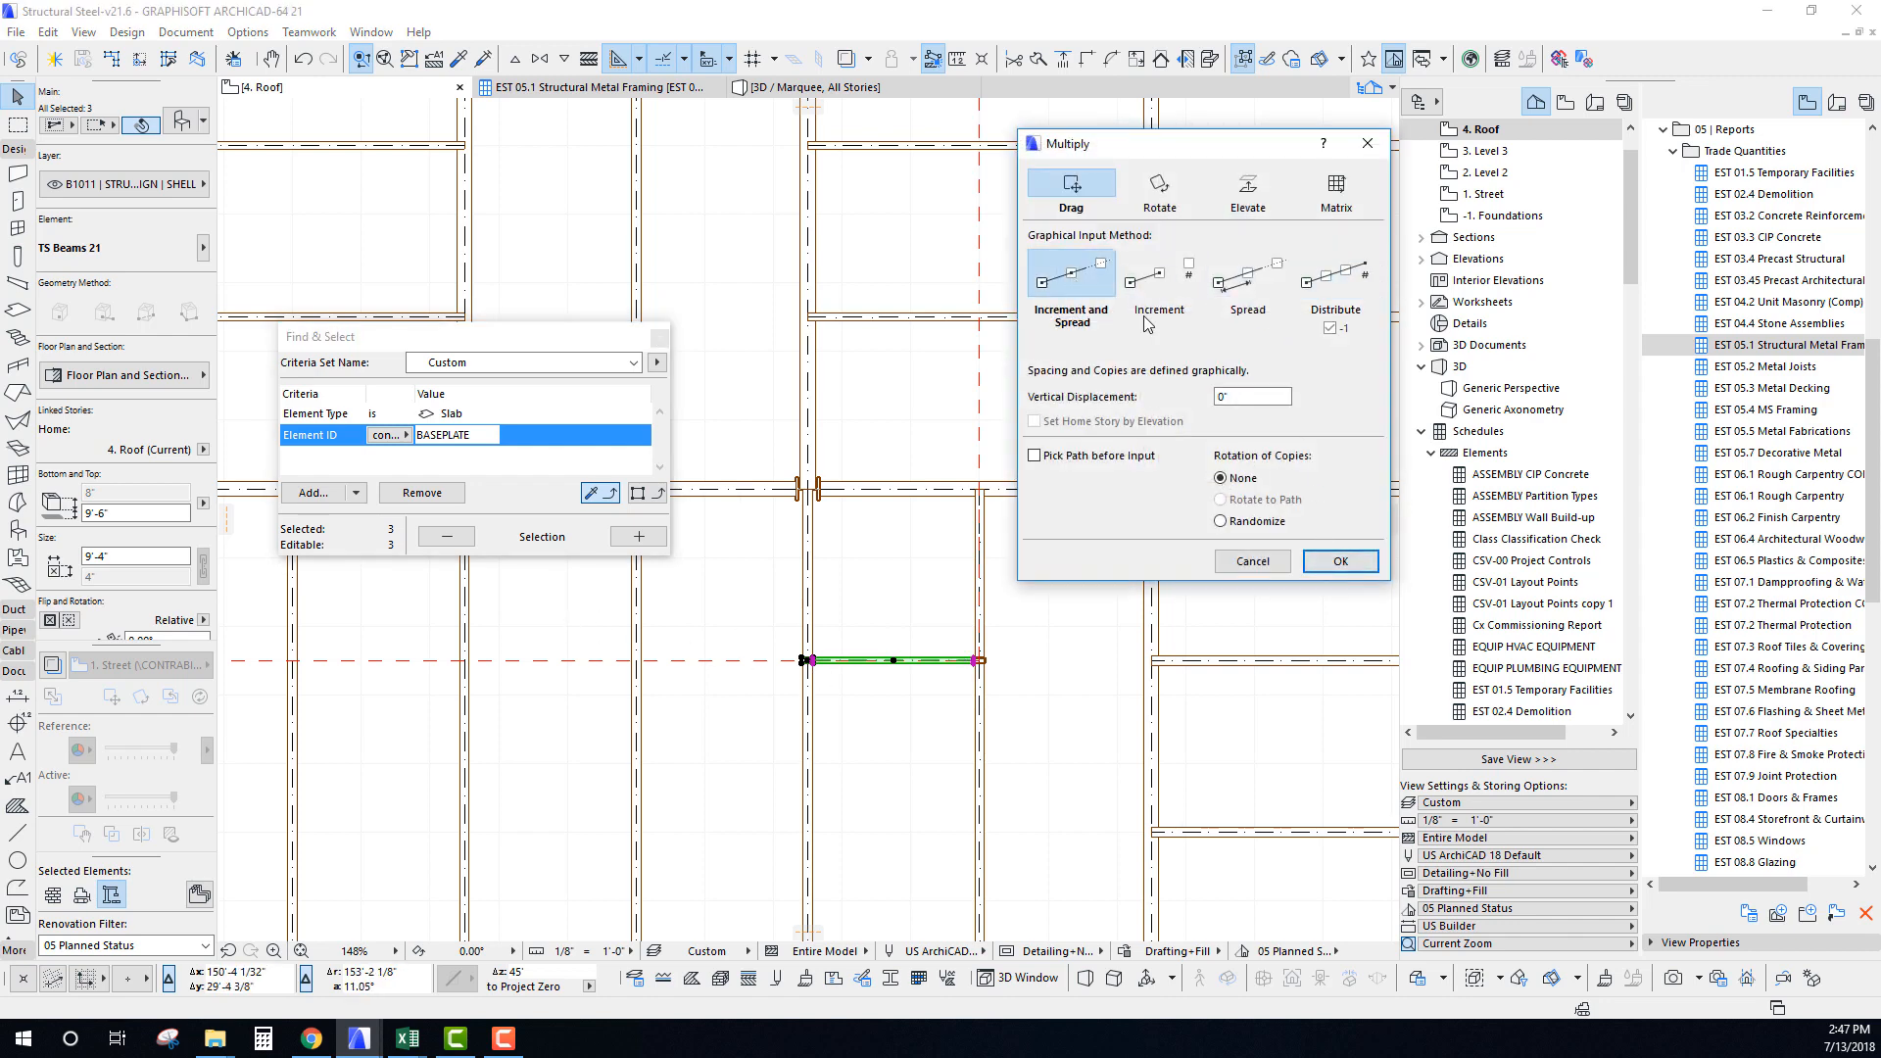
pyautogui.click(1339, 562)
pyautogui.click(808, 738)
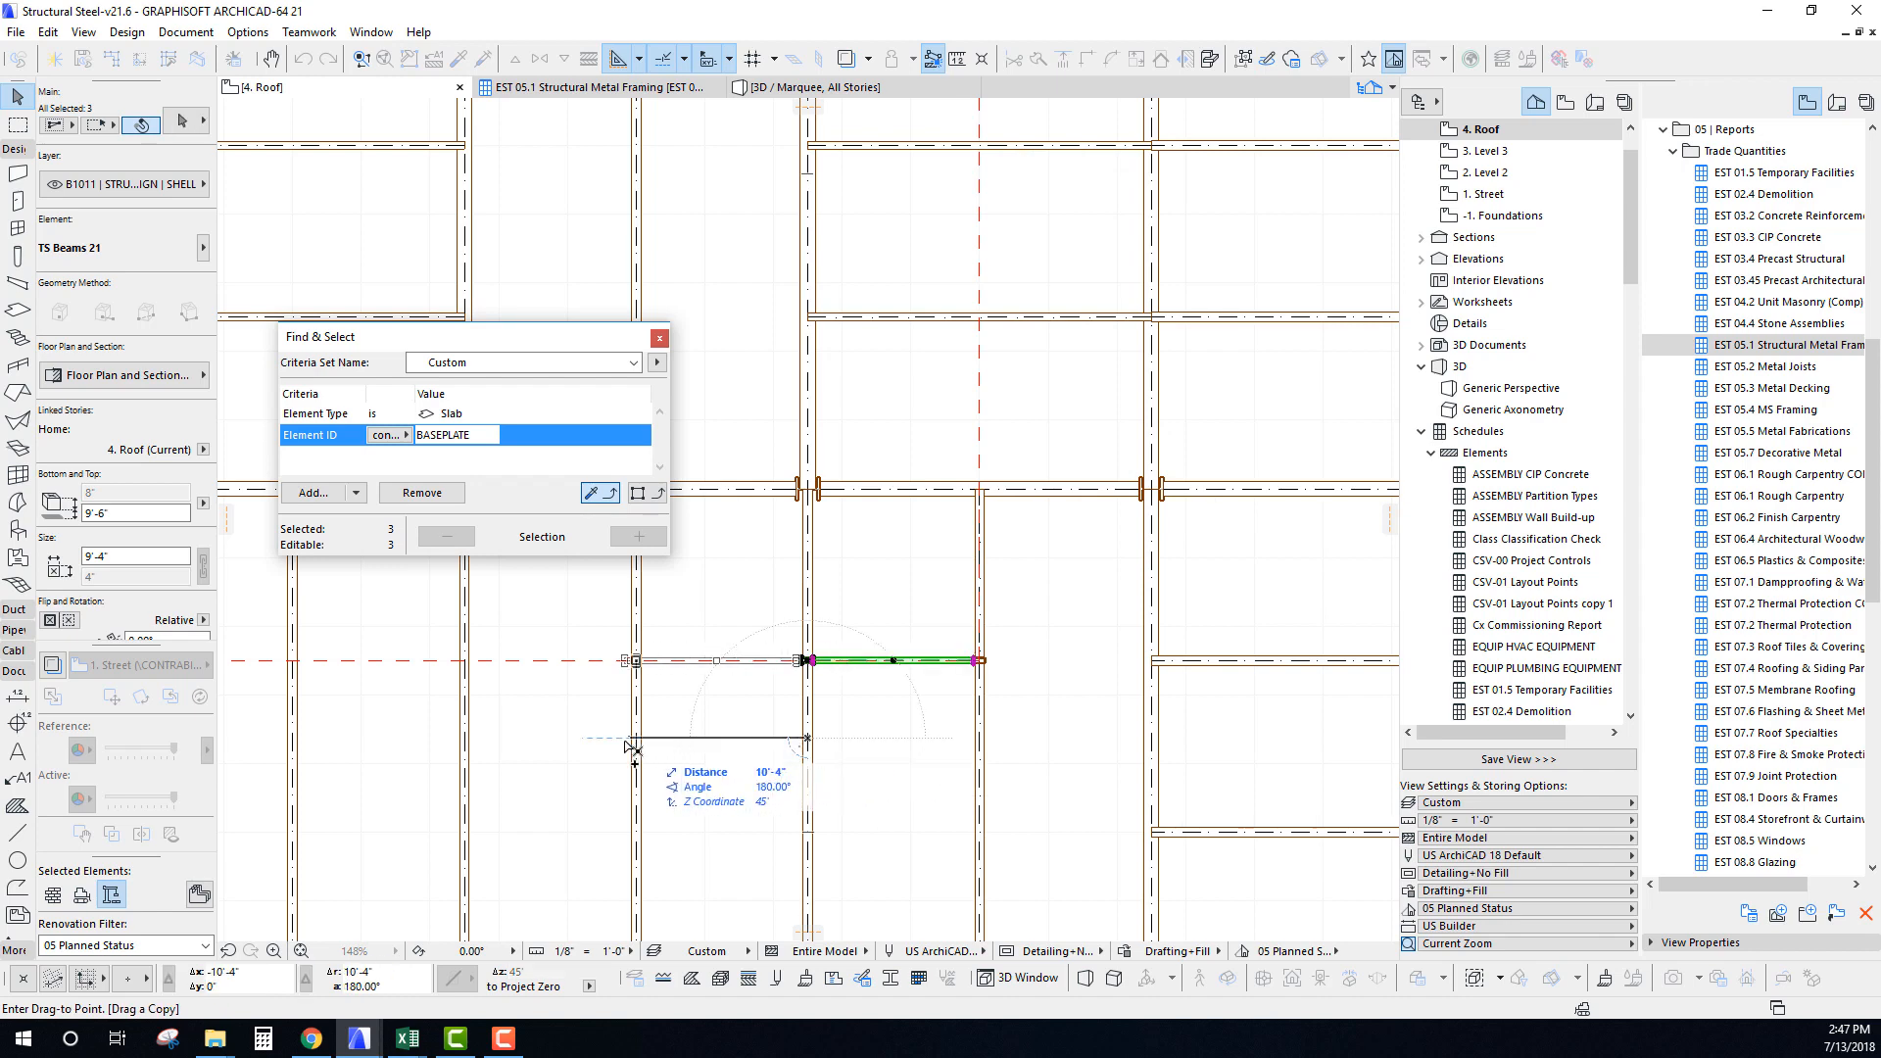
pyautogui.scroll(-6, 555, 731)
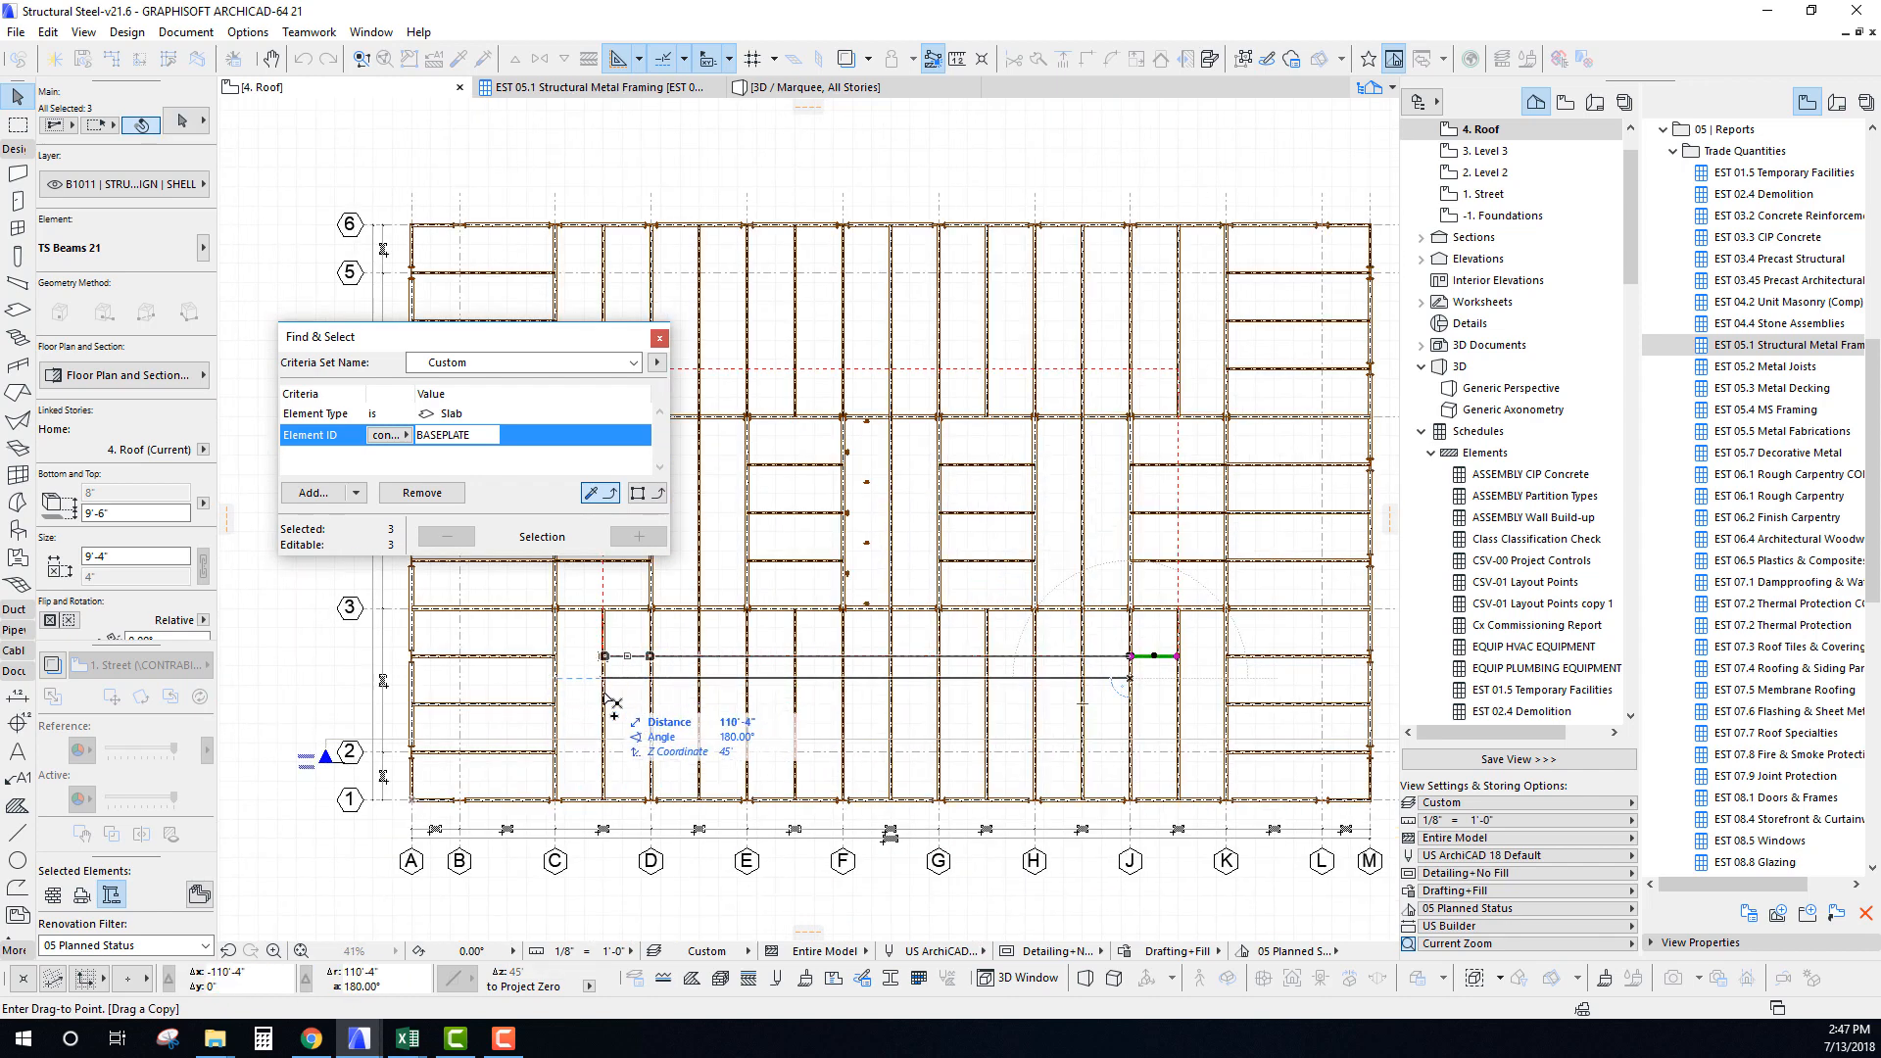
pyautogui.click(603, 699)
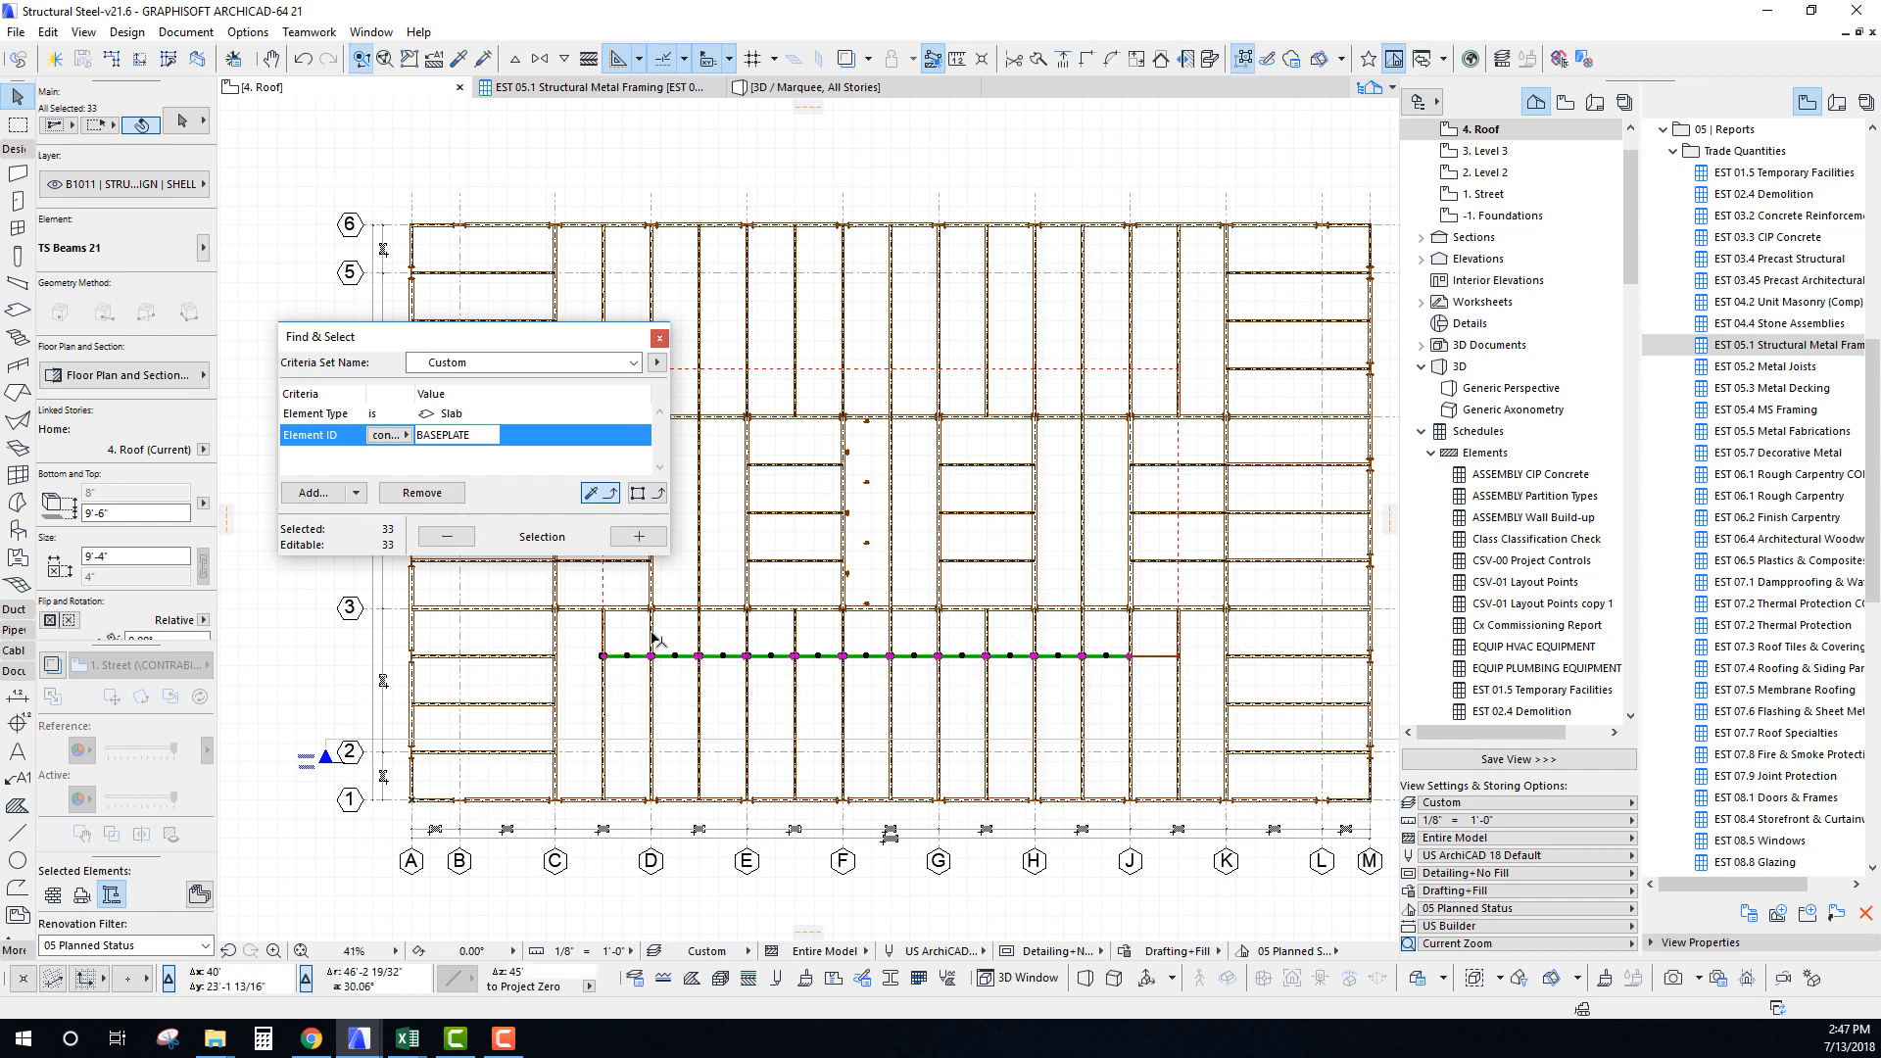
pyautogui.scroll(6, 603, 699)
pyautogui.click(591, 682)
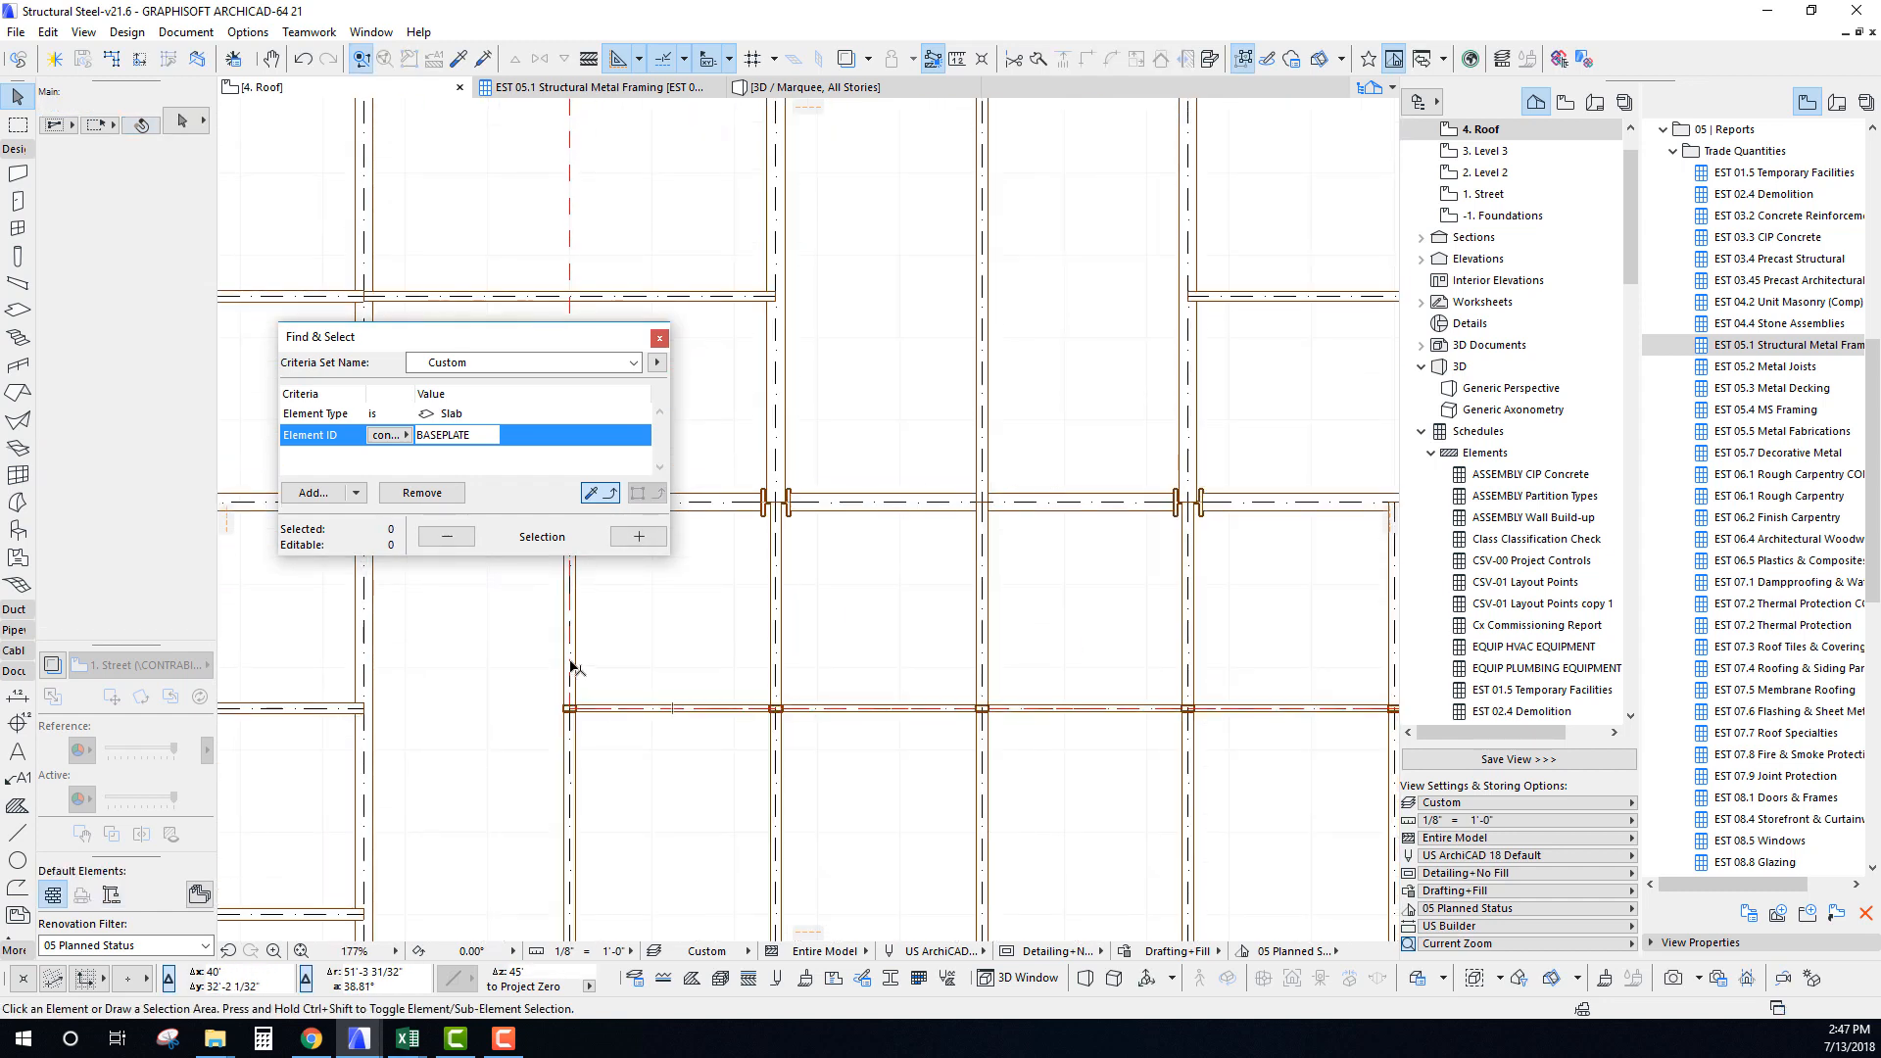
# Rotate a copy of the lower row's first six bays, without the corner column, 90° about that column up along the left guide line.
pyautogui.scroll(5, 574, 695)
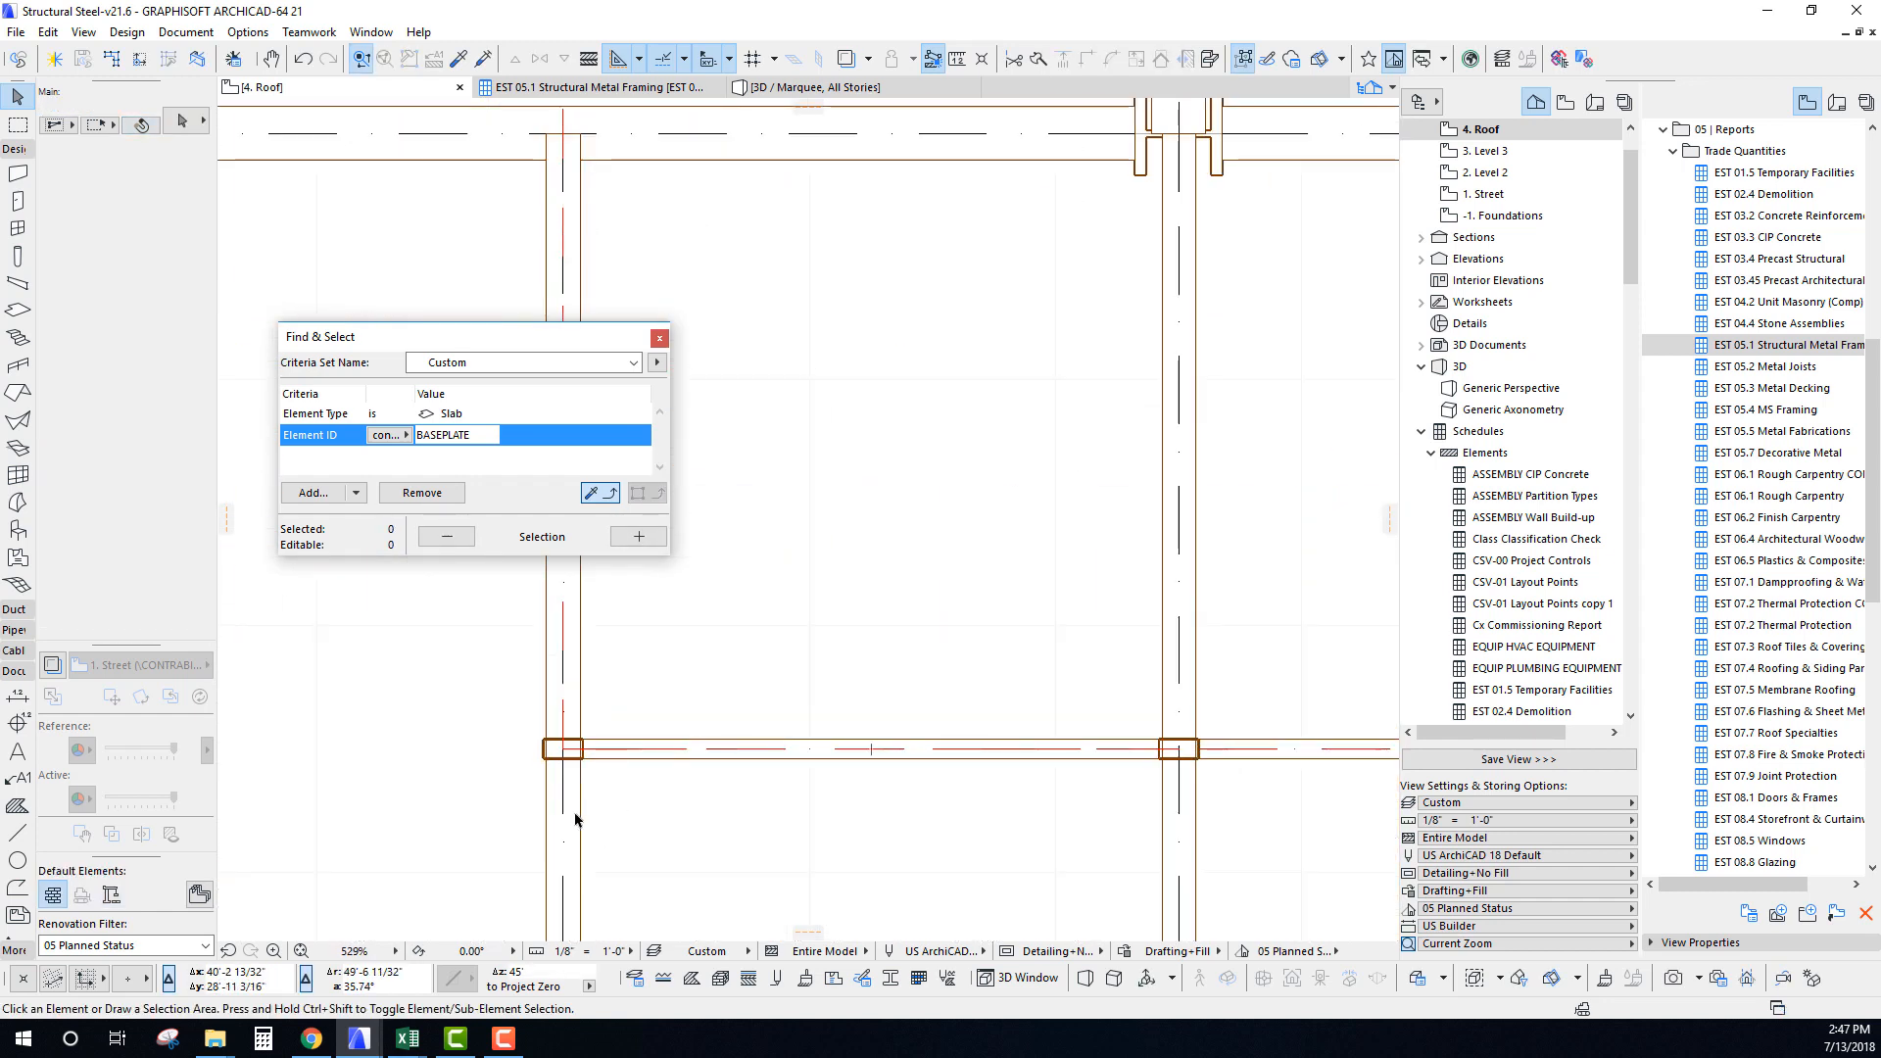
pyautogui.click(576, 819)
pyautogui.scroll(-10, 836, 685)
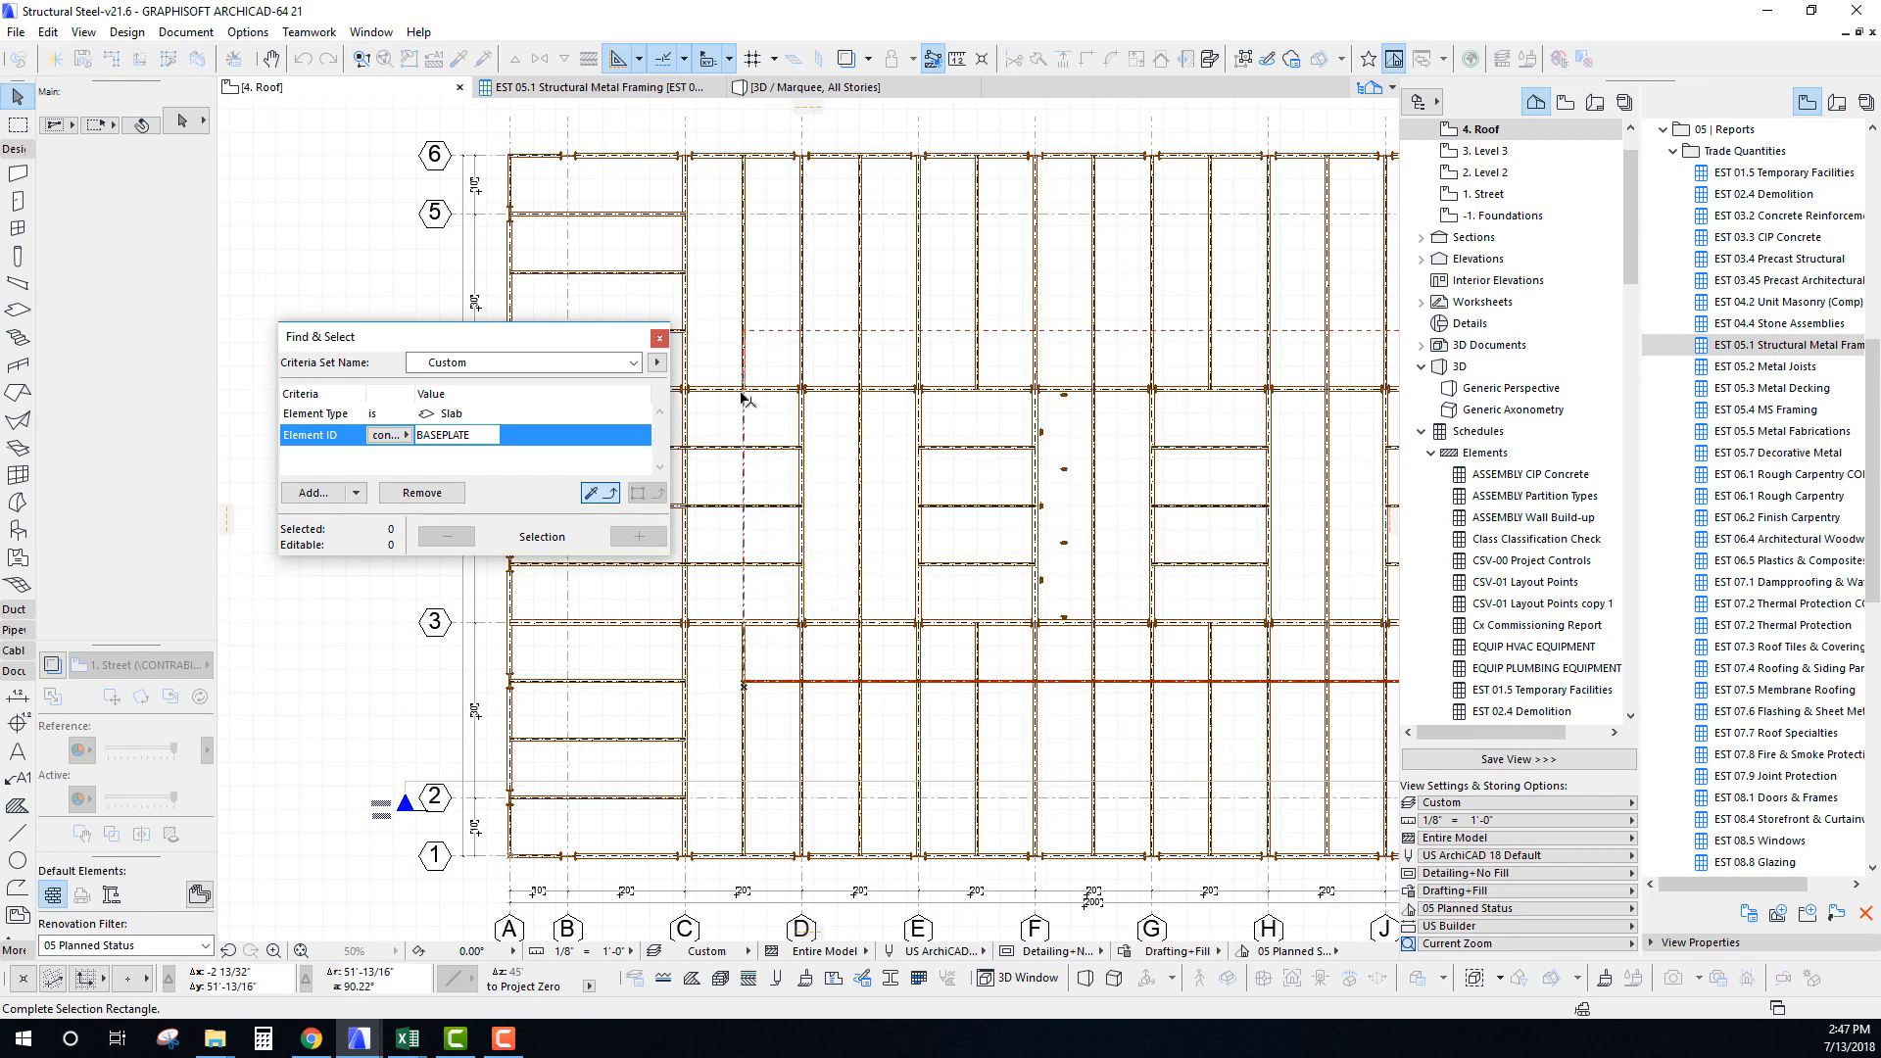
pyautogui.scroll(4, 906, 685)
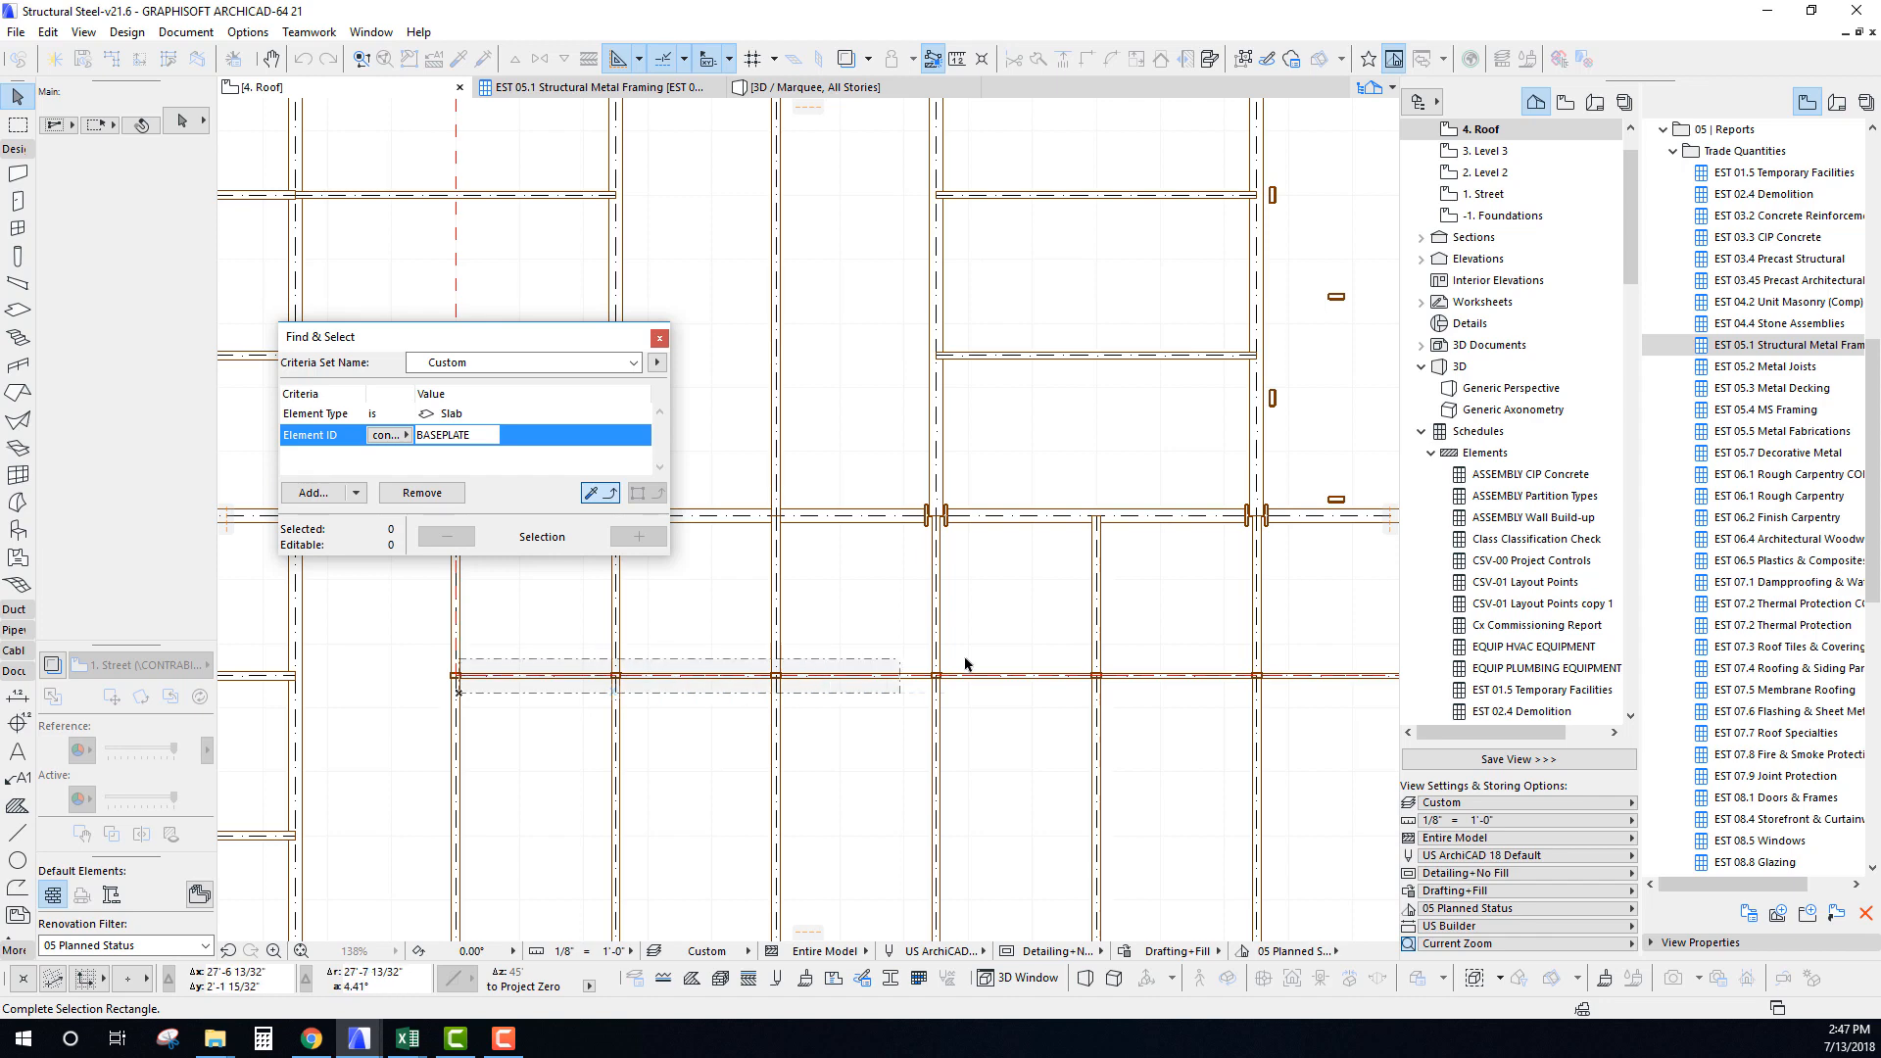
pyautogui.scroll(-4, 635, 618)
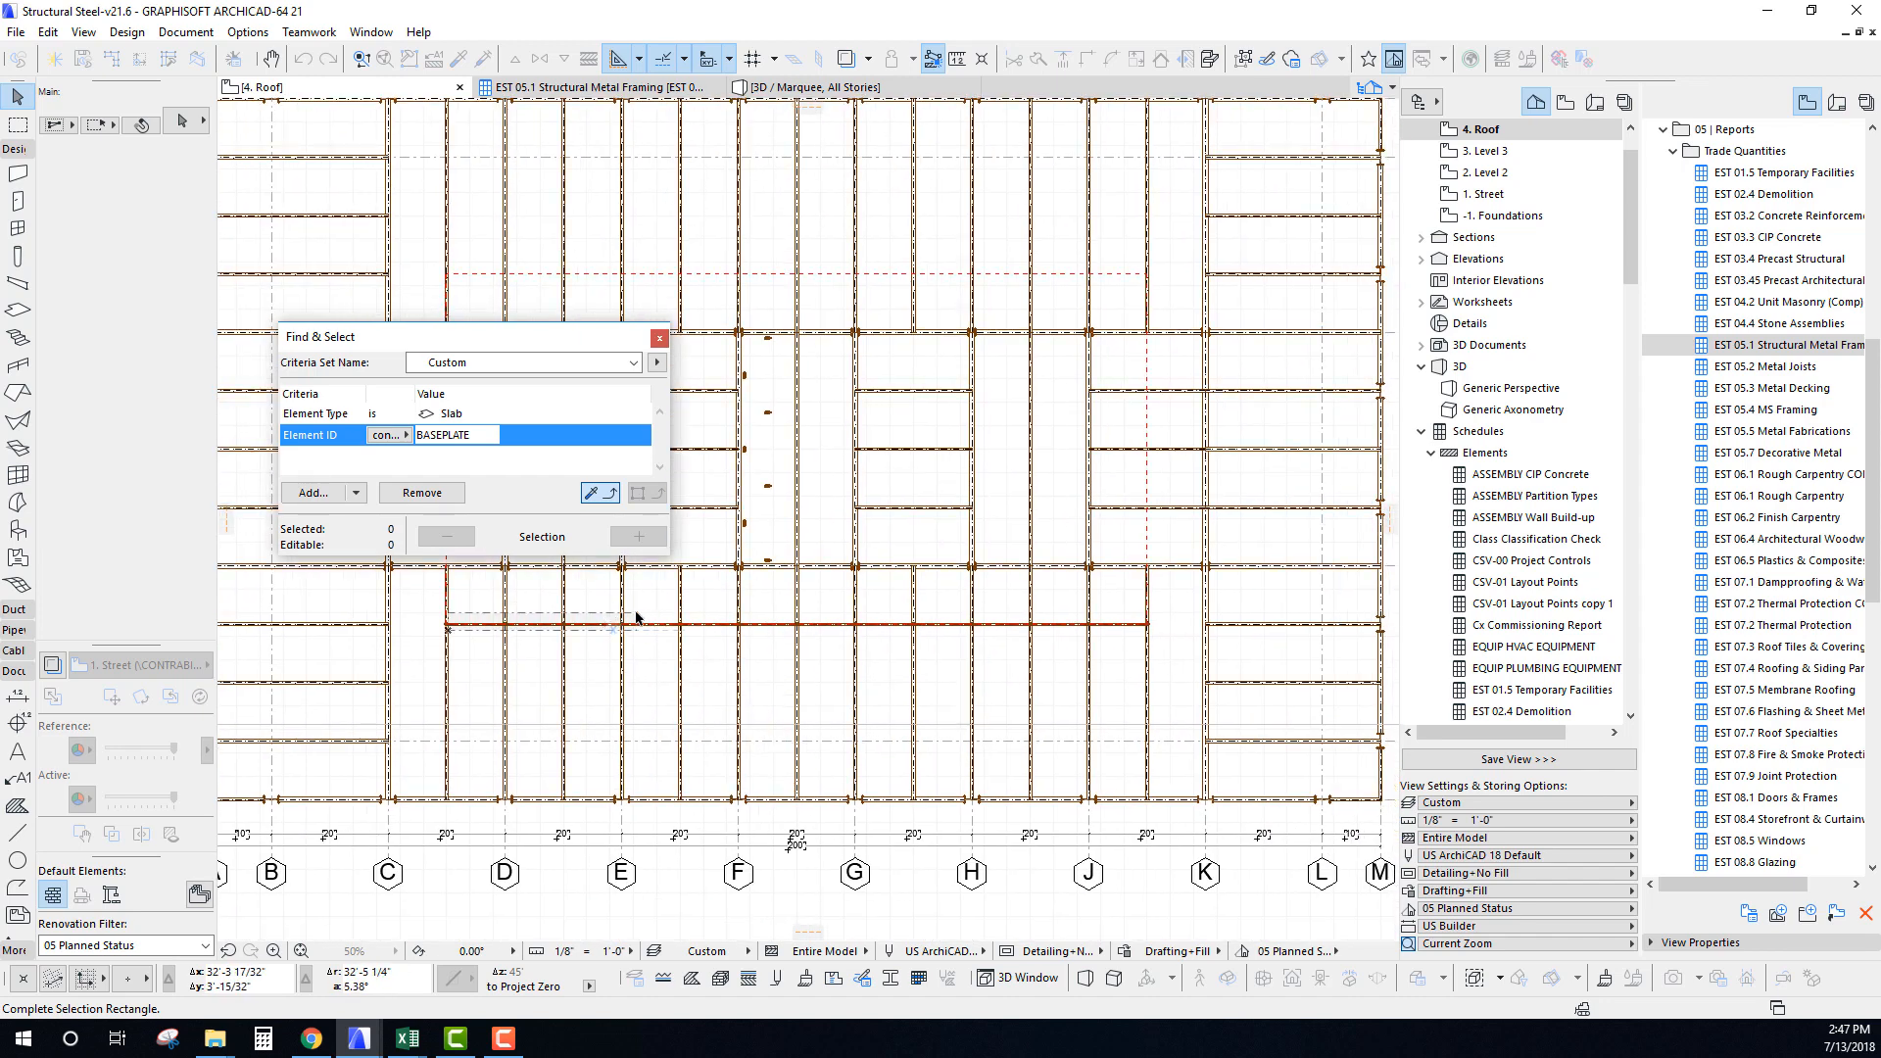
pyautogui.click(810, 618)
pyautogui.scroll(10, 451, 623)
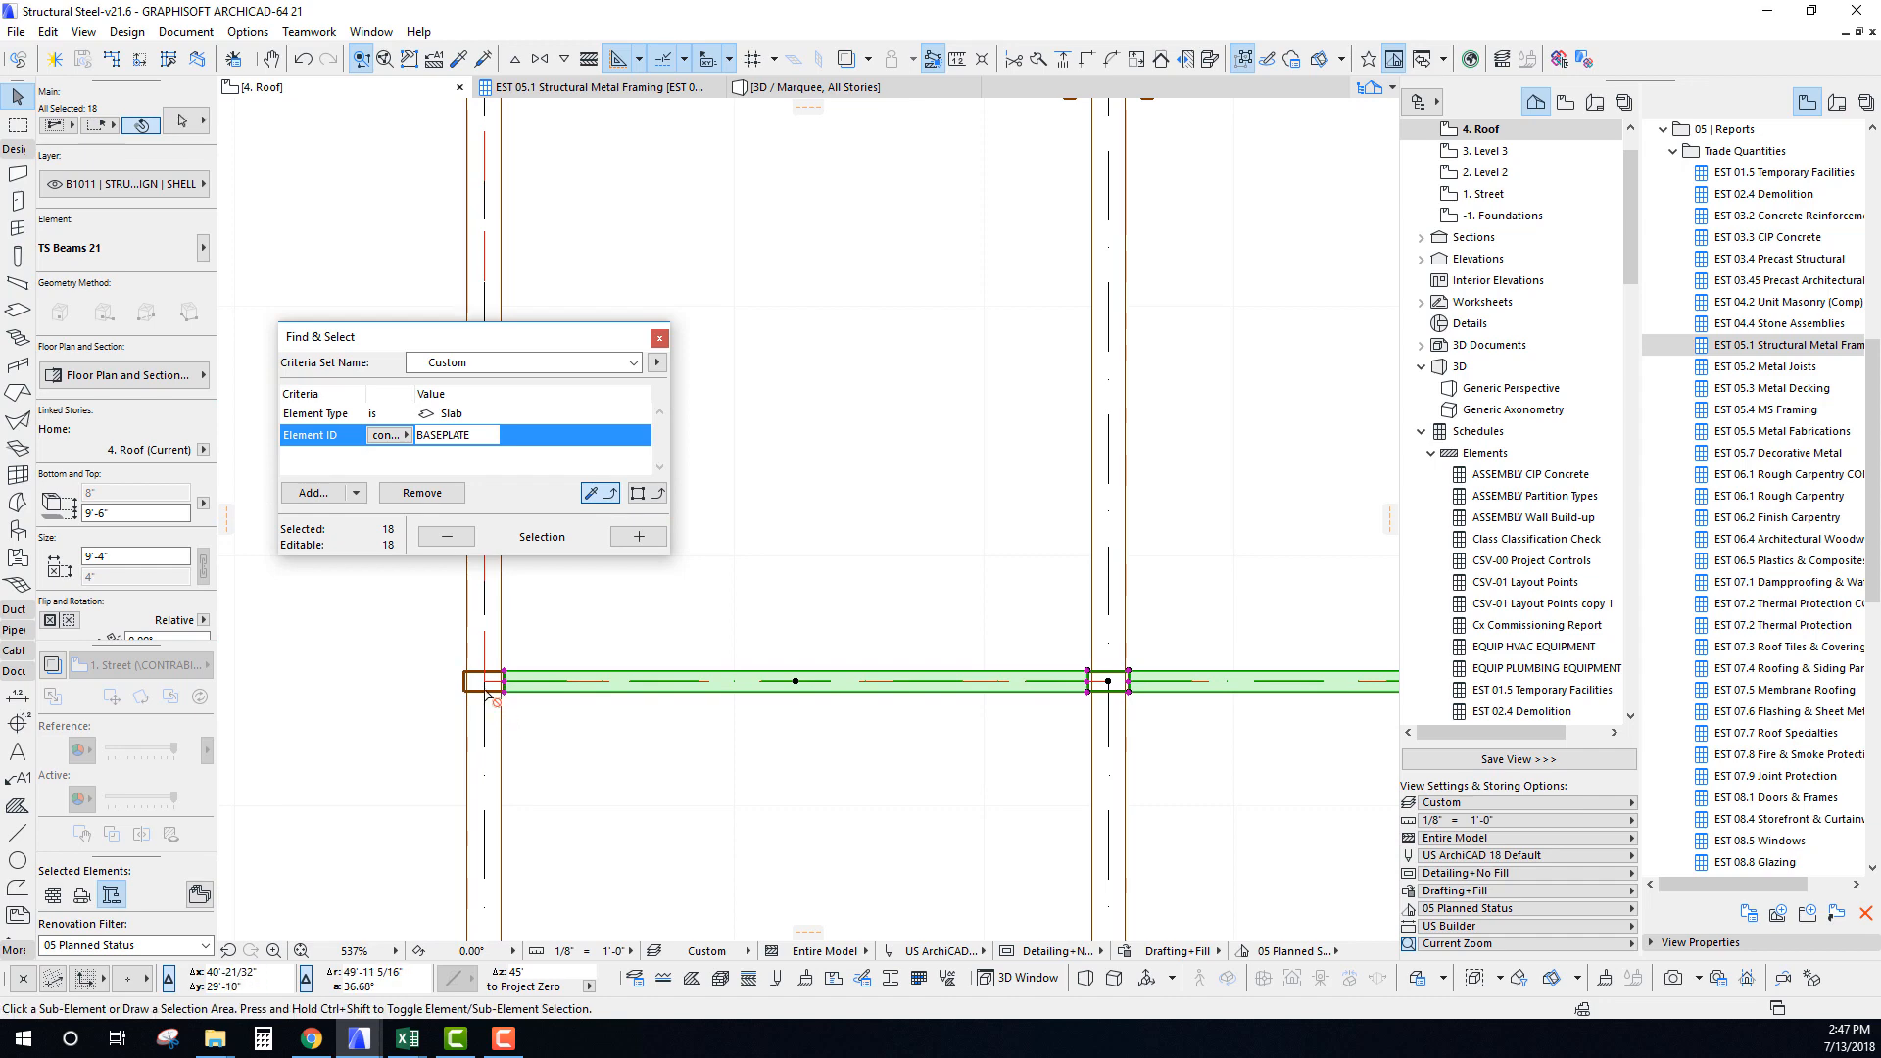
pyautogui.hotkey('ctrl', 'shift', 'e')
pyautogui.click(485, 683)
pyautogui.click(662, 683)
pyautogui.scroll(-4, 728, 587)
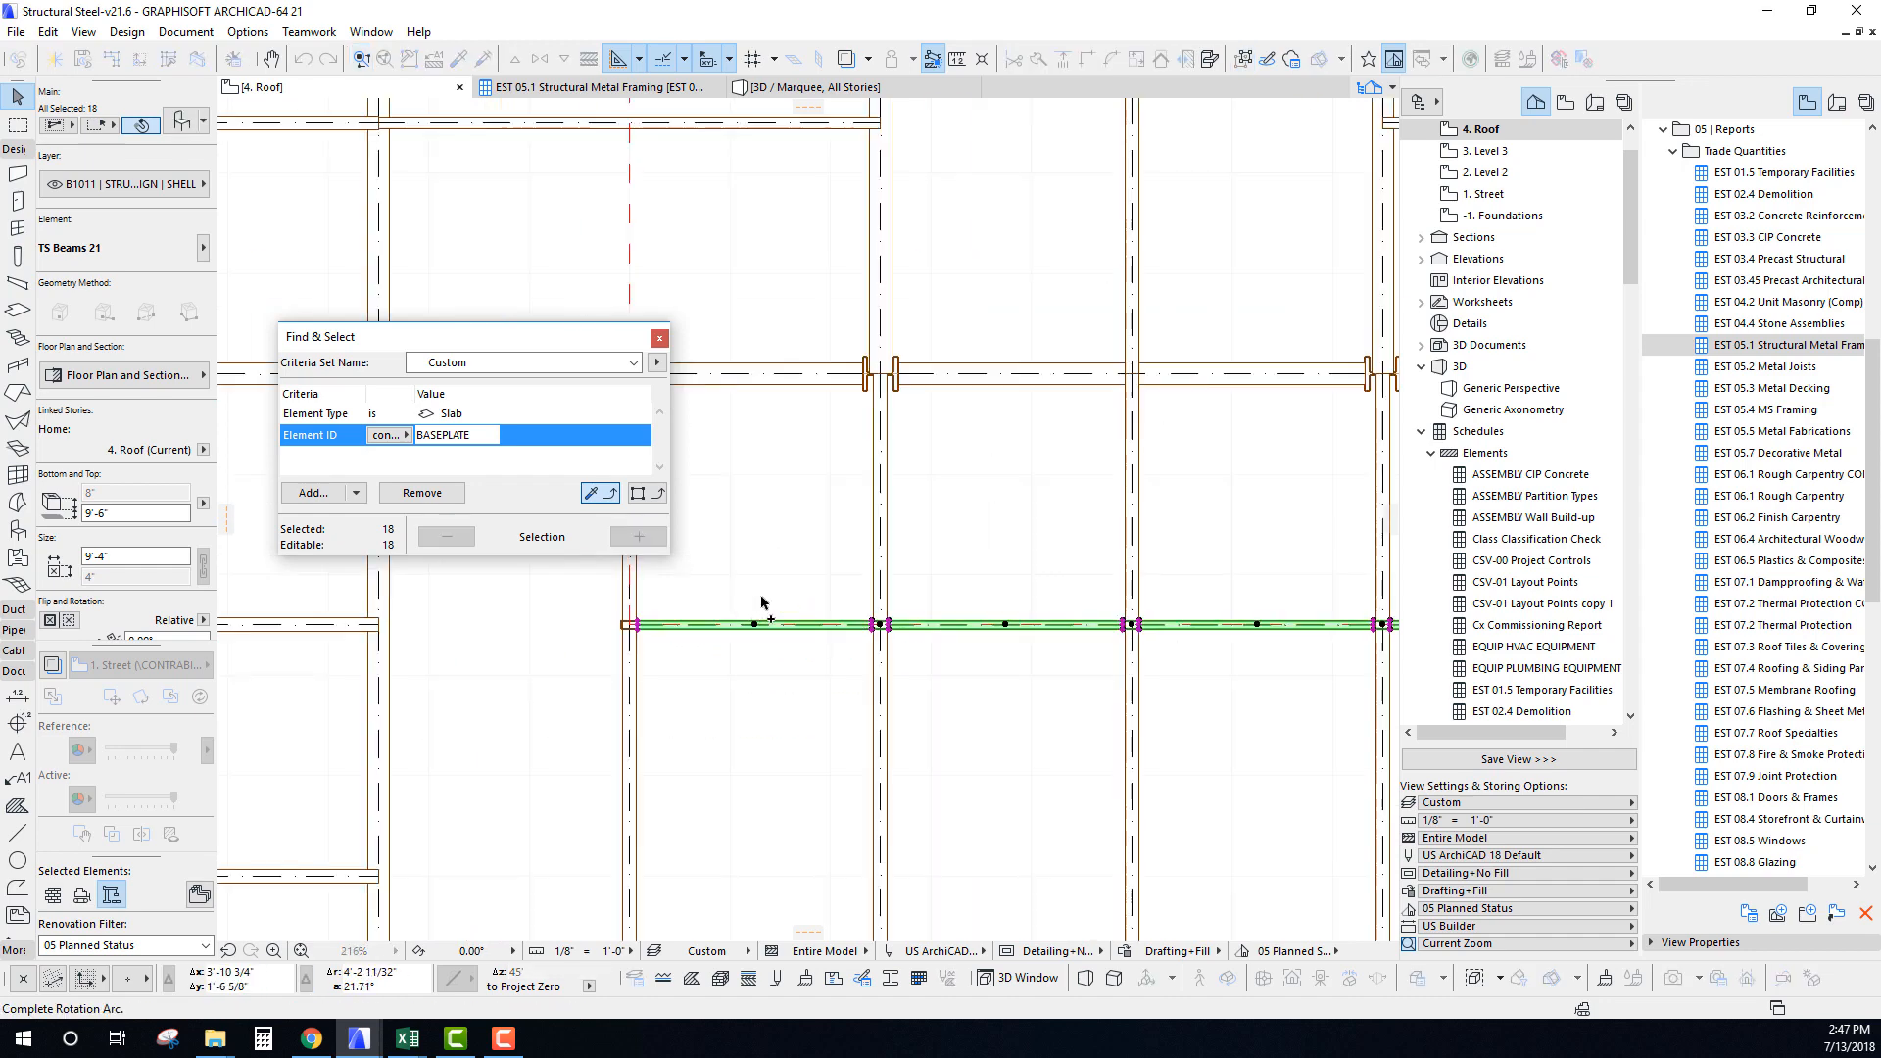
pyautogui.scroll(-5, 762, 601)
pyautogui.click(863, 395)
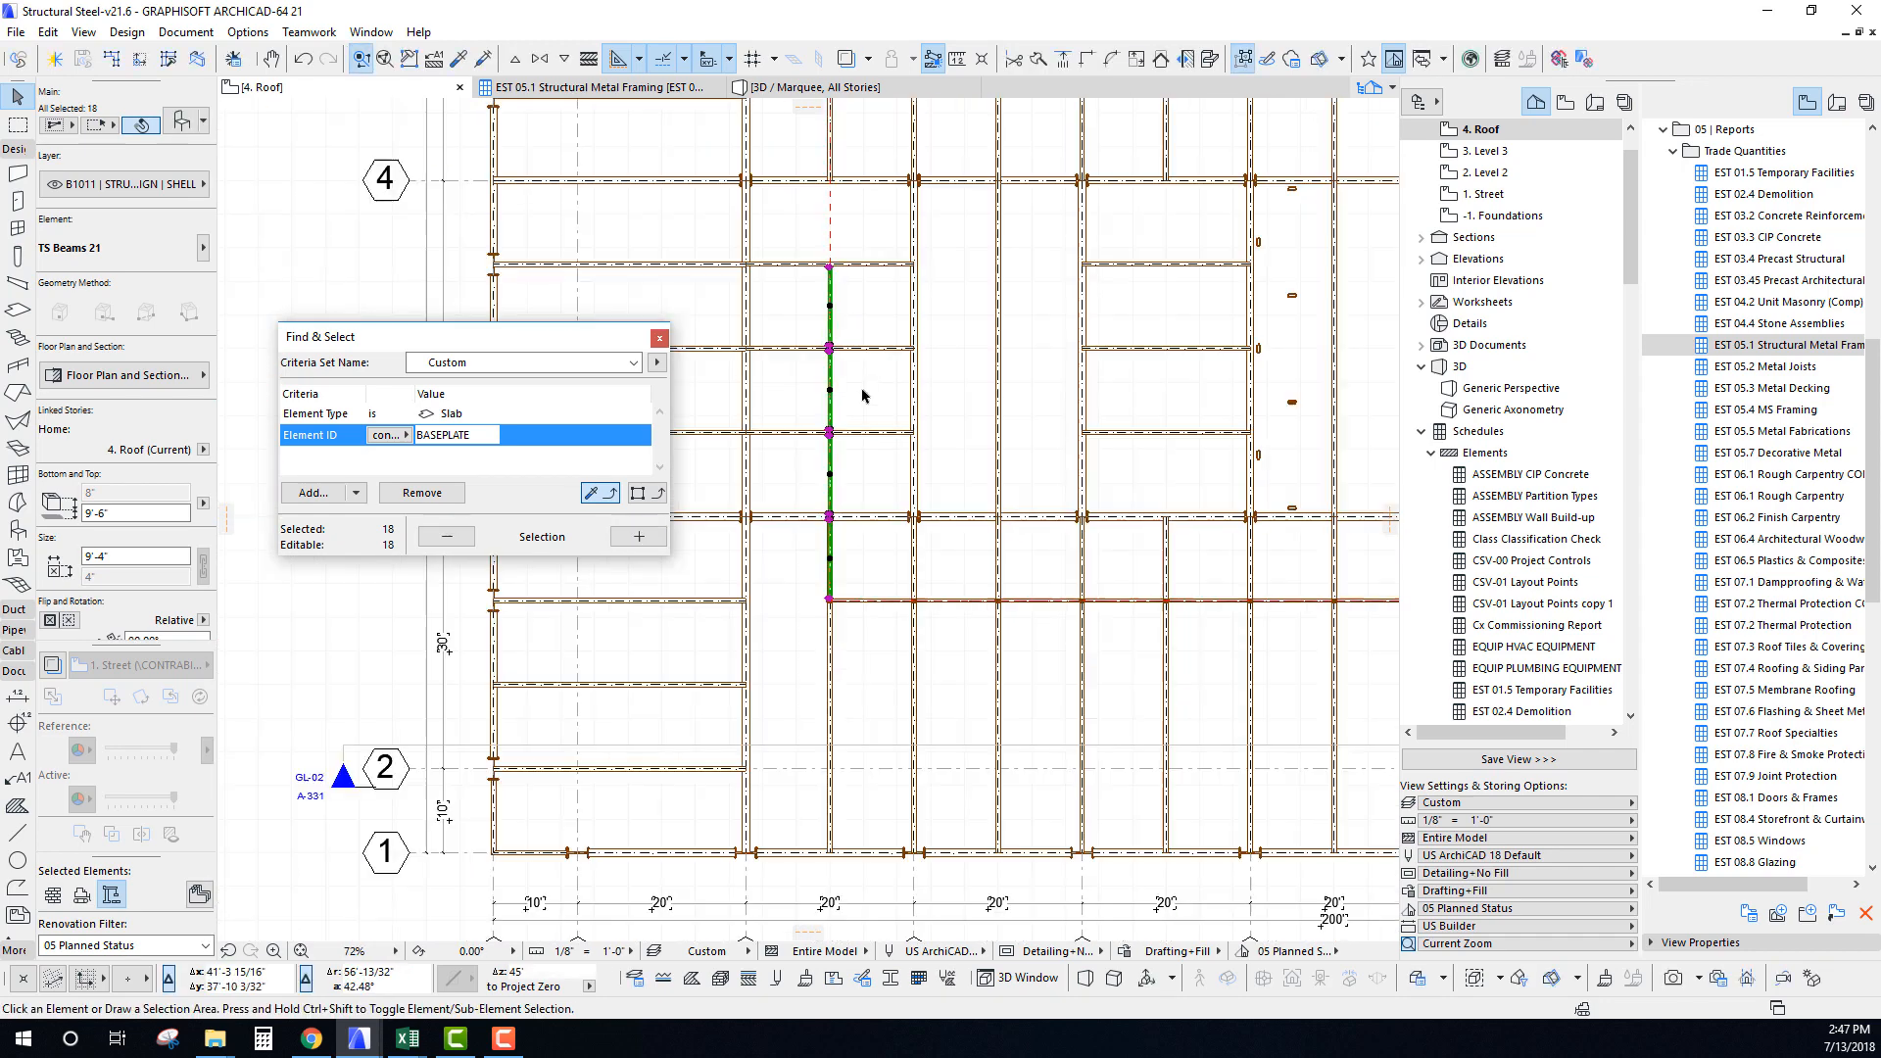
# Delete the rotated TS column at the upper left corner of the guide rectangle.
pyautogui.moveTo(863, 395); pyautogui.dragTo(817, 533, button='middle')
pyautogui.scroll(6, 770, 406)
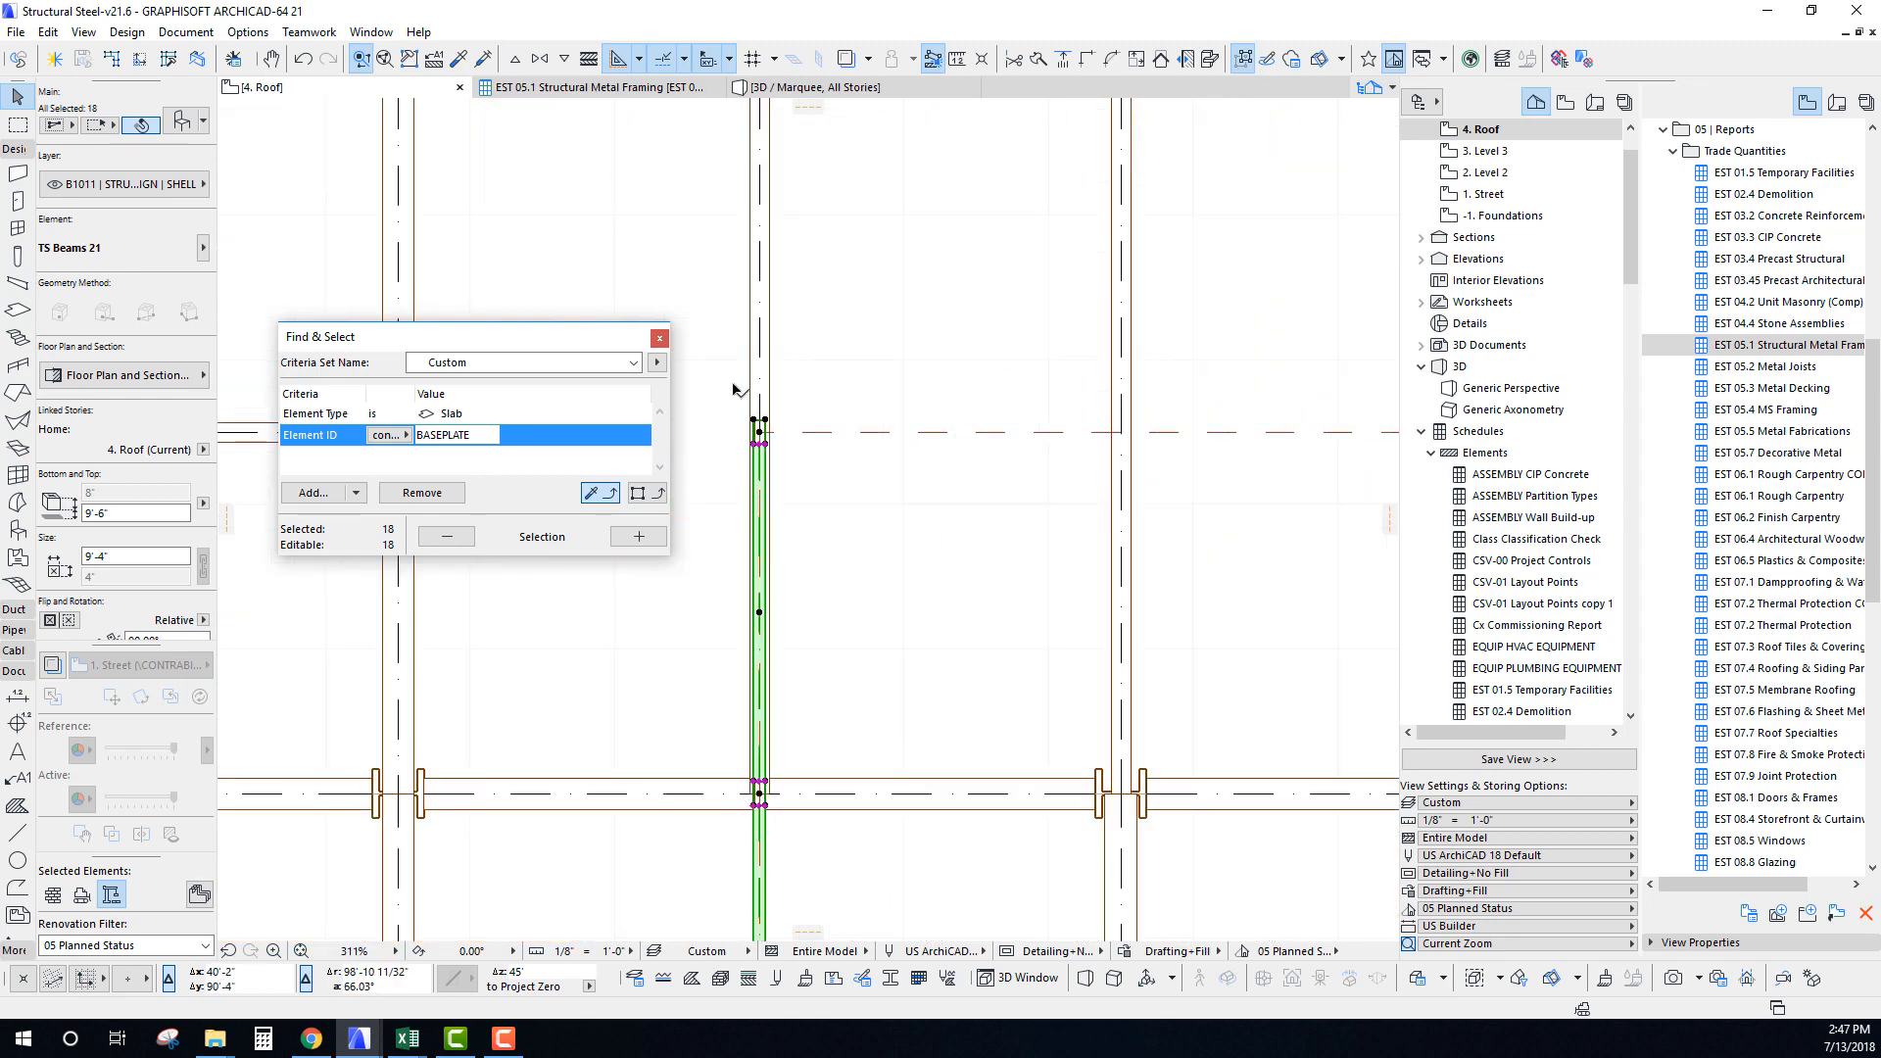
pyautogui.click(732, 392)
pyautogui.click(759, 432)
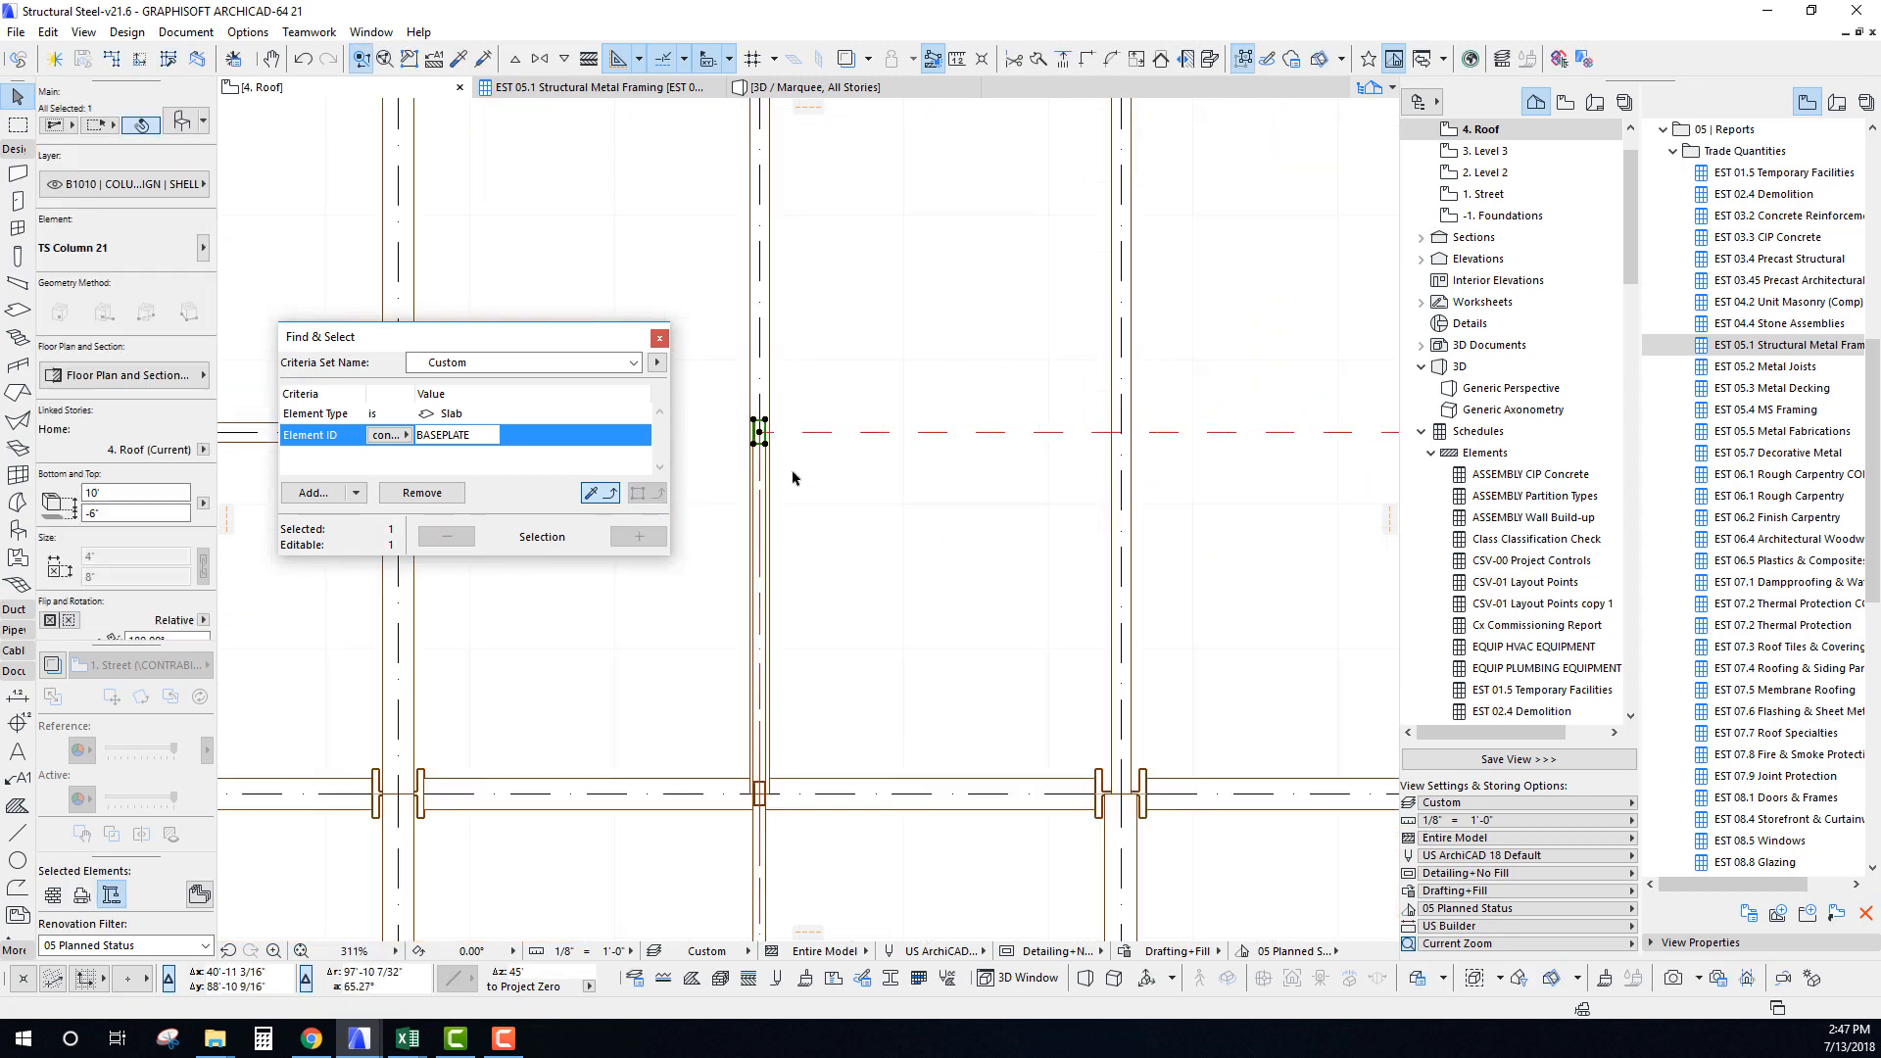
pyautogui.press('Delete')
# Copy the entire lower row of TS columns and beams, including its dashed line, onto the upper guide line, aligned at the left corner.
pyautogui.scroll(-7, 754, 450)
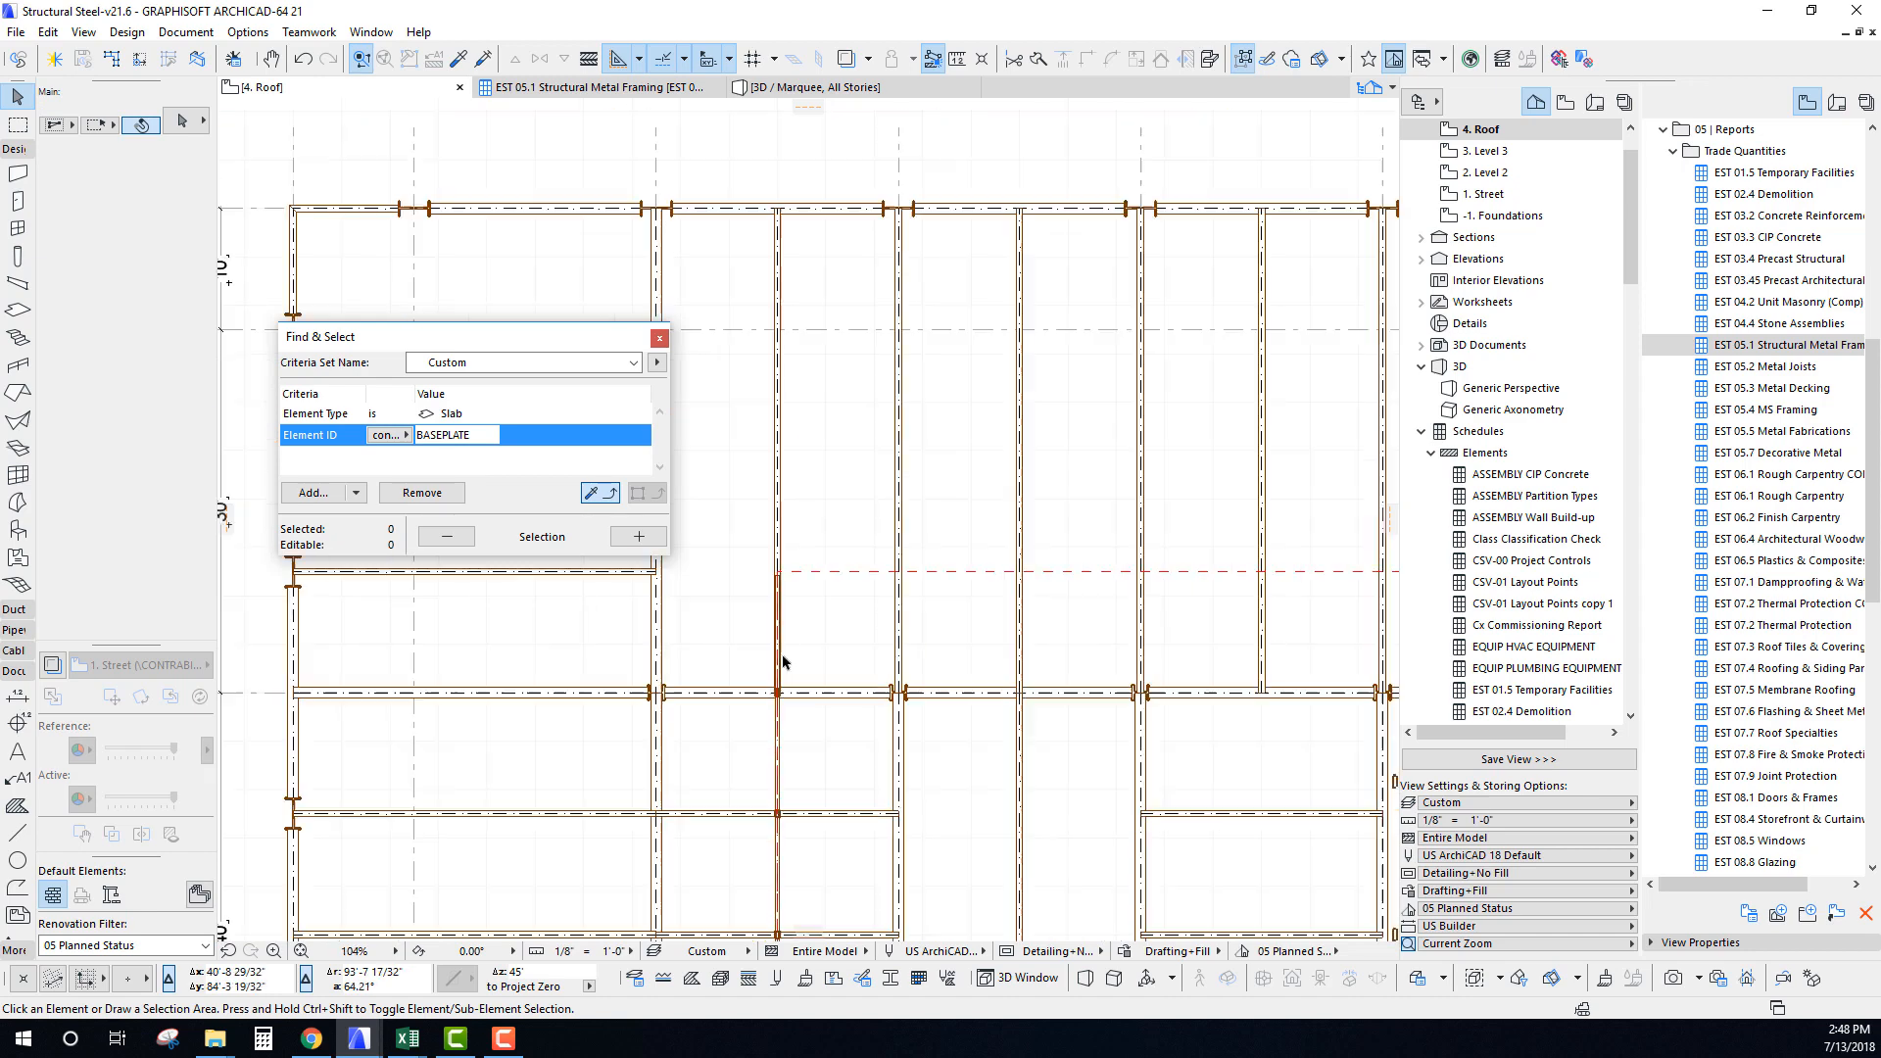
pyautogui.moveTo(764, 490); pyautogui.dragTo(732, 525, button='middle')
pyautogui.click(621, 732)
pyautogui.moveTo(883, 768); pyautogui.dragTo(659, 755, button='middle')
pyautogui.click(1140, 756)
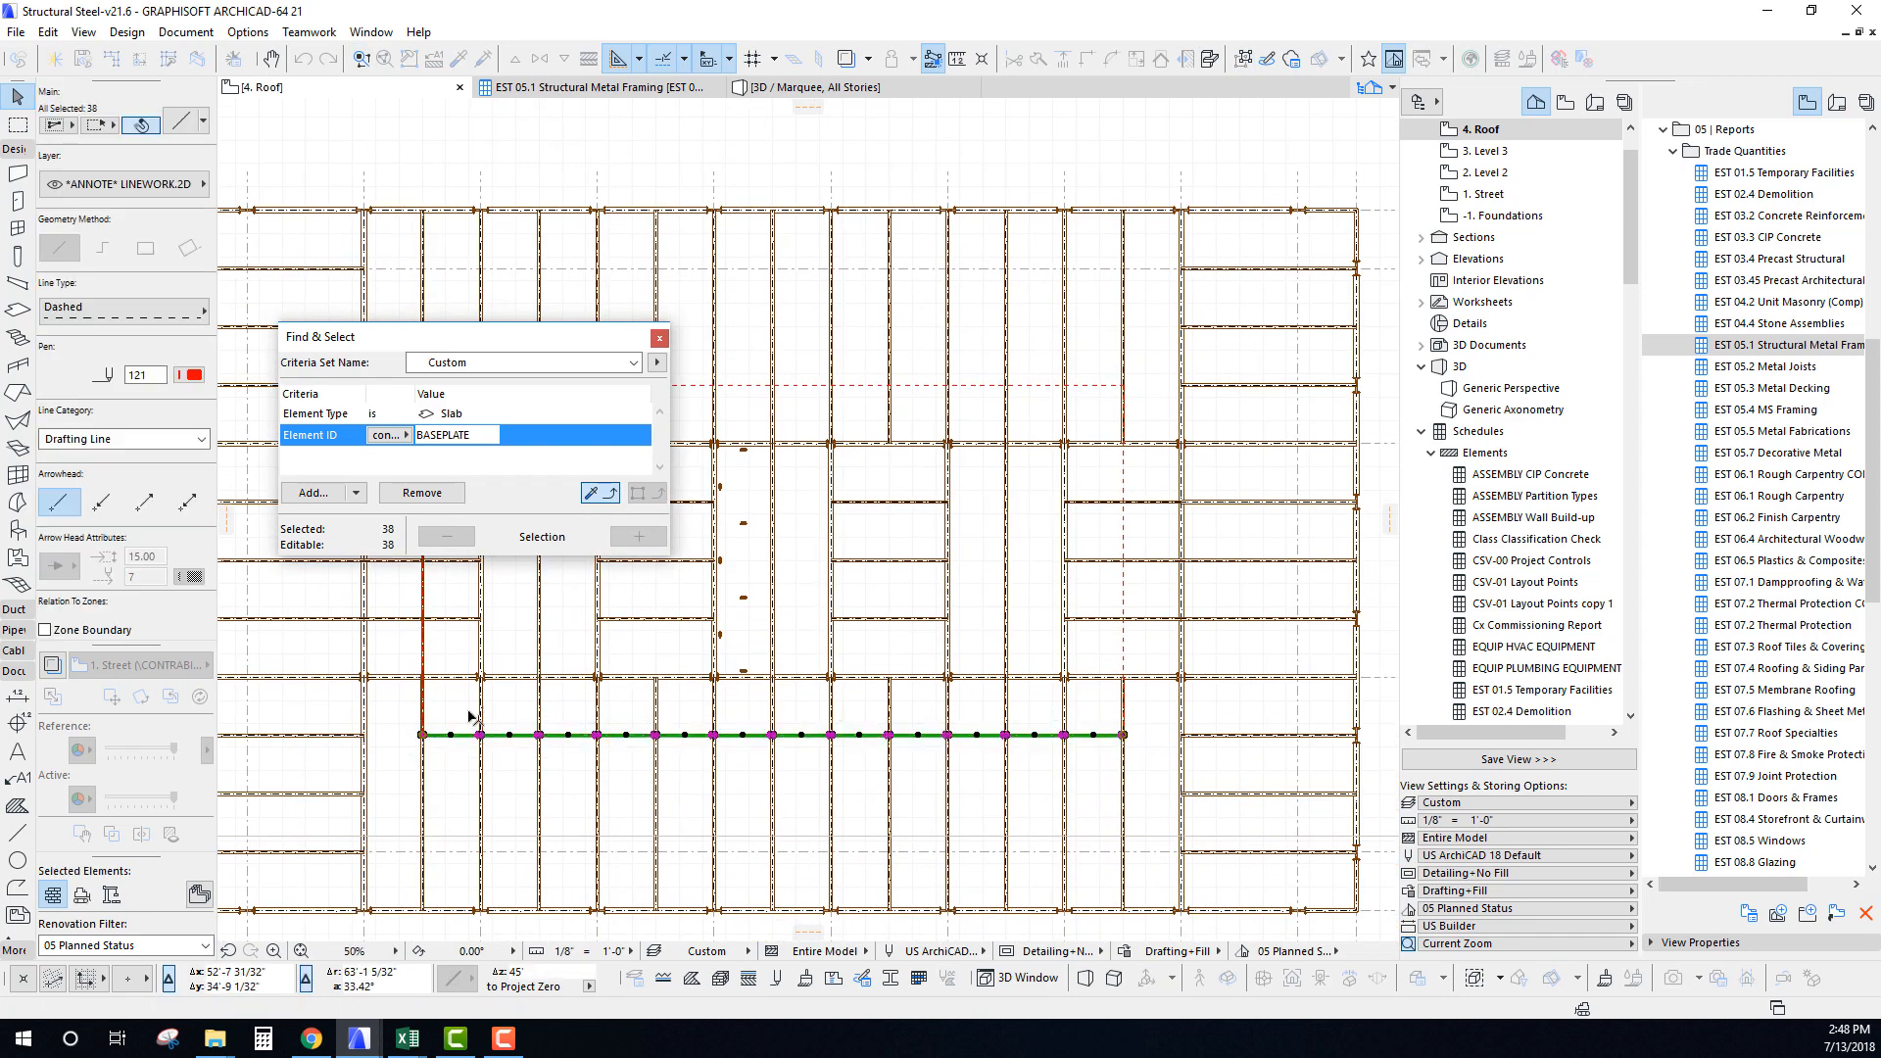
pyautogui.scroll(10, 431, 735)
pyautogui.click(663, 743)
pyautogui.scroll(-7, 662, 743)
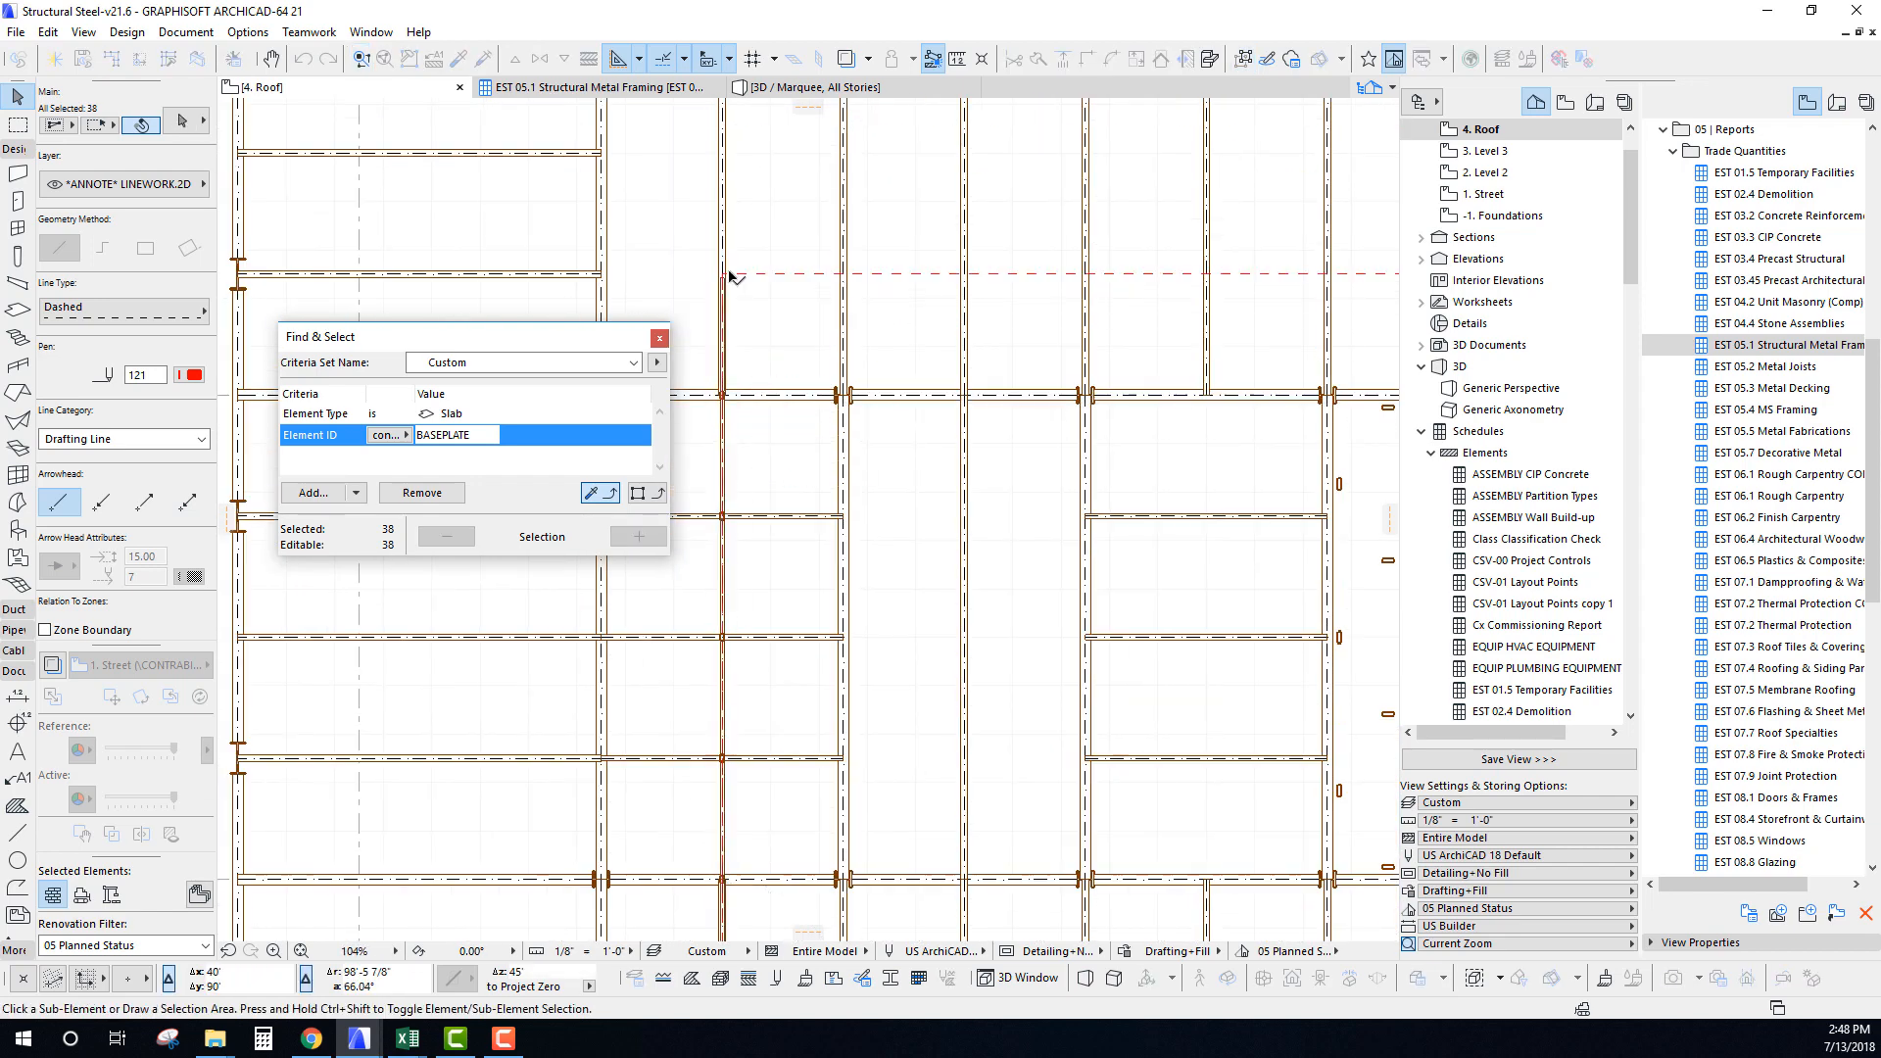
pyautogui.scroll(10, 720, 285)
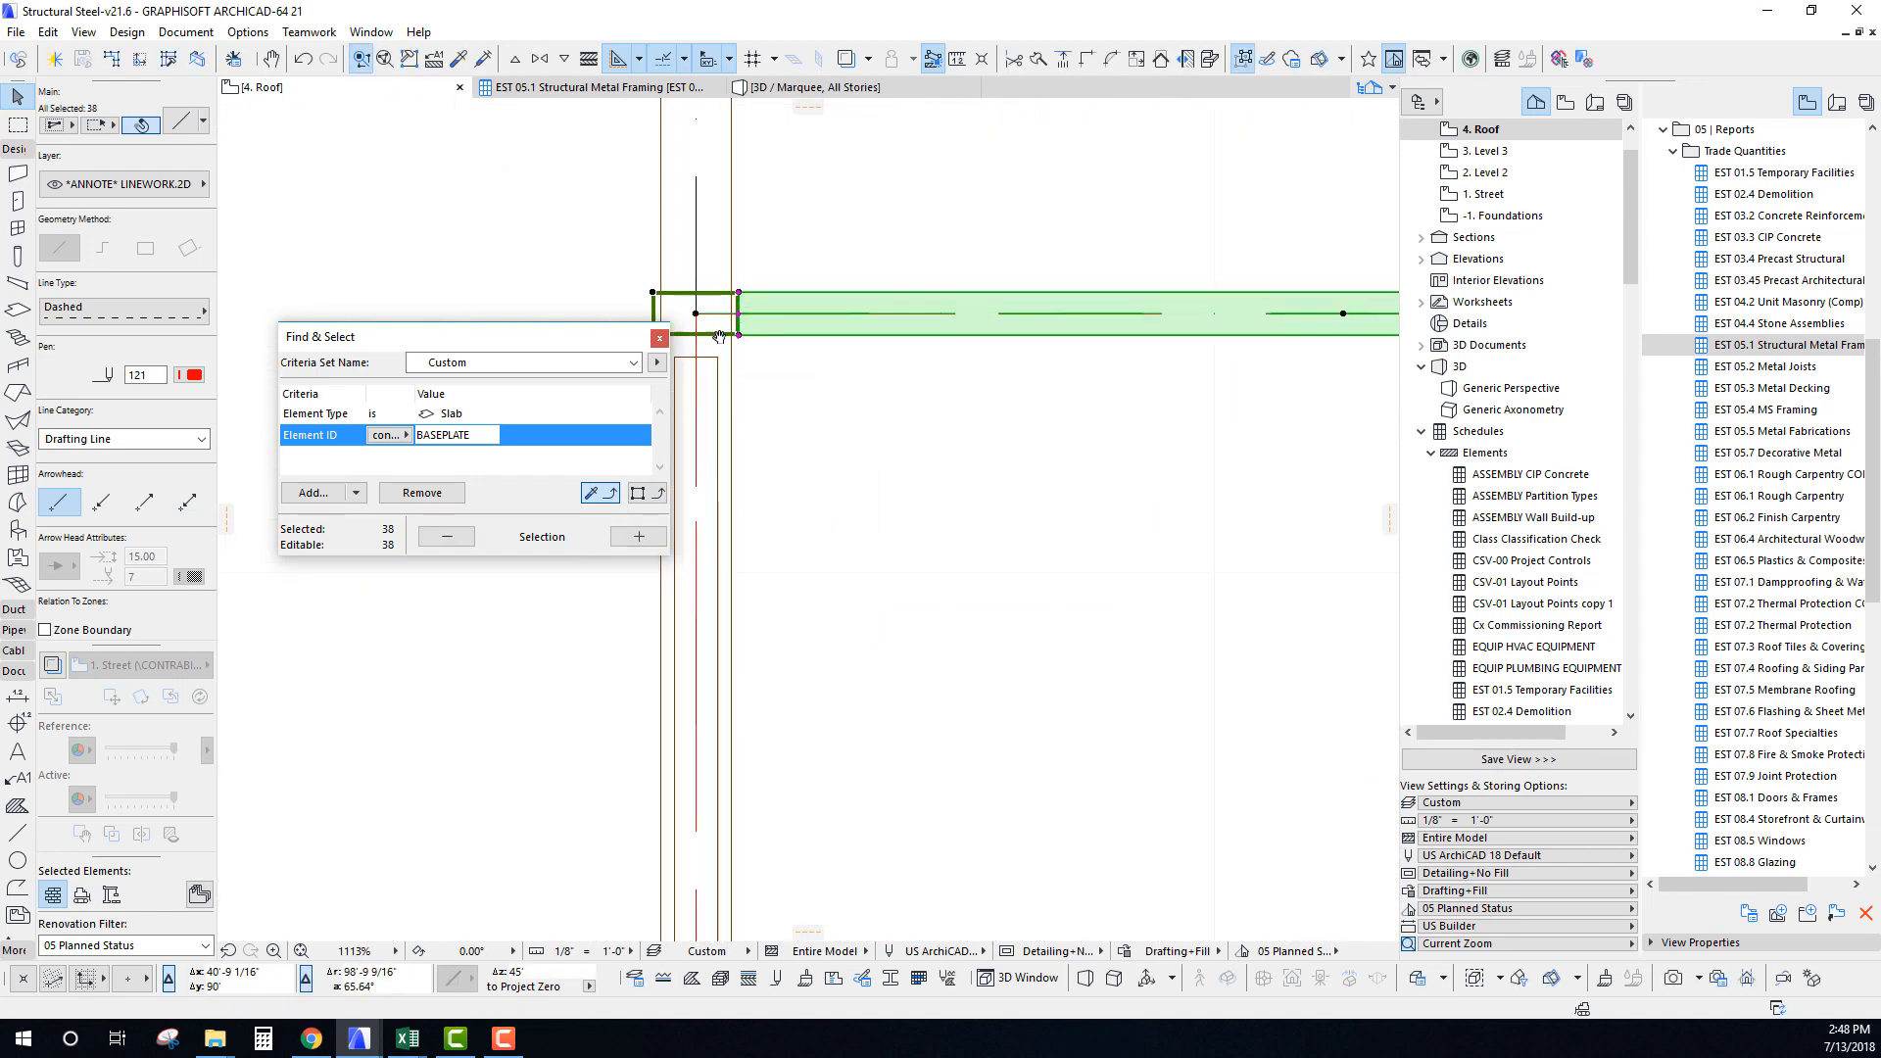
# Stretch the uppermost beam of the left side to the face of the upper left corner column, and deselect it.
pyautogui.click(716, 417)
pyautogui.click(697, 377)
pyautogui.scroll(-10, 697, 377)
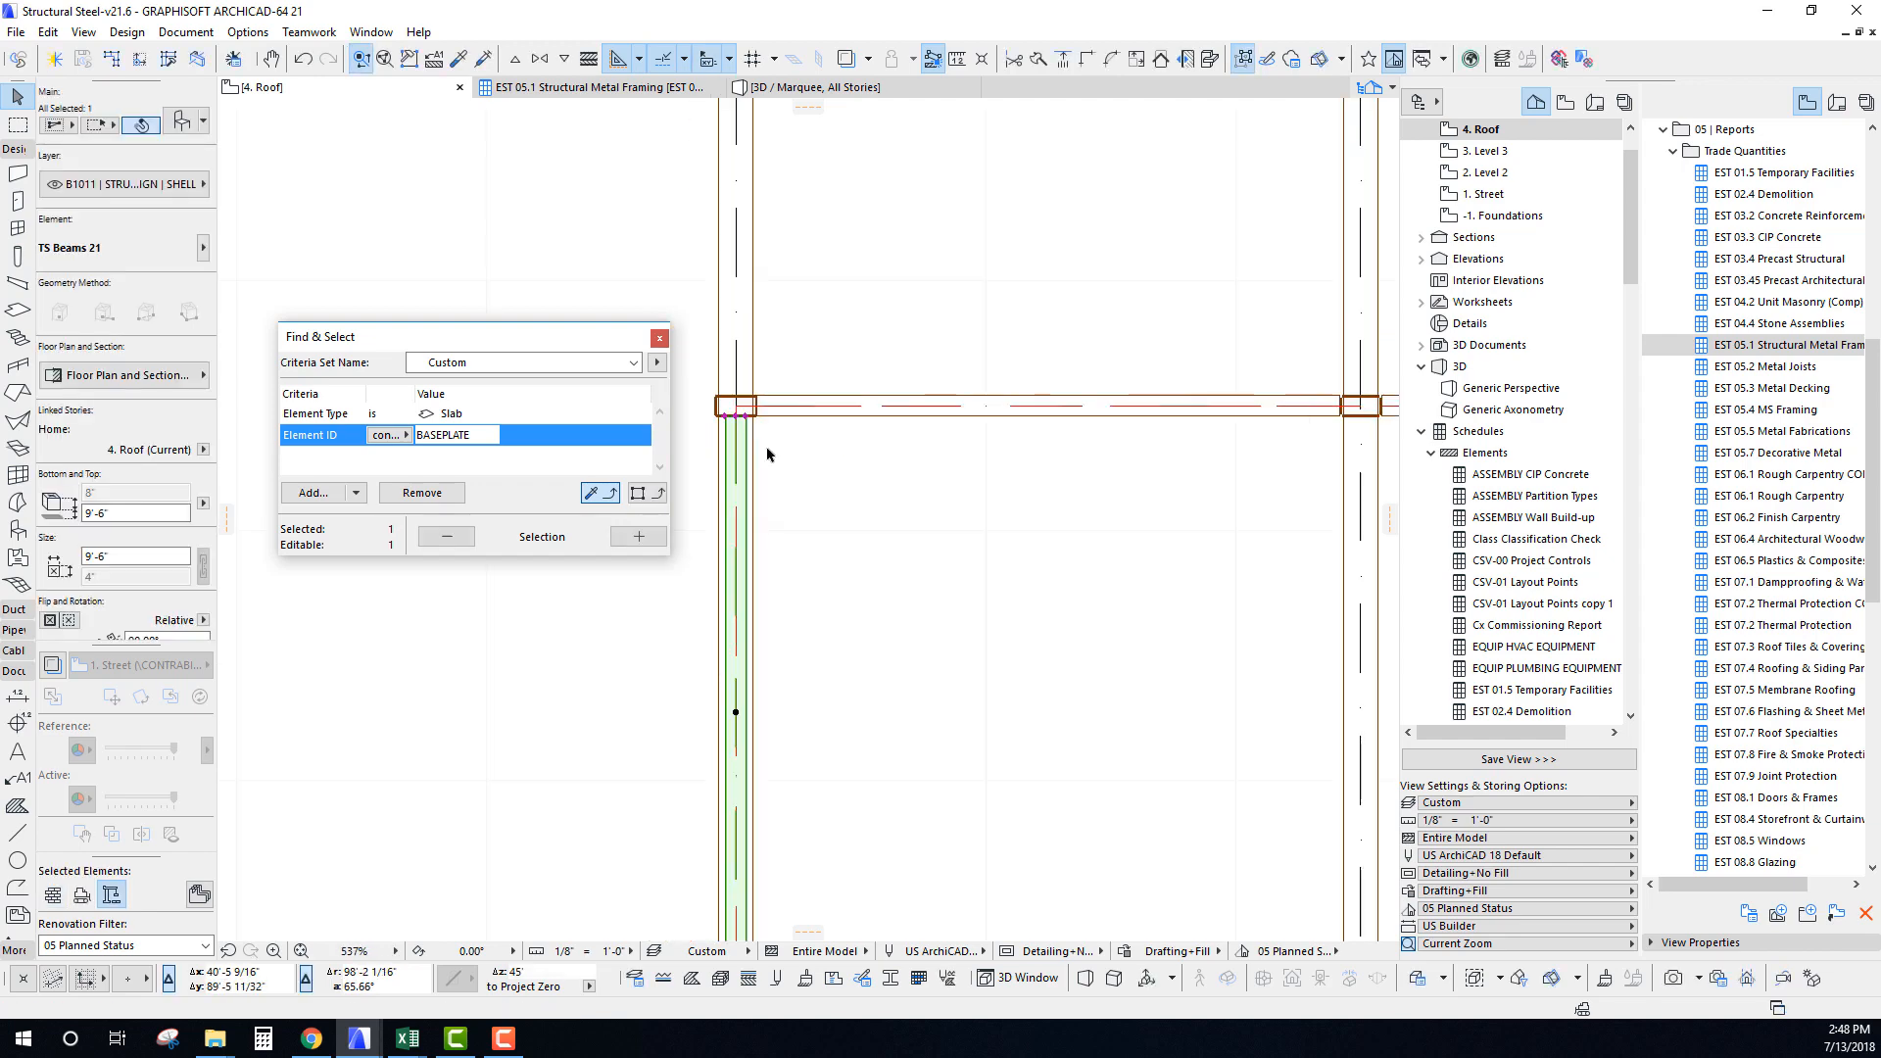
pyautogui.press('Escape')
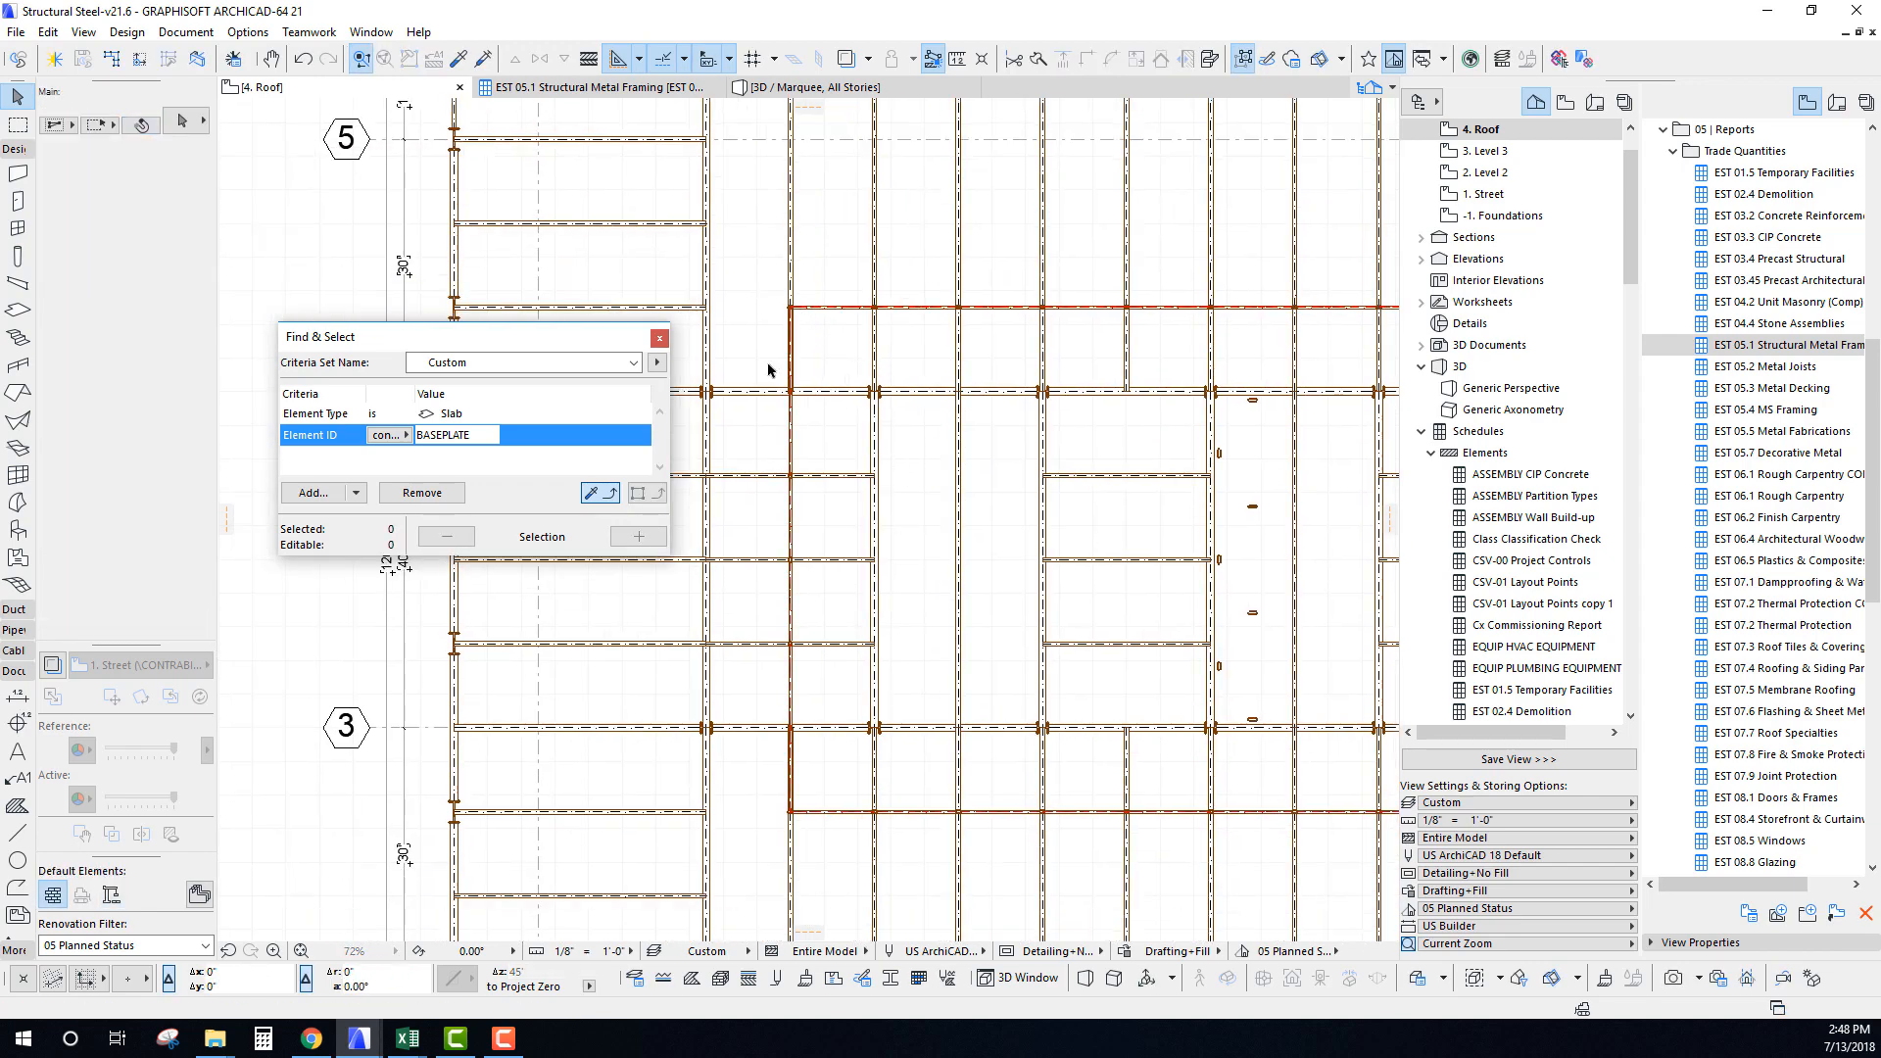
# Try to copy the whole left side, including corner columns and dashed line, to the right guide line, and undo the copy.
pyautogui.moveTo(768, 284); pyautogui.dragTo(817, 855)
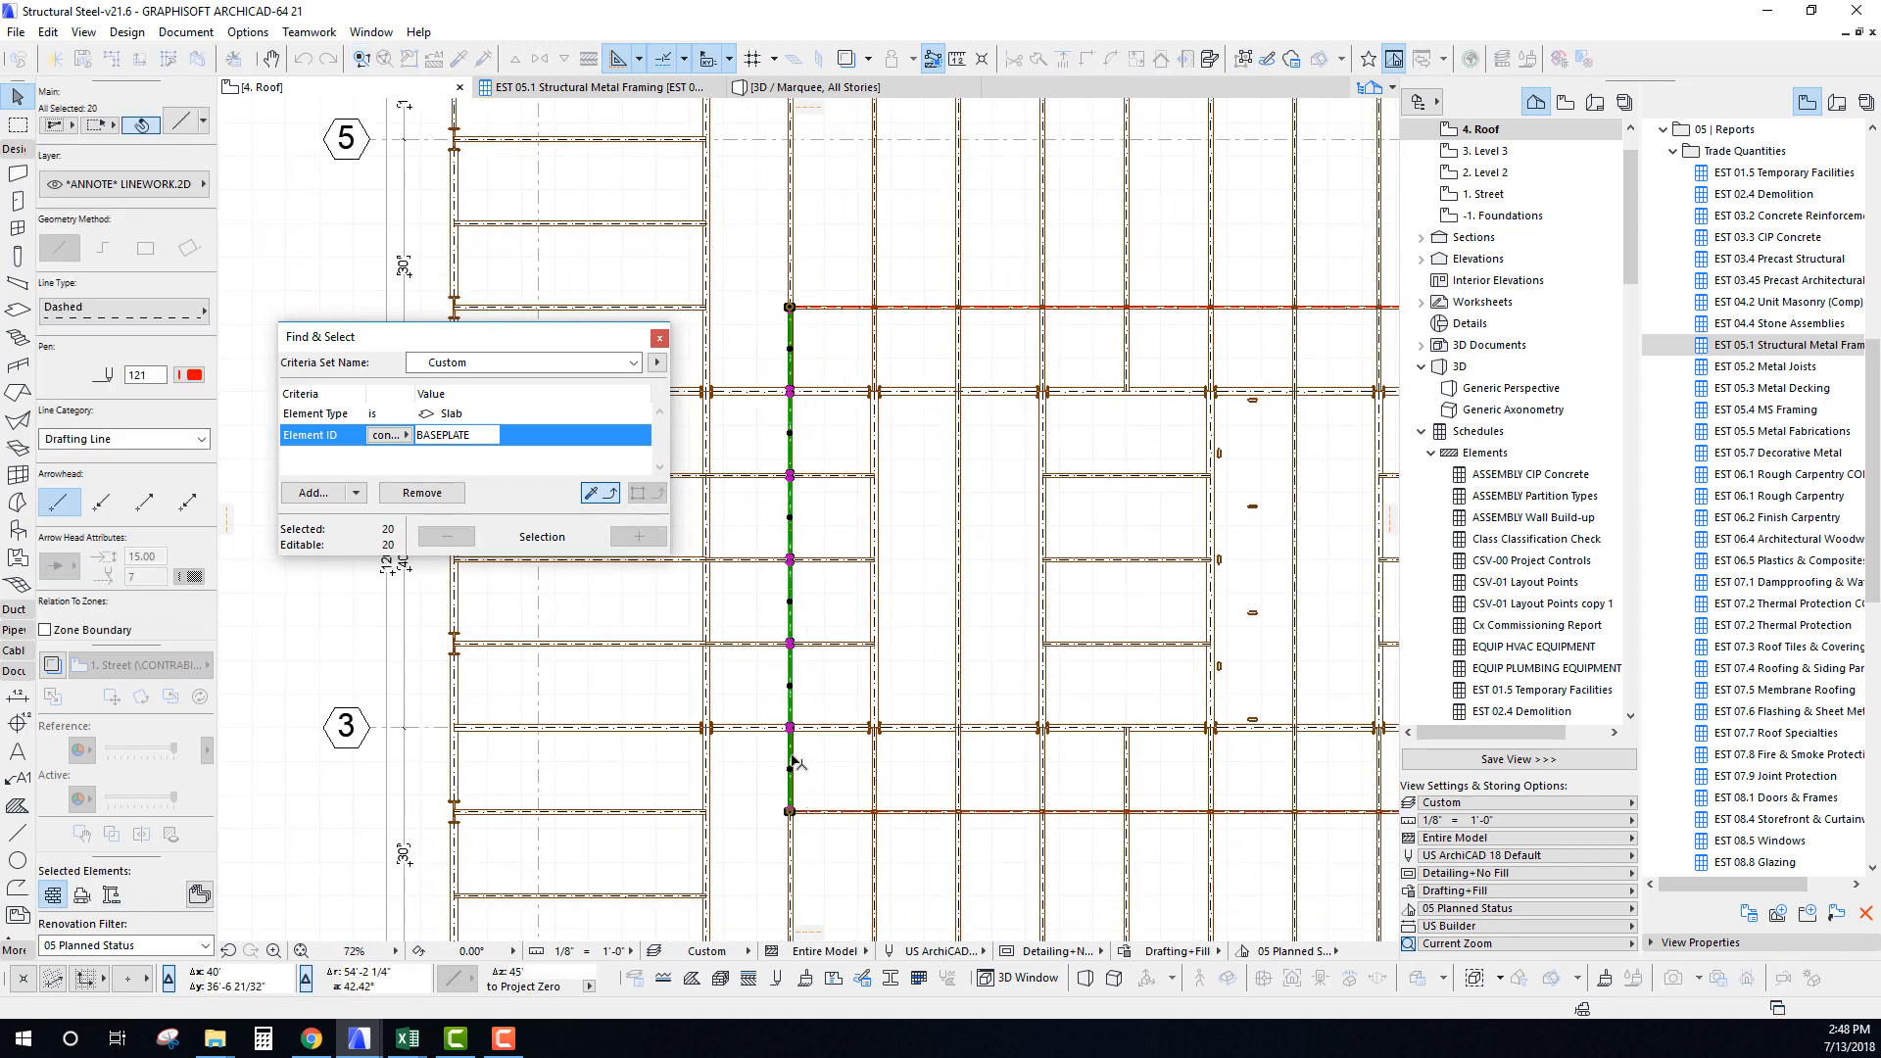
pyautogui.click(789, 811)
pyautogui.scroll(-4, 789, 812)
pyautogui.scroll(10, 867, 647)
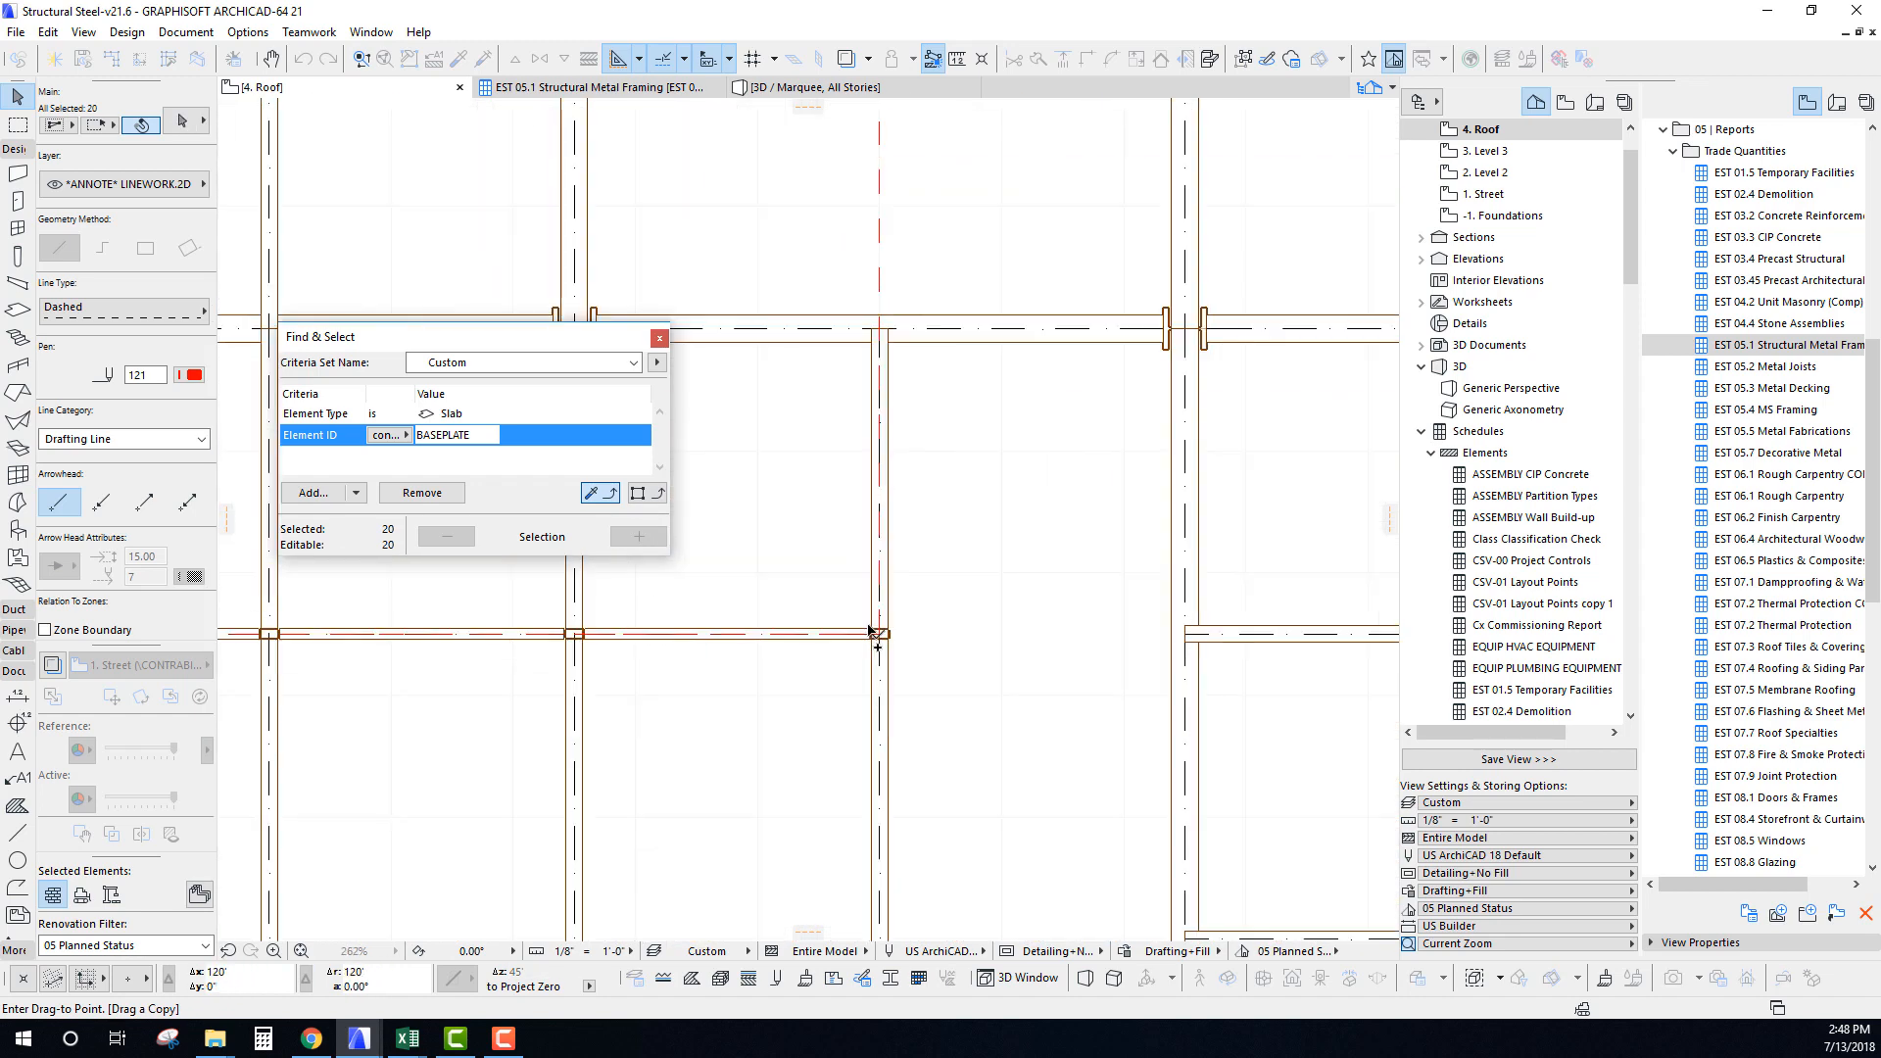
pyautogui.click(1104, 663)
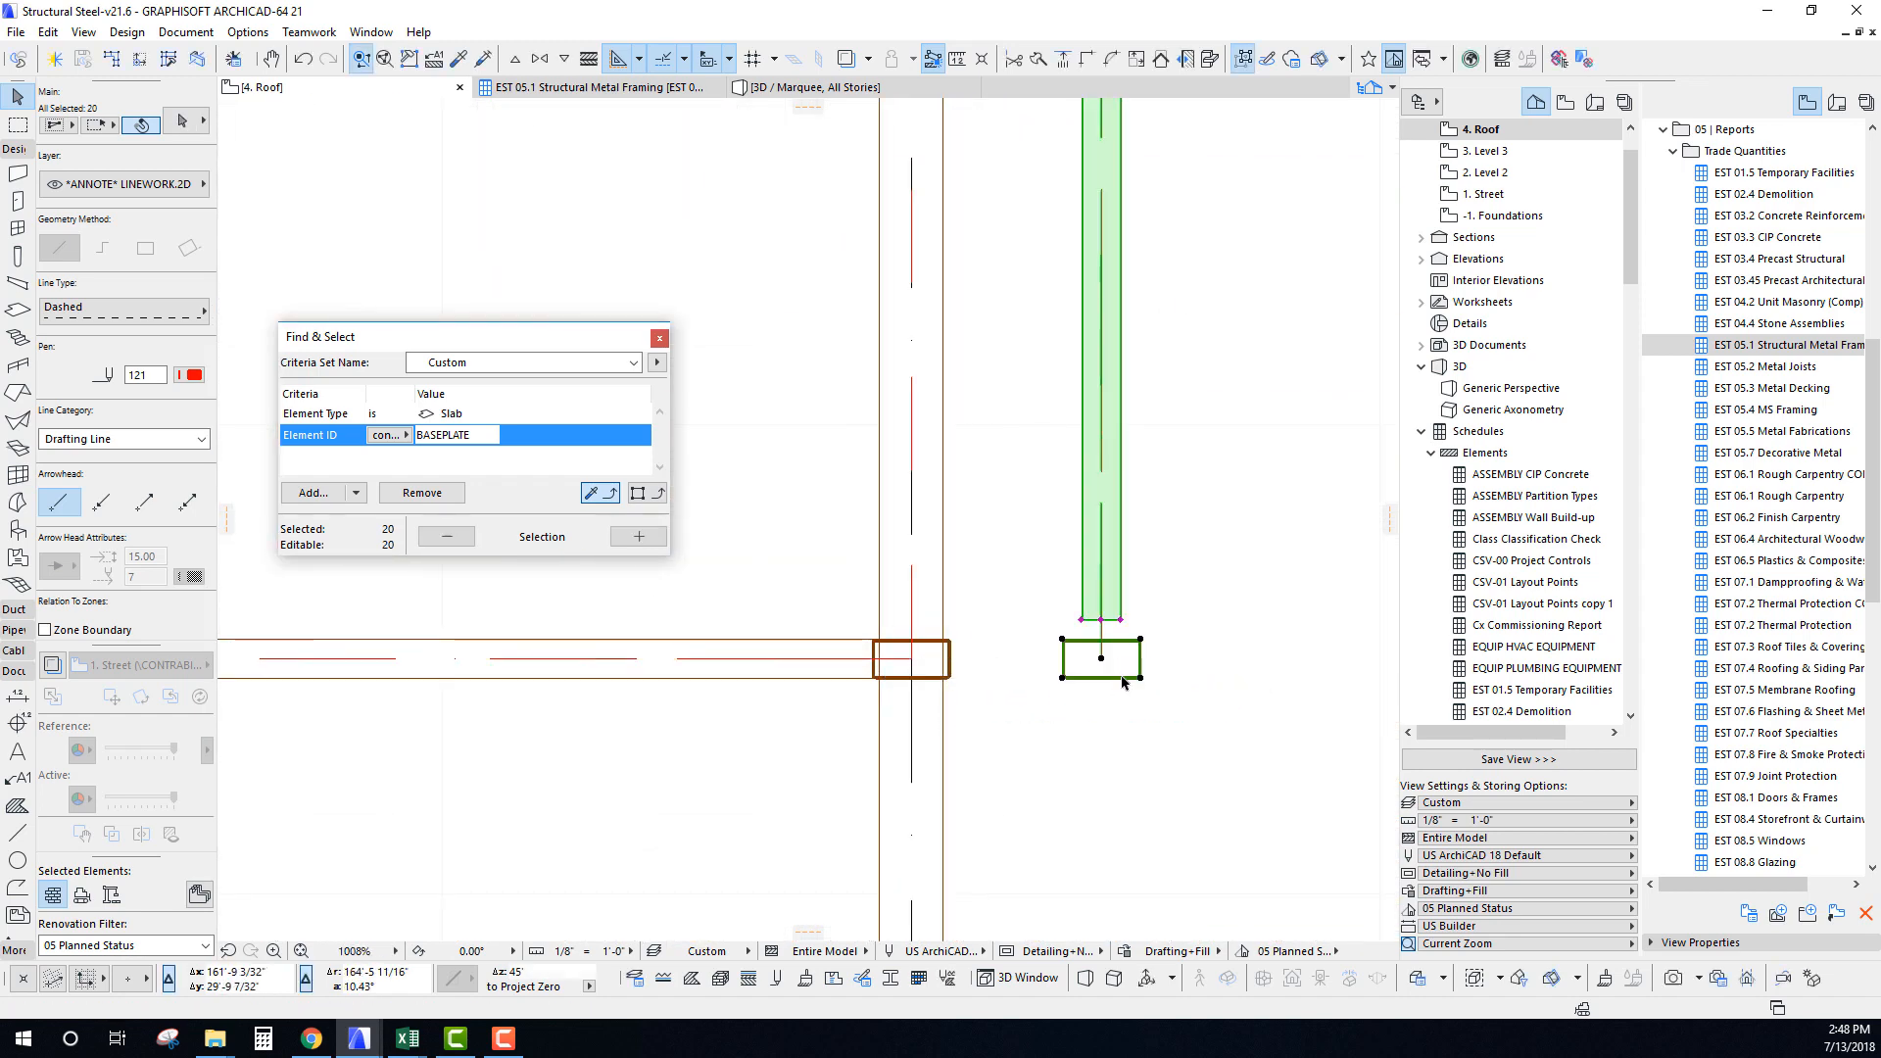
pyautogui.hotkey('ctrl', 'z')
pyautogui.scroll(-10, 891, 705)
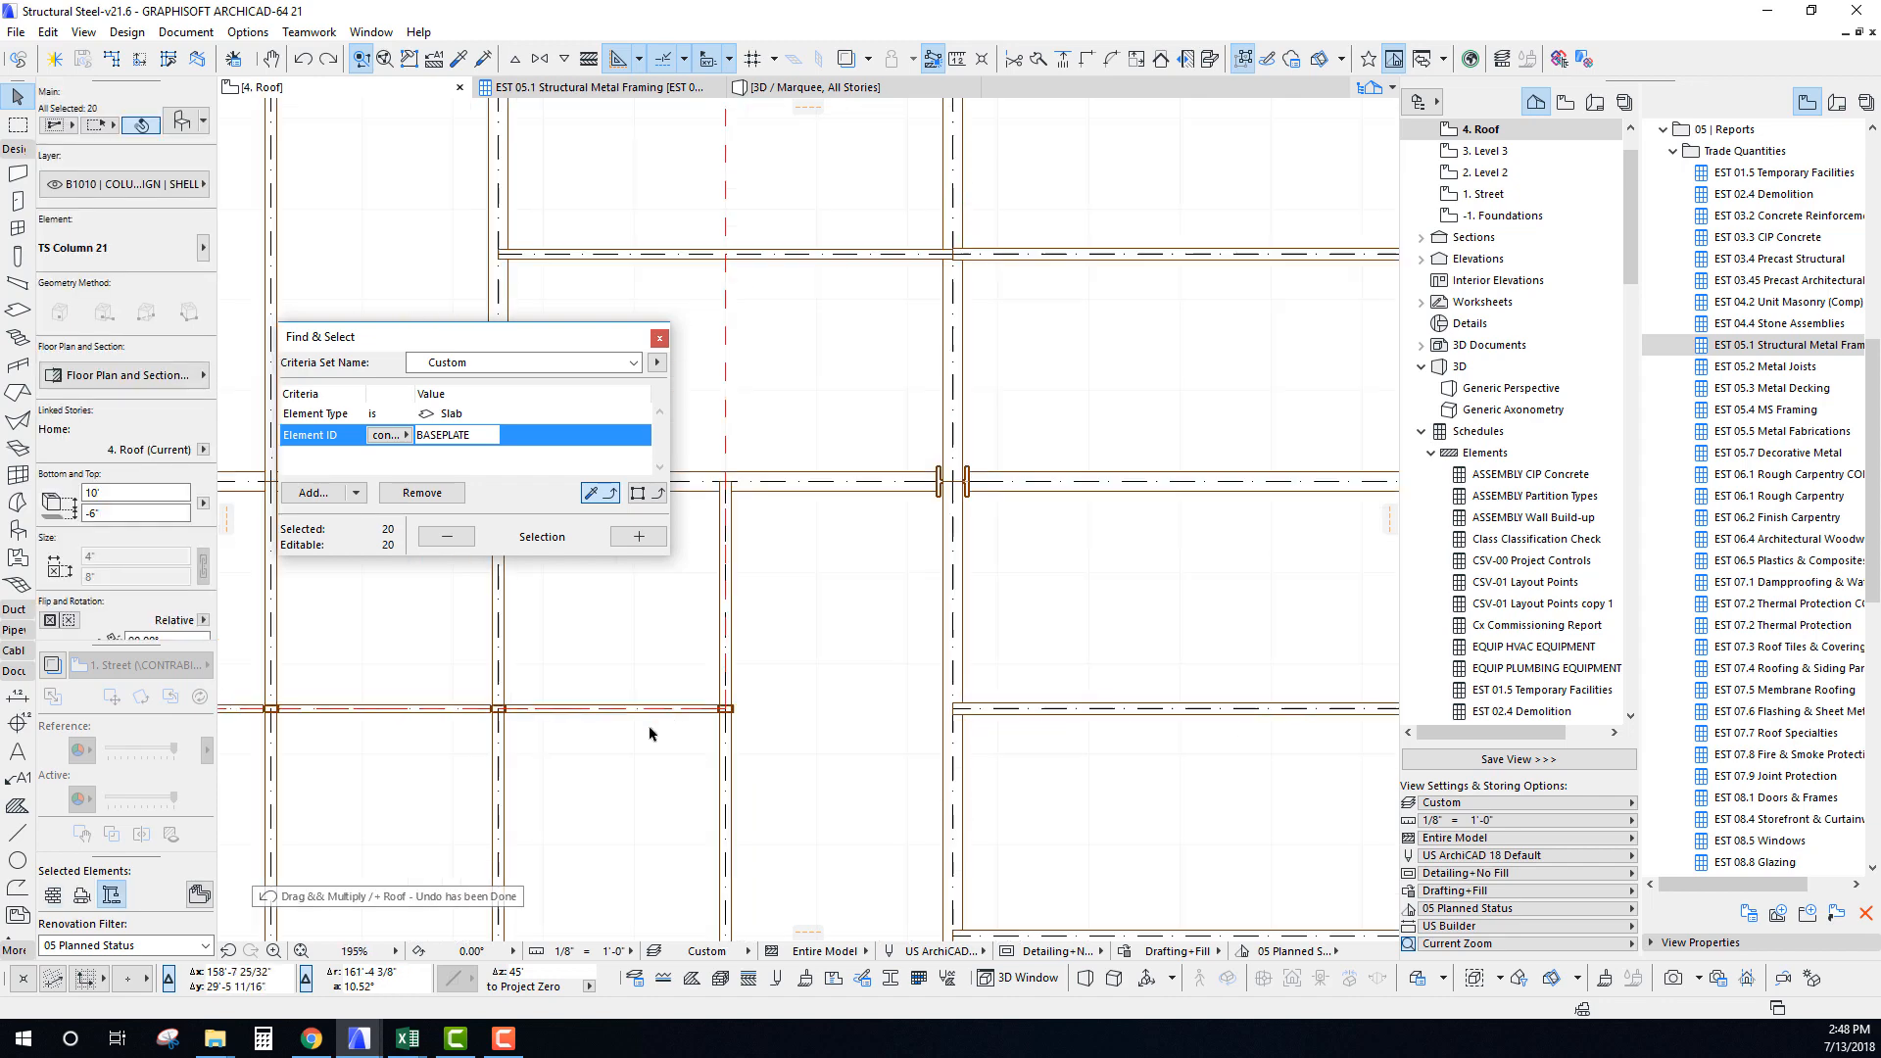
pyautogui.press('Escape')
# Stretch the lowest beam of the left side down to the lower left corner column's face, giving a 9'-6" length, and deselect it.
pyautogui.scroll(10, 828, 693)
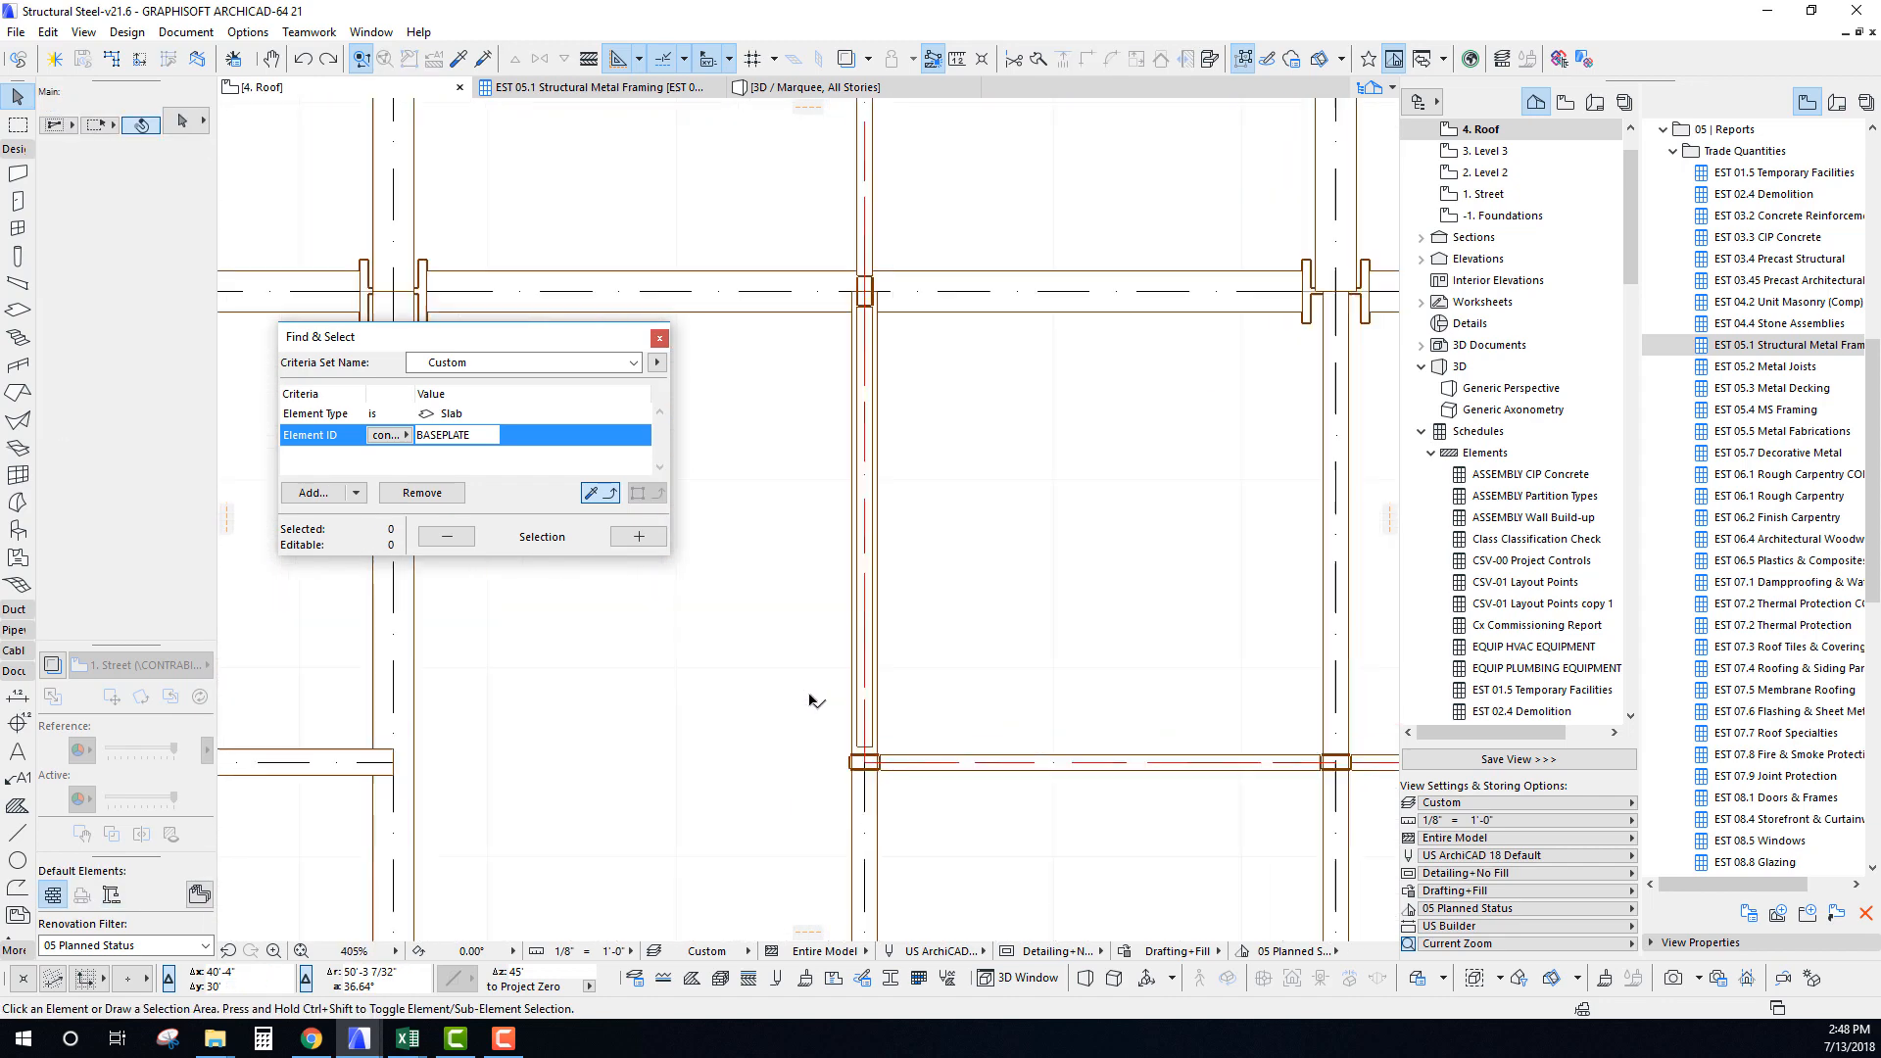
pyautogui.click(829, 692)
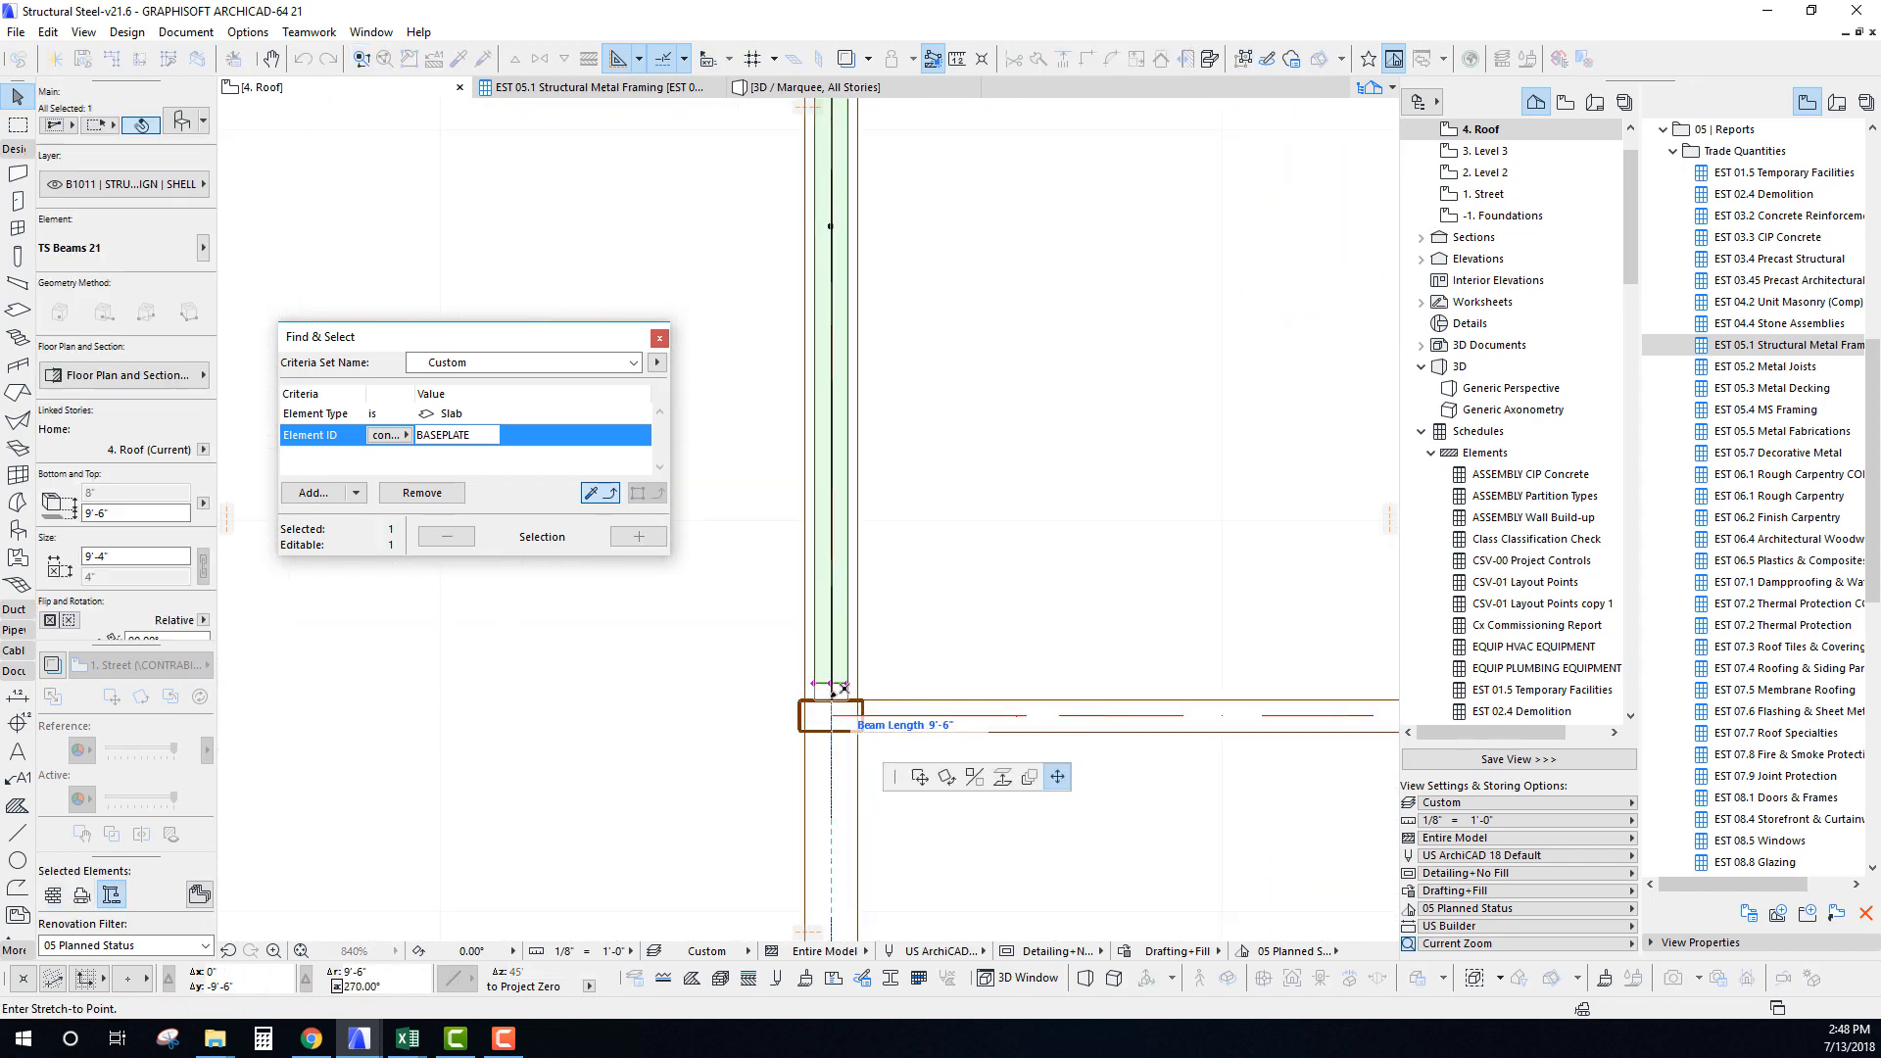
pyautogui.press('Escape')
pyautogui.scroll(3, 850, 713)
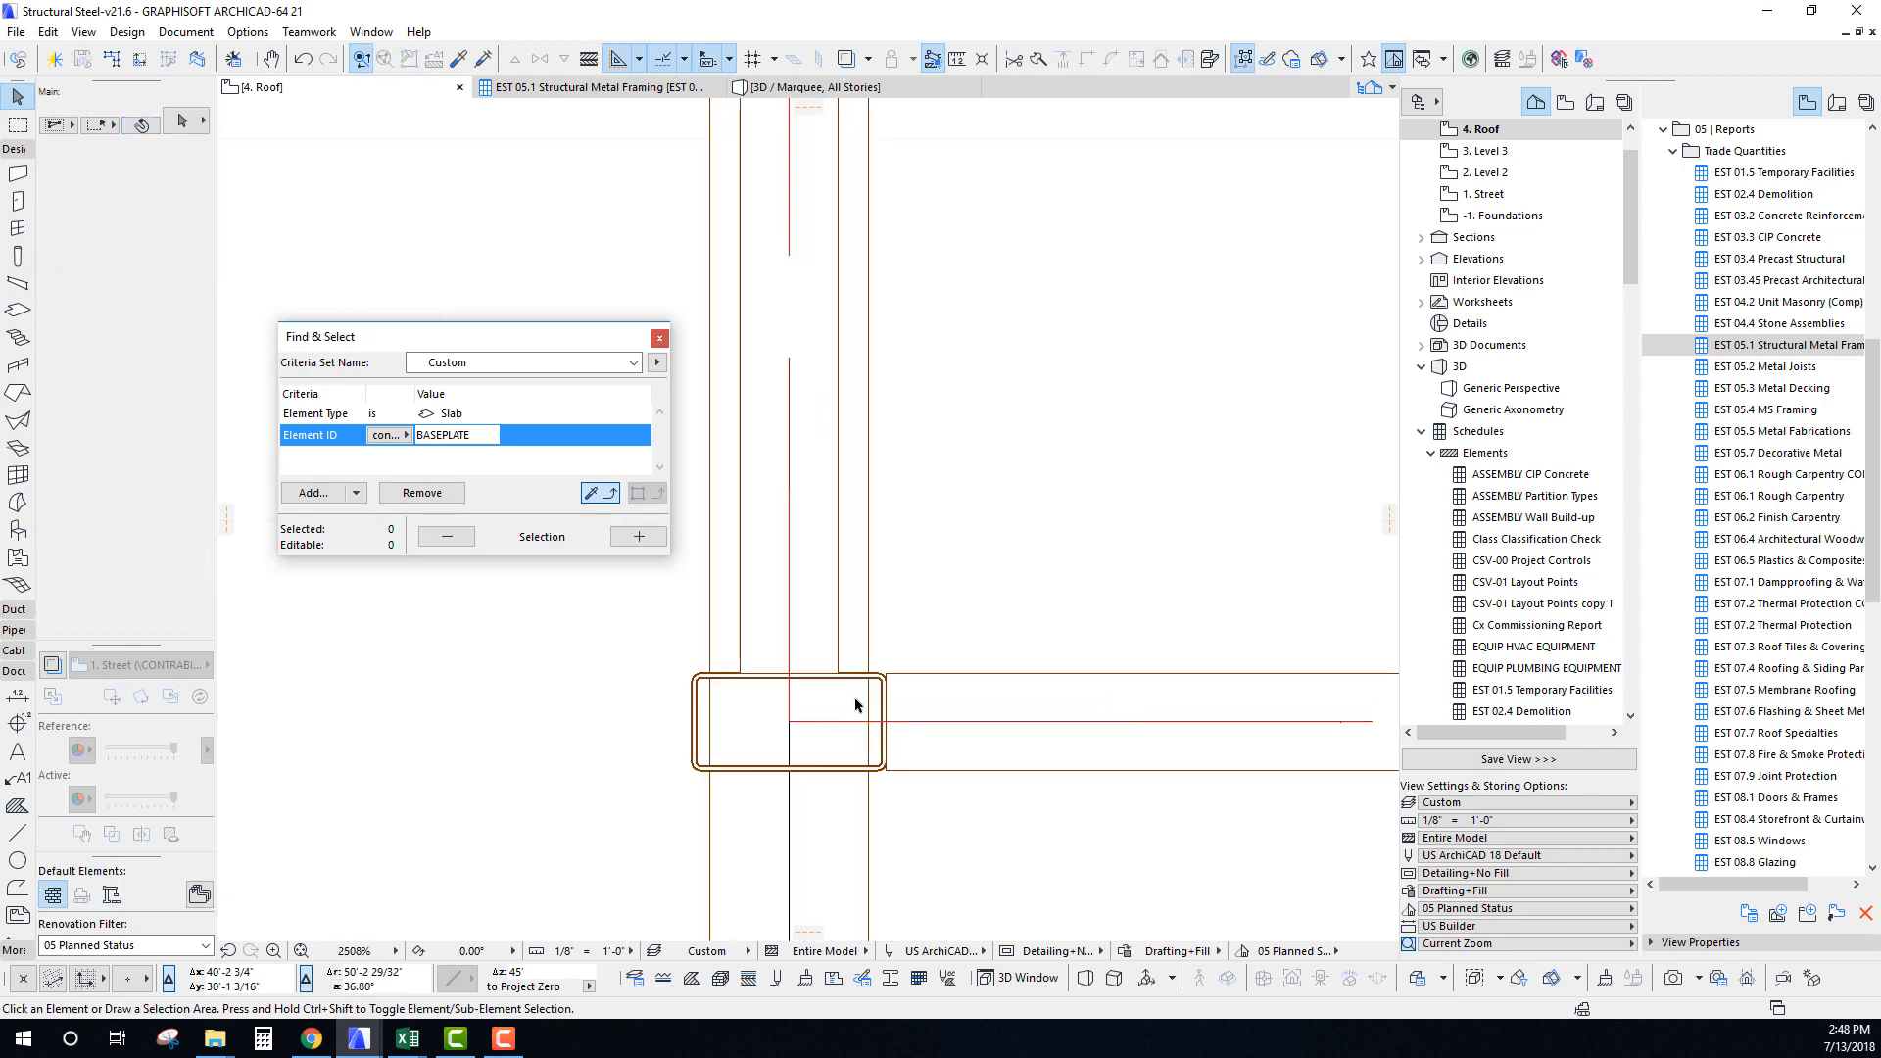
# Copy the left side's TS columns and beams between the corner columns to the right guide line, aligned at grid line 3, and deselect them.
pyautogui.scroll(-12, 731, 559)
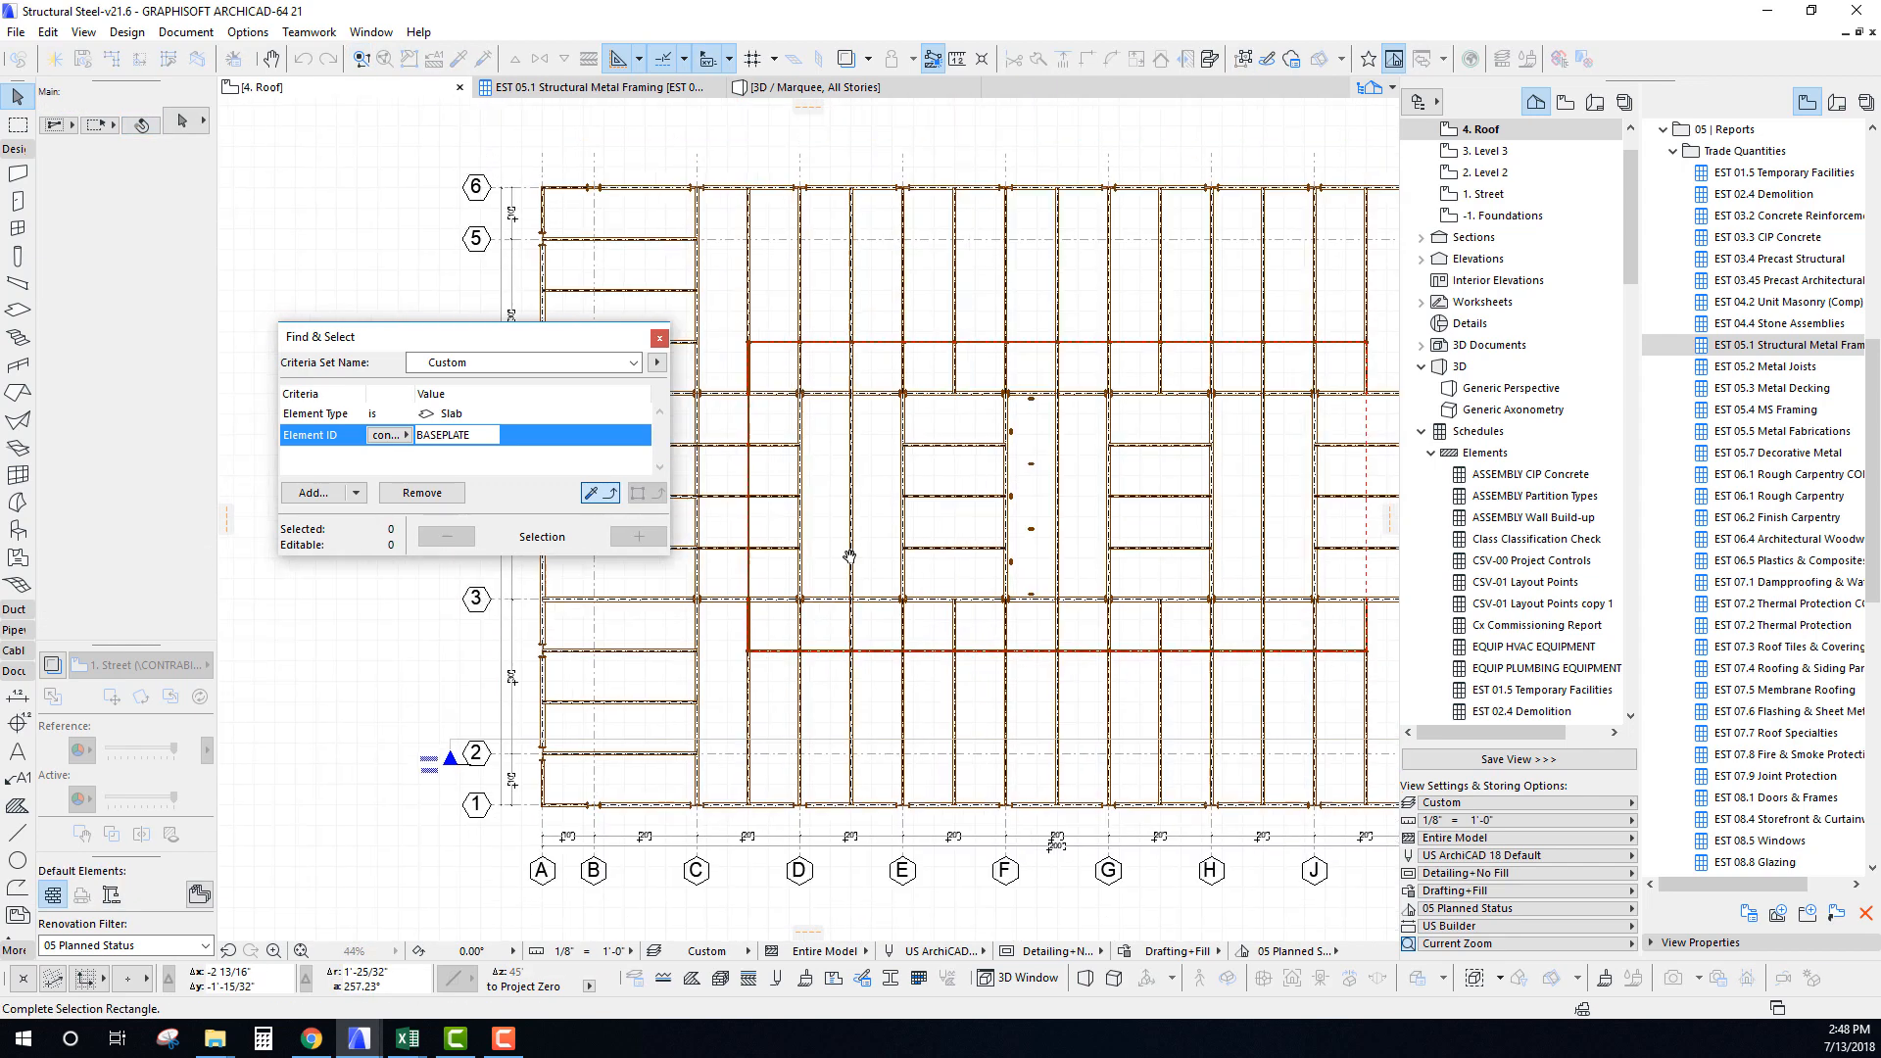
pyautogui.scroll(2, 849, 556)
pyautogui.scroll(8, 796, 580)
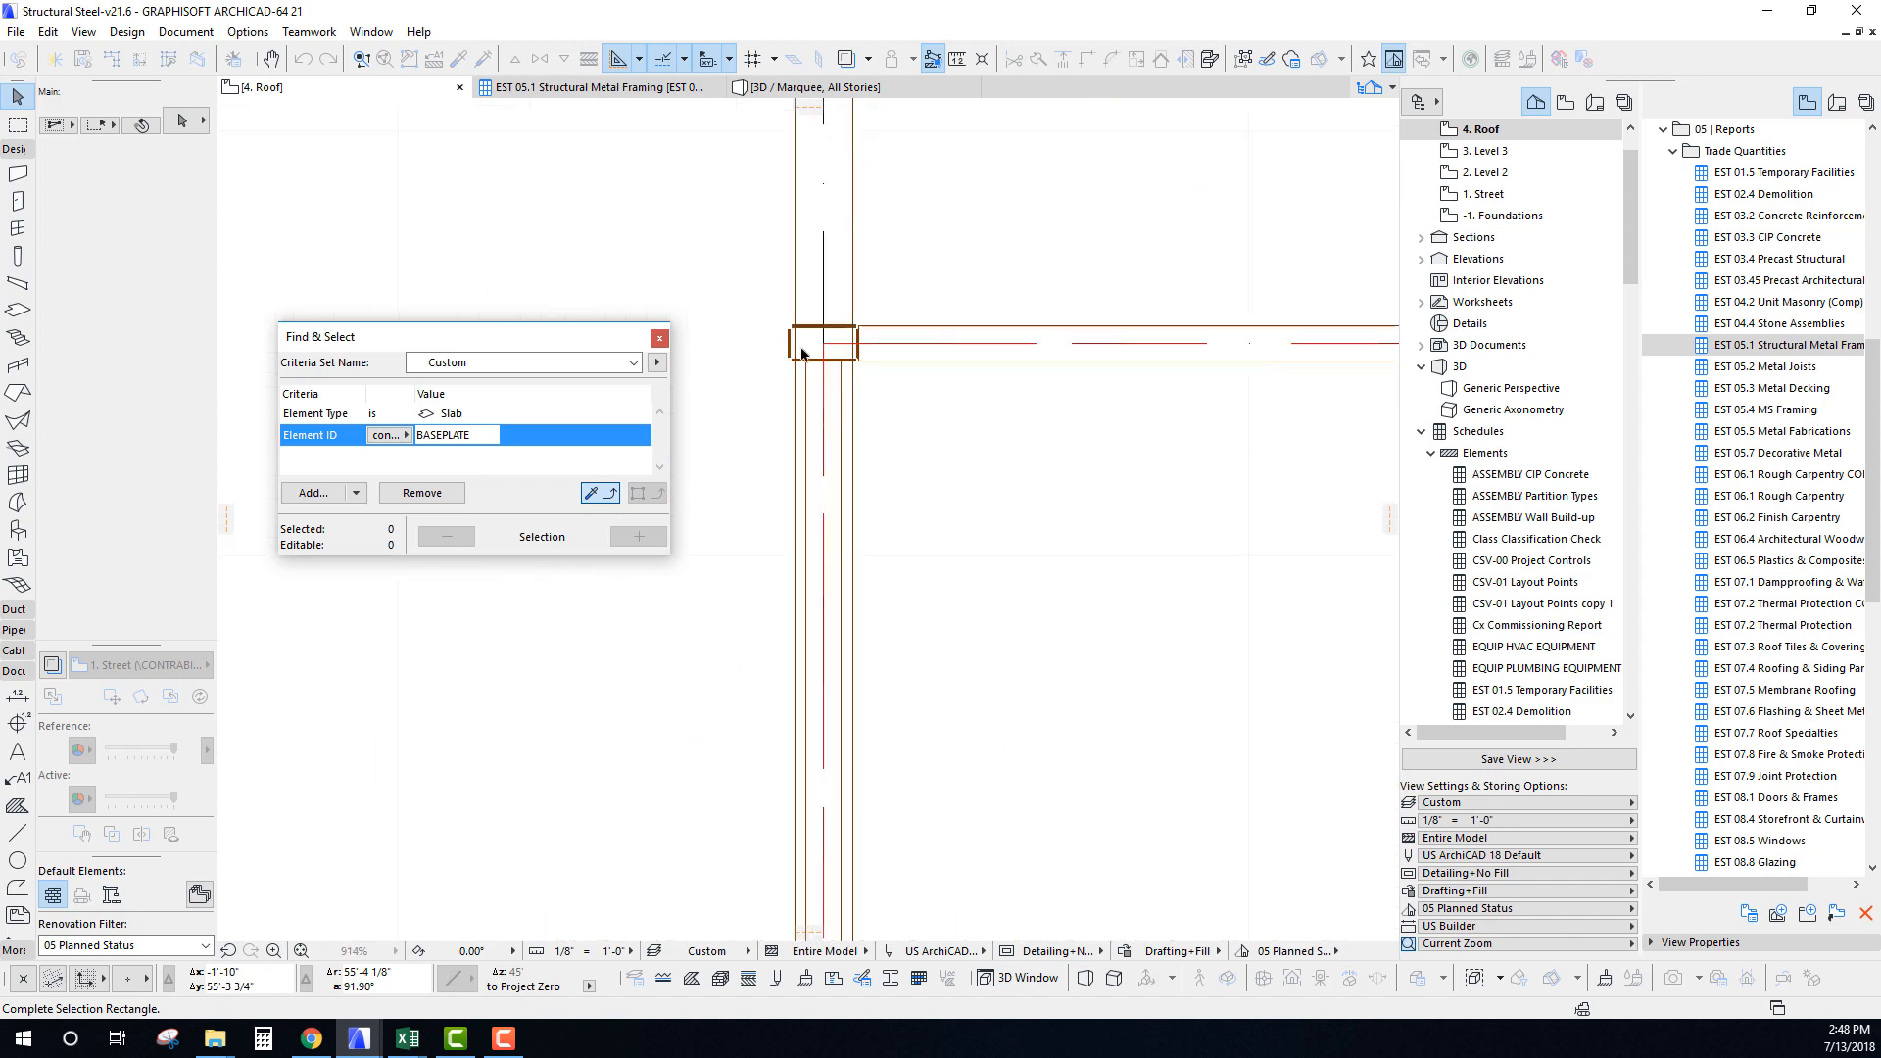
pyautogui.scroll(3, 759, 314)
pyautogui.click(896, 475)
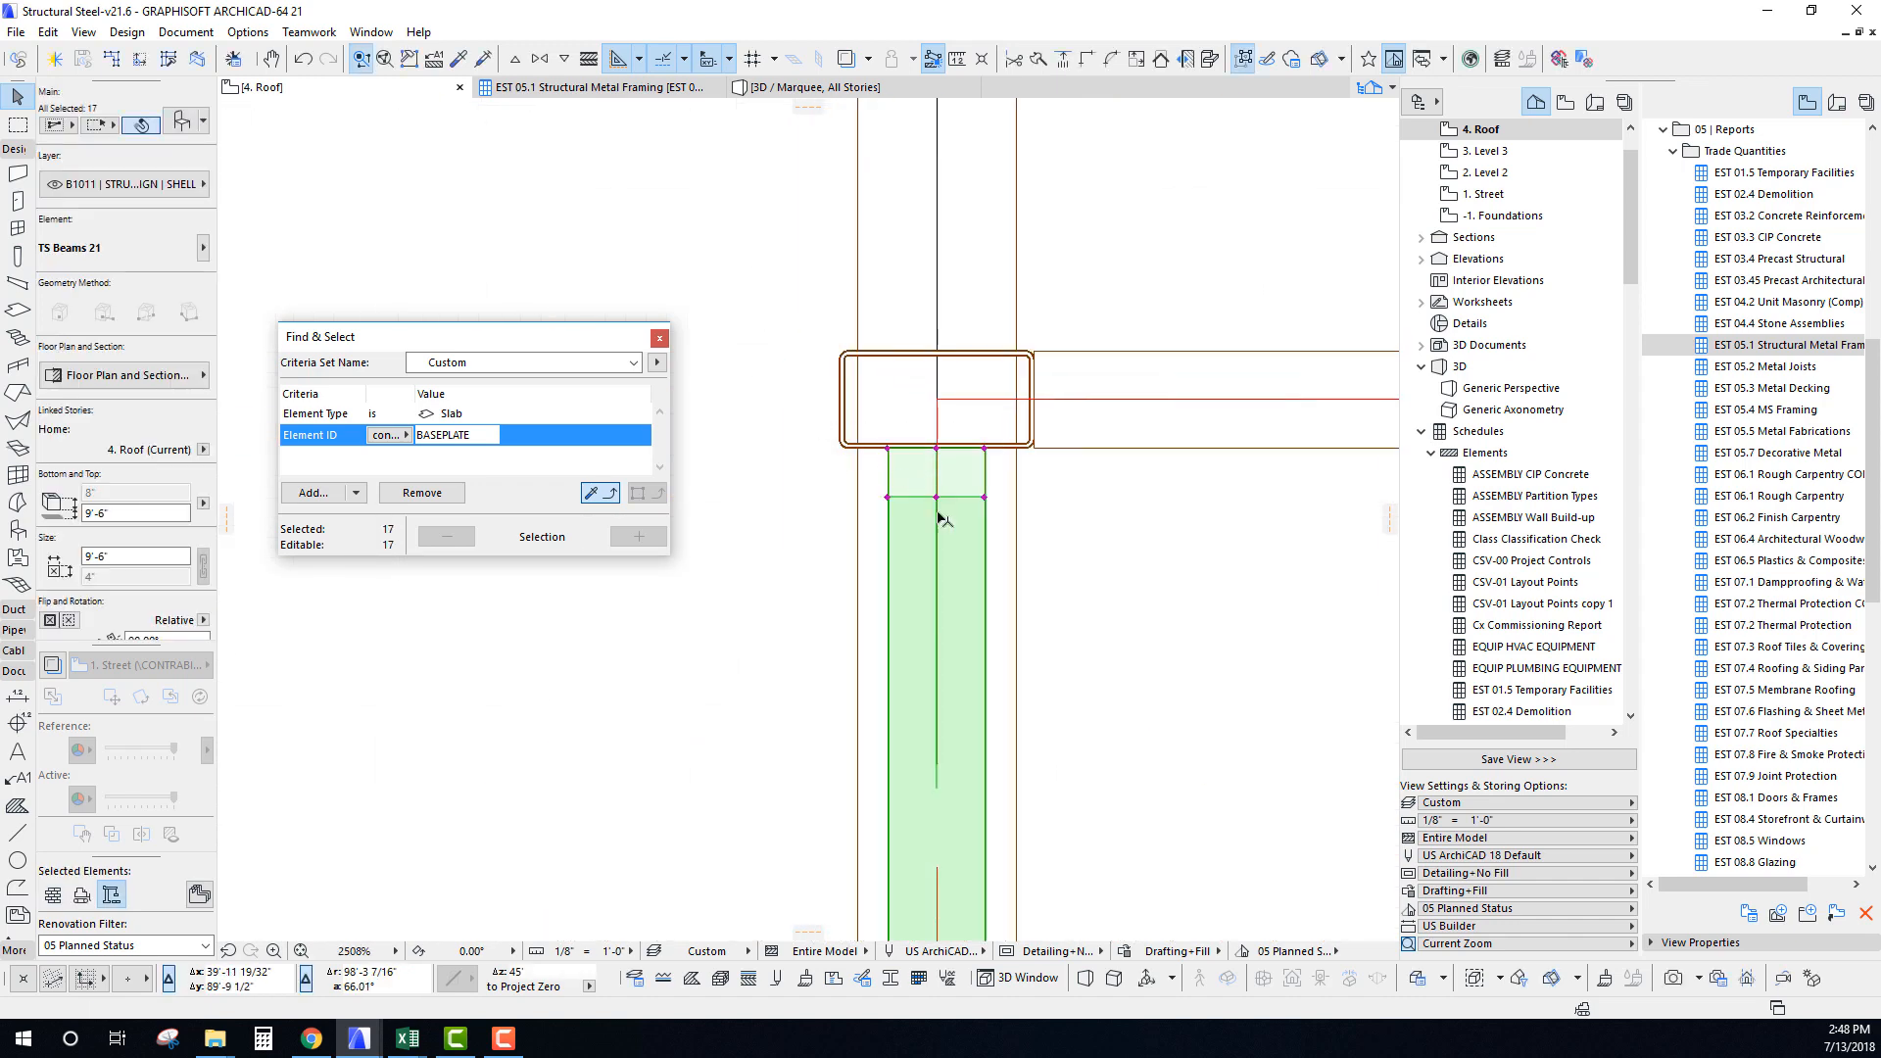
pyautogui.scroll(-8, 940, 510)
pyautogui.scroll(5, 931, 485)
pyautogui.click(932, 479)
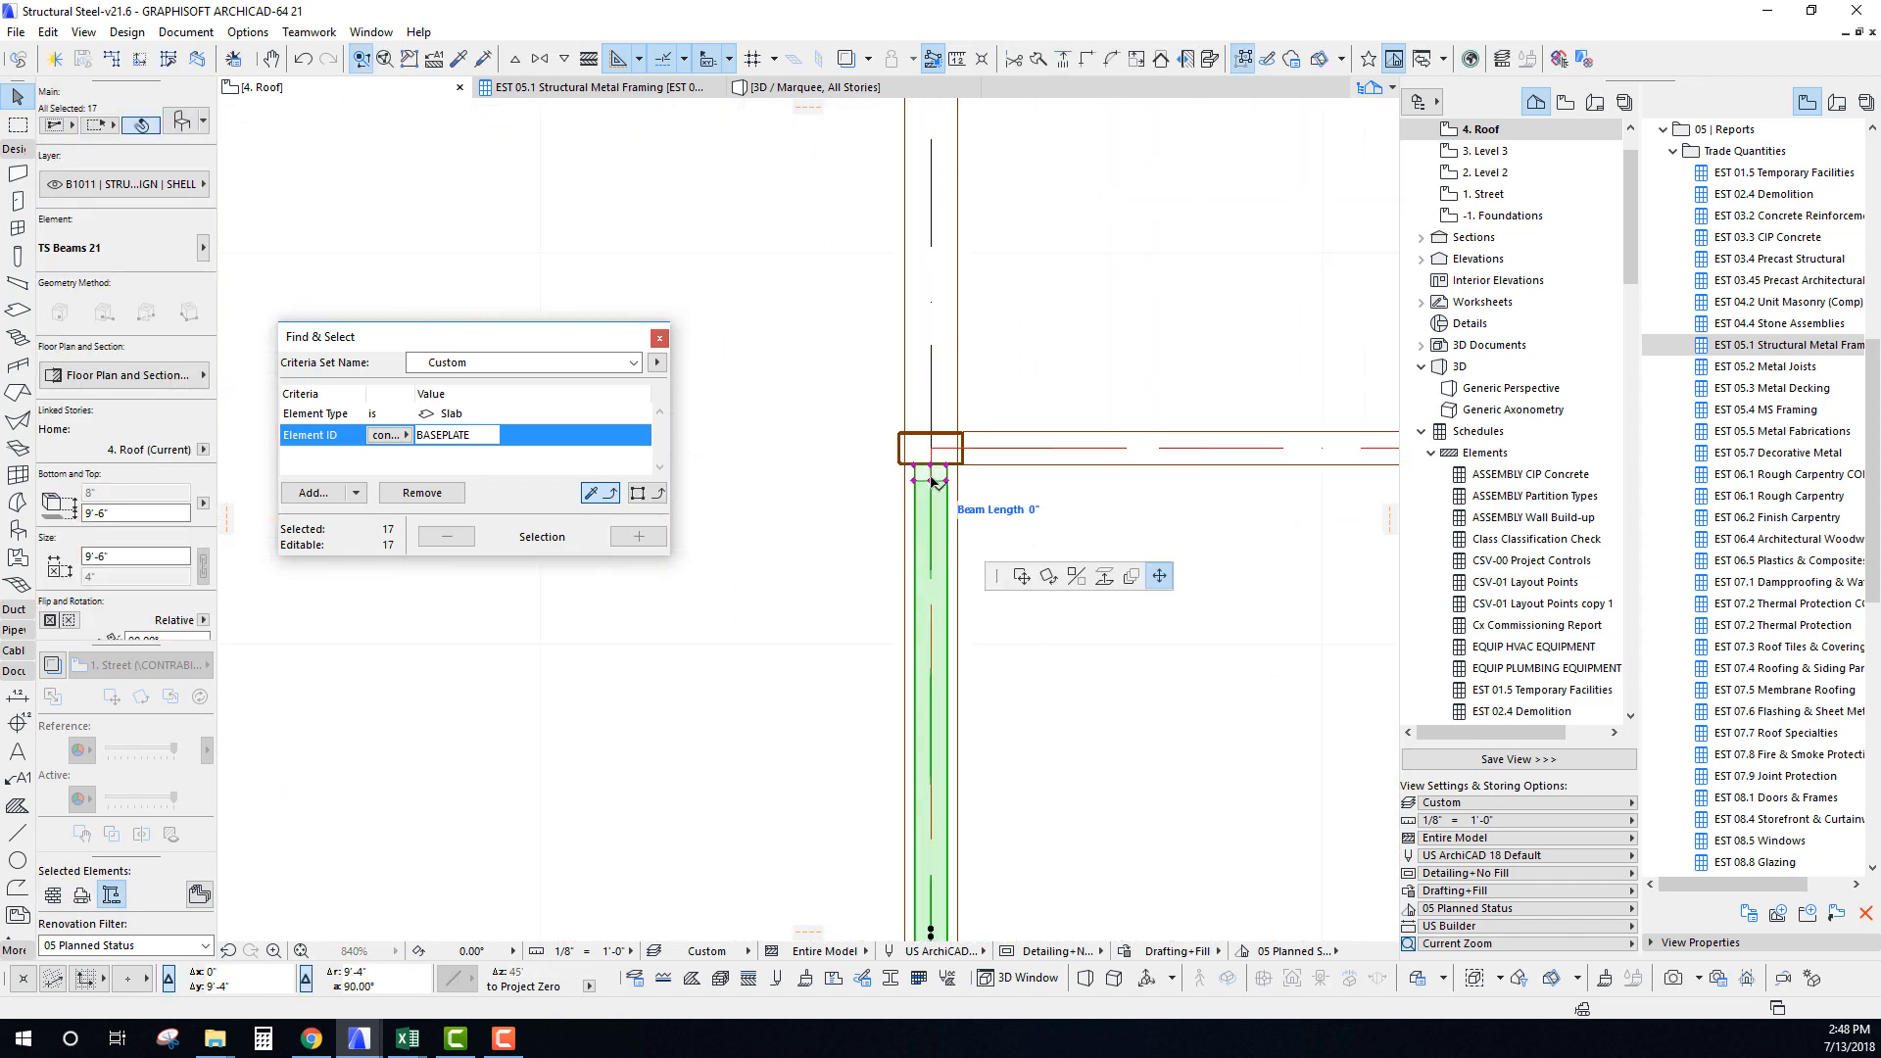
pyautogui.press('Escape')
pyautogui.scroll(-7, 974, 525)
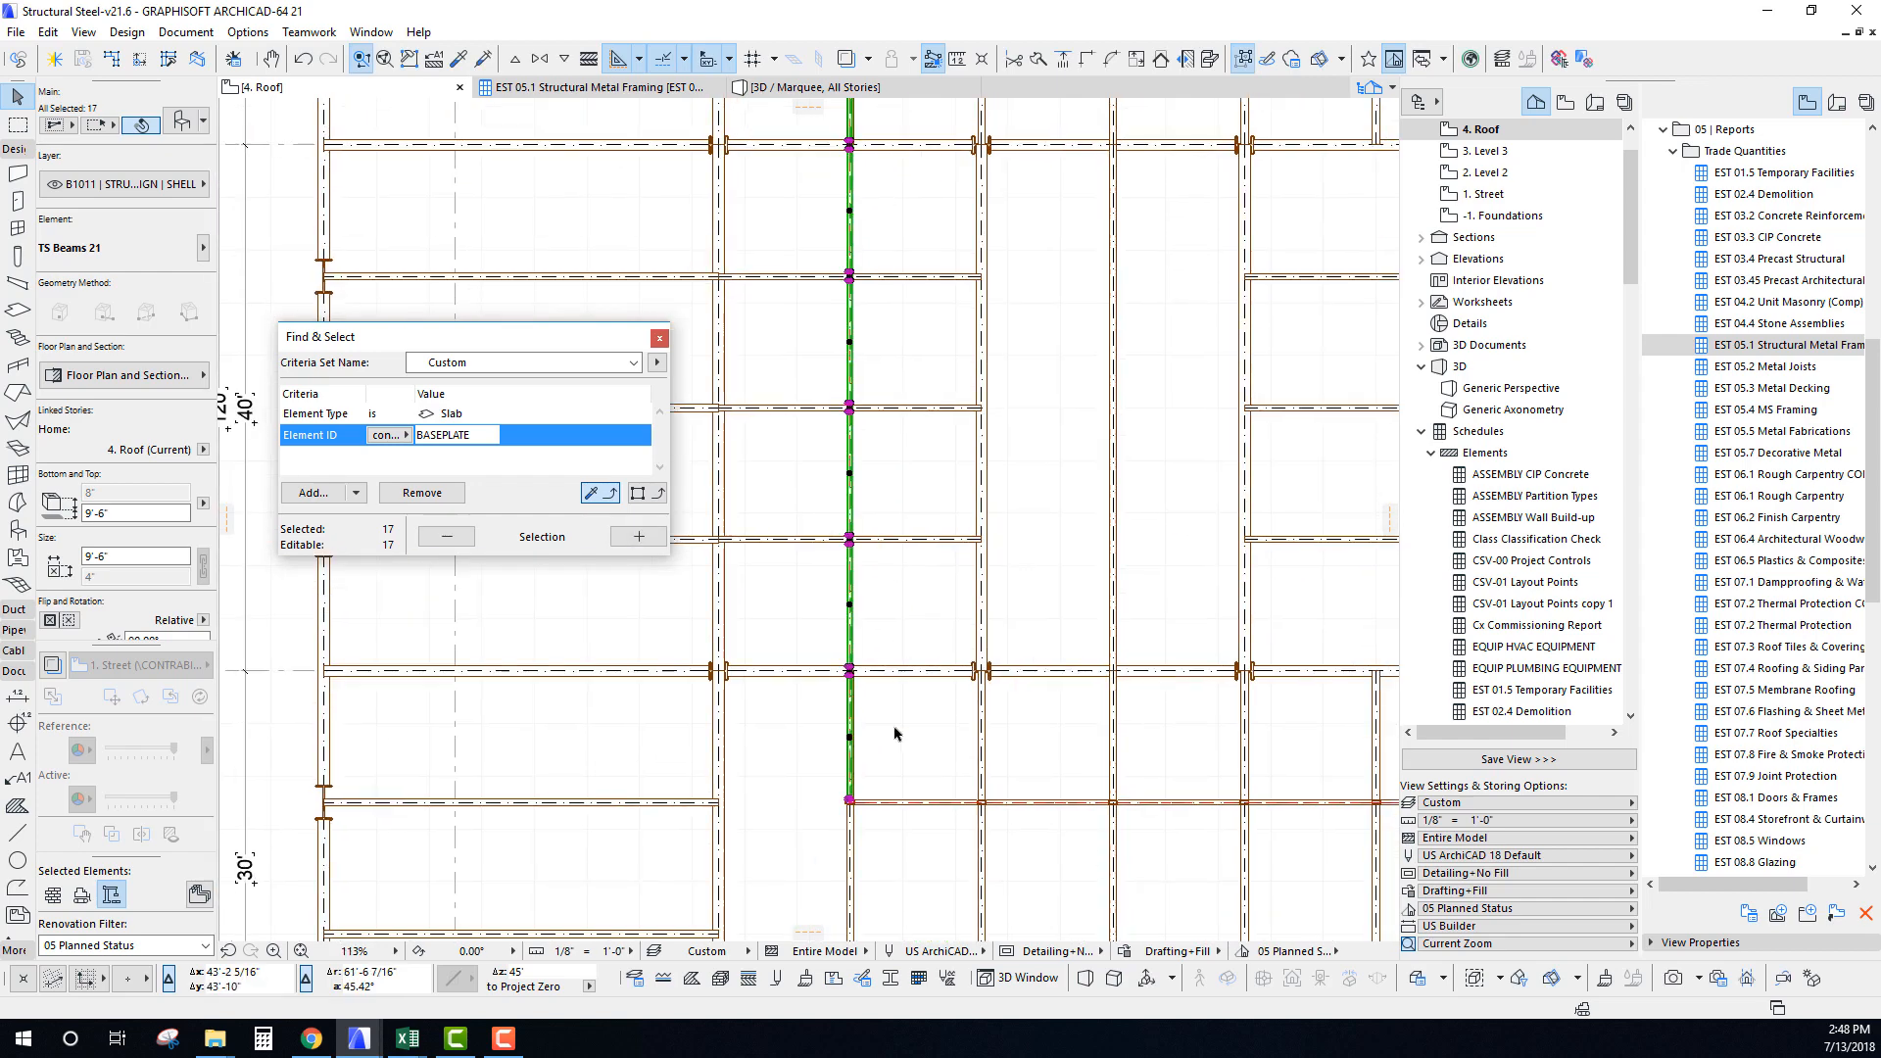
pyautogui.scroll(10, 894, 733)
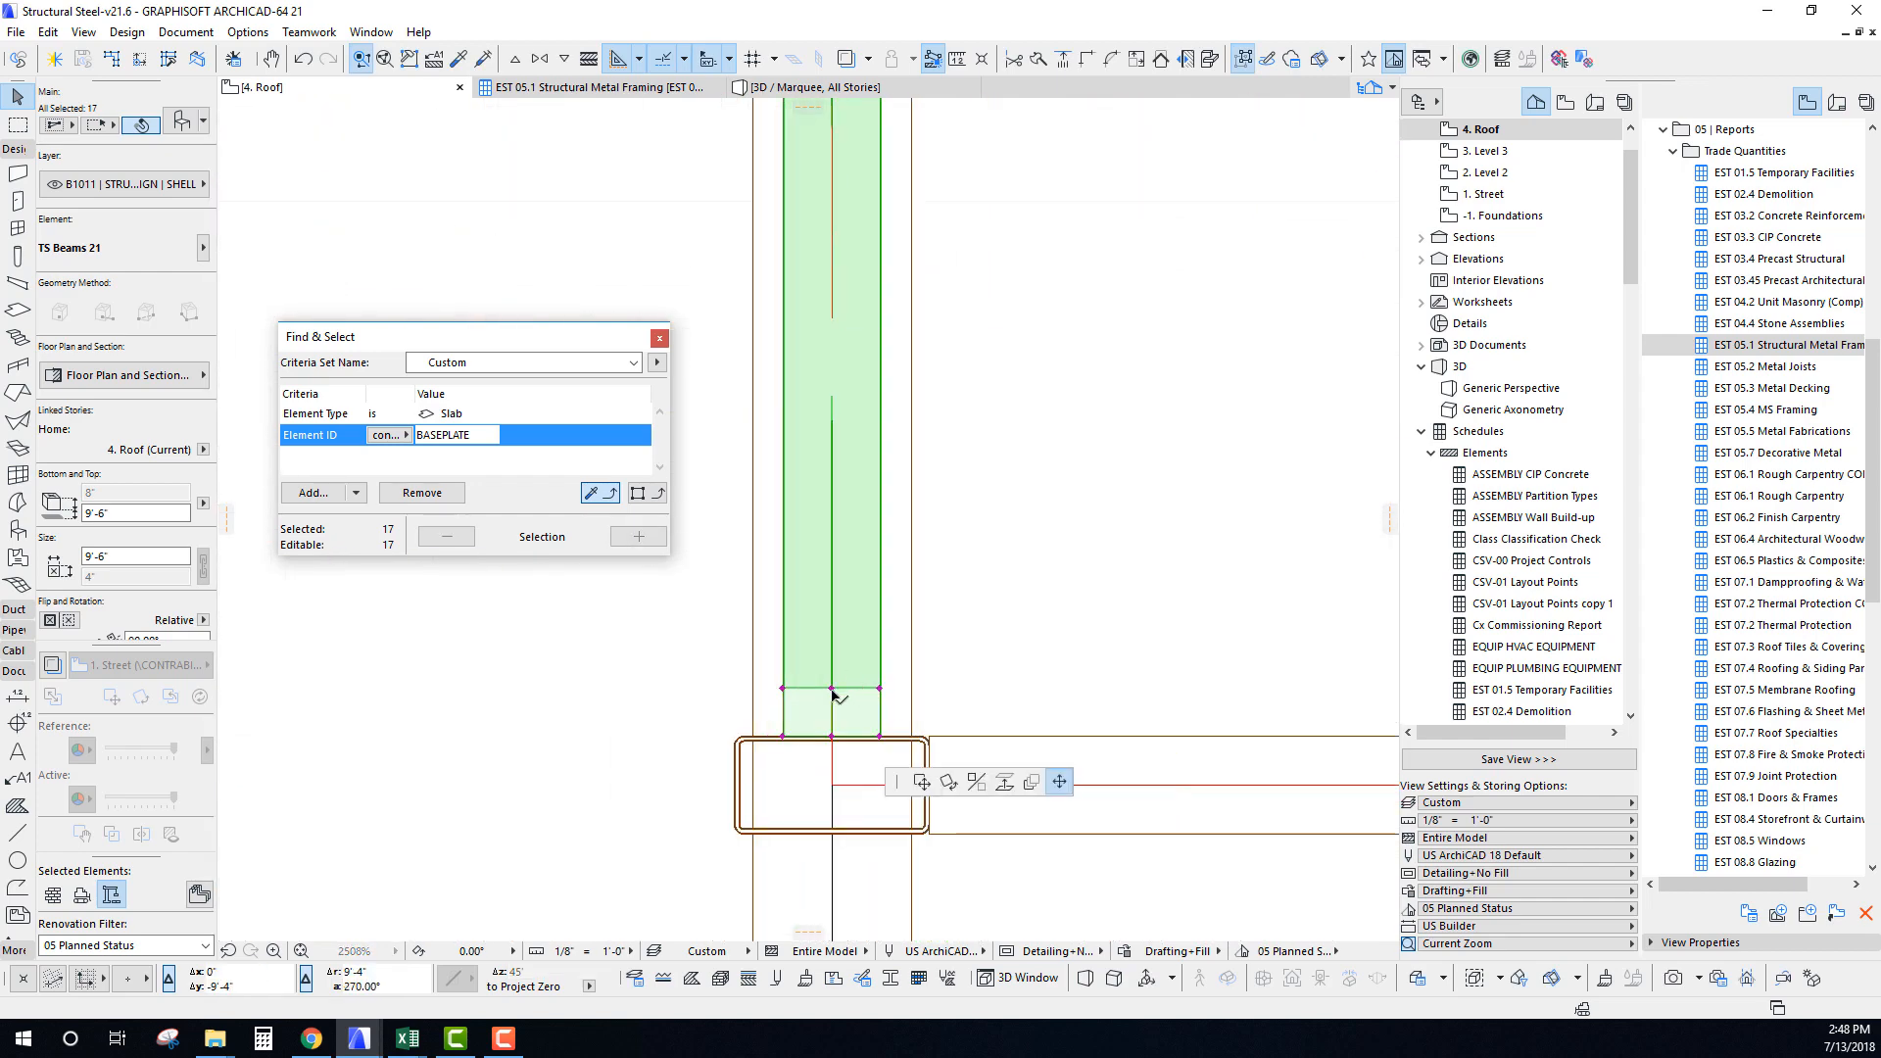
pyautogui.scroll(-4, 831, 591)
pyautogui.scroll(-6, 826, 588)
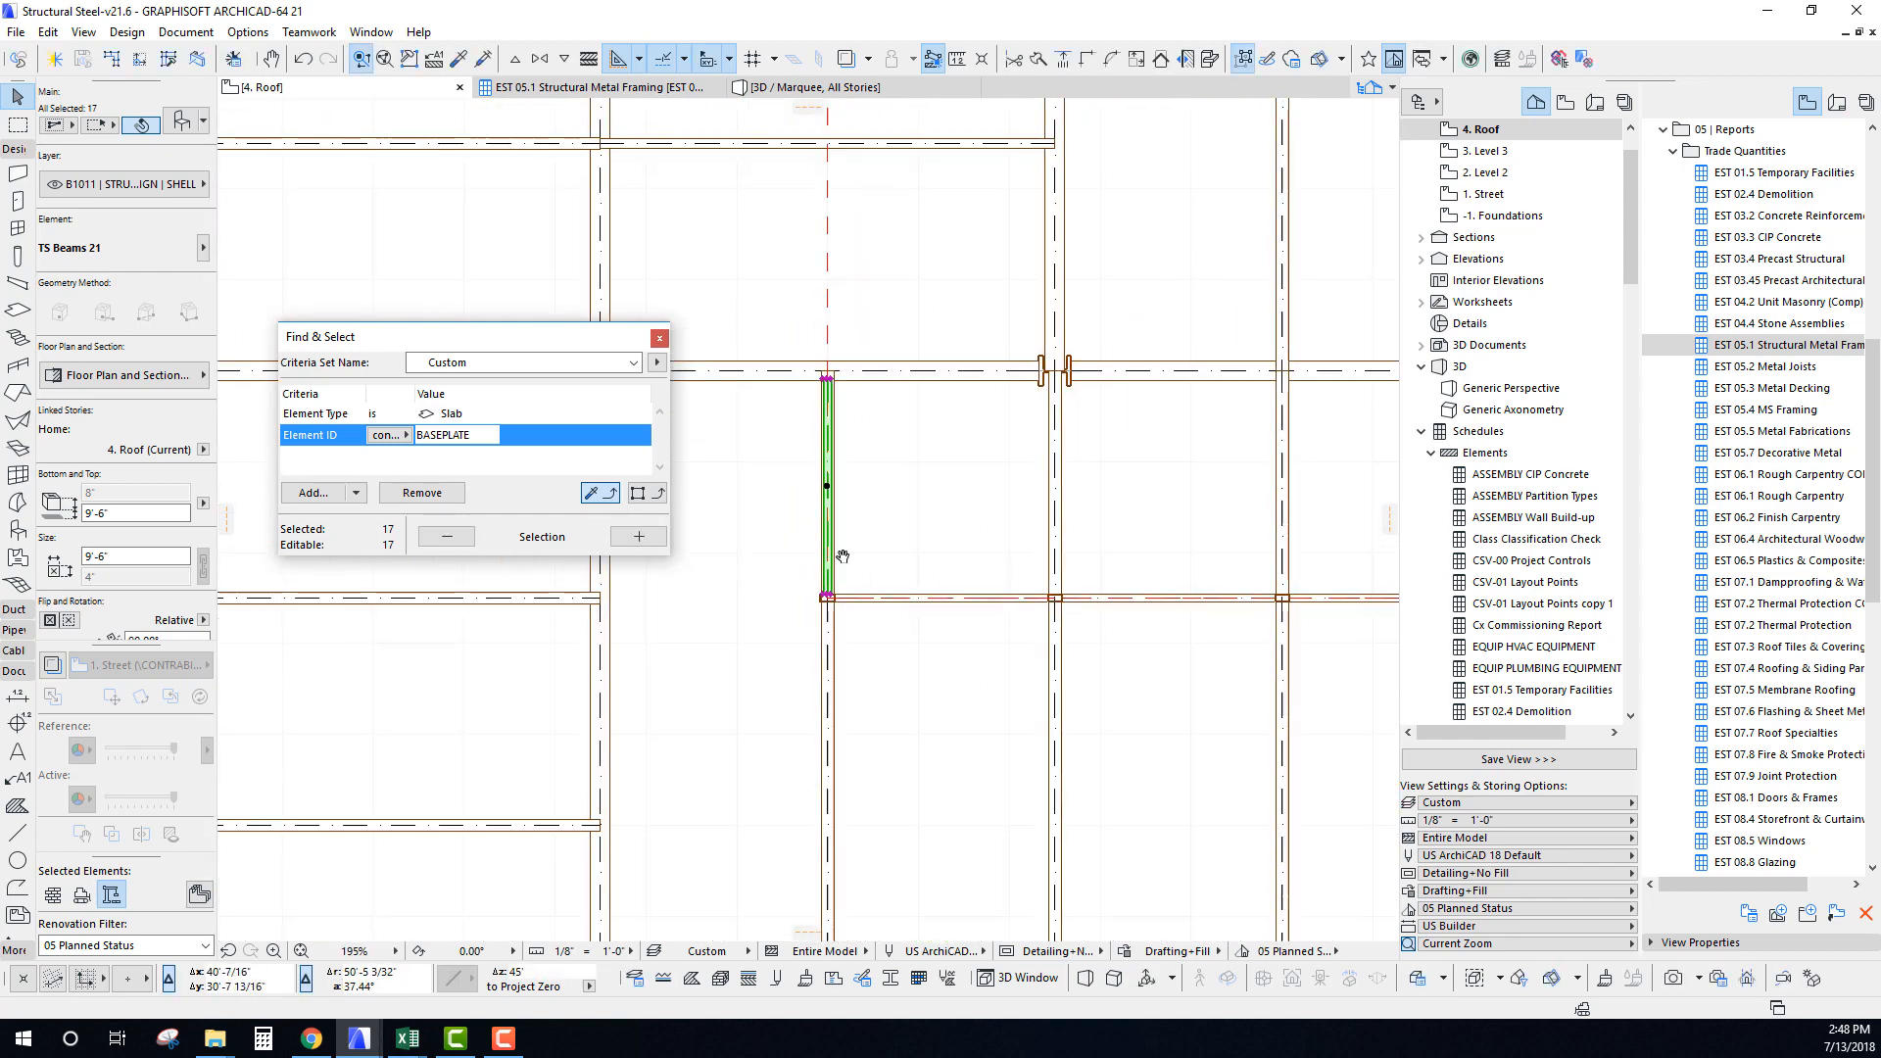
pyautogui.scroll(5, 789, 601)
pyautogui.hotkey('ctrl', 'shift', 'd')
pyautogui.click(822, 630)
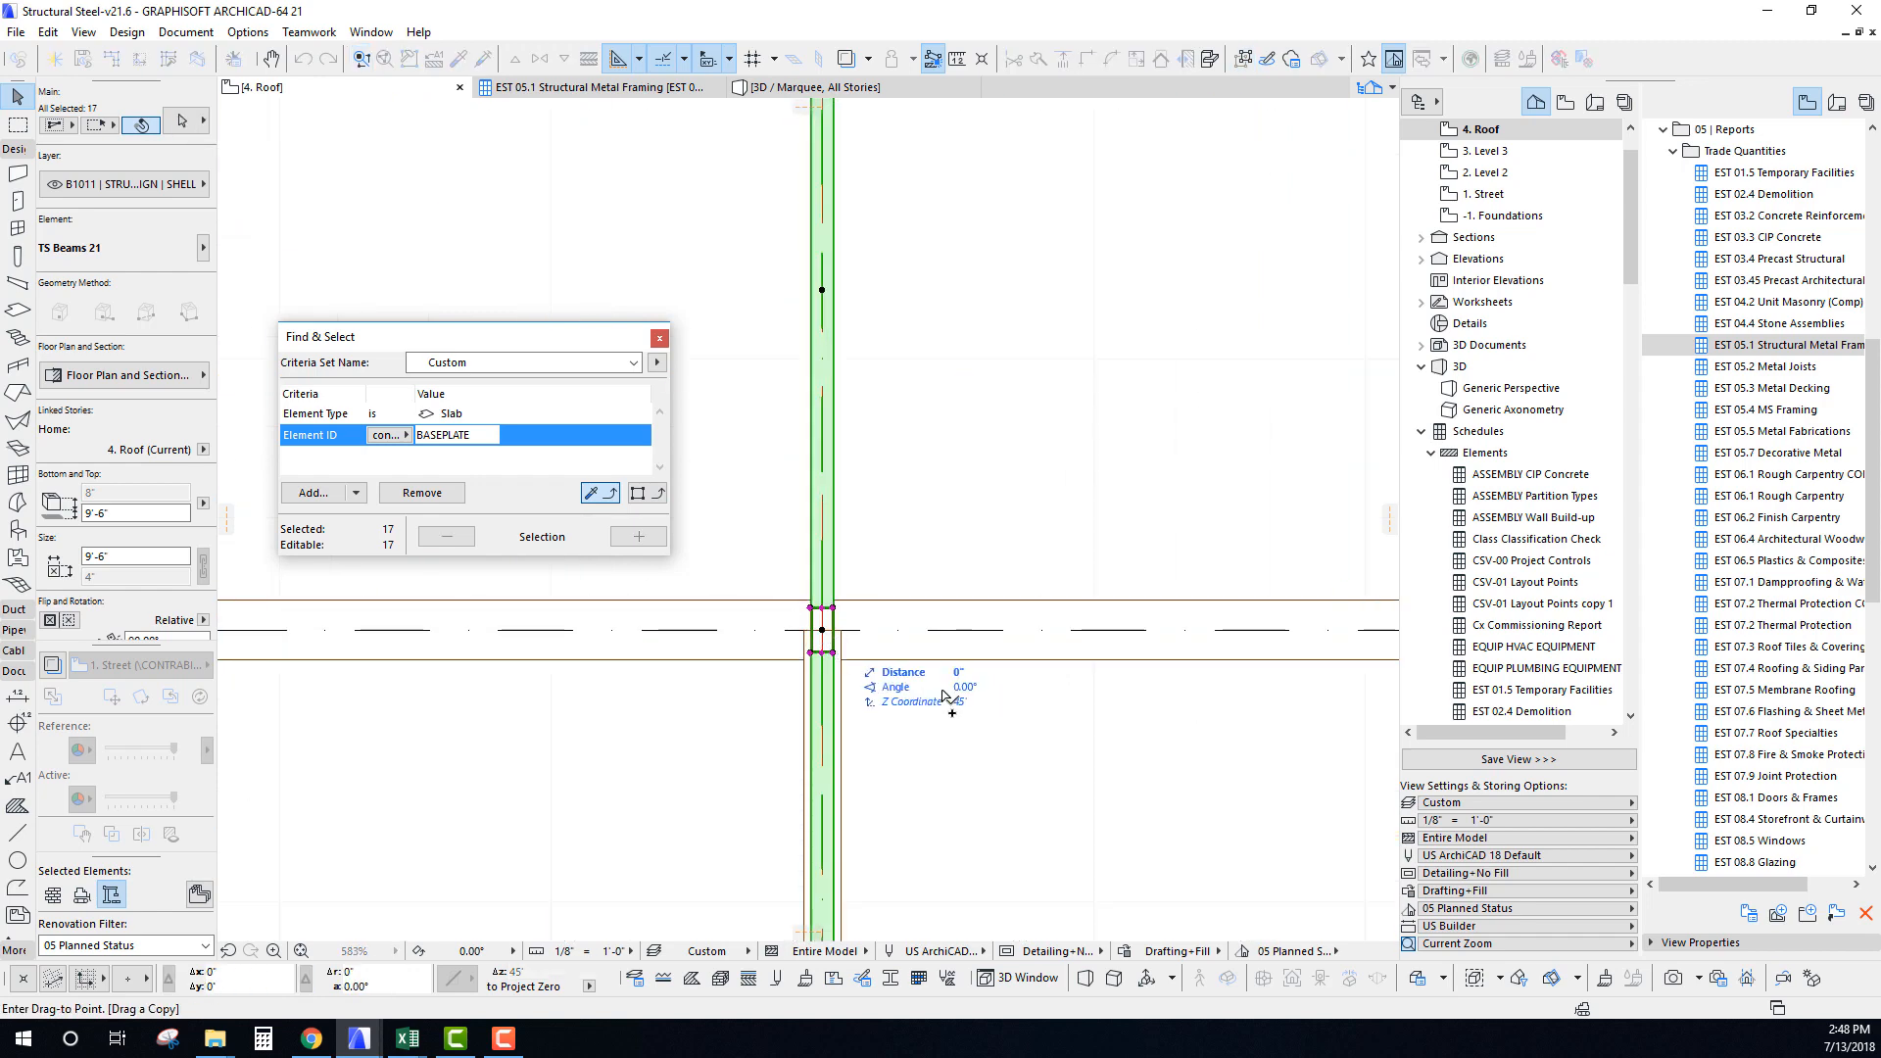
pyautogui.scroll(-11, 884, 698)
pyautogui.moveTo(884, 697); pyautogui.dragTo(438, 706, button='middle')
pyautogui.scroll(-5, 438, 707)
pyautogui.scroll(15, 881, 715)
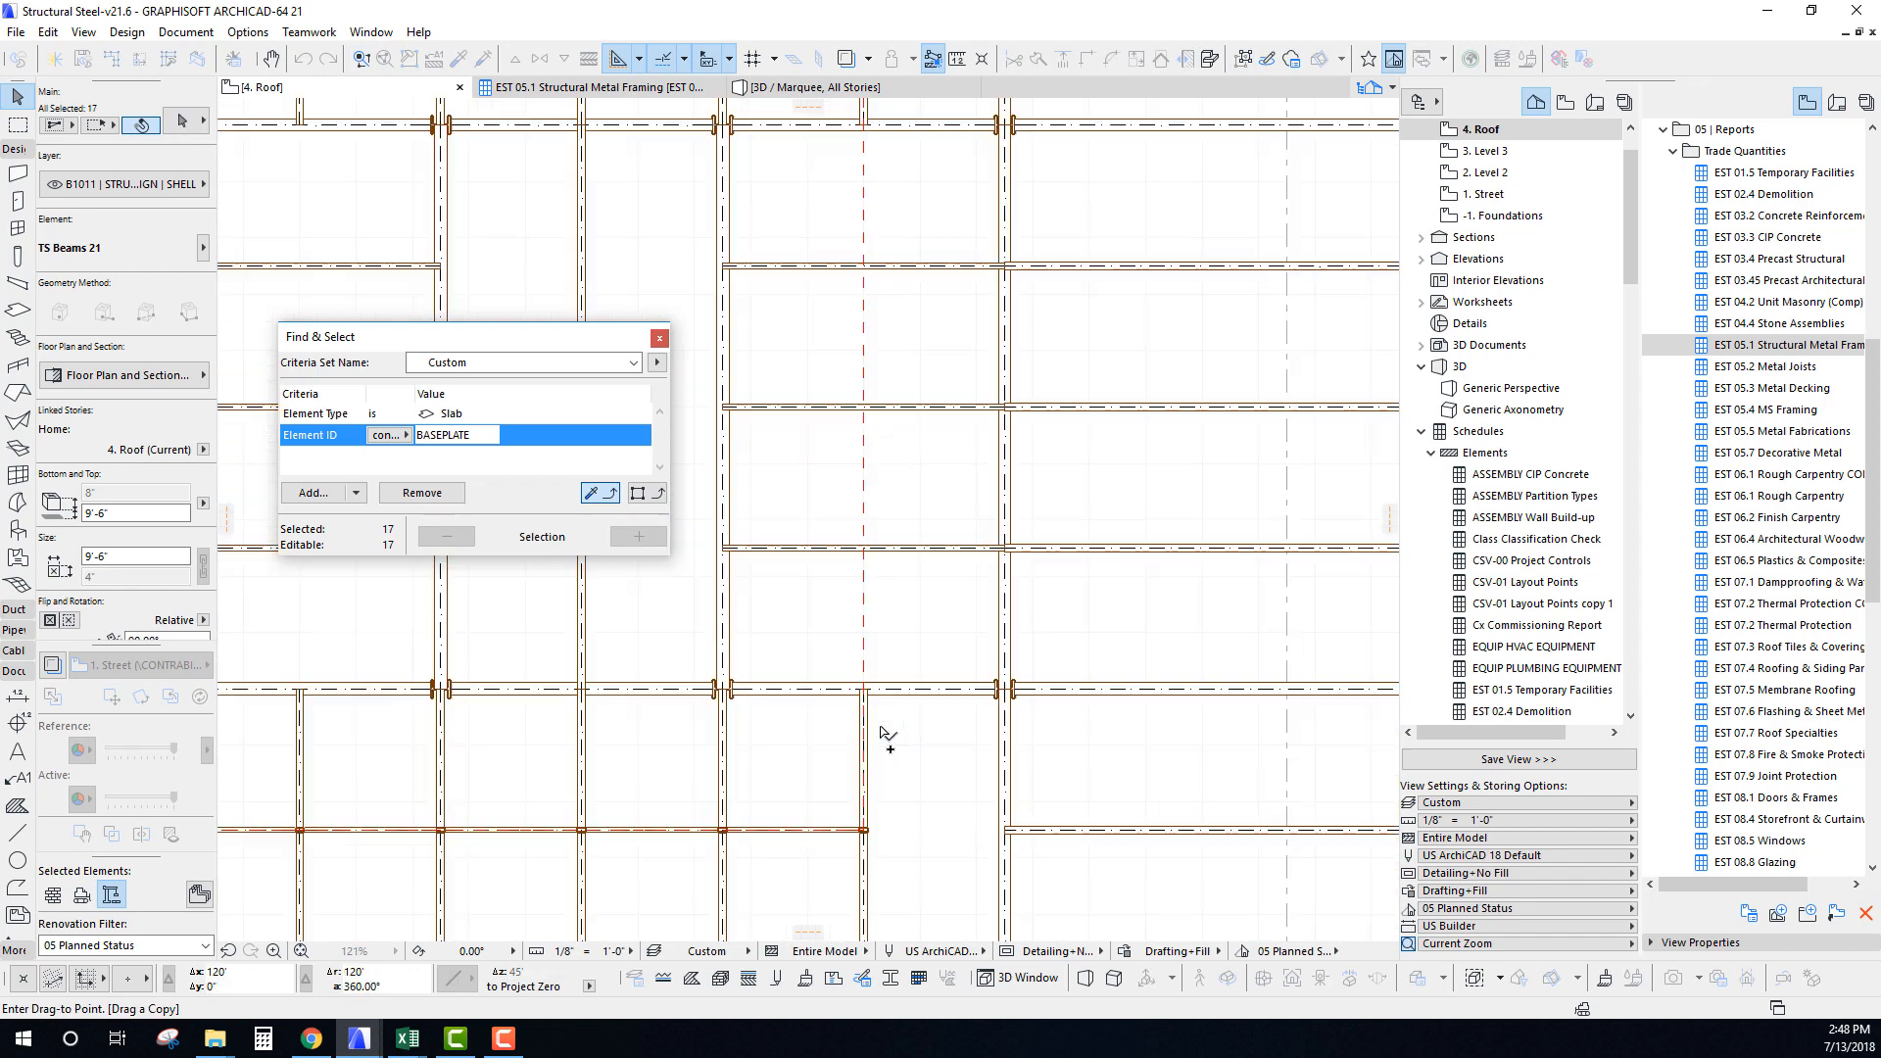
pyautogui.click(881, 662)
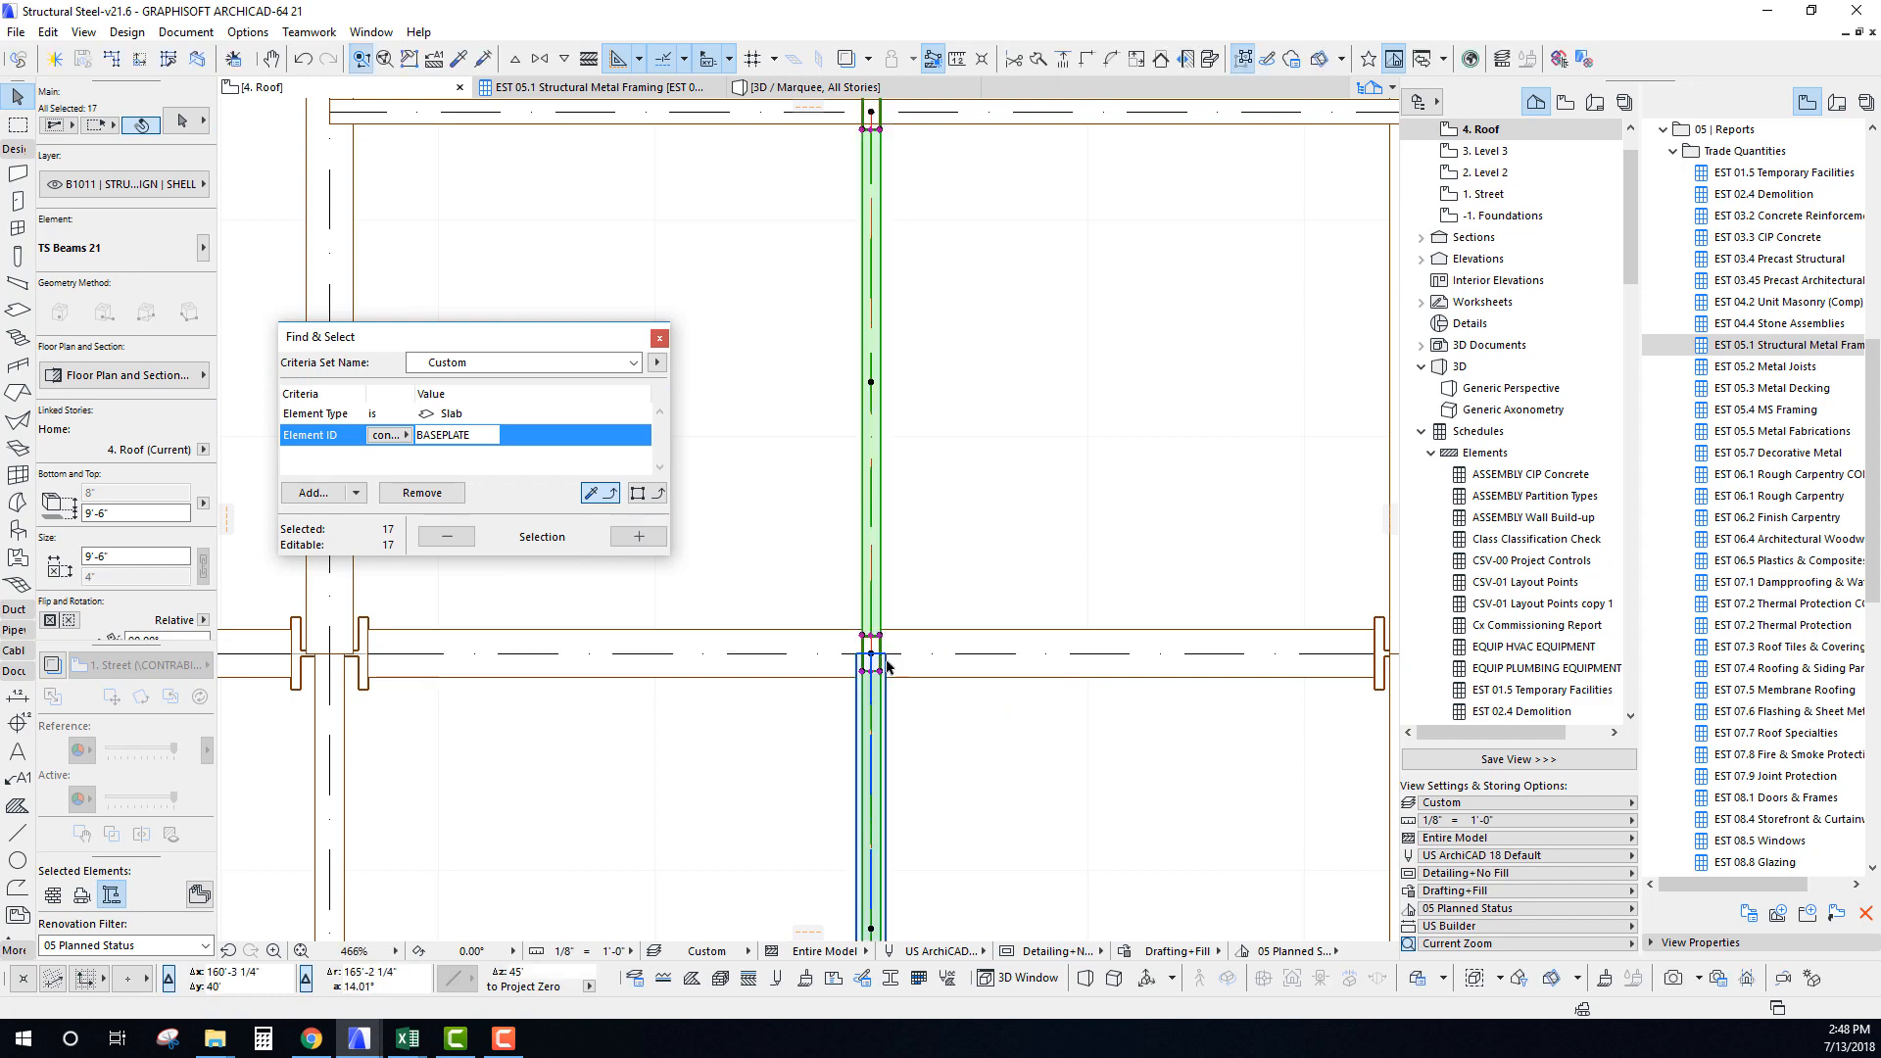
pyautogui.press('Escape')
# Show the whole model in 3D and delete the loose steel members lying beside the building.
pyautogui.scroll(-10, 783, 680)
pyautogui.scroll(-1, 783, 681)
pyautogui.moveTo(783, 681); pyautogui.dragTo(1138, 697, button='middle')
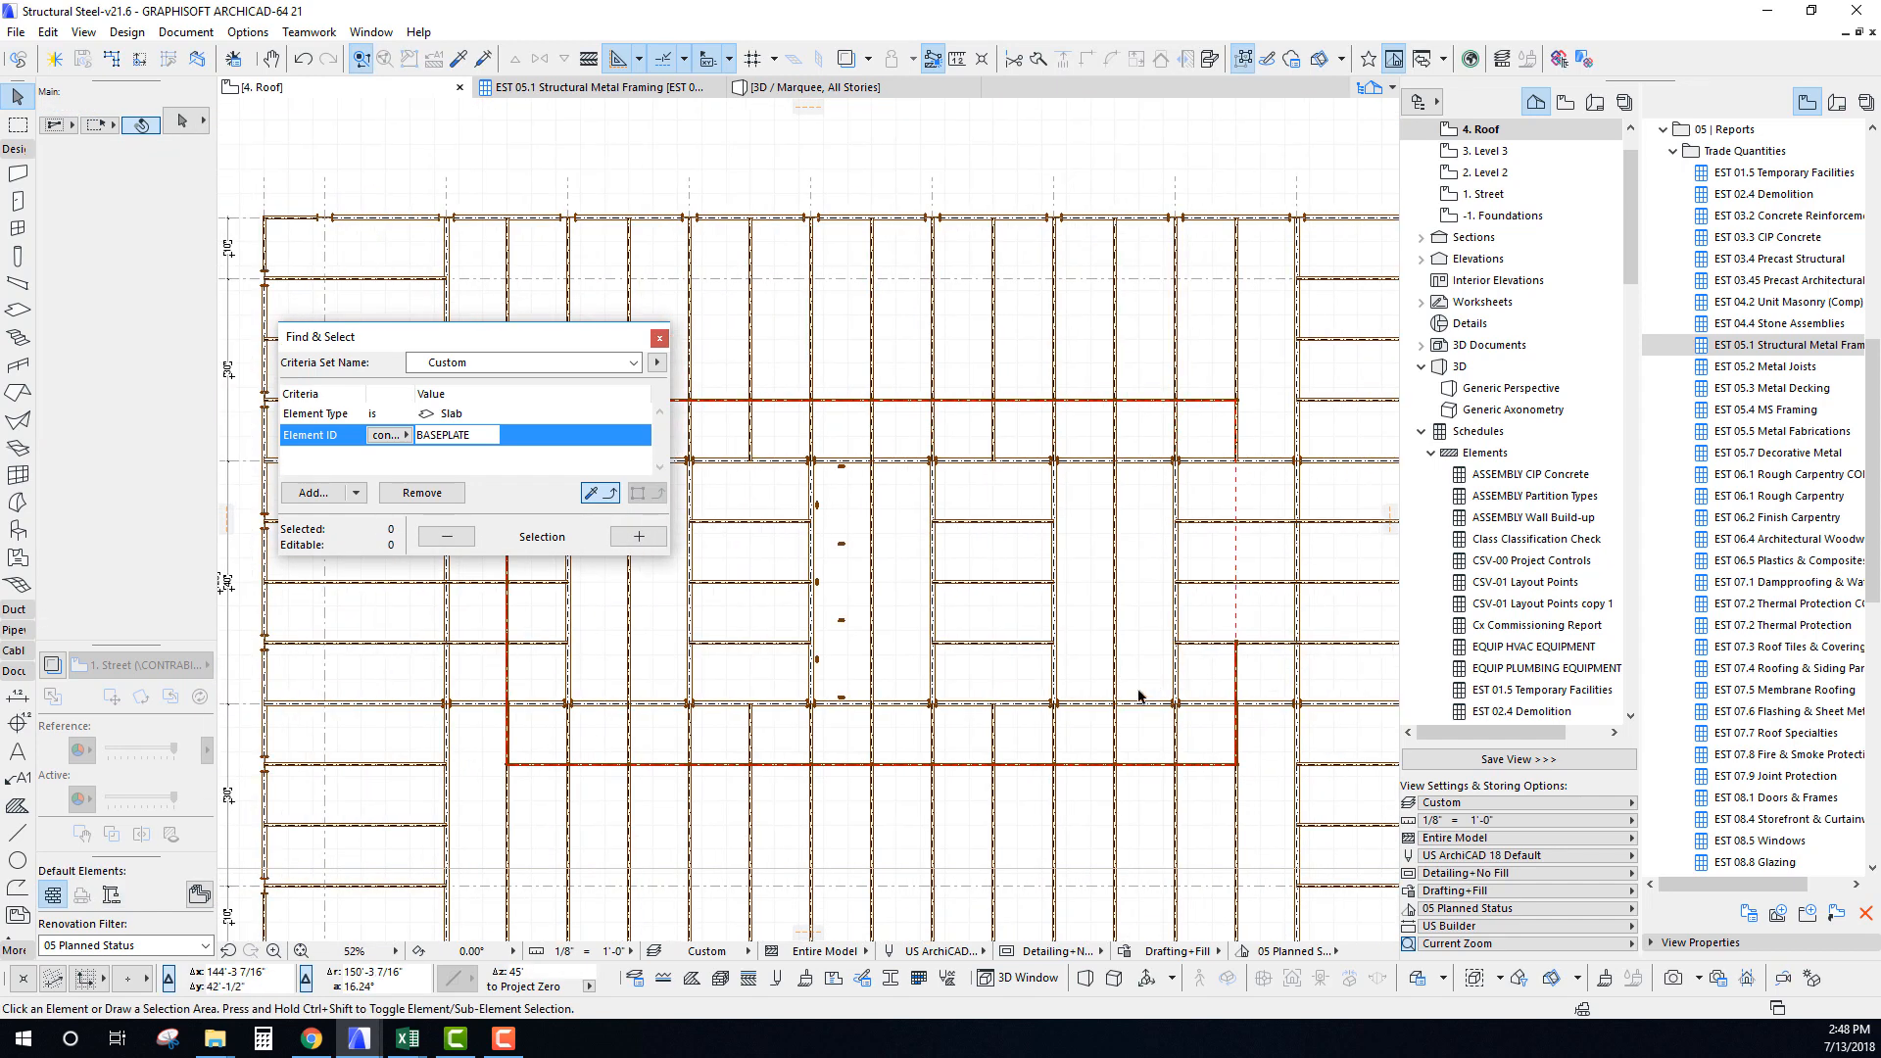
pyautogui.press('F3')
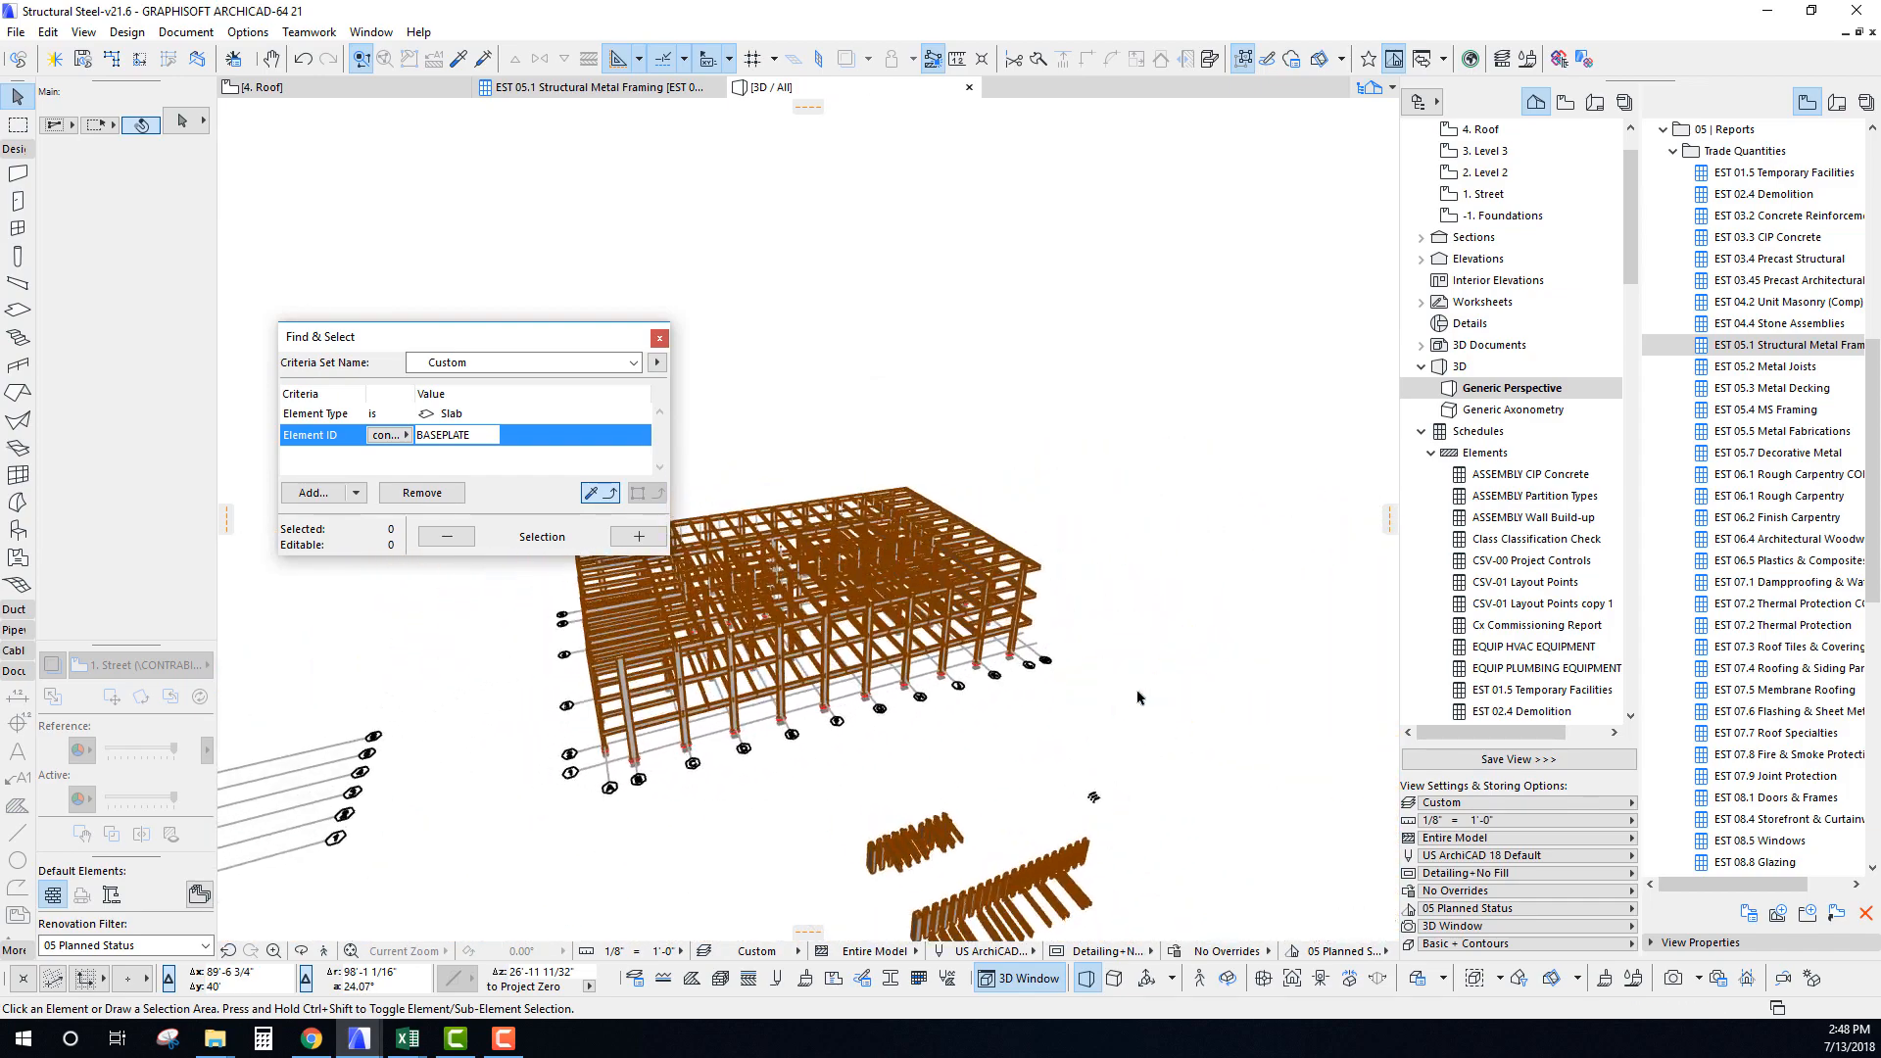
pyautogui.scroll(10, 1139, 698)
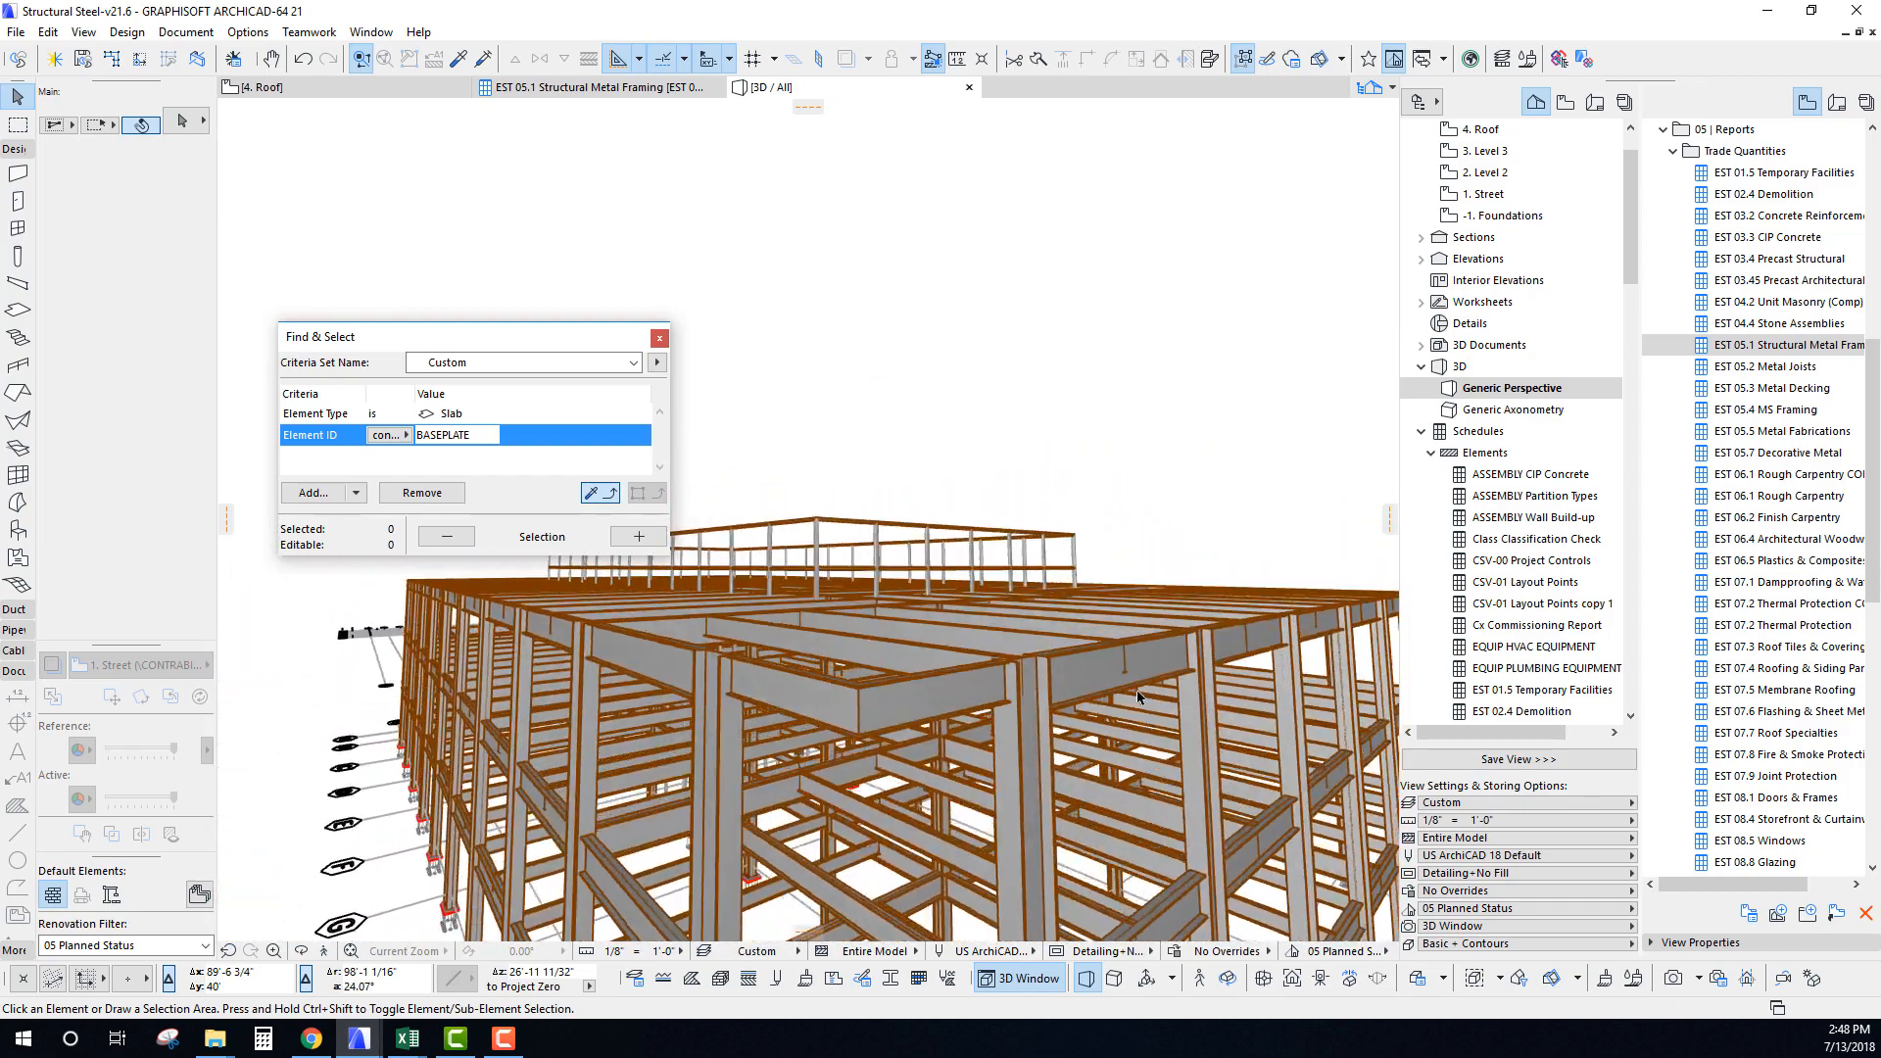
pyautogui.scroll(8, 1137, 698)
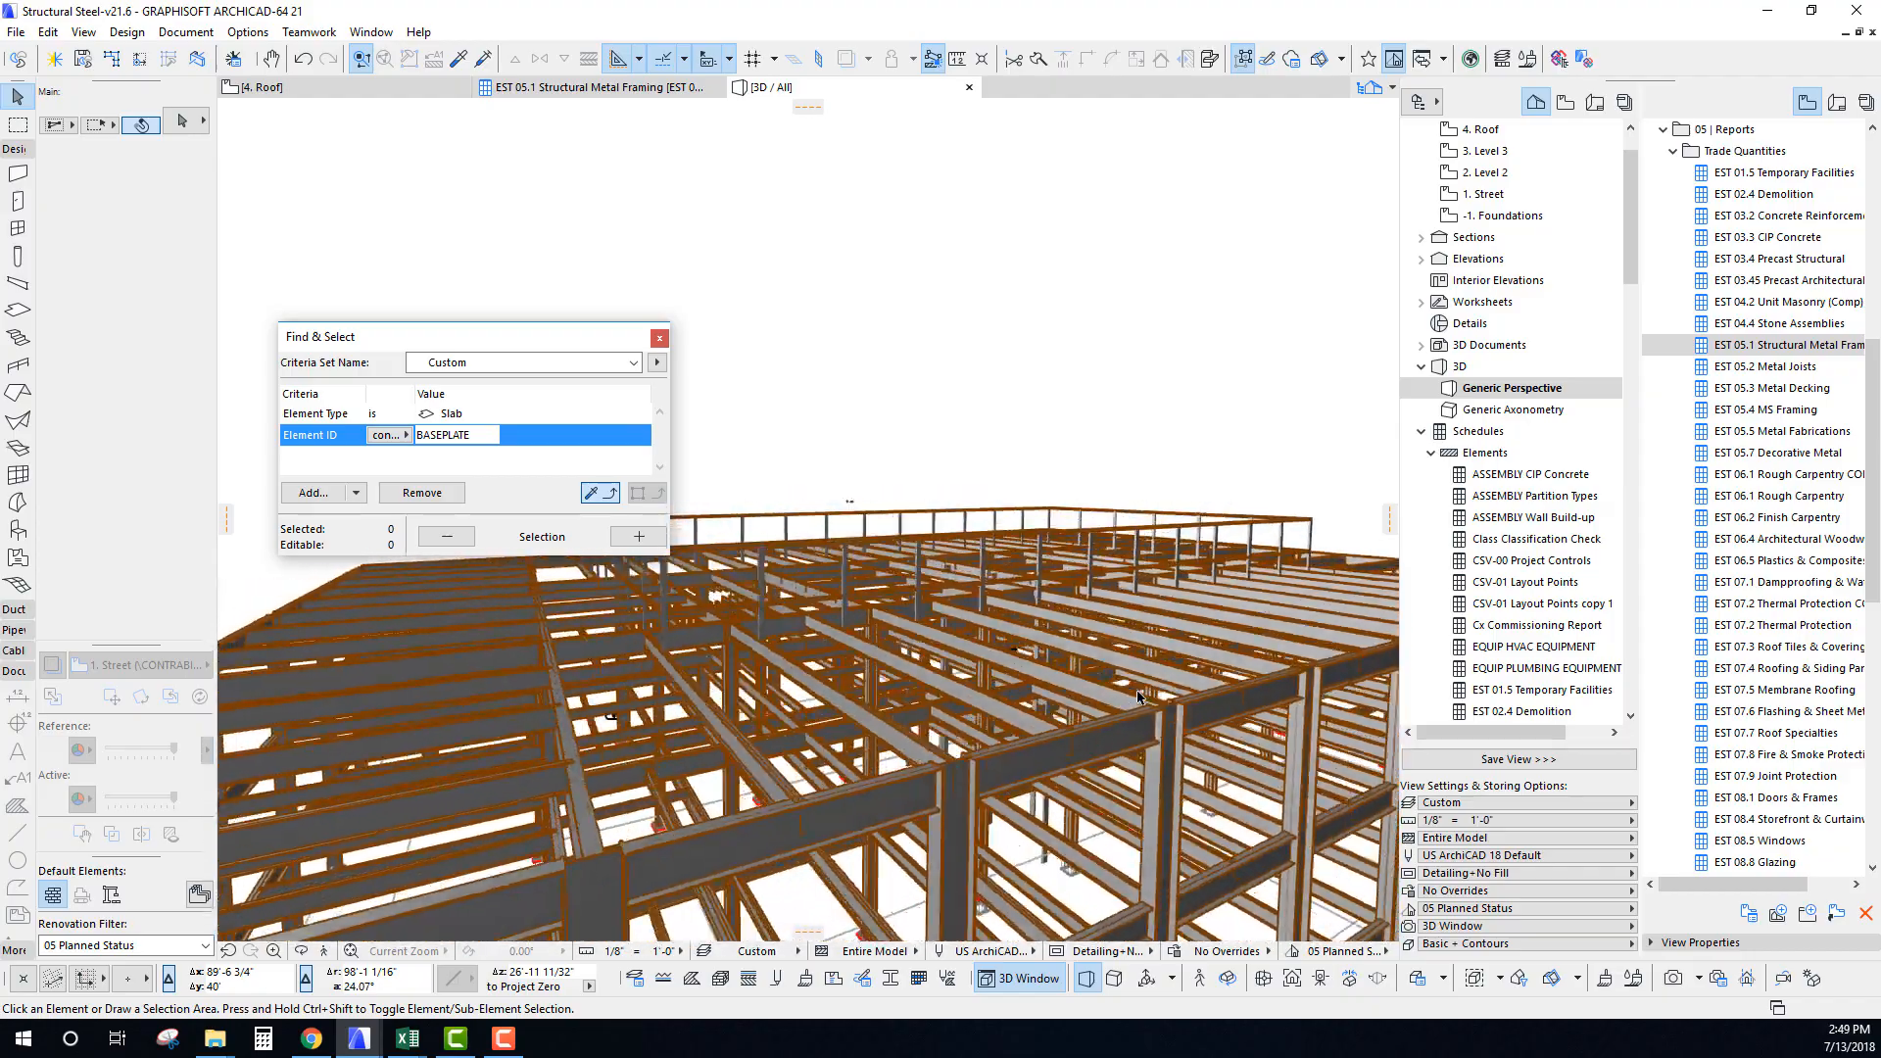
pyautogui.scroll(-10, 1138, 698)
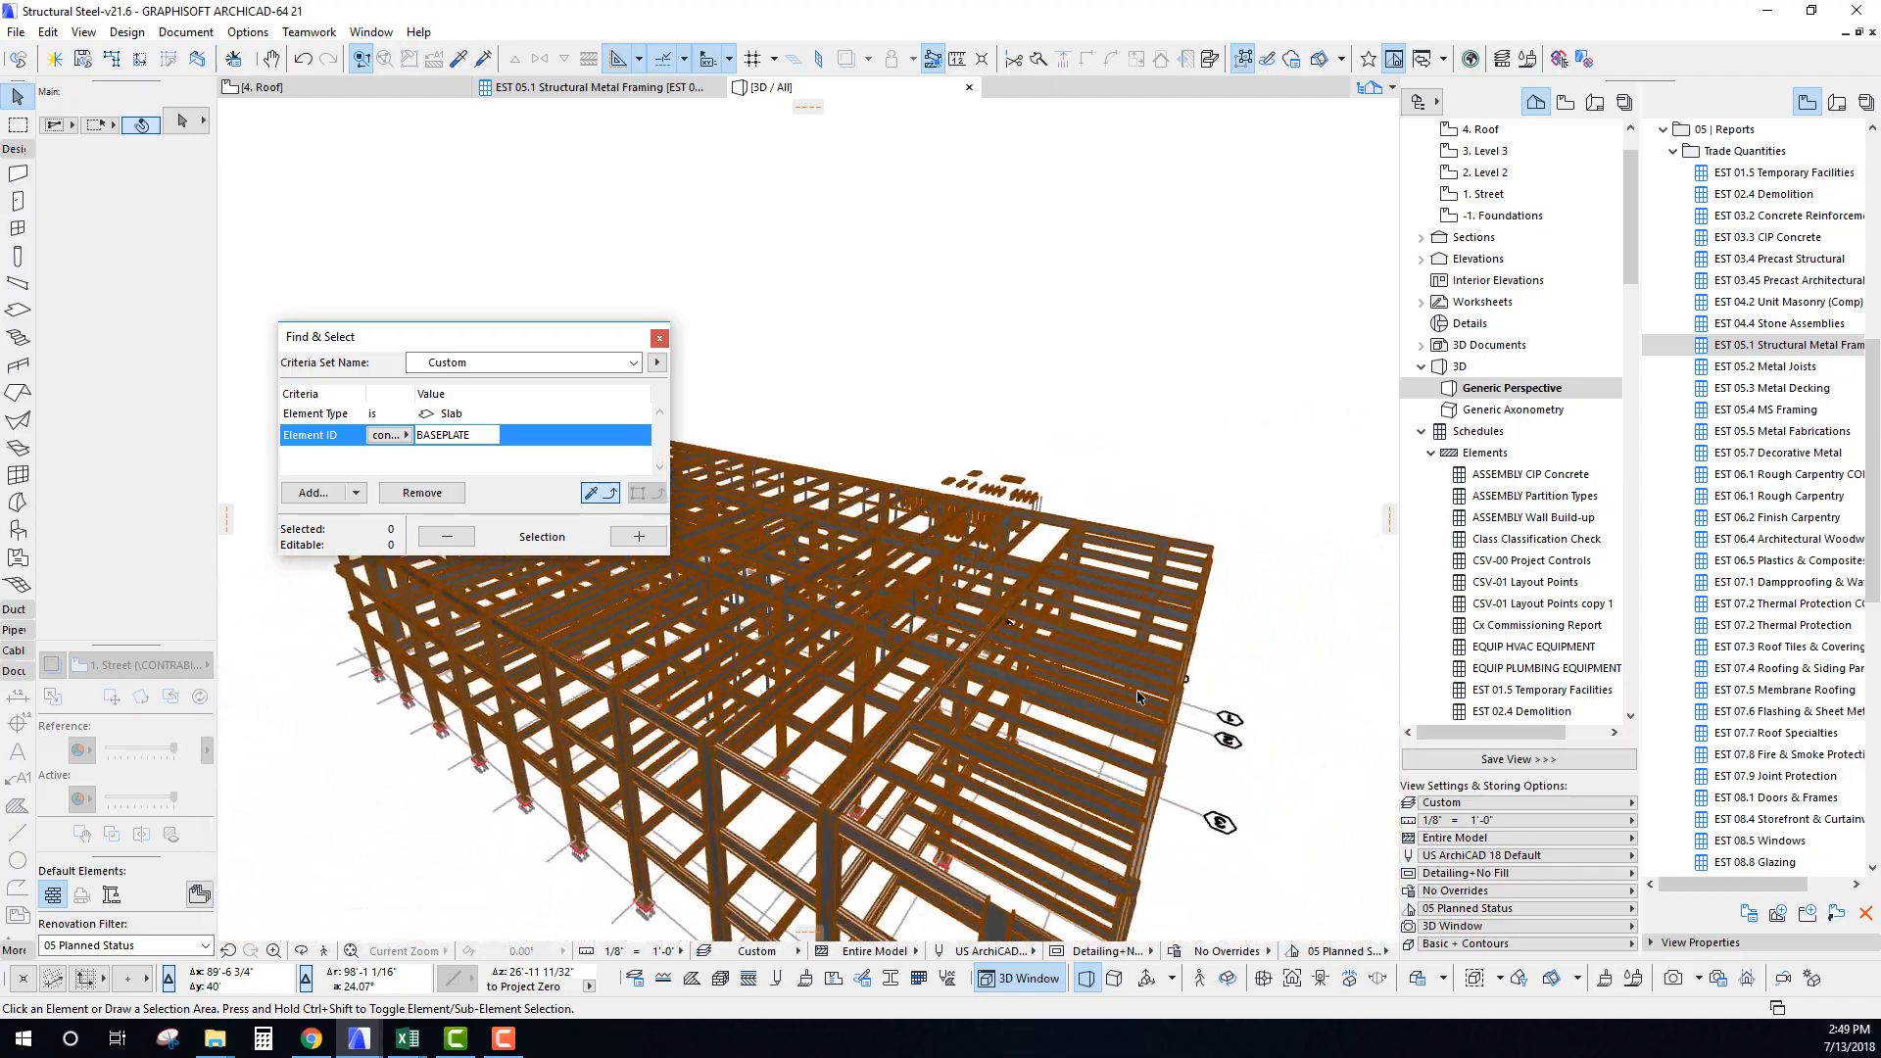
pyautogui.scroll(-5, 1139, 698)
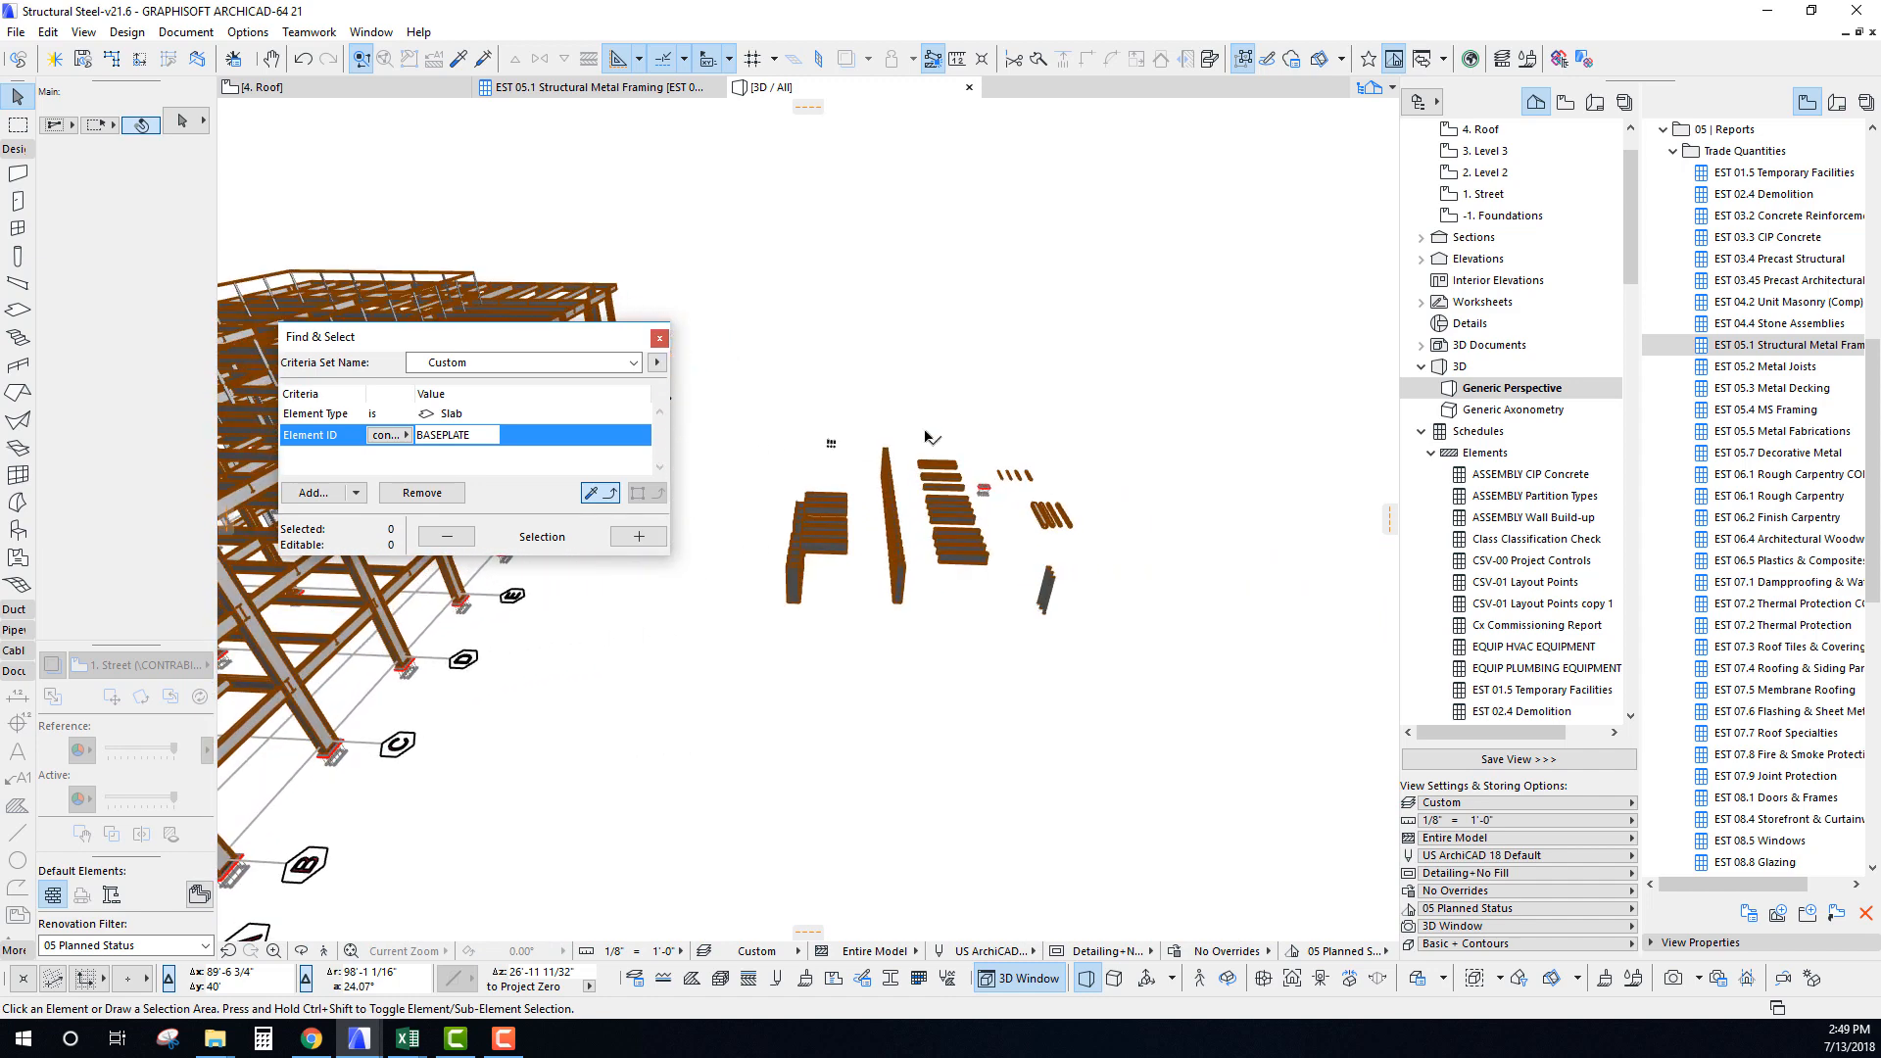
pyautogui.moveTo(721, 348); pyautogui.dragTo(1204, 752)
pyautogui.press('Delete')
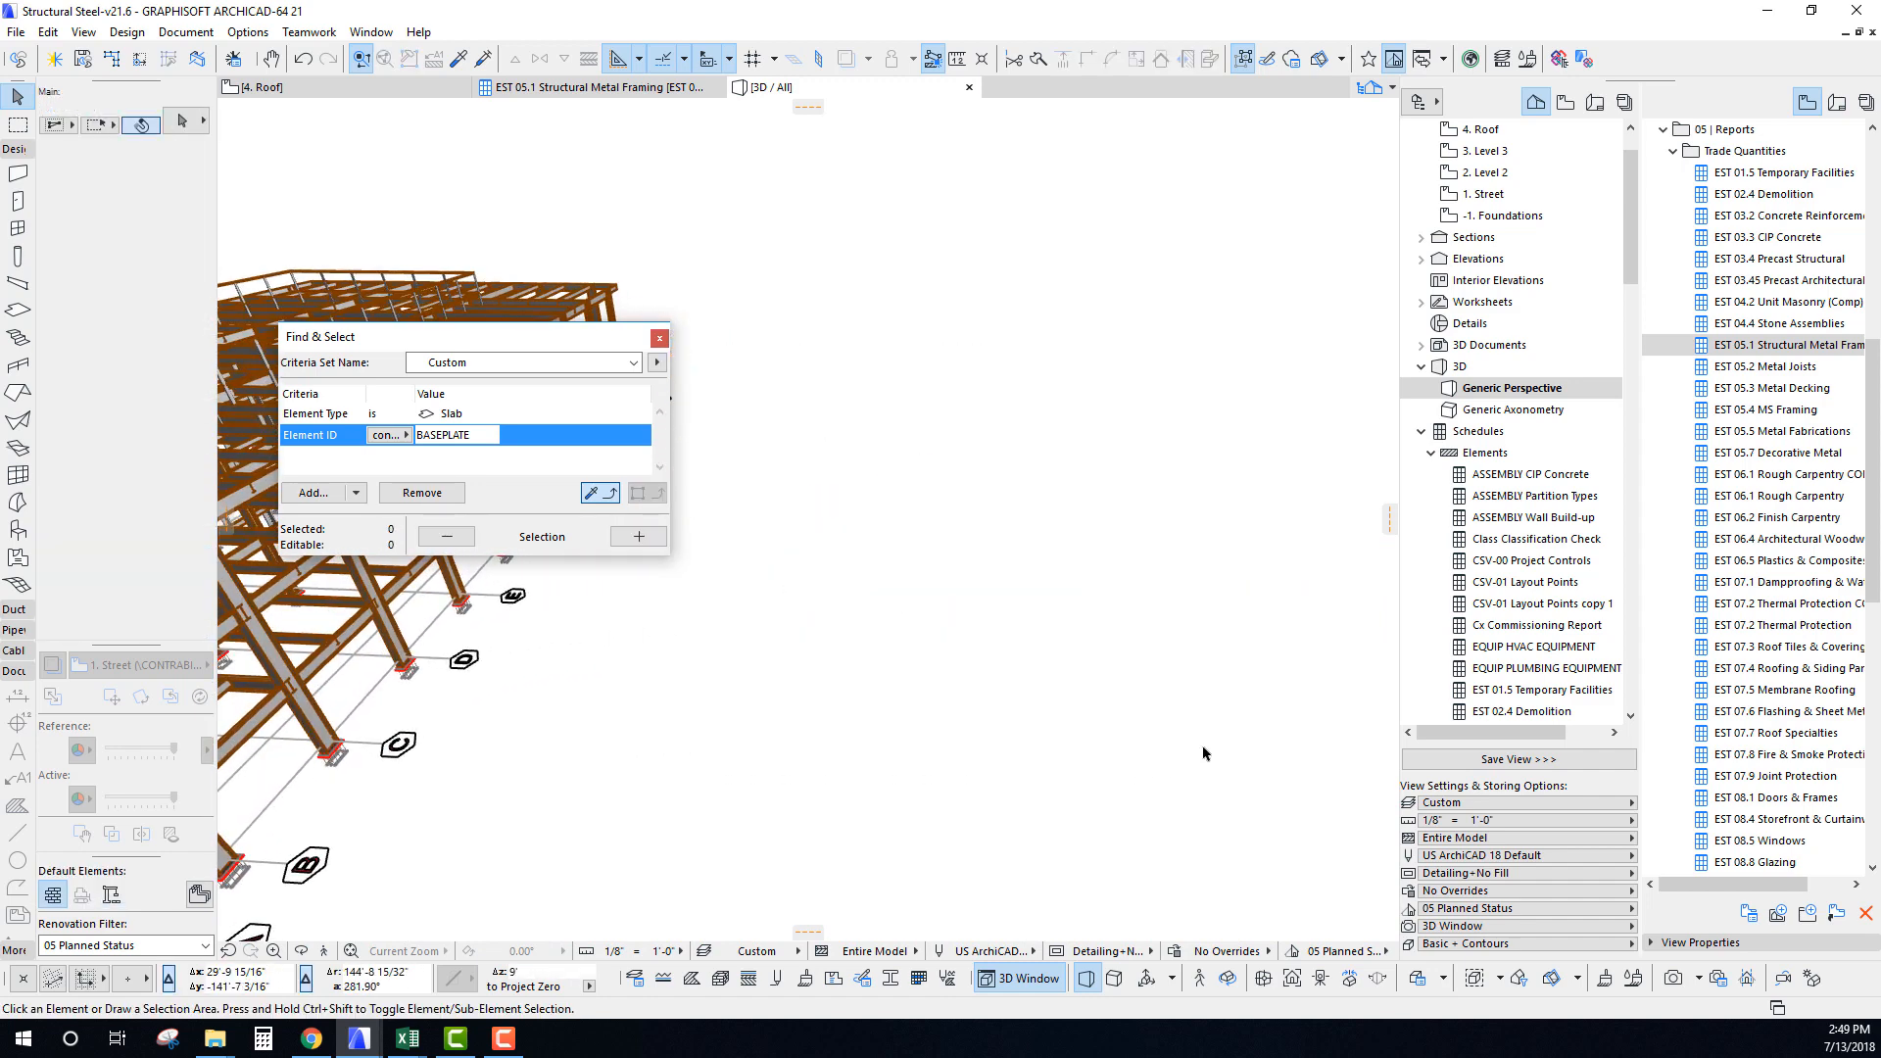
pyautogui.scroll(-5, 1203, 752)
pyautogui.scroll(5, 1203, 753)
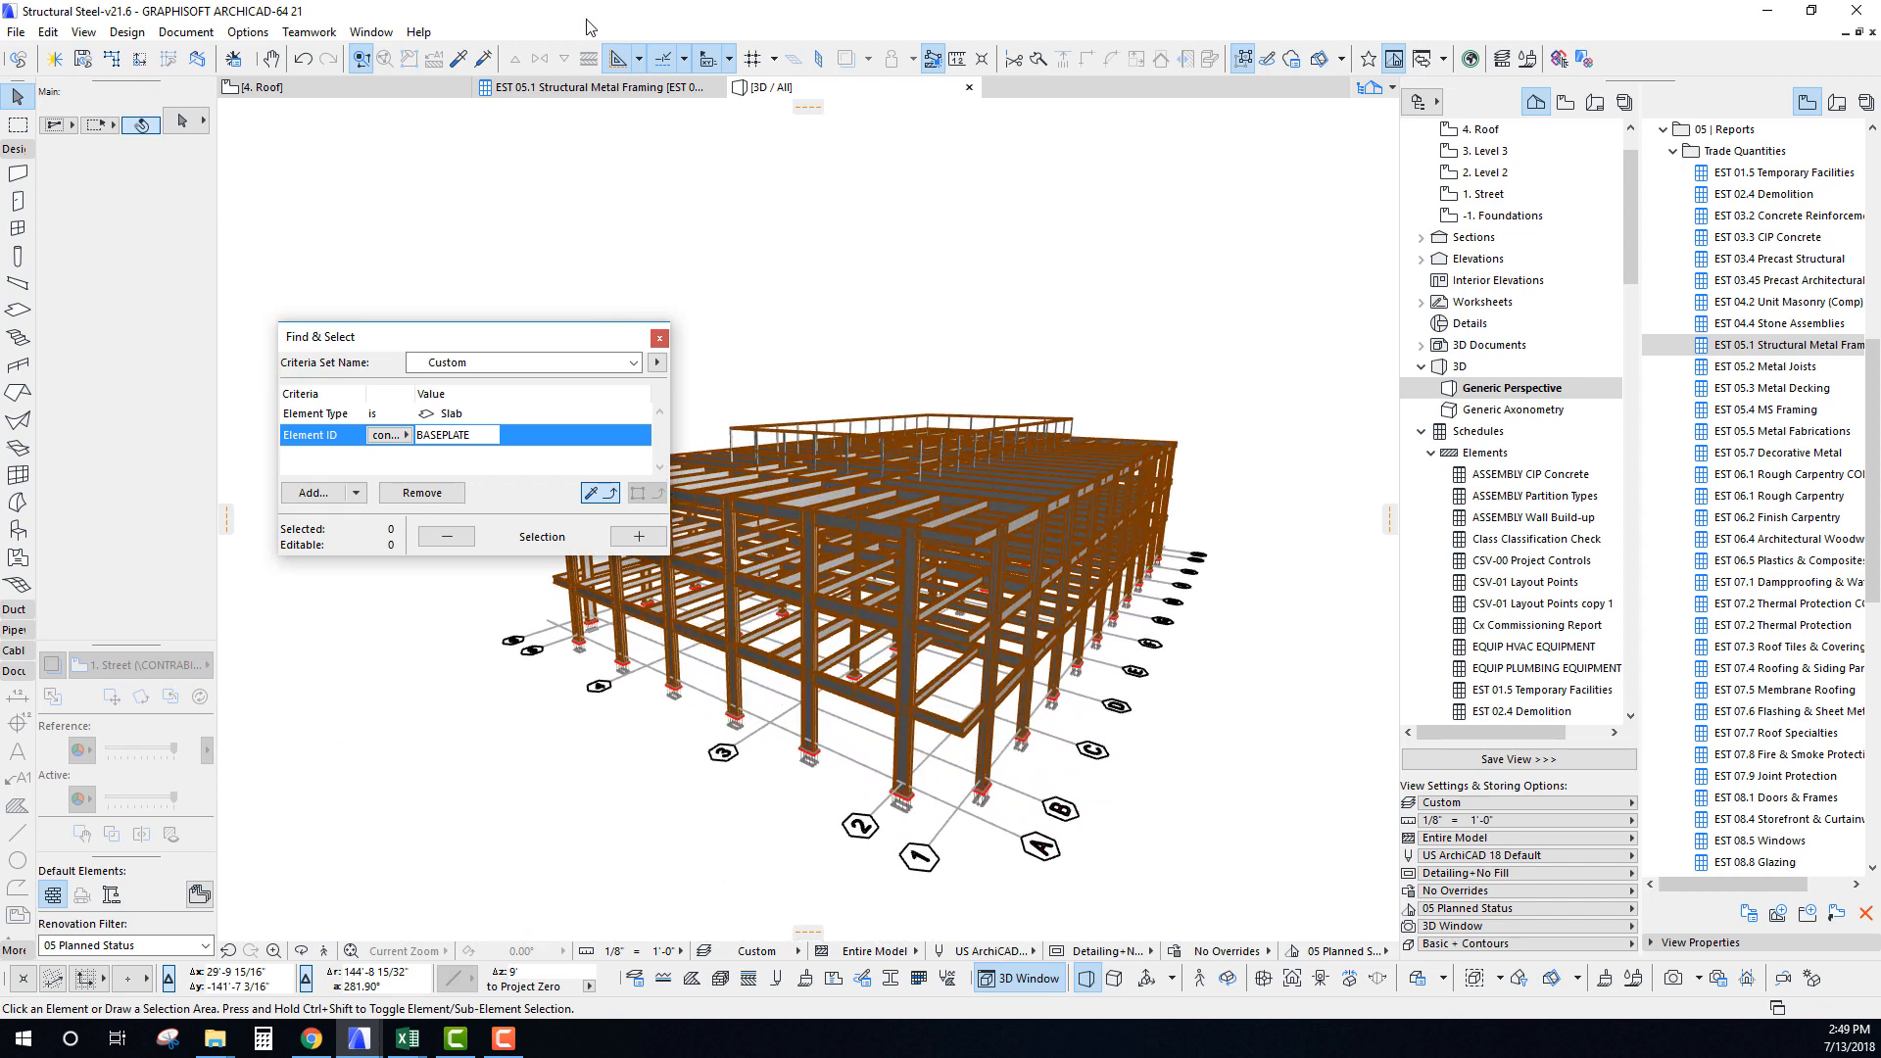
# Open the EST 05.1 Structural Metal Framing schedule and examine the baseplate row's element ID, type, unit cost and quantity fields.
pyautogui.click(561, 90)
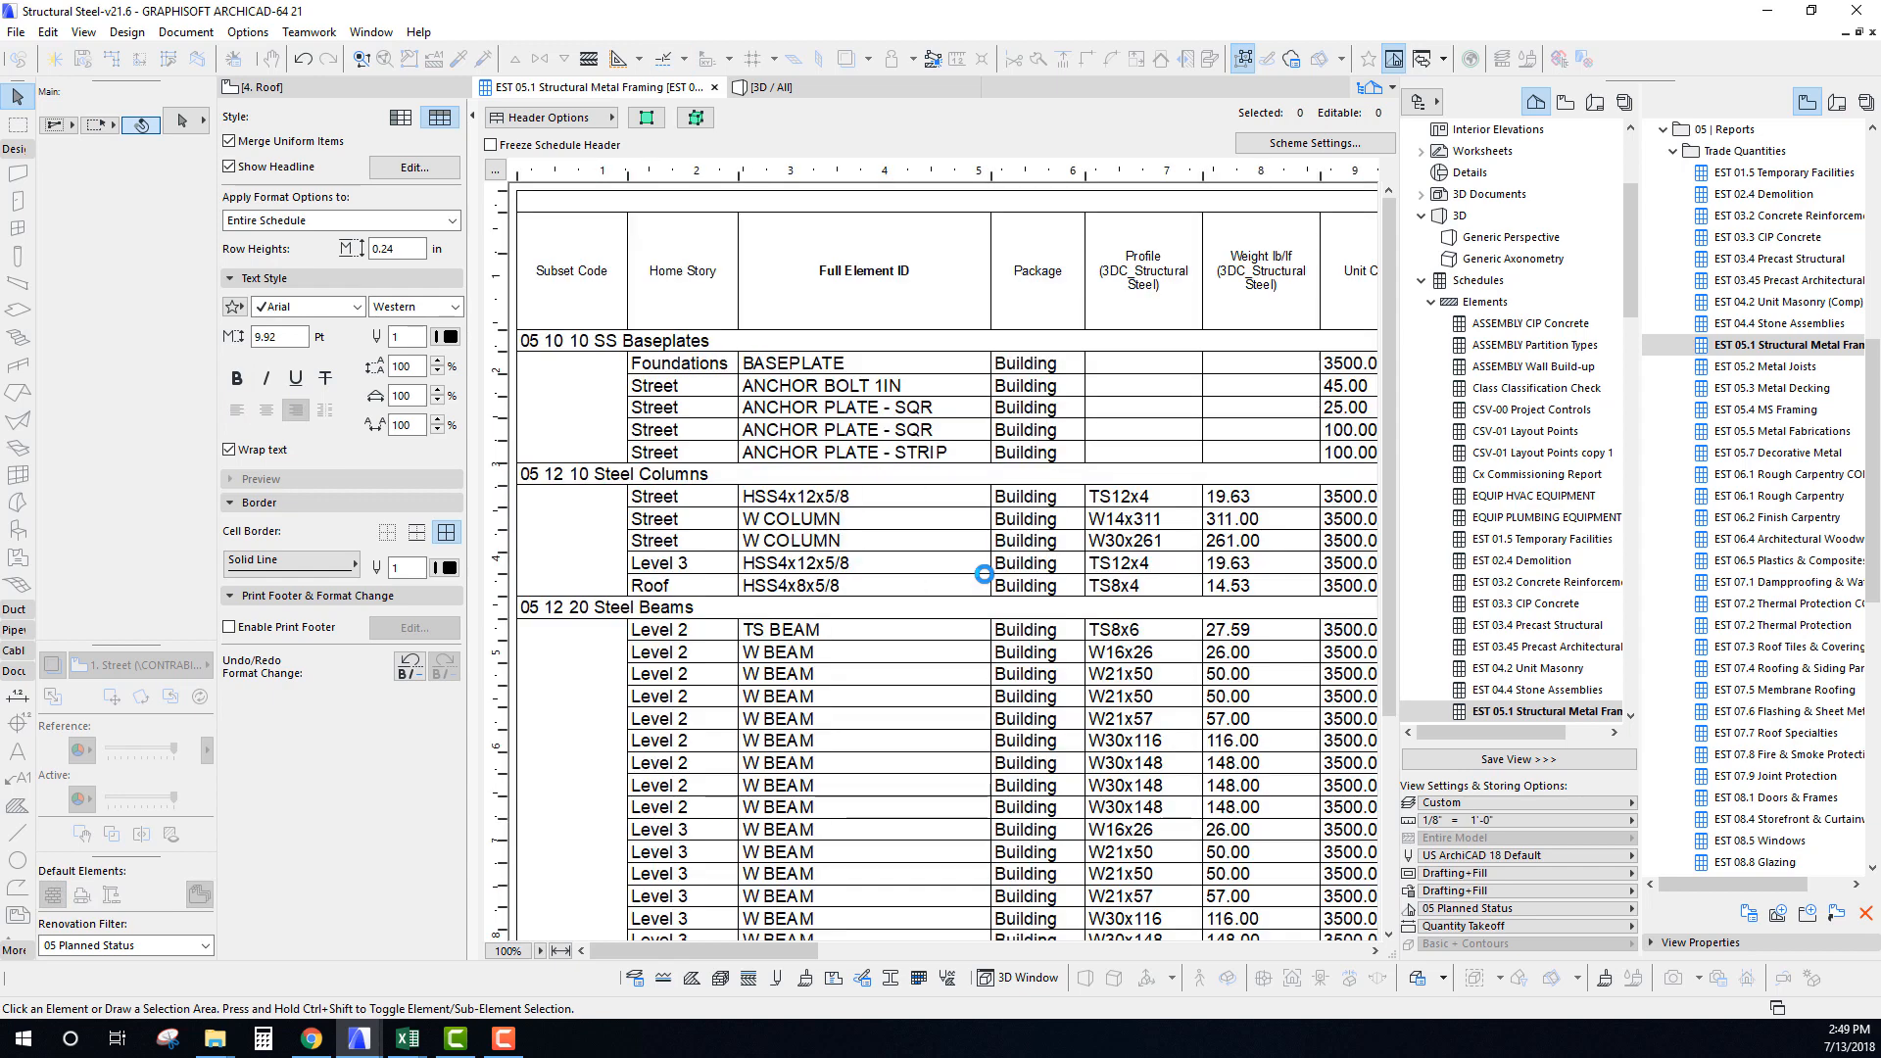
pyautogui.click(818, 368)
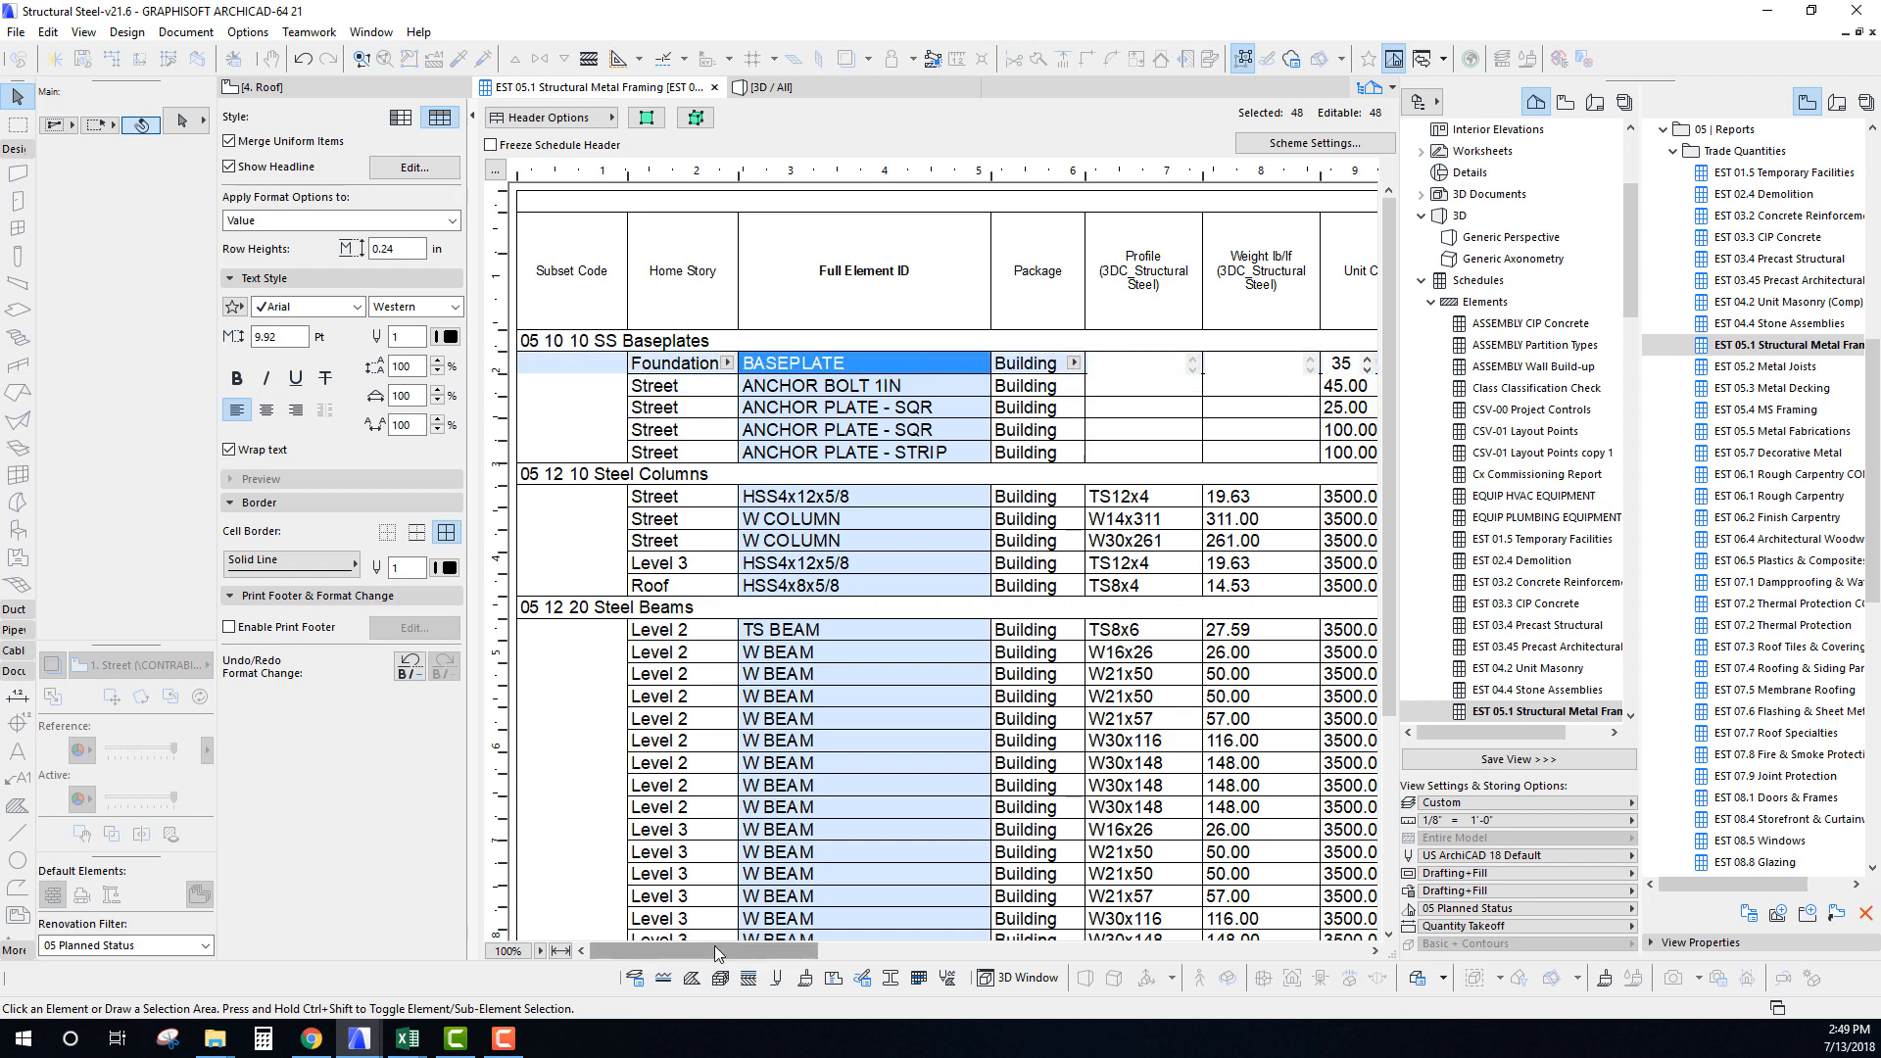
pyautogui.moveTo(721, 956); pyautogui.dragTo(766, 962)
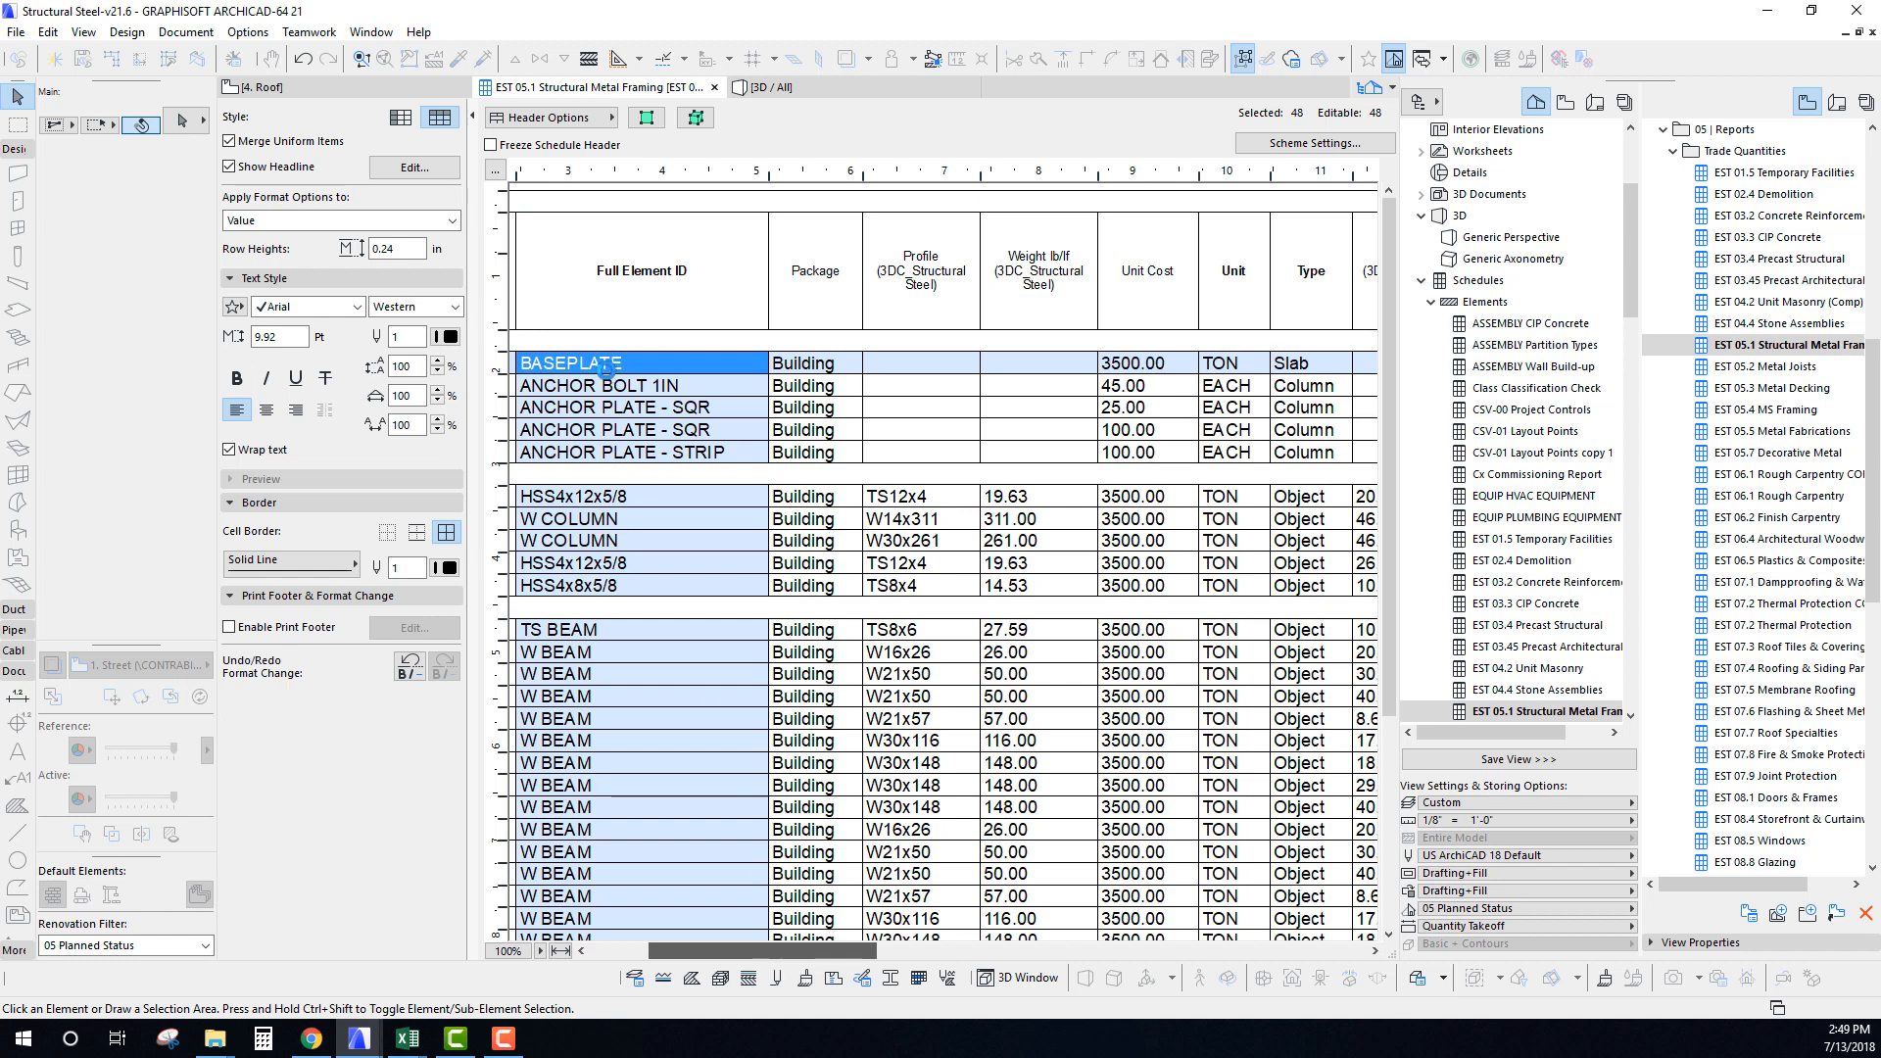
pyautogui.click(673, 369)
pyautogui.click(1353, 369)
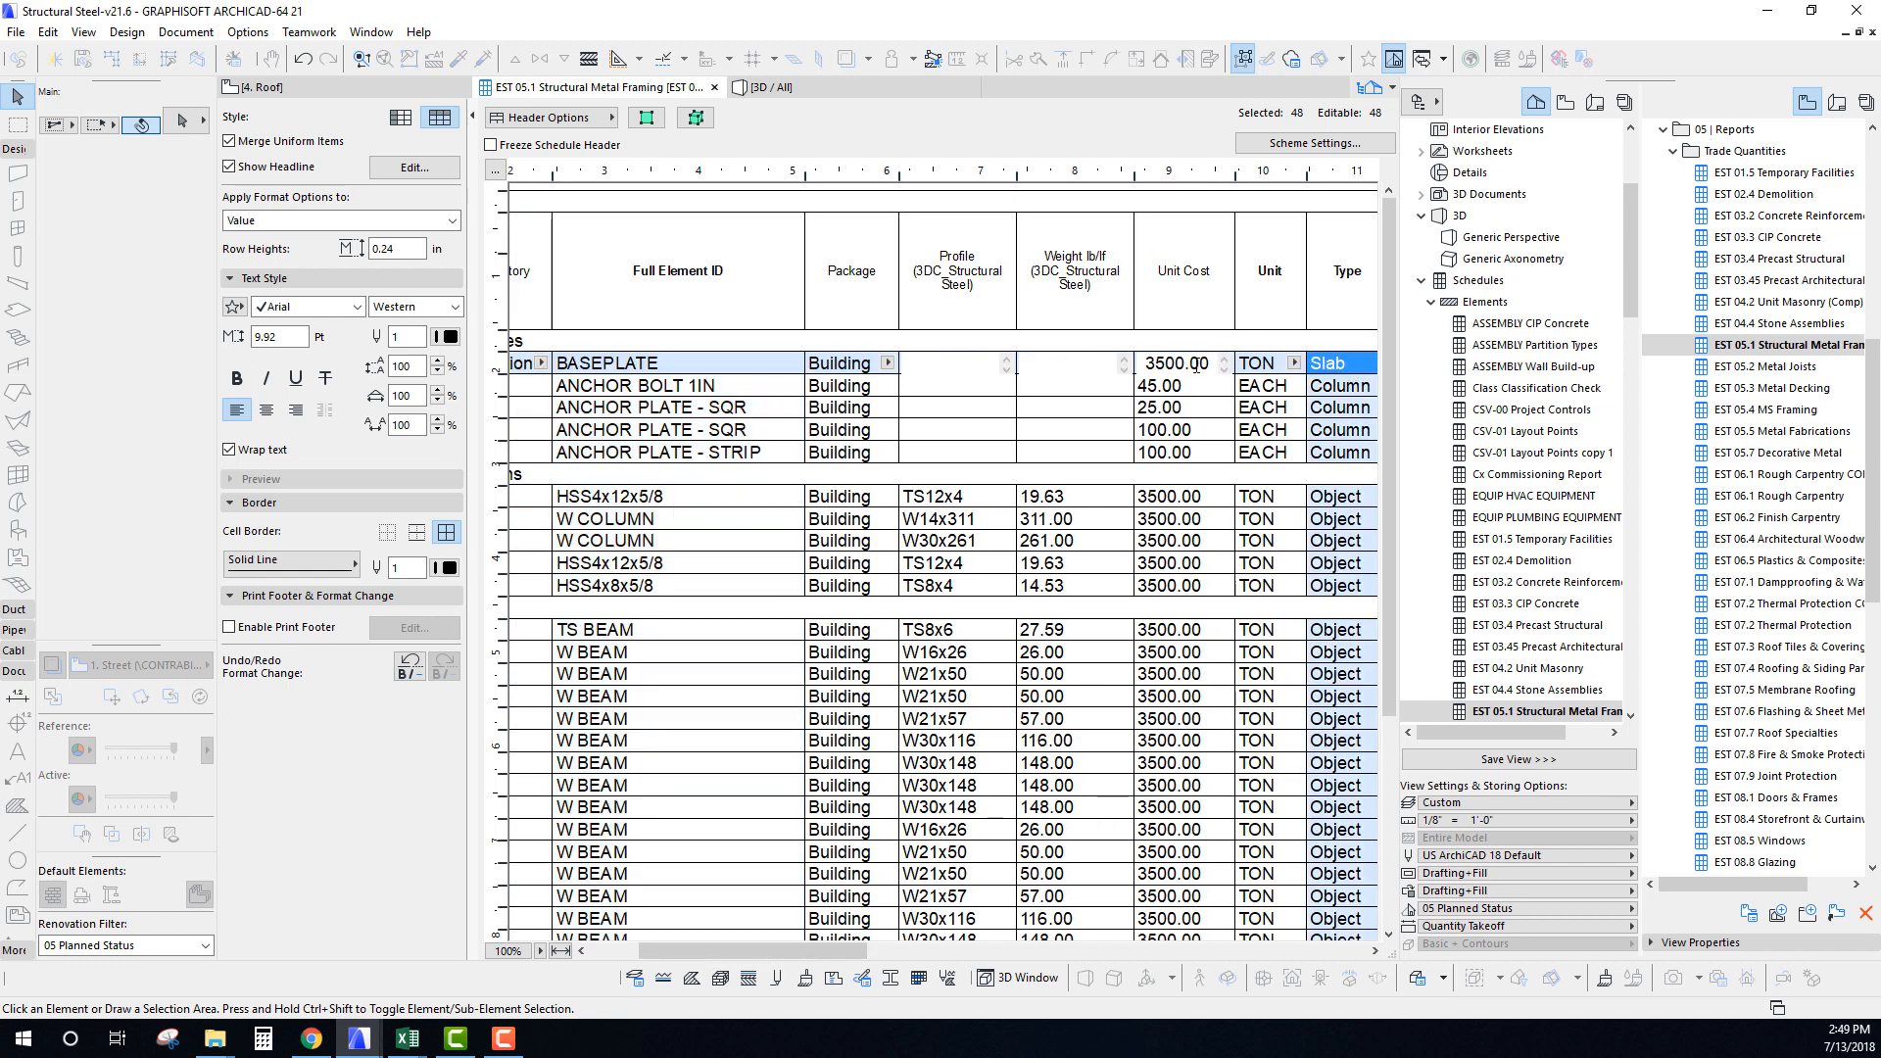
pyautogui.click(1185, 364)
pyautogui.moveTo(809, 965); pyautogui.dragTo(885, 966)
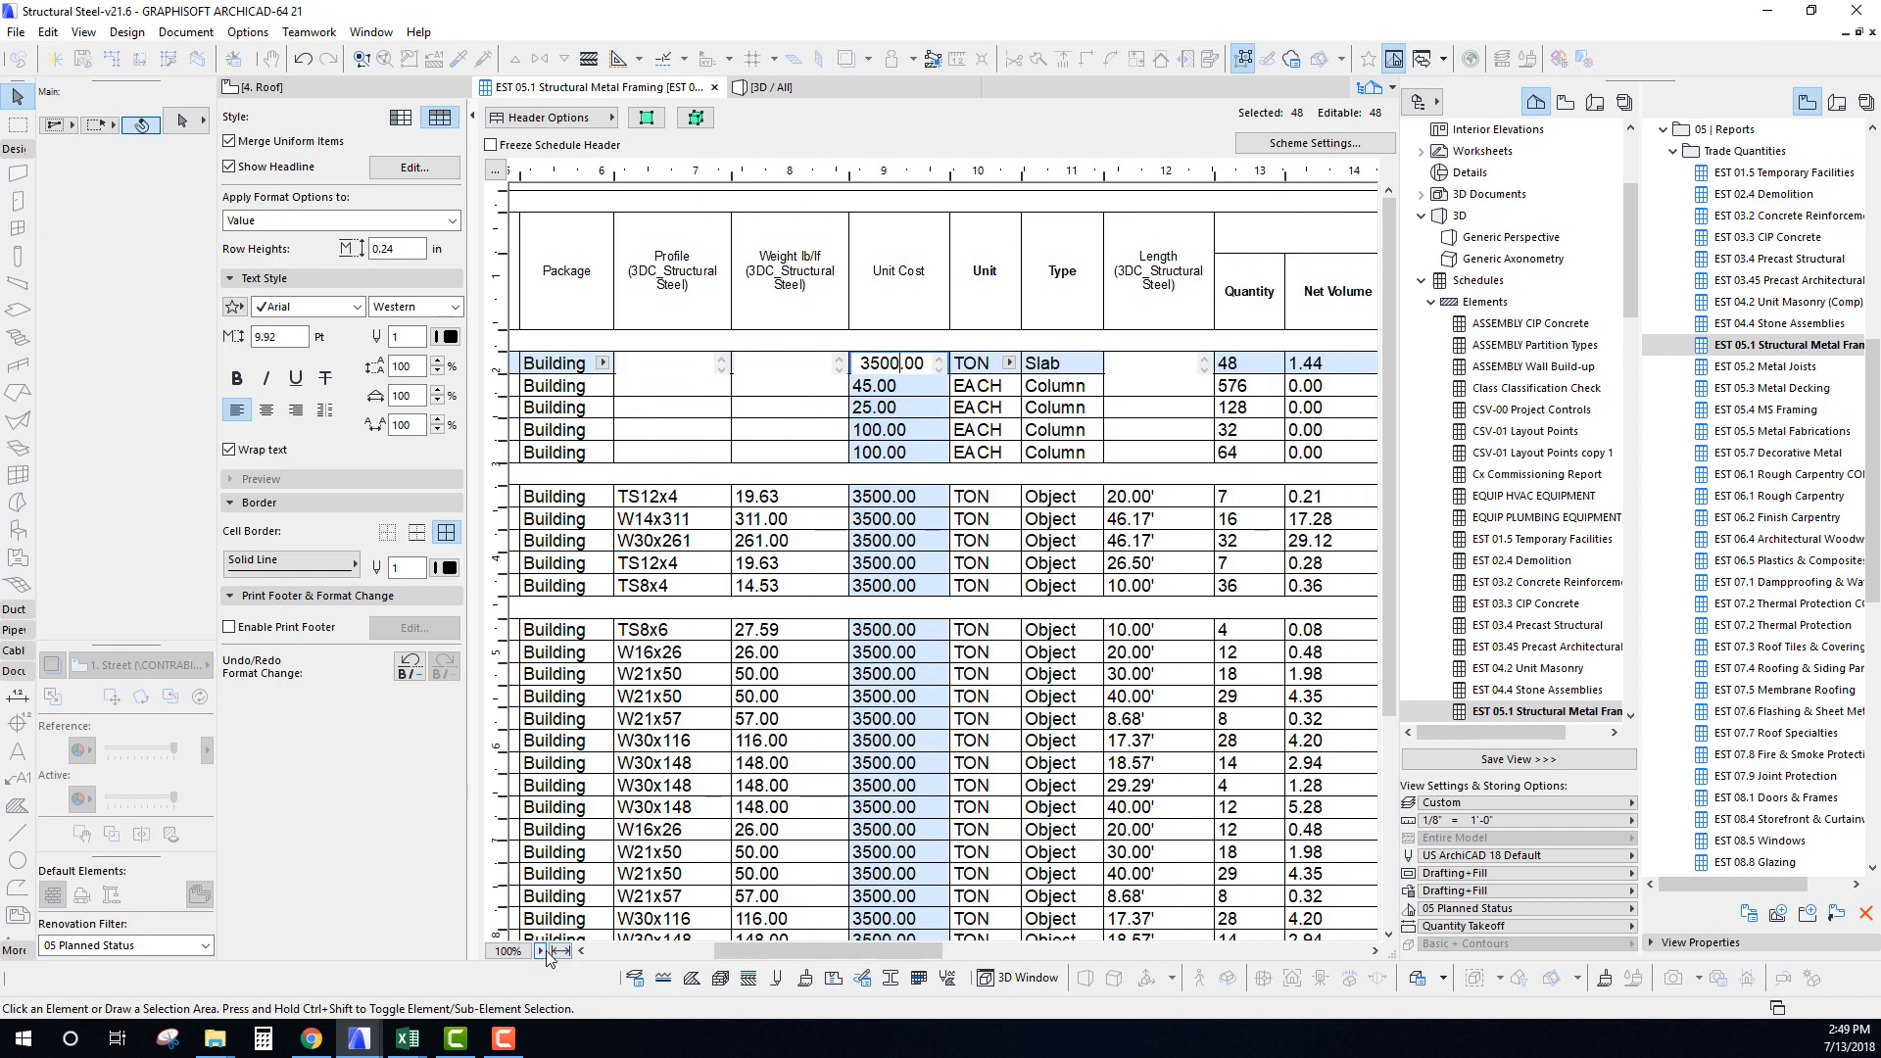
# Display the structural metal framing schedule at 50% and review its baseplate, column and beam rows across all quantity fields.
pyautogui.click(540, 950)
pyautogui.click(568, 995)
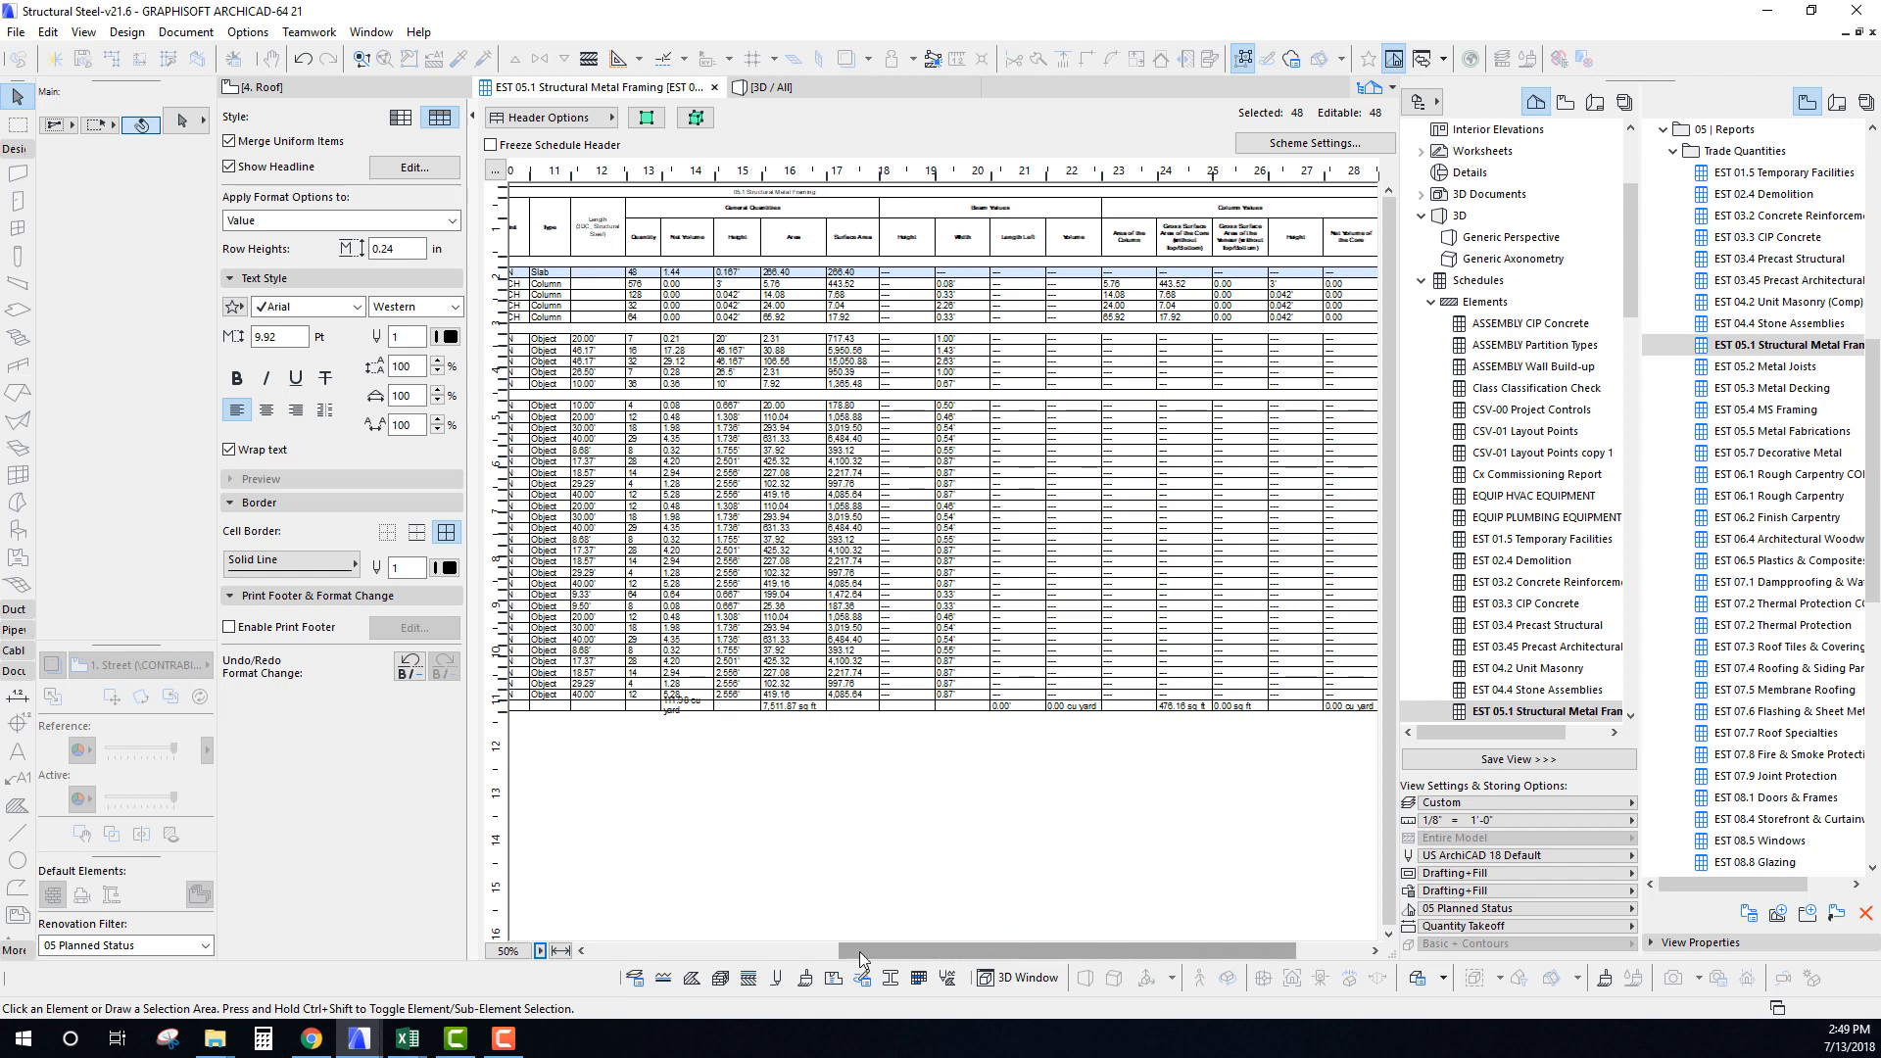
pyautogui.moveTo(638, 962); pyautogui.dragTo(617, 959)
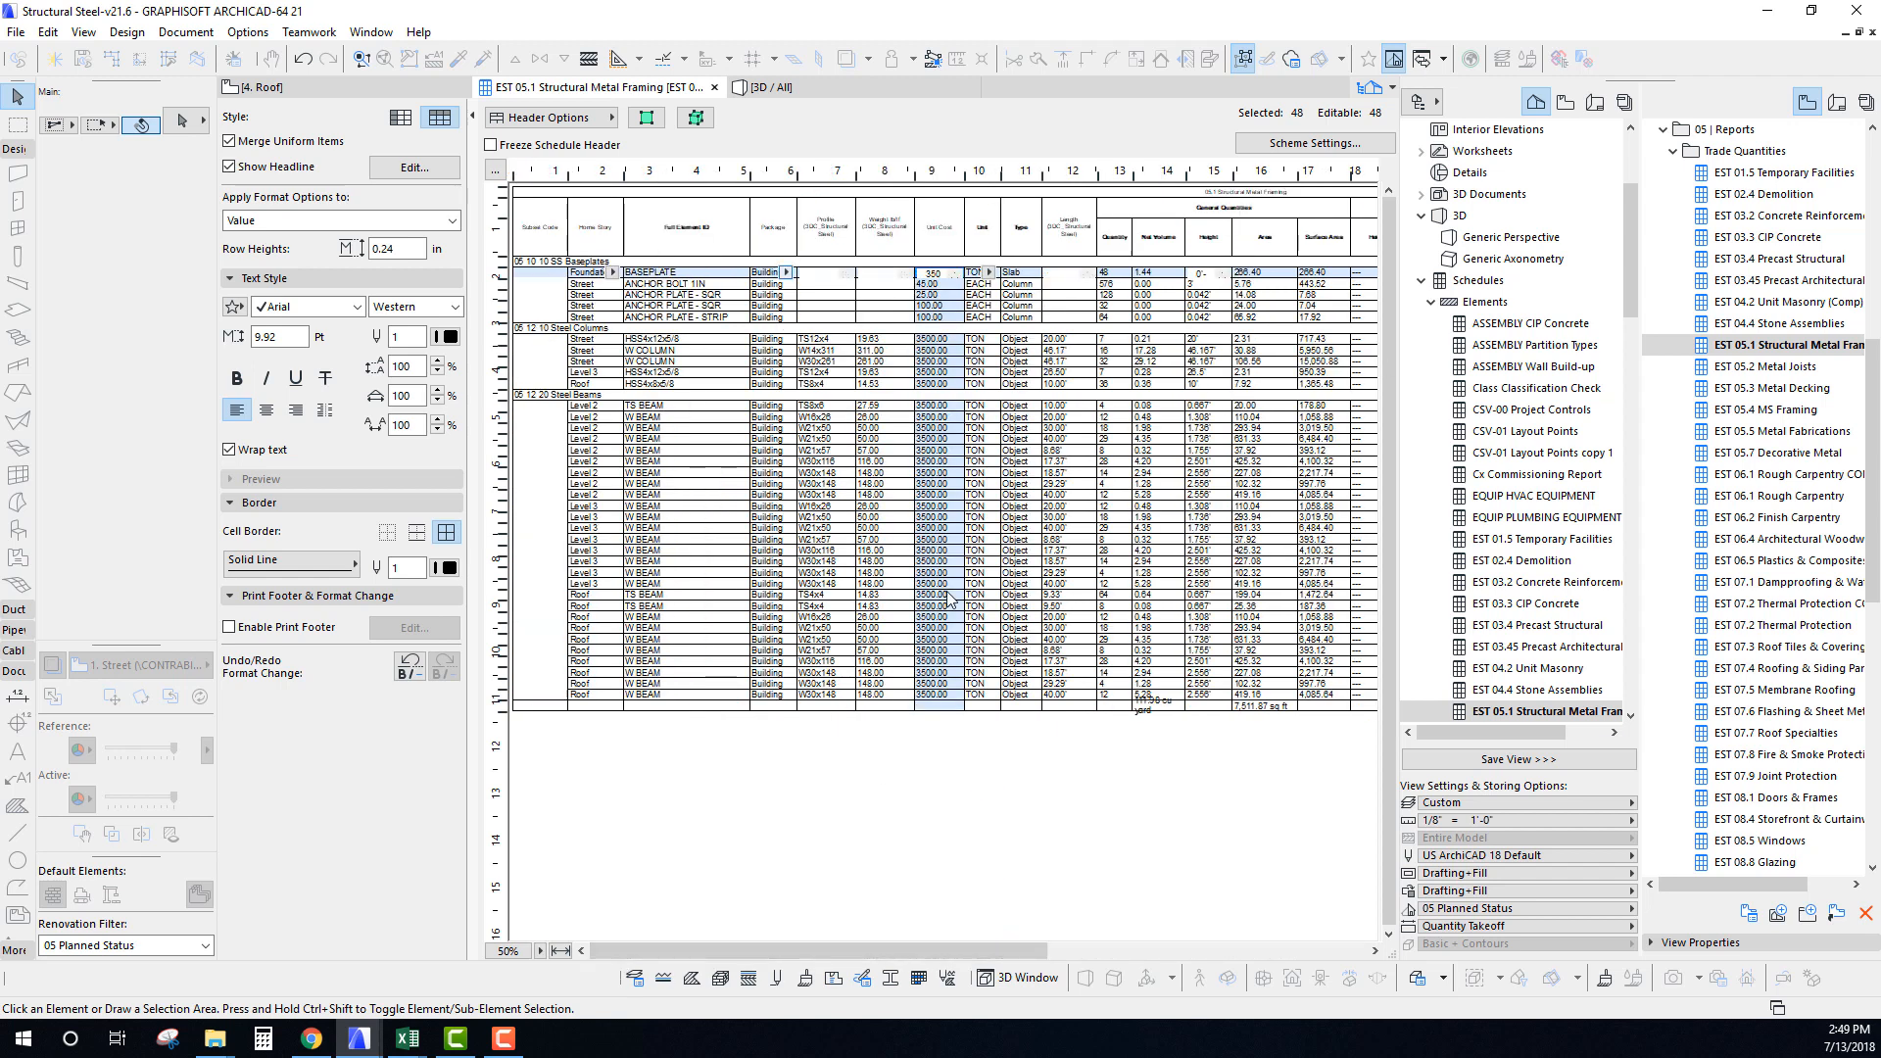
pyautogui.click(1005, 767)
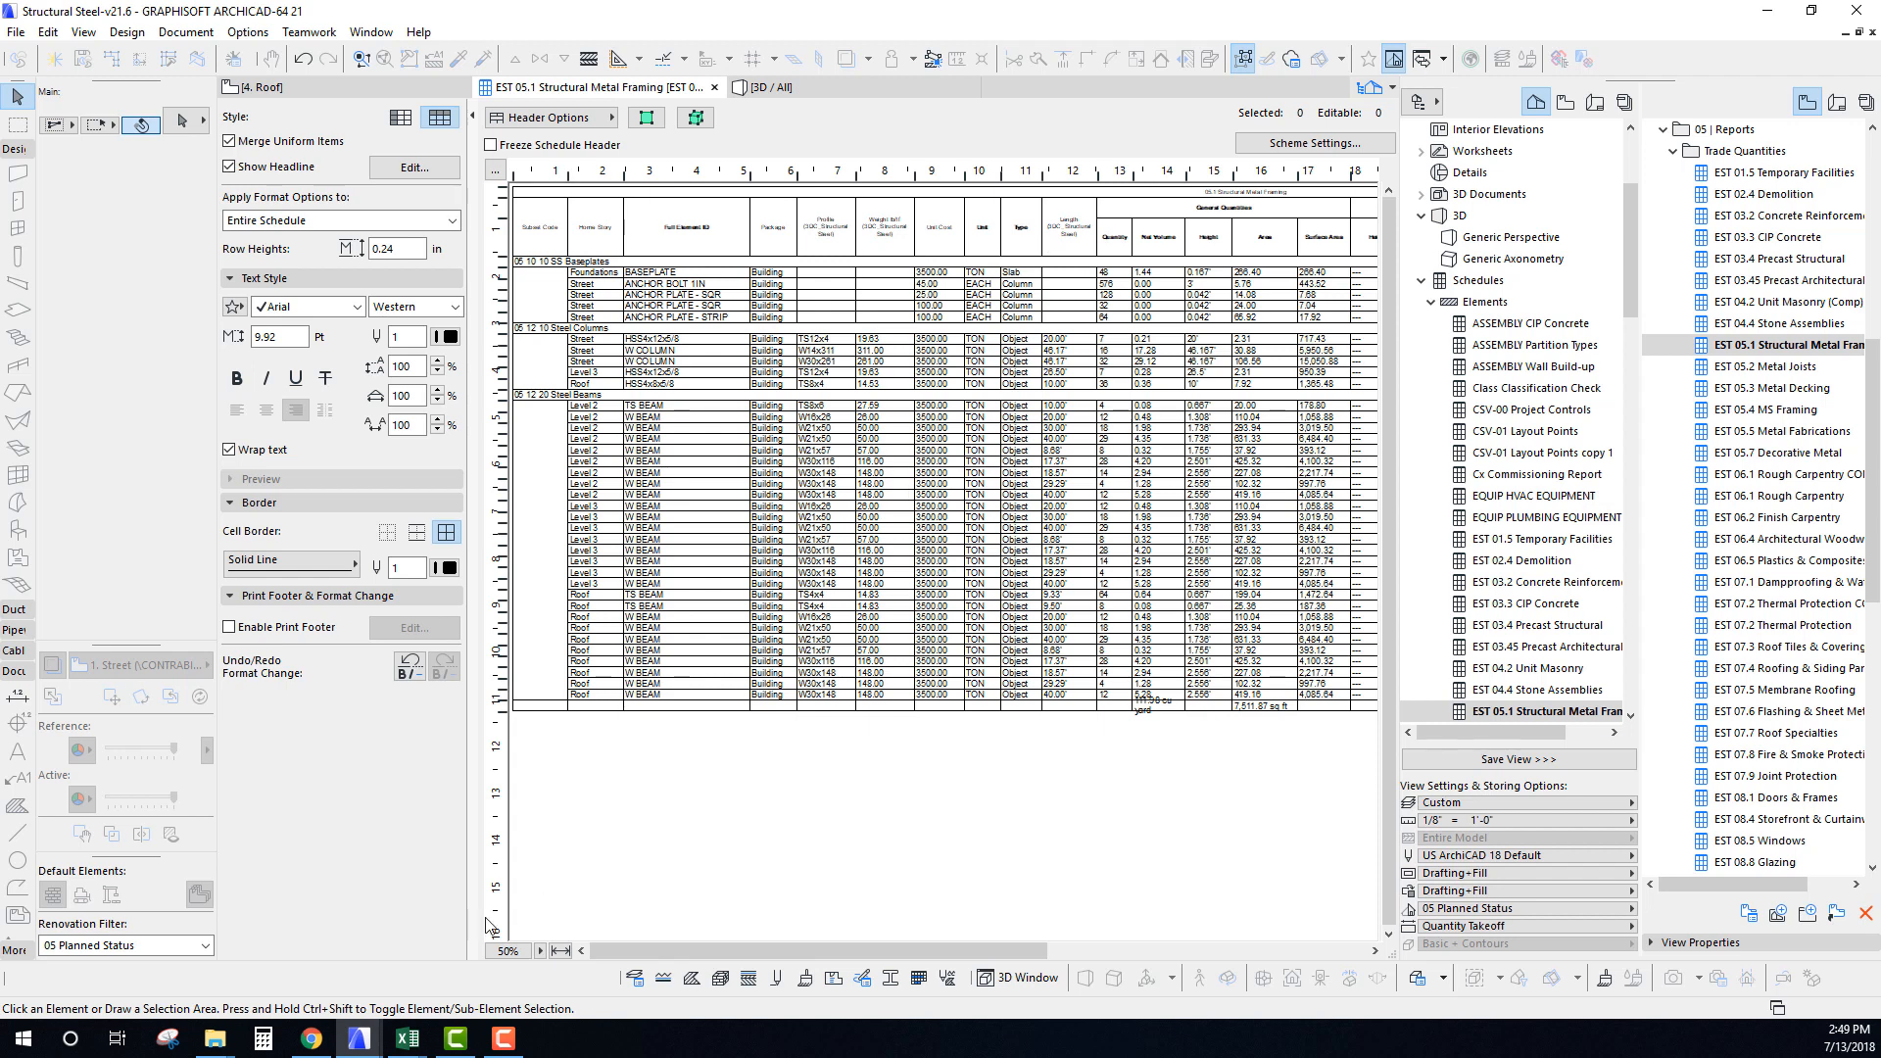
pyautogui.click(541, 950)
pyautogui.click(541, 950)
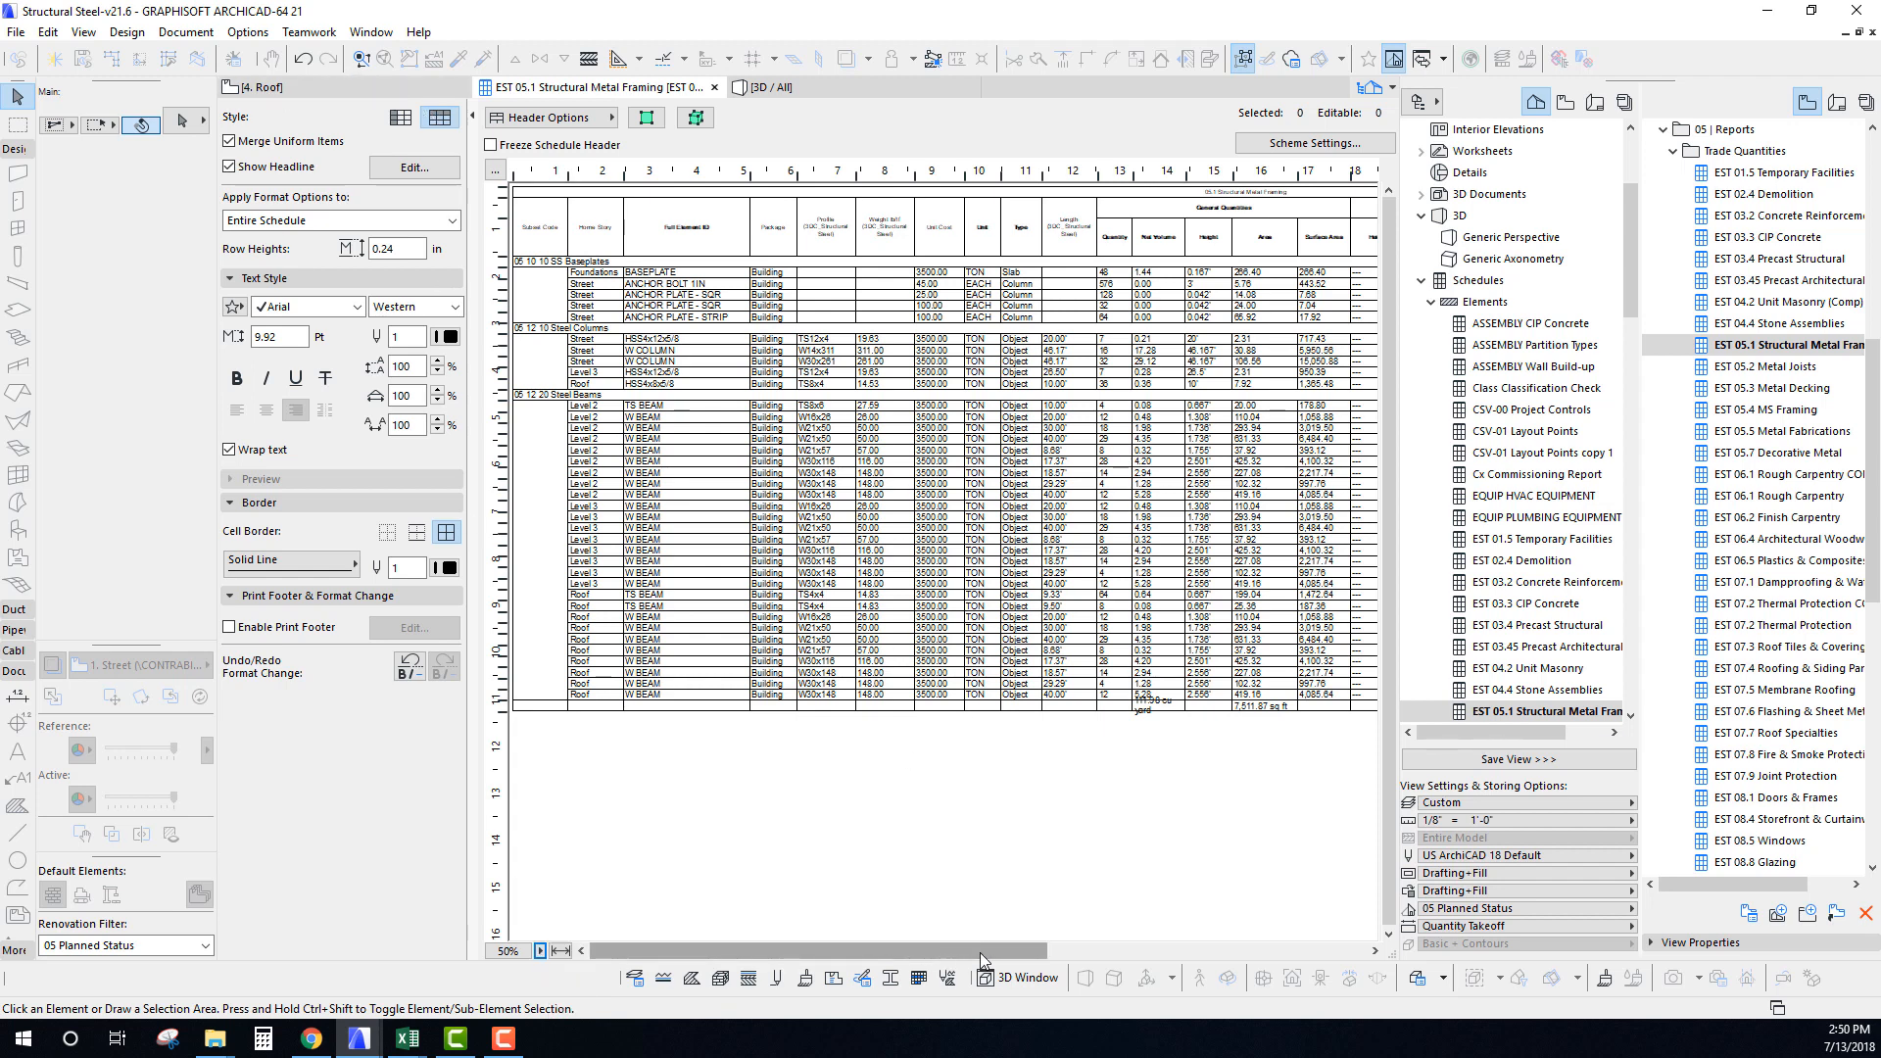
pyautogui.moveTo(981, 952); pyautogui.dragTo(983, 952)
pyautogui.moveTo(858, 958); pyautogui.dragTo(808, 955)
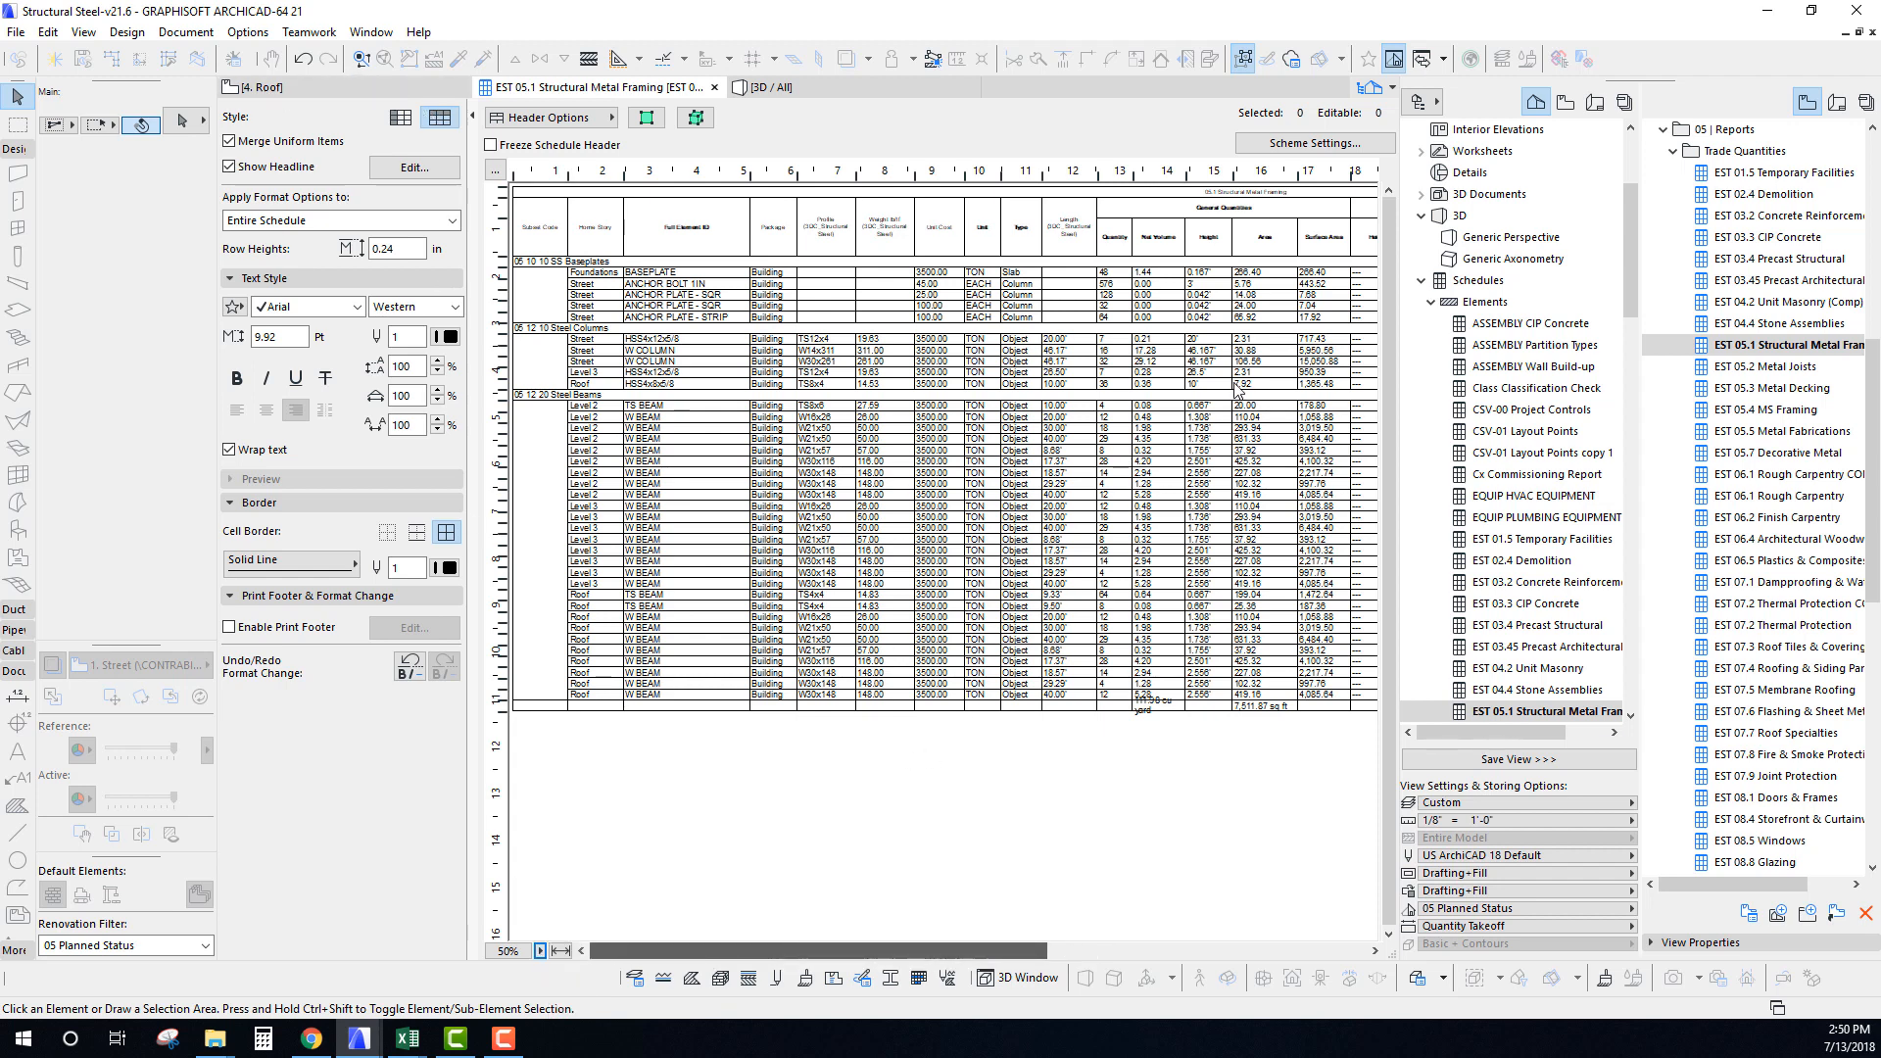
# Collapse the list of element schedules and inspect the unit choices for the baseplate row and a Level 2 W21x50 beam row.
pyautogui.click(1423, 303)
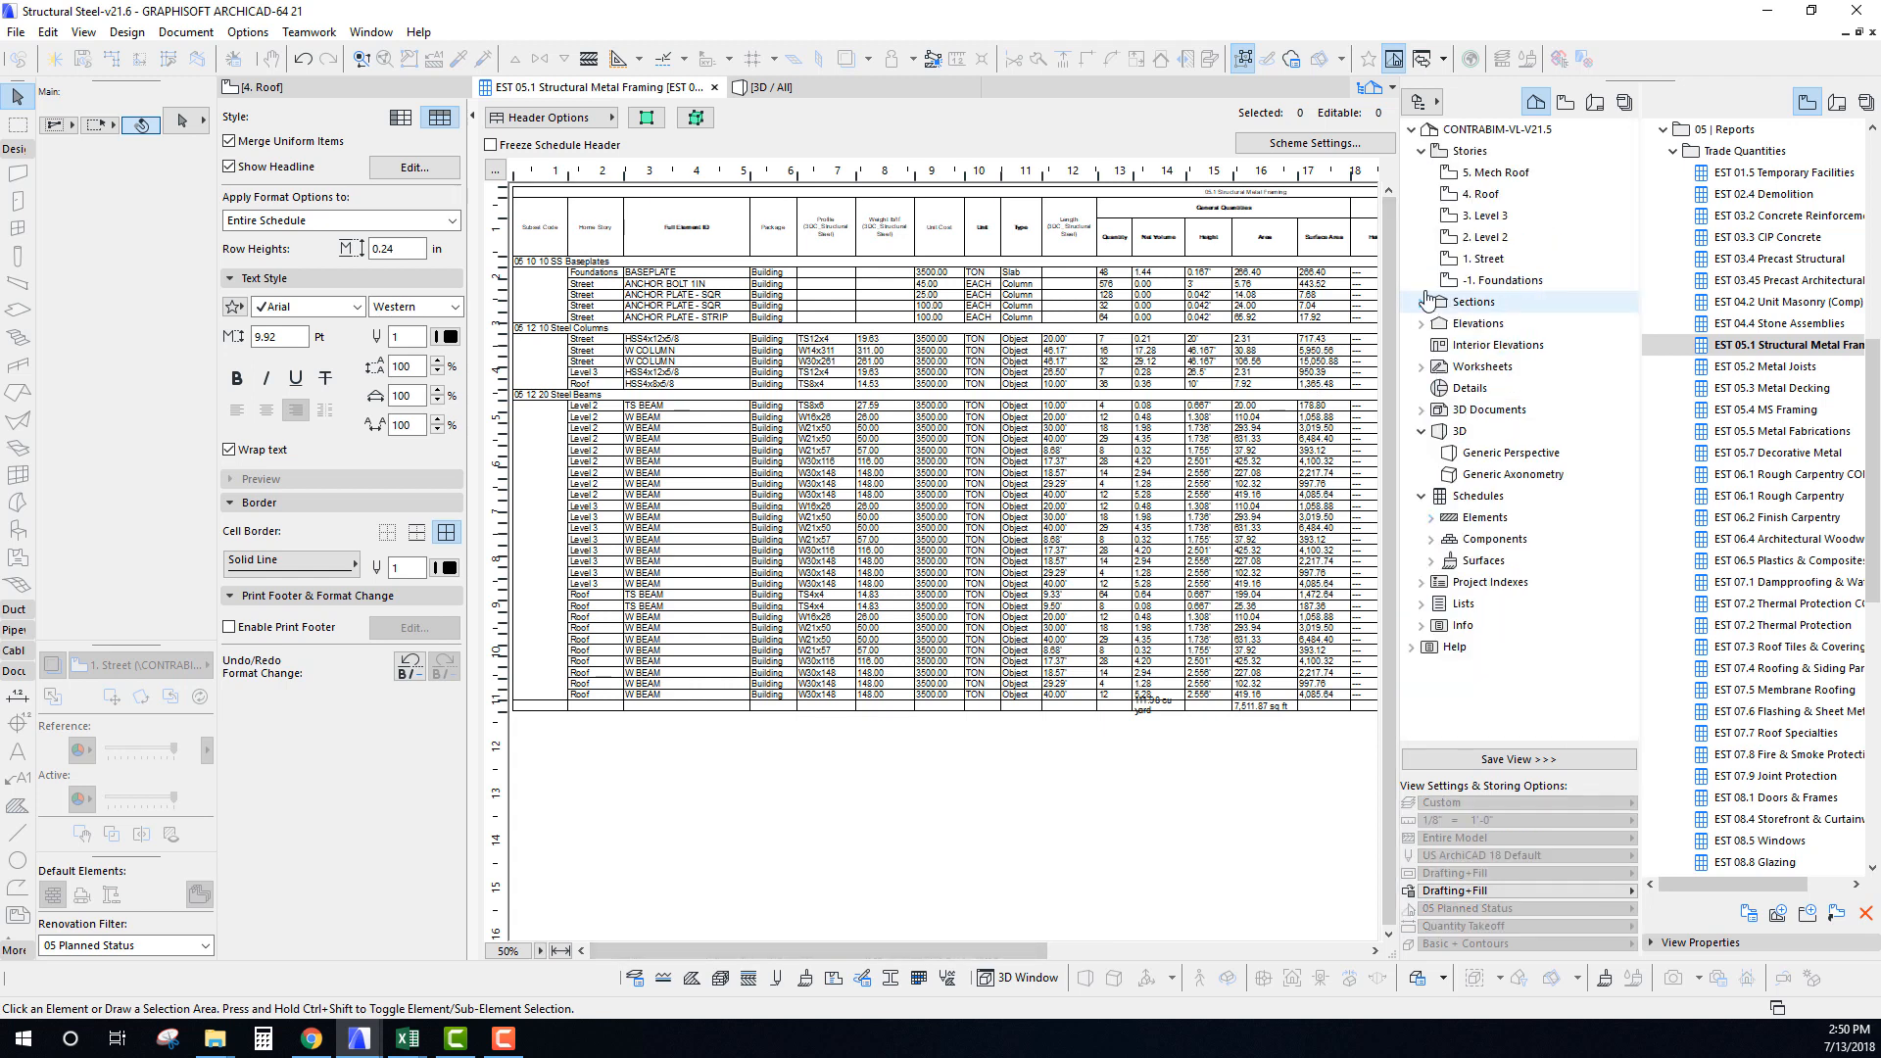
pyautogui.click(978, 272)
pyautogui.click(991, 273)
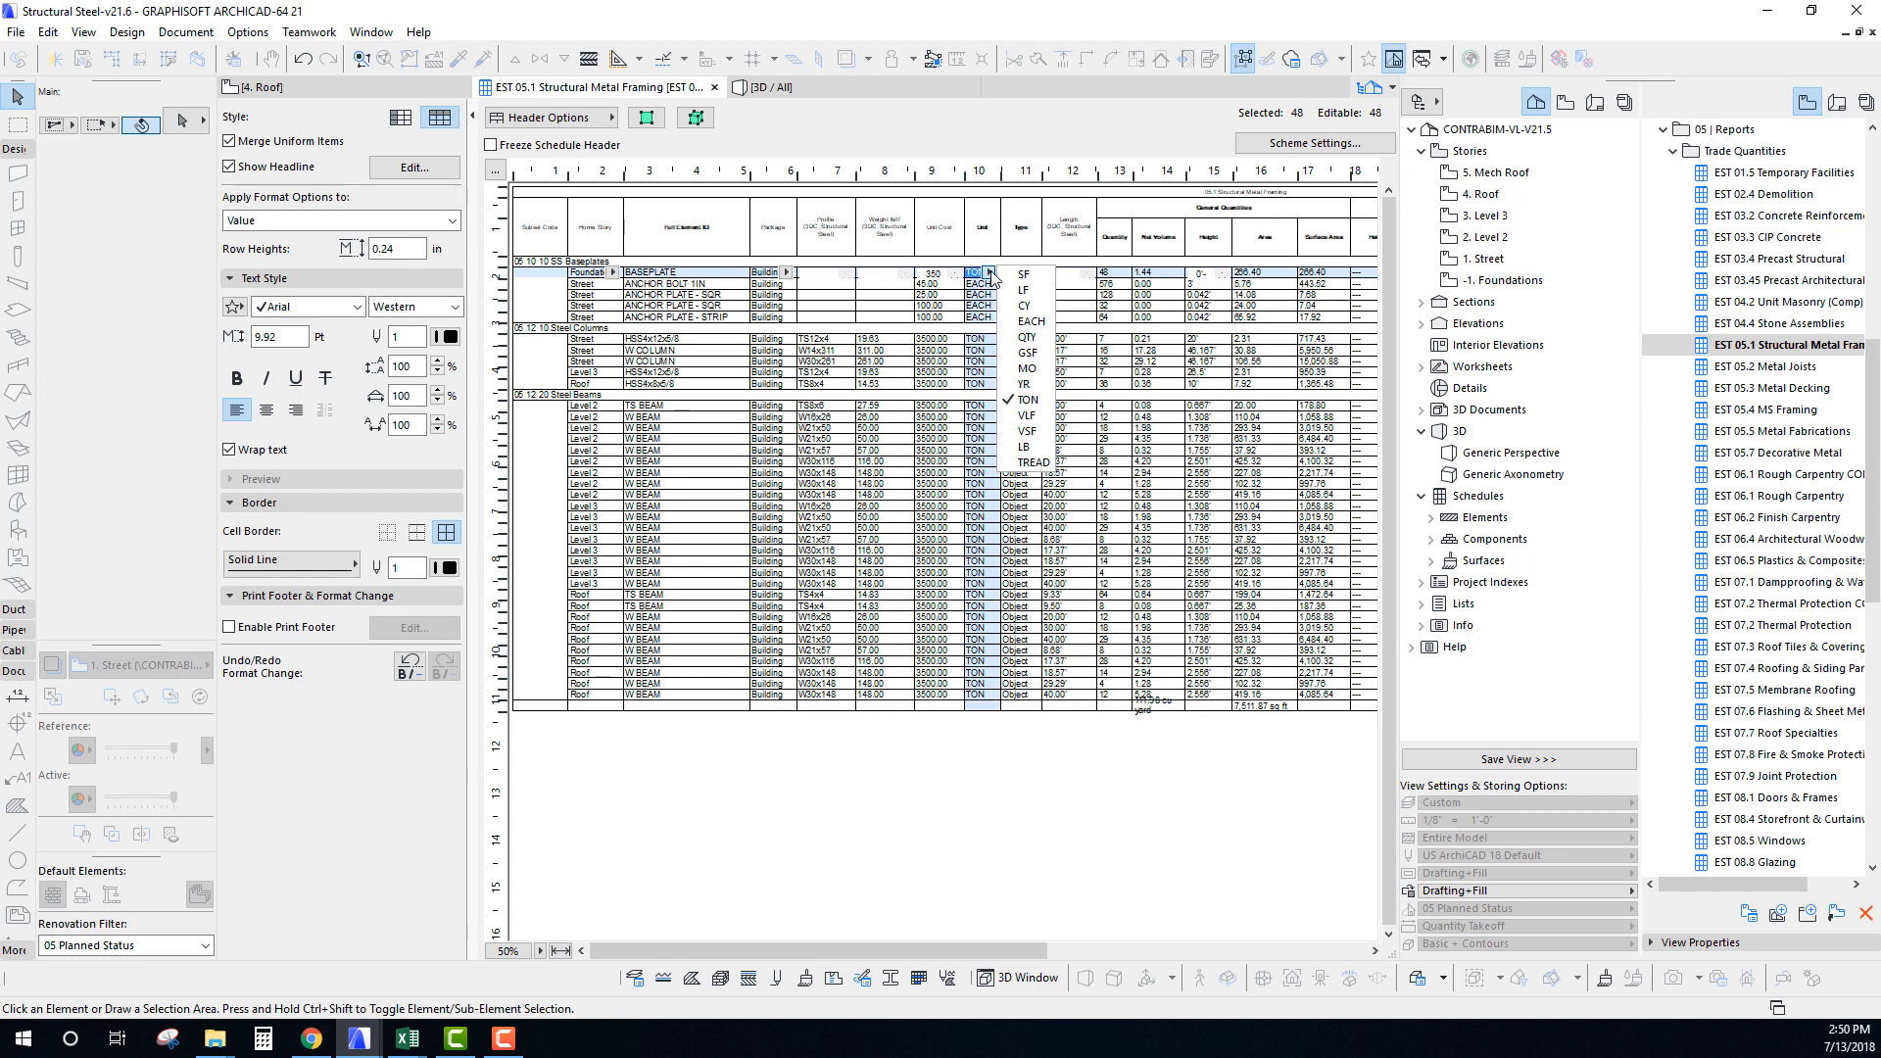
pyautogui.click(990, 273)
pyautogui.click(990, 441)
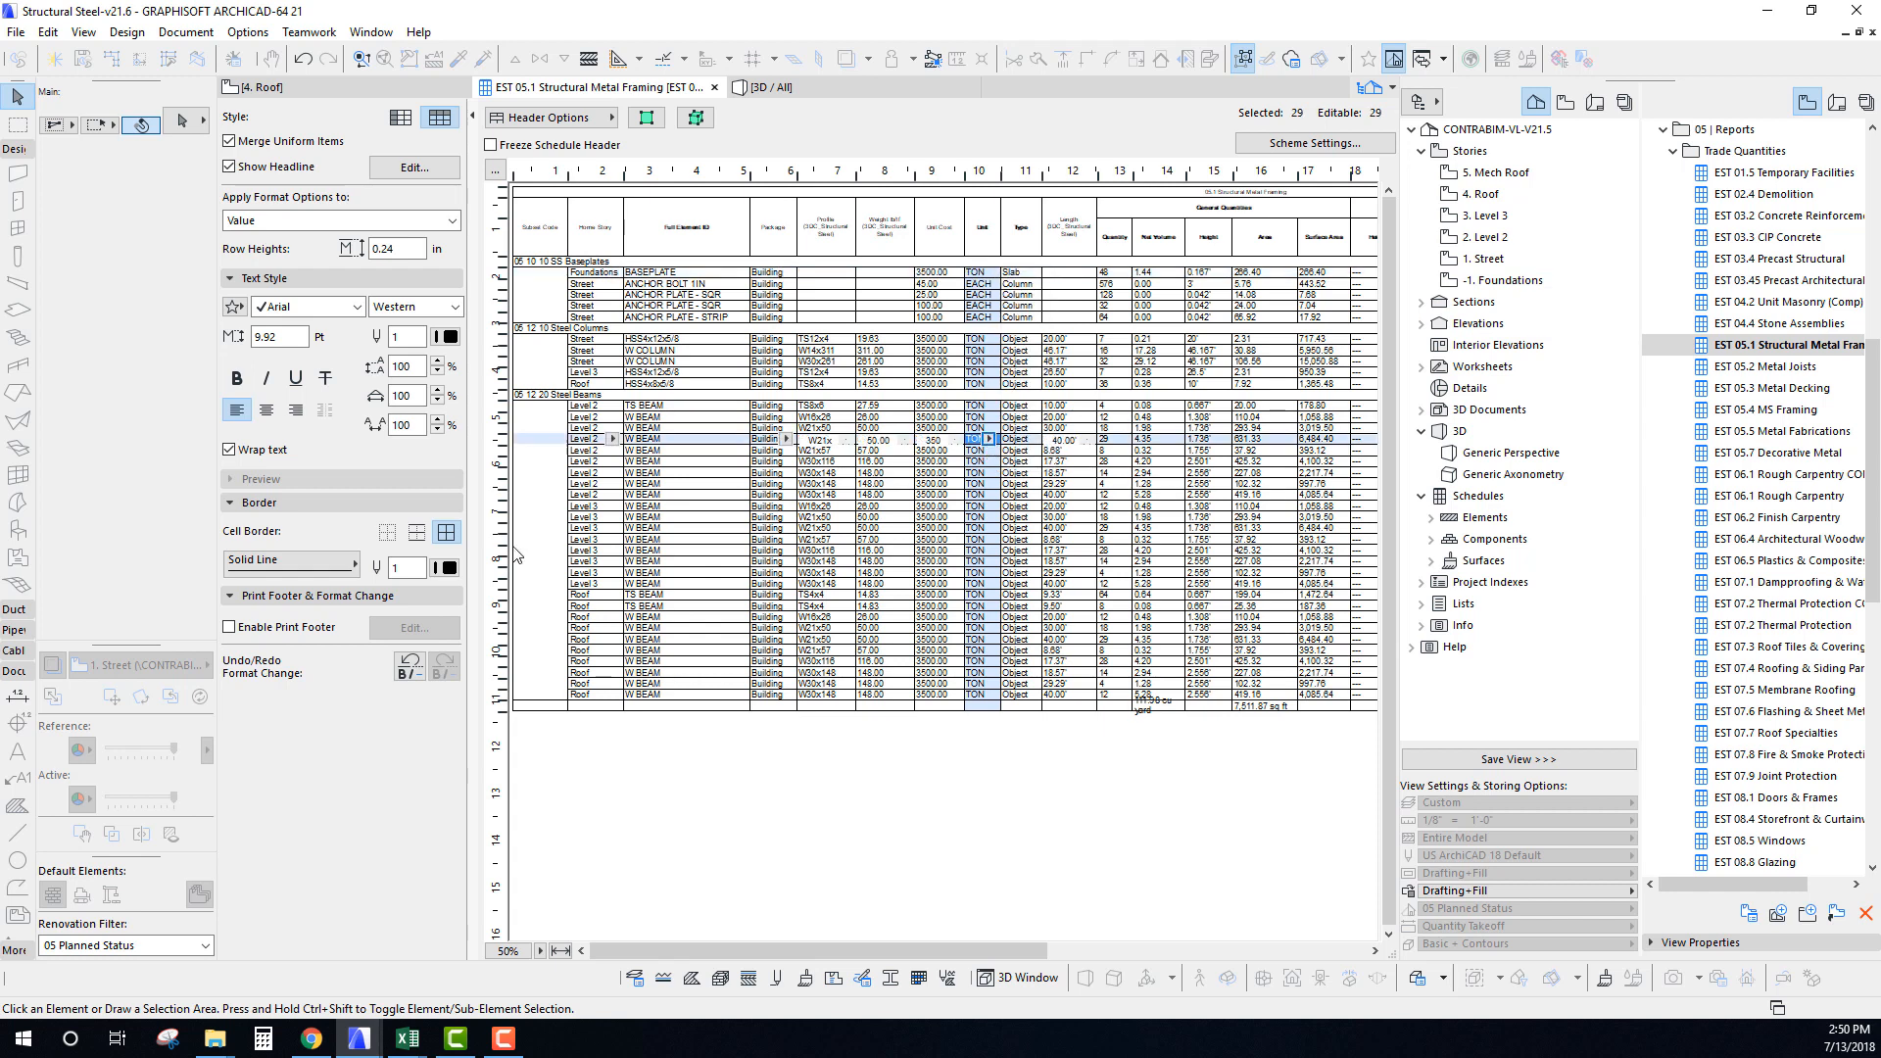
pyautogui.click(990, 441)
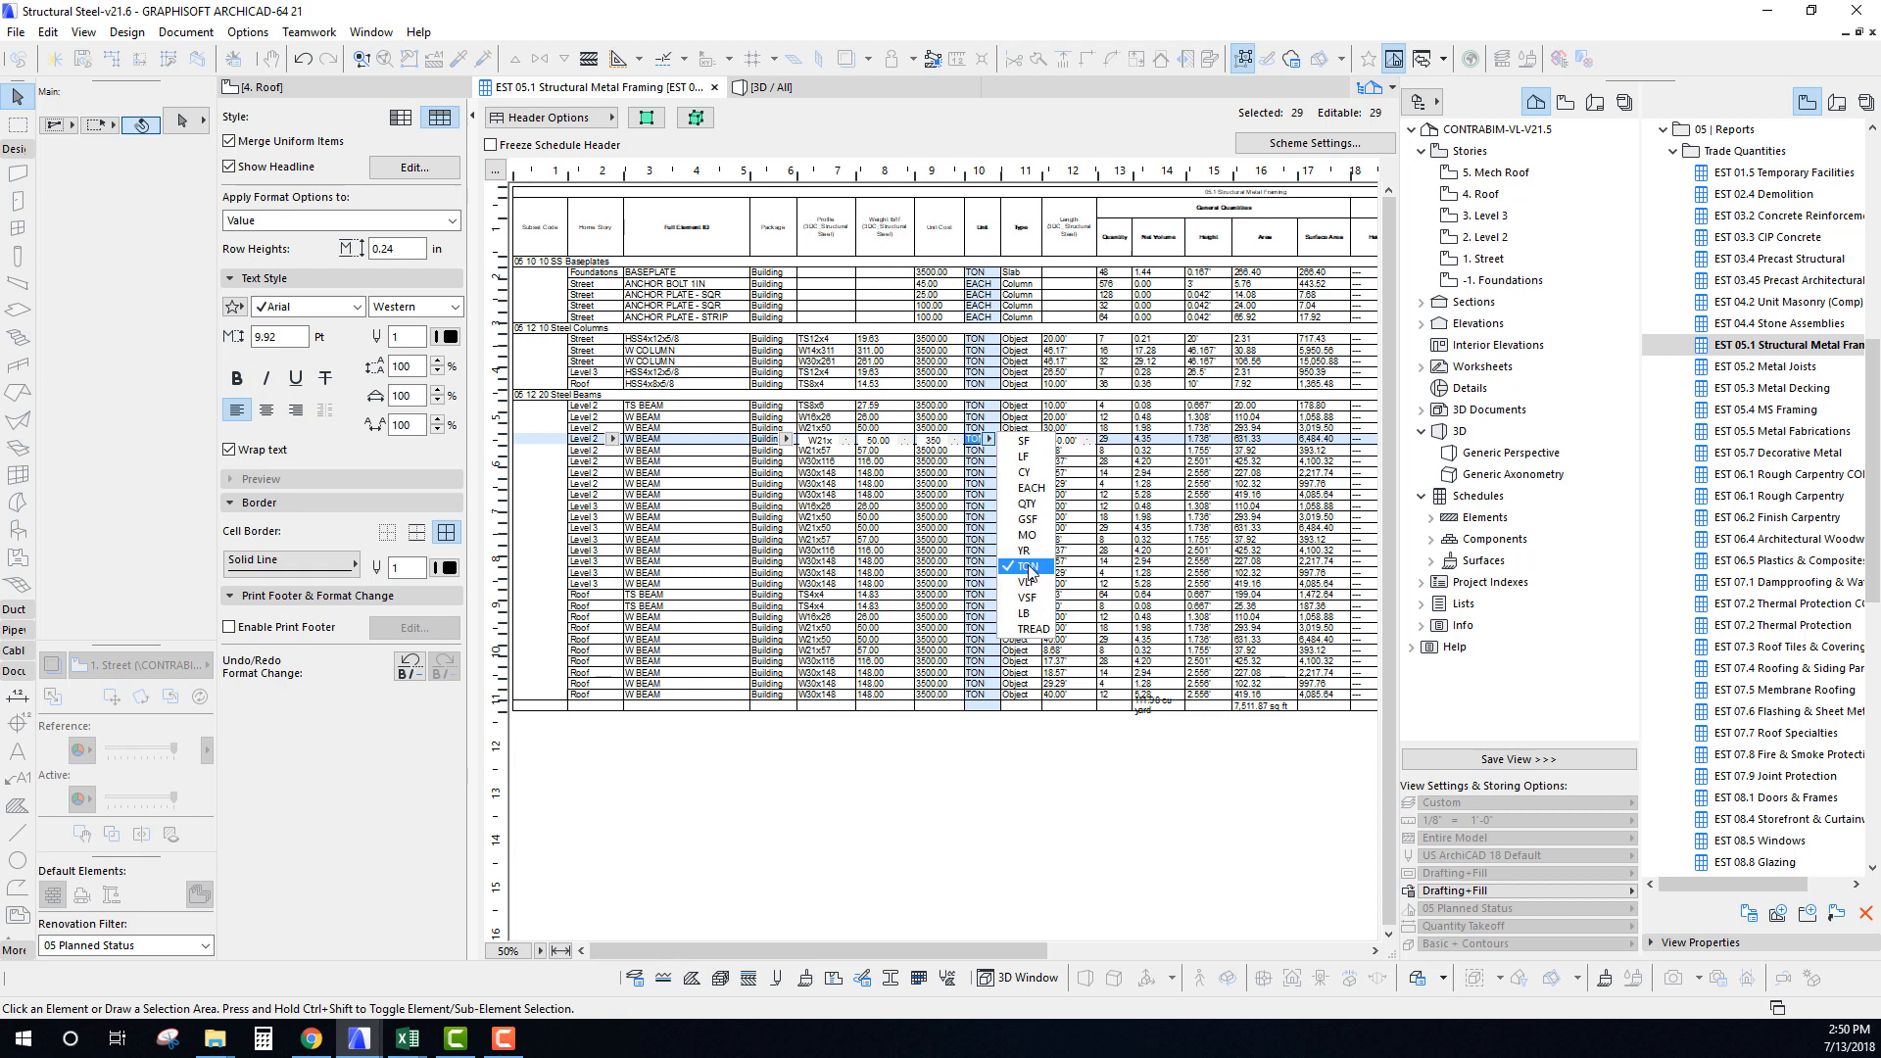
# Check the unit cost cells of the Level 3 W30x116 and W16x26 beams and return the schedule to 100% size.
pyautogui.click(946, 550)
pyautogui.click(937, 550)
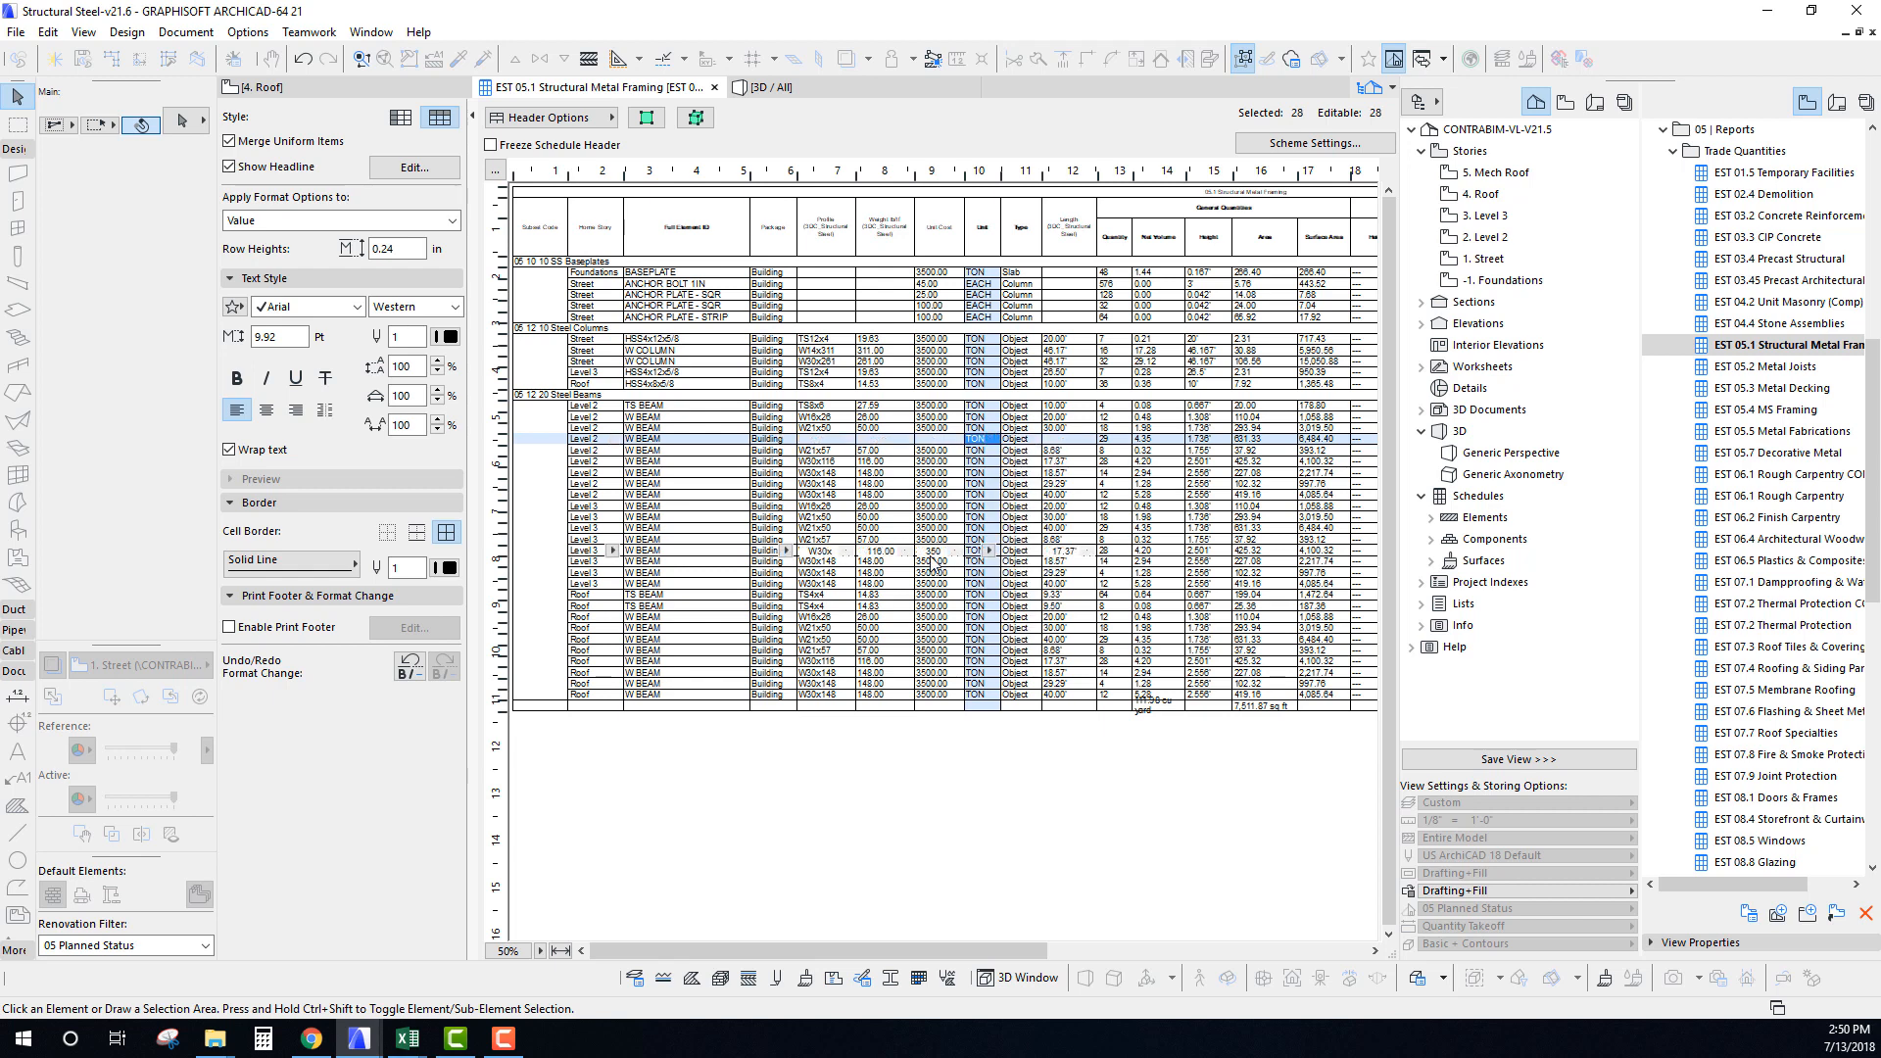
pyautogui.click(935, 506)
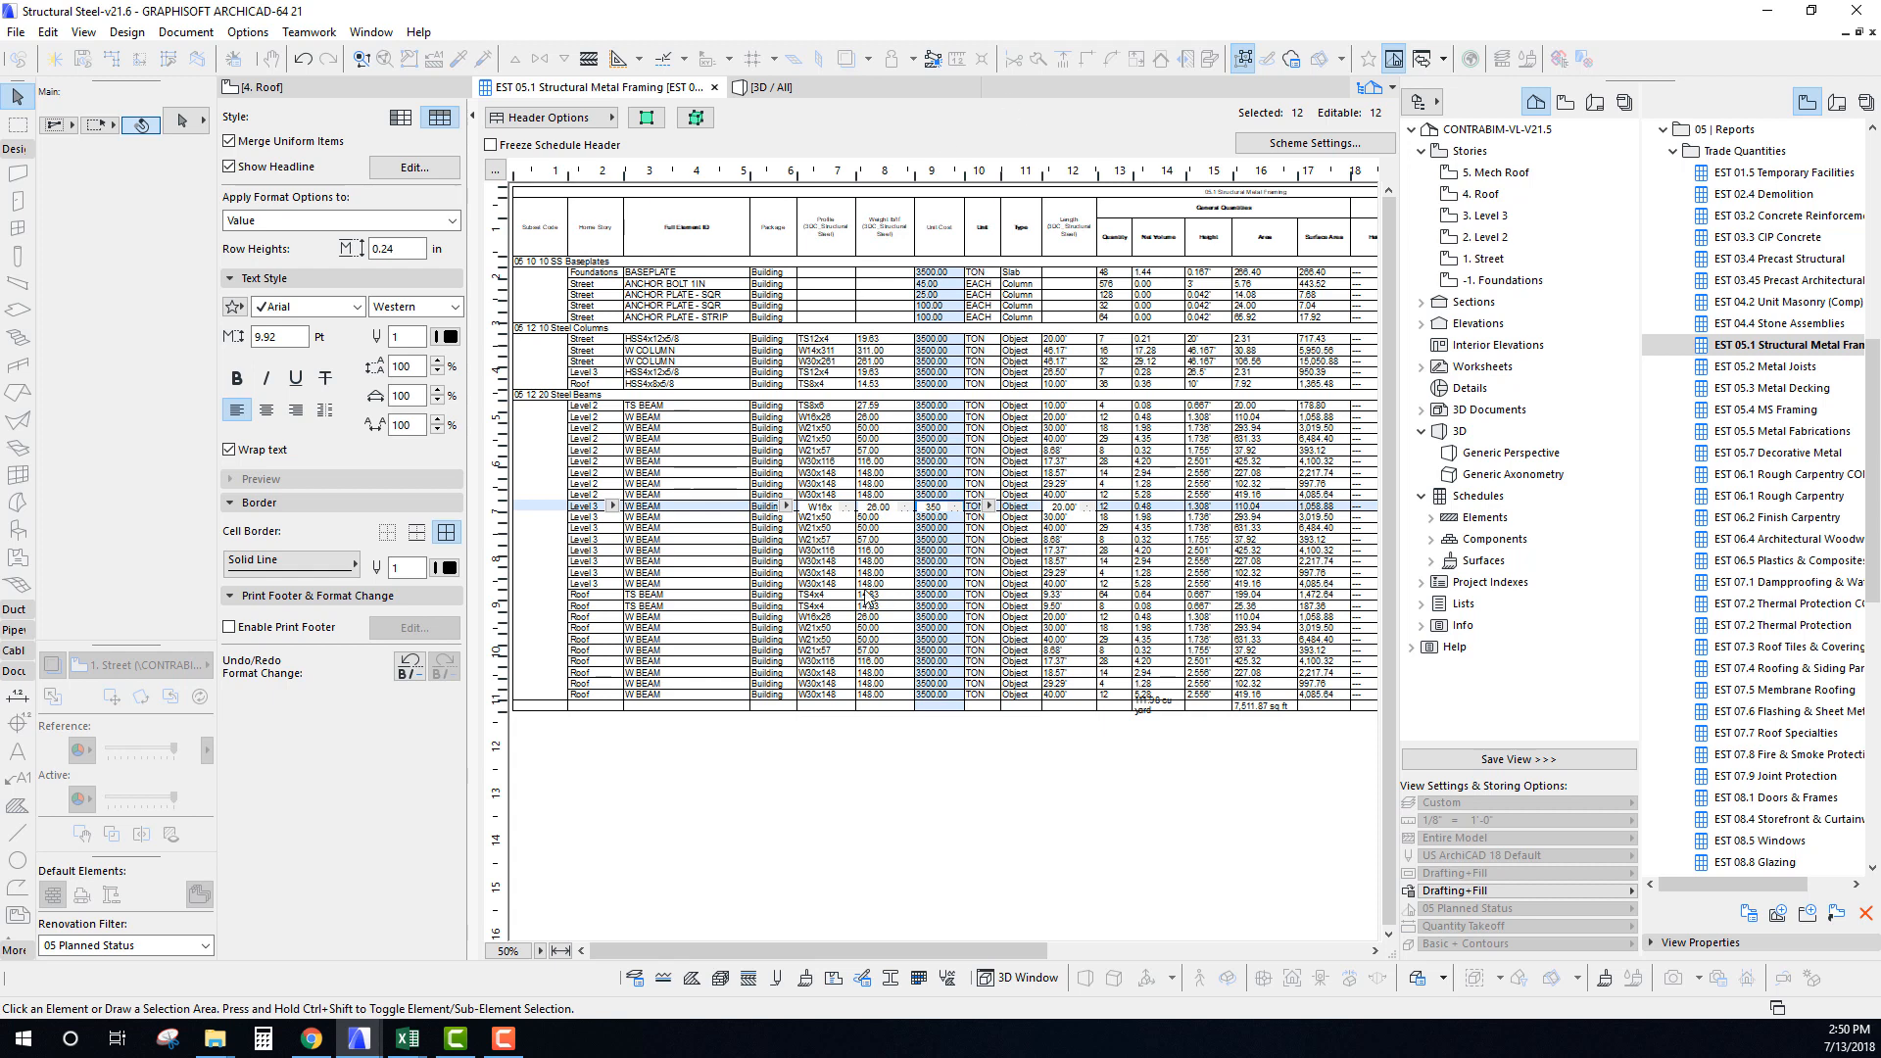
pyautogui.click(506, 953)
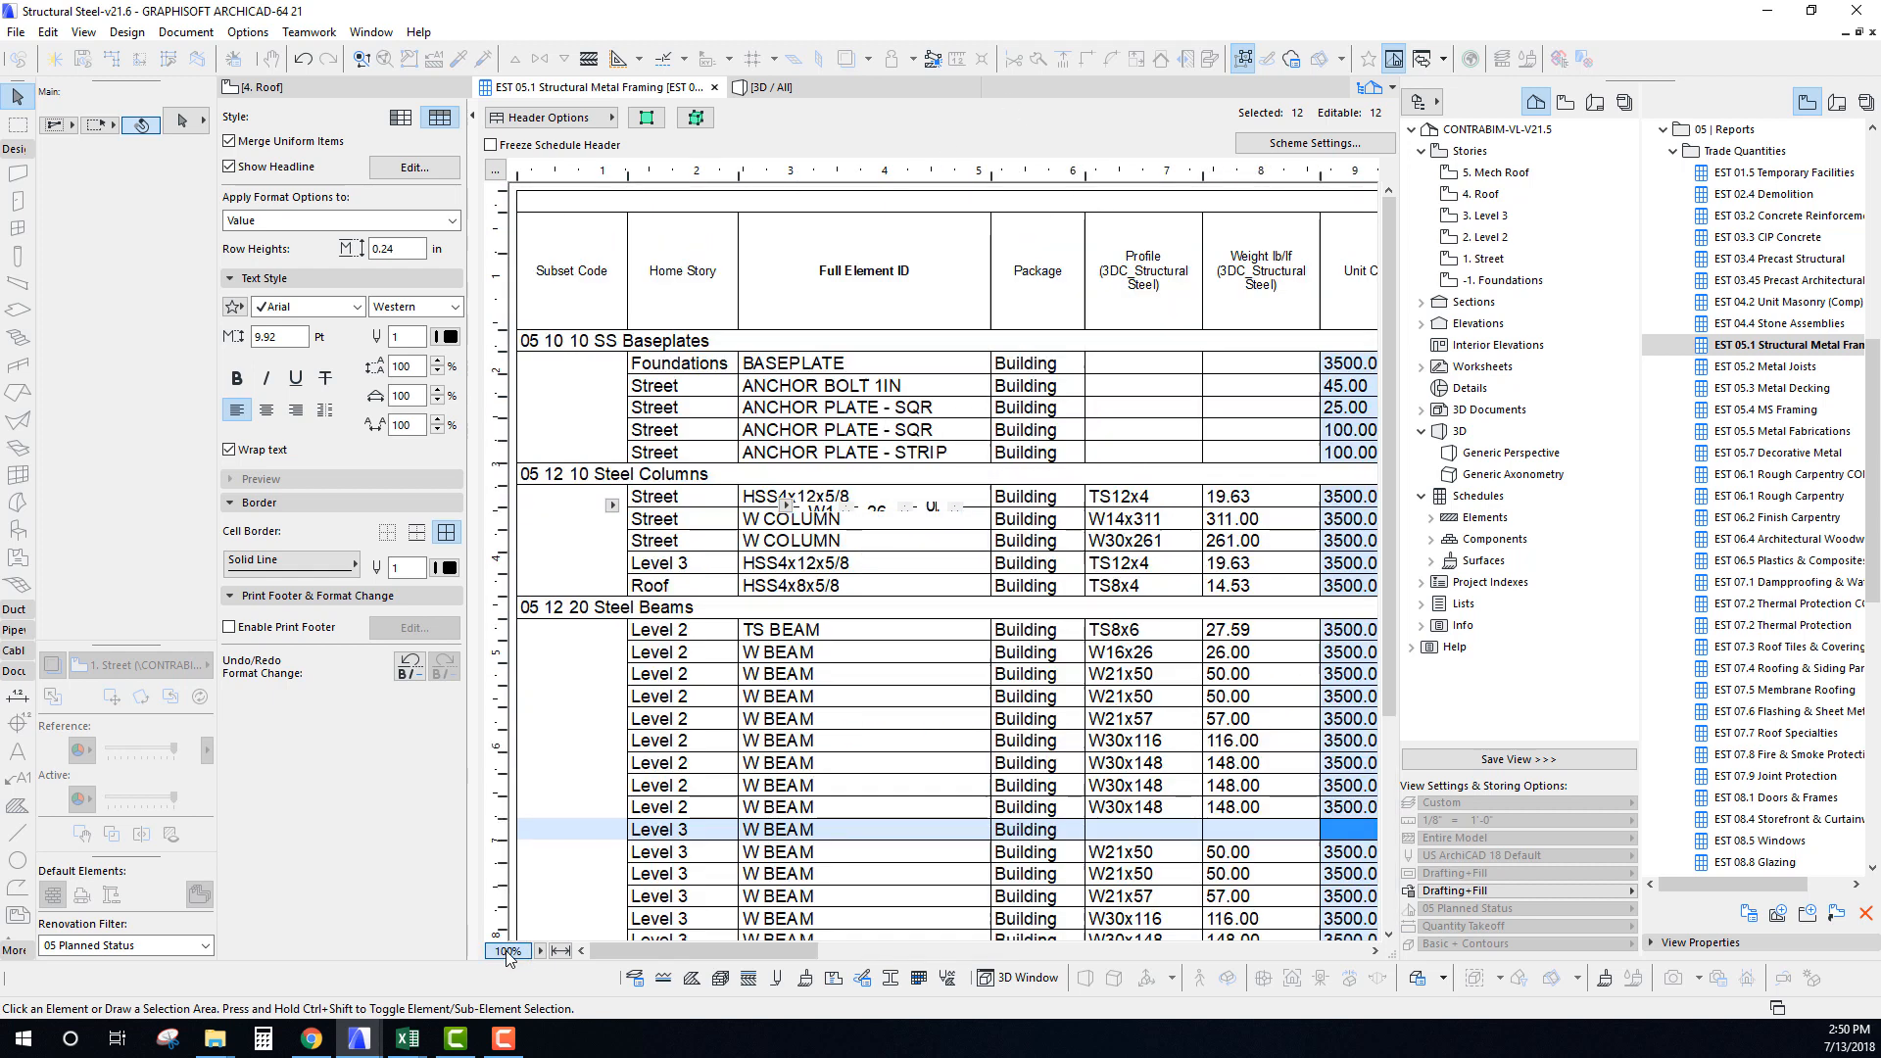
# Inspect the anchor bolt row's element ID and the unit costs of the anchor bolt and first anchor plate rows.
pyautogui.hotkey('ctrl', 'a')
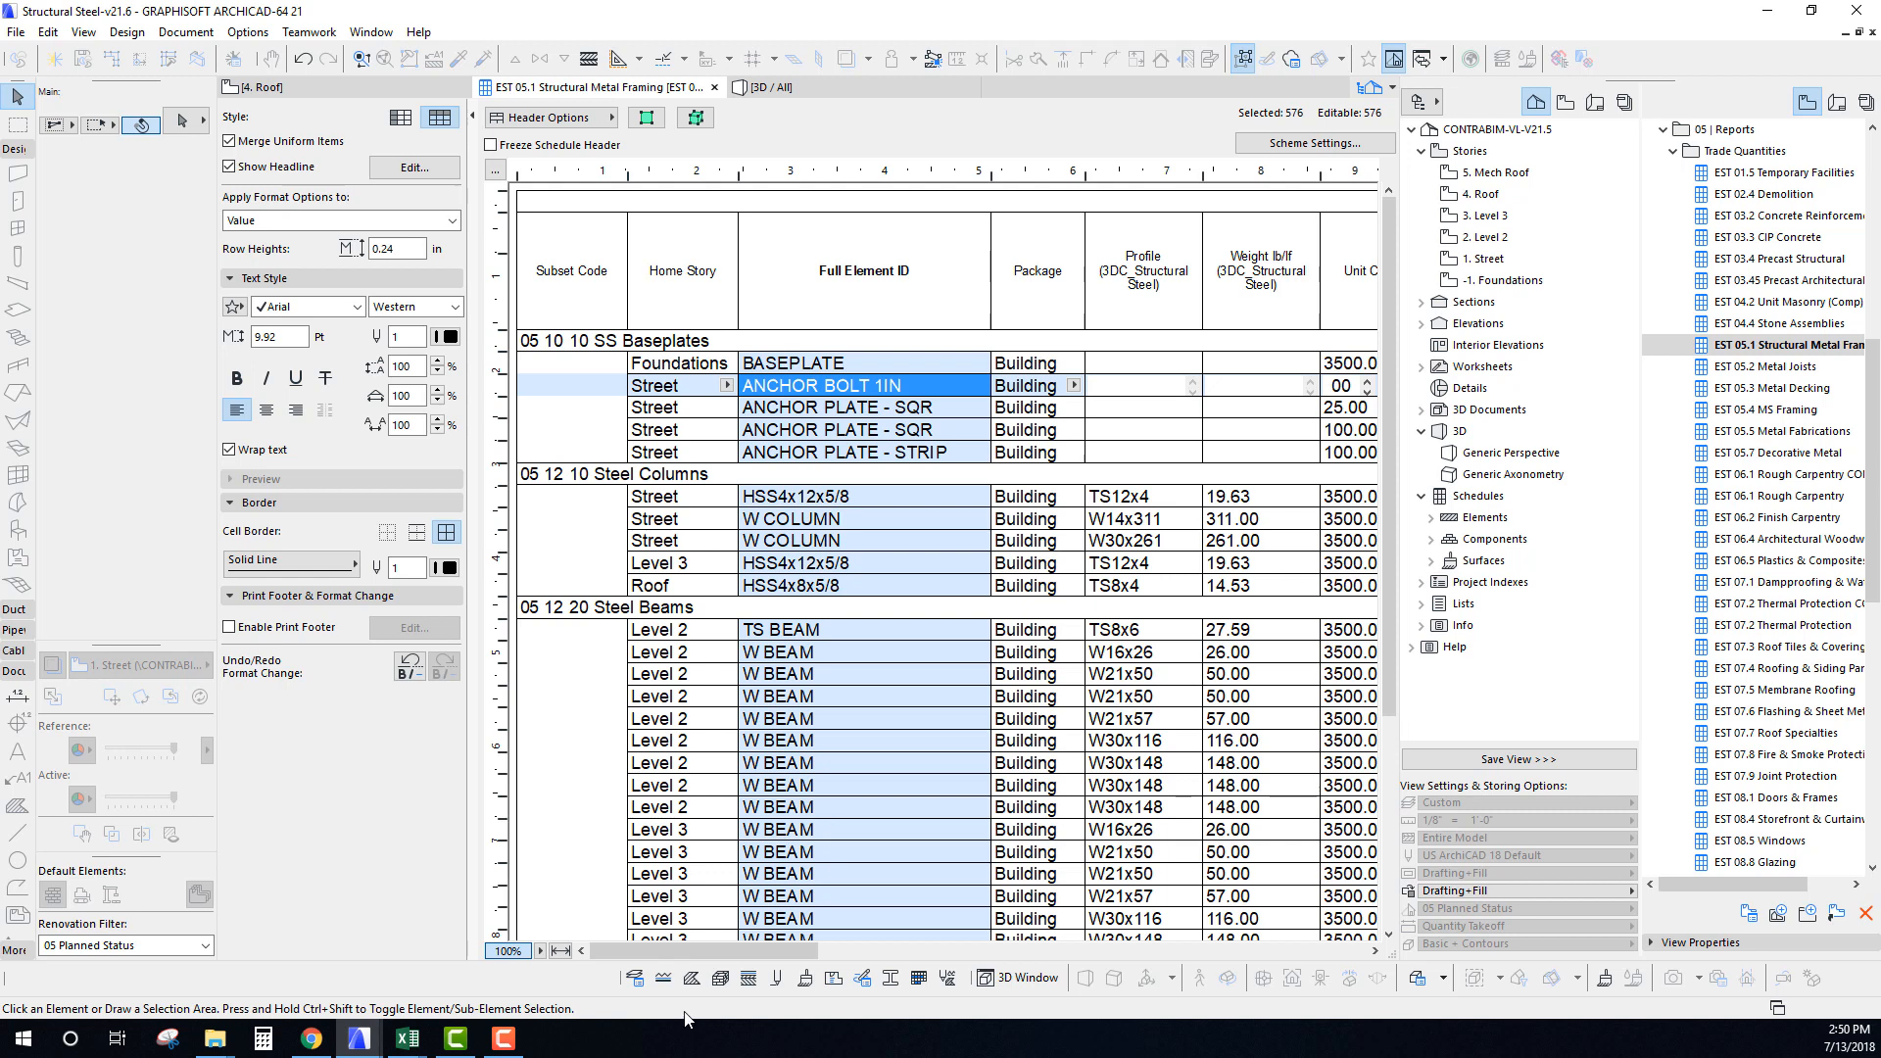
pyautogui.moveTo(691, 956); pyautogui.dragTo(734, 958)
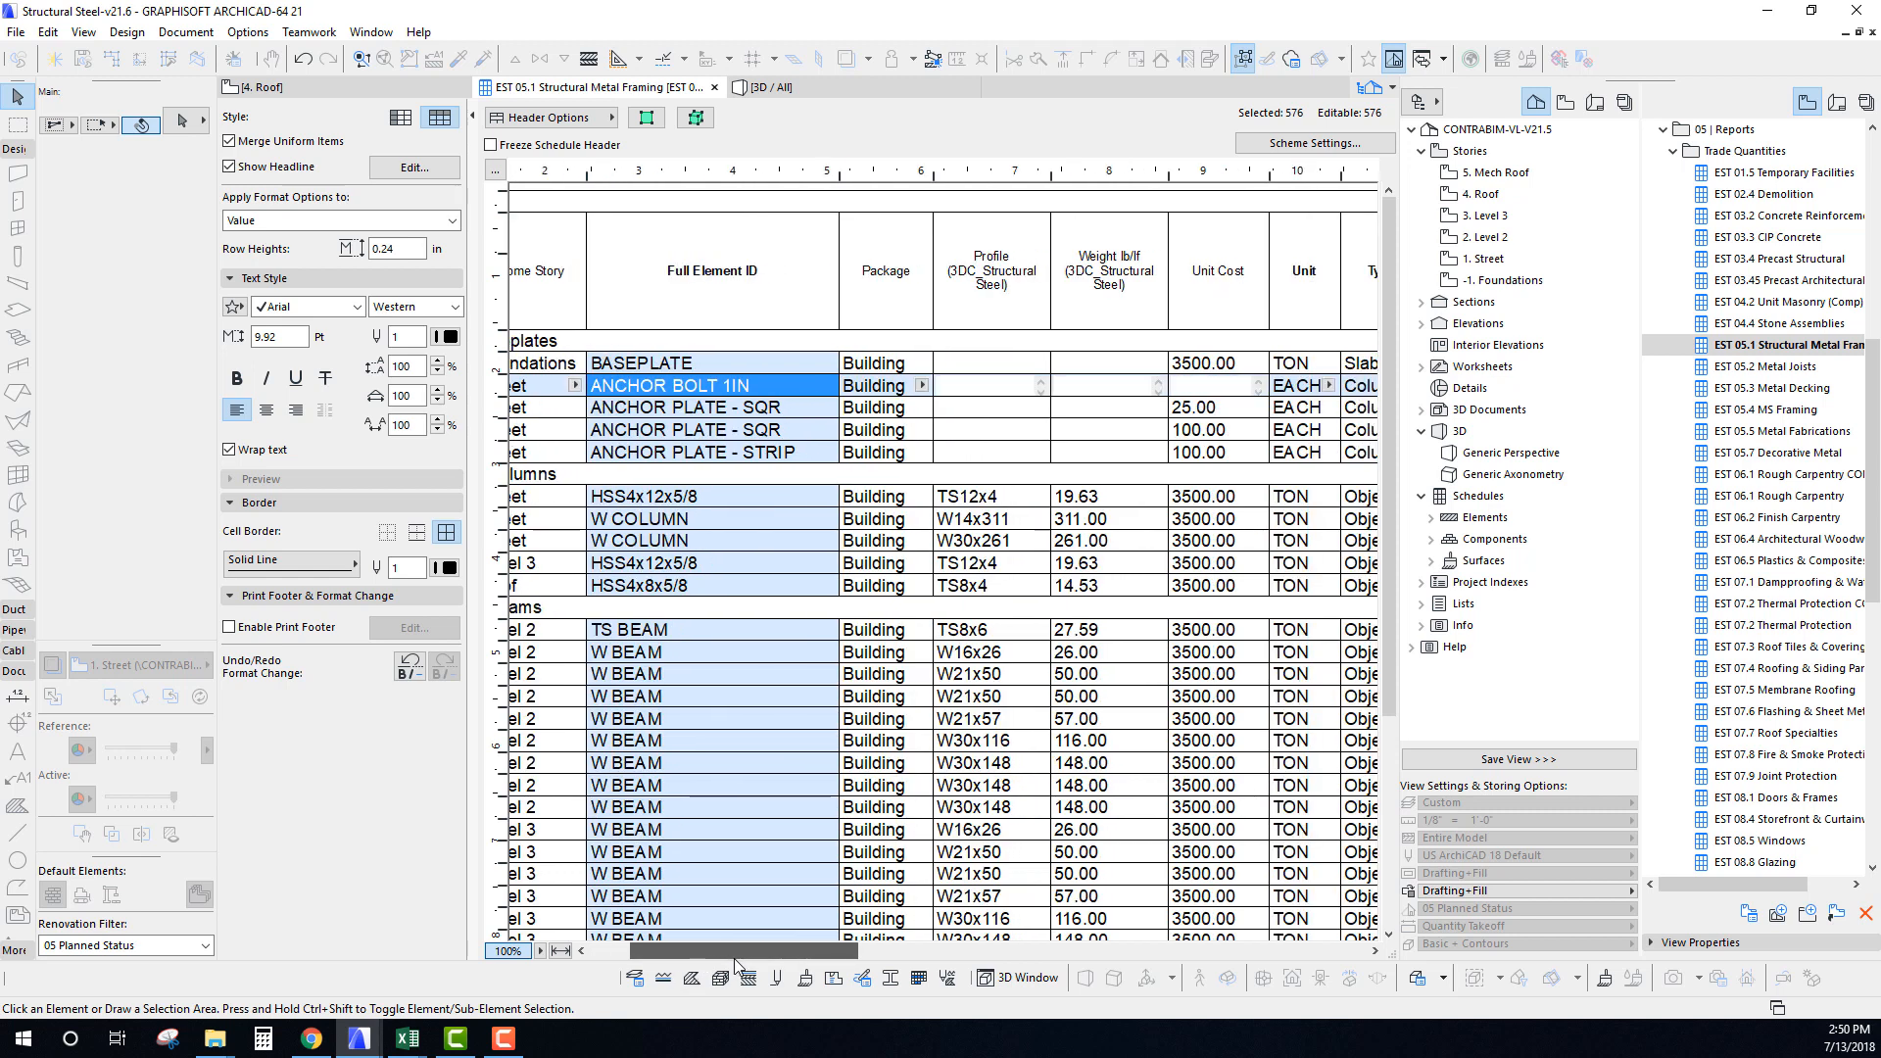
pyautogui.click(1211, 387)
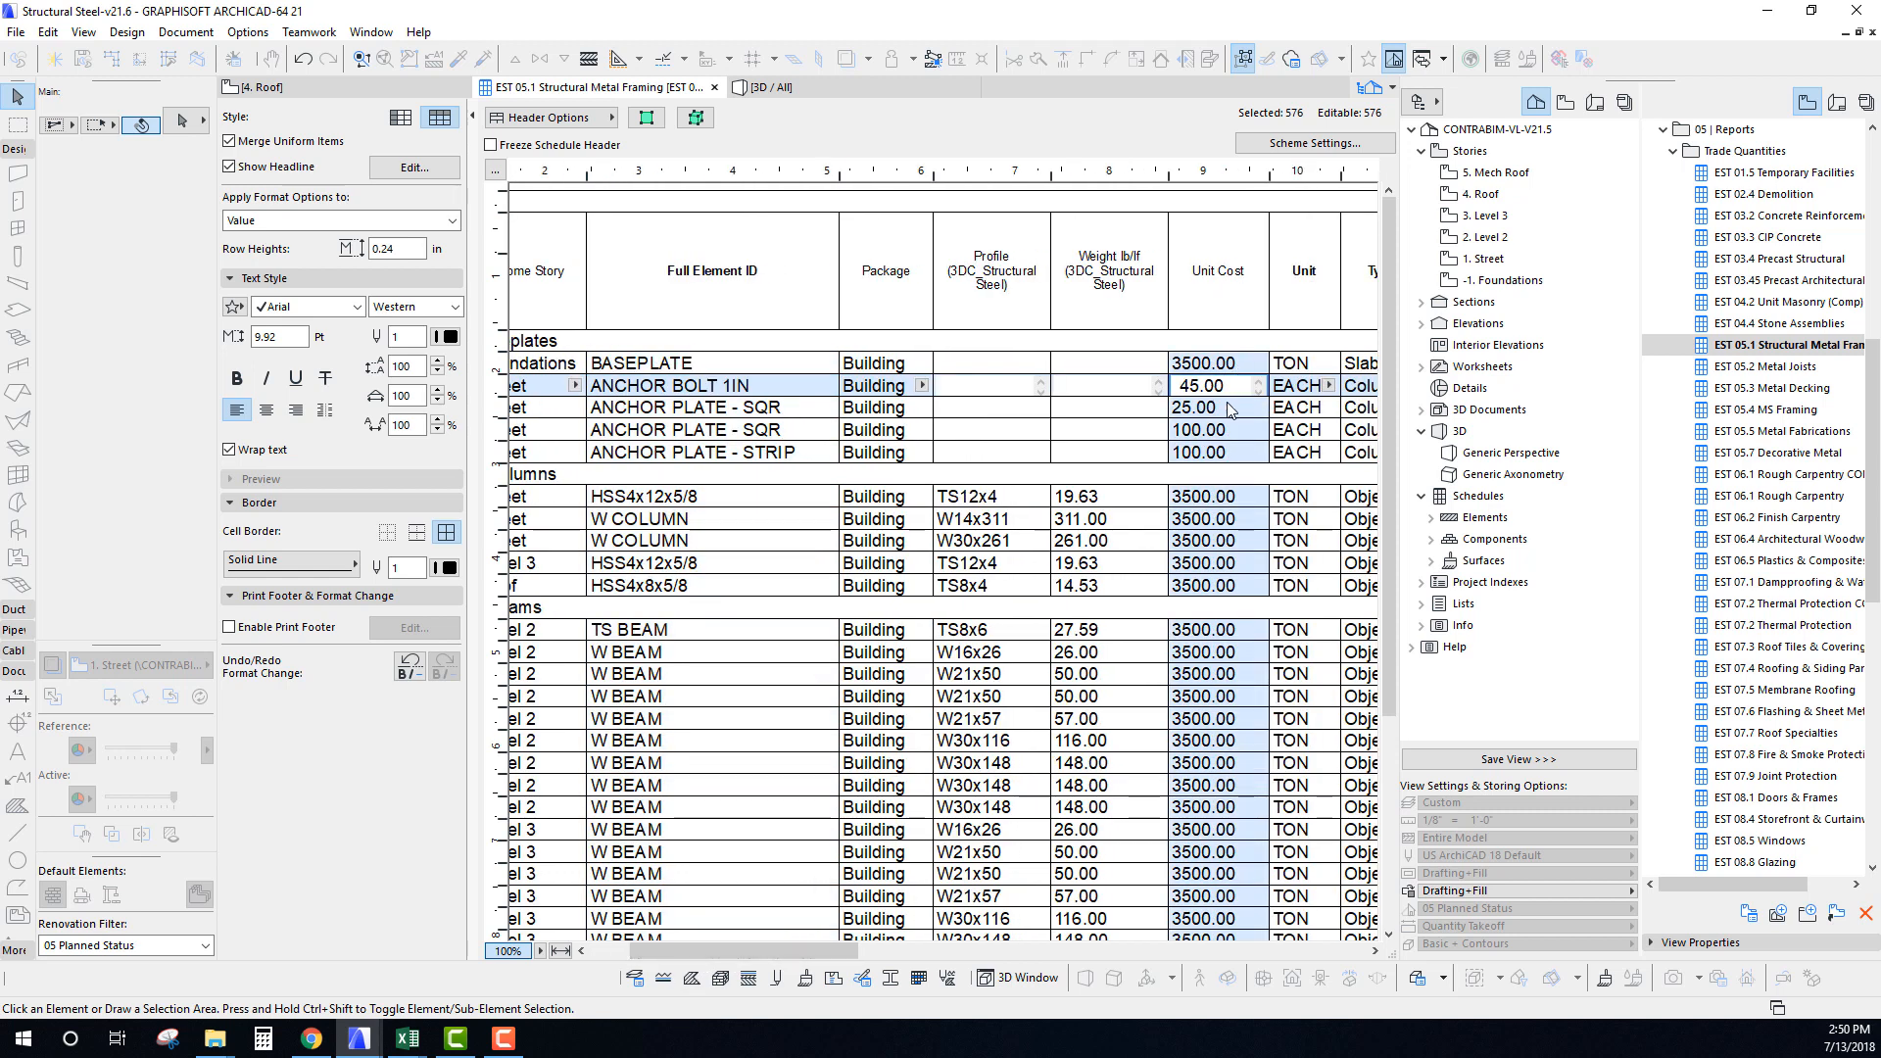
pyautogui.moveTo(848, 952); pyautogui.dragTo(860, 954)
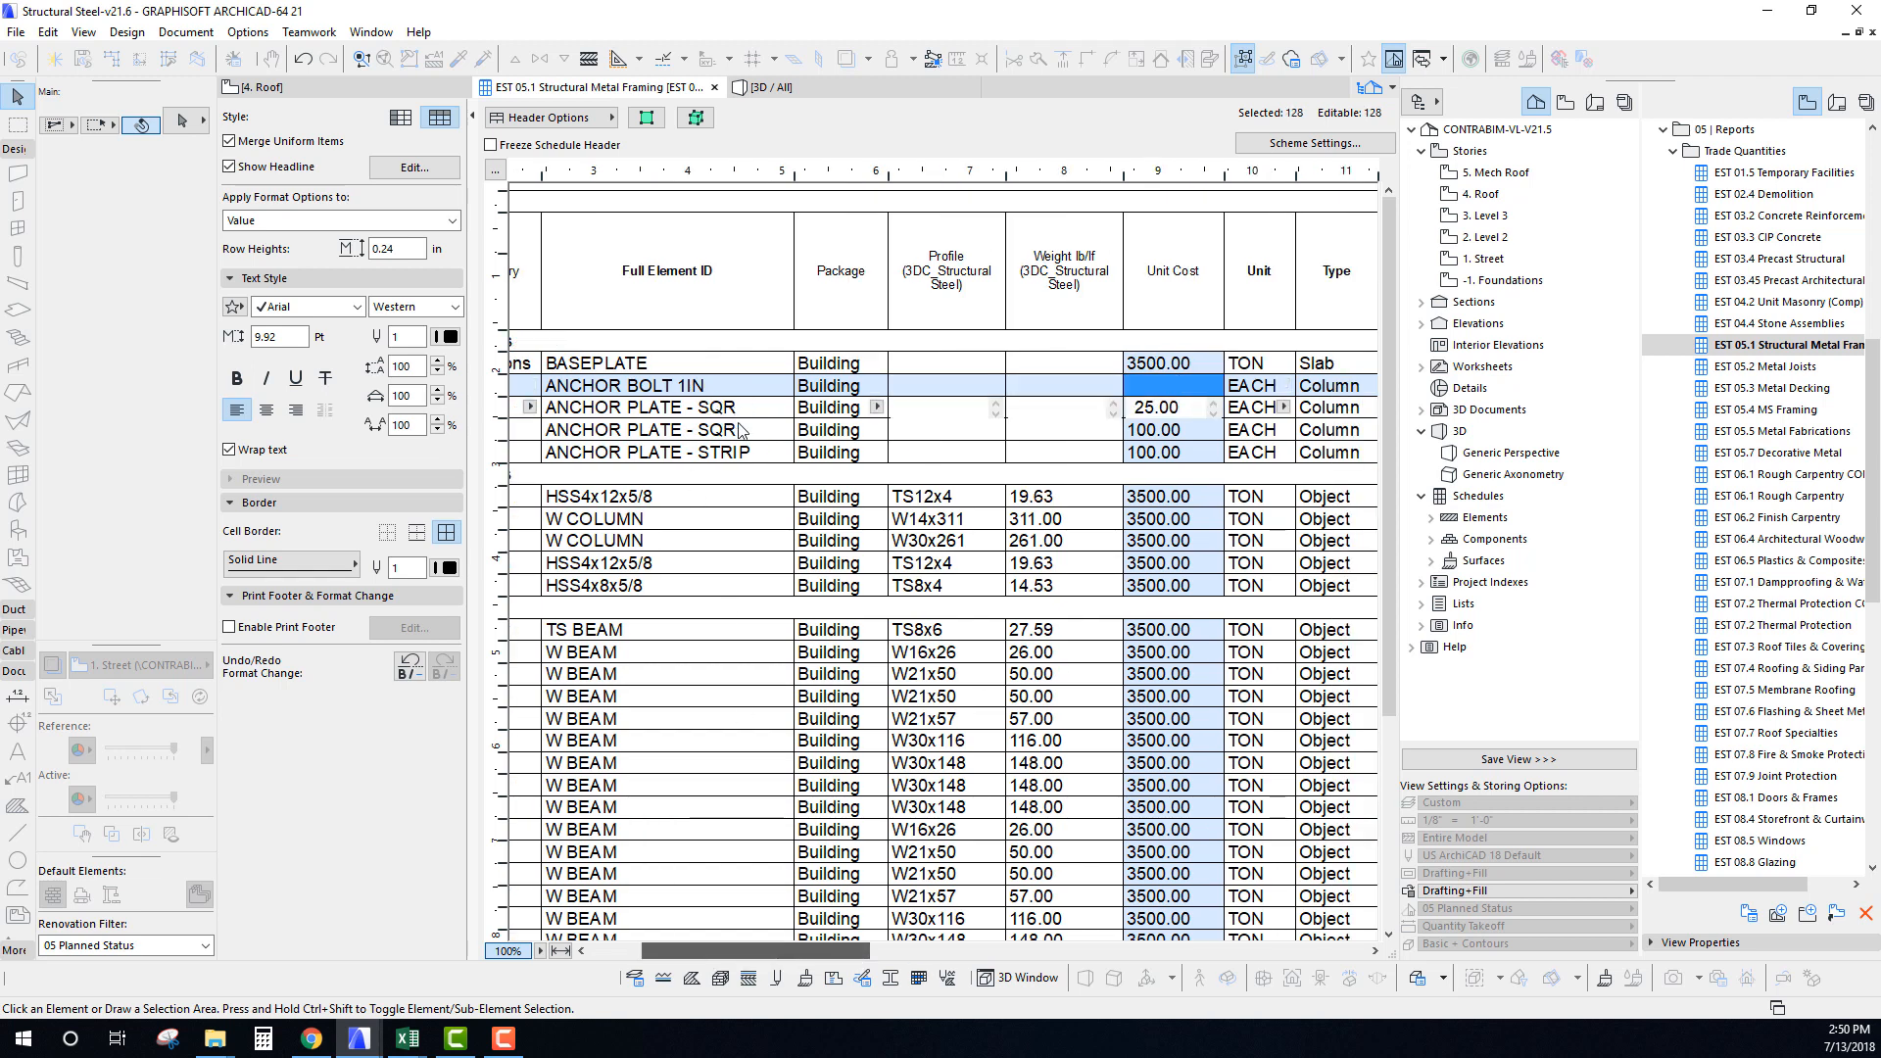
# Compare the full element IDs of the three anchor plate rows in the structural metal framing schedule.
pyautogui.click(732, 409)
pyautogui.click(736, 431)
pyautogui.click(726, 453)
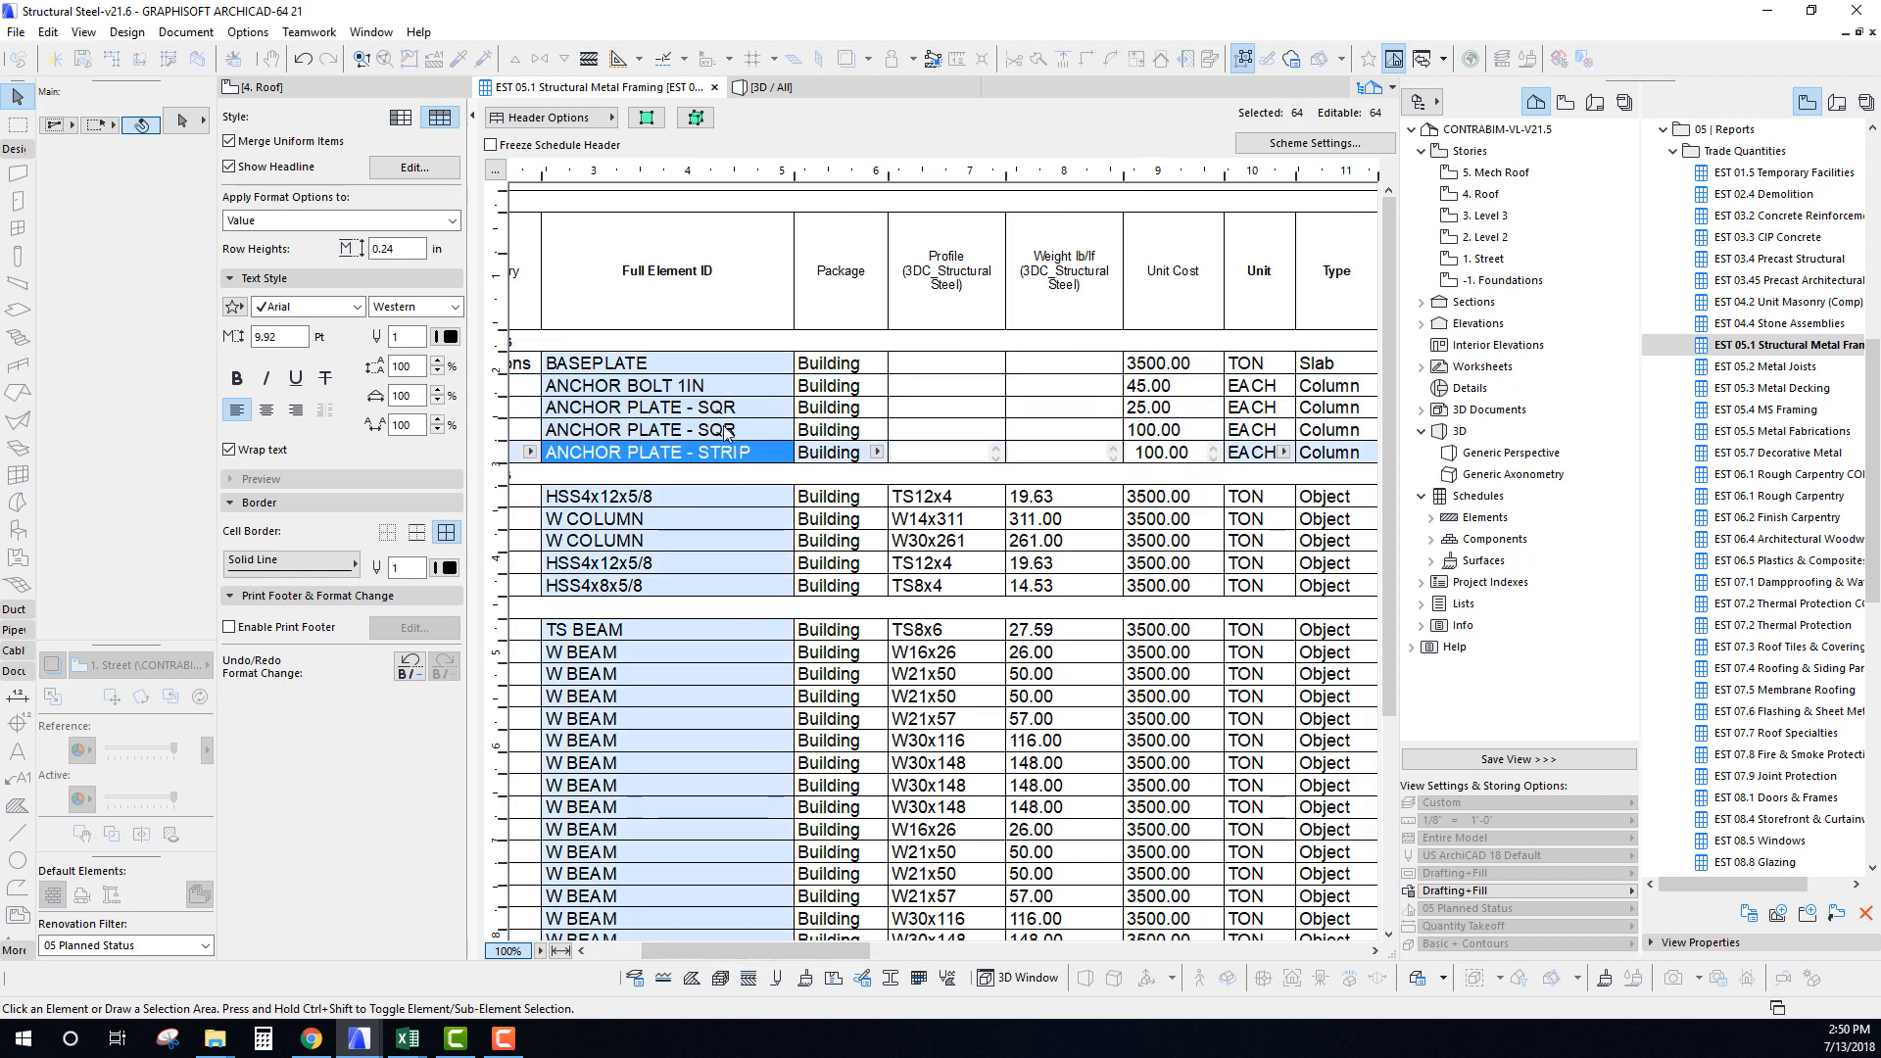
pyautogui.click(726, 432)
pyautogui.click(726, 410)
# Select the 100.00-cost ANCHOR PLATE - SQR elements on the Street plan and set their element ID to ANCHOR PLATE - STRIP.
pyautogui.click(730, 432)
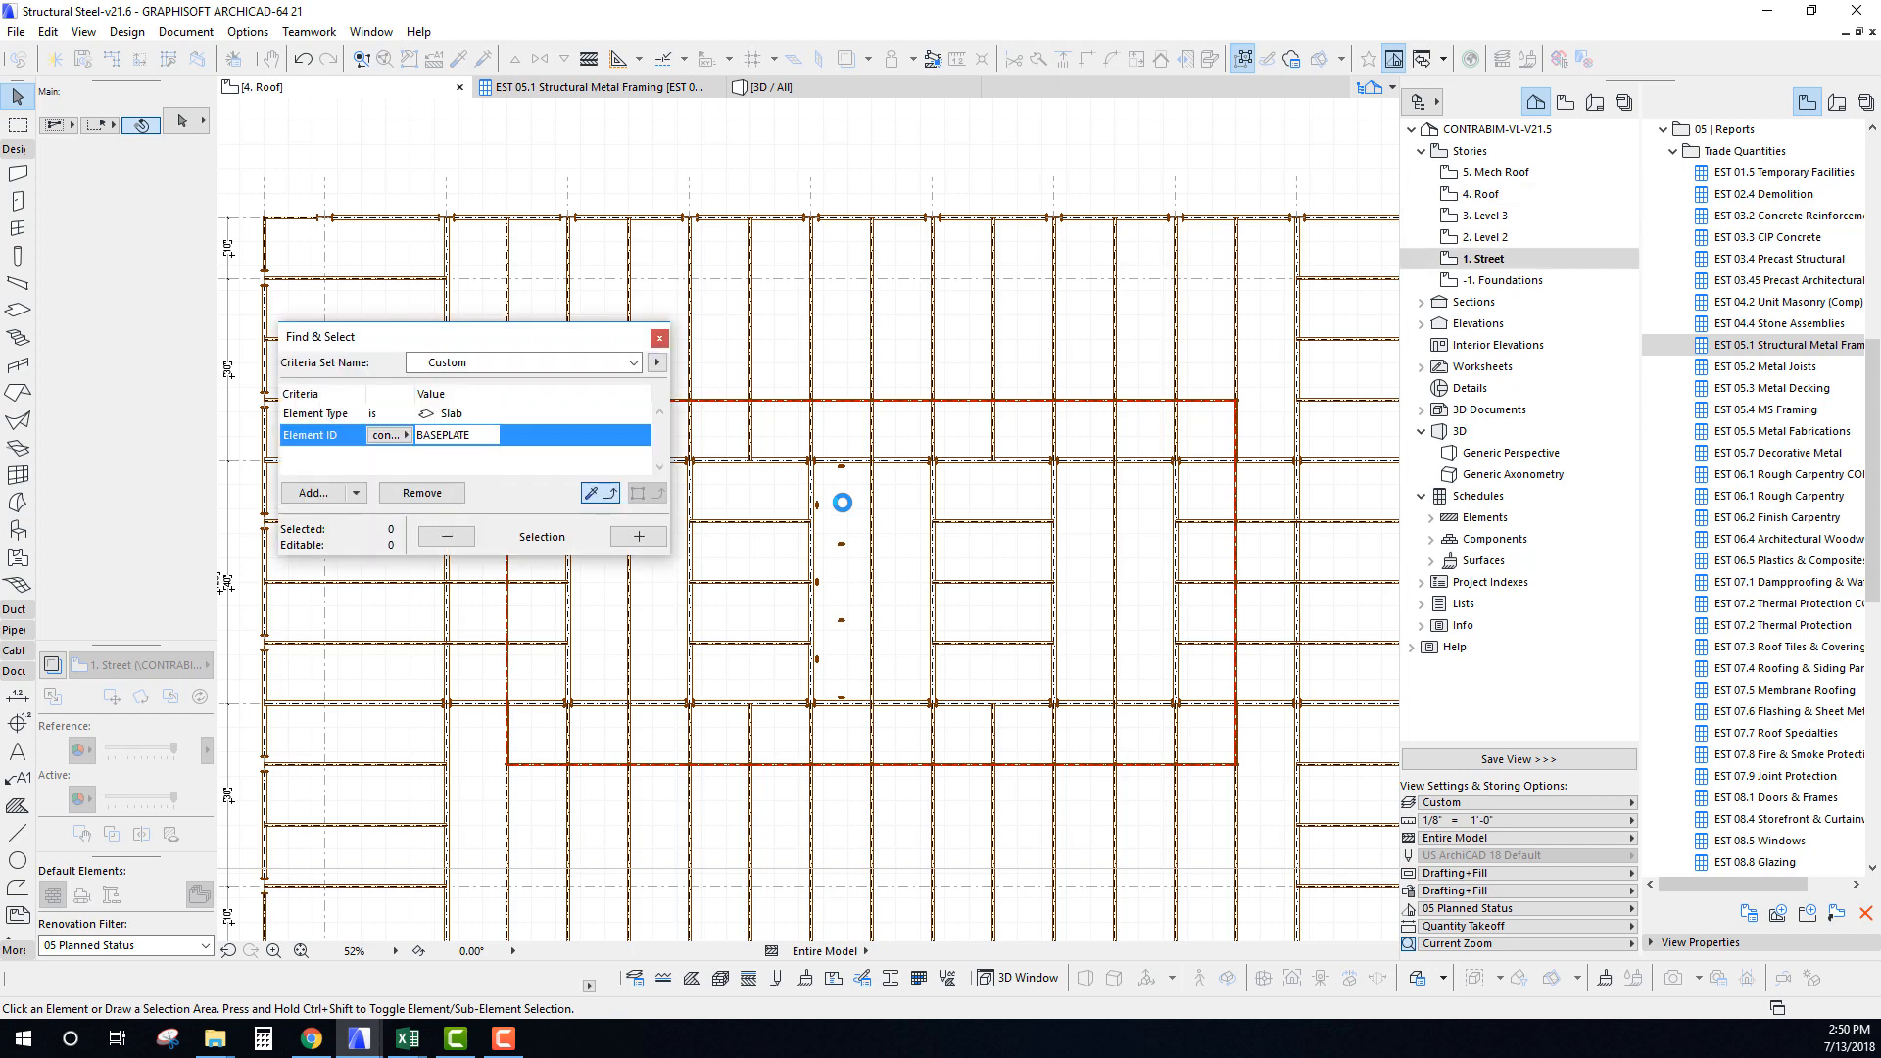
pyautogui.scroll(15, 974, 612)
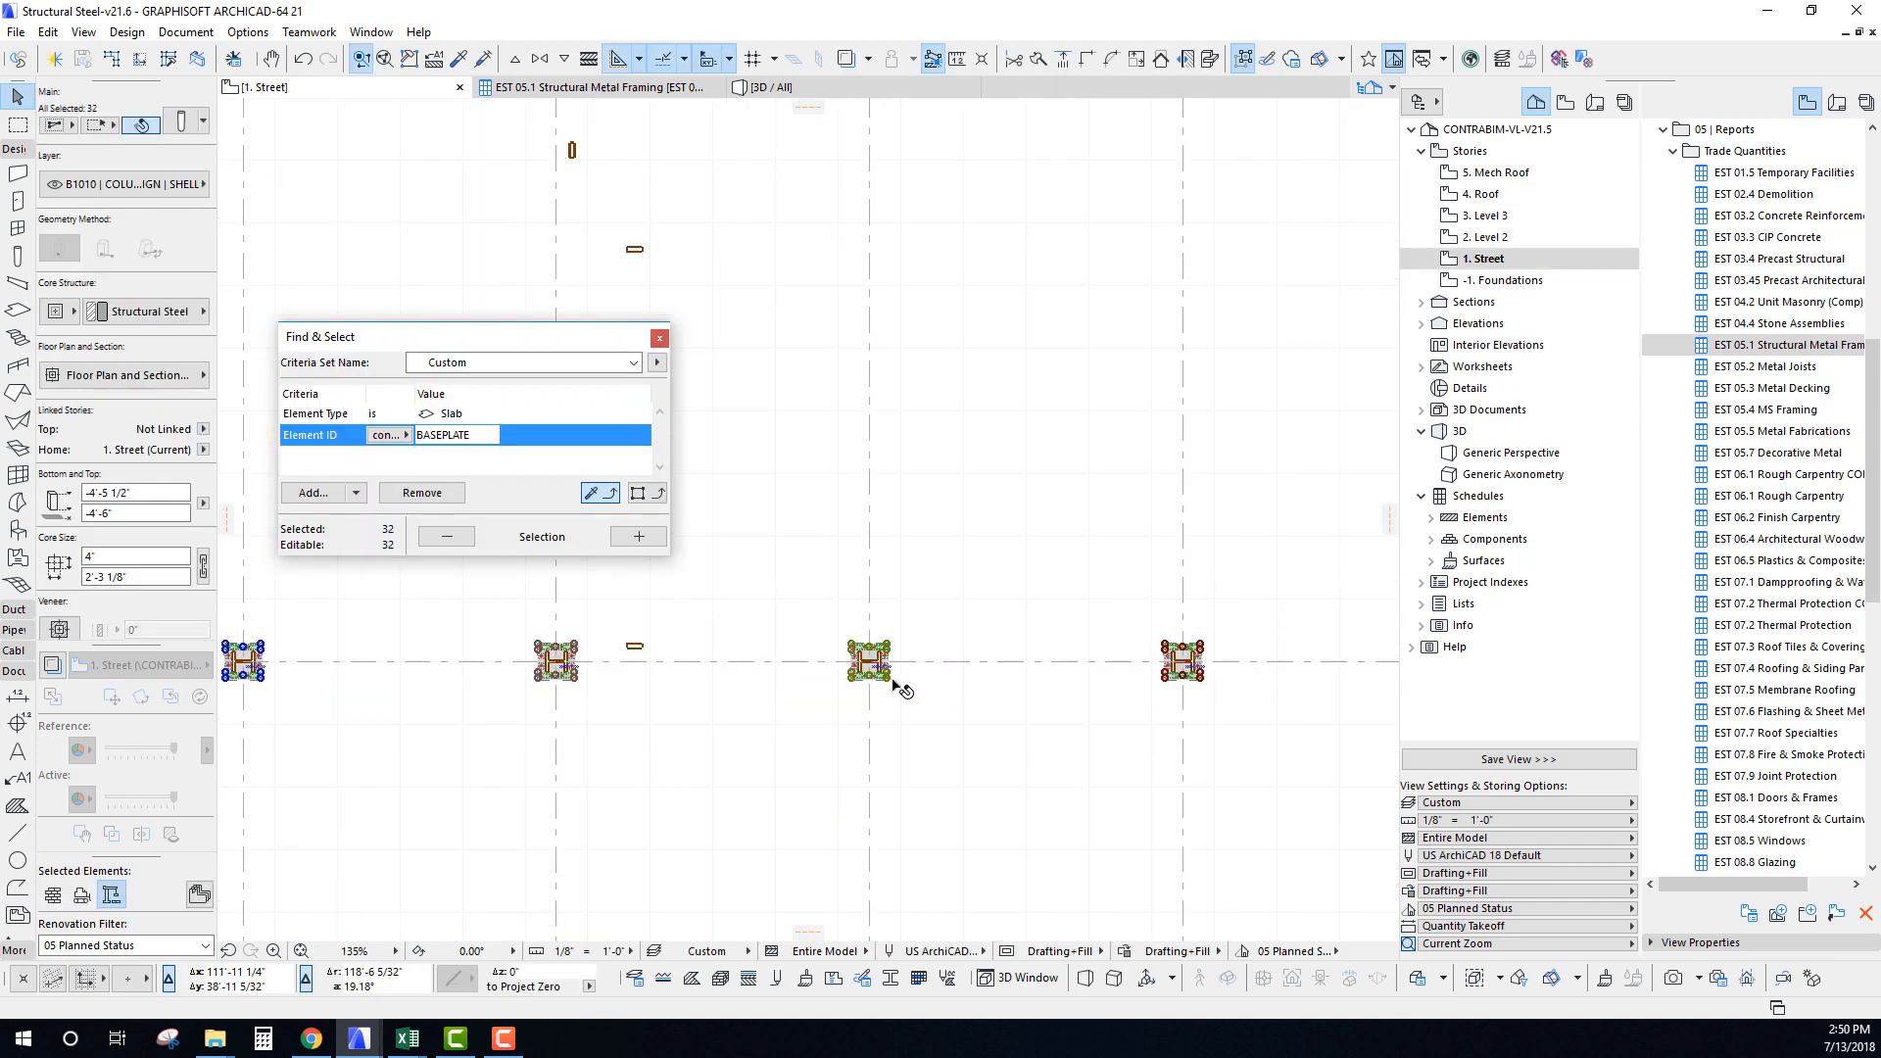
pyautogui.scroll(3, 870, 639)
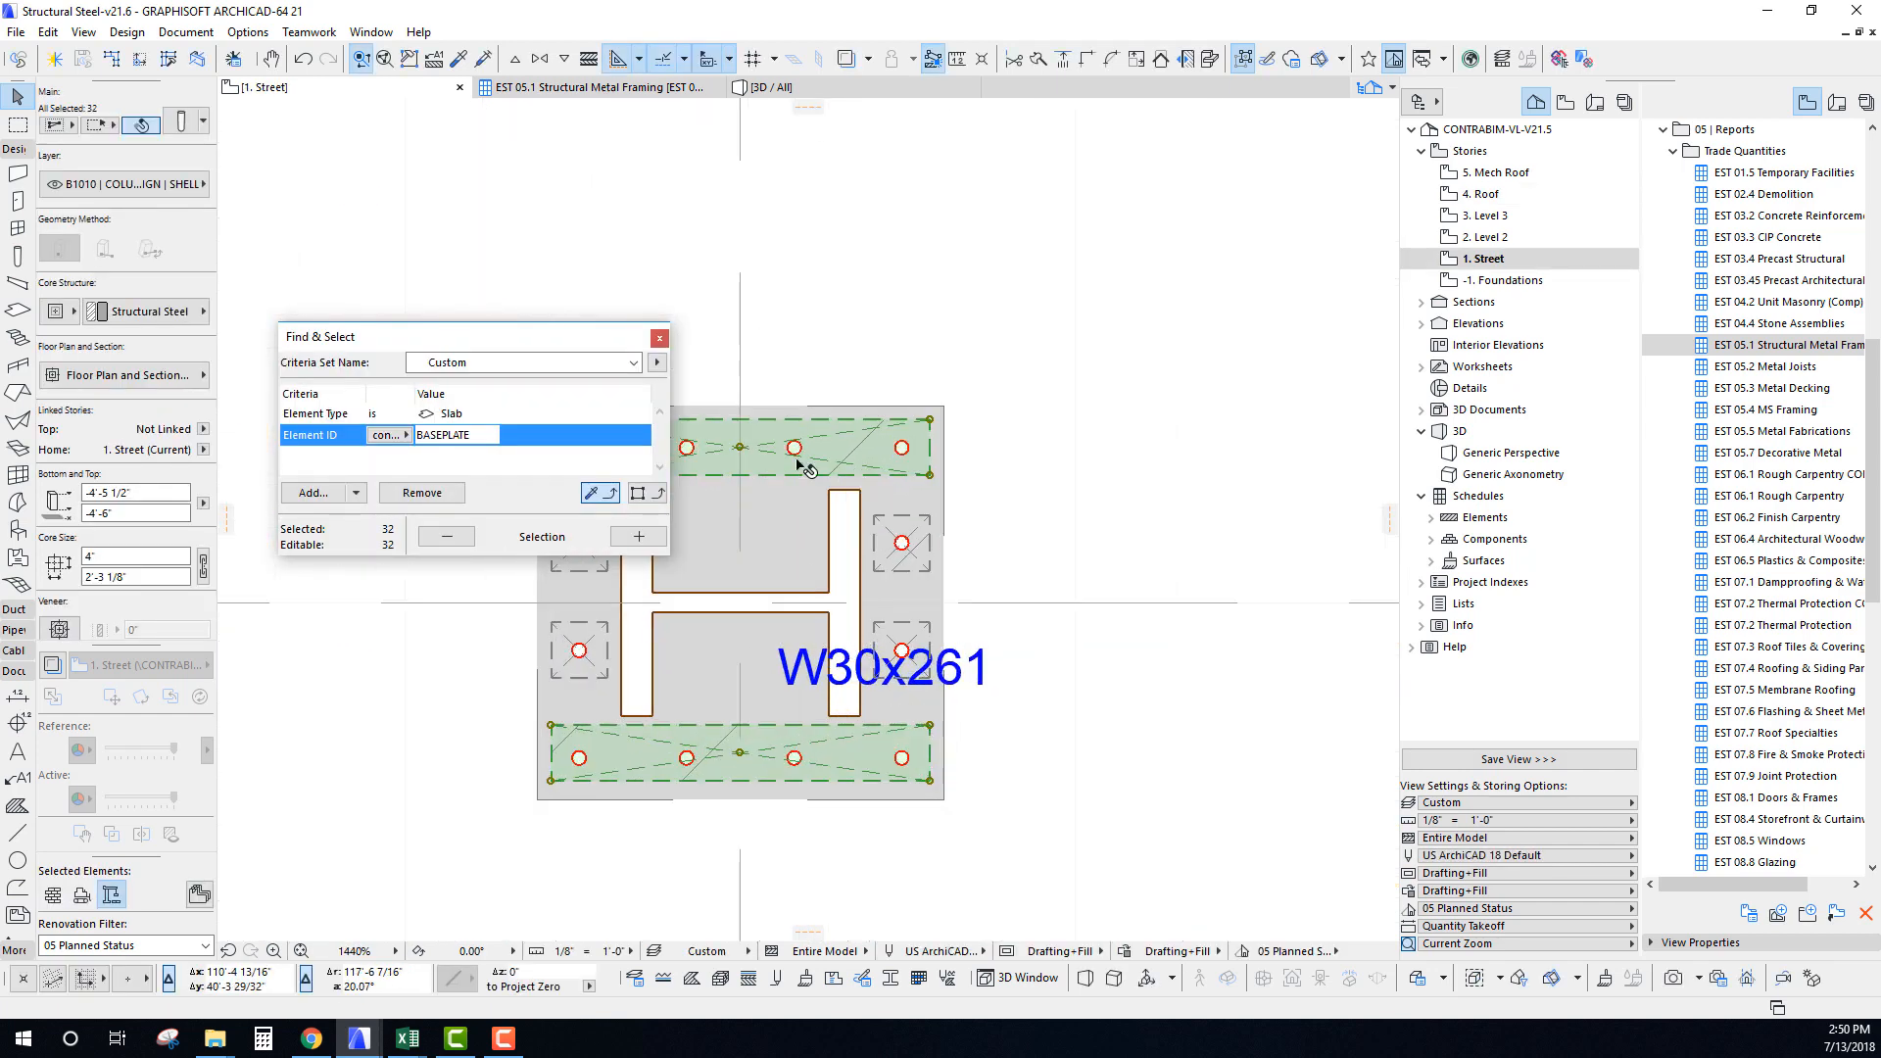
pyautogui.scroll(-5, 805, 619)
pyautogui.scroll(-5, 105, 532)
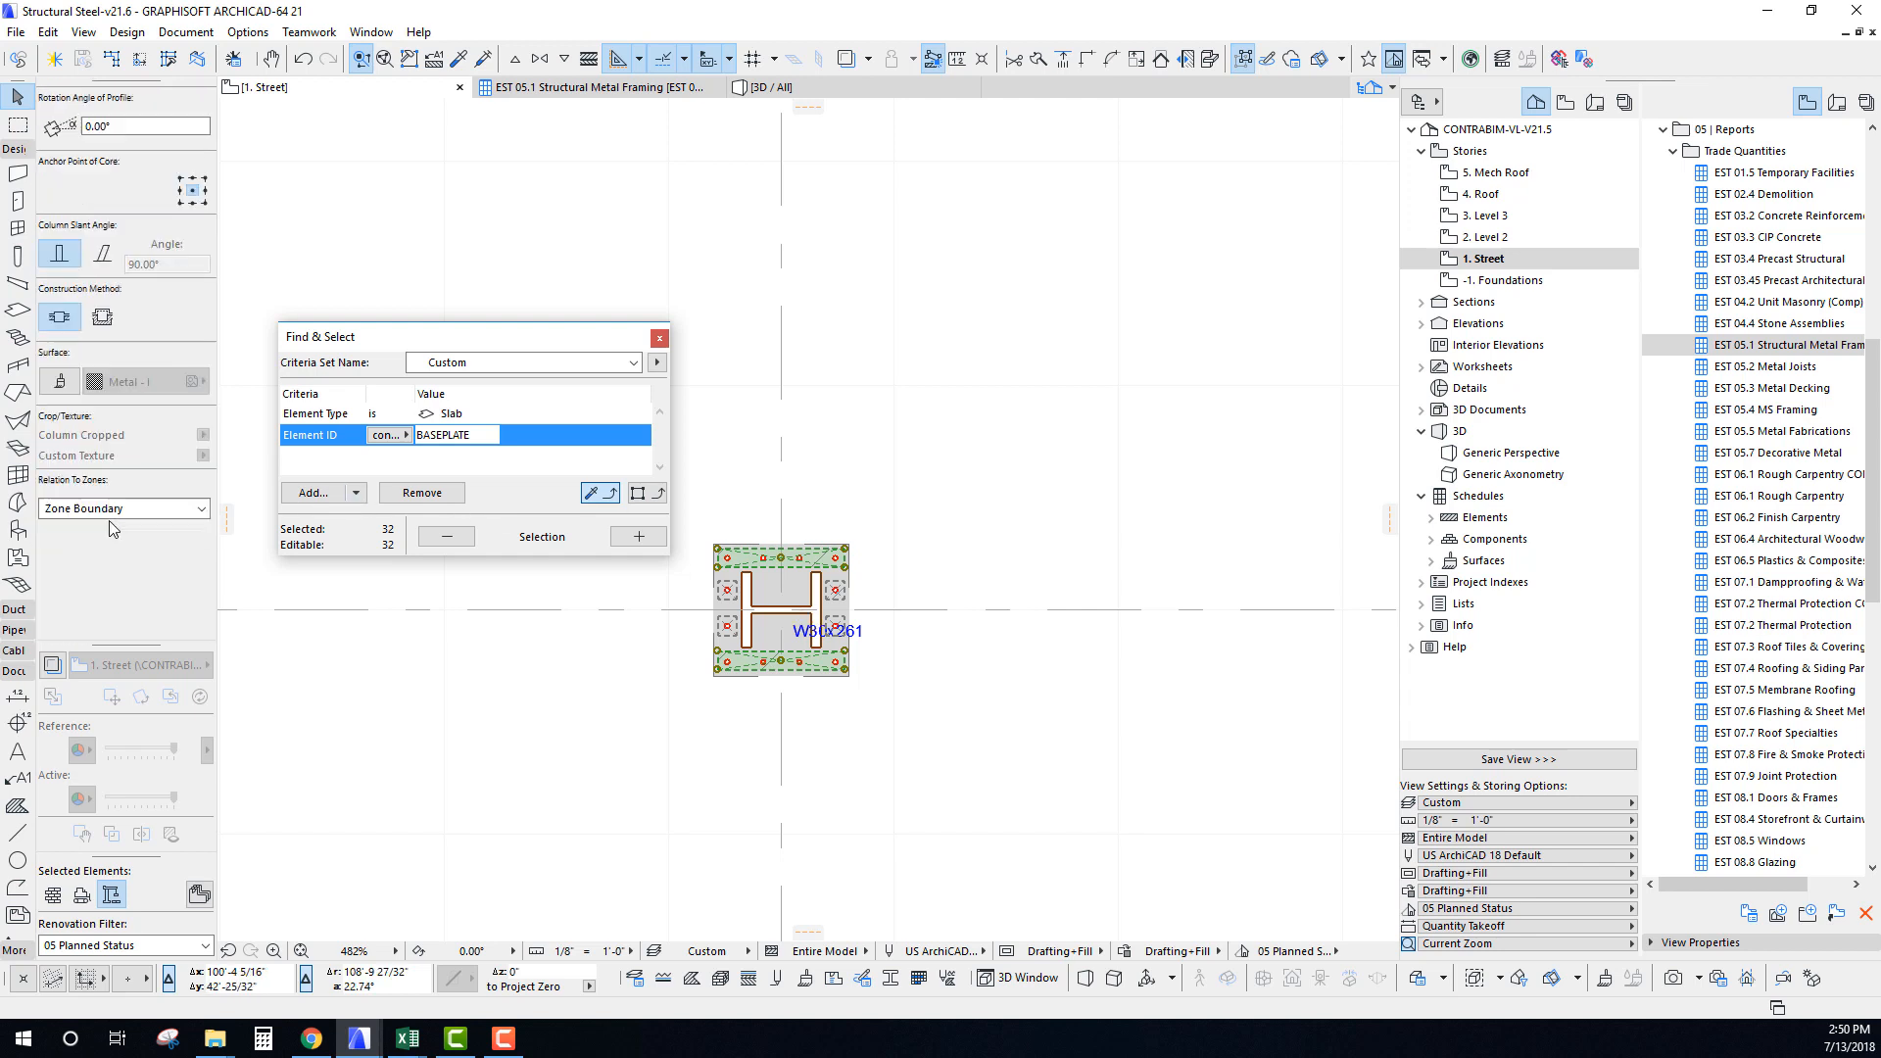
pyautogui.doubleClick(135, 491)
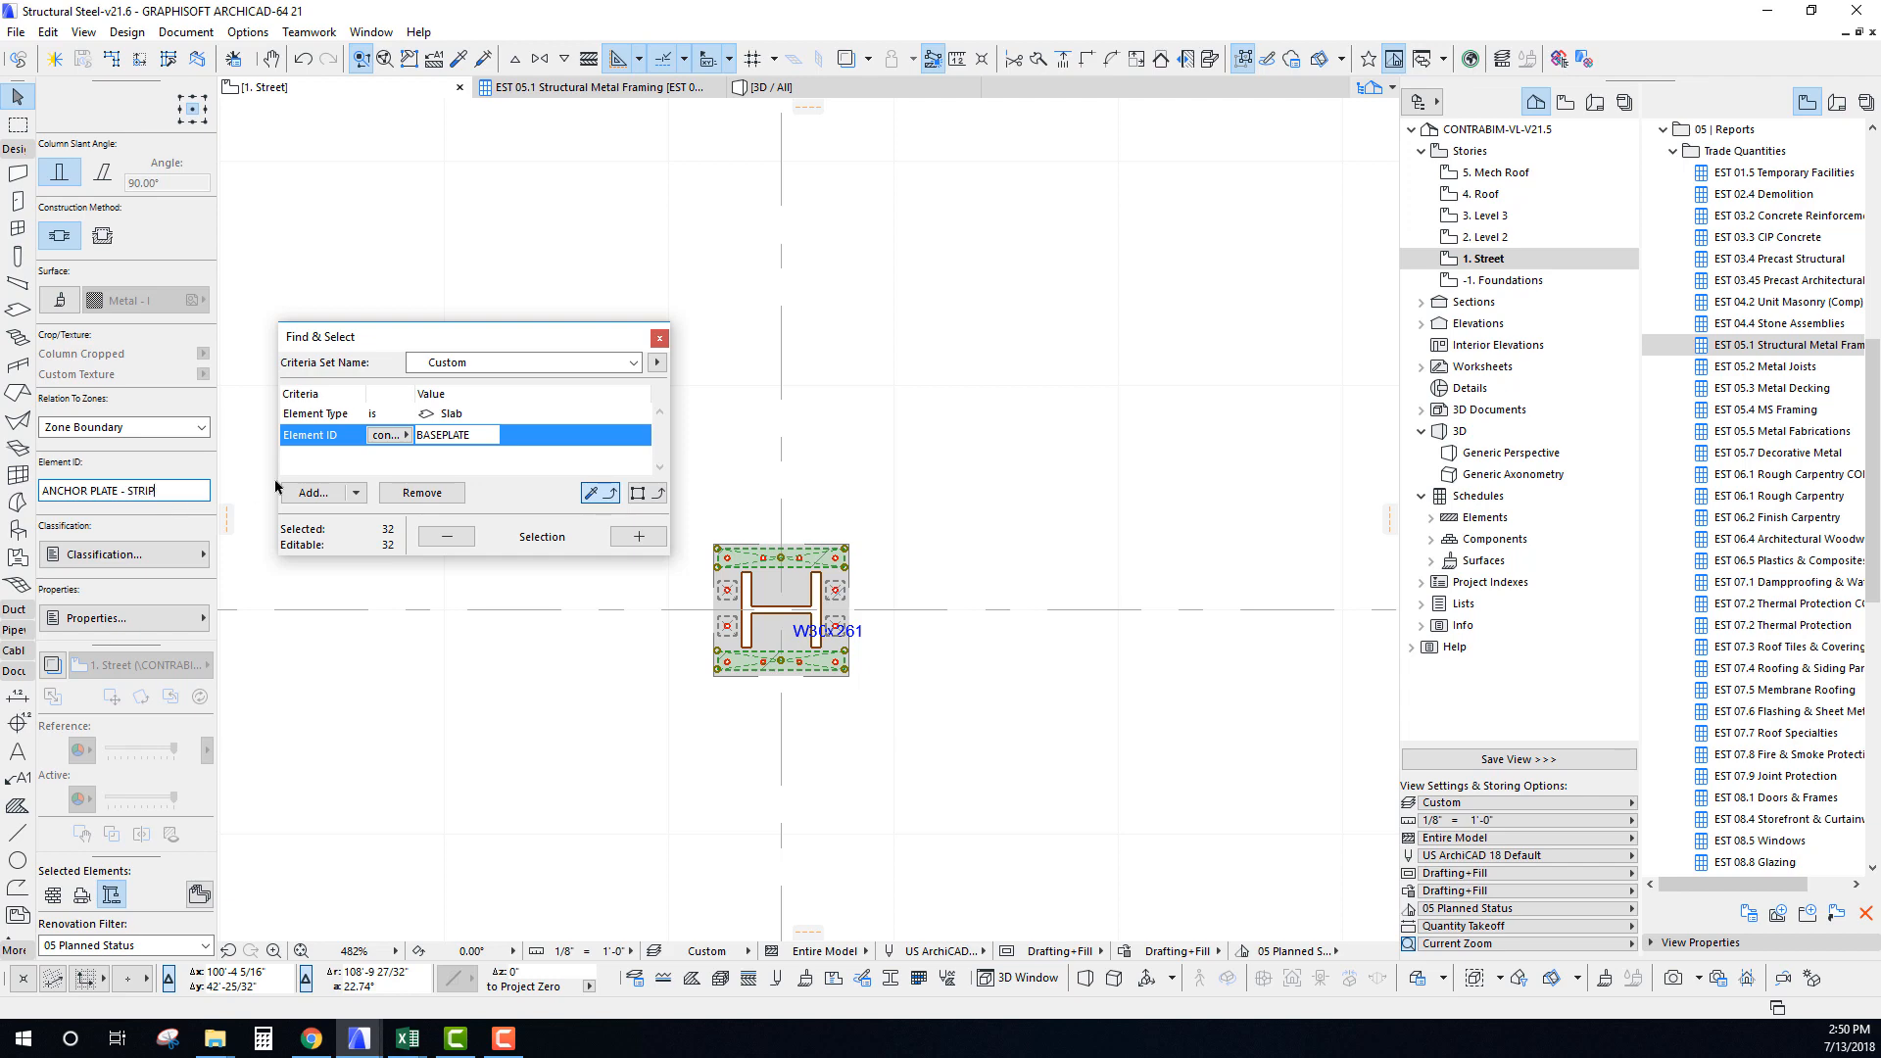
# Return to the EST 05.1 schedule and check the anchor plate element IDs and the anchor bolt and plate quantities.
pyautogui.click(597, 87)
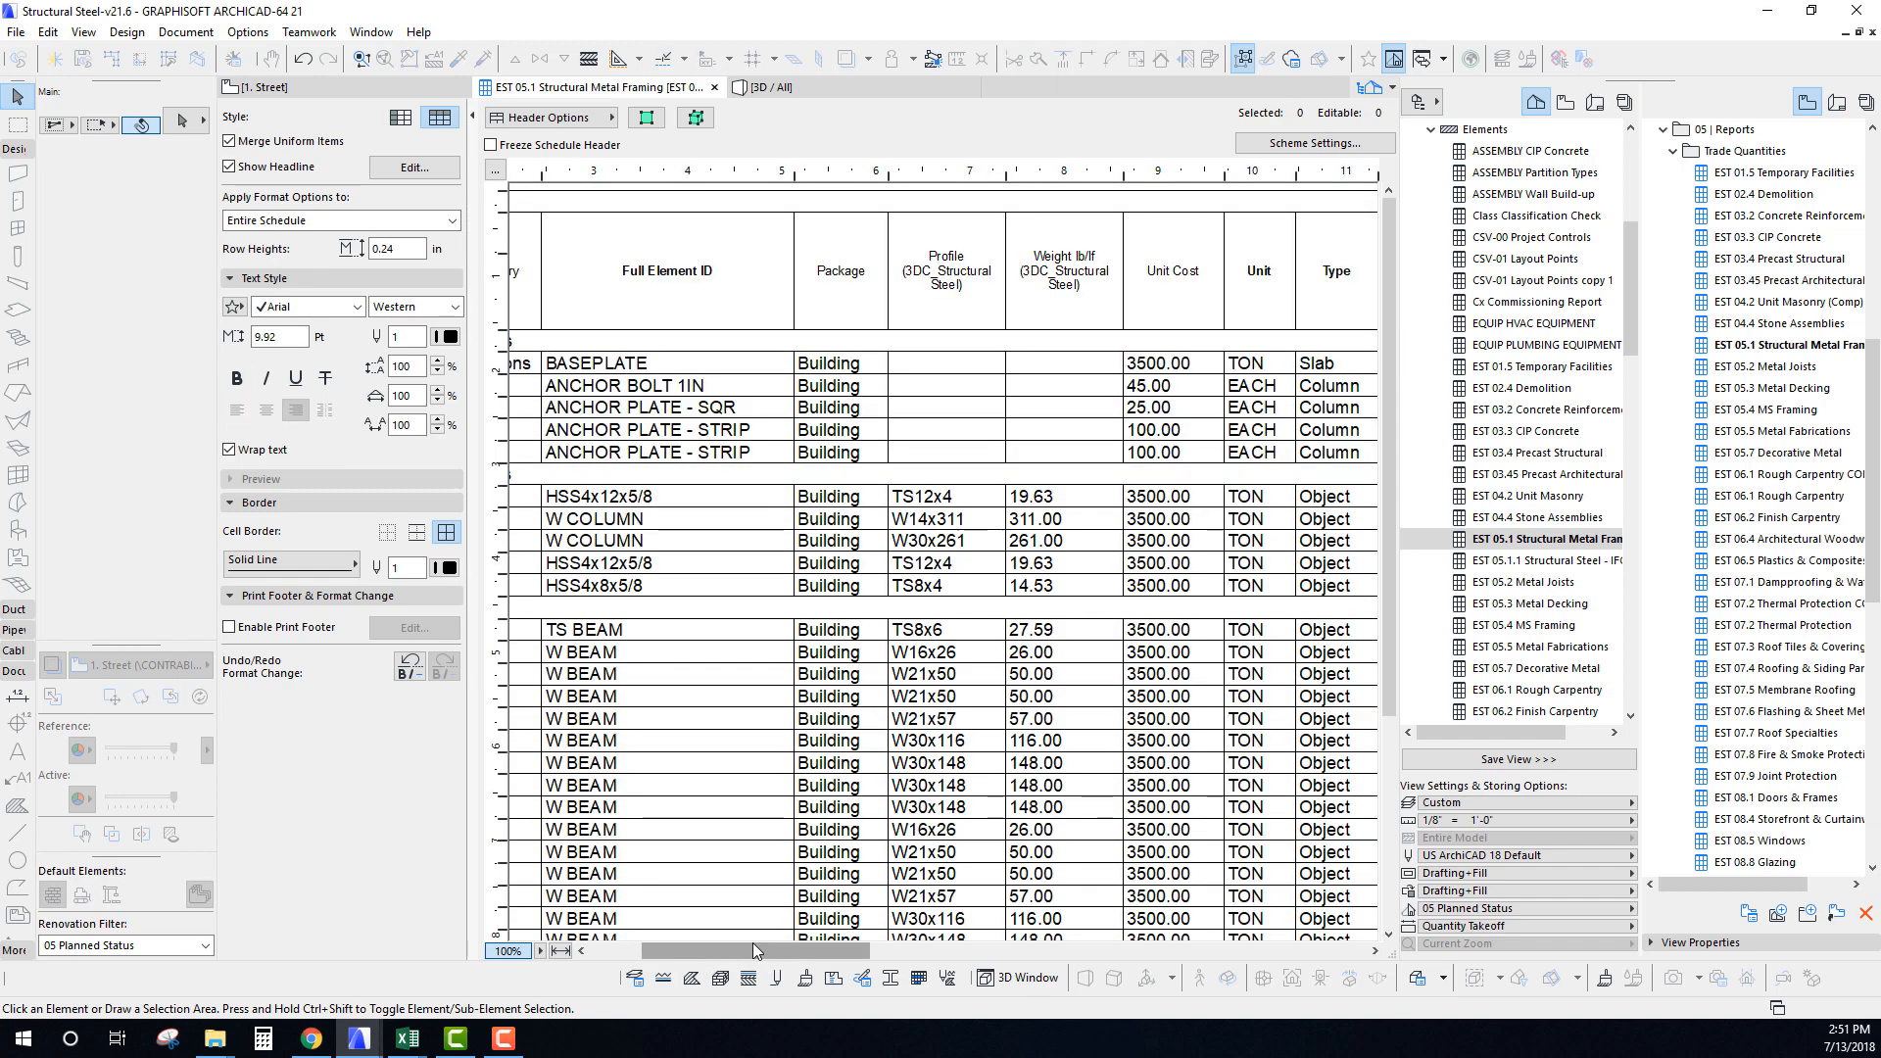
pyautogui.click(735, 433)
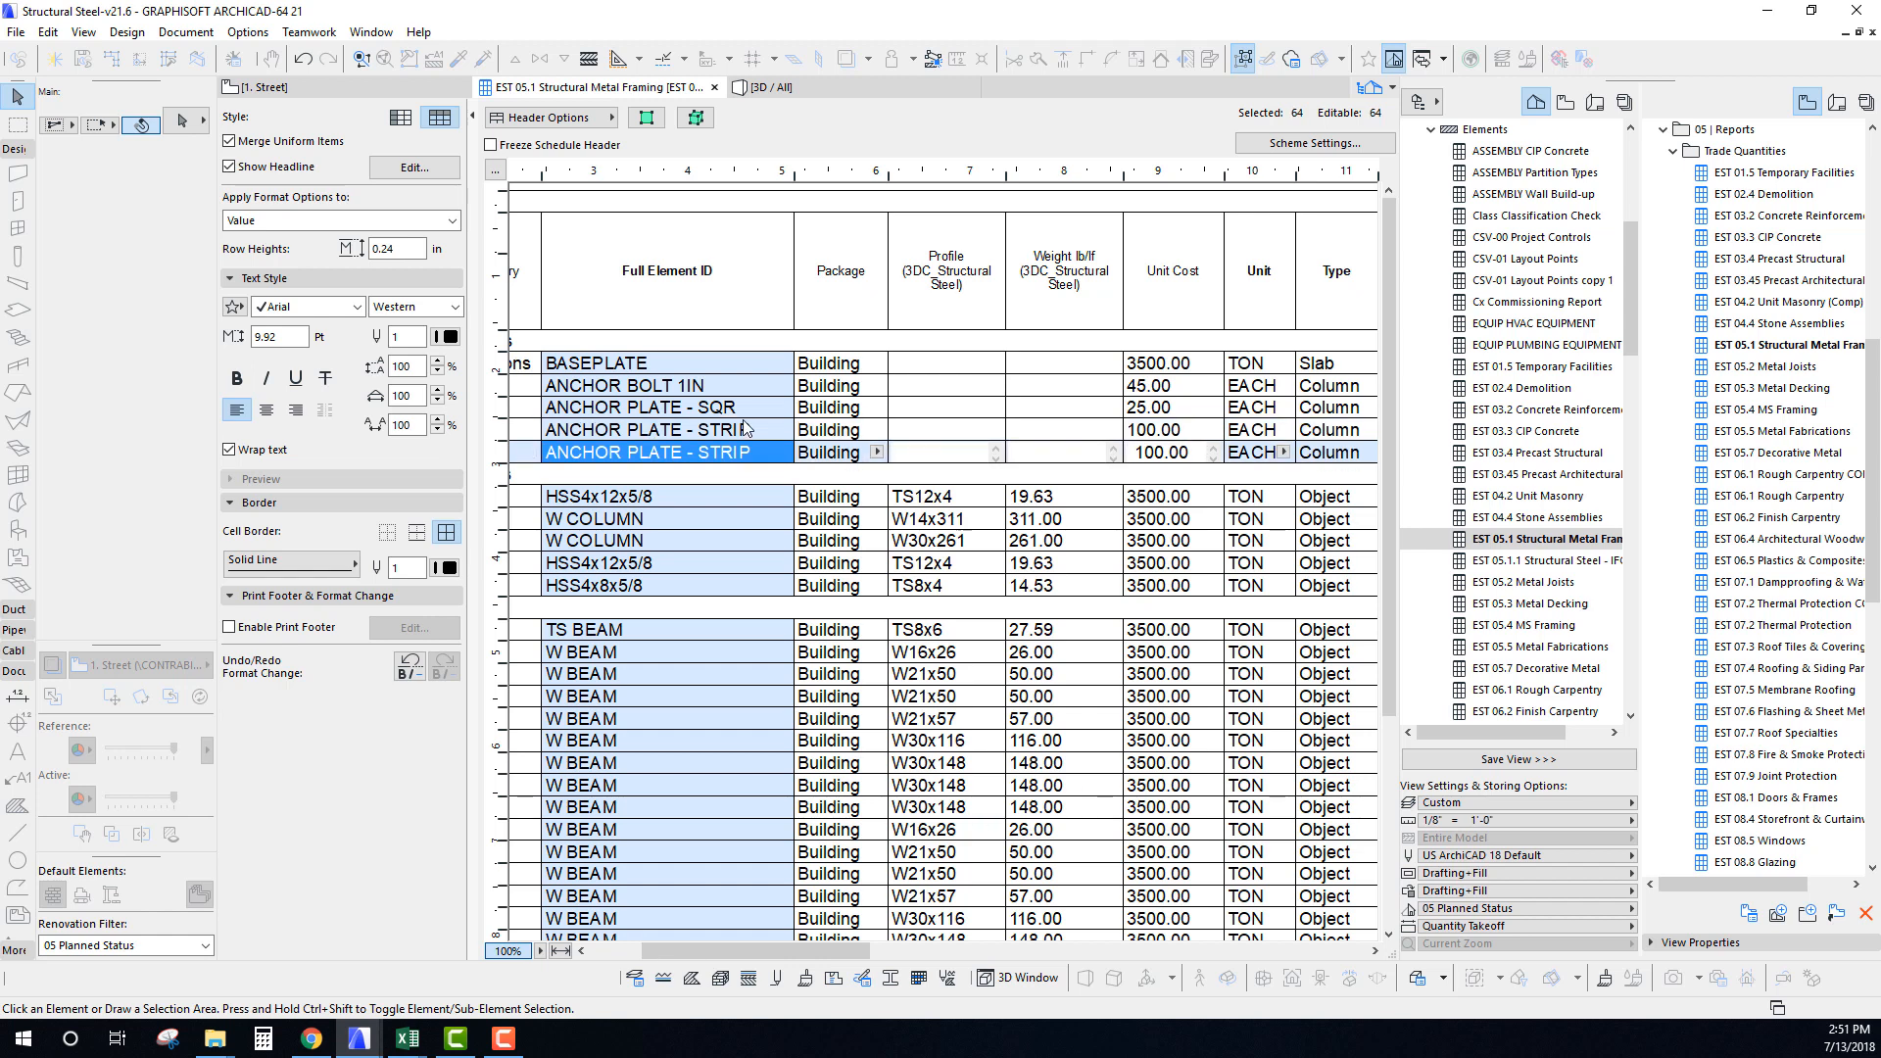
pyautogui.moveTo(825, 954)
pyautogui.mouseDown()
pyautogui.moveTo(868, 954)
pyautogui.moveTo(805, 950)
pyautogui.mouseUp()
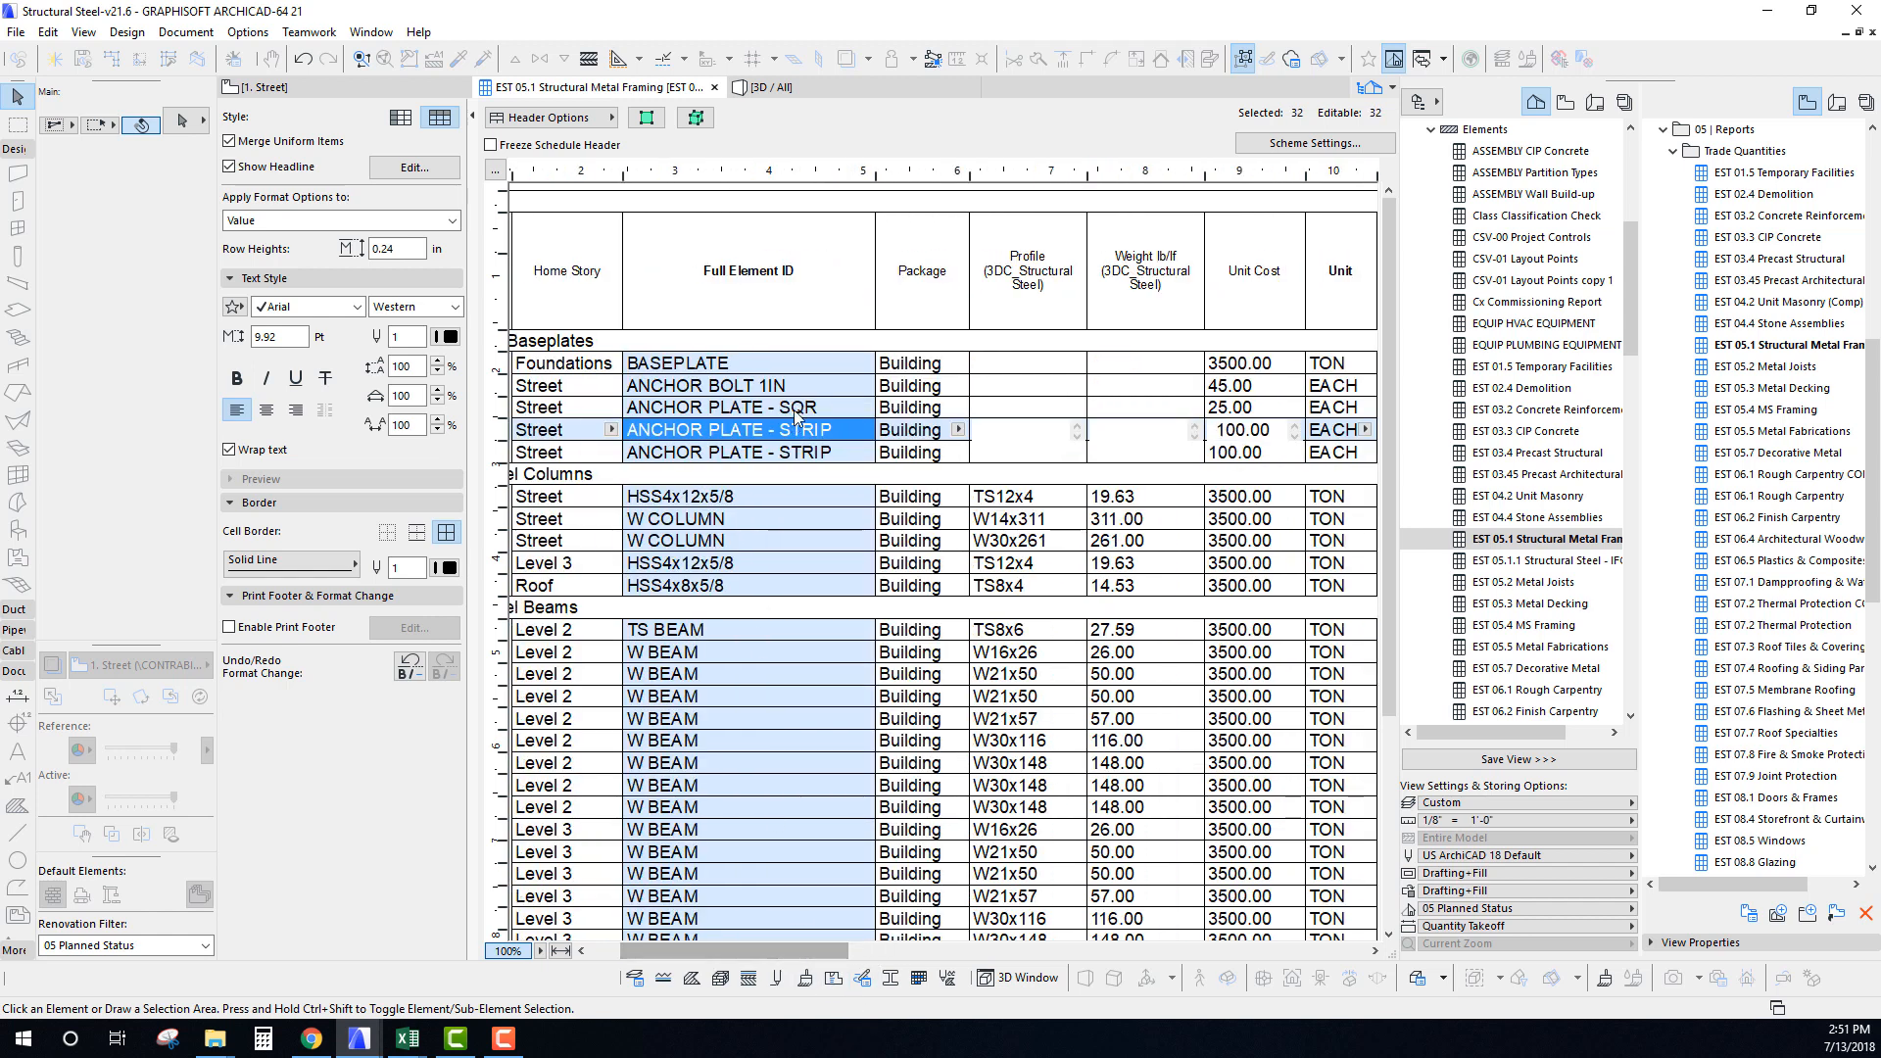
pyautogui.click(801, 453)
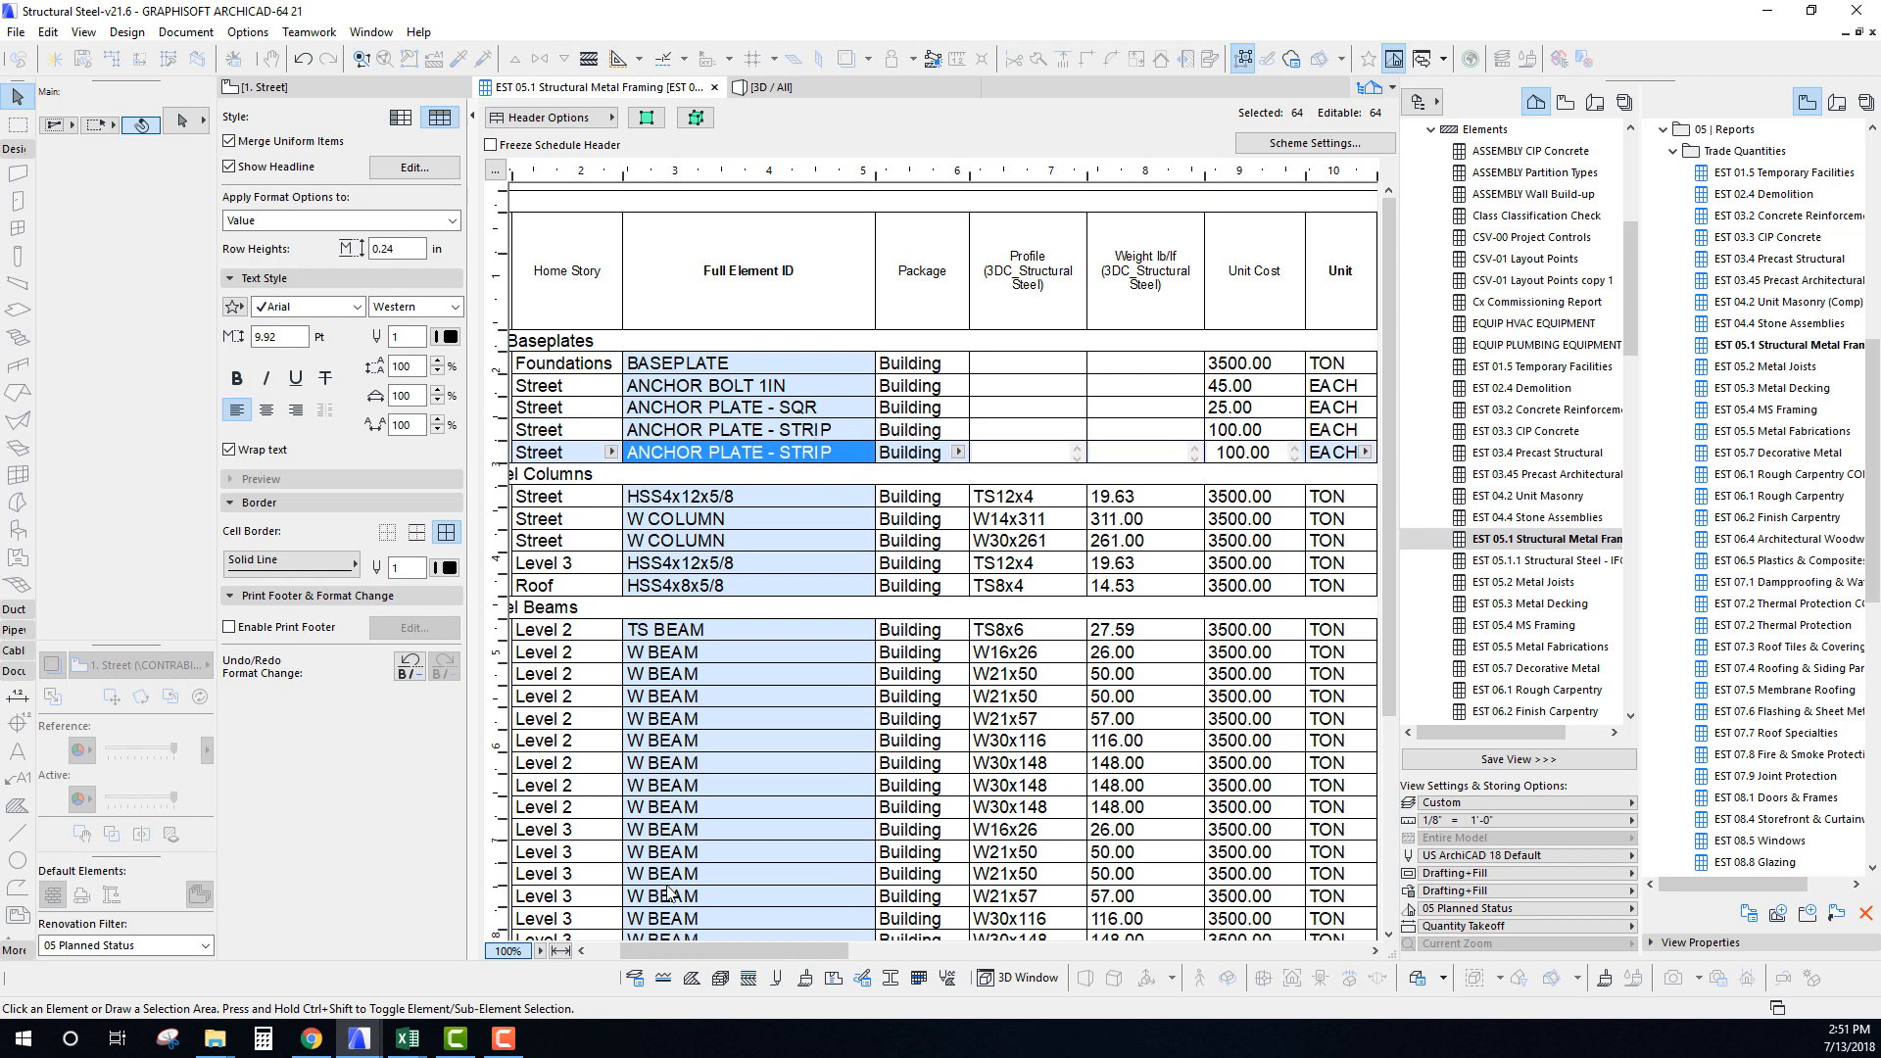
pyautogui.moveTo(726, 952); pyautogui.dragTo(843, 977)
pyautogui.click(1197, 389)
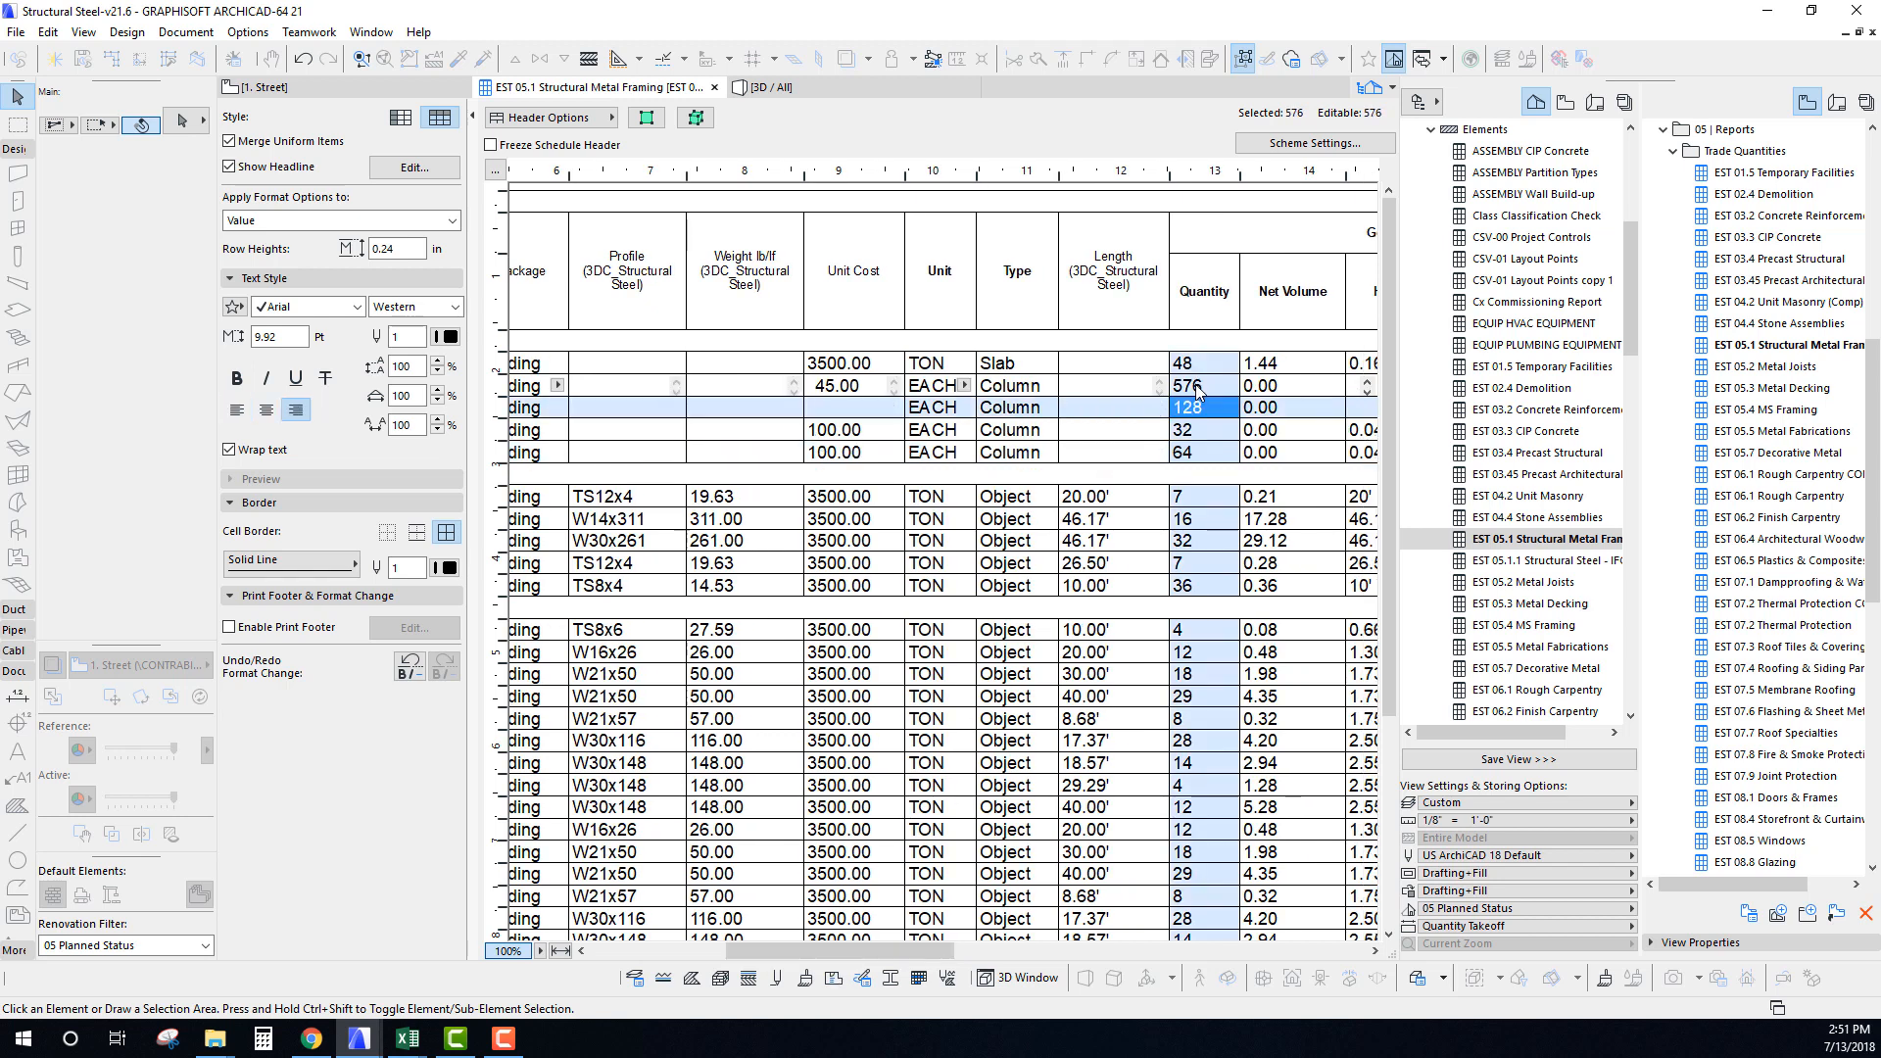
pyautogui.click(978, 956)
pyautogui.moveTo(1330, 940); pyautogui.dragTo(790, 949)
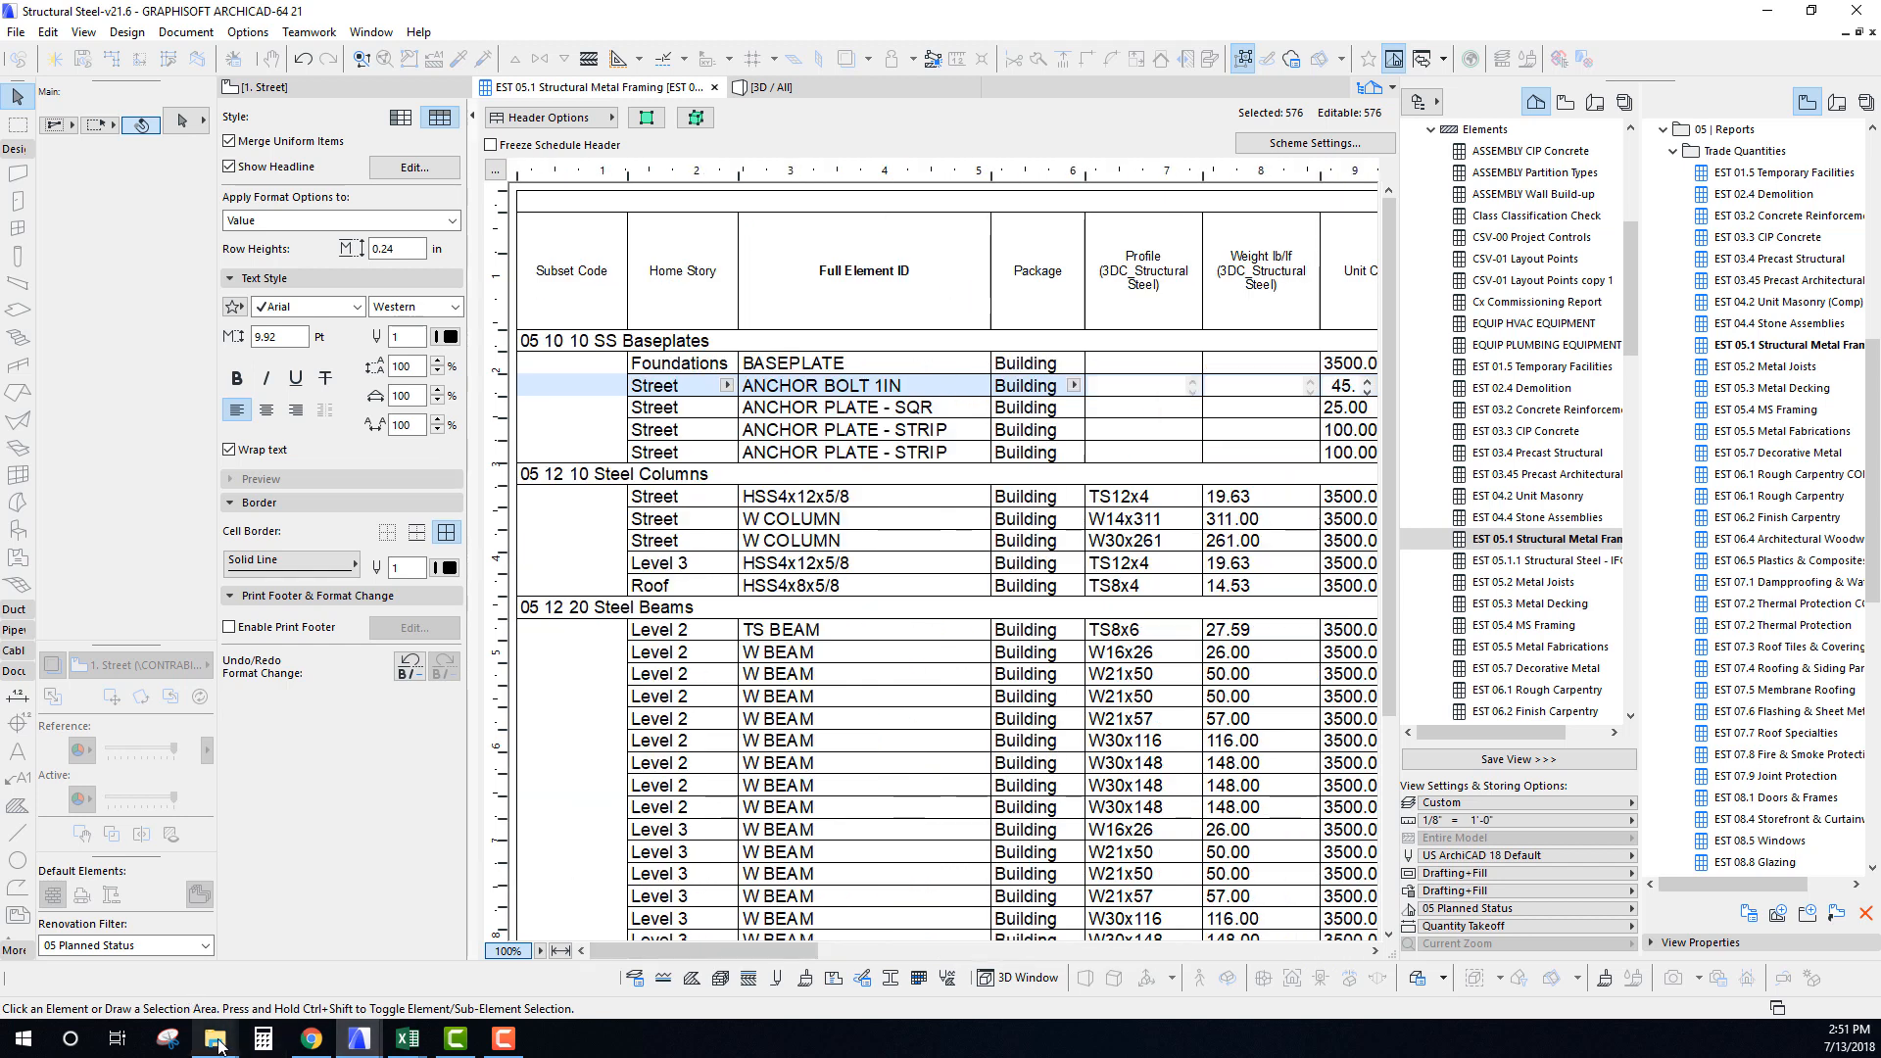
# Open ContraBIM-Estimate Template.xlsm in Excel from the 03_Reports folder of Episode 008_Structural Steel.
pyautogui.moveTo(215, 1037)
pyautogui.click(118, 955)
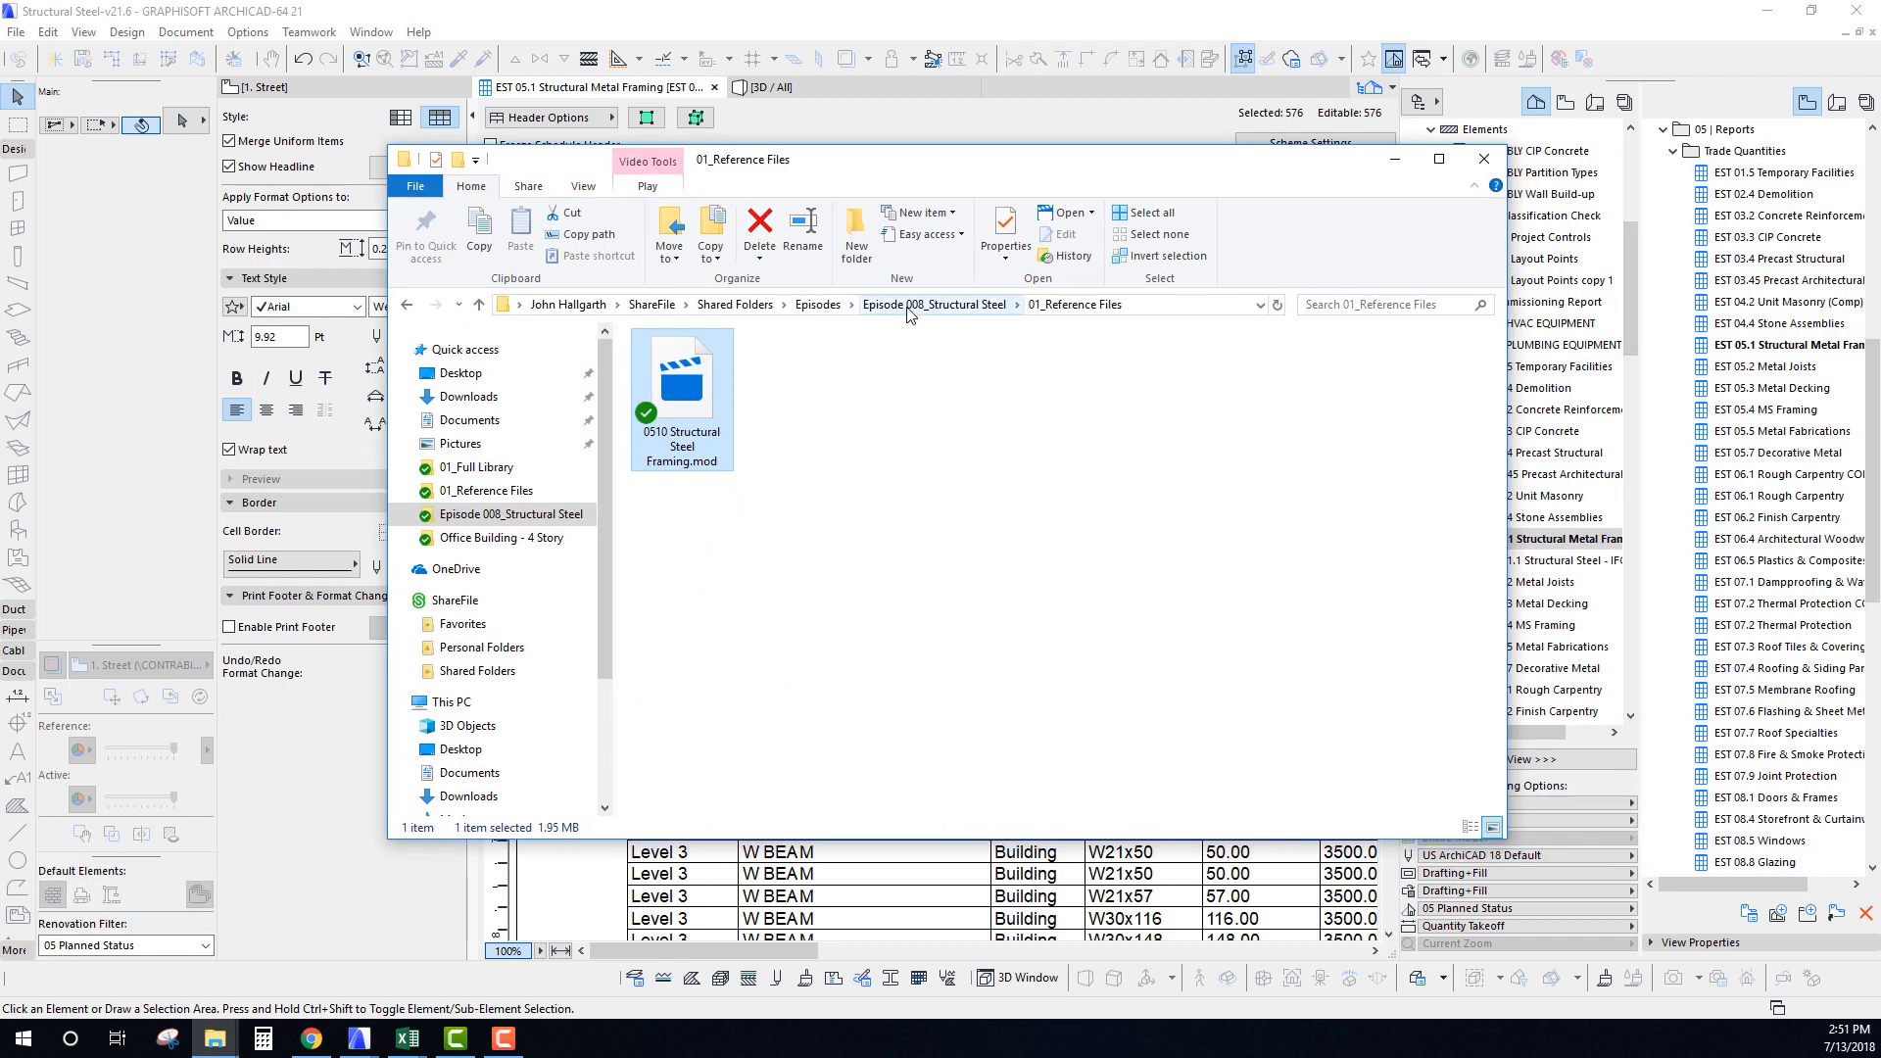
pyautogui.click(895, 310)
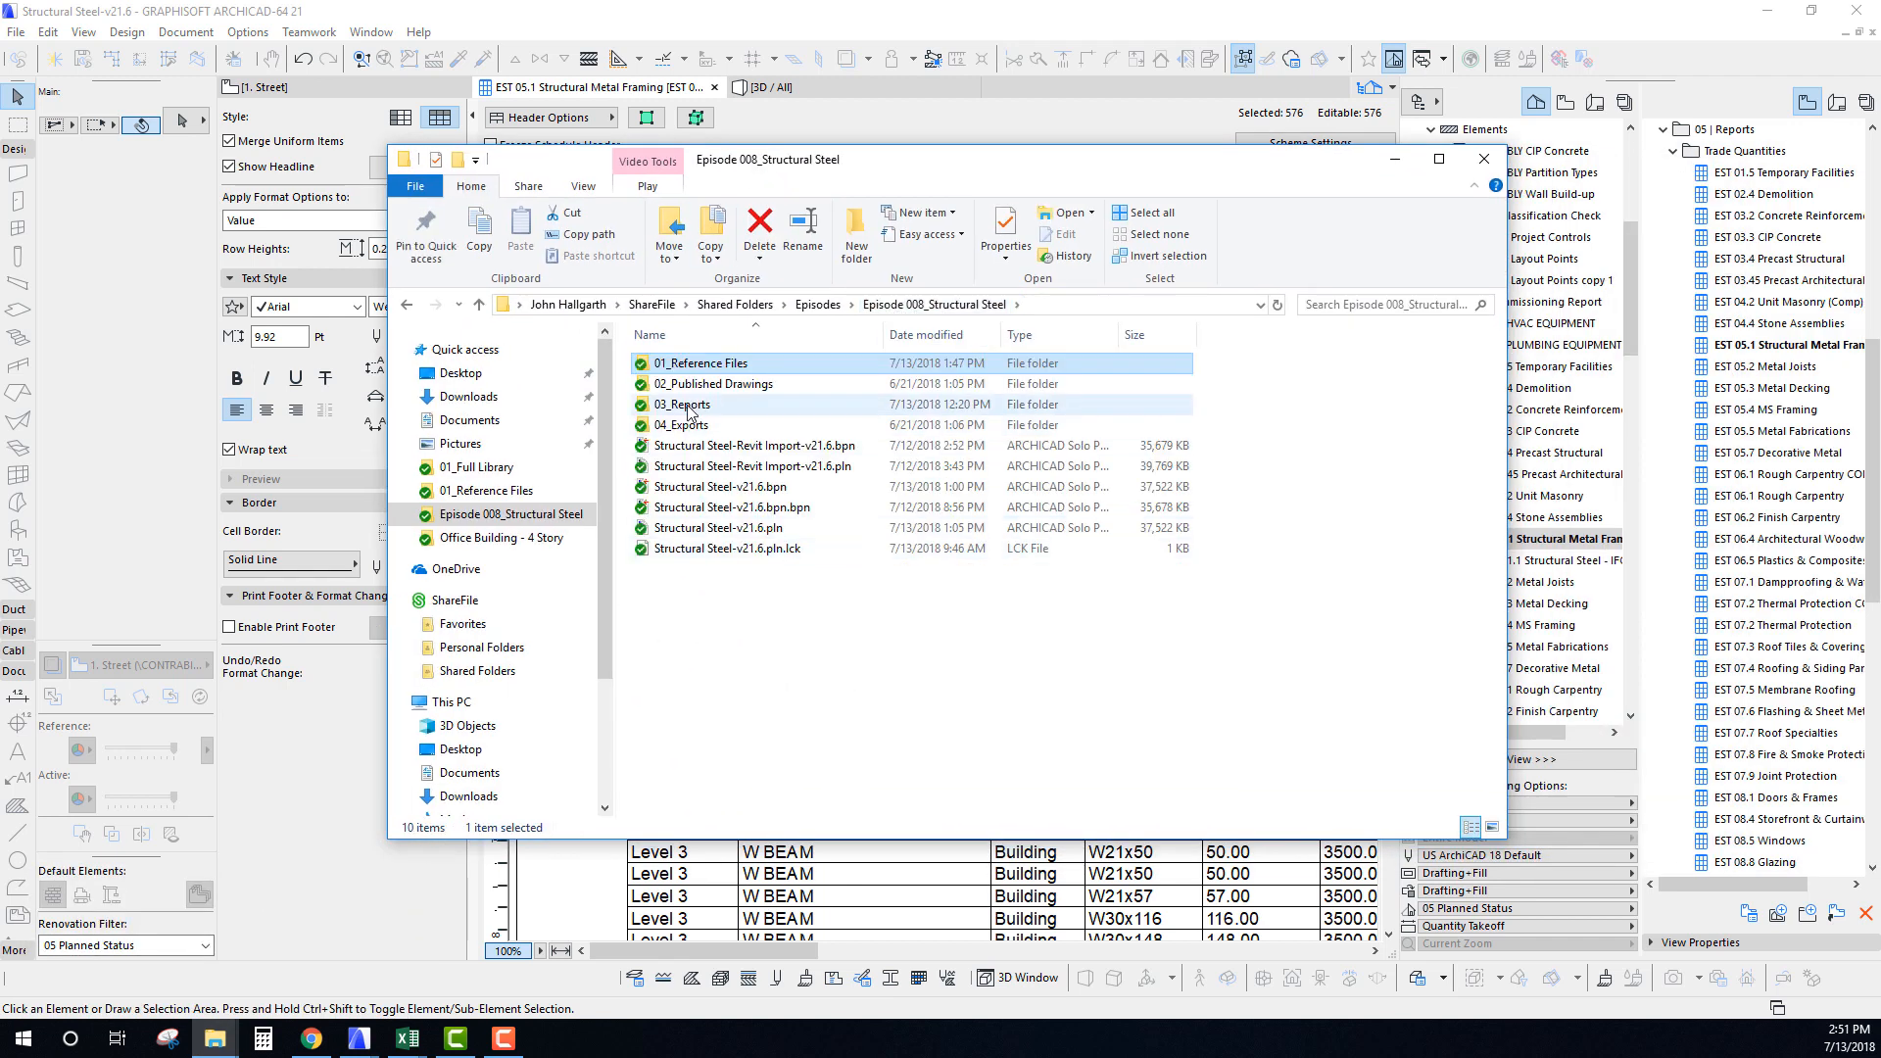
pyautogui.doubleClick(685, 406)
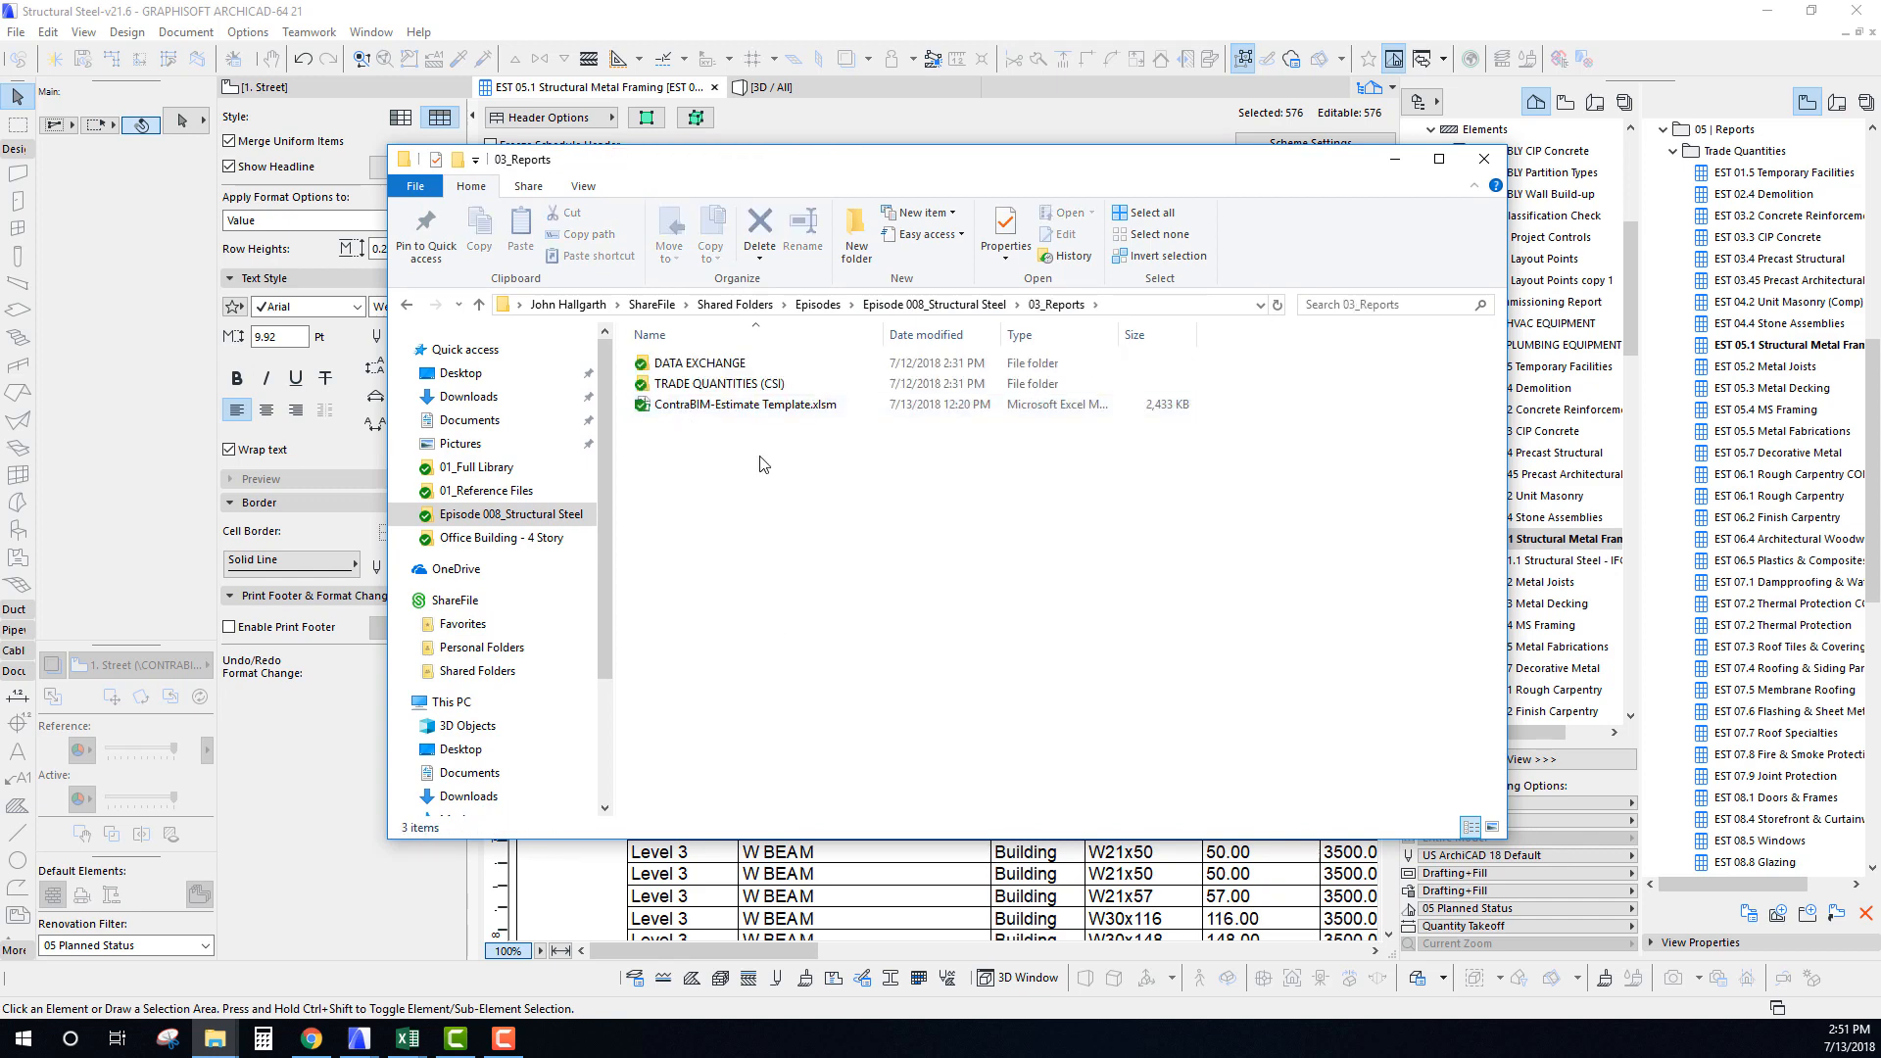
pyautogui.moveTo(740, 178); pyautogui.dragTo(668, 187)
pyautogui.click(643, 418)
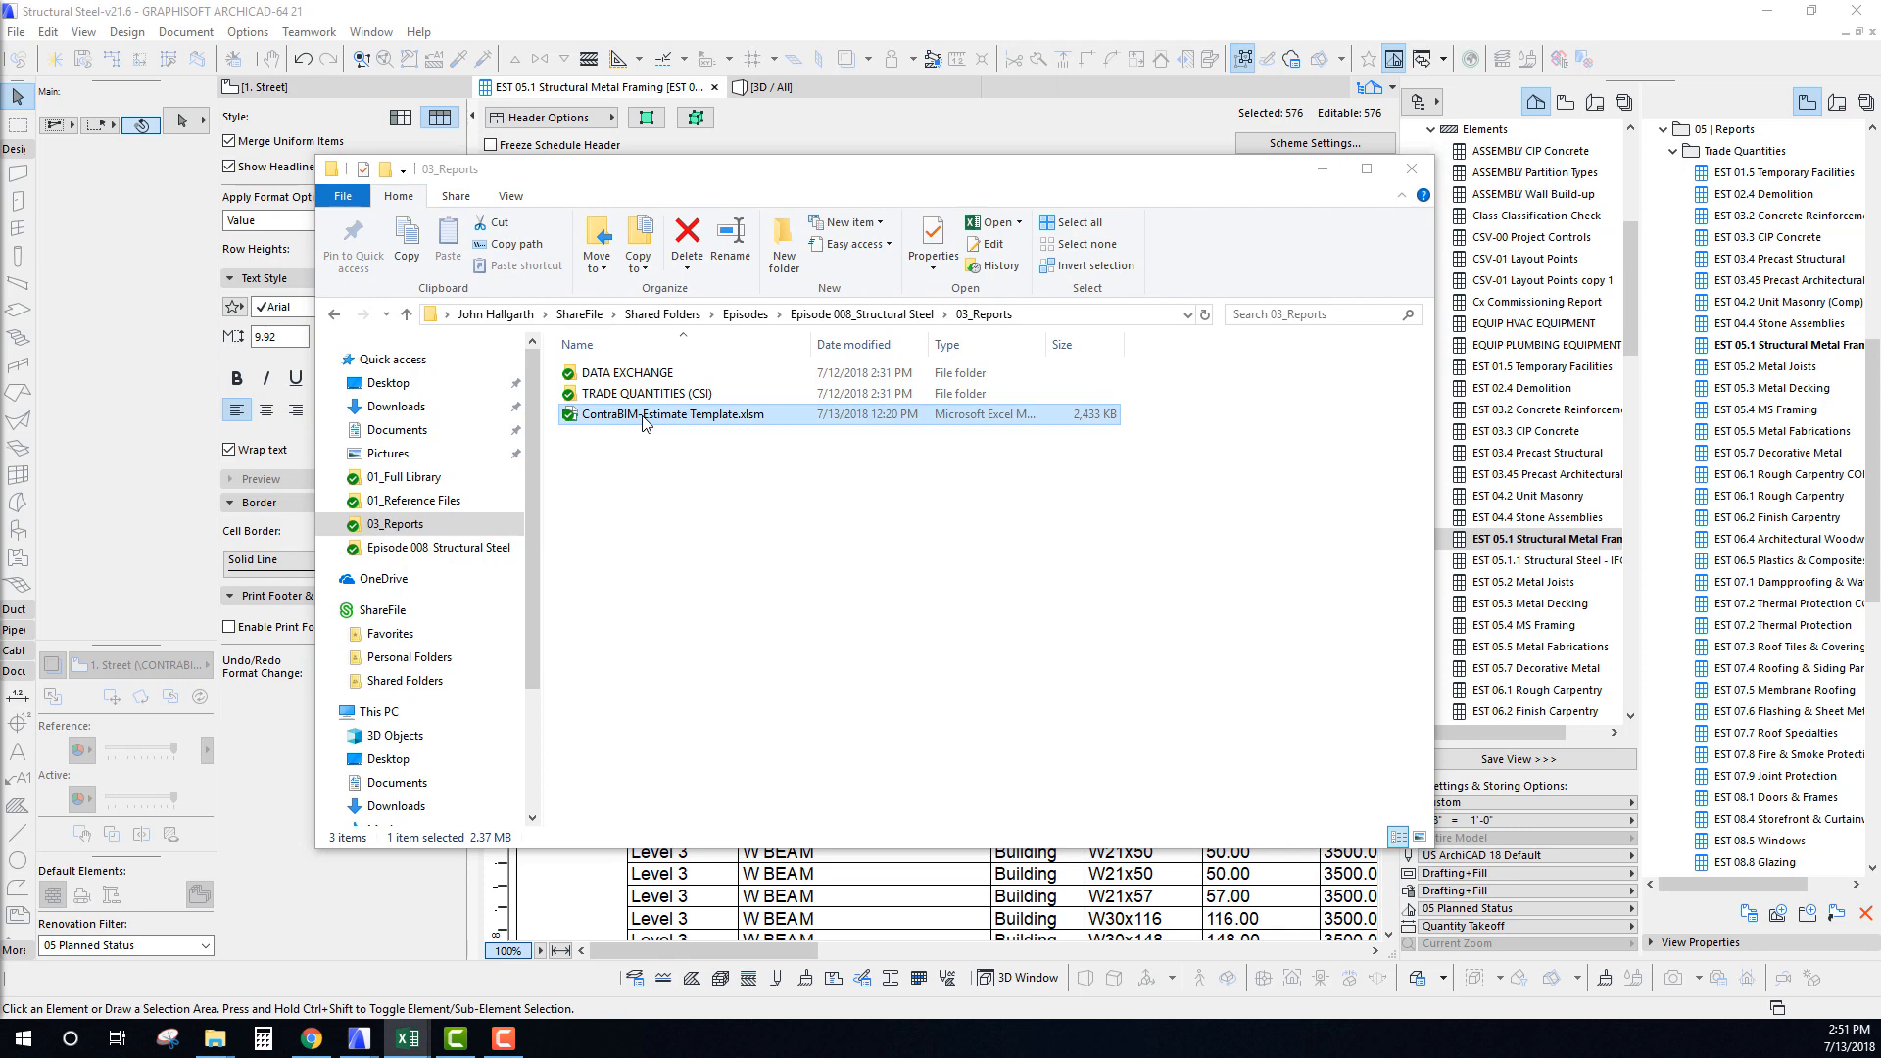
pyautogui.doubleClick(644, 415)
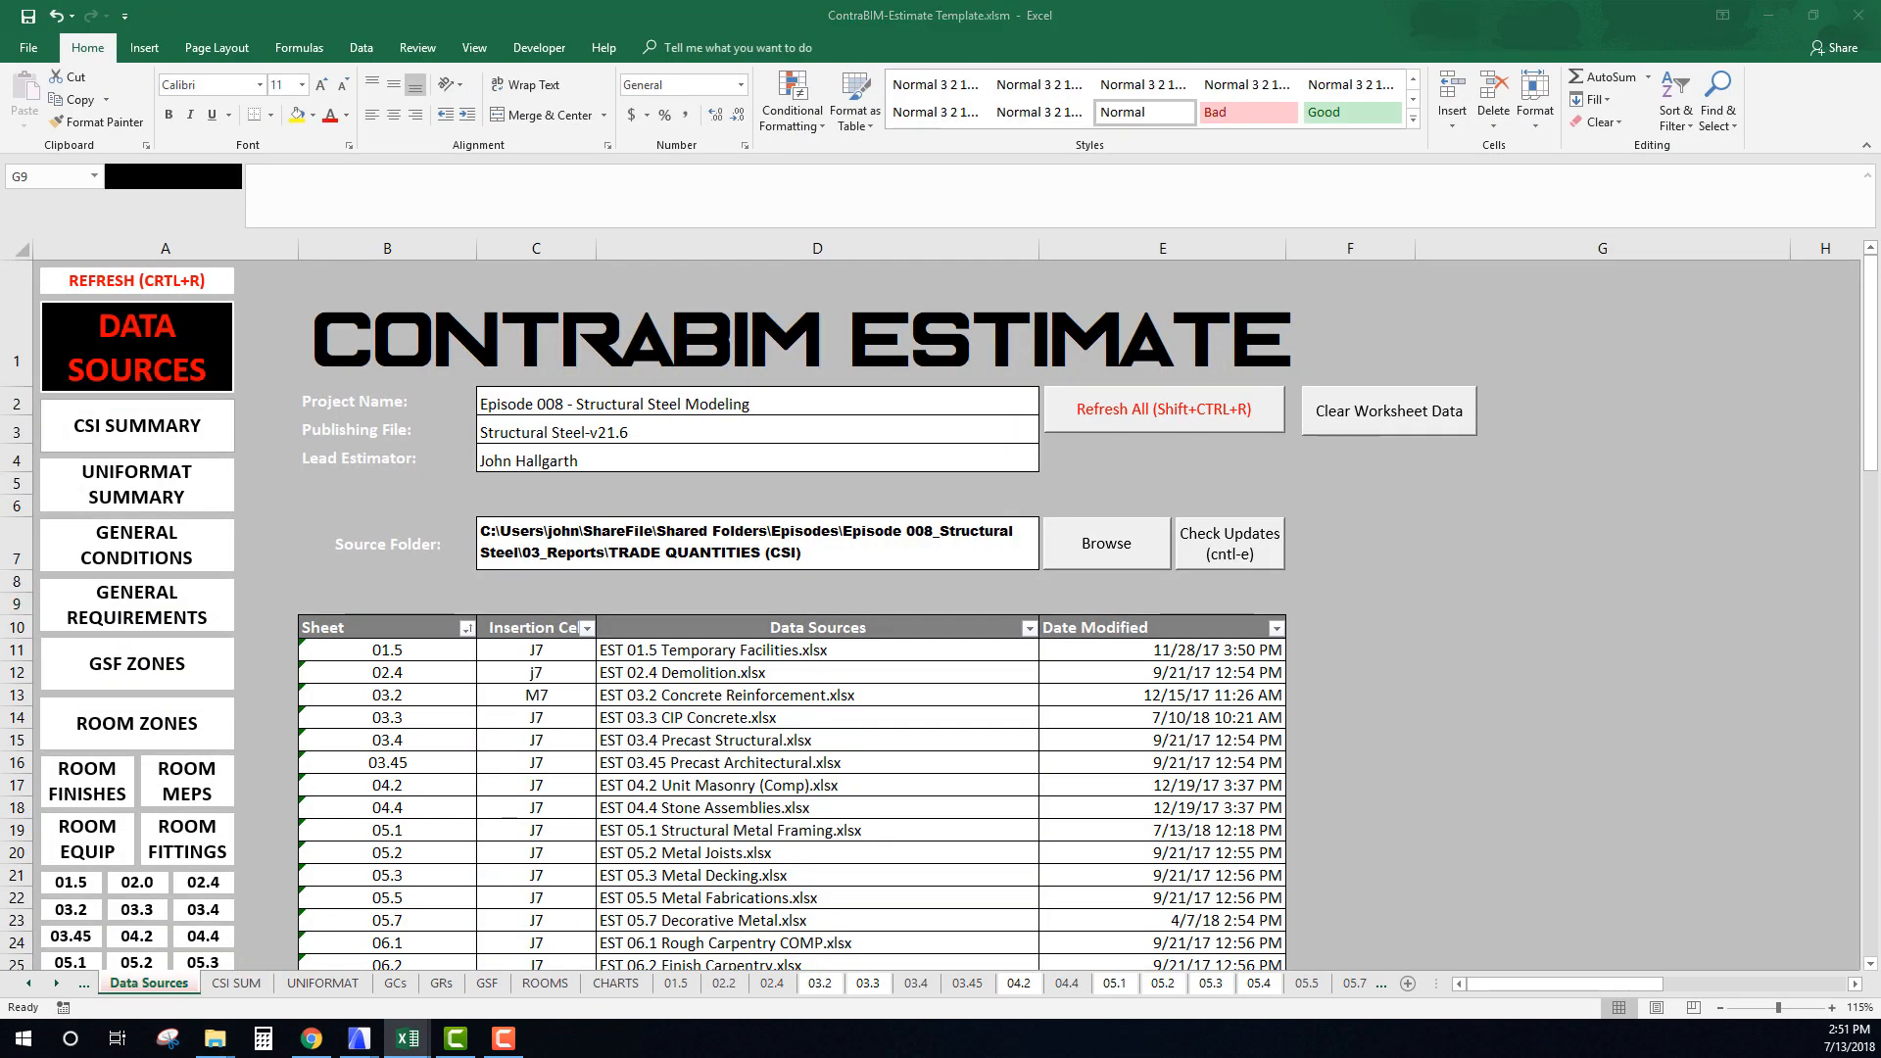
# Examine sheet 05.1's Source Qty formula and the modification date of EST 05.1 Structural Metal Framing.xlsx in the data sources.
pyautogui.click(1125, 989)
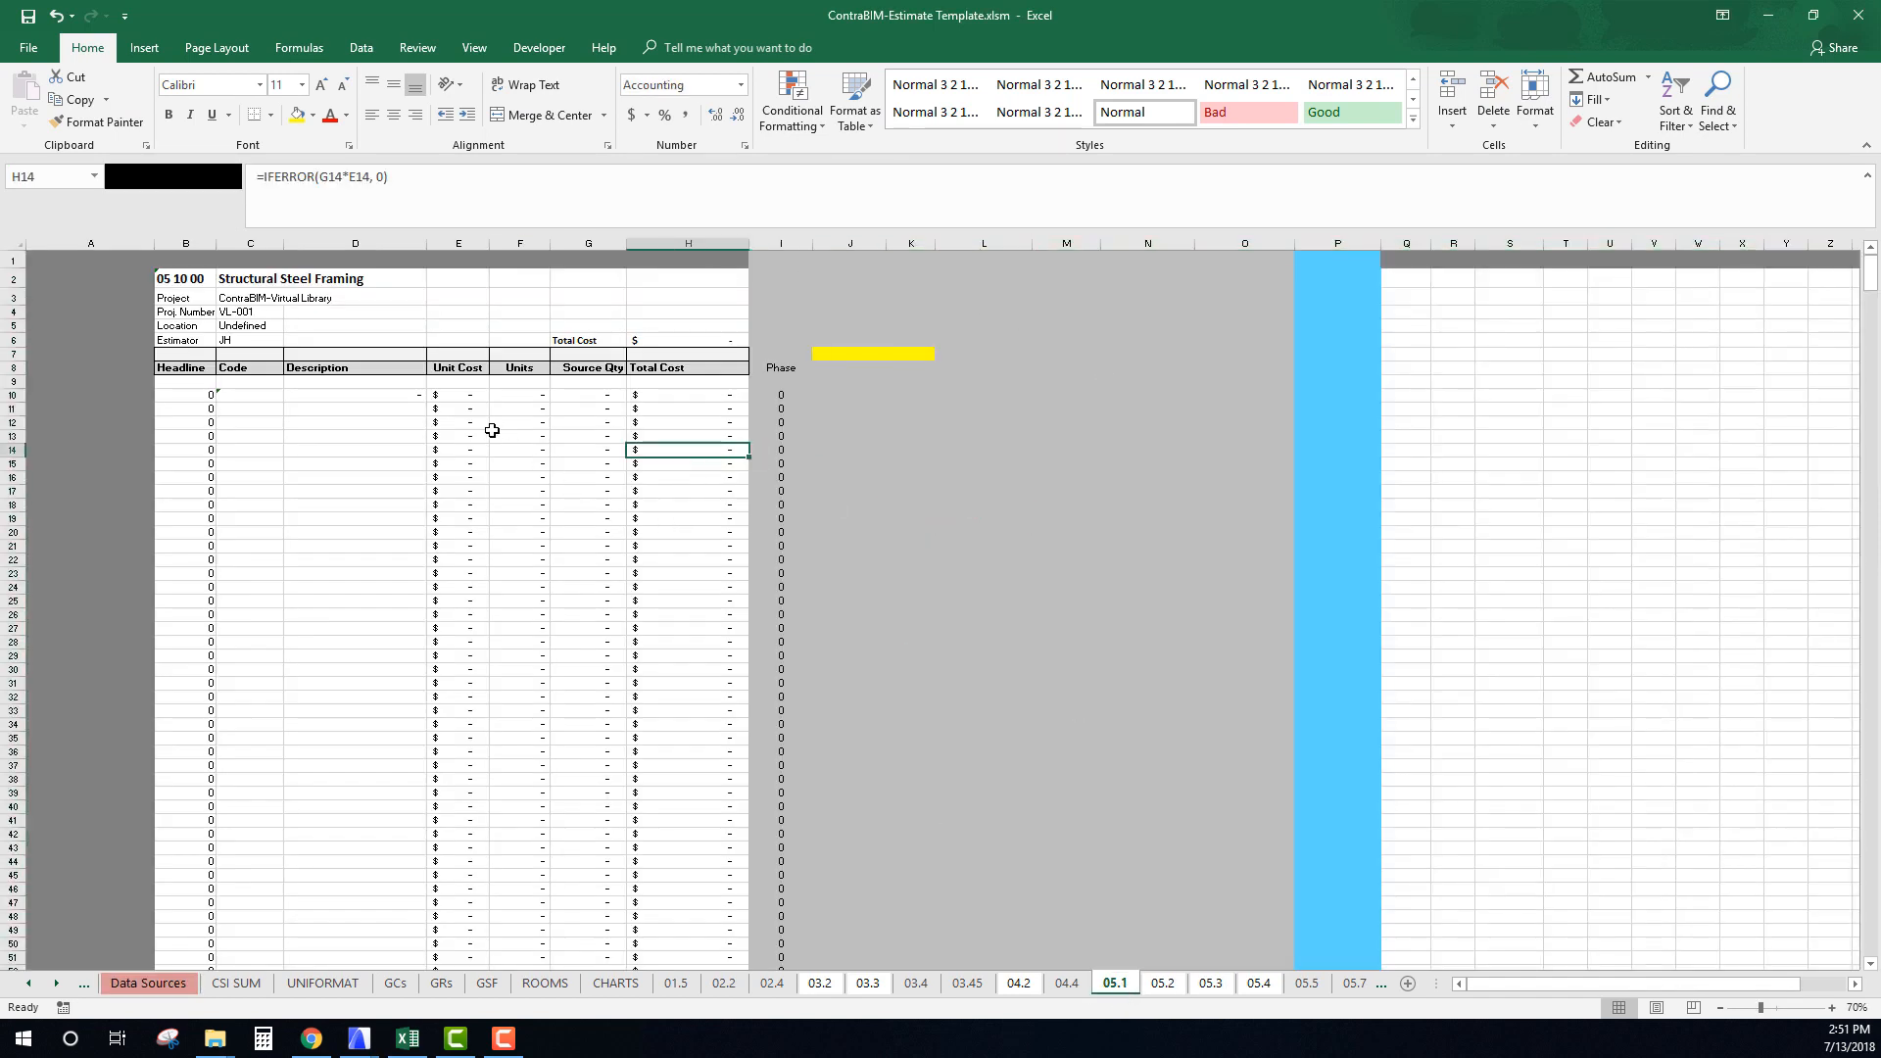
pyautogui.click(608, 446)
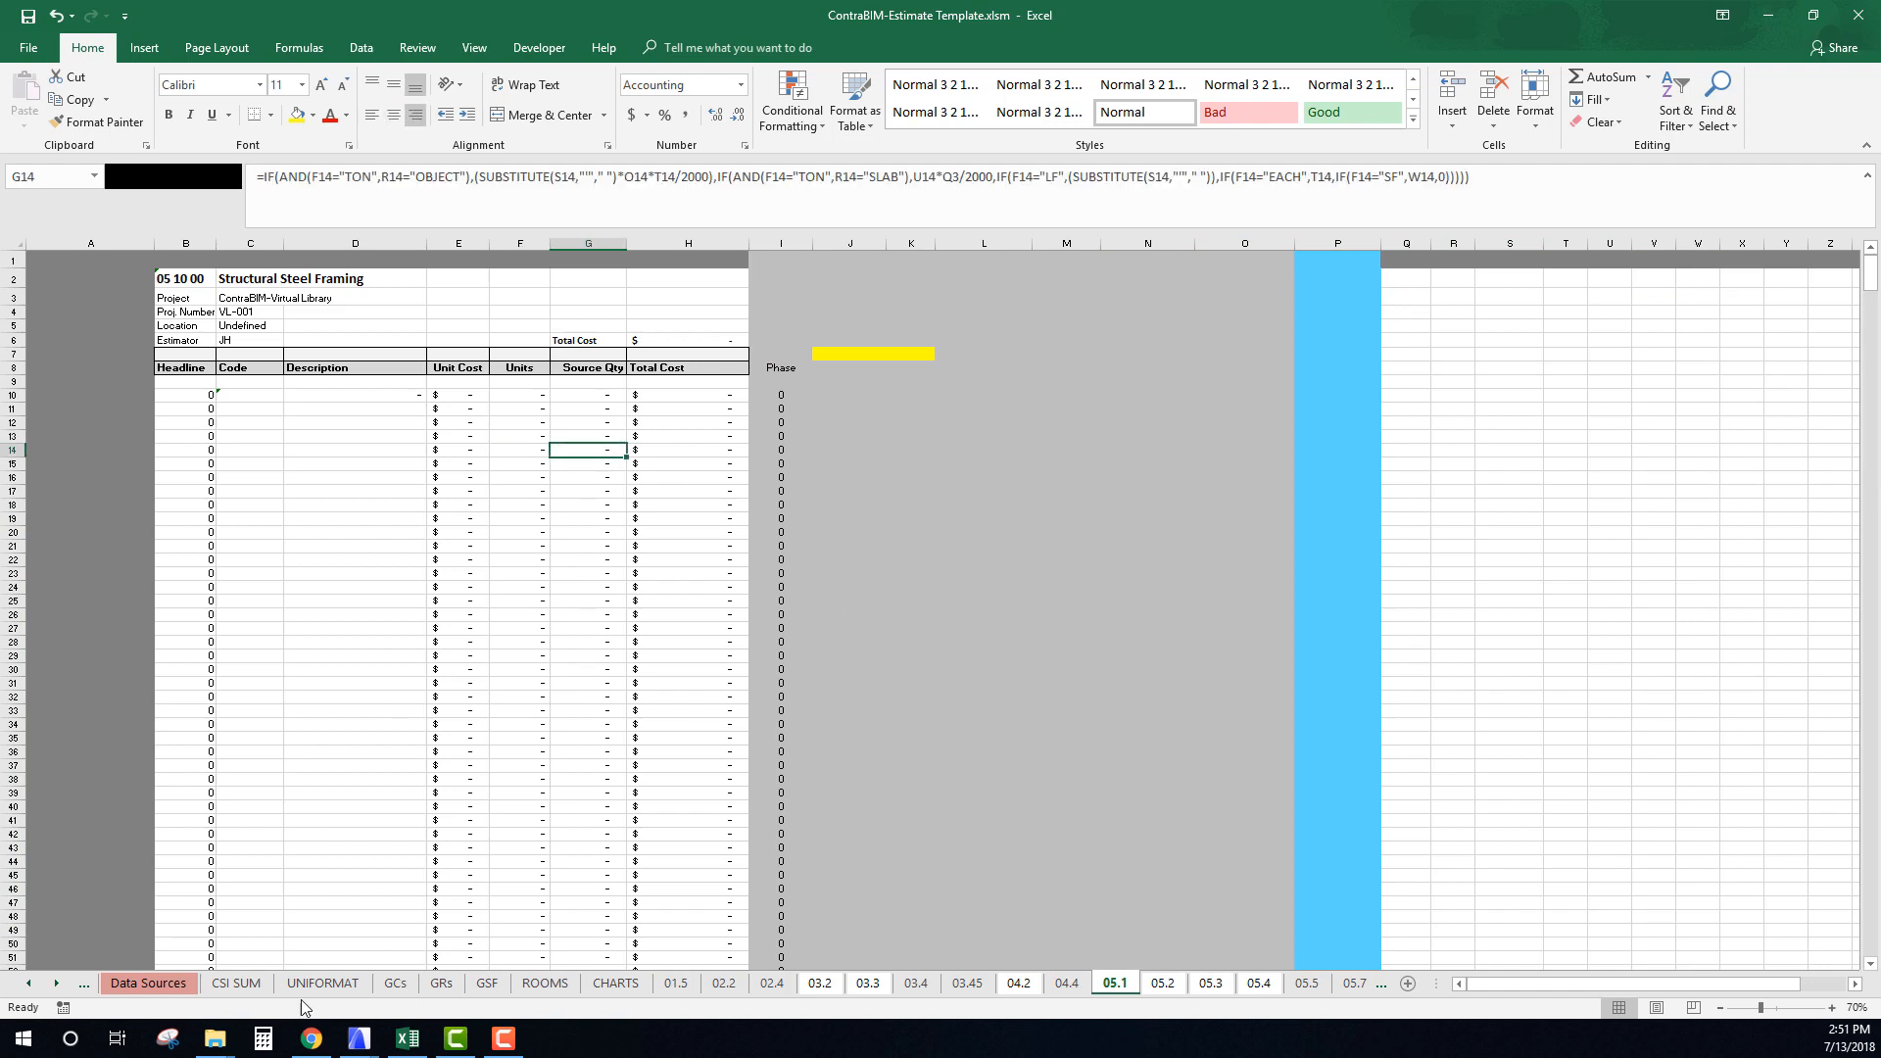
pyautogui.click(148, 983)
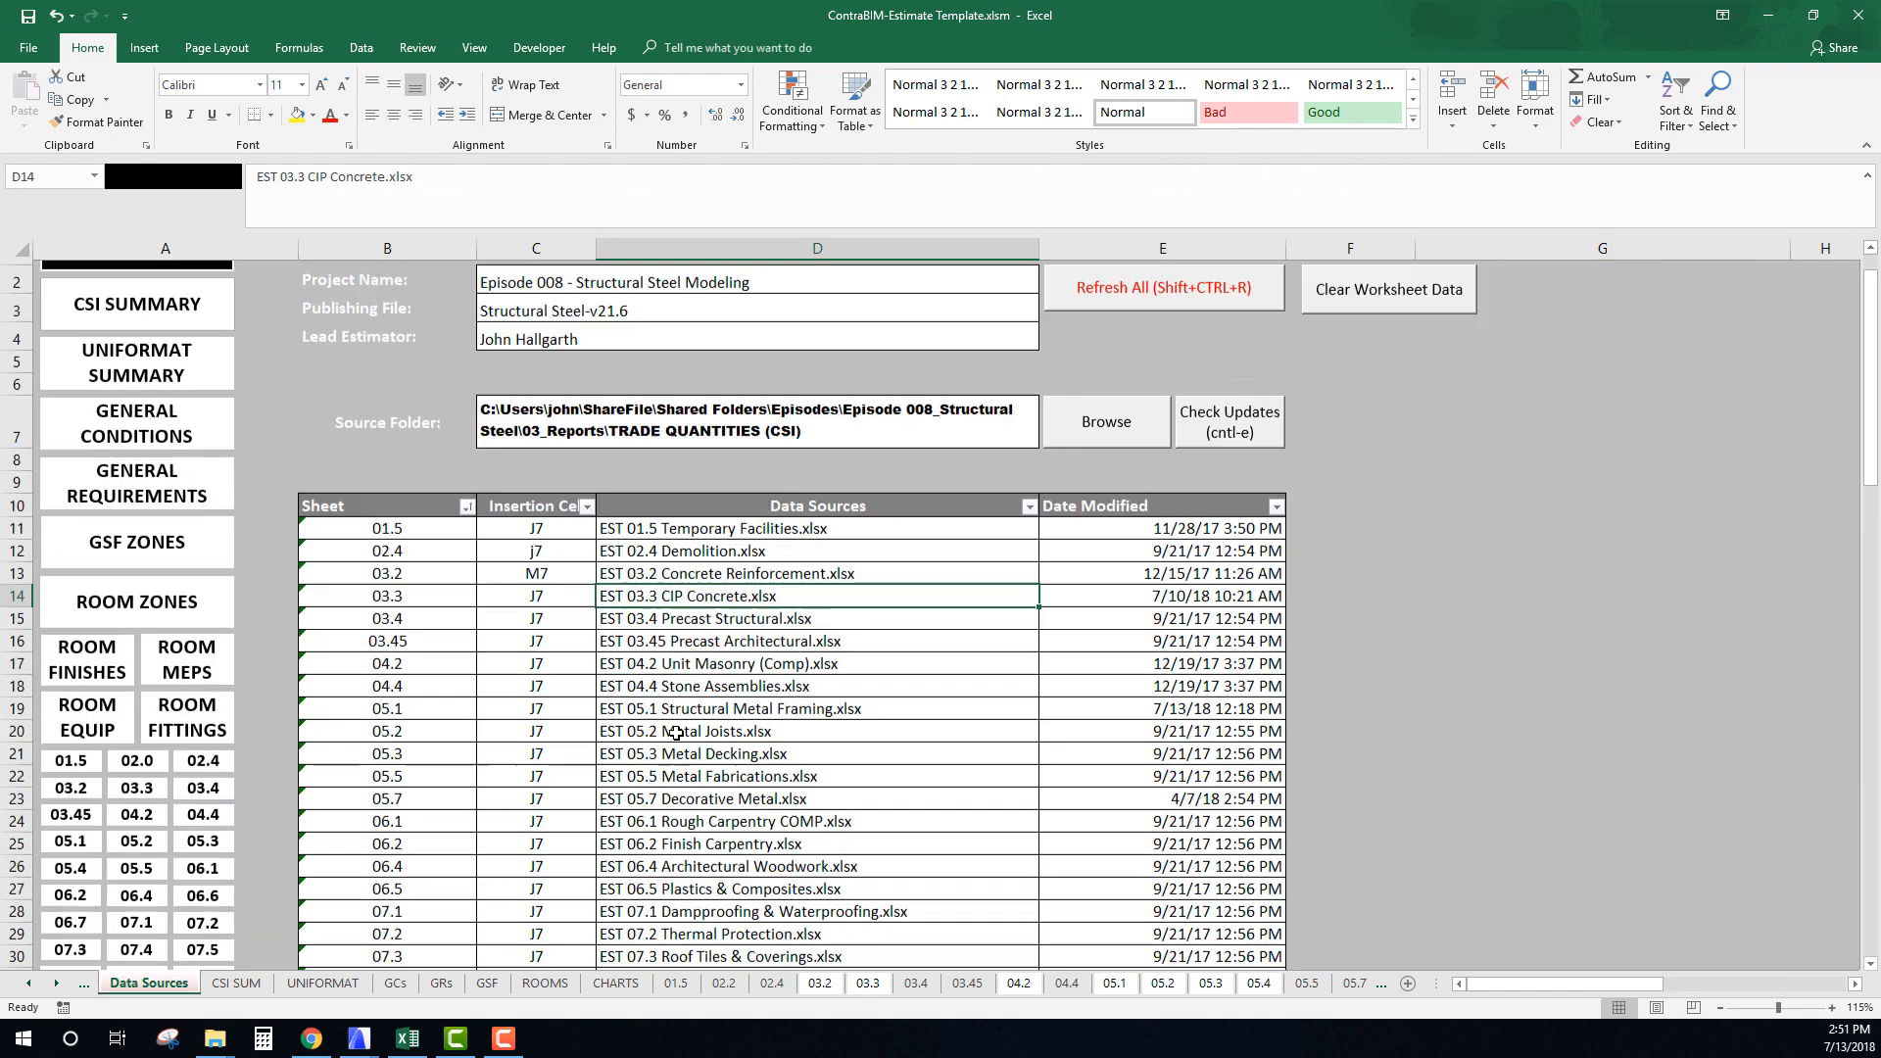
pyautogui.scroll(-3, 676, 733)
pyautogui.click(710, 480)
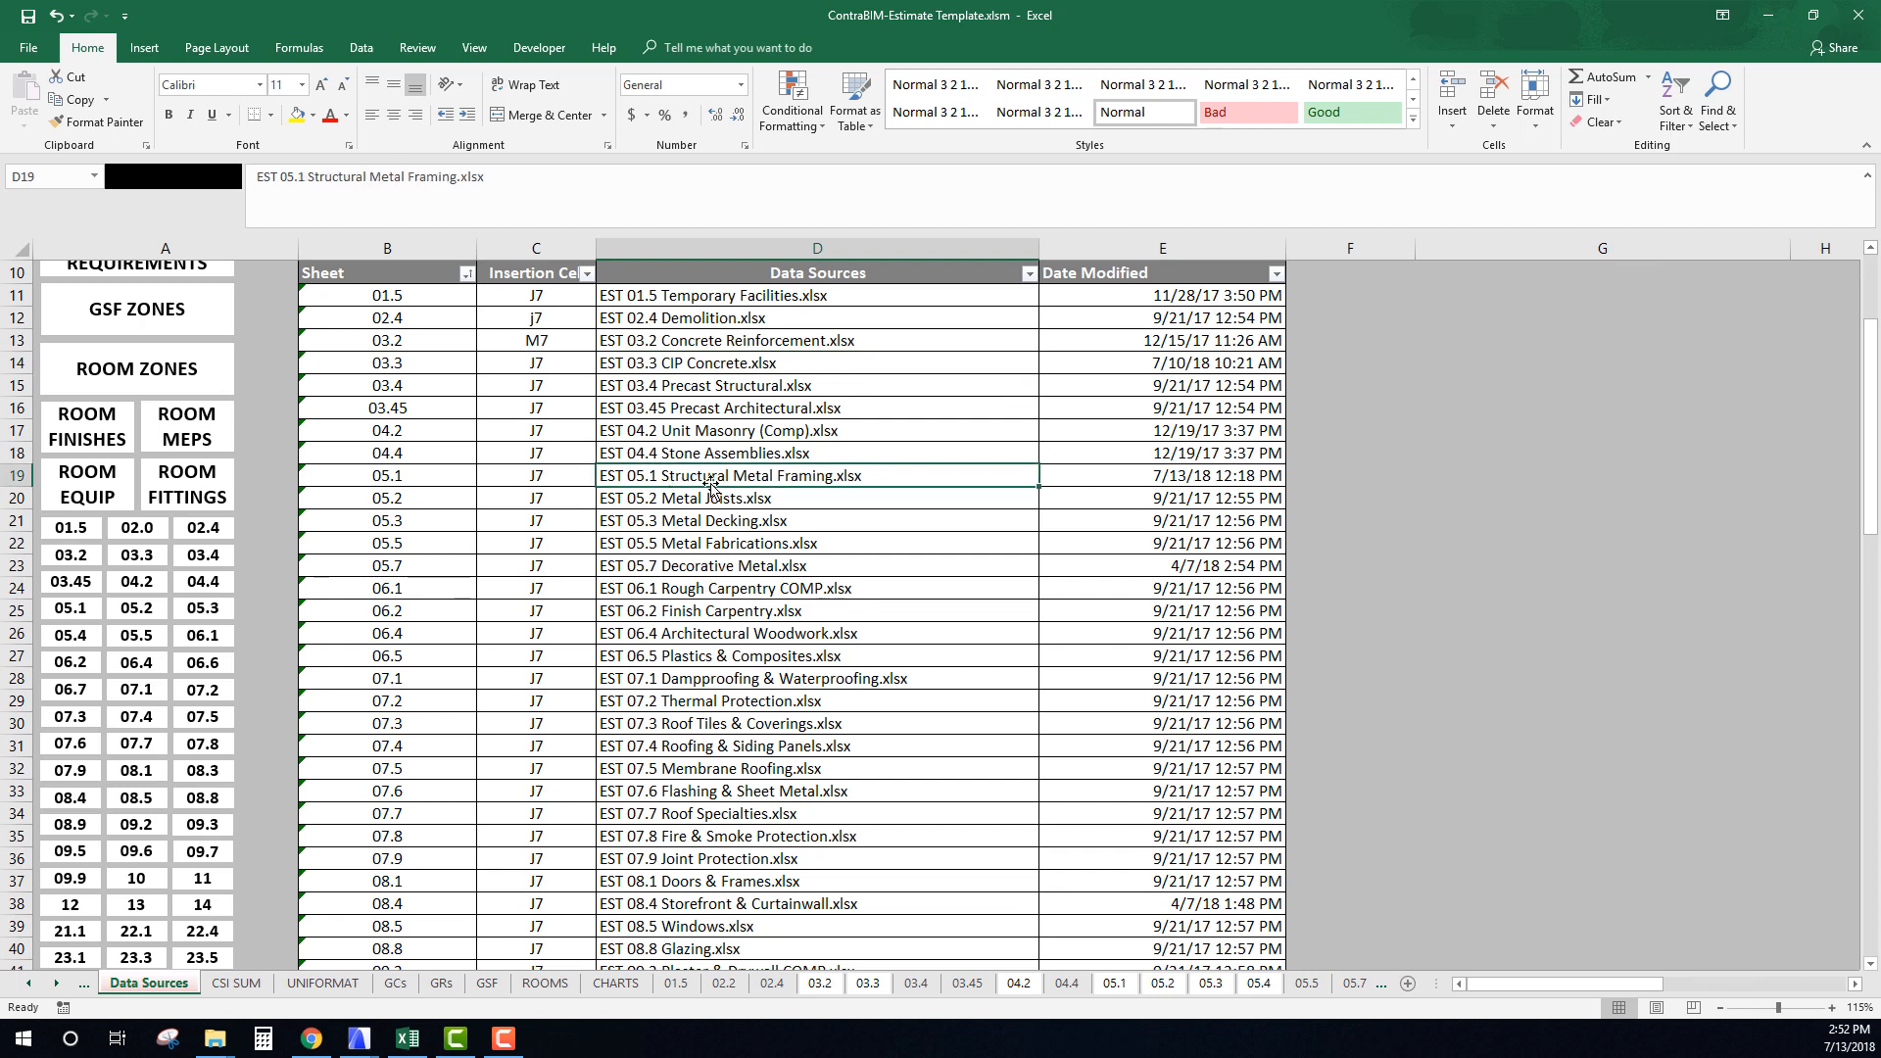
pyautogui.click(1088, 476)
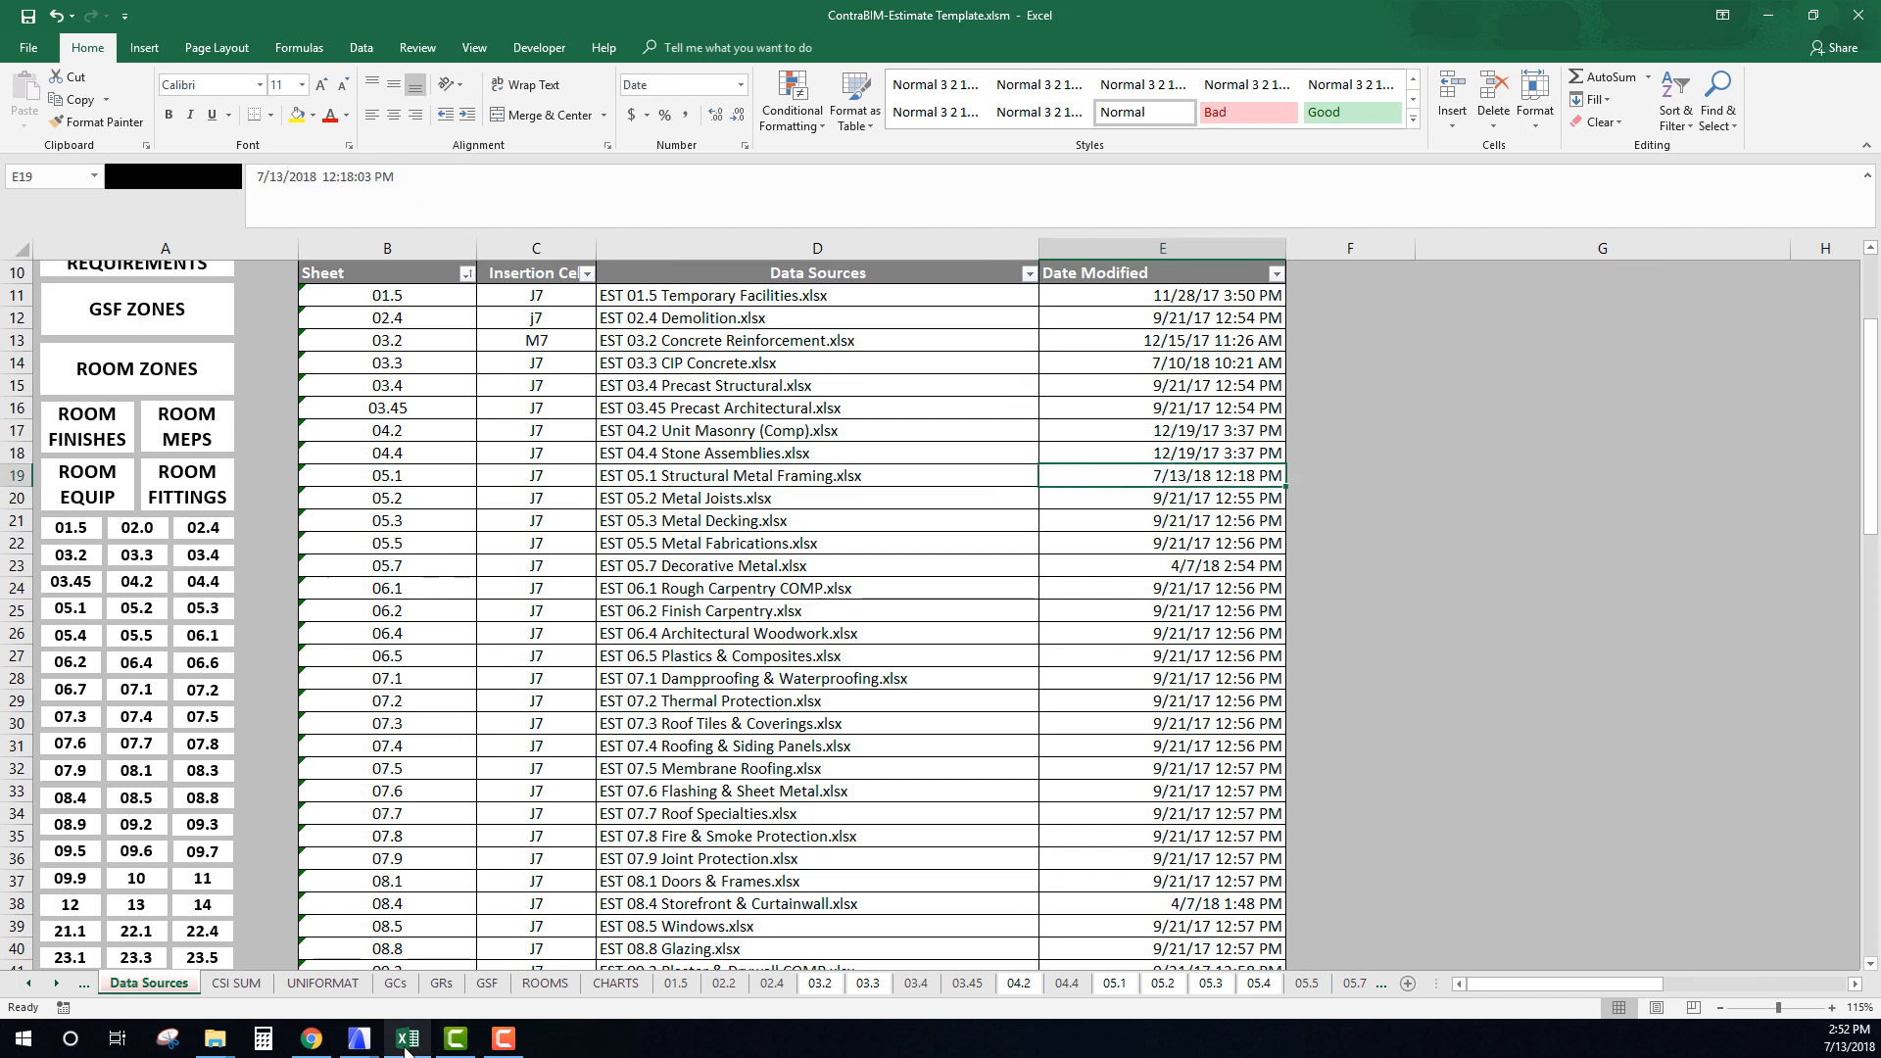
# Switch to the Structural Steel-v21.6 project in ARCHICAD and open the publishing properties of the EXCEL DATA publisher set.
pyautogui.moveTo(410, 1040)
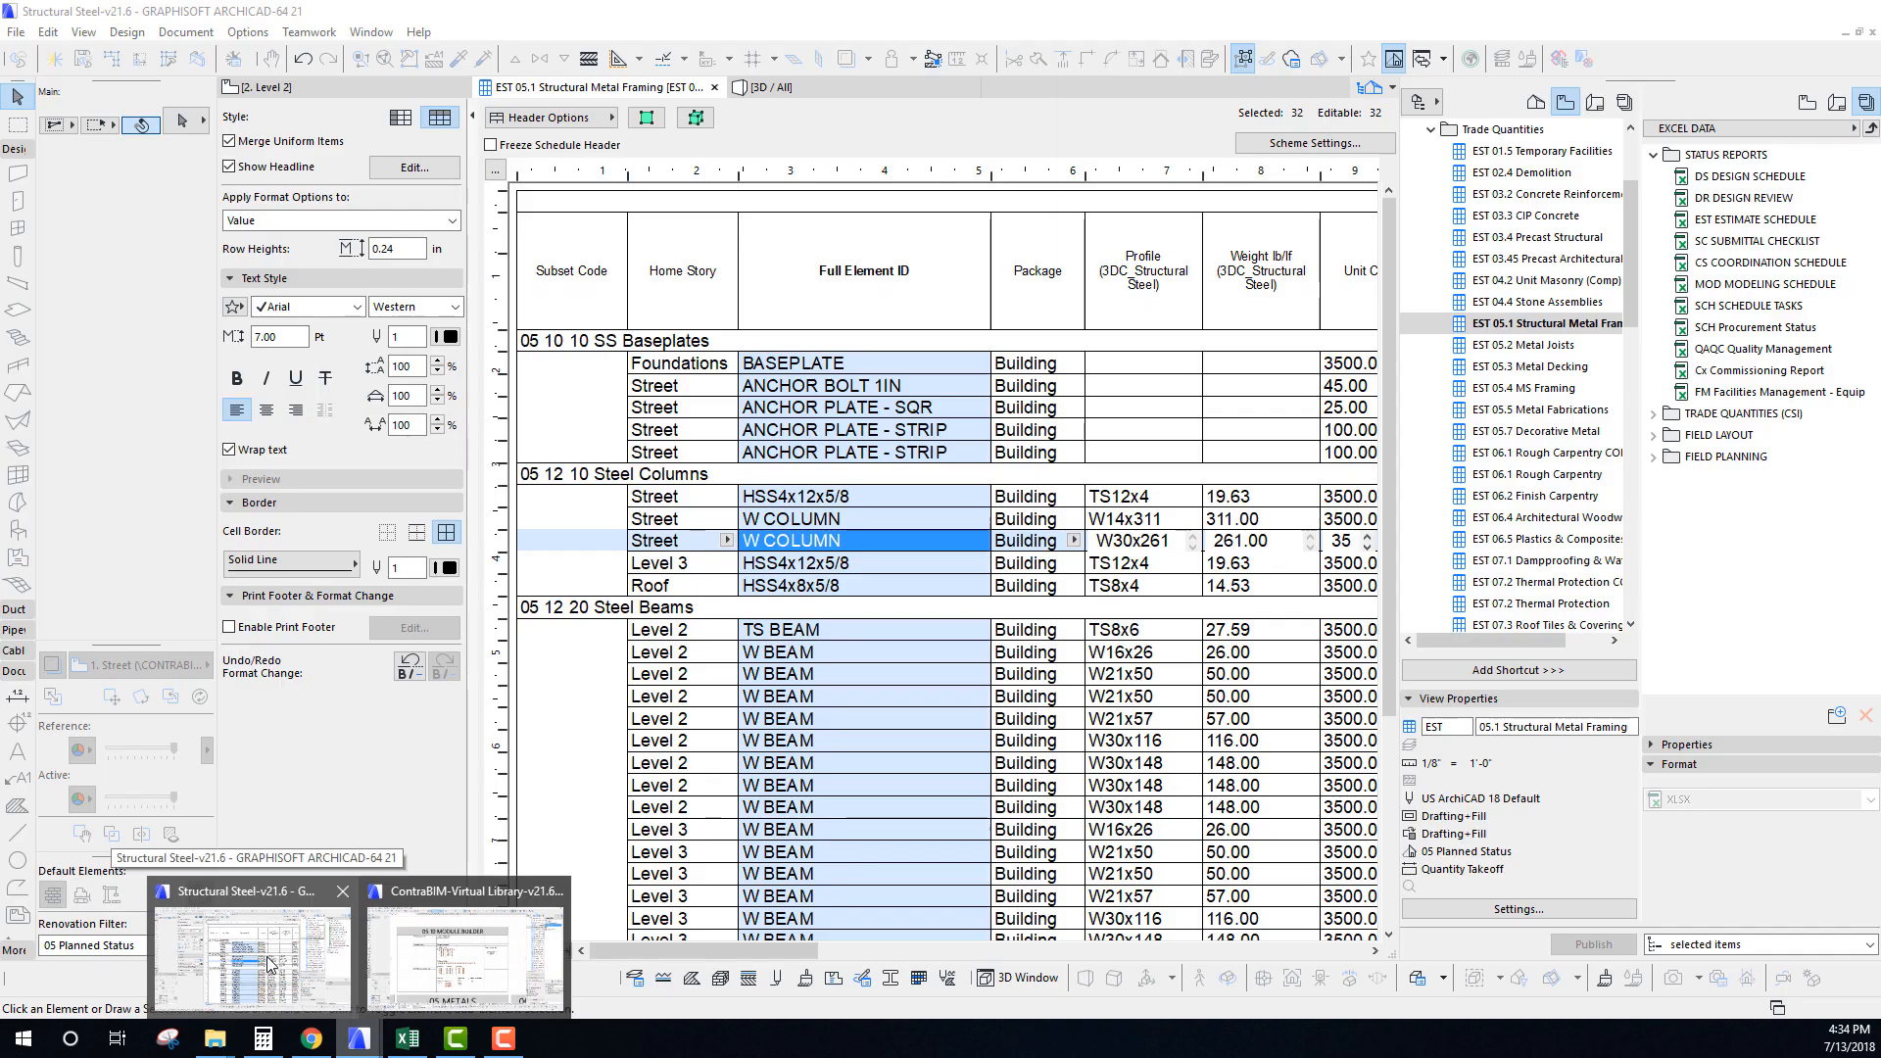
pyautogui.click(272, 965)
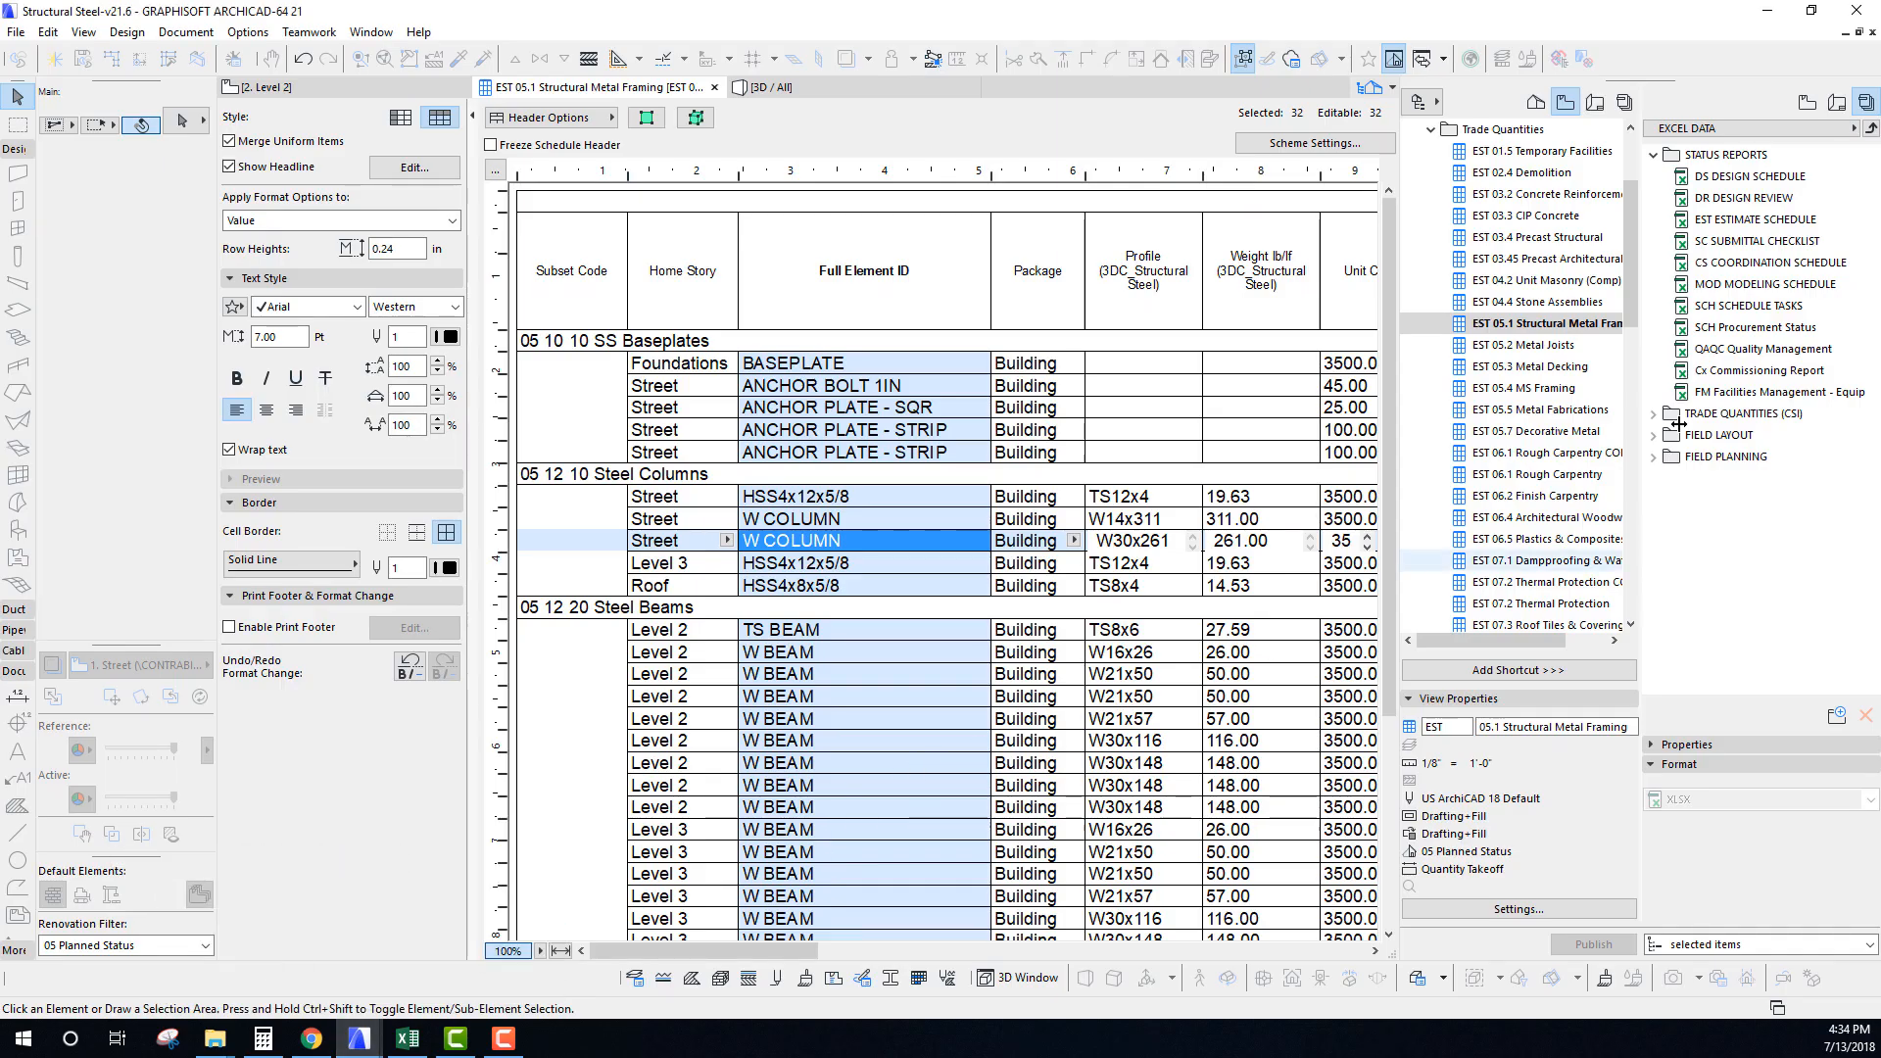
pyautogui.click(1870, 130)
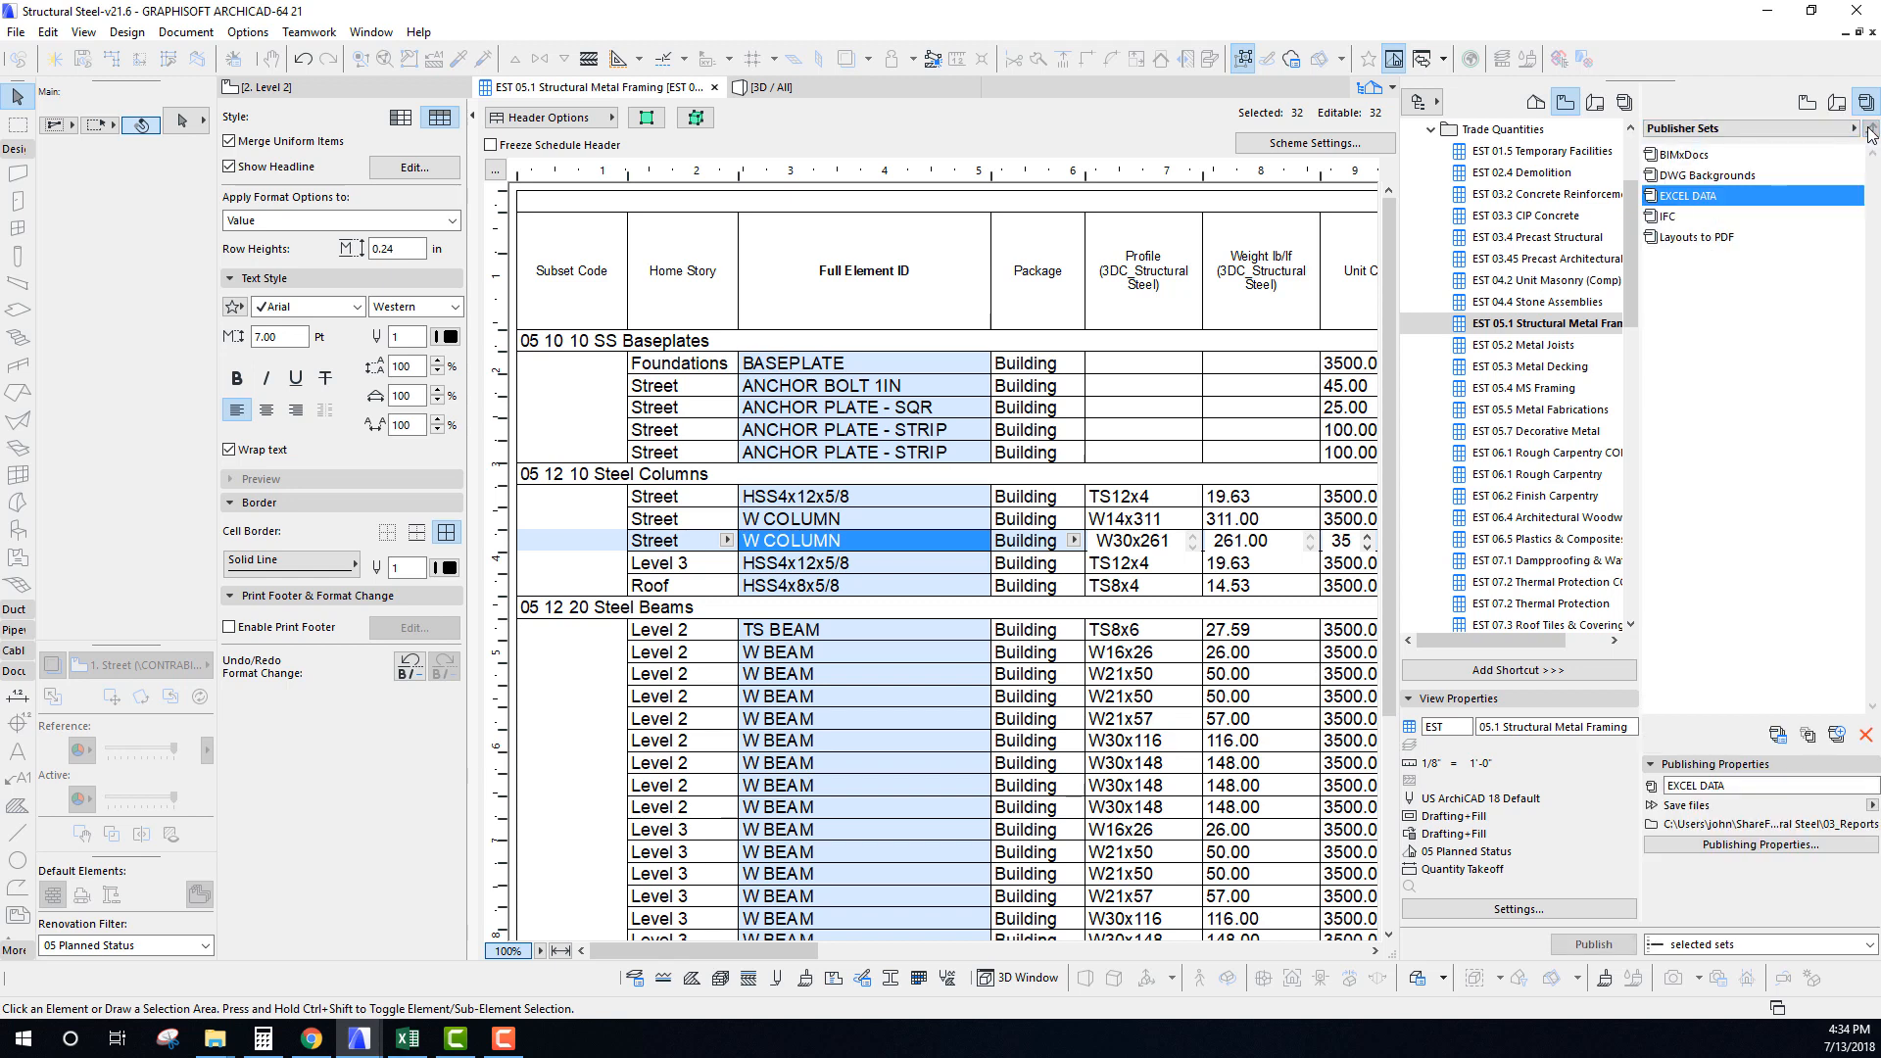
pyautogui.rightClick(1672, 198)
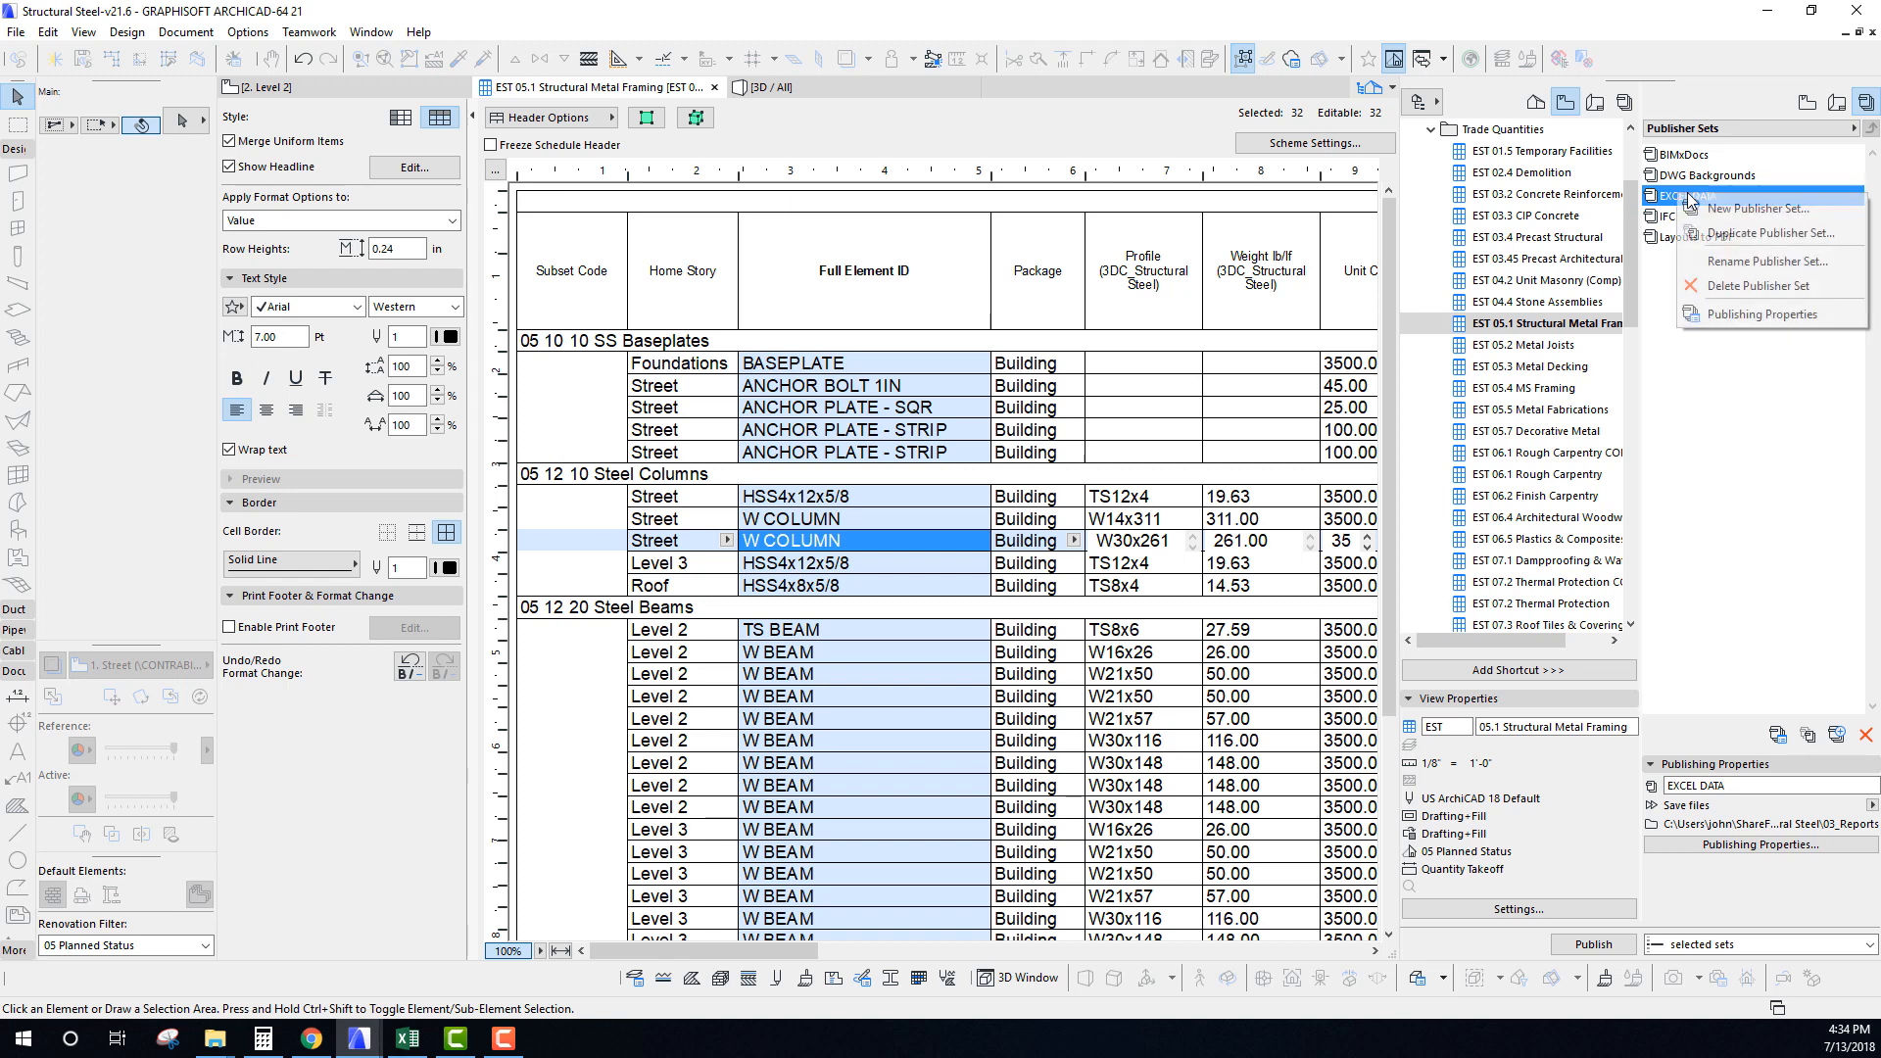
pyautogui.click(1761, 315)
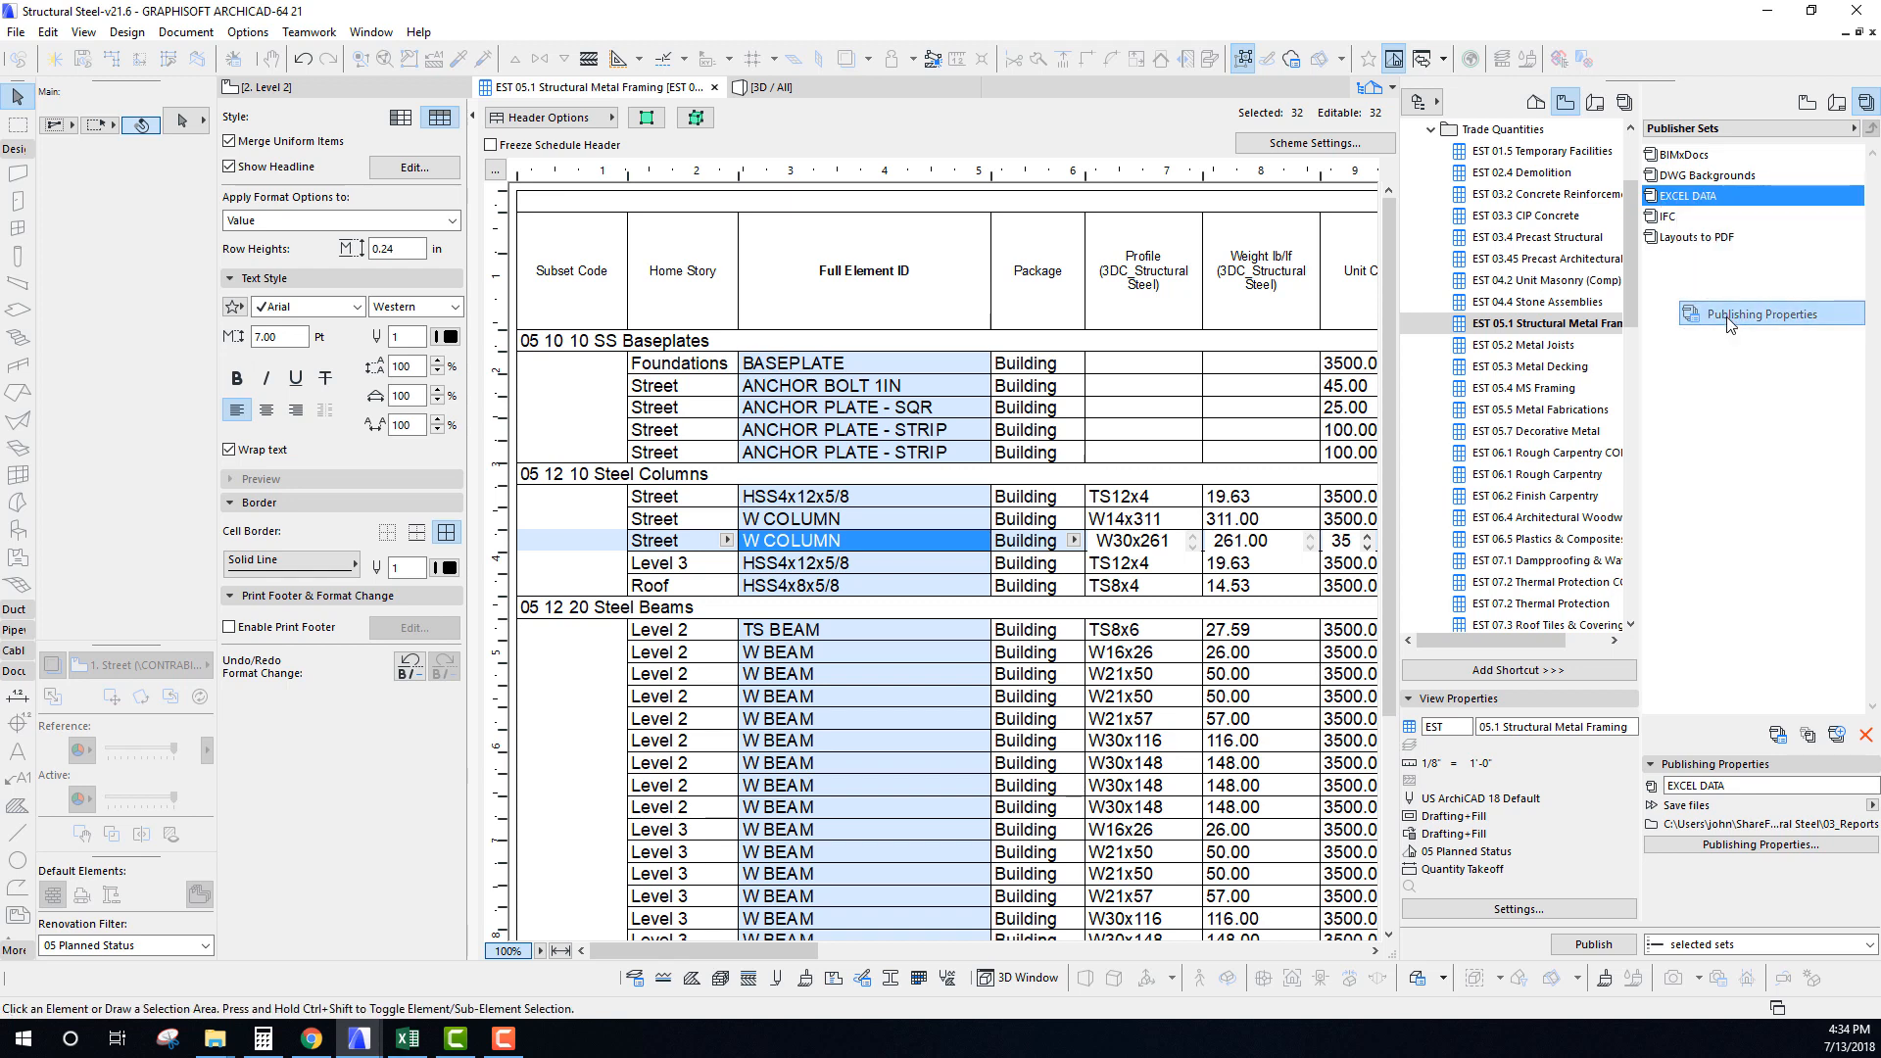
# Set the EXCEL DATA publisher set's path to the 03_Reports folder of Episode 008_Structural Steel and accept the publisher set properties.
pyautogui.moveTo(1009, 164); pyautogui.dragTo(911, 185)
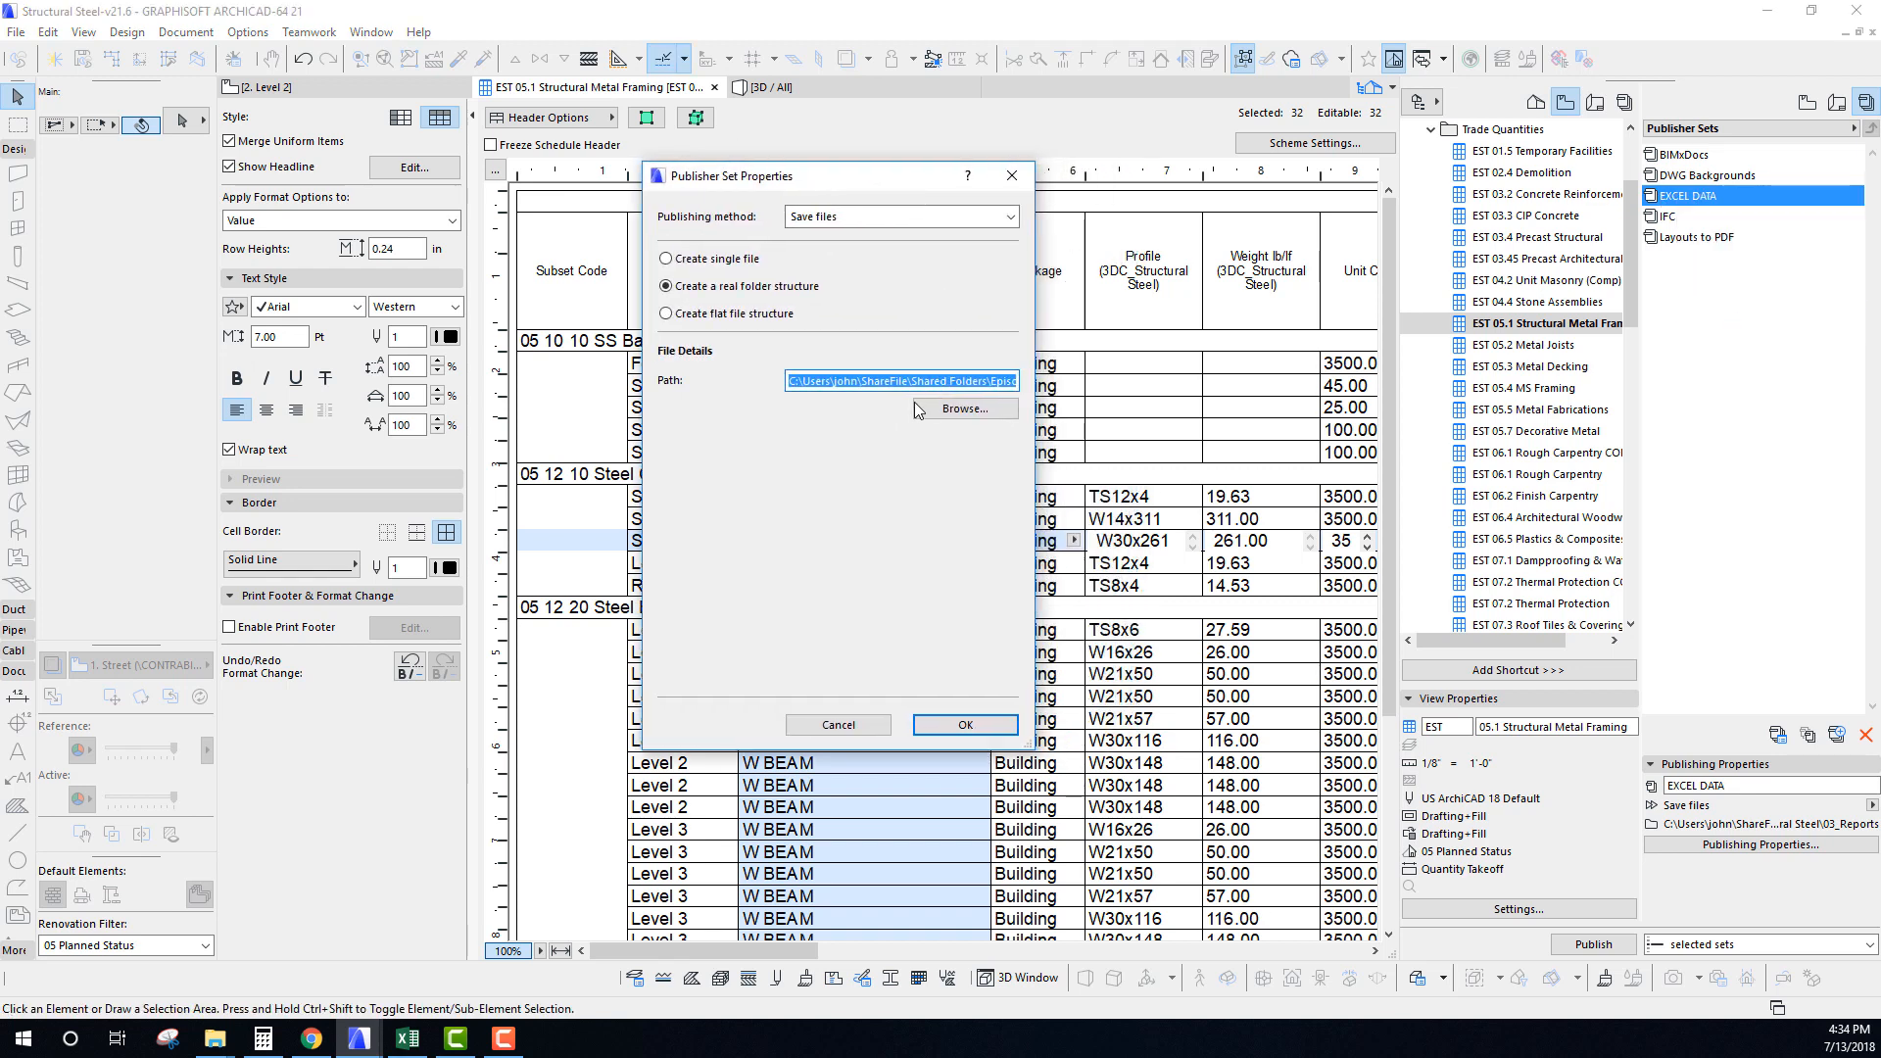
pyautogui.click(969, 409)
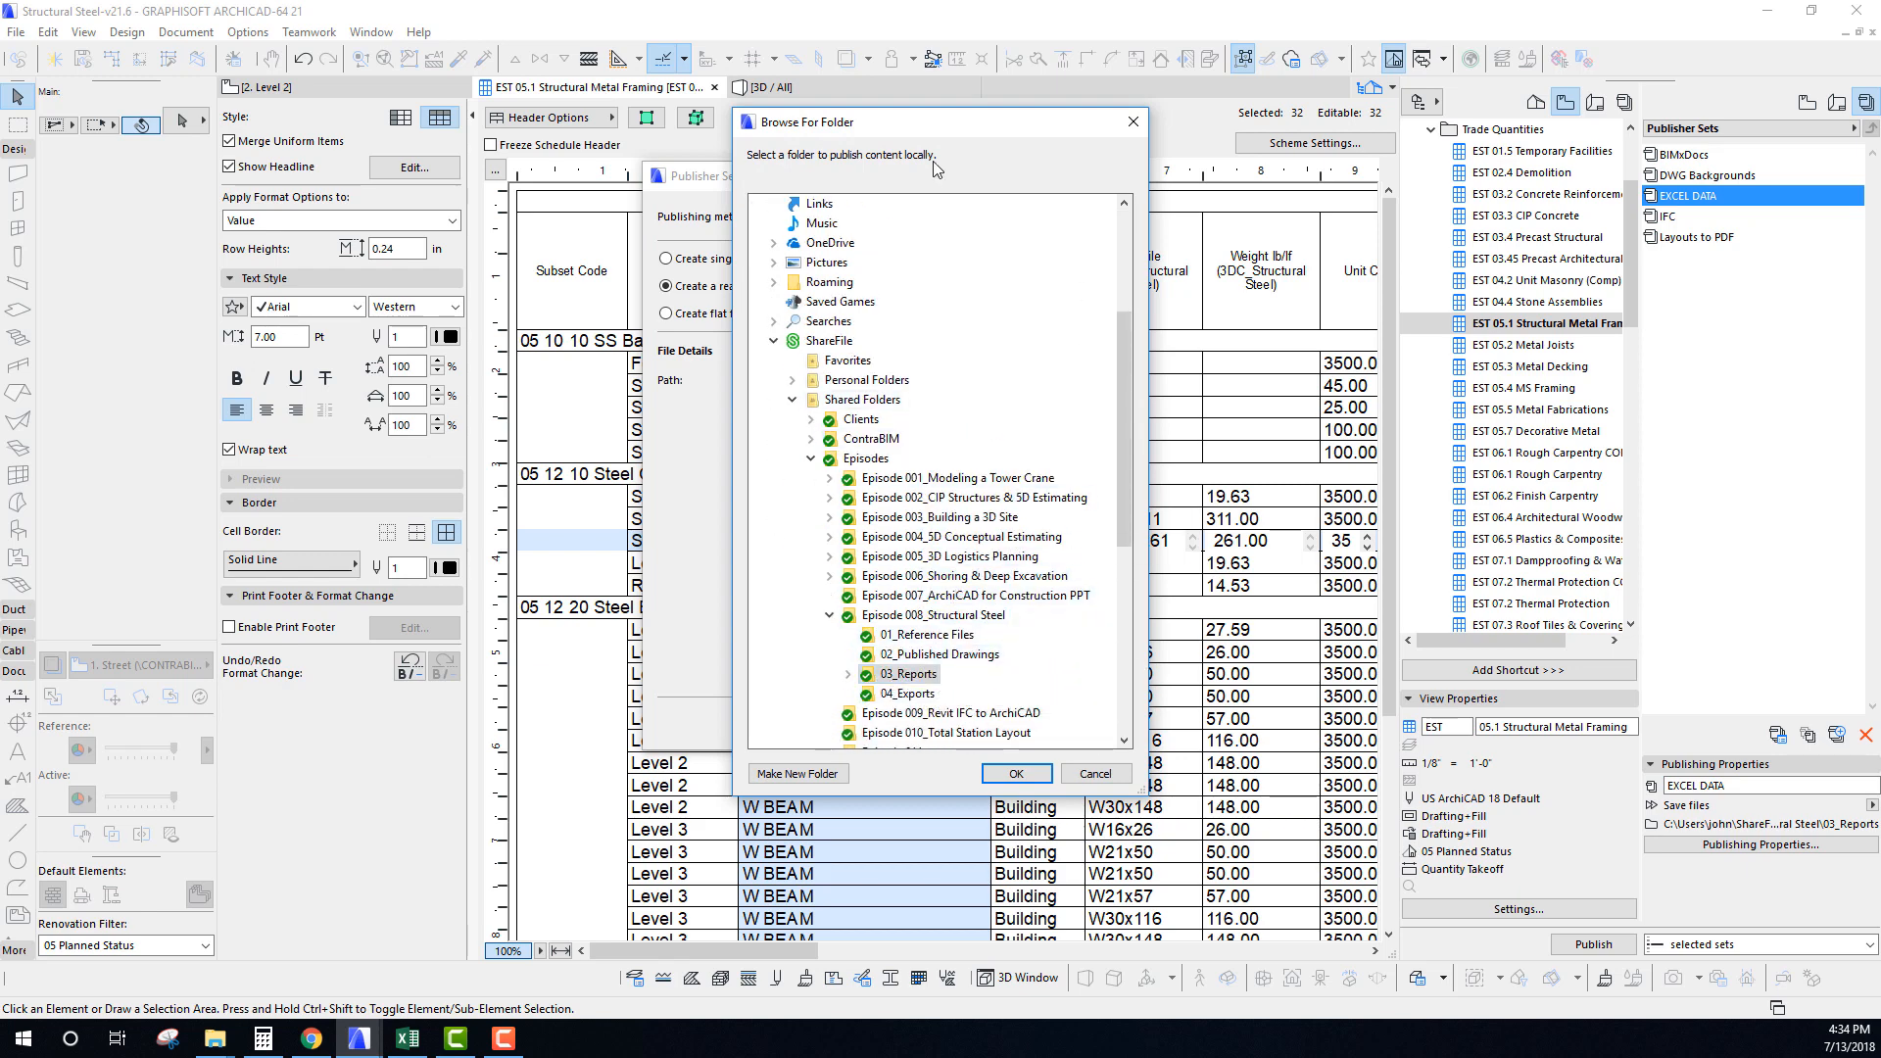
pyautogui.moveTo(921, 132); pyautogui.dragTo(884, 216)
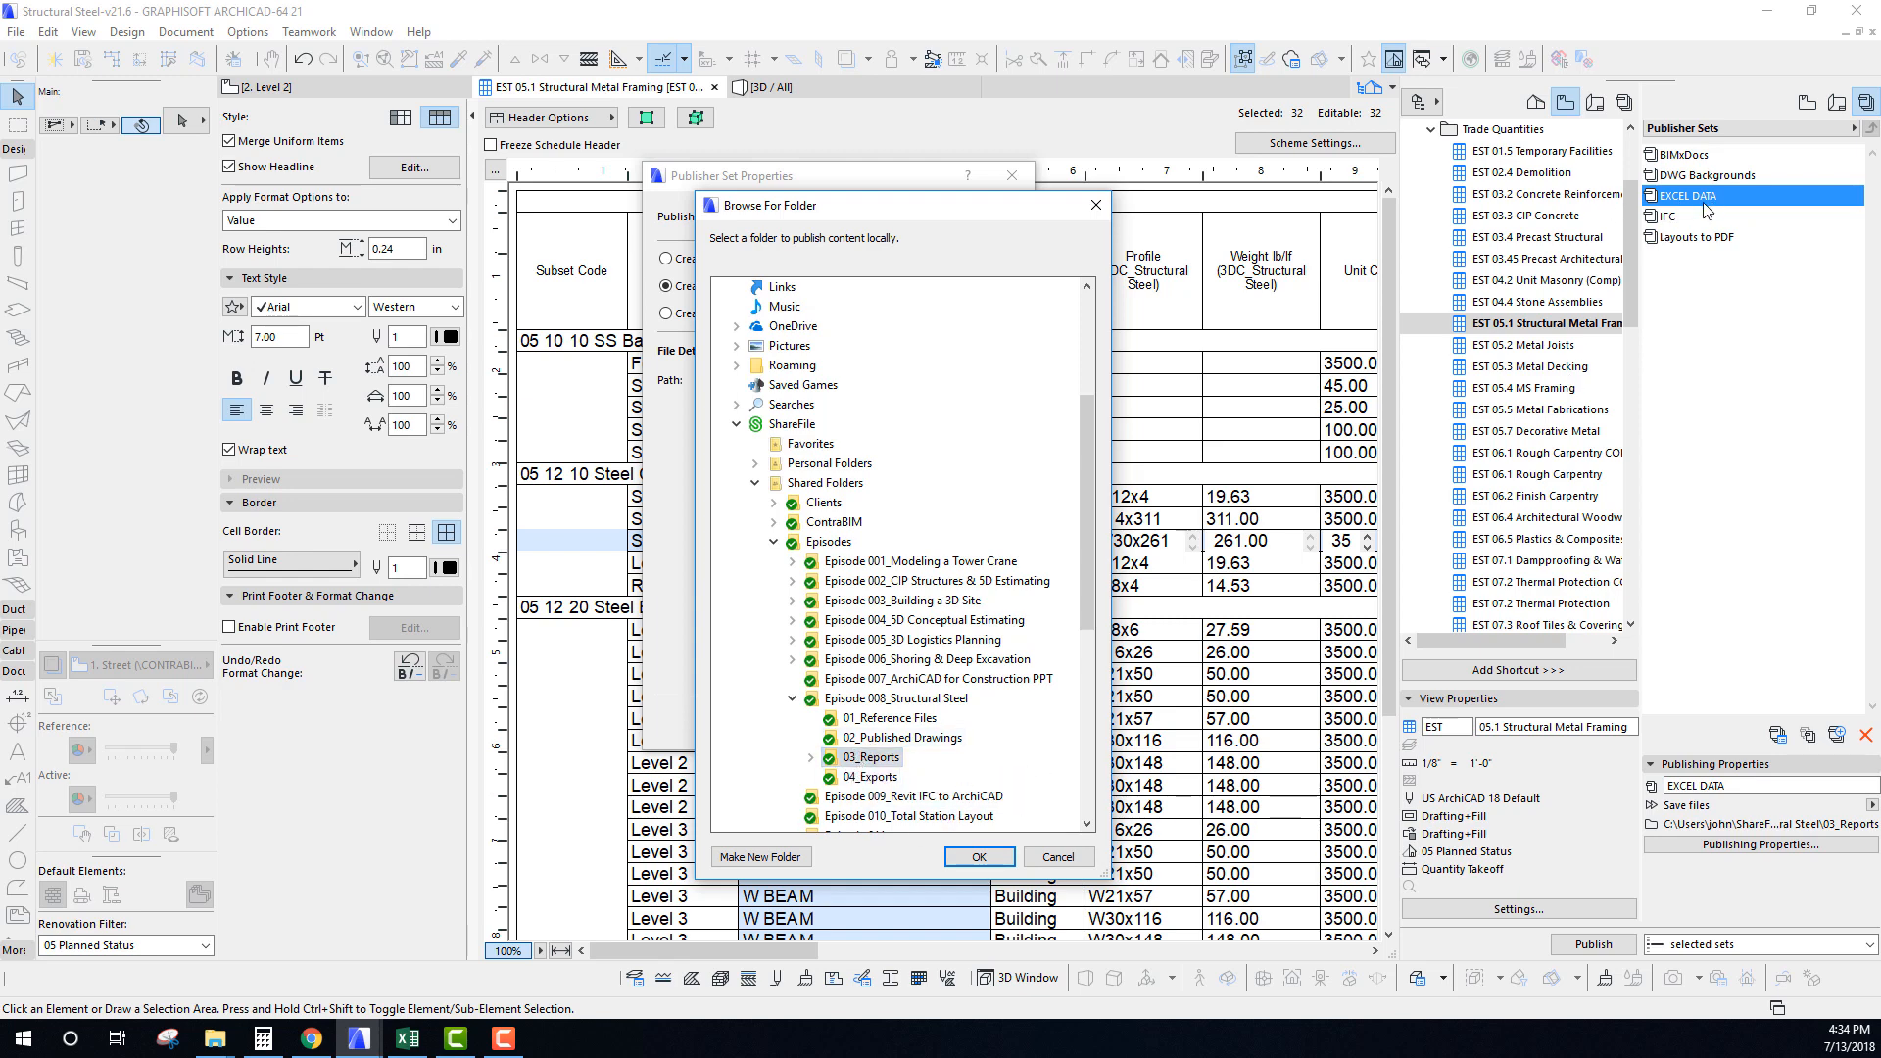
pyautogui.click(976, 859)
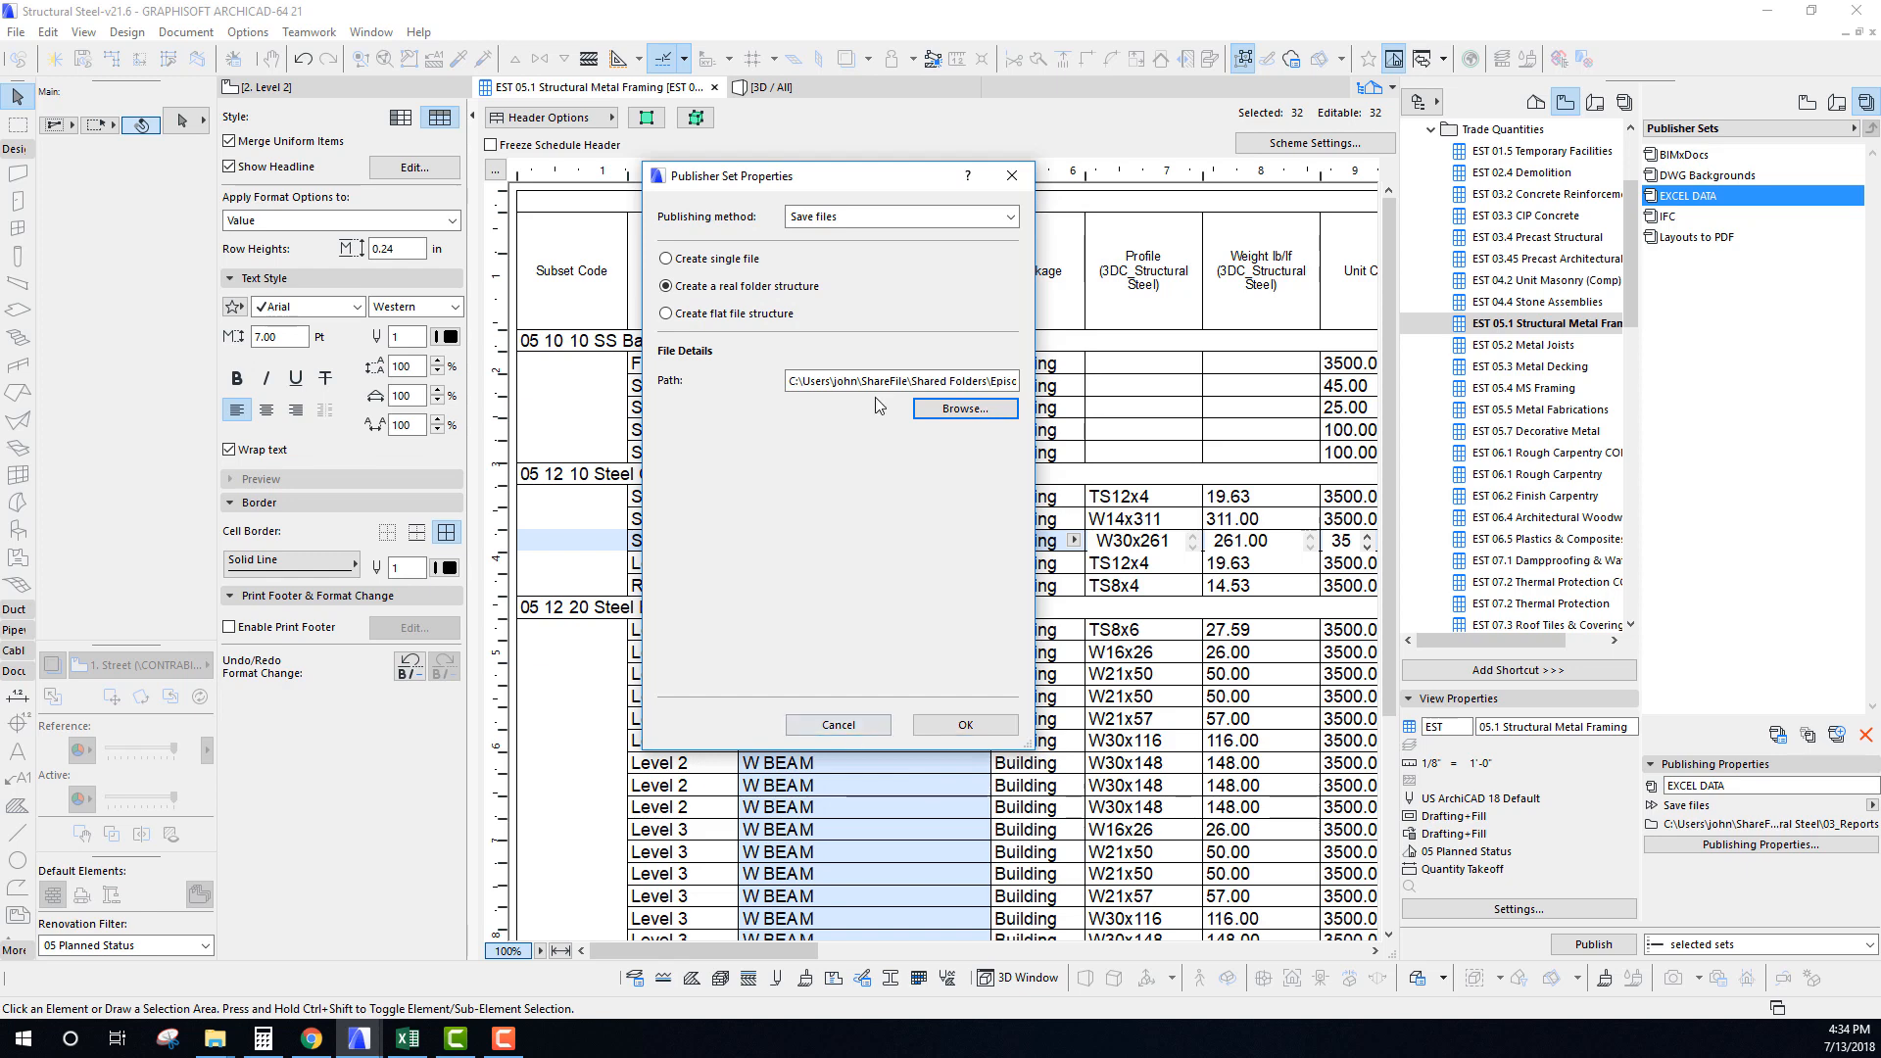
pyautogui.click(964, 725)
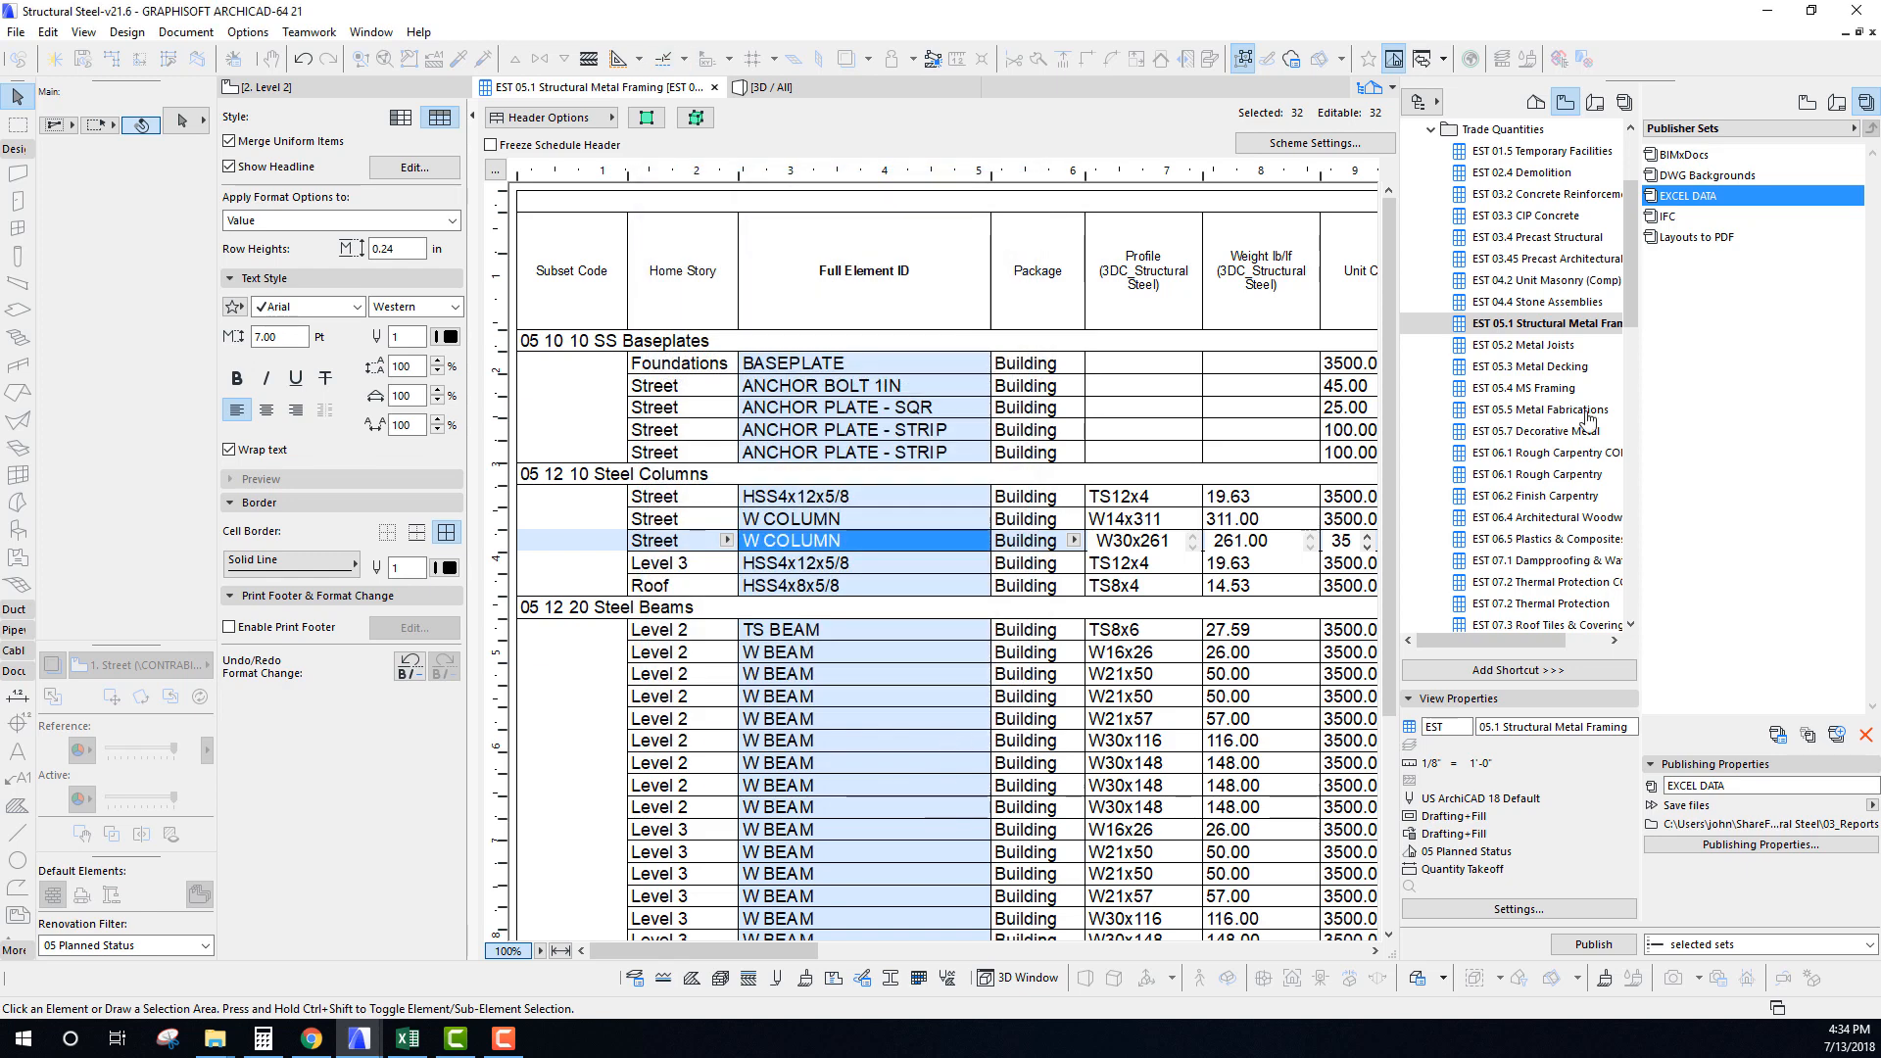
# Publish only EST 05.1 Structural Metal Framing from the TRADE QUANTITIES (CSI) folder of EXCEL DATA as XLSX.
pyautogui.doubleClick(1672, 199)
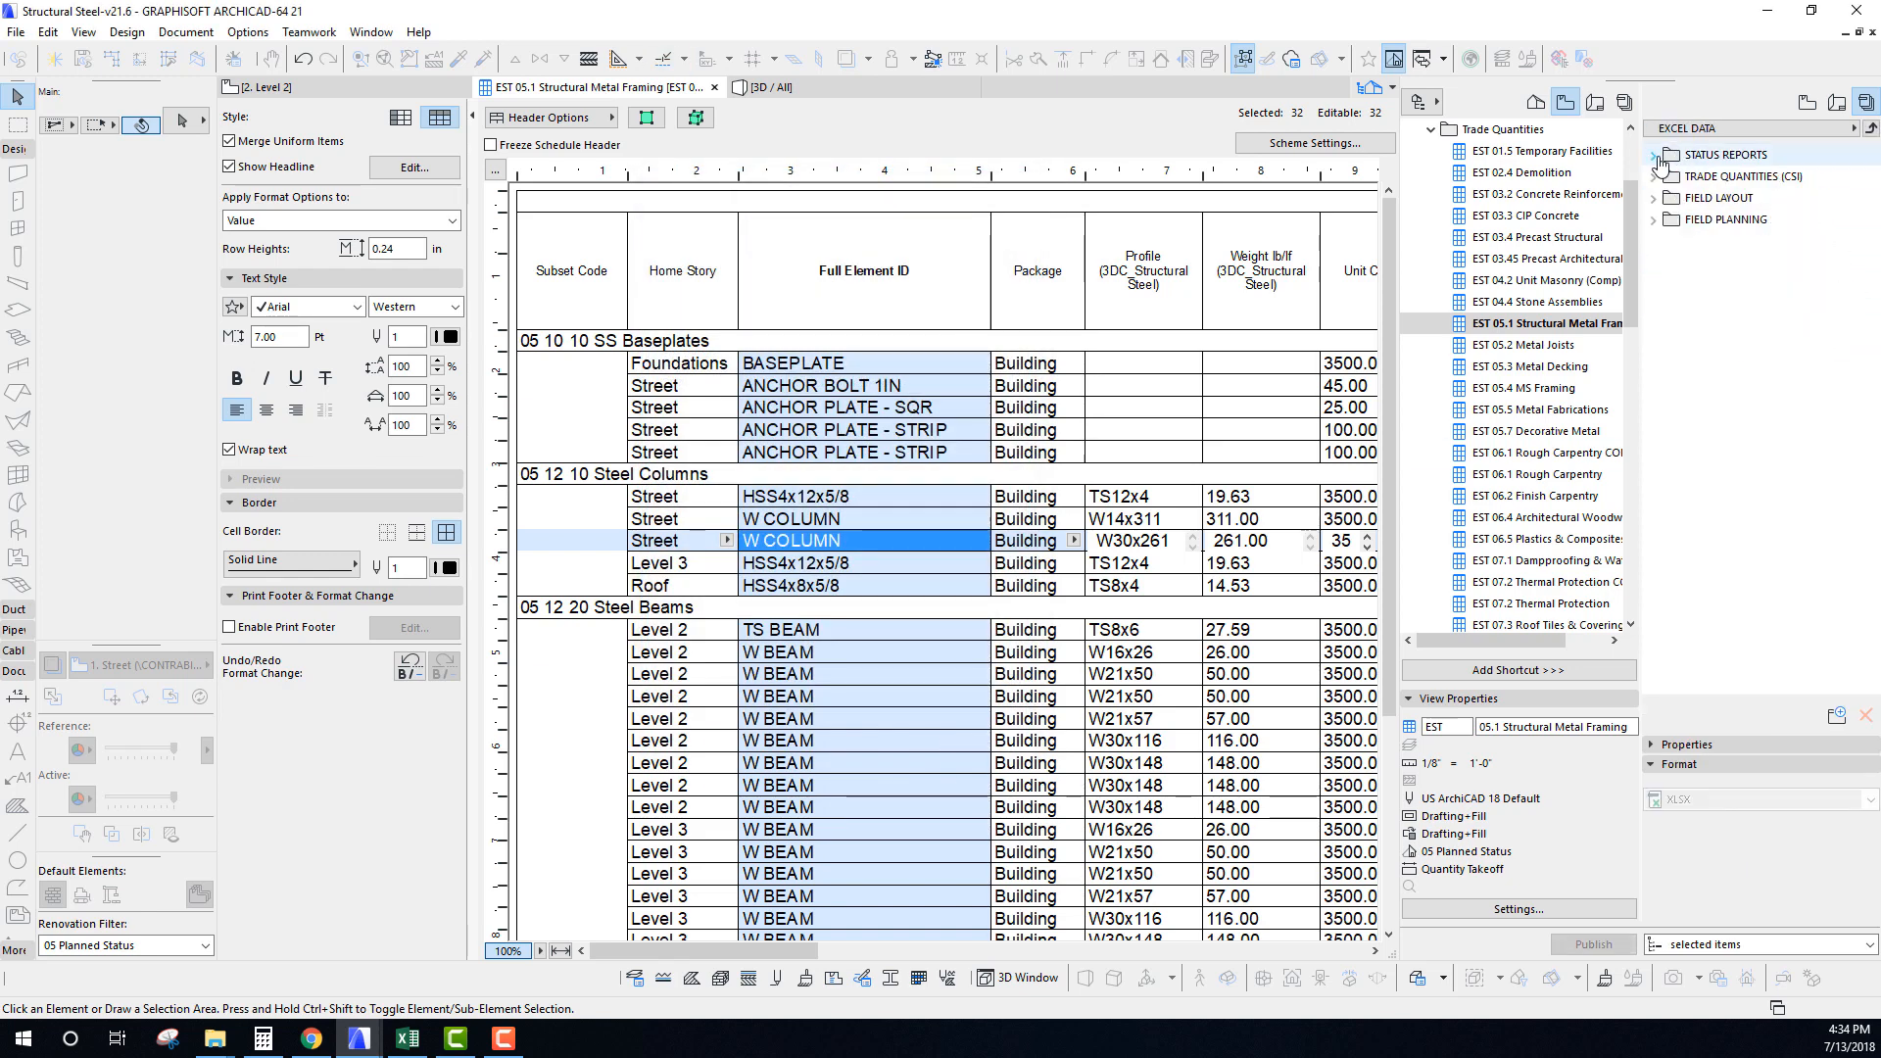
pyautogui.click(1654, 176)
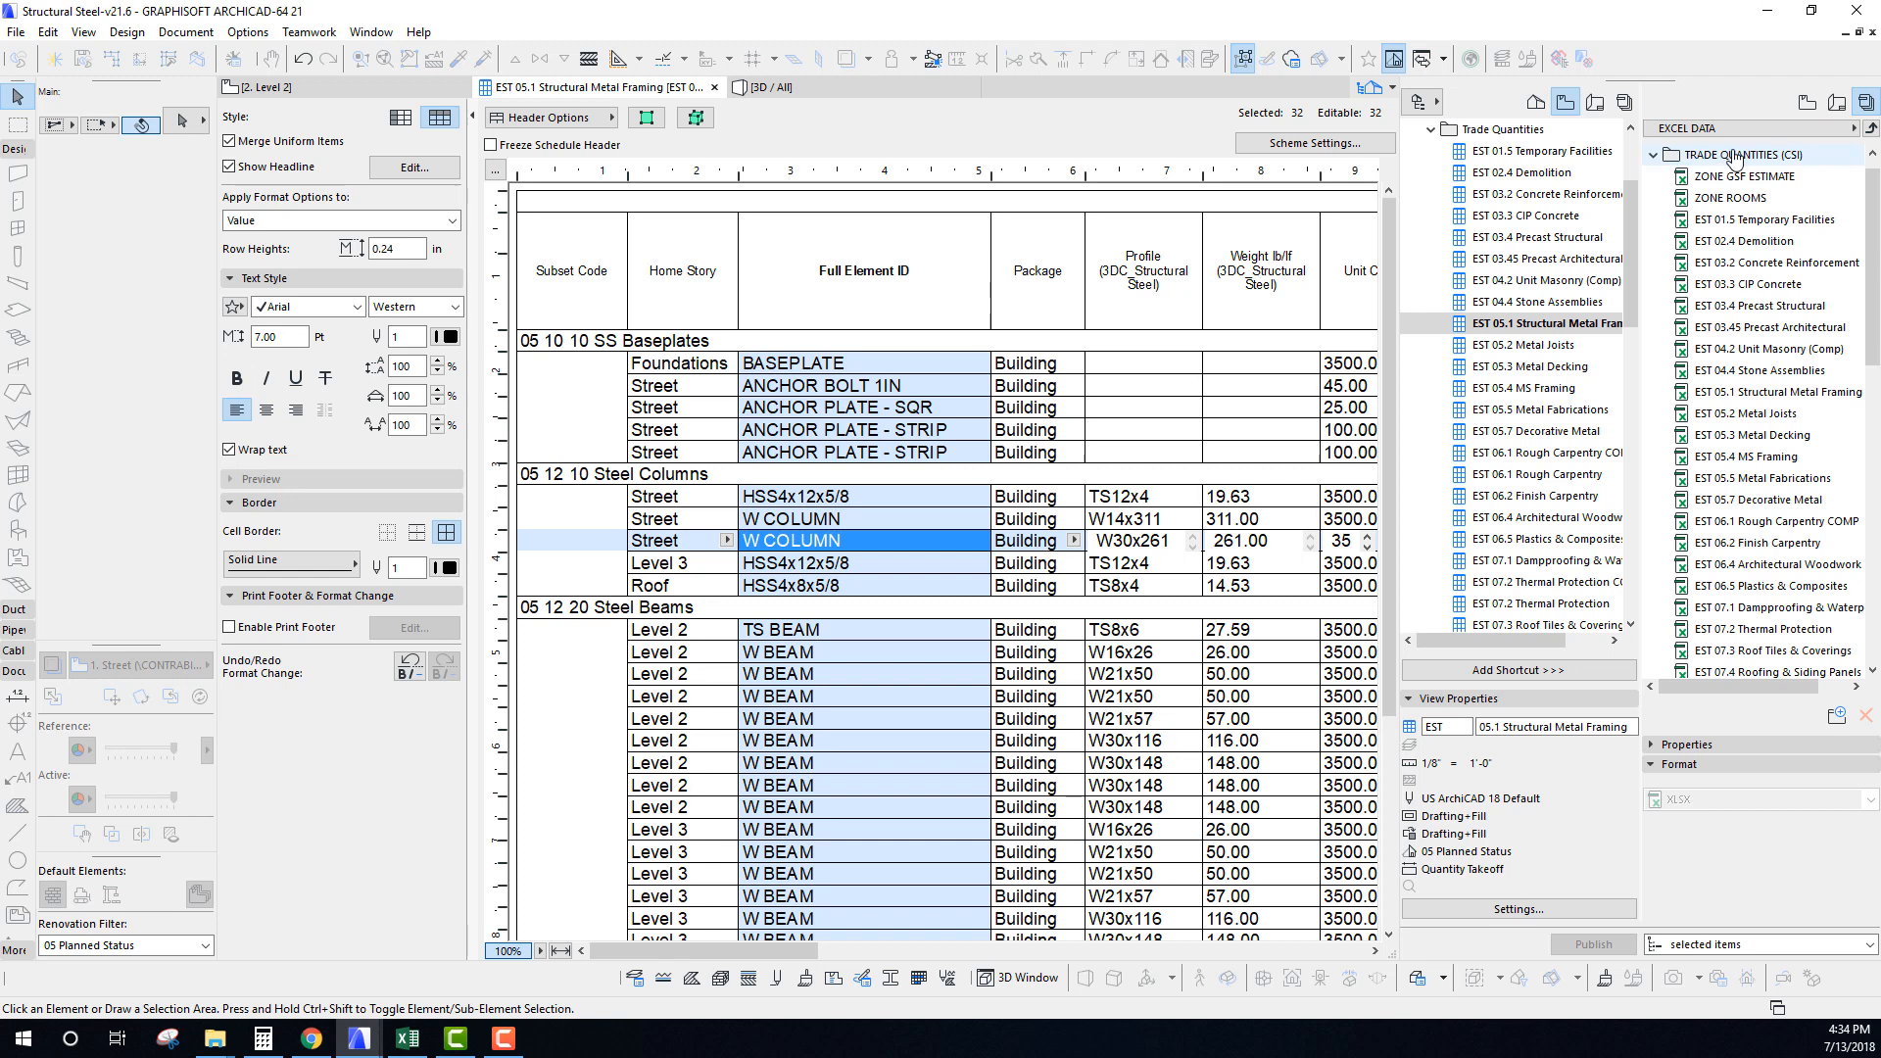
pyautogui.click(1764, 392)
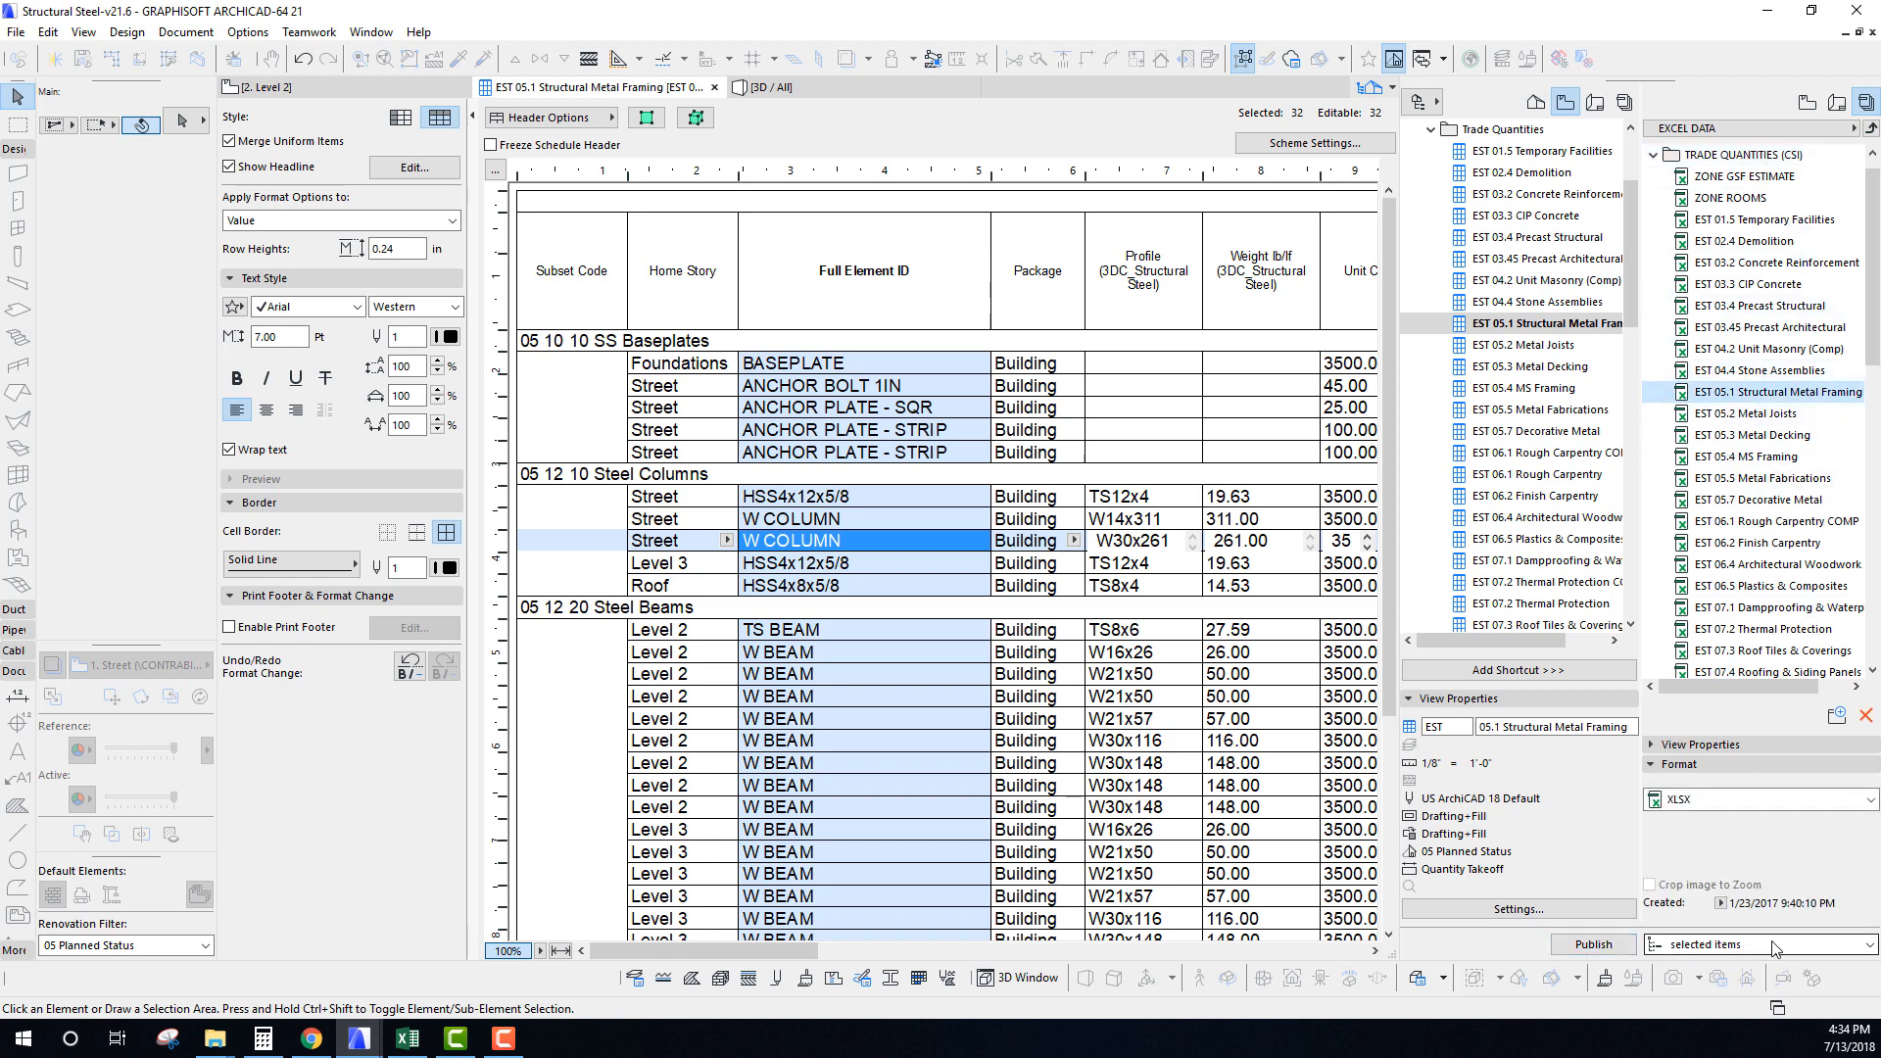
pyautogui.click(1589, 947)
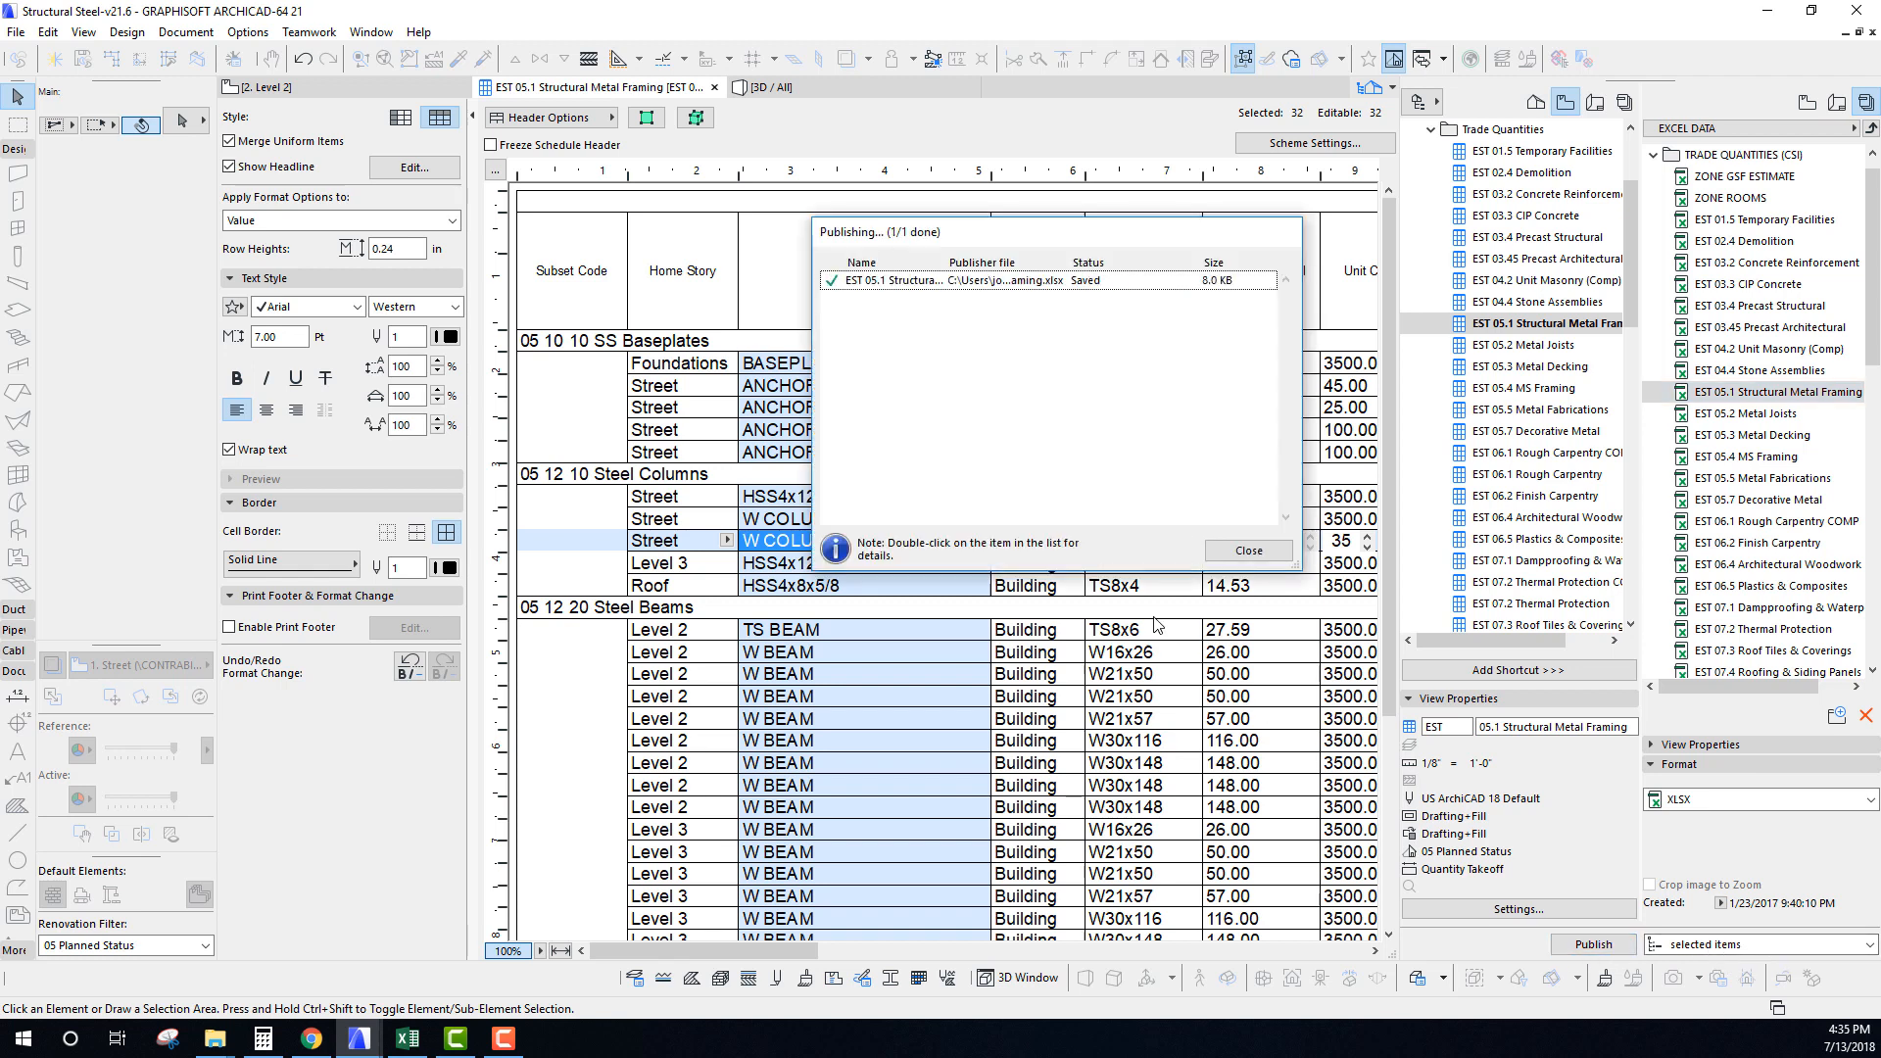
pyautogui.click(1246, 553)
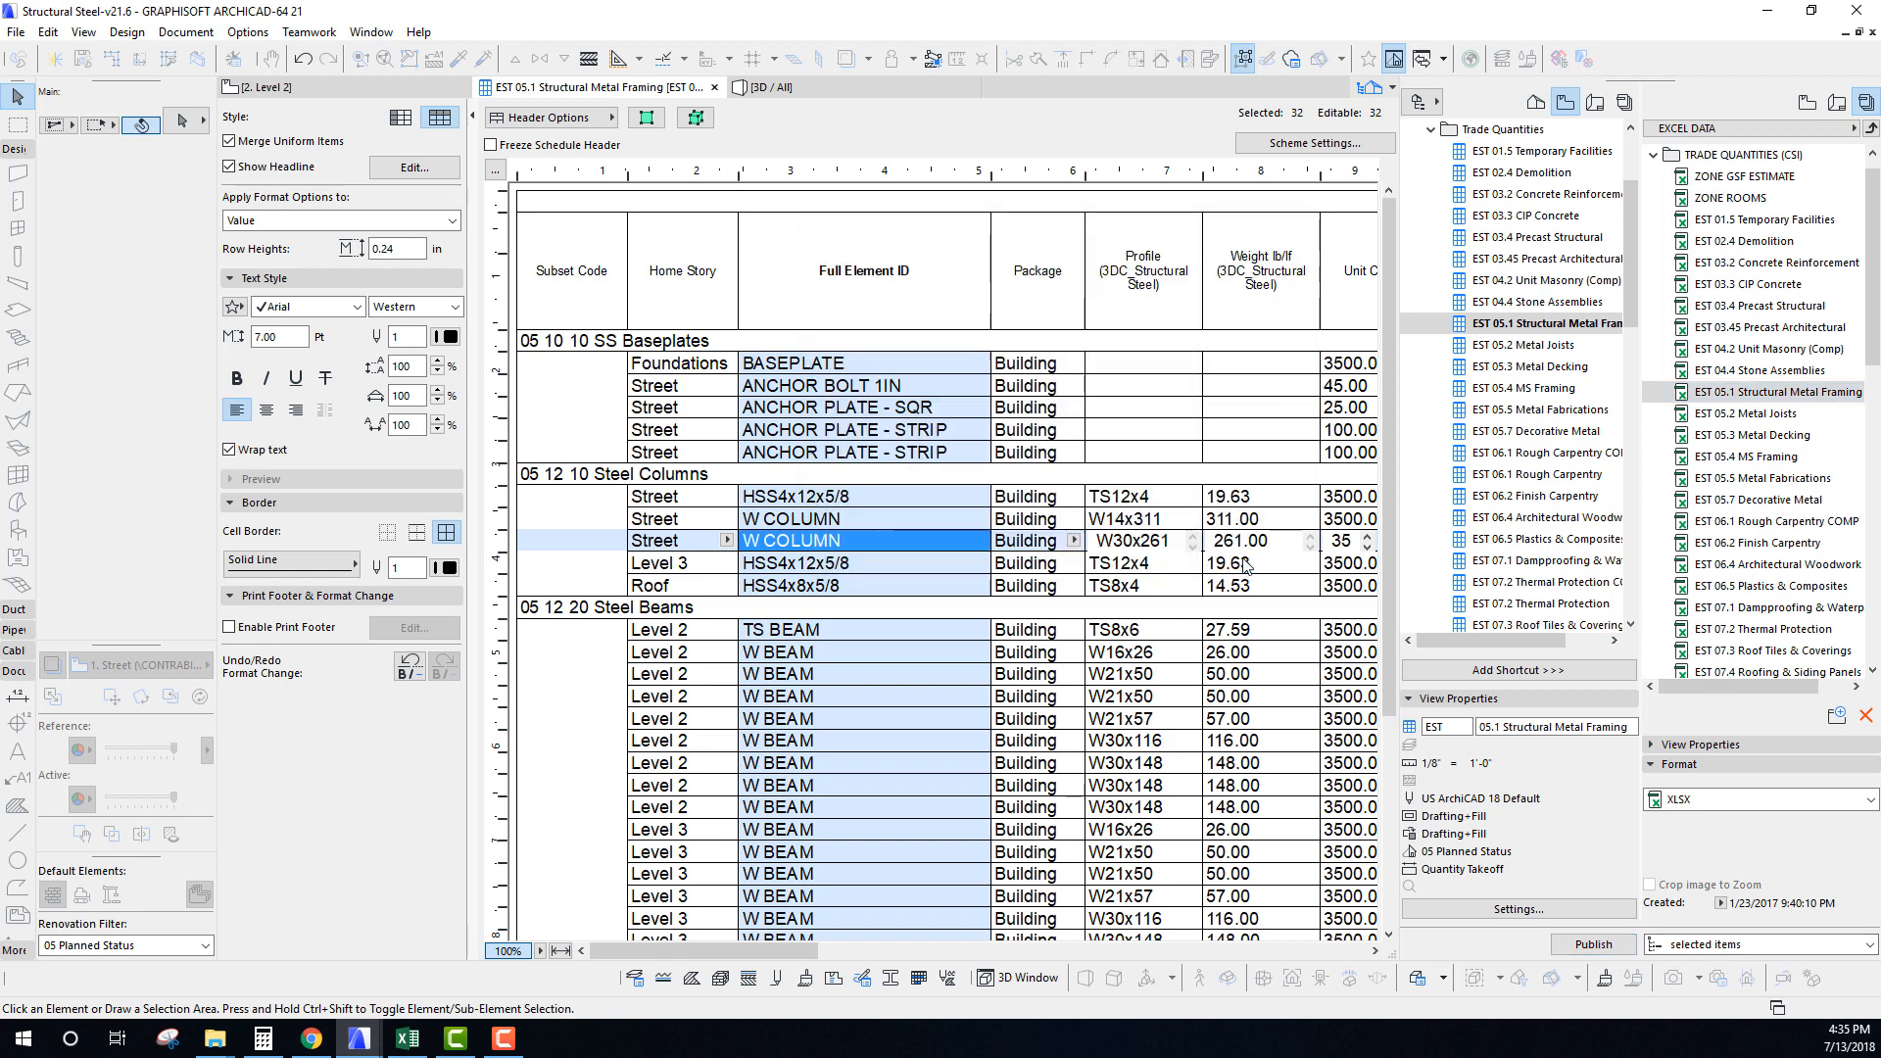
# Switch to ContraBIM-Estimate Template.xlsm in Excel and refresh sheet 05.1 with the published Structural Metal Framing quantities.
pyautogui.click(403, 1041)
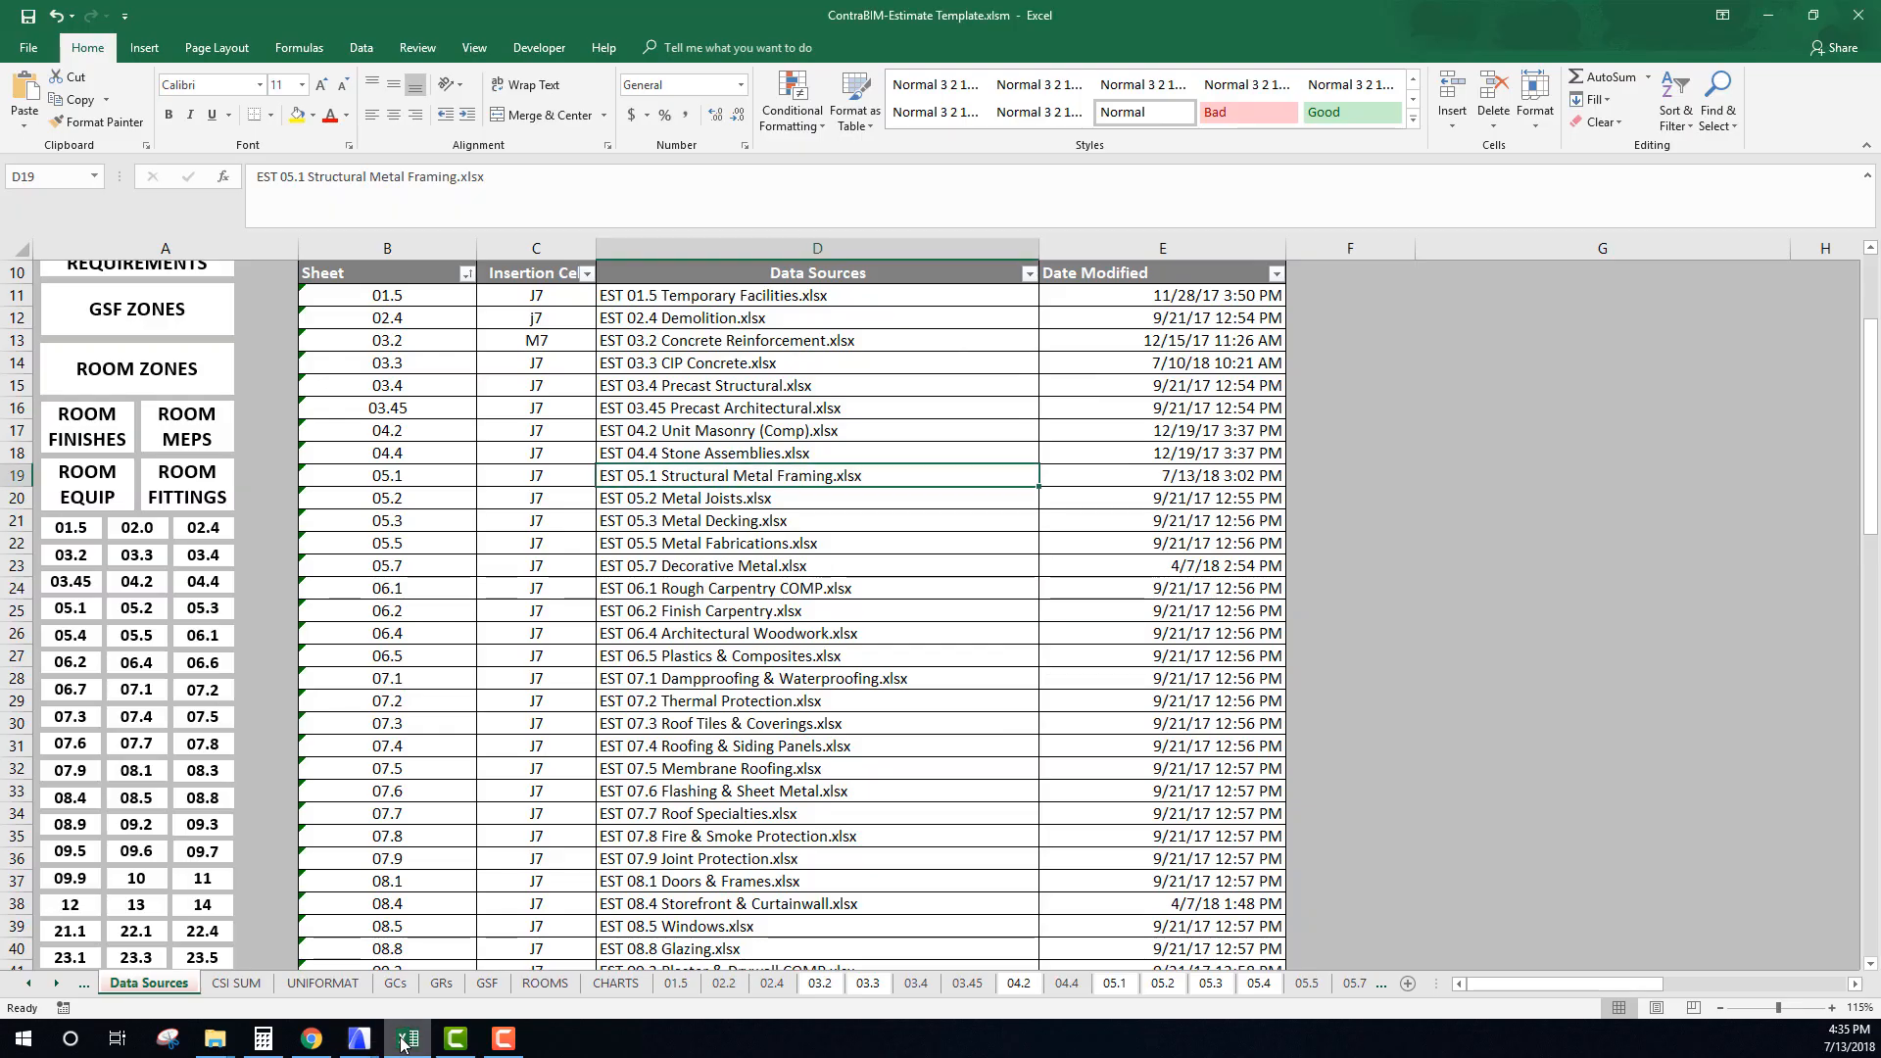
pyautogui.click(1115, 983)
pyautogui.click(781, 643)
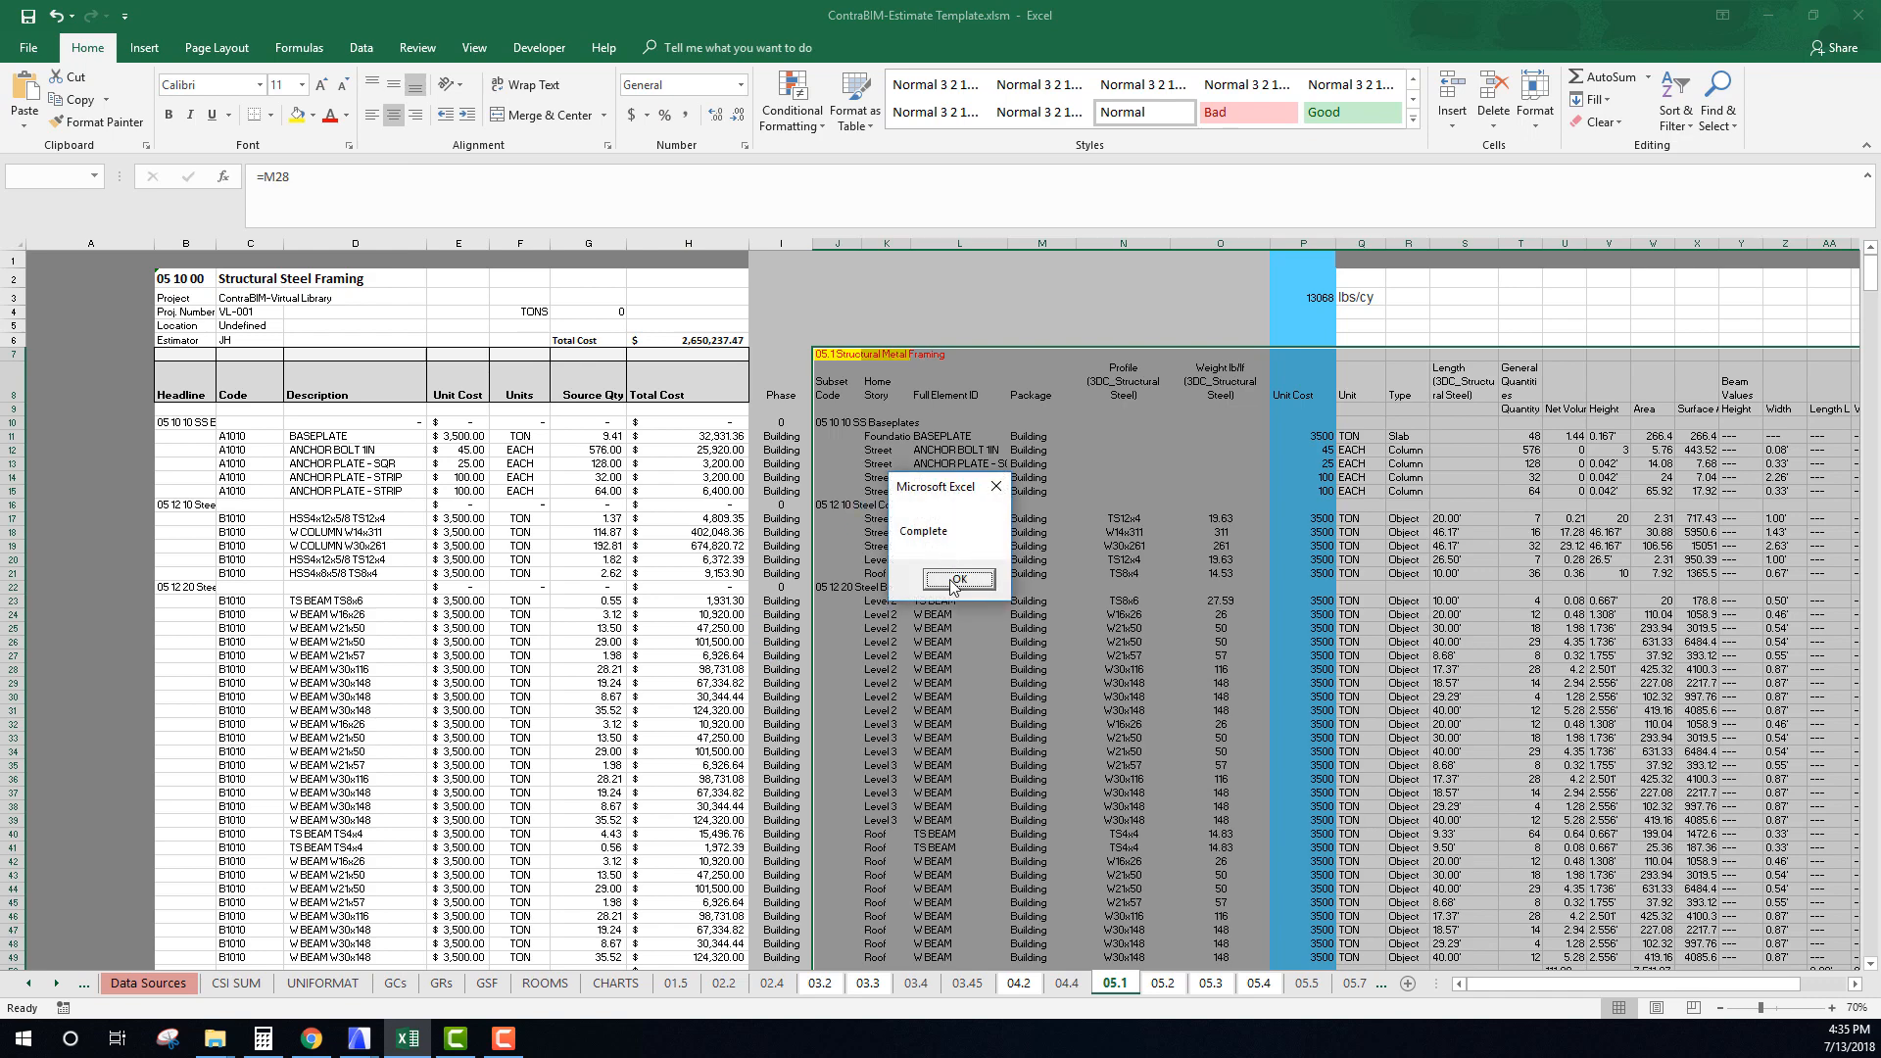
pyautogui.click(955, 580)
pyautogui.click(688, 450)
pyautogui.keyDown('ctrl'); pyautogui.scroll(-1, 765, 765); pyautogui.keyUp('ctrl')
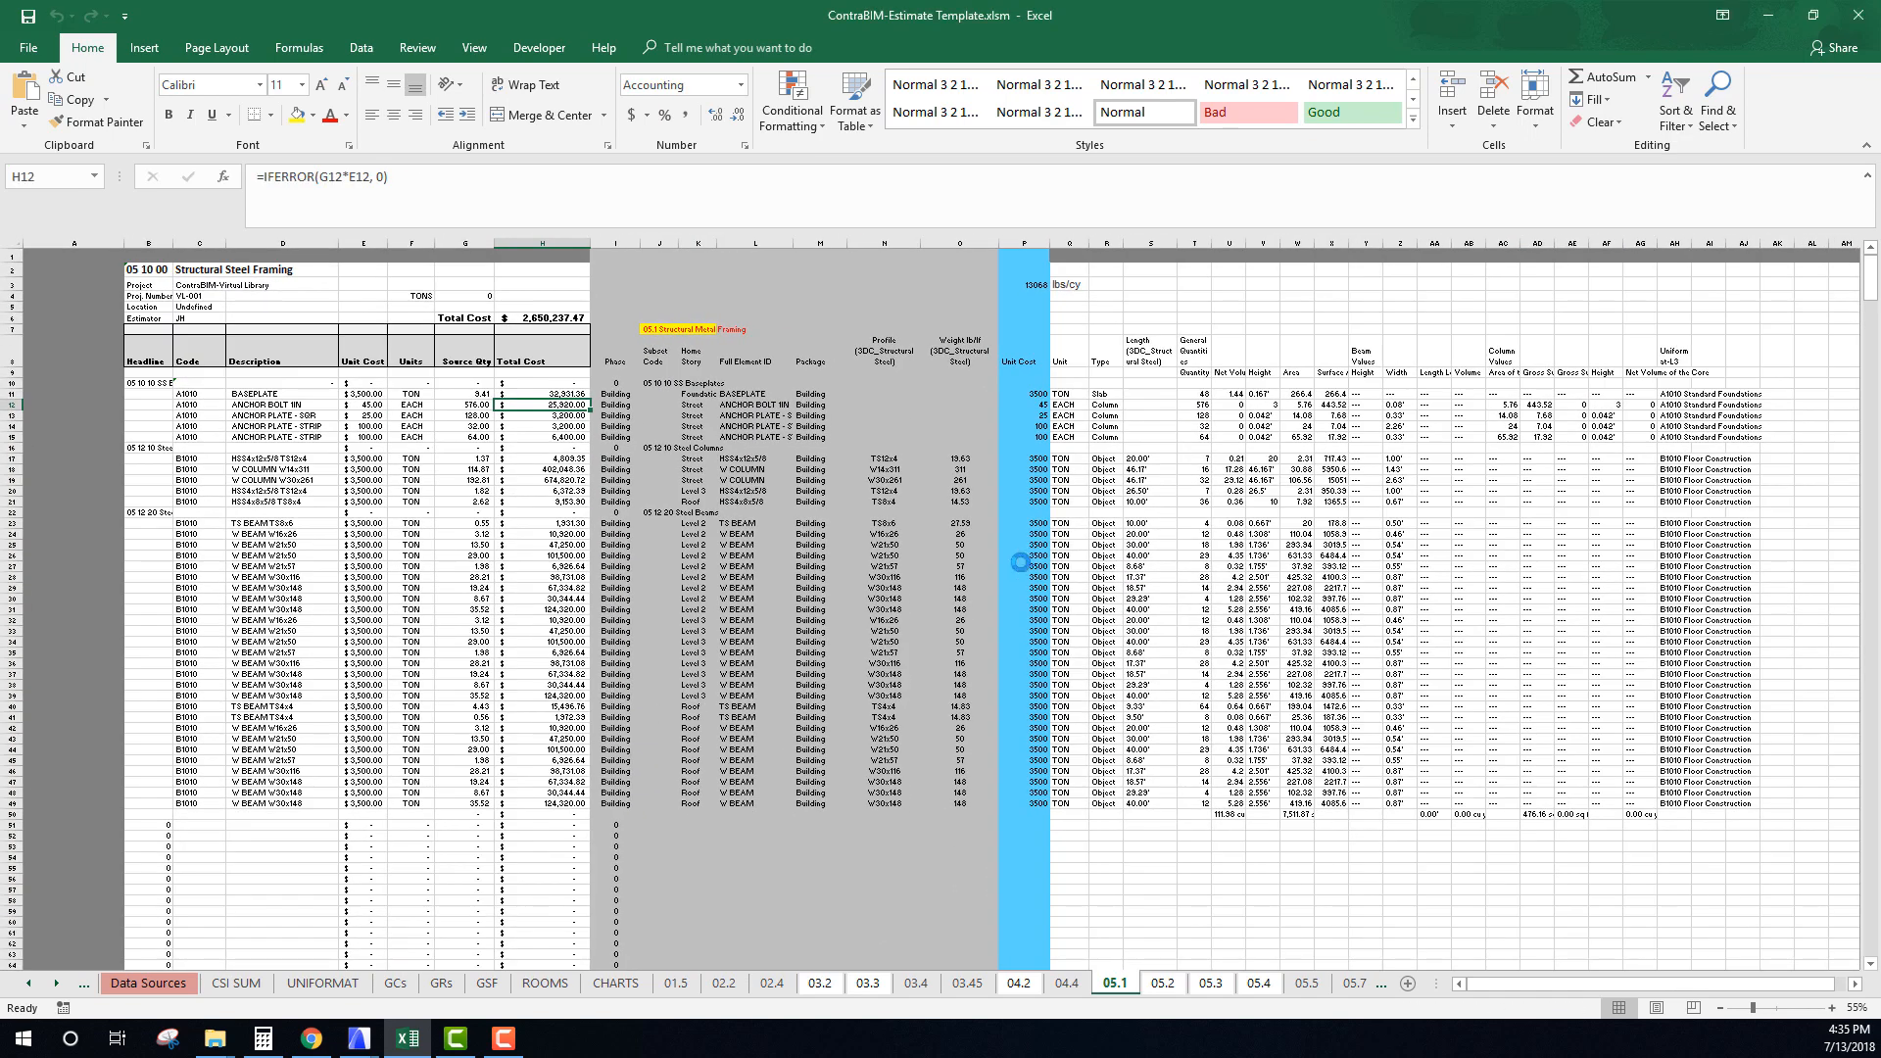
pyautogui.click(971, 581)
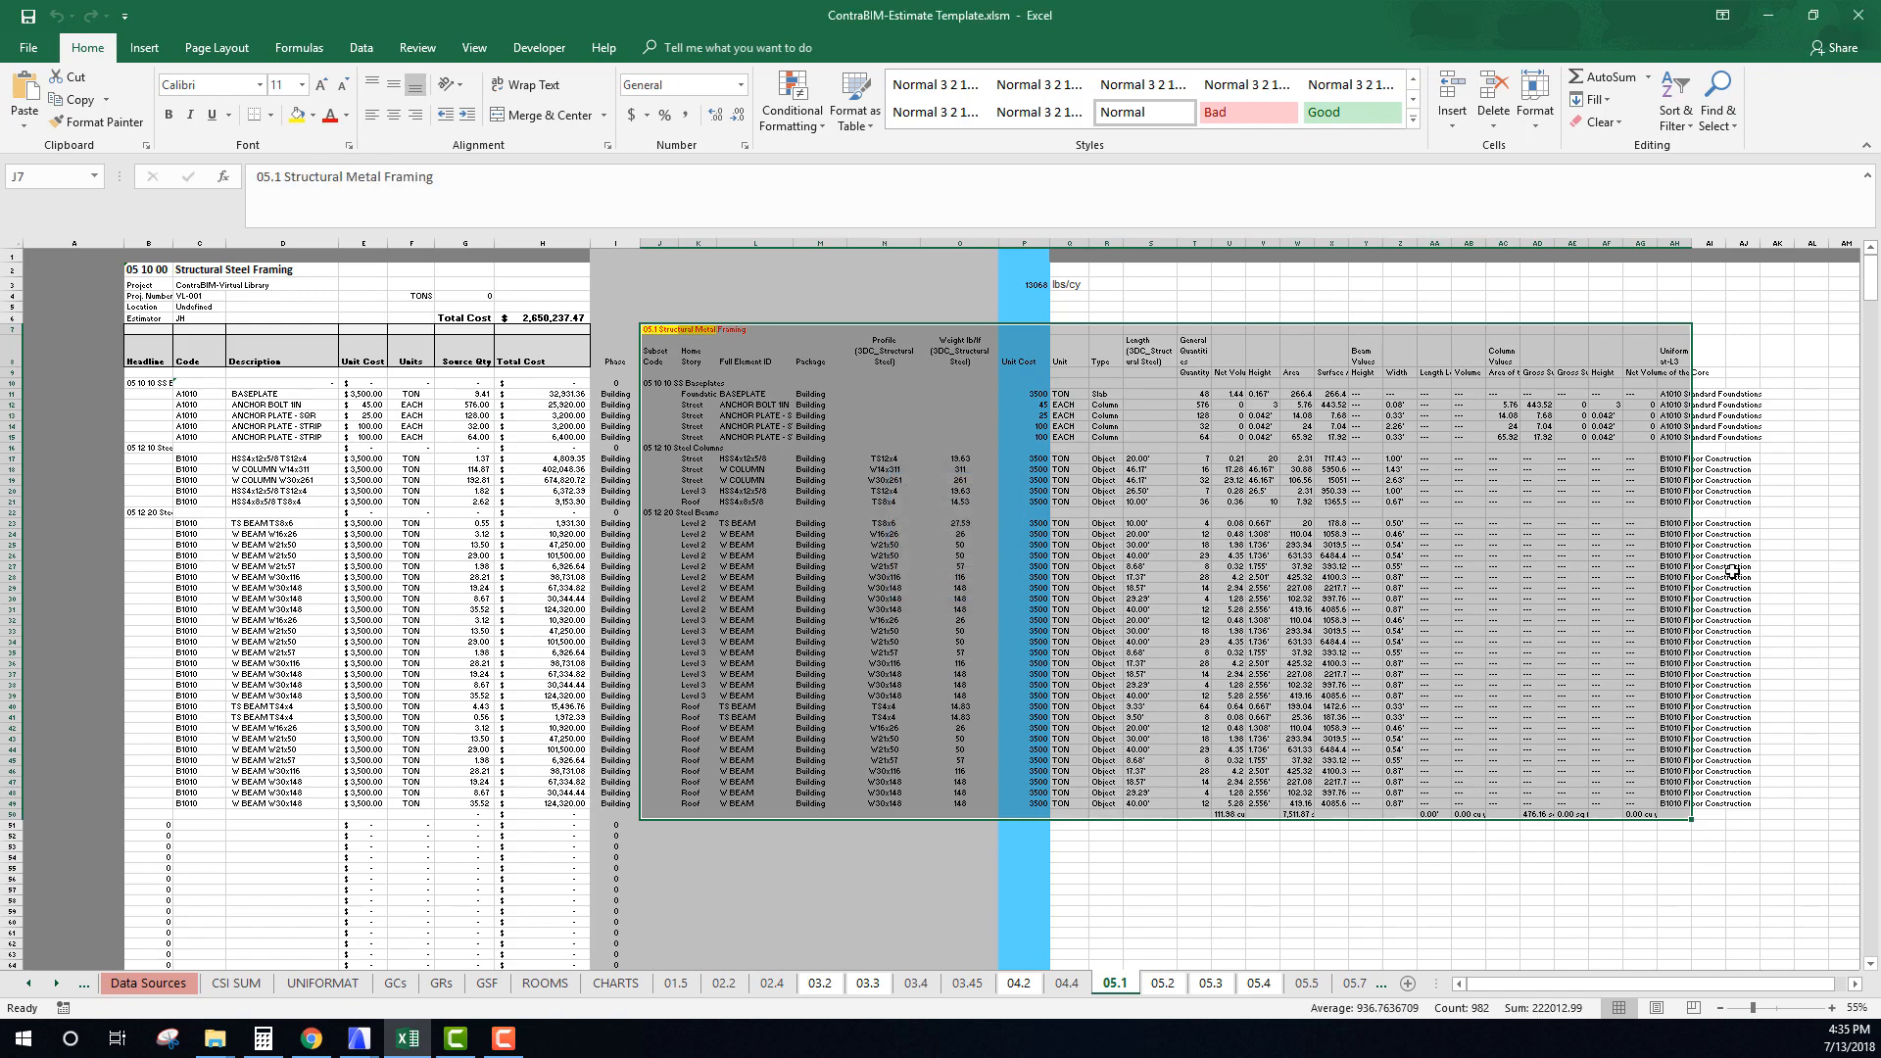
pyautogui.keyDown('ctrl'); pyautogui.scroll(1, 388, 405); pyautogui.keyUp('ctrl')
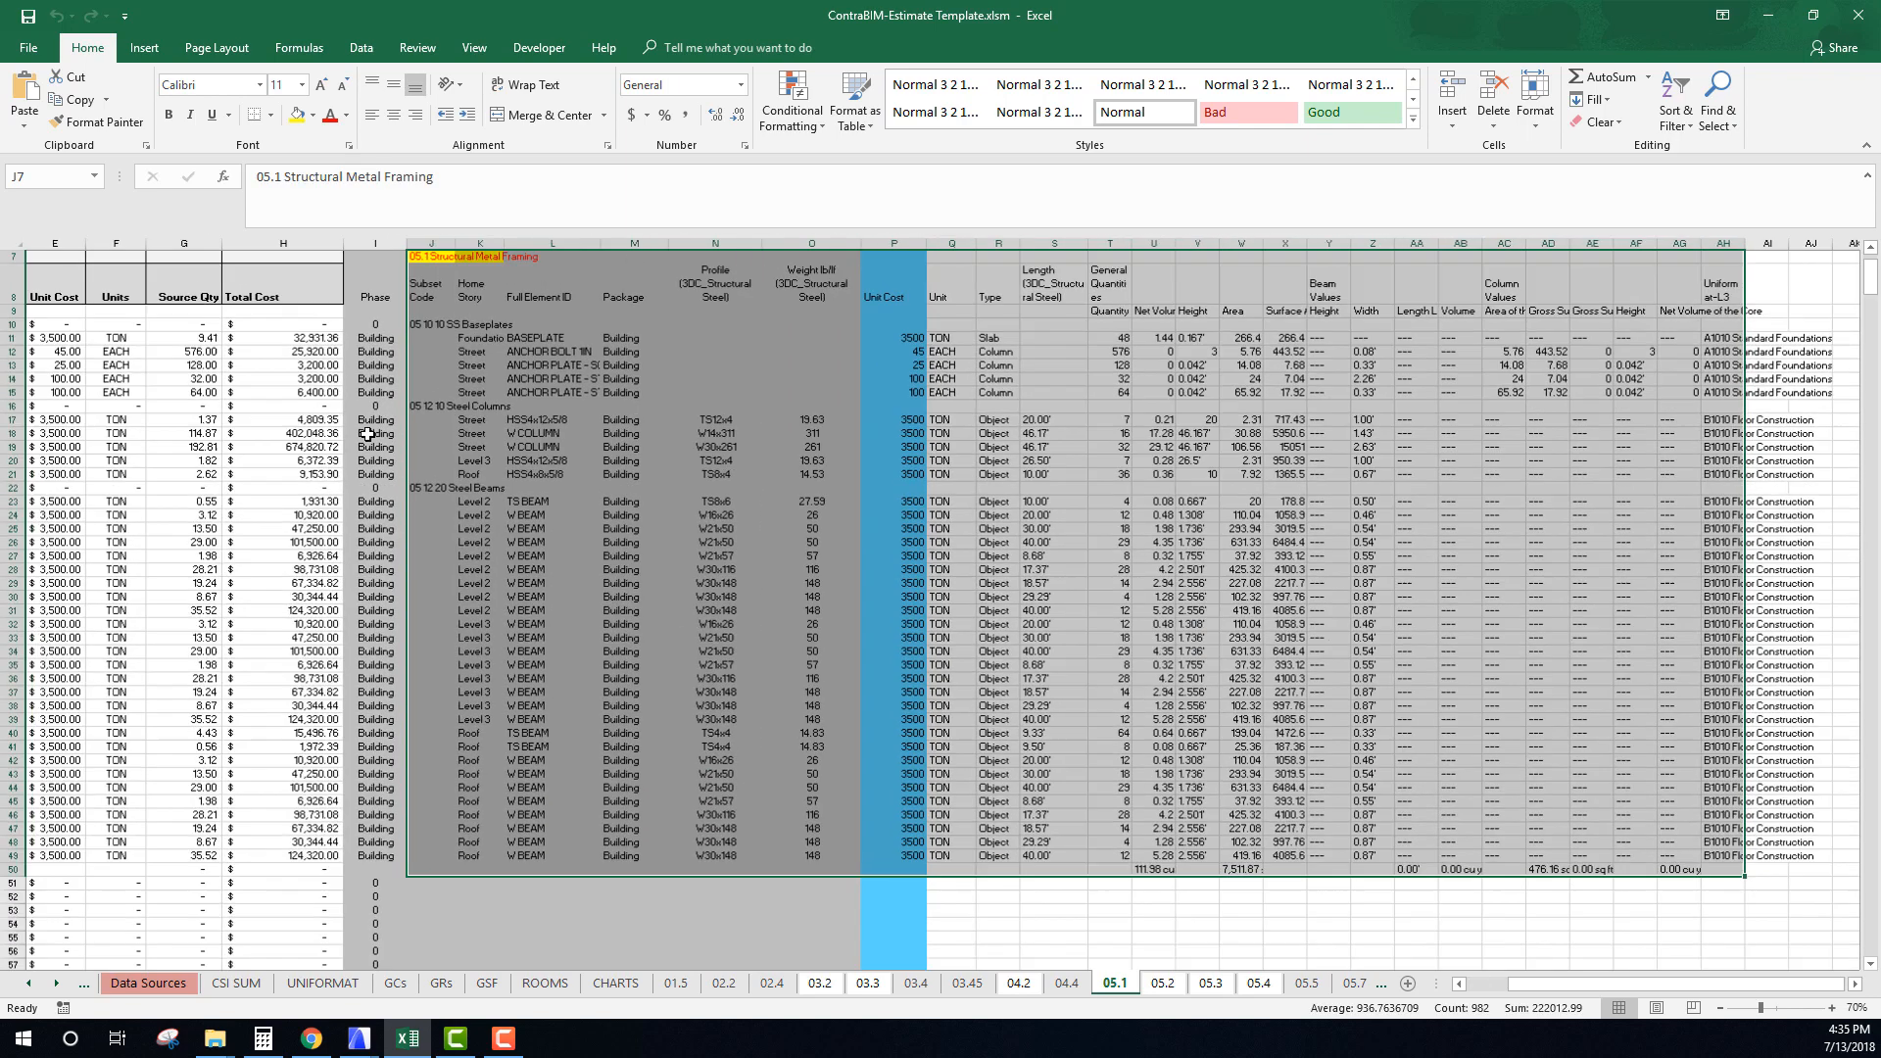
pyautogui.moveTo(1587, 983); pyautogui.dragTo(1539, 983)
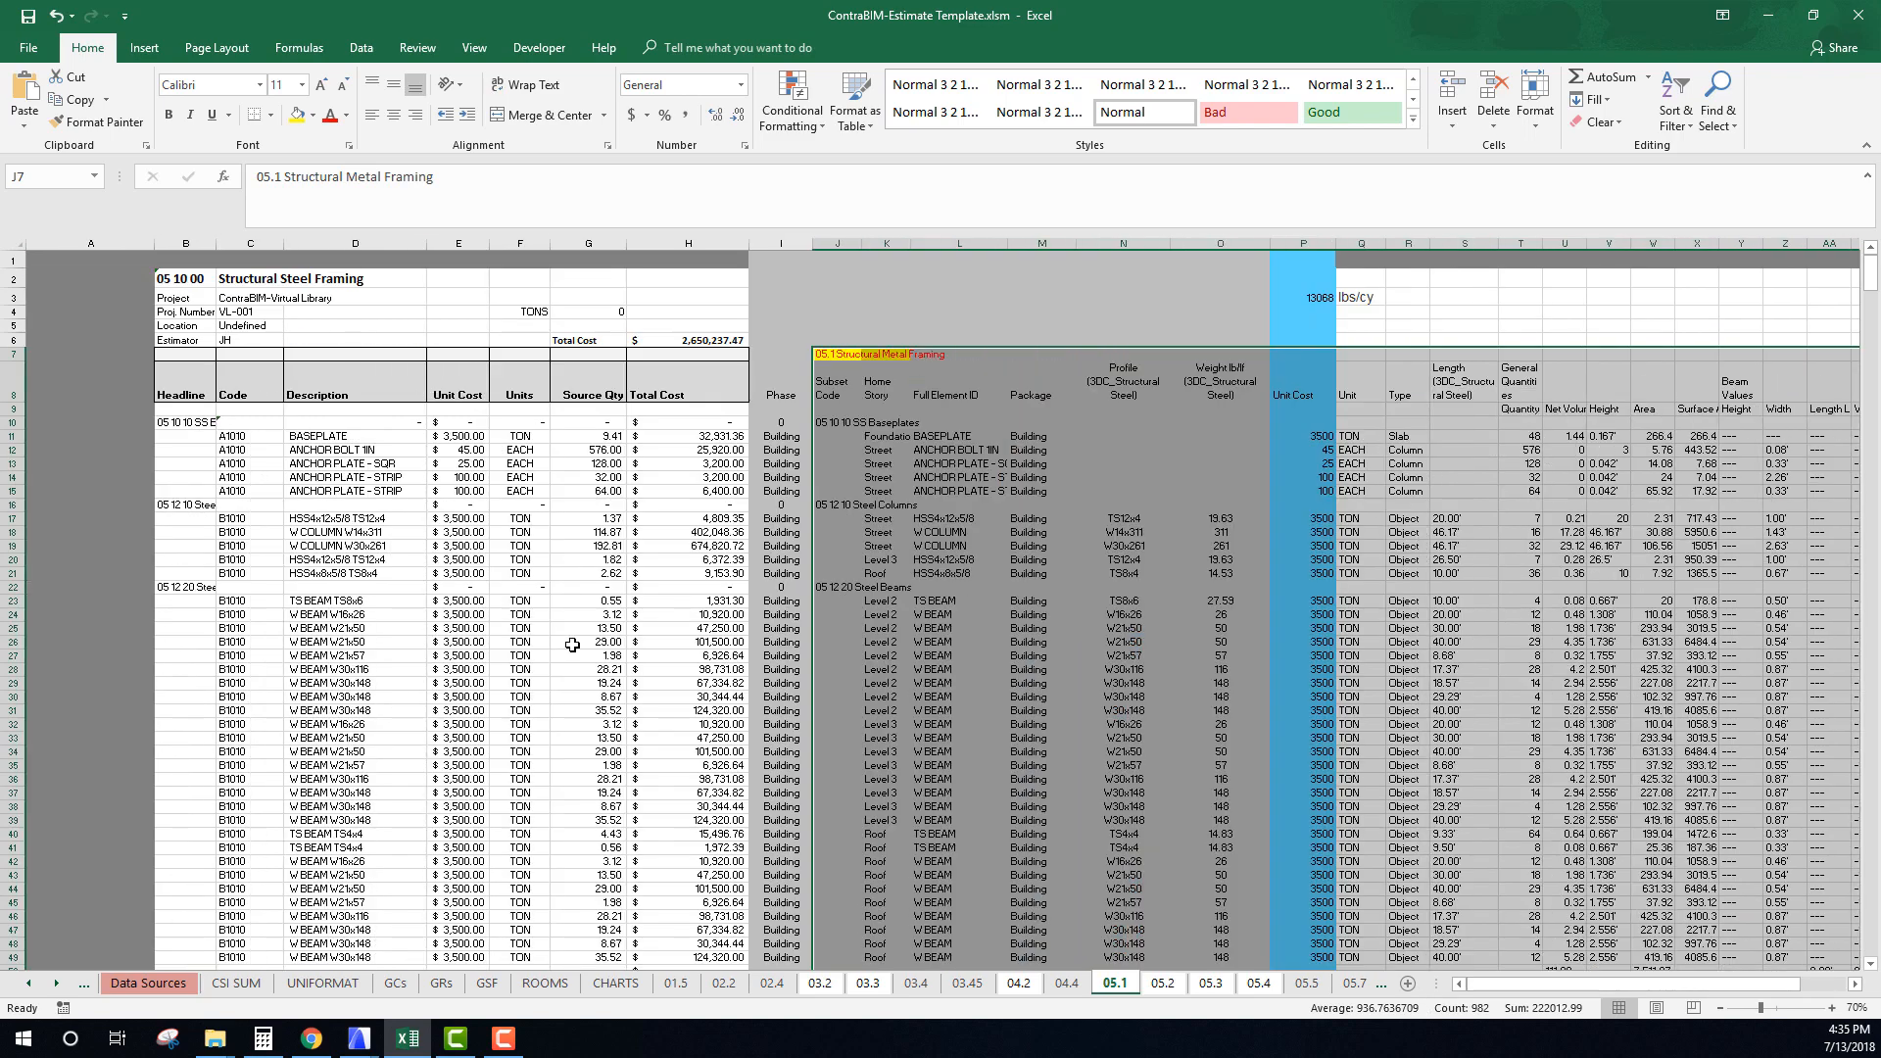
# Examine the description, total cost and line cost formulas of the baseplate and anchor items on sheet 05.1.
pyautogui.click(521, 587)
pyautogui.click(324, 491)
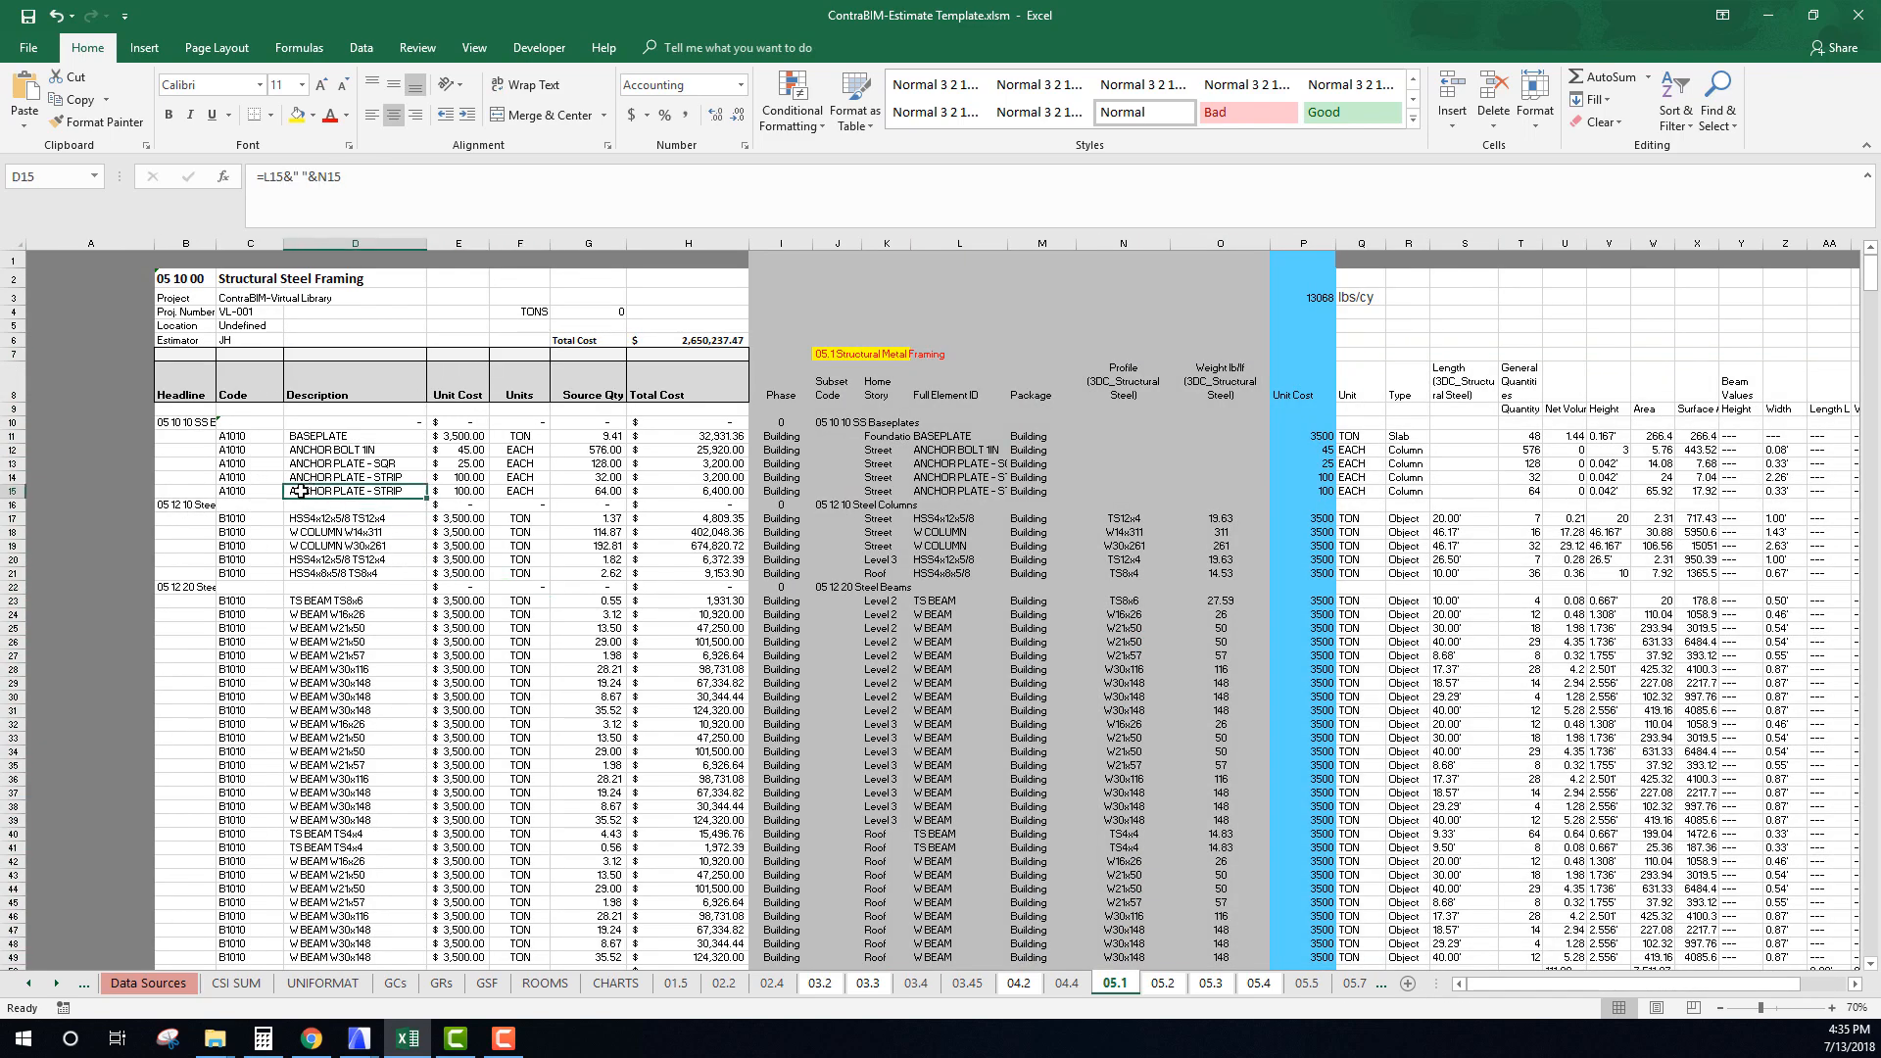
pyautogui.keyDown('ctrl'); pyautogui.scroll(1, 270, 556); pyautogui.keyUp('ctrl')
pyautogui.click(653, 361)
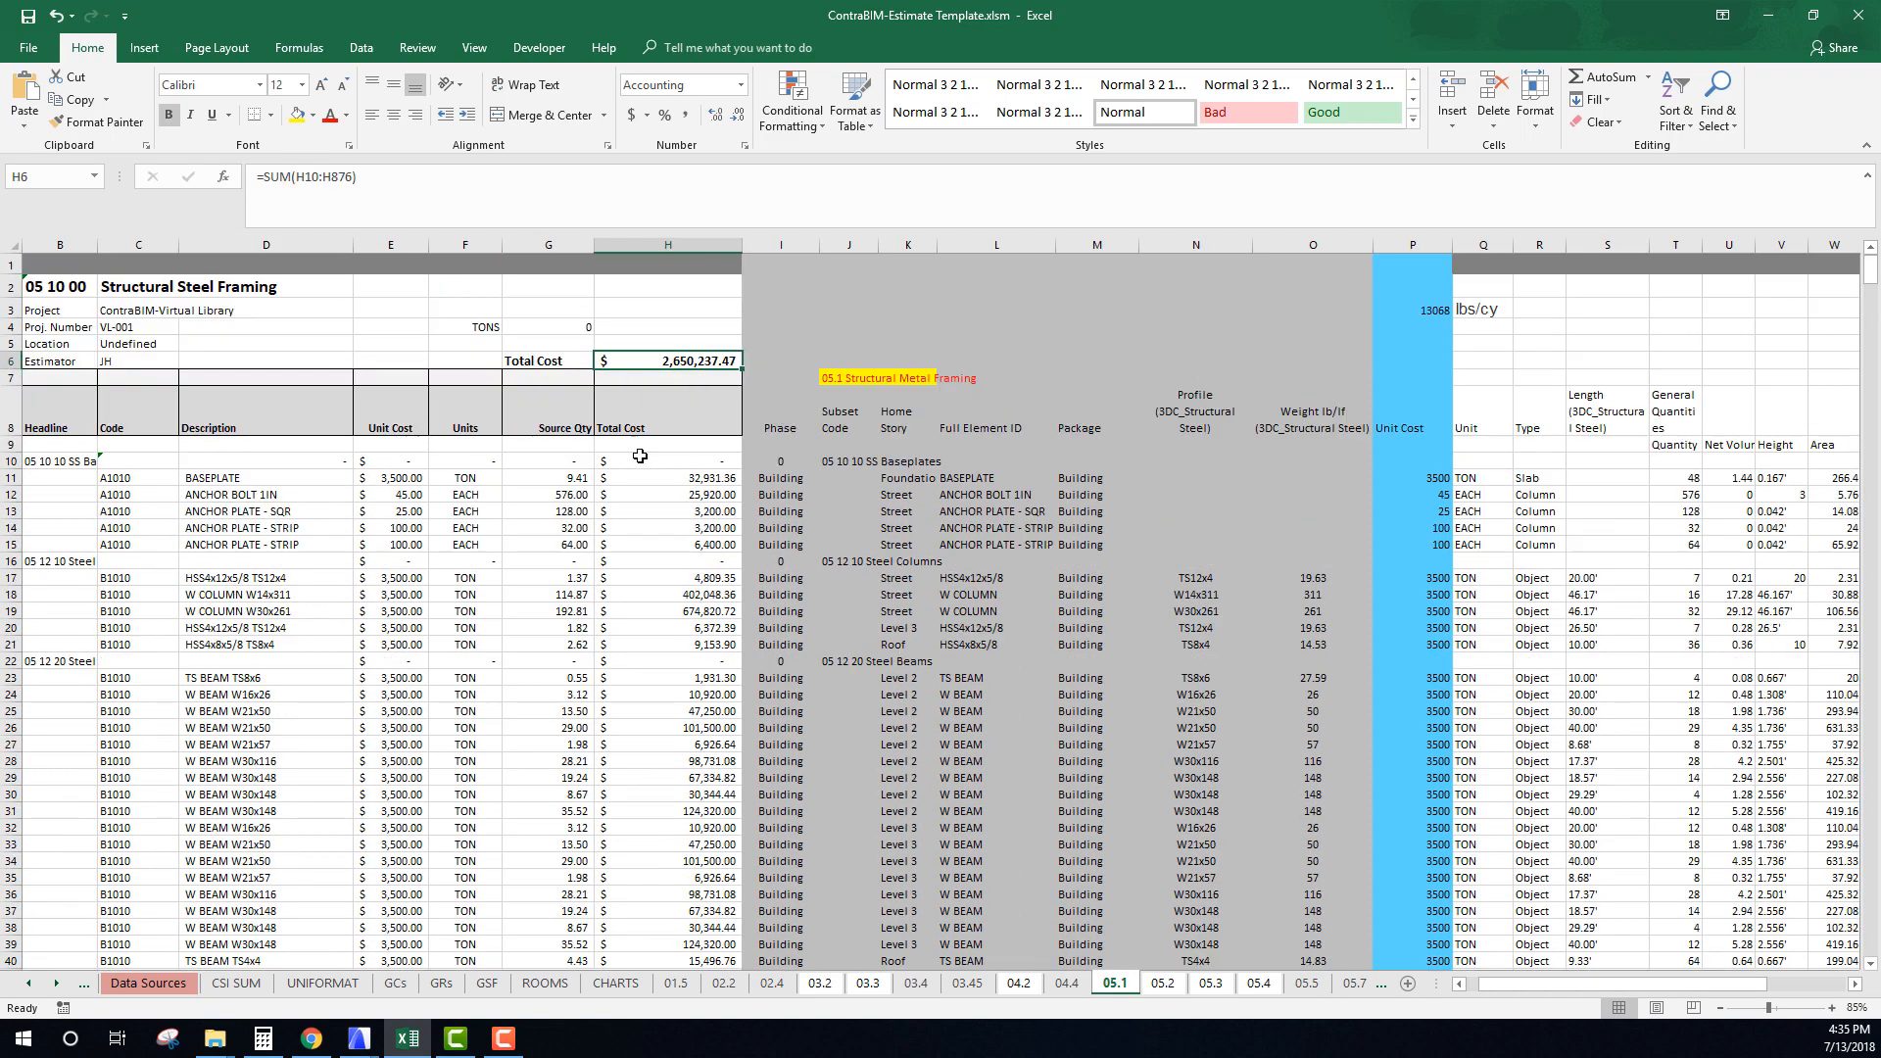
pyautogui.click(690, 495)
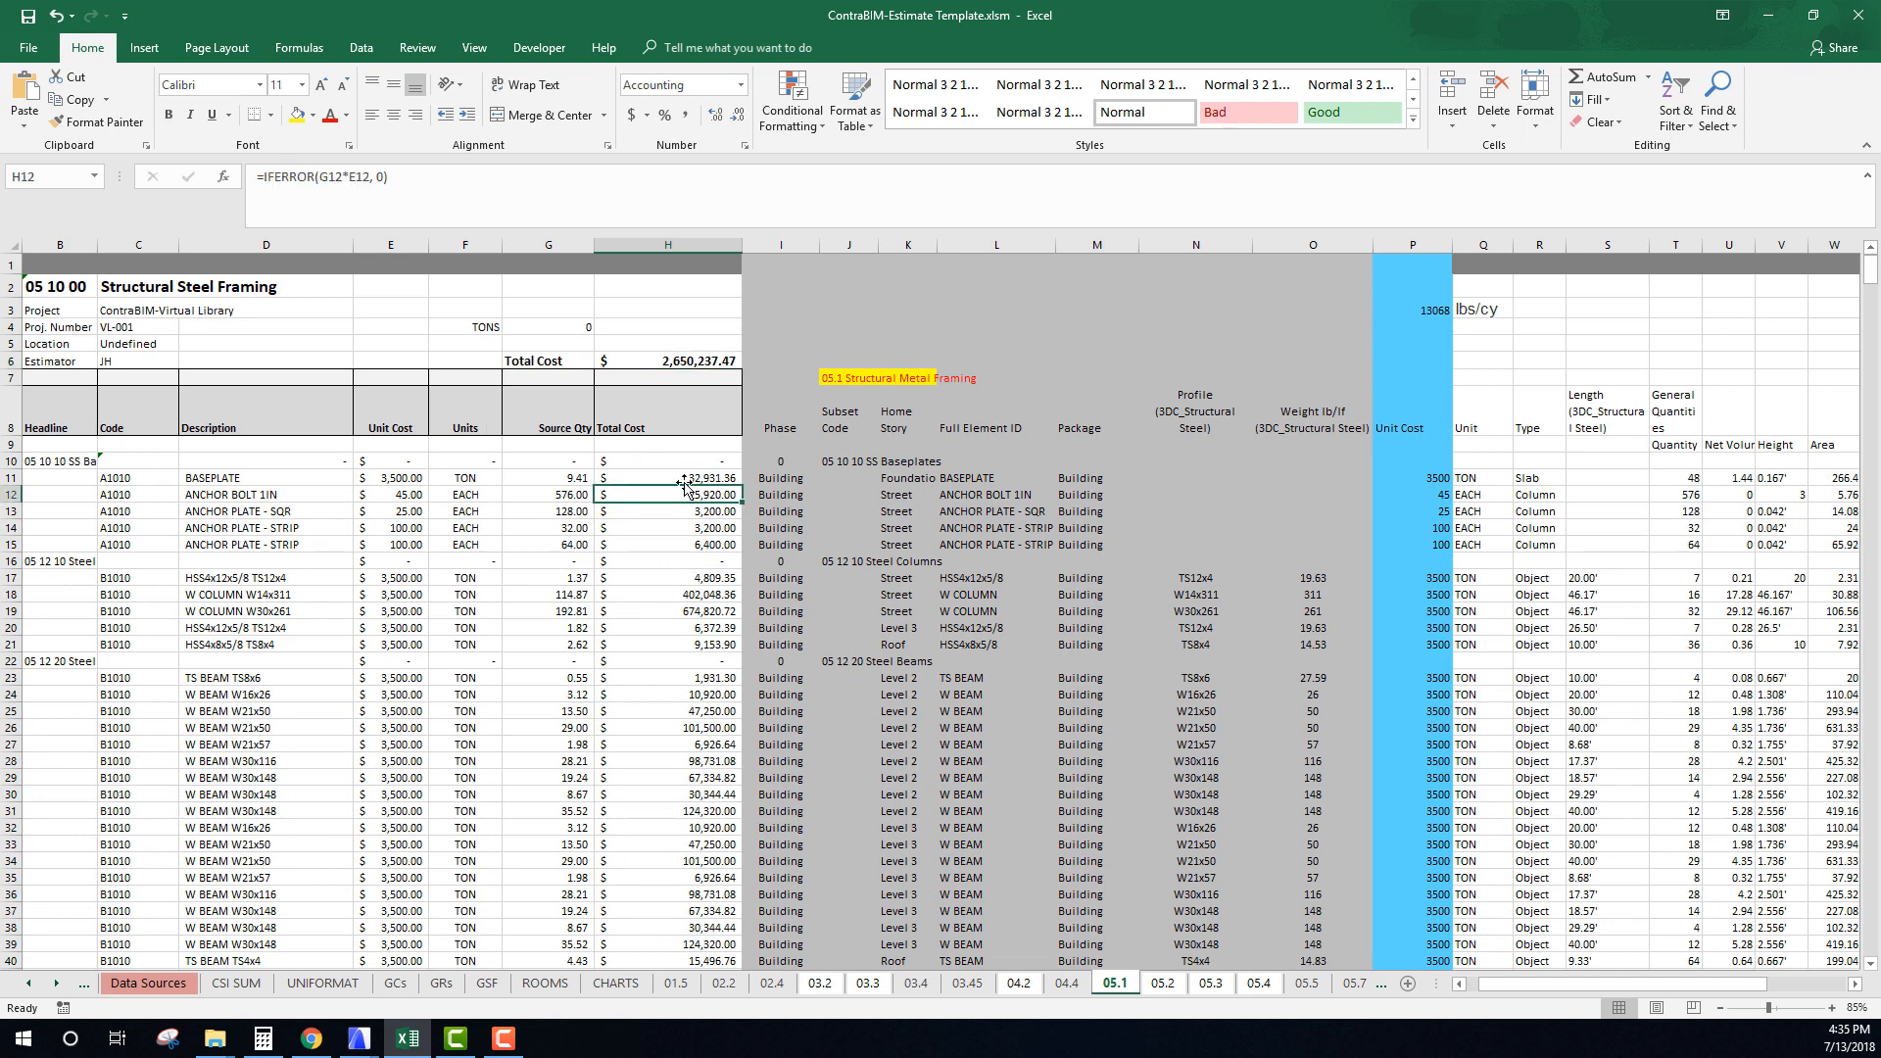
pyautogui.click(688, 480)
pyautogui.click(684, 544)
pyautogui.click(678, 476)
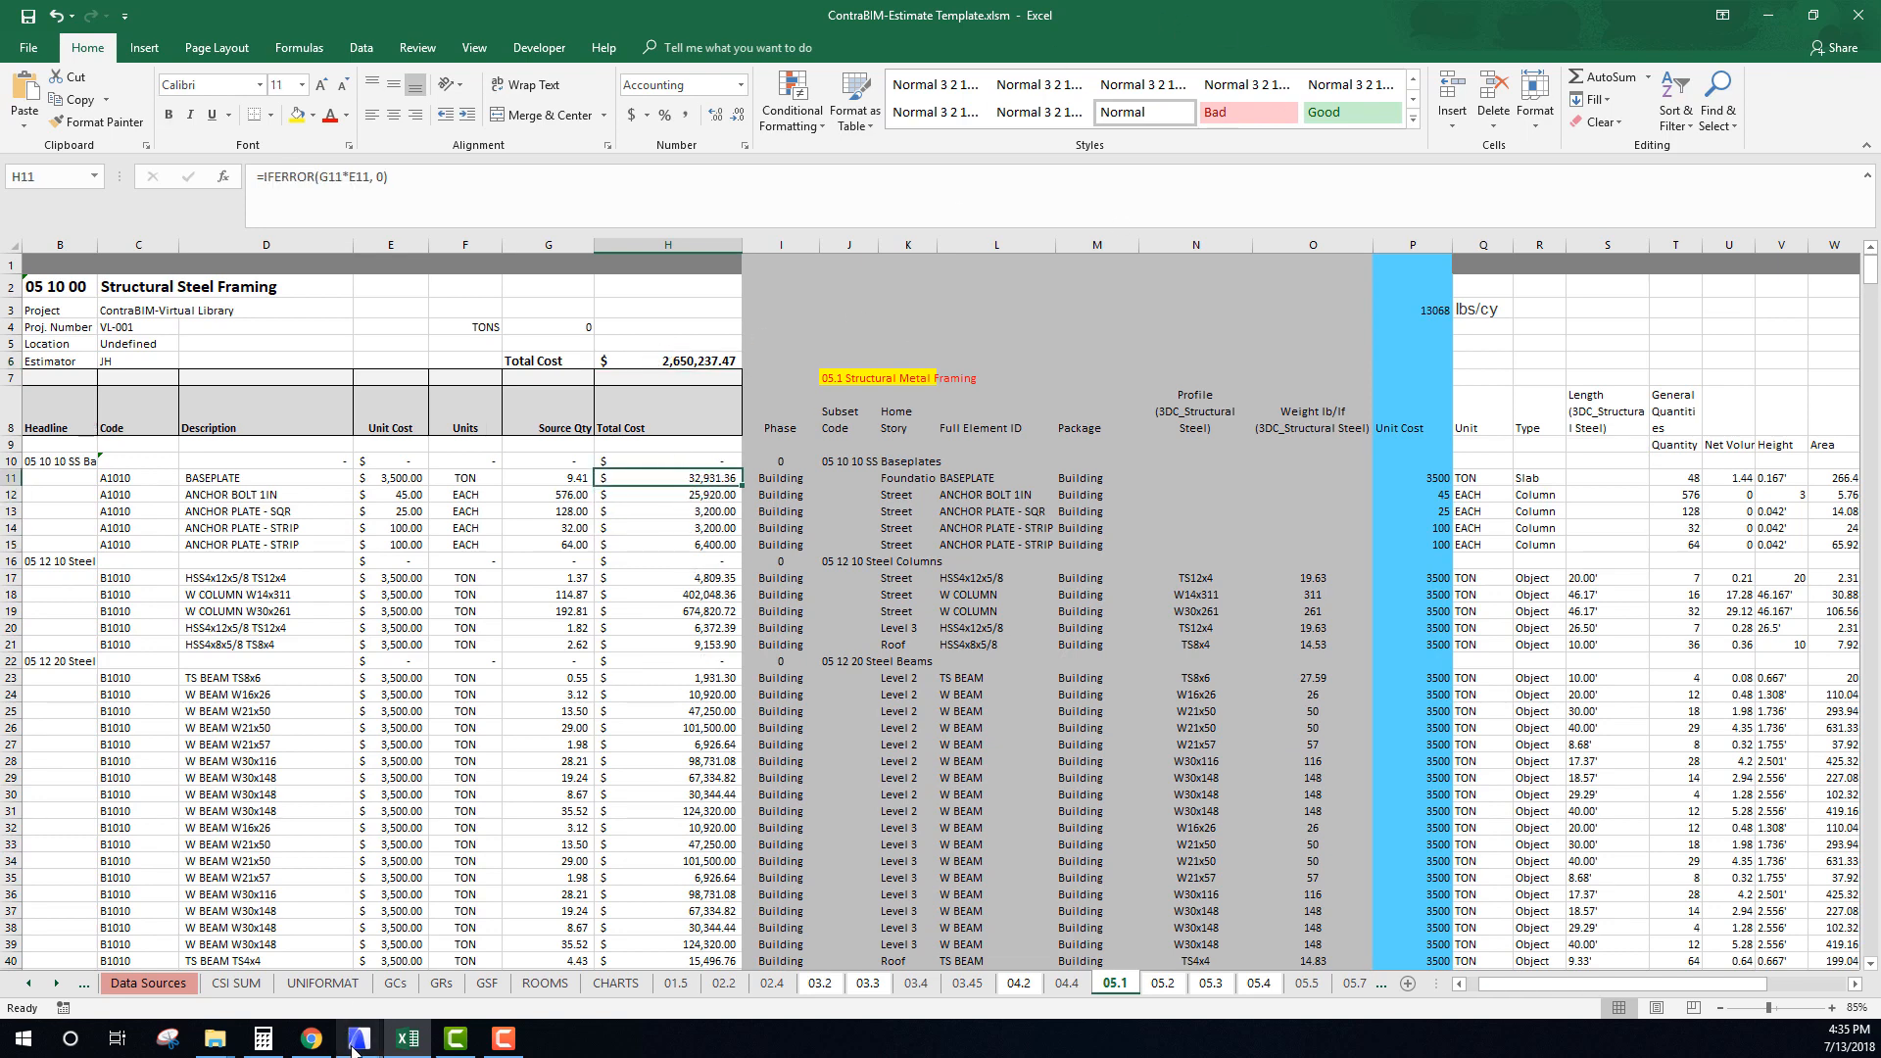
# Switch to the Structural Steel-v21.6 project in ARCHICAD and show the Level 2 floor plan.
pyautogui.moveTo(359, 1045)
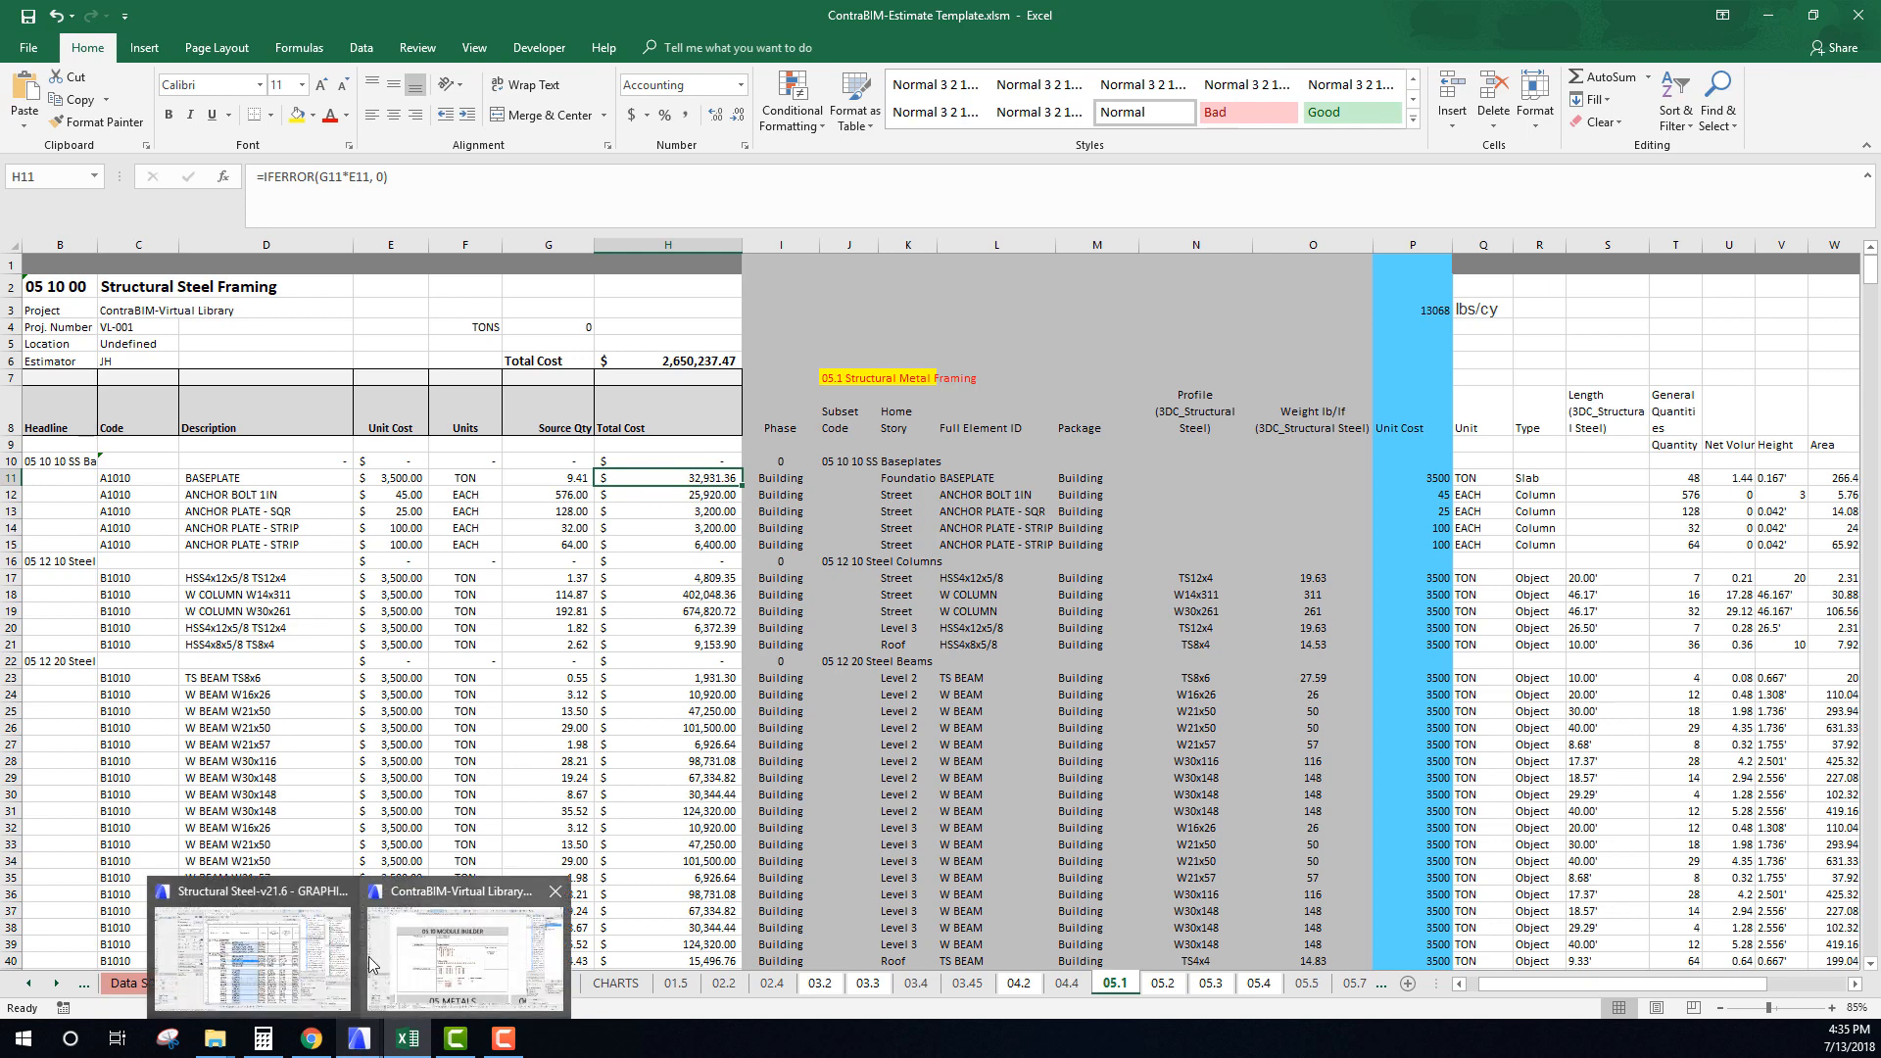
pyautogui.click(288, 963)
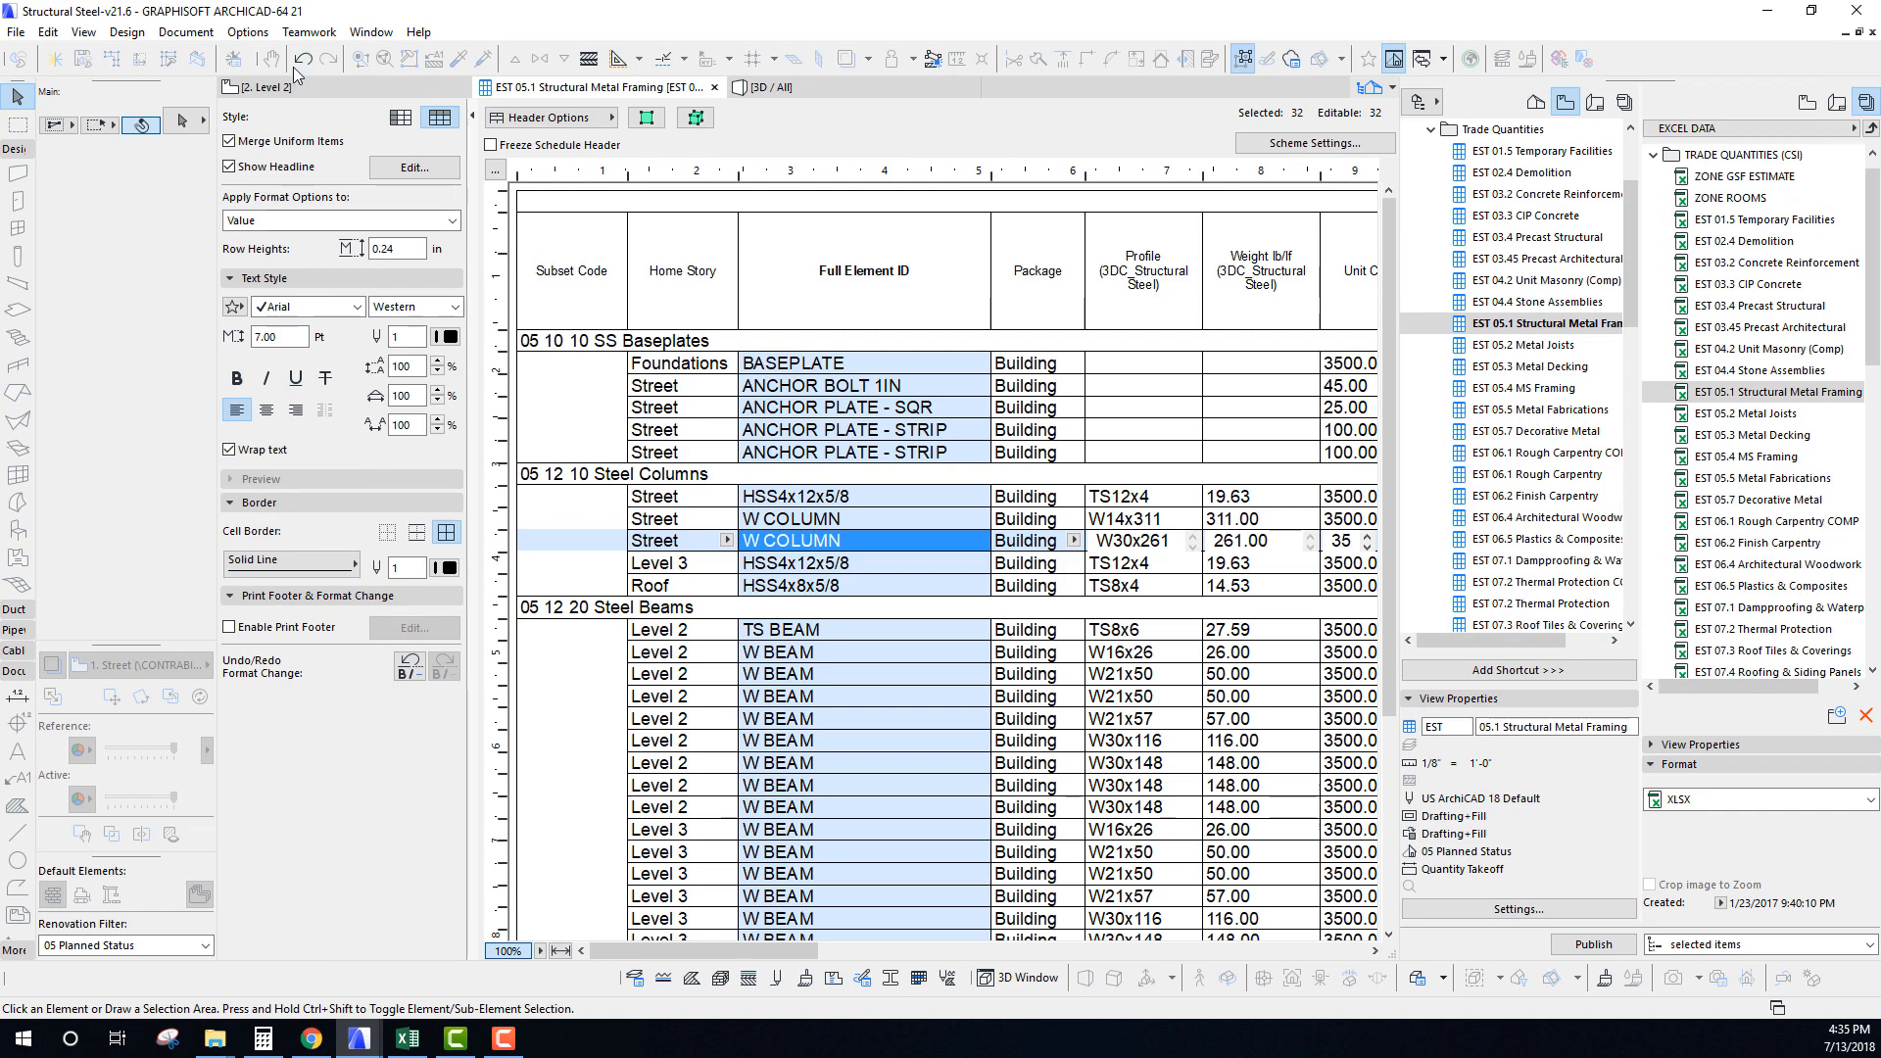
pyautogui.click(274, 87)
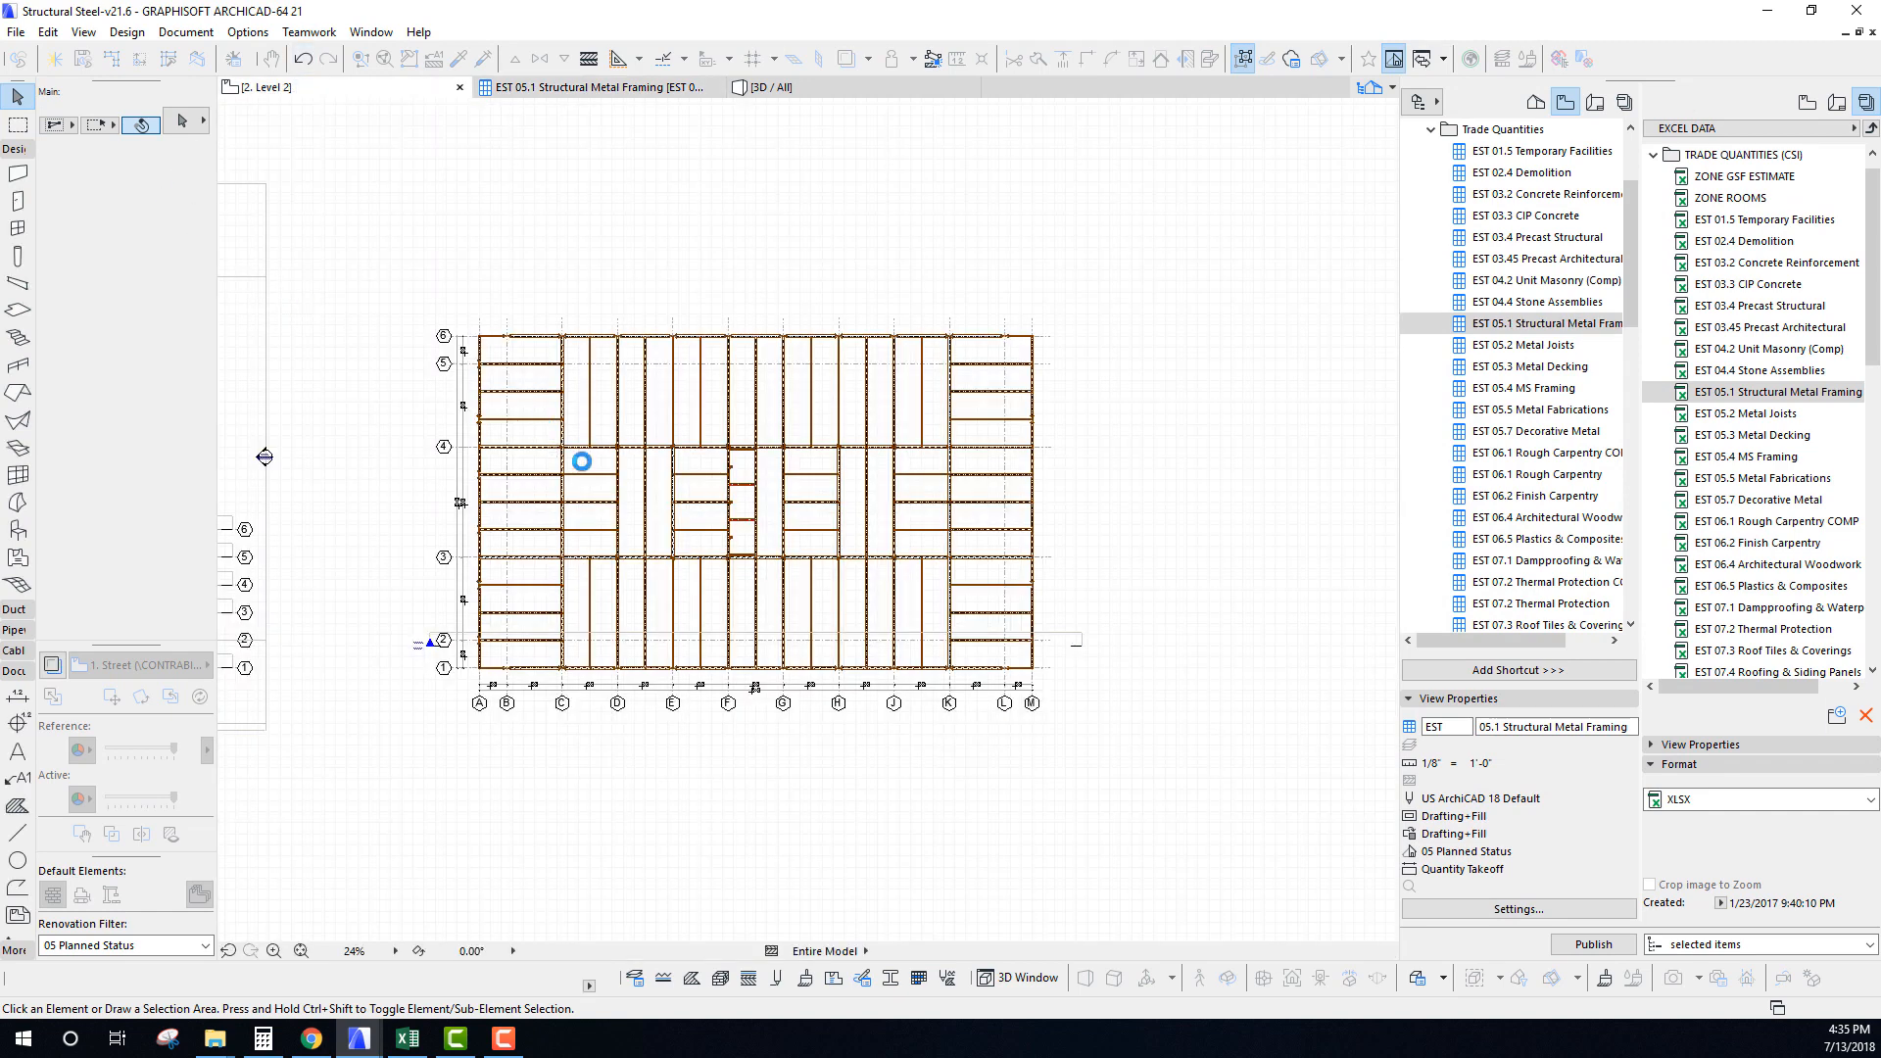
# Measure the Level 2 framing's footprint area along its outer corners at grid intersections A6, M6, M1 and A1.
pyautogui.press('m')
pyautogui.scroll(7, 479, 333)
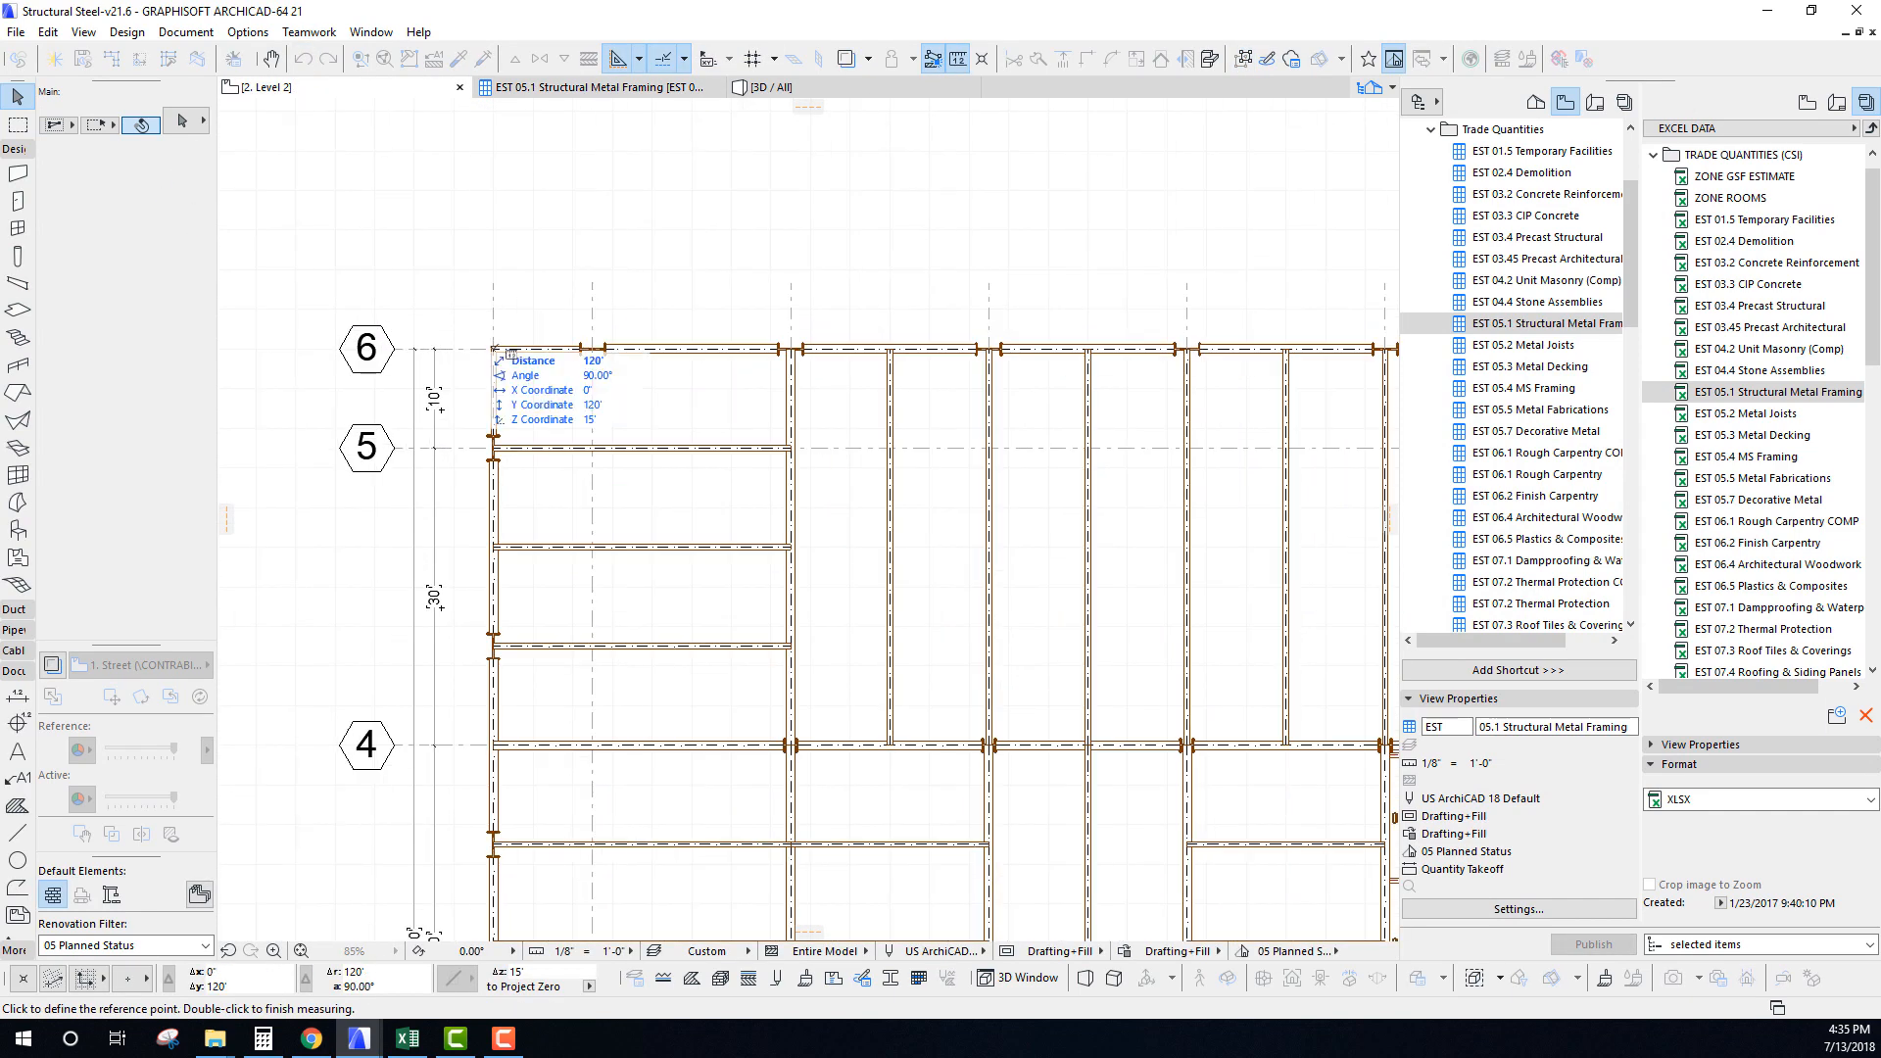
pyautogui.click(492, 349)
pyautogui.scroll(-4, 769, 446)
pyautogui.moveTo(879, 456); pyautogui.dragTo(483, 423, button='middle')
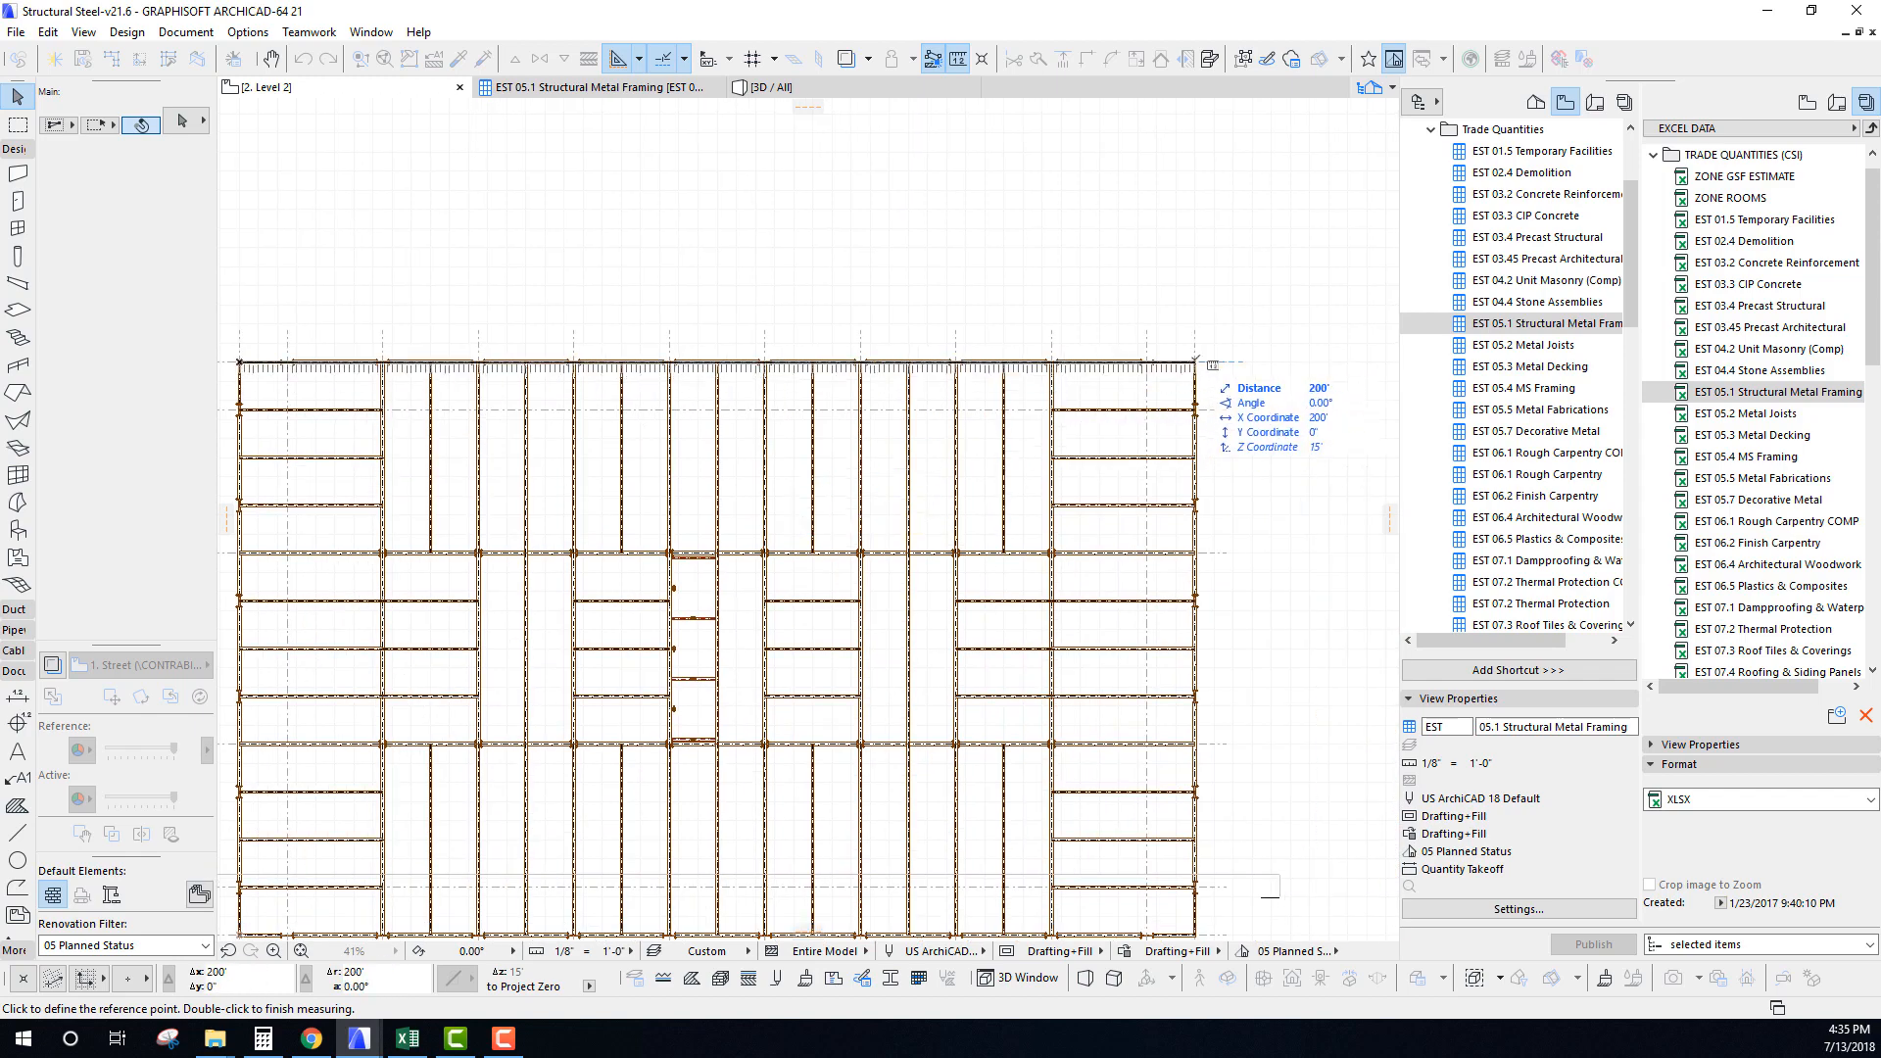
pyautogui.click(1195, 365)
pyautogui.moveTo(1159, 747); pyautogui.dragTo(1135, 410, button='middle')
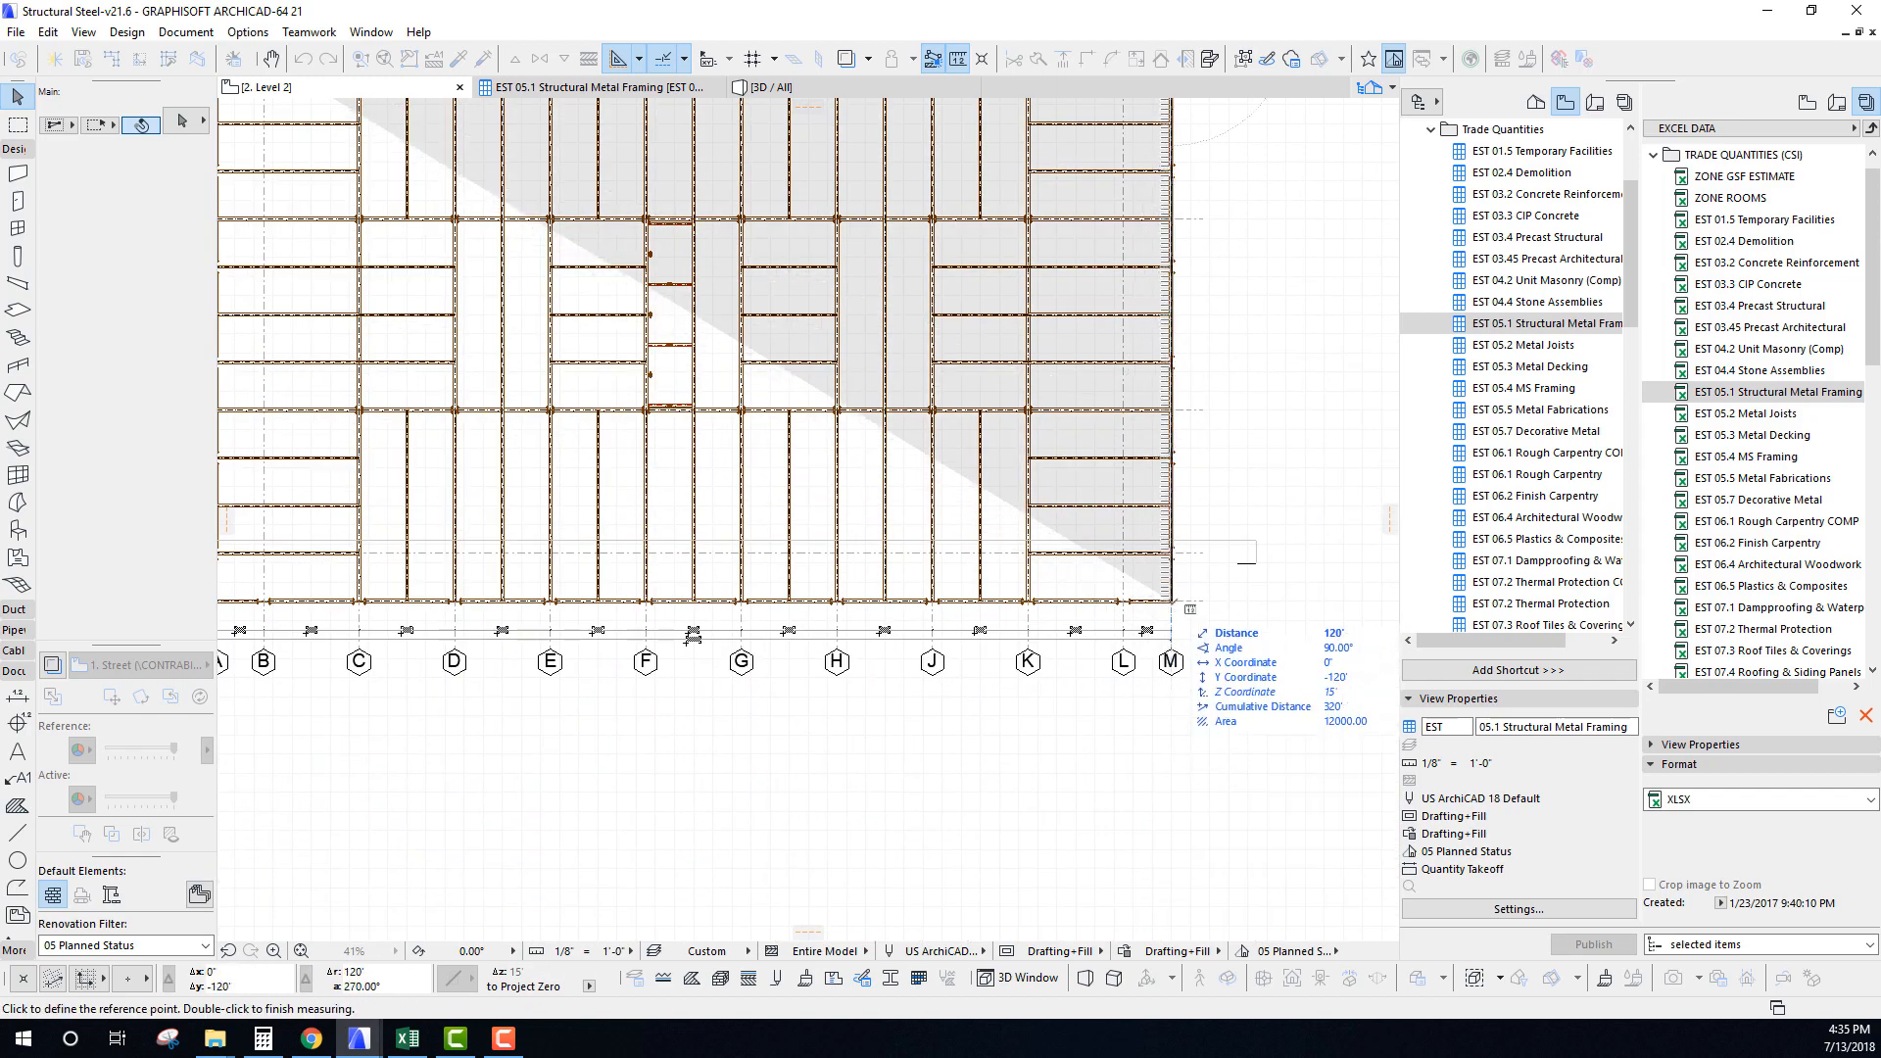
pyautogui.click(1171, 601)
pyautogui.moveTo(691, 639); pyautogui.dragTo(1092, 747, button='middle')
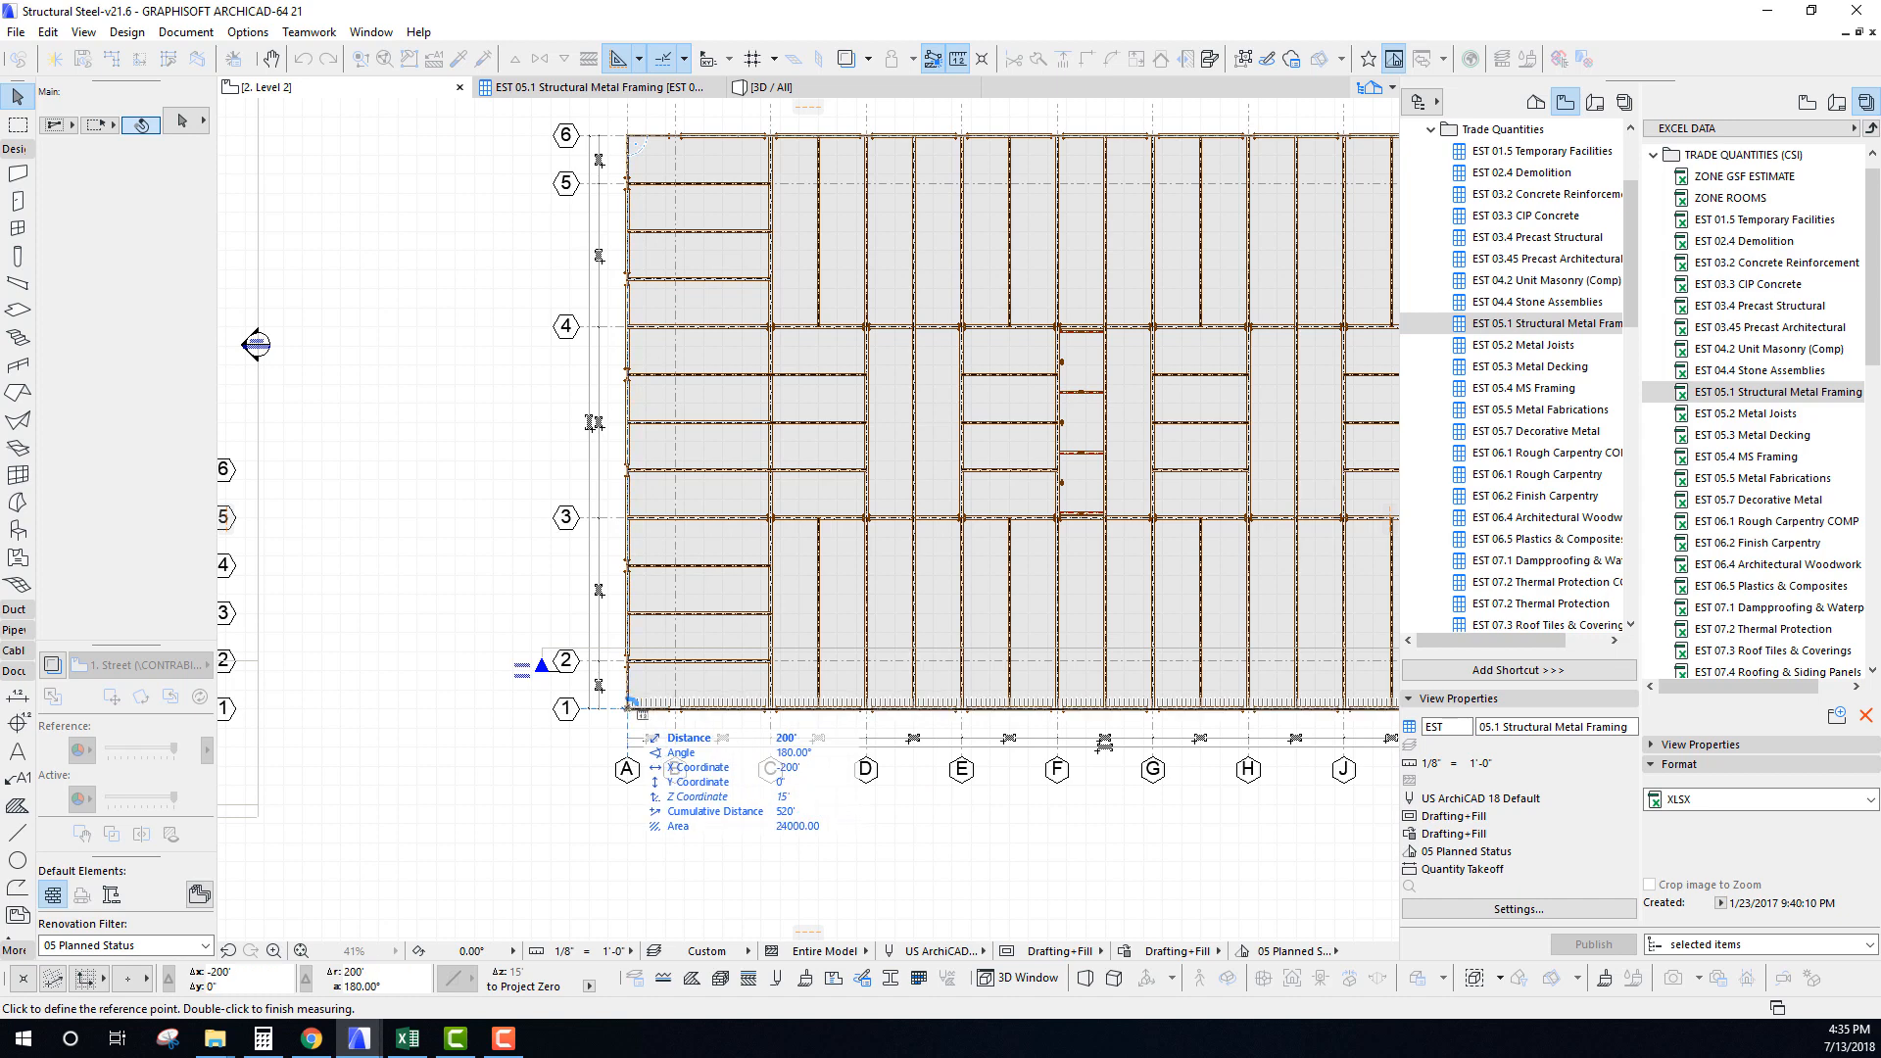
pyautogui.moveTo(627, 709); pyautogui.dragTo(553, 714, button='middle')
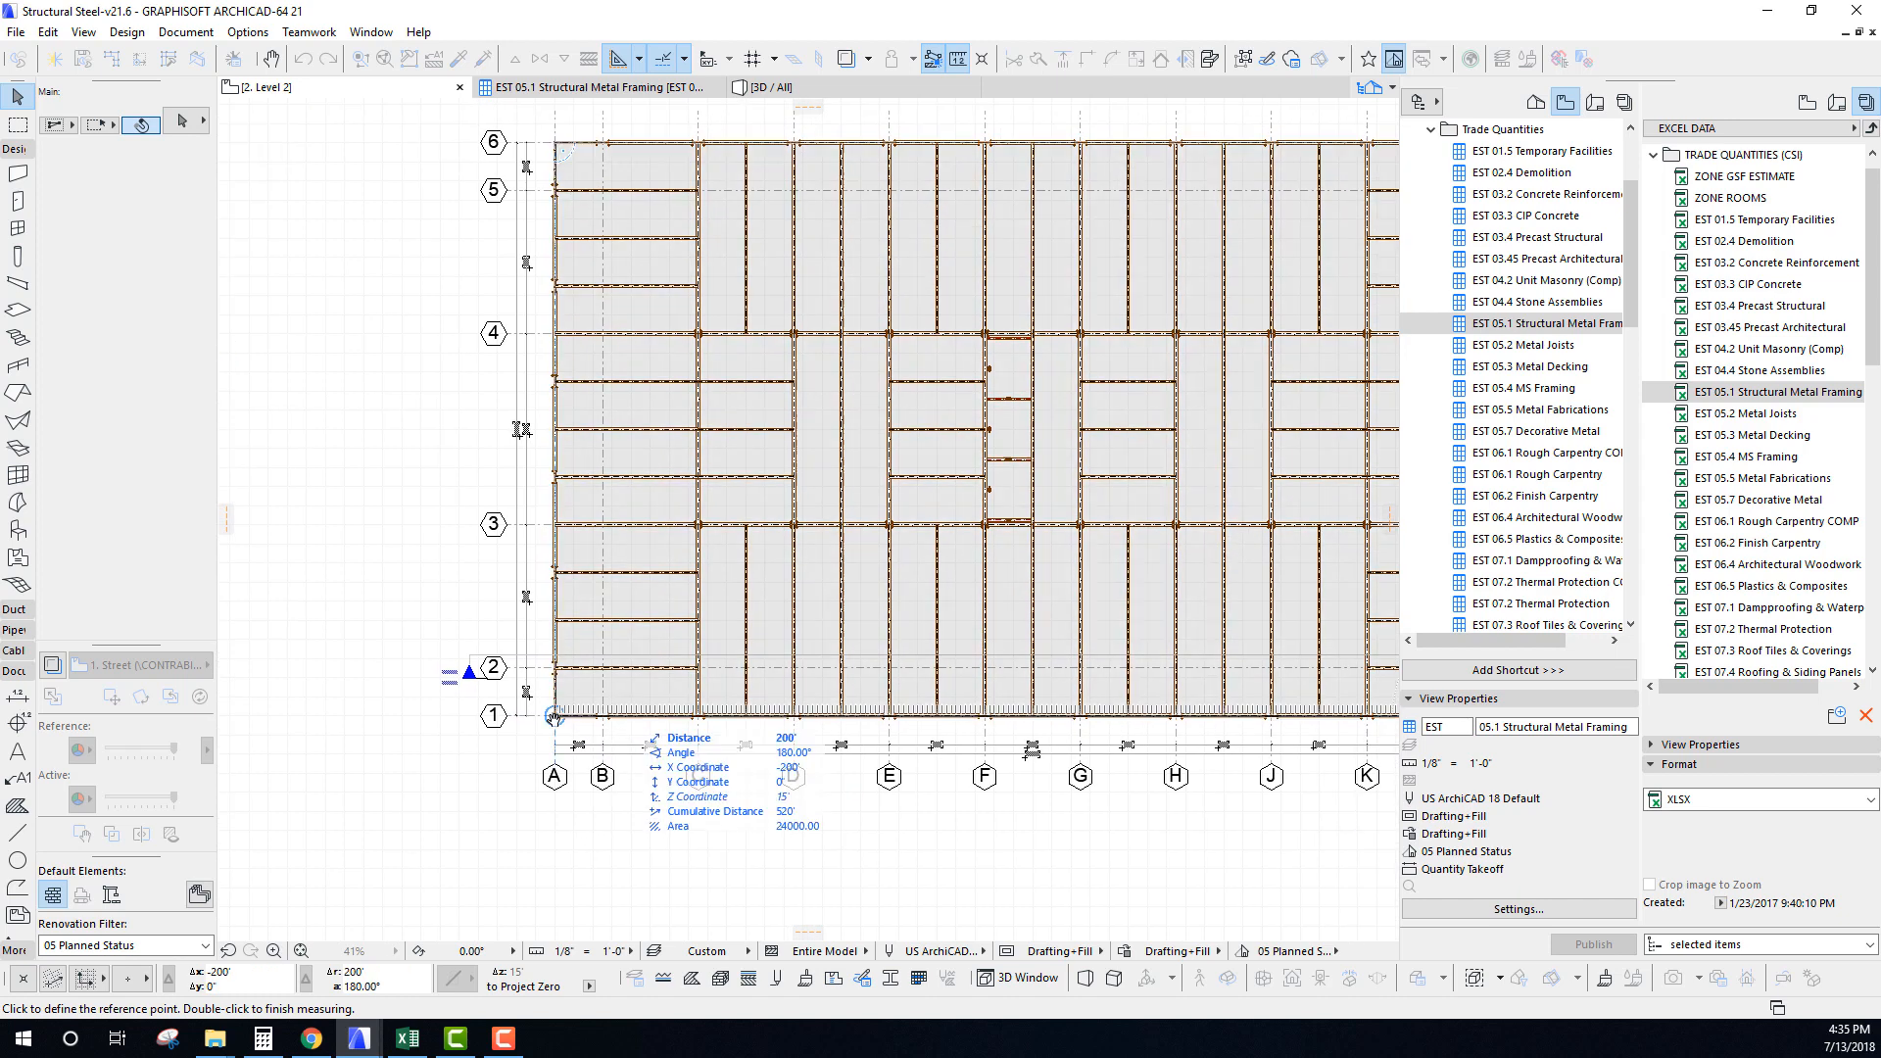
pyautogui.press('Escape')
pyautogui.scroll(-3, 584, 755)
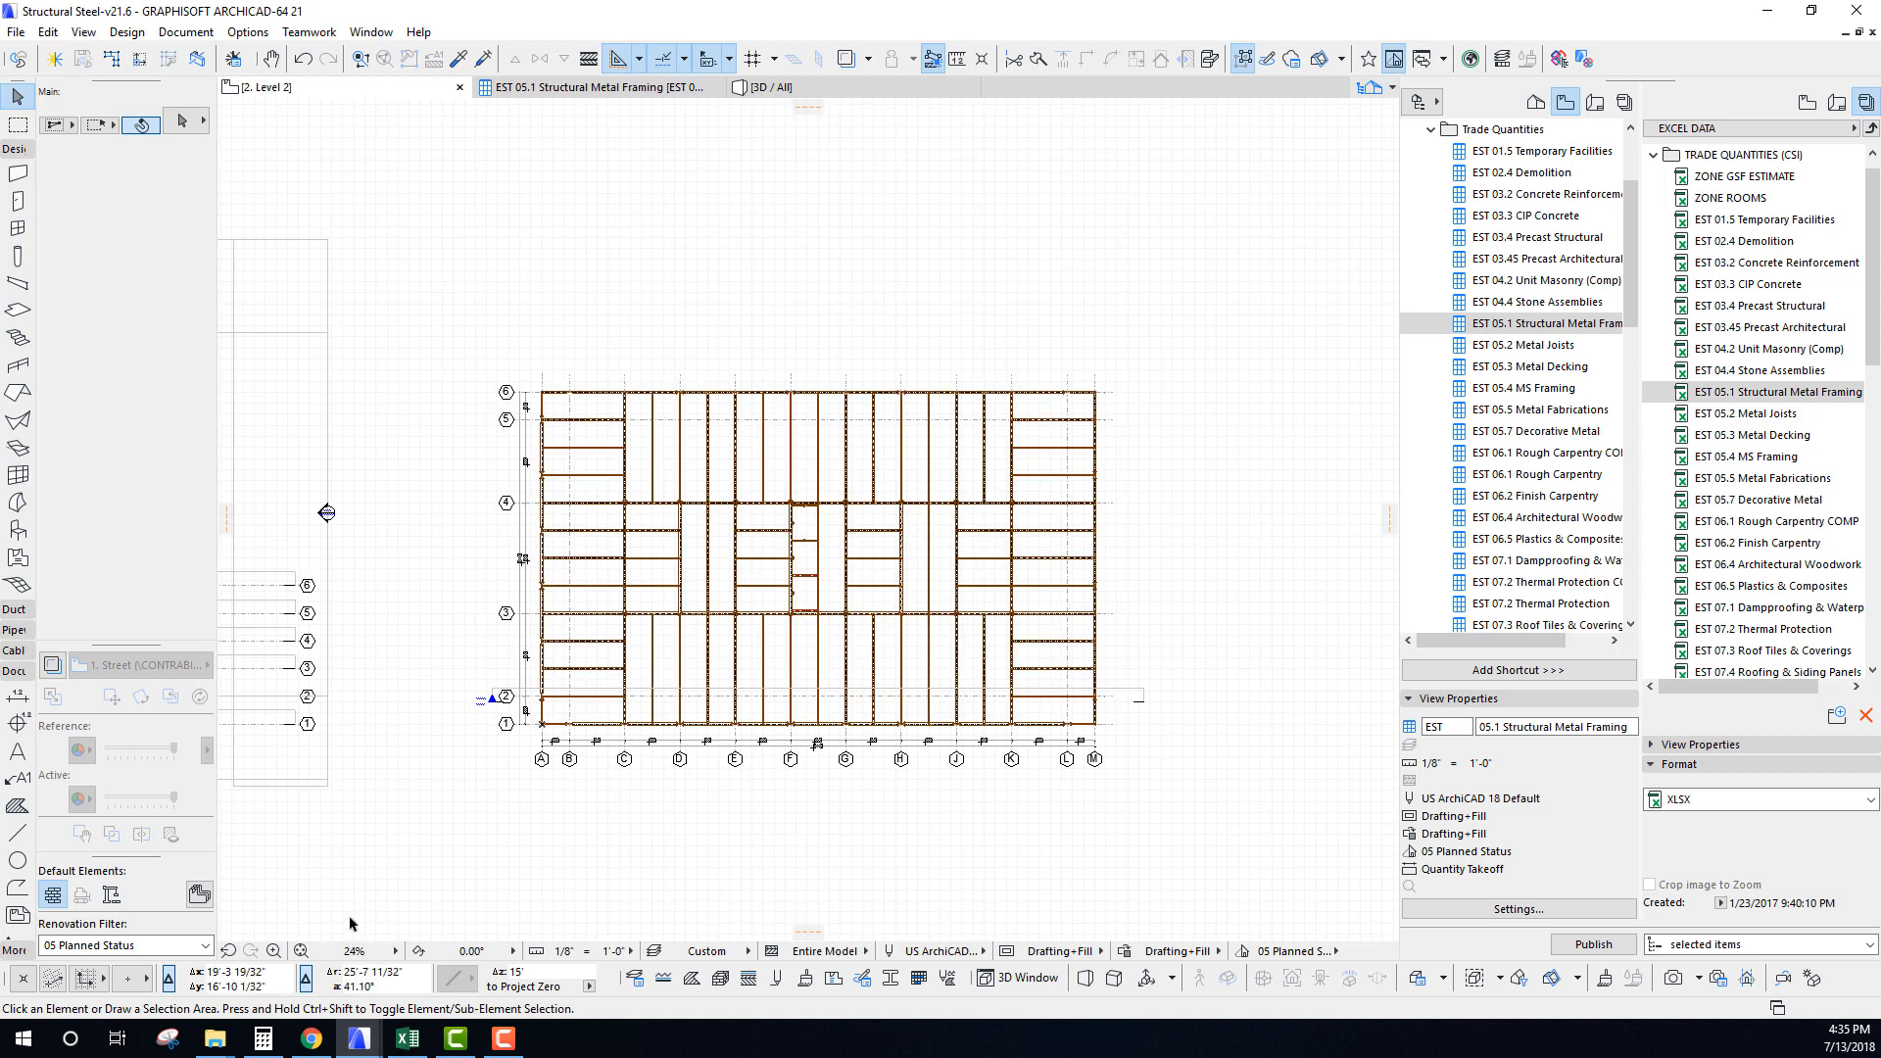
# Multiply the 24000 floor area by 3 in Calculator, and return to sheet 05.1 of the estimate template in Excel.
pyautogui.click(263, 1038)
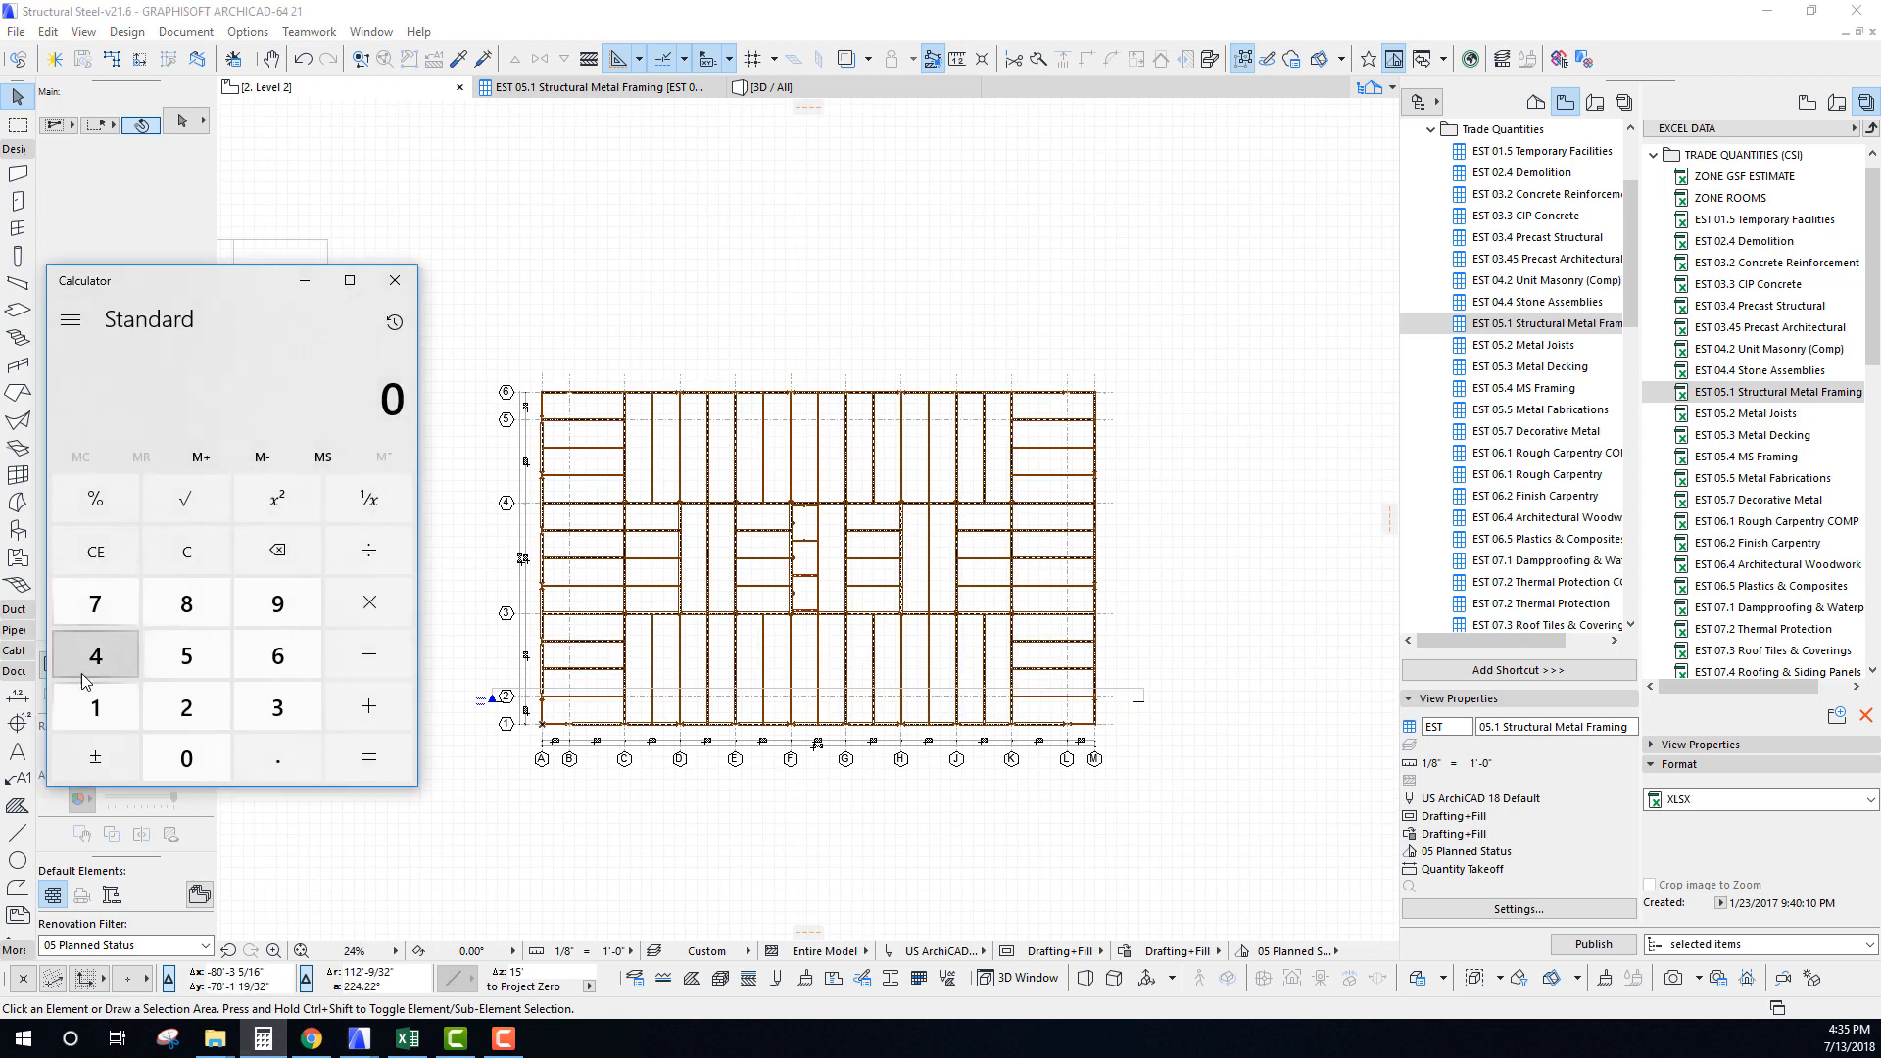
pyautogui.click(180, 707)
pyautogui.click(106, 666)
pyautogui.click(164, 756)
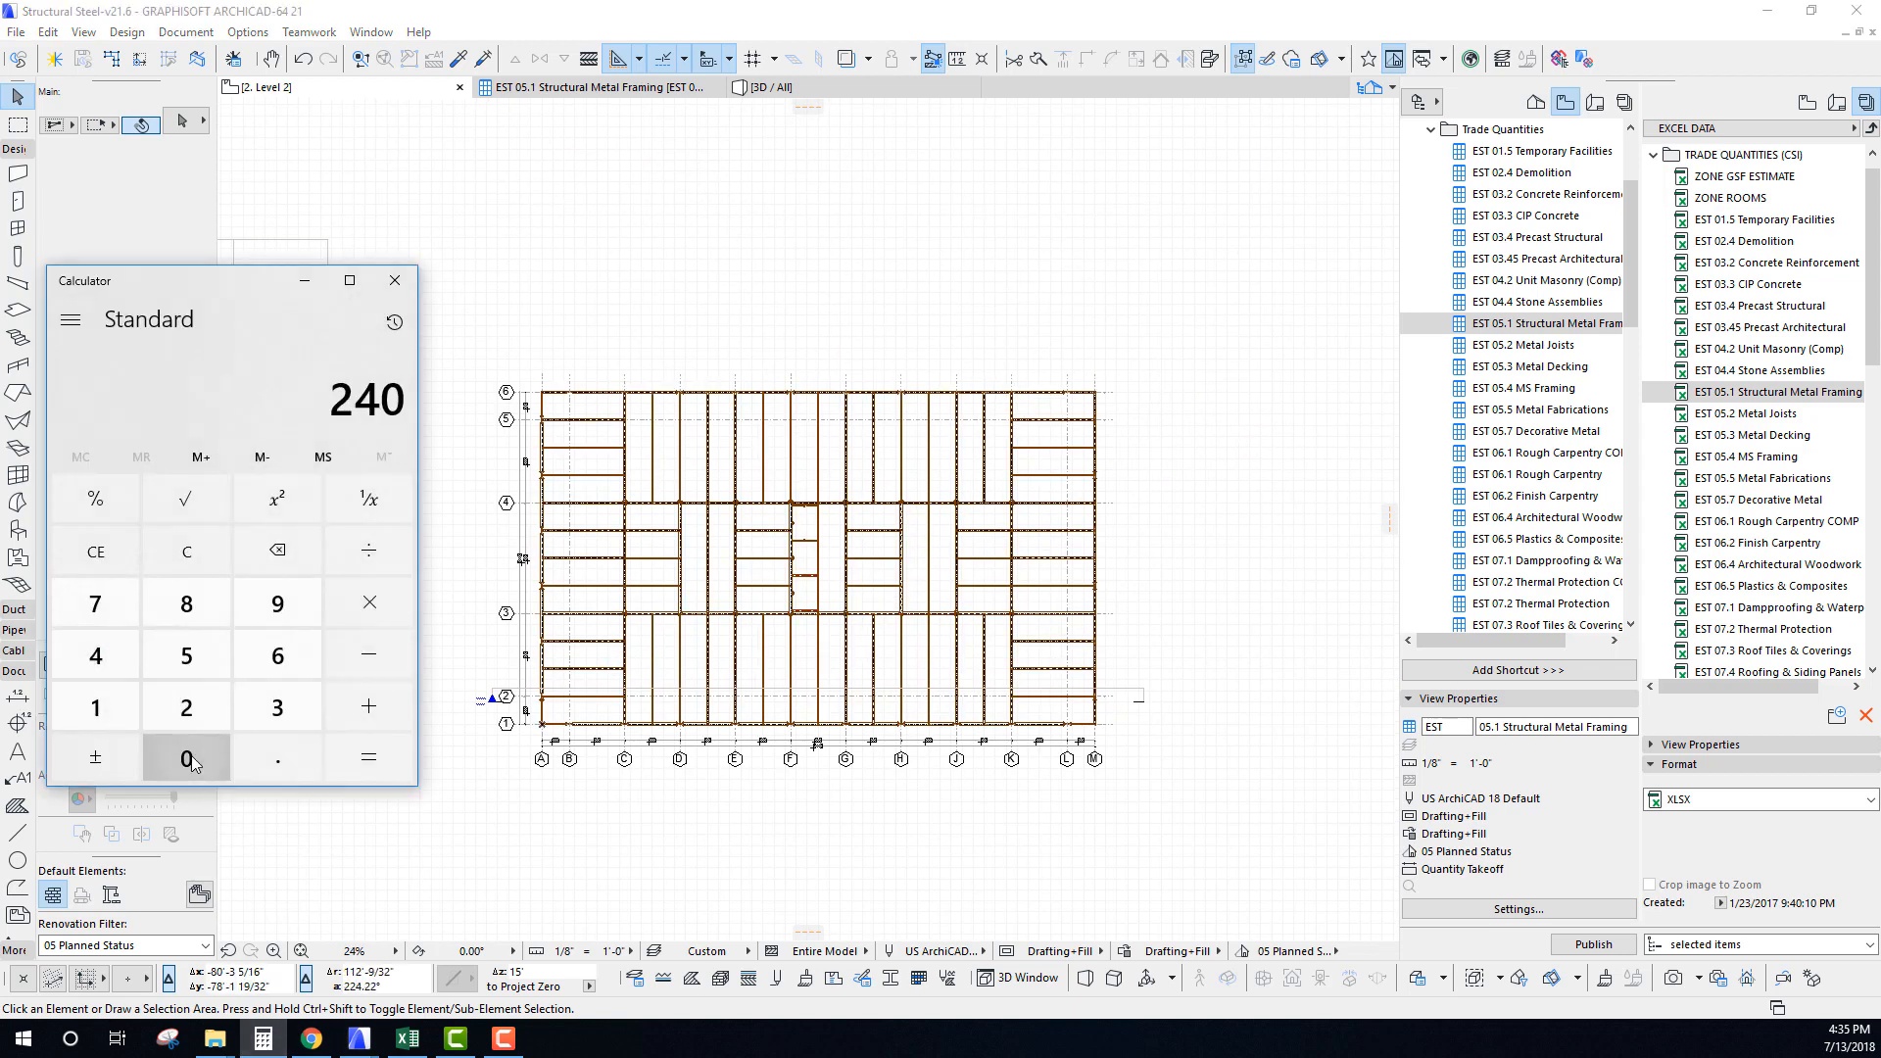
pyautogui.click(165, 756)
pyautogui.click(355, 588)
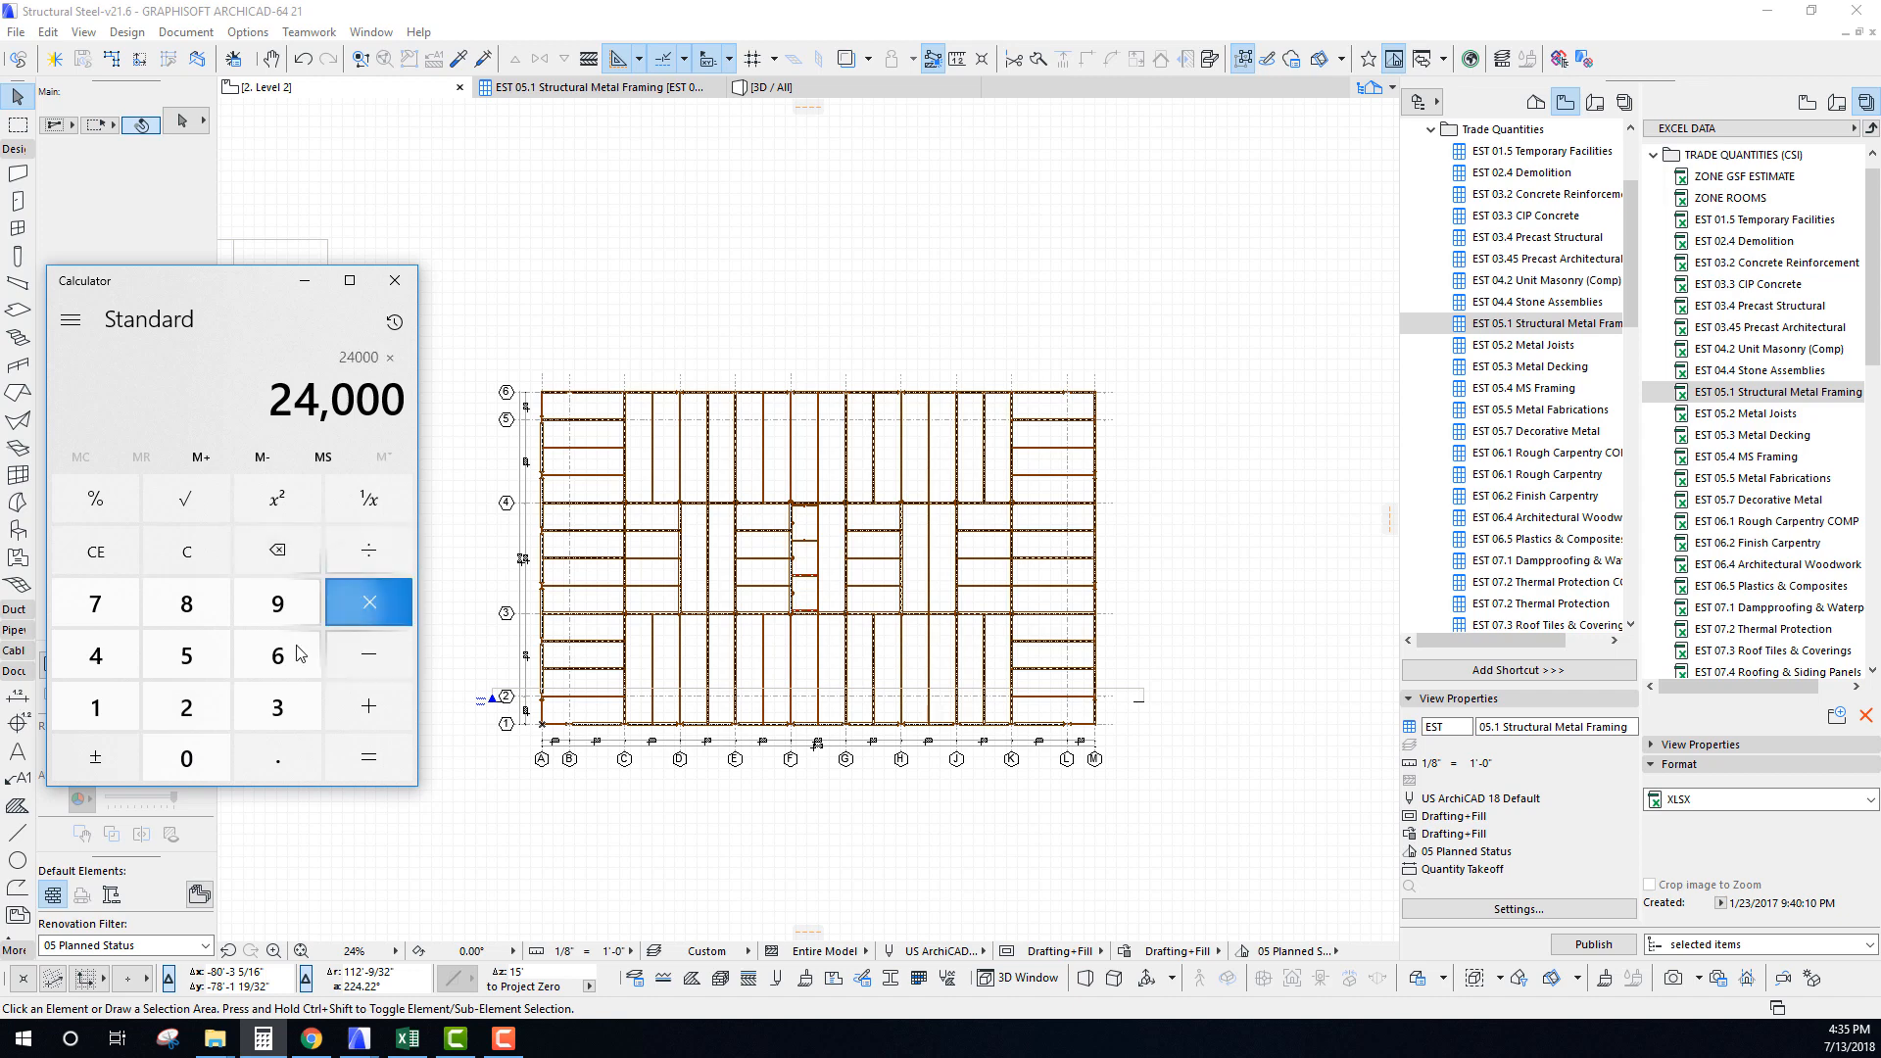
pyautogui.click(278, 707)
pyautogui.click(369, 758)
pyautogui.moveTo(231, 288); pyautogui.dragTo(489, 306)
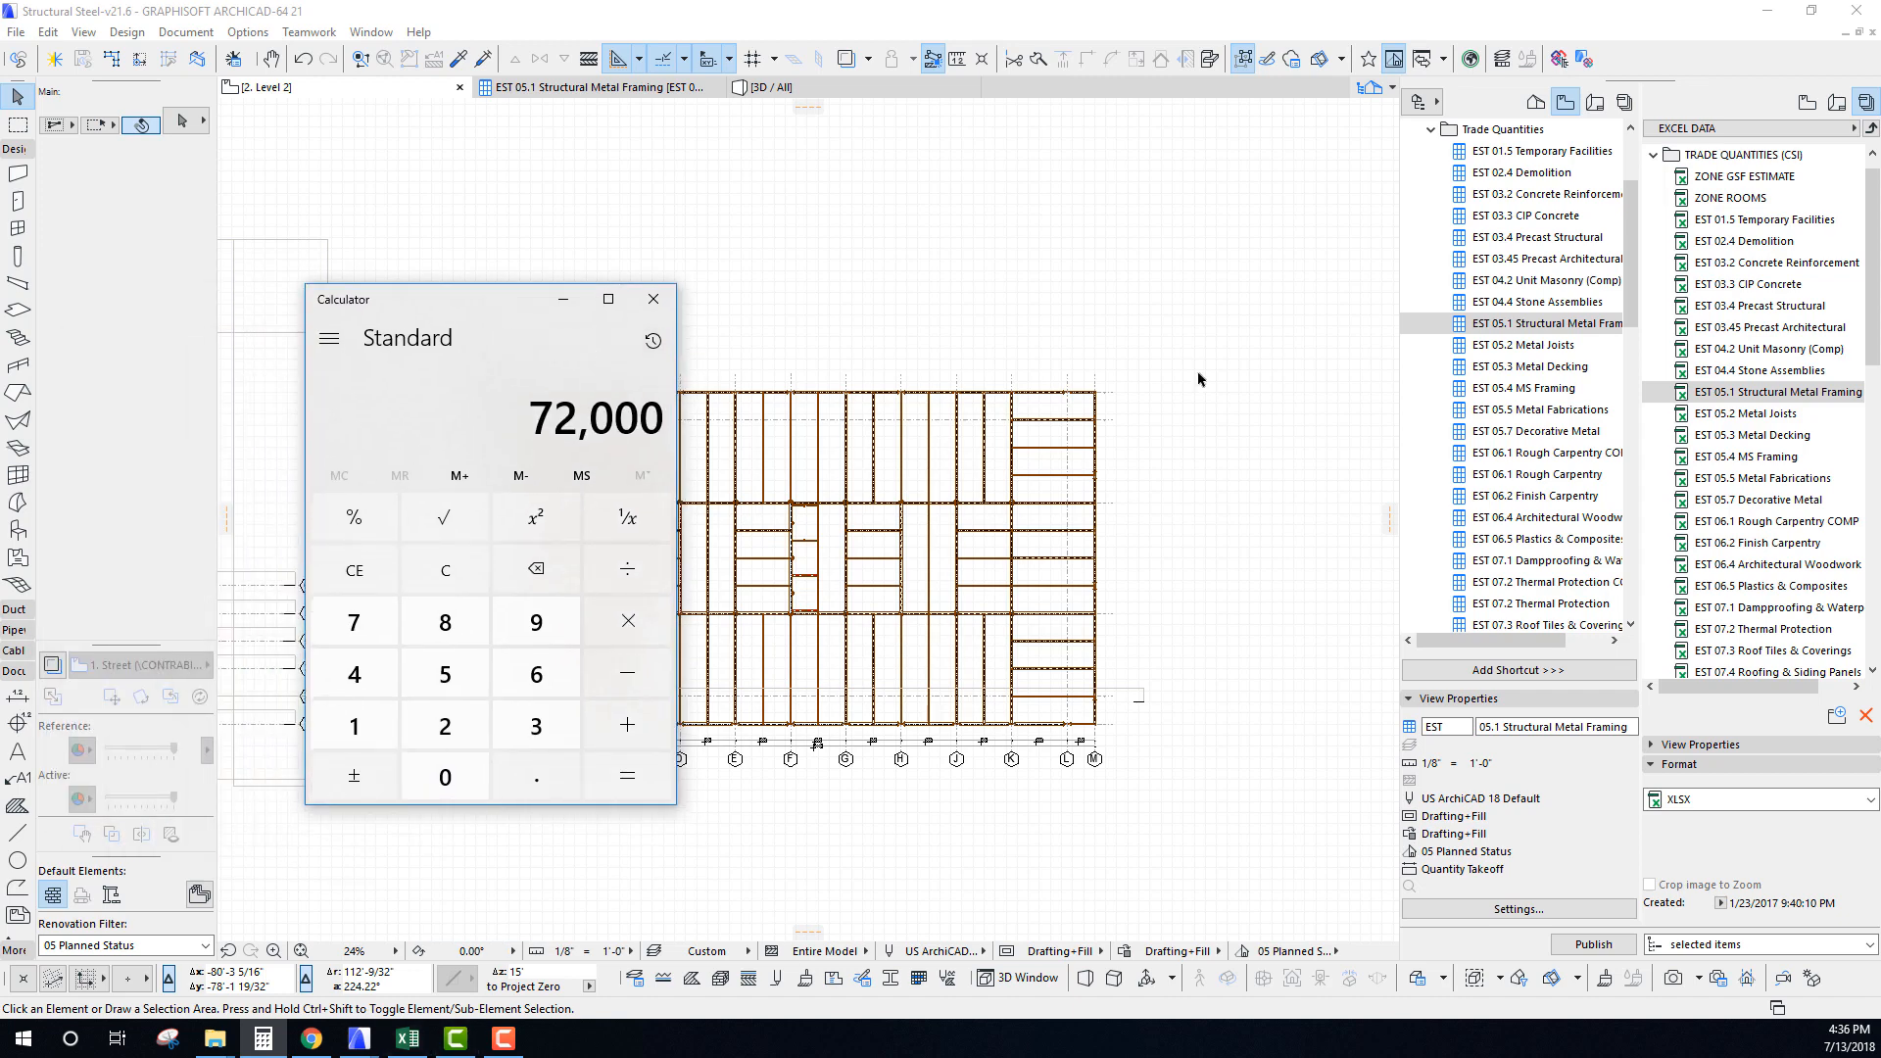
pyautogui.moveTo(409, 1044)
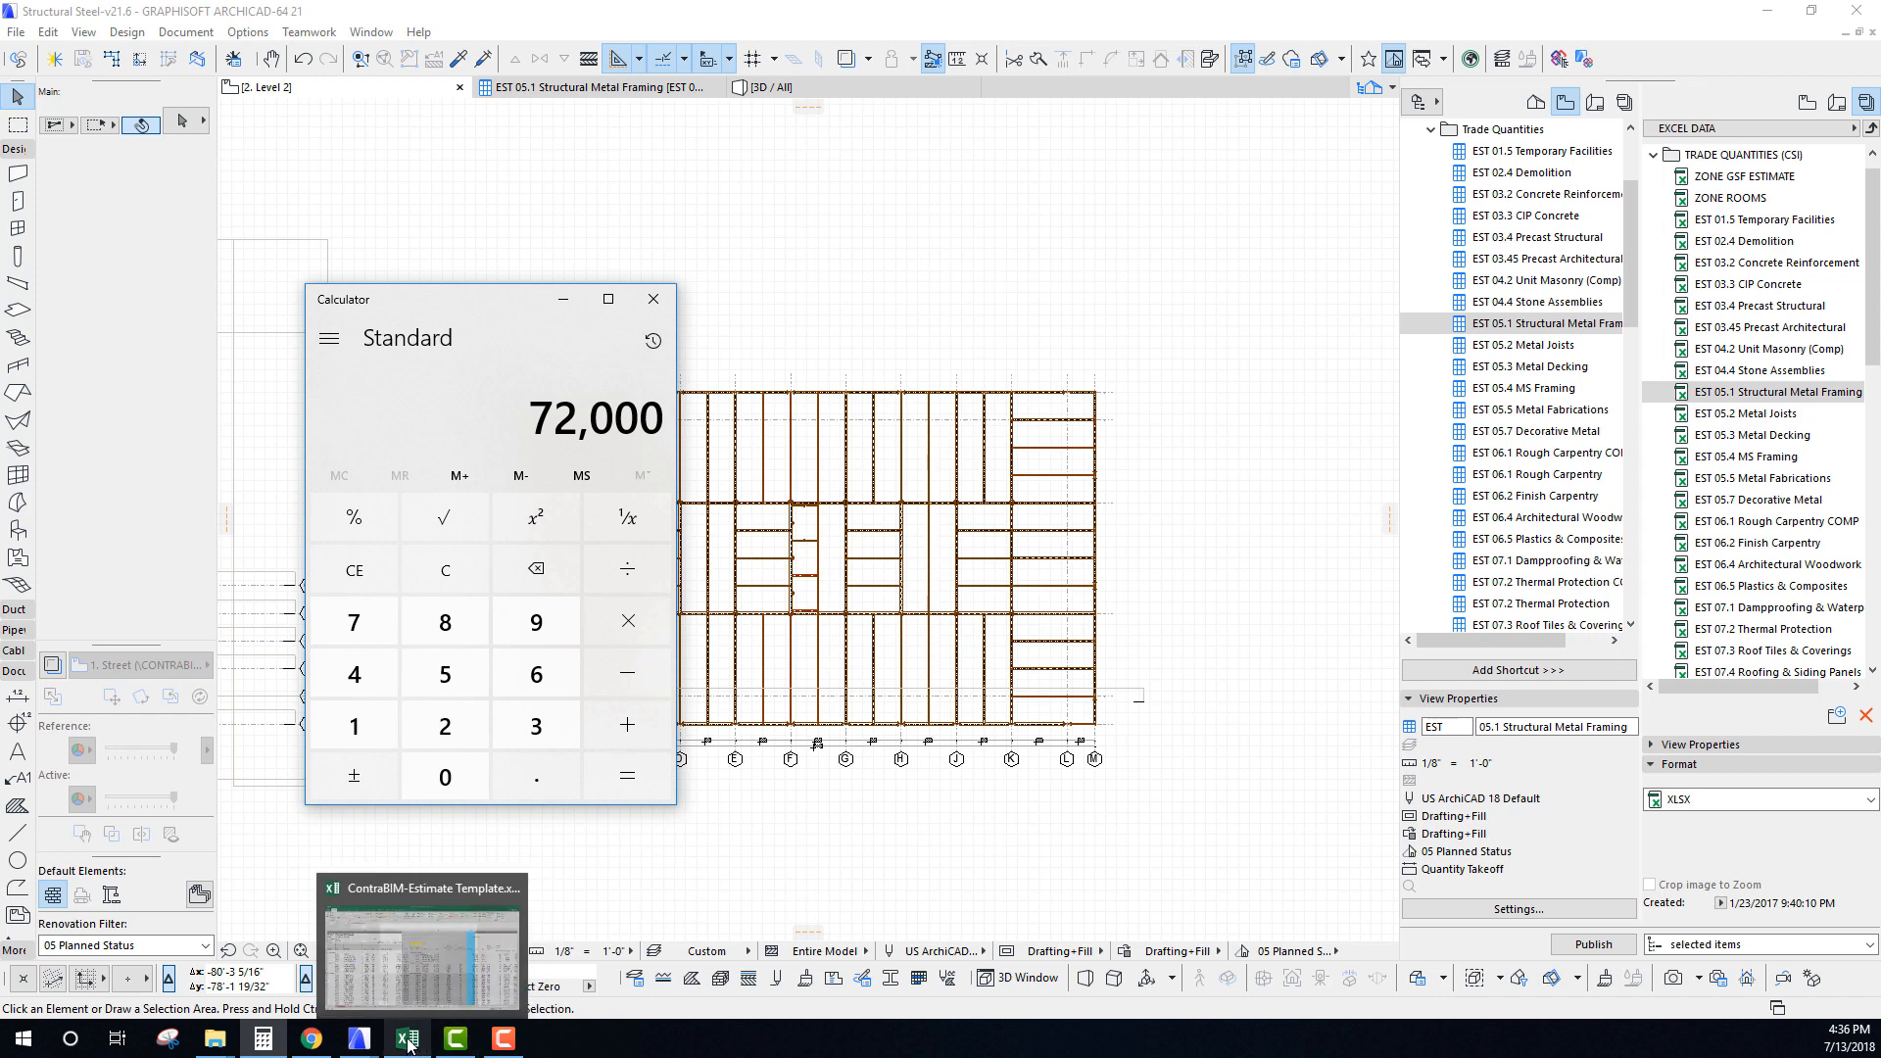
pyautogui.click(410, 1044)
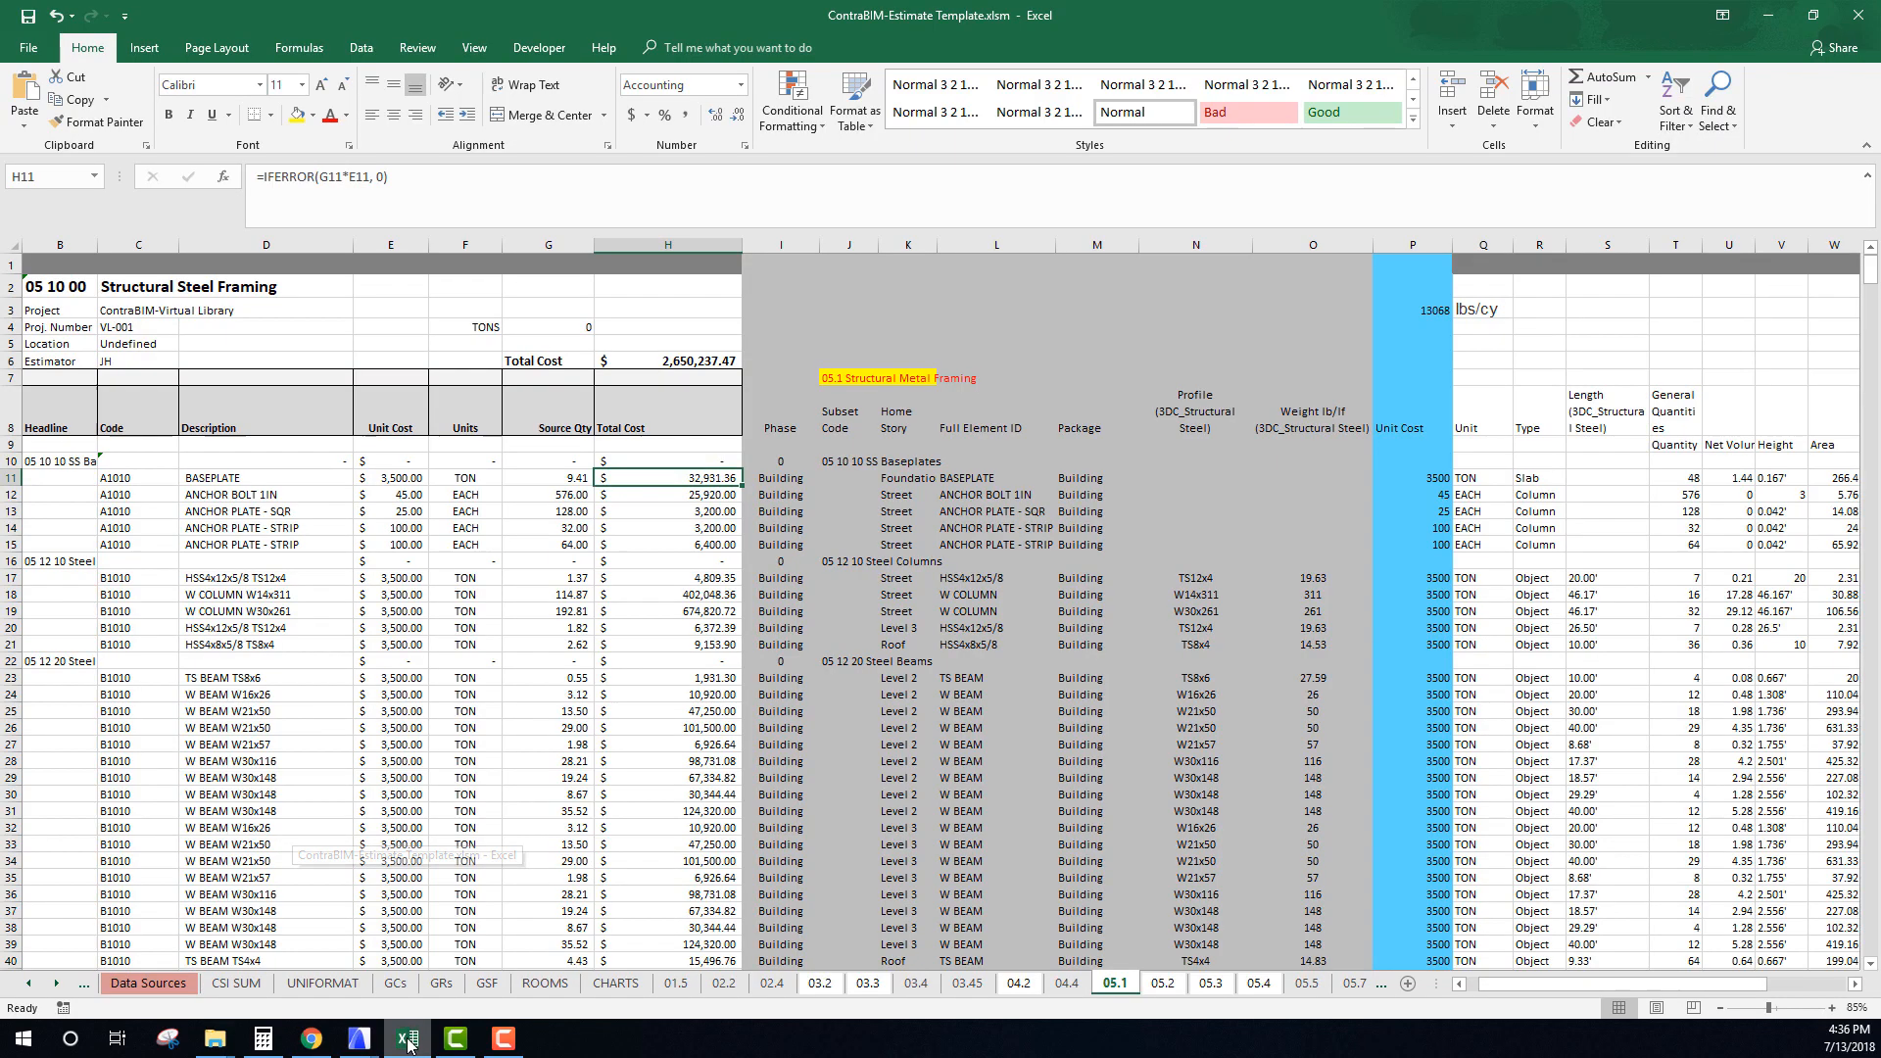
# Examine the SUMIF formula behind the TONS total in G4, checking its range, criteria and sum range.
pyautogui.click(676, 761)
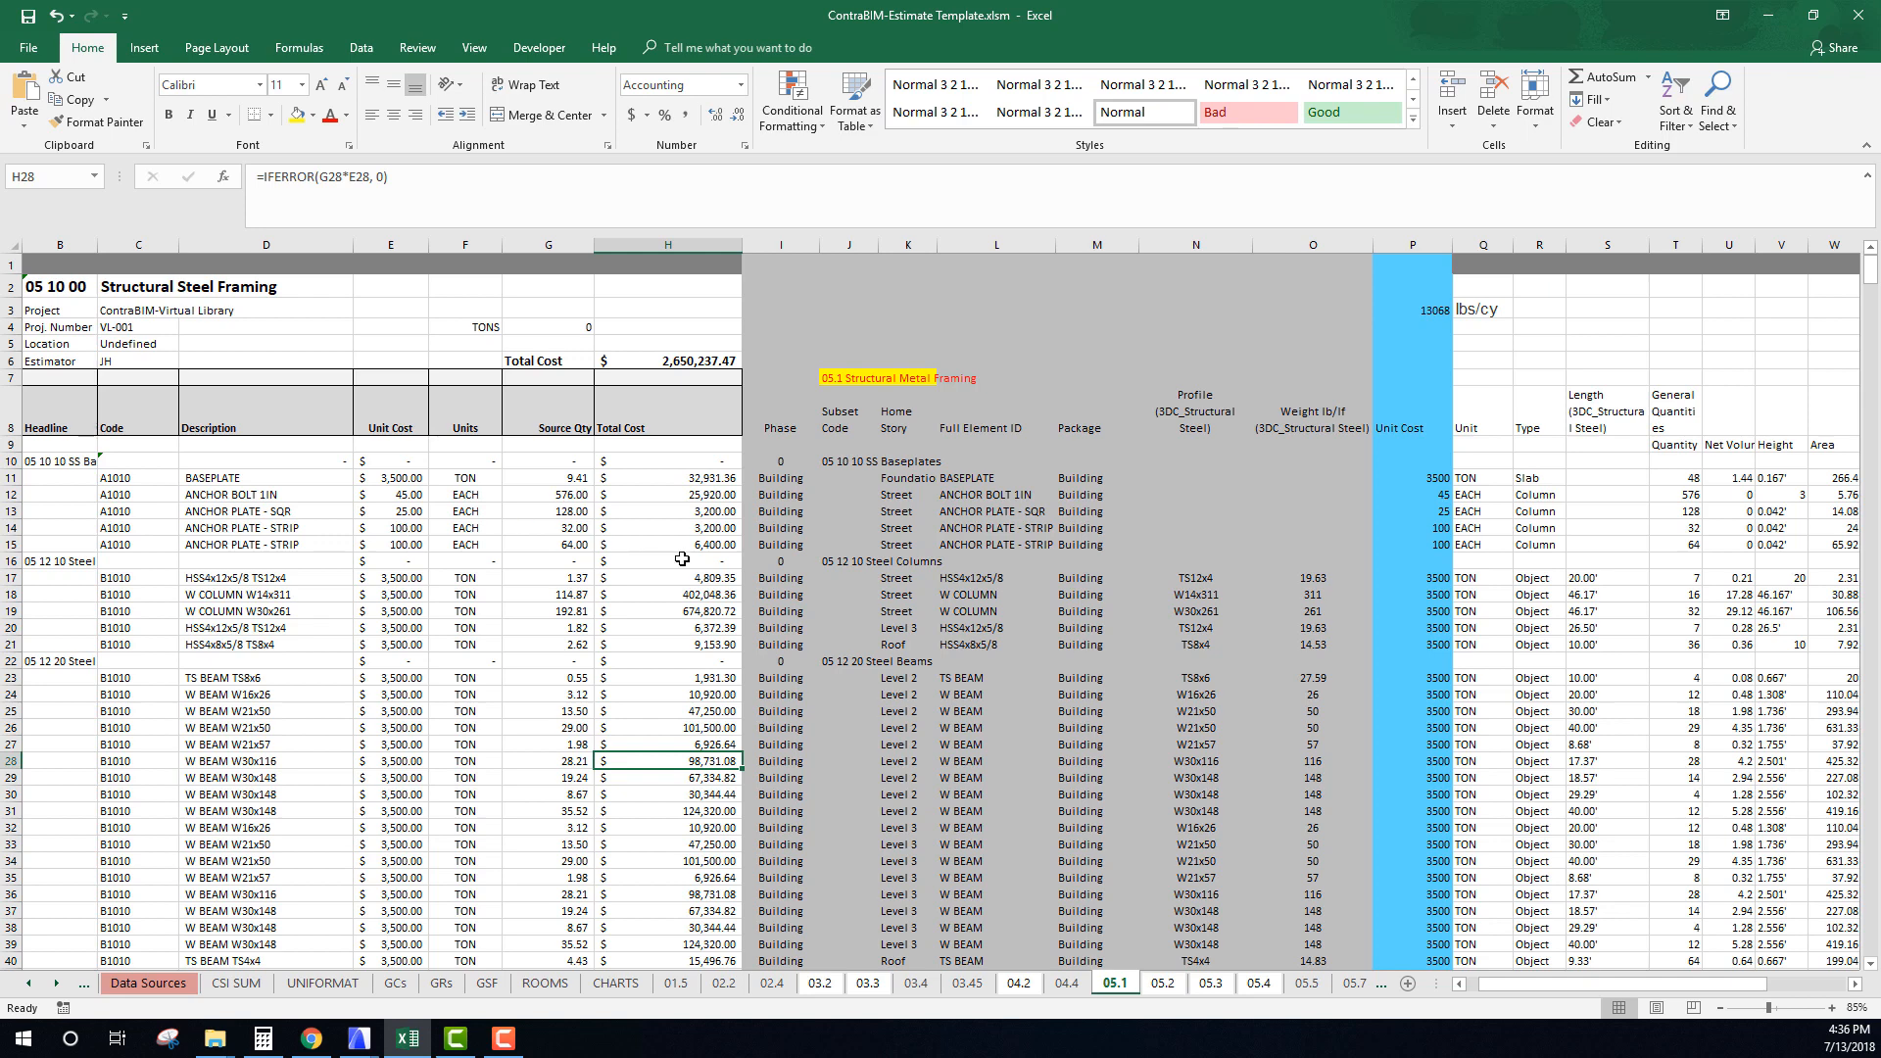
pyautogui.click(397, 478)
pyautogui.click(560, 326)
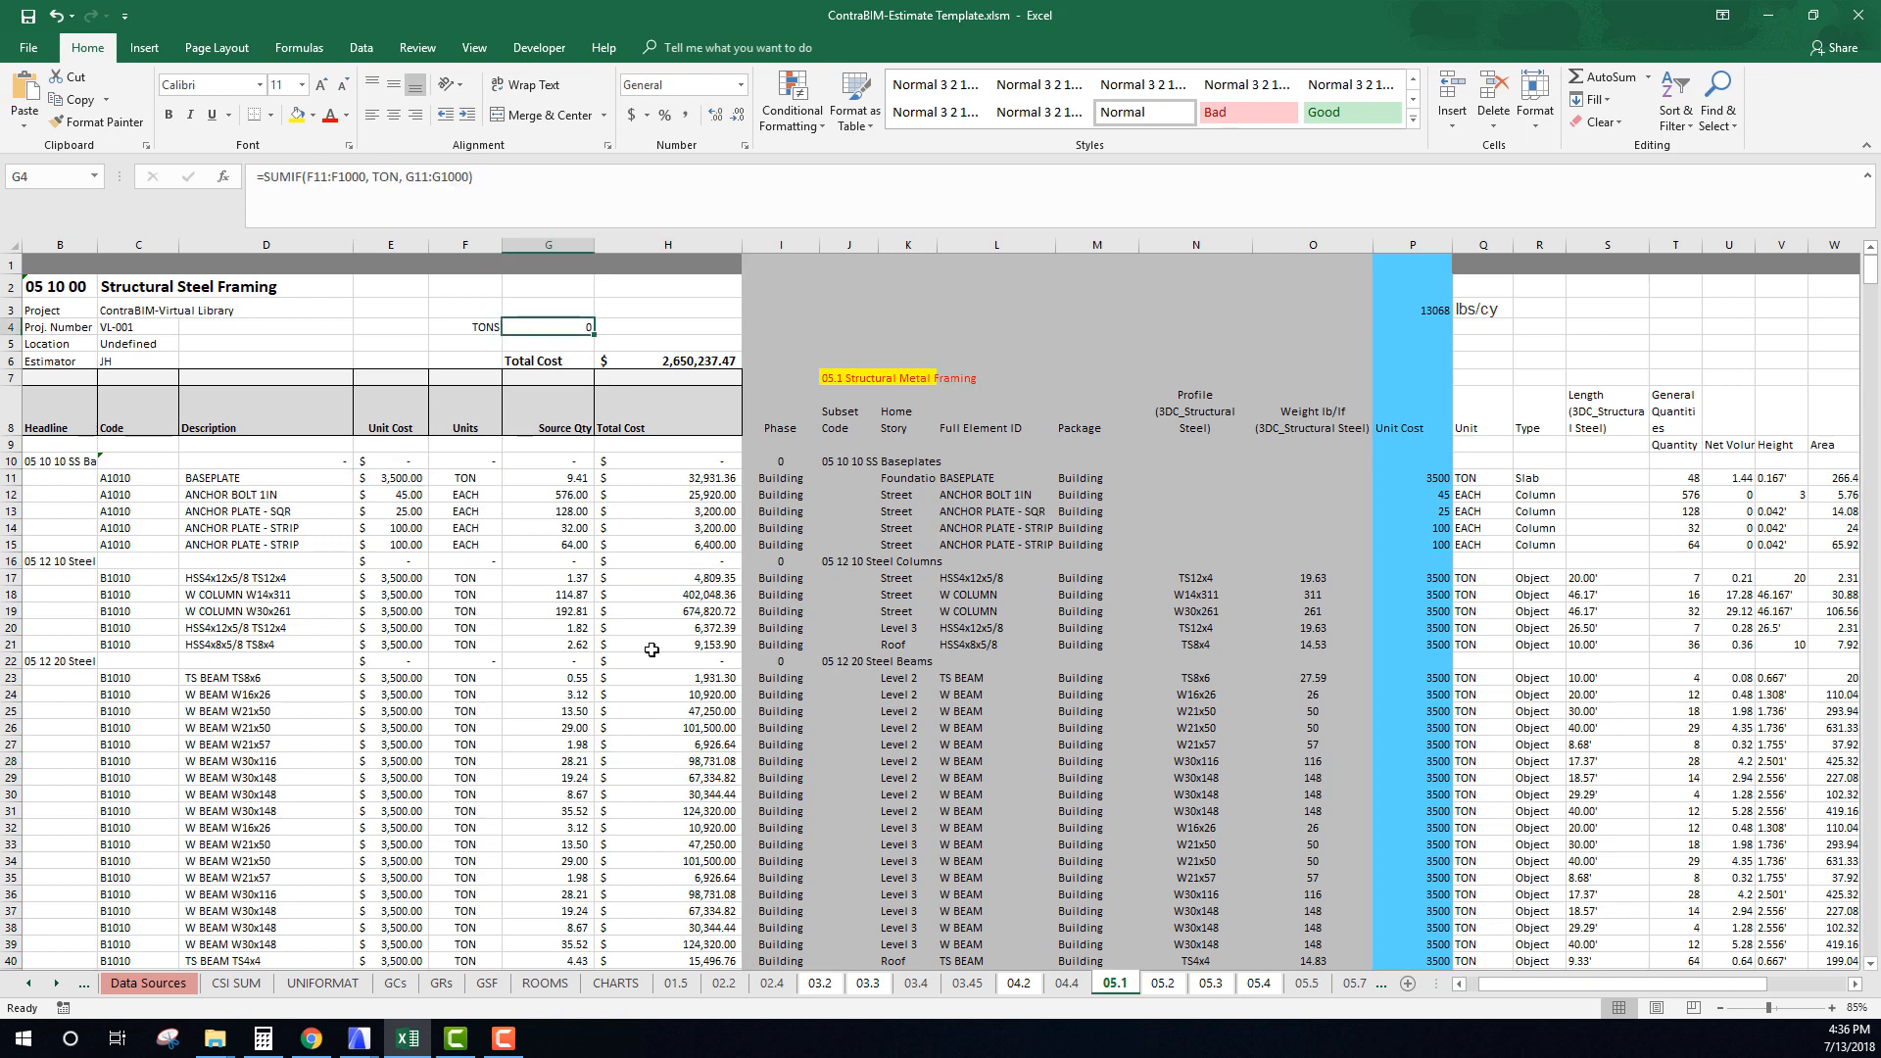
pyautogui.click(651, 650)
pyautogui.click(483, 327)
pyautogui.click(562, 327)
pyautogui.click(311, 176)
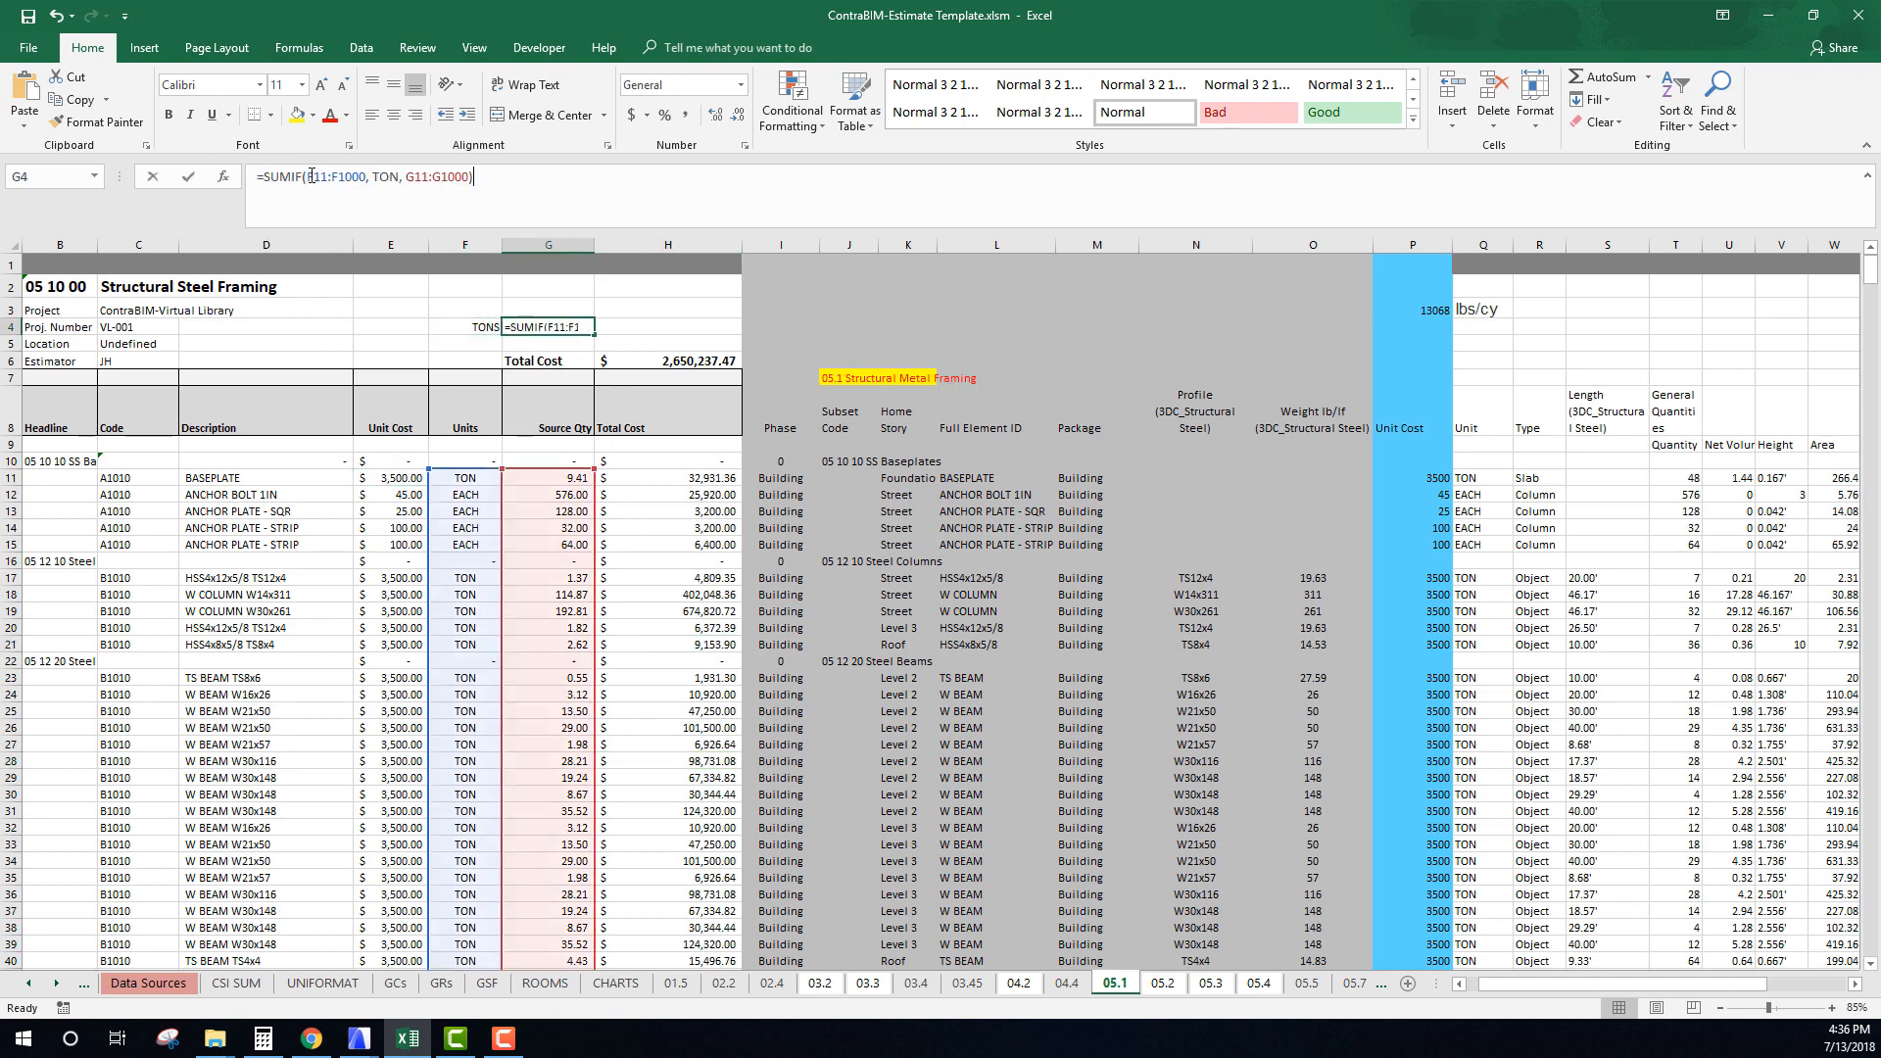
pyautogui.click(368, 176)
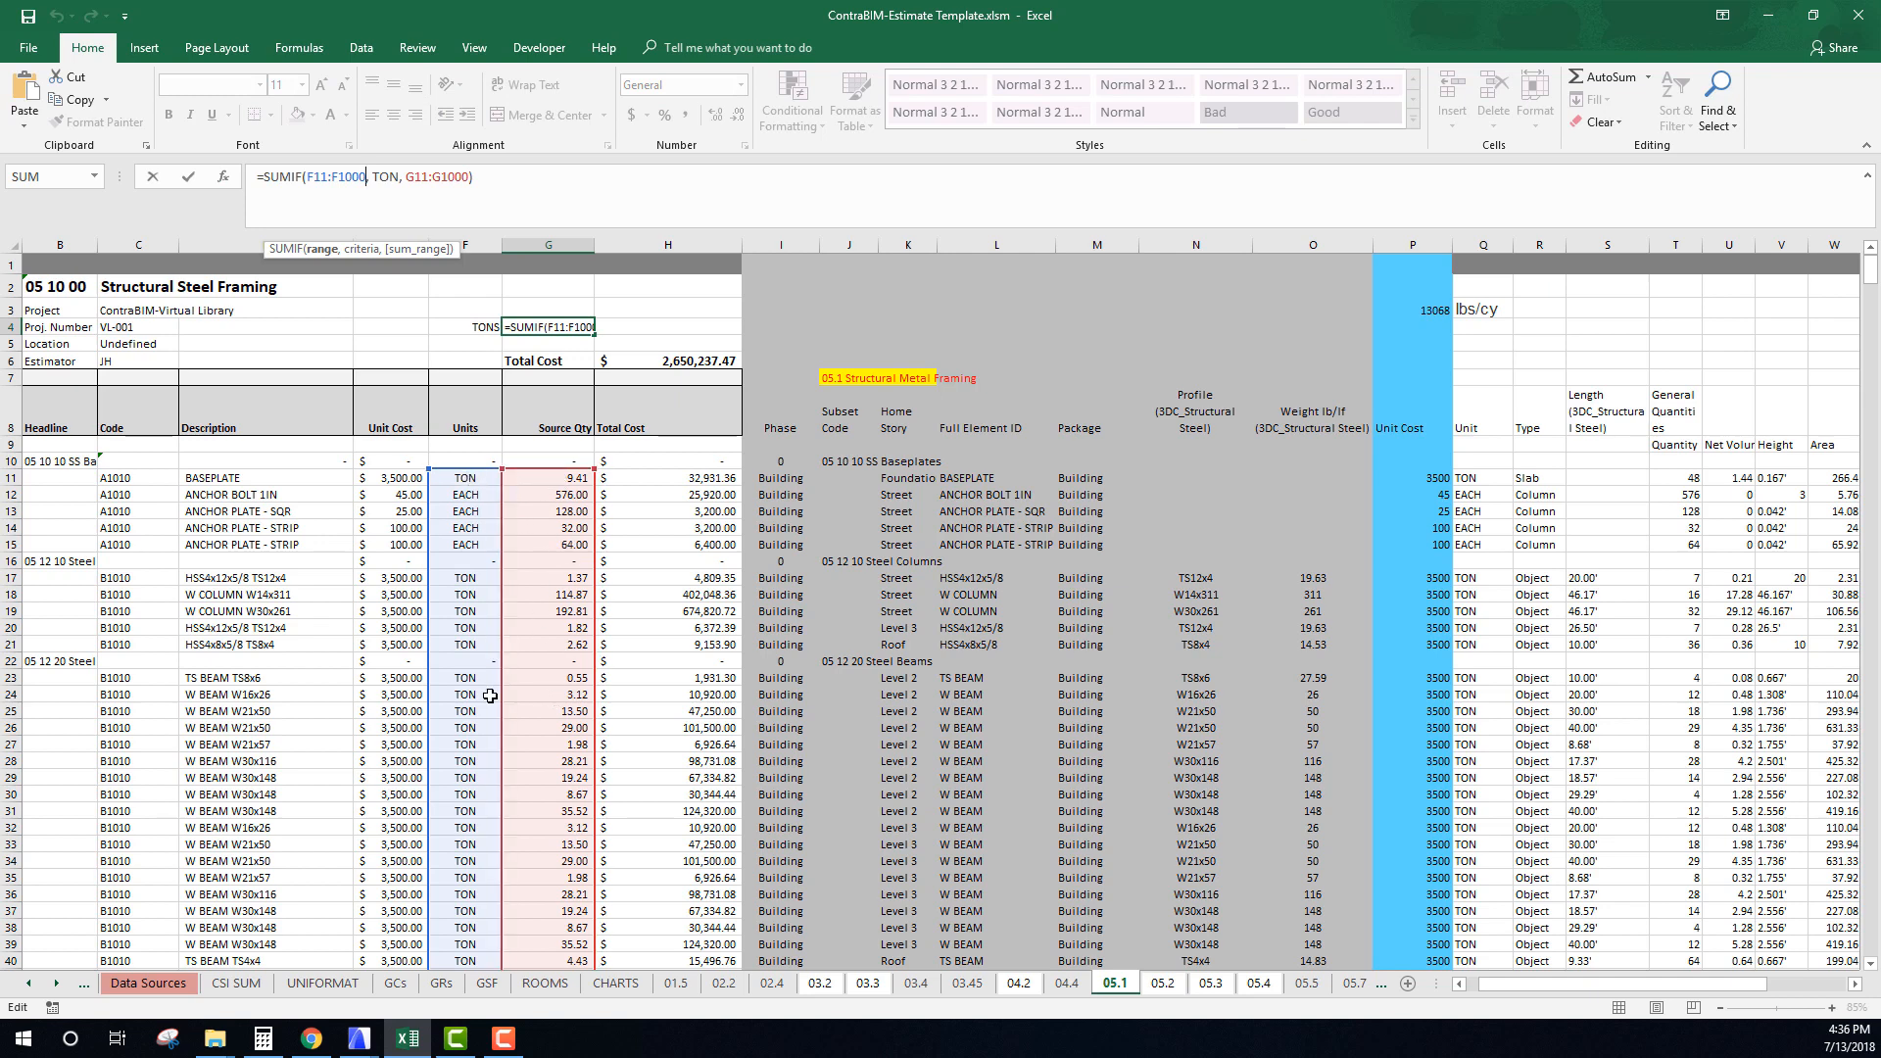
pyautogui.scroll(-1, 490, 696)
pyautogui.scroll(1, 509, 686)
pyautogui.click(386, 179)
pyautogui.click(440, 179)
pyautogui.press('Return')
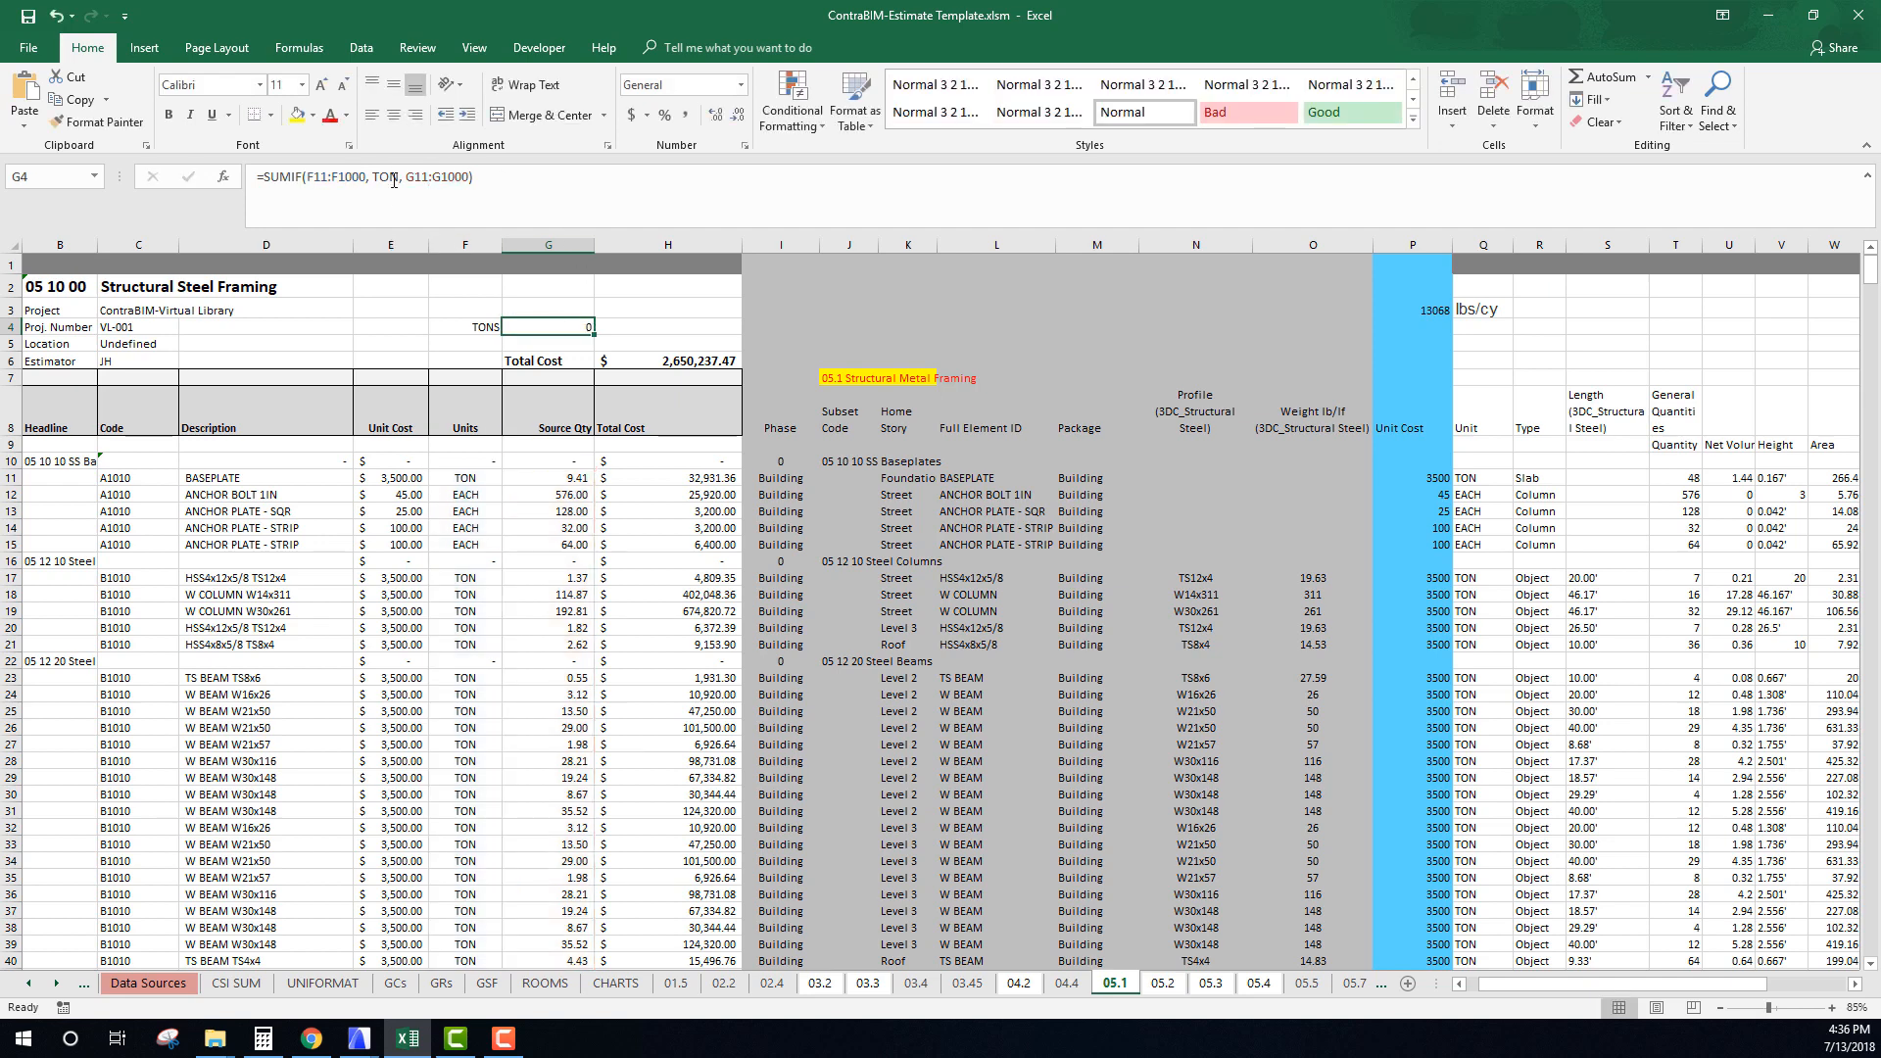
pyautogui.click(394, 179)
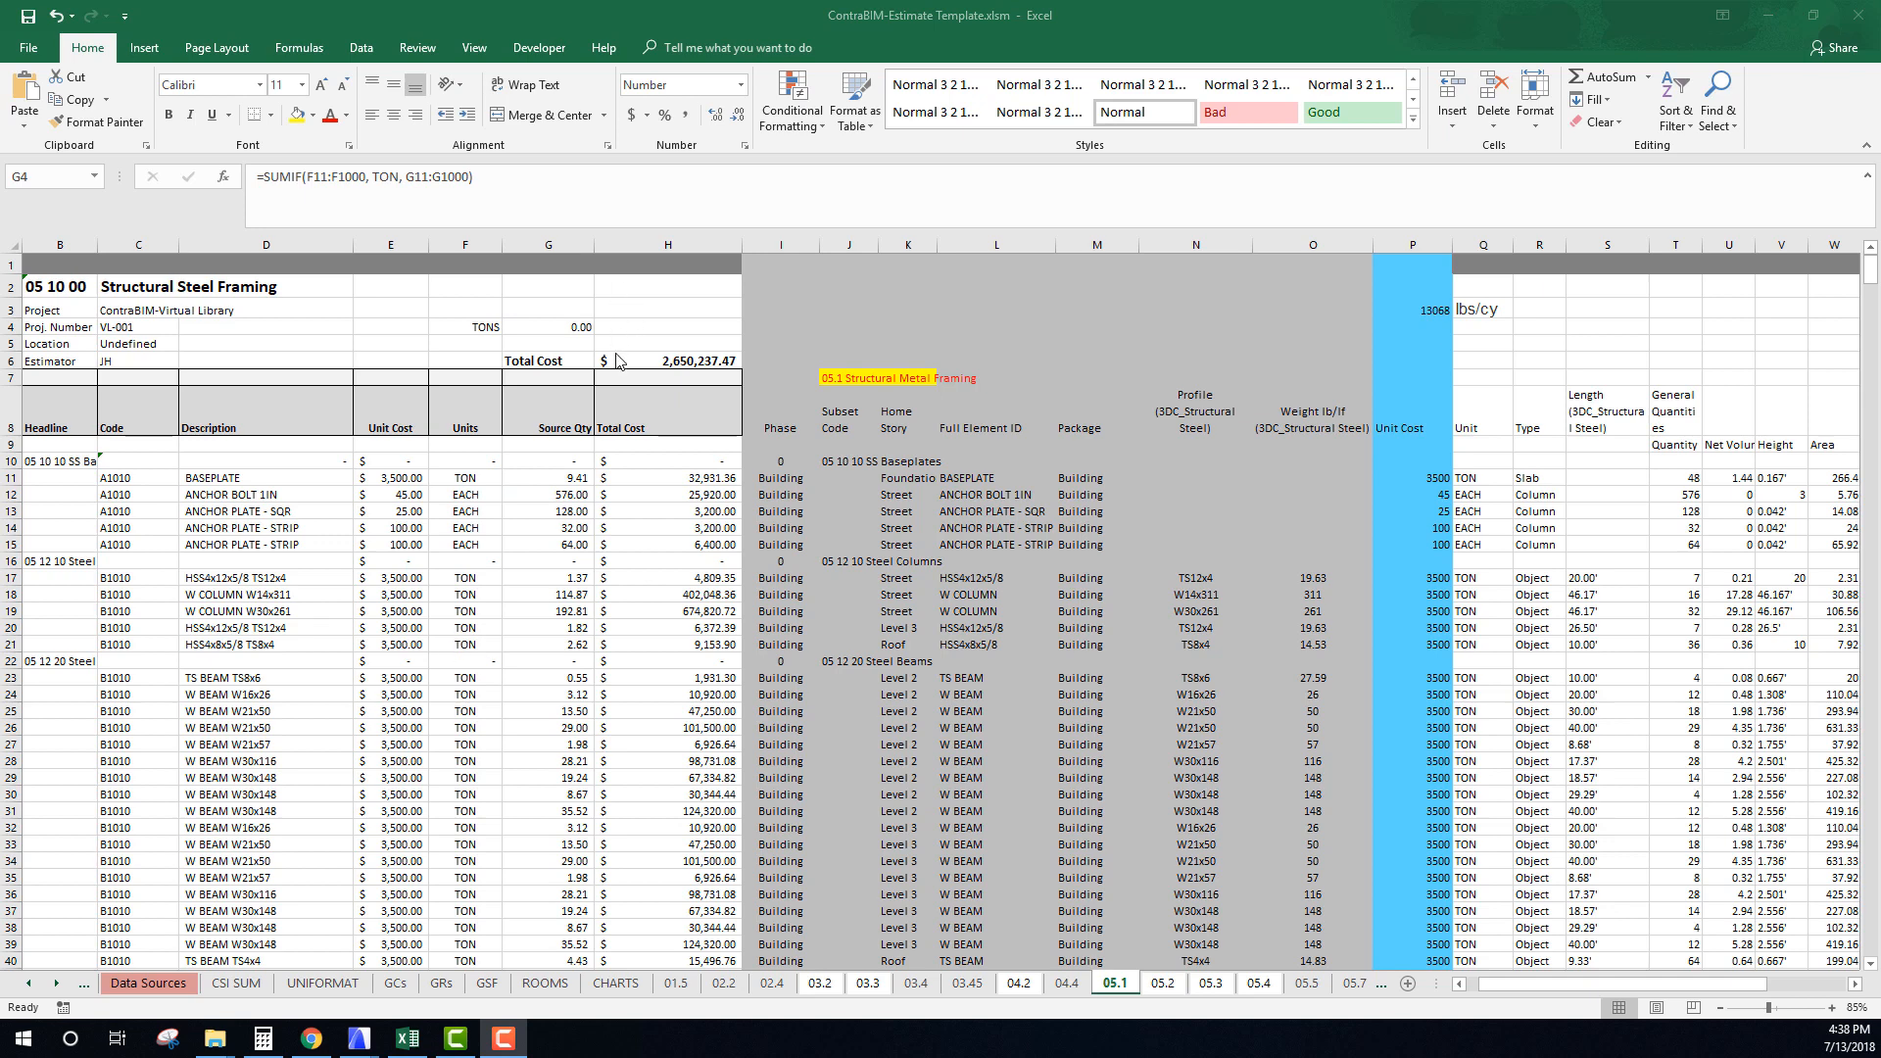
# Enclose the TON criterion in quotation marks in G4 so the formula reads =SUMIF(F11:F1000, "TON", G11:G1000).
pyautogui.click(578, 327)
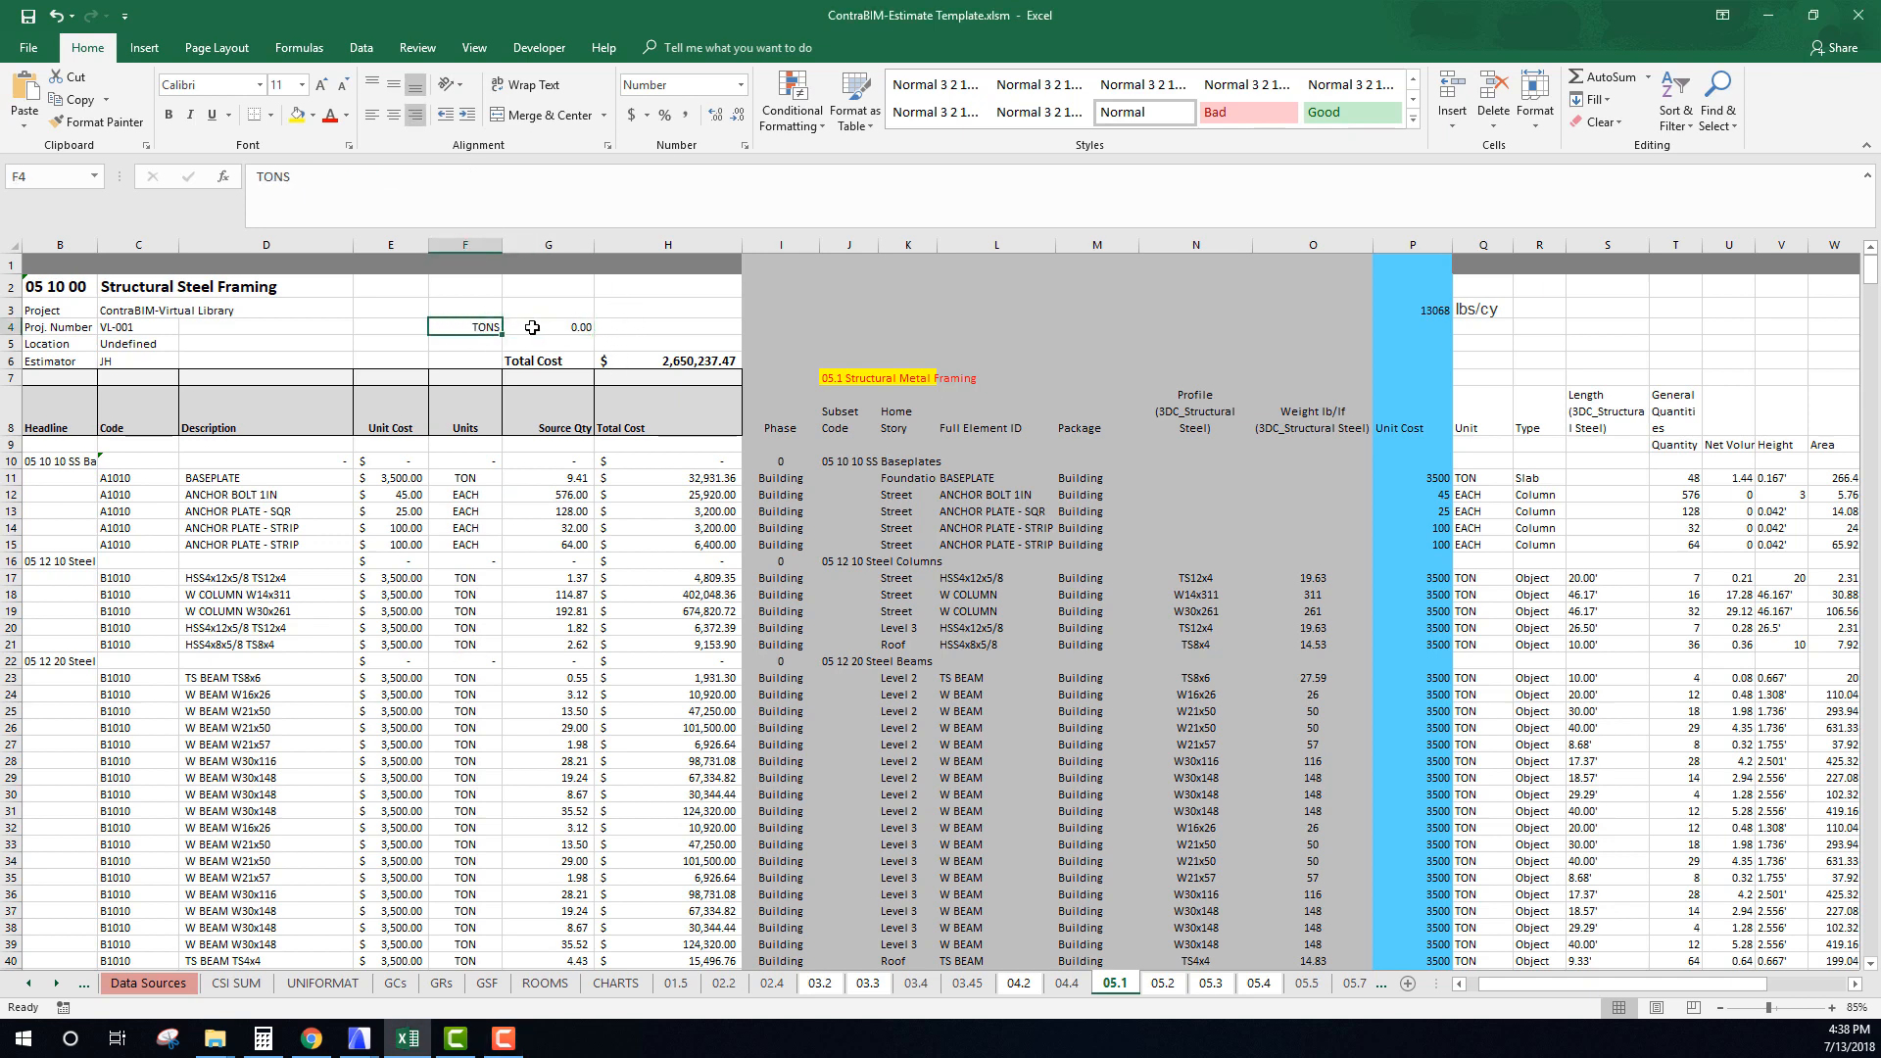
pyautogui.click(269, 178)
pyautogui.click(272, 177)
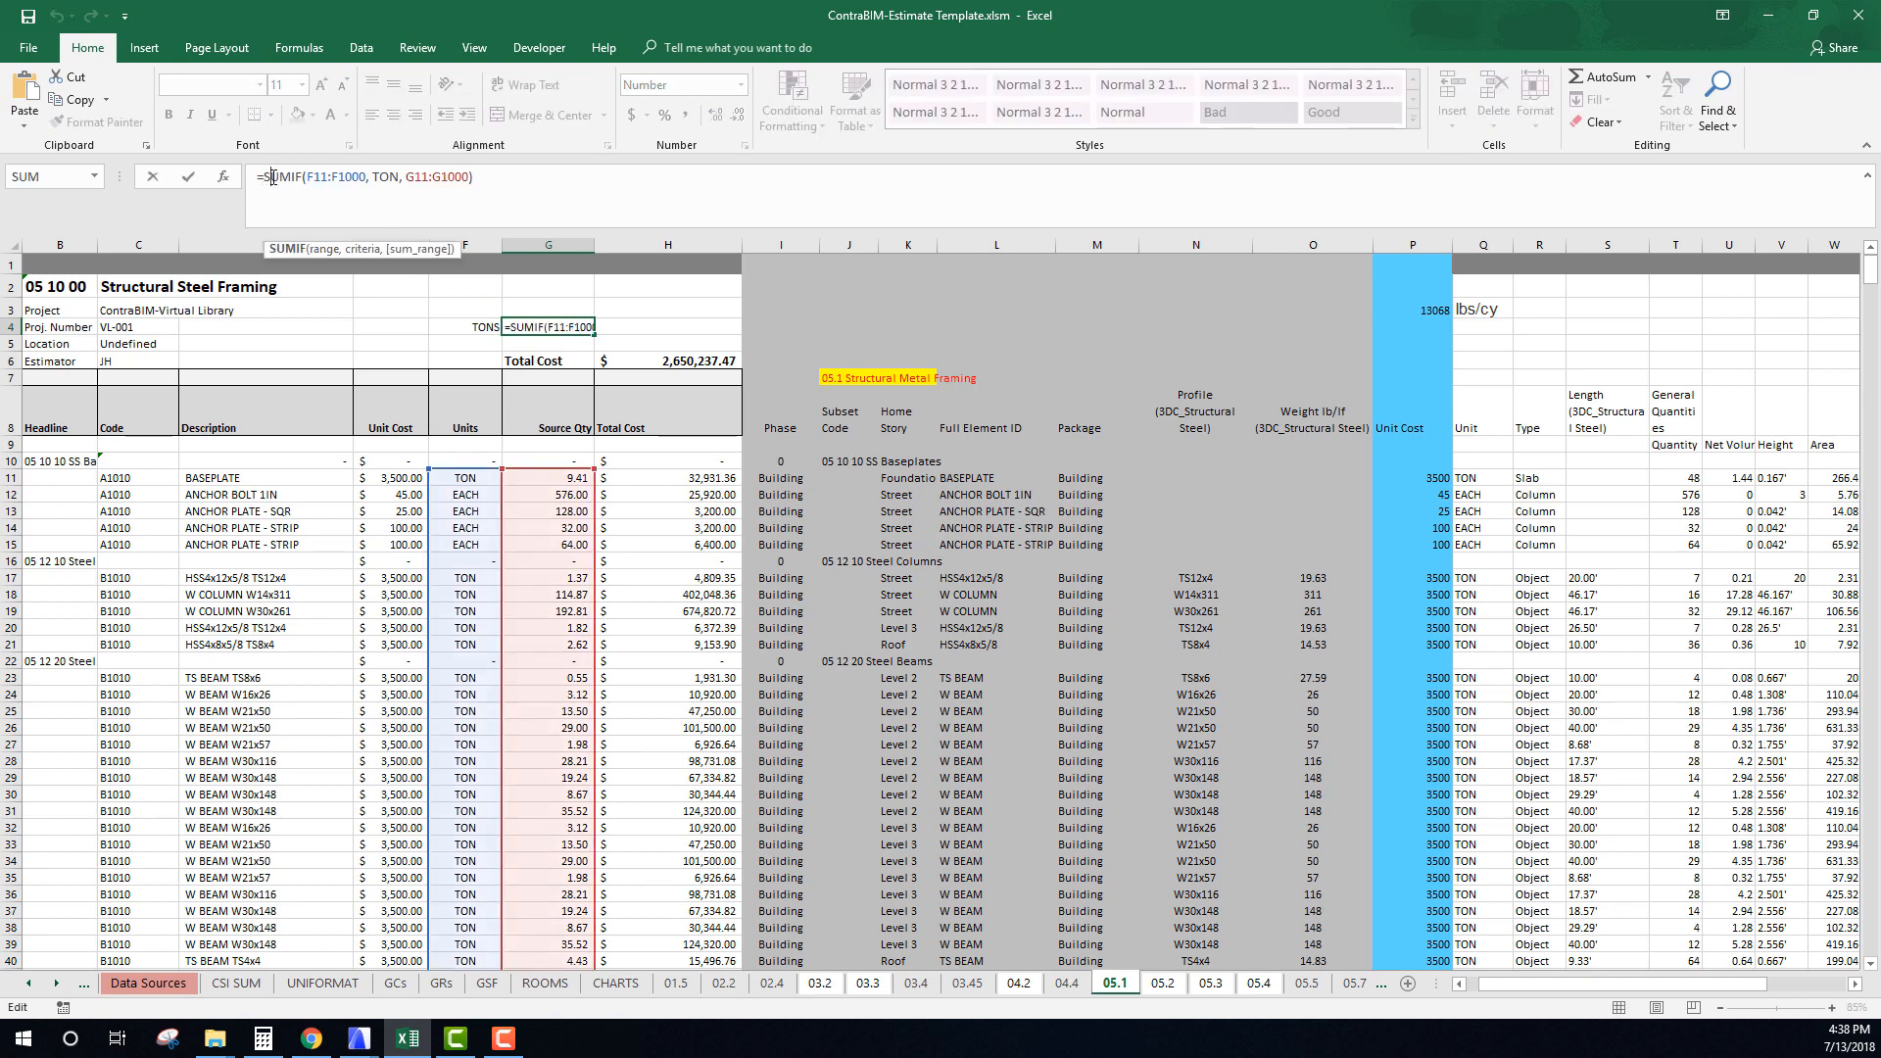
pyautogui.click(327, 177)
pyautogui.click(373, 176)
pyautogui.write('"')
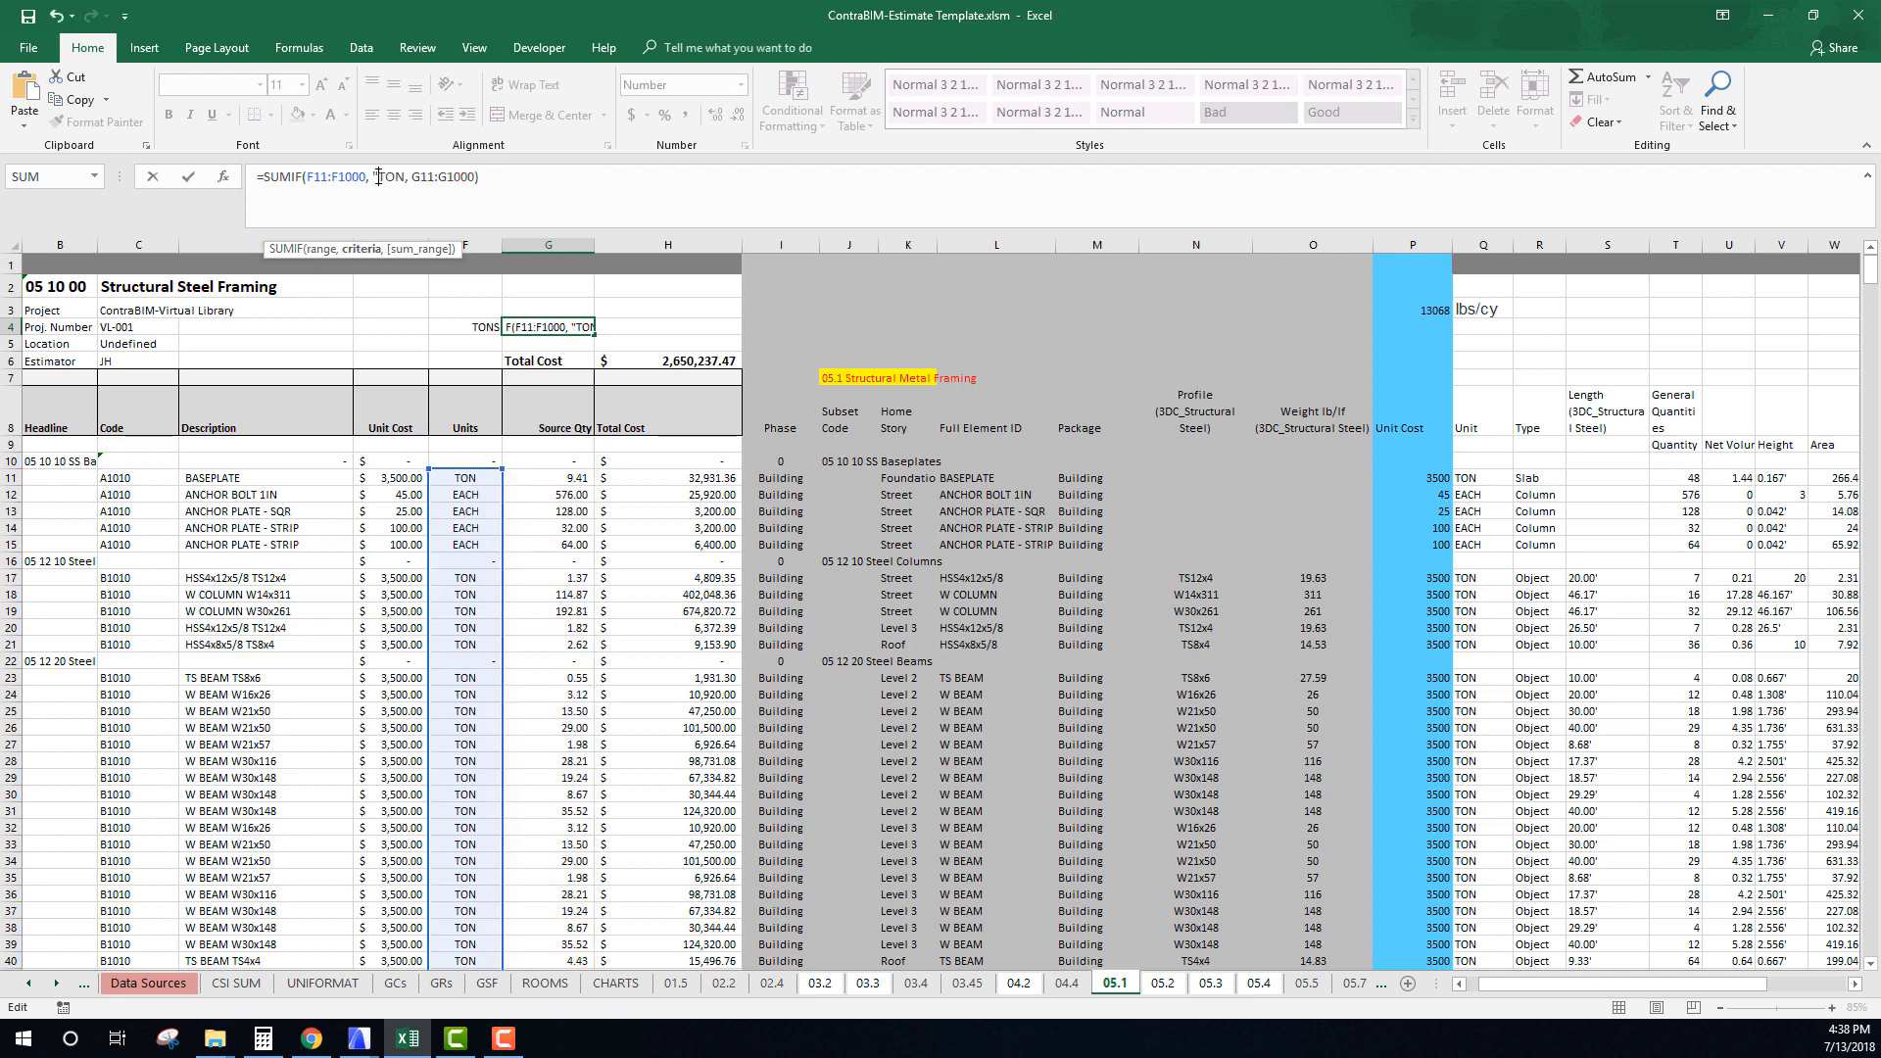
pyautogui.press('Right')
pyautogui.press('Right')
pyautogui.press('Right')
pyautogui.write('"')
pyautogui.press('Right')
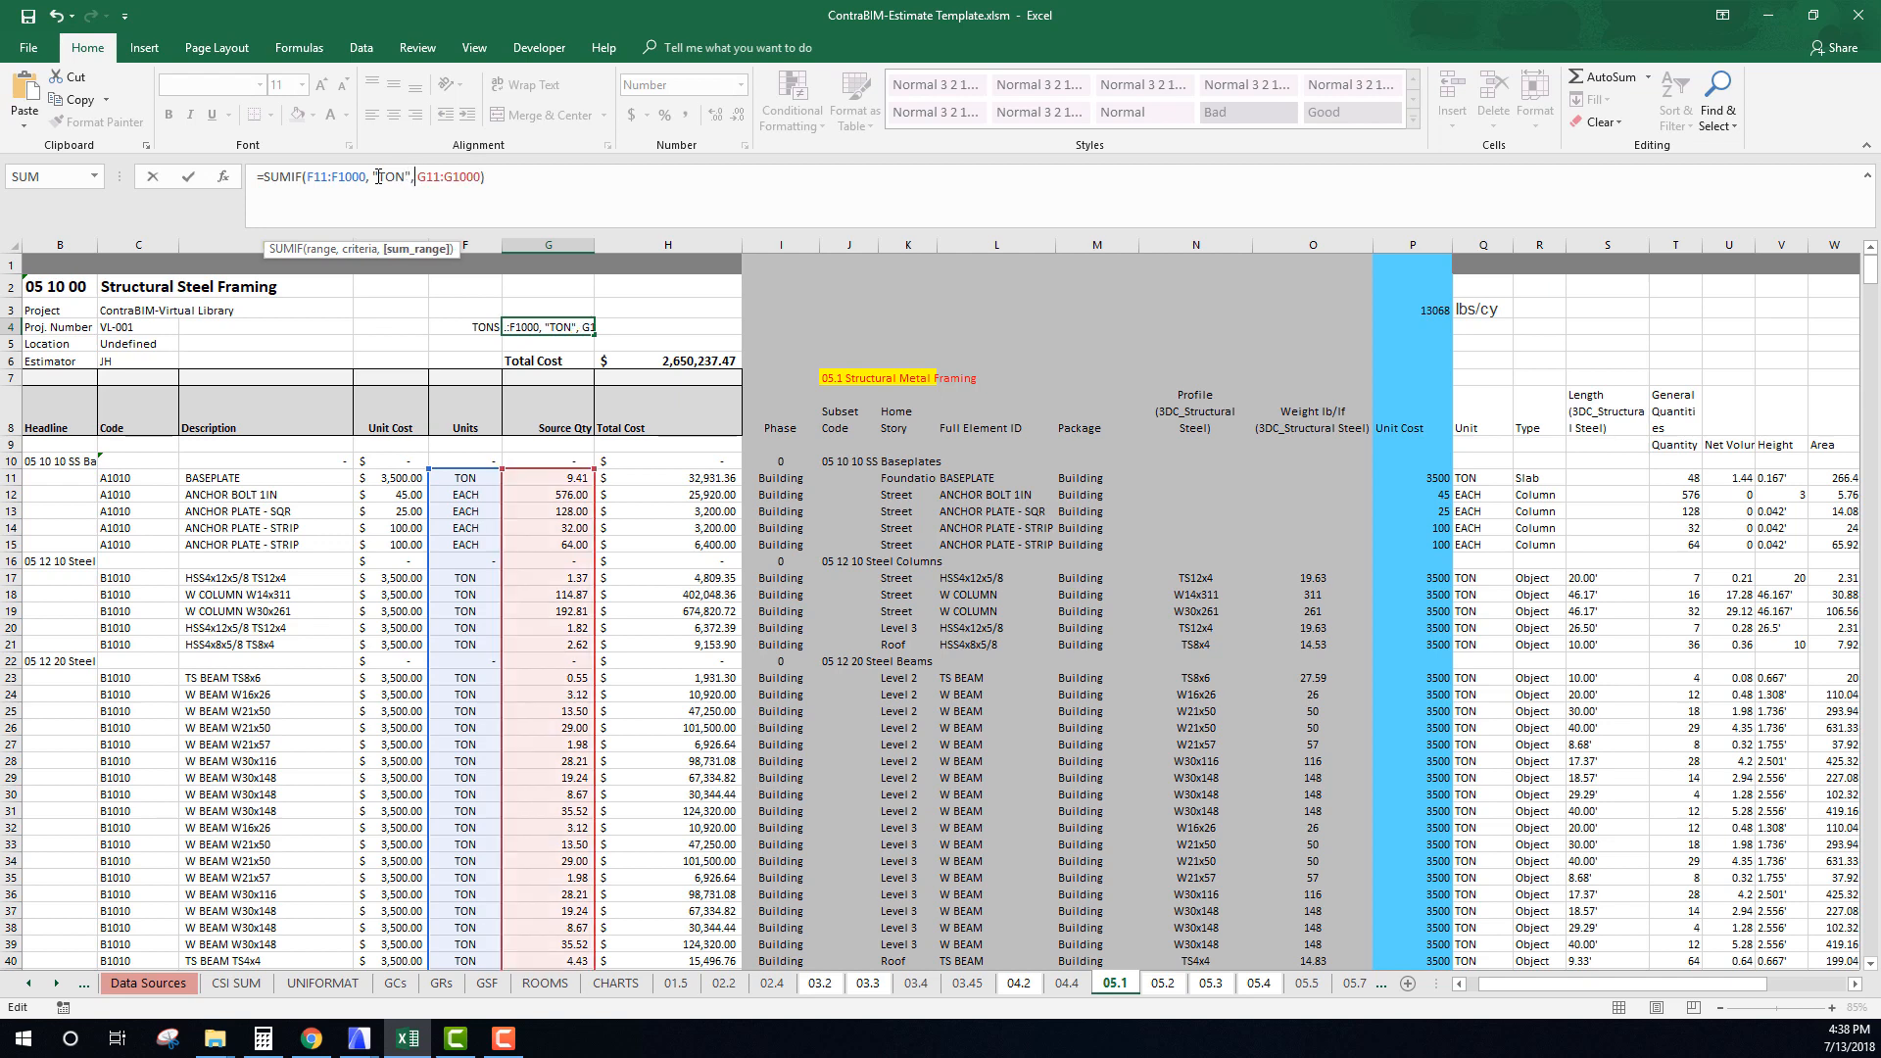
pyautogui.press('Right')
pyautogui.press('Right')
pyautogui.press('Right')
pyautogui.press('Right')
pyautogui.press('Right')
pyautogui.press('Right')
pyautogui.press('Return')
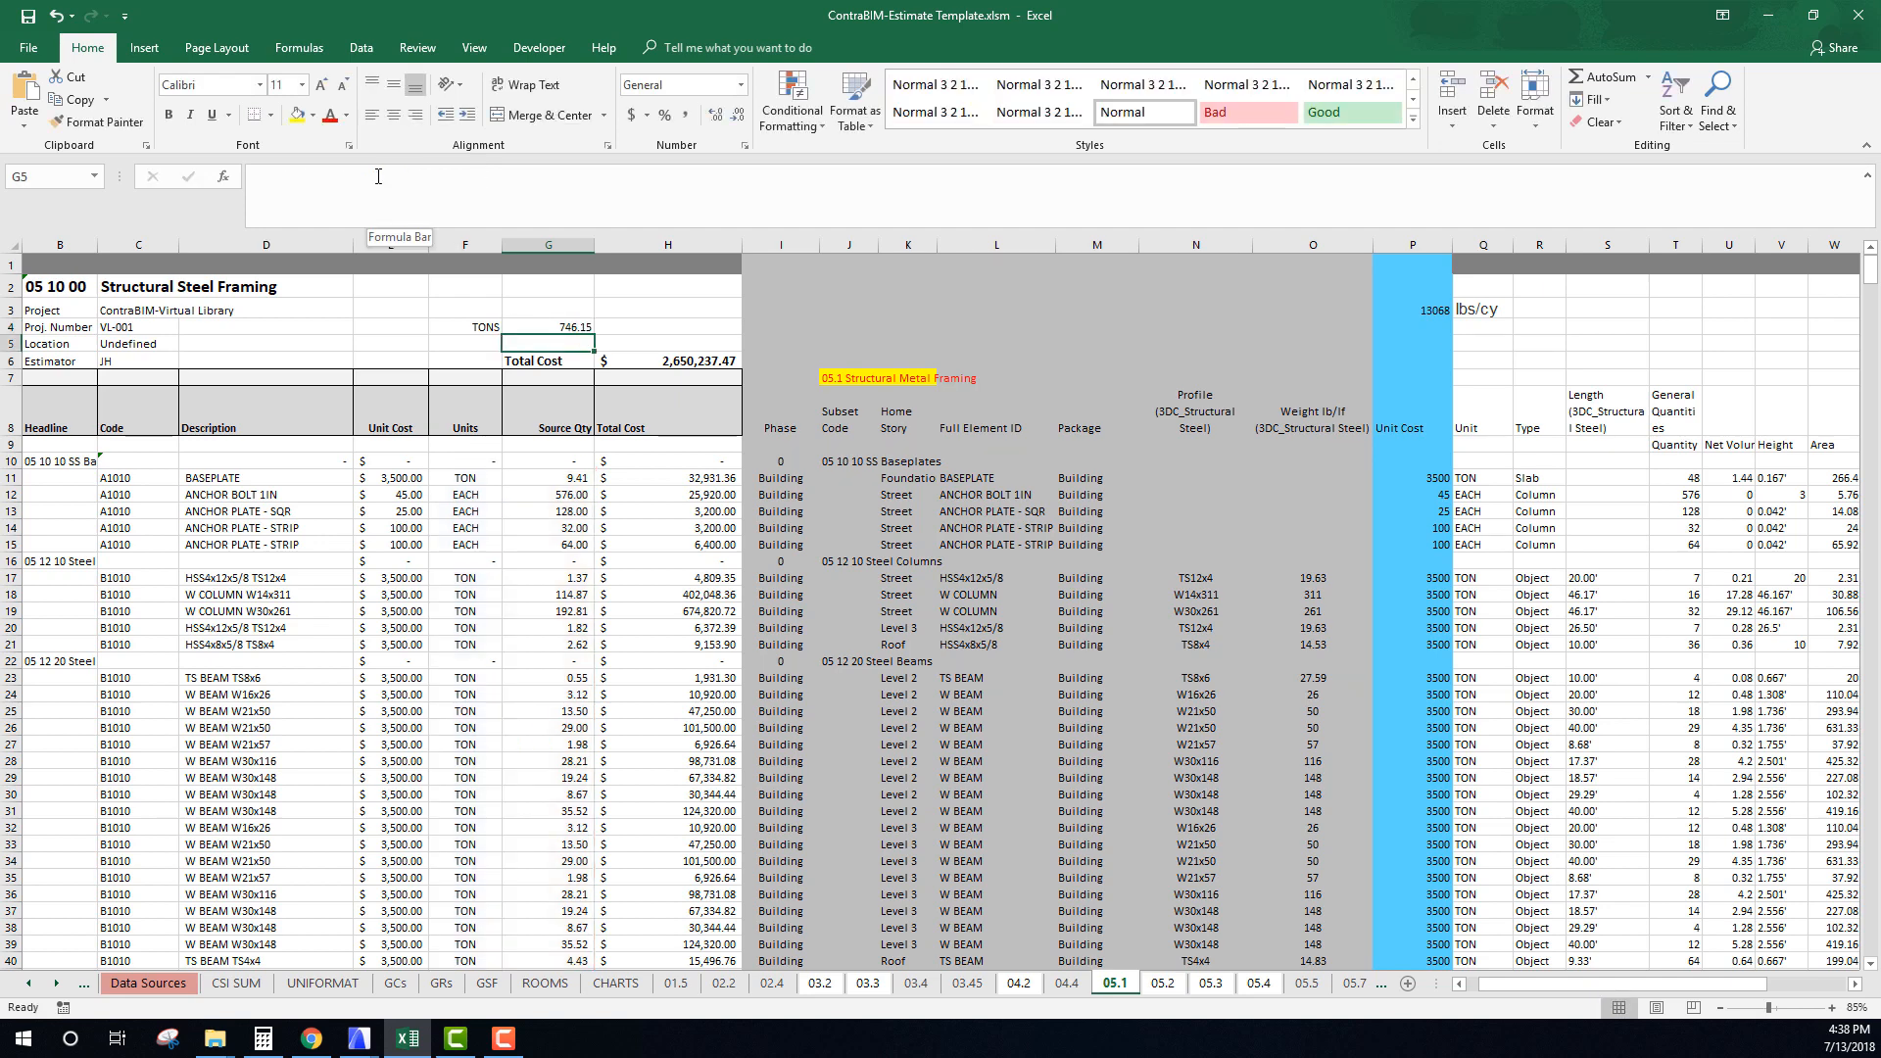
pyautogui.click(560, 329)
pyautogui.click(566, 344)
pyautogui.click(570, 329)
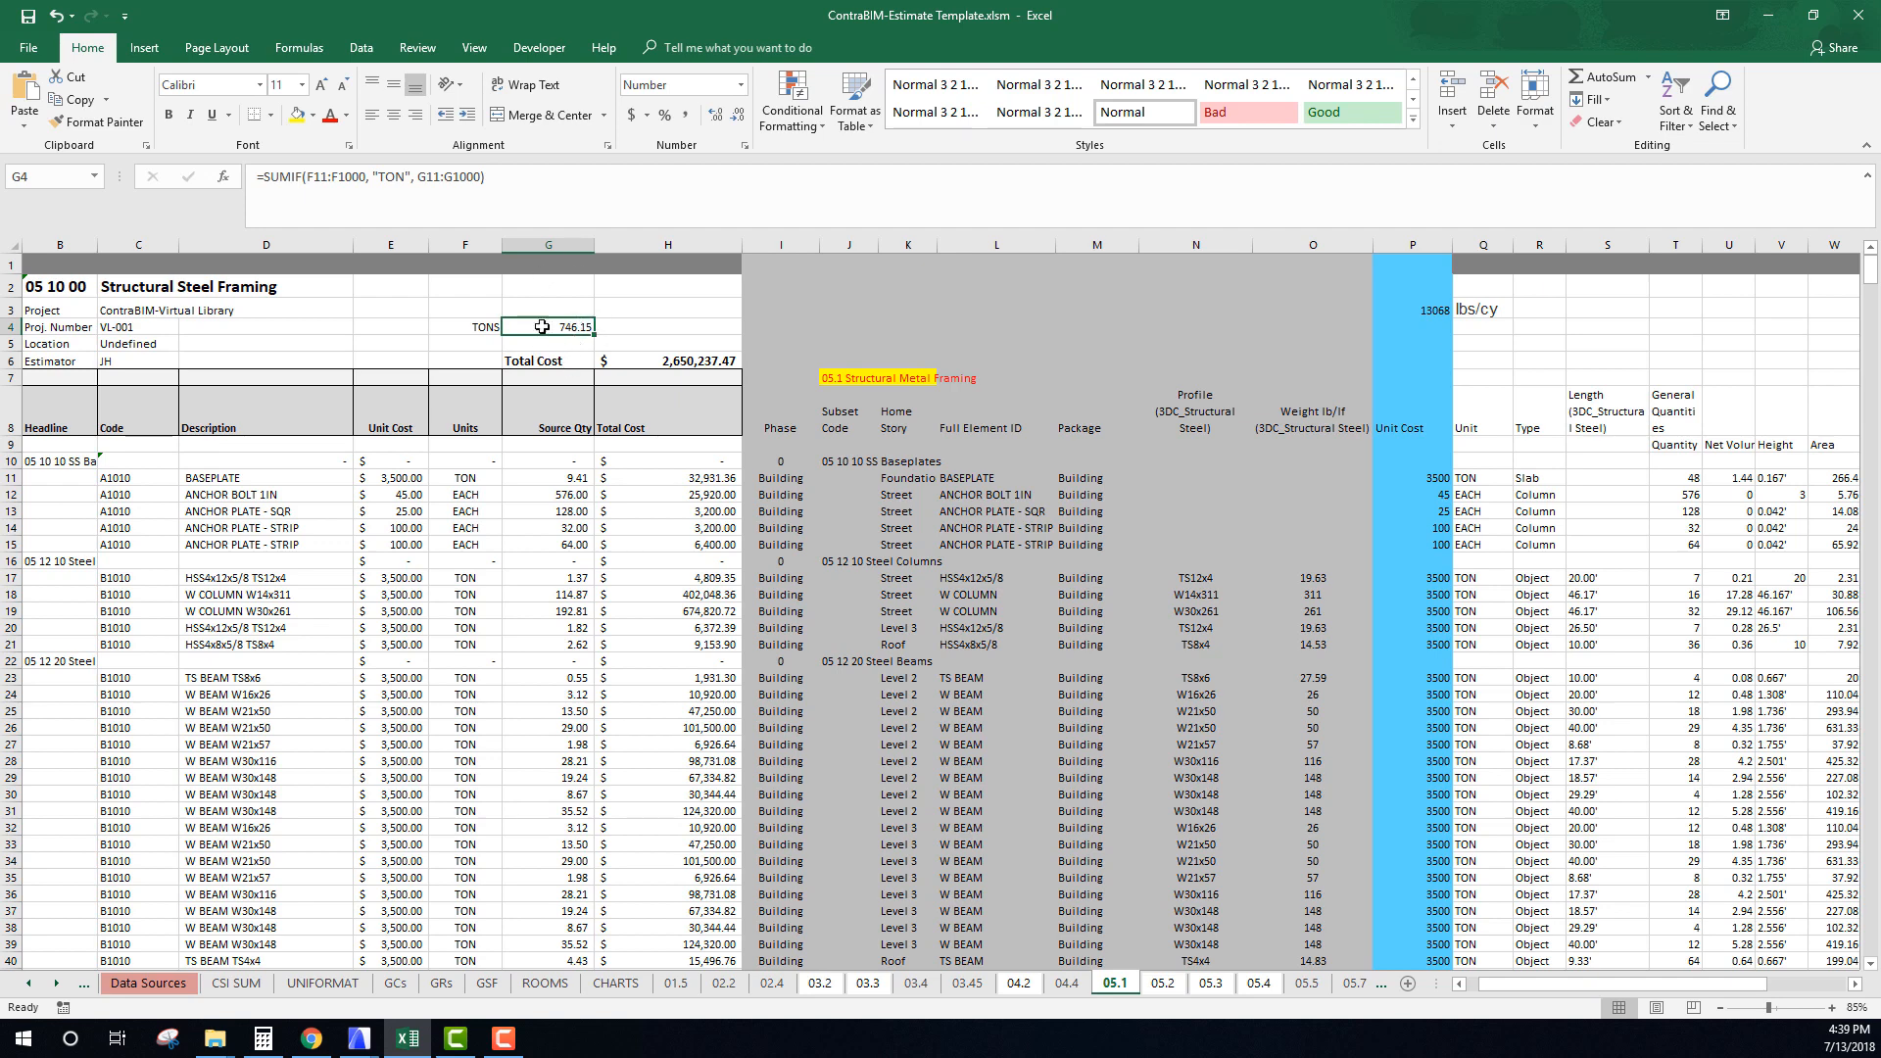
# Label cell F2 as Total SF and enter 72000 beside it in G2.
pyautogui.click(543, 288)
pyautogui.click(482, 285)
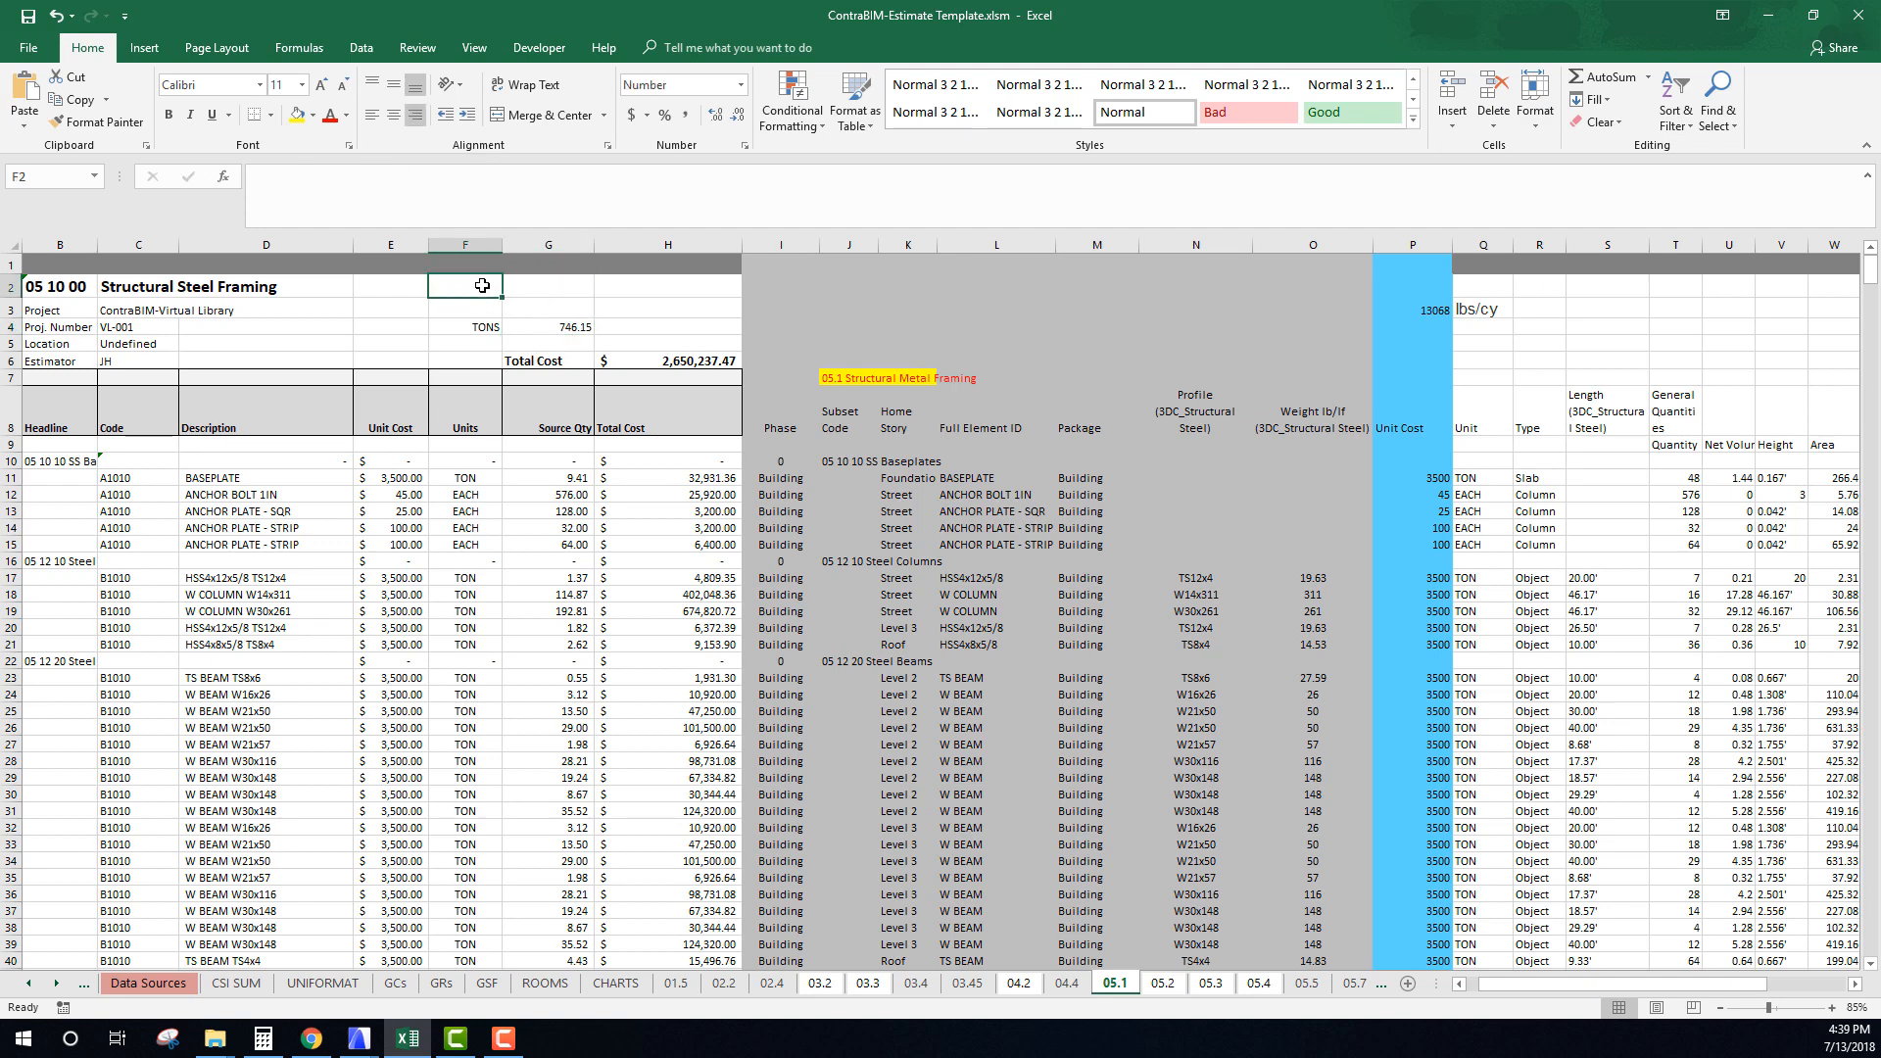
pyautogui.write('tO')
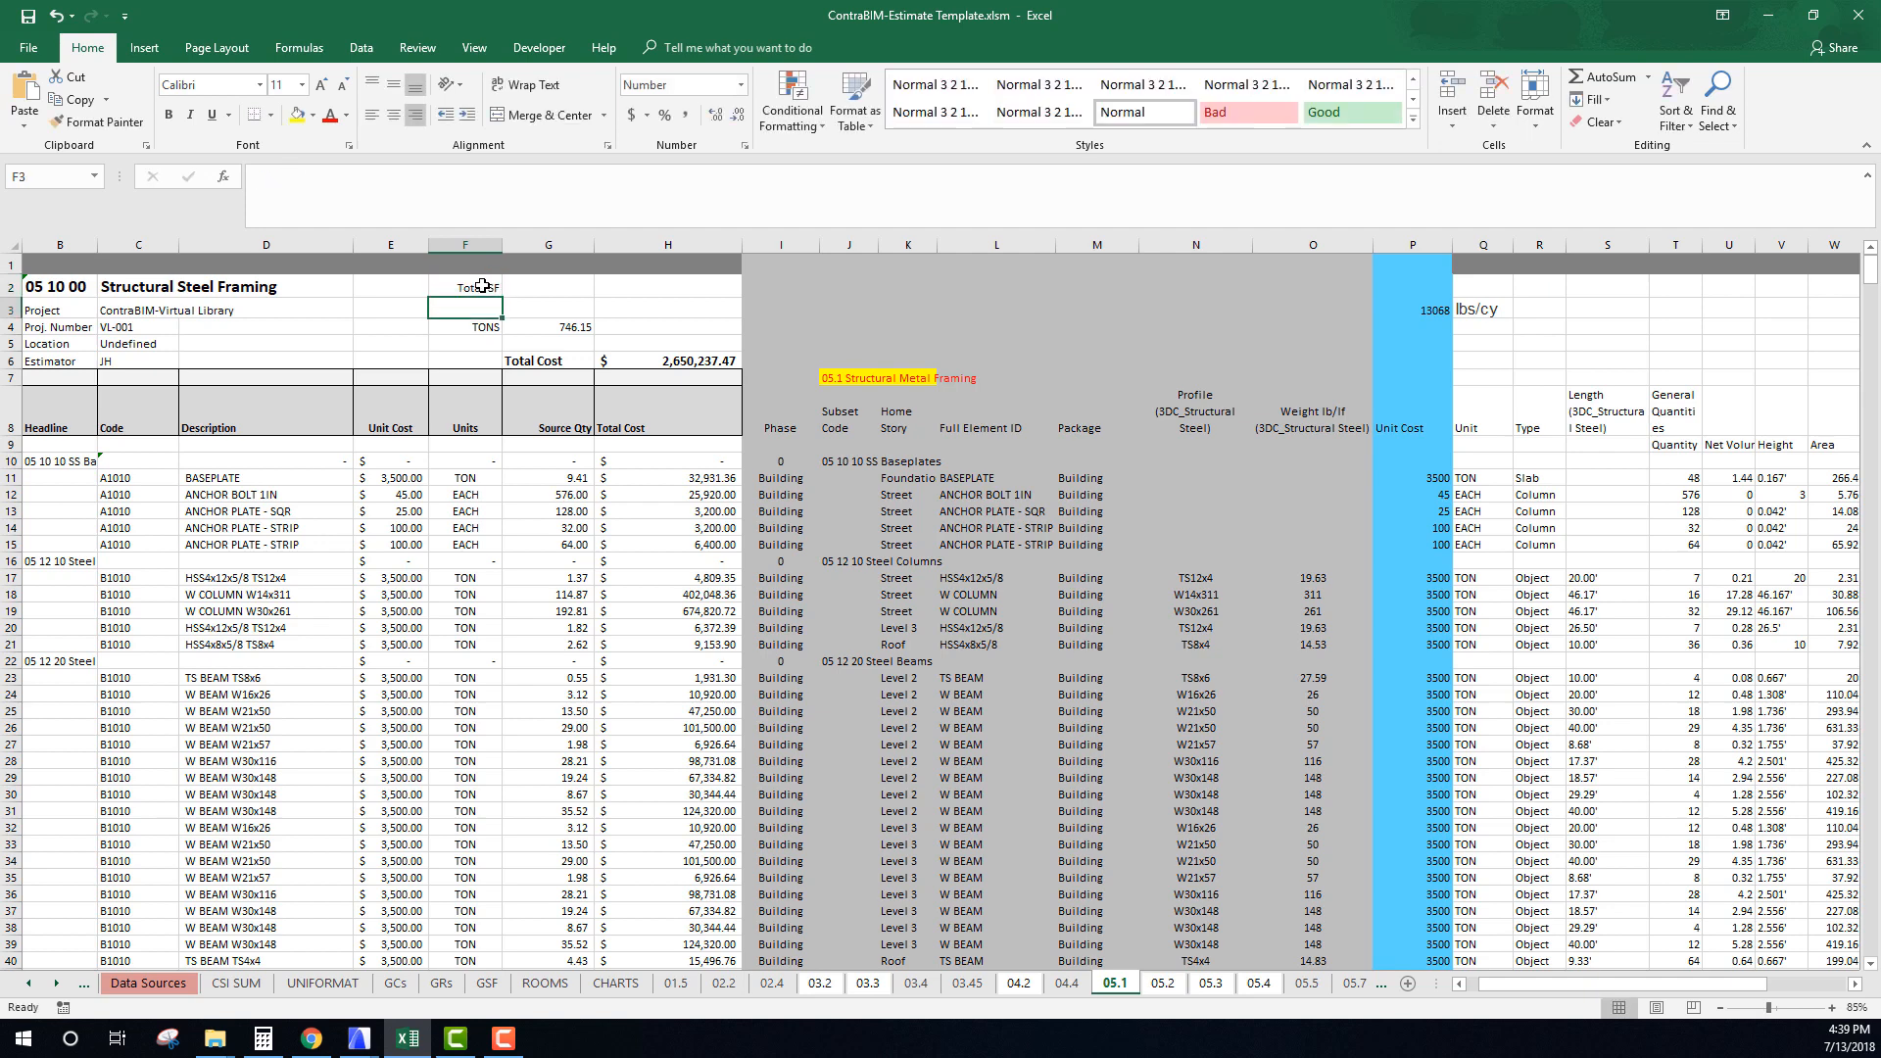
pyautogui.press('Tab')
pyautogui.write('7')
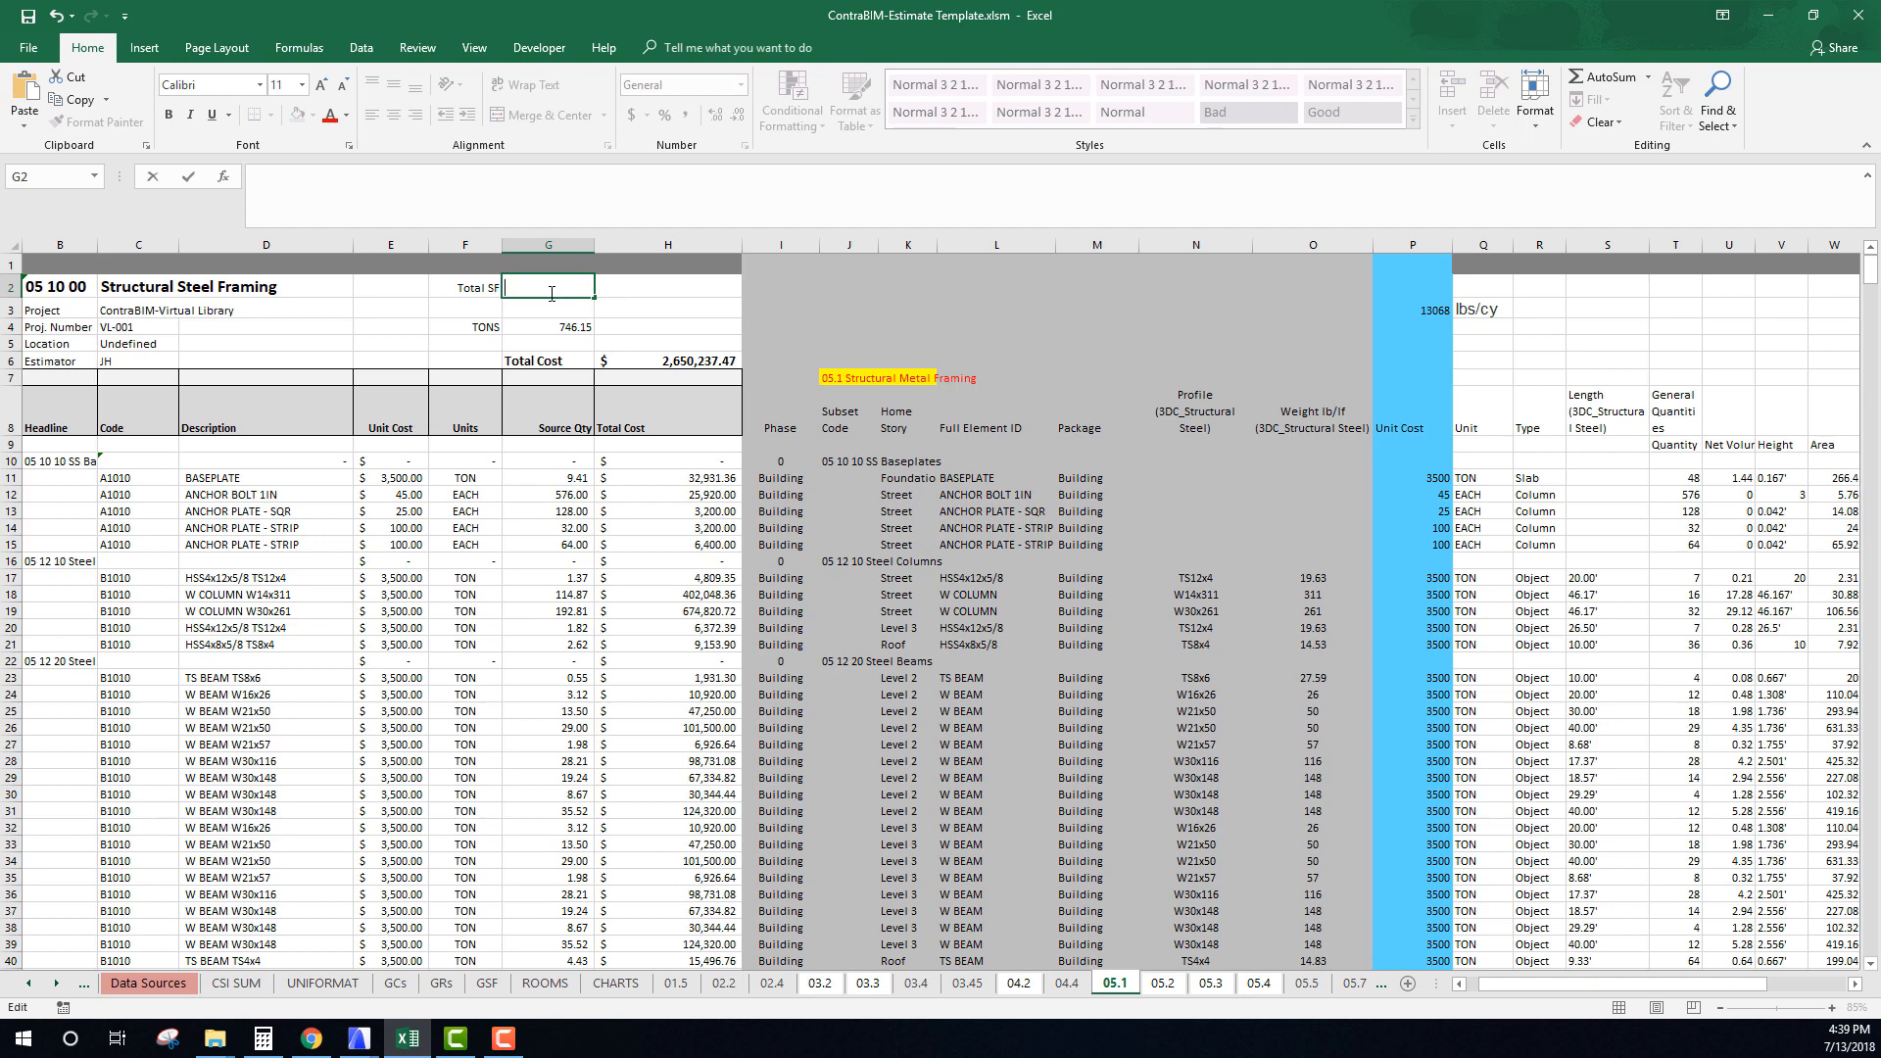
pyautogui.write('2000\\')
pyautogui.press('Return')
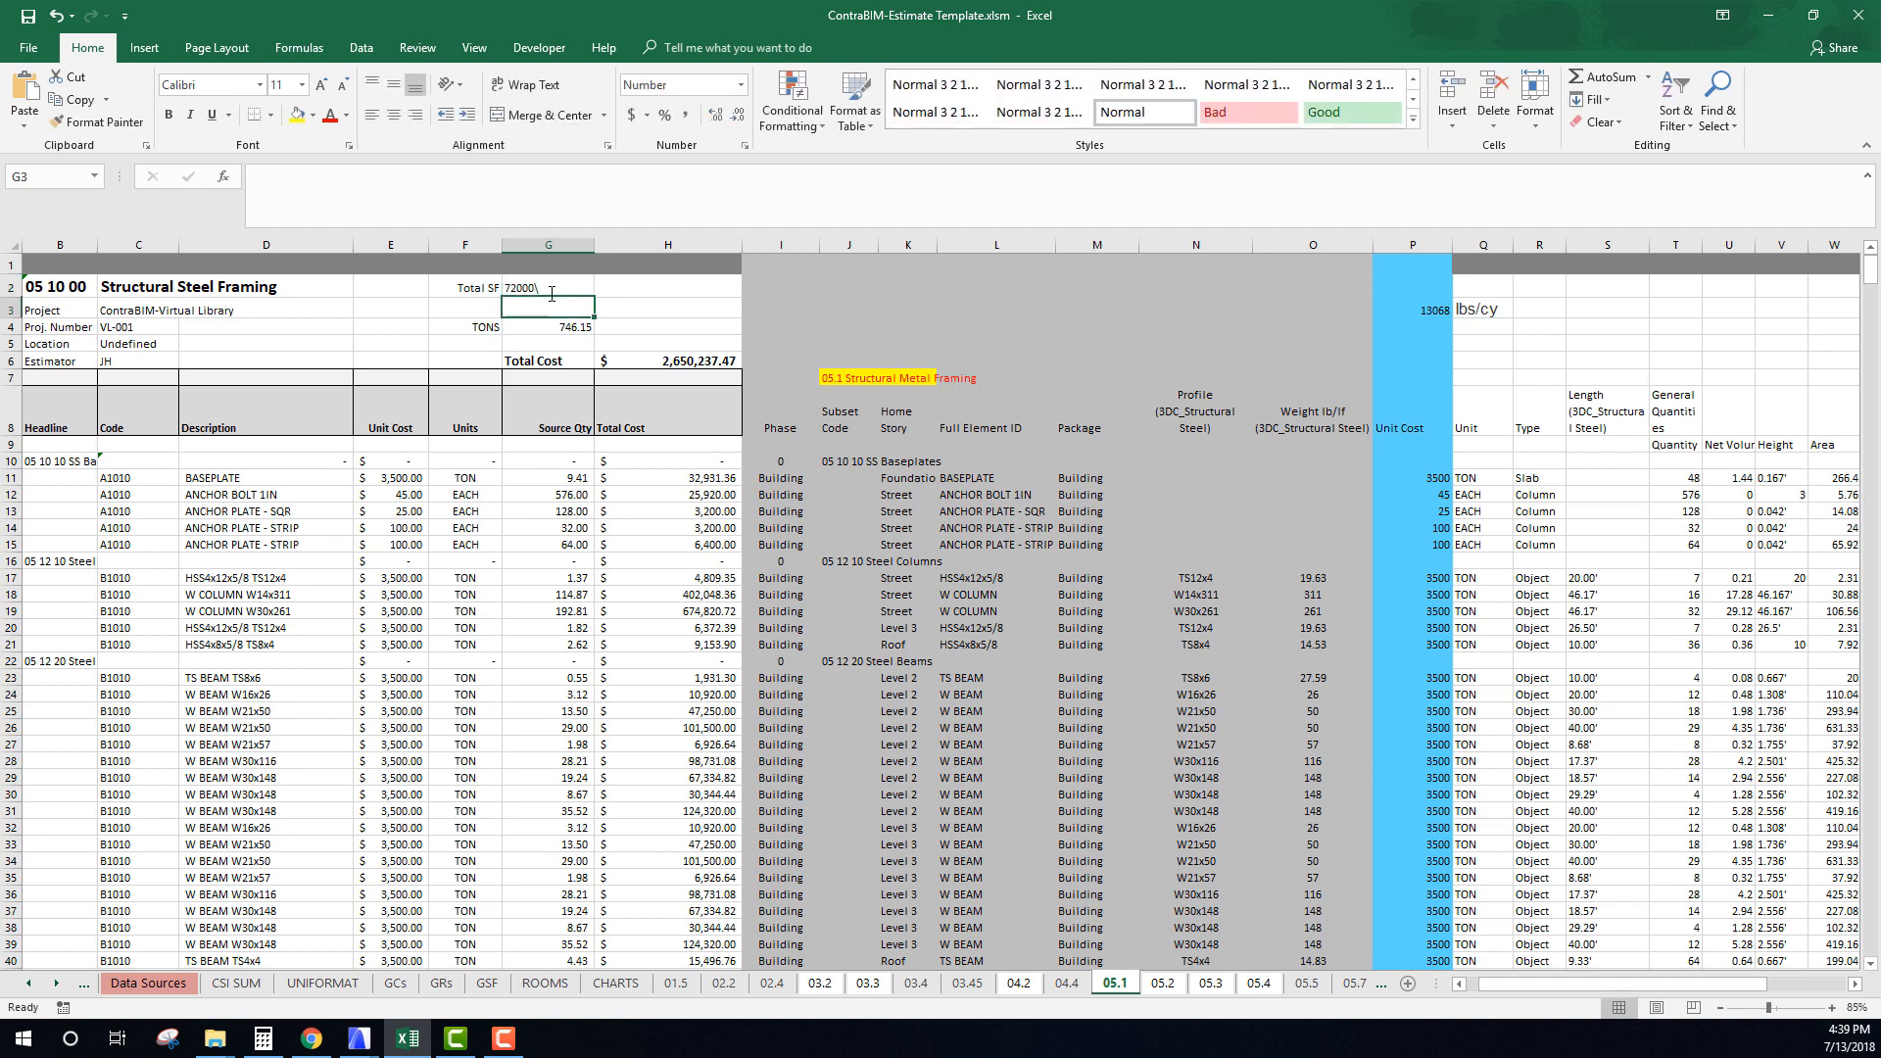
pyautogui.click(550, 293)
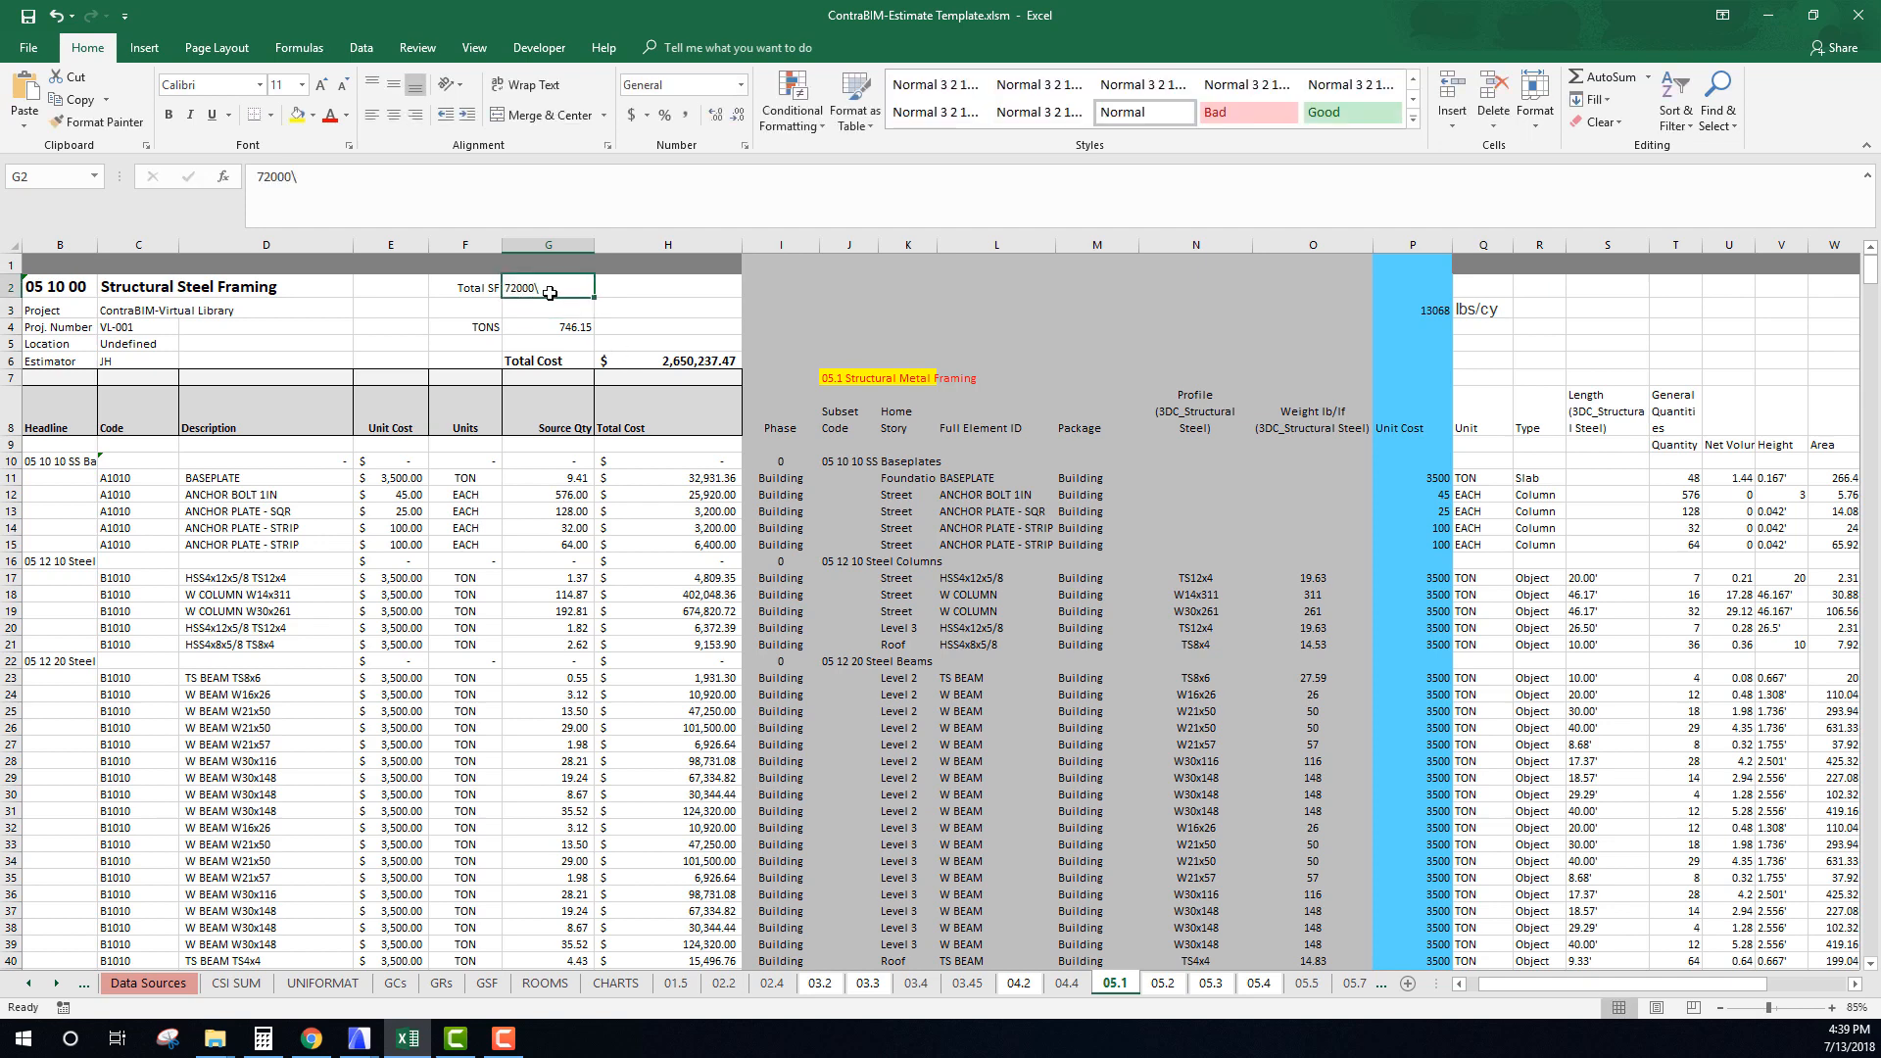
pyautogui.click(343, 178)
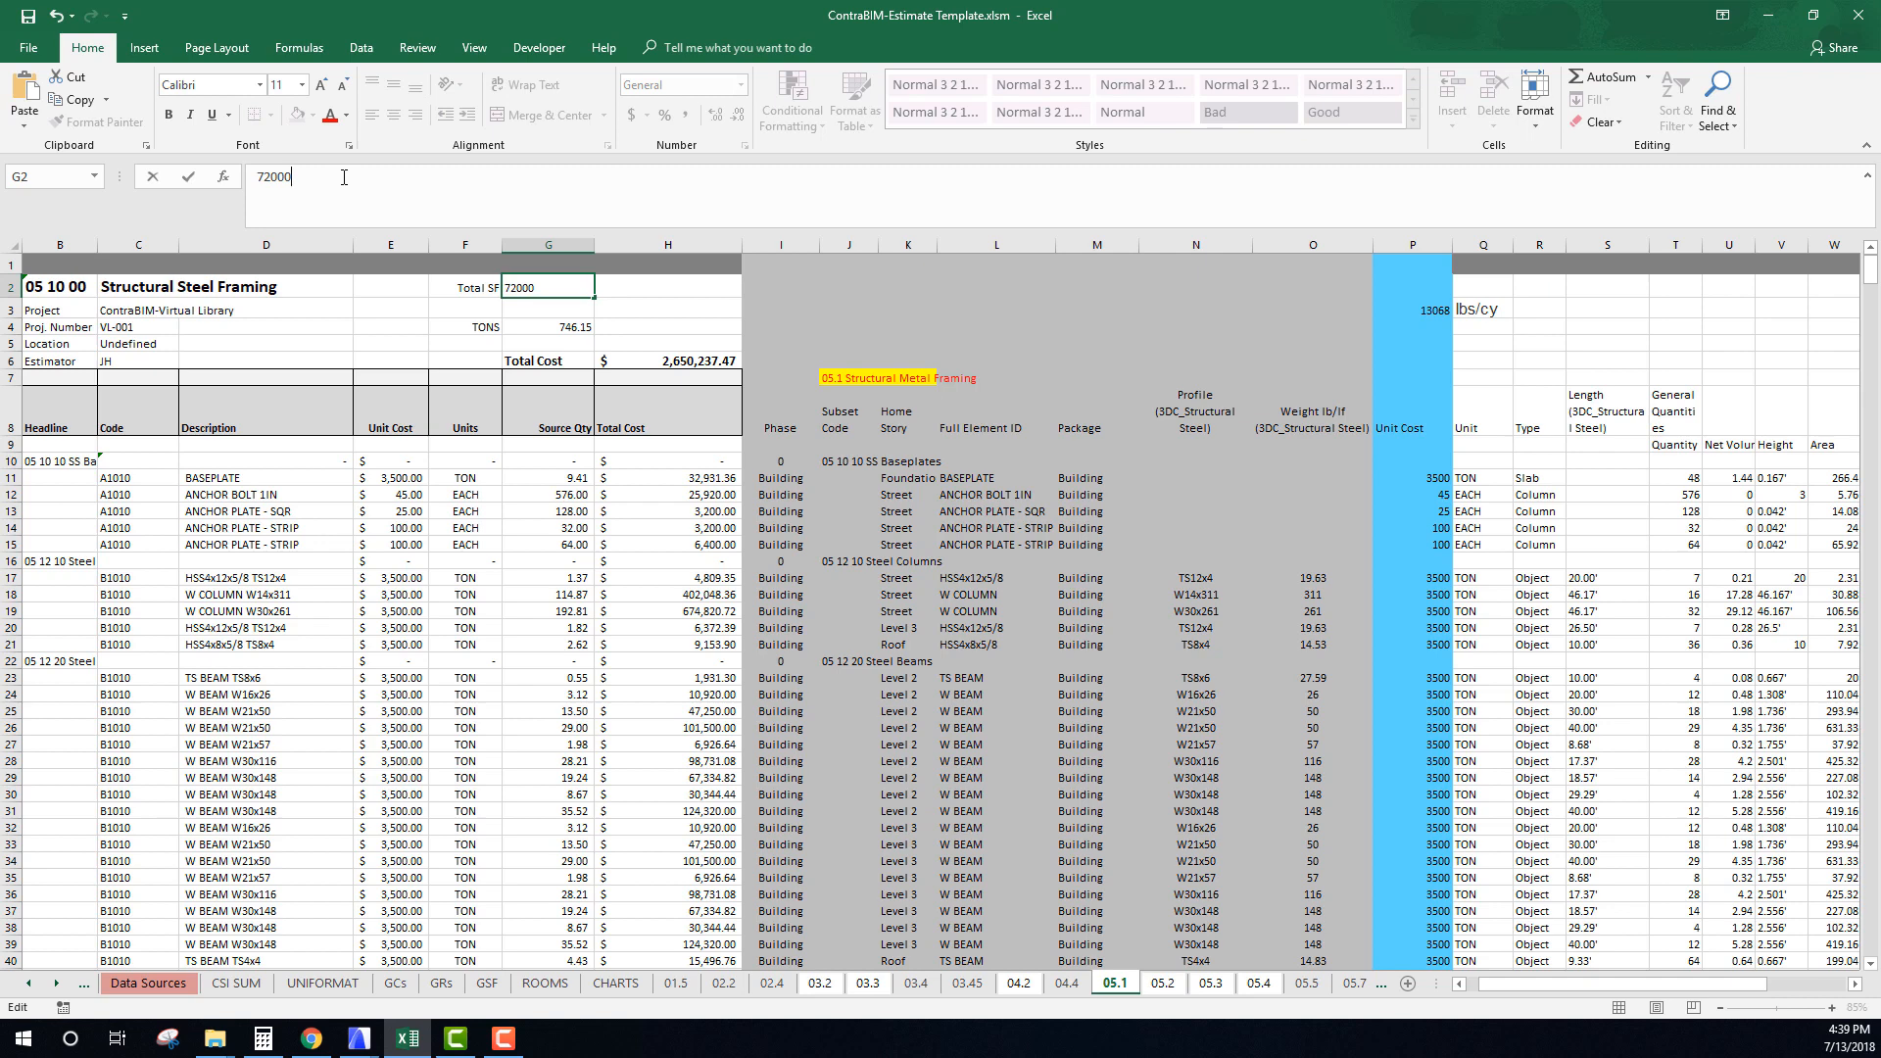
pyautogui.hotkey('ctrl', 'Return')
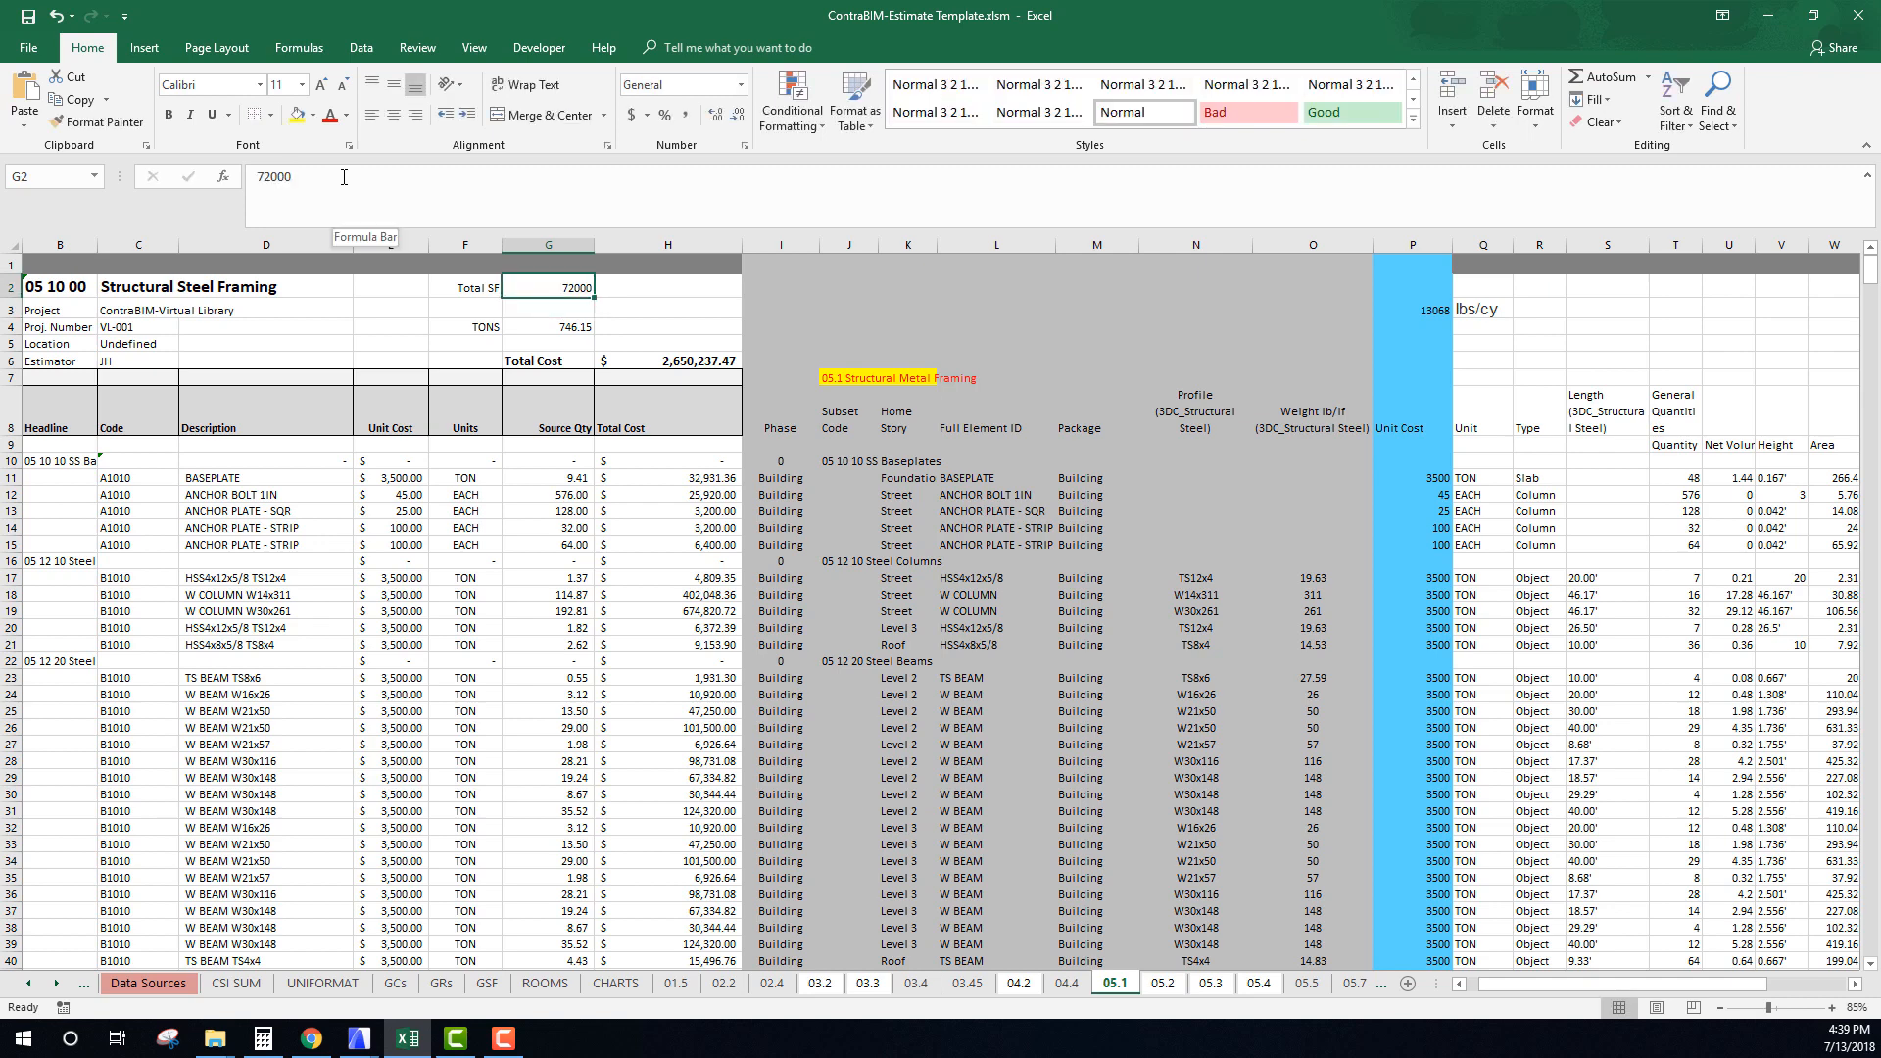
# Multiply the 24000 floor area by 4 in Calculator.
pyautogui.press('Right')
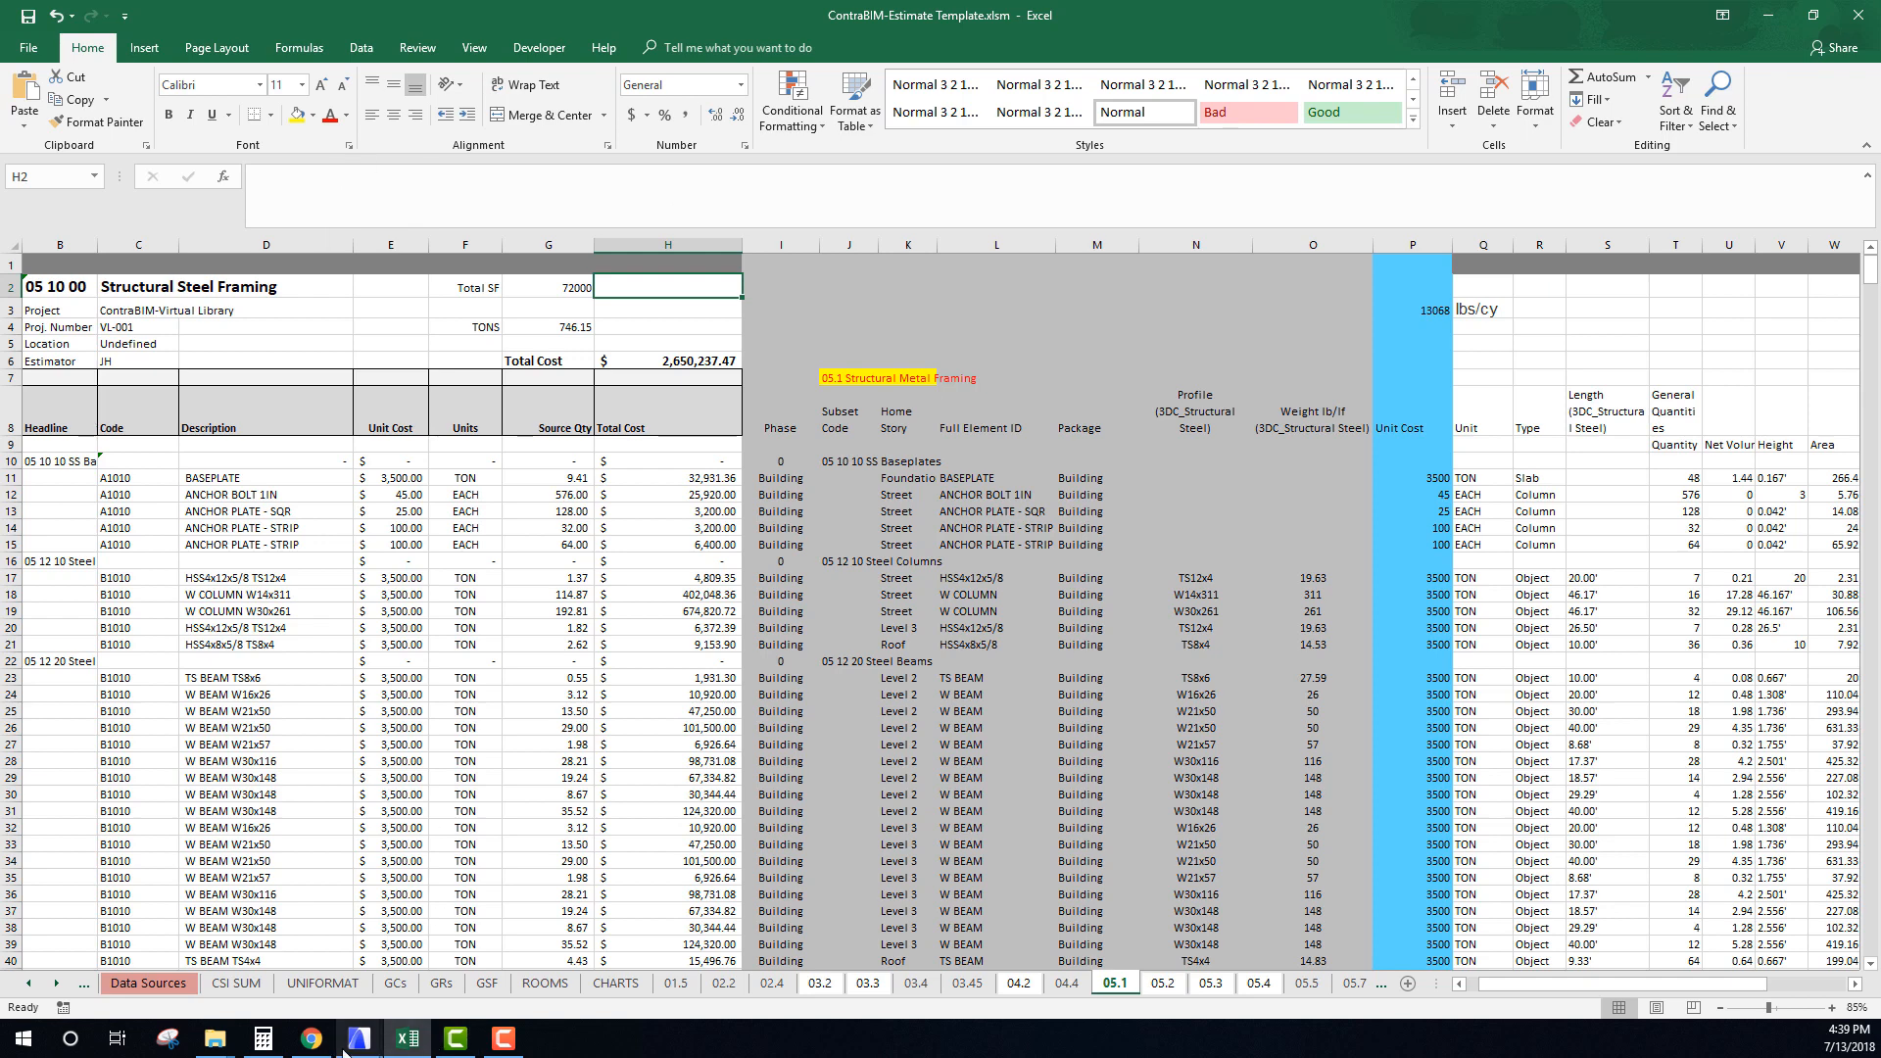
pyautogui.click(263, 1037)
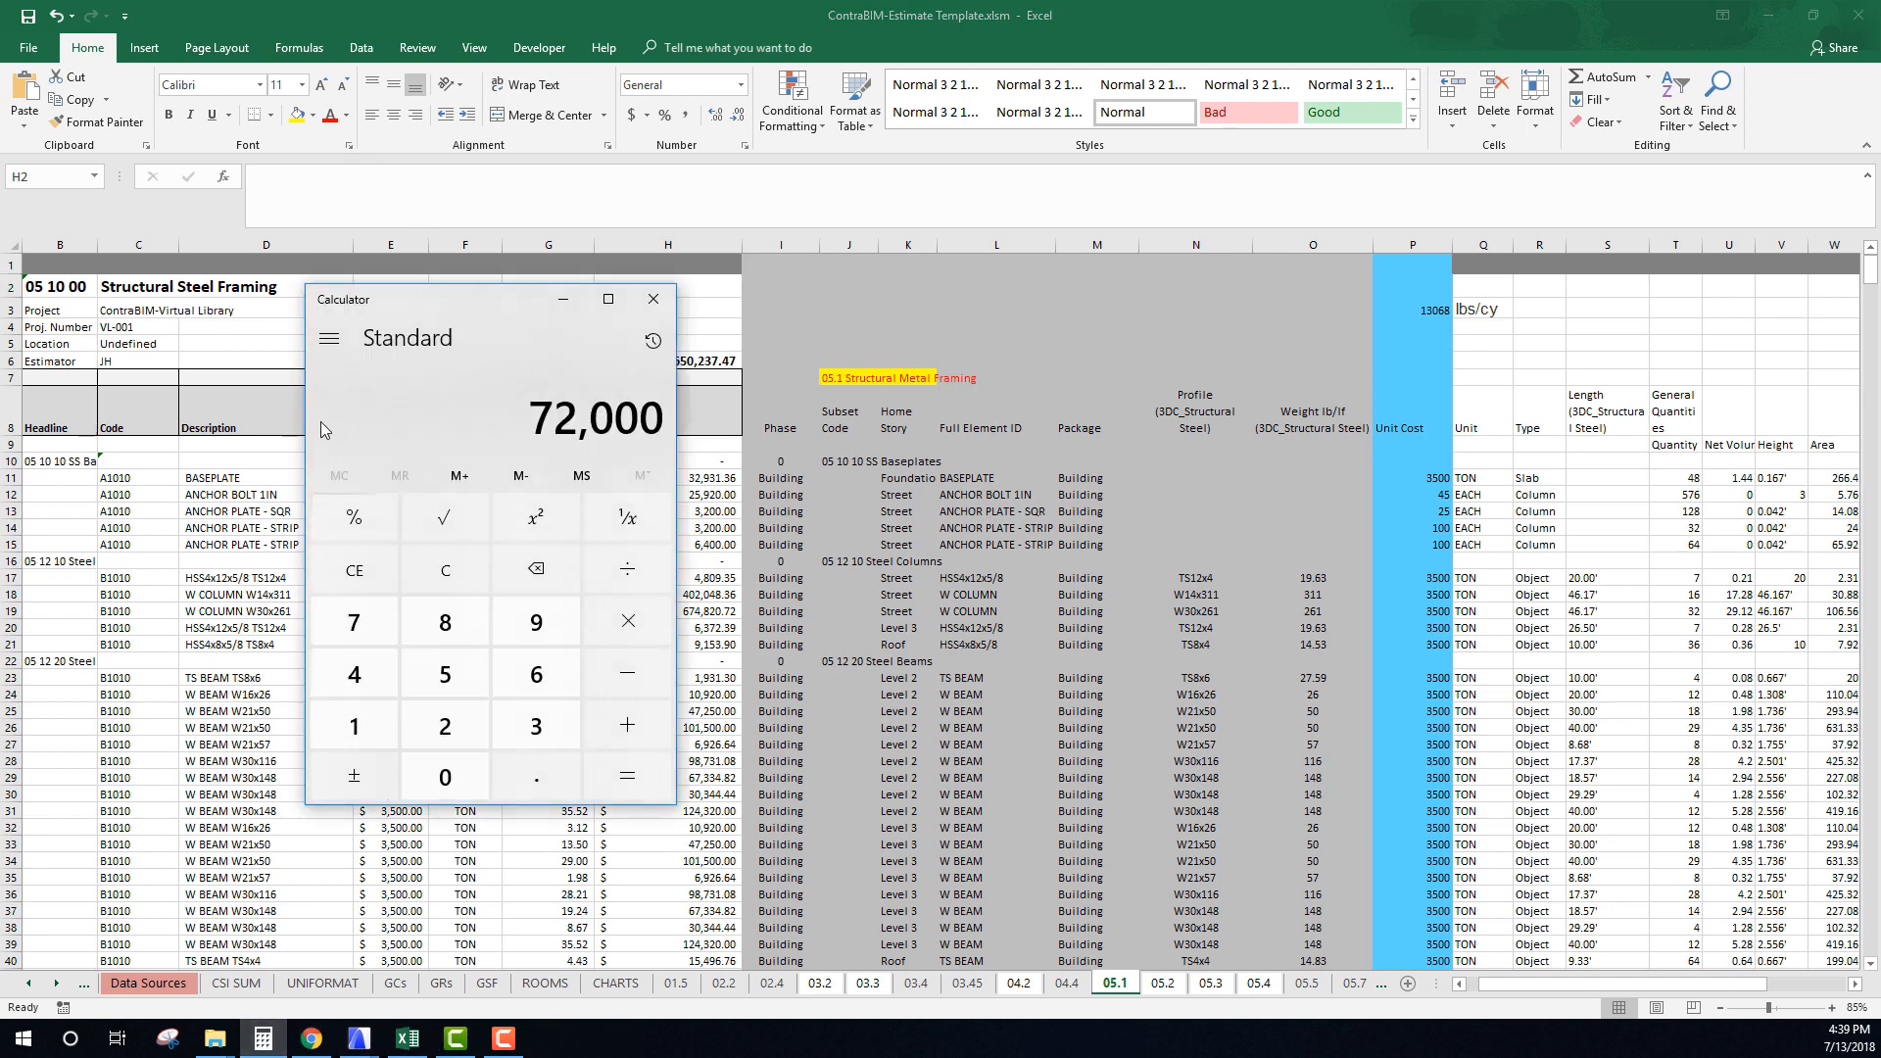
pyautogui.click(445, 571)
pyautogui.click(445, 726)
pyautogui.click(354, 674)
pyautogui.click(445, 777)
pyautogui.click(444, 777)
pyautogui.click(444, 777)
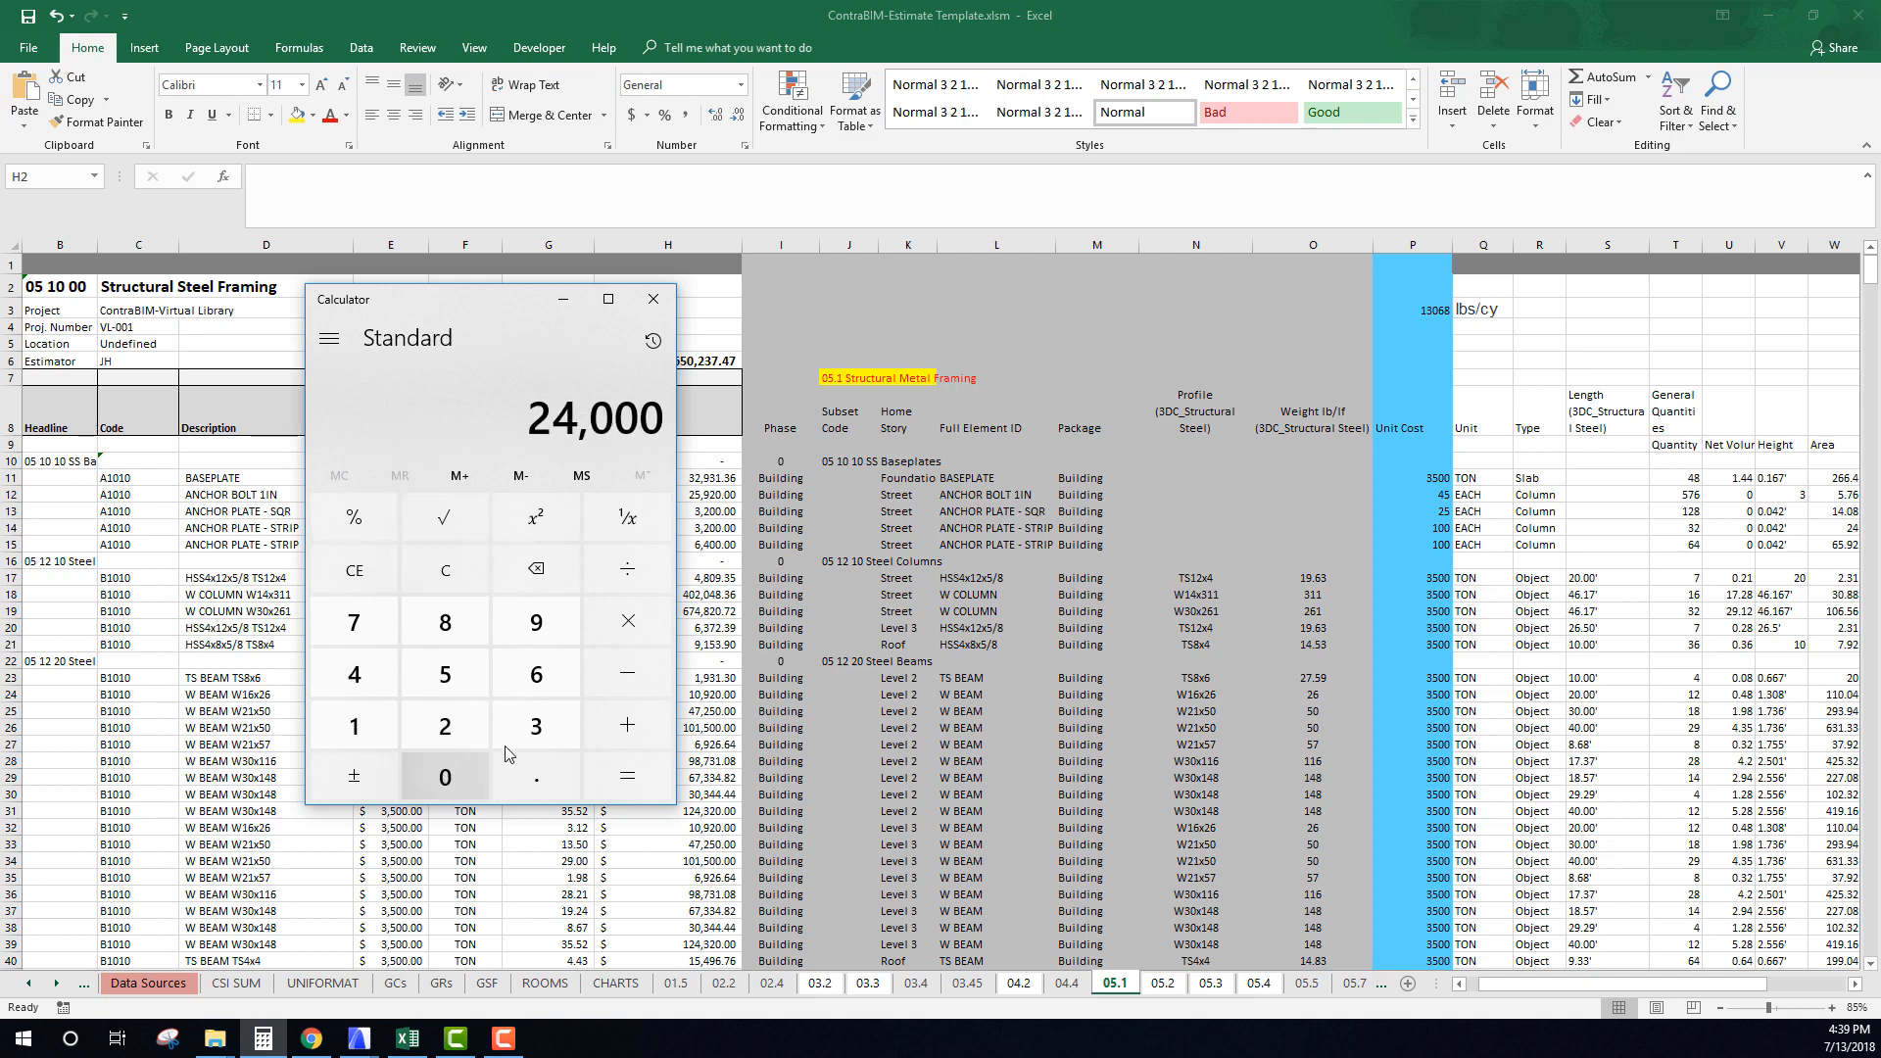
pyautogui.click(627, 620)
pyautogui.click(353, 675)
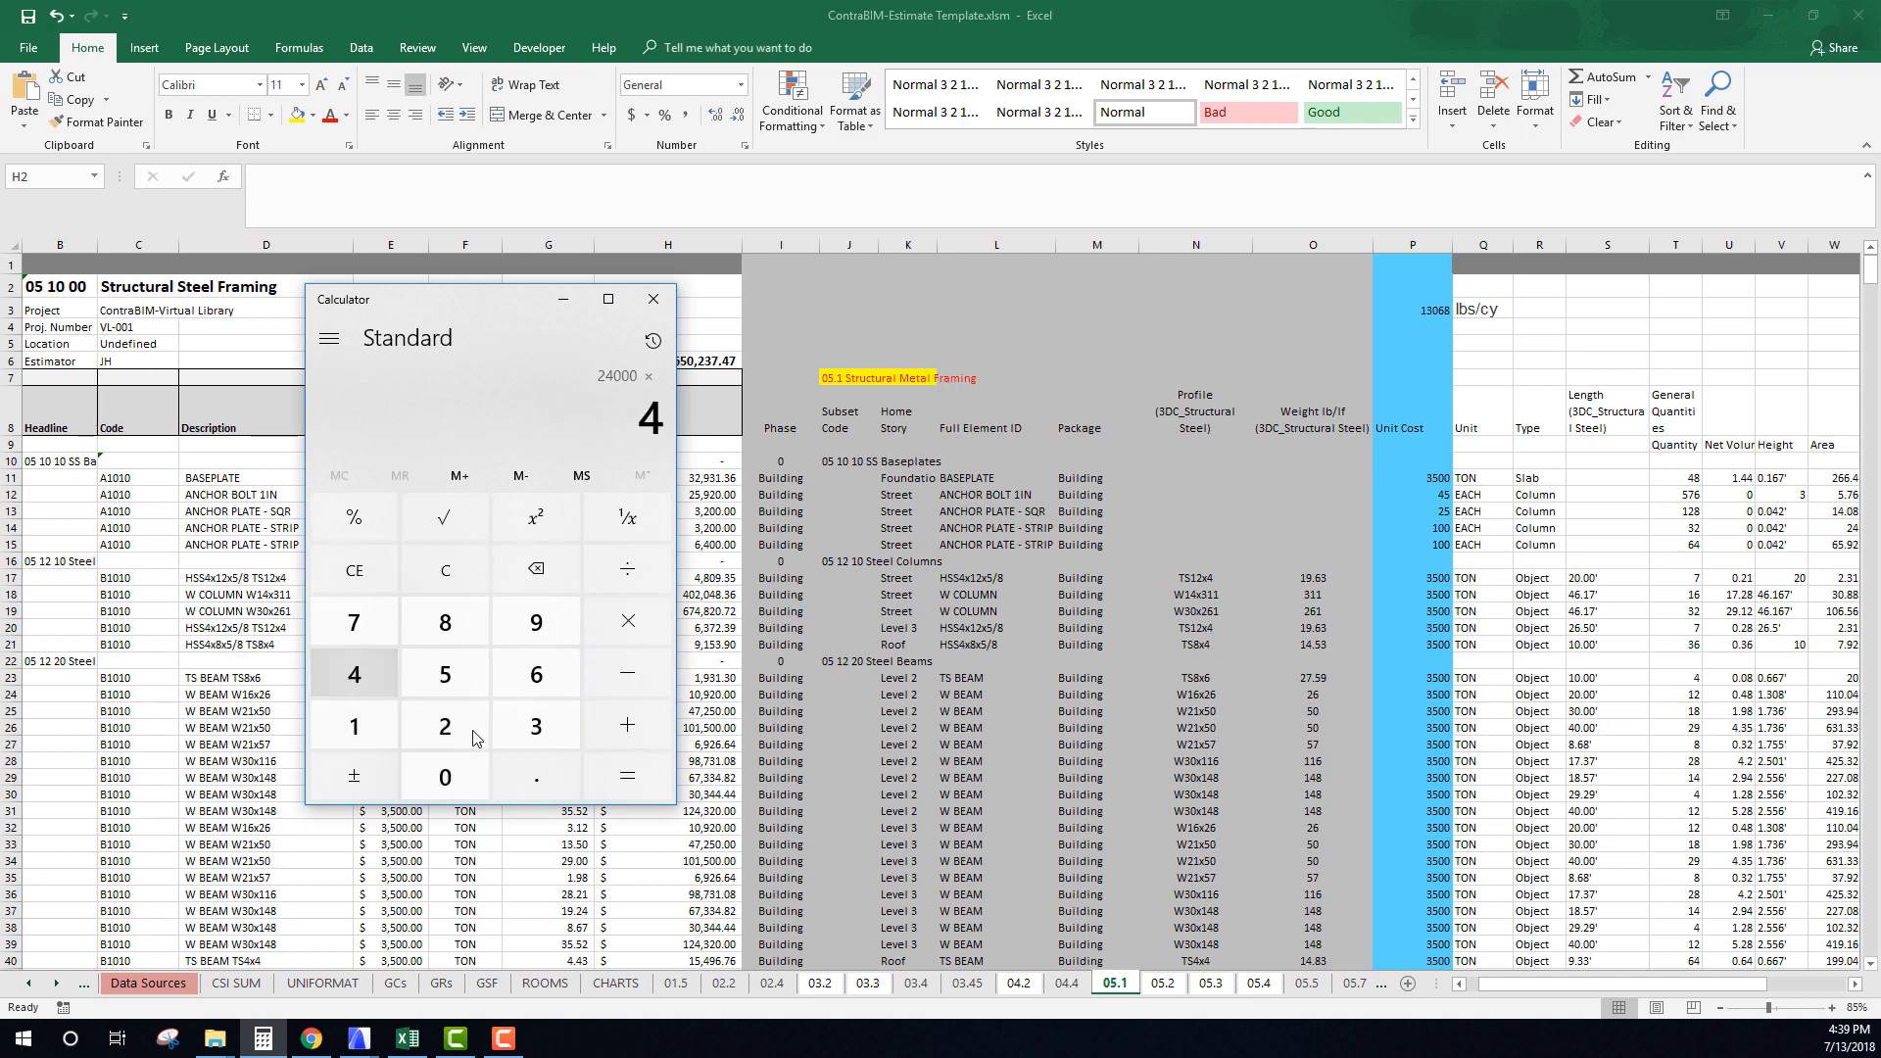
pyautogui.click(627, 777)
# Enter 96000 in H2 of sheet 05.1 as an alternative total square footage.
pyautogui.click(644, 291)
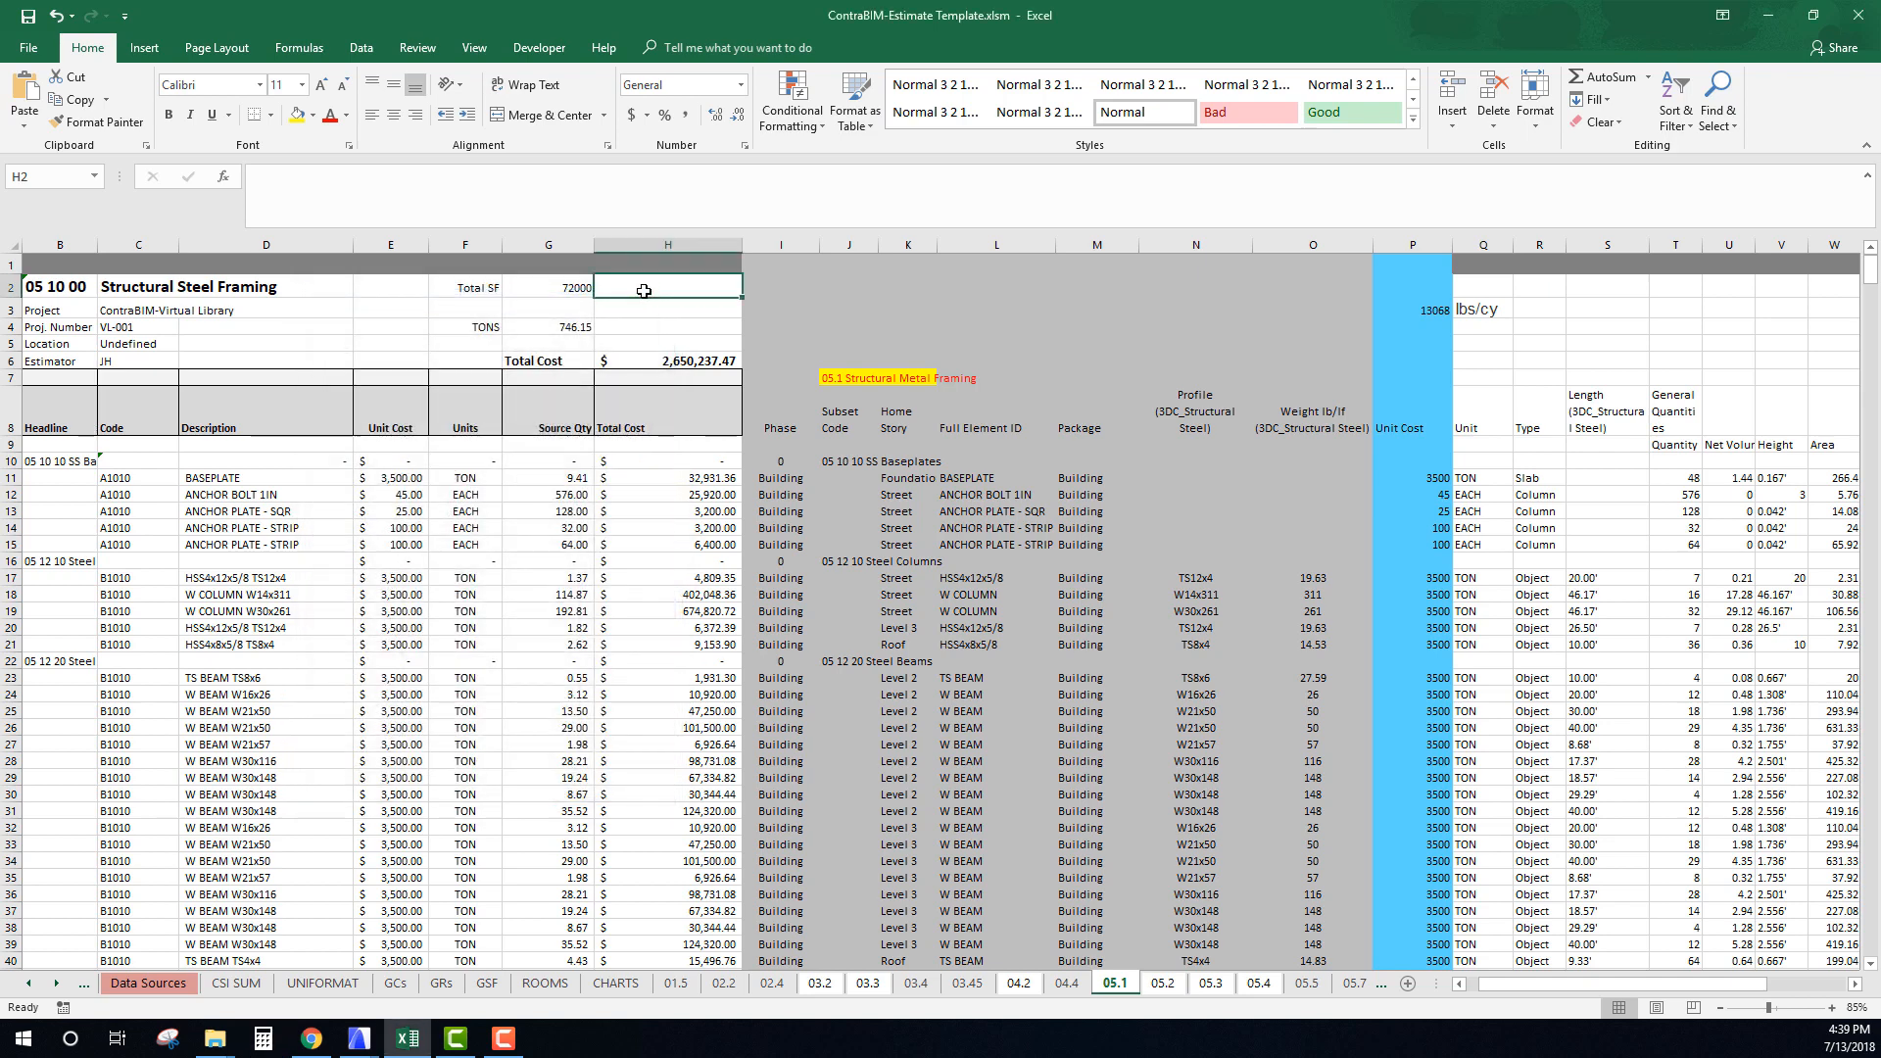
pyautogui.write('96')
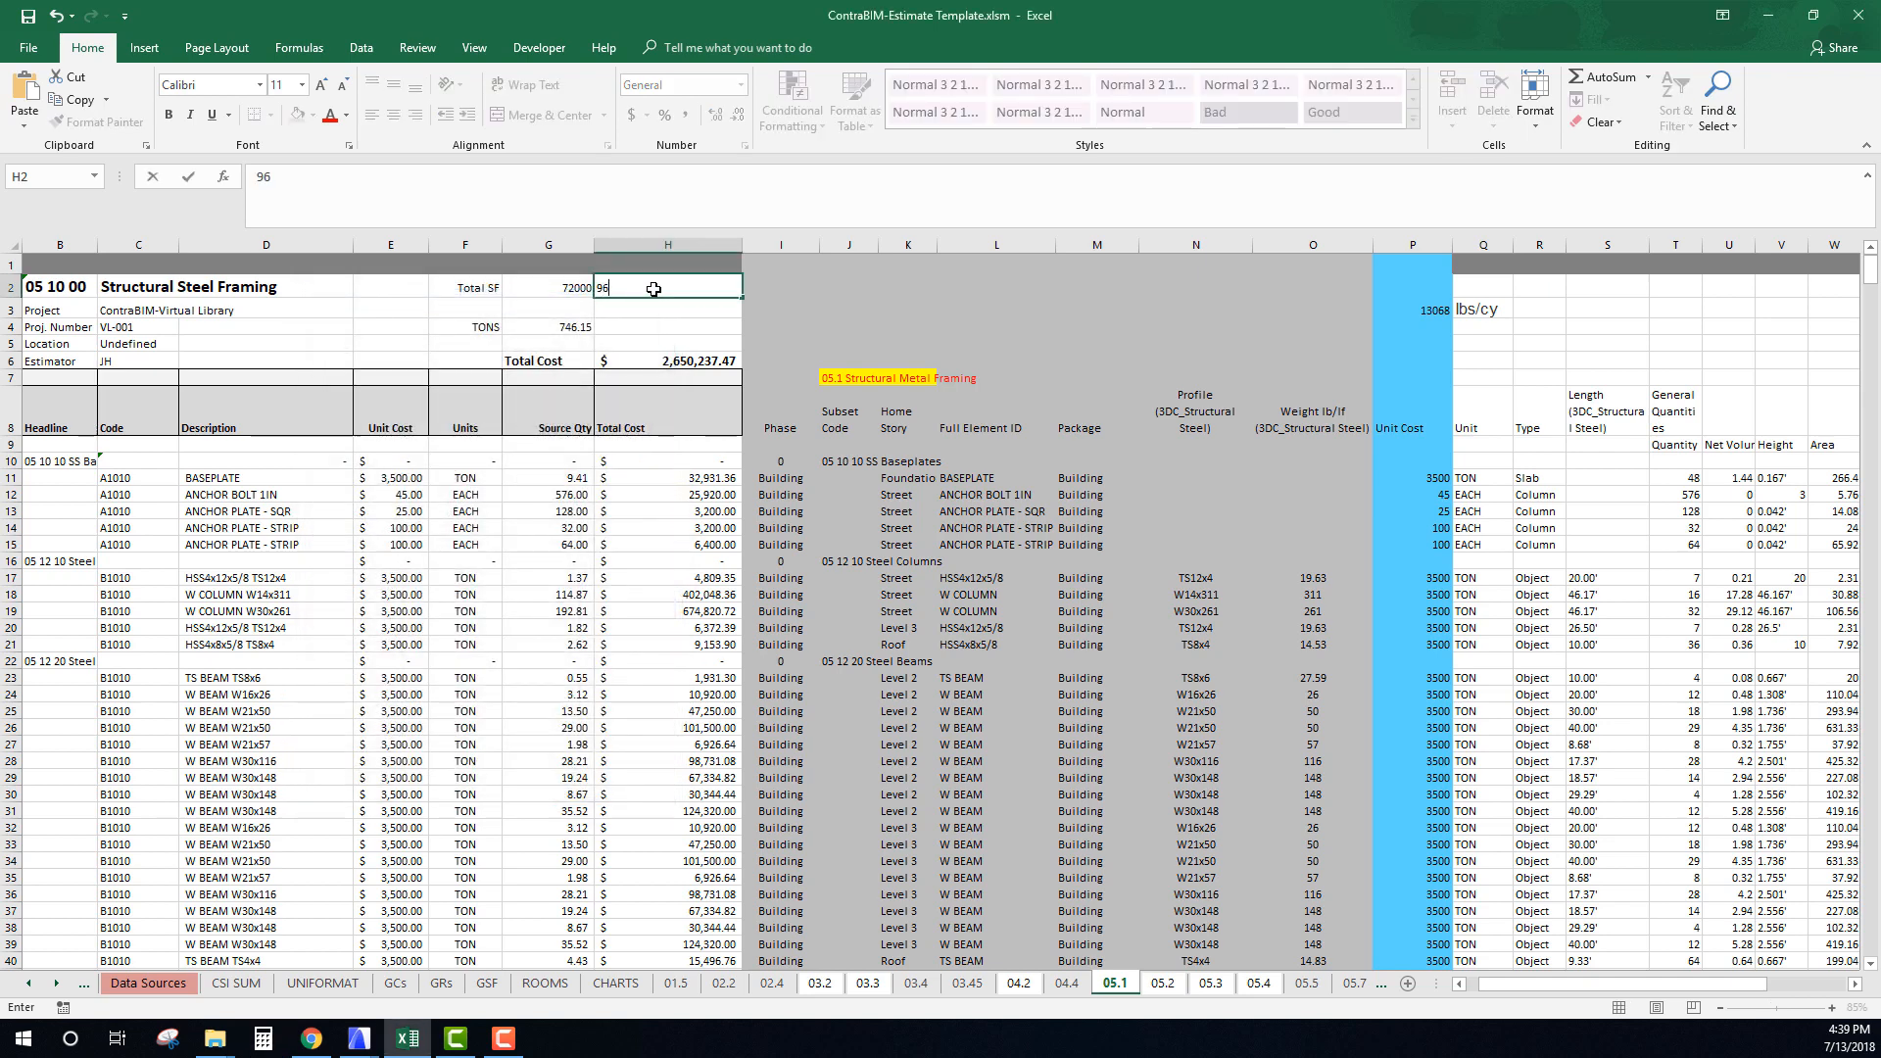
pyautogui.write('000')
pyautogui.press('Return')
# Calculate the steel weight per square foot in G3 with the formula =G4/G2*2000.
pyautogui.press('Up')
pyautogui.press('Left')
pyautogui.press('Left')
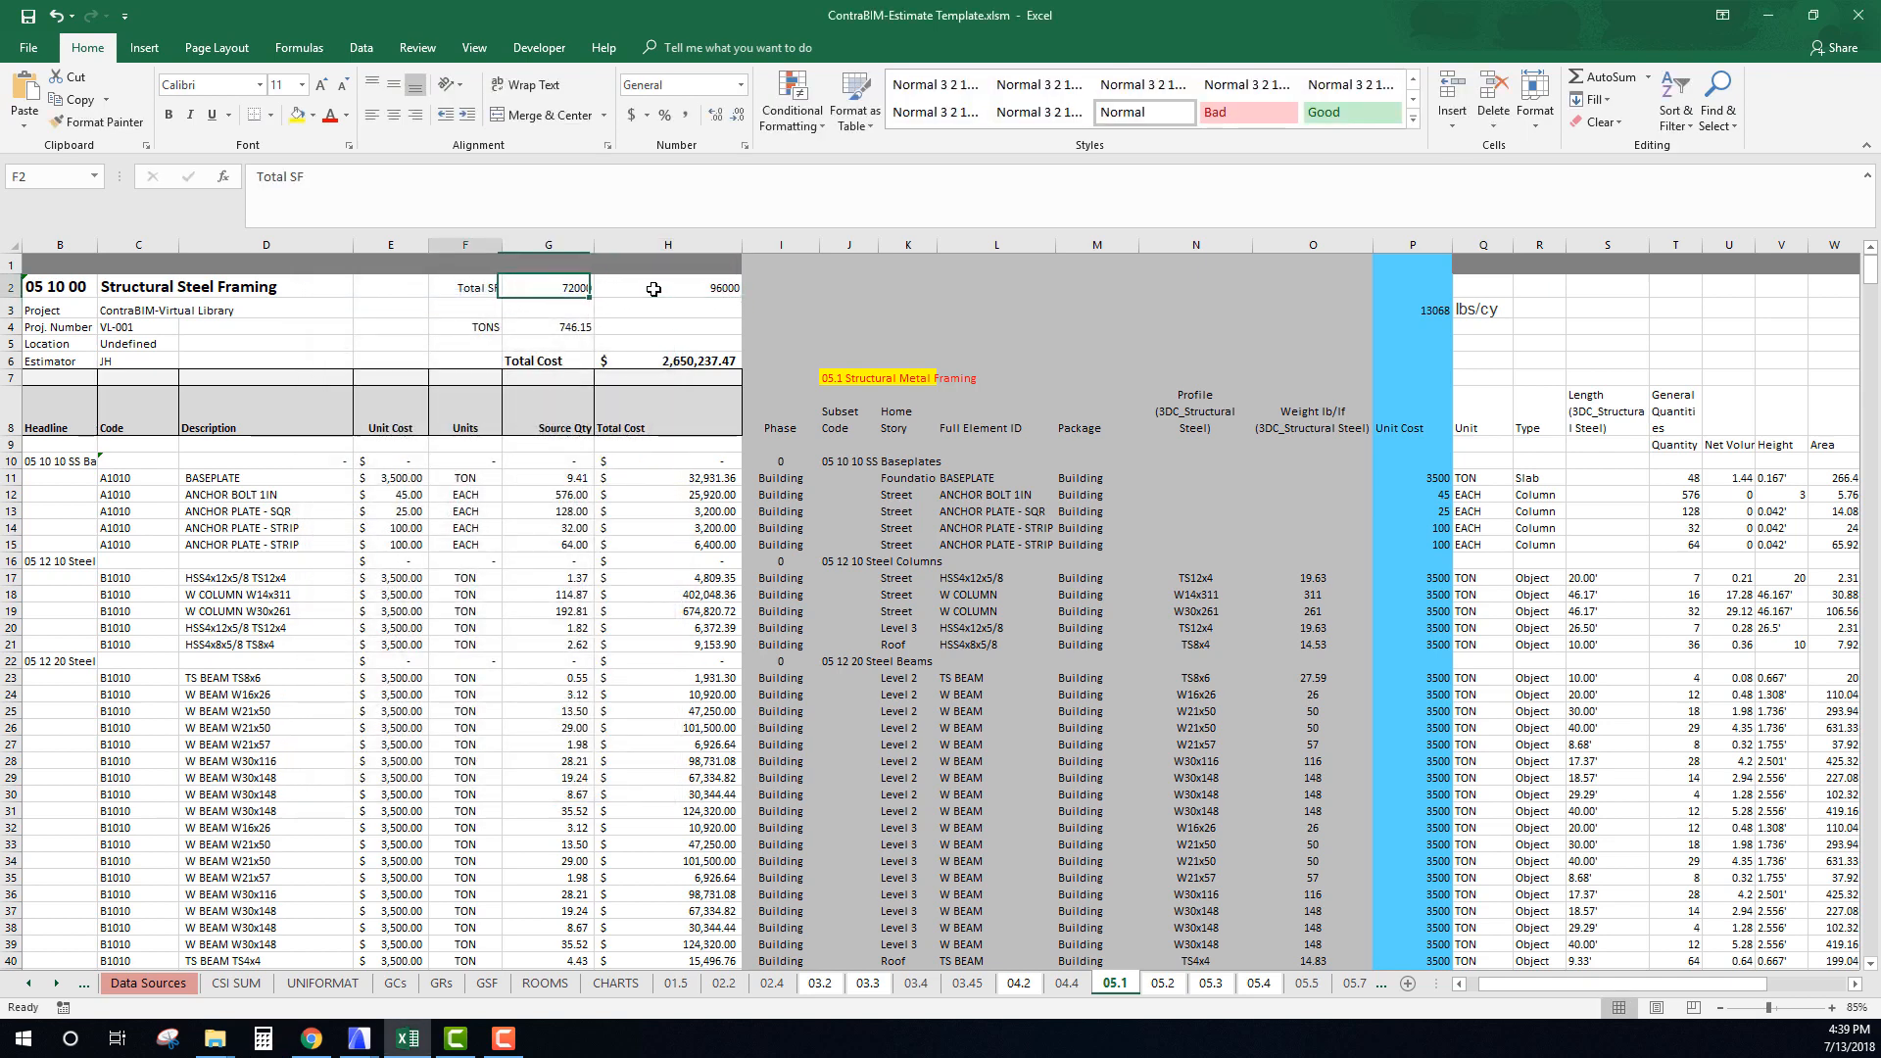
pyautogui.press('Right')
pyautogui.press('Down')
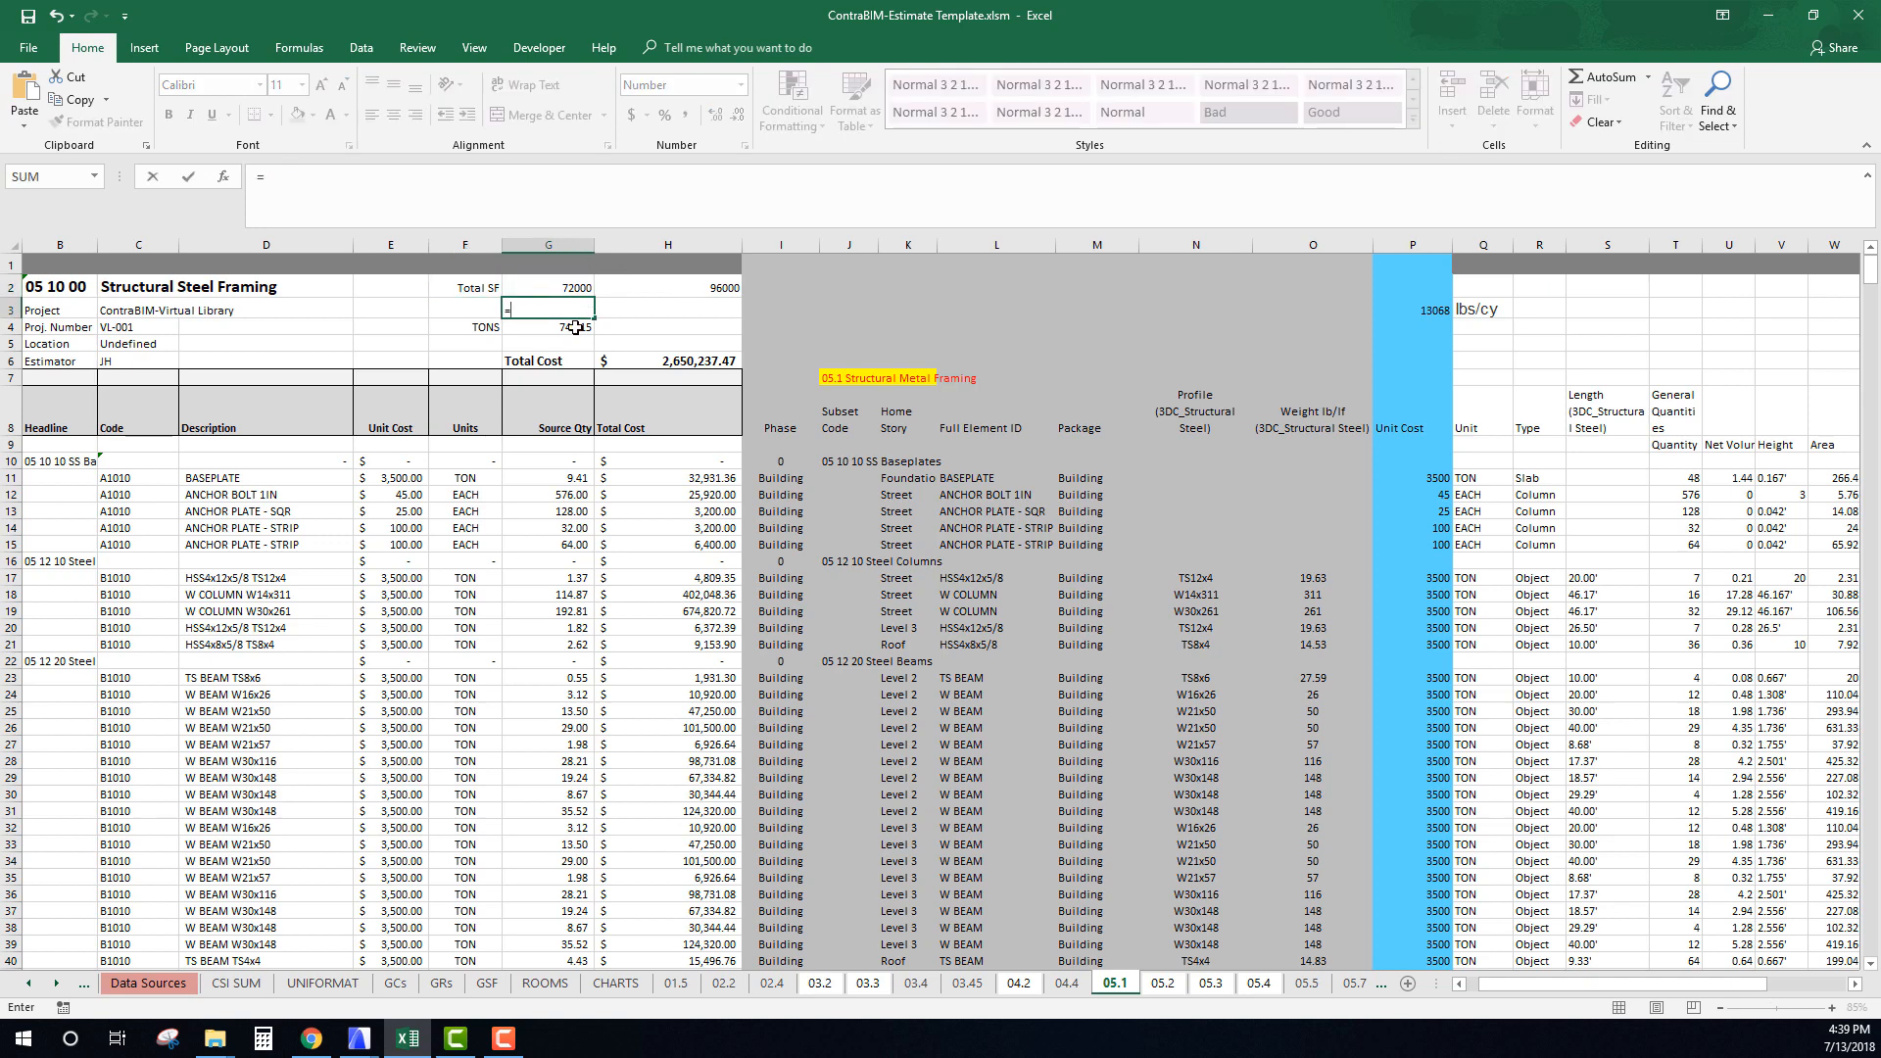
pyautogui.write('=')
pyautogui.click(575, 329)
pyautogui.click(325, 175)
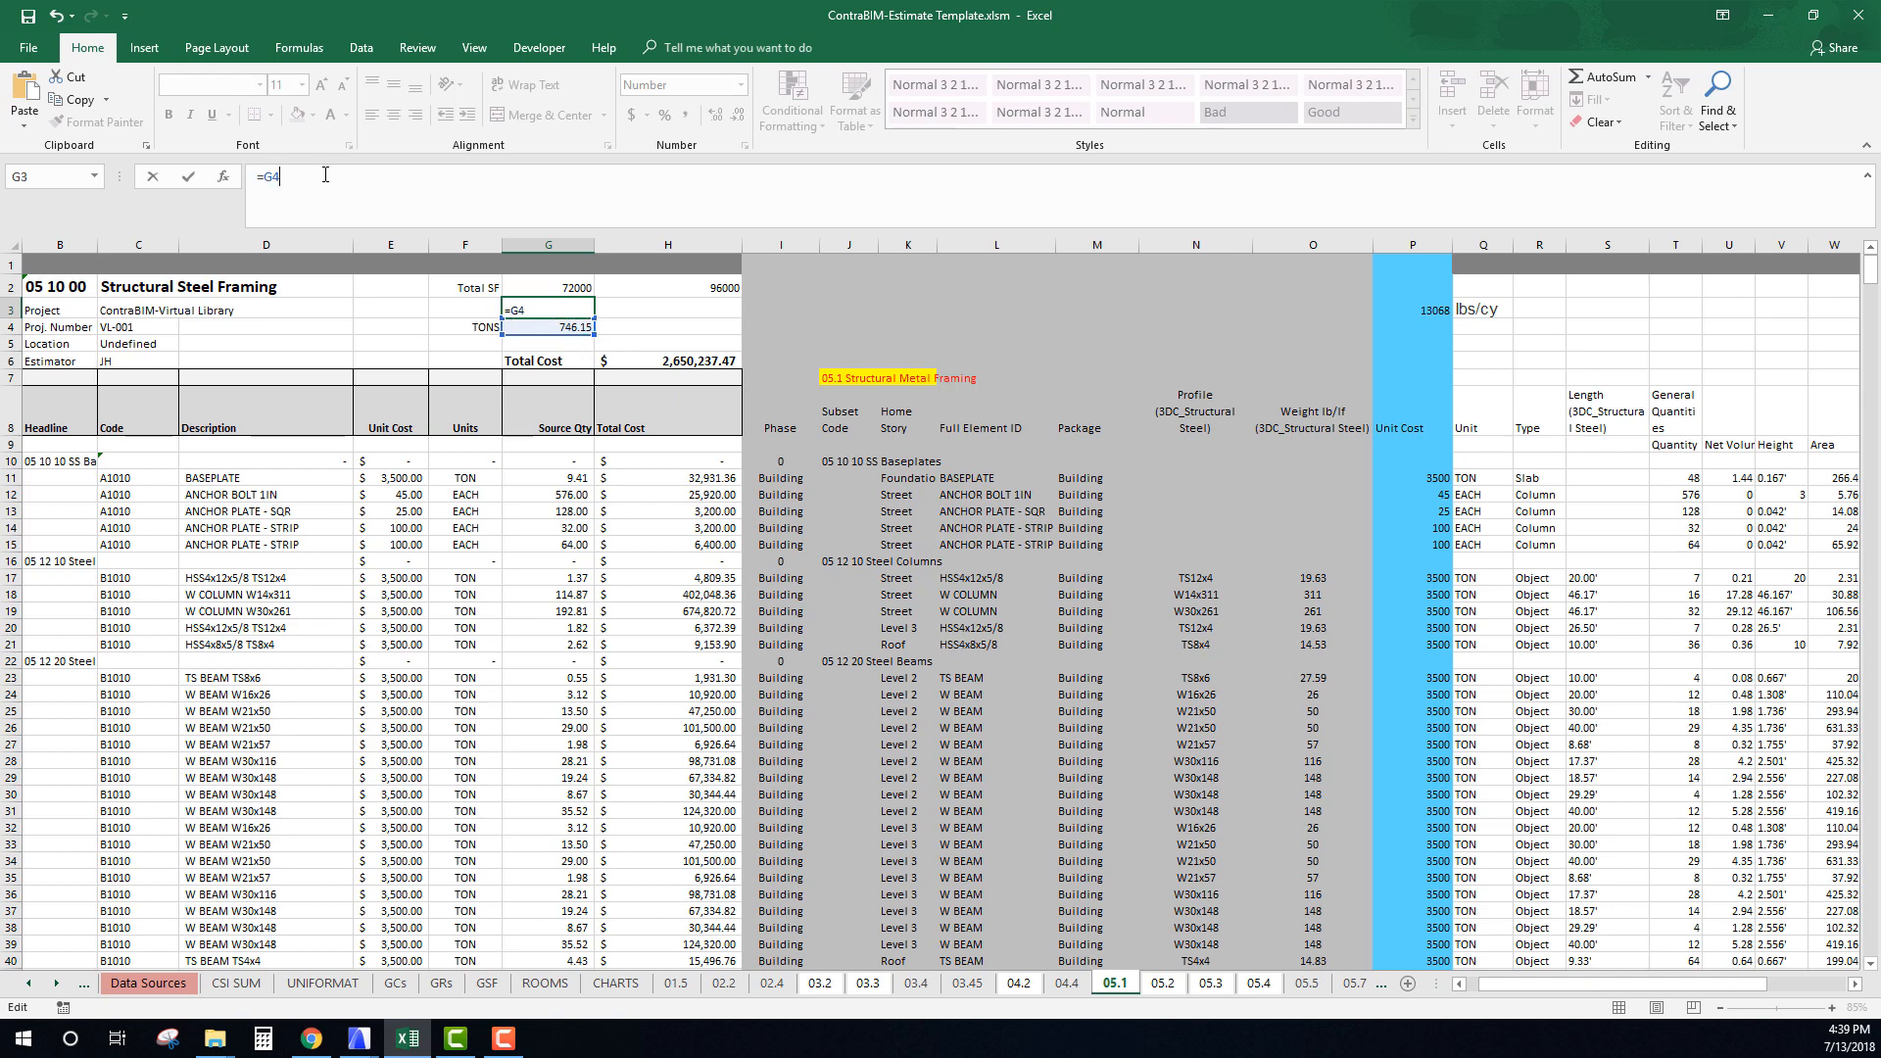
pyautogui.write('/')
pyautogui.click(558, 286)
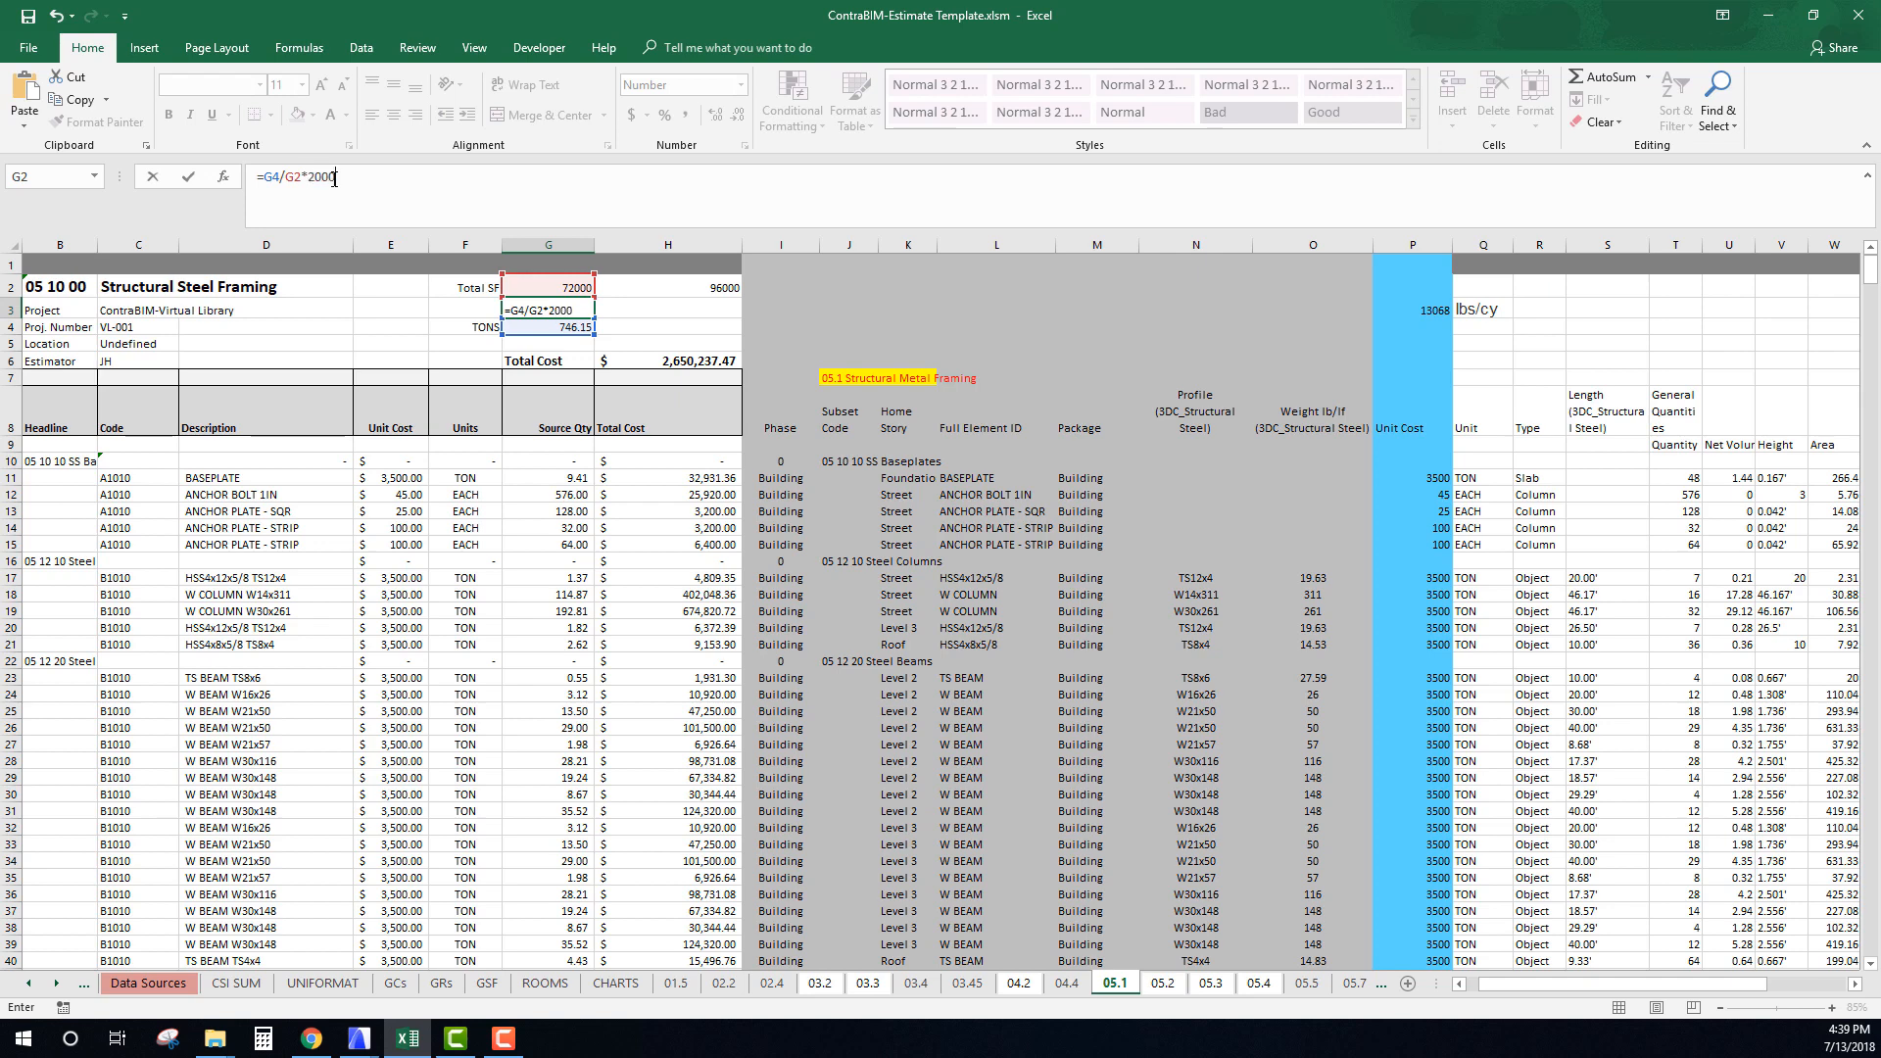
pyautogui.write('*2000')
# Label cell F3 as Lbs/SF.
pyautogui.press('Left')
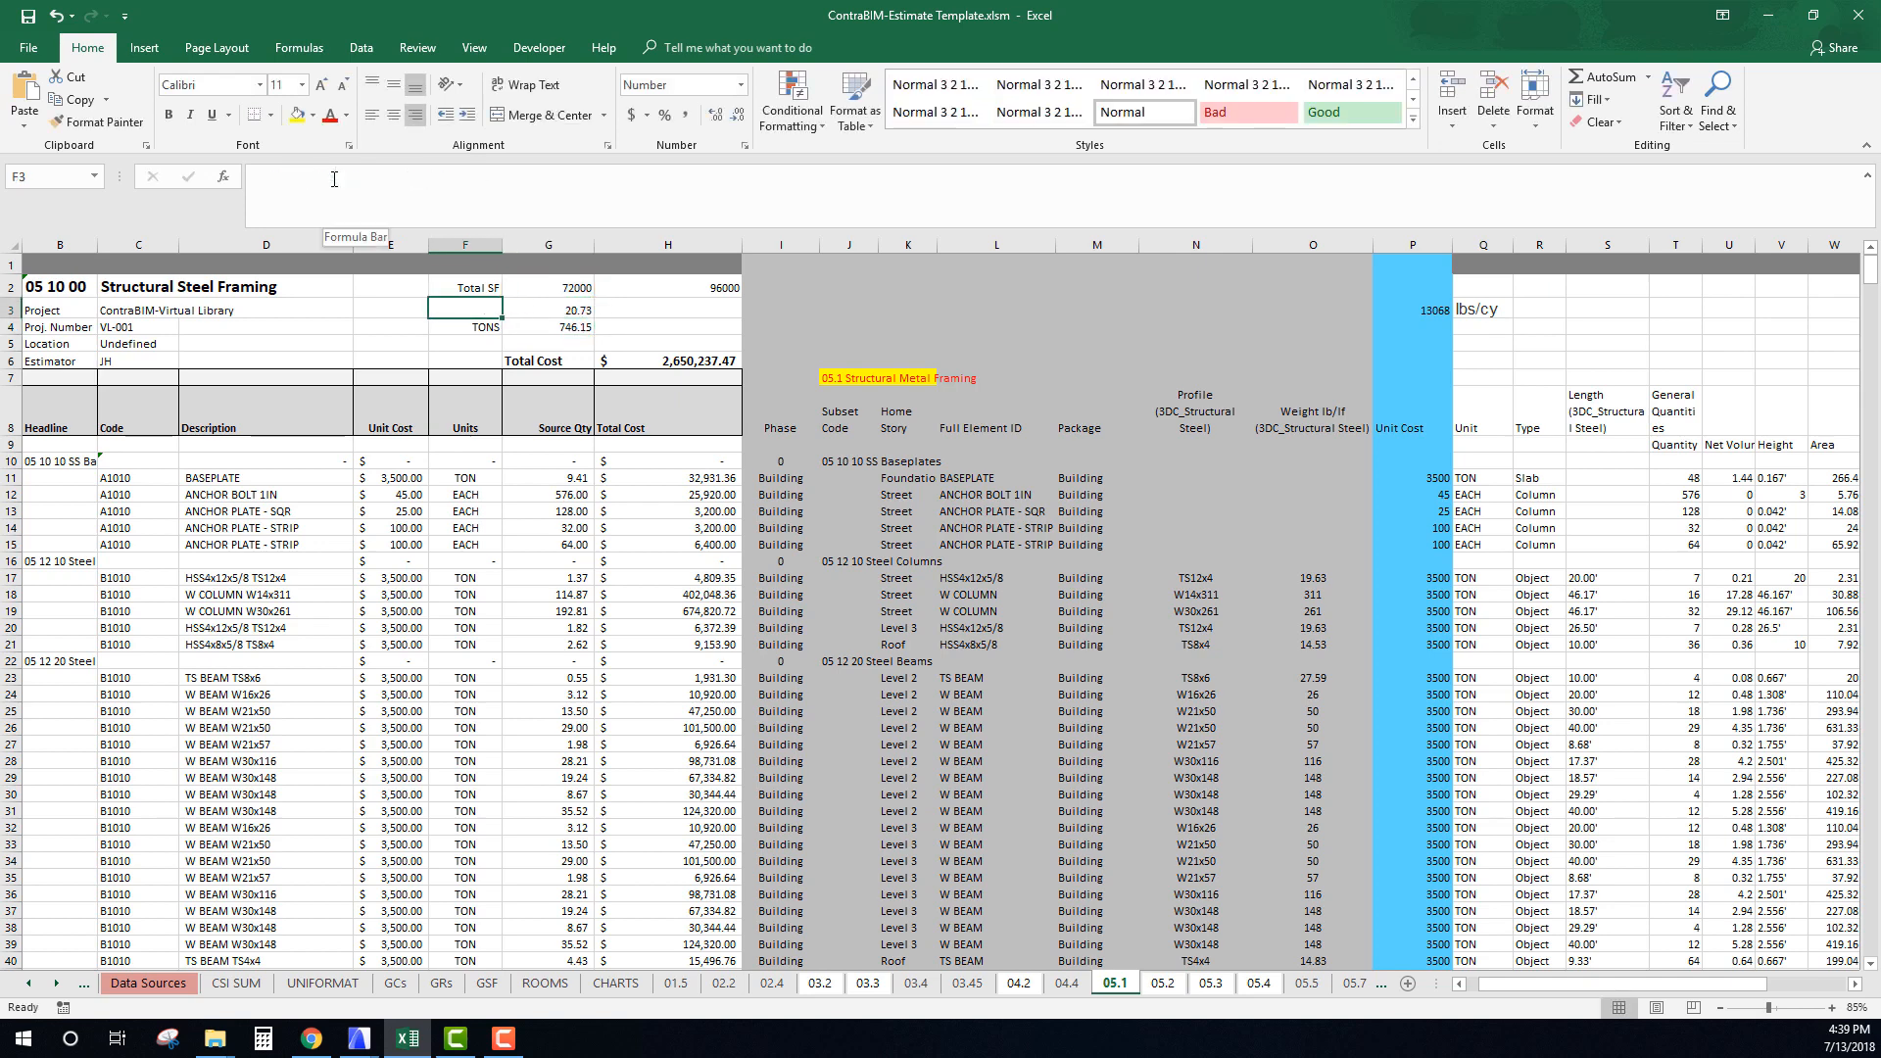
pyautogui.write("Lb'")
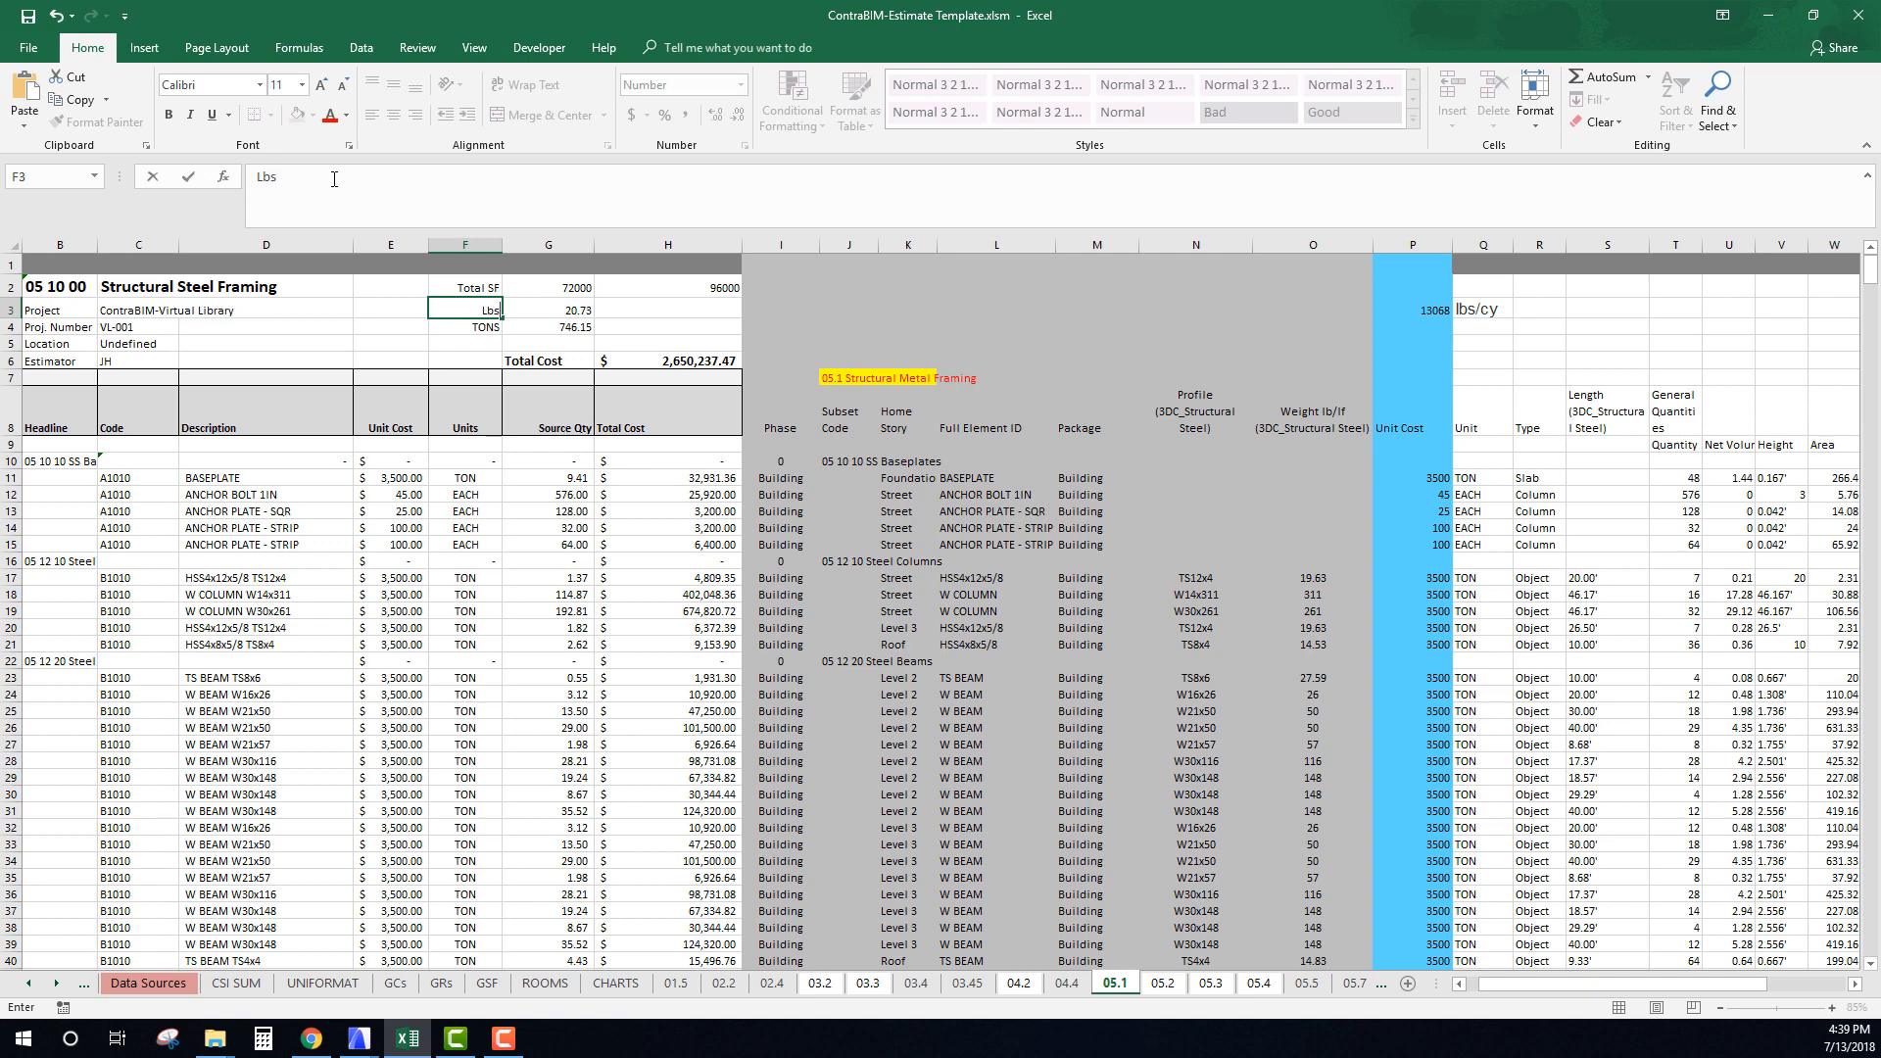
pyautogui.press('Return')
# Calculate the alternative steel weight per square foot in H3 with the formula =G4/H2*2000.
pyautogui.press('Up')
pyautogui.press('Right')
pyautogui.press('Right')
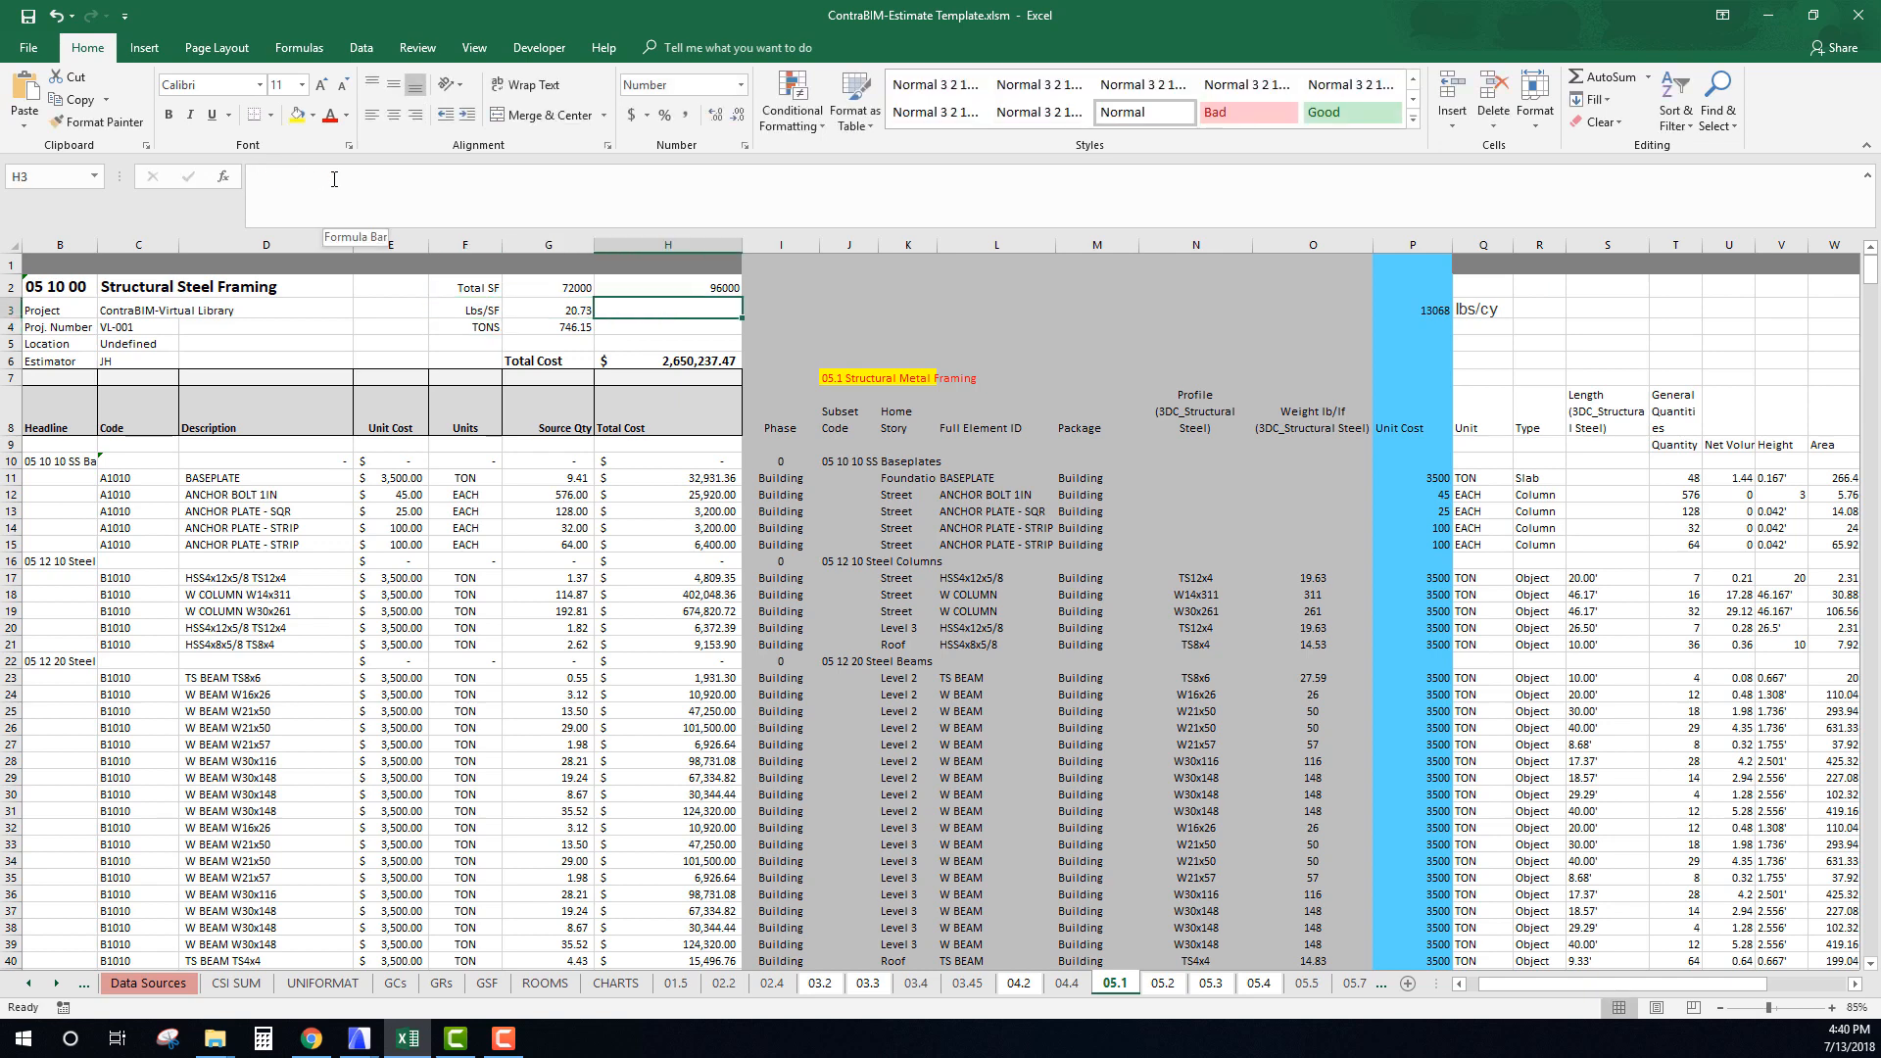
pyautogui.press('Left')
pyautogui.press('Right')
pyautogui.write('=')
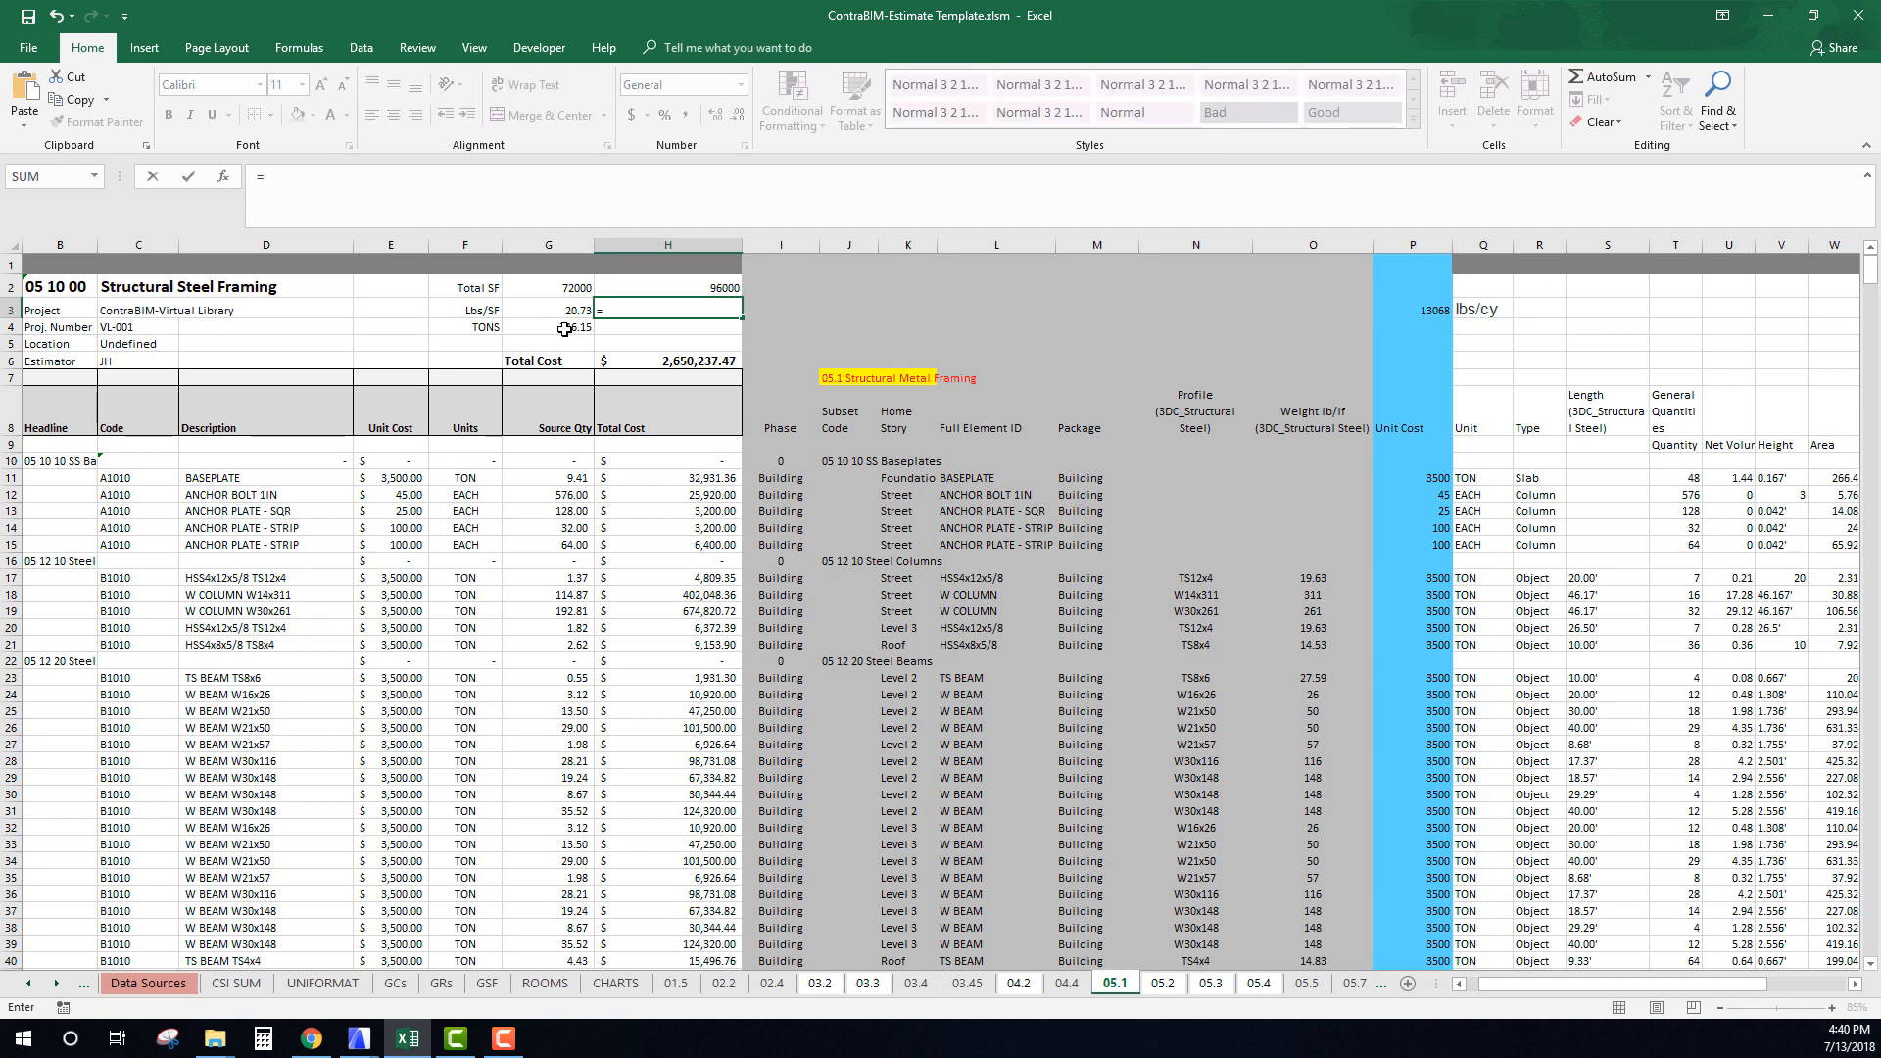
pyautogui.click(565, 329)
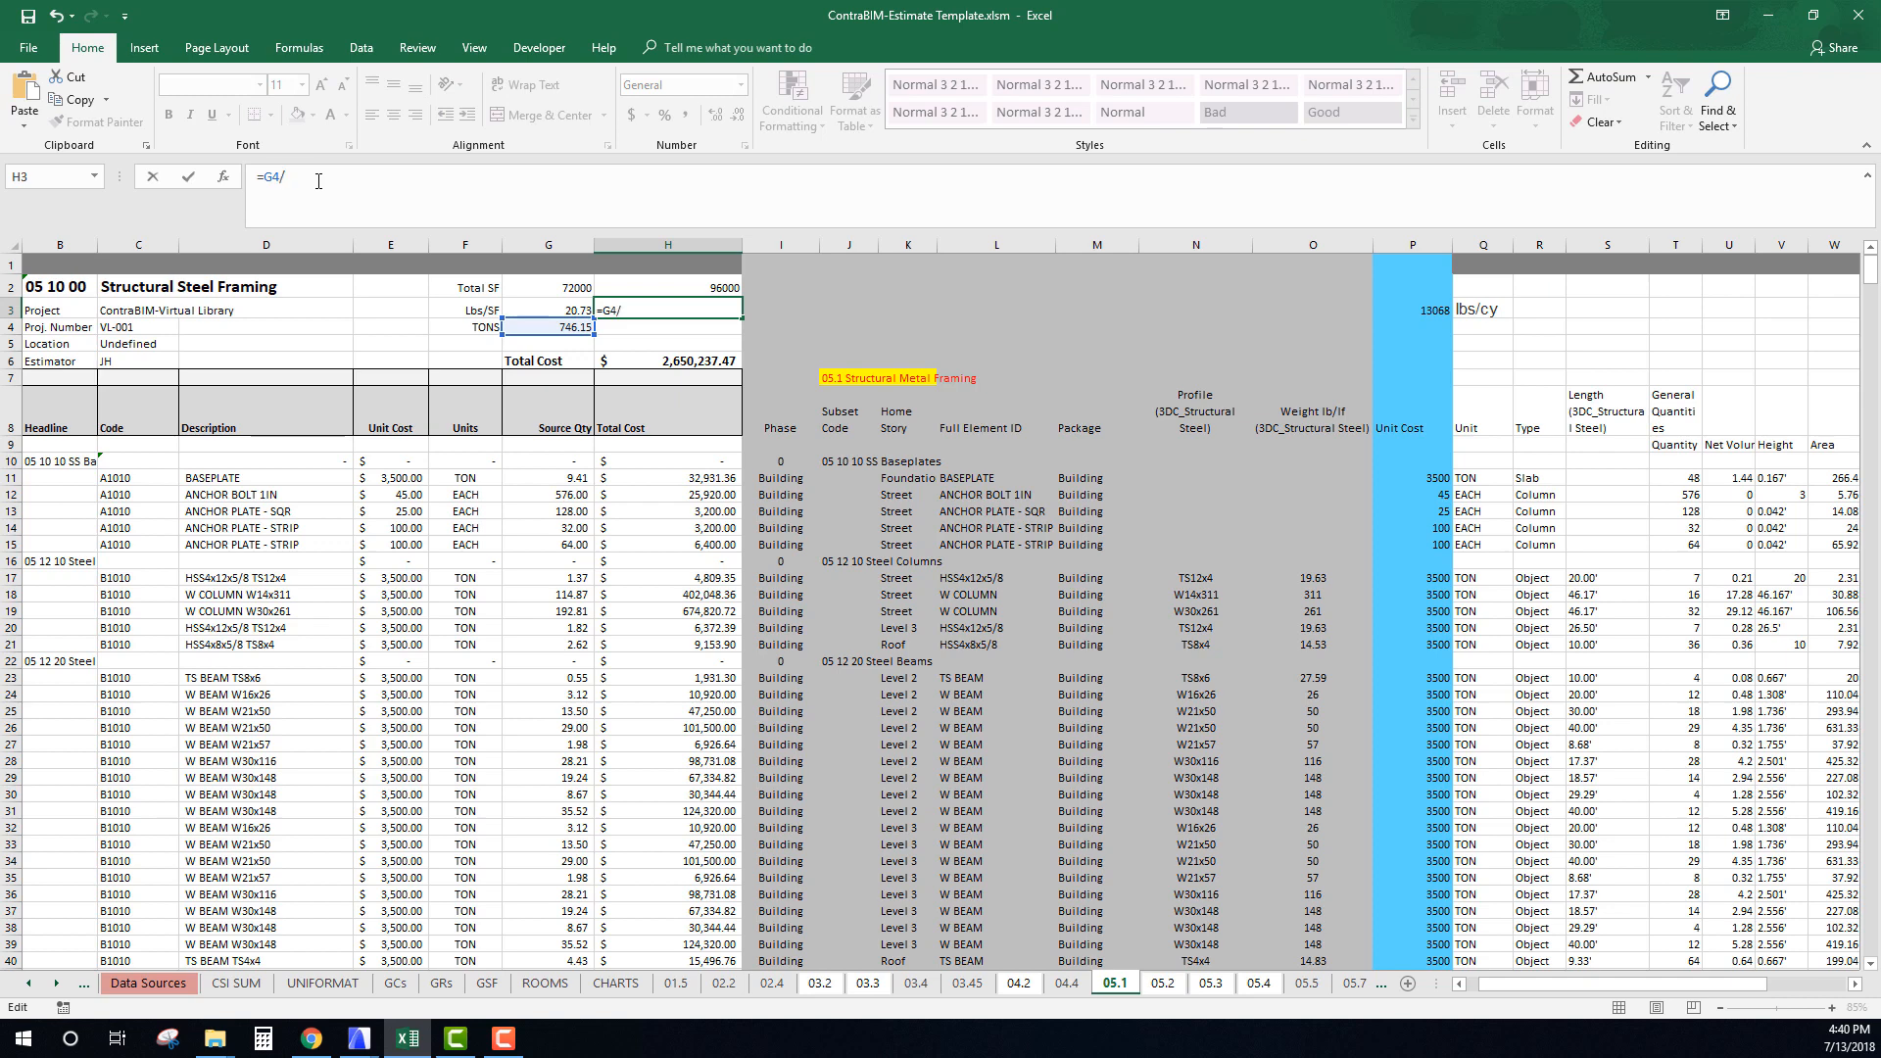
pyautogui.click(697, 289)
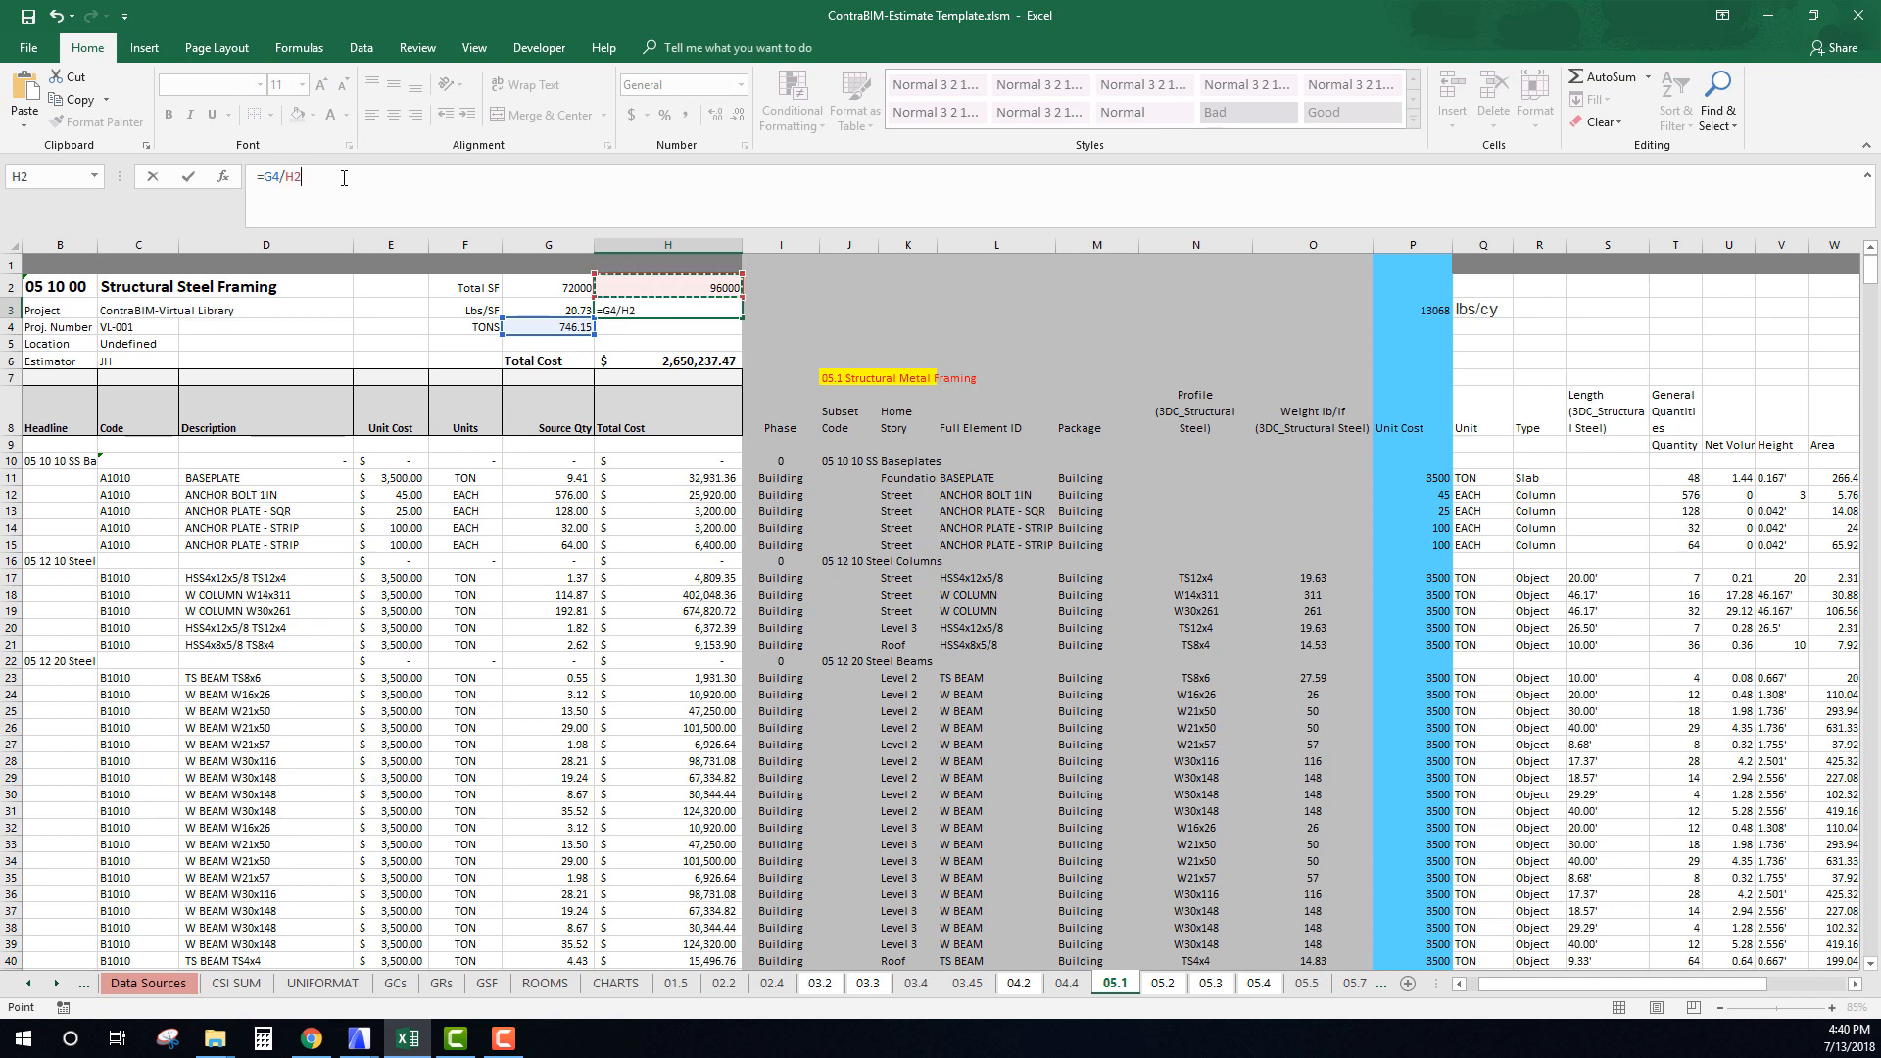
pyautogui.write('*2000')
pyautogui.hotkey('ctrl', 'Return')
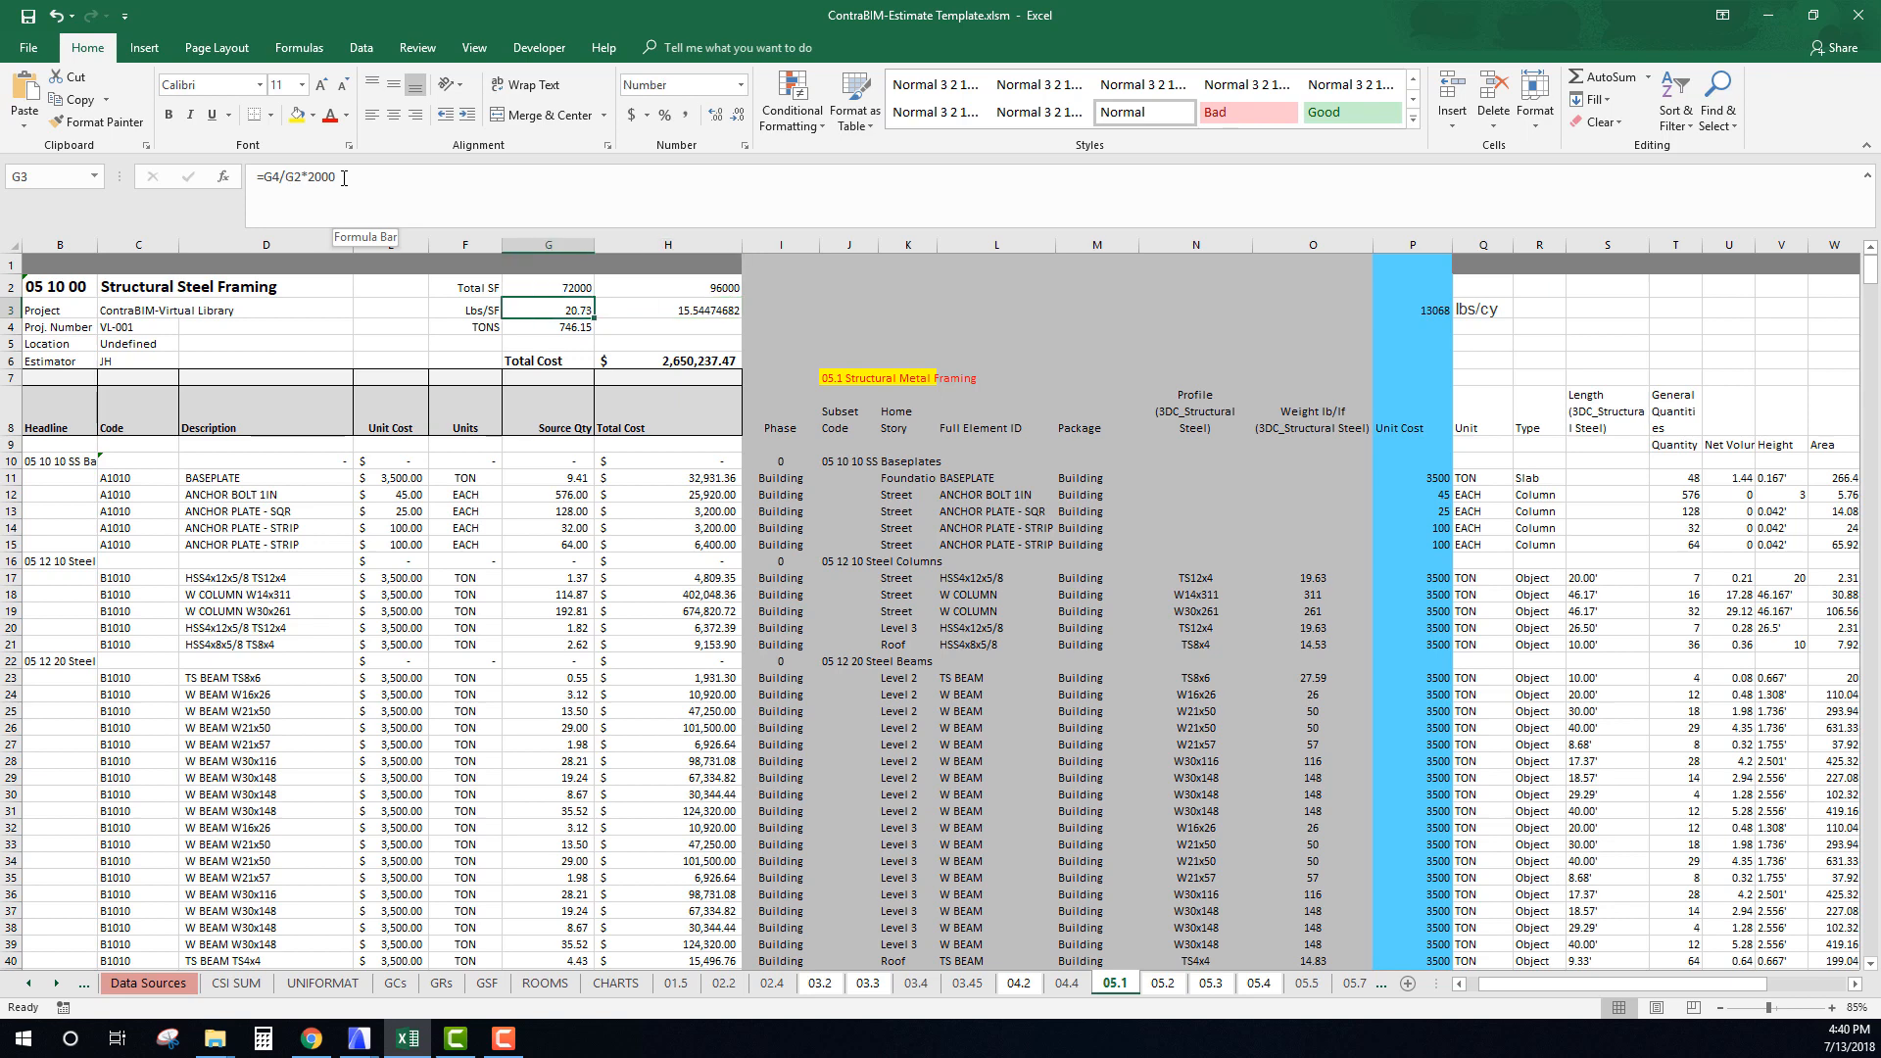
# Compare the two Total SF entries in G2 and H2 with their Lbs/SF formulas in G3 and H3.
pyautogui.press('Up')
pyautogui.press('Left')
pyautogui.press('Down')
pyautogui.press('Right')
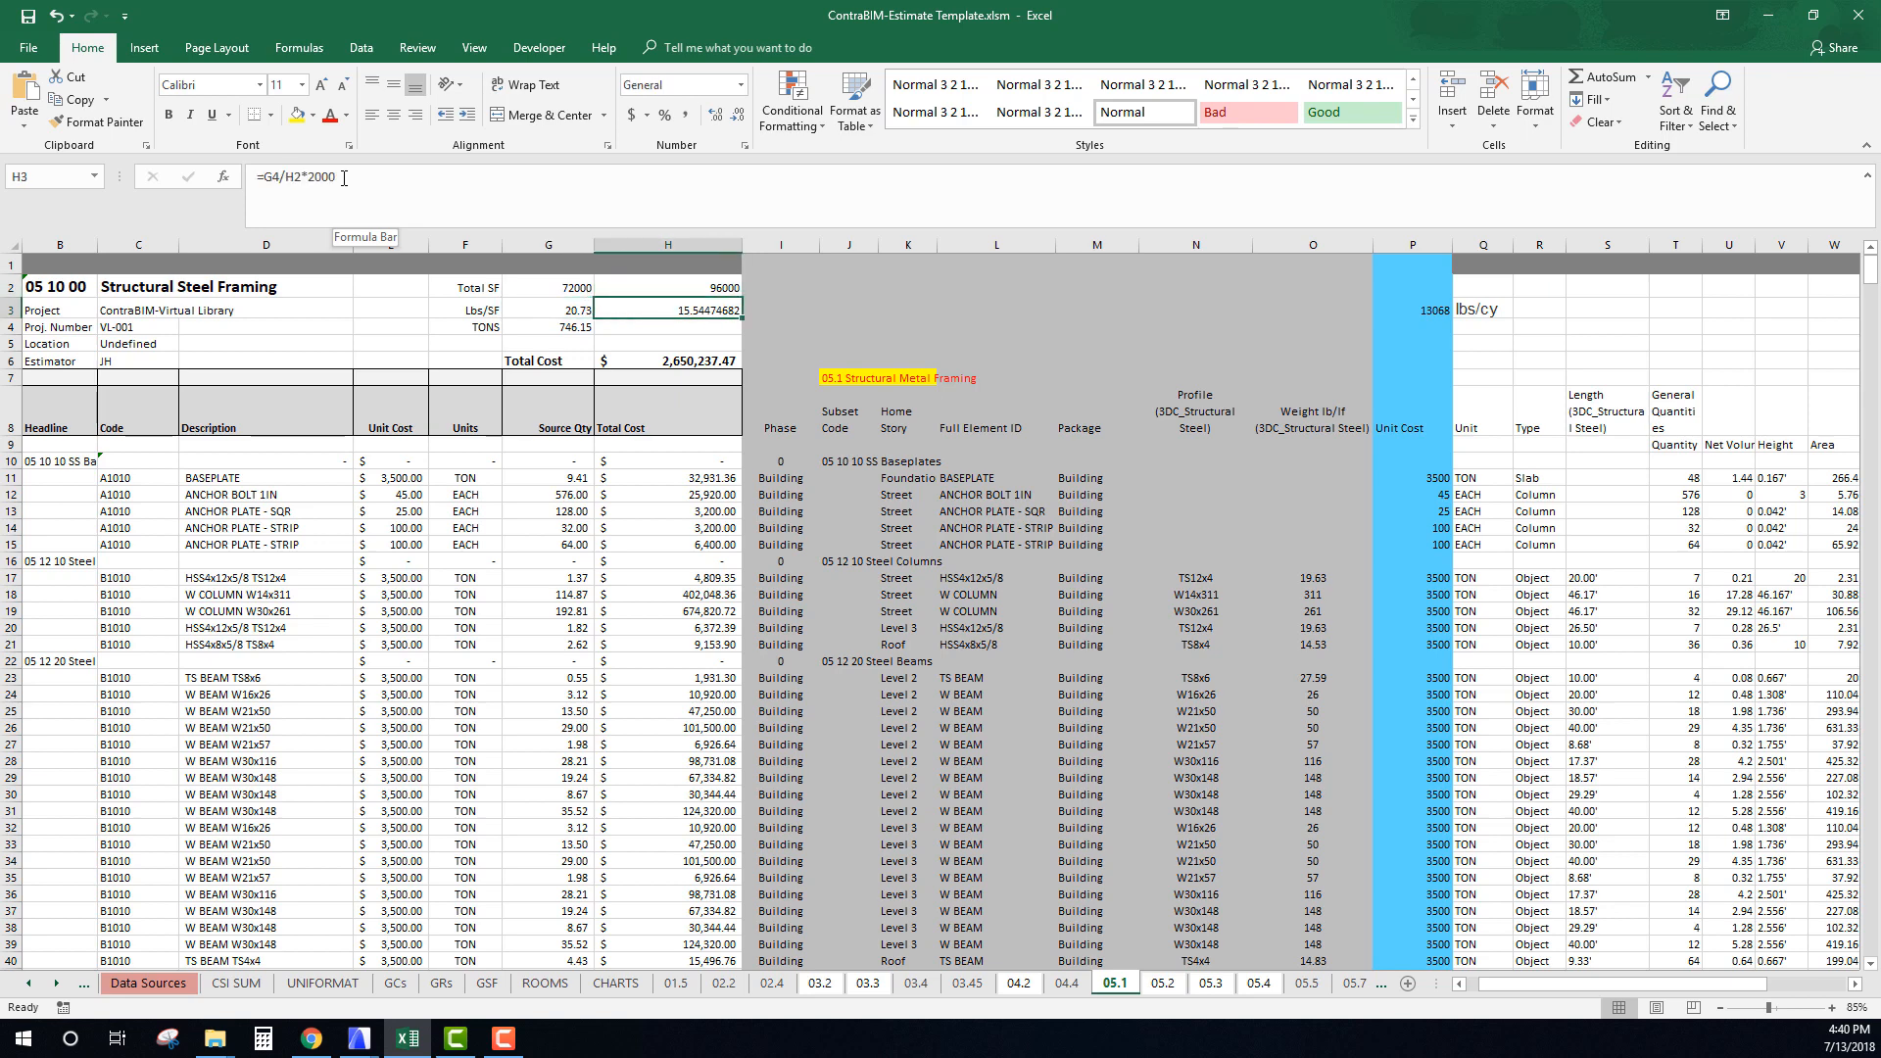
pyautogui.press('Left')
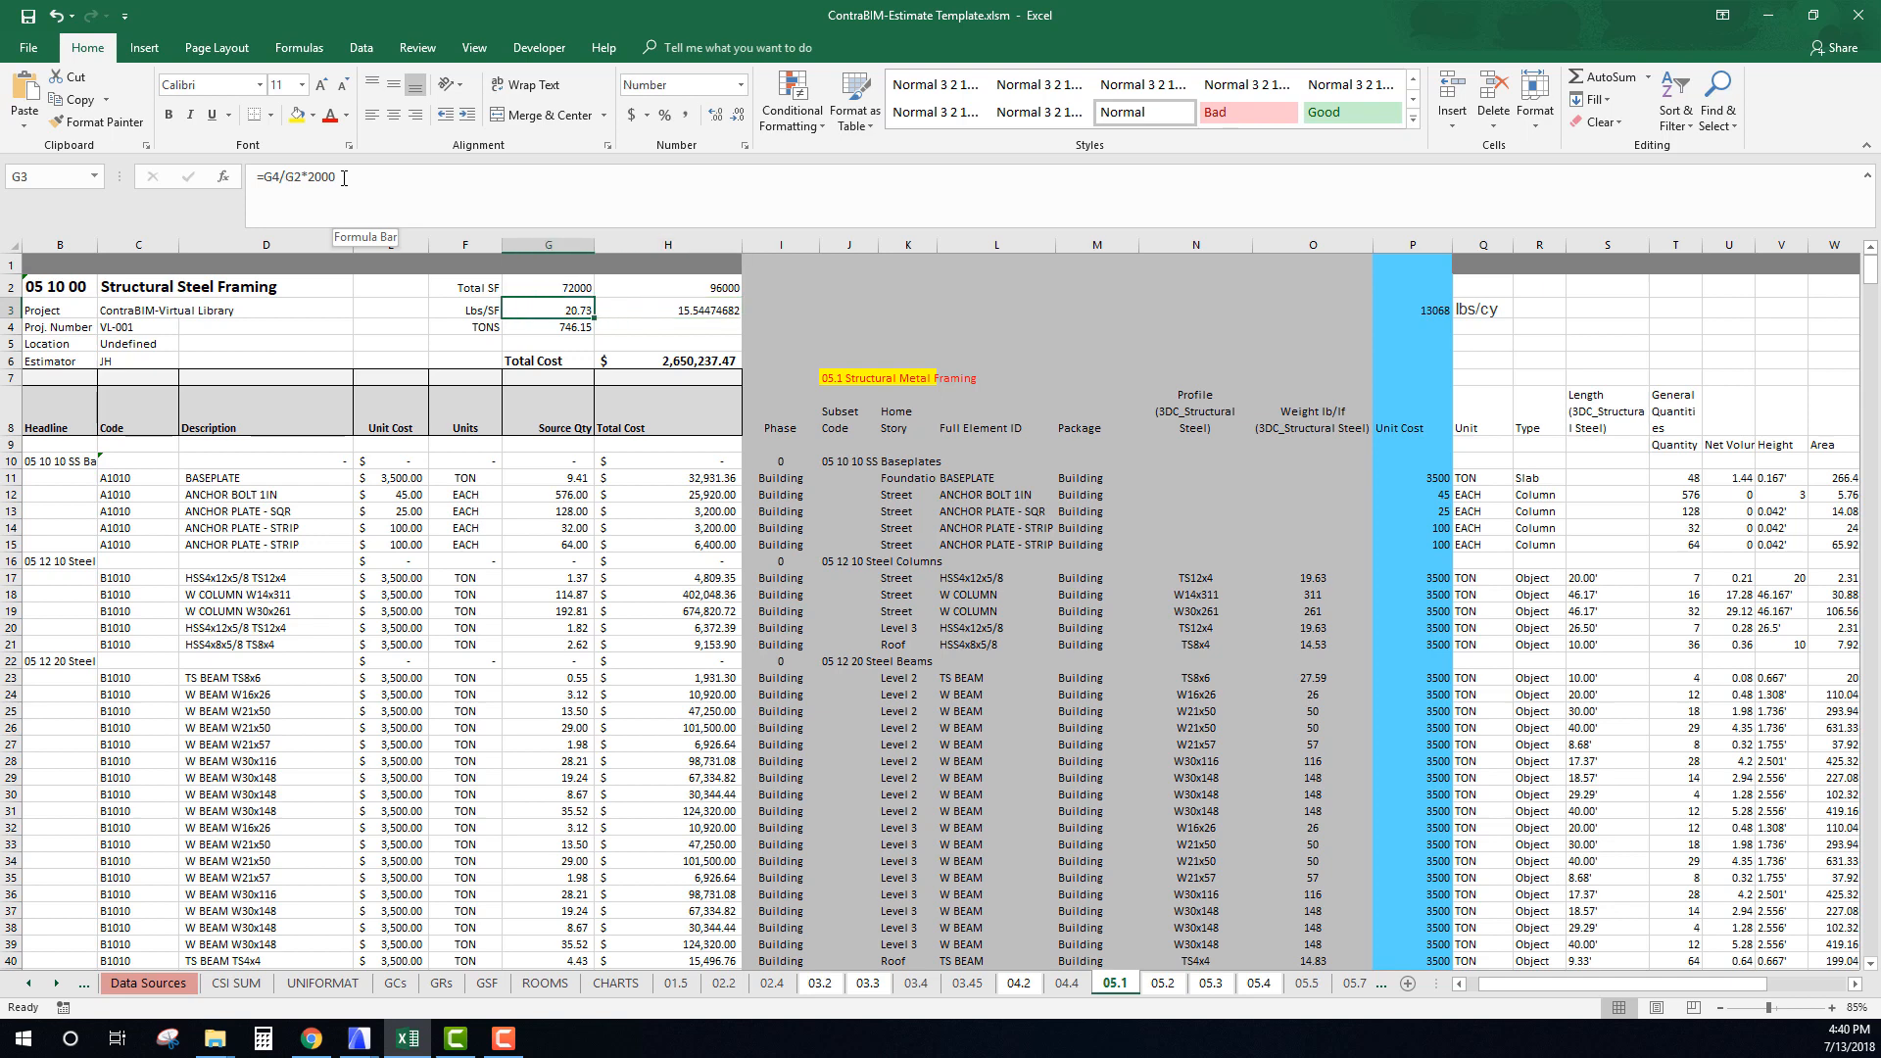
pyautogui.press('Up')
pyautogui.press('Right')
pyautogui.press('Left')
pyautogui.press('Down')
pyautogui.press('Right')
pyautogui.press('Left')
pyautogui.press('Up')
pyautogui.press('Right')
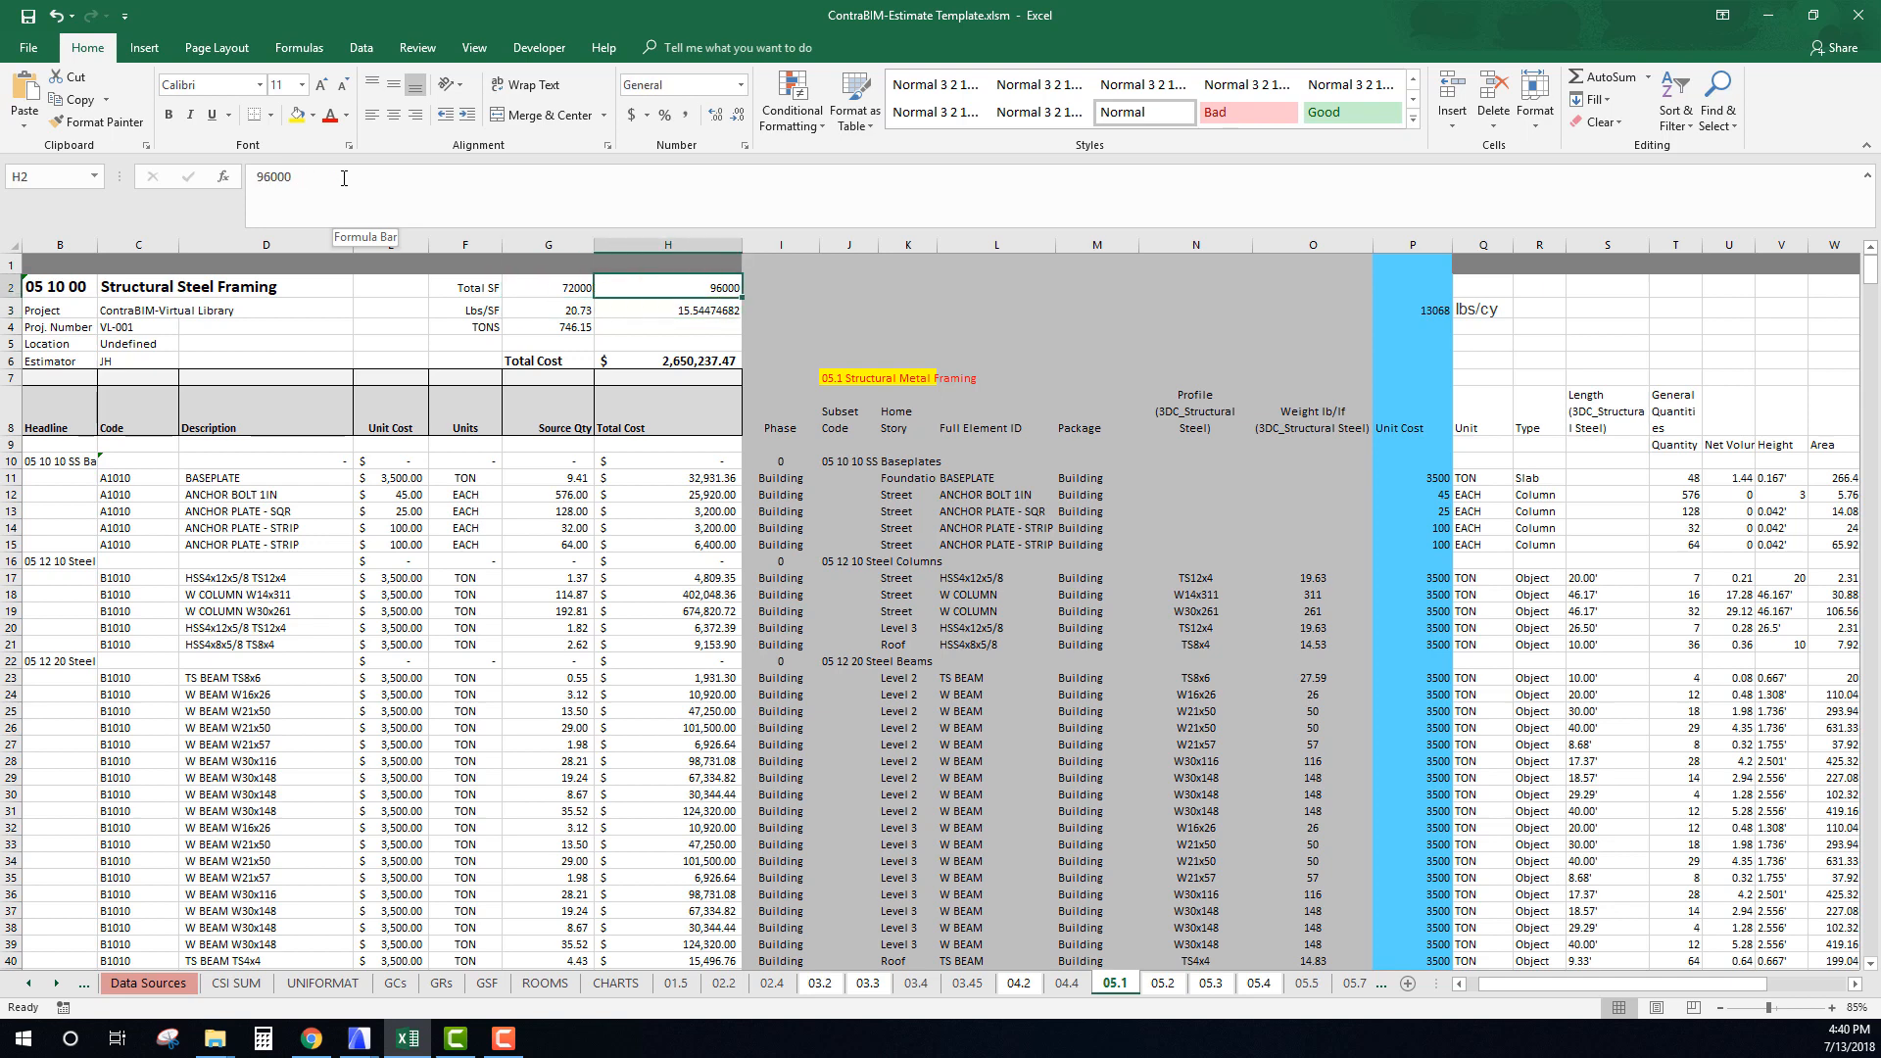
pyautogui.press('Down')
pyautogui.press('Left')
pyautogui.press('Up')
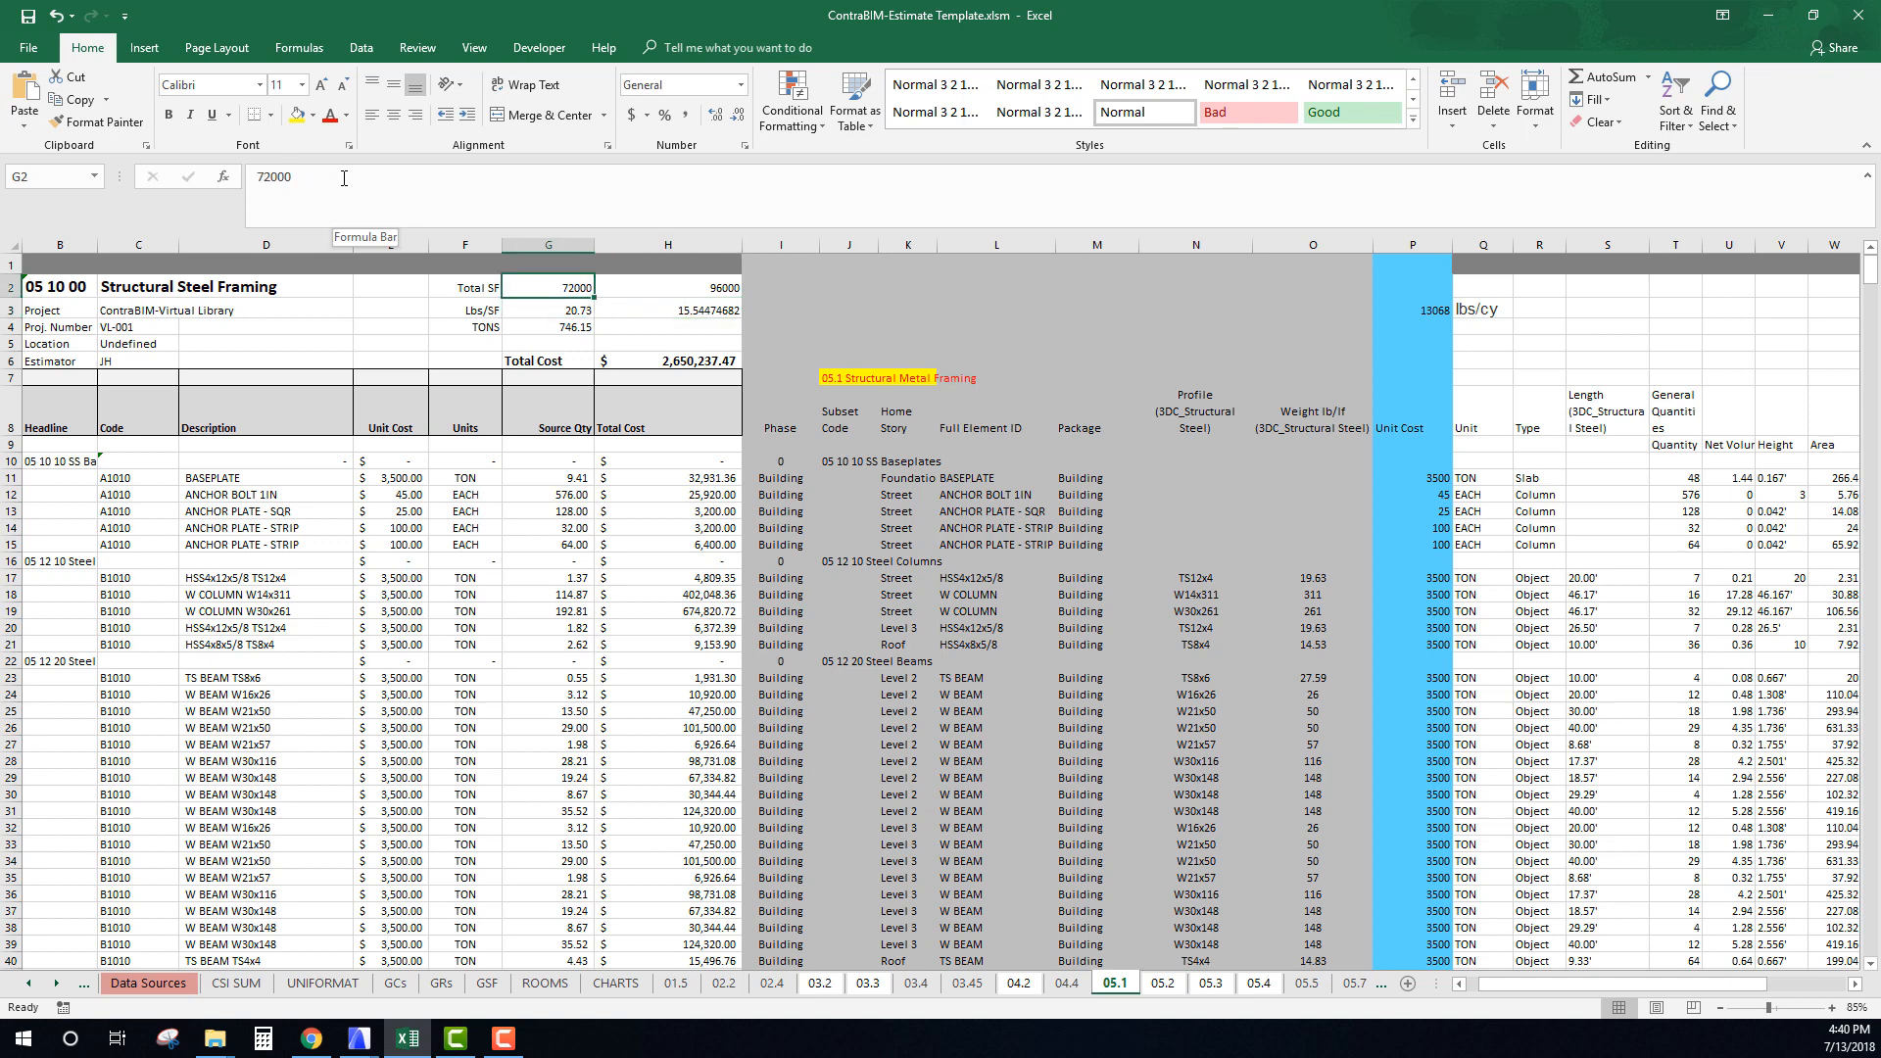
pyautogui.press('Down')
pyautogui.press('Up')
pyautogui.press('Down')
pyautogui.press('Up')
pyautogui.press('Down')
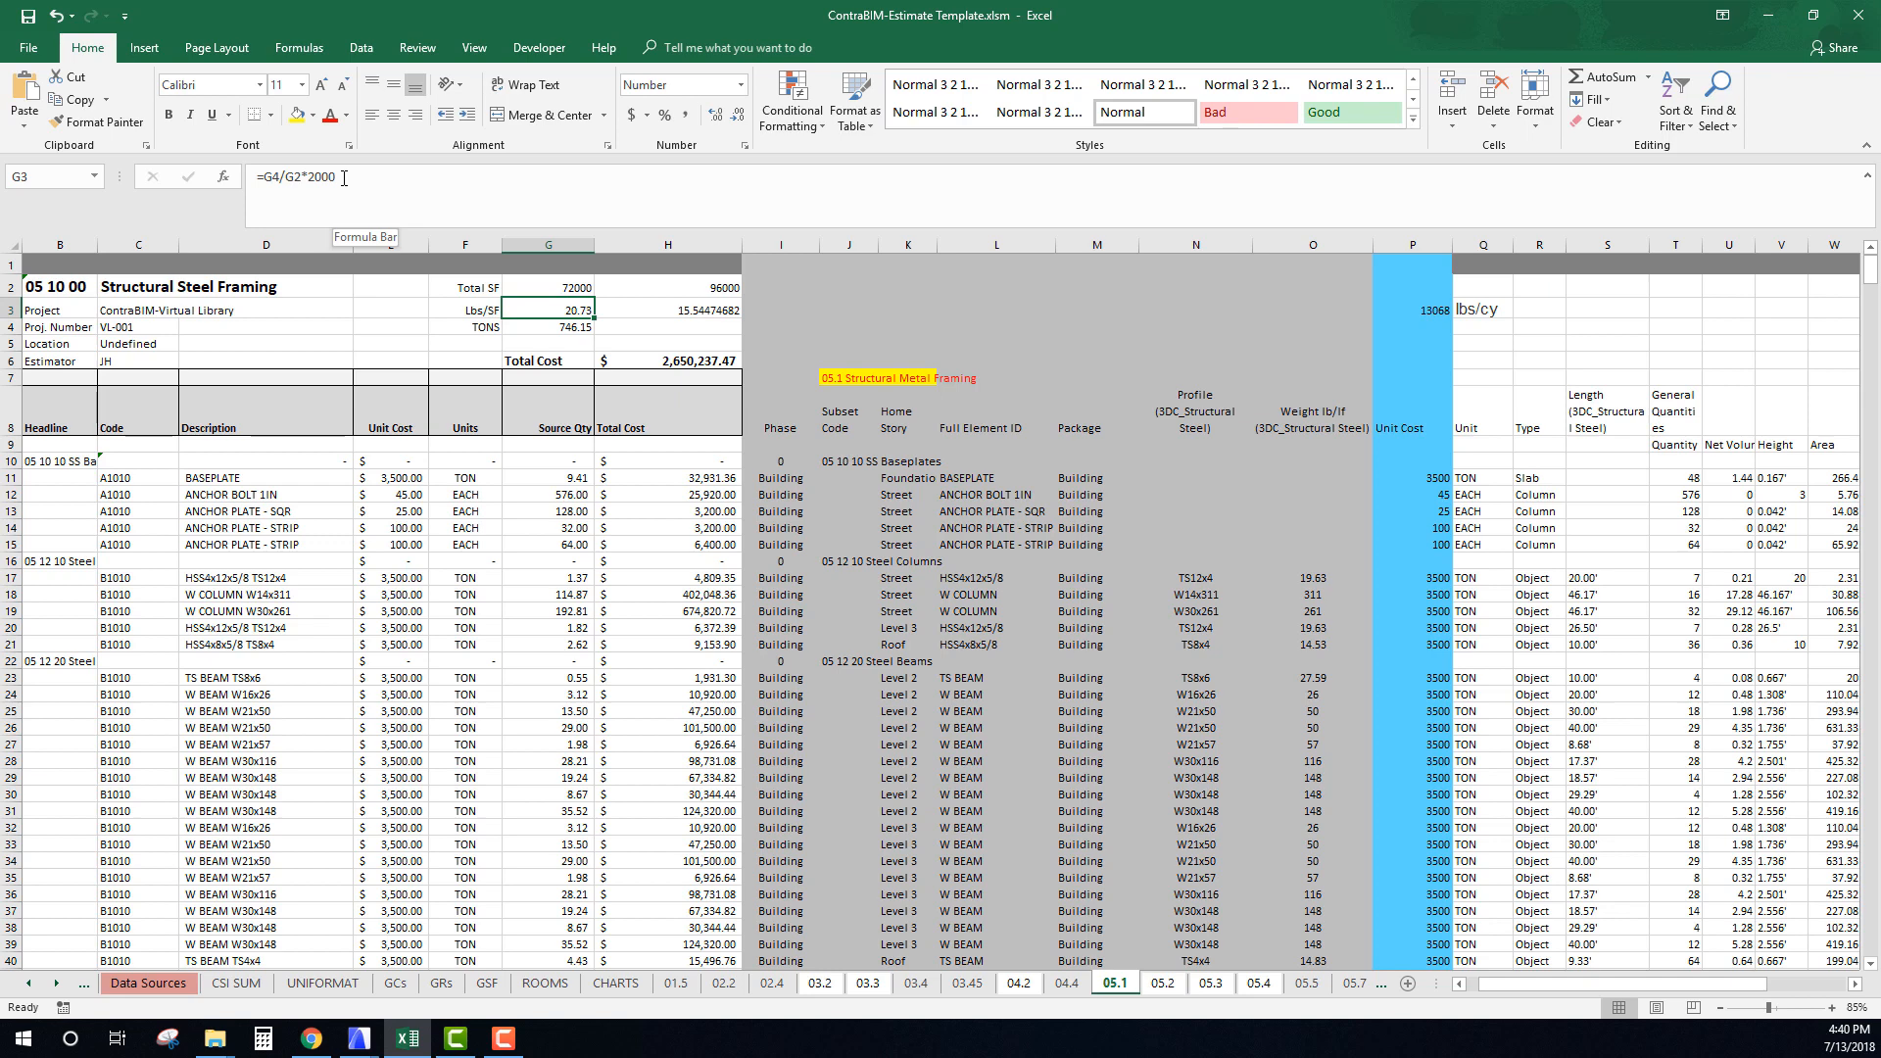
pyautogui.press('Right')
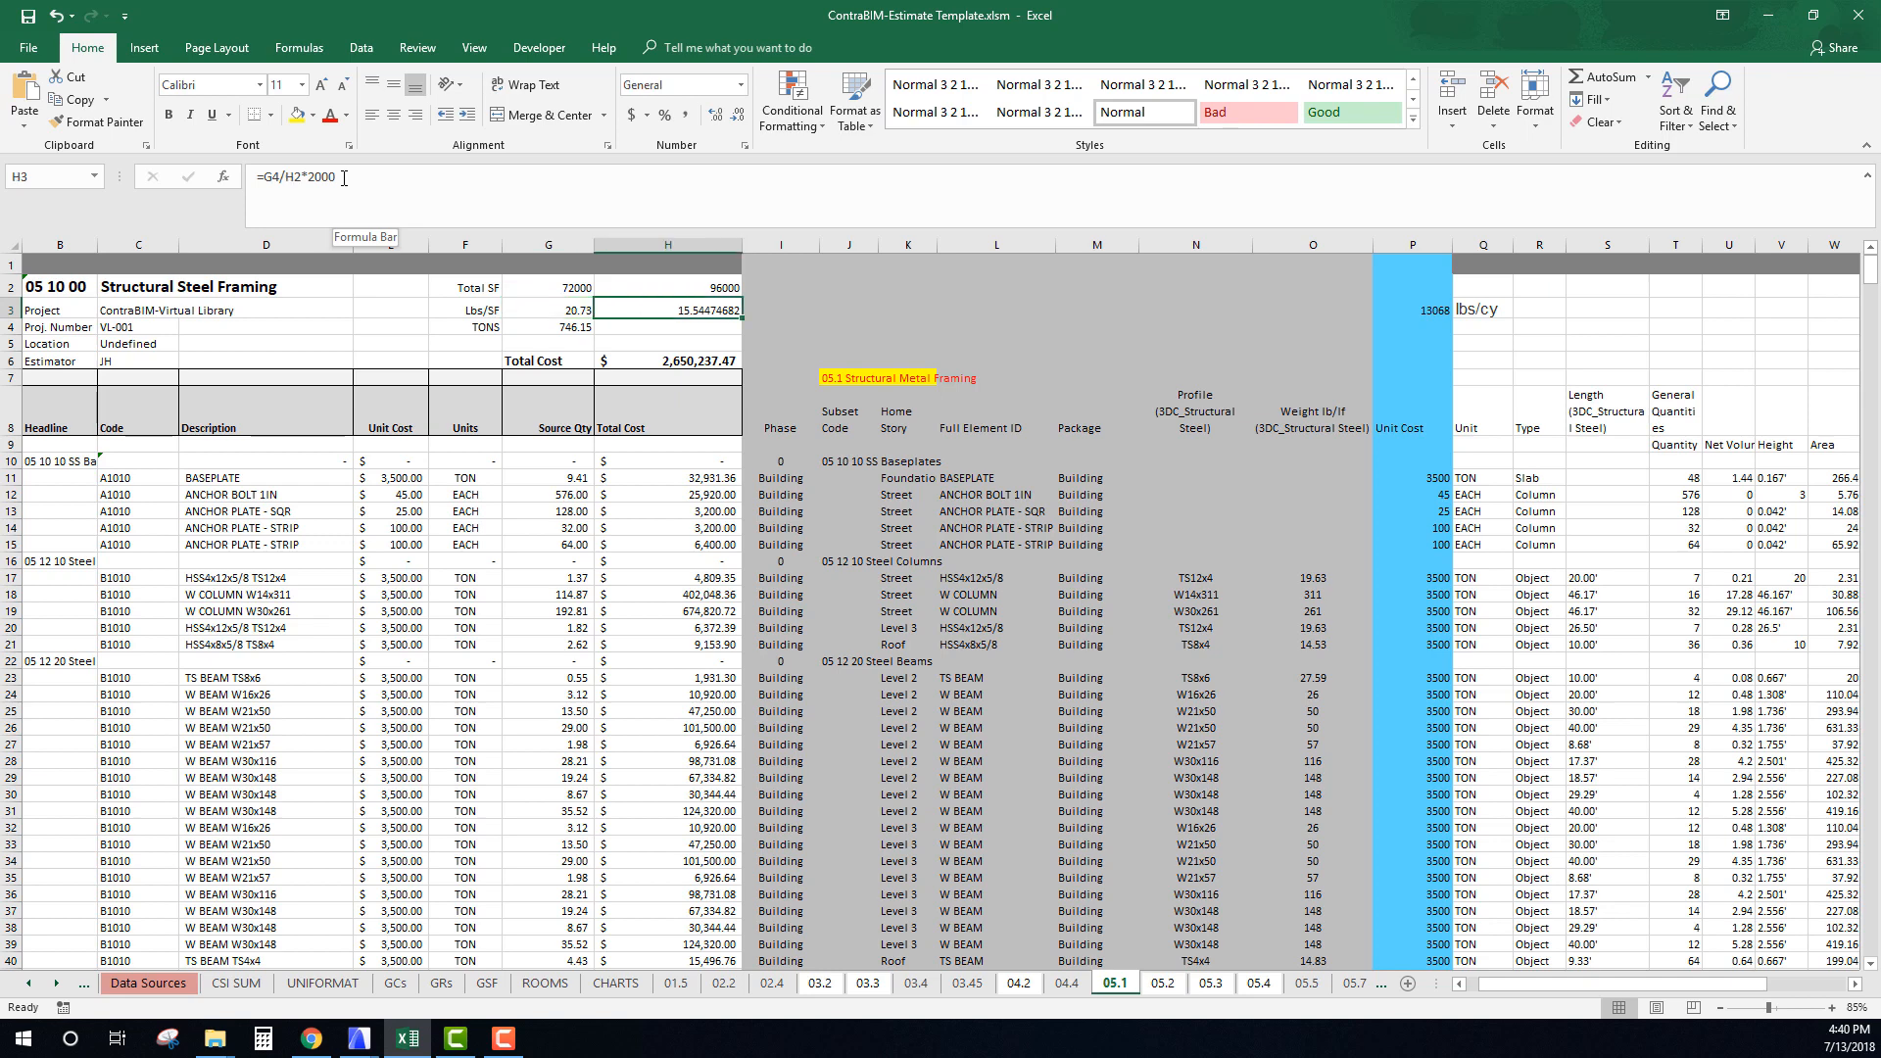
pyautogui.press('Up')
pyautogui.press('Down')
pyautogui.press('Up')
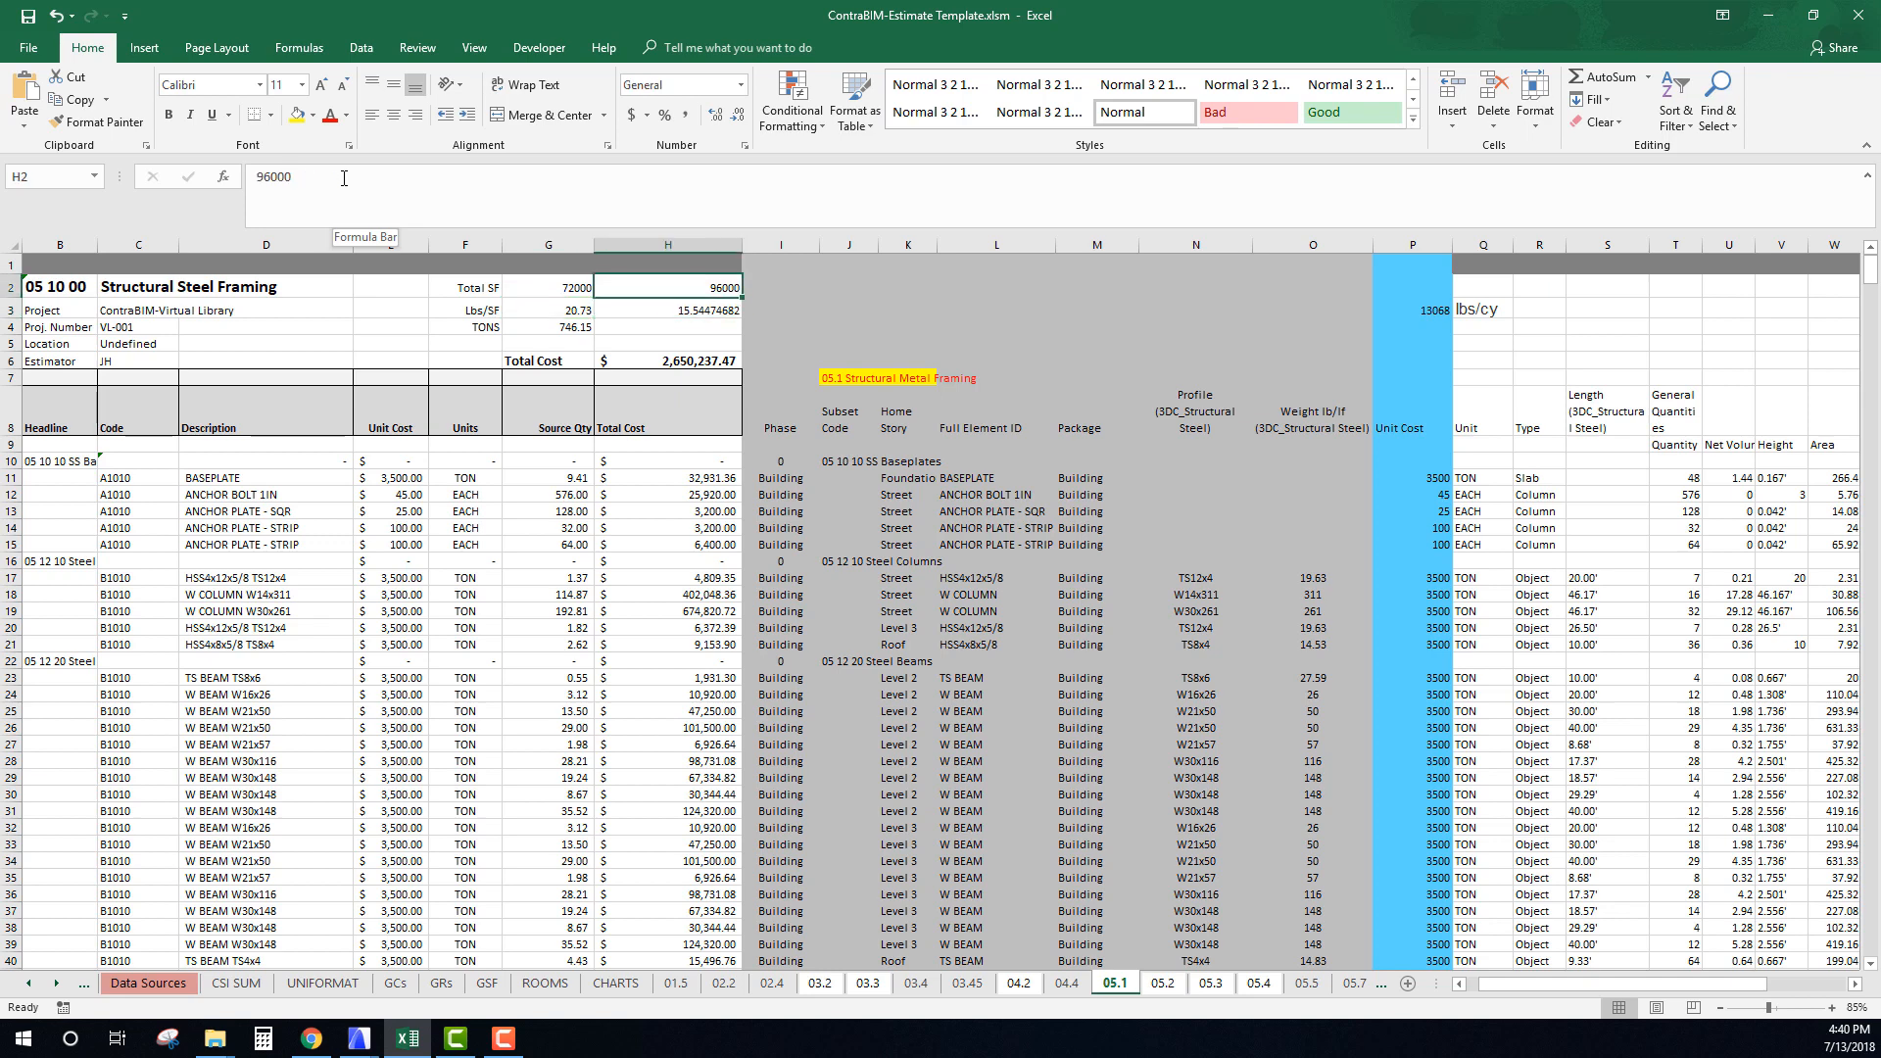
pyautogui.press('Down')
pyautogui.press('Up')
pyautogui.press('Down')
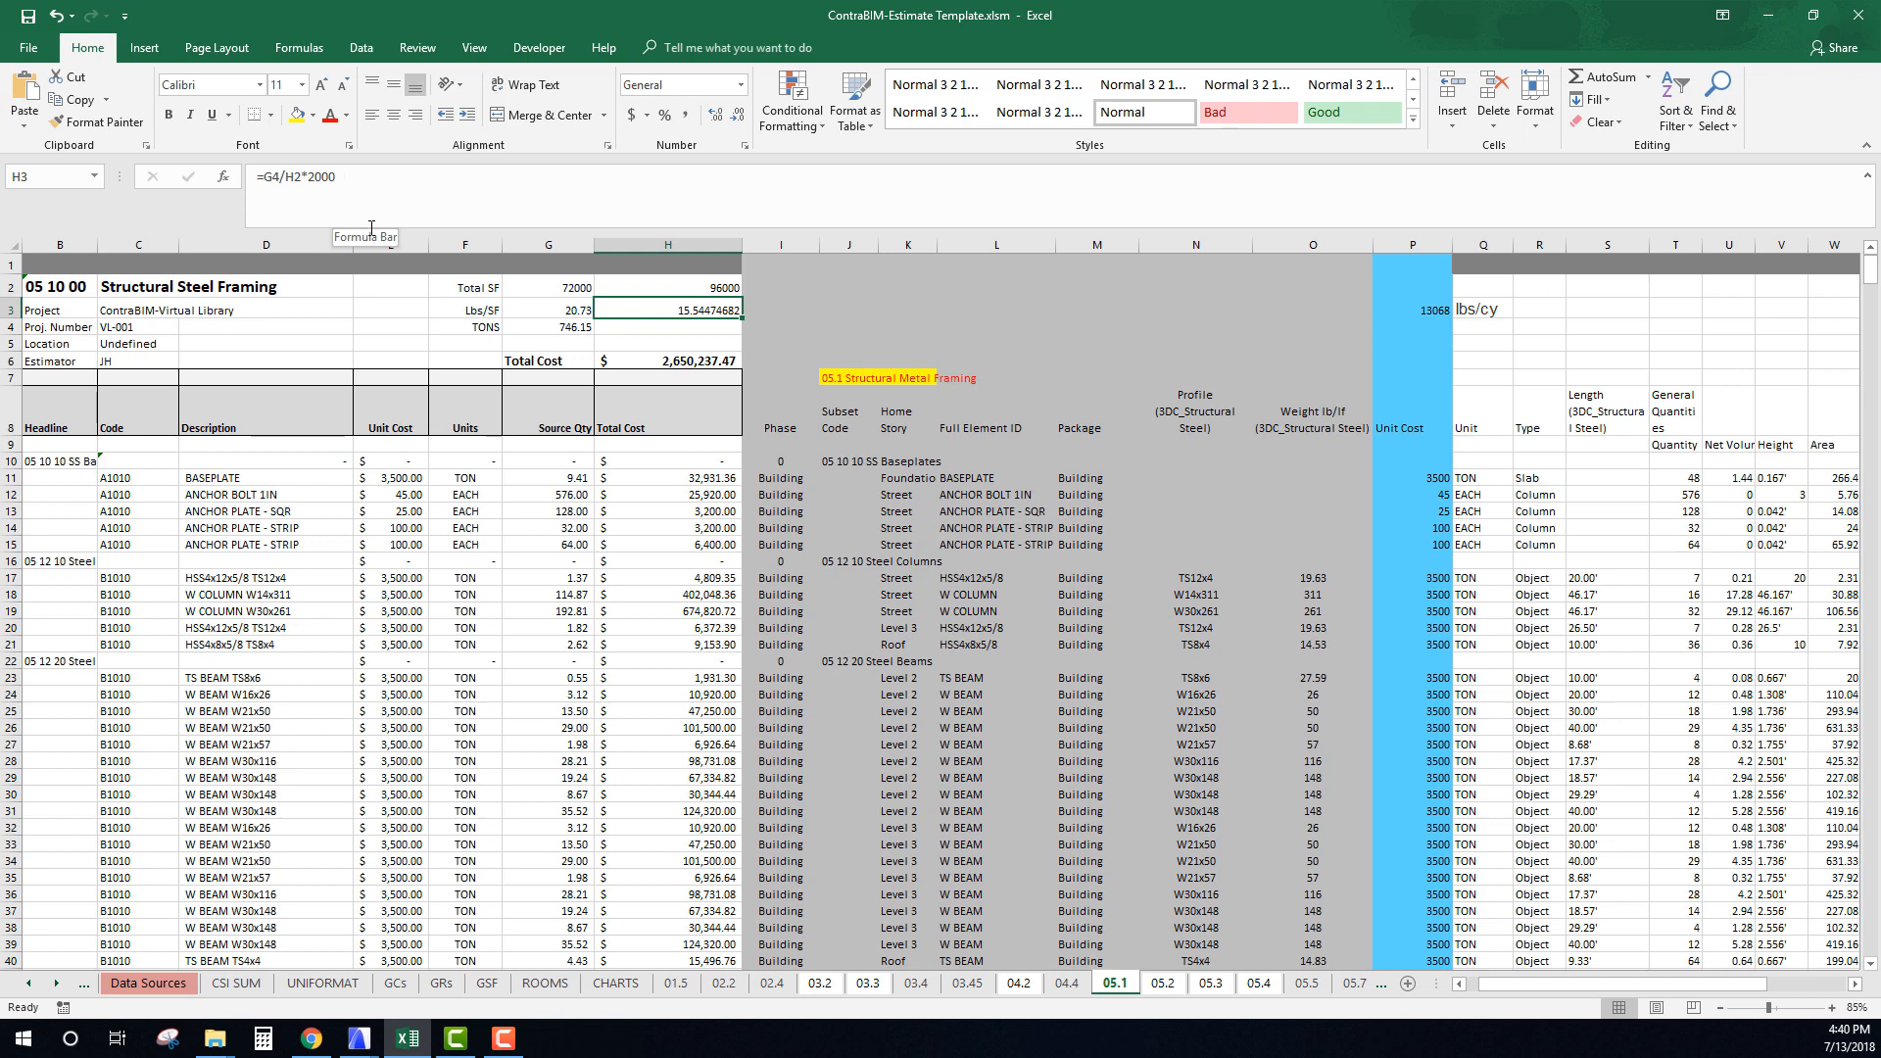
pyautogui.click(424, 329)
pyautogui.click(652, 313)
# Switch to the Structural Steel model in ARCHICAD and show the whole frame in the 3D window.
pyautogui.moveTo(358, 1037)
pyautogui.click(280, 984)
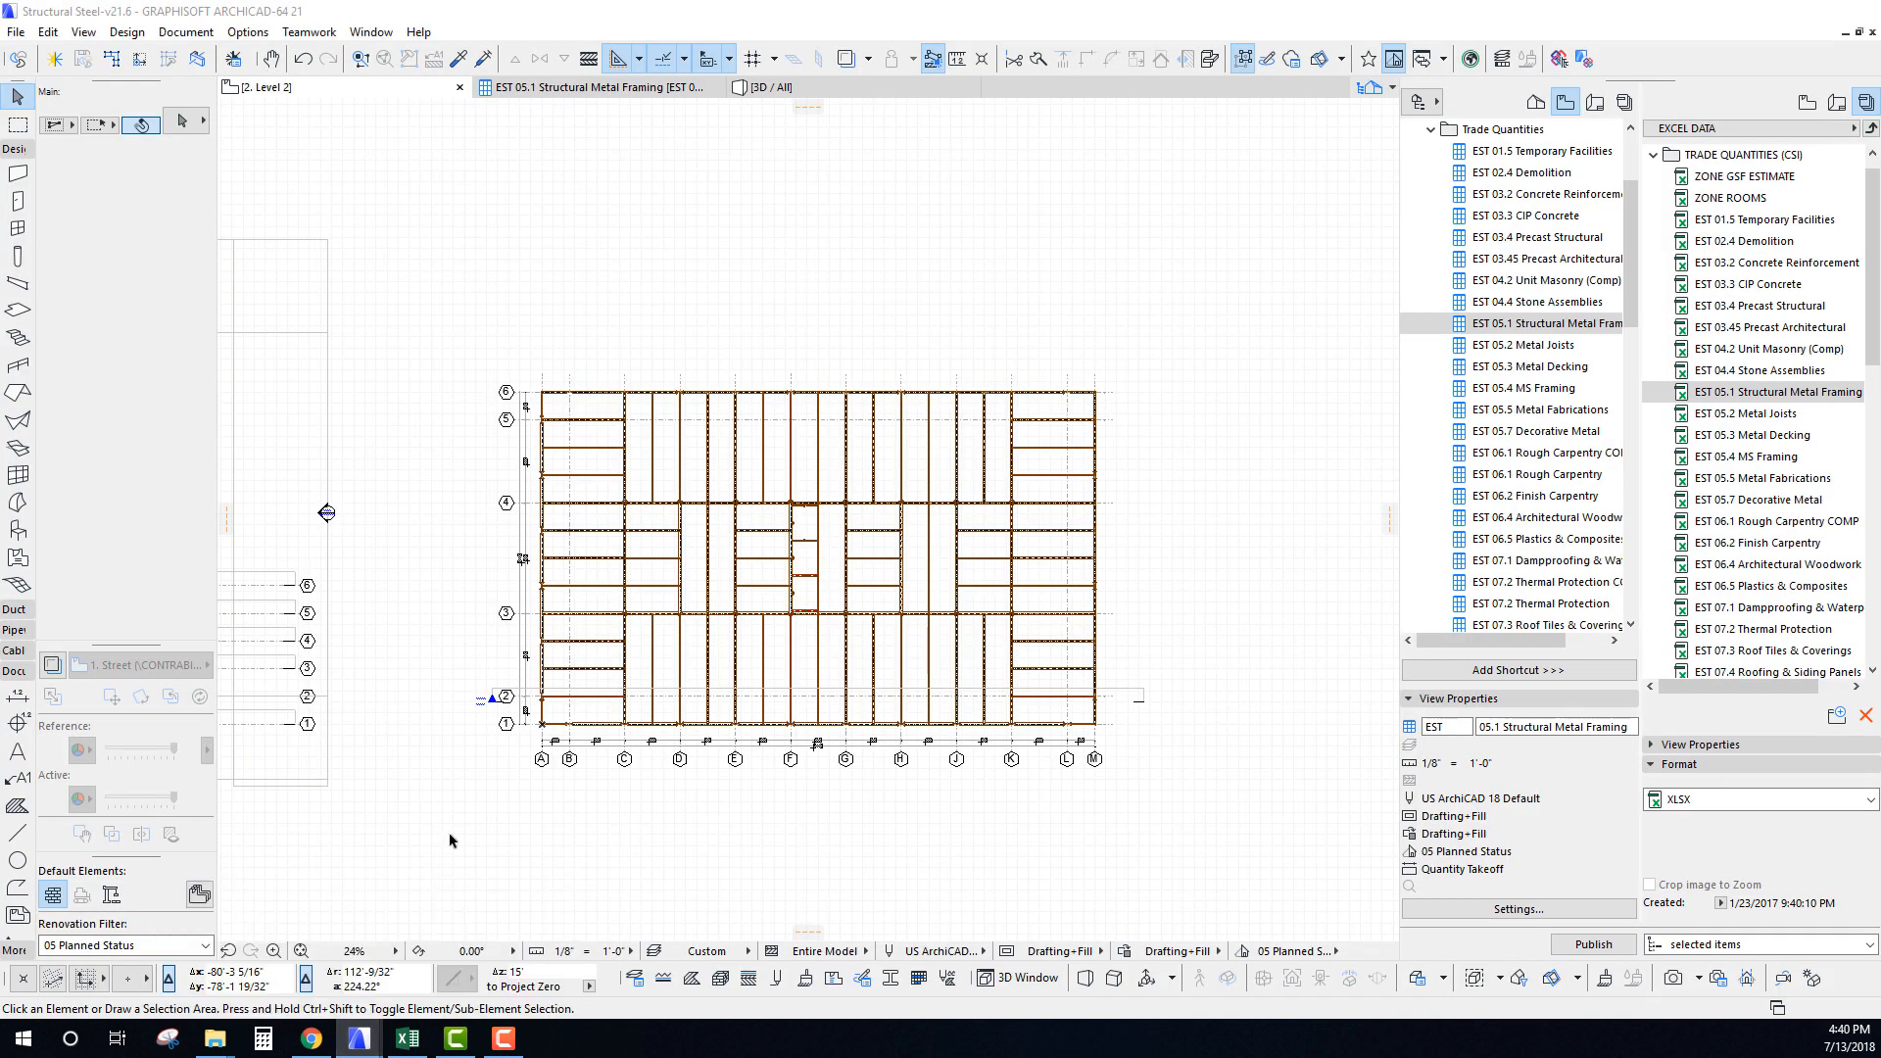
pyautogui.press('F3')
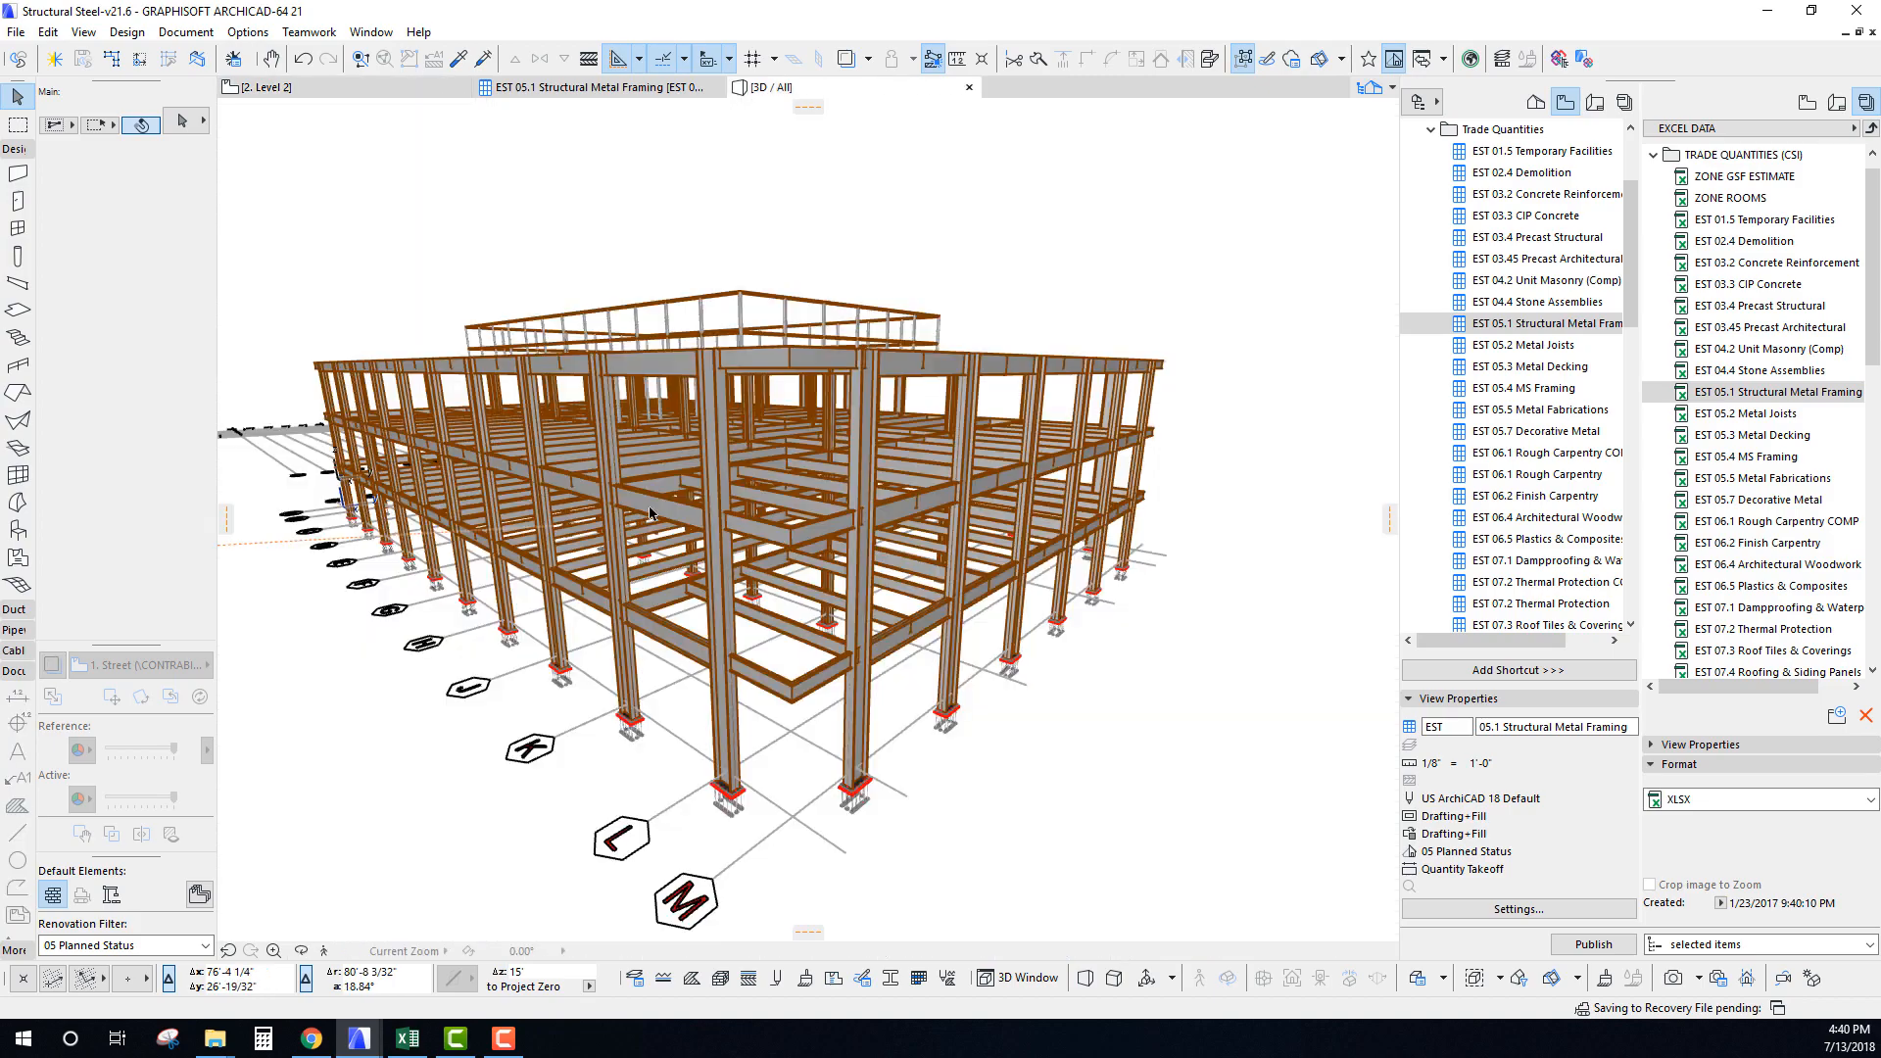
pyautogui.keyDown('shift'); pyautogui.moveTo(649, 514); pyautogui.dragTo(658, 736, button='middle'); pyautogui.keyUp('shift')
pyautogui.scroll(3, 764, 627)
pyautogui.scroll(5, 744, 856)
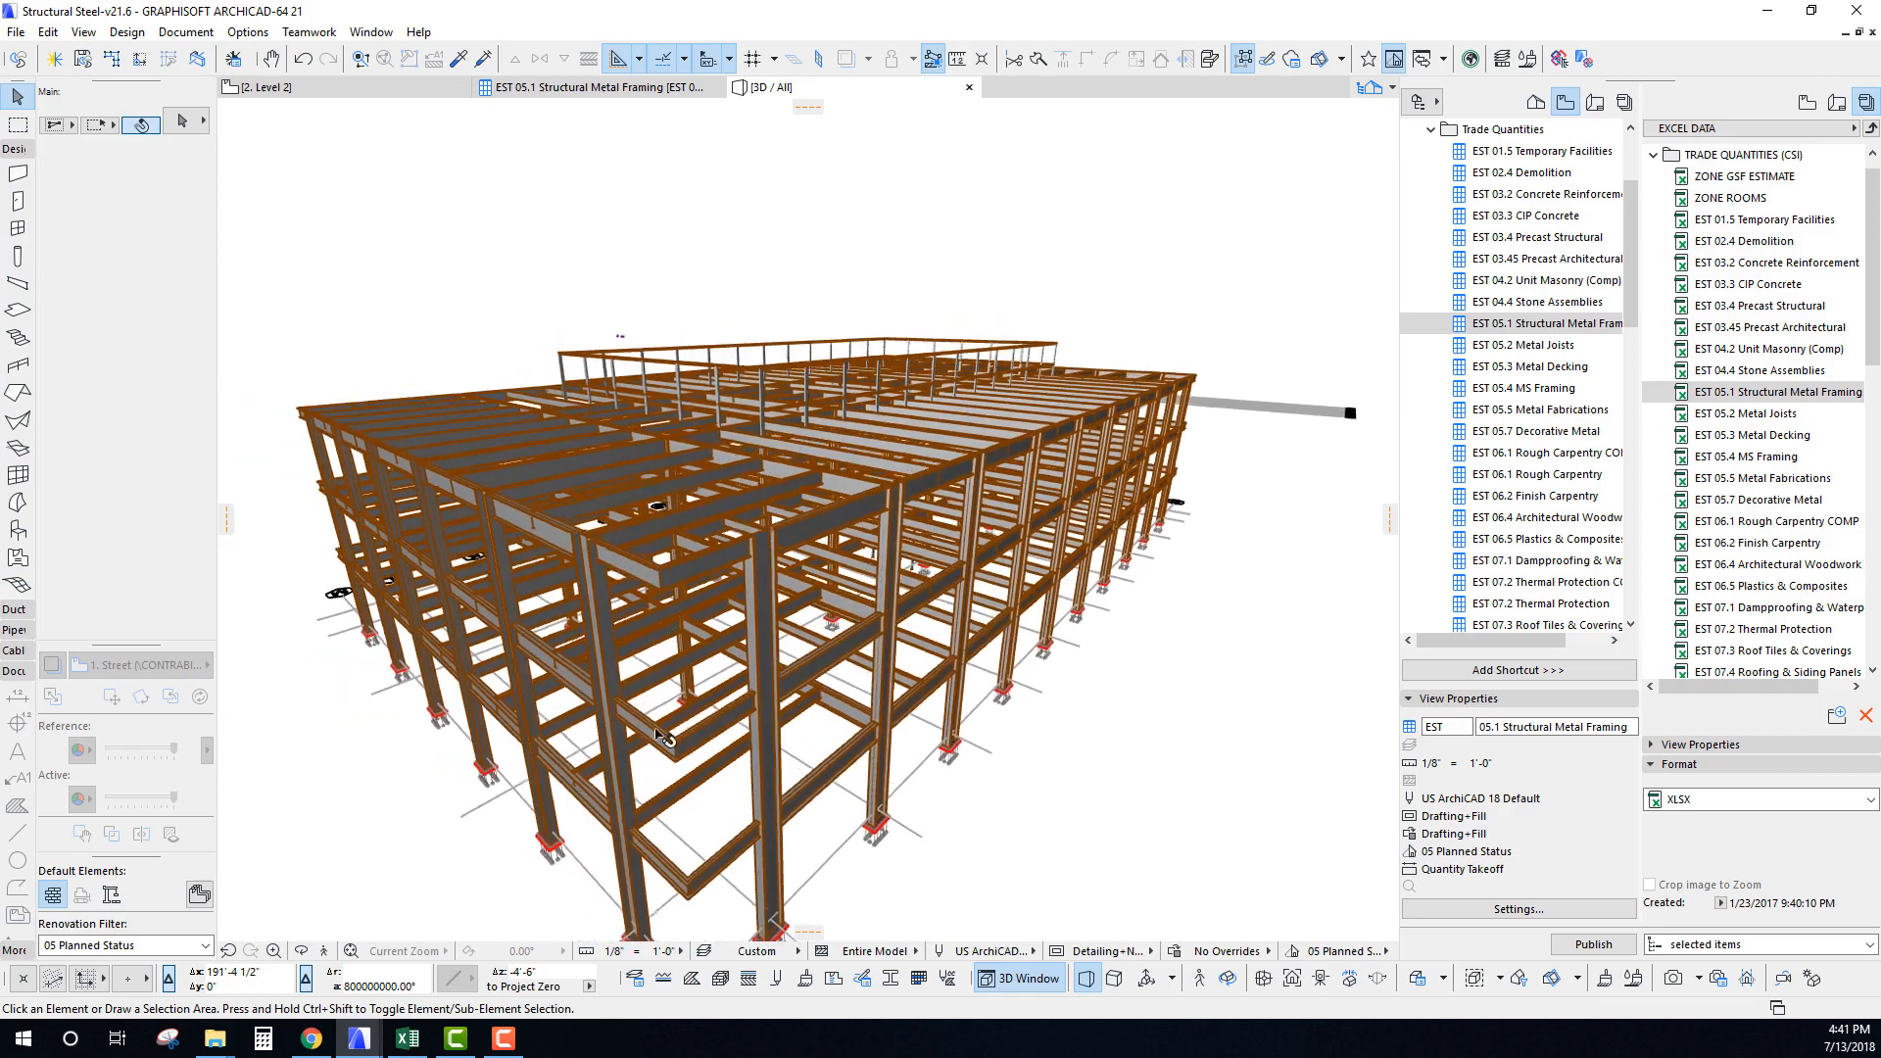
# Inspect individual W beams on Level 2 up close and from inside the frame, and clear the selection.
pyautogui.scroll(-2, 658, 735)
pyautogui.scroll(5, 723, 485)
pyautogui.keyDown('shift'); pyautogui.moveTo(726, 487); pyautogui.dragTo(740, 568, button='middle'); pyautogui.keyUp('shift')
pyautogui.click(742, 576)
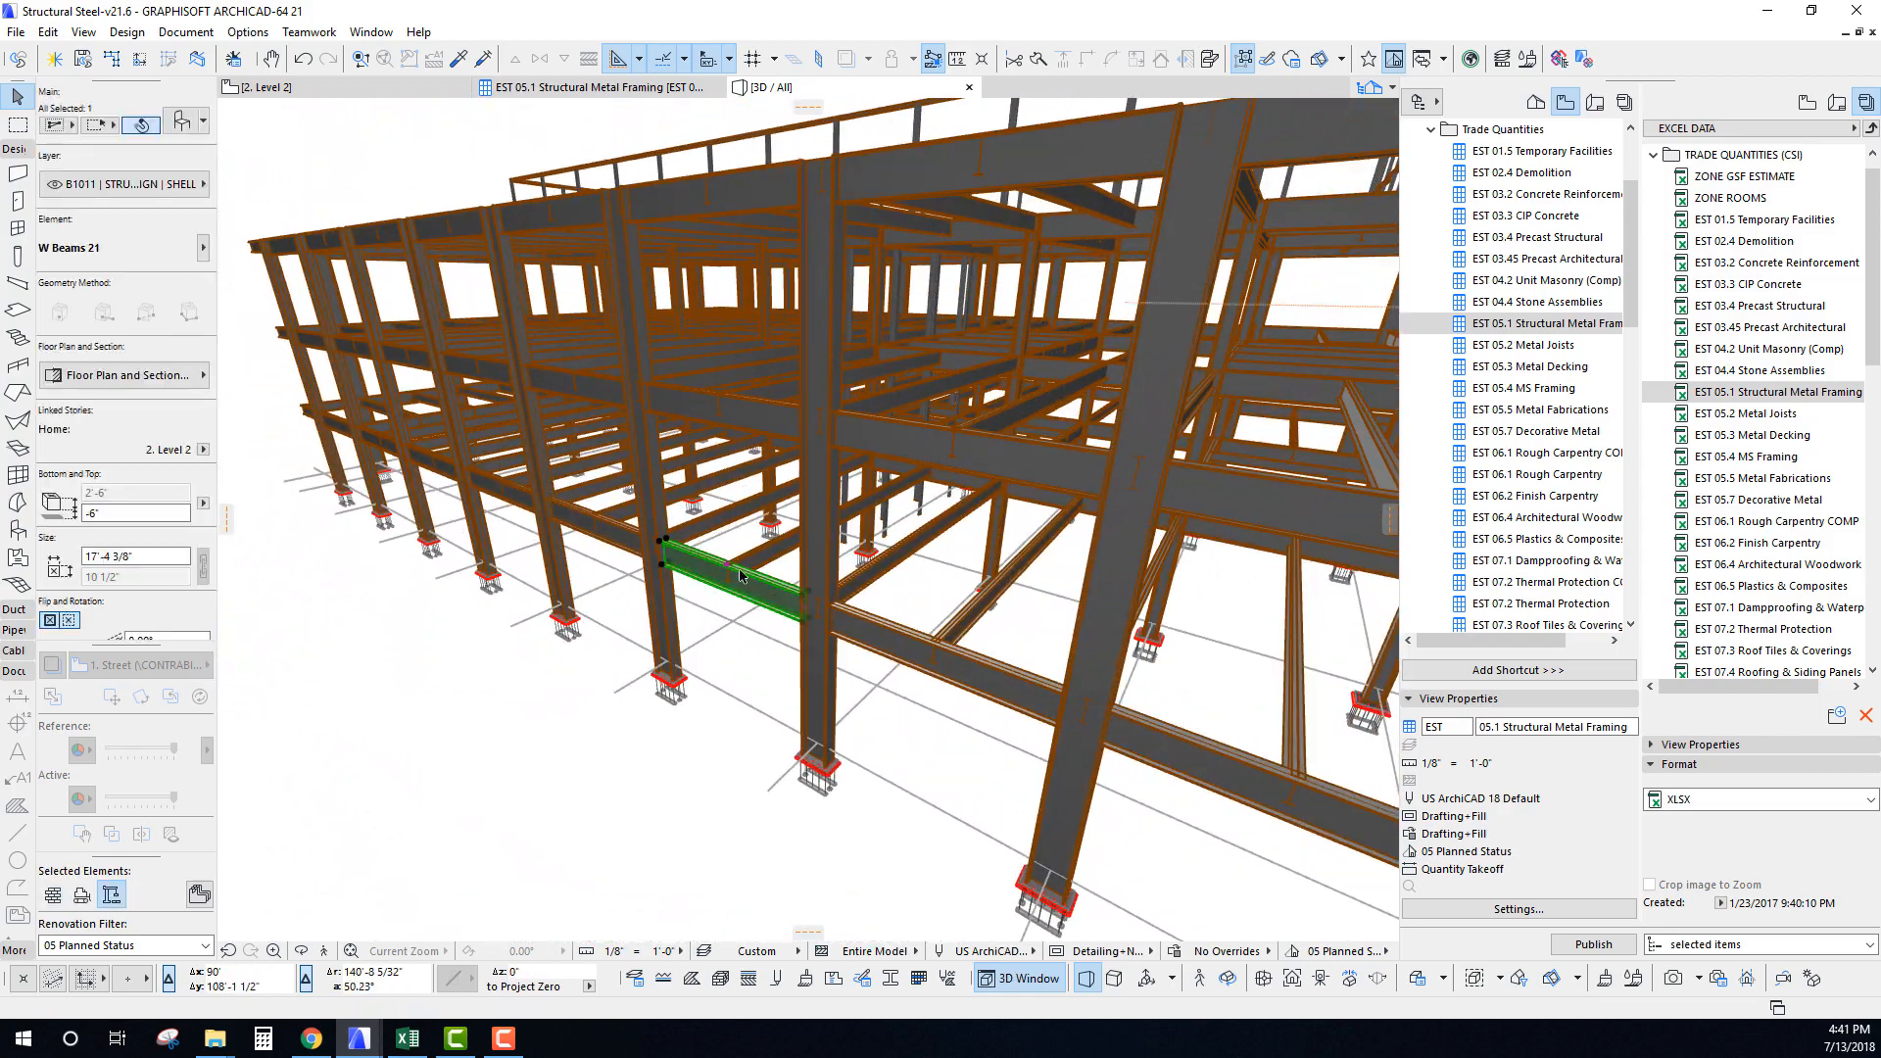
pyautogui.click(768, 415)
pyautogui.keyDown('shift'); pyautogui.moveTo(768, 416); pyautogui.dragTo(821, 519, button='middle'); pyautogui.keyUp('shift')
pyautogui.click(774, 467)
pyautogui.click(901, 521)
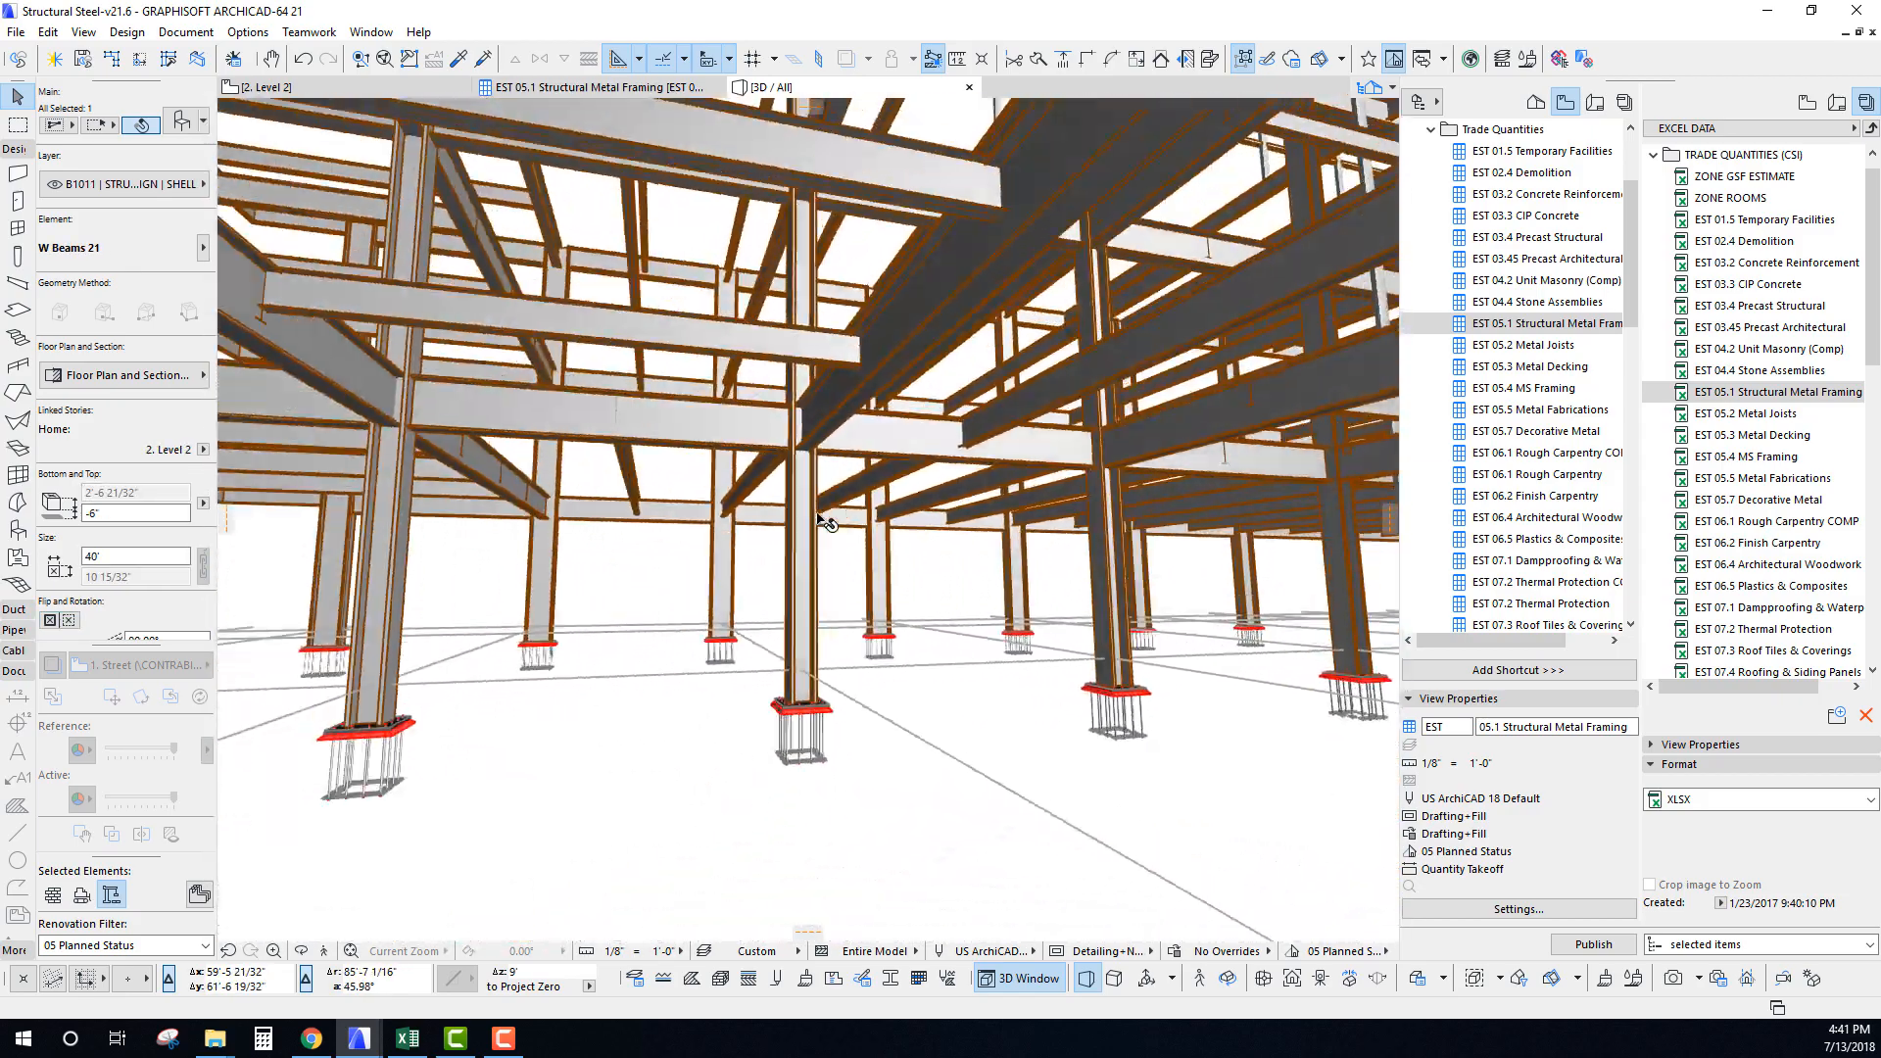
pyautogui.scroll(-12, 817, 514)
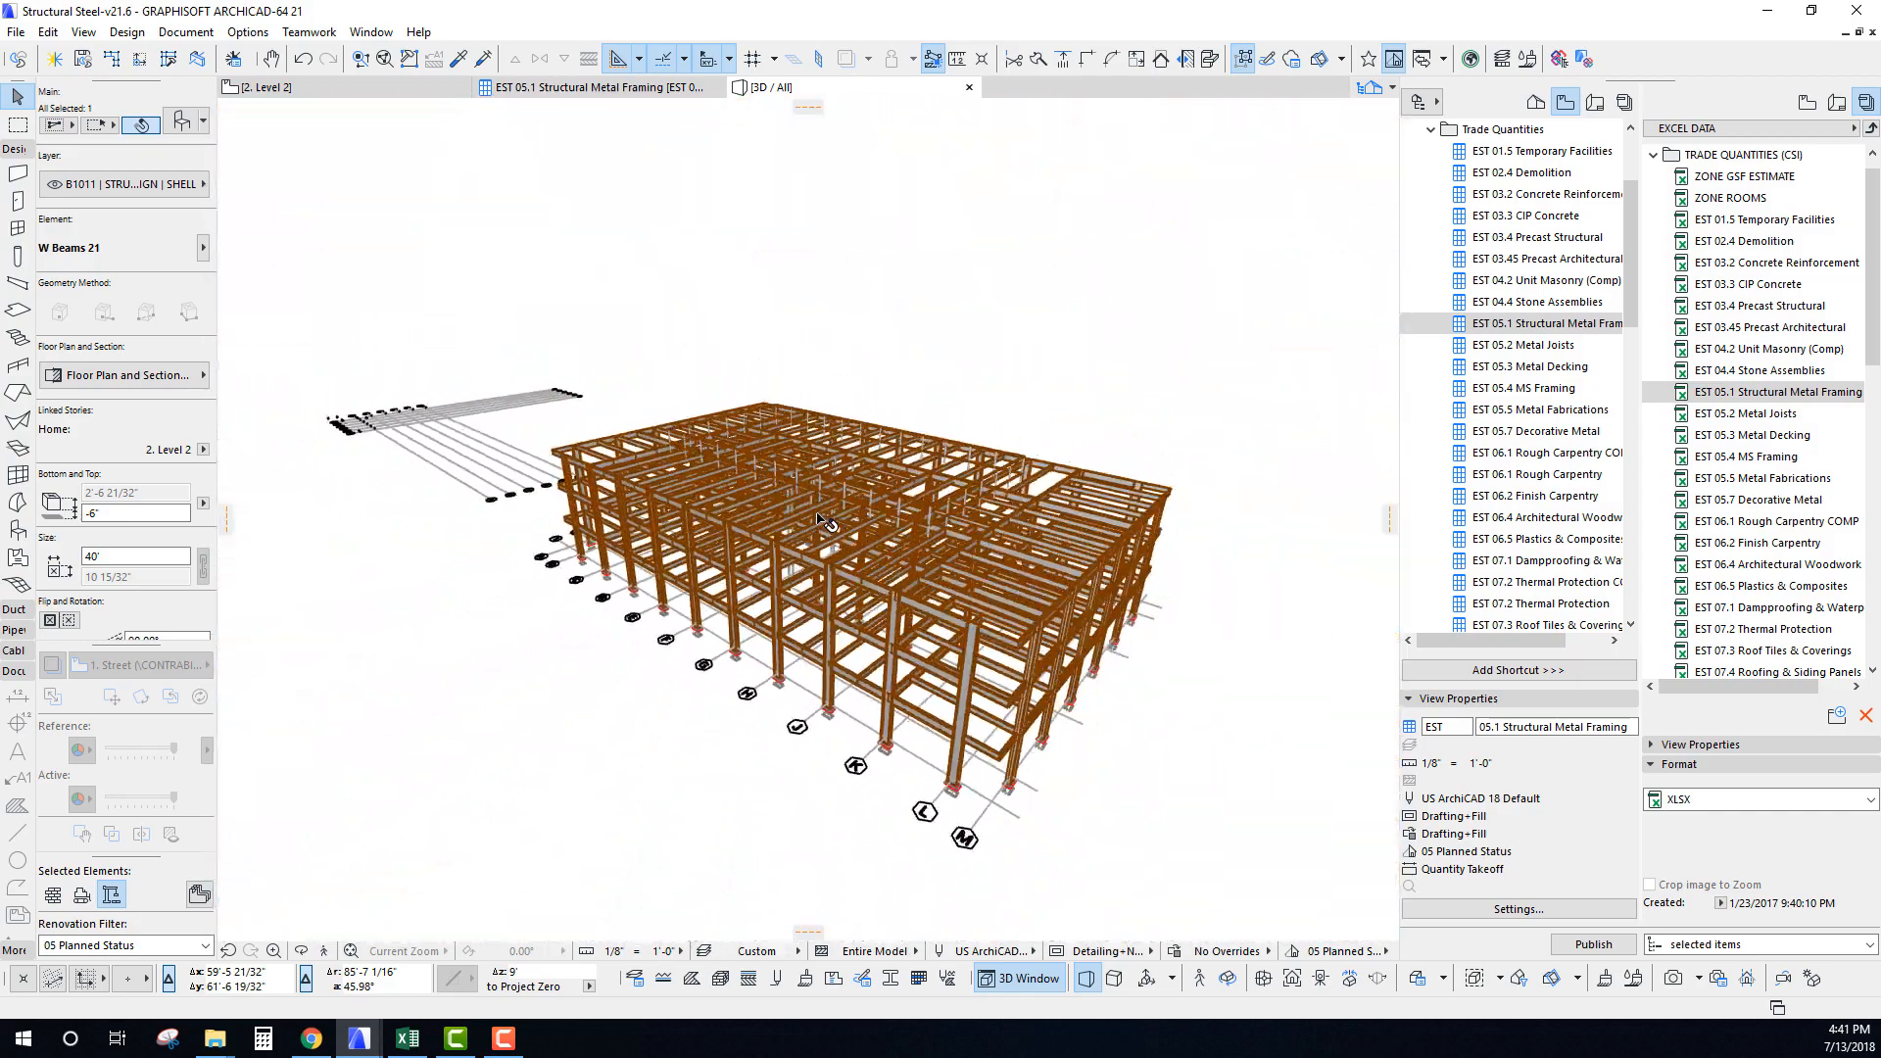
pyautogui.scroll(8, 821, 517)
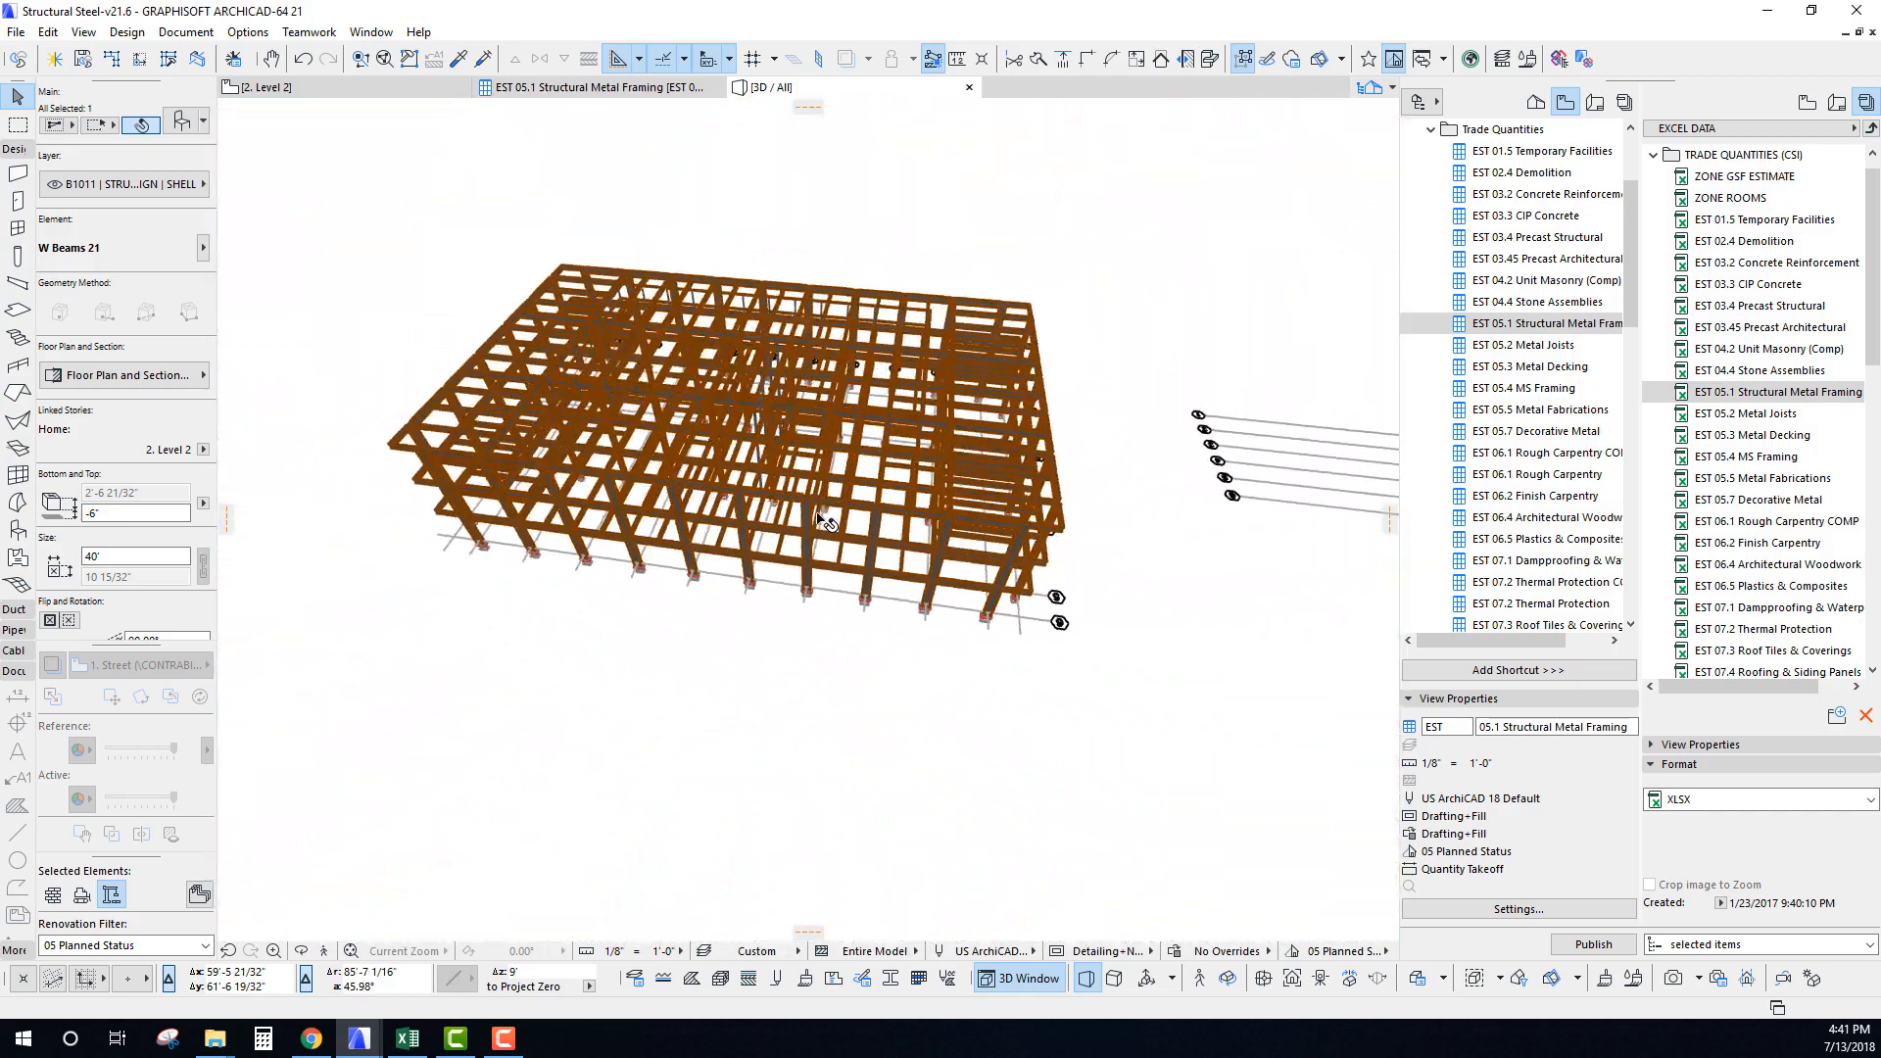
pyautogui.keyDown('shift'); pyautogui.moveTo(817, 515); pyautogui.dragTo(818, 515, button='middle'); pyautogui.keyUp('shift')
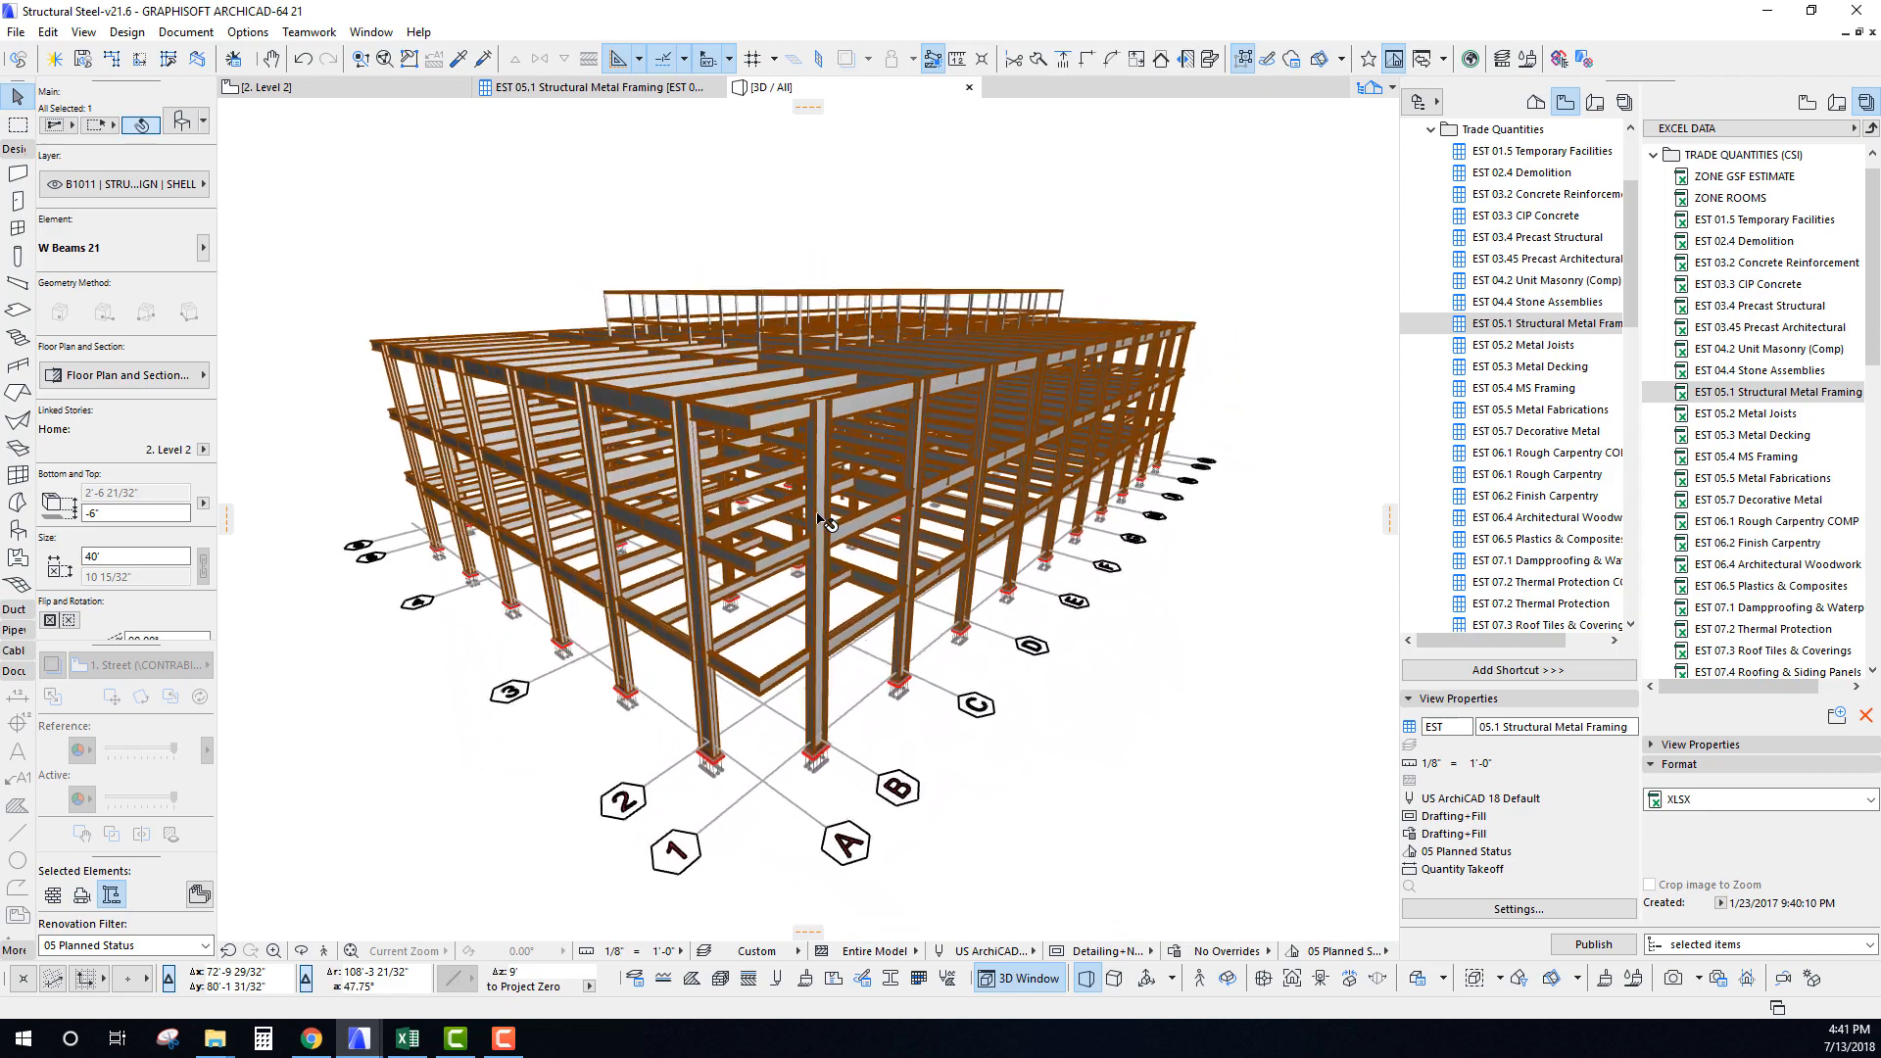
pyautogui.press('Escape')
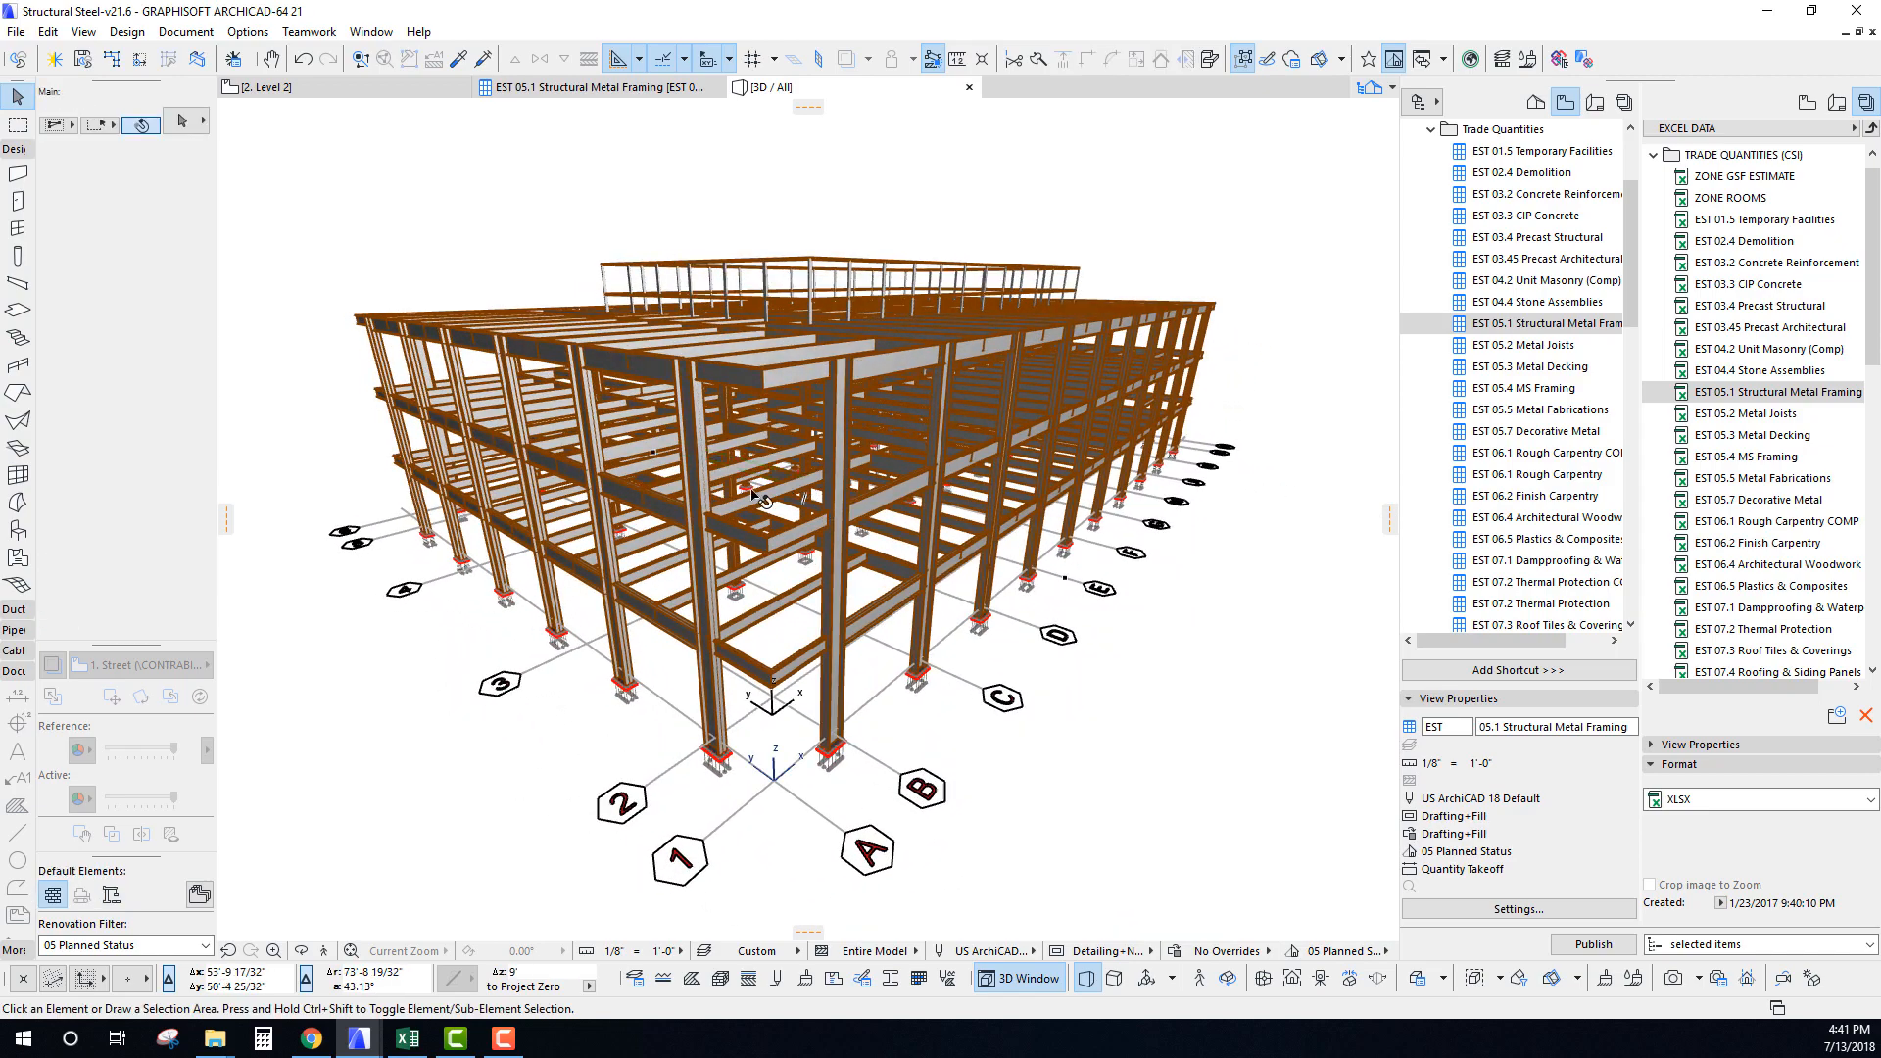
# Examine the complete steel frame around the corner at gridlines 1 and A, from low and elevated viewpoints.
pyautogui.moveTo(820, 374); pyautogui.dragTo(867, 481, button='middle')
pyautogui.scroll(10, 868, 481)
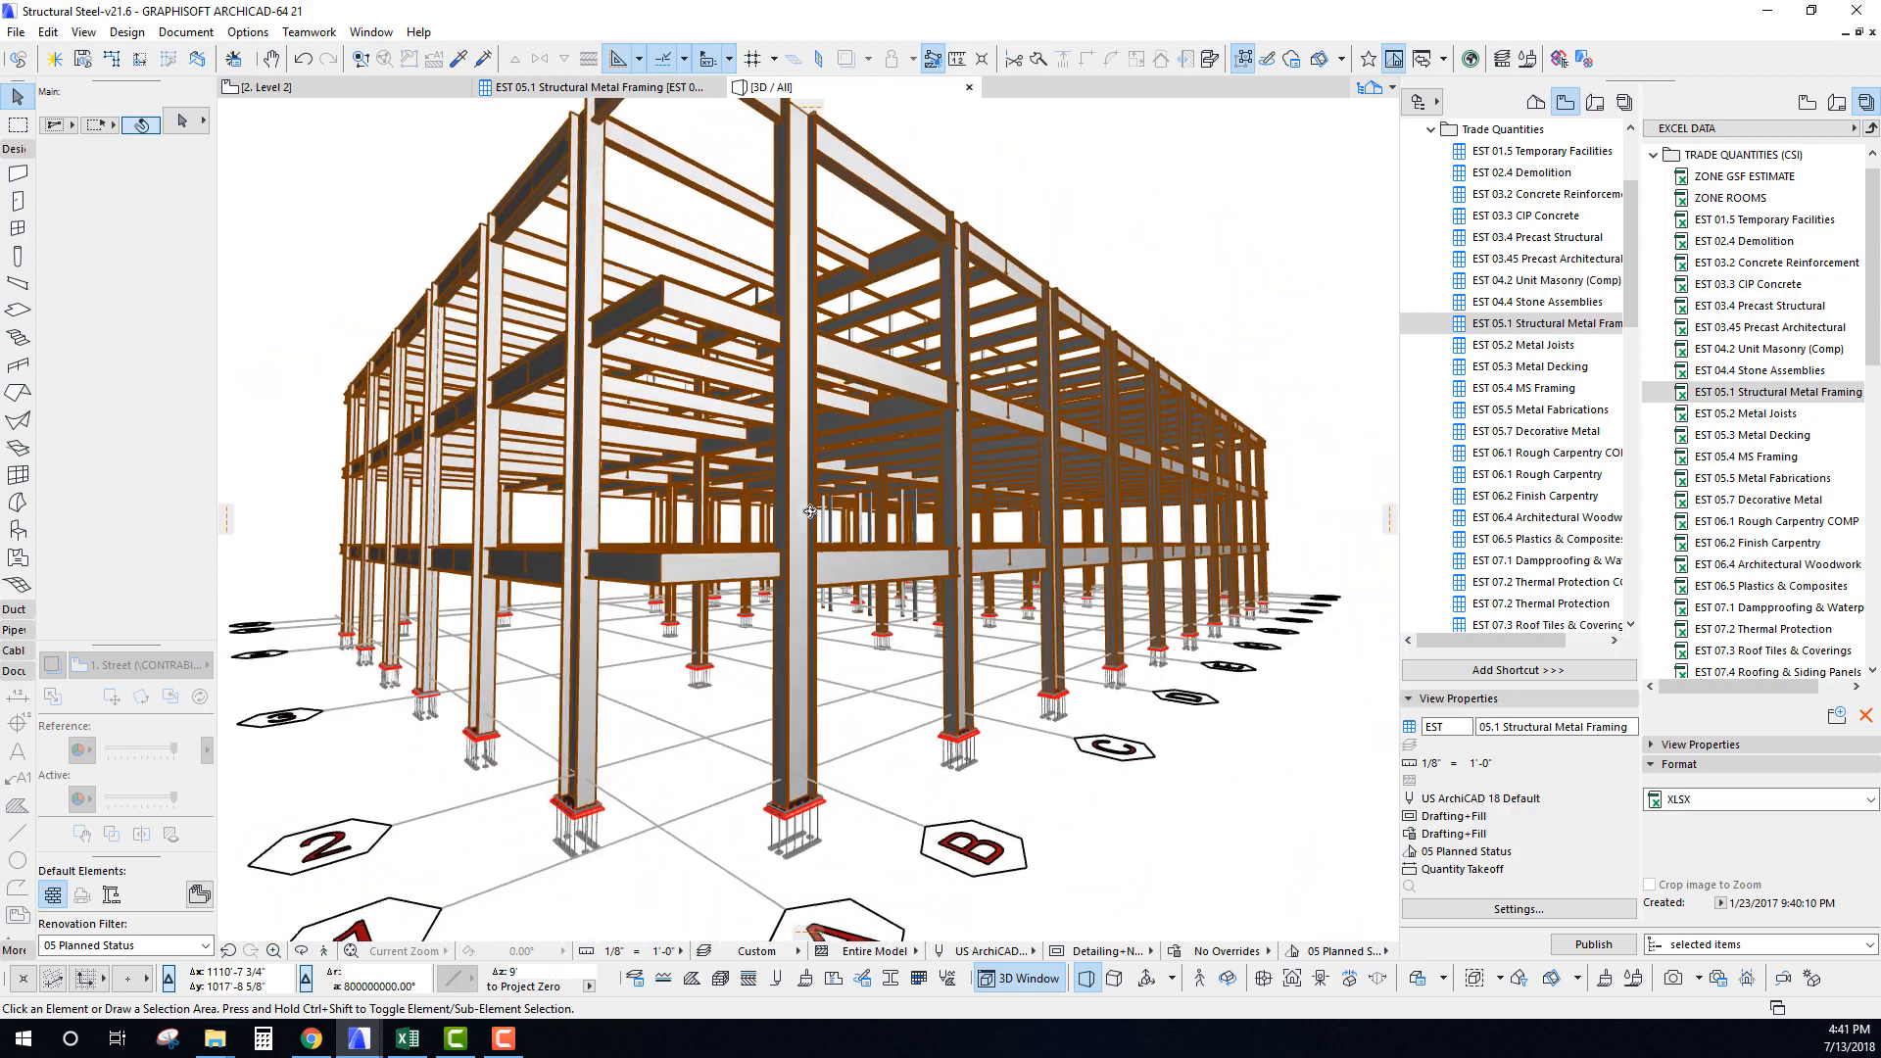
pyautogui.scroll(-5, 847, 493)
pyautogui.moveTo(845, 510)
pyautogui.keyDown('shift'); pyautogui.mouseDown(button='middle')
pyautogui.moveTo(828, 635)
pyautogui.moveTo(759, 571)
pyautogui.moveTo(810, 521)
pyautogui.mouseUp(button='middle'); pyautogui.keyUp('shift')
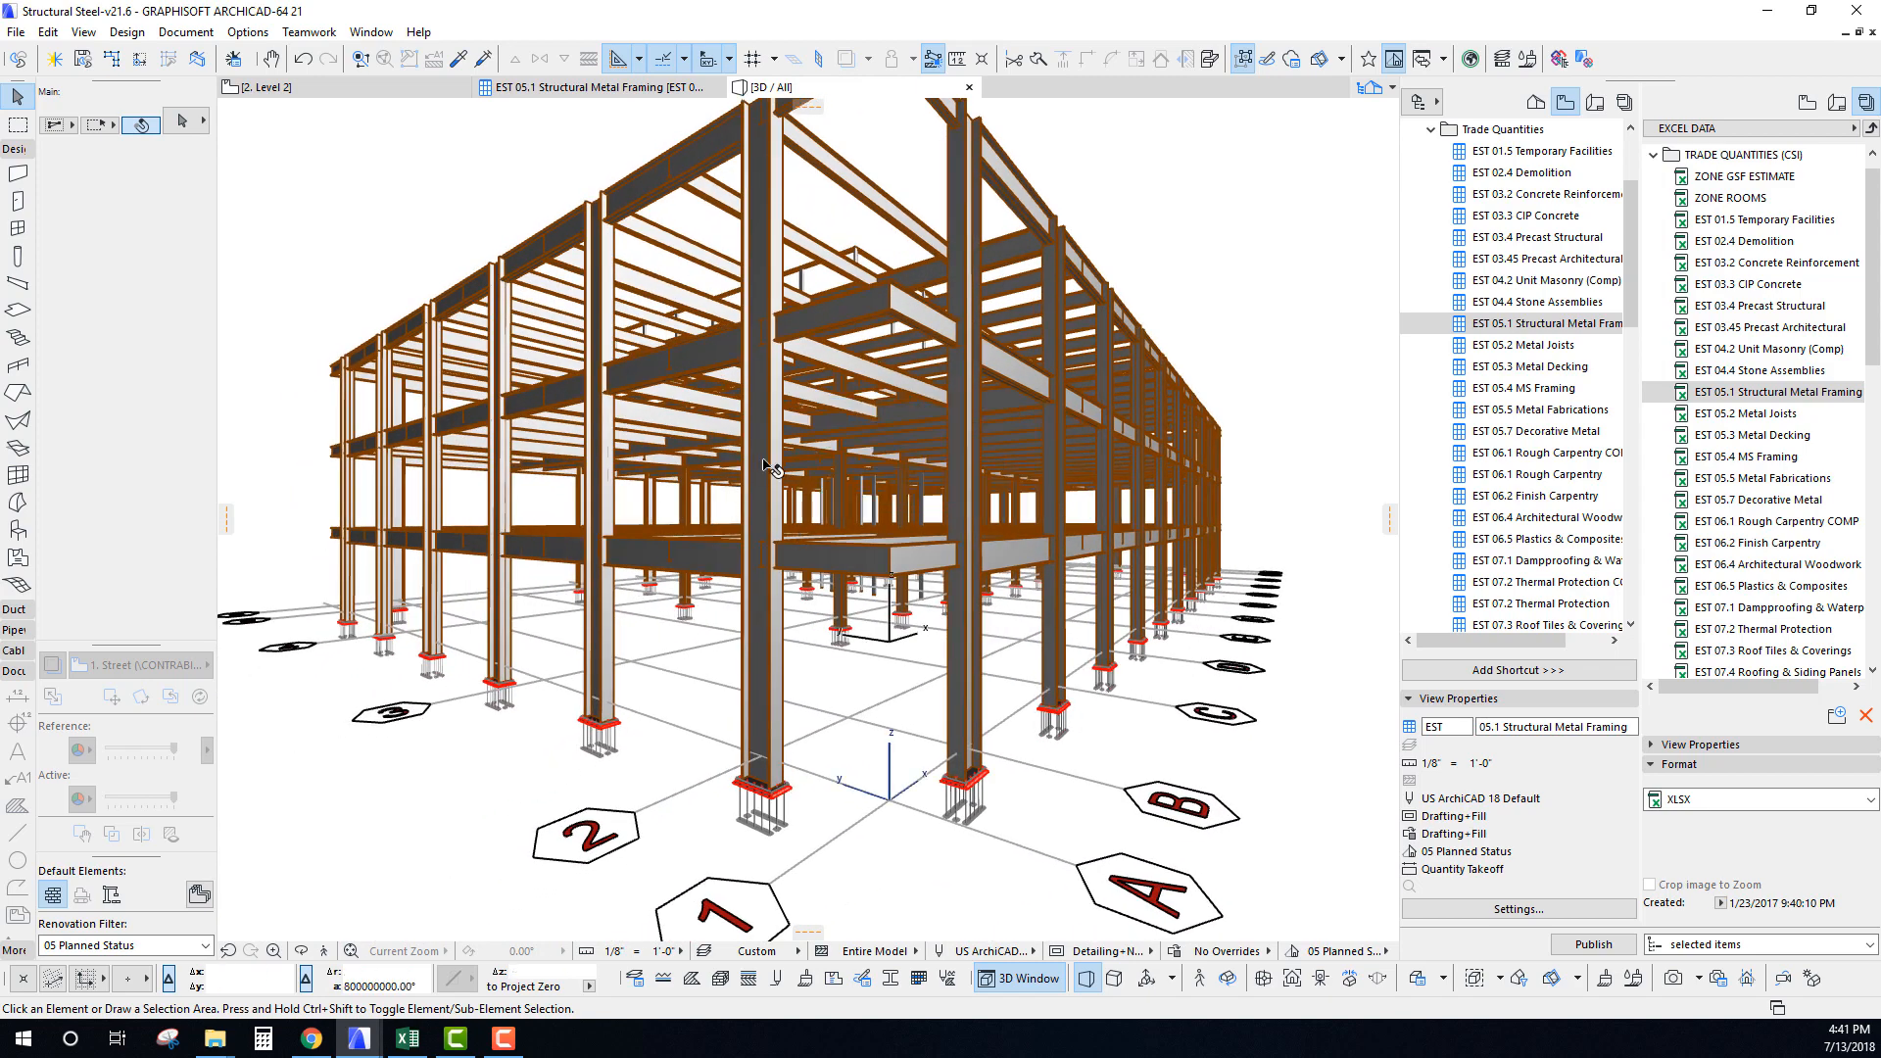
pyautogui.moveTo(775, 457); pyautogui.dragTo(777, 477, button='middle')
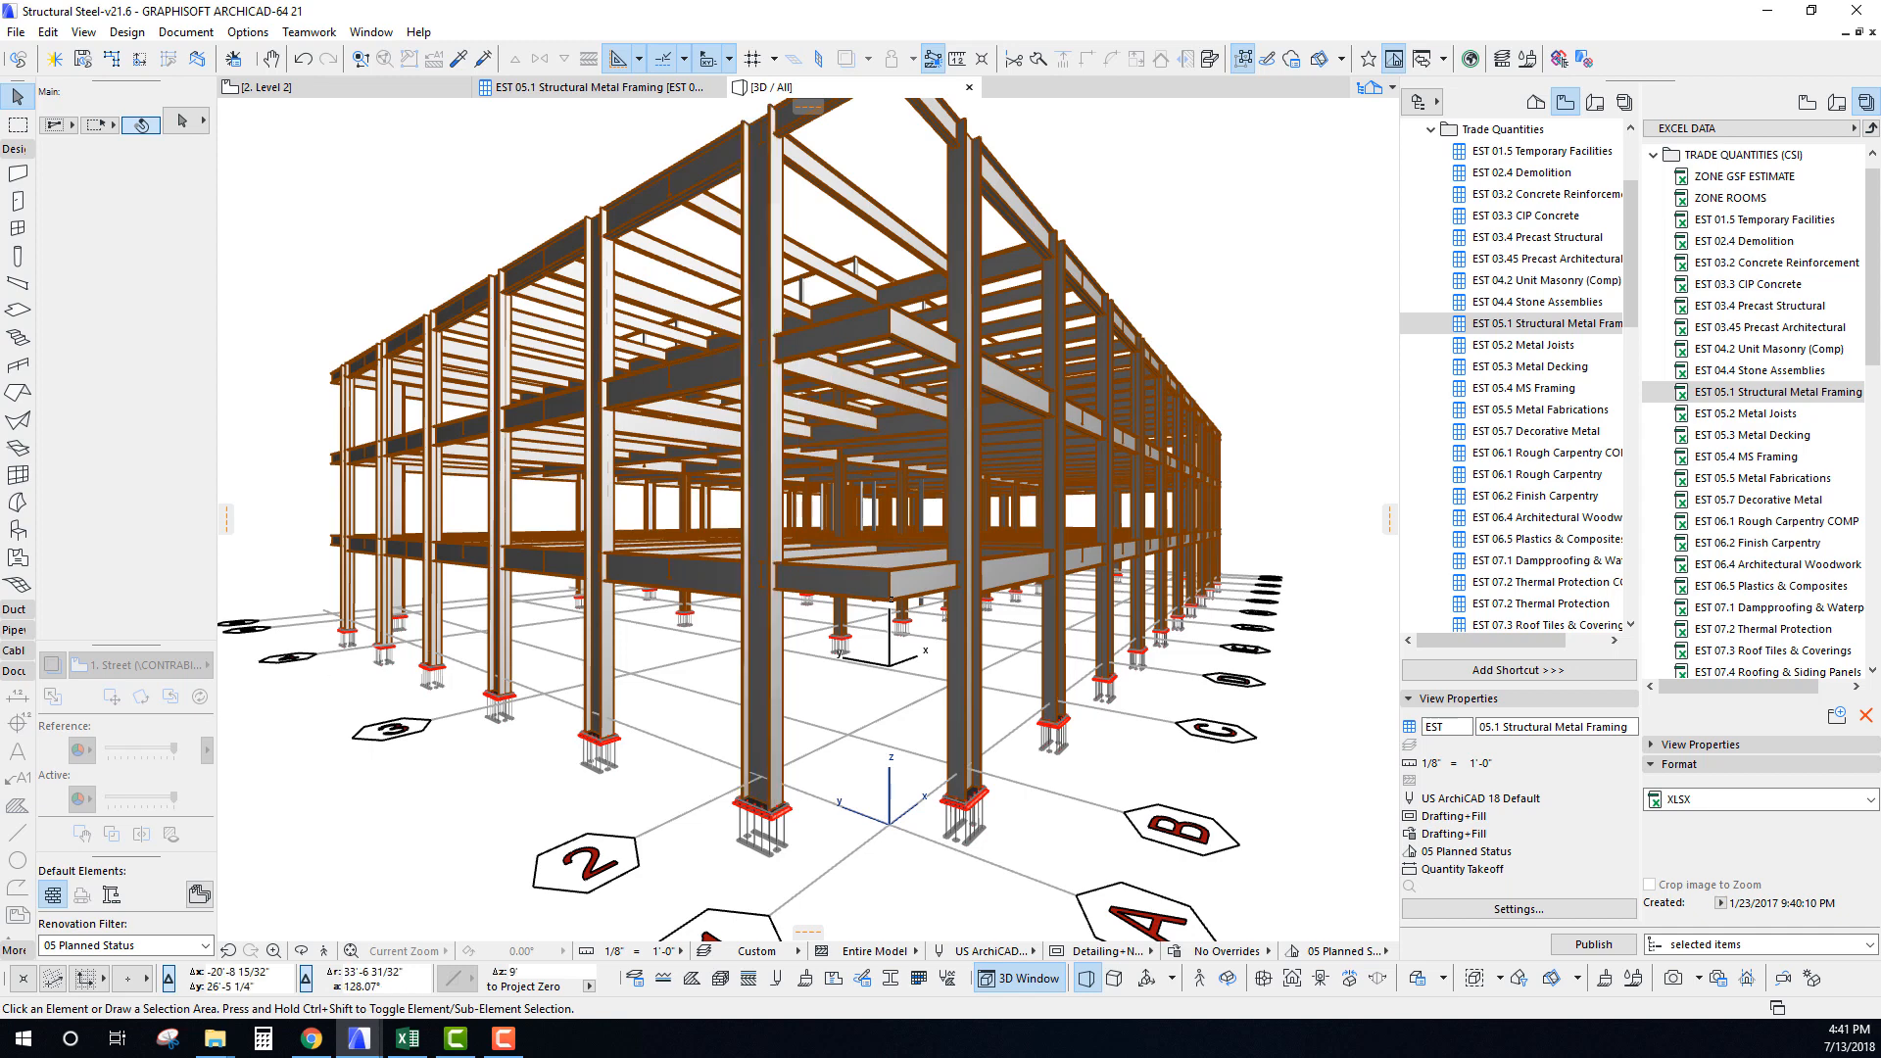
pyautogui.click(215, 1038)
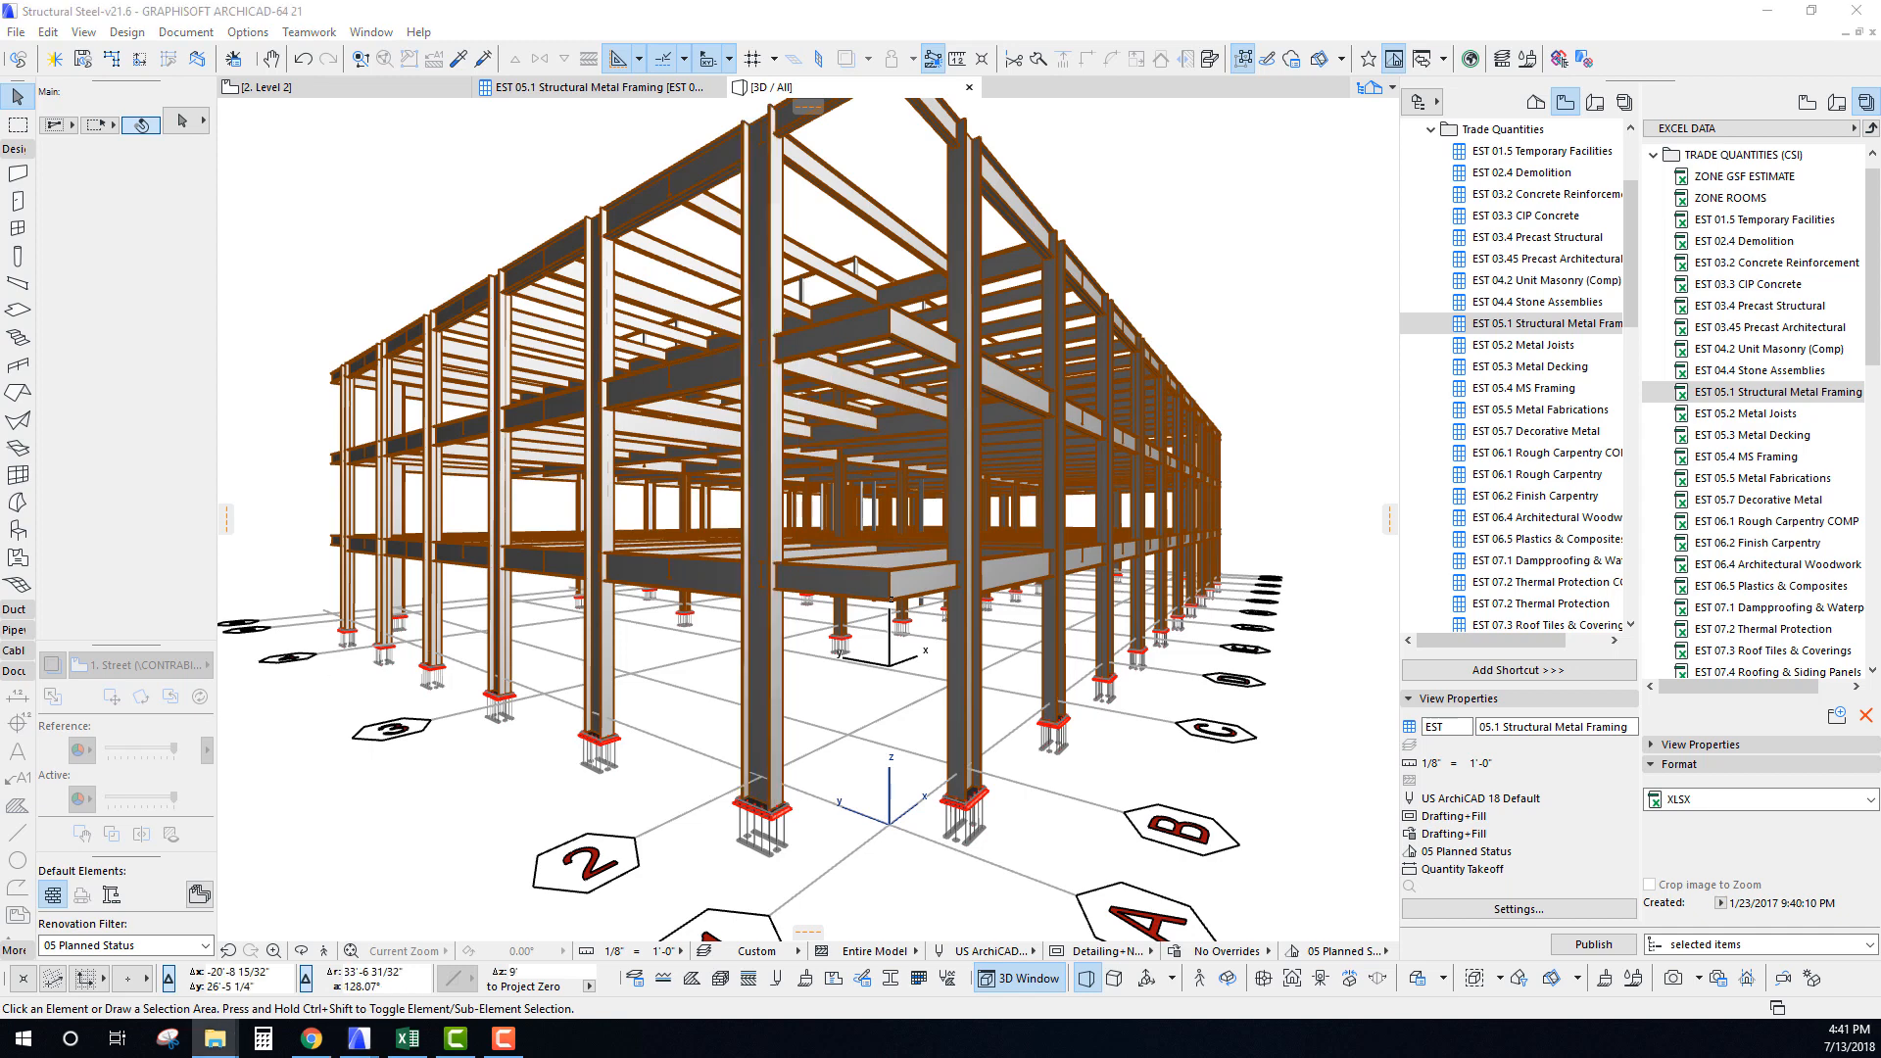
pyautogui.click(929, 389)
pyautogui.moveTo(904, 408); pyautogui.dragTo(828, 437, button='middle')
pyautogui.moveTo(934, 551)
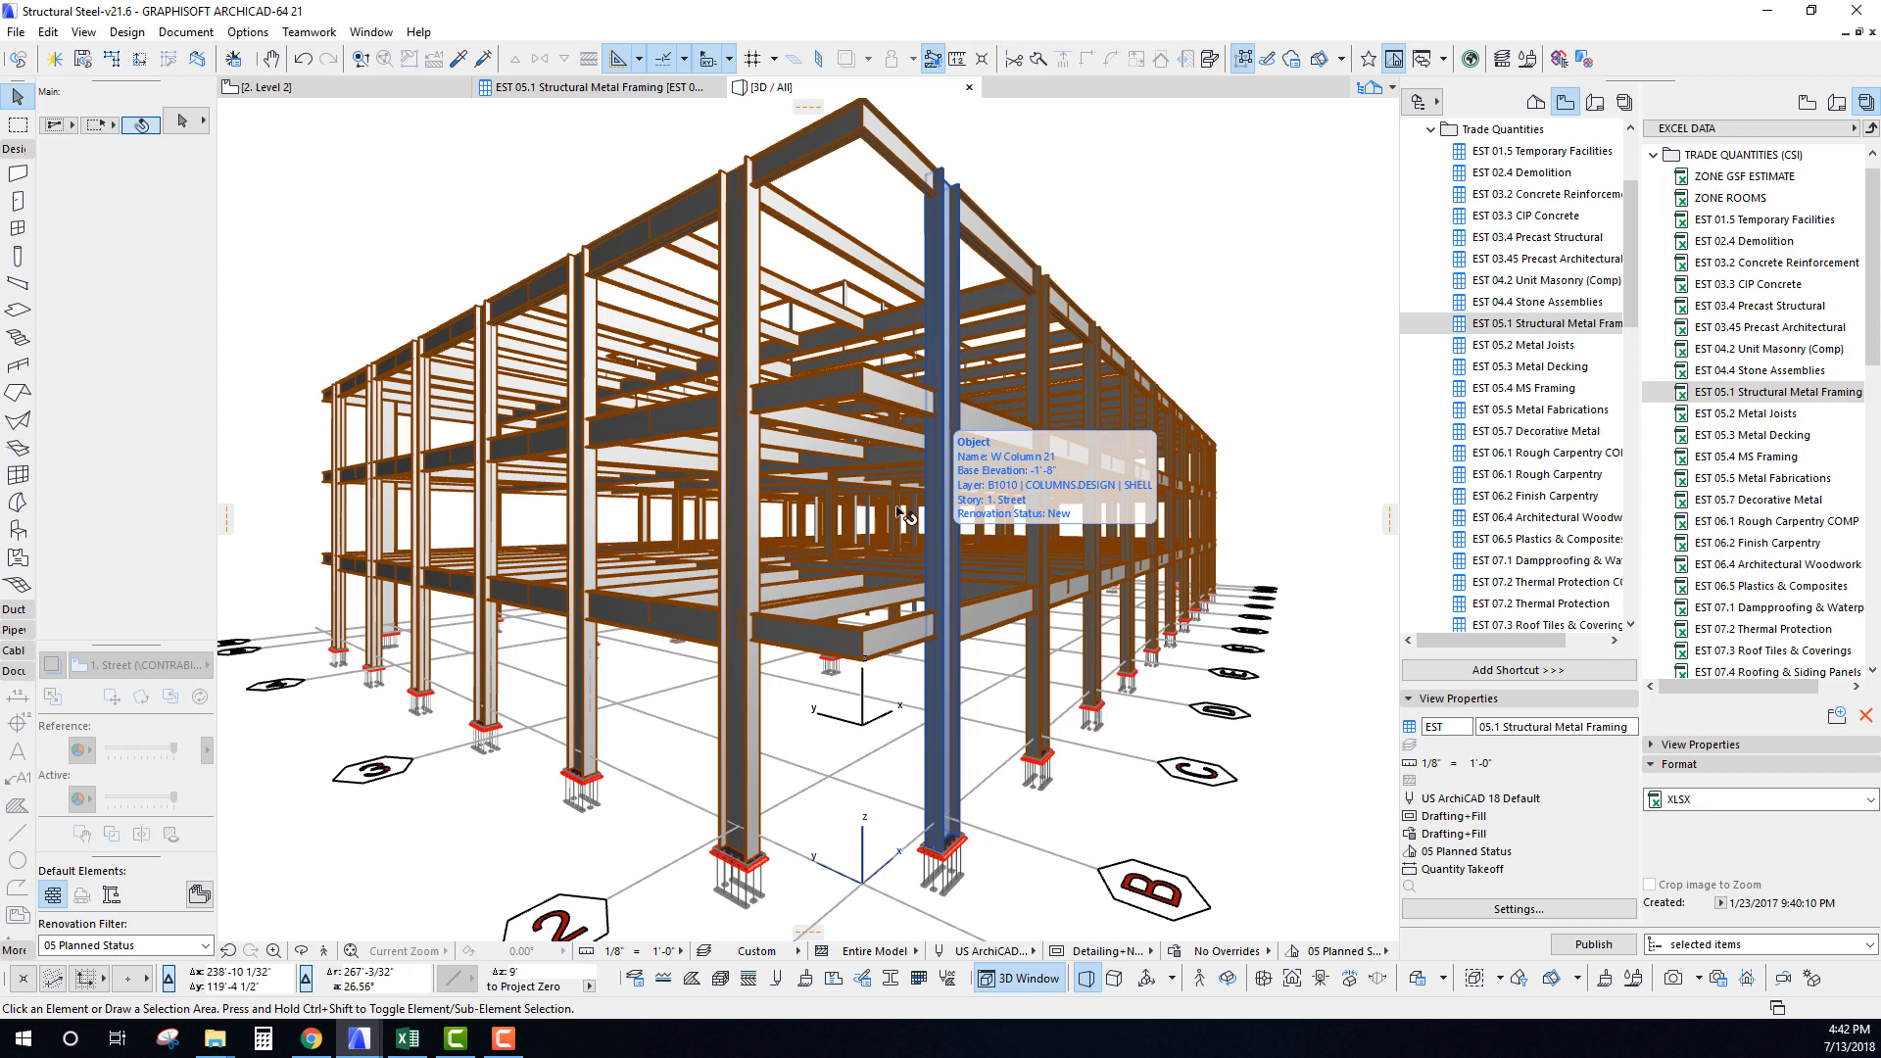
pyautogui.scroll(-3, 755, 449)
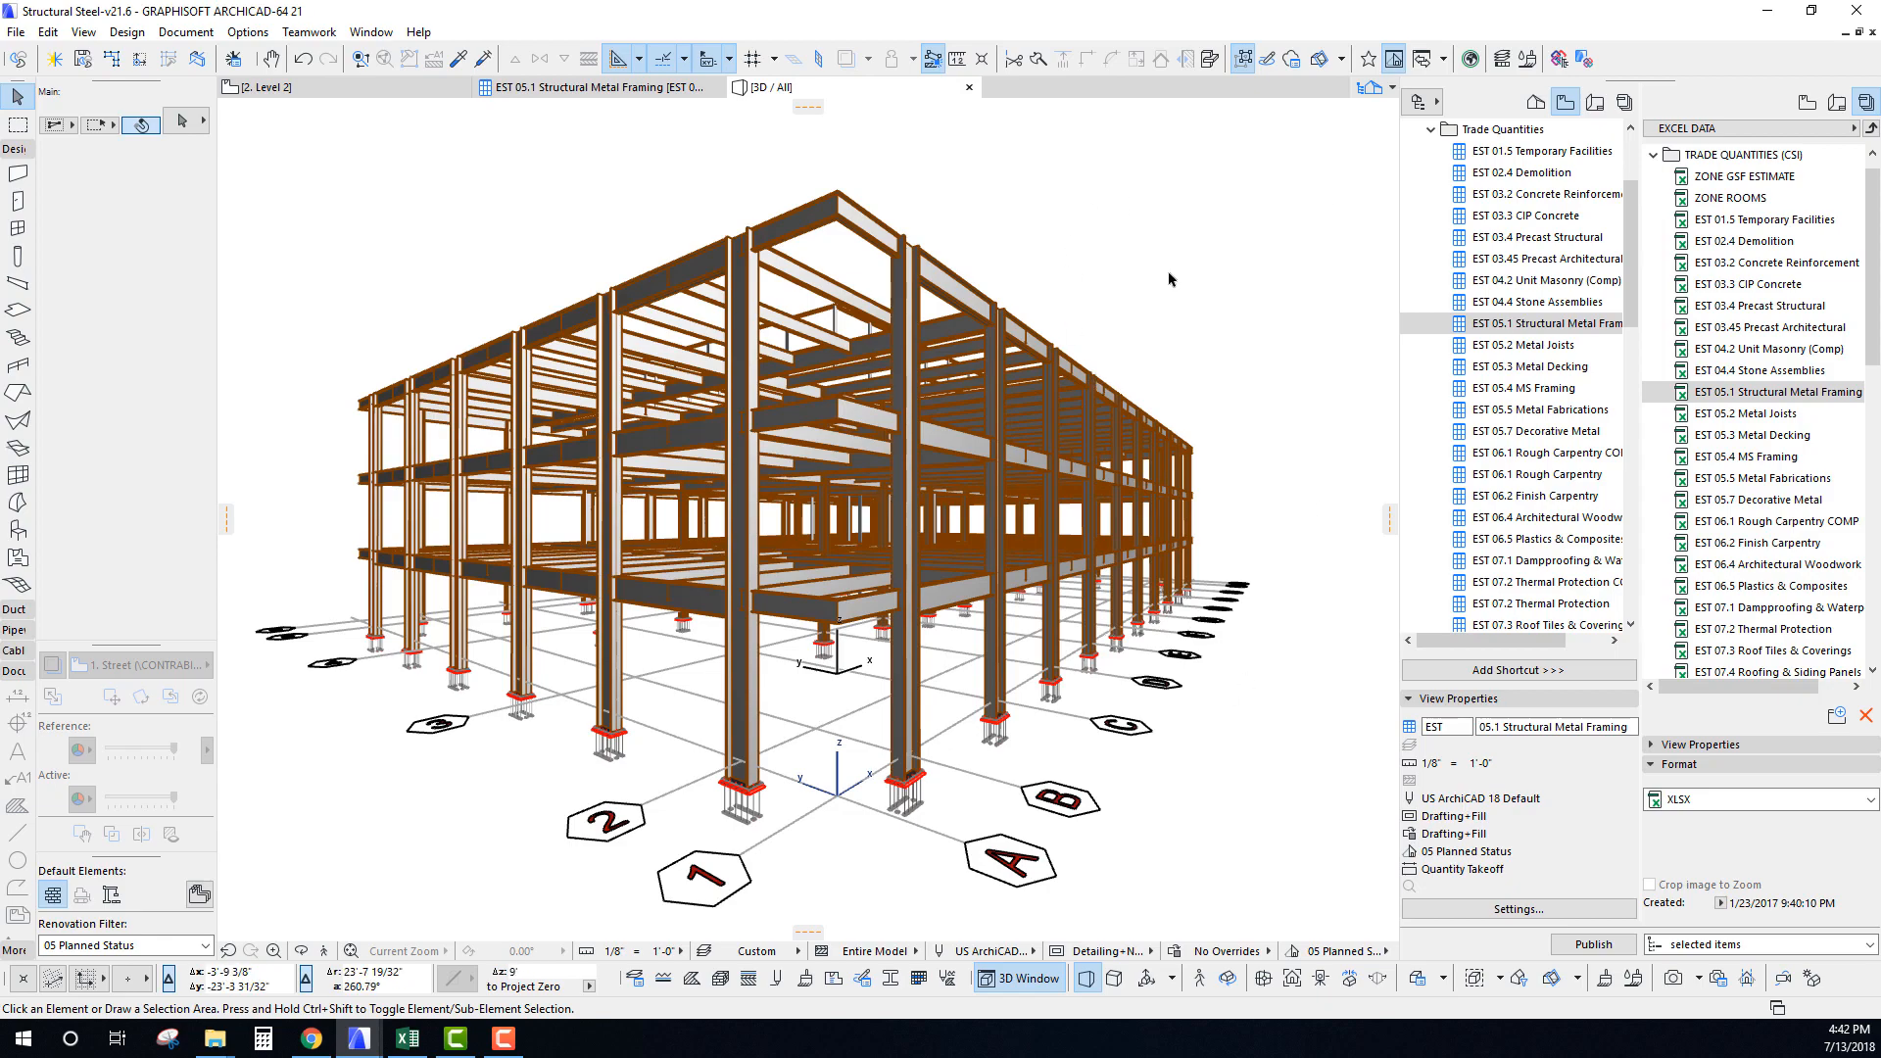
pyautogui.moveTo(786, 645); pyautogui.dragTo(770, 595, button='middle')
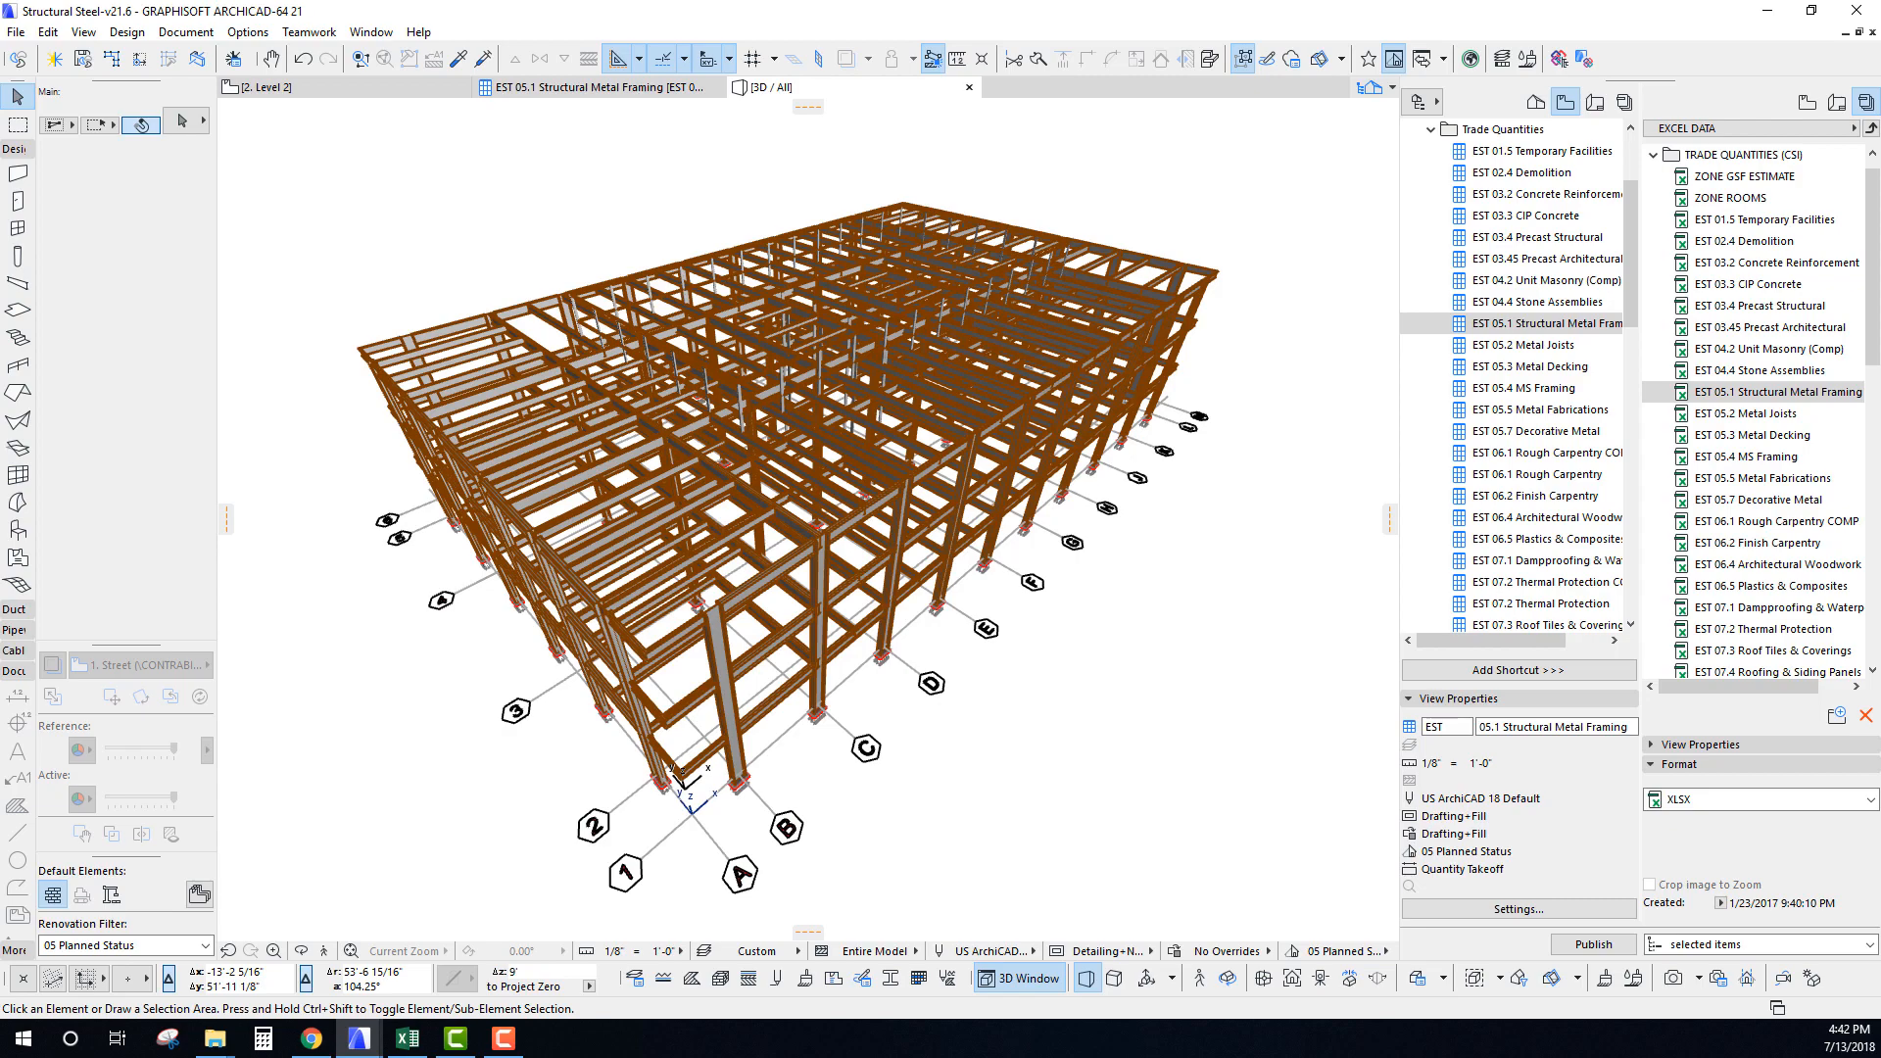
pyautogui.scroll(-2, 823, 441)
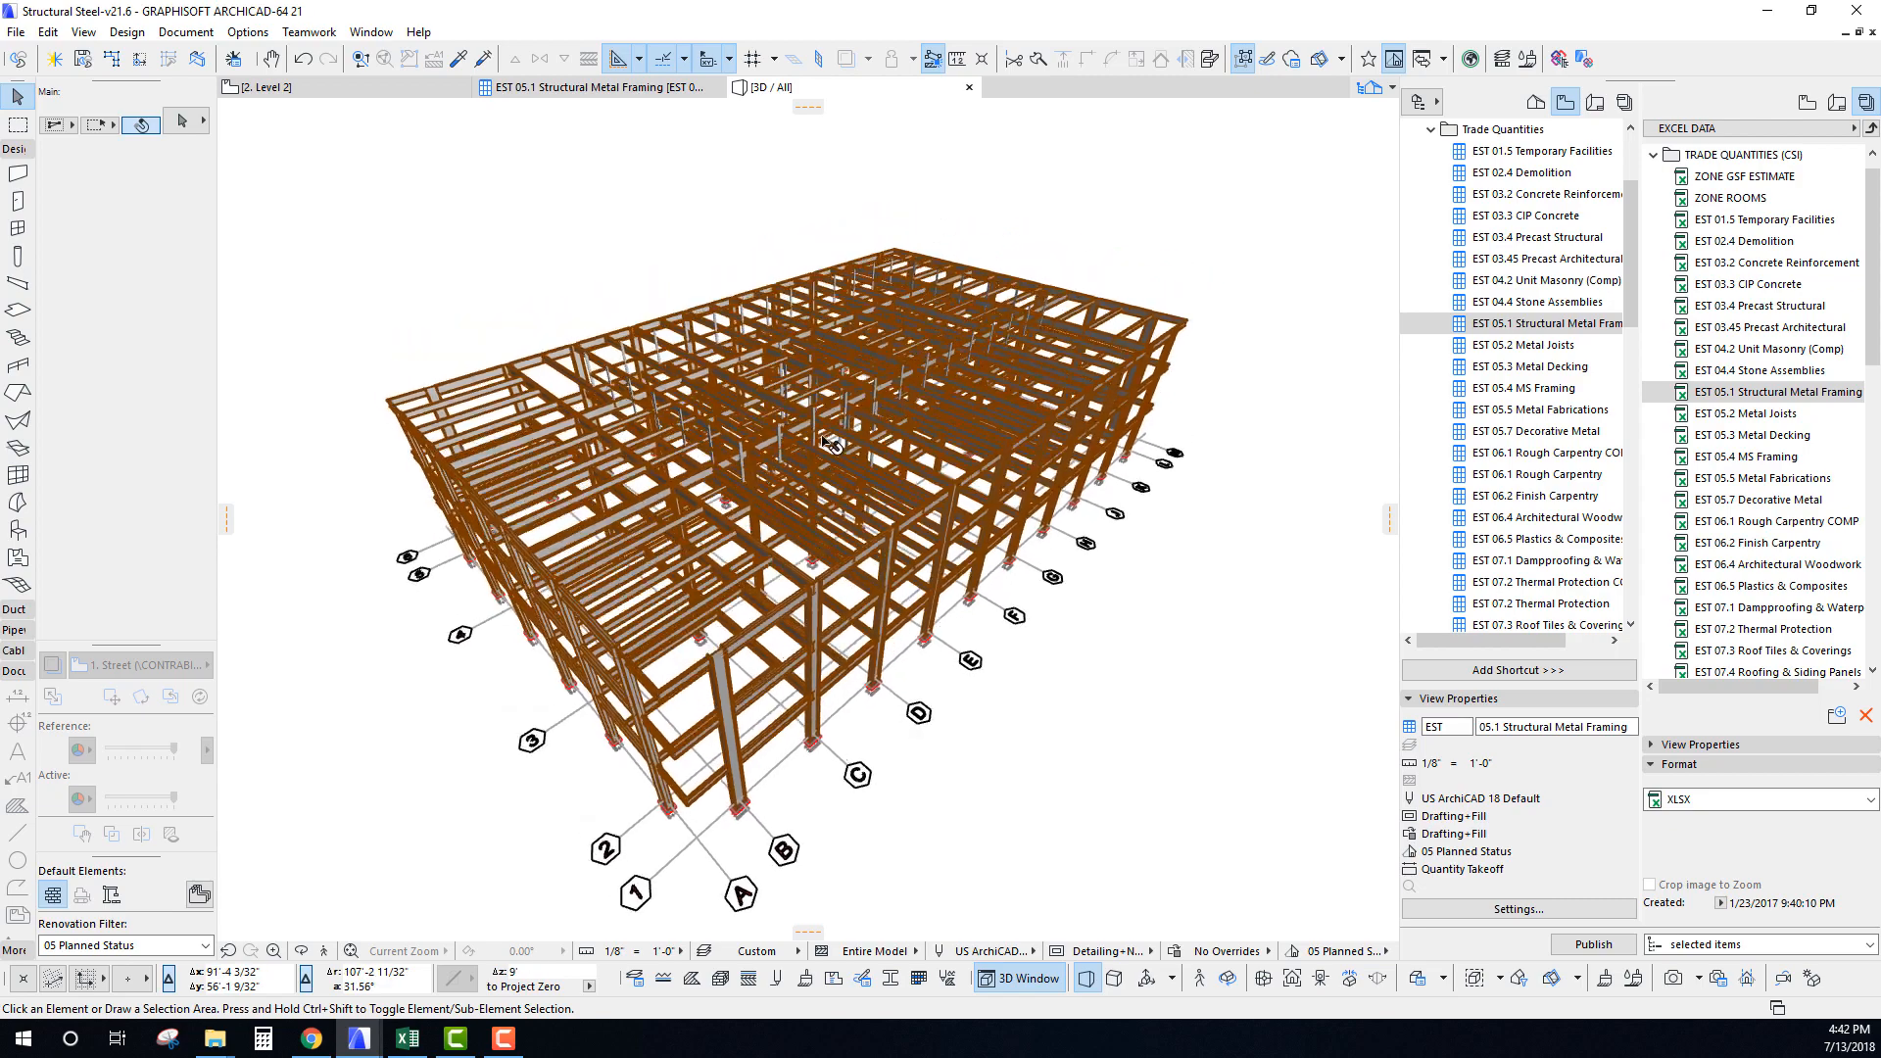
pyautogui.scroll(-2, 823, 441)
pyautogui.keyDown('shift'); pyautogui.moveTo(823, 441); pyautogui.dragTo(819, 450, button='middle'); pyautogui.keyUp('shift')
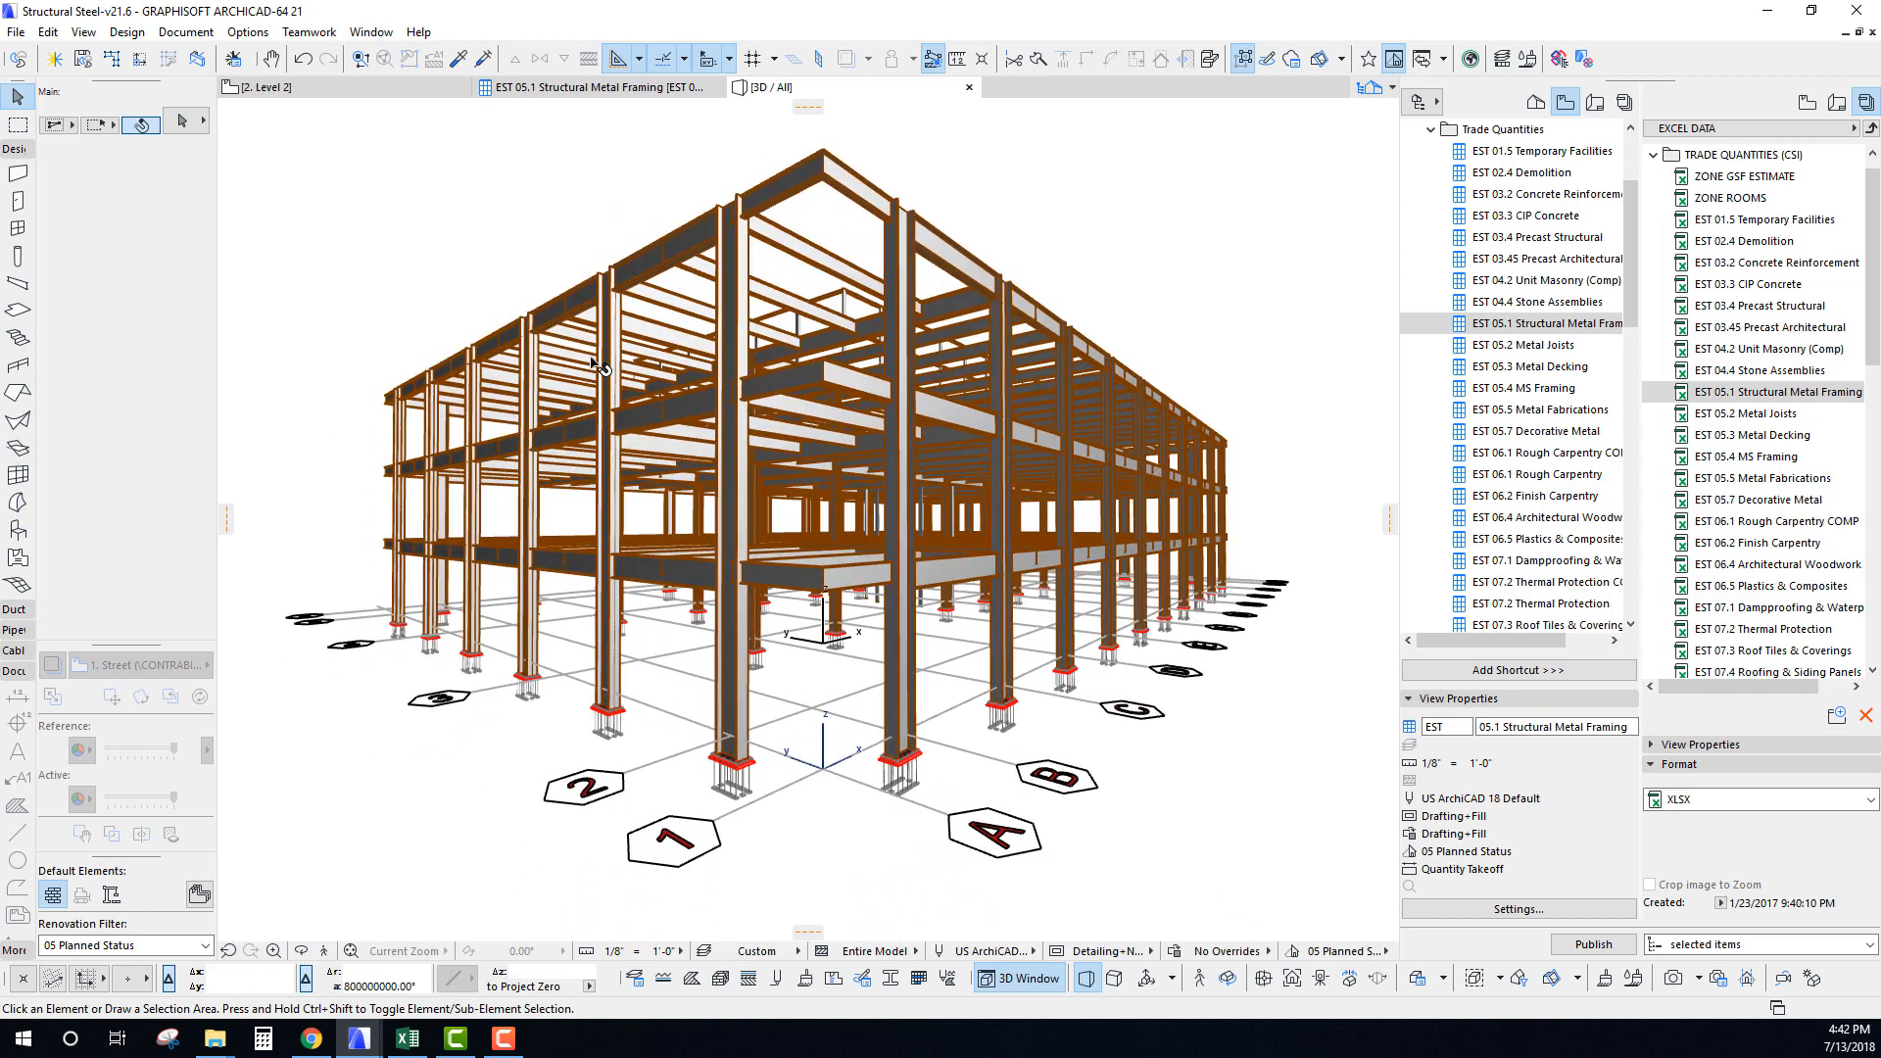
pyautogui.keyDown('shift'); pyautogui.moveTo(655, 456); pyautogui.dragTo(655, 455, button='middle'); pyautogui.keyUp('shift')
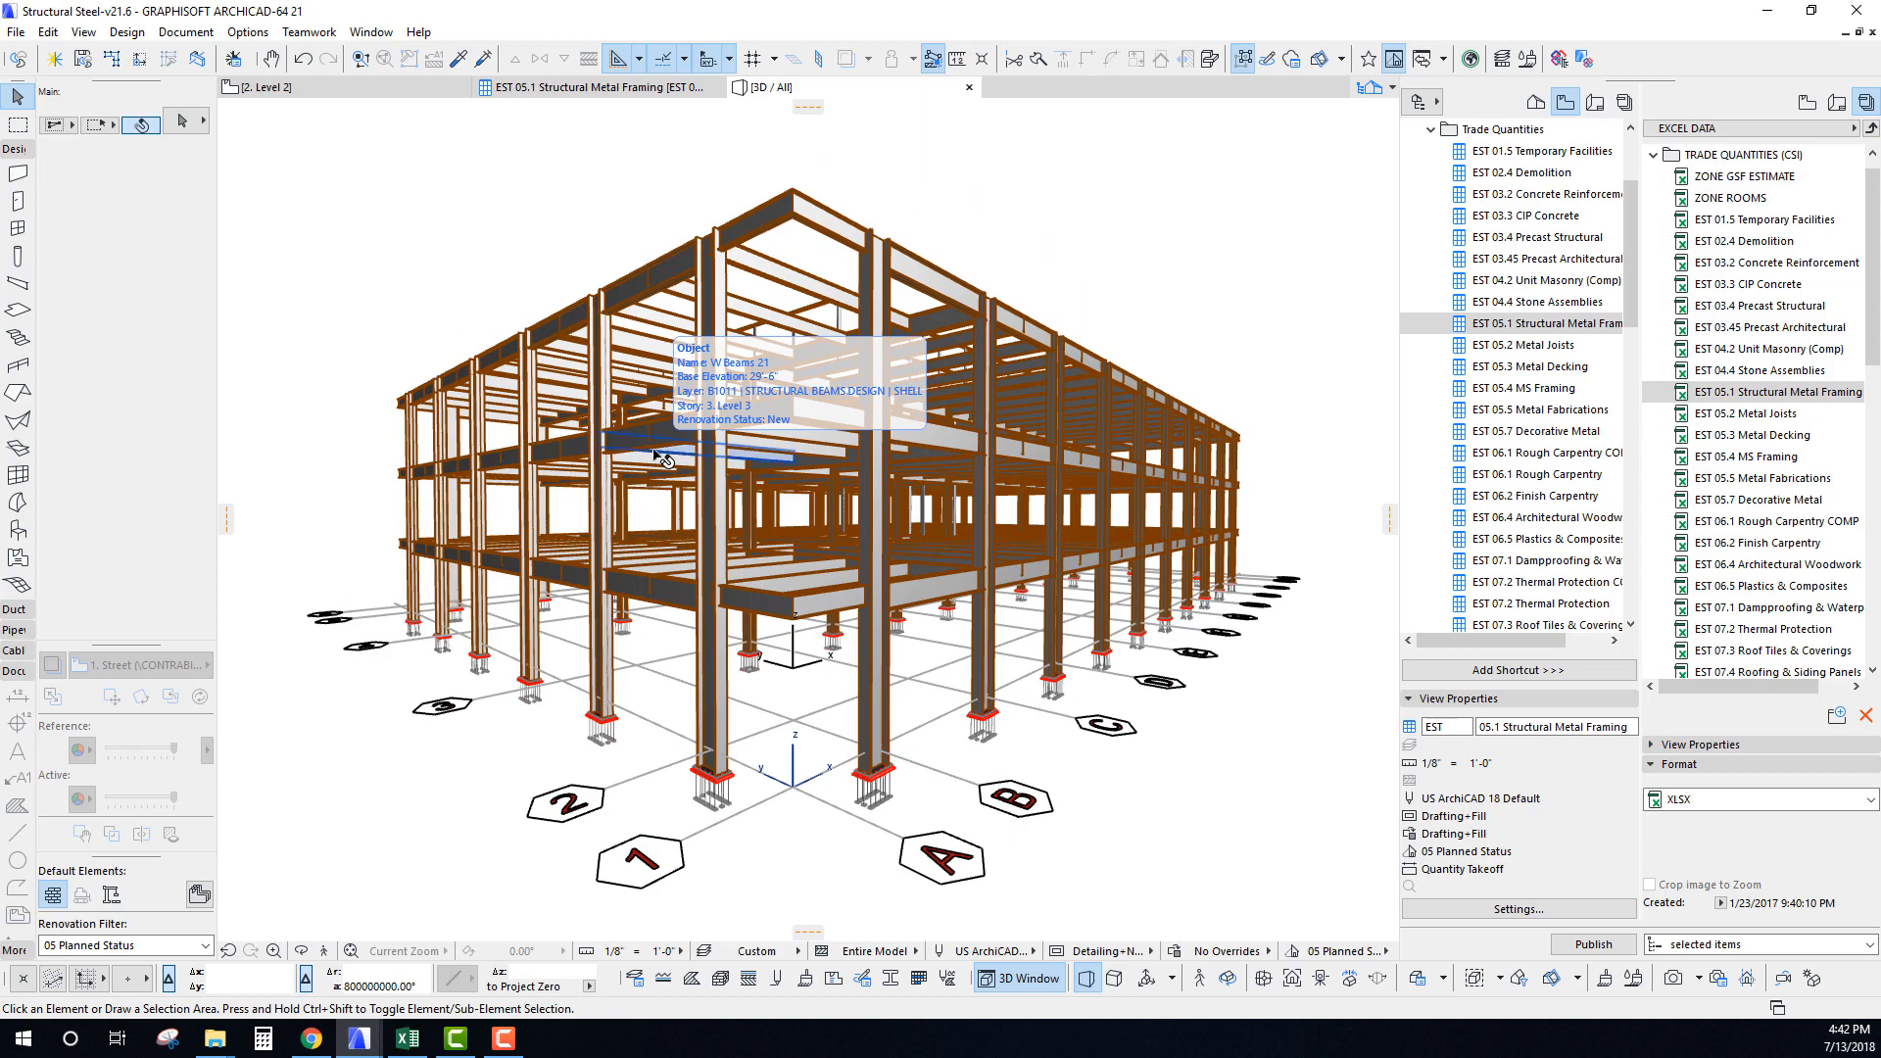
pyautogui.moveTo(715, 513)
pyautogui.mouseDown(button='middle')
pyautogui.moveTo(705, 462)
pyautogui.moveTo(705, 497)
pyautogui.mouseUp(button='middle')
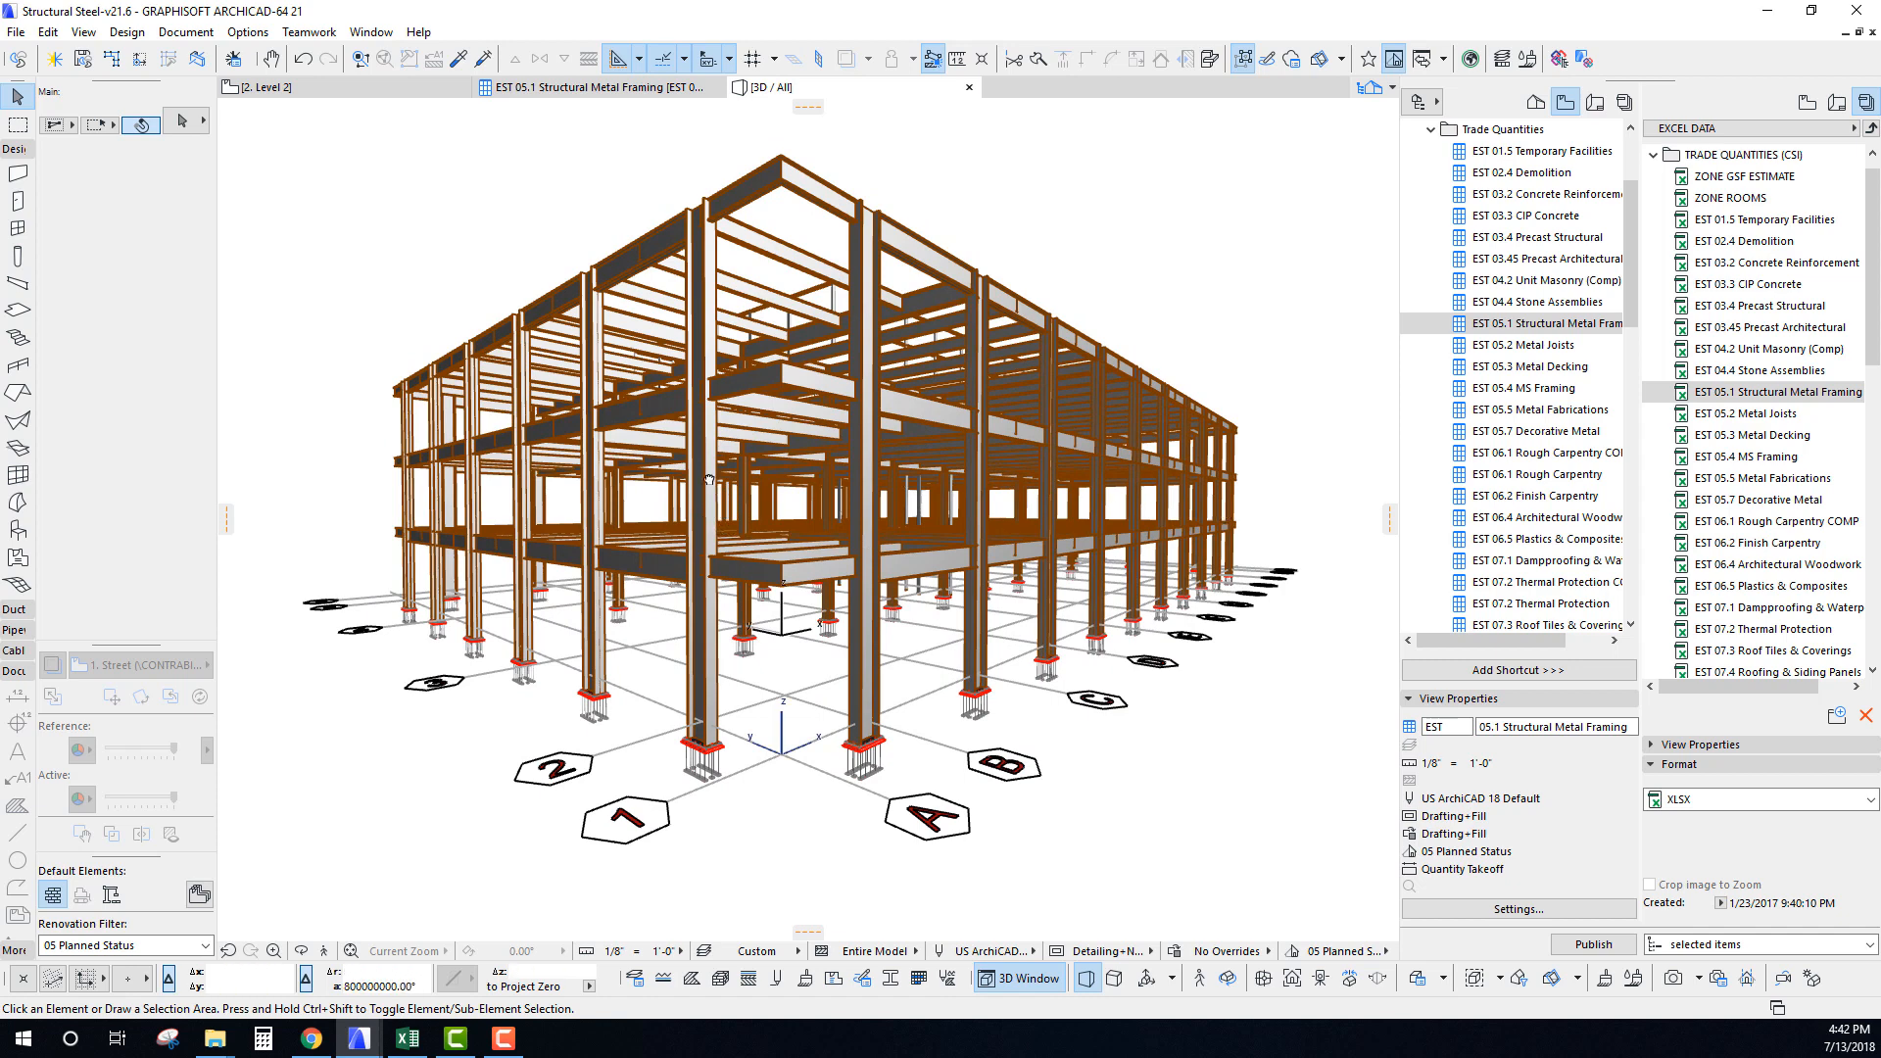
pyautogui.keyDown('shift'); pyautogui.moveTo(709, 480); pyautogui.dragTo(670, 524, button='middle'); pyautogui.keyUp('shift')
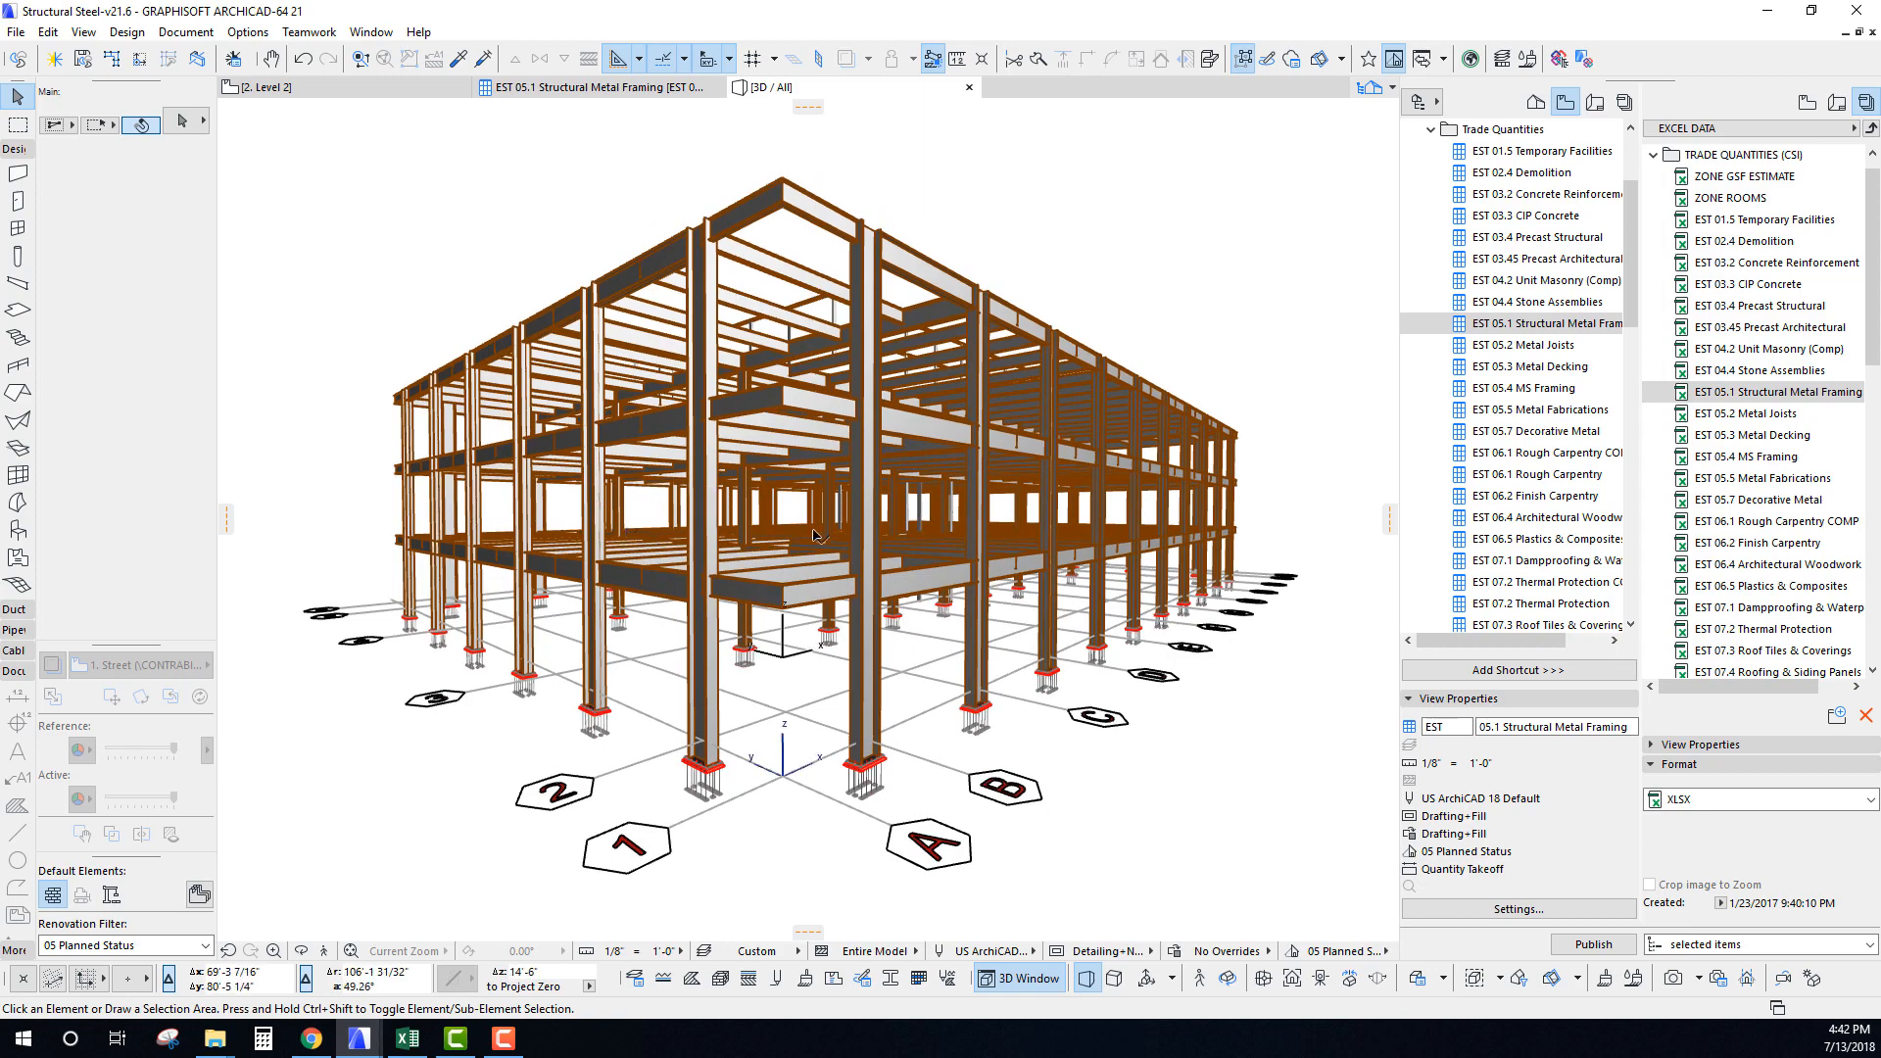
pyautogui.keyDown('shift'); pyautogui.moveTo(814, 534); pyautogui.dragTo(852, 570, button='middle'); pyautogui.keyUp('shift')
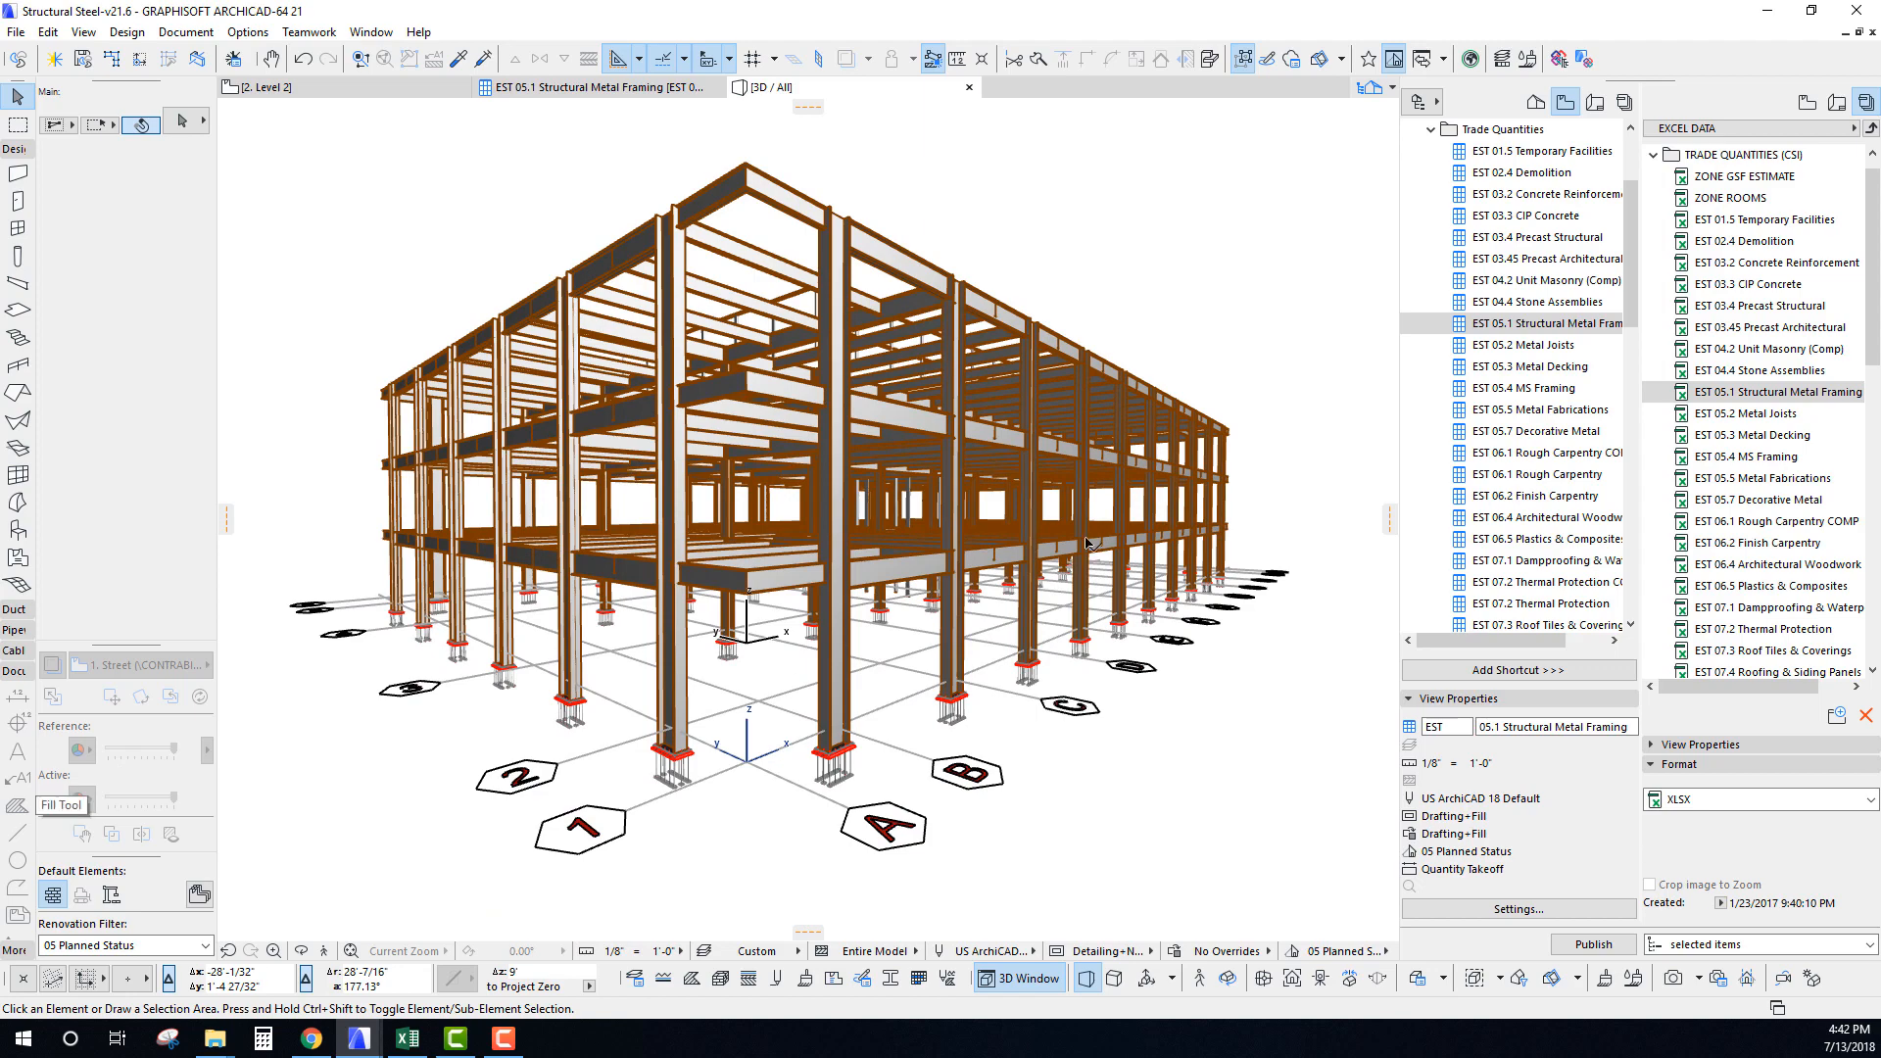
pyautogui.keyDown('shift'); pyautogui.moveTo(1088, 542); pyautogui.dragTo(1076, 540, button='middle'); pyautogui.keyUp('shift')
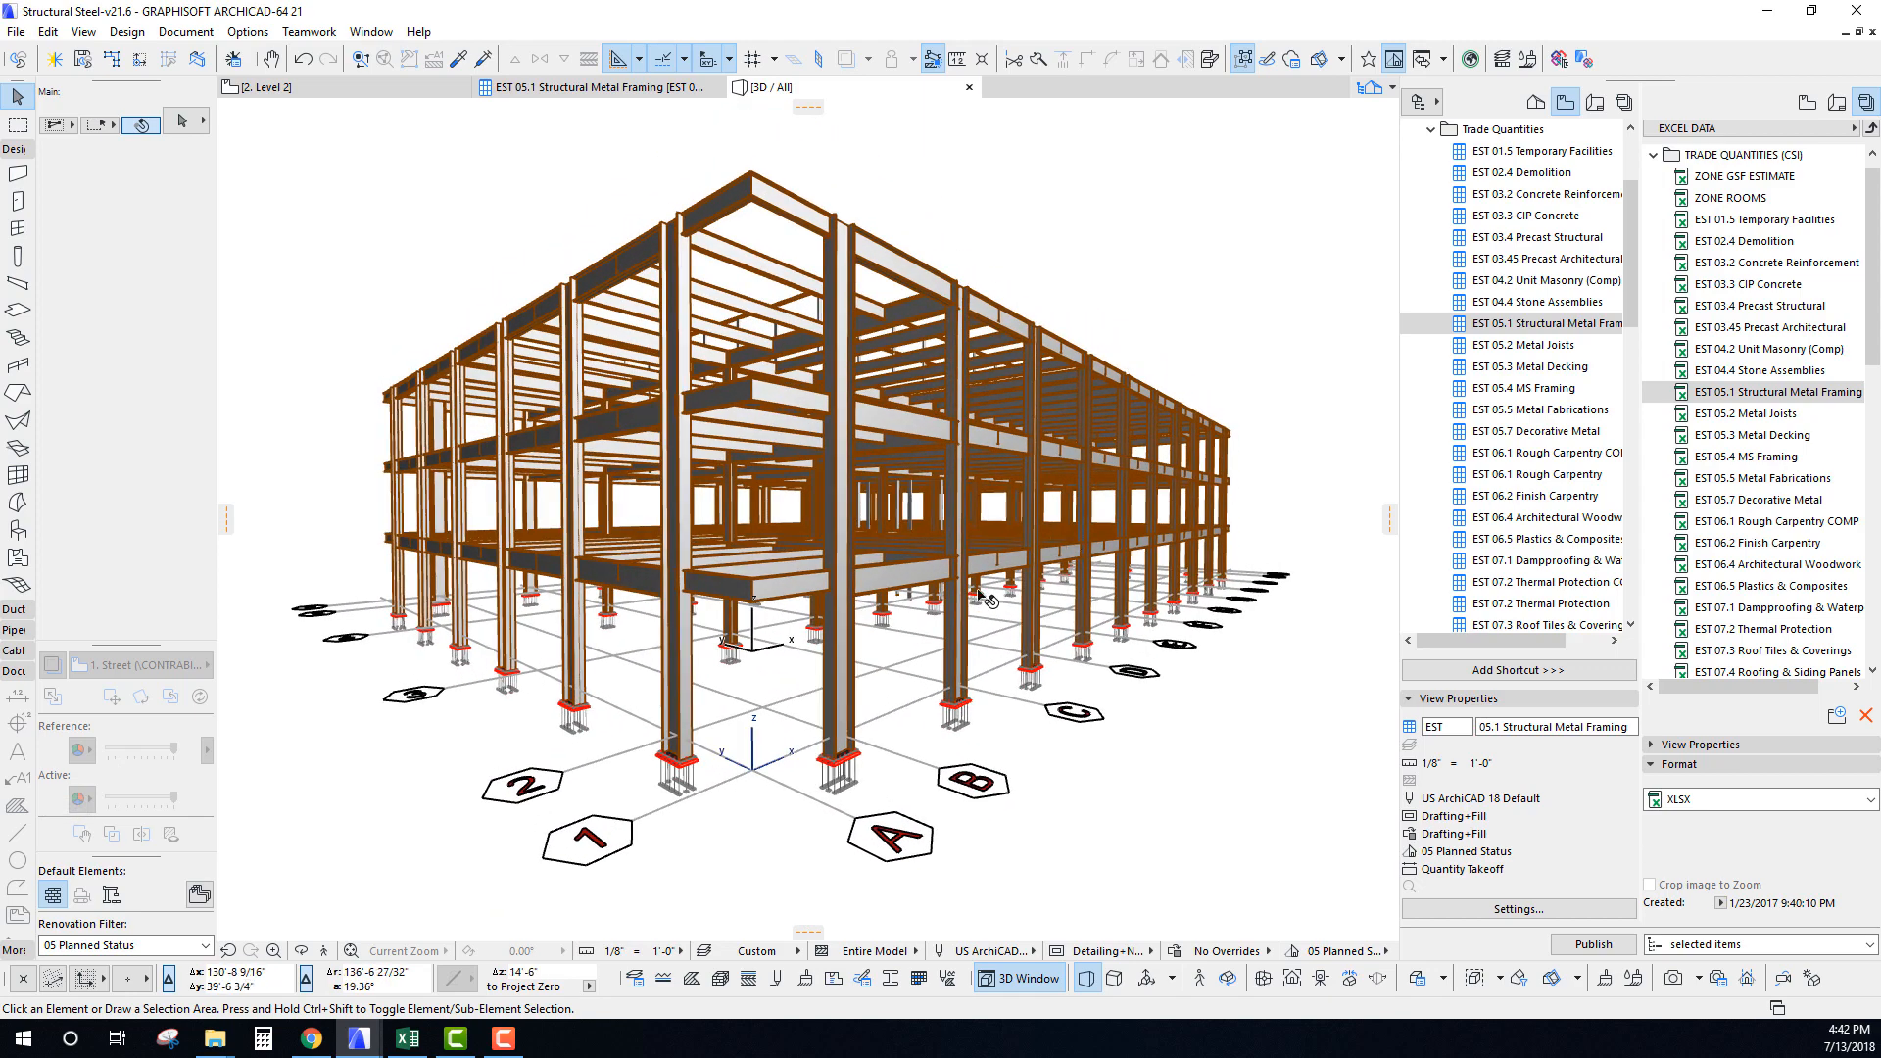
pyautogui.moveTo(900, 489)
pyautogui.mouseDown(button='middle')
pyautogui.moveTo(890, 529)
pyautogui.moveTo(887, 507)
pyautogui.mouseUp(button='middle')
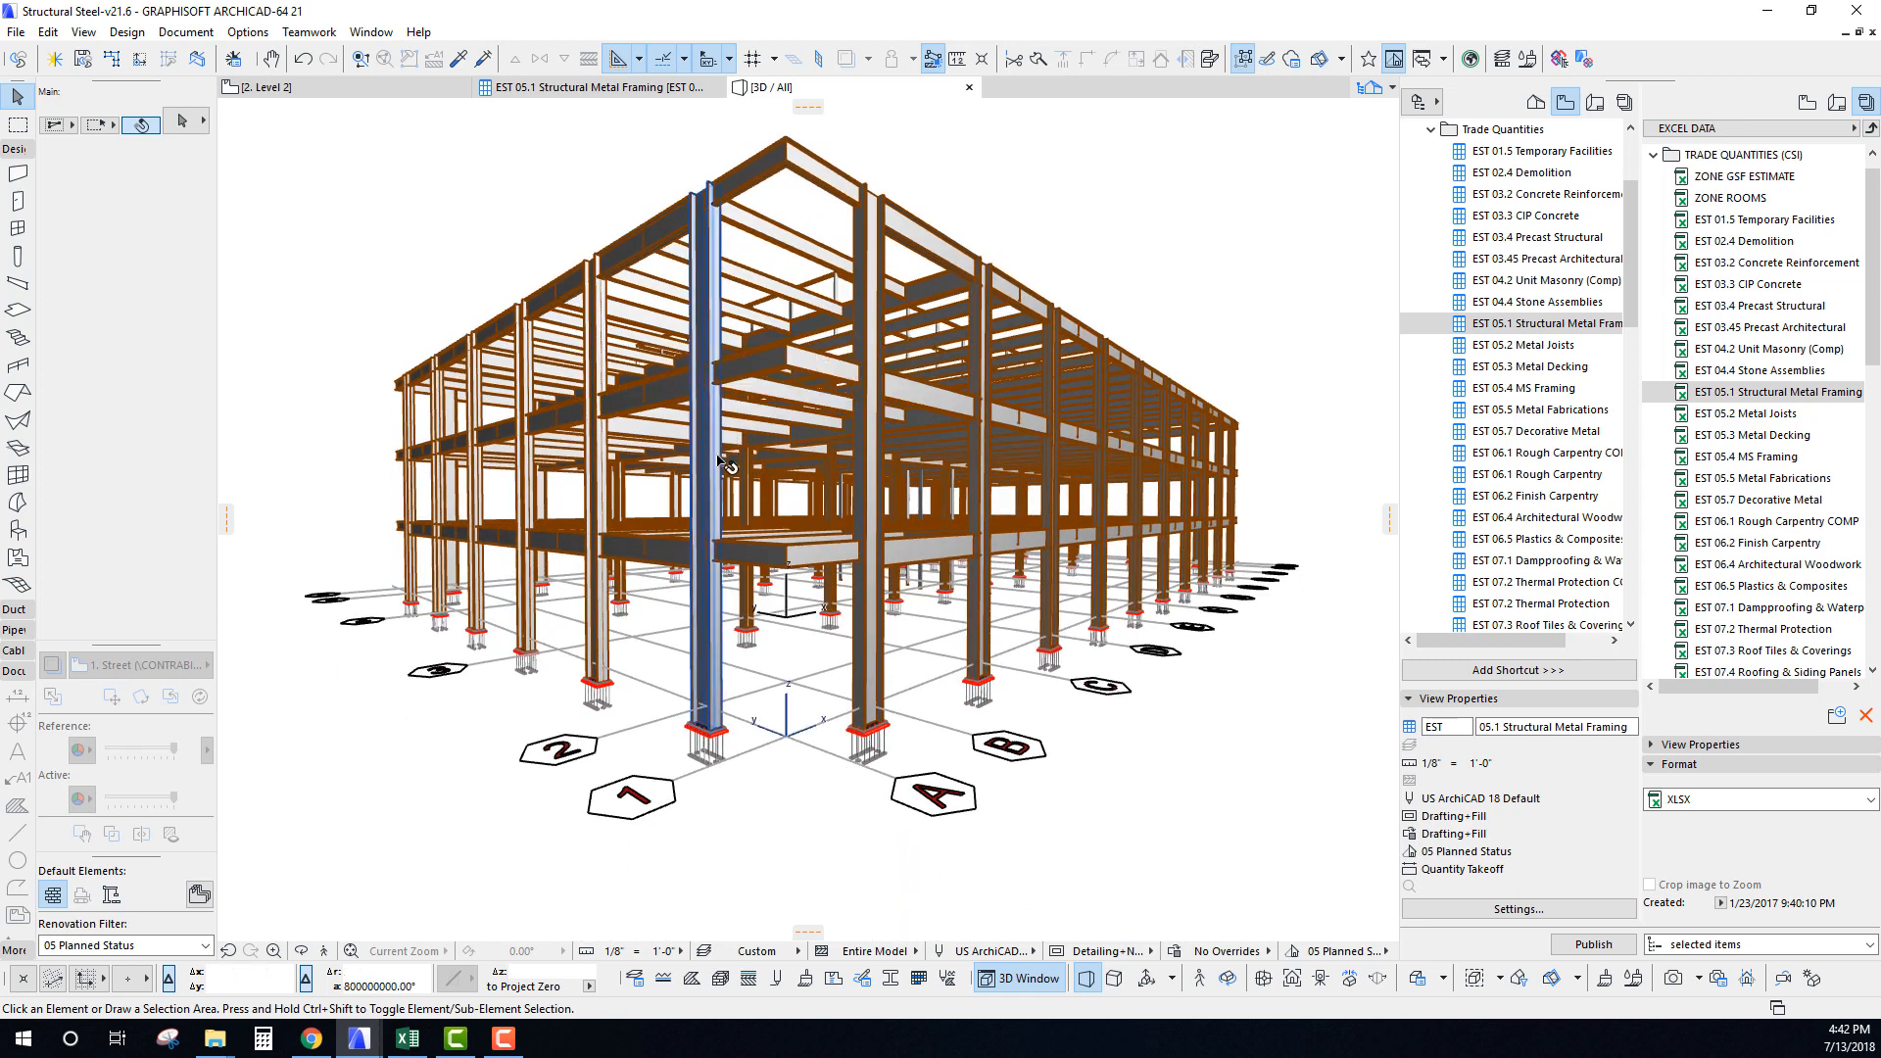
pyautogui.moveTo(1189, 516)
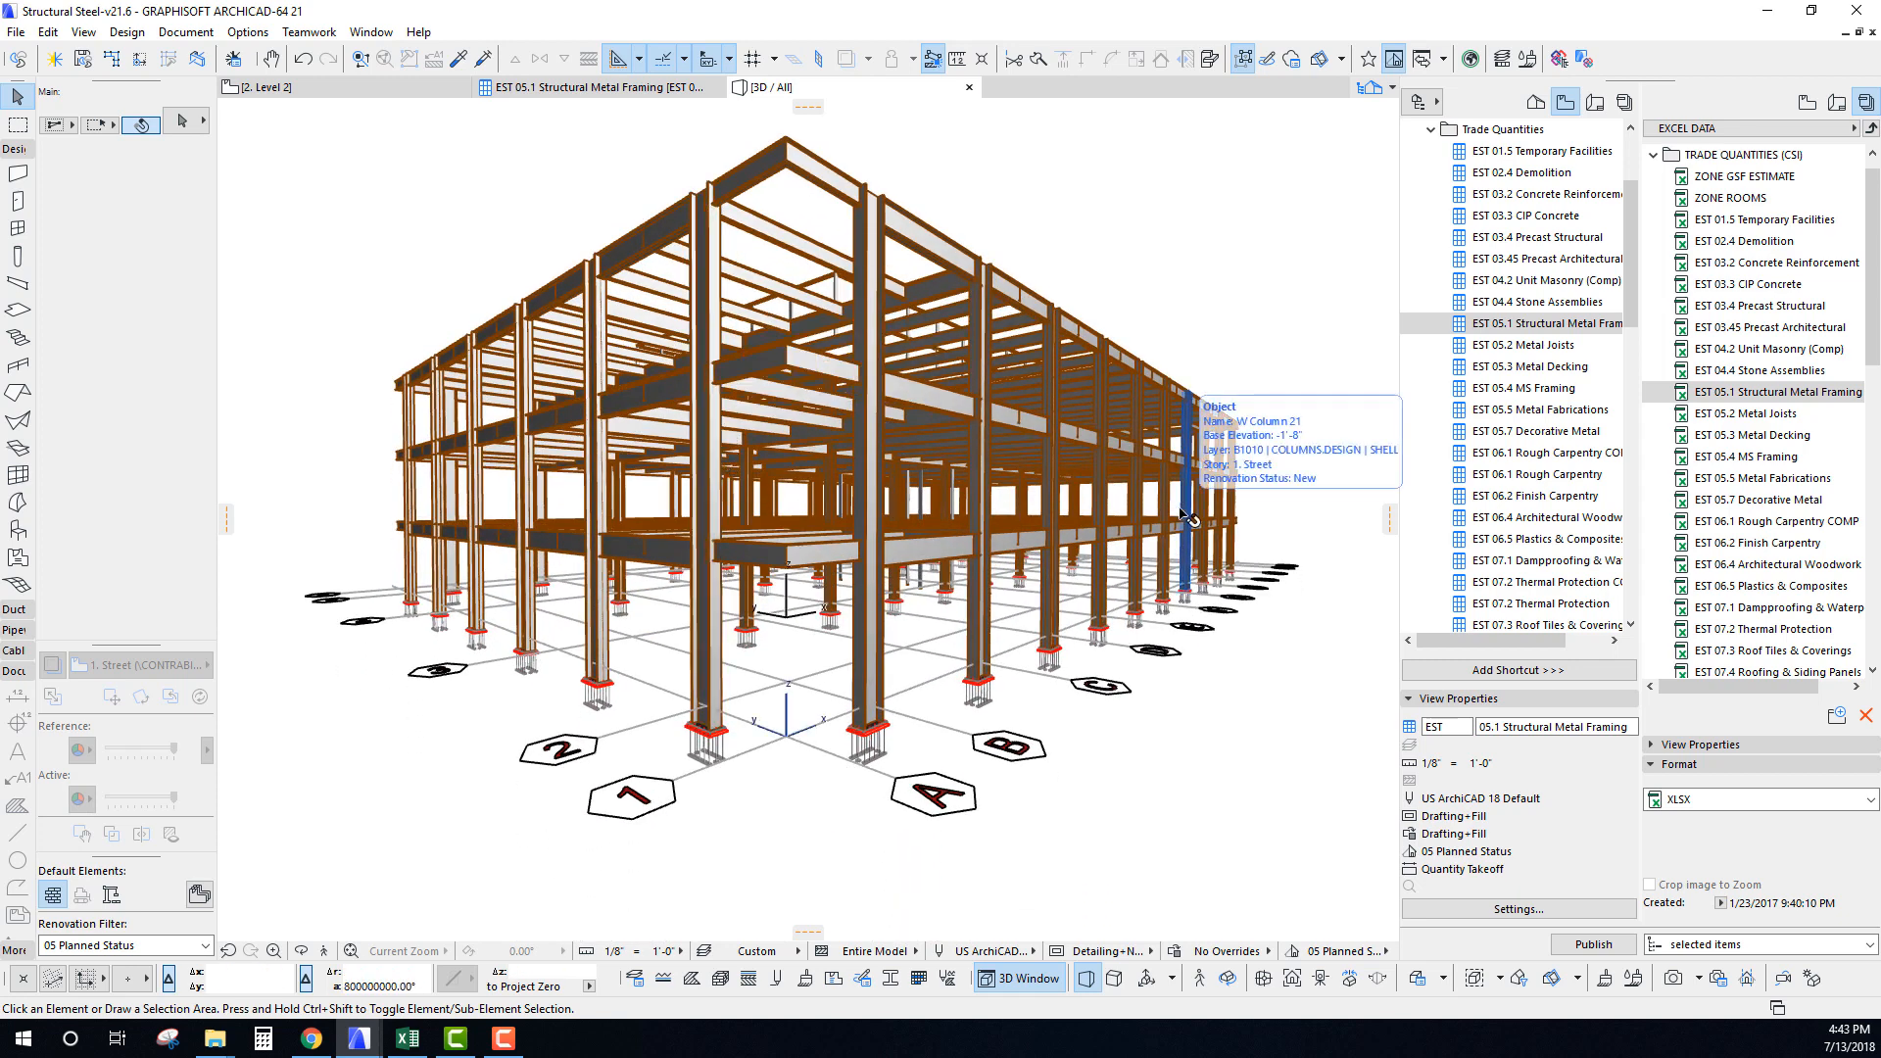
pyautogui.keyDown('shift'); pyautogui.moveTo(1092, 534); pyautogui.dragTo(984, 566, button='middle'); pyautogui.keyUp('shift')
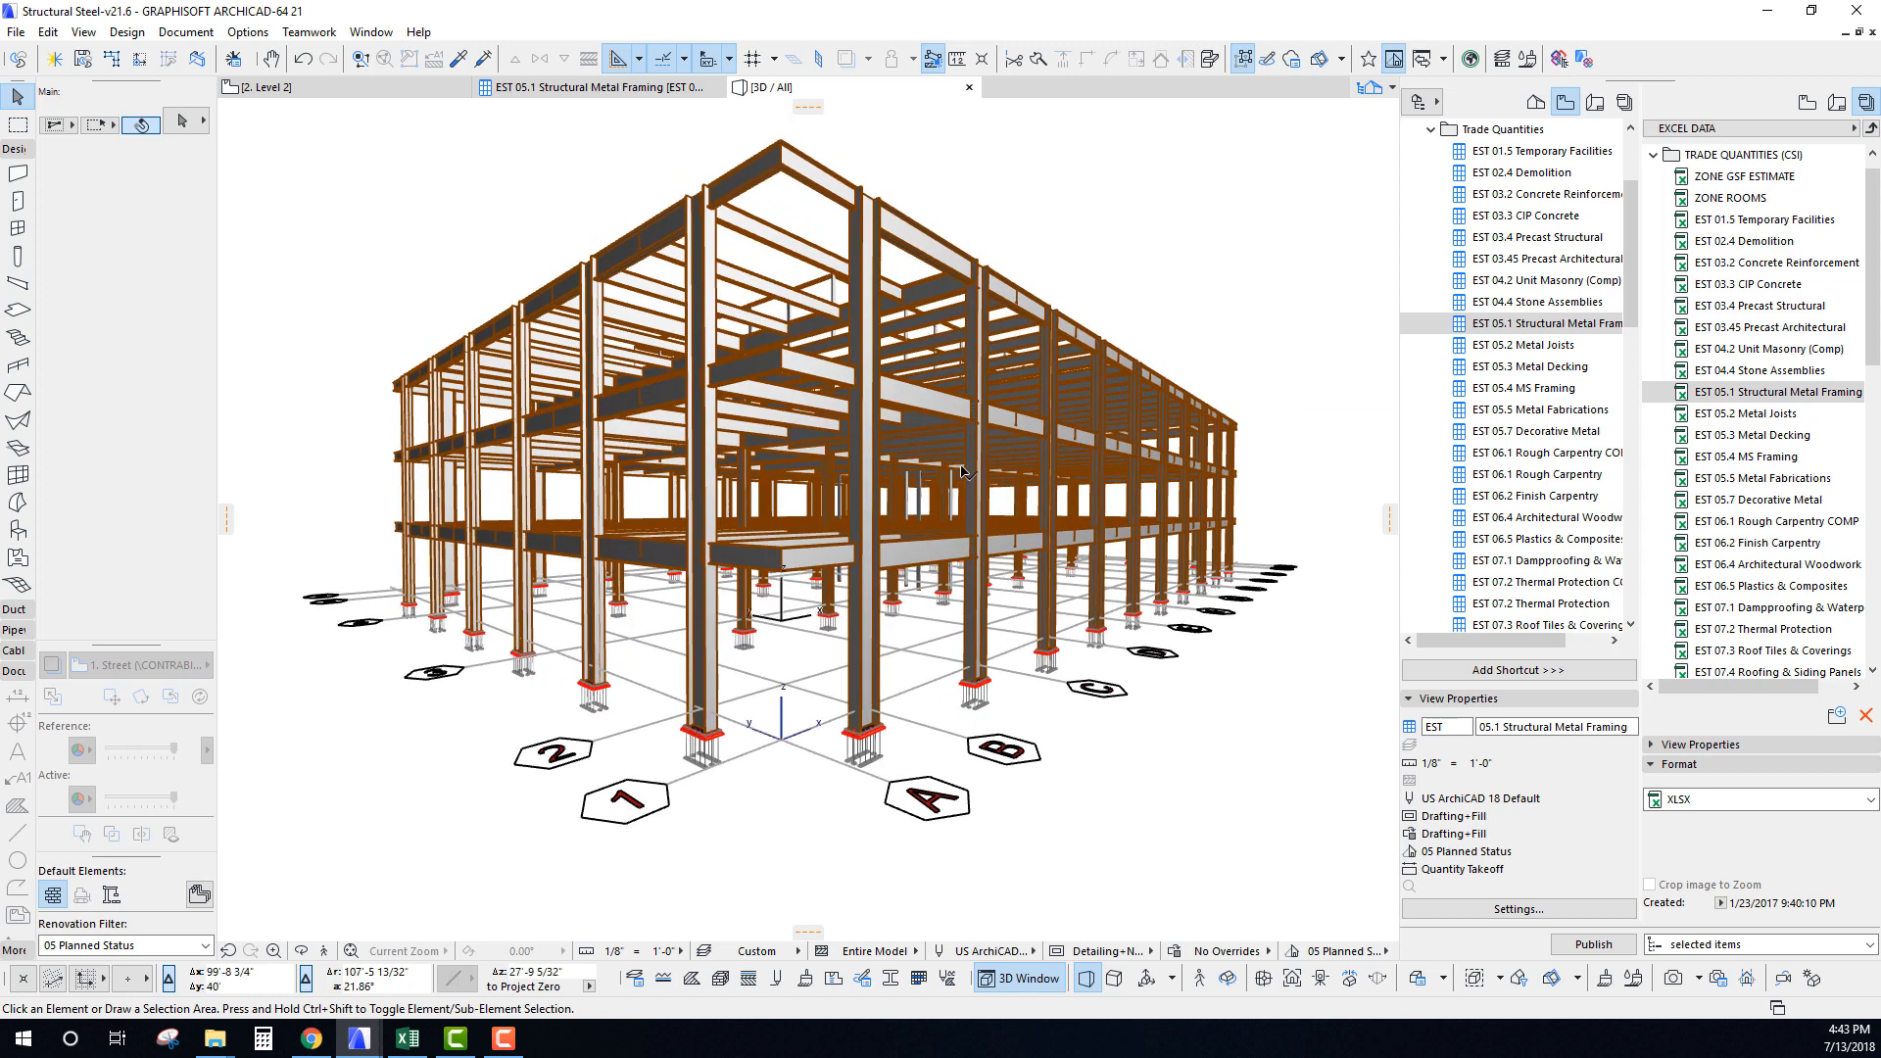
pyautogui.keyDown('shift'); pyautogui.moveTo(963, 472); pyautogui.dragTo(956, 492, button='middle'); pyautogui.keyUp('shift')
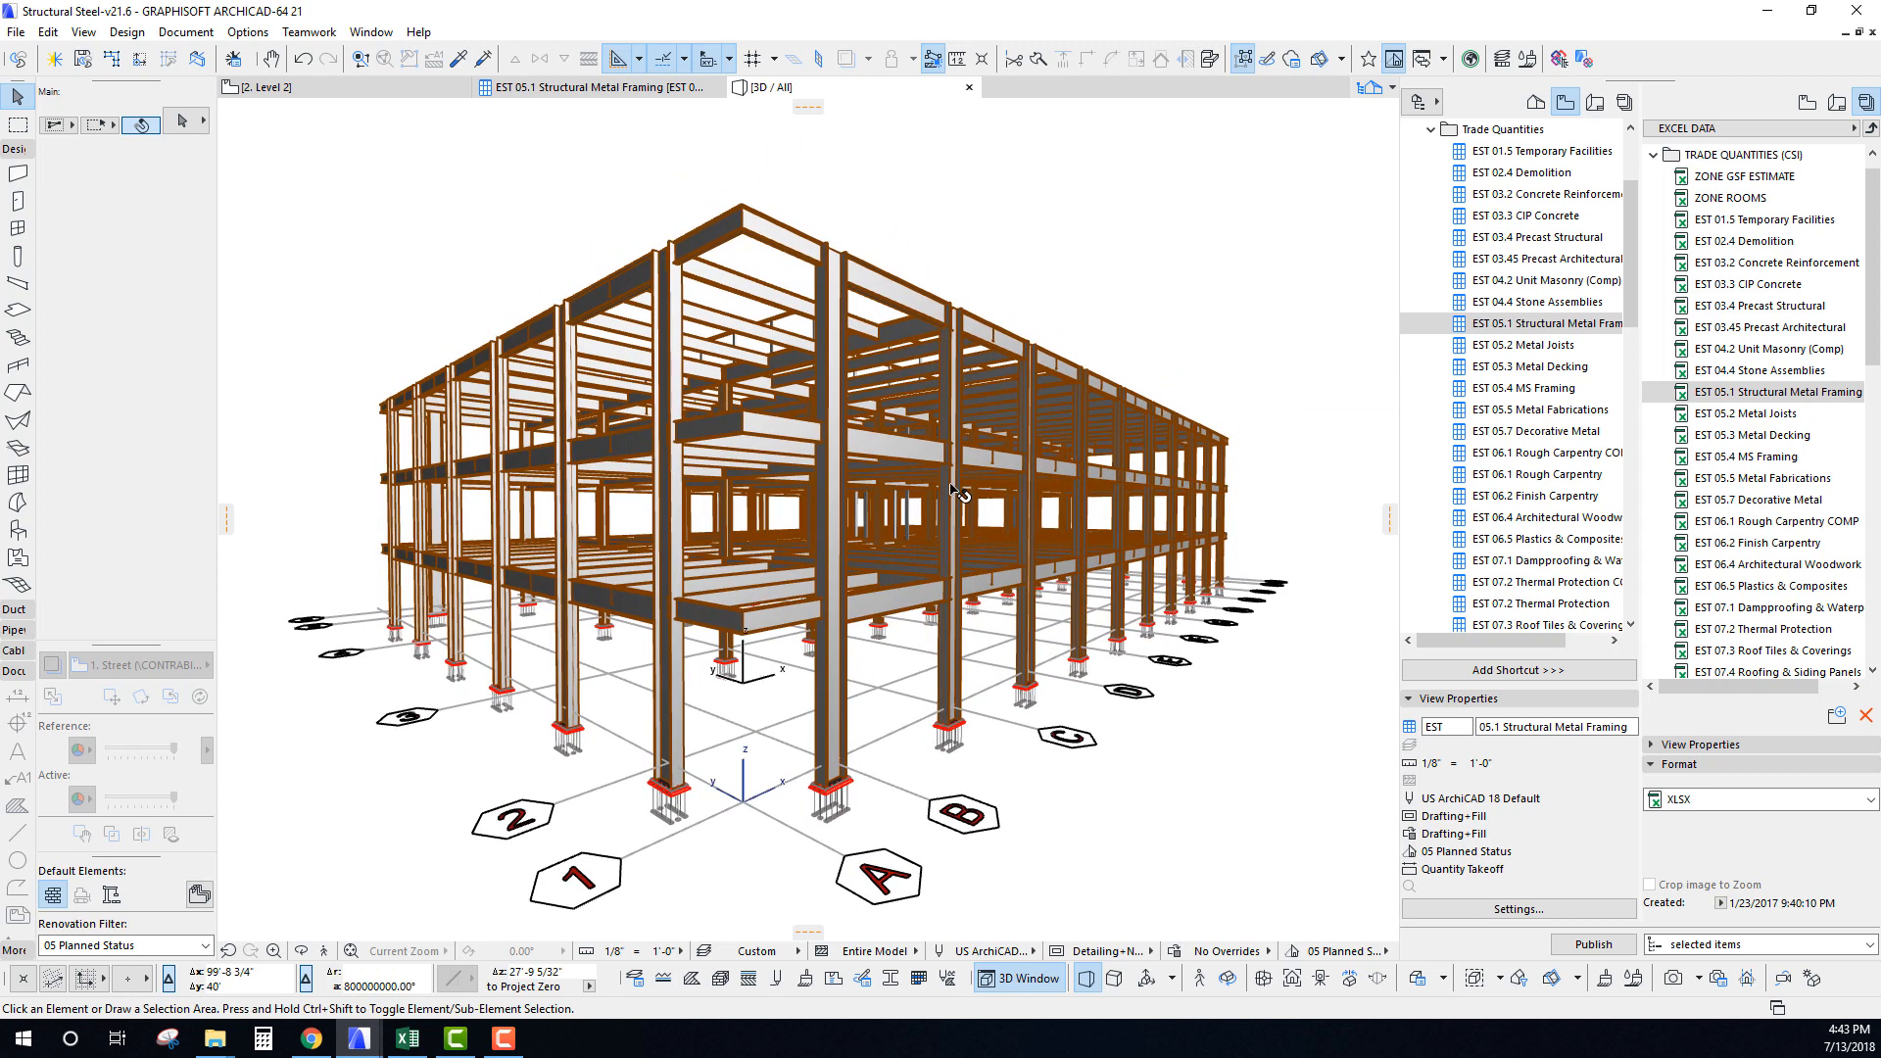
pyautogui.press('F10')
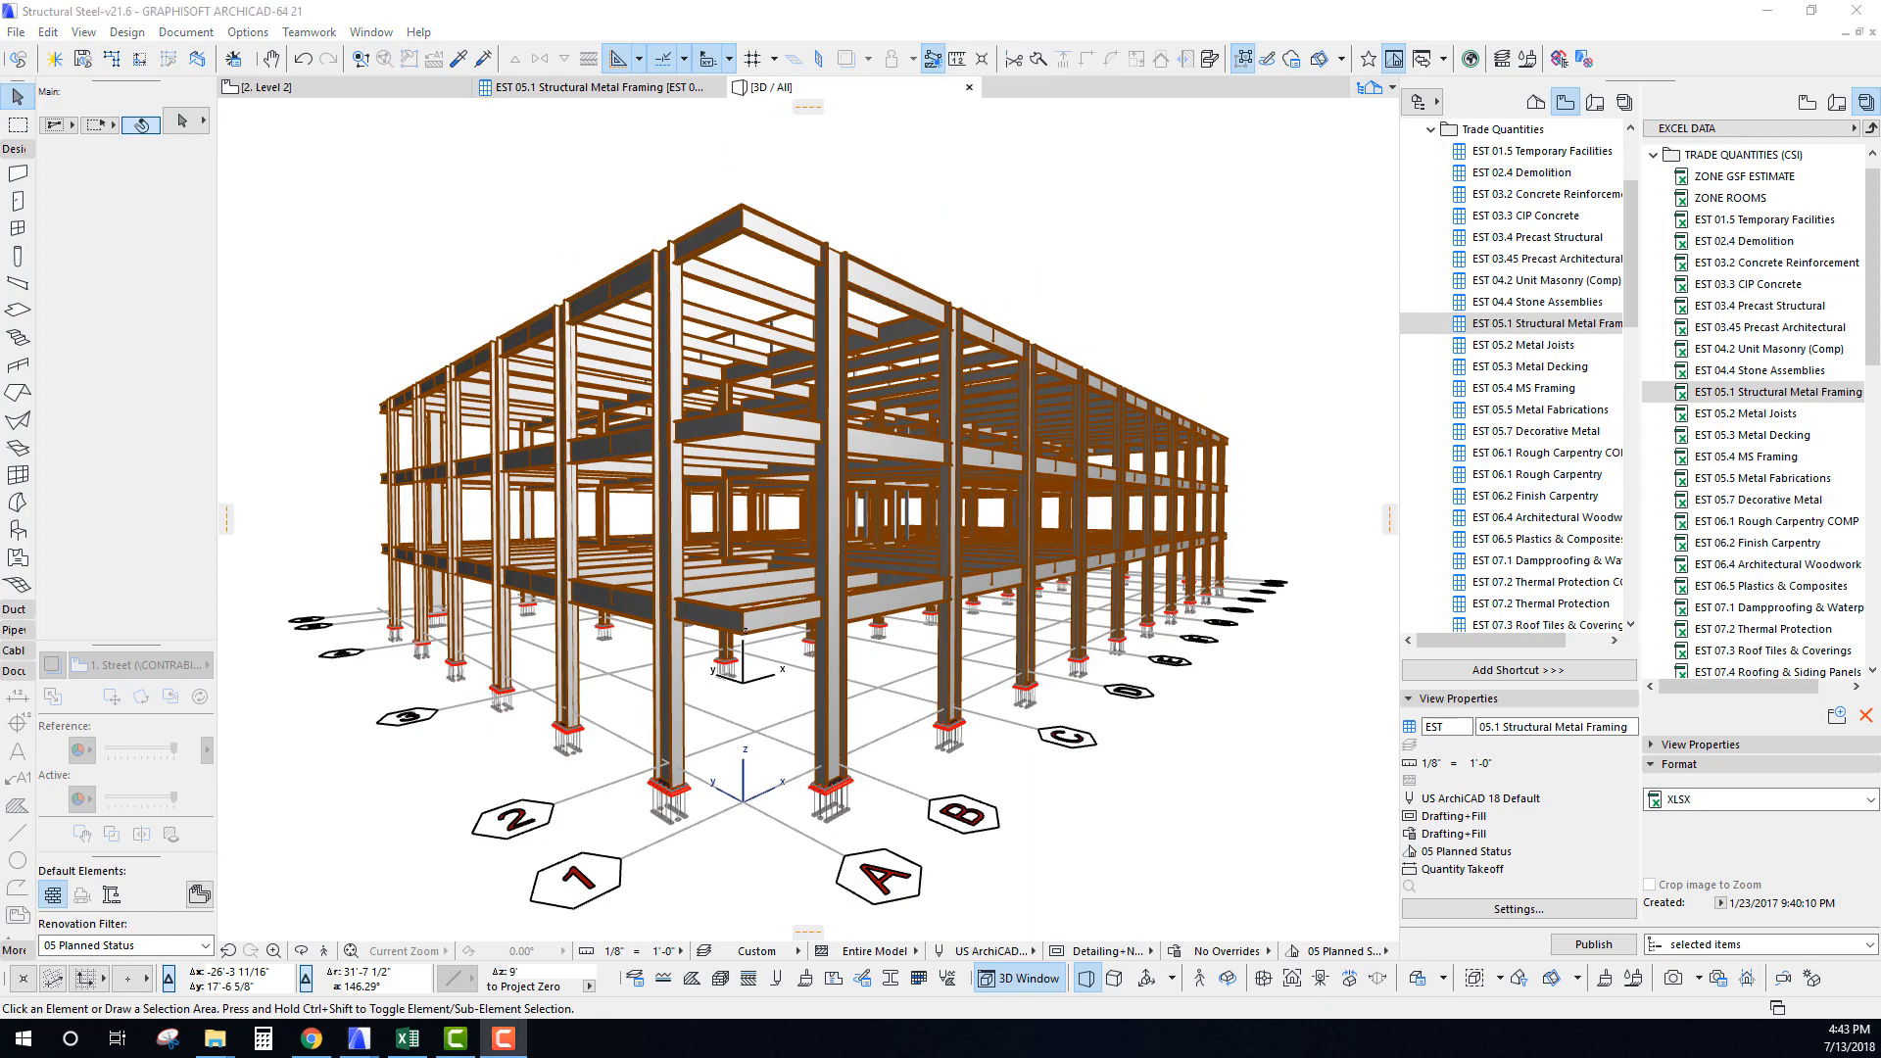